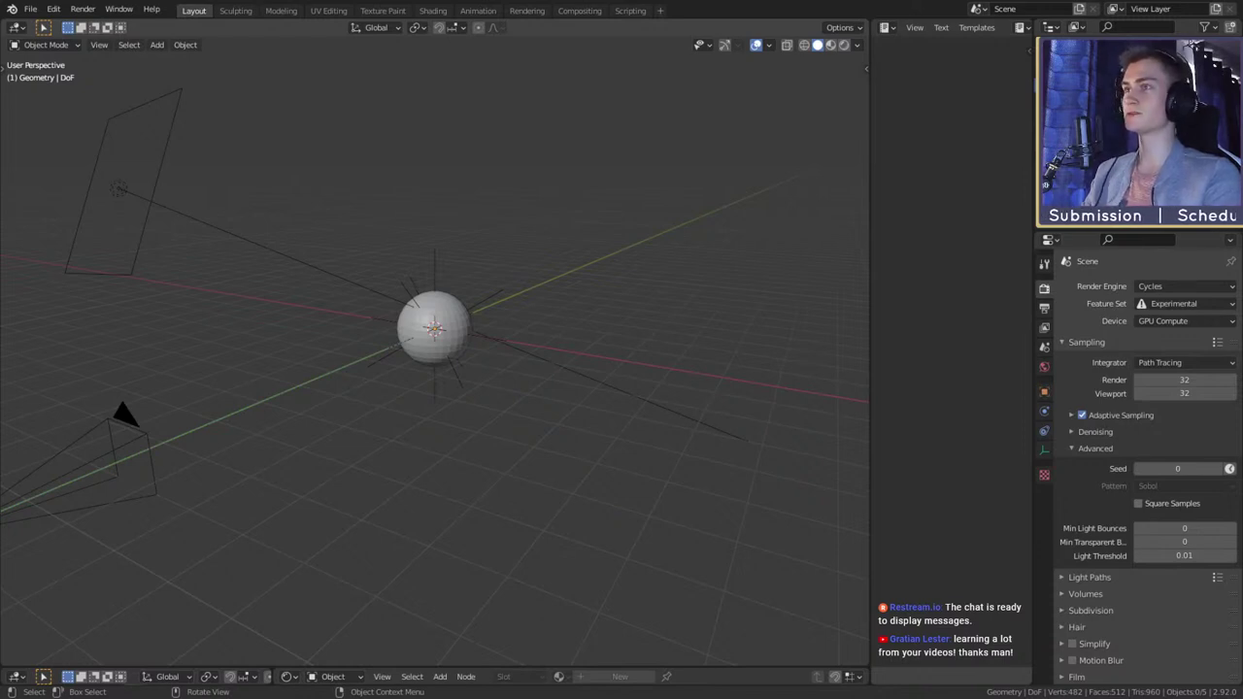
- Delete the sphere and the area light from the scene
{"action": "left_click", "coordinate": [443, 357]}
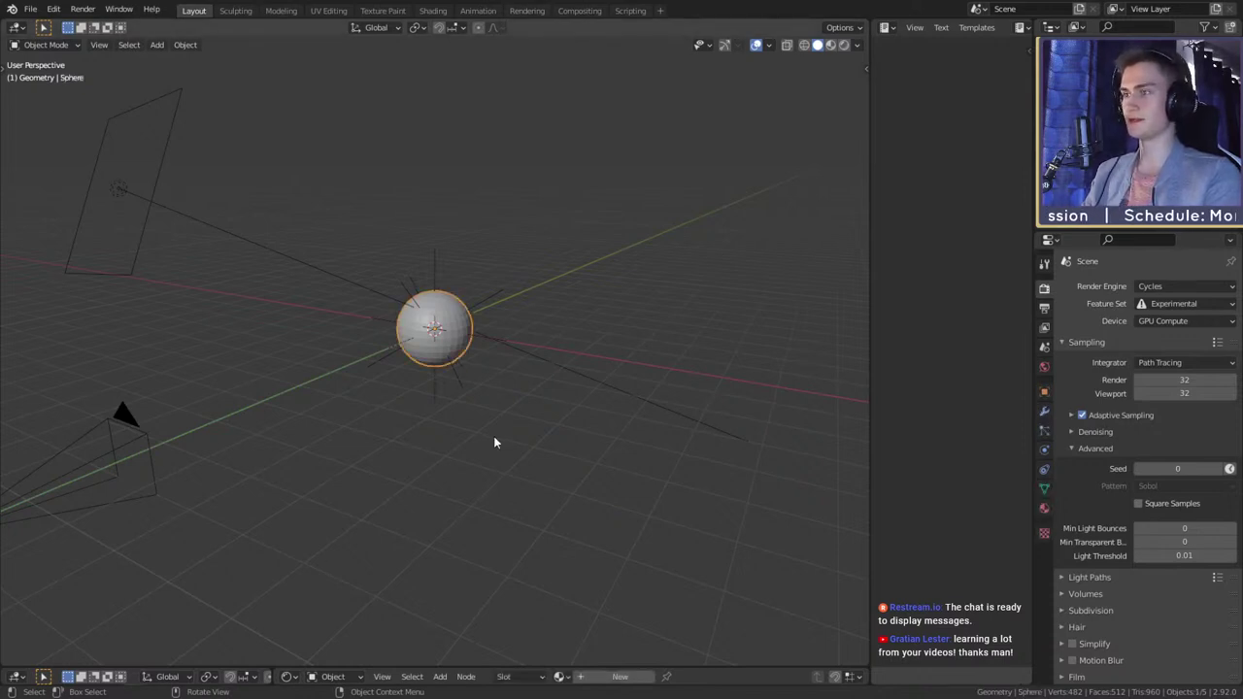
{"action": "key", "text": "Delete"}
{"action": "middle_click_drag", "start_coordinate": [172, 314], "coordinate": [418, 394]}
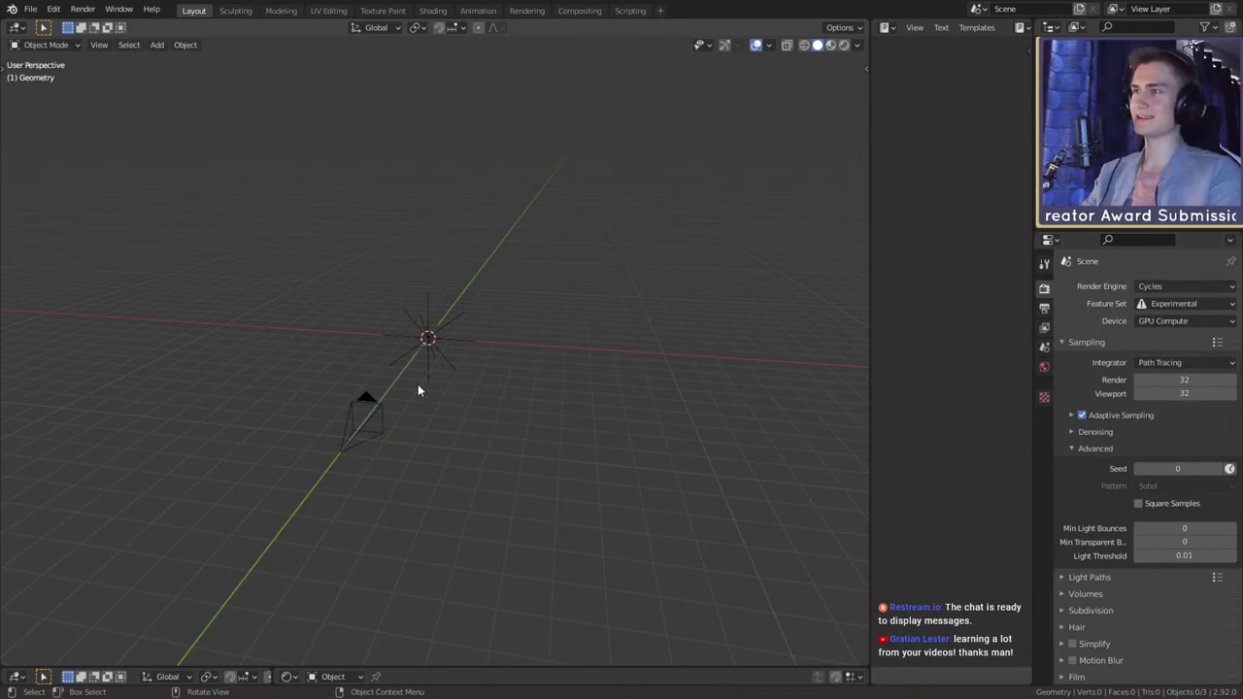
{"action": "left_click_drag", "start_coordinate": [499, 277], "coordinate": [373, 356]}
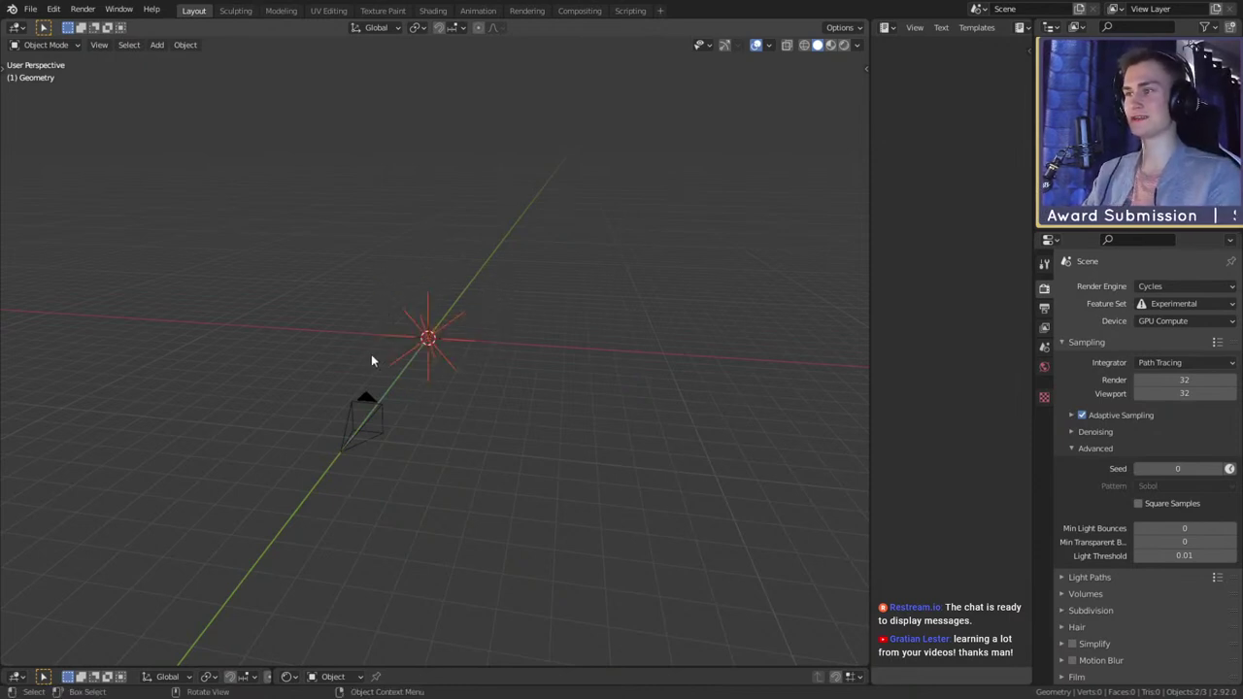
{"action": "left_click", "coordinate": [546, 379]}
{"action": "middle_click_drag", "start_coordinate": [547, 385], "coordinate": [444, 386]}
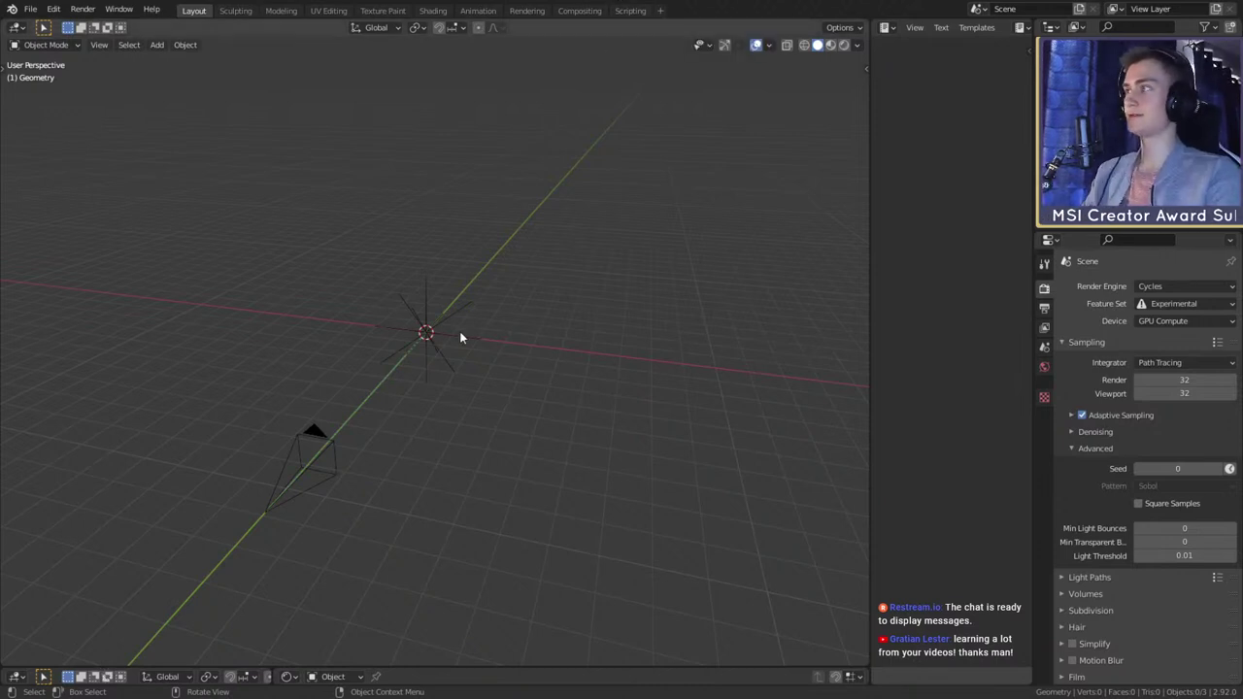
{"action": "middle_click_drag", "start_coordinate": [488, 396], "coordinate": [463, 399]}
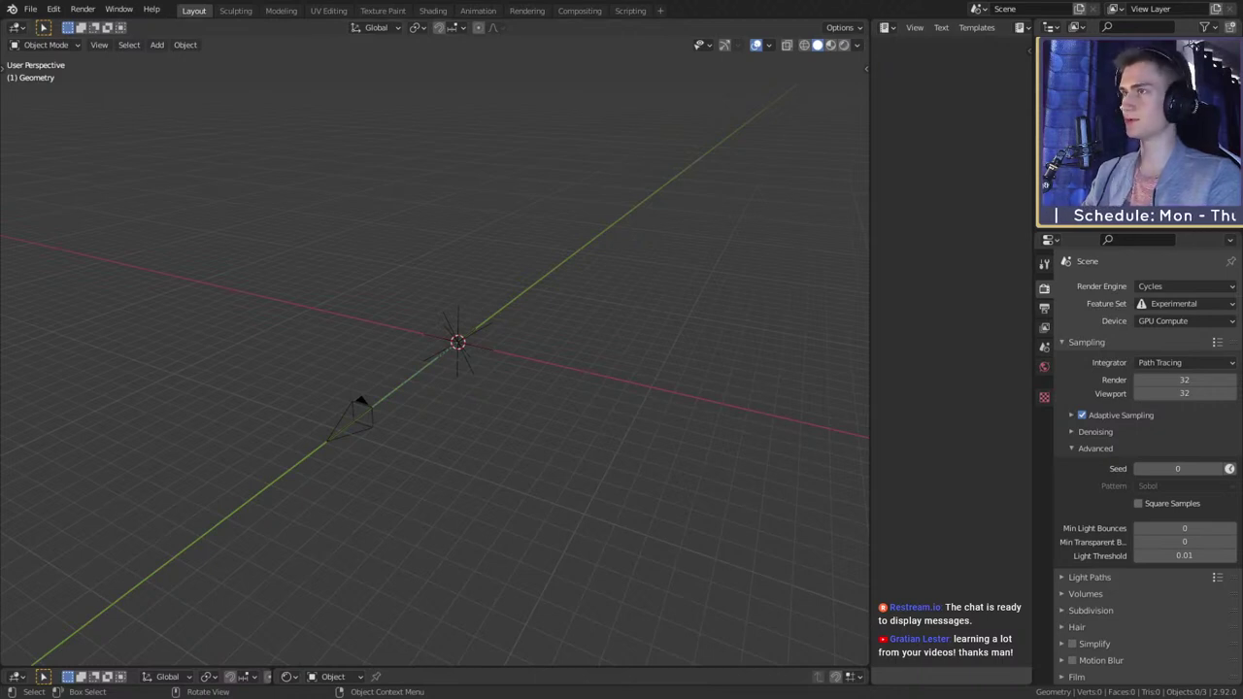
{"action": "middle_click_drag", "start_coordinate": [522, 427], "coordinate": [476, 404]}
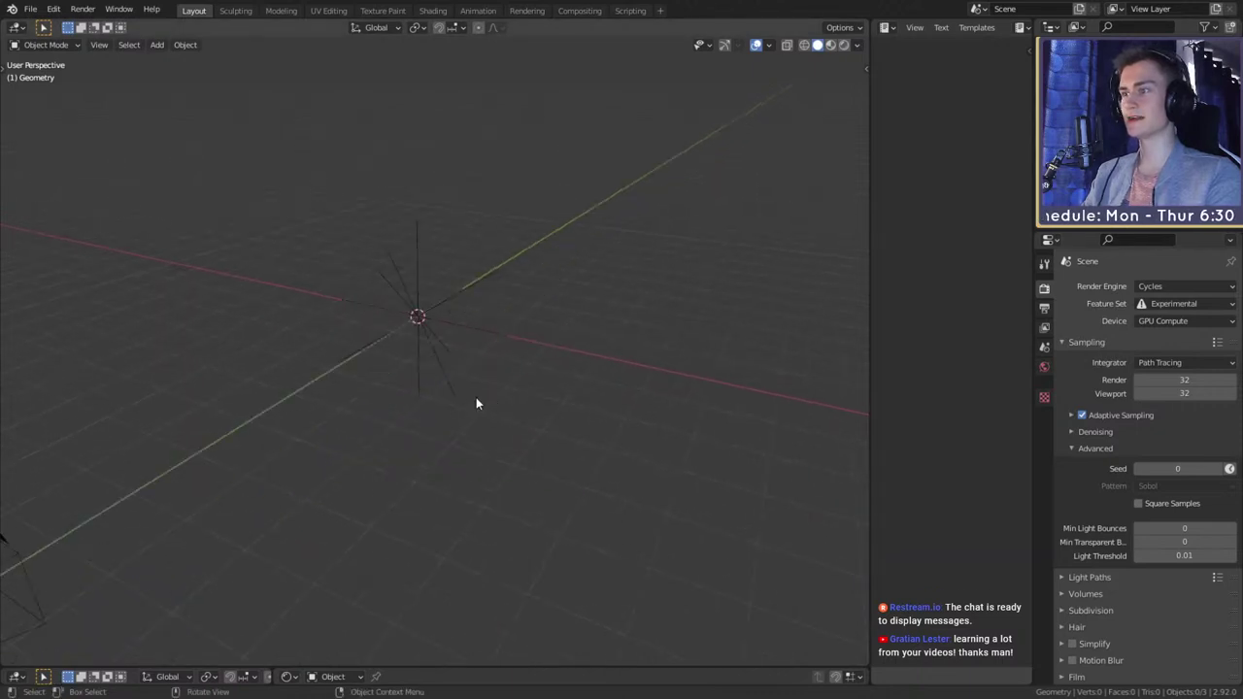
- Add a mesh plane and scale it into a large ground surface that extends away from the camera
{"action": "middle_click_drag", "start_coordinate": [553, 429], "coordinate": [432, 368]}
{"action": "key", "text": "shift+a"}
{"action": "mouse_move", "coordinate": [431, 368]}
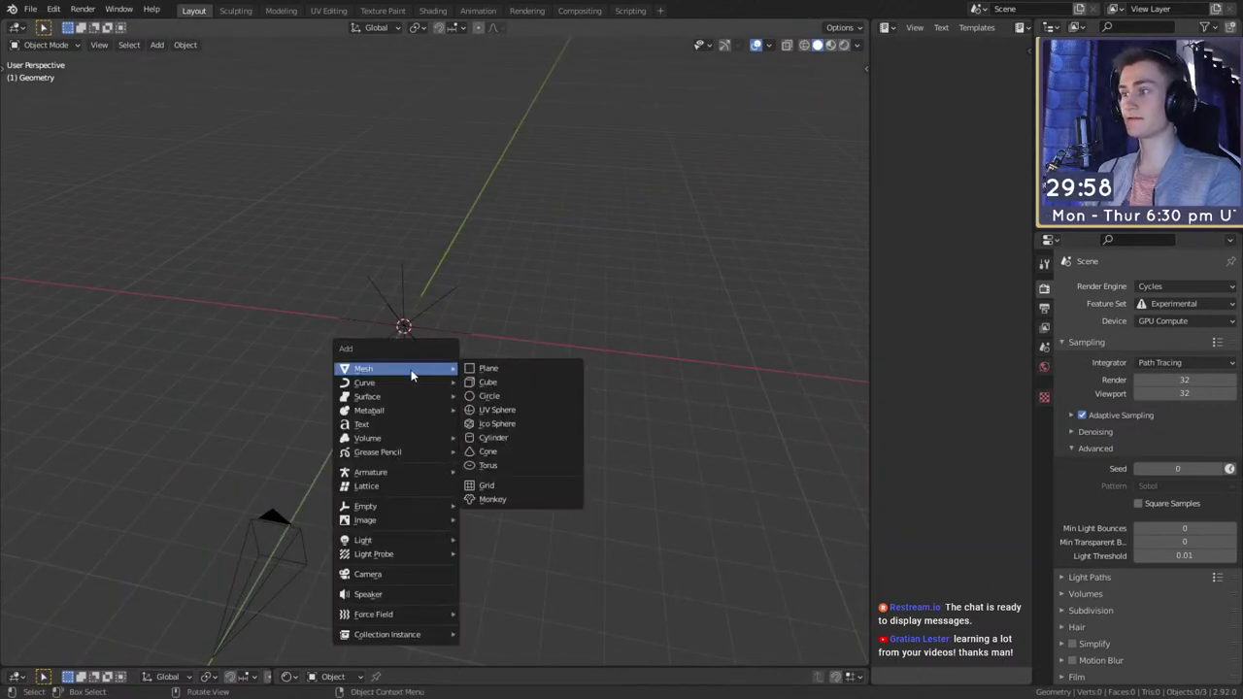
{"action": "left_click", "coordinate": [487, 368]}
{"action": "scroll", "coordinate": [510, 412], "scroll_direction": "down", "scroll_amount": 2}
{"action": "key", "text": "s"}
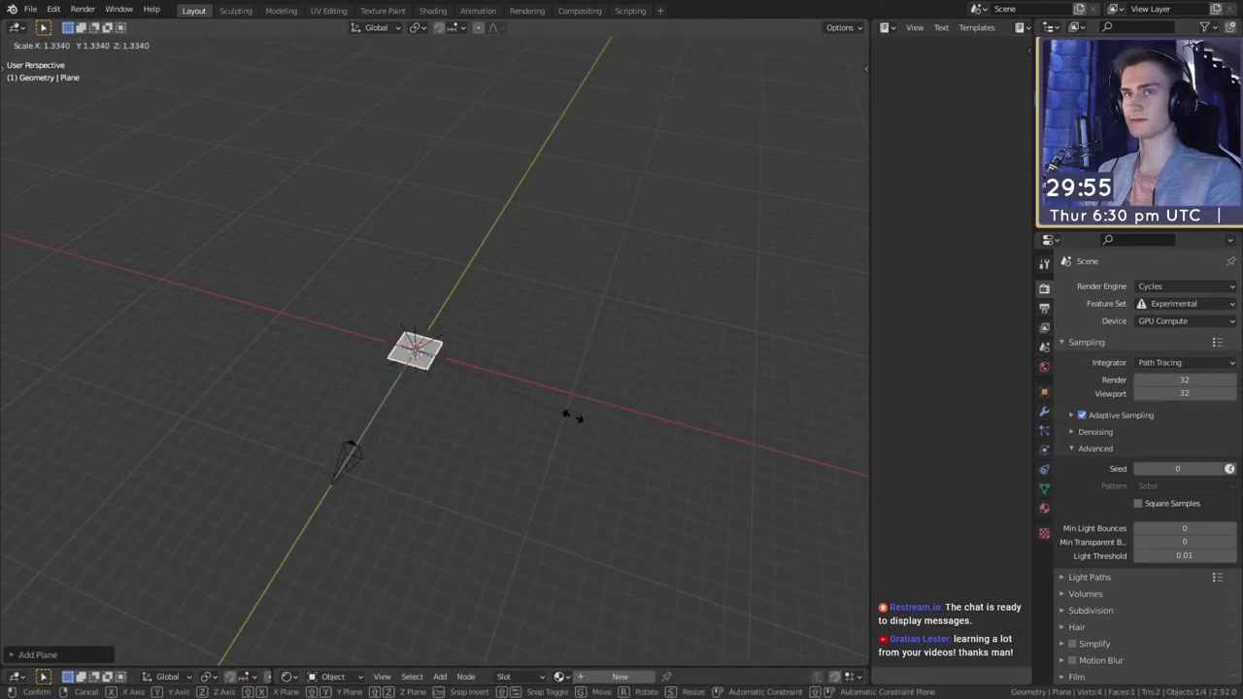
{"action": "left_click", "coordinate": [517, 442]}
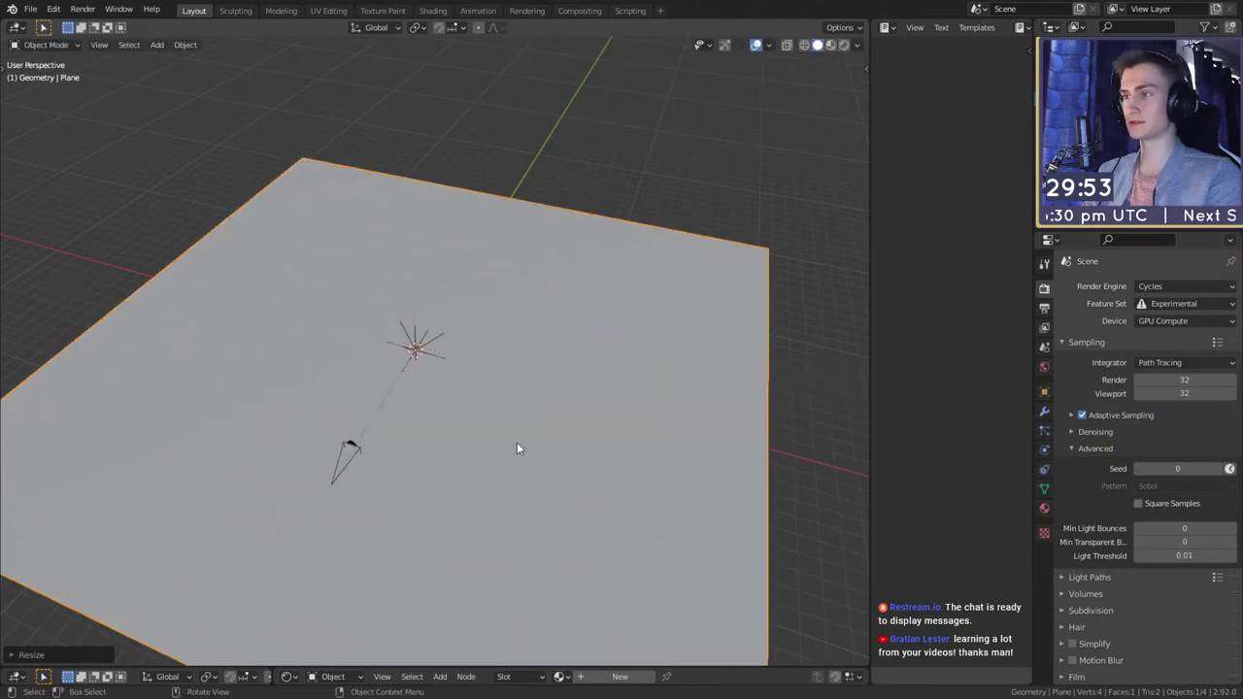
{"action": "key", "text": "g"}
{"action": "left_click", "coordinate": [572, 344]}
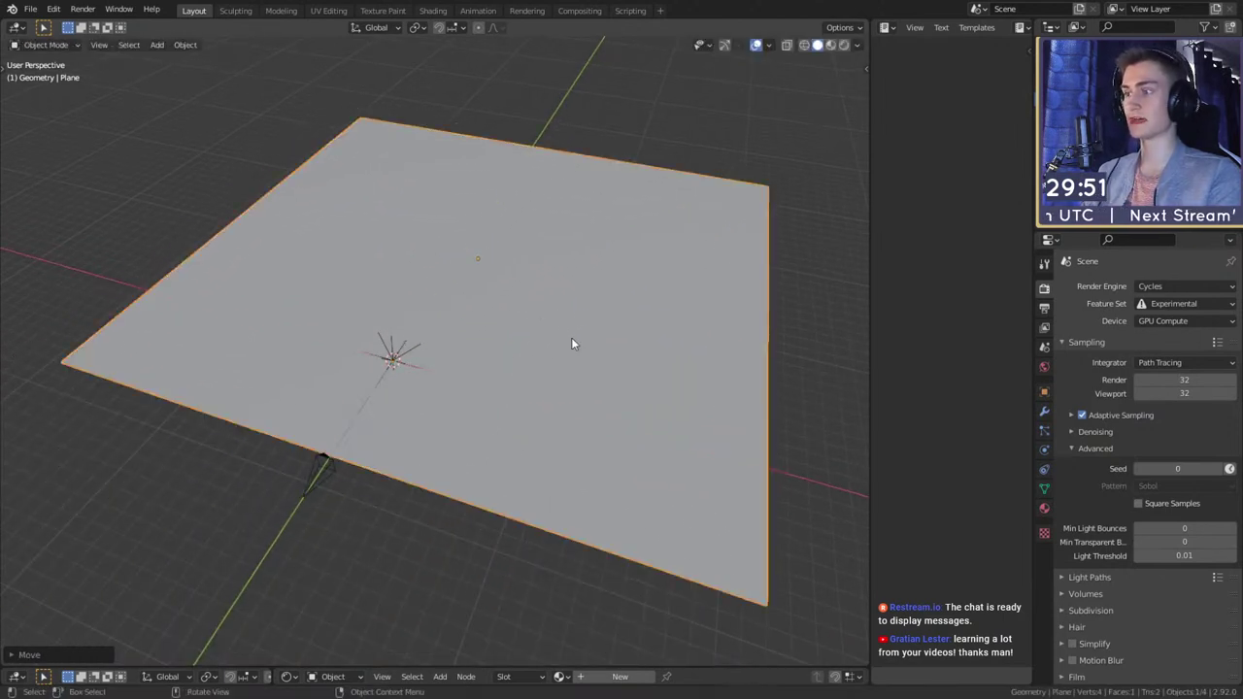
- Add a mesh cube at the 3D cursor
{"action": "middle_click_drag", "start_coordinate": [572, 344], "coordinate": [429, 397]}
{"action": "key", "text": "KP_Decimal"}
{"action": "scroll", "coordinate": [441, 417], "scroll_direction": "up", "scroll_amount": 5}
{"action": "key", "text": "shift+a"}
{"action": "mouse_move", "coordinate": [428, 401]}
{"action": "left_click", "coordinate": [490, 415]}
{"action": "middle_click_drag", "start_coordinate": [563, 425], "coordinate": [430, 450]}
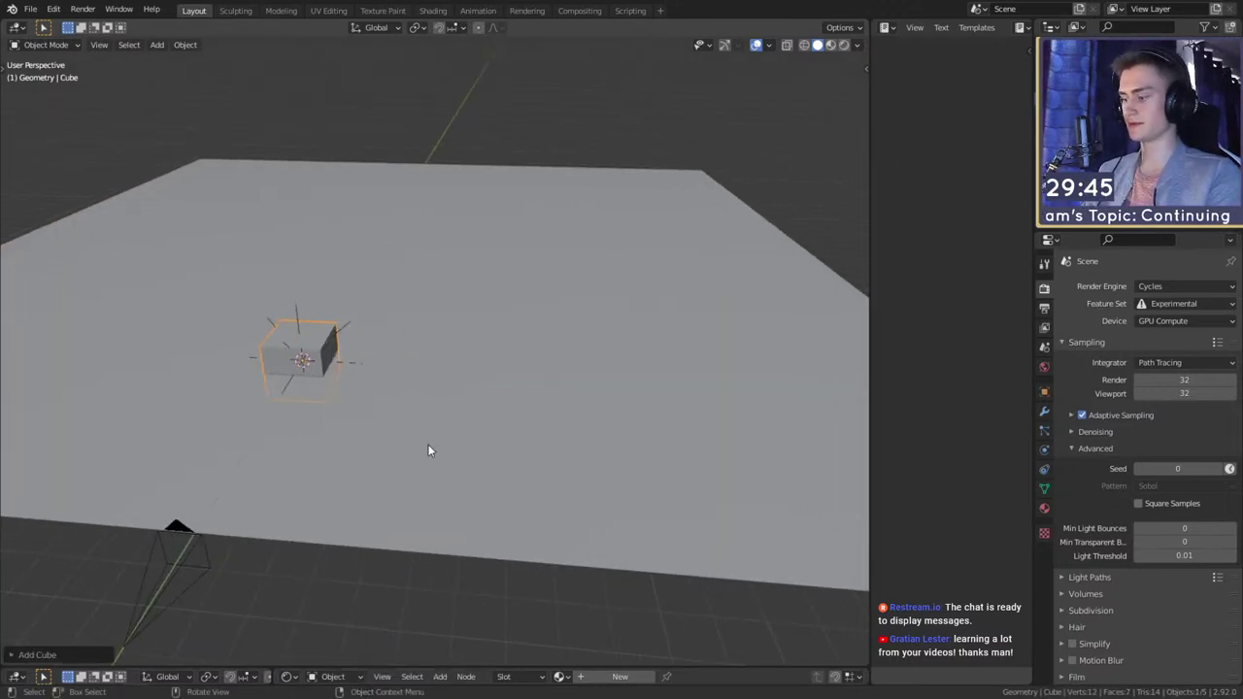
- Move the cube far away from the origin so it stands clear of the ground plane's surface
{"action": "key", "text": "g"}
{"action": "key", "text": "shift+z"}
{"action": "left_click", "coordinate": [829, 305]}
{"action": "middle_click_drag", "start_coordinate": [830, 305], "coordinate": [670, 400], "text": "shift"}
{"action": "key", "text": "g"}
{"action": "left_click", "coordinate": [842, 302]}
{"action": "middle_click_drag", "start_coordinate": [842, 302], "coordinate": [691, 353], "text": "shift"}
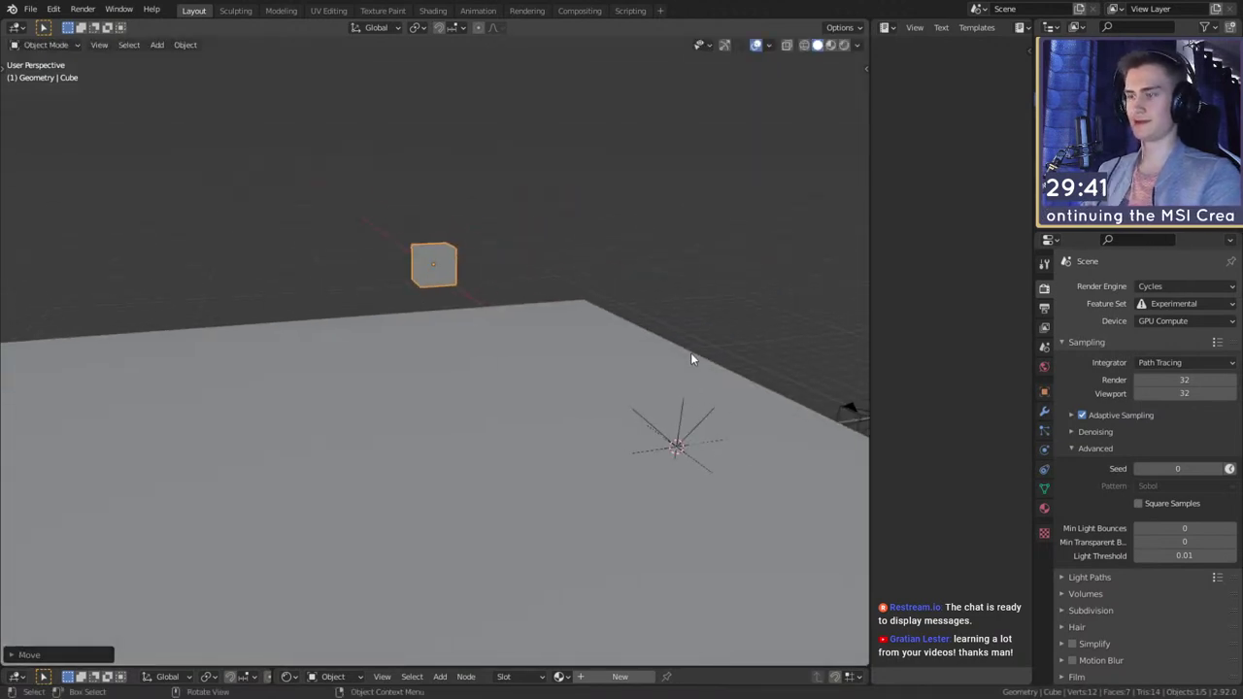
- Duplicate the cube and place the copy beside the original, slightly lower and overlapping its side
{"action": "key", "text": "KP_Decimal"}
{"action": "scroll", "coordinate": [611, 312], "scroll_direction": "down", "scroll_amount": 8}
{"action": "middle_click_drag", "start_coordinate": [610, 312], "coordinate": [485, 369]}
{"action": "key", "text": "shift+a"}
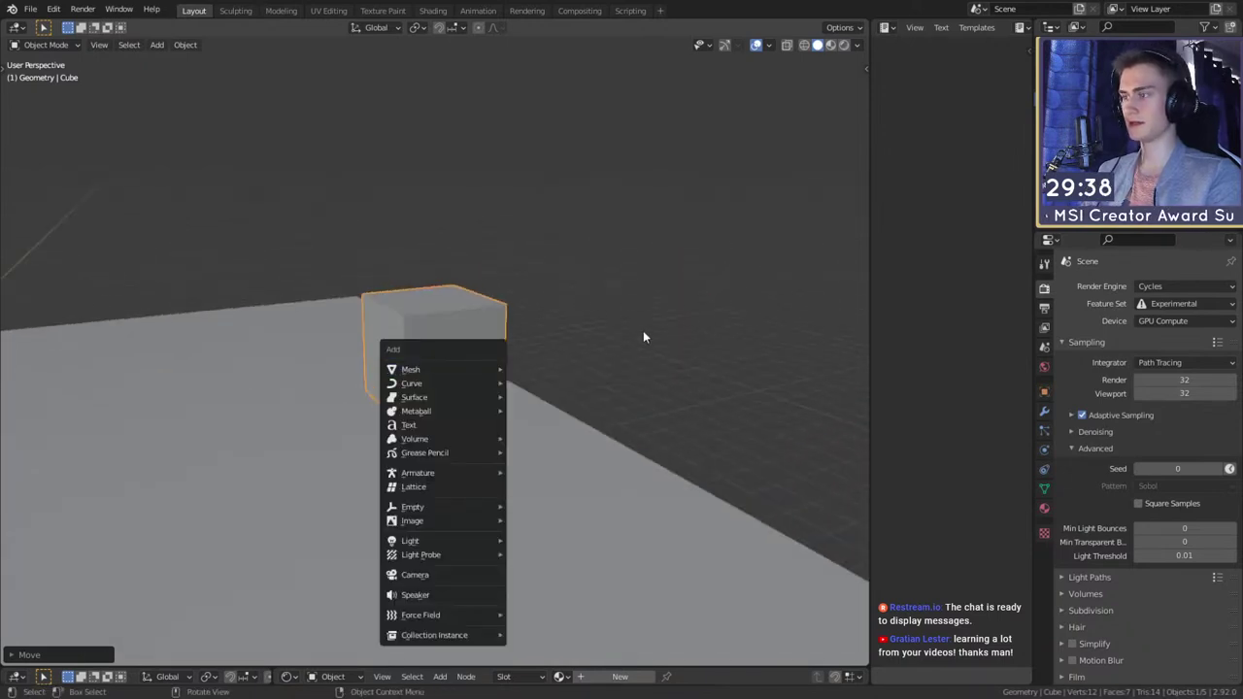
{"action": "middle_click_drag", "start_coordinate": [588, 338], "coordinate": [505, 356]}
{"action": "key", "text": "shift+d"}
{"action": "left_click", "coordinate": [511, 399]}
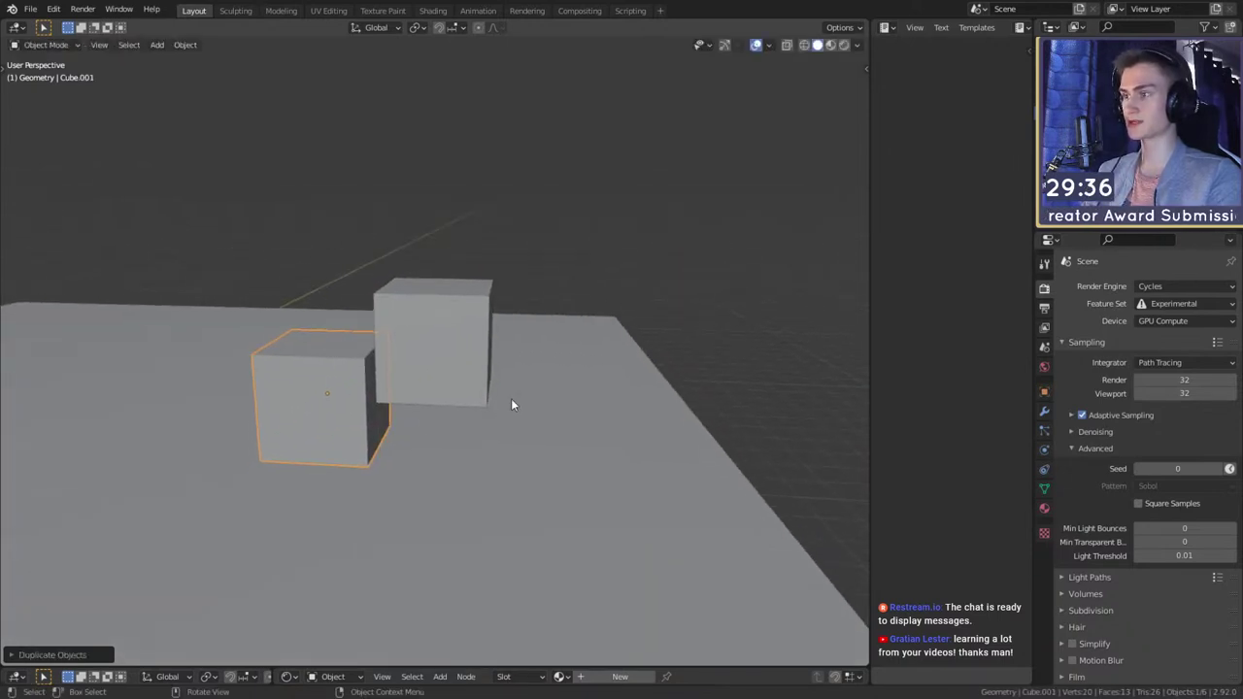
- Set the duplicated cube's viewport display to Wire so it can serve as a cutter
{"action": "left_click", "coordinate": [1044, 391]}
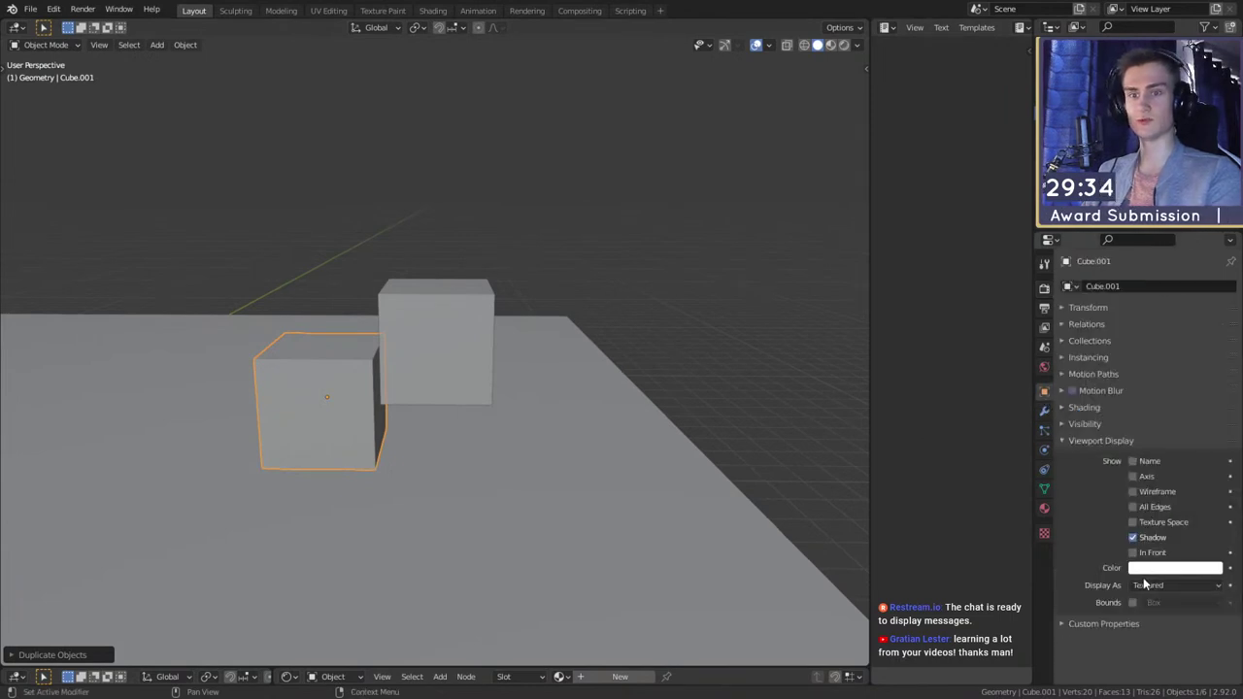
{"action": "left_click", "coordinate": [1173, 584]}
{"action": "left_click", "coordinate": [1142, 618]}
- Add a Boolean modifier set to Difference to the solid cube, with the wireframe cube as its object
{"action": "left_click", "coordinate": [472, 313]}
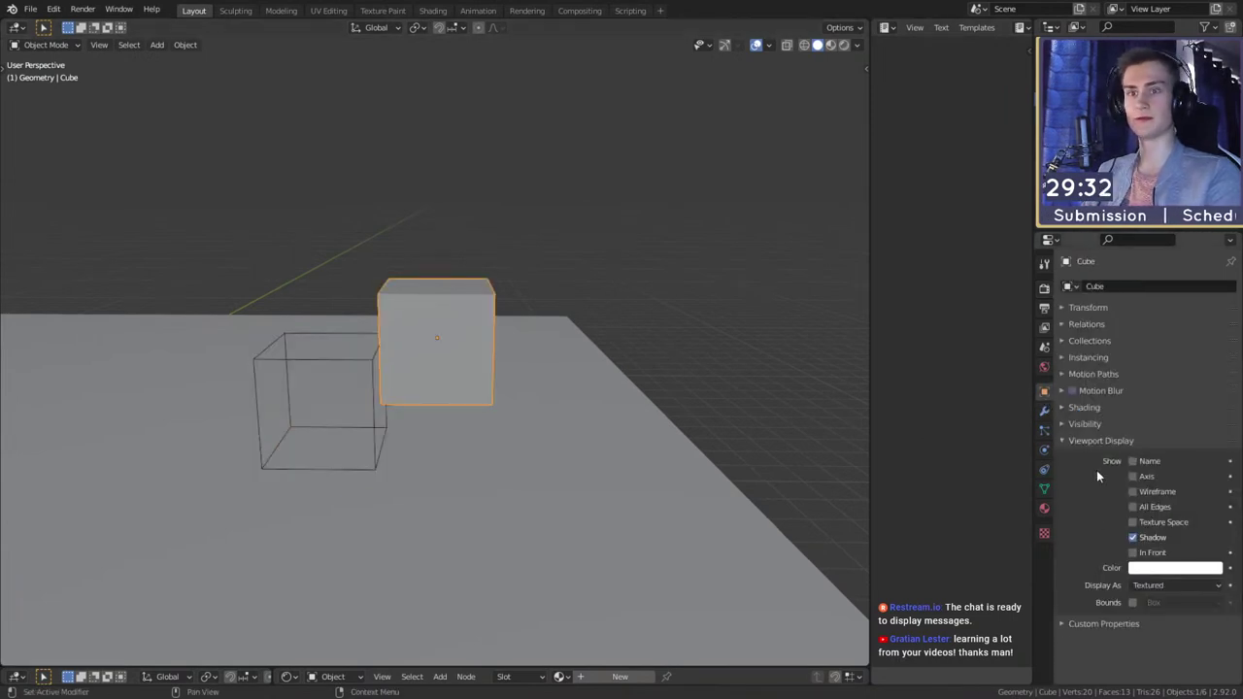
{"action": "left_click", "coordinate": [1044, 411]}
{"action": "left_click", "coordinate": [1091, 287]}
{"action": "left_click", "coordinate": [960, 357]}
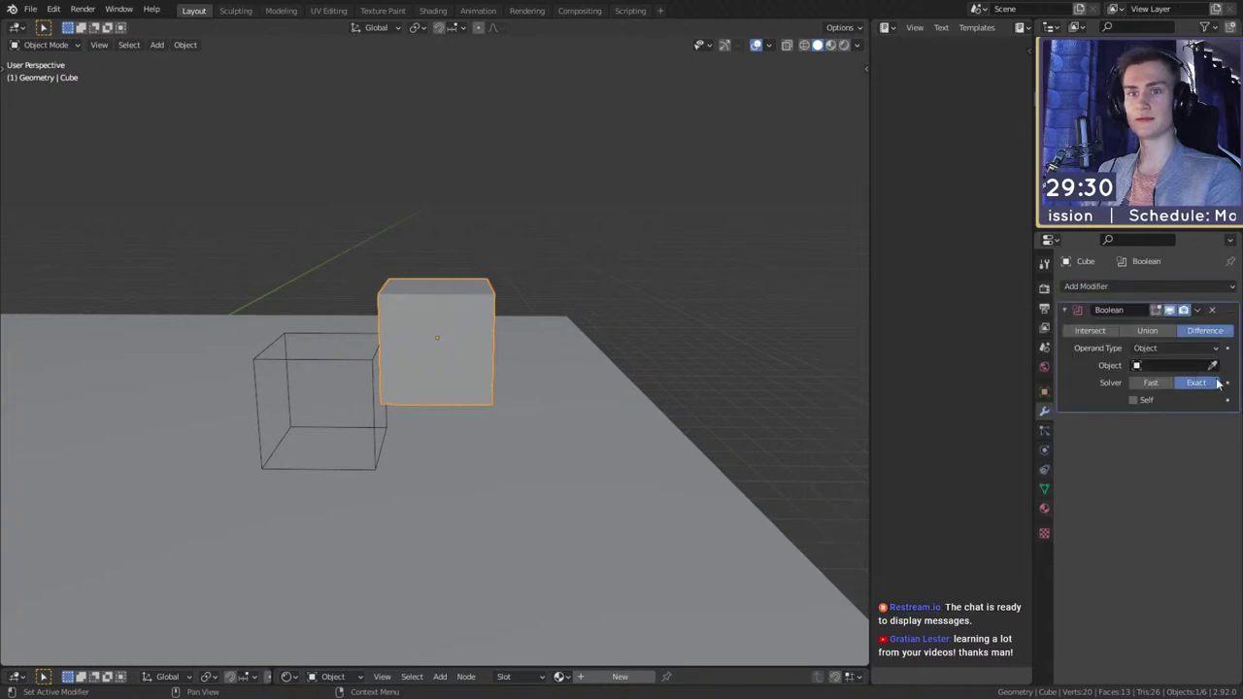
{"action": "left_click", "coordinate": [1213, 365]}
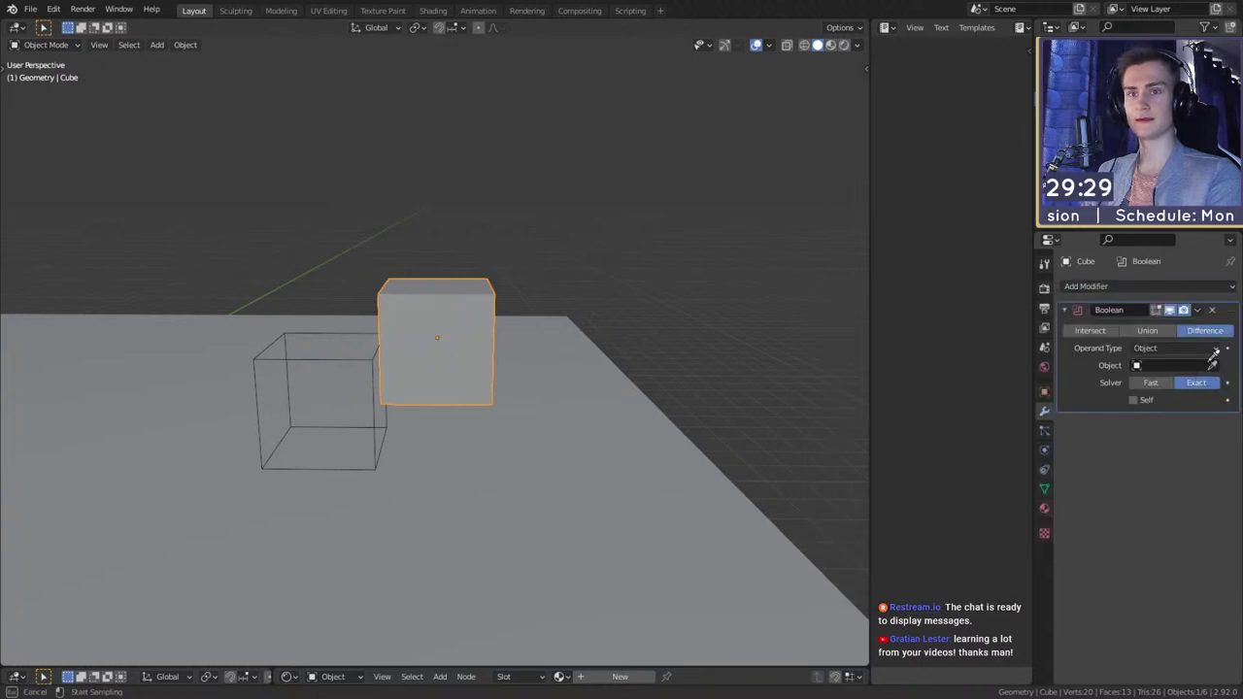
{"action": "left_click", "coordinate": [474, 377]}
{"action": "middle_click_drag", "start_coordinate": [474, 378], "coordinate": [539, 377]}
- Move the wireframe cutter into the solid cube's lower corner and rotate it to an angle
{"action": "left_click", "coordinate": [449, 370]}
{"action": "middle_click_drag", "start_coordinate": [450, 370], "coordinate": [641, 407]}
{"action": "left_click", "coordinate": [362, 364]}
{"action": "key", "text": "g"}
{"action": "left_click", "coordinate": [457, 365]}
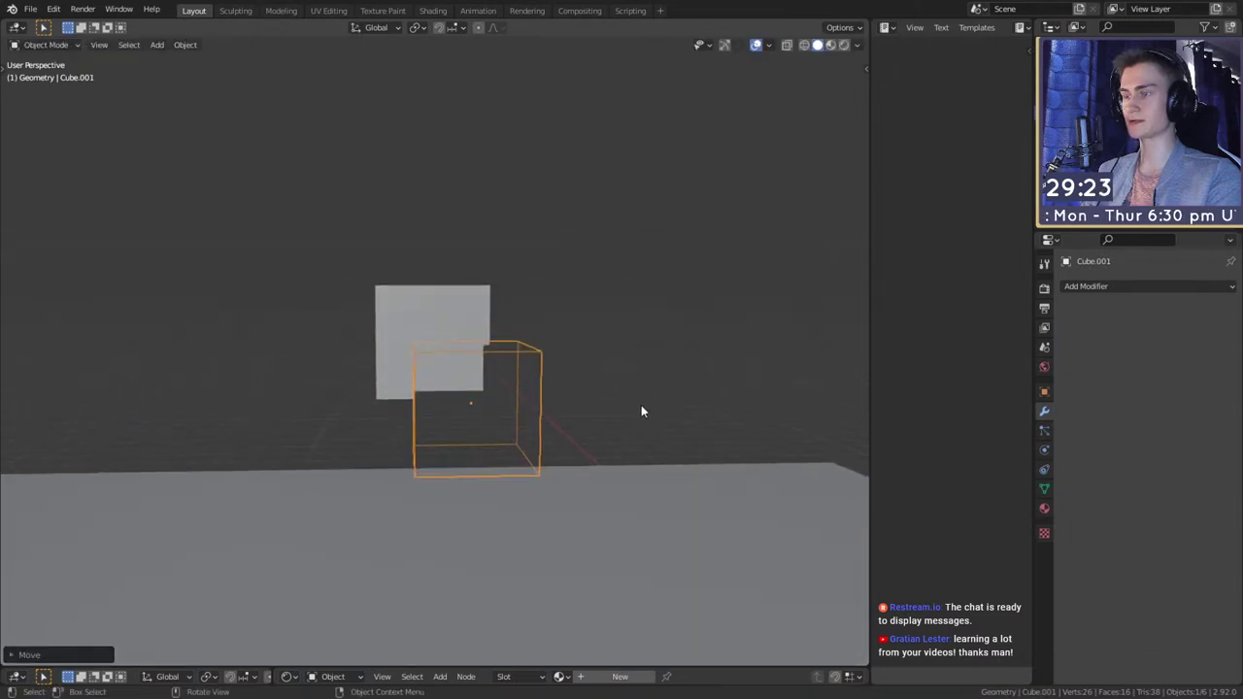
{"action": "key", "text": "r"}
{"action": "left_click", "coordinate": [644, 280]}
- Stretch the cutter along the X axis so it extends past both sides of the solid cube
{"action": "middle_click_drag", "start_coordinate": [644, 280], "coordinate": [477, 388]}
{"action": "key", "text": "s"}
{"action": "key", "text": "x"}
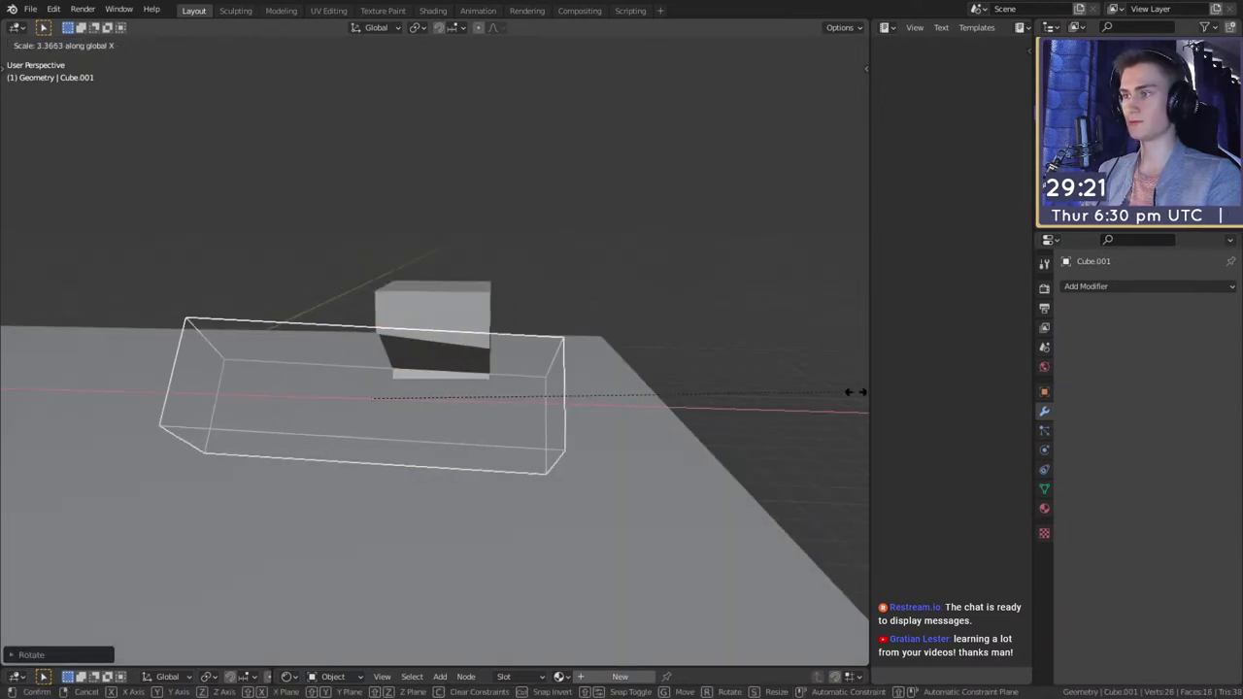
{"action": "left_click", "coordinate": [78, 396]}
- Rotate and shift the cutter so it slices diagonally through the cube's lower corner
{"action": "middle_click_drag", "start_coordinate": [265, 418], "coordinate": [479, 403]}
{"action": "key", "text": "r"}
{"action": "left_click", "coordinate": [631, 381]}
{"action": "key", "text": "g"}
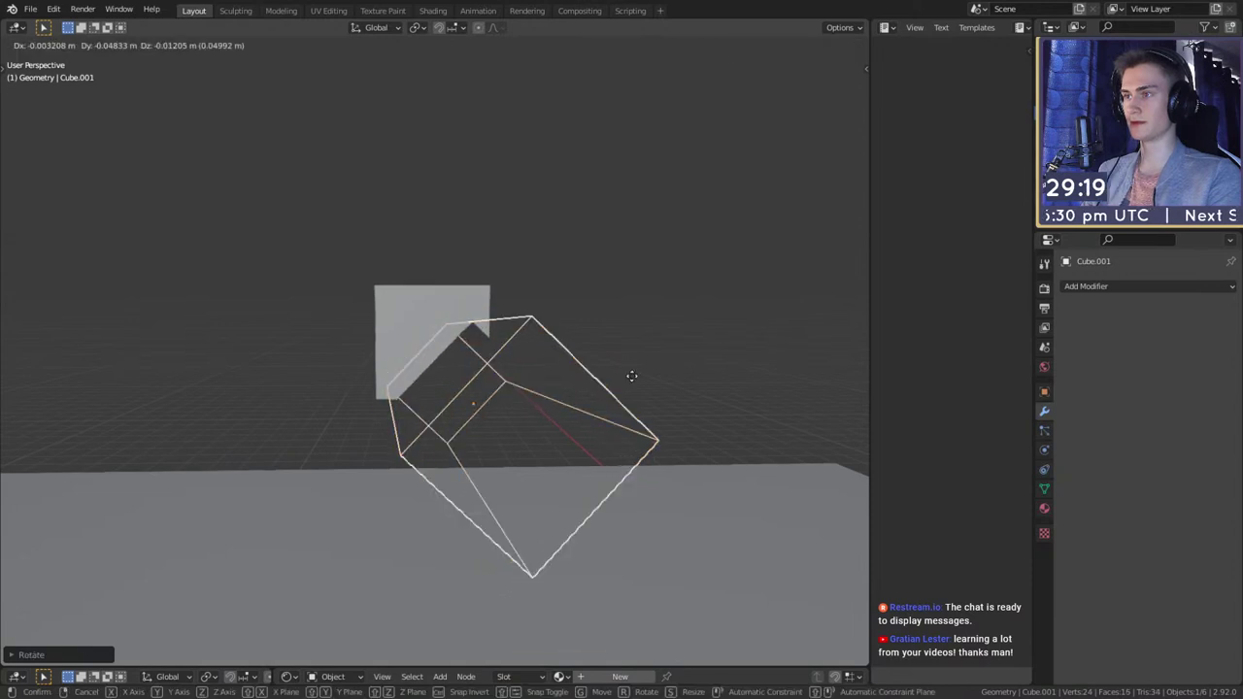
{"action": "left_click", "coordinate": [646, 378]}
- Scale the cutter up and reposition it so one flat face cuts across the cube's lower half
{"action": "middle_click_drag", "start_coordinate": [654, 380], "coordinate": [434, 377]}
{"action": "key", "text": "s"}
{"action": "left_click", "coordinate": [637, 394]}
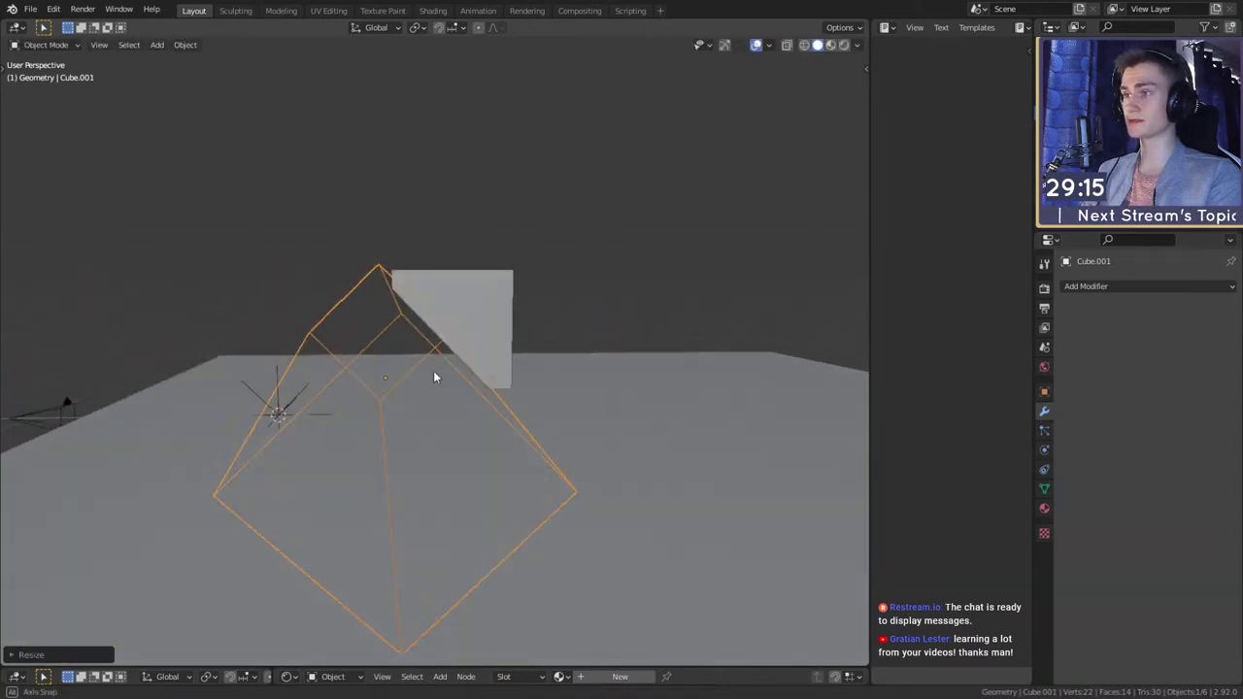
{"action": "key", "text": "g"}
{"action": "left_click", "coordinate": [456, 381]}
- Rotate the cutter to a steeper cutting angle and move it against the cube's side
{"action": "key", "text": "r"}
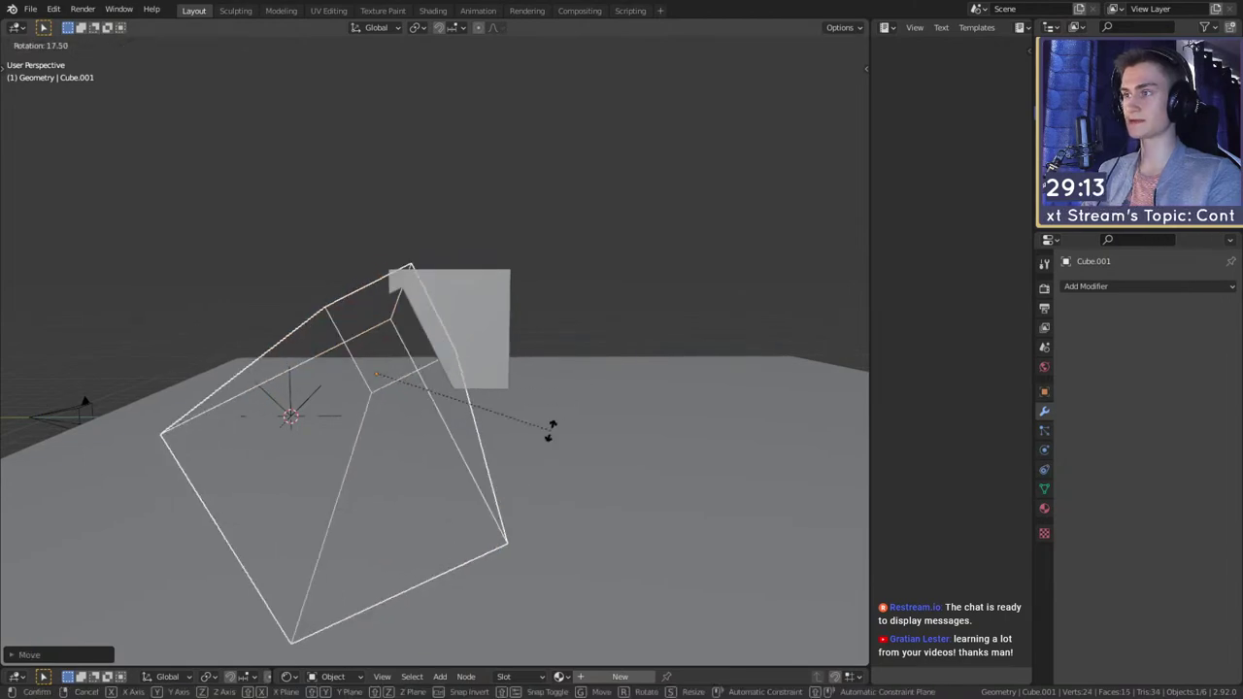
{"action": "left_click", "coordinate": [568, 426]}
{"action": "key", "text": "g"}
{"action": "left_click", "coordinate": [529, 339]}
- Rotate and reposition the cutter from other view angles until it carves a slanted facet off one vertical corner of the cube
{"action": "middle_click_drag", "start_coordinate": [534, 328], "coordinate": [436, 324]}
{"action": "key", "text": "r"}
{"action": "left_click", "coordinate": [412, 387]}
{"action": "key", "text": "r"}
{"action": "left_click", "coordinate": [557, 363]}
{"action": "key", "text": "g"}
{"action": "left_click", "coordinate": [595, 334]}
{"action": "key", "text": "r"}
{"action": "left_click", "coordinate": [523, 285]}
- Apply the cube's Boolean cut and add a second Difference Boolean using the same wireframe cutter
{"action": "left_click", "coordinate": [381, 279]}
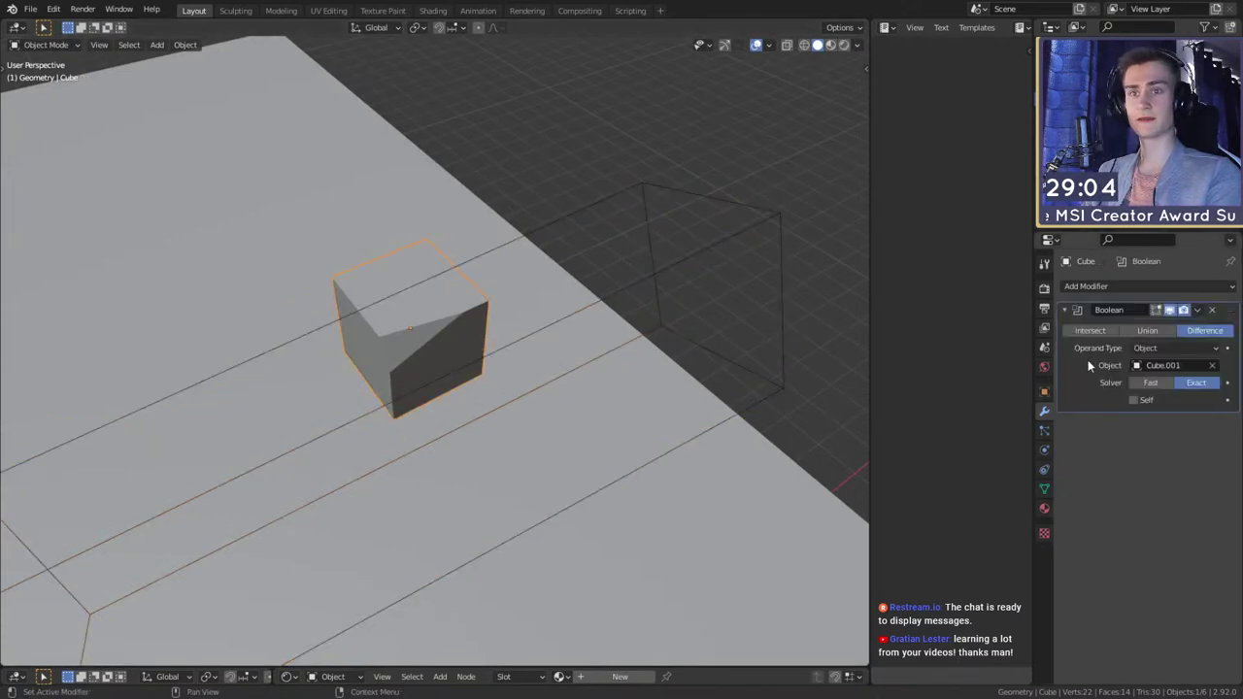
{"action": "key", "text": "ctrl+a"}
{"action": "left_click", "coordinate": [1071, 288]}
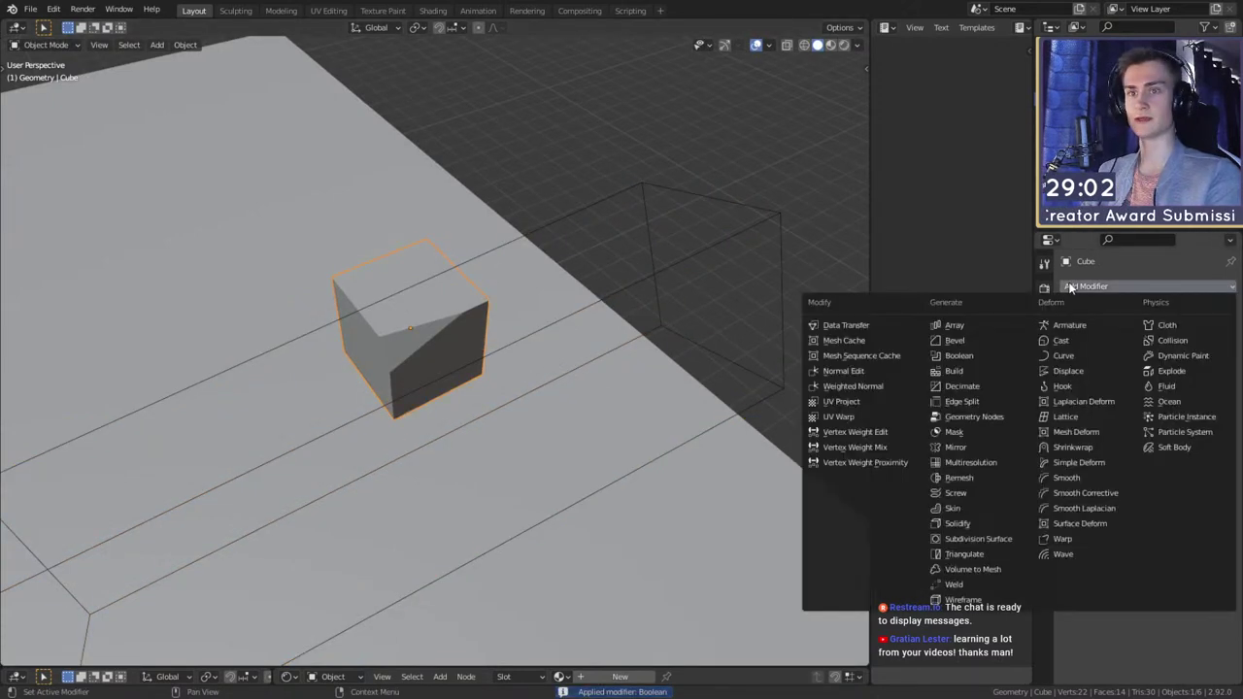
{"action": "left_click", "coordinate": [959, 355]}
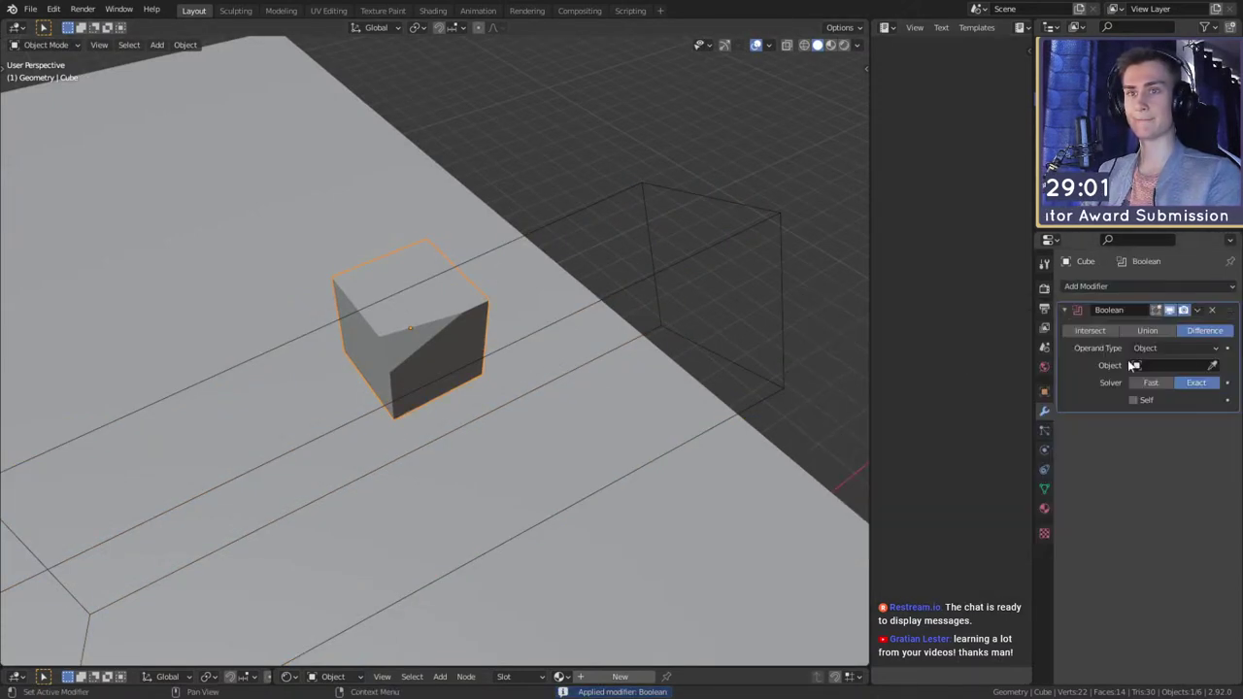
{"action": "left_click", "coordinate": [759, 226]}
- Move the cutter above the solid cube and rotate it to slice diagonally across the cube's top
{"action": "left_click", "coordinate": [682, 236]}
{"action": "middle_click_drag", "start_coordinate": [672, 357], "coordinate": [491, 282]}
{"action": "left_click", "coordinate": [354, 204]}
{"action": "middle_click_drag", "start_coordinate": [384, 238], "coordinate": [455, 239]}
{"action": "key", "text": "g"}
{"action": "left_click", "coordinate": [608, 228]}
{"action": "key", "text": "r"}
{"action": "left_click", "coordinate": [506, 391]}
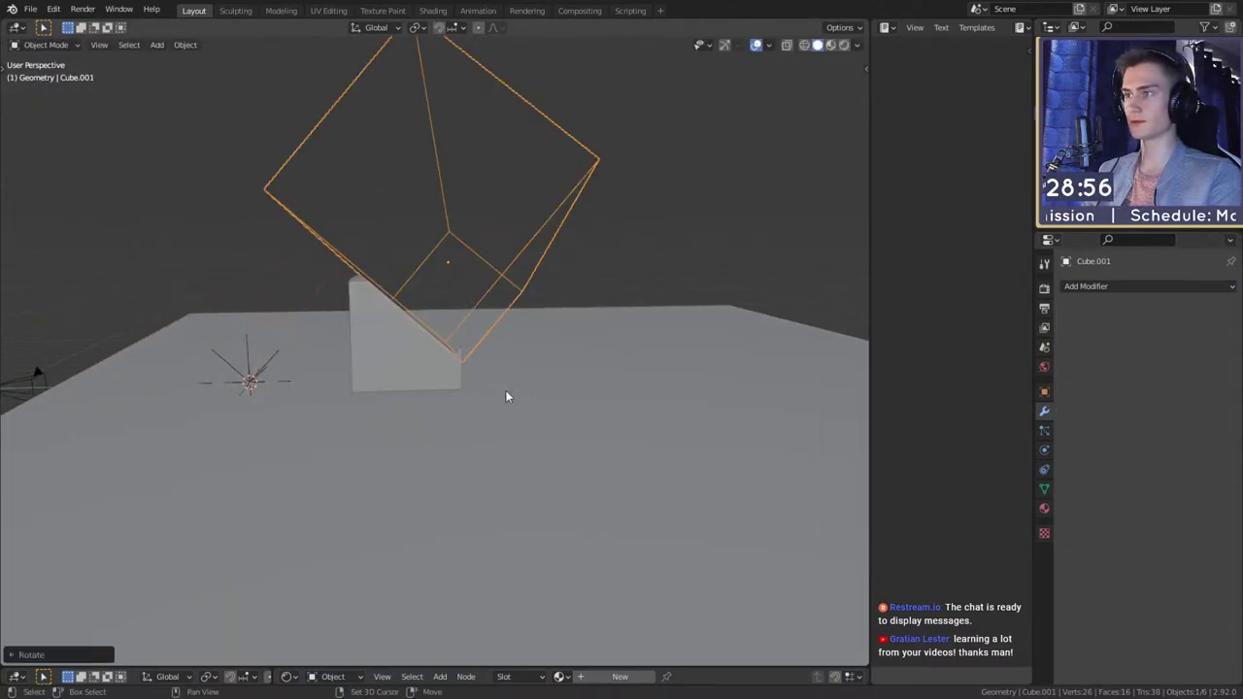
- Shift the cutter outward and rotate it so it trims only the cube's upper edge
{"action": "middle_click_drag", "start_coordinate": [506, 390], "coordinate": [613, 328]}
{"action": "key", "text": "g"}
{"action": "left_click", "coordinate": [709, 357]}
{"action": "key", "text": "r"}
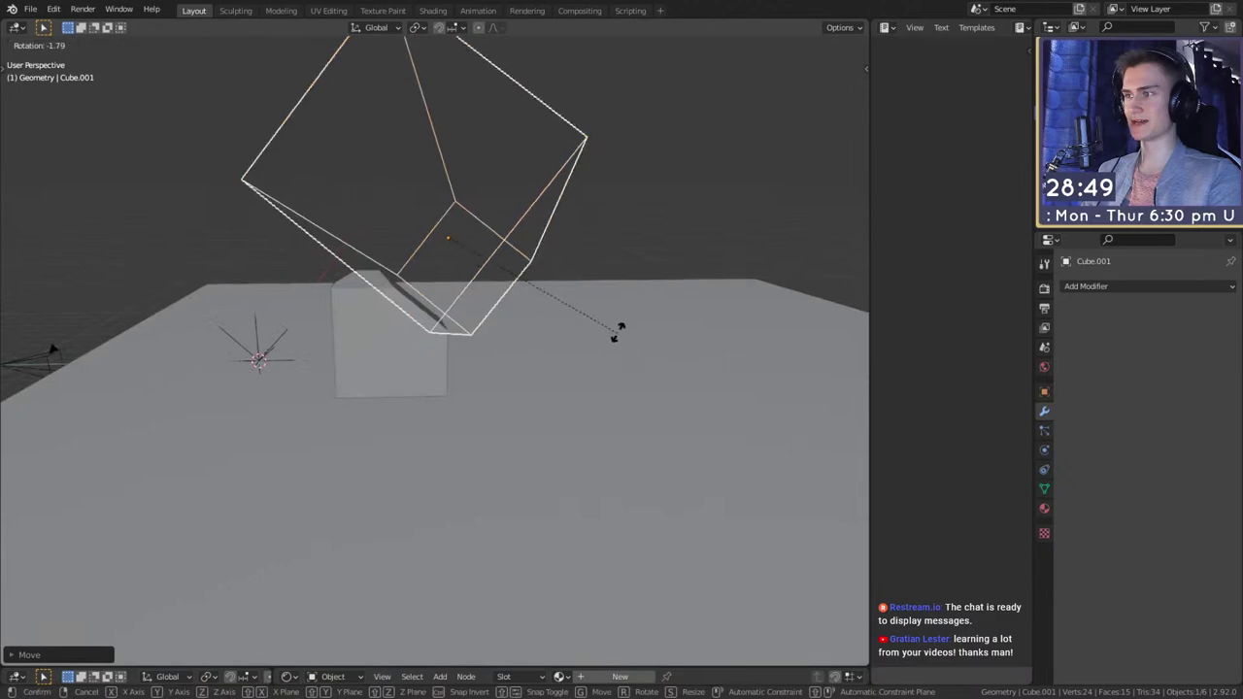
{"action": "left_click", "coordinate": [628, 278]}
- Rotate and move the cutter lengthwise so the cut slopes unevenly along the cube's top
{"action": "middle_click_drag", "start_coordinate": [627, 278], "coordinate": [658, 324]}
{"action": "key", "text": "r"}
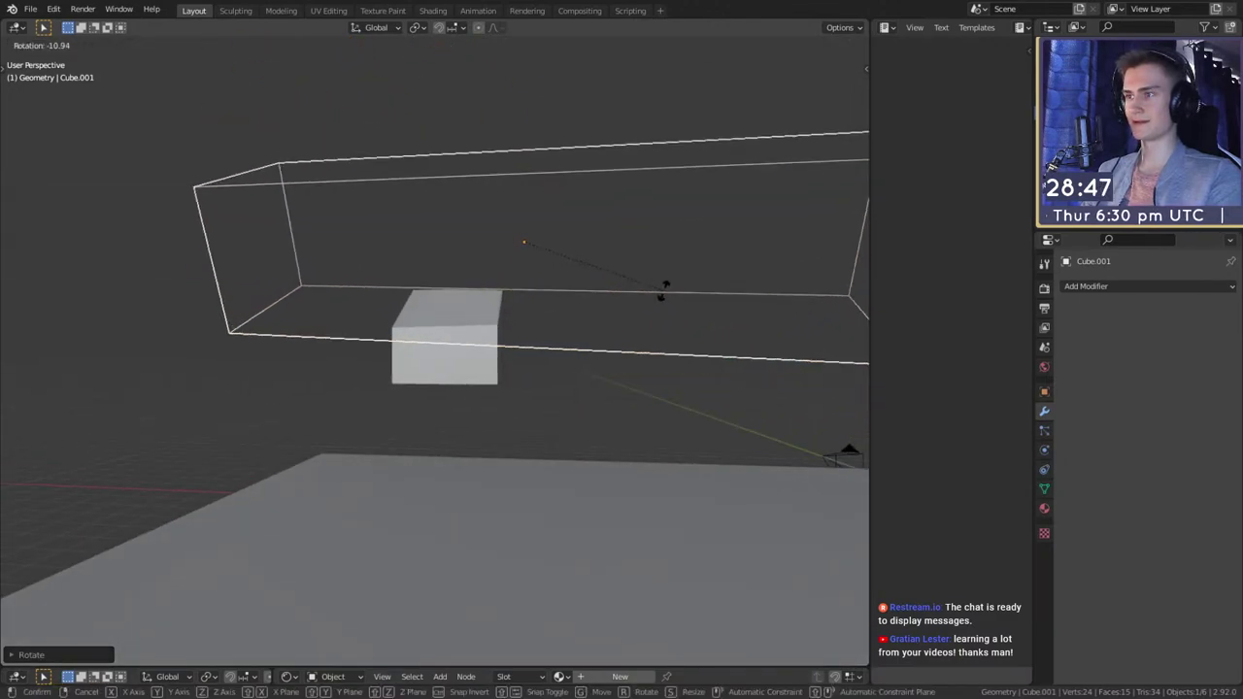
{"action": "left_click", "coordinate": [664, 289]}
{"action": "key", "text": "g"}
{"action": "left_click", "coordinate": [653, 315]}
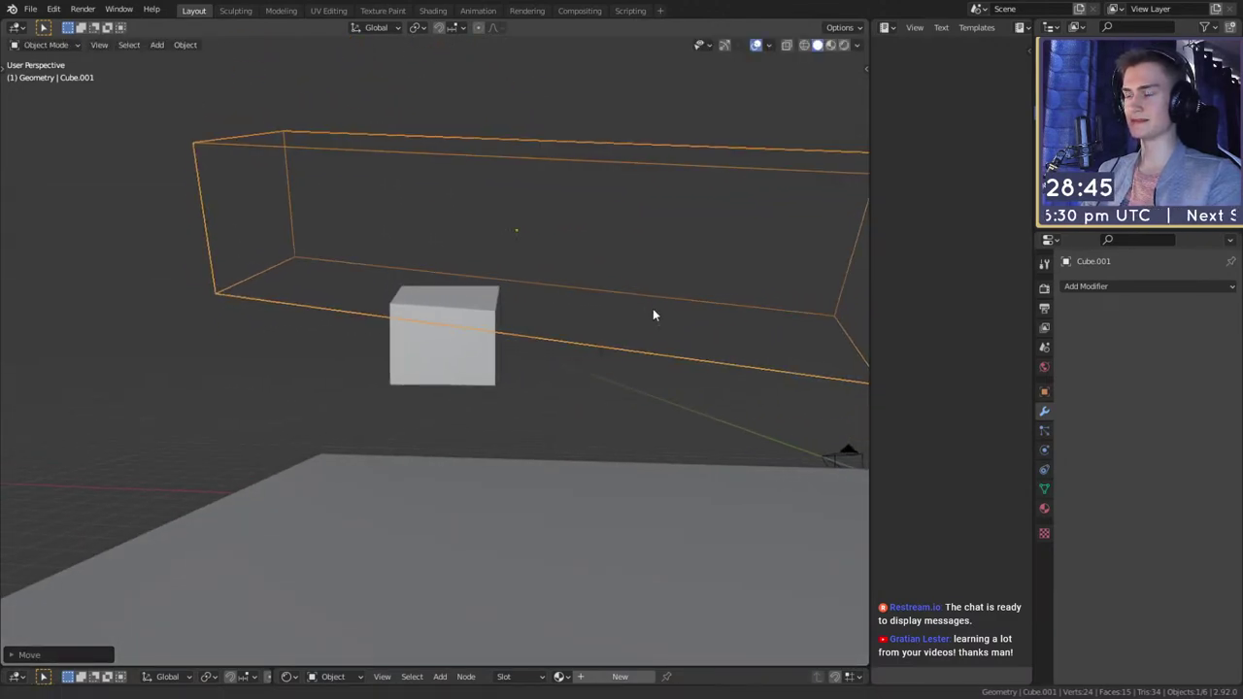
{"action": "middle_click_drag", "start_coordinate": [654, 309], "coordinate": [442, 367]}
{"action": "left_click", "coordinate": [604, 334]}
- Apply the top cut on the solid cube and add a third Difference Boolean with the wireframe cutter
{"action": "left_click", "coordinate": [510, 340]}
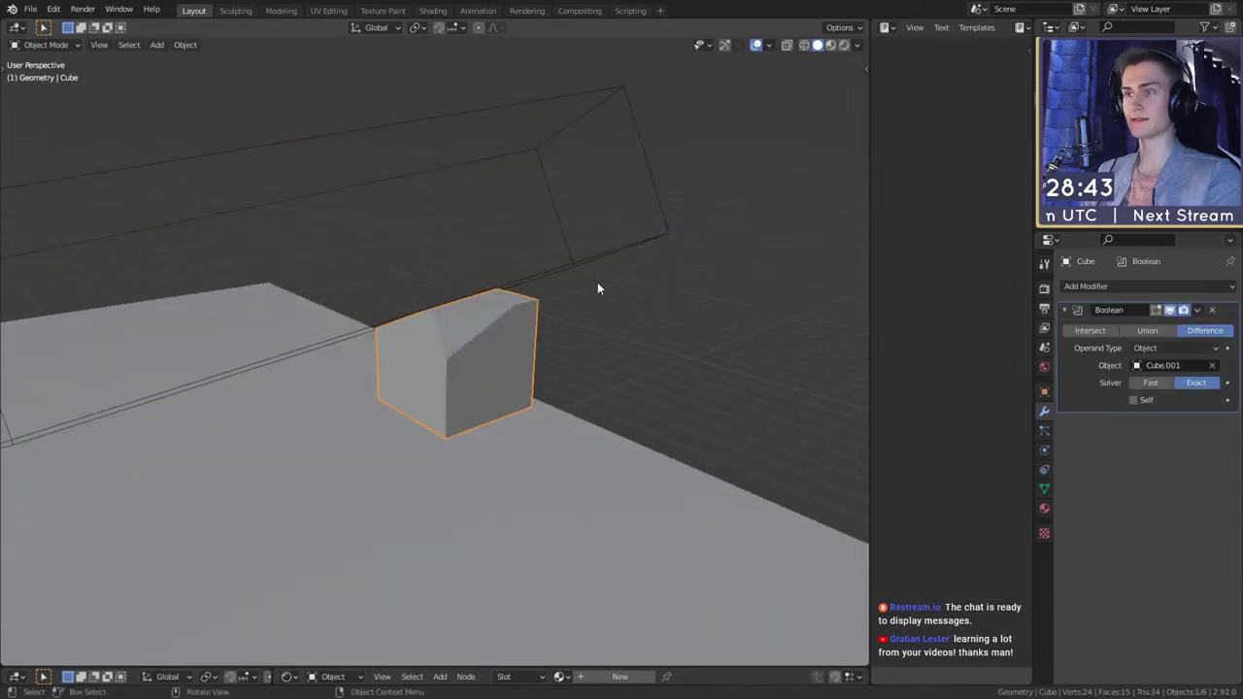
{"action": "key", "text": "ctrl+a"}
{"action": "left_click", "coordinate": [1082, 285]}
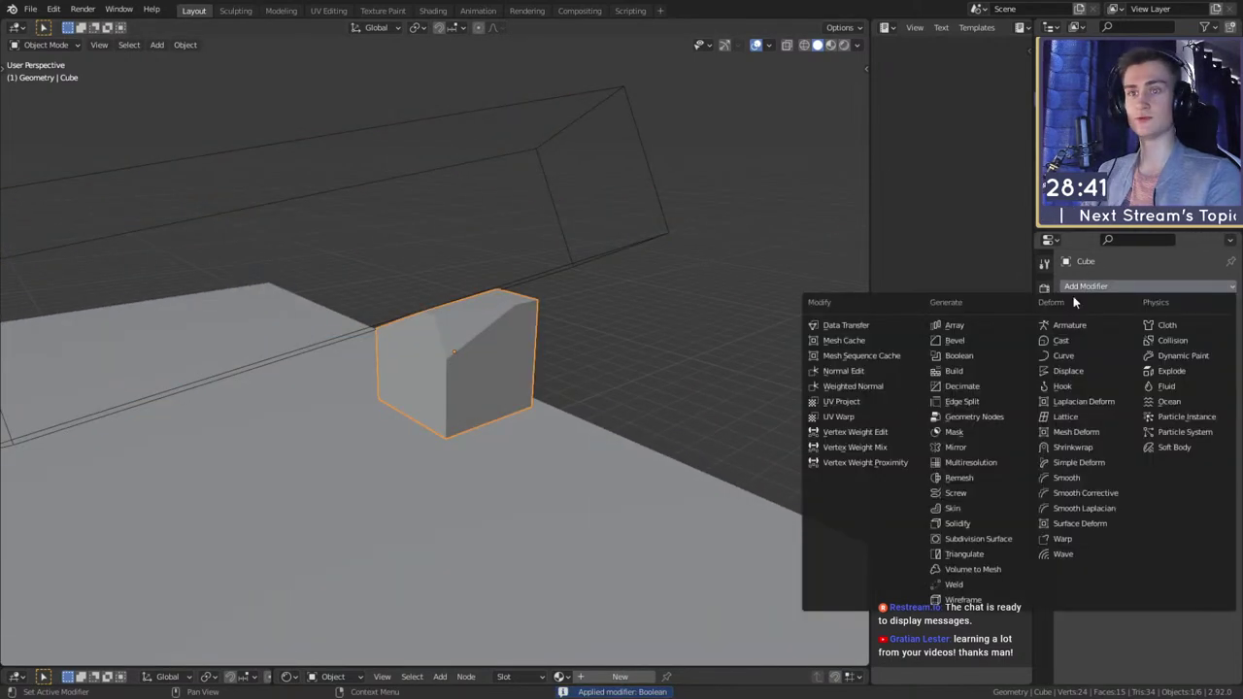
{"action": "left_click", "coordinate": [977, 358]}
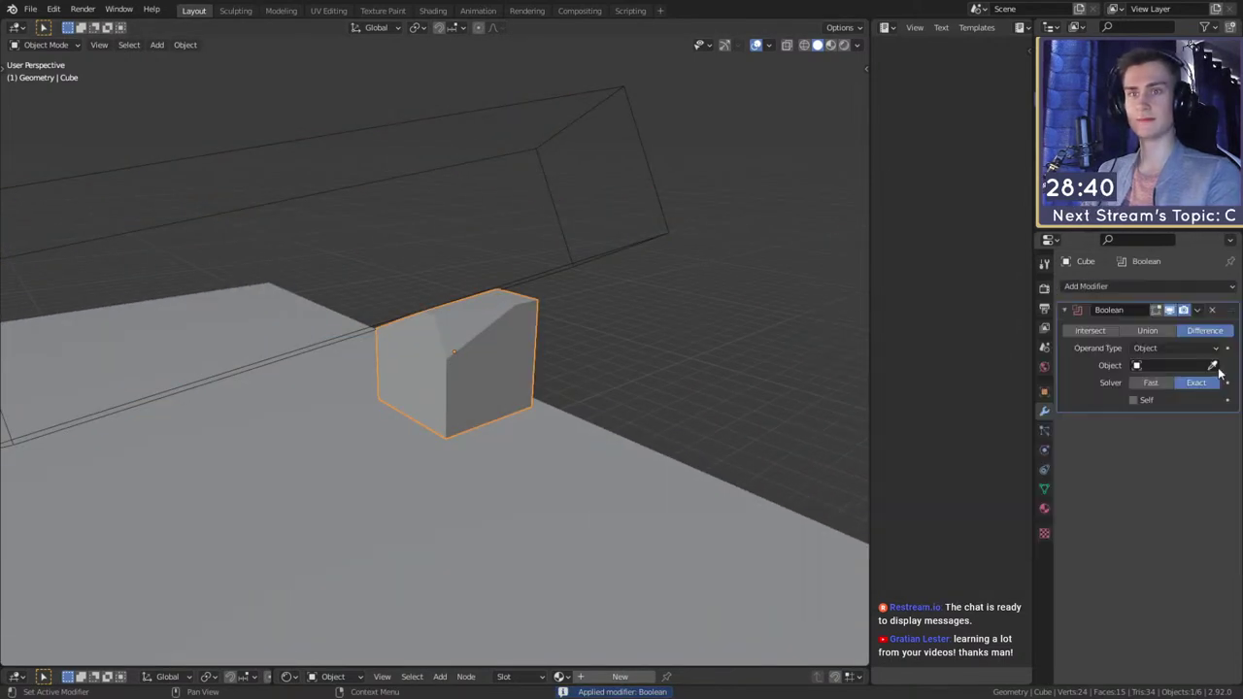
{"action": "left_click", "coordinate": [635, 234]}
- Move the wireframe cutter down against the cube's side and rotate it to slice through that side at an angle
{"action": "left_click", "coordinate": [631, 245]}
{"action": "middle_click_drag", "start_coordinate": [618, 280], "coordinate": [672, 265]}
{"action": "key", "text": "g"}
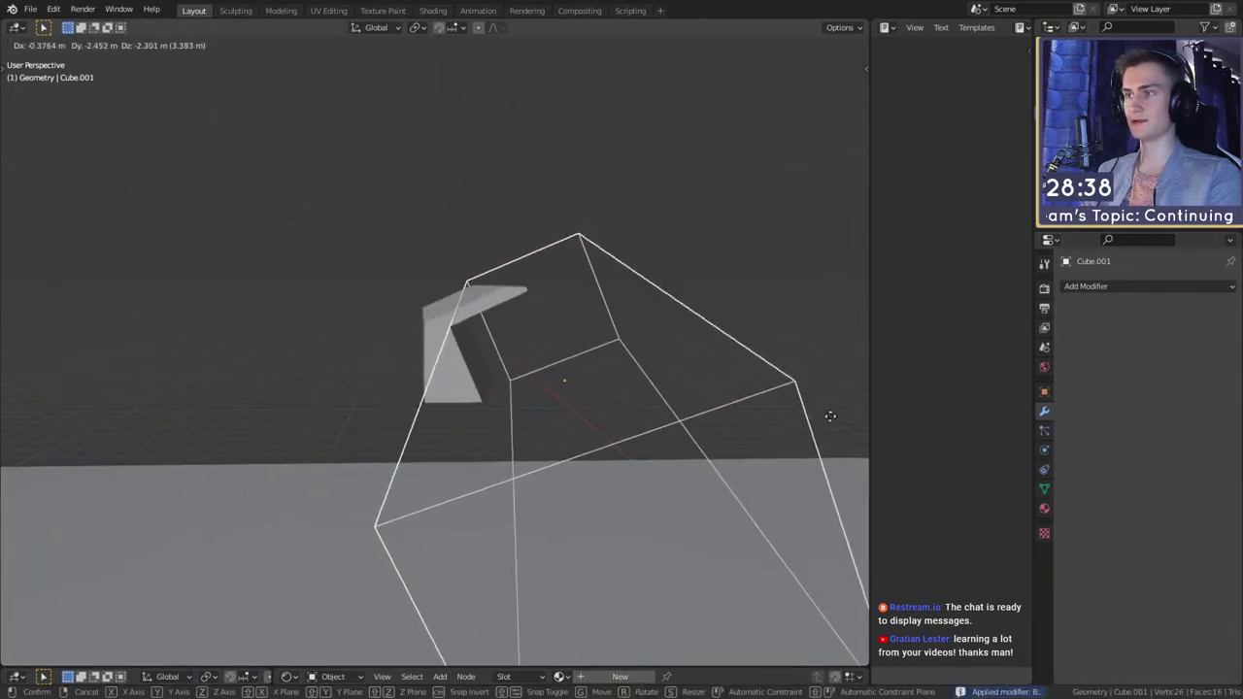
{"action": "left_click", "coordinate": [833, 486]}
{"action": "middle_click_drag", "start_coordinate": [832, 485], "coordinate": [582, 380]}
{"action": "key", "text": "r"}
{"action": "left_click", "coordinate": [668, 392]}
- Rotate the cutter twice more and shift it so it slices off only the cube's lower side edge
{"action": "key", "text": "r"}
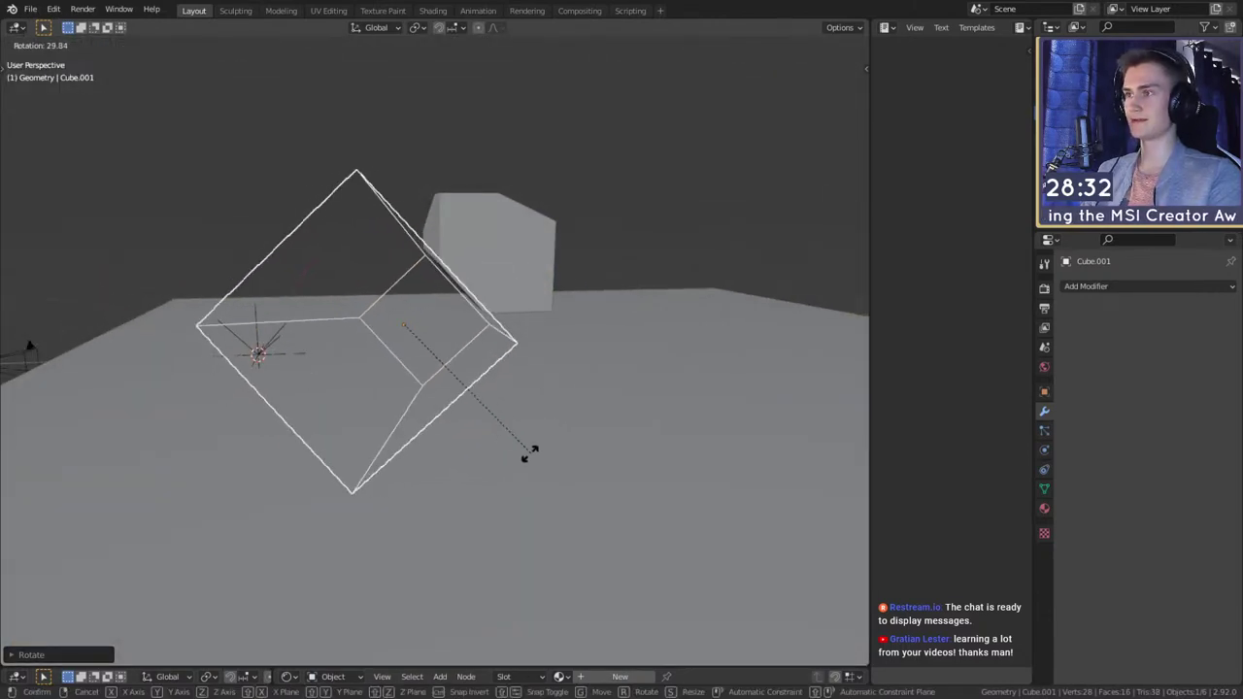
{"action": "left_click", "coordinate": [477, 444]}
{"action": "middle_click_drag", "start_coordinate": [477, 444], "coordinate": [524, 467]}
{"action": "key", "text": "r"}
{"action": "left_click", "coordinate": [586, 484]}
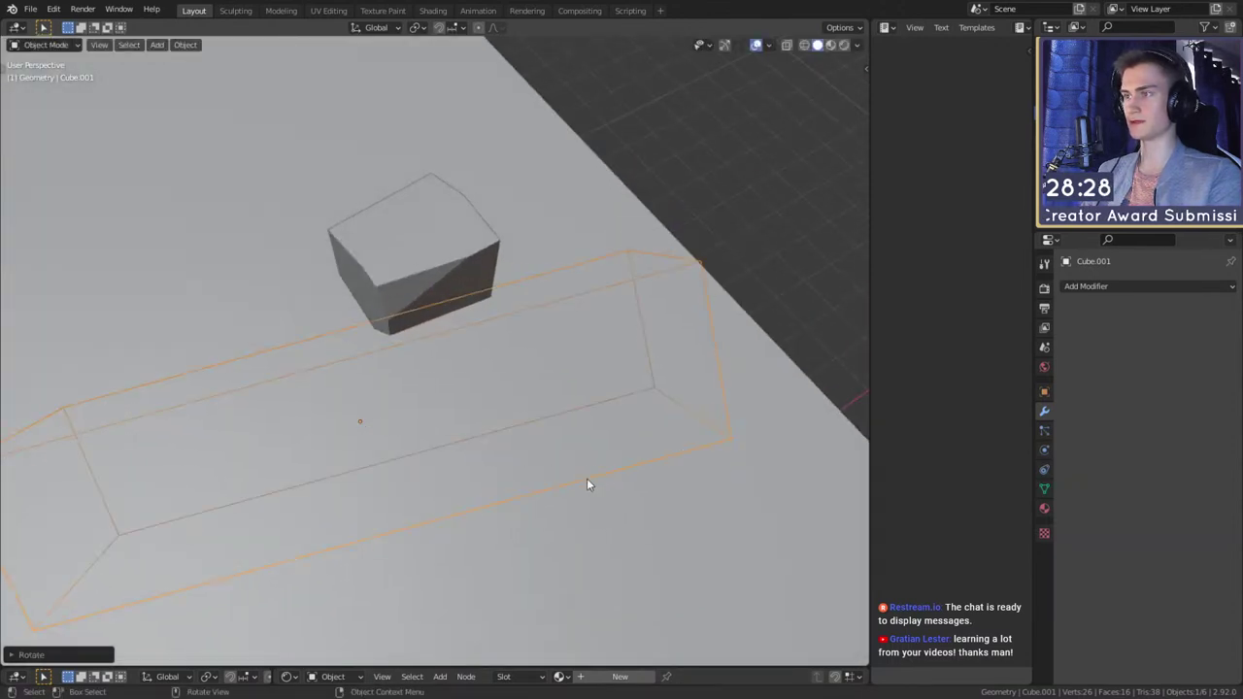
{"action": "key", "text": "g"}
{"action": "left_click", "coordinate": [580, 476]}
{"action": "middle_click_drag", "start_coordinate": [579, 476], "coordinate": [573, 365]}
- Apply the lower-edge cut on the solid cube and add another Difference Boolean using the wireframe cutter
{"action": "left_click", "coordinate": [449, 225]}
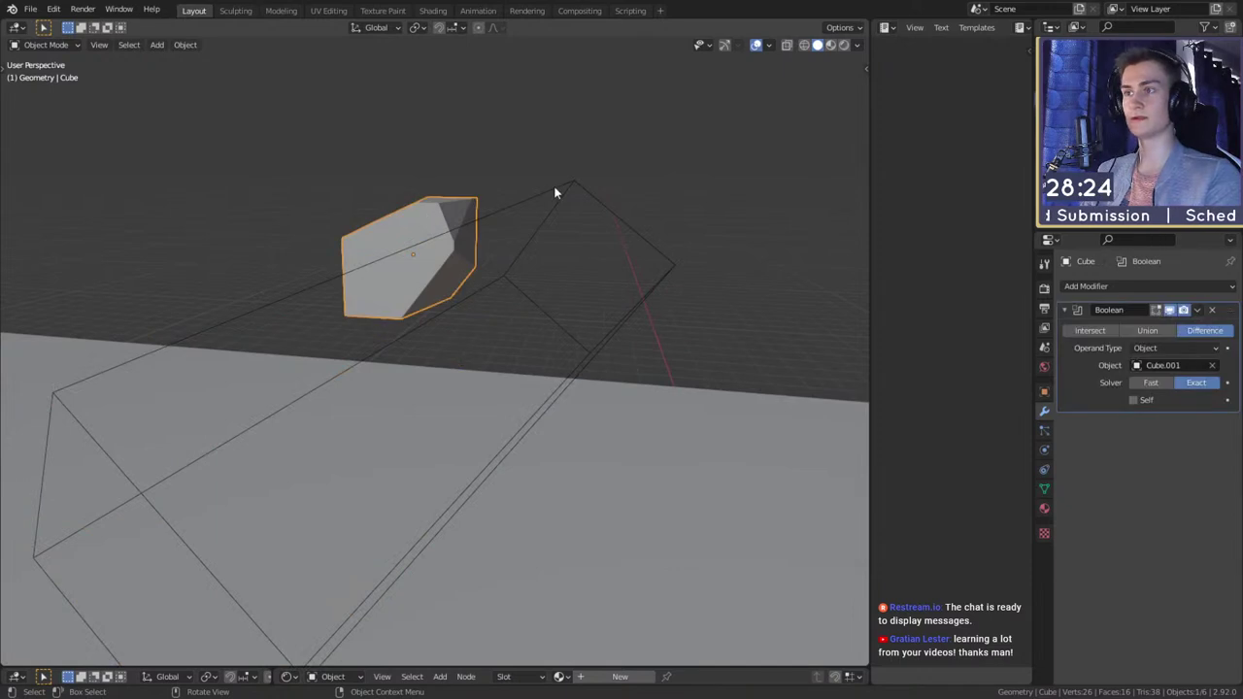
{"action": "key", "text": "ctrl+a"}
{"action": "left_click", "coordinate": [1119, 287]}
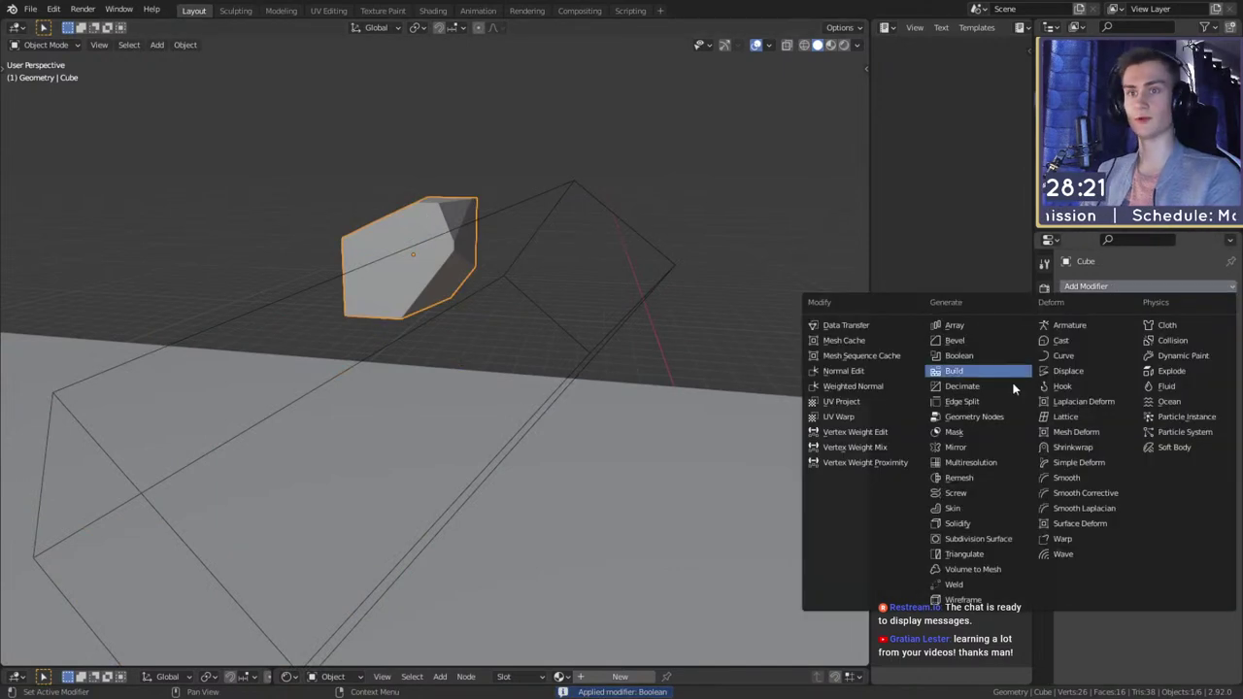
{"action": "left_click", "coordinate": [966, 357]}
{"action": "left_click", "coordinate": [383, 217]}
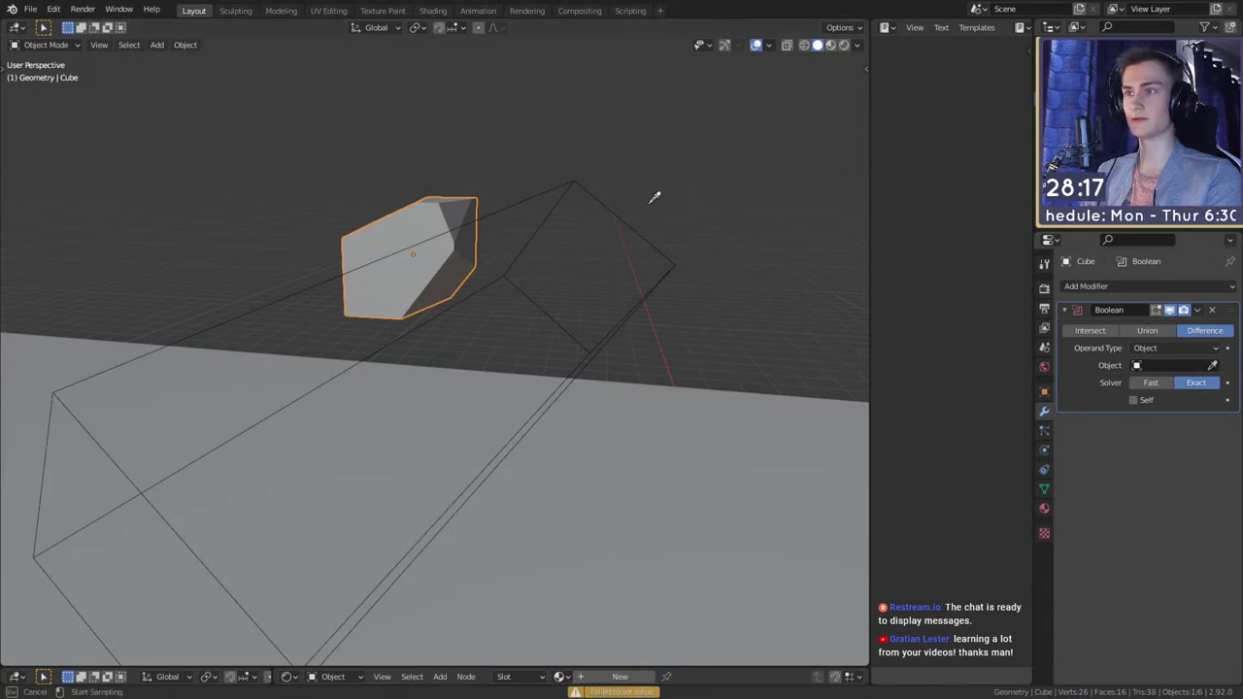
{"action": "left_click", "coordinate": [649, 234]}
- Move the cutter across the cube and rotate it from two viewing angles to tilt the new cut
{"action": "middle_click_drag", "start_coordinate": [468, 318], "coordinate": [637, 335]}
{"action": "key", "text": "g"}
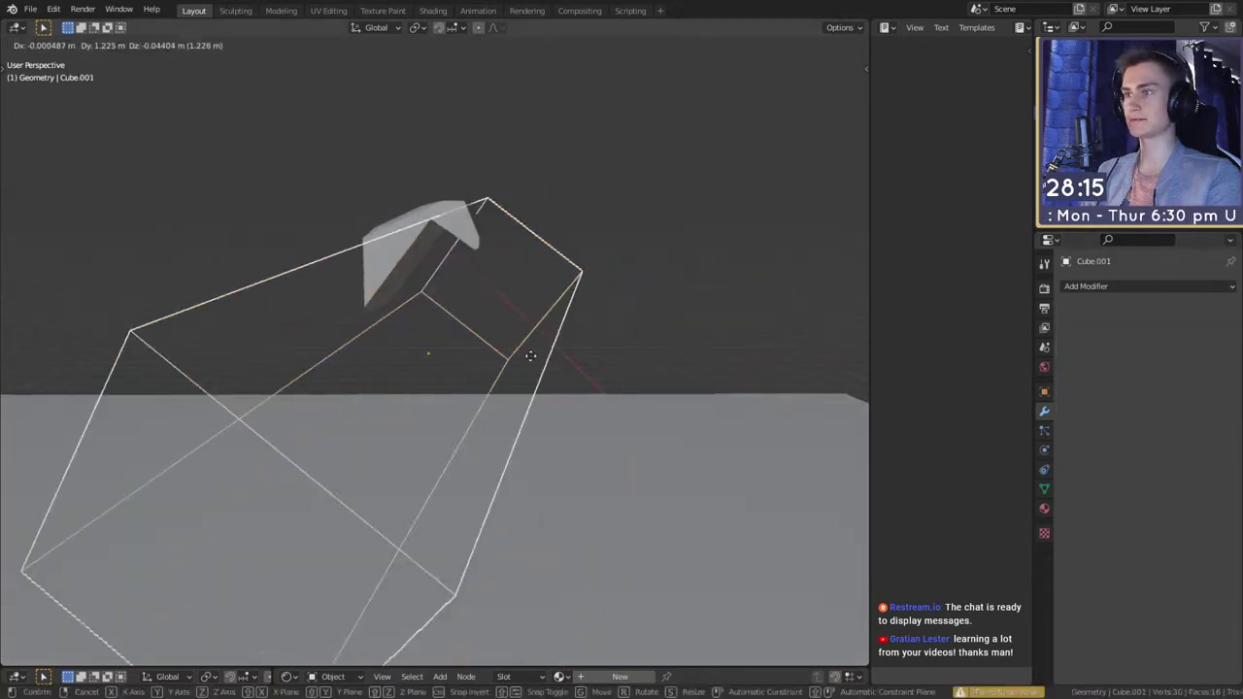
{"action": "left_click", "coordinate": [437, 368]}
{"action": "middle_click_drag", "start_coordinate": [437, 369], "coordinate": [463, 375]}
{"action": "key", "text": "r"}
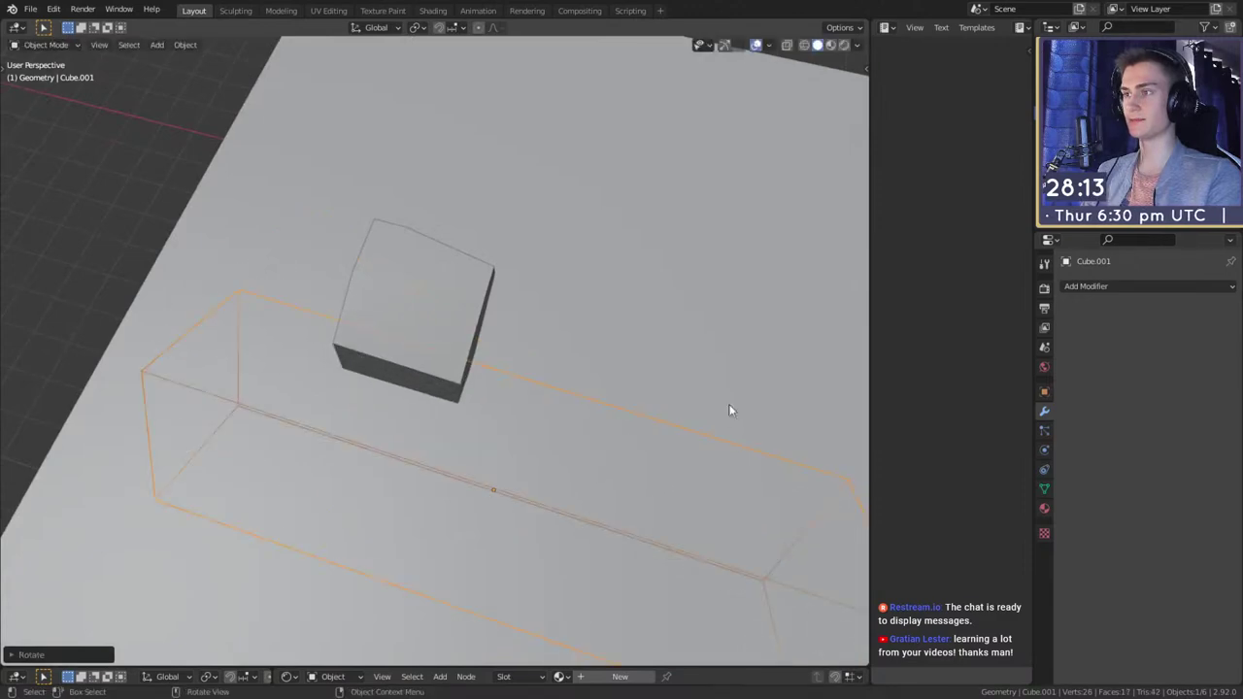
{"action": "left_click", "coordinate": [754, 356]}
{"action": "middle_click_drag", "start_coordinate": [755, 357], "coordinate": [677, 381]}
{"action": "key", "text": "r"}
{"action": "left_click", "coordinate": [668, 234]}
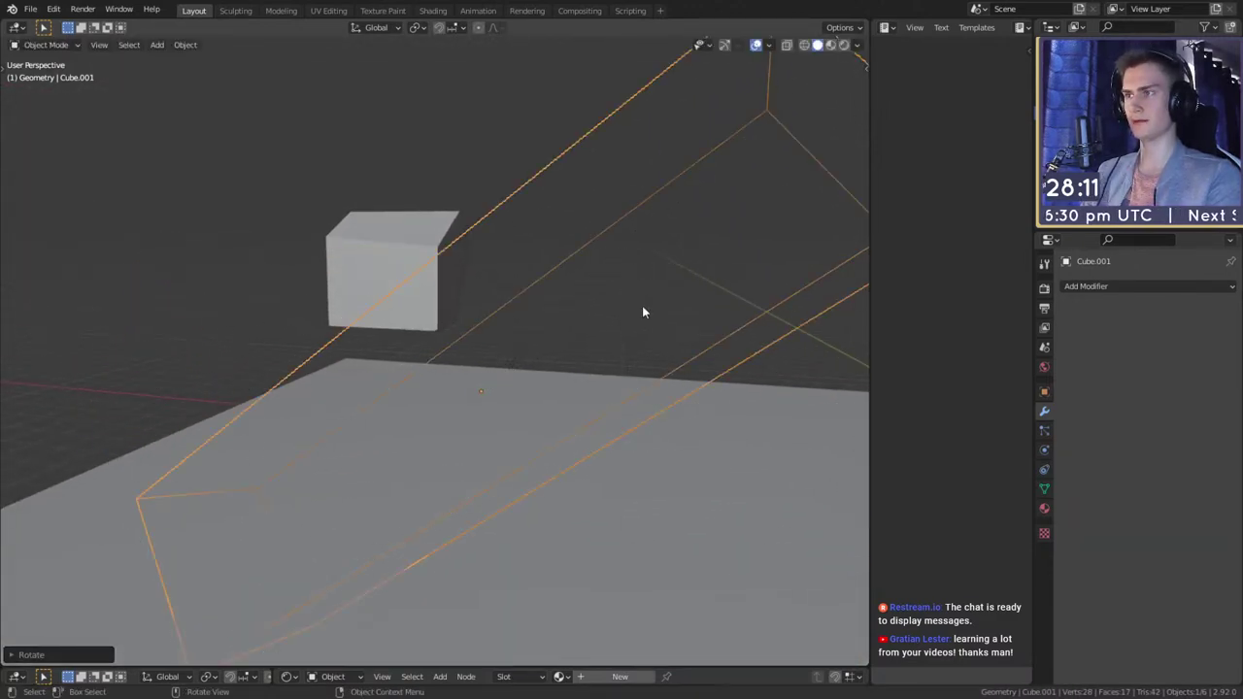
- Shift the cutter toward the cube's side and rotate it to stand steeply against the block
{"action": "middle_click_drag", "start_coordinate": [643, 309], "coordinate": [639, 377]}
{"action": "key", "text": "g"}
{"action": "left_click", "coordinate": [673, 326]}
{"action": "middle_click_drag", "start_coordinate": [673, 326], "coordinate": [599, 286]}
{"action": "key", "text": "r"}
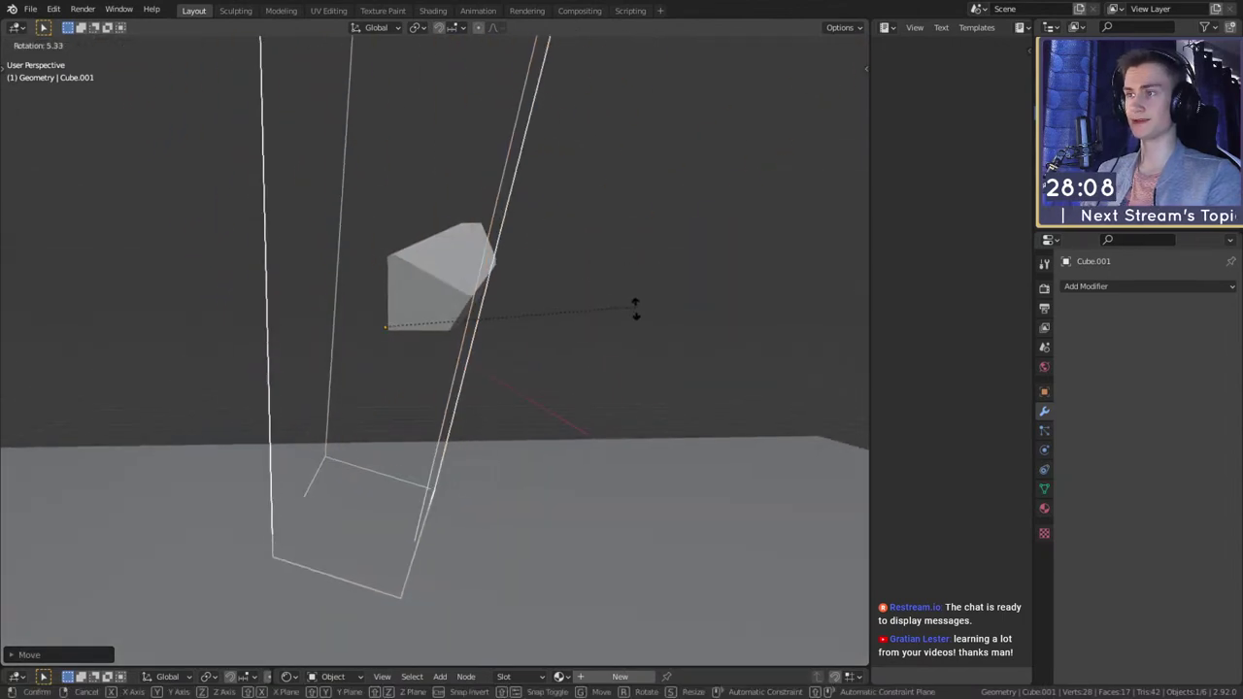
{"action": "left_click", "coordinate": [600, 373]}
{"action": "middle_click_drag", "start_coordinate": [610, 363], "coordinate": [375, 239]}
- Fine-tune the cutter with further rotations and moves so it trims only a lower corner of the cube
{"action": "key", "text": "r"}
{"action": "left_click", "coordinate": [638, 405]}
{"action": "key", "text": "r"}
{"action": "left_click", "coordinate": [631, 383]}
{"action": "key", "text": "g"}
{"action": "left_click", "coordinate": [680, 339]}
{"action": "key", "text": "g"}
{"action": "left_click", "coordinate": [562, 339]}
- Apply the remaining Boolean cut on the solid cube and delete the wireframe cutter
{"action": "left_click", "coordinate": [377, 241]}
{"action": "middle_click_drag", "start_coordinate": [472, 278], "coordinate": [486, 293]}
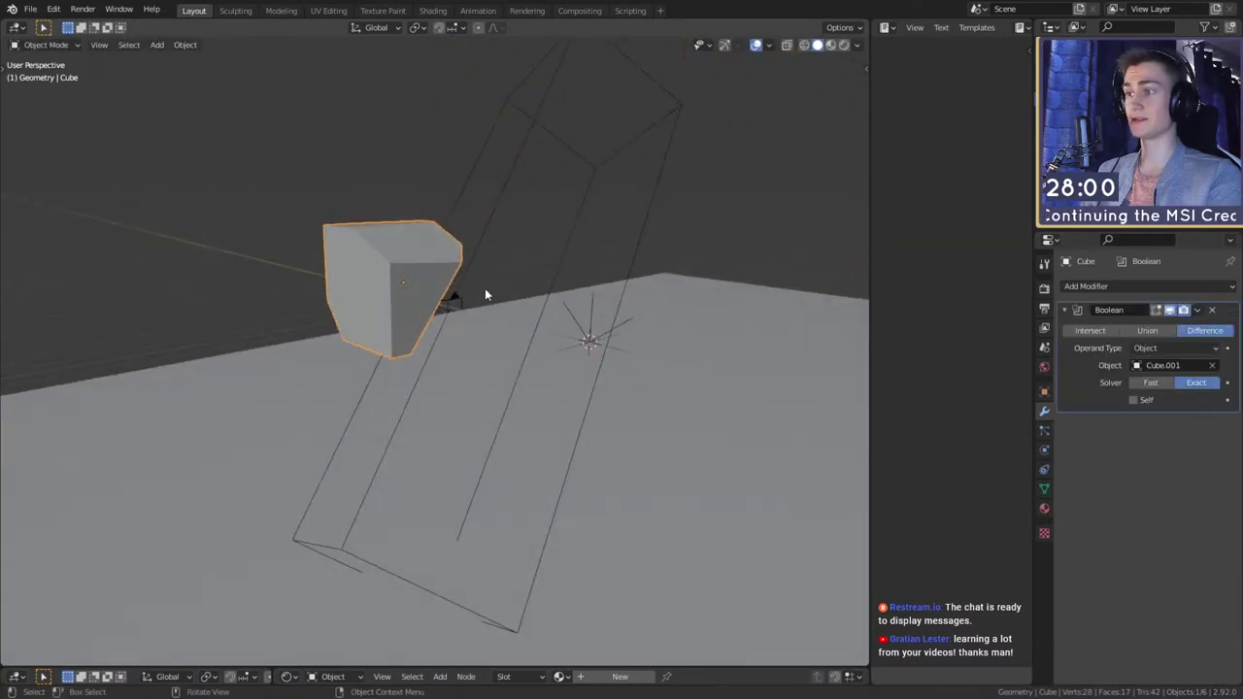
{"action": "left_click", "coordinate": [390, 275]}
{"action": "middle_click_drag", "start_coordinate": [390, 274], "coordinate": [412, 314]}
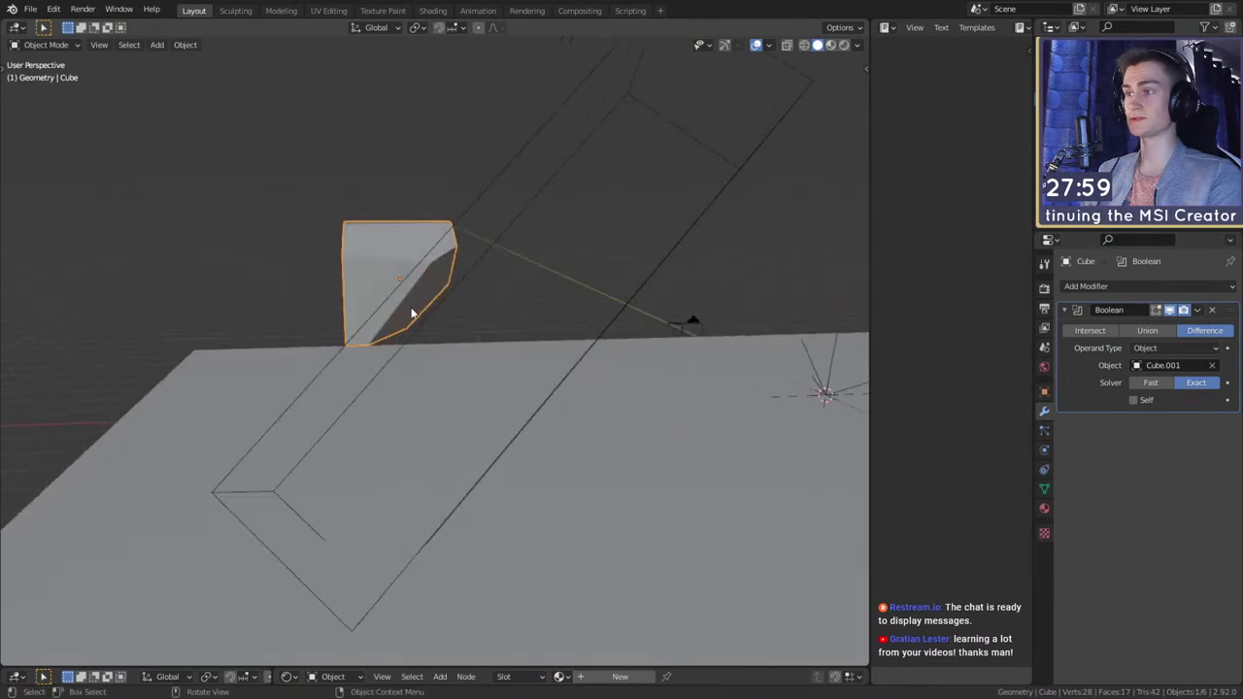
{"action": "left_click", "coordinate": [505, 180]}
{"action": "left_click", "coordinate": [416, 258]}
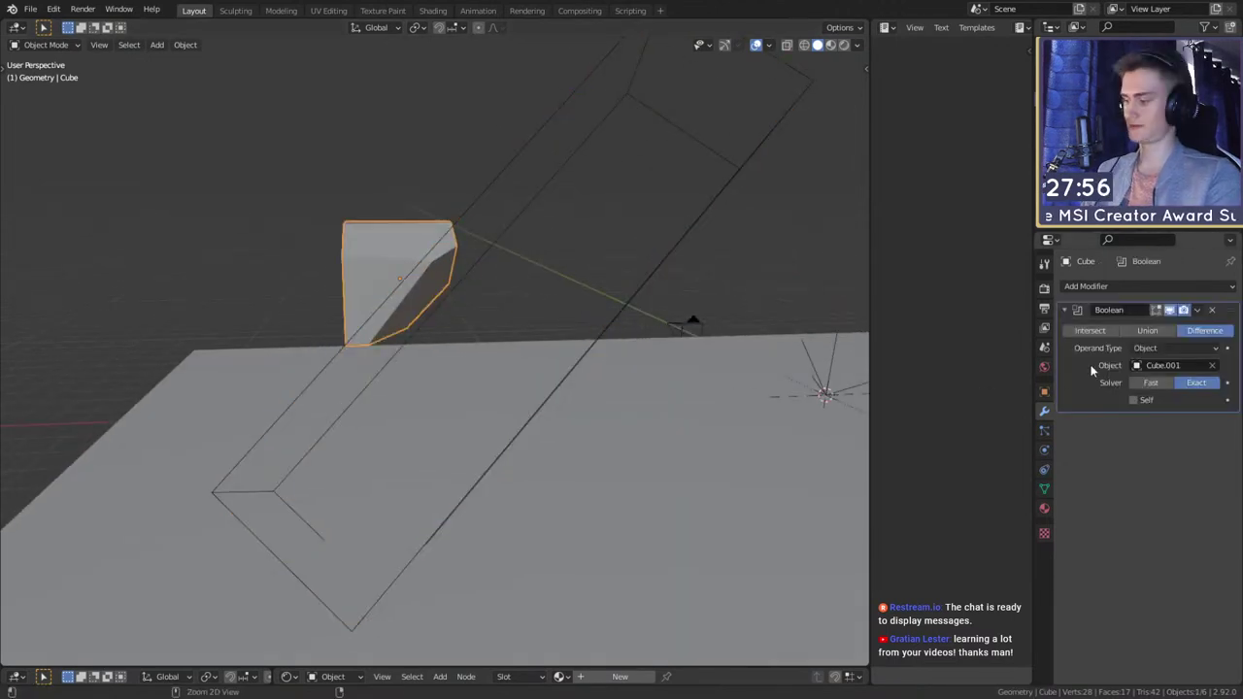
{"action": "key", "text": "ctrl+a"}
{"action": "left_click", "coordinate": [552, 224]}
{"action": "key", "text": "Delete"}
- Select the carved block and examine its facets from several sides
{"action": "middle_click_drag", "start_coordinate": [467, 326], "coordinate": [720, 350]}
{"action": "scroll", "coordinate": [720, 351], "scroll_direction": "down", "scroll_amount": 4}
{"action": "left_click", "coordinate": [488, 306]}
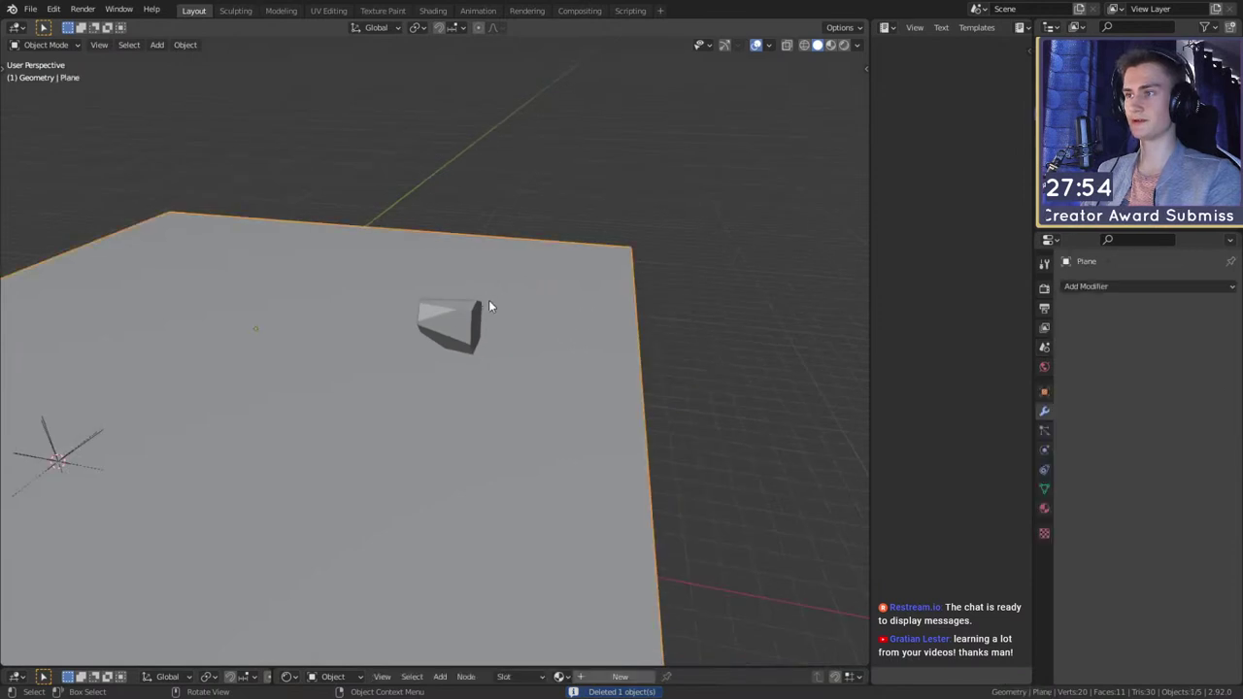
{"action": "left_click", "coordinate": [463, 322]}
{"action": "middle_click_drag", "start_coordinate": [501, 390], "coordinate": [573, 333]}
{"action": "scroll", "coordinate": [434, 327], "scroll_direction": "up", "scroll_amount": 1}
{"action": "middle_click_drag", "start_coordinate": [433, 328], "coordinate": [529, 408], "text": "shift"}
{"action": "scroll", "coordinate": [594, 434], "scroll_direction": "up", "scroll_amount": 5}
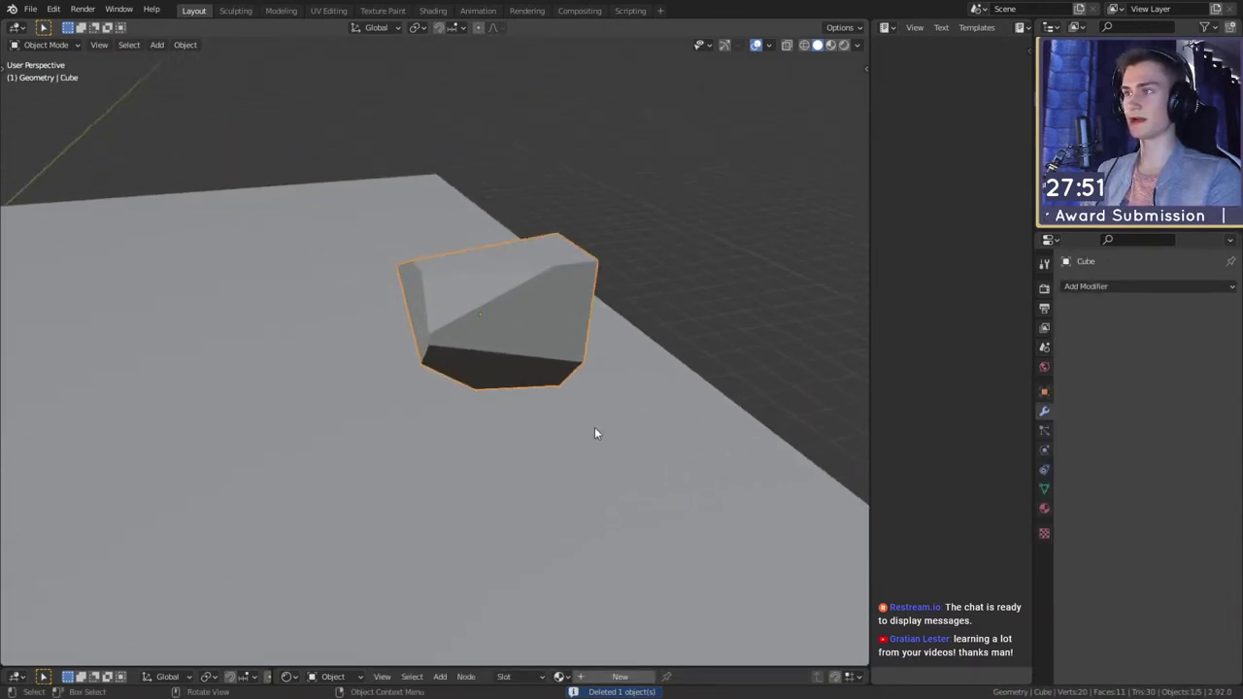
{"action": "middle_click_drag", "start_coordinate": [596, 433], "coordinate": [767, 356]}
{"action": "scroll", "coordinate": [582, 398], "scroll_direction": "up", "scroll_amount": 5}
{"action": "scroll", "coordinate": [573, 395], "scroll_direction": "down", "scroll_amount": 5}
{"action": "scroll", "coordinate": [583, 395], "scroll_direction": "up", "scroll_amount": 3}
- Add a Bevel modifier to the carved block with an amount of 0.01 m
{"action": "left_click", "coordinate": [1110, 286]}
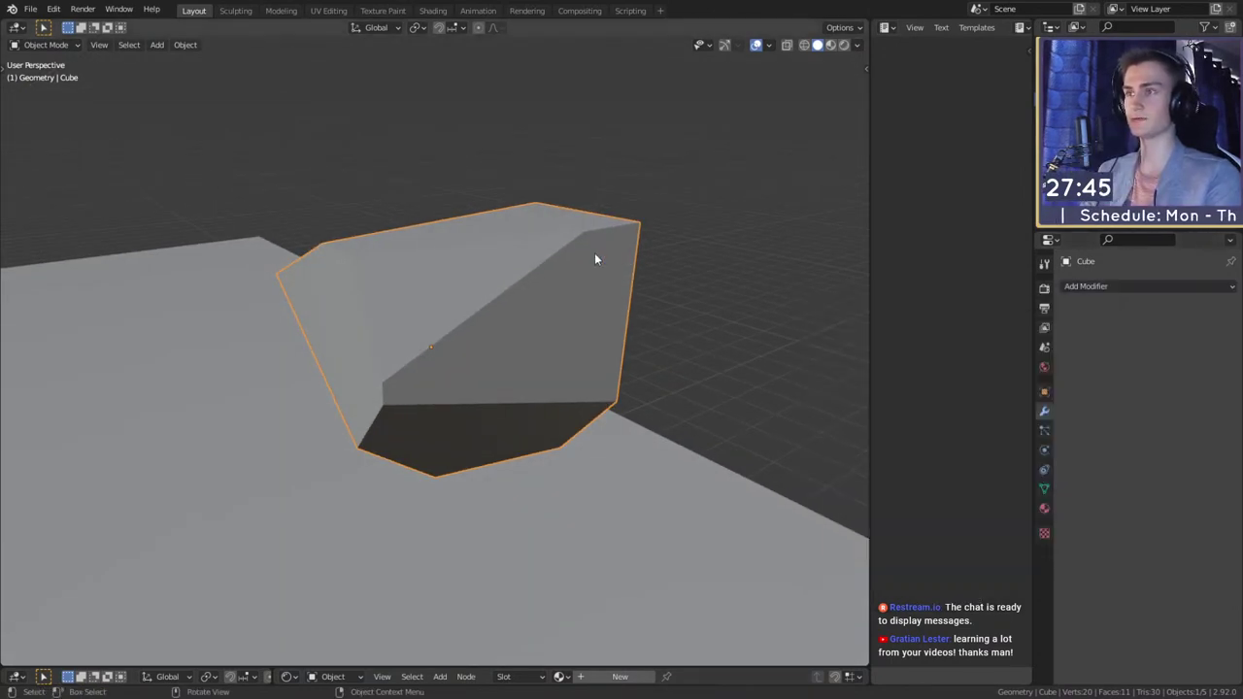
{"action": "left_click", "coordinate": [1105, 287]}
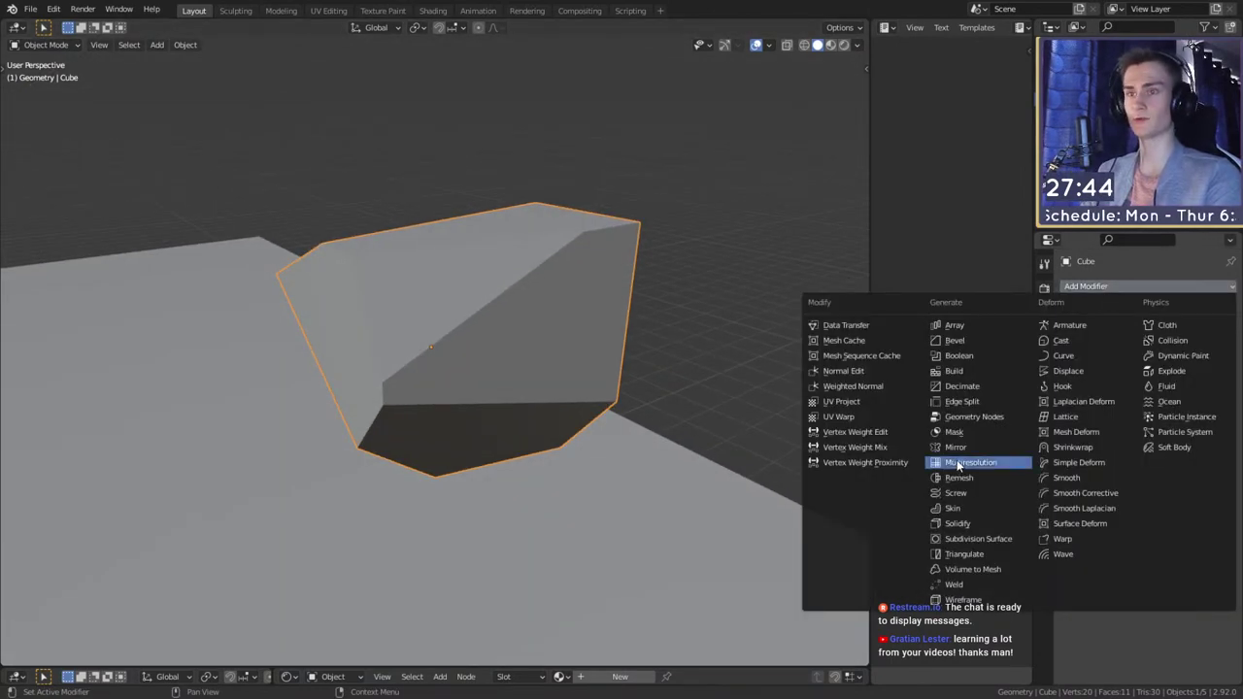
{"action": "left_click", "coordinate": [955, 339]}
{"action": "middle_click_drag", "start_coordinate": [621, 322], "coordinate": [608, 379]}
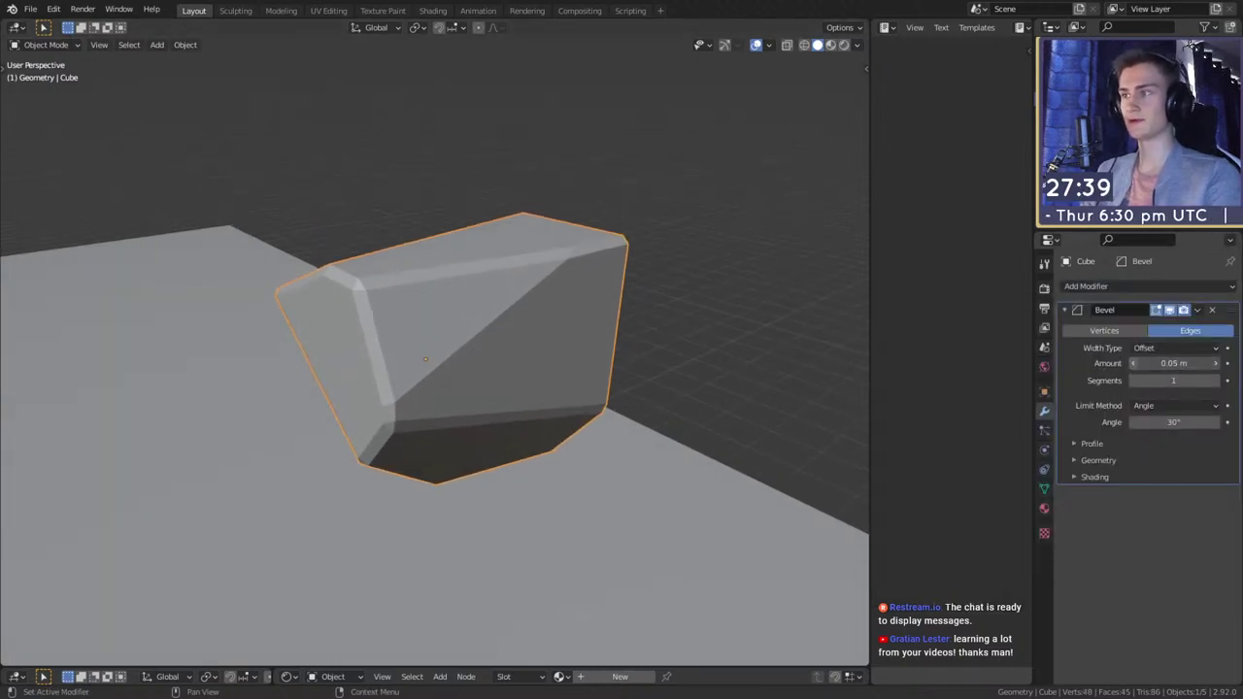
- Move the beveled block off the ground plane onto the empty grid beside it and check its edges
{"action": "middle_click_drag", "start_coordinate": [583, 379], "coordinate": [537, 382]}
{"action": "scroll", "coordinate": [537, 382], "scroll_direction": "down", "scroll_amount": 6}
{"action": "middle_click_drag", "start_coordinate": [547, 425], "coordinate": [419, 386]}
{"action": "key", "text": "g"}
{"action": "left_click", "coordinate": [661, 406]}
{"action": "middle_click_drag", "start_coordinate": [661, 406], "coordinate": [593, 461]}
{"action": "key", "text": "KP_Decimal"}
{"action": "scroll", "coordinate": [653, 428], "scroll_direction": "down", "scroll_amount": 3}
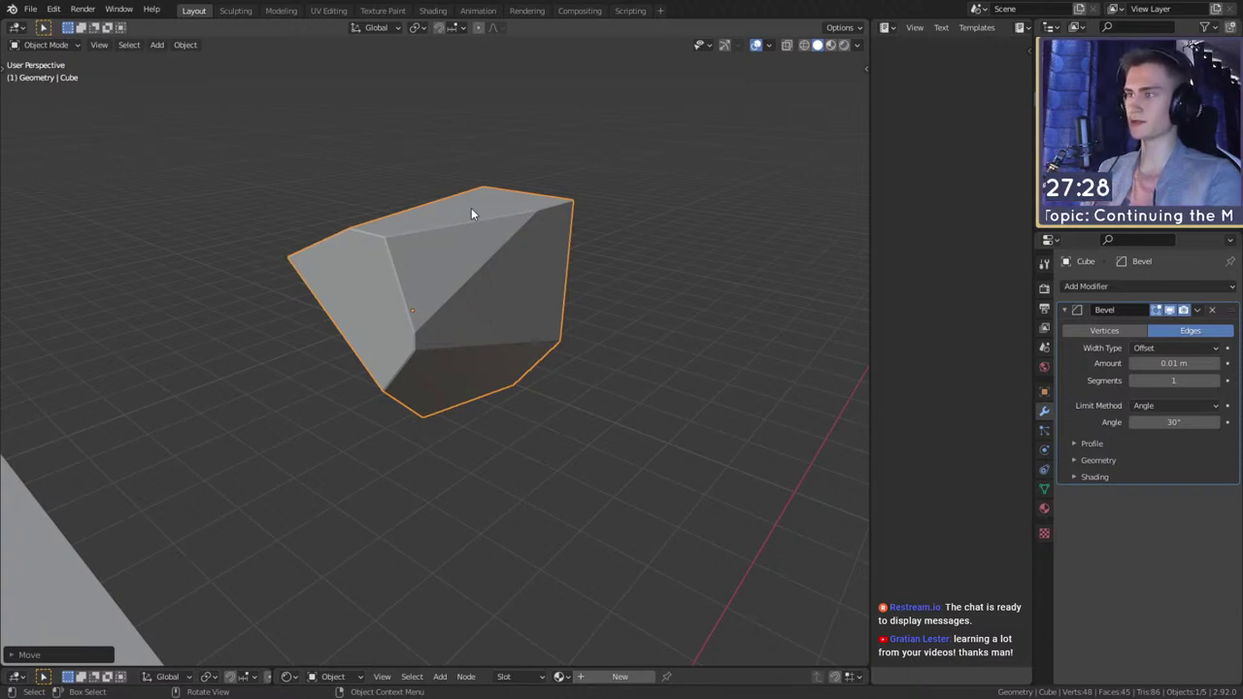
{"action": "scroll", "coordinate": [439, 239], "scroll_direction": "up", "scroll_amount": 4}
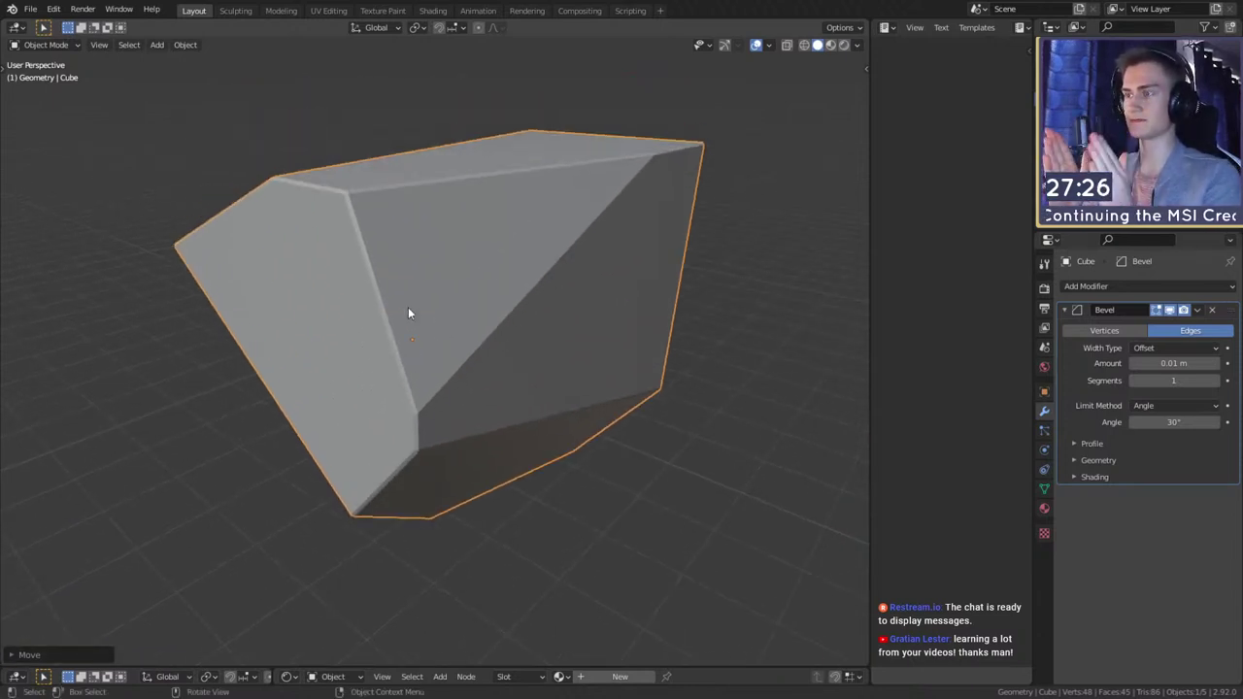
{"action": "scroll", "coordinate": [408, 313], "scroll_direction": "down", "scroll_amount": 8}
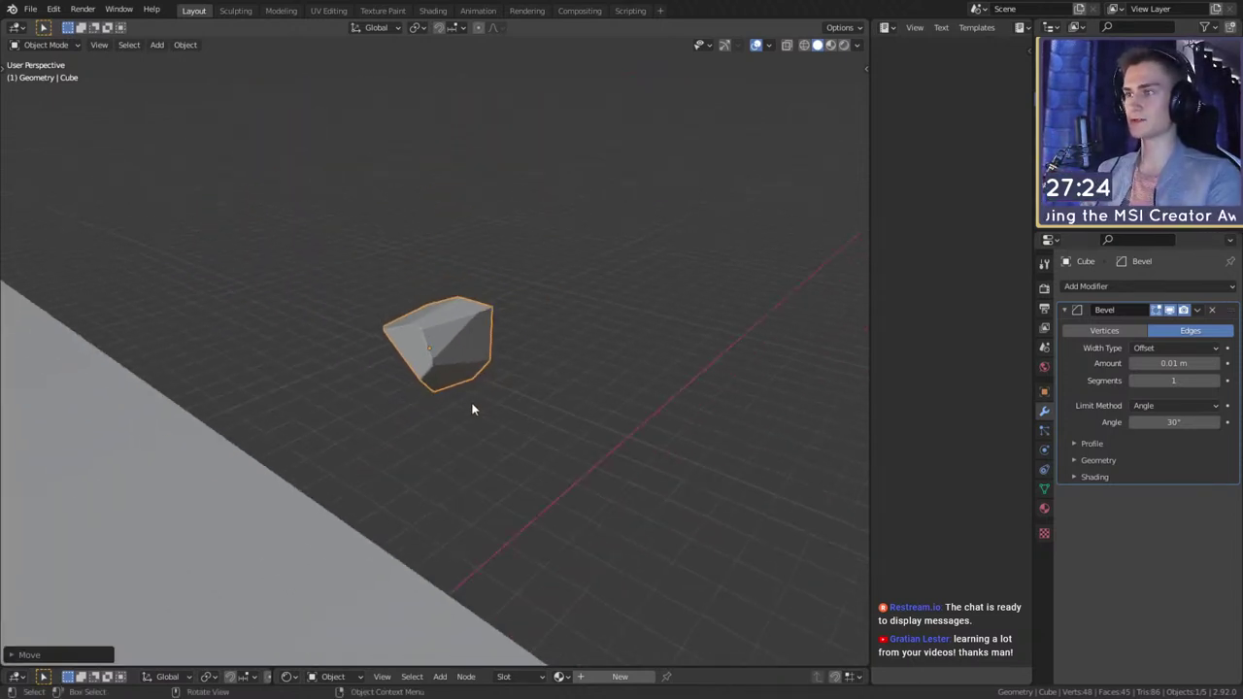
{"action": "scroll", "coordinate": [532, 457], "scroll_direction": "up", "scroll_amount": 3}
- Stretch the block about 3.85 times along the global X axis and about 1.87 times along the global Y axis
{"action": "middle_click_drag", "start_coordinate": [532, 463], "coordinate": [457, 397]}
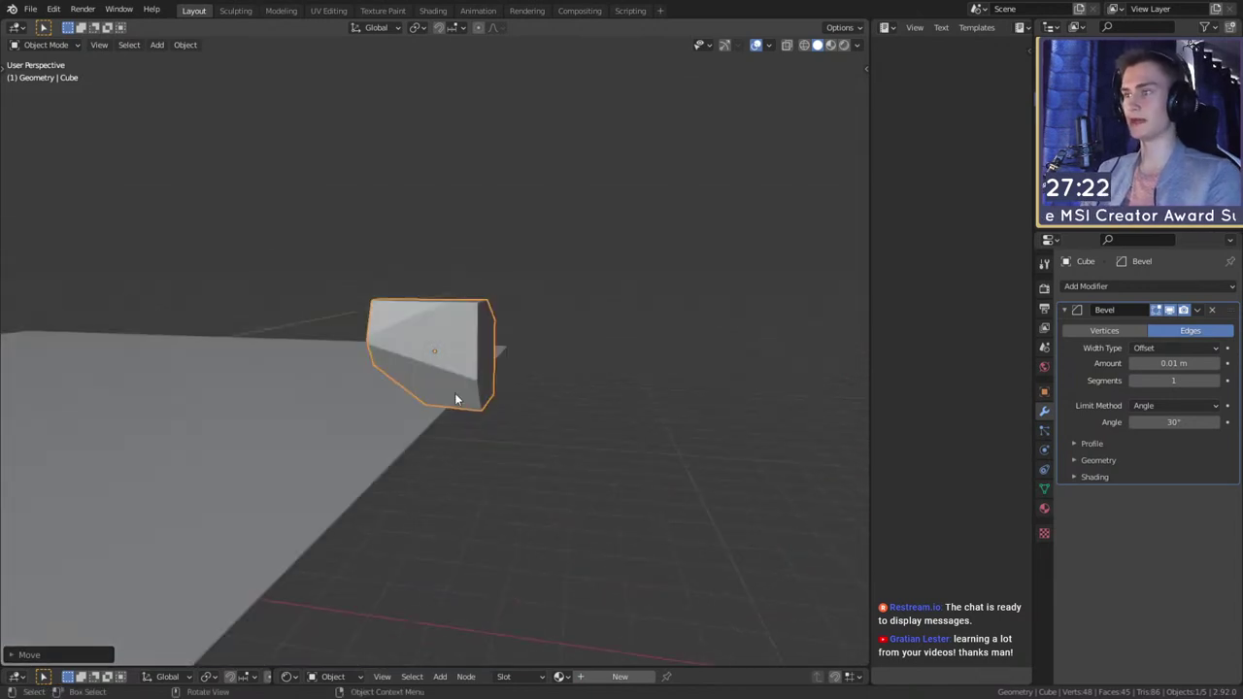
{"action": "key", "text": "s"}
{"action": "key", "text": "x"}
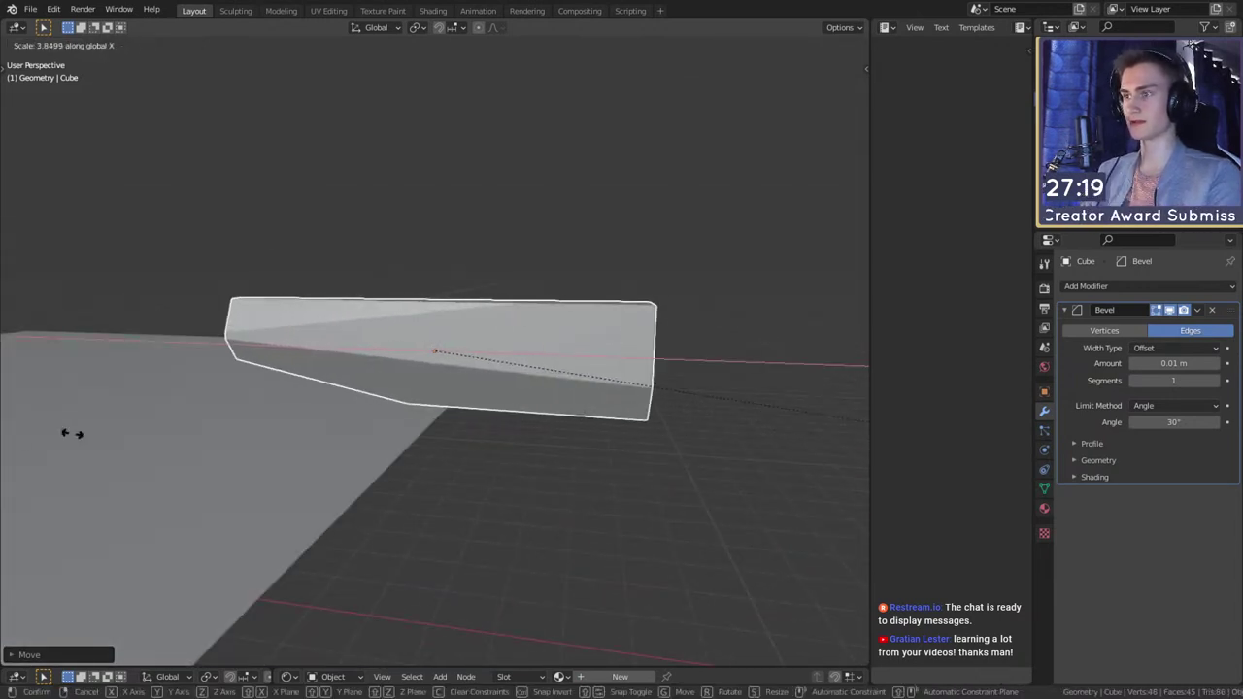
{"action": "left_click", "coordinate": [69, 433]}
{"action": "middle_click_drag", "start_coordinate": [398, 385], "coordinate": [535, 403]}
{"action": "key", "text": "s"}
{"action": "key", "text": "x"}
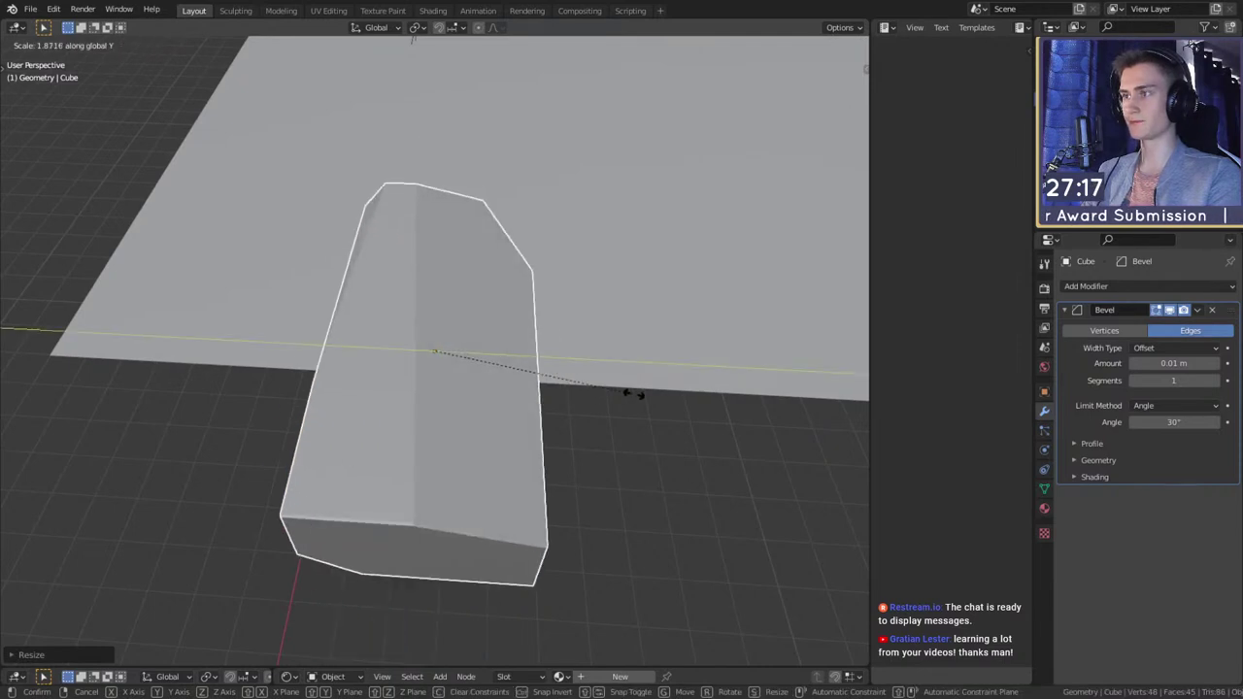
{"action": "left_click", "coordinate": [635, 391]}
- Duplicate the long block, place the copy beside it away from the ground plane, and scale the copy shorter
{"action": "middle_click_drag", "start_coordinate": [348, 431], "coordinate": [554, 383]}
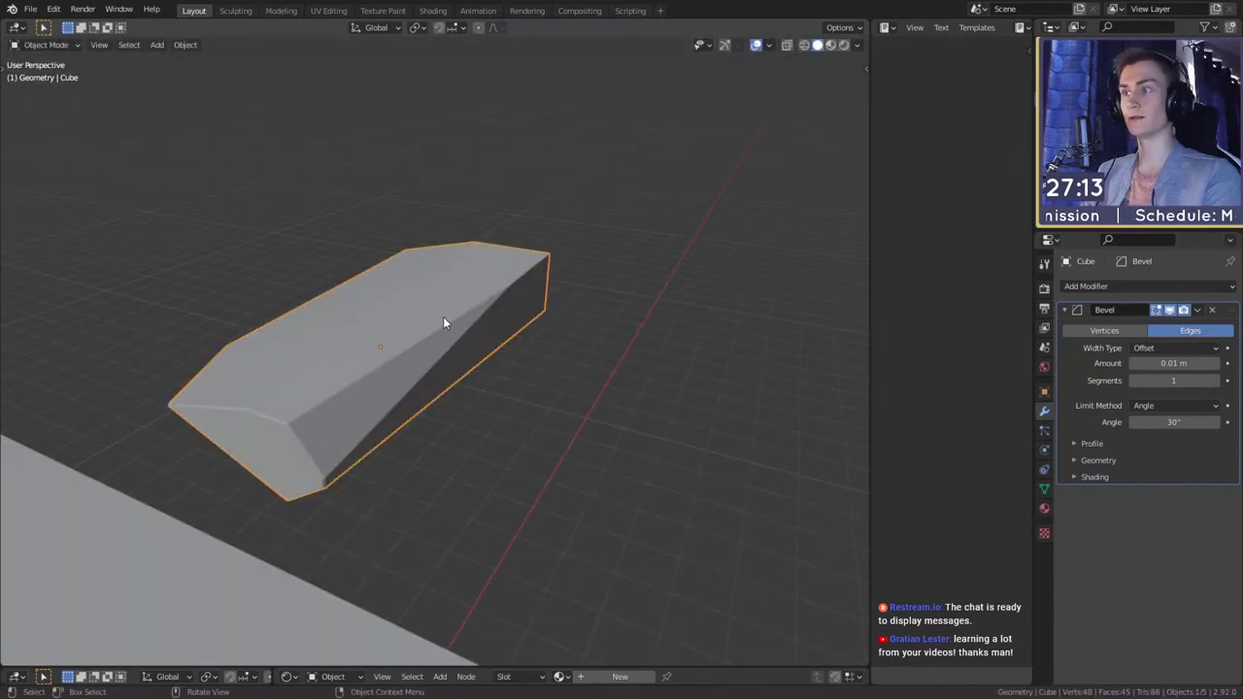
{"action": "middle_click_drag", "start_coordinate": [443, 316], "coordinate": [386, 308]}
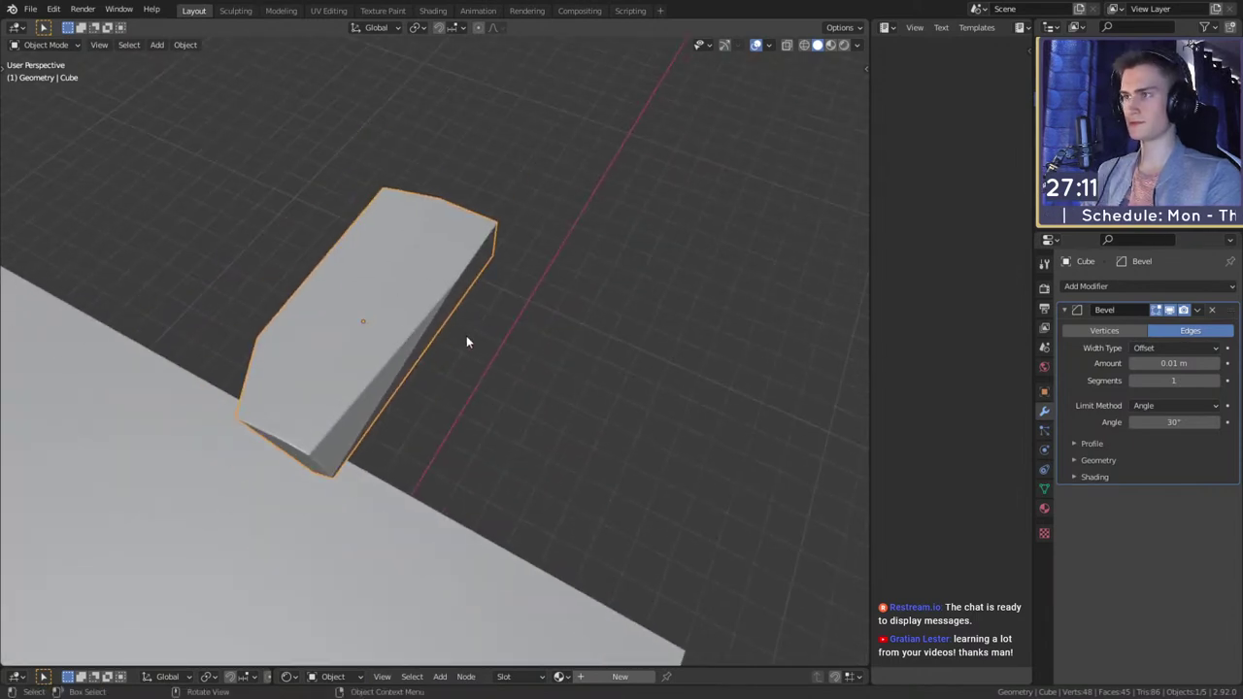
{"action": "key", "text": "g"}
{"action": "right_click", "coordinate": [513, 409]}
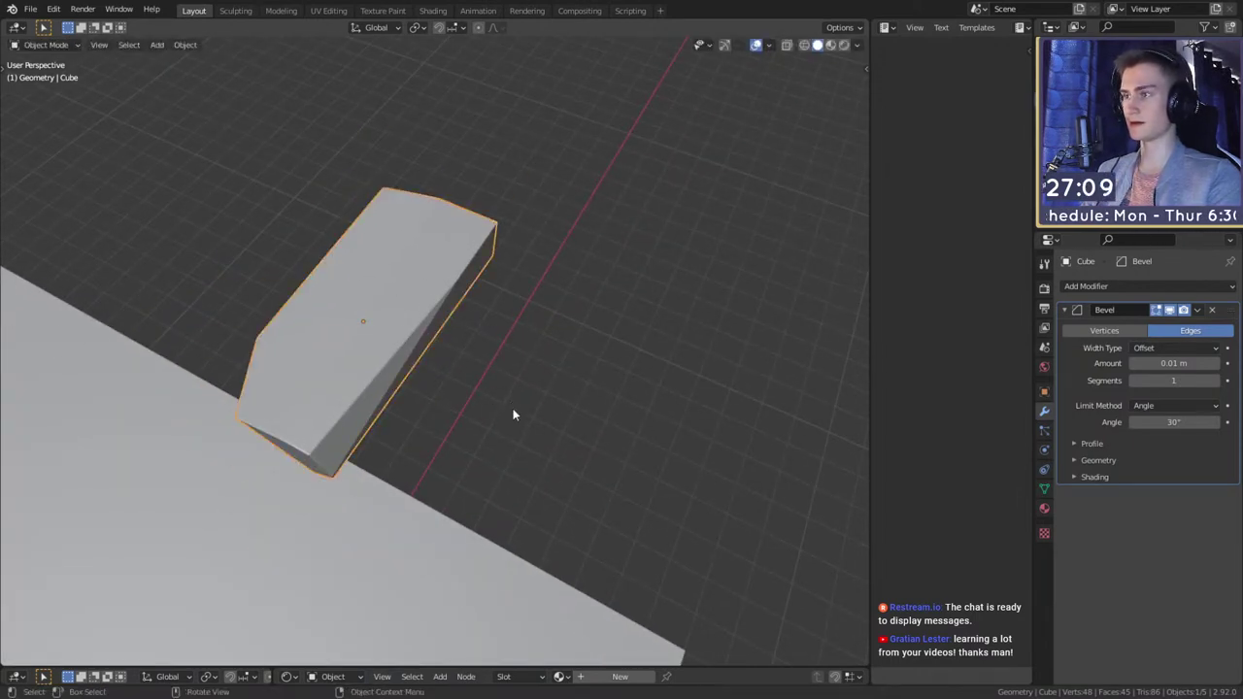
{"action": "key", "text": "shift+d"}
{"action": "left_click", "coordinate": [738, 388]}
{"action": "middle_click_drag", "start_coordinate": [738, 388], "coordinate": [755, 436]}
{"action": "key", "text": "s"}
{"action": "left_click", "coordinate": [701, 388]}
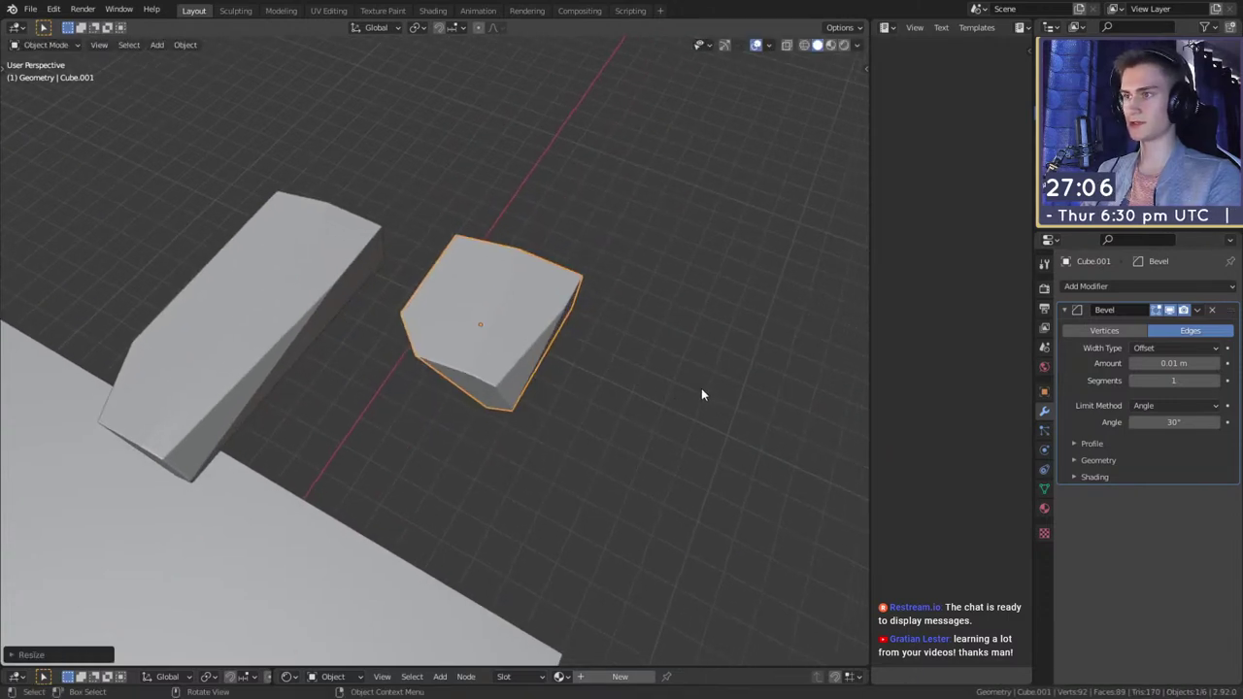
- Scale the shortened copy about 1.15 times along the global Z axis
{"action": "middle_click_drag", "start_coordinate": [701, 388], "coordinate": [588, 314]}
{"action": "key", "text": "s"}
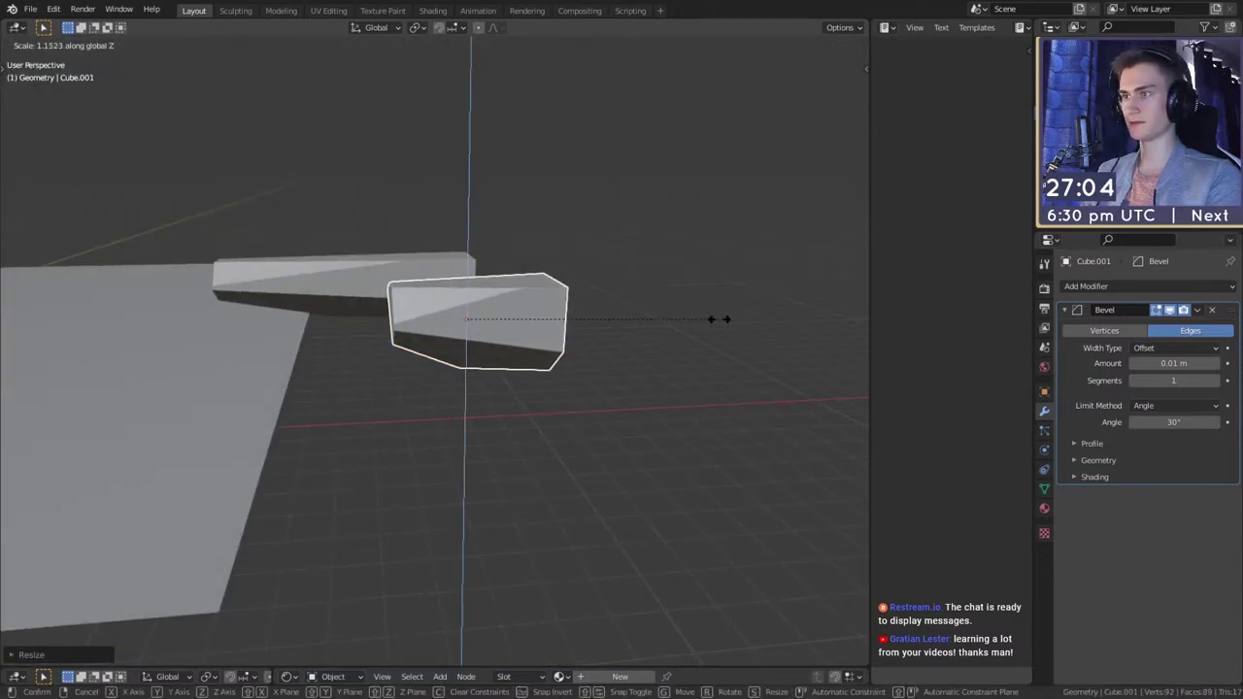
{"action": "left_click", "coordinate": [719, 319]}
- Duplicate the long block horizontally onto its other side and flatten the new copy along the global Z axis
{"action": "middle_click_drag", "start_coordinate": [691, 352], "coordinate": [645, 414]}
{"action": "left_click", "coordinate": [452, 336]}
{"action": "key", "text": "shift+d"}
{"action": "key", "text": "shift+z"}
{"action": "left_click", "coordinate": [477, 353]}
{"action": "middle_click_drag", "start_coordinate": [477, 353], "coordinate": [627, 322]}
{"action": "key", "text": "s"}
{"action": "left_click", "coordinate": [639, 376]}
{"action": "key", "text": "s"}
{"action": "key", "text": "z"}
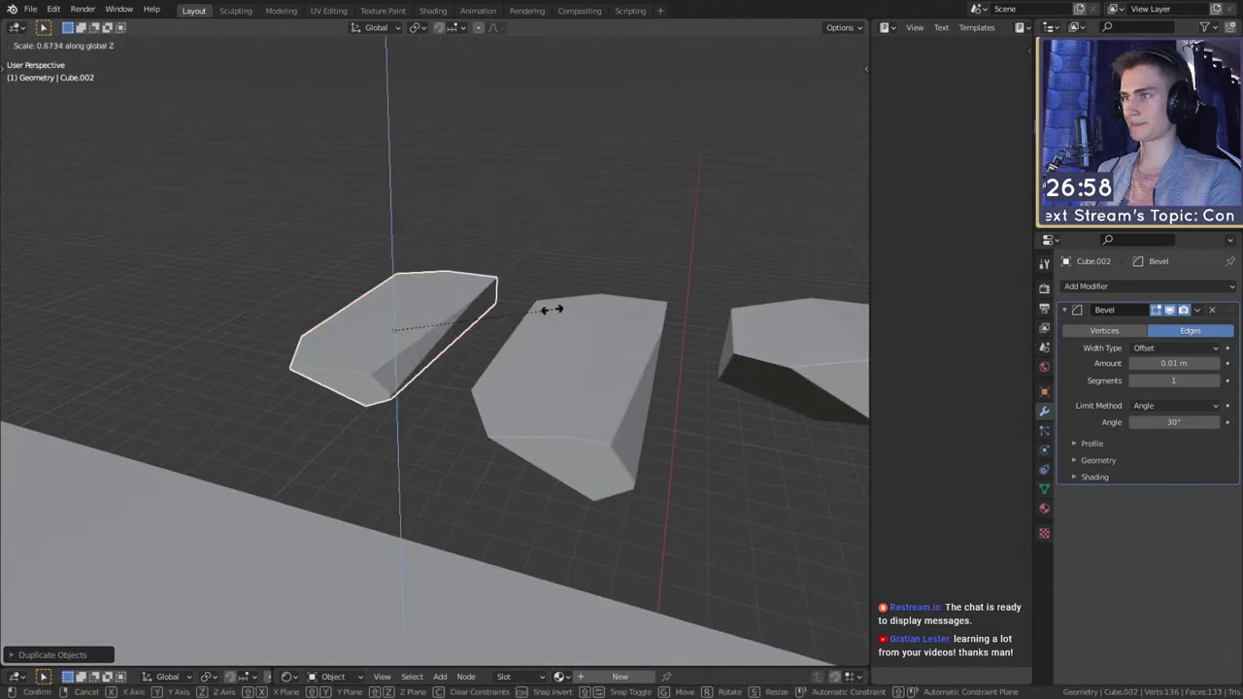
{"action": "left_click", "coordinate": [494, 374]}
- Widen the flattened copy along the global Y axis and move it slightly away from the long block
{"action": "middle_click_drag", "start_coordinate": [494, 374], "coordinate": [519, 398]}
{"action": "key", "text": "s"}
{"action": "key", "text": "y"}
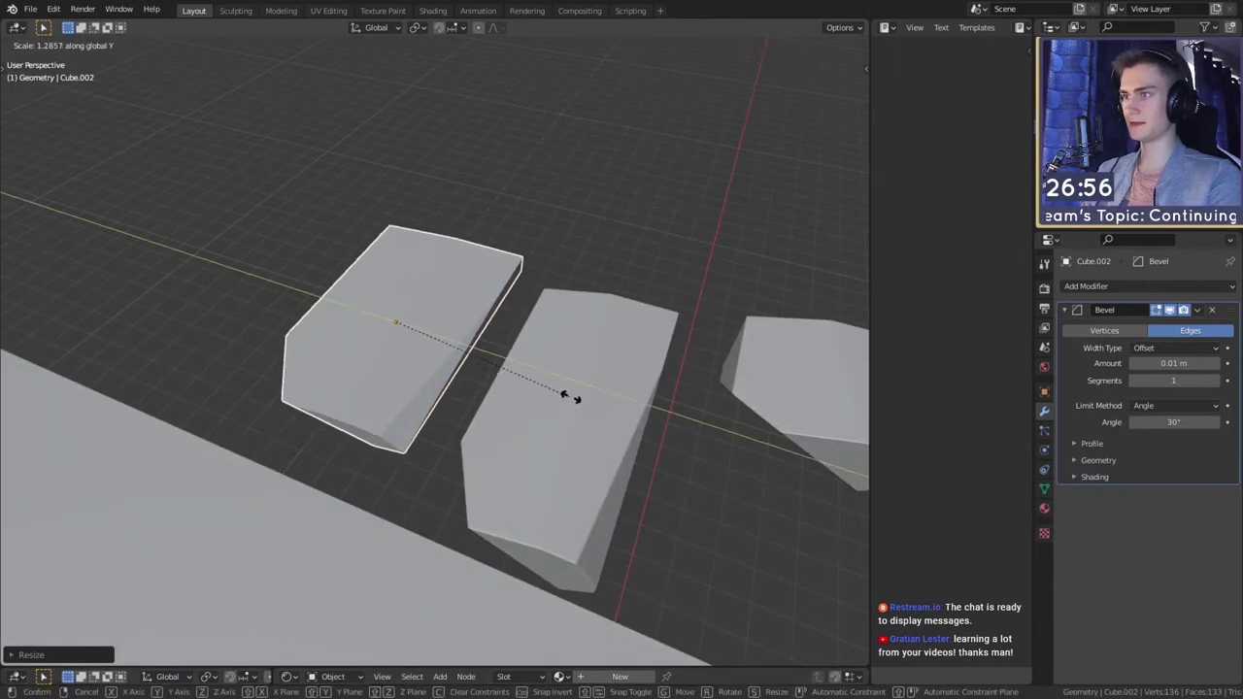
{"action": "left_click", "coordinate": [633, 395]}
{"action": "key", "text": "g"}
{"action": "left_click", "coordinate": [665, 398]}
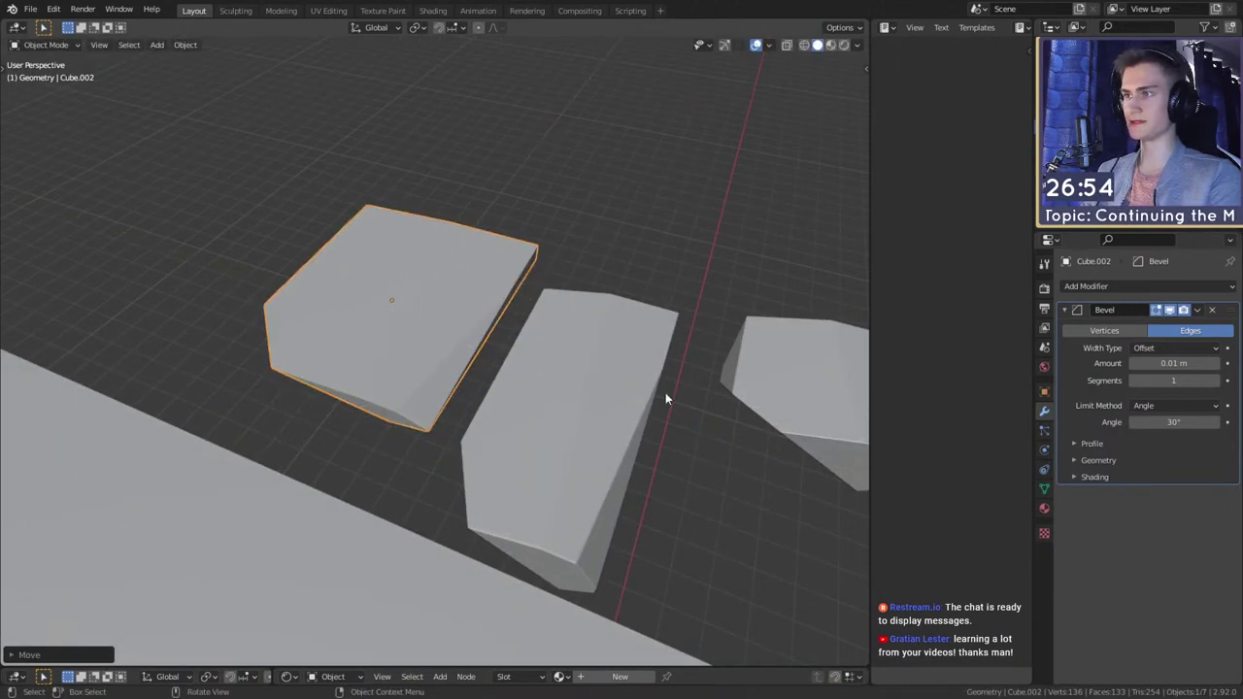
- Select the ground plane and add a particle system to it
{"action": "middle_click_drag", "start_coordinate": [666, 398], "coordinate": [591, 386]}
{"action": "left_click", "coordinate": [222, 407]}
{"action": "middle_click_drag", "start_coordinate": [223, 406], "coordinate": [545, 559]}
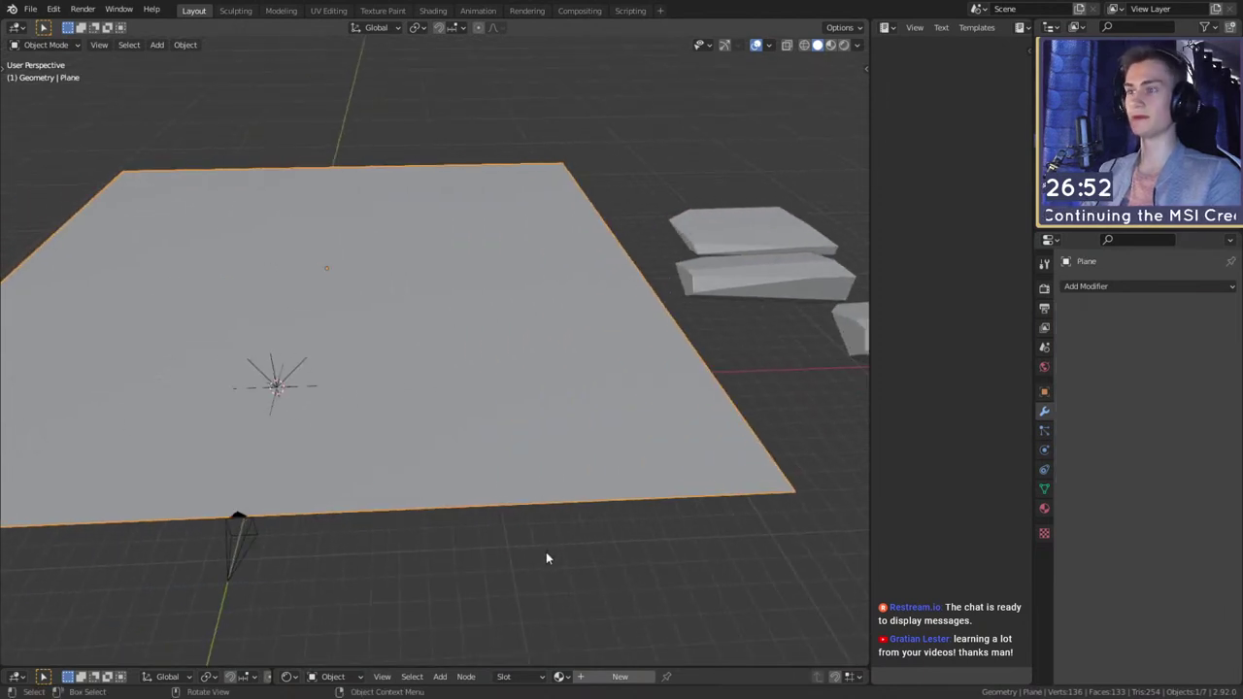
{"action": "middle_click_drag", "start_coordinate": [413, 405], "coordinate": [467, 402], "text": "shift"}
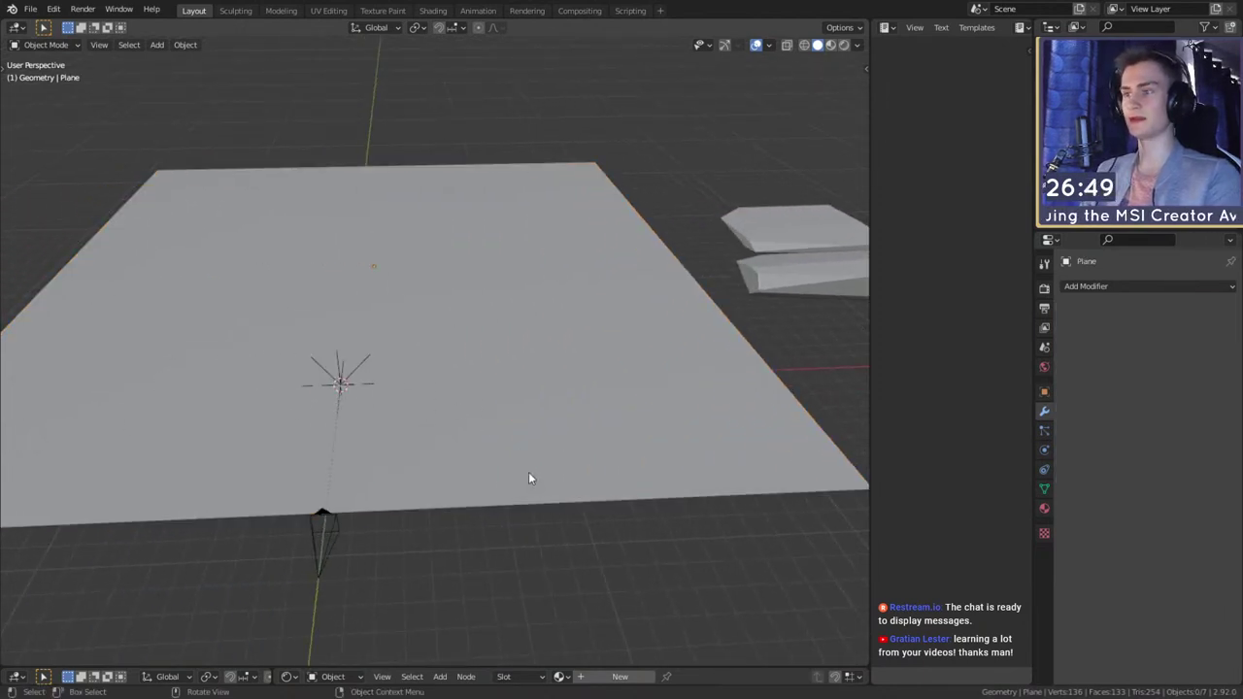
{"action": "left_click", "coordinate": [1139, 289]}
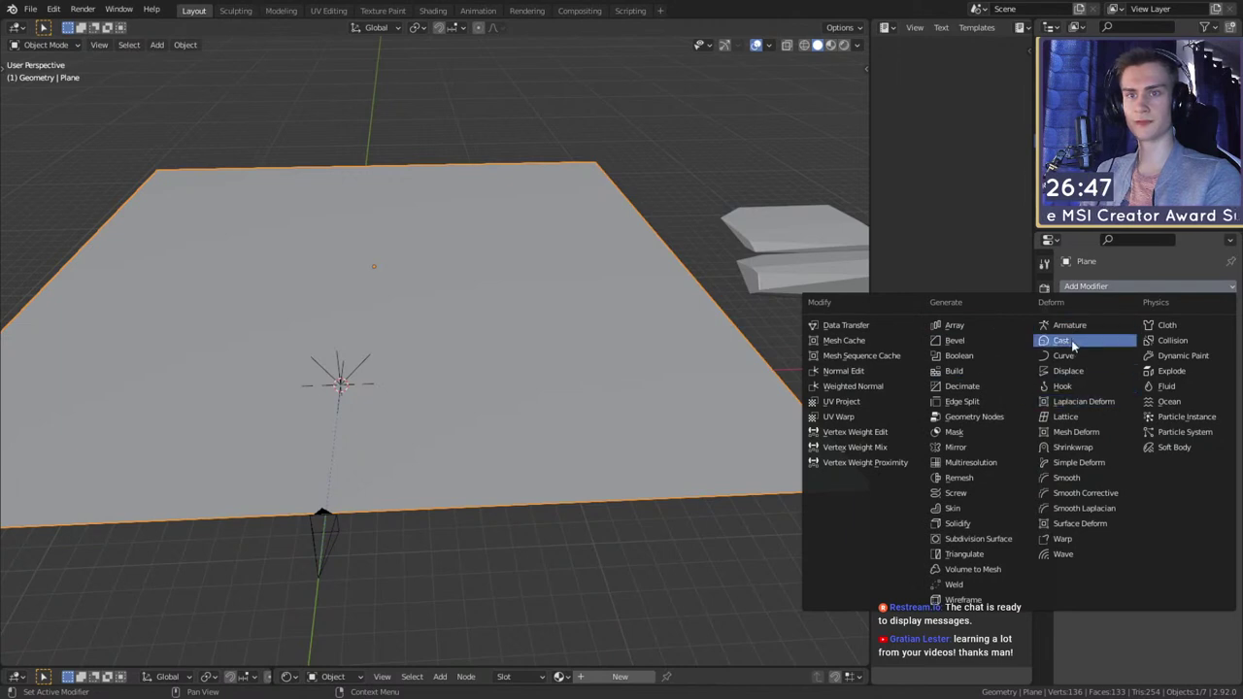
{"action": "key", "text": "Escape"}
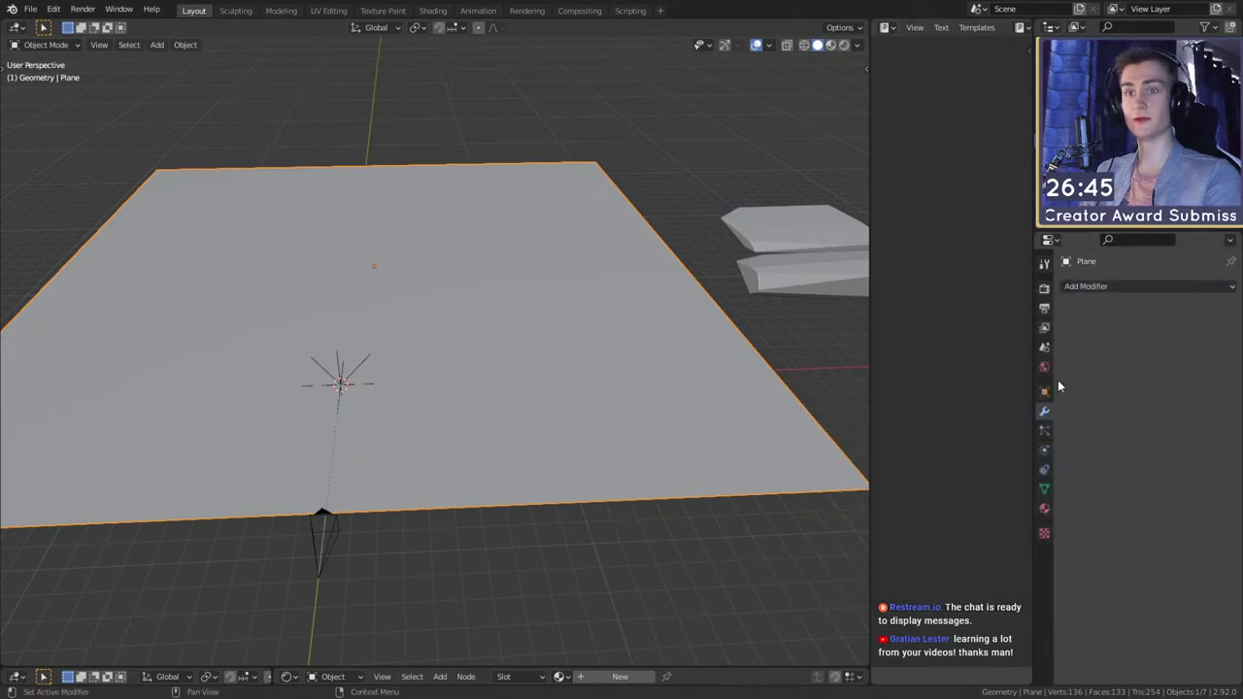
{"action": "left_click", "coordinate": [1230, 287]}
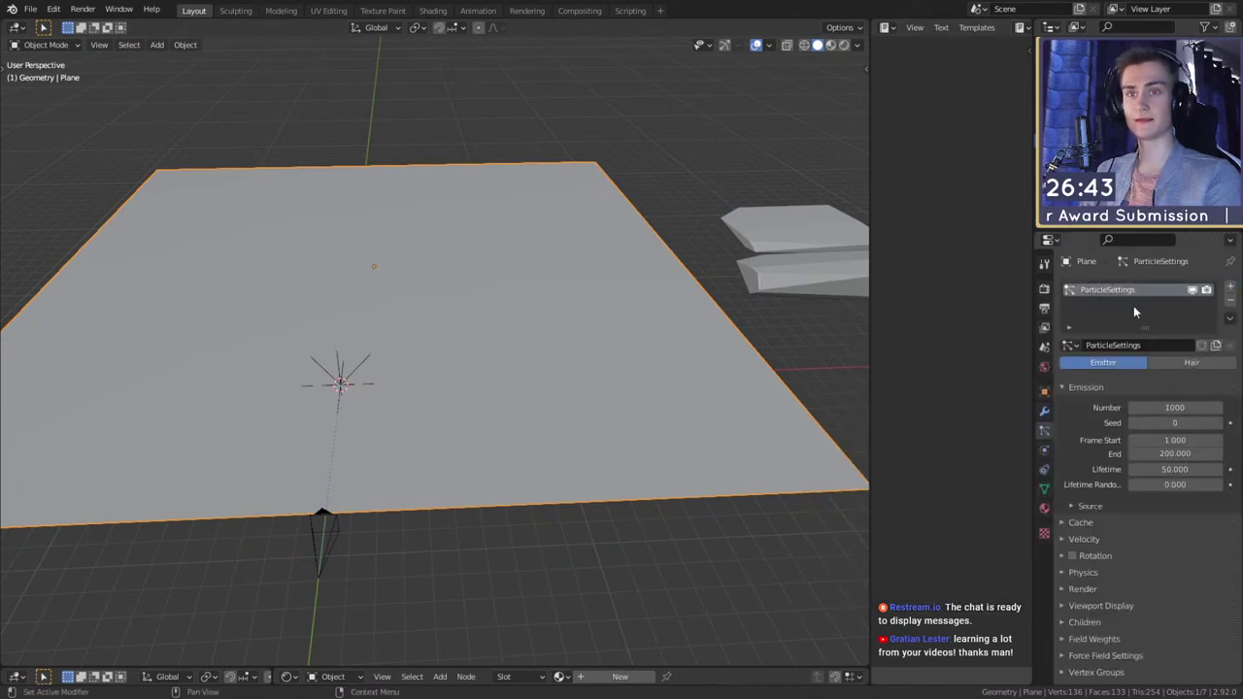
- Name the plane's particle system and its settings 1, and set the emission end frame to 1
{"action": "double_click", "coordinate": [1131, 292]}
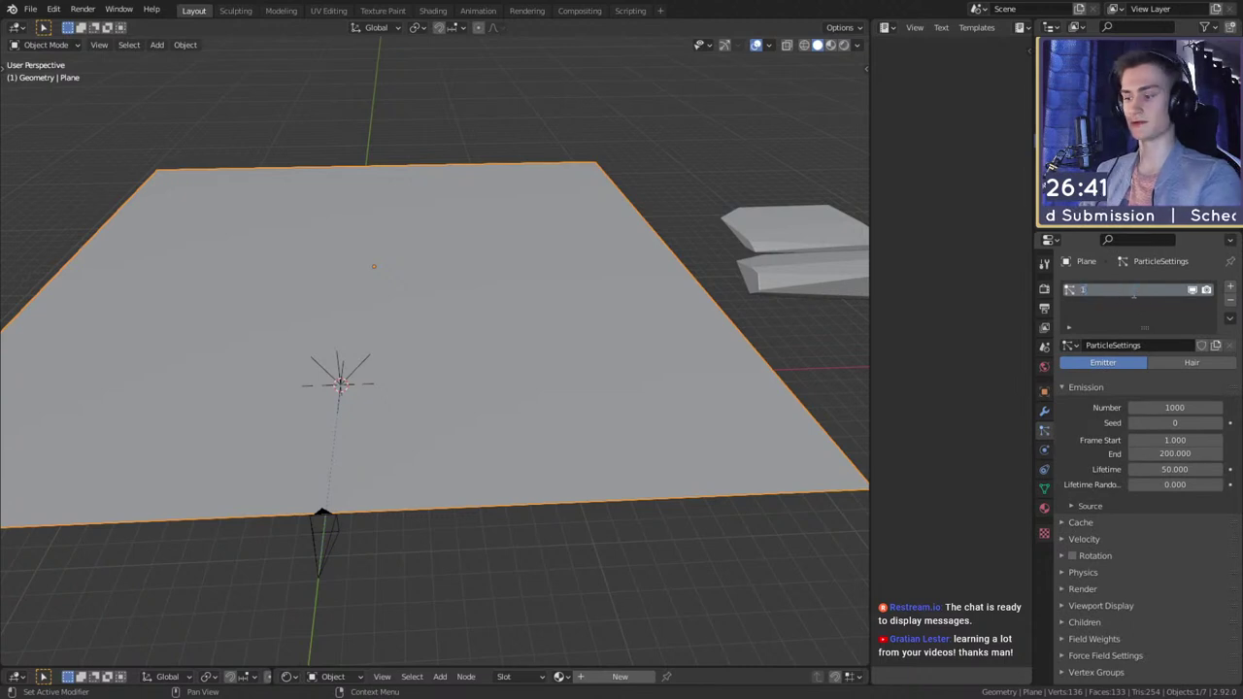
{"action": "type", "text": "1"}
{"action": "key", "text": "Return"}
{"action": "left_click", "coordinate": [1124, 345]}
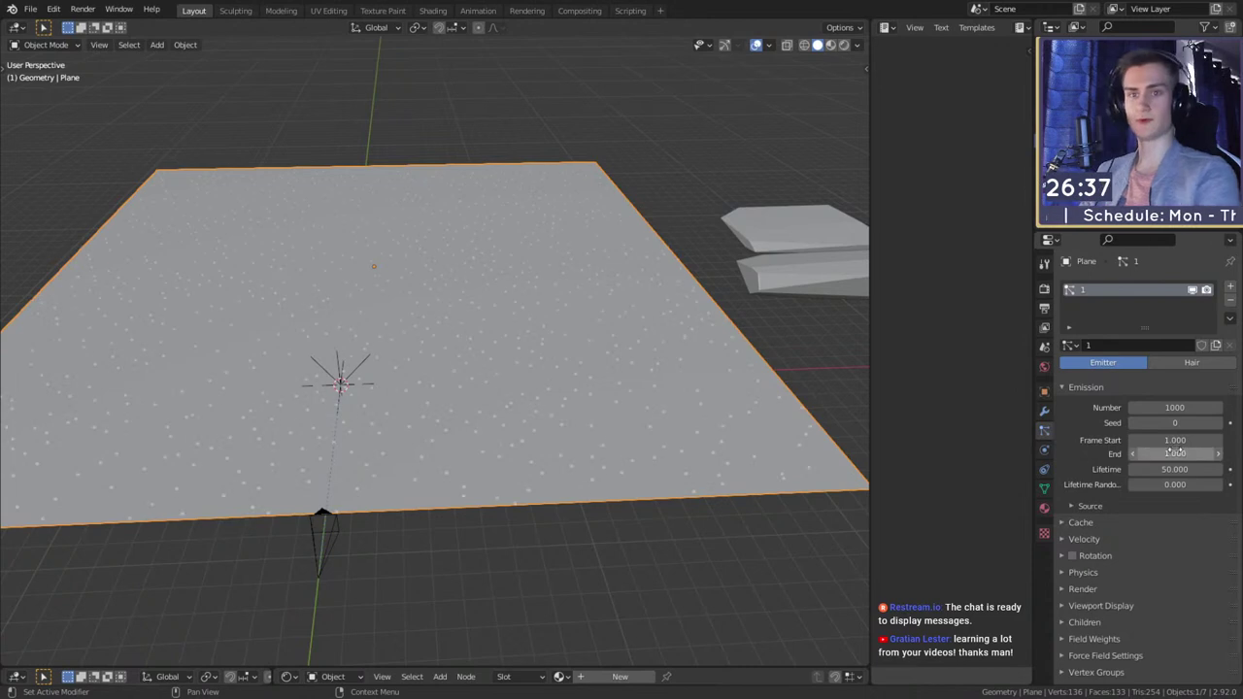
{"action": "middle_click_drag", "start_coordinate": [383, 297], "coordinate": [508, 375]}
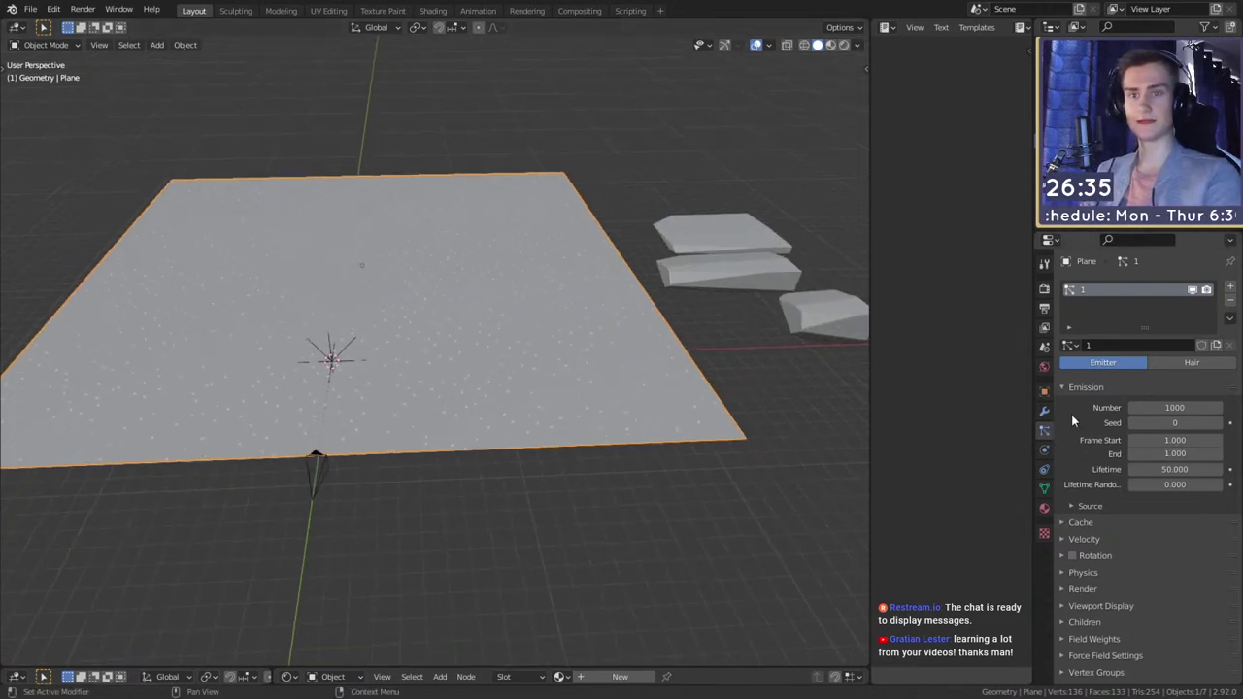
- Set the plane's particles to render as Object
{"action": "scroll", "coordinate": [1073, 419], "scroll_direction": "down", "scroll_amount": 1}
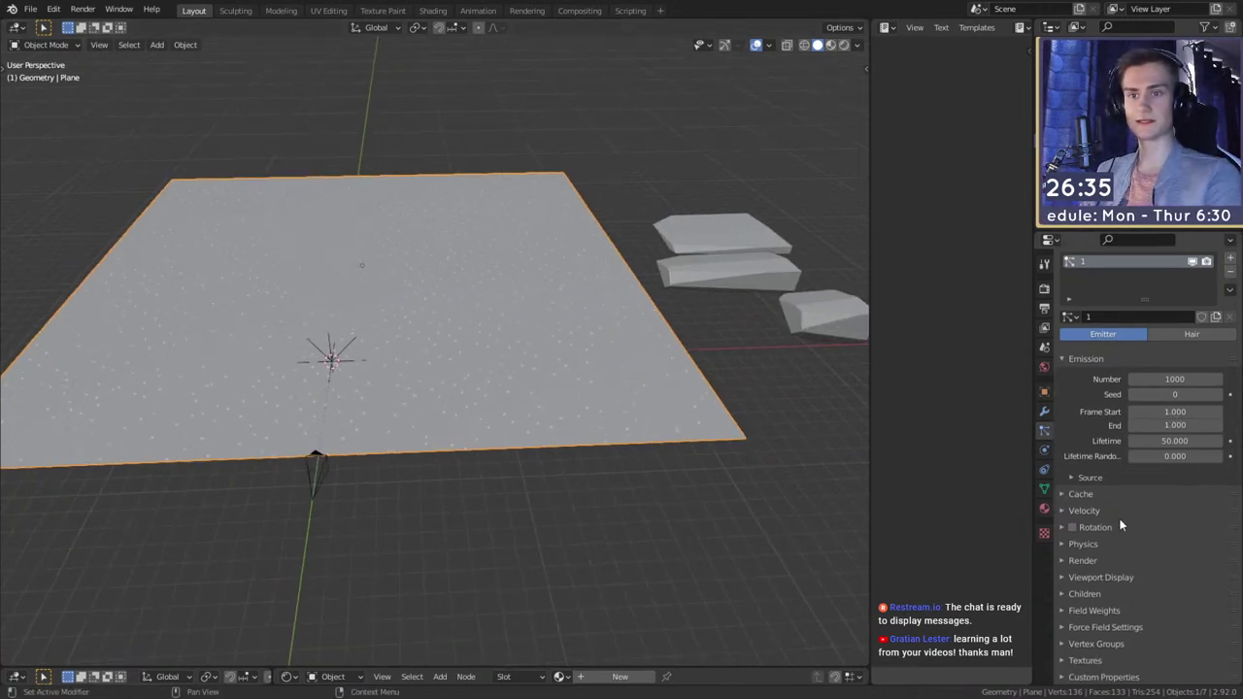
{"action": "left_click", "coordinate": [1066, 561]}
{"action": "scroll", "coordinate": [1110, 475], "scroll_direction": "down", "scroll_amount": 4}
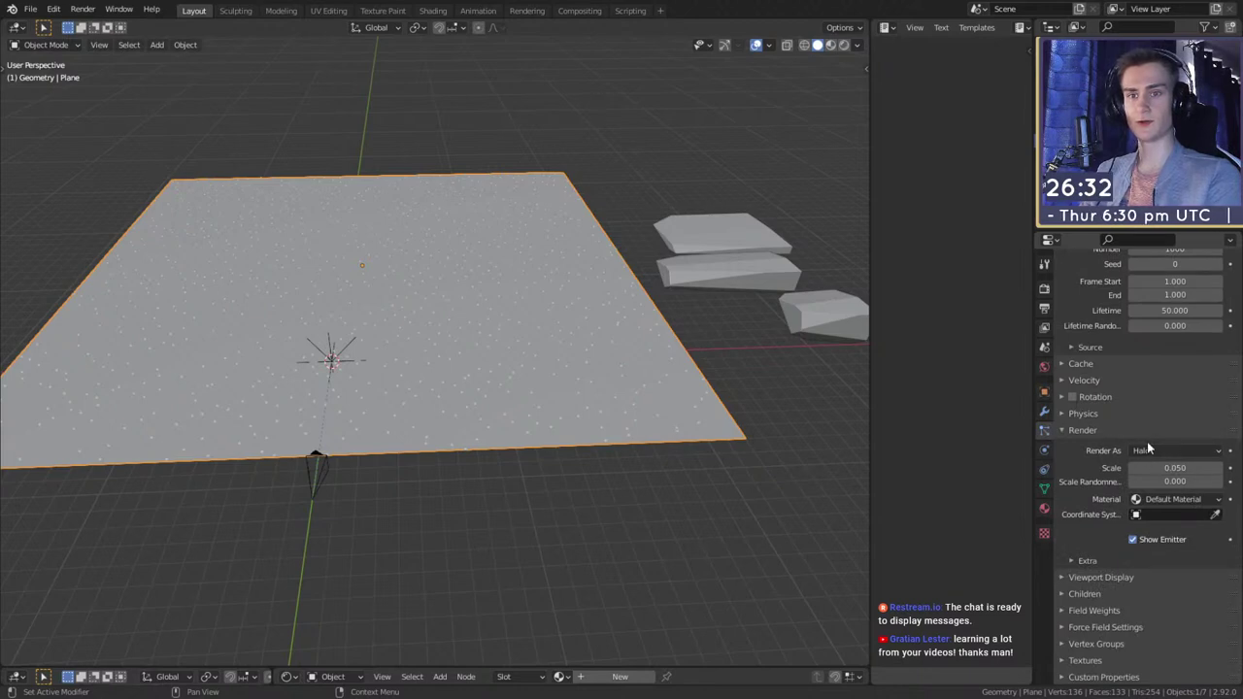
{"action": "left_click", "coordinate": [1148, 449]}
{"action": "left_click", "coordinate": [1135, 527]}
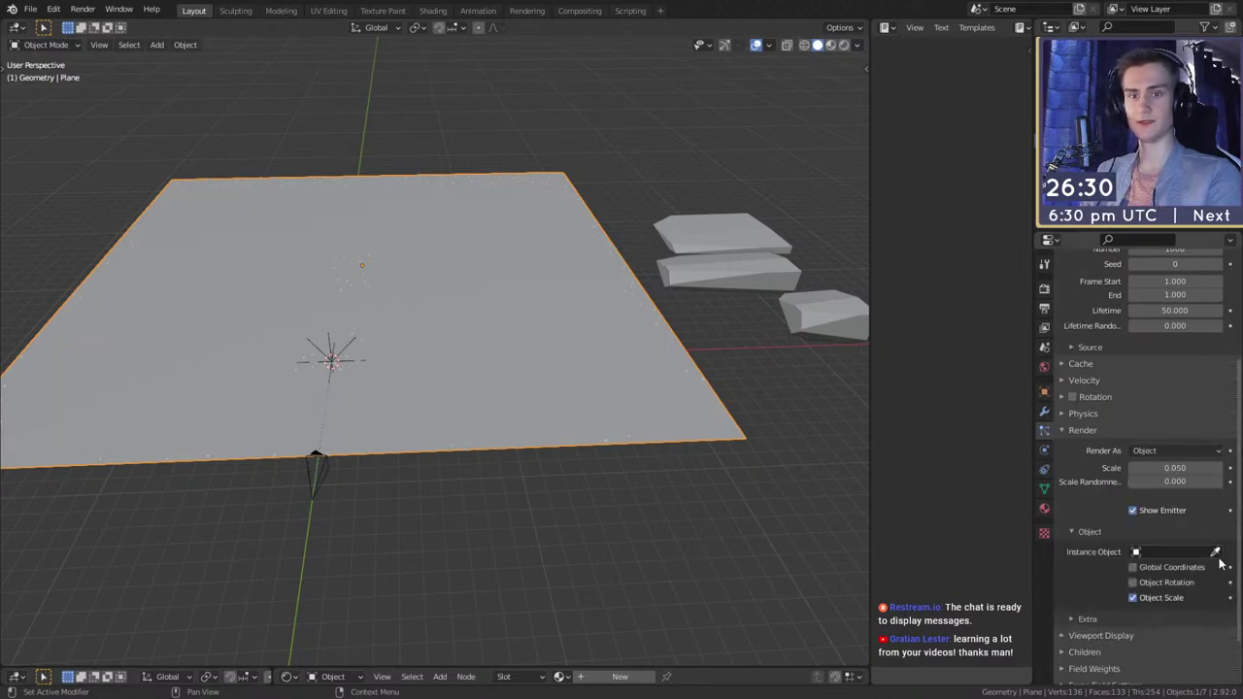
- Use the rock block Cube.001 as the instance object and look closely at the scattered rocks
{"action": "middle_click_drag", "start_coordinate": [661, 400], "coordinate": [652, 368]}
{"action": "scroll", "coordinate": [631, 378], "scroll_direction": "up", "scroll_amount": 3}
{"action": "mouse_move", "coordinate": [599, 400]}
{"action": "middle_mouse_down", "text": "shift"}
{"action": "mouse_move", "coordinate": [593, 365]}
{"action": "mouse_move", "coordinate": [605, 405]}
{"action": "mouse_move", "coordinate": [592, 377]}
{"action": "middle_mouse_up", "text": "shift"}
{"action": "scroll", "coordinate": [605, 405], "scroll_direction": "down", "scroll_amount": 2}
{"action": "key", "text": "KP_Decimal"}
{"action": "scroll", "coordinate": [593, 379], "scroll_direction": "up", "scroll_amount": 5}
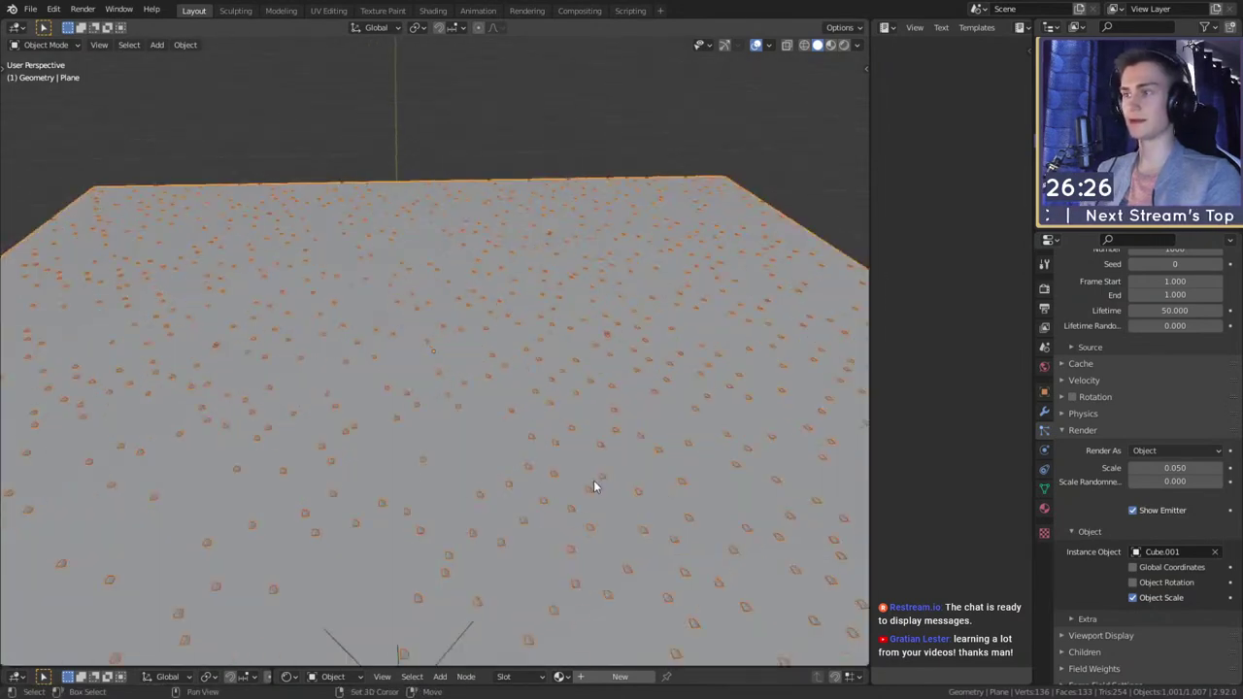
{"action": "middle_click_drag", "start_coordinate": [604, 519], "coordinate": [582, 323], "text": "shift"}
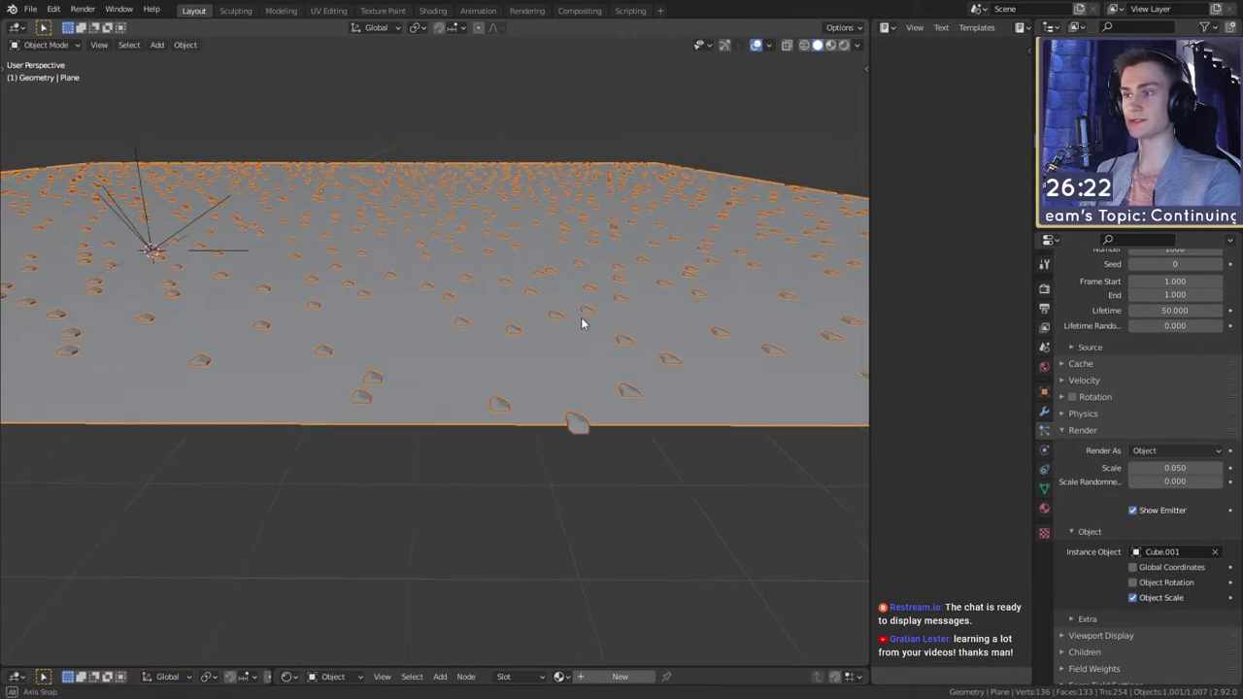
- Enable particle rotation with Global Y as the orientation axis and Randomize set to 1
{"action": "scroll", "coordinate": [1099, 391], "scroll_direction": "up", "scroll_amount": 2}
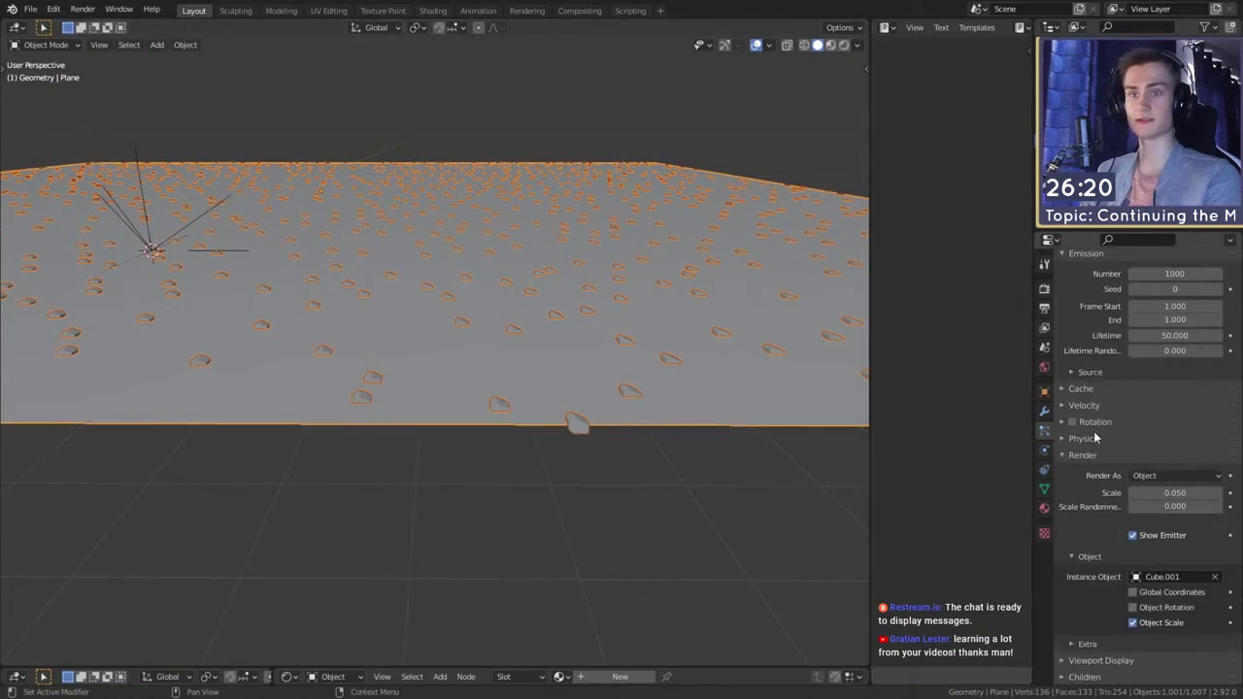
{"action": "left_click", "coordinate": [1173, 443]}
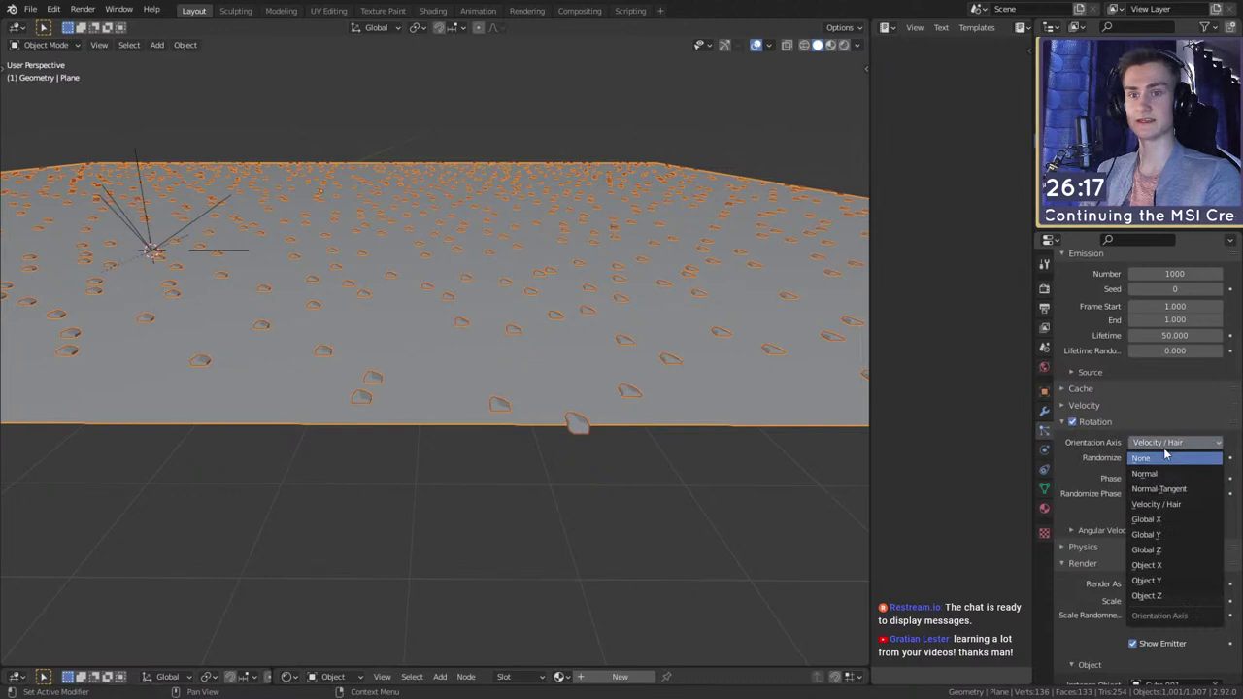
{"action": "left_click", "coordinate": [1158, 545]}
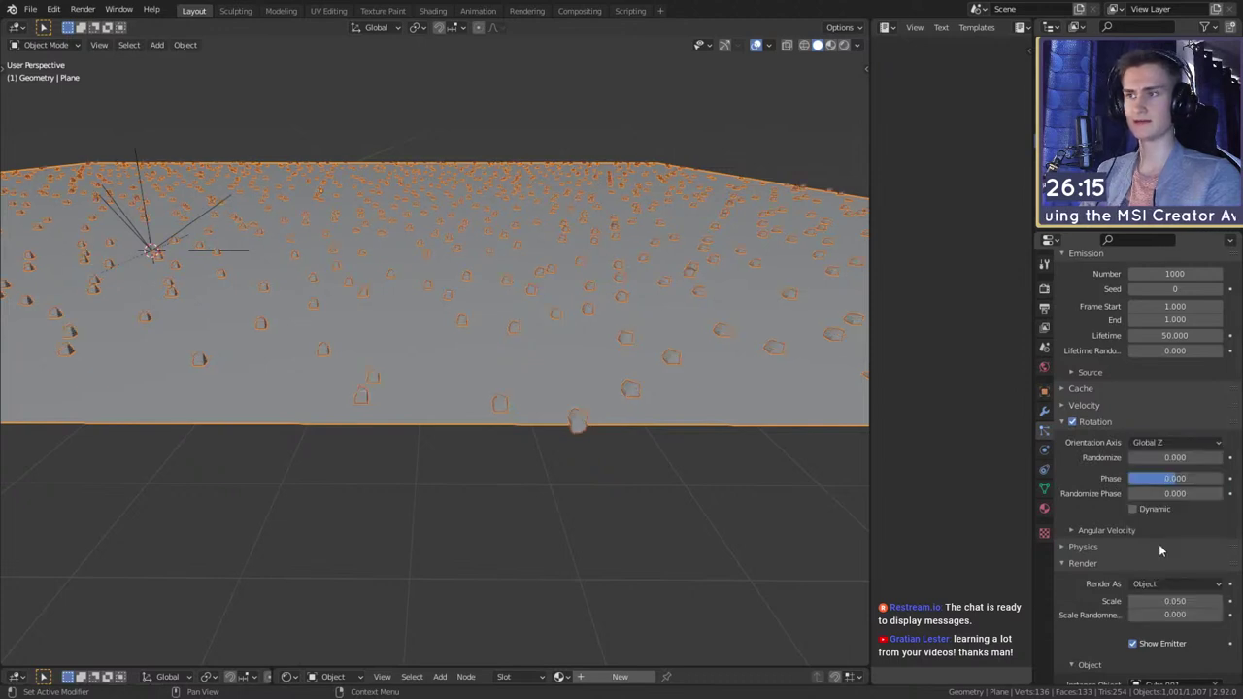
{"action": "left_click", "coordinate": [1163, 442]}
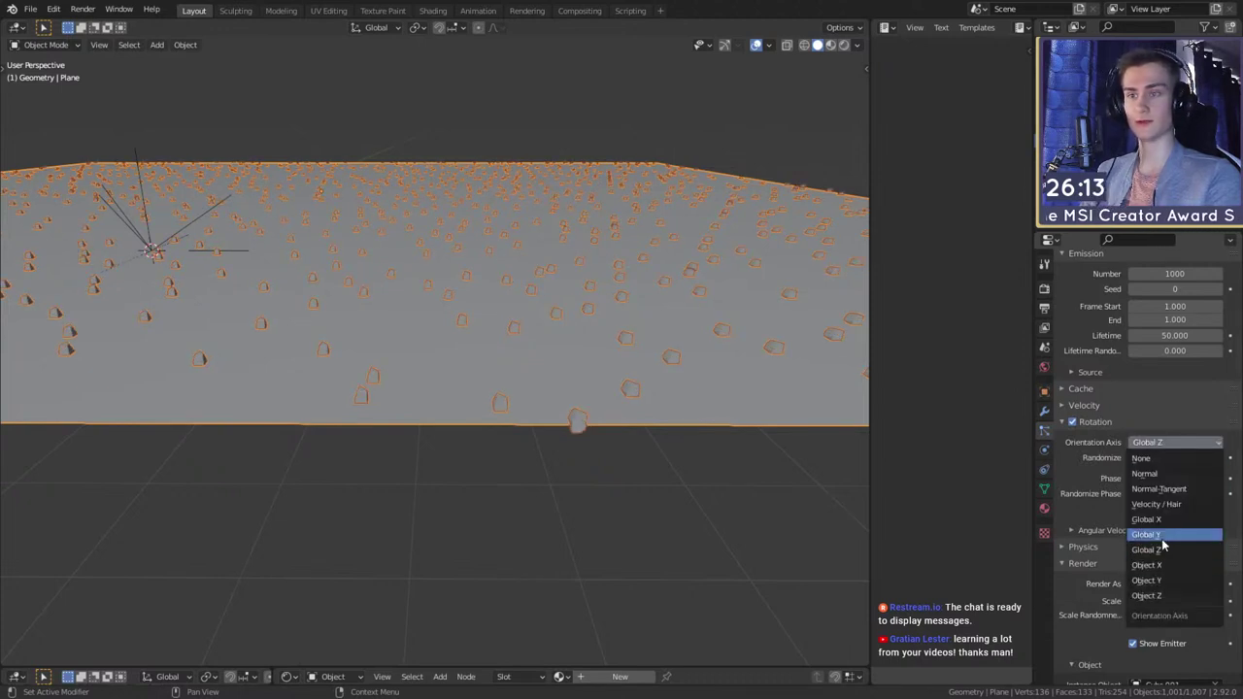
{"action": "left_click", "coordinate": [1163, 538]}
{"action": "scroll", "coordinate": [818, 493], "scroll_direction": "down", "scroll_amount": 2}
{"action": "mouse_move", "coordinate": [677, 434]}
{"action": "middle_mouse_down"}
{"action": "mouse_move", "coordinate": [752, 423]}
{"action": "mouse_move", "coordinate": [686, 431]}
{"action": "middle_mouse_up"}
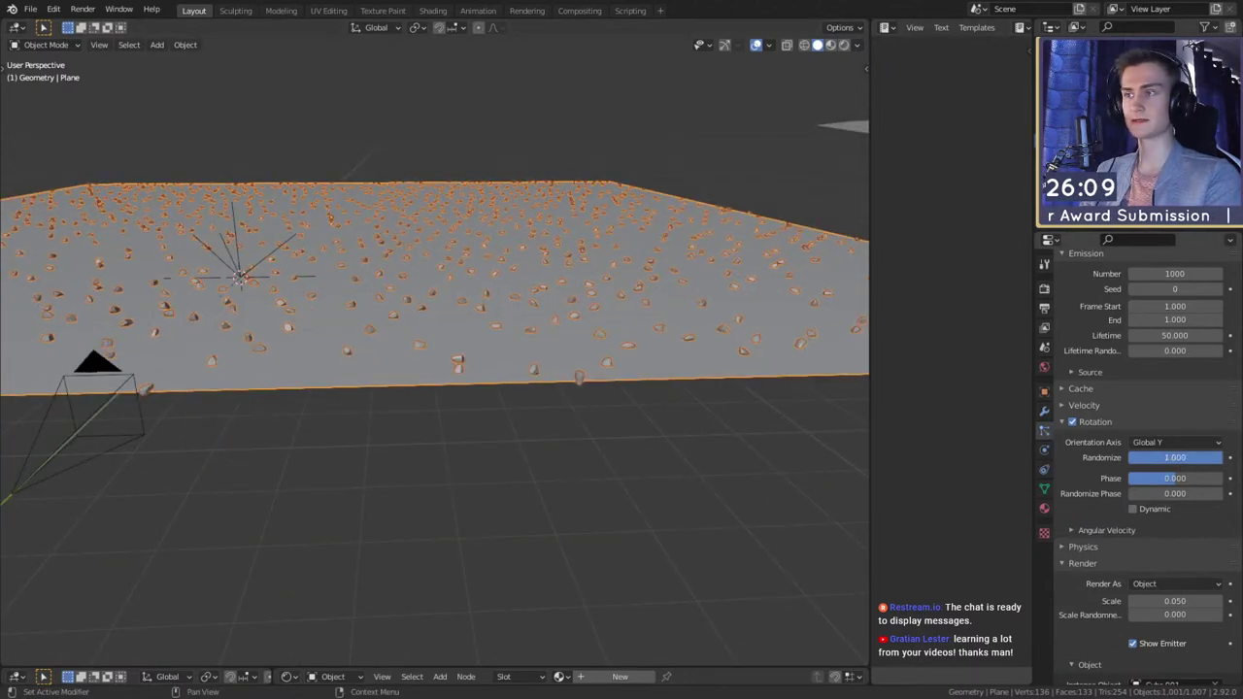
{"action": "middle_click_drag", "start_coordinate": [782, 424], "coordinate": [525, 366]}
{"action": "scroll", "coordinate": [525, 396], "scroll_direction": "up", "scroll_amount": 4}
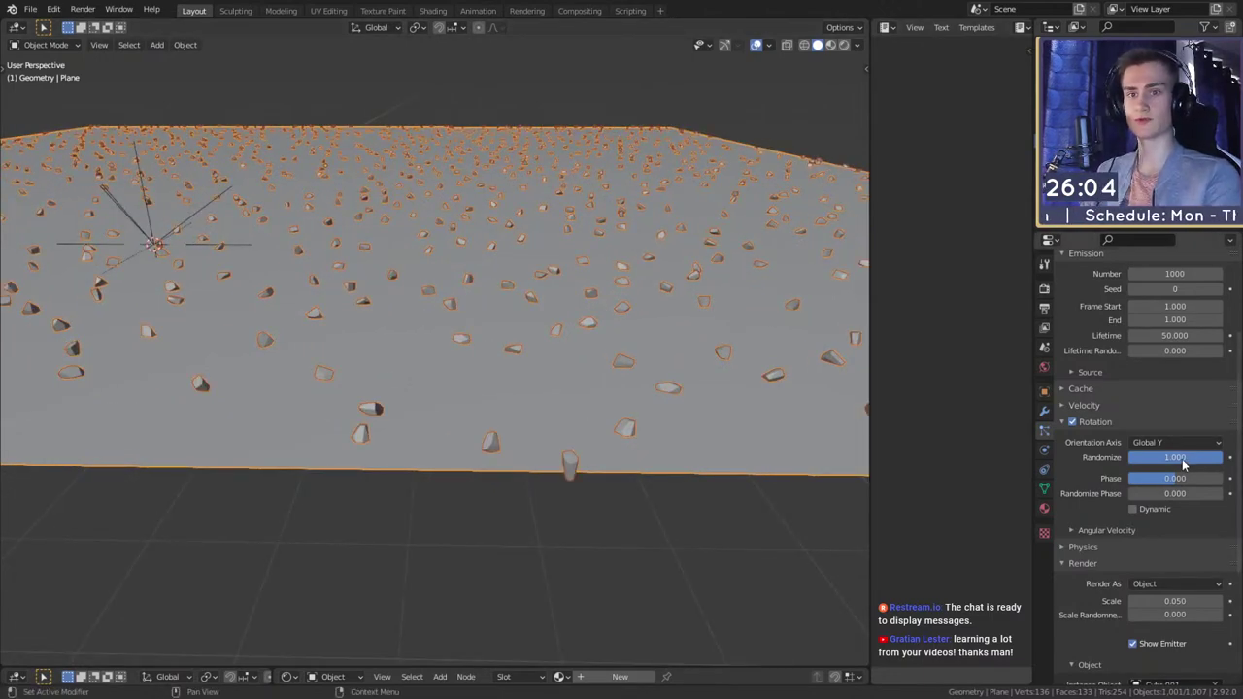
- Set the rotation's Randomize to 0, Randomize Phase to 0.478 and the orientation axis to Normal
{"action": "left_click_drag", "start_coordinate": [1210, 458], "coordinate": [1186, 494]}
{"action": "key", "text": "Return"}
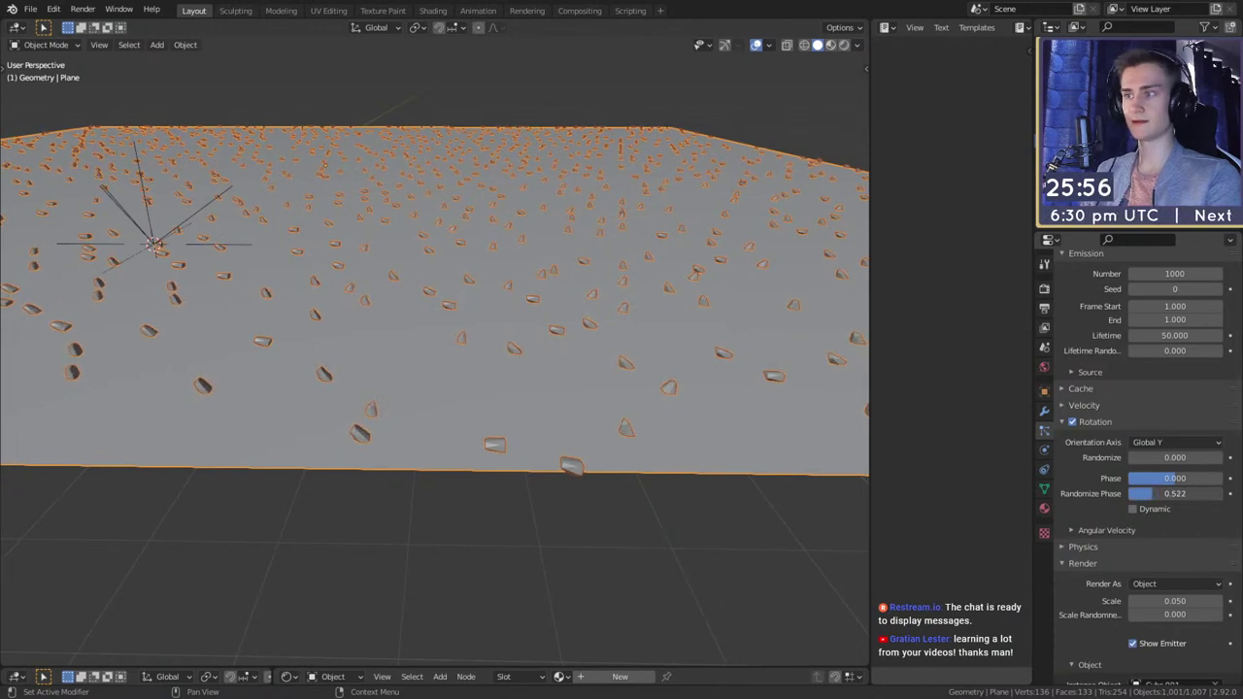
{"action": "left_click", "coordinate": [1166, 443]}
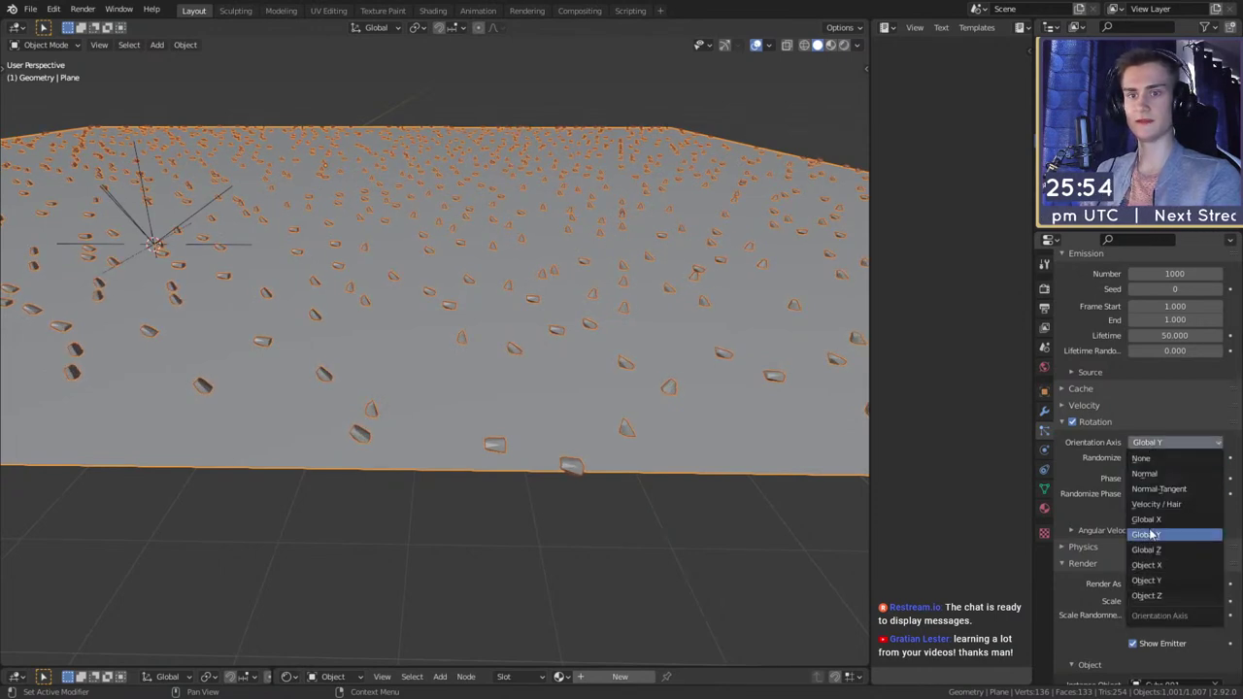
{"action": "left_click", "coordinate": [1155, 474]}
{"action": "mouse_move", "coordinate": [602, 363]}
{"action": "middle_mouse_down"}
{"action": "mouse_move", "coordinate": [565, 345]}
{"action": "mouse_move", "coordinate": [616, 350]}
{"action": "middle_mouse_up"}
{"action": "scroll", "coordinate": [626, 347], "scroll_direction": "down", "scroll_amount": 2}
{"action": "scroll", "coordinate": [604, 347], "scroll_direction": "up", "scroll_amount": 5}
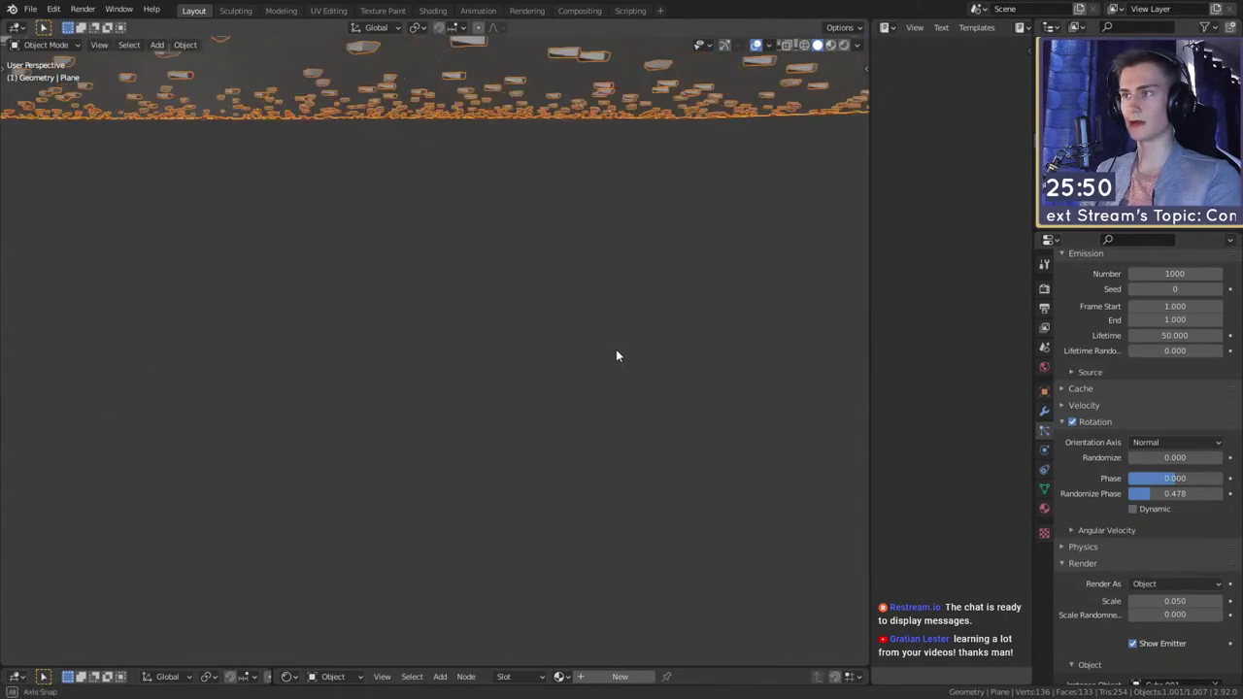
{"action": "scroll", "coordinate": [614, 350], "scroll_direction": "down", "scroll_amount": 2}
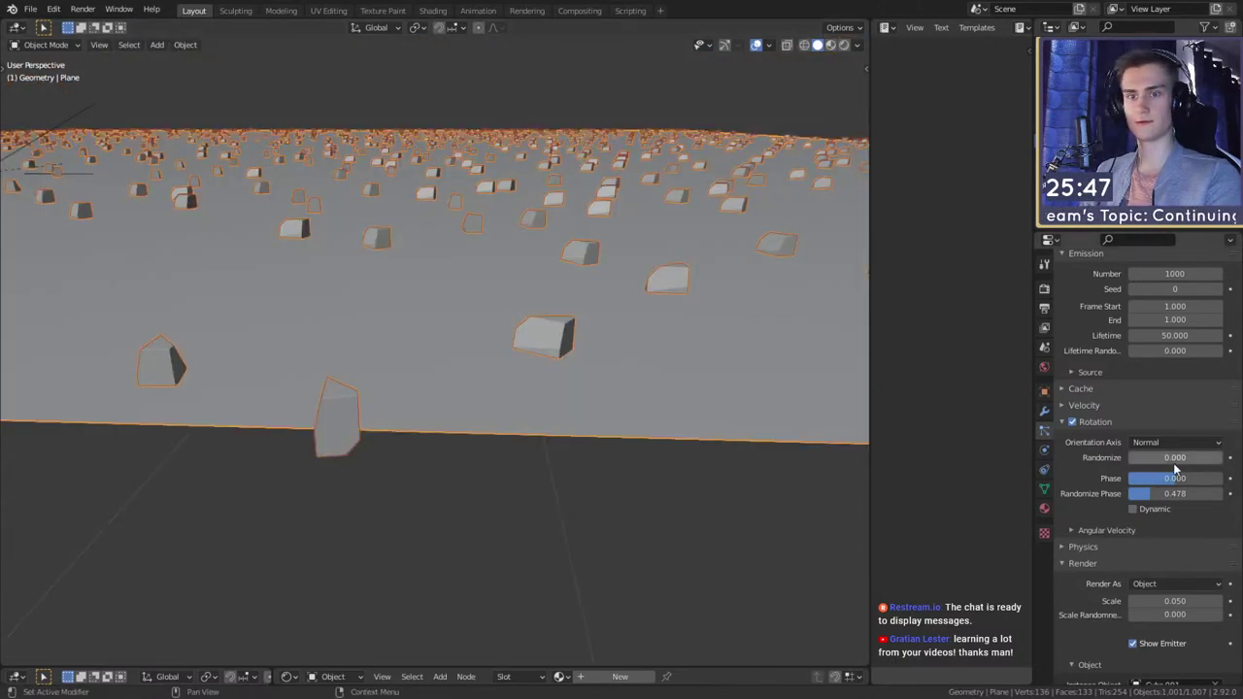
- Set the rotation's Randomize to 0.152 and try a phase of -1
{"action": "left_click_drag", "start_coordinate": [1175, 458], "coordinate": [1143, 458]}
{"action": "scroll", "coordinate": [623, 376], "scroll_direction": "down", "scroll_amount": 4}
{"action": "middle_click_drag", "start_coordinate": [623, 376], "coordinate": [535, 386]}
{"action": "scroll", "coordinate": [535, 386], "scroll_direction": "up", "scroll_amount": 2}
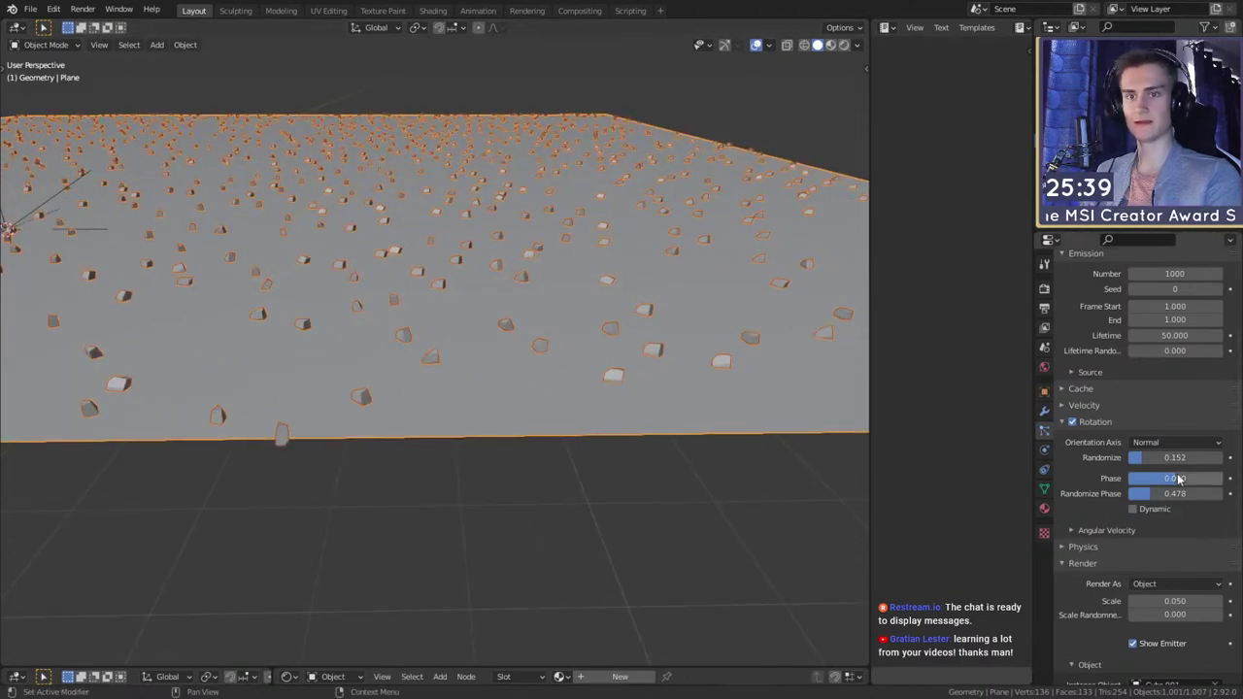
{"action": "left_click_drag", "start_coordinate": [1179, 479], "coordinate": [1132, 478]}
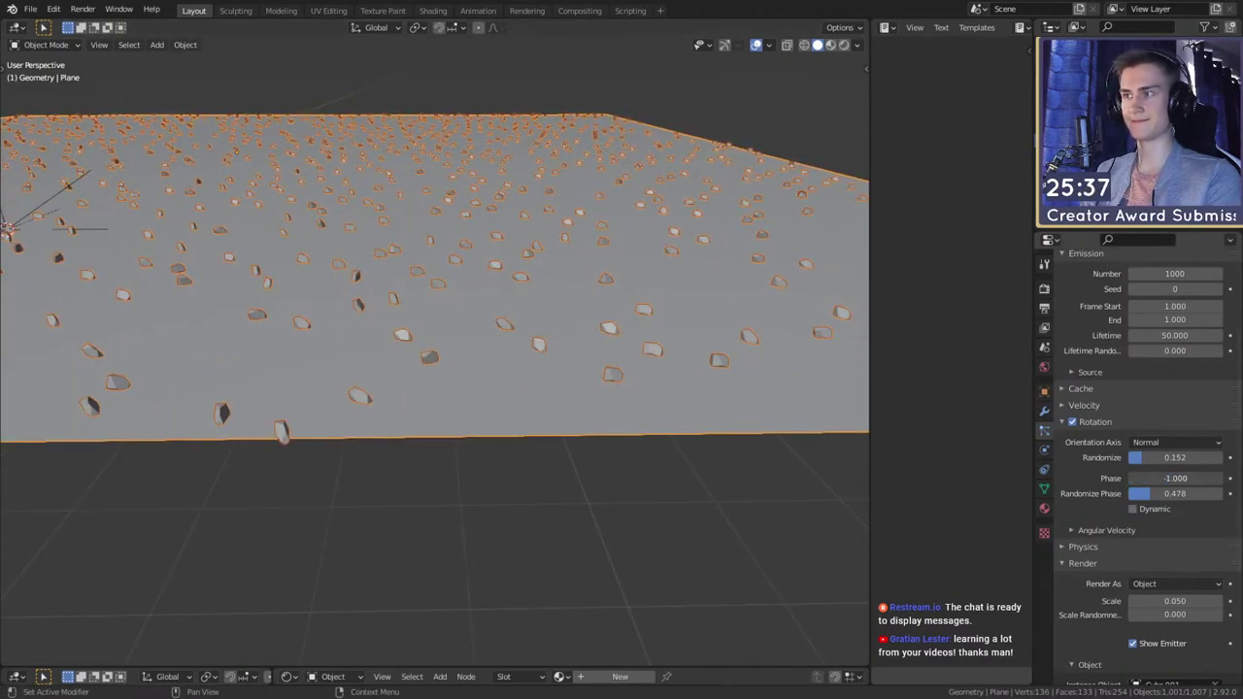
- Try Normal-Tangent, Global X, Global Y and Global Z as the orientation axis of the scattered rocks
{"action": "left_click", "coordinate": [1158, 442]}
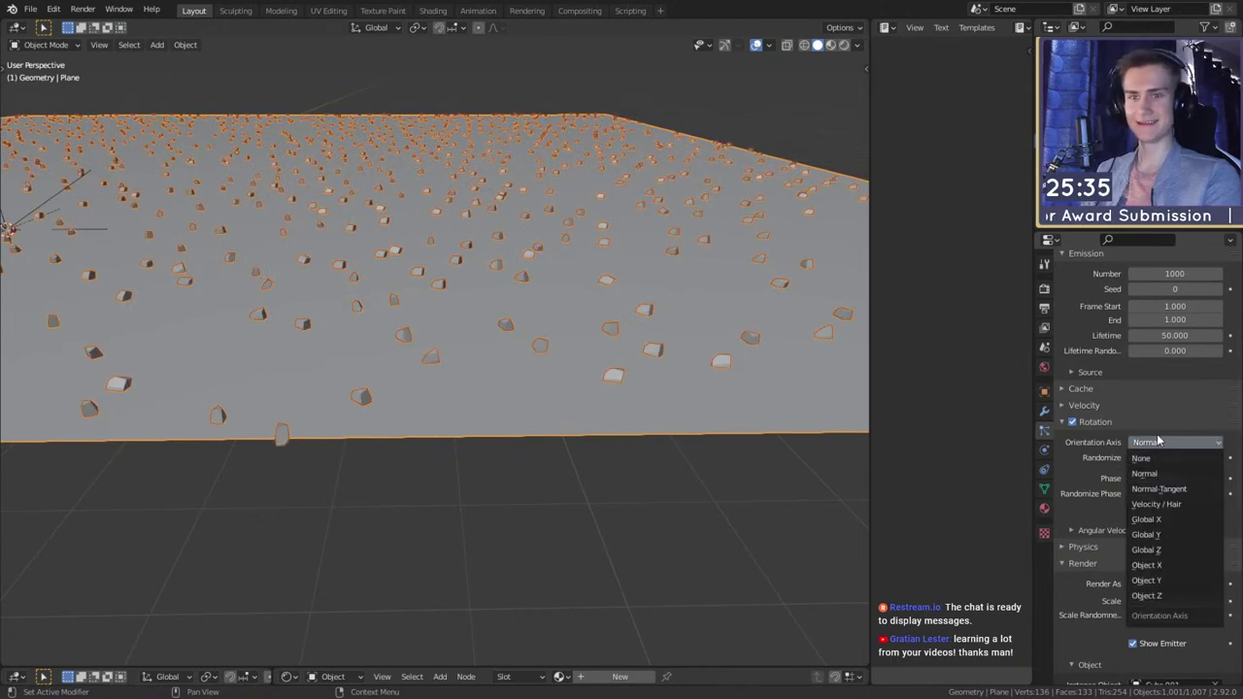
{"action": "left_click", "coordinate": [1157, 489]}
{"action": "left_click", "coordinate": [1176, 444]}
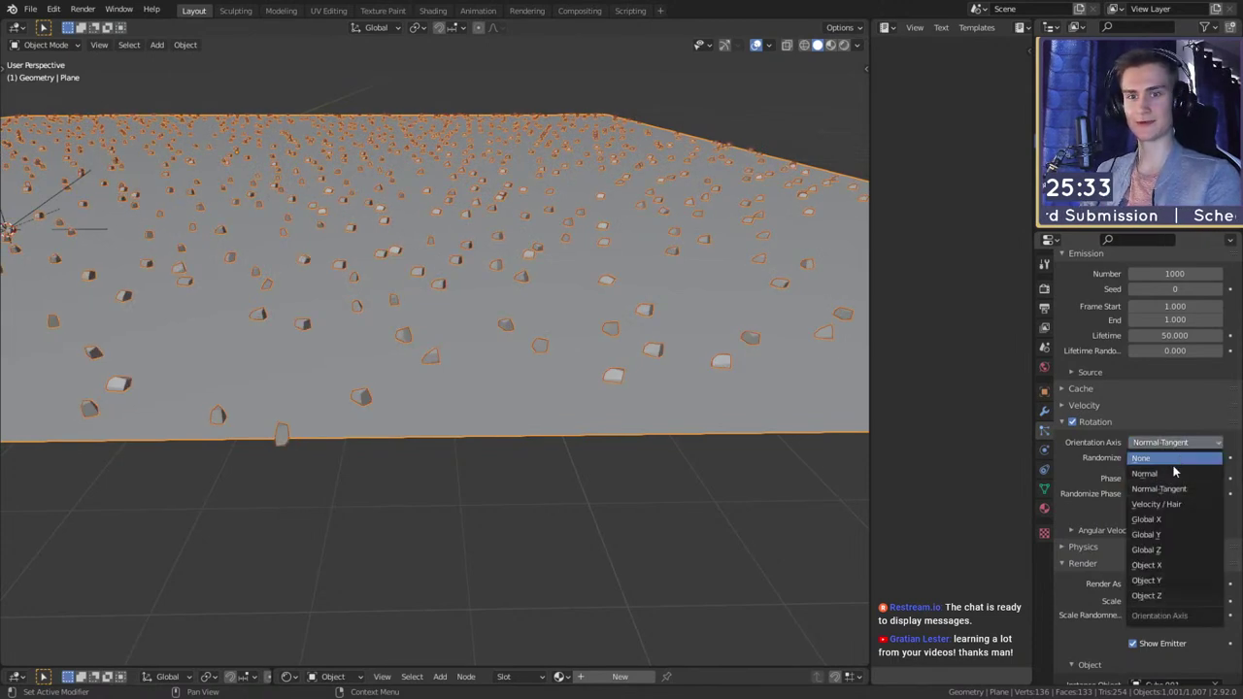
{"action": "left_click", "coordinate": [1156, 513]}
{"action": "left_click", "coordinate": [1151, 444]}
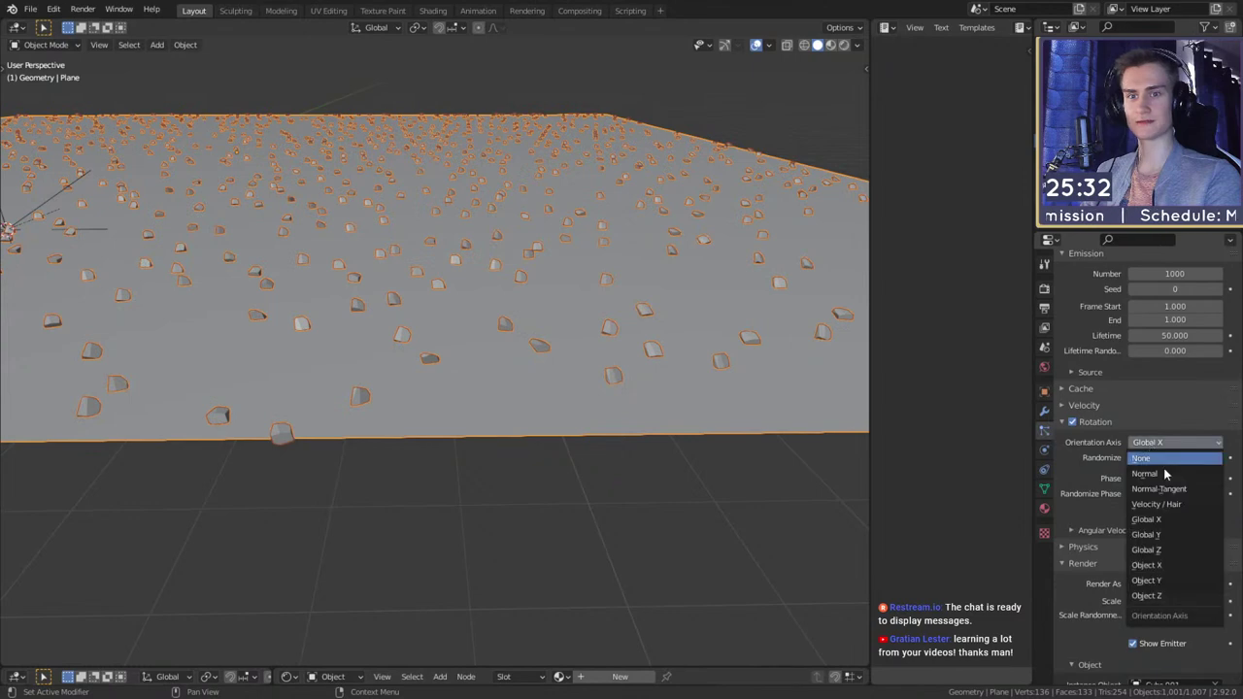
{"action": "left_click", "coordinate": [1161, 536]}
{"action": "left_click", "coordinate": [1159, 444]}
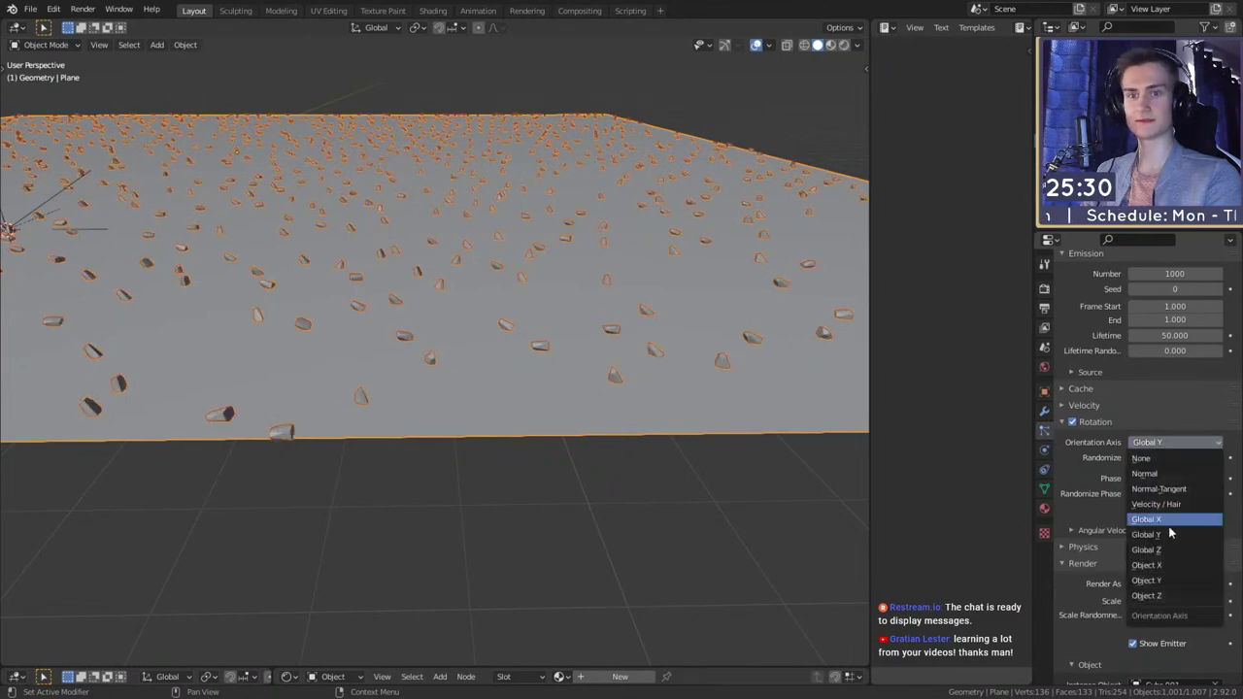
{"action": "left_click", "coordinate": [1160, 560]}
{"action": "middle_click_drag", "start_coordinate": [612, 440], "coordinate": [622, 421]}
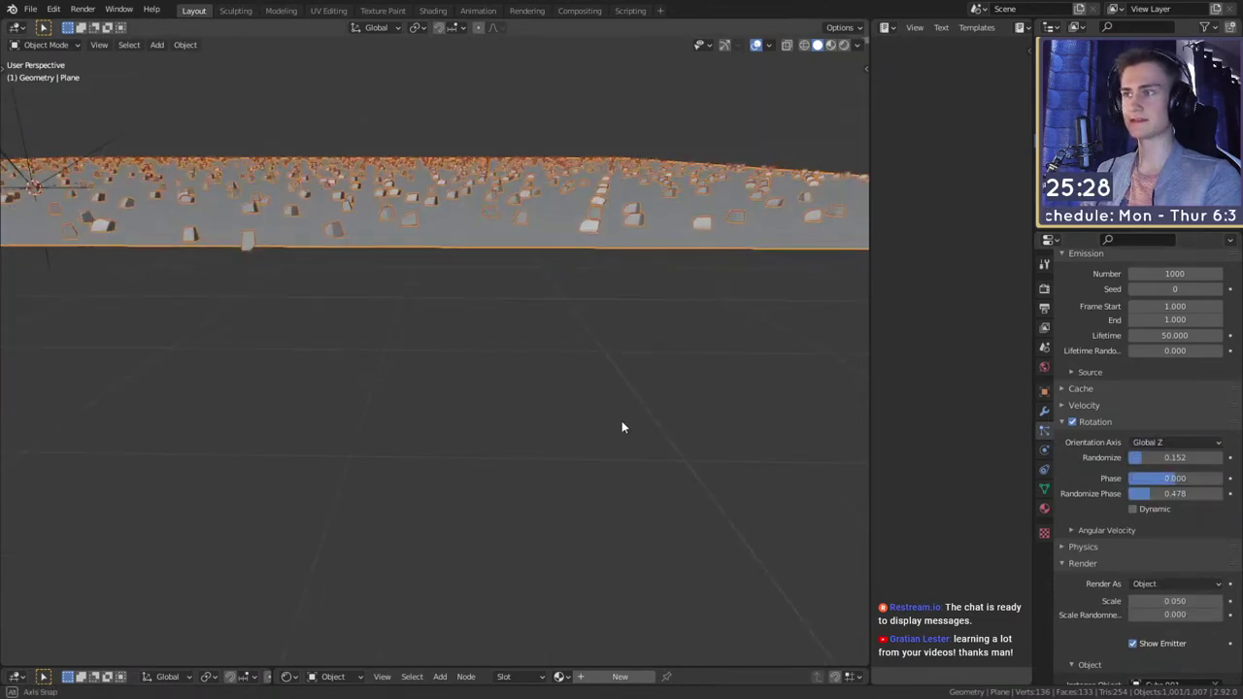
- Try Object X as the particles' orientation axis, and settle on Object Y
{"action": "left_click", "coordinate": [1178, 444]}
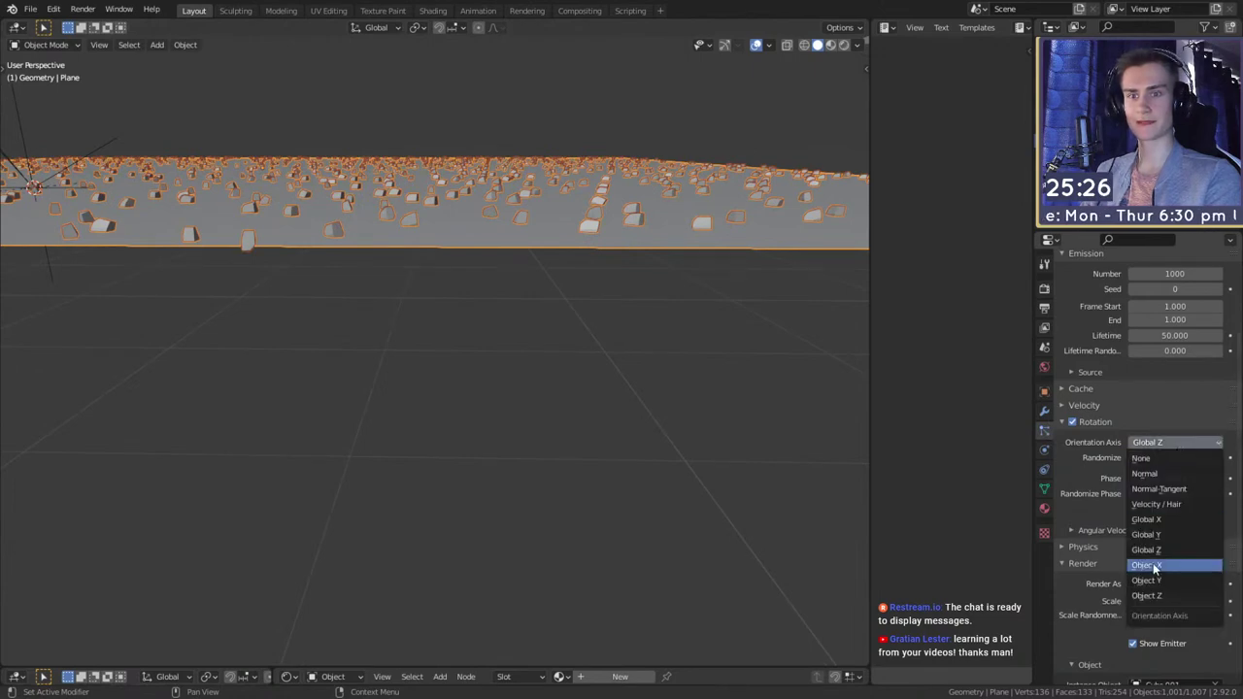
{"action": "left_click", "coordinate": [1148, 564]}
{"action": "left_click", "coordinate": [1155, 444]}
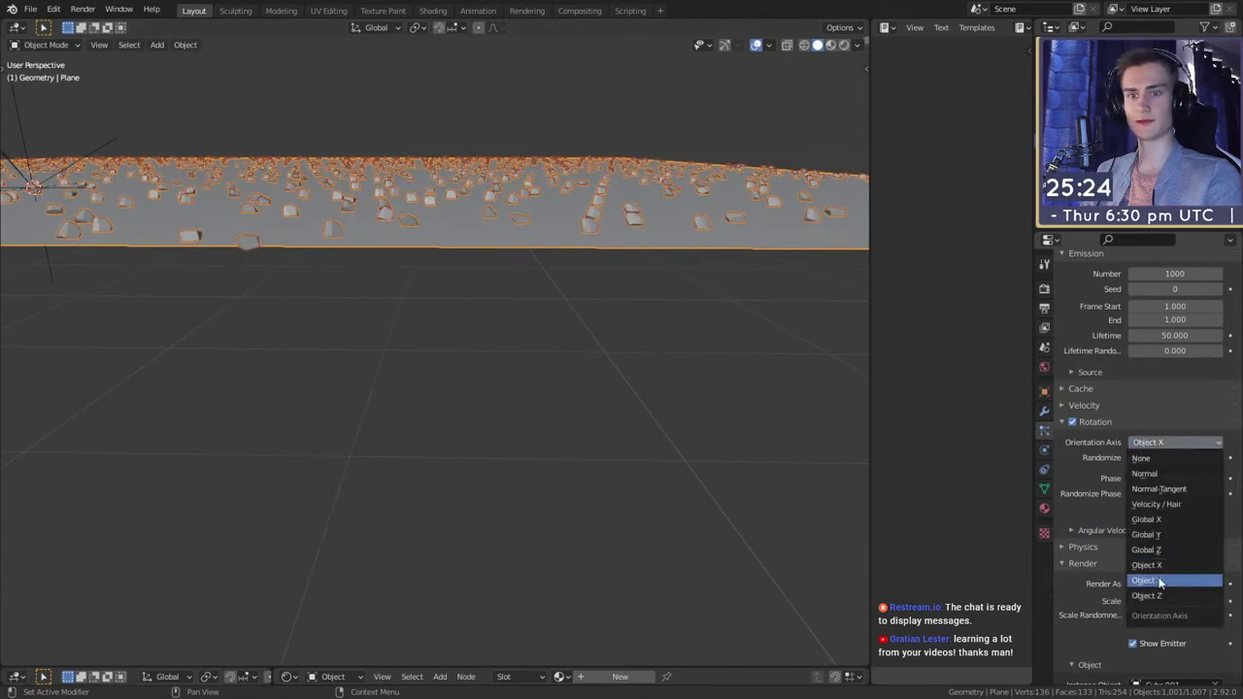
{"action": "left_click", "coordinate": [1159, 580]}
{"action": "middle_click_drag", "start_coordinate": [549, 330], "coordinate": [558, 368]}
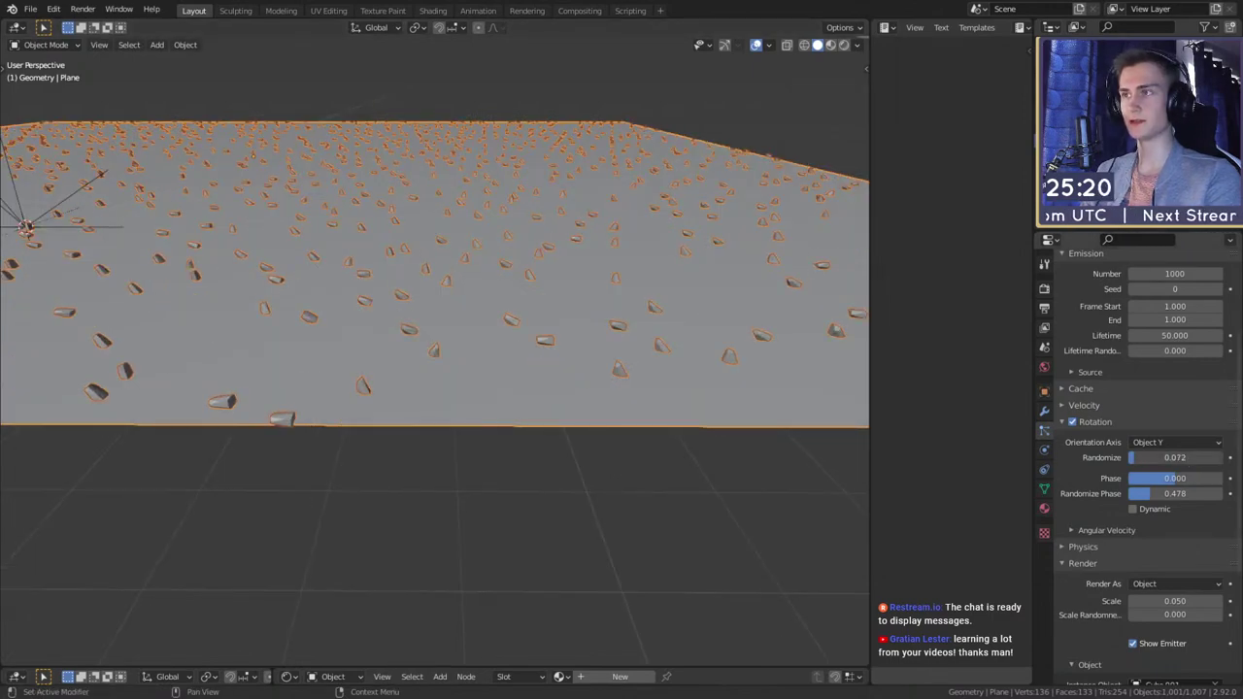
- Set the rotation's Randomize to 0.080 and check the scattered rocks across the whole plane
{"action": "left_click_drag", "start_coordinate": [1156, 458], "coordinate": [1157, 457]}
{"action": "scroll", "coordinate": [400, 389], "scroll_direction": "down", "scroll_amount": 4}
{"action": "scroll", "coordinate": [457, 387], "scroll_direction": "up", "scroll_amount": 4}
{"action": "middle_click_drag", "start_coordinate": [402, 392], "coordinate": [488, 438]}
{"action": "scroll", "coordinate": [479, 382], "scroll_direction": "down", "scroll_amount": 3}
{"action": "middle_click_drag", "start_coordinate": [522, 388], "coordinate": [583, 416]}
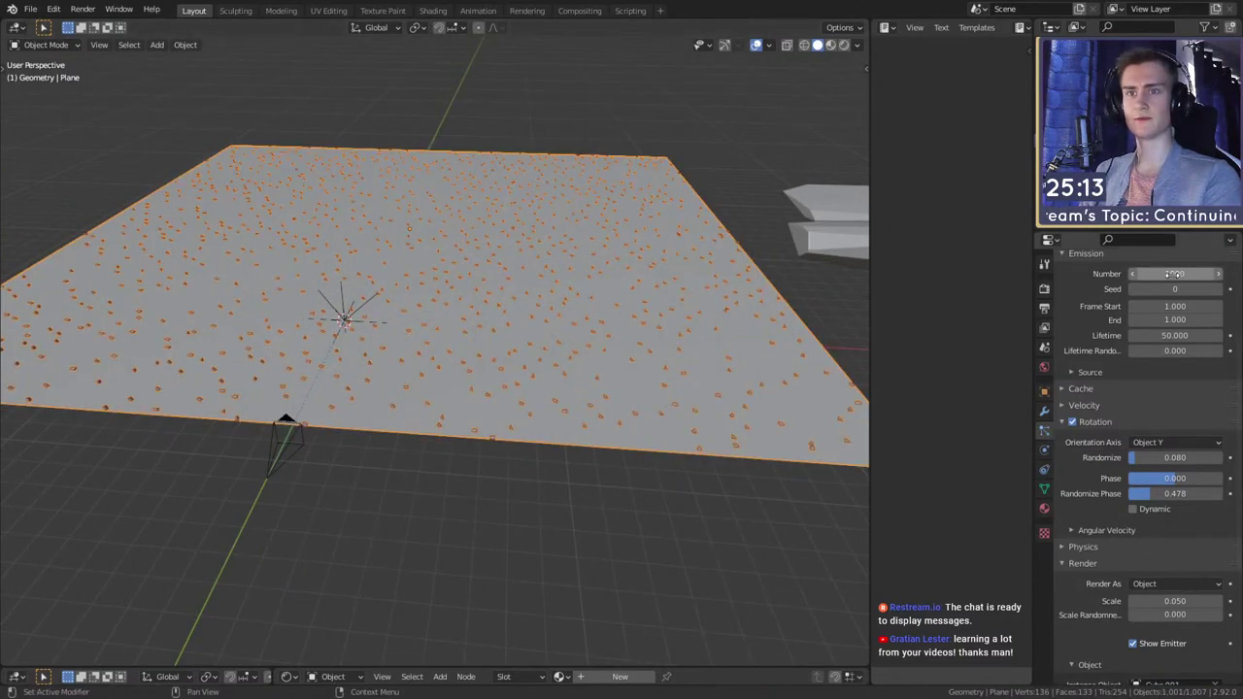
{"action": "scroll", "coordinate": [1119, 472], "scroll_direction": "down", "scroll_amount": 5}
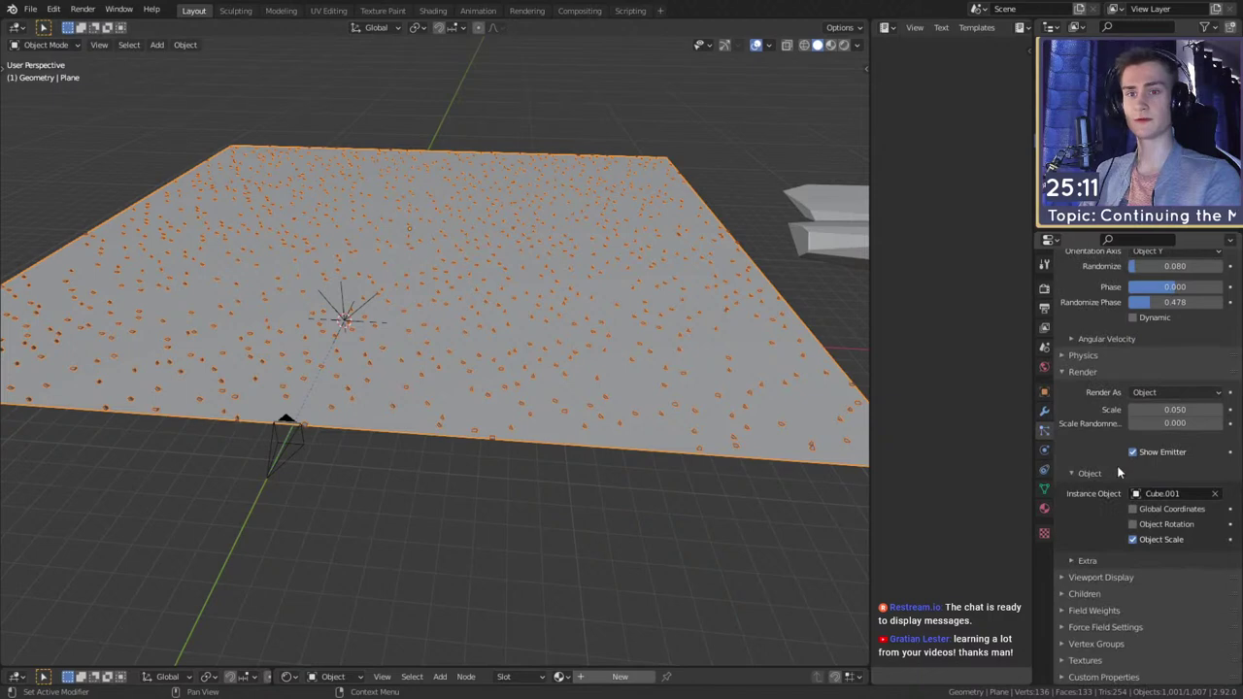
- Set the scattered rocks' render scale to 0.120 with a scale randomness of 0.493
{"action": "mouse_move", "coordinate": [1175, 409]}
{"action": "left_mouse_down"}
{"action": "mouse_move", "coordinate": [1214, 409]}
{"action": "mouse_move", "coordinate": [1180, 425]}
{"action": "mouse_move", "coordinate": [1224, 425]}
{"action": "mouse_move", "coordinate": [1180, 424]}
{"action": "left_mouse_up"}
{"action": "middle_click_drag", "start_coordinate": [466, 472], "coordinate": [482, 463]}
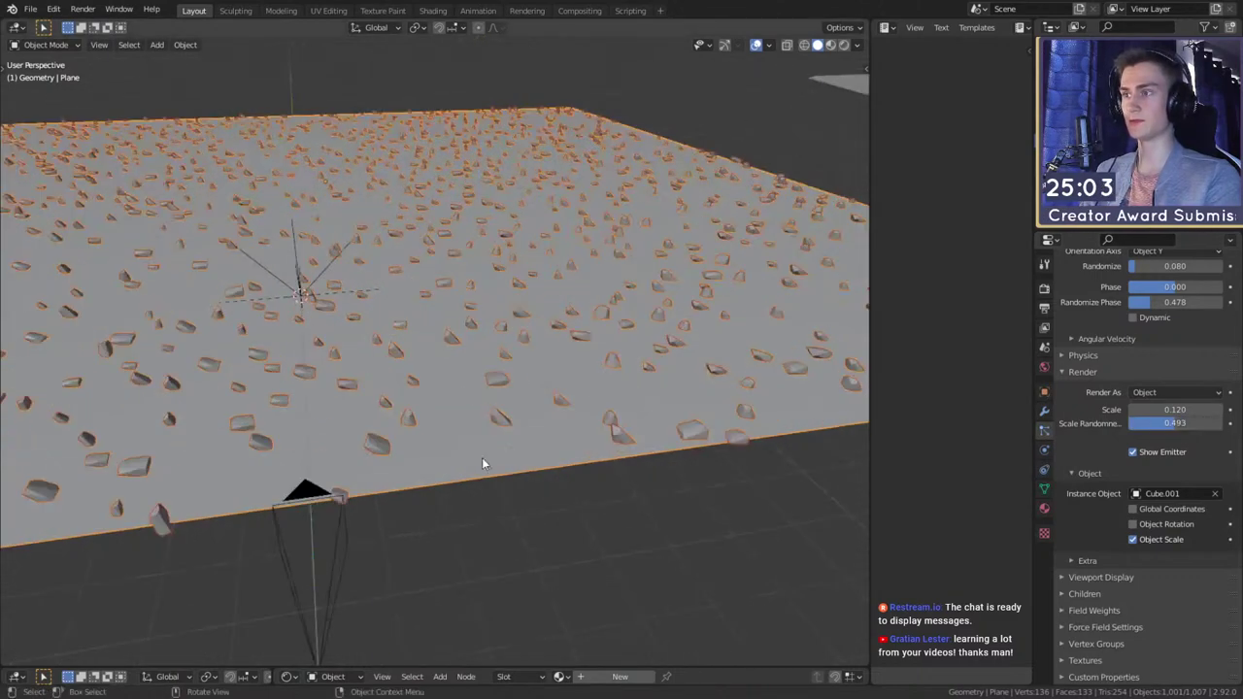
{"action": "scroll", "coordinate": [525, 397], "scroll_direction": "down", "scroll_amount": 5}
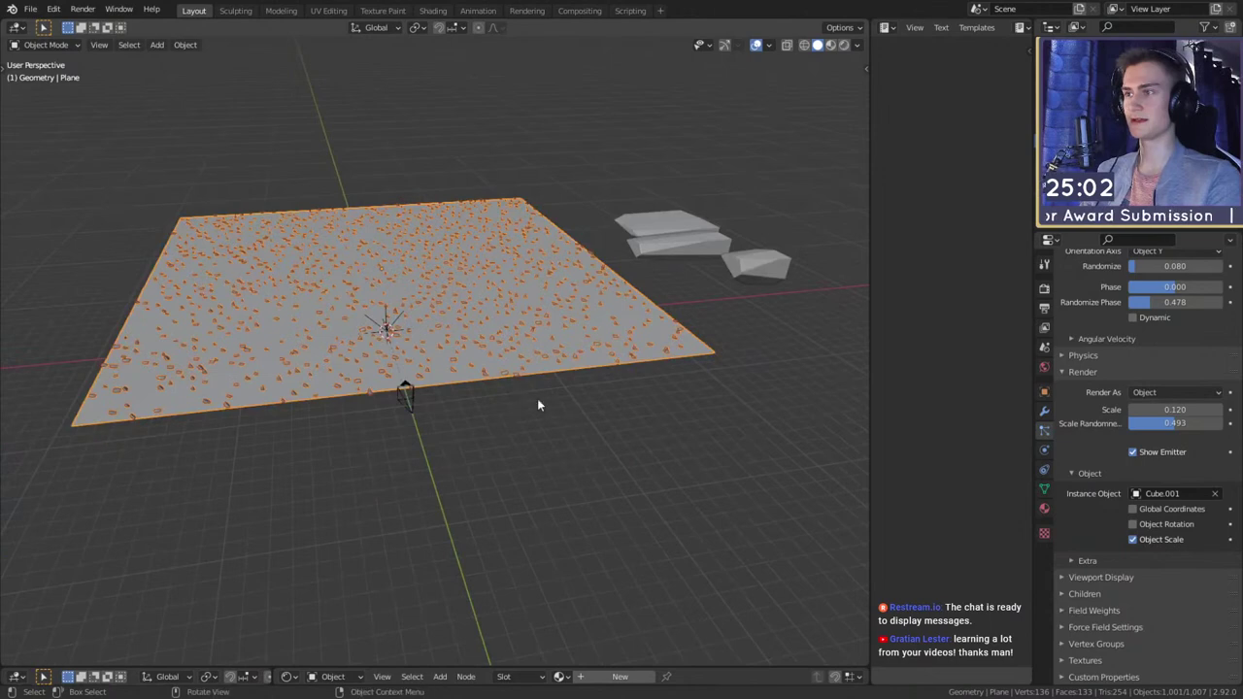
{"action": "scroll", "coordinate": [468, 351], "scroll_direction": "up", "scroll_amount": 4}
{"action": "middle_click_drag", "start_coordinate": [537, 399], "coordinate": [713, 417]}
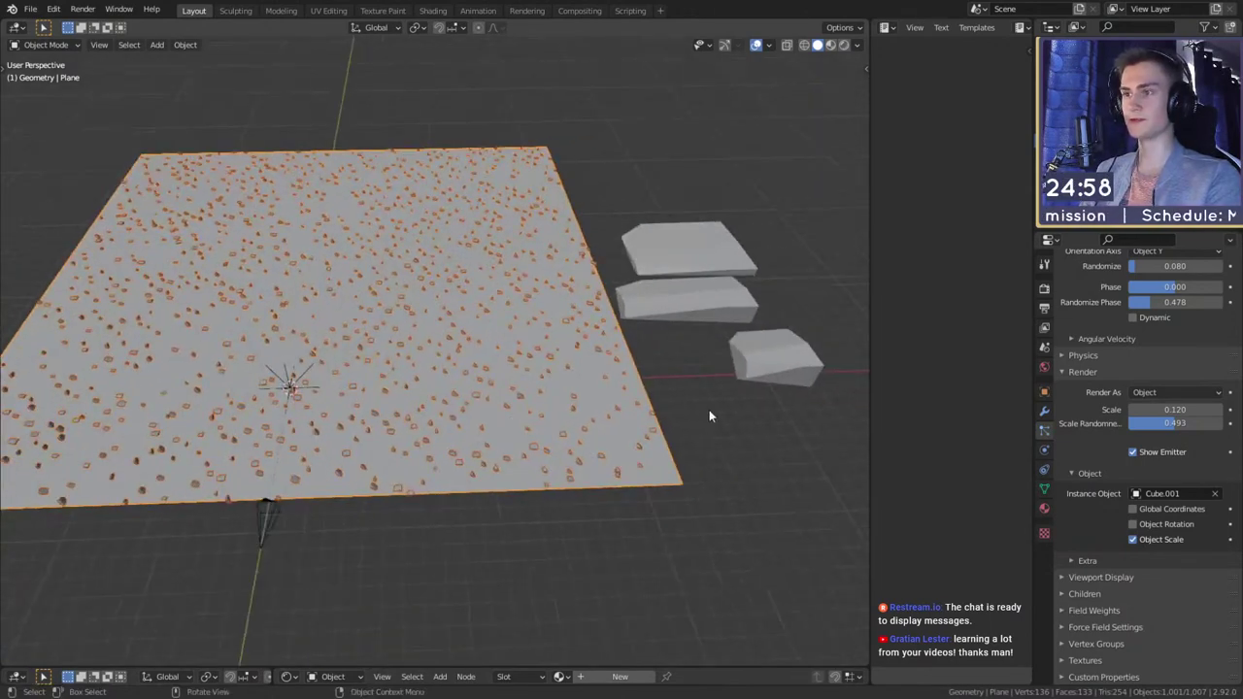
- Add a second particle system named 2 to the plane and end its emission at frame 1
{"action": "scroll", "coordinate": [1088, 376], "scroll_direction": "up", "scroll_amount": 8}
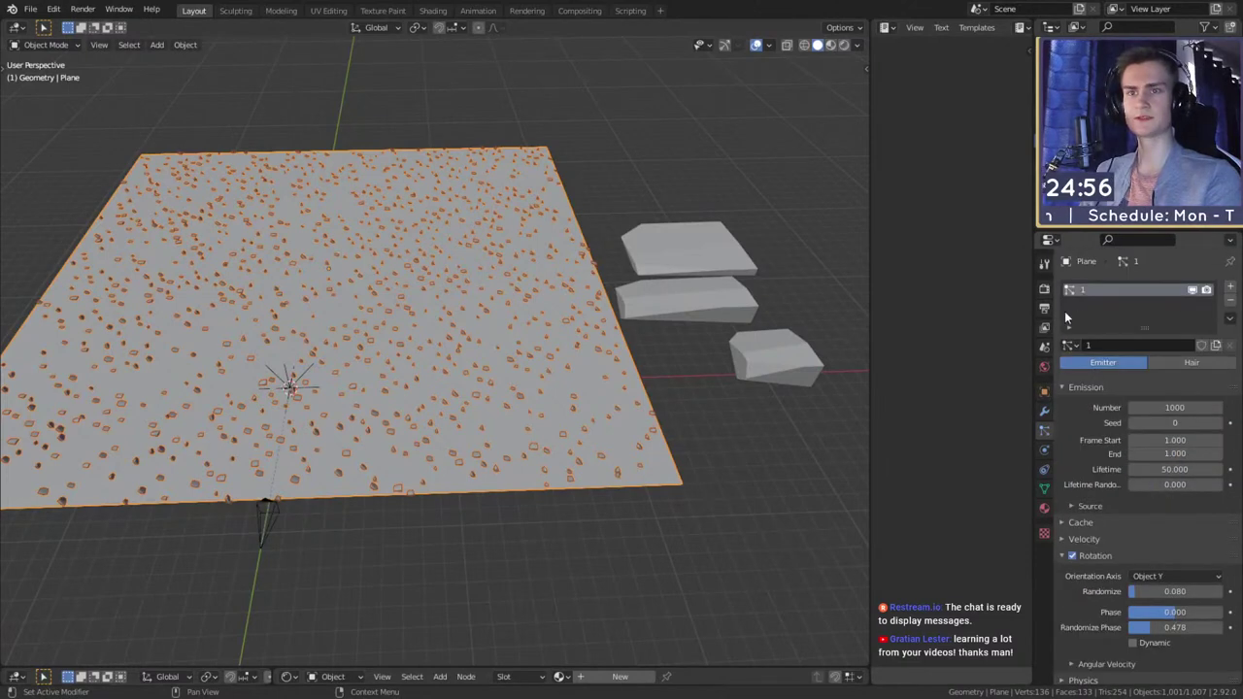
{"action": "left_click", "coordinate": [1230, 288]}
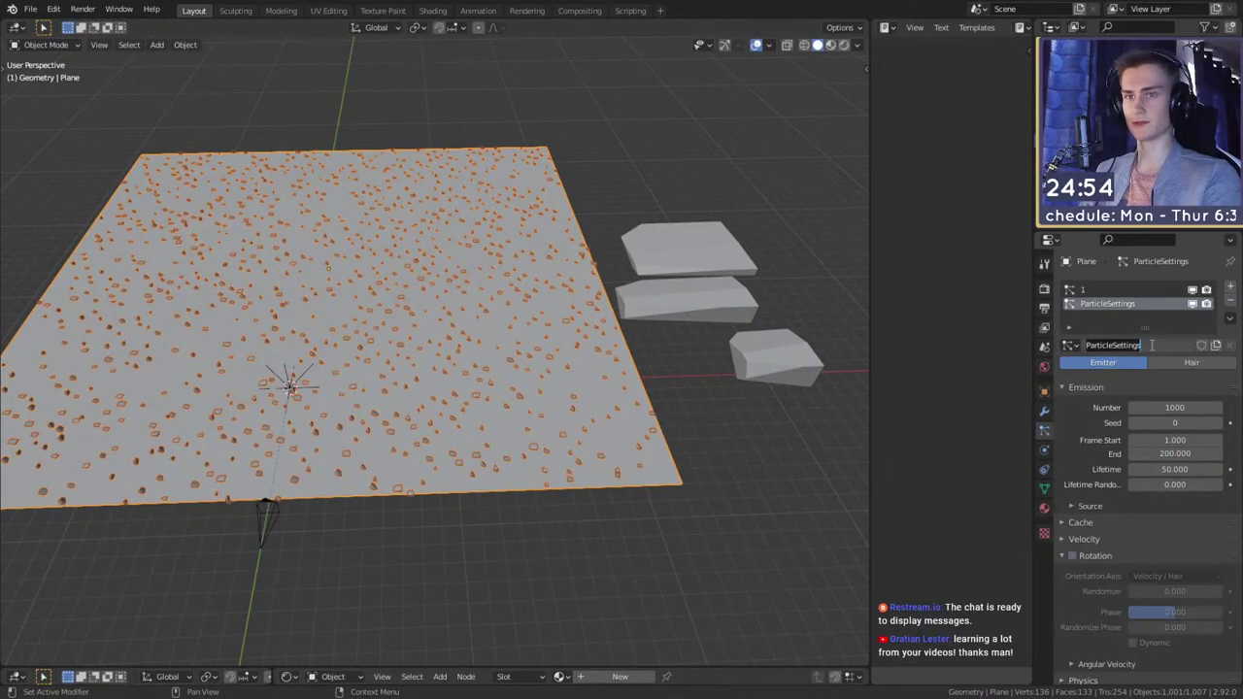
{"action": "key", "text": "Return"}
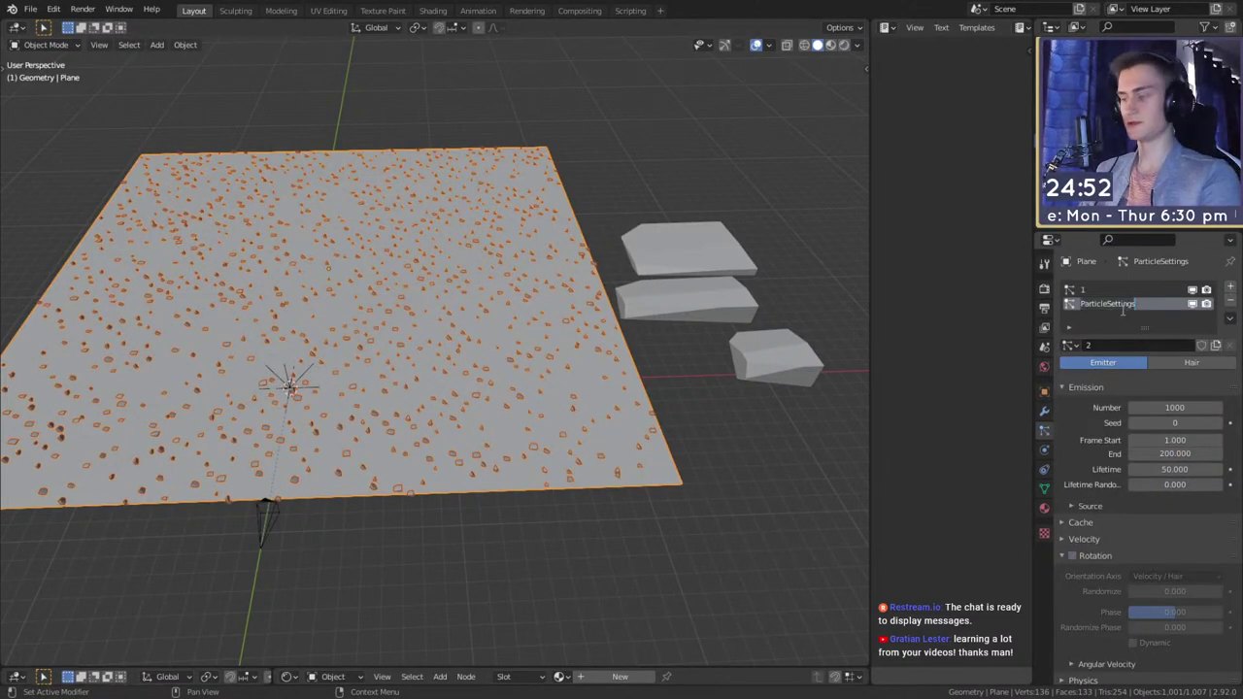
{"action": "scroll", "coordinate": [1117, 388], "scroll_direction": "down", "scroll_amount": 5}
{"action": "scroll", "coordinate": [1170, 398], "scroll_direction": "up", "scroll_amount": 3}
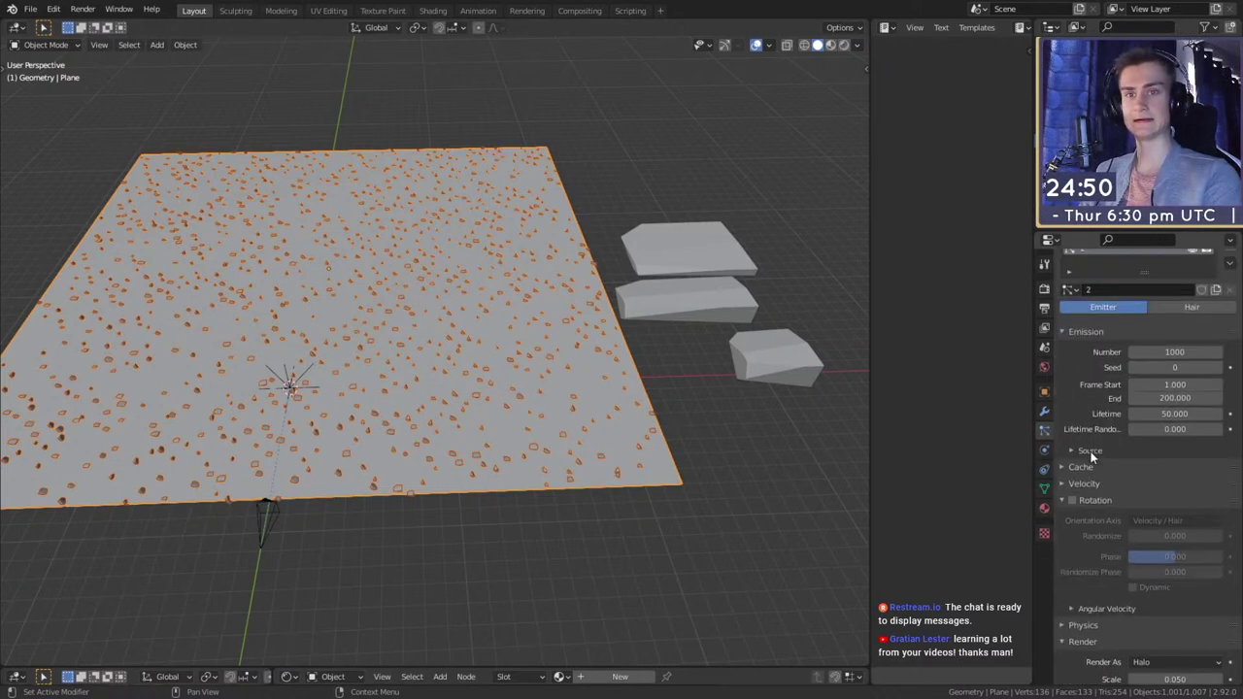
{"action": "left_click", "coordinate": [1175, 399]}
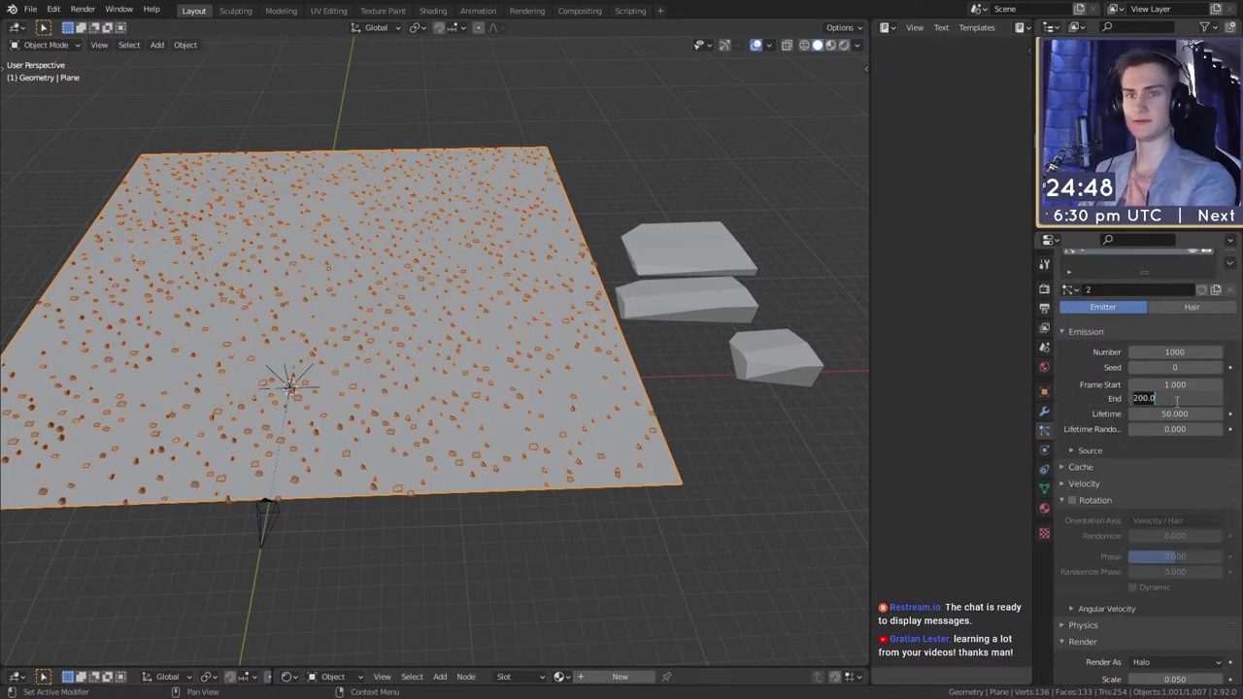
{"action": "key", "text": "Return"}
- Render the second system's particles as an object, using the middle rock (Cube) as the instance object
{"action": "scroll", "coordinate": [1128, 408], "scroll_direction": "down", "scroll_amount": 5}
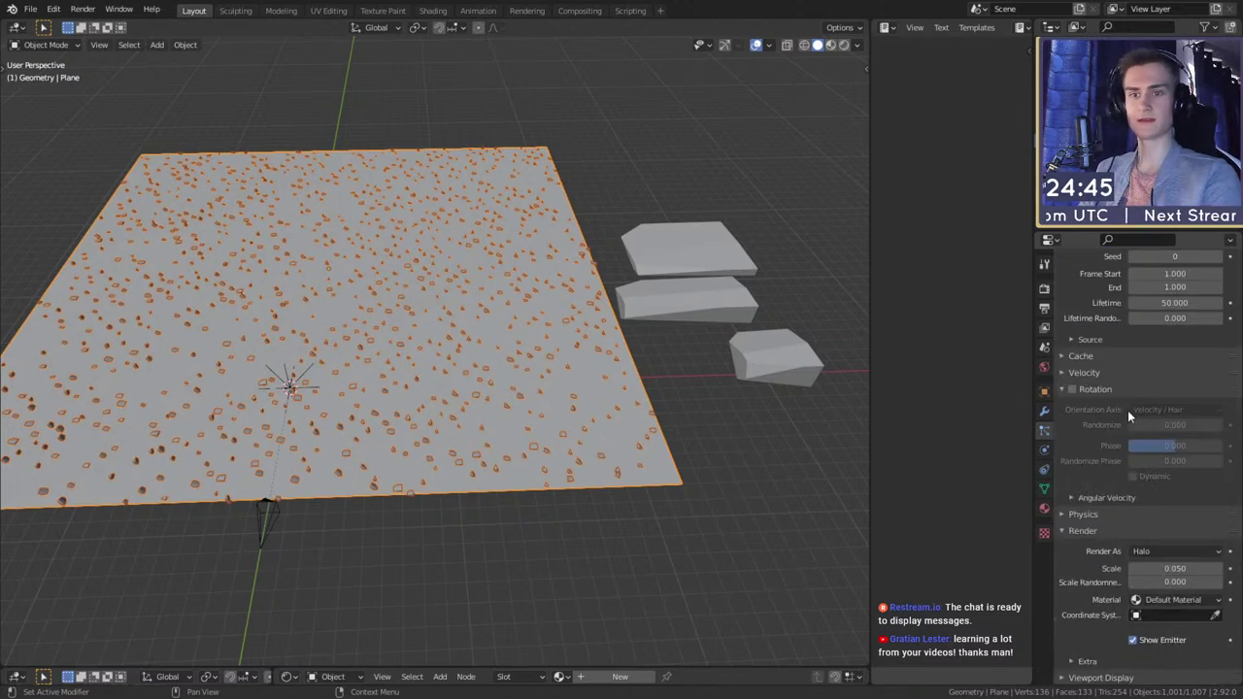
{"action": "left_click", "coordinate": [1177, 452]}
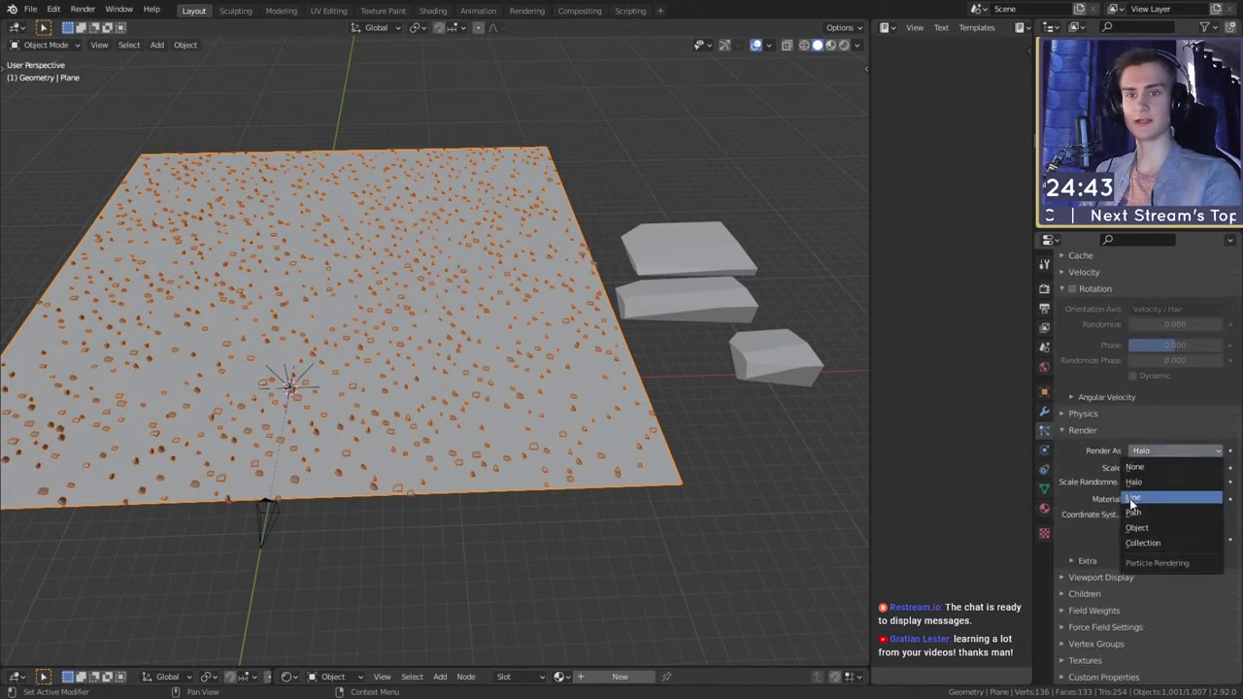
{"action": "left_click", "coordinate": [1166, 521]}
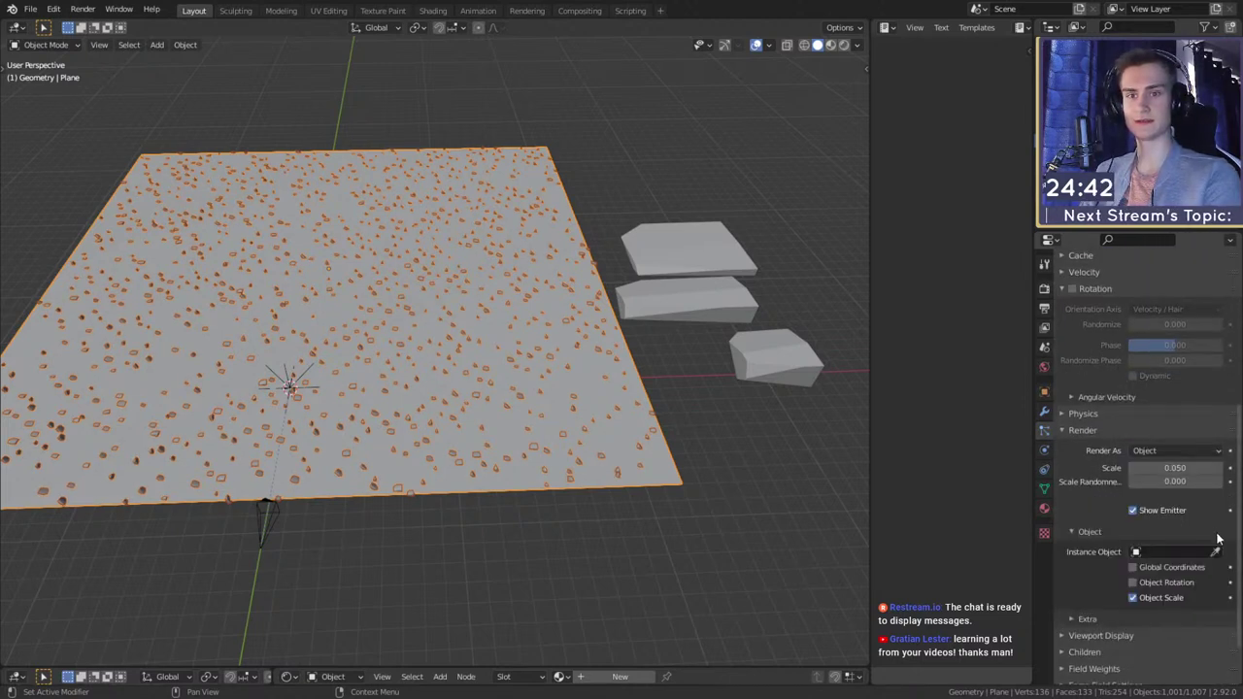
{"action": "left_click", "coordinate": [666, 294]}
{"action": "scroll", "coordinate": [655, 367], "scroll_direction": "up", "scroll_amount": 3}
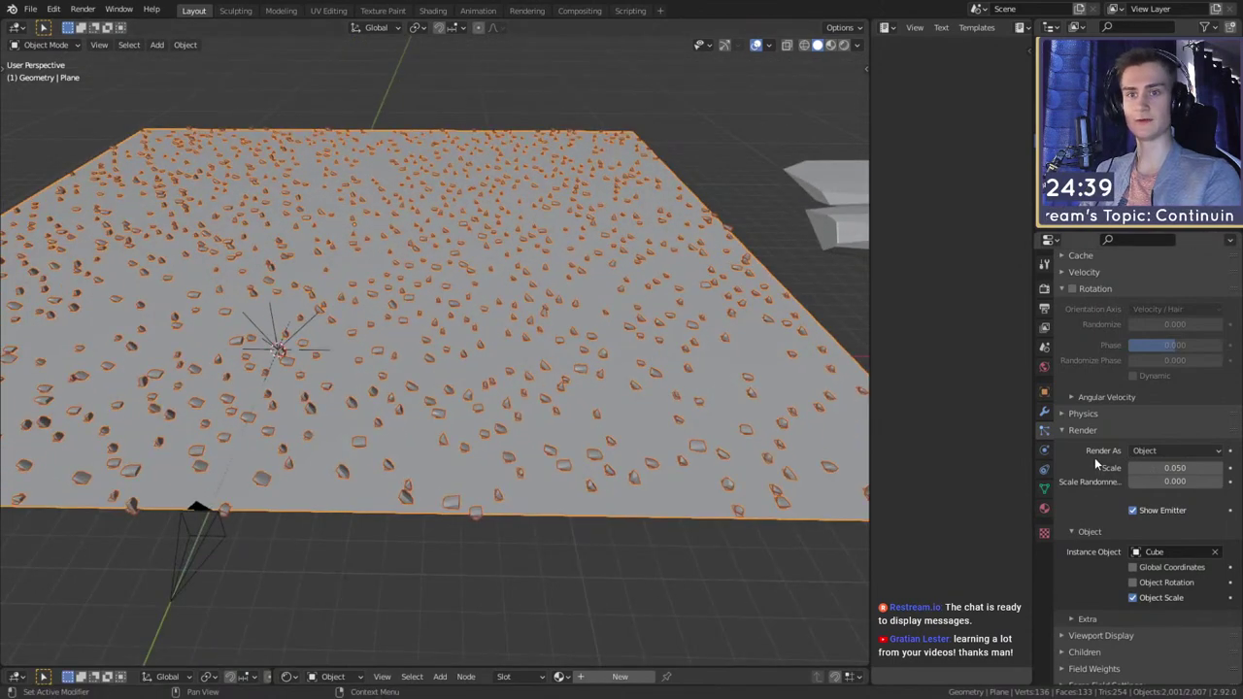
- Set the second particle system's seed to 1 and check how its rocks spread between the first ones
{"action": "scroll", "coordinate": [1094, 457], "scroll_direction": "up", "scroll_amount": 4}
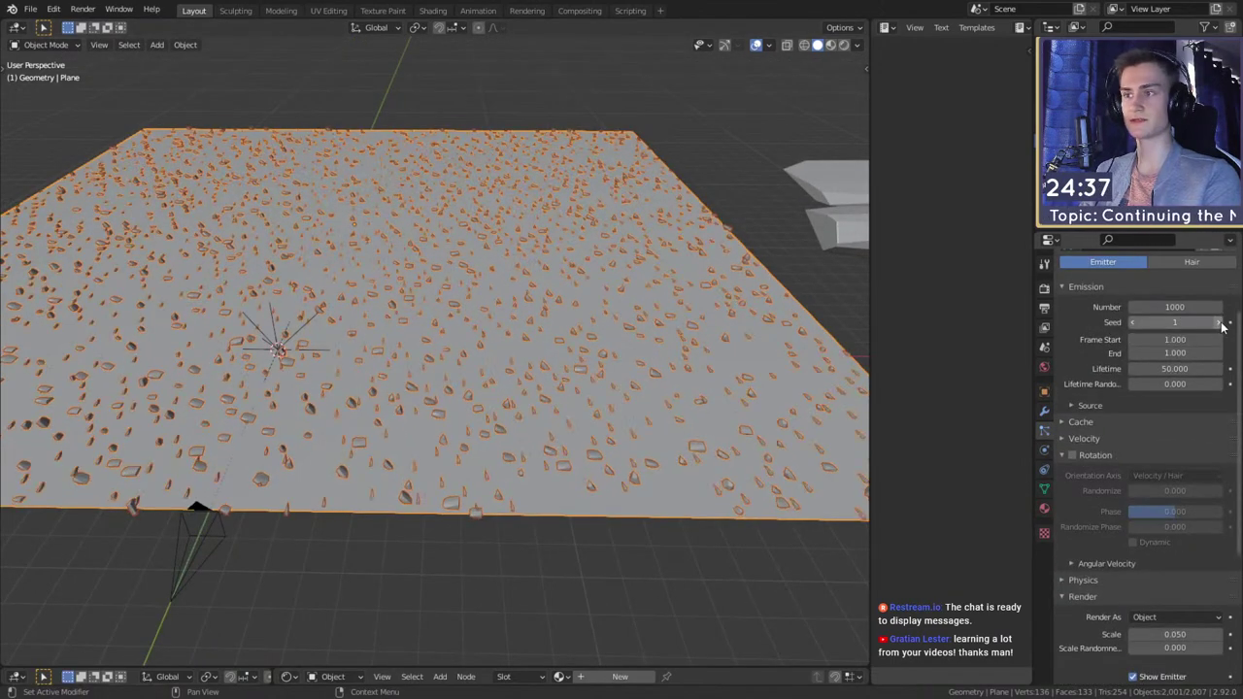
{"action": "mouse_move", "coordinate": [687, 445]}
{"action": "middle_mouse_down"}
{"action": "mouse_move", "coordinate": [705, 429]}
{"action": "mouse_move", "coordinate": [695, 429]}
{"action": "middle_mouse_up"}
{"action": "scroll", "coordinate": [706, 428], "scroll_direction": "down", "scroll_amount": 3}
{"action": "scroll", "coordinate": [674, 412], "scroll_direction": "up", "scroll_amount": 2}
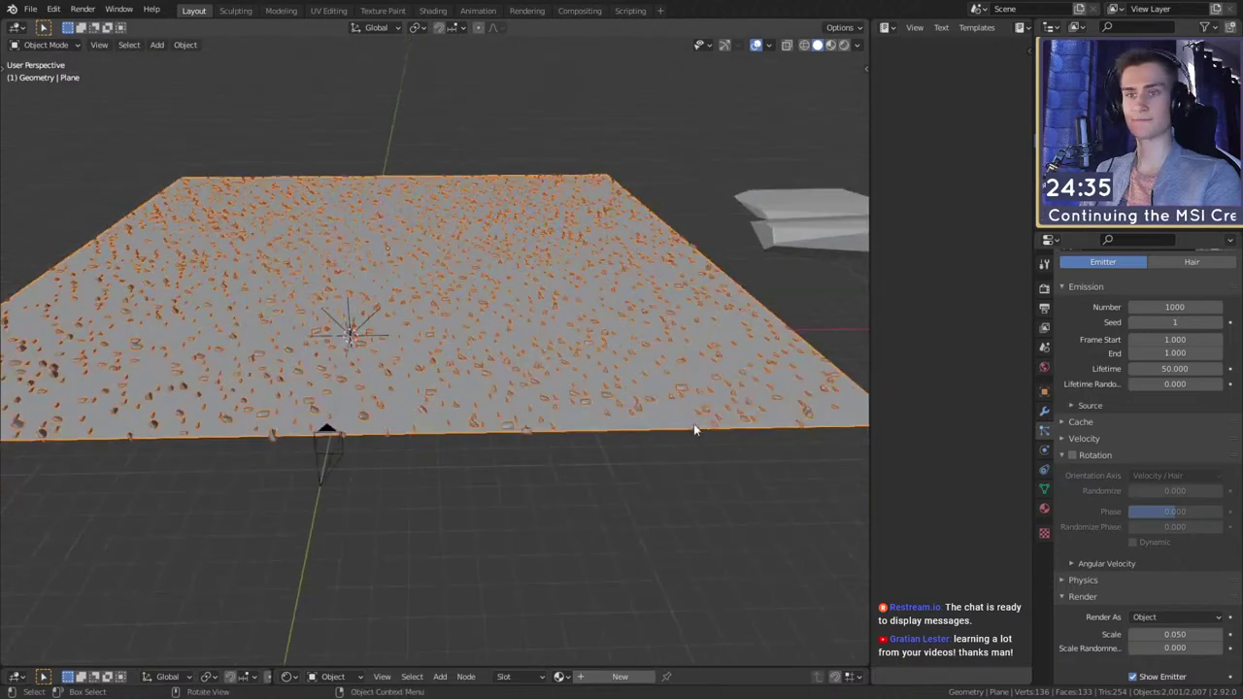
- Set the render scale of the second system's rocks to 0.120 and inspect them close to the plane
{"action": "scroll", "coordinate": [1099, 449], "scroll_direction": "down", "scroll_amount": 5}
{"action": "left_click_drag", "start_coordinate": [1174, 440], "coordinate": [1222, 440]}
{"action": "middle_click_drag", "start_coordinate": [694, 442], "coordinate": [541, 392]}
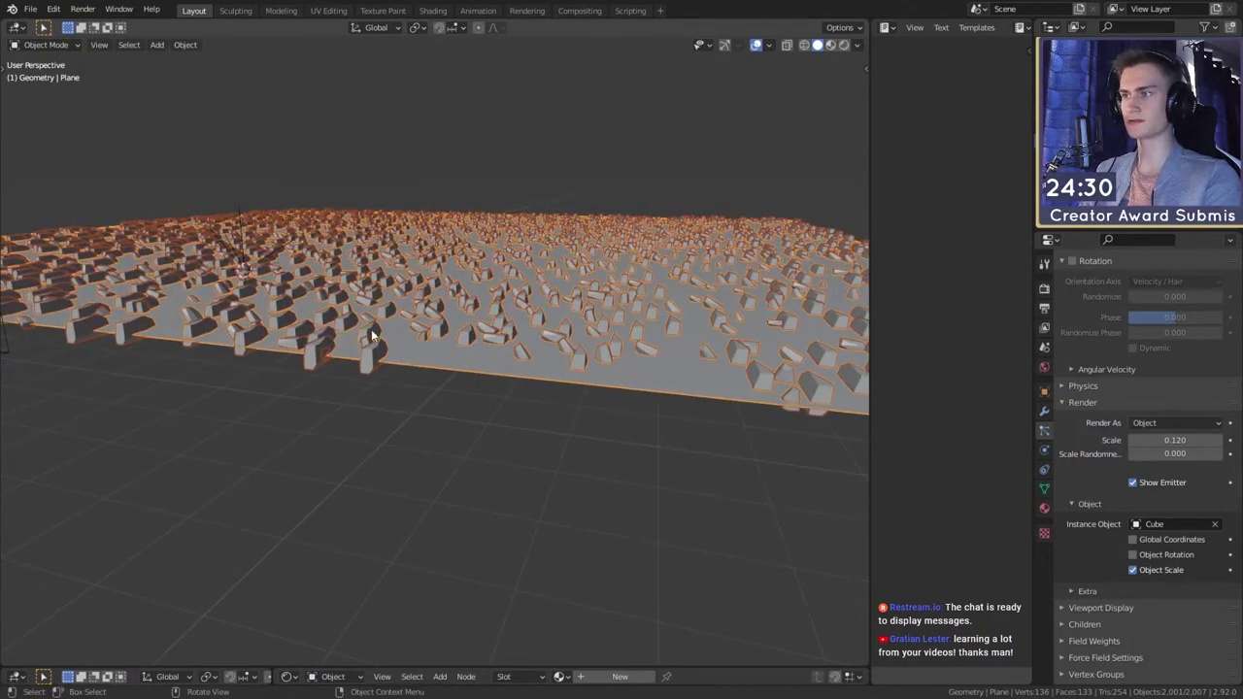
{"action": "middle_click_drag", "start_coordinate": [372, 334], "coordinate": [408, 334]}
- Enable rotation for the second particle system with Global X as its orientation axis
{"action": "scroll", "coordinate": [1088, 462], "scroll_direction": "up", "scroll_amount": 3}
{"action": "scroll", "coordinate": [1085, 454], "scroll_direction": "up", "scroll_amount": 2}
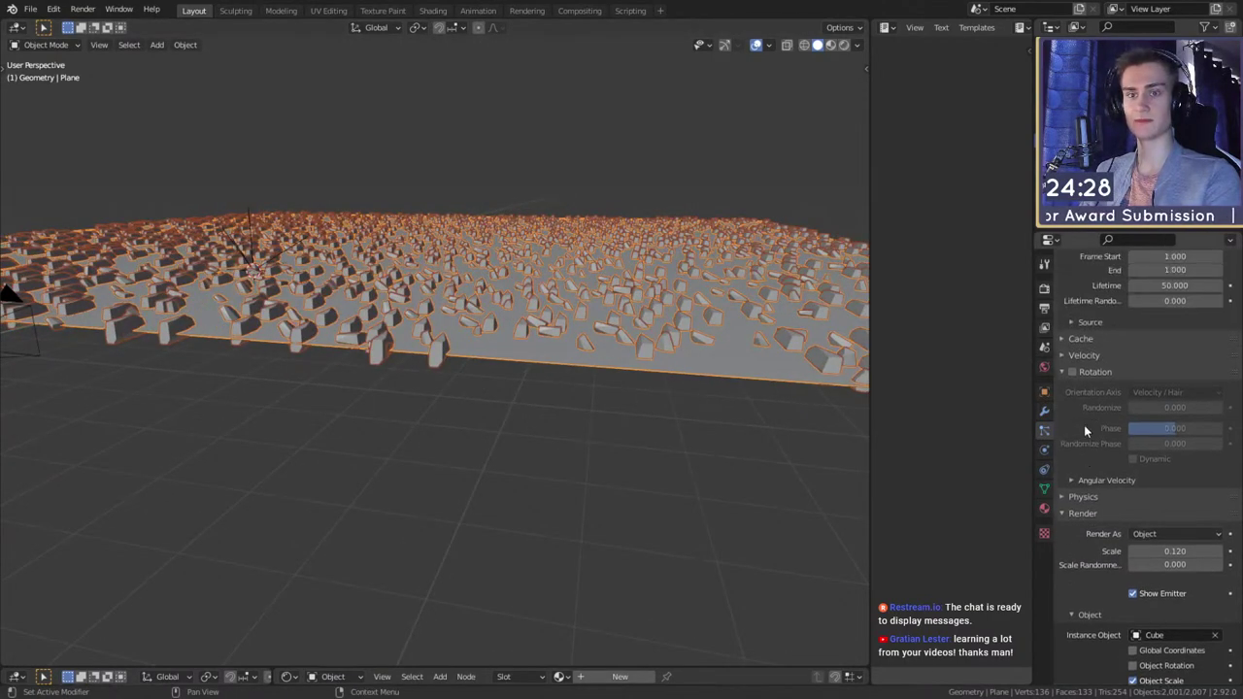
{"action": "left_click", "coordinate": [1073, 399]}
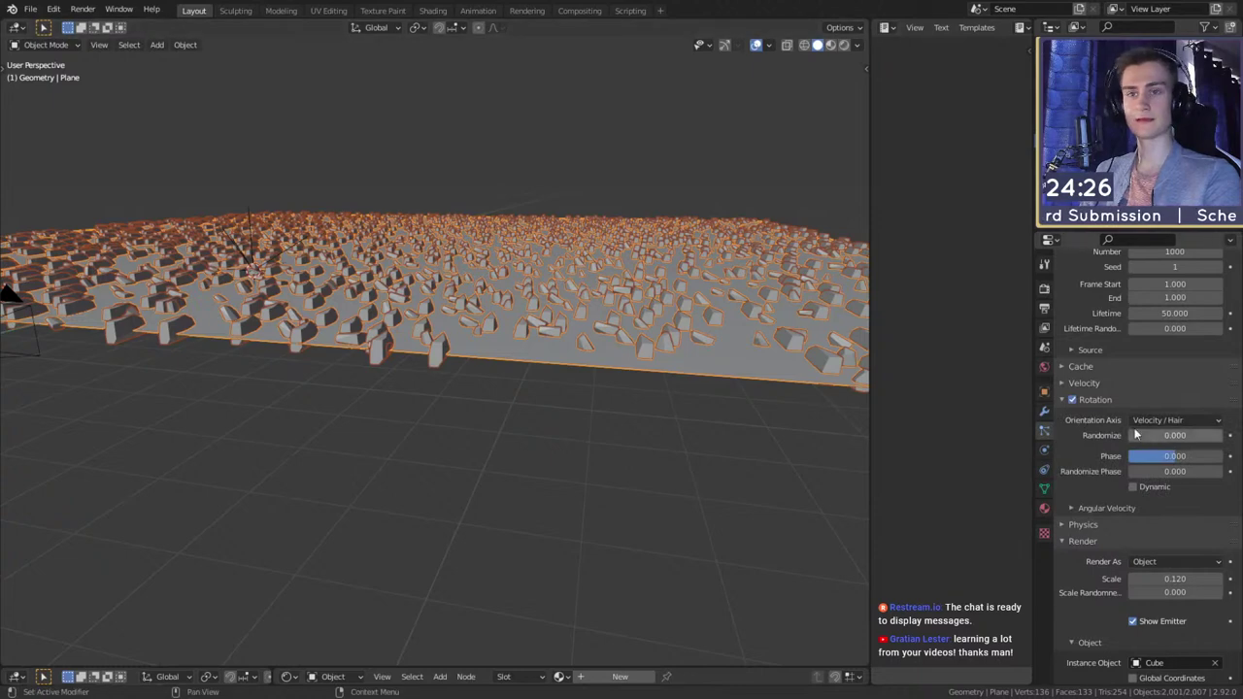
{"action": "left_click", "coordinate": [1168, 421]}
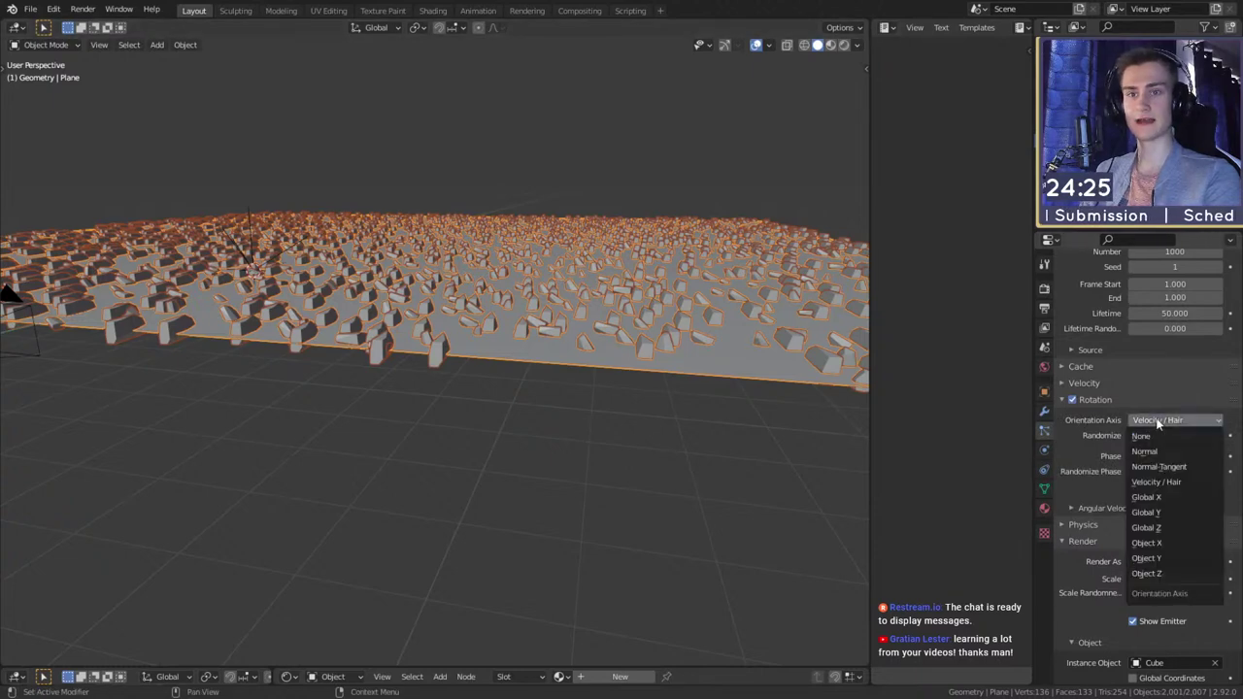
{"action": "left_click", "coordinate": [1156, 498]}
{"action": "middle_click_drag", "start_coordinate": [463, 366], "coordinate": [510, 365]}
{"action": "scroll", "coordinate": [519, 363], "scroll_direction": "up", "scroll_amount": 3}
{"action": "scroll", "coordinate": [554, 352], "scroll_direction": "down", "scroll_amount": 2}
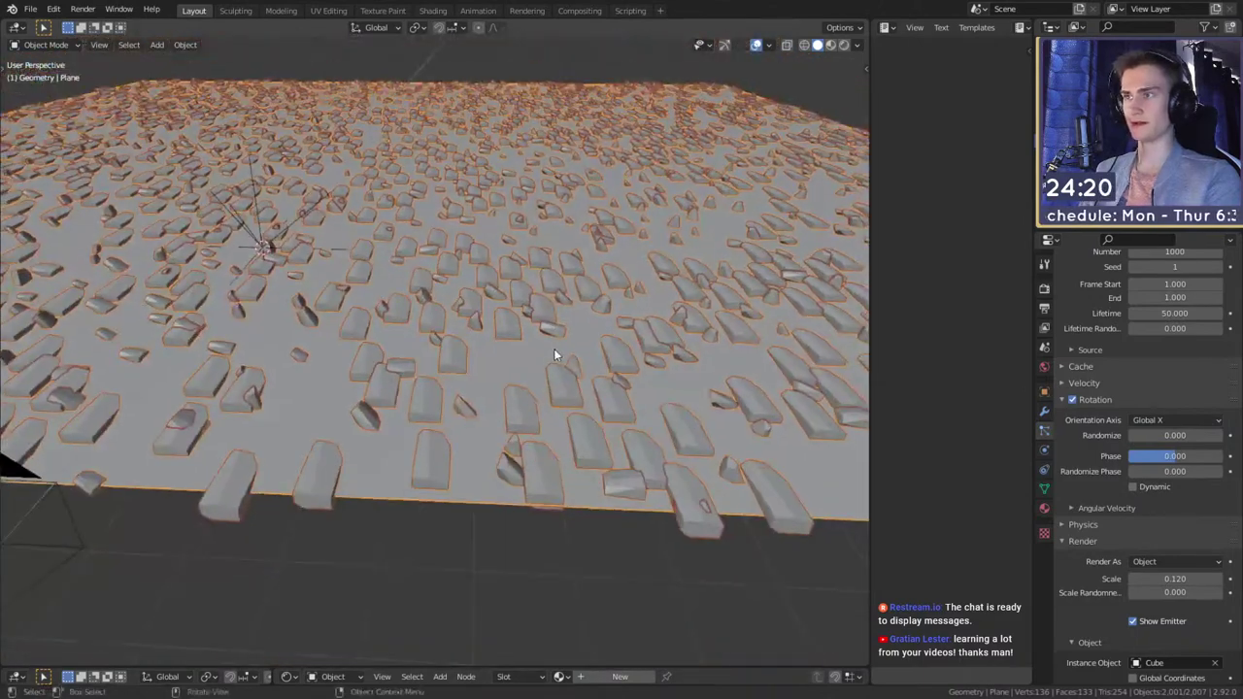
- Try a rotation Randomize of 0.014 and the Dynamic option on the second system's rocks
{"action": "left_click_drag", "start_coordinate": [1182, 472], "coordinate": [1170, 434]}
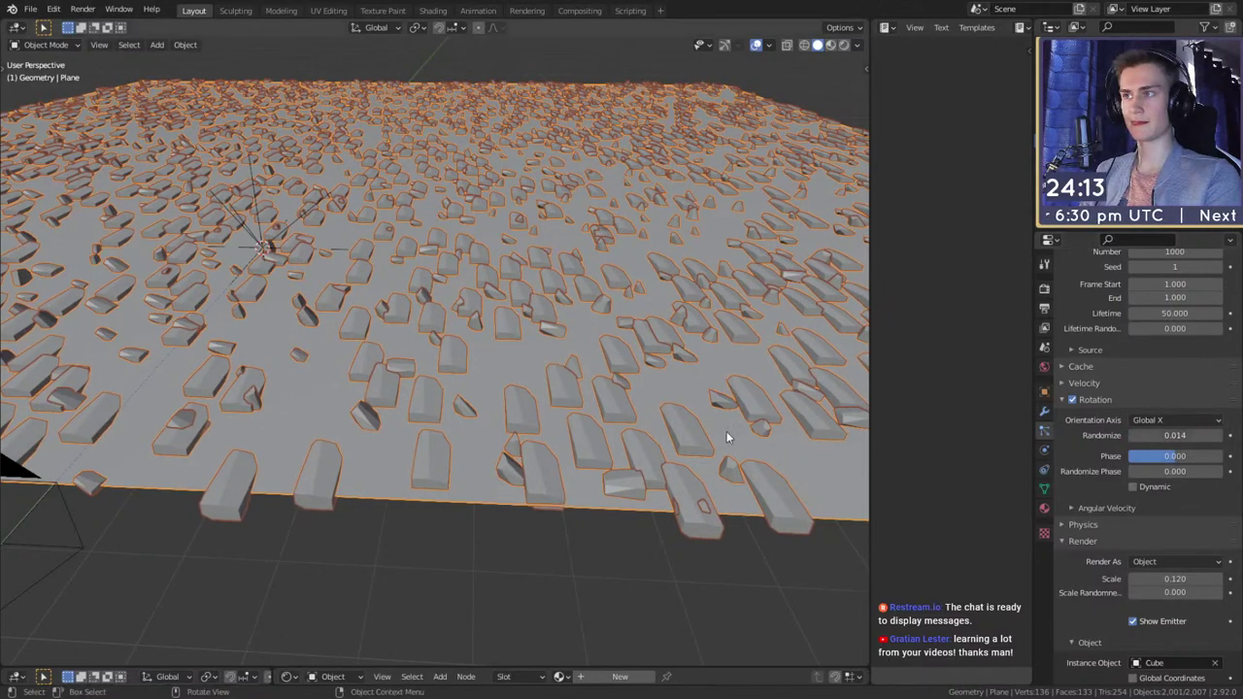
{"action": "scroll", "coordinate": [513, 408], "scroll_direction": "down", "scroll_amount": 5}
{"action": "scroll", "coordinate": [544, 408], "scroll_direction": "up", "scroll_amount": 3}
{"action": "scroll", "coordinate": [566, 404], "scroll_direction": "down", "scroll_amount": 3}
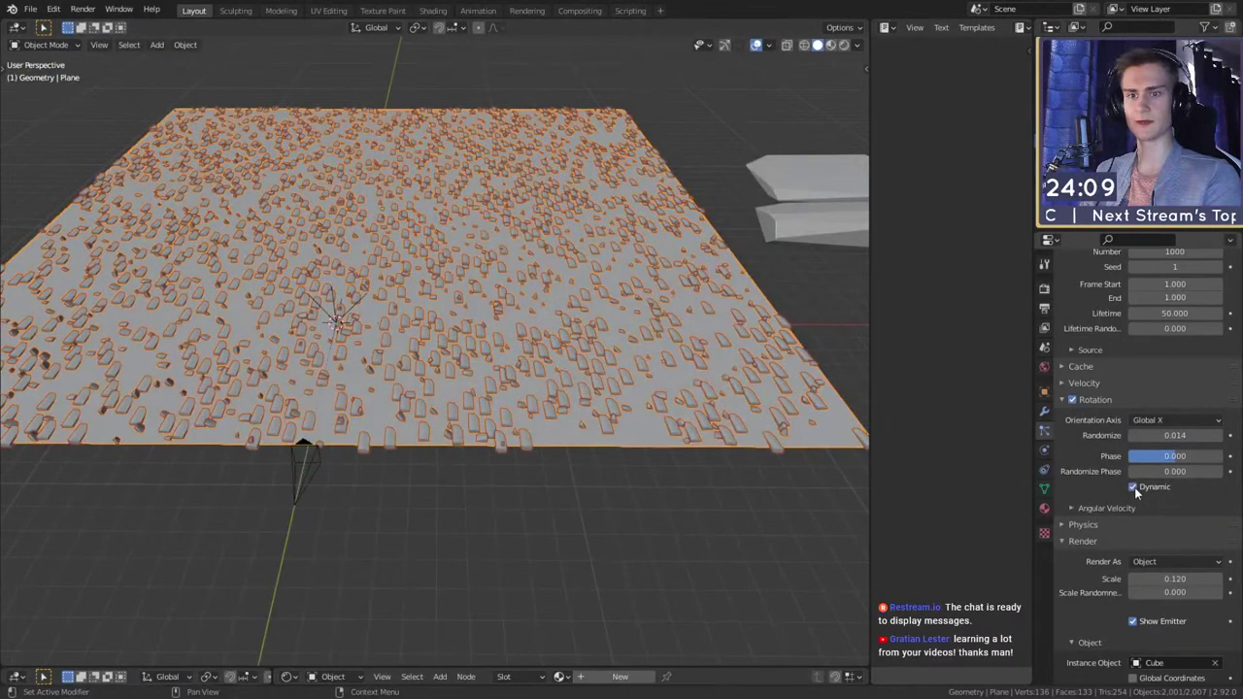
{"action": "left_click", "coordinate": [1077, 506]}
{"action": "left_click", "coordinate": [1087, 509]}
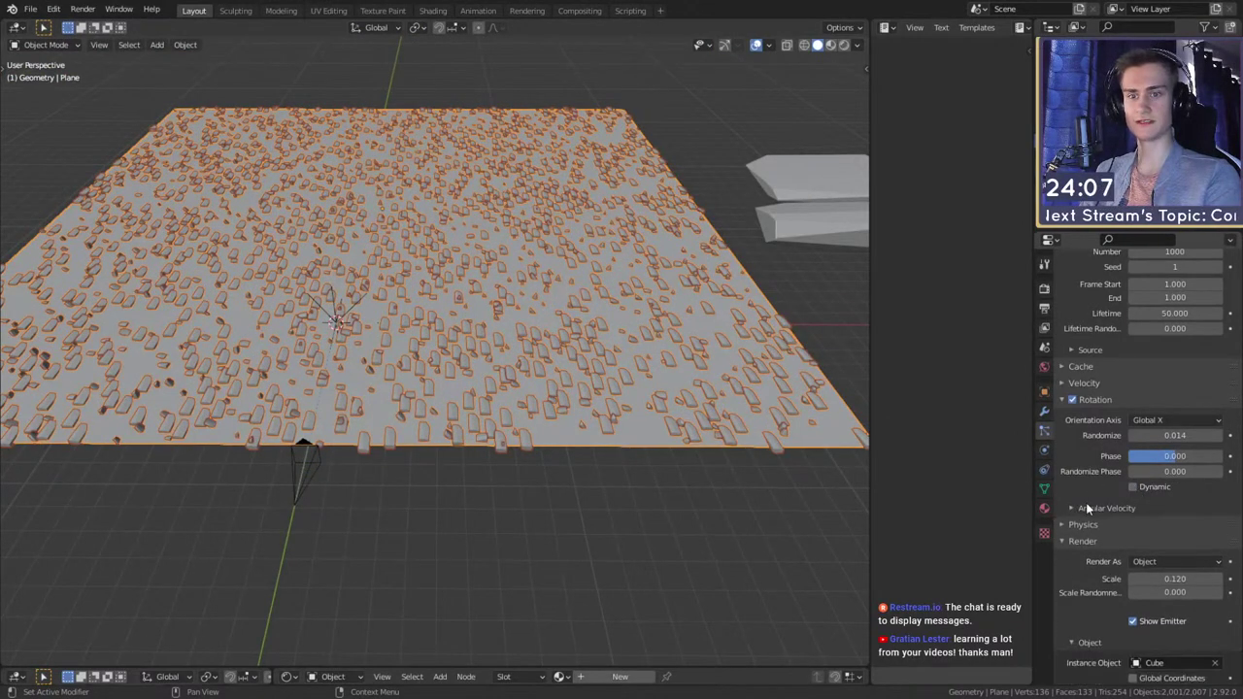
- Change the second system's orientation axis to Object X and set its rotation Randomize to 0.123
{"action": "left_click", "coordinate": [1162, 420]}
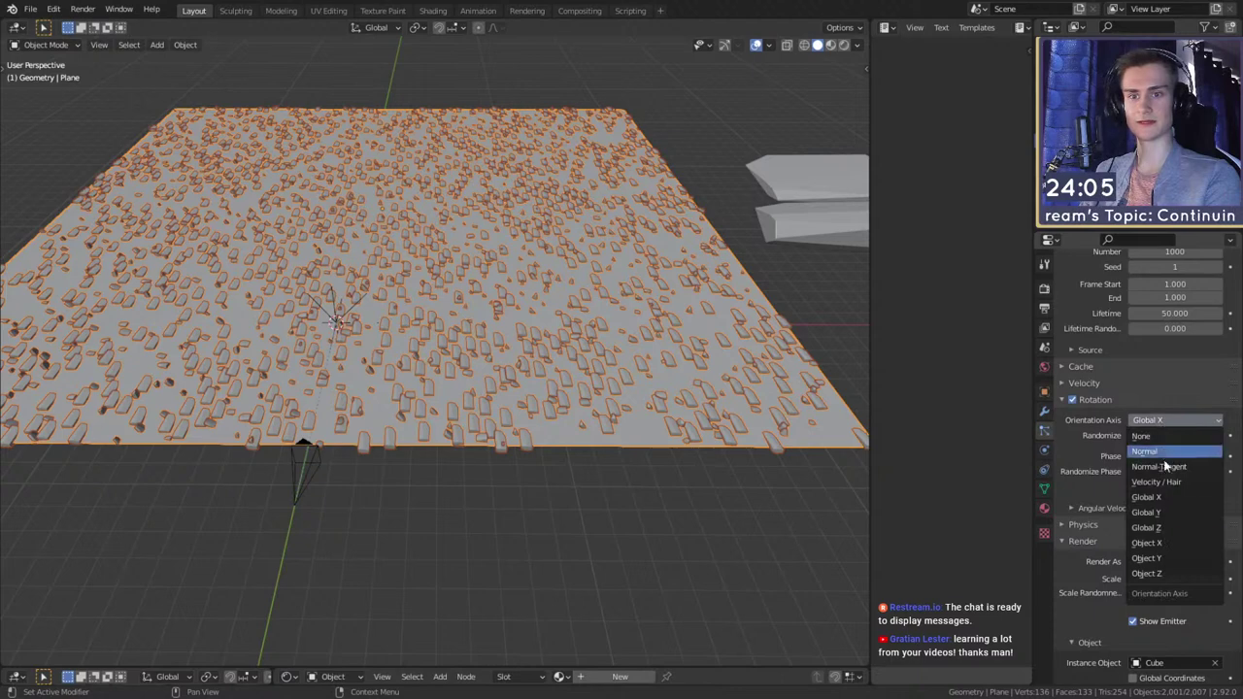
{"action": "left_click", "coordinate": [1166, 544]}
{"action": "left_click_drag", "start_coordinate": [1166, 437], "coordinate": [1195, 437]}
{"action": "middle_click_drag", "start_coordinate": [540, 355], "coordinate": [604, 414]}
- Rotate the middle rock's mesh about the global Z axis in Edit Mode to turn its scattered copies
{"action": "key", "text": "alt+a"}
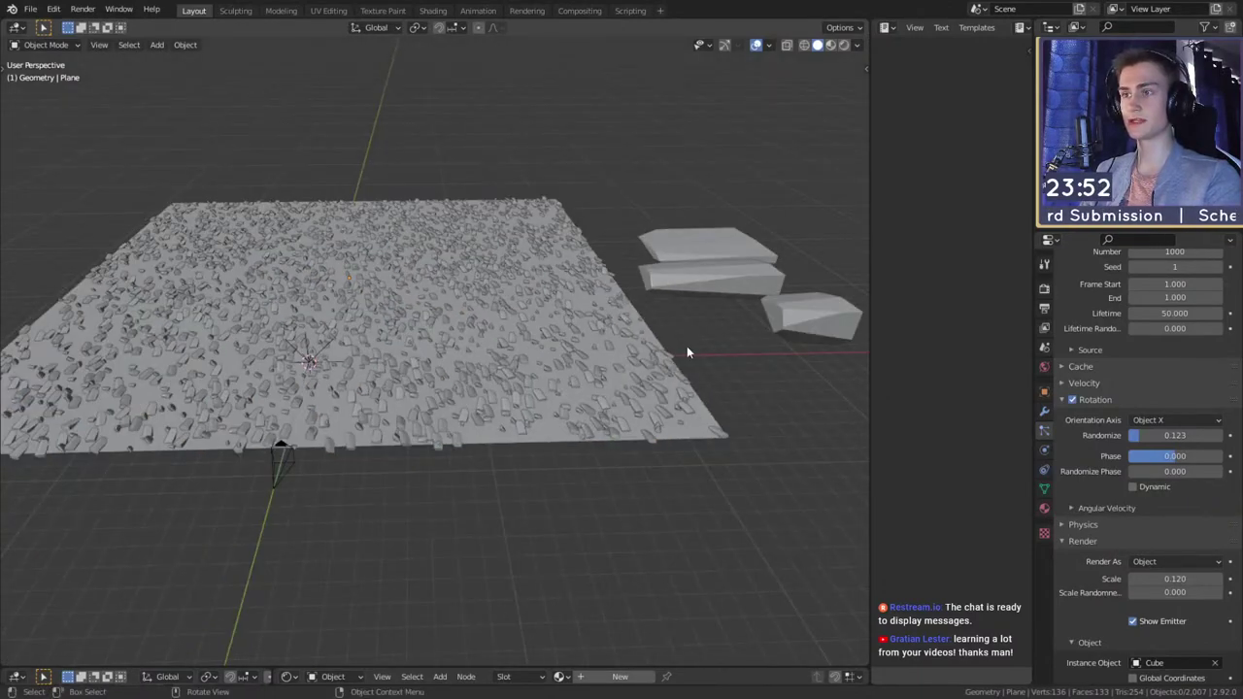
{"action": "left_click", "coordinate": [699, 250]}
{"action": "left_click", "coordinate": [498, 364]}
{"action": "left_click", "coordinate": [724, 277]}
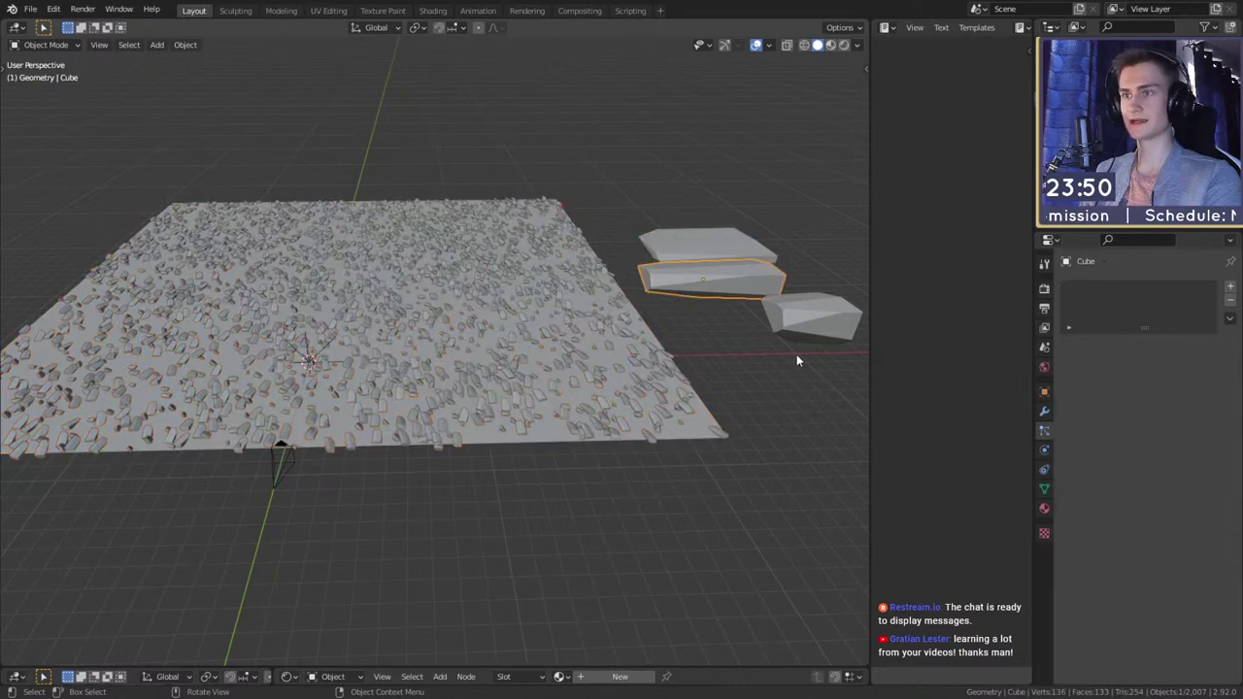
{"action": "key", "text": "Tab"}
{"action": "key", "text": "r"}
{"action": "key", "text": "z"}
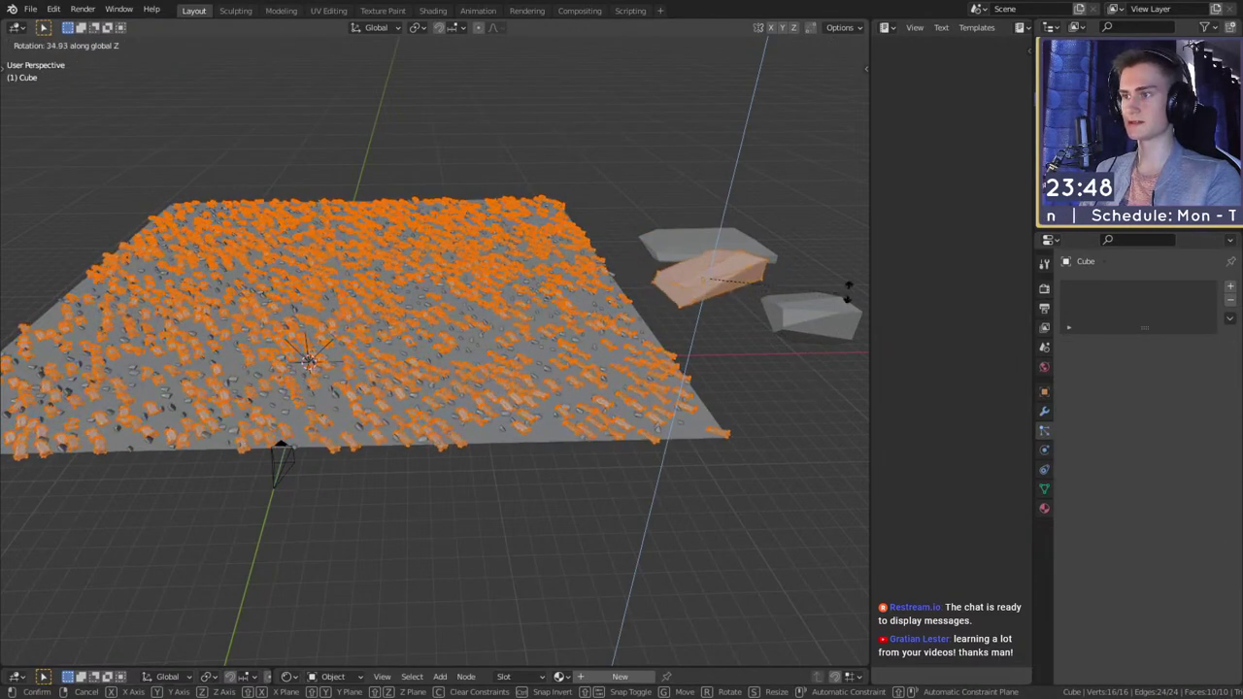
{"action": "type", "text": "90"}
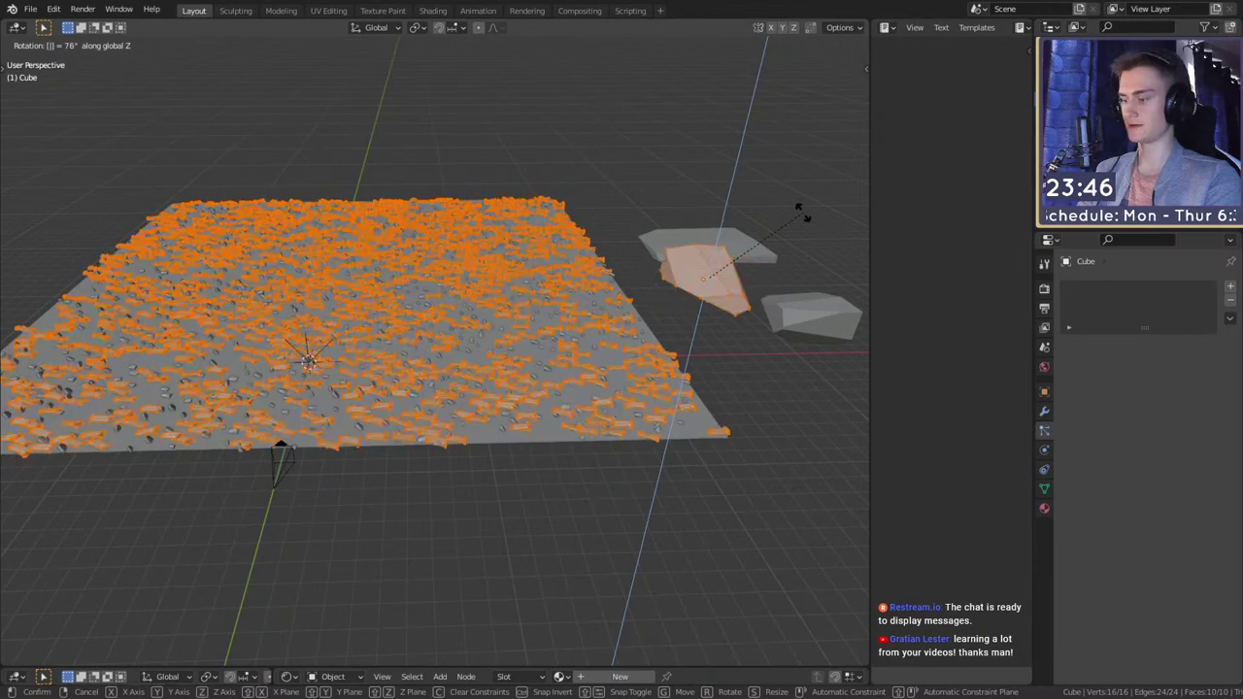
{"action": "key", "text": "Return"}
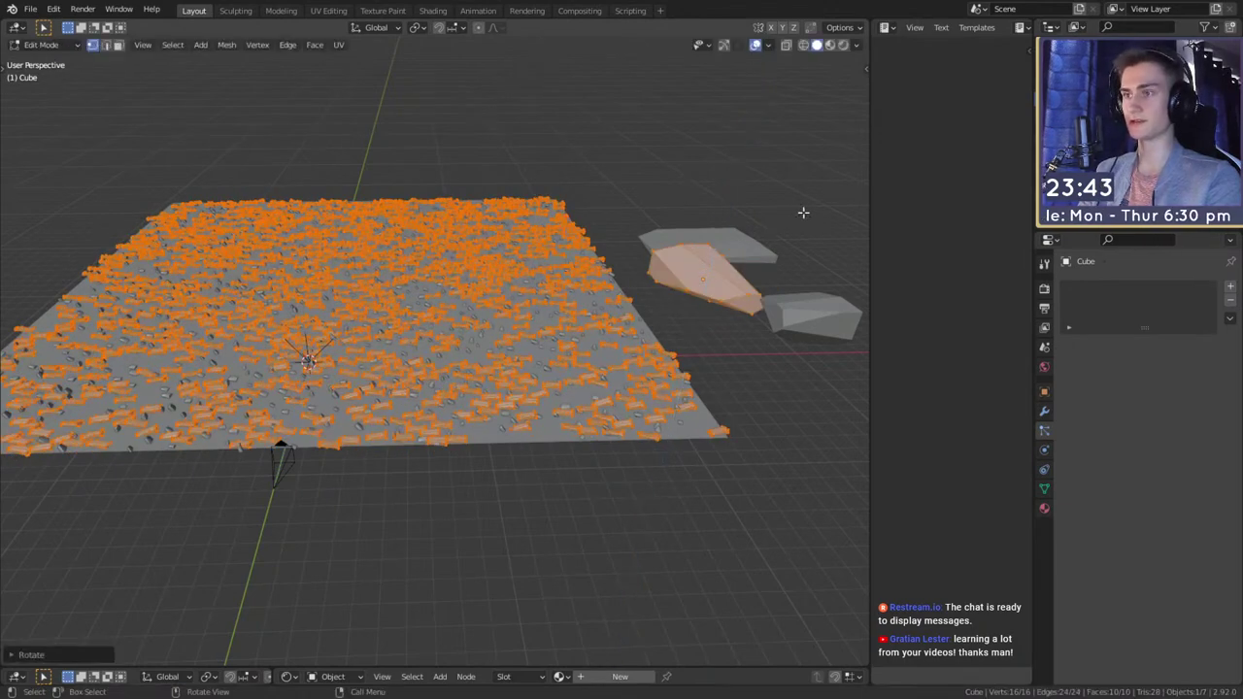
{"action": "key", "text": "Tab"}
- Rotate the mesh of the smallest rock (Cube.001) about the global Z axis in Edit Mode
{"action": "left_click", "coordinate": [820, 323]}
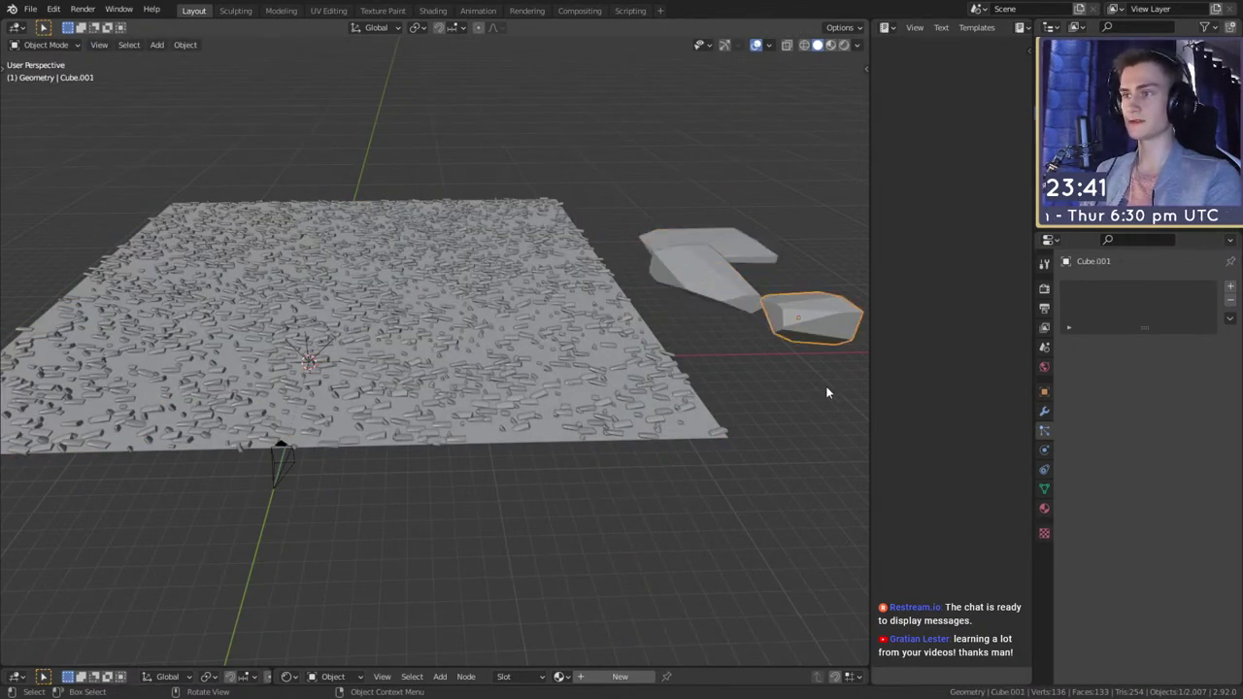
{"action": "middle_click_drag", "start_coordinate": [827, 392], "coordinate": [742, 356]}
{"action": "key", "text": "Tab"}
{"action": "key", "text": "r"}
{"action": "key", "text": "z"}
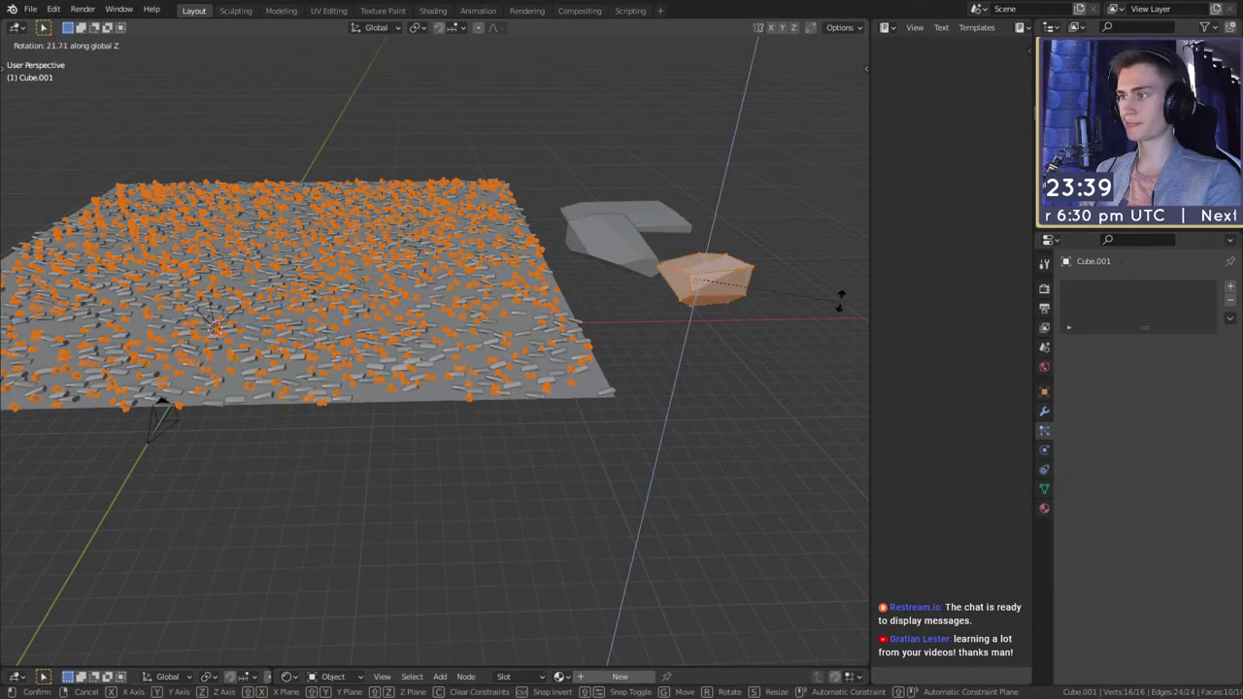
{"action": "left_click", "coordinate": [789, 217]}
{"action": "key", "text": "Tab"}
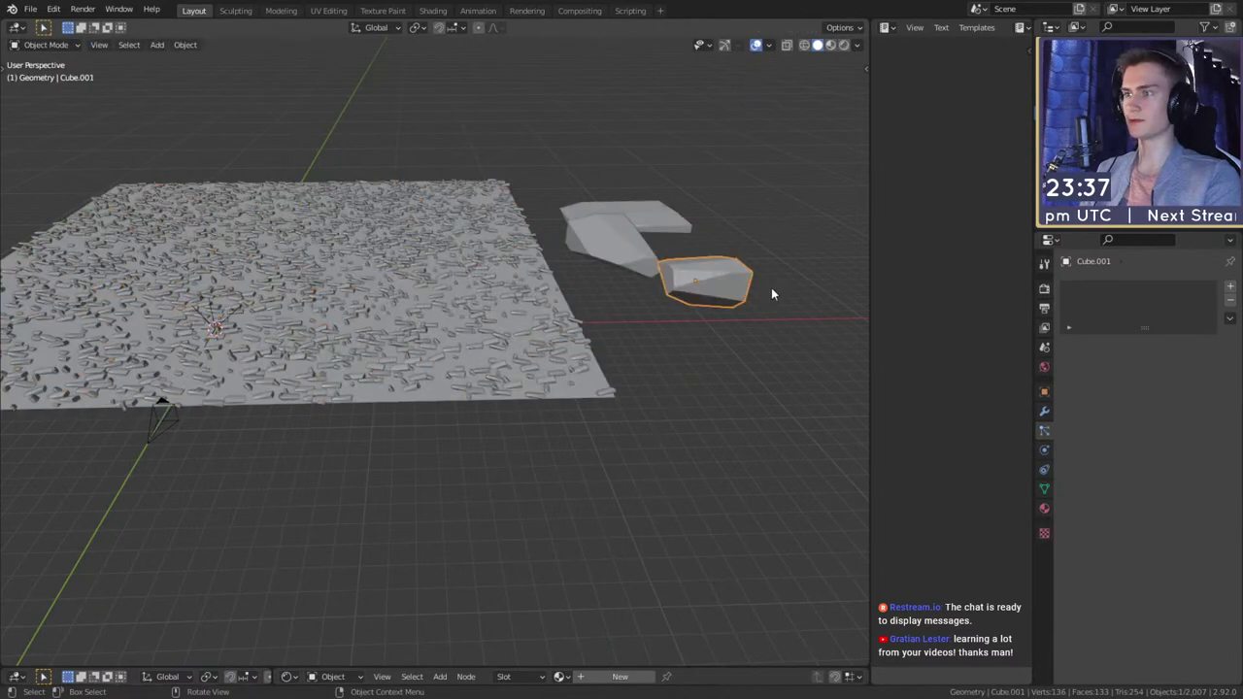
- Add a third particle system named 3 to the plane and end its emission at frame 1
{"action": "mouse_move", "coordinate": [598, 315]}
{"action": "middle_mouse_down"}
{"action": "mouse_move", "coordinate": [666, 272]}
{"action": "mouse_move", "coordinate": [688, 294]}
{"action": "mouse_move", "coordinate": [605, 295]}
{"action": "middle_mouse_up"}
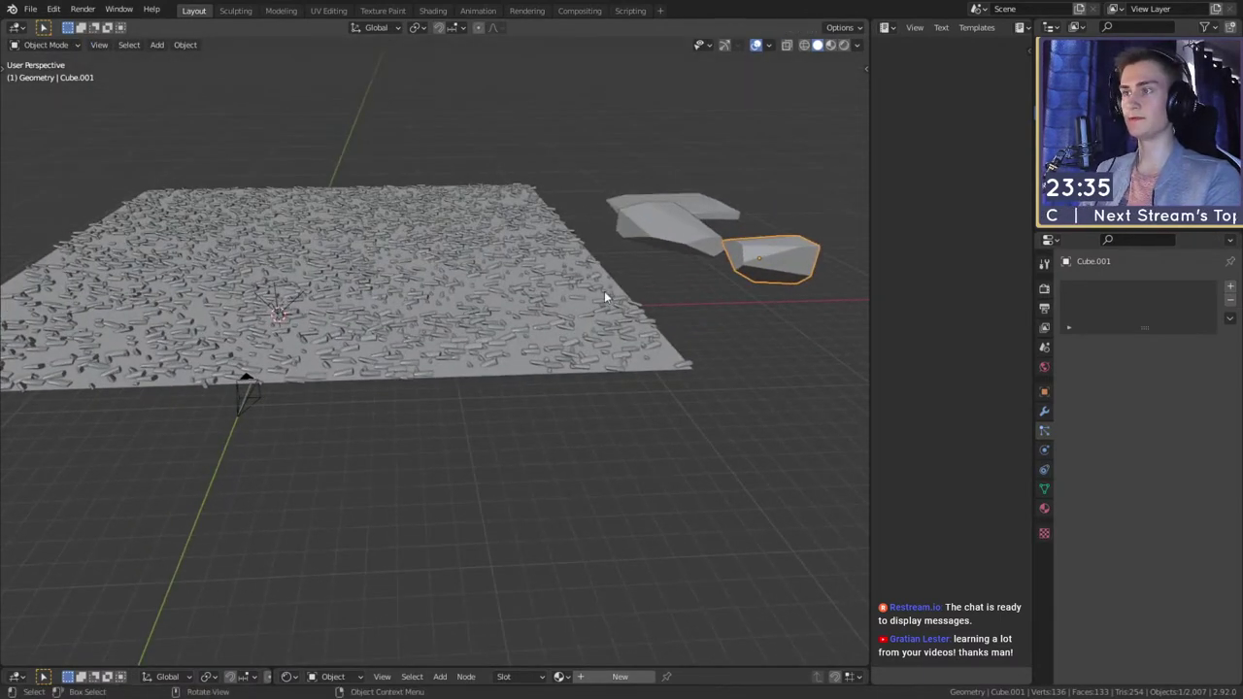
{"action": "left_click", "coordinate": [604, 292]}
{"action": "left_click", "coordinate": [1229, 288]}
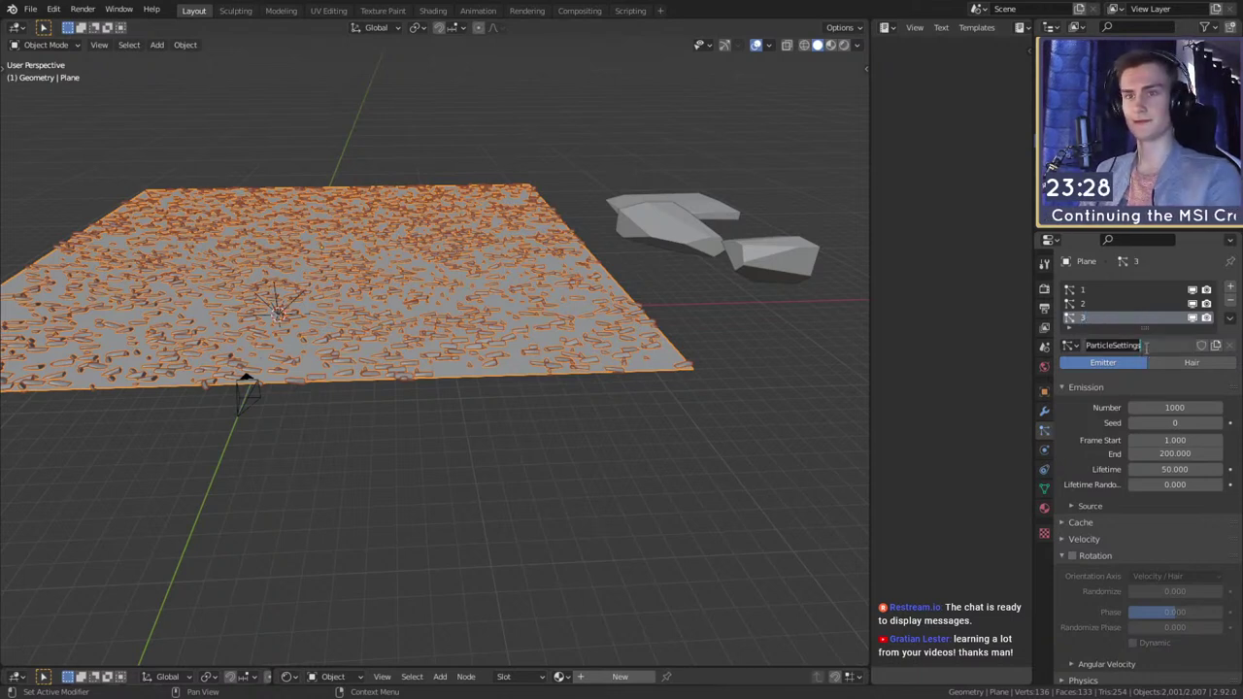
{"action": "type", "text": "3"}
{"action": "key", "text": "Return"}
{"action": "left_click", "coordinate": [1177, 454]}
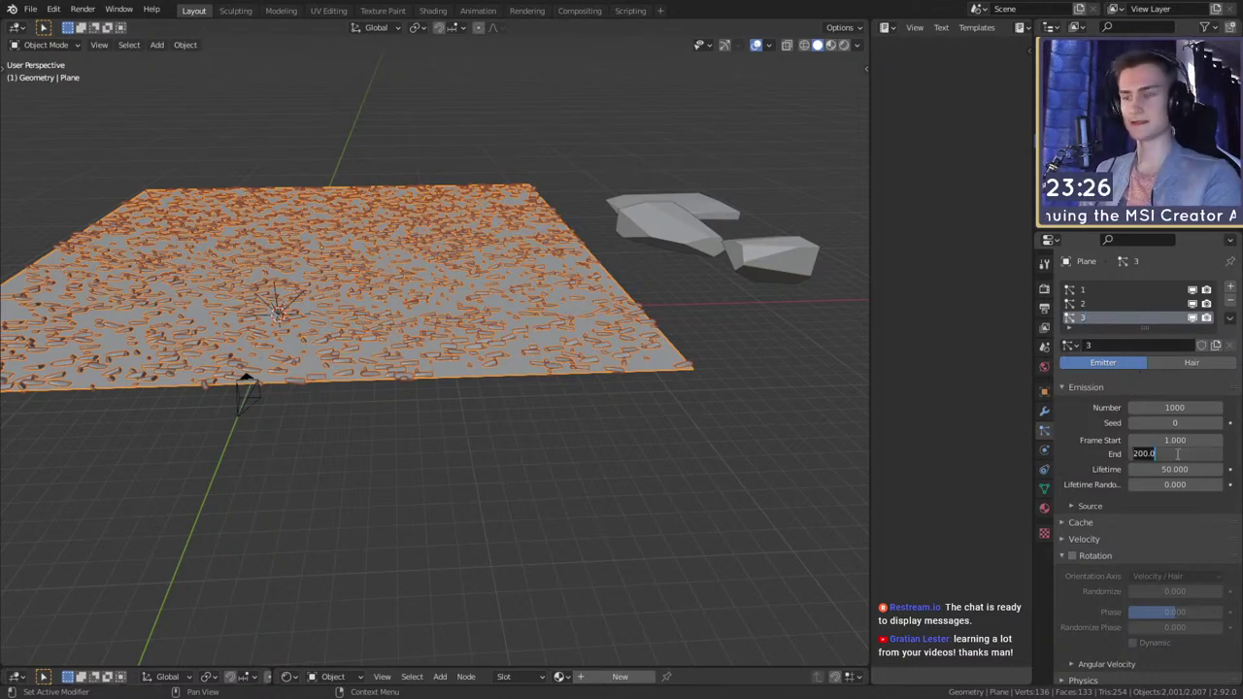
{"action": "key", "text": "Return"}
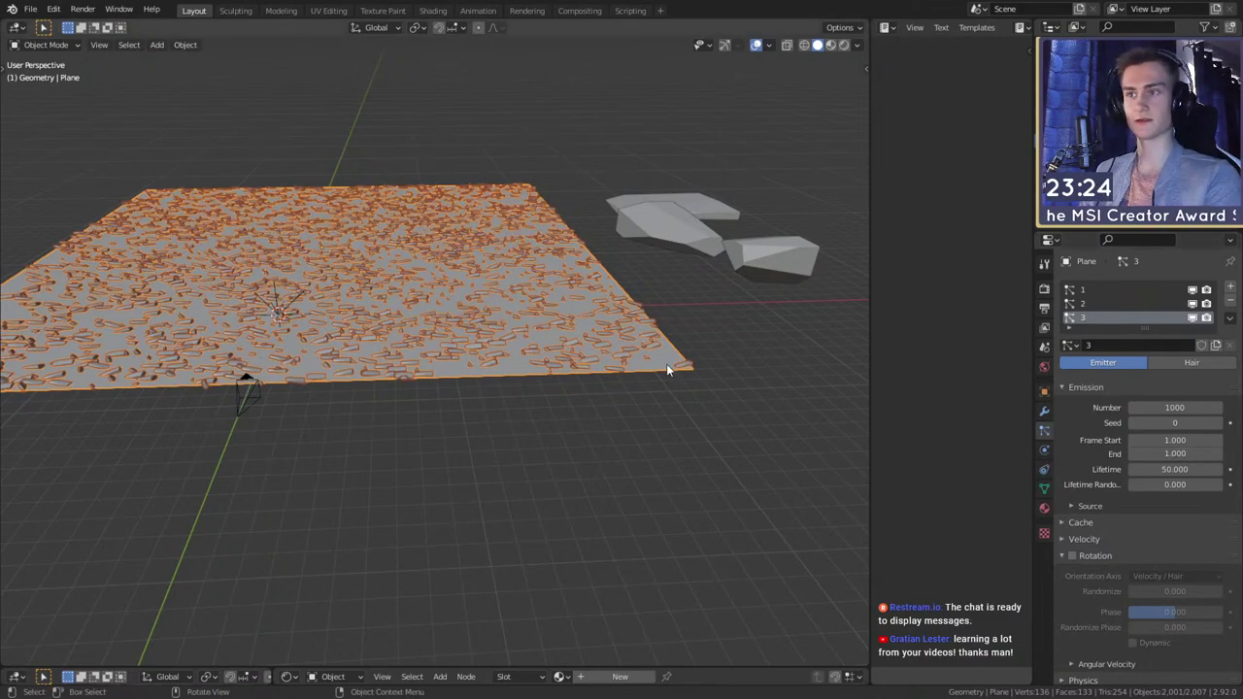
- Render the third particle system as an object, using the large flat rock Cube.002 as its instance object
{"action": "scroll", "coordinate": [590, 392], "scroll_direction": "up", "scroll_amount": 1}
{"action": "scroll", "coordinate": [1111, 388], "scroll_direction": "down", "scroll_amount": 7}
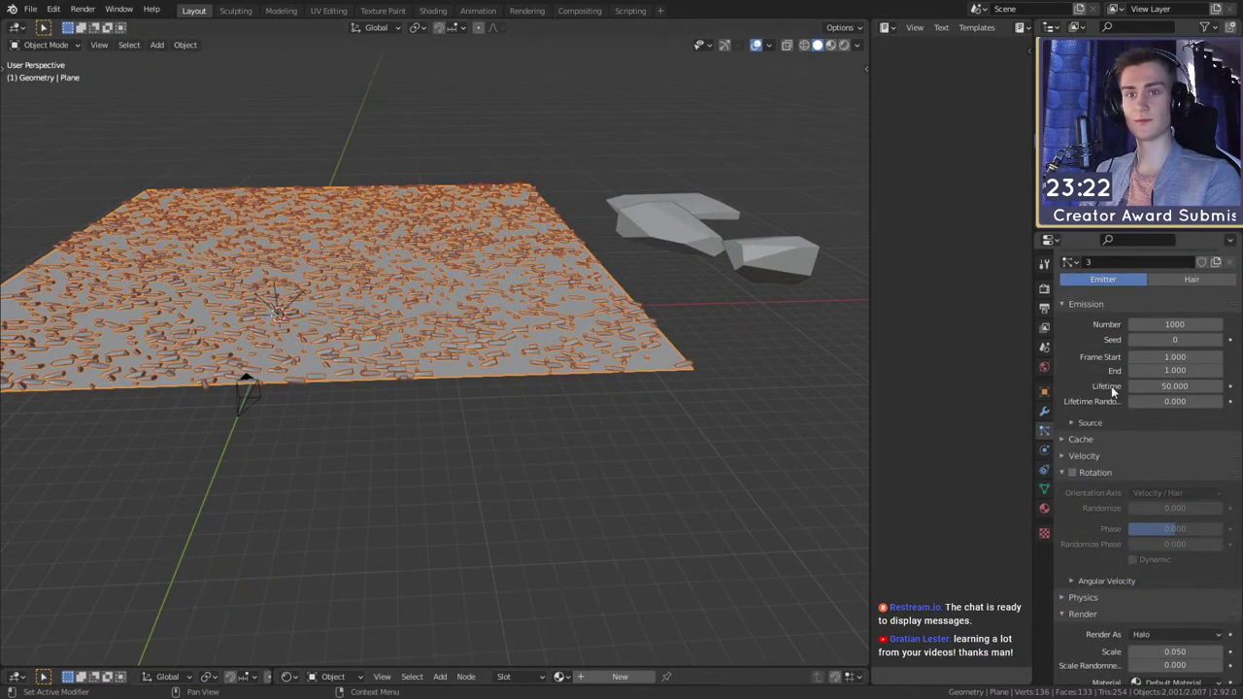
{"action": "scroll", "coordinate": [1075, 363], "scroll_direction": "down", "scroll_amount": 2}
{"action": "left_click", "coordinate": [1145, 449]}
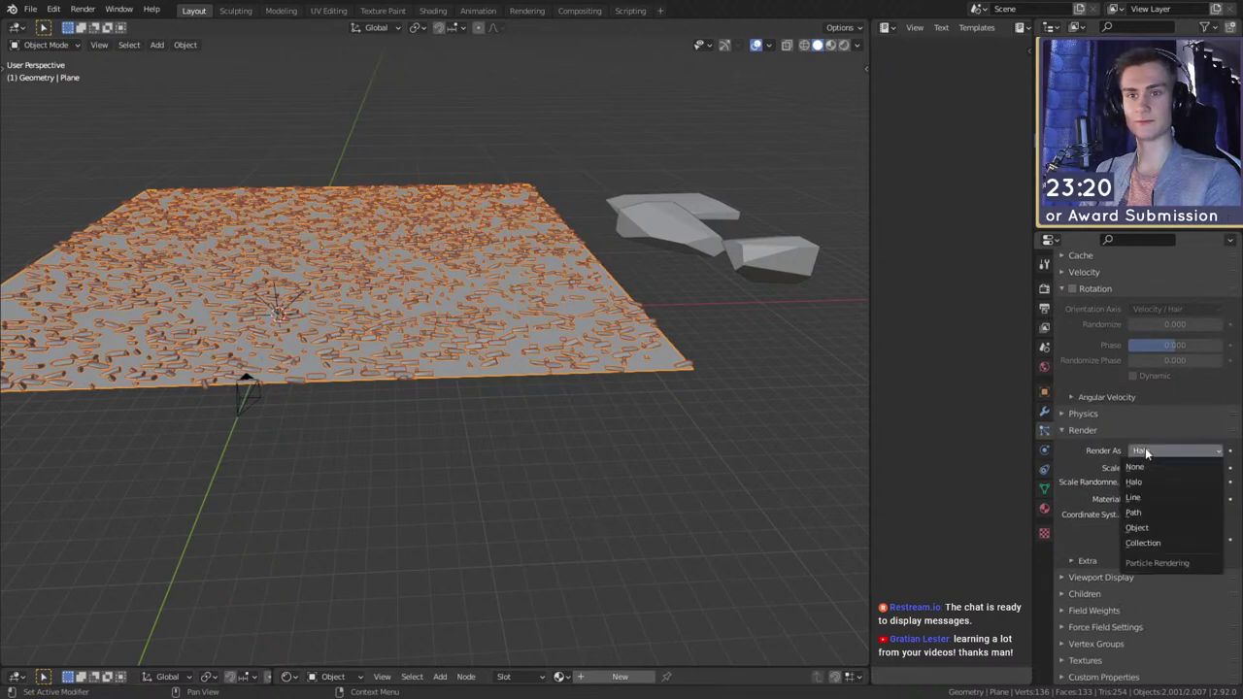
{"action": "left_click", "coordinate": [1146, 507]}
{"action": "middle_click_drag", "start_coordinate": [822, 362], "coordinate": [860, 412]}
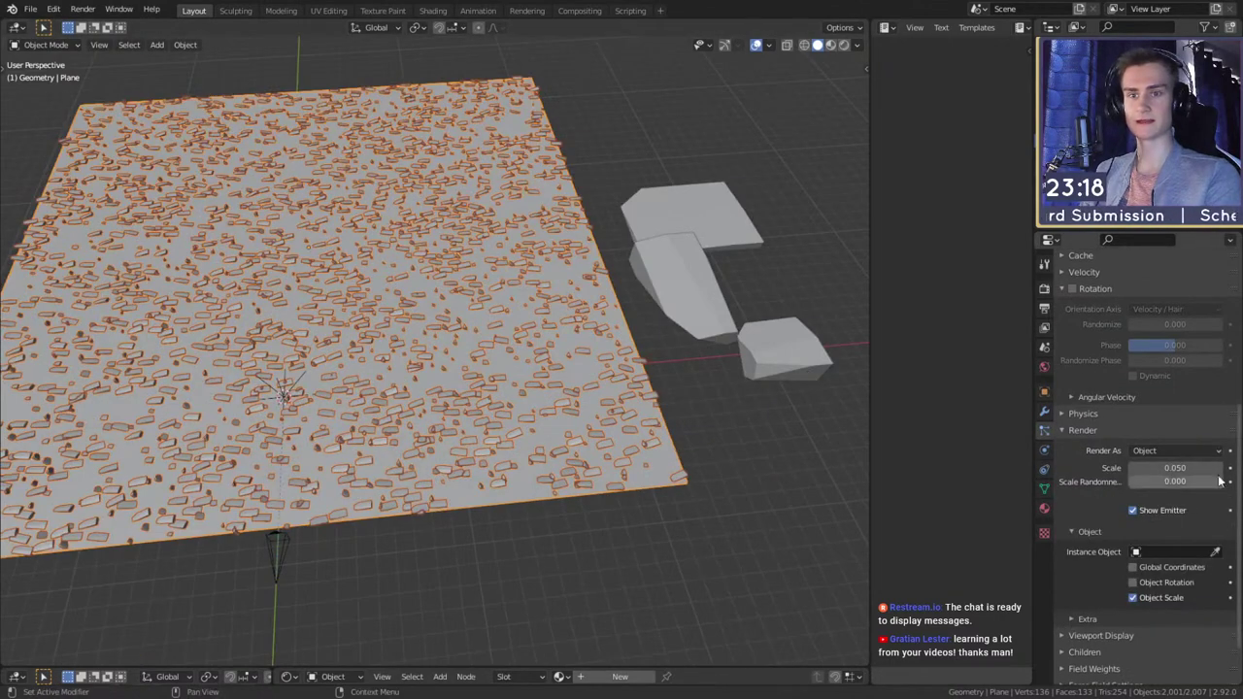
{"action": "left_click", "coordinate": [1215, 552]}
{"action": "left_click", "coordinate": [715, 199]}
- Set the third particle system's render scale to 0.160
{"action": "middle_click_drag", "start_coordinate": [485, 370], "coordinate": [530, 329]}
{"action": "scroll", "coordinate": [531, 336], "scroll_direction": "up", "scroll_amount": 3}
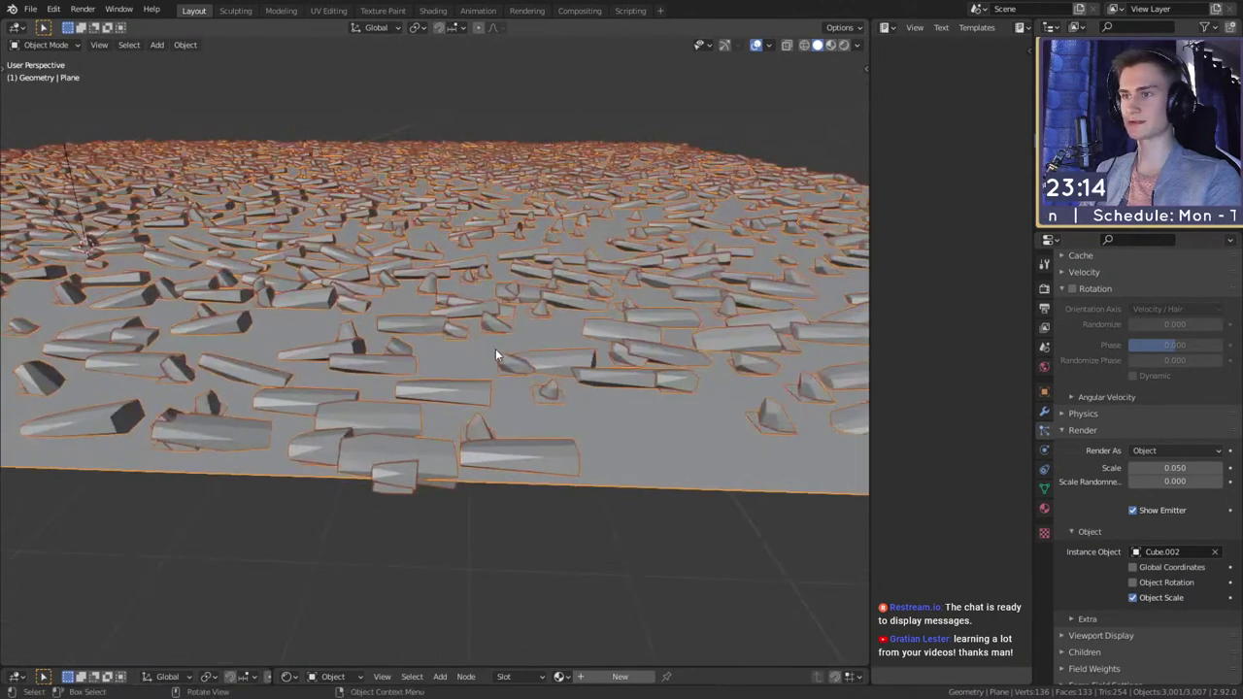
{"action": "scroll", "coordinate": [496, 349], "scroll_direction": "down", "scroll_amount": 5}
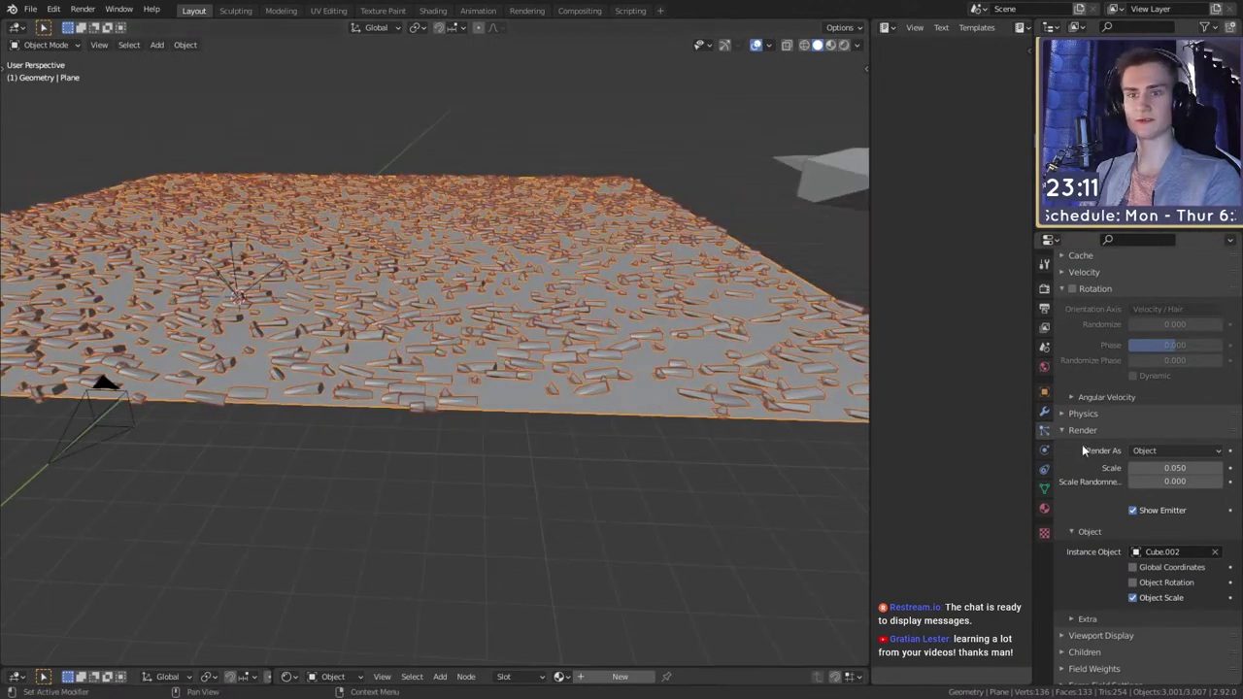
{"action": "left_click_drag", "start_coordinate": [1174, 470], "coordinate": [1208, 469]}
{"action": "middle_click_drag", "start_coordinate": [583, 398], "coordinate": [557, 371]}
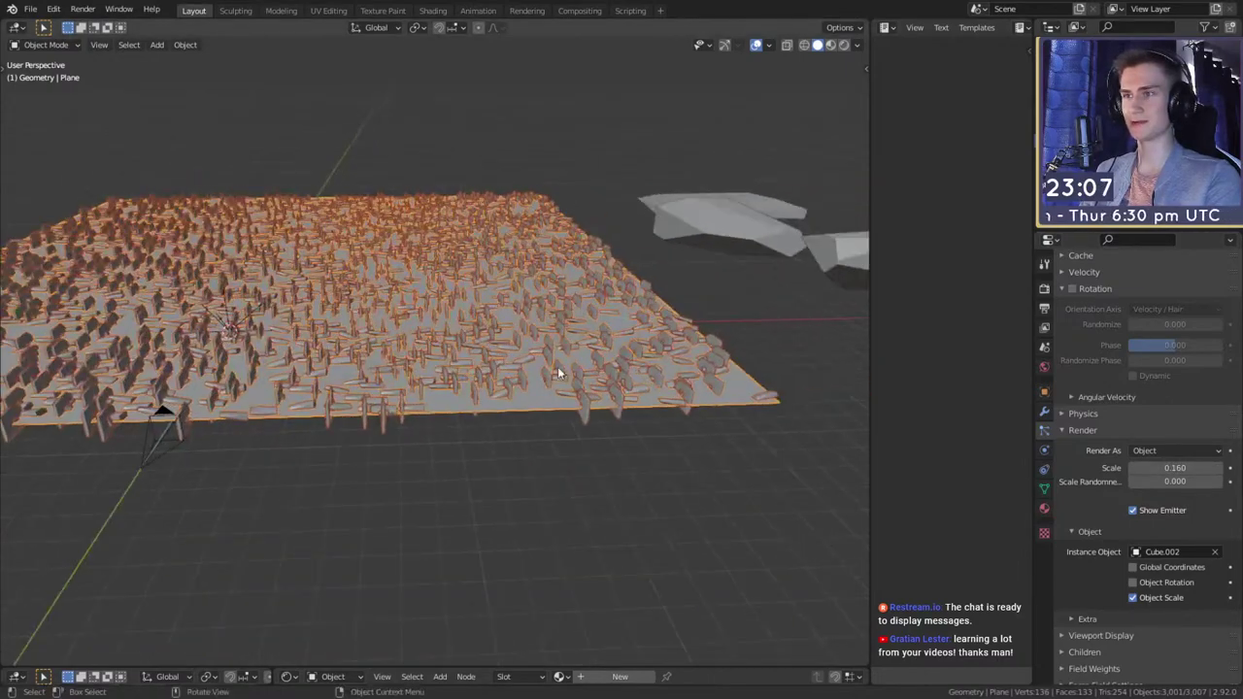
- Rotate the mesh of the large flat rock (Cube.002) 90 degrees about the global X axis in Edit Mode
{"action": "left_click", "coordinate": [656, 198]}
{"action": "key", "text": "Tab"}
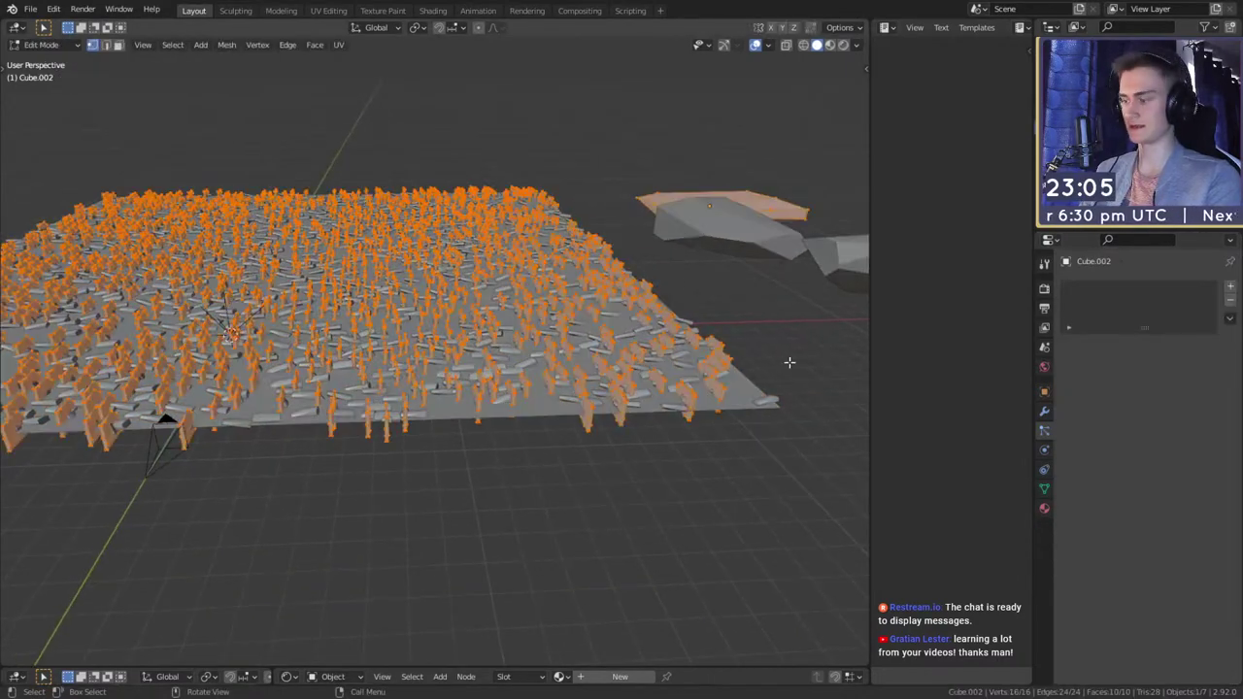
{"action": "key", "text": "r"}
{"action": "key", "text": "x"}
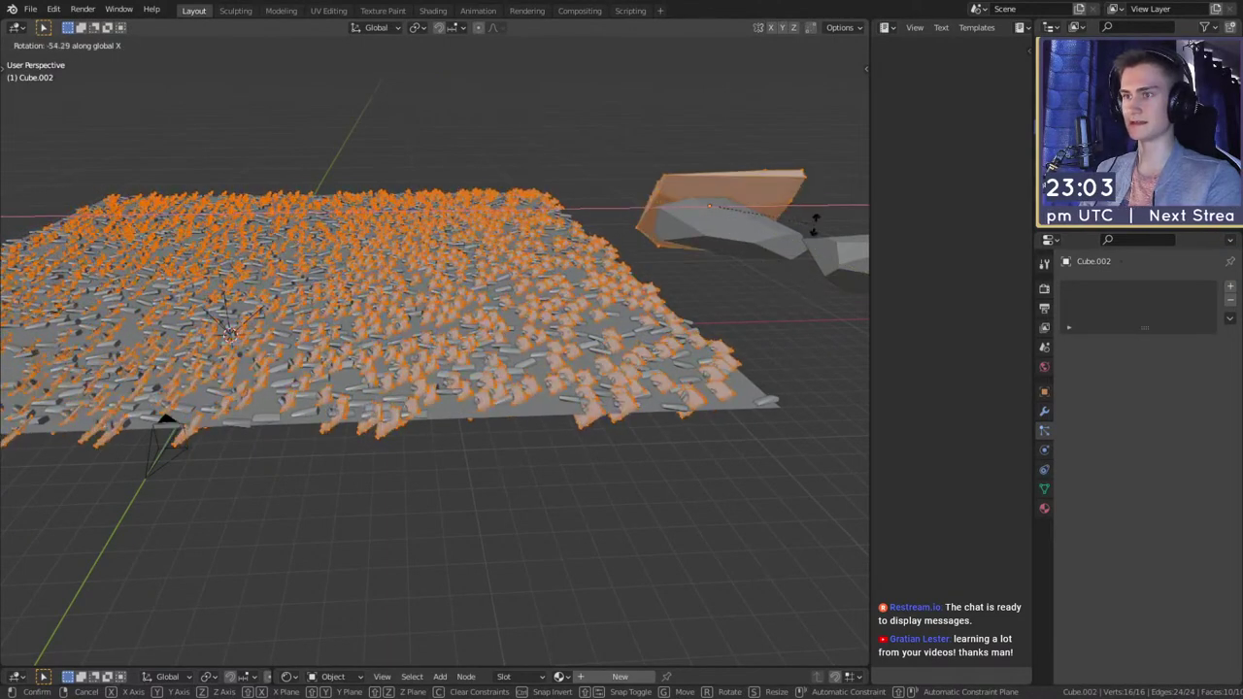
{"action": "type", "text": "90"}
{"action": "key", "text": "Return"}
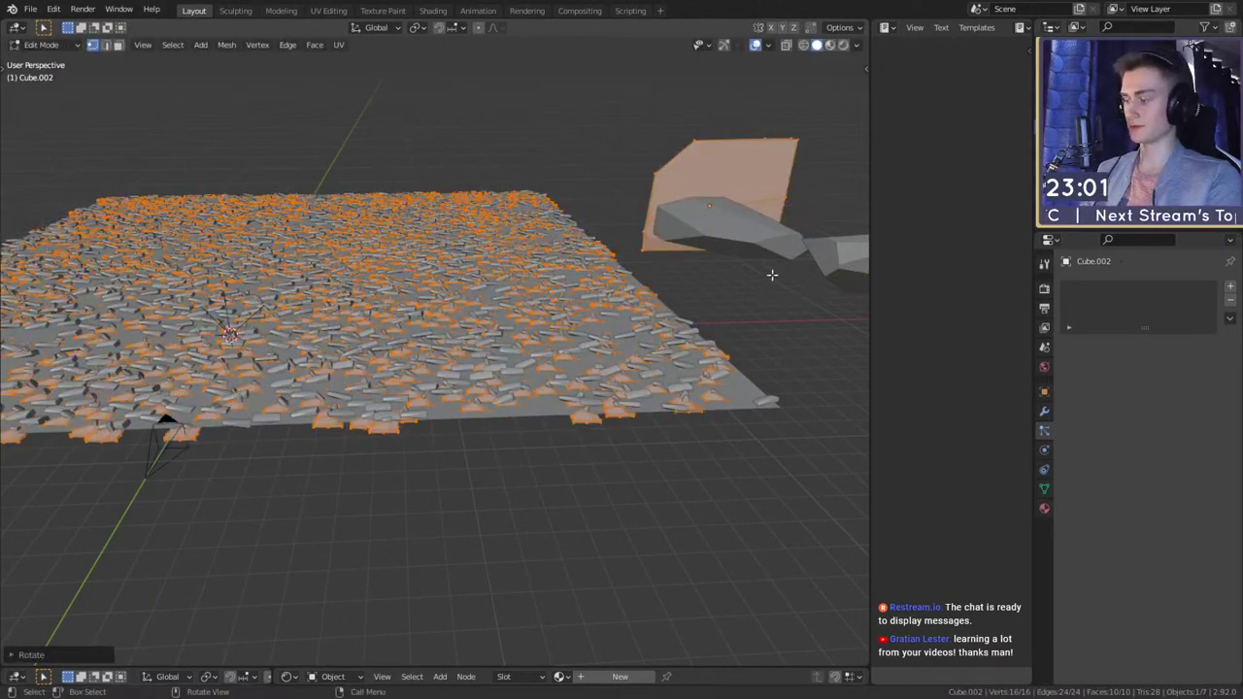
{"action": "key", "text": "Tab"}
- Examine from several distances and angles how the scattered flat rocks lie on the plane
{"action": "middle_click_drag", "start_coordinate": [766, 288], "coordinate": [696, 289]}
{"action": "scroll", "coordinate": [674, 302], "scroll_direction": "up", "scroll_amount": 4}
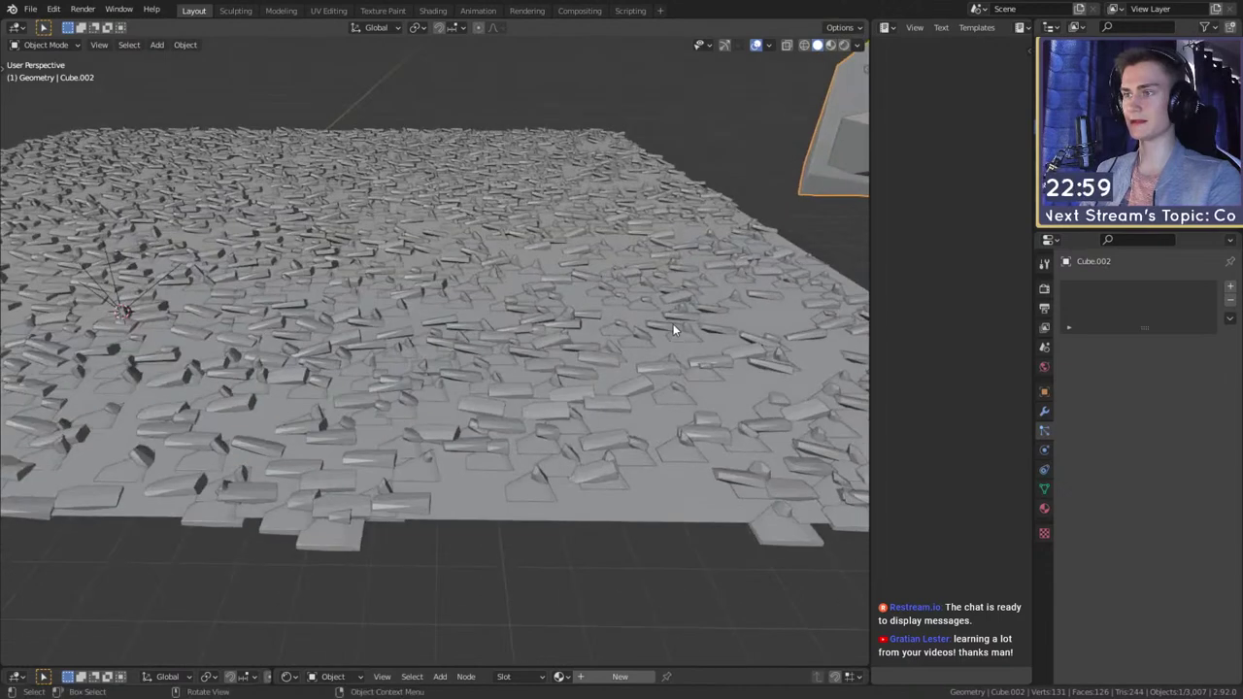
{"action": "scroll", "coordinate": [673, 323], "scroll_direction": "down", "scroll_amount": 4}
{"action": "key", "text": "Tab"}
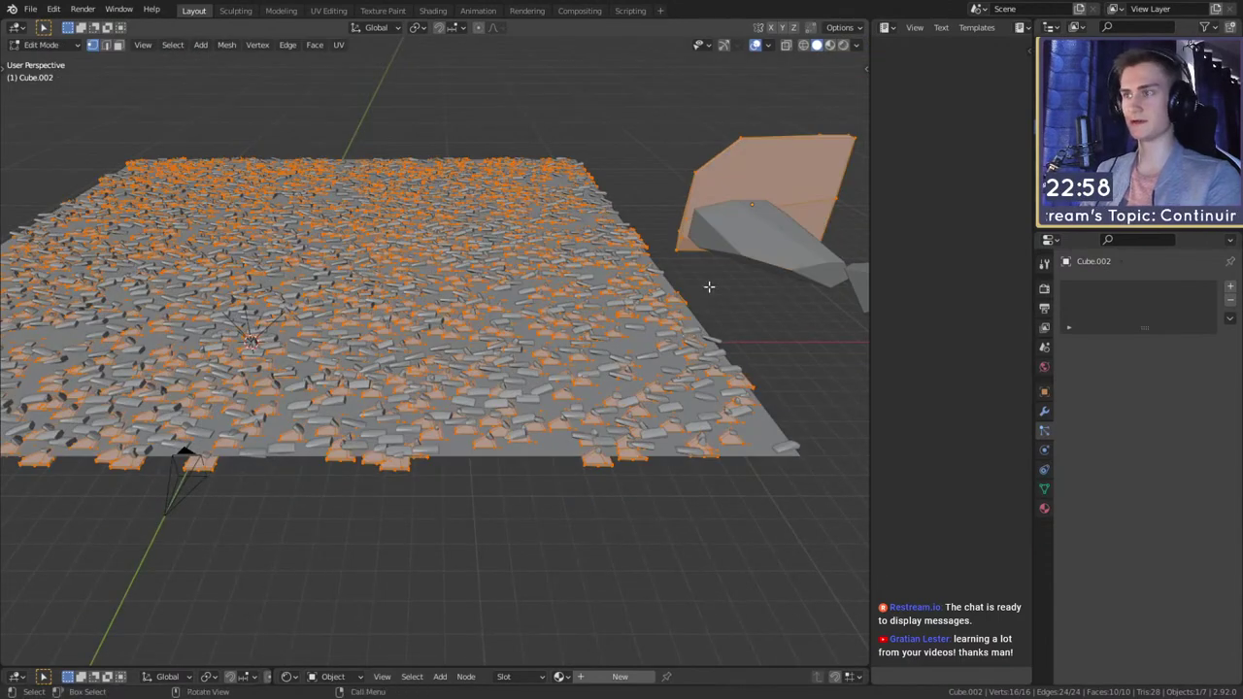
{"action": "key", "text": "Tab"}
{"action": "middle_click_drag", "start_coordinate": [713, 339], "coordinate": [626, 337]}
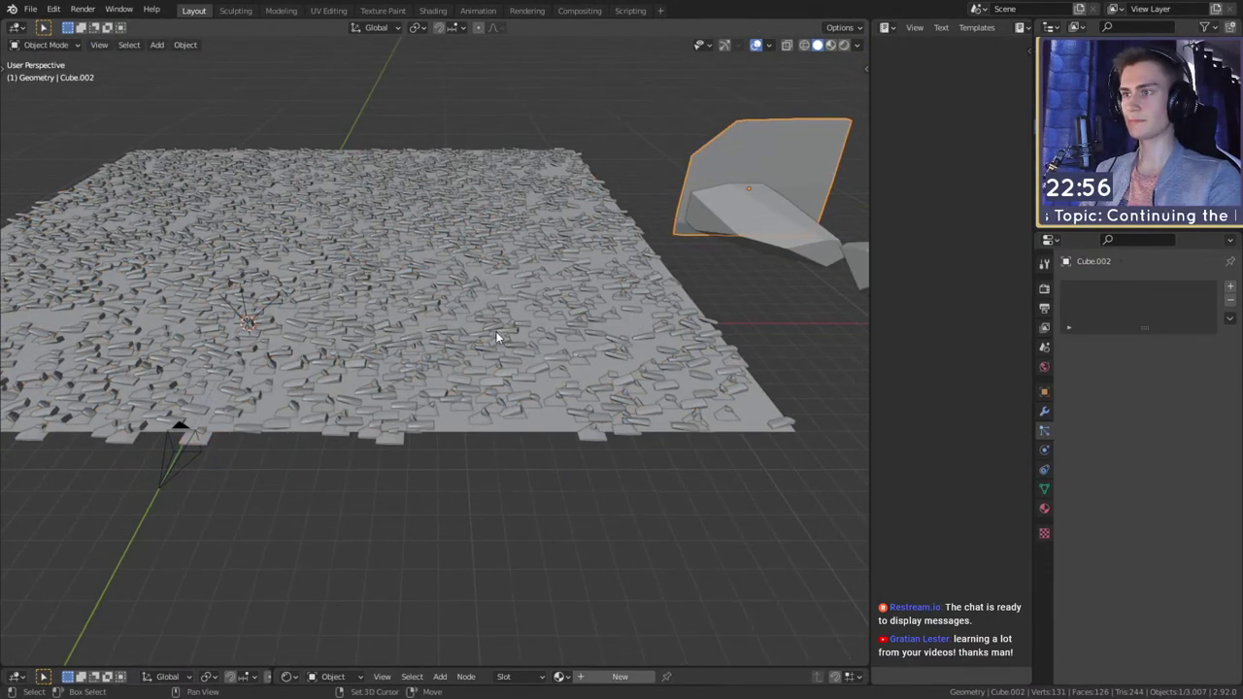
{"action": "middle_click_drag", "start_coordinate": [496, 337], "coordinate": [505, 316]}
{"action": "scroll", "coordinate": [585, 317], "scroll_direction": "up", "scroll_amount": 7}
{"action": "scroll", "coordinate": [559, 345], "scroll_direction": "down", "scroll_amount": 2}
{"action": "middle_click_drag", "start_coordinate": [559, 346], "coordinate": [572, 413]}
{"action": "scroll", "coordinate": [560, 337], "scroll_direction": "down", "scroll_amount": 4}
{"action": "scroll", "coordinate": [571, 363], "scroll_direction": "down", "scroll_amount": 3}
- Select the plane and set the third particle system's render scale to 0.270
{"action": "left_click", "coordinate": [713, 298]}
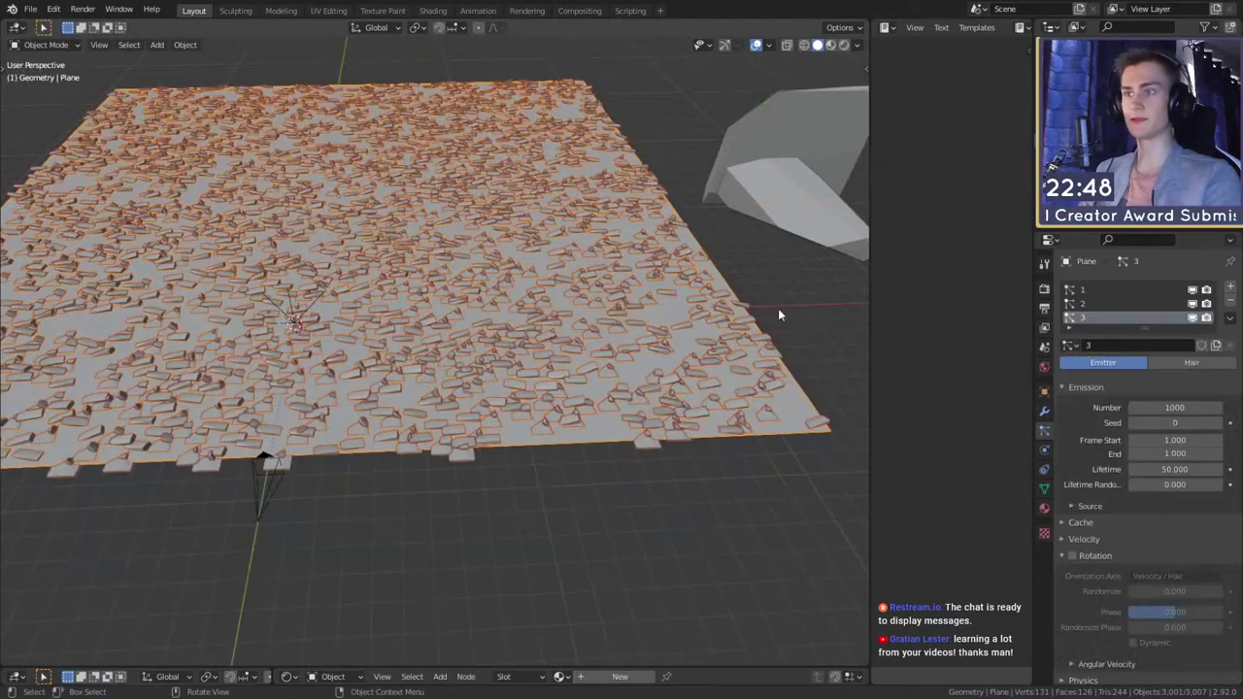
{"action": "scroll", "coordinate": [1093, 471], "scroll_direction": "down", "scroll_amount": 5}
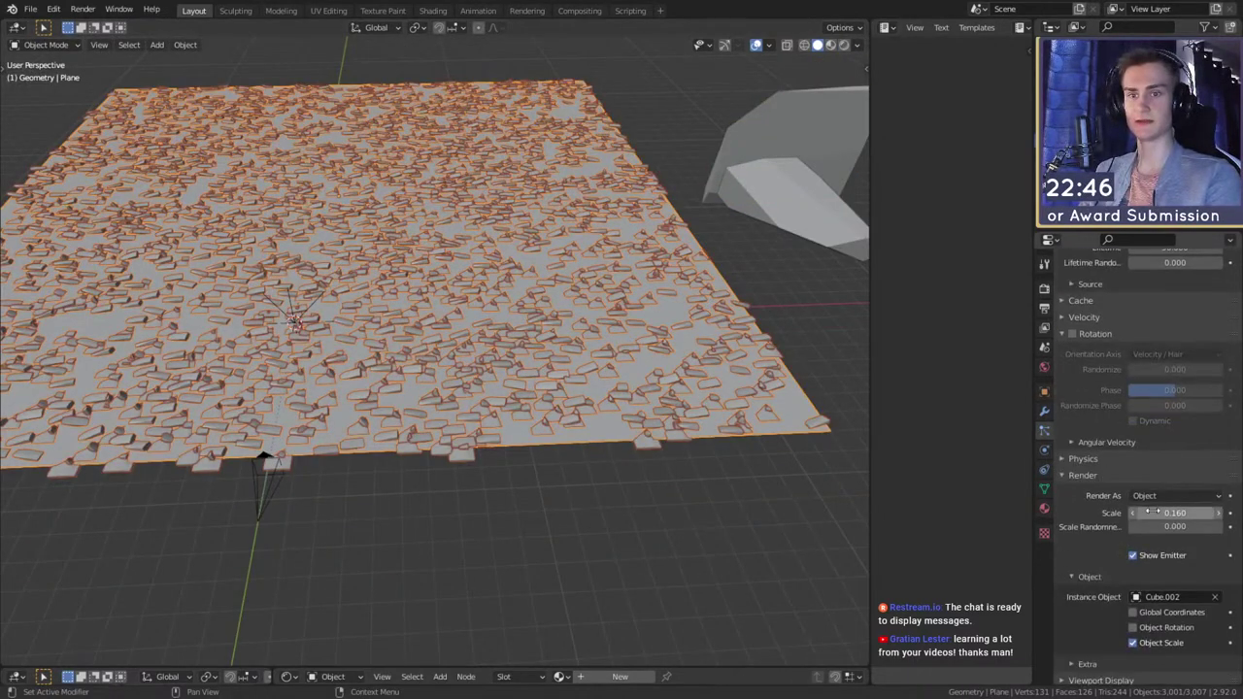
{"action": "left_click_drag", "start_coordinate": [1175, 512], "coordinate": [1217, 513]}
{"action": "middle_click_drag", "start_coordinate": [558, 466], "coordinate": [529, 448]}
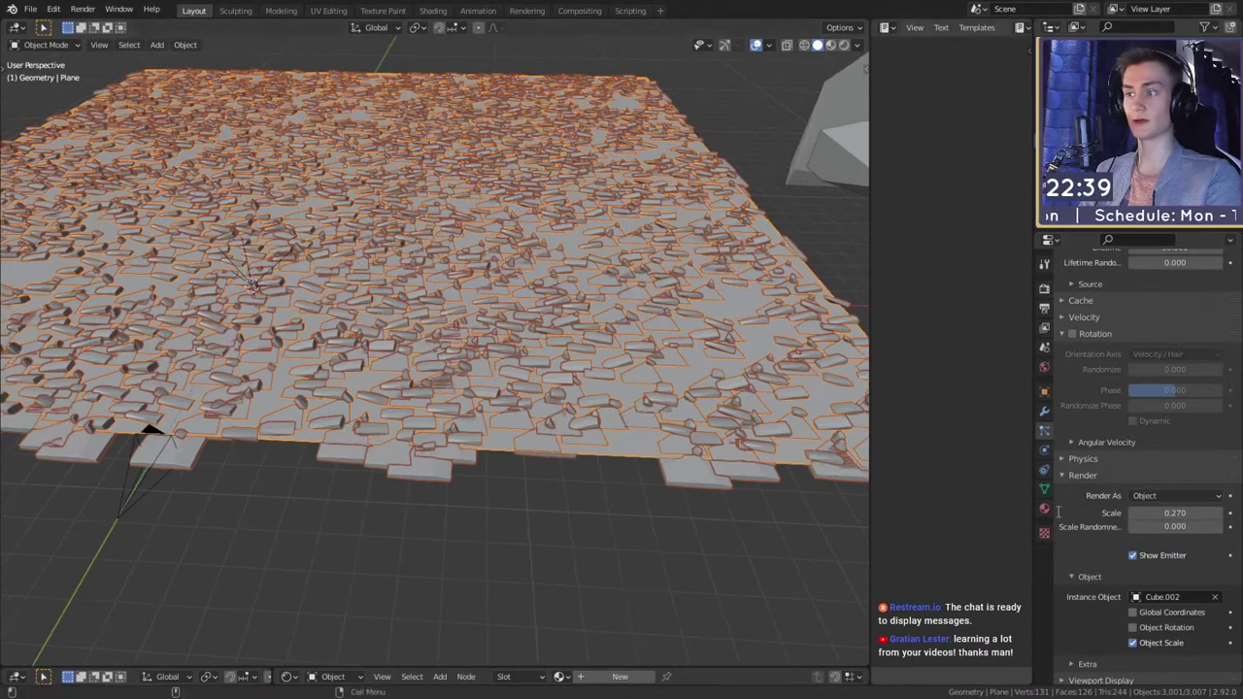
- Enable rotation for the third particle system and set its Randomize value to 0.029
{"action": "scroll", "coordinate": [1072, 363], "scroll_direction": "up", "scroll_amount": 2}
{"action": "left_click", "coordinate": [1072, 390]}
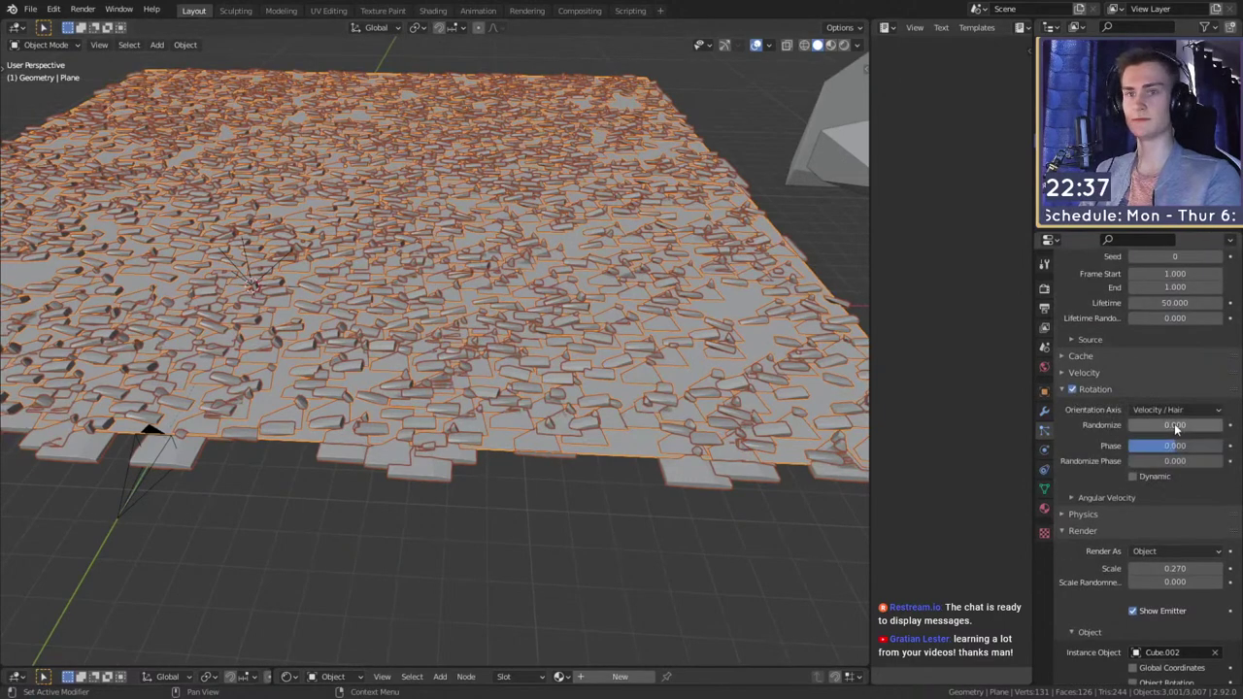
{"action": "left_click_drag", "start_coordinate": [1175, 424], "coordinate": [1179, 425]}
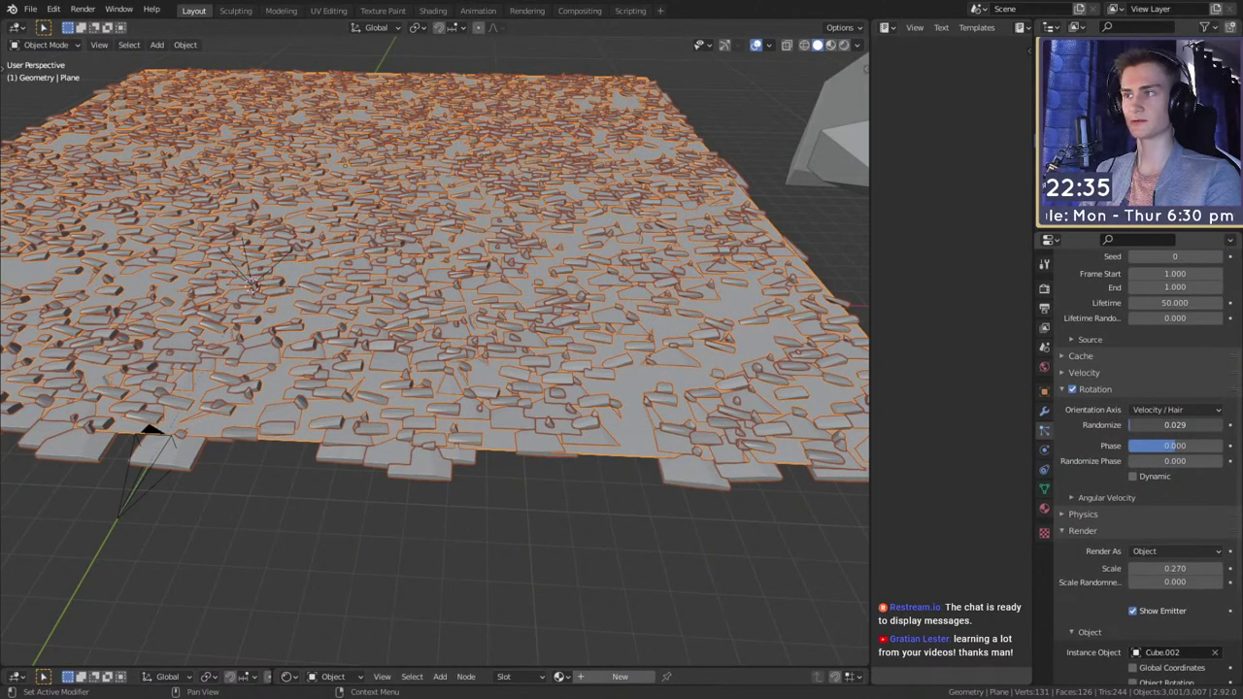
{"action": "middle_click_drag", "start_coordinate": [449, 401], "coordinate": [534, 488]}
{"action": "scroll", "coordinate": [549, 428], "scroll_direction": "up", "scroll_amount": 1}
{"action": "scroll", "coordinate": [545, 412], "scroll_direction": "up", "scroll_amount": 6}
{"action": "middle_click_drag", "start_coordinate": [549, 428], "coordinate": [500, 425]}
{"action": "scroll", "coordinate": [554, 400], "scroll_direction": "down", "scroll_amount": 5}
{"action": "middle_click_drag", "start_coordinate": [599, 429], "coordinate": [512, 402]}
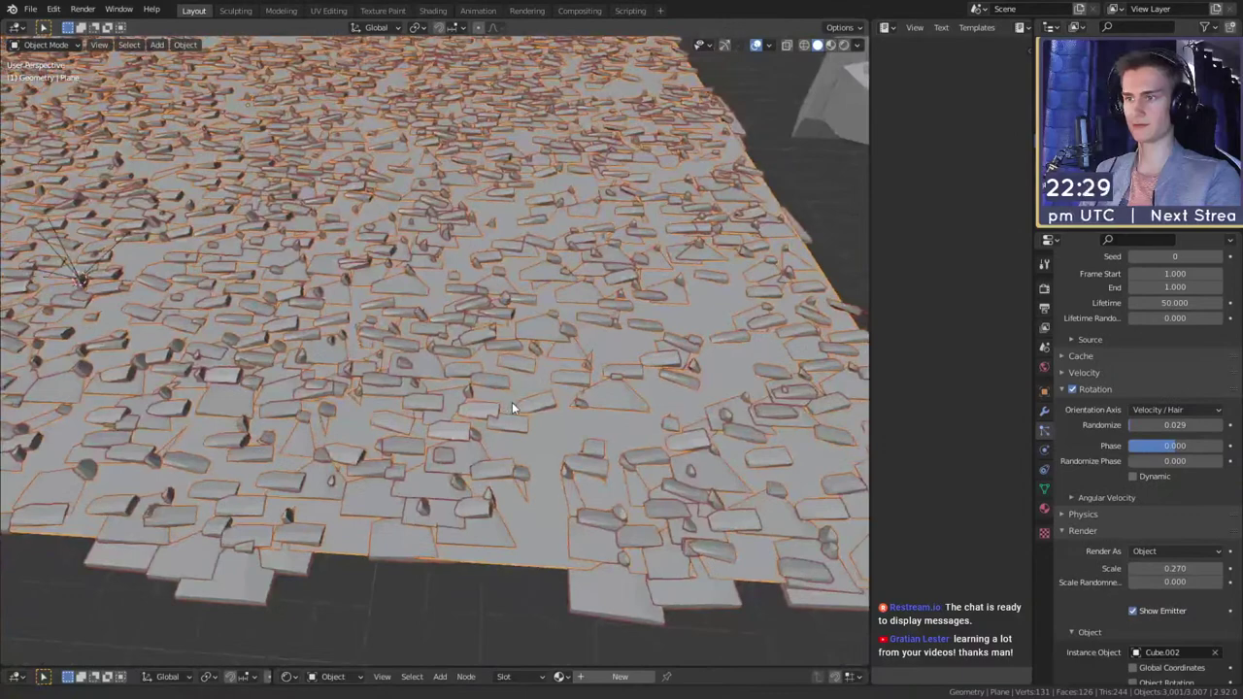
{"action": "scroll", "coordinate": [511, 402], "scroll_direction": "down", "scroll_amount": 6}
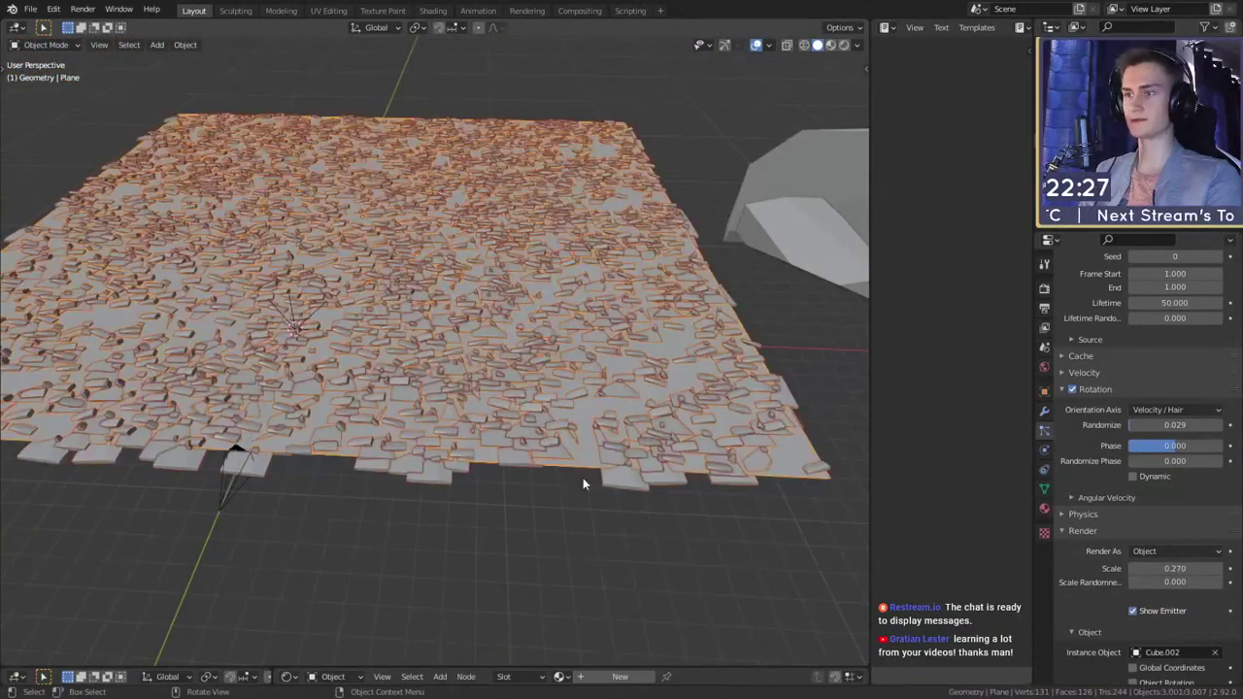
- Deselect everything and save the scene file quick_sketch_day_108.blend
{"action": "left_click", "coordinate": [510, 528]}
{"action": "scroll", "coordinate": [520, 394], "scroll_direction": "down", "scroll_amount": 4}
{"action": "left_click", "coordinate": [30, 8]}
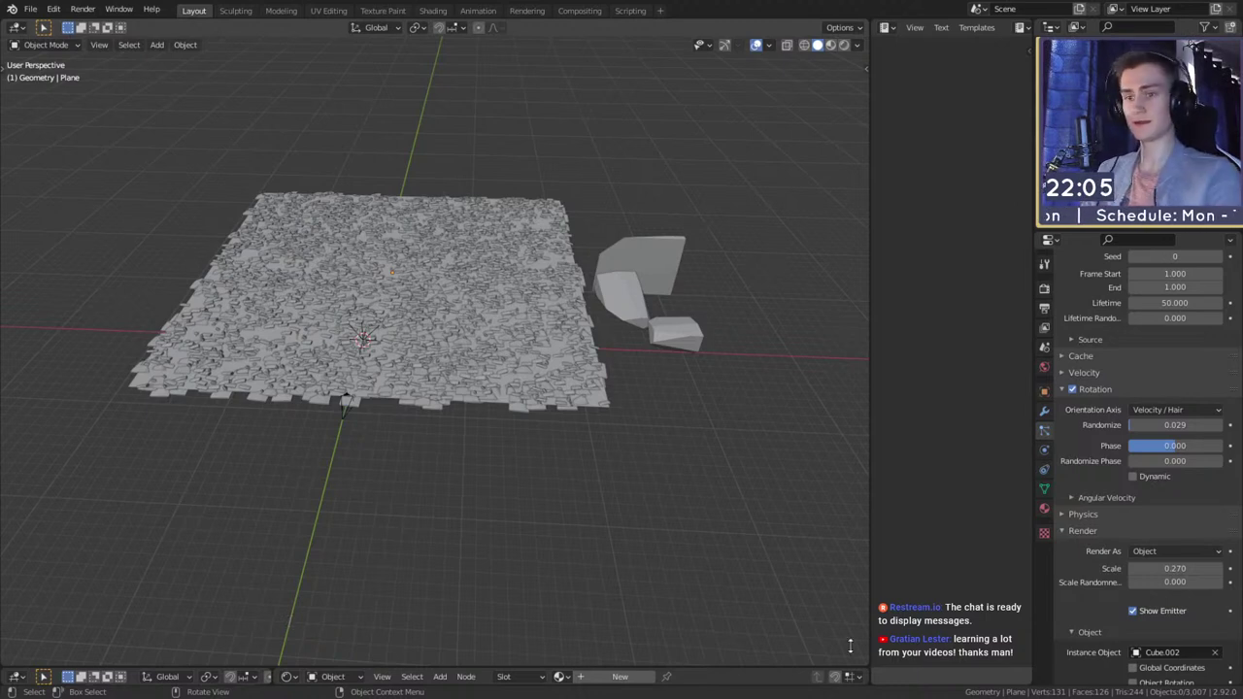
{"action": "key", "text": "ctrl+s"}
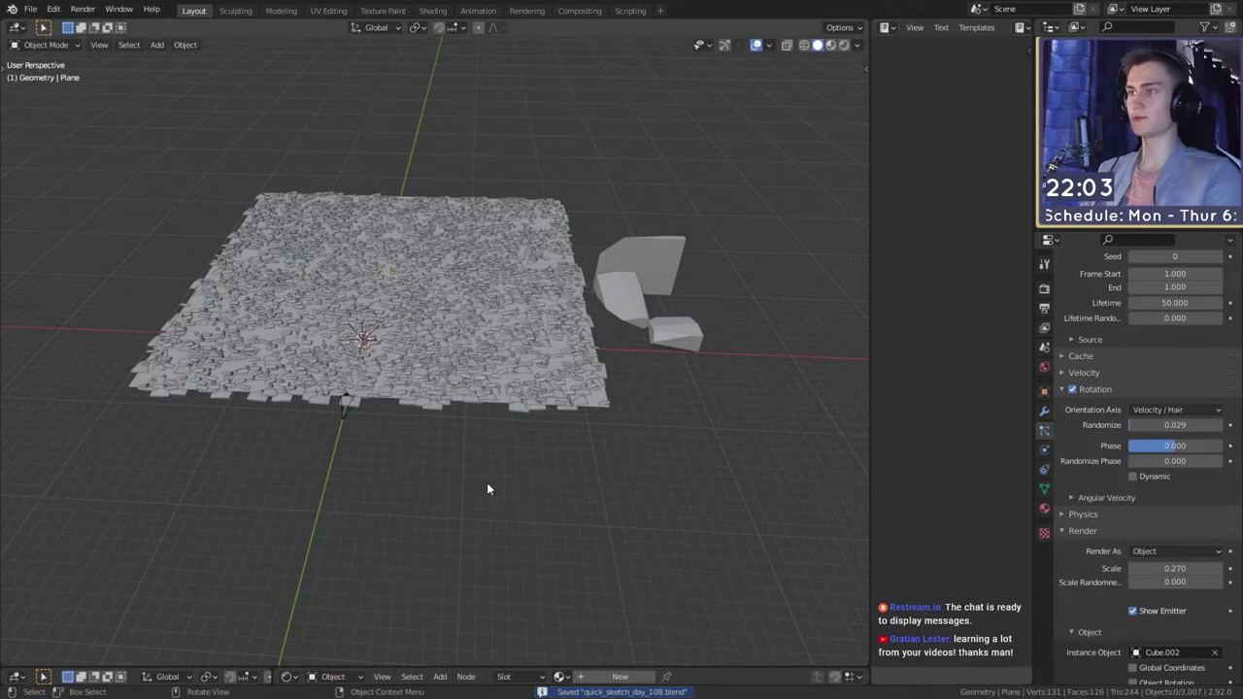
- Enlarge the lower editor area to reveal the camera preview and the shader editor beneath the main viewport
{"action": "middle_click_drag", "start_coordinate": [488, 490], "coordinate": [472, 403]}
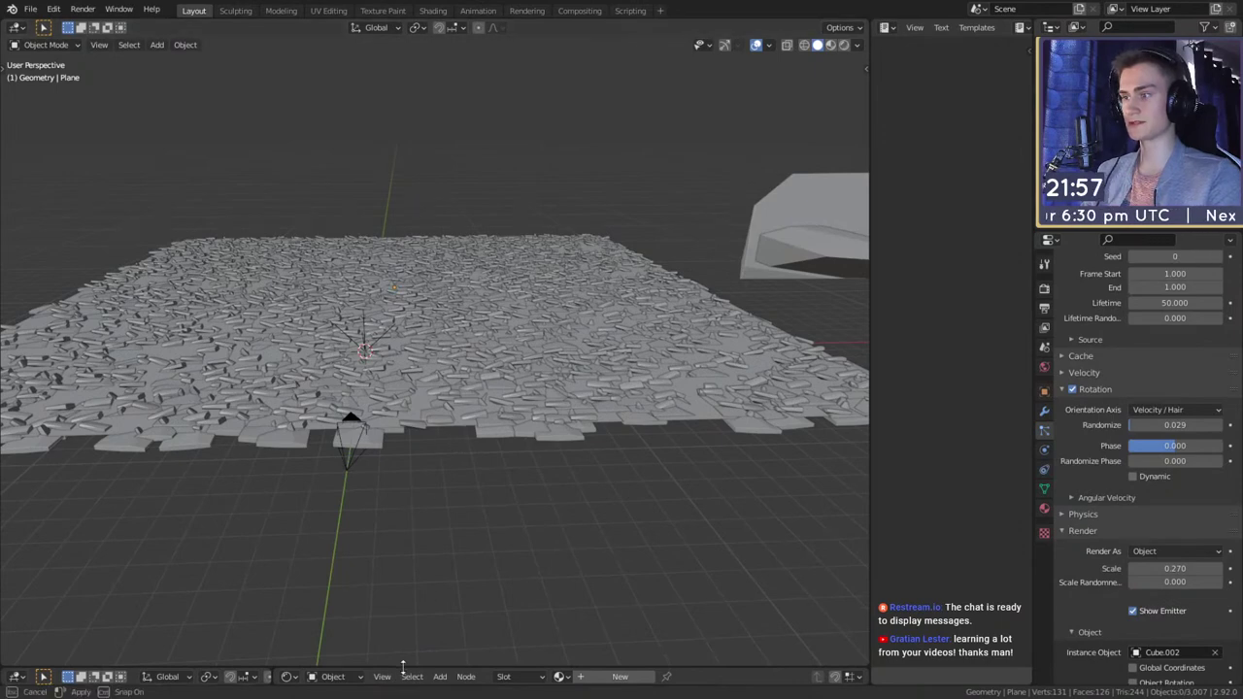
{"action": "left_click_drag", "start_coordinate": [402, 669], "coordinate": [436, 527]}
{"action": "scroll", "coordinate": [588, 360], "scroll_direction": "down", "scroll_amount": 4}
{"action": "middle_click_drag", "start_coordinate": [588, 360], "coordinate": [578, 380]}
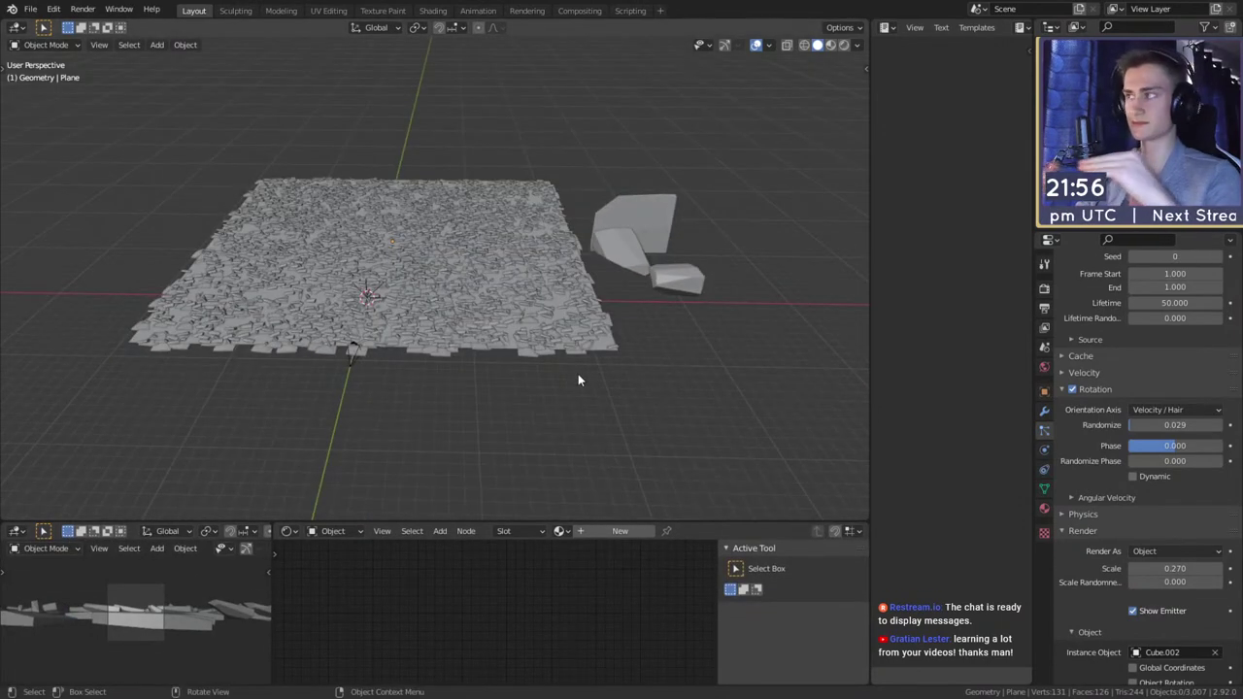
- Duplicate the elongated middle rock and place the copy on the rock-covered plane near the camera
{"action": "left_click", "coordinate": [624, 229]}
{"action": "middle_click_drag", "start_coordinate": [540, 279], "coordinate": [609, 271], "text": "shift"}
{"action": "left_click", "coordinate": [686, 251]}
{"action": "key", "text": "shift+d"}
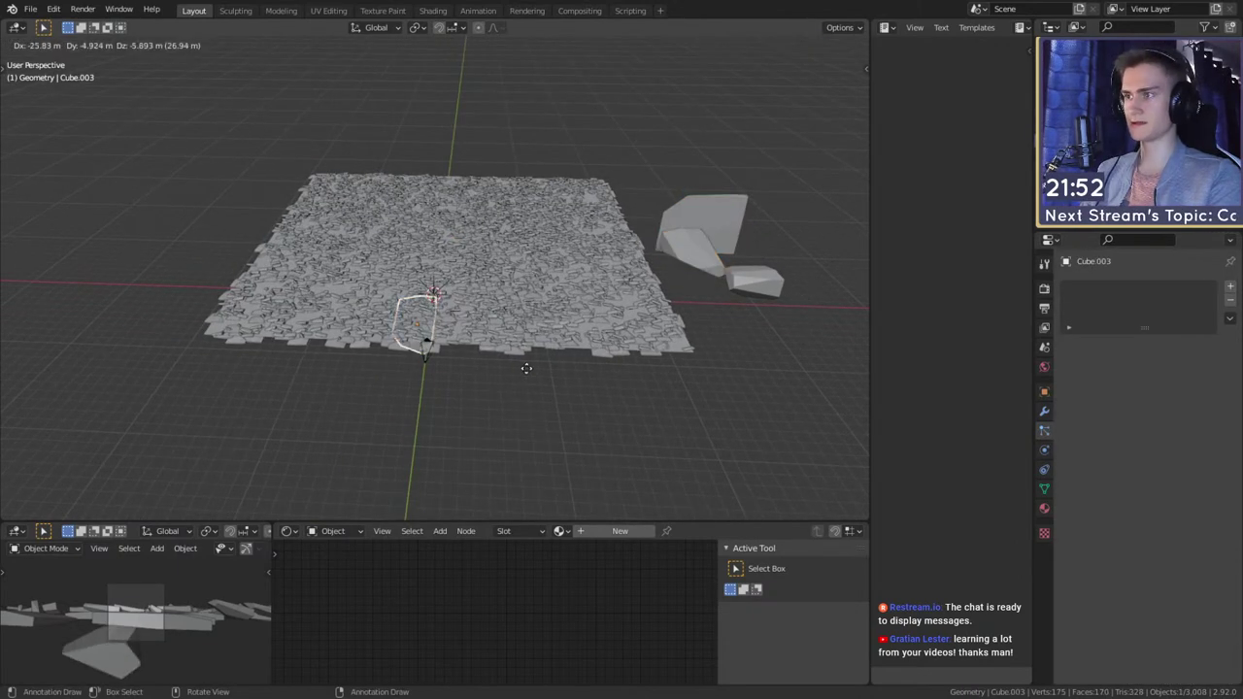
{"action": "left_click", "coordinate": [527, 366]}
{"action": "middle_click_drag", "start_coordinate": [527, 366], "coordinate": [727, 397]}
{"action": "scroll", "coordinate": [479, 352], "scroll_direction": "up", "scroll_amount": 5}
{"action": "key", "text": "g"}
{"action": "left_click", "coordinate": [554, 321]}
- Rotate the rock copy (Cube.003) in the view and resize it among the scattered rocks
{"action": "key", "text": "r"}
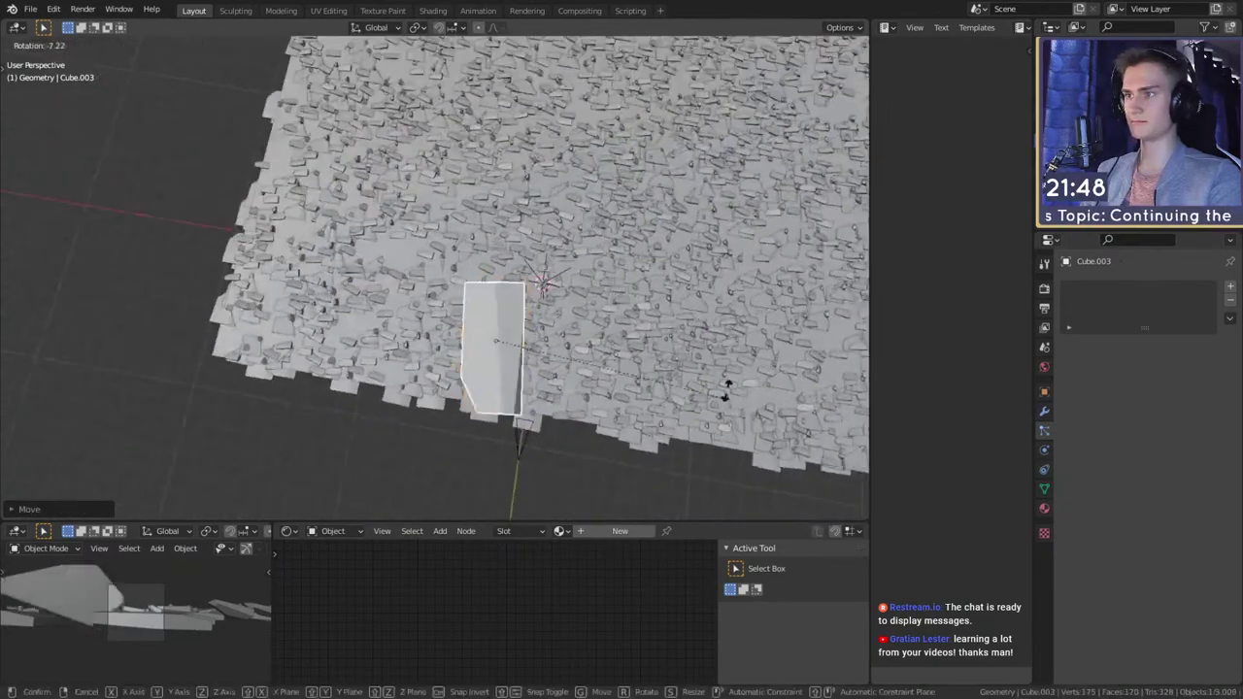
{"action": "left_click", "coordinate": [624, 212]}
{"action": "middle_click_drag", "start_coordinate": [626, 218], "coordinate": [583, 369]}
{"action": "scroll", "coordinate": [592, 295], "scroll_direction": "up", "scroll_amount": 4}
{"action": "scroll", "coordinate": [592, 295], "scroll_direction": "down", "scroll_amount": 3}
{"action": "scroll", "coordinate": [563, 334], "scroll_direction": "up", "scroll_amount": 3}
{"action": "key", "text": "s"}
{"action": "left_click", "coordinate": [534, 366]}
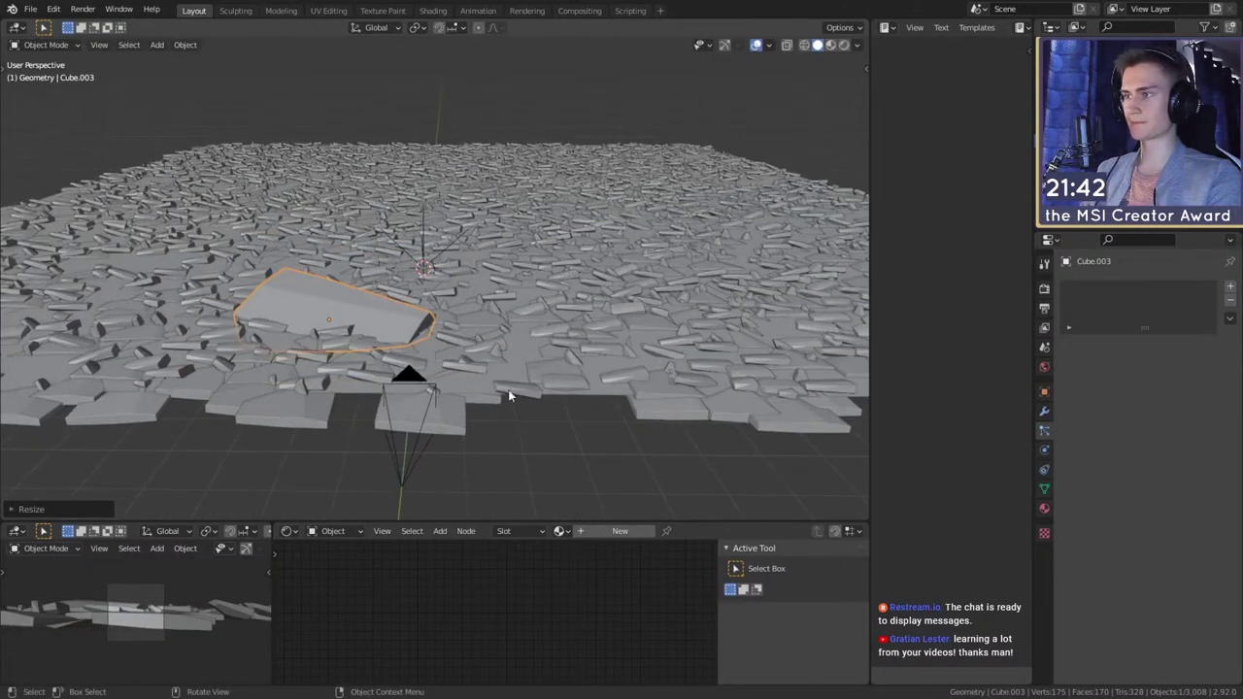
- Reposition the rock copy (Cube.003) on the ground beside the camera
{"action": "left_click", "coordinate": [442, 387]}
{"action": "key", "text": "g"}
{"action": "middle_click_drag", "start_coordinate": [450, 382], "coordinate": [655, 320]}
{"action": "left_click", "coordinate": [473, 303]}
{"action": "left_click", "coordinate": [412, 299]}
{"action": "key", "text": "g"}
{"action": "left_click", "coordinate": [477, 376]}
- Scale the rock copy (Cube.003) down and shift it to a spot just in front of the camera
{"action": "key", "text": "s"}
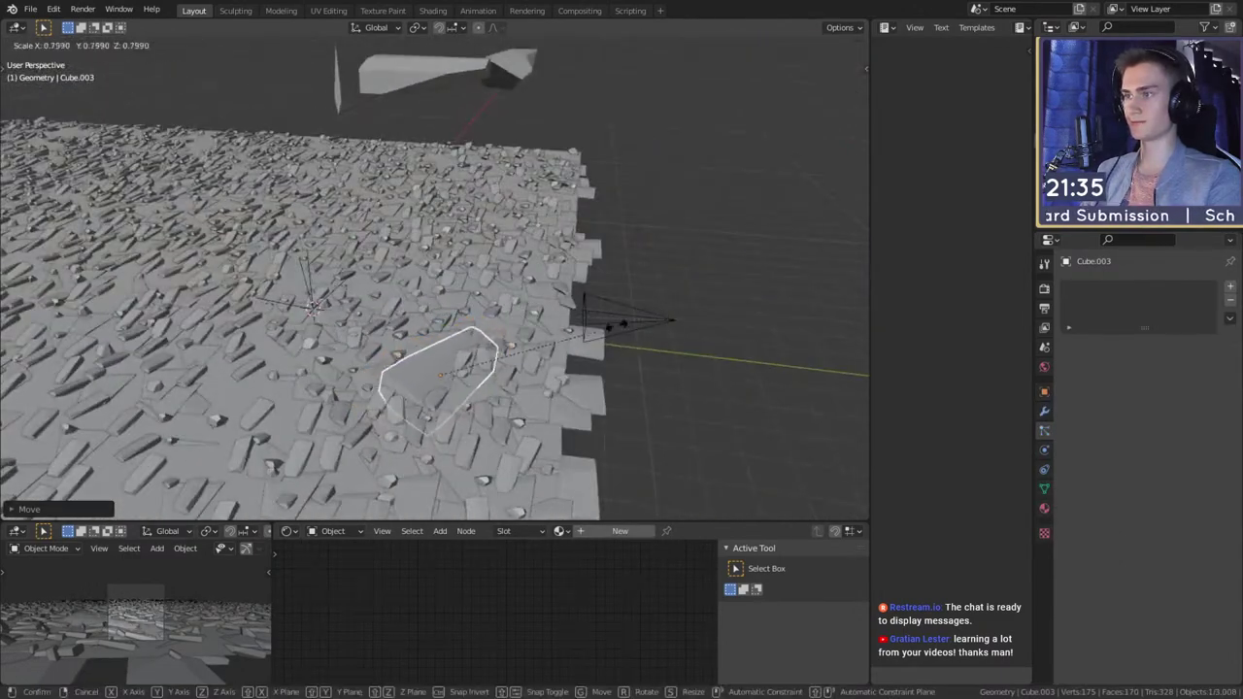
{"action": "left_click", "coordinate": [591, 341]}
{"action": "middle_click_drag", "start_coordinate": [586, 348], "coordinate": [494, 370]}
{"action": "key", "text": "g"}
{"action": "left_click", "coordinate": [598, 304]}
- Duplicate the foreground rock sideways along the ground and rotate the copy about 48 degrees around the global Z axis
{"action": "key", "text": "shift+d"}
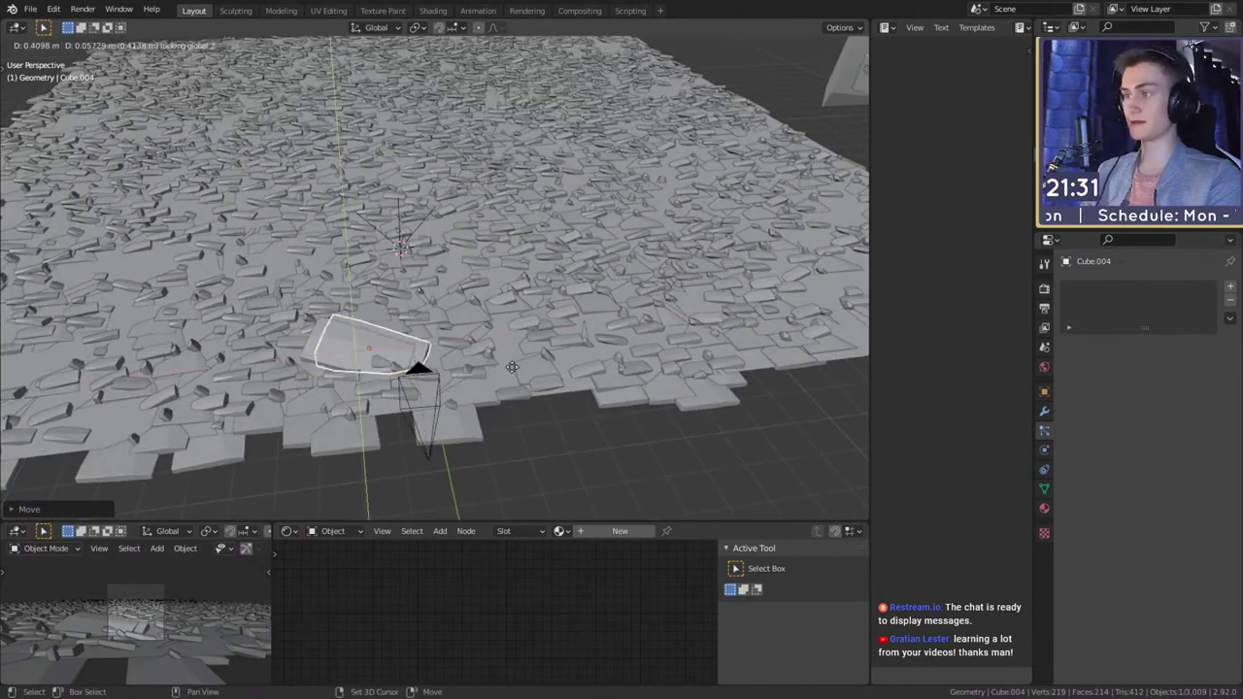
{"action": "left_click", "coordinate": [511, 367]}
{"action": "key", "text": "r"}
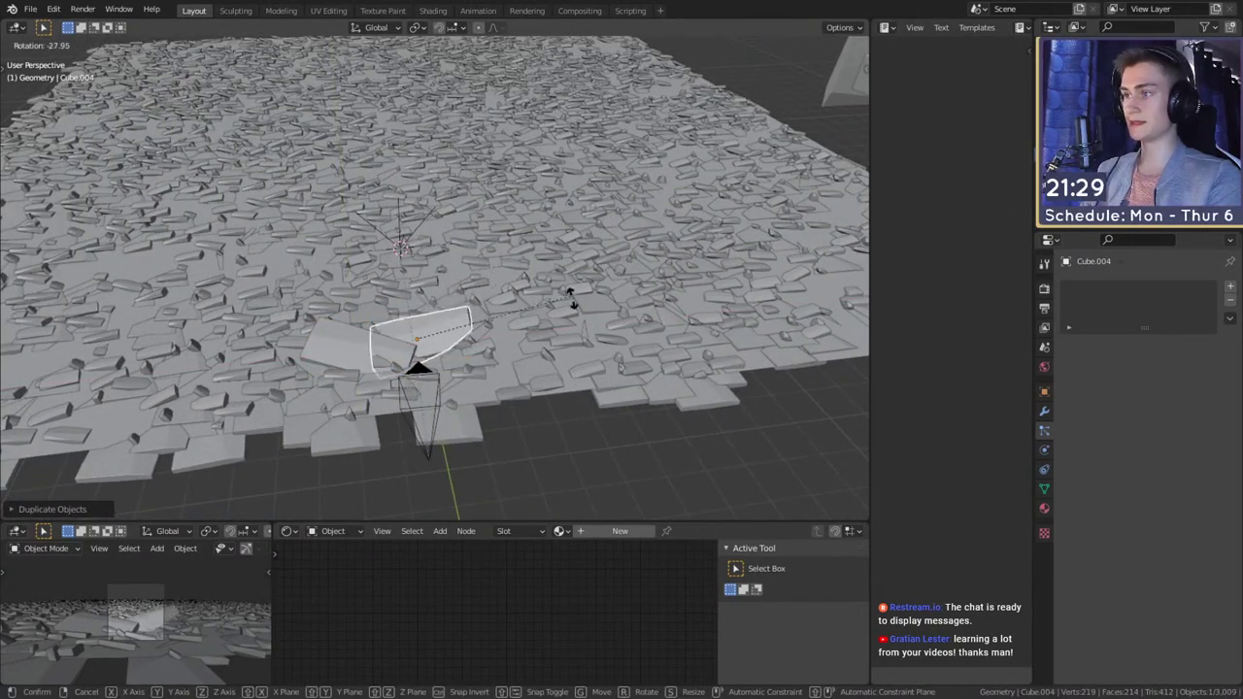
{"action": "key", "text": "z"}
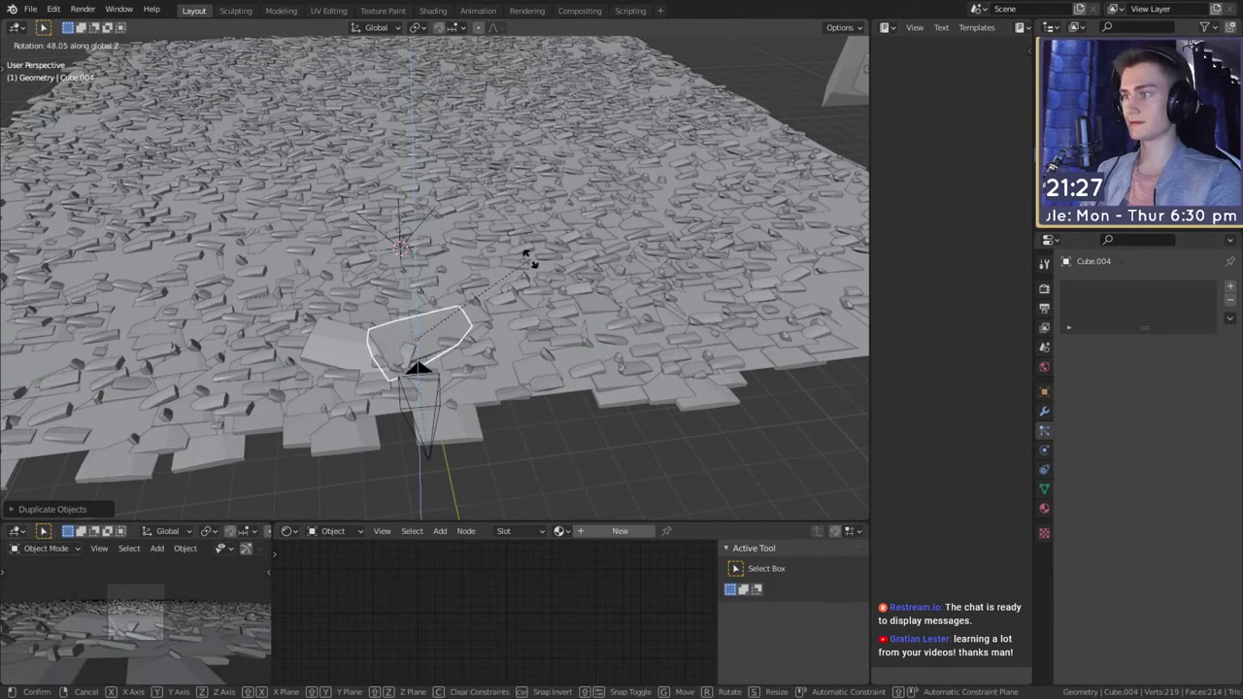
{"action": "left_click", "coordinate": [531, 260]}
{"action": "middle_click_drag", "start_coordinate": [528, 267], "coordinate": [507, 357]}
- Duplicate the second foreground rock along the ground without changing its height and turn the copy with trackball rotation
{"action": "key", "text": "shift+d"}
{"action": "key", "text": "shift+z"}
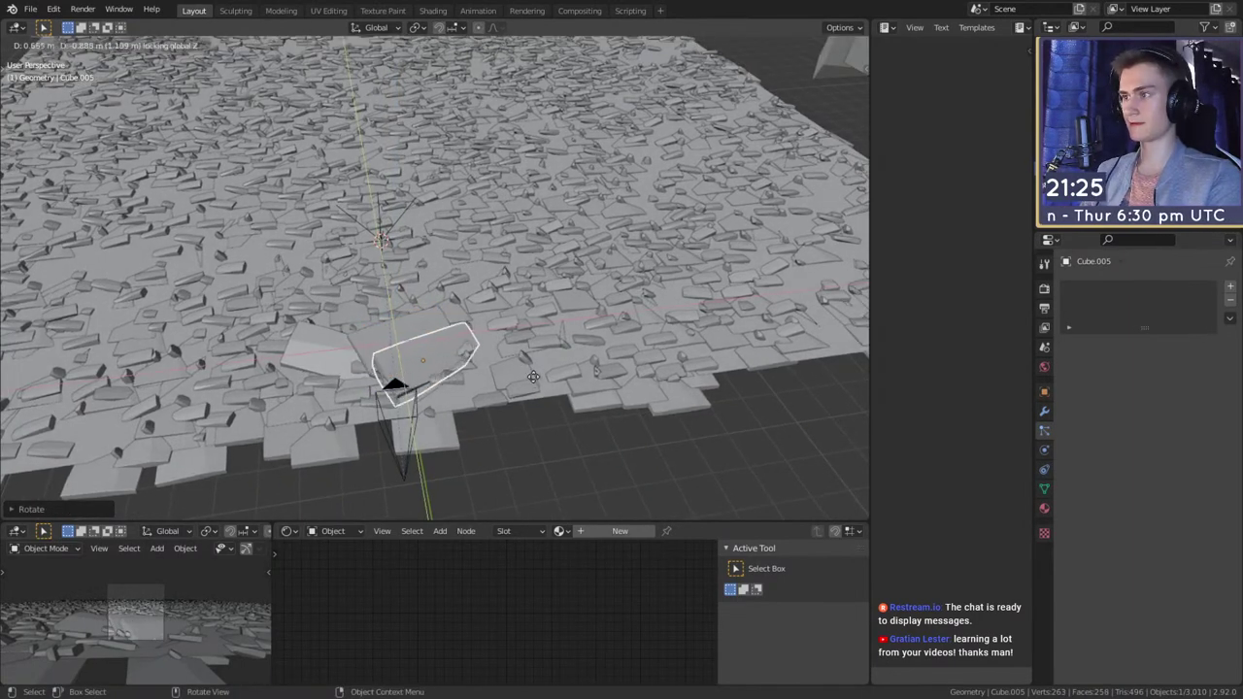
{"action": "left_click", "coordinate": [508, 411]}
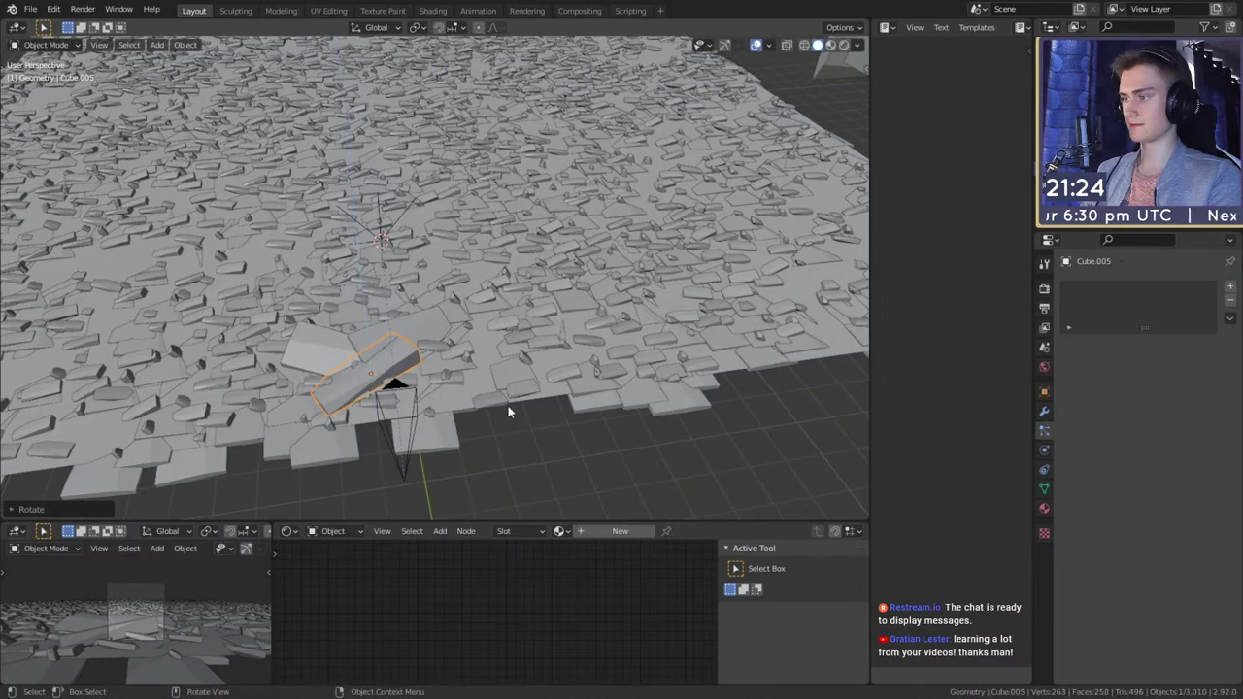
{"action": "key", "text": "r"}
{"action": "key", "text": "r"}
{"action": "left_click", "coordinate": [632, 499]}
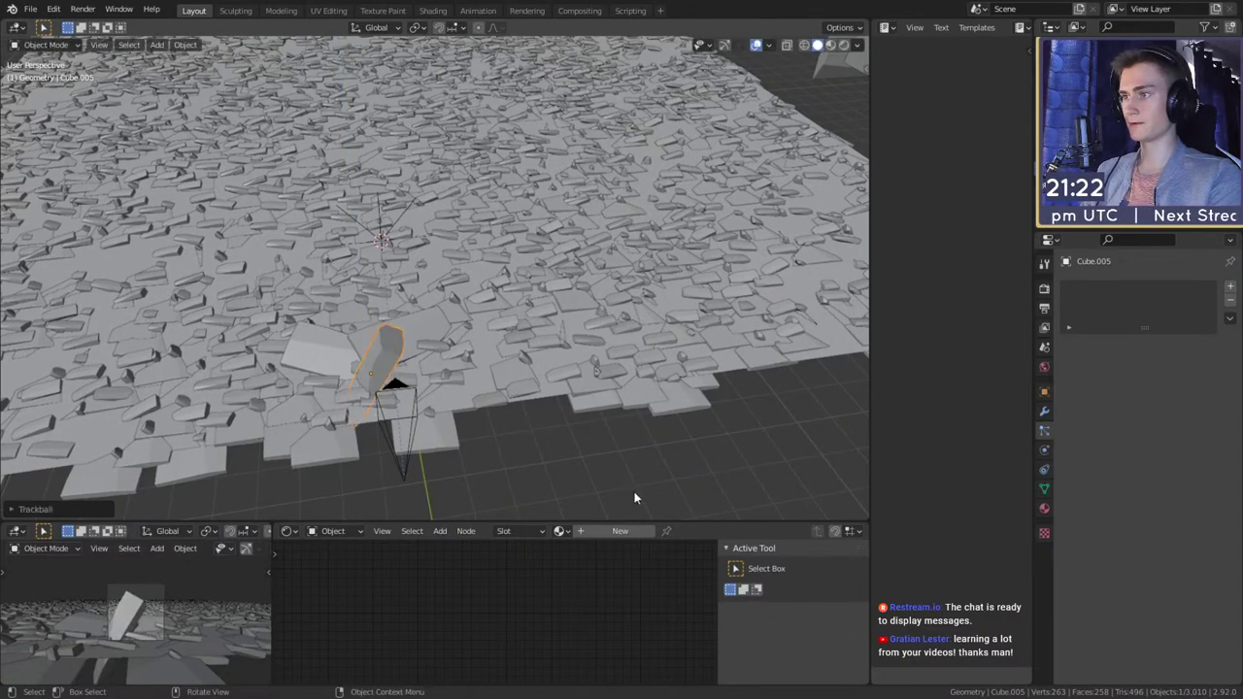
- Rotate the newest rock copy (Cube.005) from a low front view so that it lies along the ground
{"action": "middle_click_drag", "start_coordinate": [632, 499], "coordinate": [565, 281]}
{"action": "key", "text": "r"}
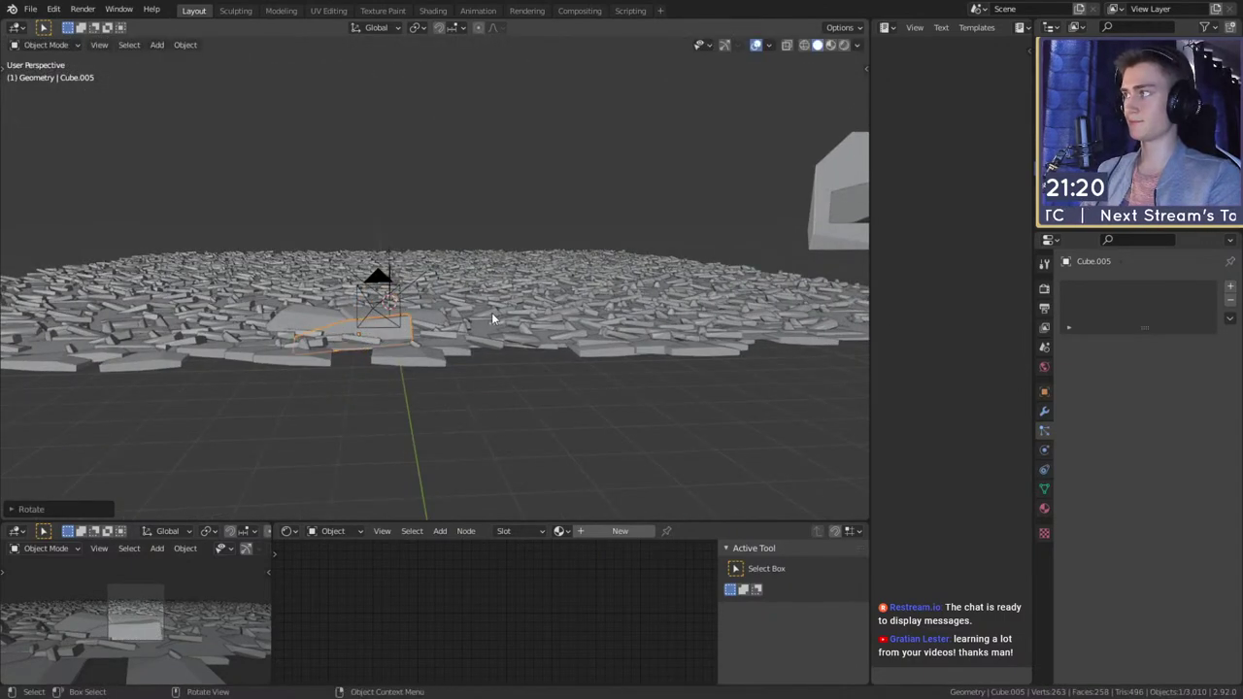
{"action": "left_click", "coordinate": [494, 317]}
{"action": "middle_click_drag", "start_coordinate": [494, 317], "coordinate": [550, 281]}
{"action": "scroll", "coordinate": [518, 329], "scroll_direction": "down", "scroll_amount": 5}
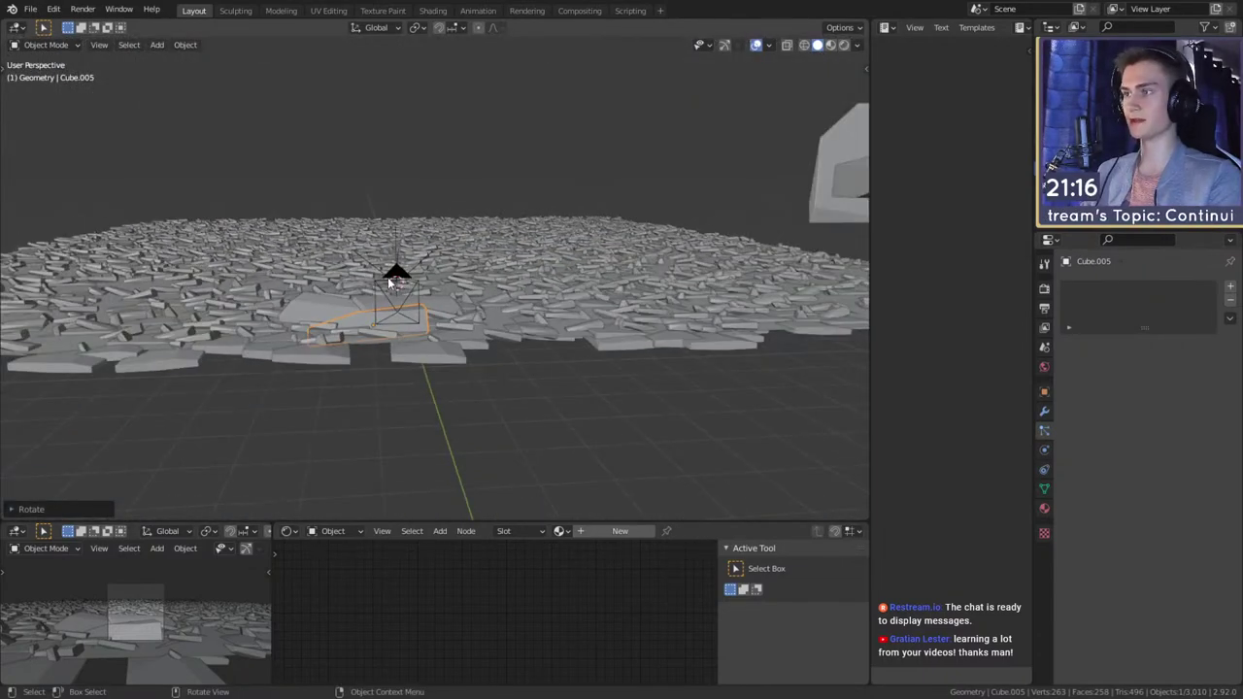
- Set the camera's focal length to 30 mm
{"action": "left_click", "coordinate": [390, 280]}
{"action": "left_click", "coordinate": [1044, 450]}
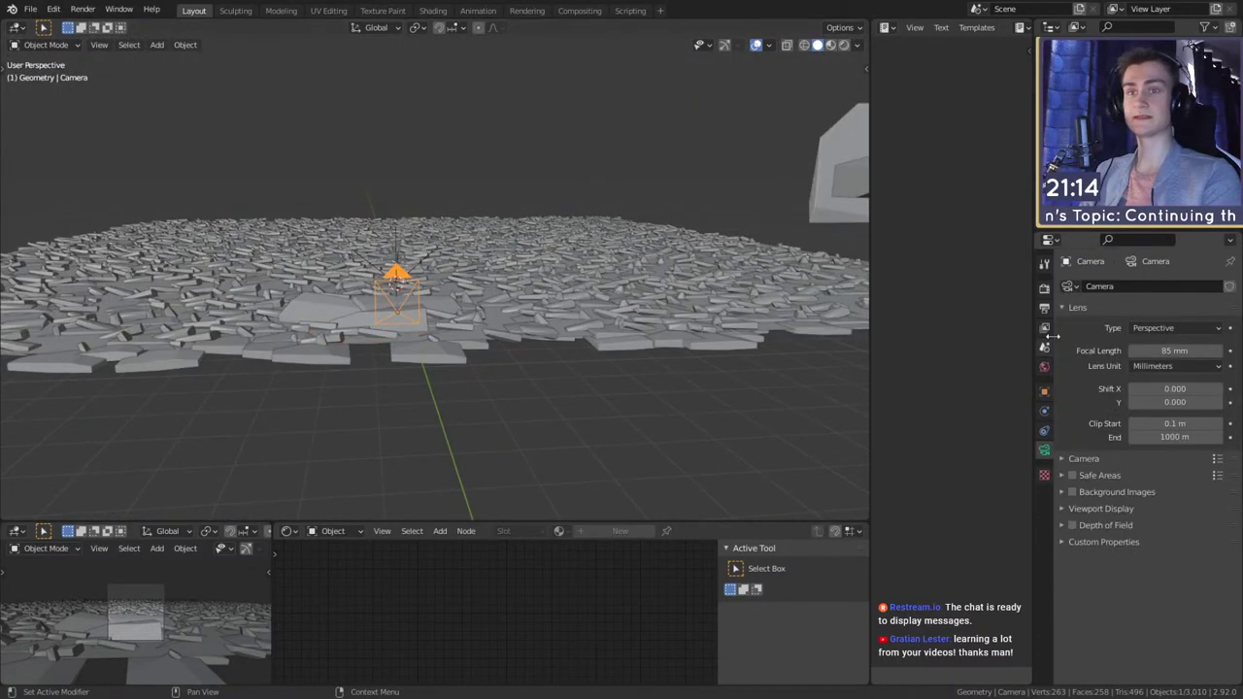
{"action": "left_click", "coordinate": [1170, 351]}
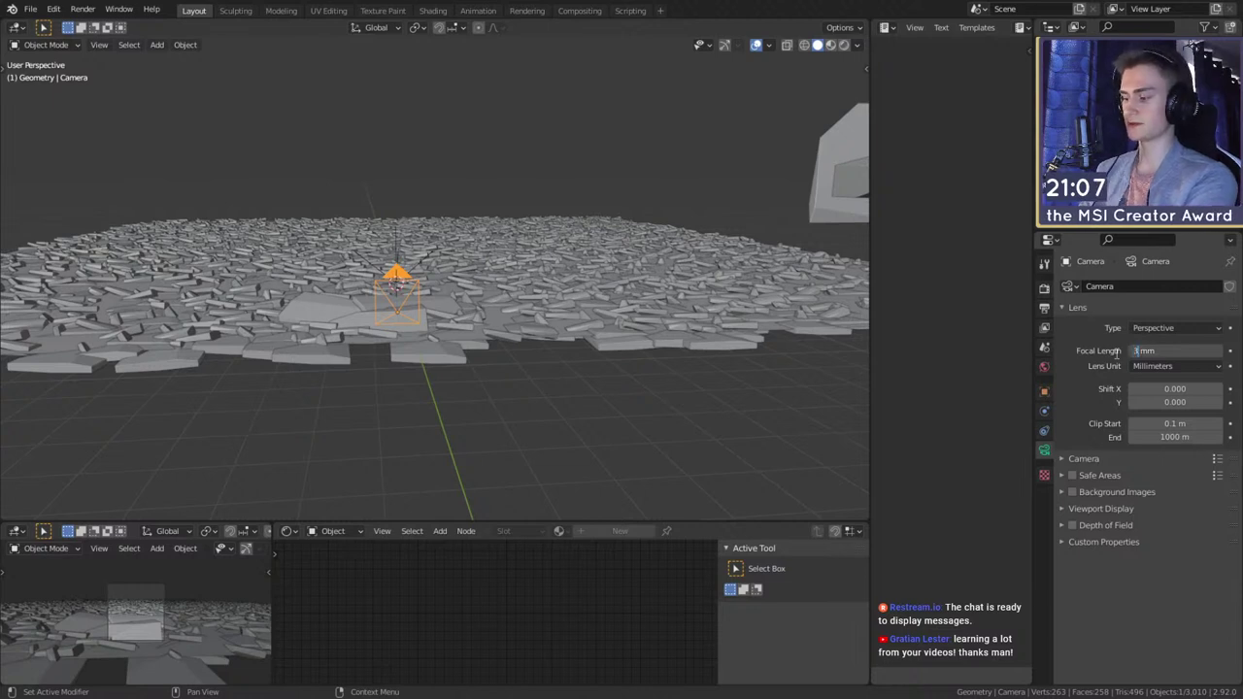
{"action": "key", "text": "Return"}
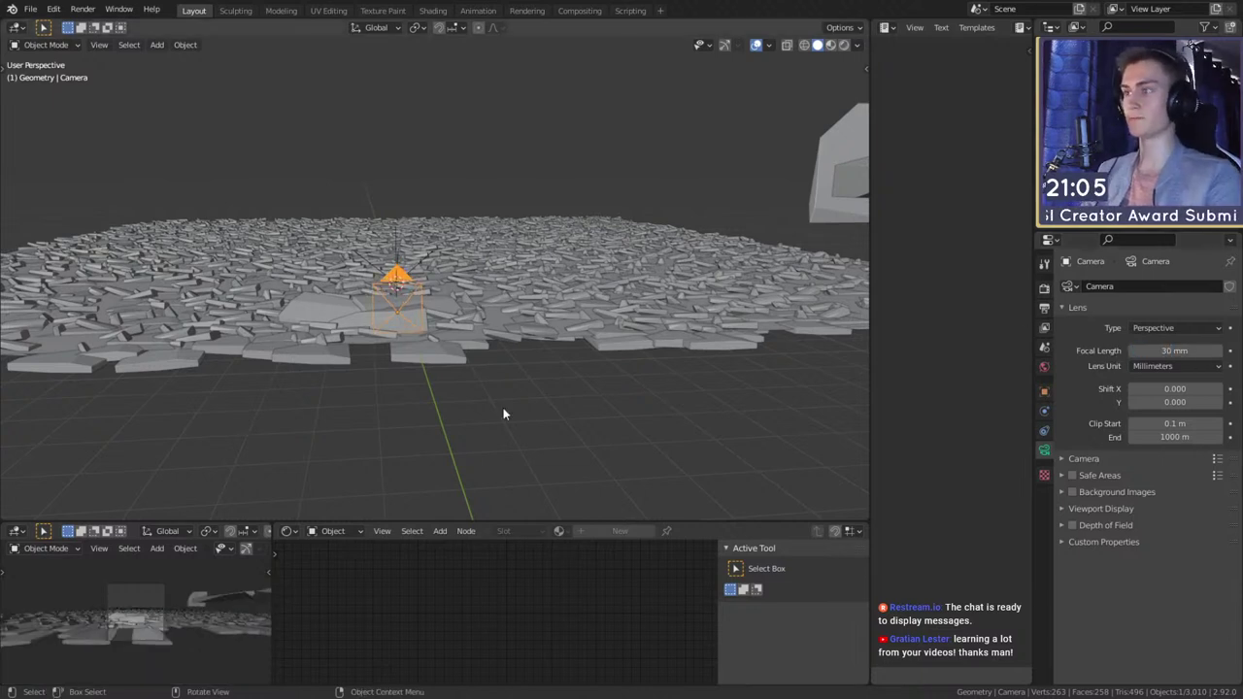
{"action": "left_click", "coordinate": [503, 414]}
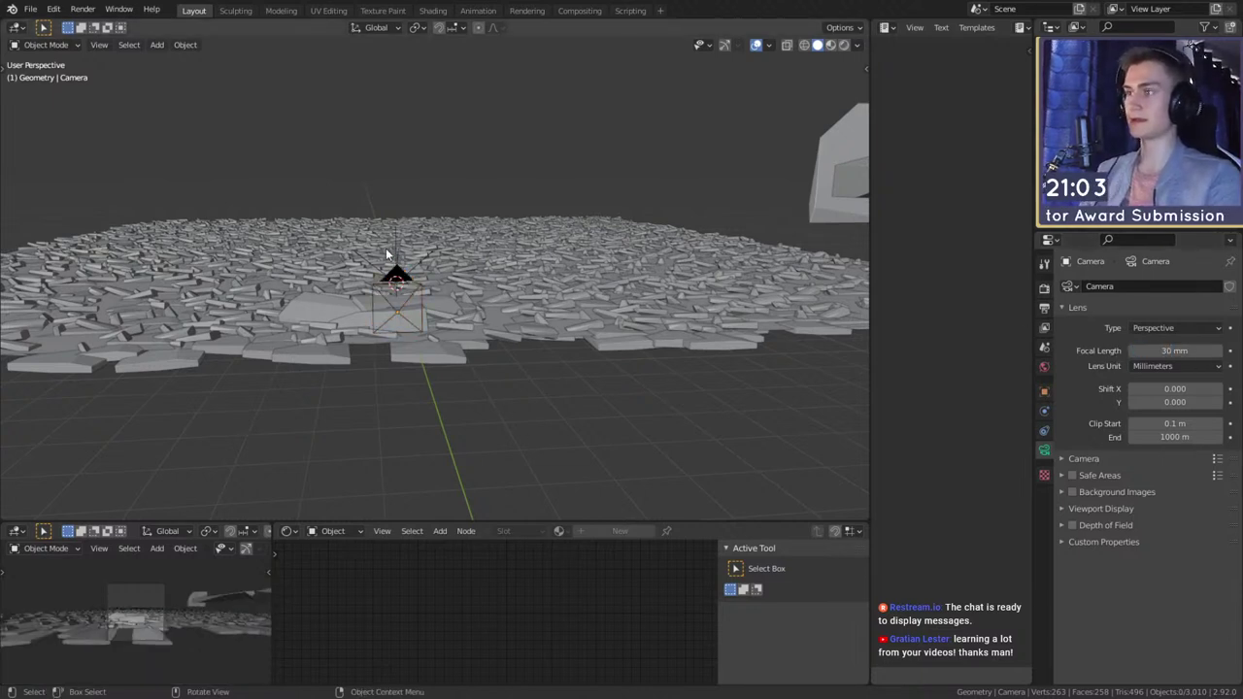
- Duplicate the large rock beside the ground (Cube.002), place the copy over the foreground rocks and adjust its height along Z
{"action": "middle_click_drag", "start_coordinate": [387, 252], "coordinate": [510, 383]}
{"action": "left_click", "coordinate": [571, 225]}
{"action": "middle_click_drag", "start_coordinate": [541, 340], "coordinate": [644, 328], "text": "shift"}
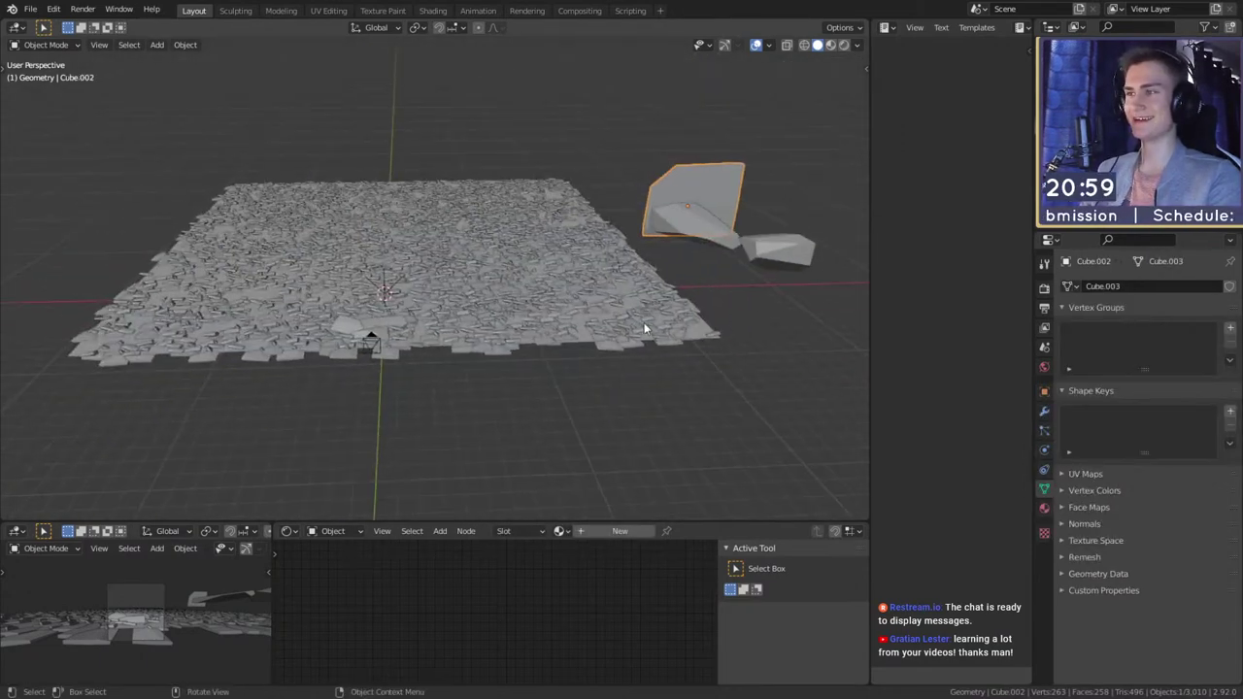
{"action": "key", "text": "shift+d"}
{"action": "left_click", "coordinate": [436, 411]}
{"action": "mouse_move", "coordinate": [436, 411]}
{"action": "middle_mouse_down"}
{"action": "mouse_move", "coordinate": [547, 418]}
{"action": "mouse_move", "coordinate": [451, 408]}
{"action": "middle_mouse_up"}
{"action": "key", "text": "g"}
{"action": "key", "text": "z"}
{"action": "left_click", "coordinate": [372, 339]}
- Scale the new rock copy down and reposition it at the foreground rock cluster
{"action": "key", "text": "s"}
{"action": "middle_click_drag", "start_coordinate": [372, 340], "coordinate": [601, 348]}
{"action": "left_click", "coordinate": [511, 364]}
{"action": "key", "text": "g"}
{"action": "left_click", "coordinate": [513, 353]}
{"action": "key", "text": "KP_Decimal"}
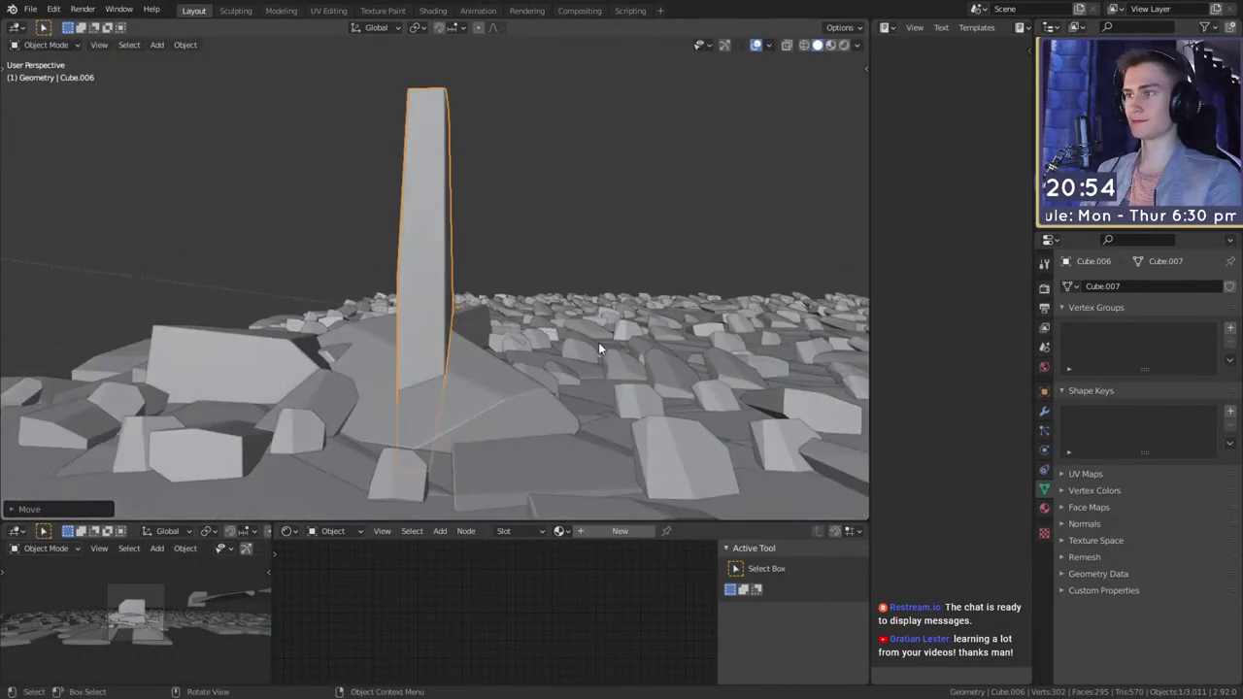
- Rotate the upright rock copy so it lies flat and move it next to the other foreground rocks
{"action": "key", "text": "r"}
{"action": "left_click", "coordinate": [574, 282]}
{"action": "middle_click_drag", "start_coordinate": [574, 283], "coordinate": [522, 283]}
{"action": "key", "text": "r"}
{"action": "left_click", "coordinate": [533, 247]}
{"action": "key", "text": "g"}
{"action": "left_click", "coordinate": [645, 264]}
{"action": "key", "text": "r"}
{"action": "left_click", "coordinate": [649, 286]}
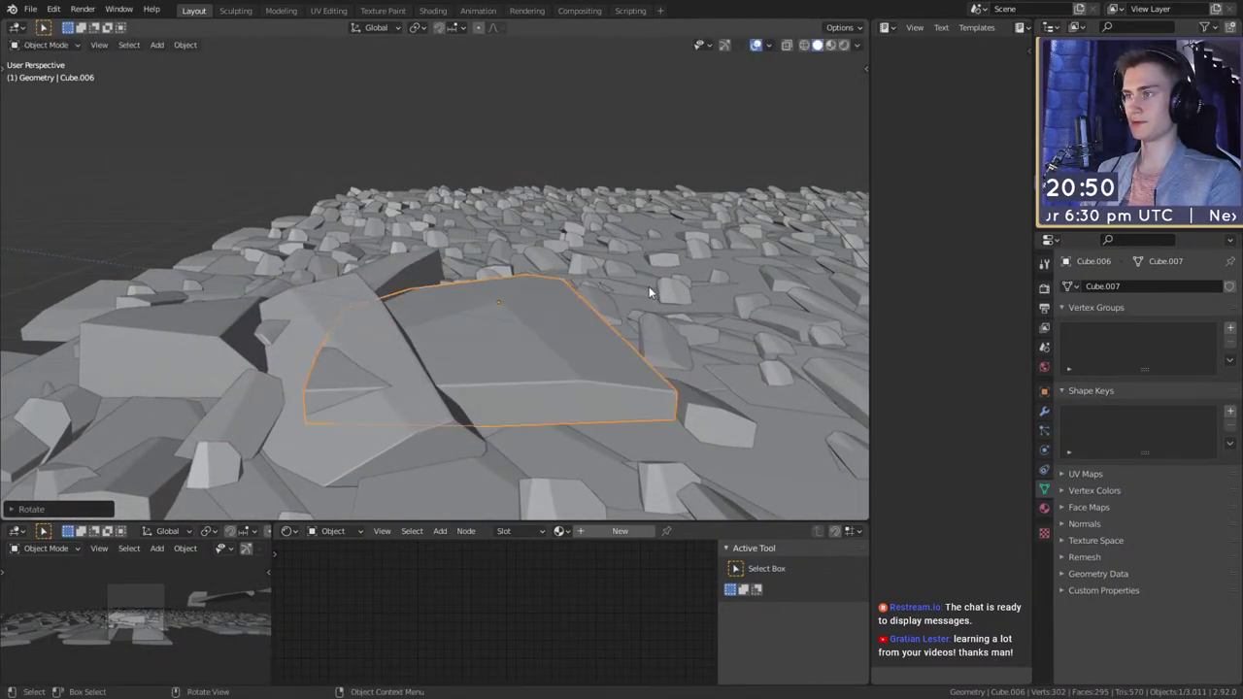
- Tilt the flat rock with trackball rotation and fine-tune its position among the foreground rocks
{"action": "key", "text": "r"}
{"action": "key", "text": "r"}
{"action": "left_click", "coordinate": [653, 290]}
{"action": "key", "text": "g"}
{"action": "left_click", "coordinate": [653, 292]}
{"action": "middle_click_drag", "start_coordinate": [653, 291], "coordinate": [456, 339]}
{"action": "key", "text": "g"}
{"action": "left_click", "coordinate": [653, 287]}
{"action": "key", "text": "g"}
{"action": "left_click", "coordinate": [582, 314]}
- Switch the small camera viewport to rendered shading
{"action": "scroll", "coordinate": [592, 380], "scroll_direction": "down", "scroll_amount": 7}
{"action": "scroll", "coordinate": [564, 384], "scroll_direction": "down", "scroll_amount": 3}
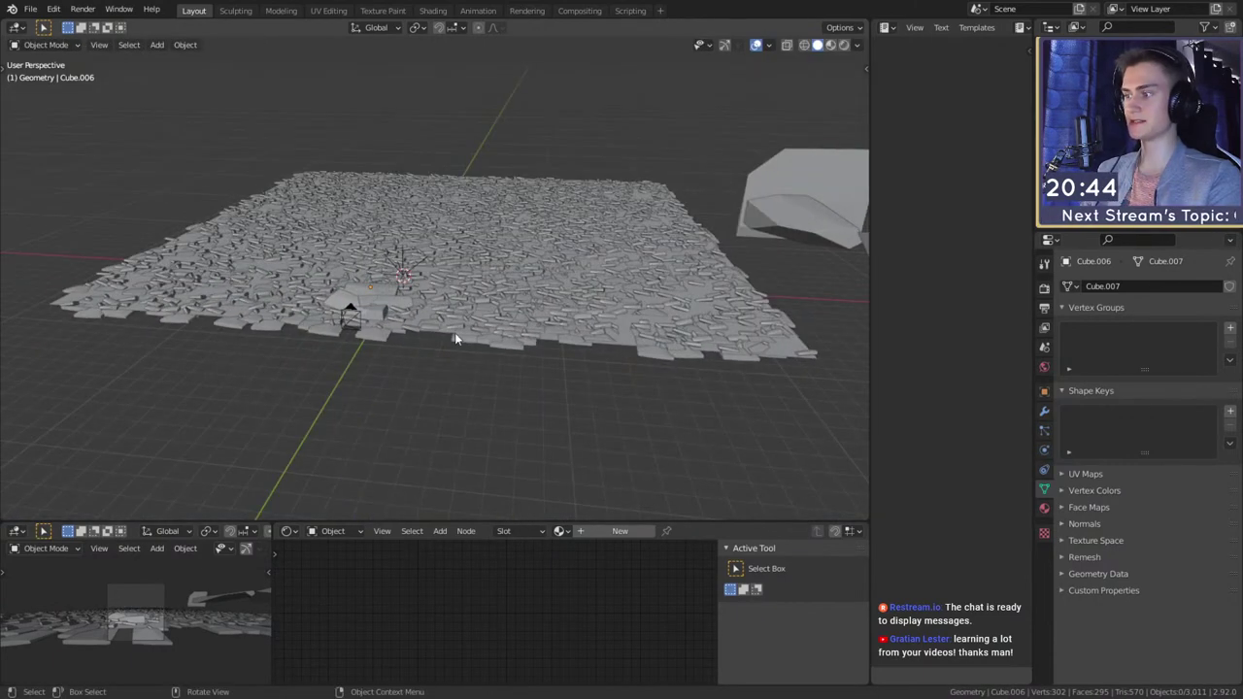
{"action": "key", "text": "z"}
{"action": "left_click", "coordinate": [146, 636]}
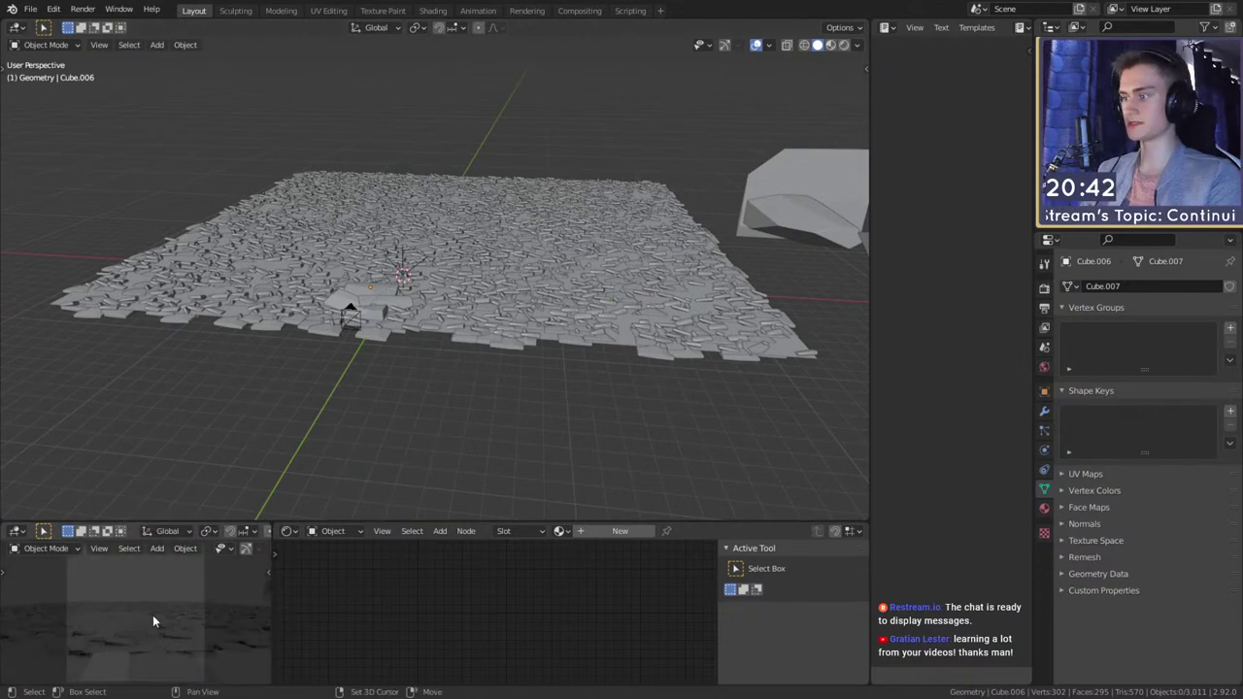
- Move the camera about 2.7 m forward along its local Z axis, toward the foreground rocks
{"action": "middle_click_drag", "start_coordinate": [466, 335], "coordinate": [305, 322]}
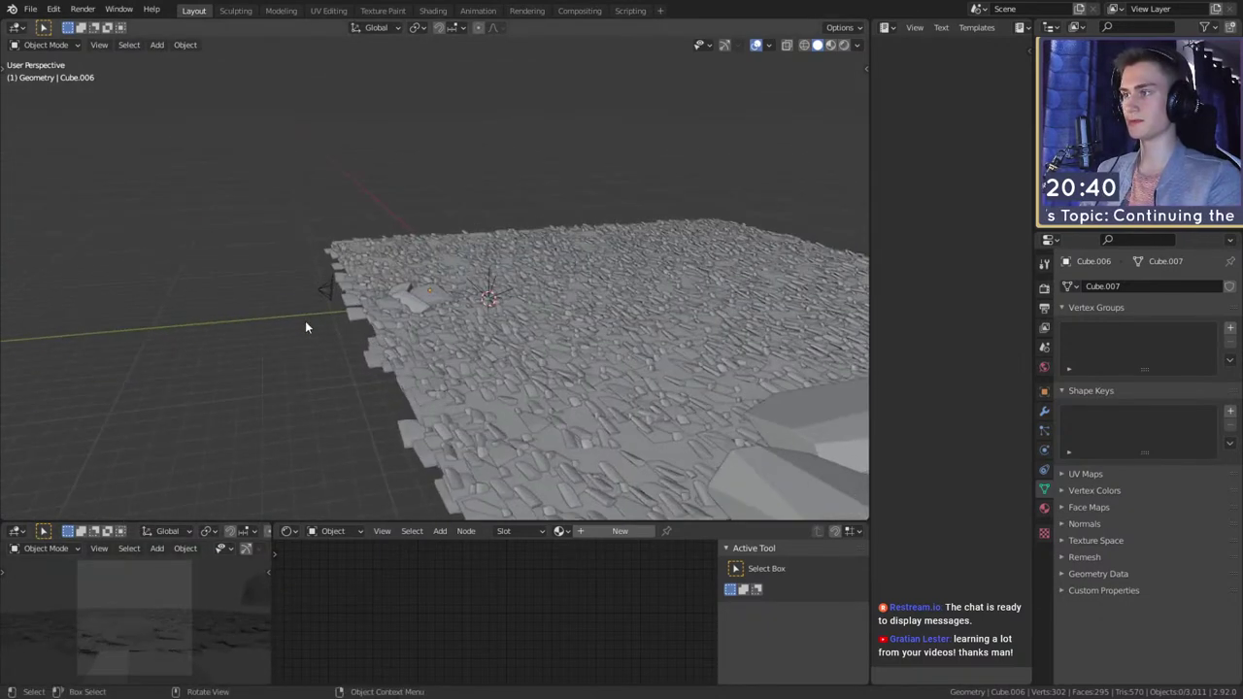
{"action": "left_click", "coordinate": [325, 291]}
{"action": "middle_click_drag", "start_coordinate": [435, 299], "coordinate": [445, 334]}
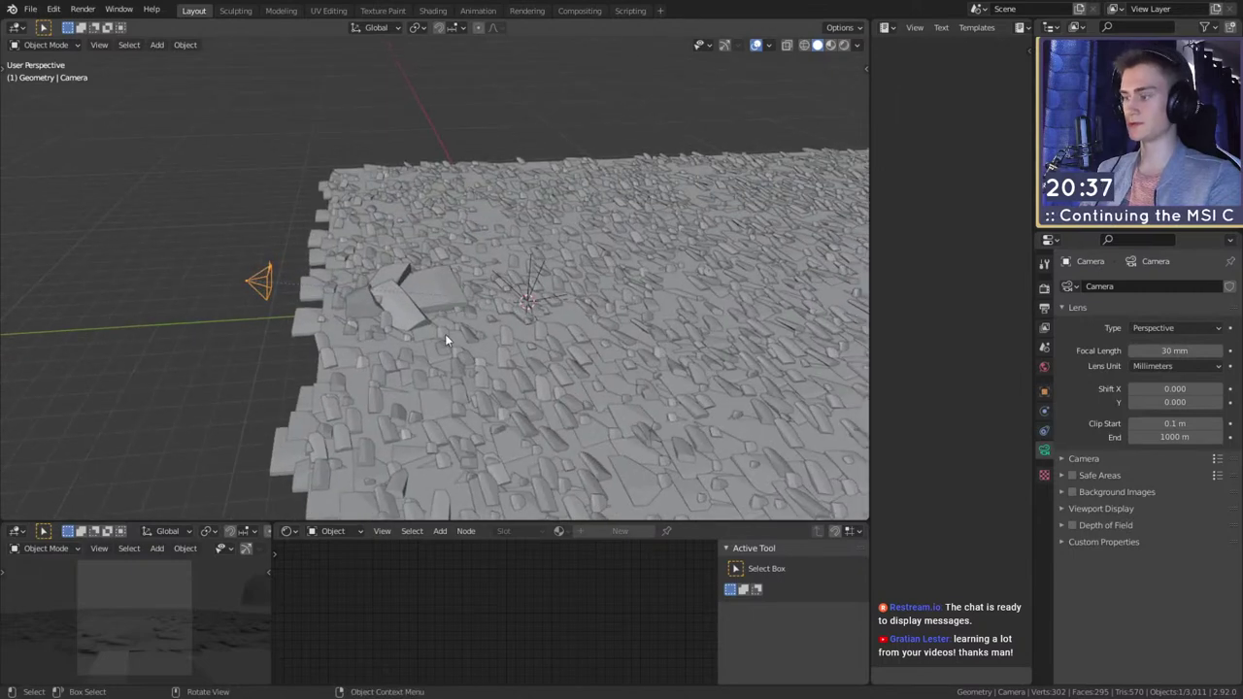
{"action": "key", "text": "g"}
{"action": "key", "text": "z"}
{"action": "key", "text": "z"}
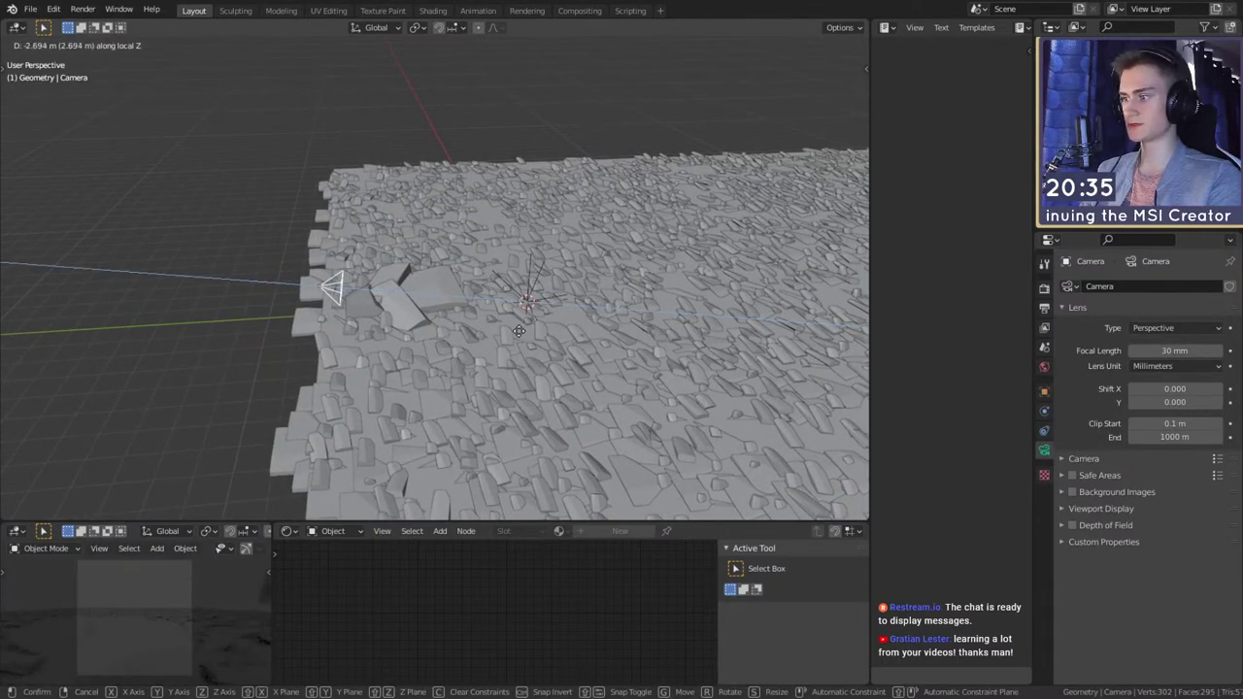
{"action": "left_click", "coordinate": [527, 331]}
- Raise the Focus empty above the rocky ground and shift it until the camera framing looks right
{"action": "middle_click_drag", "start_coordinate": [527, 334], "coordinate": [524, 296]}
{"action": "left_click", "coordinate": [386, 290]}
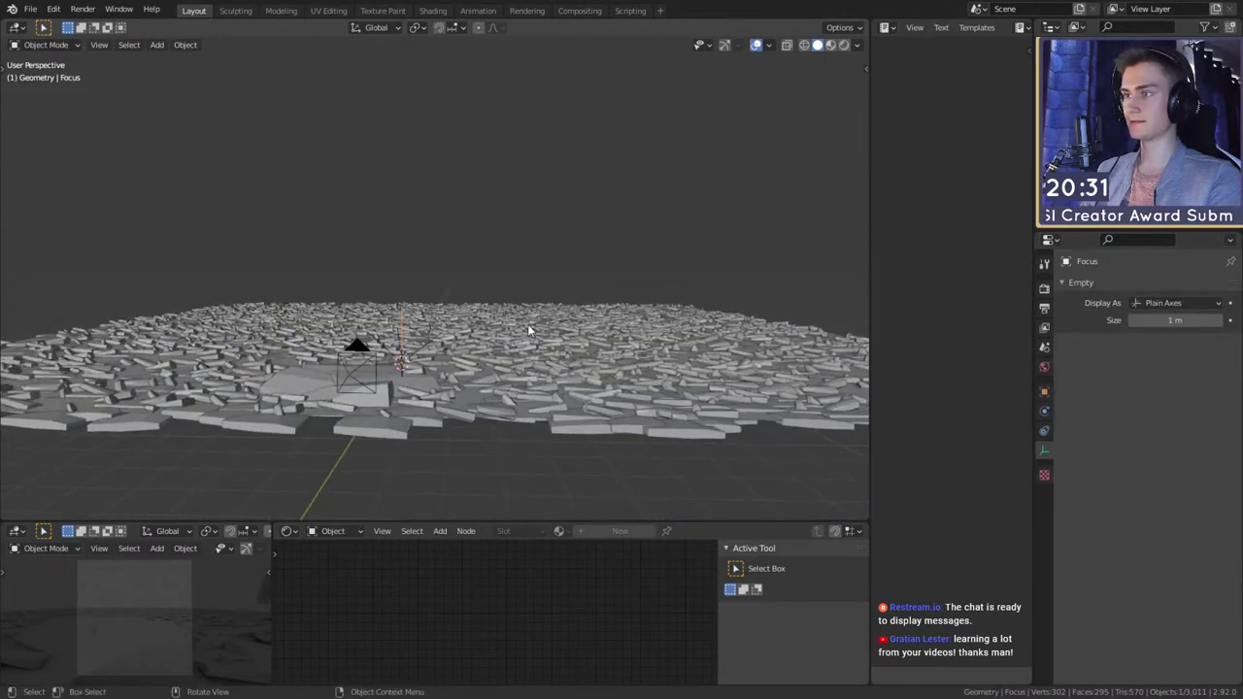
{"action": "key", "text": "g"}
{"action": "left_click", "coordinate": [553, 292]}
{"action": "mouse_move", "coordinate": [600, 281]}
{"action": "middle_mouse_down"}
{"action": "mouse_move", "coordinate": [584, 312]}
{"action": "mouse_move", "coordinate": [608, 300]}
{"action": "middle_mouse_up"}
{"action": "key", "text": "g"}
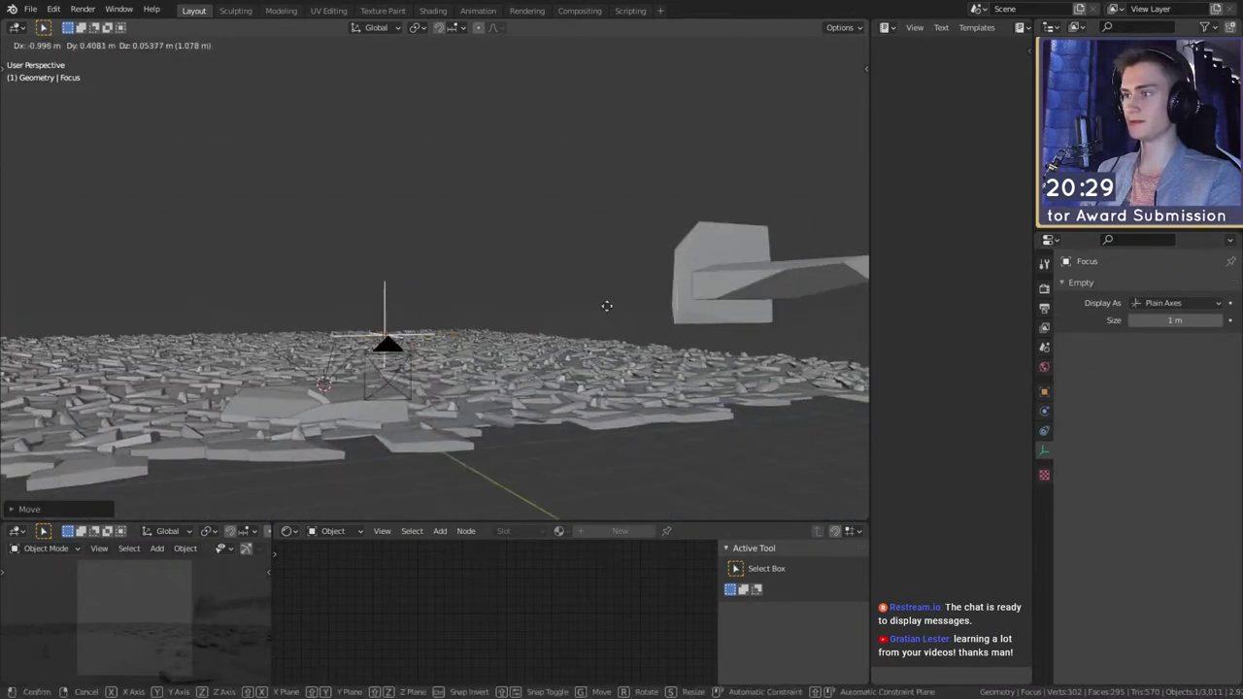
{"action": "left_click", "coordinate": [578, 304]}
{"action": "middle_click_drag", "start_coordinate": [513, 325], "coordinate": [491, 369]}
{"action": "scroll", "coordinate": [490, 369], "scroll_direction": "down", "scroll_amount": 5}
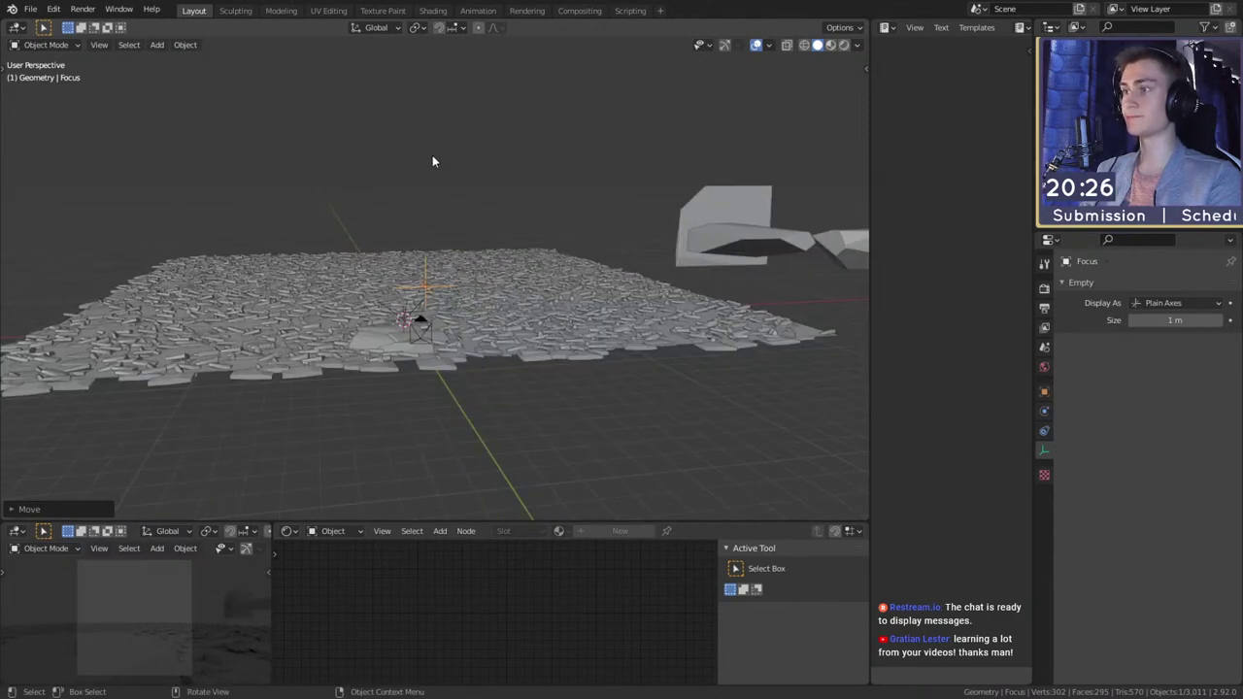
- In the World shader, connect the Environment Texture color to both Background nodes and load the bell_park_pier_2k image
{"action": "left_click", "coordinate": [352, 534]}
{"action": "left_click", "coordinate": [347, 567]}
{"action": "key", "text": "Home"}
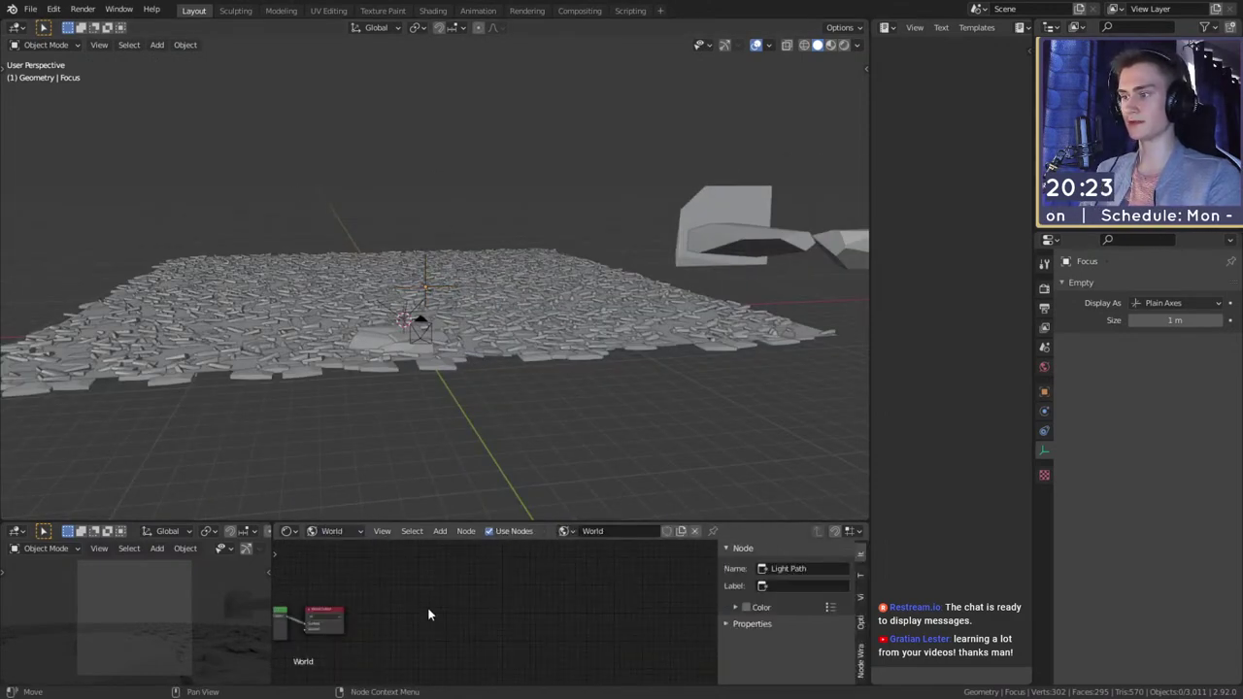
{"action": "scroll", "coordinate": [558, 611], "scroll_direction": "up", "scroll_amount": 7}
{"action": "middle_click_drag", "start_coordinate": [450, 614], "coordinate": [511, 624]}
{"action": "scroll", "coordinate": [511, 625], "scroll_direction": "up", "scroll_amount": 4}
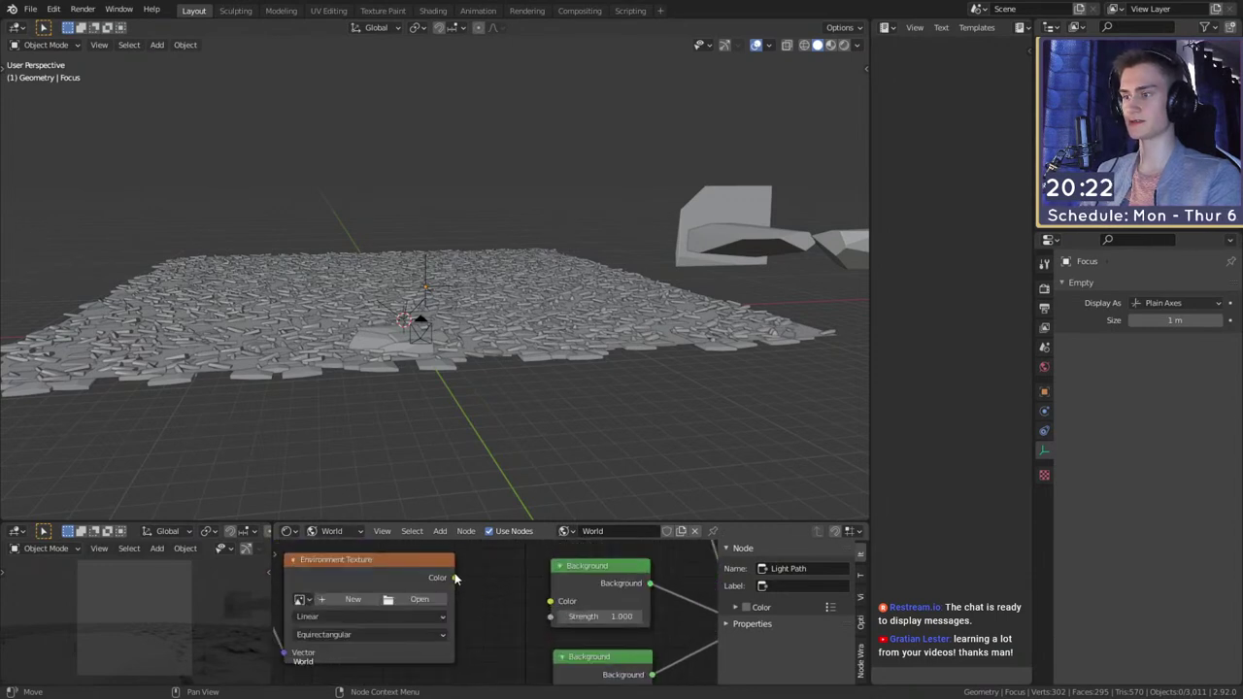
{"action": "left_click_drag", "start_coordinate": [455, 578], "coordinate": [548, 610]}
{"action": "scroll", "coordinate": [549, 610], "scroll_direction": "down", "scroll_amount": 4}
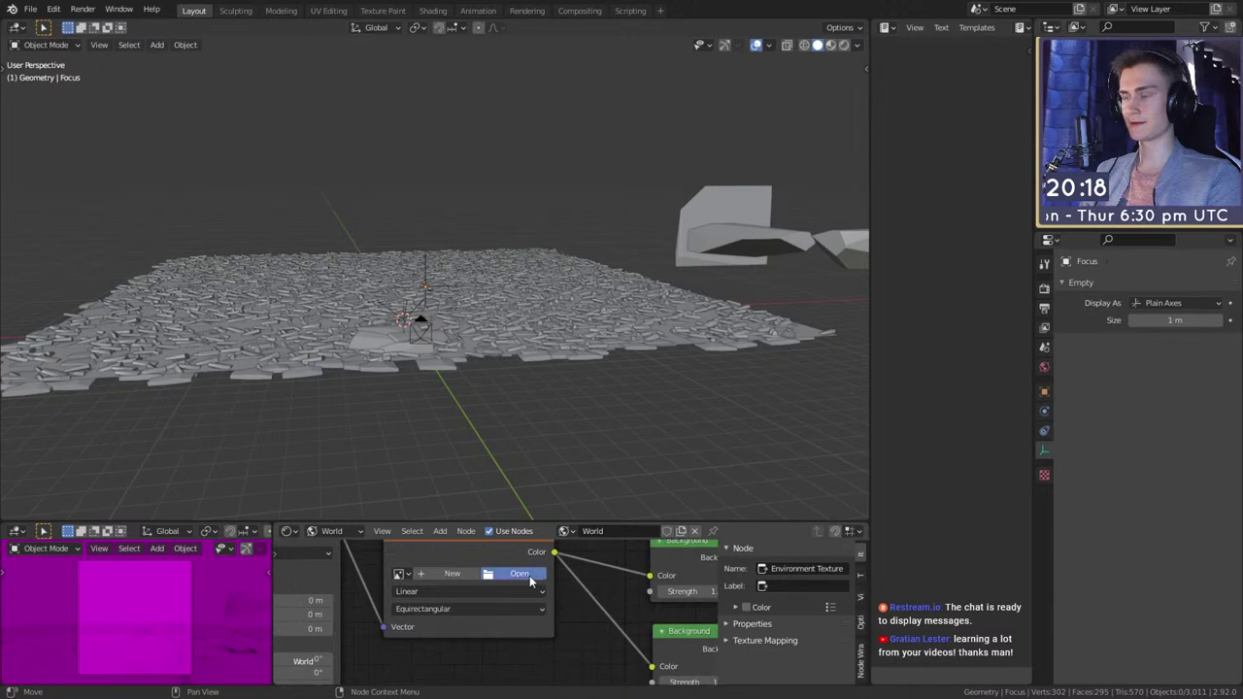
{"action": "scroll", "coordinate": [530, 575], "scroll_direction": "up", "scroll_amount": 2}
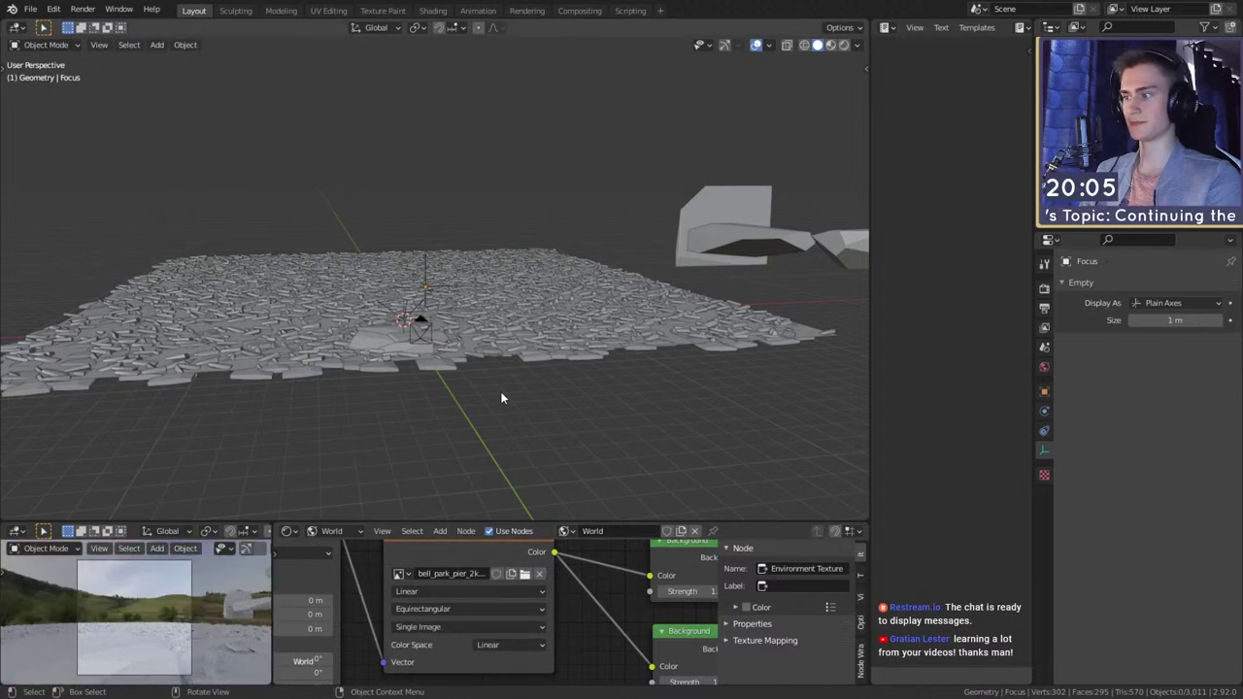
- Try another Z rotation for the environment in the world's Mapping node
{"action": "middle_click_drag", "start_coordinate": [368, 635], "coordinate": [521, 566]}
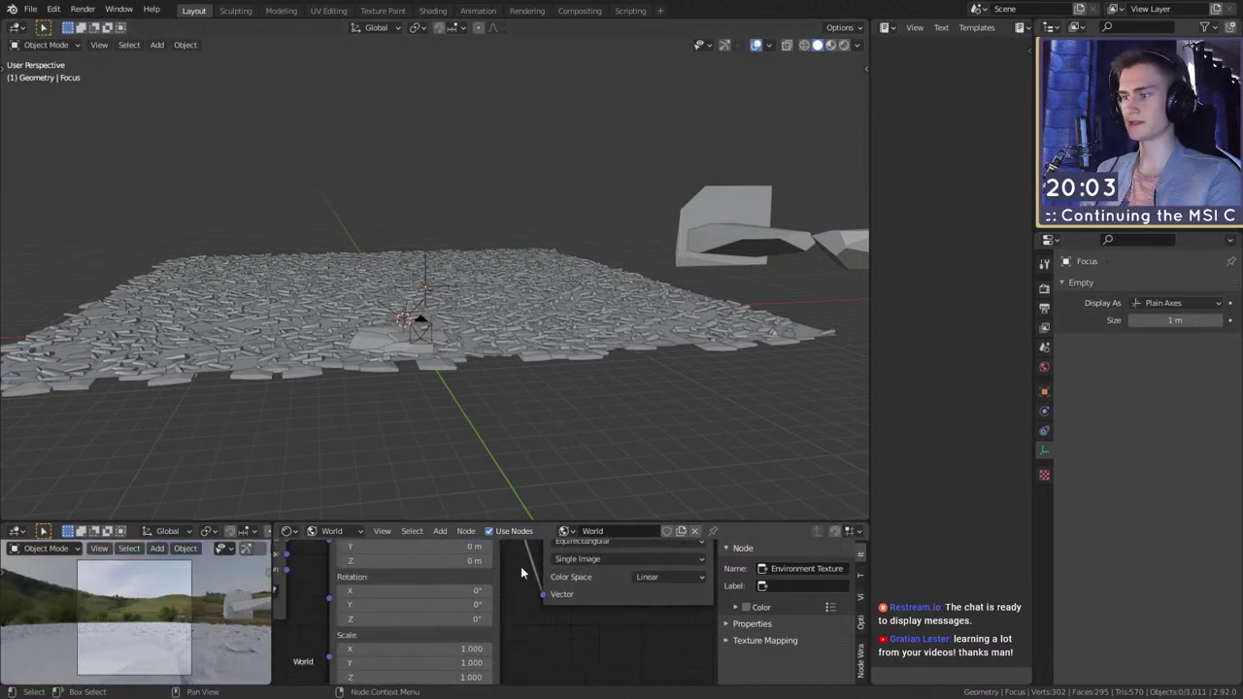
{"action": "scroll", "coordinate": [521, 595], "scroll_direction": "down", "scroll_amount": 3}
{"action": "scroll", "coordinate": [524, 608], "scroll_direction": "up", "scroll_amount": 2}
{"action": "middle_click_drag", "start_coordinate": [512, 610], "coordinate": [544, 628]}
{"action": "scroll", "coordinate": [544, 632], "scroll_direction": "down", "scroll_amount": 2, "text": "shift"}
{"action": "mouse_move", "coordinate": [467, 605]}
{"action": "left_mouse_down"}
{"action": "mouse_move", "coordinate": [495, 605]}
{"action": "mouse_move", "coordinate": [470, 605]}
{"action": "left_mouse_up"}
{"action": "scroll", "coordinate": [470, 605], "scroll_direction": "down", "scroll_amount": 4}
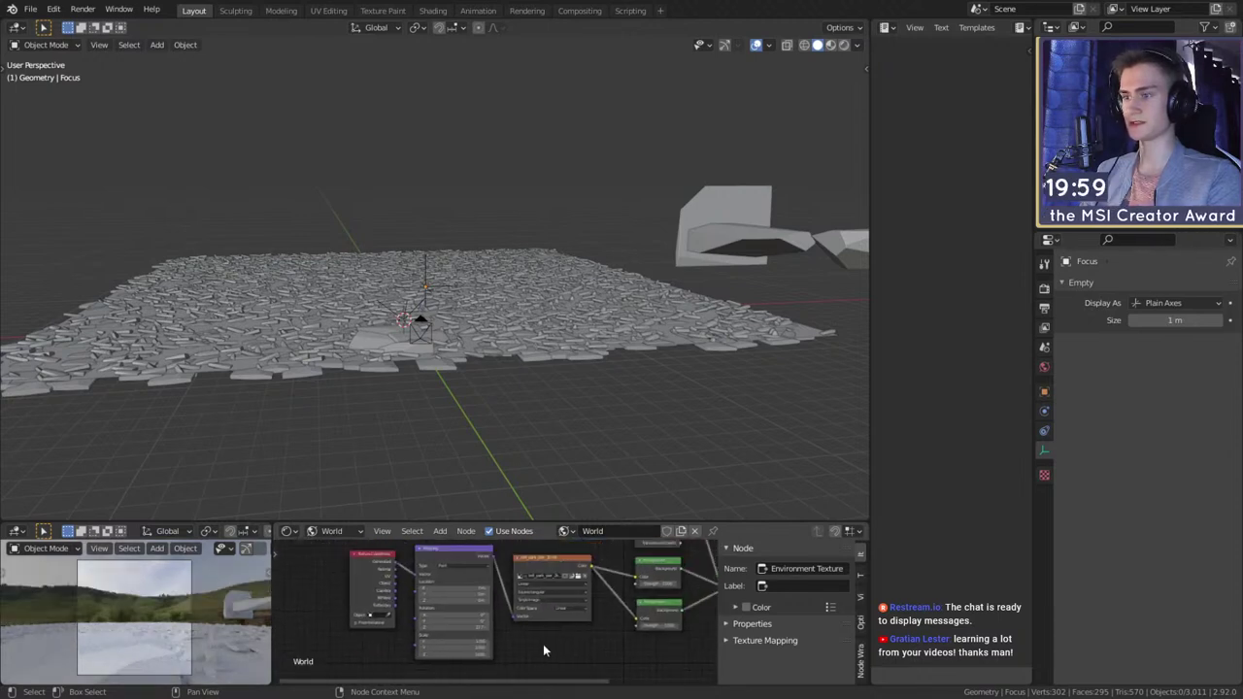
- Insert a Hue Saturation Value node between the Environment Texture and both Background nodes and set its saturation to 0
{"action": "key", "text": "shift+a"}
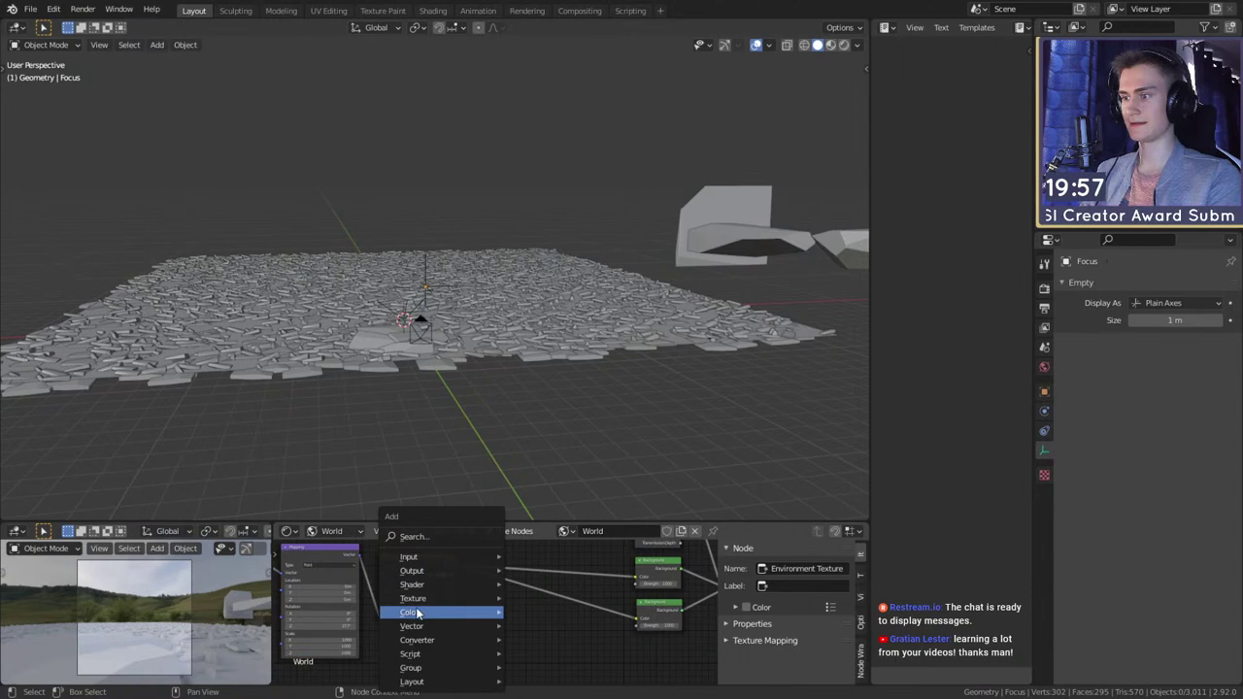
{"action": "mouse_move", "coordinate": [485, 612]}
{"action": "left_click", "coordinate": [549, 558]}
{"action": "left_click", "coordinate": [521, 596]}
{"action": "scroll", "coordinate": [522, 596], "scroll_direction": "up", "scroll_amount": 2}
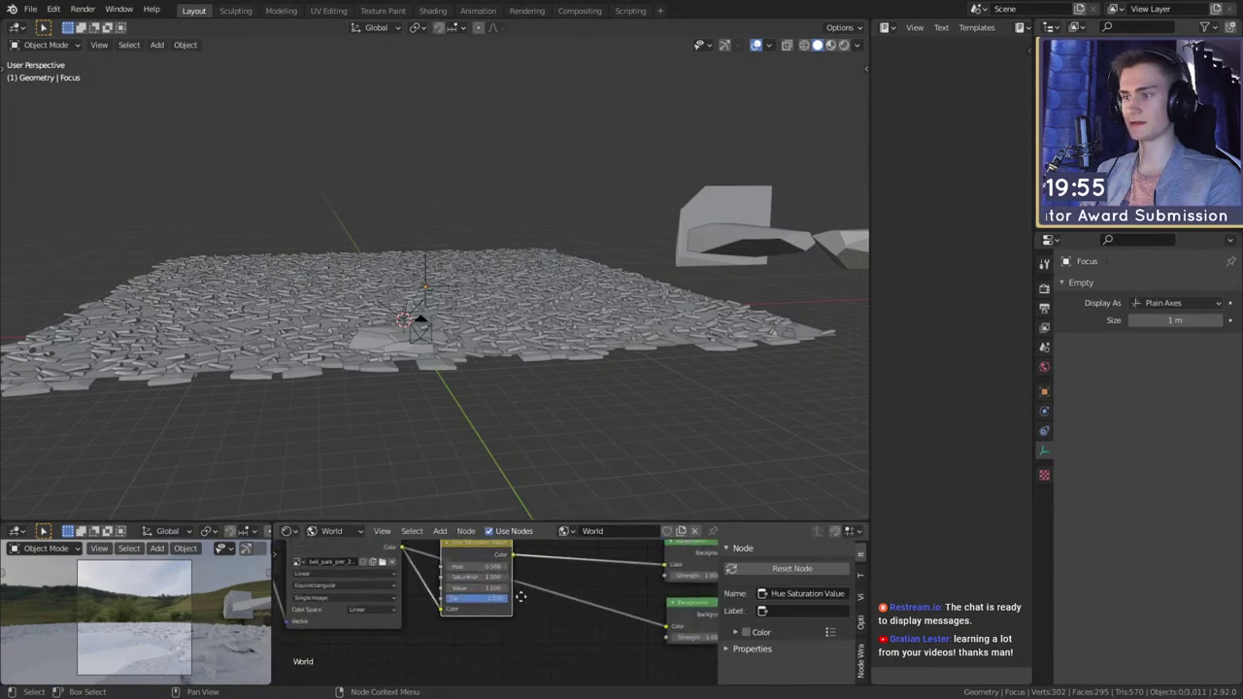
{"action": "left_click", "coordinate": [473, 576]}
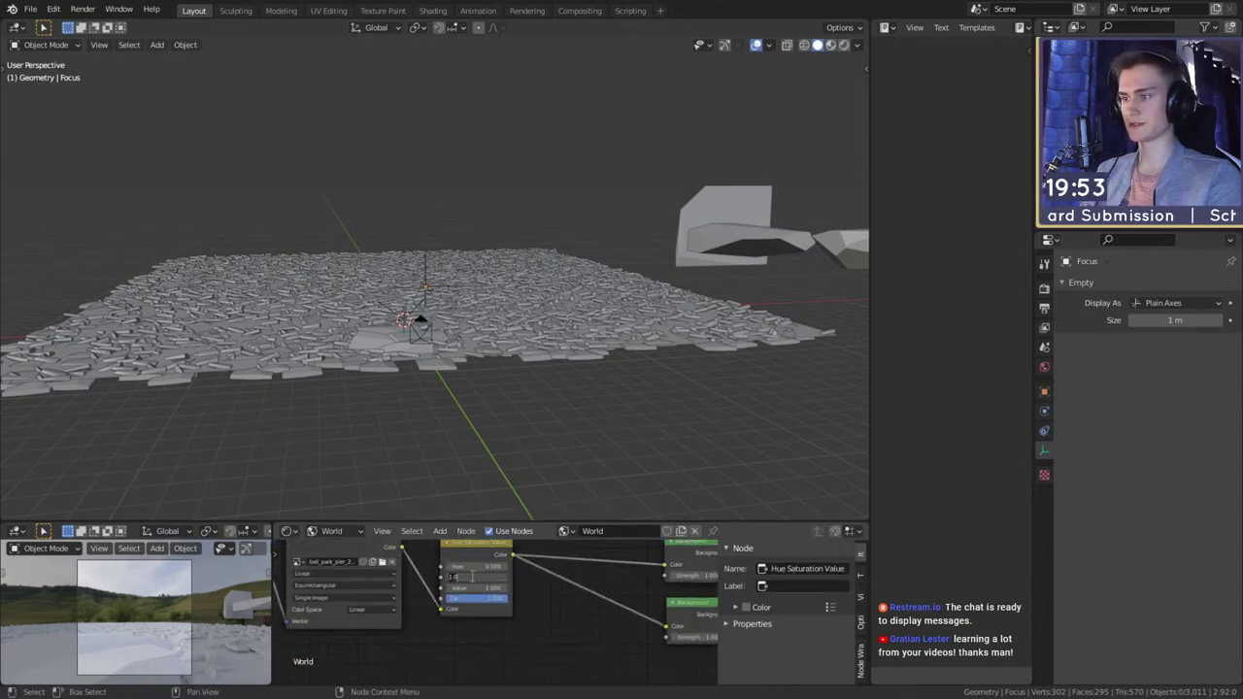
{"action": "type", "text": "0"}
{"action": "key", "text": "Return"}
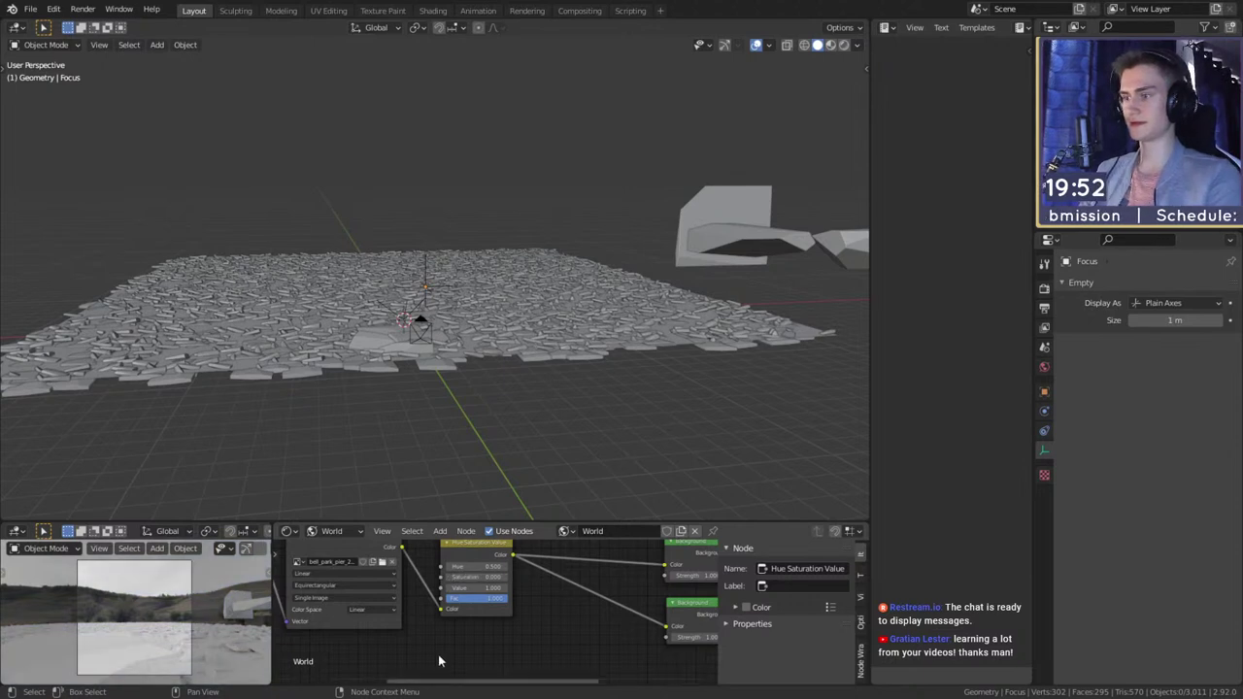
- Set the Z rotation in the world's Mapping node to about 167° to turn the environment
{"action": "middle_click_drag", "start_coordinate": [438, 657], "coordinate": [611, 685]}
{"action": "middle_click_drag", "start_coordinate": [547, 616], "coordinate": [587, 543]}
{"action": "middle_click_drag", "start_coordinate": [442, 603], "coordinate": [515, 622]}
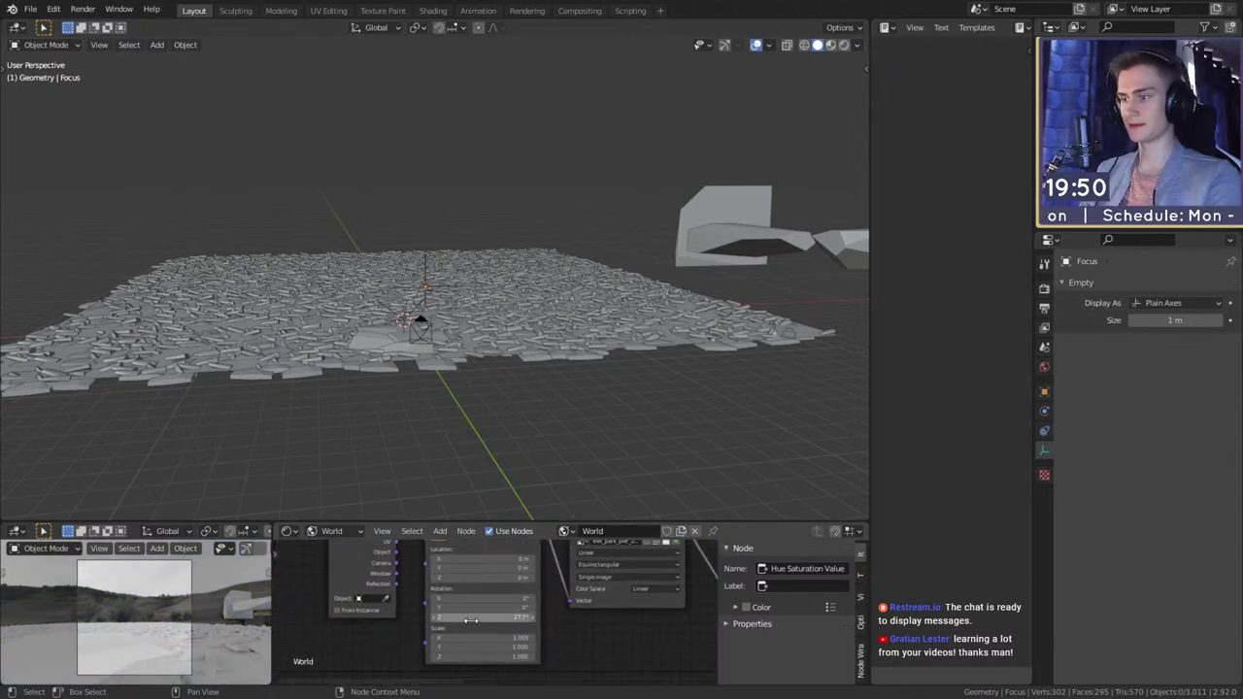
{"action": "key", "text": "BackSpace"}
{"action": "left_click_drag", "start_coordinate": [467, 617], "coordinate": [497, 617]}
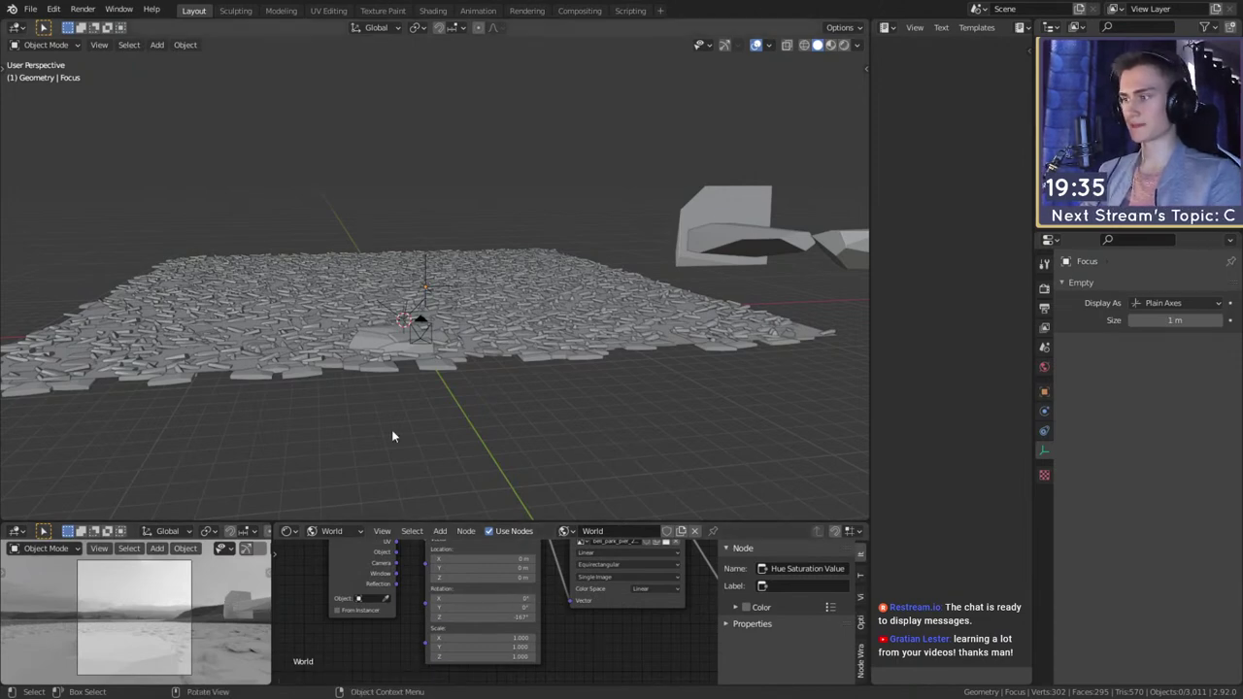
- Save the scene file quick_sketch_day_108.blend
{"action": "scroll", "coordinate": [431, 370], "scroll_direction": "down", "scroll_amount": 3}
{"action": "middle_click_drag", "start_coordinate": [408, 367], "coordinate": [430, 391]}
{"action": "scroll", "coordinate": [433, 395], "scroll_direction": "up", "scroll_amount": 3}
{"action": "middle_click_drag", "start_coordinate": [510, 444], "coordinate": [480, 421]}
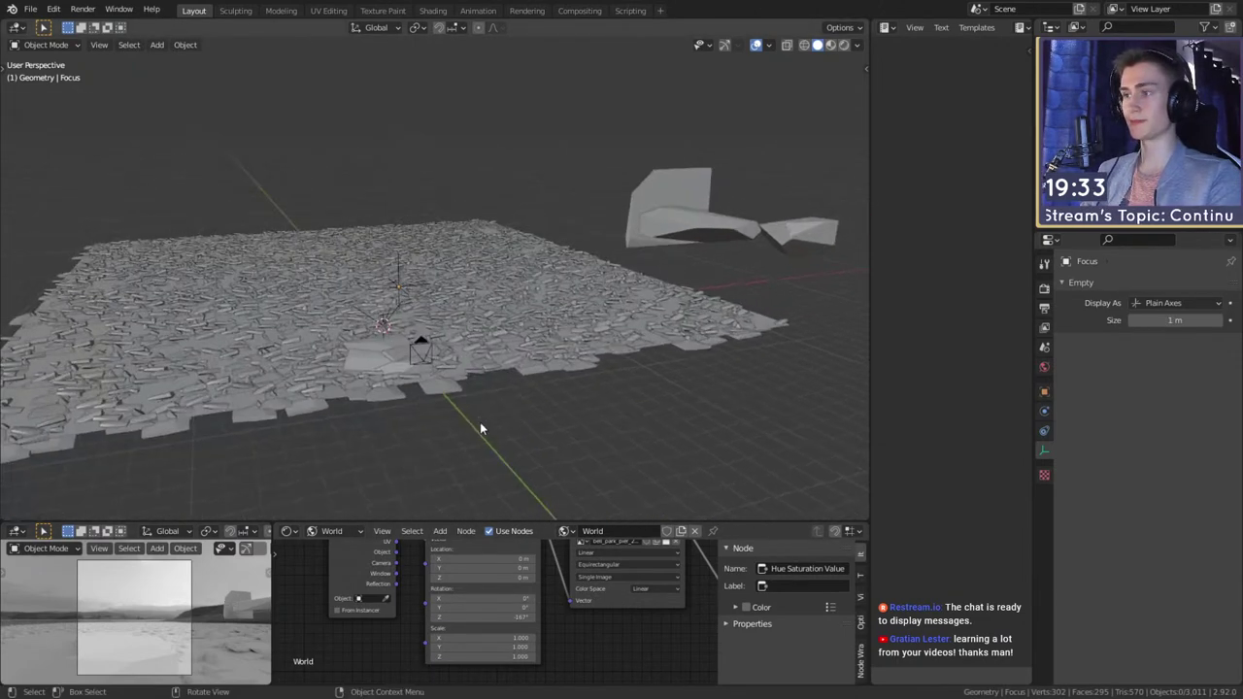
{"action": "left_click", "coordinate": [30, 9]}
{"action": "left_click", "coordinate": [60, 102]}
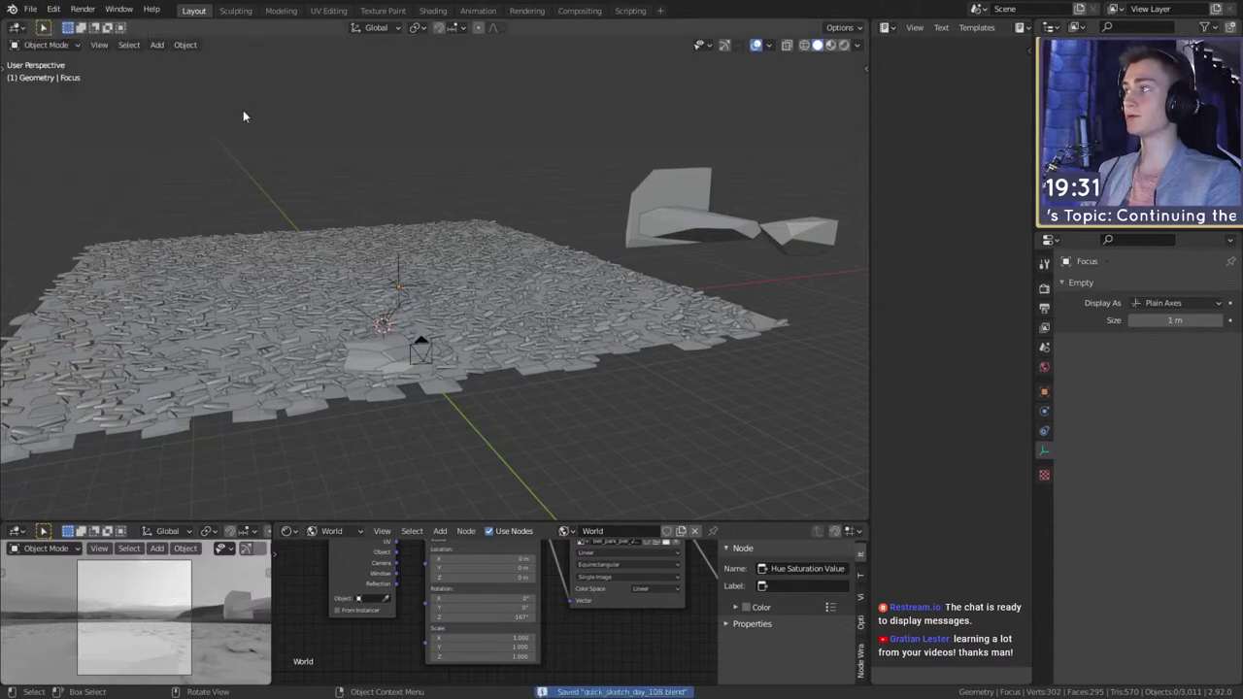
{"action": "middle_click_drag", "start_coordinate": [467, 282], "coordinate": [478, 398]}
{"action": "scroll", "coordinate": [476, 400], "scroll_direction": "up", "scroll_amount": 2}
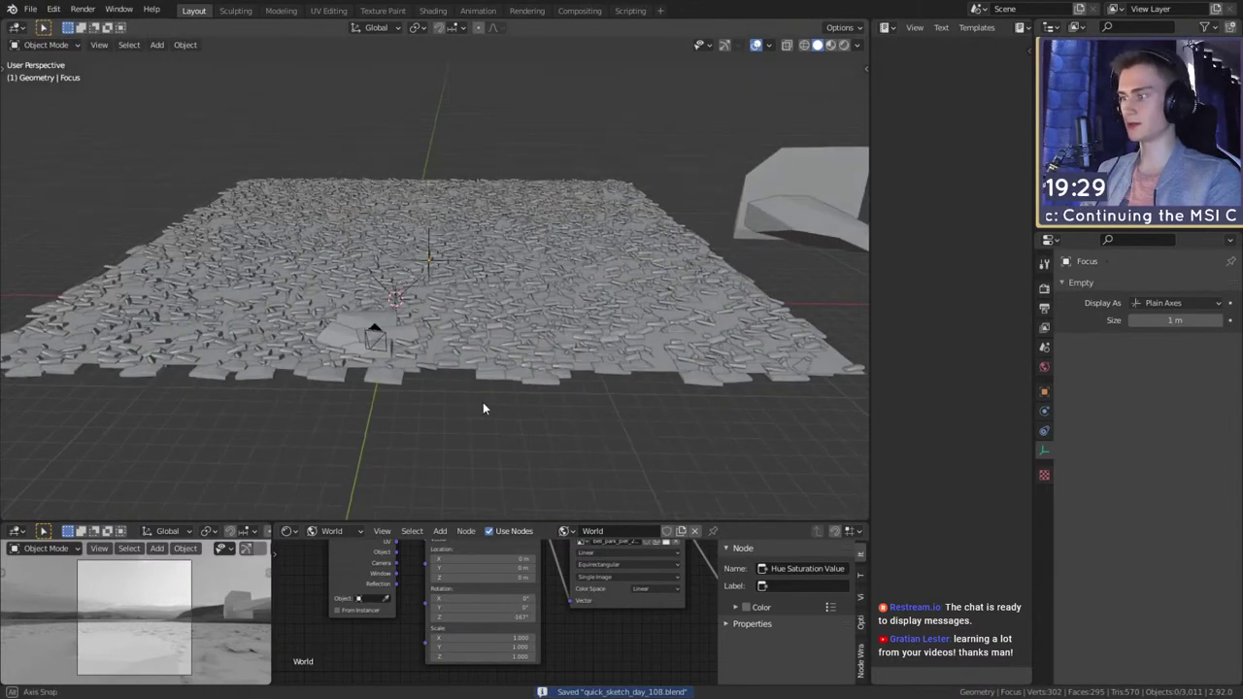
{"action": "key", "text": "shift+a"}
{"action": "middle_click_drag", "start_coordinate": [455, 295], "coordinate": [473, 344]}
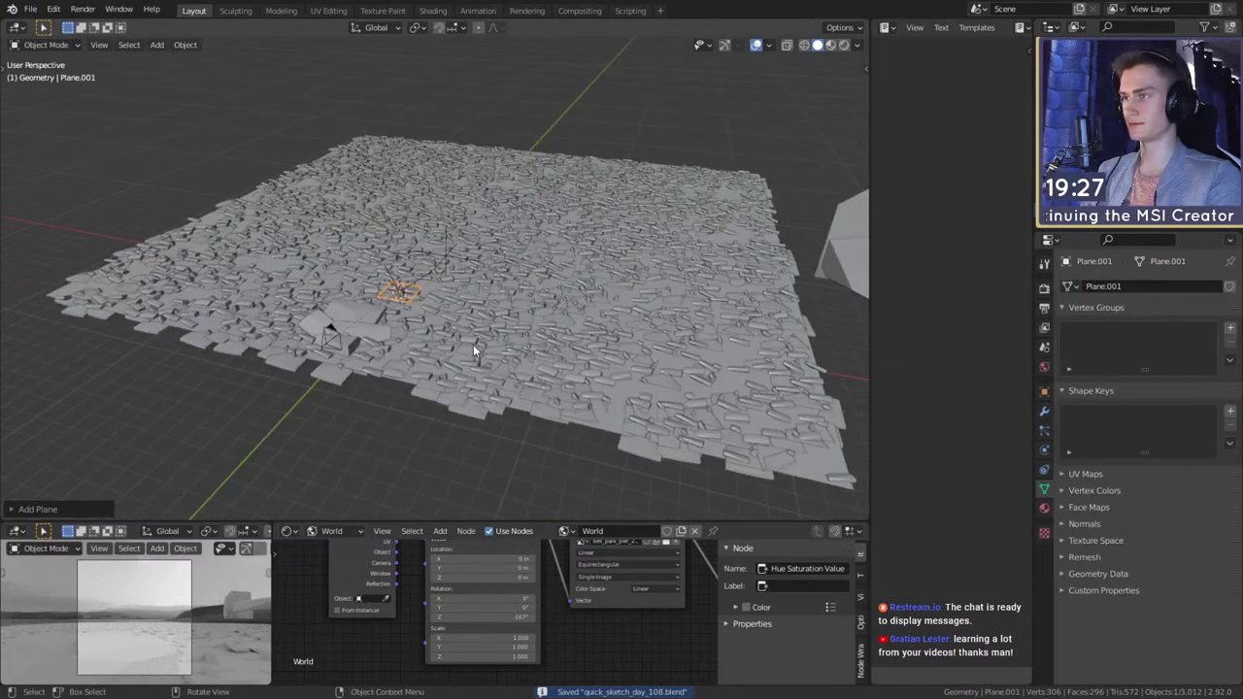
{"action": "key", "text": "Delete"}
- Add a cube at the 3D cursor and raise its mesh 1 m along Z so the origin sits at its base
{"action": "key", "text": "shift+a"}
{"action": "mouse_move", "coordinate": [421, 319]}
{"action": "left_click", "coordinate": [481, 335]}
{"action": "key", "text": "Tab"}
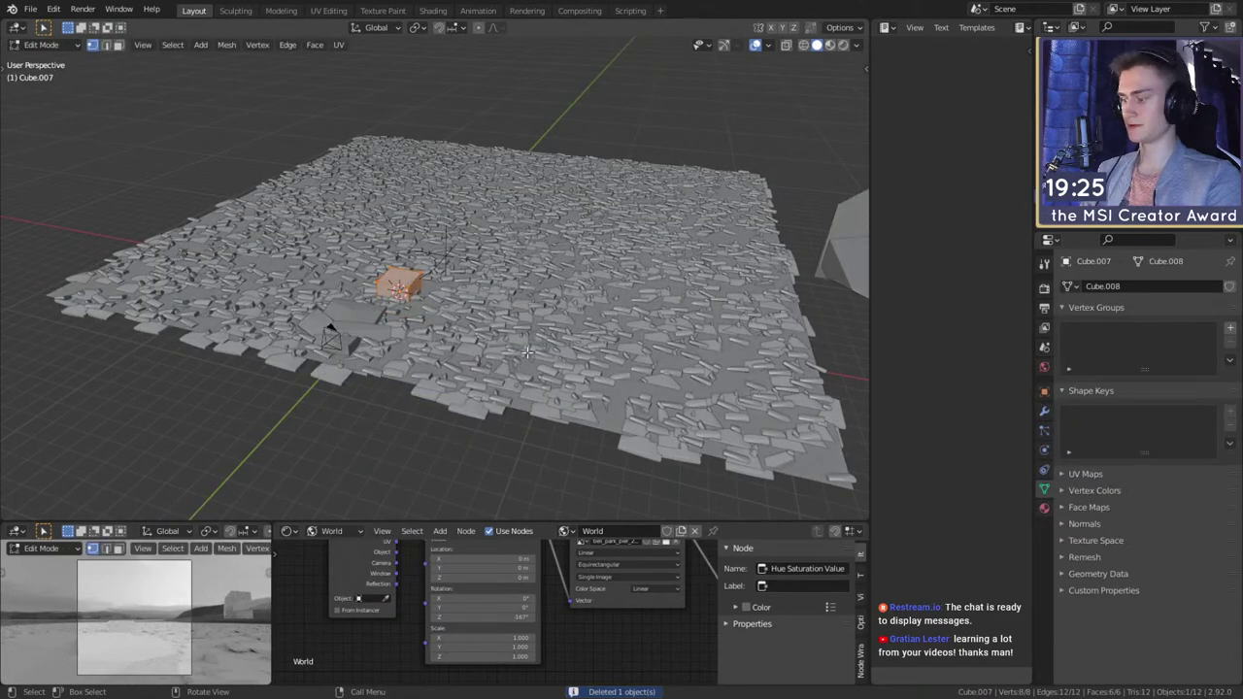
{"action": "key", "text": "g"}
{"action": "key", "text": "z"}
{"action": "key", "text": "1"}
{"action": "key", "text": "Return"}
{"action": "key", "text": "Tab"}
- Scale the new cube up uniformly, then widen it in X and Y only, keeping its height
{"action": "middle_click_drag", "start_coordinate": [462, 342], "coordinate": [416, 403]}
{"action": "key", "text": "s"}
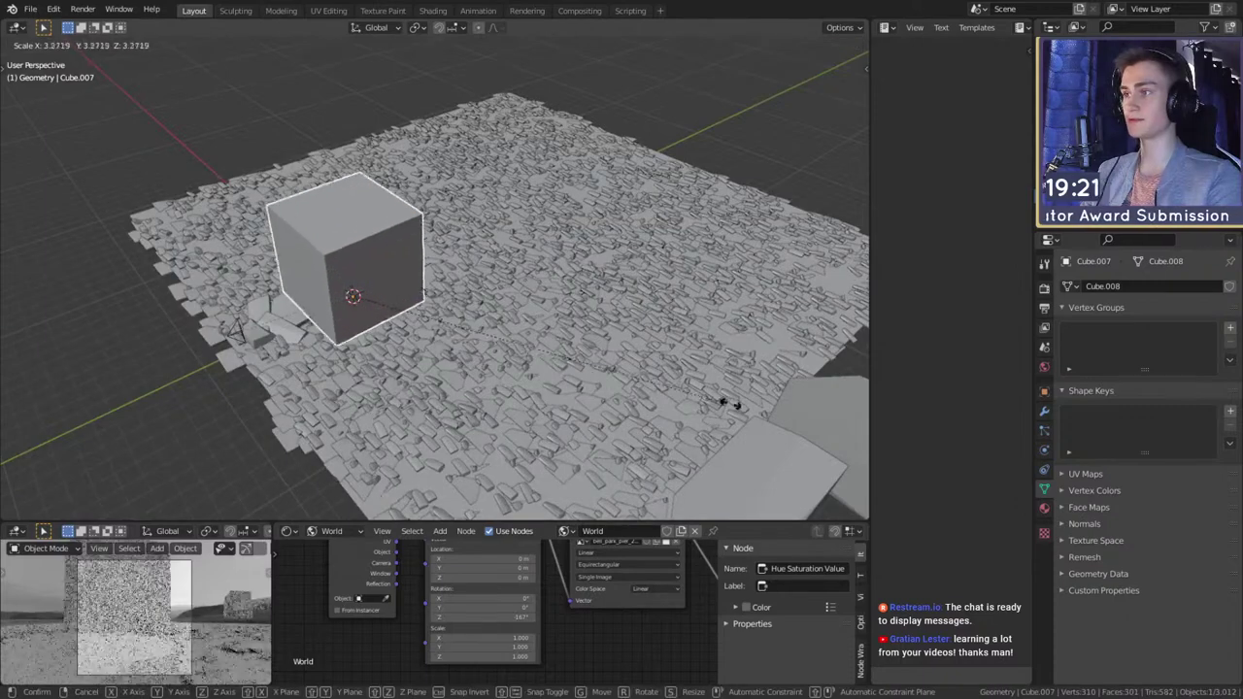
{"action": "left_click", "coordinate": [531, 408]}
{"action": "middle_click_drag", "start_coordinate": [531, 408], "coordinate": [635, 356]}
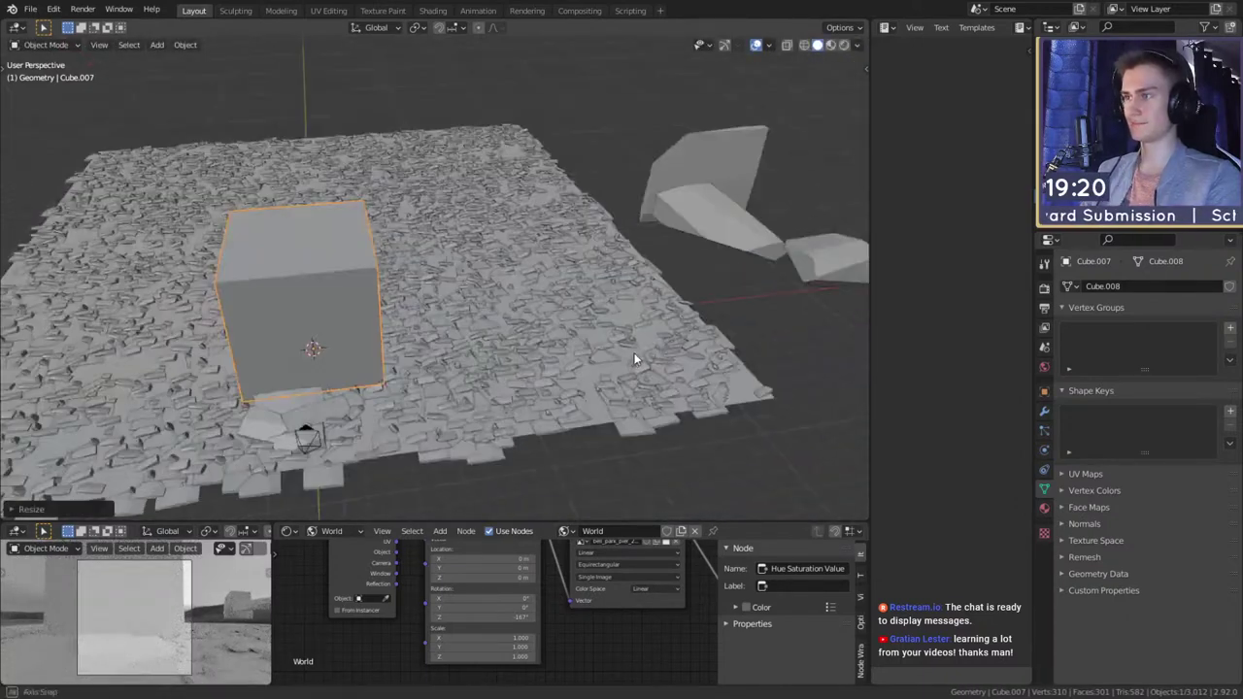
{"action": "key", "text": "s"}
{"action": "key", "text": "shift+z"}
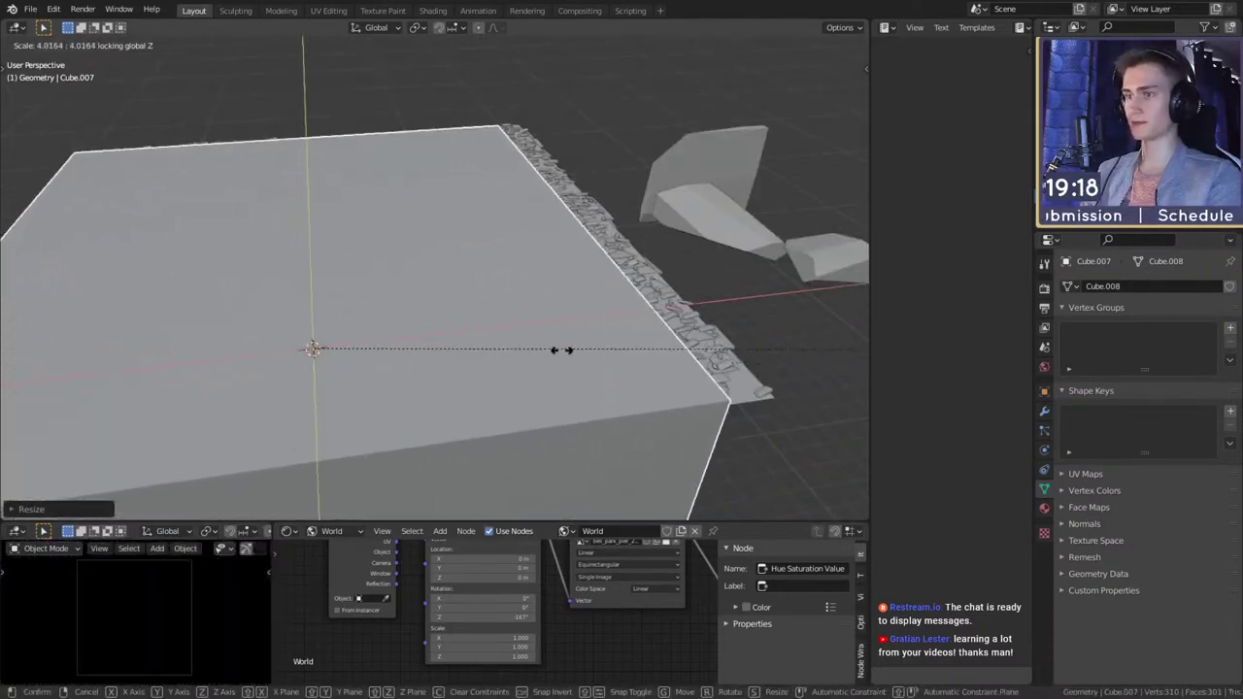
{"action": "left_click", "coordinate": [785, 330]}
- Move the cube over the rocky ground and refine its scale, with Z locked, until it covers the whole ground
{"action": "middle_click_drag", "start_coordinate": [784, 330], "coordinate": [474, 413]}
{"action": "key", "text": "g"}
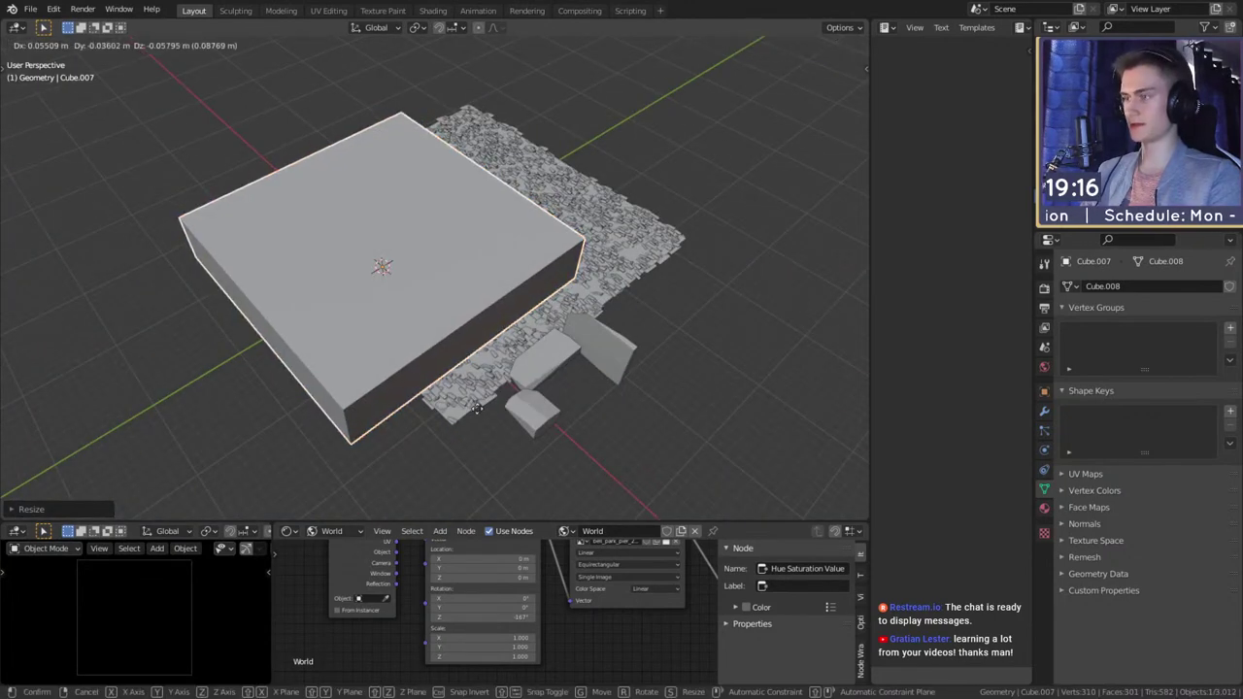
{"action": "left_click", "coordinate": [446, 408]}
{"action": "key", "text": "s"}
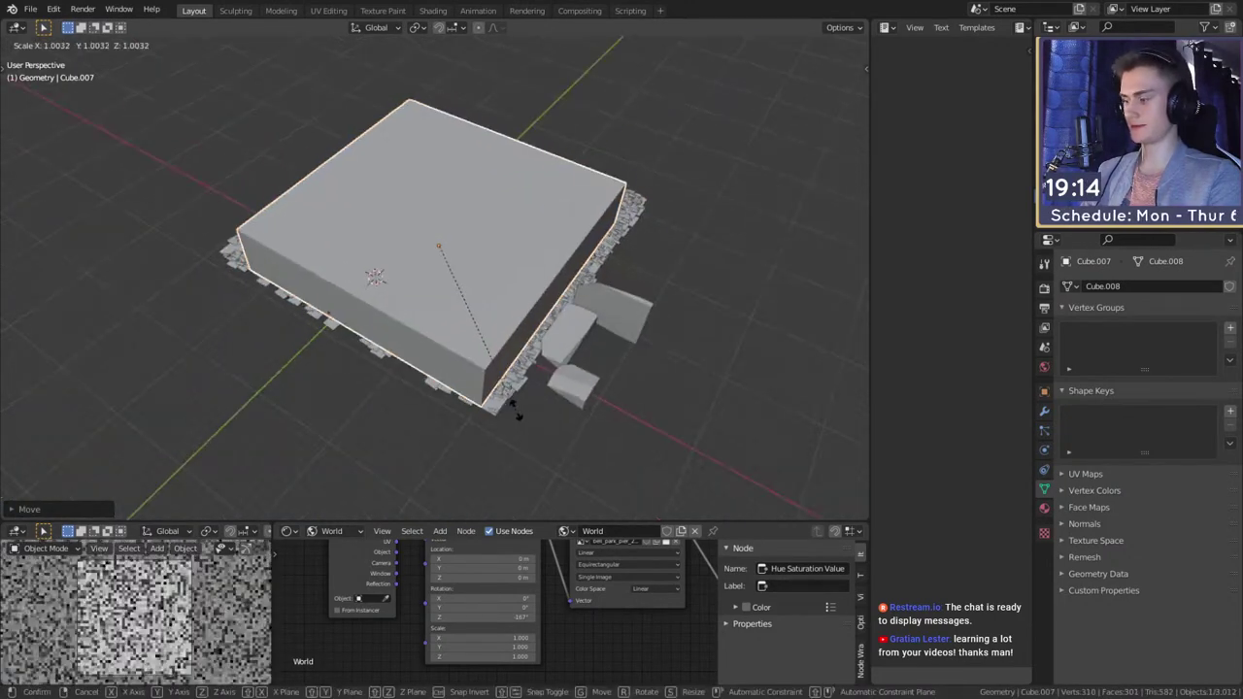
{"action": "left_click", "coordinate": [535, 420]}
{"action": "middle_click_drag", "start_coordinate": [535, 419], "coordinate": [523, 412]}
{"action": "key", "text": "g"}
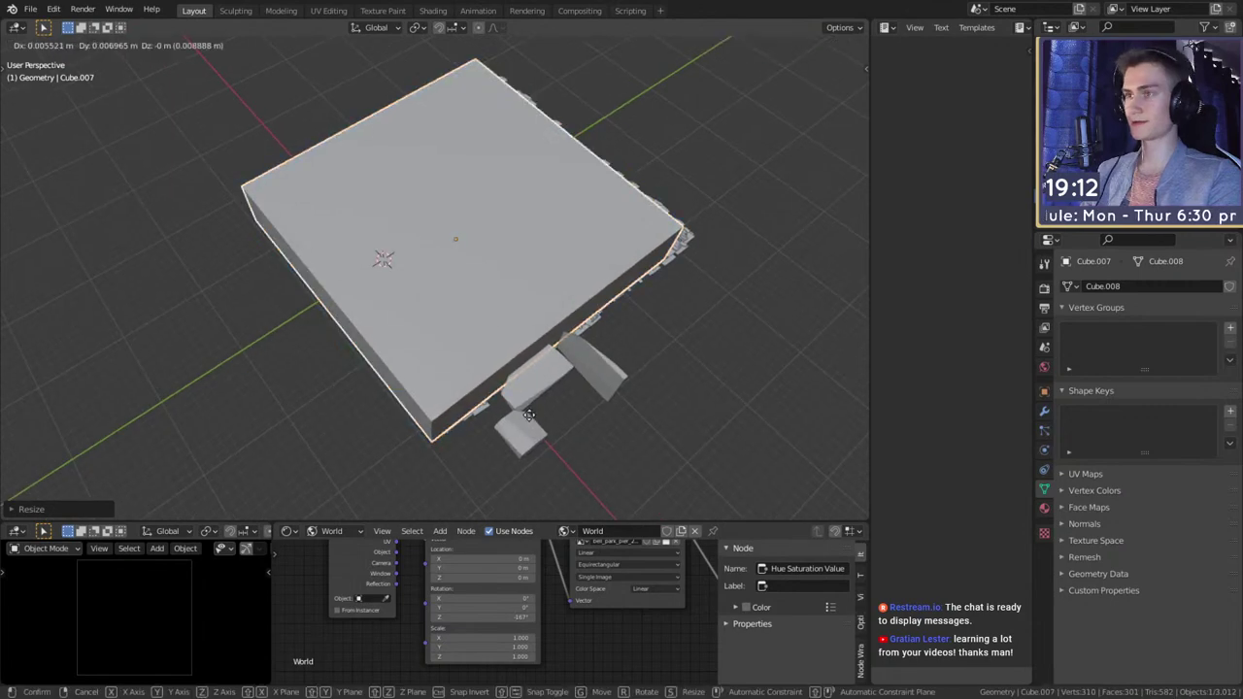
{"action": "key", "text": "shift+z"}
{"action": "left_click", "coordinate": [554, 387]}
{"action": "key", "text": "s"}
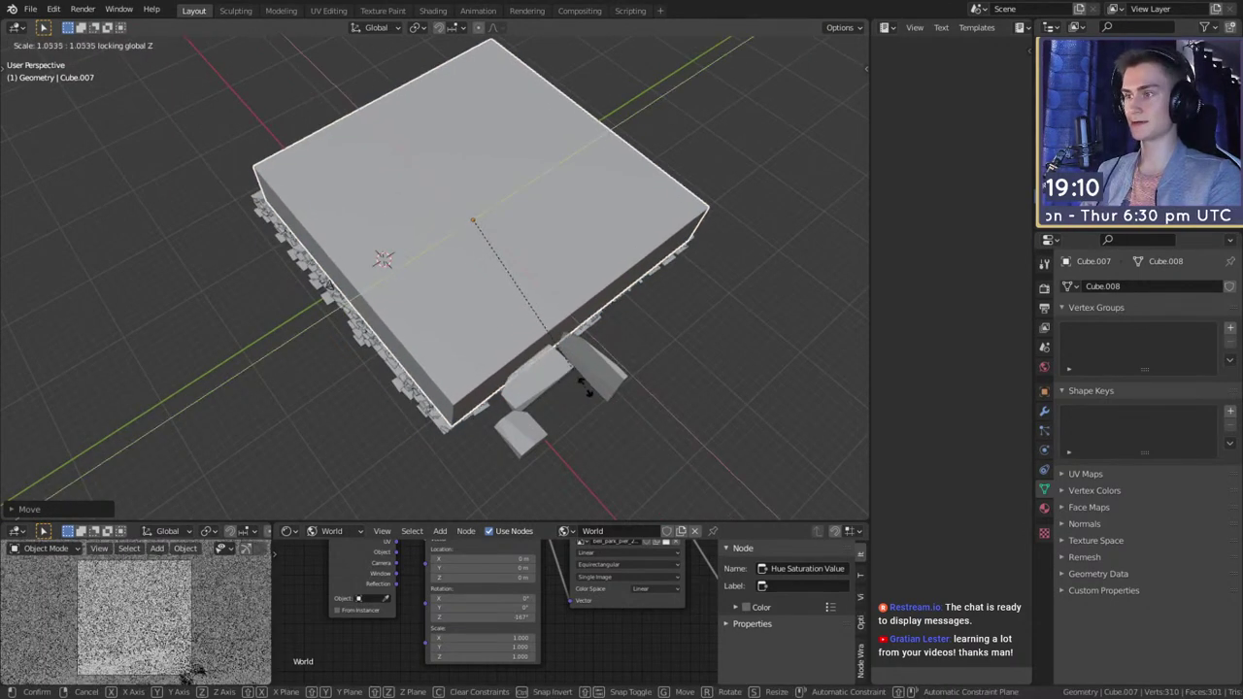
{"action": "left_click", "coordinate": [383, 447]}
{"action": "middle_click_drag", "start_coordinate": [382, 446], "coordinate": [568, 355]}
- Set the enclosing cube's viewport display to Wire and keep the cube selected
{"action": "left_click", "coordinate": [1045, 392]}
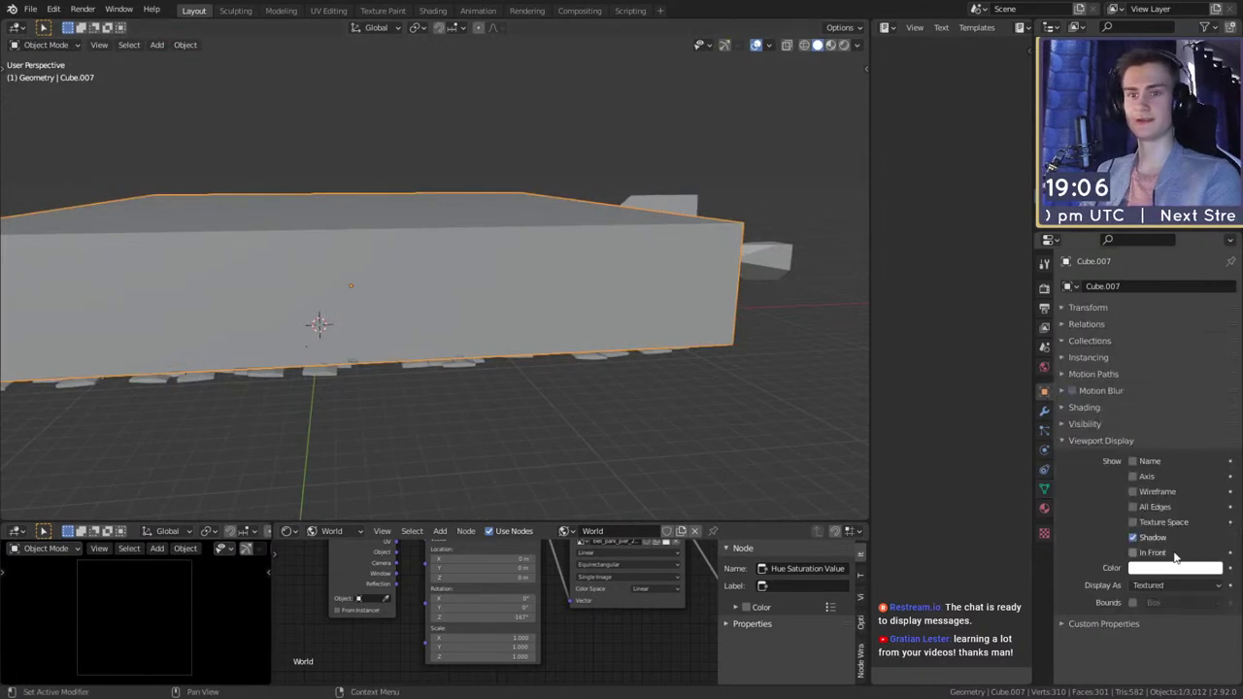
{"action": "left_click", "coordinate": [1165, 586]}
{"action": "left_click", "coordinate": [1161, 618]}
{"action": "left_click", "coordinate": [749, 332]}
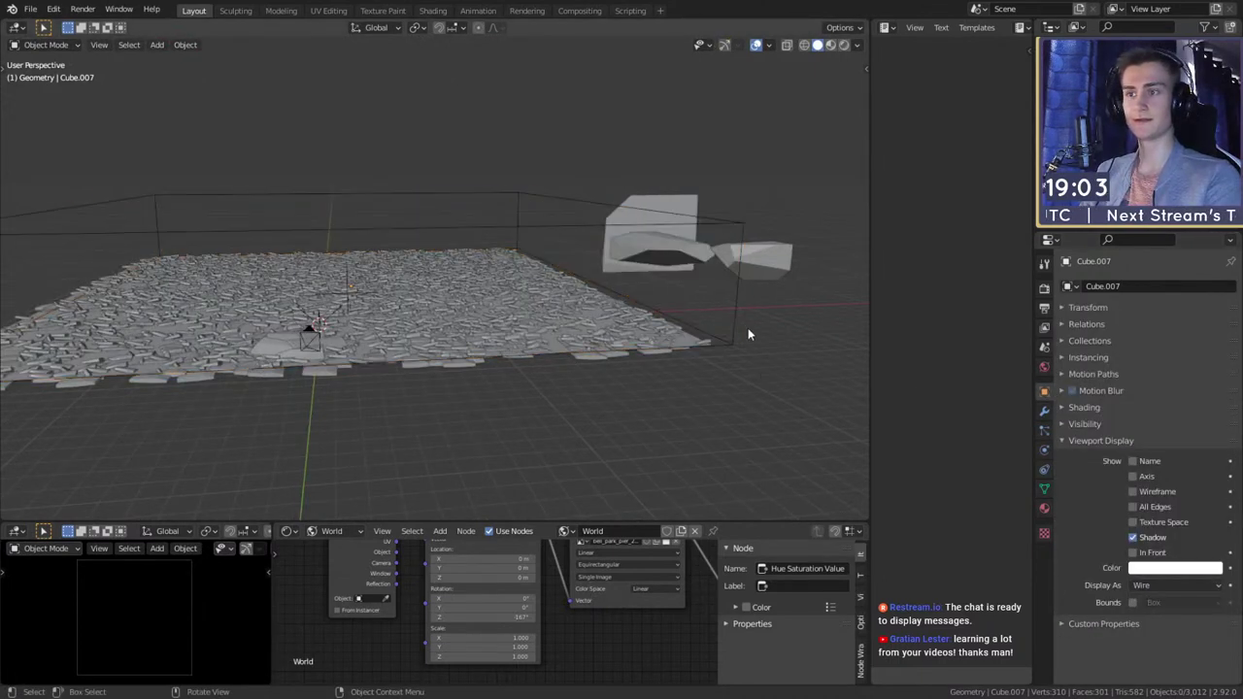
{"action": "left_click", "coordinate": [730, 324]}
- Enlarge the shader node editor and switch it from World to Object shading for the selected cube
{"action": "left_click", "coordinate": [1044, 412]}
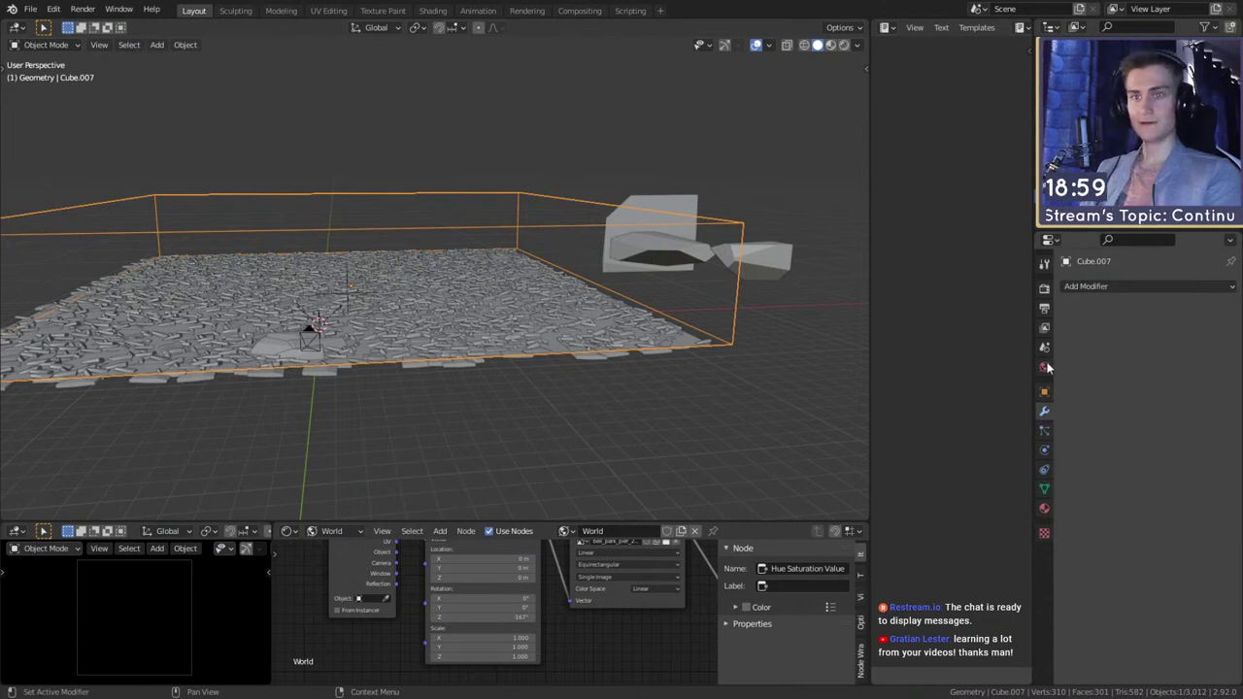
{"action": "left_click", "coordinate": [587, 450]}
{"action": "left_click", "coordinate": [725, 317]}
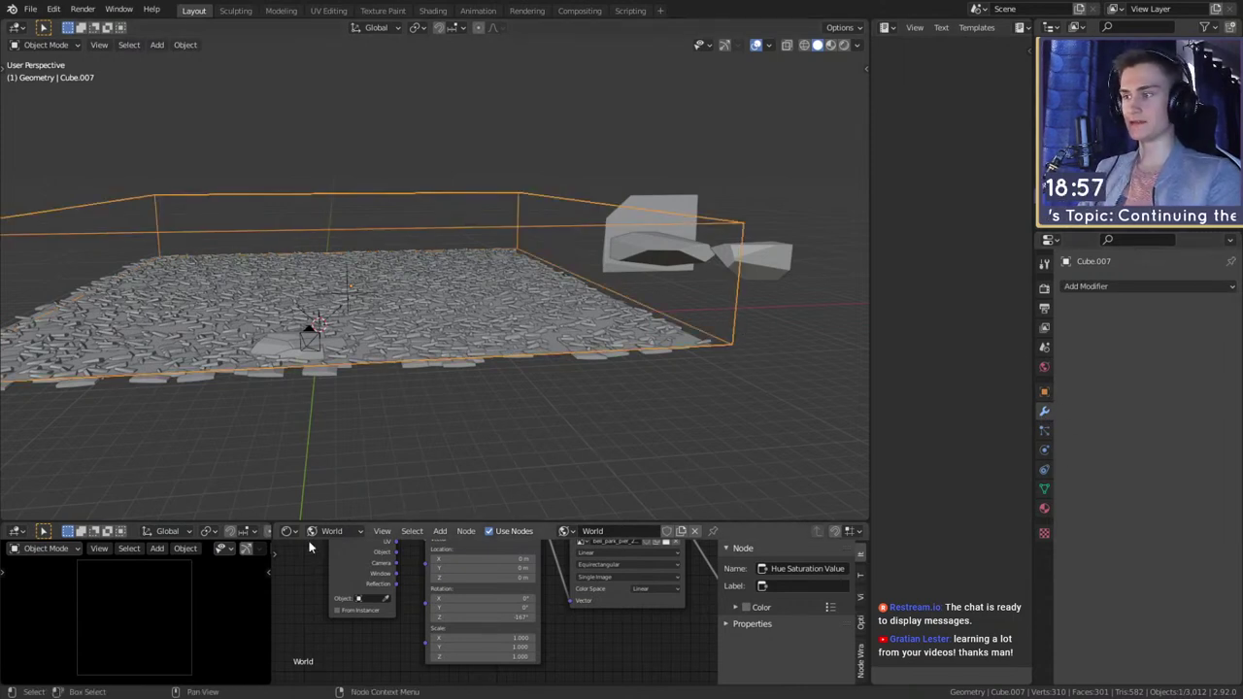
{"action": "left_click_drag", "start_coordinate": [429, 521], "coordinate": [430, 383]}
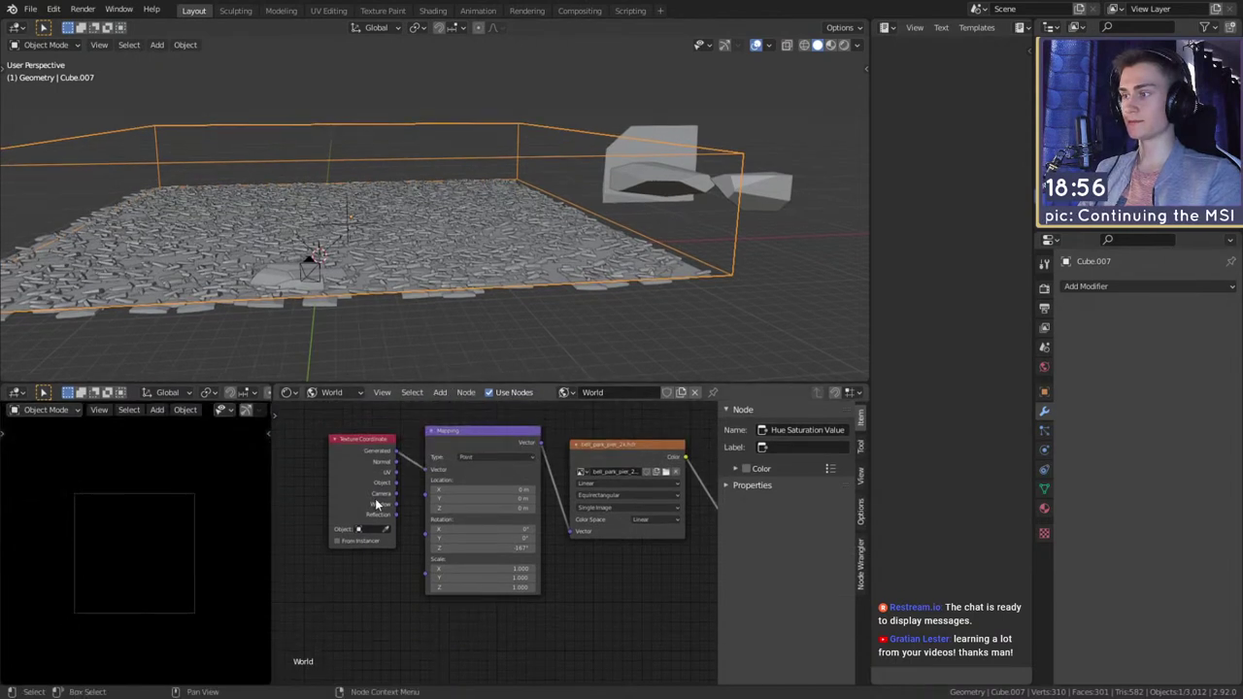
{"action": "left_click", "coordinate": [331, 391]}
{"action": "left_click", "coordinate": [337, 411]}
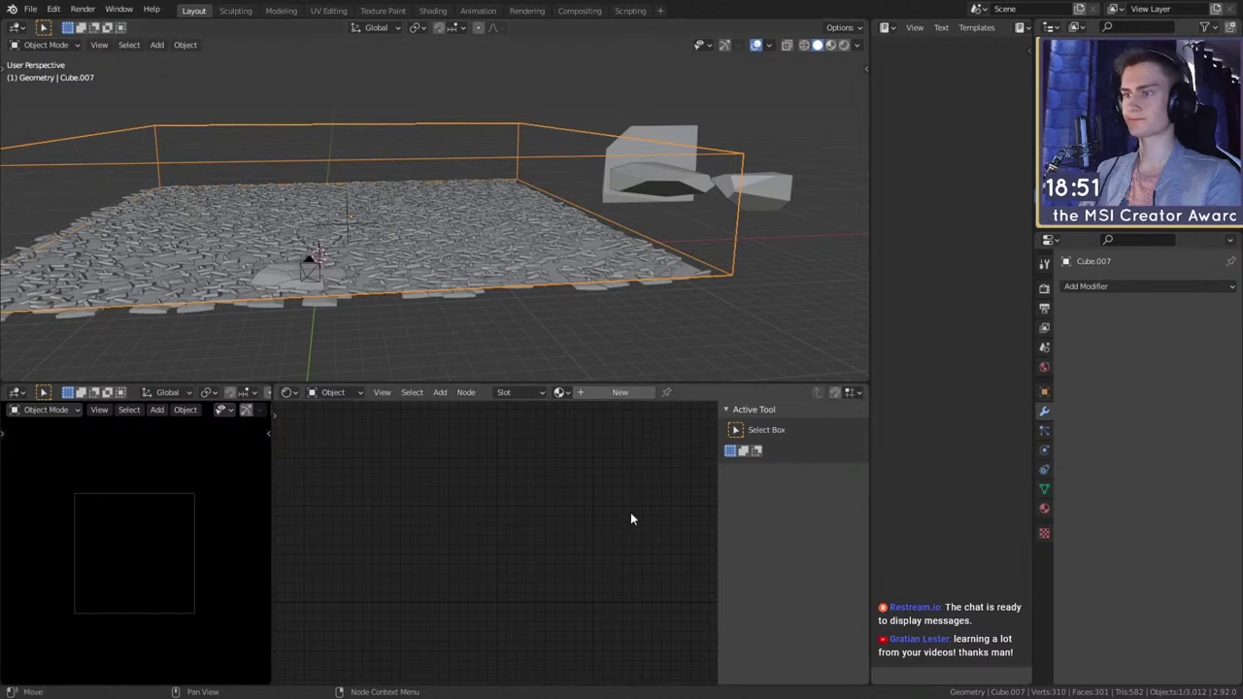
- Create a new material on the cube and delete its default Principled BSDF node
{"action": "left_click", "coordinate": [618, 393]}
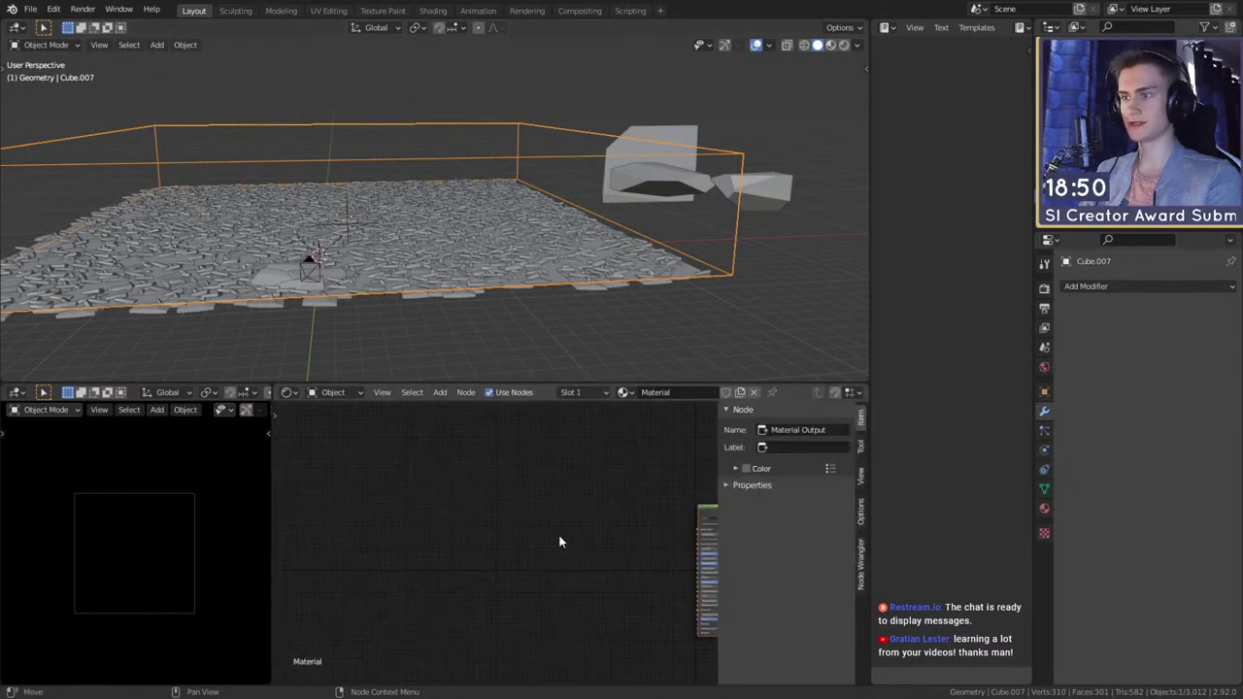
{"action": "key", "text": "Home"}
{"action": "left_click", "coordinate": [485, 546]}
{"action": "key", "text": "x"}
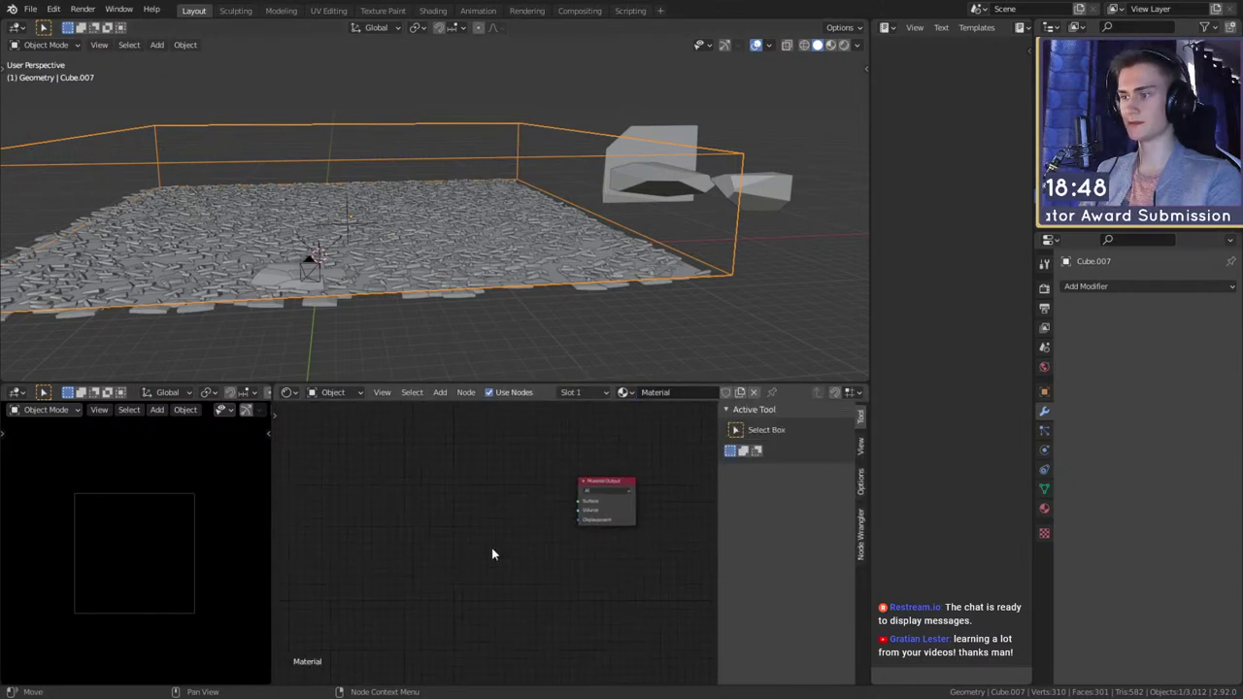
- Add a Principled Volume node, connect it to the Material Output's Volume input and set its colour to white
{"action": "key", "text": "shift+a"}
{"action": "mouse_move", "coordinate": [399, 571]}
{"action": "left_click", "coordinate": [512, 448]}
{"action": "left_click", "coordinate": [450, 502]}
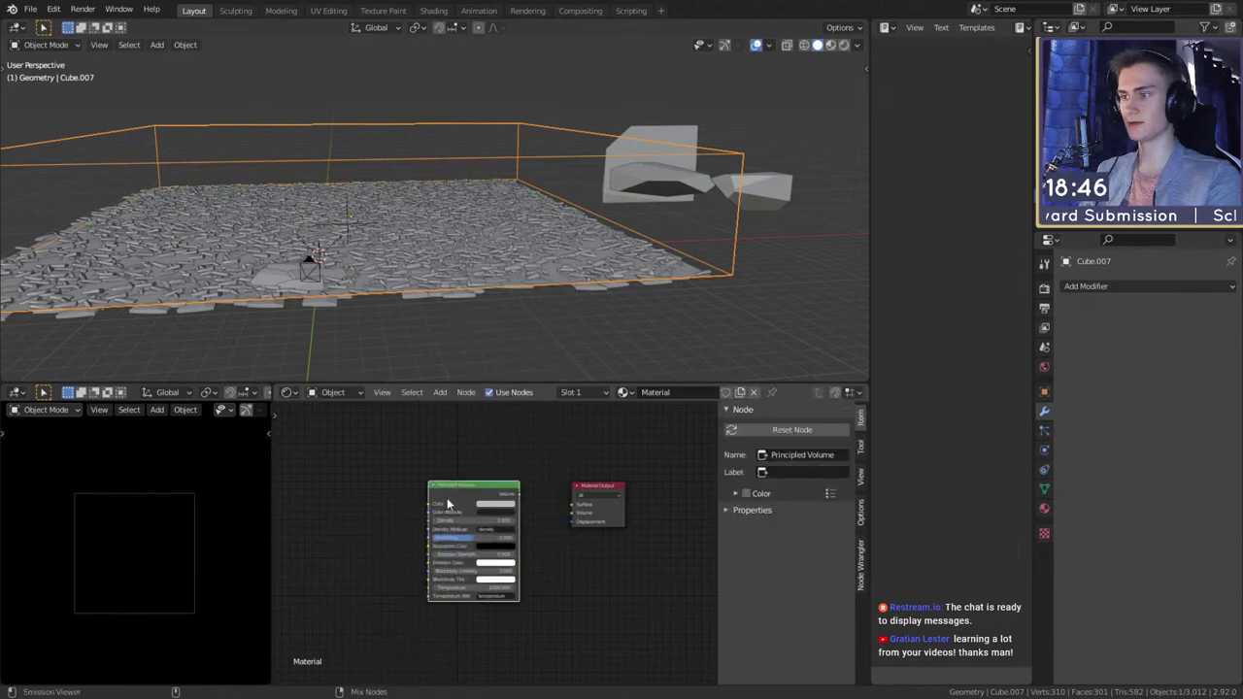
{"action": "left_click", "coordinate": [451, 502], "text": "ctrl+shift"}
{"action": "left_click", "coordinate": [506, 505]}
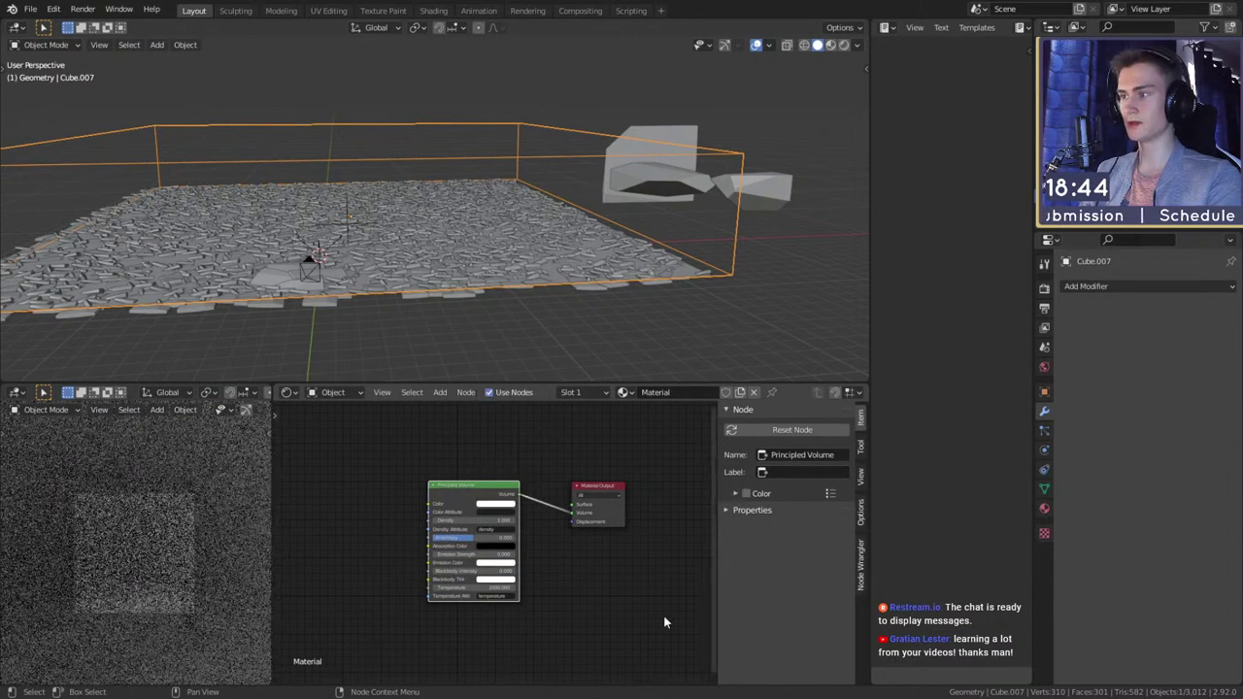
- Adjust the enclosing cube's height slightly along Z so its base lines up with the ground
{"action": "middle_click_drag", "start_coordinate": [588, 362], "coordinate": [556, 306]}
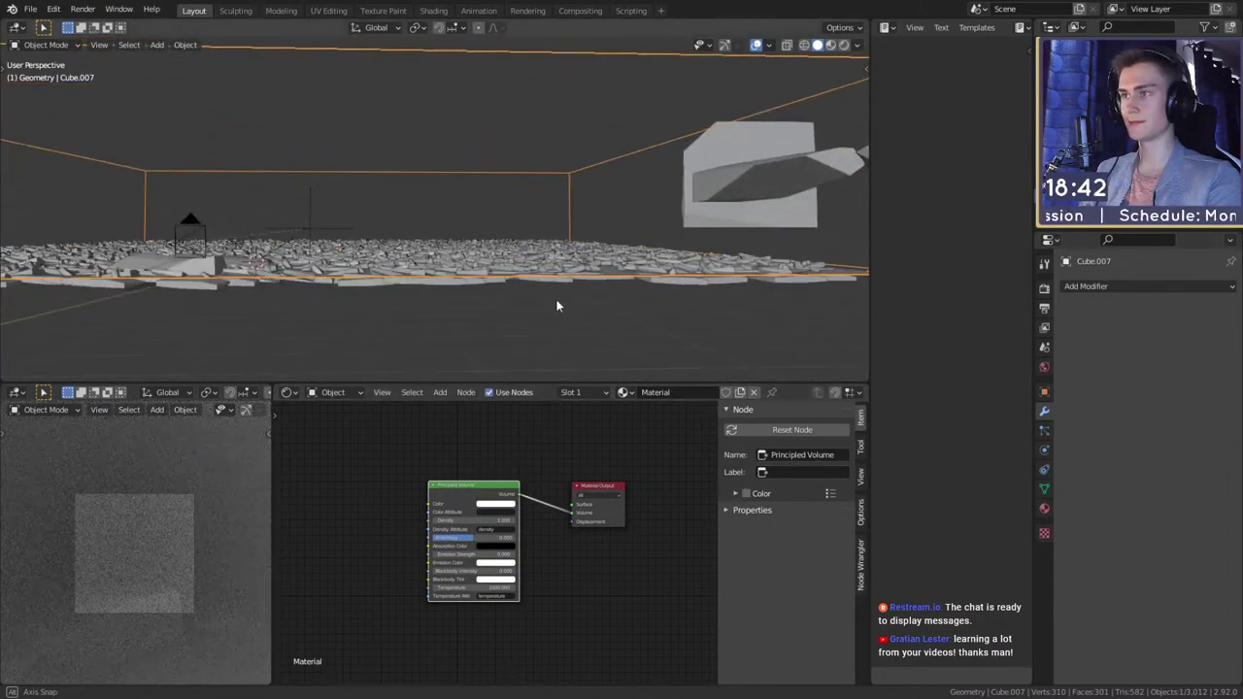
{"action": "left_click", "coordinate": [808, 309]}
{"action": "middle_click_drag", "start_coordinate": [851, 294], "coordinate": [701, 314], "text": "shift"}
{"action": "left_click", "coordinate": [772, 272]}
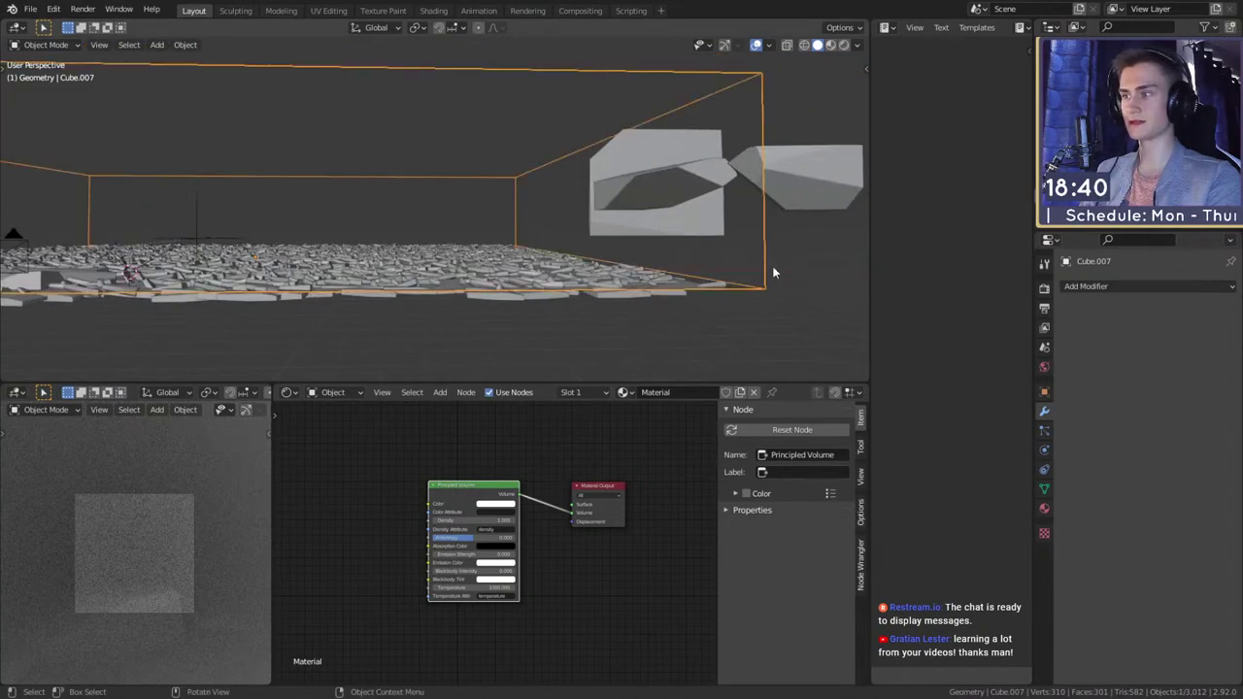
{"action": "key", "text": "g"}
{"action": "key", "text": "z"}
{"action": "left_click", "coordinate": [812, 311]}
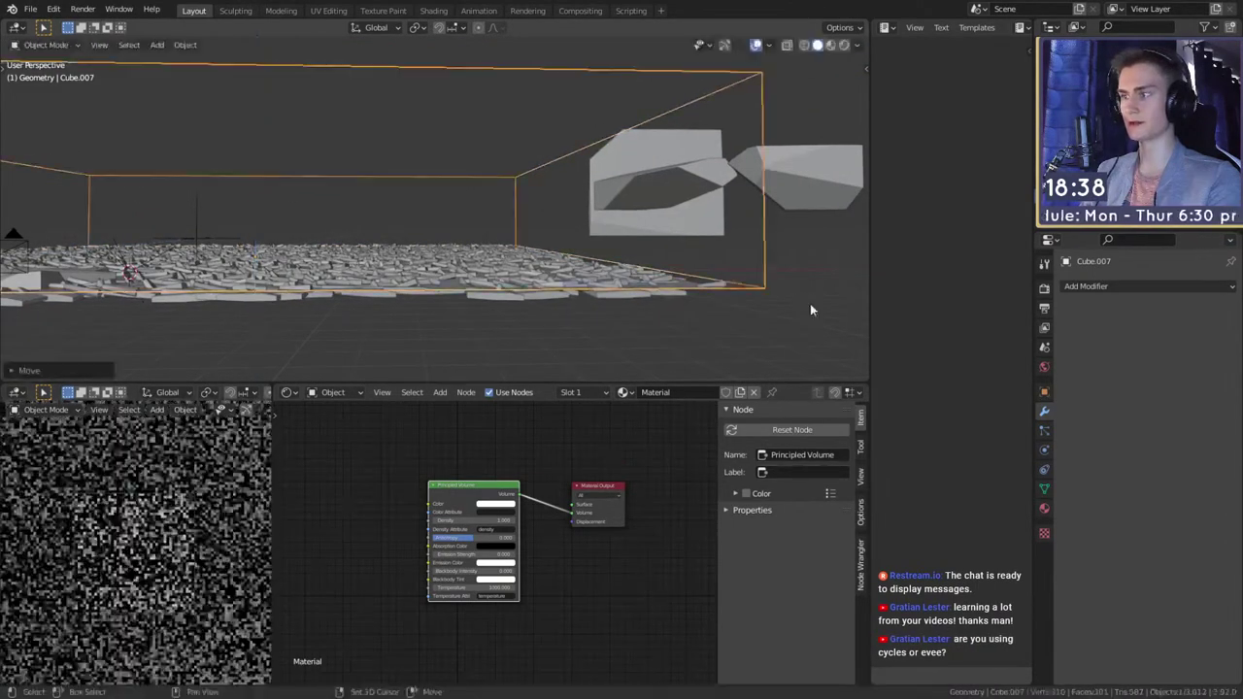
{"action": "middle_click_drag", "start_coordinate": [812, 310], "coordinate": [602, 346]}
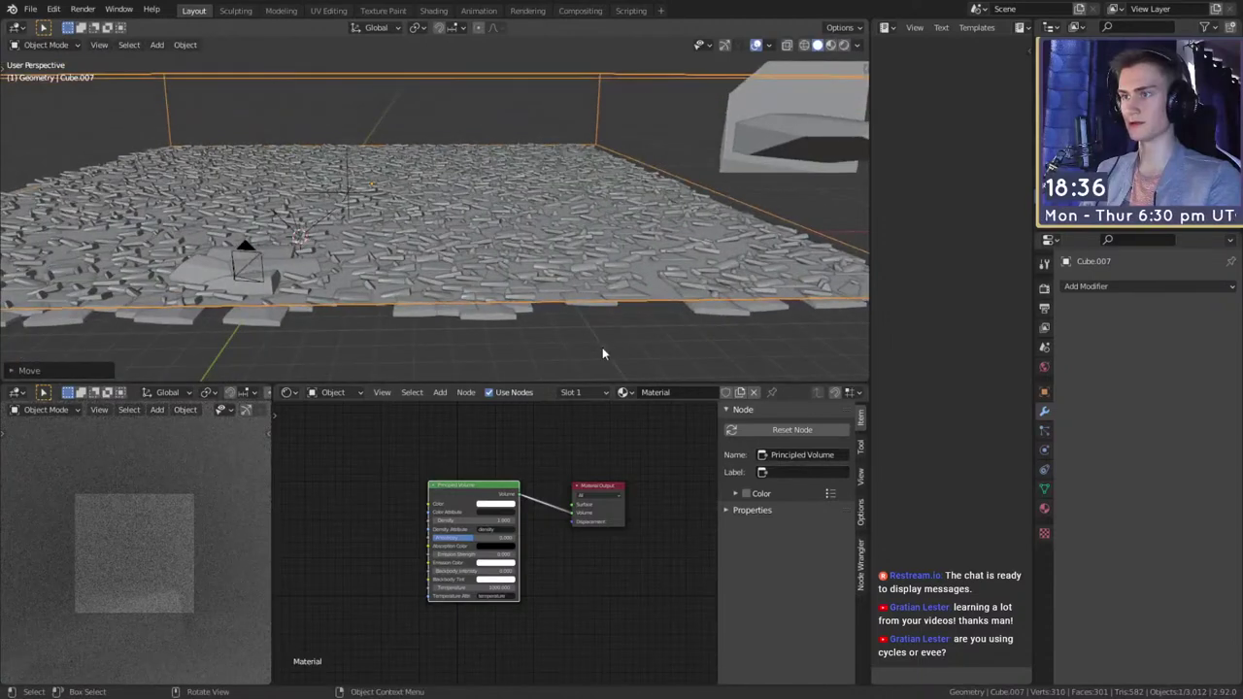
{"action": "left_click", "coordinate": [755, 208]}
- Set the Principled Volume density to 0.5, then refine it down to 0.075
{"action": "scroll", "coordinate": [564, 577], "scroll_direction": "up", "scroll_amount": 1}
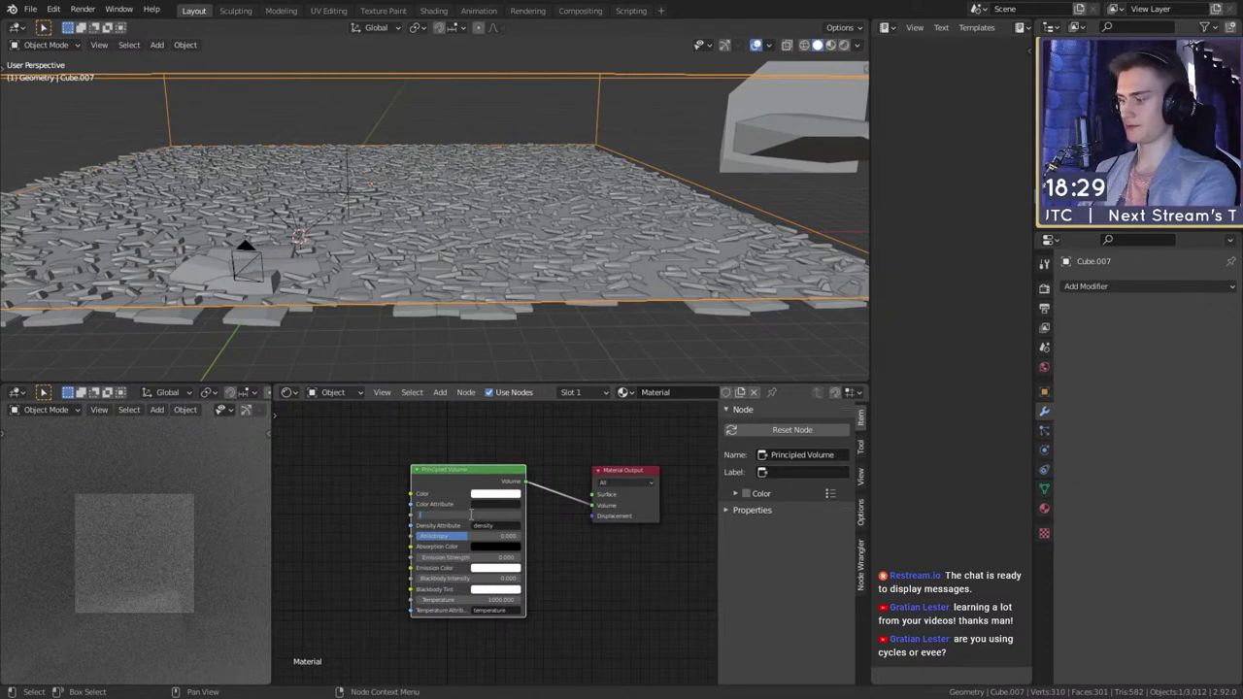
{"action": "type", "text": "0.5"}
{"action": "key", "text": "Return"}
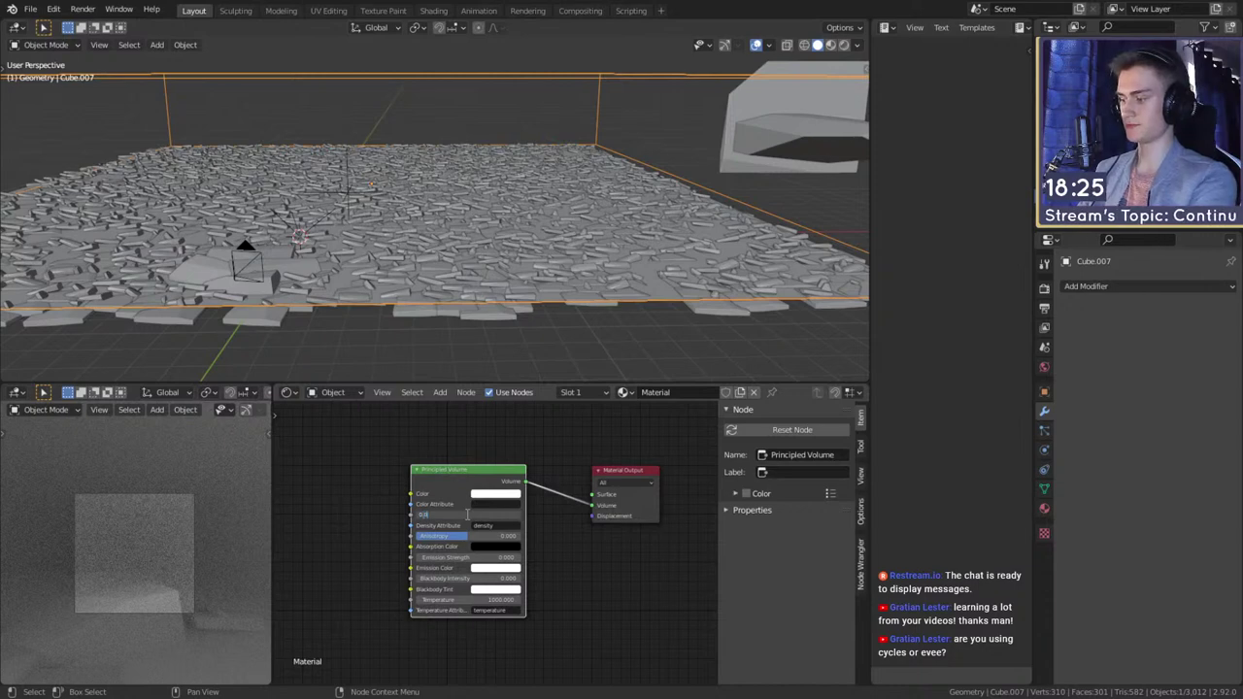
{"action": "key", "text": "Return"}
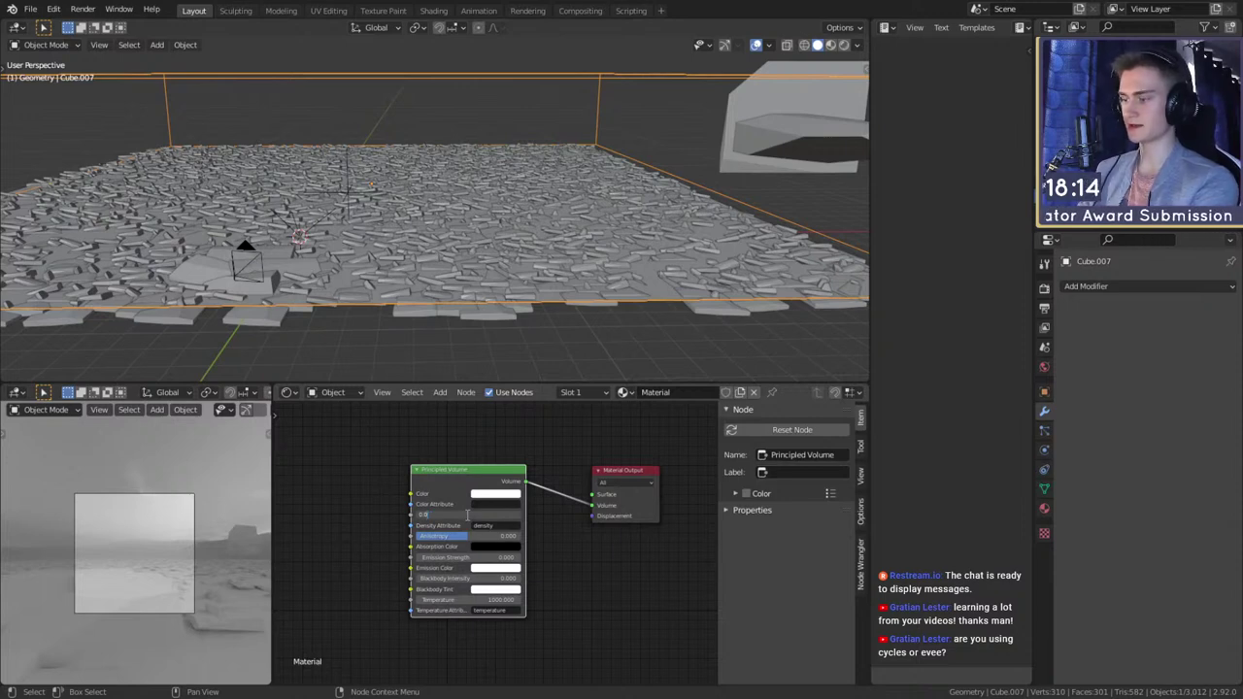
{"action": "key", "text": "Return"}
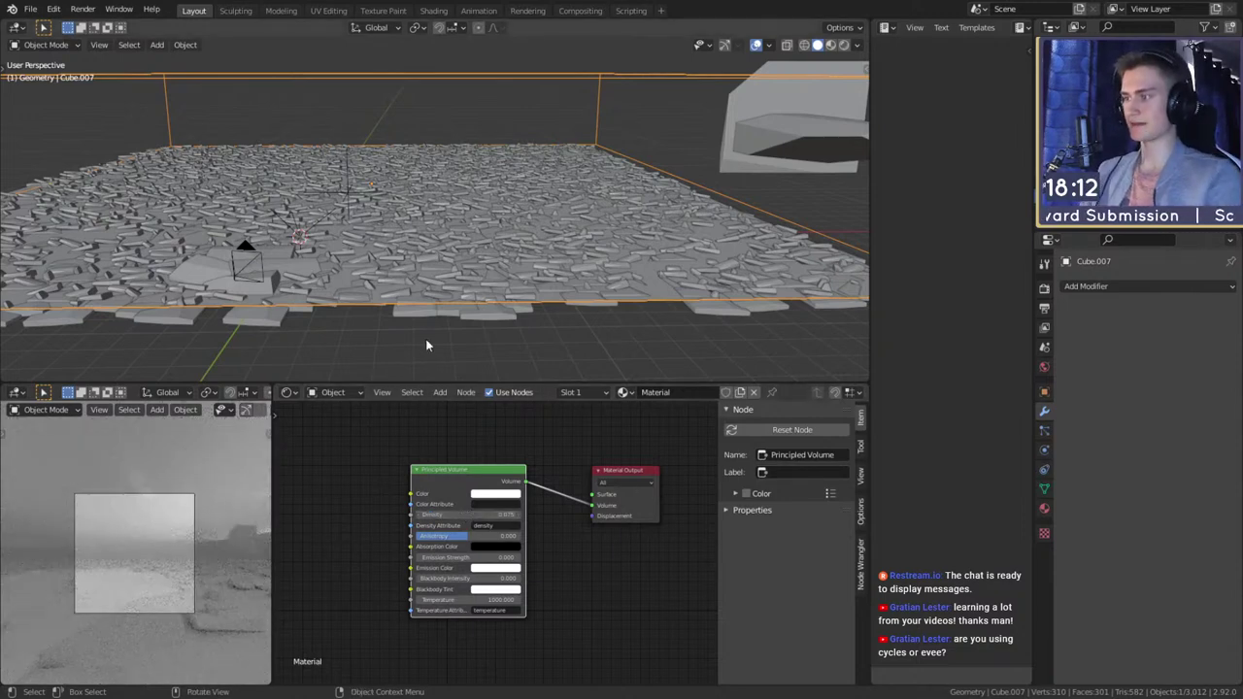
- Deselect the cube and save the scene file quick_sketch_day_108.blend
{"action": "scroll", "coordinate": [398, 276], "scroll_direction": "down", "scroll_amount": 5}
{"action": "middle_click_drag", "start_coordinate": [441, 281], "coordinate": [520, 118]}
{"action": "scroll", "coordinate": [553, 252], "scroll_direction": "up", "scroll_amount": 3}
{"action": "left_click", "coordinate": [603, 257]}
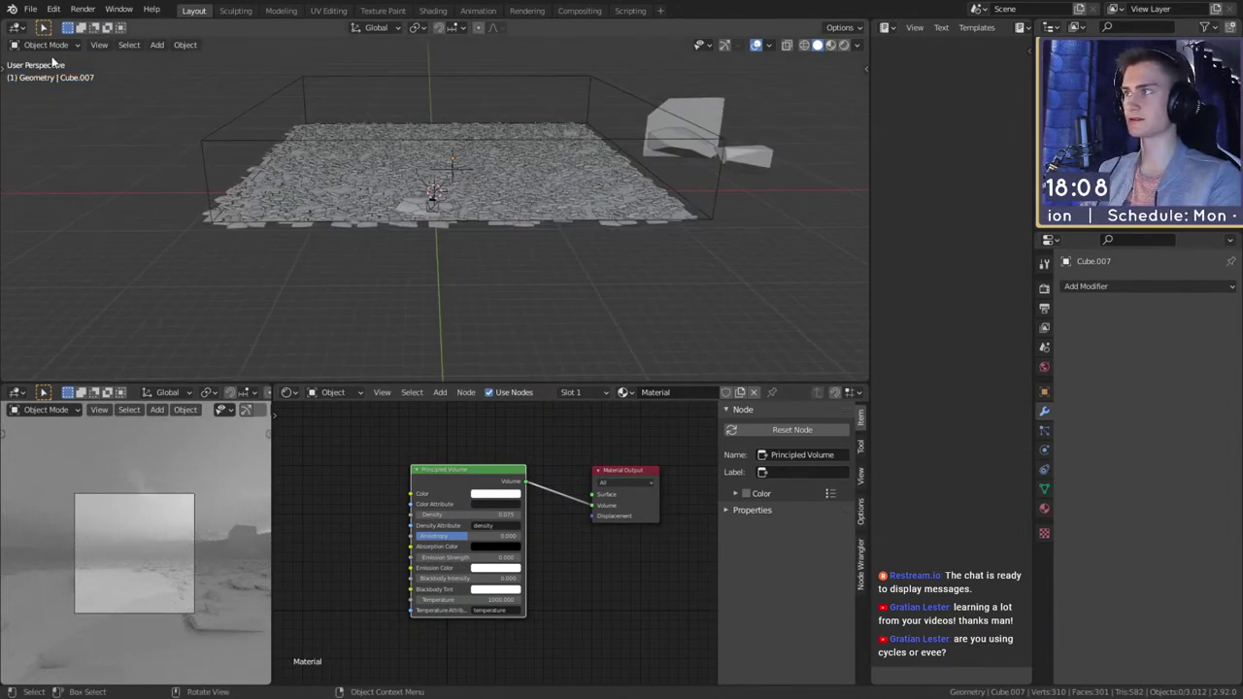
{"action": "left_click", "coordinate": [30, 9]}
{"action": "left_click", "coordinate": [39, 115]}
- Examine the rocky ground, the wireframe volume cube and the spare rocks from several angles
{"action": "scroll", "coordinate": [491, 258], "scroll_direction": "up", "scroll_amount": 2}
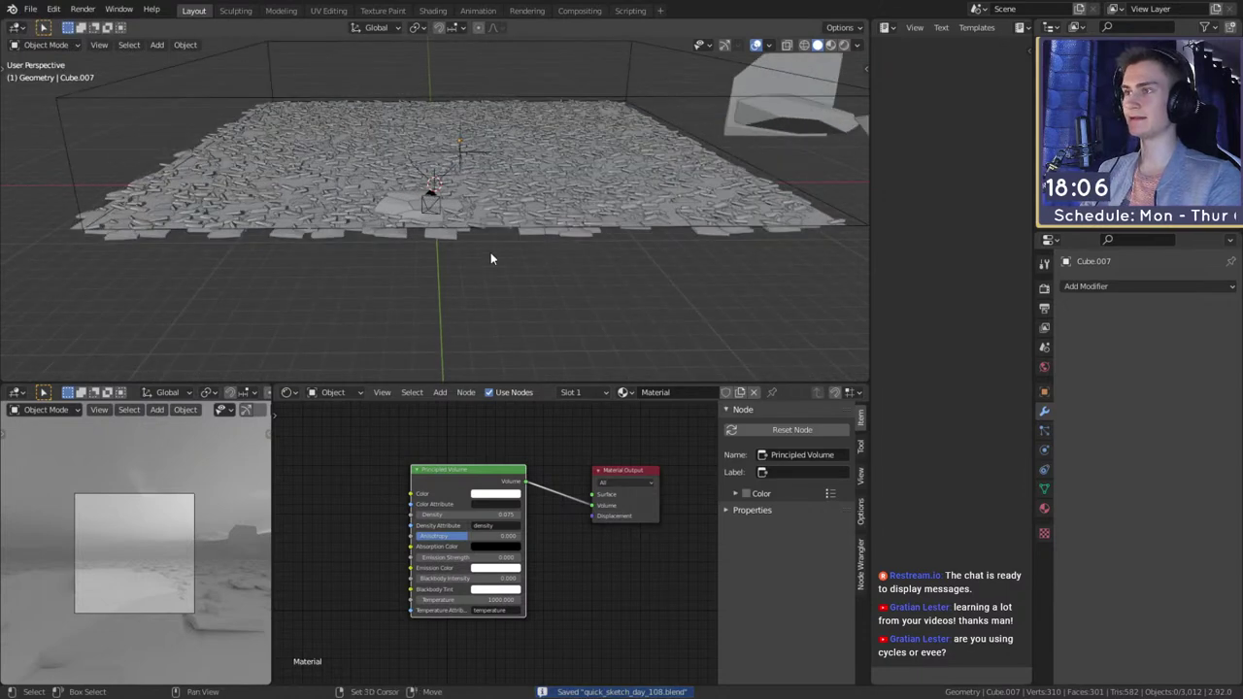
{"action": "middle_click_drag", "start_coordinate": [491, 258], "coordinate": [769, 191]}
{"action": "left_click", "coordinate": [770, 192]}
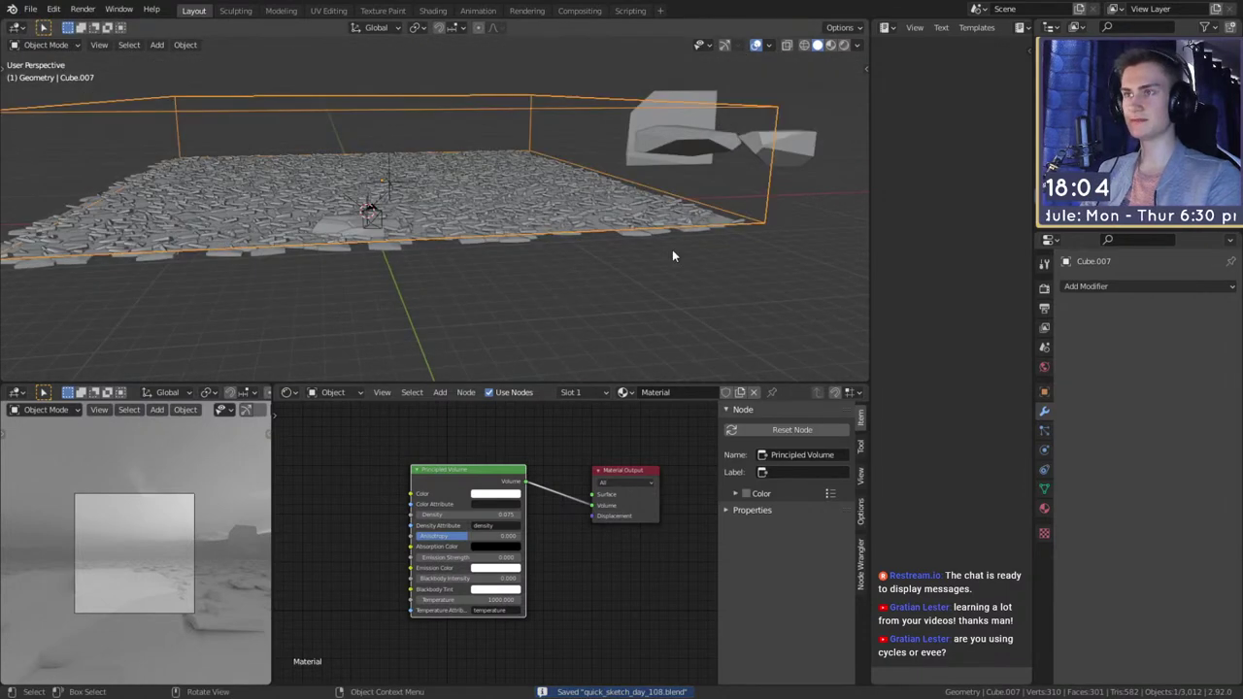
{"action": "scroll", "coordinate": [672, 250], "scroll_direction": "down", "scroll_amount": 5}
{"action": "scroll", "coordinate": [484, 306], "scroll_direction": "up", "scroll_amount": 5}
{"action": "middle_click_drag", "start_coordinate": [484, 306], "coordinate": [496, 267], "text": "shift"}
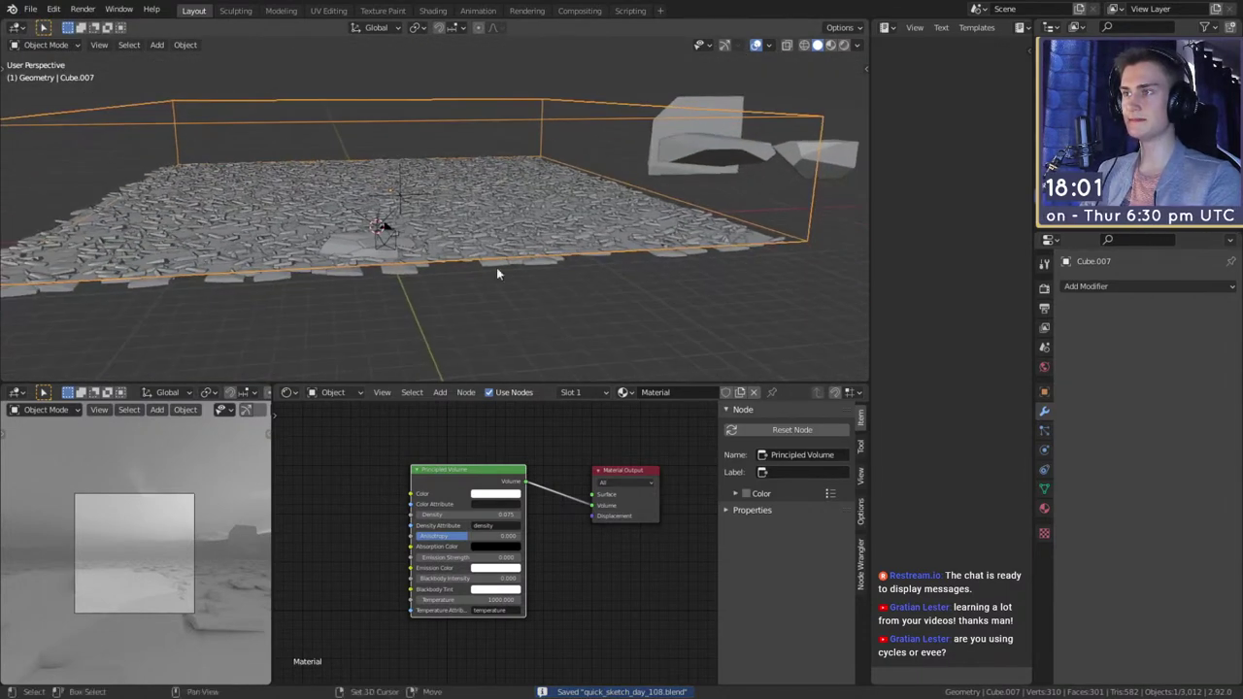
{"action": "left_click", "coordinate": [572, 277]}
{"action": "scroll", "coordinate": [572, 277], "scroll_direction": "up", "scroll_amount": 3}
{"action": "middle_click_drag", "start_coordinate": [572, 272], "coordinate": [551, 170]}
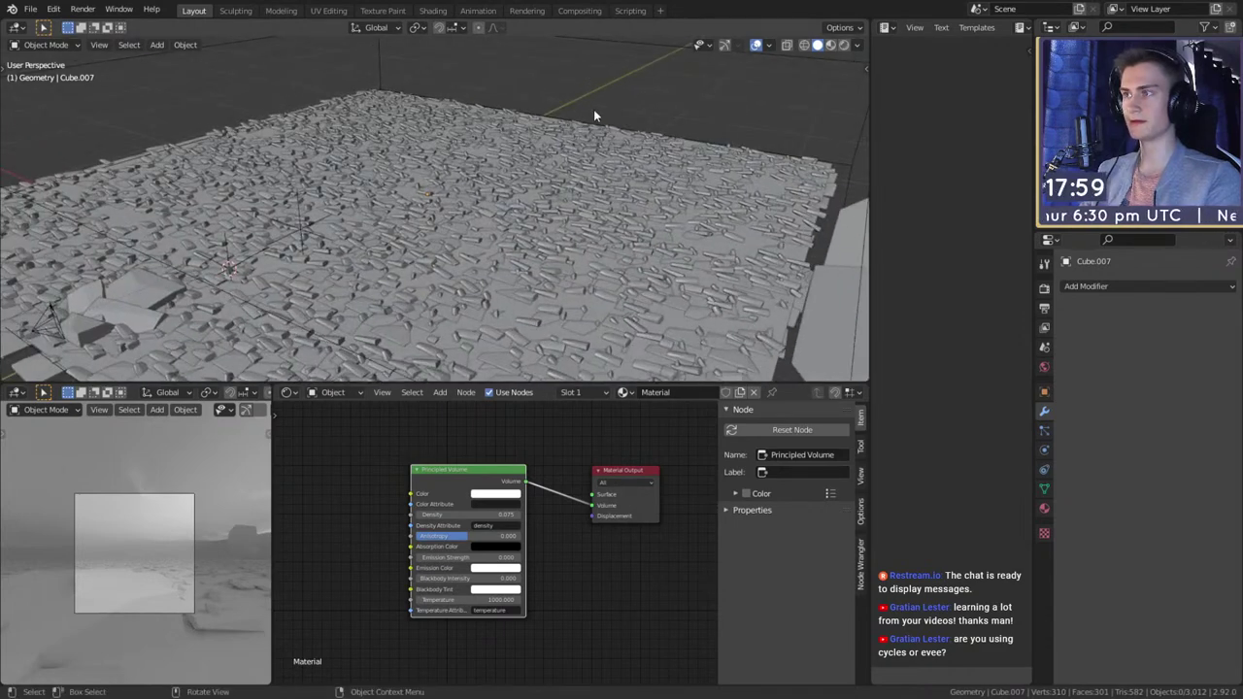
{"action": "scroll", "coordinate": [476, 292], "scroll_direction": "down", "scroll_amount": 4}
{"action": "middle_click_drag", "start_coordinate": [459, 299], "coordinate": [528, 297]}
{"action": "left_click", "coordinate": [634, 122]}
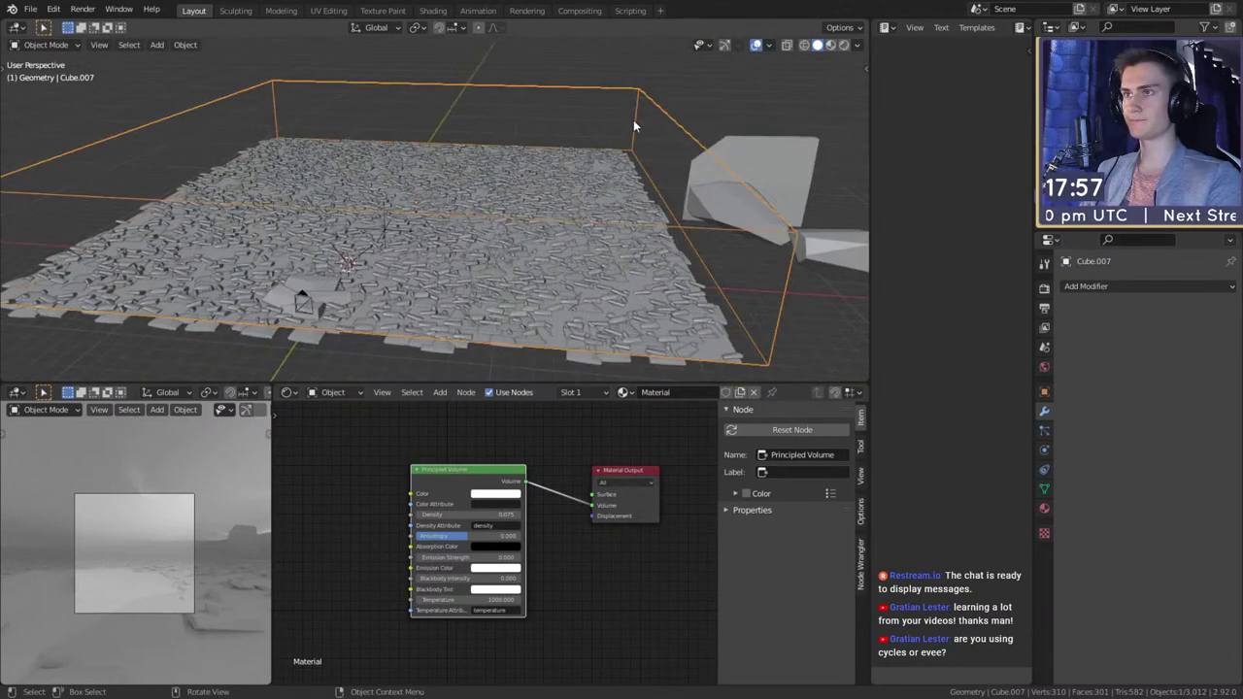
{"action": "middle_click_drag", "start_coordinate": [633, 120], "coordinate": [526, 186]}
{"action": "left_click", "coordinate": [536, 124]}
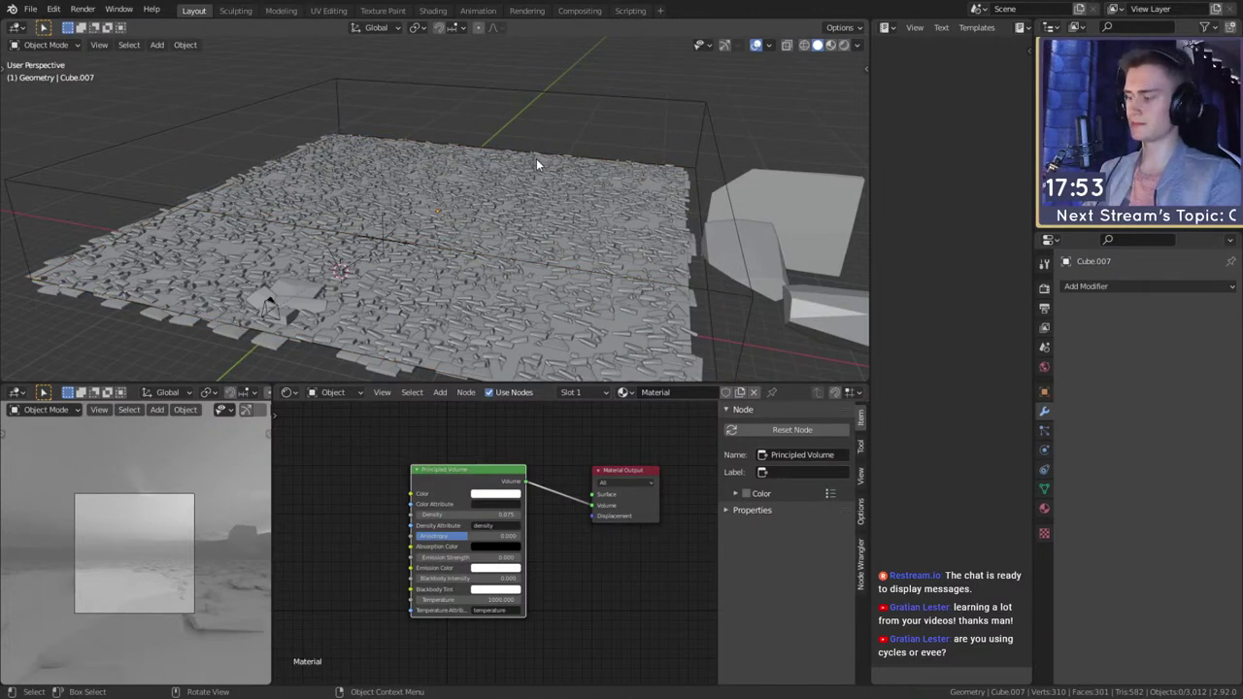
{"action": "scroll", "coordinate": [470, 251], "scroll_direction": "down", "scroll_amount": 3}
{"action": "scroll", "coordinate": [483, 273], "scroll_direction": "up", "scroll_amount": 4}
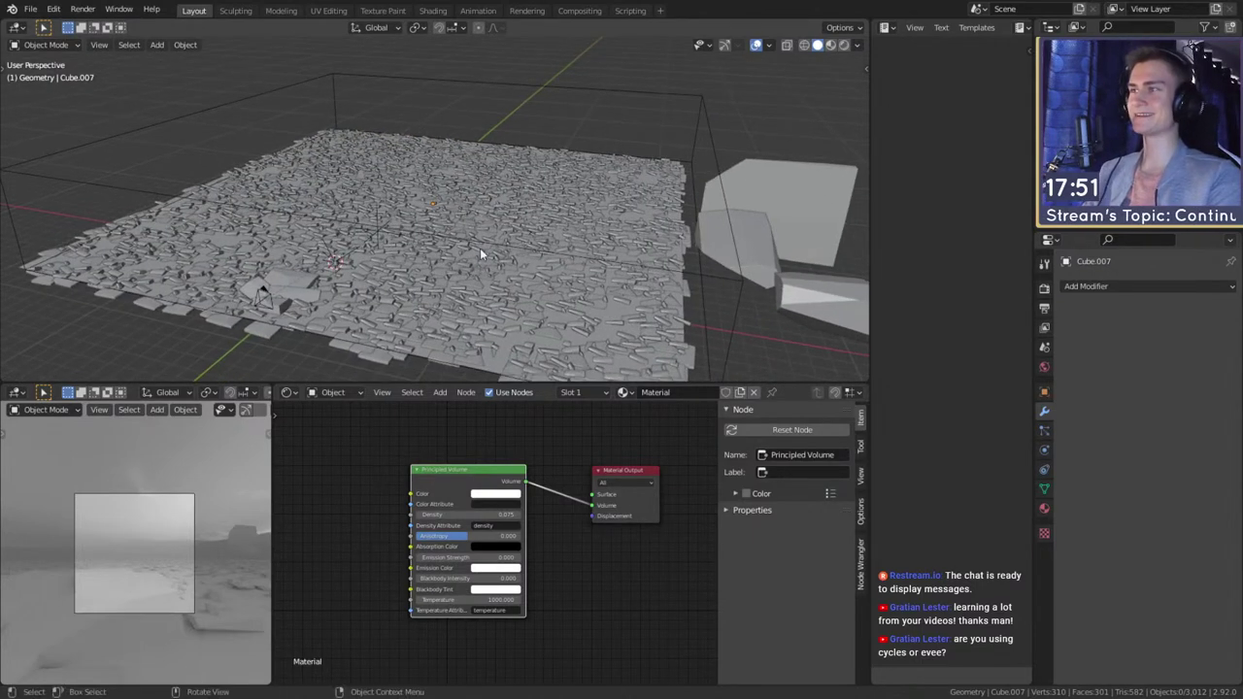
{"action": "middle_click_drag", "start_coordinate": [537, 115], "coordinate": [516, 234]}
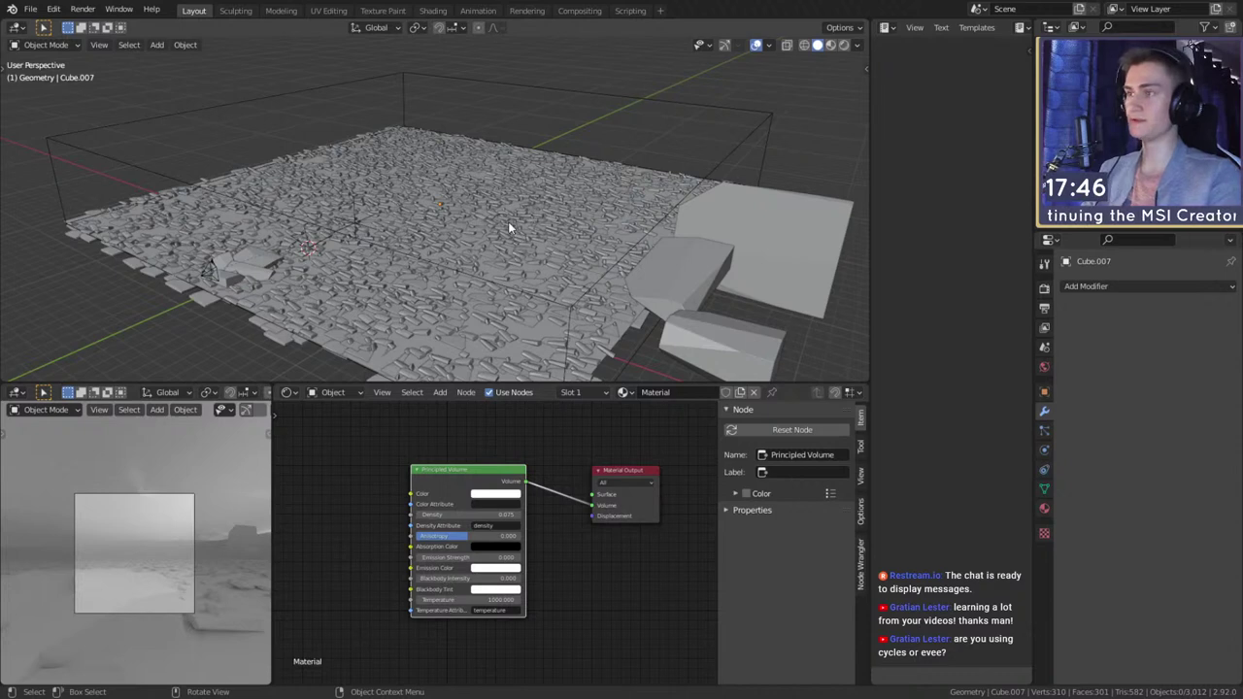
{"action": "middle_click_drag", "start_coordinate": [508, 221], "coordinate": [516, 121]}
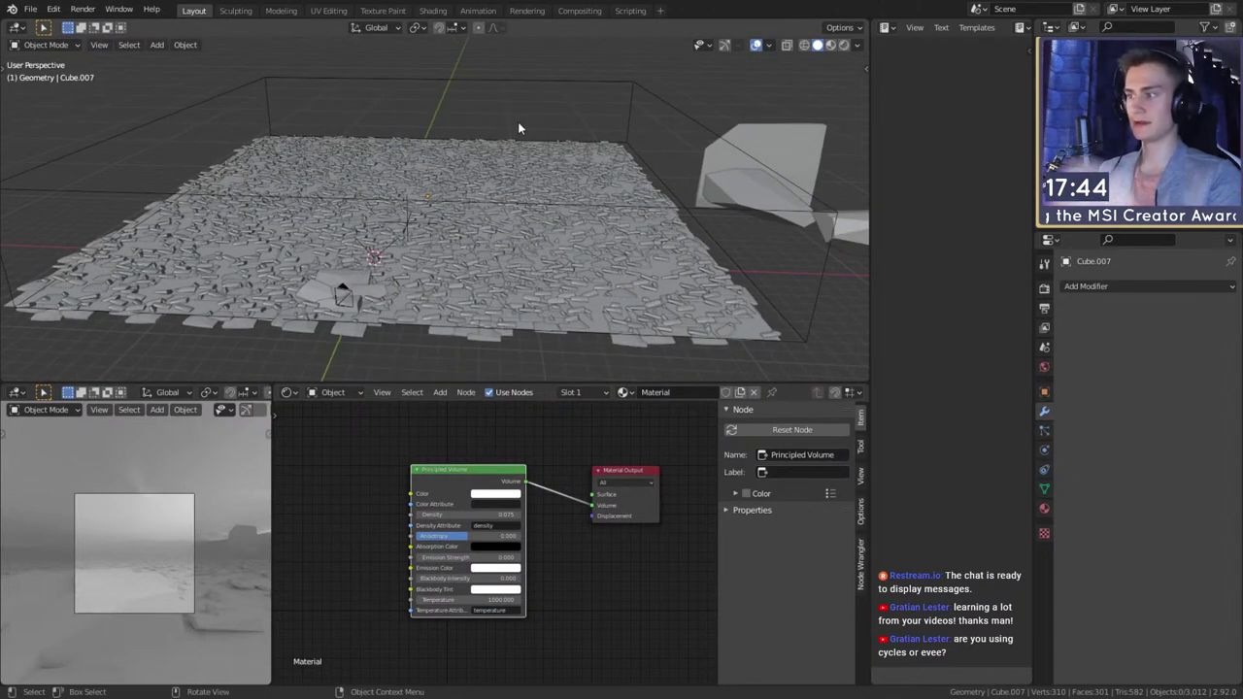
- Raise the top face of the enclosing volume cube along Z to make the fog volume taller
{"action": "key", "text": "Tab"}
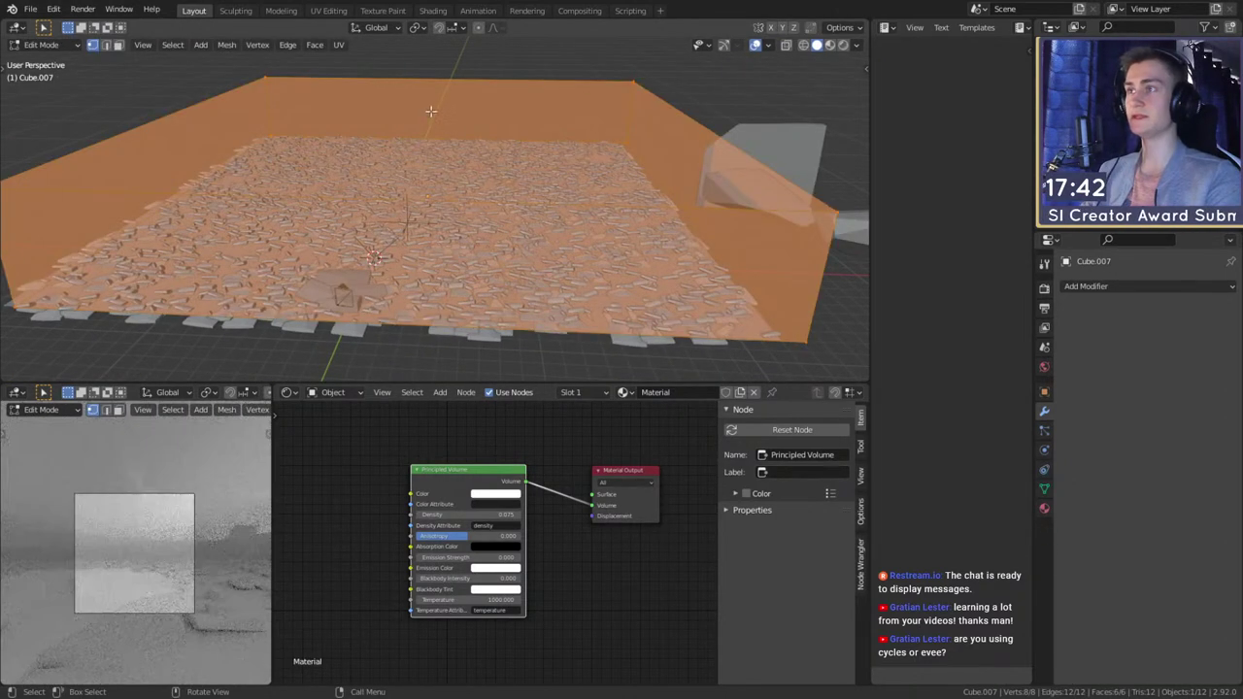
{"action": "key", "text": "3"}
{"action": "left_click", "coordinate": [430, 136]}
{"action": "key", "text": "e"}
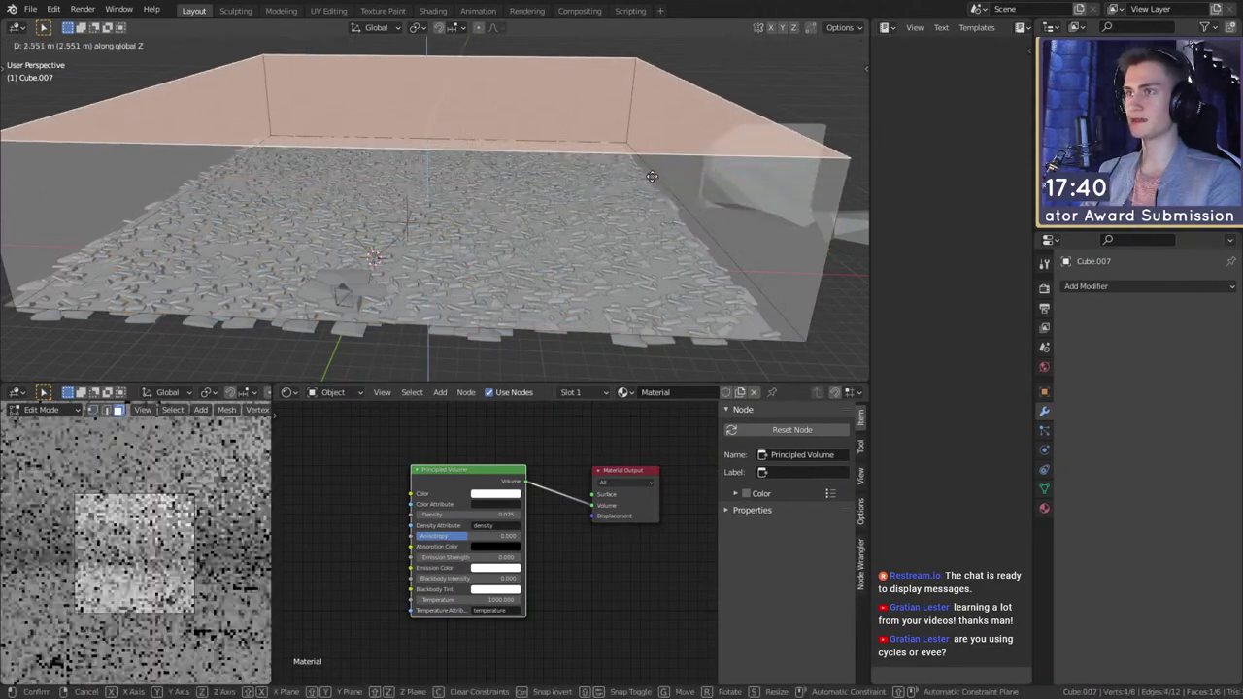
{"action": "key", "text": "Escape"}
{"action": "key", "text": "Tab"}
- Give the smallest spare rock beside the ground a new material and darken its base color to a value of 0.058
{"action": "middle_click_drag", "start_coordinate": [557, 225], "coordinate": [444, 271]}
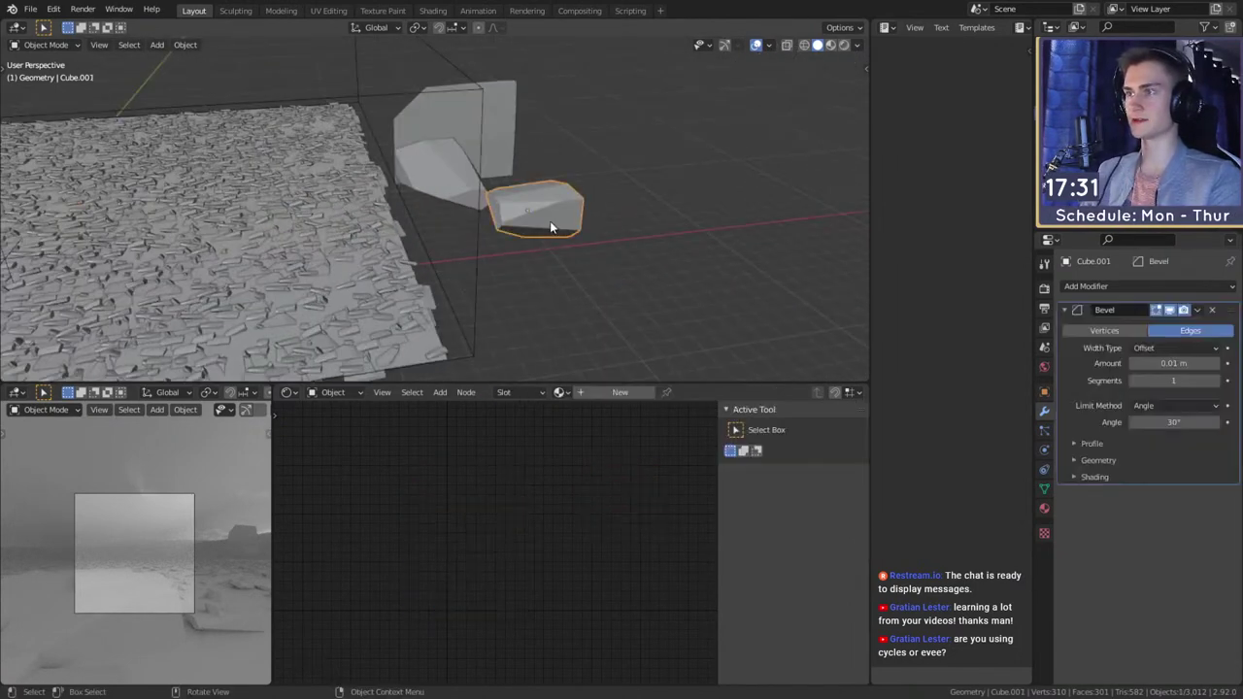
{"action": "left_click", "coordinate": [594, 393]}
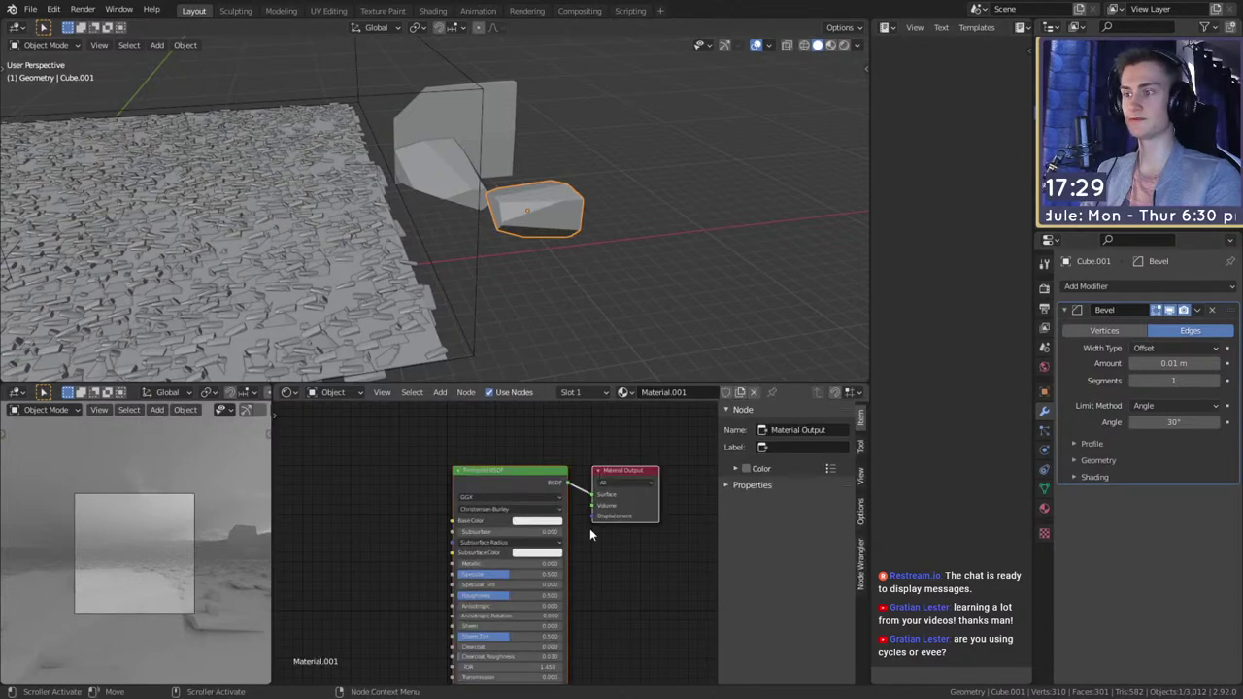
{"action": "left_click", "coordinate": [598, 572]}
{"action": "middle_click_drag", "start_coordinate": [599, 567], "coordinate": [608, 529]}
{"action": "scroll", "coordinate": [601, 527], "scroll_direction": "up", "scroll_amount": 1}
{"action": "left_click", "coordinate": [544, 482]}
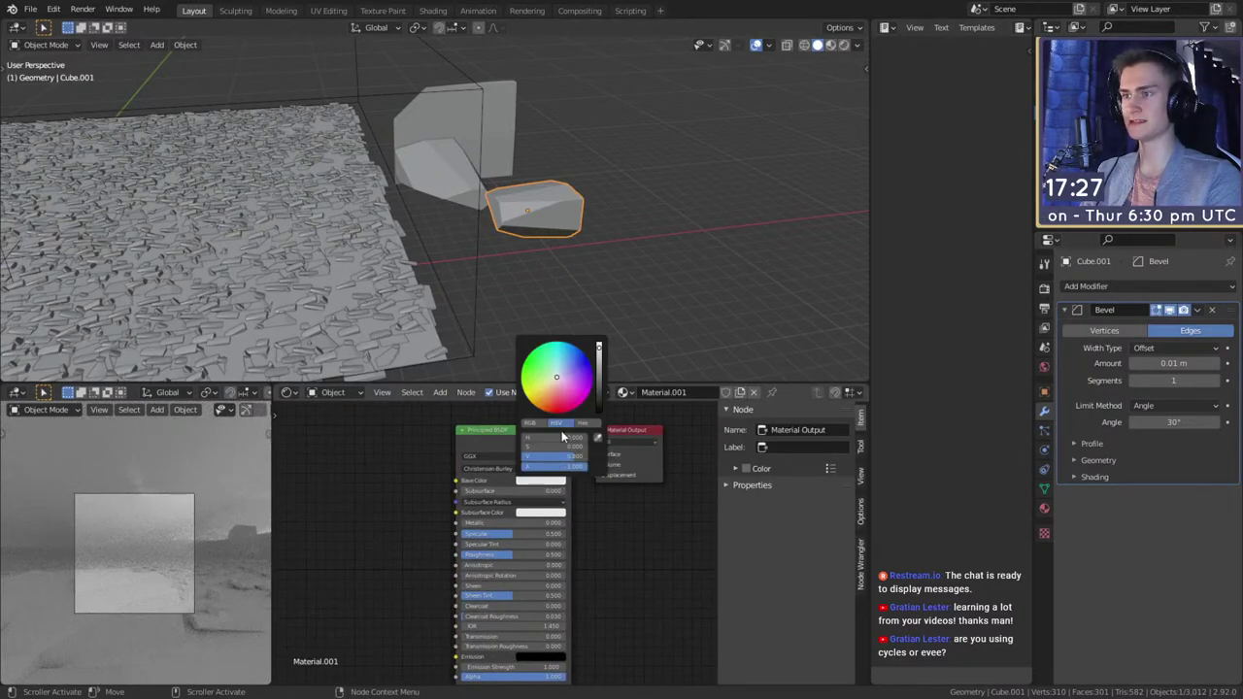
{"action": "left_click_drag", "start_coordinate": [599, 354], "coordinate": [600, 397]}
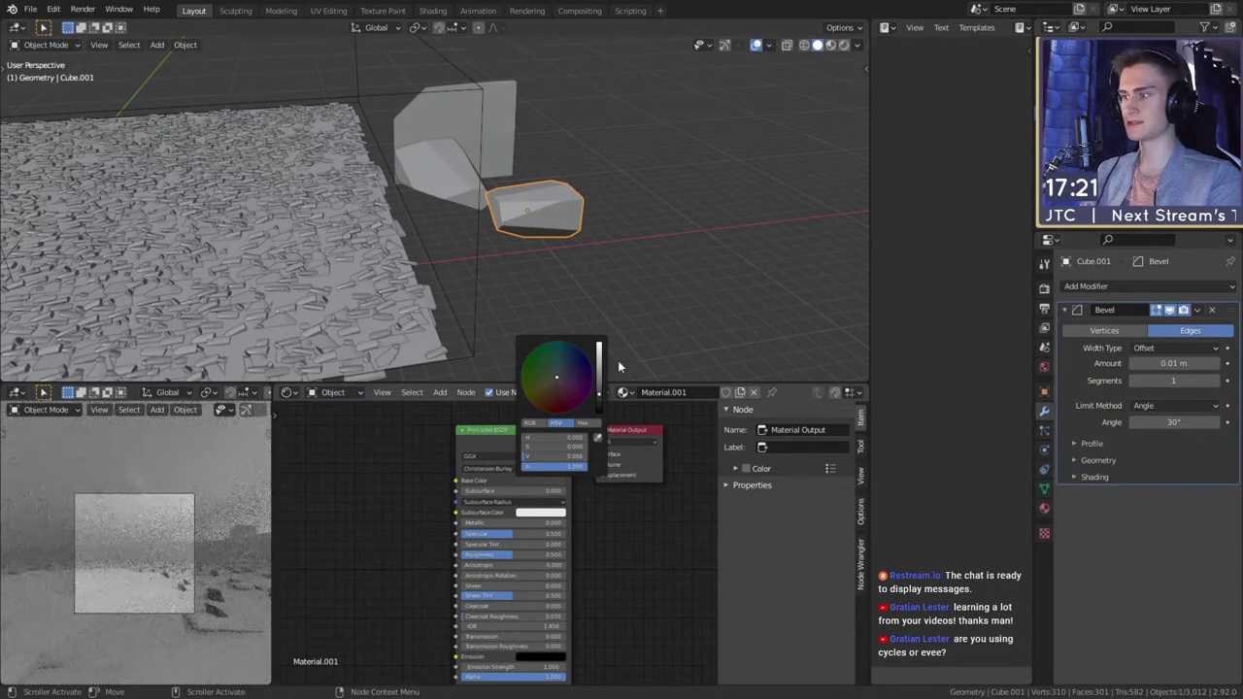
{"action": "left_click", "coordinate": [545, 280]}
- Link the smallest spare rock's material to the two other spare rocks next to it
{"action": "middle_click_drag", "start_coordinate": [545, 280], "coordinate": [457, 177]}
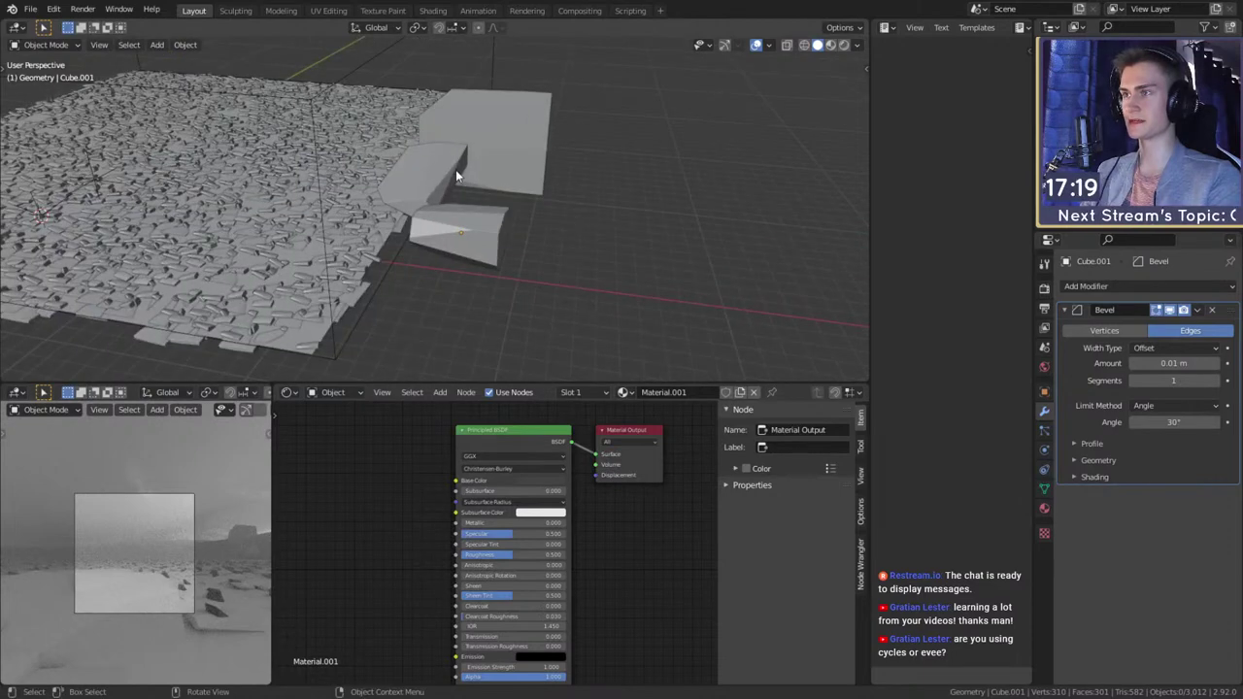
{"action": "left_click", "coordinate": [500, 143]}
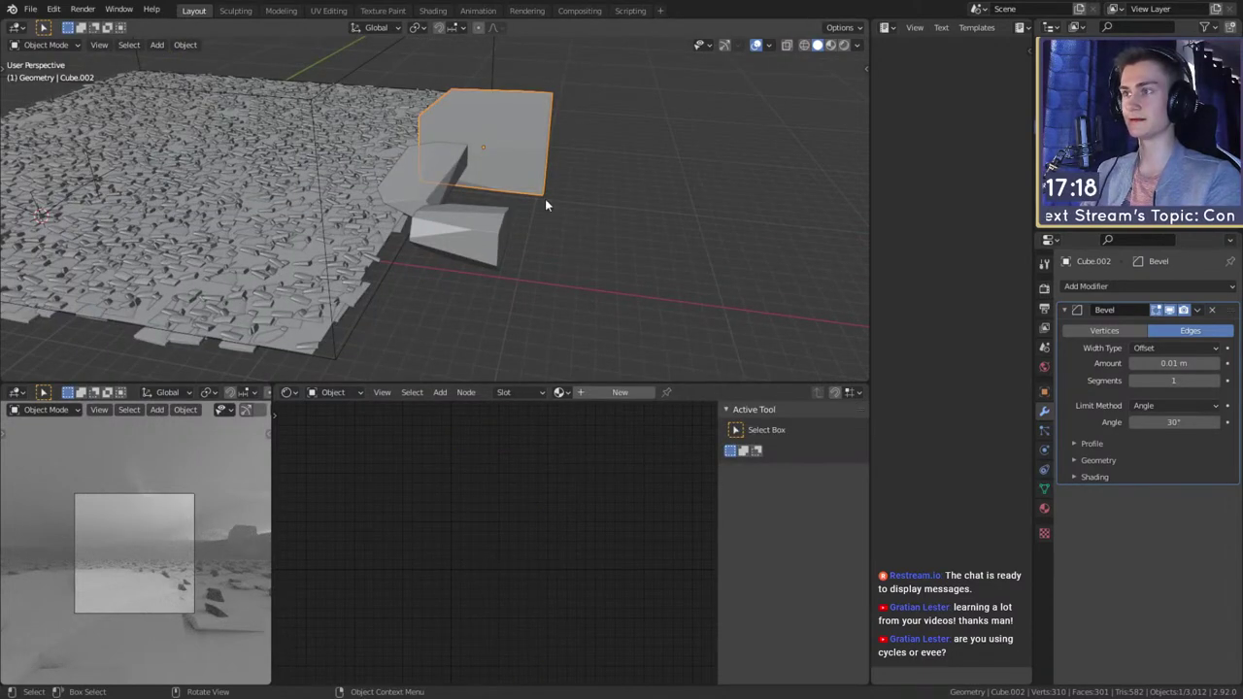
{"action": "left_click", "coordinate": [479, 234], "text": "shift"}
{"action": "key", "text": "ctrl+l"}
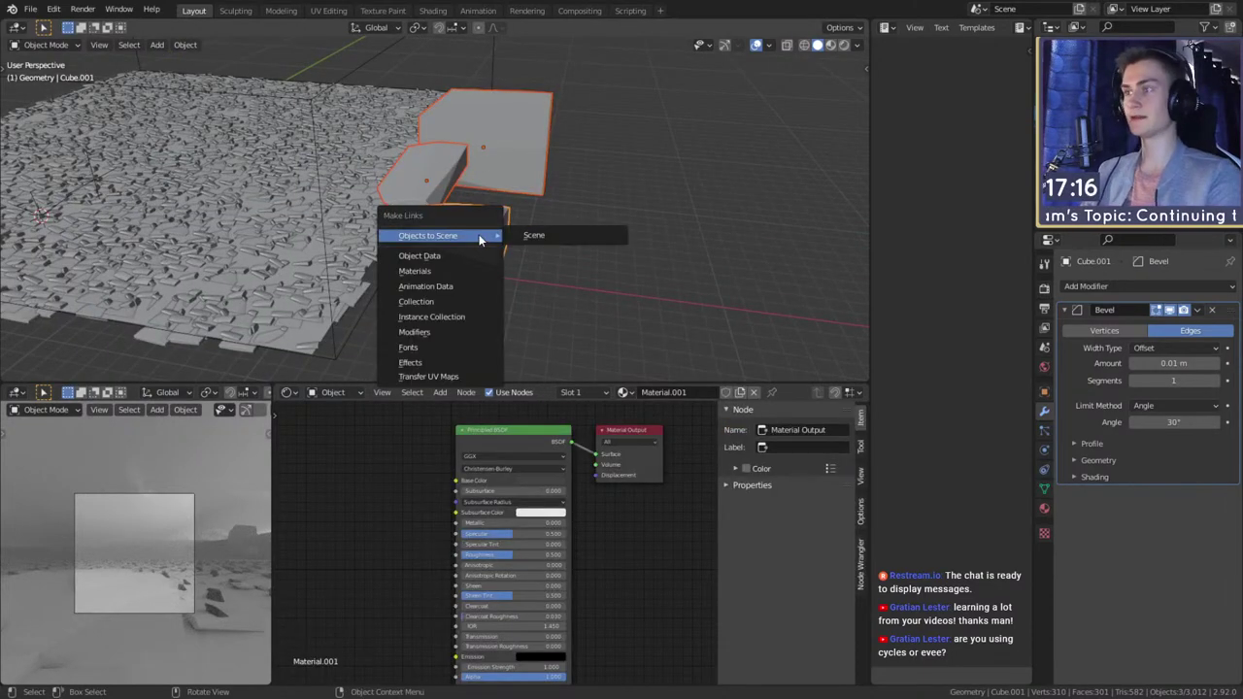
{"action": "left_click", "coordinate": [430, 269]}
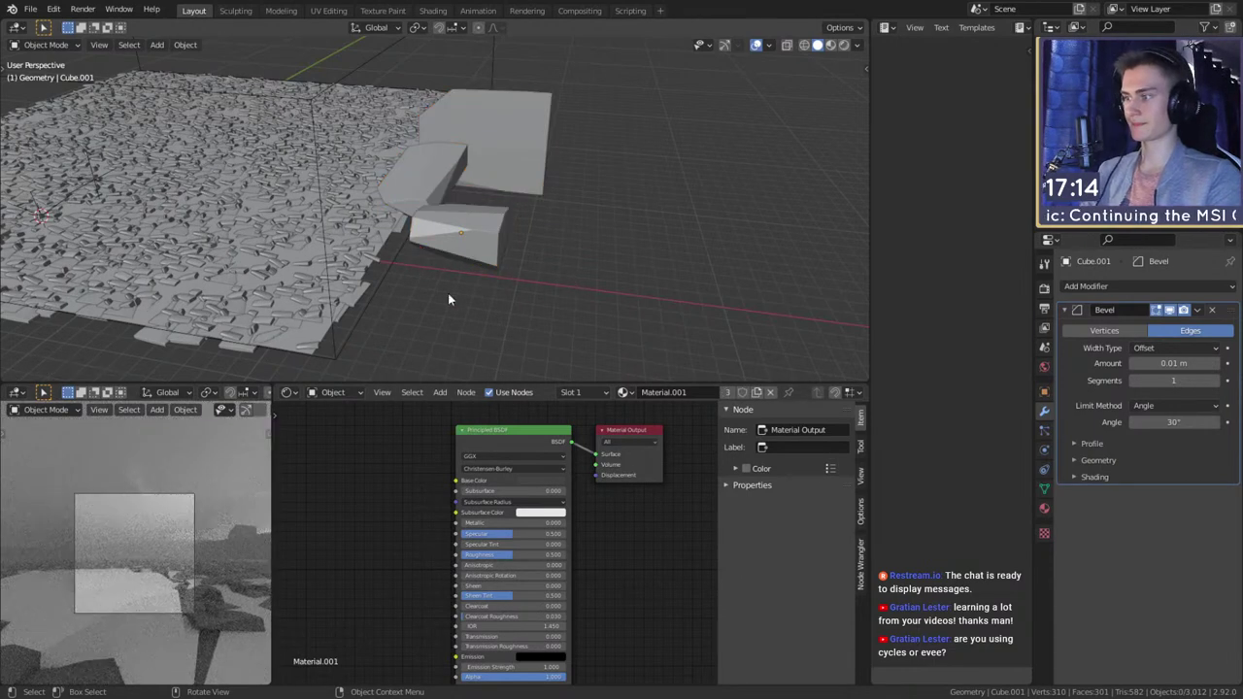
- Link the spare rock's material to the four hand-placed rocks in front of the camera
{"action": "scroll", "coordinate": [388, 287], "scroll_direction": "down", "scroll_amount": 4}
{"action": "middle_click_drag", "start_coordinate": [262, 264], "coordinate": [547, 195], "text": "shift"}
{"action": "scroll", "coordinate": [547, 194], "scroll_direction": "up", "scroll_amount": 4}
{"action": "middle_click_drag", "start_coordinate": [273, 297], "coordinate": [399, 303]}
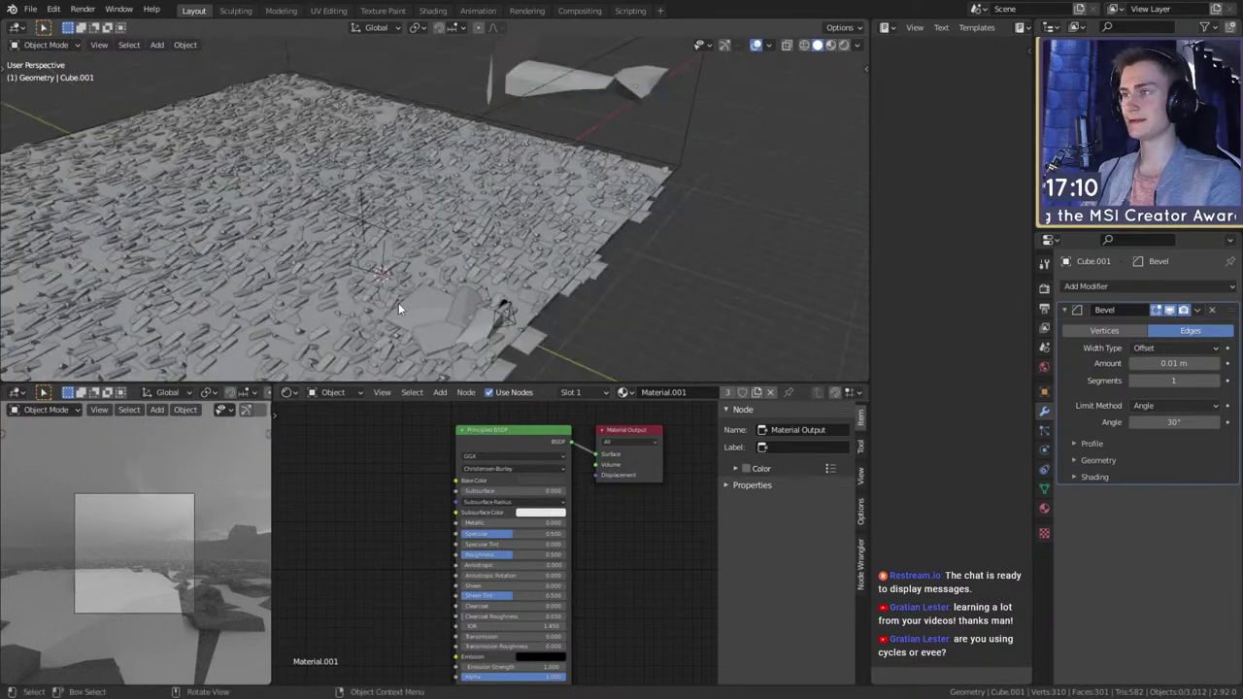
{"action": "left_click", "coordinate": [453, 309]}
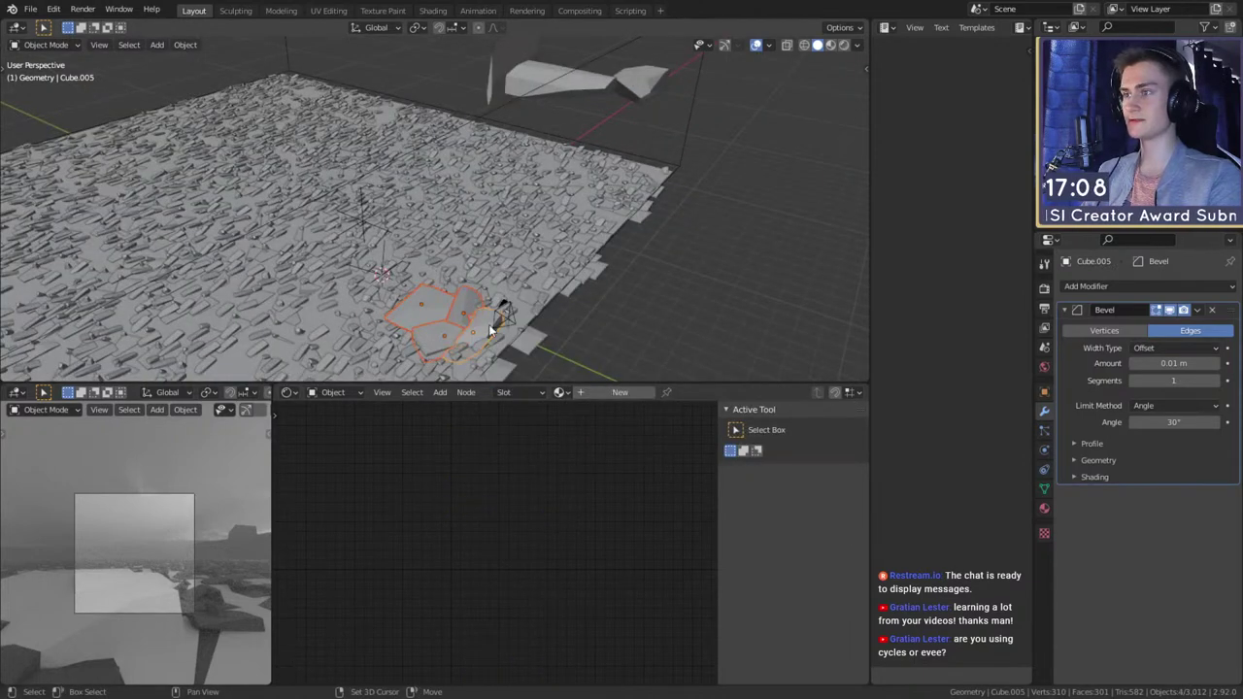
{"action": "left_click", "coordinate": [655, 77], "text": "shift"}
{"action": "key", "text": "ctrl+l"}
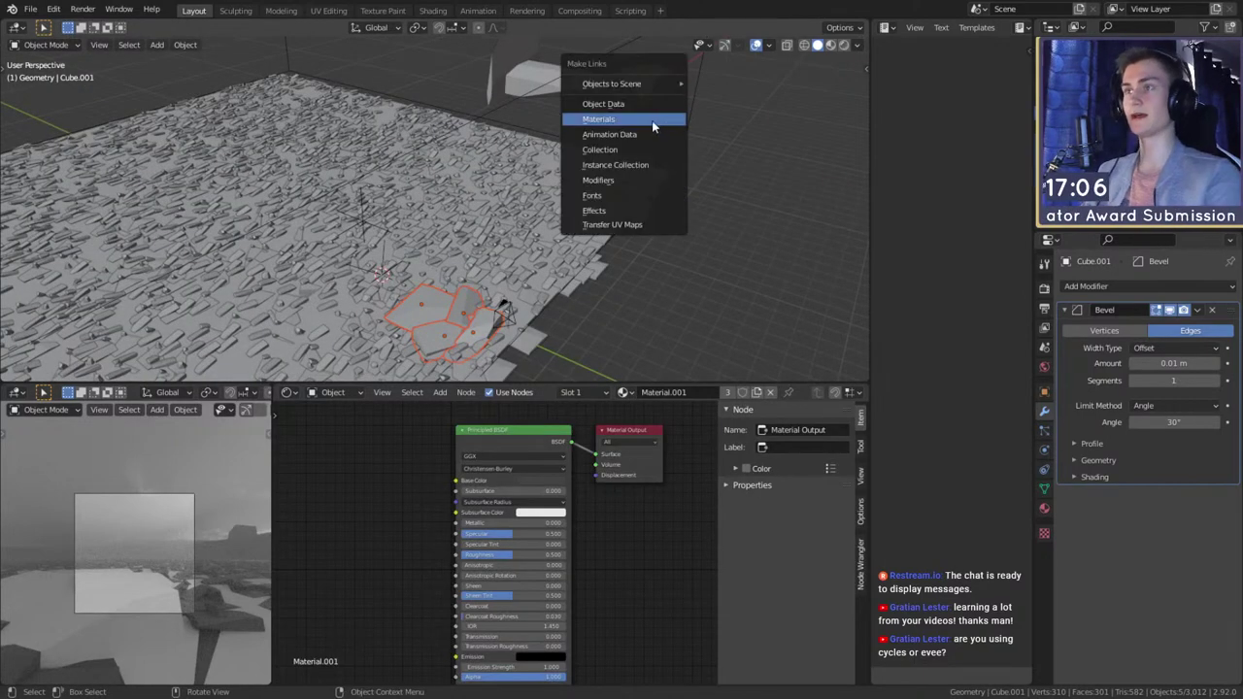
{"action": "left_click", "coordinate": [652, 120]}
- Lighten the shared rock material's base color to a medium grey
{"action": "middle_click_drag", "start_coordinate": [716, 233], "coordinate": [674, 301]}
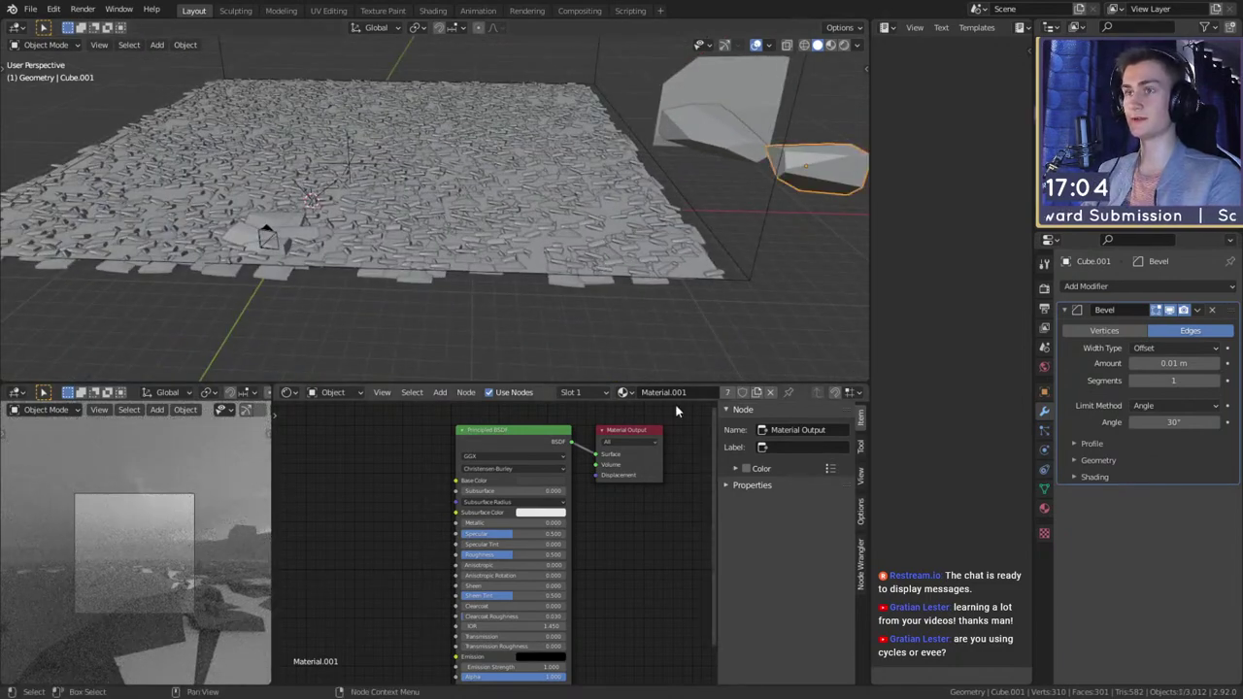
{"action": "left_click", "coordinate": [540, 482]}
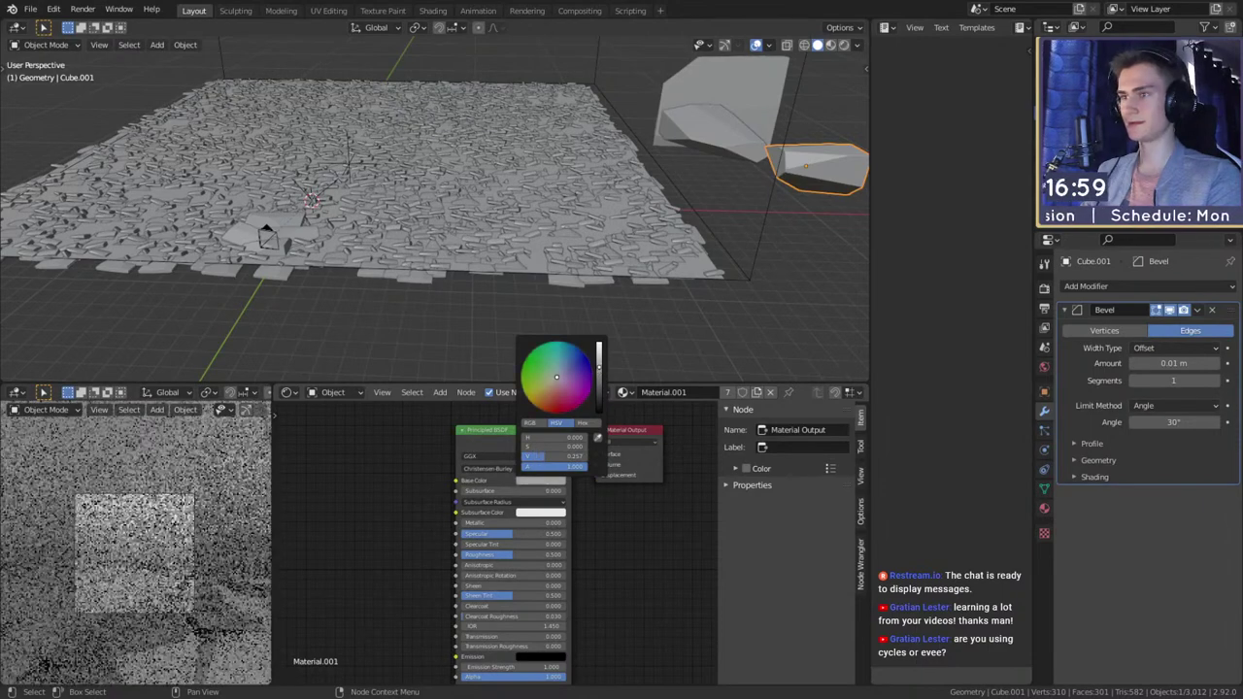
{"action": "scroll", "coordinate": [503, 242], "scroll_direction": "down", "scroll_amount": 2}
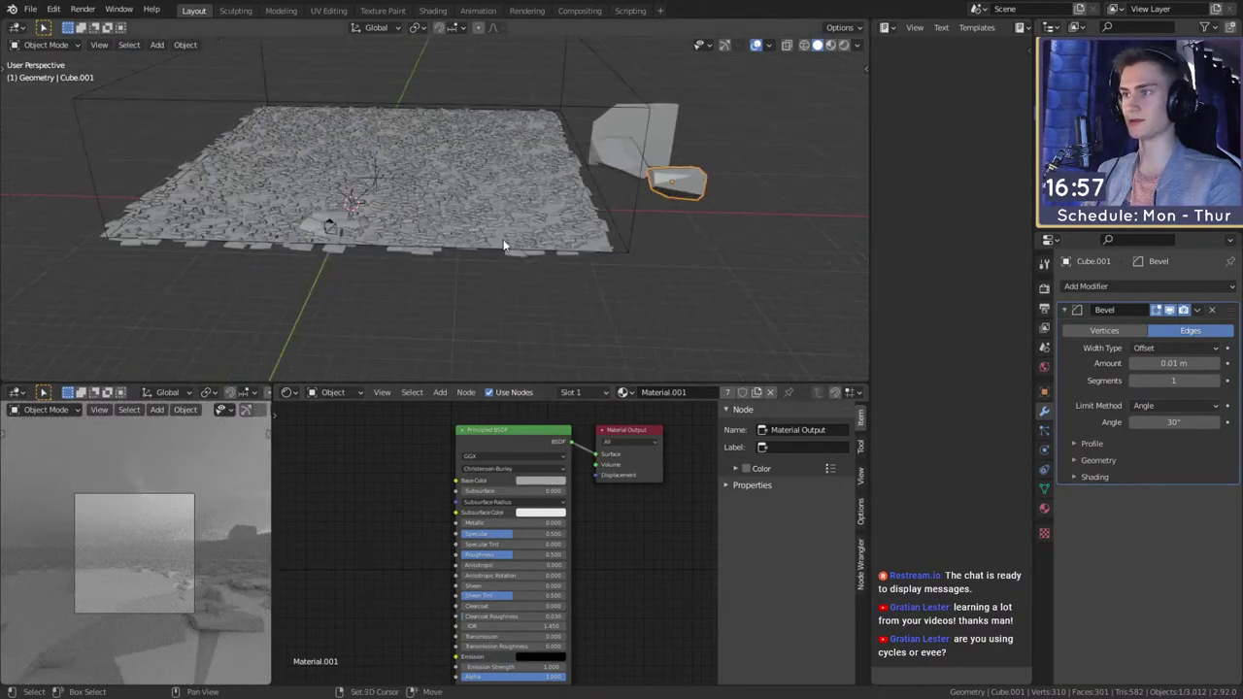
- Give the ground plane a new material with a white base color, Metallic 1.000 and Roughness 0.000
{"action": "scroll", "coordinate": [515, 257], "scroll_direction": "up", "scroll_amount": 5}
{"action": "middle_click_drag", "start_coordinate": [505, 249], "coordinate": [491, 206], "text": "shift"}
{"action": "left_click", "coordinate": [524, 269]}
{"action": "scroll", "coordinate": [525, 264], "scroll_direction": "down", "scroll_amount": 7}
{"action": "scroll", "coordinate": [521, 263], "scroll_direction": "up", "scroll_amount": 4}
{"action": "scroll", "coordinate": [485, 234], "scroll_direction": "down", "scroll_amount": 1}
{"action": "left_click", "coordinate": [616, 392]}
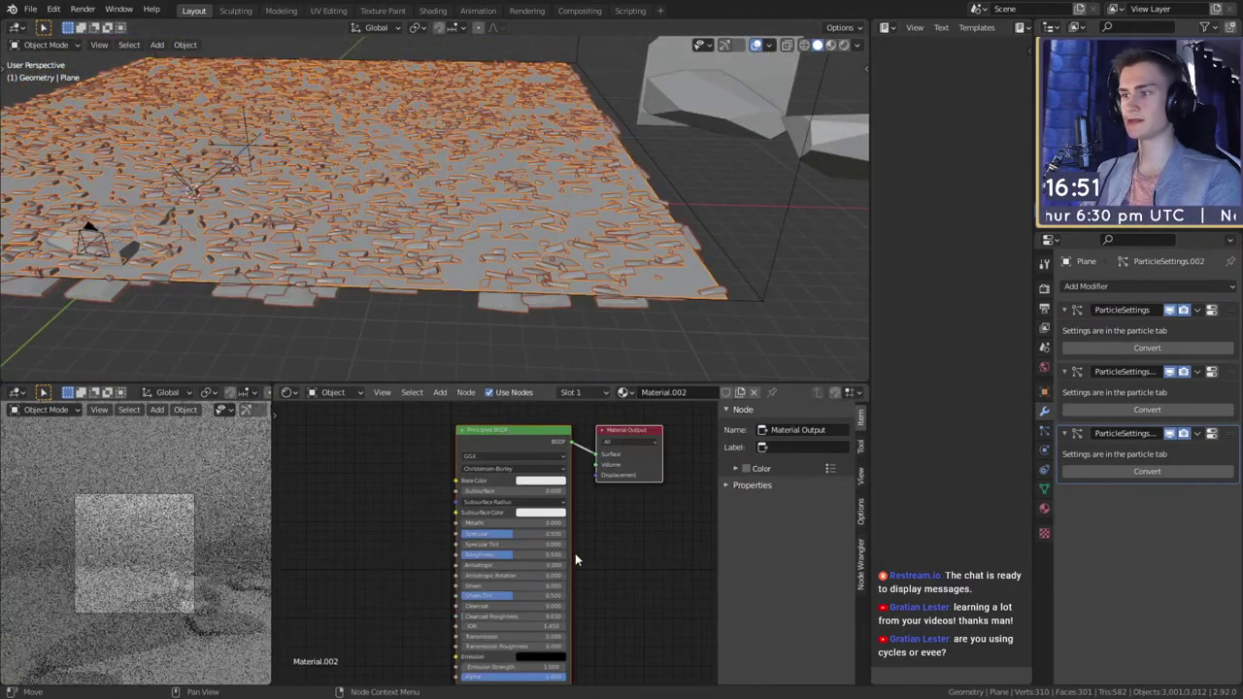
{"action": "scroll", "coordinate": [574, 560], "scroll_direction": "up", "scroll_amount": 3}
{"action": "left_click", "coordinate": [563, 468]}
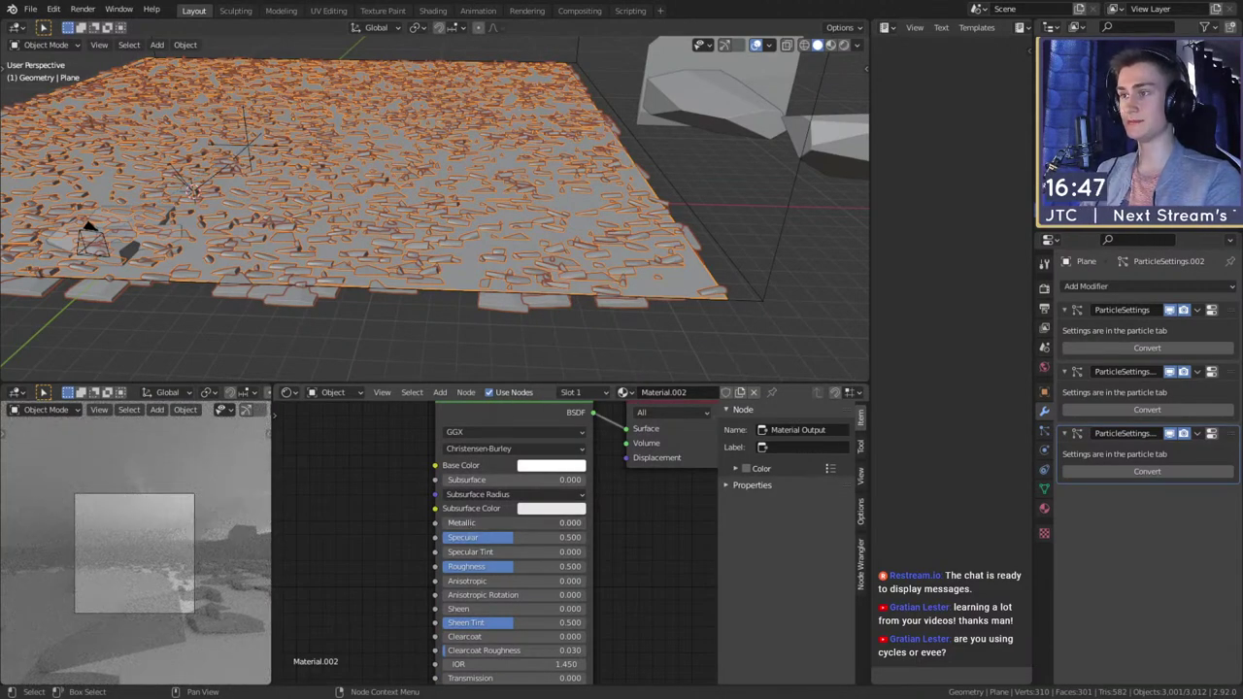
{"action": "left_click_drag", "start_coordinate": [525, 522], "coordinate": [585, 523]}
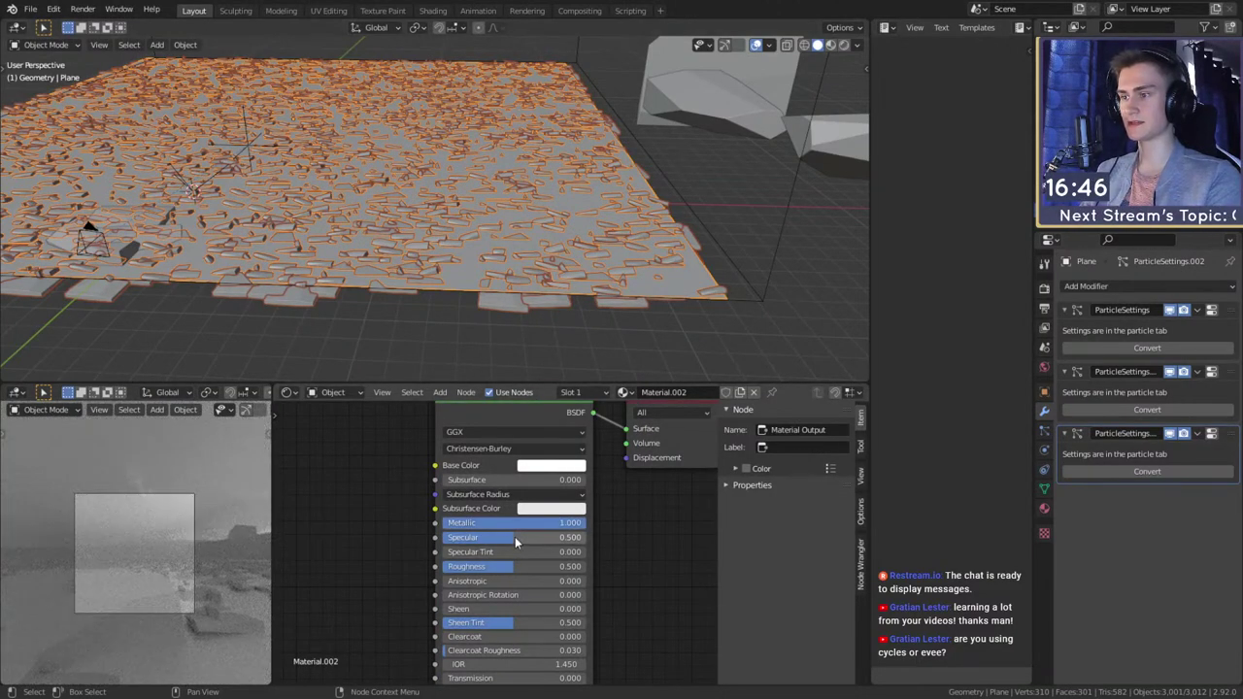
{"action": "left_click_drag", "start_coordinate": [521, 569], "coordinate": [447, 569]}
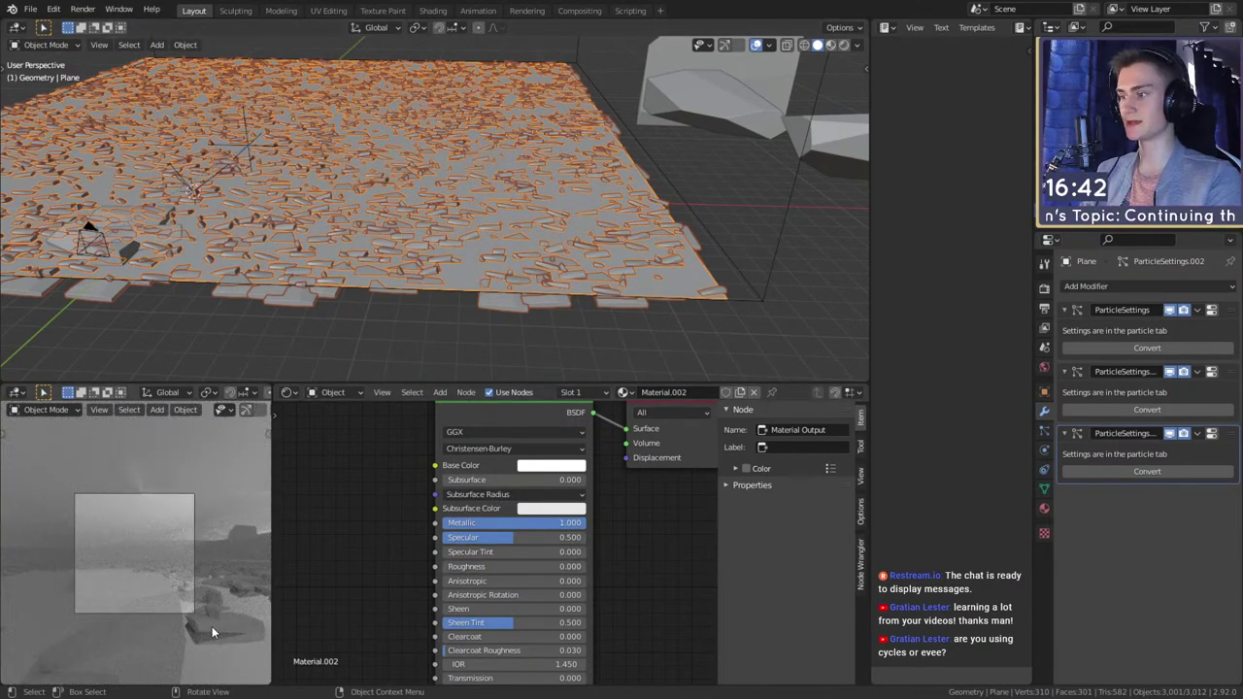
- Deselect the ground plane and save the scene file quick_sketch_day_108.blend
{"action": "scroll", "coordinate": [455, 281], "scroll_direction": "down", "scroll_amount": 3}
{"action": "middle_click_drag", "start_coordinate": [456, 280], "coordinate": [498, 254]}
{"action": "left_click", "coordinate": [332, 148]}
{"action": "left_click", "coordinate": [30, 9]}
{"action": "left_click", "coordinate": [46, 96]}
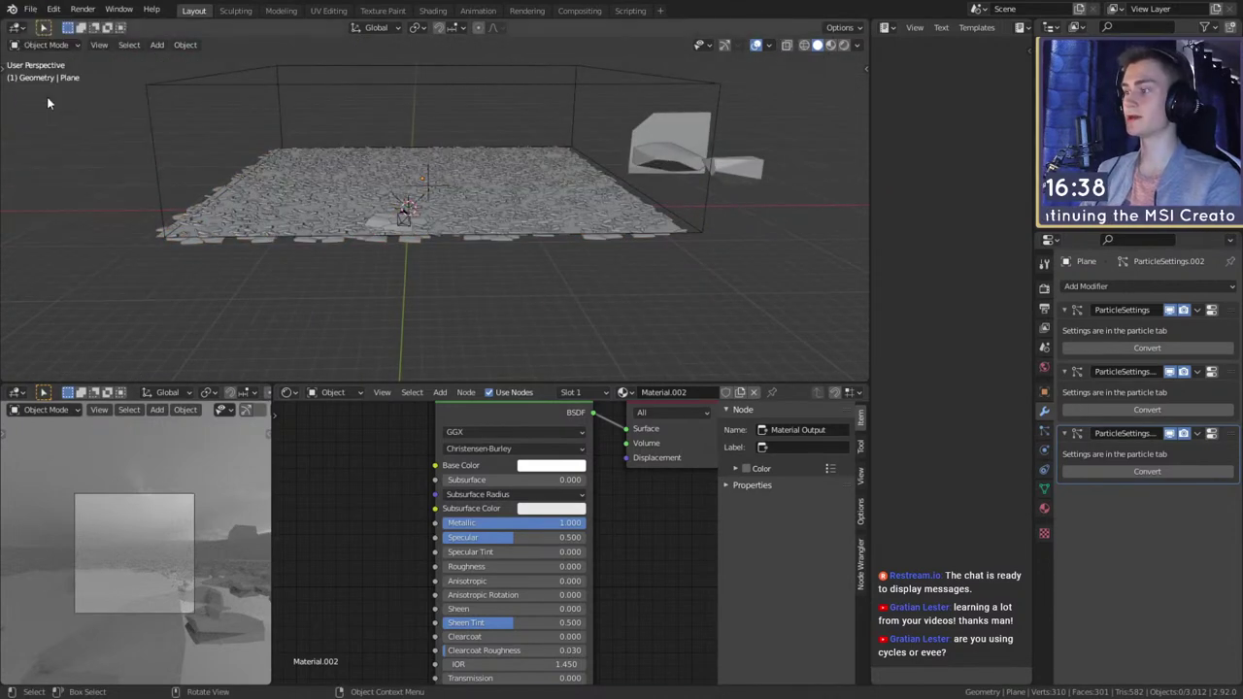
- Move the camera slightly along the global X axis to reframe the foreground rocks
{"action": "middle_click_drag", "start_coordinate": [414, 266], "coordinate": [476, 267]}
{"action": "scroll", "coordinate": [358, 267], "scroll_direction": "up", "scroll_amount": 4}
{"action": "left_click", "coordinate": [360, 238]}
{"action": "middle_click_drag", "start_coordinate": [378, 231], "coordinate": [572, 248]}
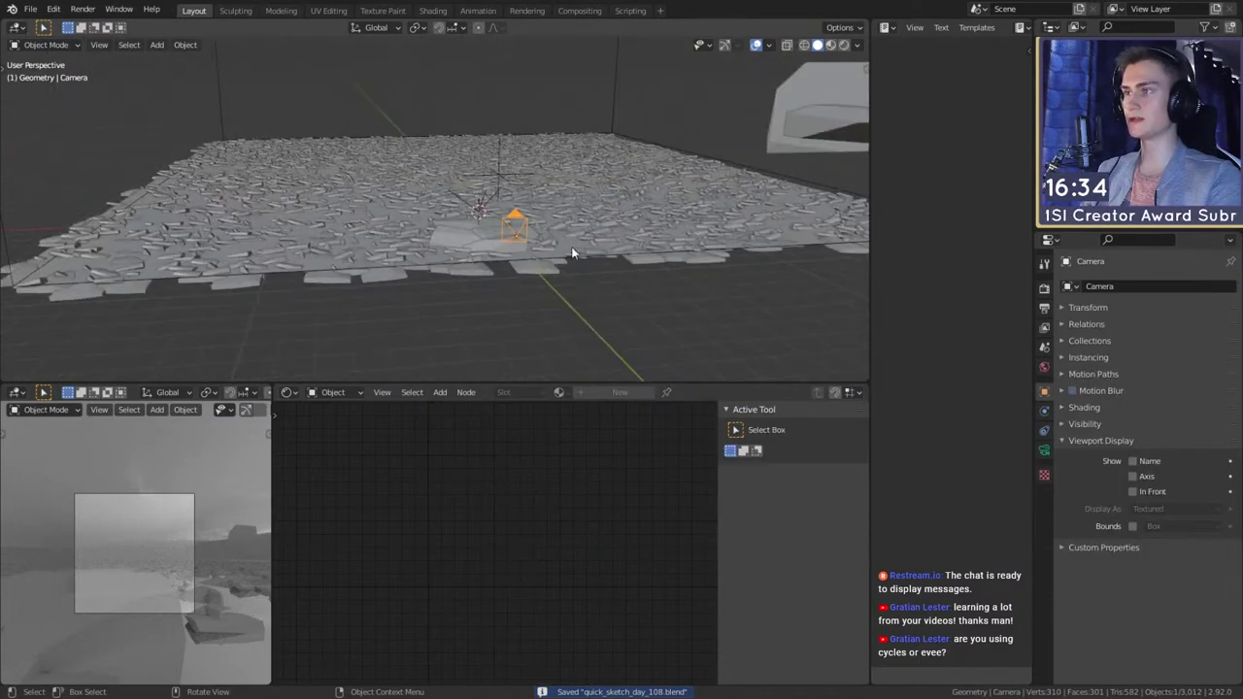
{"action": "left_click", "coordinate": [620, 295]}
{"action": "middle_click_drag", "start_coordinate": [620, 296], "coordinate": [584, 293]}
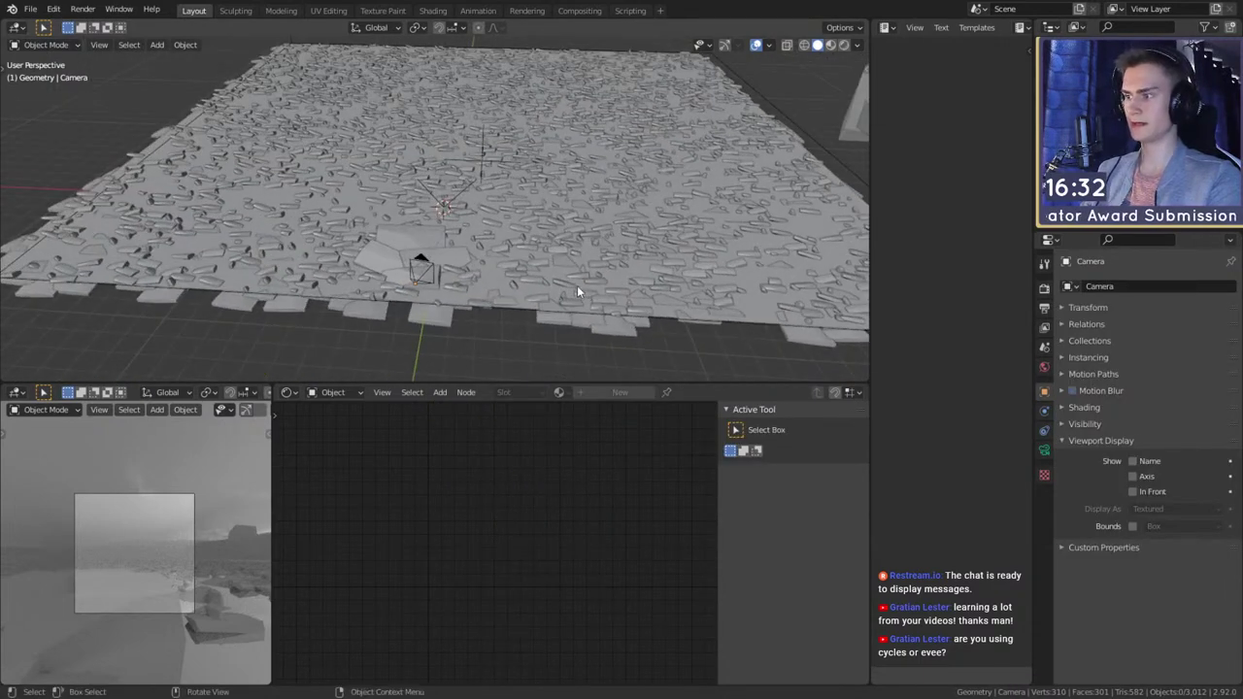
{"action": "left_click", "coordinate": [422, 264]}
{"action": "key", "text": "g"}
{"action": "key", "text": "x"}
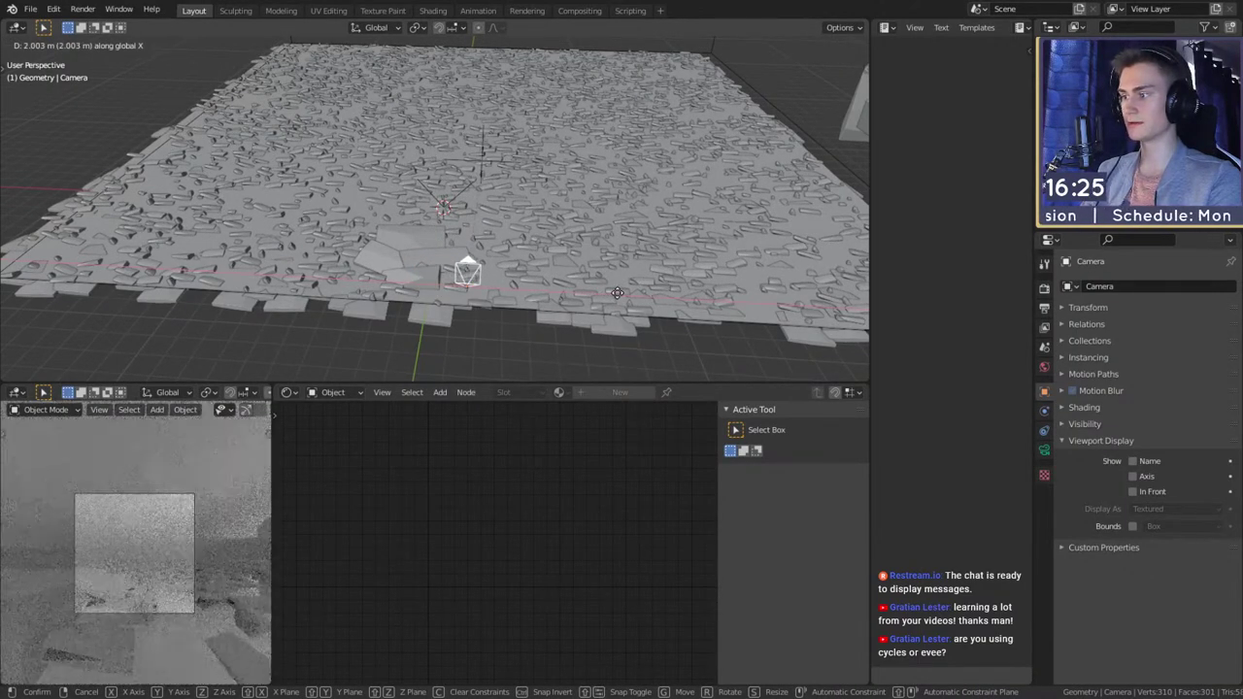
{"action": "left_click", "coordinate": [589, 299]}
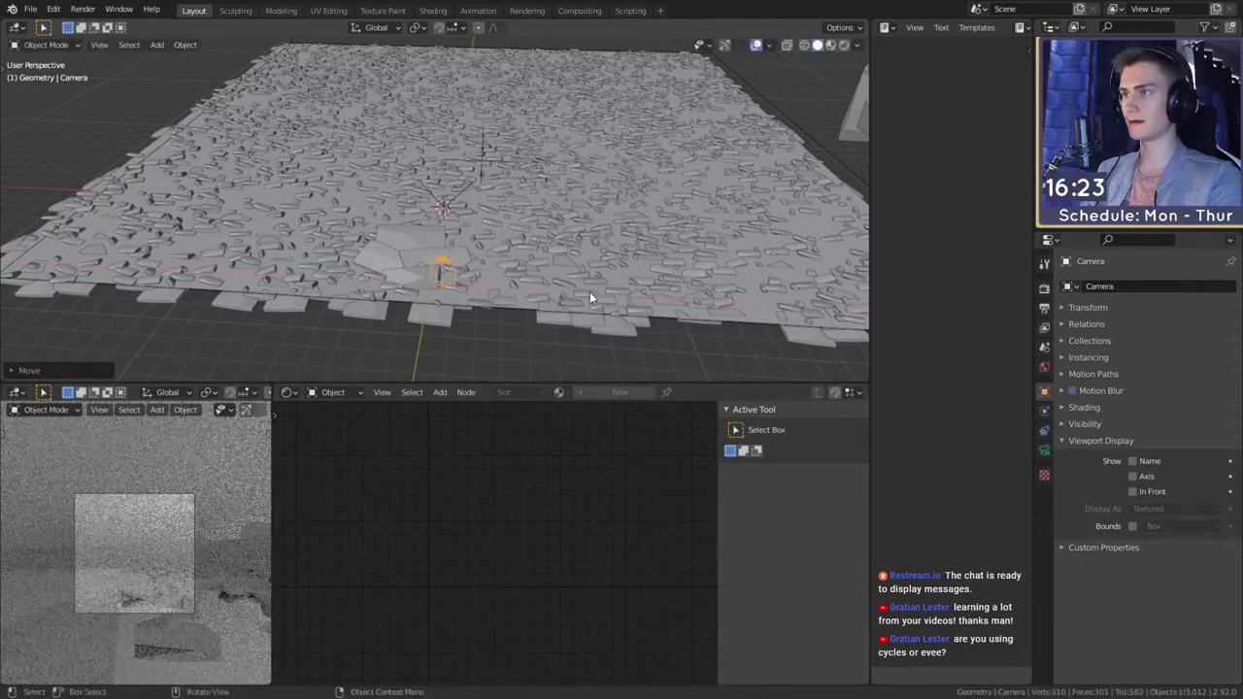
- Delete the four hand-placed rocks clustered around the camera at the front edge of the ground
{"action": "middle_click_drag", "start_coordinate": [589, 299], "coordinate": [545, 293]}
{"action": "left_click", "coordinate": [487, 277]}
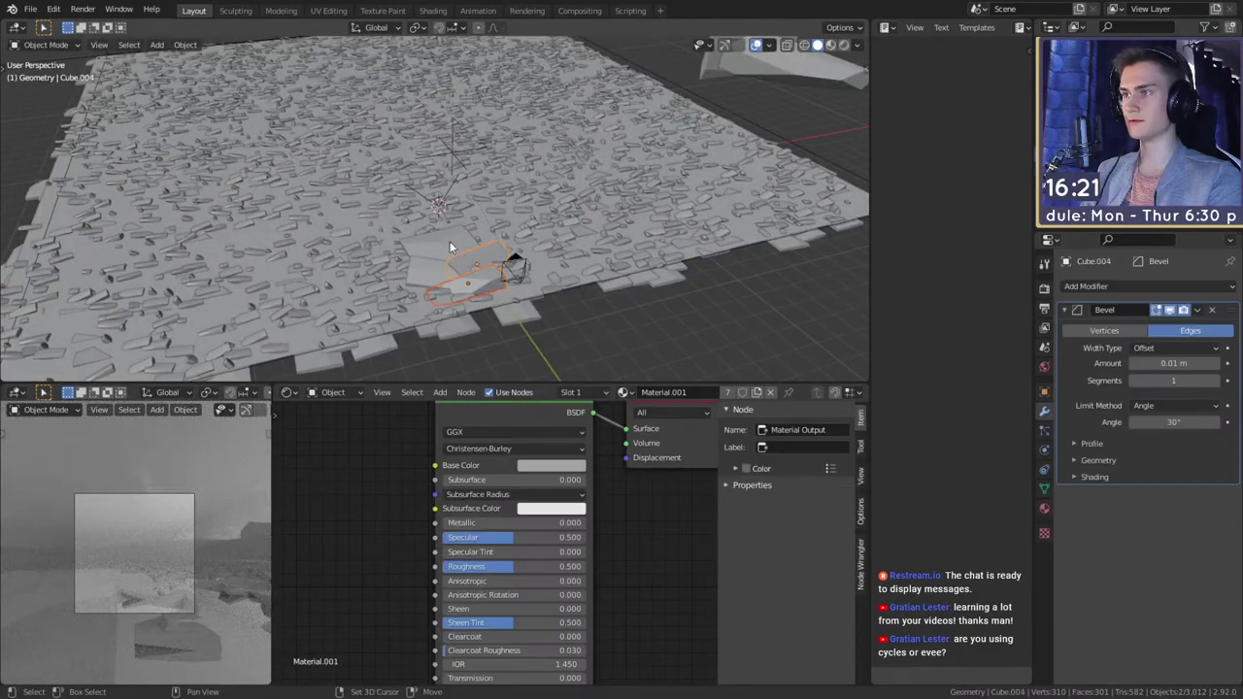
{"action": "key", "text": "Delete"}
{"action": "middle_click_drag", "start_coordinate": [460, 278], "coordinate": [487, 231]}
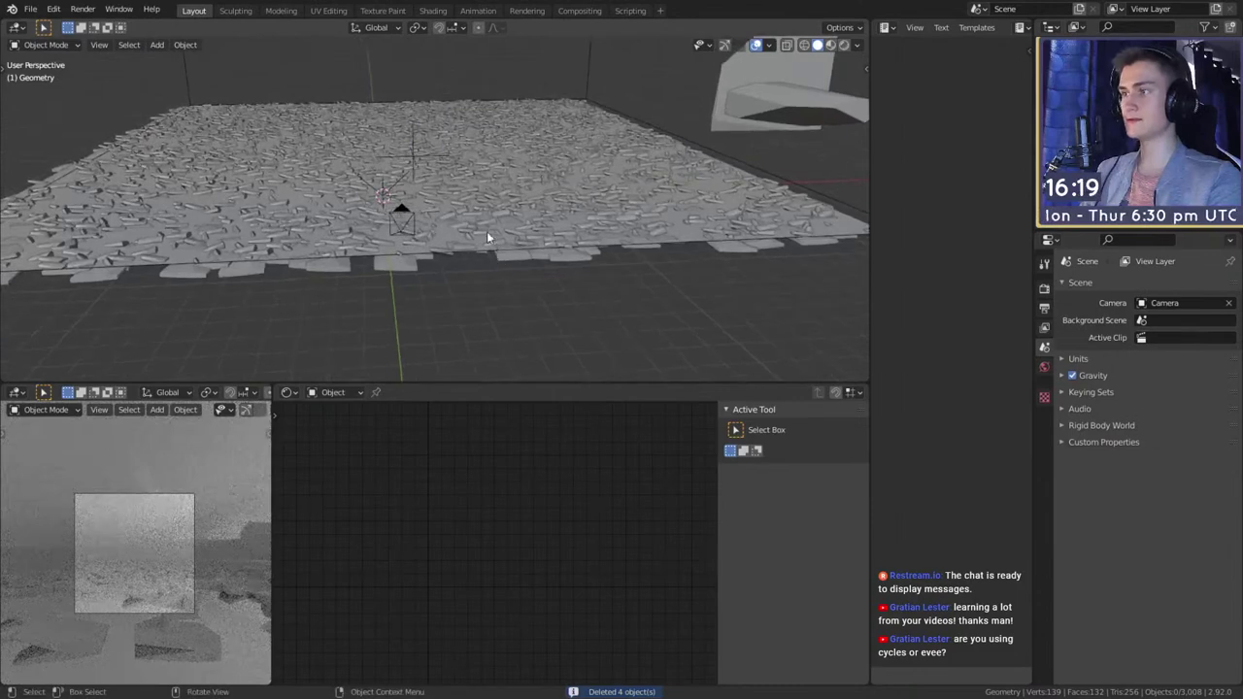
- Make the ground plane the active object and save the scene file quick_sketch_day_108.blend again
{"action": "left_click", "coordinate": [415, 146]}
{"action": "scroll", "coordinate": [520, 312], "scroll_direction": "down", "scroll_amount": 5}
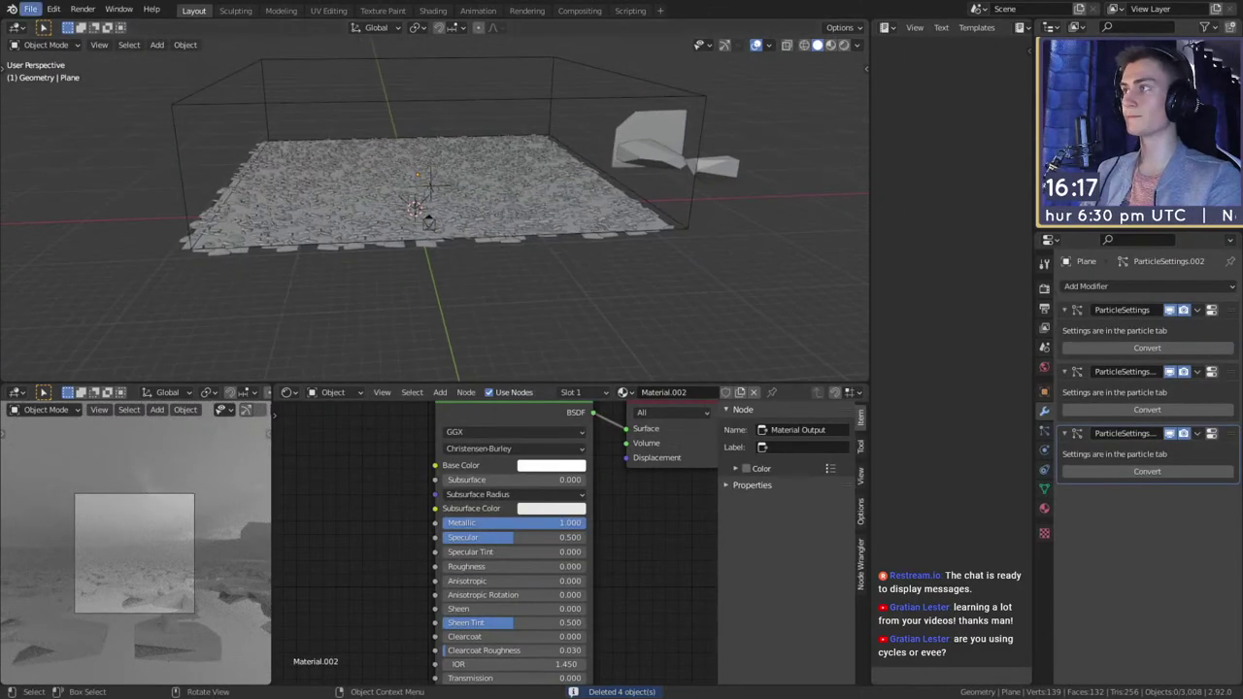
{"action": "left_click", "coordinate": [32, 9]}
{"action": "left_click", "coordinate": [44, 100]}
{"action": "scroll", "coordinate": [415, 287], "scroll_direction": "up", "scroll_amount": 3}
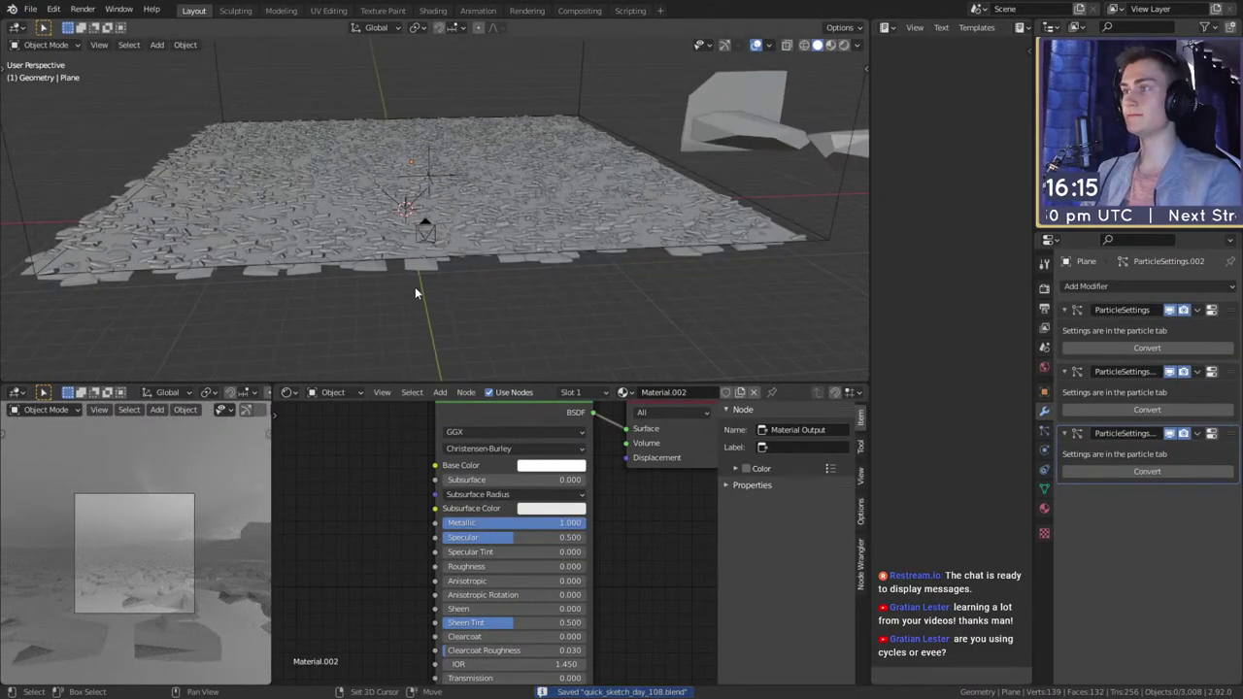
{"action": "middle_click_drag", "start_coordinate": [415, 287], "coordinate": [442, 323]}
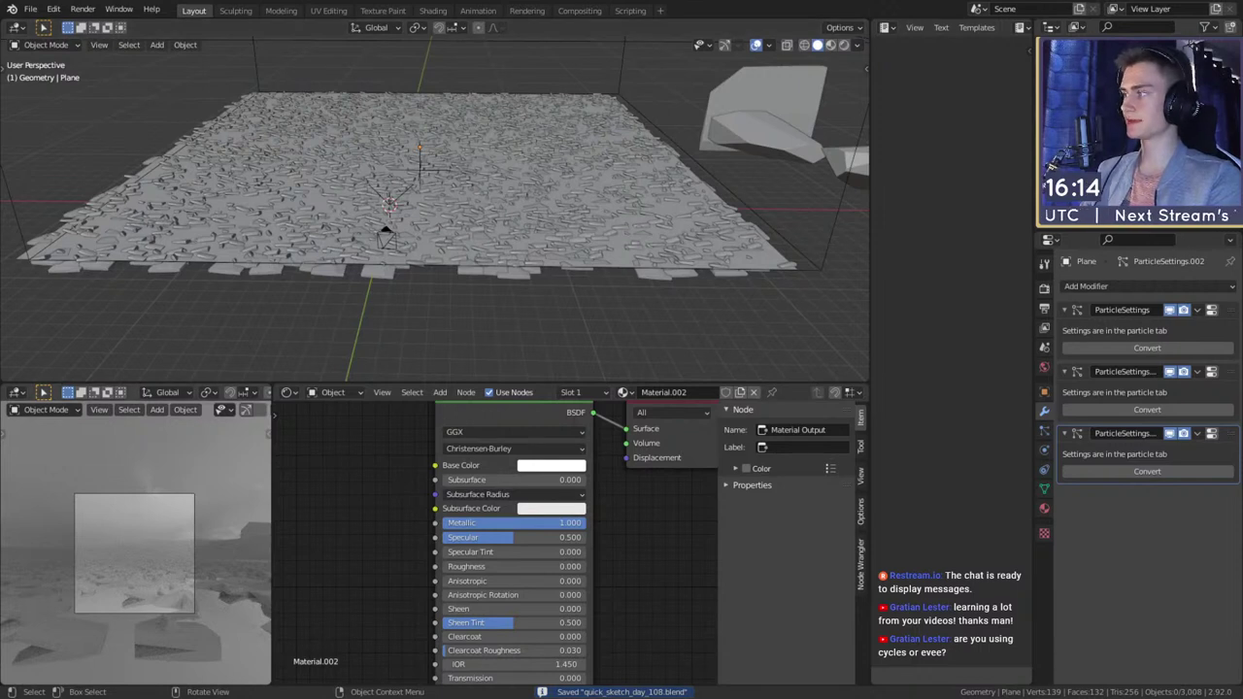
{"action": "scroll", "coordinate": [495, 543], "scroll_direction": "down", "scroll_amount": 6}
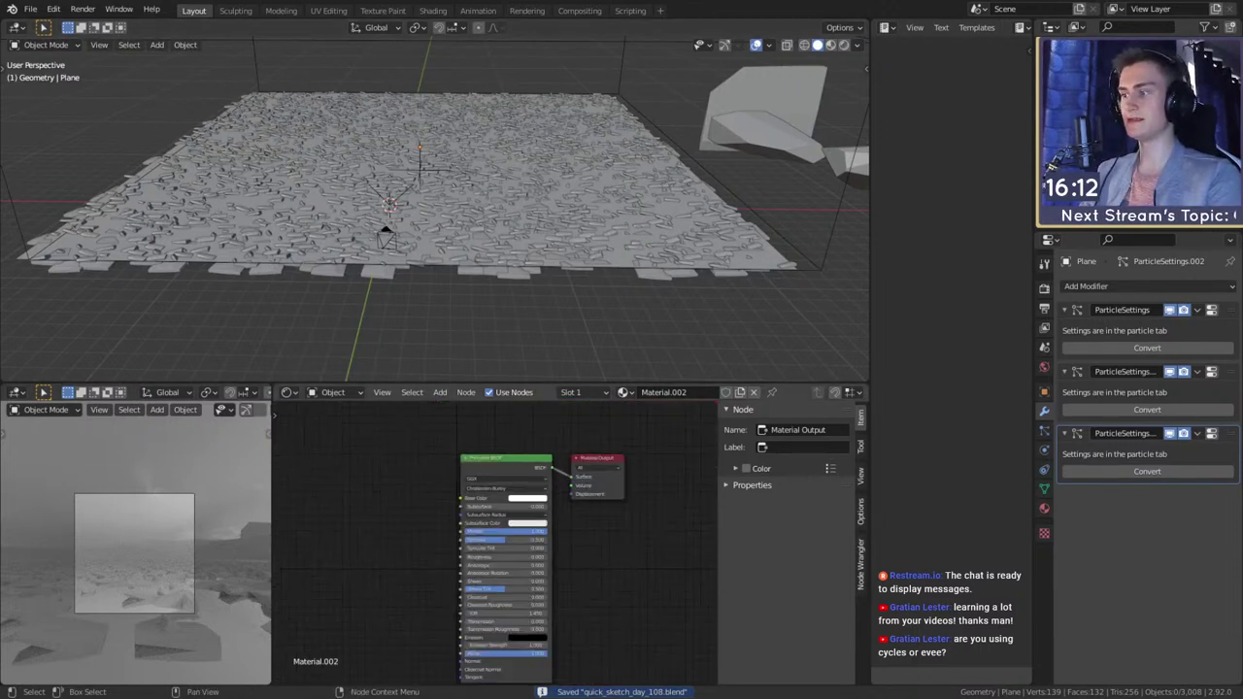
{"action": "middle_click_drag", "start_coordinate": [495, 543], "coordinate": [608, 522]}
{"action": "scroll", "coordinate": [443, 505], "scroll_direction": "down", "scroll_amount": 2}
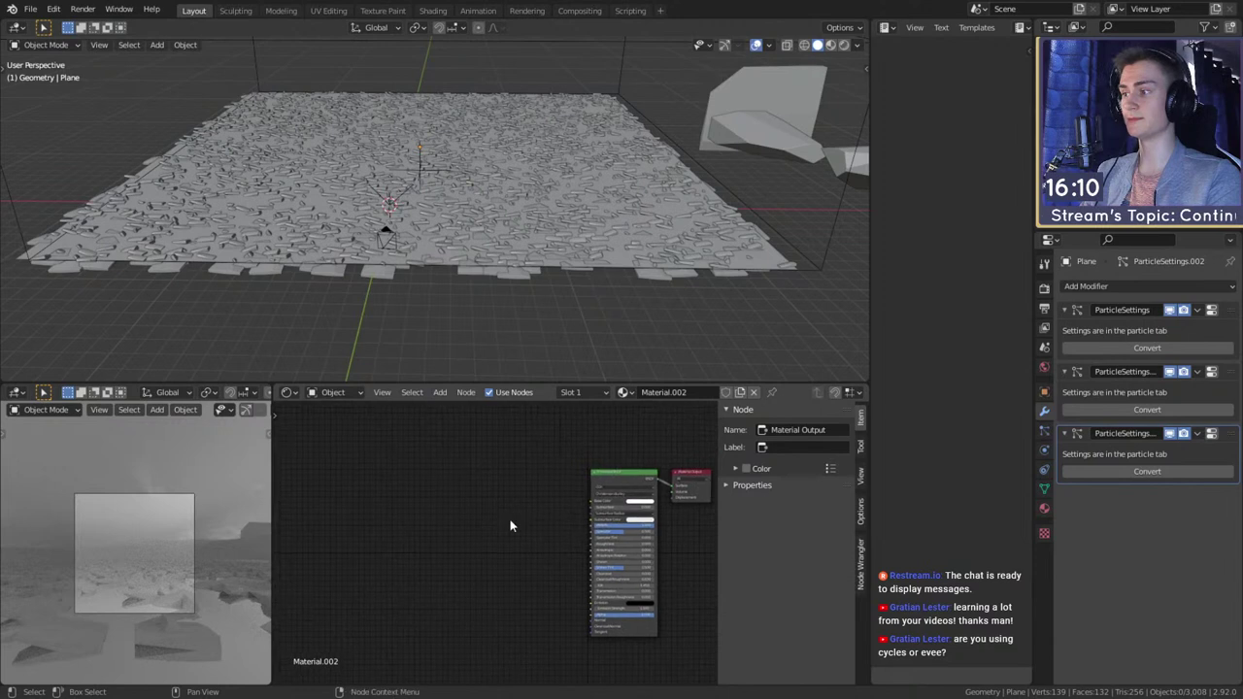
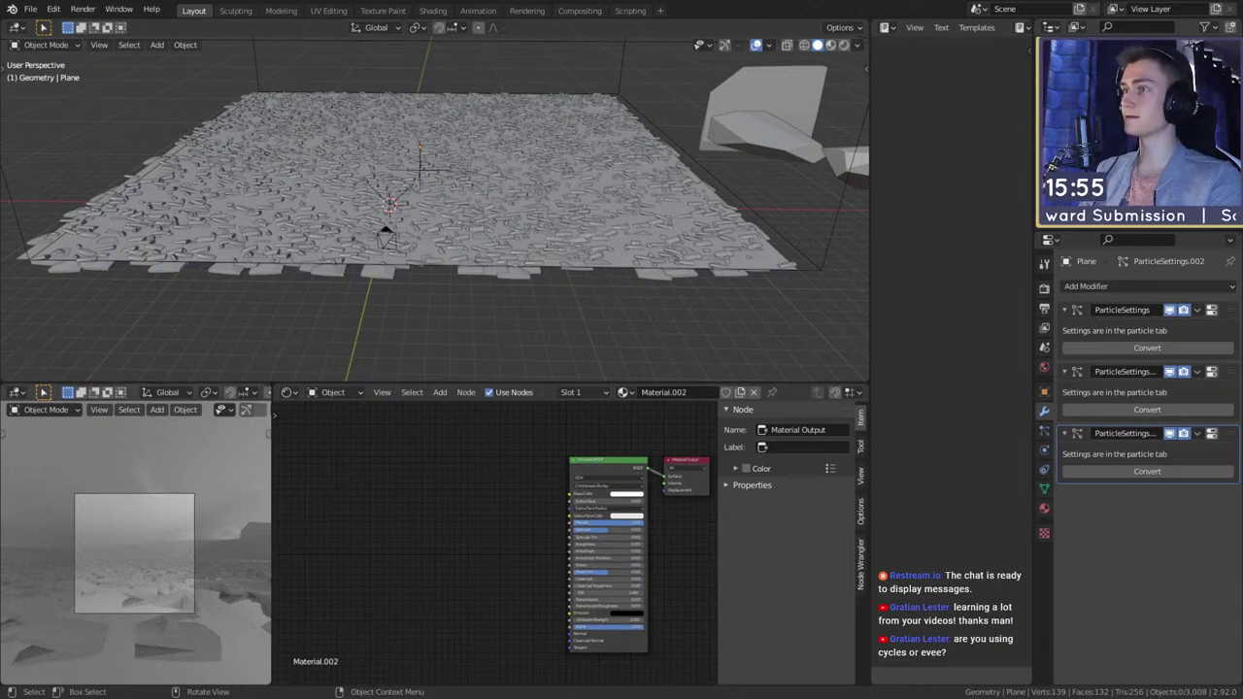
- Unhide all hidden objects in the scene, including the human figure standing on the rocky ground
{"action": "key", "text": "x"}
{"action": "left_click", "coordinate": [707, 213]}
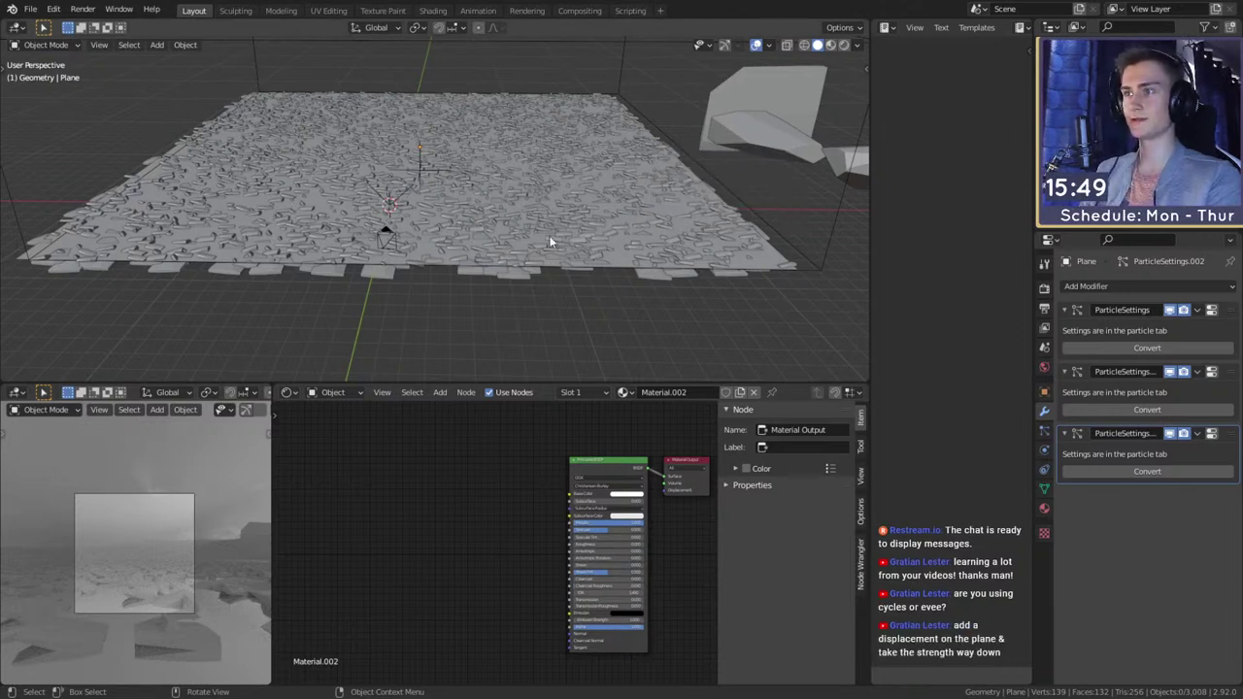
{"action": "key", "text": "alt+h"}
{"action": "scroll", "coordinate": [481, 272], "scroll_direction": "up", "scroll_amount": 4}
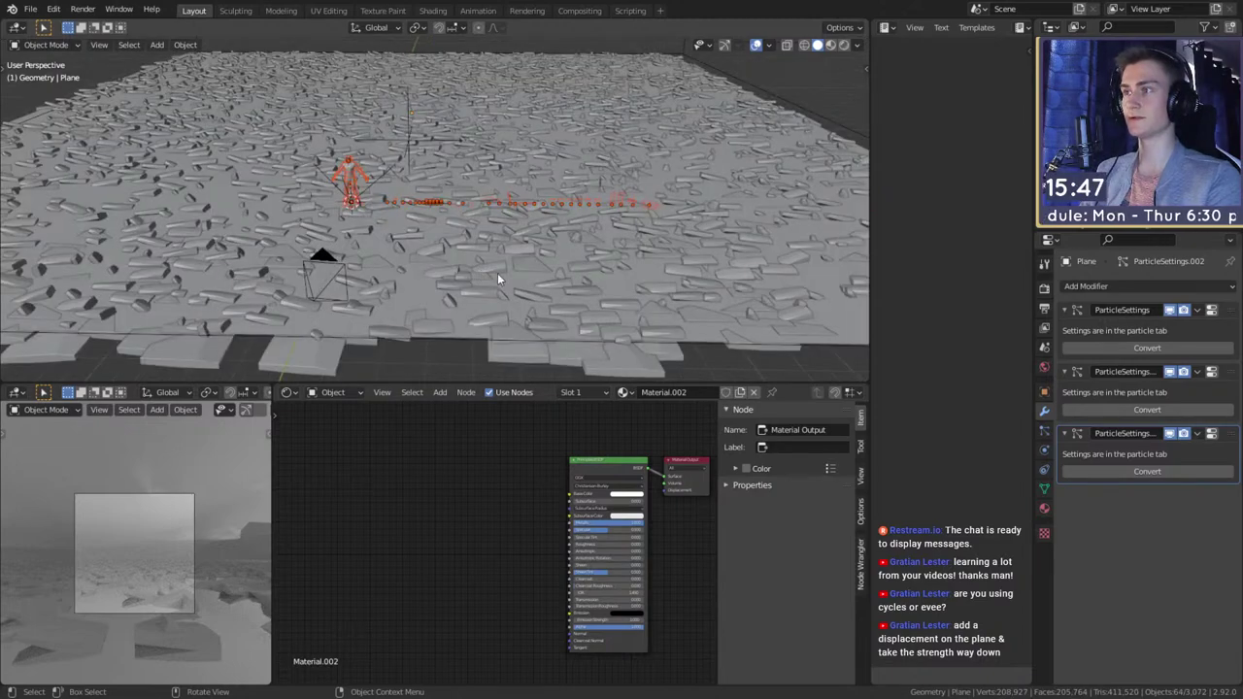
- Move the unhidden human figure and its rig objects along the global Y axis, off the front edge of the rocky ground
{"action": "middle_click_drag", "start_coordinate": [497, 276], "coordinate": [540, 270]}
{"action": "key", "text": "g"}
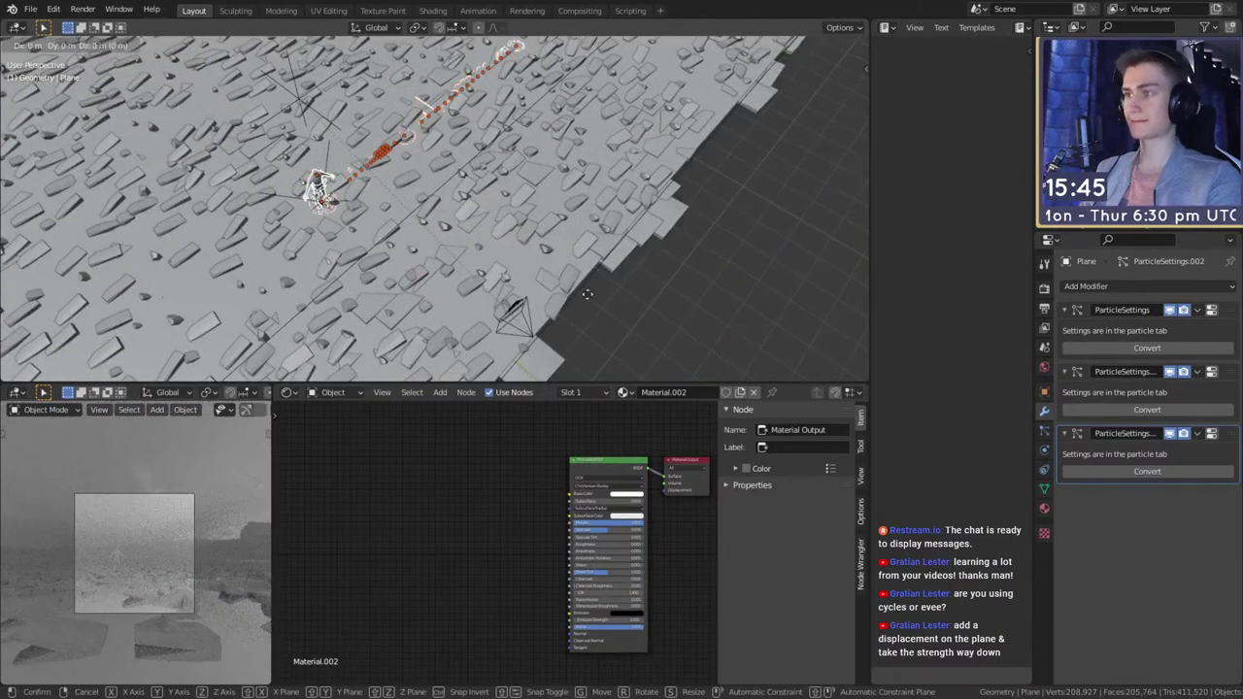
{"action": "key", "text": "x"}
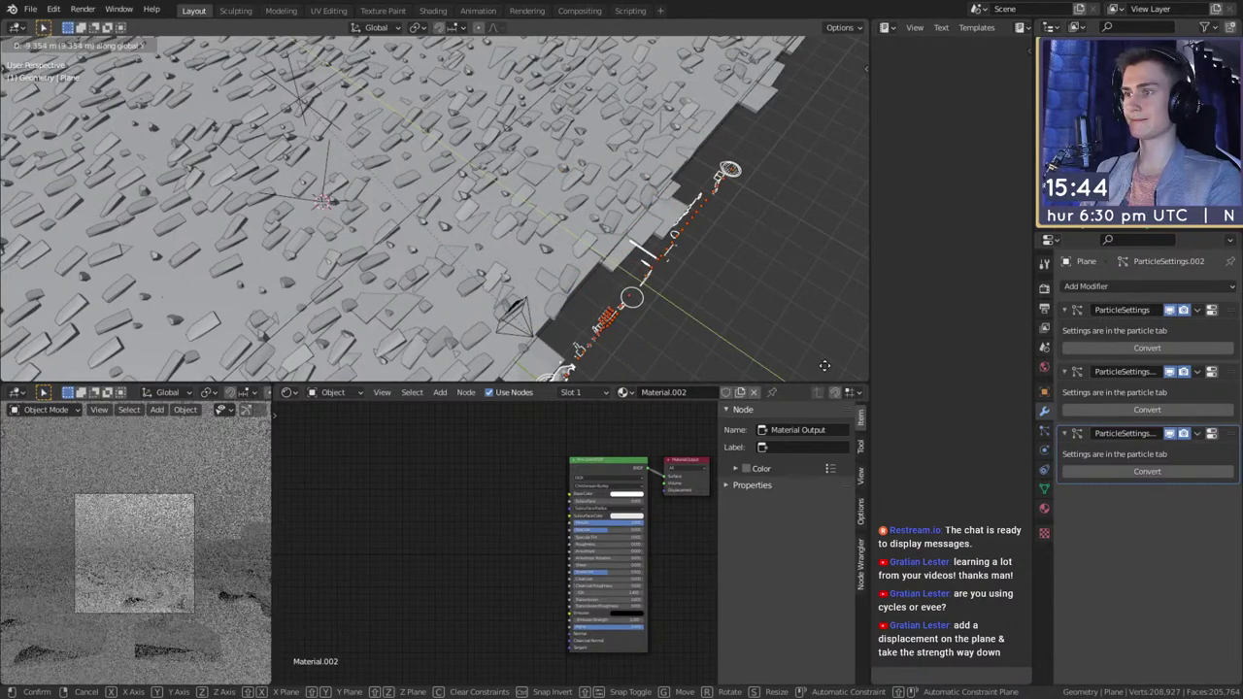
{"action": "left_click", "coordinate": [671, 296]}
{"action": "scroll", "coordinate": [671, 296], "scroll_direction": "down", "scroll_amount": 4}
{"action": "middle_click_drag", "start_coordinate": [671, 296], "coordinate": [445, 237]}
{"action": "middle_click_drag", "start_coordinate": [445, 237], "coordinate": [594, 243], "text": "shift"}
{"action": "scroll", "coordinate": [532, 258], "scroll_direction": "up", "scroll_amount": 2}
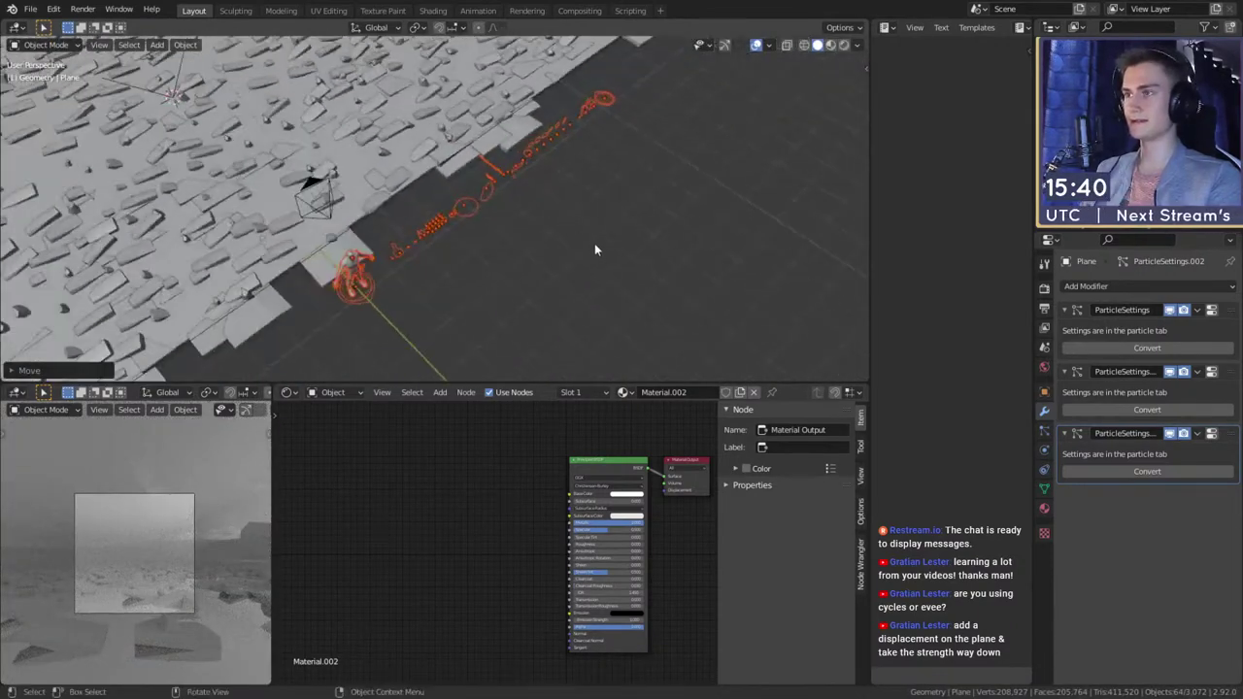
{"action": "key", "text": "g"}
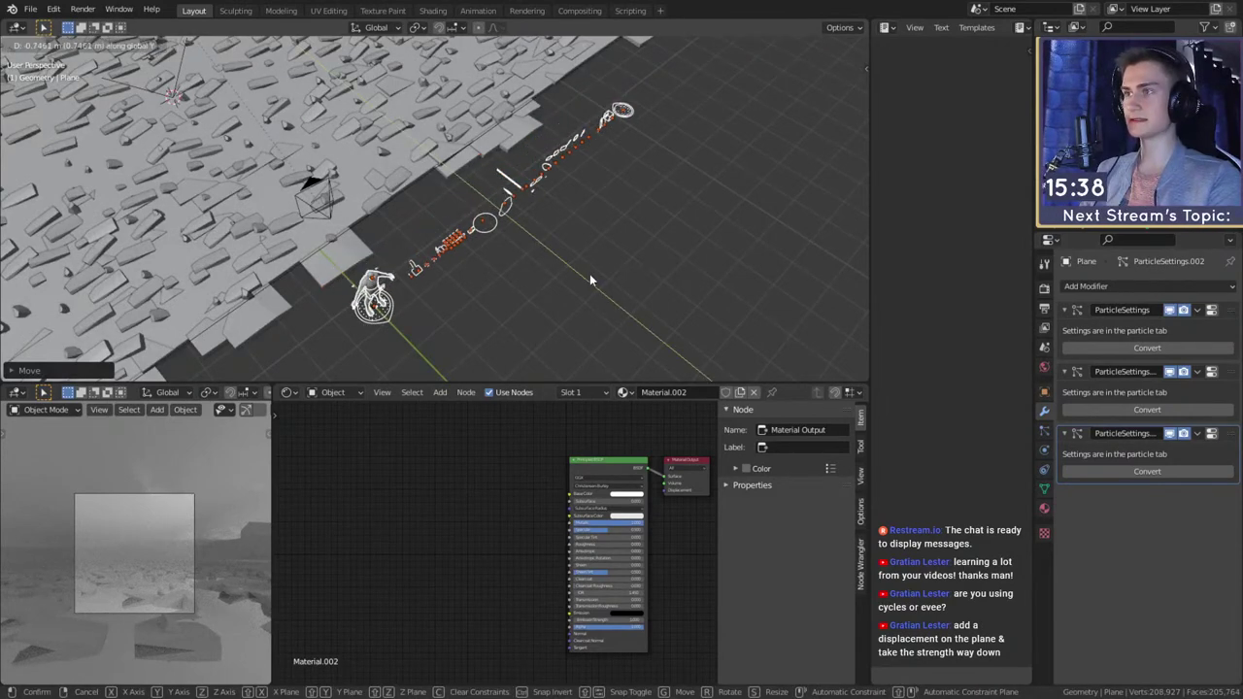
{"action": "left_click", "coordinate": [590, 274]}
{"action": "middle_click_drag", "start_coordinate": [571, 257], "coordinate": [561, 228]}
{"action": "left_click", "coordinate": [563, 223]}
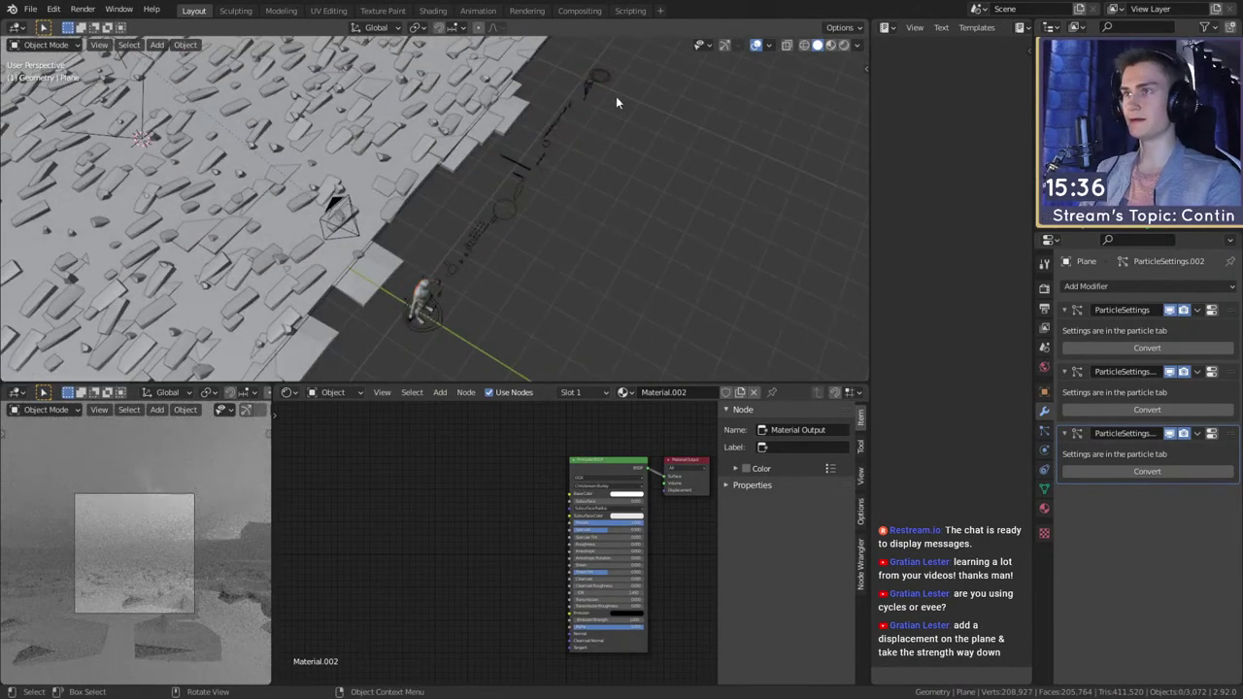
- Delete the row of loose rig control shapes beside the figure and select the figure's mesh
{"action": "middle_click_drag", "start_coordinate": [627, 129], "coordinate": [600, 187]}
{"action": "key", "text": "c"}
{"action": "mouse_move", "coordinate": [526, 273]}
{"action": "left_mouse_down"}
{"action": "mouse_move", "coordinate": [499, 291]}
{"action": "mouse_move", "coordinate": [535, 195]}
{"action": "mouse_move", "coordinate": [612, 94]}
{"action": "left_mouse_up"}
{"action": "middle_click_drag", "start_coordinate": [652, 269], "coordinate": [374, 173]}
{"action": "key", "text": "Delete"}
{"action": "scroll", "coordinate": [435, 230], "scroll_direction": "up", "scroll_amount": 3}
{"action": "left_click", "coordinate": [373, 173]}
{"action": "key", "text": "KP_Decimal"}
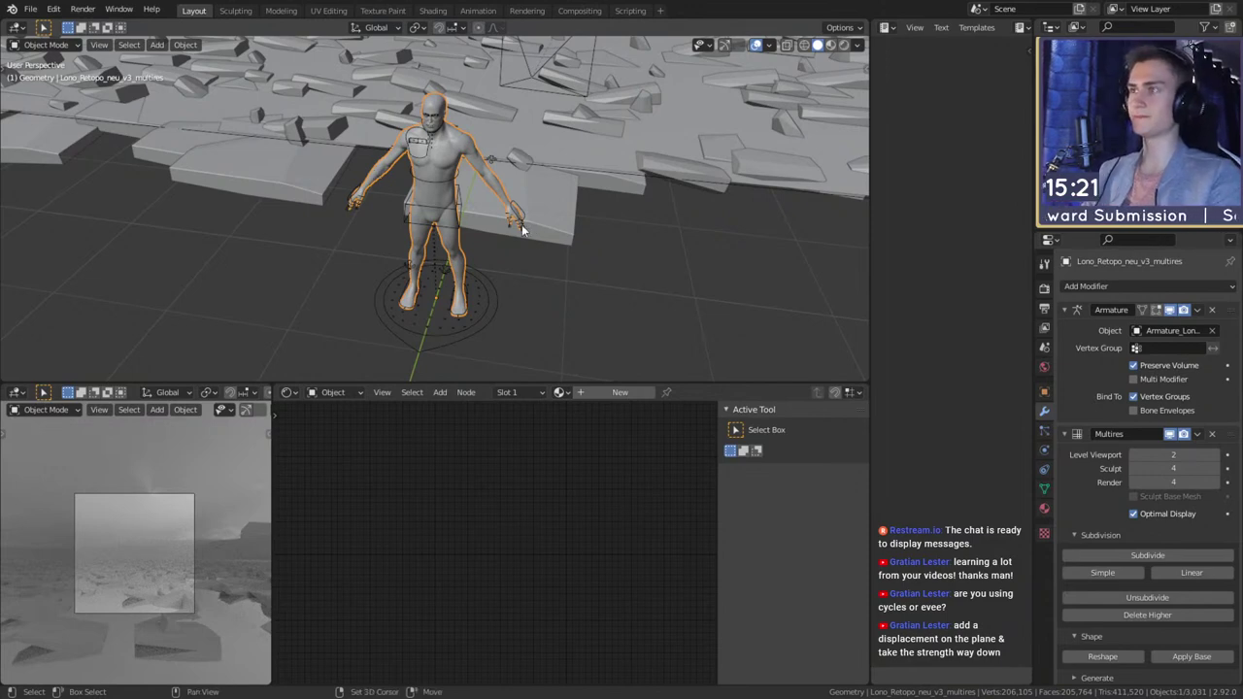
- Rotate the figure's armature 180° about the global Z axis
{"action": "middle_click_drag", "start_coordinate": [522, 229], "coordinate": [552, 301]}
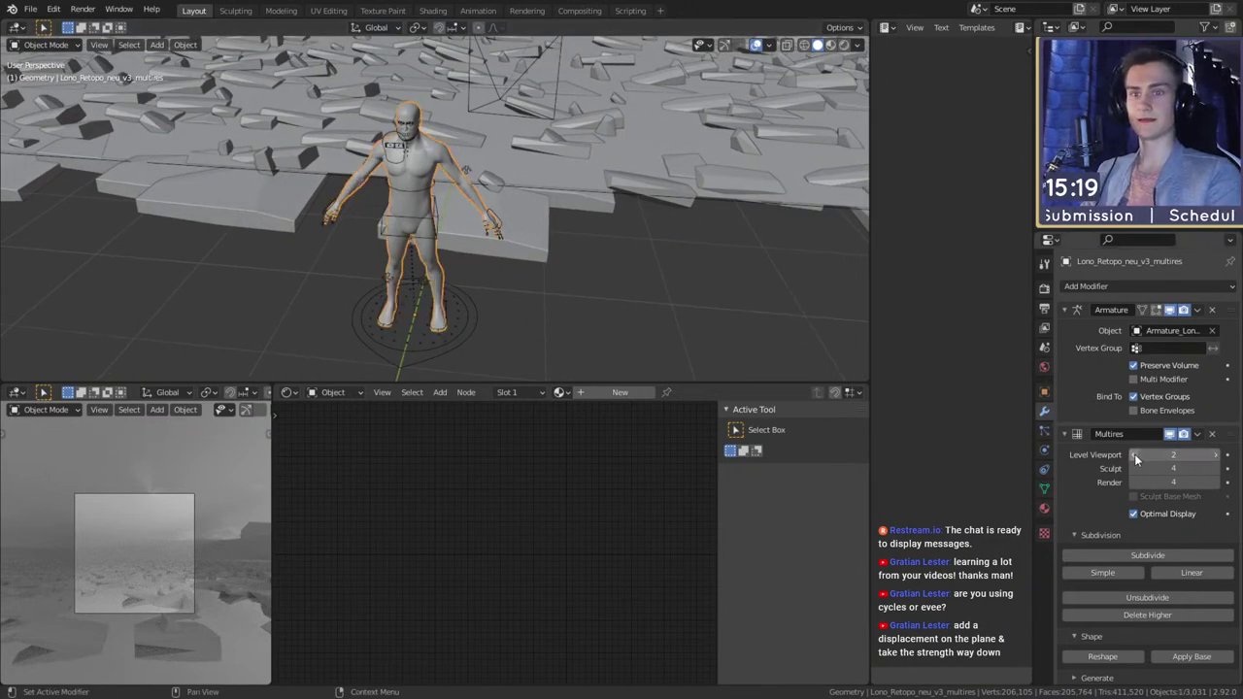
{"action": "left_click", "coordinate": [459, 330]}
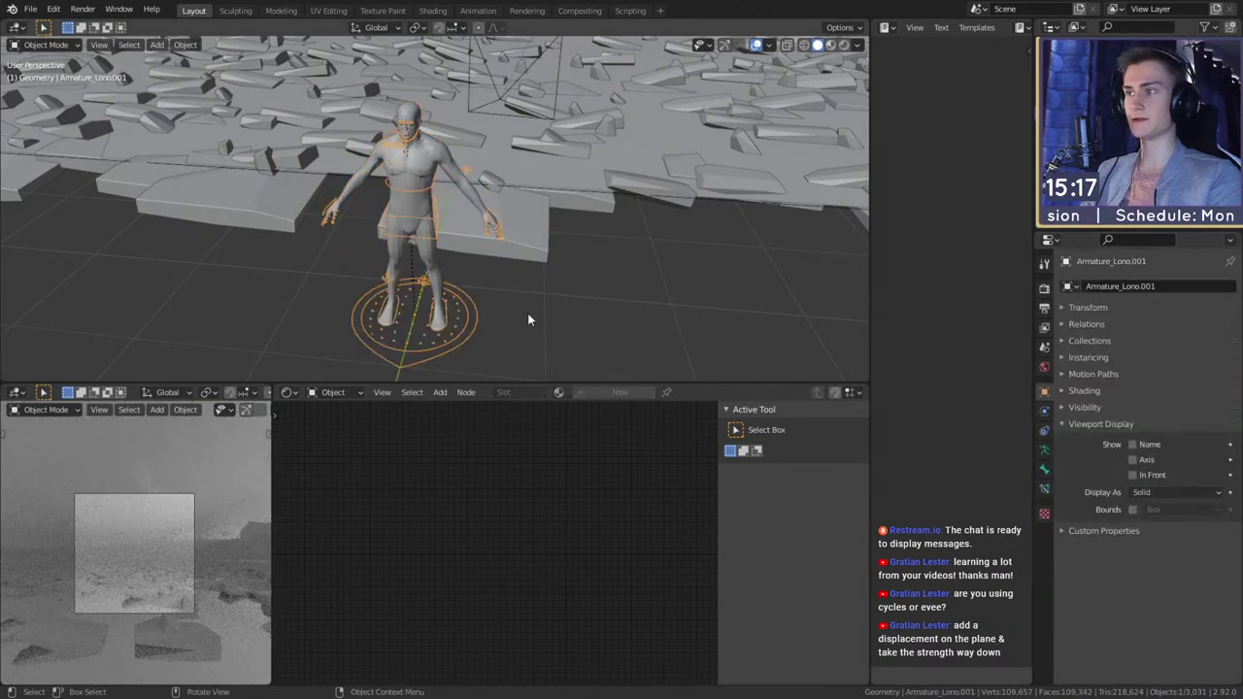
{"action": "key", "text": "r"}
{"action": "key", "text": "z"}
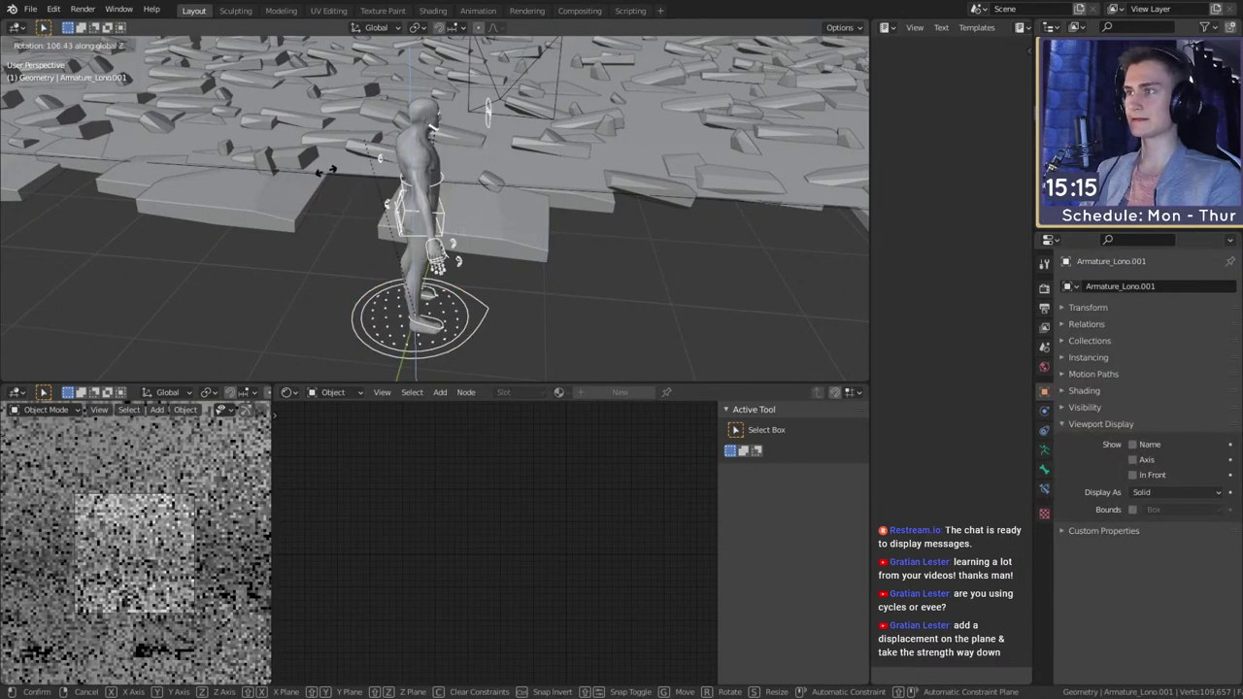
{"action": "left_click", "coordinate": [321, 318]}
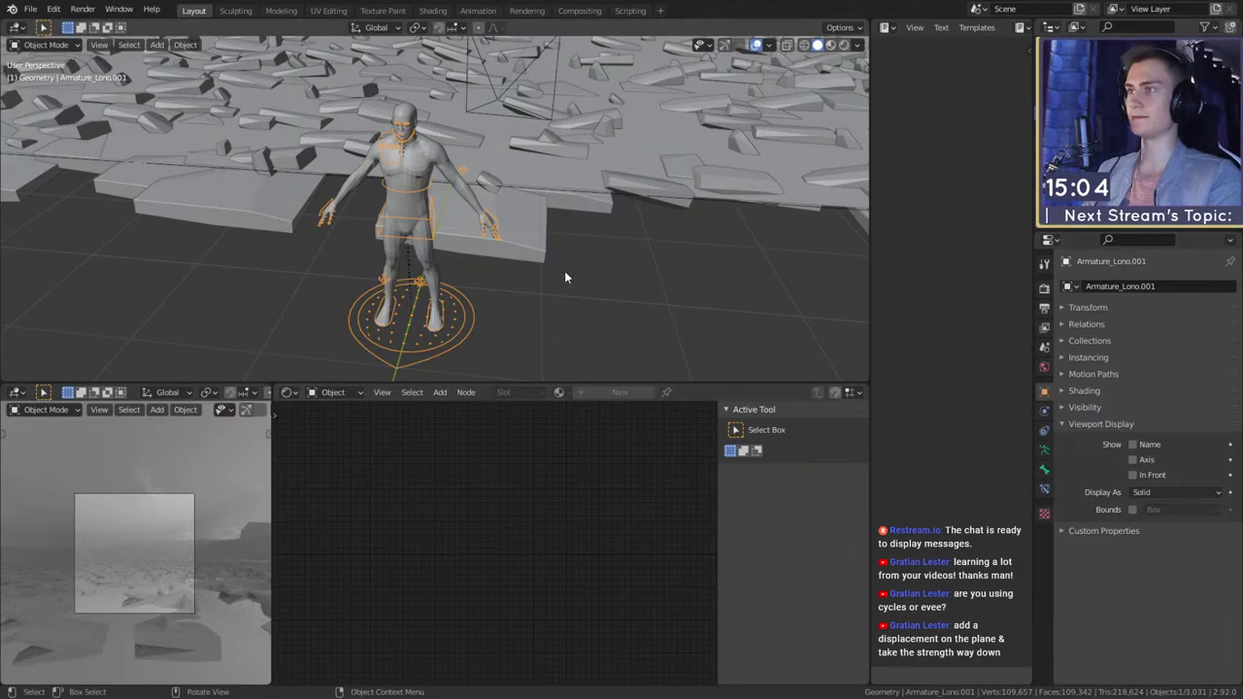
{"action": "type", "text": "rz"}
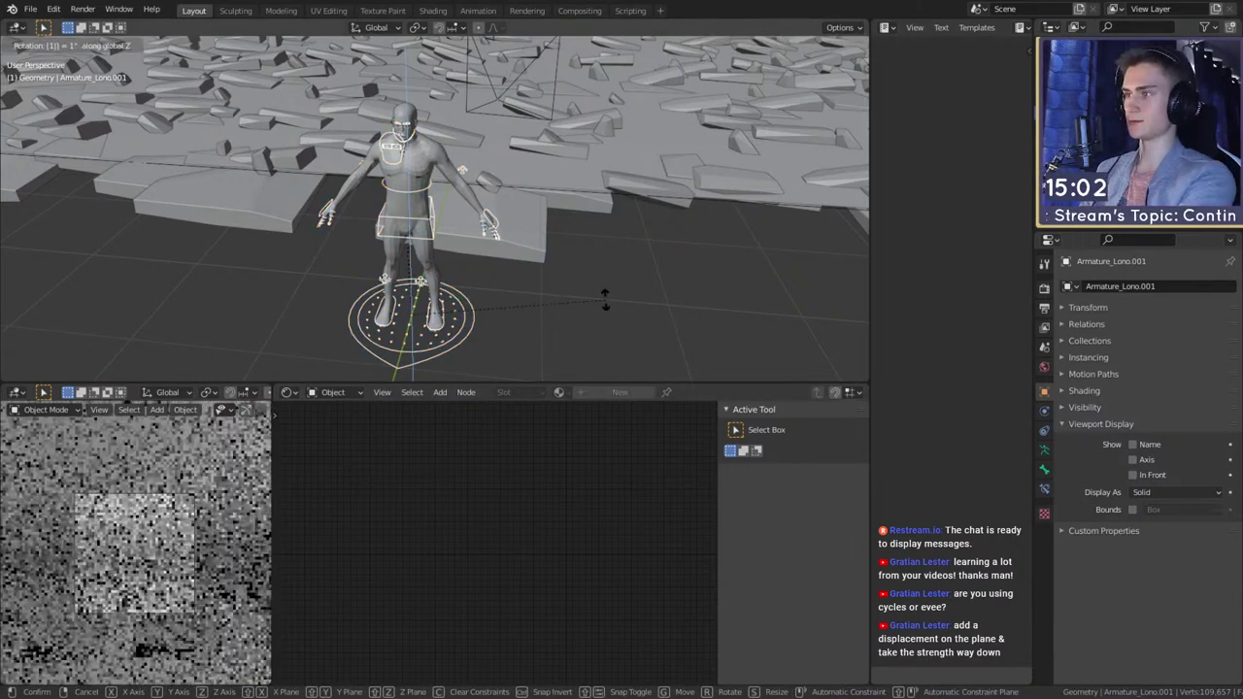
{"action": "type", "text": "10"}
{"action": "key", "text": "BackSpace"}
{"action": "key", "text": "BackSpace"}
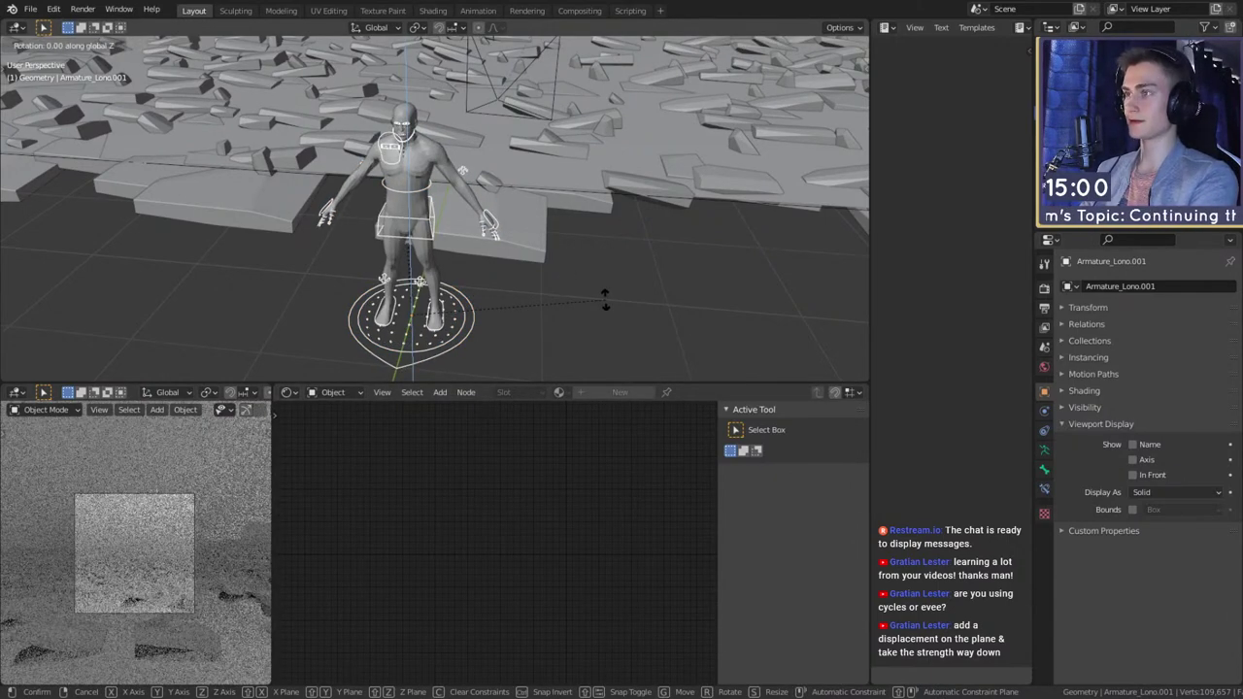
{"action": "type", "text": "180"}
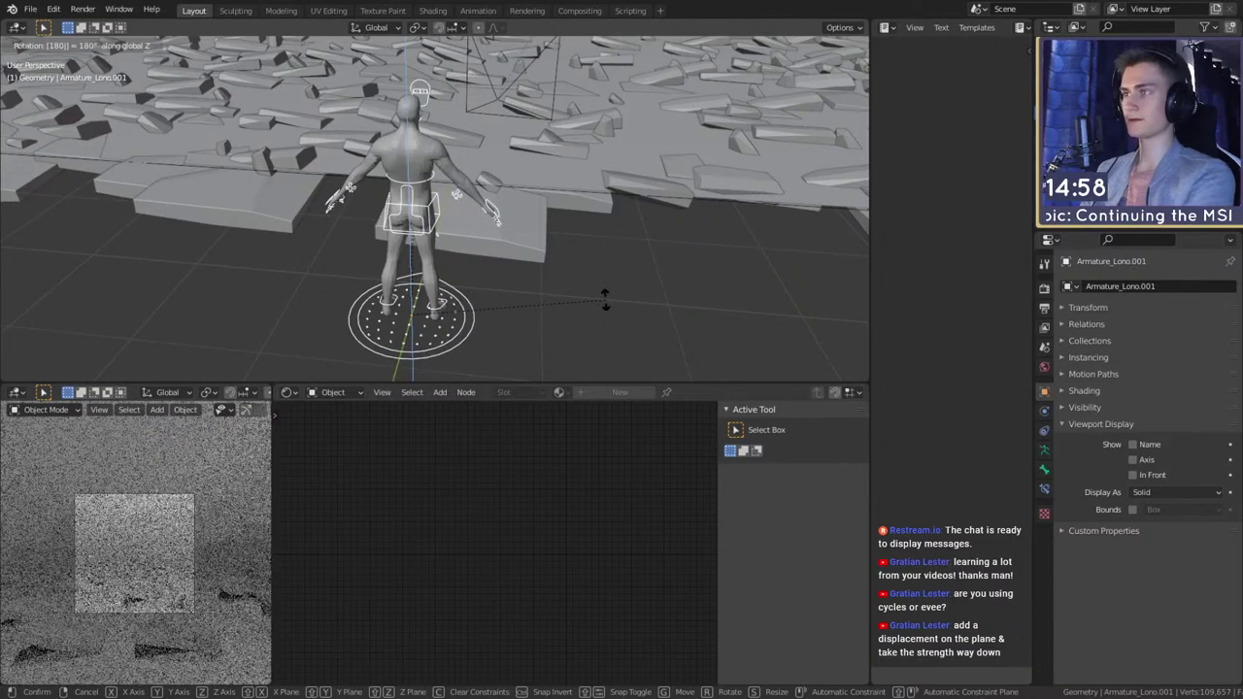
{"action": "key", "text": "Return"}
- Move the armature horizontally, with Z locked, onto the rocky ground in front of the camera
{"action": "scroll", "coordinate": [600, 300], "scroll_direction": "down", "scroll_amount": 3}
{"action": "middle_click_drag", "start_coordinate": [515, 276], "coordinate": [493, 297]}
{"action": "scroll", "coordinate": [539, 278], "scroll_direction": "down", "scroll_amount": 4}
{"action": "middle_click_drag", "start_coordinate": [399, 254], "coordinate": [394, 291]}
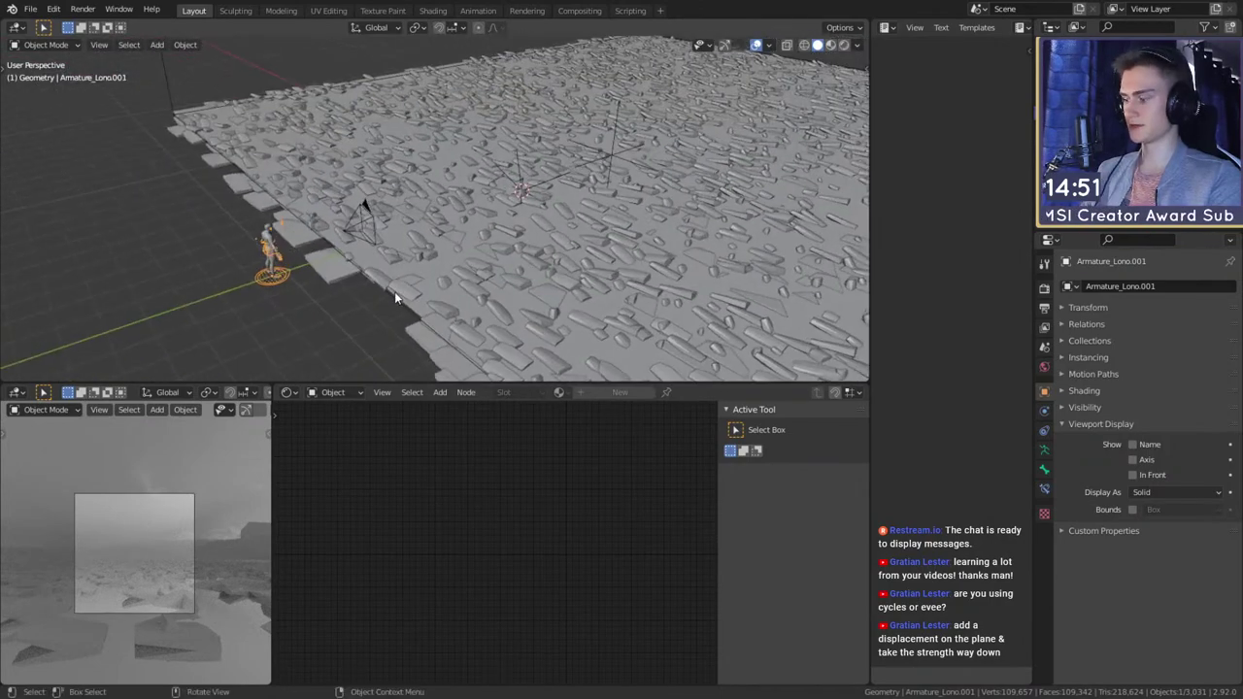
{"action": "key", "text": "g"}
{"action": "key", "text": "shift+z"}
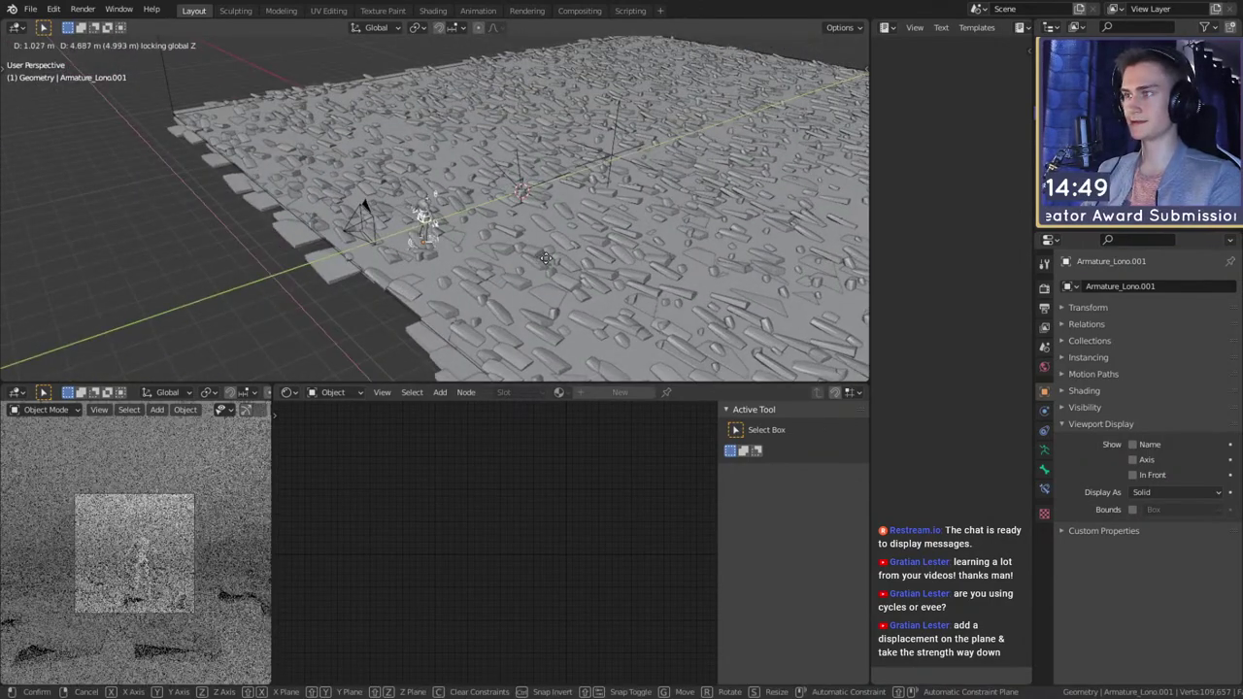
{"action": "left_click", "coordinate": [511, 281]}
- Scale the figure's armature down so it appears smaller in the camera frame
{"action": "scroll", "coordinate": [602, 297], "scroll_direction": "up", "scroll_amount": 3}
{"action": "middle_click_drag", "start_coordinate": [511, 281], "coordinate": [590, 216]}
{"action": "key", "text": "KP_Decimal"}
{"action": "scroll", "coordinate": [525, 198], "scroll_direction": "down", "scroll_amount": 3}
{"action": "key", "text": "s"}
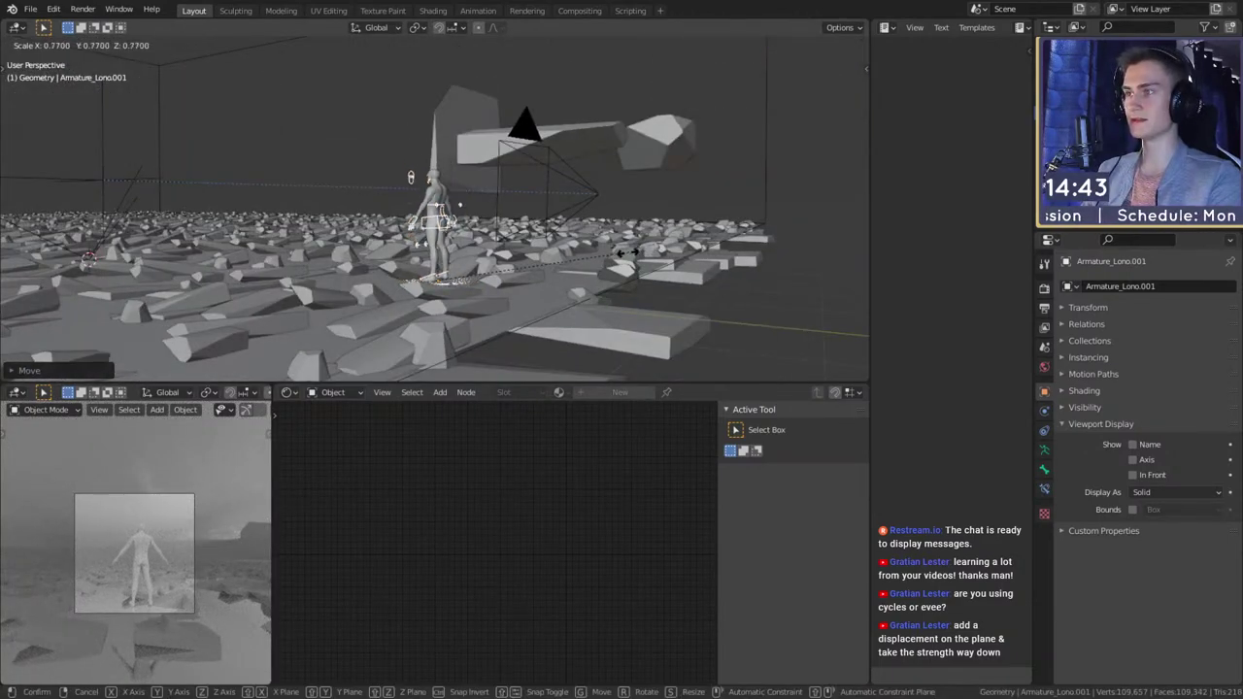
{"action": "left_click", "coordinate": [551, 259]}
- Move the figure close in front of the elongated rock on the ground
{"action": "middle_click_drag", "start_coordinate": [549, 259], "coordinate": [588, 254]}
{"action": "scroll", "coordinate": [433, 277], "scroll_direction": "up", "scroll_amount": 4}
{"action": "scroll", "coordinate": [433, 276], "scroll_direction": "down", "scroll_amount": 2}
{"action": "scroll", "coordinate": [530, 257], "scroll_direction": "up", "scroll_amount": 4}
{"action": "middle_click_drag", "start_coordinate": [588, 255], "coordinate": [618, 284], "text": "shift"}
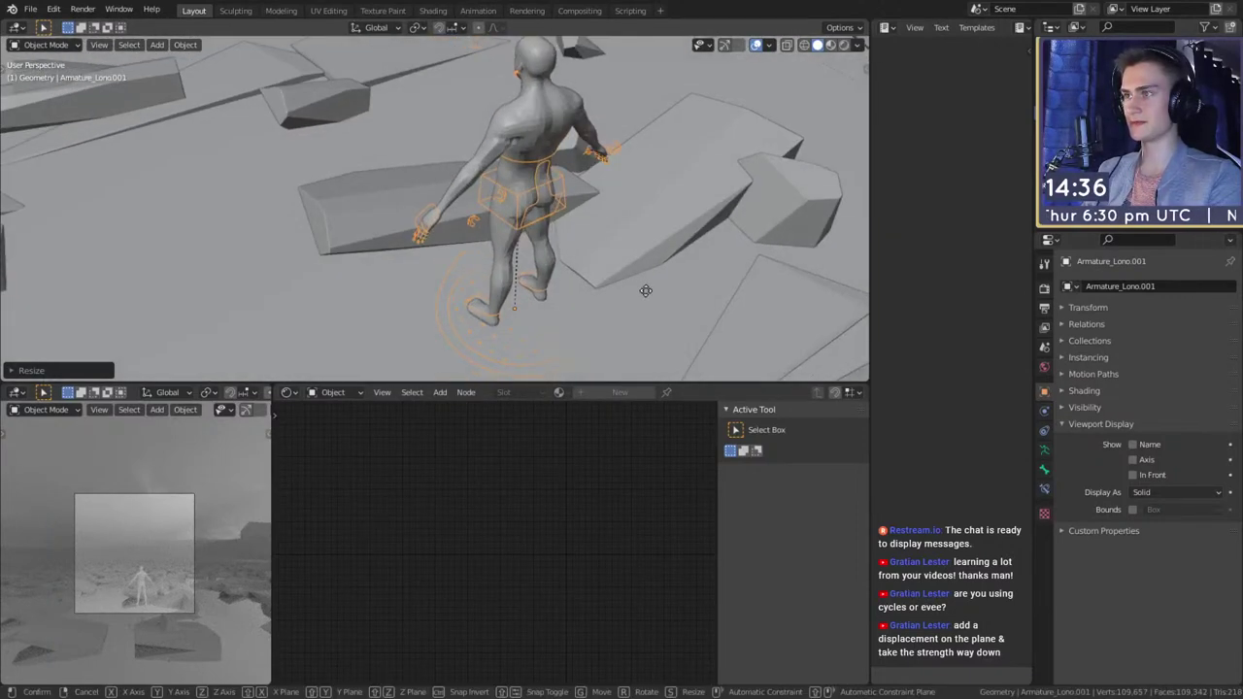
{"action": "key", "text": "g"}
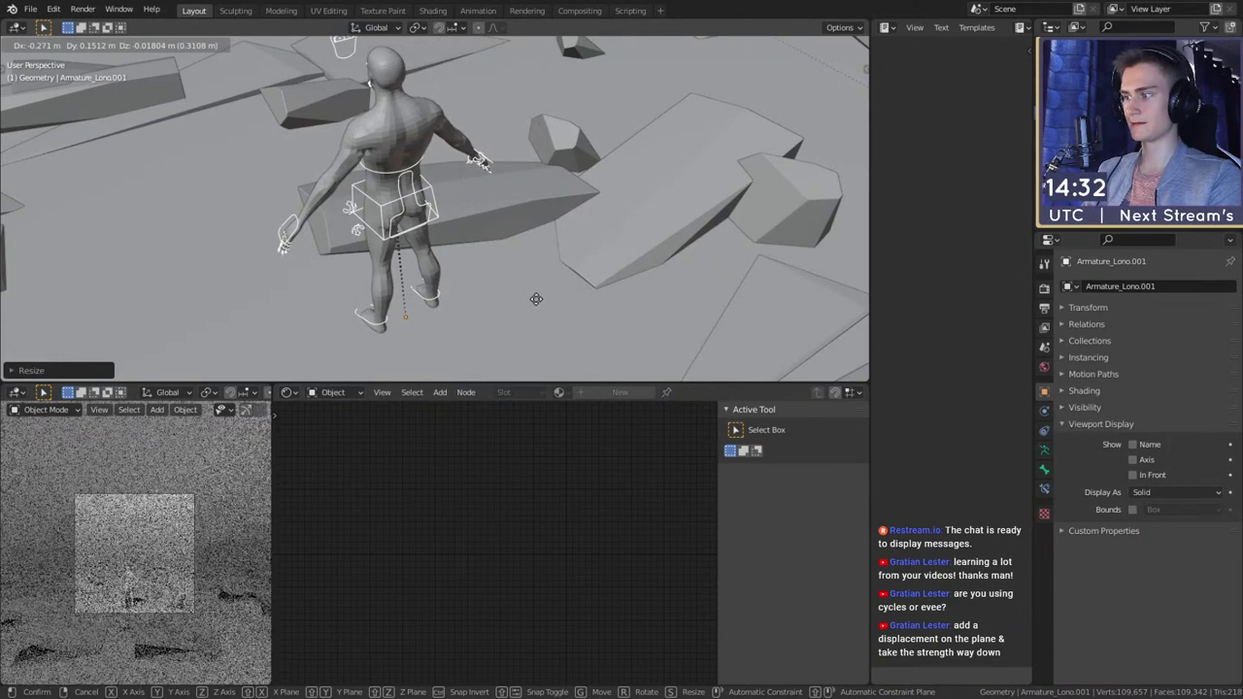
{"action": "left_click", "coordinate": [568, 290]}
- Rotate the figure about -25° around the global Z axis and shift it horizontally beside the rock
{"action": "mouse_move", "coordinate": [568, 292]}
{"action": "middle_mouse_down"}
{"action": "mouse_move", "coordinate": [494, 278]}
{"action": "mouse_move", "coordinate": [569, 270]}
{"action": "mouse_move", "coordinate": [583, 256]}
{"action": "mouse_move", "coordinate": [527, 275]}
{"action": "mouse_move", "coordinate": [502, 258]}
{"action": "mouse_move", "coordinate": [548, 300]}
{"action": "mouse_move", "coordinate": [557, 291]}
{"action": "middle_mouse_up"}
{"action": "key", "text": "r"}
{"action": "key", "text": "z"}
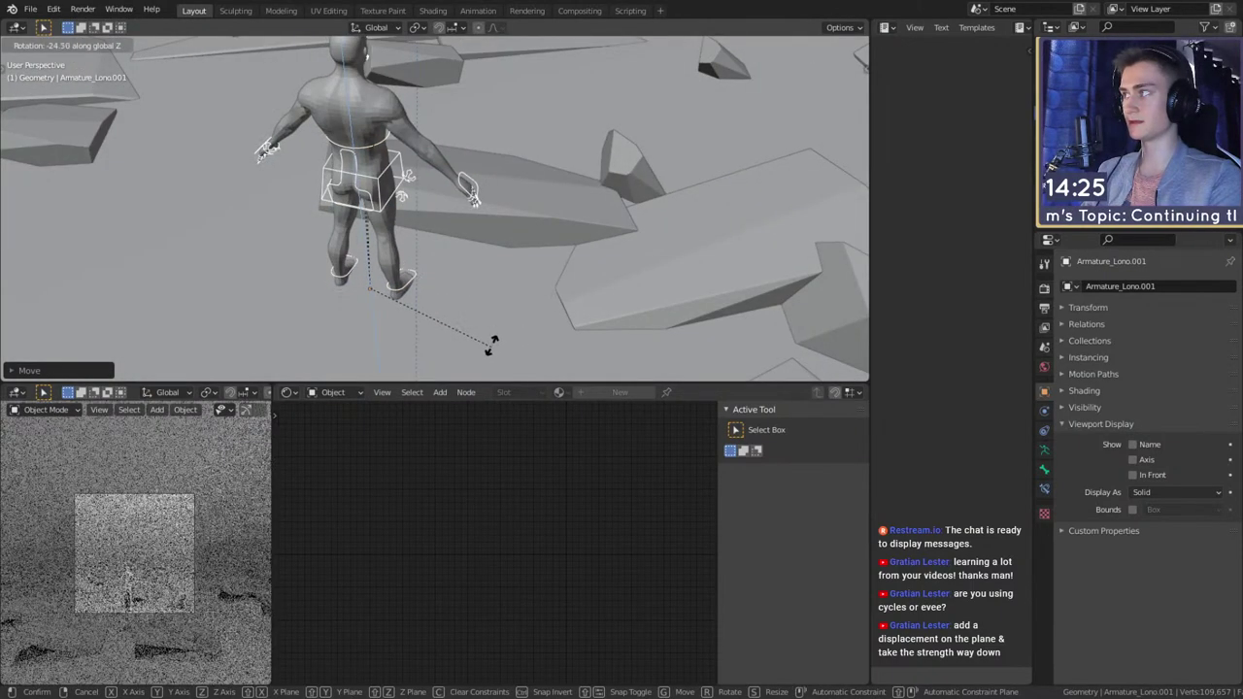
{"action": "left_click", "coordinate": [489, 342]}
{"action": "middle_click_drag", "start_coordinate": [484, 316], "coordinate": [457, 341]}
{"action": "key", "text": "g"}
{"action": "key", "text": "shift+z"}
{"action": "left_click", "coordinate": [486, 326]}
- Switch the armature to Pose Mode and raise the left foot's IK control towards the rock
{"action": "key", "text": "ctrl+Tab"}
{"action": "left_click", "coordinate": [406, 319]}
{"action": "middle_click_drag", "start_coordinate": [335, 323], "coordinate": [461, 326]}
{"action": "left_click", "coordinate": [362, 330]}
{"action": "key", "text": "g"}
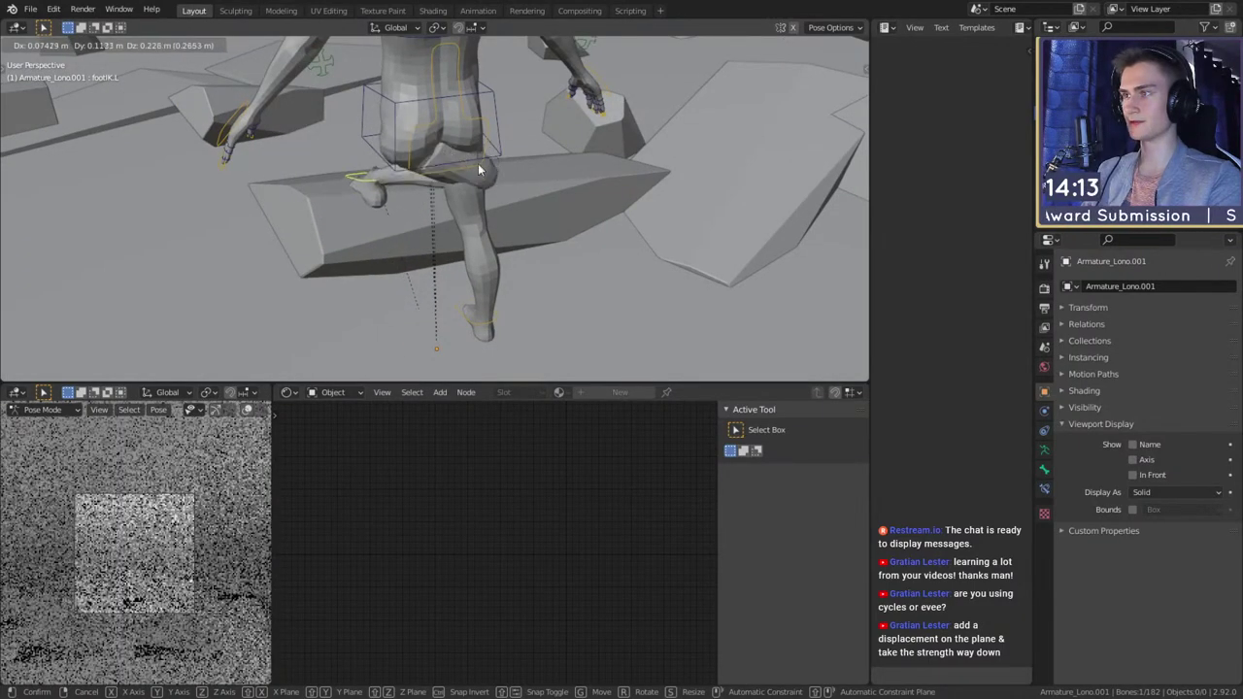
{"action": "left_click", "coordinate": [479, 170]}
- Adjust the raised left leg so its foot is placed over the top of the rock
{"action": "middle_click_drag", "start_coordinate": [479, 170], "coordinate": [347, 228]}
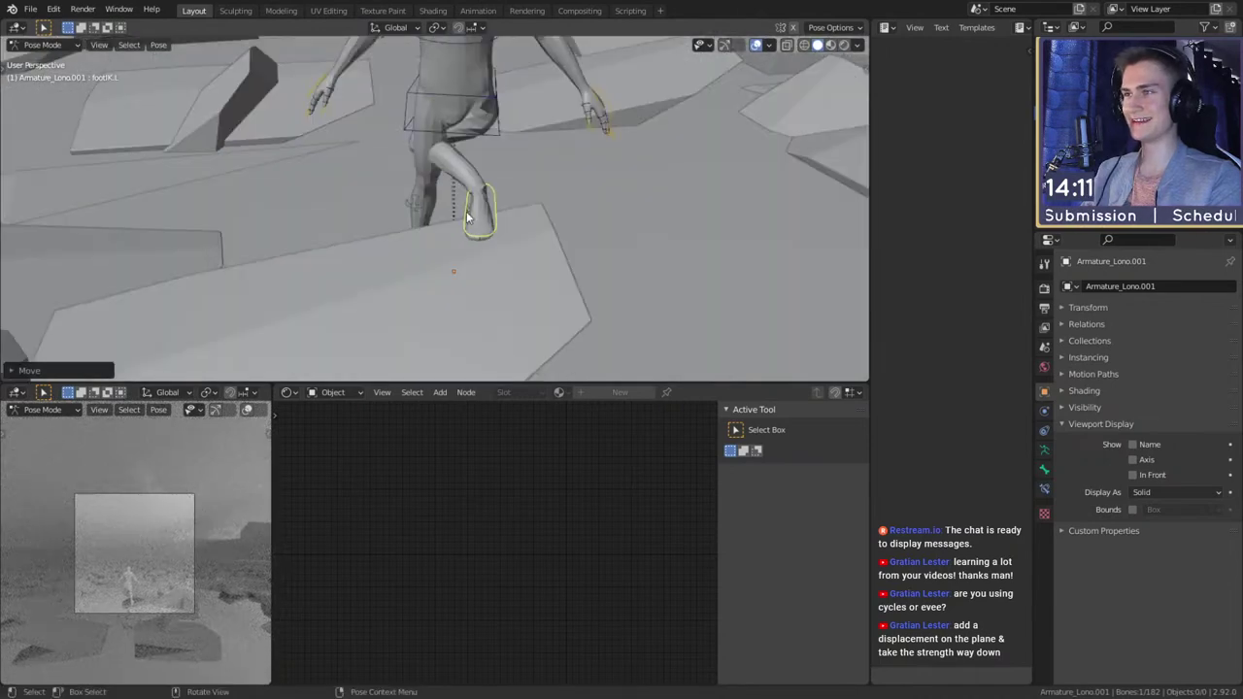
{"action": "middle_click_drag", "start_coordinate": [466, 218], "coordinate": [496, 173]}
{"action": "left_click", "coordinate": [427, 146]}
{"action": "key", "text": "g"}
{"action": "left_click", "coordinate": [442, 136]}
{"action": "key", "text": "g"}
{"action": "left_click", "coordinate": [443, 207]}
- Shift the spine_control bone slightly to rebalance the torso over the standing leg
{"action": "middle_click_drag", "start_coordinate": [444, 207], "coordinate": [566, 227]}
{"action": "left_click", "coordinate": [456, 144]}
{"action": "middle_click_drag", "start_coordinate": [457, 143], "coordinate": [622, 211]}
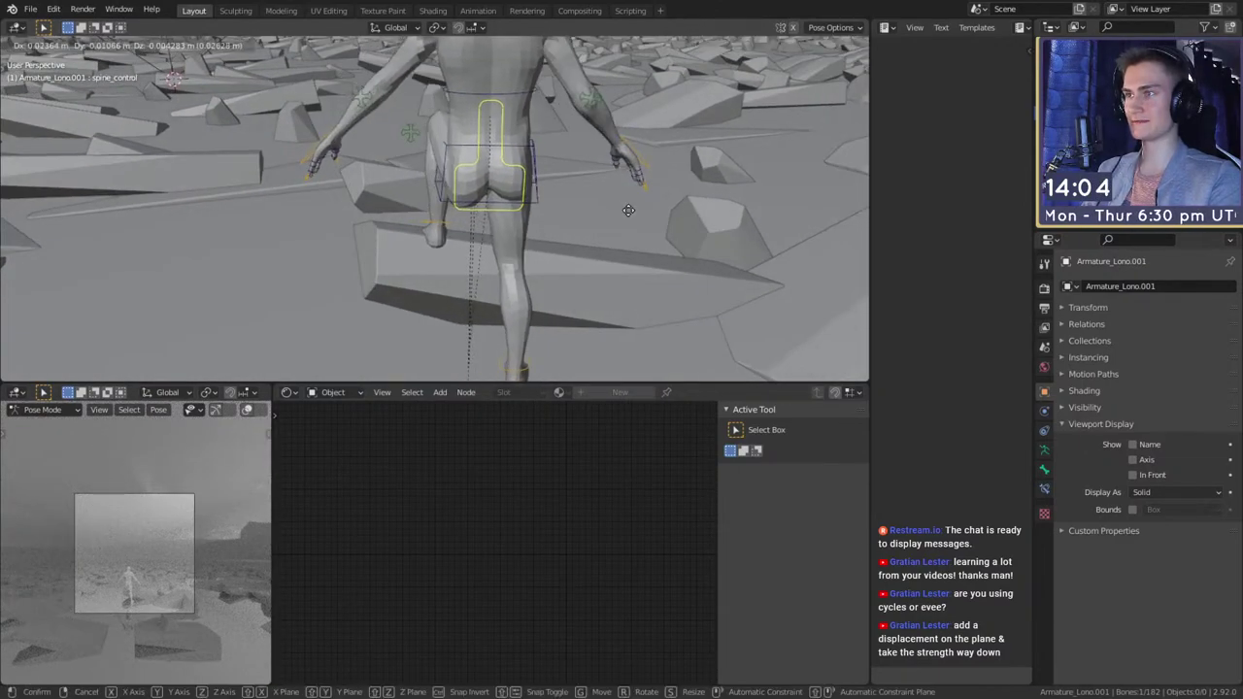
{"action": "key", "text": "g"}
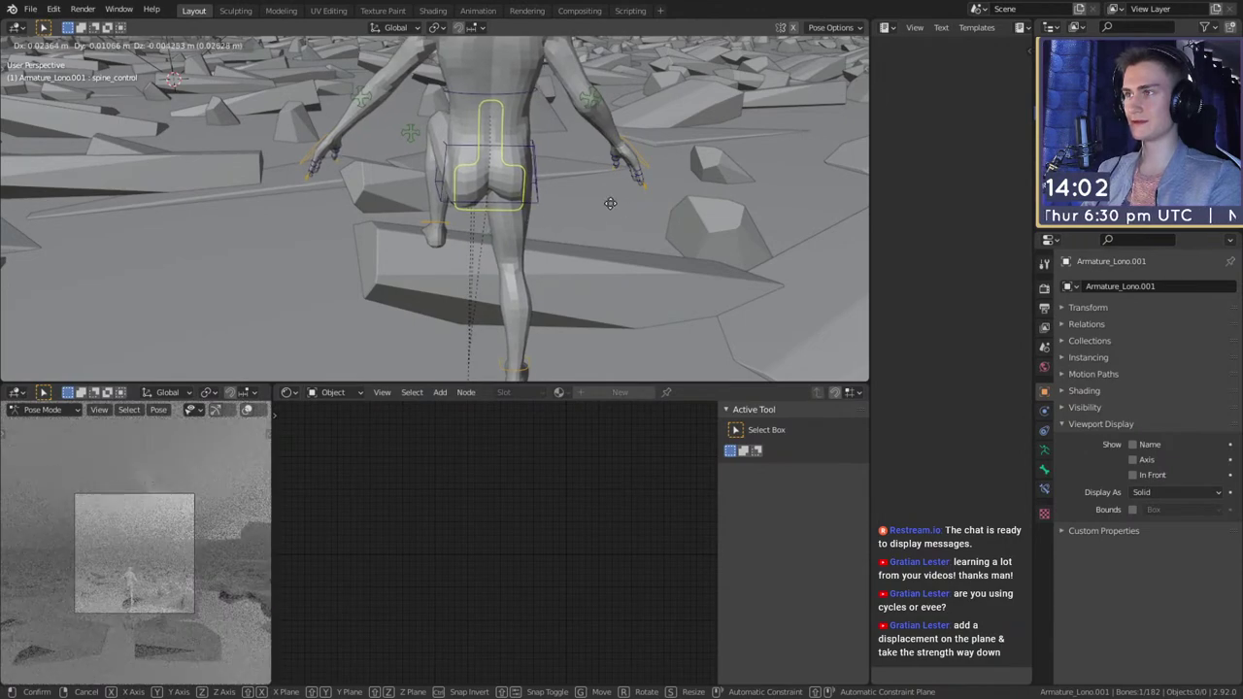
{"action": "left_click", "coordinate": [624, 205]}
{"action": "middle_click_drag", "start_coordinate": [624, 206], "coordinate": [451, 197]}
{"action": "key", "text": "g"}
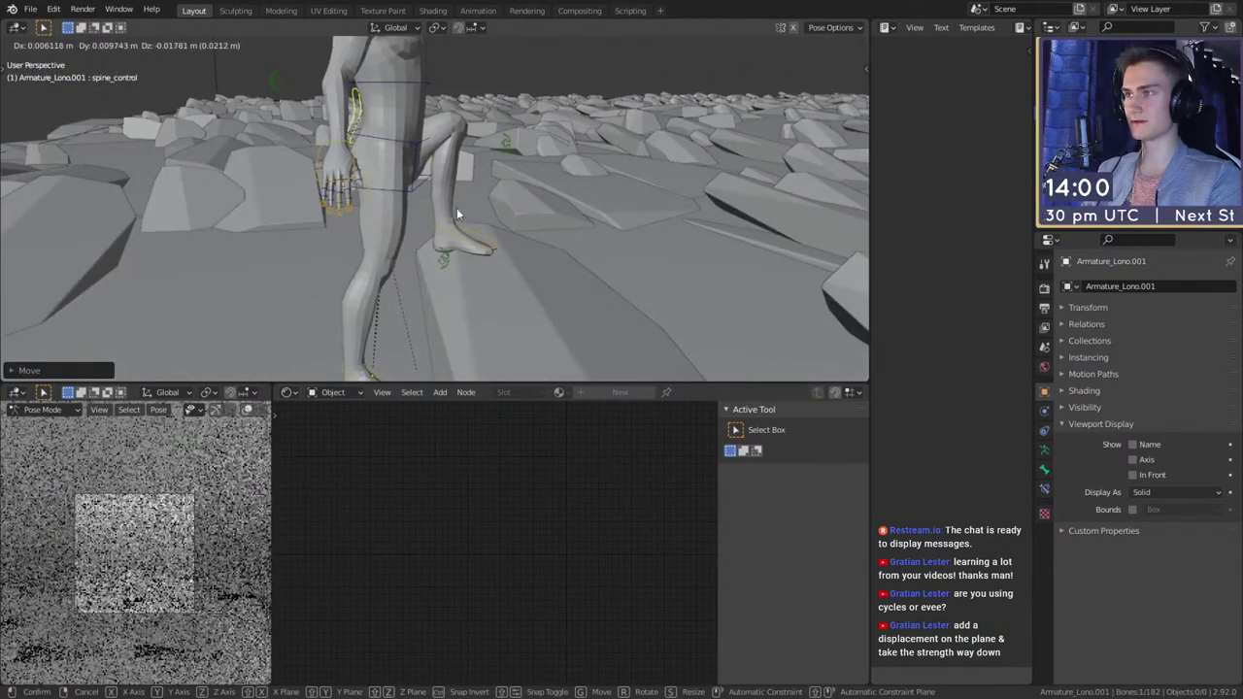
{"action": "left_click", "coordinate": [457, 215]}
- Rotate and reposition the control at the figure's standing leg
{"action": "middle_click_drag", "start_coordinate": [433, 289], "coordinate": [441, 210], "text": "shift"}
{"action": "left_click", "coordinate": [415, 291]}
{"action": "middle_click_drag", "start_coordinate": [457, 288], "coordinate": [505, 234]}
{"action": "key", "text": "r"}
{"action": "left_click", "coordinate": [479, 294]}
{"action": "key", "text": "g"}
{"action": "left_click", "coordinate": [474, 302]}
- Return to Object Mode and move the whole armature so the raised foot meets the slanted rock
{"action": "key", "text": "Tab"}
{"action": "key", "text": "Tab"}
{"action": "key", "text": "g"}
{"action": "key", "text": "shift+z"}
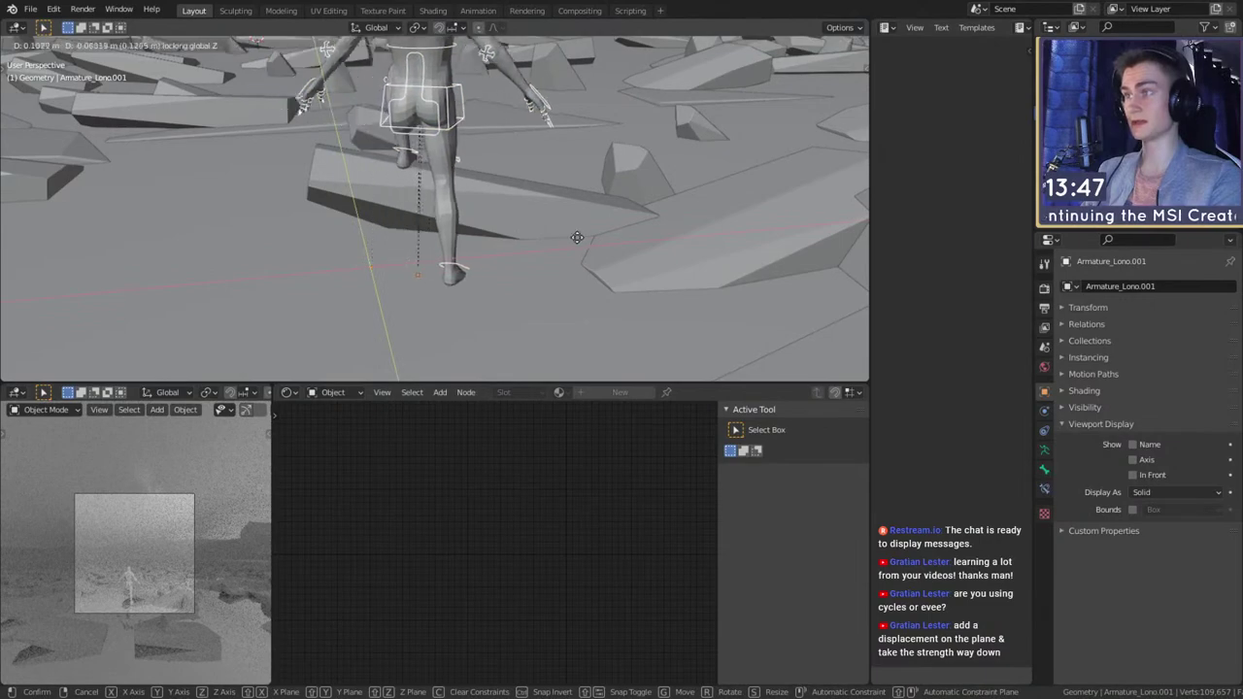
{"action": "left_click", "coordinate": [600, 250]}
{"action": "middle_click_drag", "start_coordinate": [599, 249], "coordinate": [364, 267]}
{"action": "key", "text": "g"}
{"action": "left_click", "coordinate": [662, 251]}
{"action": "key", "text": "g"}
{"action": "left_click", "coordinate": [546, 244]}
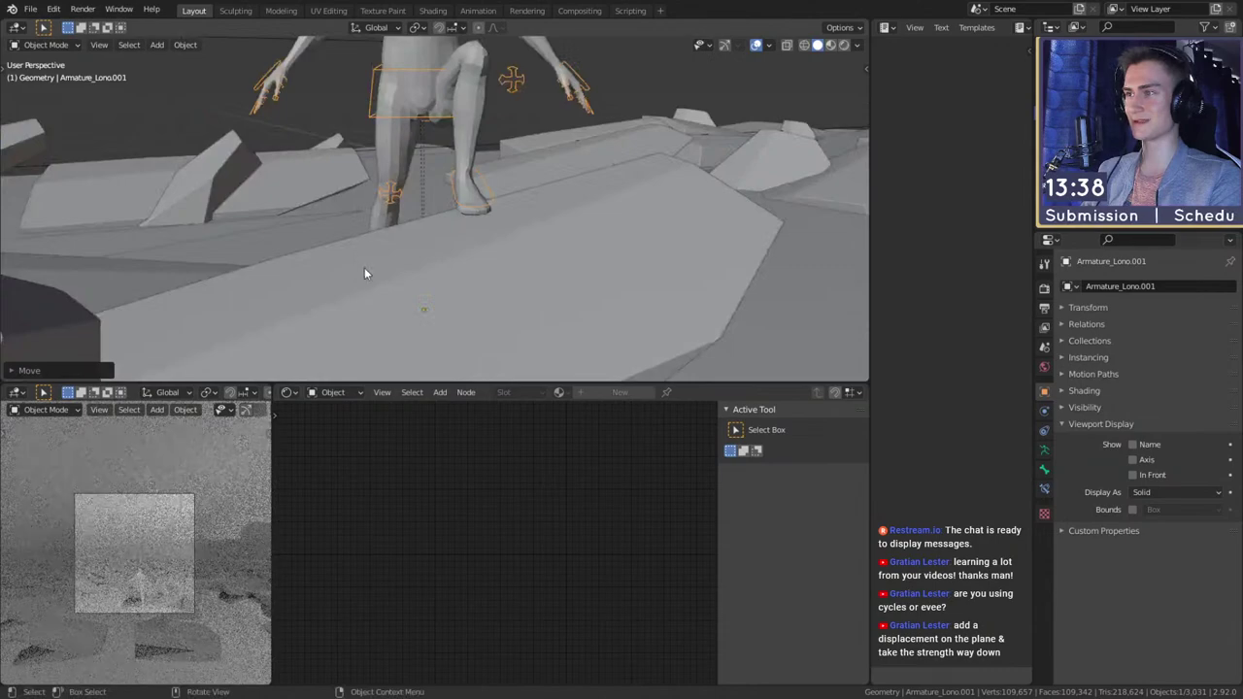
- Rotate the left foot's IK control in Pose Mode to match the slope of the rock
{"action": "key", "text": "ctrl+Tab"}
{"action": "left_click", "coordinate": [491, 188]}
{"action": "middle_click_drag", "start_coordinate": [491, 187], "coordinate": [503, 264]}
{"action": "key", "text": "r"}
{"action": "left_click", "coordinate": [591, 196]}
- Rotate and shift the body control to refine the figure's stance
{"action": "left_click", "coordinate": [431, 154]}
{"action": "key", "text": "r"}
{"action": "left_click", "coordinate": [548, 232]}
{"action": "left_click", "coordinate": [547, 238]}
{"action": "scroll", "coordinate": [410, 245], "scroll_direction": "up", "scroll_amount": 2}
{"action": "key", "text": "g"}
{"action": "key", "text": "Escape"}
{"action": "key", "text": "g"}
{"action": "left_click", "coordinate": [510, 186]}
- Raise the right hand's IK control to head height and rotate the hand
{"action": "left_click", "coordinate": [342, 240]}
{"action": "left_click", "coordinate": [531, 265]}
{"action": "key", "text": "g"}
{"action": "left_click", "coordinate": [583, 130]}
{"action": "middle_click_drag", "start_coordinate": [583, 130], "coordinate": [581, 259]}
{"action": "key", "text": "r"}
{"action": "left_click", "coordinate": [408, 146]}
- Refine the right hand's position and rotation at the forehead into an eye-shading lookout gesture
{"action": "middle_click_drag", "start_coordinate": [408, 146], "coordinate": [623, 149]}
{"action": "key", "text": "g"}
{"action": "left_click", "coordinate": [515, 119]}
{"action": "left_click", "coordinate": [591, 167]}
{"action": "key", "text": "r"}
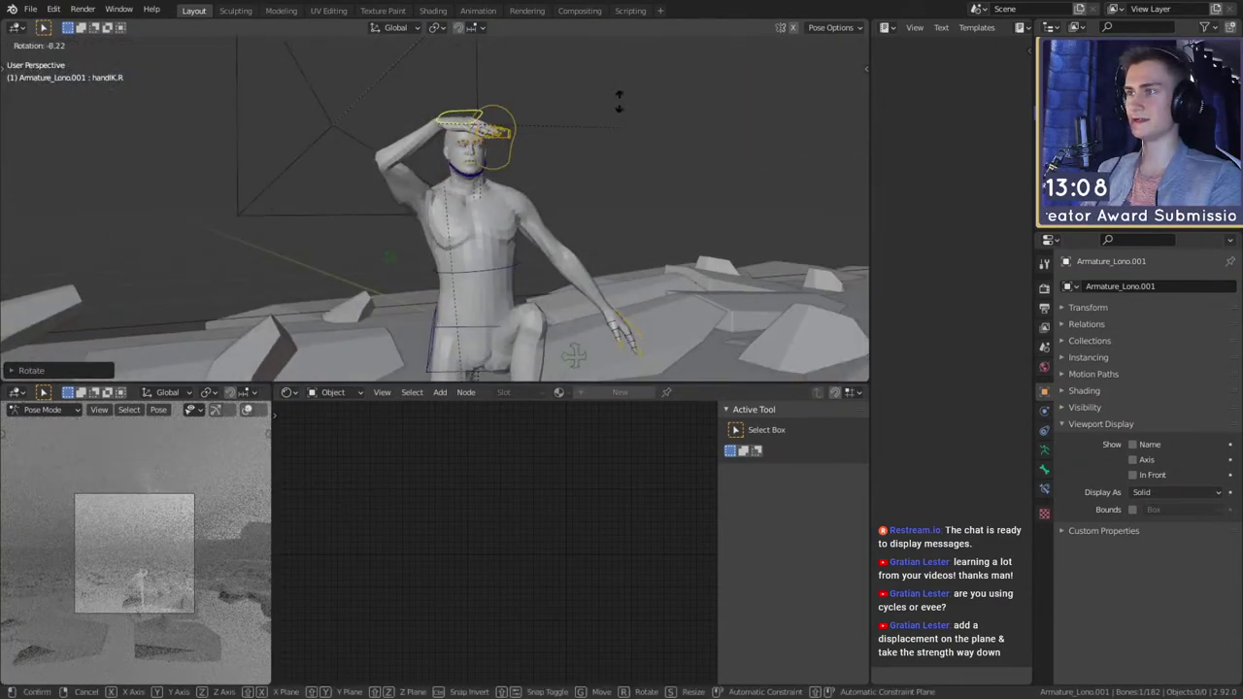
{"action": "left_click", "coordinate": [617, 97]}
- Move the right arm's armIK.R elbow control to redirect the bent elbow
{"action": "middle_click_drag", "start_coordinate": [525, 138], "coordinate": [437, 238]}
{"action": "left_click", "coordinate": [449, 232]}
{"action": "key", "text": "g"}
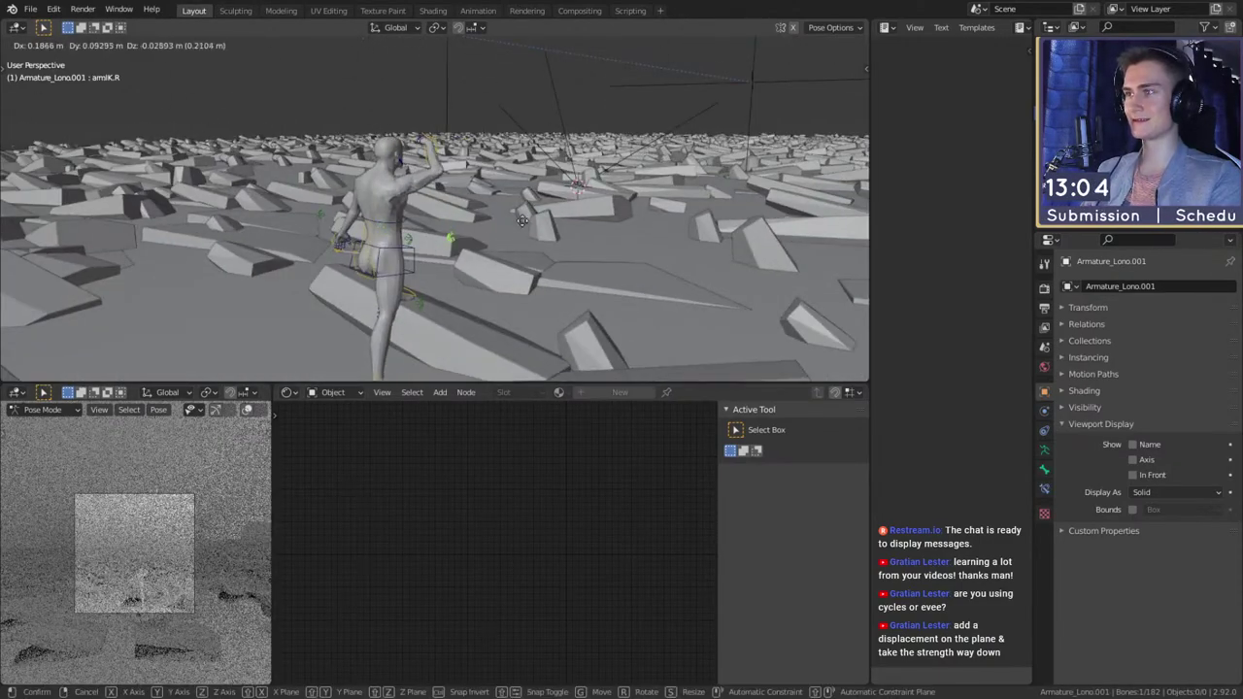
{"action": "left_click", "coordinate": [515, 179]}
- Rotate the handIK.R control and move it closer to the figure's forehead
{"action": "middle_click_drag", "start_coordinate": [508, 184], "coordinate": [429, 129]}
{"action": "left_click", "coordinate": [418, 108]}
{"action": "key", "text": "r"}
{"action": "left_click", "coordinate": [500, 119]}
{"action": "key", "text": "g"}
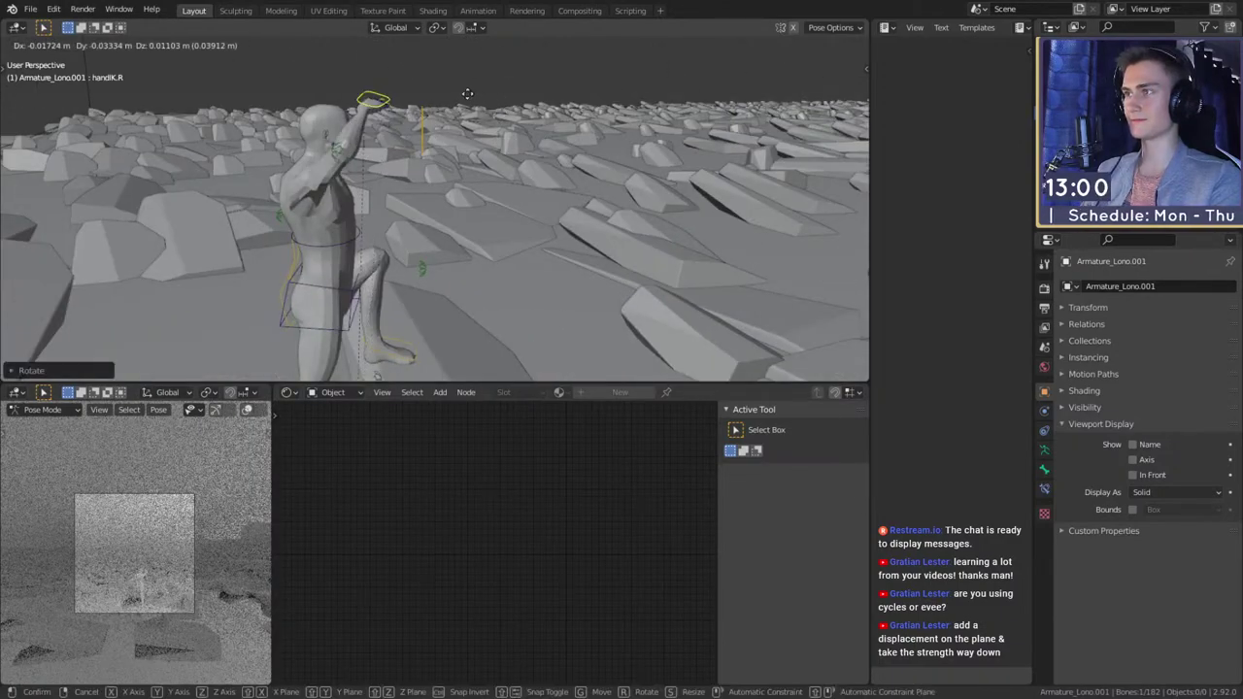
{"action": "left_click", "coordinate": [467, 109]}
- Move and rotate the handIK.L control so the left hand rests near the raised knee
{"action": "middle_click_drag", "start_coordinate": [467, 109], "coordinate": [535, 162]}
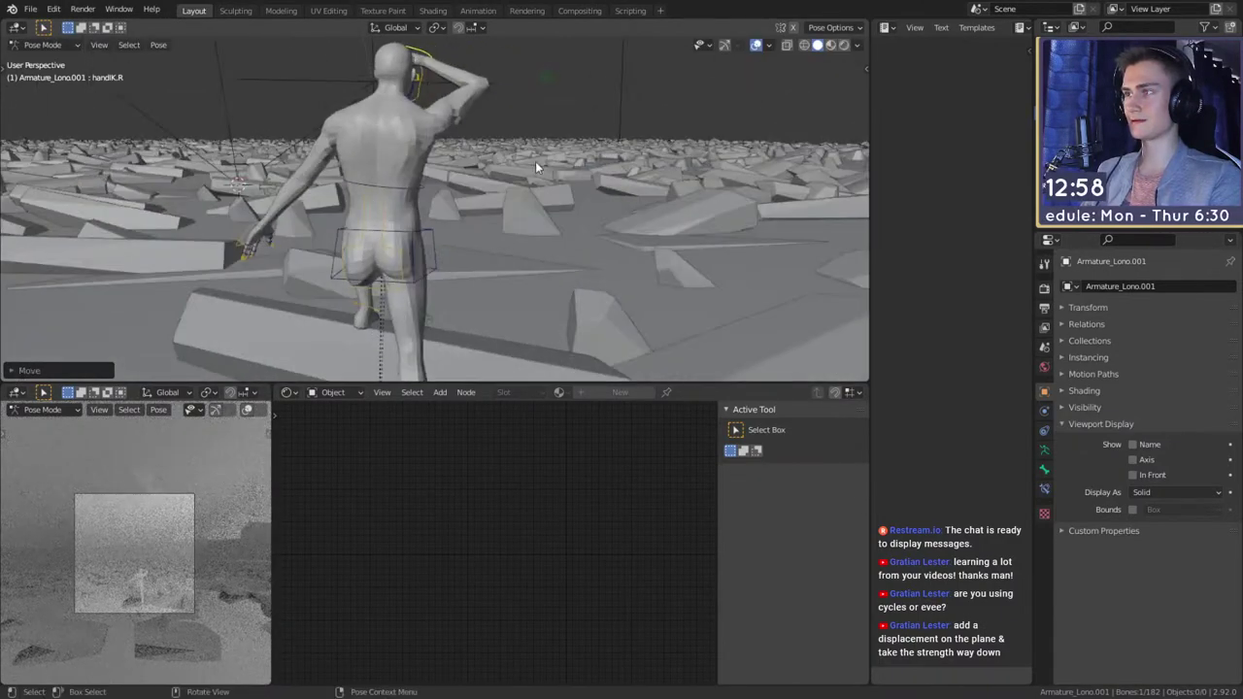
{"action": "left_click", "coordinate": [245, 240]}
{"action": "middle_click_drag", "start_coordinate": [246, 241], "coordinate": [578, 220]}
{"action": "key", "text": "g"}
{"action": "left_click", "coordinate": [429, 198]}
{"action": "key", "text": "r"}
{"action": "left_click", "coordinate": [457, 293]}
{"action": "key", "text": "g"}
{"action": "left_click", "coordinate": [560, 234]}
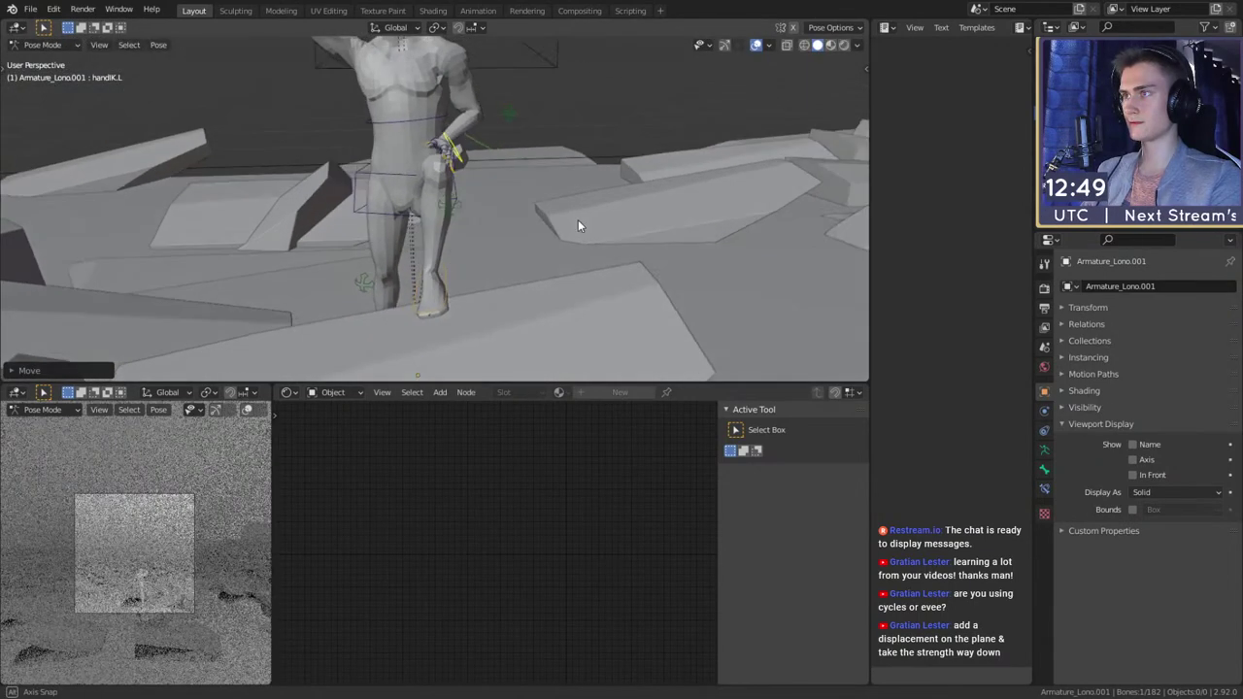
{"action": "key", "text": "r"}
{"action": "left_click", "coordinate": [582, 174]}
- Fine-tune the left hand's rotation and reposition the control that bends the left arm
{"action": "middle_click_drag", "start_coordinate": [582, 175], "coordinate": [467, 176]}
{"action": "key", "text": "r"}
{"action": "middle_click_drag", "start_coordinate": [481, 180], "coordinate": [487, 238]}
{"action": "left_click", "coordinate": [421, 265]}
{"action": "left_click", "coordinate": [434, 301]}
{"action": "key", "text": "g"}
{"action": "left_click", "coordinate": [434, 158]}
{"action": "scroll", "coordinate": [477, 226], "scroll_direction": "down", "scroll_amount": 3}
{"action": "scroll", "coordinate": [477, 226], "scroll_direction": "up", "scroll_amount": 3}
- Rotate the spine1 bone at the hips by about 7°
{"action": "left_click", "coordinate": [518, 223]}
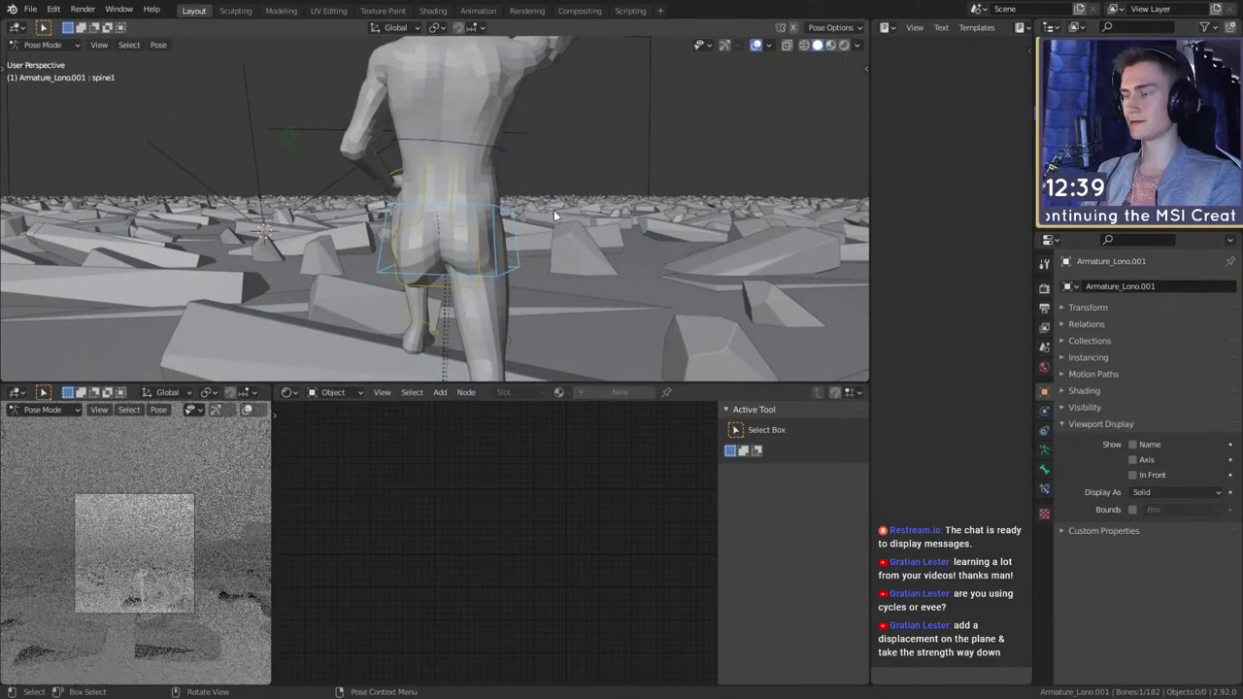
{"action": "middle_click_drag", "start_coordinate": [553, 210], "coordinate": [565, 216]}
{"action": "key", "text": "r"}
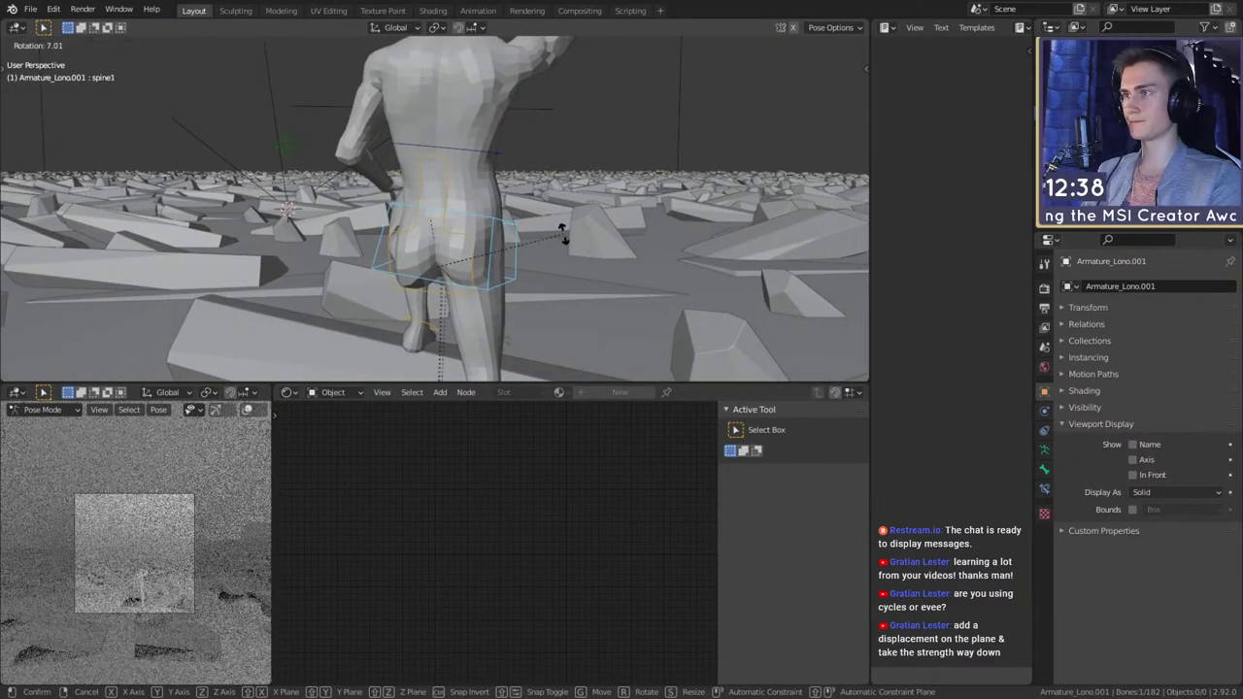
{"action": "left_click", "coordinate": [563, 233]}
{"action": "scroll", "coordinate": [505, 239], "scroll_direction": "down", "scroll_amount": 5}
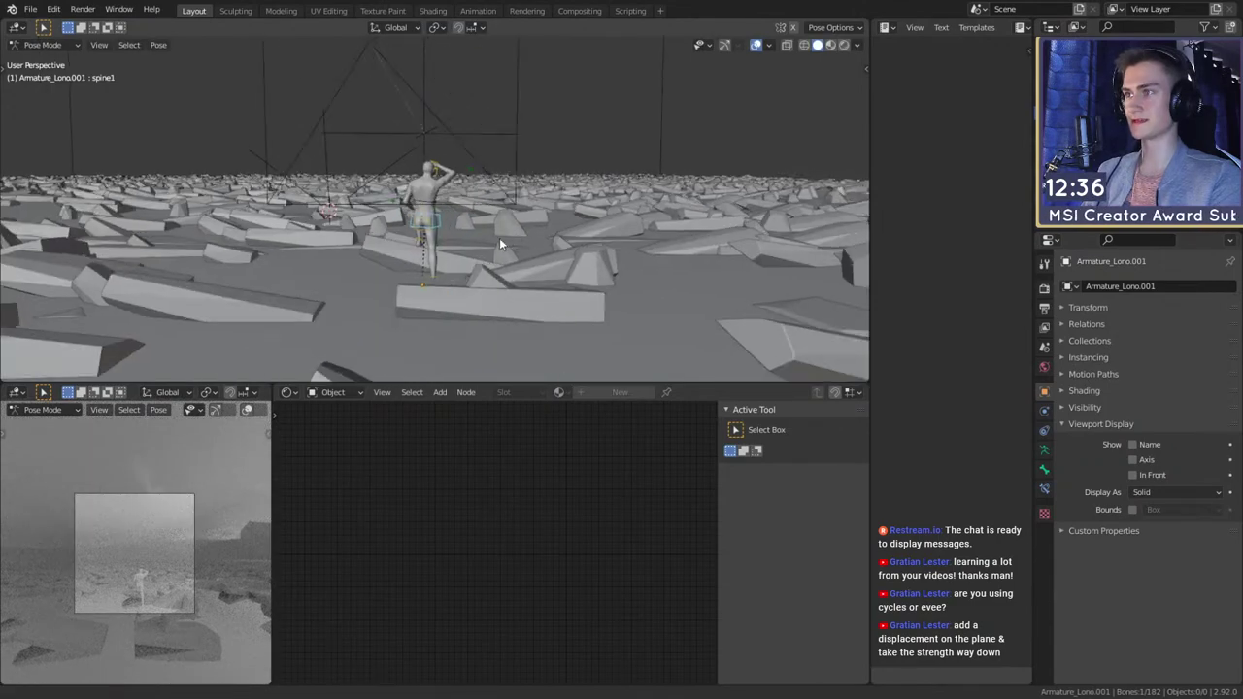
- Leave pose mode for the armature, select the camera and move it forward past the figure
{"action": "middle_click_drag", "start_coordinate": [500, 239], "coordinate": [493, 255]}
{"action": "key", "text": "ctrl+Tab"}
{"action": "scroll", "coordinate": [476, 236], "scroll_direction": "down", "scroll_amount": 3}
{"action": "middle_click_drag", "start_coordinate": [463, 158], "coordinate": [440, 194], "text": "shift"}
{"action": "left_click", "coordinate": [345, 146]}
{"action": "middle_click_drag", "start_coordinate": [345, 146], "coordinate": [399, 182]}
{"action": "key", "text": "g"}
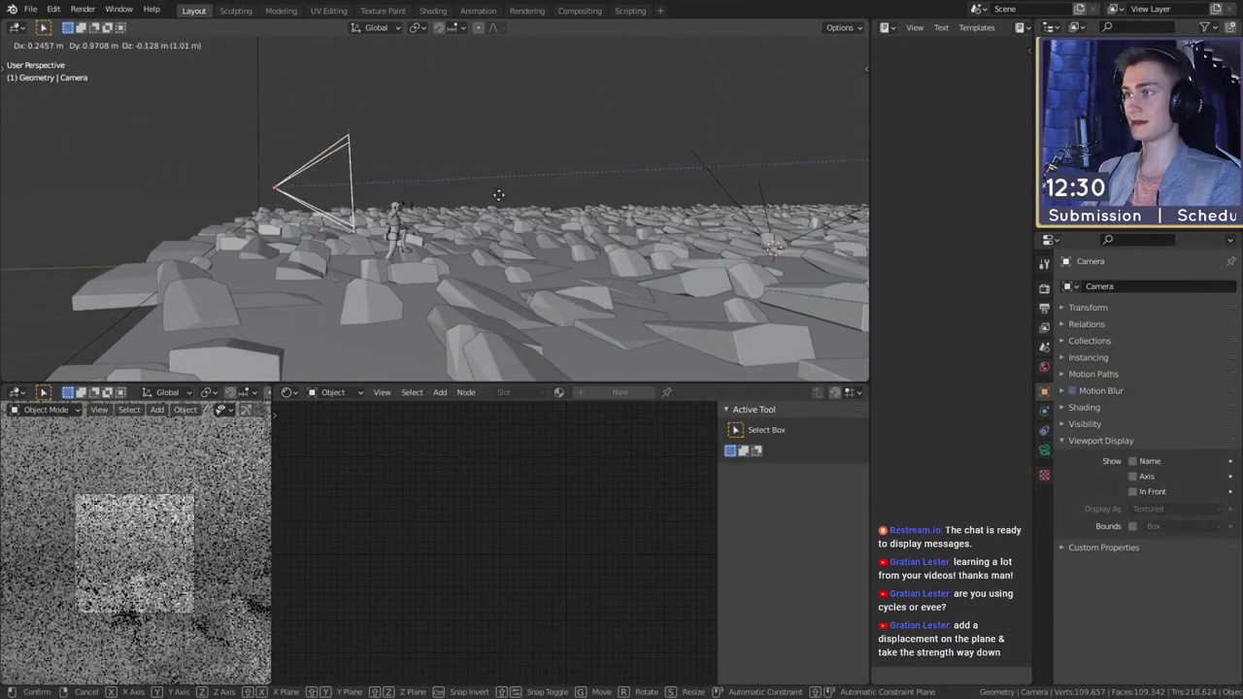
{"action": "left_click", "coordinate": [608, 212]}
{"action": "middle_click_drag", "start_coordinate": [608, 211], "coordinate": [642, 253]}
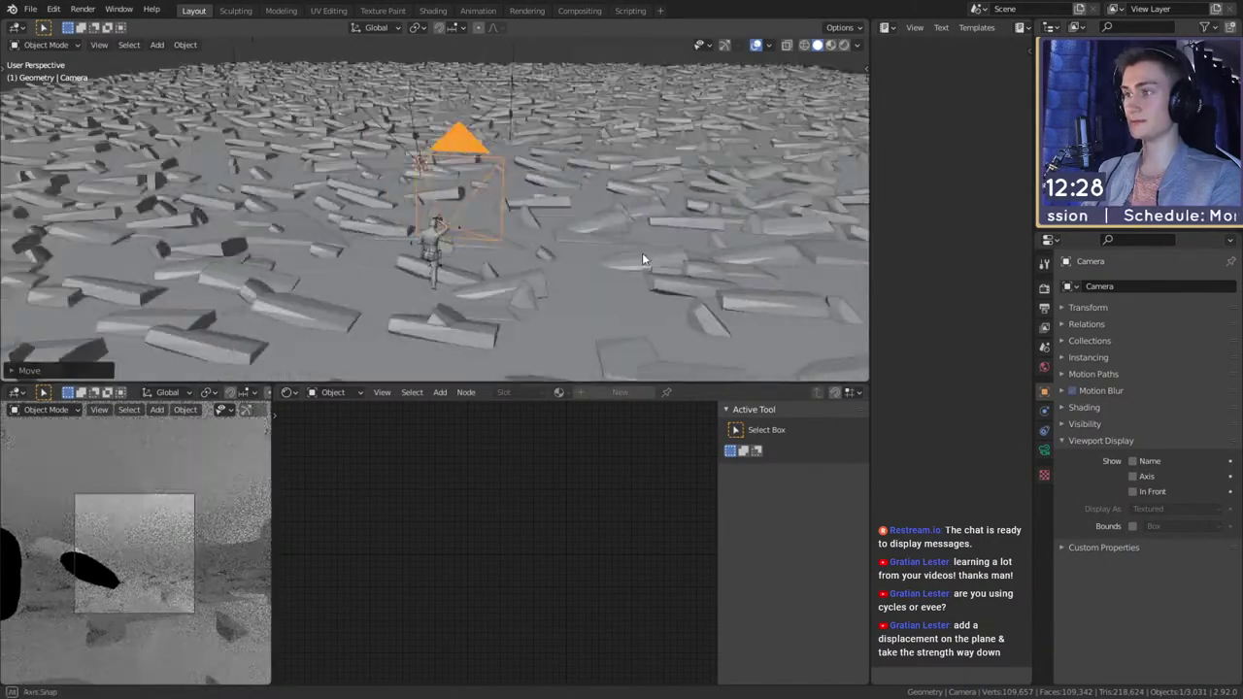
- Move the camera back behind the figure with its height locked, and refine its horizontal position by about 0.29 m
{"action": "scroll", "coordinate": [642, 252], "scroll_direction": "up", "scroll_amount": 6}
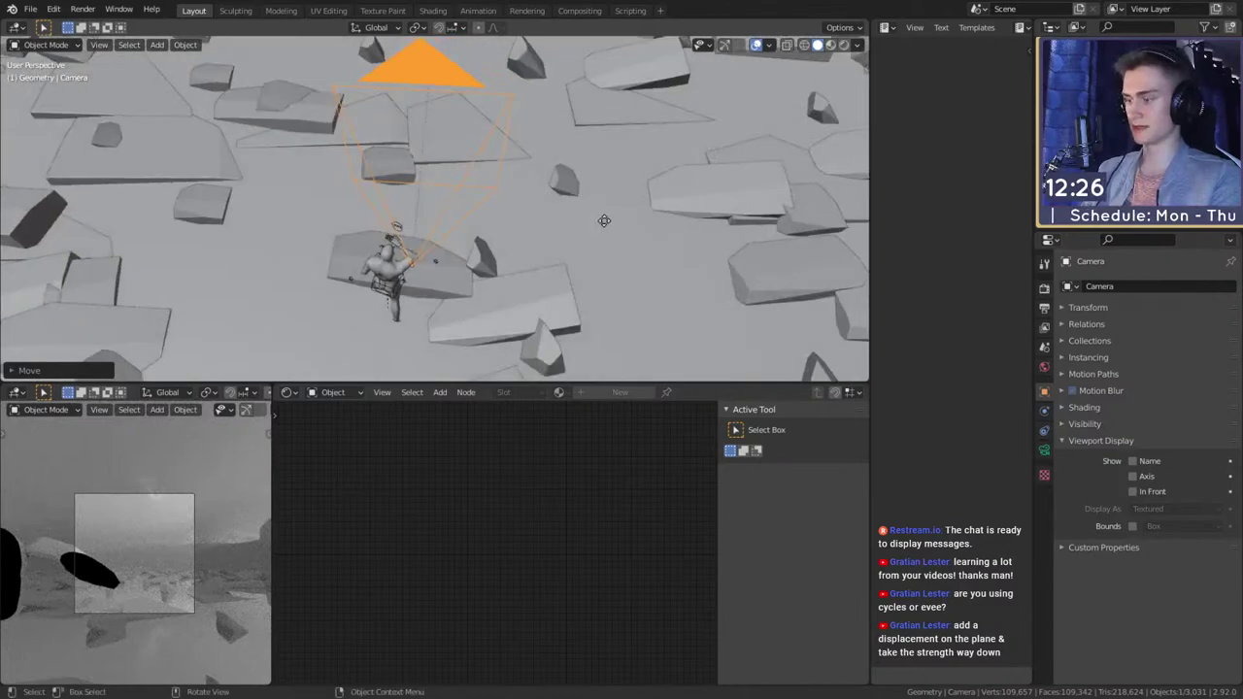
{"action": "key", "text": "g"}
{"action": "key", "text": "shift+z"}
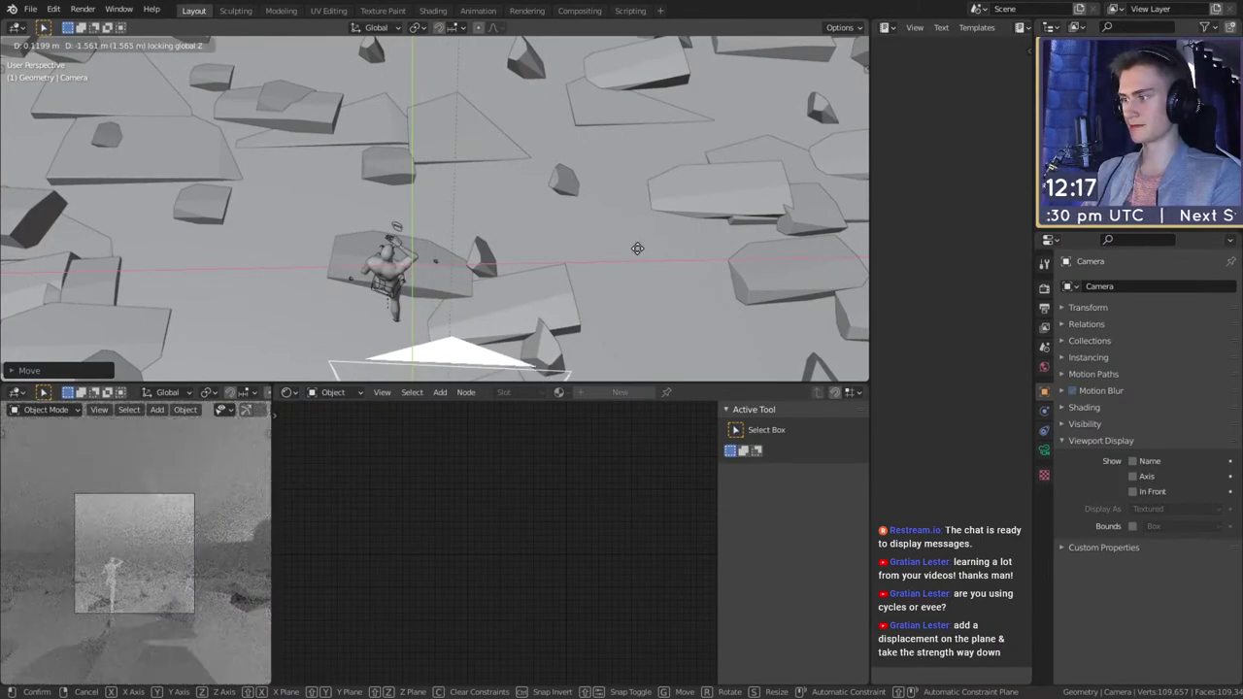
{"action": "left_click", "coordinate": [621, 258]}
{"action": "middle_click_drag", "start_coordinate": [589, 276], "coordinate": [601, 150]}
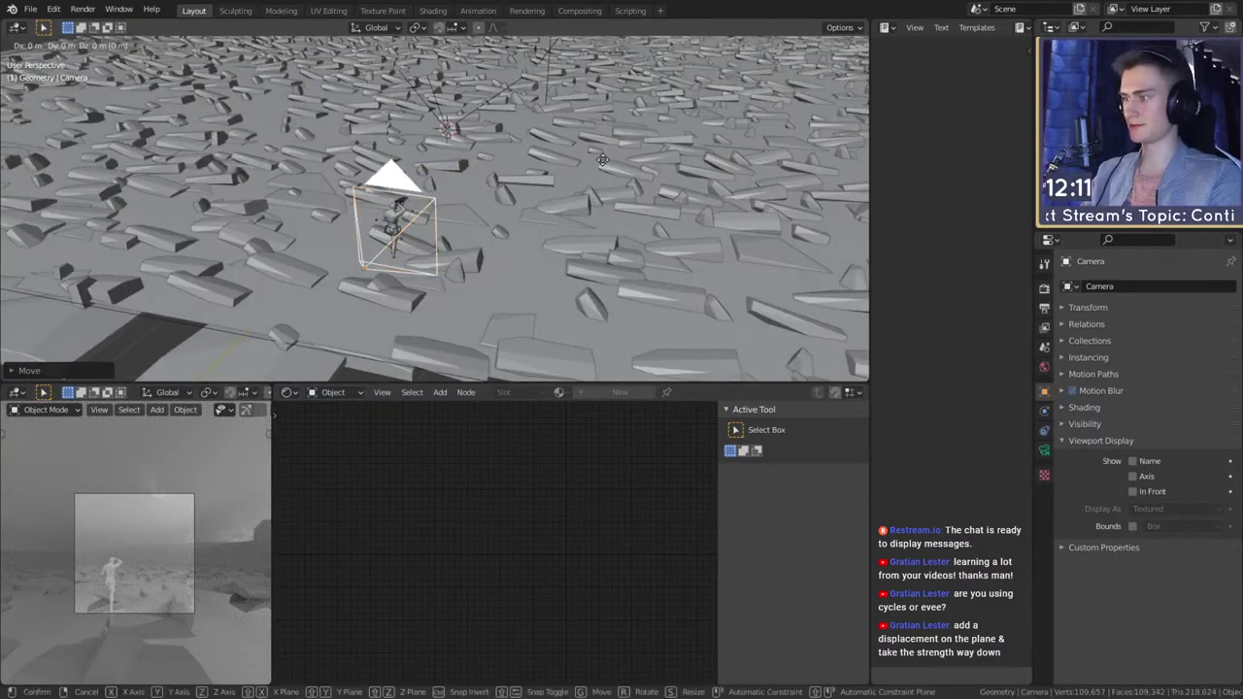
{"action": "key", "text": "shift+z"}
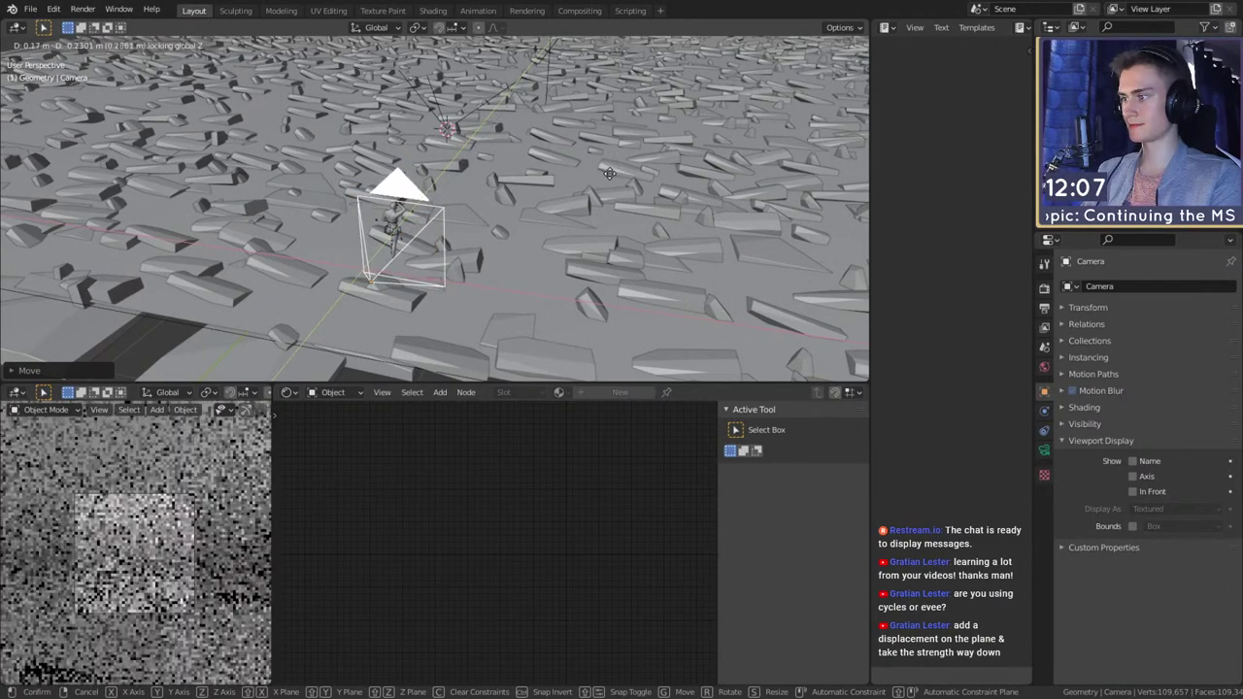
{"action": "left_click", "coordinate": [609, 173]}
{"action": "middle_click_drag", "start_coordinate": [608, 173], "coordinate": [565, 175]}
- Select the Focus empty and save the scene file
{"action": "left_click", "coordinate": [479, 82]}
{"action": "scroll", "coordinate": [479, 82], "scroll_direction": "down", "scroll_amount": 5}
{"action": "scroll", "coordinate": [570, 61], "scroll_direction": "down", "scroll_amount": 5}
{"action": "middle_click_drag", "start_coordinate": [563, 78], "coordinate": [464, 192]}
{"action": "left_click", "coordinate": [33, 9]}
{"action": "left_click", "coordinate": [51, 100]}
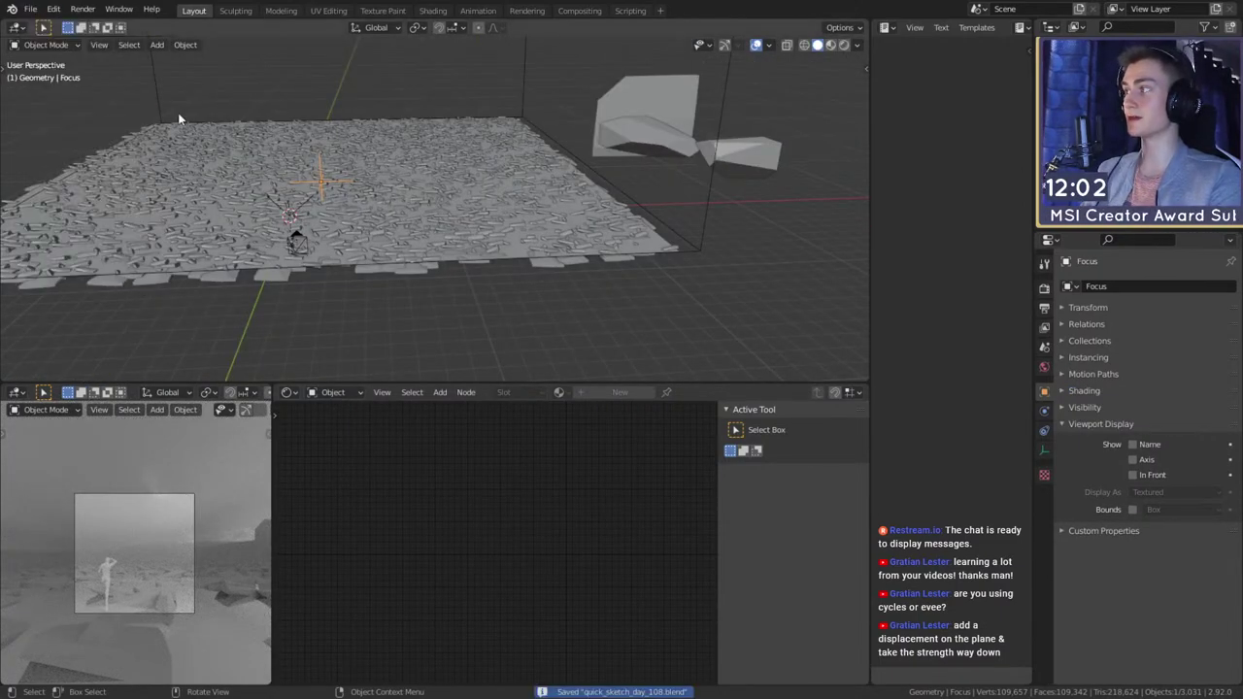
- Add a cube and move it onto the empty area beside the rock field
{"action": "middle_click_drag", "start_coordinate": [291, 223], "coordinate": [462, 237]}
{"action": "key", "text": "shift+a"}
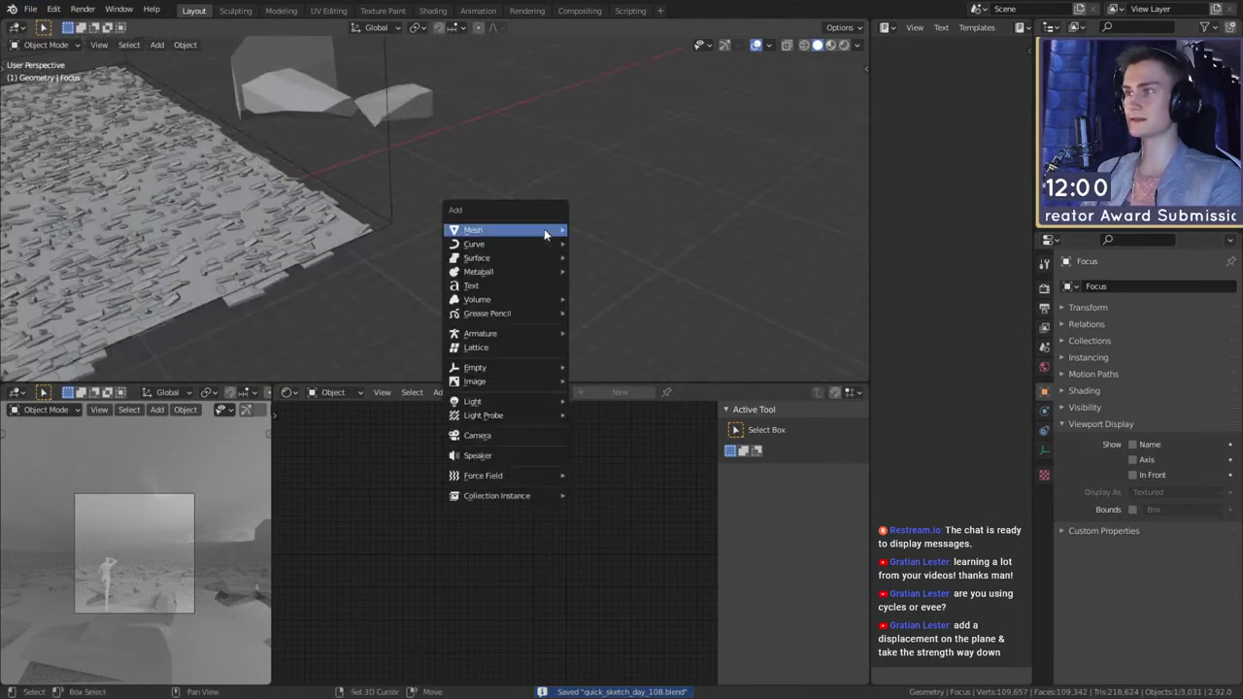
{"action": "mouse_move", "coordinate": [464, 231]}
{"action": "left_click", "coordinate": [611, 244]}
{"action": "scroll", "coordinate": [471, 259], "scroll_direction": "down", "scroll_amount": 5}
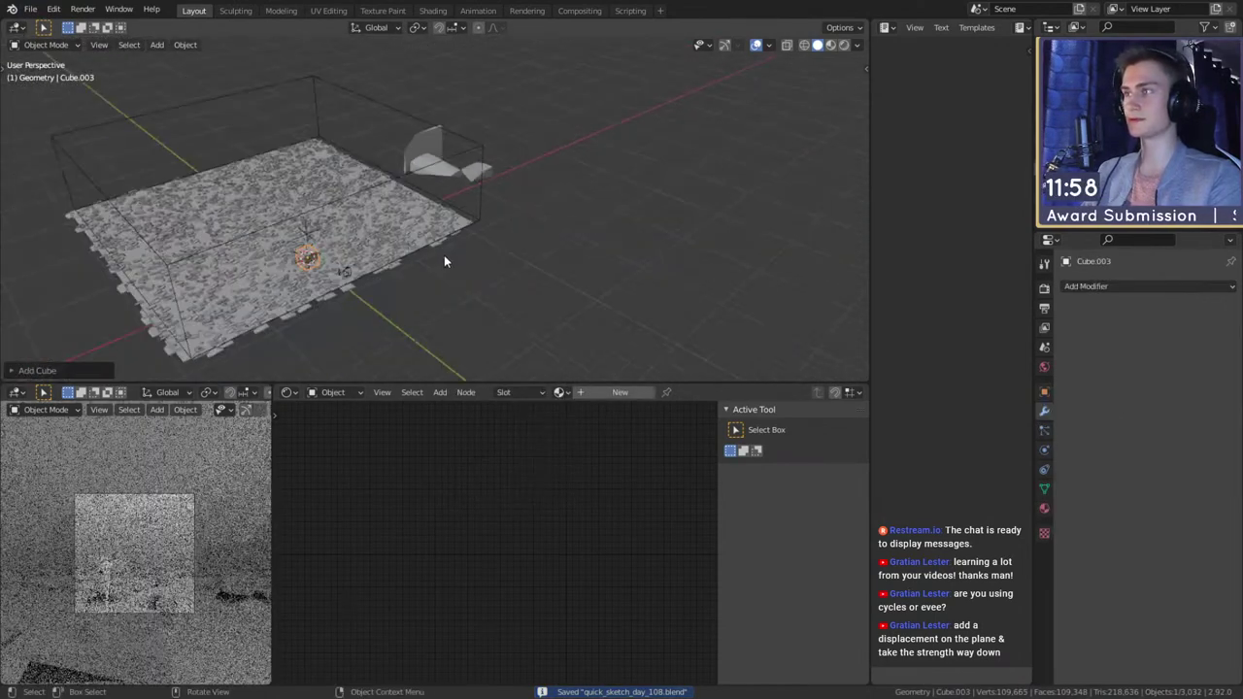
{"action": "key", "text": "g"}
{"action": "left_click", "coordinate": [680, 241]}
- Give the new cube a Subdivision modifier with 3 viewport levels
{"action": "scroll", "coordinate": [489, 266], "scroll_direction": "up", "scroll_amount": 5}
{"action": "middle_click_drag", "start_coordinate": [680, 241], "coordinate": [489, 233], "text": "shift"}
{"action": "key", "text": "KP_Decimal"}
{"action": "scroll", "coordinate": [479, 270], "scroll_direction": "down", "scroll_amount": 7}
{"action": "mouse_move", "coordinate": [488, 233]}
{"action": "middle_mouse_down"}
{"action": "mouse_move", "coordinate": [539, 210]}
{"action": "mouse_move", "coordinate": [480, 231]}
{"action": "middle_mouse_up"}
{"action": "key", "text": "ctrl+2"}
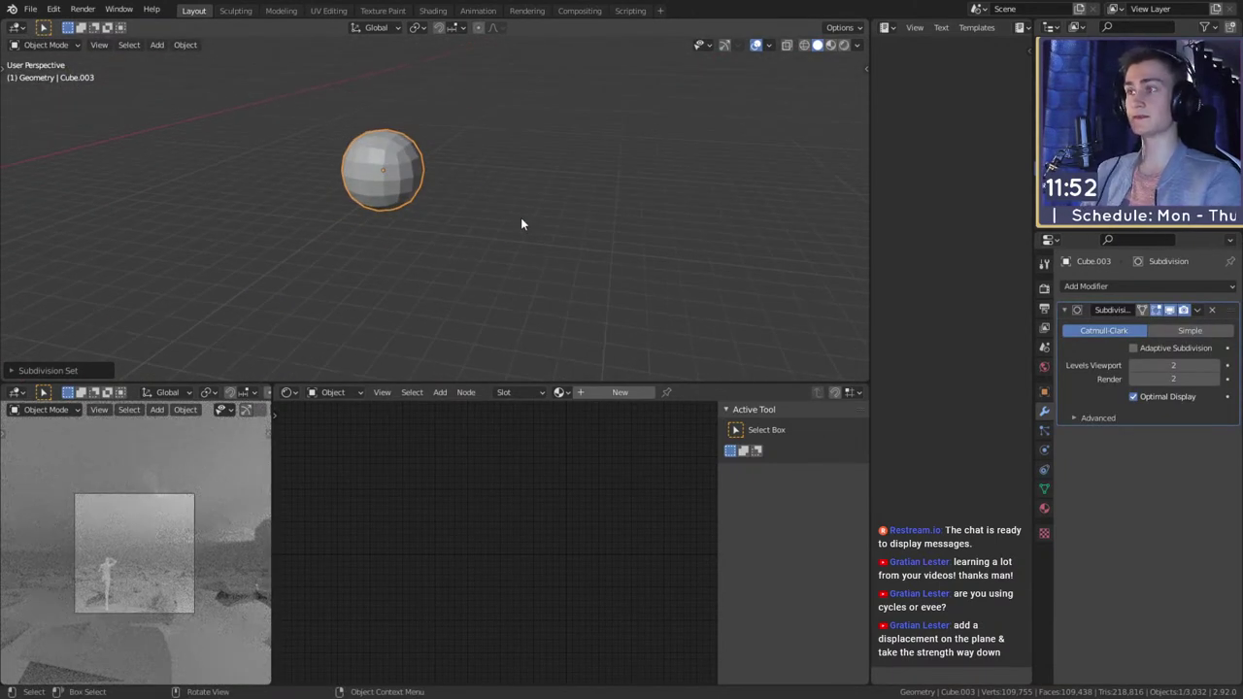
{"action": "left_click", "coordinate": [1212, 368]}
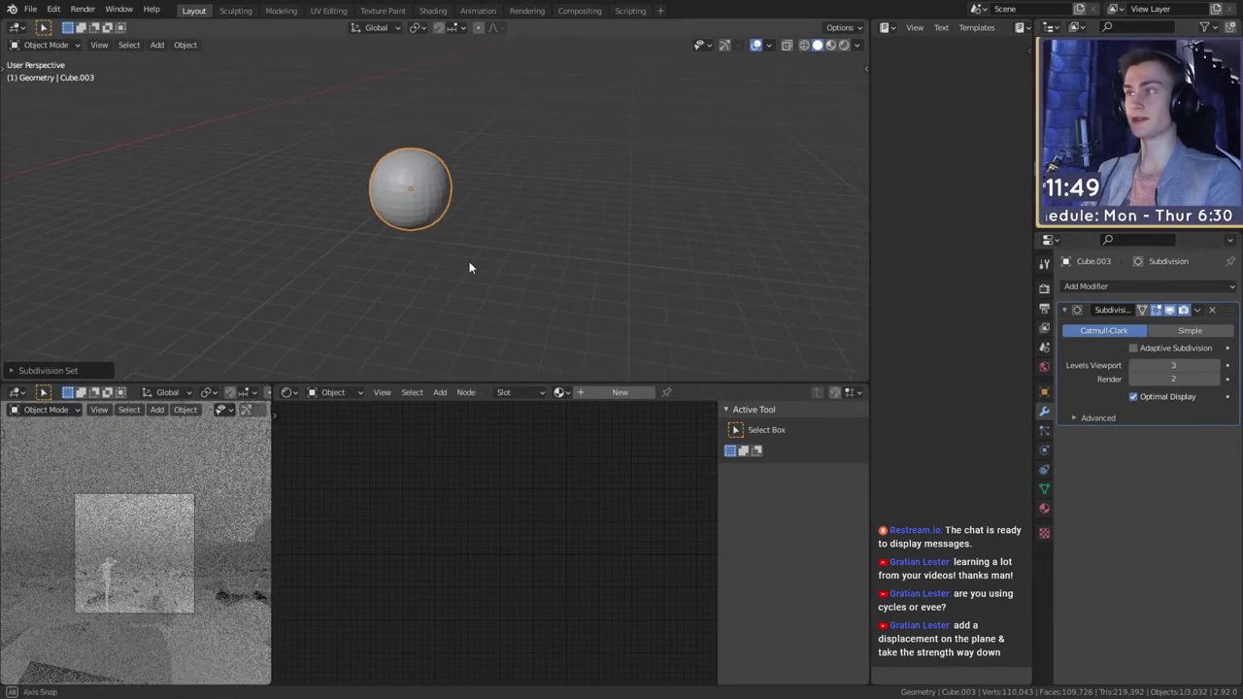
- Extrude one side face of the cube twice to lengthen it into a three-segment body
{"action": "key", "text": "Tab"}
{"action": "middle_click_drag", "start_coordinate": [483, 233], "coordinate": [560, 230]}
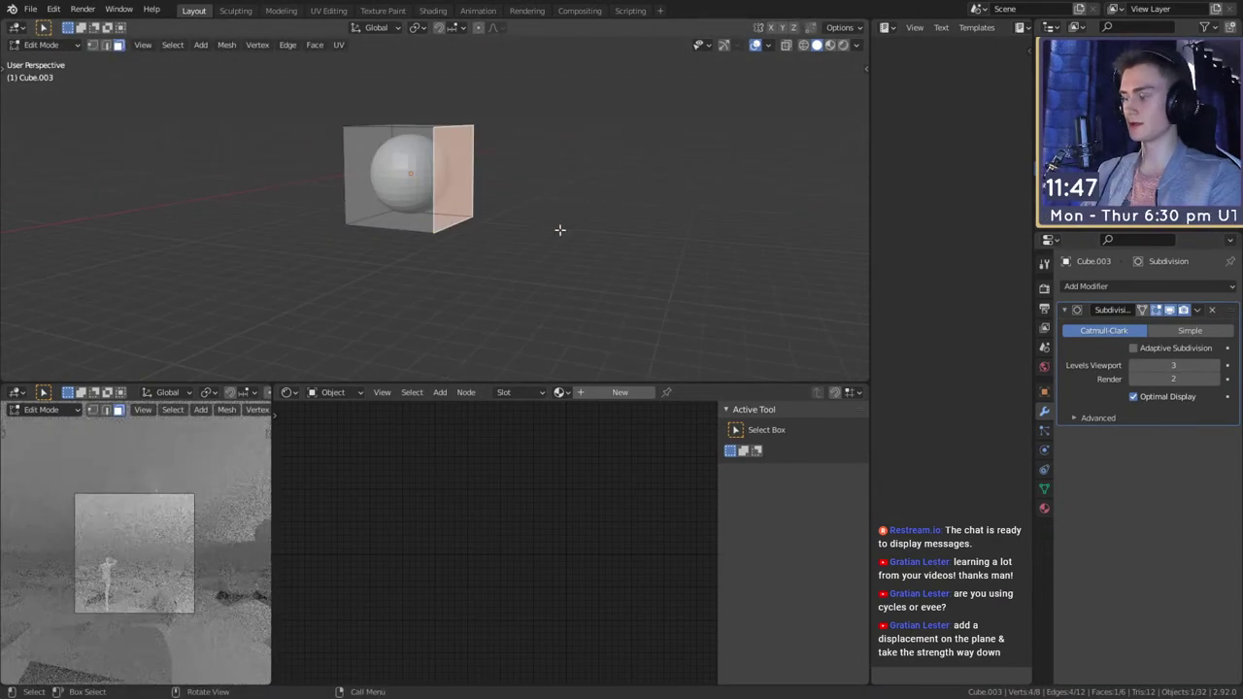
{"action": "key", "text": "e"}
{"action": "left_click", "coordinate": [628, 242]}
{"action": "key", "text": "e"}
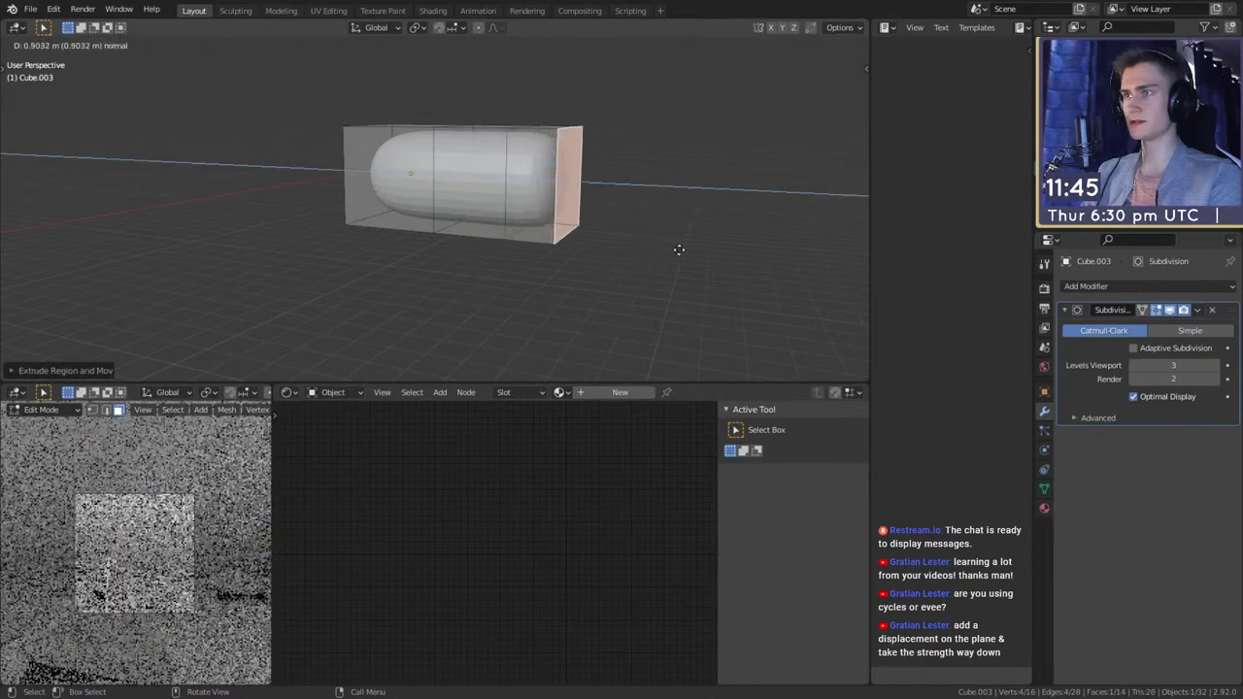
{"action": "left_click", "coordinate": [694, 252]}
- Raise the underside face of the body's middle segment along Z to form an arch
{"action": "middle_click_drag", "start_coordinate": [536, 255], "coordinate": [493, 238]}
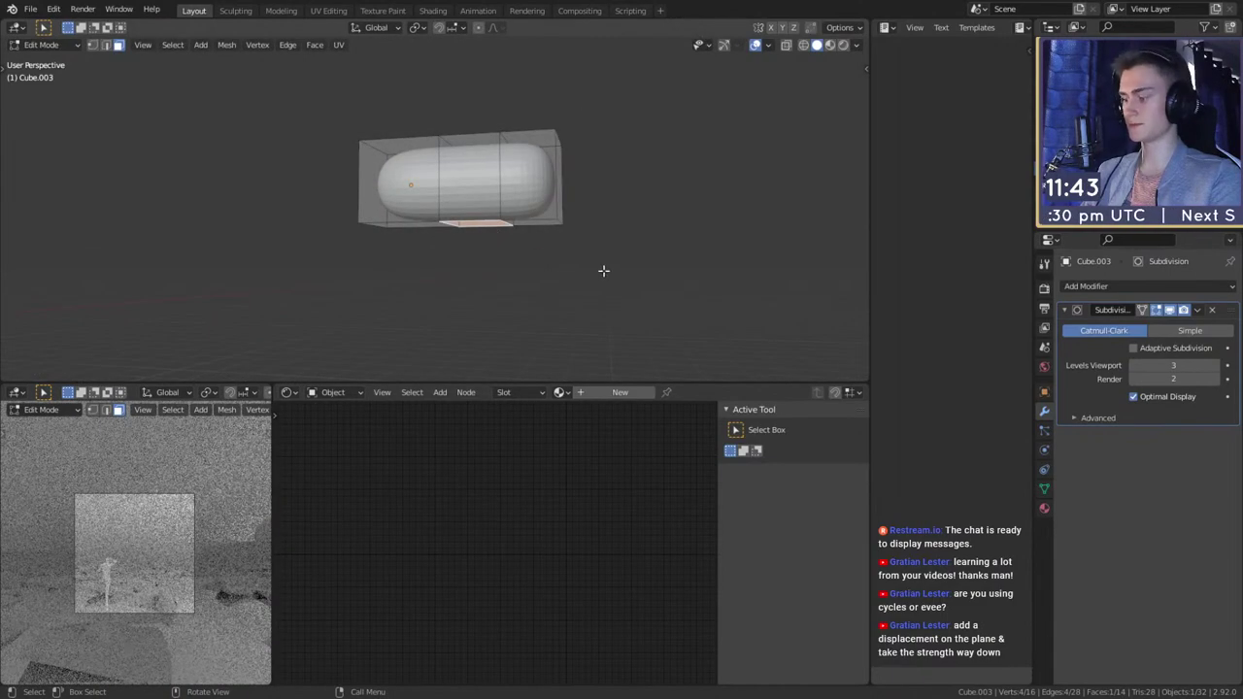
{"action": "key", "text": "g"}
{"action": "key", "text": "z"}
{"action": "left_click", "coordinate": [604, 233]}
{"action": "middle_click_drag", "start_coordinate": [601, 236], "coordinate": [594, 279]}
{"action": "scroll", "coordinate": [595, 279], "scroll_direction": "up", "scroll_amount": 1}
{"action": "mouse_move", "coordinate": [515, 238]}
{"action": "middle_mouse_down", "text": "shift"}
{"action": "mouse_move", "coordinate": [598, 246]}
{"action": "mouse_move", "coordinate": [534, 235]}
{"action": "middle_mouse_up", "text": "shift"}
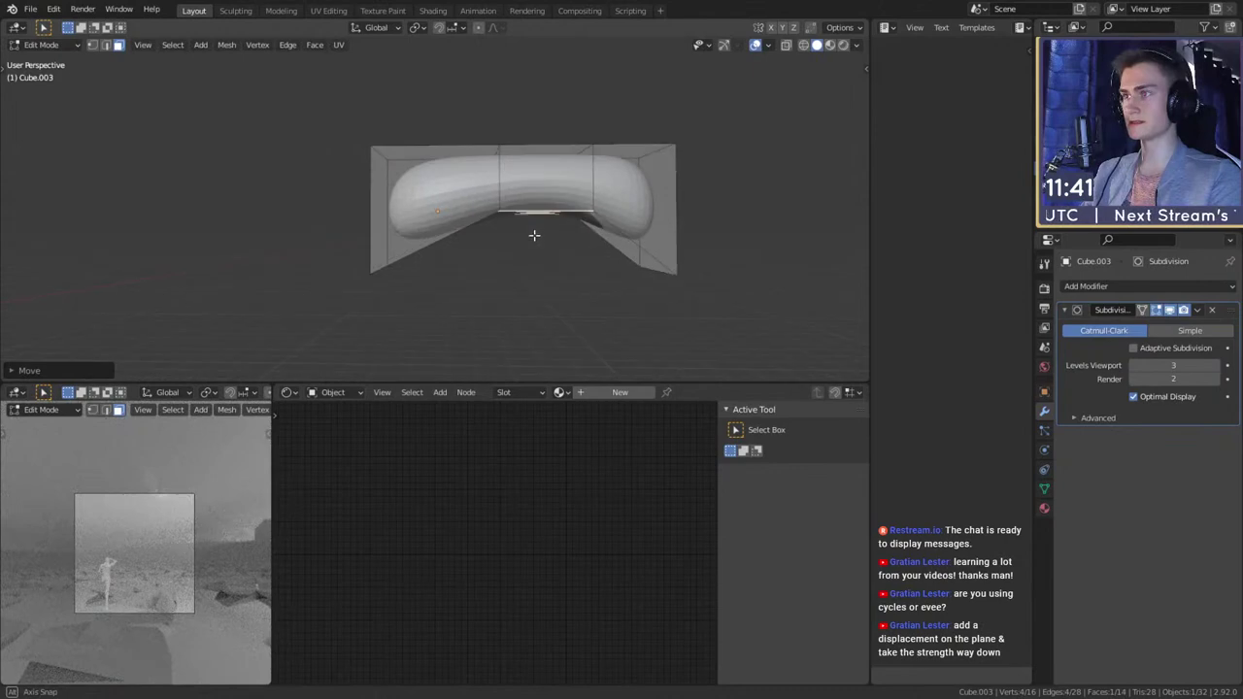
- Add a loop cut near one end of the arch and lower its bottom edge along Z to thicken that end
{"action": "left_click", "coordinate": [494, 173]}
{"action": "middle_click_drag", "start_coordinate": [494, 173], "coordinate": [530, 265]}
{"action": "key", "text": "g"}
{"action": "key", "text": "z"}
{"action": "left_click", "coordinate": [577, 300]}
{"action": "key", "text": "Tab"}
{"action": "scroll", "coordinate": [523, 259], "scroll_direction": "down", "scroll_amount": 3}
{"action": "scroll", "coordinate": [523, 262], "scroll_direction": "up", "scroll_amount": 3}
{"action": "middle_click_drag", "start_coordinate": [388, 233], "coordinate": [470, 245]}
- Shift the edges at the body's opposite end vertically to shape it into a drooping tail
{"action": "key", "text": "Tab"}
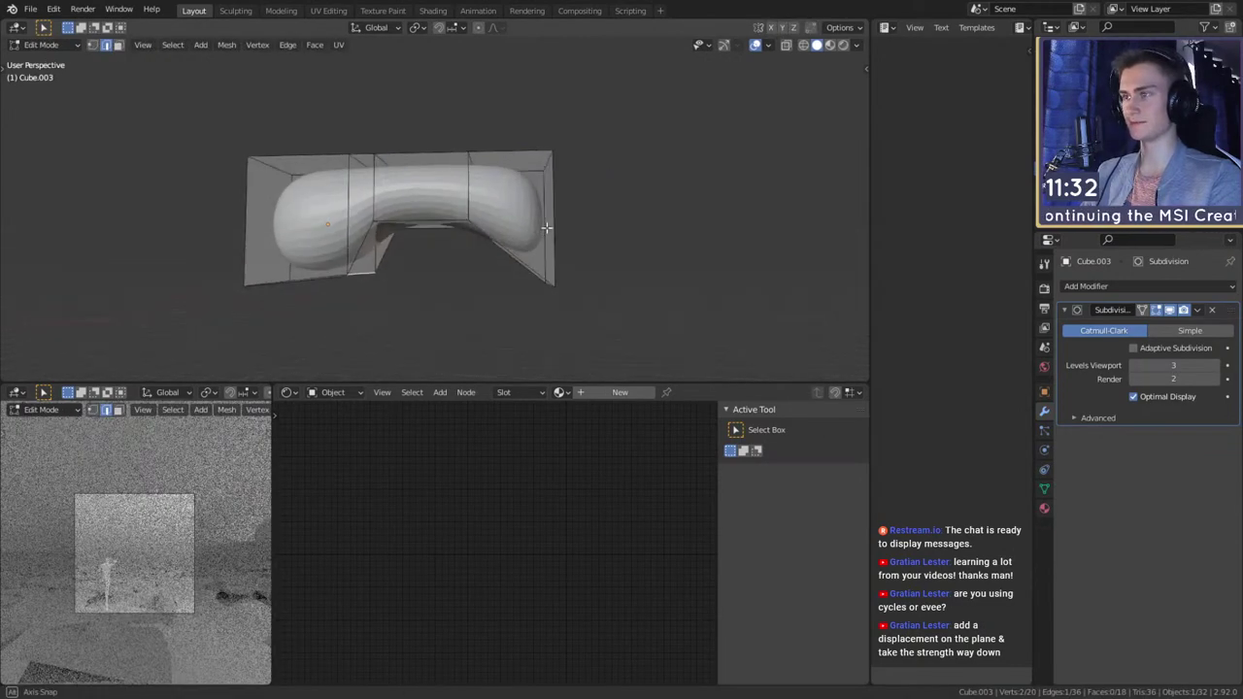
{"action": "middle_click_drag", "start_coordinate": [551, 222], "coordinate": [541, 198]}
{"action": "left_click", "coordinate": [578, 237]}
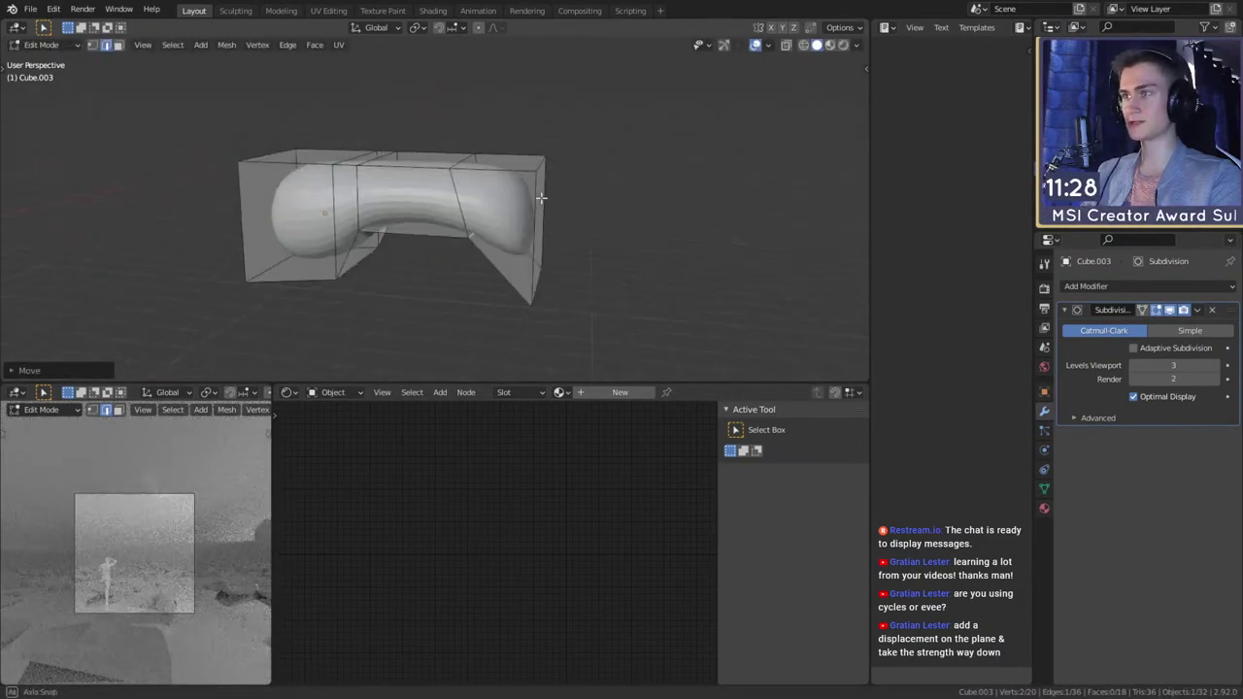
{"action": "key", "text": "z"}
{"action": "left_click", "coordinate": [618, 224]}
- Rotate the whole body in object mode so its tail slopes downward
{"action": "mouse_move", "coordinate": [622, 228]}
{"action": "middle_mouse_down"}
{"action": "mouse_move", "coordinate": [635, 214]}
{"action": "mouse_move", "coordinate": [611, 233]}
{"action": "middle_mouse_up"}
{"action": "key", "text": "Tab"}
{"action": "key", "text": "r"}
{"action": "left_click", "coordinate": [580, 324]}
{"action": "middle_click_drag", "start_coordinate": [580, 324], "coordinate": [591, 264]}
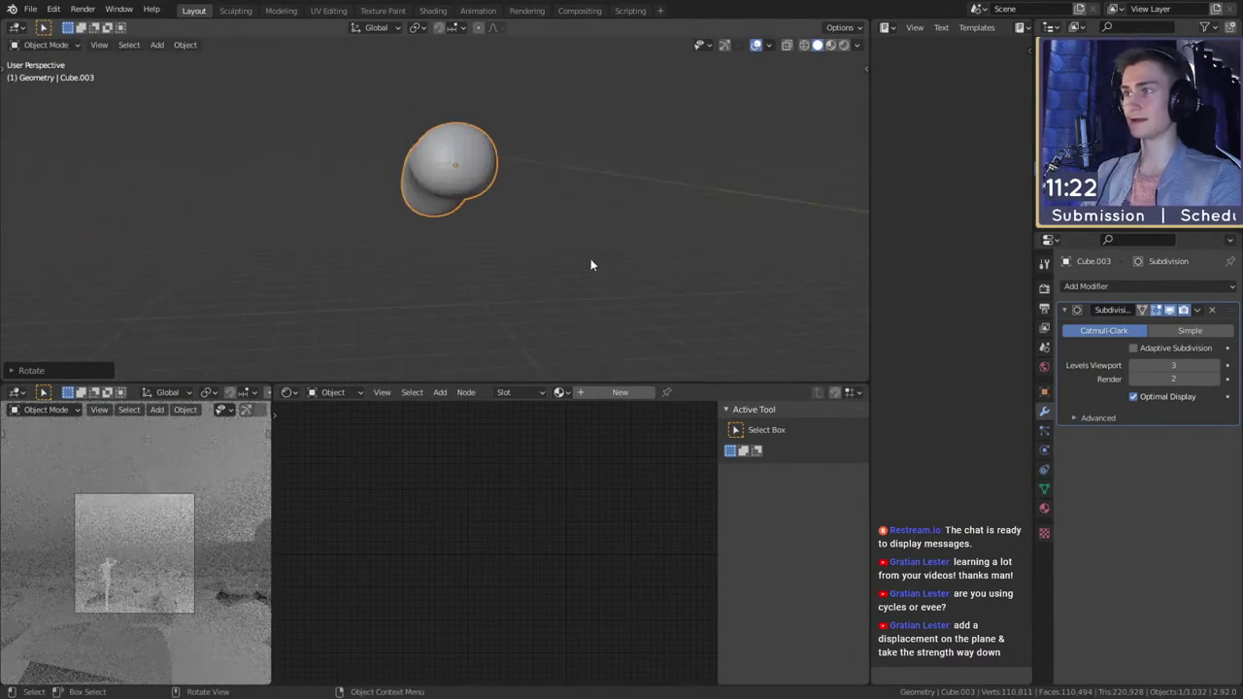
{"action": "key", "text": "shift+a"}
{"action": "mouse_move", "coordinate": [429, 257]}
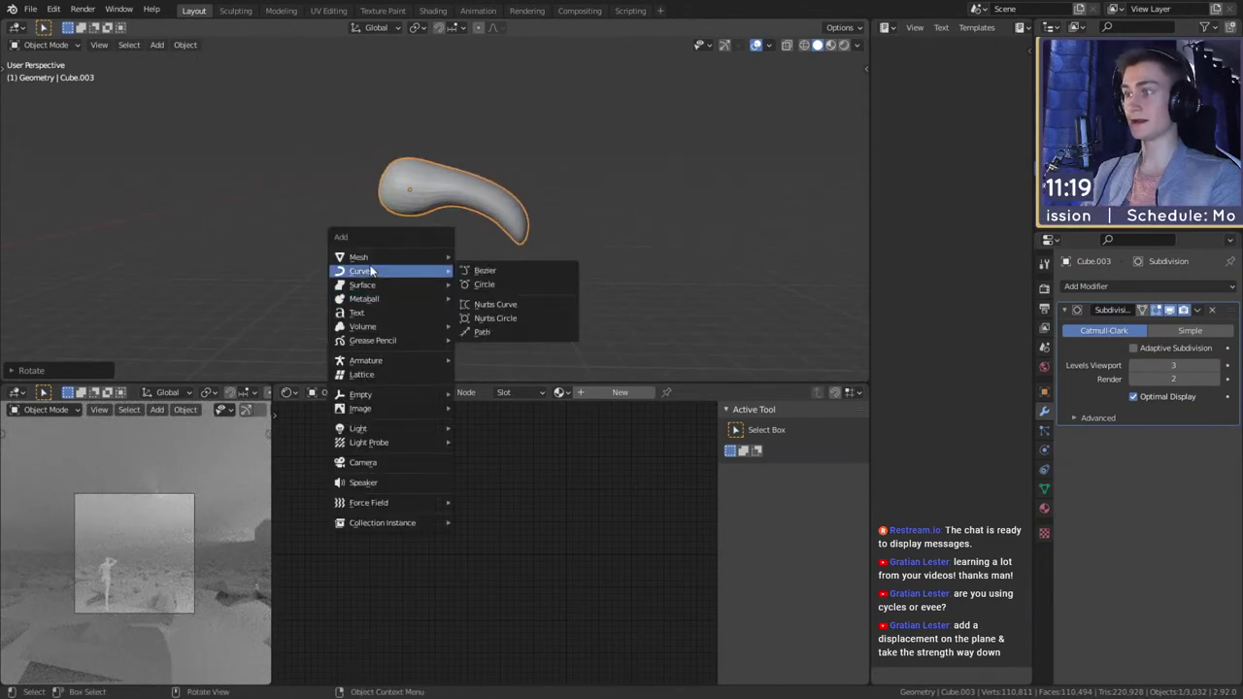
{"action": "left_click", "coordinate": [483, 273]}
{"action": "scroll", "coordinate": [516, 264], "scroll_direction": "down", "scroll_amount": 5}
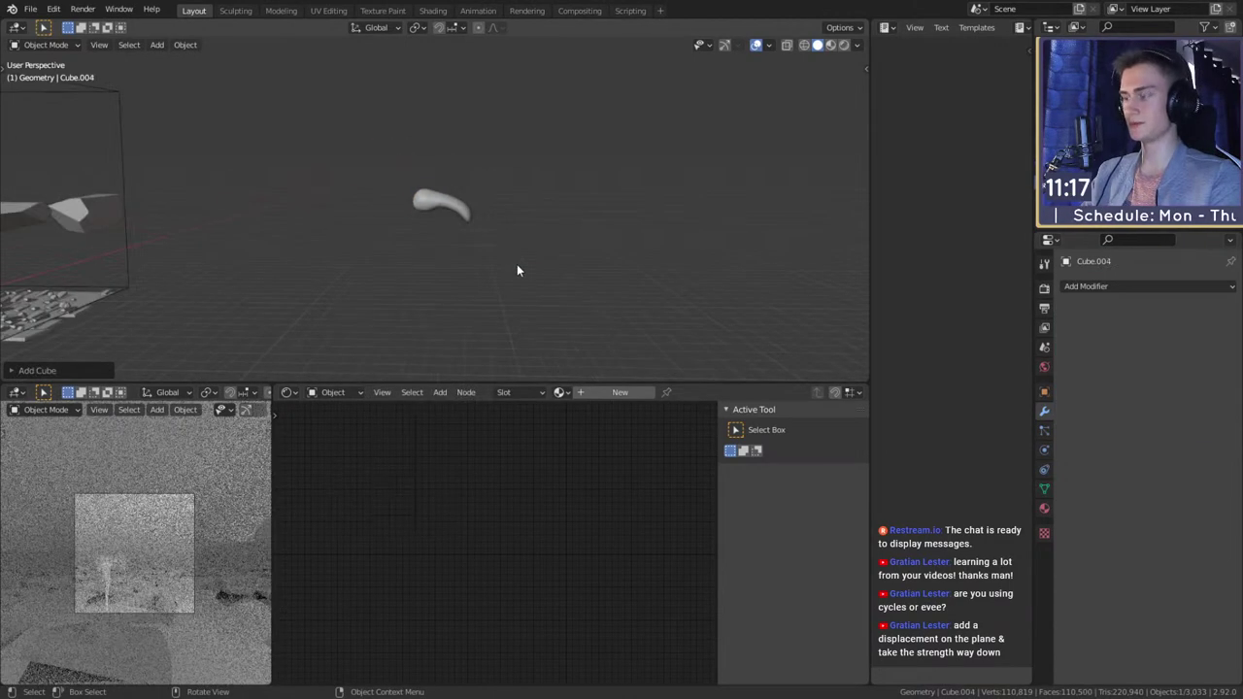
{"action": "key", "text": "Delete"}
- Snap the 3D cursor to the tailed body and add a cube there, placing it above the thick end
{"action": "left_click", "coordinate": [436, 204]}
{"action": "key", "text": "shift+s"}
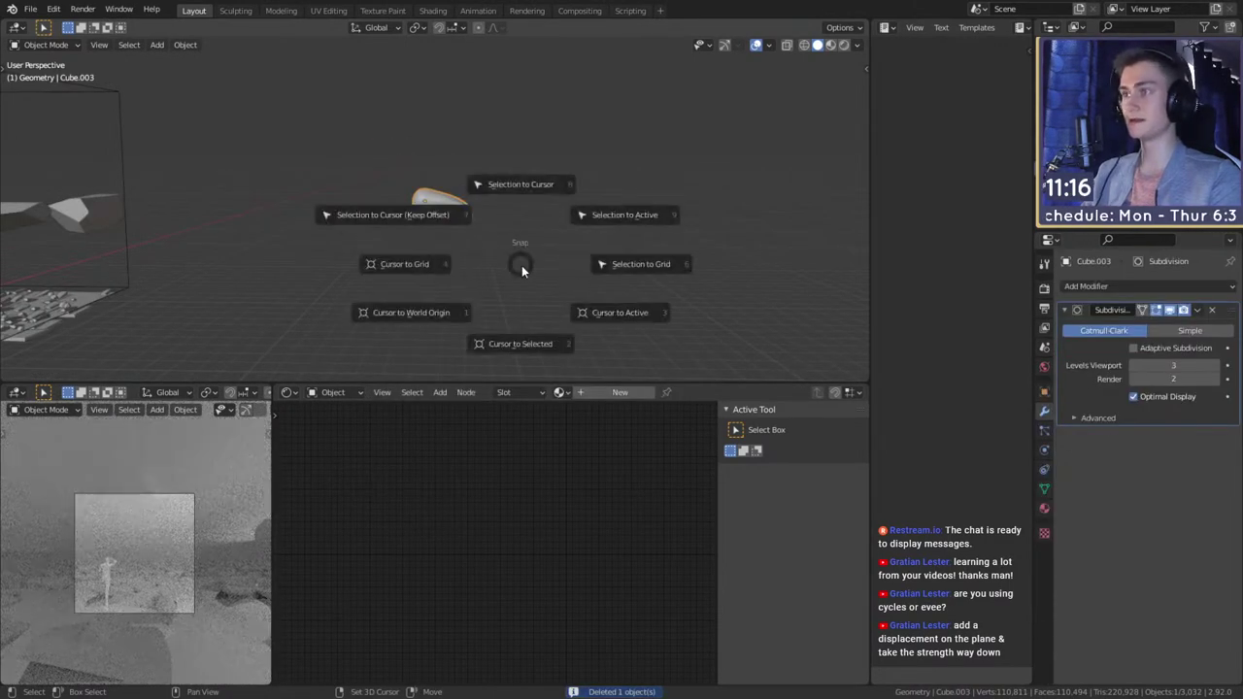
{"action": "left_click", "coordinate": [505, 345]}
{"action": "scroll", "coordinate": [508, 327], "scroll_direction": "up", "scroll_amount": 4}
{"action": "key", "text": "shift+a"}
{"action": "mouse_move", "coordinate": [494, 256]}
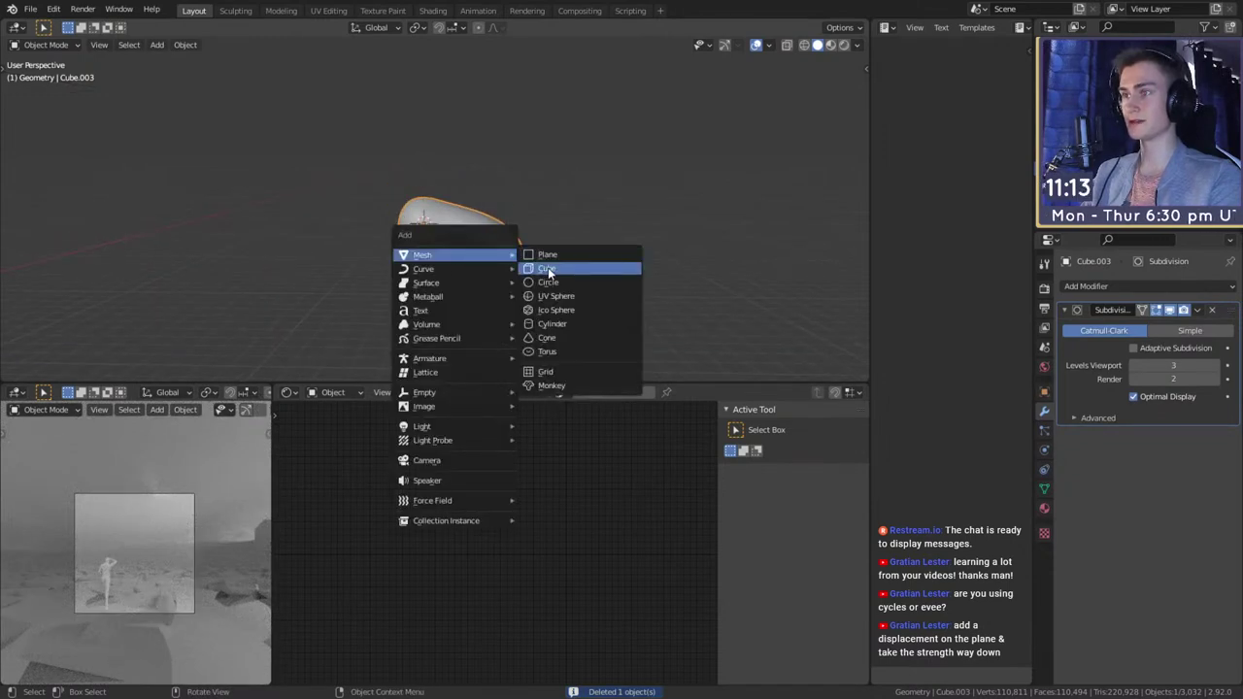
{"action": "left_click", "coordinate": [547, 271]}
{"action": "key", "text": "g"}
{"action": "left_click", "coordinate": [558, 241]}
- Give the cube above the body a Subdivision modifier at level 3
{"action": "scroll", "coordinate": [558, 241], "scroll_direction": "up", "scroll_amount": 3}
{"action": "middle_click_drag", "start_coordinate": [485, 239], "coordinate": [533, 260], "text": "shift"}
{"action": "middle_click_drag", "start_coordinate": [533, 260], "coordinate": [572, 256]}
{"action": "key", "text": "ctrl+3"}
- Lower the bottom face of the upper cube along Z to stretch it into a taller block
{"action": "key", "text": "Tab"}
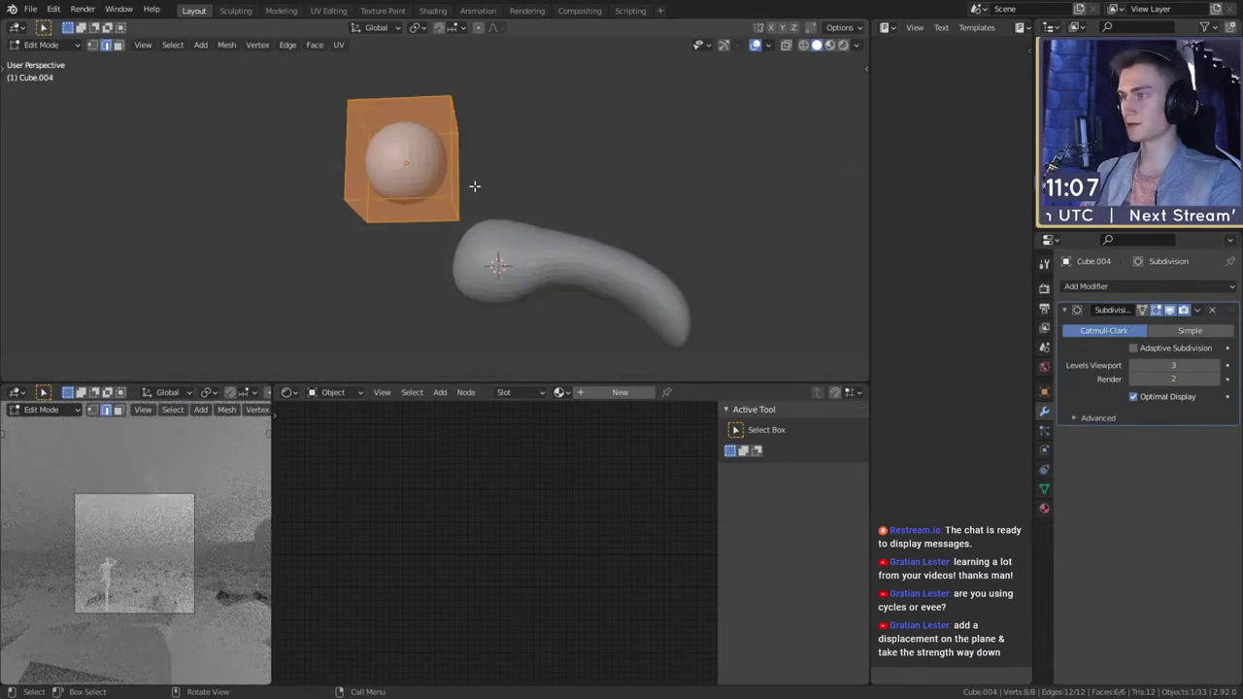
{"action": "key", "text": "3"}
{"action": "left_click", "coordinate": [434, 211]}
{"action": "middle_click_drag", "start_coordinate": [550, 194], "coordinate": [568, 267]}
{"action": "key", "text": "z"}
{"action": "left_click", "coordinate": [561, 256]}
- Add one loop cut close to the tall block's upper edge and another slightly above its middle
{"action": "left_click", "coordinate": [429, 189]}
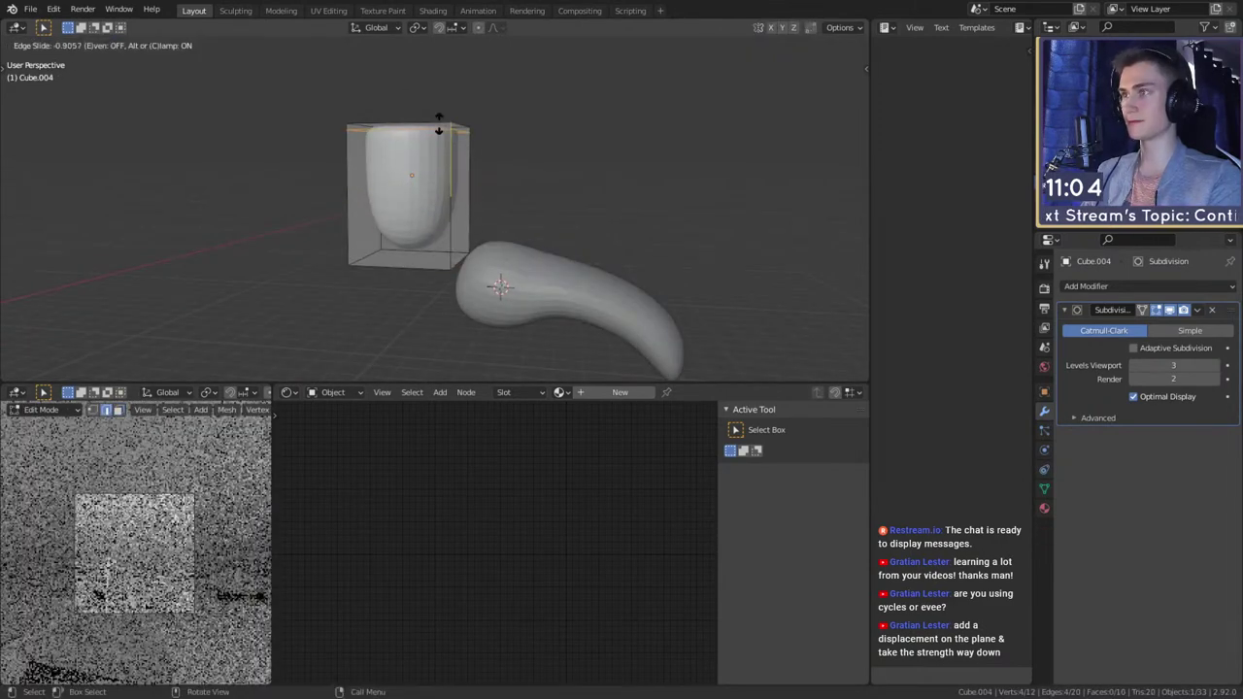
{"action": "left_click", "coordinate": [441, 188]}
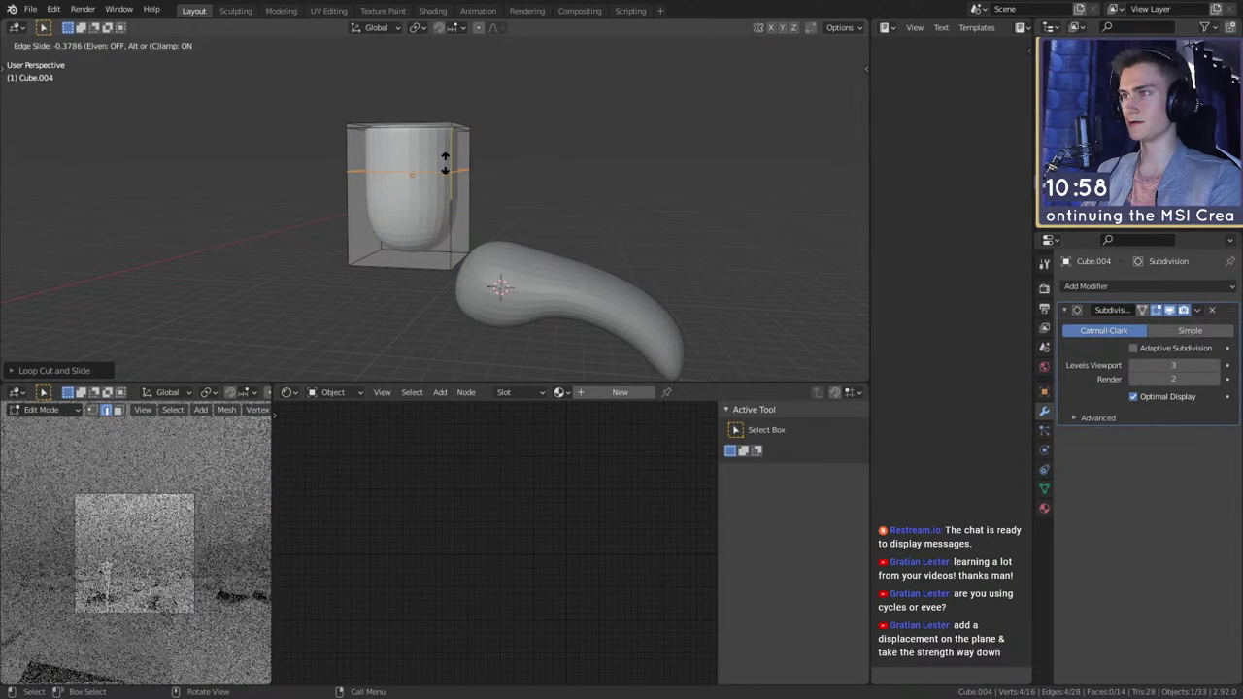
{"action": "left_click", "coordinate": [446, 176]}
- Scale the block's middle loop and lower end so that it tapers downward
{"action": "middle_click_drag", "start_coordinate": [446, 177], "coordinate": [591, 333]}
{"action": "key", "text": "s"}
{"action": "left_click", "coordinate": [578, 284]}
{"action": "key", "text": "s"}
{"action": "left_click", "coordinate": [514, 330]}
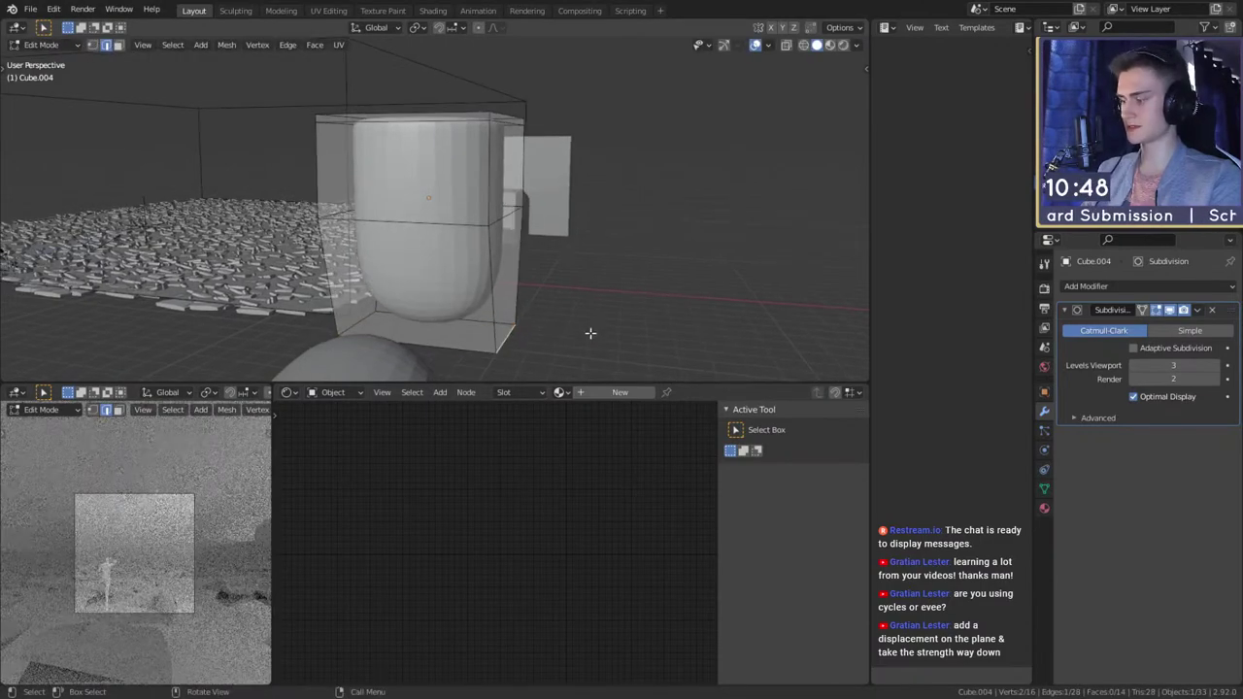
{"action": "left_click", "coordinate": [532, 324]}
{"action": "middle_click_drag", "start_coordinate": [519, 322], "coordinate": [586, 212]}
- Resize the tapered block in object mode and position it just above the front of the body
{"action": "key", "text": "Tab"}
{"action": "scroll", "coordinate": [688, 316], "scroll_direction": "down", "scroll_amount": 4}
{"action": "scroll", "coordinate": [534, 294], "scroll_direction": "up", "scroll_amount": 3}
{"action": "key", "text": "s"}
{"action": "left_click", "coordinate": [571, 193]}
{"action": "key", "text": "g"}
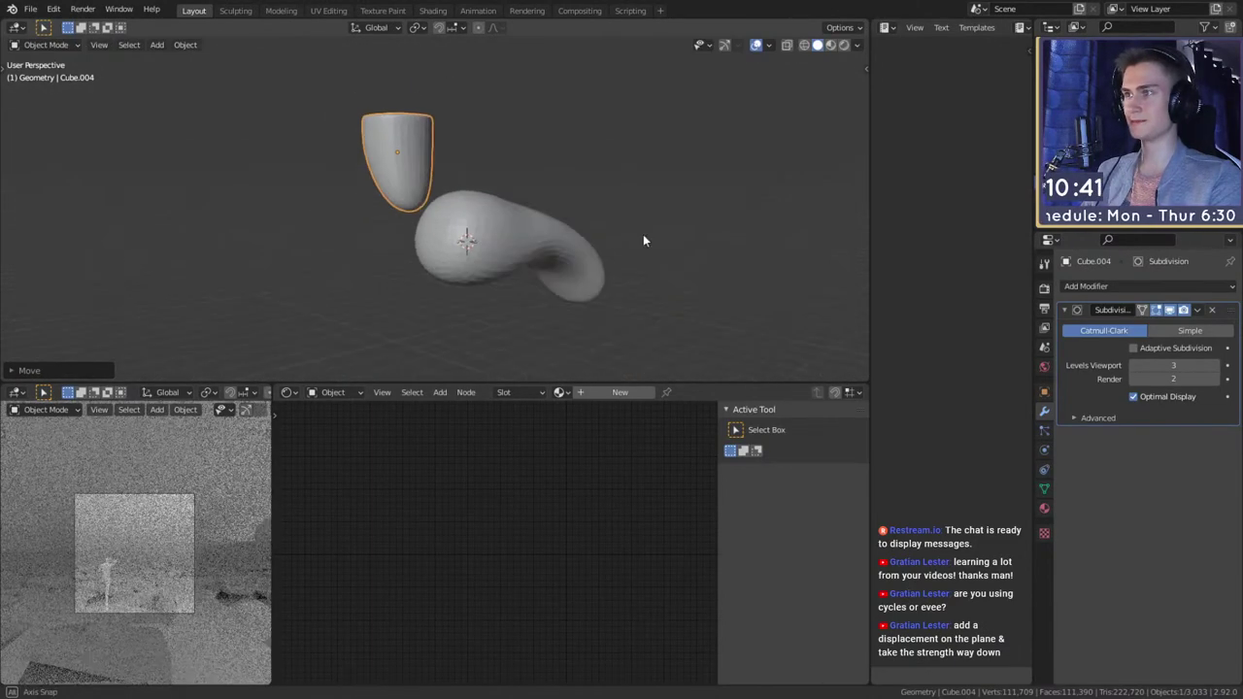
{"action": "left_click", "coordinate": [570, 230]}
{"action": "mouse_move", "coordinate": [569, 230]}
{"action": "middle_mouse_down"}
{"action": "mouse_move", "coordinate": [552, 228]}
{"action": "mouse_move", "coordinate": [719, 213]}
{"action": "mouse_move", "coordinate": [395, 264]}
{"action": "mouse_move", "coordinate": [450, 177]}
{"action": "mouse_move", "coordinate": [503, 211]}
{"action": "mouse_move", "coordinate": [417, 228]}
{"action": "mouse_move", "coordinate": [673, 271]}
{"action": "mouse_move", "coordinate": [597, 275]}
{"action": "mouse_move", "coordinate": [591, 227]}
{"action": "middle_mouse_up"}
{"action": "key", "text": "g"}
{"action": "left_click", "coordinate": [732, 215]}
- Add a third cube with a level 3 Subdivision modifier and move it to the body's thick front end
{"action": "key", "text": "shift+a"}
{"action": "mouse_move", "coordinate": [363, 230]}
{"action": "left_click", "coordinate": [481, 229]}
{"action": "key", "text": "ctrl+3"}
{"action": "key", "text": "g"}
{"action": "left_click", "coordinate": [554, 211]}
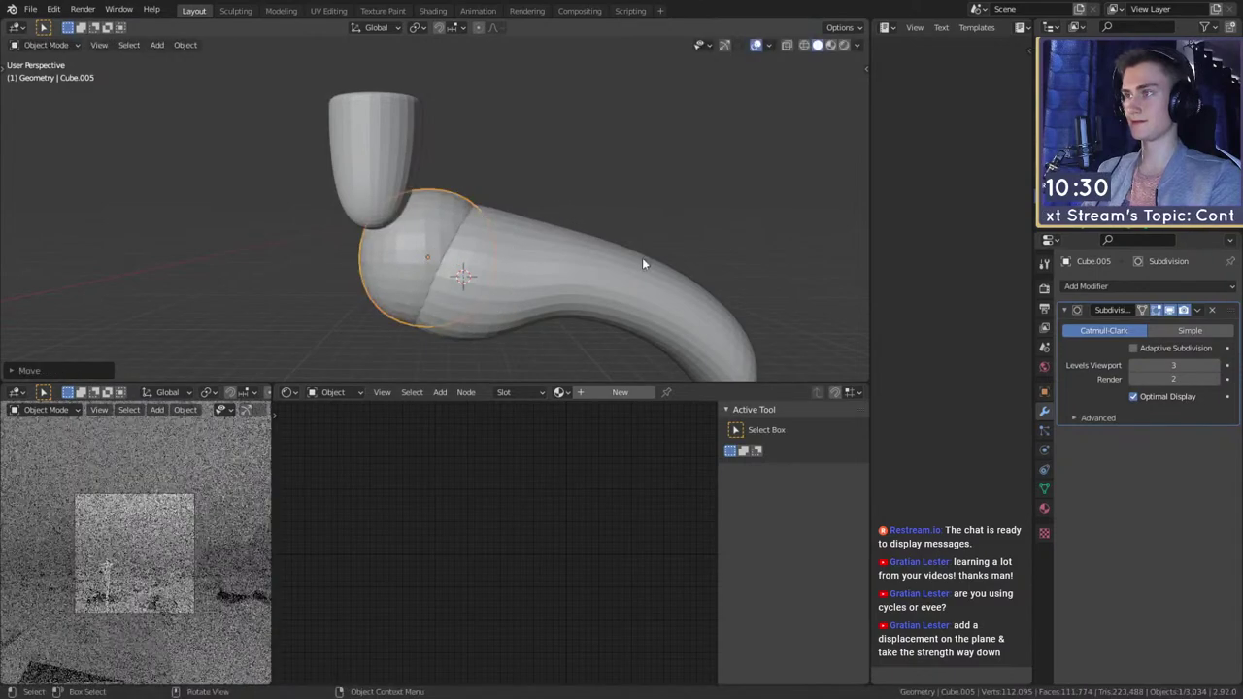
- Scale down the third cube and tilt it to point from the body toward the tapered block
{"action": "key", "text": "s"}
{"action": "left_click", "coordinate": [557, 251]}
{"action": "middle_click_drag", "start_coordinate": [473, 254], "coordinate": [506, 296]}
{"action": "left_click", "coordinate": [512, 250]}
- Extrude the connecting piece's outer face away from the body and scale the whole piece down
{"action": "key", "text": "Tab"}
{"action": "middle_click_drag", "start_coordinate": [515, 251], "coordinate": [636, 243]}
{"action": "middle_click_drag", "start_coordinate": [541, 254], "coordinate": [573, 233]}
{"action": "key", "text": "3"}
{"action": "key", "text": "e"}
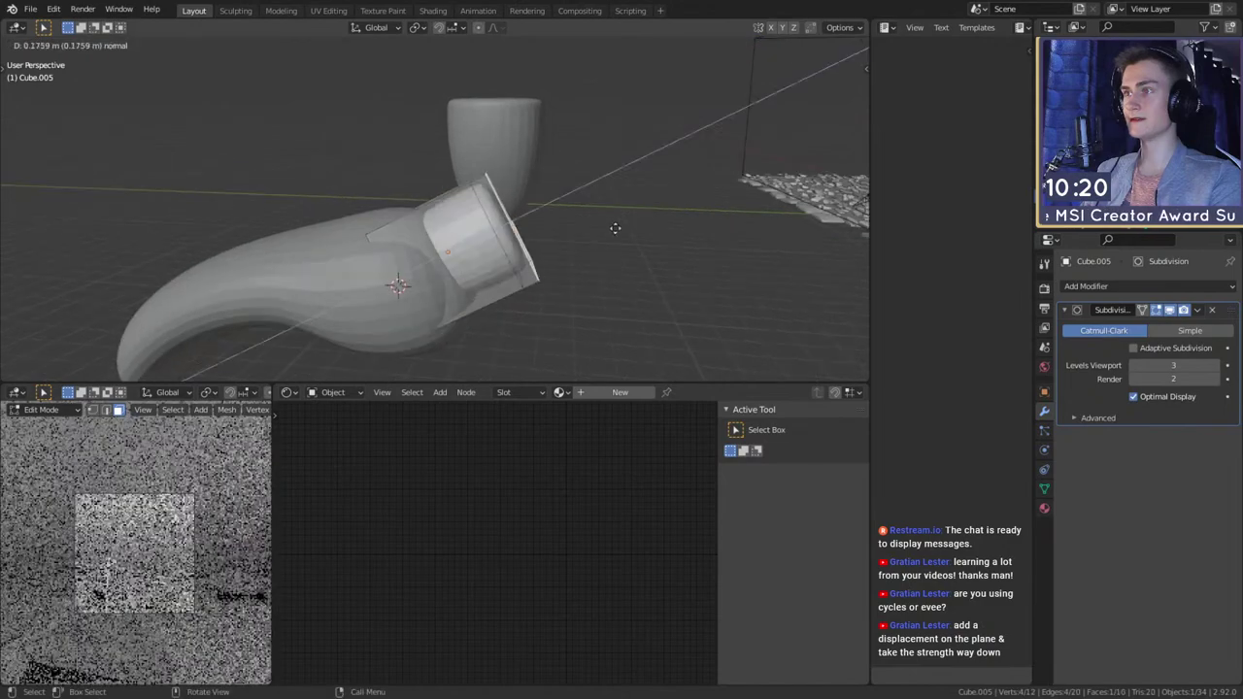
{"action": "middle_click_drag", "start_coordinate": [692, 247], "coordinate": [507, 215]}
{"action": "left_click", "coordinate": [646, 255]}
{"action": "key", "text": "s"}
{"action": "left_click", "coordinate": [519, 263]}
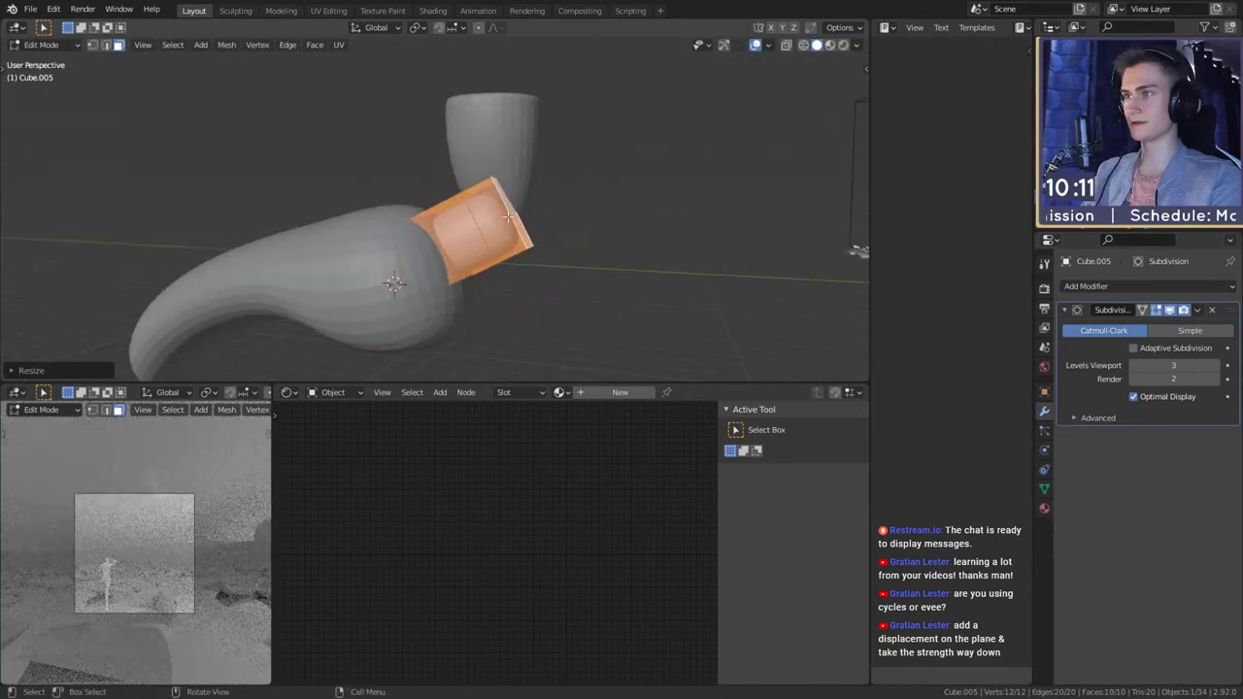
- Rotate the connecting piece's end face and move it up into the base of the tapered block
{"action": "middle_click_drag", "start_coordinate": [619, 239], "coordinate": [641, 349]}
{"action": "key", "text": "r"}
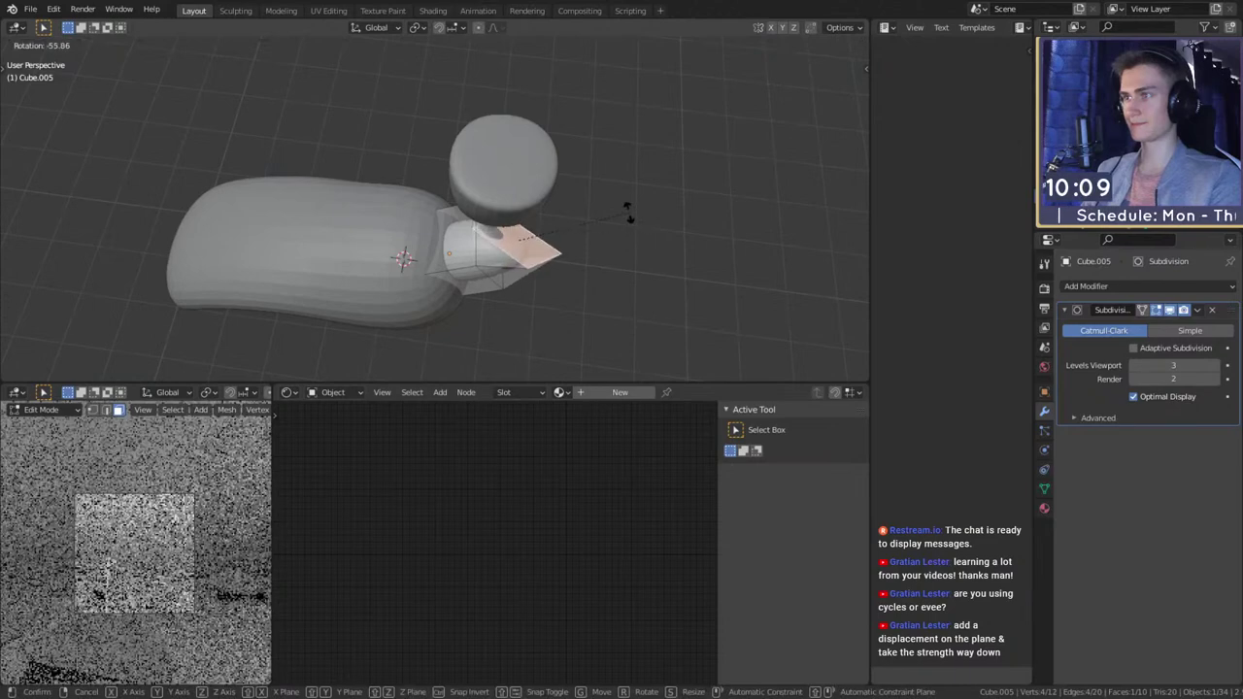
{"action": "left_click", "coordinate": [628, 209]}
{"action": "middle_click_drag", "start_coordinate": [633, 264], "coordinate": [623, 135]}
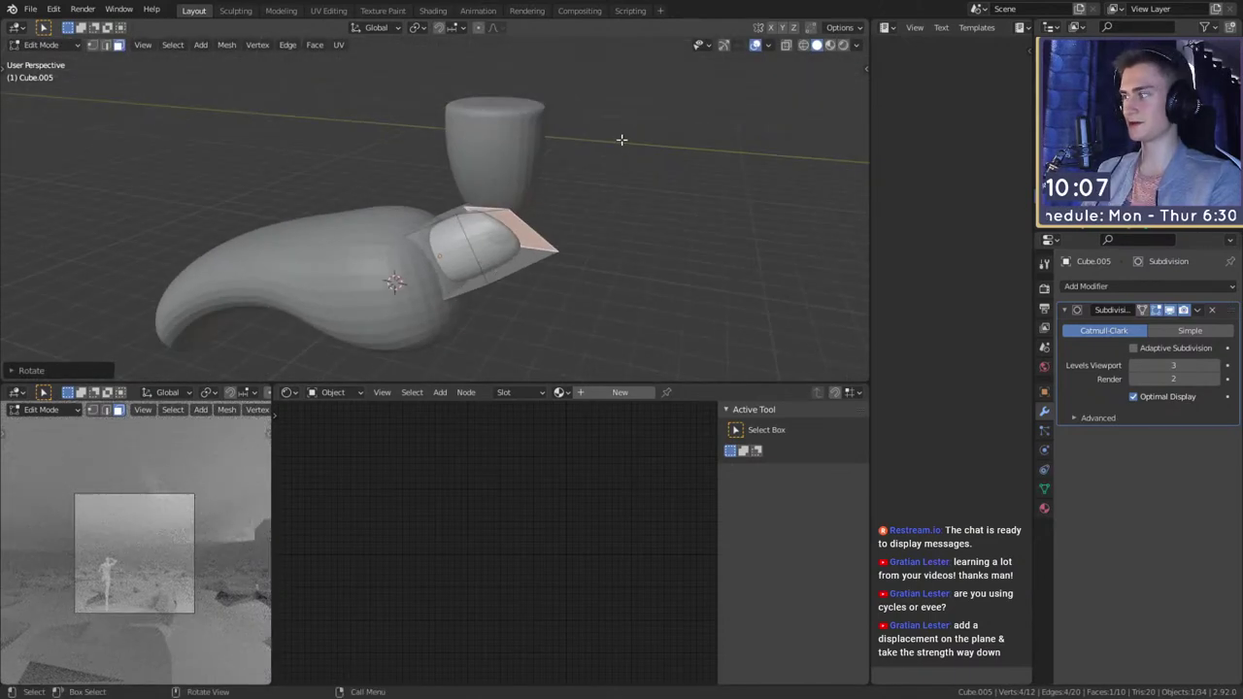
{"action": "middle_click_drag", "start_coordinate": [651, 196], "coordinate": [619, 217]}
{"action": "key", "text": "g"}
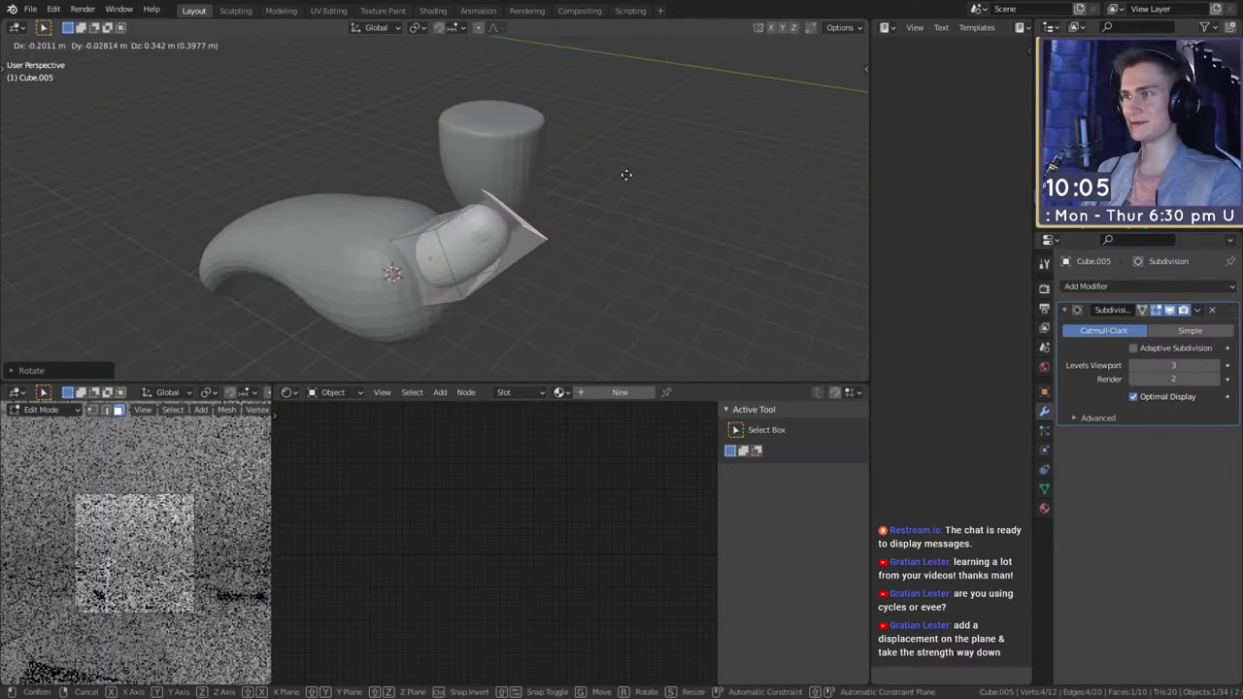
{"action": "left_click", "coordinate": [624, 170]}
{"action": "middle_click_drag", "start_coordinate": [625, 172], "coordinate": [641, 250]}
{"action": "key", "text": "g"}
{"action": "left_click", "coordinate": [638, 234]}
- Move and scale the connecting piece's body-side geometry to blend into the thick front end, and leave edit mode
{"action": "middle_click_drag", "start_coordinate": [508, 303], "coordinate": [575, 313]}
{"action": "key", "text": "alt+z"}
{"action": "left_click", "coordinate": [463, 257]}
{"action": "key", "text": "alt+z"}
{"action": "key", "text": "g"}
{"action": "left_click", "coordinate": [508, 303]}
{"action": "key", "text": "s"}
{"action": "left_click", "coordinate": [722, 329]}
{"action": "key", "text": "Tab"}
{"action": "middle_click_drag", "start_coordinate": [723, 330], "coordinate": [696, 227]}
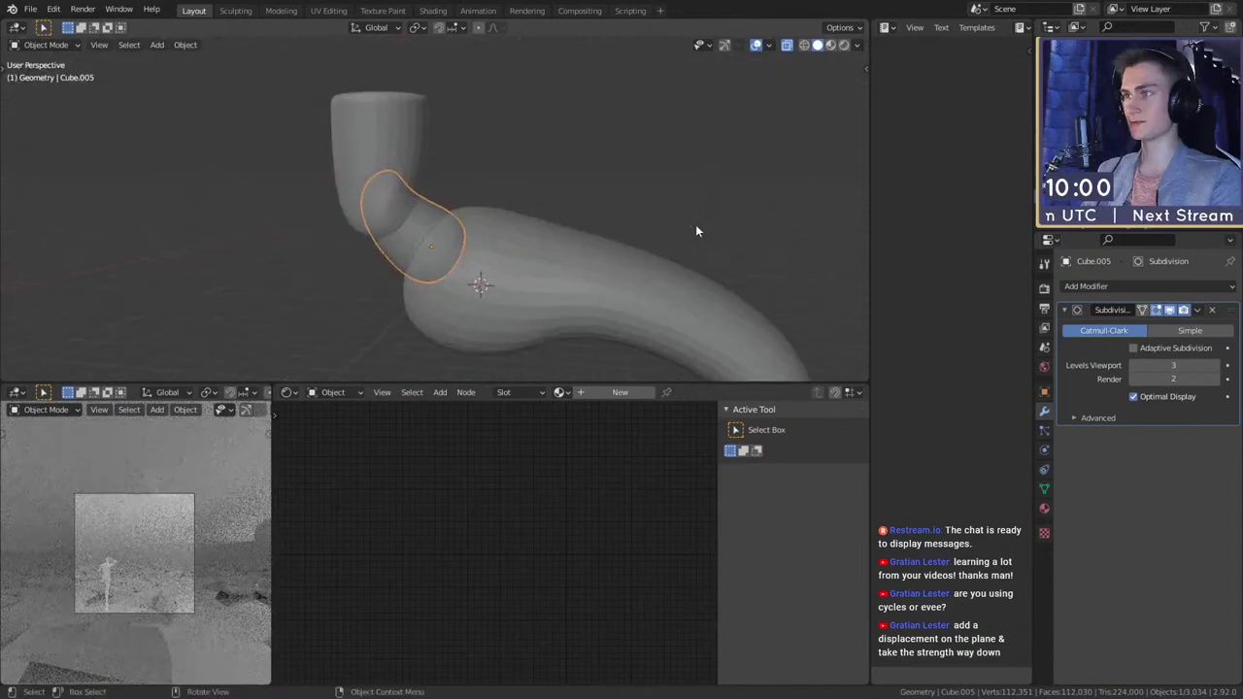
- Rotate the connecting piece and reposition it between the body's thick front end and the tapered block
{"action": "middle_click_drag", "start_coordinate": [537, 279], "coordinate": [676, 260]}
{"action": "middle_click_drag", "start_coordinate": [463, 220], "coordinate": [315, 271]}
{"action": "key", "text": "r"}
{"action": "left_click", "coordinate": [648, 188]}
{"action": "key", "text": "g"}
{"action": "left_click", "coordinate": [618, 235]}
- Add a plane and move it down below the creature's body
{"action": "scroll", "coordinate": [456, 273], "scroll_direction": "down", "scroll_amount": 5}
{"action": "mouse_move", "coordinate": [476, 273]}
{"action": "middle_mouse_down"}
{"action": "mouse_move", "coordinate": [502, 275]}
{"action": "mouse_move", "coordinate": [467, 282]}
{"action": "mouse_move", "coordinate": [469, 272]}
{"action": "mouse_move", "coordinate": [519, 289]}
{"action": "mouse_move", "coordinate": [436, 314]}
{"action": "mouse_move", "coordinate": [458, 272]}
{"action": "middle_mouse_up"}
{"action": "key", "text": "shift+a"}
{"action": "mouse_move", "coordinate": [411, 265]}
{"action": "left_click", "coordinate": [506, 265]}
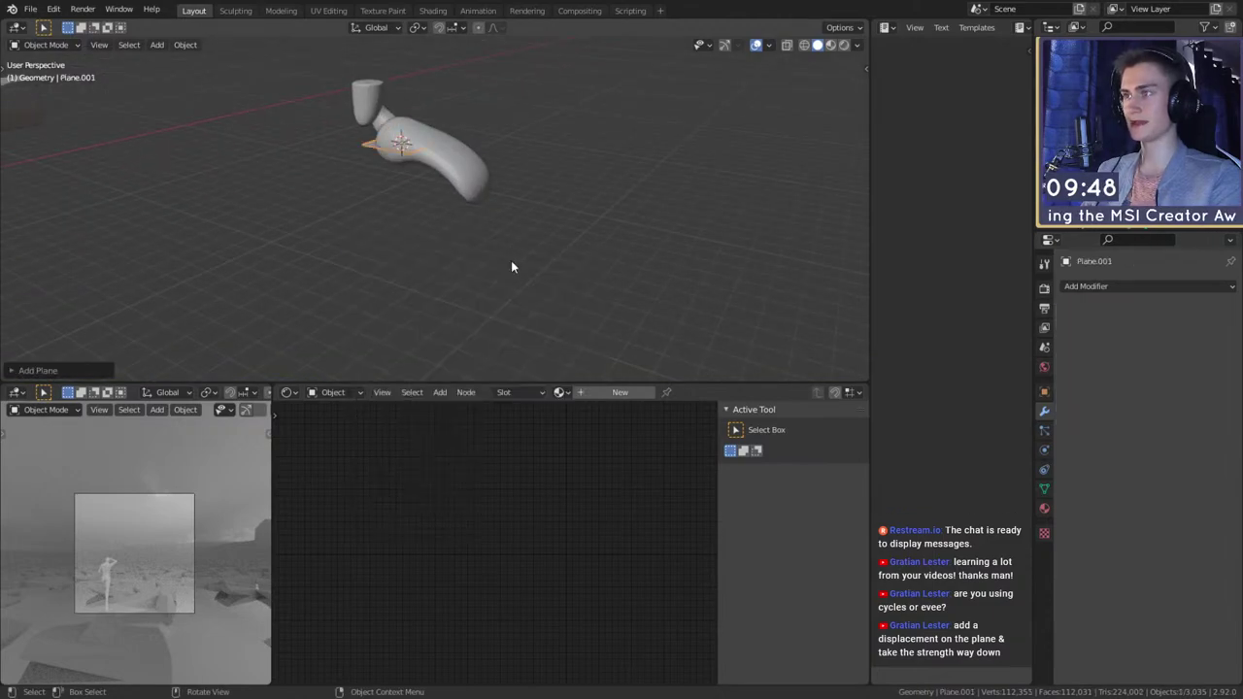
{"action": "key", "text": "g"}
{"action": "left_click", "coordinate": [586, 311]}
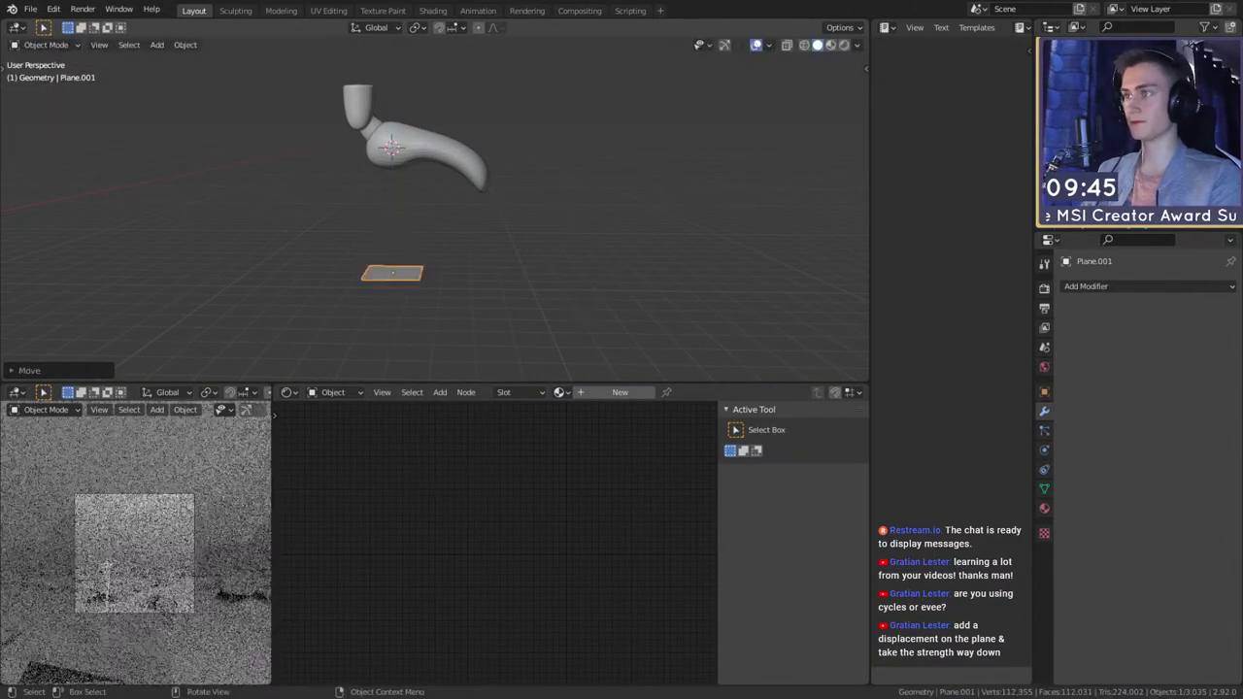
- Scale up the plane and shift it horizontally, with Z locked, to serve as ground beneath the creature
{"action": "key", "text": "s"}
{"action": "left_click", "coordinate": [72, 253]}
{"action": "middle_click_drag", "start_coordinate": [234, 240], "coordinate": [265, 285]}
{"action": "key", "text": "g"}
{"action": "key", "text": "shift+z"}
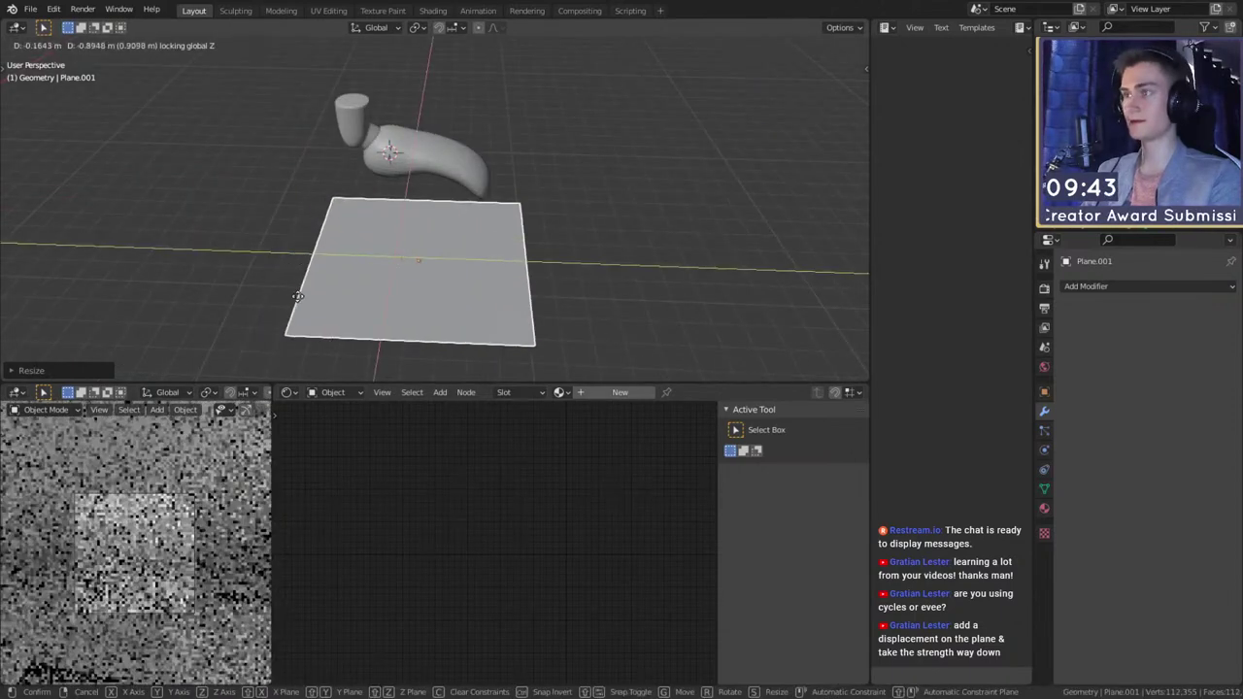
{"action": "left_click", "coordinate": [310, 285]}
{"action": "middle_click_drag", "start_coordinate": [496, 271], "coordinate": [530, 297]}
- Add a cube with a level 3 subdivision surface for the creature's leg
{"action": "key", "text": "shift+a"}
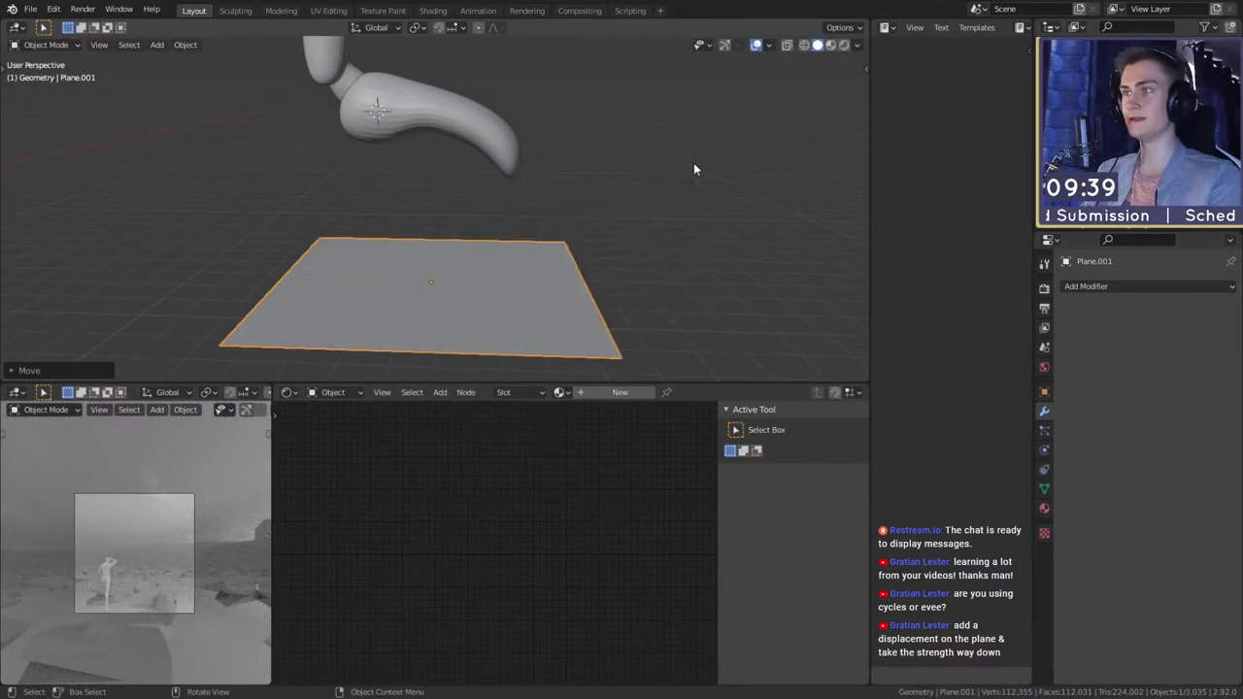
{"action": "key", "text": "shift+a"}
{"action": "mouse_move", "coordinate": [566, 205]}
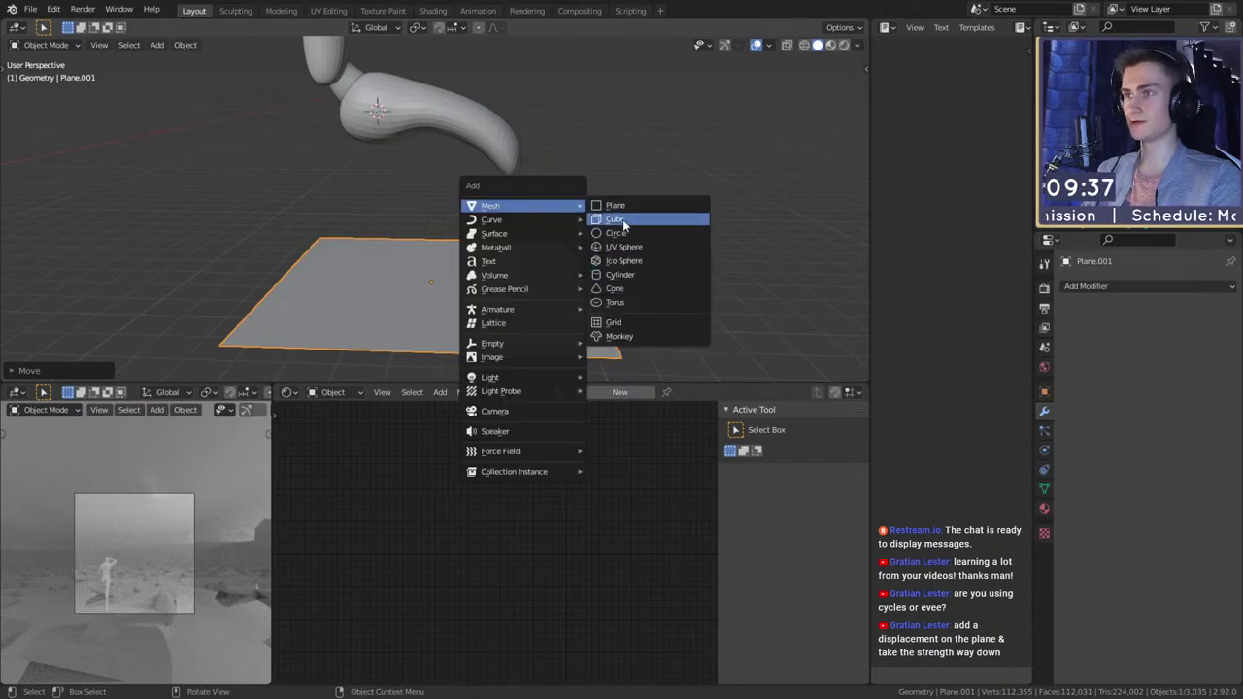
{"action": "left_click", "coordinate": [624, 224]}
{"action": "key", "text": "ctrl+3"}
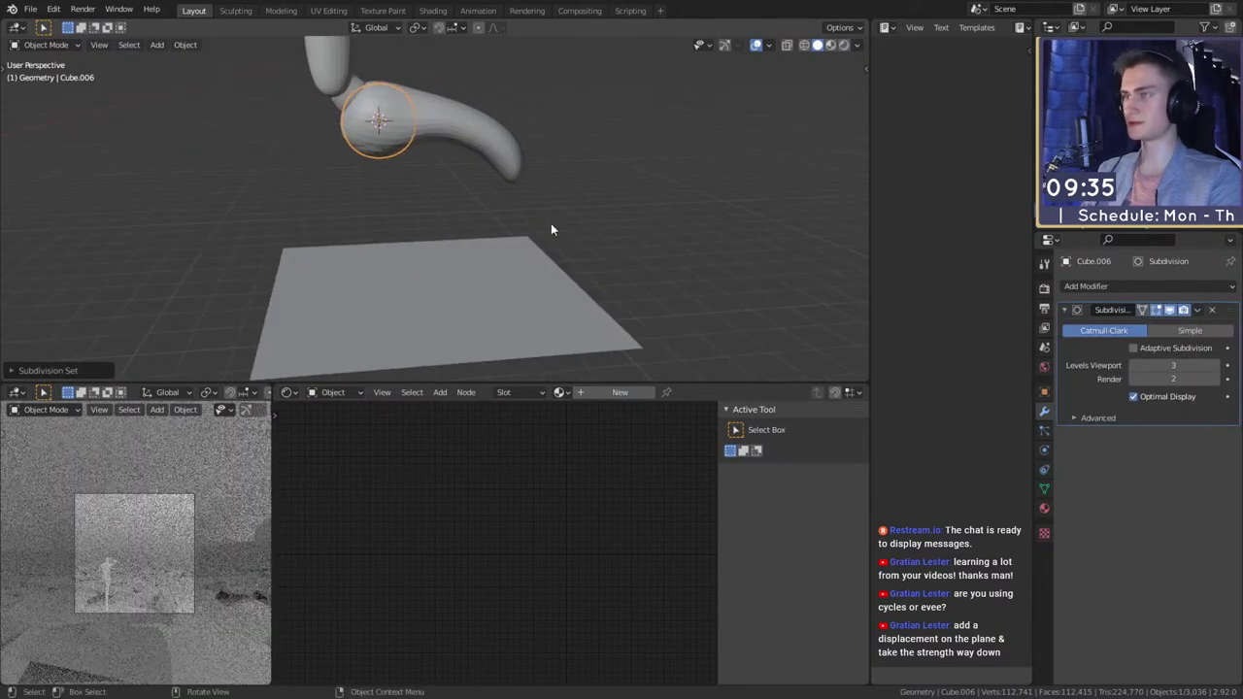
- Move the new rounded cube to one side of the body's thin rear end
{"action": "middle_click_drag", "start_coordinate": [550, 225], "coordinate": [518, 204]}
{"action": "key", "text": "g"}
{"action": "left_click", "coordinate": [629, 213]}
{"action": "middle_click_drag", "start_coordinate": [629, 214], "coordinate": [551, 272]}
{"action": "key", "text": "g"}
{"action": "left_click", "coordinate": [555, 231]}
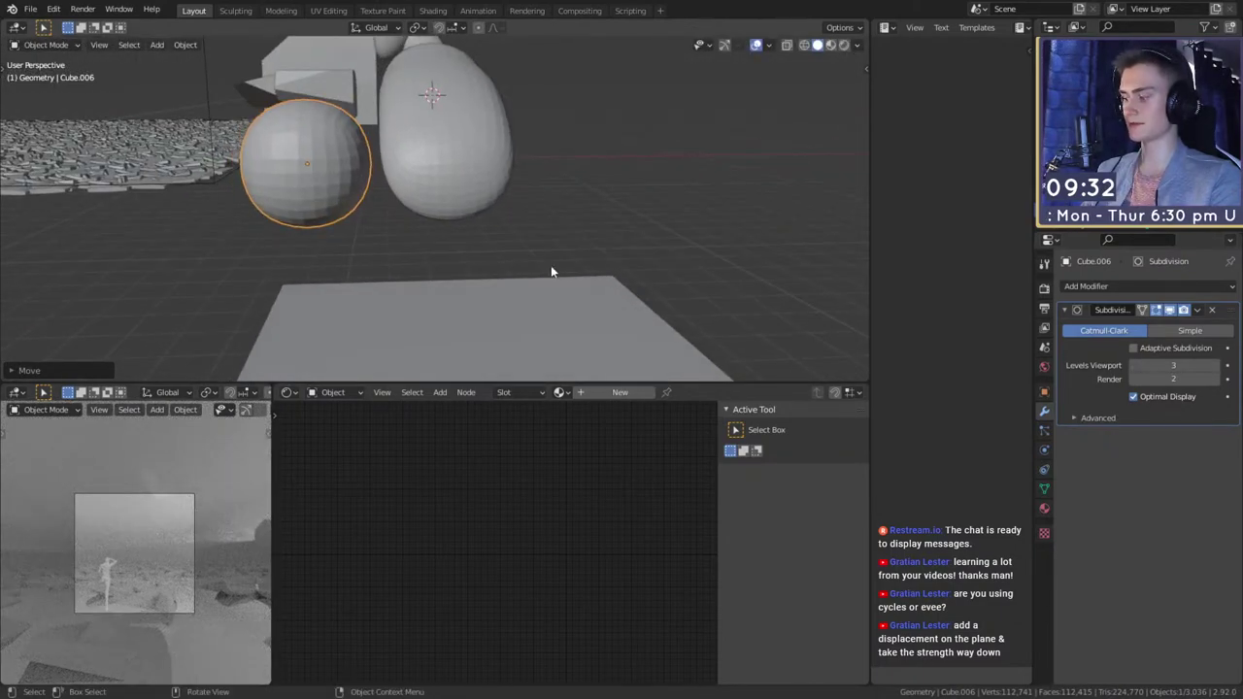
- Flatten the rounded cube in width and depth, and tilt it so its lower end points toward the creature's front
{"action": "key", "text": "s"}
{"action": "key", "text": "x"}
{"action": "left_click", "coordinate": [383, 235]}
{"action": "middle_click_drag", "start_coordinate": [383, 235], "coordinate": [512, 261]}
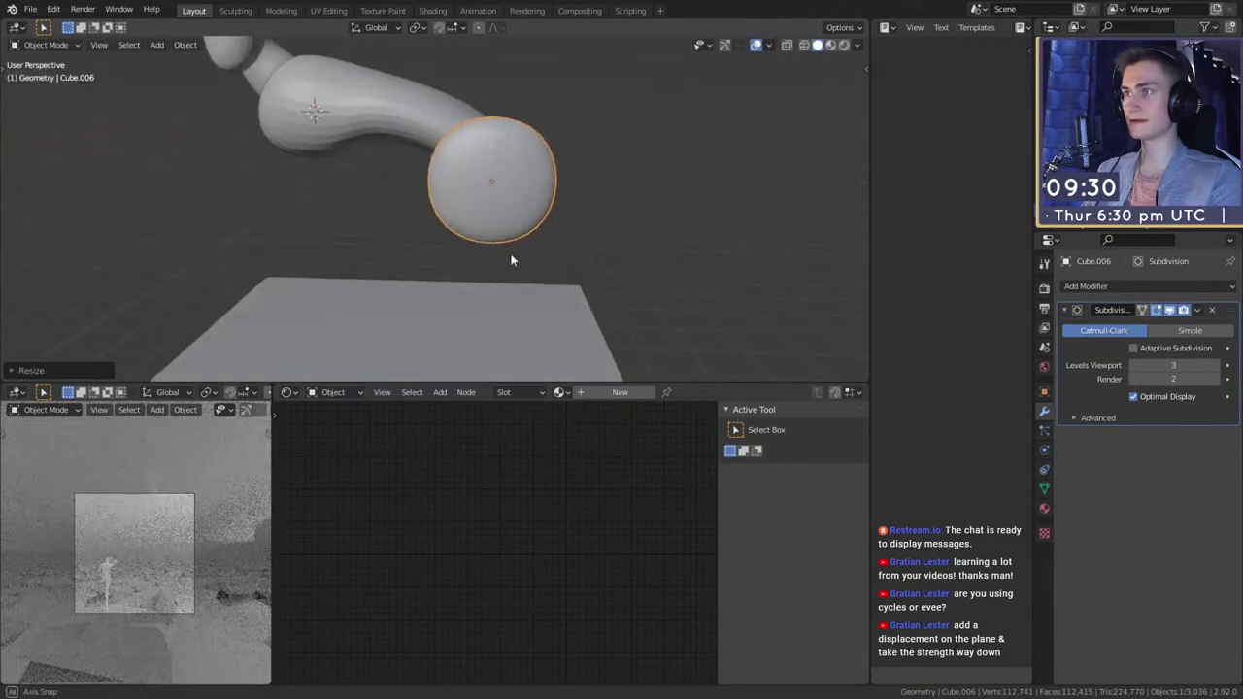
{"action": "left_click", "coordinate": [547, 245]}
{"action": "middle_click_drag", "start_coordinate": [547, 246], "coordinate": [503, 249]}
{"action": "key", "text": "r"}
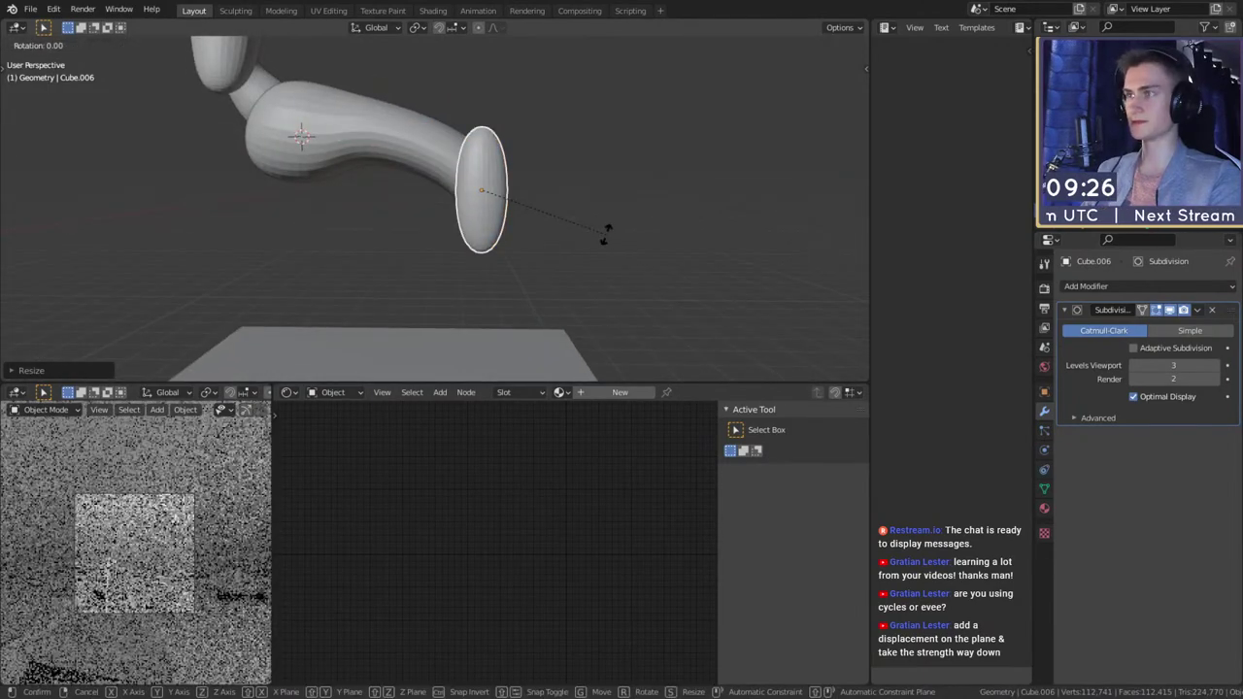
{"action": "left_click", "coordinate": [560, 299]}
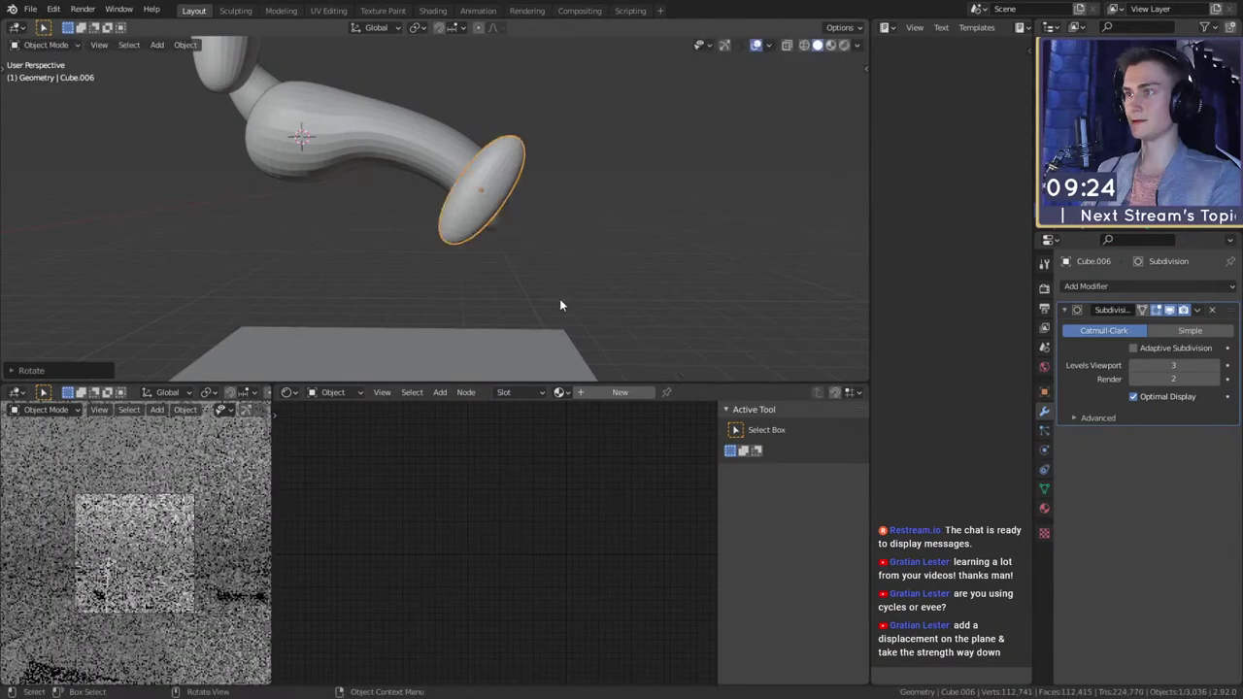
- Position the tilted leg piece against the side of the body's rear end
{"action": "middle_click_drag", "start_coordinate": [561, 299], "coordinate": [430, 184]}
{"action": "left_click", "coordinate": [597, 245]}
{"action": "key", "text": "g"}
{"action": "key", "text": "g"}
{"action": "left_click", "coordinate": [519, 233]}
- Extrude the leg's mesh into a longer thigh, a backward-bent middle segment and a lower segment reaching the ground plane
{"action": "key", "text": "Tab"}
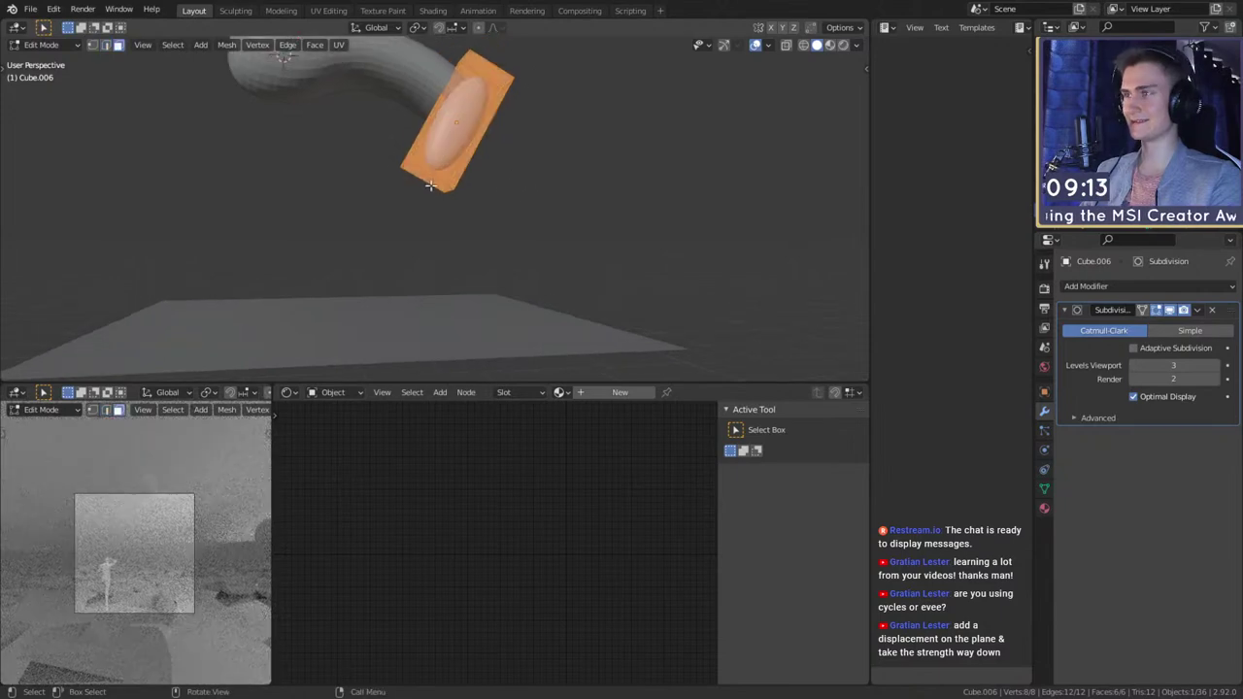
{"action": "middle_click_drag", "start_coordinate": [552, 181], "coordinate": [510, 244]}
{"action": "left_click", "coordinate": [505, 234]}
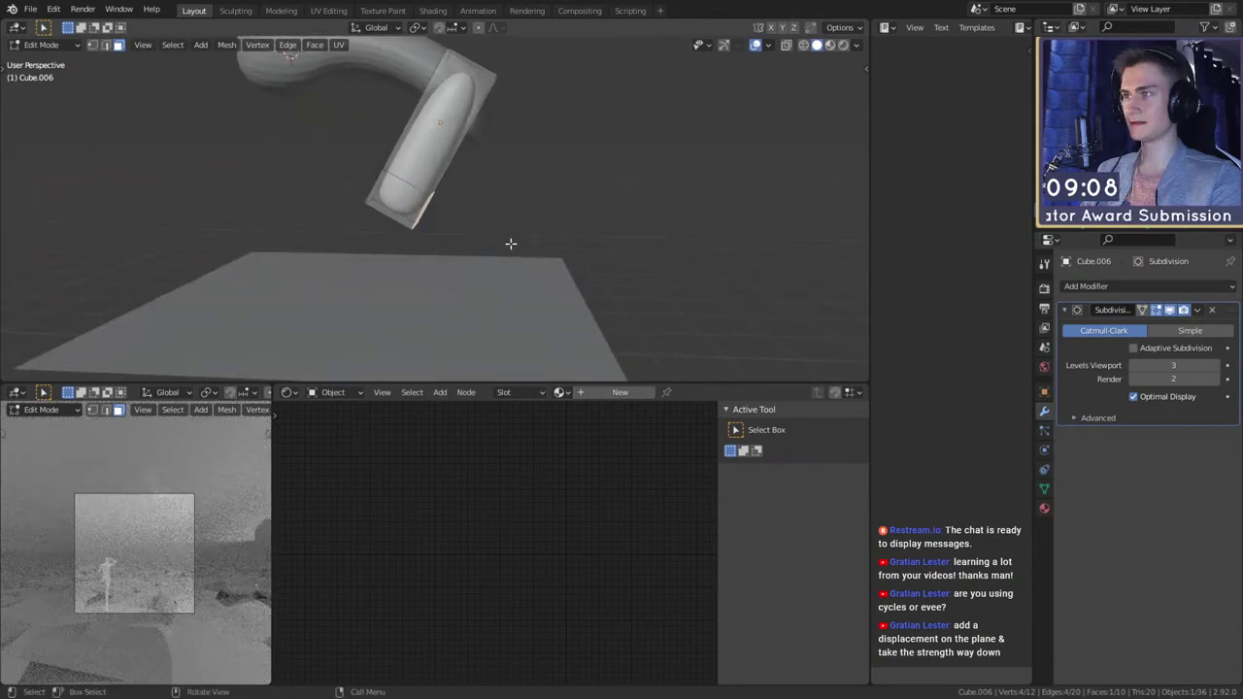
{"action": "left_click", "coordinate": [564, 296]}
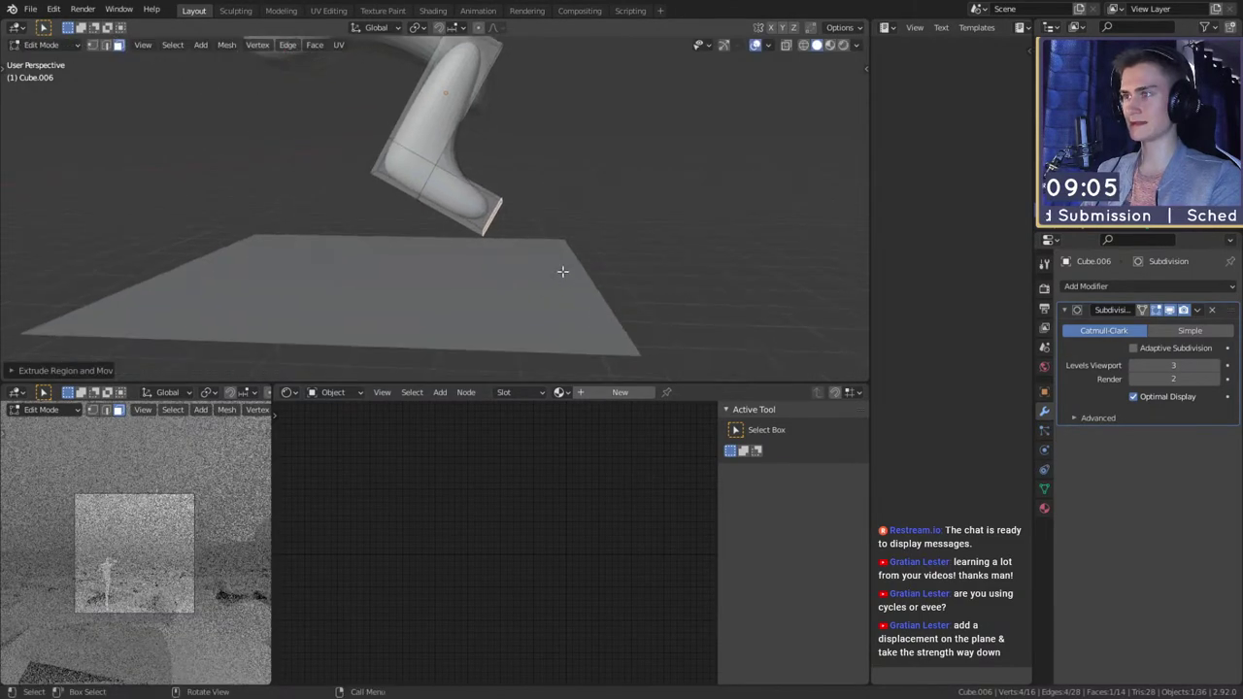
{"action": "mouse_move", "coordinate": [563, 269]}
{"action": "middle_mouse_down"}
{"action": "mouse_move", "coordinate": [466, 185]}
{"action": "mouse_move", "coordinate": [552, 260]}
{"action": "middle_mouse_up"}
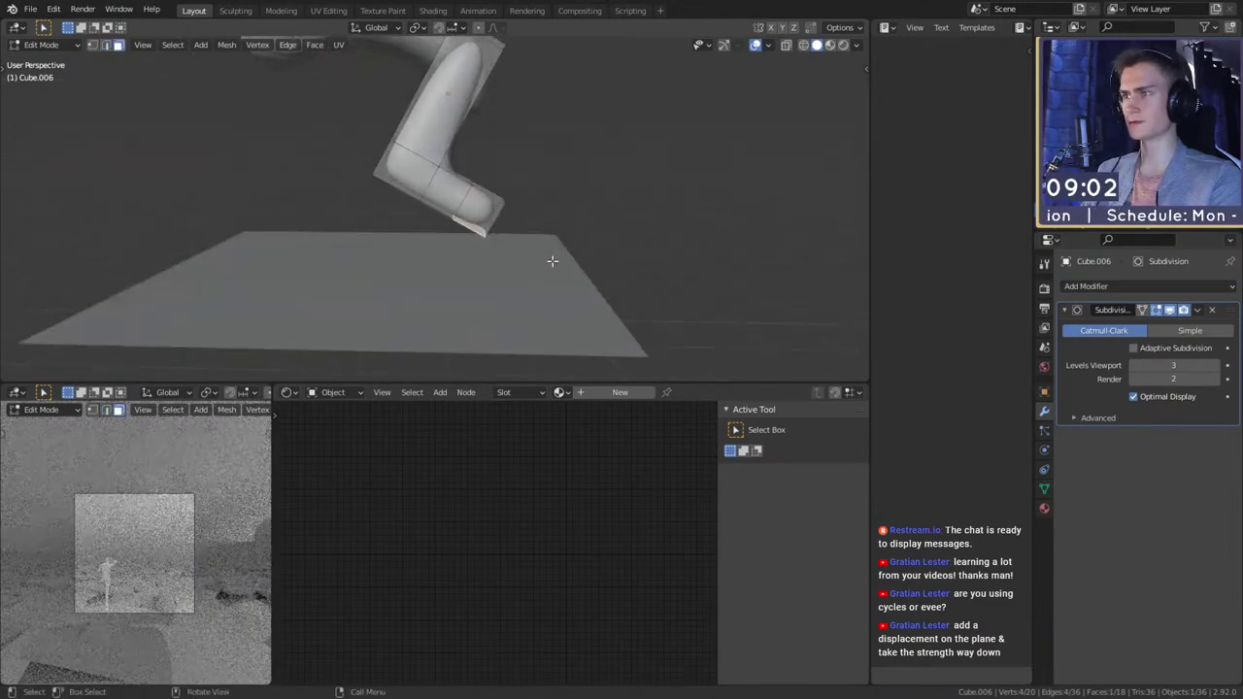
{"action": "left_click", "coordinate": [522, 331]}
{"action": "middle_click_drag", "start_coordinate": [523, 331], "coordinate": [555, 270]}
- Rotate the lower leg's end face about X, adjust its height along Z and scale it
{"action": "key", "text": "r"}
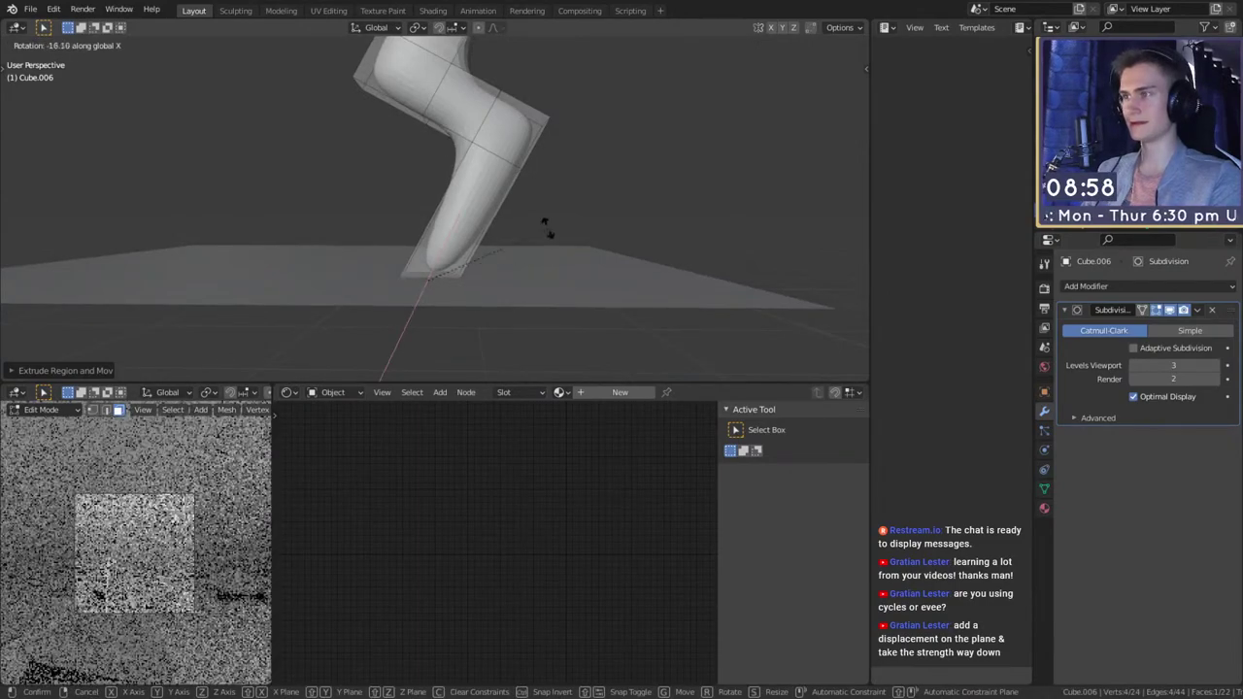
{"action": "left_click", "coordinate": [584, 273]}
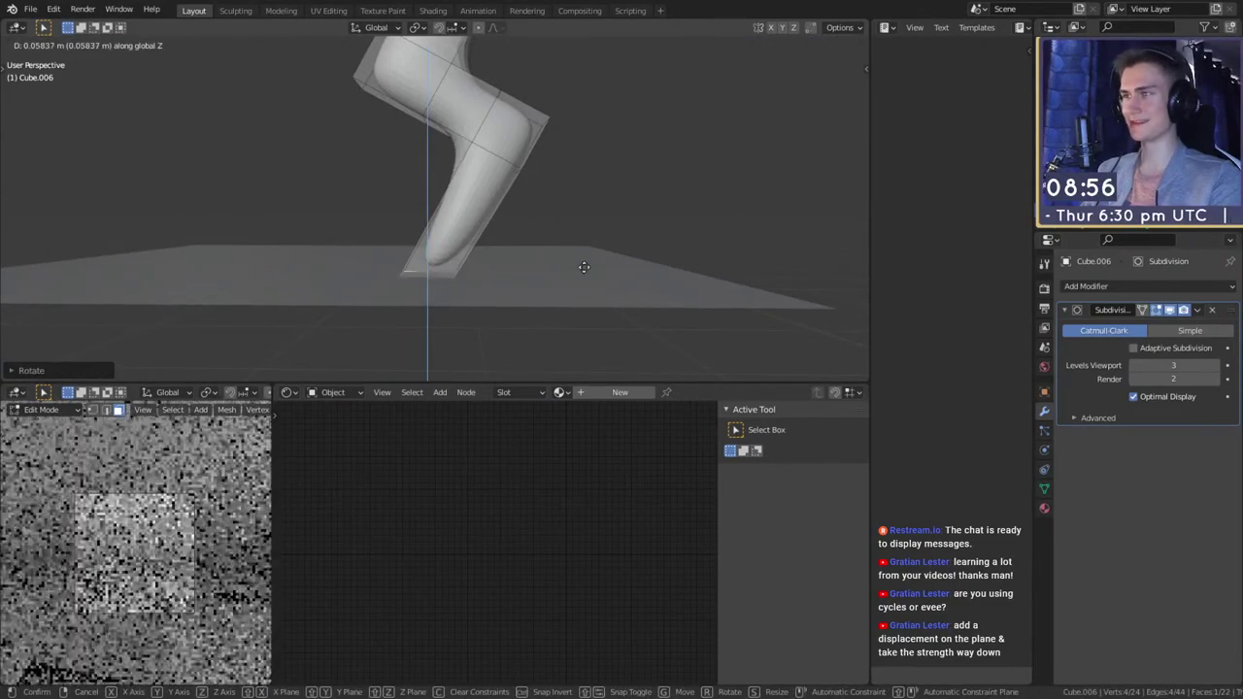
{"action": "left_click", "coordinate": [584, 267]}
{"action": "key", "text": "s"}
{"action": "left_click", "coordinate": [591, 264]}
- Extrude a foot forward from the ankle and scale its toe faces
{"action": "mouse_move", "coordinate": [591, 264]}
{"action": "middle_mouse_down"}
{"action": "mouse_move", "coordinate": [485, 259]}
{"action": "mouse_move", "coordinate": [510, 234]}
{"action": "mouse_move", "coordinate": [514, 275]}
{"action": "mouse_move", "coordinate": [577, 284]}
{"action": "middle_mouse_up"}
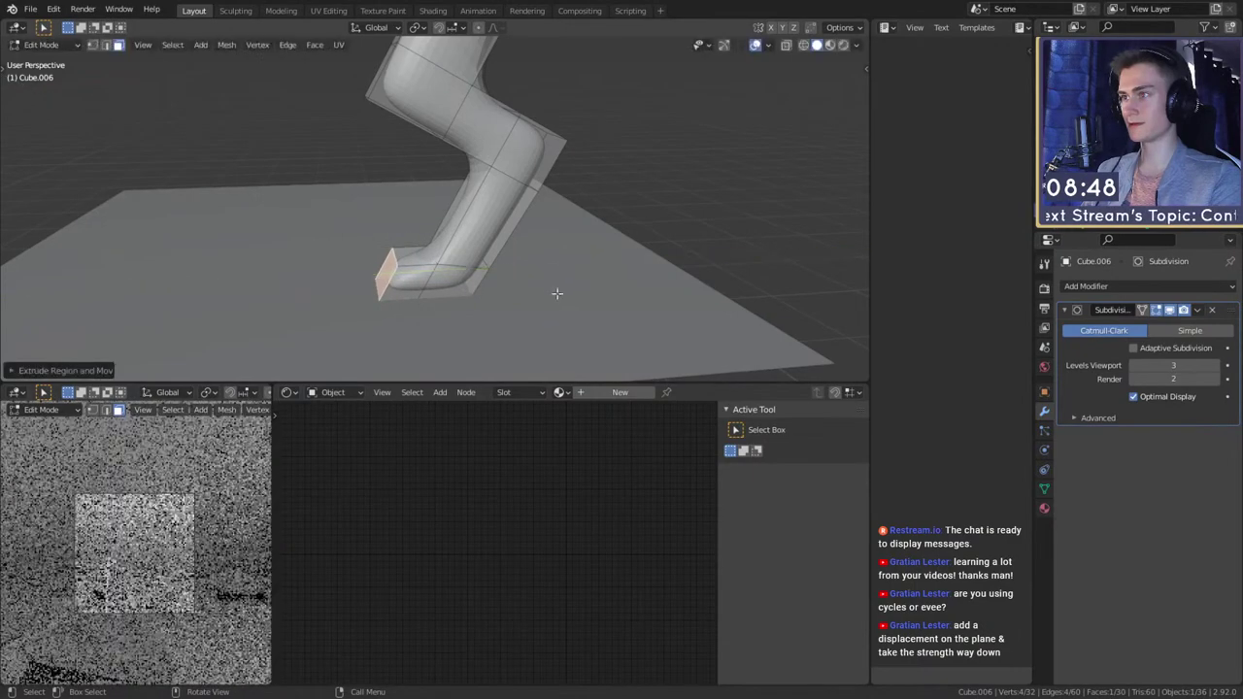
{"action": "middle_click_drag", "start_coordinate": [523, 281], "coordinate": [632, 298]}
{"action": "scroll", "coordinate": [633, 301], "scroll_direction": "up", "scroll_amount": 3}
{"action": "mouse_move", "coordinate": [508, 269]}
{"action": "middle_mouse_down"}
{"action": "mouse_move", "coordinate": [473, 264]}
{"action": "mouse_move", "coordinate": [414, 288]}
{"action": "mouse_move", "coordinate": [494, 279]}
{"action": "middle_mouse_up"}
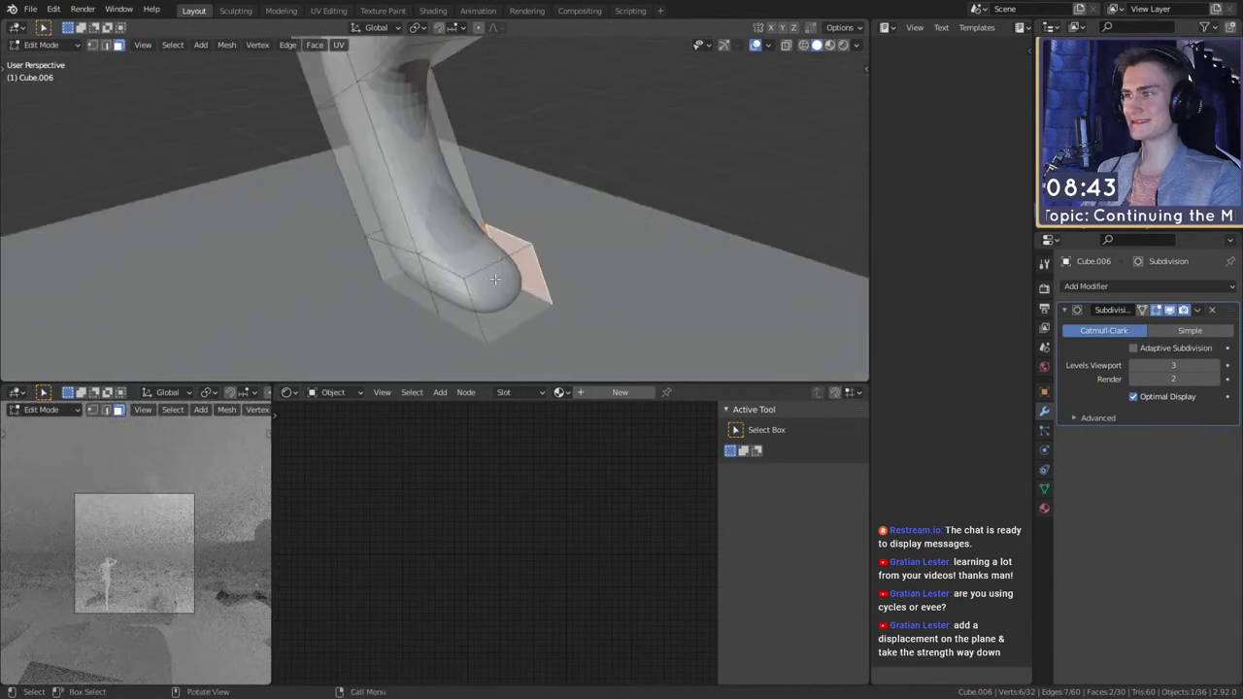
{"action": "middle_click_drag", "start_coordinate": [415, 279], "coordinate": [469, 210]}
{"action": "key", "text": "s"}
{"action": "left_click", "coordinate": [527, 264]}
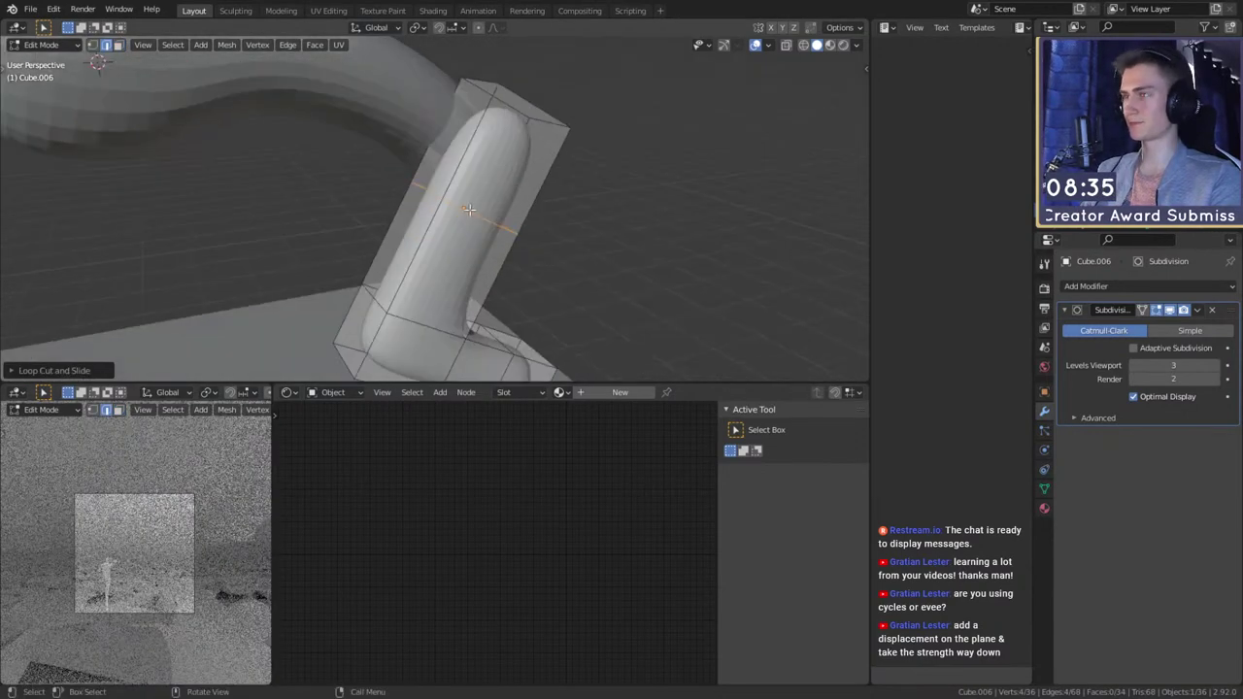
- Move the front edge of the thigh's new loop cut outward in the side view, and leave edit mode
{"action": "middle_click_drag", "start_coordinate": [559, 211], "coordinate": [520, 182]}
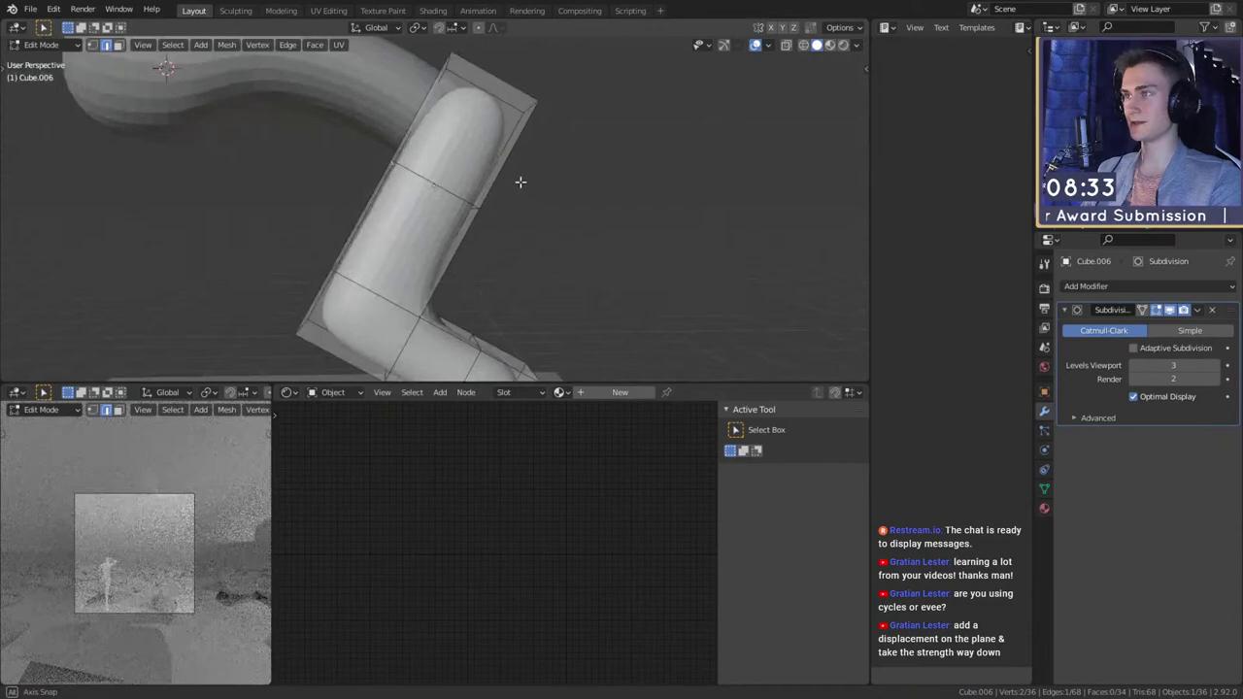
{"action": "key", "text": "KP_3"}
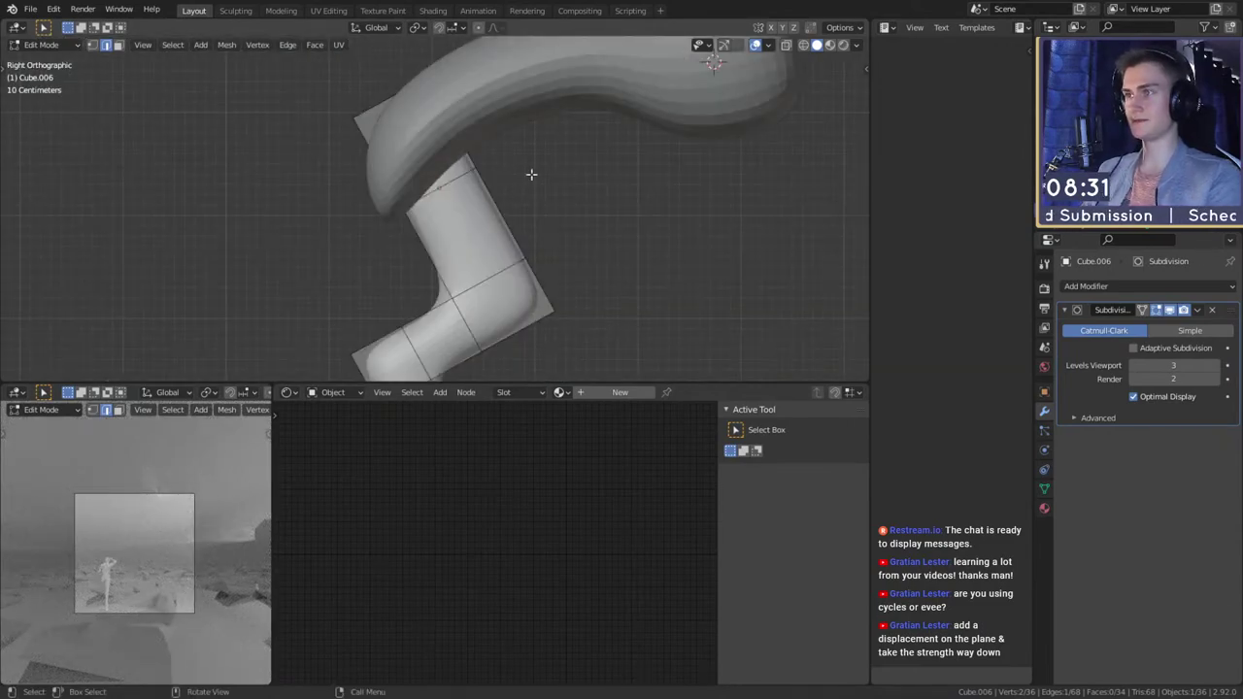
{"action": "key", "text": "g"}
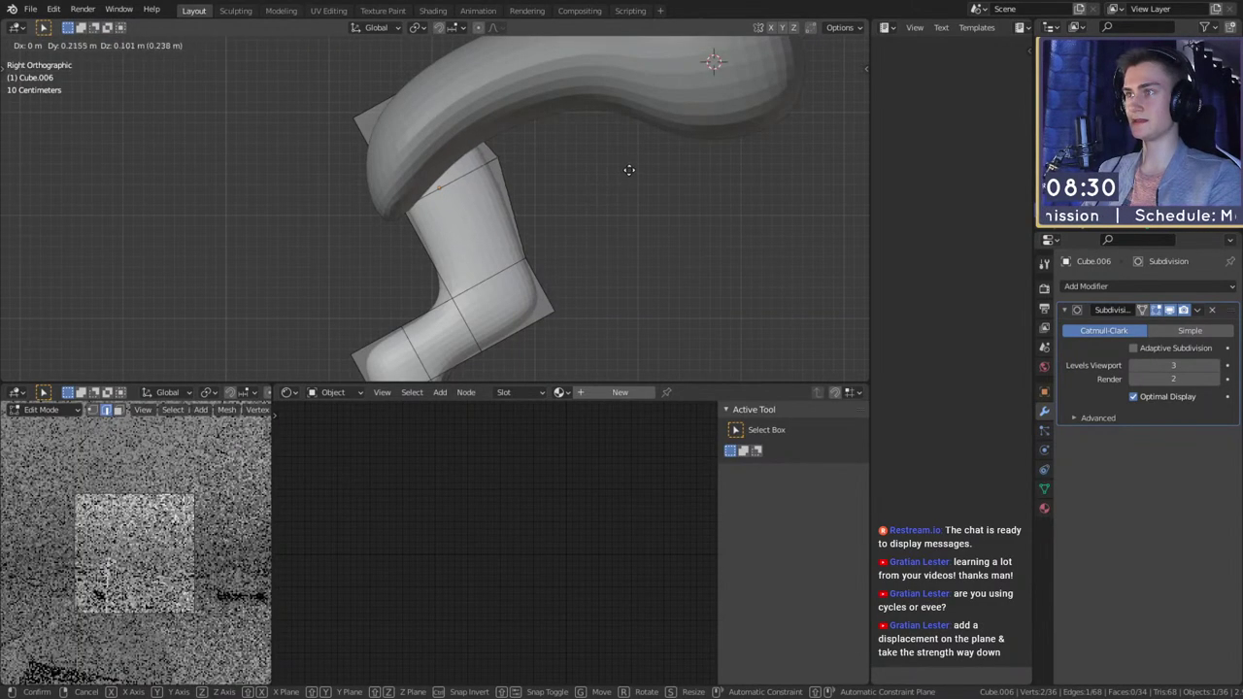
{"action": "left_click", "coordinate": [558, 197]}
{"action": "middle_click_drag", "start_coordinate": [557, 197], "coordinate": [554, 239]}
{"action": "key", "text": "Tab"}
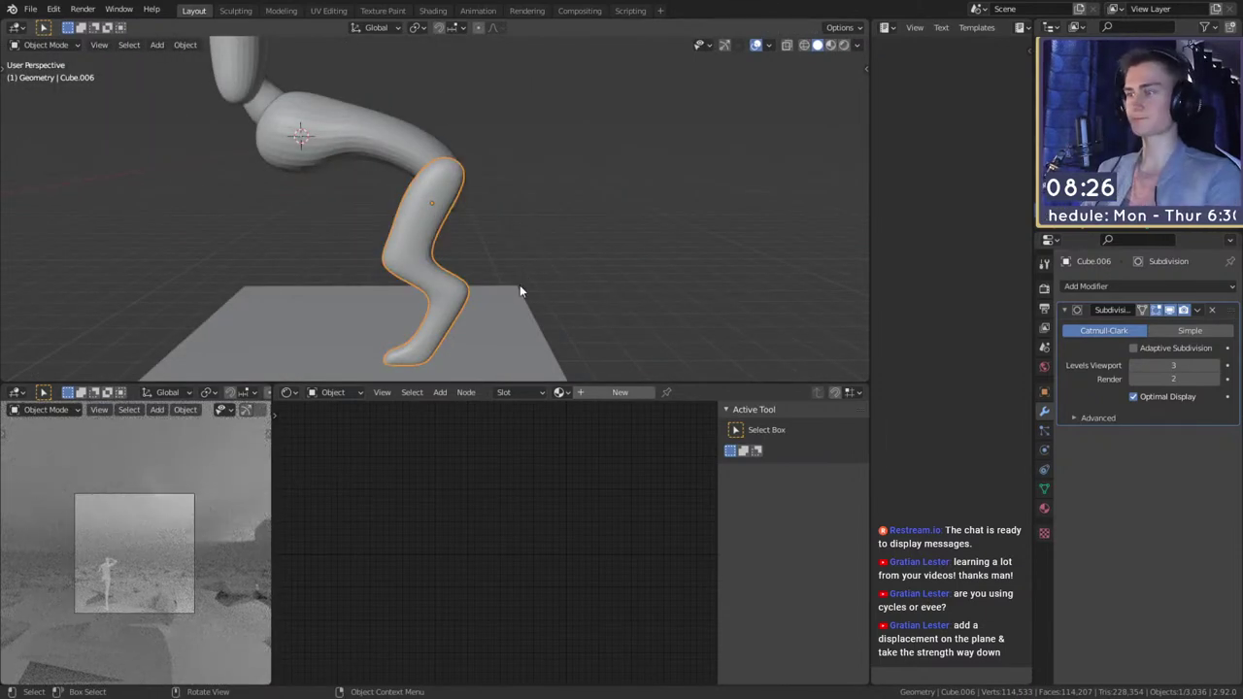
- Add a loop cut on the leg's middle segment and slide it close to the rear bend
{"action": "scroll", "coordinate": [520, 285], "scroll_direction": "up", "scroll_amount": 3}
{"action": "middle_click_drag", "start_coordinate": [518, 287], "coordinate": [488, 133], "text": "shift"}
{"action": "key", "text": "Tab"}
{"action": "middle_click_drag", "start_coordinate": [470, 216], "coordinate": [460, 208]}
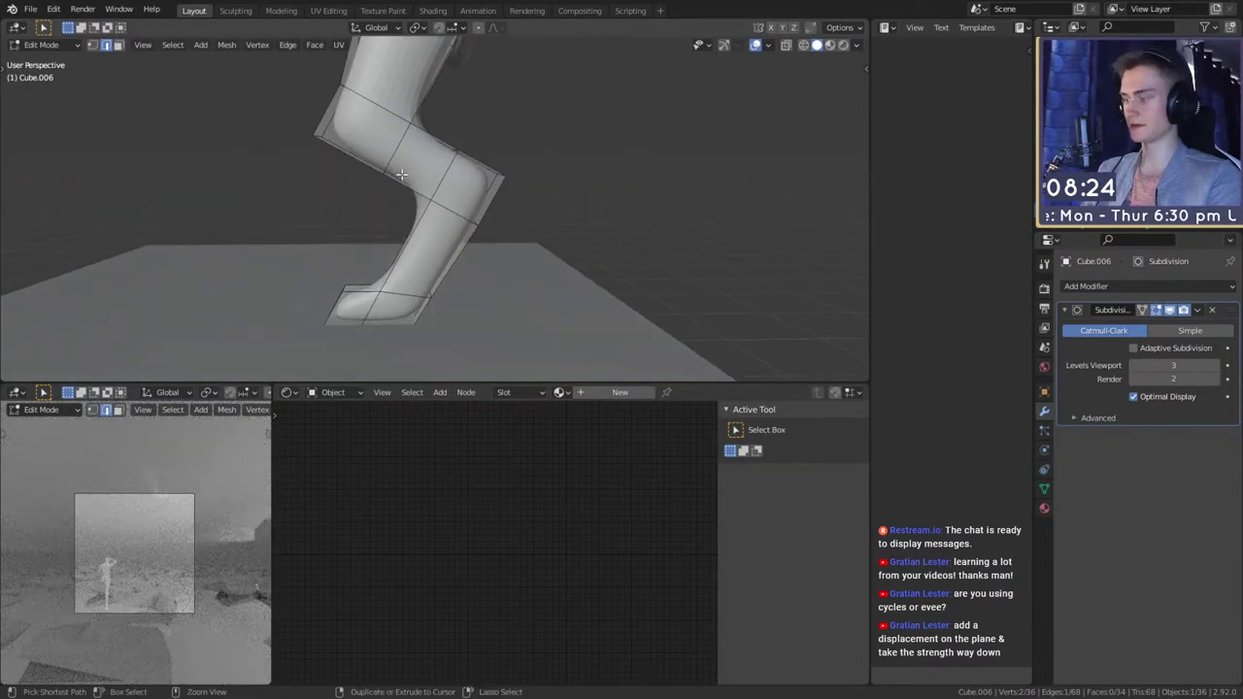
{"action": "left_click", "coordinate": [470, 183]}
{"action": "left_click", "coordinate": [470, 182]}
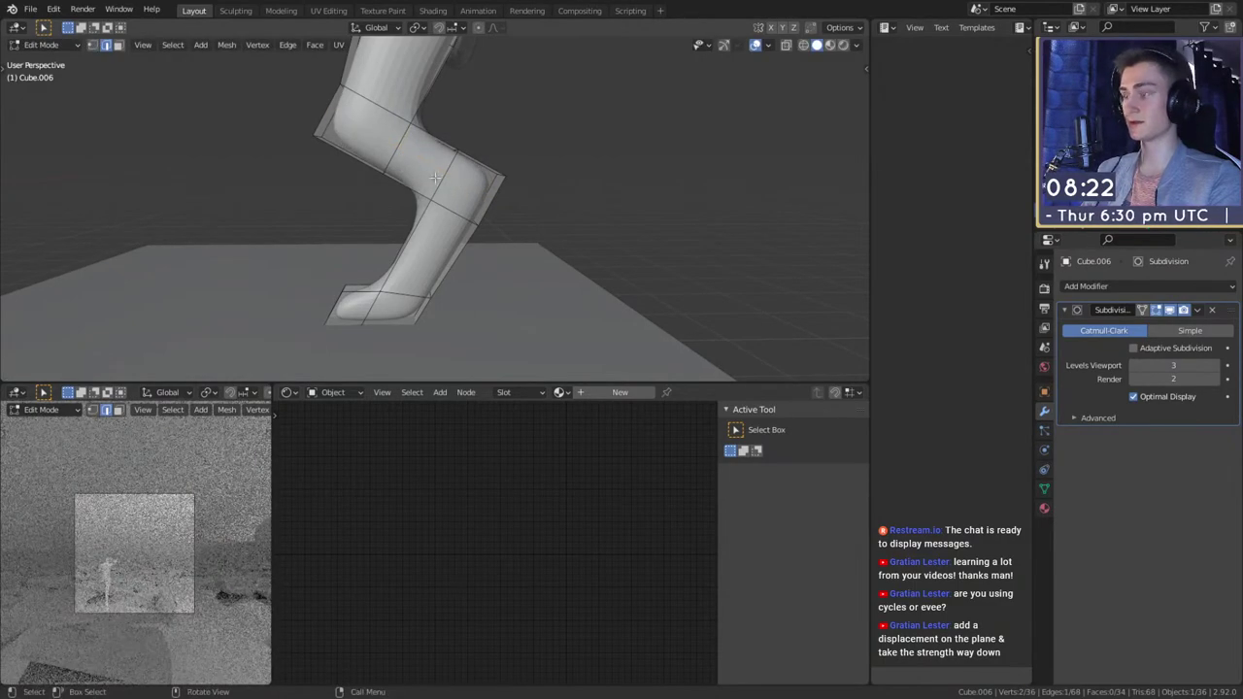
{"action": "left_click", "coordinate": [422, 148]}
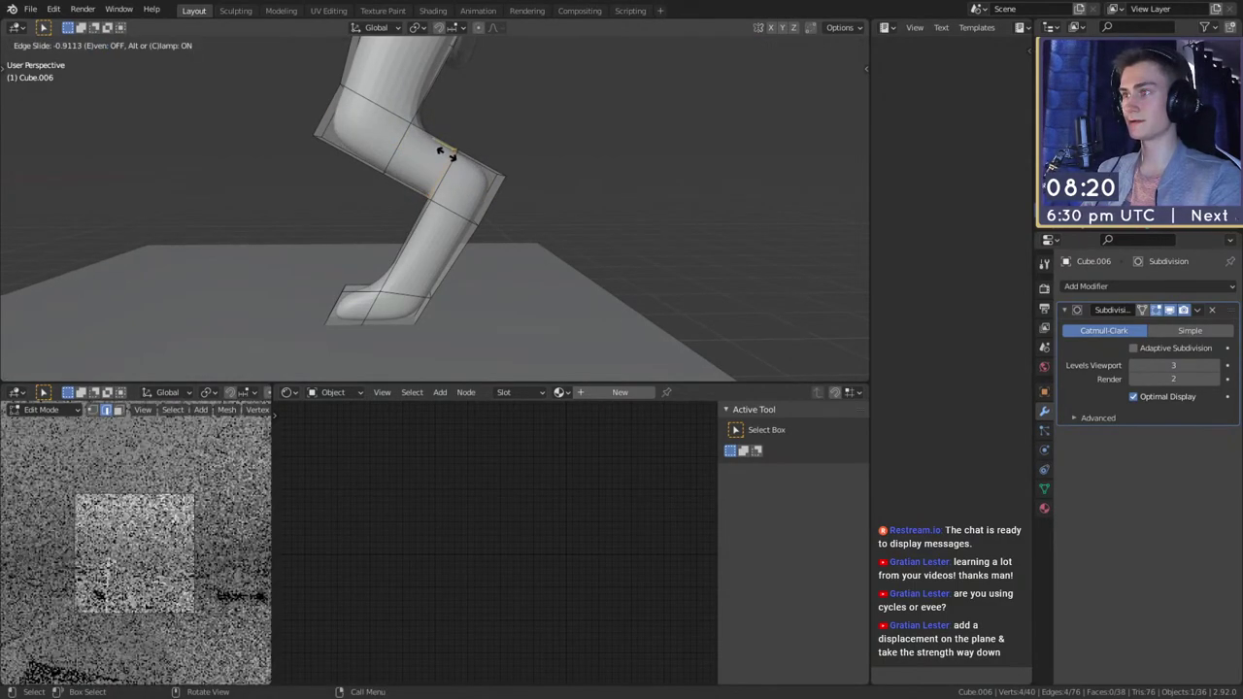
{"action": "left_click", "coordinate": [444, 153]}
{"action": "middle_click_drag", "start_coordinate": [445, 153], "coordinate": [518, 257]}
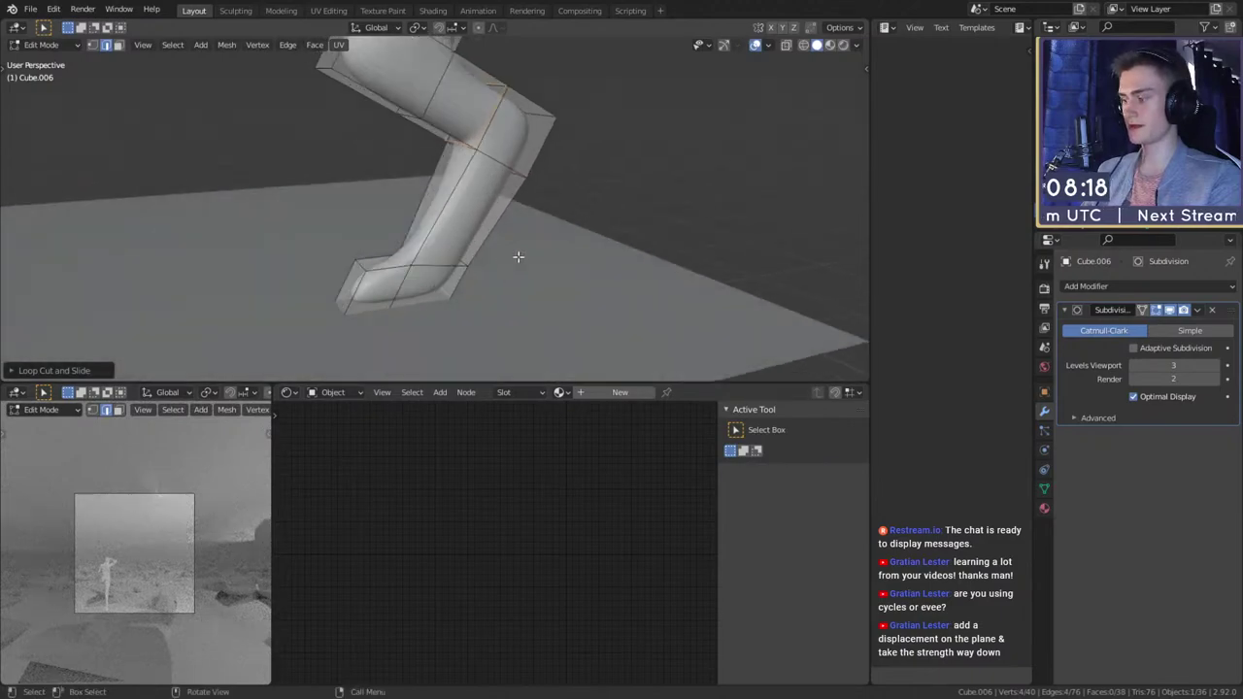
- Select the foot's faces, move them back along Y to shorten the foot, and leave edit mode
{"action": "key", "text": "3"}
{"action": "left_click", "coordinate": [379, 289]}
{"action": "left_click", "coordinate": [383, 271], "text": "alt"}
{"action": "left_click", "coordinate": [351, 286], "text": "shift"}
{"action": "middle_click_drag", "start_coordinate": [435, 274], "coordinate": [504, 270]}
{"action": "key", "text": "g"}
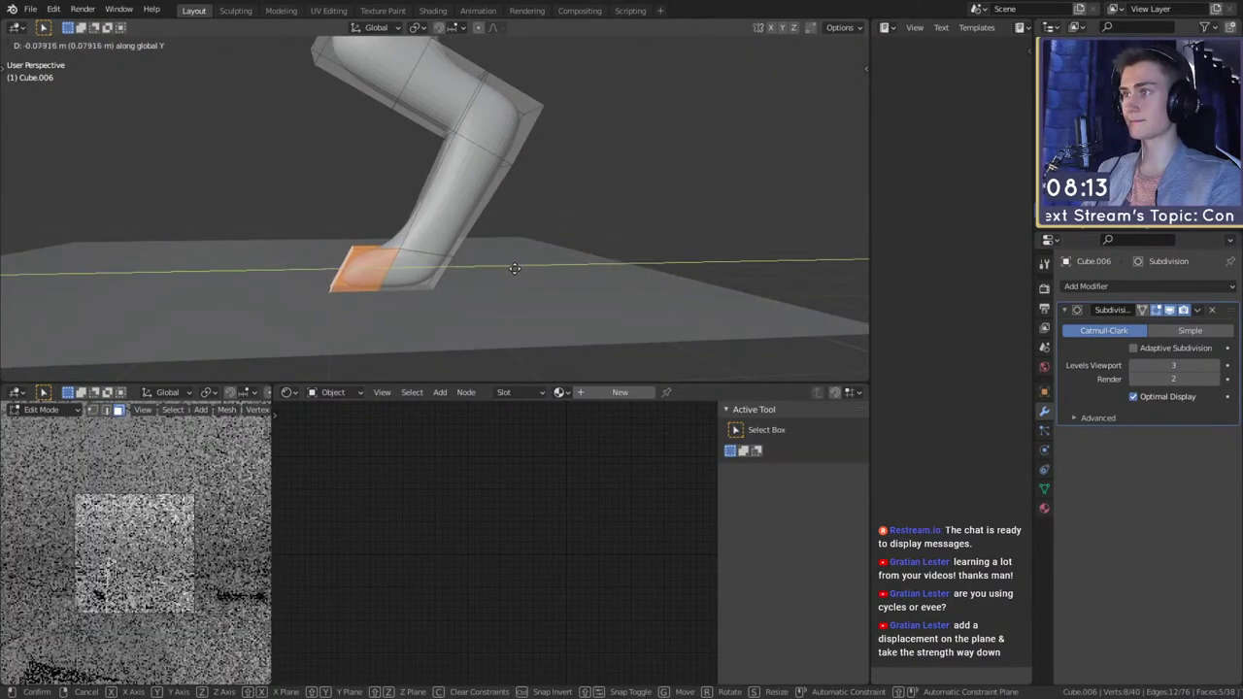
{"action": "left_click", "coordinate": [524, 266]}
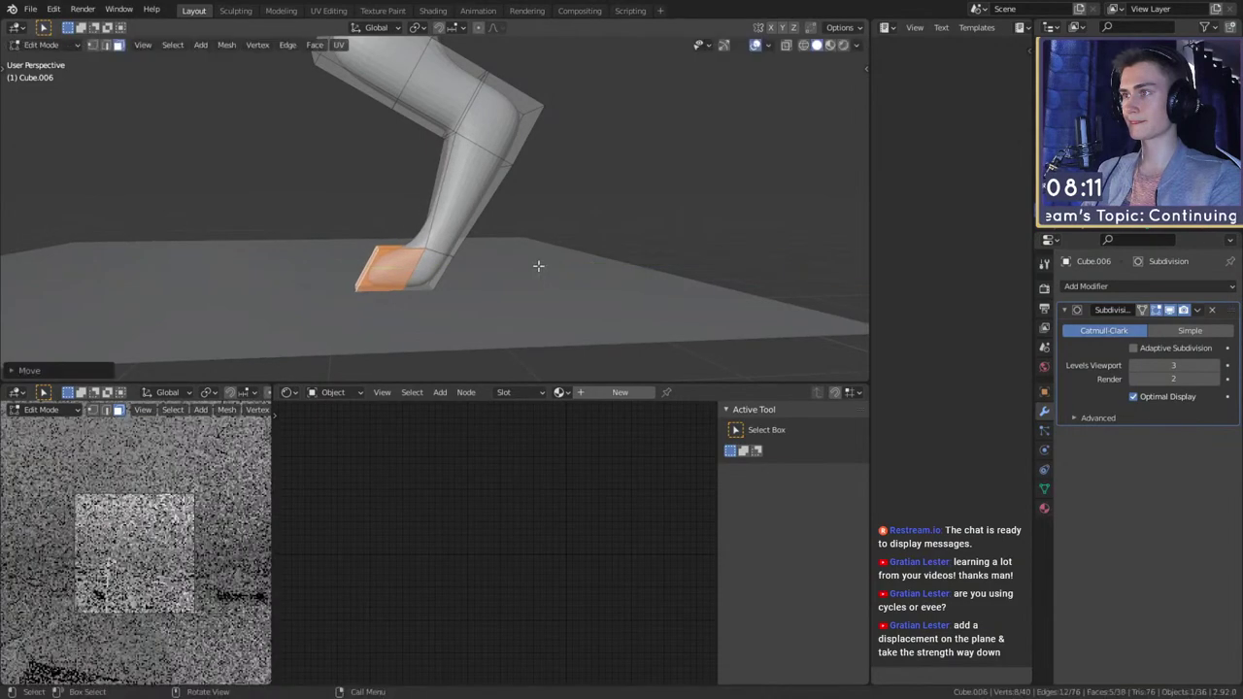
{"action": "middle_click_drag", "start_coordinate": [538, 267], "coordinate": [540, 238]}
{"action": "key", "text": "Tab"}
- Adjust a single edge on the leg's middle segment in the side view to refine its bend, and leave edit mode
{"action": "scroll", "coordinate": [469, 240], "scroll_direction": "down", "scroll_amount": 6}
{"action": "scroll", "coordinate": [469, 240], "scroll_direction": "up", "scroll_amount": 2}
{"action": "scroll", "coordinate": [480, 289], "scroll_direction": "up", "scroll_amount": 2}
{"action": "left_click", "coordinate": [476, 254]}
{"action": "scroll", "coordinate": [514, 254], "scroll_direction": "up", "scroll_amount": 2}
{"action": "key", "text": "Tab"}
{"action": "scroll", "coordinate": [469, 243], "scroll_direction": "up", "scroll_amount": 4}
{"action": "key", "text": "2"}
{"action": "left_click", "coordinate": [450, 252]}
{"action": "key", "text": "KP_3"}
{"action": "key", "text": "g"}
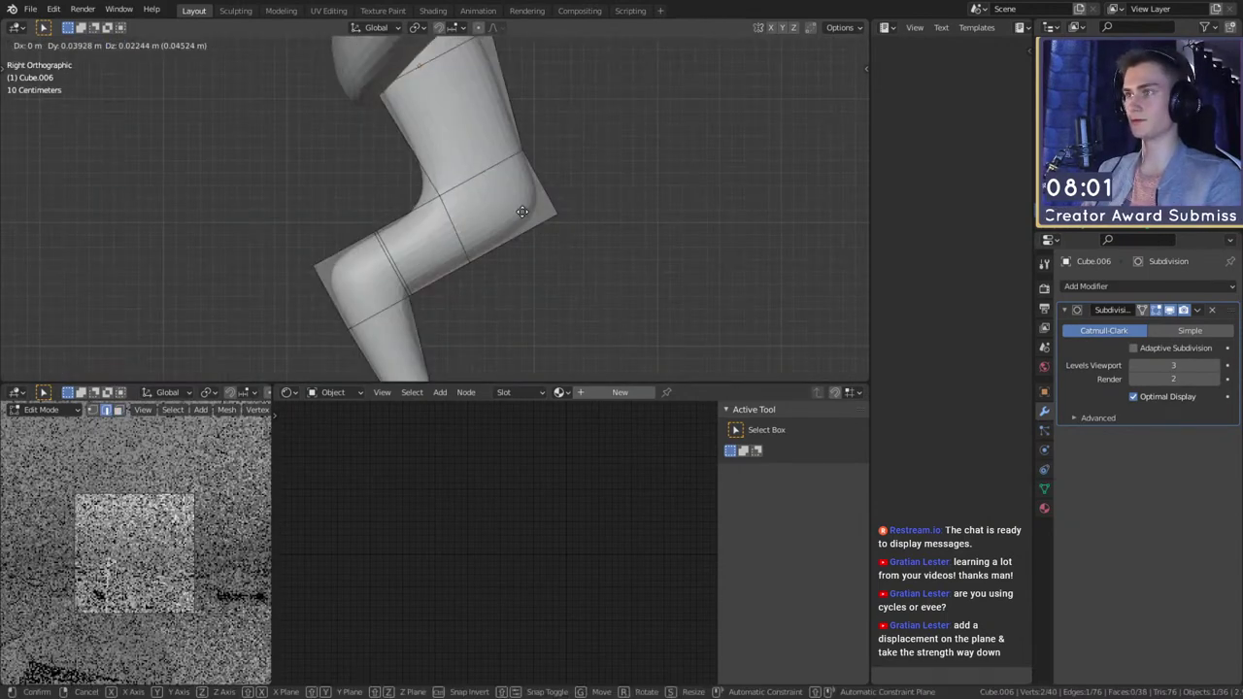
{"action": "left_click", "coordinate": [549, 194]}
{"action": "middle_click_drag", "start_coordinate": [550, 195], "coordinate": [577, 221]}
{"action": "key", "text": "Tab"}
- Move the whole leg along the Y axis to align it with the body's rear end
{"action": "scroll", "coordinate": [530, 267], "scroll_direction": "up", "scroll_amount": 4}
{"action": "middle_click_drag", "start_coordinate": [530, 266], "coordinate": [351, 263]}
{"action": "scroll", "coordinate": [475, 248], "scroll_direction": "down", "scroll_amount": 4}
{"action": "scroll", "coordinate": [464, 264], "scroll_direction": "up", "scroll_amount": 3}
{"action": "scroll", "coordinate": [464, 260], "scroll_direction": "down", "scroll_amount": 4}
{"action": "key", "text": "g"}
{"action": "key", "text": "y"}
{"action": "left_click", "coordinate": [455, 272]}
- Duplicate the leg along the X axis to the opposite side of the body
{"action": "key", "text": "shift+d"}
{"action": "key", "text": "x"}
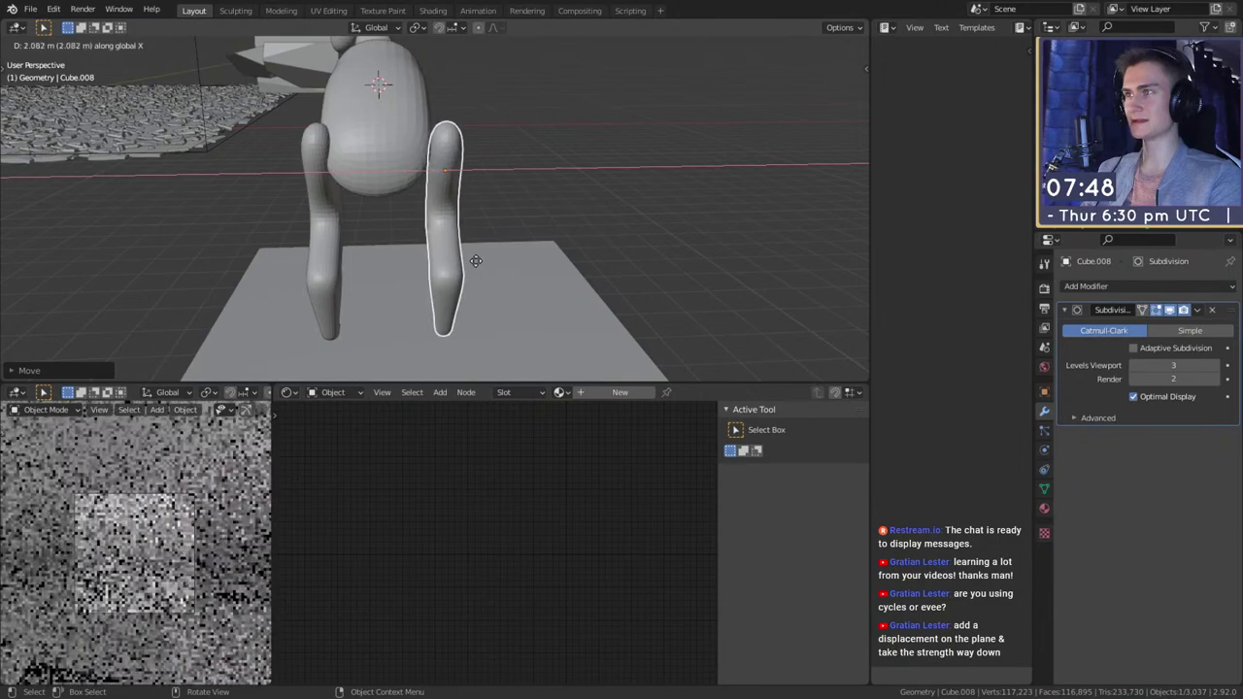
{"action": "left_click", "coordinate": [468, 262]}
- Examine the placement of both legs against the body from the front and the side
{"action": "middle_click_drag", "start_coordinate": [468, 262], "coordinate": [316, 255]}
{"action": "scroll", "coordinate": [431, 233], "scroll_direction": "down", "scroll_amount": 4}
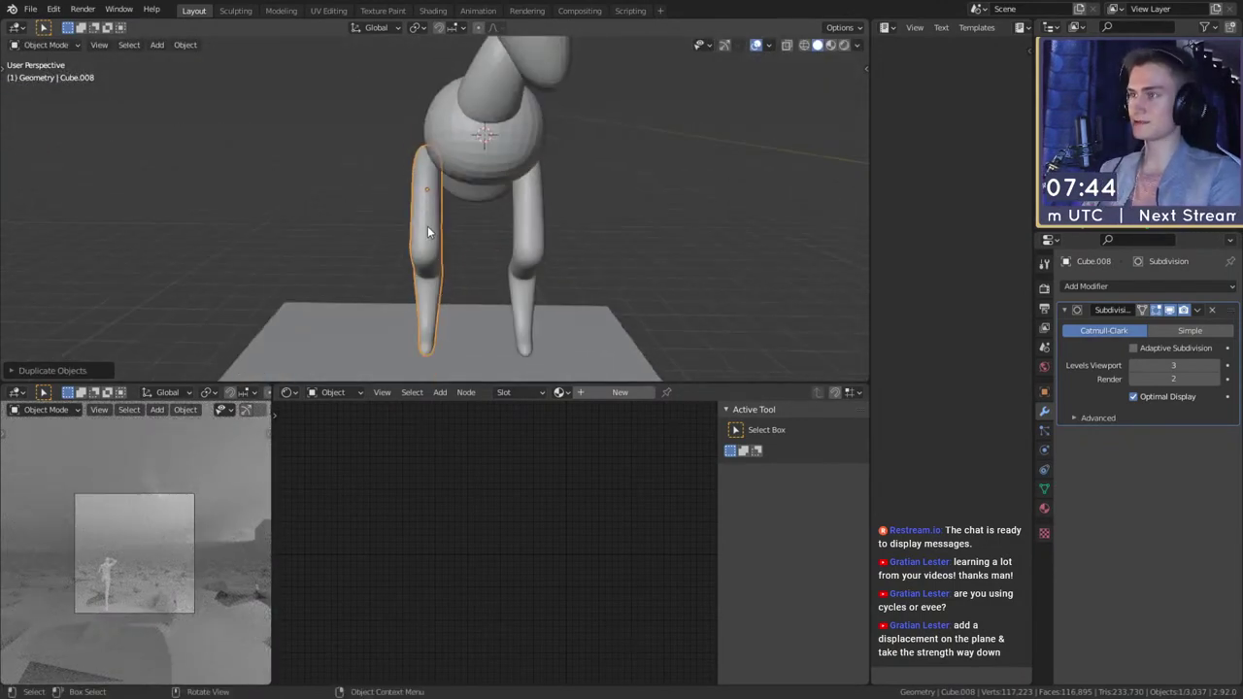
{"action": "middle_click_drag", "start_coordinate": [564, 274], "coordinate": [451, 274]}
{"action": "scroll", "coordinate": [528, 259], "scroll_direction": "up", "scroll_amount": 4}
{"action": "scroll", "coordinate": [348, 277], "scroll_direction": "down", "scroll_amount": 3}
{"action": "scroll", "coordinate": [451, 274], "scroll_direction": "up", "scroll_amount": 2}
{"action": "middle_click_drag", "start_coordinate": [617, 240], "coordinate": [537, 247]}
{"action": "left_click", "coordinate": [606, 223]}
{"action": "scroll", "coordinate": [476, 262], "scroll_direction": "down", "scroll_amount": 3}
{"action": "scroll", "coordinate": [505, 256], "scroll_direction": "up", "scroll_amount": 2}
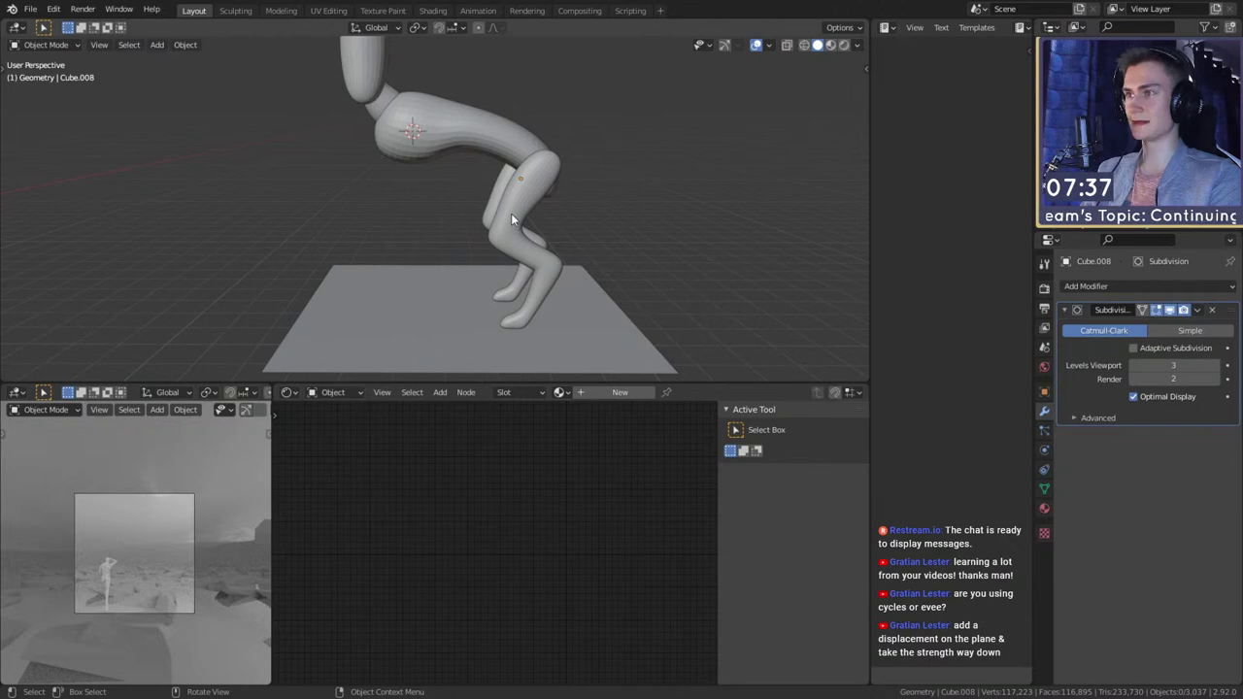
- Add another cube at the body's front end with a level 3 subdivision surface
{"action": "key", "text": "shift+a"}
{"action": "mouse_move", "coordinate": [368, 250]}
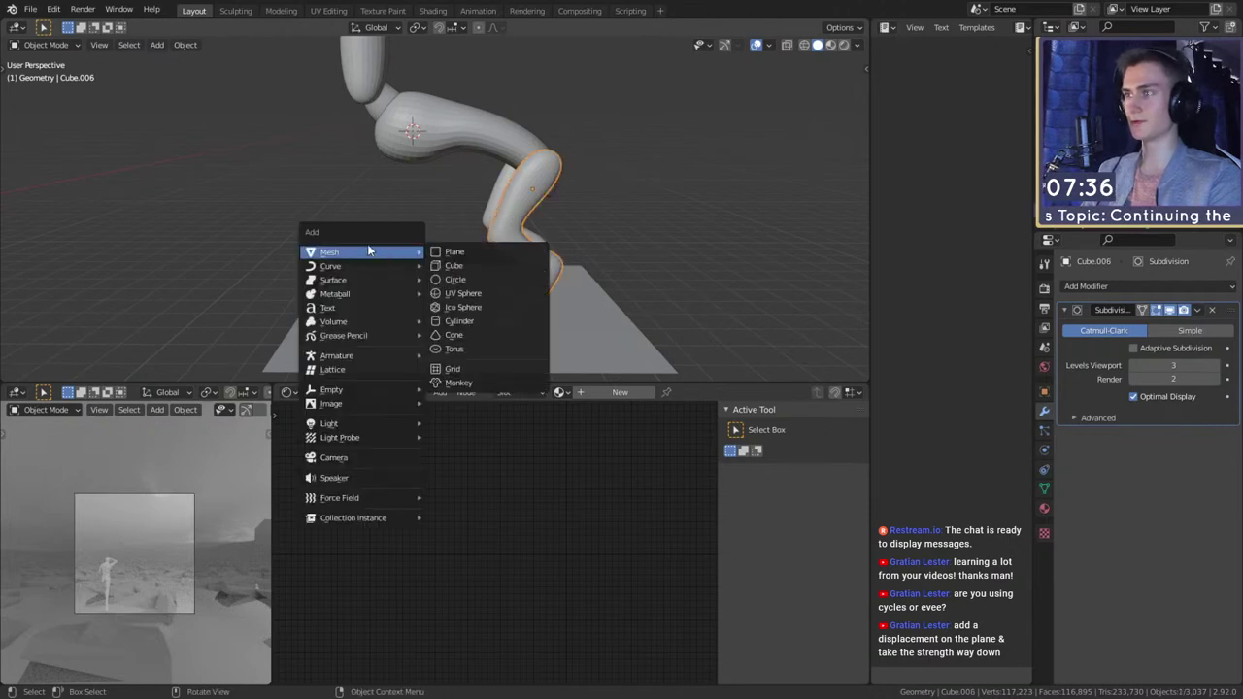
{"action": "left_click", "coordinate": [452, 266]}
{"action": "key", "text": "ctrl+3"}
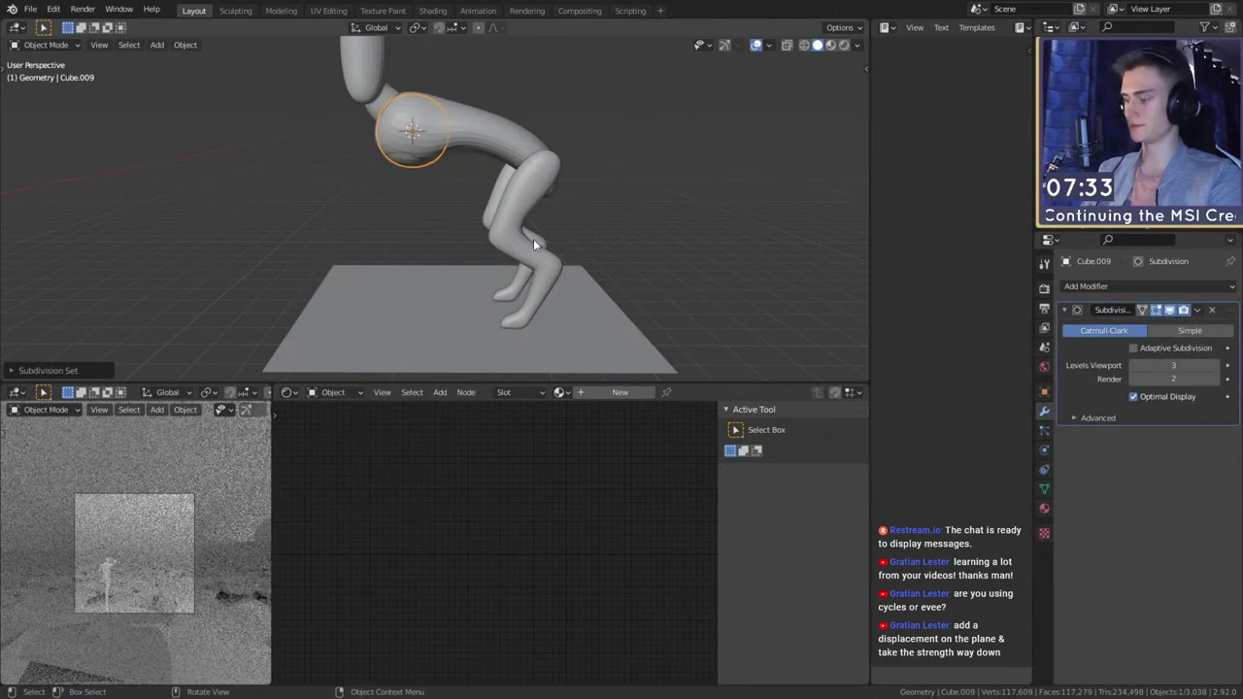
- Move the new rounded cube along the X axis out to the side of the creature's body
{"action": "key", "text": "g"}
{"action": "middle_click_drag", "start_coordinate": [533, 240], "coordinate": [385, 281]}
{"action": "key", "text": "x"}
{"action": "left_click", "coordinate": [400, 285]}
{"action": "scroll", "coordinate": [471, 267], "scroll_direction": "up", "scroll_amount": 3}
{"action": "scroll", "coordinate": [361, 272], "scroll_direction": "down", "scroll_amount": 3}
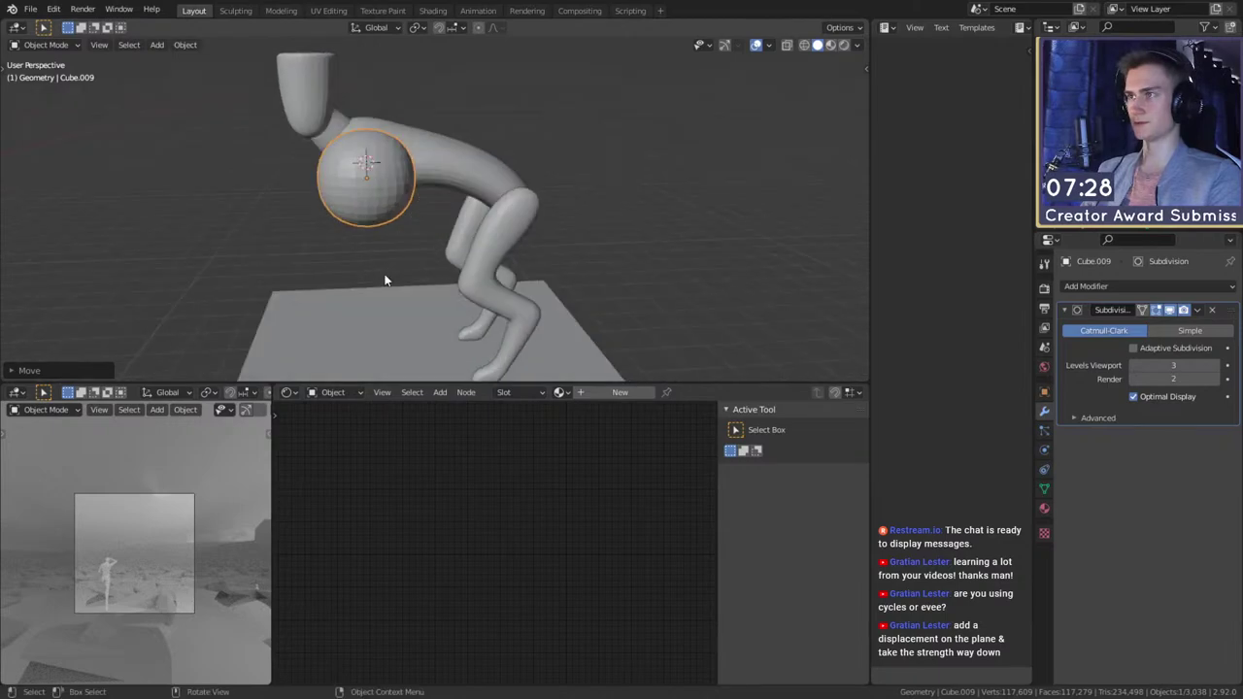
- Flatten the rounded cube along the X axis and narrow it along the Y axis into an upright ellipsoid
{"action": "middle_click_drag", "start_coordinate": [490, 279], "coordinate": [621, 266]}
{"action": "key", "text": "s"}
{"action": "key", "text": "x"}
{"action": "left_click", "coordinate": [572, 210]}
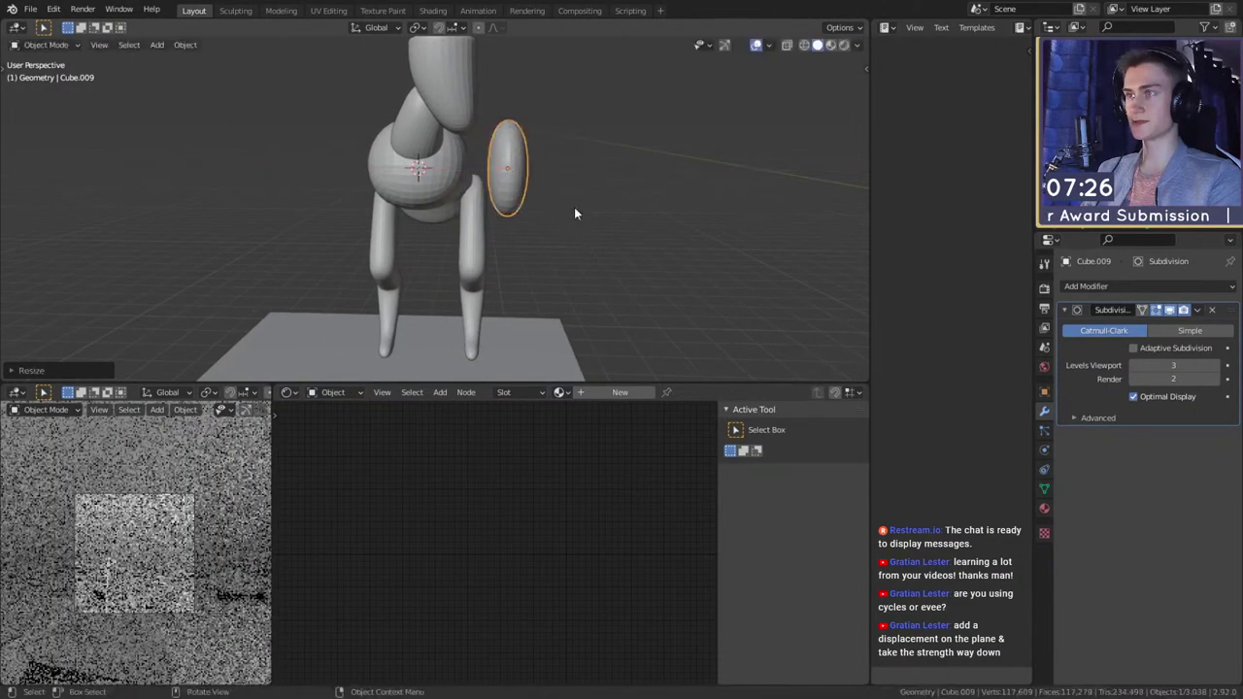
{"action": "middle_click_drag", "start_coordinate": [574, 207], "coordinate": [588, 243]}
{"action": "key", "text": "s"}
{"action": "key", "text": "y"}
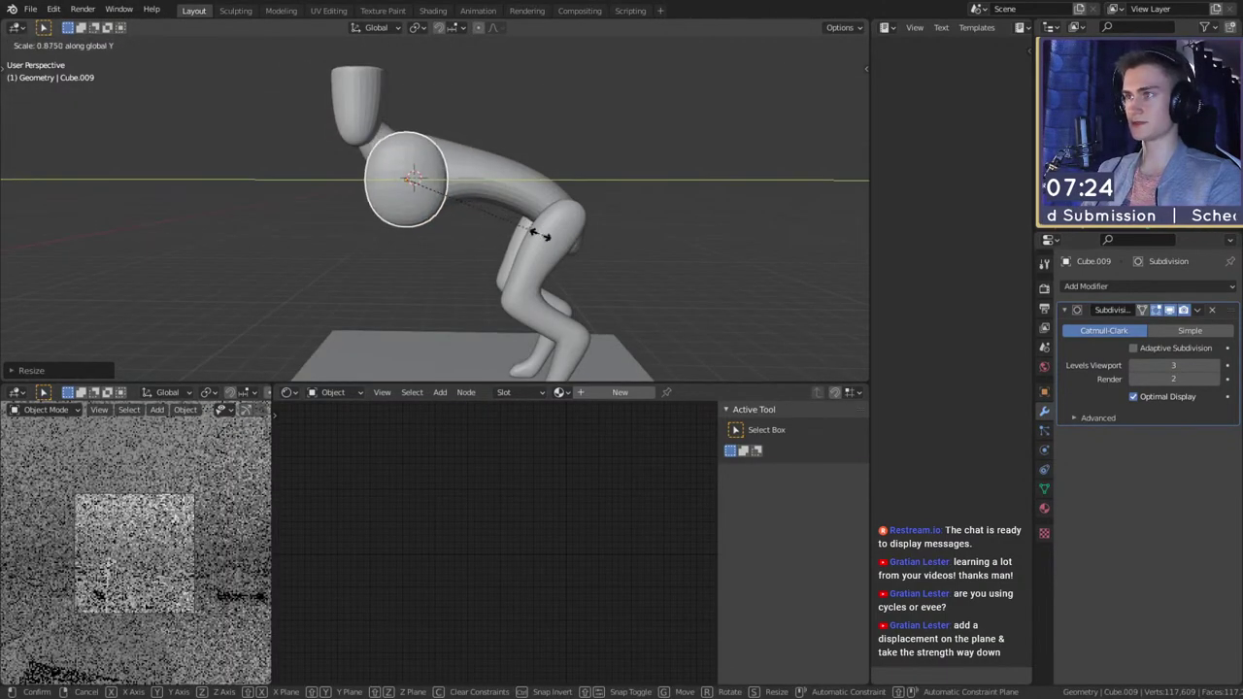
{"action": "left_click", "coordinate": [498, 226]}
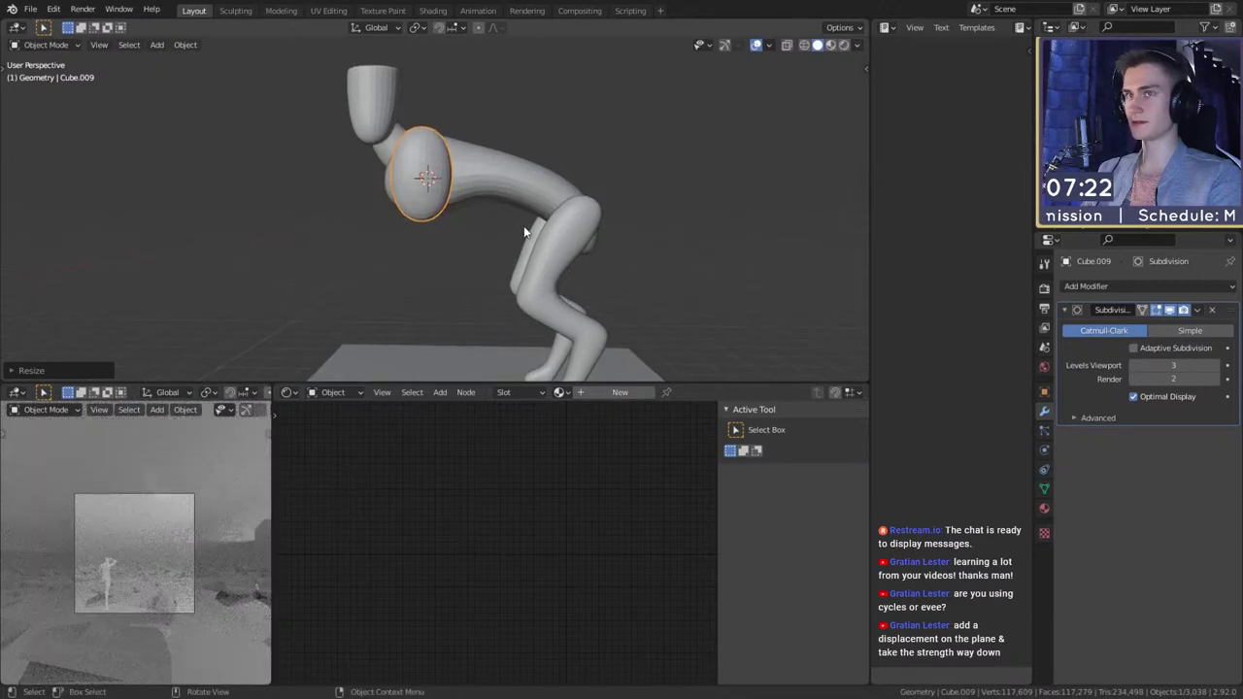
- Rotate the ellipsoid slightly and move it against the body's front end as a shoulder
{"action": "key", "text": "r"}
{"action": "left_click", "coordinate": [516, 245]}
{"action": "middle_click_drag", "start_coordinate": [515, 245], "coordinate": [547, 236]}
{"action": "key", "text": "g"}
{"action": "left_click", "coordinate": [442, 253]}
- Pull the bottom face of the shoulder piece down to the ground plane to form a front leg
{"action": "key", "text": "Tab"}
{"action": "key", "text": "3"}
{"action": "left_click", "coordinate": [445, 201]}
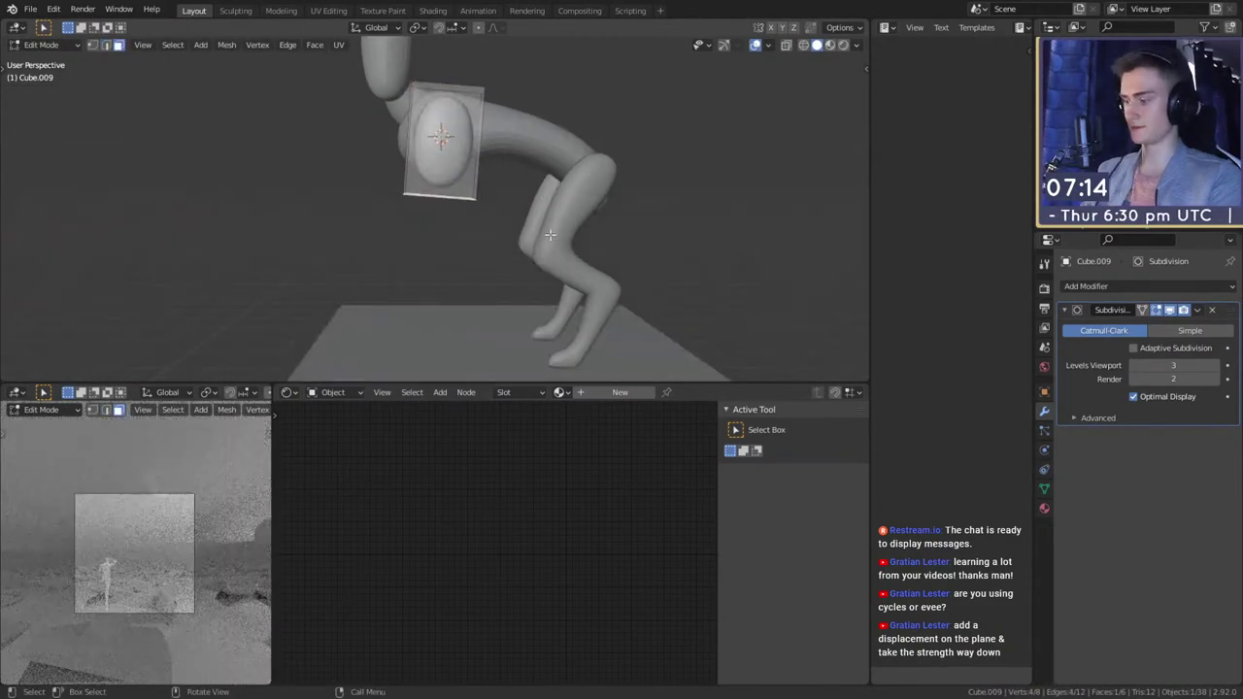
{"action": "left_click", "coordinate": [516, 61]}
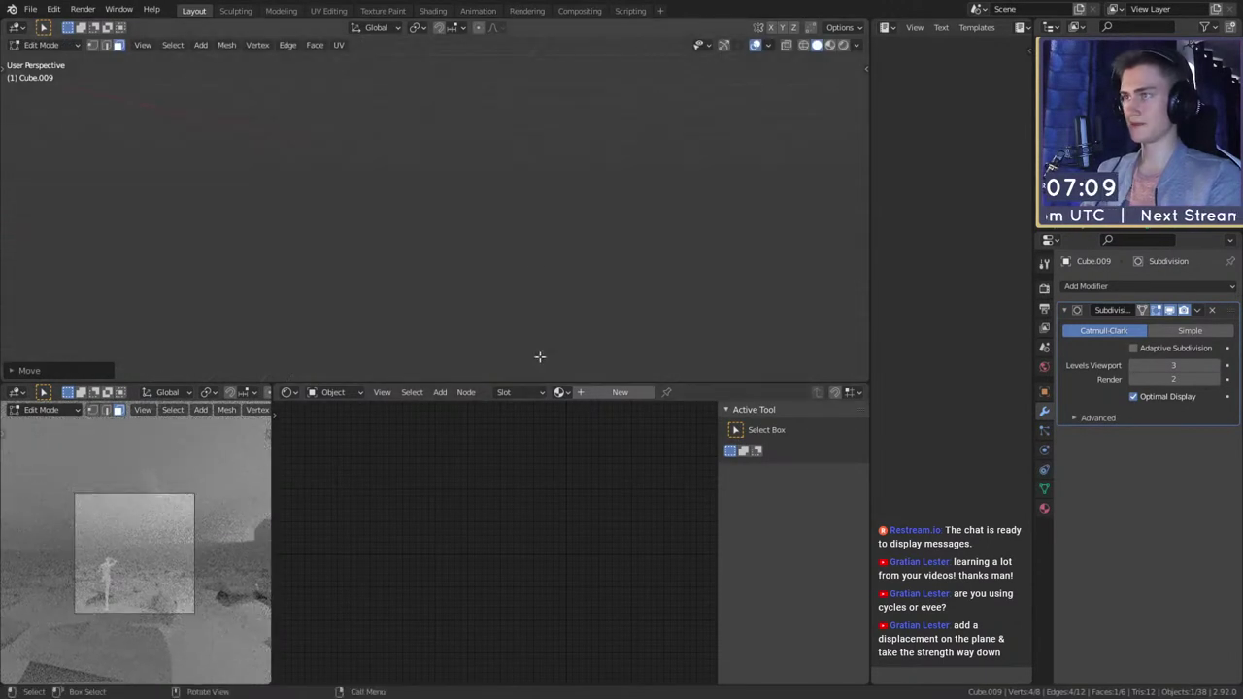
{"action": "scroll", "coordinate": [466, 293], "scroll_direction": "up", "scroll_amount": 4}
{"action": "middle_click_drag", "start_coordinate": [475, 170], "coordinate": [512, 271], "text": "shift"}
{"action": "scroll", "coordinate": [494, 266], "scroll_direction": "up", "scroll_amount": 2}
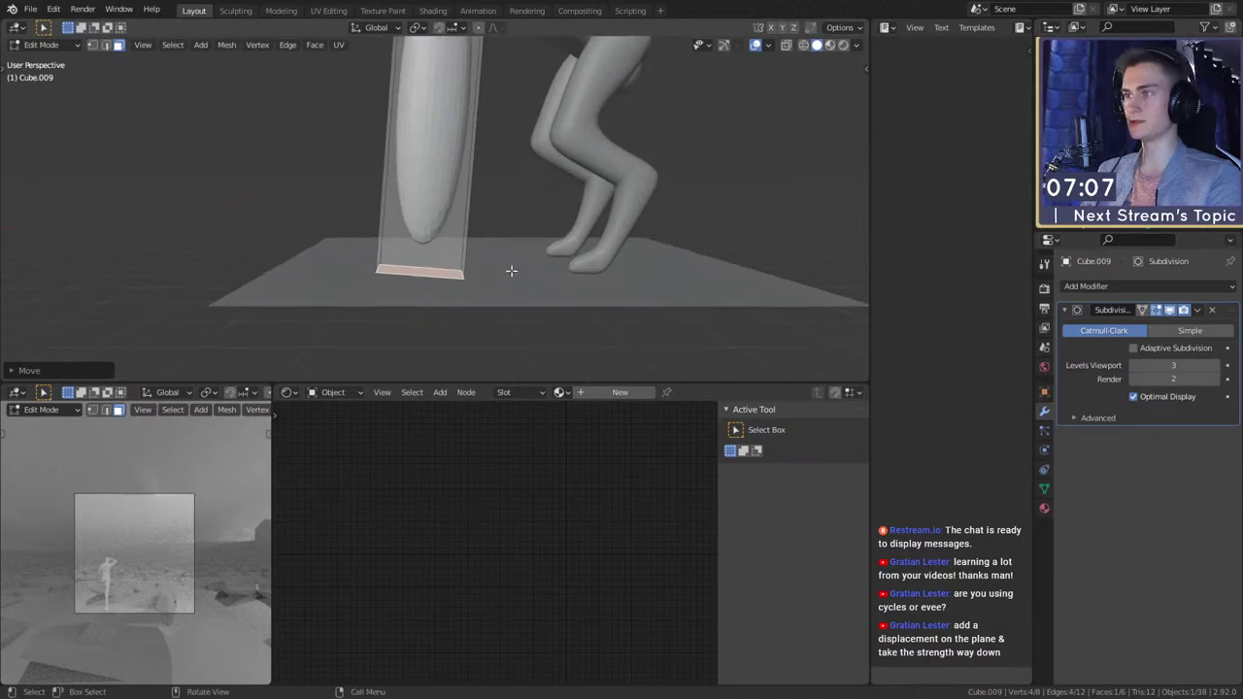
{"action": "left_click", "coordinate": [583, 233]}
{"action": "middle_click_drag", "start_coordinate": [505, 267], "coordinate": [456, 288]}
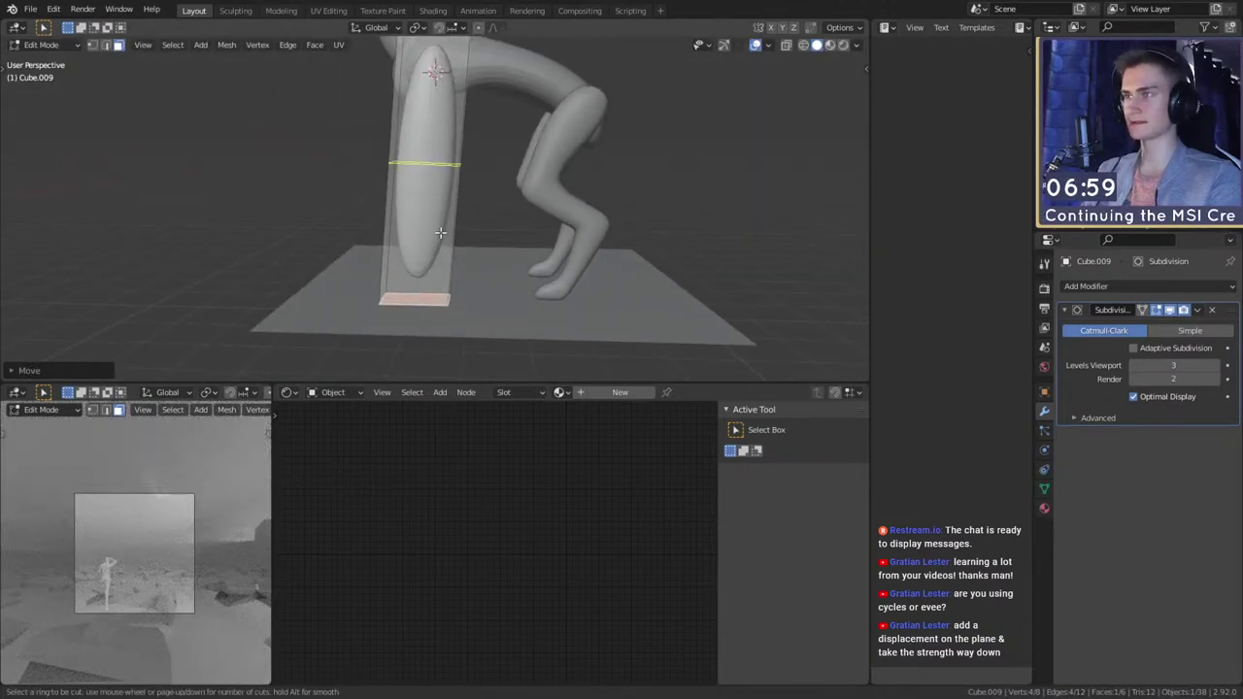
- Add two loop cuts to the front leg, one slid close to its bottom and one near its top
{"action": "left_click", "coordinate": [440, 233]}
{"action": "left_click", "coordinate": [451, 347]}
{"action": "middle_click_drag", "start_coordinate": [451, 348], "coordinate": [459, 268]}
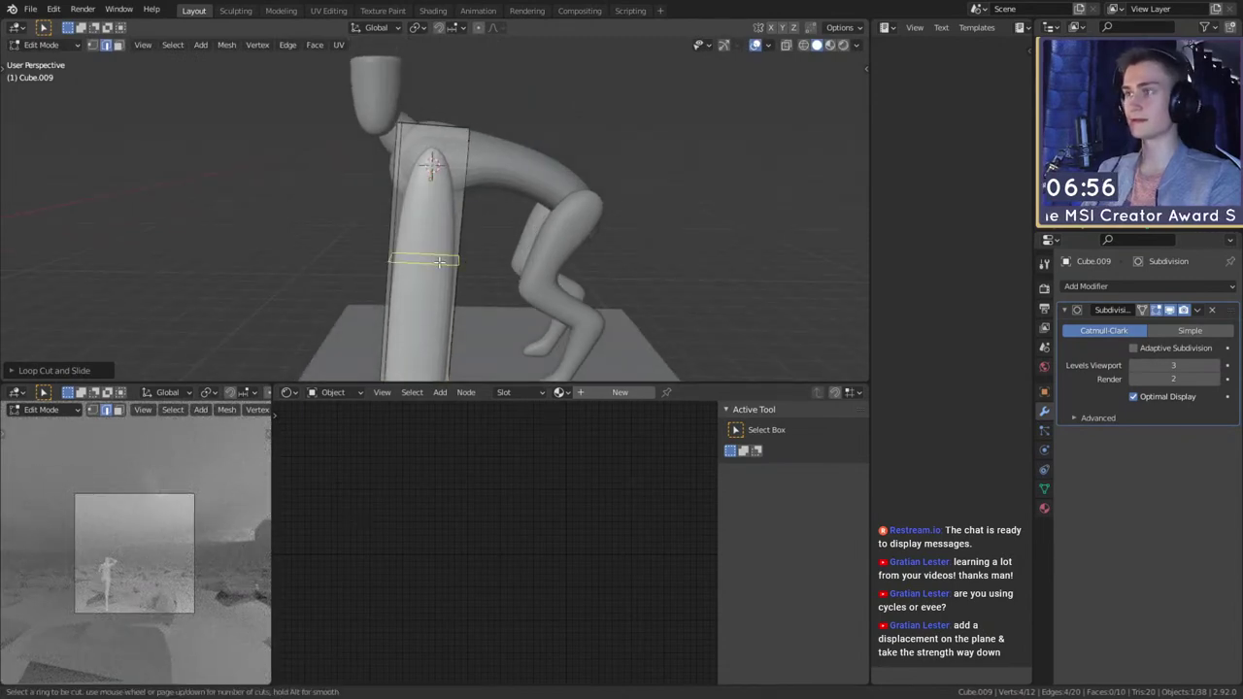
{"action": "left_click", "coordinate": [439, 262]}
{"action": "left_click", "coordinate": [449, 184]}
{"action": "middle_click_drag", "start_coordinate": [449, 187], "coordinate": [560, 259]}
{"action": "key", "text": "Tab"}
{"action": "scroll", "coordinate": [533, 260], "scroll_direction": "down", "scroll_amount": 3}
{"action": "scroll", "coordinate": [484, 272], "scroll_direction": "up", "scroll_amount": 3}
- Duplicate the straight front leg about 2.04 m along the X axis to the other side of the body
{"action": "left_click", "coordinate": [495, 214]}
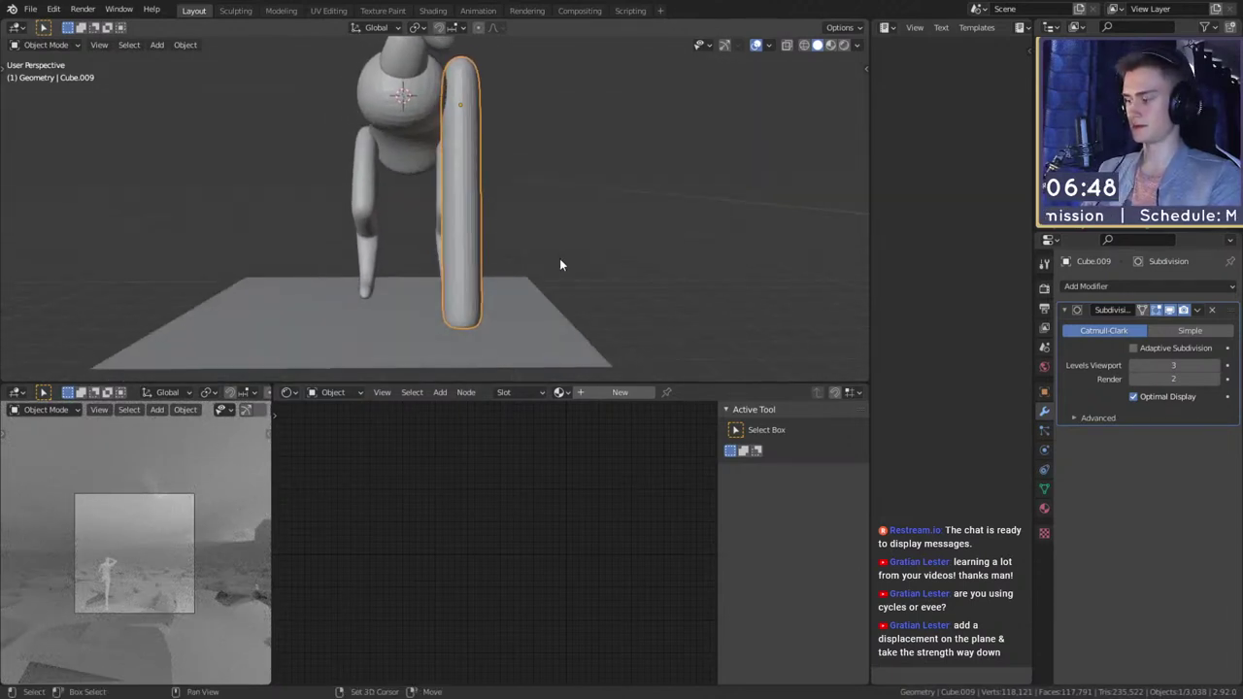
{"action": "key", "text": "shift+d"}
{"action": "key", "text": "x"}
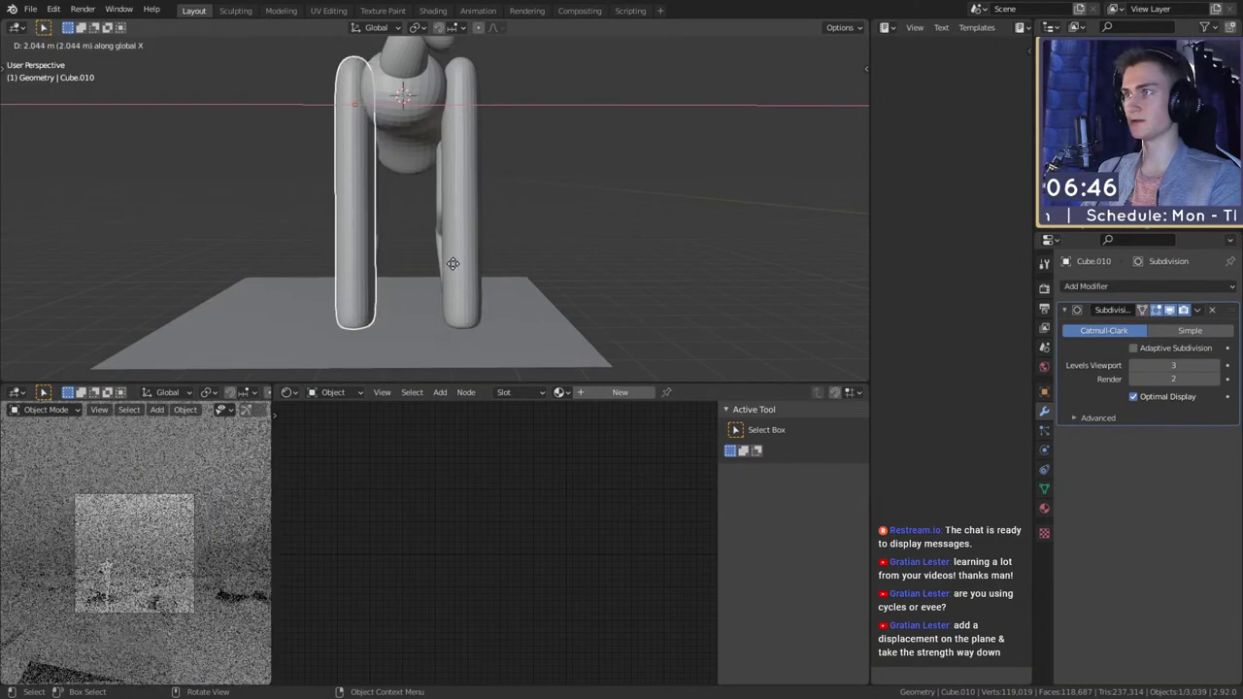
{"action": "left_click", "coordinate": [451, 263]}
- Delete the duplicated front leg
{"action": "middle_click_drag", "start_coordinate": [451, 263], "coordinate": [586, 272]}
{"action": "scroll", "coordinate": [489, 280], "scroll_direction": "down", "scroll_amount": 3}
{"action": "middle_click_drag", "start_coordinate": [489, 282], "coordinate": [548, 245]}
{"action": "left_click", "coordinate": [408, 223]}
{"action": "key", "text": "Tab"}
{"action": "key", "text": "Tab"}
{"action": "left_click", "coordinate": [429, 240]}
{"action": "key", "text": "Delete"}
{"action": "left_click", "coordinate": [515, 244]}
- Add a centred loop cut halfway up the remaining front leg
{"action": "key", "text": "Tab"}
{"action": "left_click", "coordinate": [435, 230]}
{"action": "right_click", "coordinate": [437, 231]}
- Move the front edge of the leg's middle loop backward in the right side view to give the leg a bend
{"action": "key", "text": "3"}
{"action": "left_click", "coordinate": [449, 247]}
{"action": "key", "text": "2"}
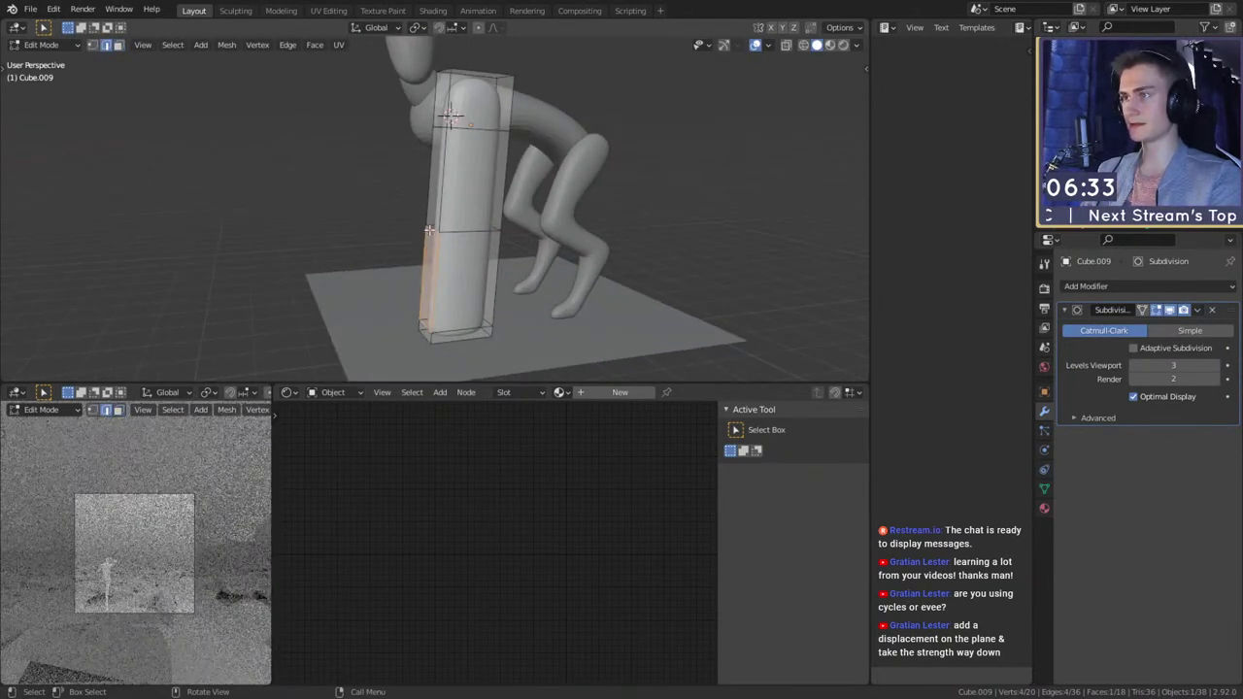
{"action": "left_click", "coordinate": [430, 230]}
{"action": "key", "text": "KP_3"}
{"action": "key", "text": "g"}
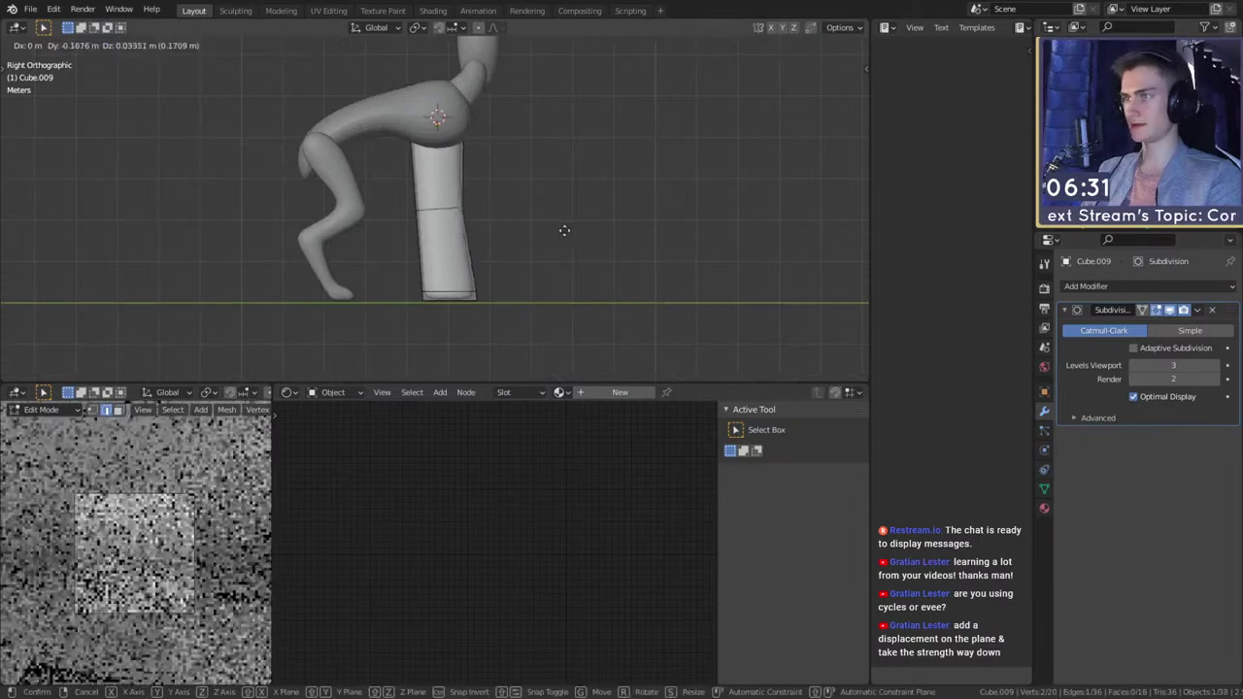
{"action": "left_click", "coordinate": [544, 234]}
{"action": "scroll", "coordinate": [500, 258], "scroll_direction": "up", "scroll_amount": 4}
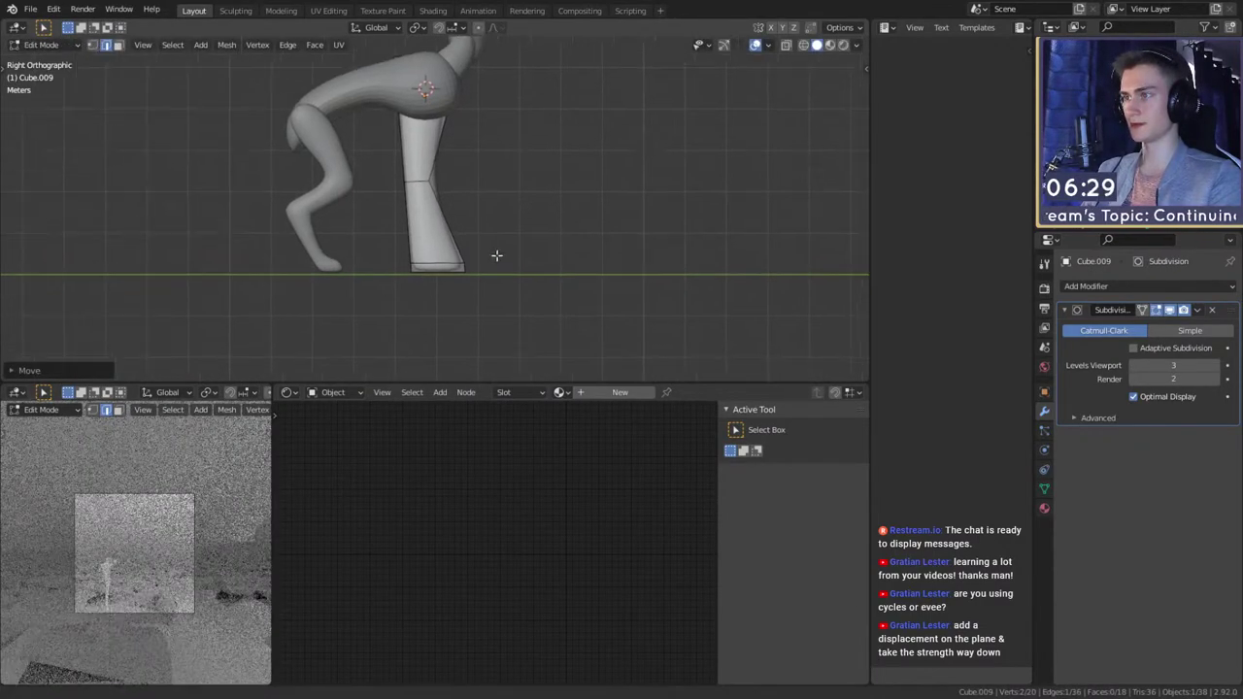
{"action": "key", "text": "Tab"}
- Duplicate the bent front leg to the opposite side of the body
{"action": "middle_click_drag", "start_coordinate": [477, 258], "coordinate": [660, 259]}
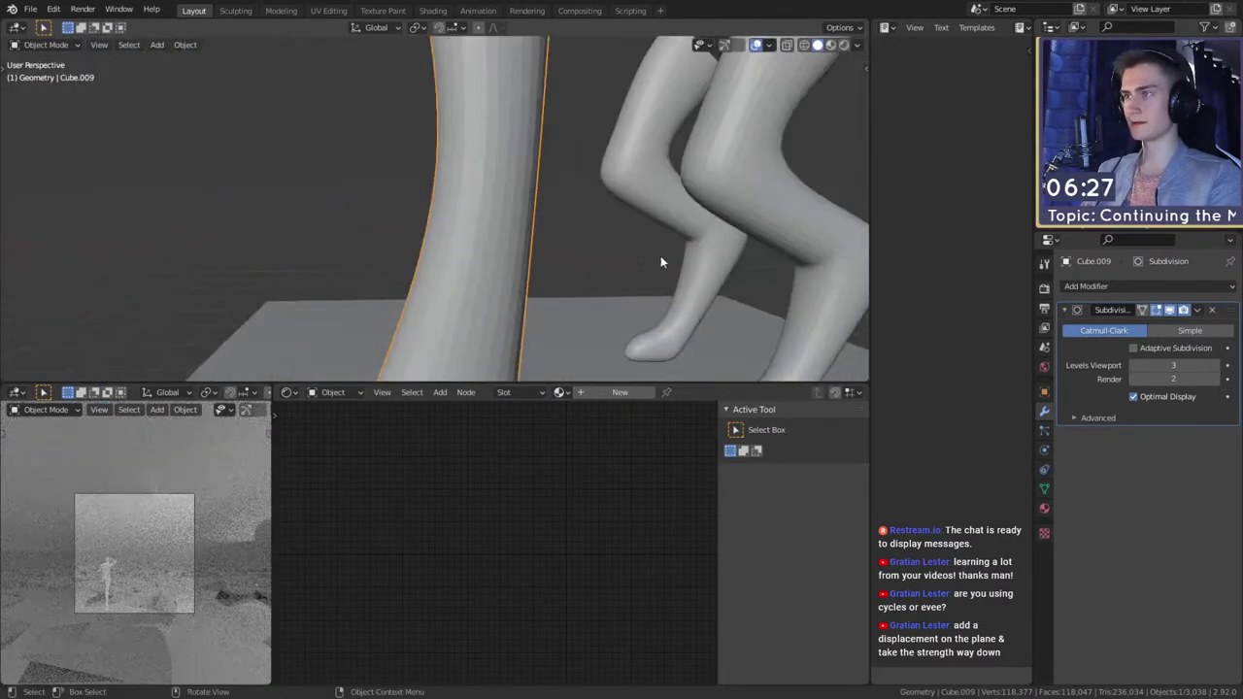
{"action": "scroll", "coordinate": [602, 255], "scroll_direction": "down", "scroll_amount": 5}
{"action": "scroll", "coordinate": [496, 263], "scroll_direction": "up", "scroll_amount": 4}
{"action": "middle_click_drag", "start_coordinate": [483, 264], "coordinate": [652, 279]}
{"action": "scroll", "coordinate": [538, 272], "scroll_direction": "up", "scroll_amount": 3}
{"action": "left_click", "coordinate": [568, 269]}
{"action": "scroll", "coordinate": [394, 272], "scroll_direction": "down", "scroll_amount": 5}
{"action": "scroll", "coordinate": [452, 276], "scroll_direction": "up", "scroll_amount": 4}
{"action": "scroll", "coordinate": [653, 279], "scroll_direction": "up", "scroll_amount": 3}
- Rotate one of the rear legs to vary its stance from the other
{"action": "left_click", "coordinate": [338, 218]}
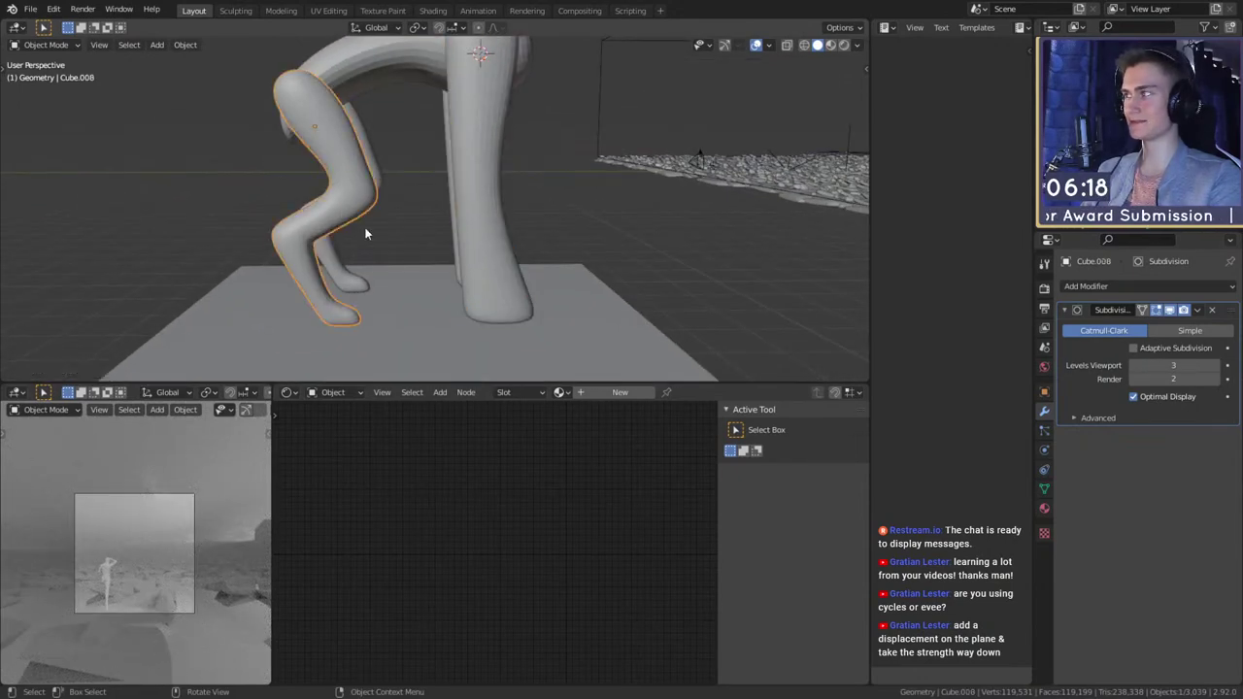
{"action": "middle_click_drag", "start_coordinate": [369, 233], "coordinate": [476, 264]}
{"action": "key", "text": "r"}
{"action": "left_click", "coordinate": [531, 225]}
- Select the foot faces of the rotated rear leg, then move and rotate them to rest on the ground plane
{"action": "key", "text": "Tab"}
{"action": "middle_click_drag", "start_coordinate": [439, 330], "coordinate": [480, 263], "text": "shift"}
{"action": "scroll", "coordinate": [470, 291], "scroll_direction": "up", "scroll_amount": 3}
{"action": "key", "text": "3"}
{"action": "left_click", "coordinate": [447, 272], "text": "alt"}
{"action": "left_click", "coordinate": [454, 281], "text": "shift"}
{"action": "left_click", "coordinate": [471, 276], "text": "shift"}
{"action": "middle_click_drag", "start_coordinate": [606, 292], "coordinate": [565, 253]}
{"action": "left_click", "coordinate": [468, 259], "text": "shift"}
{"action": "key", "text": "g"}
{"action": "left_click", "coordinate": [560, 253]}
{"action": "key", "text": "r"}
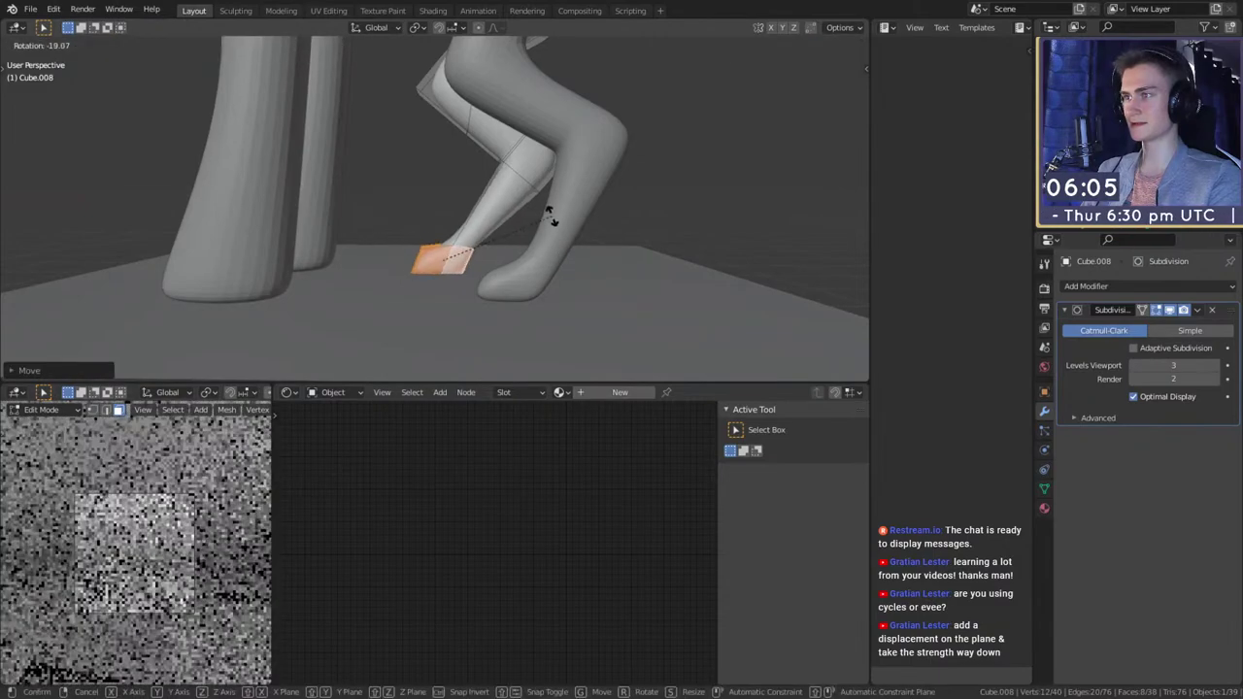
{"action": "left_click", "coordinate": [550, 216]}
{"action": "scroll", "coordinate": [544, 209], "scroll_direction": "down", "scroll_amount": 5}
{"action": "middle_click_drag", "start_coordinate": [532, 202], "coordinate": [539, 258], "text": "shift"}
{"action": "key", "text": "Tab"}
- Rotate the near front leg about the X axis so it swings forward
{"action": "left_click", "coordinate": [434, 238]}
{"action": "key", "text": "Tab"}
{"action": "key", "text": "Tab"}
{"action": "key", "text": "r"}
{"action": "key", "text": "x"}
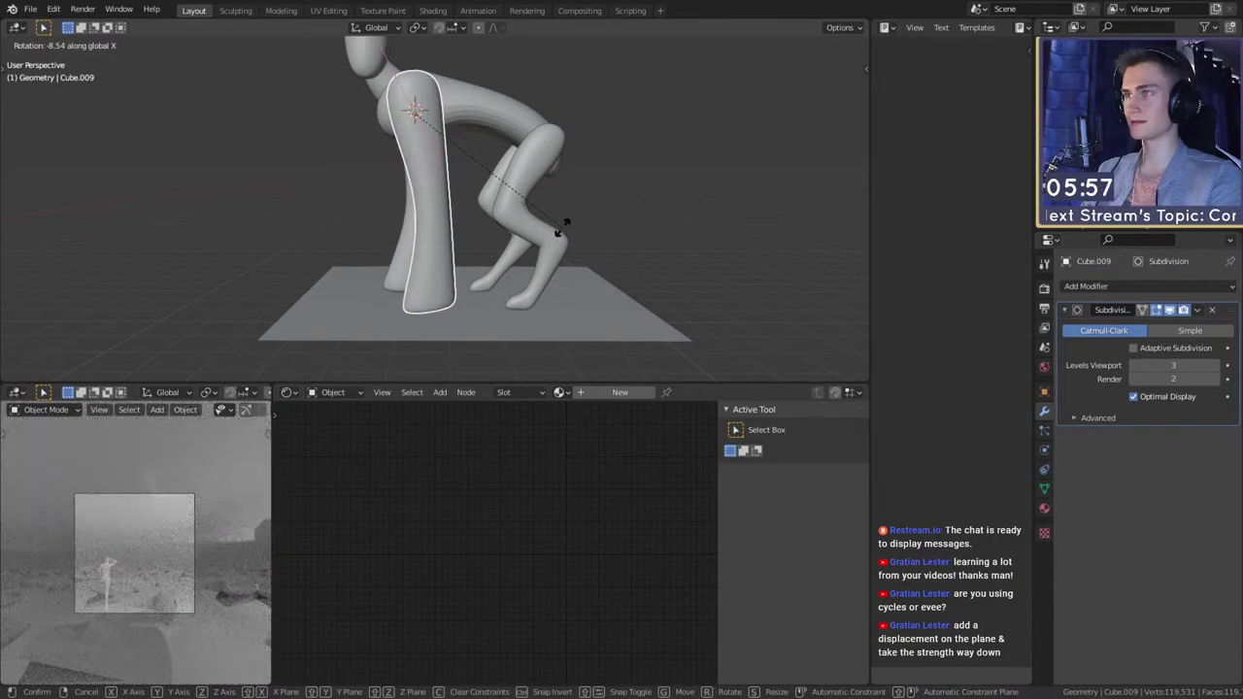
{"action": "left_click", "coordinate": [457, 285]}
{"action": "middle_click_drag", "start_coordinate": [457, 284], "coordinate": [508, 258], "text": "shift"}
- Slide the near front leg's middle edge loop along the leg and add another loop close to it
{"action": "key", "text": "Tab"}
{"action": "scroll", "coordinate": [508, 251], "scroll_direction": "up", "scroll_amount": 3}
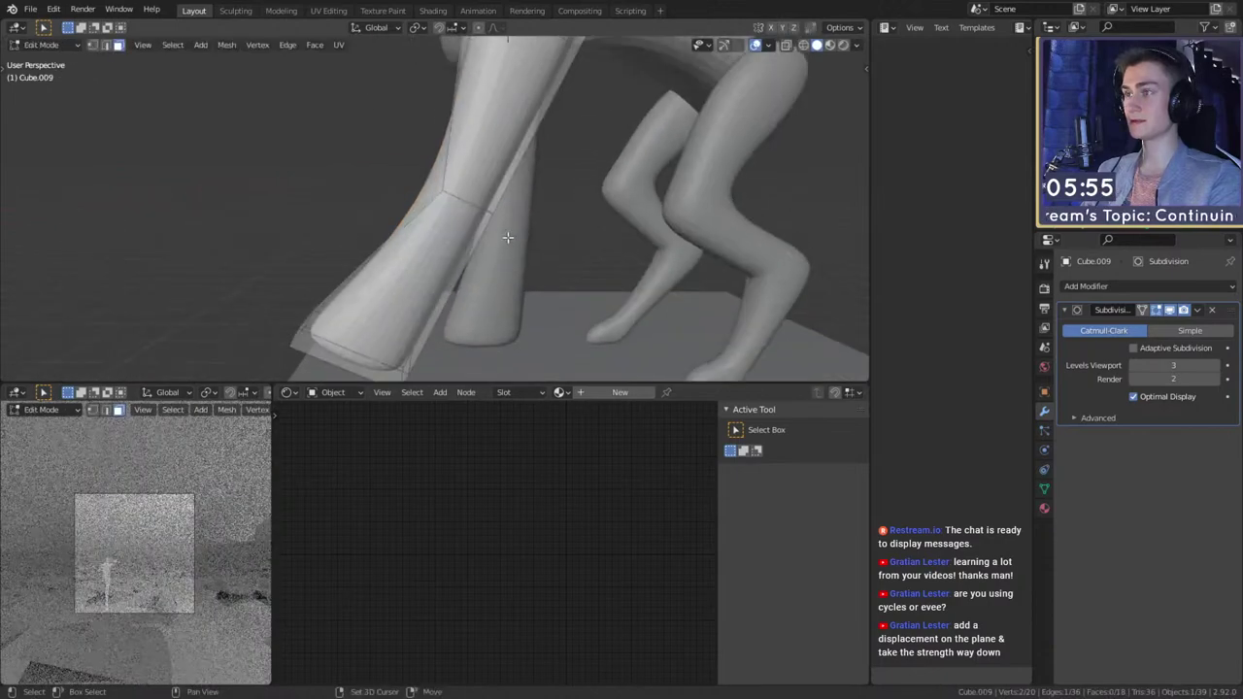
{"action": "middle_click_drag", "start_coordinate": [466, 202], "coordinate": [475, 214]}
{"action": "left_click", "coordinate": [476, 213], "text": "alt"}
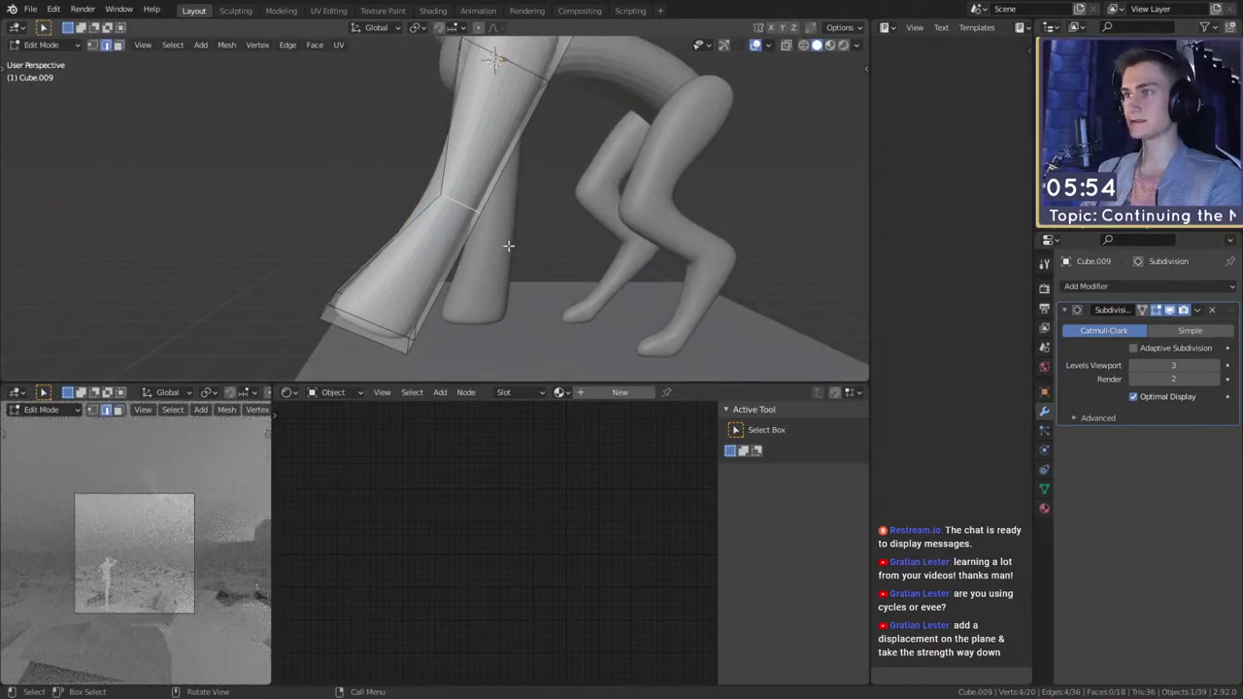
{"action": "key", "text": "g"}
{"action": "key", "text": "g"}
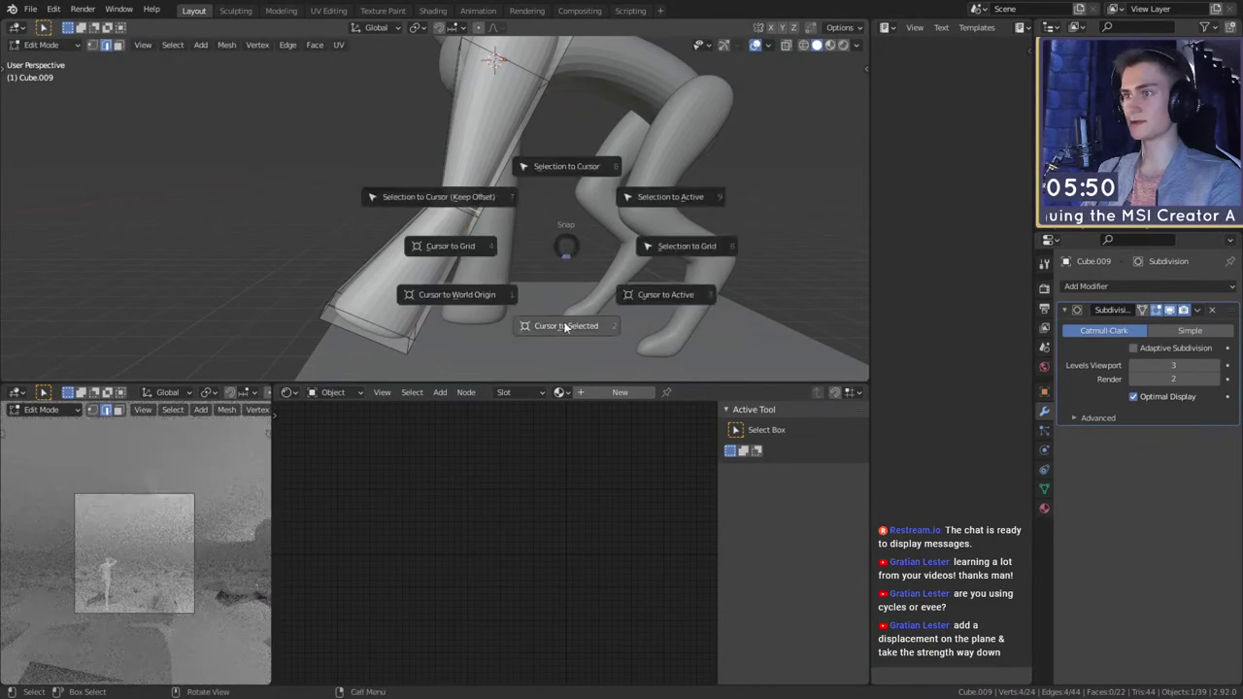
- Snap the 3D cursor to the selected knee loop and set the transform pivot point to the 3D cursor
{"action": "left_click", "coordinate": [566, 323]}
{"action": "left_click", "coordinate": [420, 27]}
{"action": "left_click", "coordinate": [445, 58]}
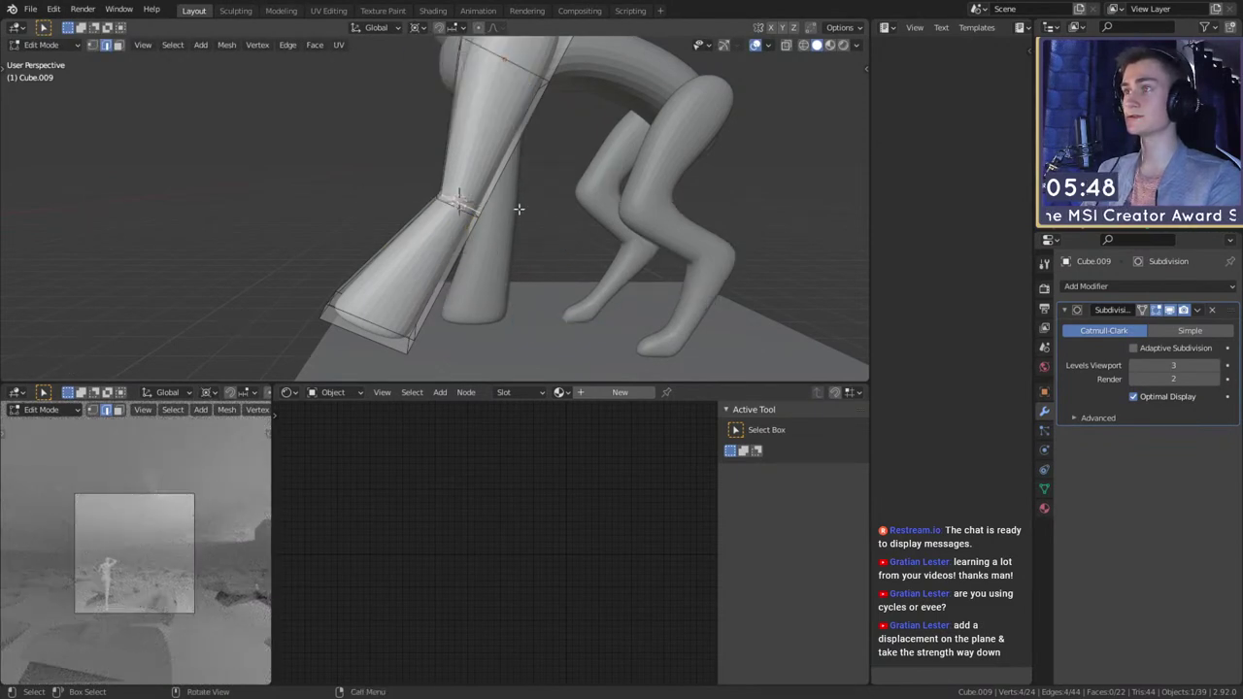
- Rotate the forearm faces of the near arm upward about the global X axis to fold the arm at the elbow
{"action": "middle_click_drag", "start_coordinate": [519, 208], "coordinate": [495, 233]}
{"action": "middle_click_drag", "start_coordinate": [409, 247], "coordinate": [431, 250]}
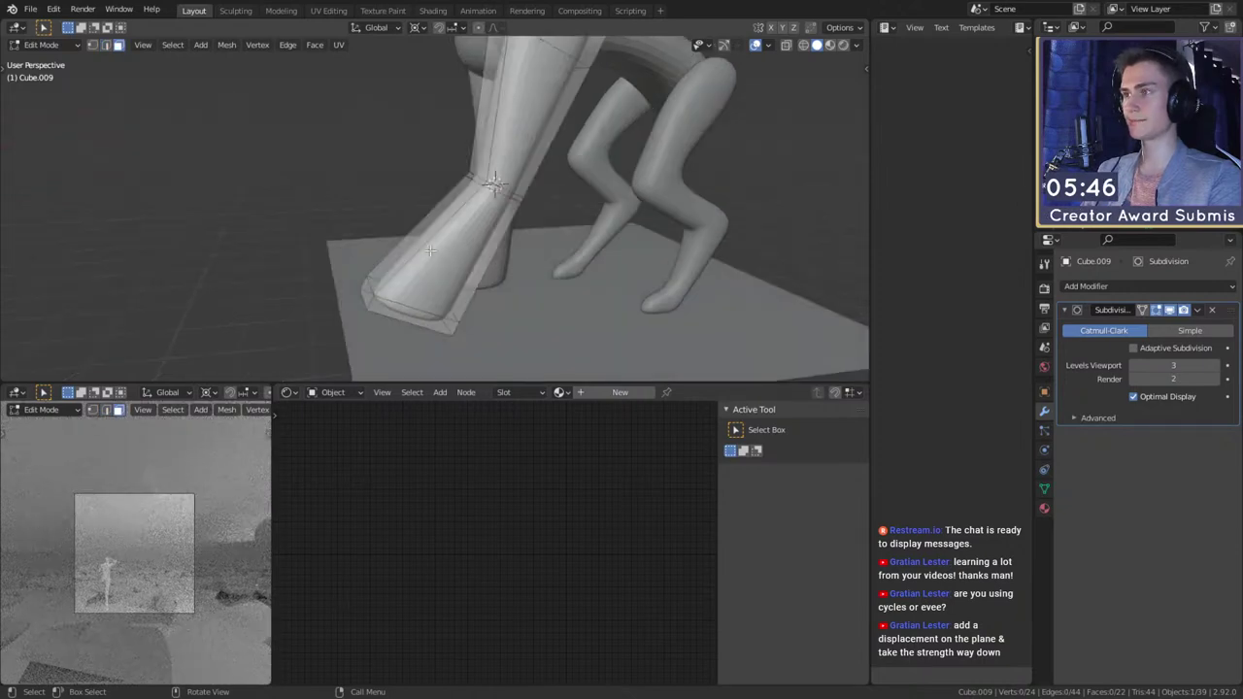
{"action": "left_click", "coordinate": [425, 244], "text": "alt"}
{"action": "middle_click_drag", "start_coordinate": [399, 303], "coordinate": [528, 264]}
{"action": "scroll", "coordinate": [528, 225], "scroll_direction": "down", "scroll_amount": 3}
{"action": "key", "text": "x"}
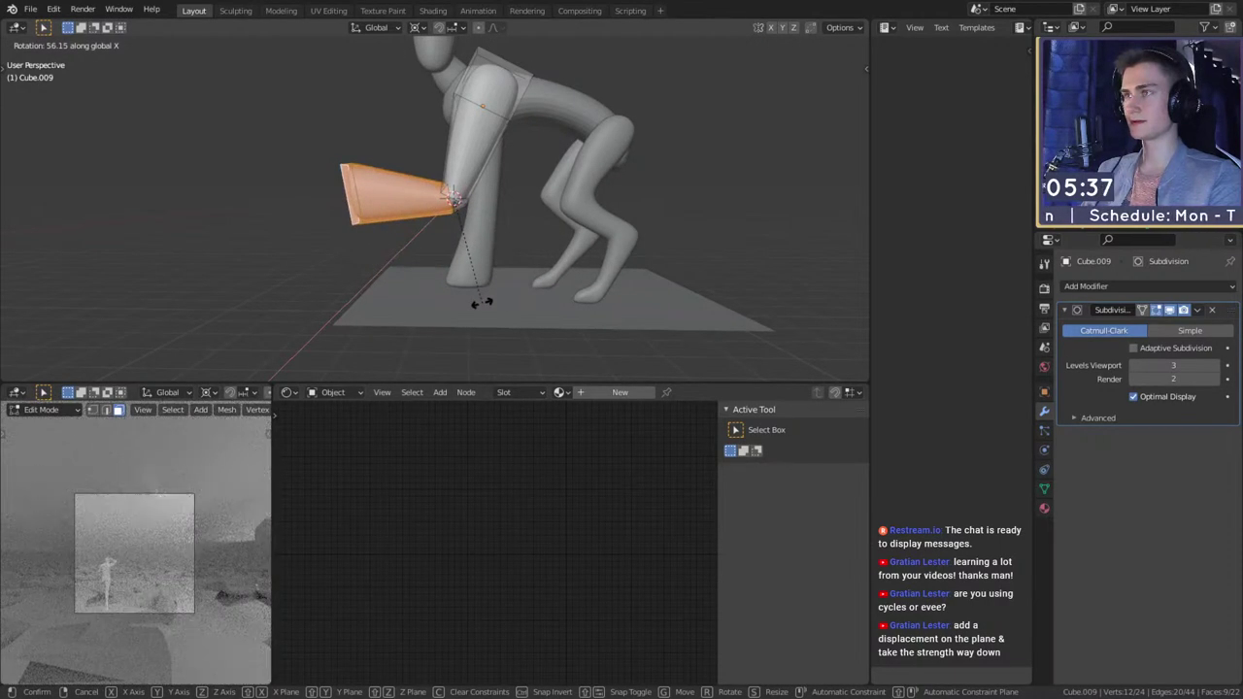
{"action": "left_click", "coordinate": [402, 288]}
{"action": "scroll", "coordinate": [458, 252], "scroll_direction": "up", "scroll_amount": 3}
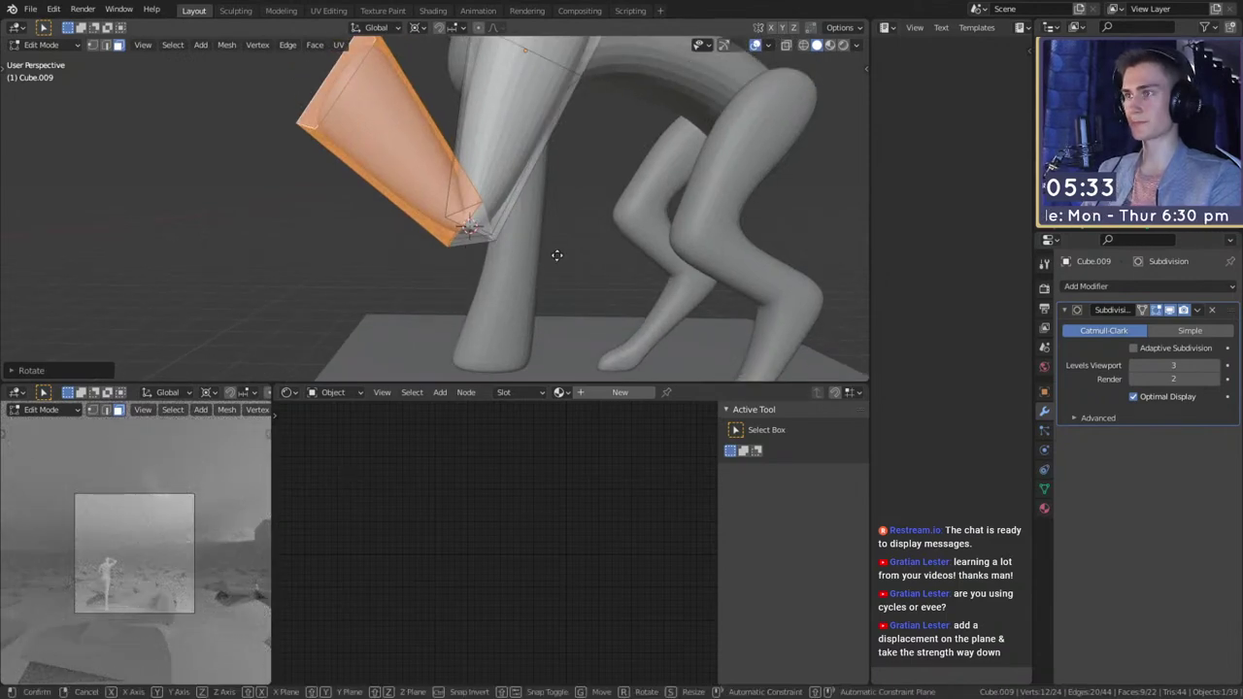
{"action": "key", "text": "Escape"}
- Preview the folded arm outside mesh editing and resume editing it with edge selection active
{"action": "key", "text": "Tab"}
{"action": "scroll", "coordinate": [529, 267], "scroll_direction": "down", "scroll_amount": 4}
{"action": "scroll", "coordinate": [518, 282], "scroll_direction": "up", "scroll_amount": 4}
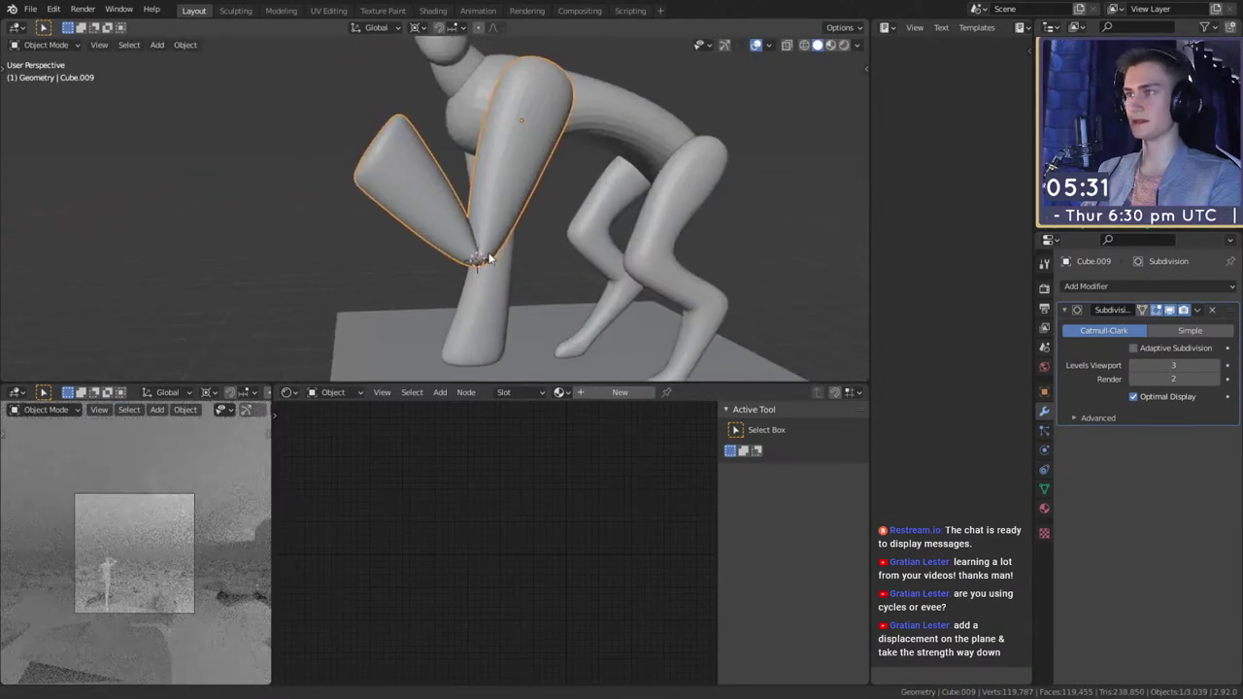
{"action": "middle_click_drag", "start_coordinate": [490, 259], "coordinate": [452, 215]}
{"action": "key", "text": "Tab"}
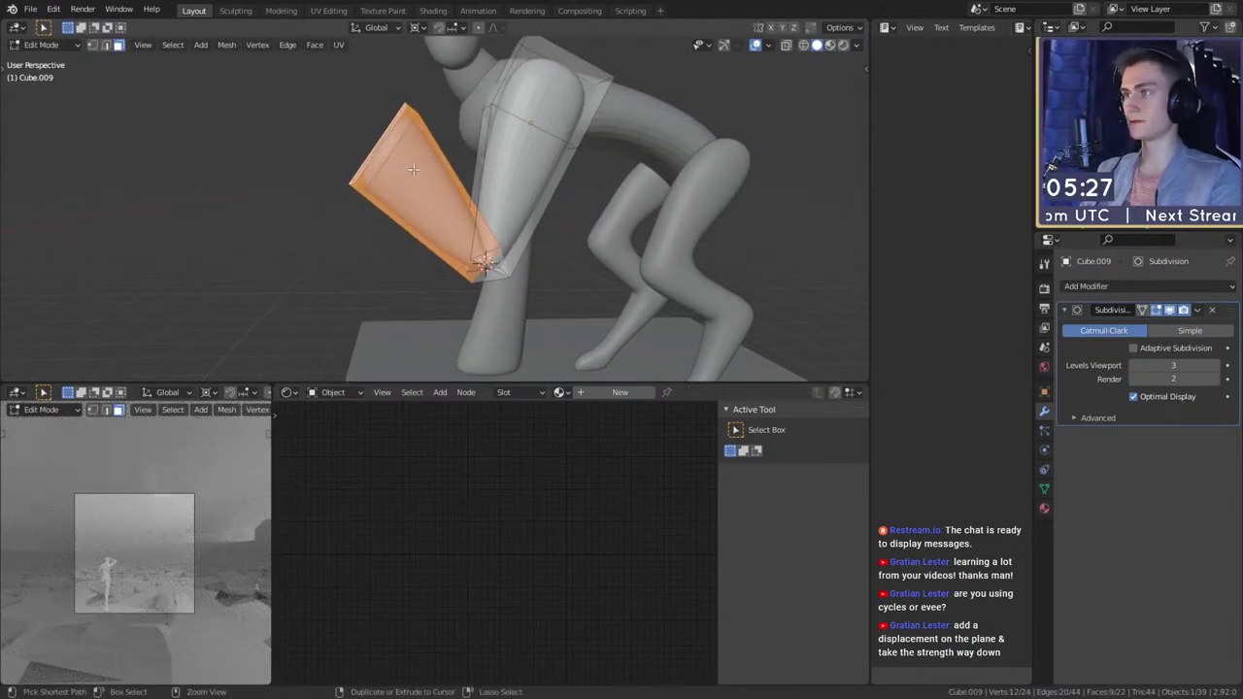
{"action": "key", "text": "2"}
{"action": "middle_click_drag", "start_coordinate": [417, 202], "coordinate": [461, 203]}
{"action": "left_click", "coordinate": [493, 202]}
{"action": "left_click", "coordinate": [530, 210], "text": "shift"}
{"action": "key", "text": "g"}
{"action": "key", "text": "g"}
{"action": "right_click", "coordinate": [494, 227]}
- Edge-slide two edges along the raised forearm to taper its free end, and leave mesh editing
{"action": "mouse_move", "coordinate": [367, 202]}
{"action": "middle_mouse_down"}
{"action": "mouse_move", "coordinate": [392, 186]}
{"action": "mouse_move", "coordinate": [379, 202]}
{"action": "middle_mouse_up"}
{"action": "left_click", "coordinate": [420, 235]}
{"action": "key", "text": "g"}
{"action": "key", "text": "g"}
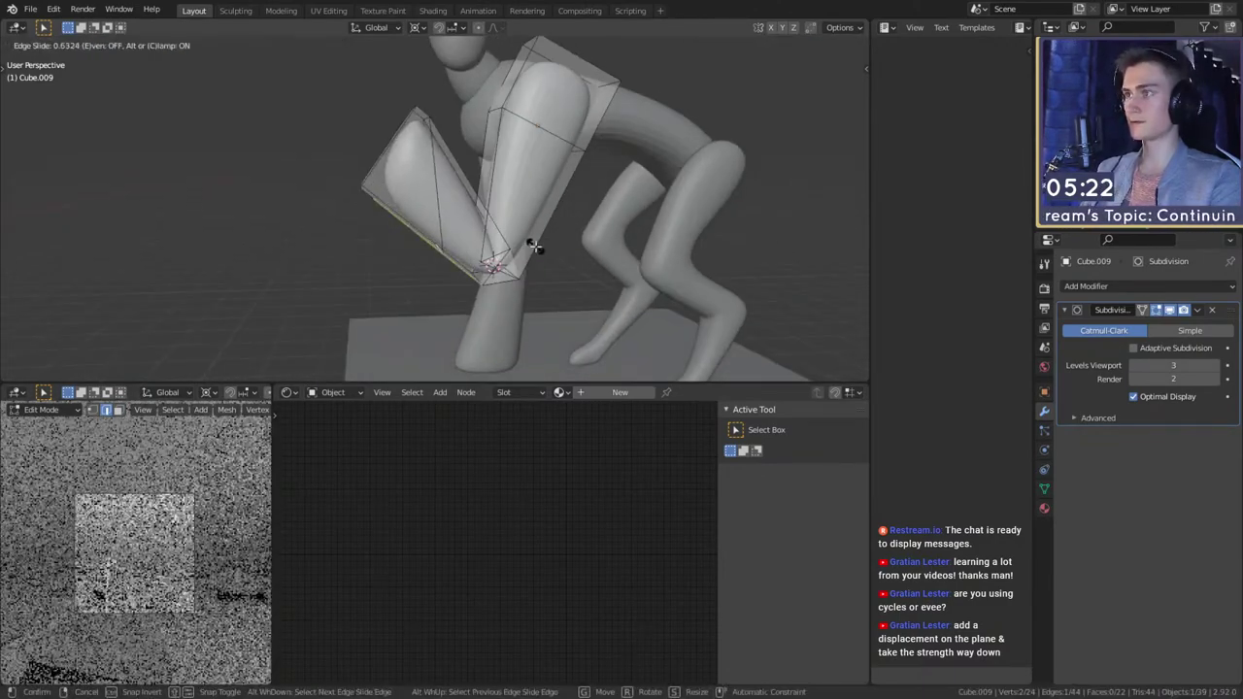
{"action": "left_click", "coordinate": [535, 247]}
{"action": "middle_click_drag", "start_coordinate": [535, 246], "coordinate": [425, 206]}
{"action": "left_click", "coordinate": [533, 224]}
{"action": "key", "text": "g"}
{"action": "key", "text": "g"}
{"action": "left_click", "coordinate": [493, 216]}
{"action": "key", "text": "Tab"}
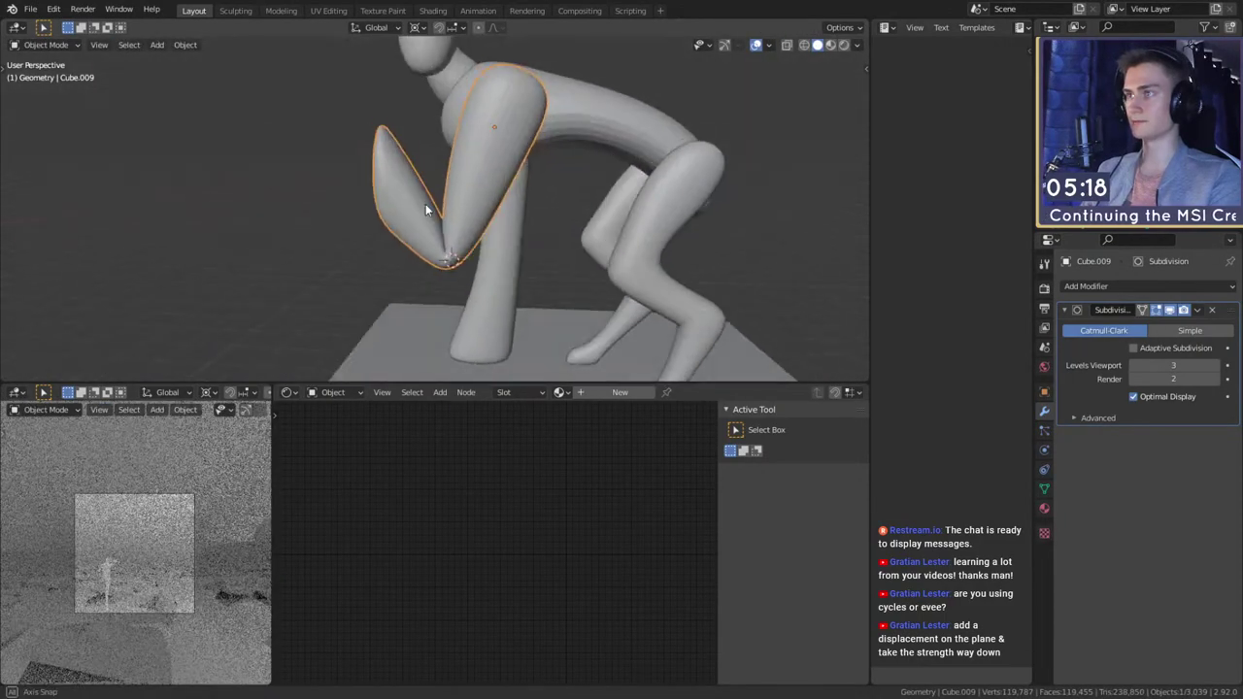
- Select all parts of the crouching figure with the torso active and parent the head, neck, arms and legs to it
{"action": "scroll", "coordinate": [425, 210], "scroll_direction": "down", "scroll_amount": 6}
{"action": "scroll", "coordinate": [439, 260], "scroll_direction": "up", "scroll_amount": 4}
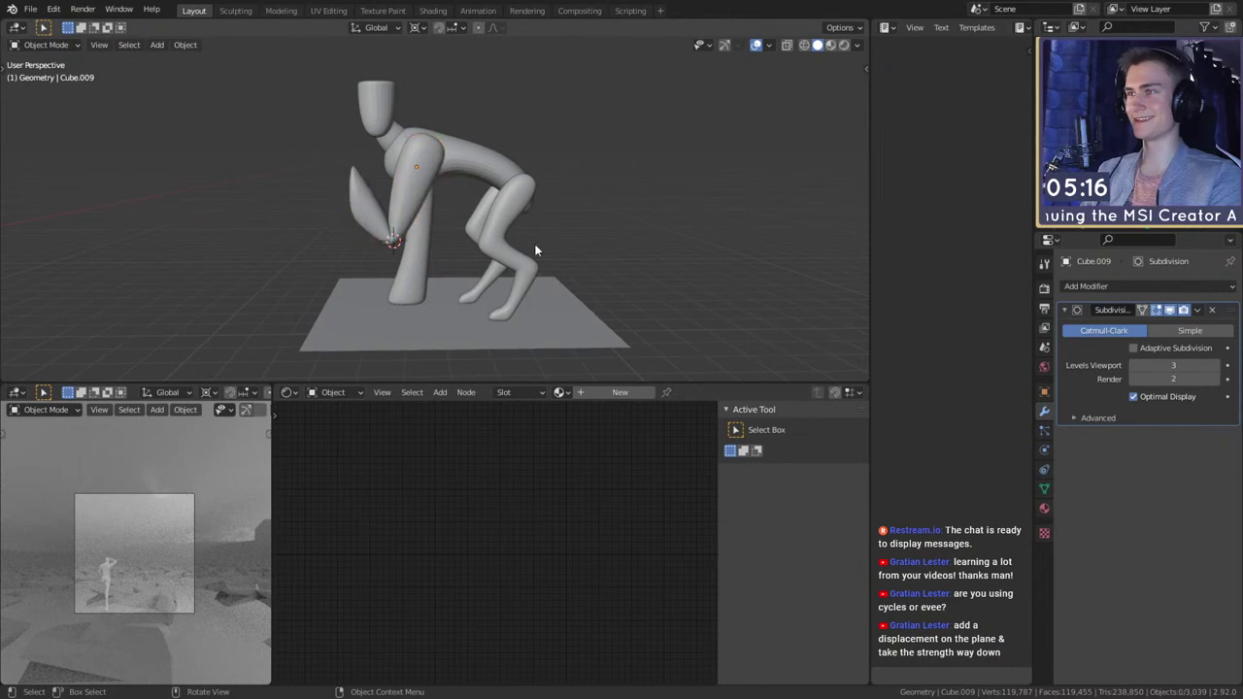
{"action": "scroll", "coordinate": [357, 268], "scroll_direction": "down", "scroll_amount": 5}
{"action": "middle_click_drag", "start_coordinate": [535, 245], "coordinate": [563, 163]}
{"action": "scroll", "coordinate": [357, 268], "scroll_direction": "up", "scroll_amount": 5}
{"action": "scroll", "coordinate": [481, 257], "scroll_direction": "up", "scroll_amount": 2}
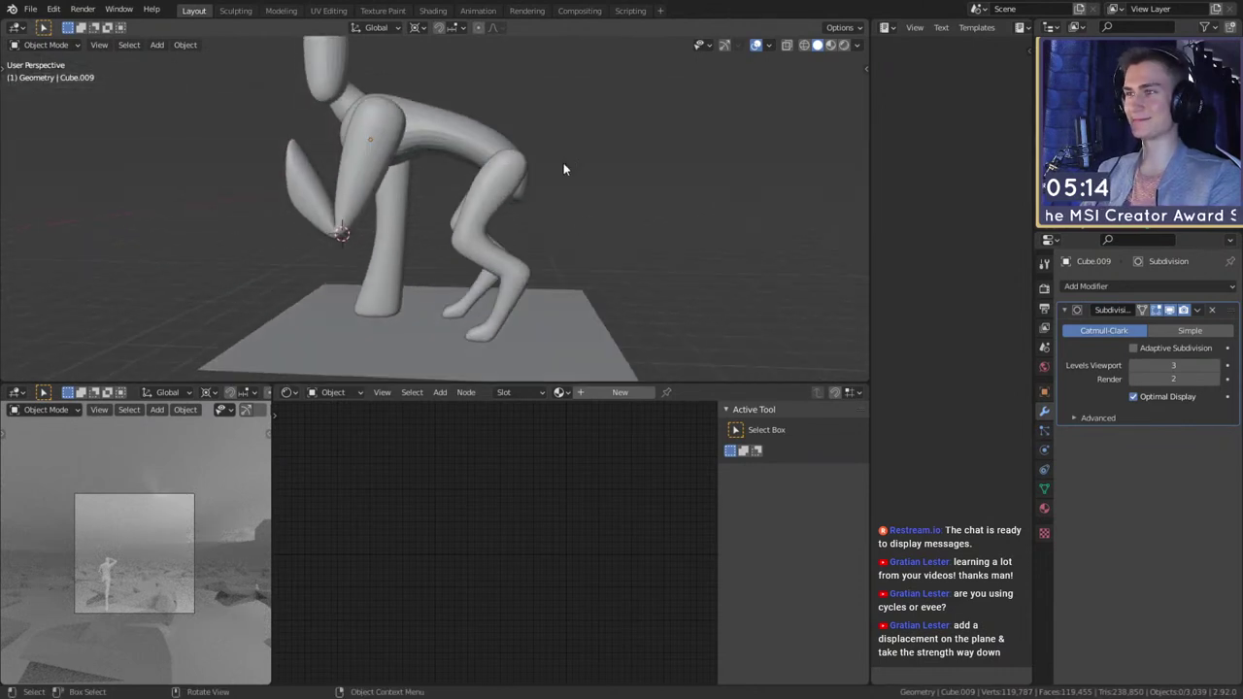
{"action": "left_click_drag", "start_coordinate": [637, 107], "coordinate": [266, 193]}
{"action": "scroll", "coordinate": [470, 227], "scroll_direction": "down", "scroll_amount": 3}
{"action": "scroll", "coordinate": [439, 171], "scroll_direction": "down", "scroll_amount": 1}
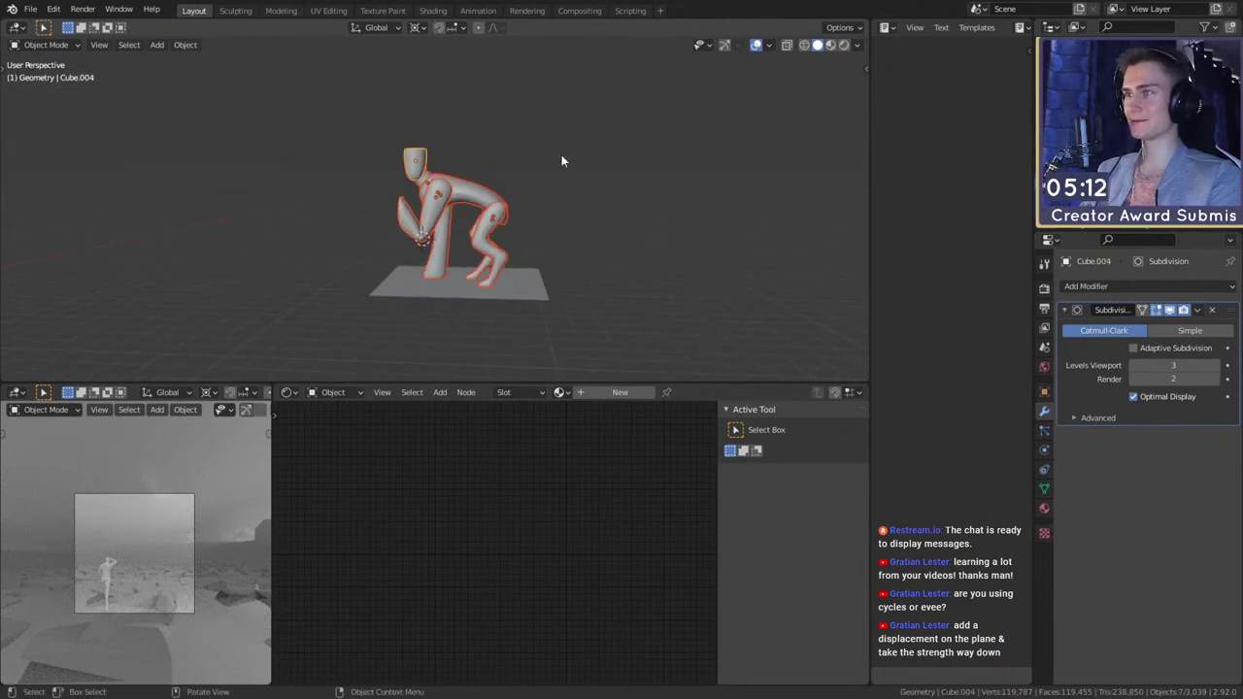
{"action": "left_click", "coordinate": [562, 156]}
{"action": "scroll", "coordinate": [557, 179], "scroll_direction": "up", "scroll_amount": 3}
{"action": "middle_click_drag", "start_coordinate": [557, 179], "coordinate": [530, 178], "text": "shift"}
{"action": "middle_click_drag", "start_coordinate": [504, 255], "coordinate": [487, 248]}
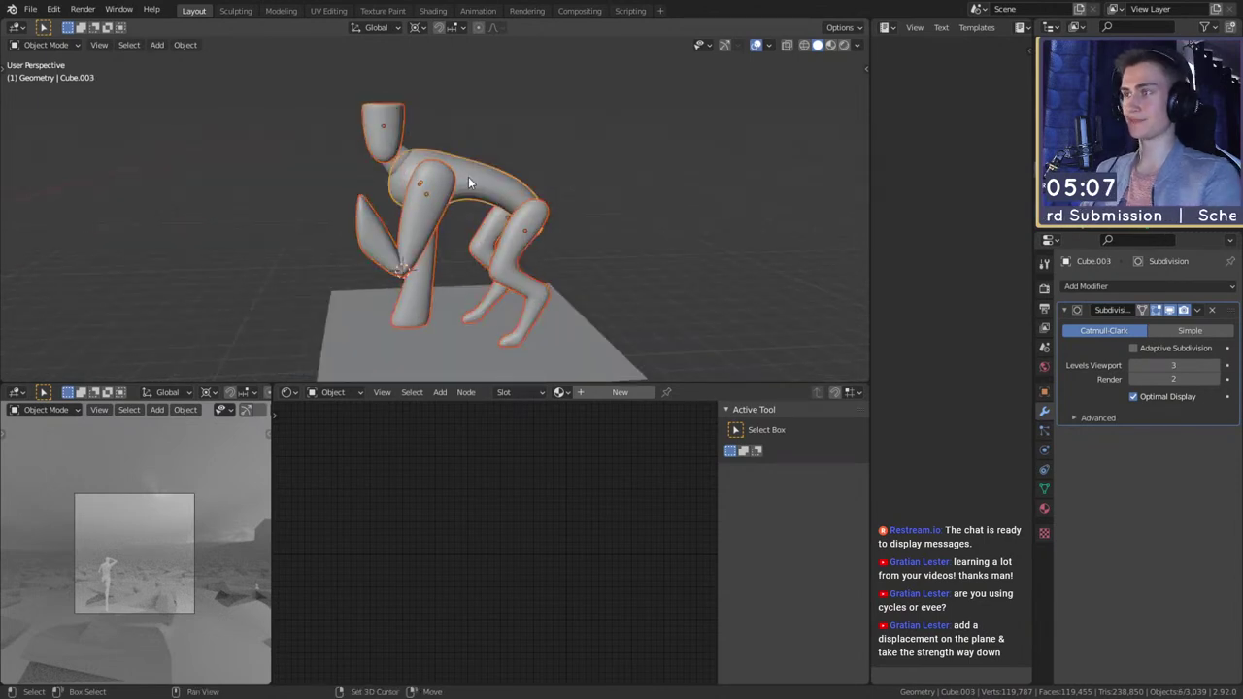
{"action": "middle_click_drag", "start_coordinate": [468, 177], "coordinate": [376, 188]}
{"action": "middle_click_drag", "start_coordinate": [413, 133], "coordinate": [623, 177]}
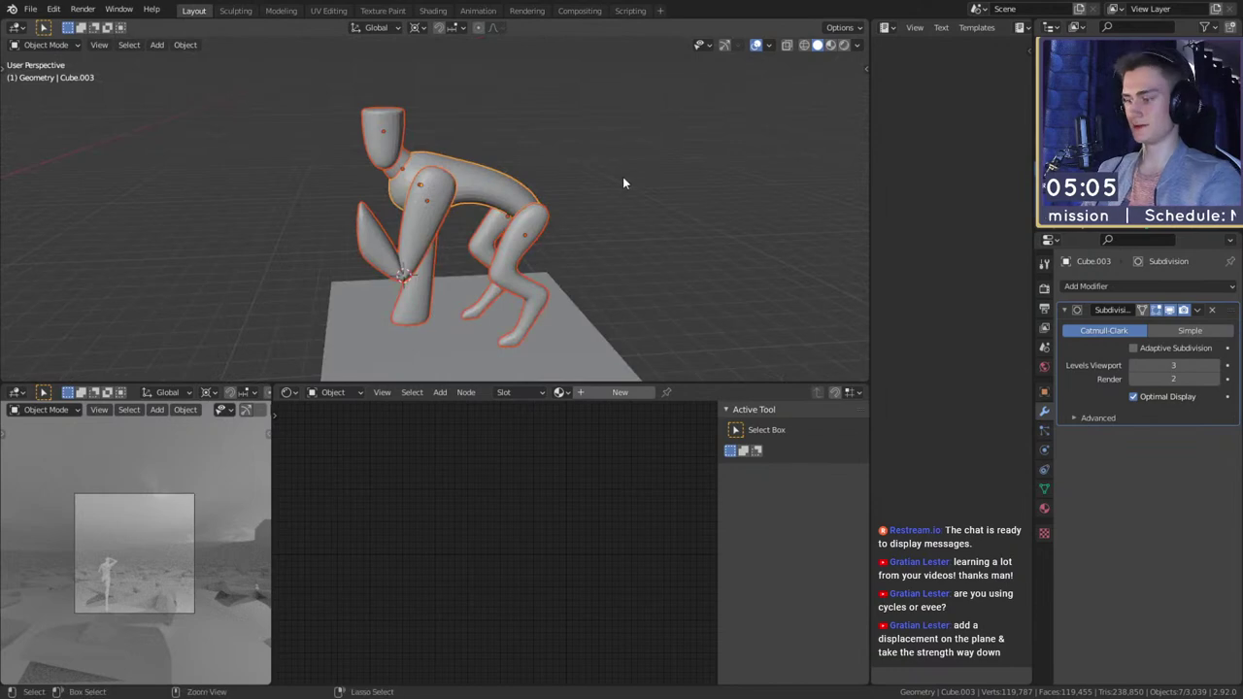
{"action": "key", "text": "ctrl+p"}
{"action": "left_click", "coordinate": [624, 180]}
- Duplicate the whole crouching figure and place the copy over the scattered-stone ground
{"action": "scroll", "coordinate": [582, 247], "scroll_direction": "down", "scroll_amount": 8}
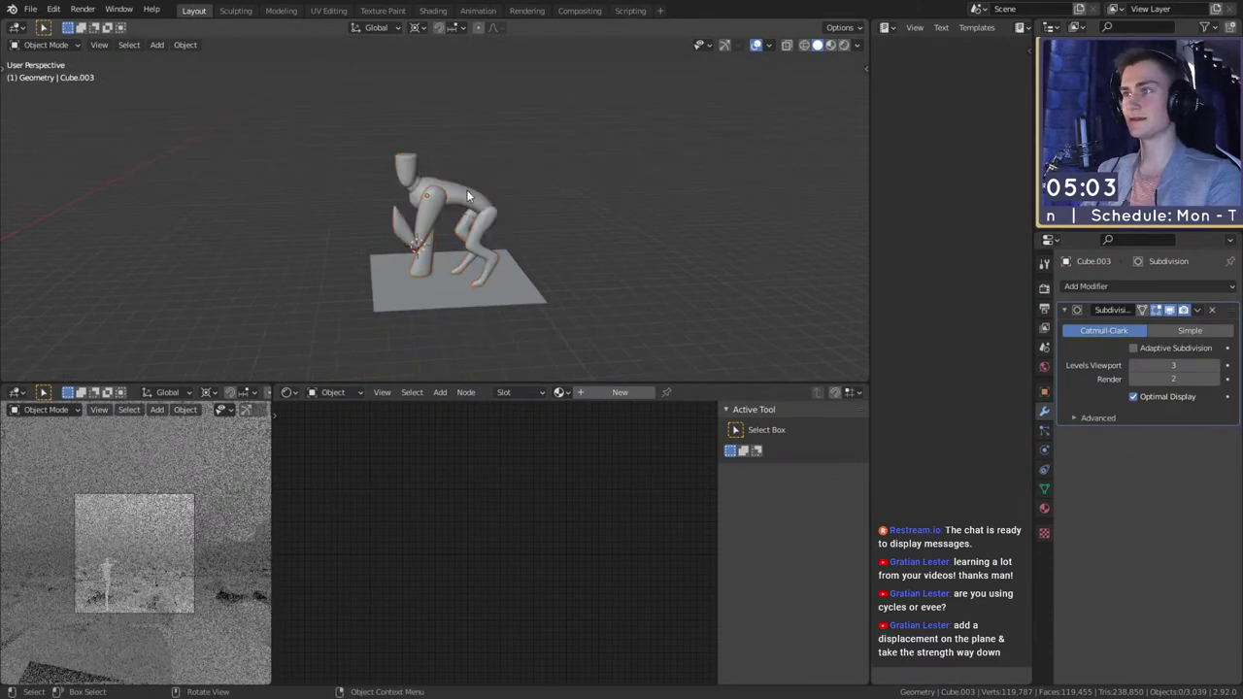
{"action": "middle_click_drag", "start_coordinate": [482, 229], "coordinate": [516, 231], "text": "shift"}
{"action": "left_click_drag", "start_coordinate": [560, 172], "coordinate": [507, 205]}
{"action": "left_click_drag", "start_coordinate": [580, 162], "coordinate": [429, 217]}
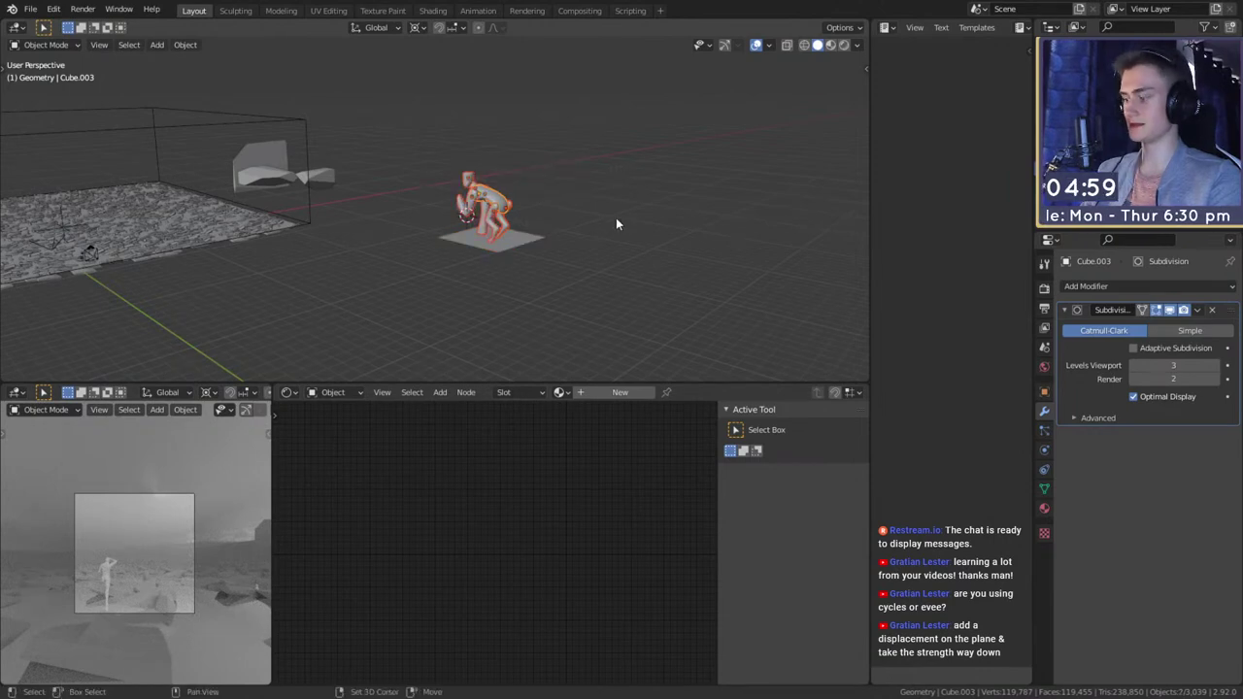
{"action": "key", "text": "shift+d"}
{"action": "left_click", "coordinate": [233, 207]}
{"action": "middle_click_drag", "start_coordinate": [218, 209], "coordinate": [270, 276], "text": "shift"}
{"action": "scroll", "coordinate": [425, 244], "scroll_direction": "up", "scroll_amount": 4}
{"action": "key", "text": "g"}
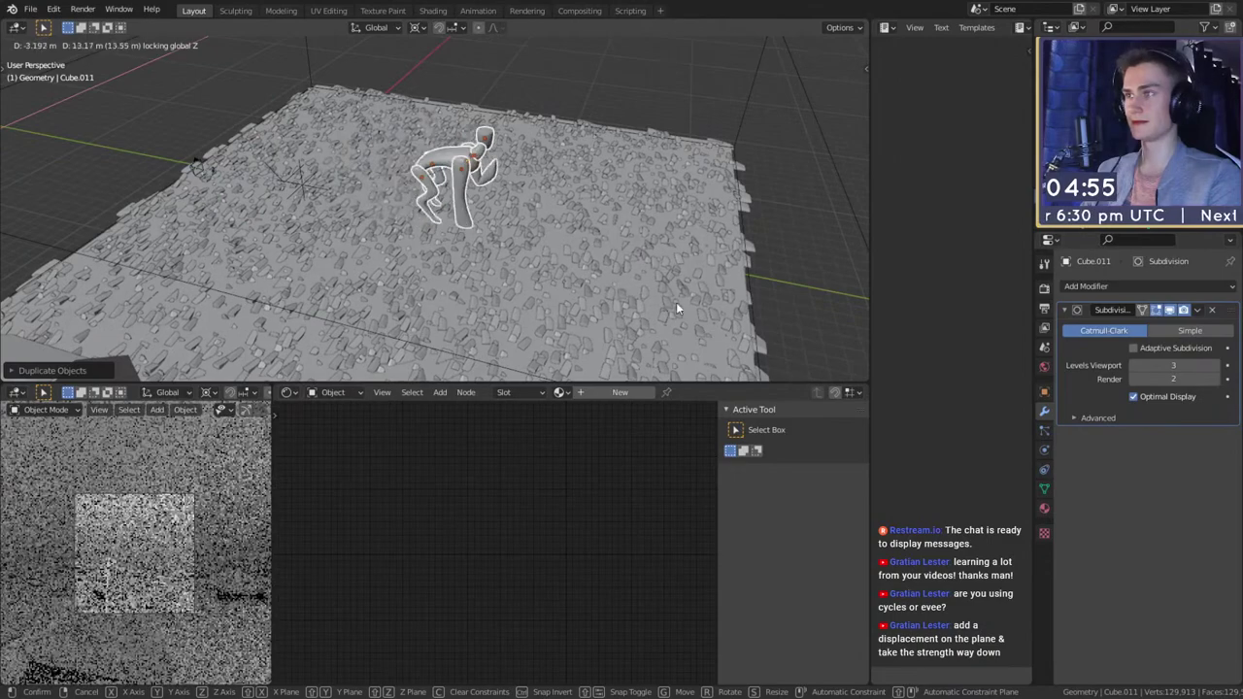
{"action": "left_click", "coordinate": [677, 305]}
{"action": "middle_click_drag", "start_coordinate": [677, 305], "coordinate": [618, 242]}
{"action": "type", "text": "rz"}
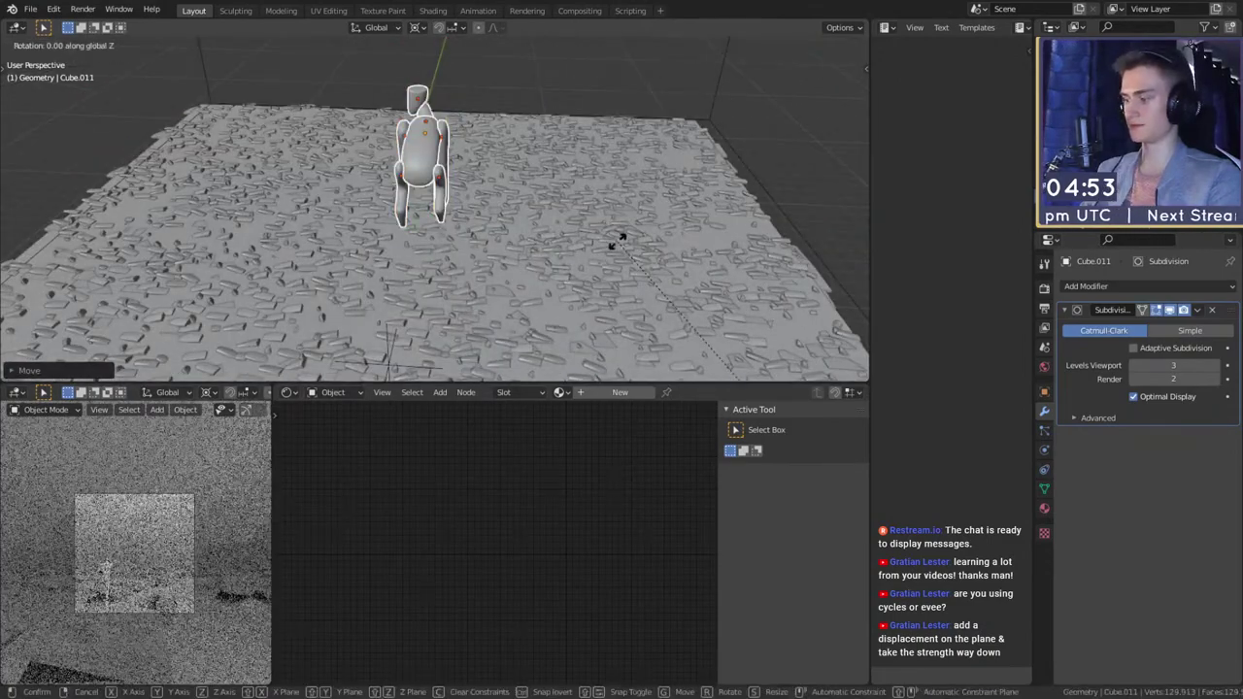
{"action": "type", "text": "90"}
{"action": "right_click", "coordinate": [617, 244]}
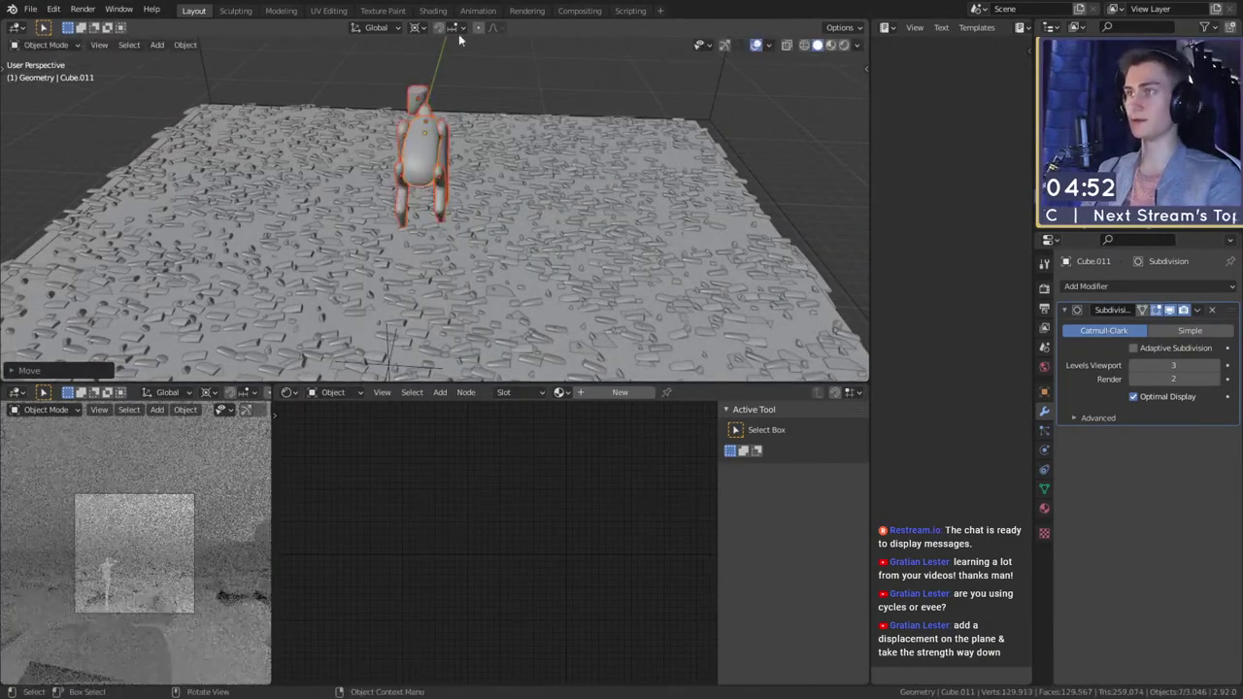
- Set the transform pivot point to Individual Origins and rotate the copied figure 90 degrees about the Z axis
{"action": "left_click", "coordinate": [418, 29]}
{"action": "left_click", "coordinate": [464, 94]}
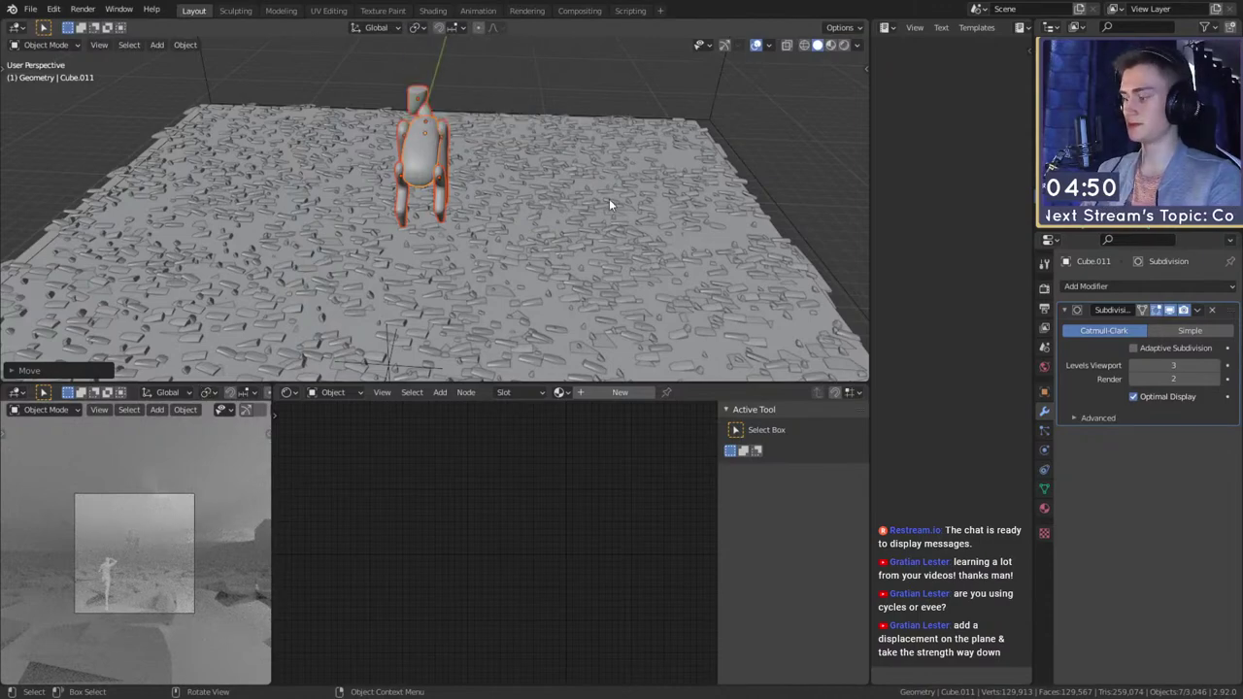
{"action": "type", "text": "rz90"}
{"action": "key", "text": "Return"}
{"action": "middle_click_drag", "start_coordinate": [609, 198], "coordinate": [578, 181]}
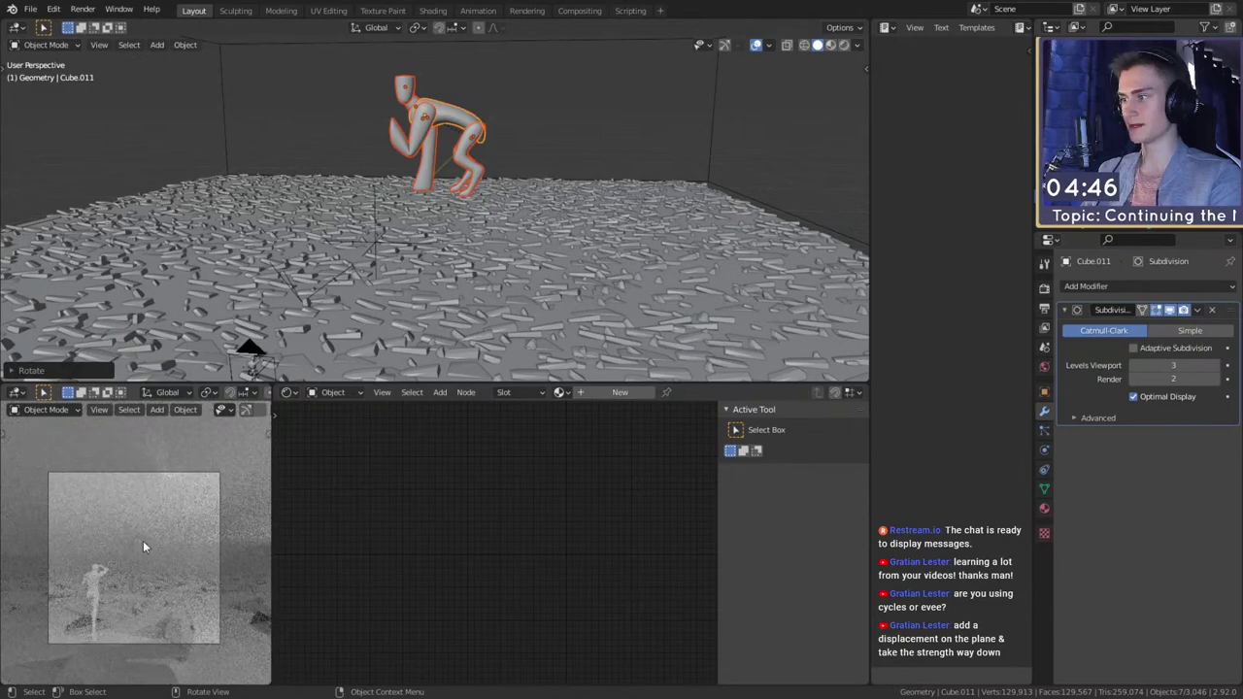
- Lower the copied figure along the Z axis toward the stone ground
{"action": "middle_click_drag", "start_coordinate": [476, 219], "coordinate": [547, 249]}
{"action": "scroll", "coordinate": [335, 254], "scroll_direction": "down", "scroll_amount": 3}
{"action": "key", "text": "g"}
{"action": "key", "text": "z"}
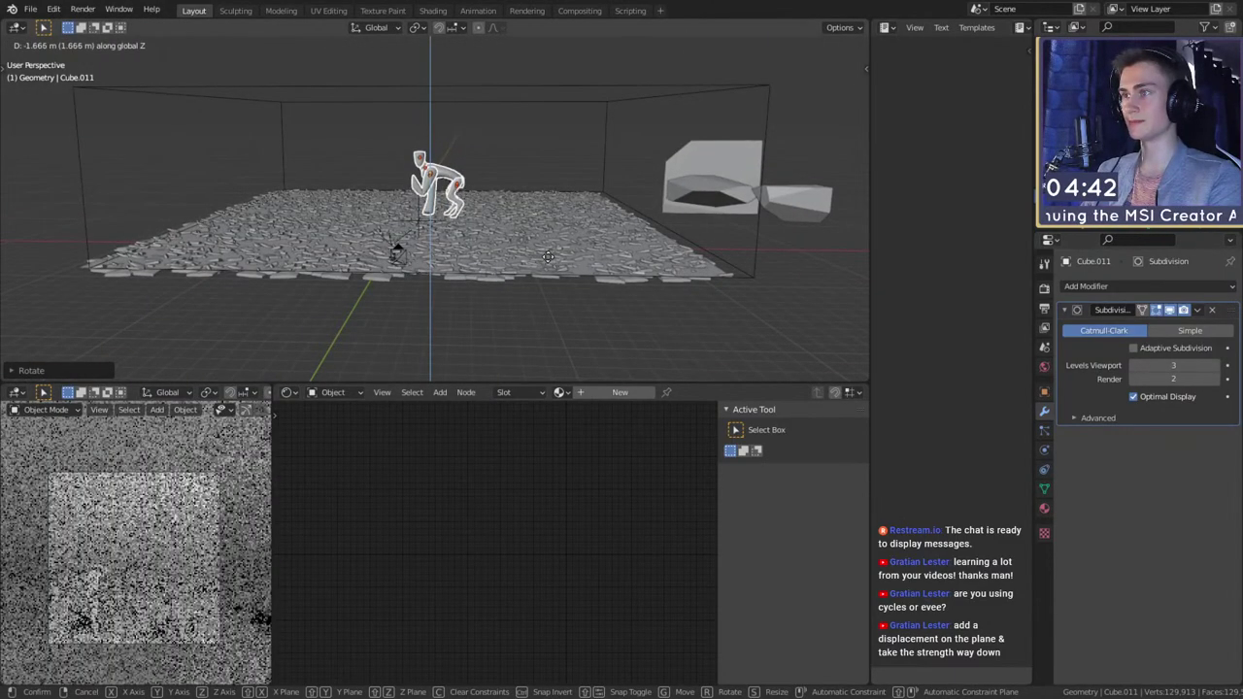
{"action": "left_click", "coordinate": [549, 255]}
- Scale the copied figure up to giant size and raise it along Z so its feet meet the ground
{"action": "key", "text": "s"}
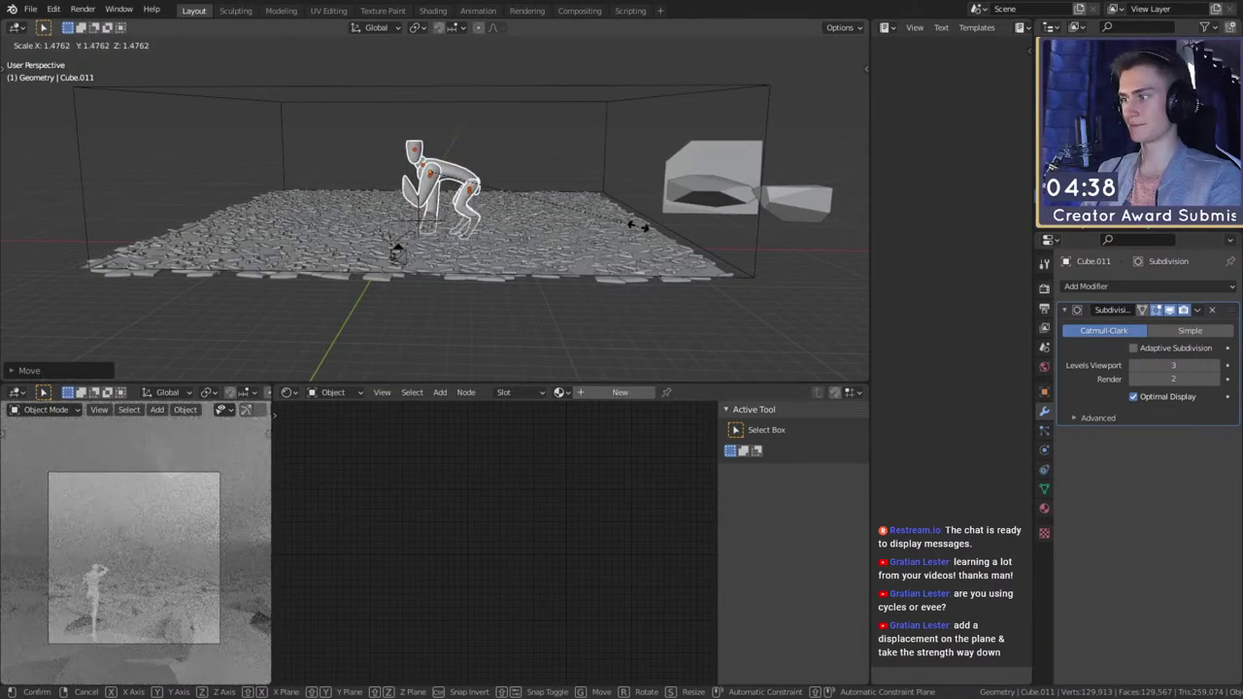
{"action": "left_click", "coordinate": [757, 220]}
{"action": "key", "text": "g"}
{"action": "key", "text": "z"}
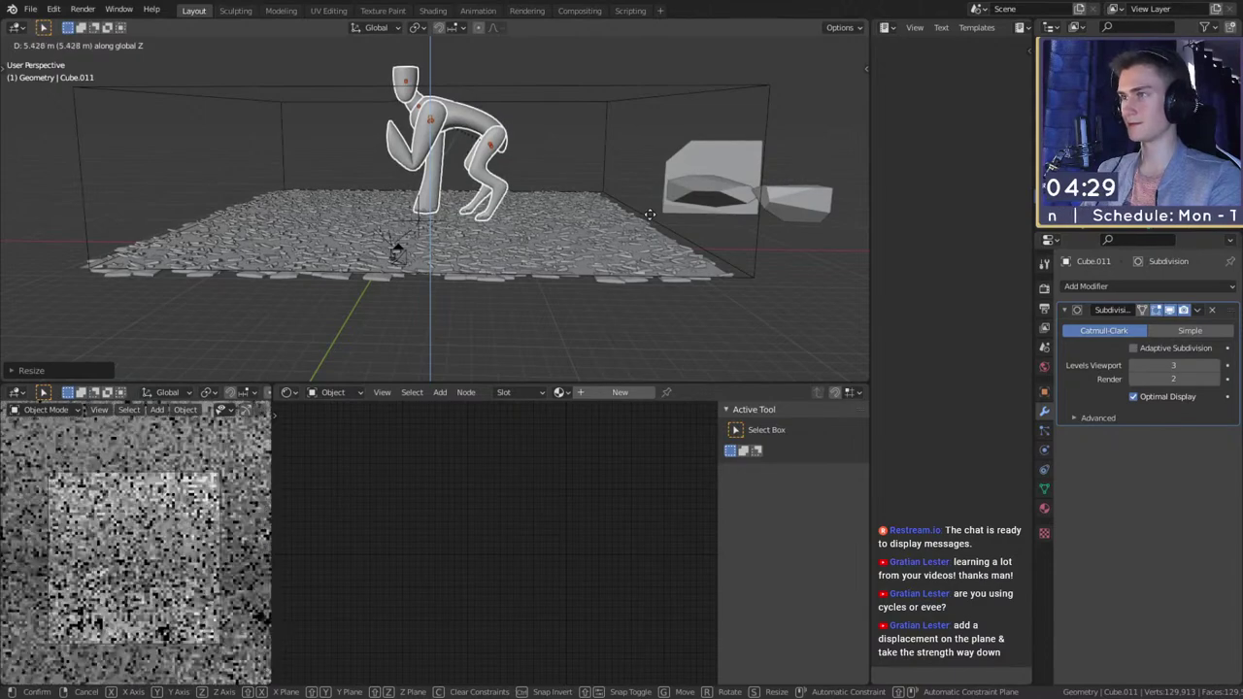
{"action": "left_click", "coordinate": [626, 228]}
- Move the giant figure along the Y axis toward the far side of the stone field, away from the camera
{"action": "middle_click_drag", "start_coordinate": [625, 230], "coordinate": [505, 263]}
{"action": "key", "text": "g"}
{"action": "key", "text": "y"}
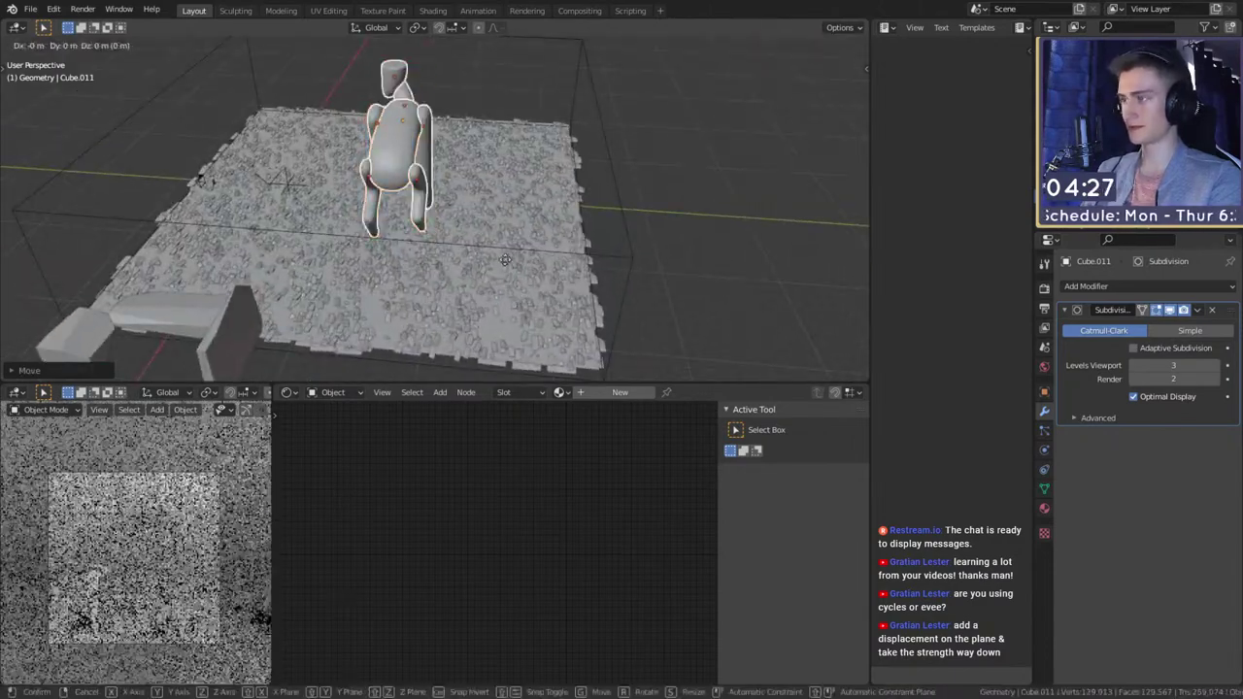
{"action": "left_click", "coordinate": [579, 264]}
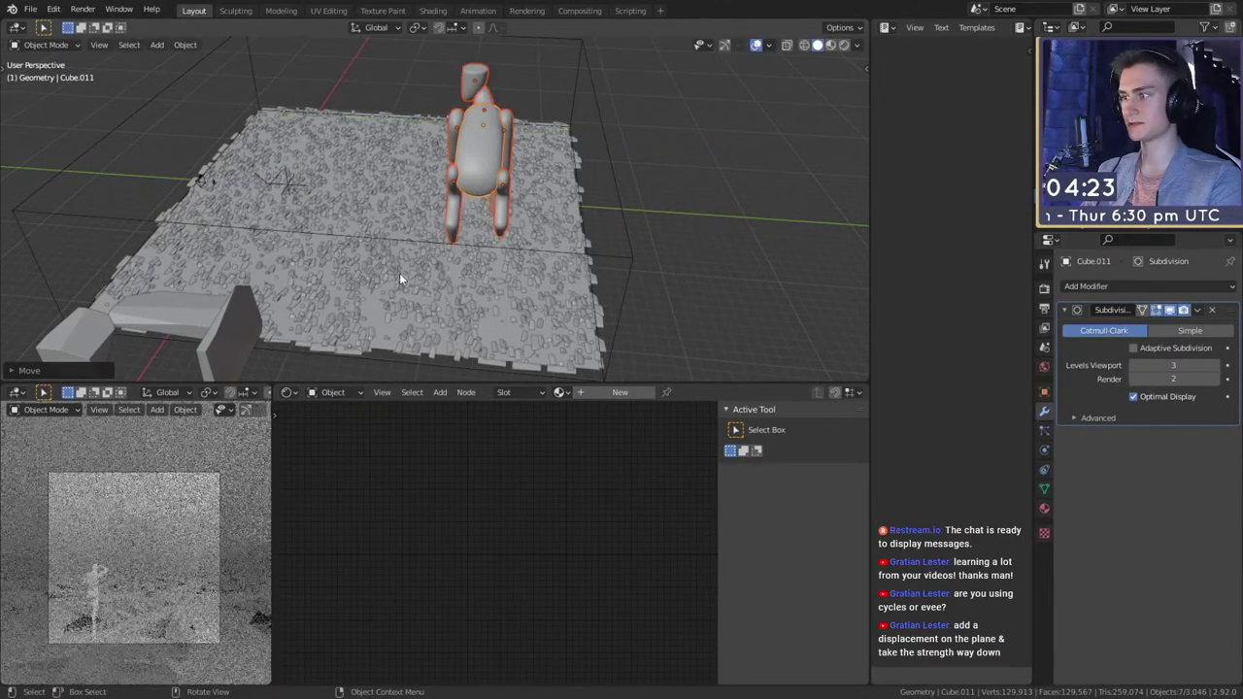
{"action": "middle_click_drag", "start_coordinate": [400, 273], "coordinate": [543, 229]}
{"action": "scroll", "coordinate": [556, 227], "scroll_direction": "up", "scroll_amount": 3}
{"action": "scroll", "coordinate": [562, 215], "scroll_direction": "down", "scroll_amount": 3}
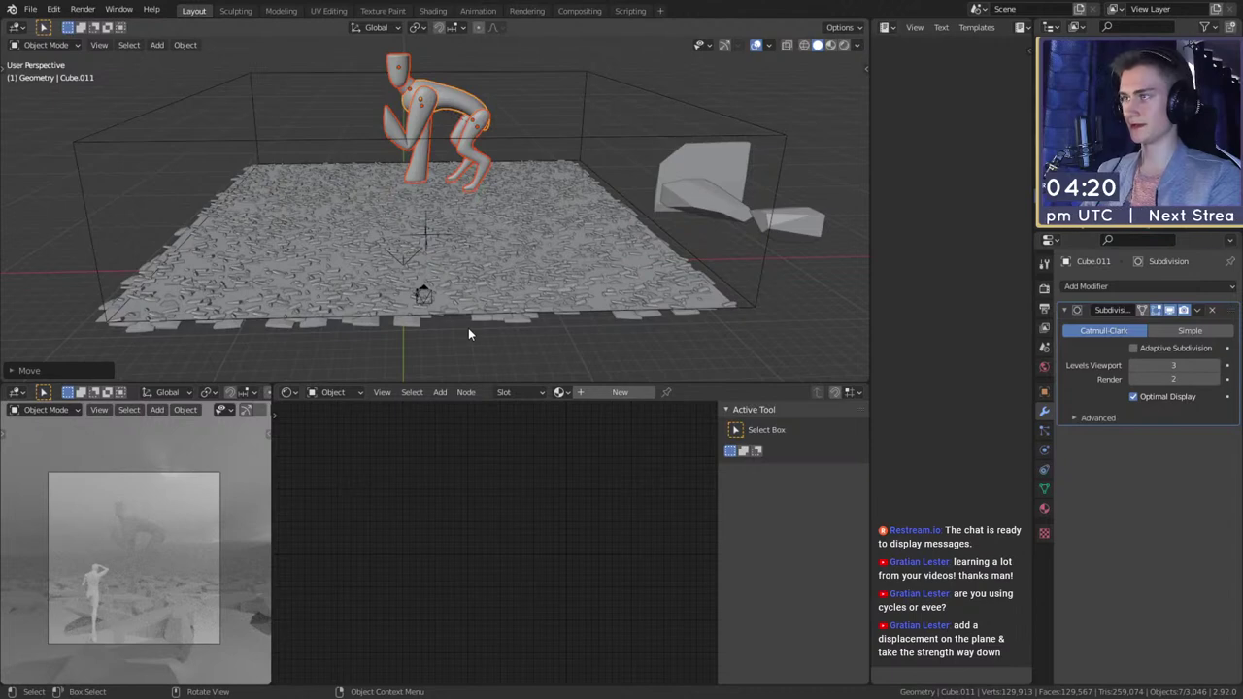
{"action": "scroll", "coordinate": [525, 224], "scroll_direction": "up", "scroll_amount": 4}
{"action": "middle_click_drag", "start_coordinate": [526, 222], "coordinate": [511, 232]}
{"action": "scroll", "coordinate": [508, 236], "scroll_direction": "down", "scroll_amount": 5}
- Clear the selection and save the file quick_sketch_day_108.blend
{"action": "left_click", "coordinate": [511, 135]}
{"action": "key", "text": "alt+a"}
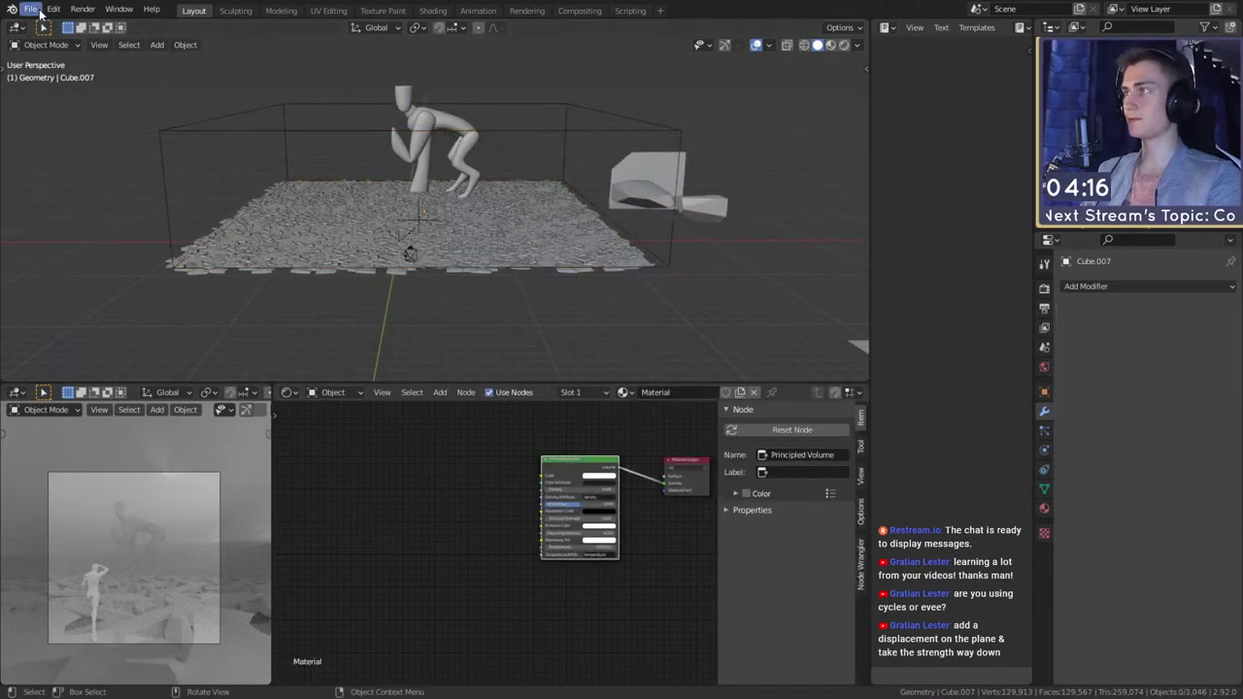
{"action": "left_click", "coordinate": [30, 8]}
{"action": "left_click", "coordinate": [54, 102]}
- Examine the giant figure's head, neck and torso up close from several angles
{"action": "scroll", "coordinate": [517, 281], "scroll_direction": "up", "scroll_amount": 6}
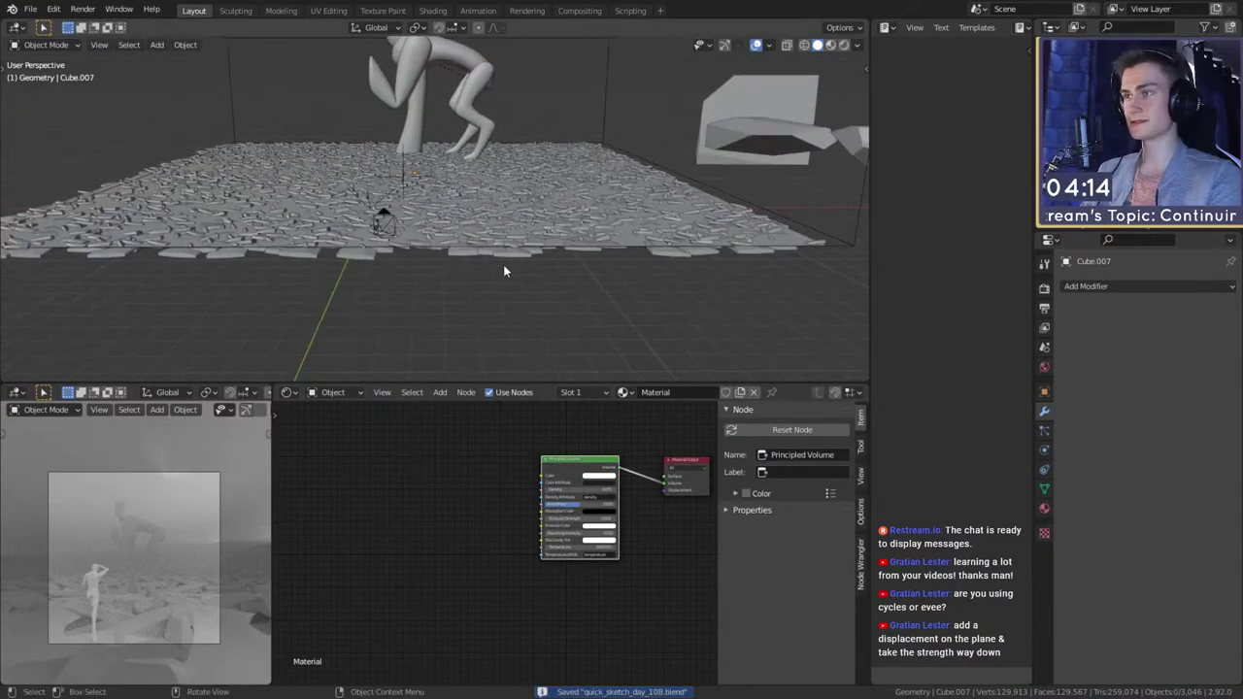
{"action": "scroll", "coordinate": [491, 269], "scroll_direction": "down", "scroll_amount": 4}
{"action": "scroll", "coordinate": [447, 239], "scroll_direction": "up", "scroll_amount": 2}
{"action": "mouse_move", "coordinate": [448, 269]}
{"action": "middle_mouse_down", "text": "shift"}
{"action": "mouse_move", "coordinate": [447, 239]}
{"action": "mouse_move", "coordinate": [448, 255]}
{"action": "middle_mouse_up", "text": "shift"}
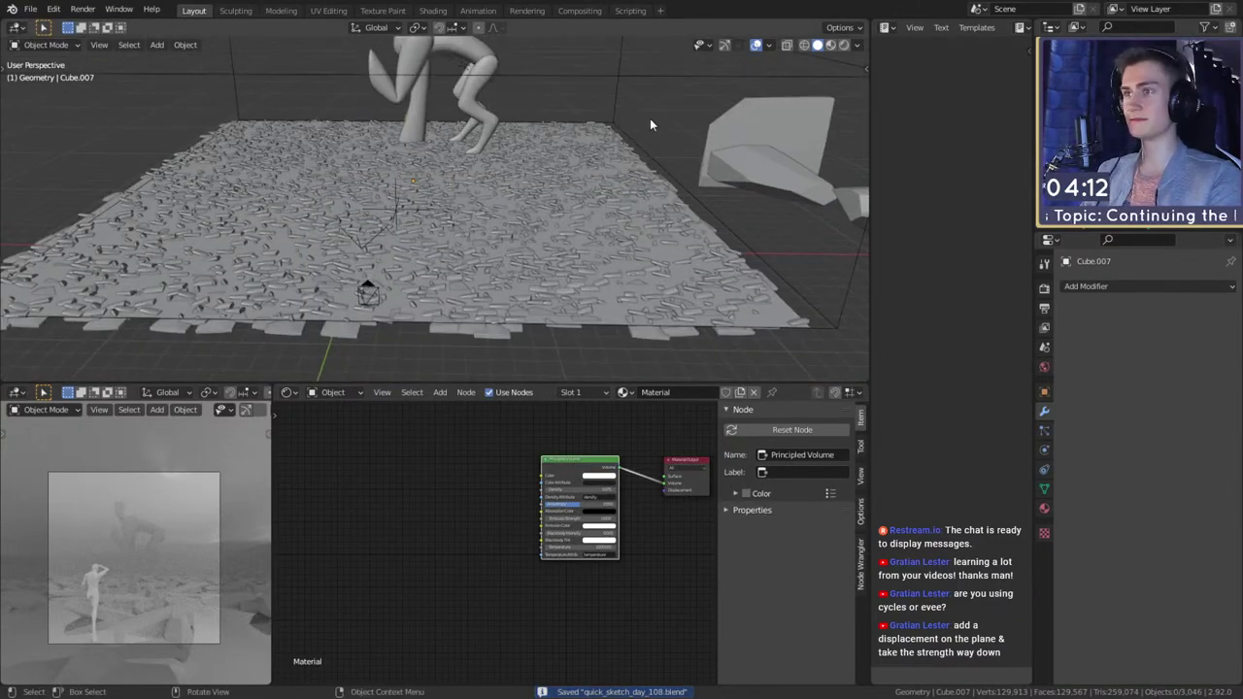
{"action": "middle_click_drag", "start_coordinate": [649, 118], "coordinate": [398, 316], "text": "shift"}
{"action": "scroll", "coordinate": [482, 218], "scroll_direction": "up", "scroll_amount": 3}
{"action": "middle_click_drag", "start_coordinate": [398, 316], "coordinate": [656, 253], "text": "shift"}
{"action": "scroll", "coordinate": [482, 217], "scroll_direction": "down", "scroll_amount": 4}
{"action": "left_click", "coordinate": [394, 186]}
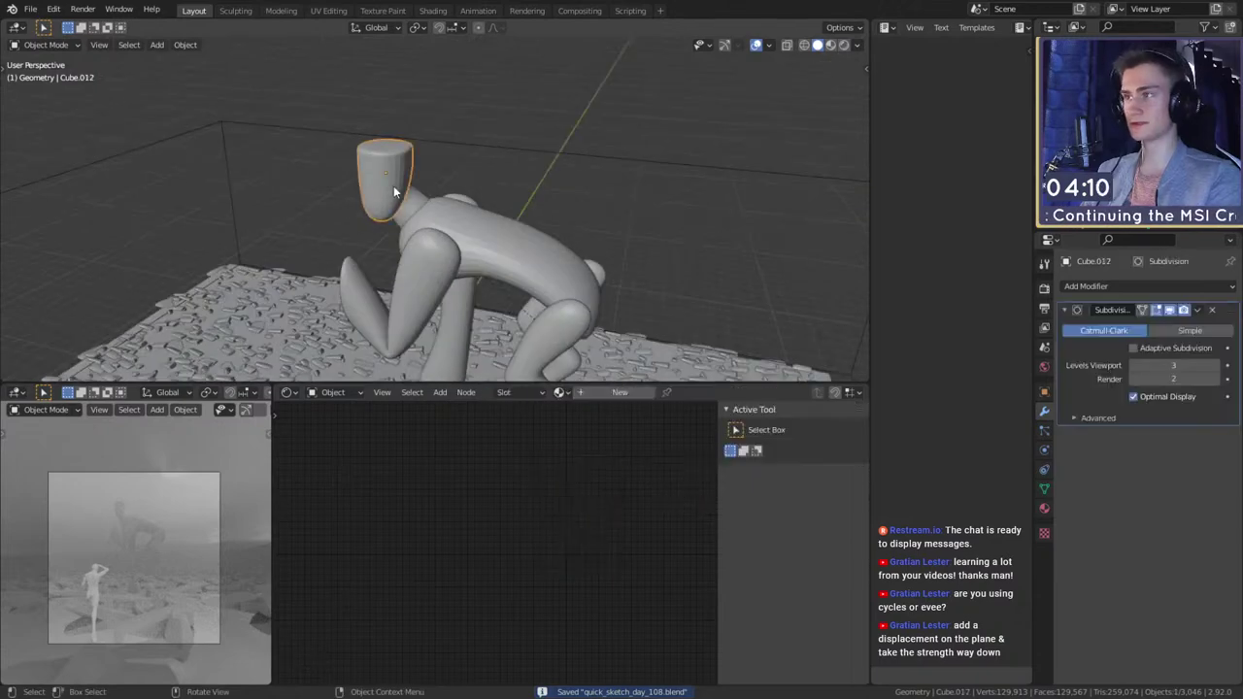
{"action": "key", "text": "KP_Decimal"}
{"action": "scroll", "coordinate": [401, 214], "scroll_direction": "down", "scroll_amount": 2}
{"action": "middle_click_drag", "start_coordinate": [401, 214], "coordinate": [503, 229]}
{"action": "scroll", "coordinate": [511, 336], "scroll_direction": "down", "scroll_amount": 3}
{"action": "scroll", "coordinate": [519, 317], "scroll_direction": "up", "scroll_amount": 2}
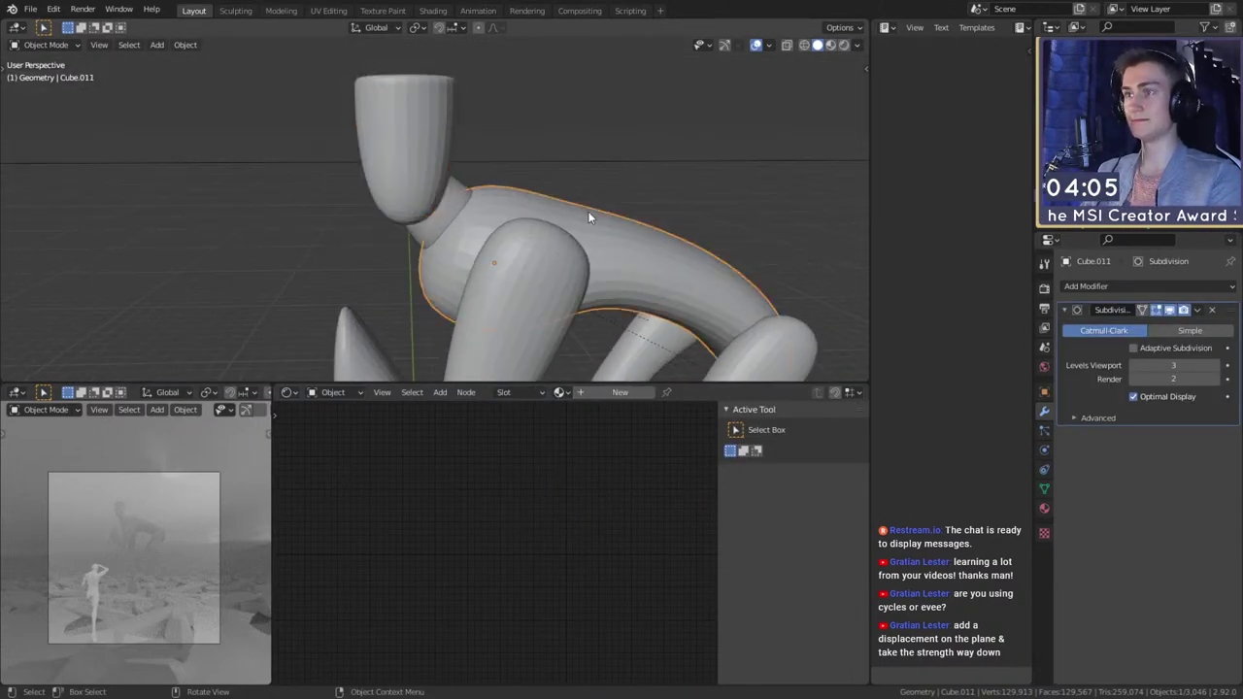
- Give the giant figure's torso a new material and set its base color to black
{"action": "scroll", "coordinate": [701, 253], "scroll_direction": "down", "scroll_amount": 6}
{"action": "middle_click_drag", "start_coordinate": [700, 253], "coordinate": [682, 263]}
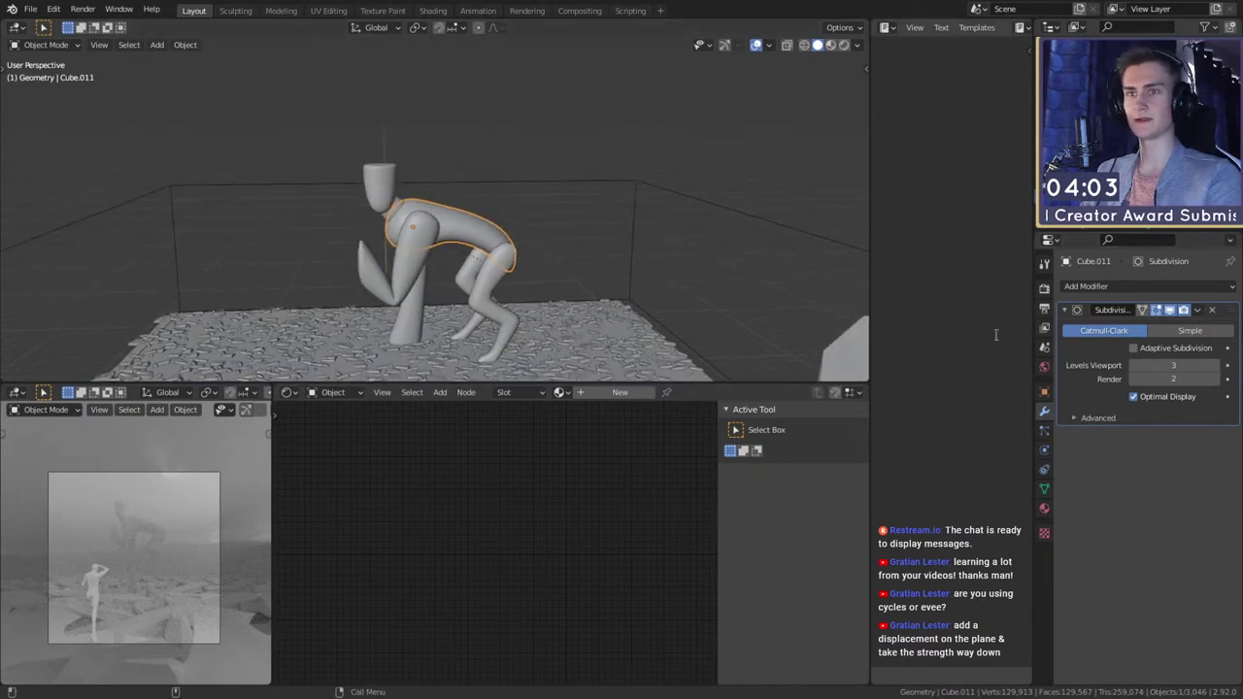
{"action": "left_click", "coordinate": [620, 392]}
{"action": "scroll", "coordinate": [562, 491], "scroll_direction": "up", "scroll_amount": 4}
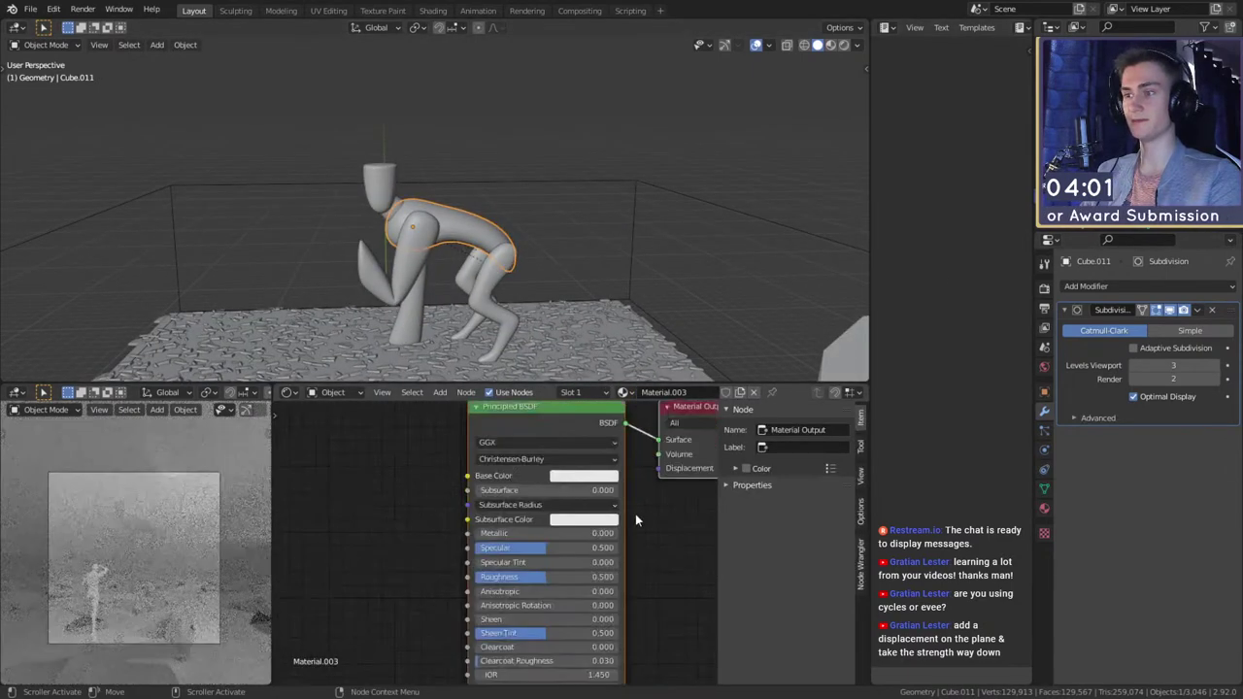
{"action": "left_click", "coordinate": [546, 506]}
{"action": "left_click_drag", "start_coordinate": [630, 328], "coordinate": [630, 409]}
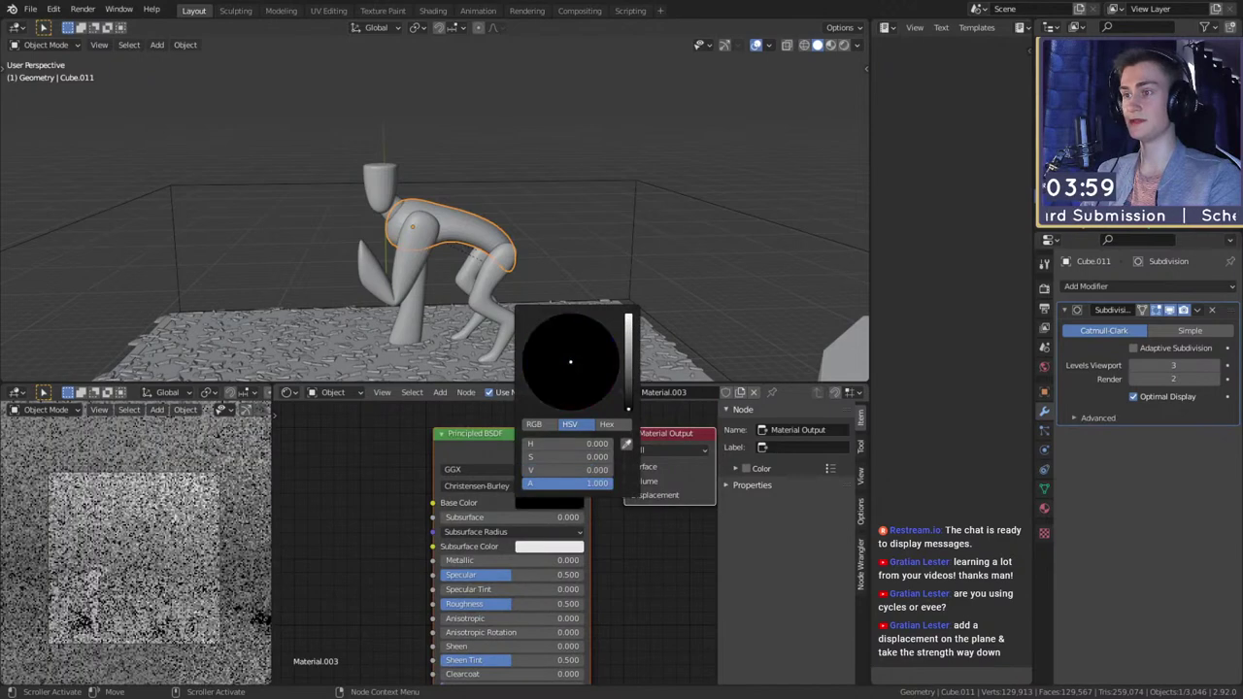
- Link the torso's black material to the giant figure's head, neck, arms and legs, and clear the selection
{"action": "scroll", "coordinate": [496, 270], "scroll_direction": "up", "scroll_amount": 2}
{"action": "middle_click_drag", "start_coordinate": [496, 270], "coordinate": [462, 276]}
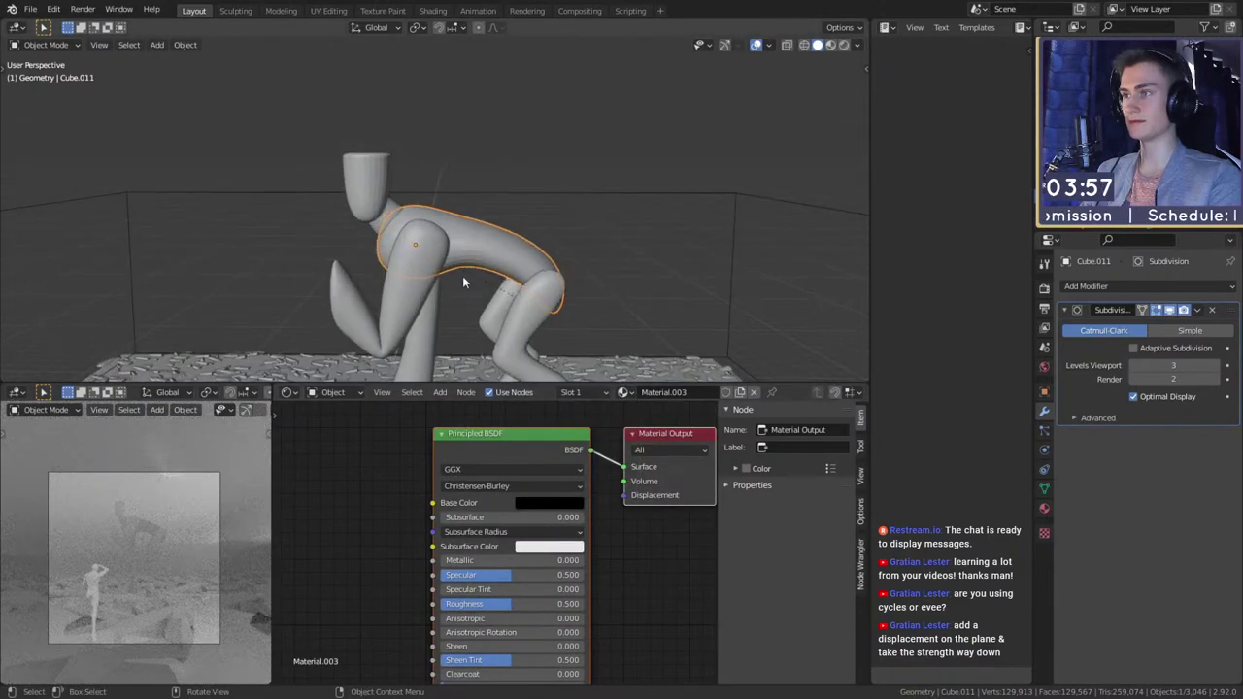
{"action": "left_click", "coordinate": [413, 338]}
{"action": "left_click", "coordinate": [411, 339], "text": "shift"}
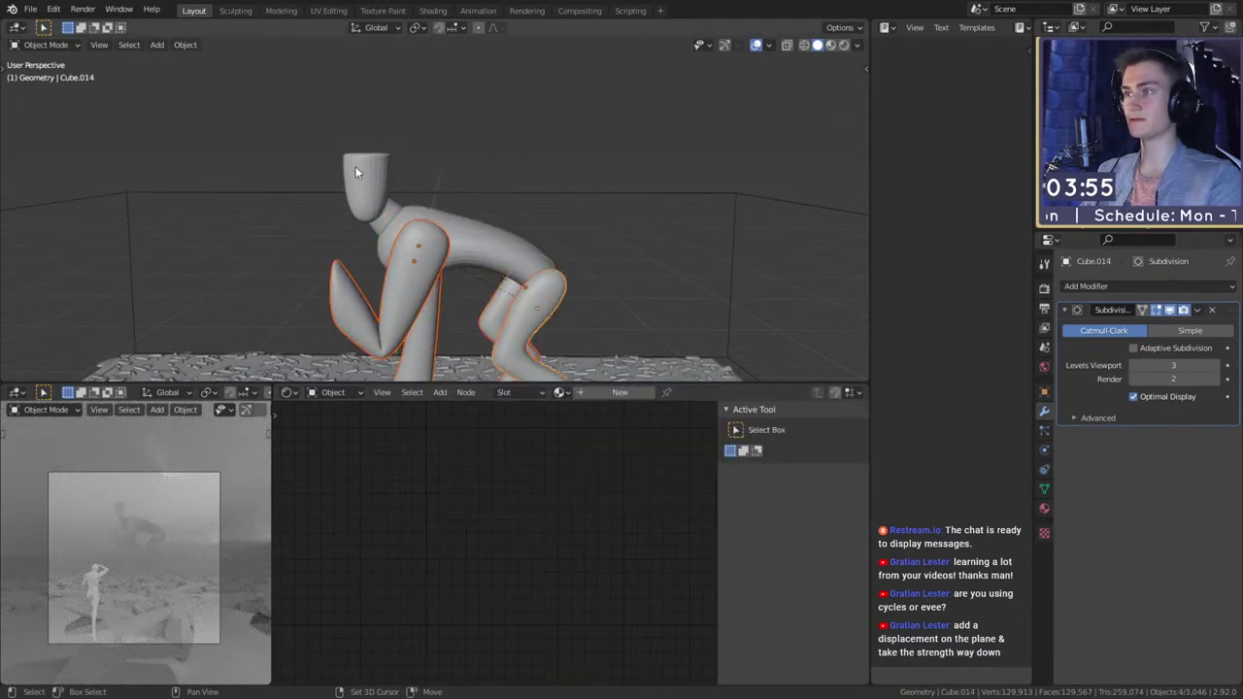
{"action": "left_click", "coordinate": [493, 225], "text": "shift"}
{"action": "key", "text": "ctrl+l"}
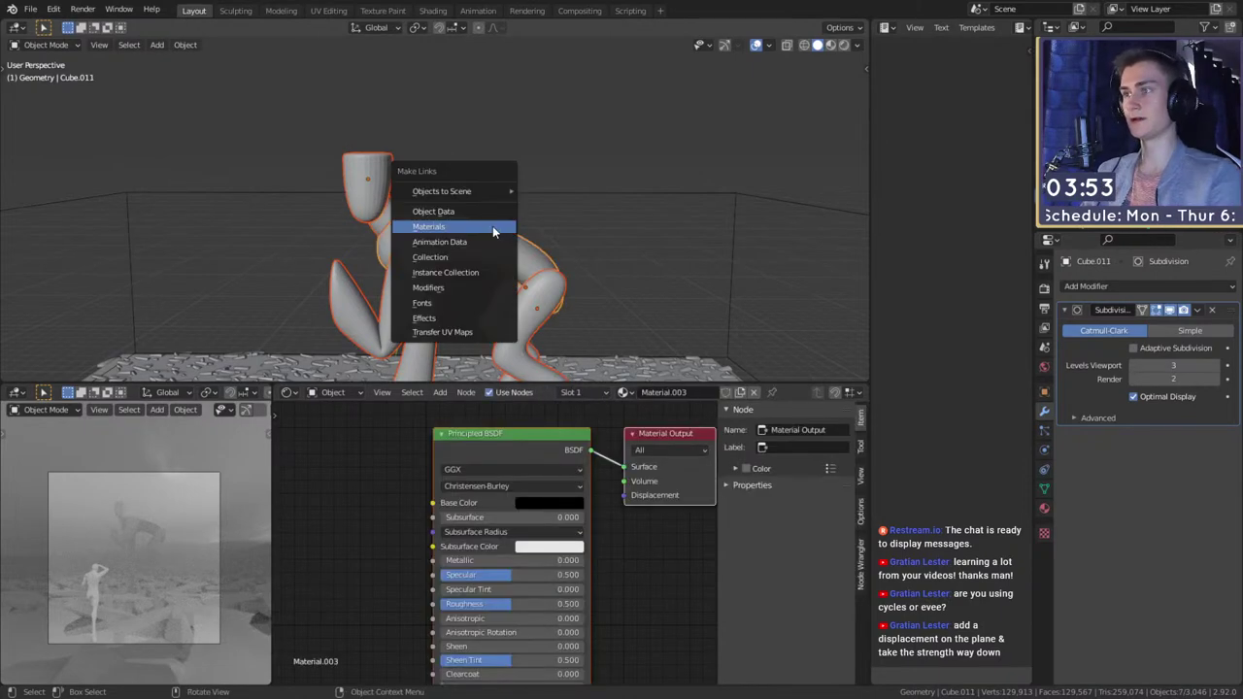
{"action": "left_click", "coordinate": [493, 226]}
{"action": "left_click", "coordinate": [542, 146]}
{"action": "scroll", "coordinate": [527, 255], "scroll_direction": "down", "scroll_amount": 2}
{"action": "middle_click_drag", "start_coordinate": [502, 280], "coordinate": [500, 244], "text": "shift"}
{"action": "scroll", "coordinate": [500, 247], "scroll_direction": "up", "scroll_amount": 2}
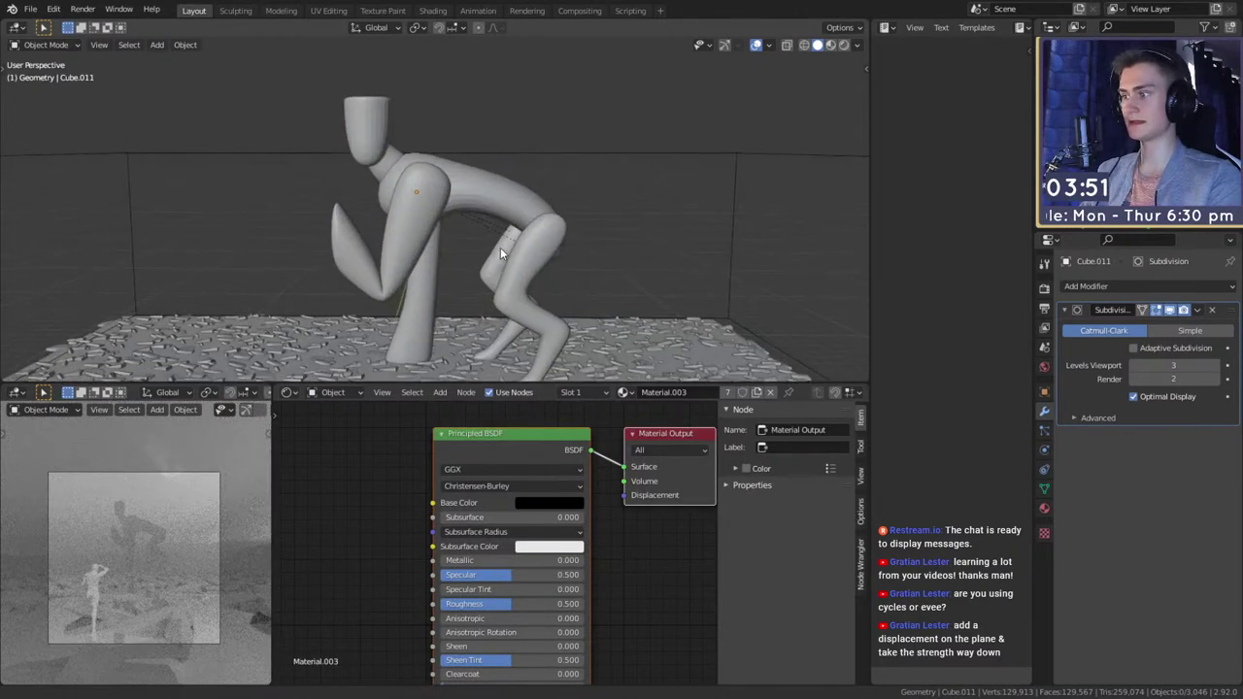
- Focus on the giant figure's head and place the 3D cursor on its face where an eye belongs
{"action": "left_click", "coordinate": [375, 136]}
{"action": "middle_click_drag", "start_coordinate": [438, 167], "coordinate": [432, 221], "text": "shift"}
{"action": "left_click", "coordinate": [457, 185]}
{"action": "scroll", "coordinate": [500, 233], "scroll_direction": "up", "scroll_amount": 1}
{"action": "key", "text": "KP_Decimal"}
{"action": "scroll", "coordinate": [393, 181], "scroll_direction": "down", "scroll_amount": 4}
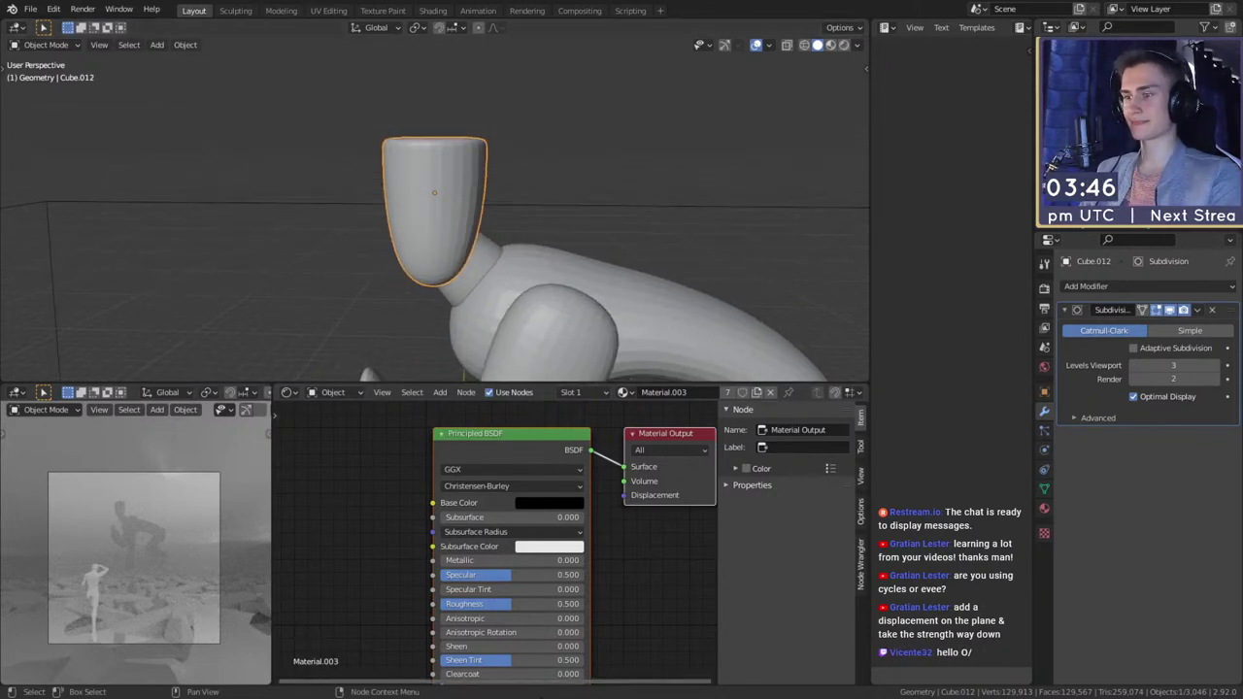
{"action": "scroll", "coordinate": [459, 263], "scroll_direction": "up", "scroll_amount": 2}
{"action": "key", "text": "shift+a"}
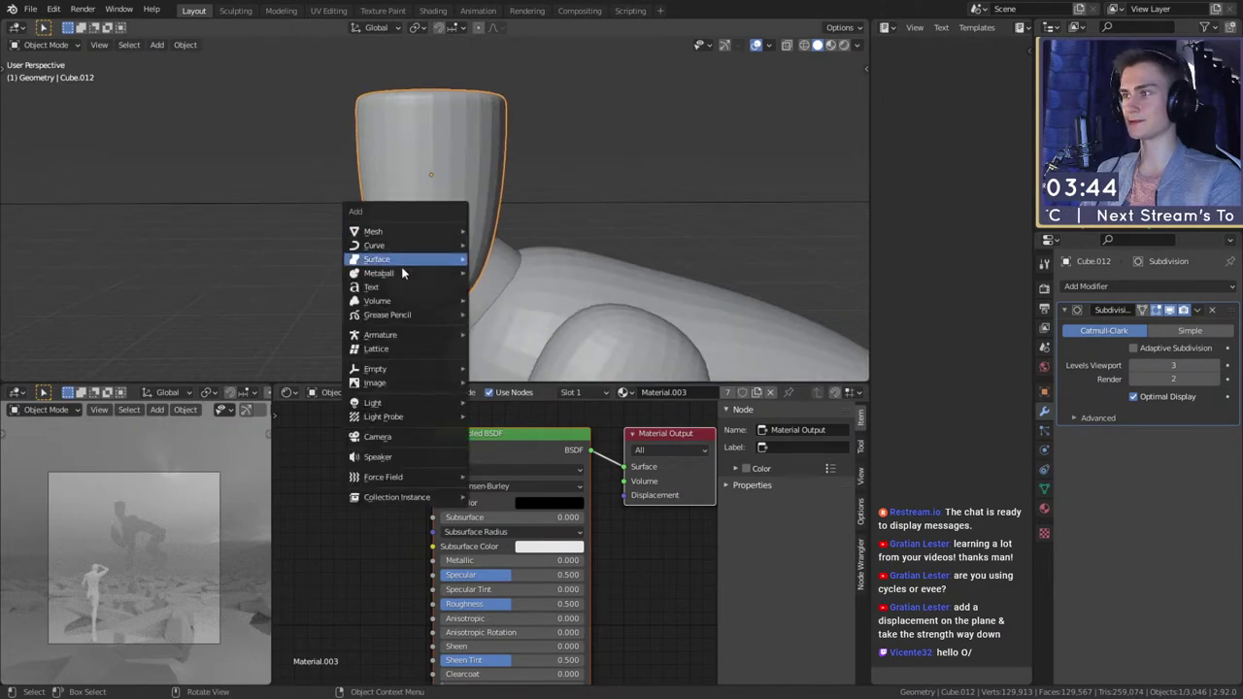
{"action": "right_click", "coordinate": [473, 173], "text": "shift"}
- Try a point light with a 0.11 m radius as an eye on the giant's face, and delete it
{"action": "key", "text": "shift+a"}
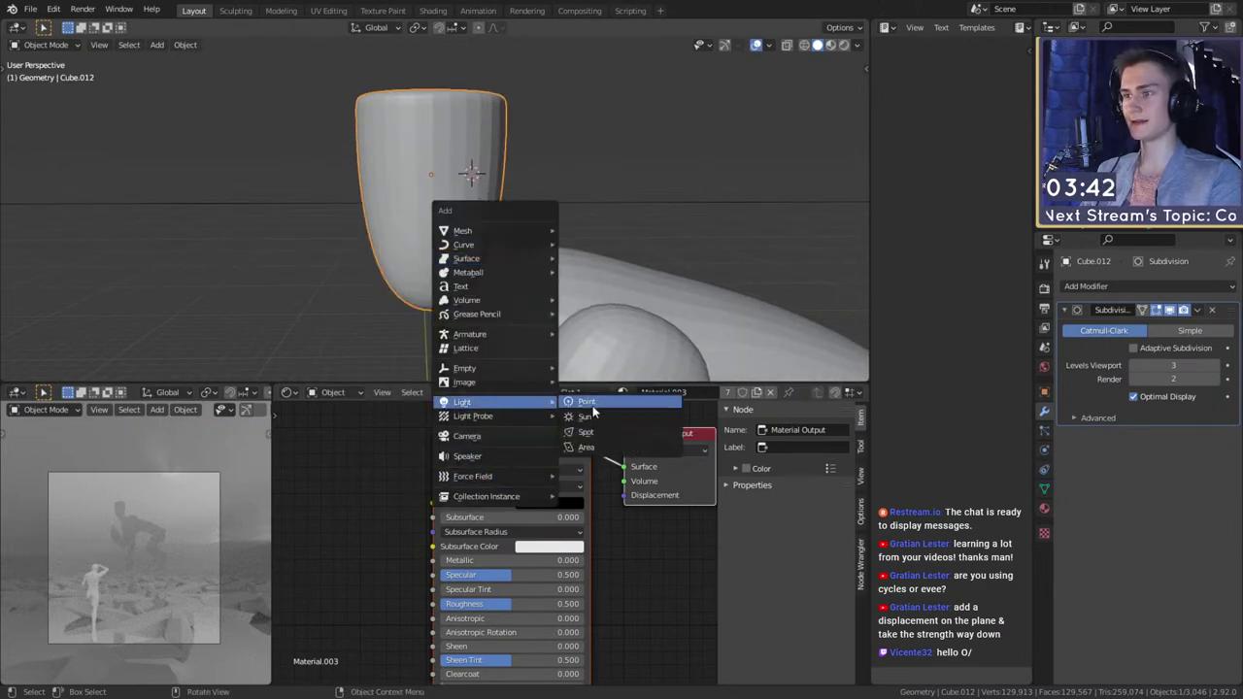
{"action": "left_click", "coordinate": [593, 411]}
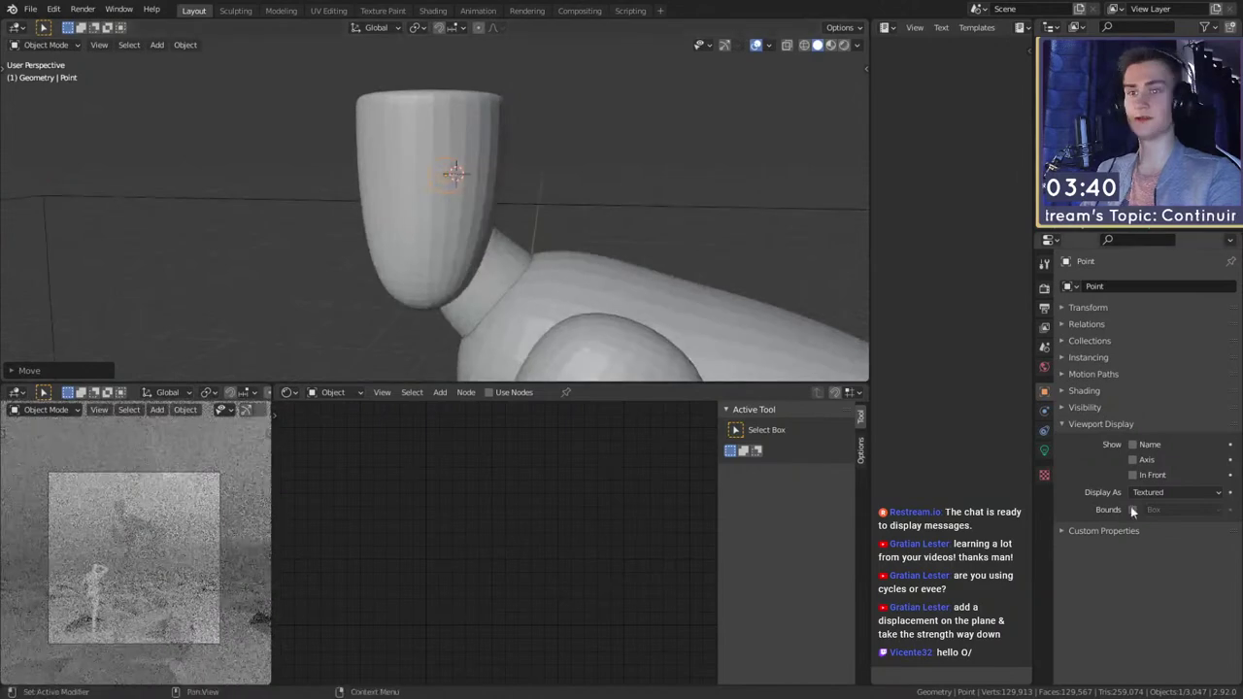
{"action": "left_click", "coordinate": [1046, 450]}
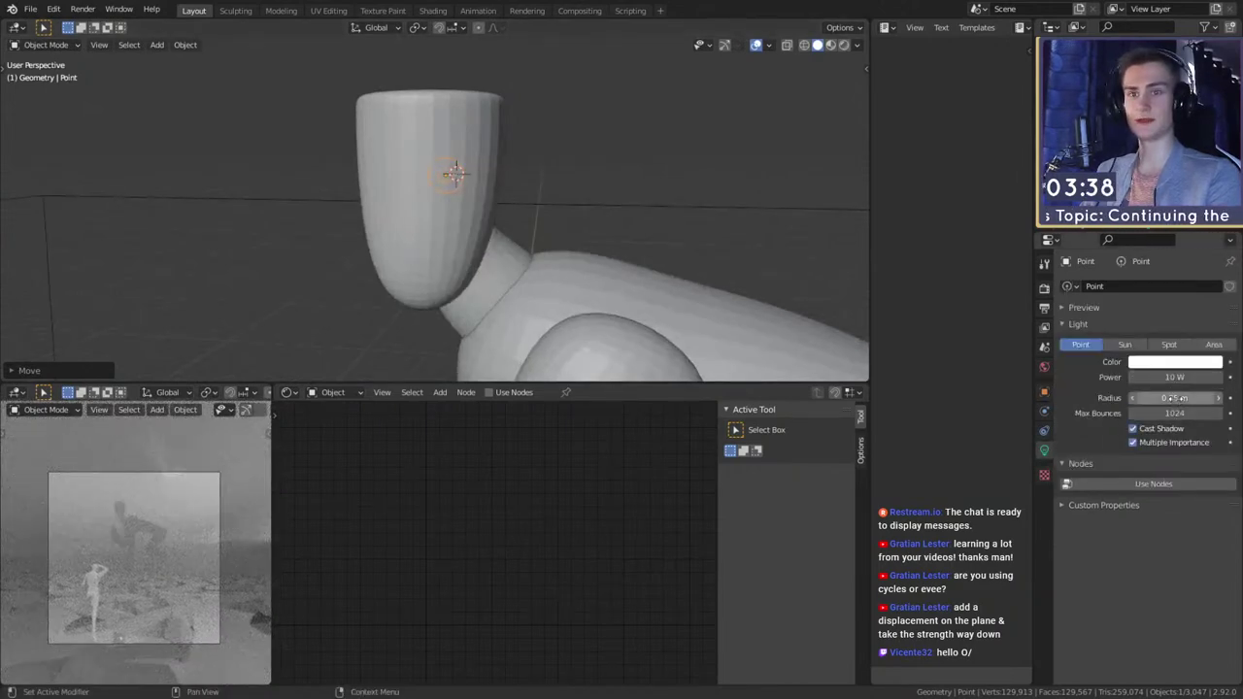
{"action": "left_click_drag", "start_coordinate": [1175, 398], "coordinate": [1162, 399]}
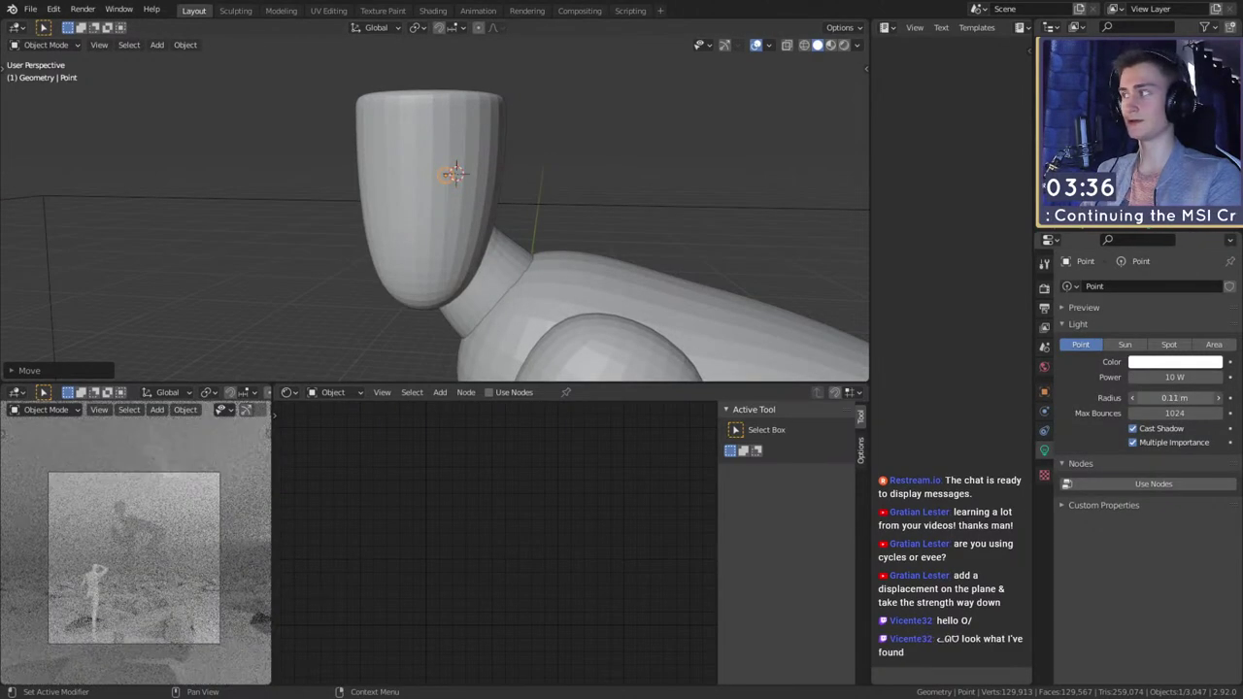
{"action": "middle_click_drag", "start_coordinate": [593, 238], "coordinate": [570, 219]}
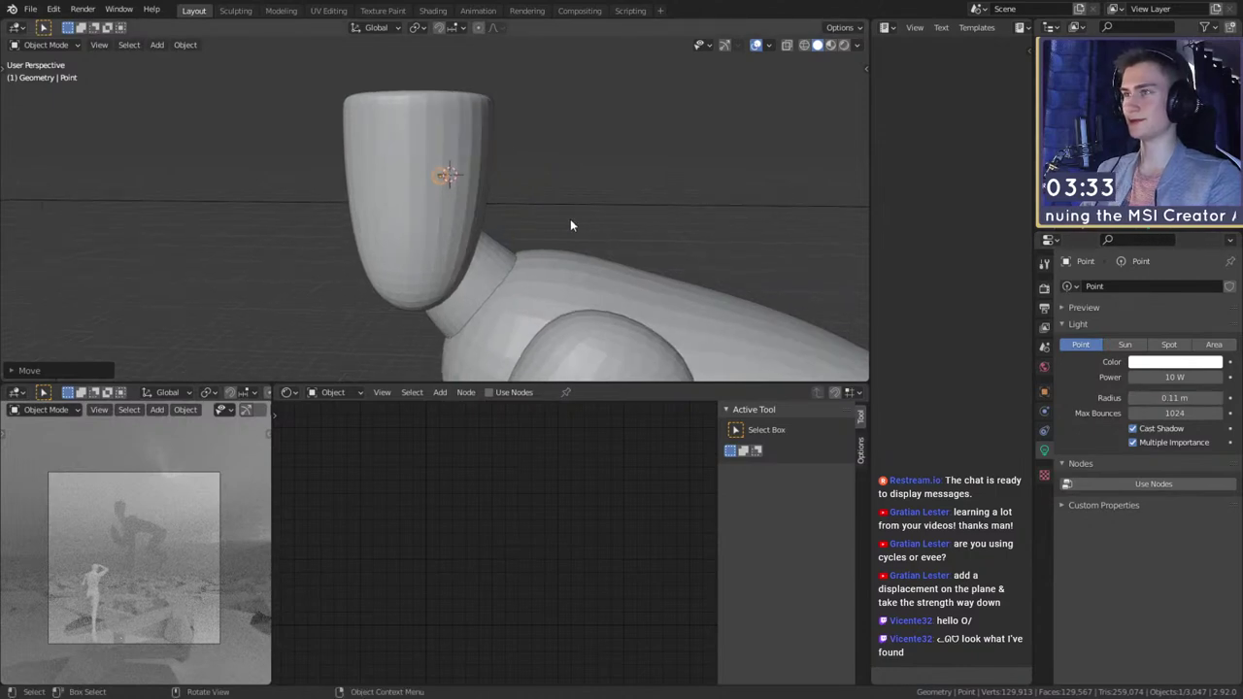
{"action": "left_click", "coordinate": [470, 178]}
{"action": "middle_click_drag", "start_coordinate": [523, 187], "coordinate": [513, 247]}
{"action": "left_click", "coordinate": [508, 176]}
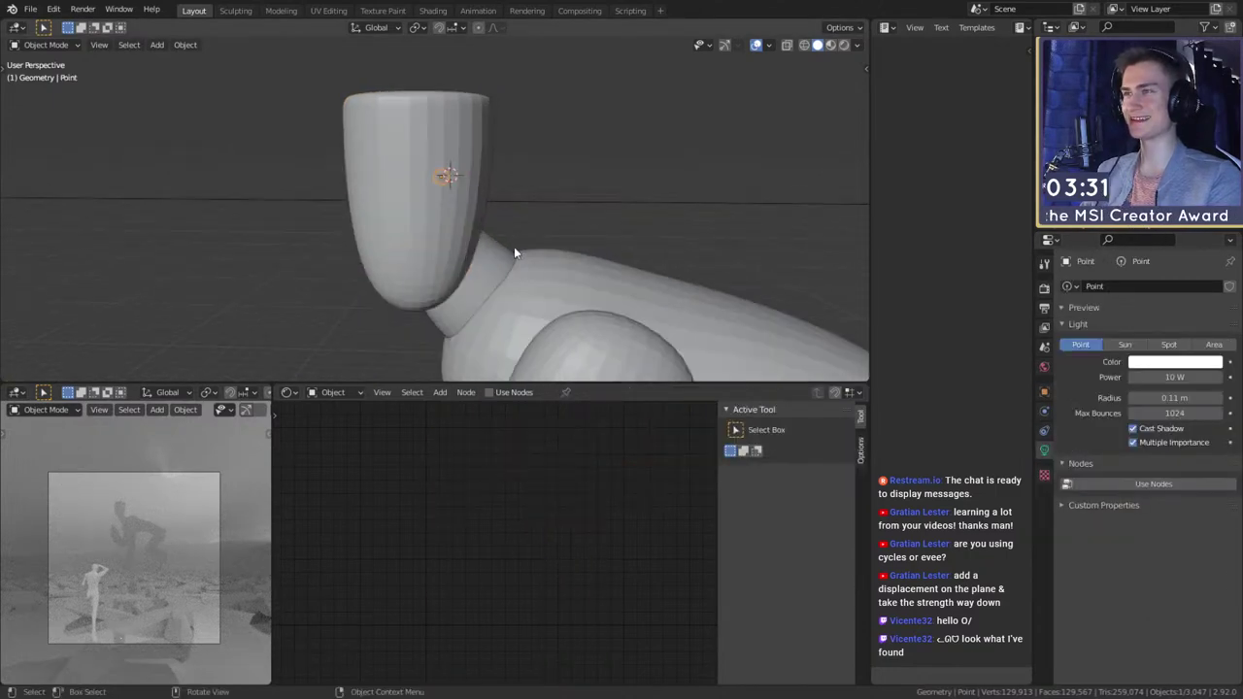
{"action": "key", "text": "Delete"}
{"action": "key", "text": "shift+a"}
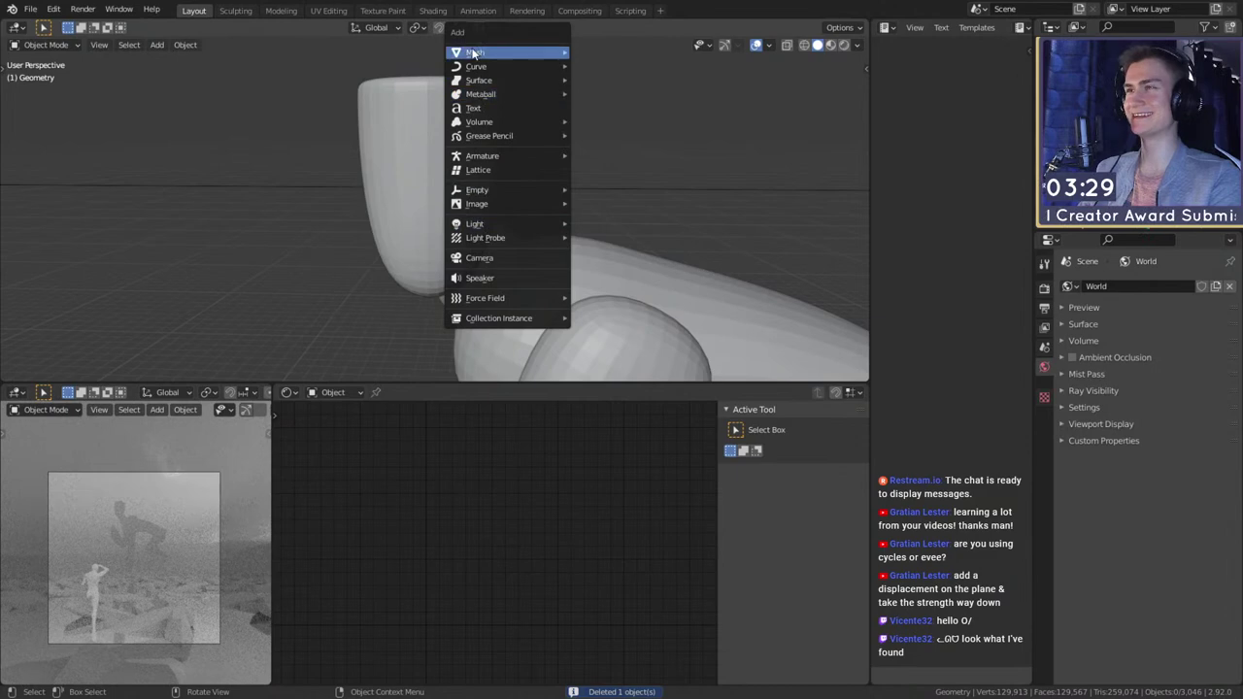
{"action": "mouse_move", "coordinate": [524, 52]}
{"action": "left_click", "coordinate": [612, 80]}
{"action": "key", "text": "Delete"}
- Add a UV sphere at the 3D cursor, shrunk to eye size and positioned on the surface of the giant's face
{"action": "key", "text": "shift+a"}
{"action": "mouse_move", "coordinate": [588, 126]}
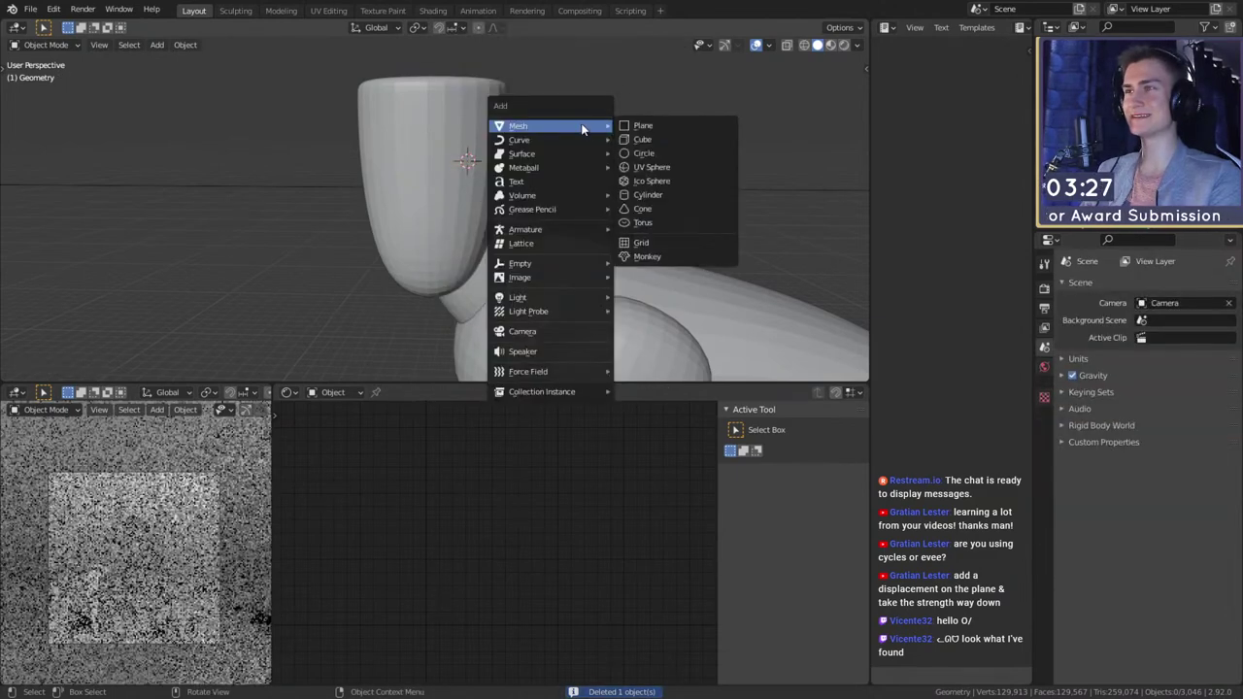
{"action": "left_click", "coordinate": [649, 167]}
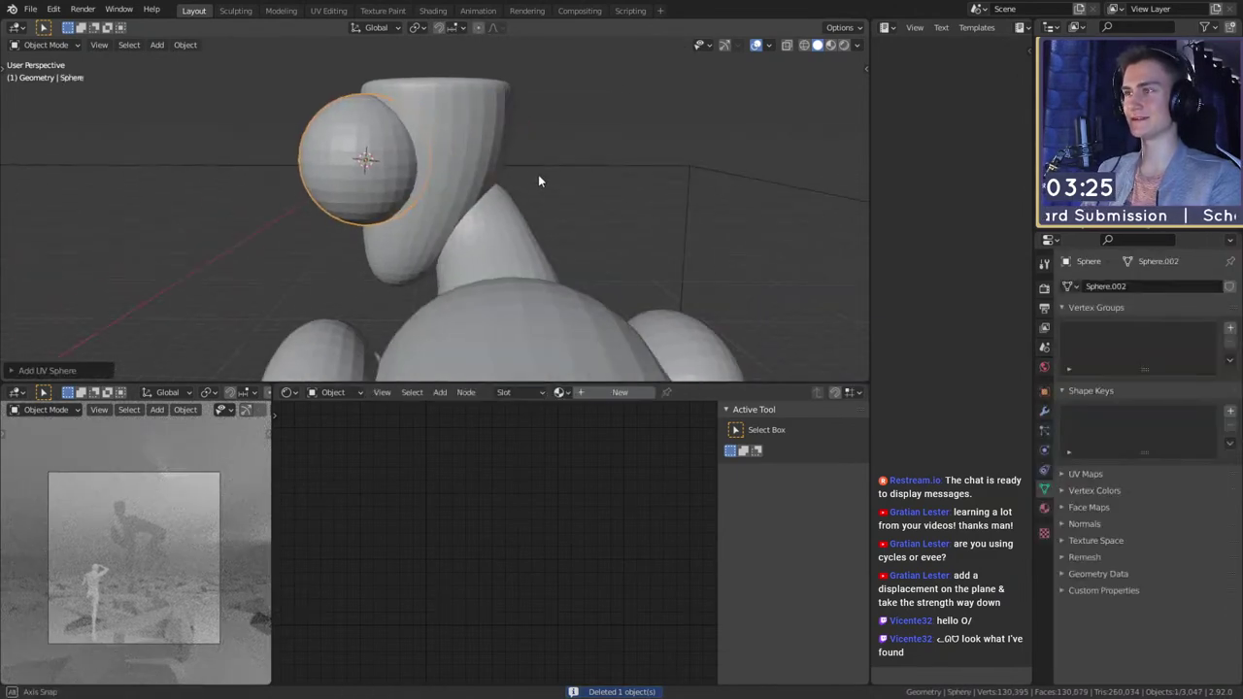
{"action": "key", "text": "s"}
{"action": "left_click", "coordinate": [399, 179]}
{"action": "middle_click_drag", "start_coordinate": [400, 179], "coordinate": [598, 209]}
{"action": "key", "text": "g"}
{"action": "left_click", "coordinate": [445, 184]}
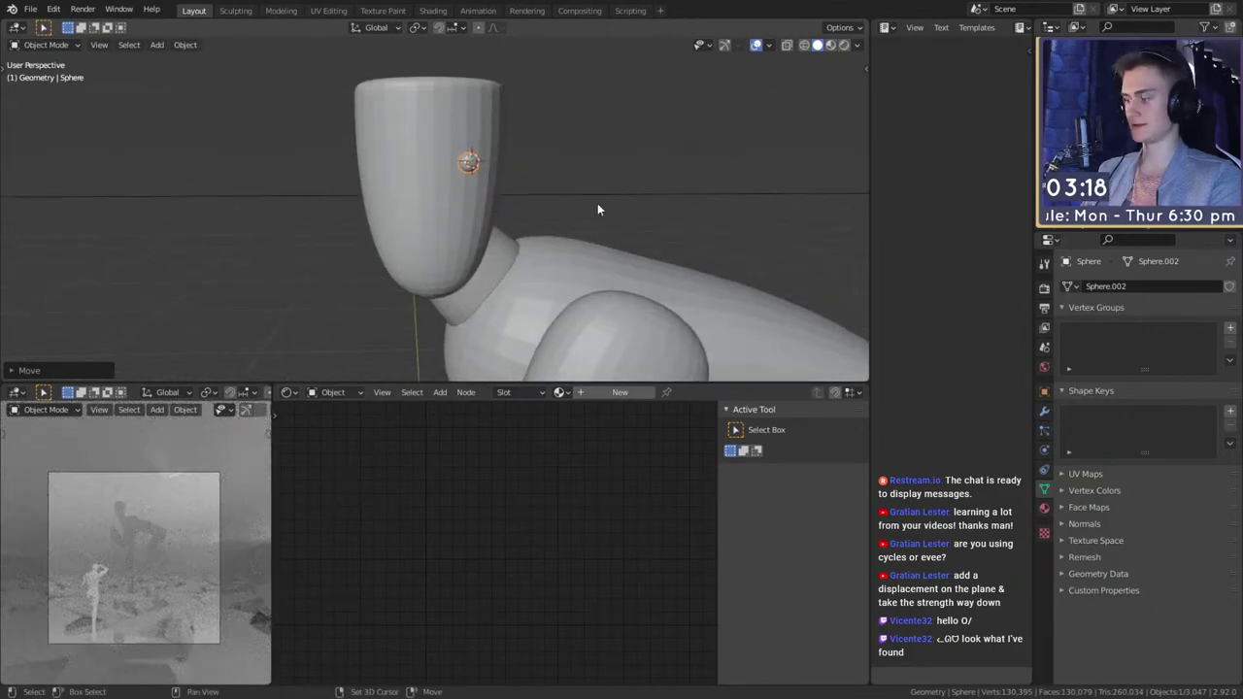
- Duplicate the eye sphere about -1.05 m along the X axis to form the second eye
{"action": "key", "text": "shift+d"}
{"action": "key", "text": "x"}
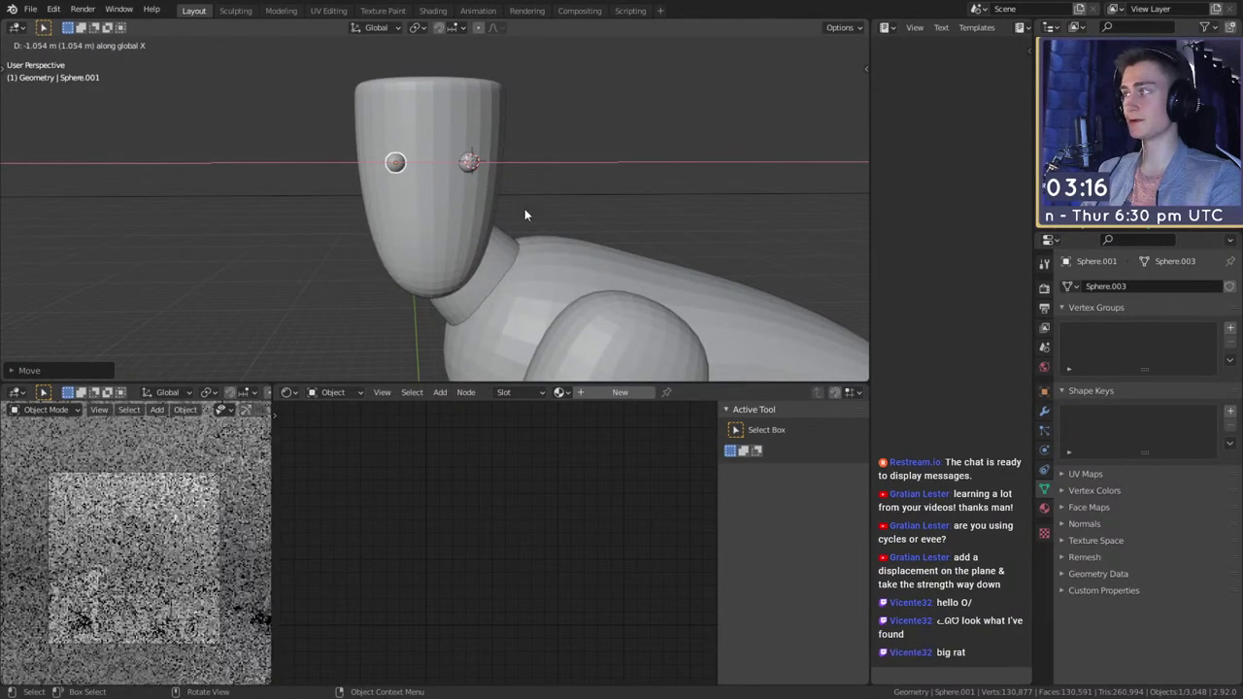
{"action": "left_click", "coordinate": [525, 209]}
{"action": "middle_click_drag", "start_coordinate": [525, 210], "coordinate": [526, 230]}
{"action": "scroll", "coordinate": [527, 230], "scroll_direction": "up", "scroll_amount": 1}
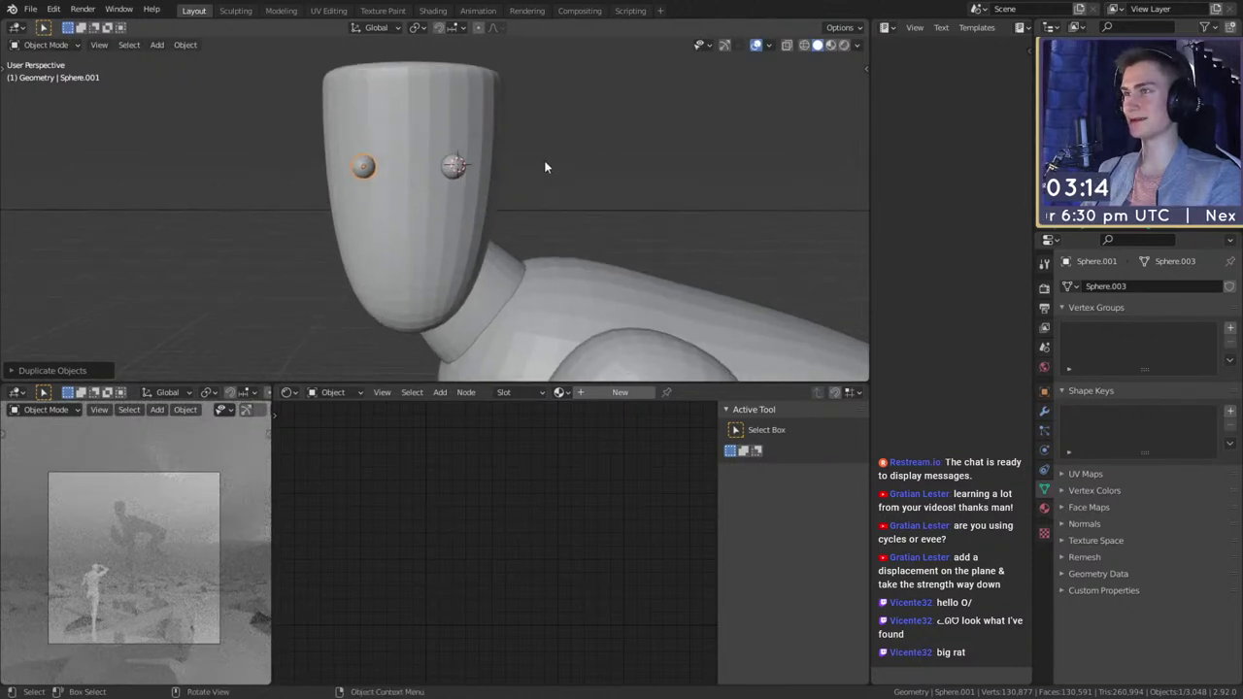
- Create a new material on the eye sphere at the 3D cursor and remove its Principled BSDF node
{"action": "left_click", "coordinate": [449, 167]}
{"action": "middle_click_drag", "start_coordinate": [448, 167], "coordinate": [507, 198]}
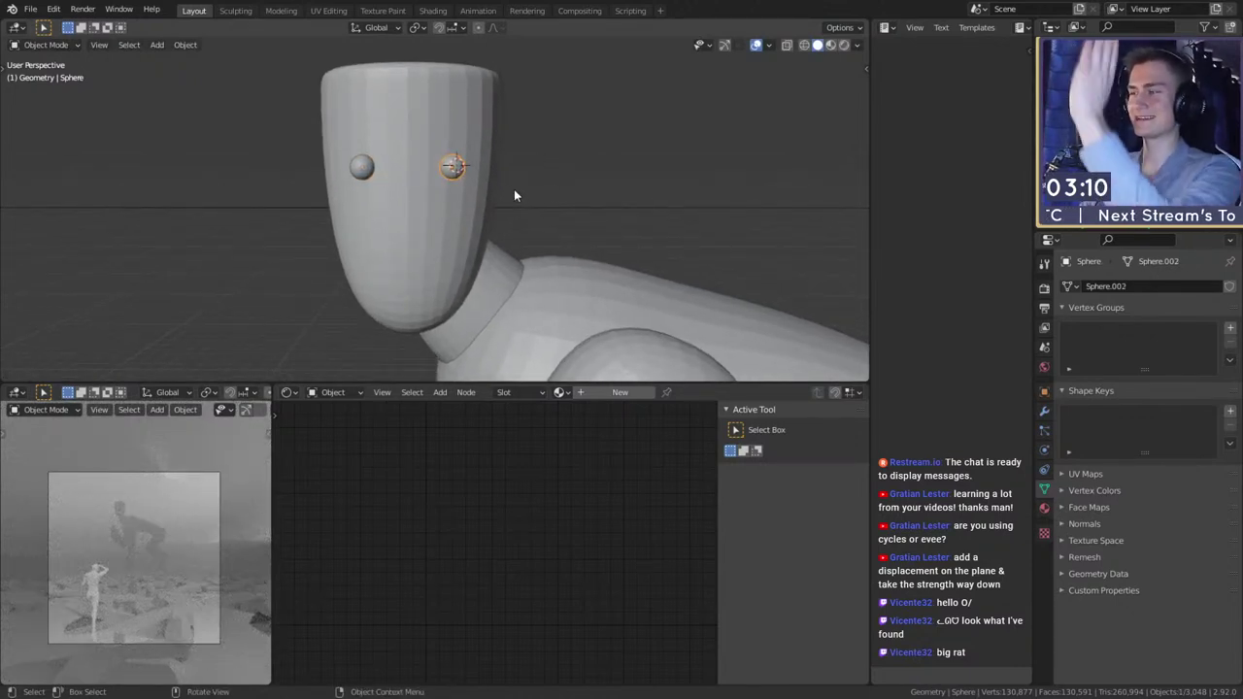
{"action": "left_click", "coordinate": [505, 170]}
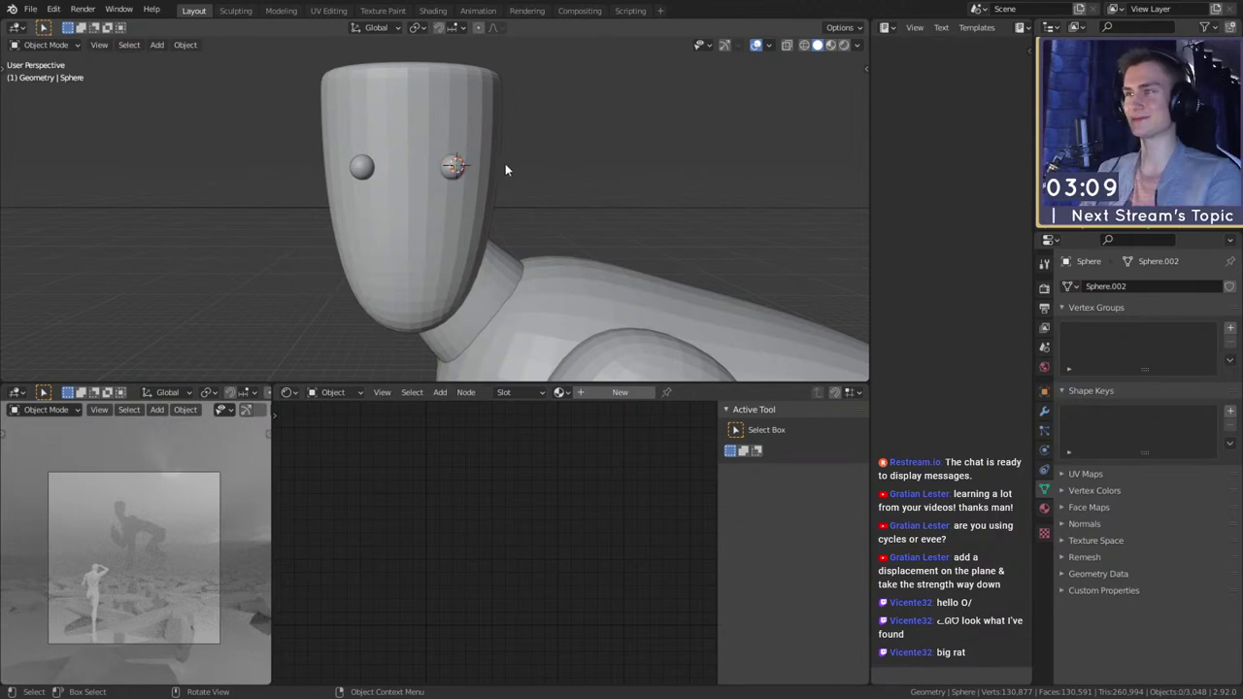
{"action": "left_click", "coordinate": [620, 392]}
{"action": "scroll", "coordinate": [550, 573], "scroll_direction": "up", "scroll_amount": 3}
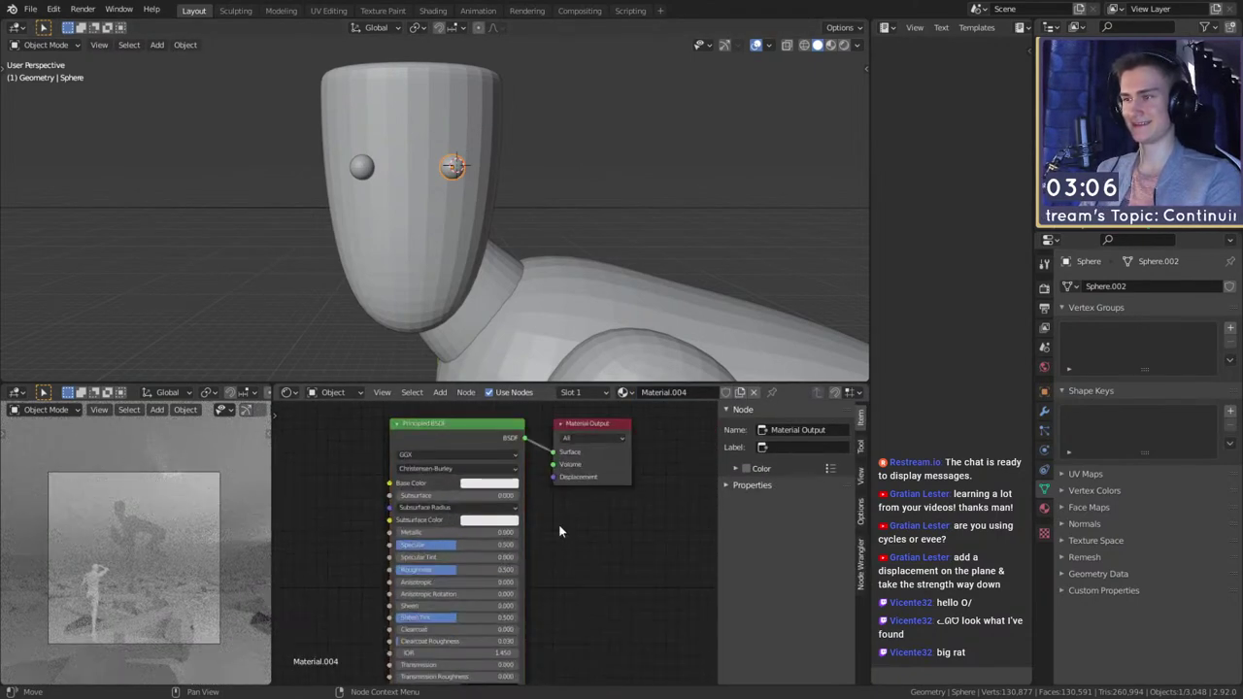
{"action": "middle_click_drag", "start_coordinate": [558, 525], "coordinate": [595, 542]}
{"action": "left_click", "coordinate": [495, 454]}
{"action": "key", "text": "x"}
{"action": "middle_click_drag", "start_coordinate": [468, 519], "coordinate": [508, 540]}
- Add an Emission shader to the eye material and connect it to the Material Output's Surface
{"action": "key", "text": "shift+a"}
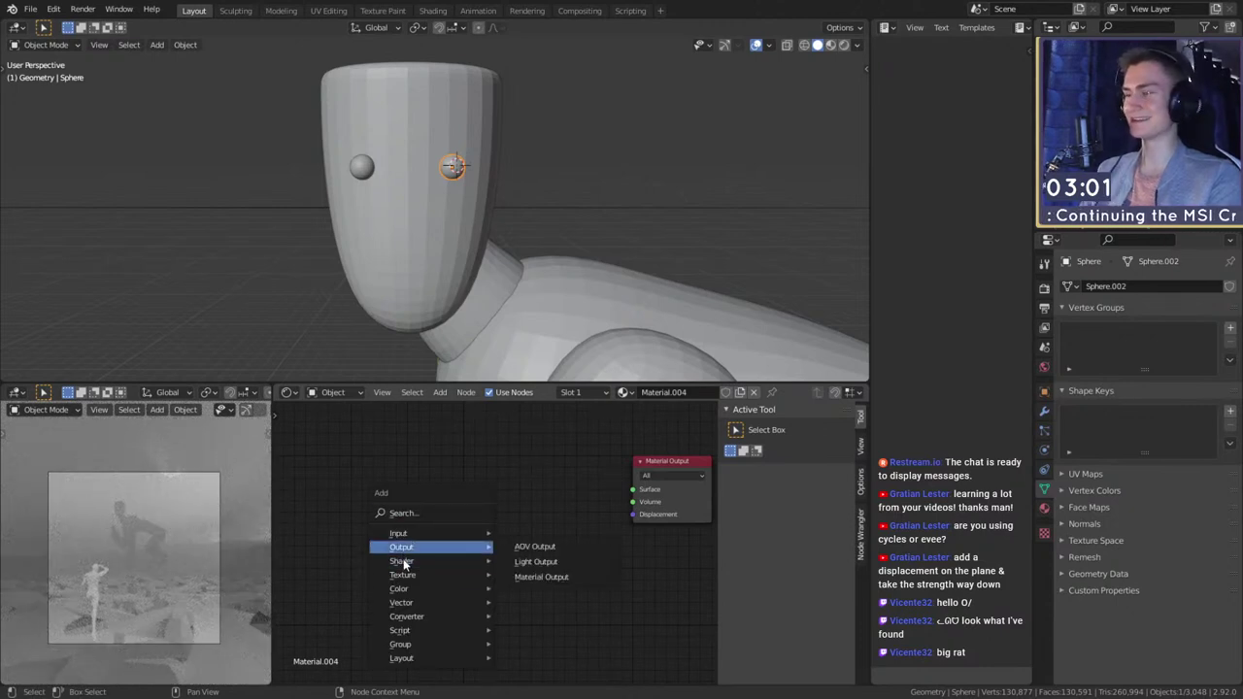
{"action": "mouse_move", "coordinate": [403, 564]}
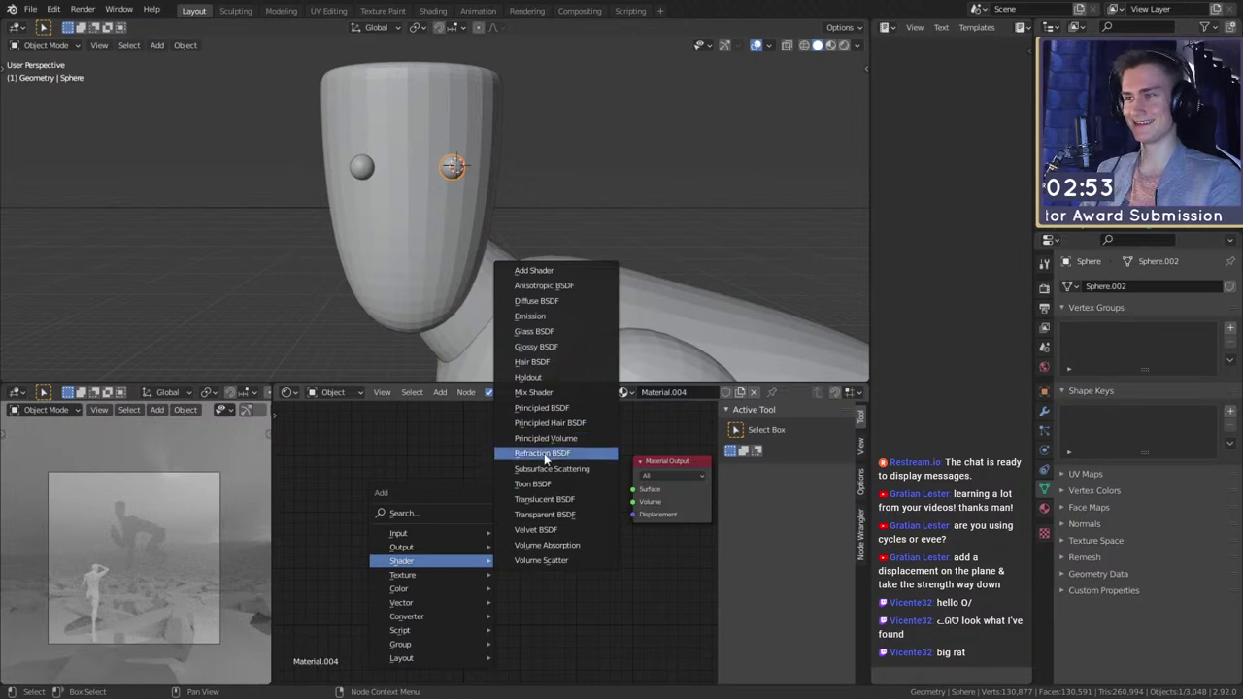
{"action": "left_click", "coordinate": [530, 316]}
{"action": "left_click", "coordinate": [522, 497]}
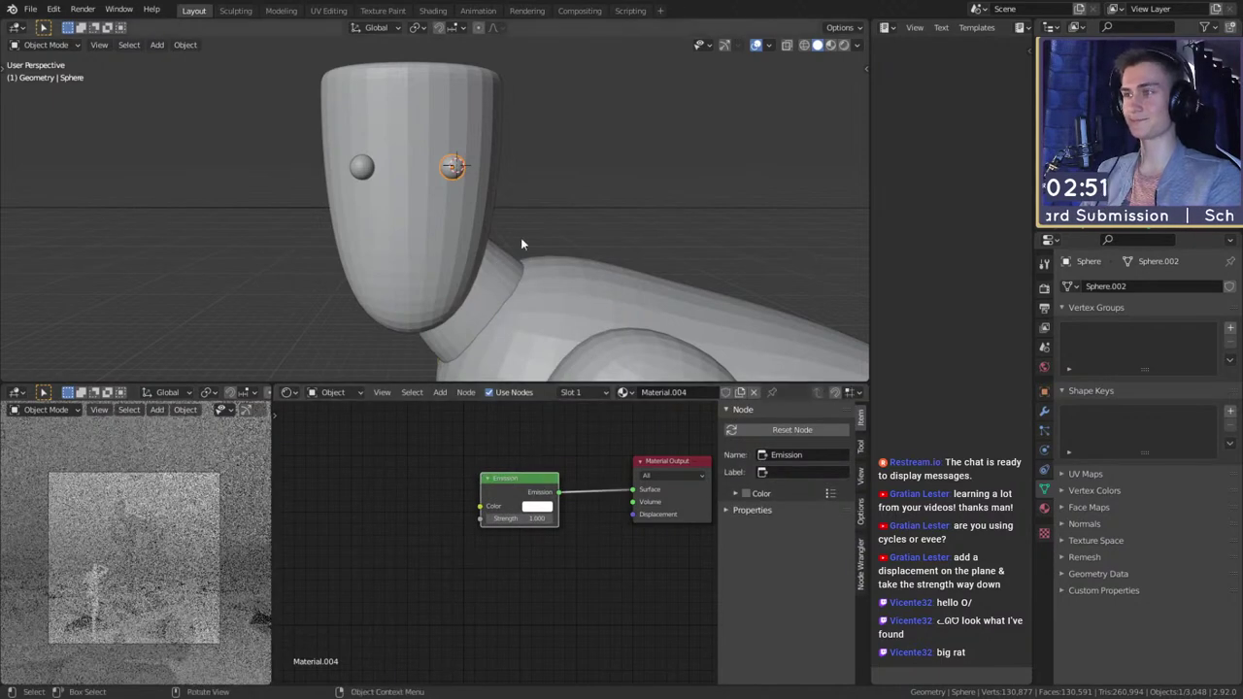
- Link the emission material to the other eye sphere and set the emission strength to 1000
{"action": "left_click", "coordinate": [360, 173]}
{"action": "left_click", "coordinate": [460, 168], "text": "shift"}
{"action": "key", "text": "ctrl+l"}
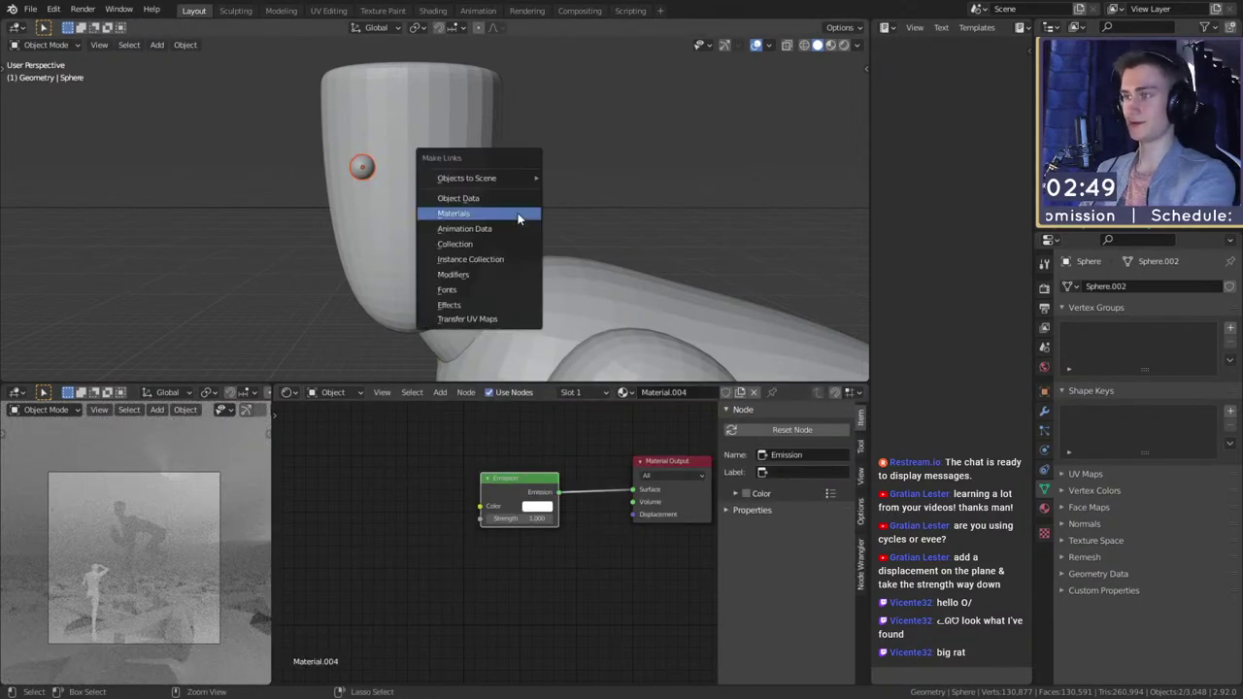
{"action": "left_click", "coordinate": [518, 213]}
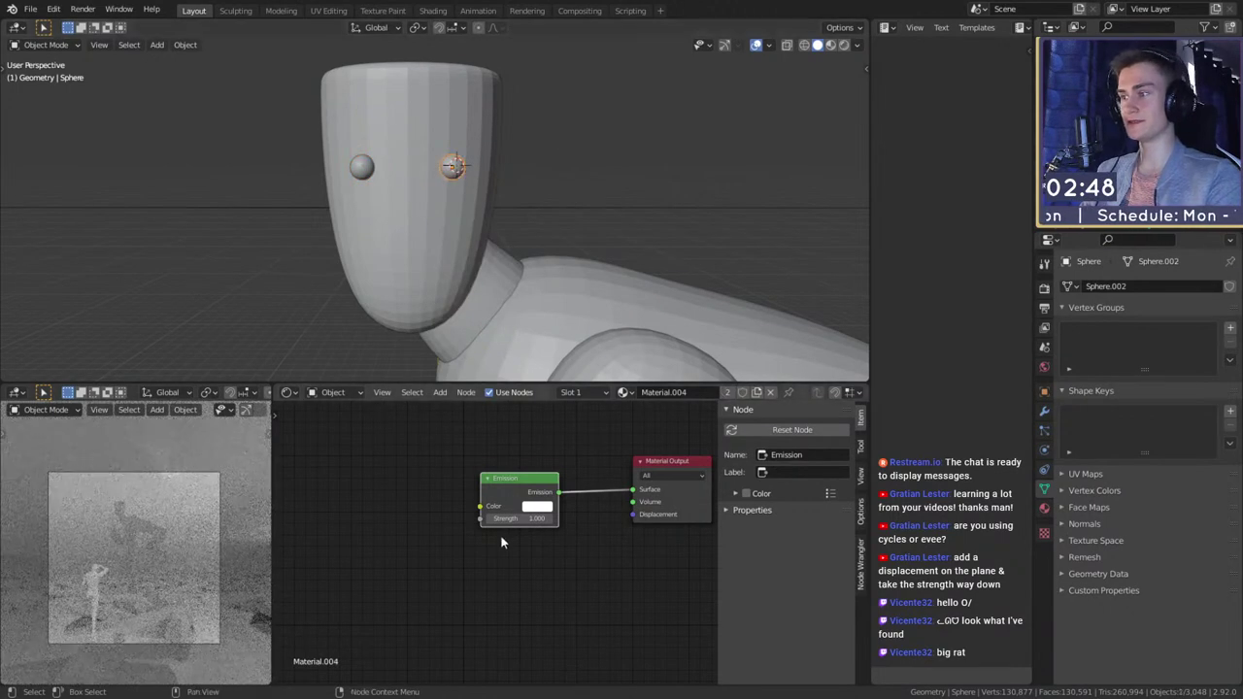
{"action": "scroll", "coordinate": [501, 539], "scroll_direction": "up", "scroll_amount": 2}
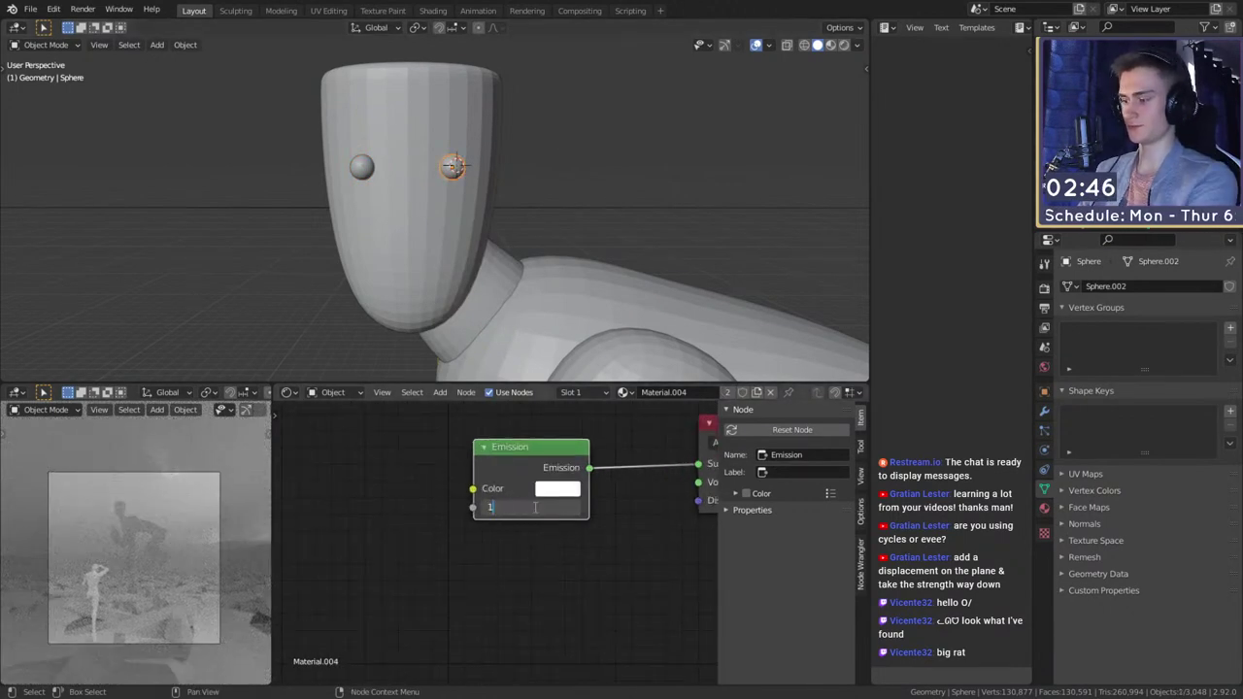
{"action": "key", "text": "Return"}
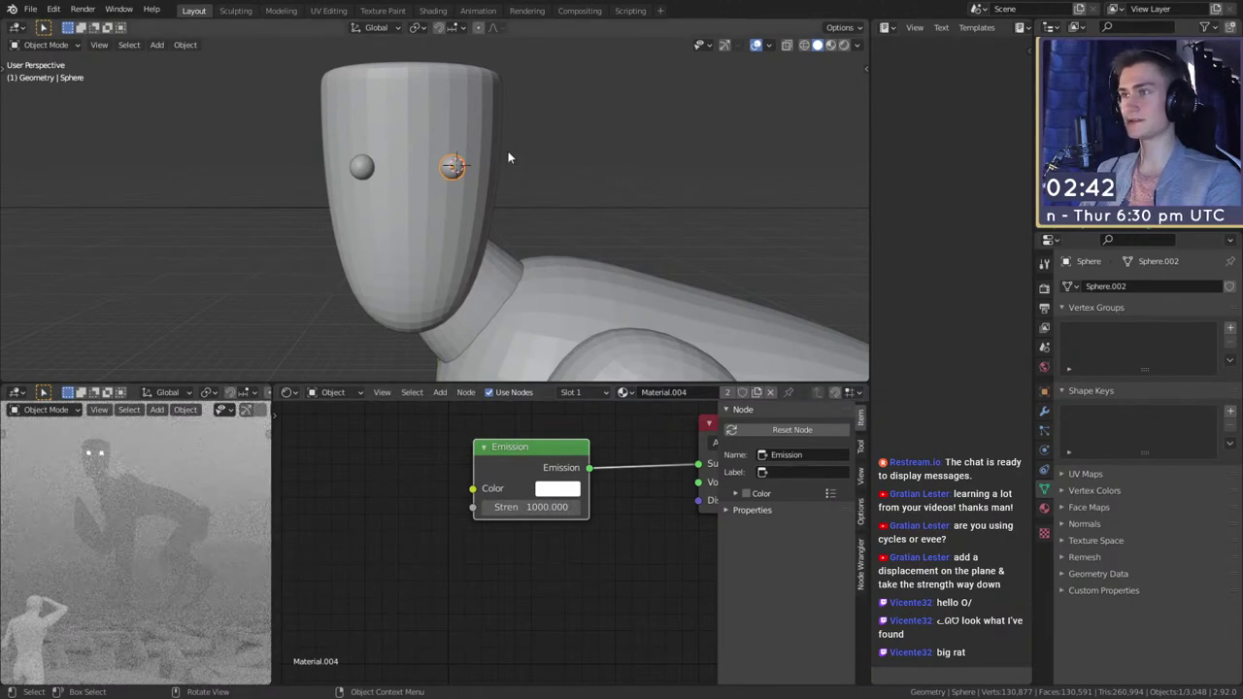
- Scale both eye spheres to about 0.48 of their size around their individual origins
{"action": "left_click", "coordinate": [369, 169], "text": "shift"}
{"action": "left_click", "coordinate": [419, 28]}
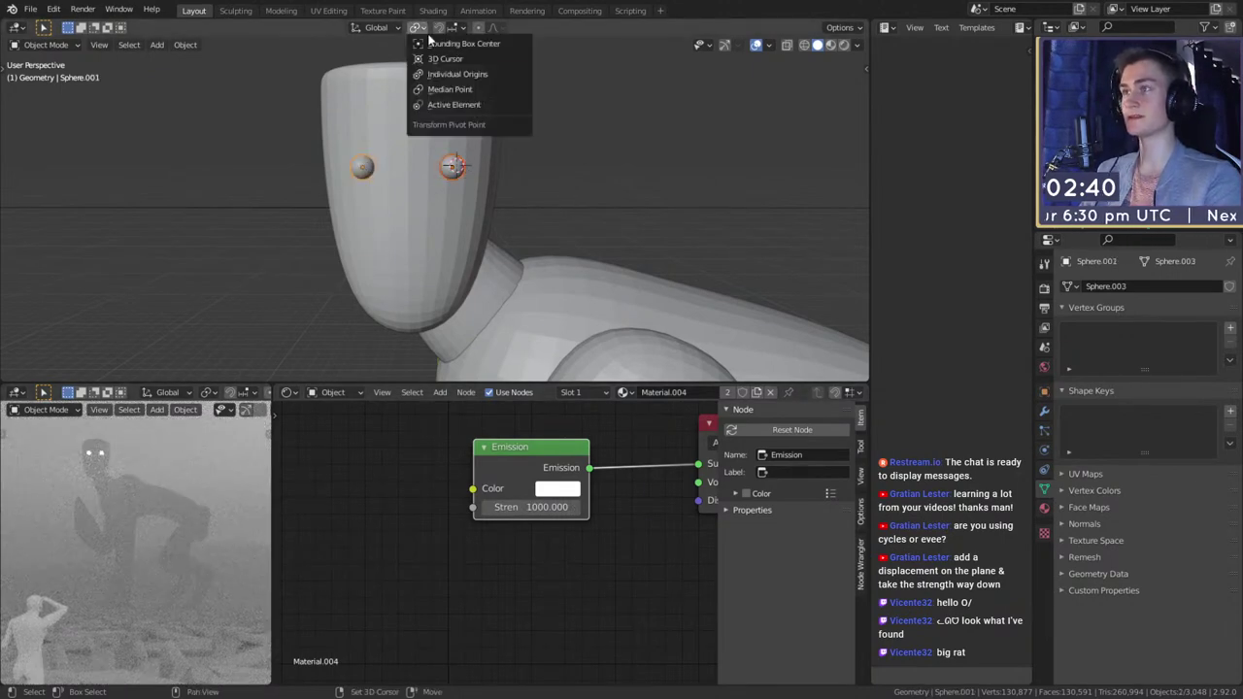
{"action": "left_click", "coordinate": [459, 75]}
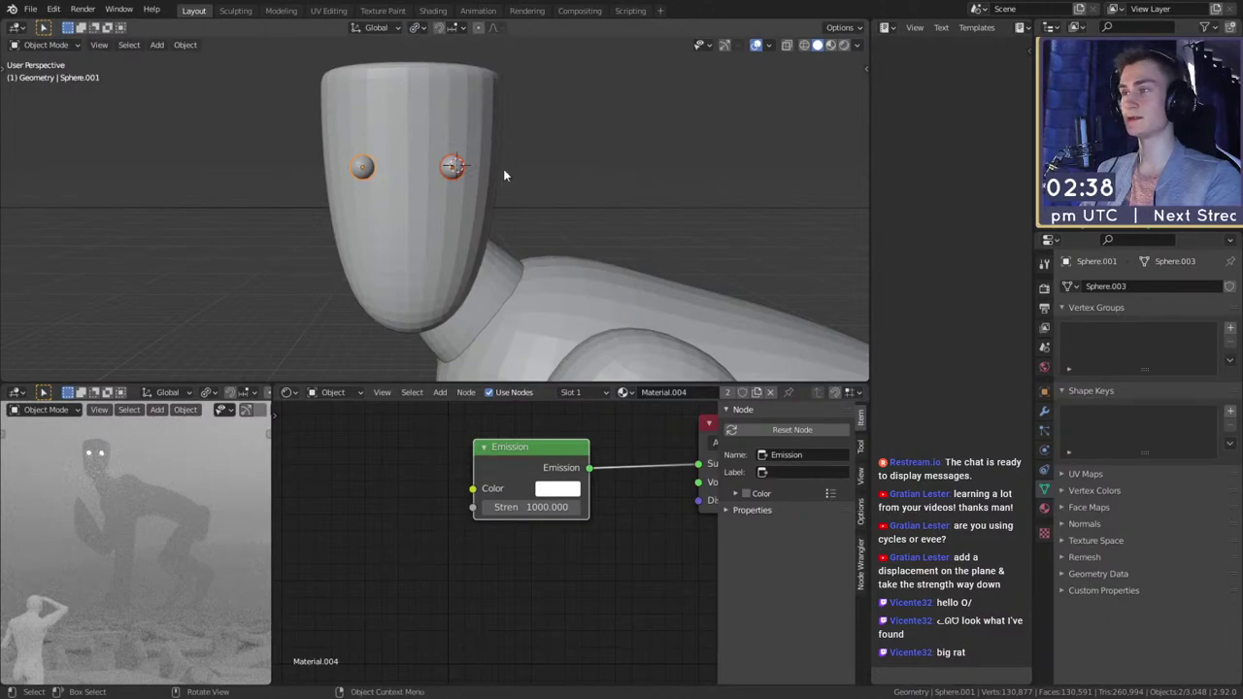
{"action": "key", "text": "s"}
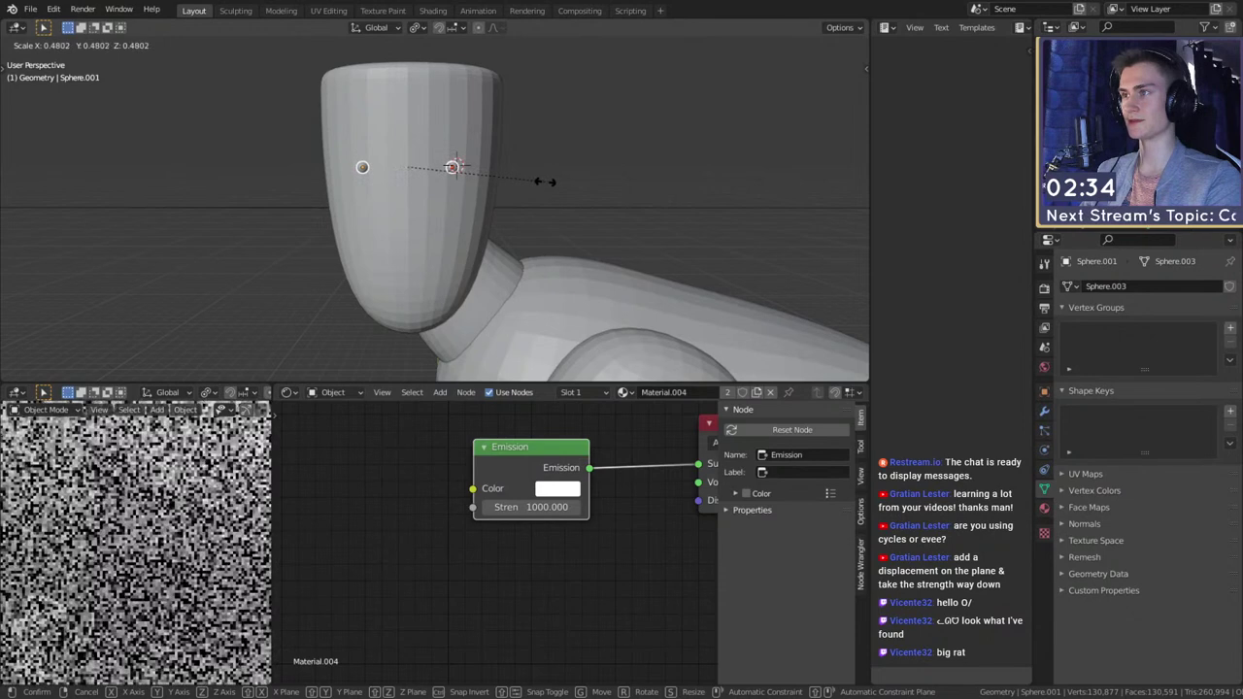
{"action": "left_click", "coordinate": [550, 182]}
{"action": "left_click", "coordinate": [417, 27]}
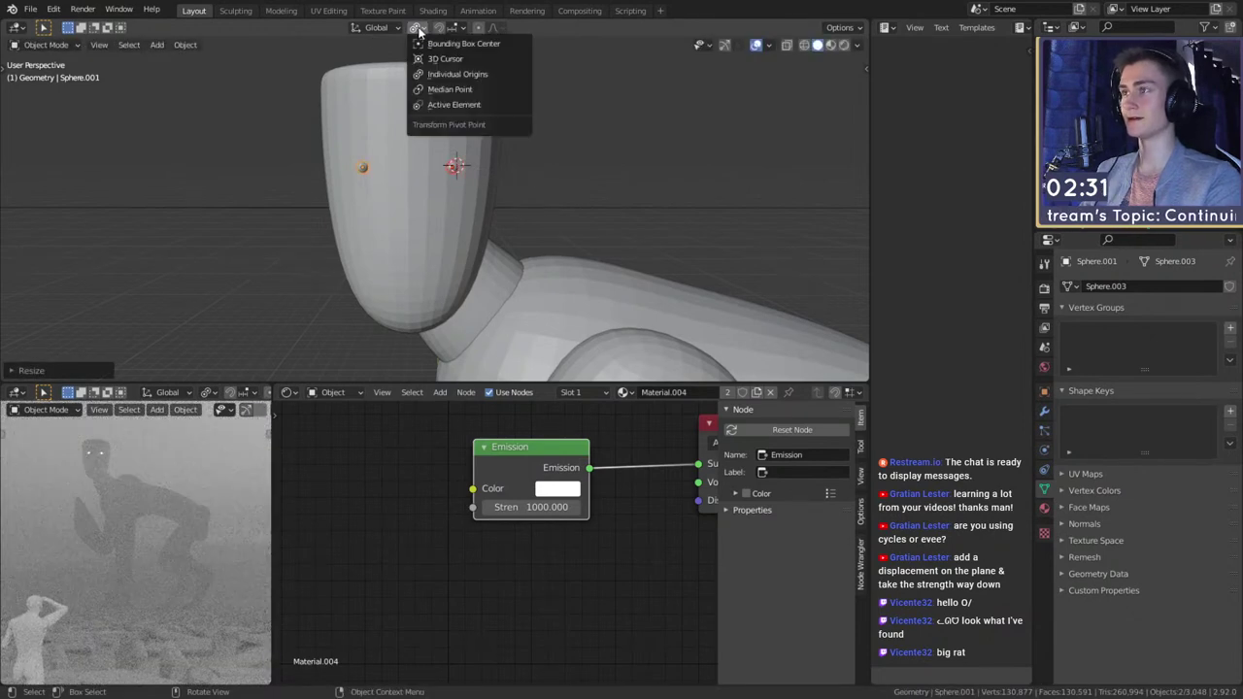
{"action": "right_click", "coordinate": [597, 299]}
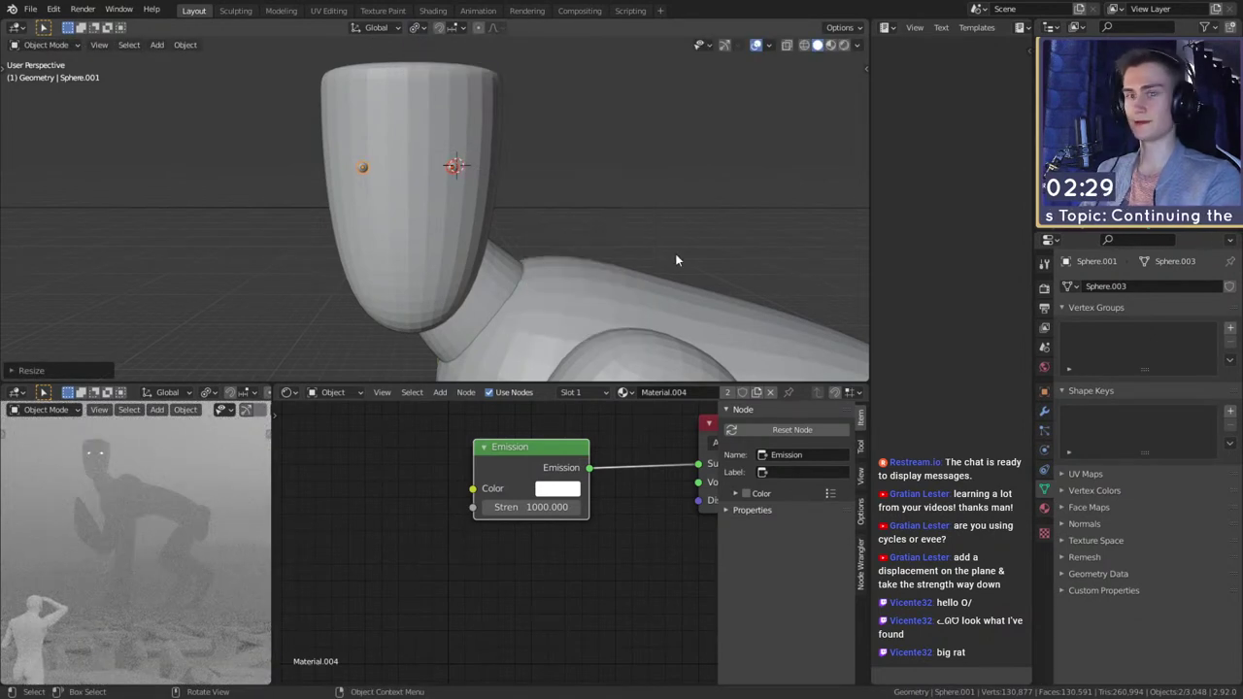
- Save the file quick_sketch_day_108.blend
{"action": "left_click", "coordinate": [30, 9]}
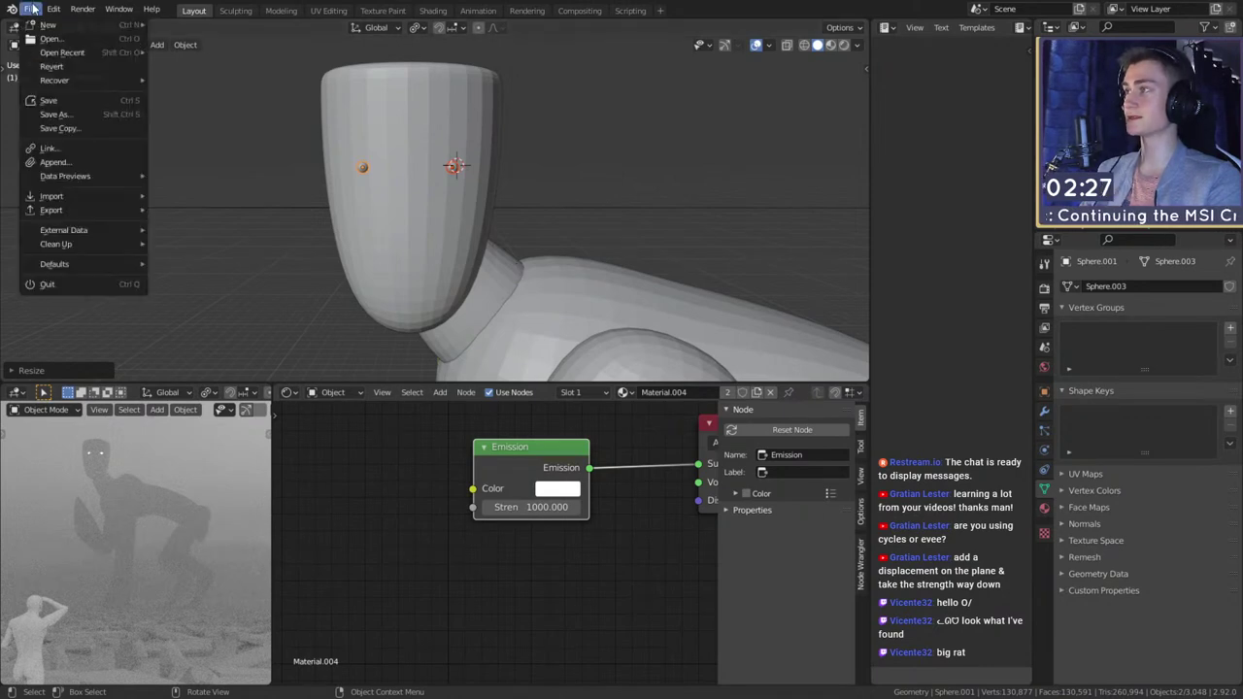
{"action": "left_click", "coordinate": [43, 109]}
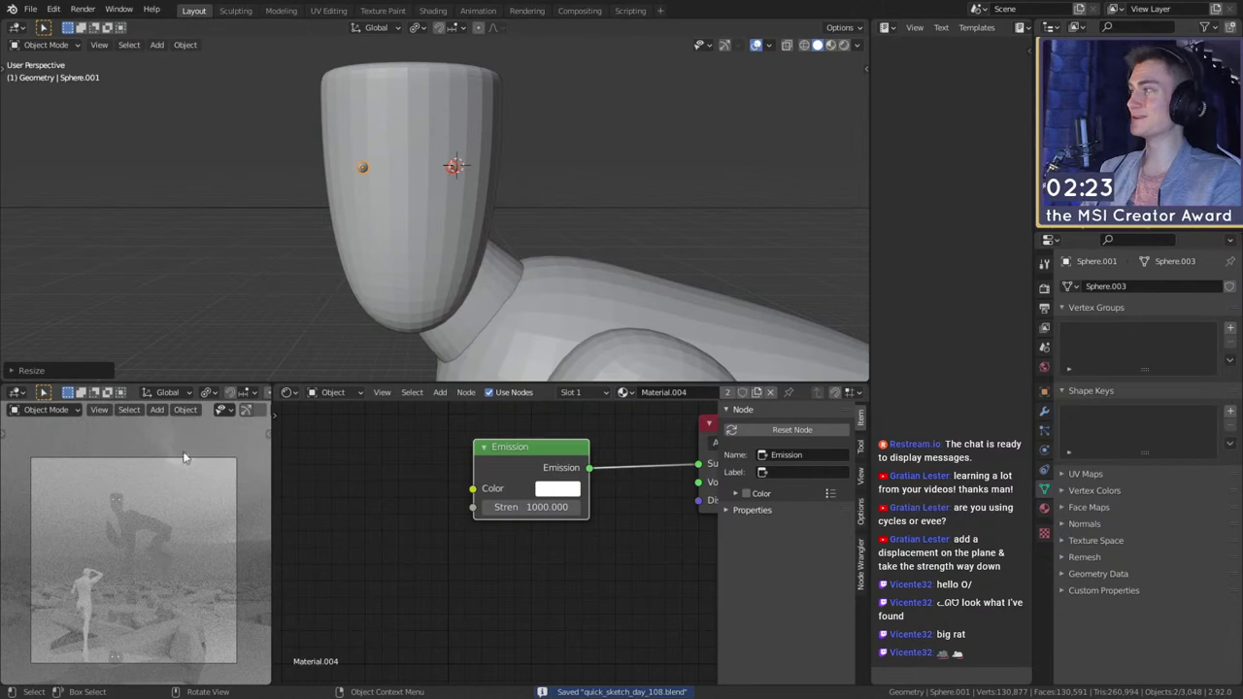
- Deselect the eye spheres and examine the crouching giant's head, arms and legs from several angles
{"action": "scroll", "coordinate": [406, 210], "scroll_direction": "down", "scroll_amount": 6}
{"action": "scroll", "coordinate": [520, 186], "scroll_direction": "down", "scroll_amount": 3}
{"action": "mouse_move", "coordinate": [520, 186]}
{"action": "middle_mouse_down"}
{"action": "mouse_move", "coordinate": [520, 231]}
{"action": "mouse_move", "coordinate": [527, 162]}
{"action": "mouse_move", "coordinate": [535, 185]}
{"action": "middle_mouse_up"}
{"action": "scroll", "coordinate": [521, 231], "scroll_direction": "up", "scroll_amount": 3}
{"action": "key", "text": "alt+a"}
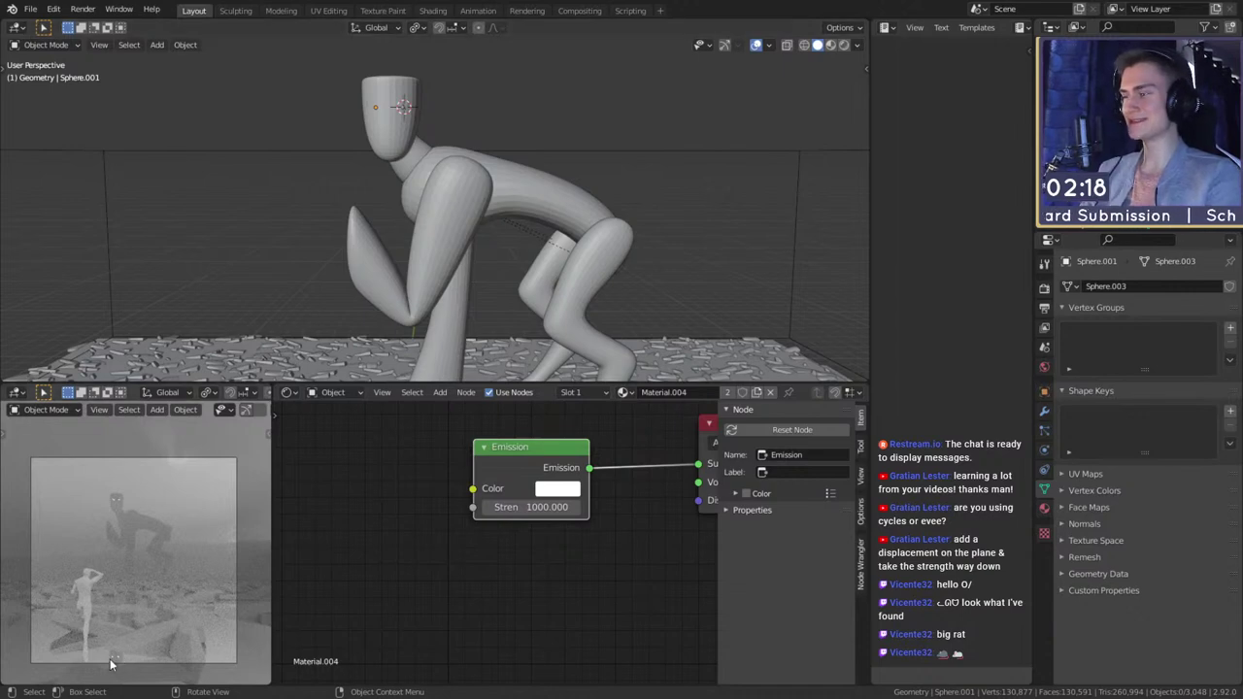
{"action": "scroll", "coordinate": [512, 161], "scroll_direction": "down", "scroll_amount": 2}
{"action": "middle_click_drag", "start_coordinate": [511, 161], "coordinate": [511, 220]}
{"action": "scroll", "coordinate": [511, 220], "scroll_direction": "up", "scroll_amount": 2}
{"action": "middle_click_drag", "start_coordinate": [490, 335], "coordinate": [477, 291]}
{"action": "scroll", "coordinate": [477, 291], "scroll_direction": "down", "scroll_amount": 1}
{"action": "middle_click_drag", "start_coordinate": [527, 189], "coordinate": [531, 207]}
{"action": "scroll", "coordinate": [503, 270], "scroll_direction": "up", "scroll_amount": 2}
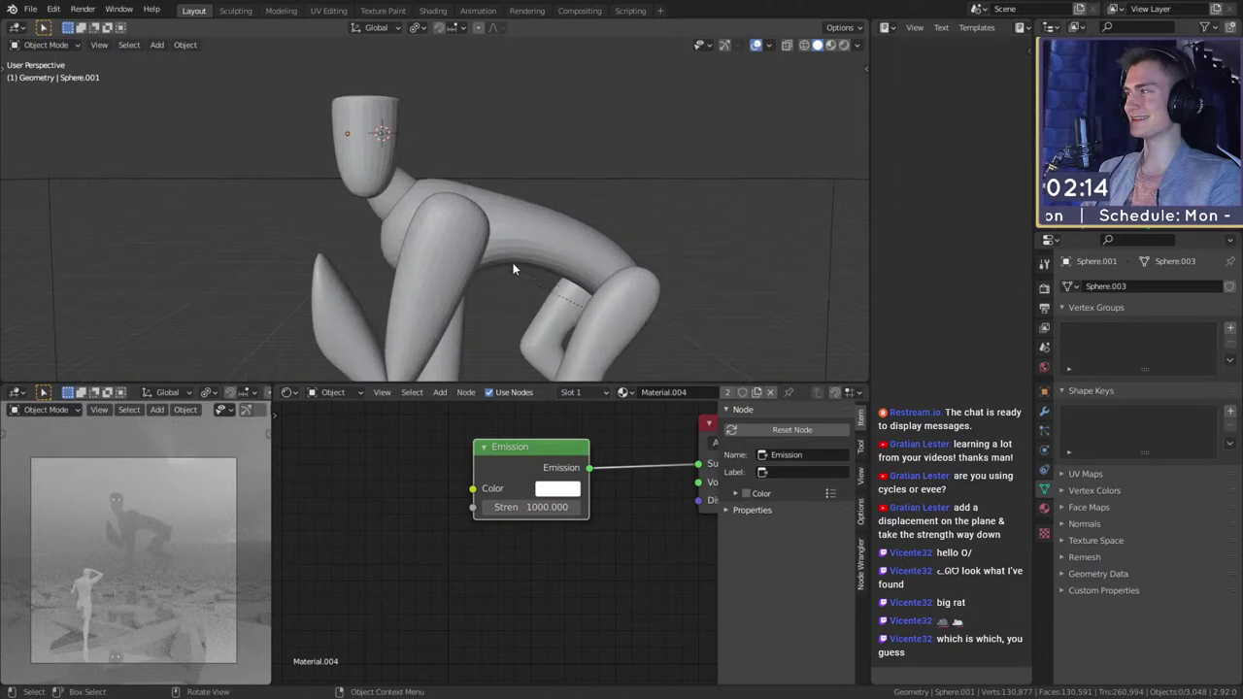
{"action": "scroll", "coordinate": [510, 246], "scroll_direction": "up", "scroll_amount": 2}
{"action": "scroll", "coordinate": [489, 178], "scroll_direction": "down", "scroll_amount": 2}
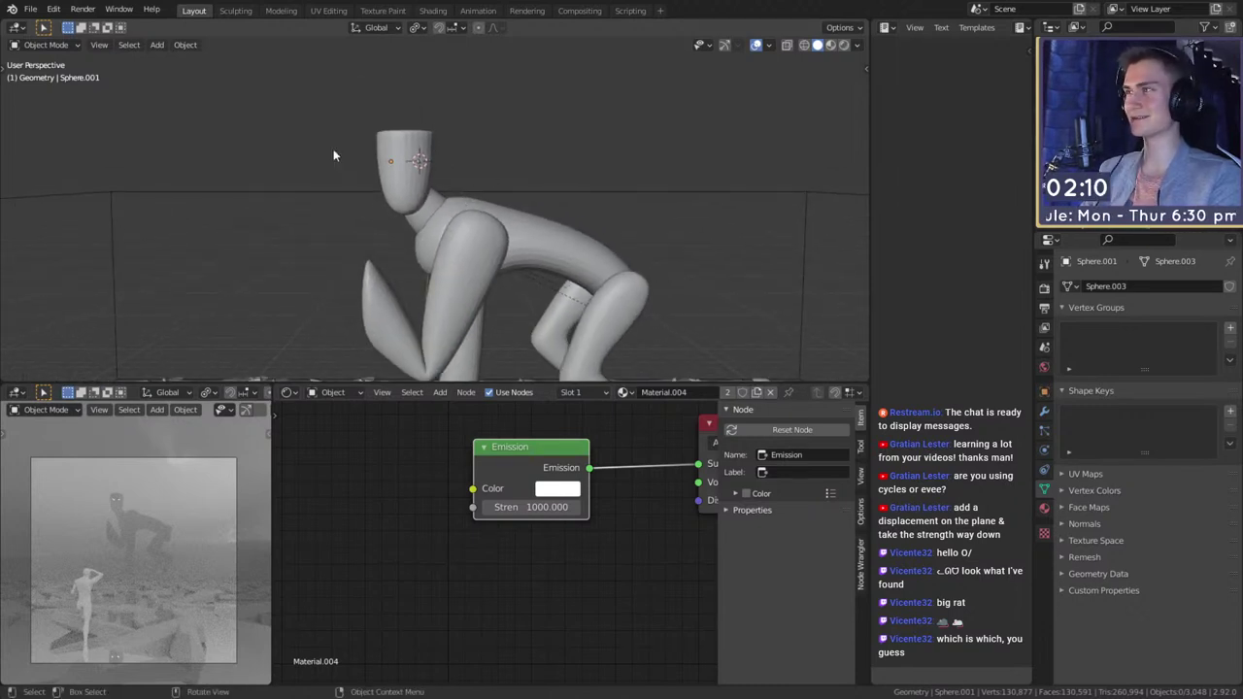
- Save the file quick_sketch_day_108.blend
{"action": "left_click", "coordinate": [30, 8]}
{"action": "left_click", "coordinate": [112, 102]}
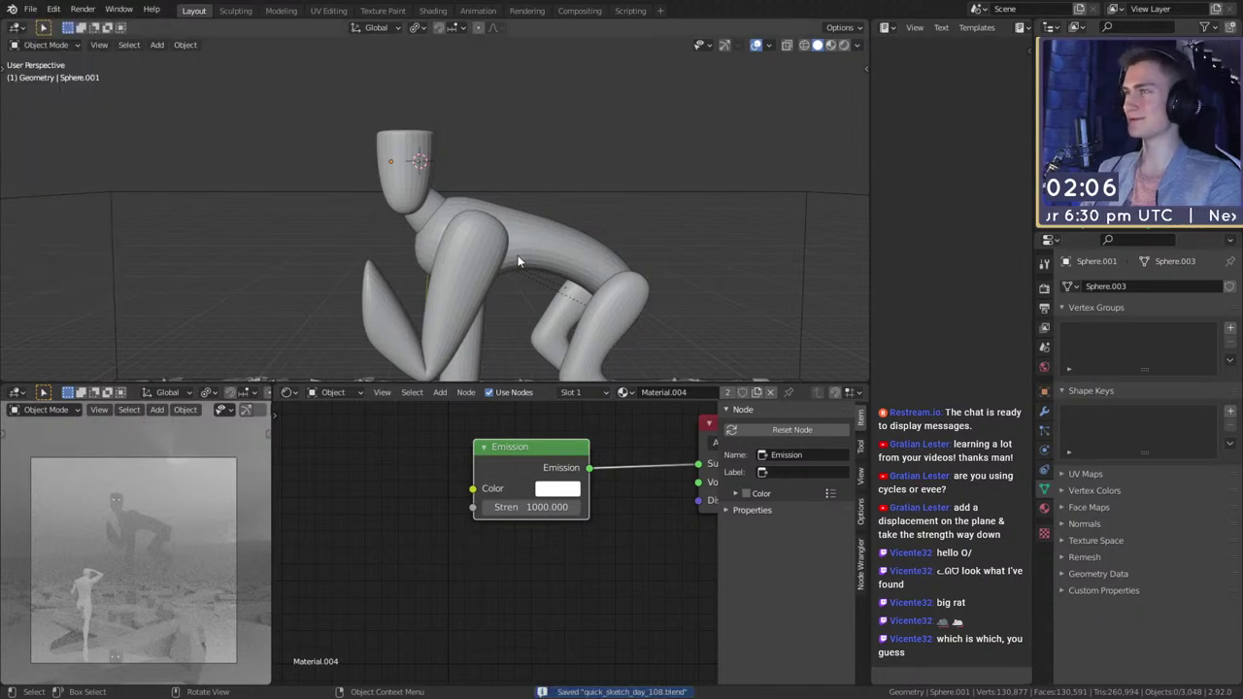
- Survey the rock field, the giant on it and the loose source stones beside the field
{"action": "scroll", "coordinate": [528, 281], "scroll_direction": "up", "scroll_amount": 2}
{"action": "mouse_move", "coordinate": [529, 281]}
{"action": "middle_mouse_down", "text": "shift"}
{"action": "mouse_move", "coordinate": [544, 228]}
{"action": "mouse_move", "coordinate": [514, 263]}
{"action": "middle_mouse_up", "text": "shift"}
{"action": "scroll", "coordinate": [447, 176], "scroll_direction": "down", "scroll_amount": 6}
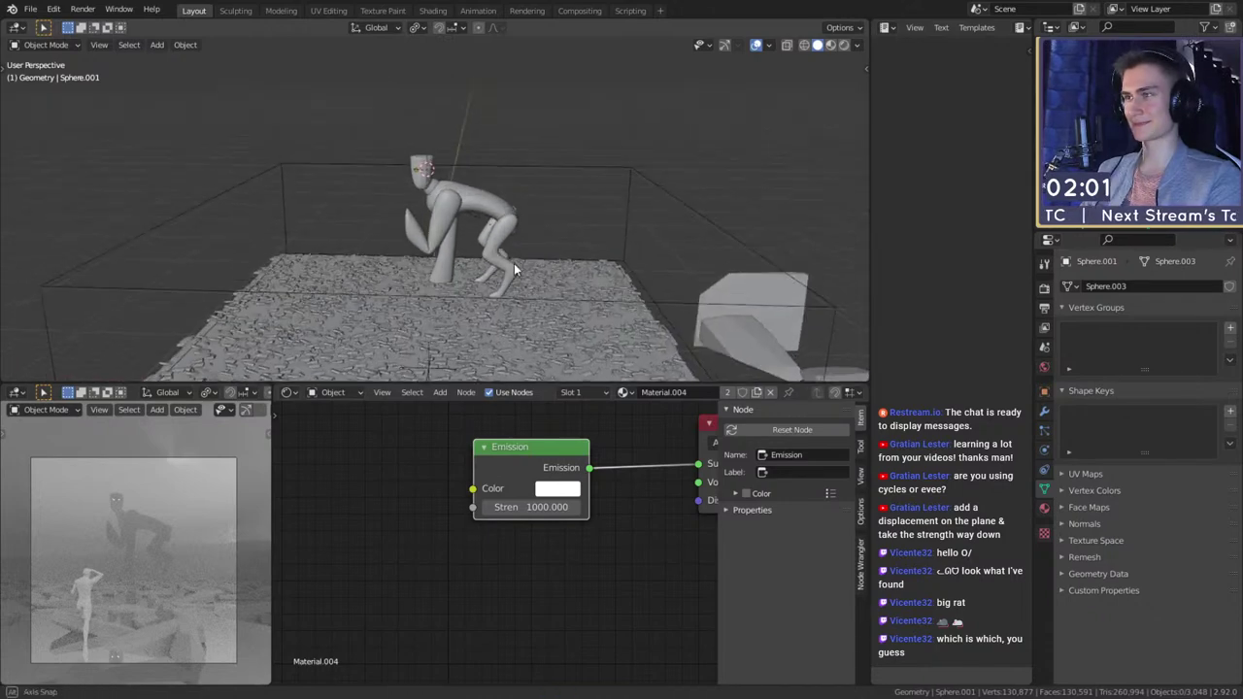
{"action": "scroll", "coordinate": [512, 261], "scroll_direction": "down", "scroll_amount": 3}
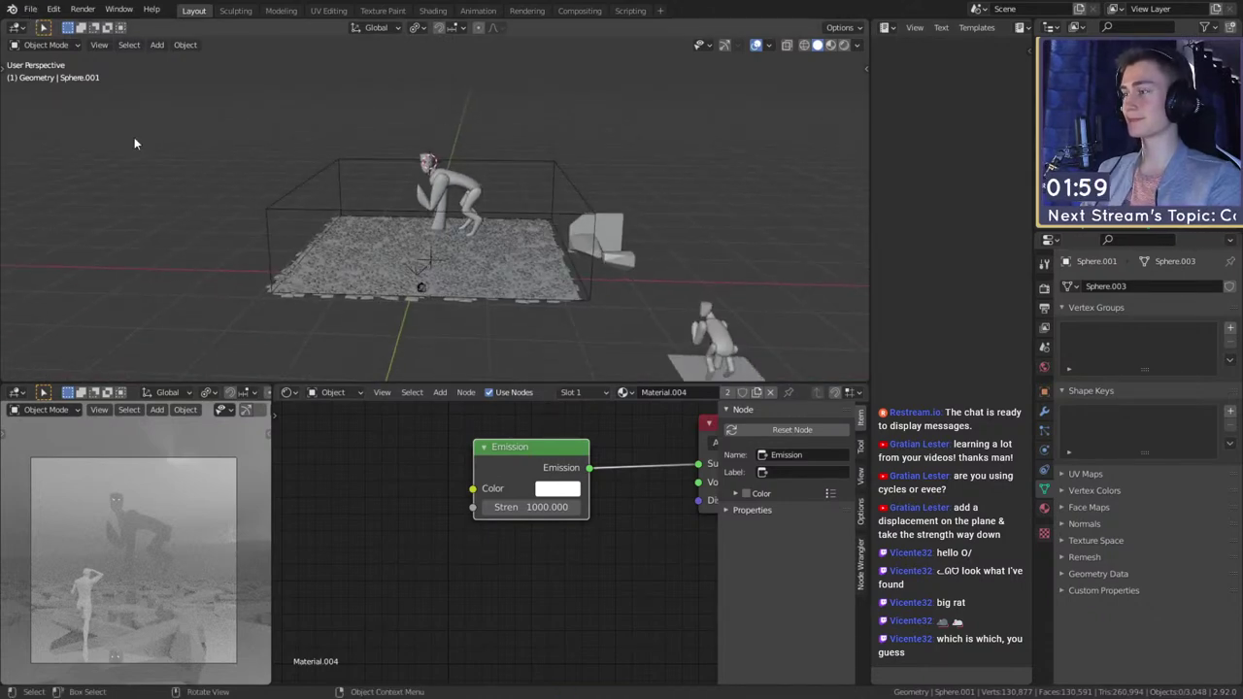
{"action": "scroll", "coordinate": [412, 294], "scroll_direction": "down", "scroll_amount": 2}
{"action": "scroll", "coordinate": [411, 295], "scroll_direction": "up", "scroll_amount": 3}
{"action": "mouse_move", "coordinate": [448, 287]}
{"action": "middle_mouse_down"}
{"action": "mouse_move", "coordinate": [493, 276]}
{"action": "mouse_move", "coordinate": [474, 262]}
{"action": "mouse_move", "coordinate": [461, 287]}
{"action": "middle_mouse_up"}
{"action": "scroll", "coordinate": [494, 277], "scroll_direction": "up", "scroll_amount": 3}
{"action": "scroll", "coordinate": [460, 288], "scroll_direction": "down", "scroll_amount": 2}
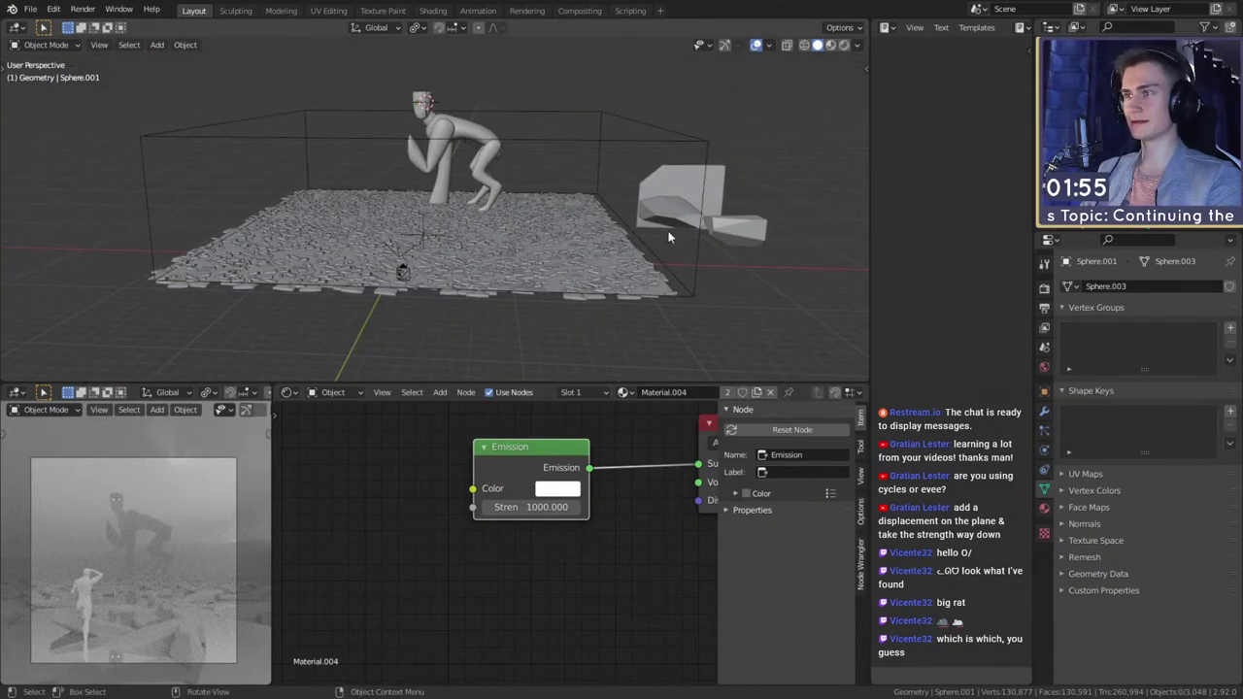
{"action": "middle_click_drag", "start_coordinate": [624, 243], "coordinate": [621, 228]}
{"action": "scroll", "coordinate": [621, 228], "scroll_direction": "up", "scroll_amount": 3}
{"action": "middle_click_drag", "start_coordinate": [532, 275], "coordinate": [546, 250], "text": "shift"}
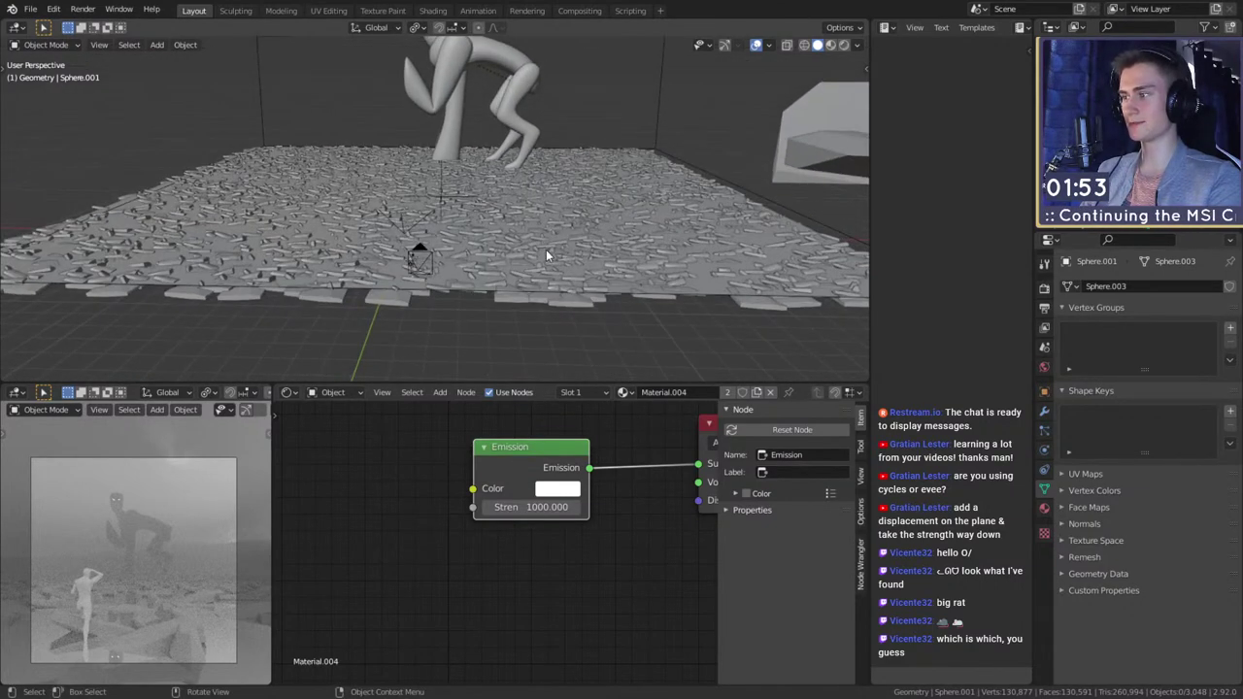
{"action": "key", "text": "shift+a"}
{"action": "scroll", "coordinate": [719, 242], "scroll_direction": "down", "scroll_amount": 6}
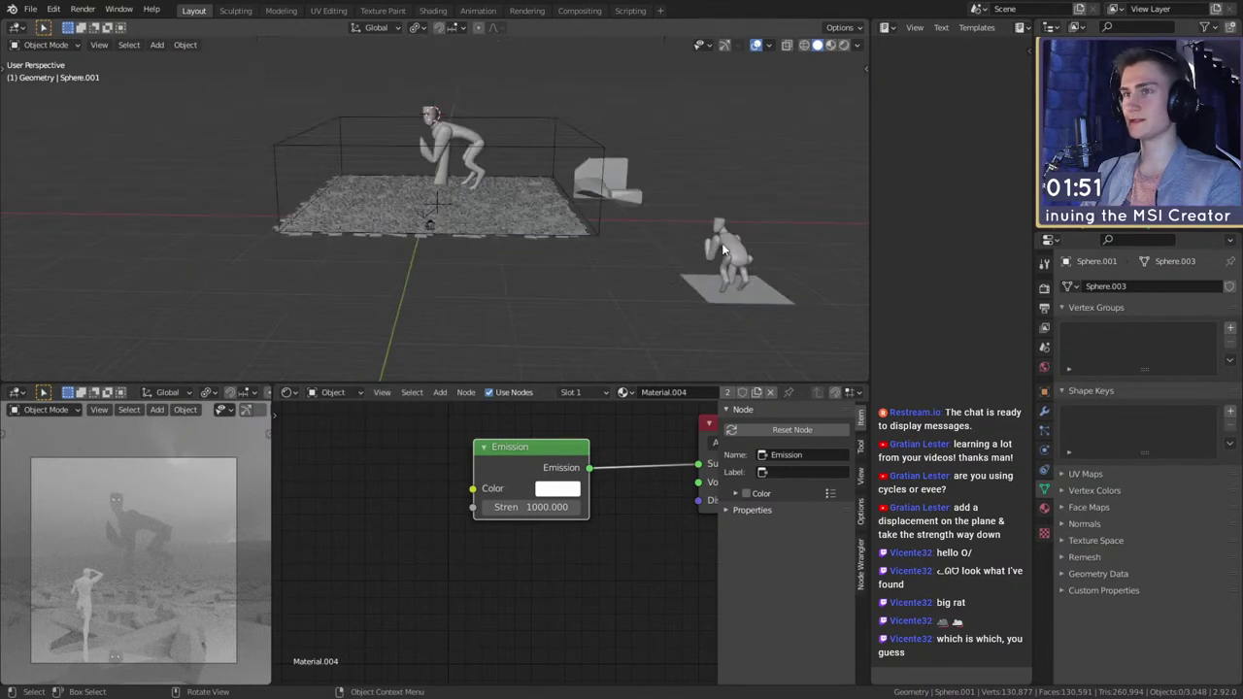
- Duplicate one of the source stones beside the rock field, place the copy apart, and rotate it 90 degrees about the X axis
{"action": "middle_click_drag", "start_coordinate": [709, 233], "coordinate": [573, 233], "text": "shift"}
{"action": "scroll", "coordinate": [573, 259], "scroll_direction": "up", "scroll_amount": 4}
{"action": "left_click", "coordinate": [575, 258]}
{"action": "scroll", "coordinate": [592, 244], "scroll_direction": "down", "scroll_amount": 4}
{"action": "key", "text": "shift+d"}
{"action": "left_click", "coordinate": [641, 264]}
{"action": "type", "text": "rx90"}
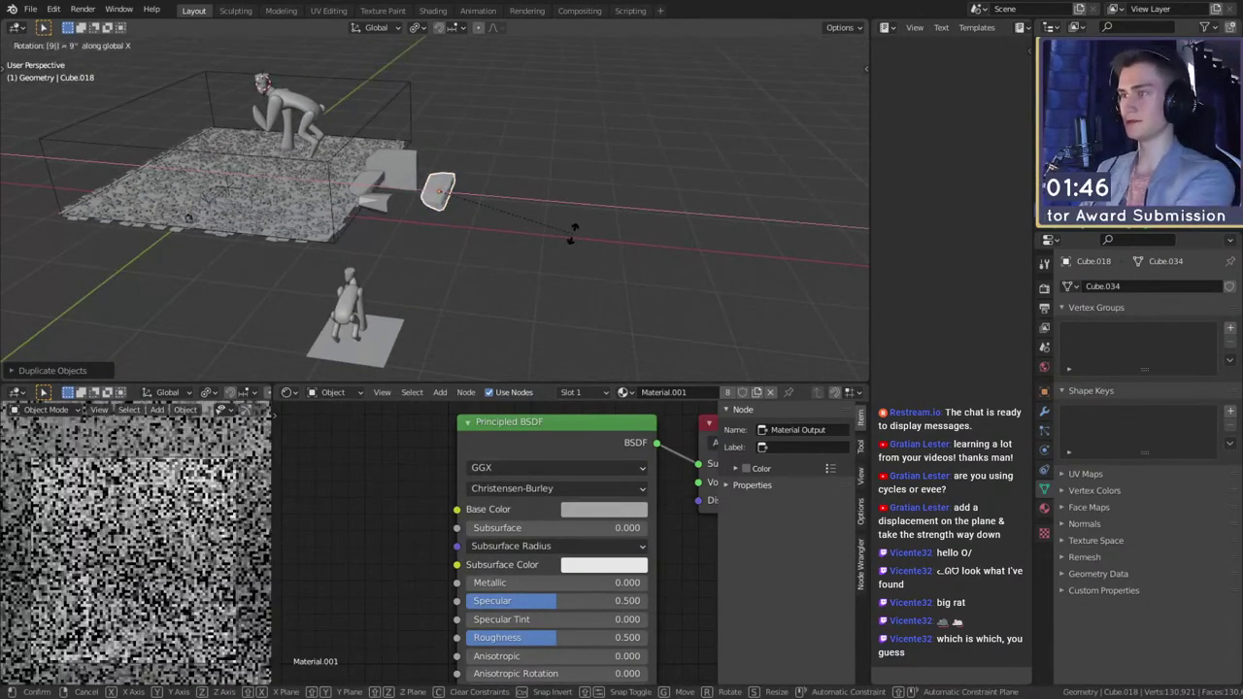
{"action": "left_click", "coordinate": [573, 233]}
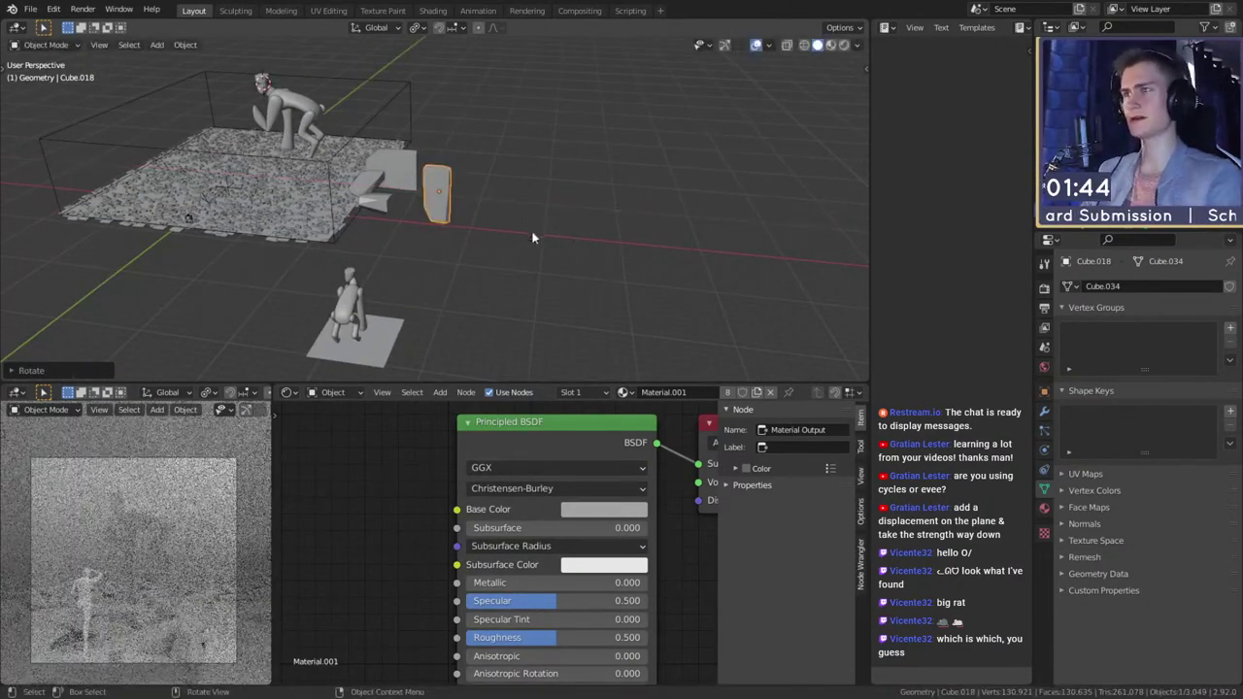
- Scale the selected part of the upright stone's mesh along the X axis in Edit Mode
{"action": "scroll", "coordinate": [530, 238], "scroll_direction": "up", "scroll_amount": 6}
{"action": "key", "text": "Tab"}
{"action": "middle_click_drag", "start_coordinate": [515, 247], "coordinate": [580, 272]}
{"action": "key", "text": "3"}
{"action": "left_click", "coordinate": [431, 175]}
{"action": "key", "text": "s"}
{"action": "key", "text": "x"}
{"action": "left_click", "coordinate": [583, 231]}
- Raise a lower corner vertex of the upright stone about 2.4 m along Z to taper its base, and return to Object Mode
{"action": "left_click", "coordinate": [550, 260]}
{"action": "key", "text": "g"}
{"action": "key", "text": "z"}
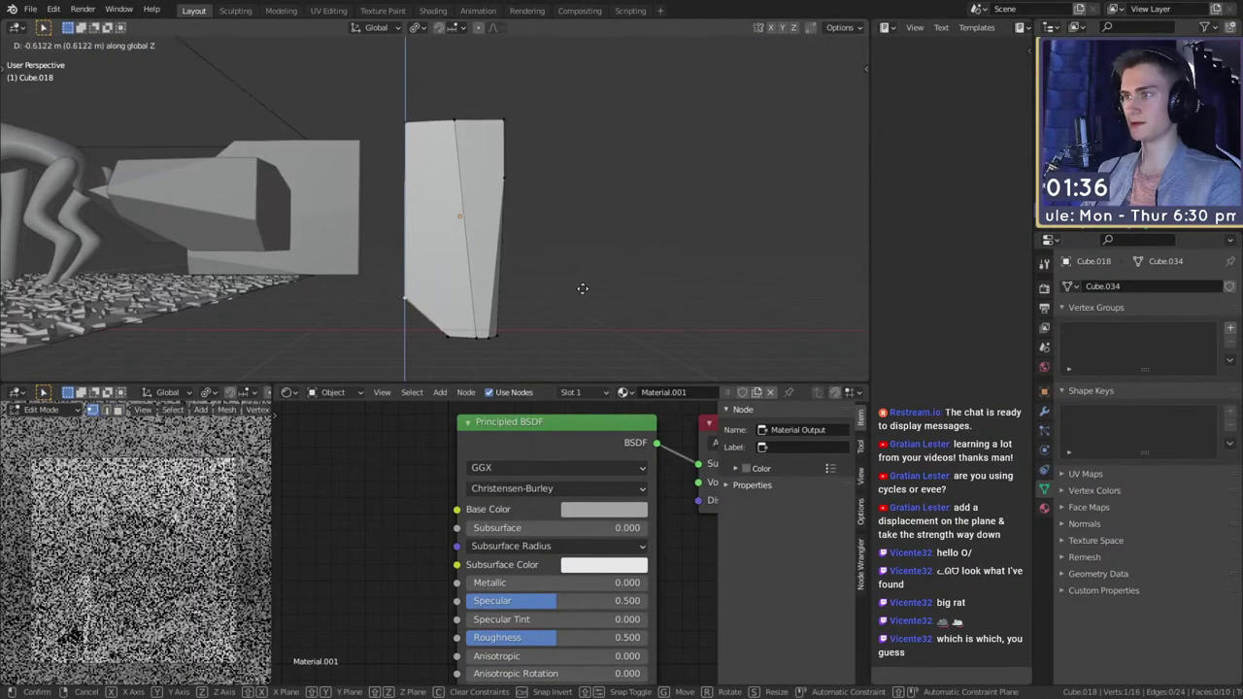
{"action": "left_click", "coordinate": [582, 291]}
{"action": "key", "text": "g"}
{"action": "key", "text": "z"}
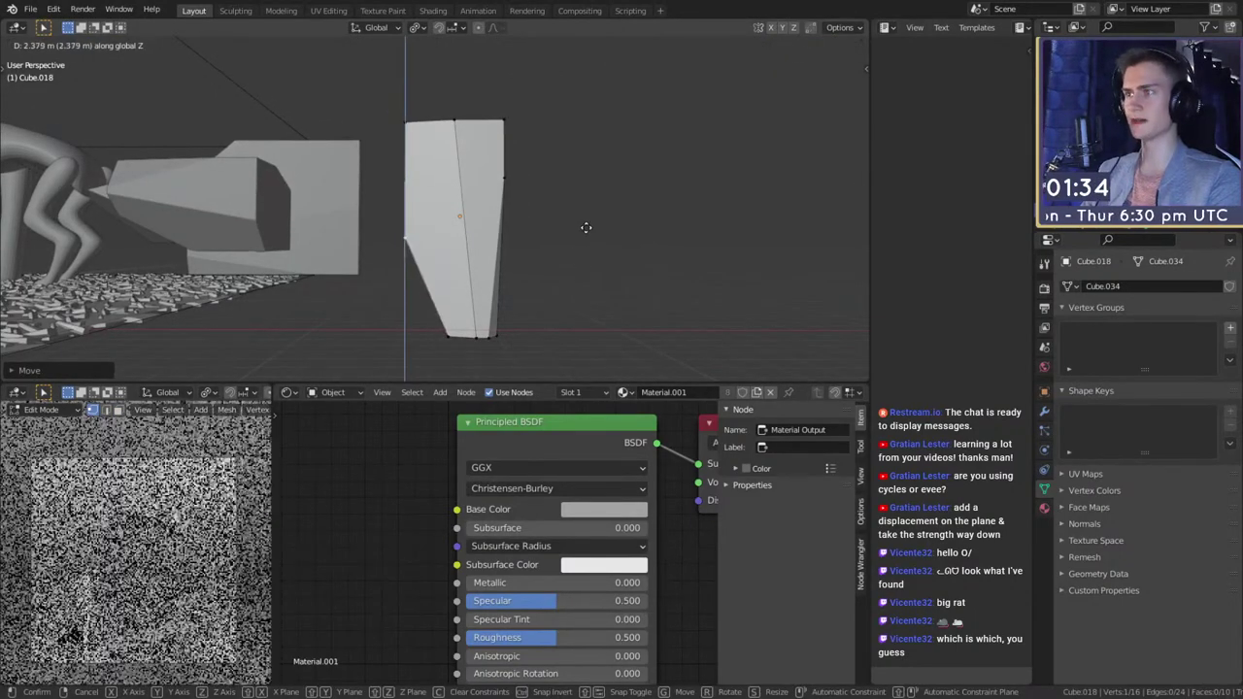
{"action": "left_click", "coordinate": [585, 227]}
{"action": "key", "text": "Tab"}
- Duplicate the tapered stone and place the copy on the rock field in front of the giant, keeping its height fixed
{"action": "scroll", "coordinate": [544, 261], "scroll_direction": "down", "scroll_amount": 4}
{"action": "middle_click_drag", "start_coordinate": [528, 271], "coordinate": [651, 295]}
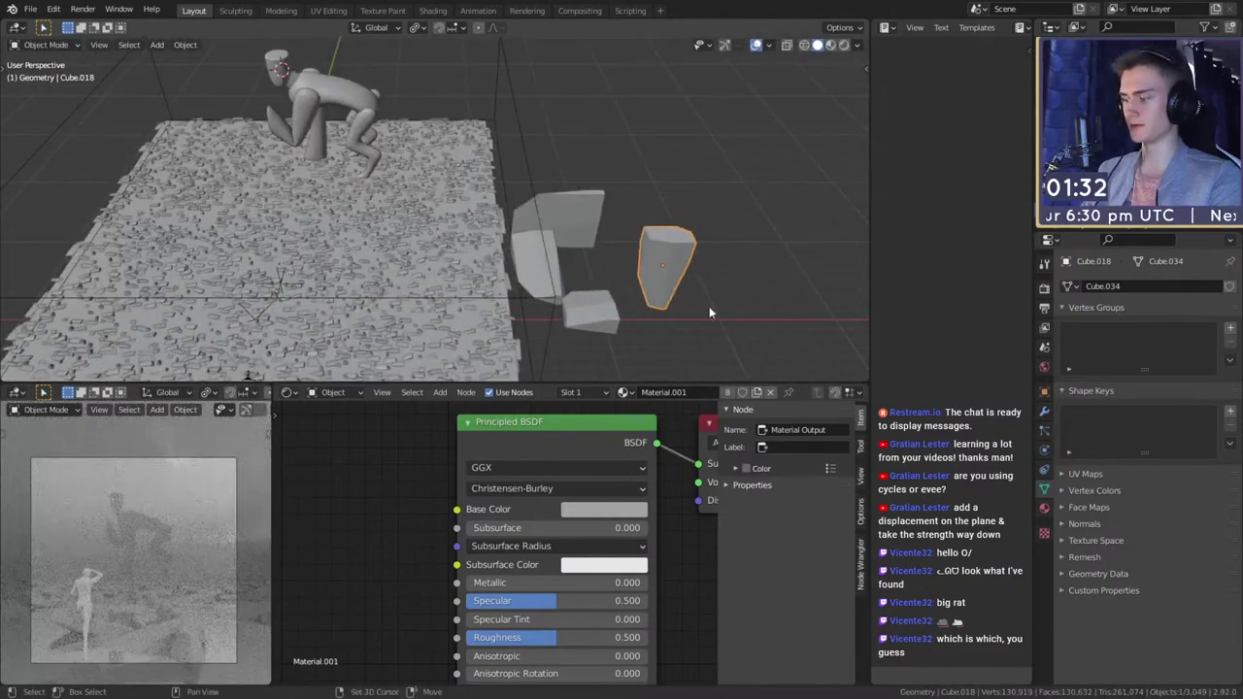
{"action": "key", "text": "shift+d"}
{"action": "key", "text": "shift+z"}
{"action": "left_click", "coordinate": [272, 282]}
{"action": "middle_click_drag", "start_coordinate": [313, 282], "coordinate": [505, 292], "text": "shift"}
{"action": "scroll", "coordinate": [445, 265], "scroll_direction": "up", "scroll_amount": 3}
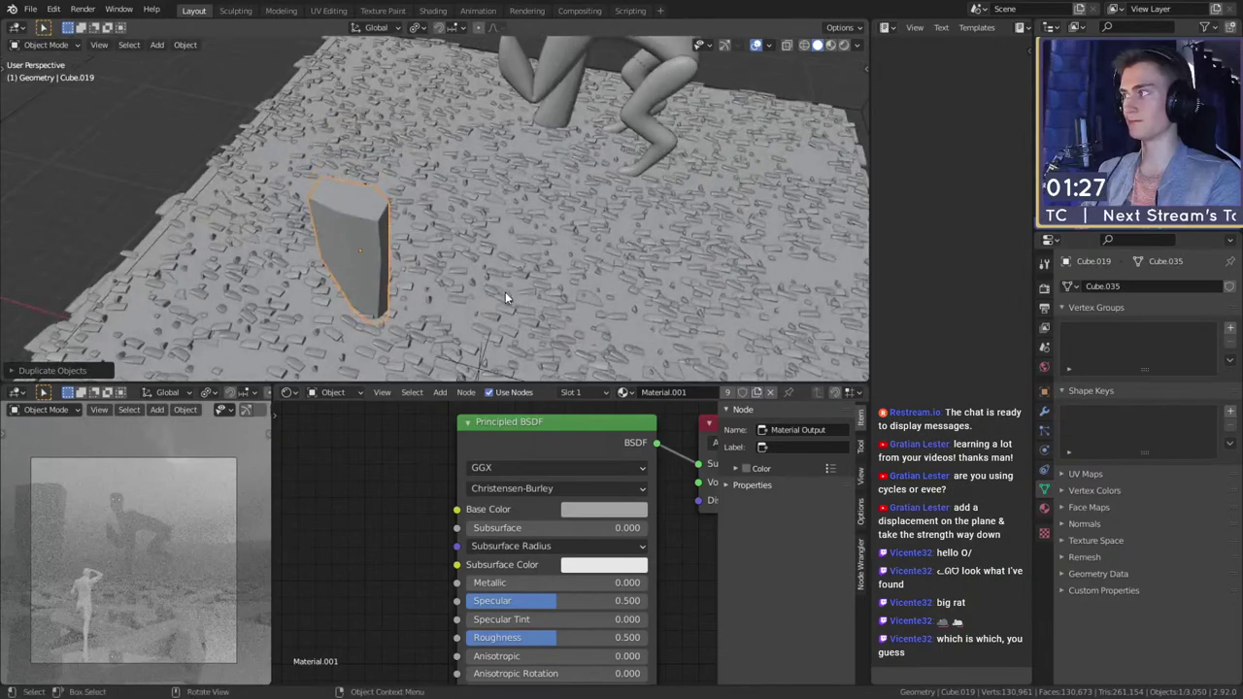
- Rotate the stone pillar on the field and scale it narrower horizontally while locking its Z size
{"action": "key", "text": "r"}
{"action": "left_click", "coordinate": [493, 199]}
{"action": "middle_click_drag", "start_coordinate": [494, 199], "coordinate": [583, 222]}
{"action": "key", "text": "s"}
{"action": "key", "text": "shift+z"}
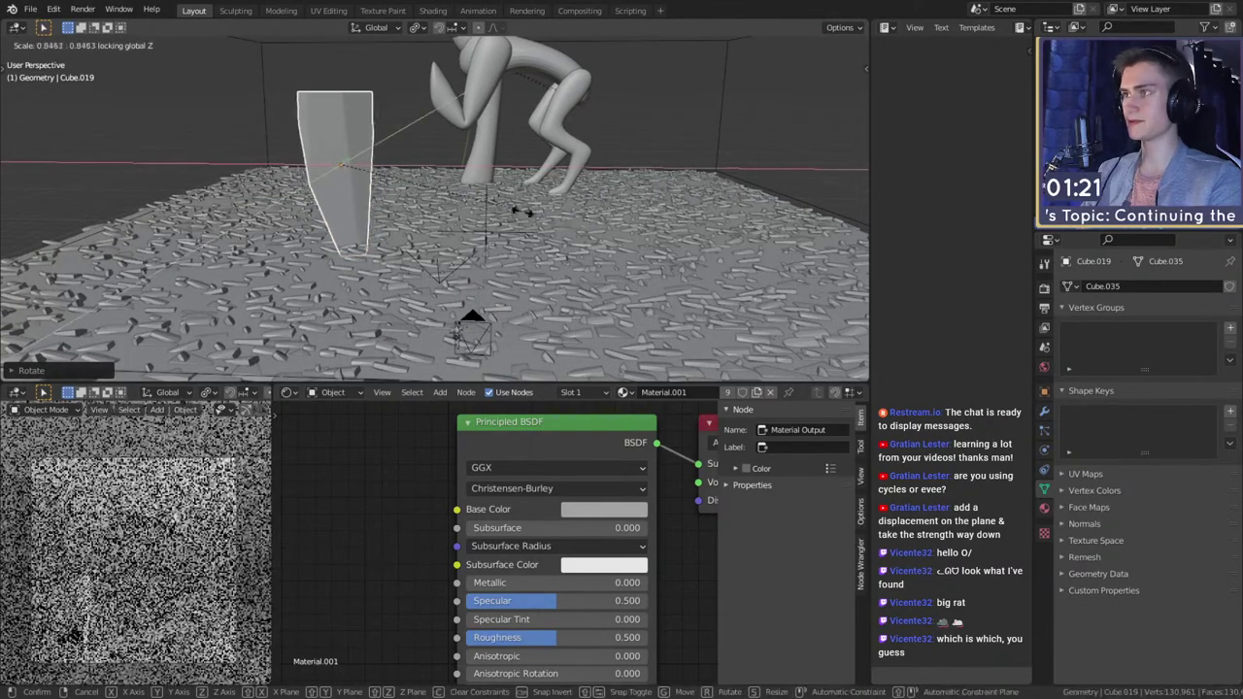
{"action": "left_click", "coordinate": [464, 206]}
{"action": "middle_click_drag", "start_coordinate": [465, 206], "coordinate": [459, 250]}
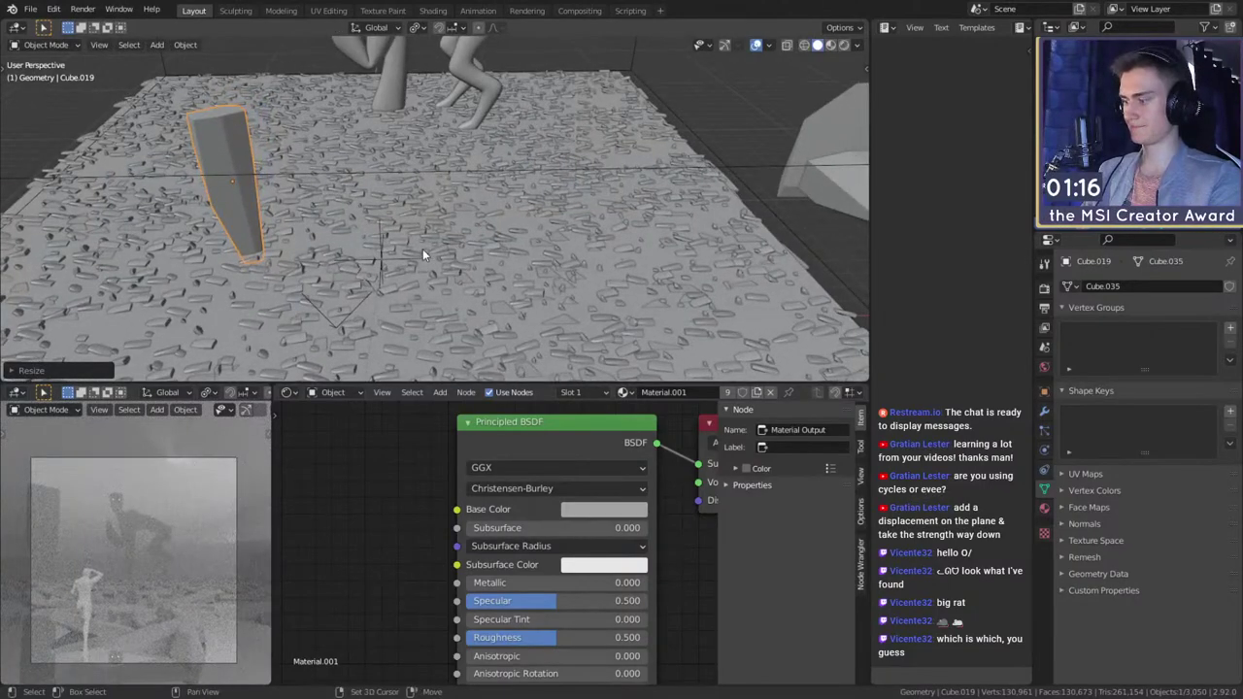
- Duplicate the pillar to the opposite side of the rock field and rotate the copy about the Z axis
{"action": "key", "text": "shift+d"}
{"action": "left_click", "coordinate": [774, 213]}
{"action": "key", "text": "r"}
{"action": "key", "text": "z"}
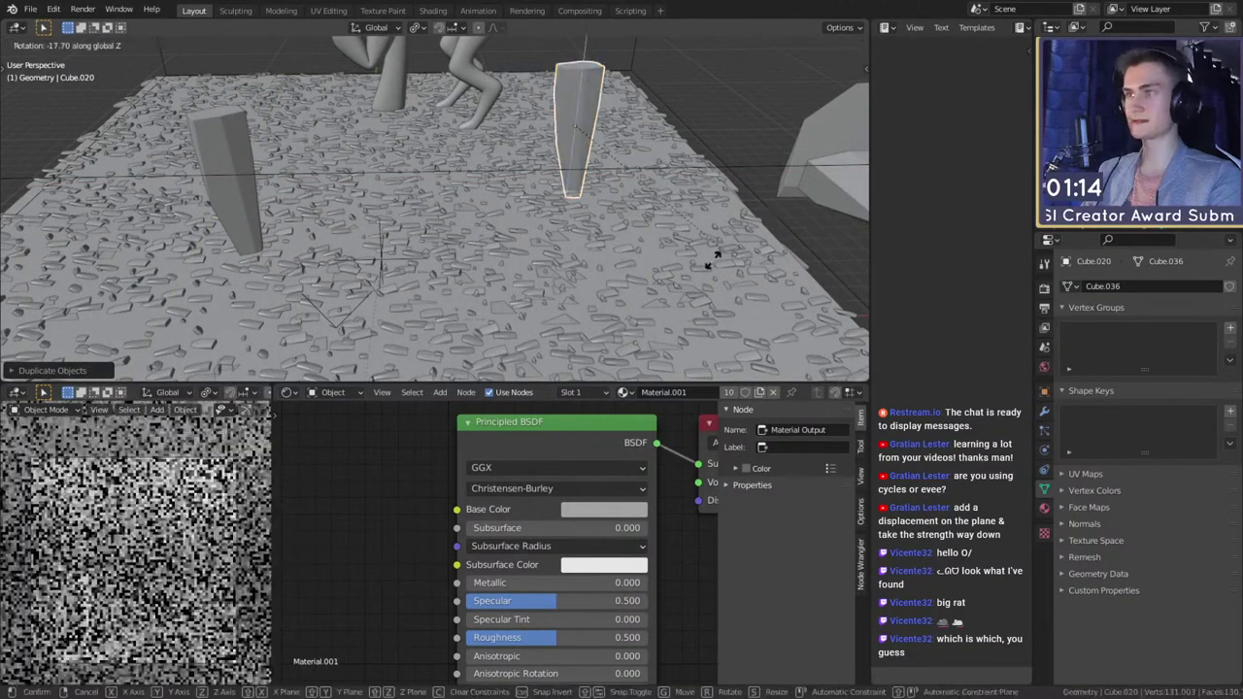
{"action": "left_click", "coordinate": [551, 274]}
- Shift the second pillar horizontally farther away from the giant's feet, with Z movement locked
{"action": "middle_click_drag", "start_coordinate": [550, 273], "coordinate": [503, 291]}
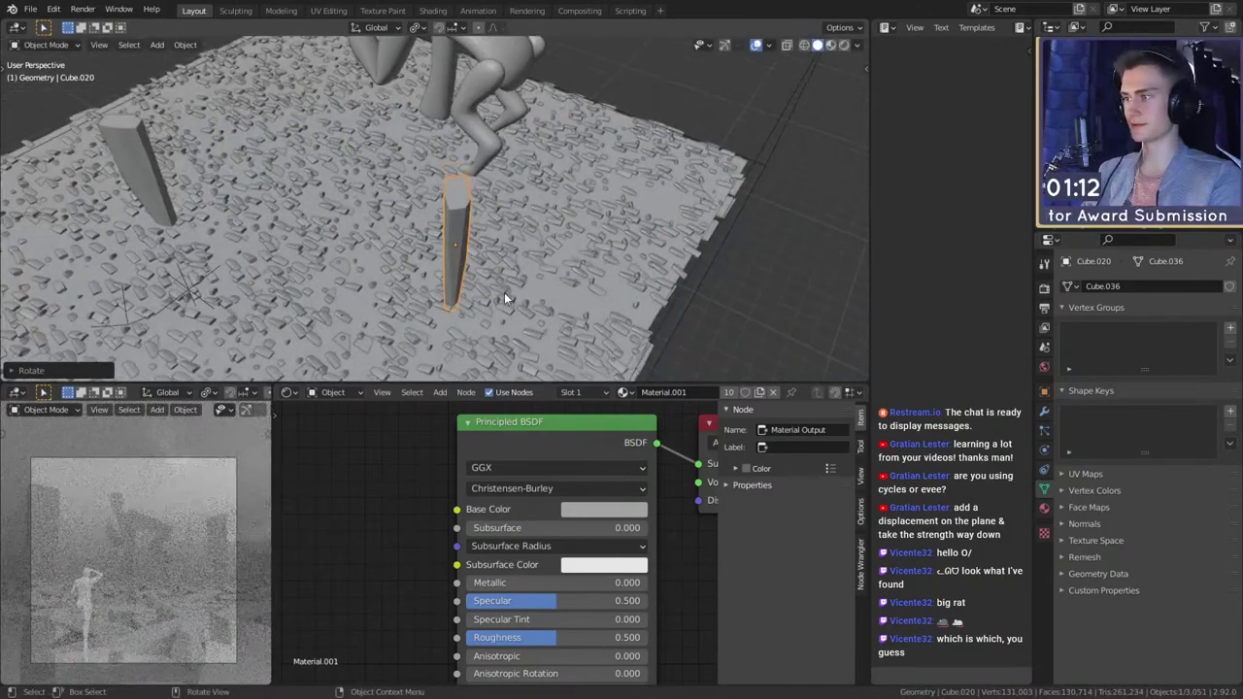
{"action": "key", "text": "g"}
{"action": "key", "text": "shift+z"}
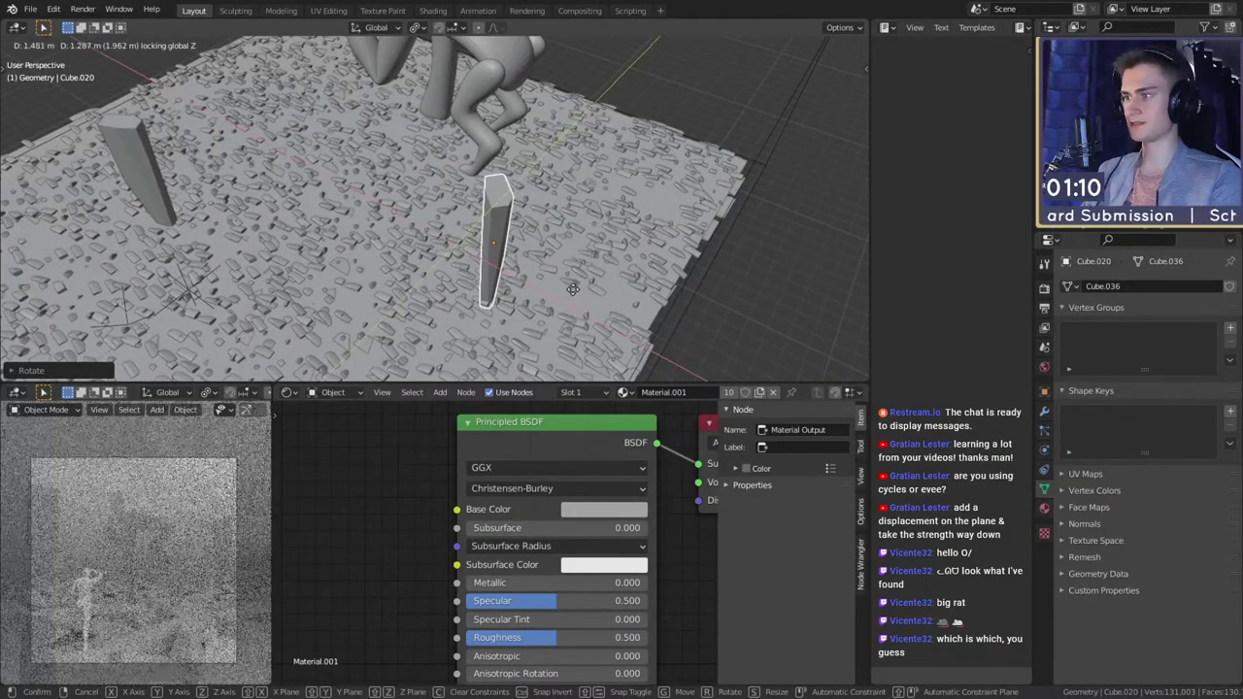
{"action": "left_click", "coordinate": [593, 284]}
- Scale the second pillar down uniformly and lower it along Z so its base sits in the rock field
{"action": "middle_click_drag", "start_coordinate": [600, 282], "coordinate": [645, 219]}
{"action": "key", "text": "s"}
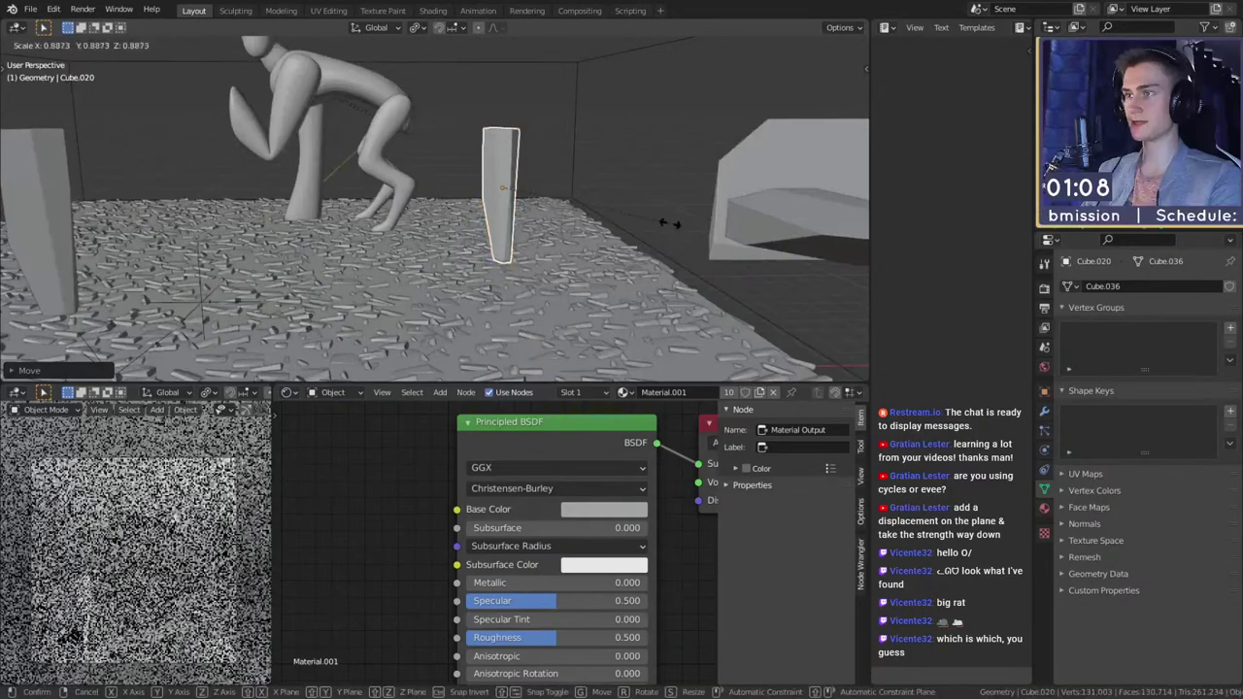
{"action": "left_click", "coordinate": [633, 206]}
{"action": "key", "text": "g"}
{"action": "key", "text": "z"}
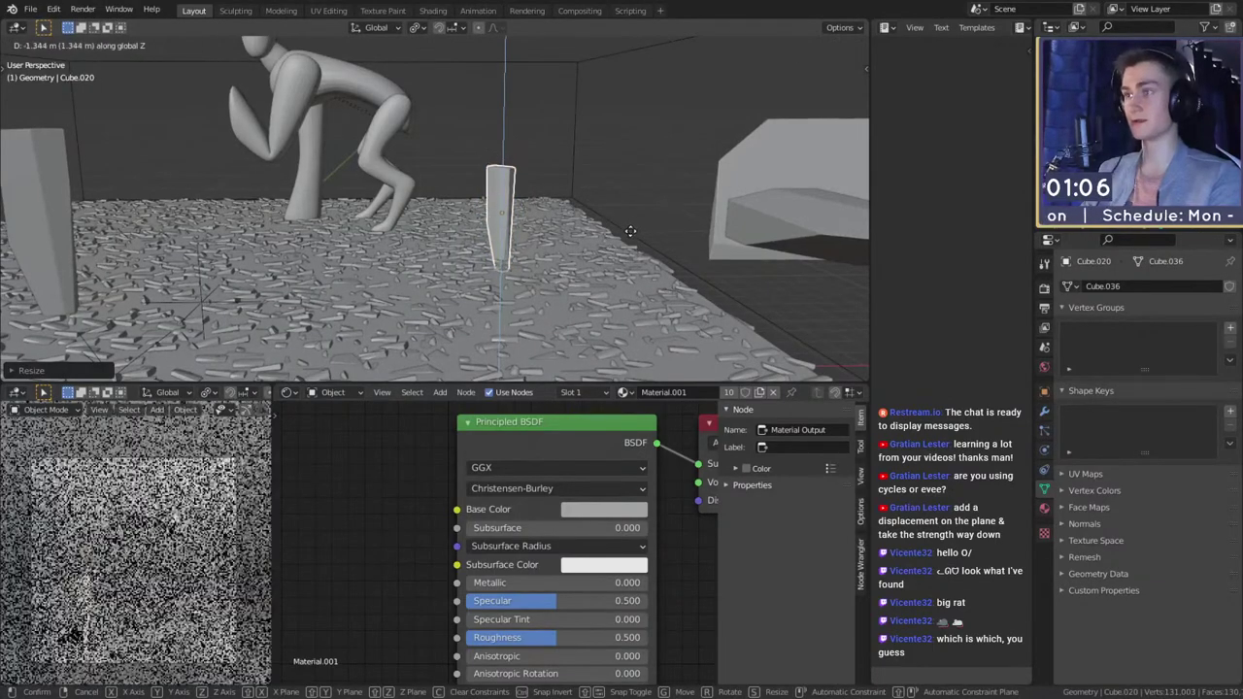
{"action": "left_click", "coordinate": [634, 226]}
- Duplicate the smaller pillar twice, placing one copy on each side of the giant near the field's far edge at the same height
{"action": "middle_click_drag", "start_coordinate": [635, 226], "coordinate": [560, 268]}
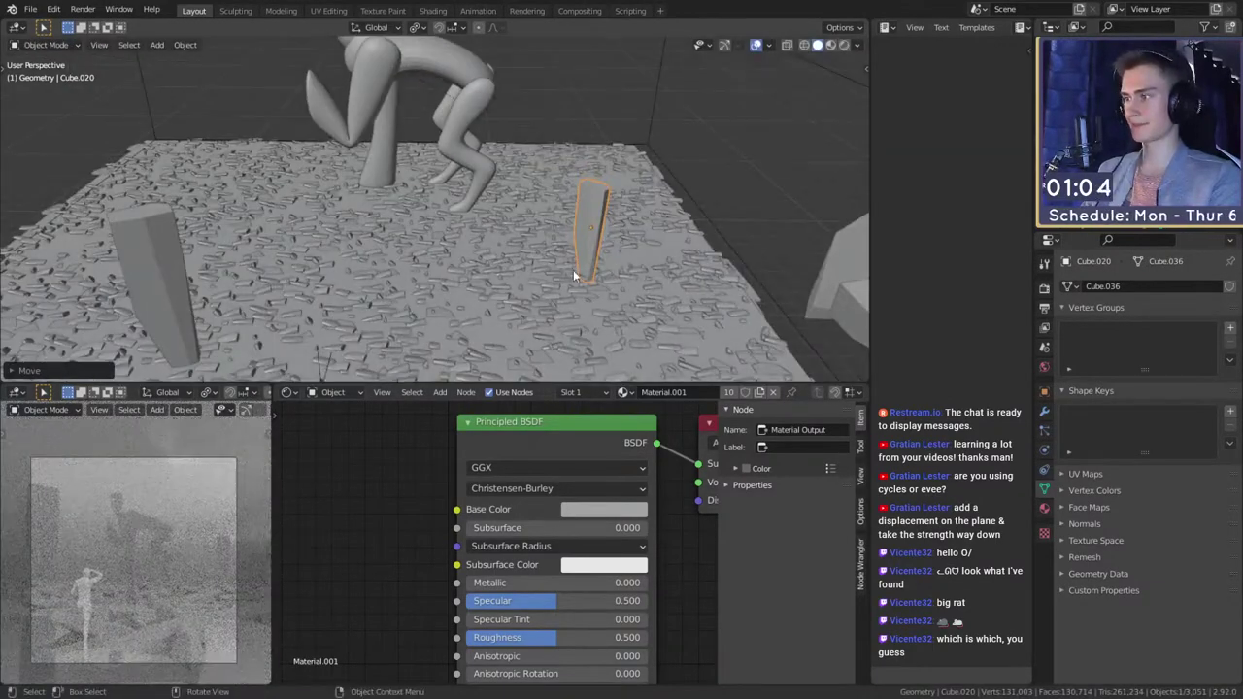
{"action": "key", "text": "shift+d"}
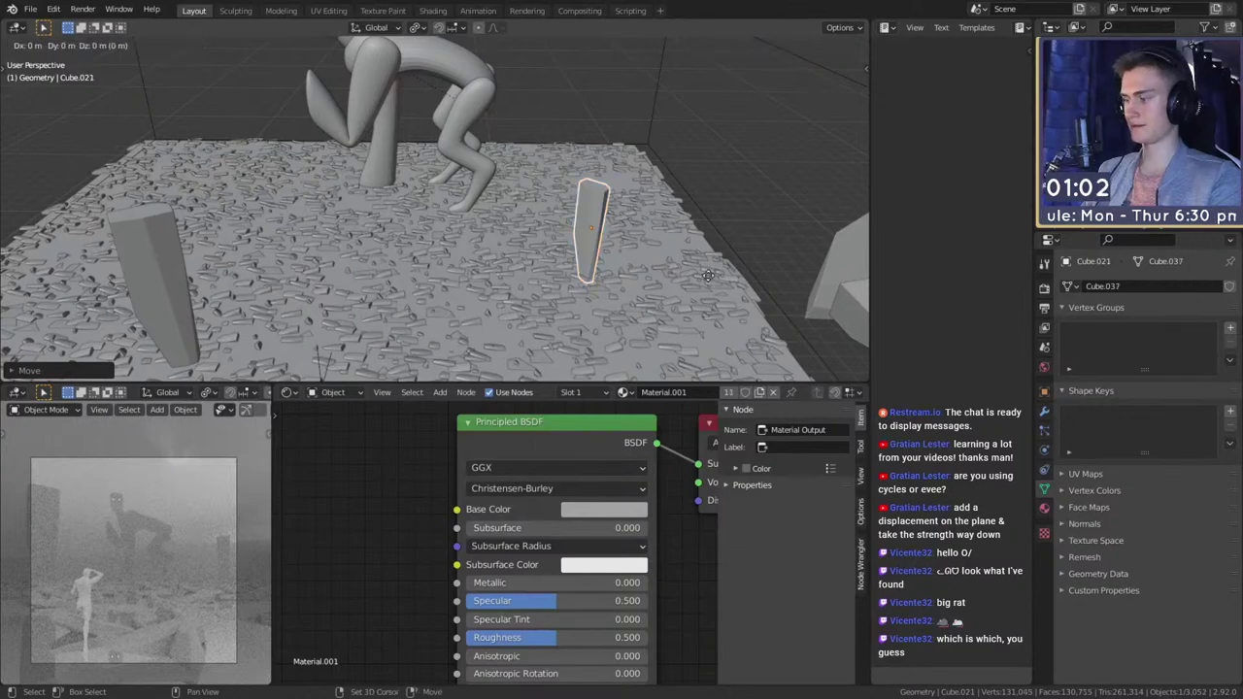
{"action": "key", "text": "shift+z"}
{"action": "left_click", "coordinate": [403, 178]}
{"action": "key", "text": "shift+d"}
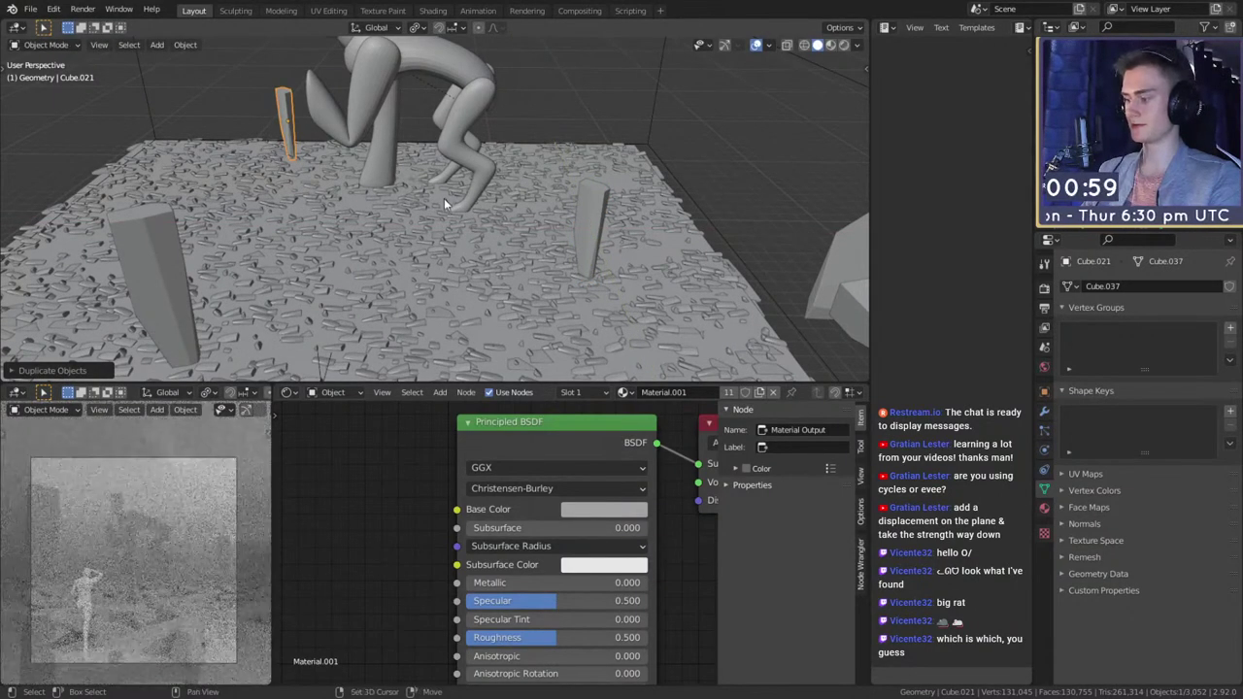
{"action": "key", "text": "shift+z"}
{"action": "left_click", "coordinate": [670, 196]}
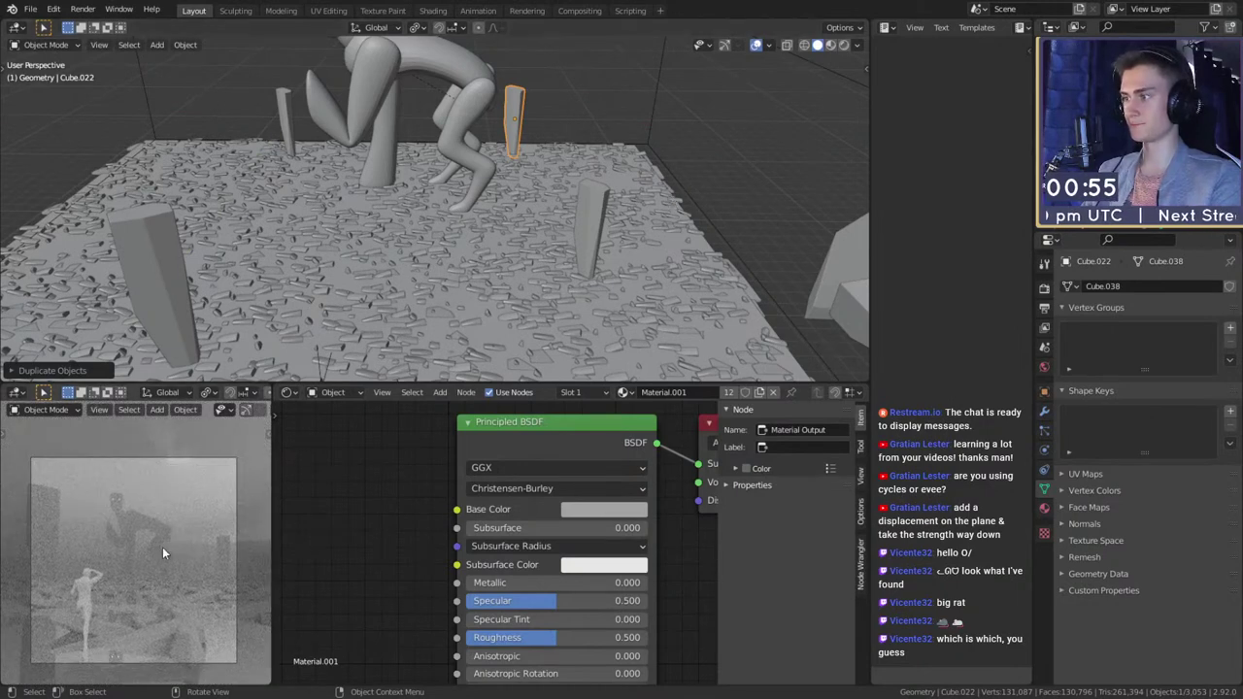
- Save the scene with the added stone pillars to the current blend file
{"action": "left_click", "coordinate": [37, 13]}
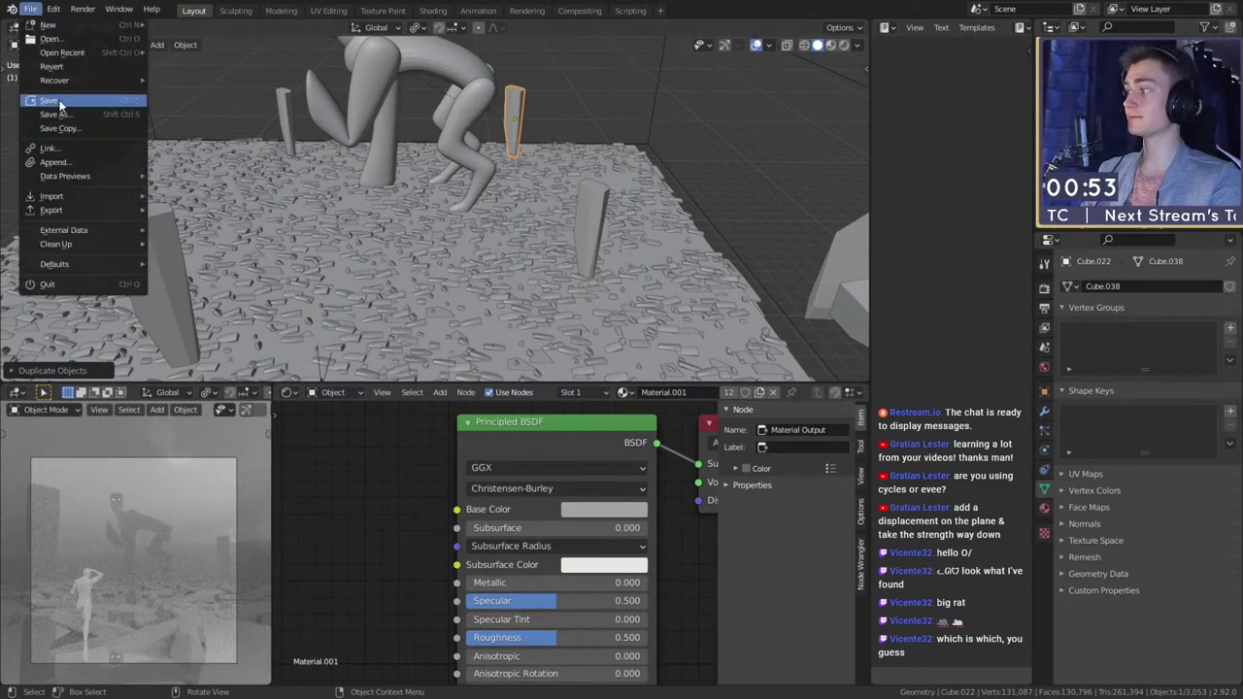
{"action": "left_click", "coordinate": [59, 107]}
- Add a point light to the scene near the front edge of the rock field
{"action": "scroll", "coordinate": [461, 262], "scroll_direction": "down", "scroll_amount": 4}
{"action": "middle_click_drag", "start_coordinate": [460, 262], "coordinate": [243, 299]}
{"action": "middle_click_drag", "start_coordinate": [309, 260], "coordinate": [403, 233]}
{"action": "key", "text": "shift+a"}
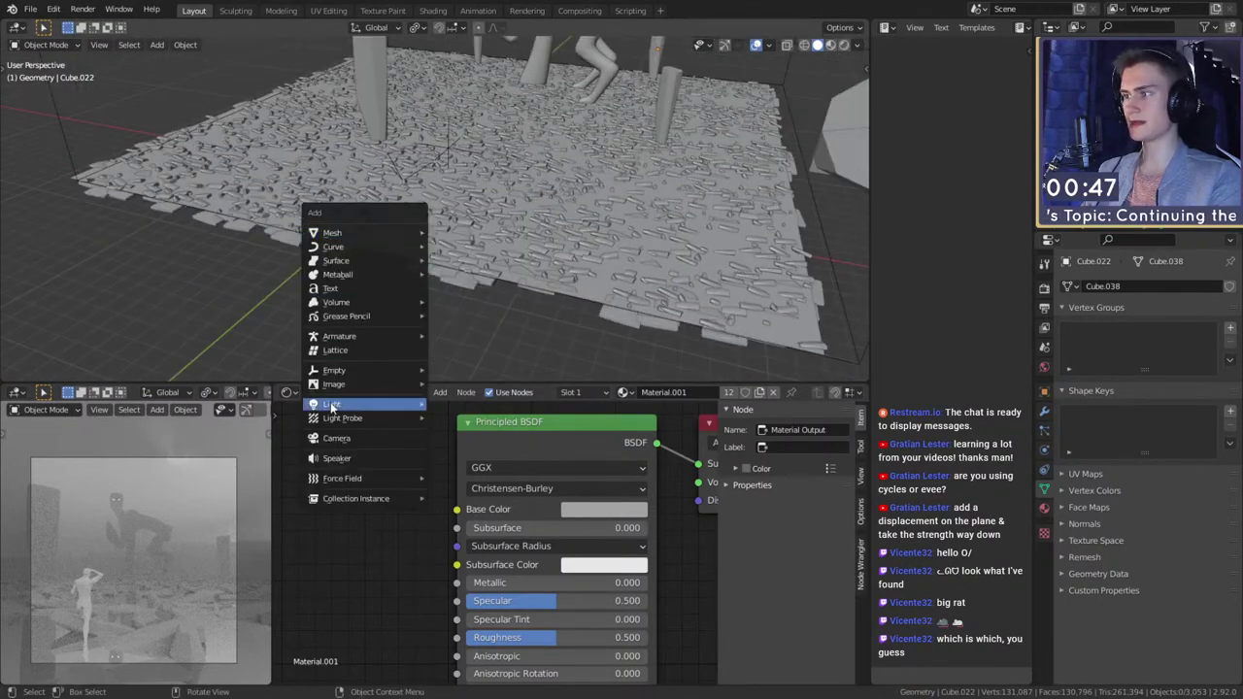
{"action": "key", "text": "Escape"}
{"action": "key", "text": "shift+a"}
{"action": "mouse_move", "coordinate": [351, 412]}
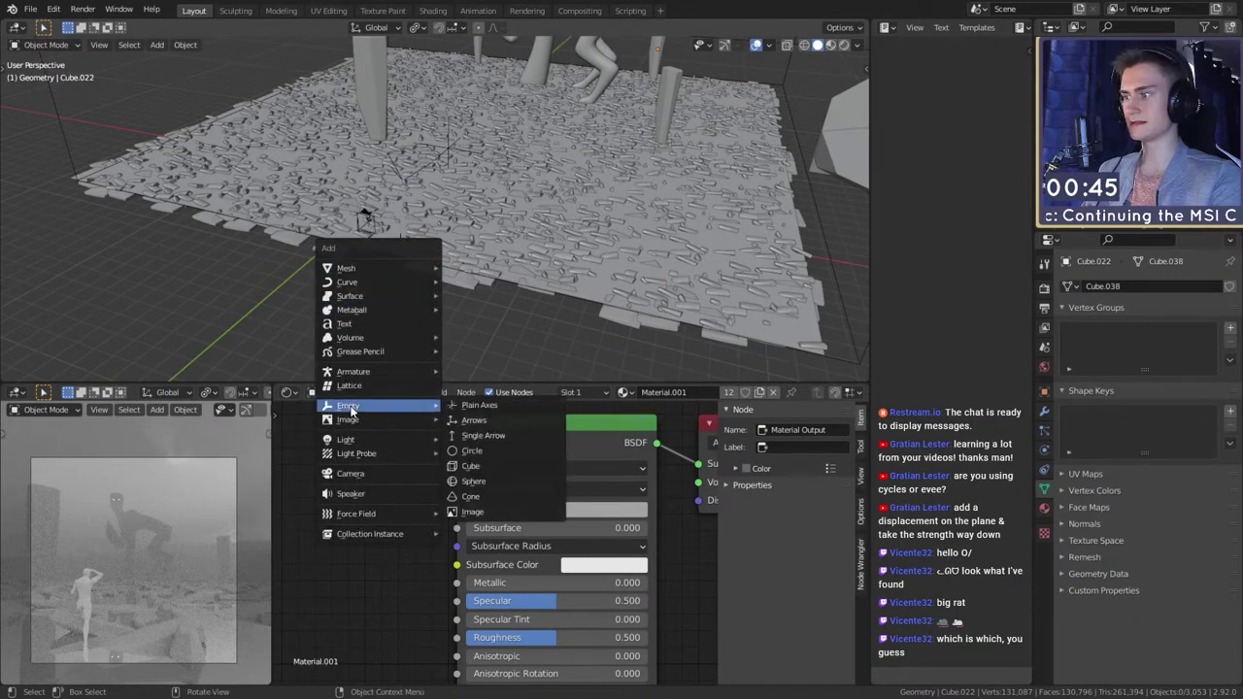
{"action": "mouse_move", "coordinate": [361, 445]}
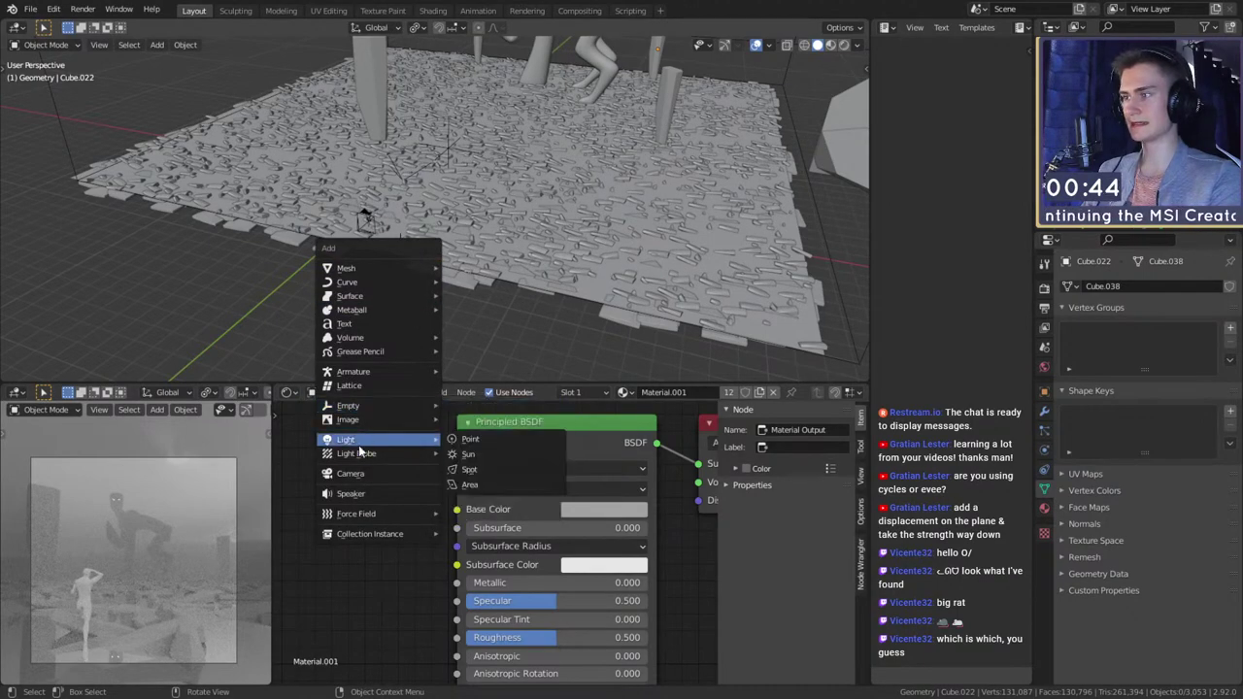
{"action": "left_click", "coordinate": [475, 440]}
- Move the point light next to the camera and set its power to 100 W
{"action": "middle_click_drag", "start_coordinate": [463, 310], "coordinate": [544, 256]}
{"action": "key", "text": "g"}
{"action": "left_click", "coordinate": [459, 220]}
{"action": "key", "text": "g"}
{"action": "left_click", "coordinate": [494, 232]}
{"action": "key", "text": "g"}
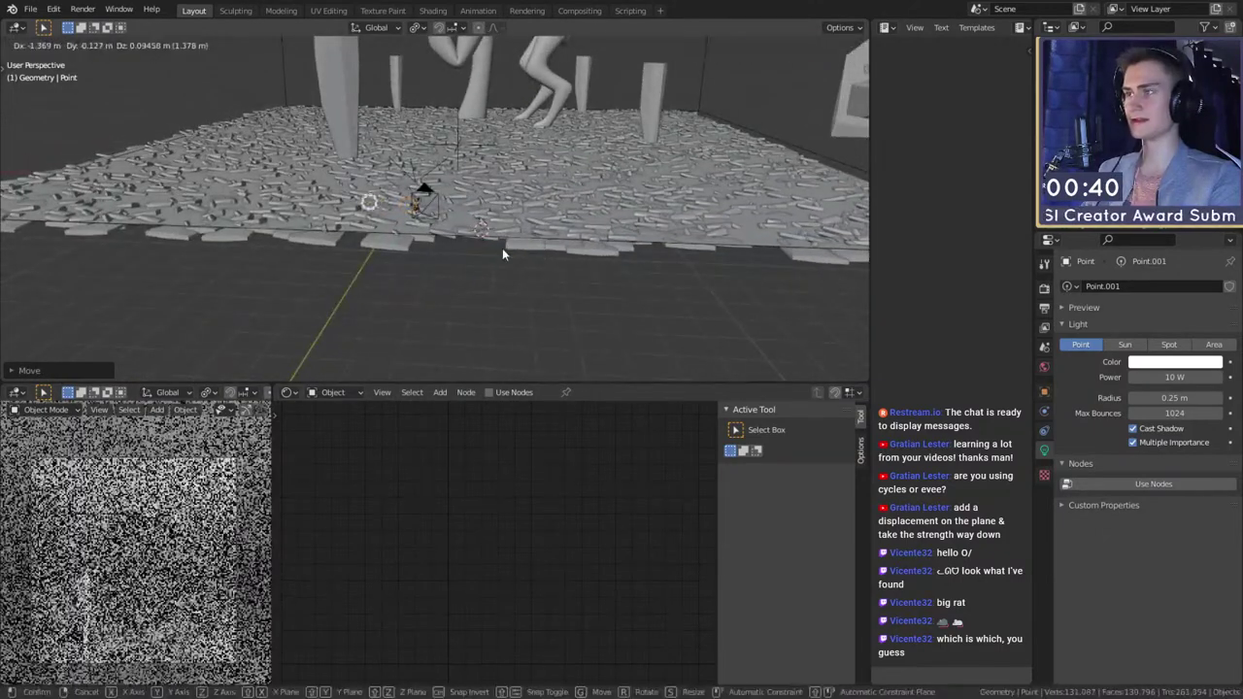
{"action": "left_click", "coordinate": [503, 247]}
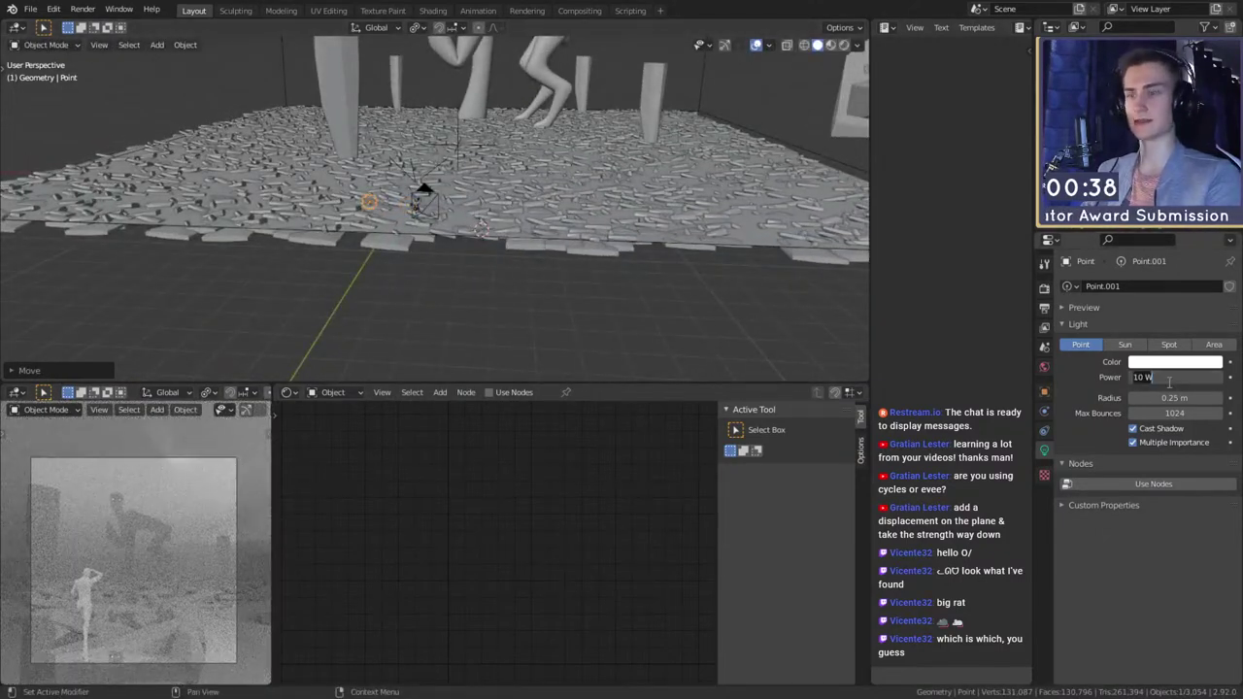
{"action": "key", "text": "Return"}
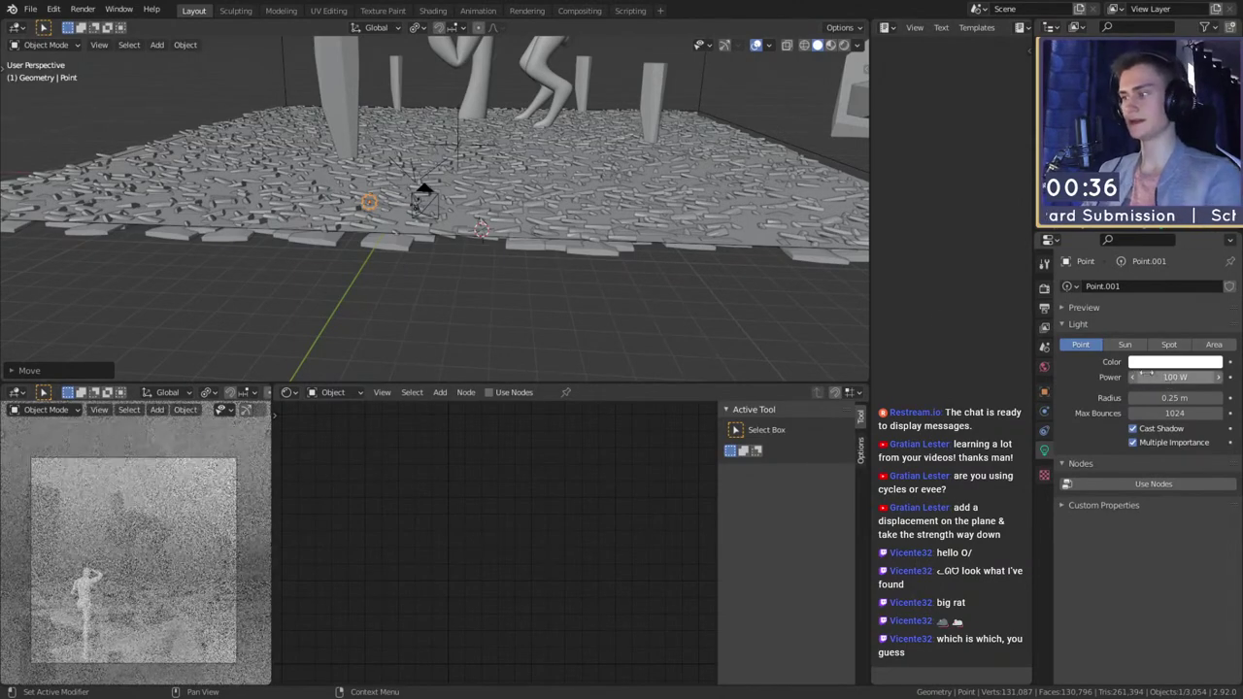
- Move the point light away from the camera, finishing with a sideways move of about 5 m just above the rock field's front edge
{"action": "middle_click_drag", "start_coordinate": [582, 242], "coordinate": [595, 271]}
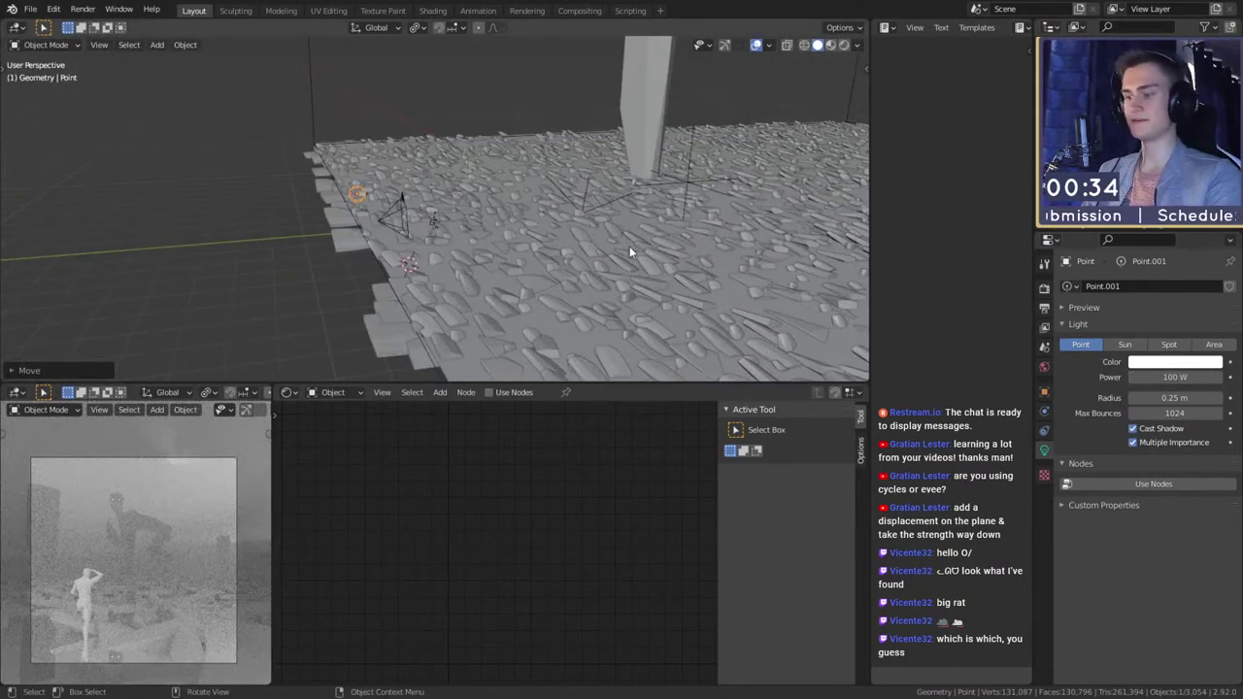
{"action": "key", "text": "KP_Decimal"}
{"action": "scroll", "coordinate": [631, 245], "scroll_direction": "down", "scroll_amount": 3}
{"action": "middle_click_drag", "start_coordinate": [651, 229], "coordinate": [559, 202]}
{"action": "key", "text": "g"}
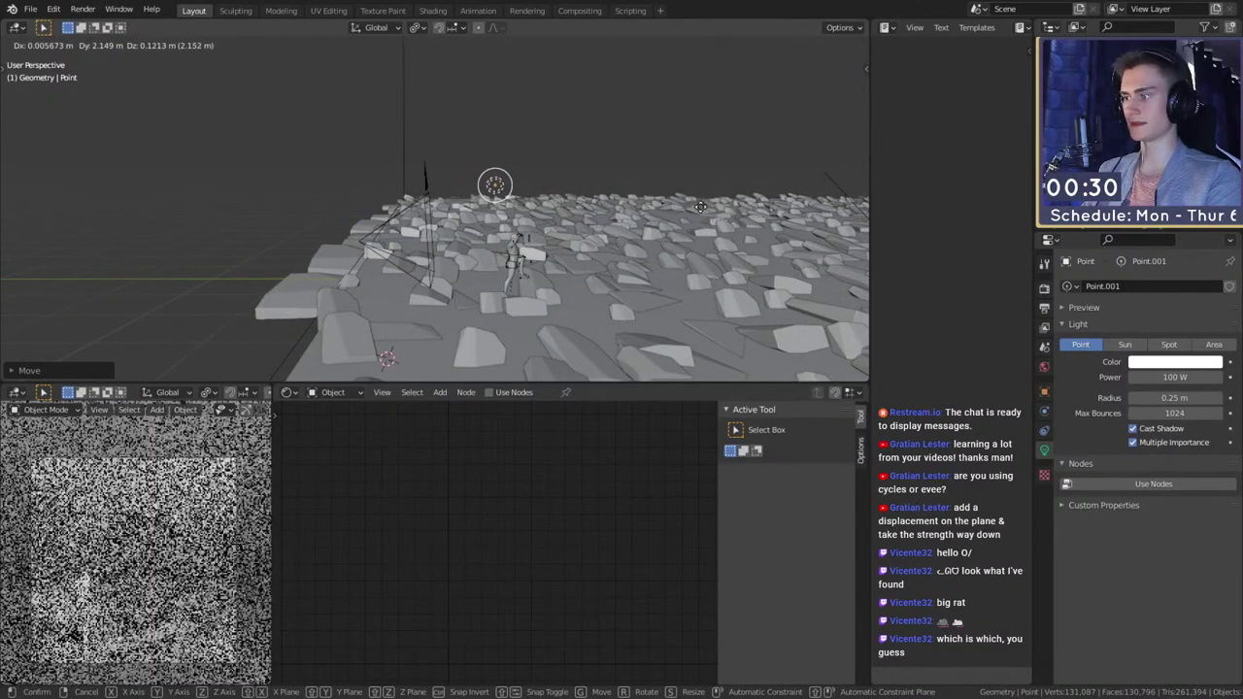
{"action": "left_click", "coordinate": [702, 208]}
{"action": "middle_click_drag", "start_coordinate": [699, 211], "coordinate": [578, 253]}
{"action": "key", "text": "g"}
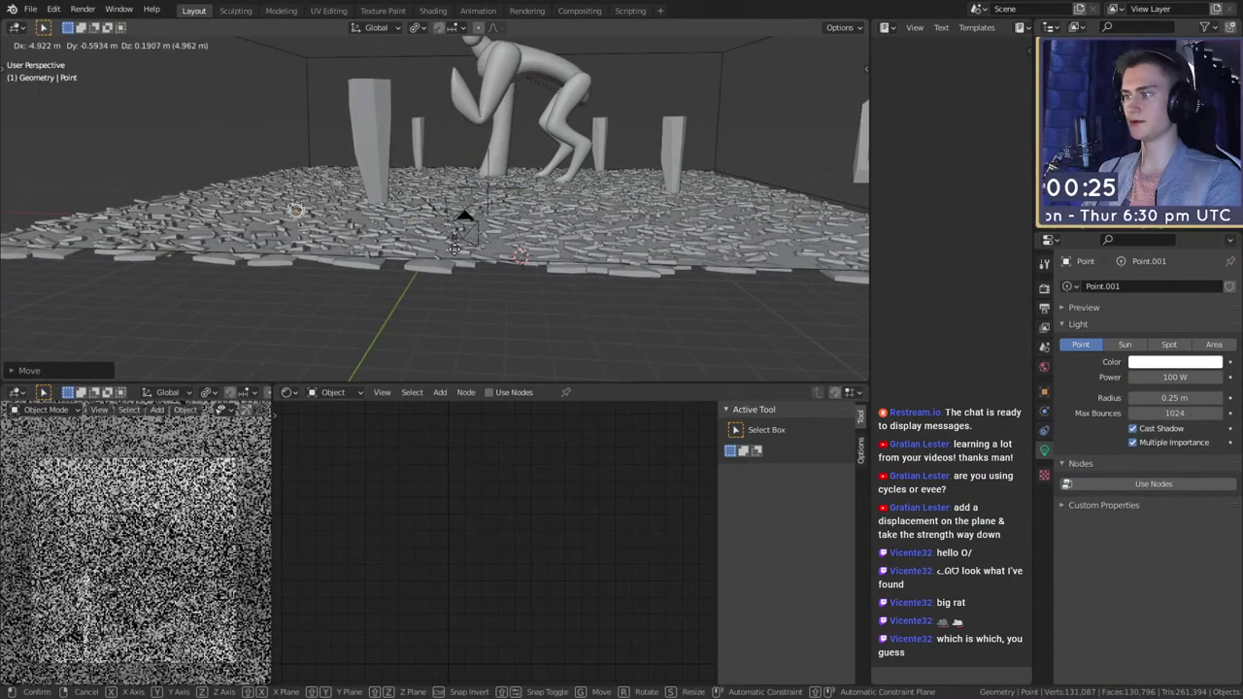
{"action": "left_click", "coordinate": [453, 248]}
- Set the point light's power to 1000 W and its radius to 0.02 m
{"action": "left_click", "coordinate": [1166, 377]}
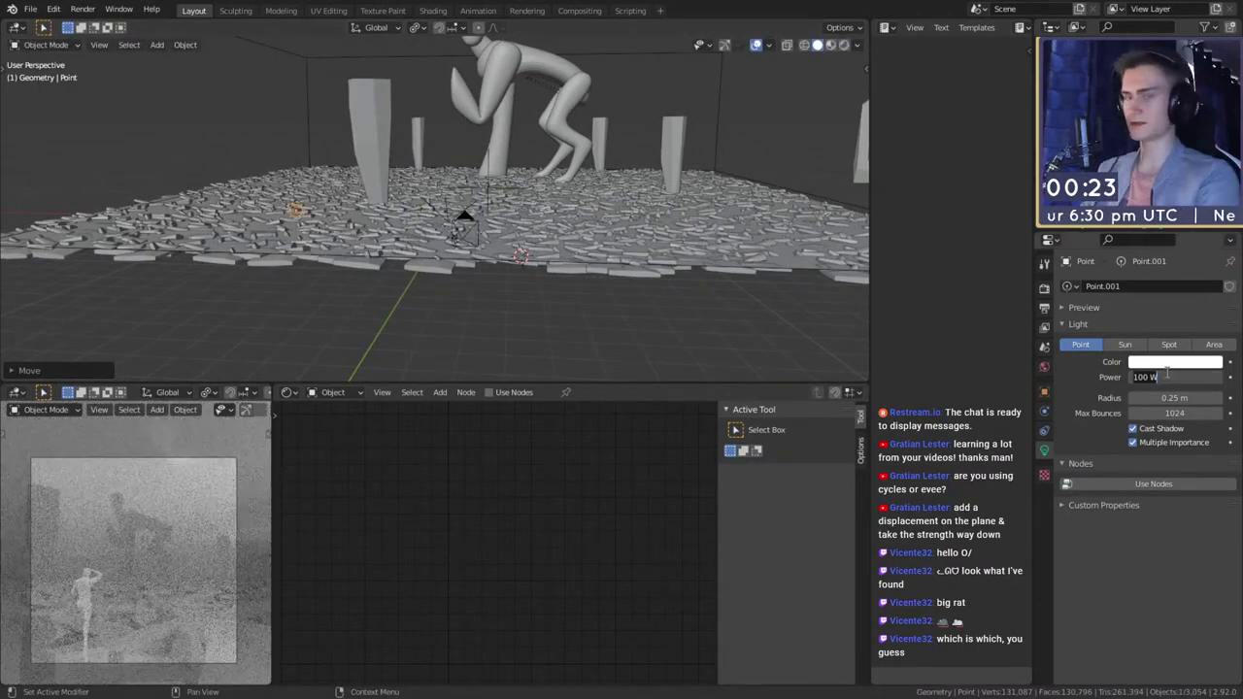
{"action": "type", "text": "1000"}
{"action": "key", "text": "Return"}
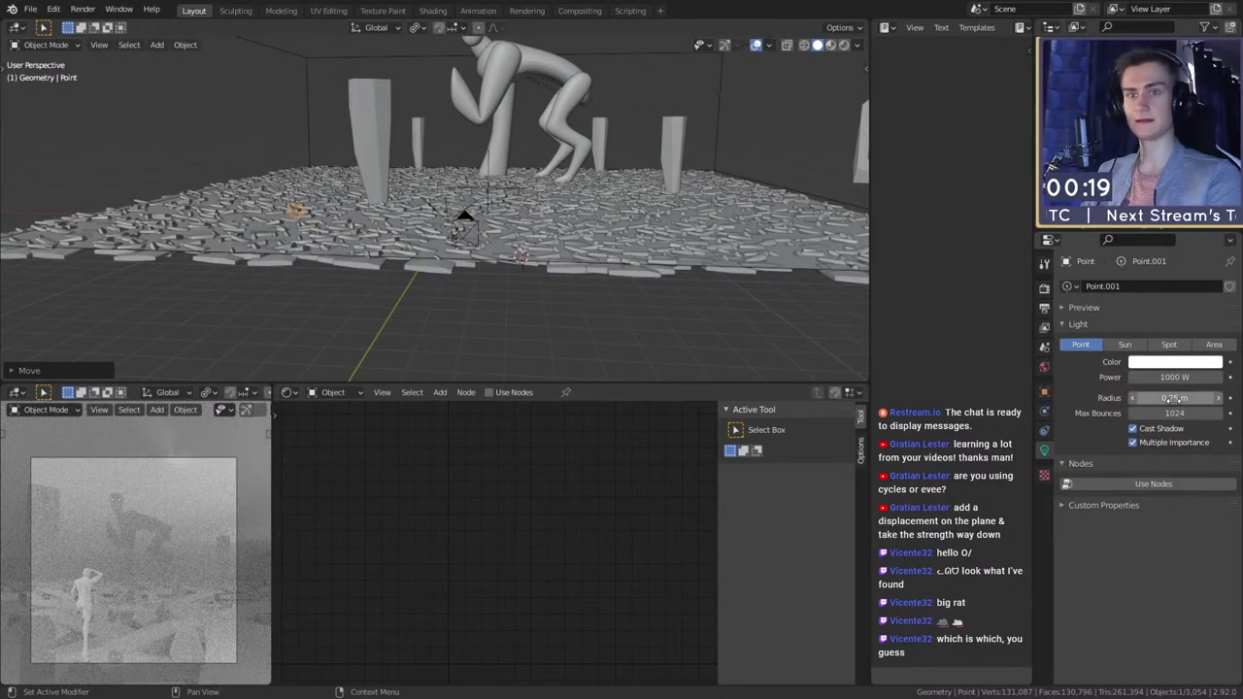
{"action": "left_click_drag", "start_coordinate": [1175, 399], "coordinate": [1133, 398]}
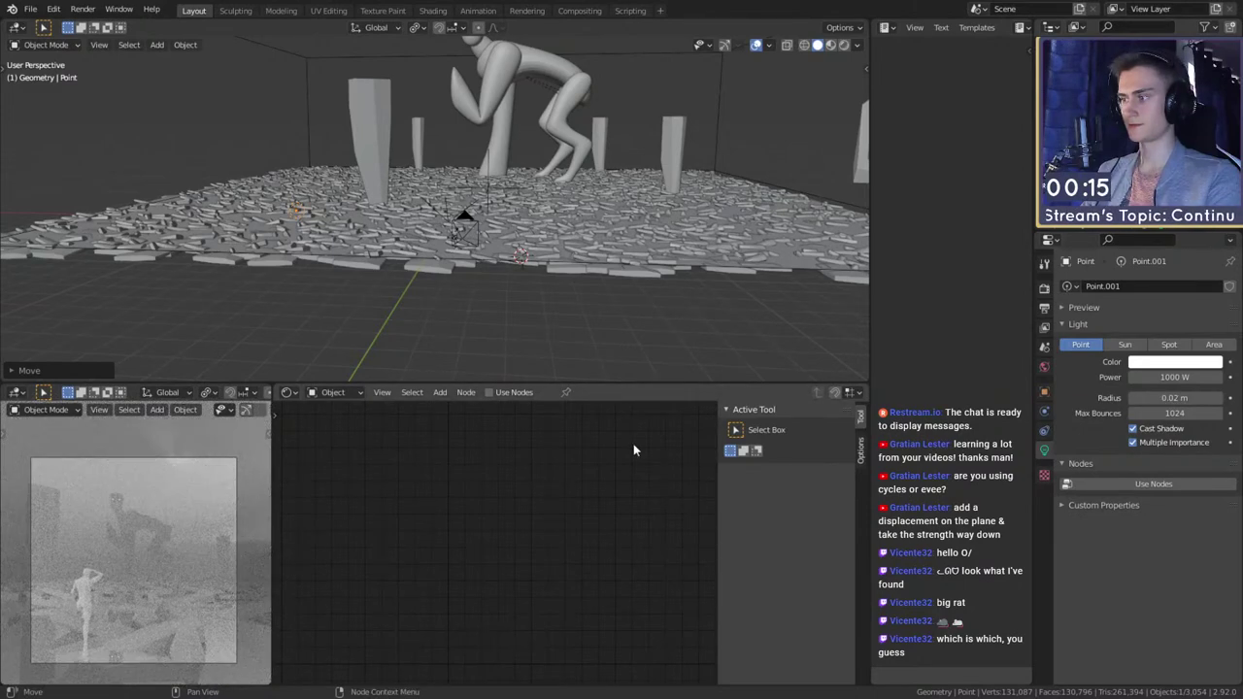
- Duplicate the point light twice at the same height, placing one copy beside the nearer right-hand pillar and one at the field's far left edge
{"action": "middle_click_drag", "start_coordinate": [505, 243], "coordinate": [413, 281]}
{"action": "key", "text": "shift+d"}
{"action": "key", "text": "shift+z"}
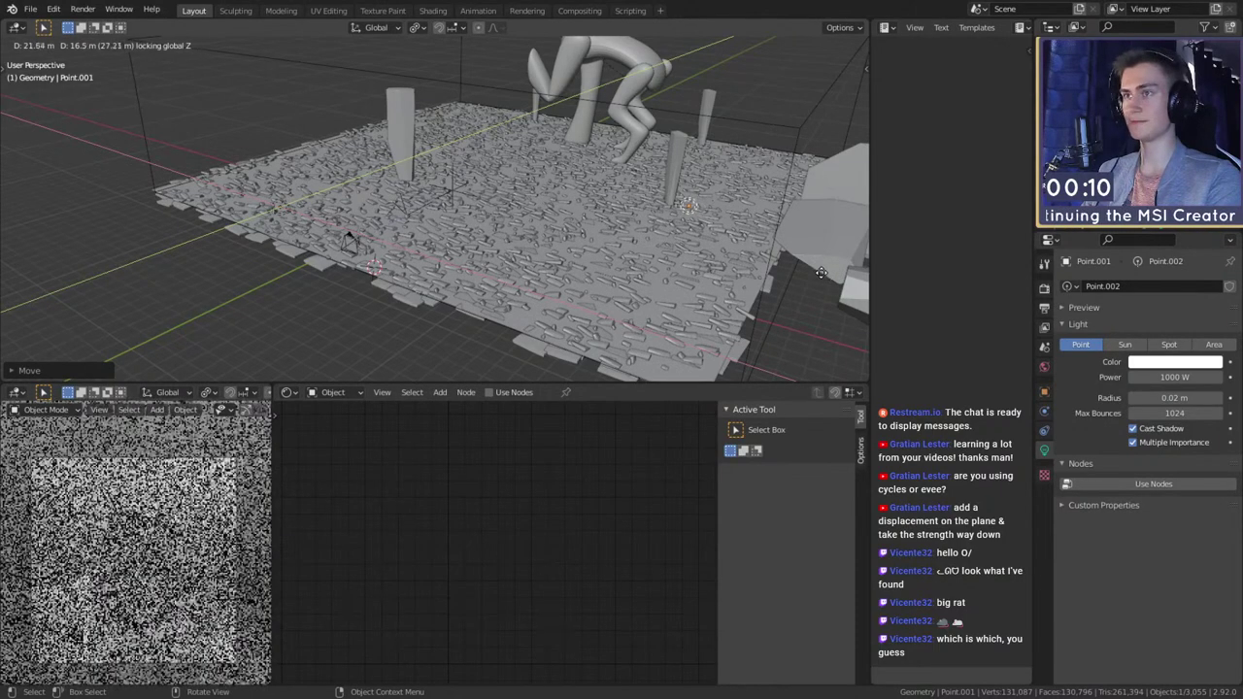
{"action": "left_click", "coordinate": [820, 271]}
{"action": "key", "text": "shift+d"}
{"action": "key", "text": "shift+z"}
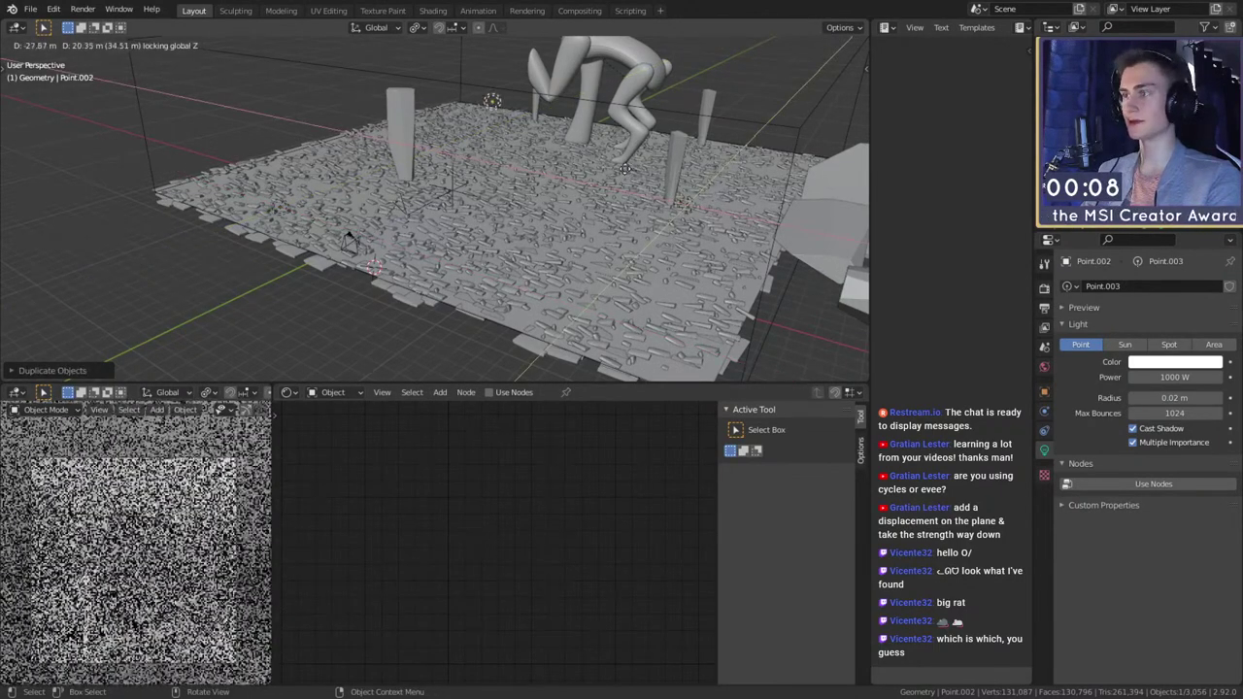
{"action": "left_click", "coordinate": [624, 169]}
- Set the power of the original point light near the camera to 2000 W and save the blend file
{"action": "scroll", "coordinate": [339, 237], "scroll_direction": "up", "scroll_amount": 2}
{"action": "middle_click_drag", "start_coordinate": [339, 237], "coordinate": [383, 242], "text": "shift"}
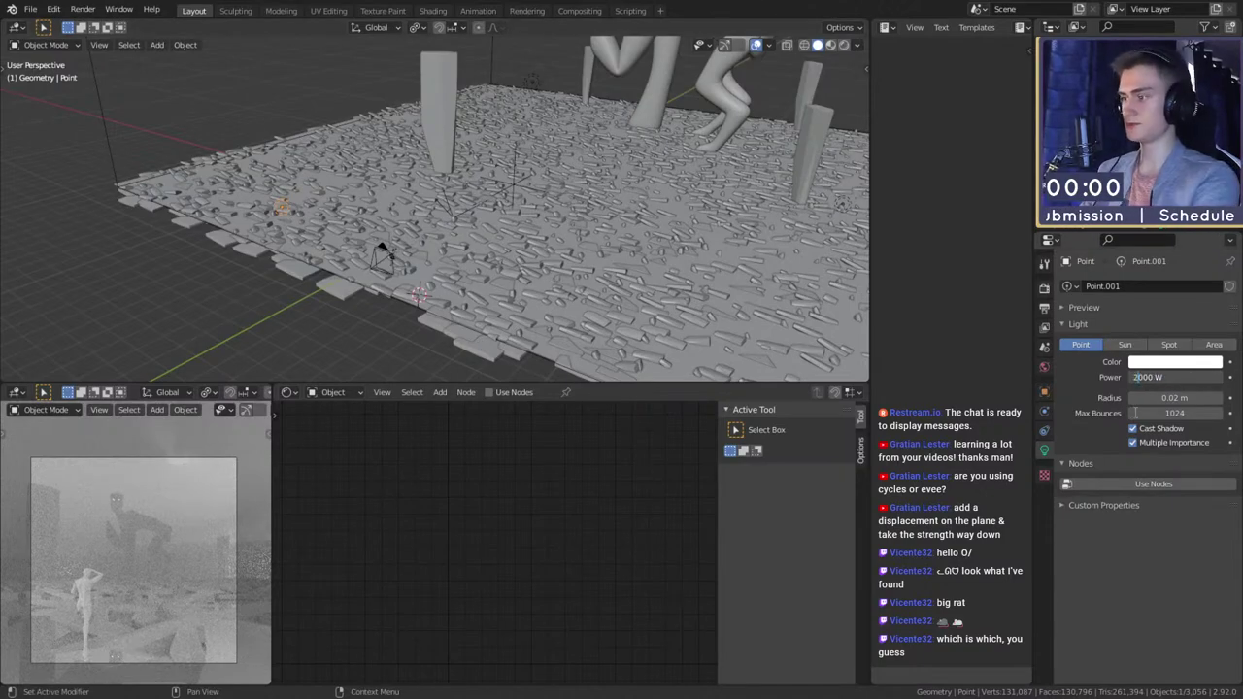
{"action": "key", "text": "Return"}
{"action": "scroll", "coordinate": [532, 210], "scroll_direction": "down", "scroll_amount": 3}
{"action": "middle_click_drag", "start_coordinate": [532, 210], "coordinate": [514, 344]}
{"action": "middle_click_drag", "start_coordinate": [502, 288], "coordinate": [461, 336]}
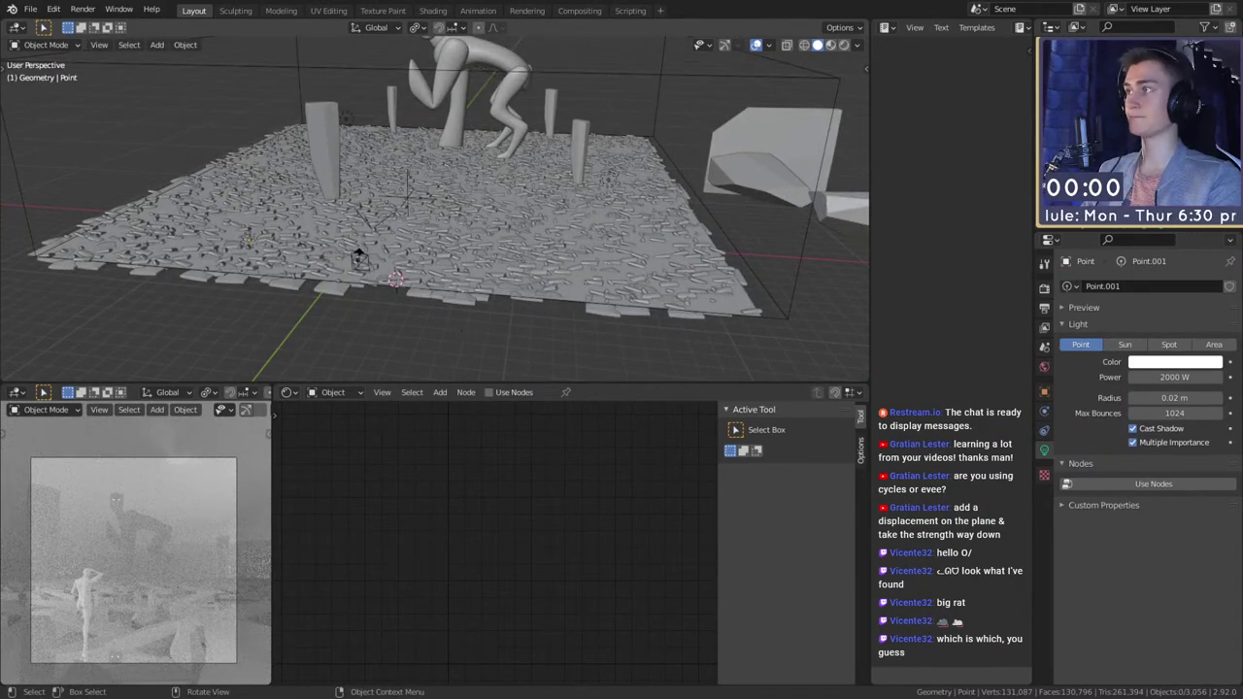
{"action": "left_click", "coordinate": [30, 9]}
{"action": "left_click", "coordinate": [39, 103]}
- Set the Principled Volume density of the large fog box enclosing the scene to 0.06
{"action": "middle_click_drag", "start_coordinate": [275, 289], "coordinate": [563, 131]}
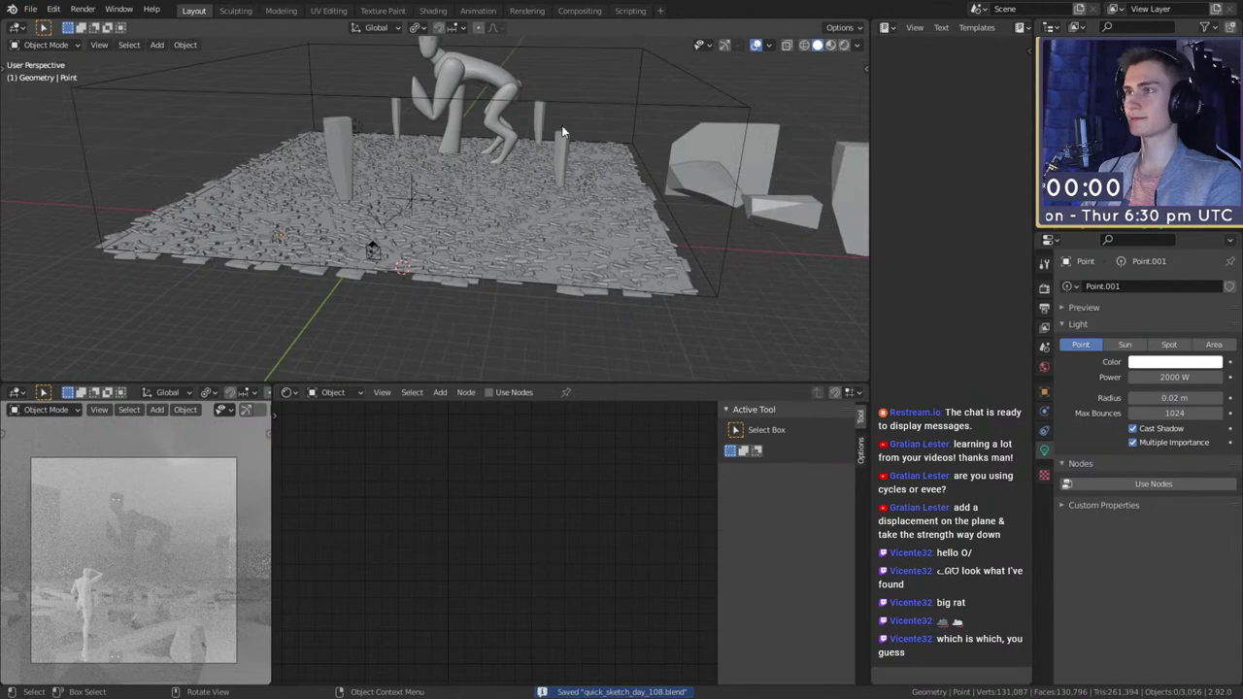
{"action": "left_click", "coordinate": [592, 100]}
{"action": "left_click", "coordinate": [485, 500]}
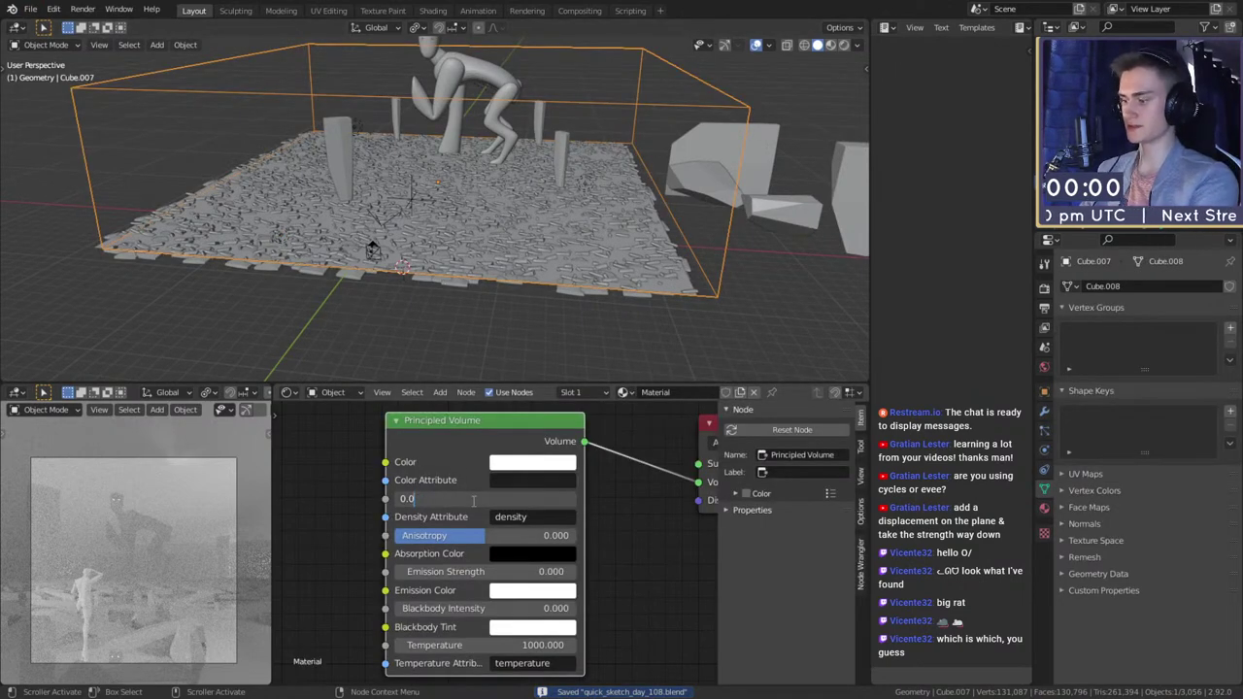
{"action": "key", "text": "Return"}
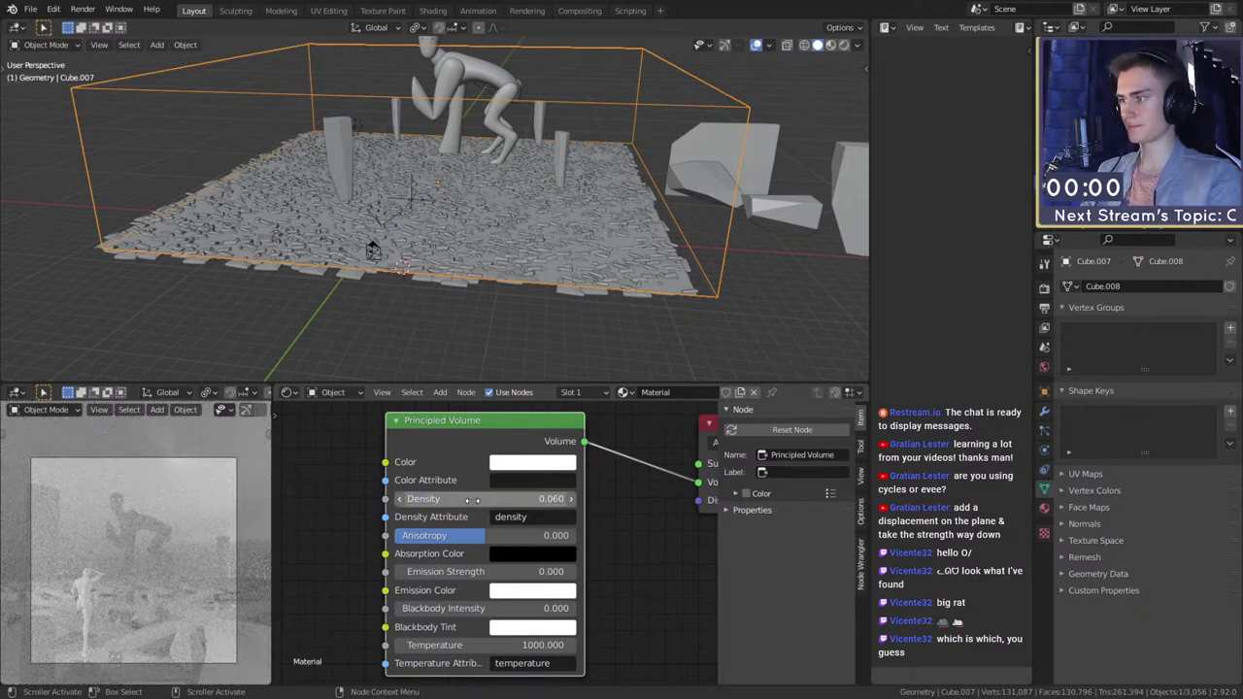
{"action": "scroll", "coordinate": [462, 210], "scroll_direction": "down", "scroll_amount": 2}
{"action": "middle_click_drag", "start_coordinate": [462, 210], "coordinate": [469, 249]}
{"action": "left_click", "coordinate": [472, 325]}
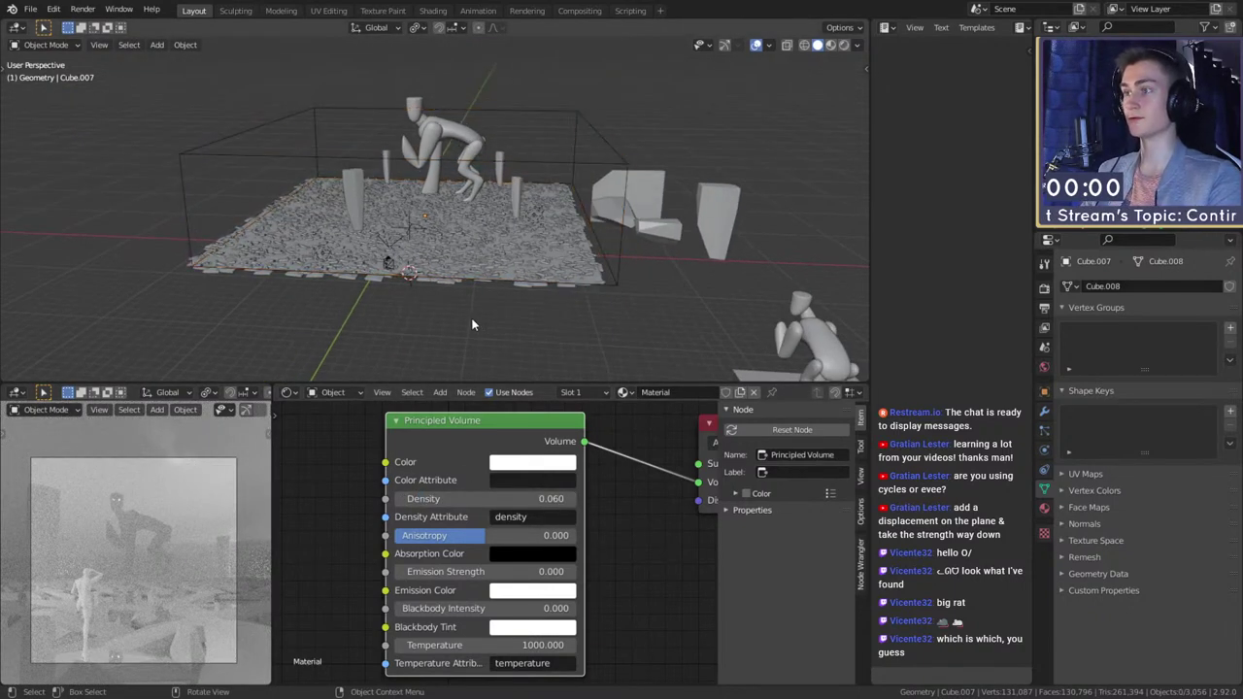
{"action": "left_click", "coordinate": [30, 9]}
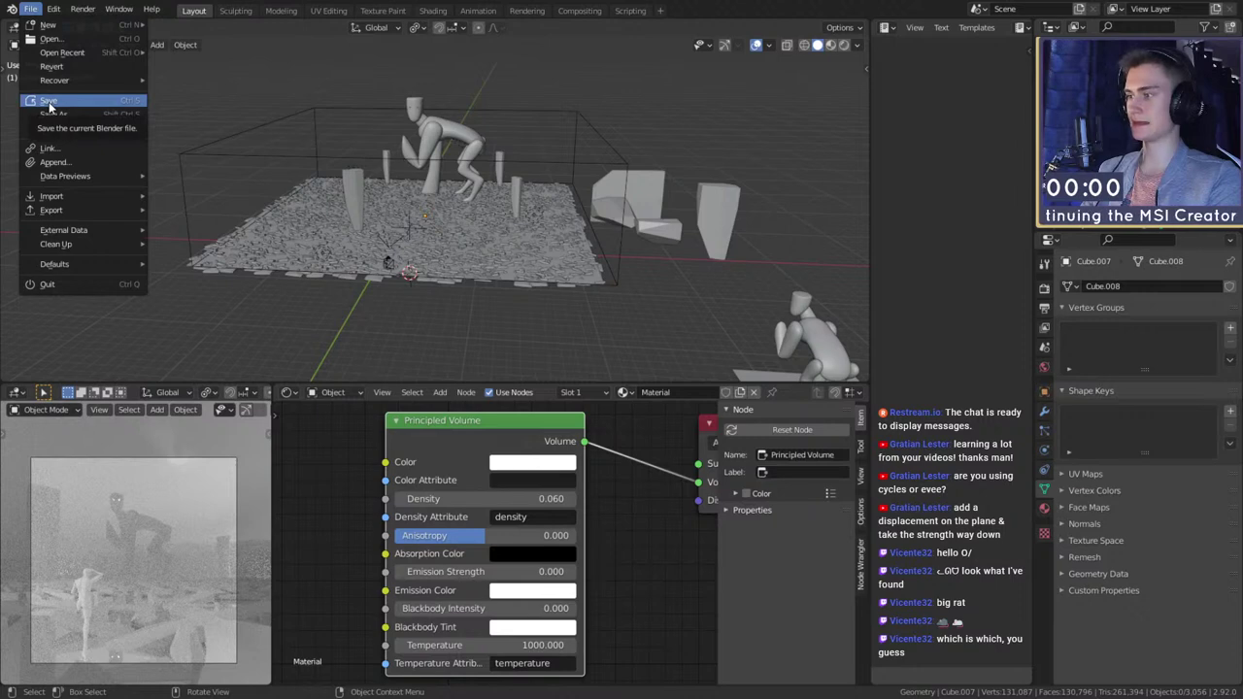
- Darken the base color of the stones' shared material to an HSV value of 0.308
{"action": "scroll", "coordinate": [416, 263], "scroll_direction": "up", "scroll_amount": 4}
{"action": "middle_click_drag", "start_coordinate": [416, 260], "coordinate": [478, 282]}
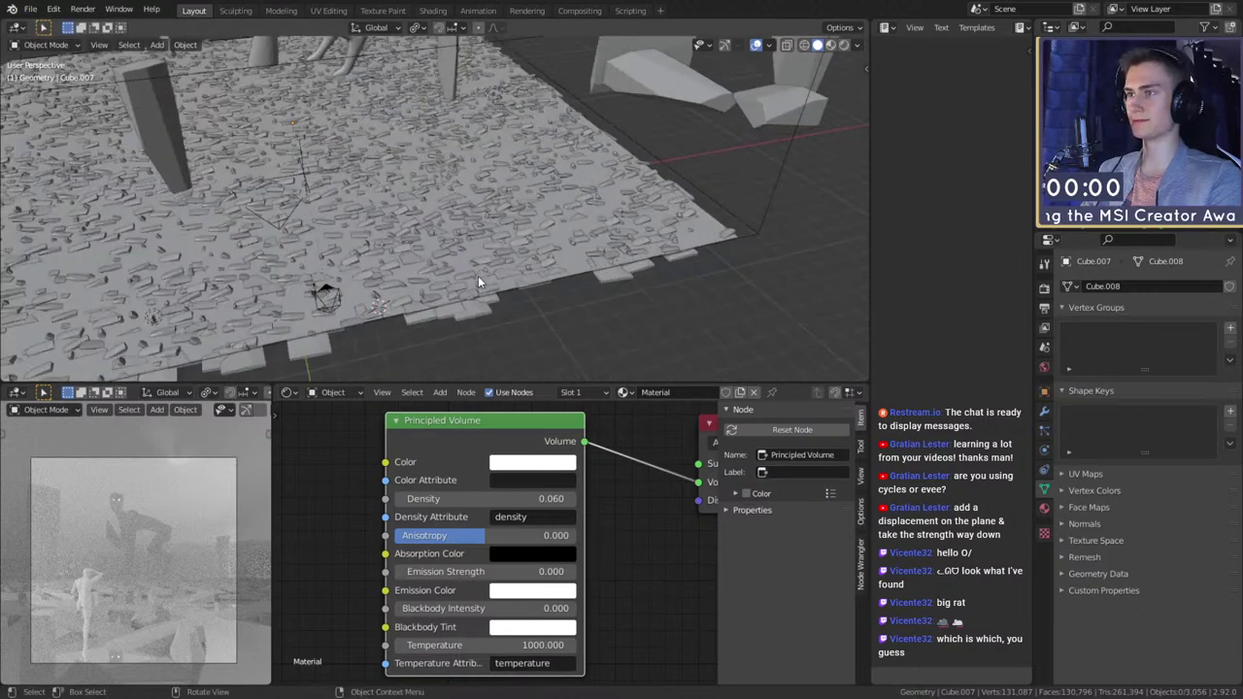
{"action": "left_click", "coordinate": [527, 250]}
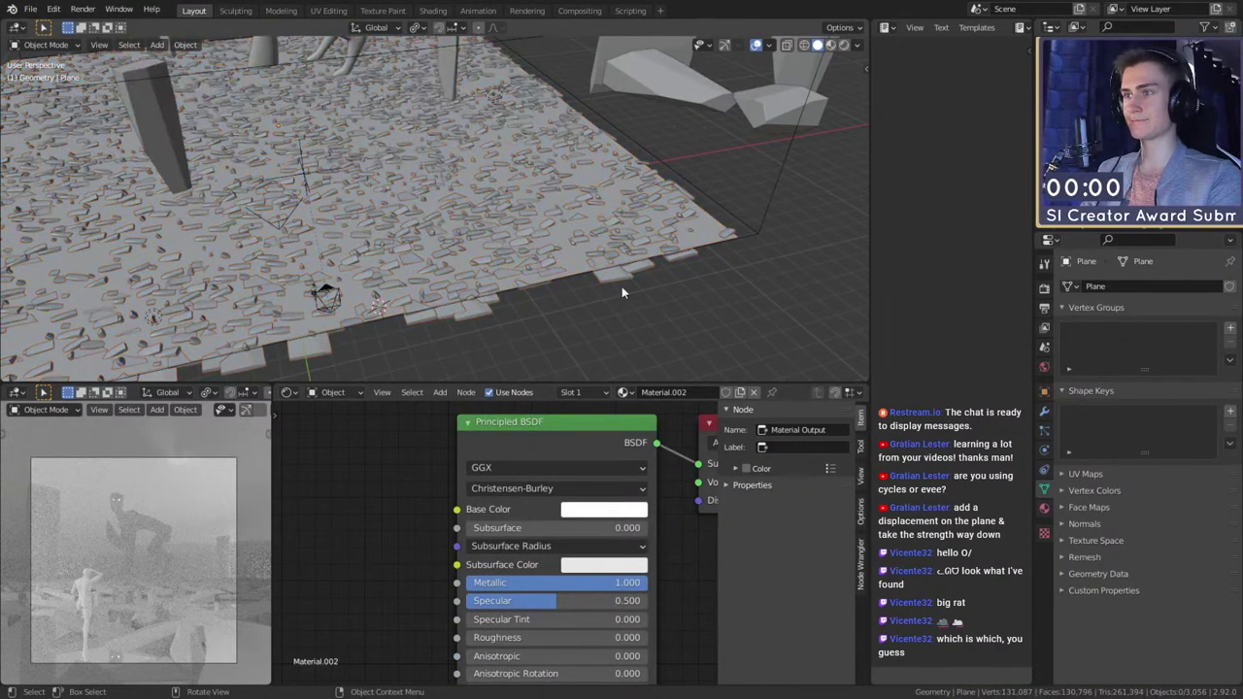
{"action": "left_click", "coordinate": [780, 128]}
{"action": "middle_click_drag", "start_coordinate": [781, 127], "coordinate": [718, 228]}
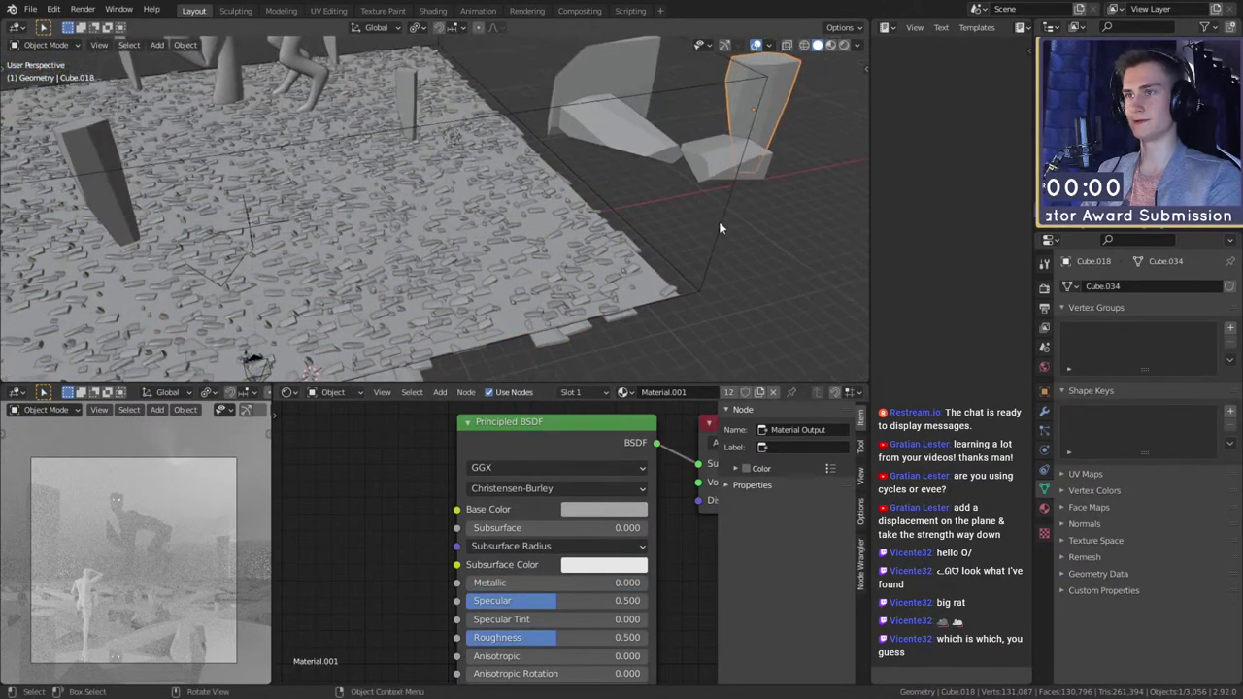
{"action": "left_click", "coordinate": [599, 507]}
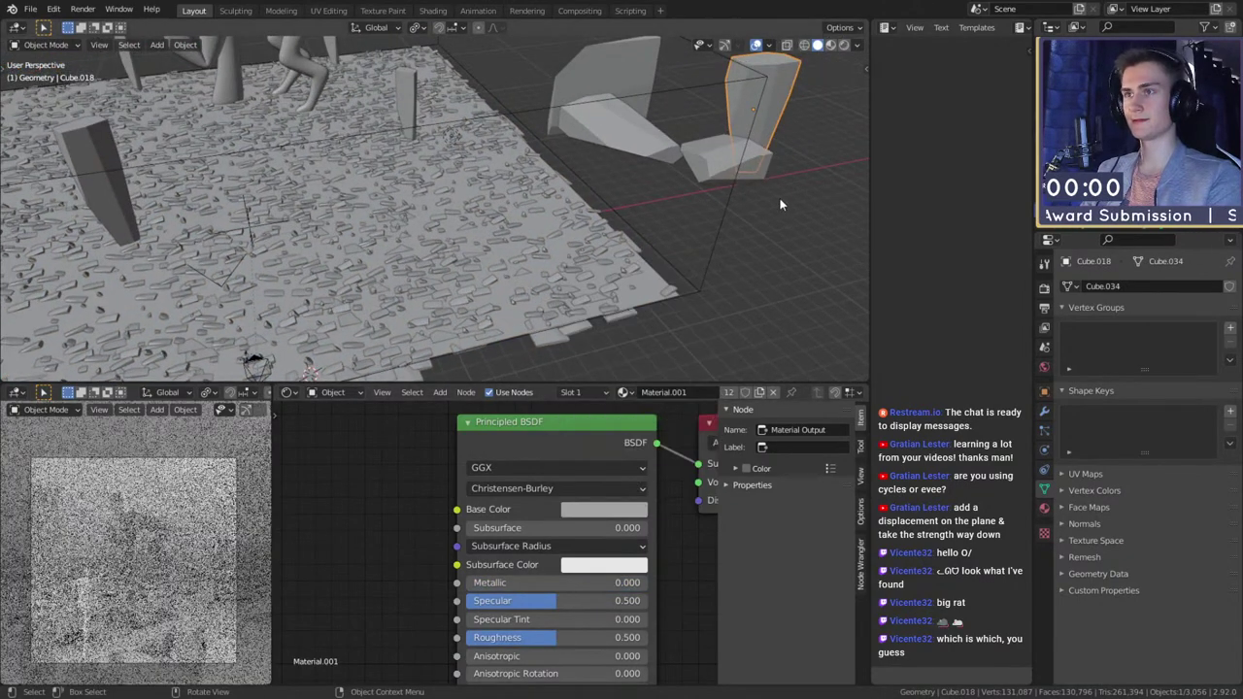
{"action": "left_click", "coordinate": [723, 160]}
{"action": "left_click", "coordinate": [604, 509]}
{"action": "left_click_drag", "start_coordinate": [705, 322], "coordinate": [705, 327]}
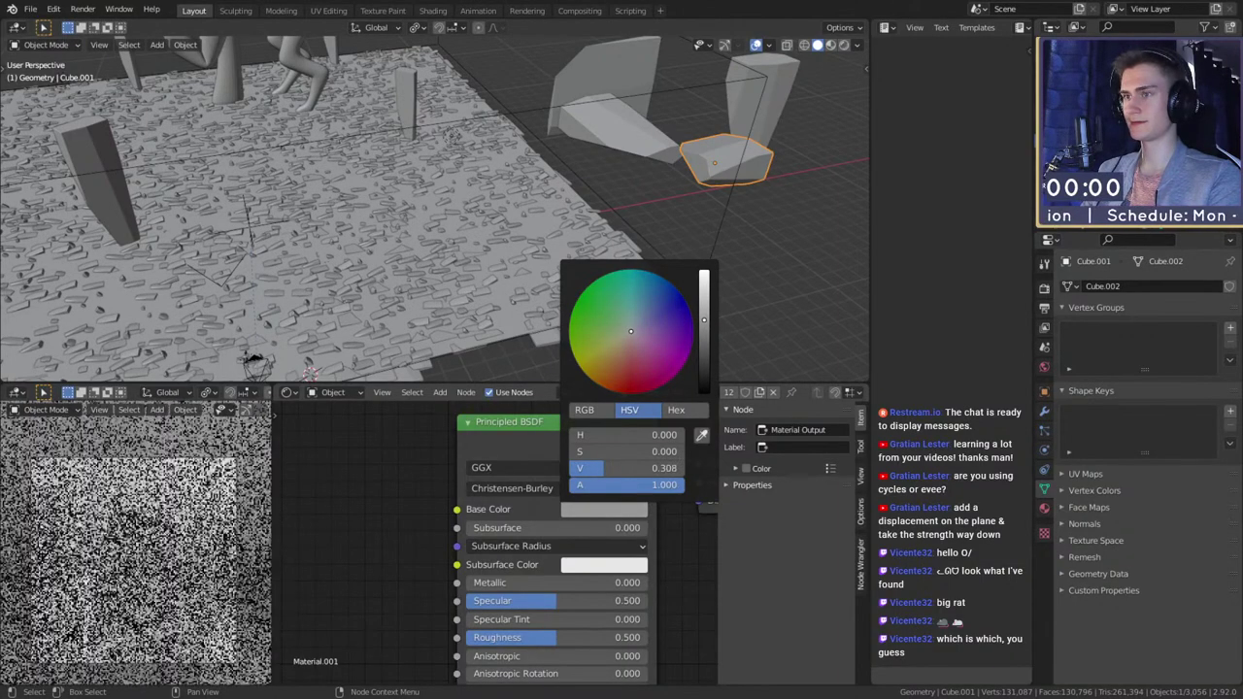
- Save the scene with the darkened stone material to the current blend file
{"action": "middle_click_drag", "start_coordinate": [693, 292], "coordinate": [478, 288]}
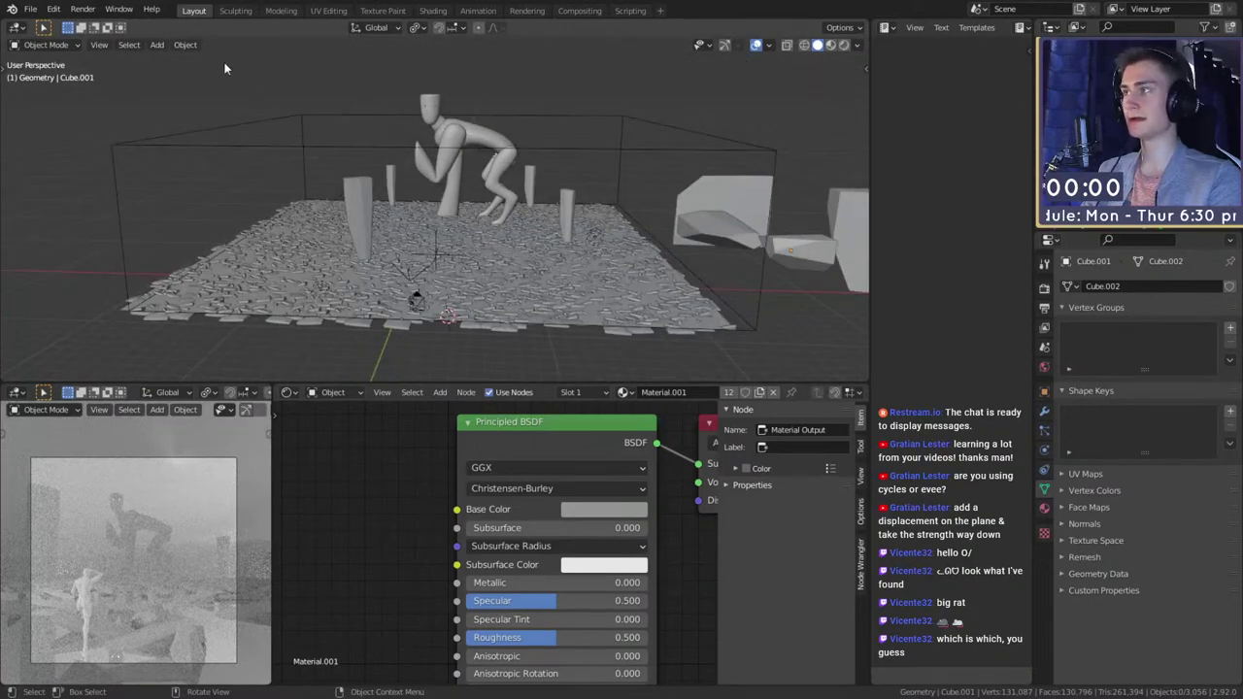
{"action": "left_click", "coordinate": [30, 8]}
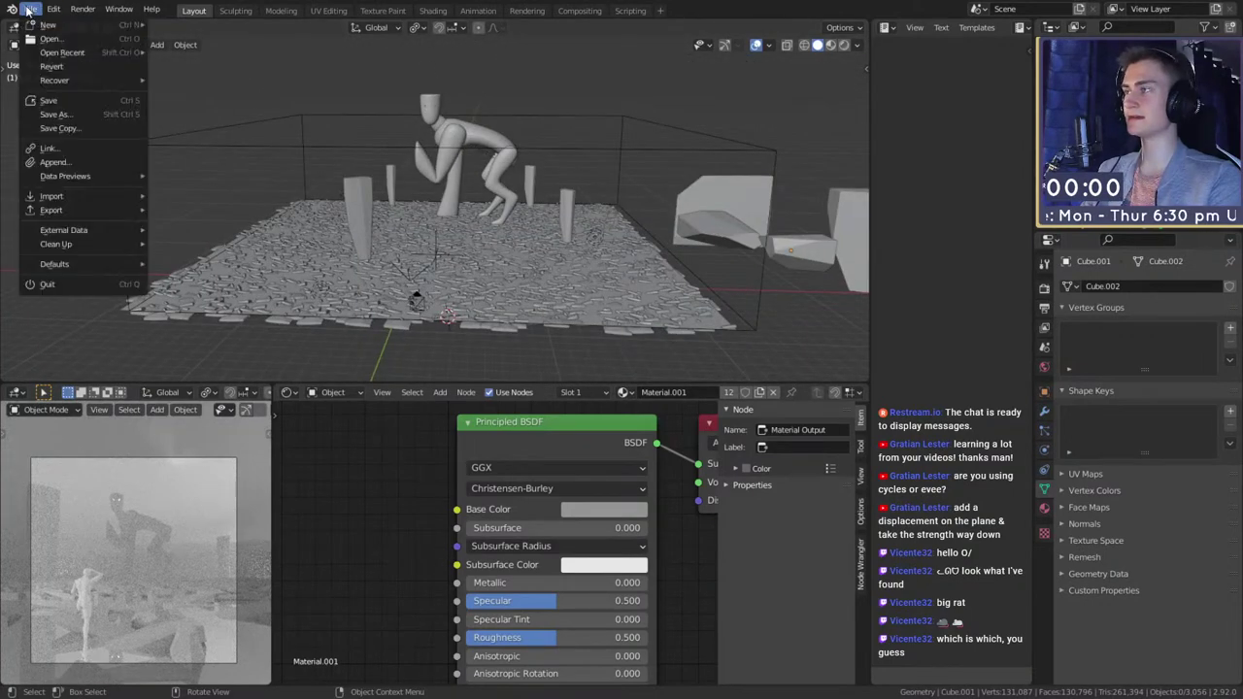
{"action": "left_click", "coordinate": [56, 101]}
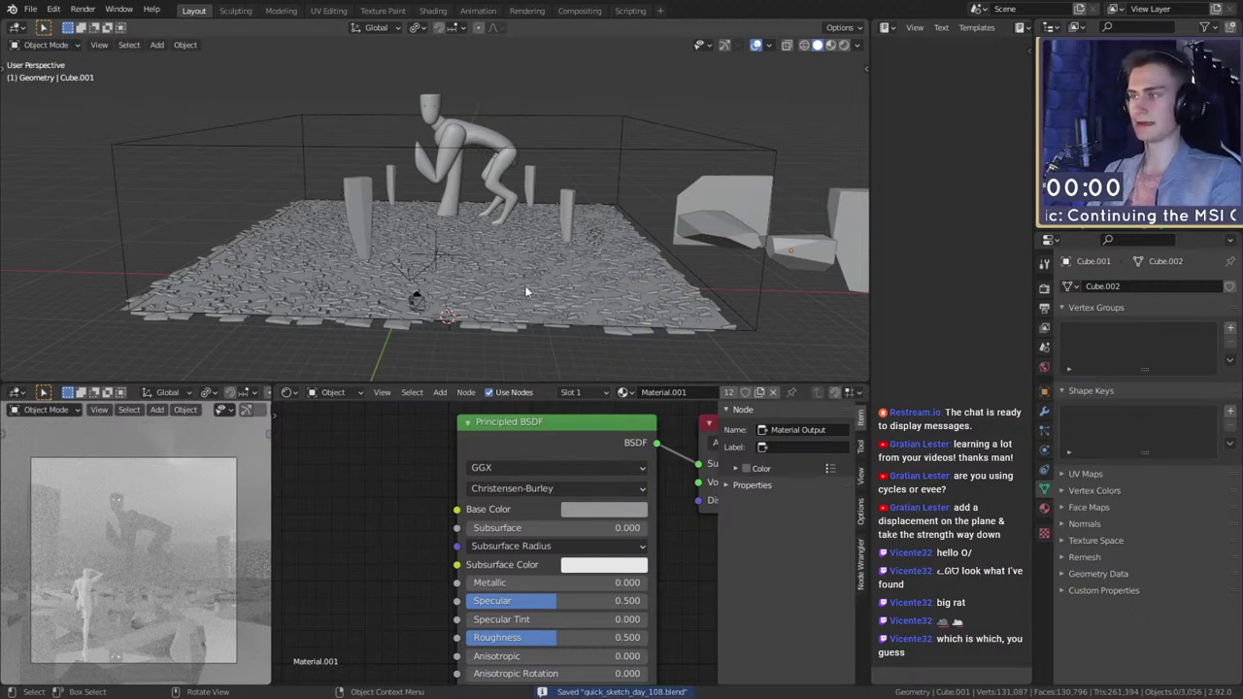
- Set the output resolution scale to 50% of the 1920 × 1920 px frame
{"action": "scroll", "coordinate": [527, 286], "scroll_direction": "up", "scroll_amount": 1}
{"action": "middle_click_drag", "start_coordinate": [530, 286], "coordinate": [586, 124]}
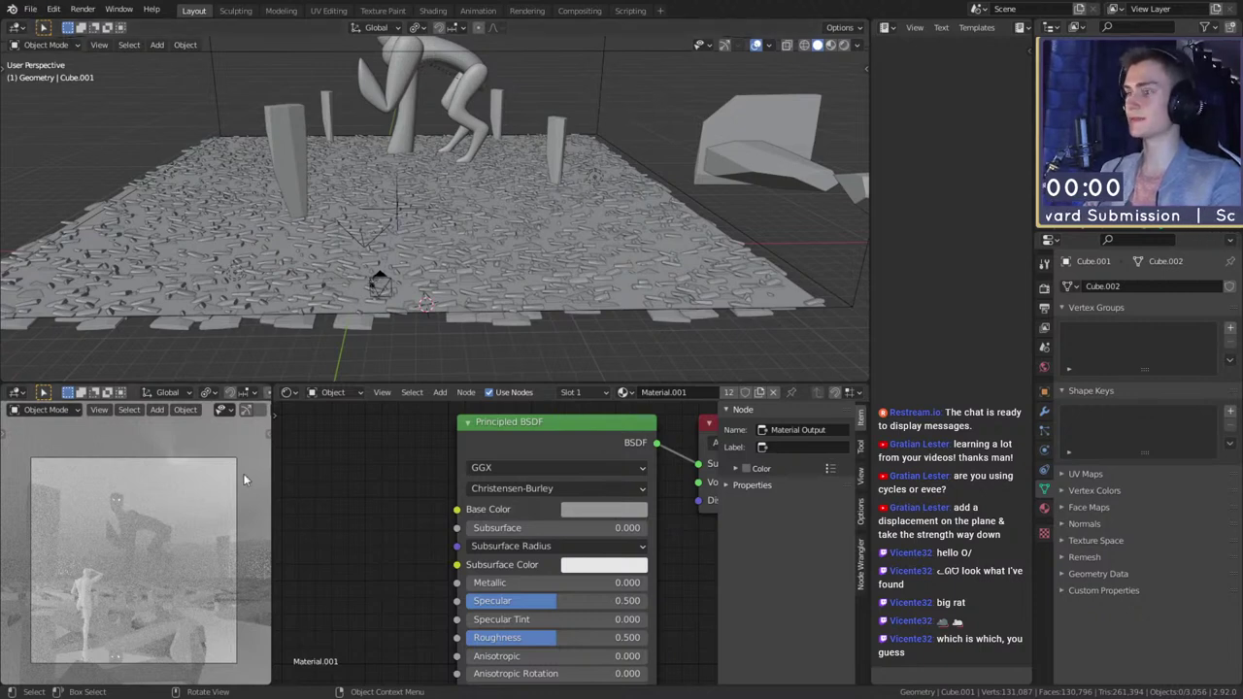
{"action": "middle_click_drag", "start_coordinate": [428, 233], "coordinate": [529, 235]}
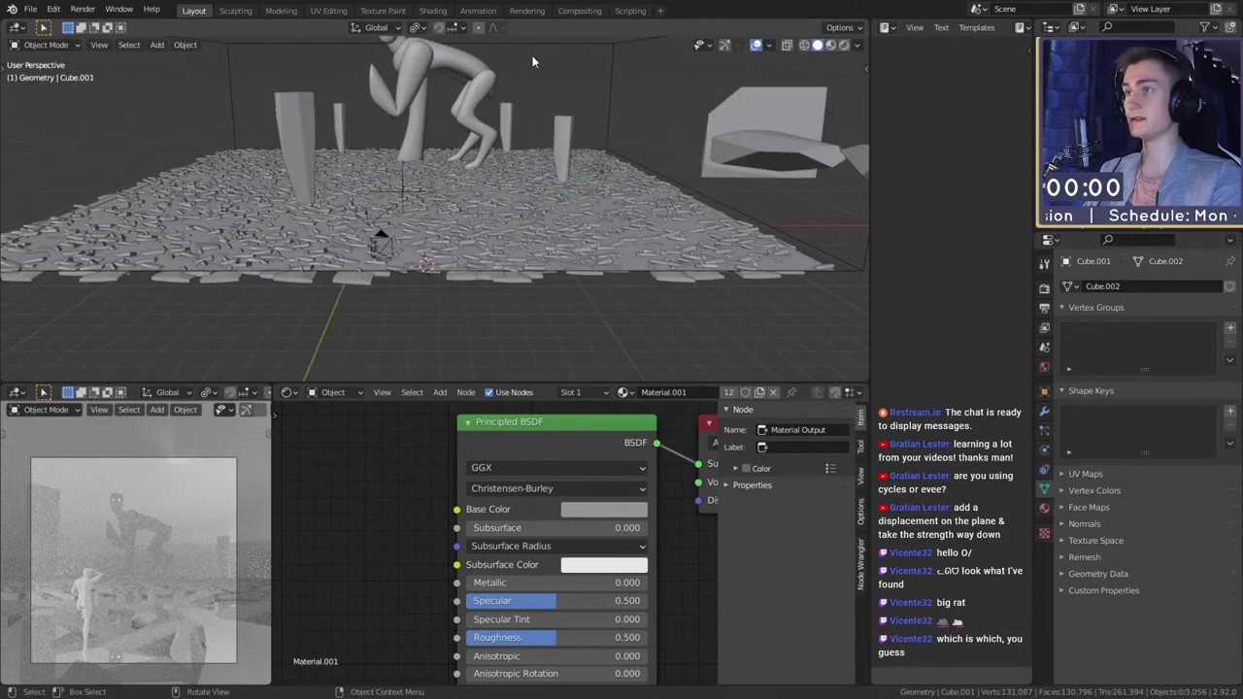
{"action": "left_click", "coordinate": [1046, 412]}
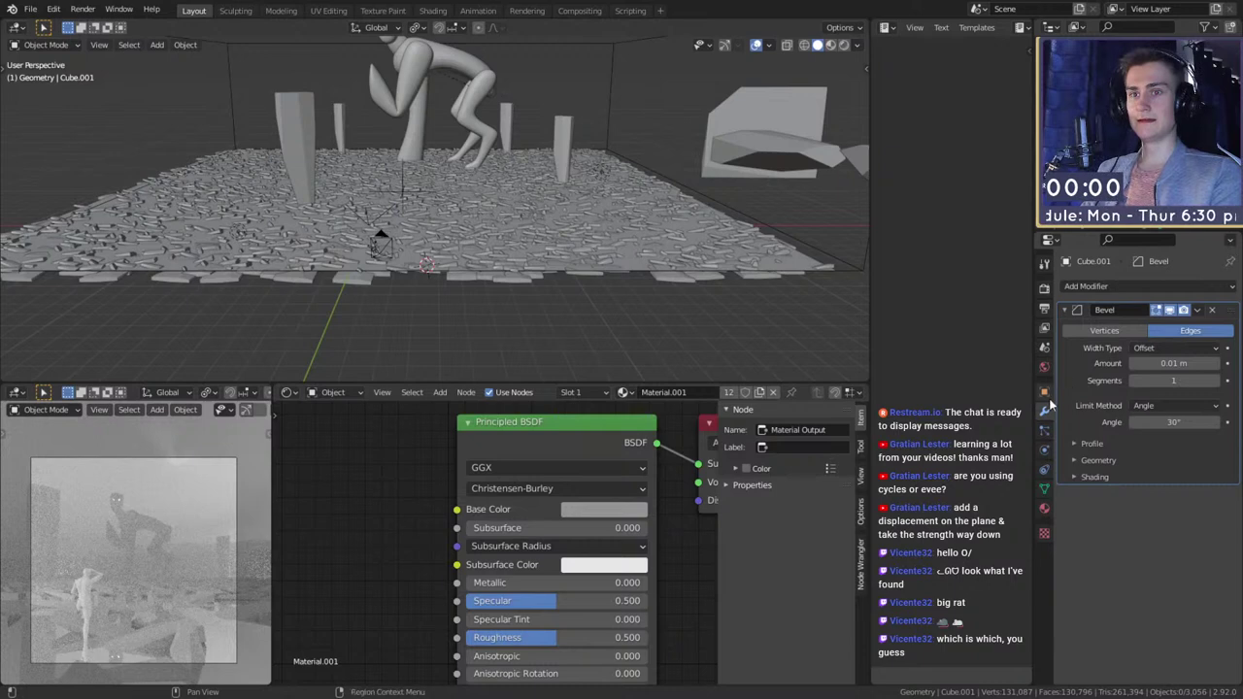
{"action": "left_click", "coordinate": [1045, 310]}
{"action": "left_click", "coordinate": [1045, 290]}
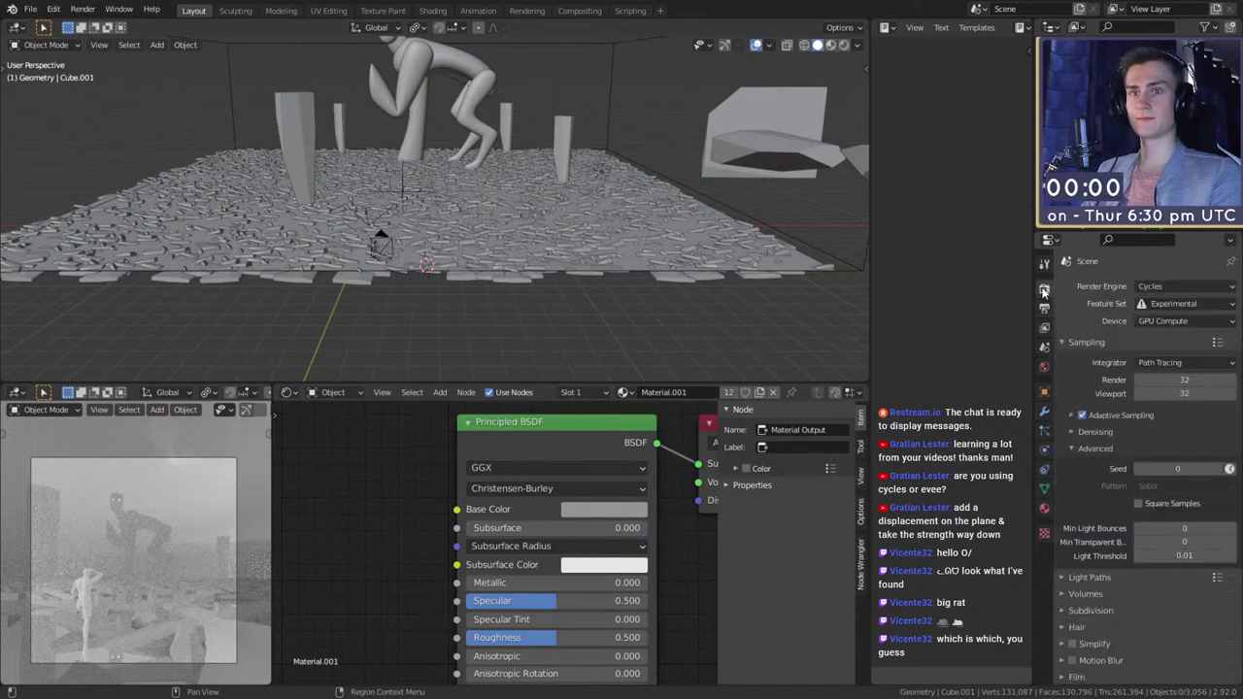
{"action": "left_click", "coordinate": [1046, 310]}
{"action": "left_click", "coordinate": [1184, 330]}
{"action": "type", "text": "50"}
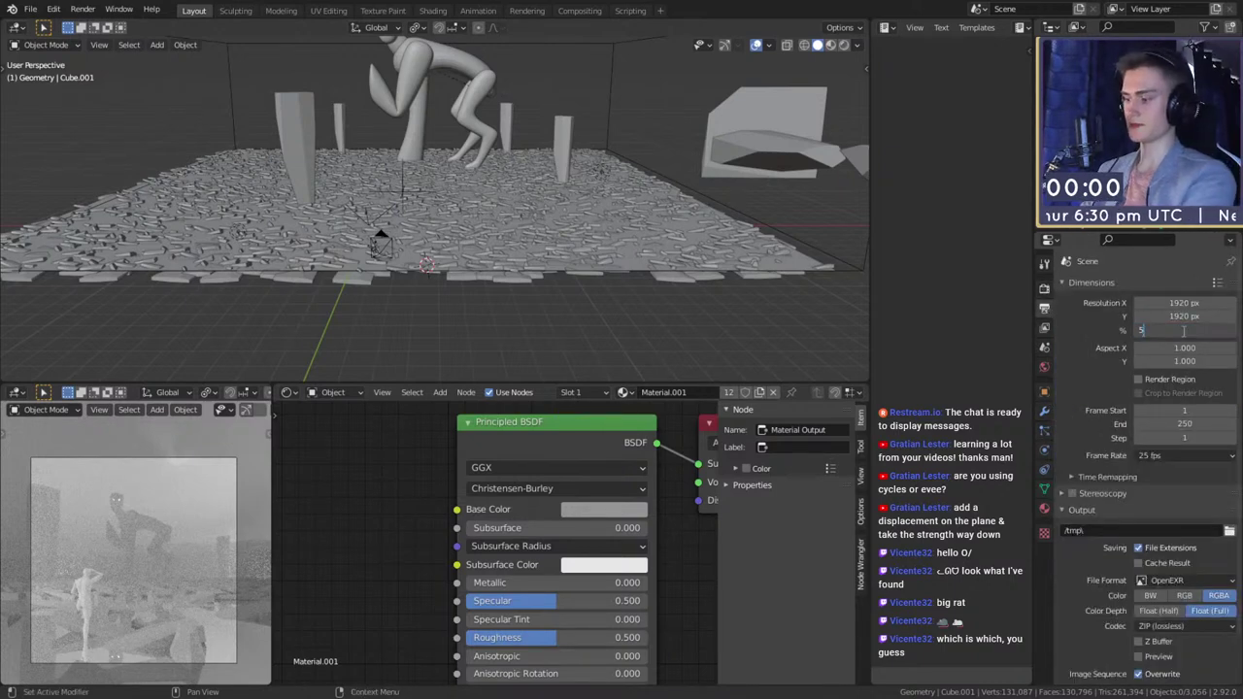
{"action": "key", "text": "Return"}
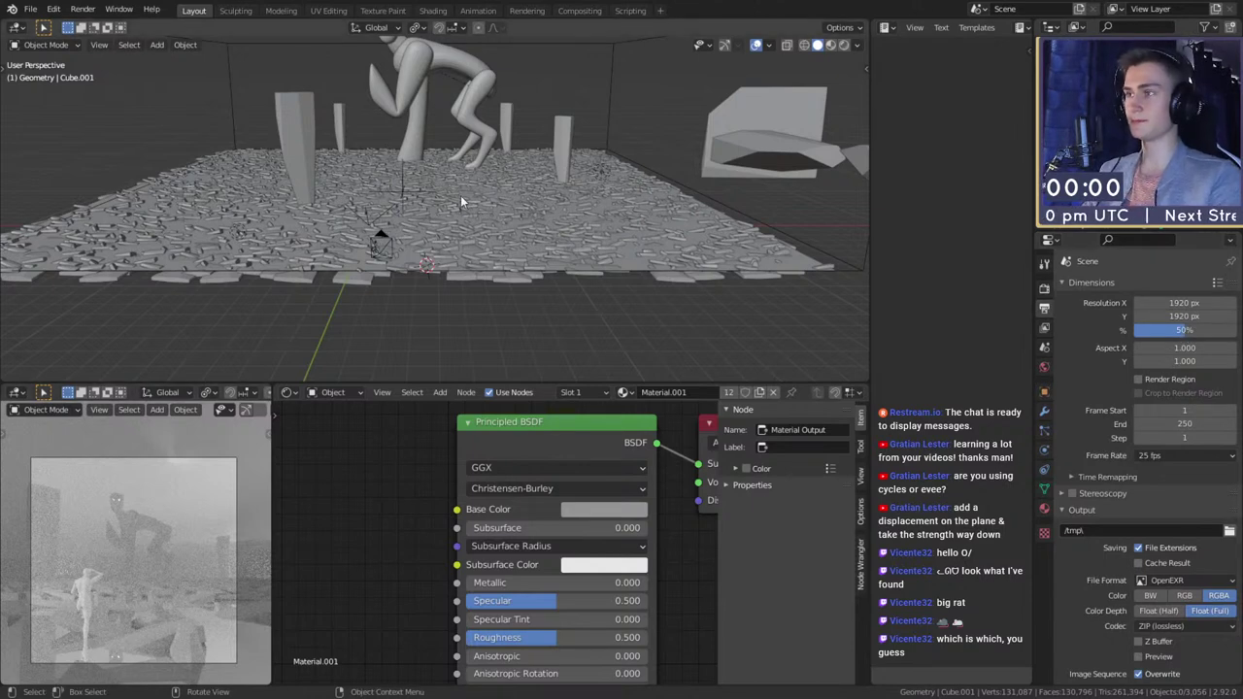
- Turn the small camera preview into an image editor showing Render Result and render the current frame
{"action": "scroll", "coordinate": [378, 575], "scroll_direction": "down", "scroll_amount": 5}
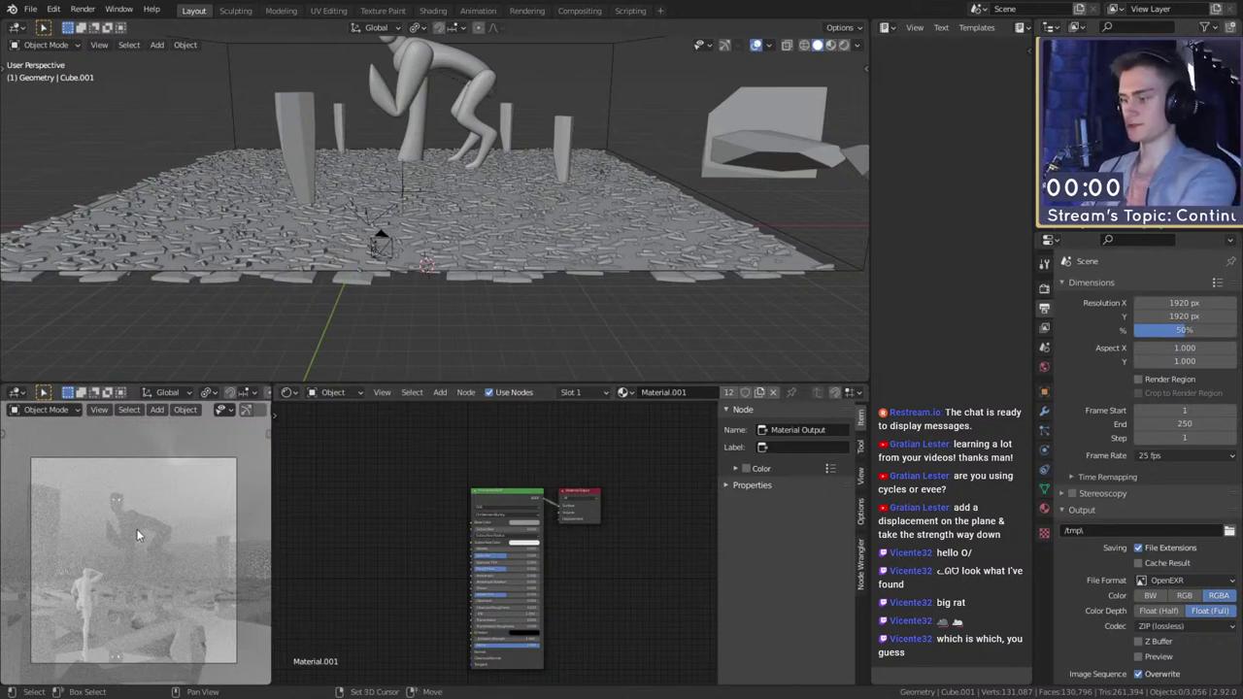
{"action": "key", "text": "shift+F10"}
{"action": "left_click", "coordinate": [159, 392]}
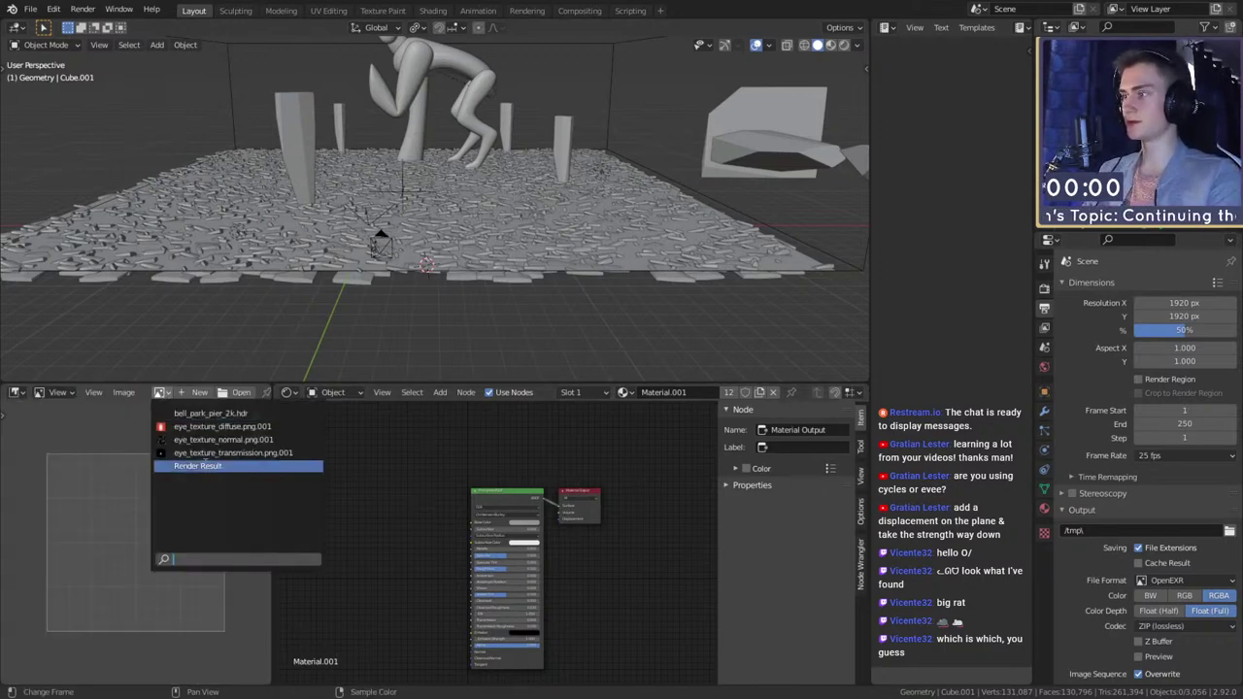
{"action": "left_click", "coordinate": [311, 468]}
{"action": "key", "text": "F12"}
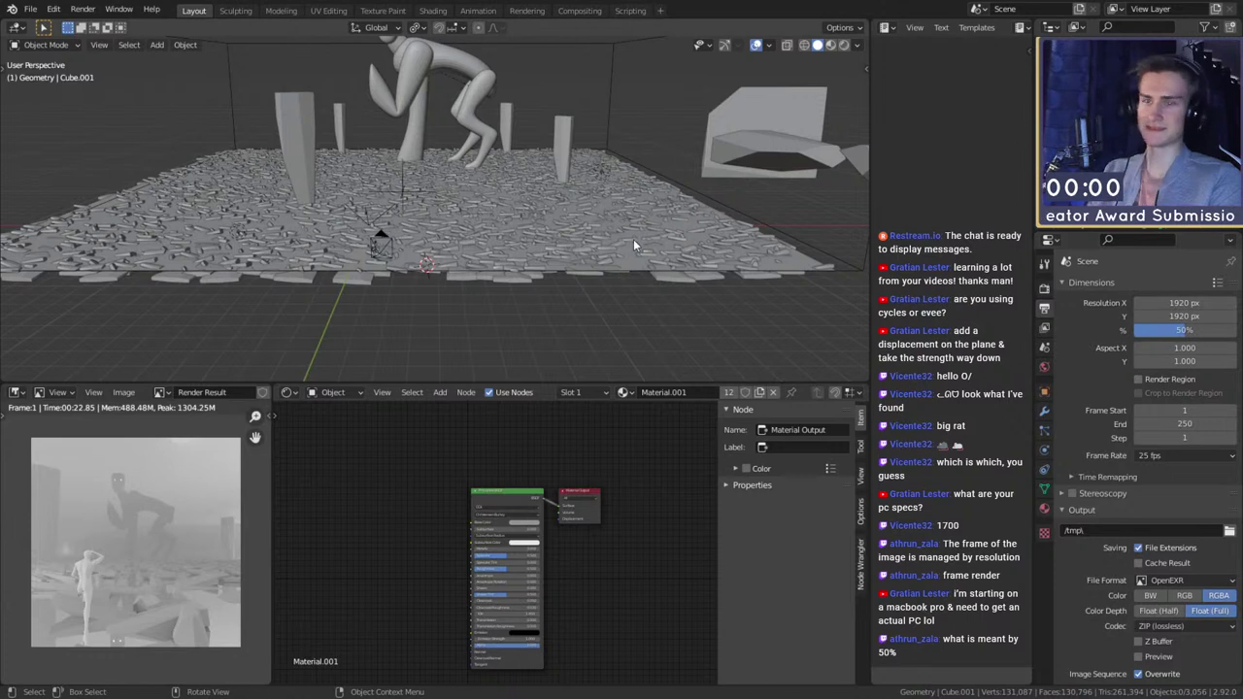
- Save the blend file and switch the material node area to the compositor, framing the Denoise, Glare and Lens Distortion nodes
{"action": "left_click", "coordinate": [30, 9]}
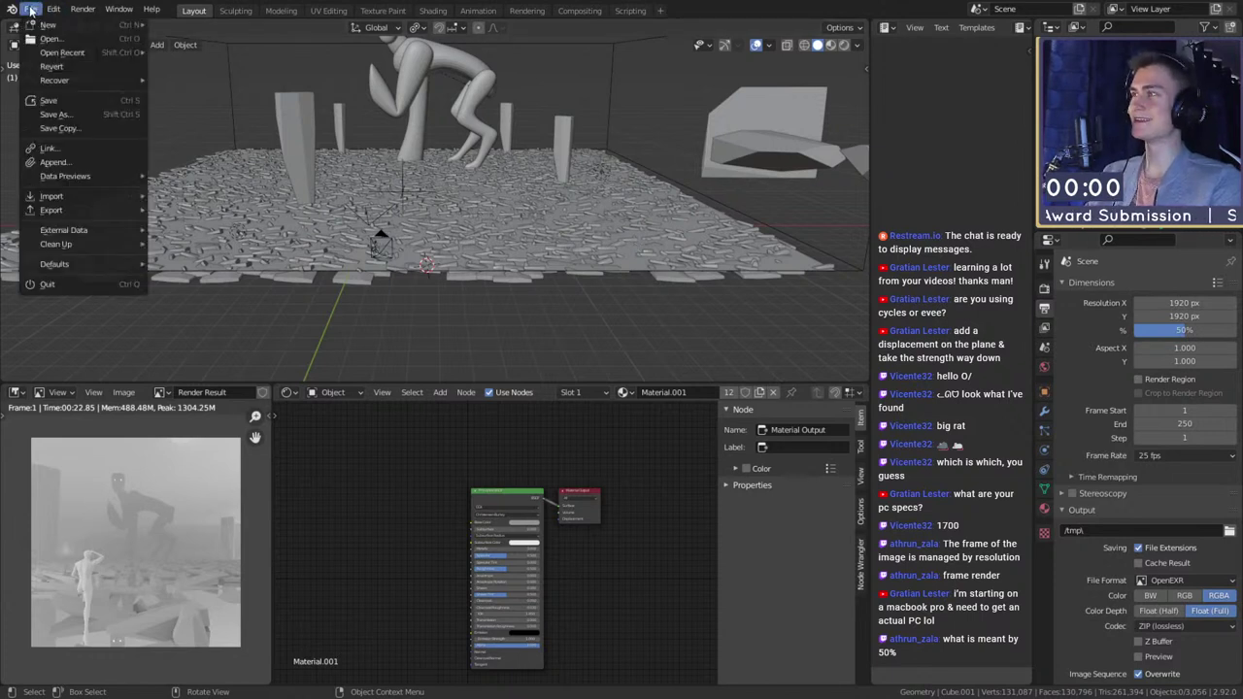
{"action": "left_click", "coordinate": [45, 105]}
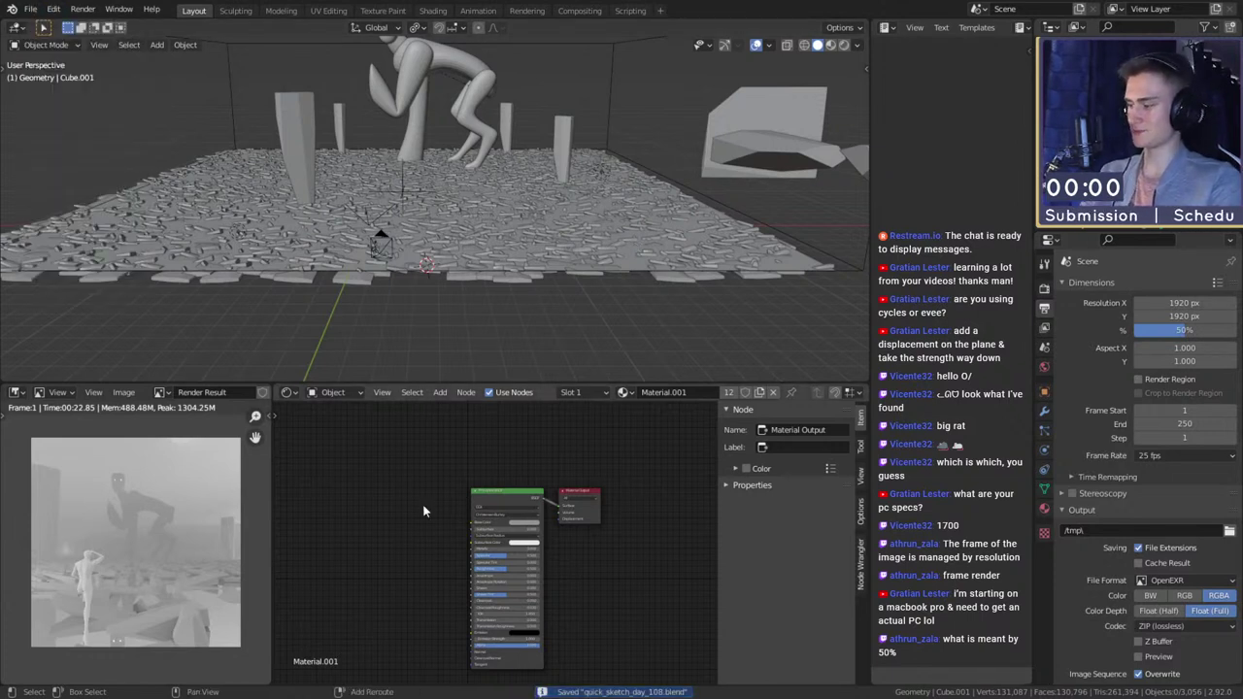
{"action": "key", "text": "shift+F3"}
{"action": "scroll", "coordinate": [472, 520], "scroll_direction": "down", "scroll_amount": 4}
{"action": "middle_click_drag", "start_coordinate": [666, 526], "coordinate": [488, 534]}
{"action": "scroll", "coordinate": [491, 529], "scroll_direction": "up", "scroll_amount": 8}
{"action": "middle_click_drag", "start_coordinate": [573, 515], "coordinate": [536, 526]}
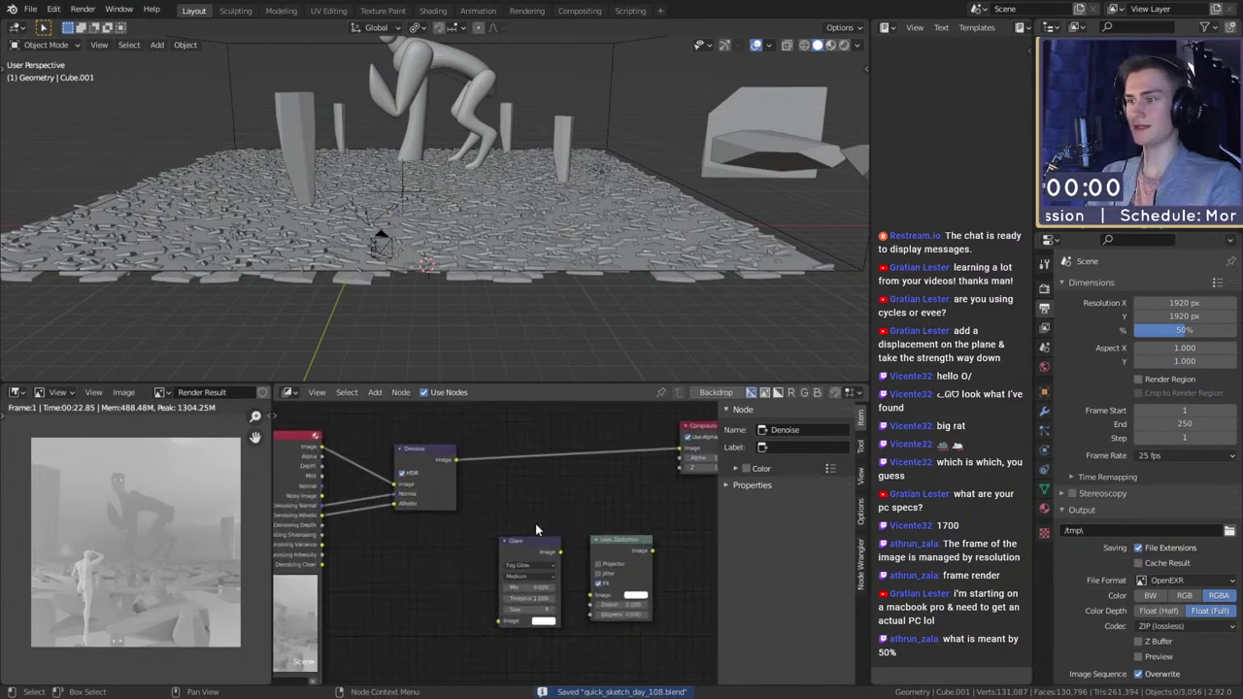
- Insert the Glare node between the Denoise and Composite nodes and inspect its glow in the render
{"action": "left_click_drag", "start_coordinate": [521, 543], "coordinate": [515, 449]}
{"action": "scroll", "coordinate": [583, 476], "scroll_direction": "up", "scroll_amount": 2}
{"action": "scroll", "coordinate": [144, 515], "scroll_direction": "up", "scroll_amount": 5}
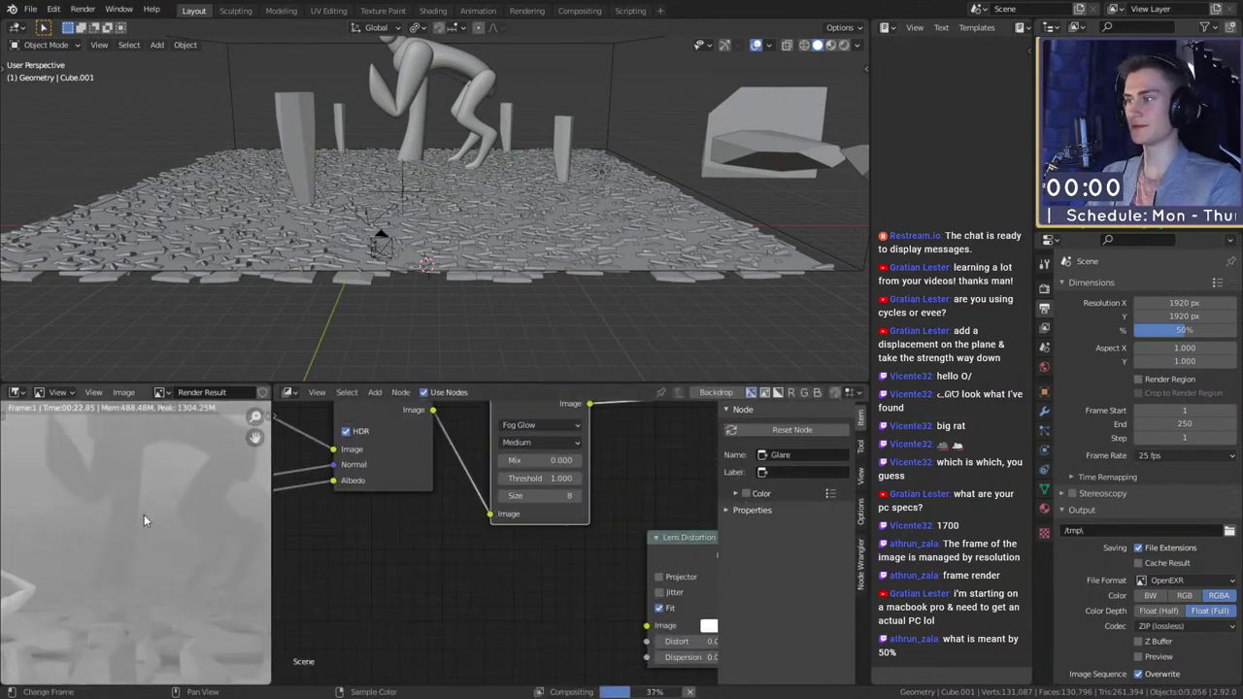
{"action": "scroll", "coordinate": [164, 592], "scroll_direction": "down", "scroll_amount": 5}
{"action": "scroll", "coordinate": [155, 549], "scroll_direction": "up", "scroll_amount": 4}
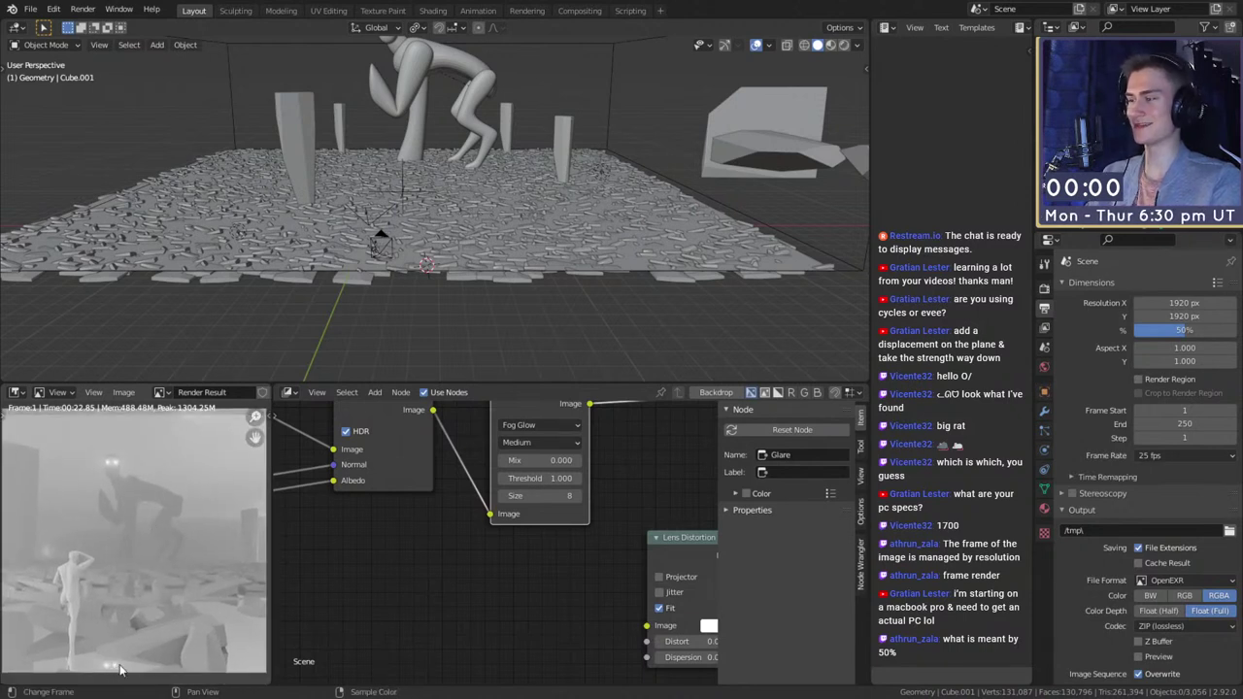
- Try a Threshold of 0.1 on the Glare node and view the whole render
{"action": "scroll", "coordinate": [473, 531], "scroll_direction": "up", "scroll_amount": 2}
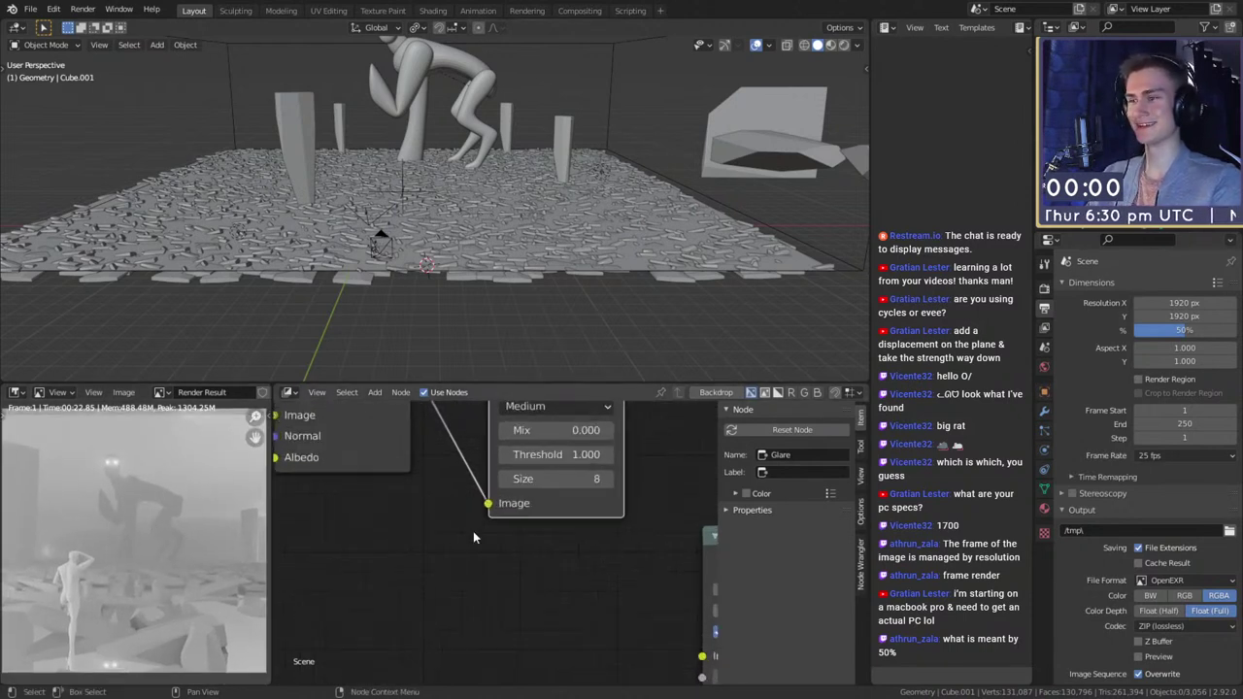
{"action": "left_click", "coordinate": [537, 516]}
{"action": "type", "text": "1"}
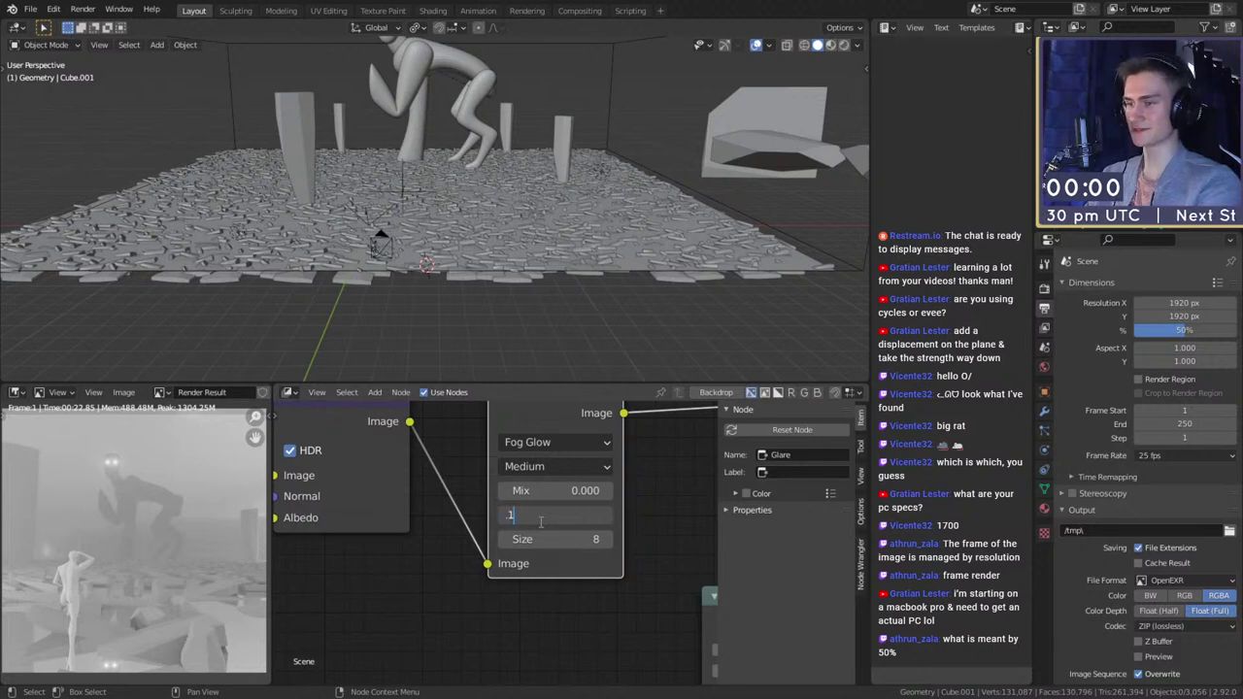
{"action": "key", "text": "Return"}
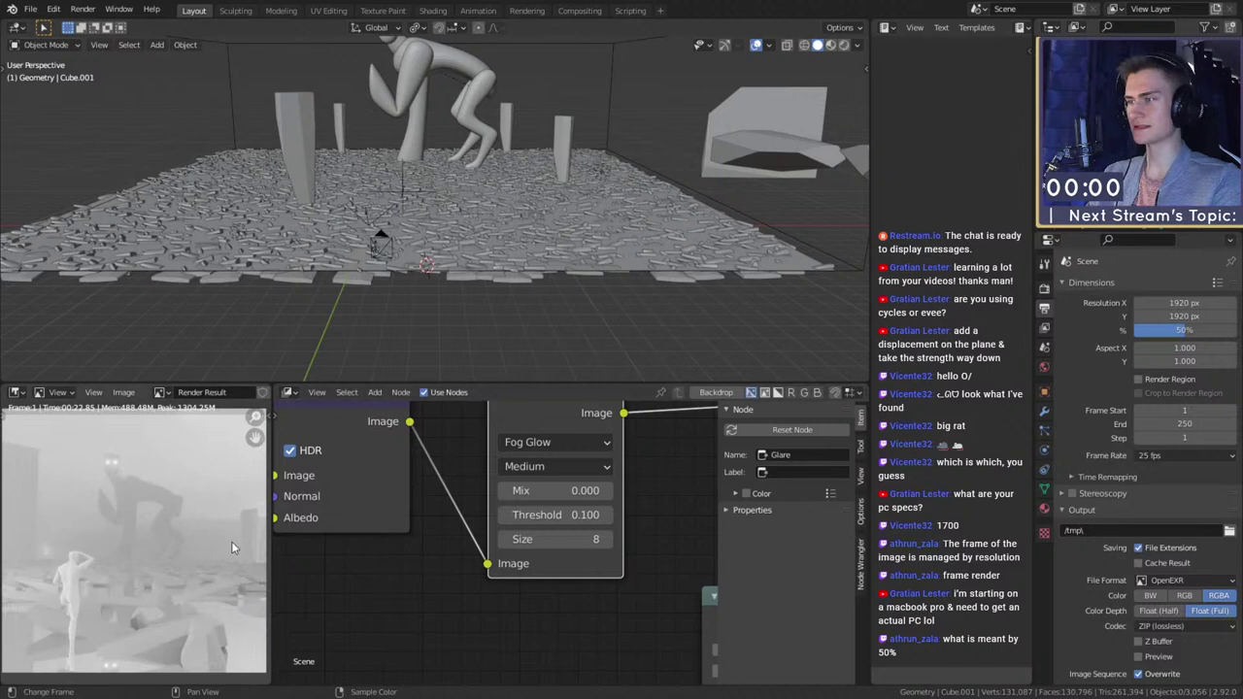
{"action": "scroll", "coordinate": [231, 541], "scroll_direction": "down", "scroll_amount": 2}
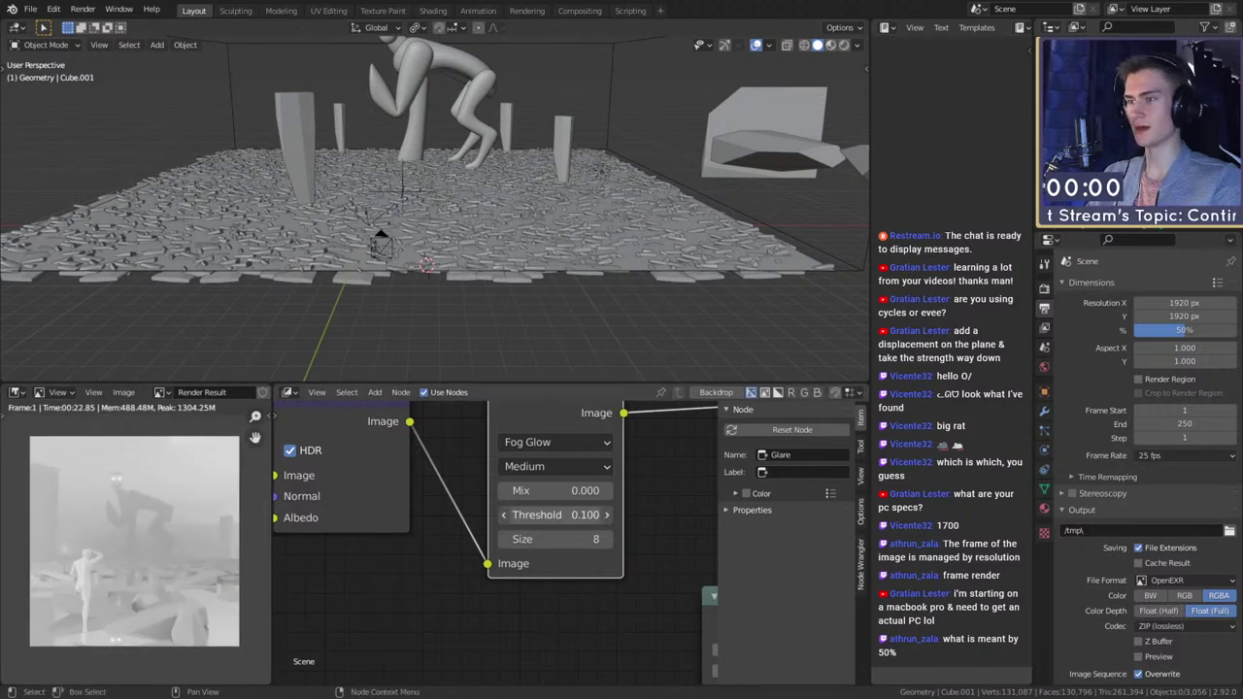
- Return the Glare node's Threshold to 1
{"action": "left_click", "coordinate": [560, 521]}
{"action": "key", "text": "Left"}
{"action": "key", "text": "Right"}
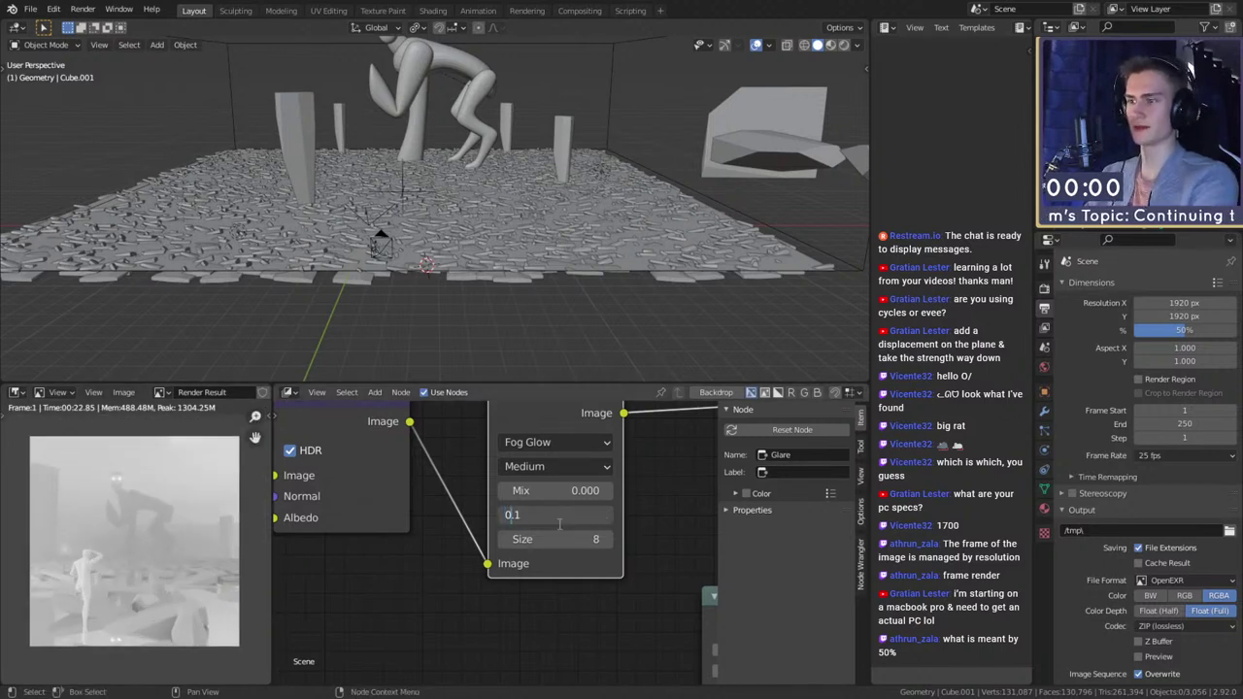
{"action": "key", "text": "BackSpace"}
{"action": "key", "text": "BackSpace"}
{"action": "key", "text": "BackSpace"}
{"action": "type", "text": "1"}
{"action": "key", "text": "Return"}
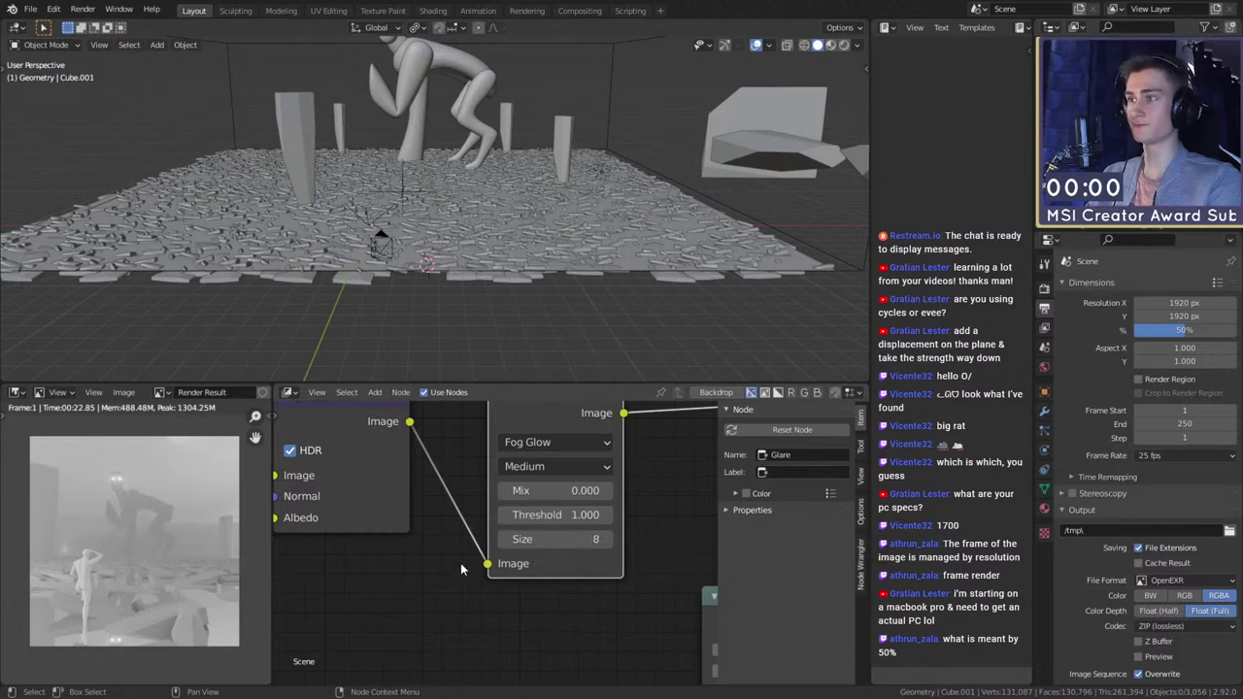
- Nudge the unconnected Lens Distortion node slightly upward and save the blend file
{"action": "scroll", "coordinate": [494, 544], "scroll_direction": "down", "scroll_amount": 3}
{"action": "scroll", "coordinate": [579, 602], "scroll_direction": "down", "scroll_amount": 2}
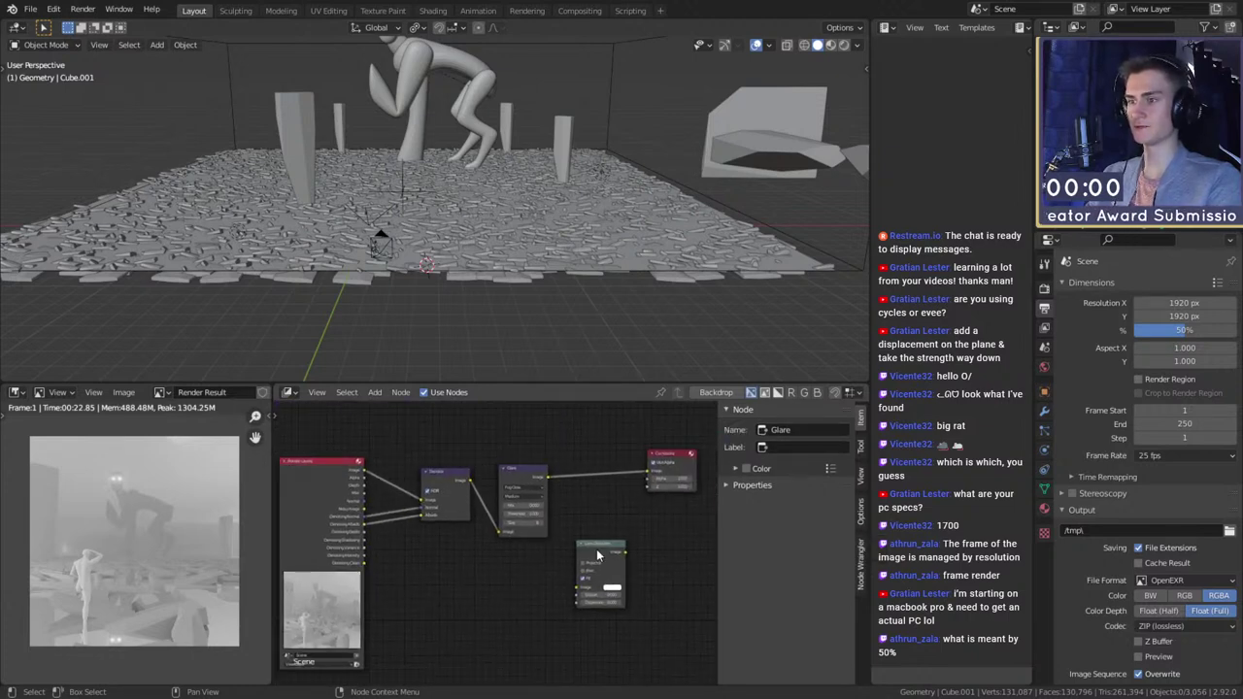
{"action": "left_click_drag", "start_coordinate": [596, 550], "coordinate": [594, 539]}
{"action": "left_click", "coordinate": [30, 9]}
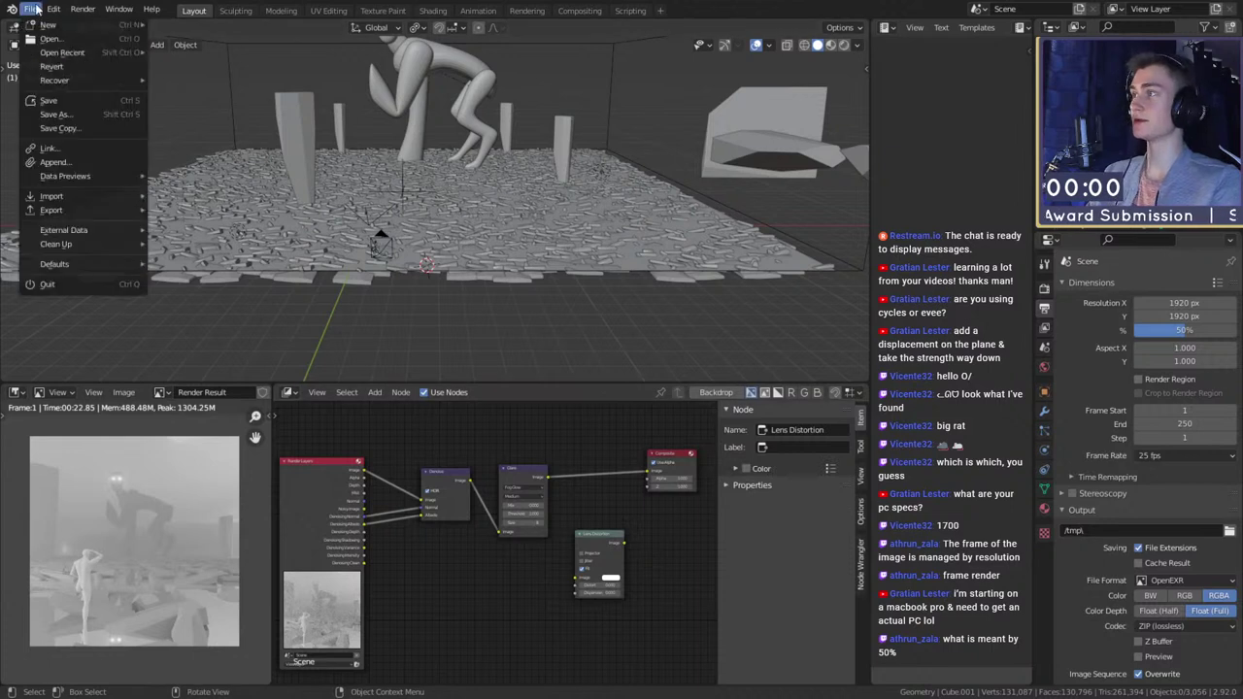
{"action": "left_click", "coordinate": [60, 103]}
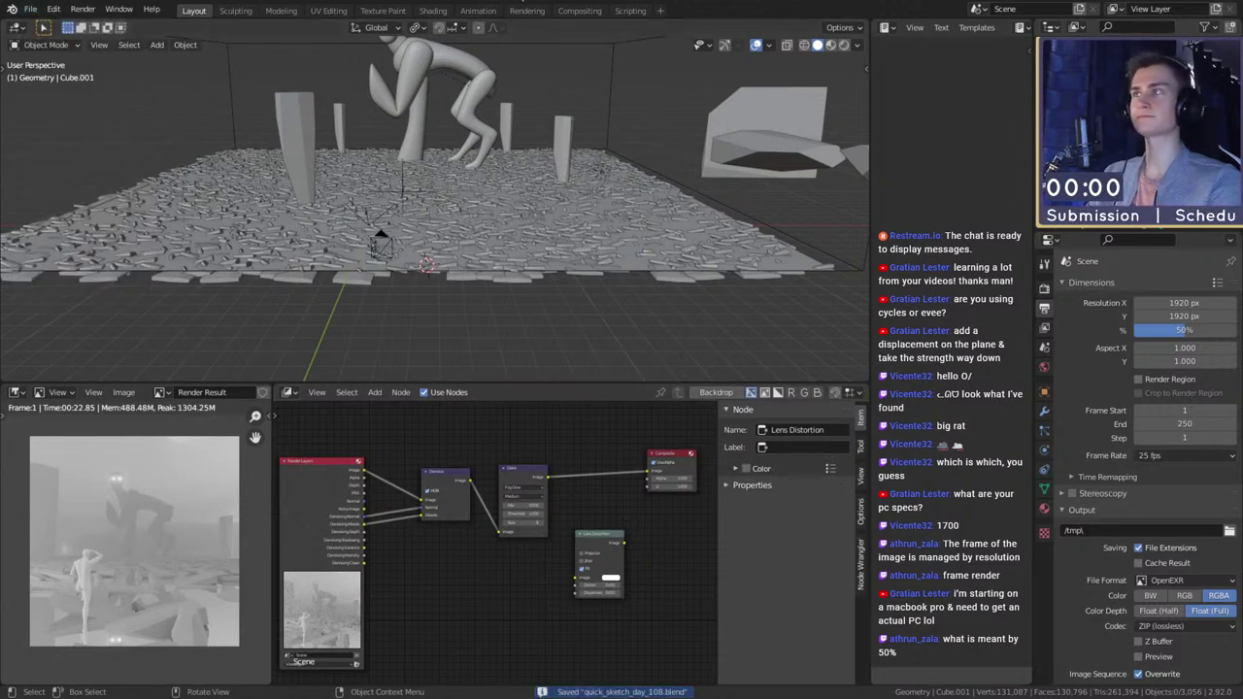
- Set the output resolution scale to 100%, then save the file and render the current frame
{"action": "left_click_drag", "start_coordinate": [1185, 331], "coordinate": [1238, 333]}
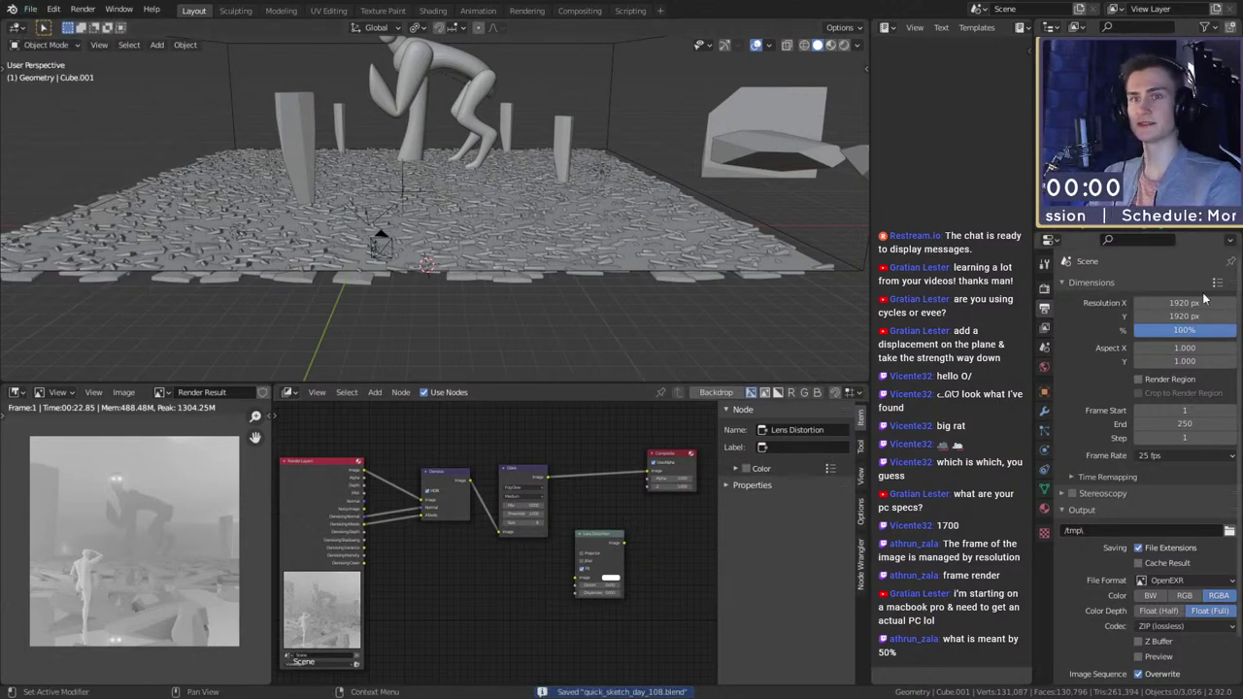
{"action": "left_click", "coordinate": [30, 9]}
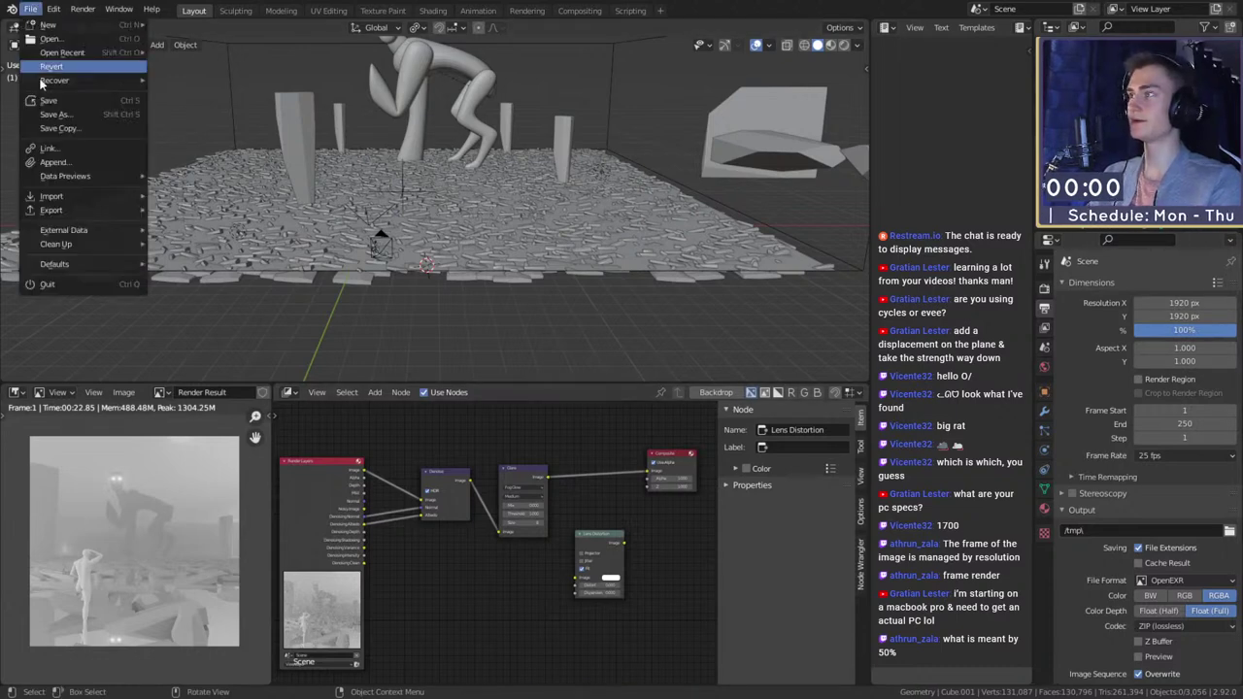
{"action": "left_click", "coordinate": [61, 101]}
{"action": "key", "text": "F12"}
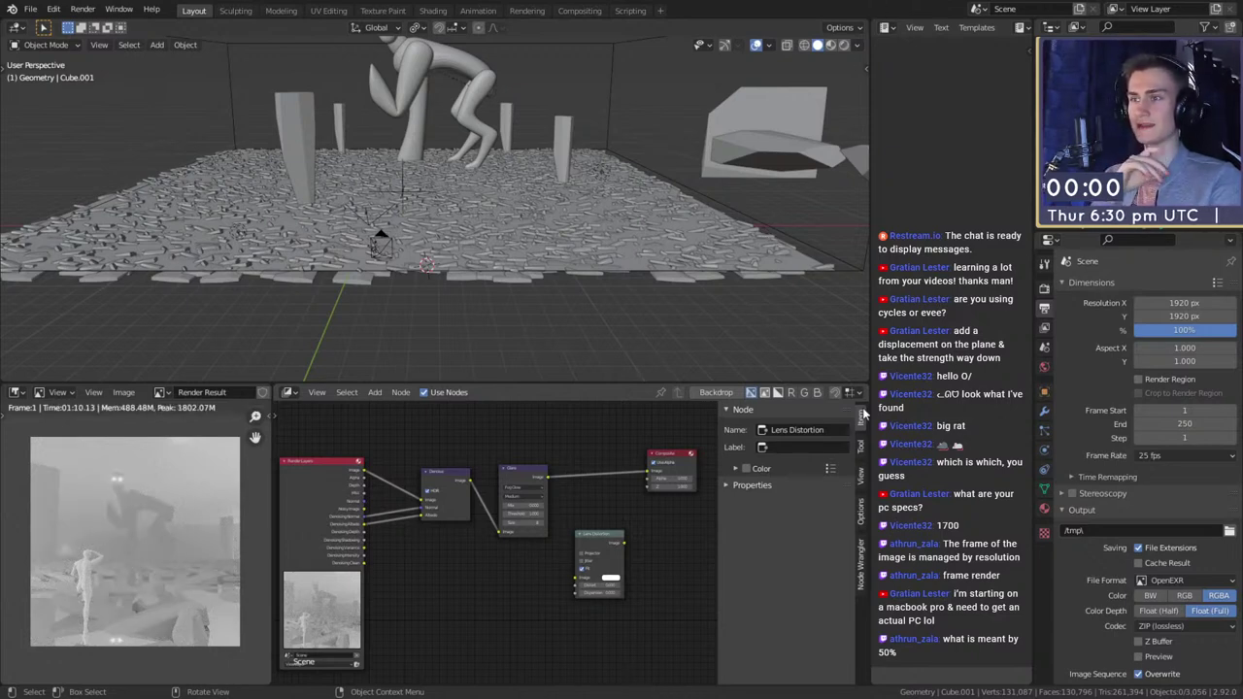
- Set the Cycles render samples to 128 and double them to 256
{"action": "left_click", "coordinate": [1045, 327]}
{"action": "left_click", "coordinate": [1045, 289]}
{"action": "left_click", "coordinate": [1171, 380]}
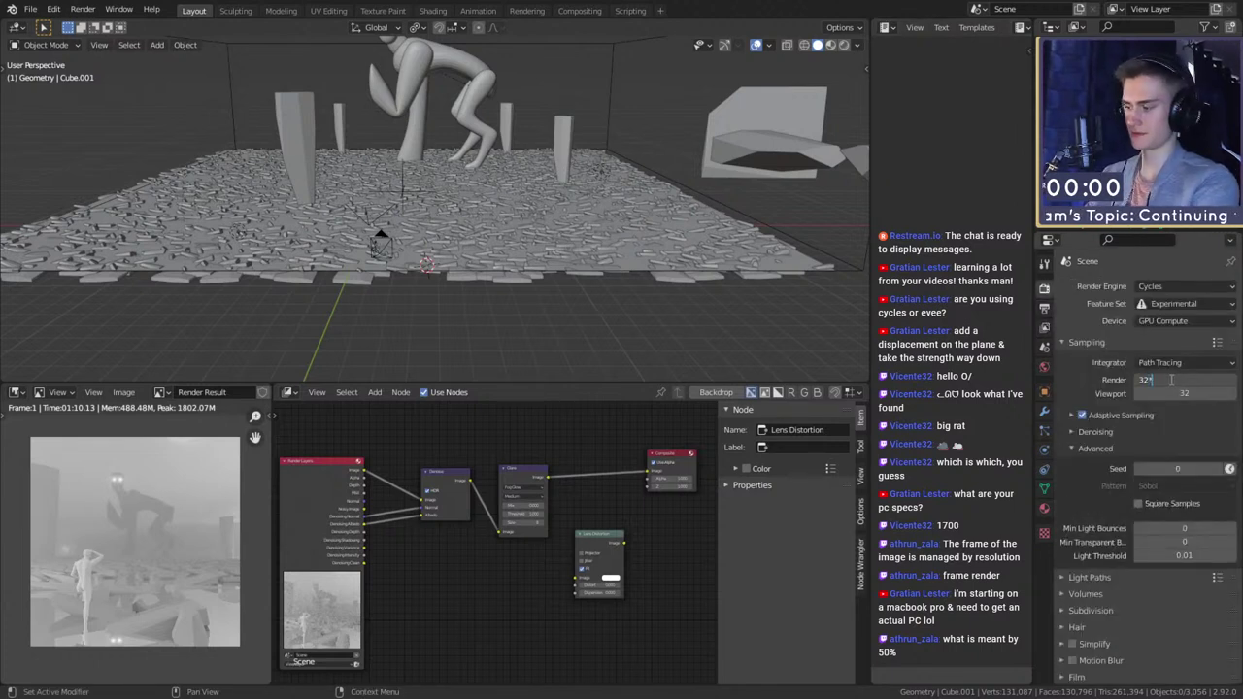
{"action": "type", "text": "128"}
{"action": "key", "text": "Return"}
{"action": "left_click", "coordinate": [1172, 379]}
{"action": "key", "text": "End"}
{"action": "type", "text": "*2"}
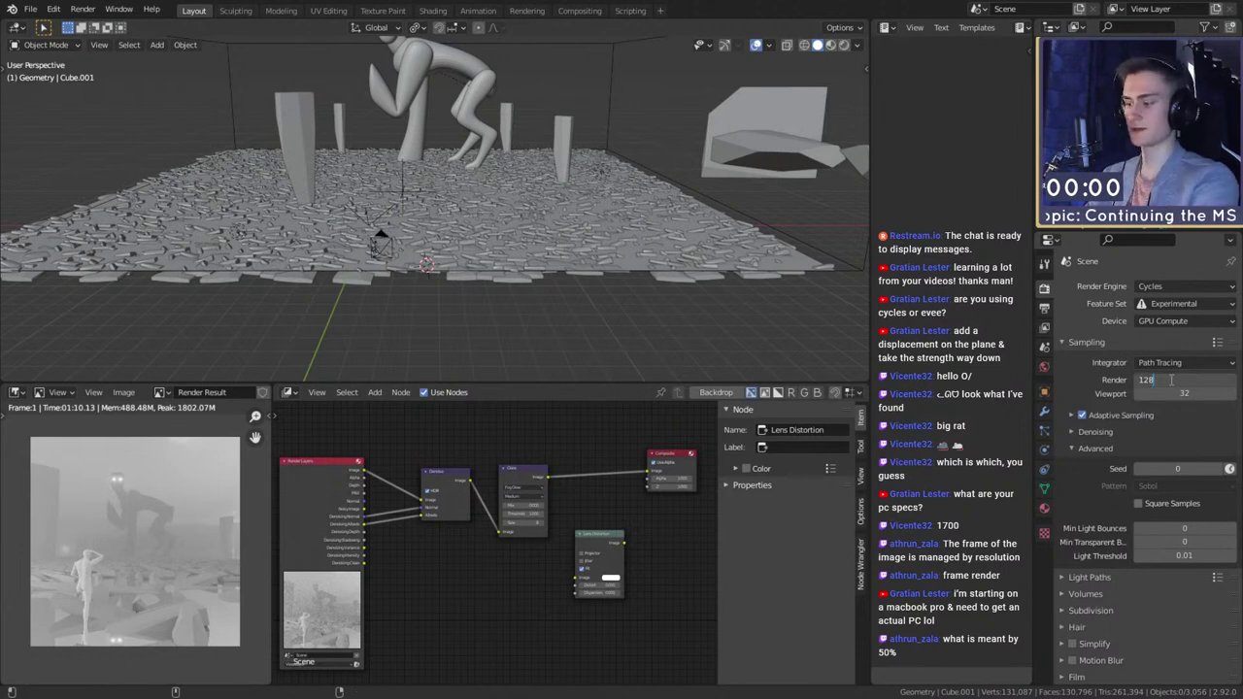
{"action": "key", "text": "Return"}
- Save the blend file and render the current frame with the raised sample count
{"action": "left_click", "coordinate": [30, 9]}
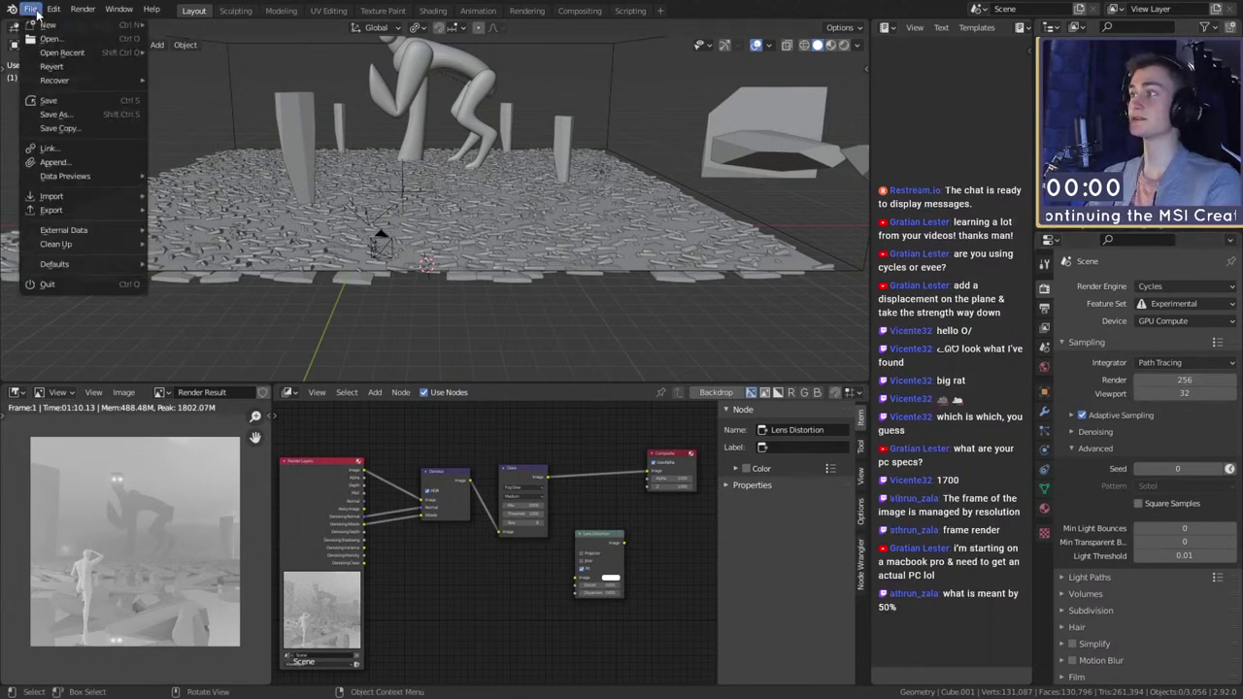
{"action": "left_click", "coordinate": [49, 99]}
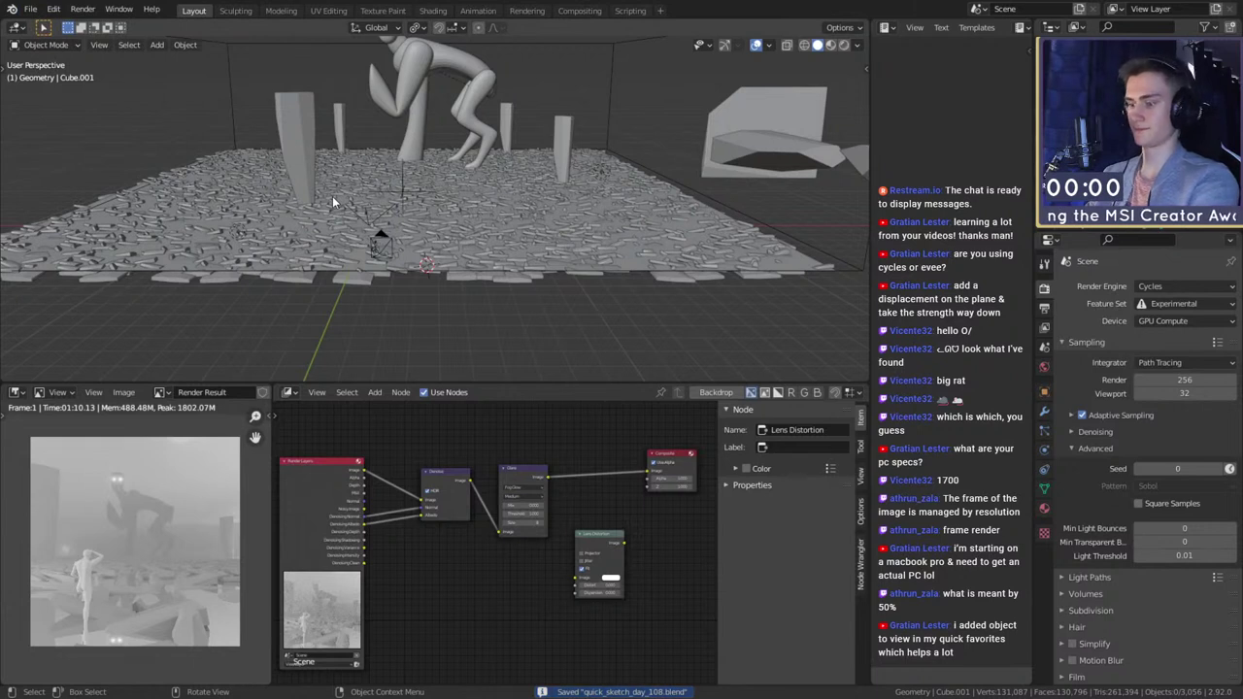
{"action": "key", "text": "F12"}
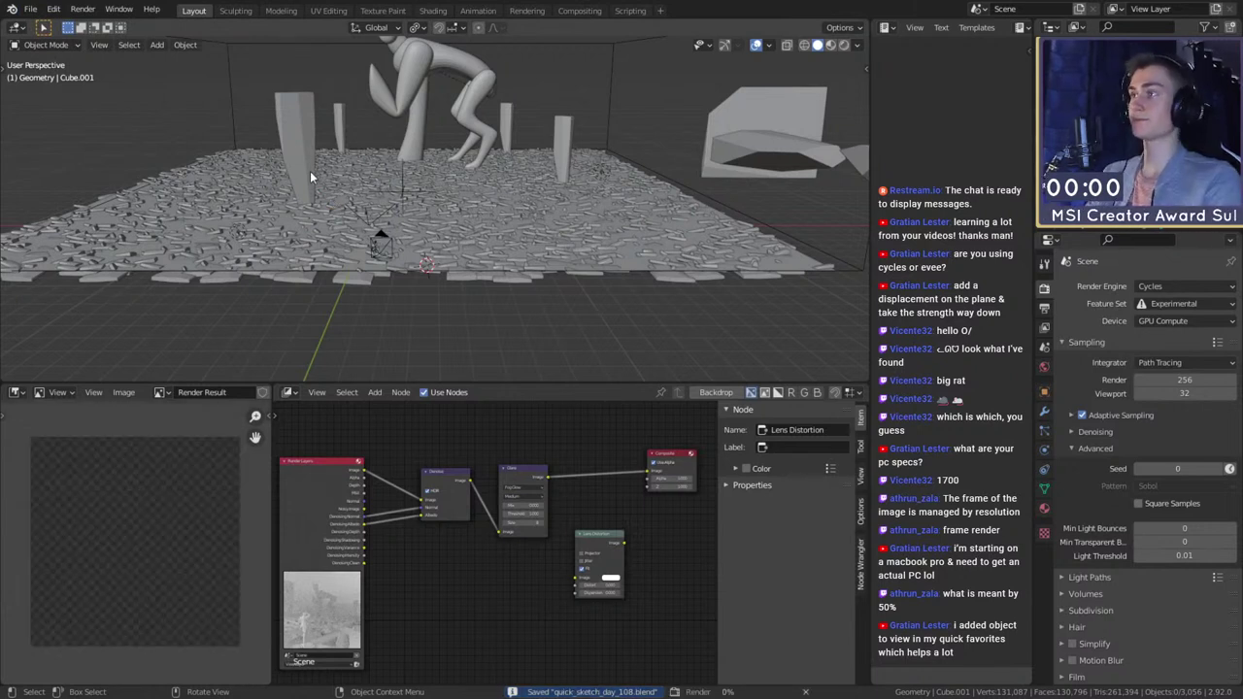
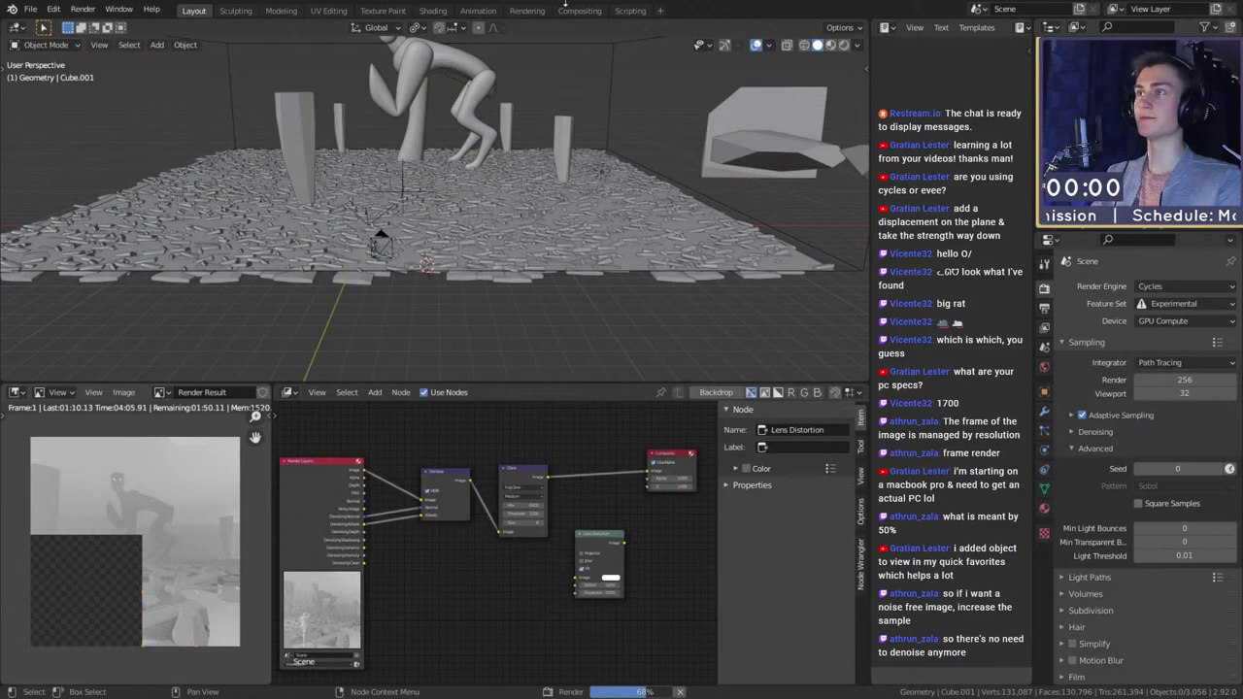
- Move the Denoise and Render Layers nodes closer together in the compositor while the render runs
{"action": "scroll", "coordinate": [447, 544], "scroll_direction": "up", "scroll_amount": 3}
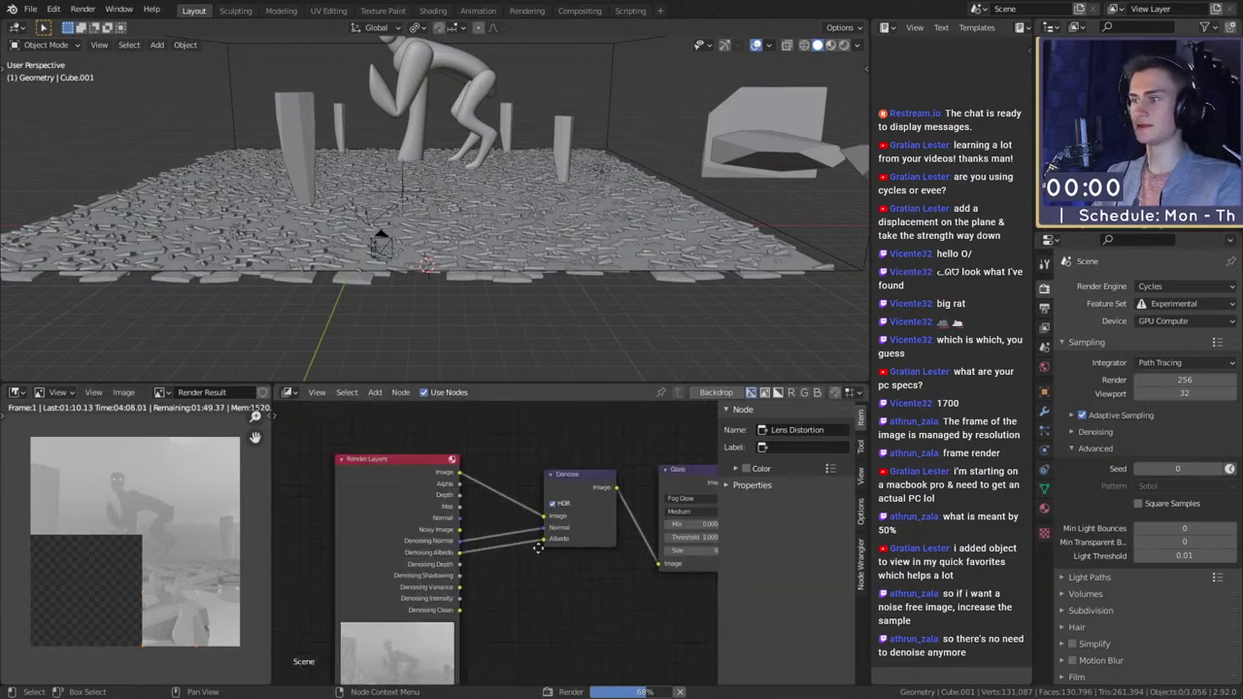
{"action": "scroll", "coordinate": [538, 548], "scroll_direction": "up", "scroll_amount": 2}
{"action": "left_click_drag", "start_coordinate": [563, 505], "coordinate": [527, 476]}
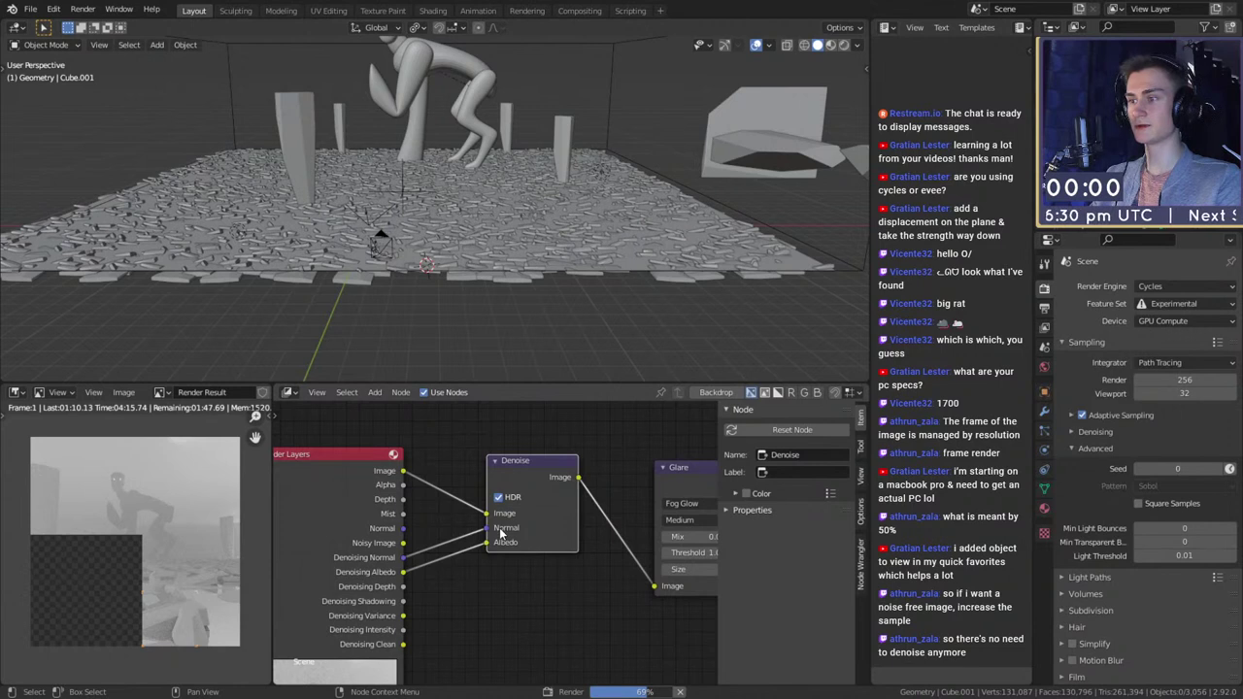
{"action": "left_click_drag", "start_coordinate": [365, 457], "coordinate": [391, 455]}
{"action": "scroll", "coordinate": [453, 497], "scroll_direction": "down", "scroll_amount": 1}
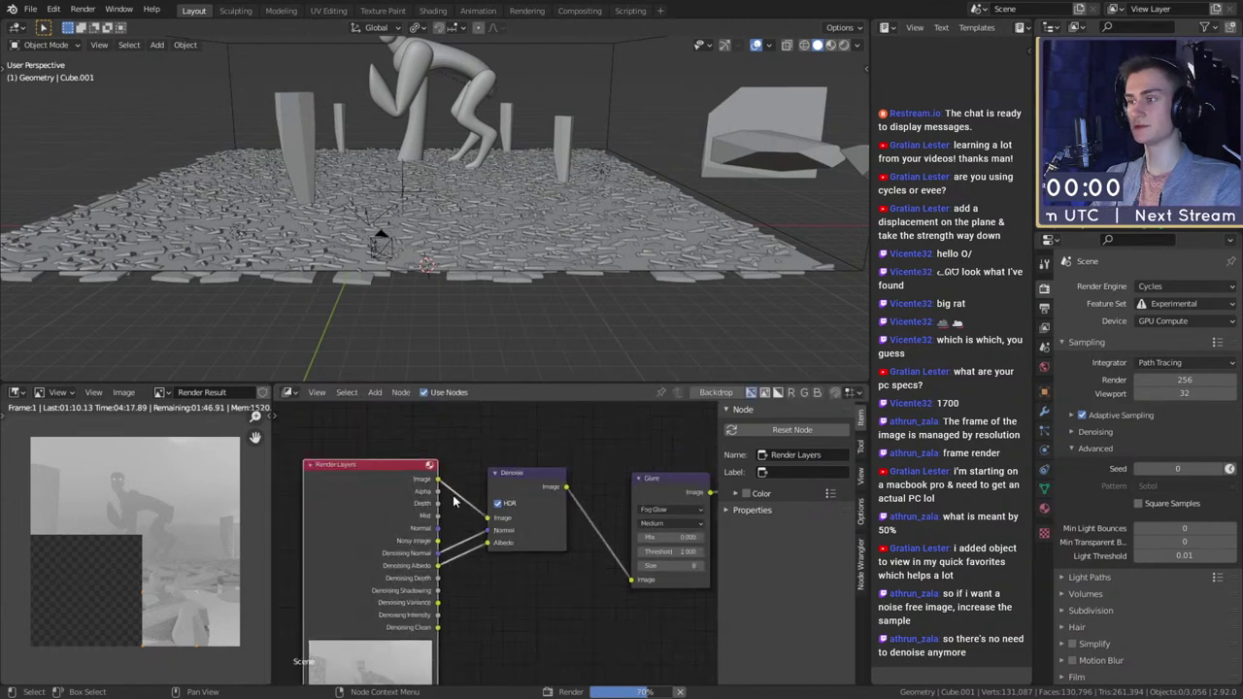
{"action": "scroll", "coordinate": [453, 501], "scroll_direction": "down", "scroll_amount": 1}
{"action": "middle_click_drag", "start_coordinate": [454, 501], "coordinate": [480, 497]}
{"action": "left_click_drag", "start_coordinate": [388, 466], "coordinate": [381, 467]}
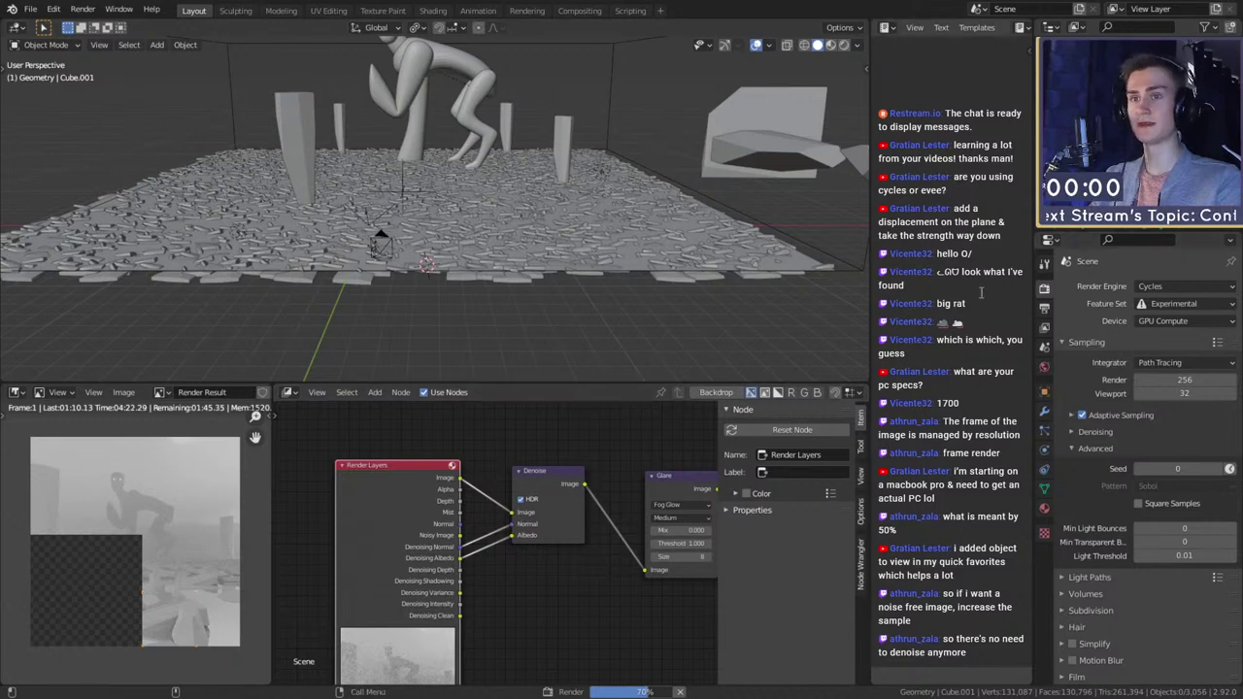
{"action": "scroll", "coordinate": [654, 526], "scroll_direction": "up", "scroll_amount": 2}
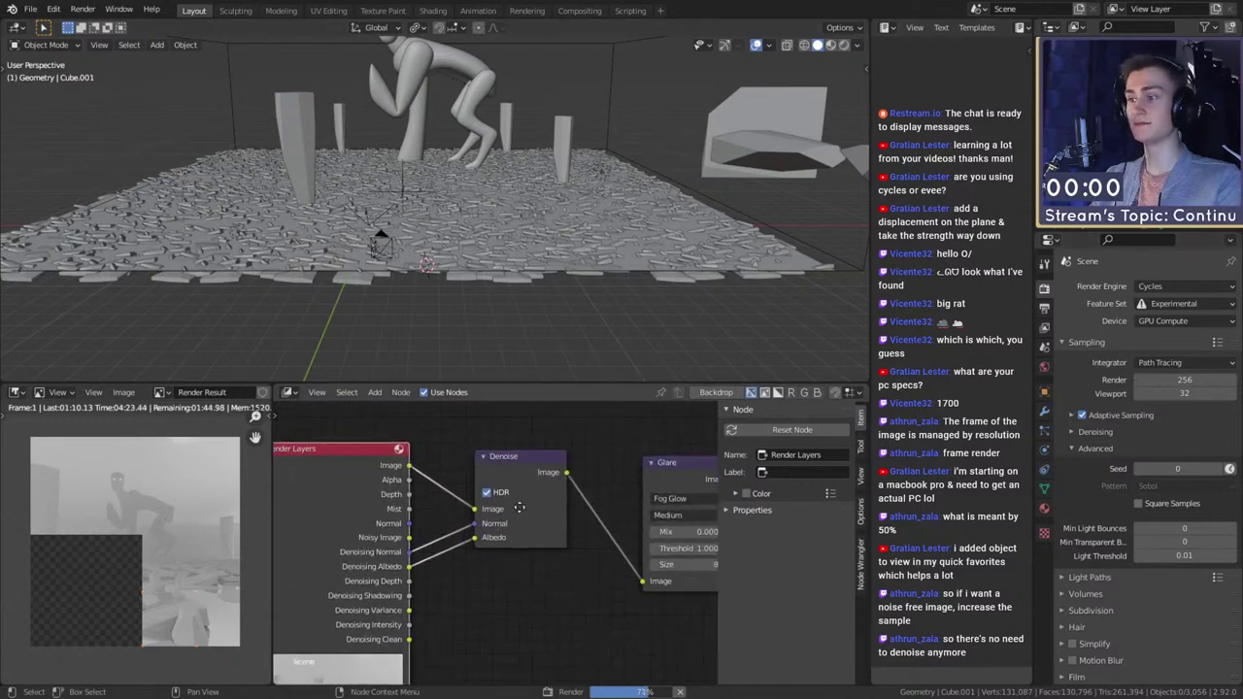
- Examine the view layer's Denoising Data pass and the Render Layers outputs feeding the Denoise node
{"action": "left_click", "coordinate": [1044, 328]}
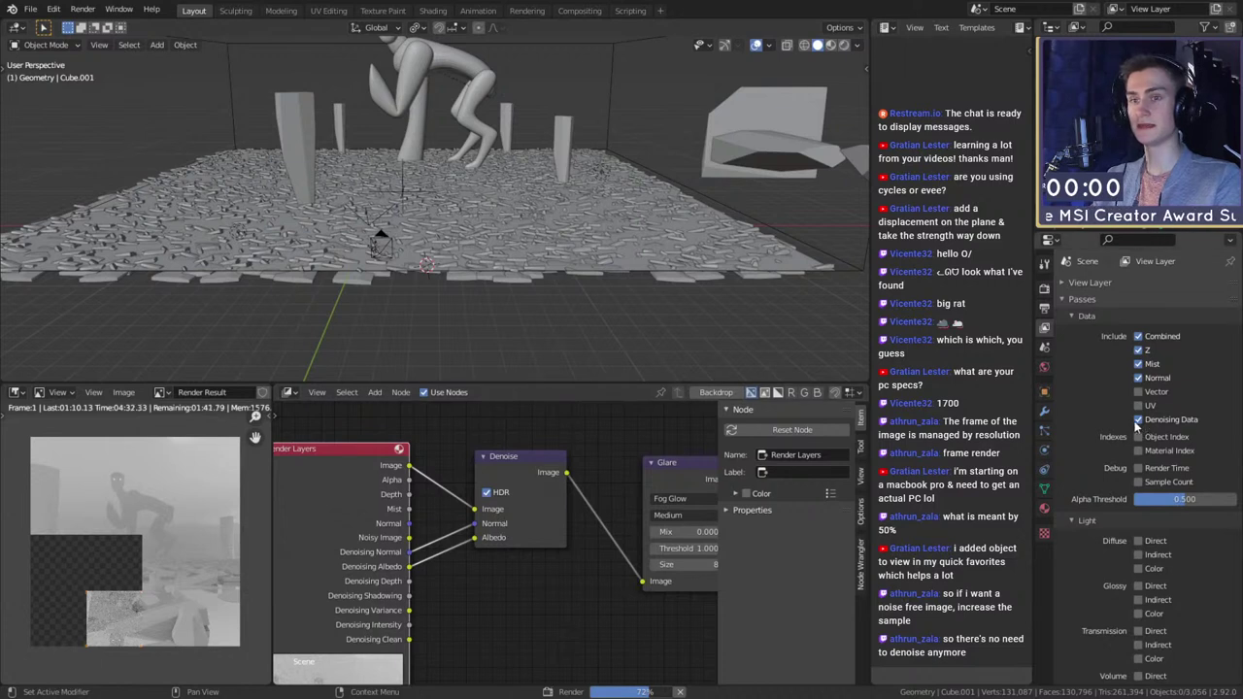
{"action": "middle_click_drag", "start_coordinate": [470, 553], "coordinate": [559, 527]}
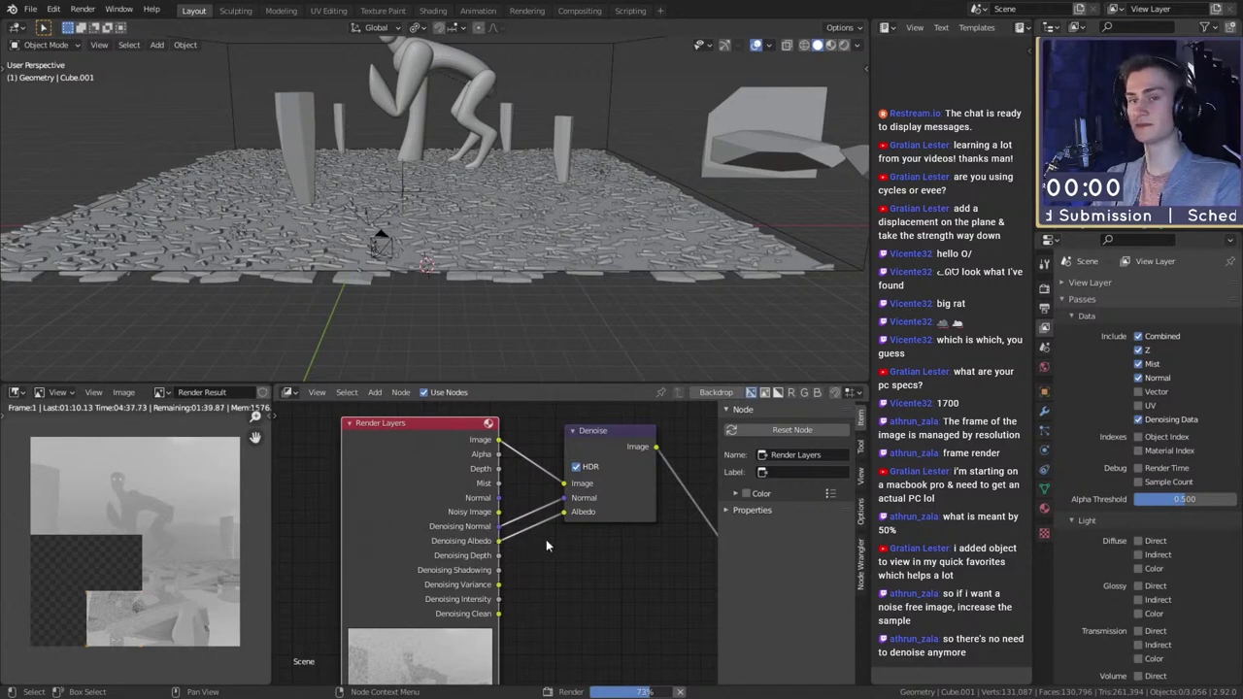
{"action": "scroll", "coordinate": [590, 552], "scroll_direction": "down", "scroll_amount": 2}
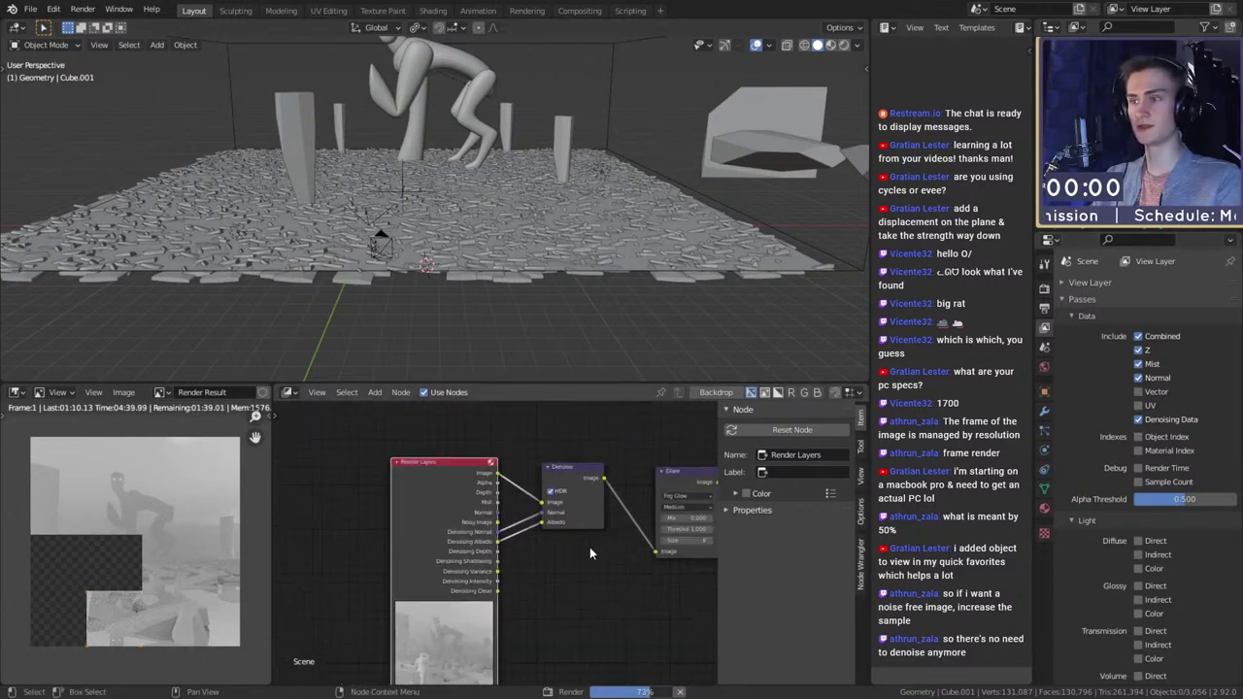
{"action": "scroll", "coordinate": [583, 549], "scroll_direction": "up", "scroll_amount": 3}
- Turn off HDR on the Denoise node
{"action": "left_click", "coordinate": [527, 459]}
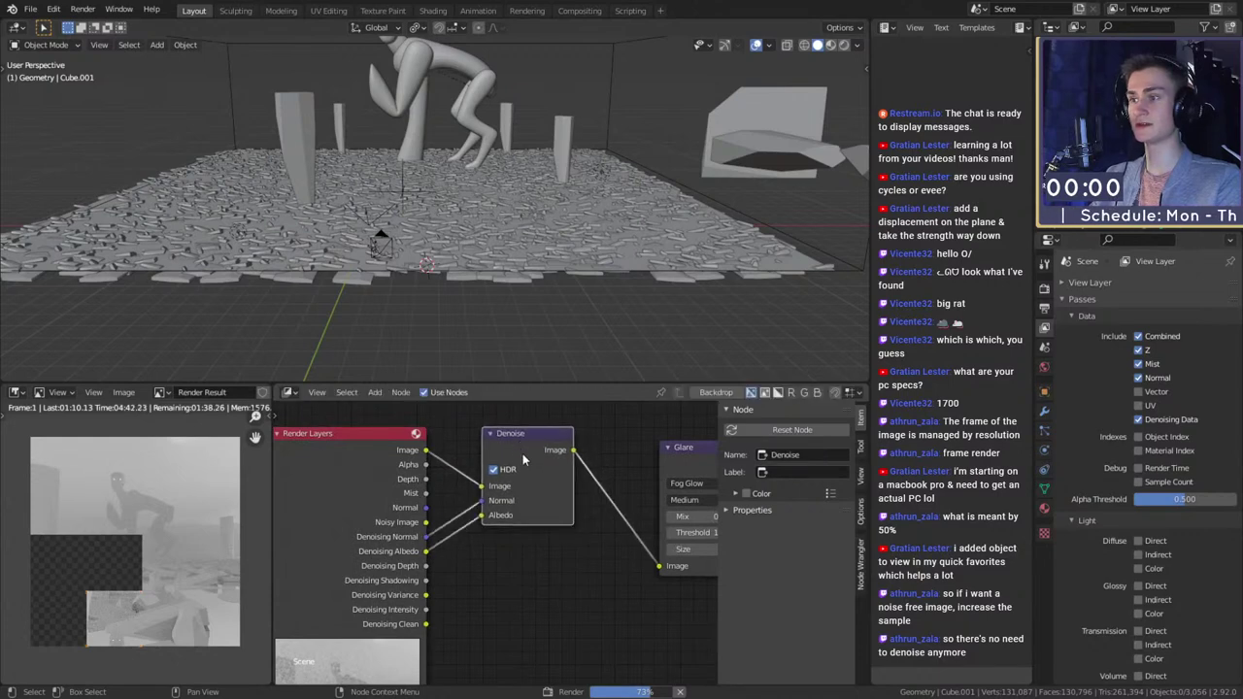
{"action": "scroll", "coordinate": [622, 540], "scroll_direction": "down", "scroll_amount": 6}
{"action": "middle_click_drag", "start_coordinate": [621, 540], "coordinate": [469, 520]}
{"action": "scroll", "coordinate": [469, 521], "scroll_direction": "up", "scroll_amount": 4}
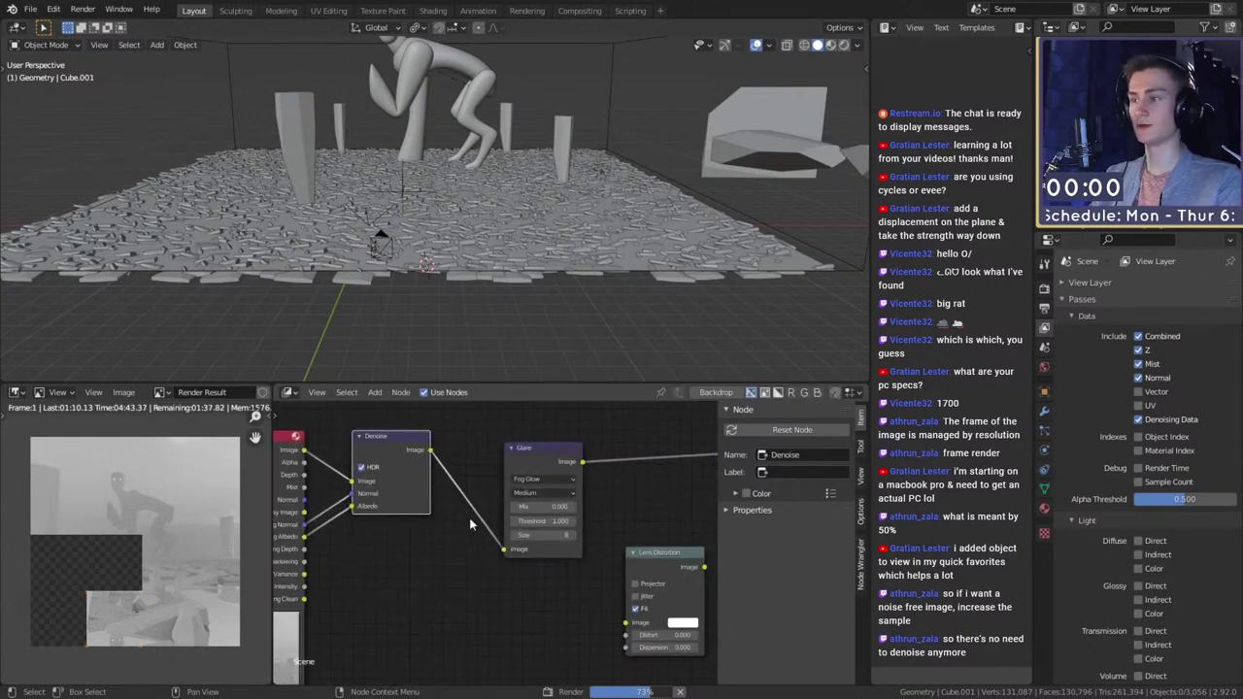
{"action": "middle_click_drag", "start_coordinate": [389, 473], "coordinate": [462, 477]}
{"action": "left_click", "coordinate": [448, 473]}
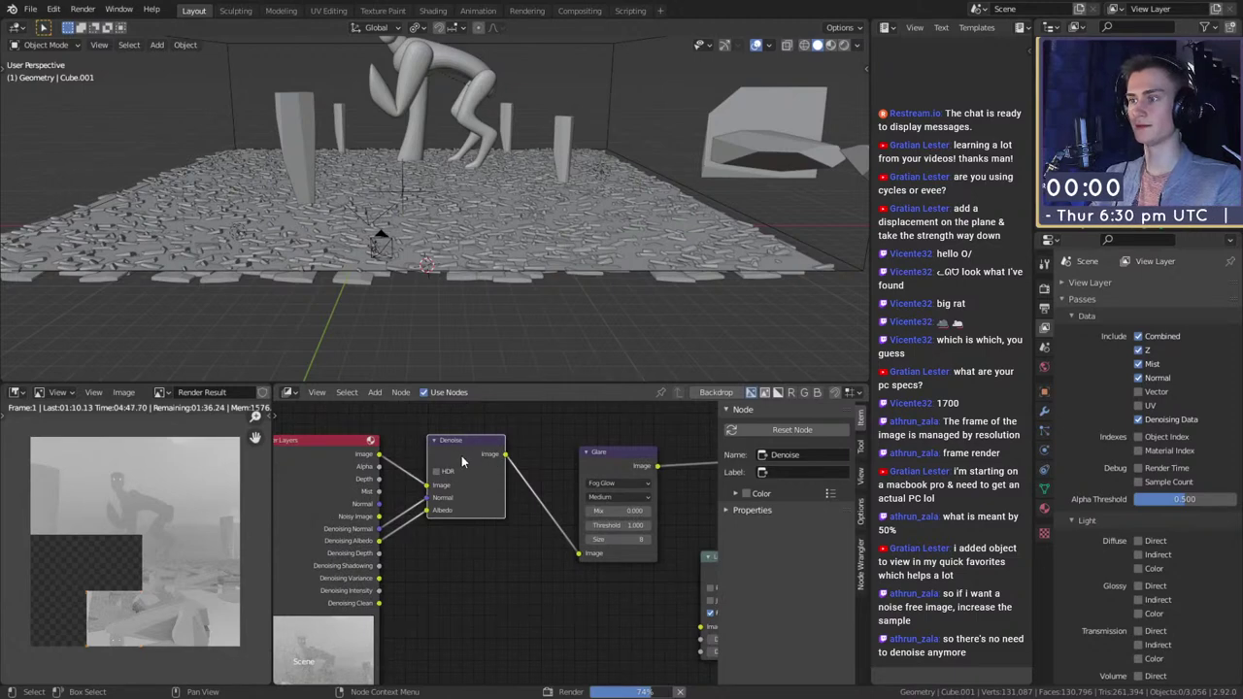
{"action": "scroll", "coordinate": [549, 487], "scroll_direction": "down", "scroll_amount": 2}
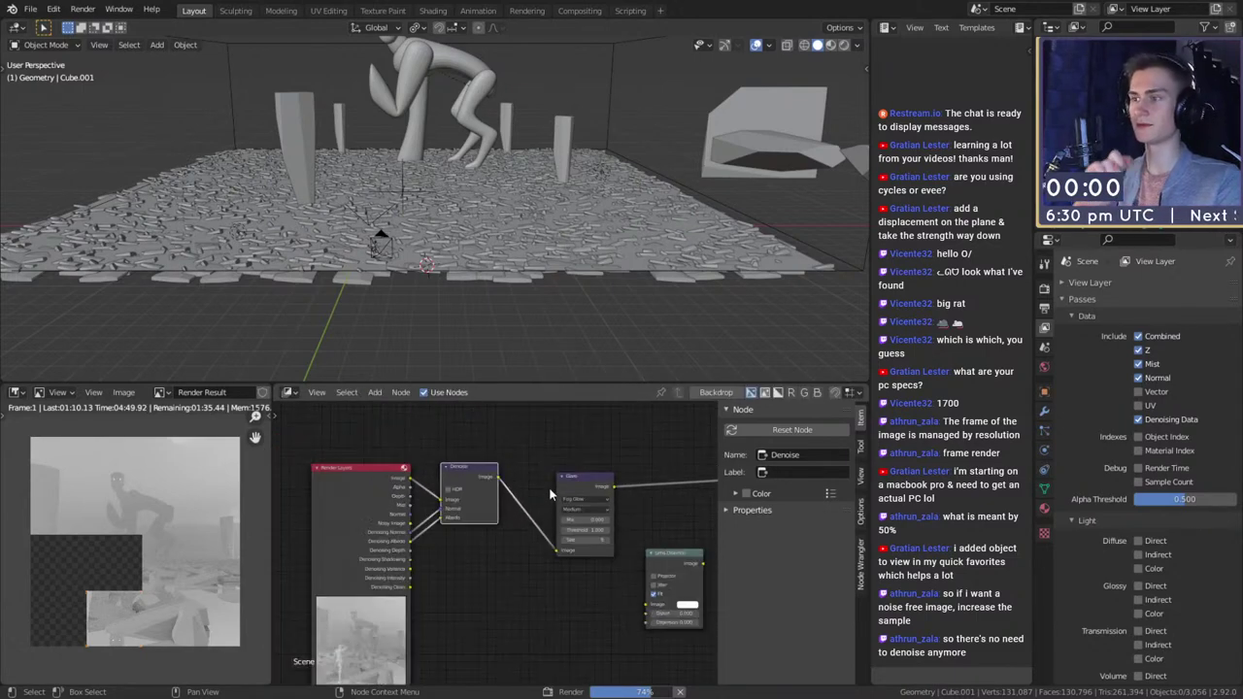
{"action": "scroll", "coordinate": [549, 487], "scroll_direction": "up", "scroll_amount": 1}
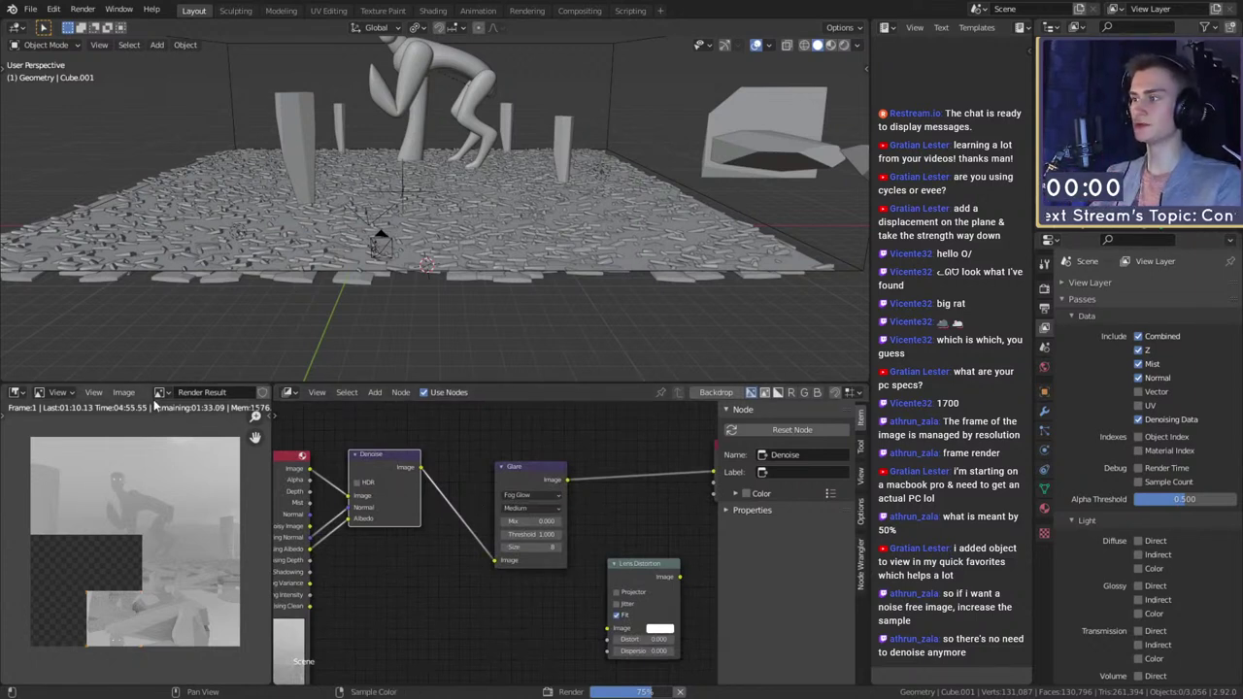
{"action": "left_click", "coordinate": [13, 393]}
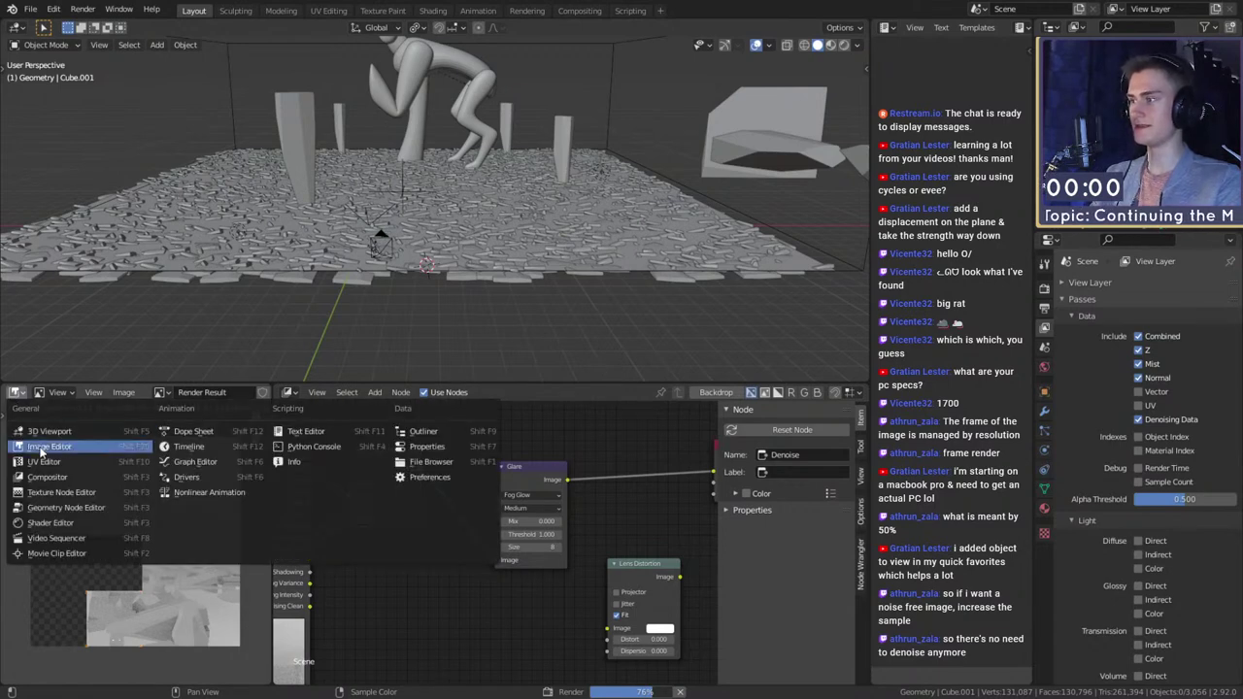
{"action": "left_click", "coordinate": [17, 393]}
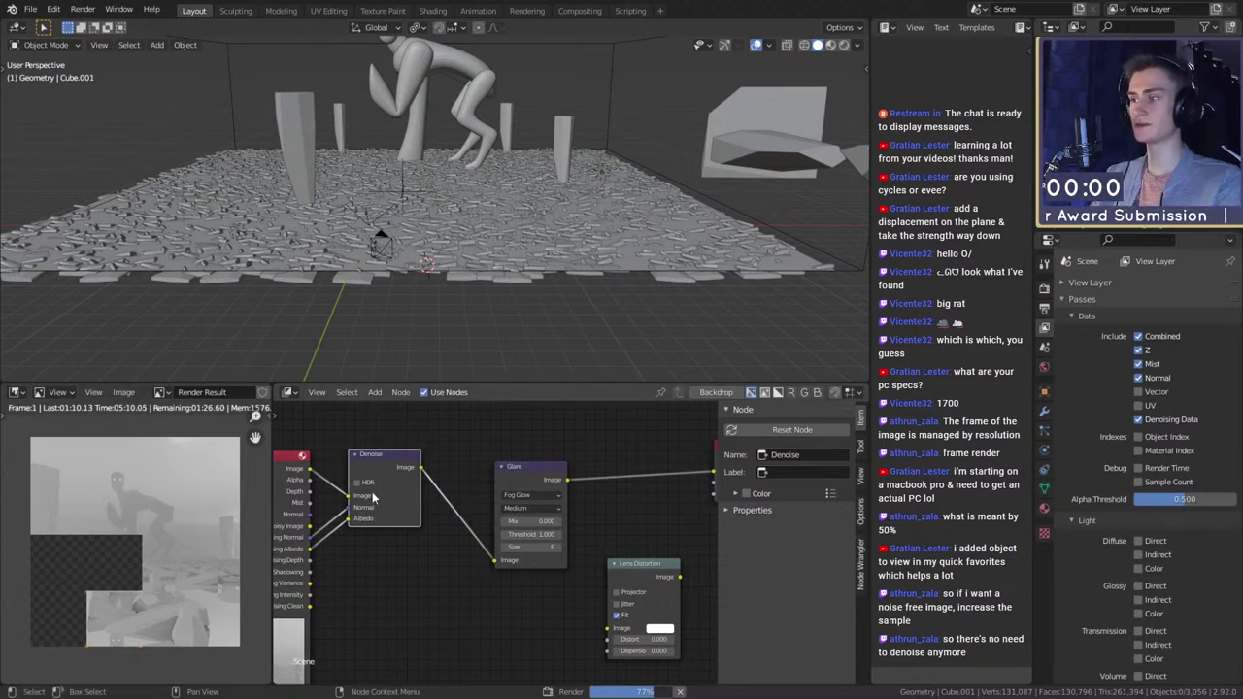
- Shift the Denoise node slightly farther from the Render Layers node in the compositor
{"action": "middle_click_drag", "start_coordinate": [374, 456], "coordinate": [460, 456]}
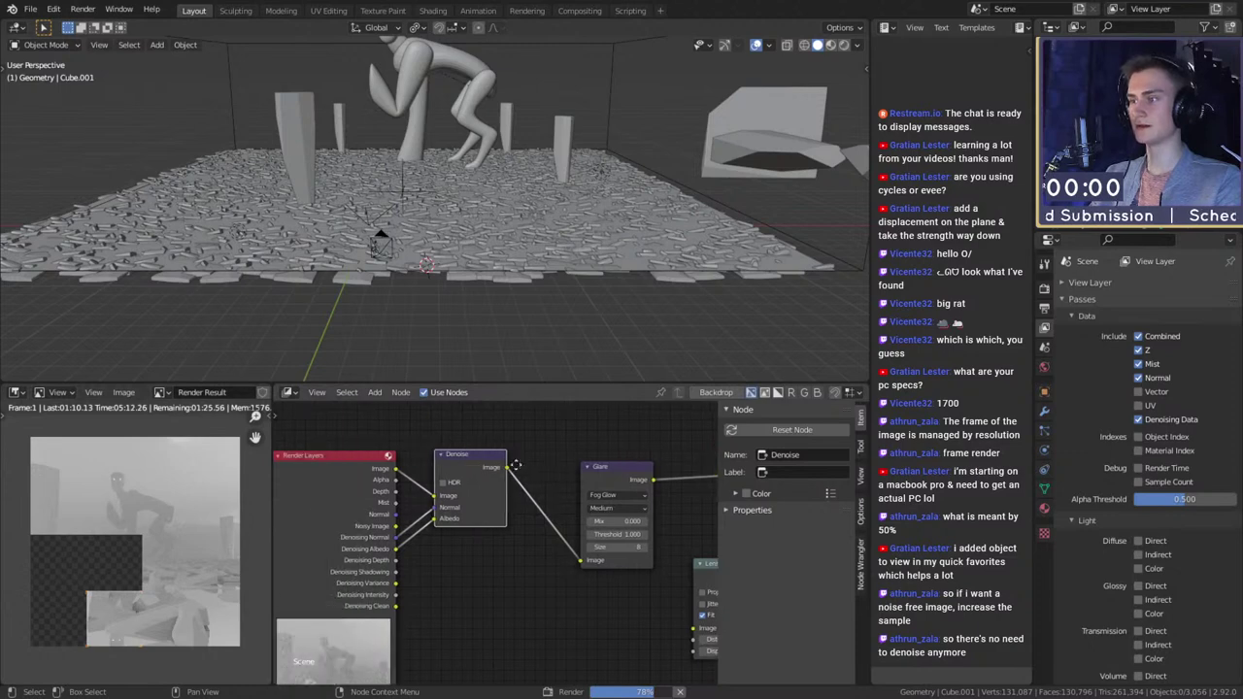
{"action": "left_click_drag", "start_coordinate": [457, 463], "coordinate": [470, 463]}
{"action": "scroll", "coordinate": [485, 494], "scroll_direction": "down", "scroll_amount": 5}
{"action": "middle_click_drag", "start_coordinate": [500, 514], "coordinate": [553, 564]}
{"action": "scroll", "coordinate": [460, 538], "scroll_direction": "up", "scroll_amount": 5}
{"action": "left_click_drag", "start_coordinate": [474, 477], "coordinate": [469, 476]}
{"action": "scroll", "coordinate": [487, 512], "scroll_direction": "down", "scroll_amount": 3}
{"action": "scroll", "coordinate": [483, 517], "scroll_direction": "up", "scroll_amount": 3}
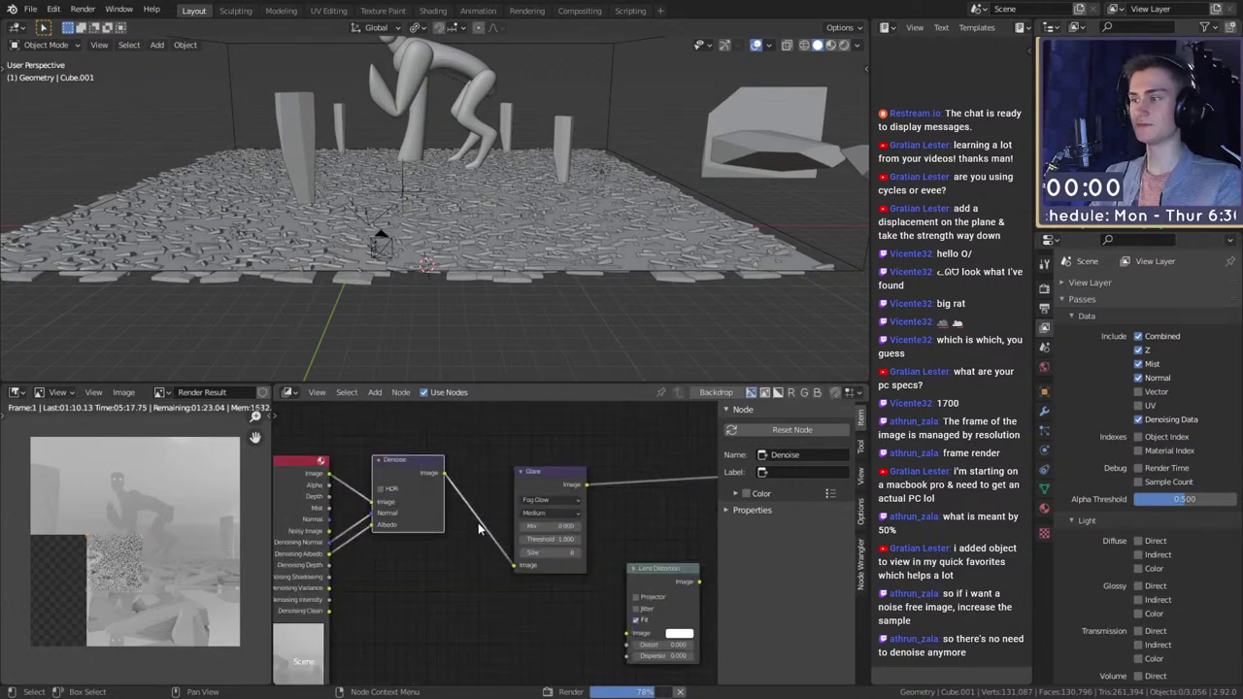
- Look through the available editor types and keep the Compositor for the node area
{"action": "left_click", "coordinate": [292, 393]}
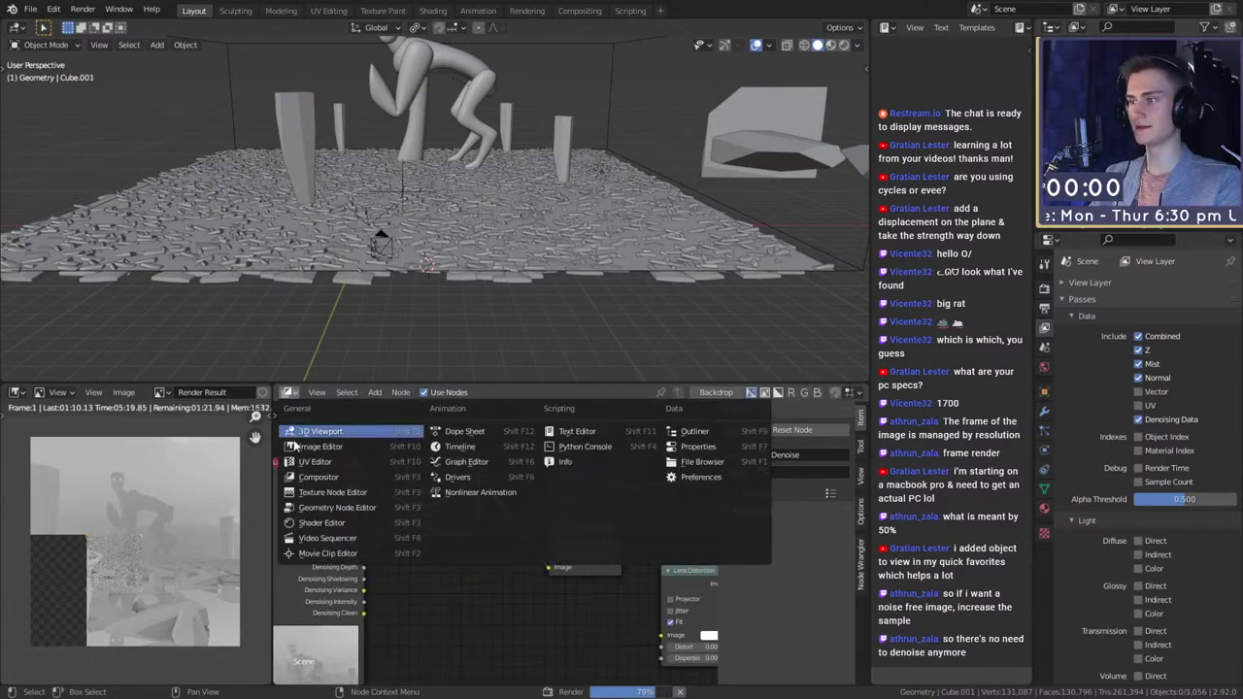
{"action": "left_click", "coordinate": [315, 480]}
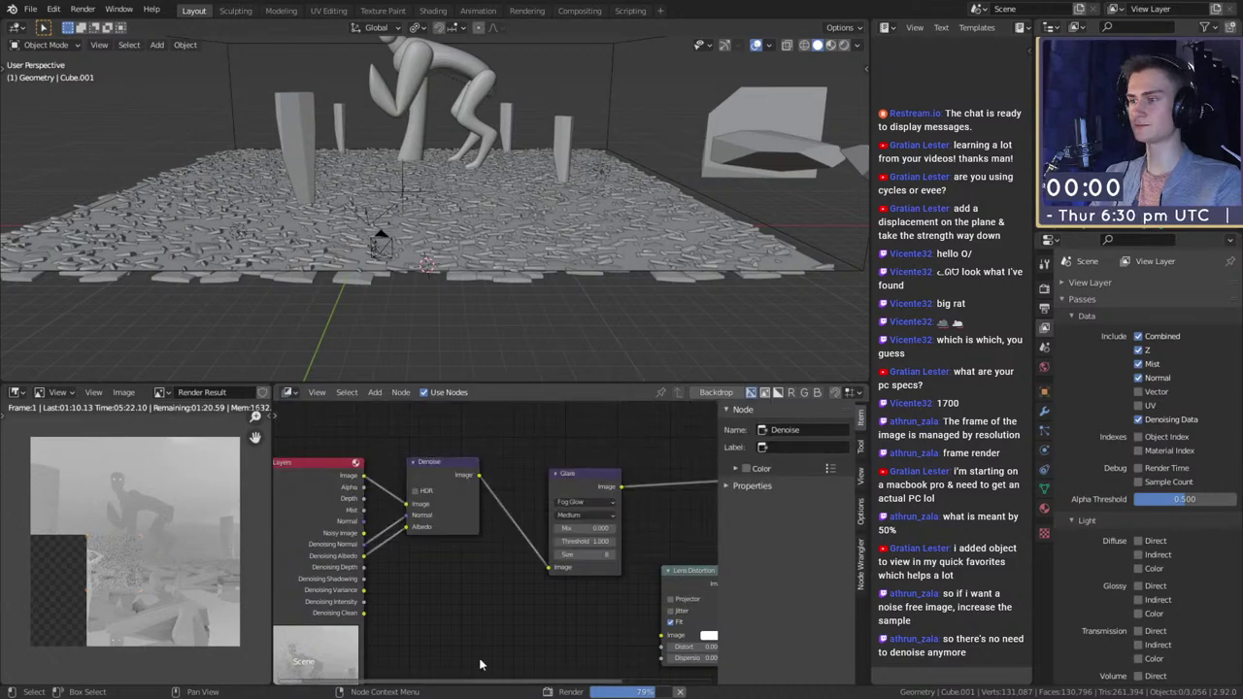
{"action": "scroll", "coordinate": [506, 480], "scroll_direction": "up", "scroll_amount": 1}
{"action": "scroll", "coordinate": [506, 486], "scroll_direction": "down", "scroll_amount": 3}
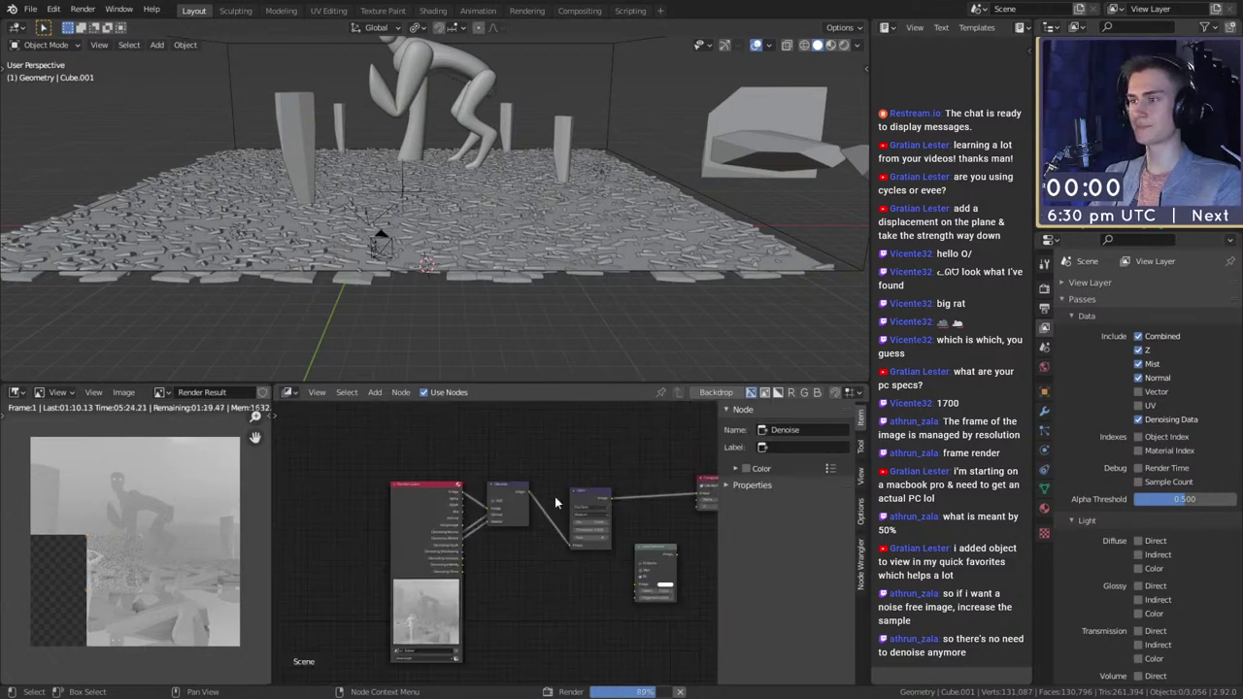
- Mute the Denoise node temporarily and re-enable it
{"action": "left_click", "coordinate": [459, 493]}
{"action": "scroll", "coordinate": [484, 502], "scroll_direction": "up", "scroll_amount": 4}
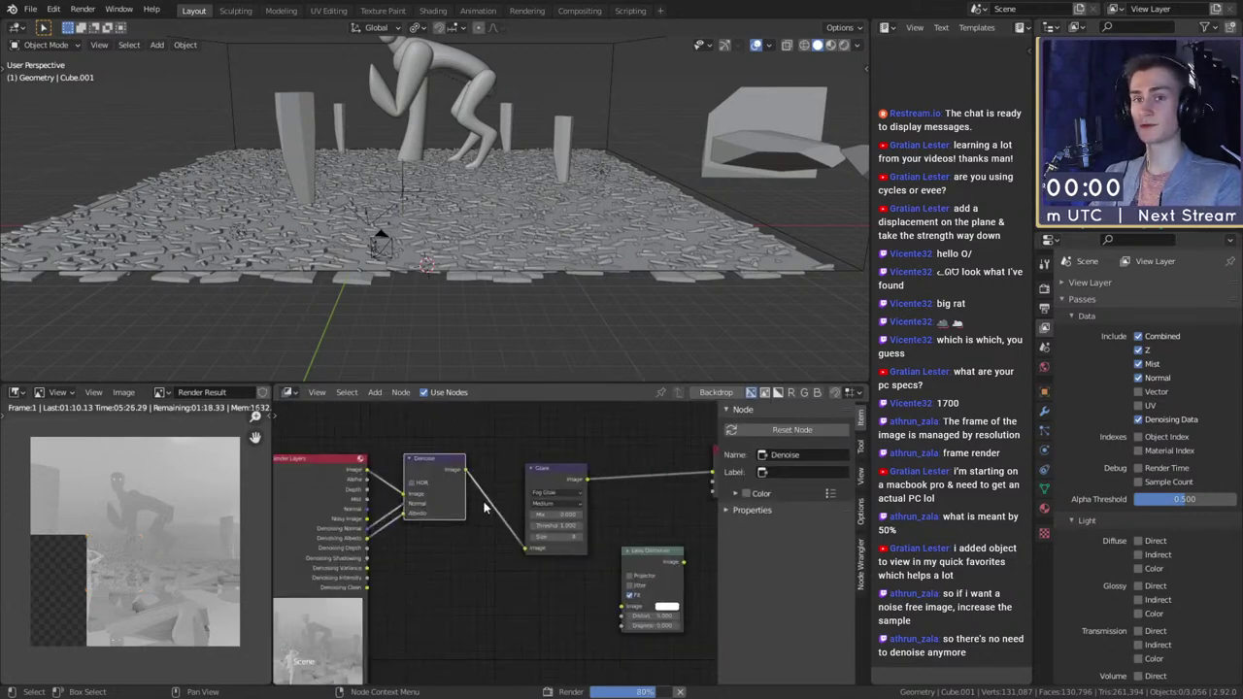
{"action": "middle_click_drag", "start_coordinate": [514, 501], "coordinate": [488, 499]}
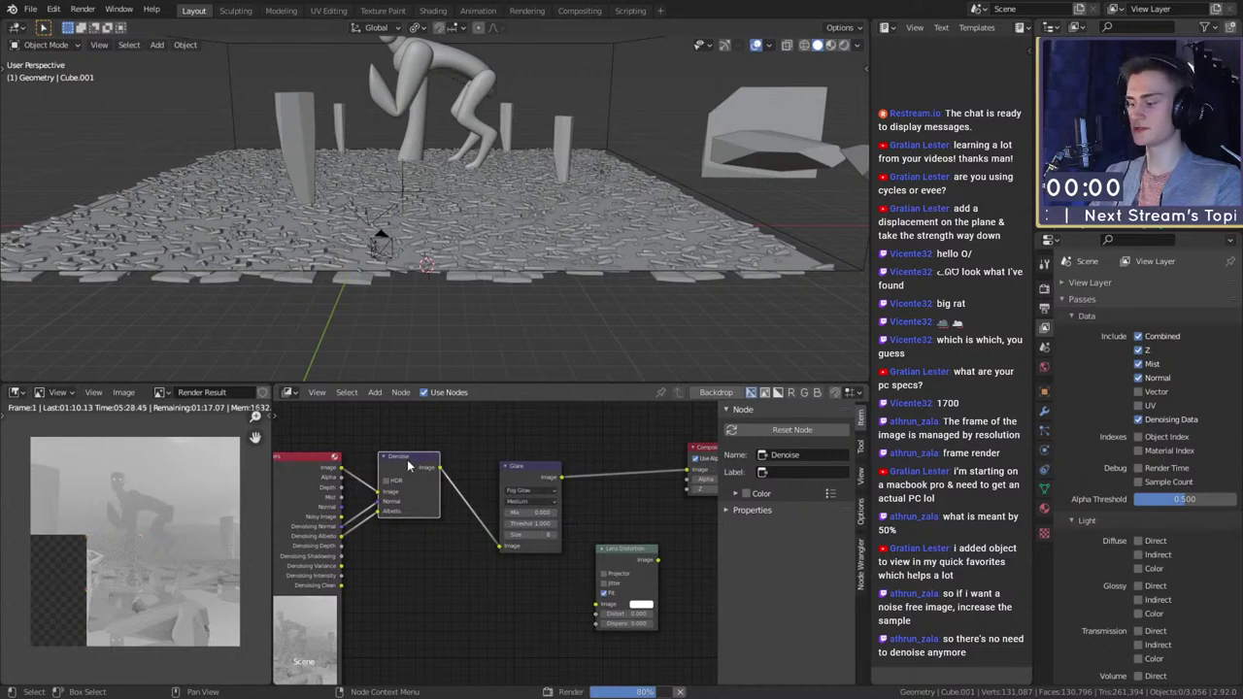
{"action": "key", "text": "m"}
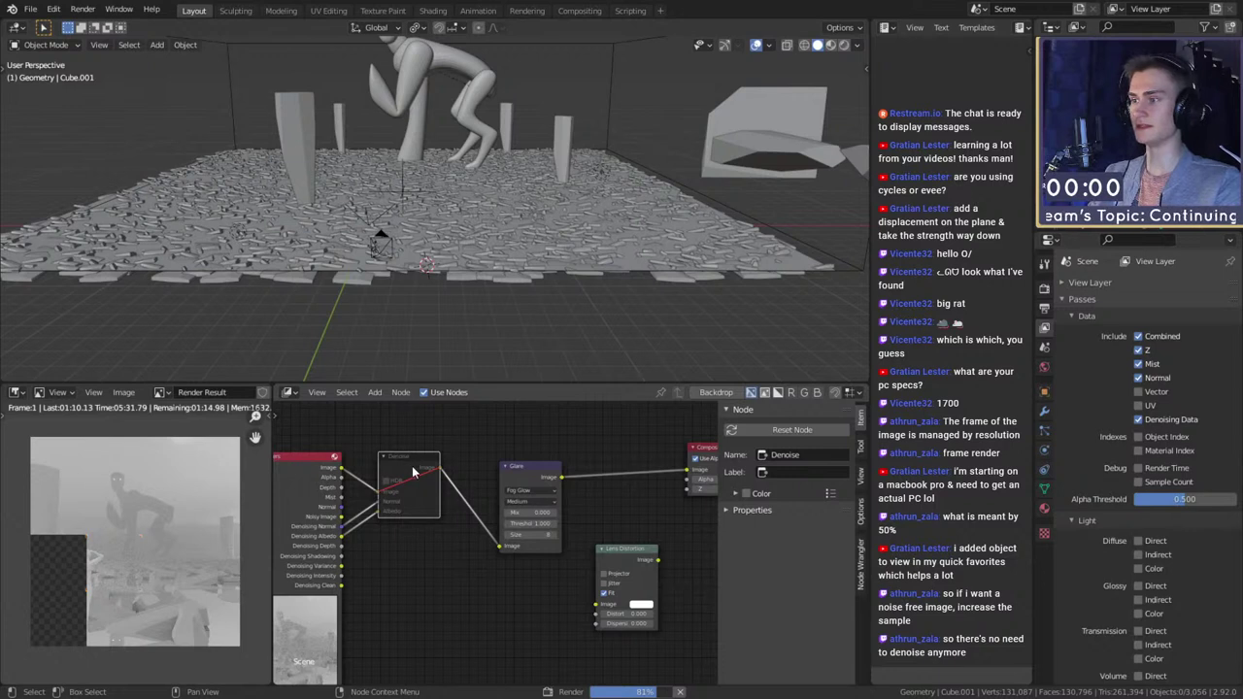
{"action": "key", "text": "m"}
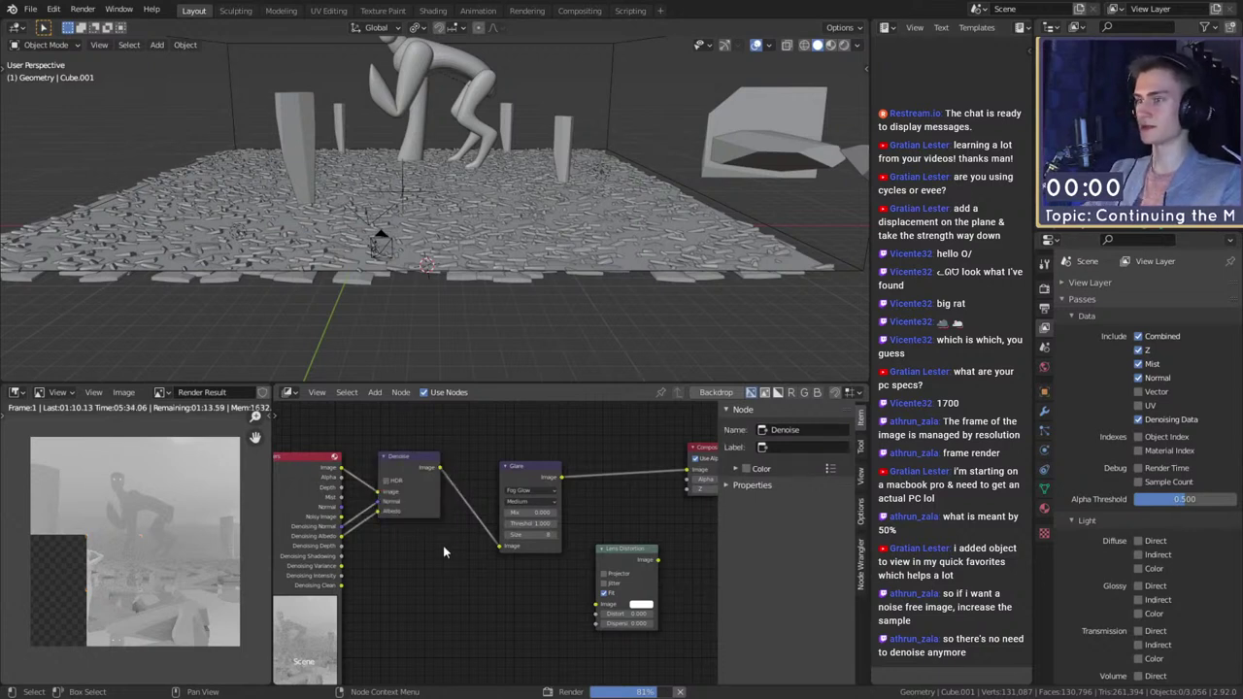
{"action": "left_click", "coordinate": [424, 480]}
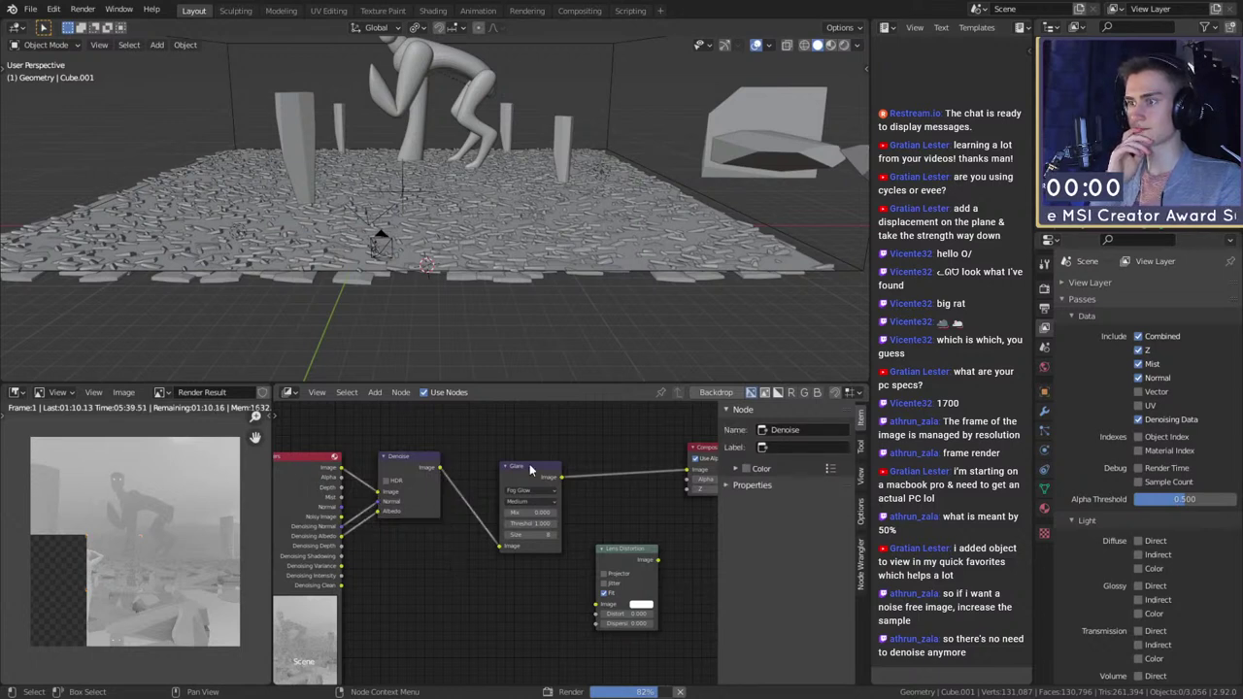
- Add a second Denoise node below the existing node chain and delete it again
{"action": "left_click_drag", "start_coordinate": [529, 466], "coordinate": [519, 446]}
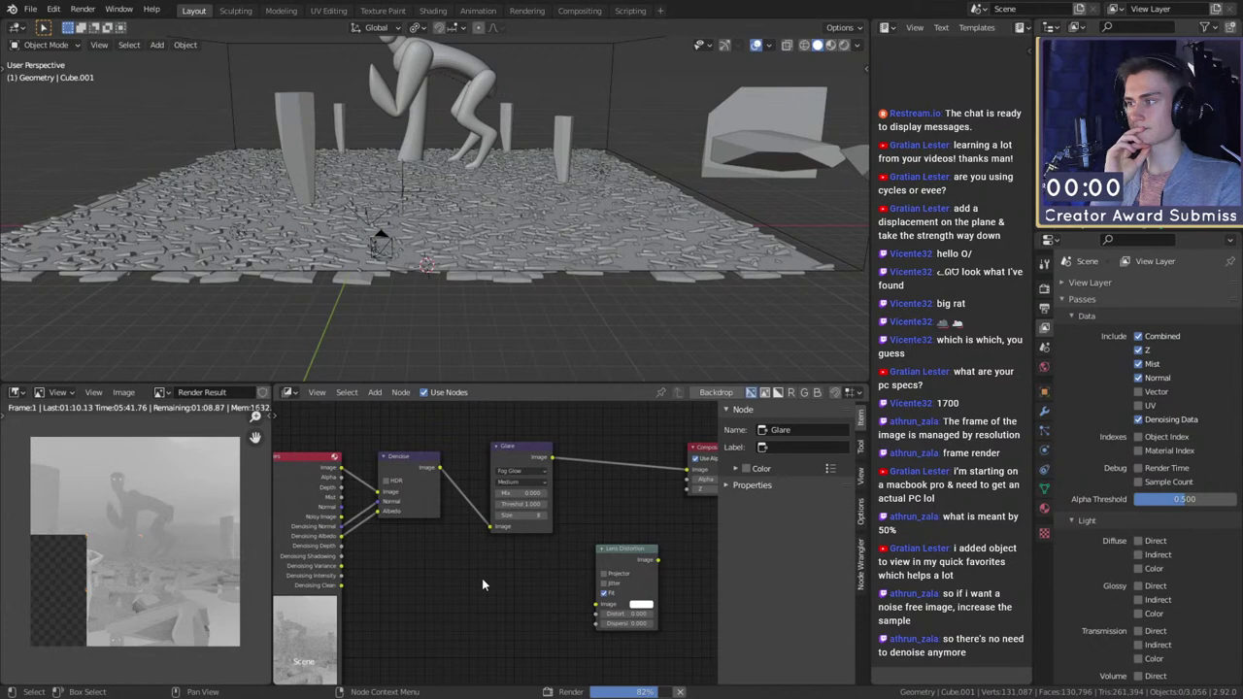
{"action": "key", "text": "shift+a"}
{"action": "mouse_move", "coordinate": [478, 556]}
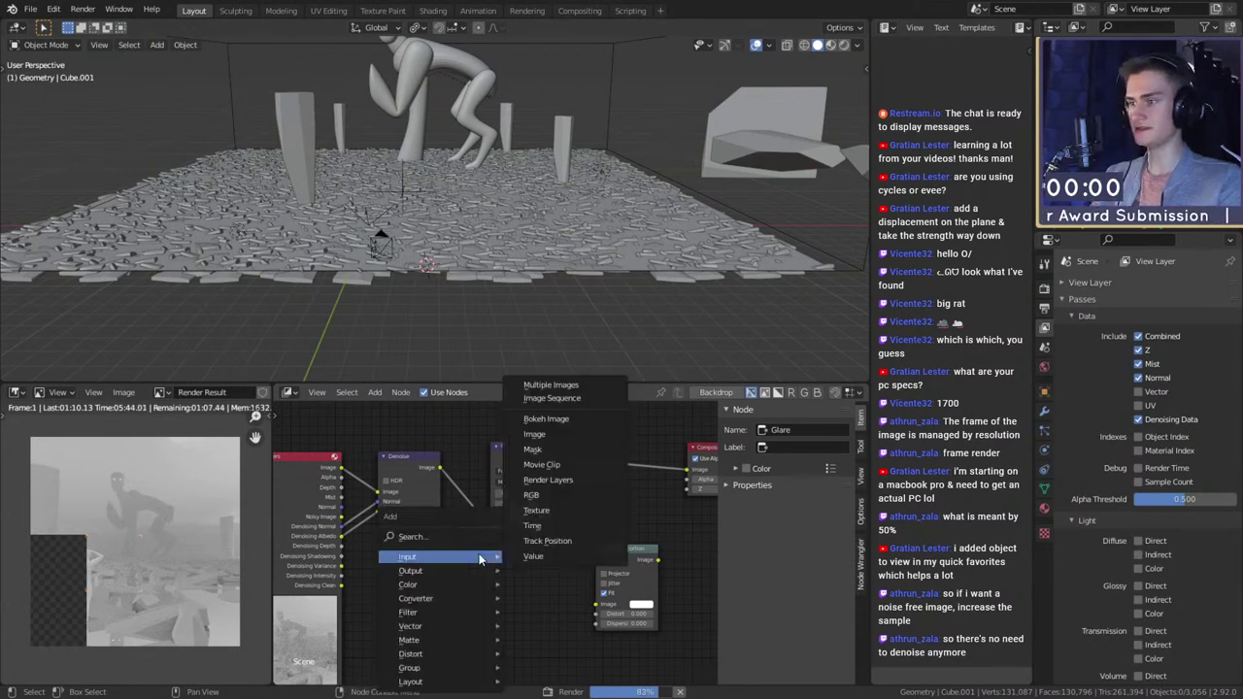
{"action": "mouse_move", "coordinate": [421, 618]}
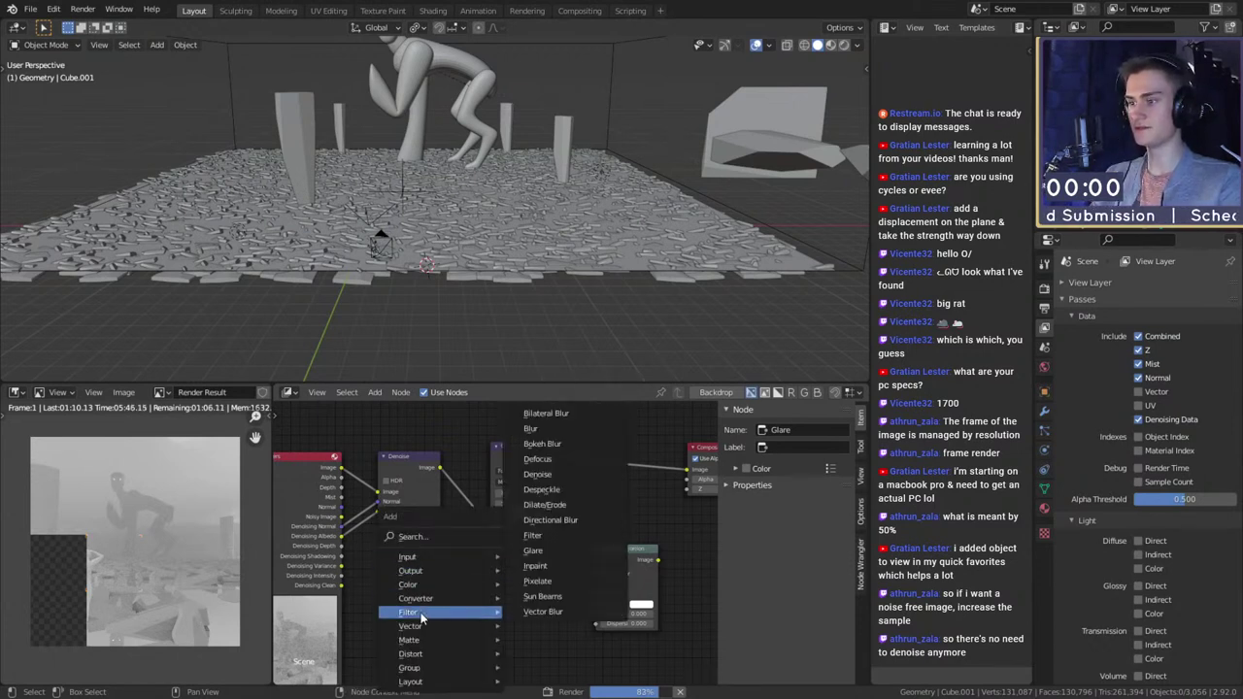
{"action": "left_click", "coordinate": [537, 474]}
{"action": "left_click", "coordinate": [454, 556]}
{"action": "scroll", "coordinate": [513, 590], "scroll_direction": "up", "scroll_amount": 3}
{"action": "scroll", "coordinate": [530, 588], "scroll_direction": "down", "scroll_amount": 6}
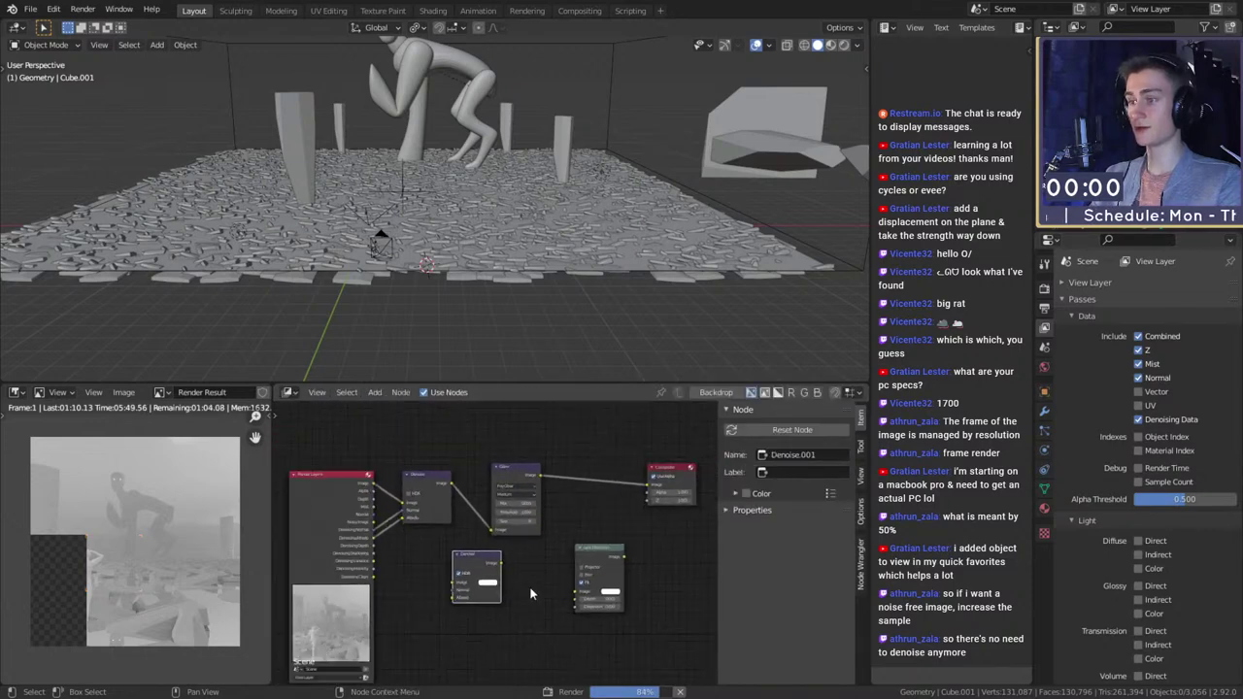
{"action": "key", "text": "x"}
{"action": "scroll", "coordinate": [526, 585], "scroll_direction": "up", "scroll_amount": 2}
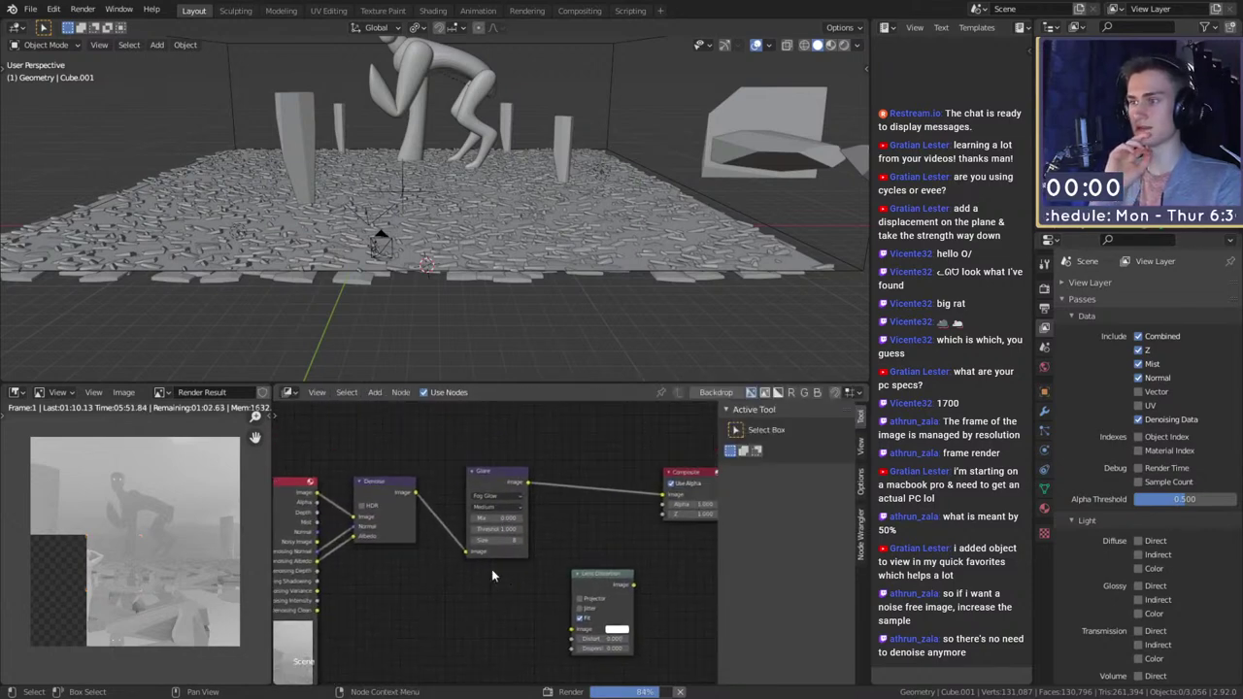
- Reposition the Glare node between the Denoise and Composite nodes
{"action": "left_click_drag", "start_coordinate": [494, 458], "coordinate": [488, 455]}
{"action": "scroll", "coordinate": [561, 485], "scroll_direction": "up", "scroll_amount": 4}
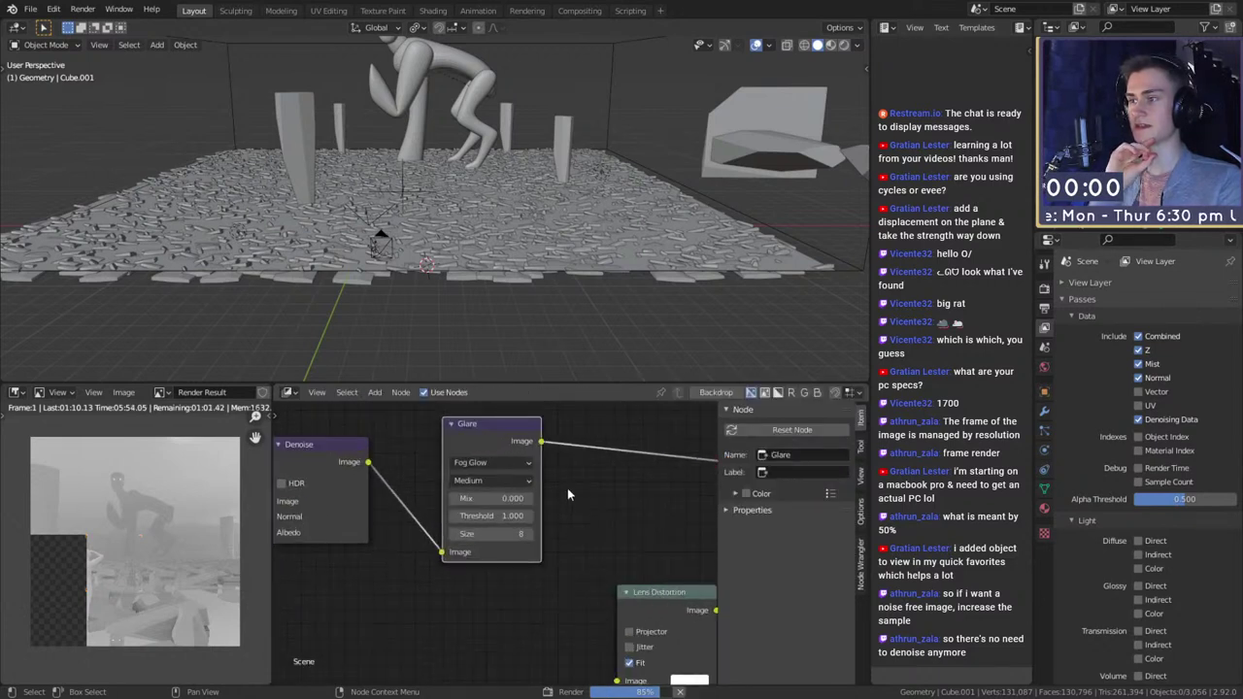
{"action": "middle_click_drag", "start_coordinate": [567, 491], "coordinate": [569, 500]}
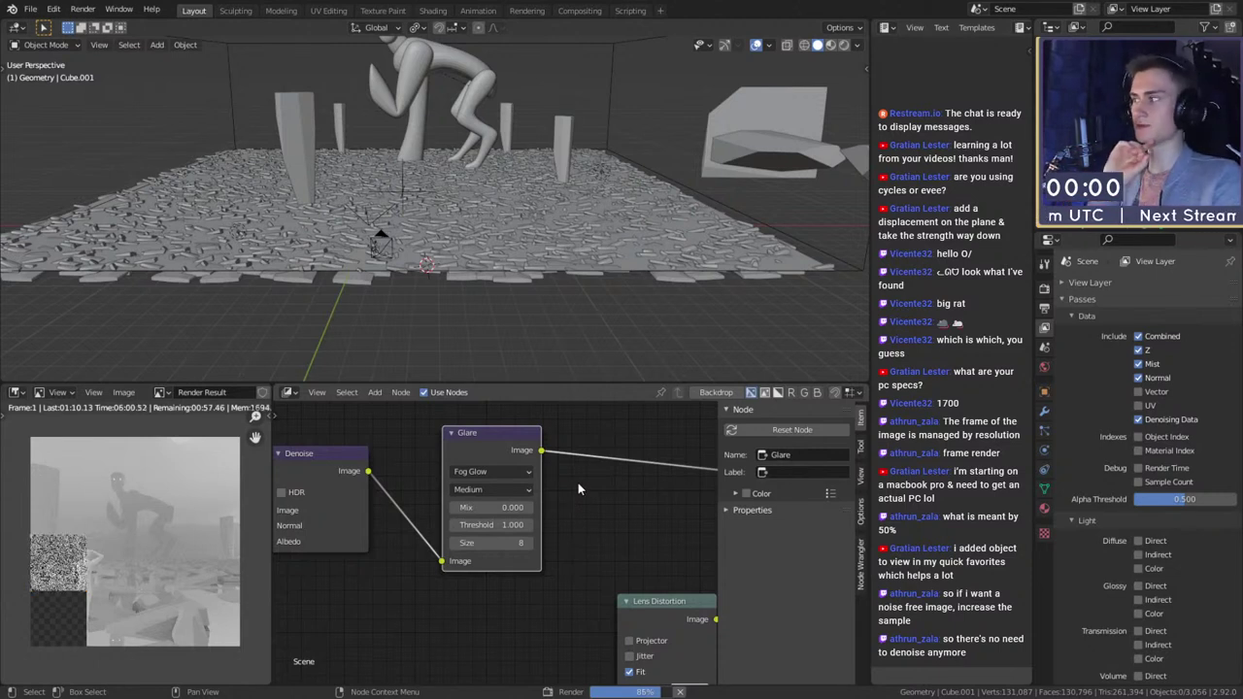
{"action": "mouse_move", "coordinate": [482, 441]}
{"action": "left_mouse_down"}
{"action": "mouse_move", "coordinate": [469, 438]}
{"action": "mouse_move", "coordinate": [484, 464]}
{"action": "left_mouse_up"}
{"action": "scroll", "coordinate": [557, 553], "scroll_direction": "down", "scroll_amount": 6}
{"action": "scroll", "coordinate": [549, 567], "scroll_direction": "up", "scroll_amount": 1}
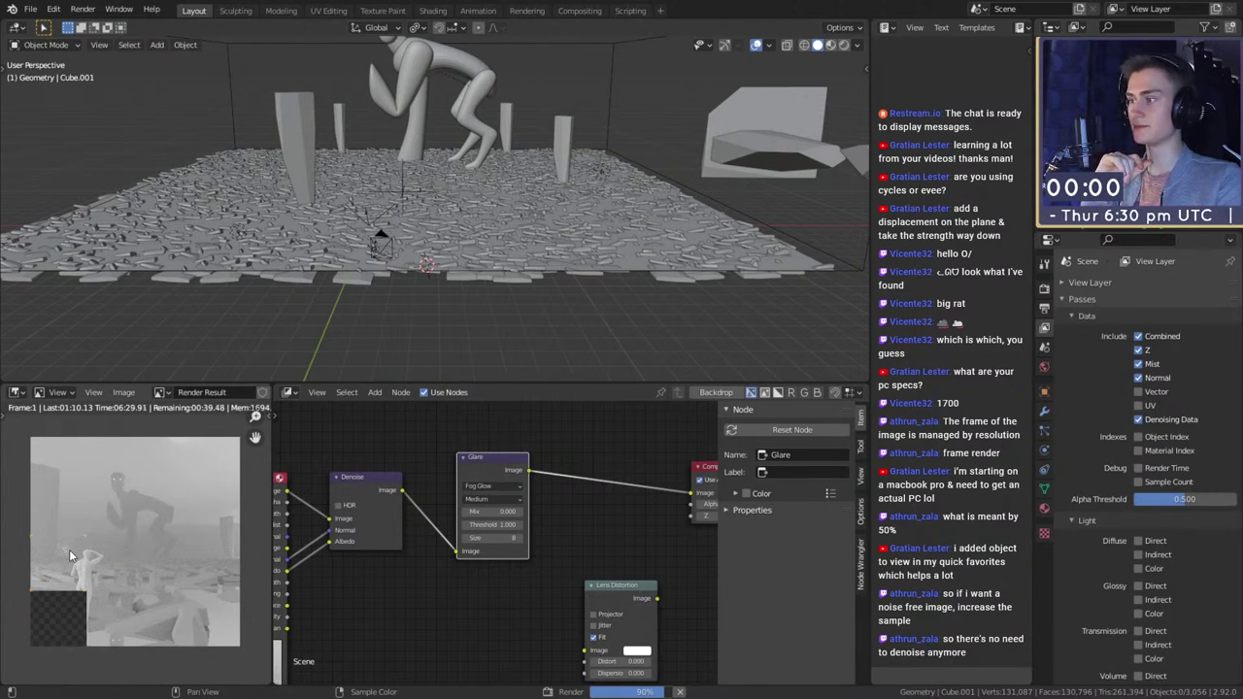
{"action": "left_click_drag", "start_coordinate": [495, 469], "coordinate": [490, 473]}
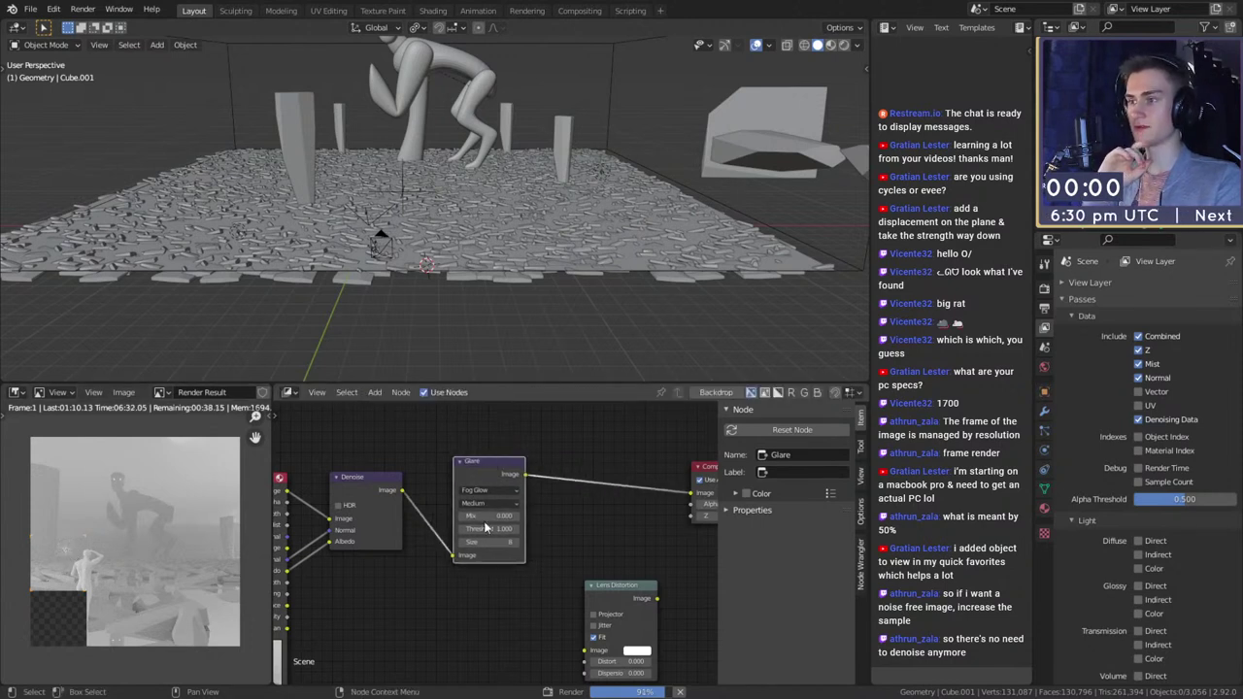
{"action": "scroll", "coordinate": [483, 517], "scroll_direction": "up", "scroll_amount": 3}
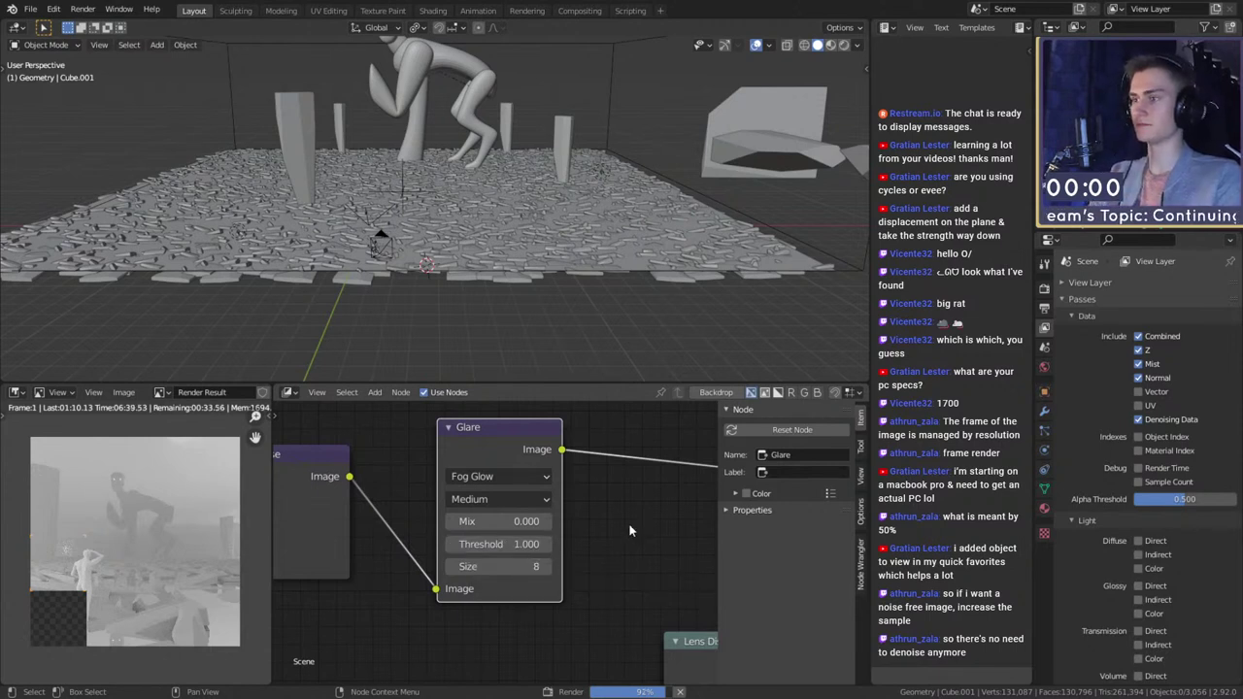
- Review the glare types offered by the Glare node while keeping Fog Glow
{"action": "left_click", "coordinate": [496, 477]}
{"action": "left_click", "coordinate": [468, 476]}
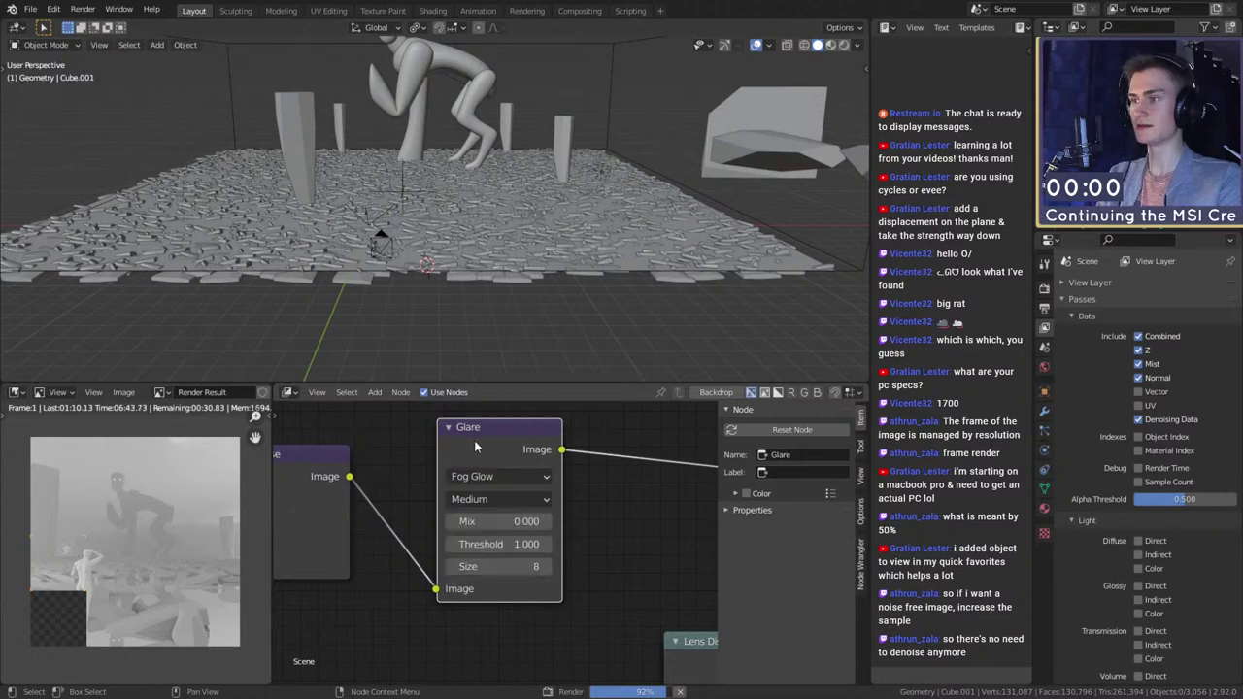
{"action": "left_click", "coordinate": [481, 476]}
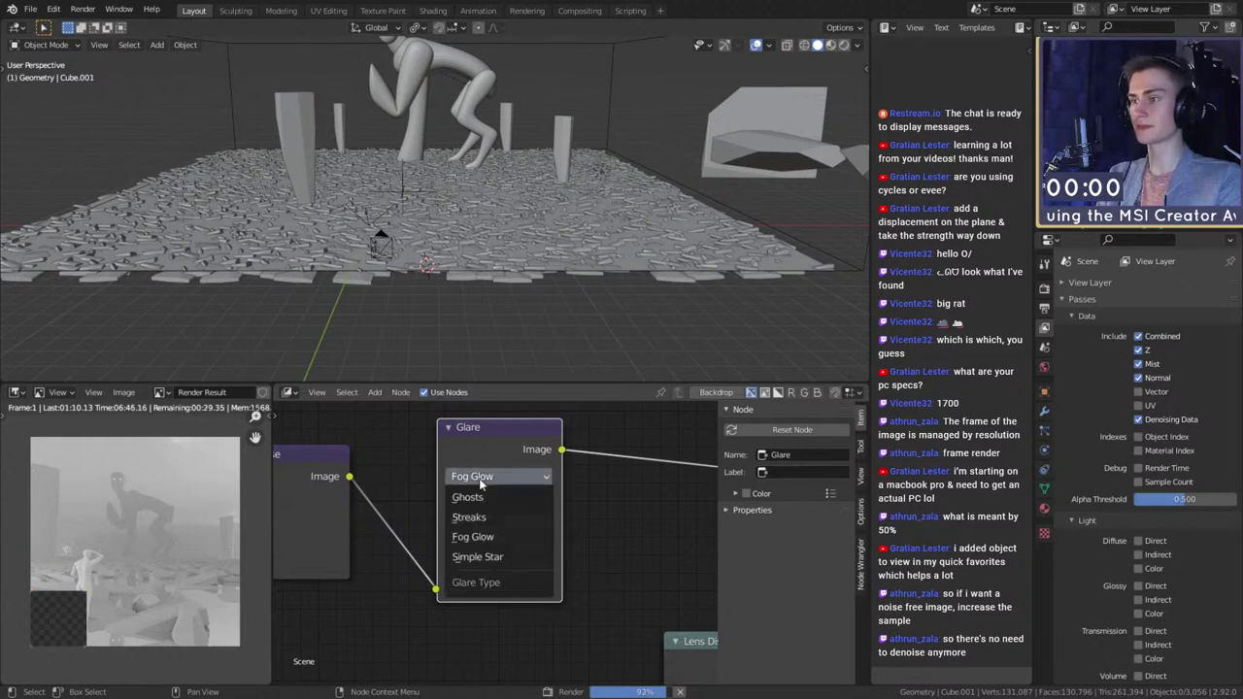
{"action": "left_click", "coordinate": [482, 477]}
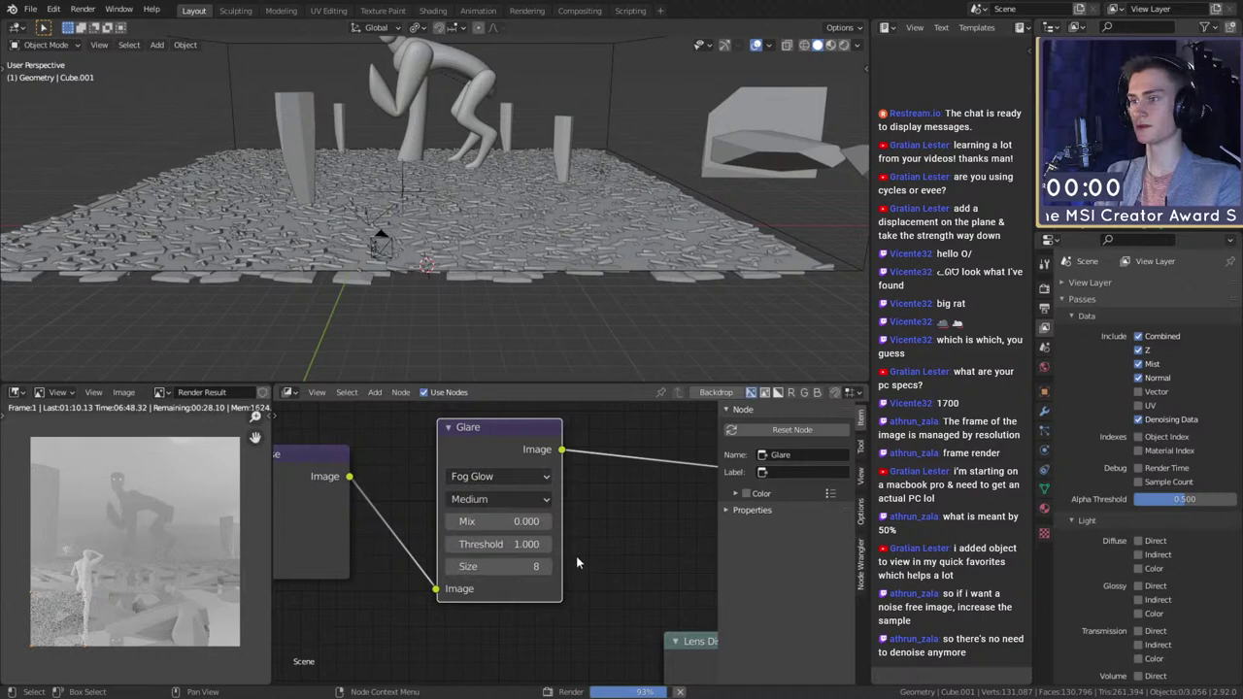
{"action": "scroll", "coordinate": [573, 559], "scroll_direction": "down", "scroll_amount": 3}
{"action": "scroll", "coordinate": [573, 560], "scroll_direction": "up", "scroll_amount": 3}
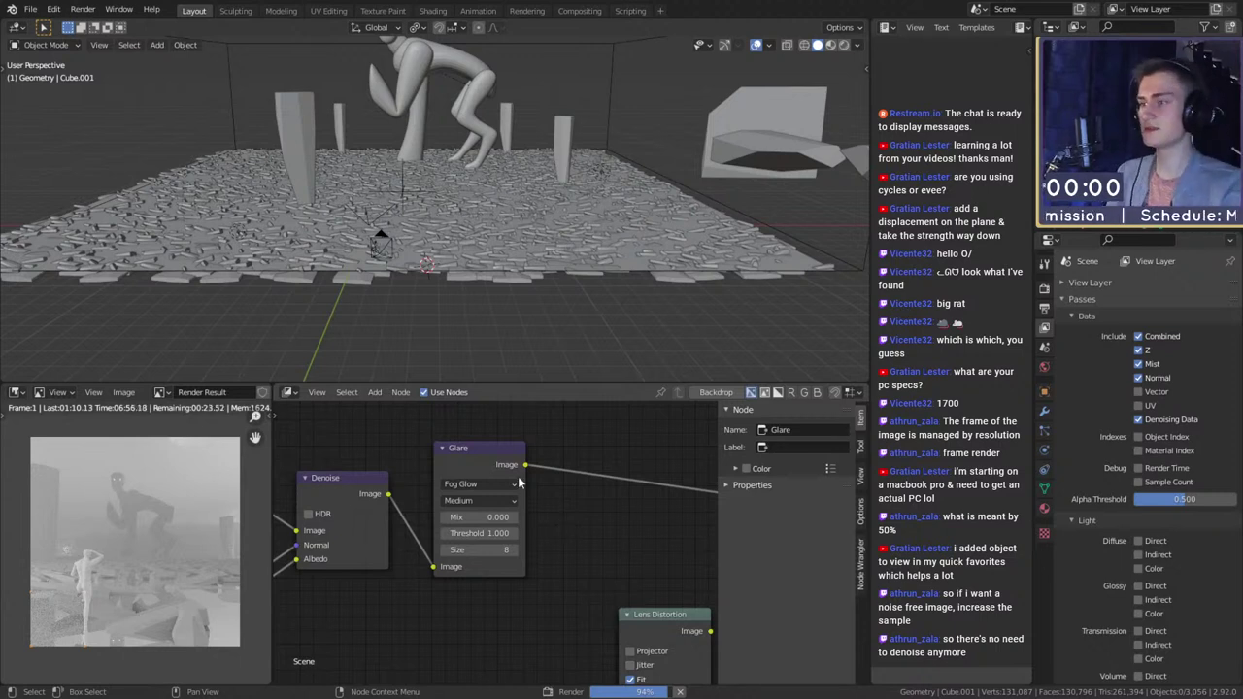
- Insert the loose Lens Distortion node into the link between the Glare and Composite nodes
{"action": "scroll", "coordinate": [582, 565], "scroll_direction": "down", "scroll_amount": 5}
{"action": "middle_click_drag", "start_coordinate": [586, 567], "coordinate": [453, 545]}
{"action": "scroll", "coordinate": [450, 541], "scroll_direction": "up", "scroll_amount": 2}
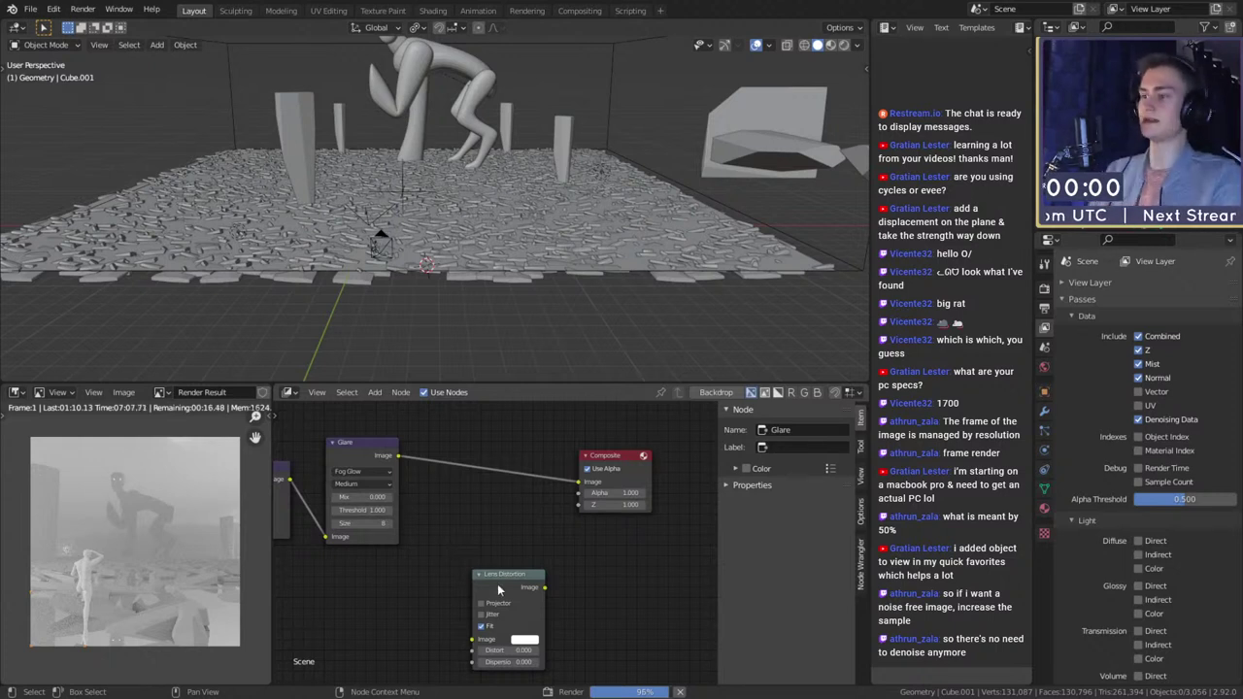
{"action": "left_click_drag", "start_coordinate": [500, 587], "coordinate": [467, 514]}
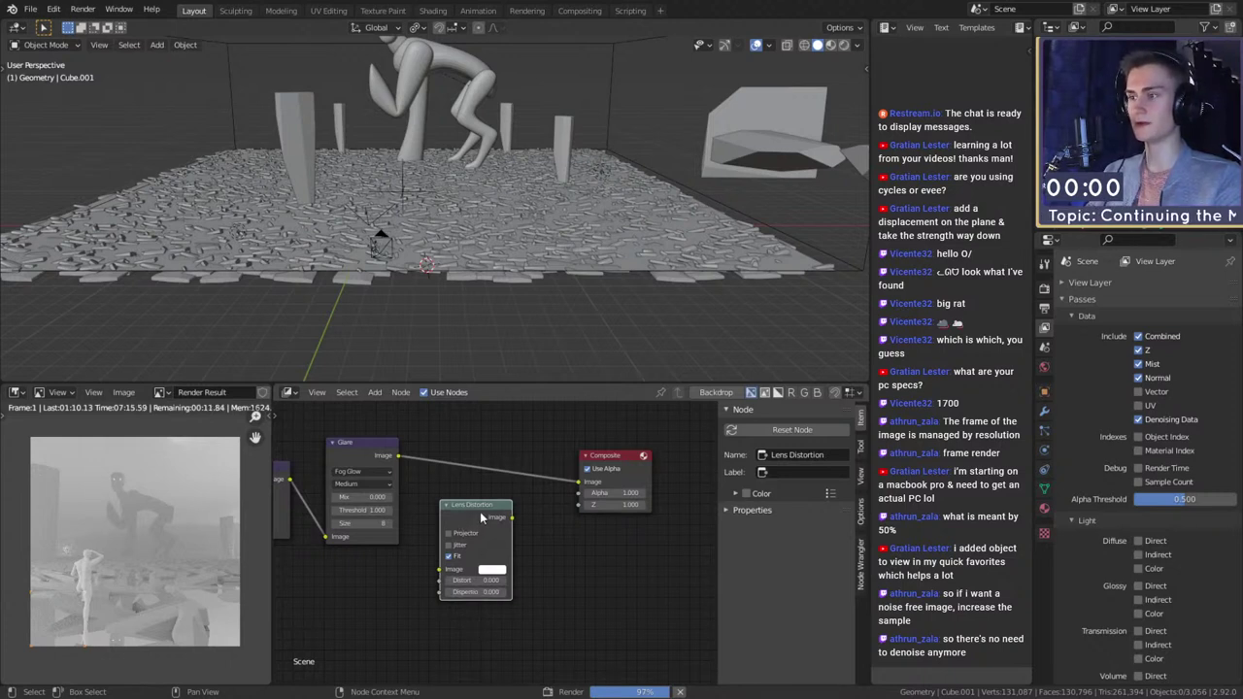
{"action": "left_click_drag", "start_coordinate": [480, 513], "coordinate": [478, 515]}
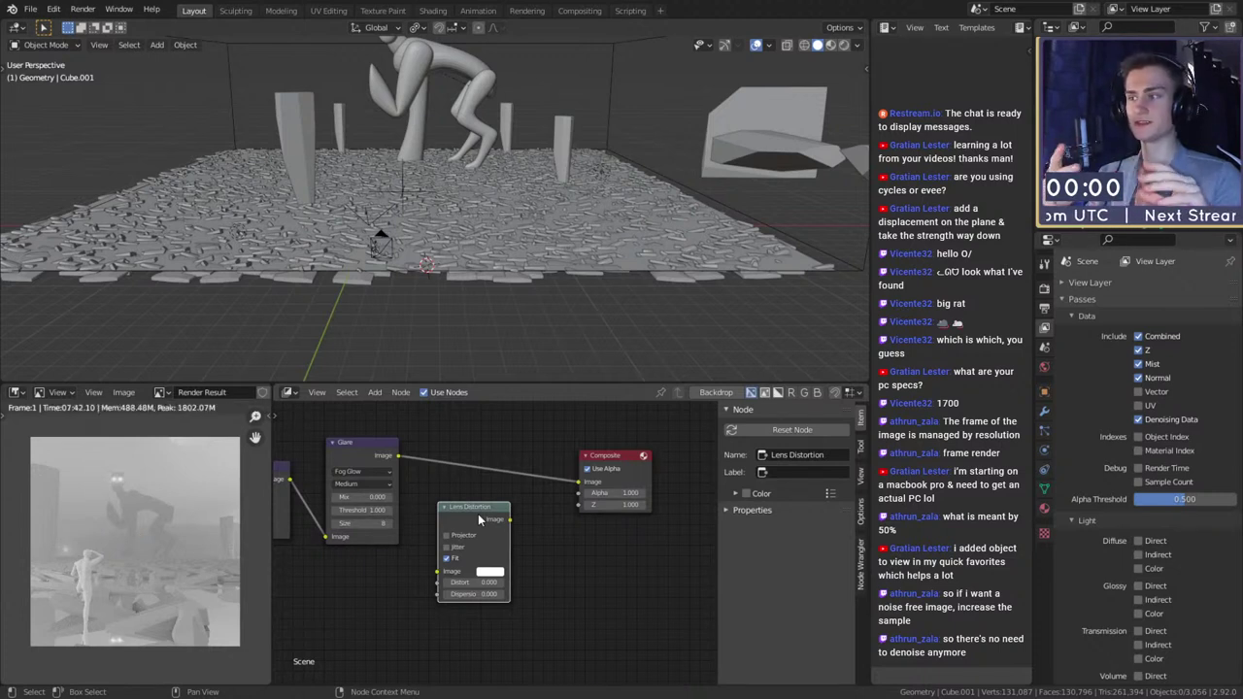
{"action": "left_click_drag", "start_coordinate": [477, 520], "coordinate": [479, 475]}
{"action": "scroll", "coordinate": [475, 585], "scroll_direction": "up", "scroll_amount": 3}
{"action": "middle_click_drag", "start_coordinate": [428, 541], "coordinate": [473, 622]}
{"action": "scroll", "coordinate": [473, 622], "scroll_direction": "up", "scroll_amount": 2}
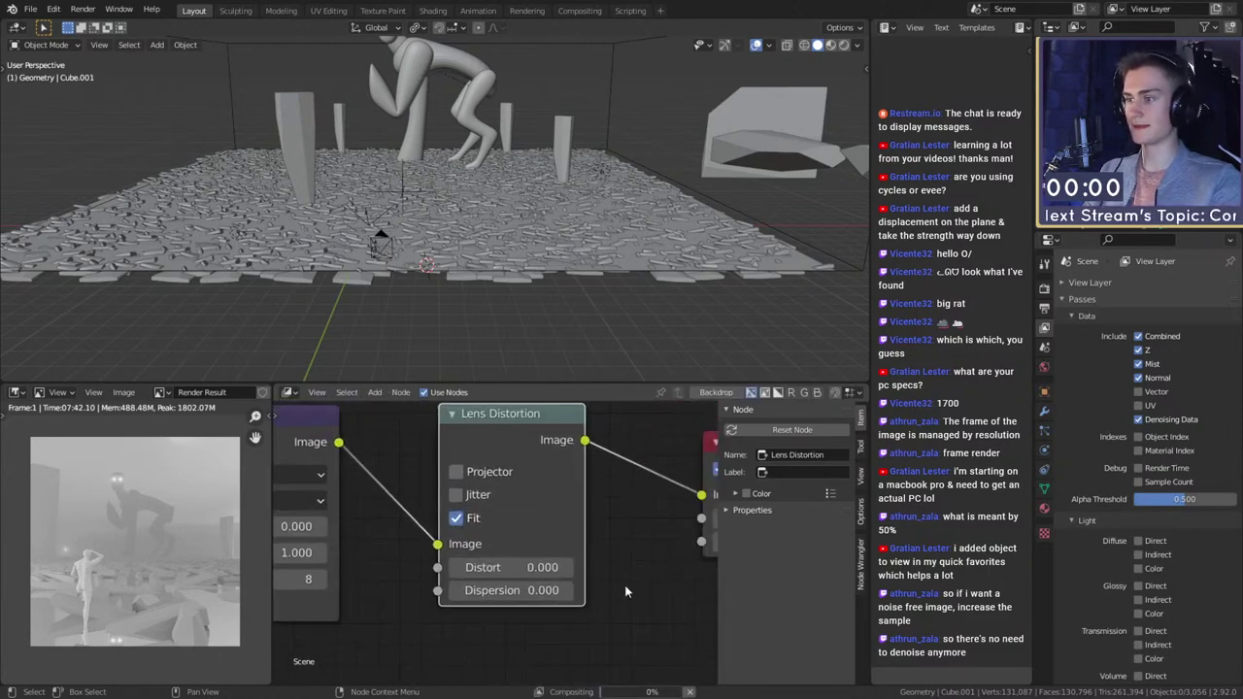
- Enlarge the image editor in width and height and fit the whole render result inside it
{"action": "scroll", "coordinate": [515, 590], "scroll_direction": "down", "scroll_amount": 3}
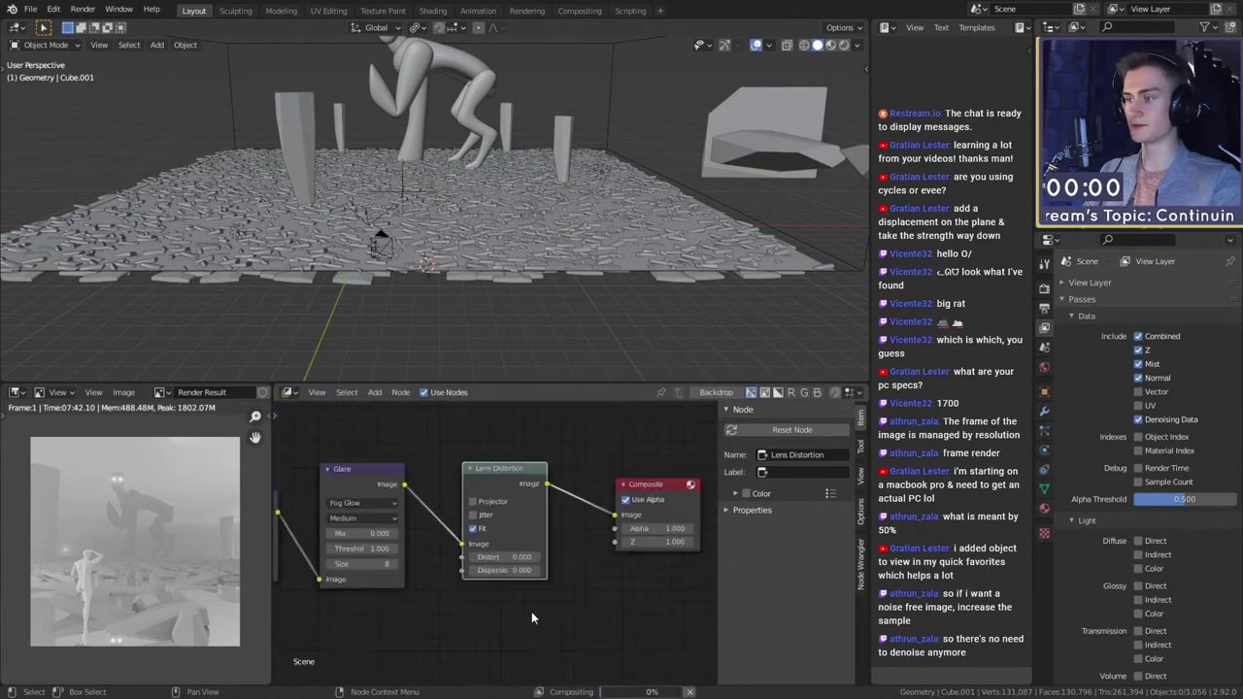
{"action": "scroll", "coordinate": [540, 555], "scroll_direction": "up", "scroll_amount": 2}
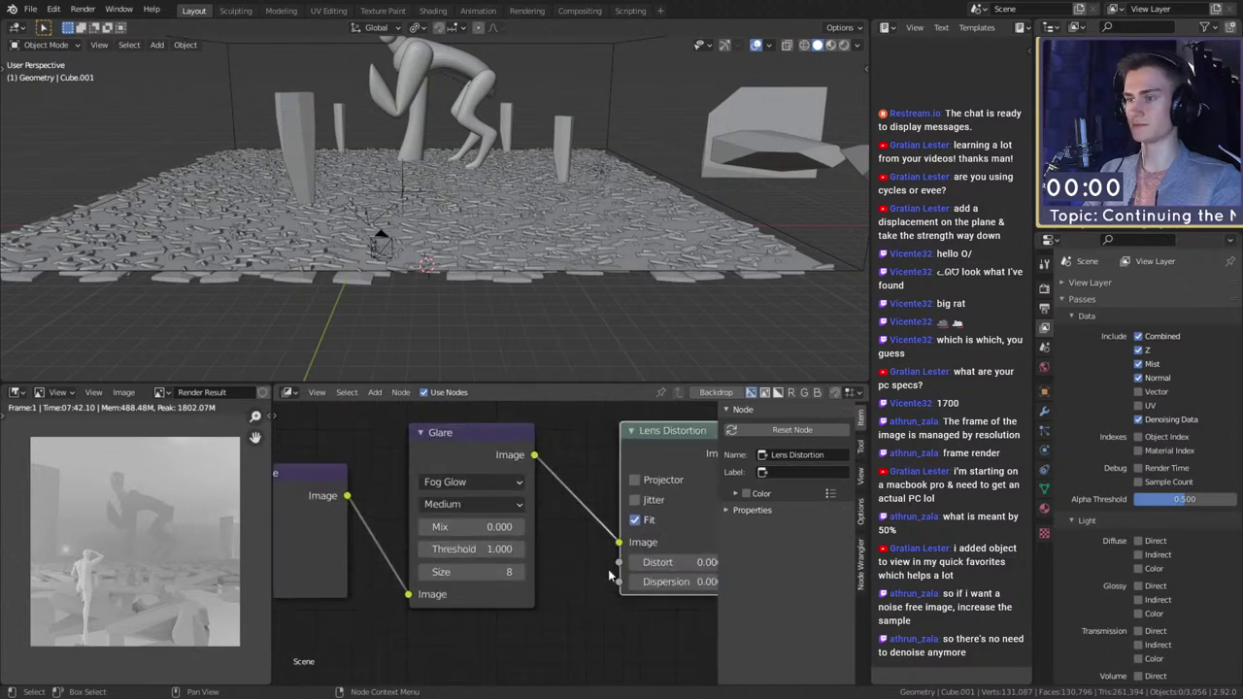
{"action": "scroll", "coordinate": [608, 569], "scroll_direction": "down", "scroll_amount": 3}
{"action": "scroll", "coordinate": [594, 588], "scroll_direction": "up", "scroll_amount": 3}
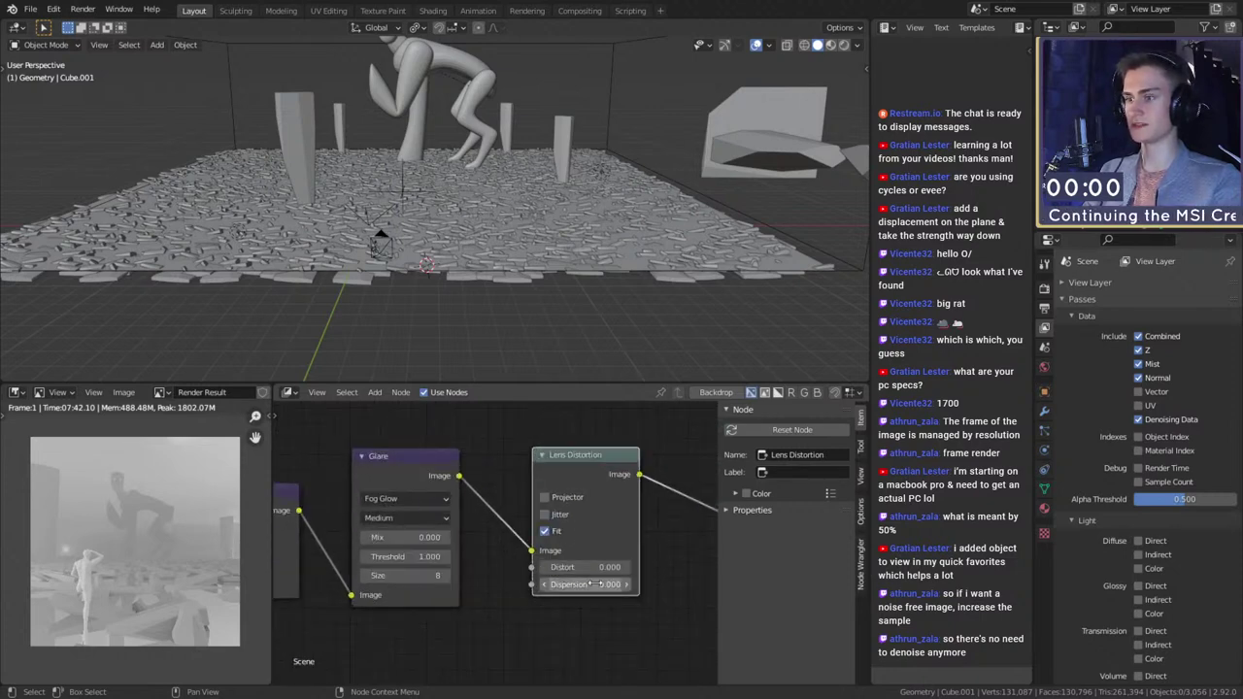
{"action": "left_click_drag", "start_coordinate": [271, 533], "coordinate": [473, 495]}
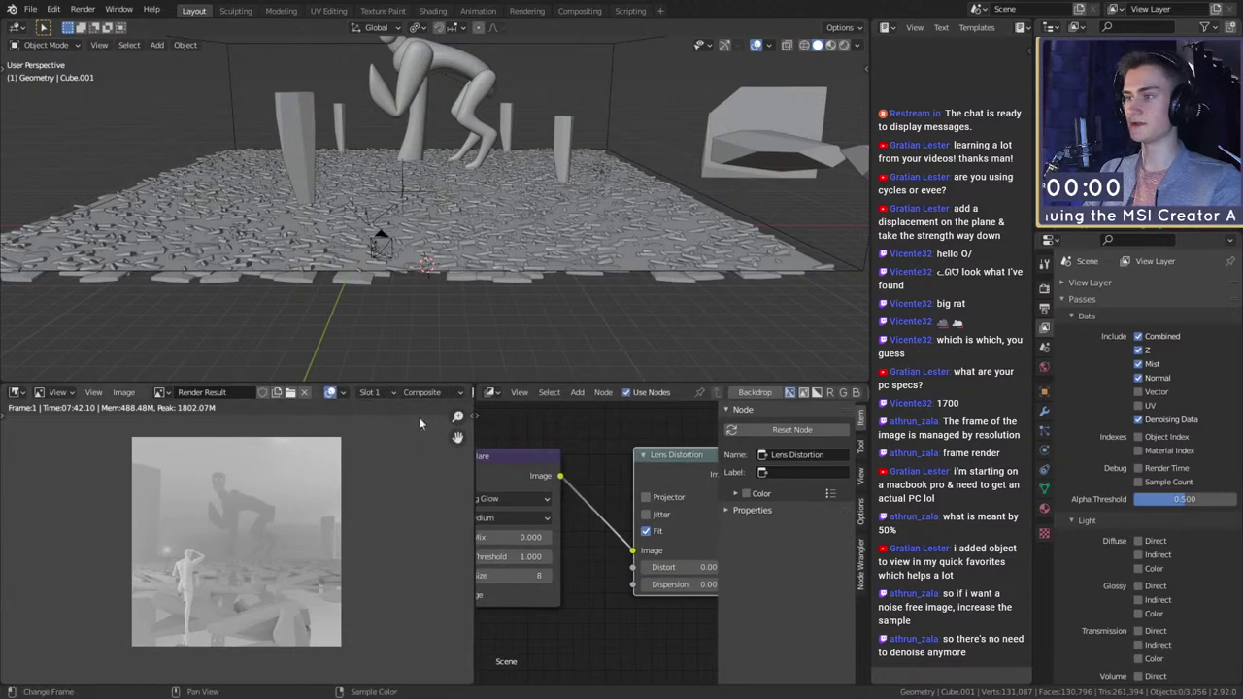
{"action": "left_click_drag", "start_coordinate": [427, 381], "coordinate": [423, 159]}
{"action": "scroll", "coordinate": [252, 419], "scroll_direction": "up", "scroll_amount": 4}
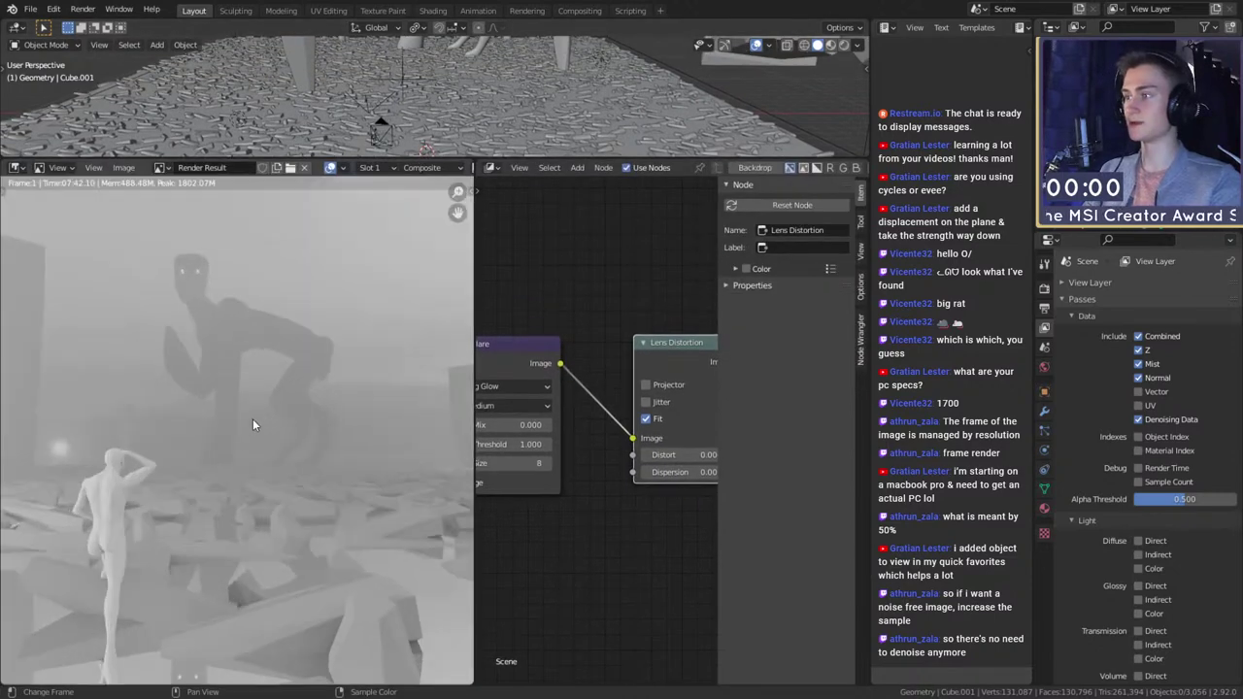
{"action": "key", "text": "Home"}
- Mute the Denoise node and inspect the raw noise around the glowing light in the render
{"action": "middle_click_drag", "start_coordinate": [508, 506], "coordinate": [694, 508]}
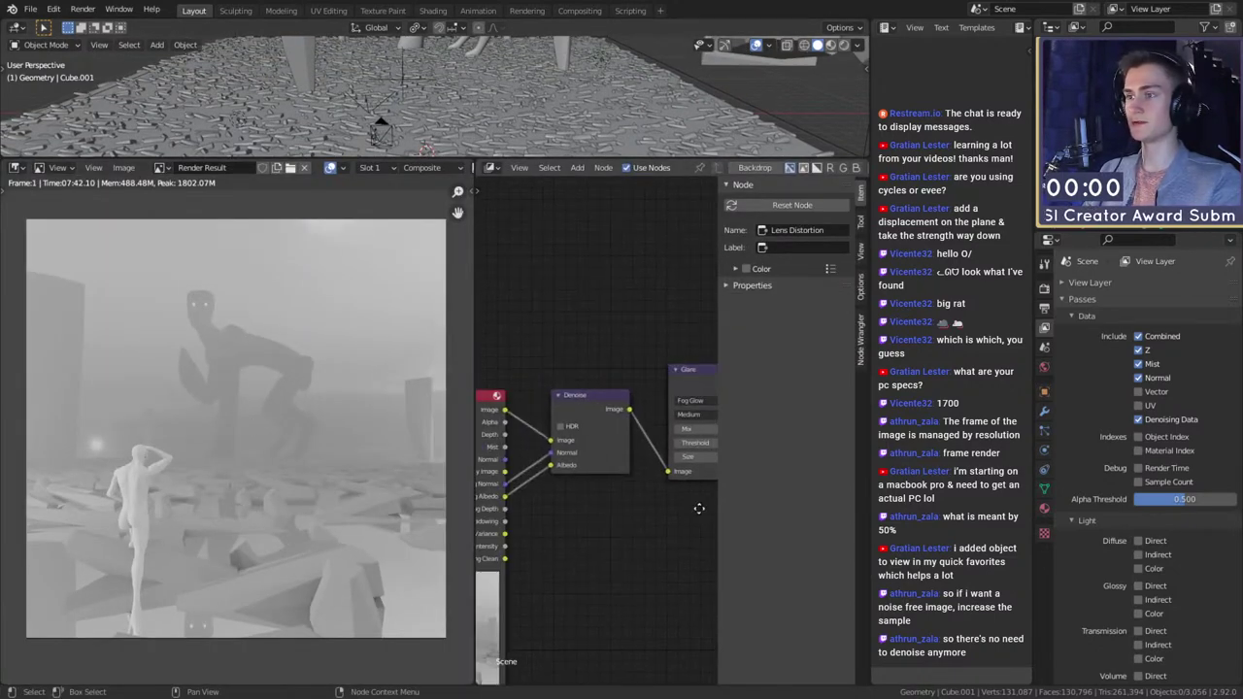
{"action": "left_click", "coordinate": [596, 400]}
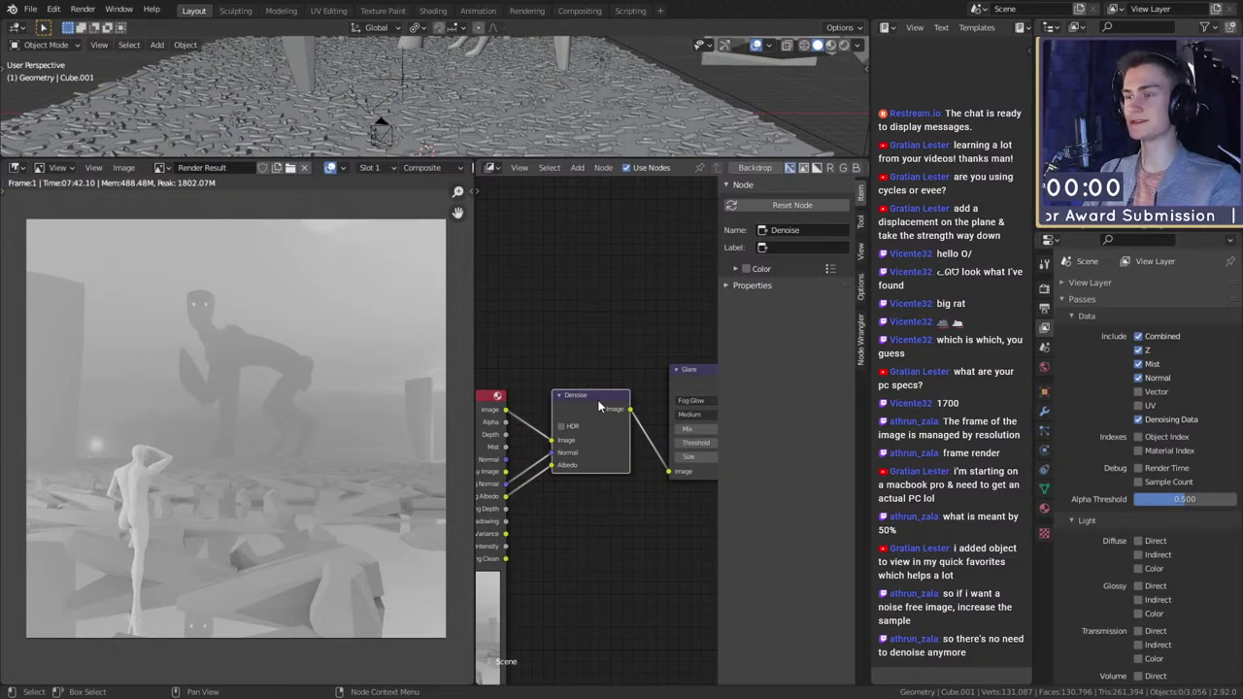
{"action": "key", "text": "m"}
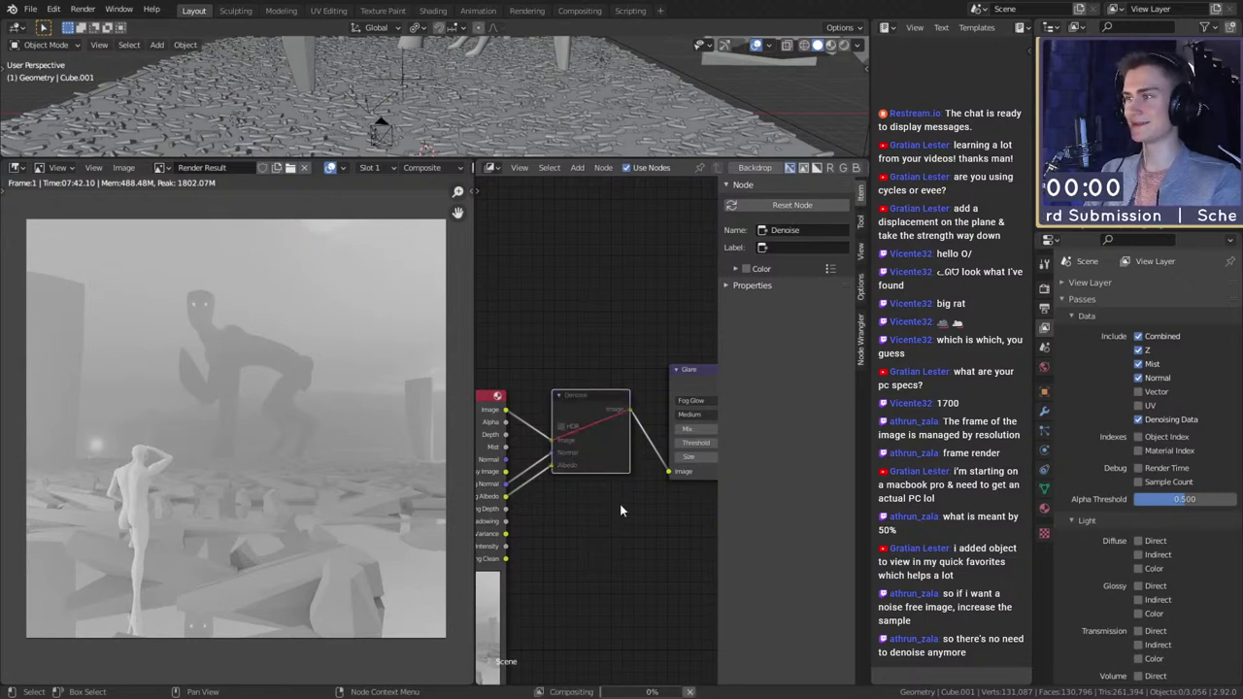
{"action": "scroll", "coordinate": [203, 490], "scroll_direction": "up", "scroll_amount": 6}
{"action": "middle_click_drag", "start_coordinate": [207, 481], "coordinate": [167, 652]}
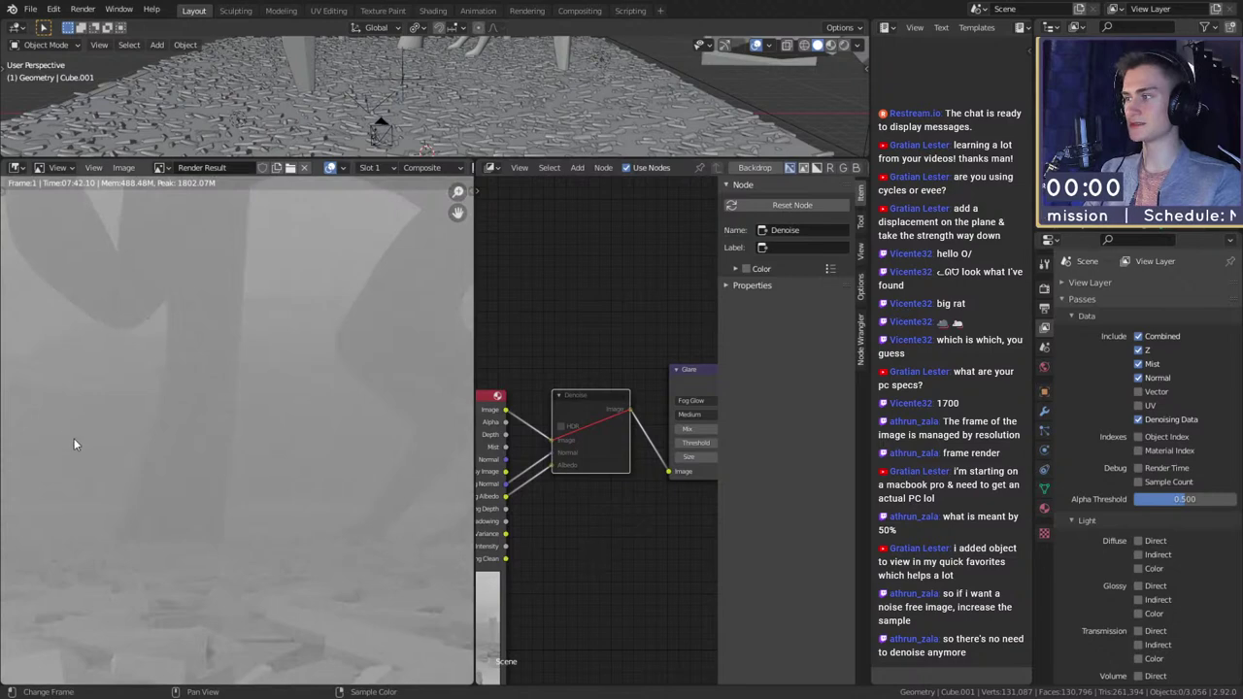
{"action": "middle_click_drag", "start_coordinate": [75, 442], "coordinate": [457, 428]}
{"action": "scroll", "coordinate": [146, 489], "scroll_direction": "up", "scroll_amount": 2}
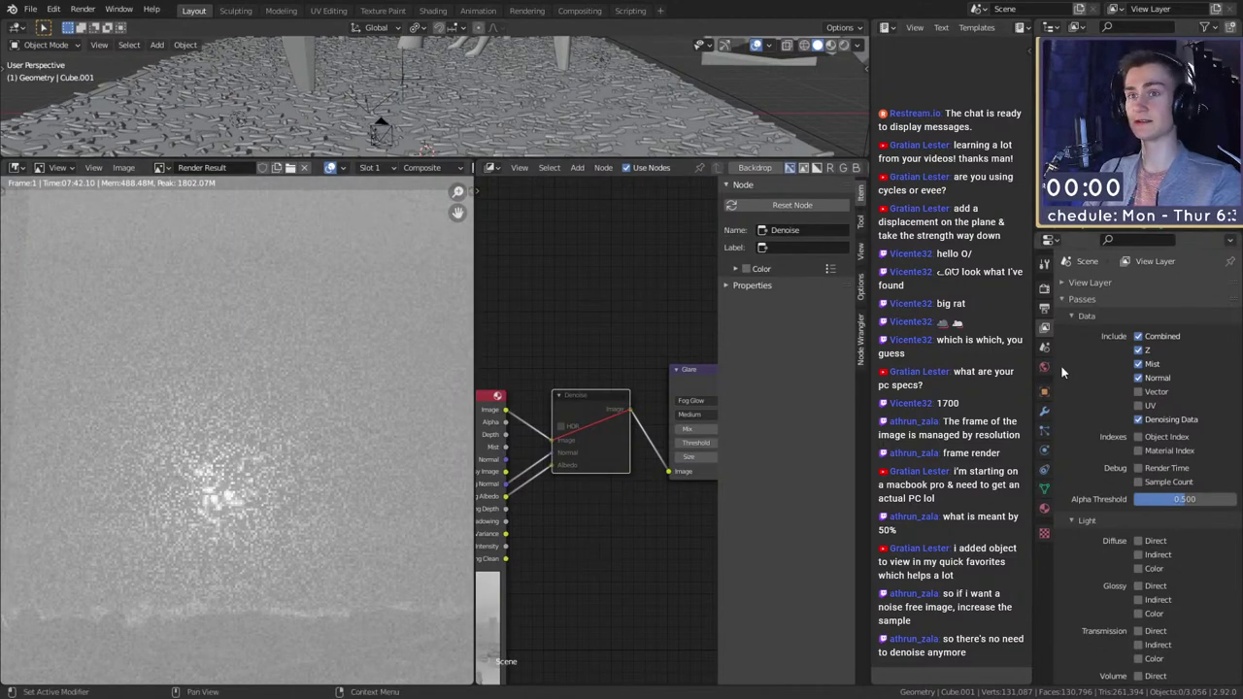
- Bring up the render sampling settings and unmute the Denoise node
{"action": "left_click", "coordinate": [1044, 309]}
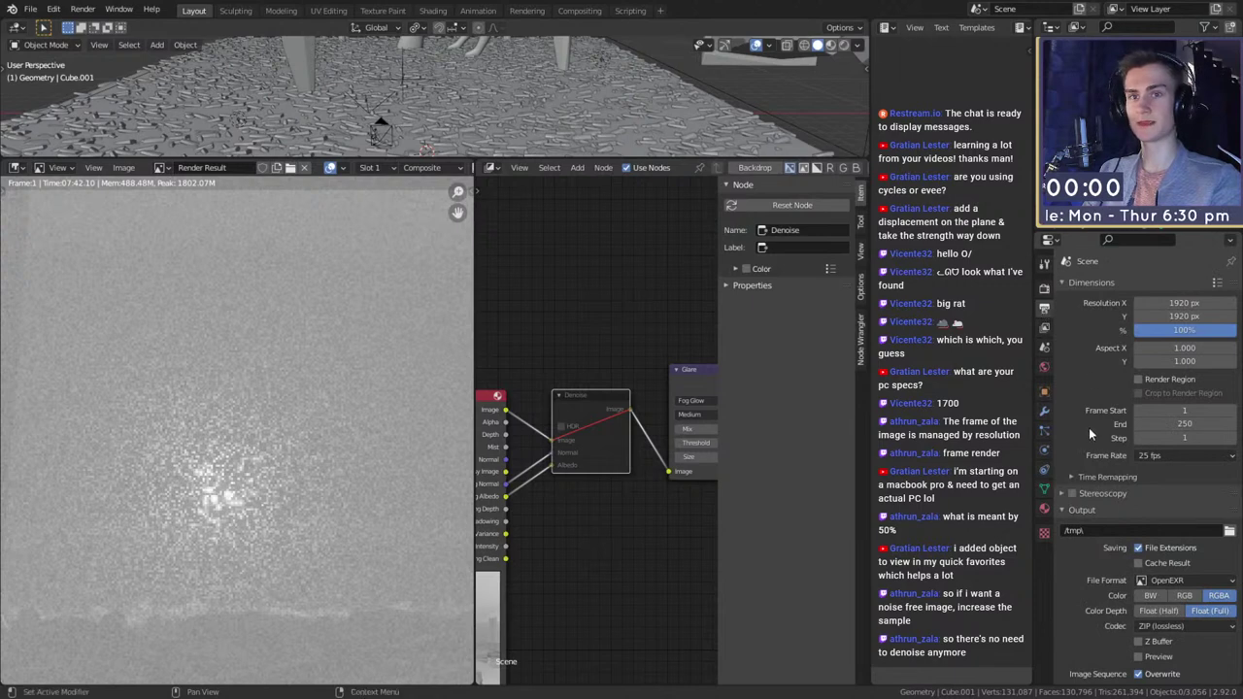
{"action": "left_click", "coordinate": [1044, 288]}
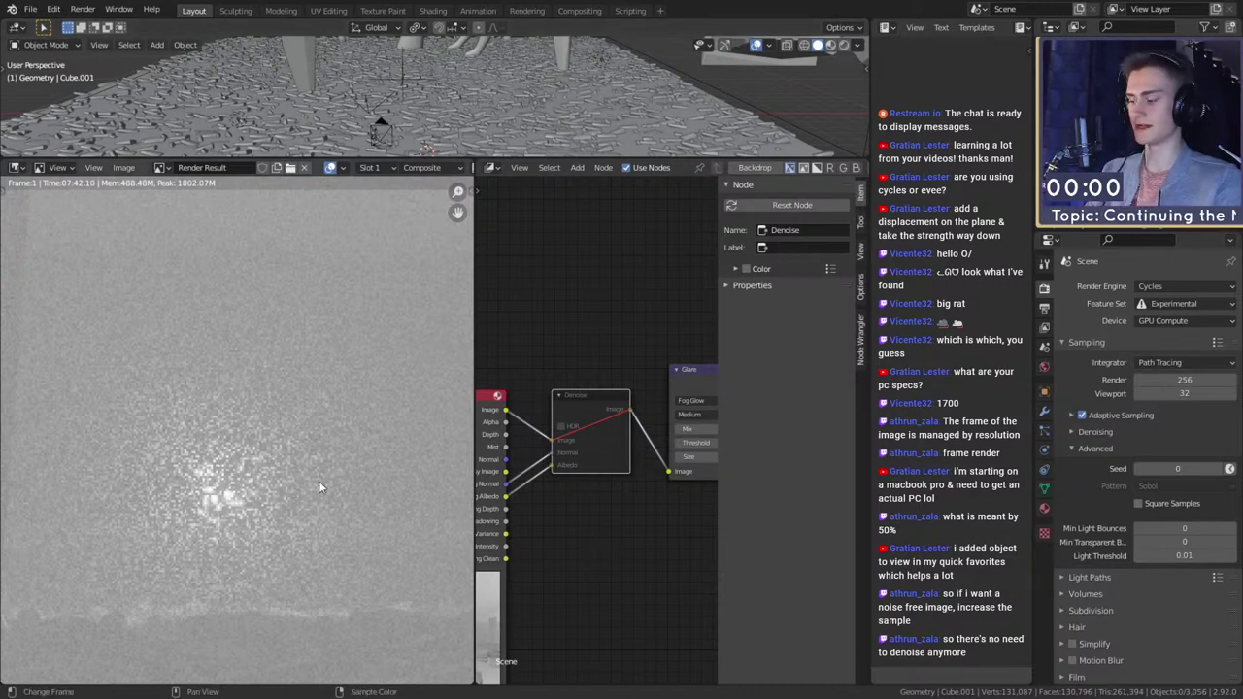
{"action": "scroll", "coordinate": [608, 439], "scroll_direction": "down", "scroll_amount": 1}
{"action": "middle_click_drag", "start_coordinate": [608, 439], "coordinate": [643, 457]}
{"action": "scroll", "coordinate": [564, 468], "scroll_direction": "up", "scroll_amount": 2}
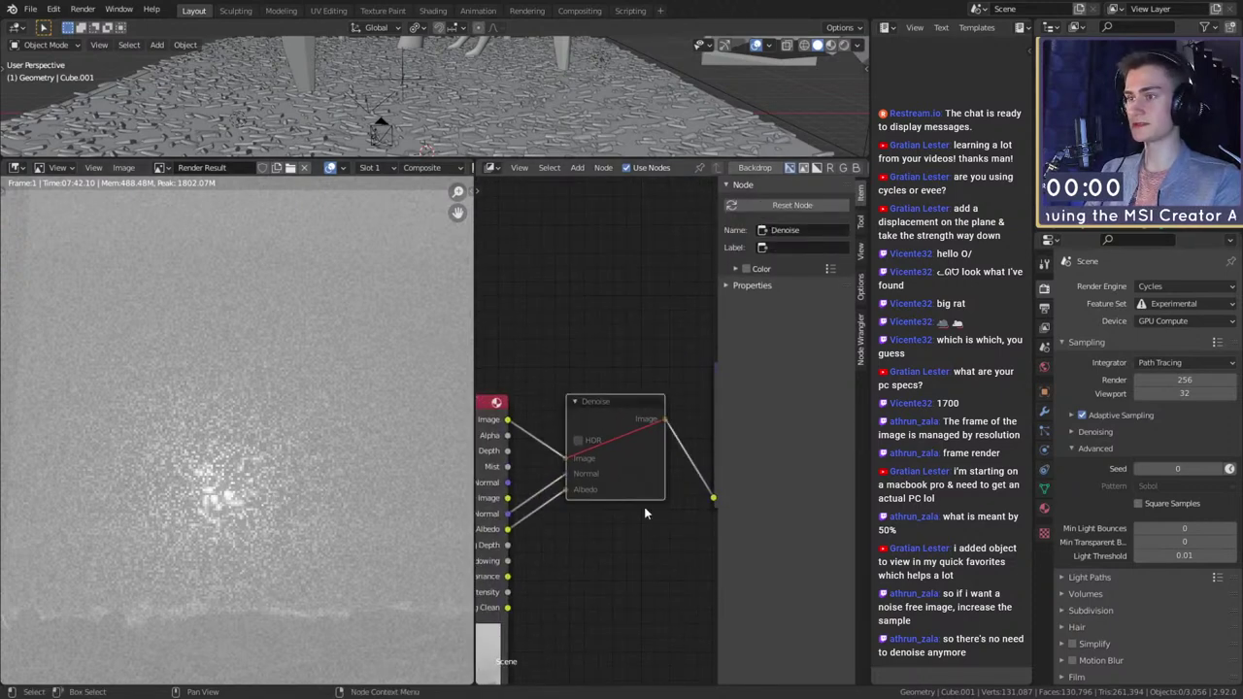
{"action": "key", "text": "m"}
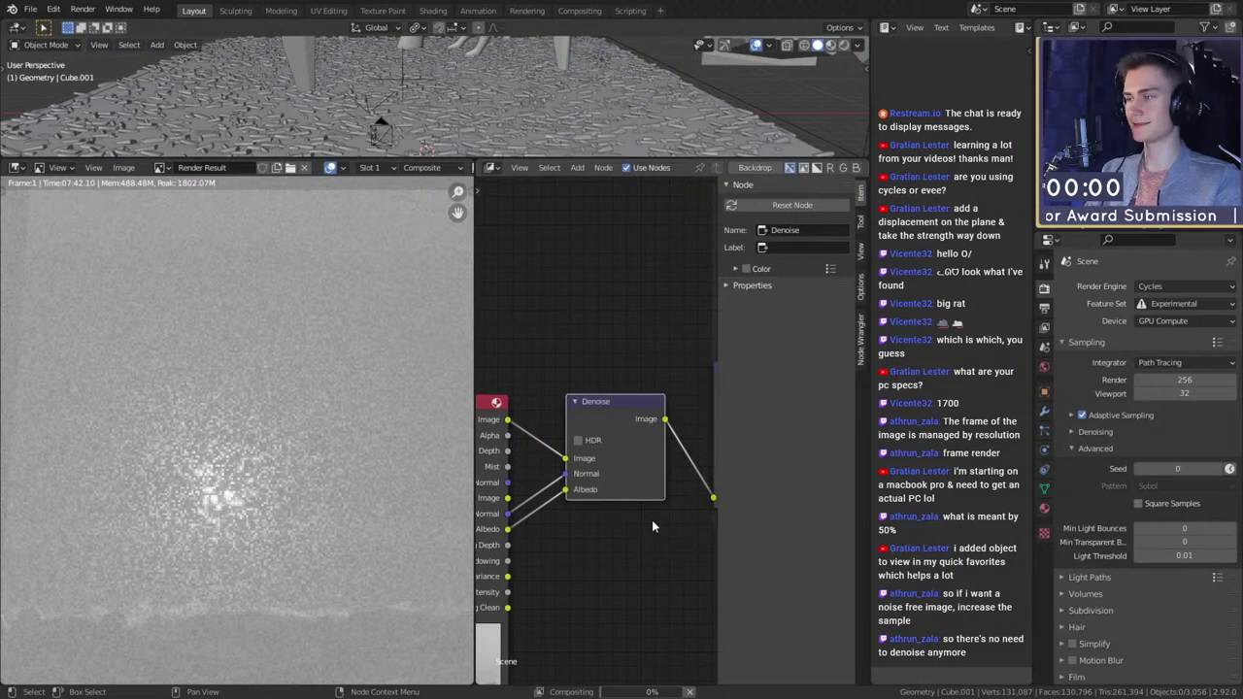
- Examine the denoised render around the glowing light, the foreground figure and the giant
{"action": "scroll", "coordinate": [230, 495], "scroll_direction": "down", "scroll_amount": 8}
{"action": "scroll", "coordinate": [233, 497], "scroll_direction": "up", "scroll_amount": 7}
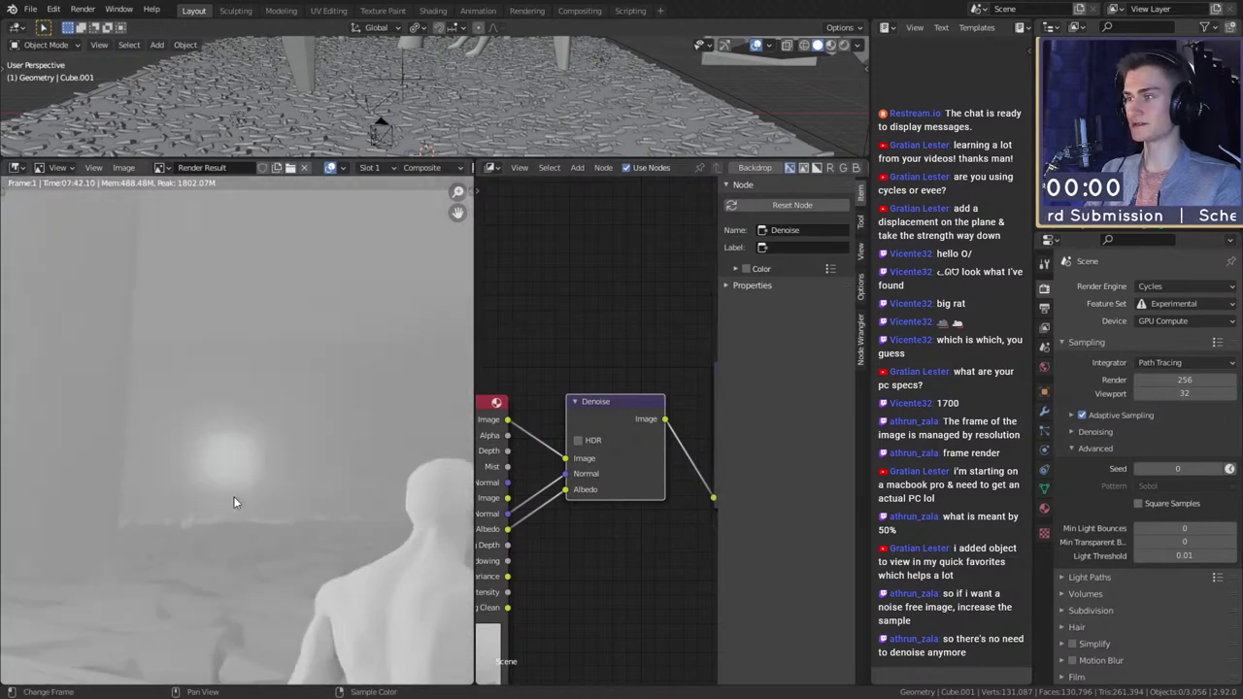
{"action": "scroll", "coordinate": [233, 497], "scroll_direction": "down", "scroll_amount": 8}
{"action": "middle_click_drag", "start_coordinate": [355, 454], "coordinate": [231, 554]}
{"action": "scroll", "coordinate": [257, 457], "scroll_direction": "up", "scroll_amount": 4}
{"action": "scroll", "coordinate": [262, 501], "scroll_direction": "down", "scroll_amount": 3}
{"action": "middle_click_drag", "start_coordinate": [289, 460], "coordinate": [286, 465]}
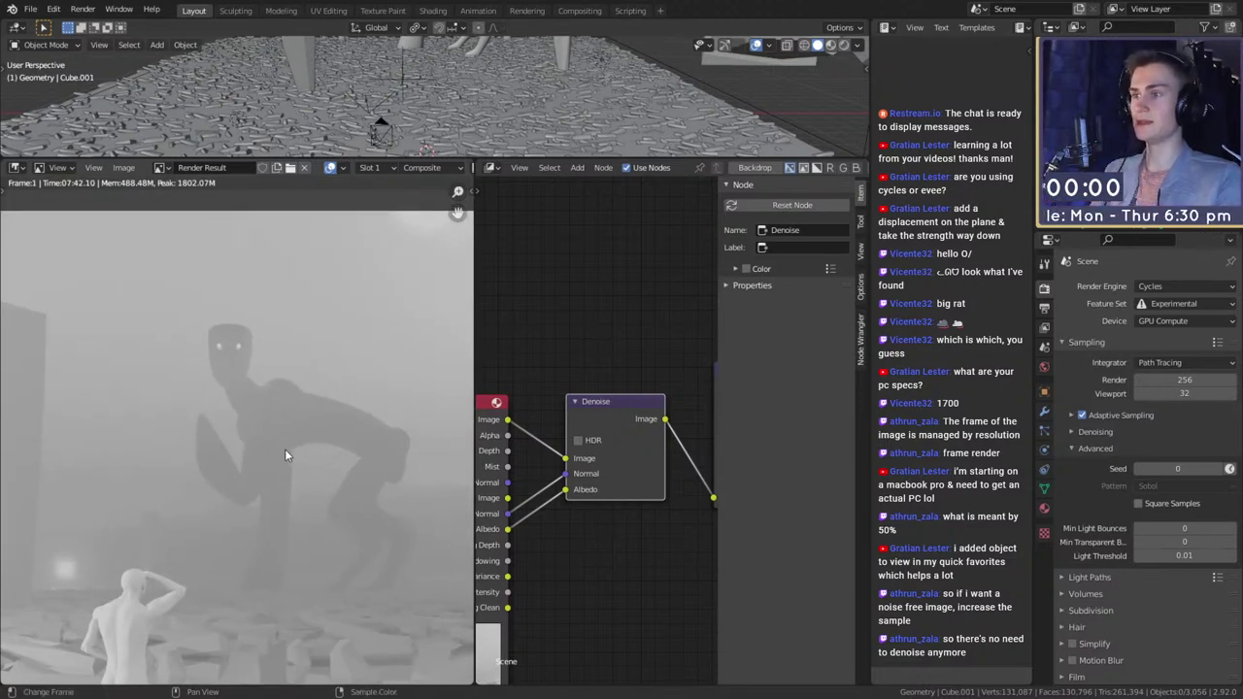
{"action": "middle_click_drag", "start_coordinate": [285, 455], "coordinate": [305, 494], "text": "ctrl"}
{"action": "middle_click_drag", "start_coordinate": [305, 513], "coordinate": [280, 456], "text": "ctrl"}
{"action": "scroll", "coordinate": [322, 477], "scroll_direction": "up", "scroll_amount": 3}
{"action": "scroll", "coordinate": [639, 503], "scroll_direction": "down", "scroll_amount": 6}
- Mute and unmute the Glare node to compare the glow around the giant's eyes
{"action": "scroll", "coordinate": [638, 505], "scroll_direction": "down", "scroll_amount": 4}
{"action": "middle_click_drag", "start_coordinate": [627, 508], "coordinate": [535, 543]}
{"action": "scroll", "coordinate": [592, 527], "scroll_direction": "up", "scroll_amount": 5}
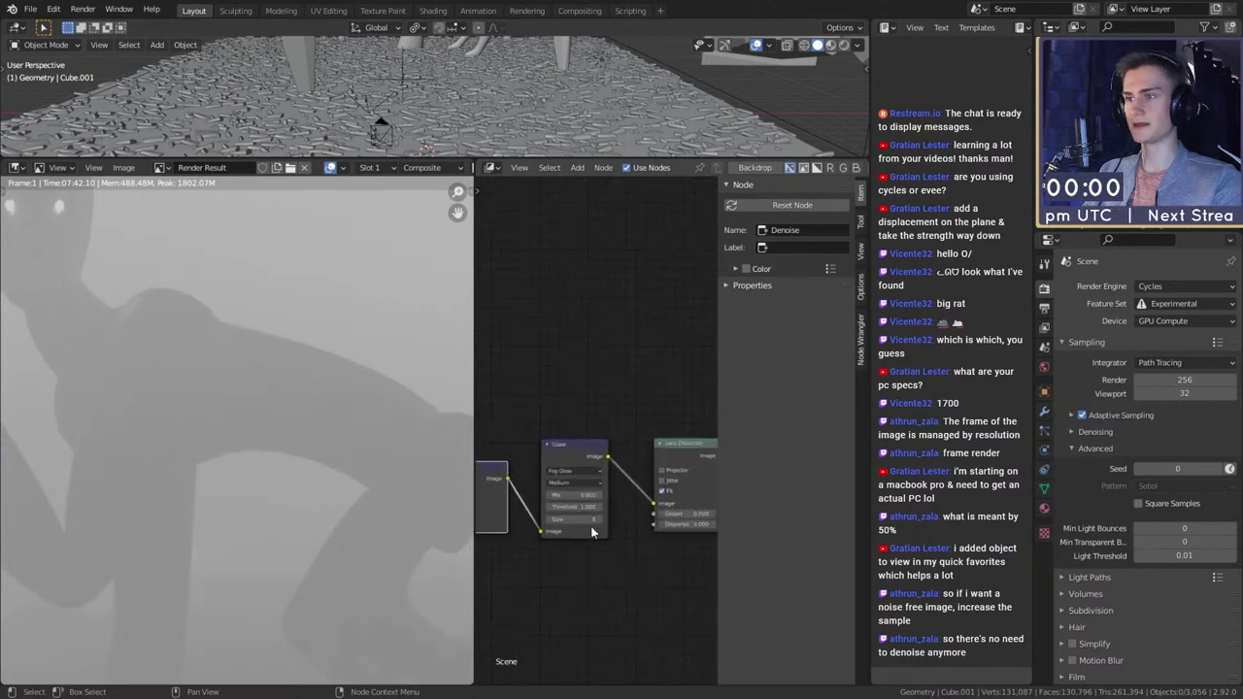
{"action": "middle_click_drag", "start_coordinate": [200, 341], "coordinate": [438, 430]}
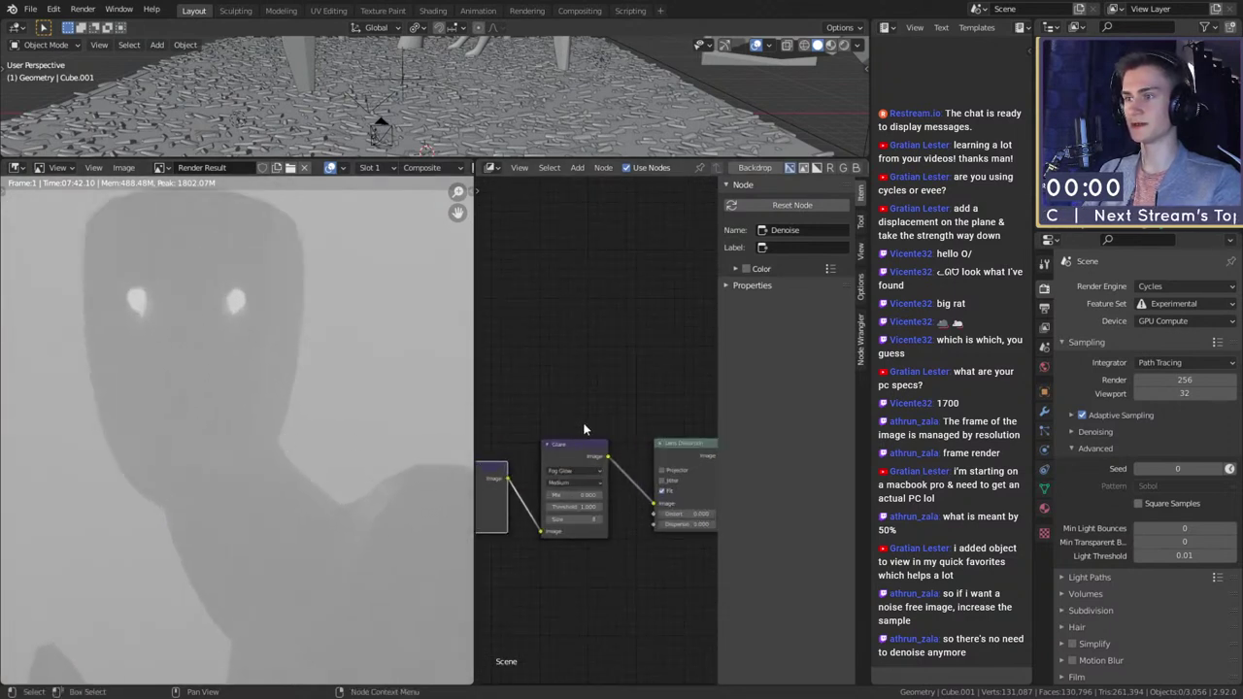
{"action": "left_click", "coordinate": [580, 449]}
{"action": "key", "text": "m"}
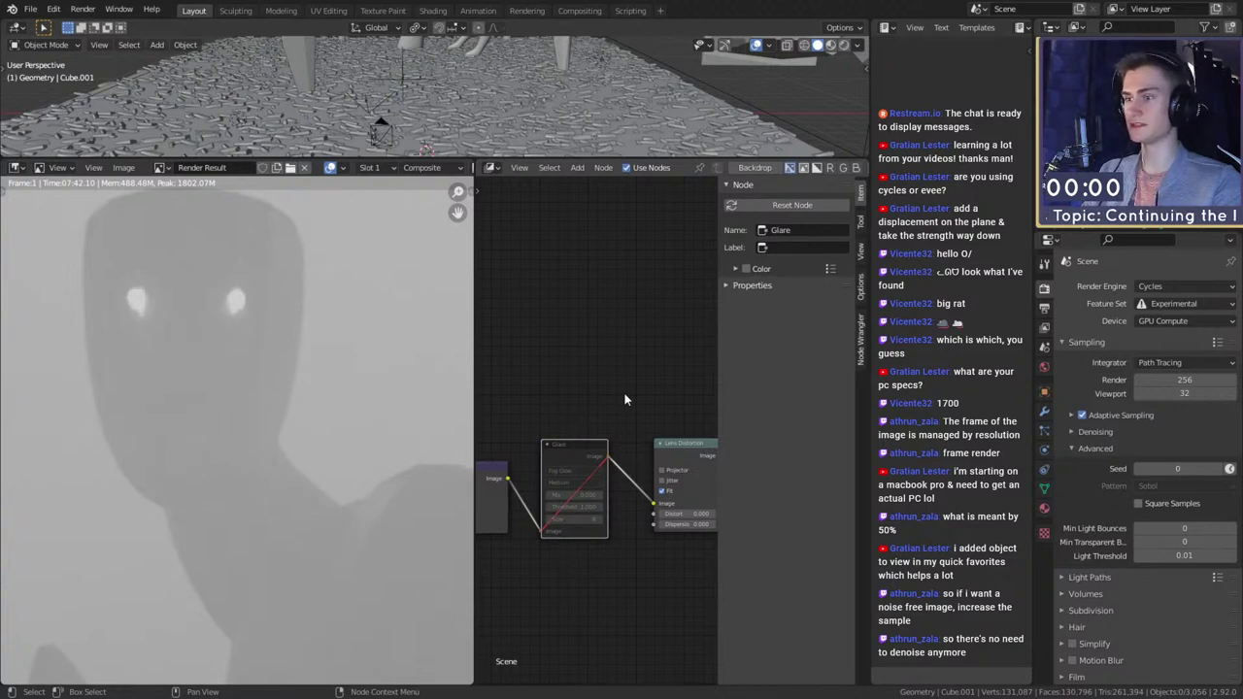
{"action": "key", "text": "m"}
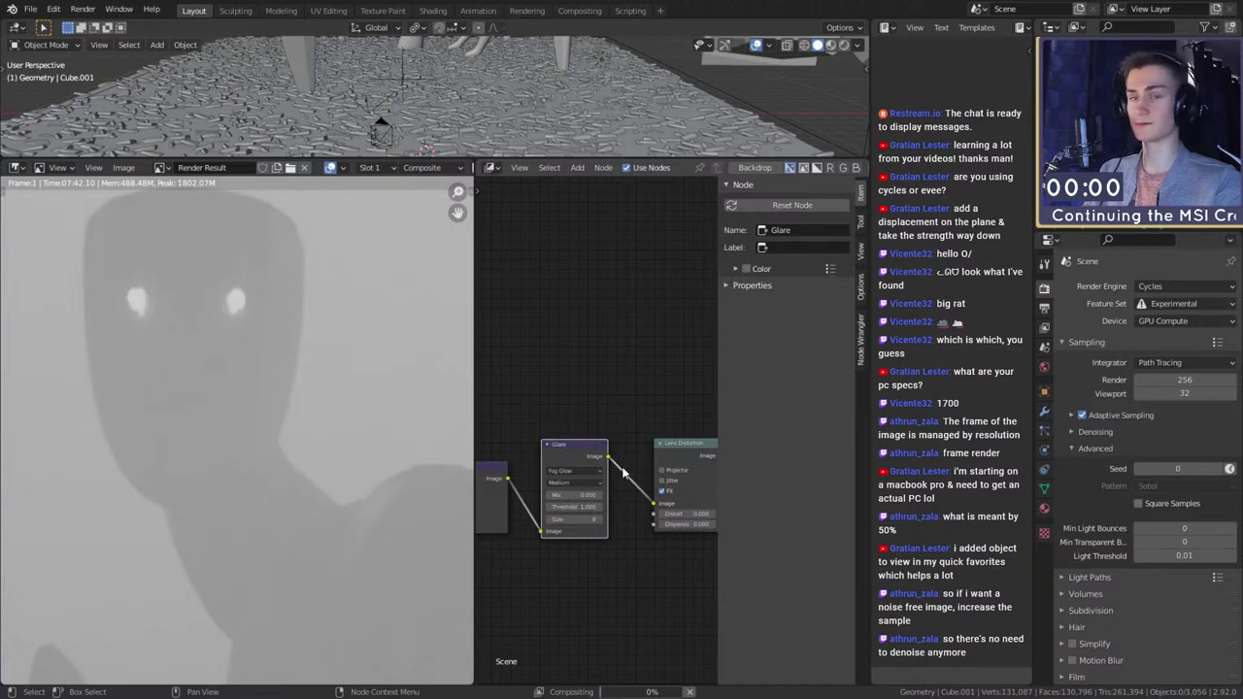
- Set the Glare node's threshold to 0.1 and check its effect on the render
{"action": "scroll", "coordinate": [641, 431], "scroll_direction": "up", "scroll_amount": 4}
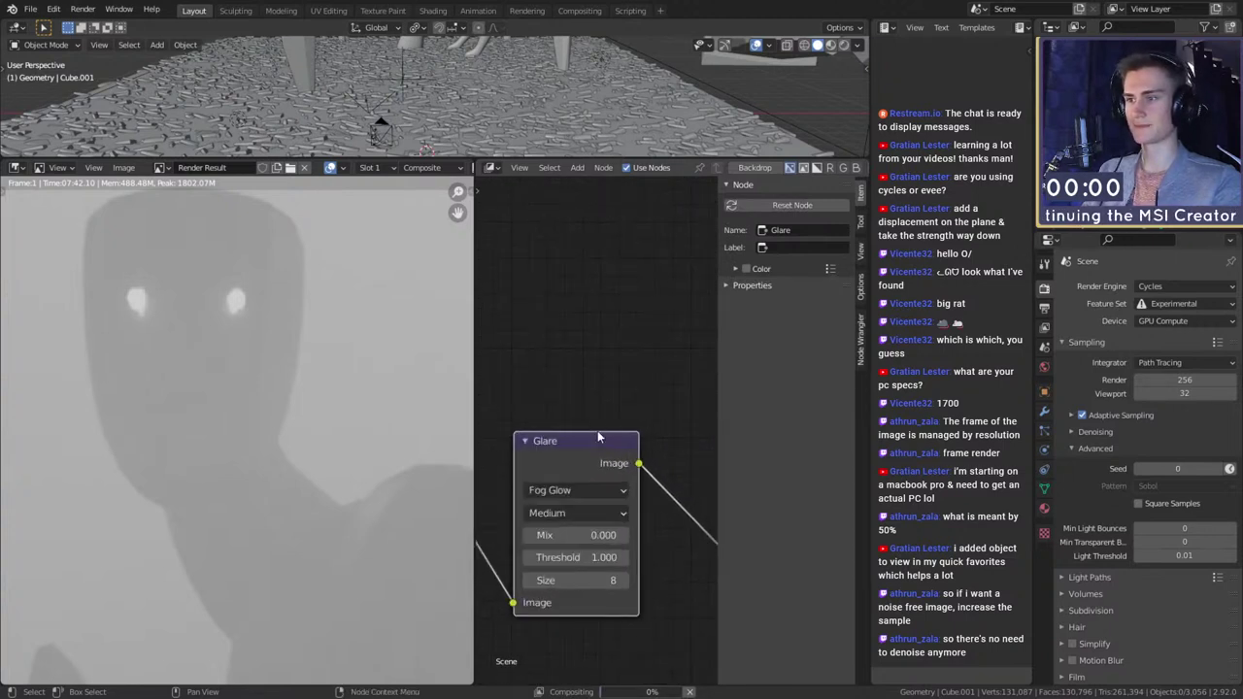
{"action": "left_click", "coordinate": [569, 557]}
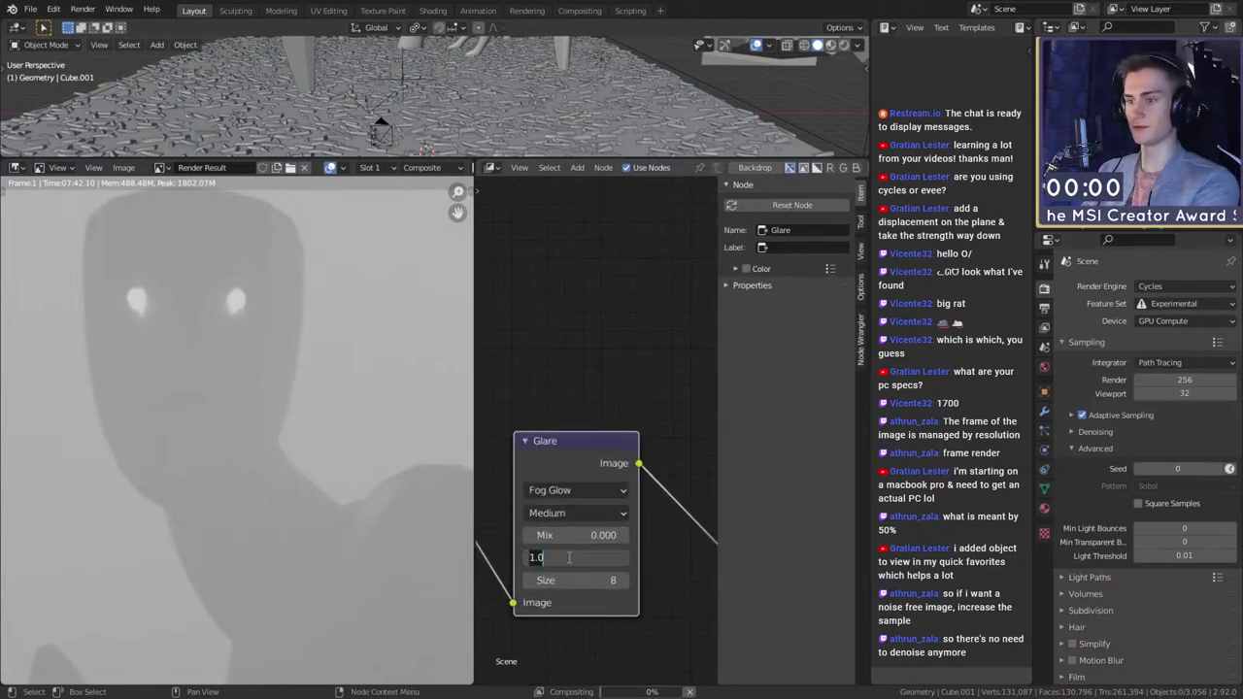
{"action": "type", "text": "0.1"}
{"action": "key", "text": "Return"}
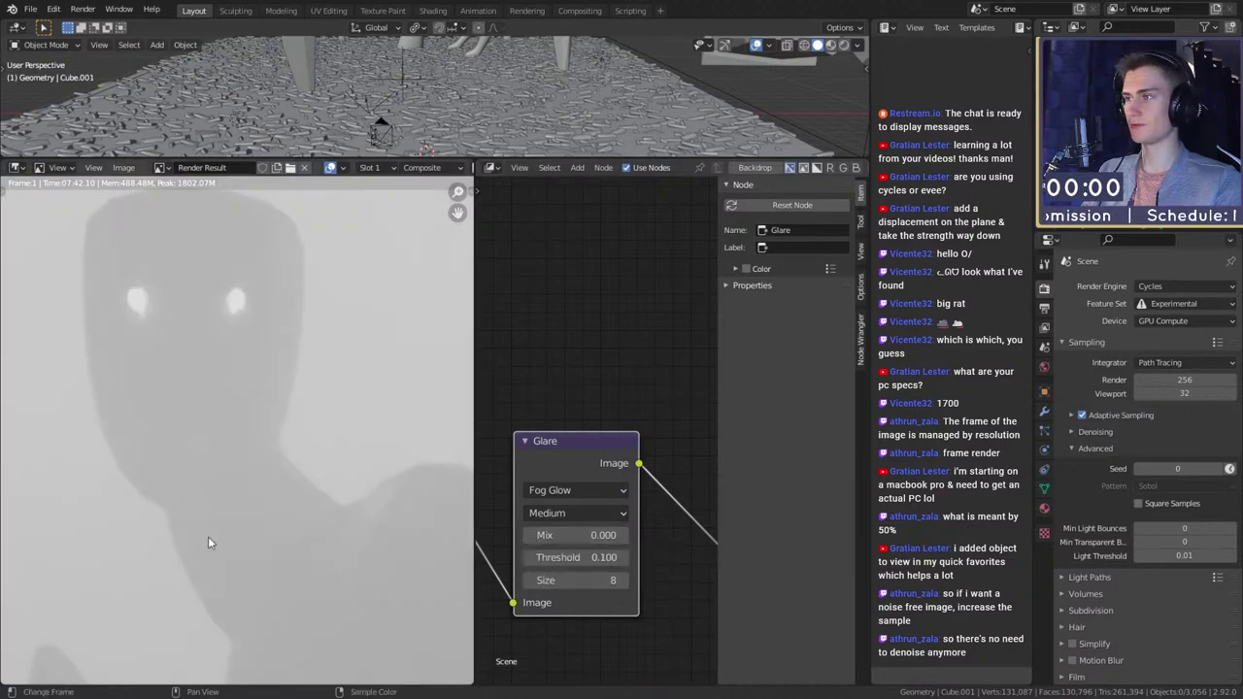
{"action": "scroll", "coordinate": [186, 534], "scroll_direction": "down", "scroll_amount": 5}
- Set the Lens Distortion node's dispersion to 1
{"action": "scroll", "coordinate": [547, 530], "scroll_direction": "down", "scroll_amount": 6}
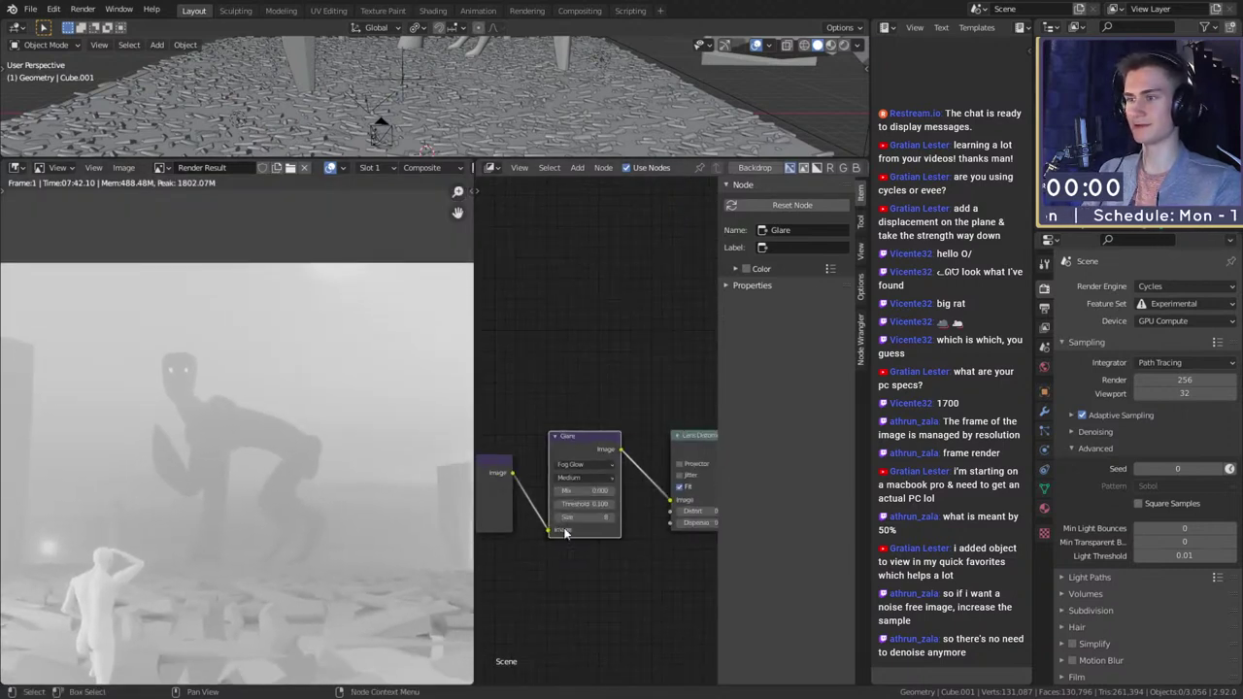
{"action": "middle_click_drag", "start_coordinate": [655, 550], "coordinate": [580, 537]}
{"action": "scroll", "coordinate": [602, 526], "scroll_direction": "up", "scroll_amount": 4}
{"action": "scroll", "coordinate": [646, 512], "scroll_direction": "down", "scroll_amount": 5}
{"action": "scroll", "coordinate": [580, 537], "scroll_direction": "up", "scroll_amount": 4}
{"action": "middle_click_drag", "start_coordinate": [636, 474], "coordinate": [526, 519]}
{"action": "scroll", "coordinate": [578, 529], "scroll_direction": "down", "scroll_amount": 3}
{"action": "middle_click_drag", "start_coordinate": [594, 544], "coordinate": [549, 538]}
{"action": "middle_click_drag", "start_coordinate": [570, 476], "coordinate": [644, 447]}
{"action": "scroll", "coordinate": [636, 454], "scroll_direction": "up", "scroll_amount": 3}
{"action": "scroll", "coordinate": [616, 469], "scroll_direction": "up", "scroll_amount": 3}
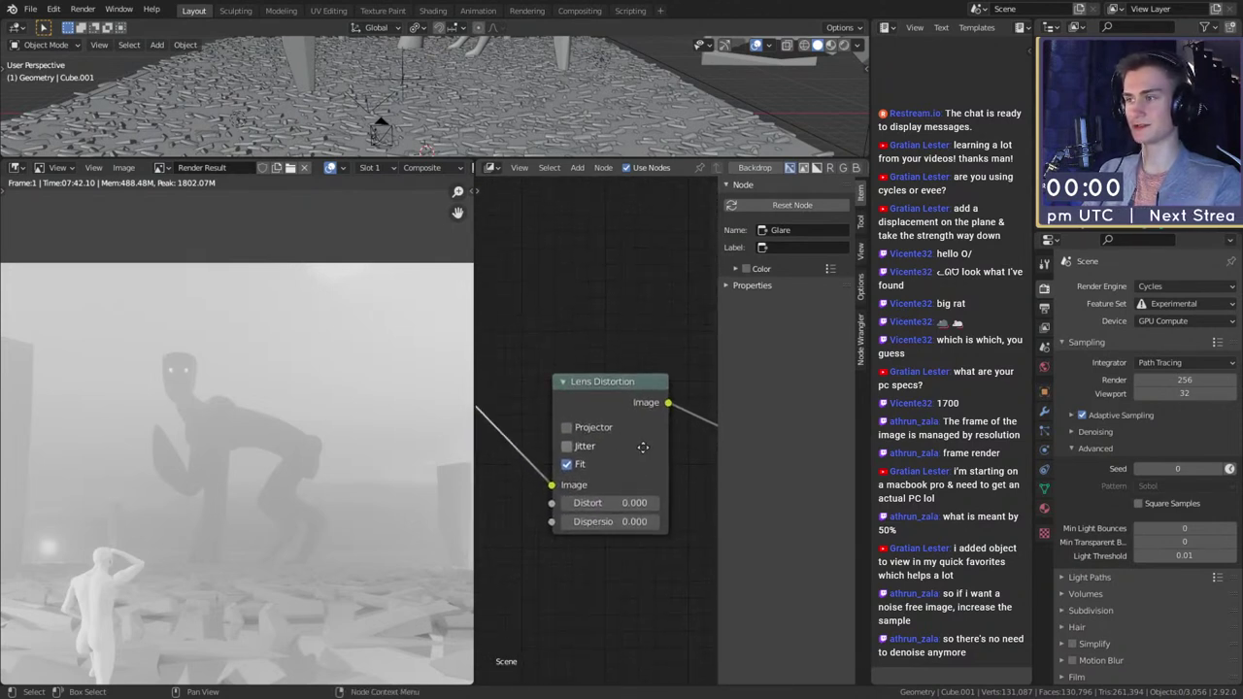
{"action": "mouse_move", "coordinate": [595, 554]}
{"action": "middle_mouse_down"}
{"action": "mouse_move", "coordinate": [536, 542]}
{"action": "mouse_move", "coordinate": [588, 560]}
{"action": "middle_mouse_up"}
{"action": "left_click", "coordinate": [586, 515]}
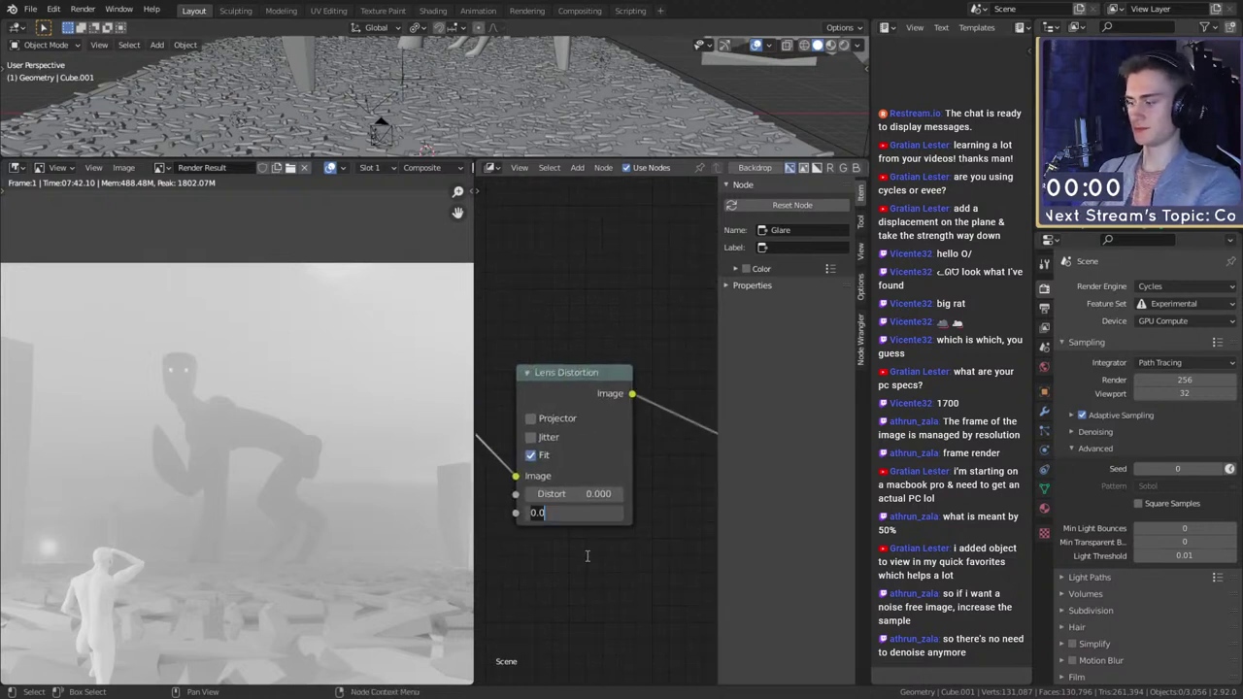
{"action": "type", "text": "1"}
{"action": "key", "text": "Return"}
- Examine the color fringing and blur that the lens dispersion adds across the whole render
{"action": "scroll", "coordinate": [183, 457], "scroll_direction": "down", "scroll_amount": 3}
{"action": "middle_click_drag", "start_coordinate": [180, 457], "coordinate": [186, 402]}
{"action": "scroll", "coordinate": [269, 470], "scroll_direction": "up", "scroll_amount": 2}
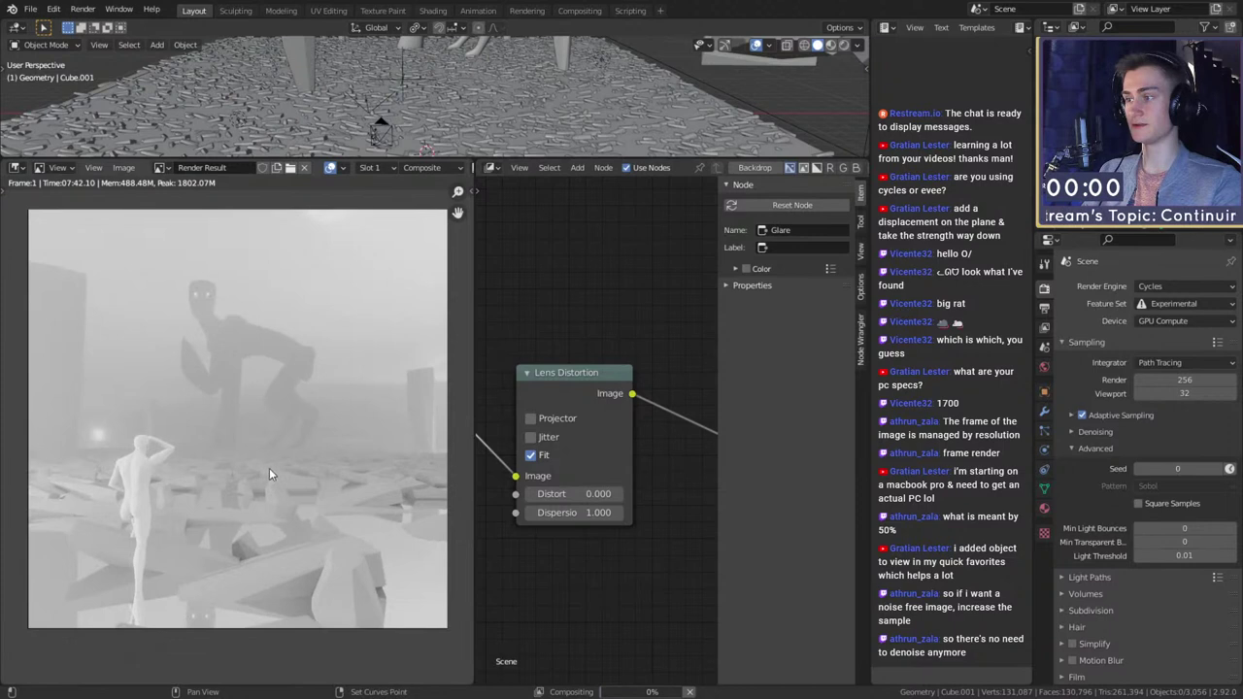
{"action": "middle_click_drag", "start_coordinate": [269, 469], "coordinate": [261, 471]}
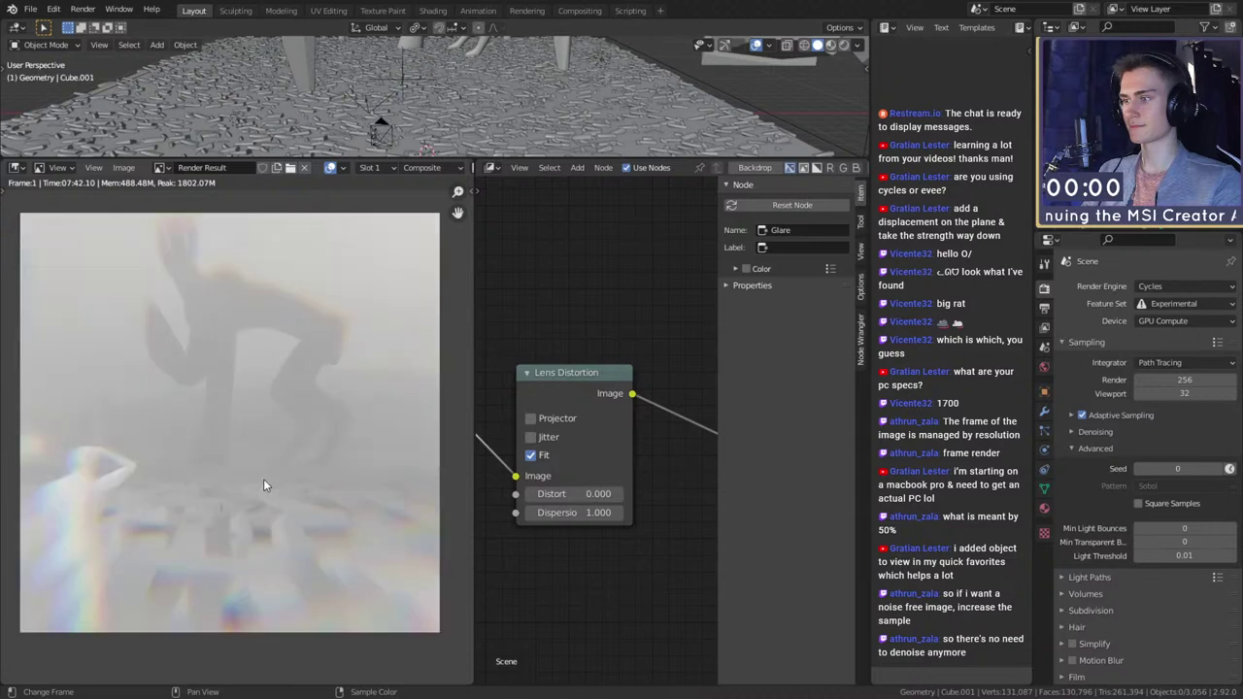
{"action": "scroll", "coordinate": [294, 410], "scroll_direction": "up", "scroll_amount": 2}
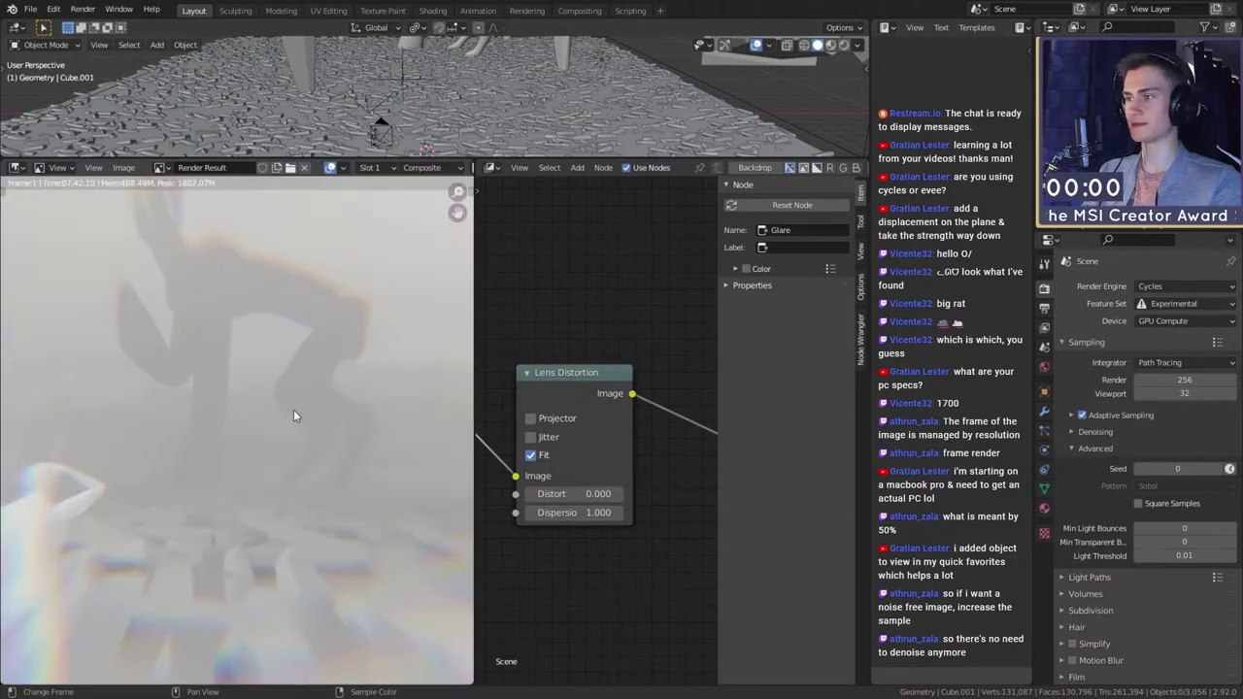
{"action": "scroll", "coordinate": [287, 442], "scroll_direction": "down", "scroll_amount": 3}
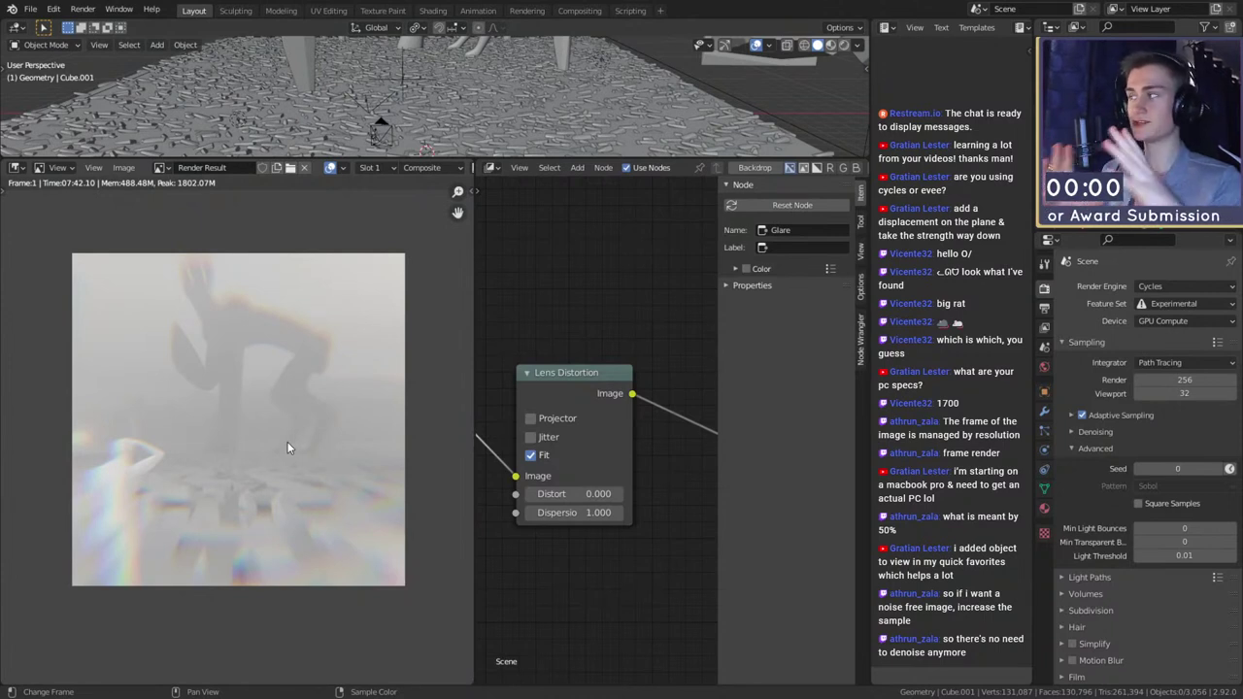
{"action": "scroll", "coordinate": [310, 556], "scroll_direction": "up", "scroll_amount": 3}
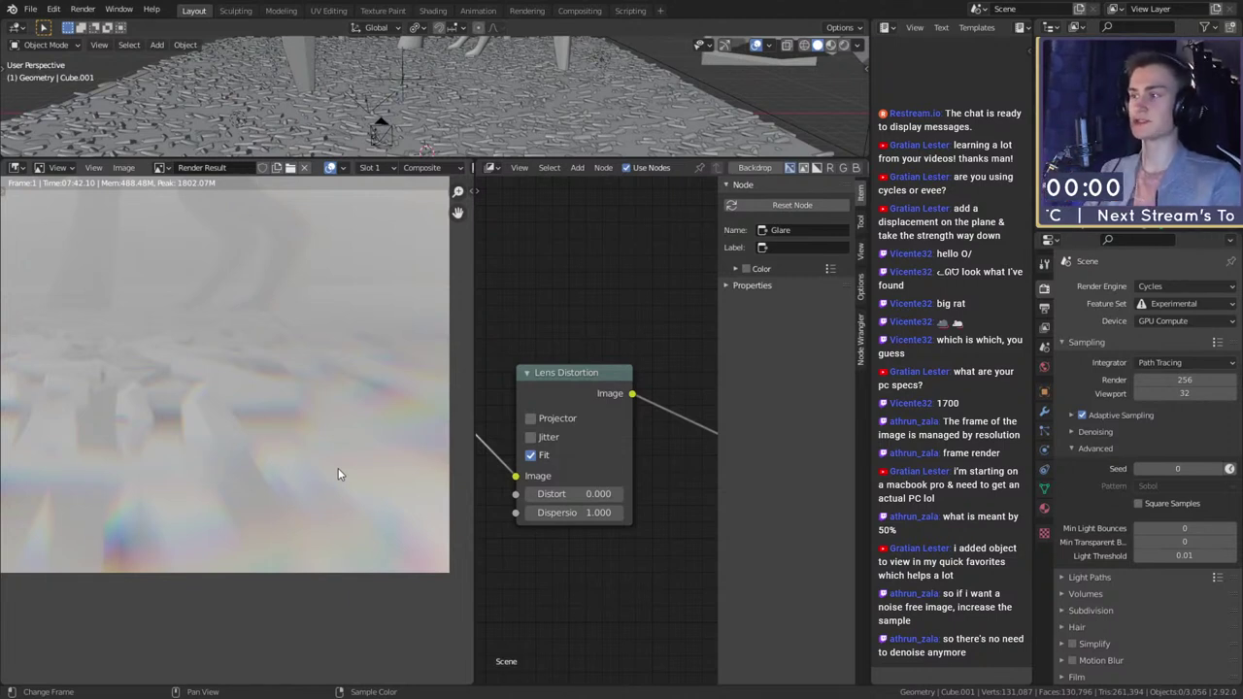
{"action": "scroll", "coordinate": [208, 469], "scroll_direction": "down", "scroll_amount": 3}
{"action": "scroll", "coordinate": [250, 522], "scroll_direction": "up", "scroll_amount": 2}
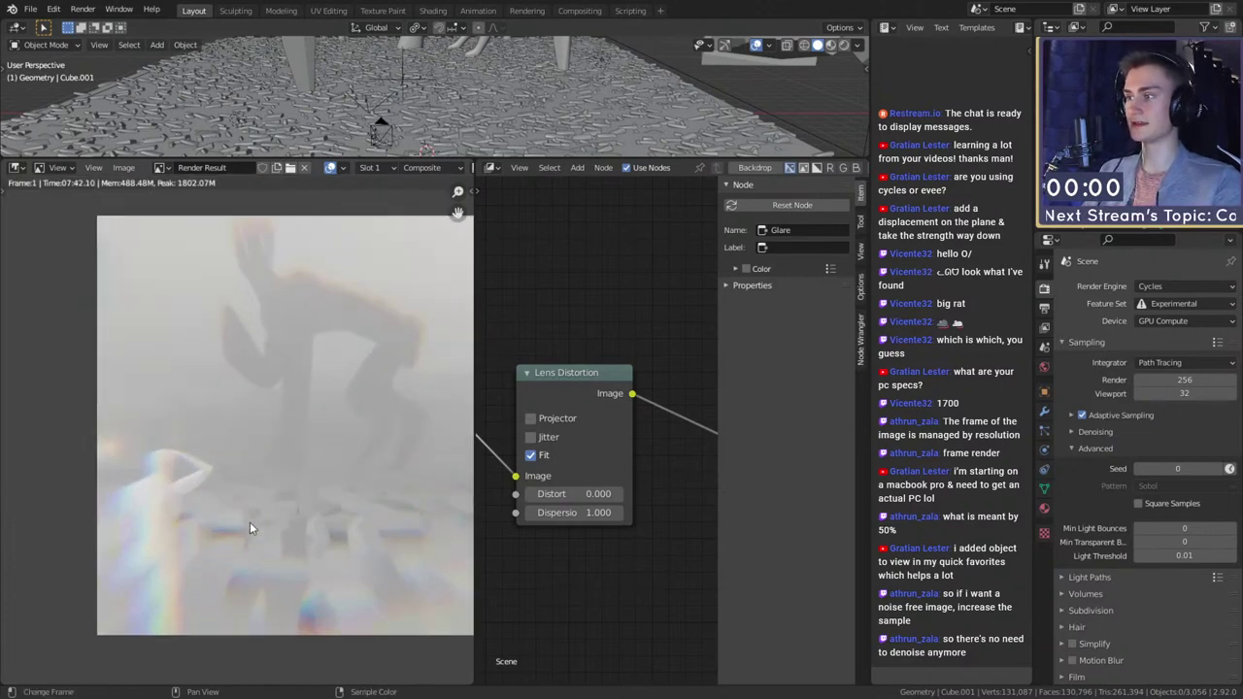
{"action": "scroll", "coordinate": [270, 521], "scroll_direction": "down", "scroll_amount": 2}
{"action": "scroll", "coordinate": [270, 522], "scroll_direction": "up", "scroll_amount": 1}
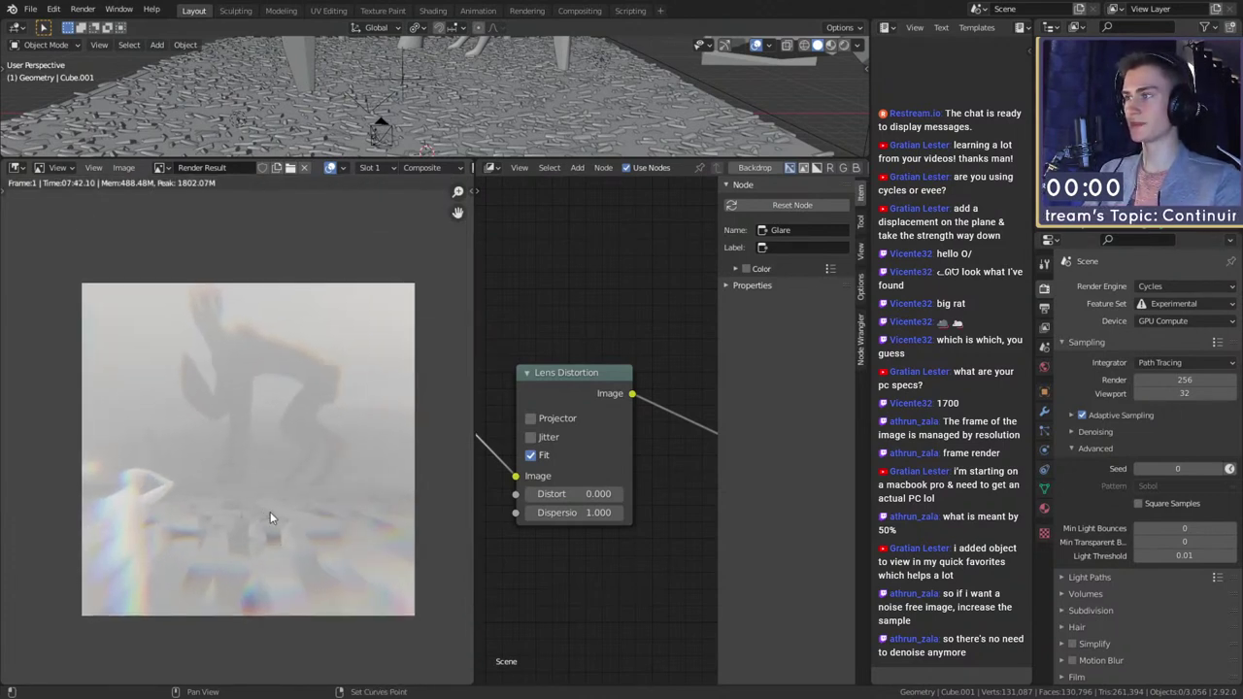
- Set the Lens Distortion node's dispersion to 0.1 and review the fringing toward the image edges
{"action": "left_click", "coordinate": [575, 512]}
{"action": "key", "text": "Return"}
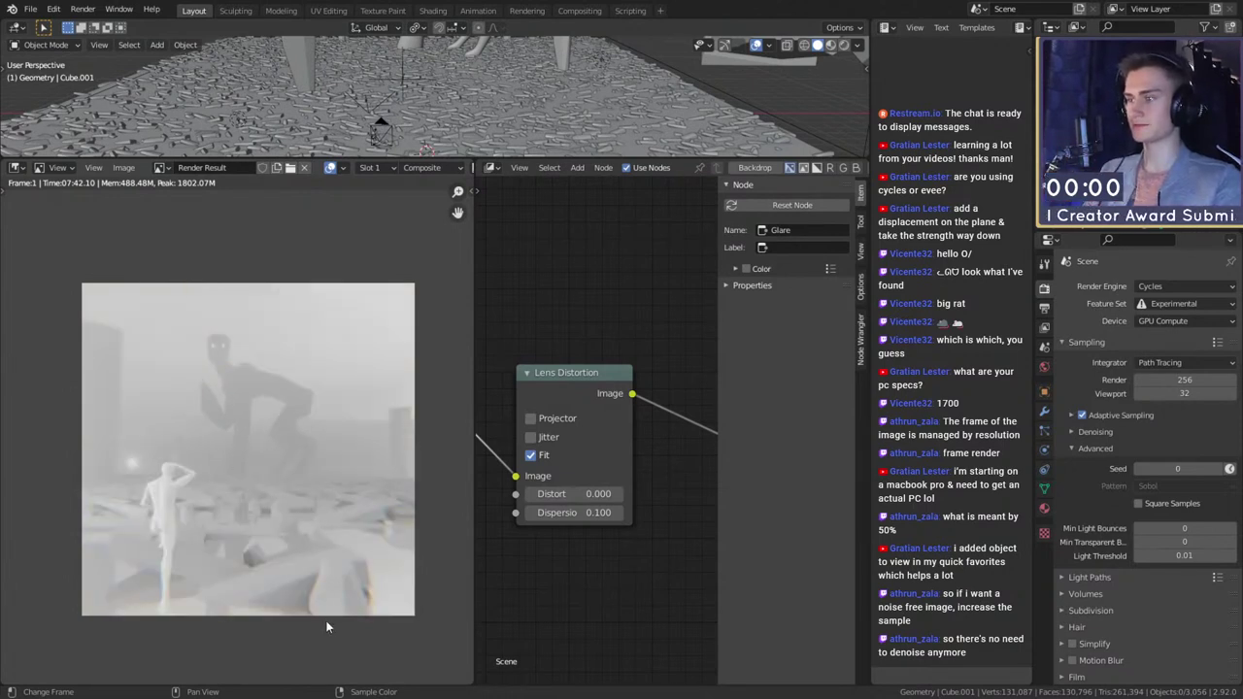
{"action": "scroll", "coordinate": [291, 500], "scroll_direction": "up", "scroll_amount": 2}
{"action": "scroll", "coordinate": [304, 471], "scroll_direction": "down", "scroll_amount": 3}
{"action": "scroll", "coordinate": [322, 532], "scroll_direction": "up", "scroll_amount": 2}
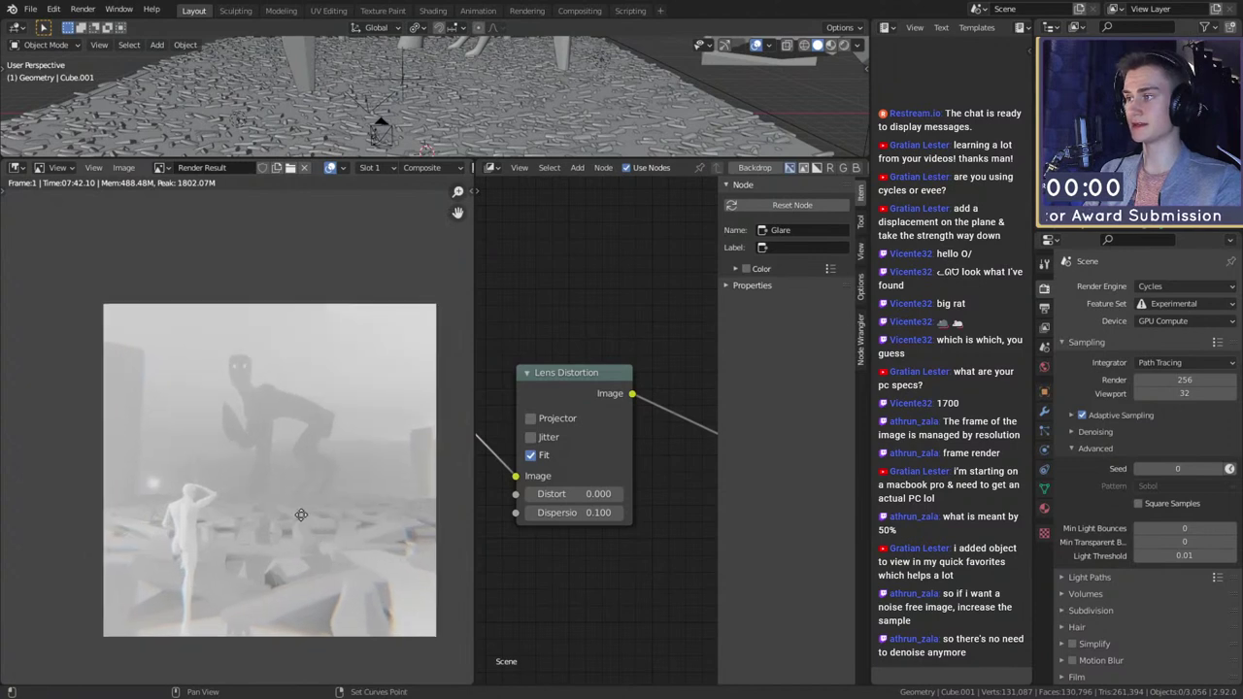
{"action": "middle_click_drag", "start_coordinate": [258, 479], "coordinate": [254, 479]}
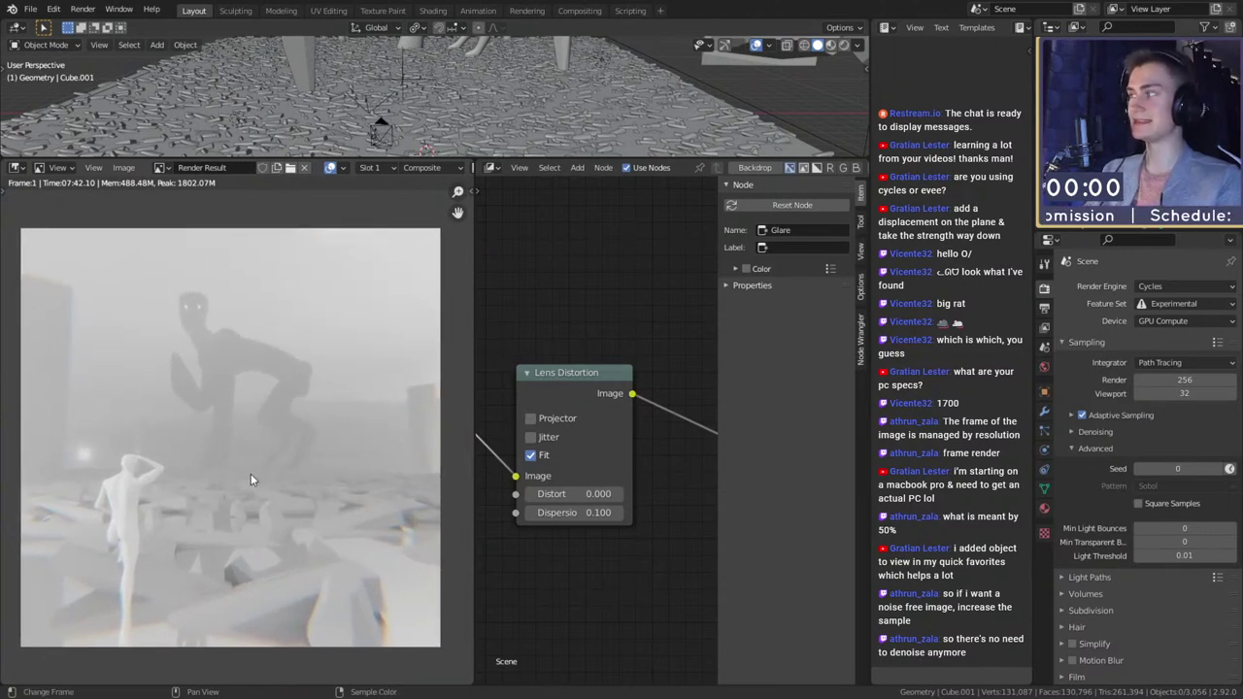
{"action": "scroll", "coordinate": [251, 474], "scroll_direction": "down", "scroll_amount": 3}
{"action": "scroll", "coordinate": [251, 475], "scroll_direction": "up", "scroll_amount": 3}
{"action": "middle_click_drag", "start_coordinate": [248, 492], "coordinate": [252, 475]}
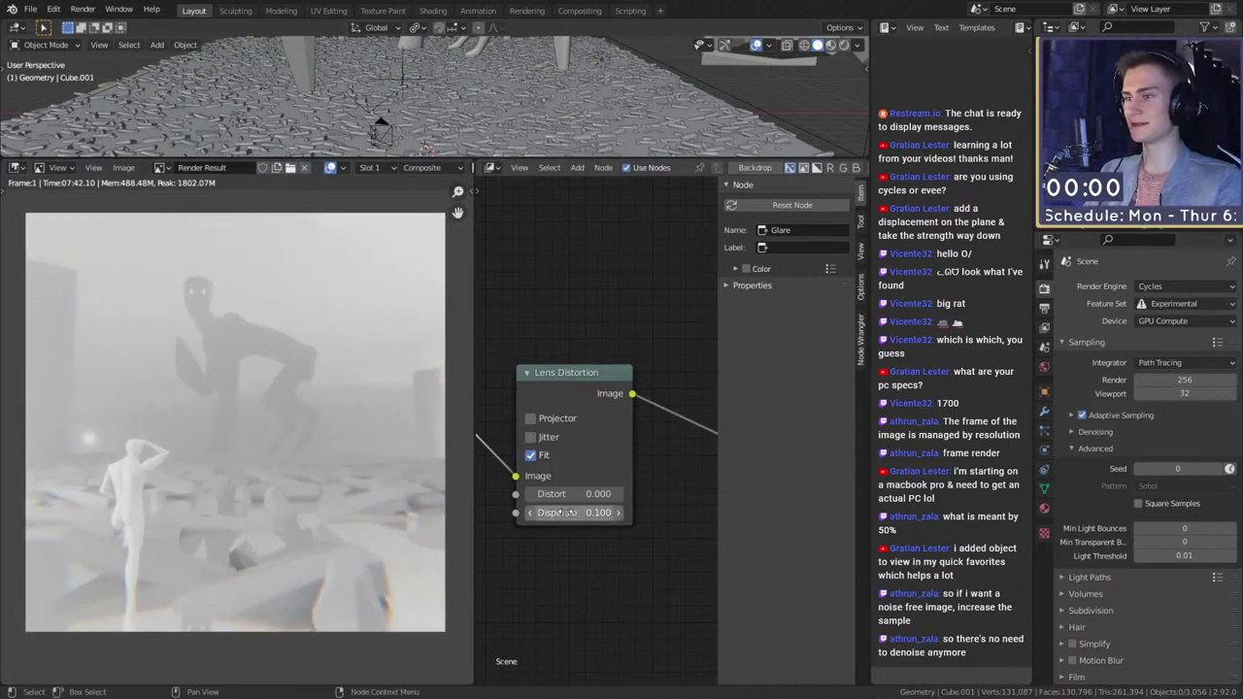
- Delete the Lens Distortion node and link the Glare node's image output directly to the Composite node's image input
{"action": "left_click", "coordinate": [593, 415]}
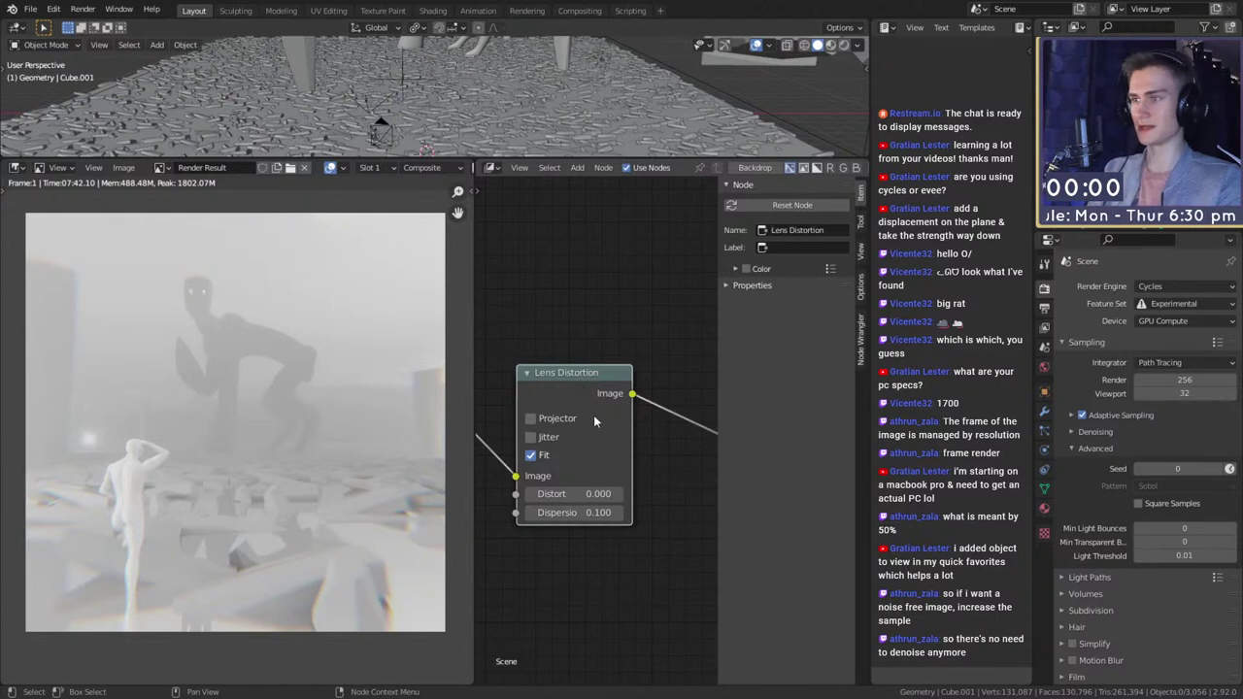
{"action": "scroll", "coordinate": [594, 415], "scroll_direction": "down", "scroll_amount": 2}
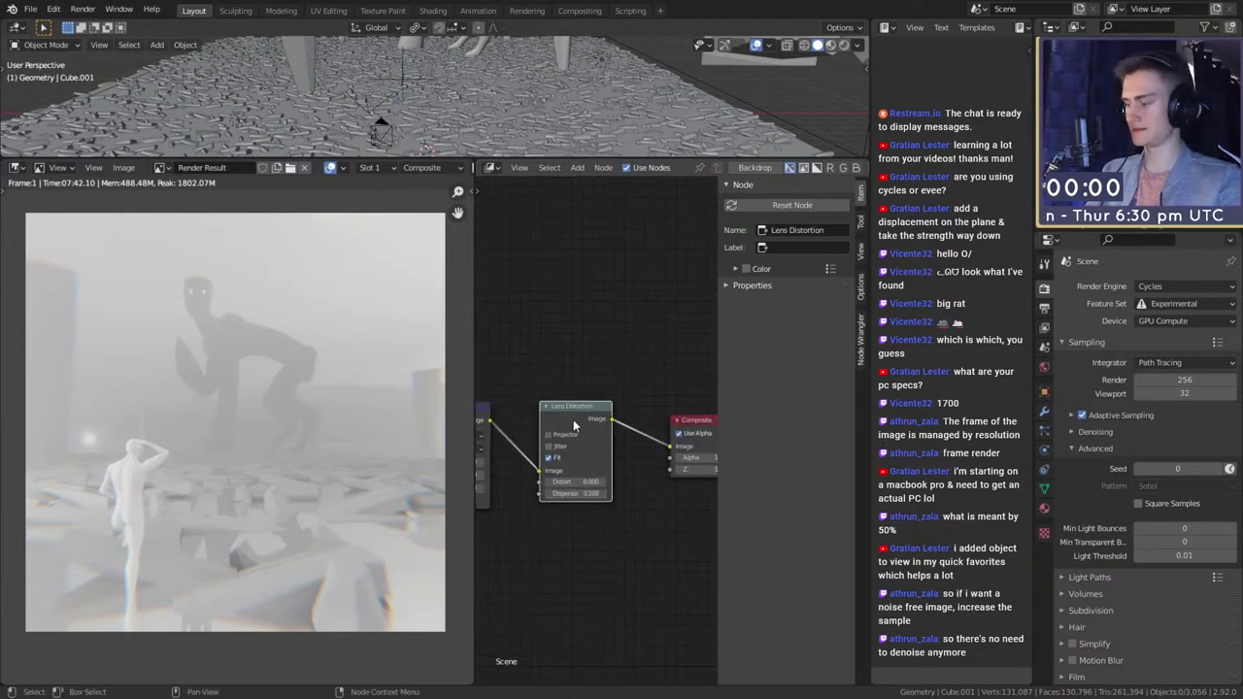
{"action": "key", "text": "x"}
{"action": "left_click_drag", "start_coordinate": [490, 420], "coordinate": [670, 445]}
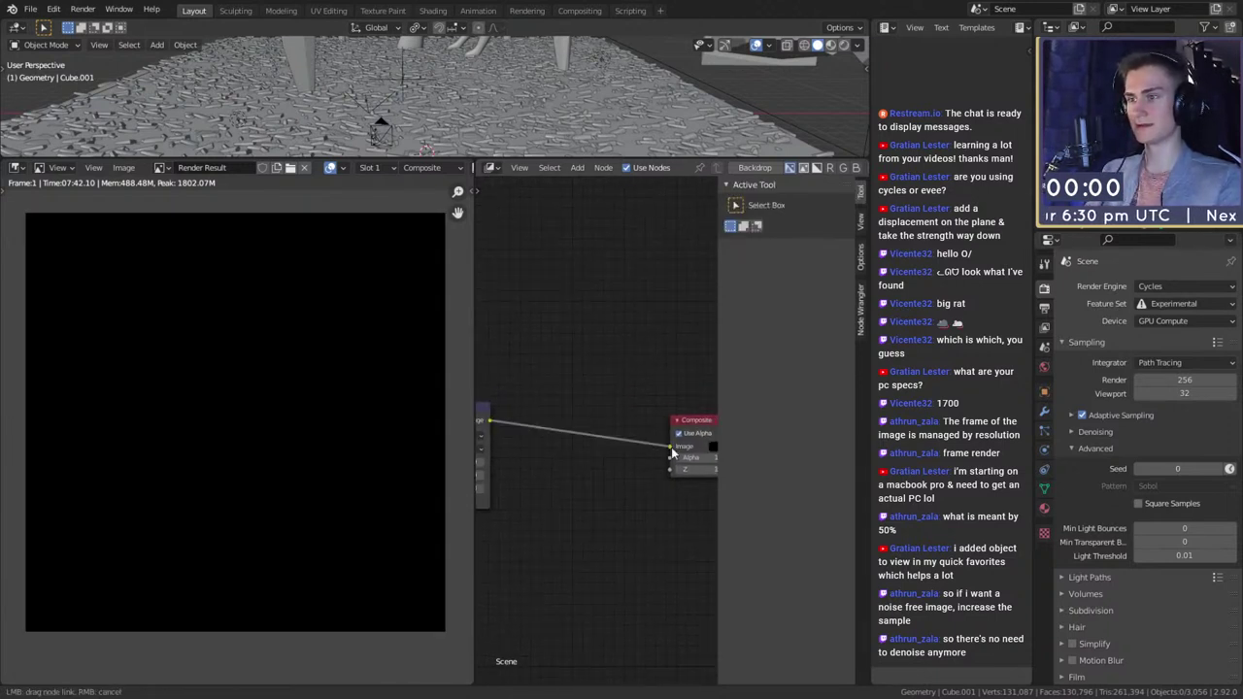
- Move the Composite node closer to the Glare node in the compositor
{"action": "middle_click_drag", "start_coordinate": [559, 472], "coordinate": [529, 473]}
{"action": "left_click_drag", "start_coordinate": [697, 440], "coordinate": [586, 442]}
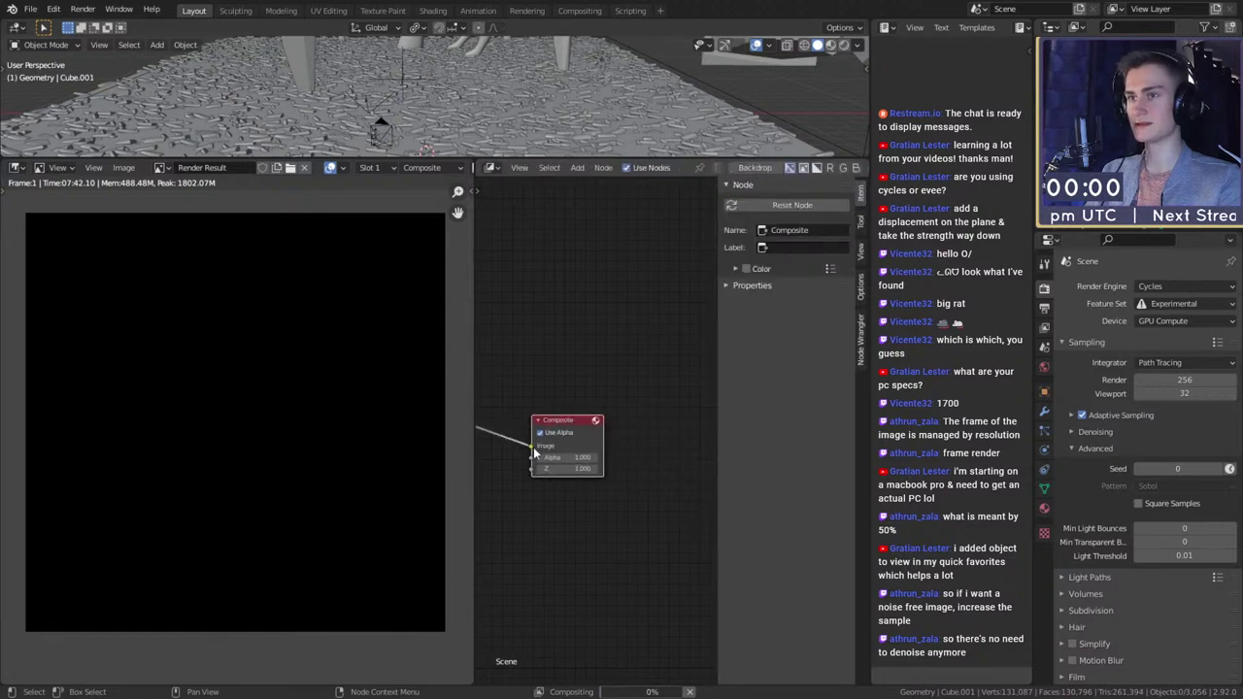
{"action": "middle_click_drag", "start_coordinate": [556, 452], "coordinate": [635, 452]}
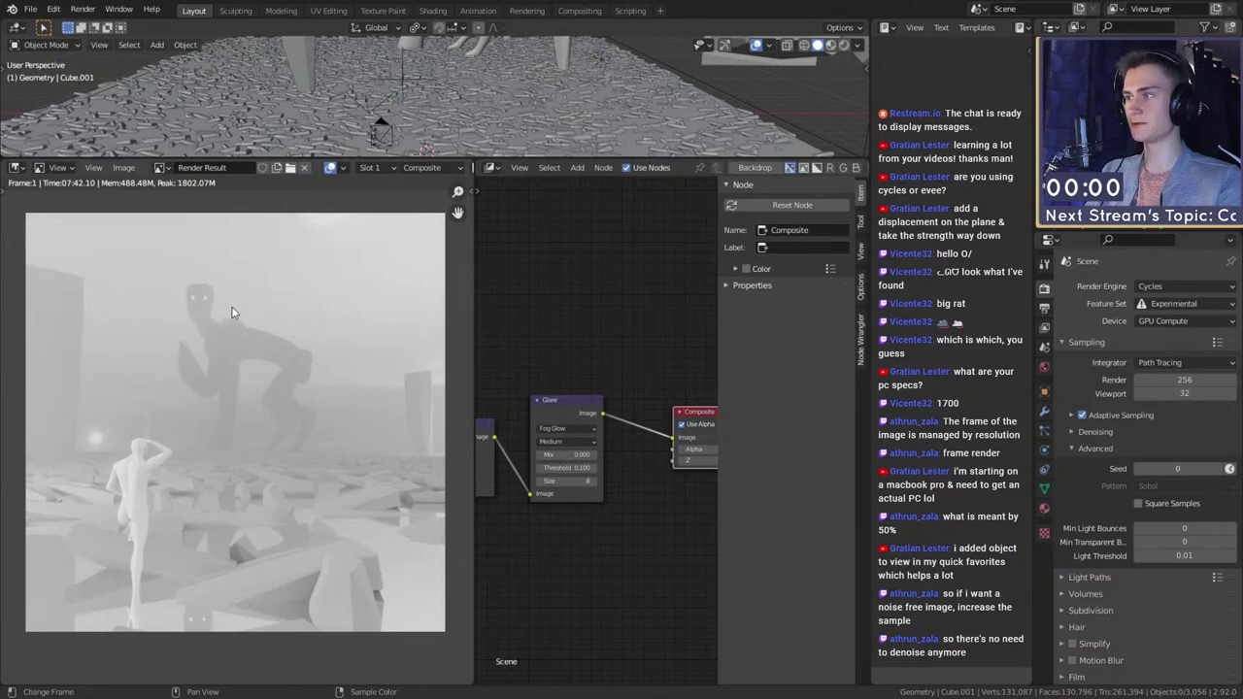
- Try the image editor's Paint mode on the giant's upper body in the render and return to View mode
{"action": "scroll", "coordinate": [239, 408], "scroll_direction": "up", "scroll_amount": 4}
{"action": "scroll", "coordinate": [263, 456], "scroll_direction": "up", "scroll_amount": 1}
{"action": "middle_click_drag", "start_coordinate": [244, 378], "coordinate": [255, 415]}
{"action": "middle_click_drag", "start_coordinate": [592, 537], "coordinate": [552, 512]}
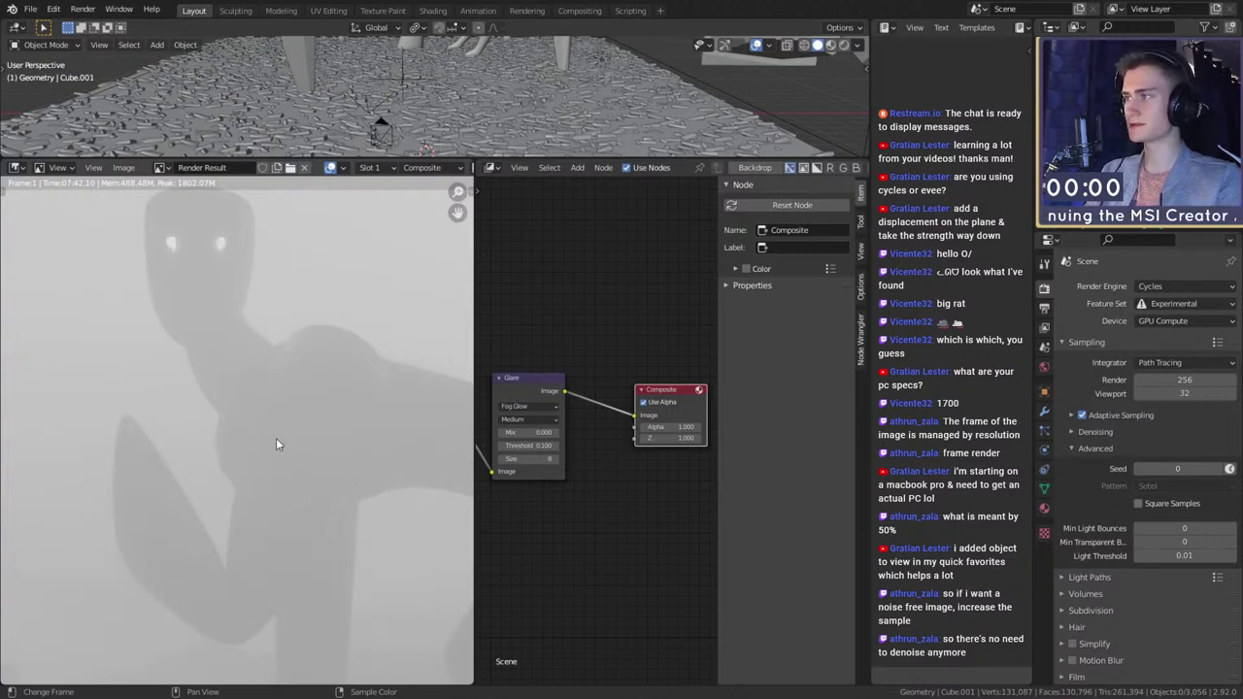
{"action": "left_click", "coordinate": [56, 167]}
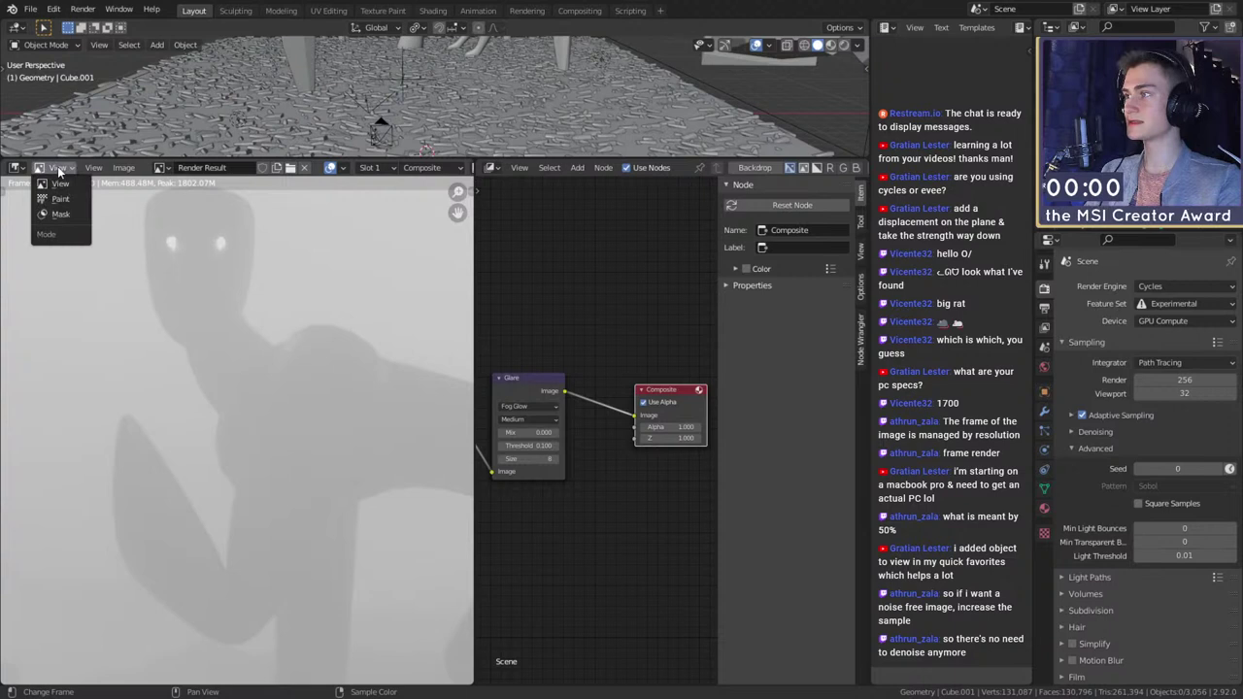
{"action": "left_click", "coordinate": [59, 183]}
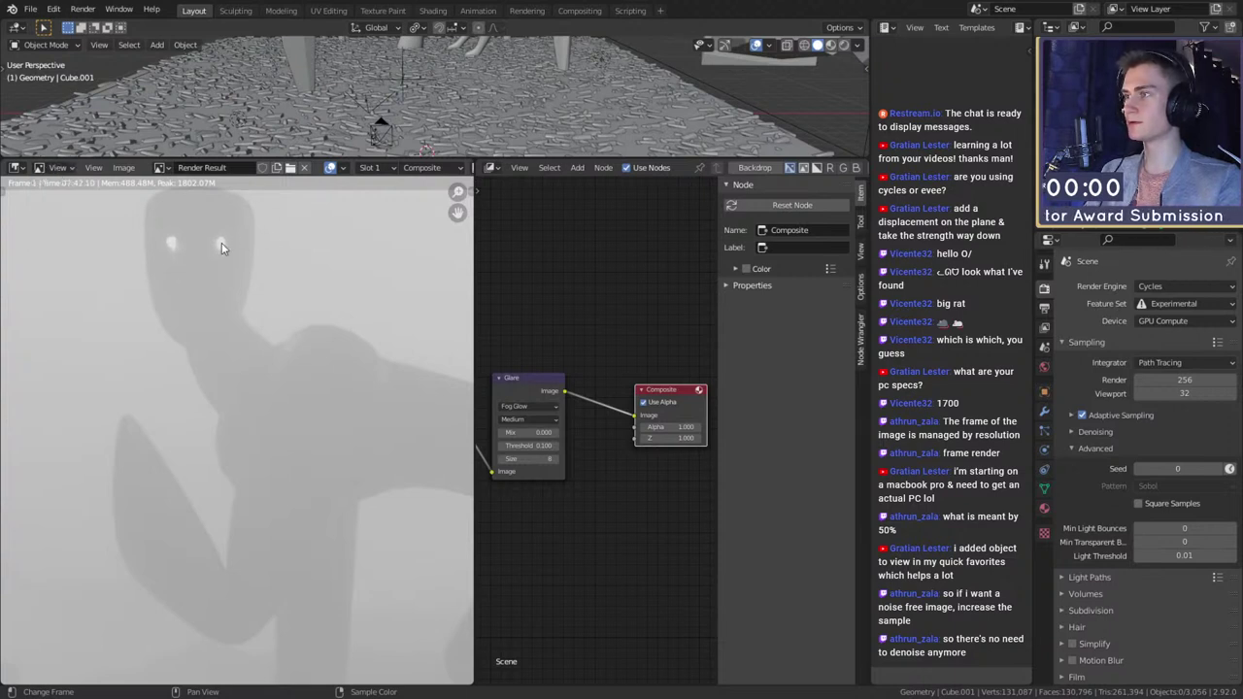
{"action": "left_click", "coordinate": [14, 167]}
{"action": "left_click", "coordinate": [61, 168]}
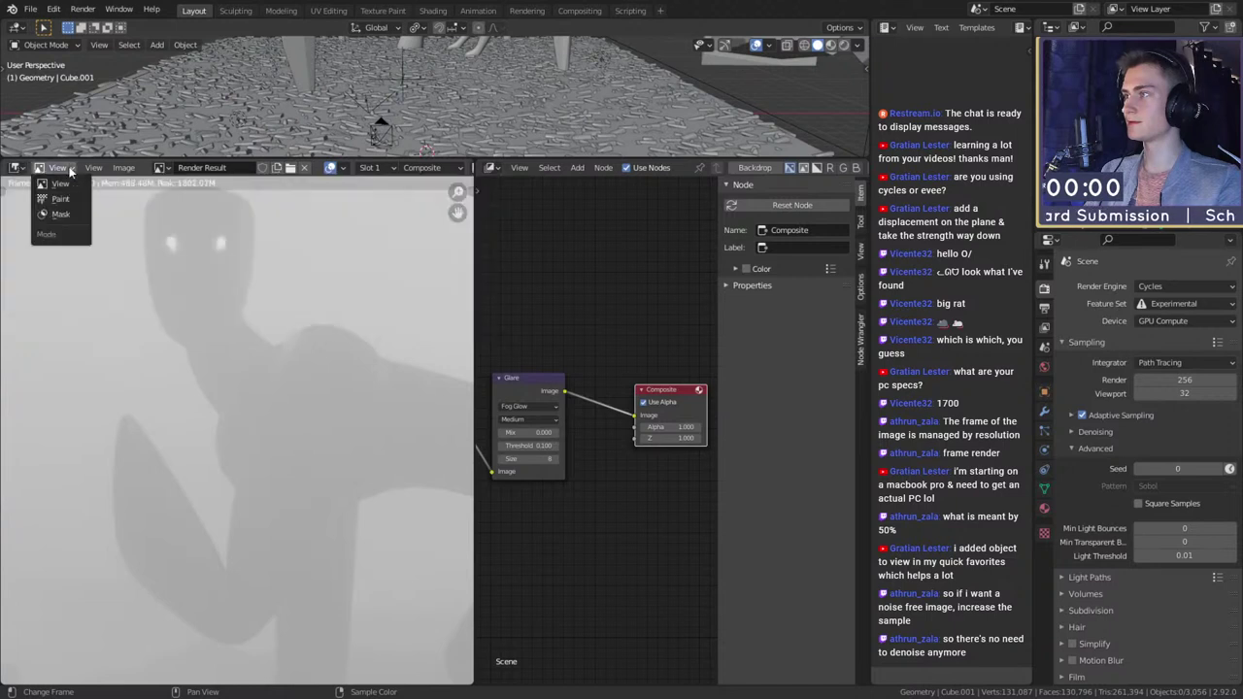
{"action": "left_click", "coordinate": [61, 168]}
{"action": "left_click", "coordinate": [60, 198]}
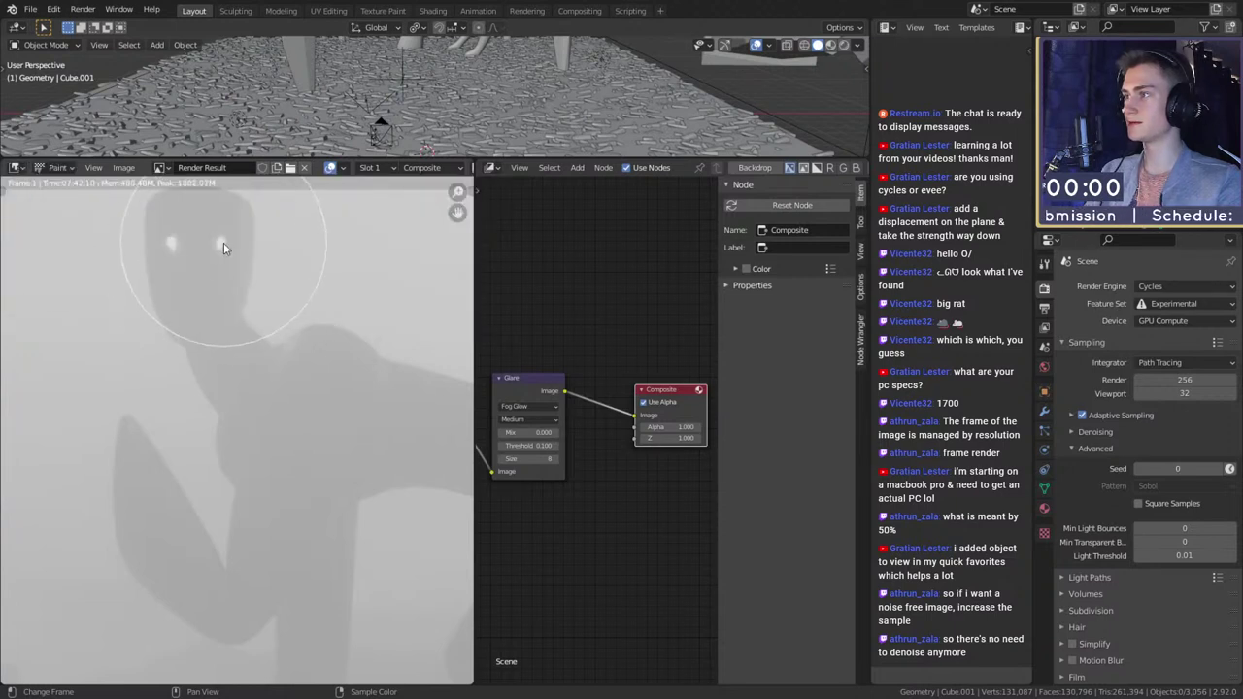
{"action": "left_click", "coordinate": [61, 168]}
{"action": "left_click", "coordinate": [58, 182]}
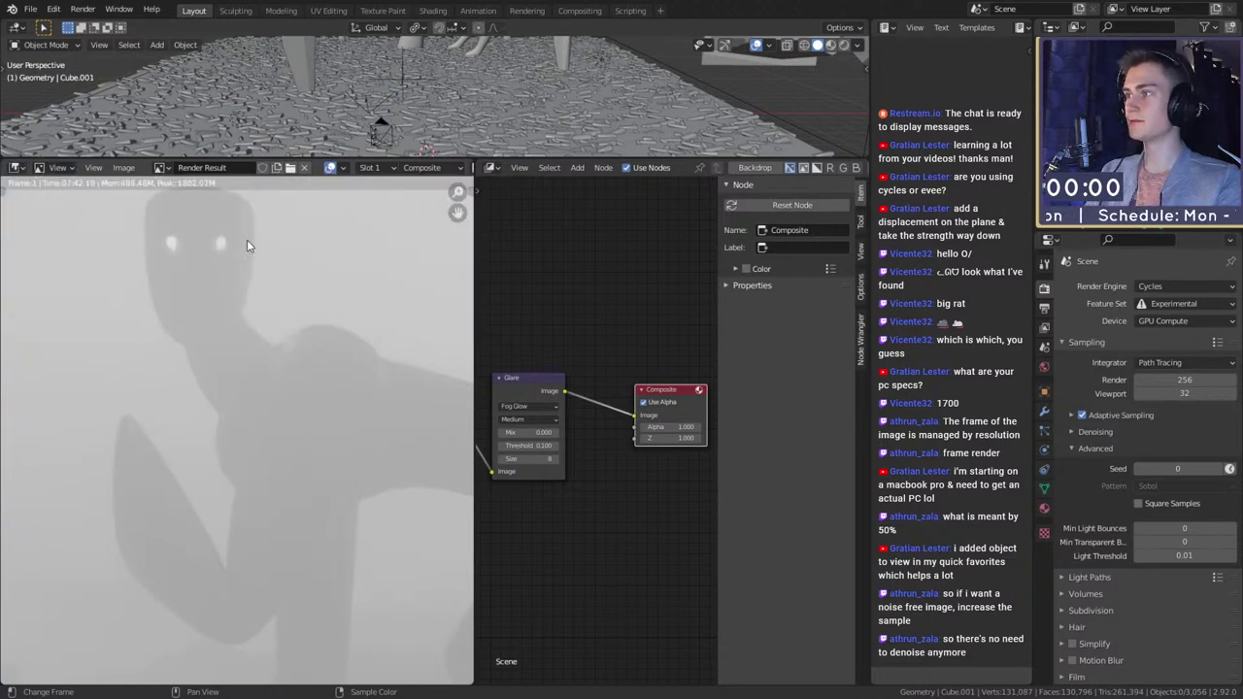
- Examine the glow around the giant's eyes up close and compare it with the look of the whole render
{"action": "scroll", "coordinate": [277, 488], "scroll_direction": "down", "scroll_amount": 5}
{"action": "scroll", "coordinate": [261, 462], "scroll_direction": "up", "scroll_amount": 4}
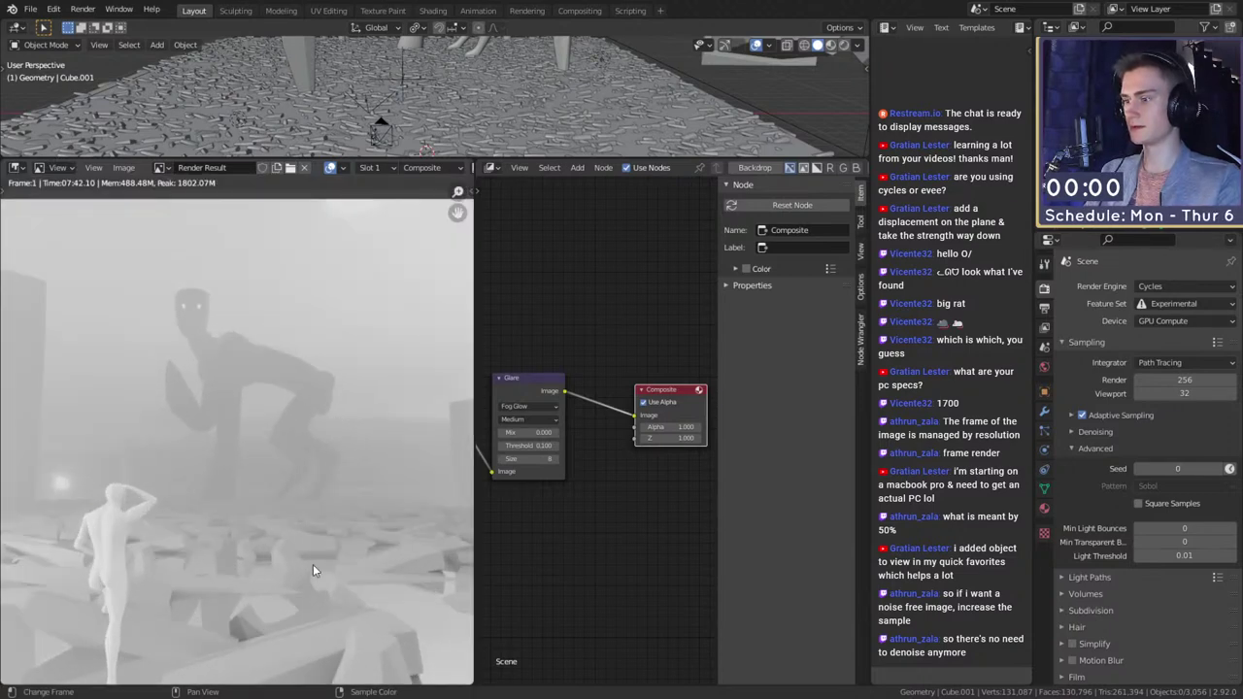
{"action": "scroll", "coordinate": [291, 530], "scroll_direction": "down", "scroll_amount": 2}
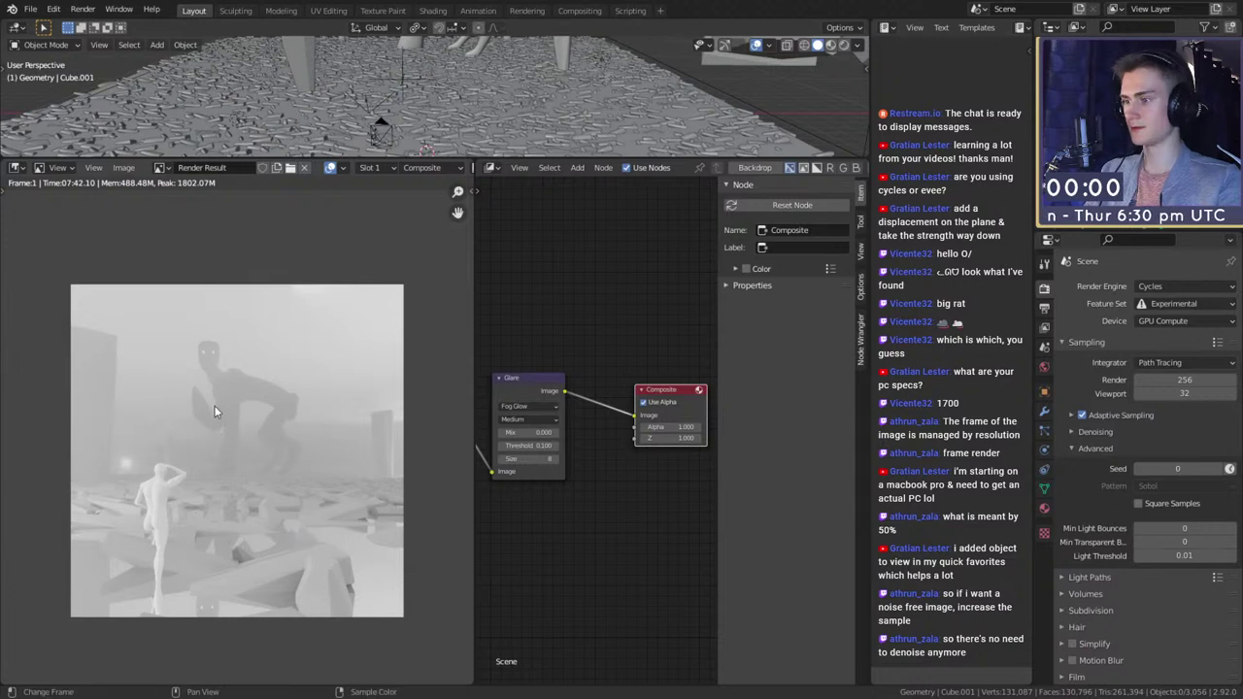
{"action": "scroll", "coordinate": [216, 412], "scroll_direction": "up", "scroll_amount": 7}
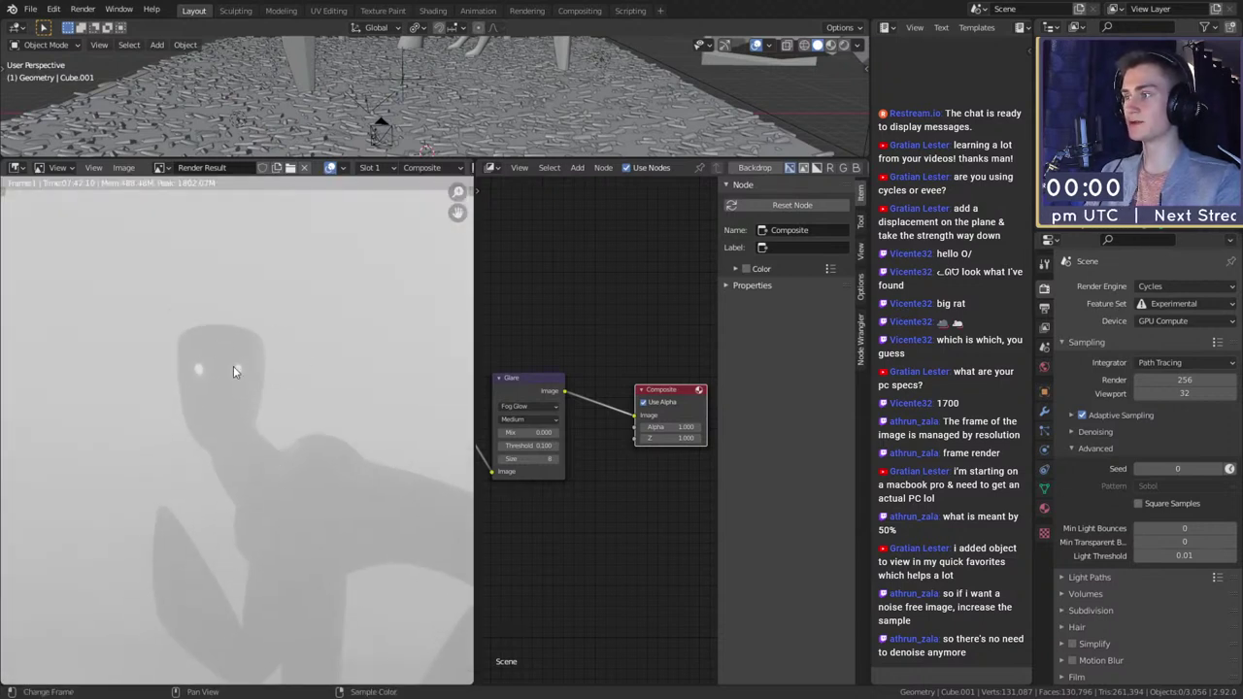
{"action": "scroll", "coordinate": [233, 366], "scroll_direction": "up", "scroll_amount": 3}
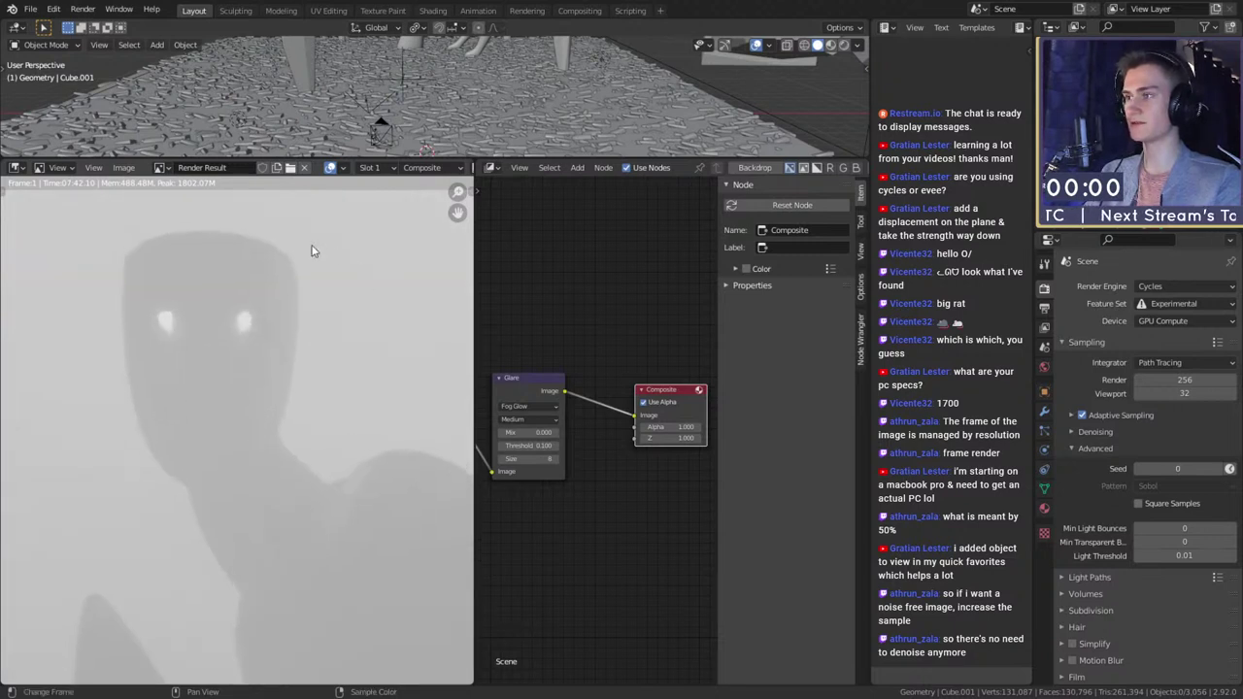
{"action": "scroll", "coordinate": [325, 388], "scroll_direction": "down", "scroll_amount": 5}
{"action": "scroll", "coordinate": [259, 408], "scroll_direction": "up", "scroll_amount": 5}
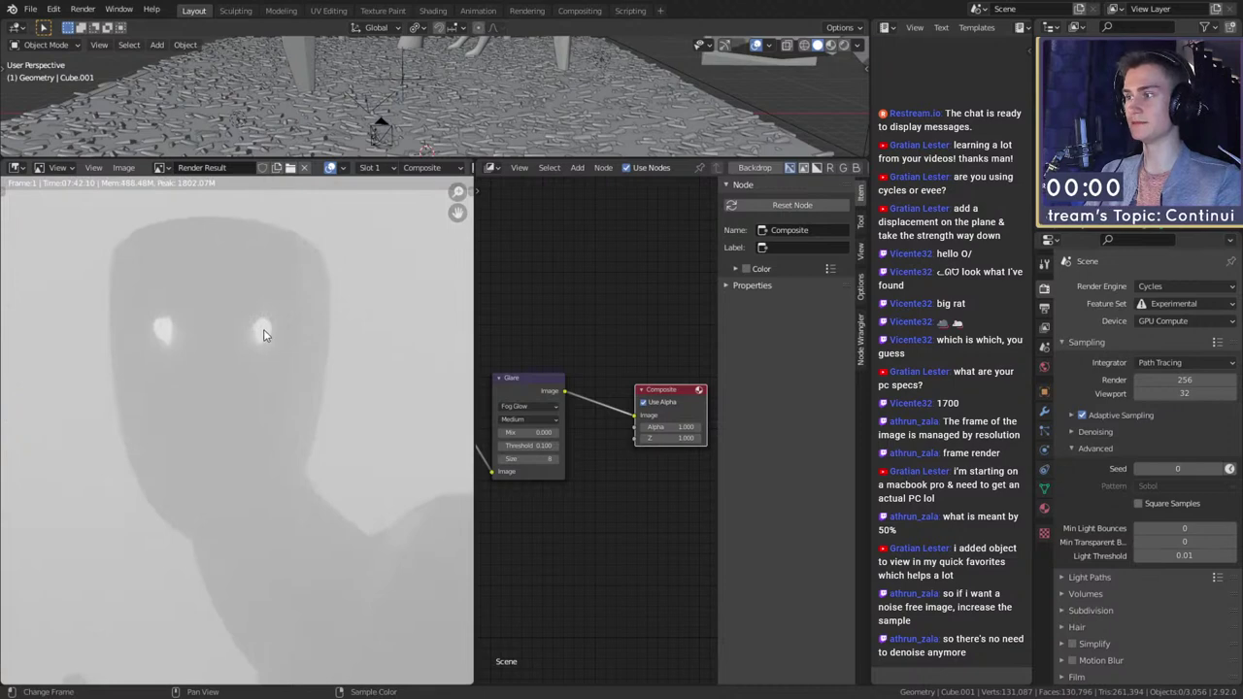
{"action": "scroll", "coordinate": [279, 400], "scroll_direction": "down", "scroll_amount": 7}
{"action": "middle_click_drag", "start_coordinate": [291, 455], "coordinate": [305, 330]}
{"action": "scroll", "coordinate": [292, 340], "scroll_direction": "down", "scroll_amount": 1}
{"action": "scroll", "coordinate": [313, 369], "scroll_direction": "up", "scroll_amount": 4}
{"action": "scroll", "coordinate": [306, 356], "scroll_direction": "down", "scroll_amount": 1}
{"action": "scroll", "coordinate": [301, 374], "scroll_direction": "down", "scroll_amount": 2}
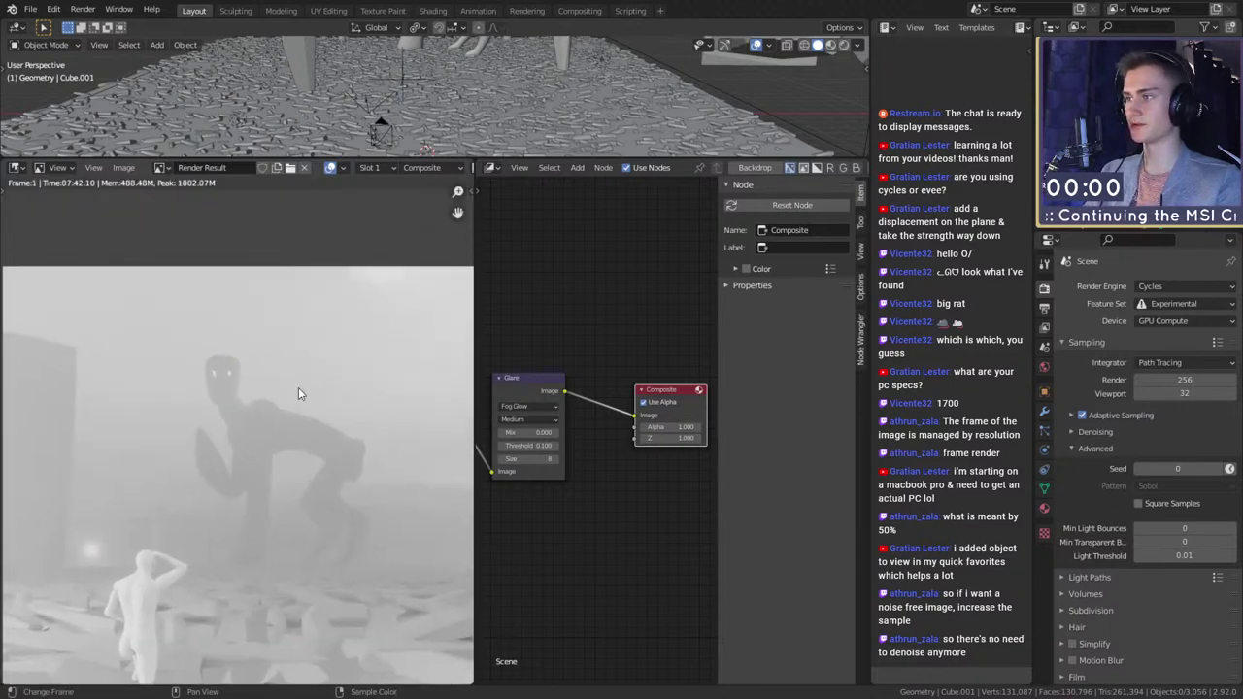
{"action": "scroll", "coordinate": [282, 379], "scroll_direction": "up", "scroll_amount": 3}
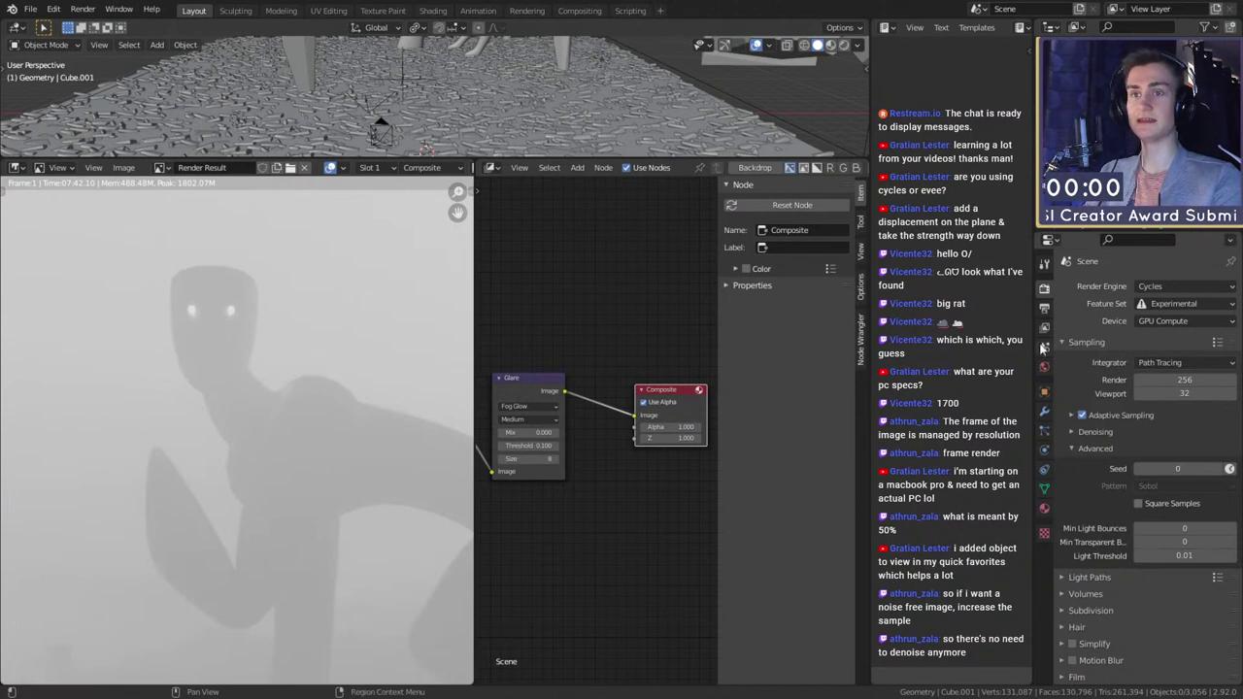
- Review the scene's output settings for file format, color channels and color depth
{"action": "left_click", "coordinate": [1044, 308]}
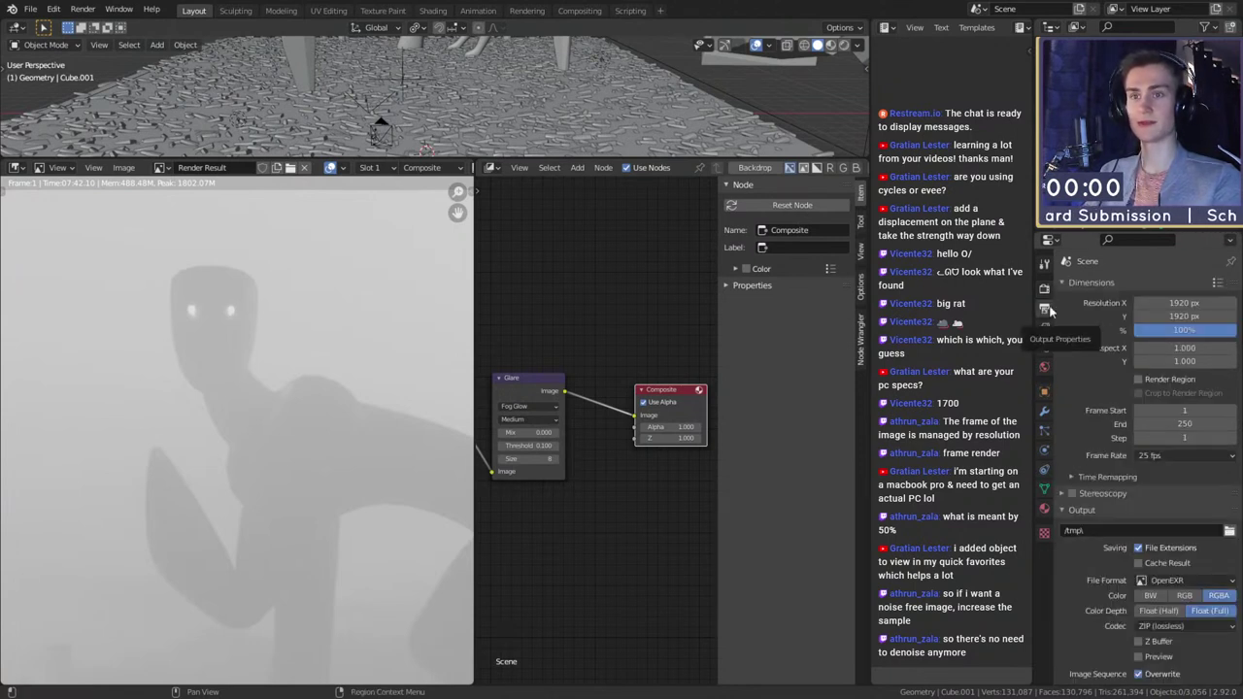
{"action": "scroll", "coordinate": [1095, 553], "scroll_direction": "down", "scroll_amount": 2}
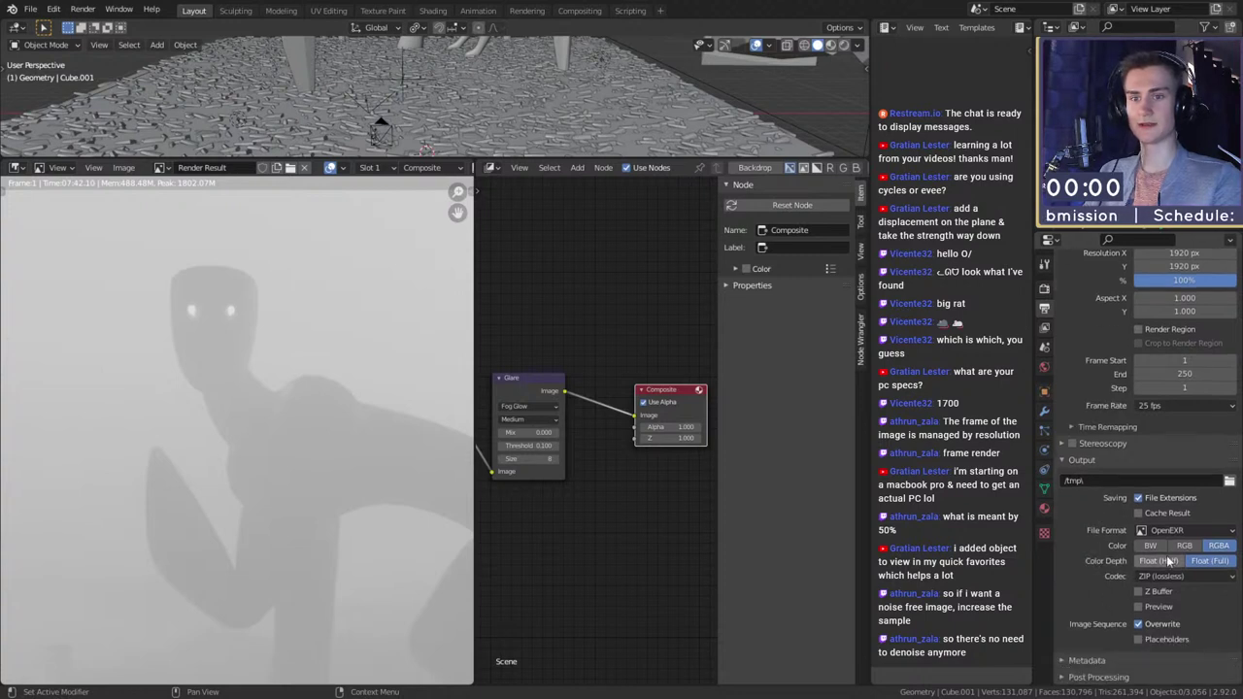
{"action": "left_click", "coordinate": [1168, 531]}
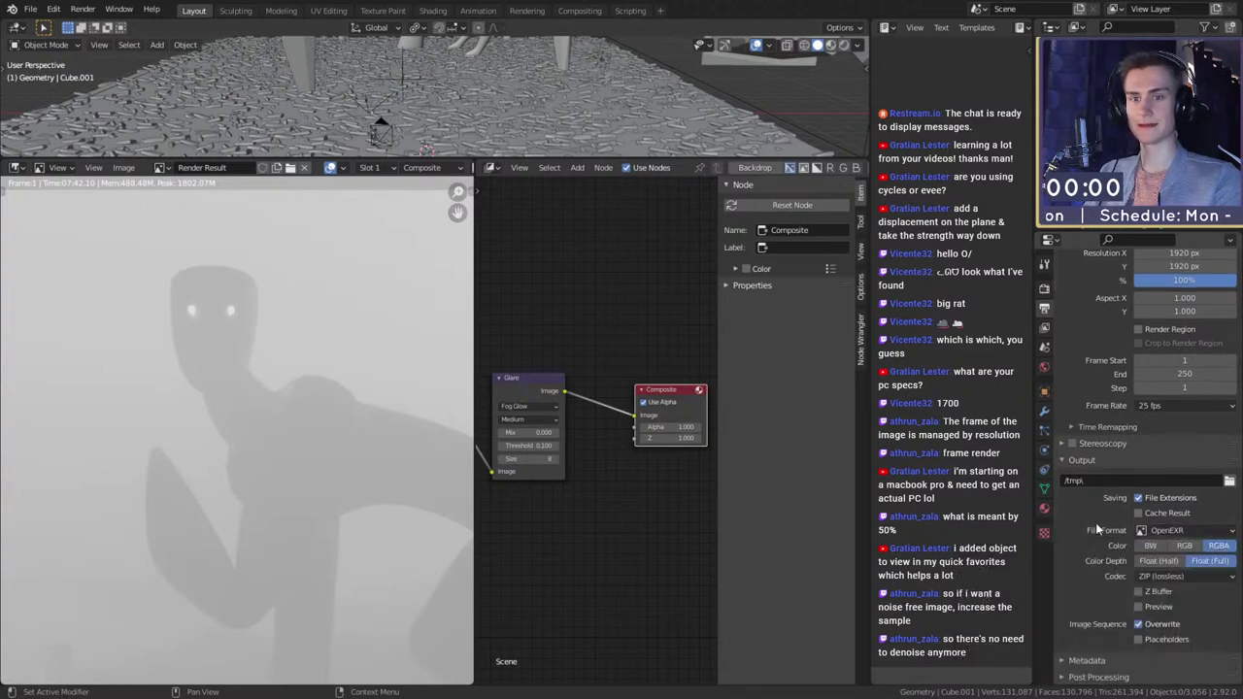
{"action": "left_click", "coordinate": [1210, 561]}
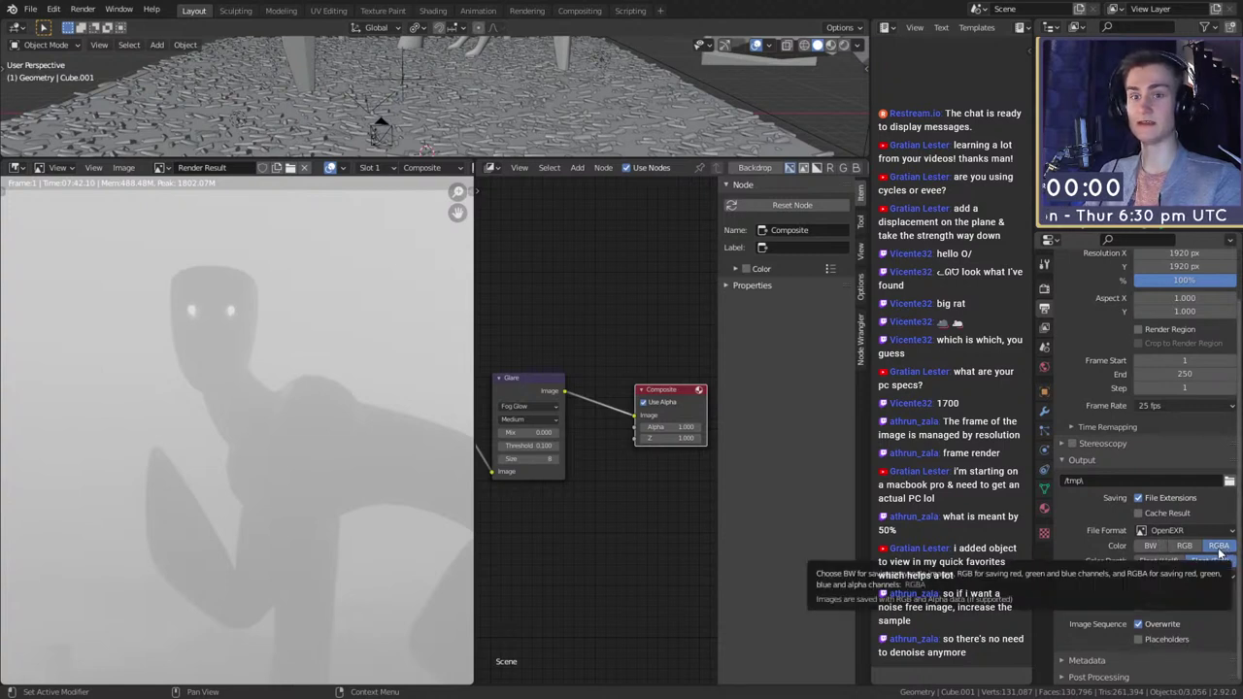
- Examine the composited render again, from the full foggy landscape to the giant's head and glowing eyes
{"action": "scroll", "coordinate": [272, 437], "scroll_direction": "down", "scroll_amount": 6}
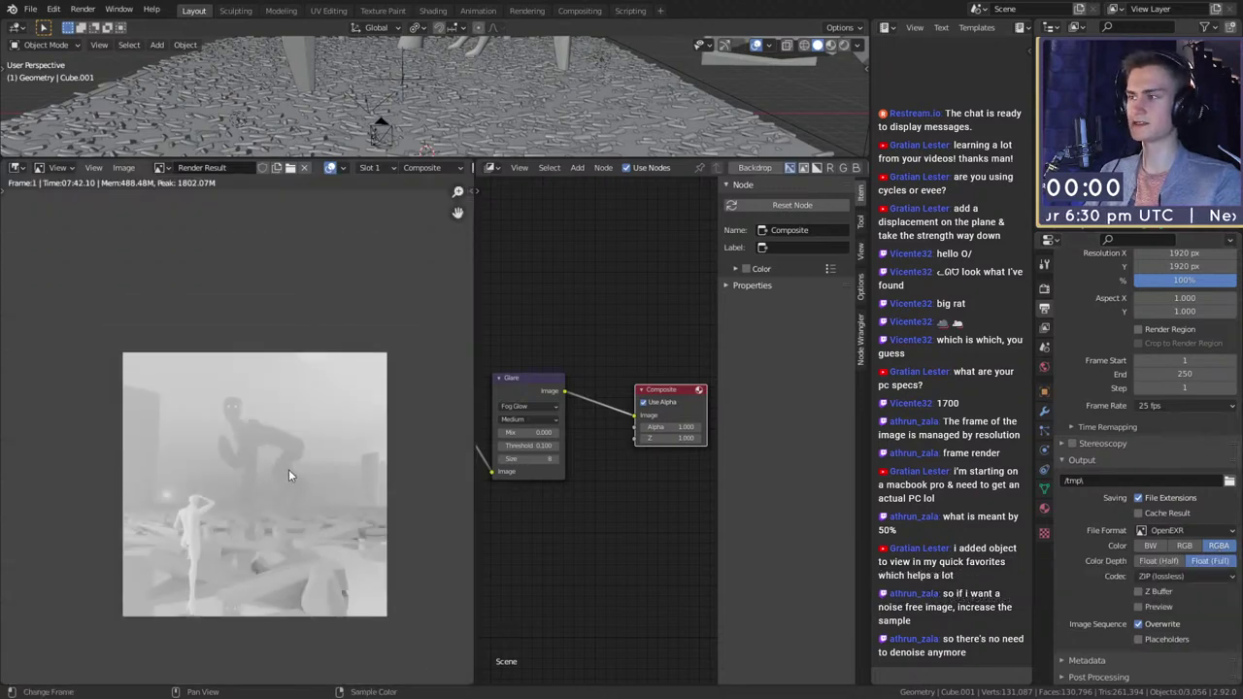
{"action": "scroll", "coordinate": [277, 447], "scroll_direction": "up", "scroll_amount": 4}
{"action": "scroll", "coordinate": [260, 427], "scroll_direction": "down", "scroll_amount": 1}
{"action": "scroll", "coordinate": [255, 408], "scroll_direction": "up", "scroll_amount": 2}
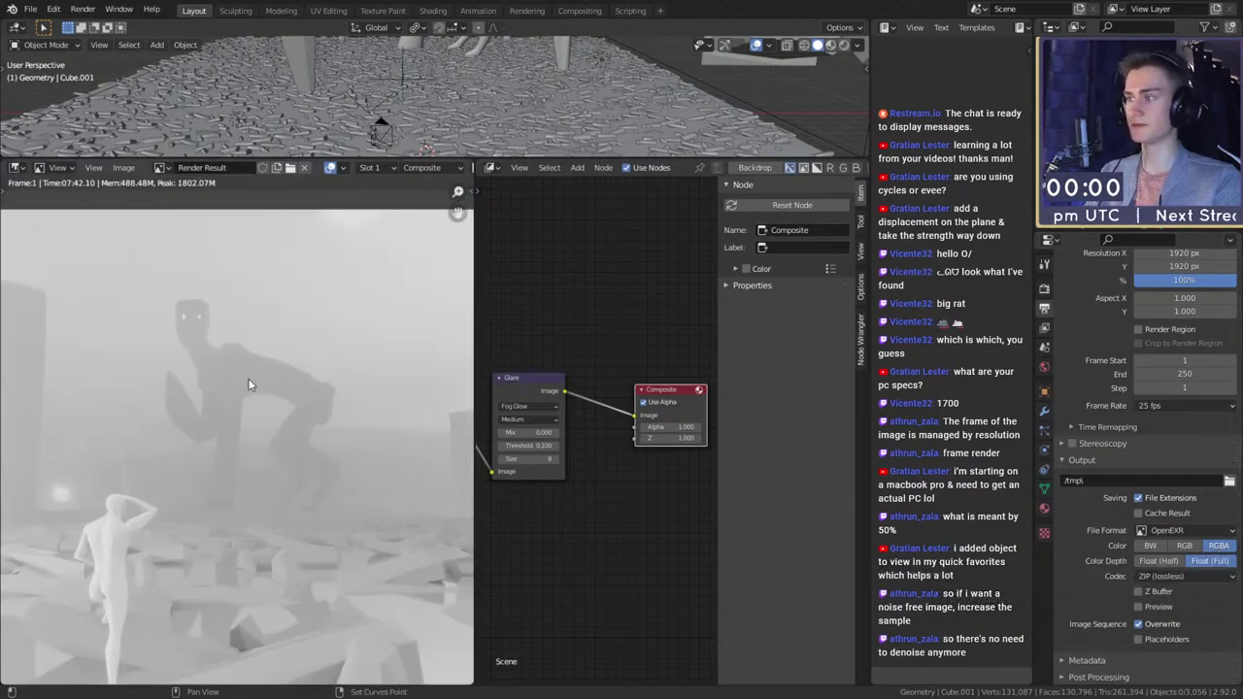
{"action": "scroll", "coordinate": [263, 432], "scroll_direction": "up", "scroll_amount": 2}
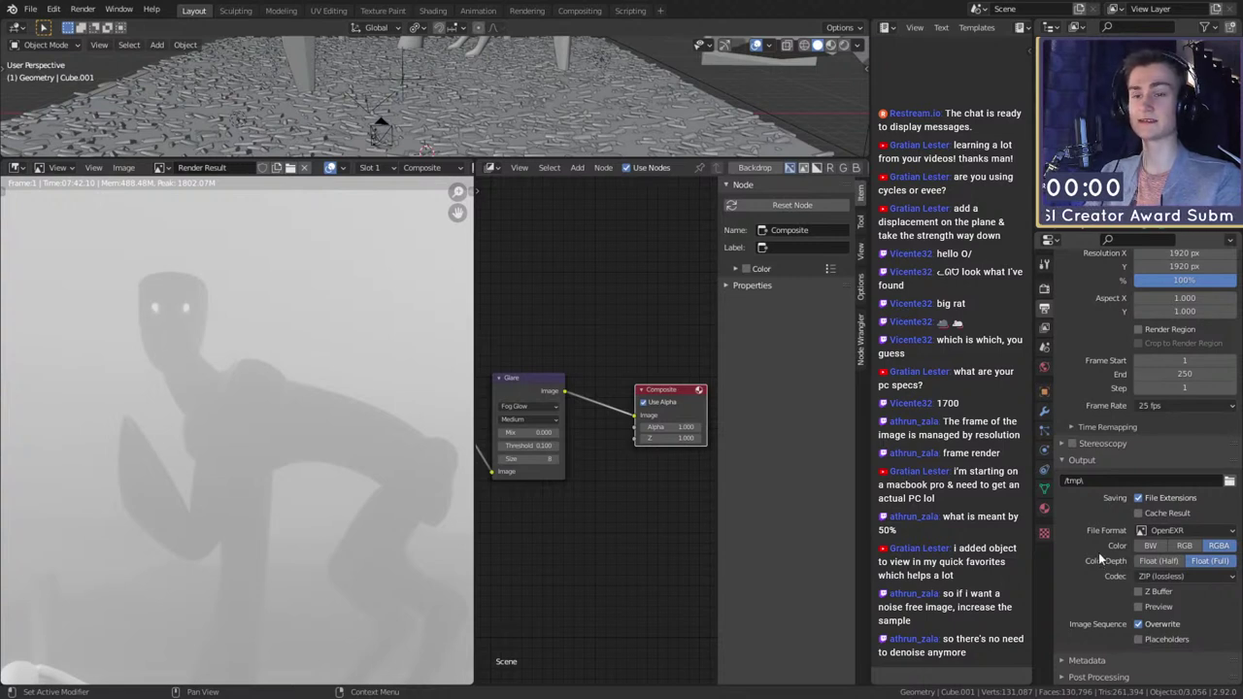
{"action": "scroll", "coordinate": [176, 413], "scroll_direction": "down", "scroll_amount": 3}
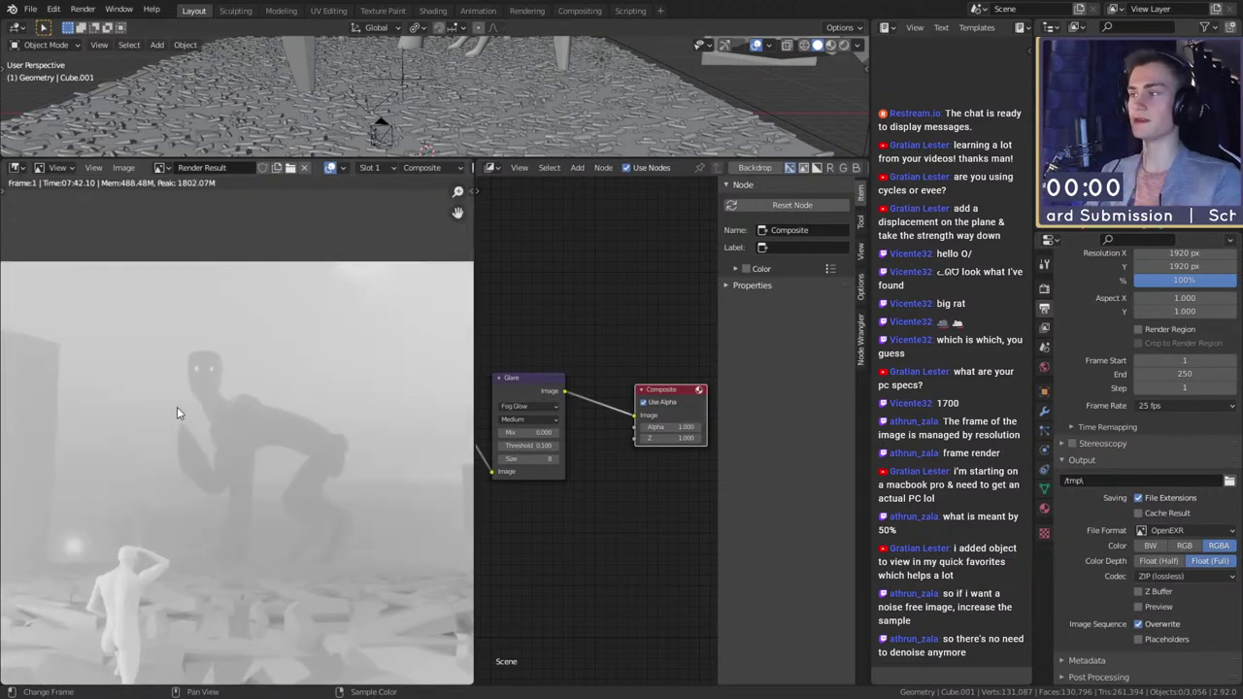
{"action": "scroll", "coordinate": [177, 413], "scroll_direction": "down", "scroll_amount": 5}
{"action": "scroll", "coordinate": [199, 425], "scroll_direction": "up", "scroll_amount": 4}
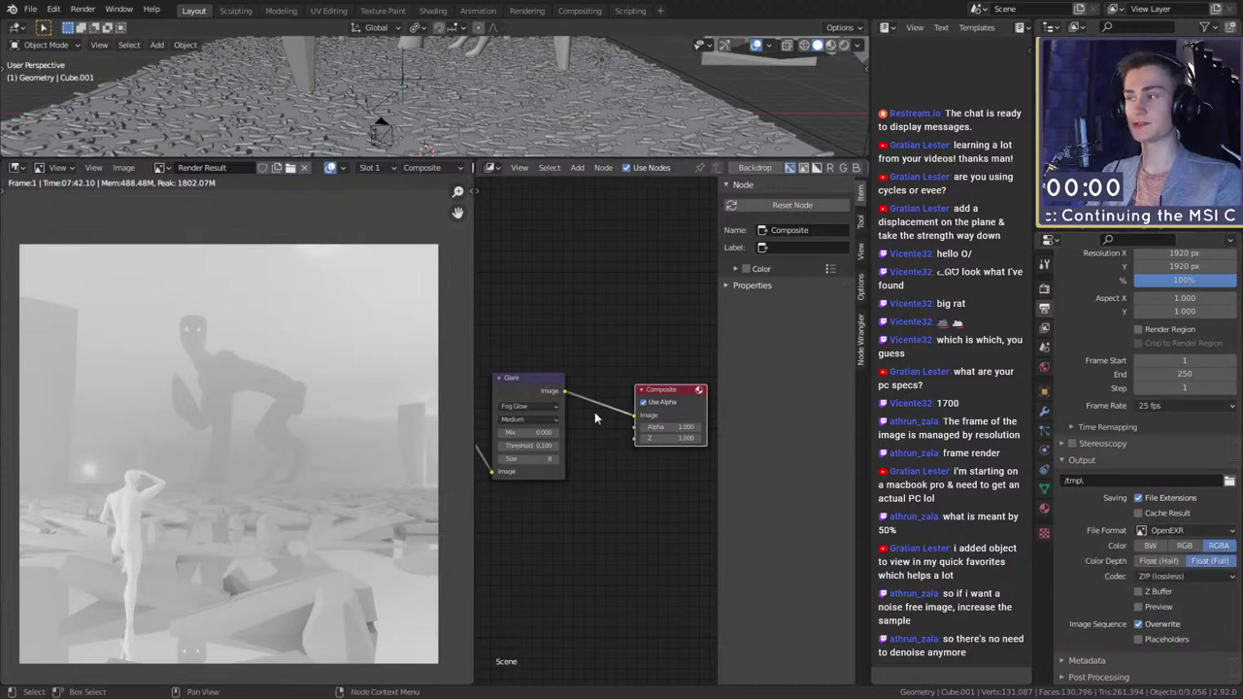
{"action": "scroll", "coordinate": [205, 377], "scroll_direction": "up", "scroll_amount": 4}
{"action": "middle_click_drag", "start_coordinate": [206, 377], "coordinate": [281, 518]}
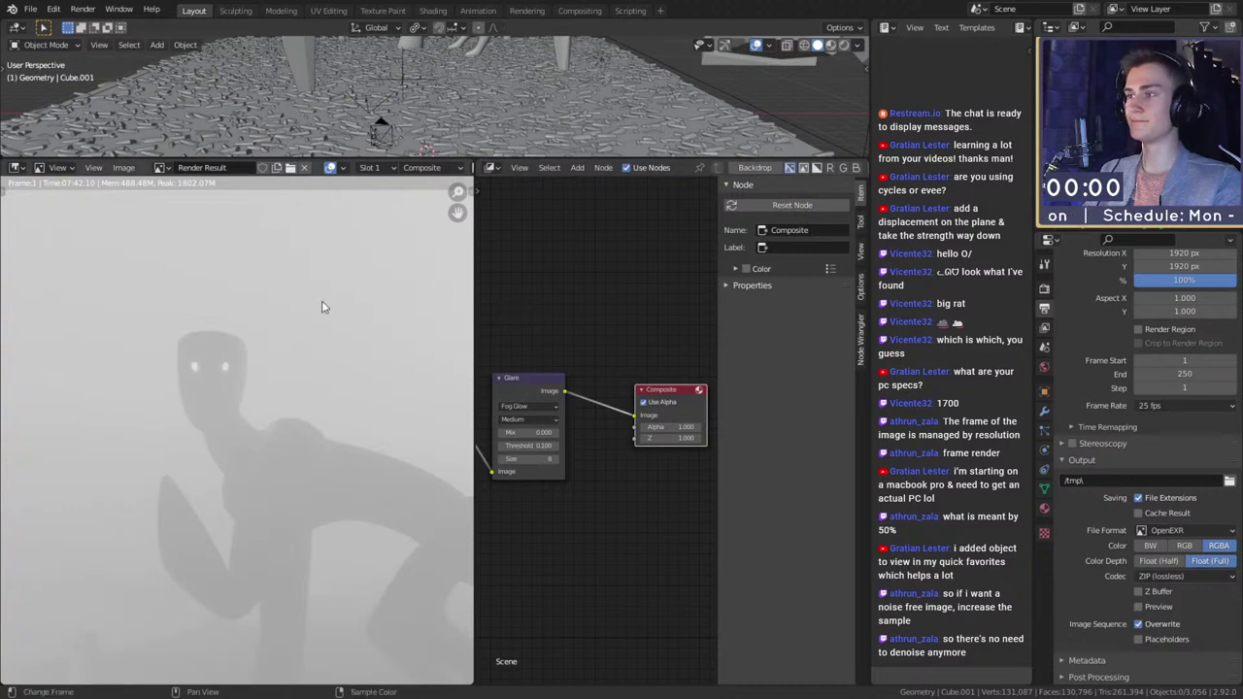
{"action": "scroll", "coordinate": [242, 389], "scroll_direction": "up", "scroll_amount": 4}
{"action": "scroll", "coordinate": [271, 413], "scroll_direction": "down", "scroll_amount": 5}
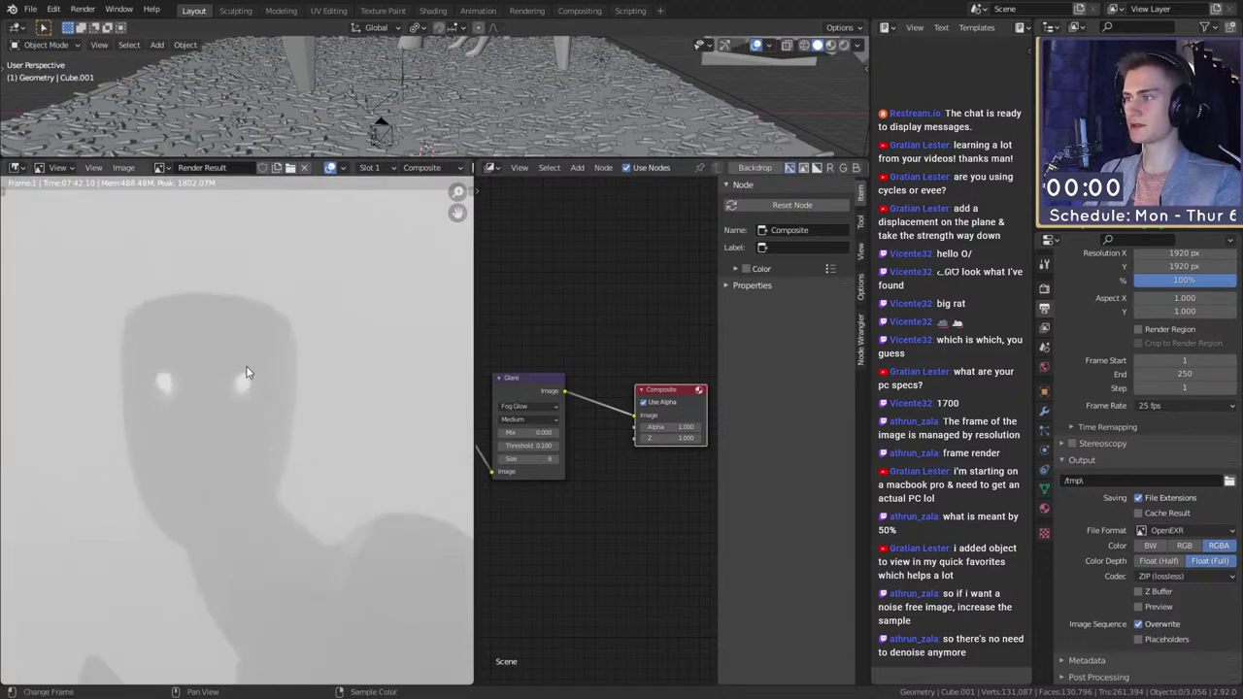
- Set the Glare node's Mix to 1
{"action": "scroll", "coordinate": [539, 496], "scroll_direction": "up", "scroll_amount": 5}
{"action": "middle_click_drag", "start_coordinate": [535, 495], "coordinate": [682, 486]}
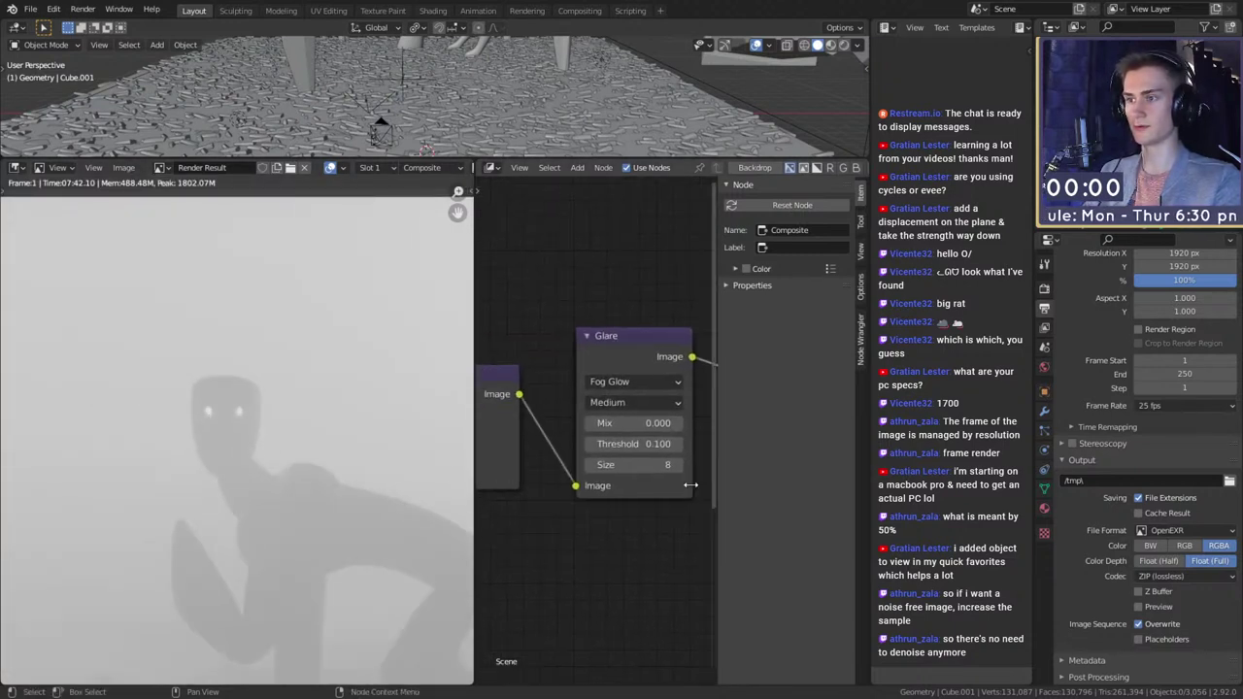
{"action": "double_click", "coordinate": [643, 426]}
{"action": "type", "text": "1"}
{"action": "key", "text": "Return"}
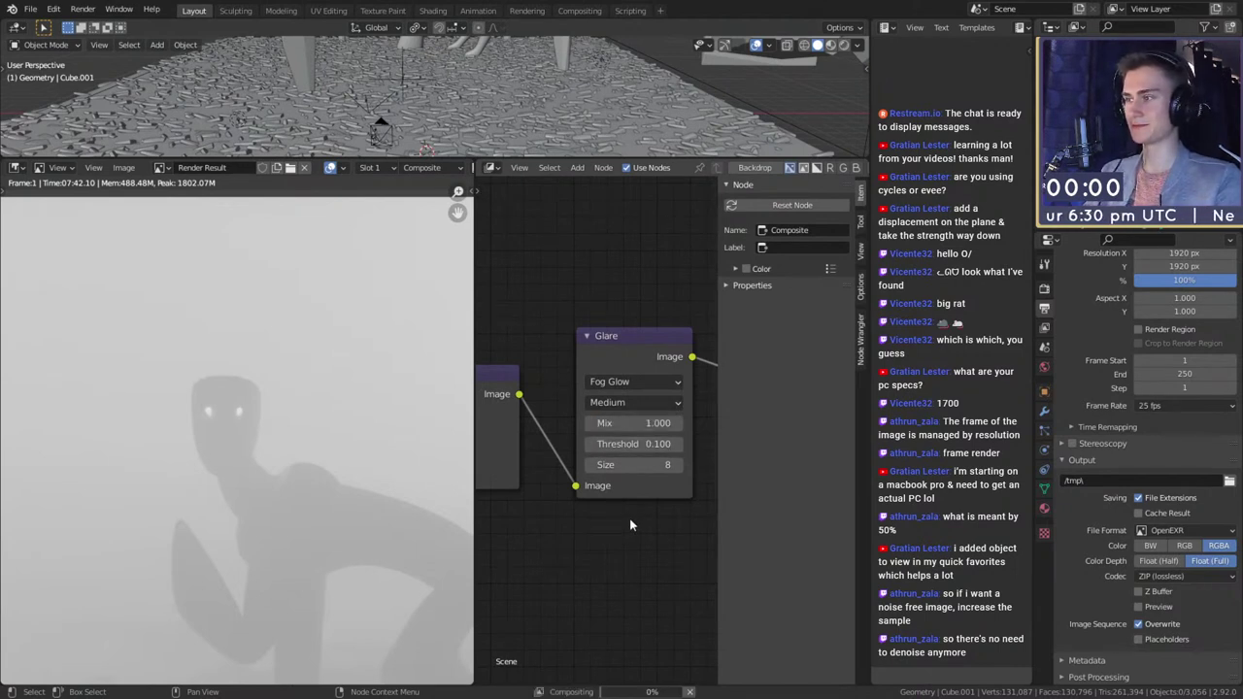
- Set the Glare node's Mix to 0.5
{"action": "left_click", "coordinate": [636, 423]}
{"action": "type", "text": ".5"}
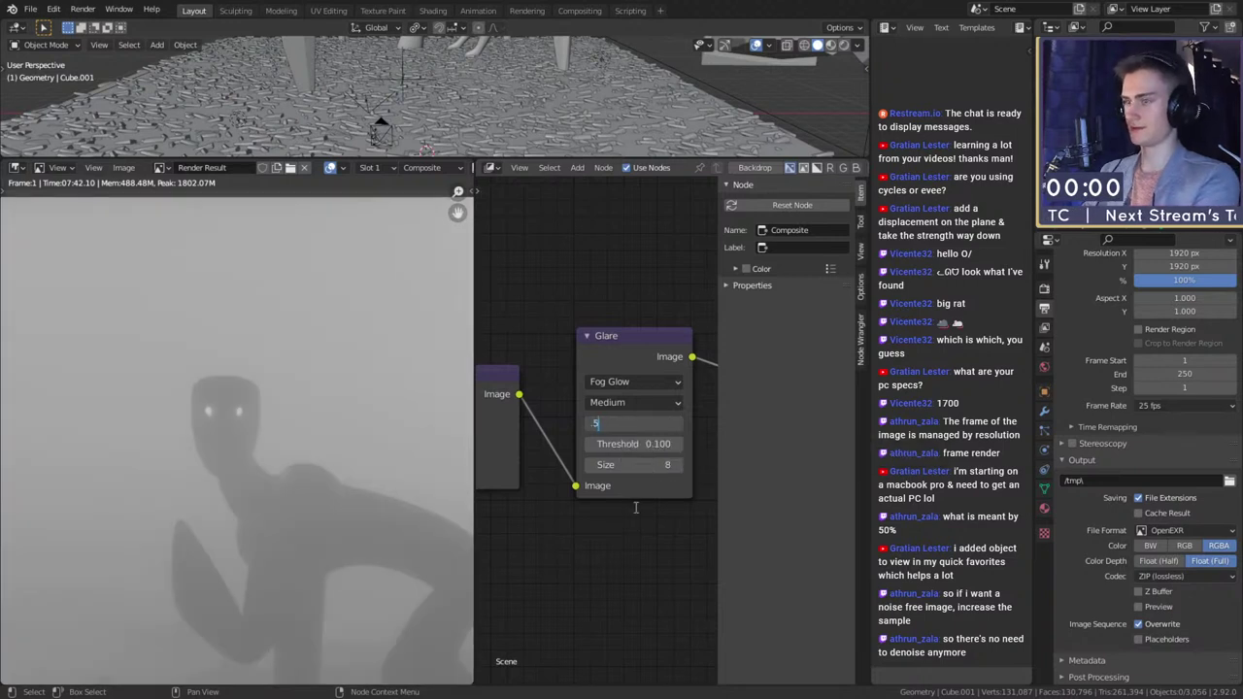
{"action": "key", "text": "Return"}
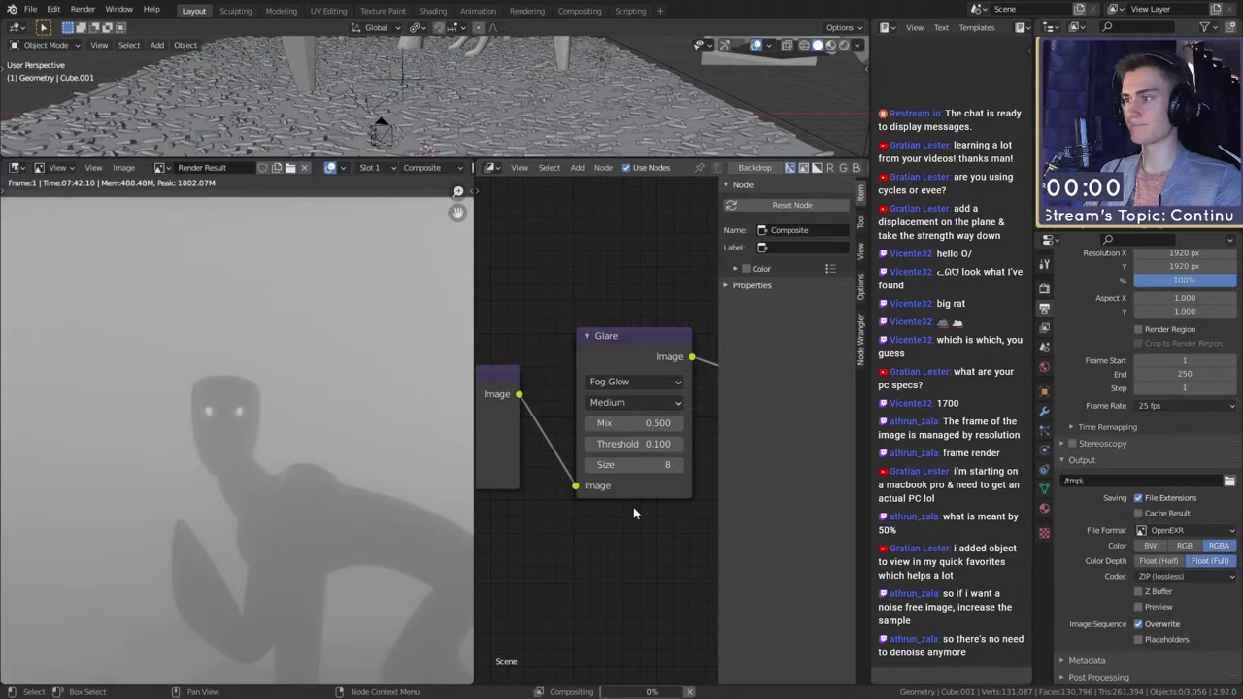
- Set the Glare node's Threshold to 1, check the effect on the full render, and select the Glare node
{"action": "left_click", "coordinate": [632, 444]}
{"action": "type", "text": "1"}
{"action": "key", "text": "Return"}
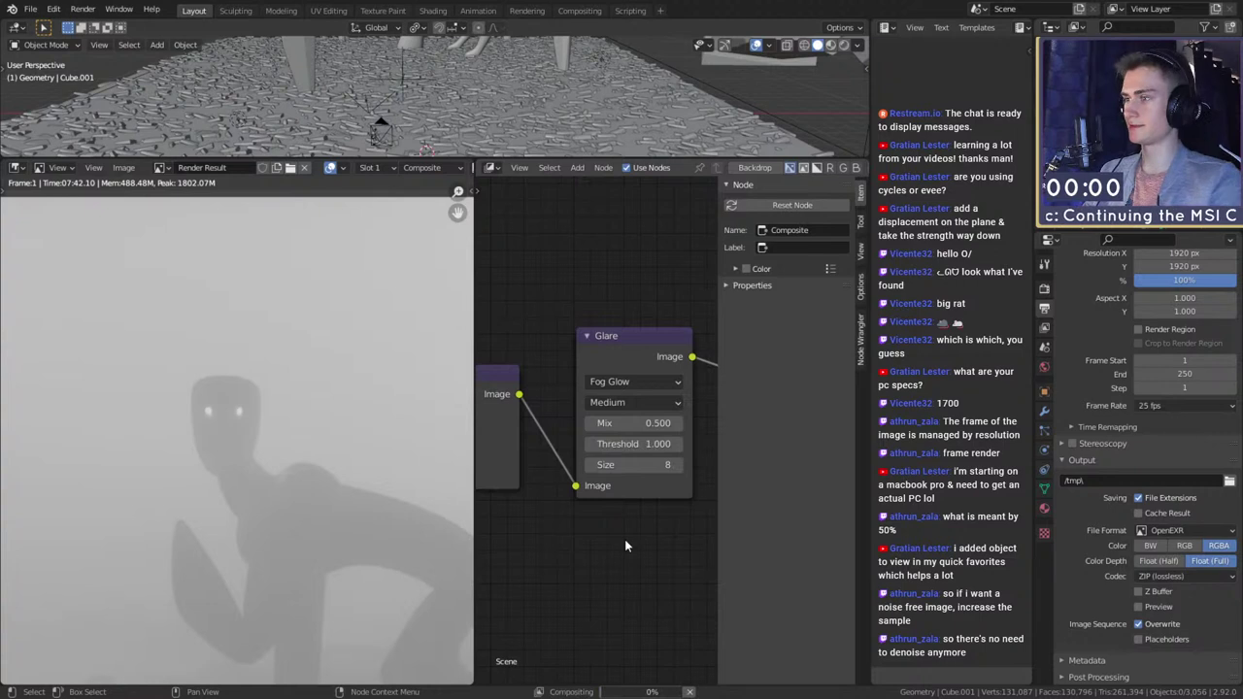
{"action": "scroll", "coordinate": [263, 472], "scroll_direction": "down", "scroll_amount": 4}
{"action": "middle_click_drag", "start_coordinate": [263, 472], "coordinate": [235, 413]}
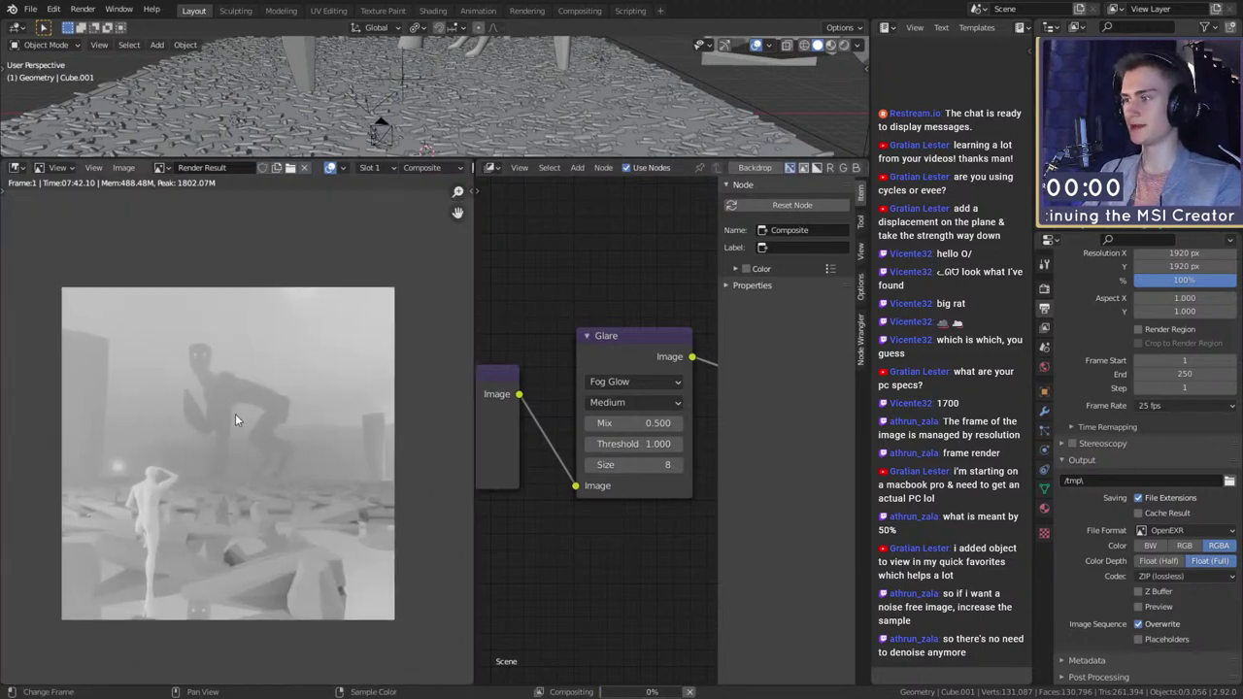
{"action": "scroll", "coordinate": [600, 532], "scroll_direction": "down", "scroll_amount": 3}
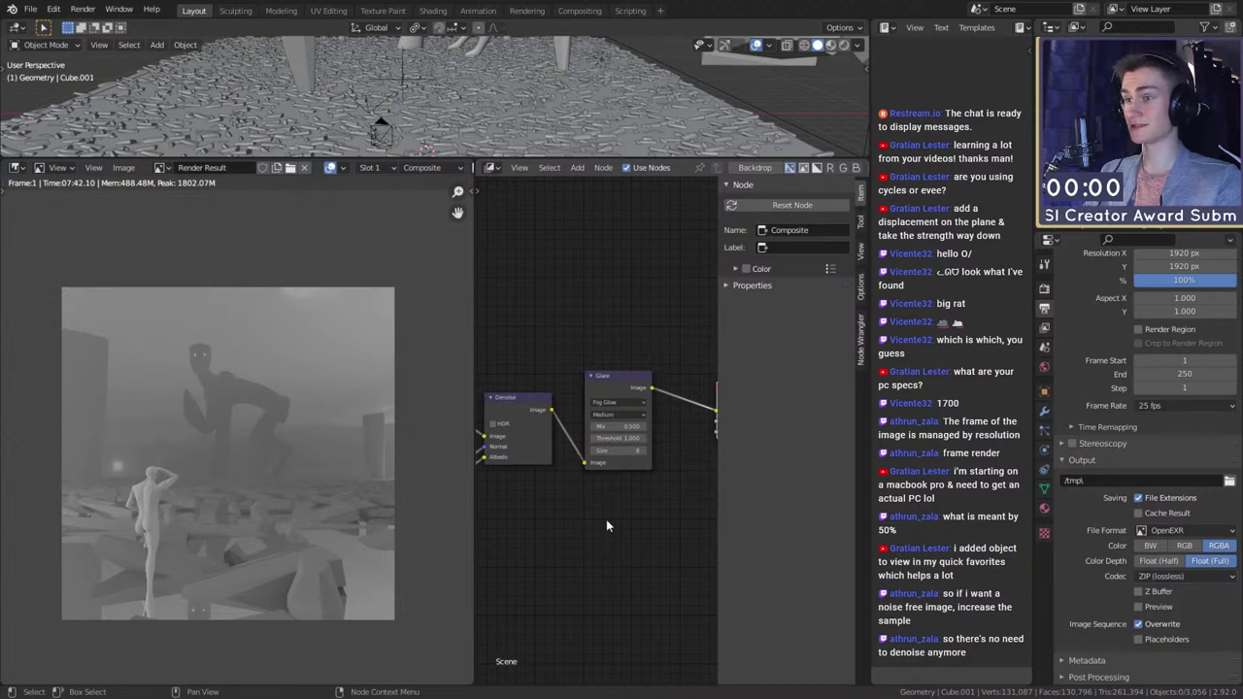
{"action": "scroll", "coordinate": [606, 526], "scroll_direction": "up", "scroll_amount": 5}
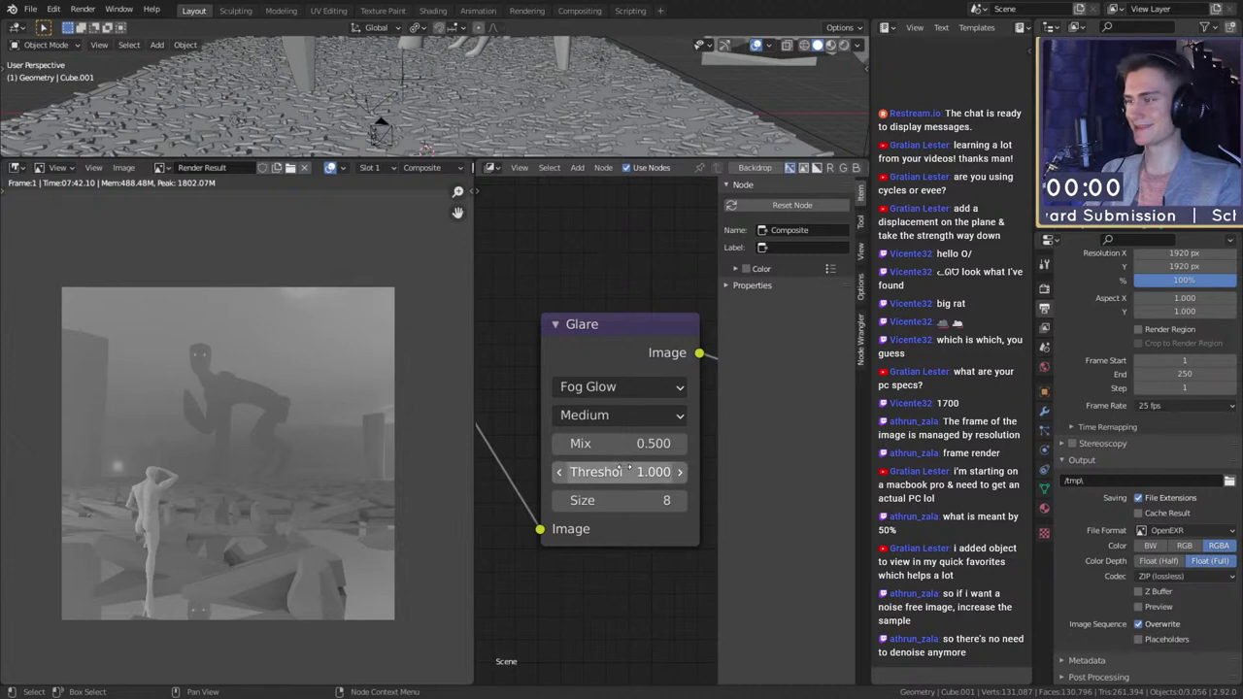
{"action": "scroll", "coordinate": [612, 579], "scroll_direction": "down", "scroll_amount": 2}
{"action": "left_click", "coordinate": [611, 494]}
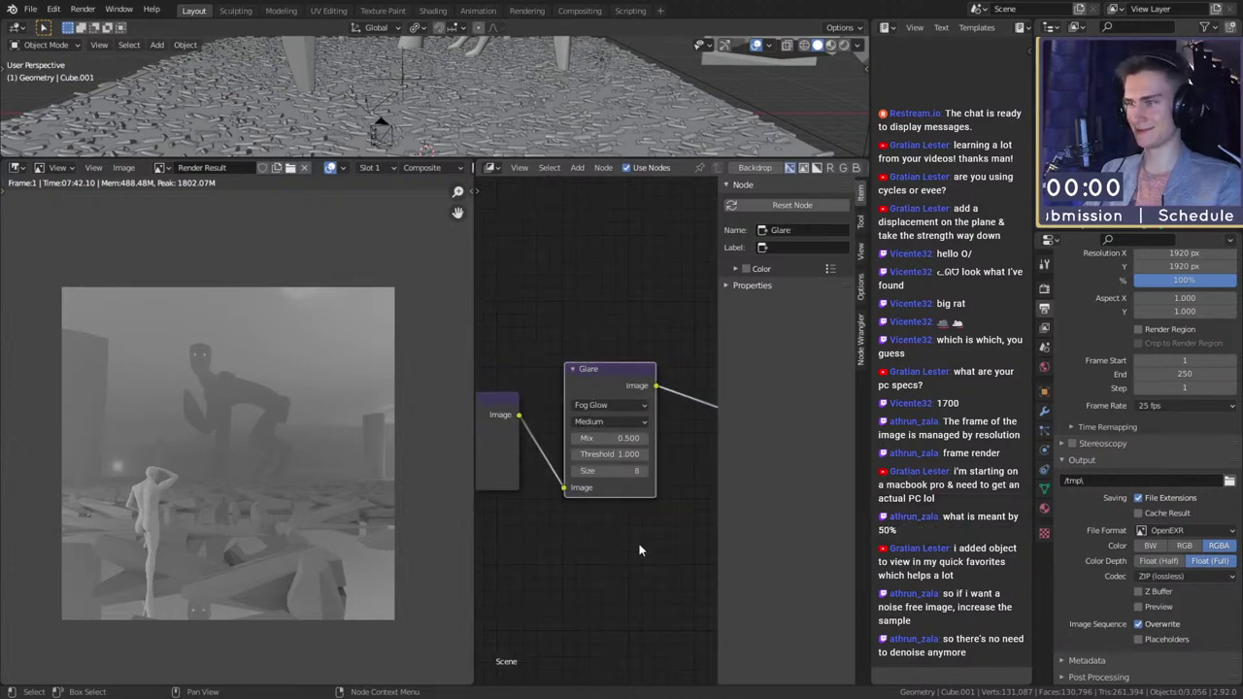
- Mute the Glare node to compare the render without the glow
{"action": "key", "text": "m"}
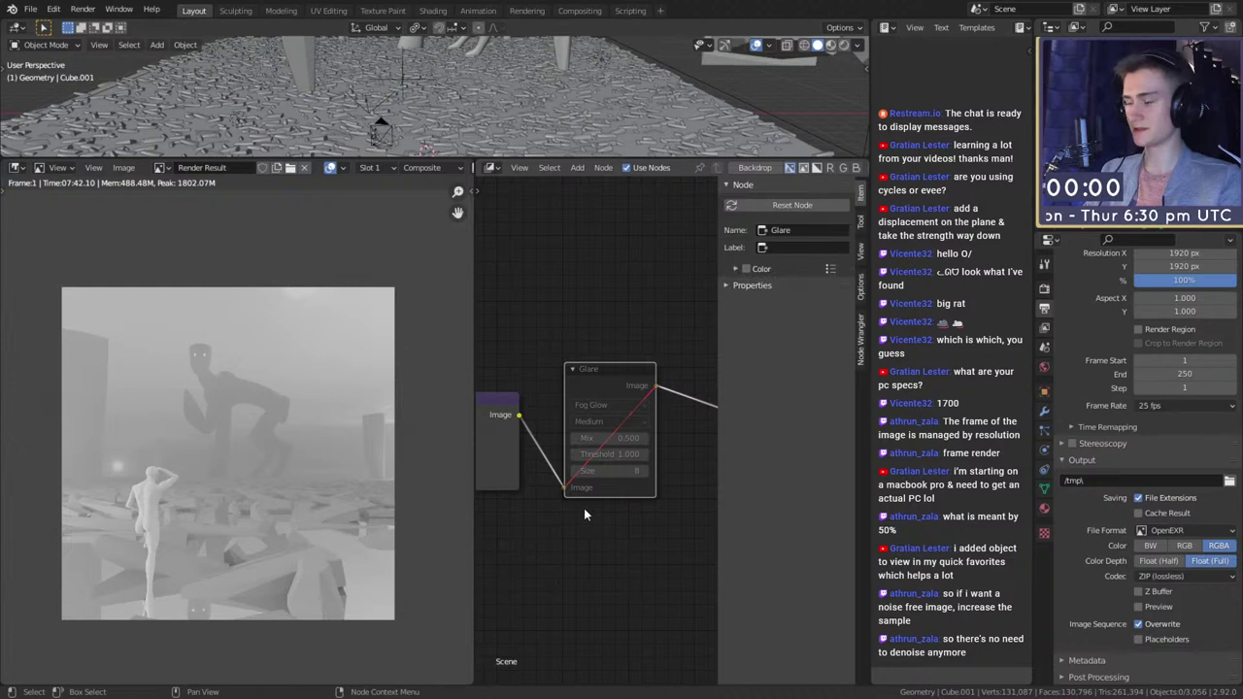
{"action": "scroll", "coordinate": [585, 510], "scroll_direction": "down", "scroll_amount": 7}
{"action": "middle_click_drag", "start_coordinate": [641, 503], "coordinate": [630, 510]}
{"action": "scroll", "coordinate": [630, 510], "scroll_direction": "up", "scroll_amount": 3}
{"action": "middle_click_drag", "start_coordinate": [707, 496], "coordinate": [664, 489]}
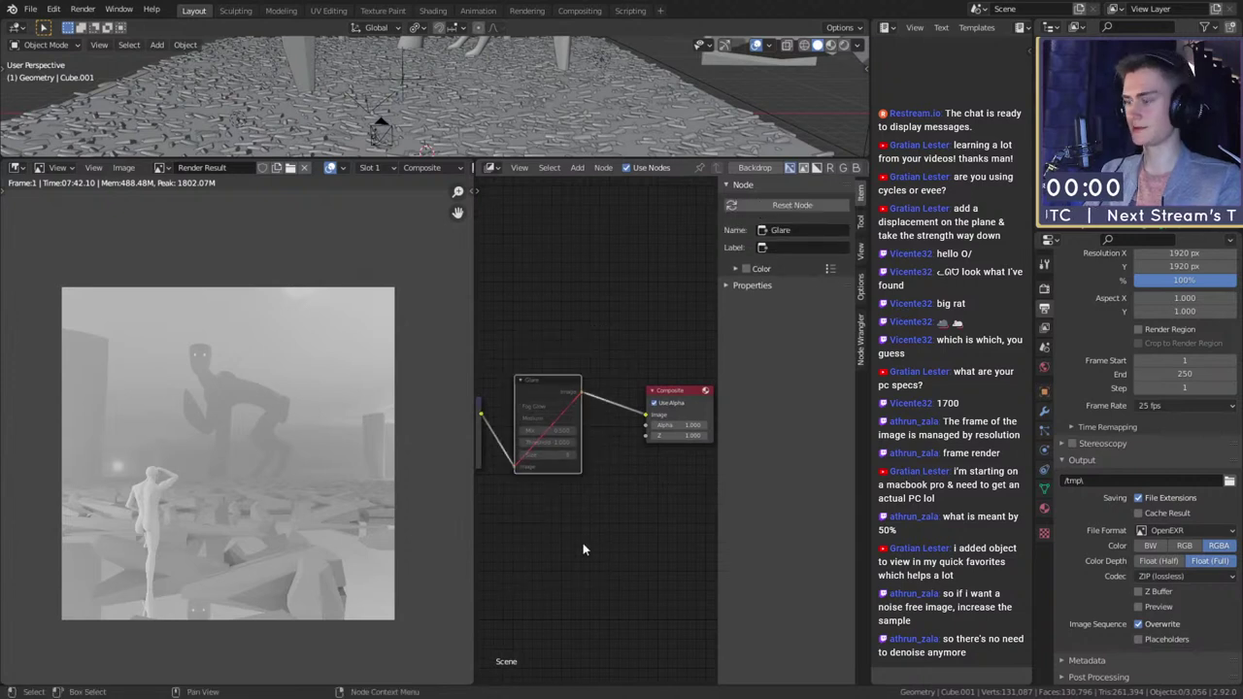
- Delete the muted Glare node and add a fresh Glare node in front of the Composite node
{"action": "key", "text": "x"}
{"action": "key", "text": "shift+a"}
{"action": "mouse_move", "coordinate": [522, 473]}
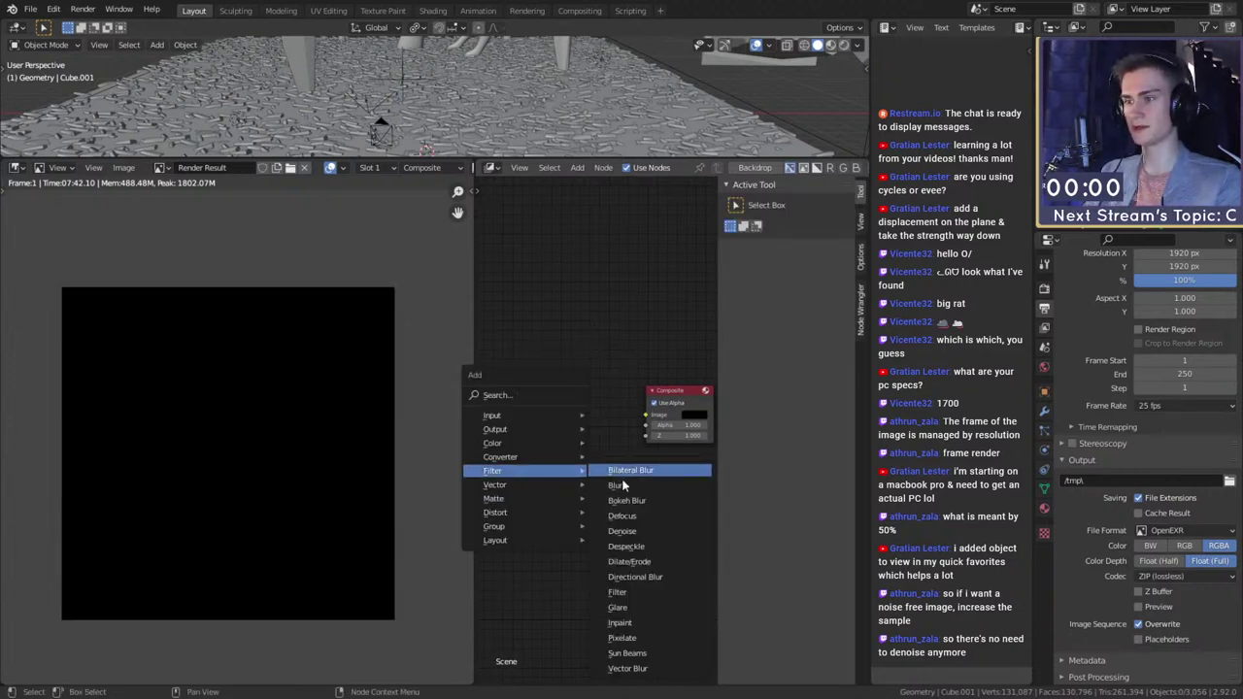
{"action": "left_click", "coordinate": [618, 607]}
{"action": "left_click", "coordinate": [591, 400]}
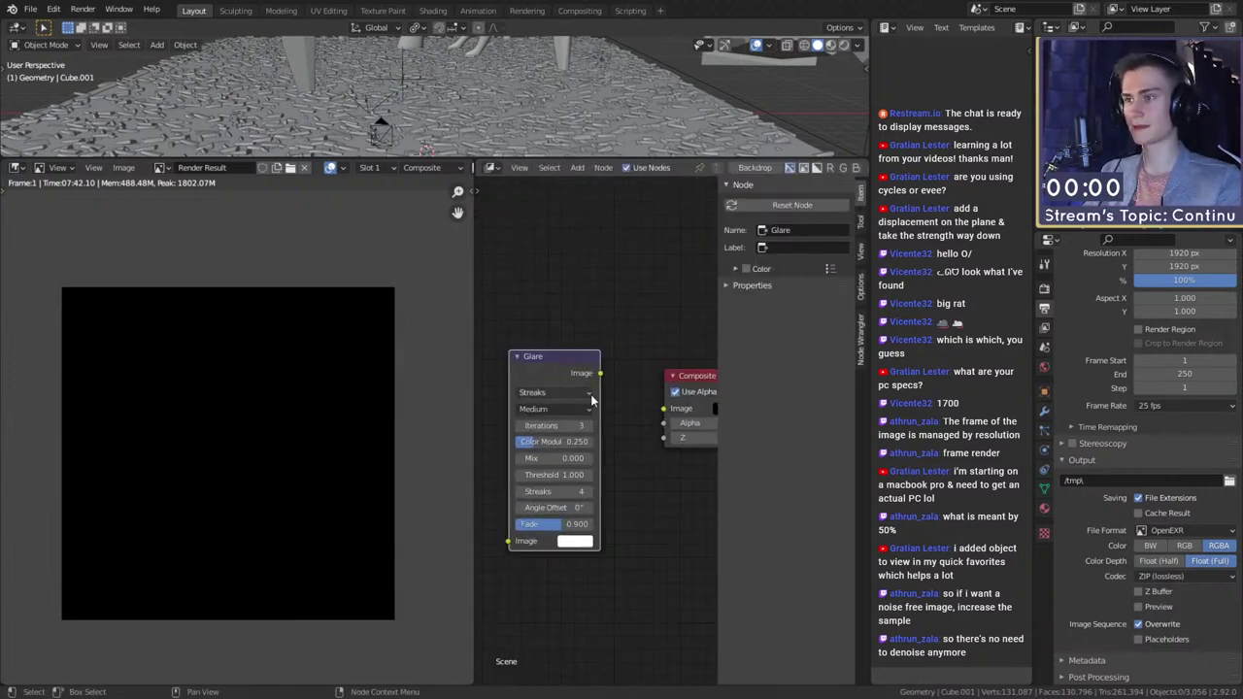
- Set the new Glare node's glare type to Fog Glow
{"action": "middle_click_drag", "start_coordinate": [592, 400], "coordinate": [651, 401]}
{"action": "scroll", "coordinate": [653, 403], "scroll_direction": "up", "scroll_amount": 1}
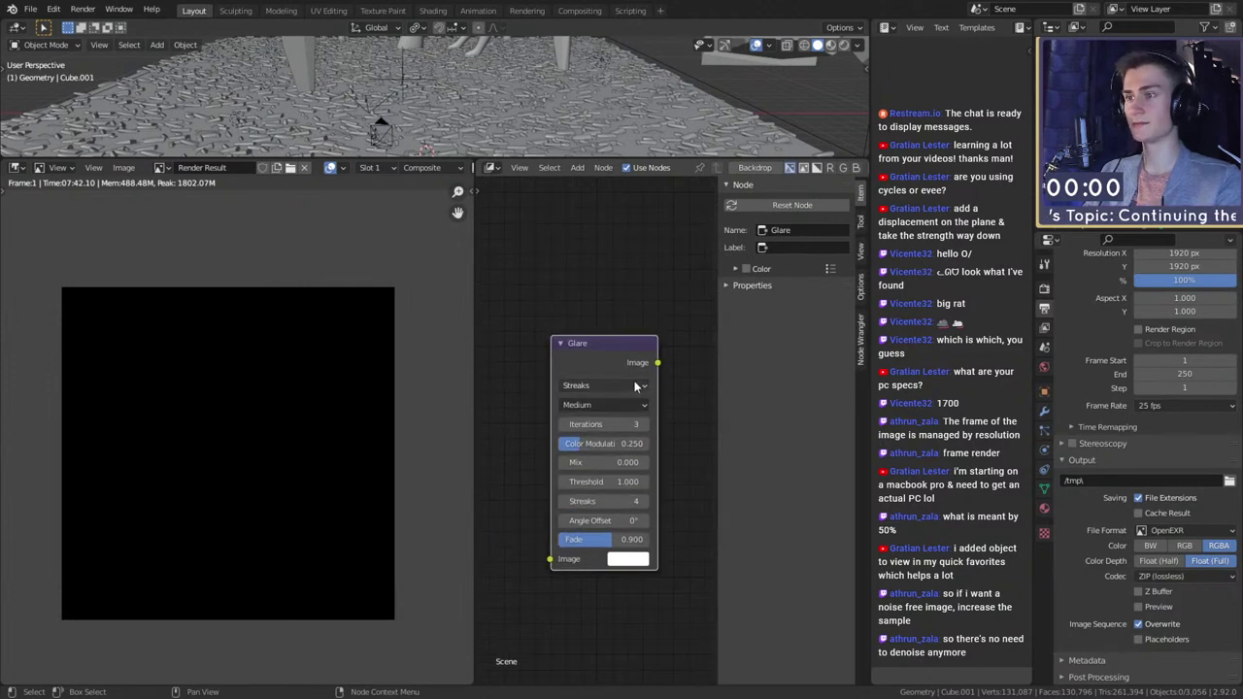
{"action": "left_click", "coordinate": [636, 387]}
{"action": "left_click", "coordinate": [591, 439]}
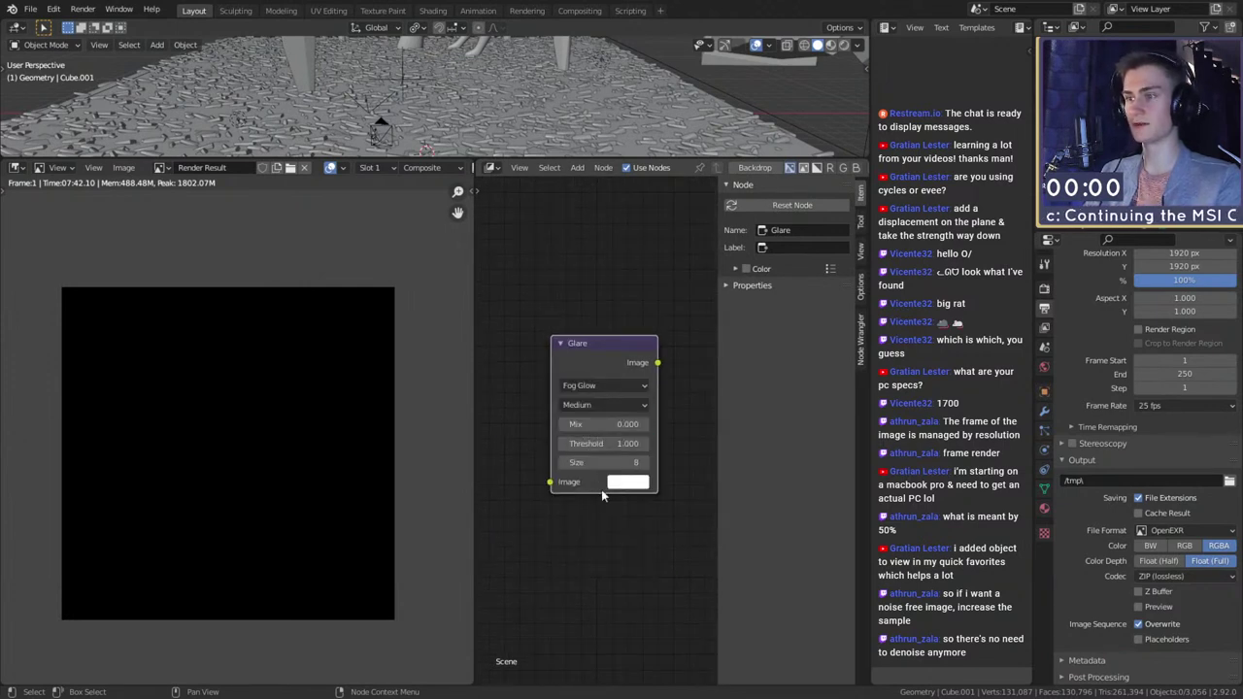
- Connect the Denoise node's image output through the new Glare node to the Composite node's Image input
{"action": "scroll", "coordinate": [597, 505], "scroll_direction": "down", "scroll_amount": 5}
{"action": "middle_click_drag", "start_coordinate": [584, 530], "coordinate": [623, 513]}
{"action": "scroll", "coordinate": [571, 428], "scroll_direction": "up", "scroll_amount": 4}
{"action": "left_click_drag", "start_coordinate": [551, 412], "coordinate": [634, 493]}
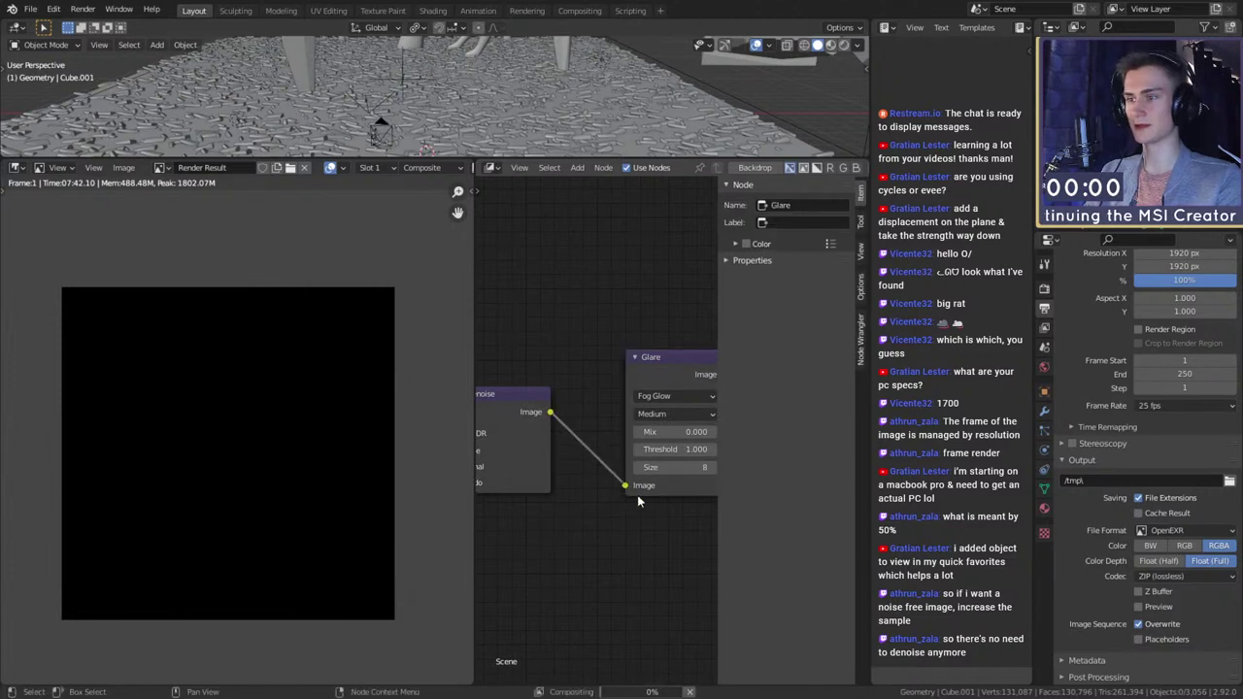
{"action": "middle_click_drag", "start_coordinate": [641, 496], "coordinate": [494, 510]}
{"action": "left_click_drag", "start_coordinate": [575, 392], "coordinate": [645, 428]}
{"action": "scroll", "coordinate": [590, 515], "scroll_direction": "down", "scroll_amount": 2}
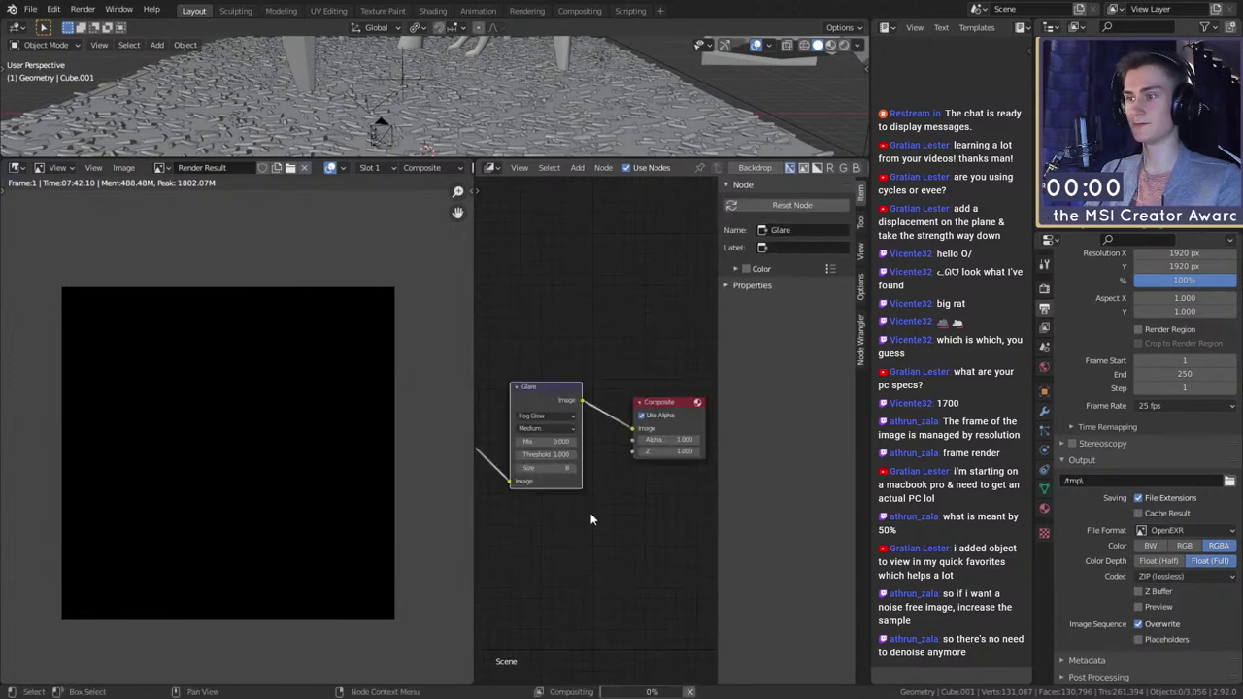
{"action": "scroll", "coordinate": [621, 514], "scroll_direction": "up", "scroll_amount": 2, "text": "ctrl"}
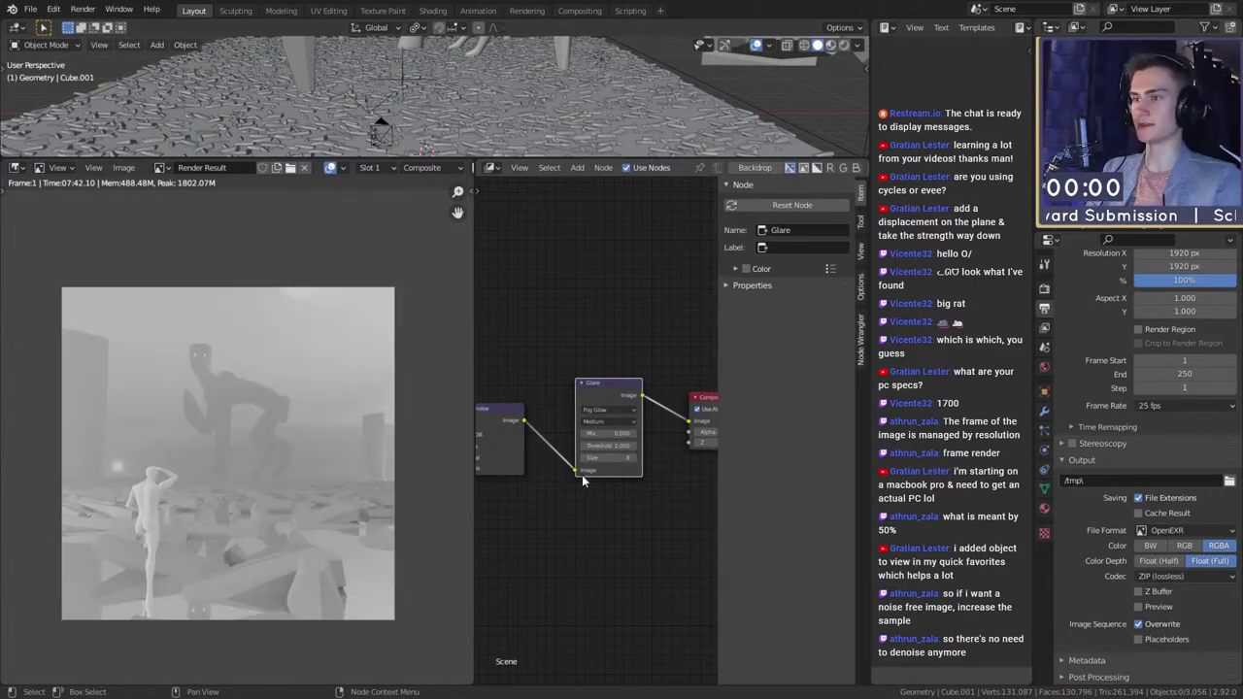
{"action": "scroll", "coordinate": [582, 475], "scroll_direction": "up", "scroll_amount": 2}
{"action": "left_click", "coordinate": [613, 453]}
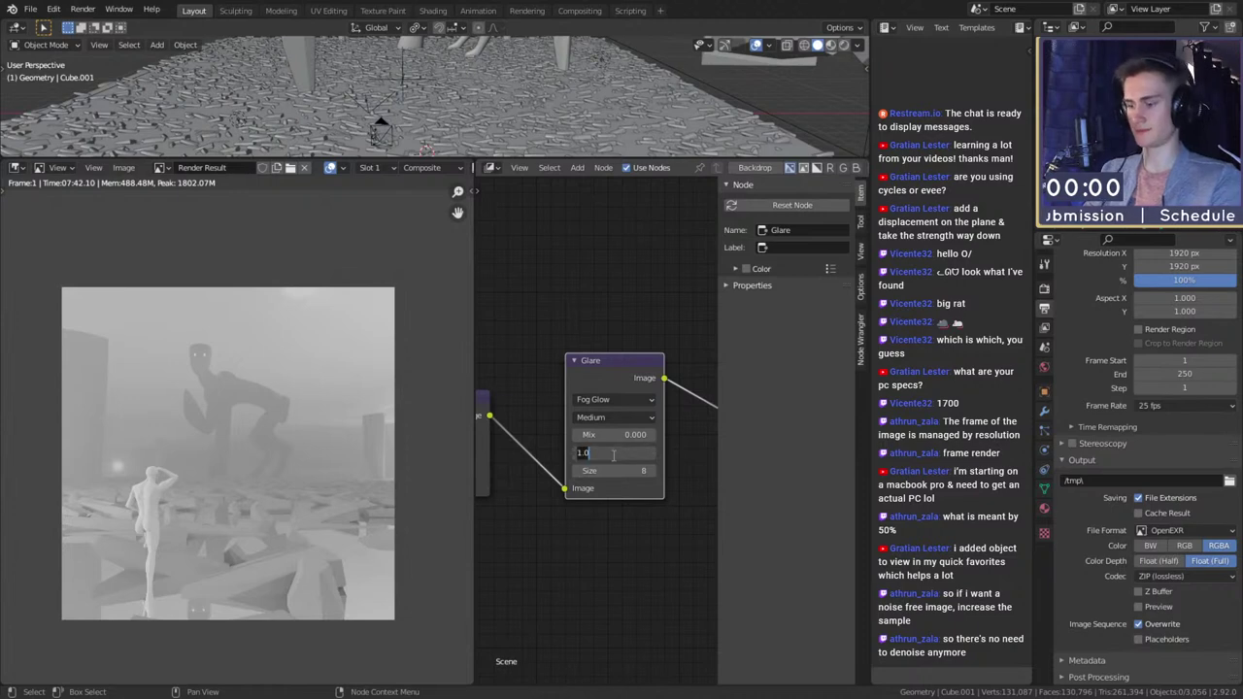
{"action": "key", "text": "Escape"}
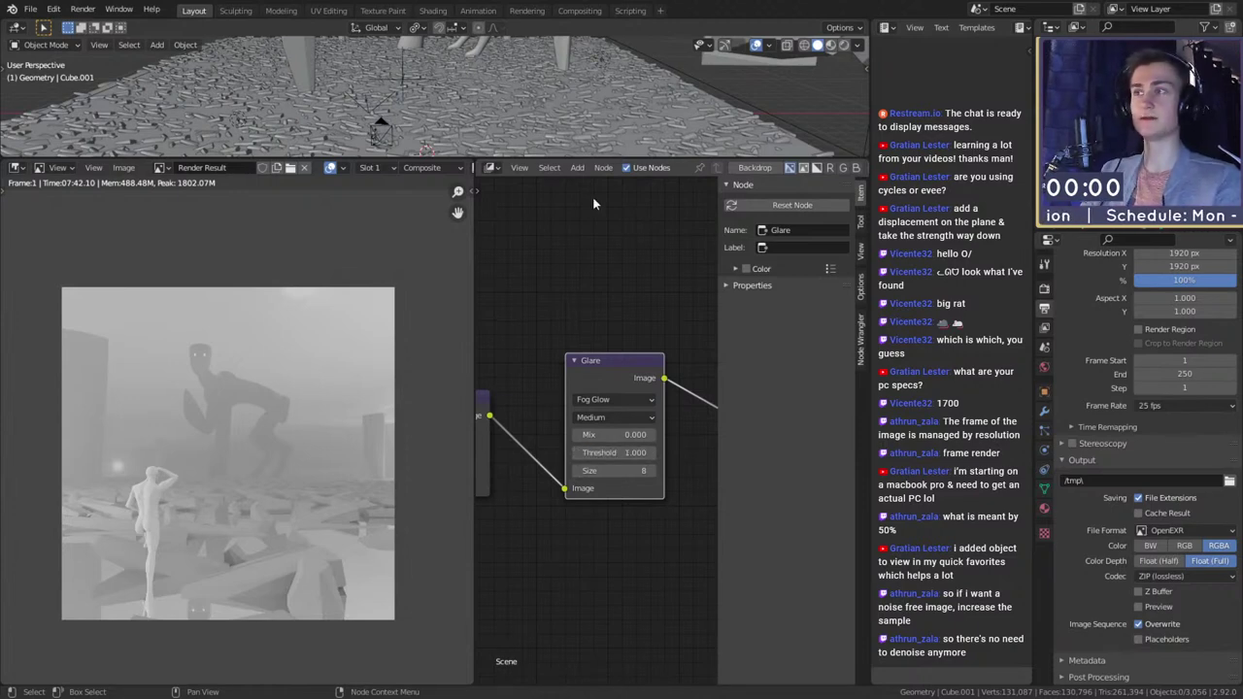
- Set the new Glare node's Threshold to 0.1
{"action": "scroll", "coordinate": [573, 102], "scroll_direction": "down", "scroll_amount": 3}
{"action": "middle_click_drag", "start_coordinate": [561, 68], "coordinate": [503, 59]}
{"action": "scroll", "coordinate": [547, 423], "scroll_direction": "down", "scroll_amount": 3}
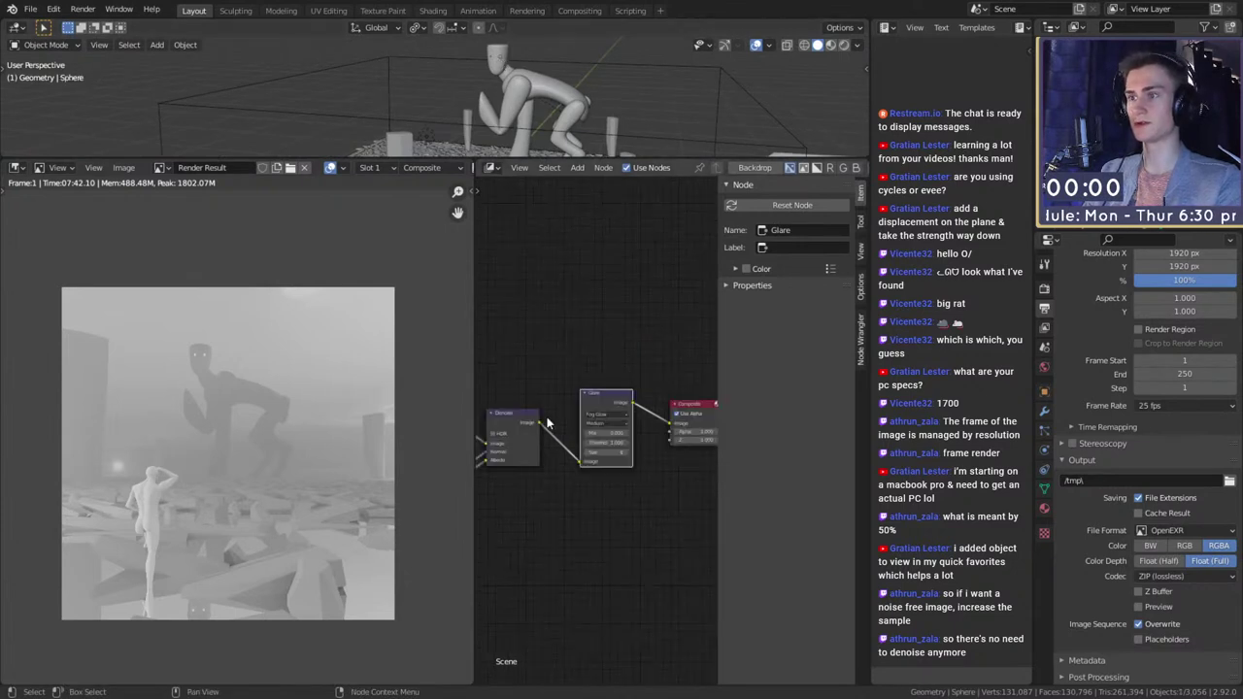
{"action": "scroll", "coordinate": [1098, 455], "scroll_direction": "up", "scroll_amount": 2}
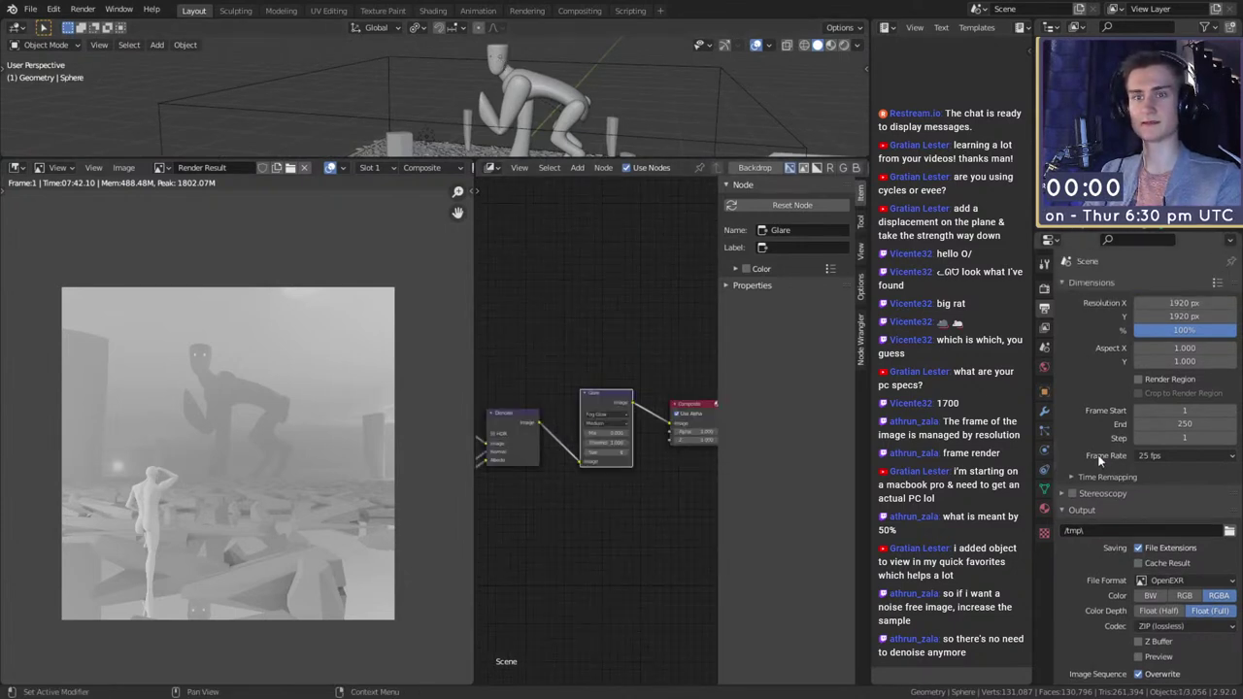
{"action": "scroll", "coordinate": [573, 442], "scroll_direction": "up", "scroll_amount": 4}
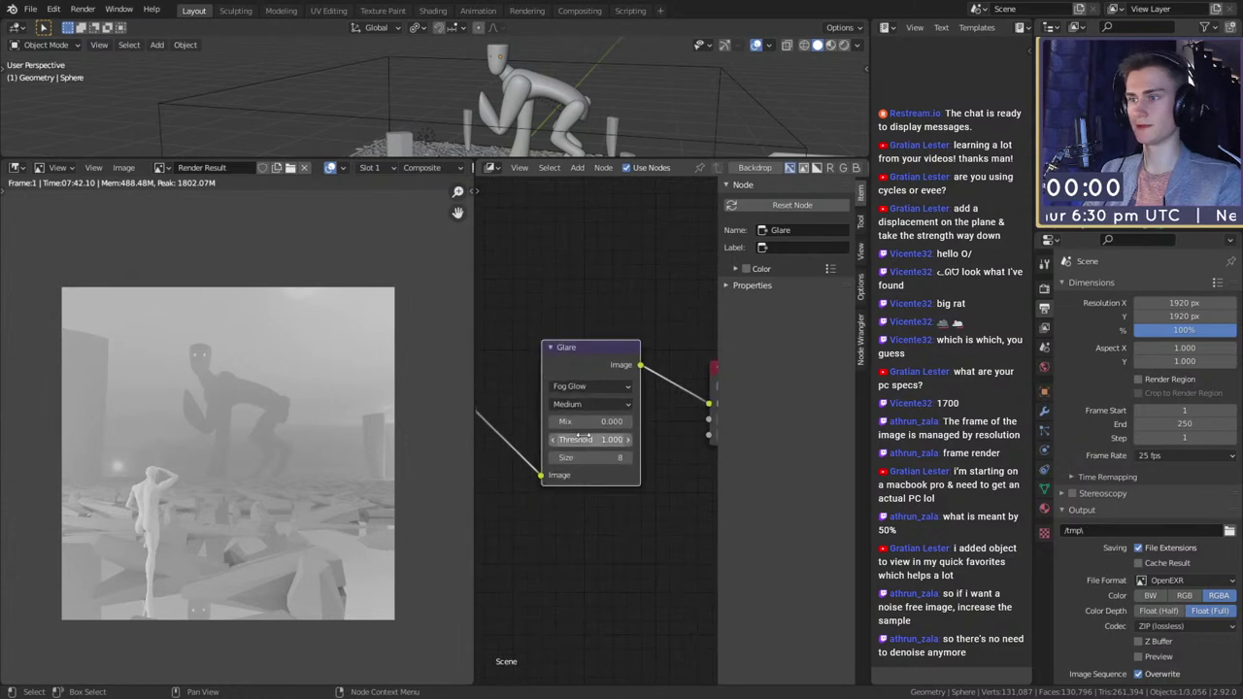
{"action": "left_click", "coordinate": [576, 439]}
{"action": "key", "text": "Return"}
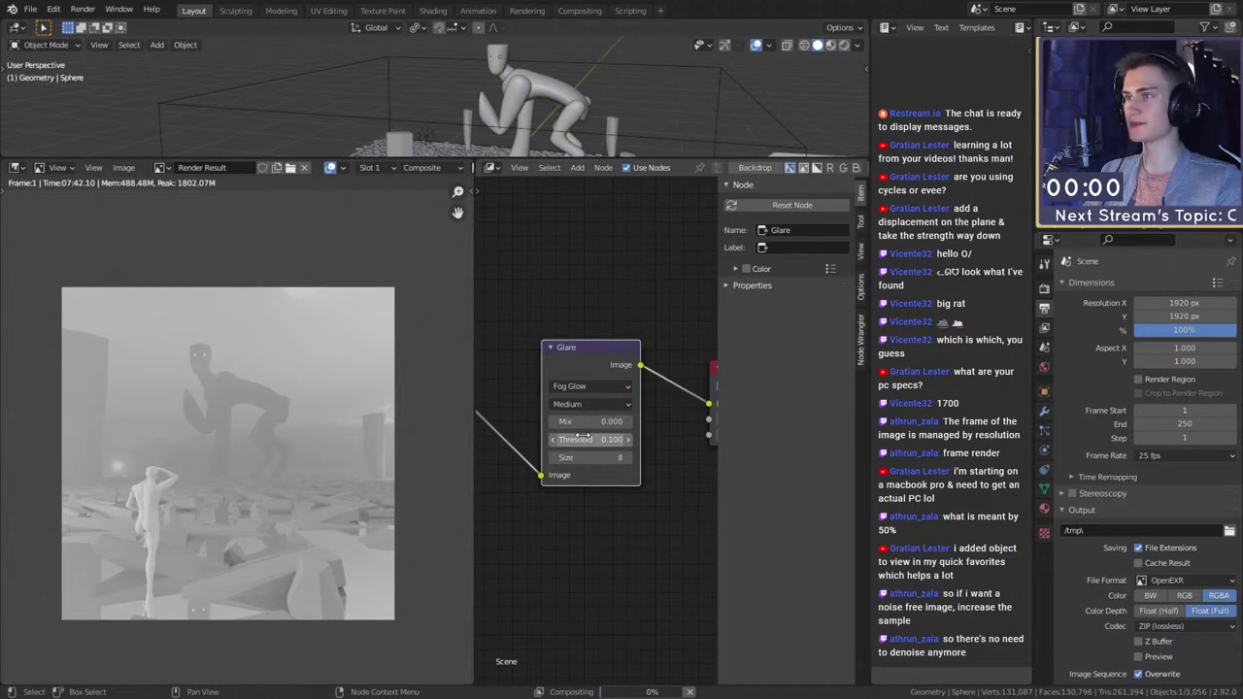
{"action": "scroll", "coordinate": [581, 439], "scroll_direction": "down", "scroll_amount": 3}
{"action": "scroll", "coordinate": [627, 500], "scroll_direction": "up", "scroll_amount": 3}
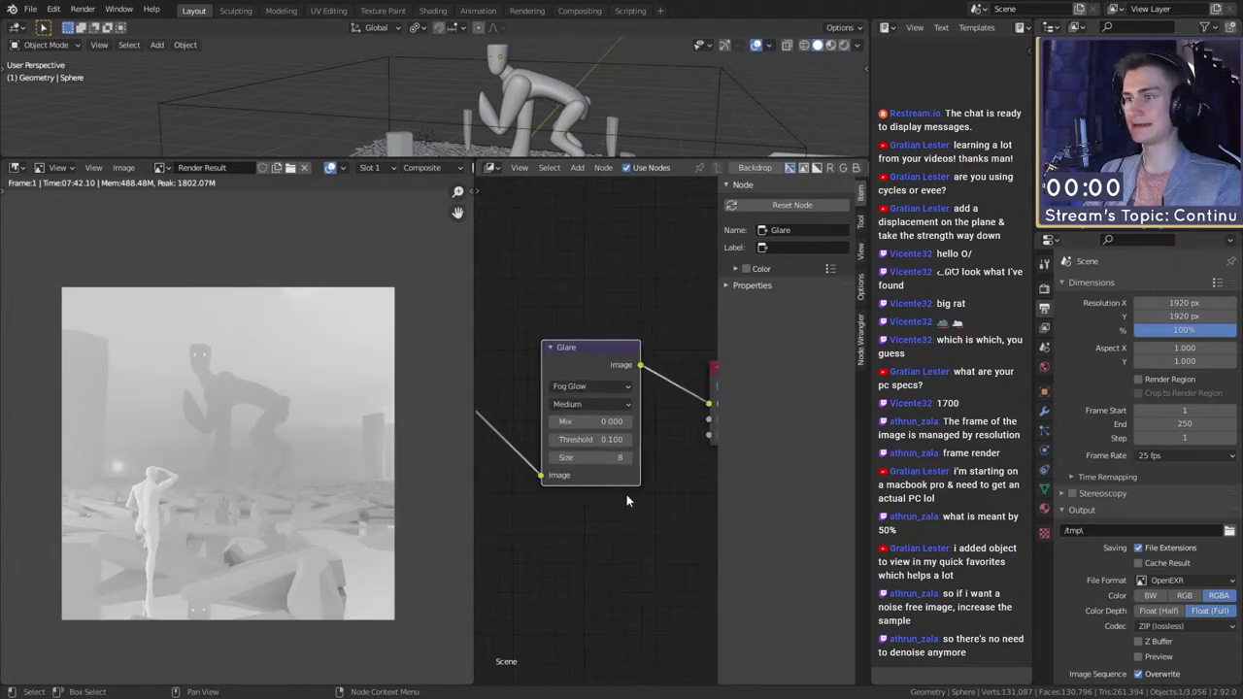
- Delete the Glare node and connect the Denoise node's image output directly to the Composite node
{"action": "scroll", "coordinate": [626, 422], "scroll_direction": "down", "scroll_amount": 3}
{"action": "left_click_drag", "start_coordinate": [619, 301], "coordinate": [552, 488]}
{"action": "key", "text": "x"}
{"action": "left_click_drag", "start_coordinate": [514, 413], "coordinate": [580, 401]}
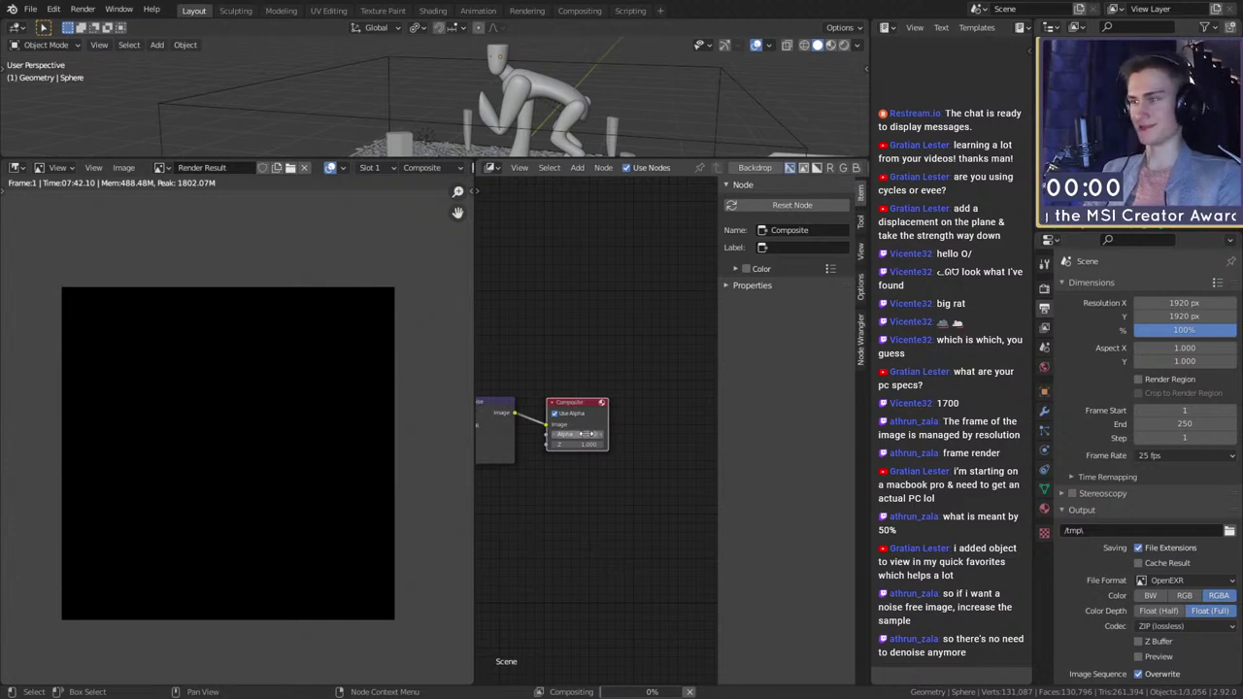
{"action": "scroll", "coordinate": [587, 434], "scroll_direction": "down", "scroll_amount": 5}
{"action": "middle_click_drag", "start_coordinate": [572, 484], "coordinate": [648, 470]}
{"action": "left_click", "coordinate": [648, 478]}
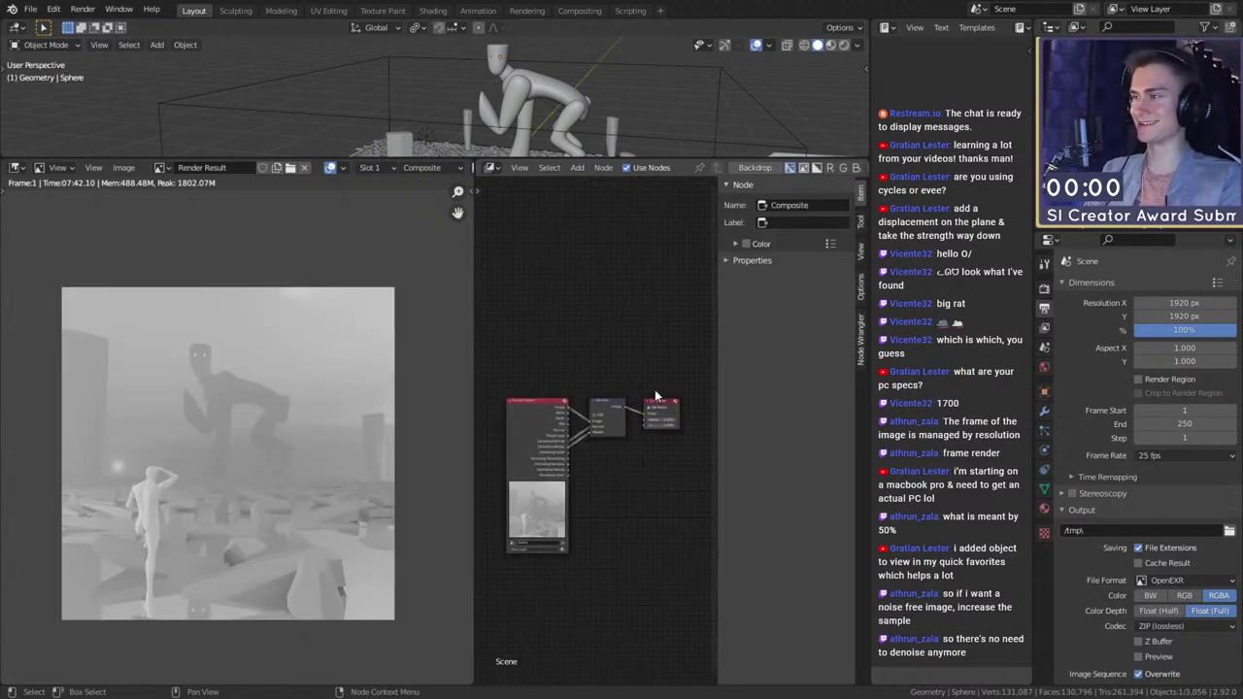
- Save the project file and save the render result as the image quick_sketch_day_108_1920x1920.png
{"action": "left_click", "coordinate": [30, 9]}
{"action": "left_click", "coordinate": [58, 116]}
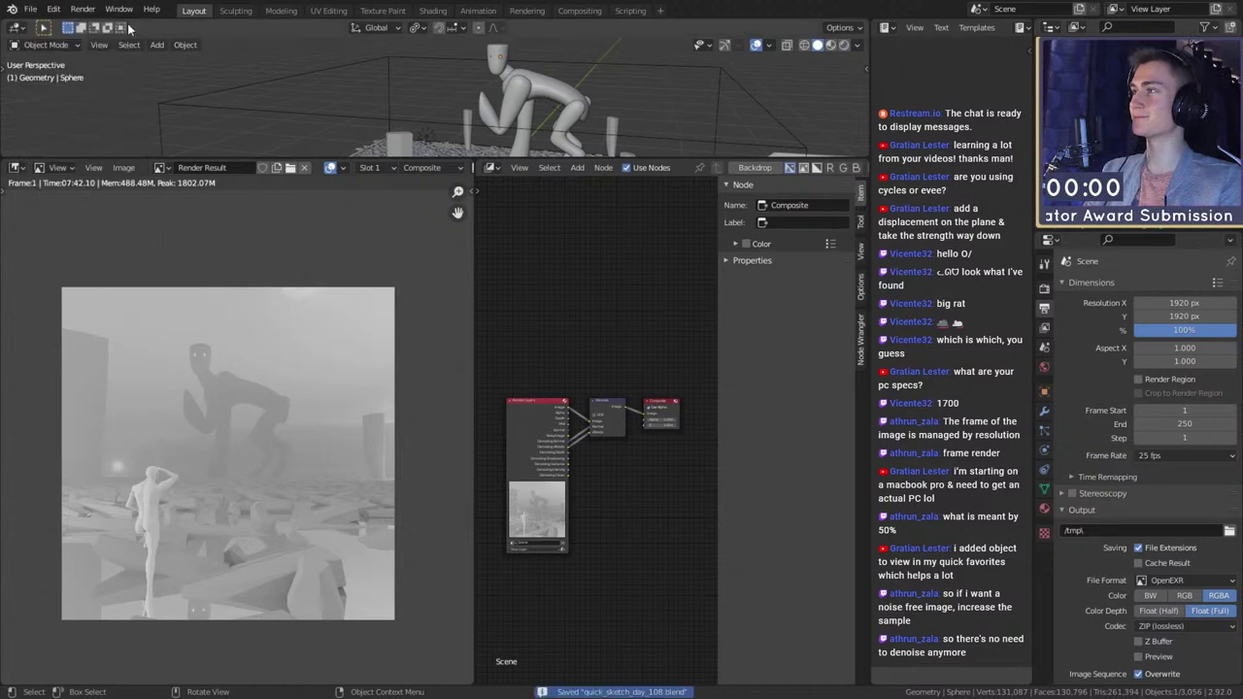
{"action": "left_click", "coordinate": [124, 167]}
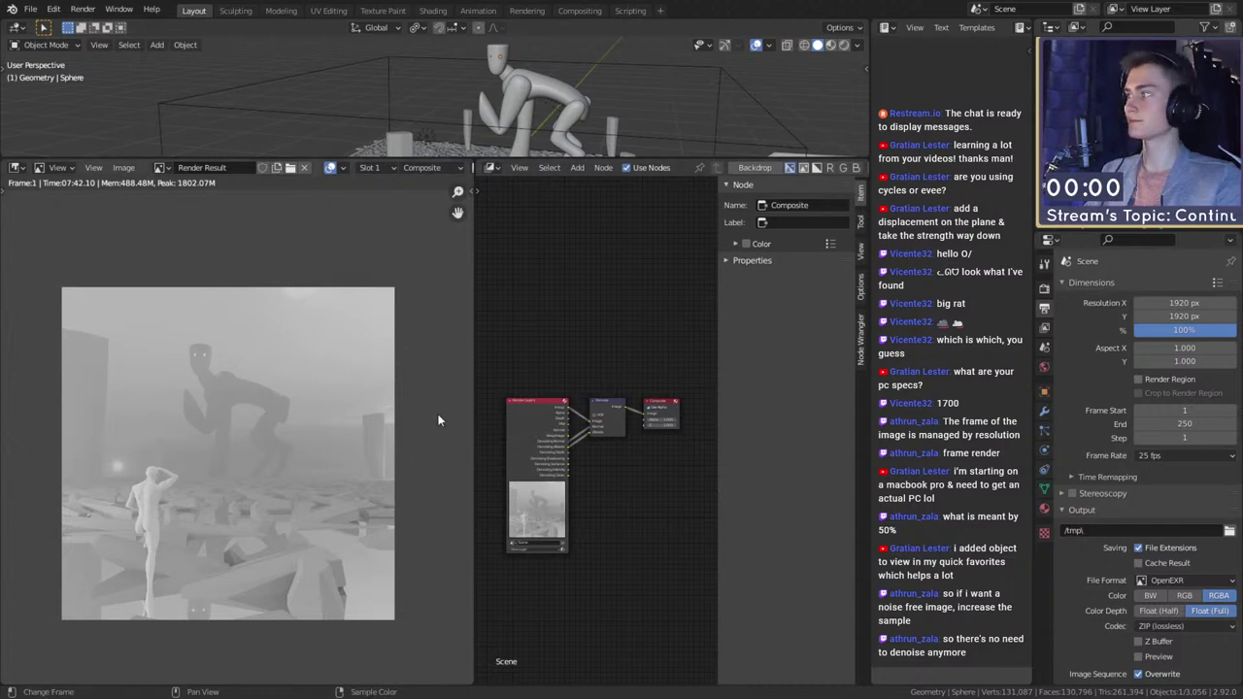
- Widen the compositor's node editor beside the render image
{"action": "left_click_drag", "start_coordinate": [474, 273], "coordinate": [439, 282]}
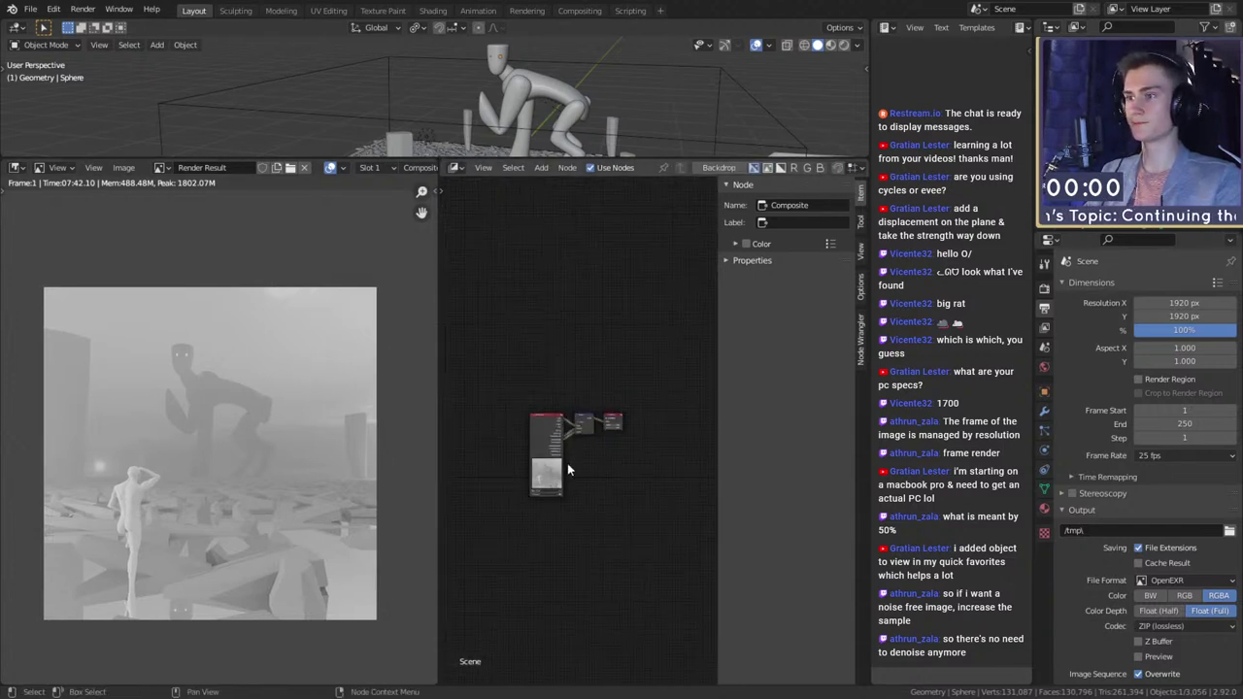
{"action": "left_click_drag", "start_coordinate": [614, 160], "coordinate": [416, 389]}
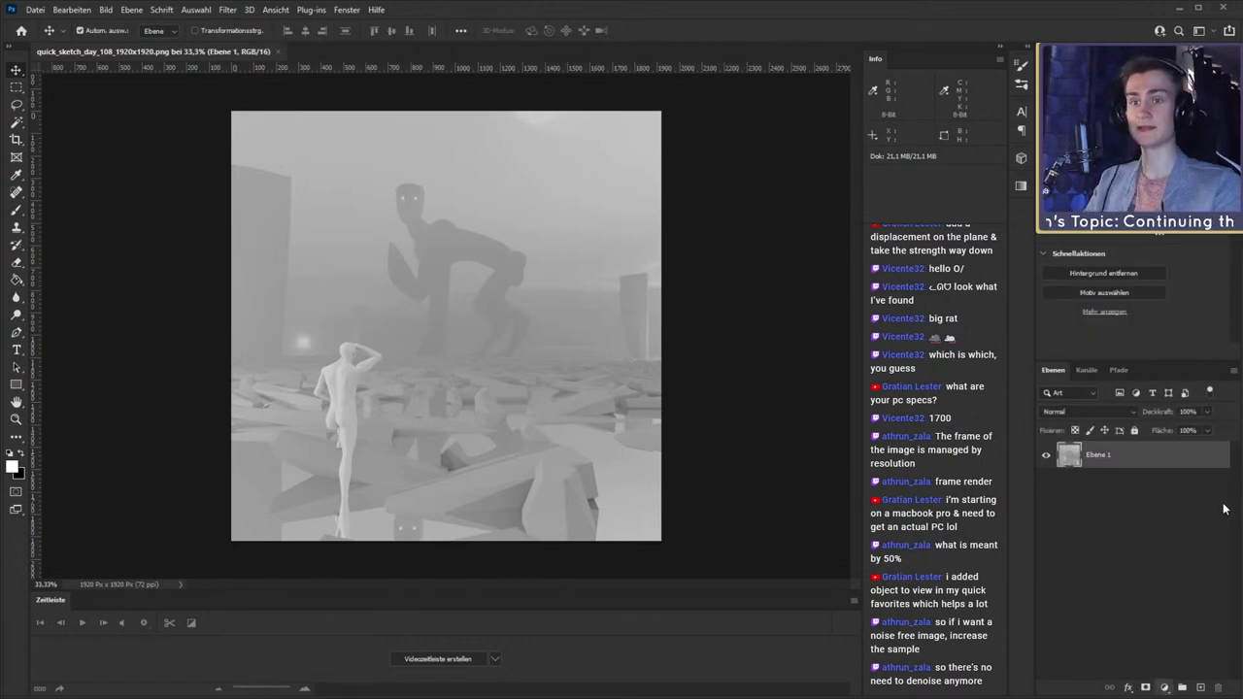
- Switch to Photoshop and add a Helligkeit/Kontrast adjustment layer above the render layer Ebene 1
{"action": "left_click", "coordinate": [1131, 472]}
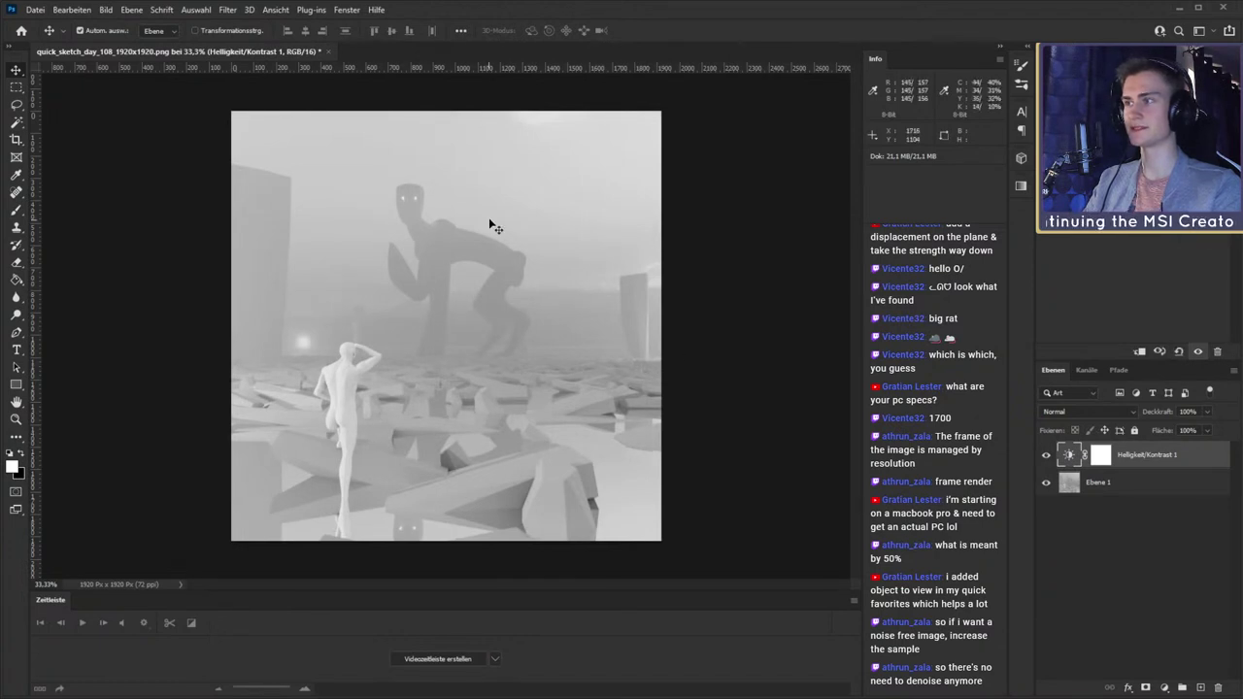
{"action": "left_click", "coordinate": [1134, 565]}
{"action": "left_click", "coordinate": [1140, 462]}
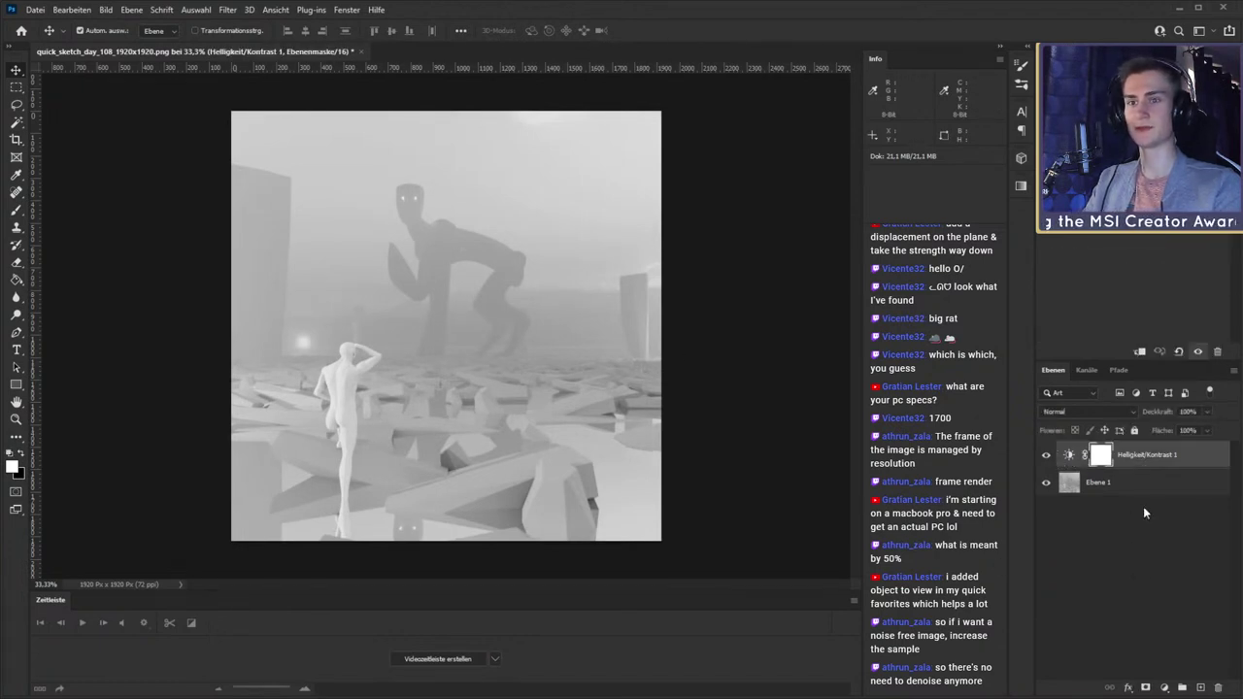
- Add a Selektive Farbkorrektur adjustment layer on top, using the Absolut method
{"action": "left_click", "coordinate": [1165, 687]}
{"action": "left_click", "coordinate": [1197, 673]}
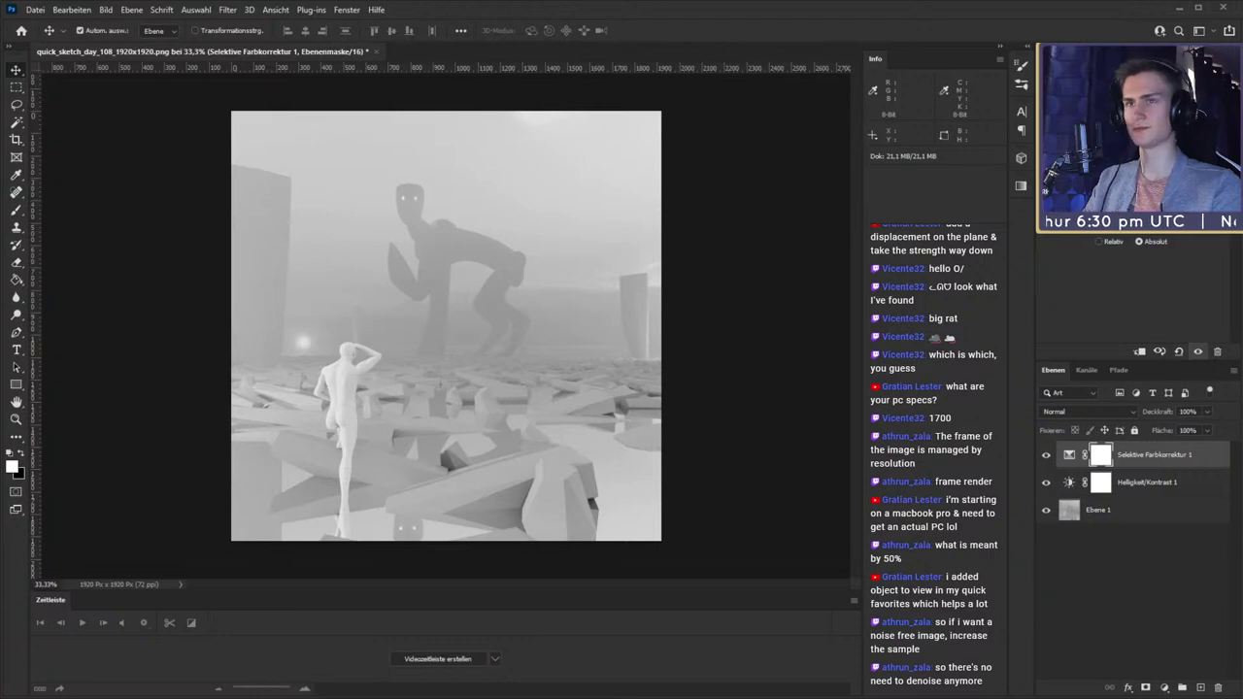
{"action": "left_click", "coordinate": [1139, 241]}
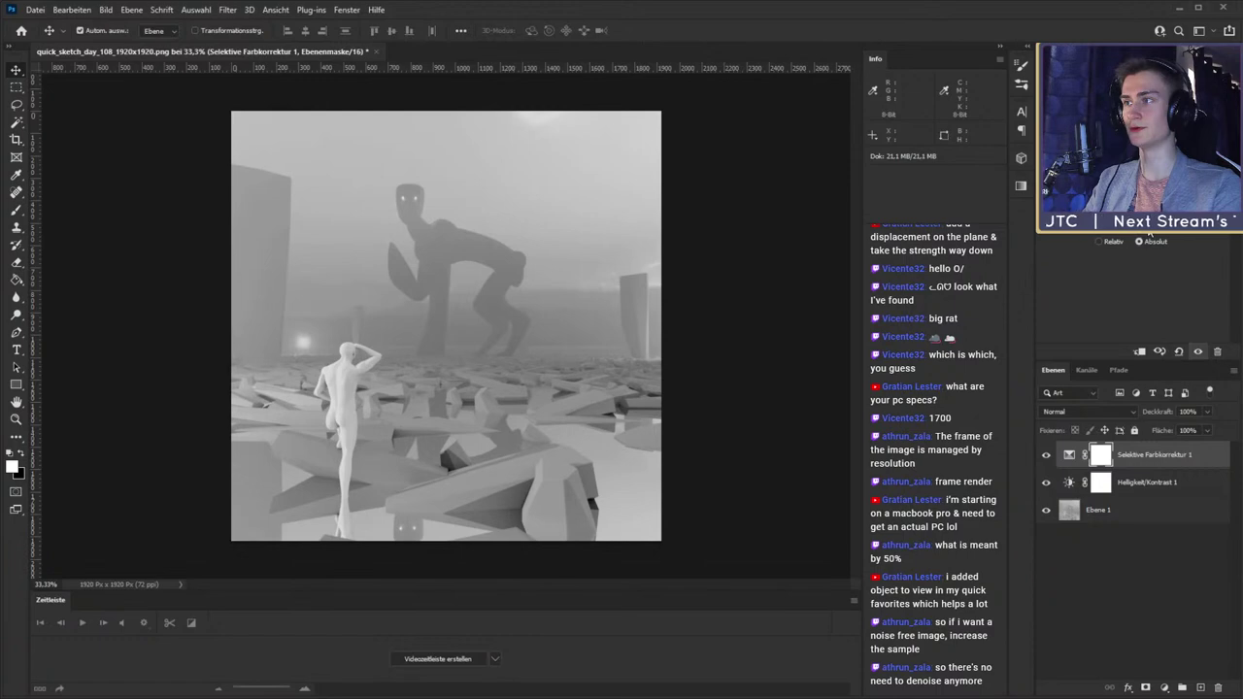
- Adjust the Selektive Farbkorrektur values to brighten the sky and strengthen the contrast of the giant and rubble, and deselect the layer
{"action": "left_click_drag", "start_coordinate": [1150, 234], "coordinate": [1140, 233]}
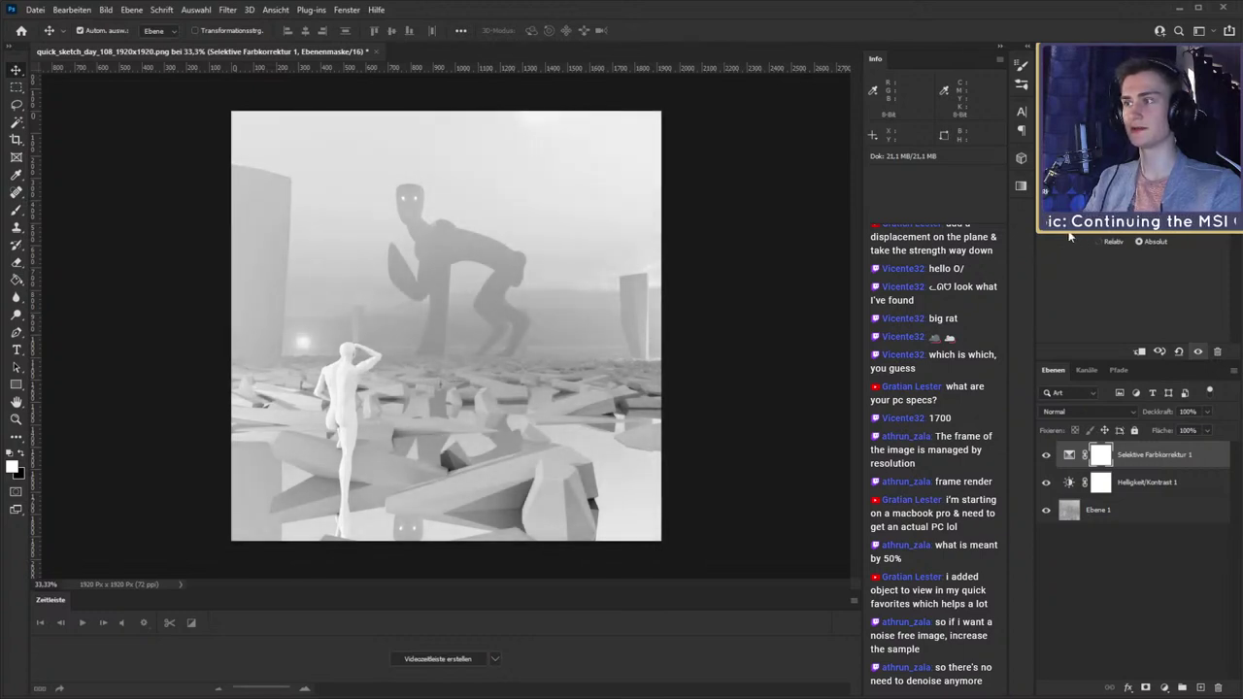
{"action": "left_click_drag", "start_coordinate": [1069, 236], "coordinate": [1136, 236]}
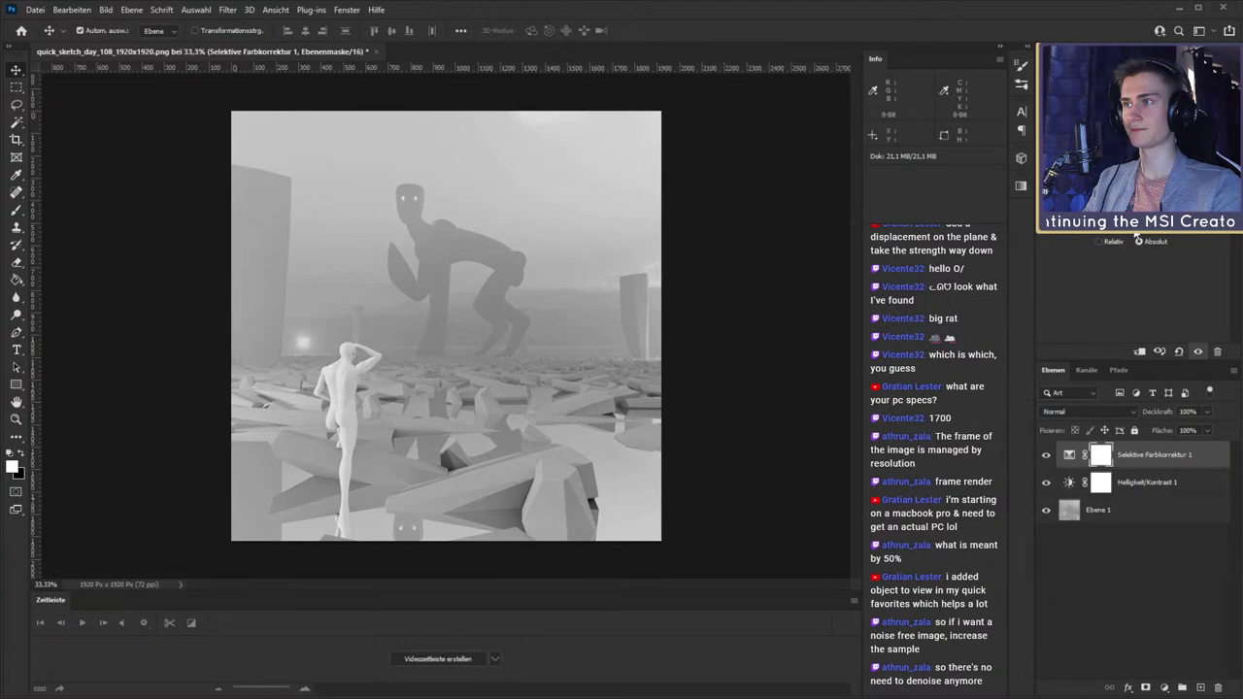
{"action": "left_click", "coordinate": [1139, 241]}
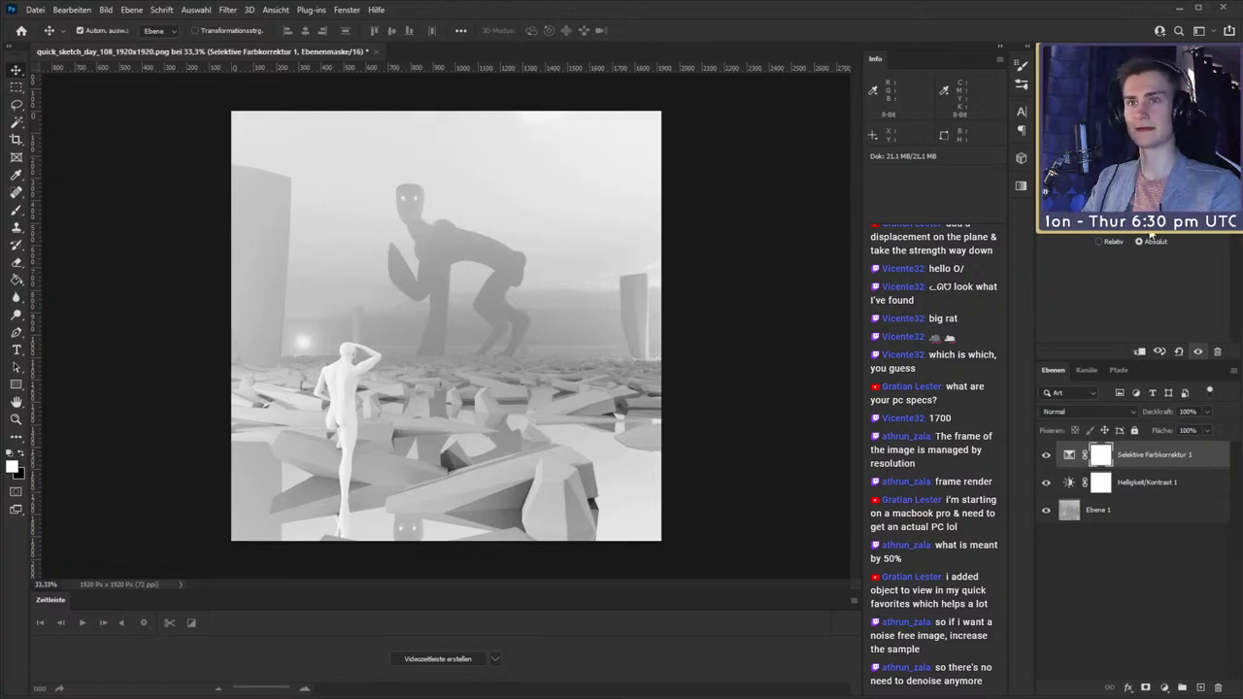
{"action": "mouse_move", "coordinate": [1140, 235]}
{"action": "left_mouse_down"}
{"action": "mouse_move", "coordinate": [1102, 235]}
{"action": "mouse_move", "coordinate": [1133, 235]}
{"action": "left_mouse_up"}
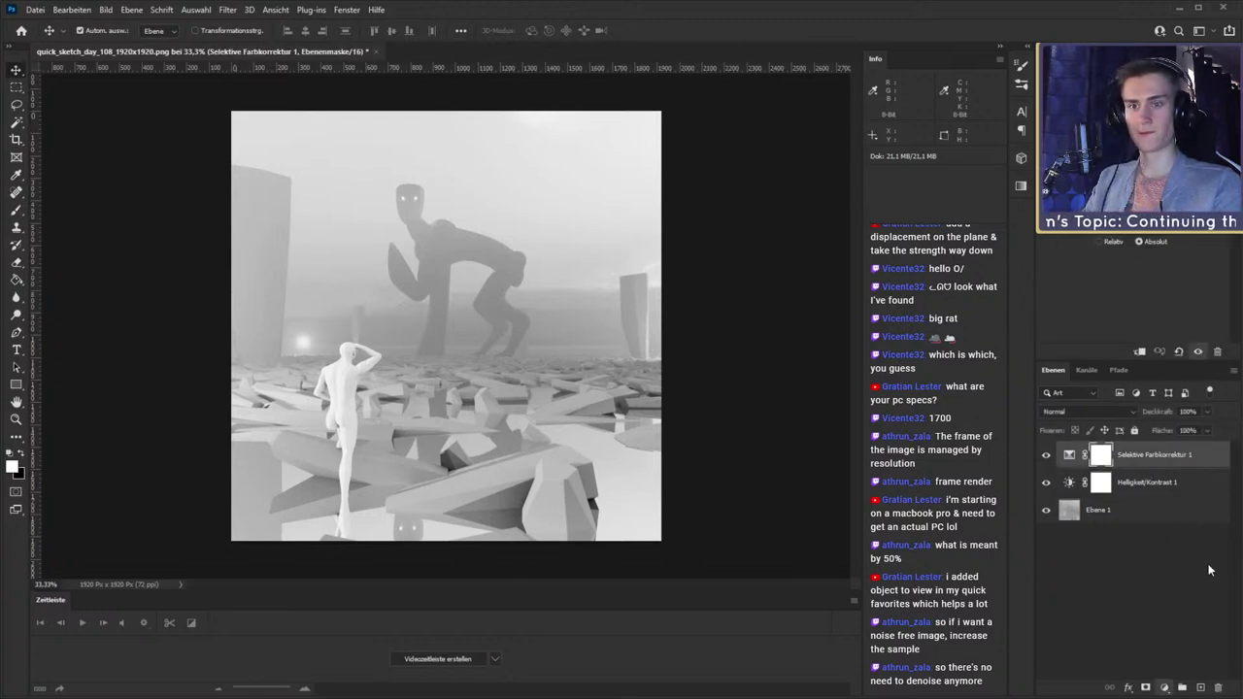
{"action": "left_click", "coordinate": [1114, 567]}
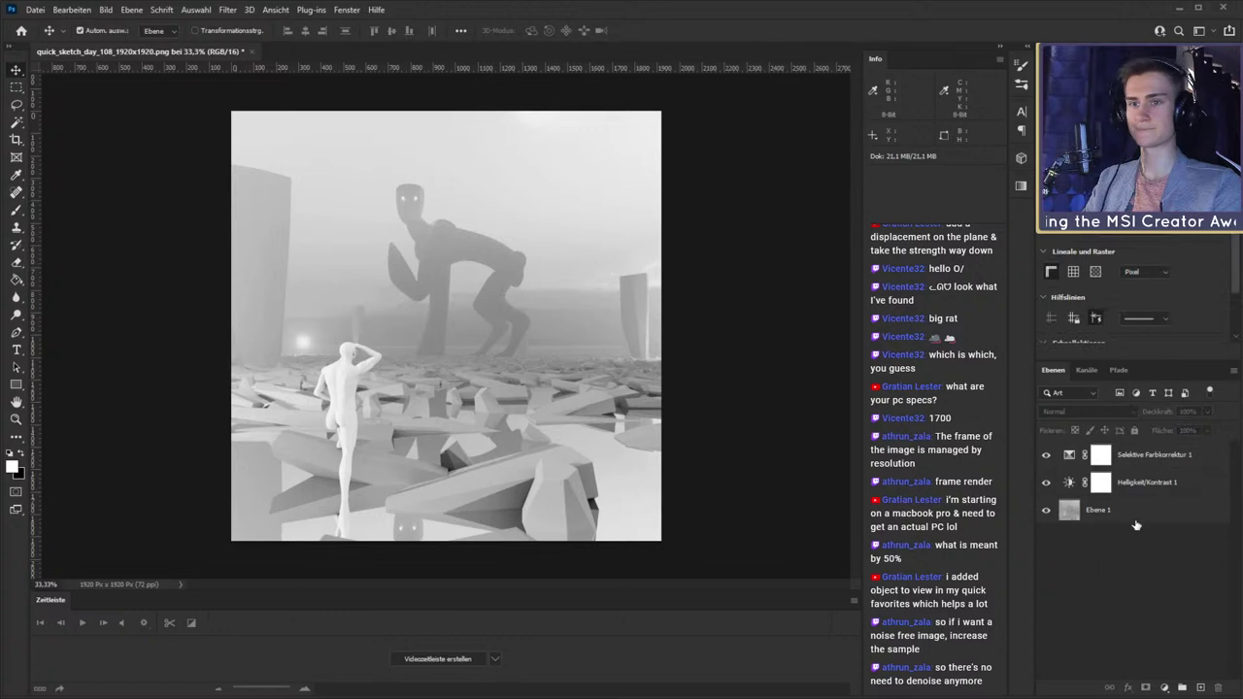
- Place the SmudgesLarge001_OVERLAY_VAR2_3K texture over the whole canvas above the Selektive Farbkorrektur layer
{"action": "left_click", "coordinate": [1149, 456]}
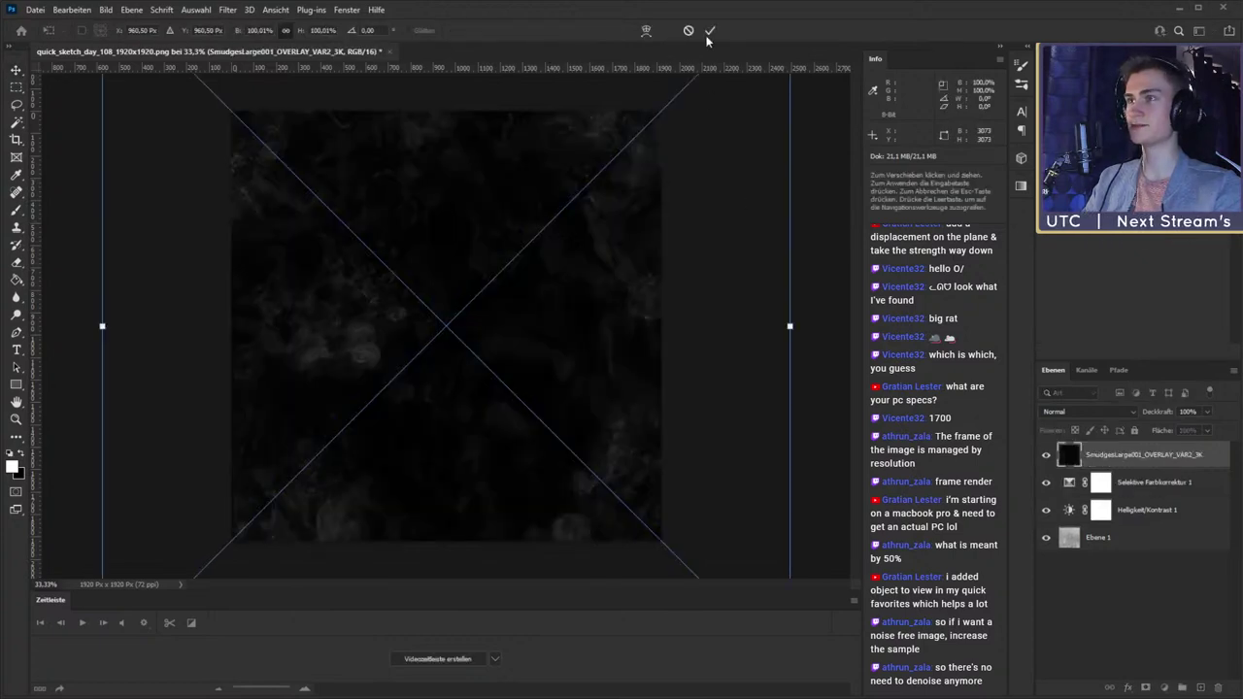
{"action": "left_click", "coordinate": [709, 34]}
{"action": "key", "text": "Return"}
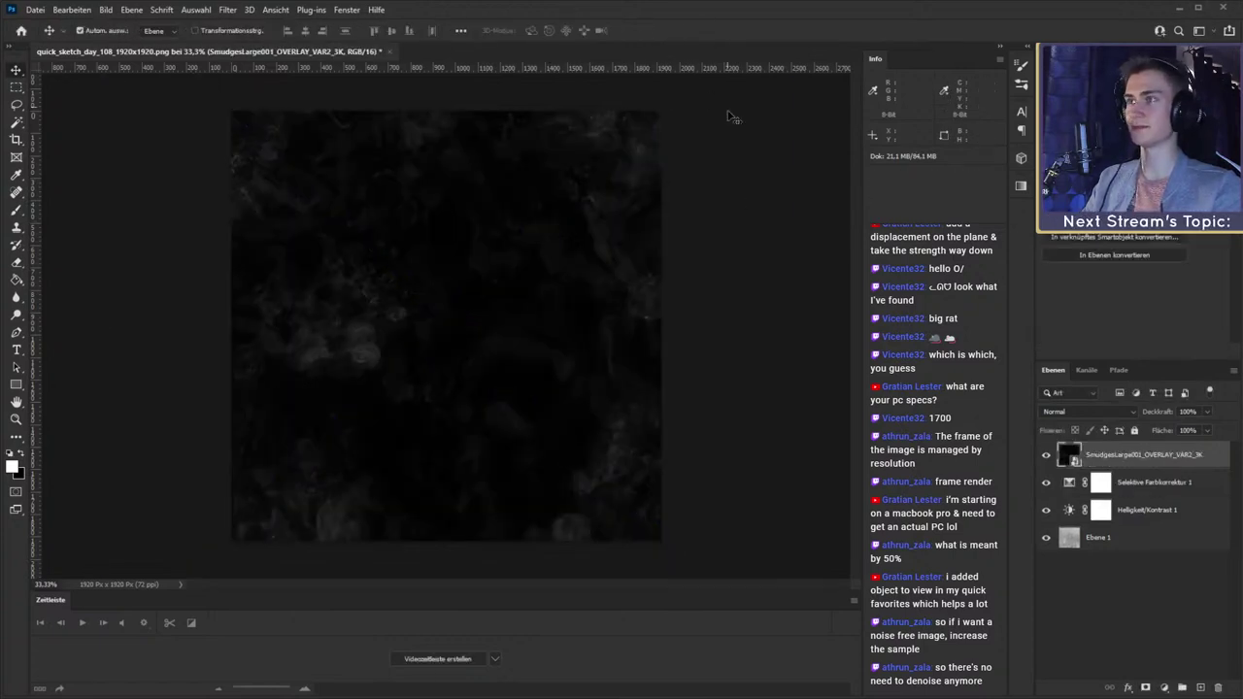
- Change the smudge texture layer's blending mode so that only its light smudges brighten the render
{"action": "left_click", "coordinate": [1083, 411]}
{"action": "scroll", "coordinate": [1079, 427], "scroll_direction": "down", "scroll_amount": 7}
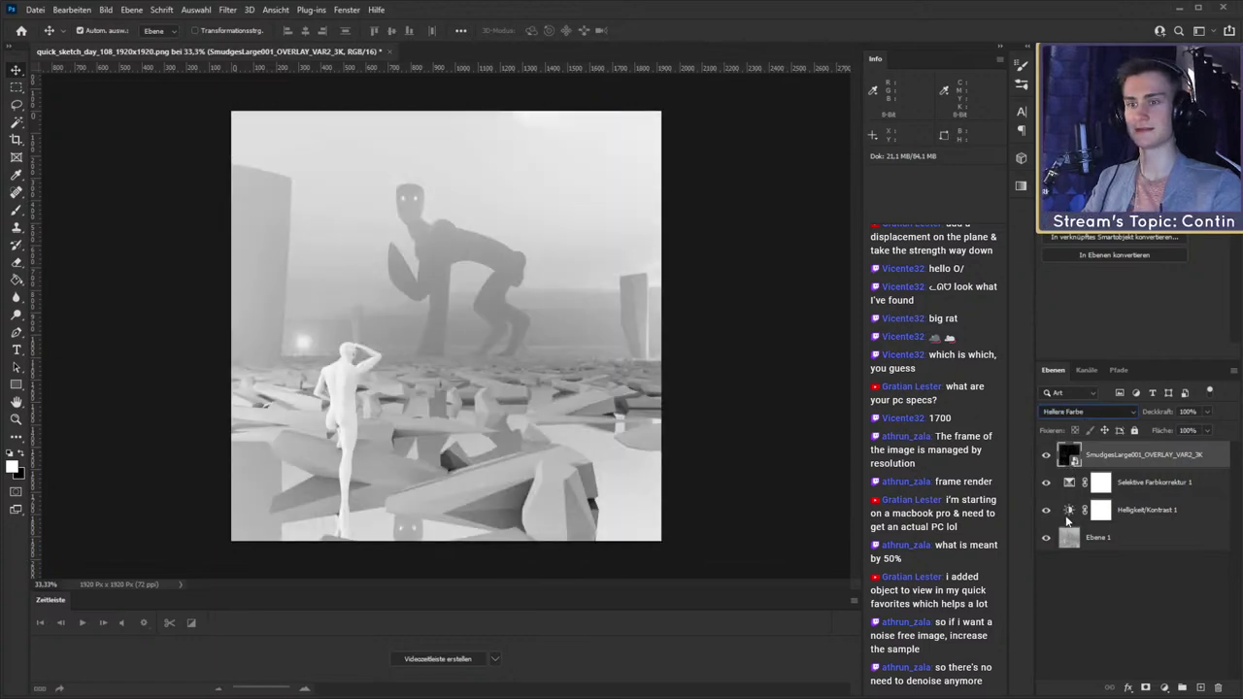
{"action": "left_click", "coordinate": [1085, 608]}
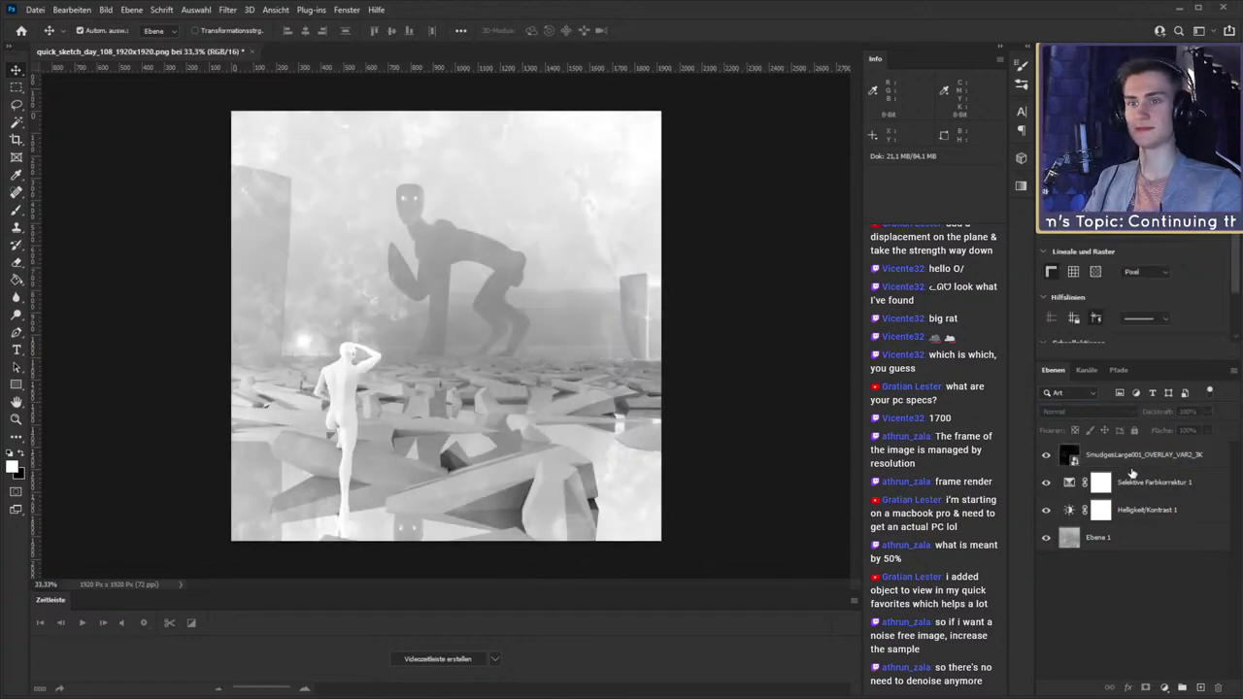
- Set the opacity of the SmudgesLarge001_OVERLAY_VAR2_3K layer to 50%
{"action": "left_click", "coordinate": [1134, 462]}
{"action": "left_click_drag", "start_coordinate": [1197, 411], "coordinate": [1094, 422]}
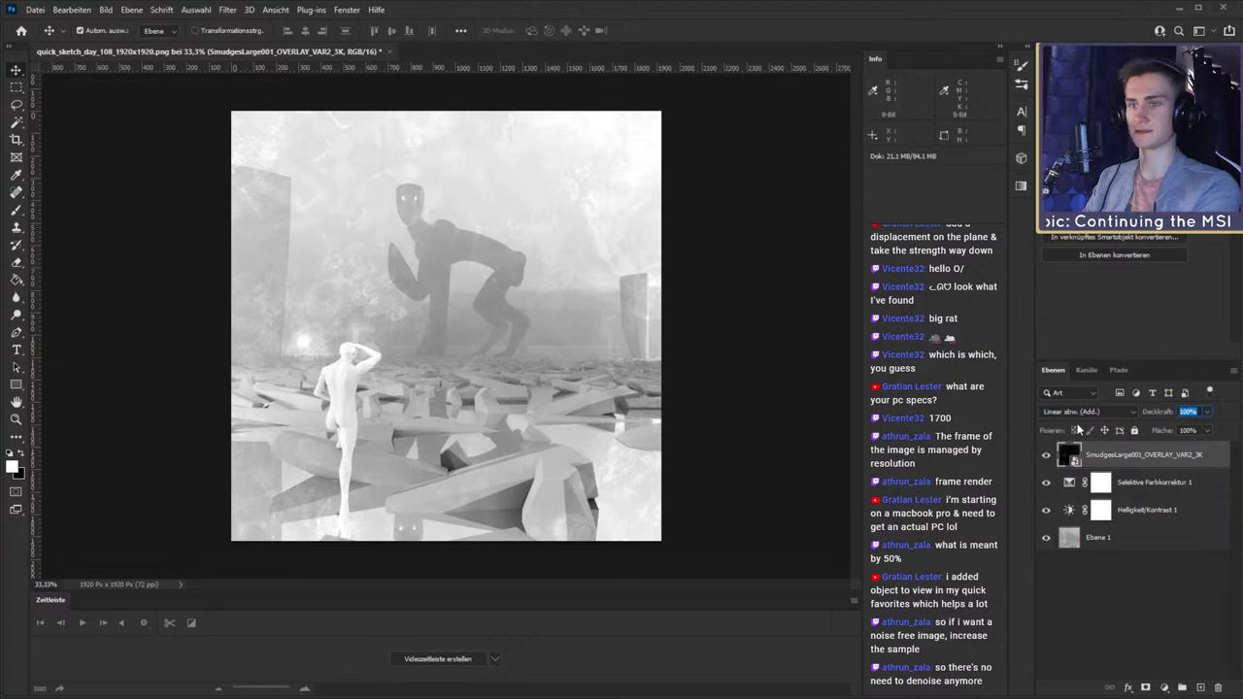
{"action": "type", "text": "50"}
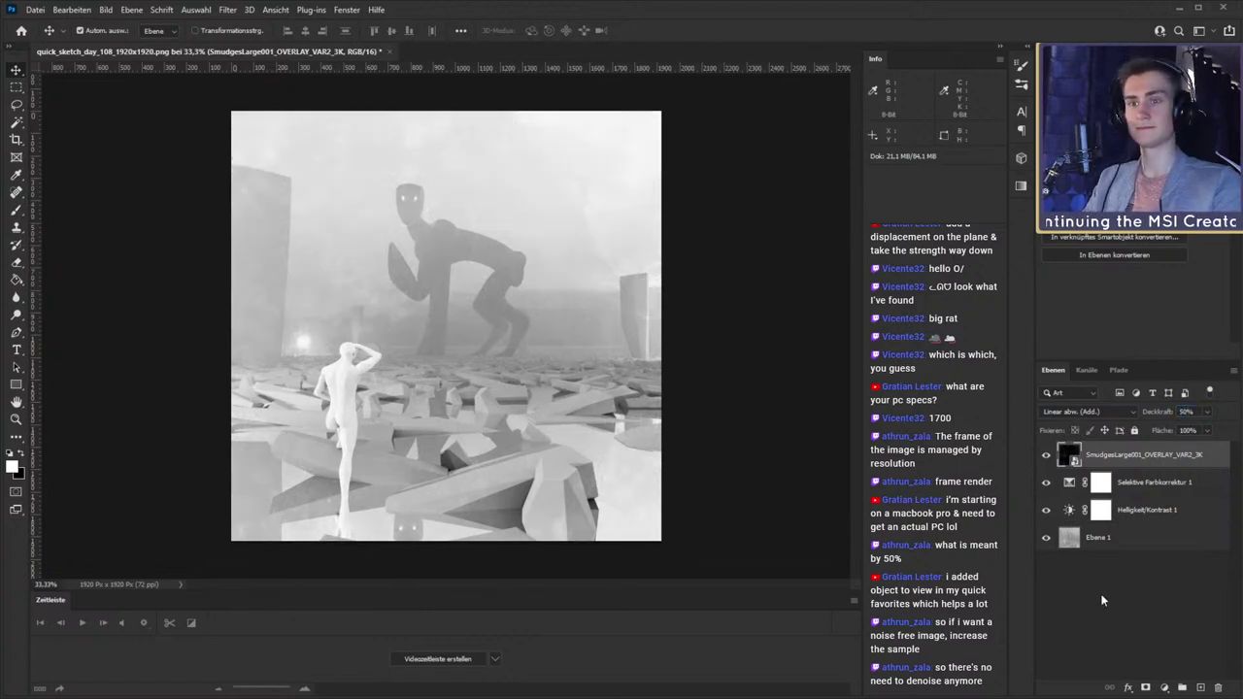
- Rotate the smudge texture counterclockwise and enlarge it beyond the canvas, and start saving the graded image as a new file
{"action": "key", "text": "ctrl+t"}
{"action": "left_click_drag", "start_coordinate": [814, 328], "coordinate": [670, 269]}
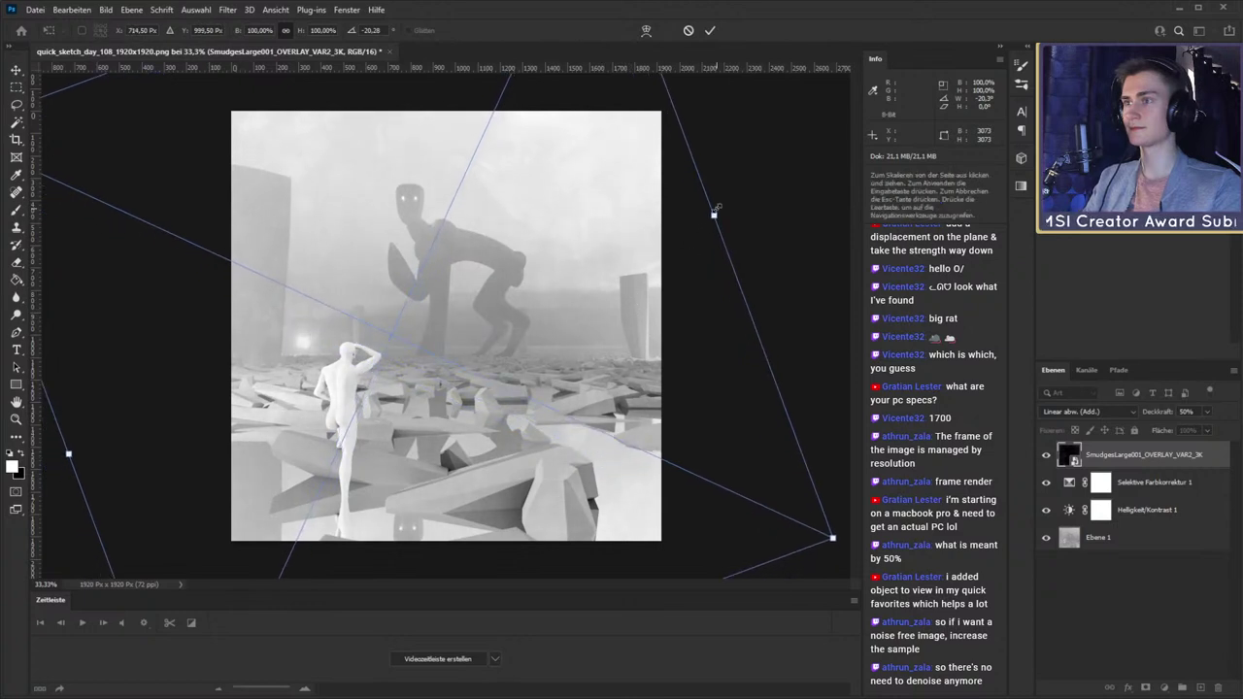
{"action": "left_click_drag", "start_coordinate": [714, 213], "coordinate": [871, 158], "text": "alt"}
{"action": "left_click_drag", "start_coordinate": [699, 248], "coordinate": [673, 258]}
{"action": "left_click", "coordinate": [711, 30]}
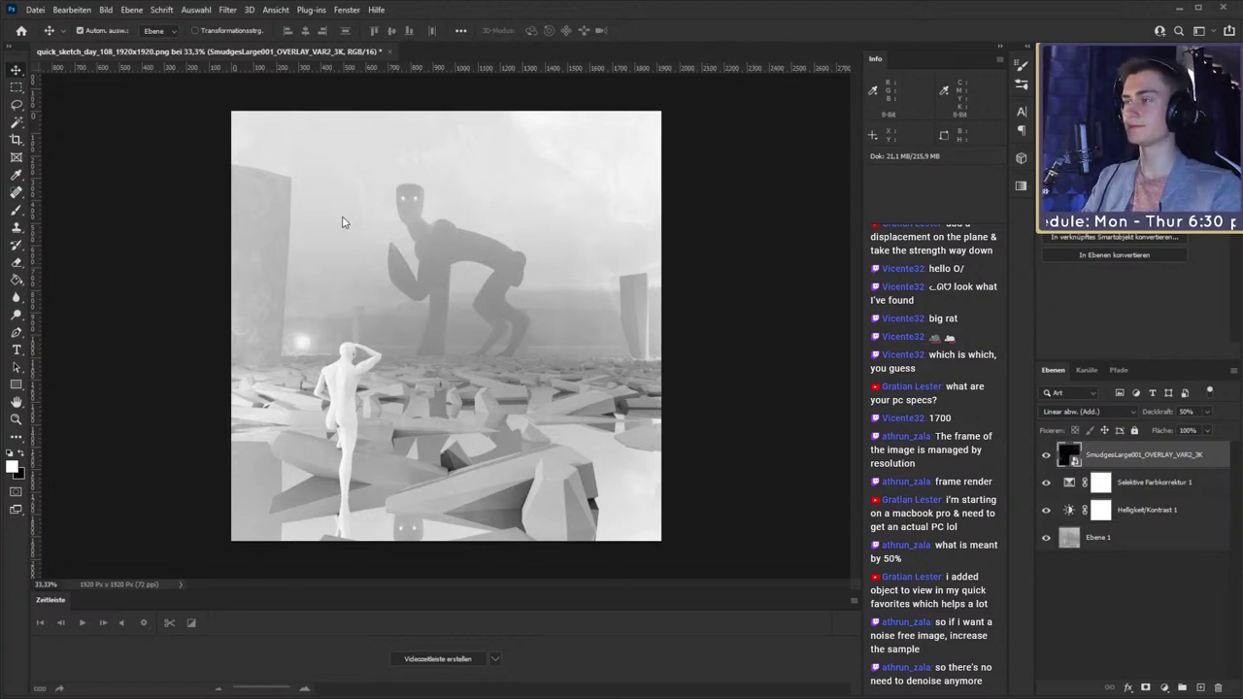
{"action": "key", "text": "ctrl+shift+s"}
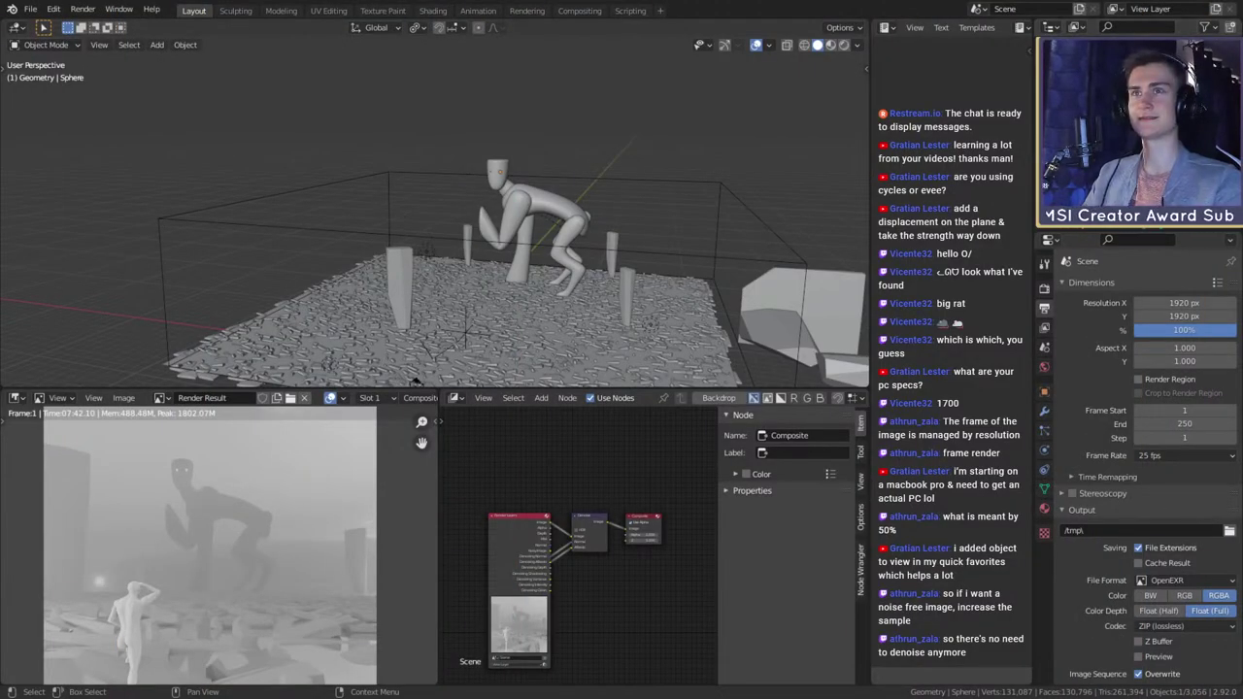
- Switch to Blender and open the recent statue project with the laurel wreath, saving the changes to quick_sketch_day_108.blend
{"action": "left_click", "coordinate": [30, 8]}
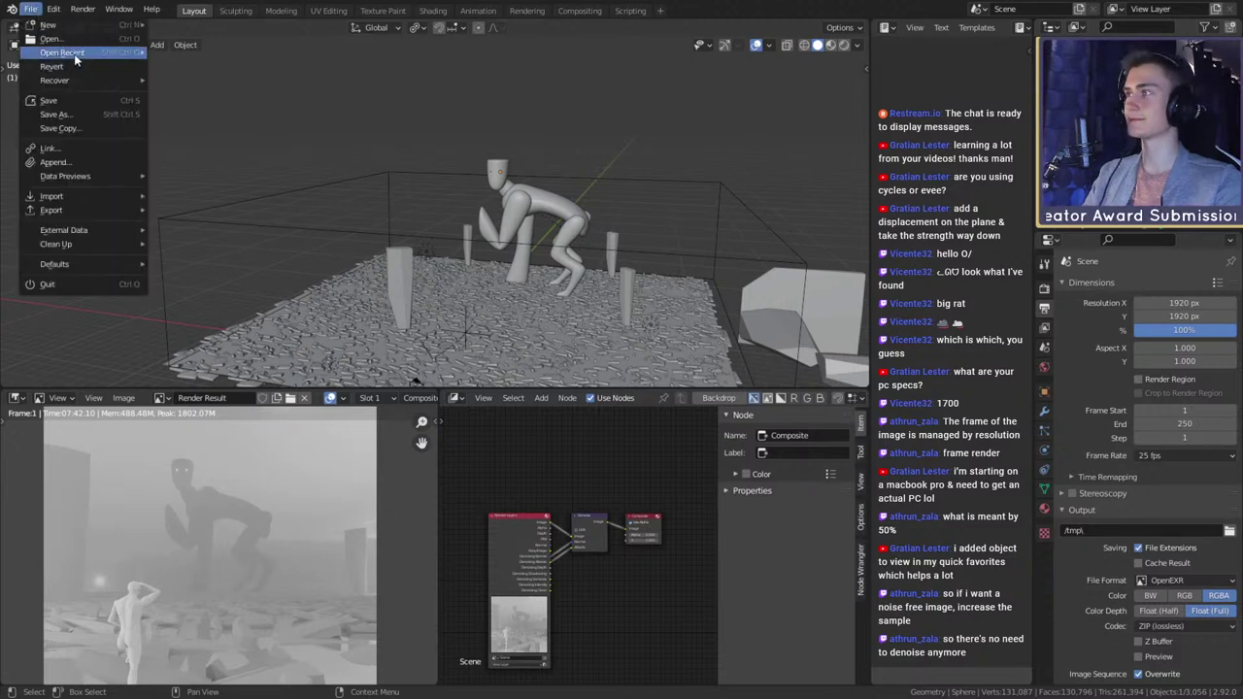
{"action": "mouse_move", "coordinate": [62, 53]}
{"action": "left_click", "coordinate": [255, 80]}
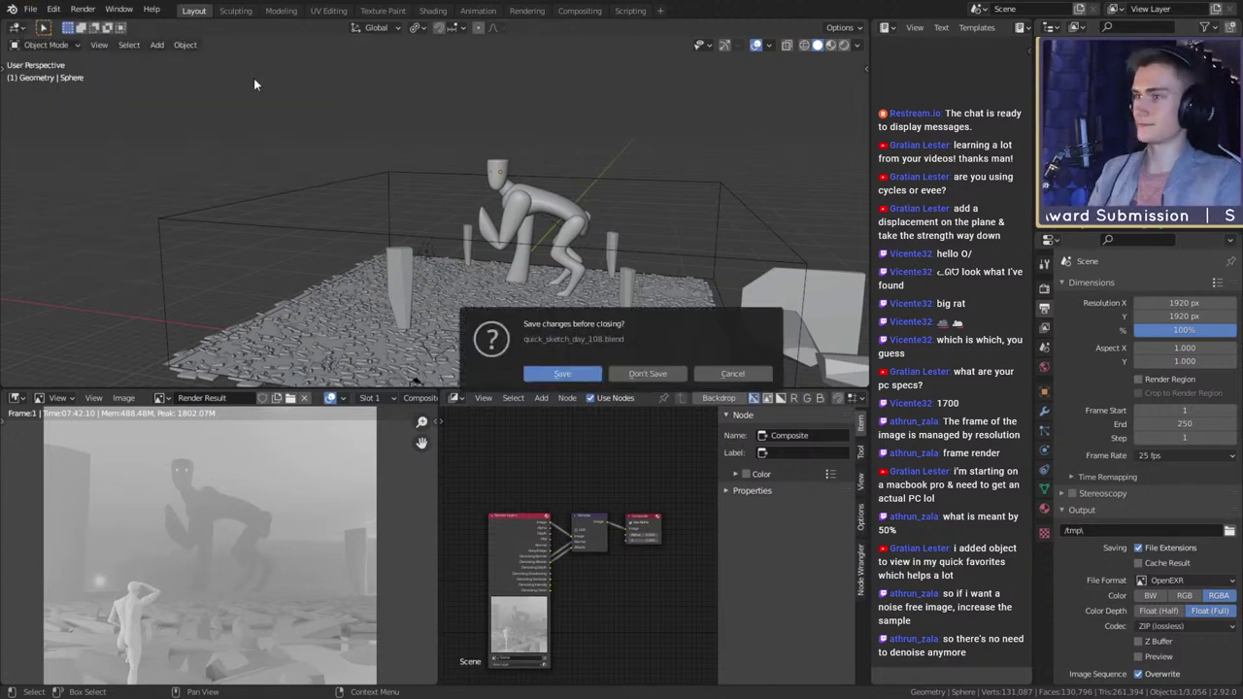
{"action": "left_click", "coordinate": [574, 371]}
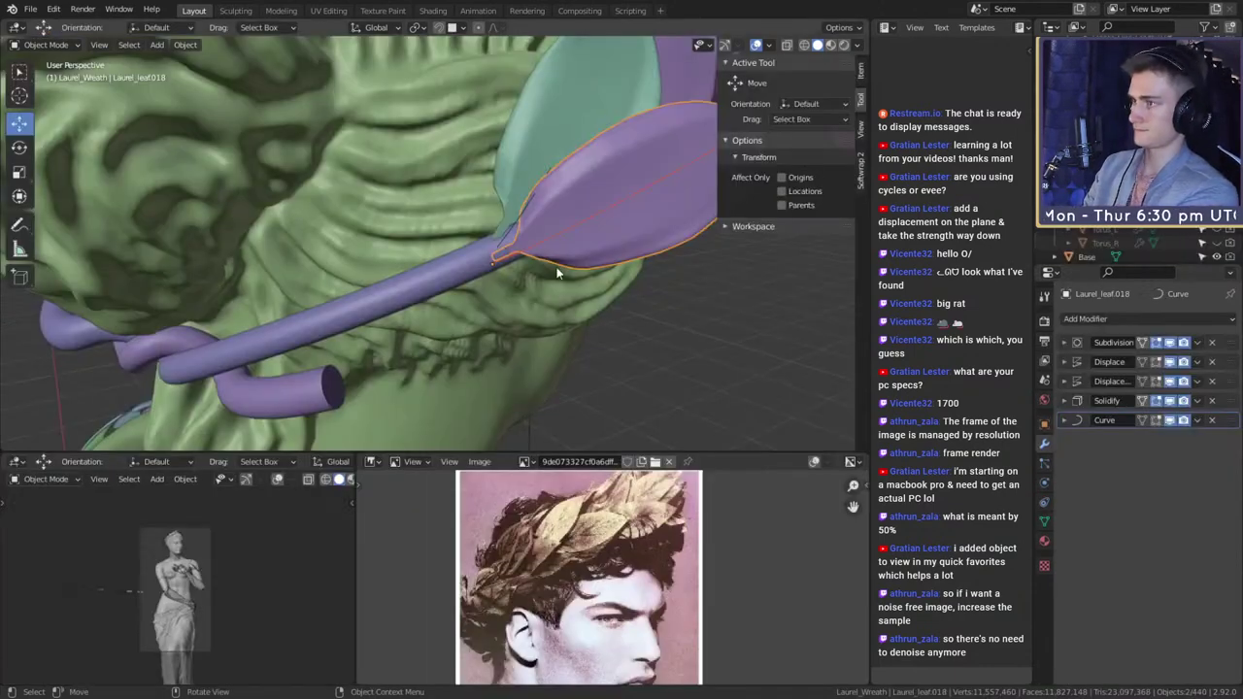
- Examine the laurel wreath from the side and back, focusing on the bare stem behind the last leaves
{"action": "scroll", "coordinate": [522, 255], "scroll_direction": "down", "scroll_amount": 9}
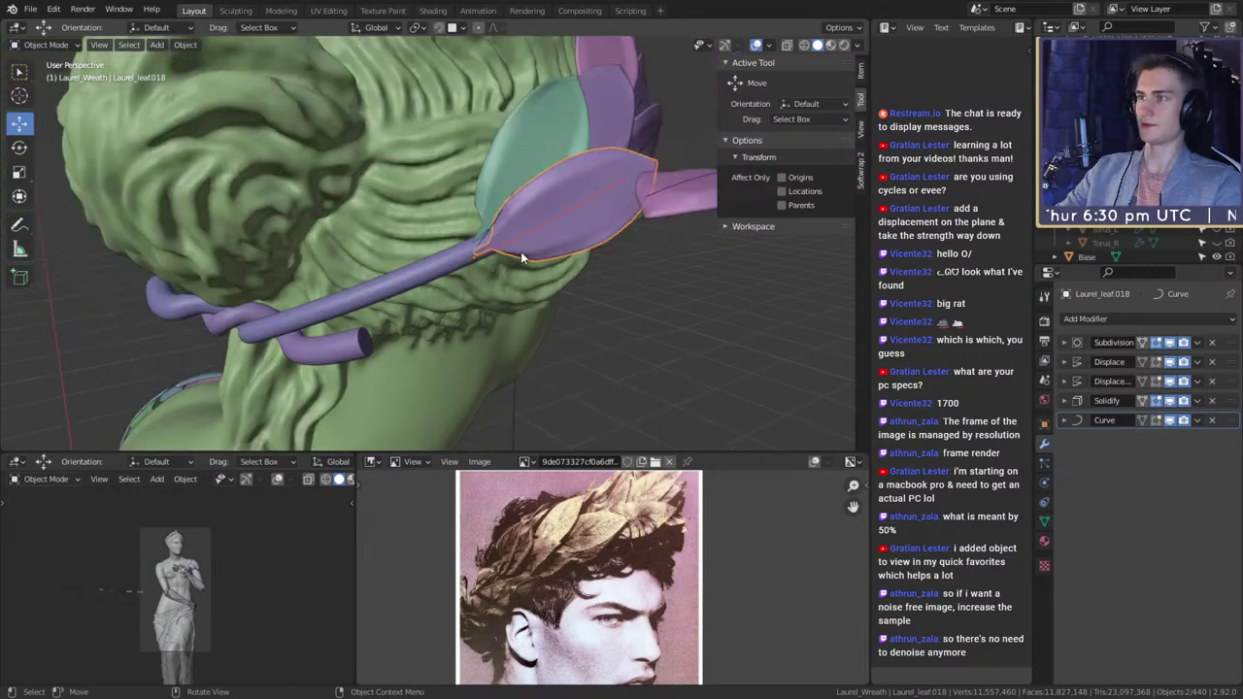
{"action": "middle_click_drag", "start_coordinate": [518, 250], "coordinate": [512, 335]}
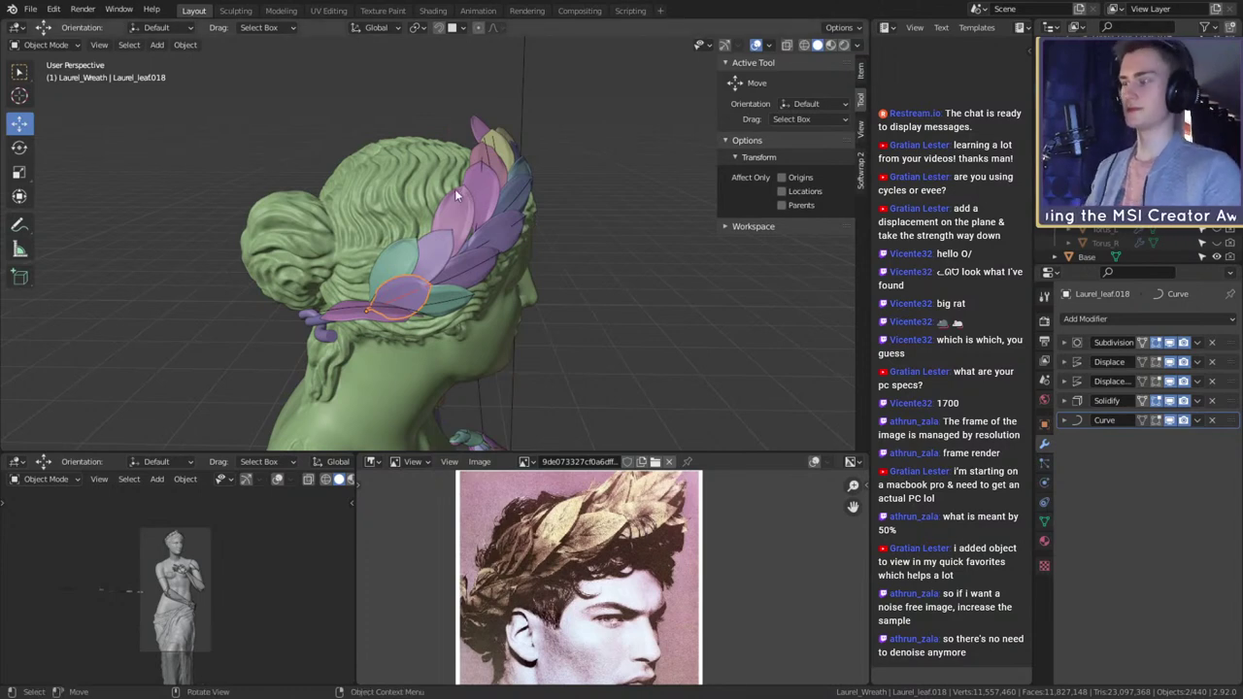
{"action": "middle_click_drag", "start_coordinate": [411, 304], "coordinate": [473, 341]}
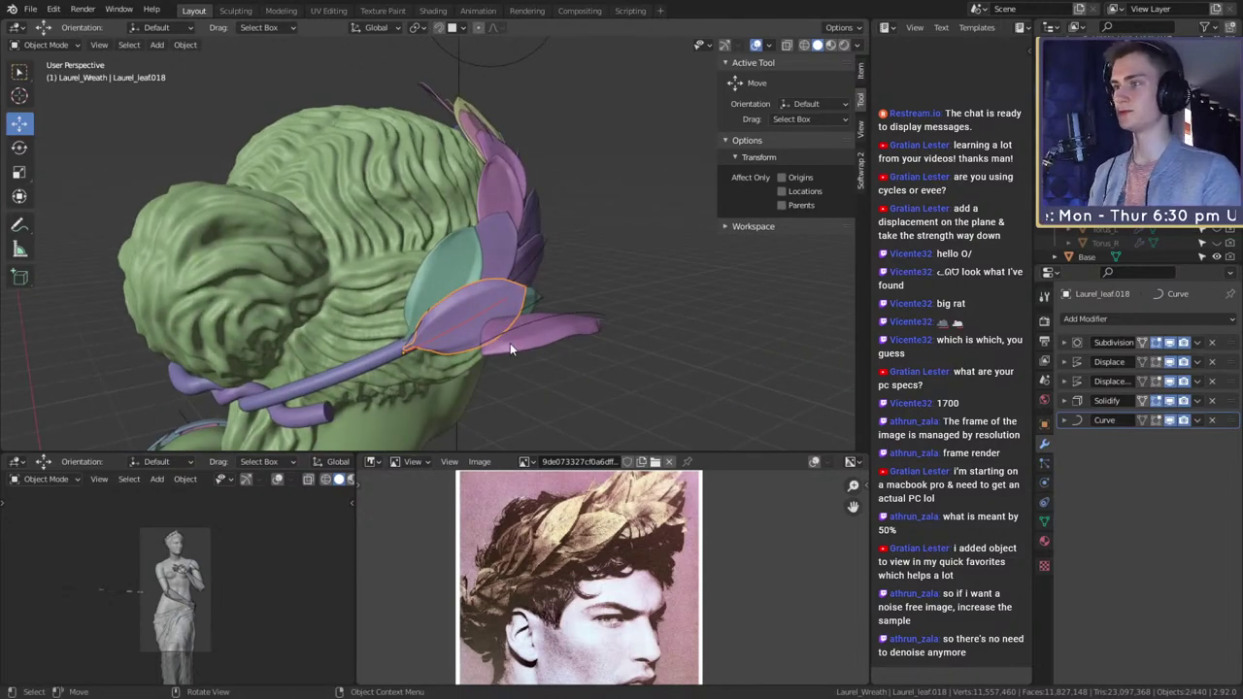
{"action": "middle_click_drag", "start_coordinate": [510, 343], "coordinate": [509, 291]}
{"action": "scroll", "coordinate": [509, 290], "scroll_direction": "down", "scroll_amount": 3}
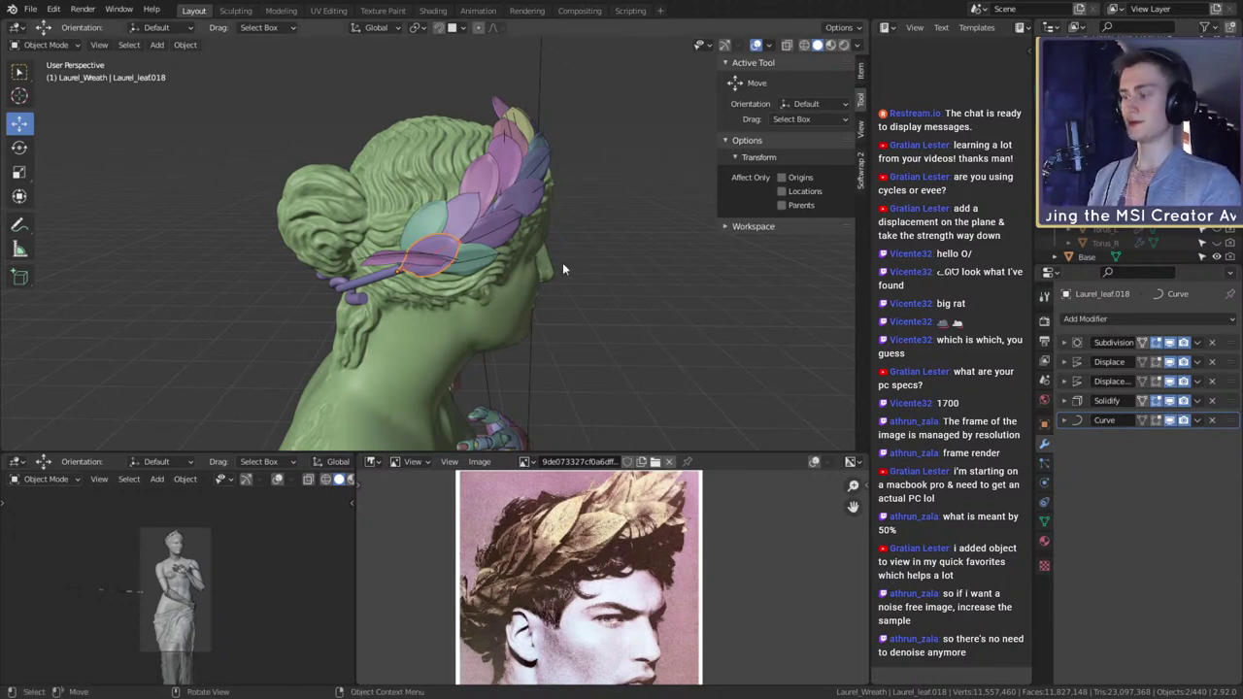
{"action": "middle_click_drag", "start_coordinate": [495, 312], "coordinate": [558, 272]}
{"action": "scroll", "coordinate": [535, 312], "scroll_direction": "up", "scroll_amount": 4}
{"action": "scroll", "coordinate": [483, 276], "scroll_direction": "up", "scroll_amount": 2}
{"action": "scroll", "coordinate": [495, 262], "scroll_direction": "up", "scroll_amount": 1}
{"action": "scroll", "coordinate": [524, 293], "scroll_direction": "up", "scroll_amount": 3}
{"action": "scroll", "coordinate": [557, 269], "scroll_direction": "up", "scroll_amount": 2}
{"action": "scroll", "coordinate": [510, 258], "scroll_direction": "down", "scroll_amount": 3}
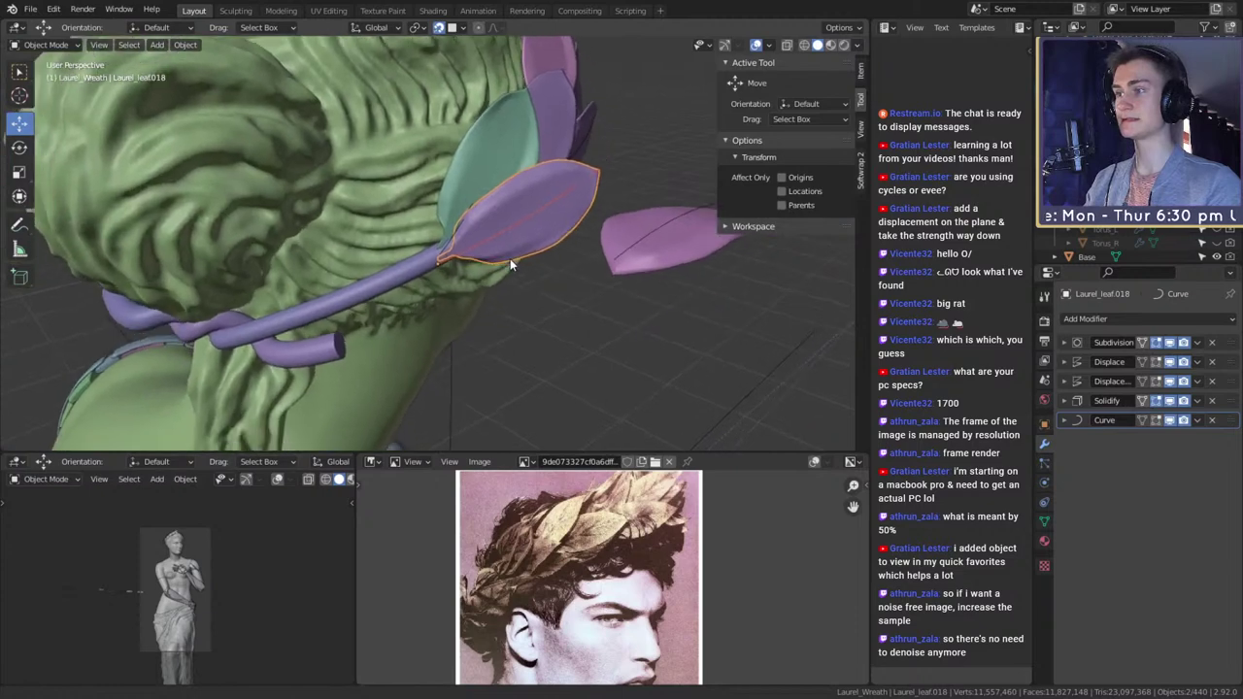
- Duplicate the rearmost purple leaf with its curve and place the copy further back on the stem
{"action": "scroll", "coordinate": [510, 259], "scroll_direction": "up", "scroll_amount": 3}
{"action": "middle_click_drag", "start_coordinate": [510, 258], "coordinate": [541, 260]}
{"action": "key", "text": "shift+d"}
{"action": "key", "text": "g"}
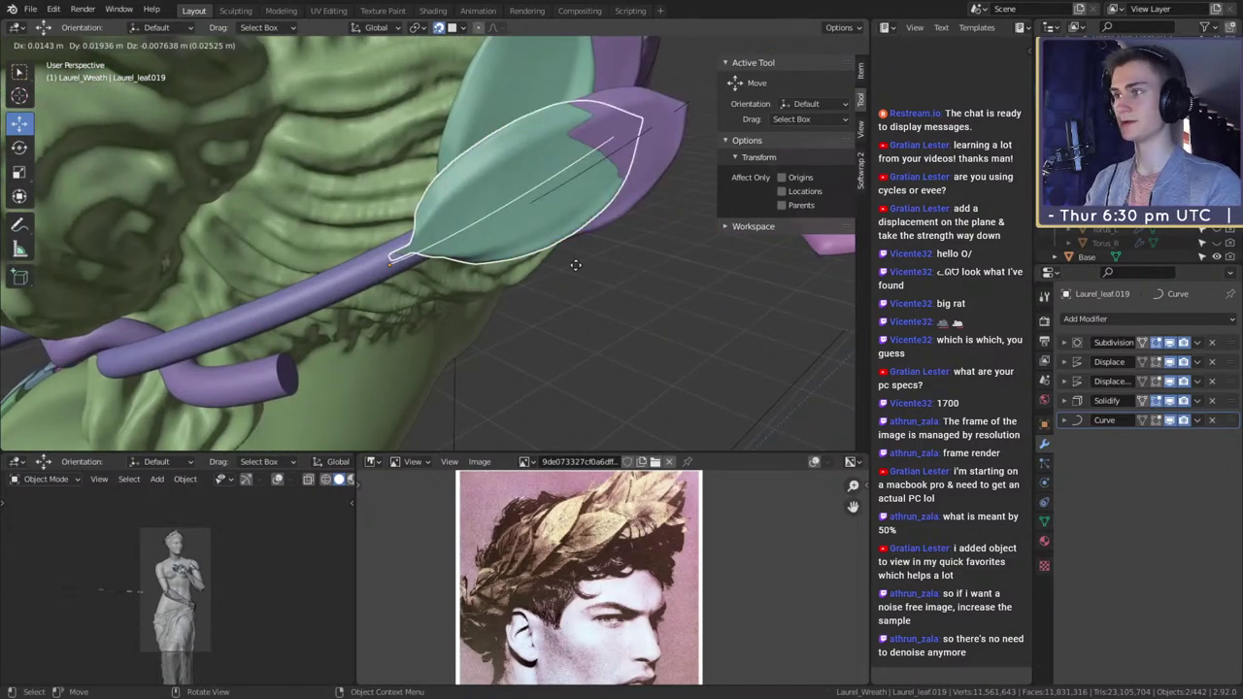
{"action": "left_click", "coordinate": [549, 275]}
- Rotate the copied leaf upward from the stem and tilt it so that it follows the curve of the hair
{"action": "scroll", "coordinate": [547, 271], "scroll_direction": "down", "scroll_amount": 4}
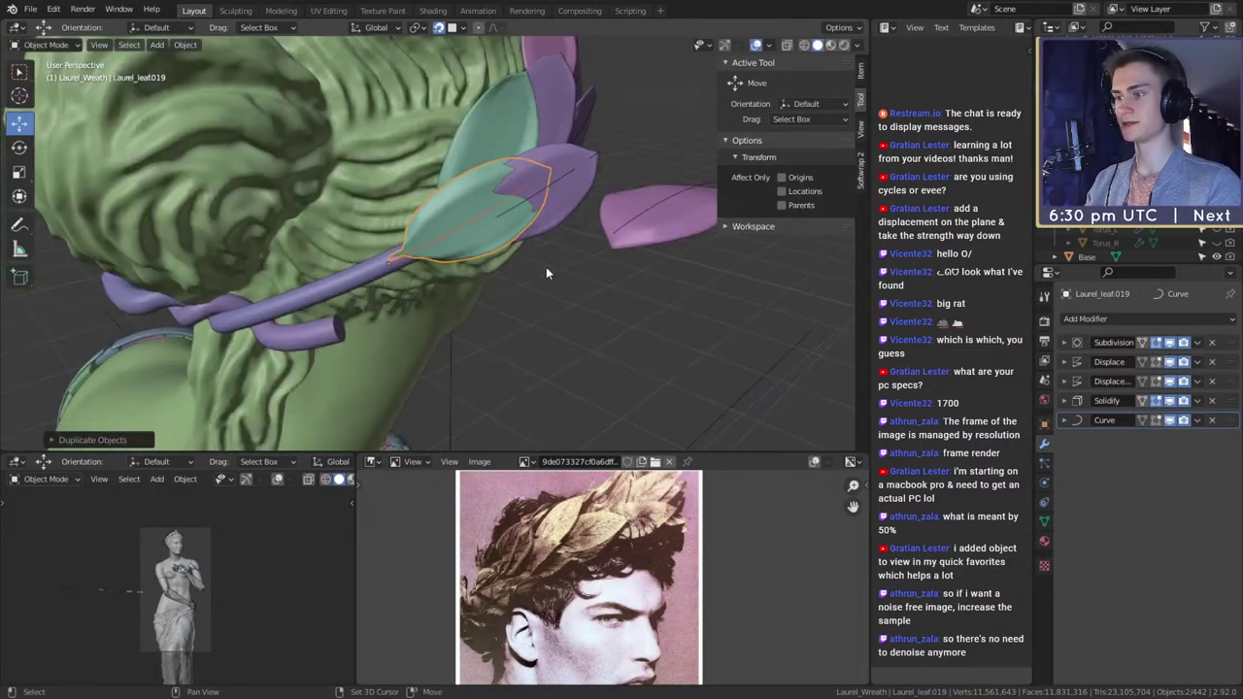
{"action": "scroll", "coordinate": [546, 268], "scroll_direction": "up", "scroll_amount": 4}
{"action": "middle_click_drag", "start_coordinate": [546, 268], "coordinate": [557, 242]}
{"action": "key", "text": "r"}
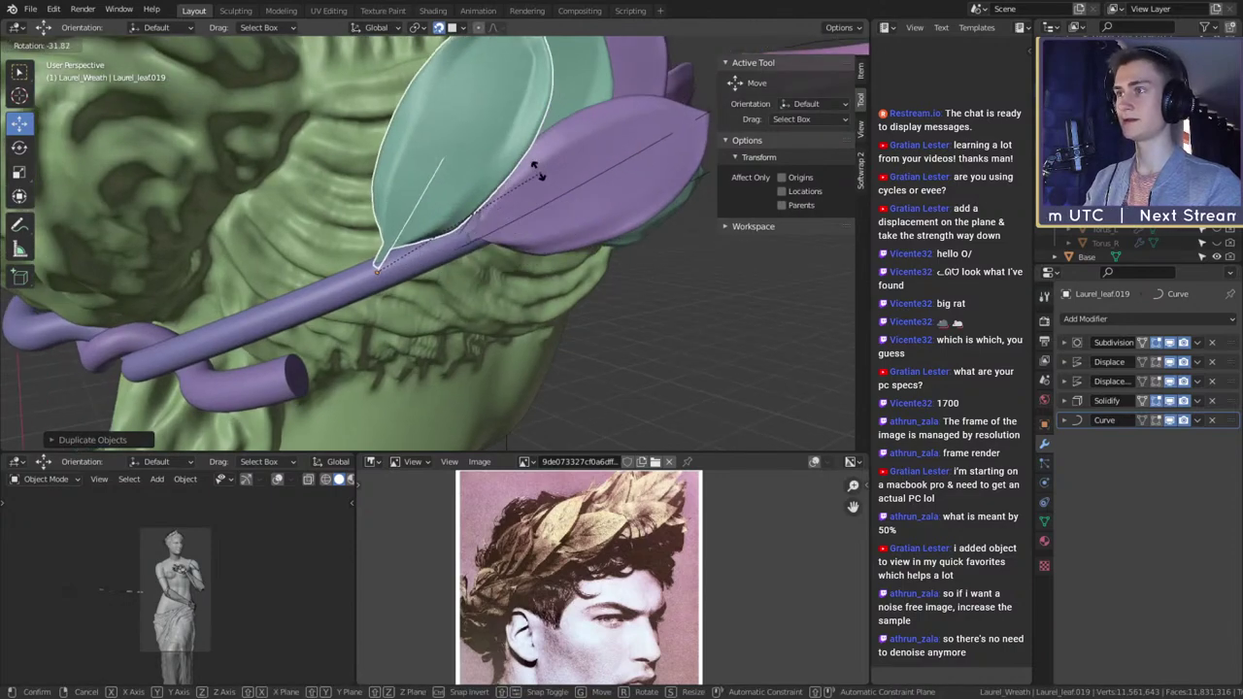
{"action": "left_click", "coordinate": [538, 174]}
{"action": "scroll", "coordinate": [544, 186], "scroll_direction": "down", "scroll_amount": 3}
{"action": "middle_click_drag", "start_coordinate": [547, 196], "coordinate": [454, 314]}
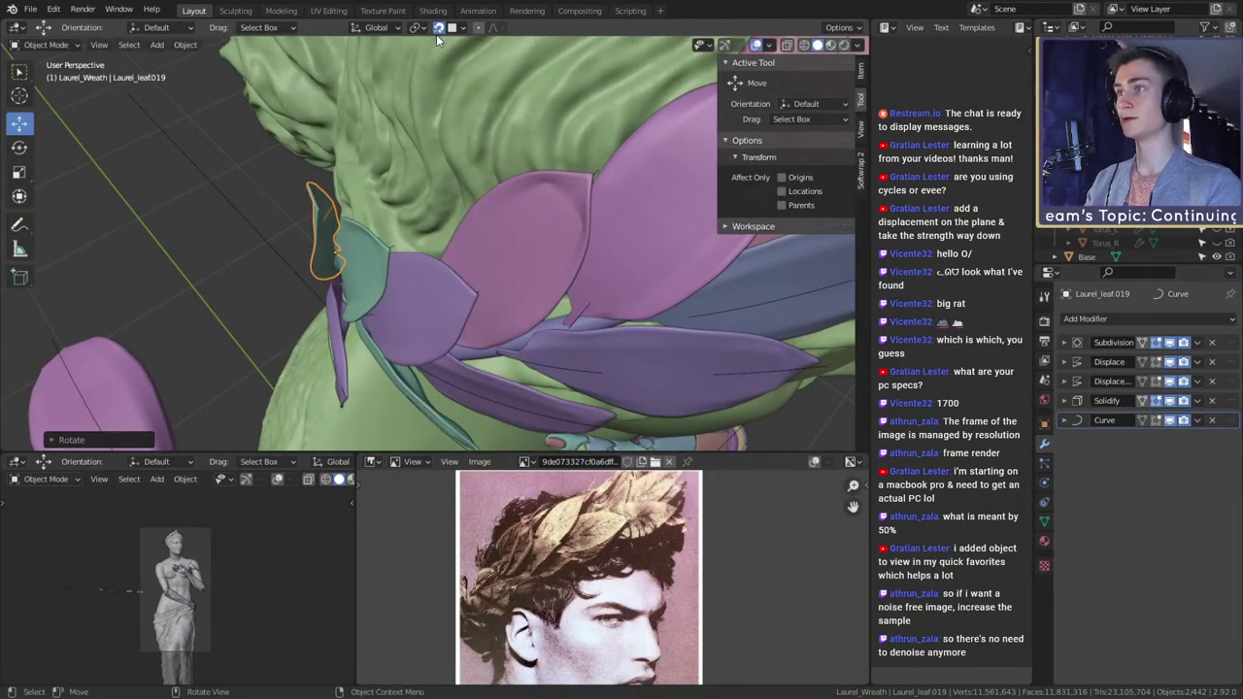
{"action": "middle_click_drag", "start_coordinate": [497, 287], "coordinate": [552, 231]}
{"action": "key", "text": "r"}
{"action": "left_click", "coordinate": [515, 342]}
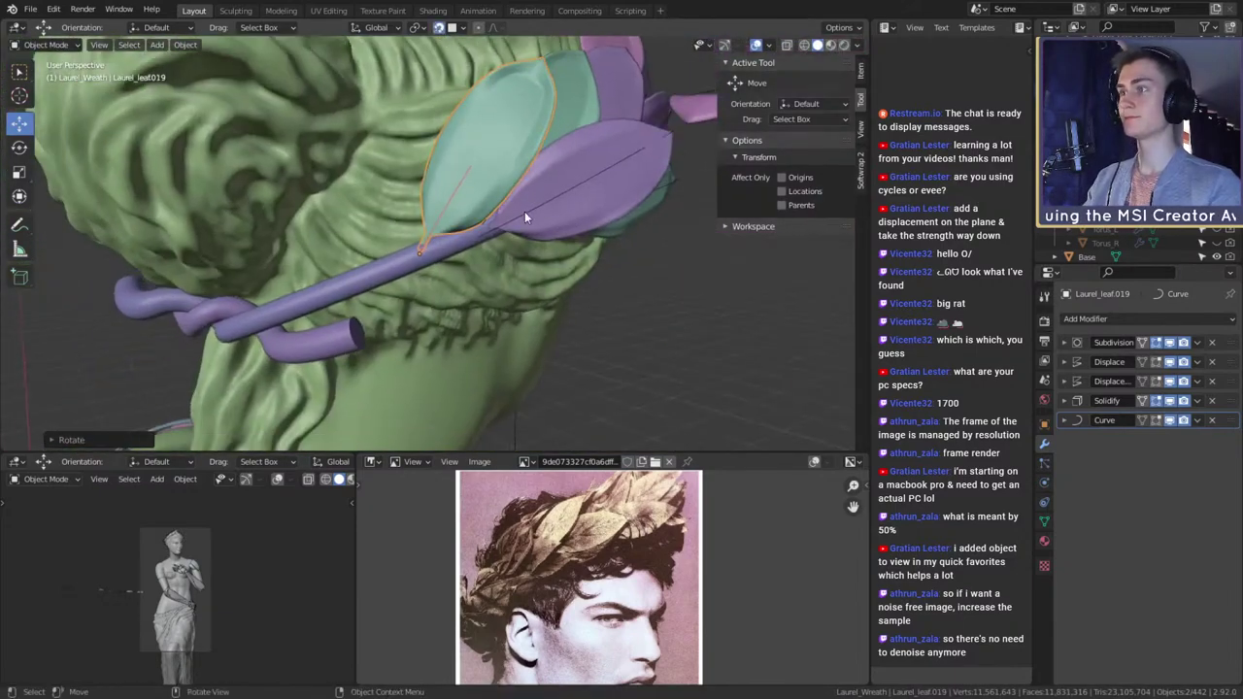
- Duplicate the upright green leaf slightly further back on the stem and adjust the copy's tilt relative to the head
{"action": "key", "text": "shift+d"}
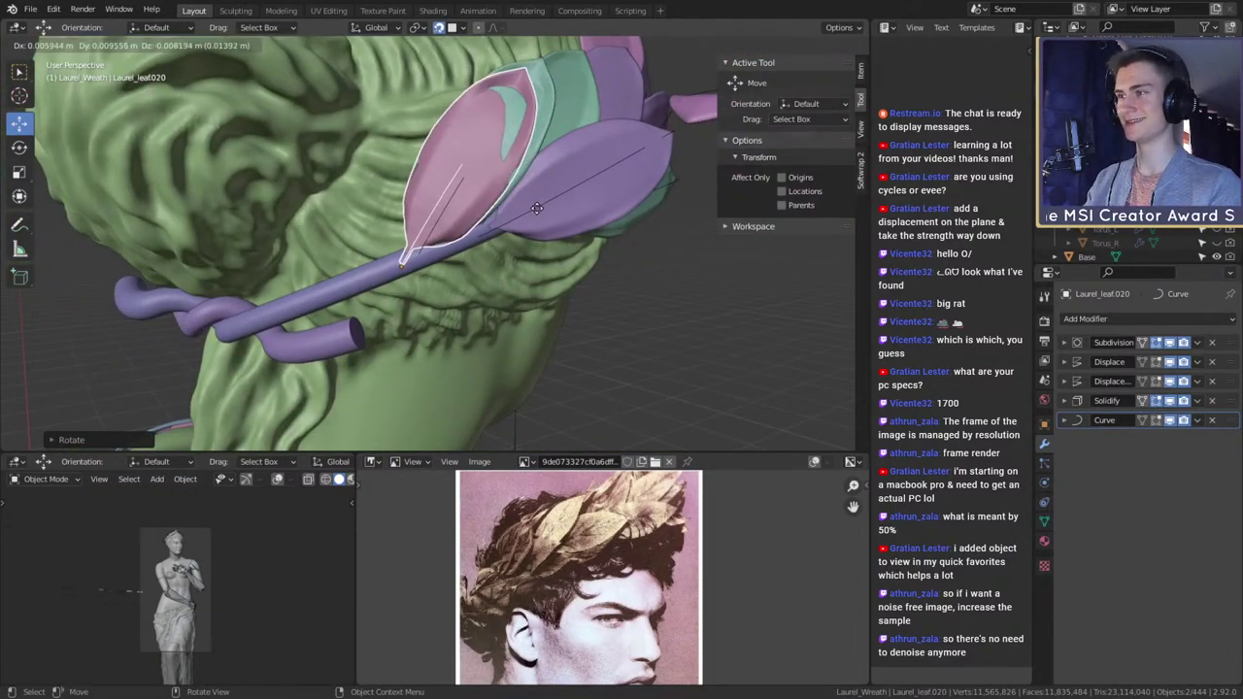
{"action": "left_click", "coordinate": [537, 211]}
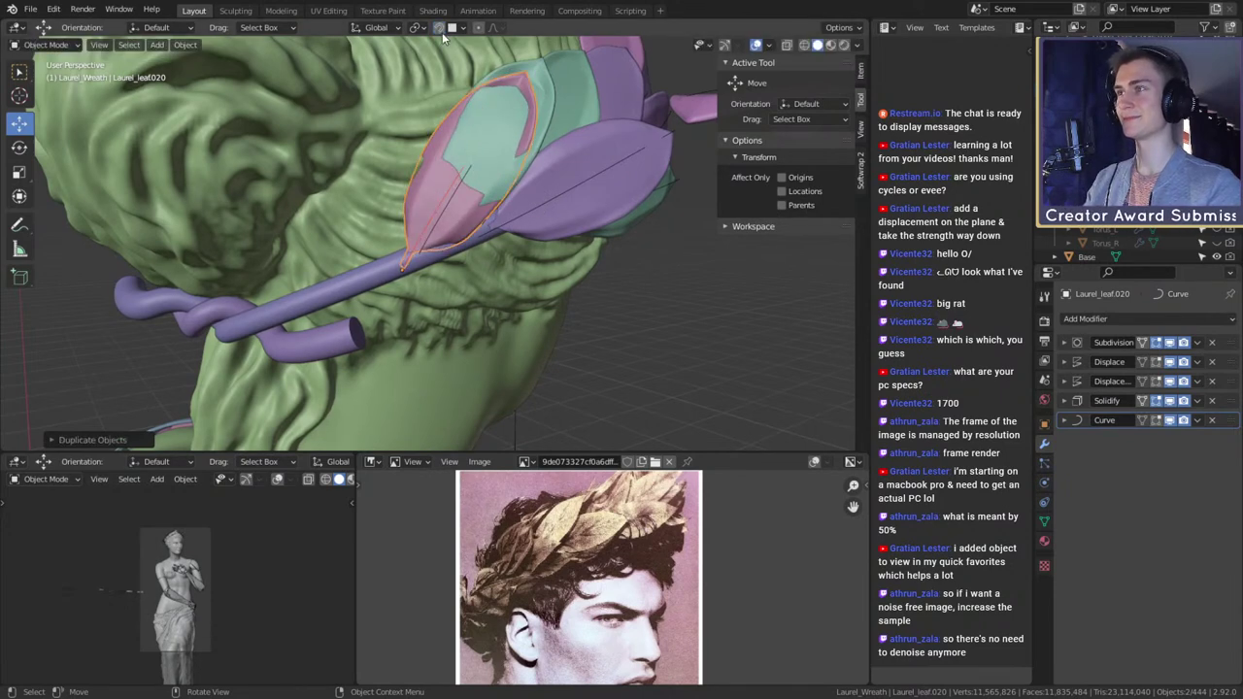
{"action": "key", "text": "r"}
{"action": "left_click", "coordinate": [515, 242]}
{"action": "middle_click_drag", "start_coordinate": [515, 243], "coordinate": [482, 229]}
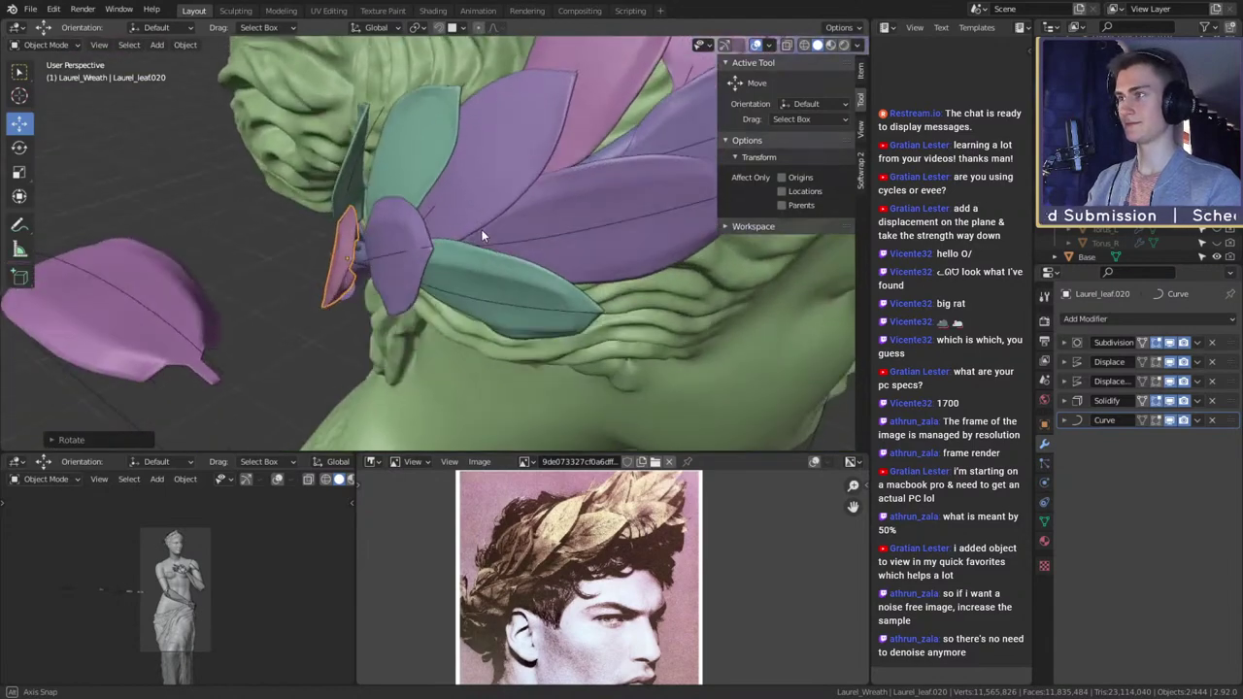
{"action": "key", "text": "r"}
{"action": "left_click", "coordinate": [446, 105]}
- Rotate the new pink leaf forward and down so that it lies along the stem's lower side and overlaps the purple leaf
{"action": "middle_click_drag", "start_coordinate": [446, 105], "coordinate": [568, 240]}
{"action": "scroll", "coordinate": [550, 245], "scroll_direction": "down", "scroll_amount": 4}
{"action": "scroll", "coordinate": [516, 272], "scroll_direction": "up", "scroll_amount": 4}
{"action": "key", "text": "r"}
{"action": "left_click", "coordinate": [550, 270]}
{"action": "key", "text": "r"}
{"action": "left_click", "coordinate": [494, 259]}
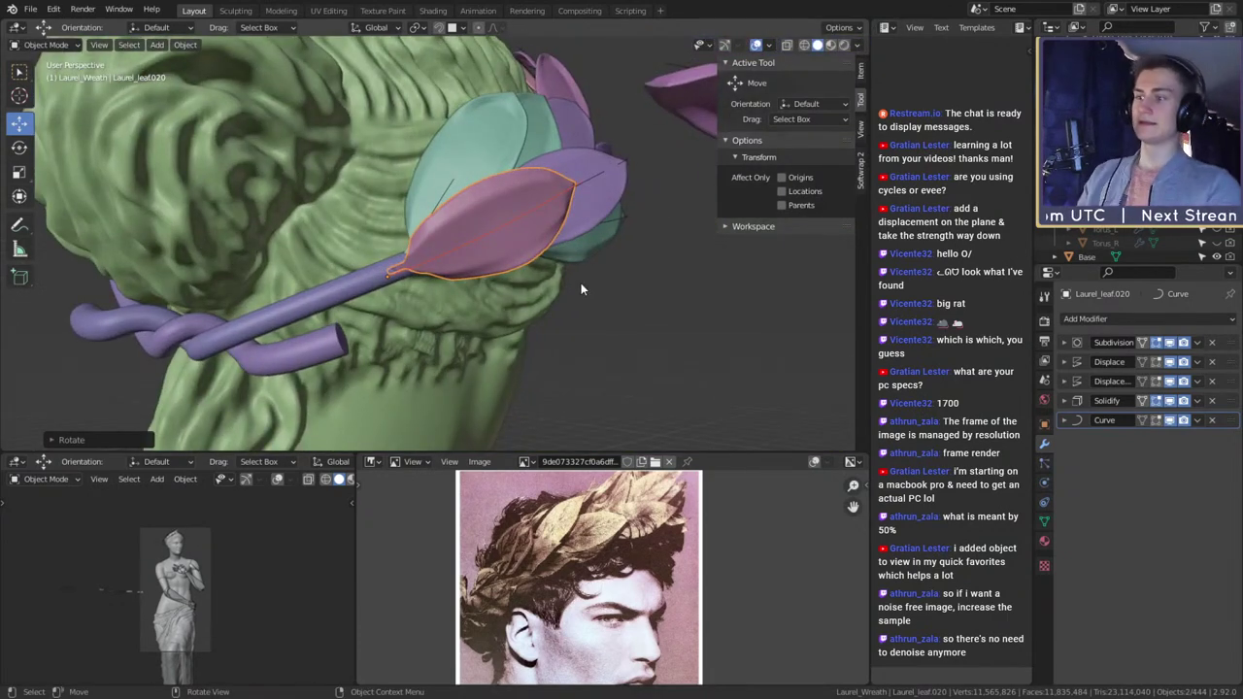
{"action": "middle_click_drag", "start_coordinate": [583, 269], "coordinate": [492, 278]}
{"action": "key", "text": "r"}
{"action": "left_click", "coordinate": [554, 313]}
- Check the new leaves from several angles, reselect the lower pink leaf with its curve, and fine-tune its rotation
{"action": "scroll", "coordinate": [487, 281], "scroll_direction": "up", "scroll_amount": 2}
{"action": "scroll", "coordinate": [473, 263], "scroll_direction": "down", "scroll_amount": 3}
{"action": "scroll", "coordinate": [437, 316], "scroll_direction": "up", "scroll_amount": 4}
{"action": "left_click", "coordinate": [472, 263]}
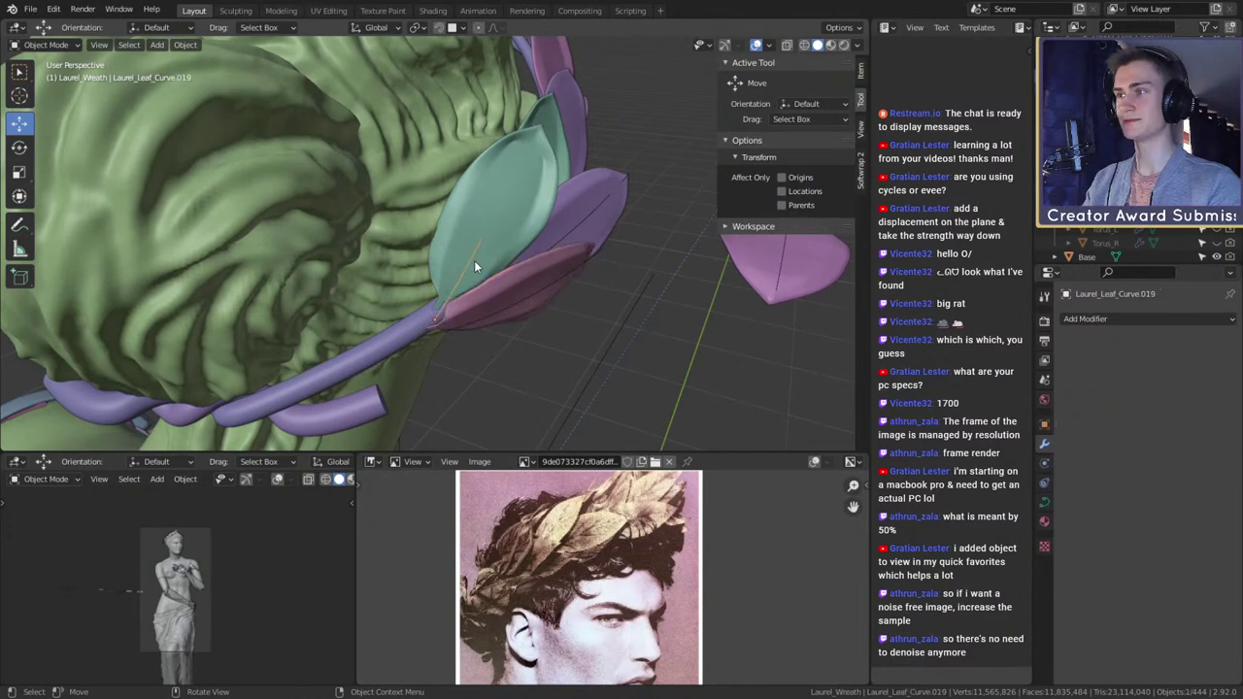
{"action": "middle_click_drag", "start_coordinate": [523, 237], "coordinate": [554, 281]}
{"action": "left_click", "coordinate": [474, 231]}
{"action": "left_click", "coordinate": [474, 230]}
{"action": "scroll", "coordinate": [498, 272], "scroll_direction": "down", "scroll_amount": 2}
{"action": "middle_click_drag", "start_coordinate": [636, 298], "coordinate": [691, 321]}
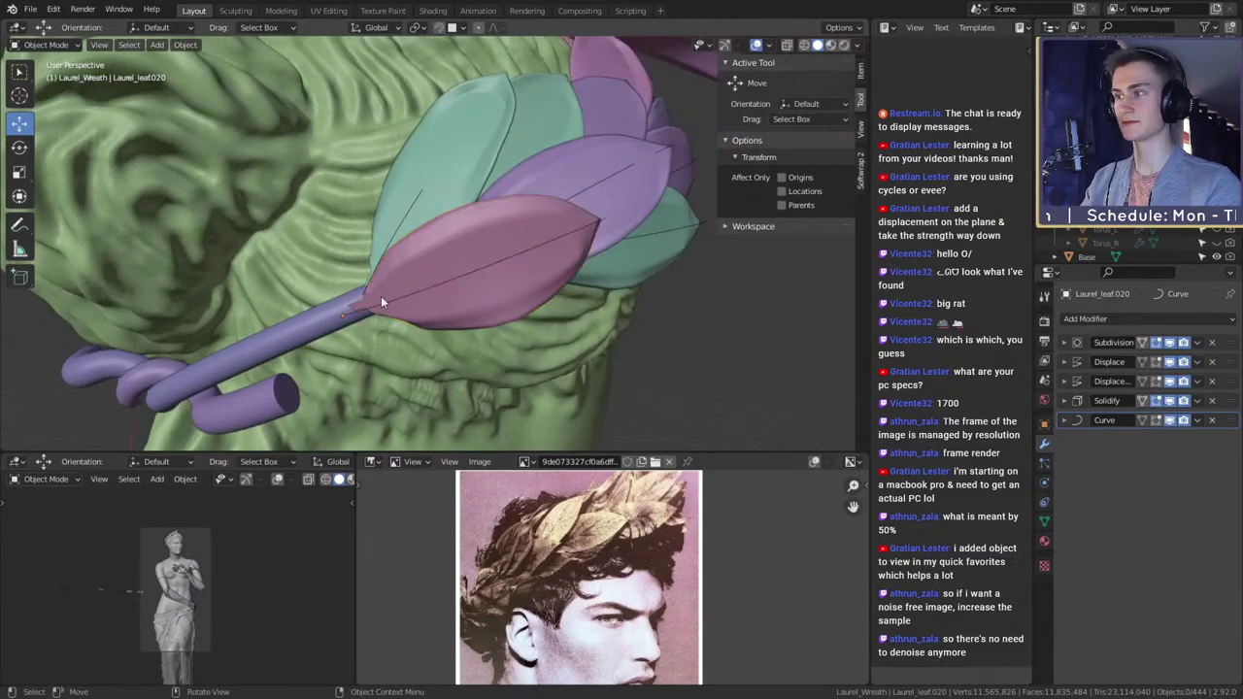
{"action": "middle_click_drag", "start_coordinate": [380, 302], "coordinate": [643, 333]}
{"action": "left_click", "coordinate": [491, 257]}
{"action": "middle_click_drag", "start_coordinate": [469, 247], "coordinate": [552, 271]}
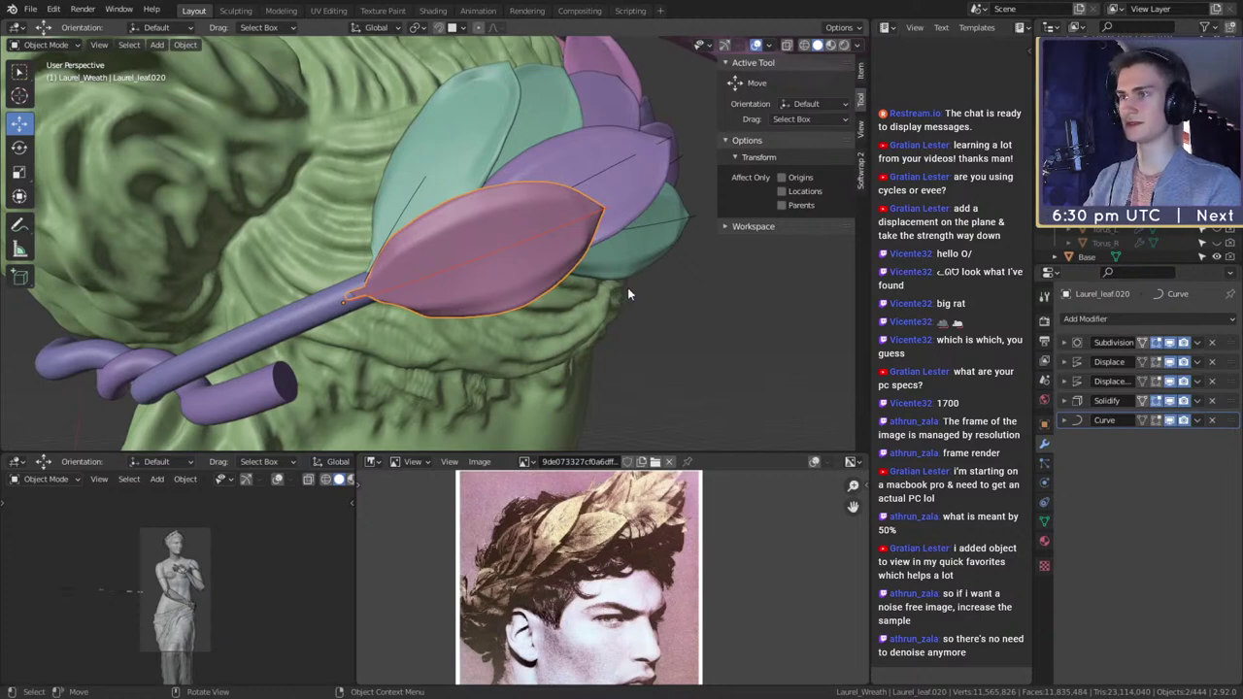
{"action": "key", "text": "r"}
{"action": "left_click", "coordinate": [631, 313]}
- Duplicate the lower pink leaf with its curve and attach the copy further back on the stem
{"action": "scroll", "coordinate": [631, 312], "scroll_direction": "down", "scroll_amount": 4}
{"action": "middle_click_drag", "start_coordinate": [631, 313], "coordinate": [497, 256]}
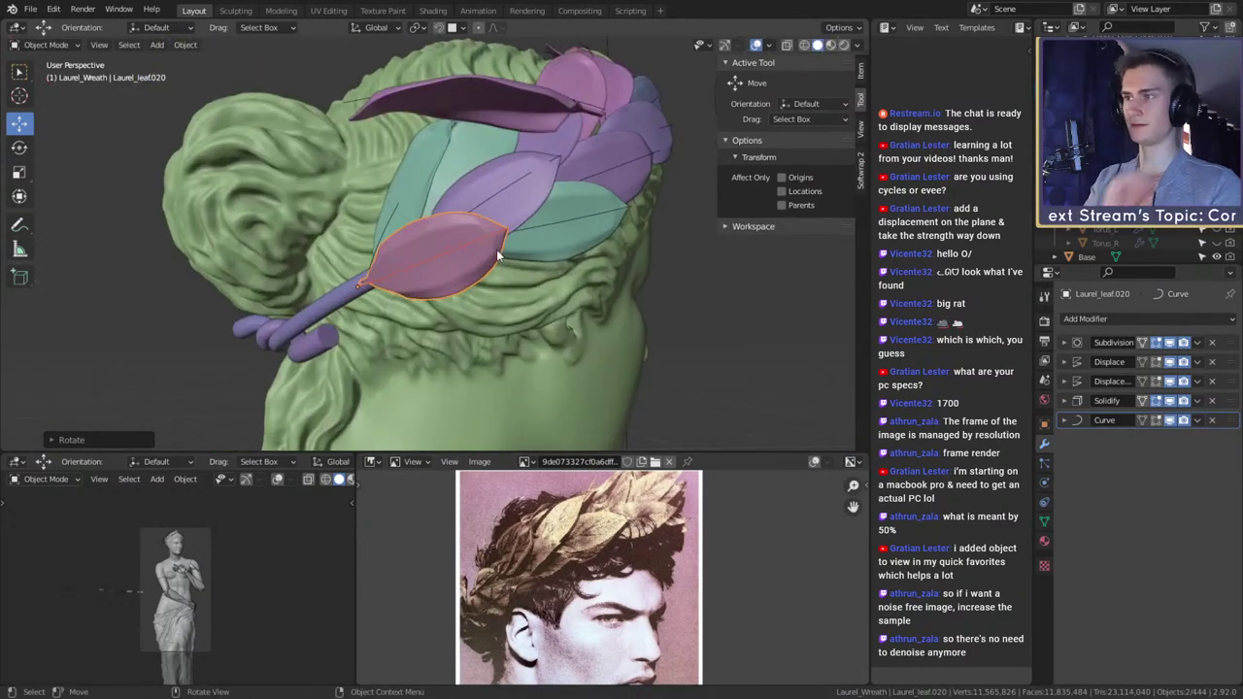
{"action": "scroll", "coordinate": [498, 255], "scroll_direction": "up", "scroll_amount": 2}
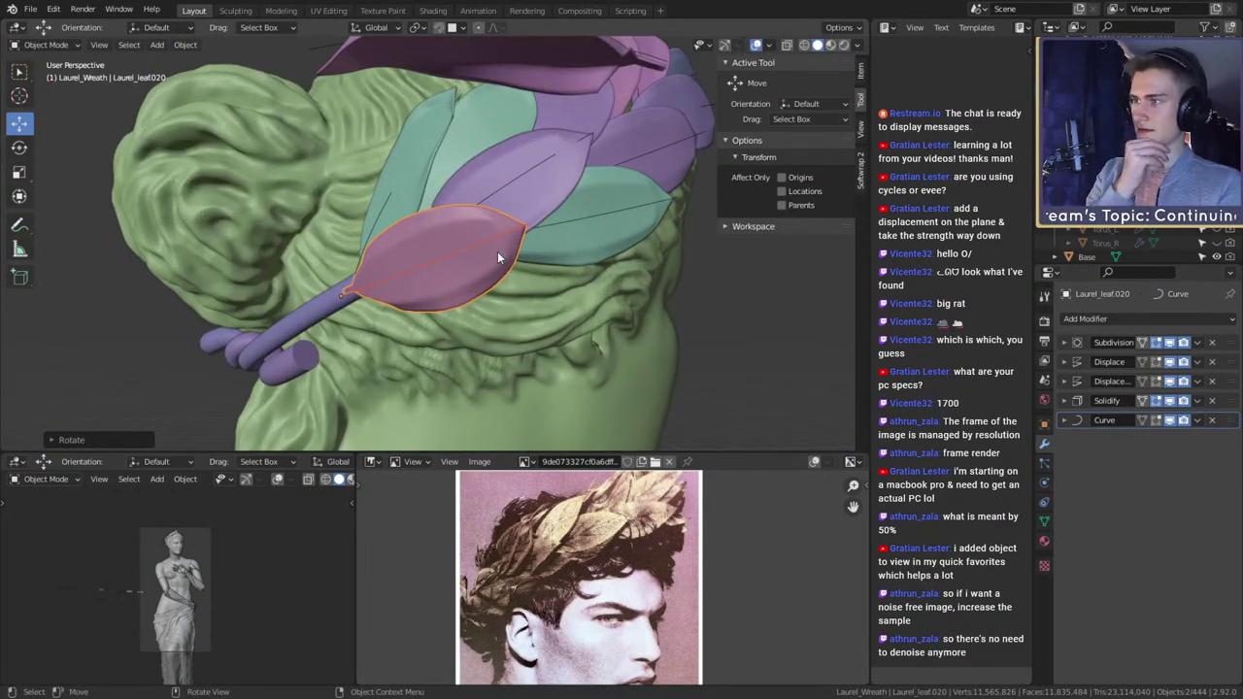
{"action": "middle_click_drag", "start_coordinate": [497, 251], "coordinate": [521, 287]}
{"action": "key", "text": "shift+d"}
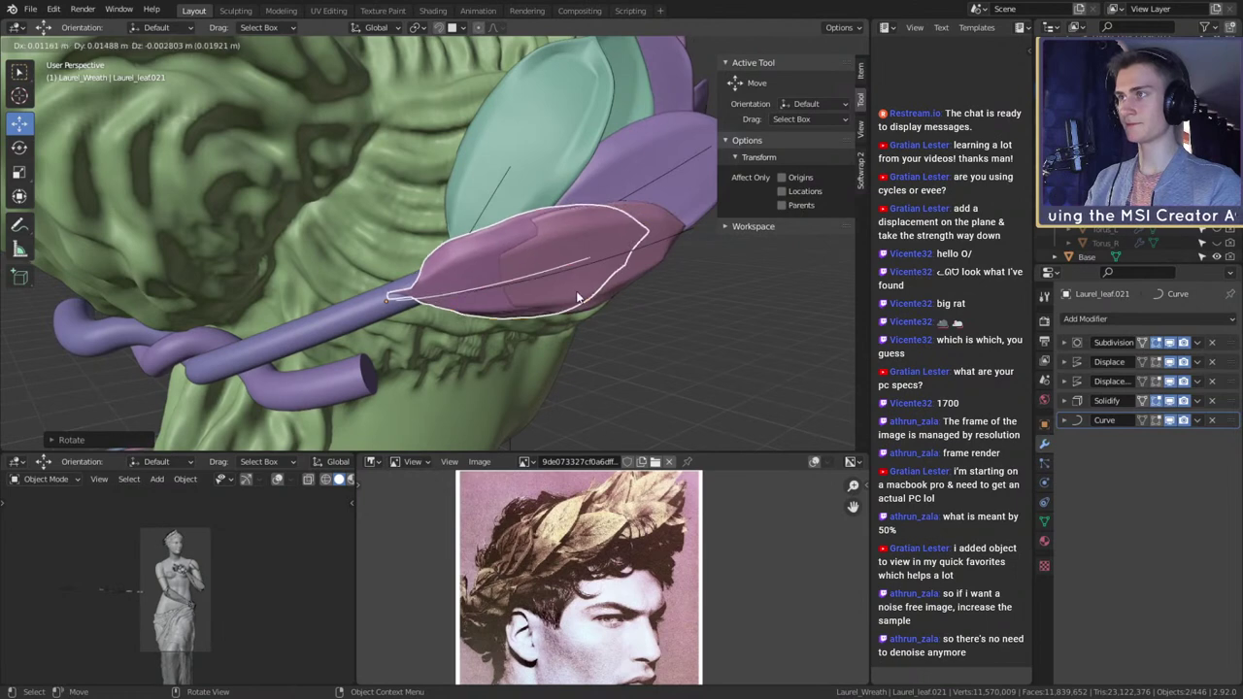
{"action": "left_click", "coordinate": [576, 298]}
{"action": "key", "text": "g"}
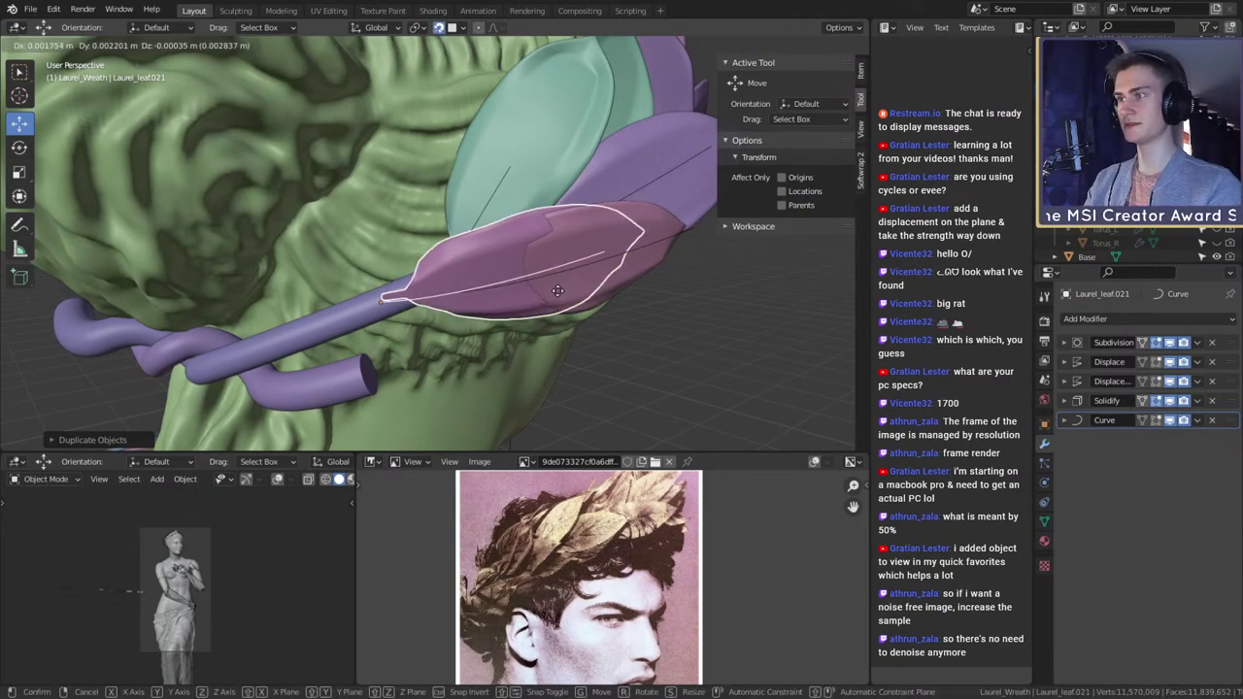
{"action": "left_click", "coordinate": [536, 297]}
- Rotate the newest leaf upward beside the green leaf and tilt it to follow the back of the head
{"action": "middle_click_drag", "start_coordinate": [536, 297], "coordinate": [602, 223]}
{"action": "key", "text": "r"}
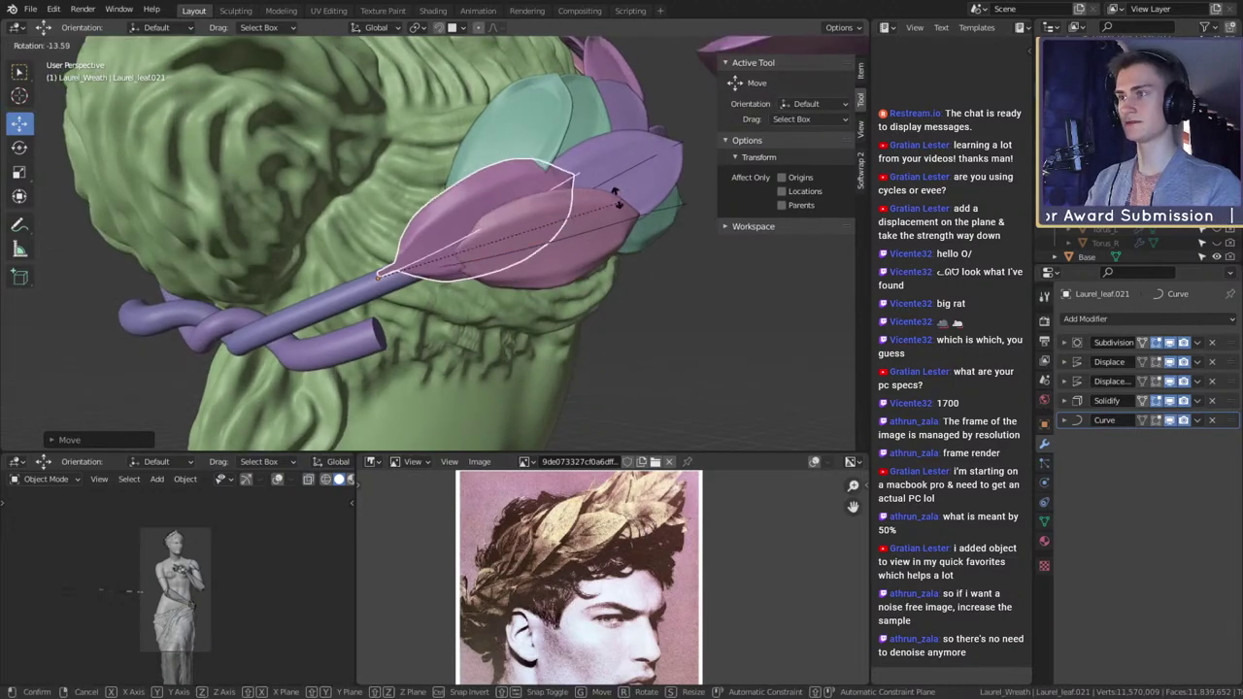
{"action": "left_click", "coordinate": [554, 148]}
{"action": "middle_click_drag", "start_coordinate": [554, 147], "coordinate": [549, 261]}
{"action": "key", "text": "r"}
{"action": "left_click", "coordinate": [516, 359]}
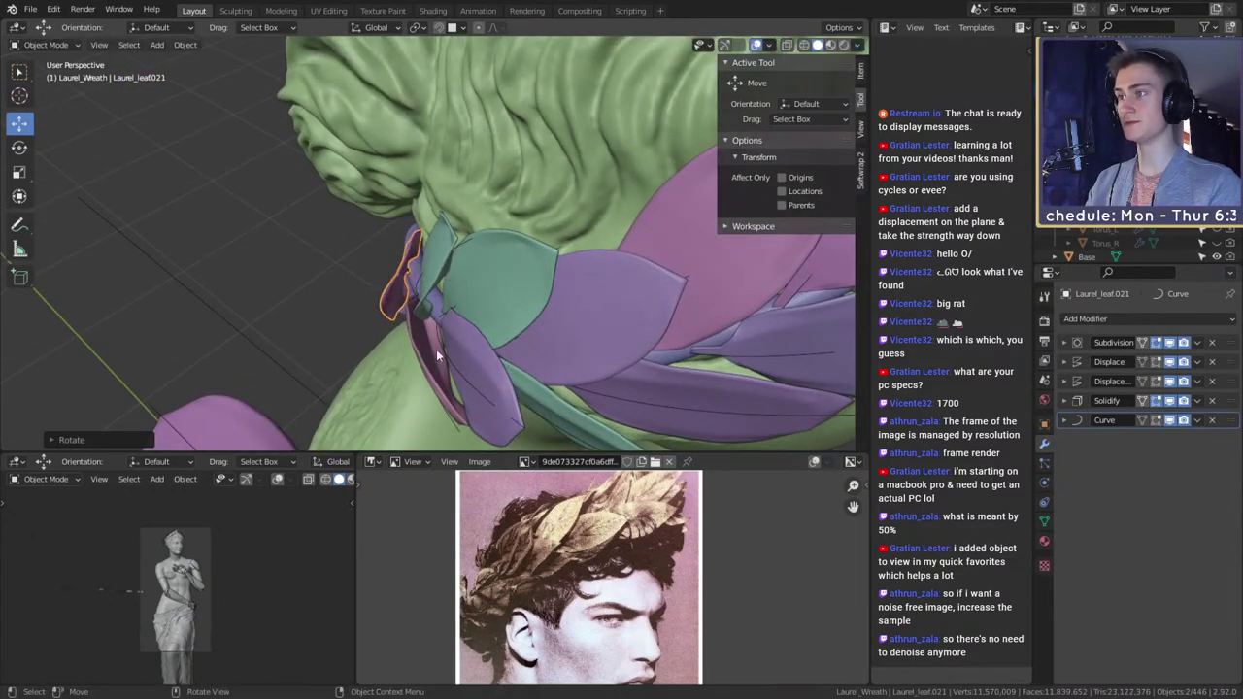
{"action": "middle_click_drag", "start_coordinate": [436, 348], "coordinate": [586, 305]}
{"action": "key", "text": "r"}
{"action": "left_click", "coordinate": [556, 264]}
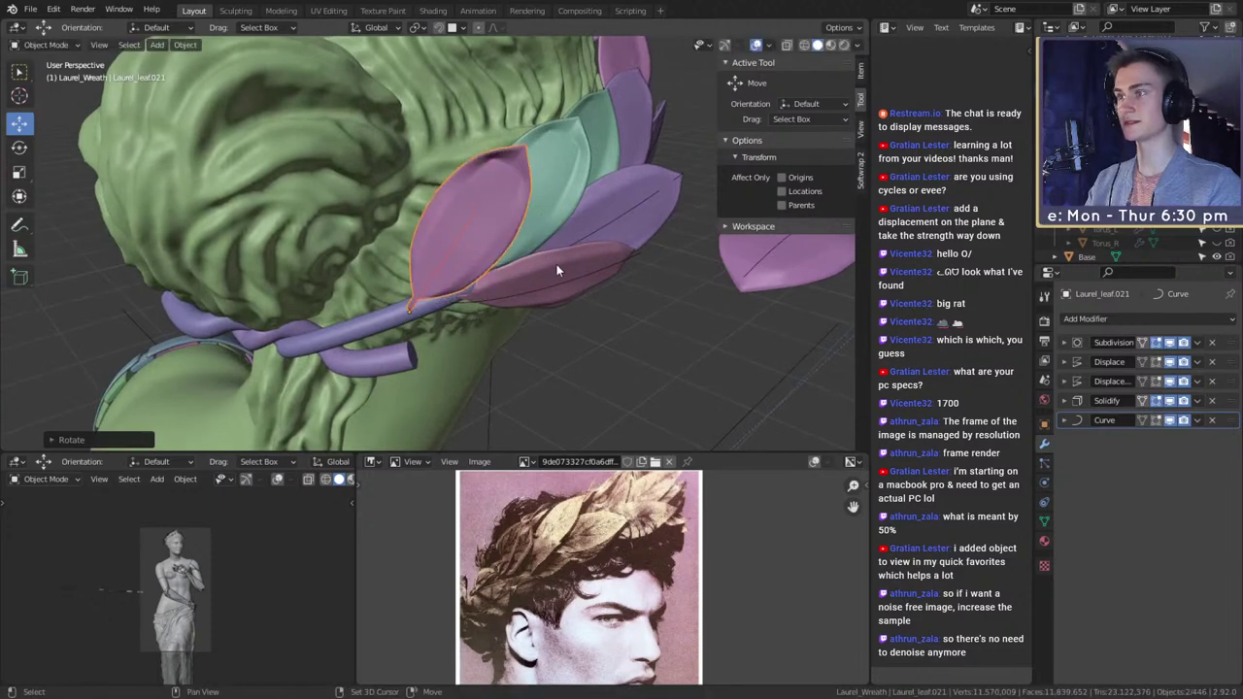
- Scale the newest leaf down to be smaller than its neighbours and fine-tune its rotation at the stem
{"action": "middle_click_drag", "start_coordinate": [556, 265], "coordinate": [566, 260]}
{"action": "key", "text": "s"}
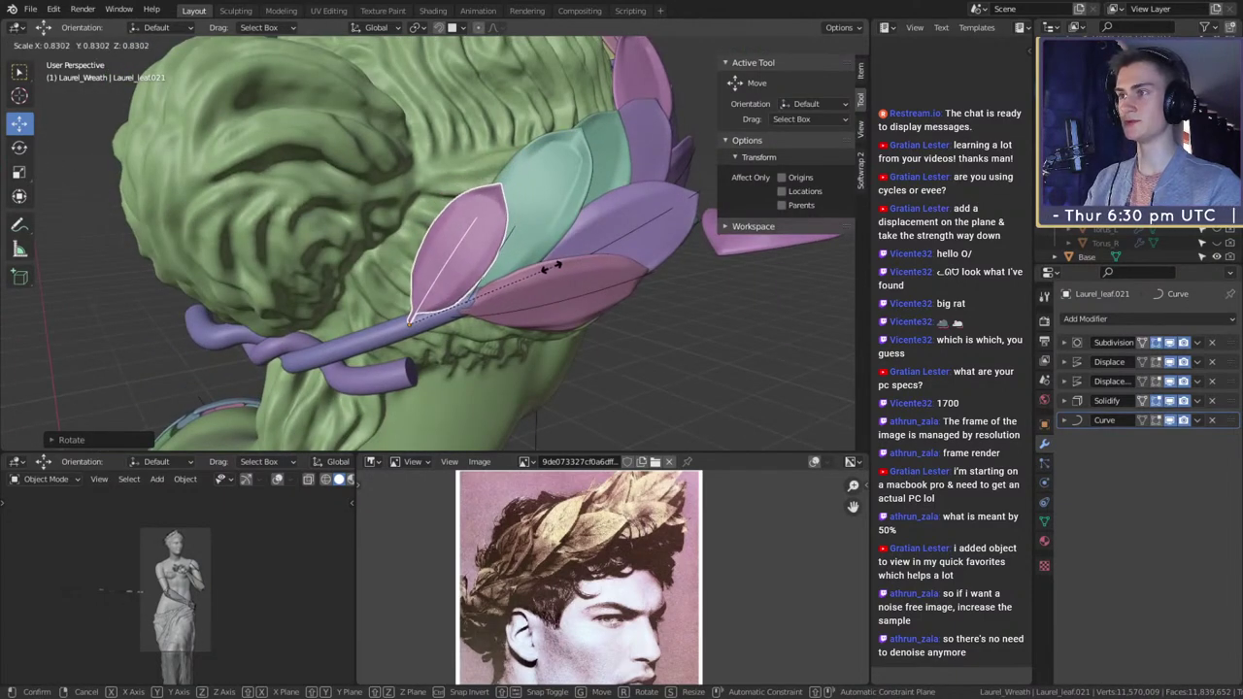
{"action": "right_click", "coordinate": [559, 277]}
{"action": "scroll", "coordinate": [567, 293], "scroll_direction": "down", "scroll_amount": 1}
{"action": "scroll", "coordinate": [556, 293], "scroll_direction": "up", "scroll_amount": 2}
{"action": "middle_click_drag", "start_coordinate": [553, 292], "coordinate": [593, 297]}
{"action": "key", "text": "s"}
{"action": "left_click", "coordinate": [578, 270]}
{"action": "key", "text": "r"}
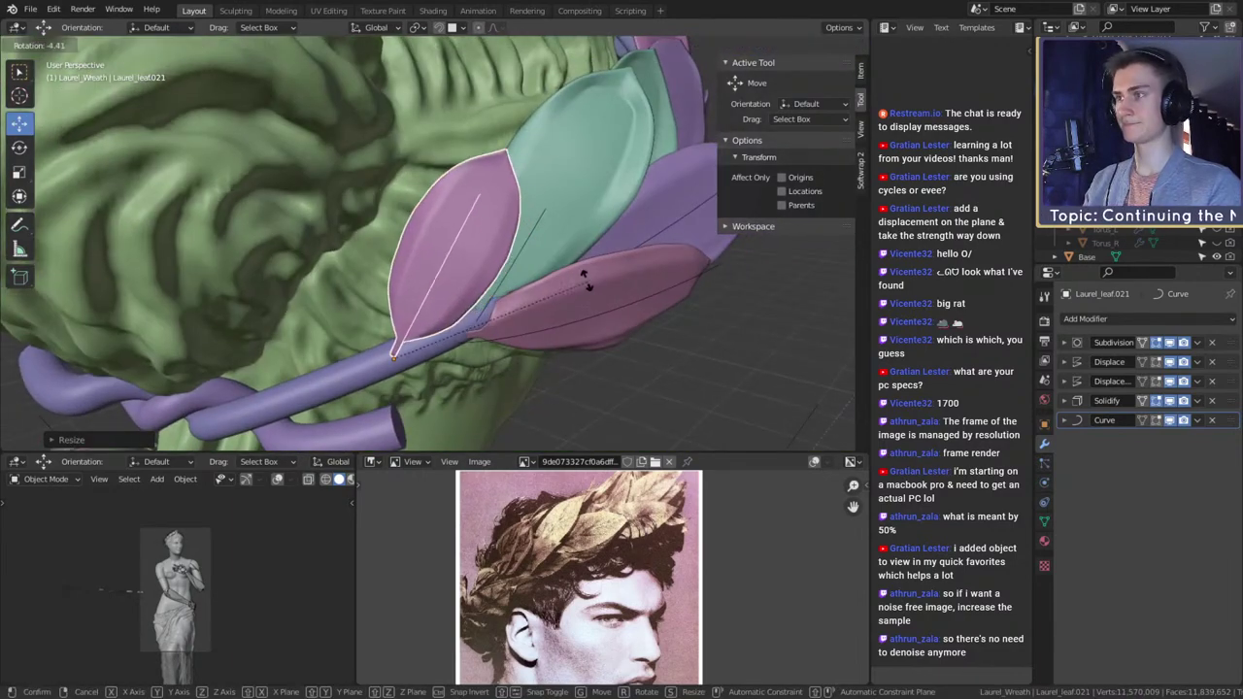
{"action": "left_click", "coordinate": [579, 299]}
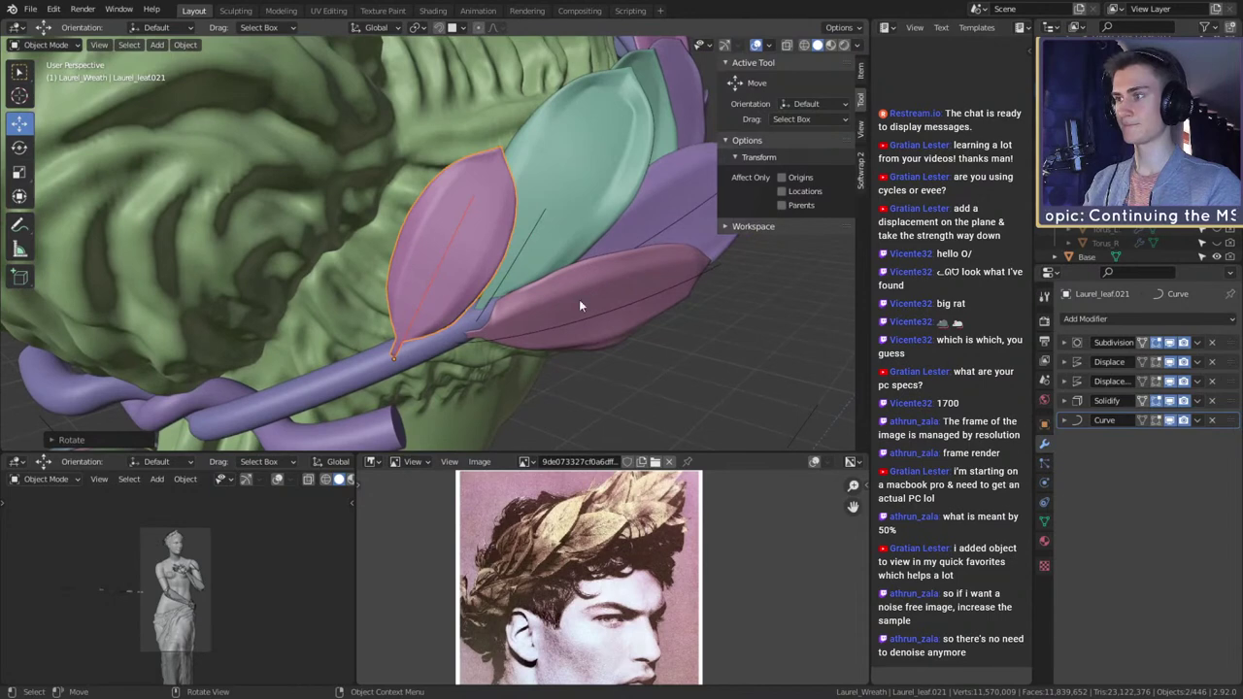
- Move the newest pink leaf's curve further along the stem so its base attaches there, and fine-tune its rotation
{"action": "left_click", "coordinate": [411, 324]}
{"action": "key", "text": "g"}
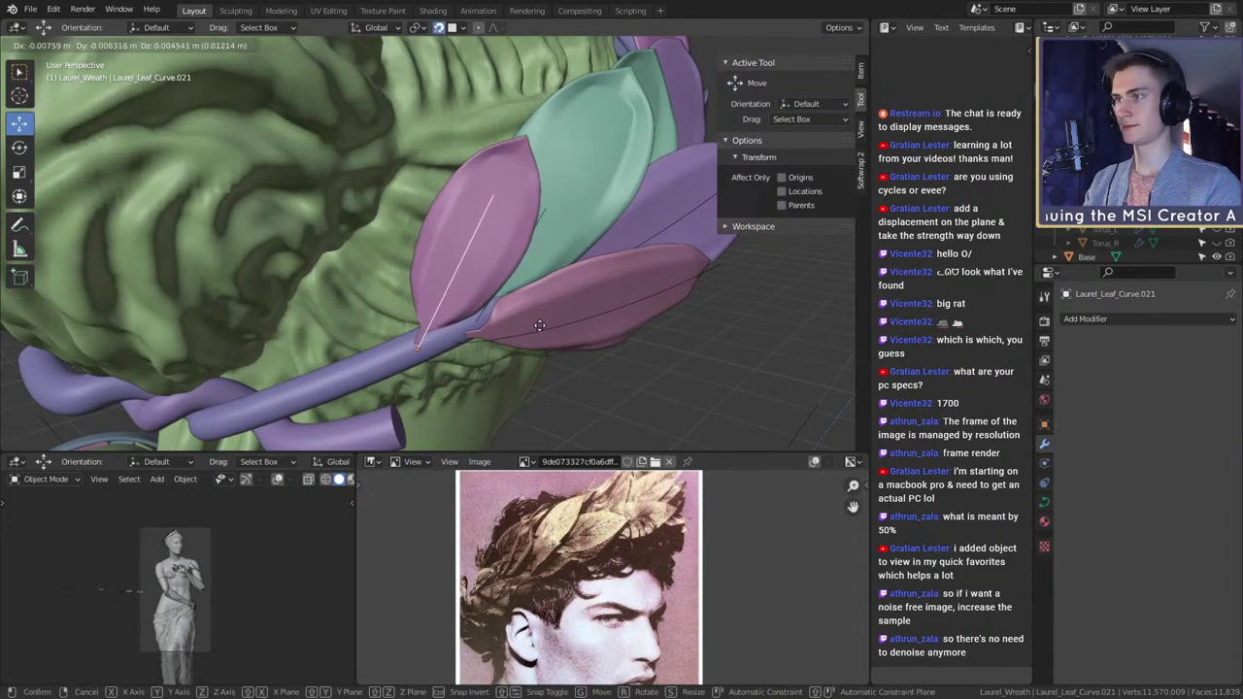
{"action": "left_click", "coordinate": [539, 326]}
{"action": "mouse_move", "coordinate": [539, 325]}
{"action": "middle_mouse_down"}
{"action": "mouse_move", "coordinate": [544, 314]}
{"action": "mouse_move", "coordinate": [547, 338]}
{"action": "mouse_move", "coordinate": [558, 332]}
{"action": "mouse_move", "coordinate": [544, 353]}
{"action": "mouse_move", "coordinate": [471, 381]}
{"action": "mouse_move", "coordinate": [574, 280]}
{"action": "mouse_move", "coordinate": [569, 325]}
{"action": "mouse_move", "coordinate": [551, 309]}
{"action": "middle_mouse_up"}
{"action": "key", "text": "g"}
{"action": "left_click", "coordinate": [552, 328]}
{"action": "key", "text": "r"}
{"action": "left_click", "coordinate": [561, 322]}
{"action": "scroll", "coordinate": [558, 325], "scroll_direction": "down", "scroll_amount": 3}
{"action": "scroll", "coordinate": [544, 358], "scroll_direction": "up", "scroll_amount": 2}
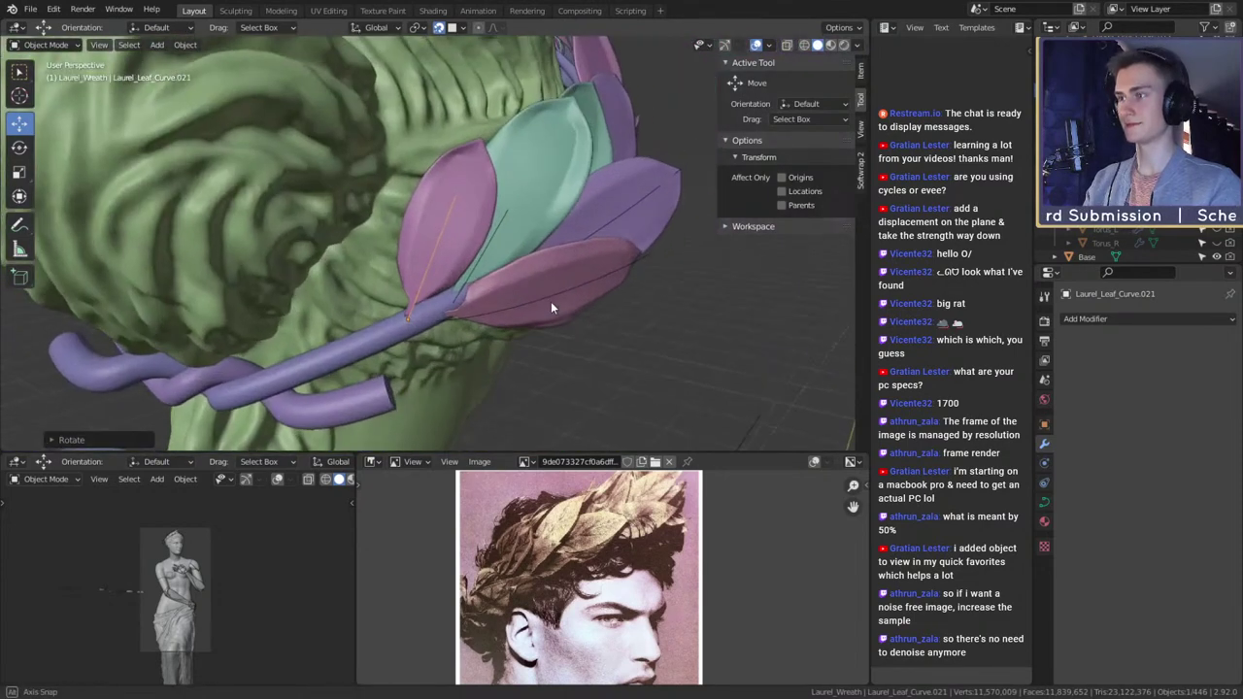
- Duplicate the newest pink leaf with its curve slightly further back on the stem and rotate the copy
{"action": "left_click", "coordinate": [456, 235]}
{"action": "key", "text": "shift+d"}
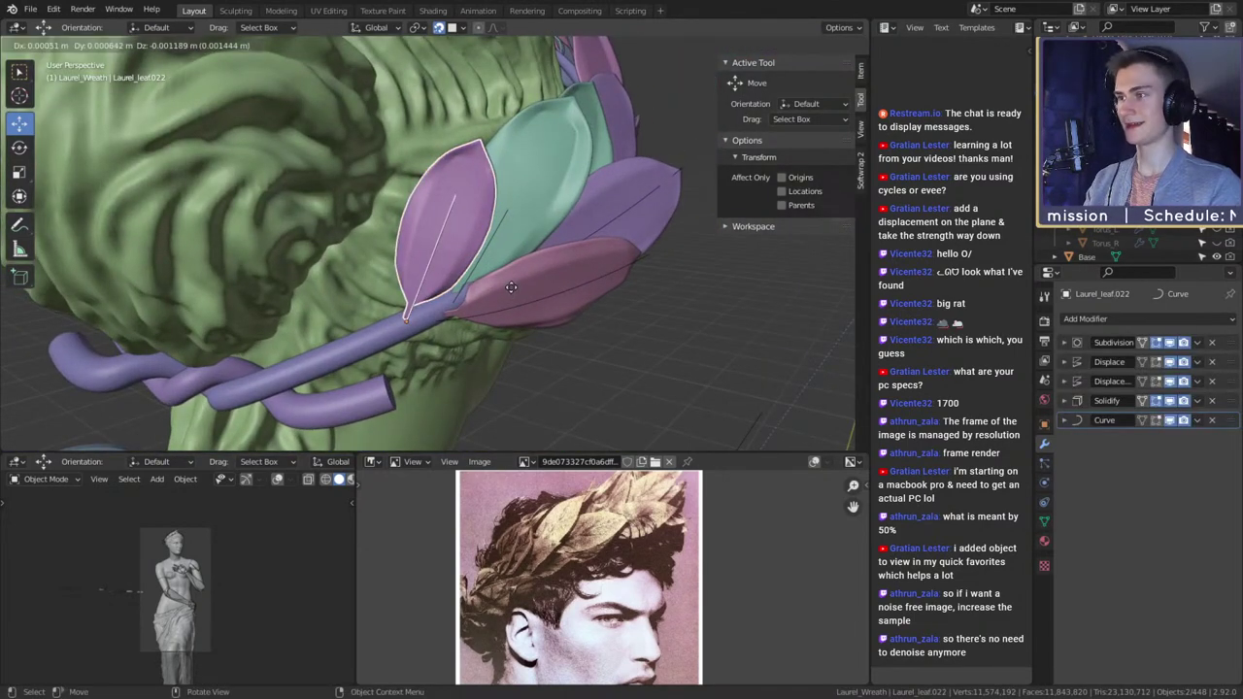
{"action": "right_click", "coordinate": [520, 290]}
{"action": "middle_click_drag", "start_coordinate": [519, 290], "coordinate": [531, 289]}
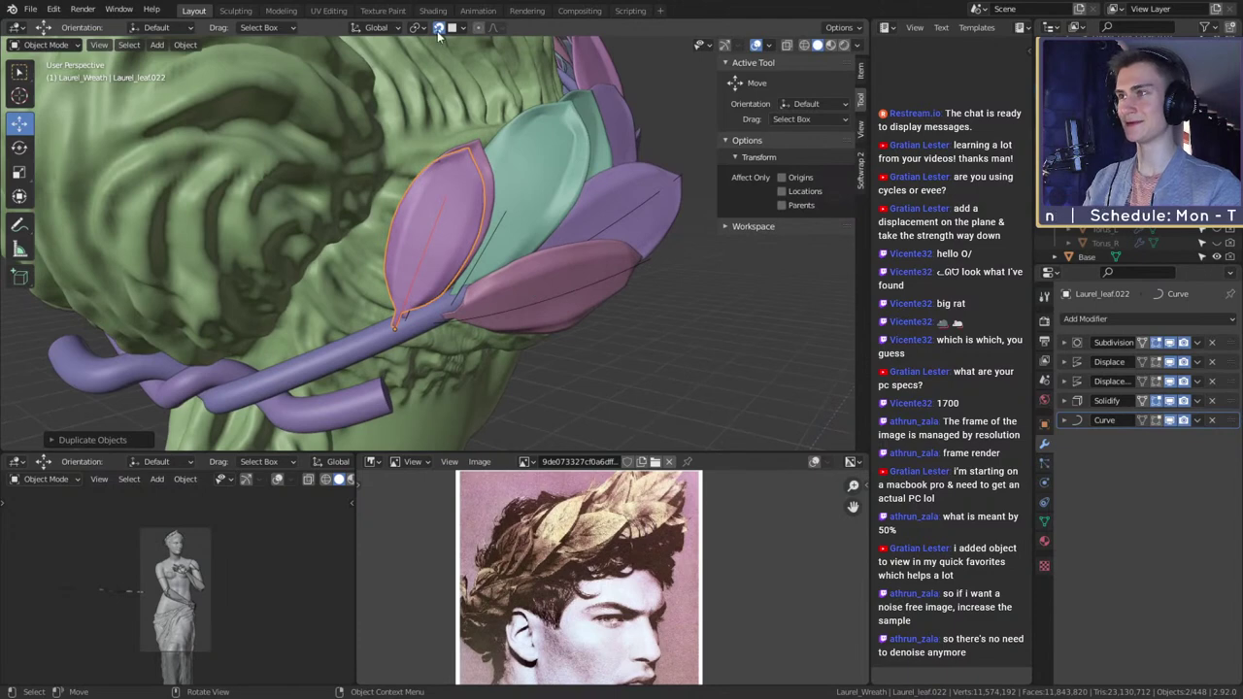
{"action": "key", "text": "r"}
{"action": "left_click", "coordinate": [513, 404]}
- Rotate the purple copy outward so it fans out between the upper and lower pink leaves
{"action": "middle_click_drag", "start_coordinate": [514, 404], "coordinate": [616, 293]}
{"action": "scroll", "coordinate": [547, 295], "scroll_direction": "up", "scroll_amount": 1}
{"action": "key", "text": "r"}
{"action": "left_click", "coordinate": [610, 253]}
{"action": "key", "text": "r"}
{"action": "right_click", "coordinate": [594, 245]}
{"action": "middle_click_drag", "start_coordinate": [589, 237], "coordinate": [582, 269]}
{"action": "scroll", "coordinate": [459, 339], "scroll_direction": "up", "scroll_amount": 5}
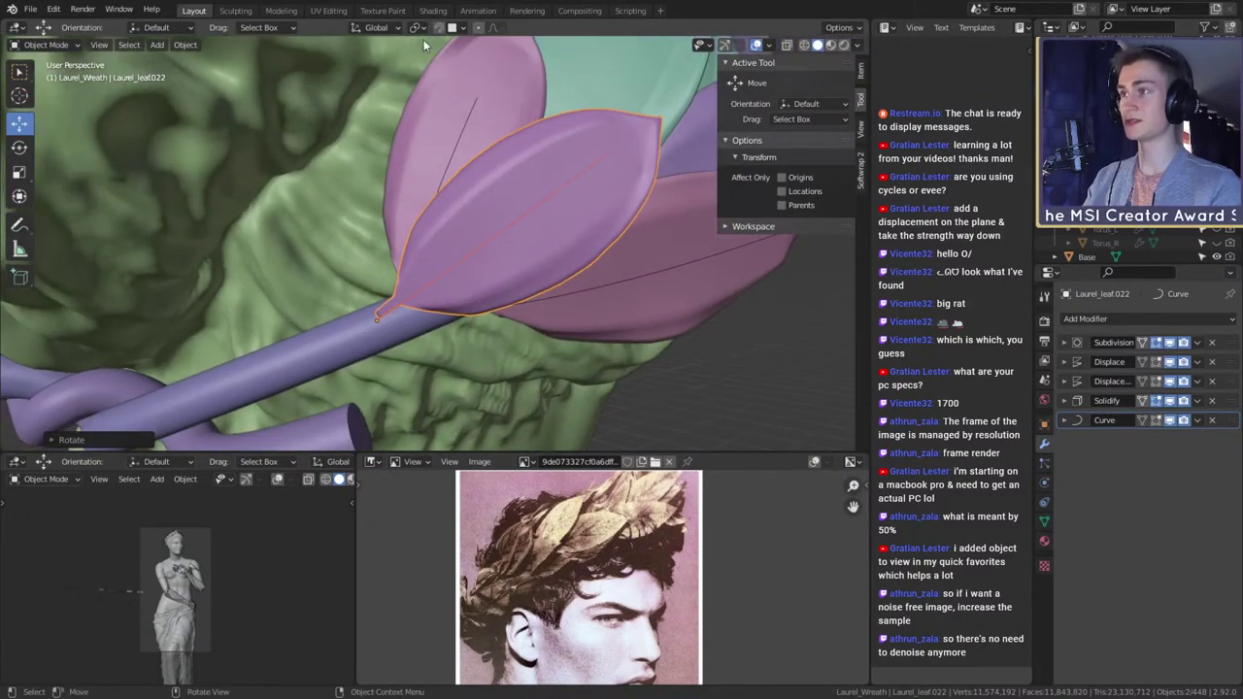
- Duplicate the purple leaf with its curve, attach the blue copy further back on the stem, and rotate it downward
{"action": "key", "text": "shift+d"}
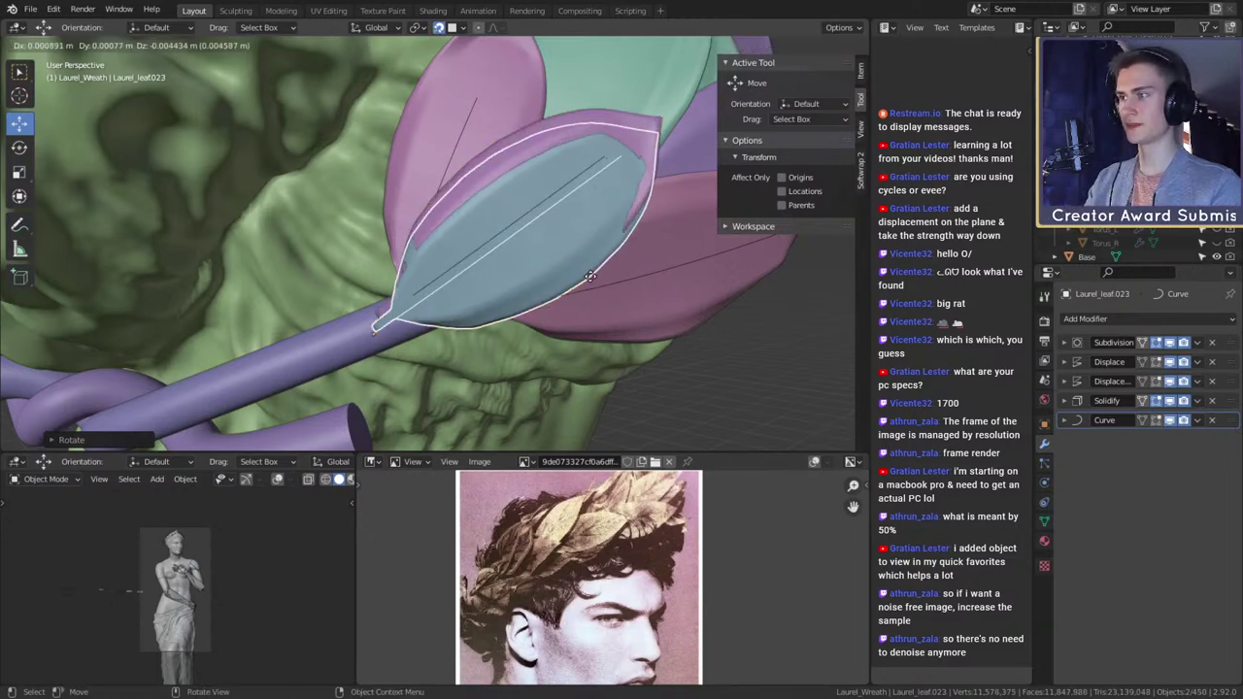
{"action": "left_click", "coordinate": [599, 285]}
{"action": "middle_click_drag", "start_coordinate": [599, 280], "coordinate": [591, 286]}
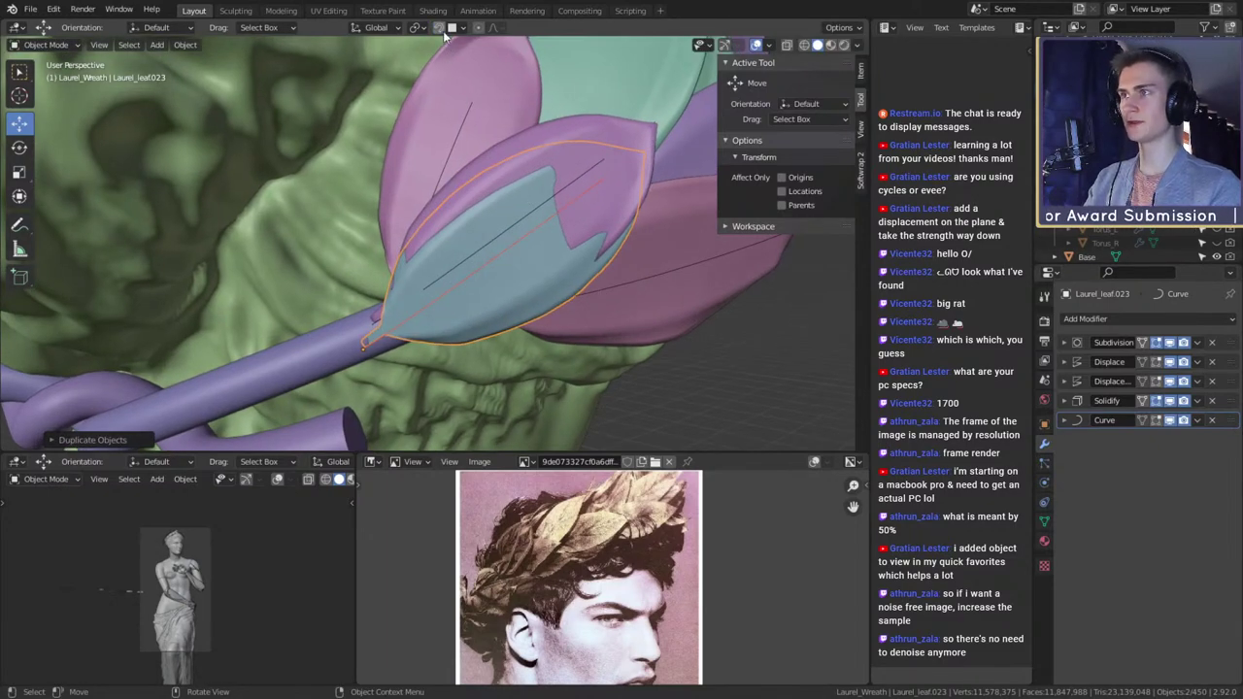
{"action": "middle_click_drag", "start_coordinate": [443, 34], "coordinate": [575, 290]}
{"action": "key", "text": "r"}
{"action": "left_click", "coordinate": [573, 232]}
{"action": "key", "text": "g"}
{"action": "left_click", "coordinate": [574, 289]}
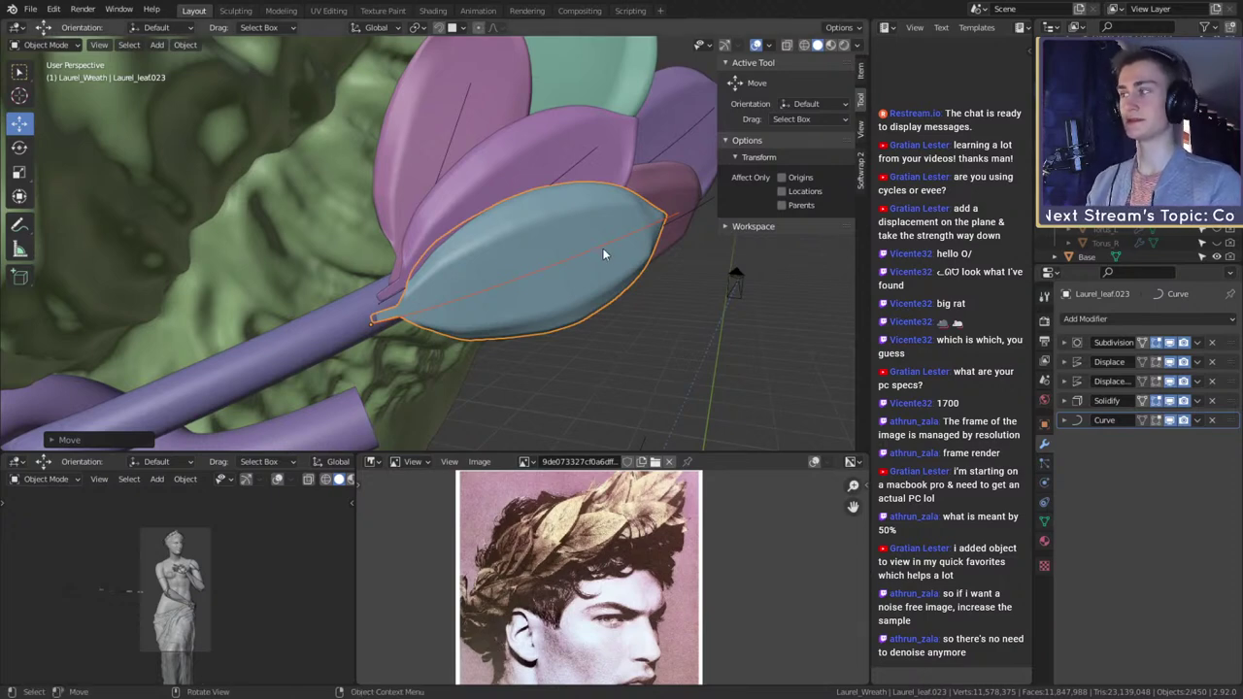
- Select only the blue leaf's curve and tilt it from the end-on view to angle the leaf around the stem
{"action": "middle_click_drag", "start_coordinate": [603, 250], "coordinate": [349, 311]}
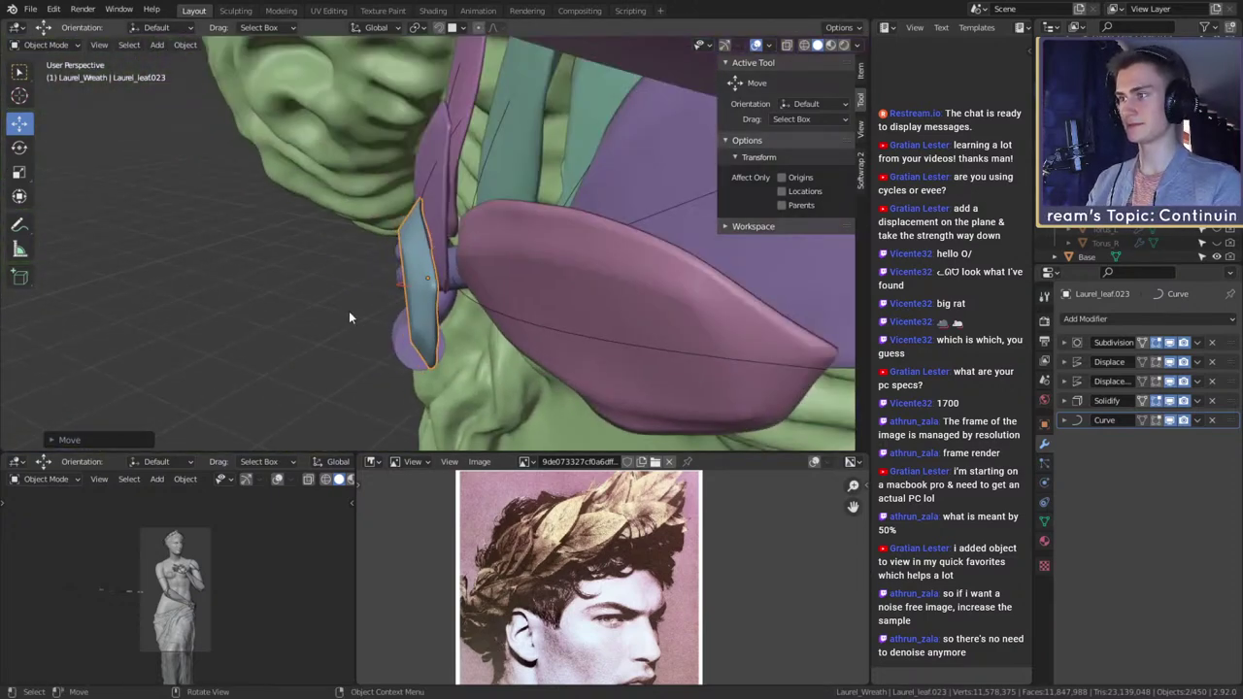
{"action": "left_click", "coordinate": [349, 311]}
{"action": "middle_click_drag", "start_coordinate": [508, 278], "coordinate": [511, 279]}
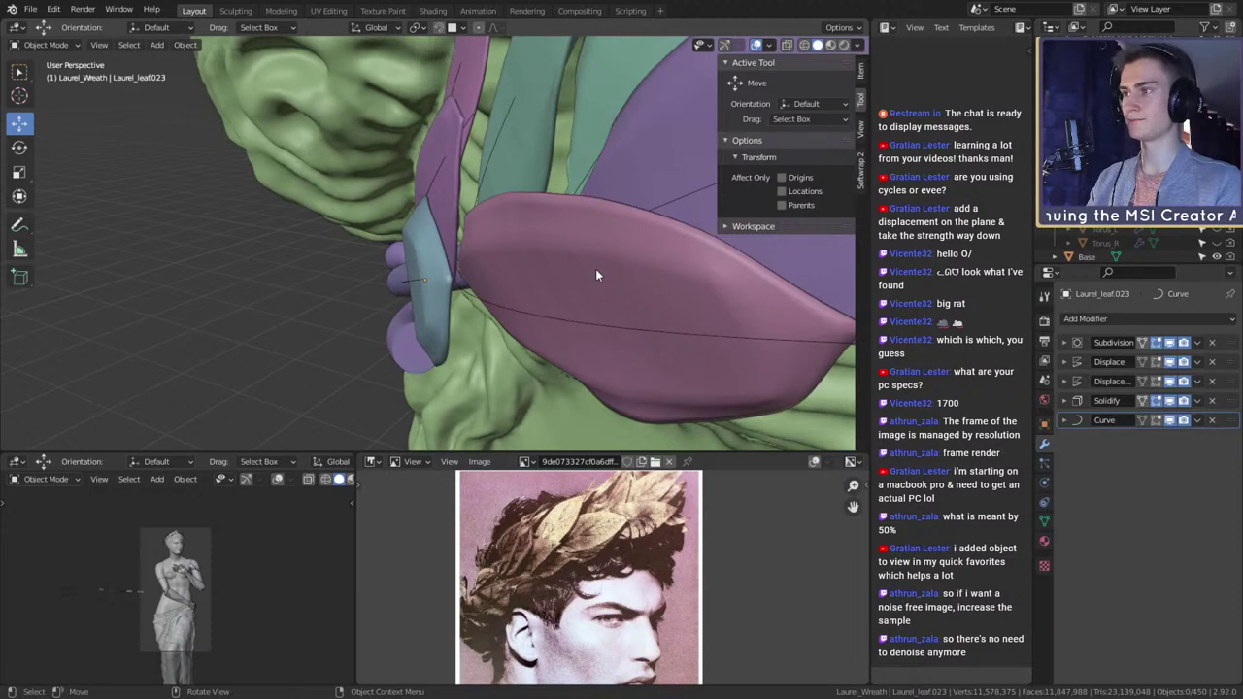
{"action": "left_click", "coordinate": [401, 283]}
{"action": "key", "text": "r"}
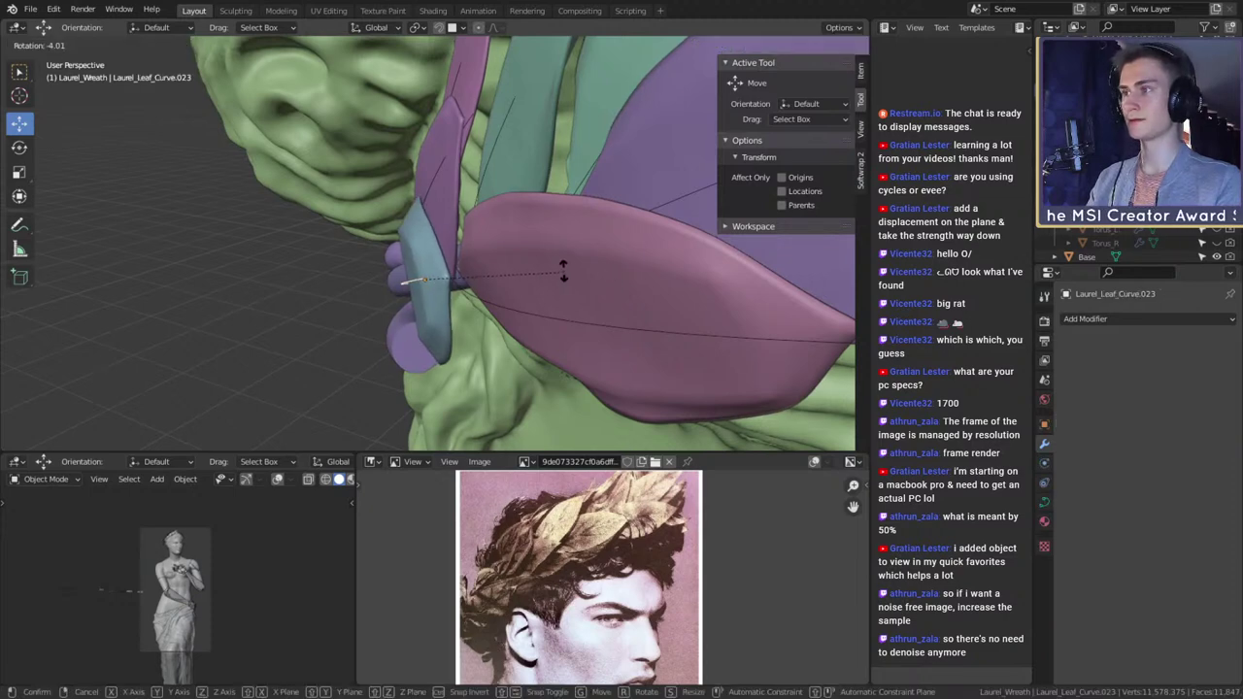
{"action": "left_click", "coordinate": [561, 251]}
{"action": "middle_click_drag", "start_coordinate": [561, 250], "coordinate": [548, 311]}
{"action": "key", "text": "r"}
{"action": "left_click", "coordinate": [580, 252]}
- Duplicate the blue leaf with its curve, attach the copy further back on the stem, and rotate it away from the head
{"action": "scroll", "coordinate": [524, 296], "scroll_direction": "up", "scroll_amount": 3}
{"action": "middle_click_drag", "start_coordinate": [524, 295], "coordinate": [537, 206]}
{"action": "scroll", "coordinate": [579, 260], "scroll_direction": "up", "scroll_amount": 3}
{"action": "left_click", "coordinate": [573, 228]}
{"action": "key", "text": "shift+d"}
{"action": "left_click", "coordinate": [585, 273]}
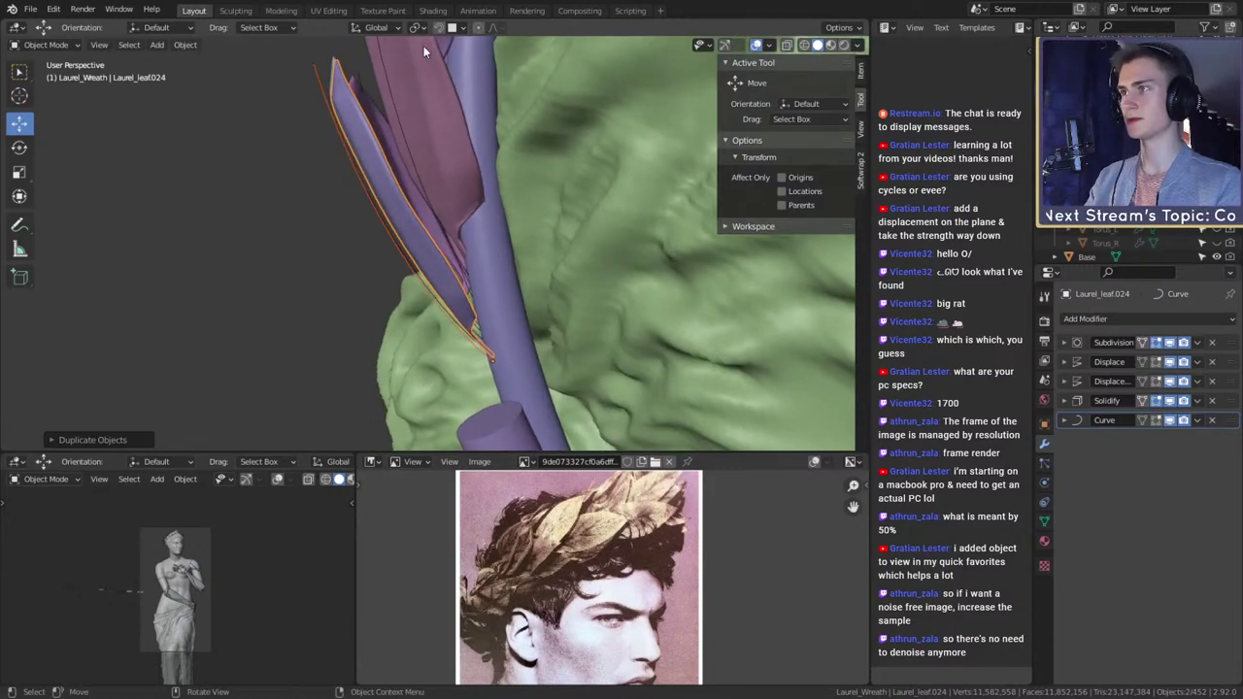
{"action": "key", "text": "r"}
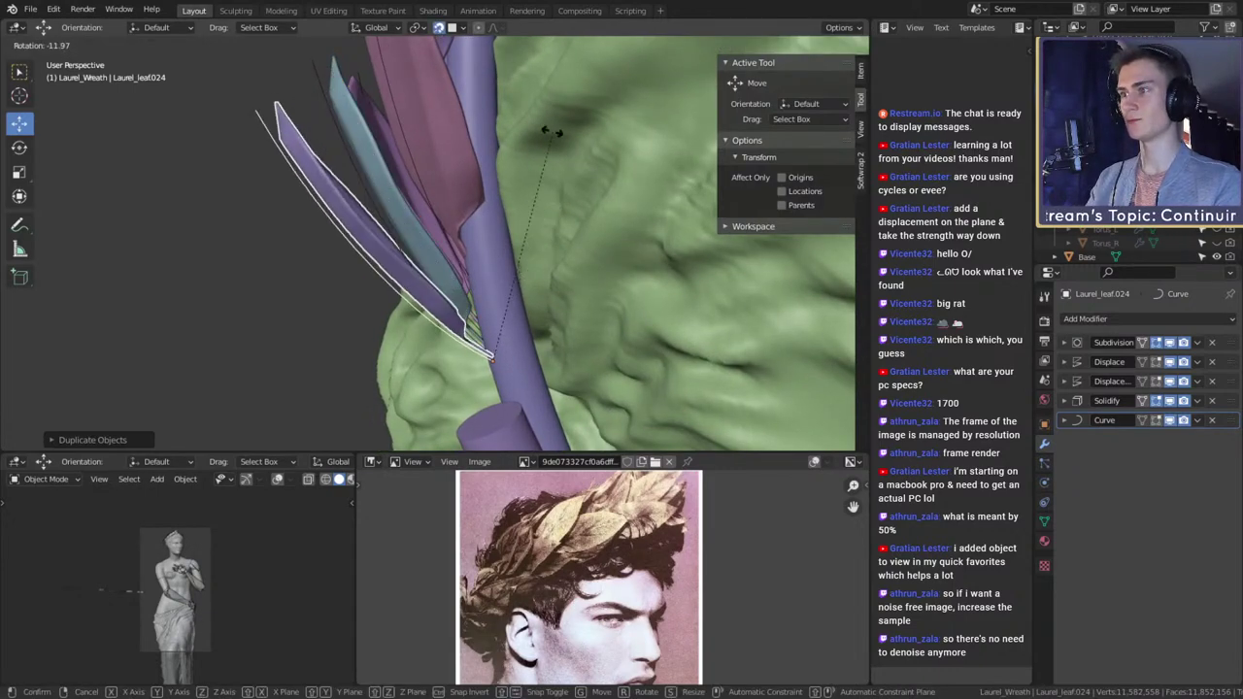
{"action": "left_click", "coordinate": [569, 130]}
- Fine-tune the violet leaf's rotation and position so it sits on the stem below the blue leaf
{"action": "middle_click_drag", "start_coordinate": [569, 131], "coordinate": [635, 252]}
{"action": "key", "text": "r"}
{"action": "left_click", "coordinate": [600, 293]}
{"action": "middle_click_drag", "start_coordinate": [600, 294], "coordinate": [515, 291]}
{"action": "key", "text": "g"}
{"action": "left_click", "coordinate": [556, 281]}
{"action": "key", "text": "r"}
{"action": "left_click", "coordinate": [590, 269]}
{"action": "key", "text": "r"}
{"action": "left_click", "coordinate": [593, 244]}
{"action": "scroll", "coordinate": [637, 307], "scroll_direction": "down", "scroll_amount": 7}
{"action": "scroll", "coordinate": [522, 322], "scroll_direction": "up", "scroll_amount": 5}
- Duplicate the violet leaf with its curve onto the upper side of the stem and rotate the pink copy upward
{"action": "key", "text": "shift+d"}
{"action": "left_click", "coordinate": [562, 288]}
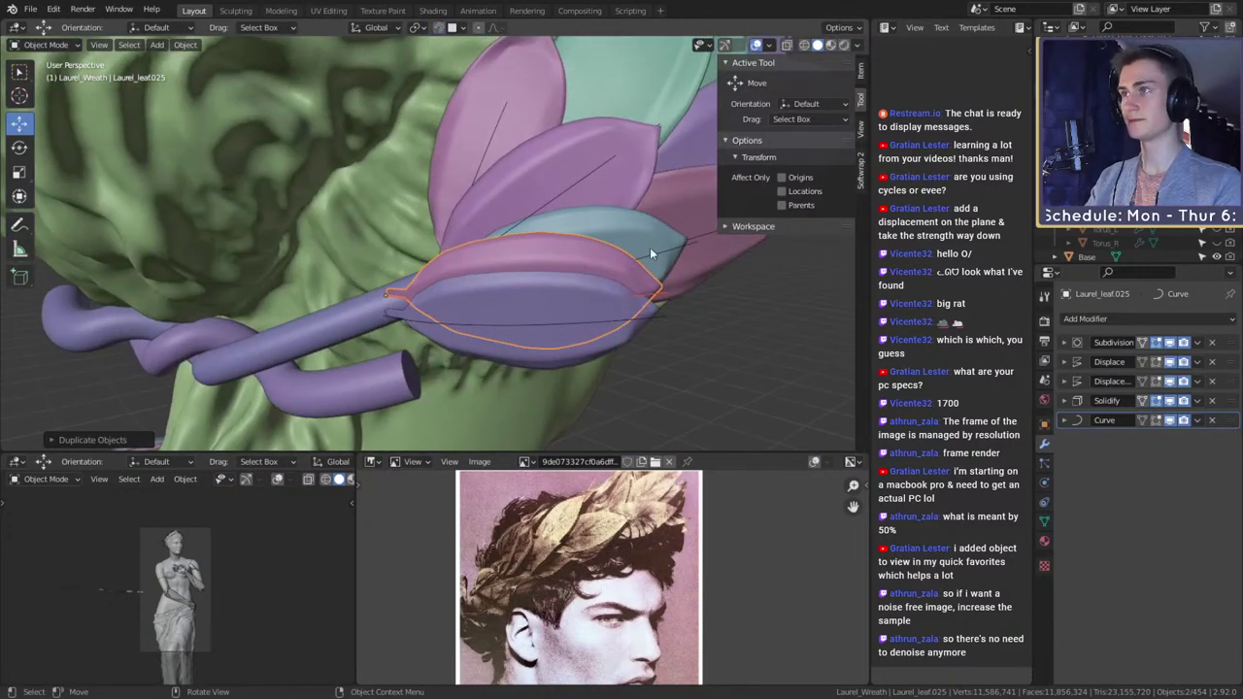
{"action": "middle_click_drag", "start_coordinate": [649, 247], "coordinate": [489, 354]}
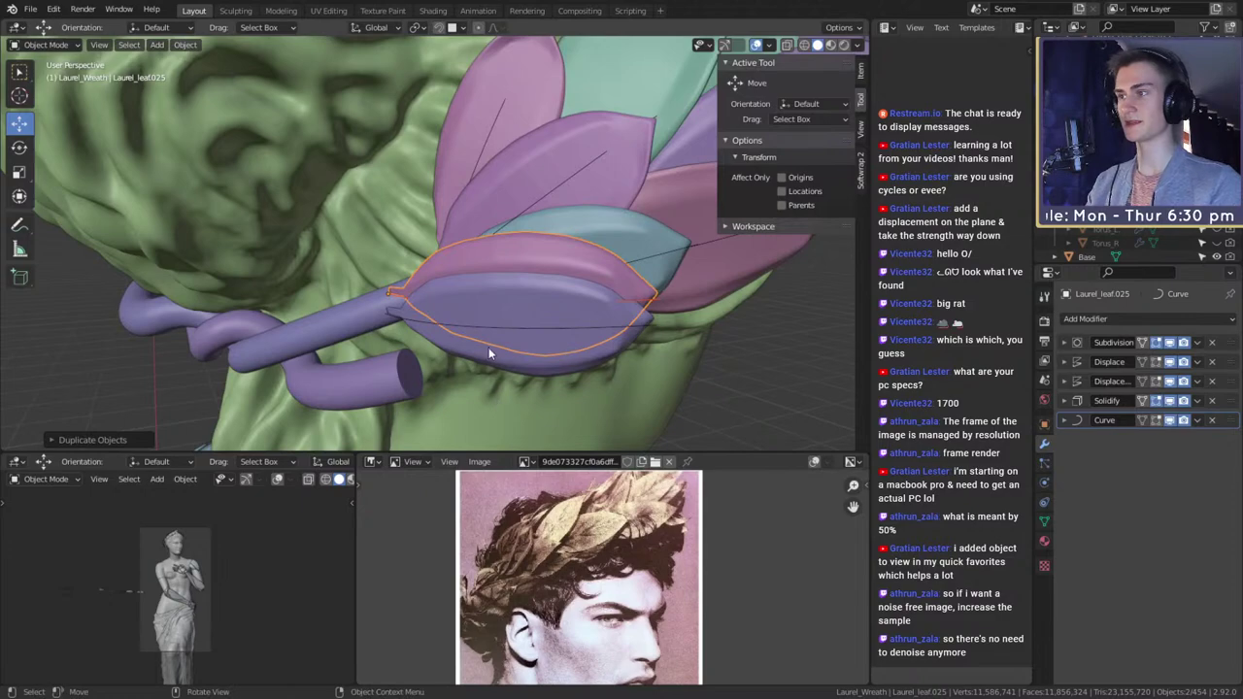
{"action": "middle_click_drag", "start_coordinate": [607, 335], "coordinate": [479, 114]}
{"action": "key", "text": "r"}
{"action": "key", "text": "r"}
{"action": "left_click", "coordinate": [529, 308]}
{"action": "key", "text": "r"}
{"action": "left_click", "coordinate": [544, 340]}
- Scale the new pink leaf and adjust its rotation and position so it overlaps the blue and purple leaves
{"action": "key", "text": "s"}
{"action": "left_click", "coordinate": [649, 268]}
{"action": "key", "text": "r"}
{"action": "left_click", "coordinate": [614, 287]}
{"action": "key", "text": "g"}
{"action": "left_click", "coordinate": [612, 256]}
{"action": "scroll", "coordinate": [522, 231], "scroll_direction": "down", "scroll_amount": 6}
{"action": "scroll", "coordinate": [528, 258], "scroll_direction": "down", "scroll_amount": 5}
{"action": "scroll", "coordinate": [599, 263], "scroll_direction": "up", "scroll_amount": 8}
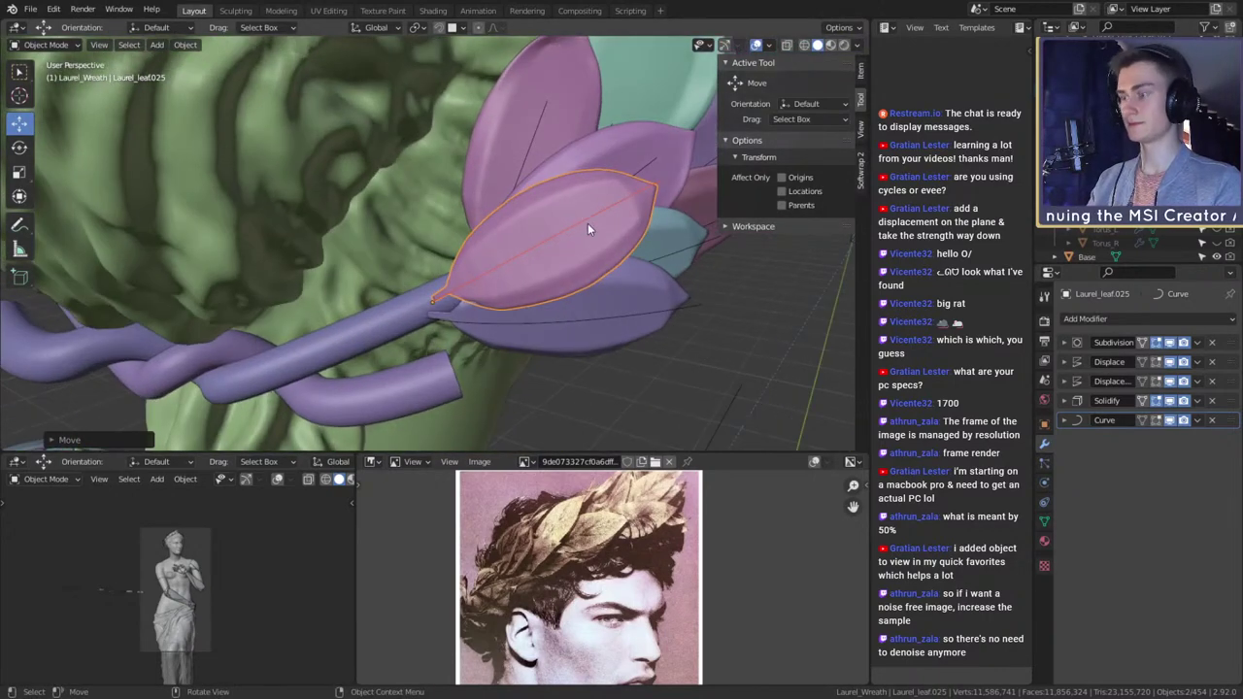
- Duplicate the new pink leaf with its curve and place the teal copy further back along the stem
{"action": "key", "text": "shift+d"}
{"action": "left_click", "coordinate": [512, 148]}
{"action": "left_click", "coordinate": [418, 29]}
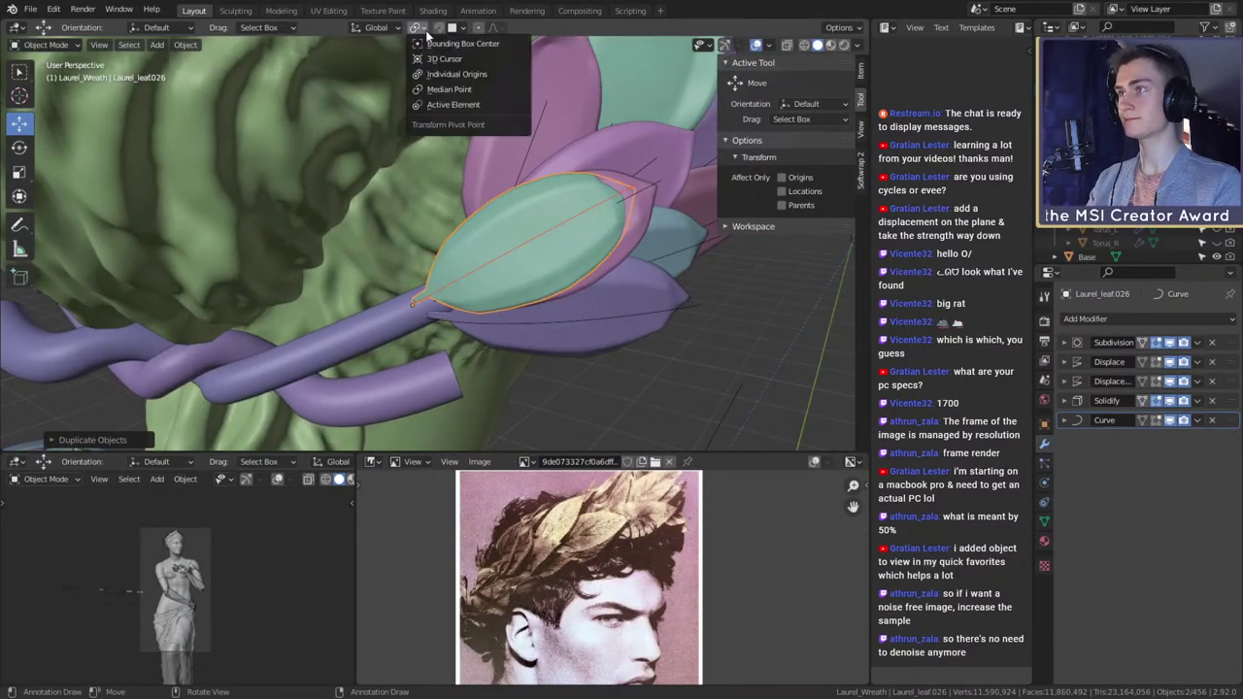
{"action": "left_click", "coordinate": [439, 29]}
{"action": "left_click", "coordinate": [439, 28]}
{"action": "key", "text": "g"}
{"action": "left_click", "coordinate": [613, 221]}
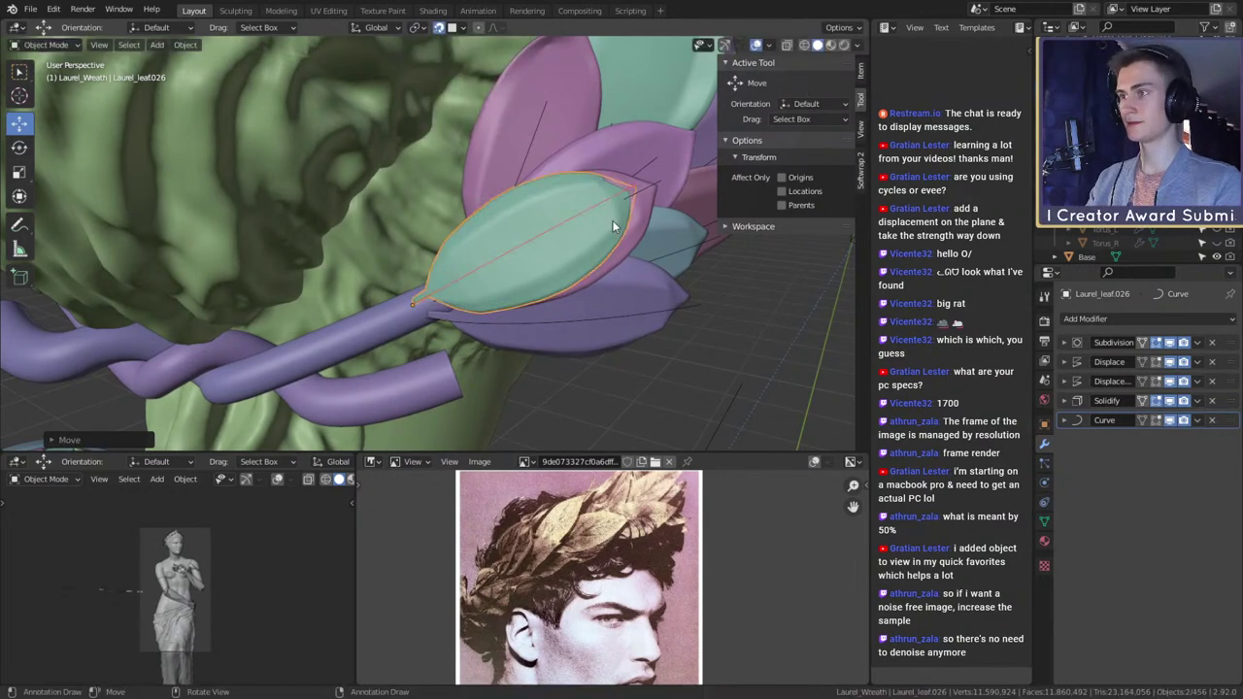
{"action": "middle_click_drag", "start_coordinate": [613, 221], "coordinate": [604, 235], "text": "shift"}
{"action": "left_click", "coordinate": [439, 27]}
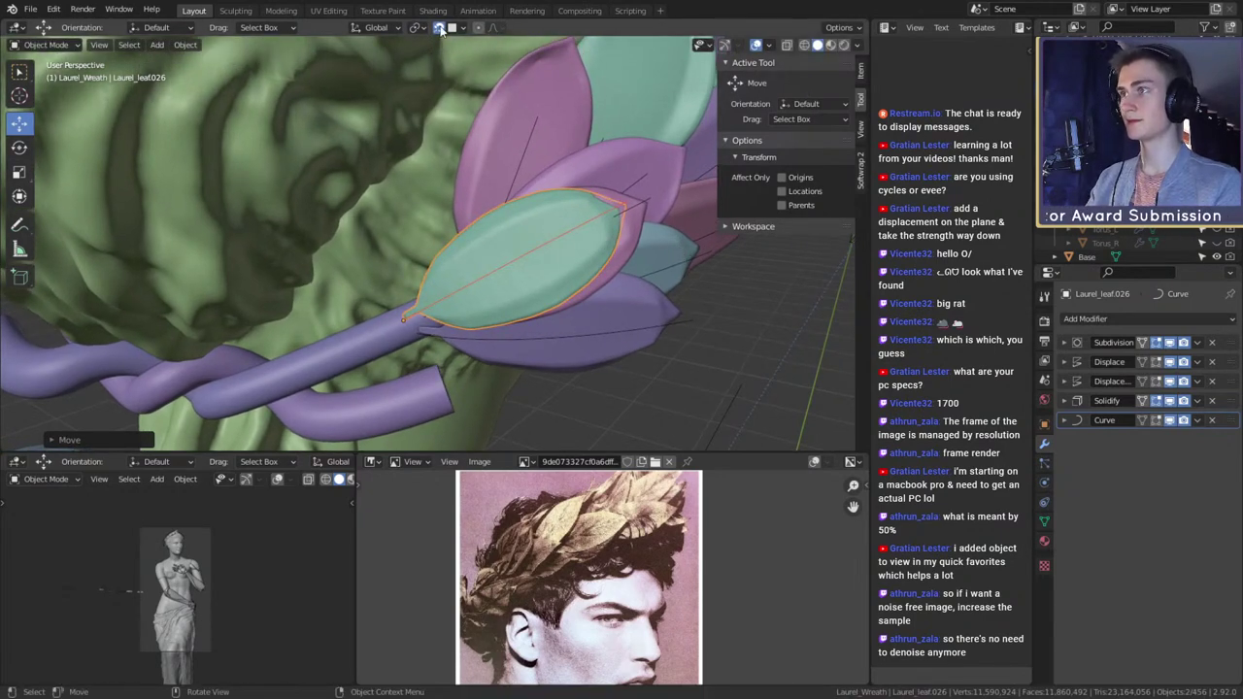
- Rotate the teal leaf upward beside the pink leaves and tilt it to follow the back of the head
{"action": "key", "text": "r"}
{"action": "left_click", "coordinate": [574, 158]}
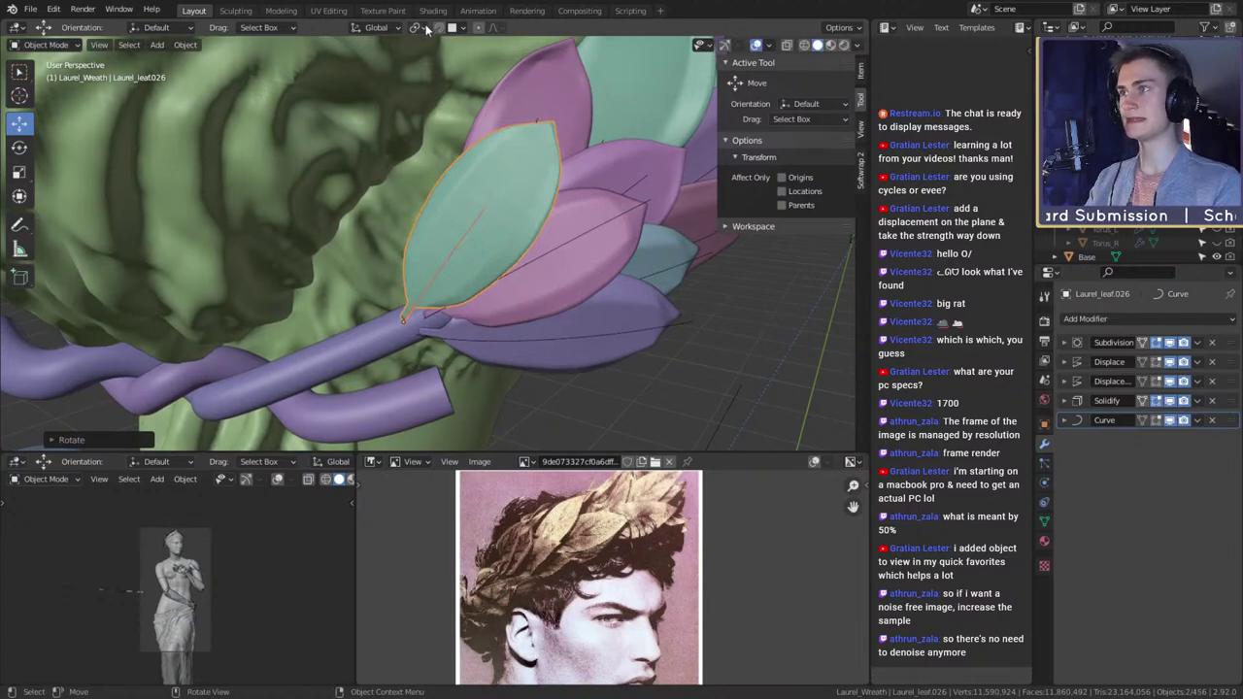
{"action": "middle_click_drag", "start_coordinate": [603, 220], "coordinate": [478, 105]}
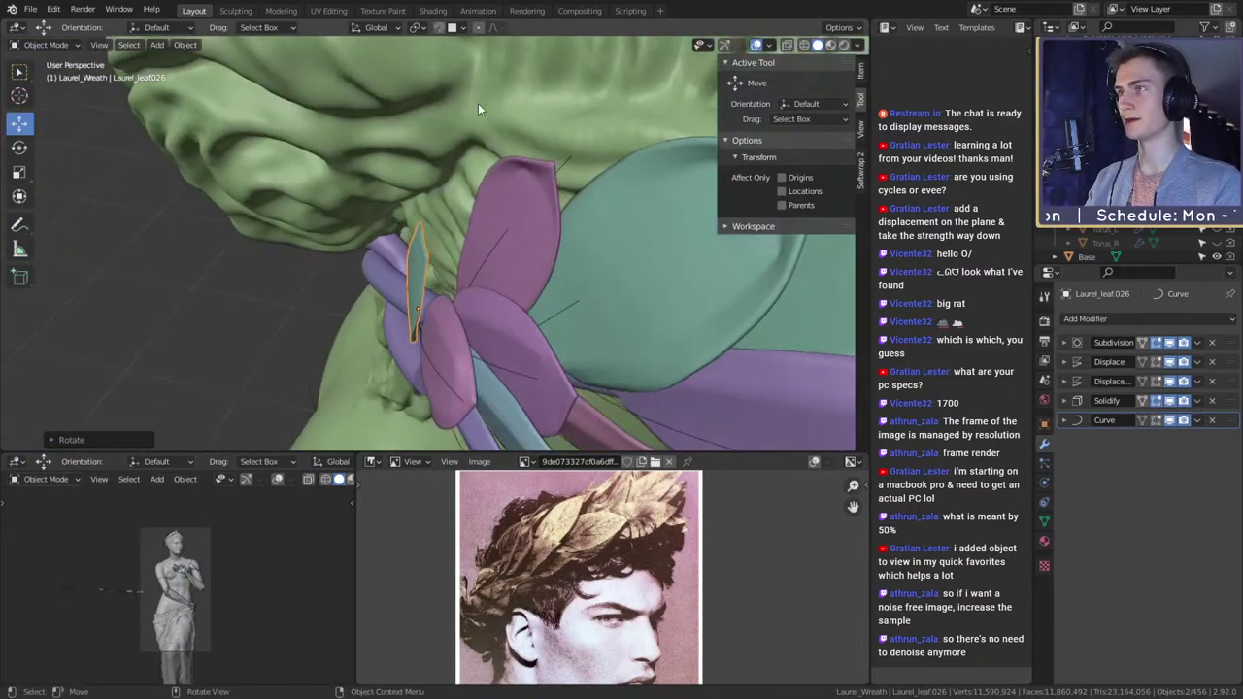
{"action": "middle_click_drag", "start_coordinate": [498, 160], "coordinate": [530, 255]}
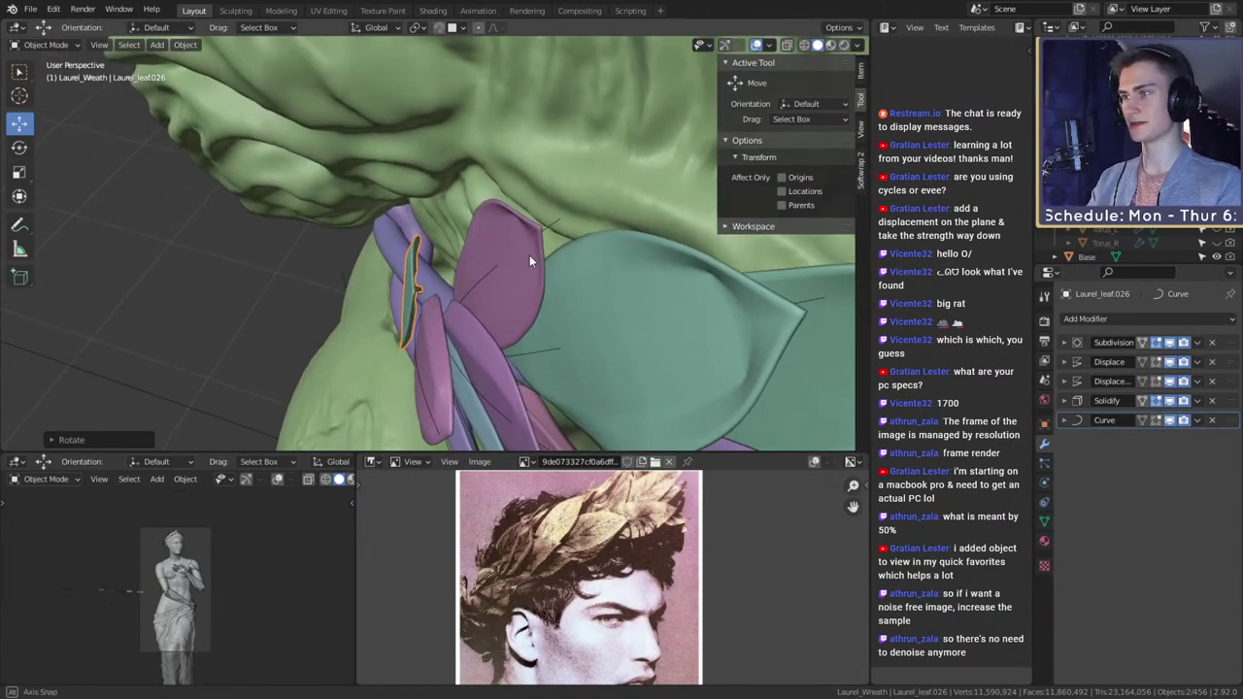
{"action": "key", "text": "r"}
{"action": "left_click", "coordinate": [522, 362]}
- Scale the teal leaf down to be smaller than its neighbours and adjust its rotation
{"action": "middle_click_drag", "start_coordinate": [522, 362], "coordinate": [630, 326]}
{"action": "key", "text": "s"}
{"action": "left_click", "coordinate": [560, 229]}
{"action": "key", "text": "r"}
{"action": "left_click", "coordinate": [590, 187]}
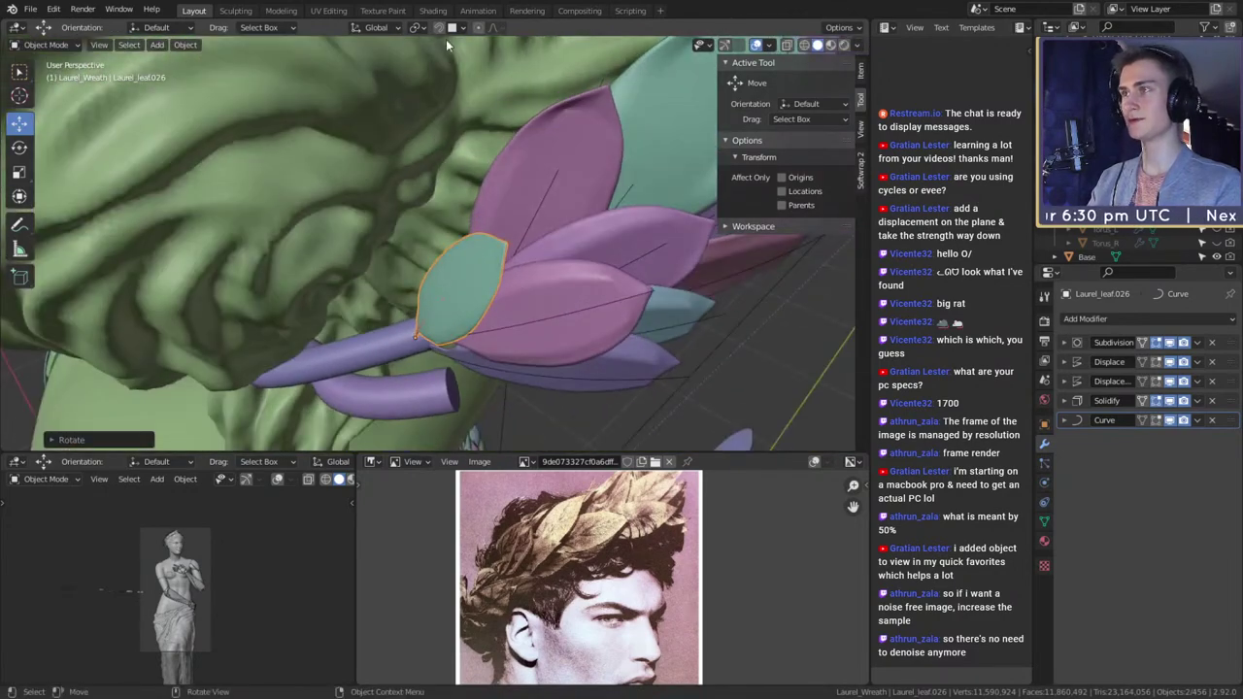
- Reposition the teal leaf's base on the stem with snapping and fine-tune its angle
{"action": "left_click", "coordinate": [440, 29]}
{"action": "middle_click_drag", "start_coordinate": [545, 226], "coordinate": [513, 255]}
{"action": "key", "text": "g"}
{"action": "left_click", "coordinate": [551, 234]}
{"action": "key", "text": "r"}
{"action": "left_click", "coordinate": [515, 258]}
{"action": "scroll", "coordinate": [491, 276], "scroll_direction": "up", "scroll_amount": 3}
{"action": "scroll", "coordinate": [588, 293], "scroll_direction": "down", "scroll_amount": 3}
{"action": "scroll", "coordinate": [584, 305], "scroll_direction": "up", "scroll_amount": 3}
{"action": "scroll", "coordinate": [590, 306], "scroll_direction": "down", "scroll_amount": 5}
{"action": "scroll", "coordinate": [512, 305], "scroll_direction": "up", "scroll_amount": 4}
- Duplicate the spare magenta leaf with its curve and move the copy to the bare side of the head
{"action": "left_click", "coordinate": [513, 256]}
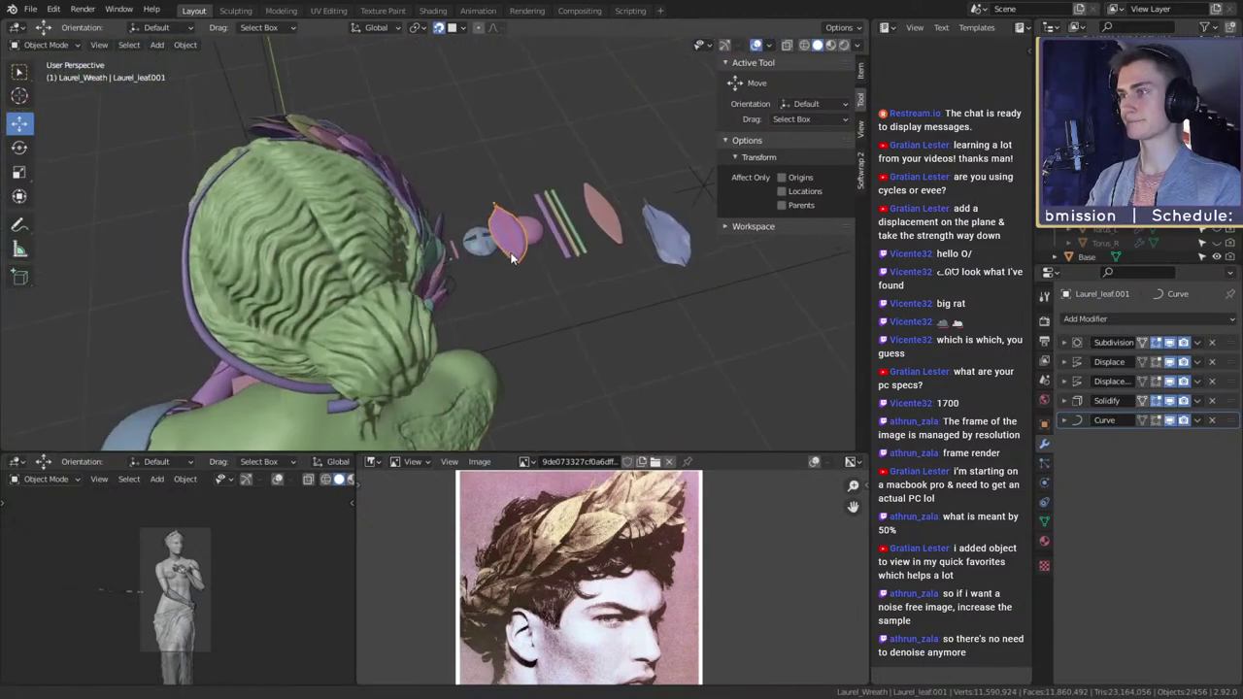
{"action": "key", "text": "shift+d"}
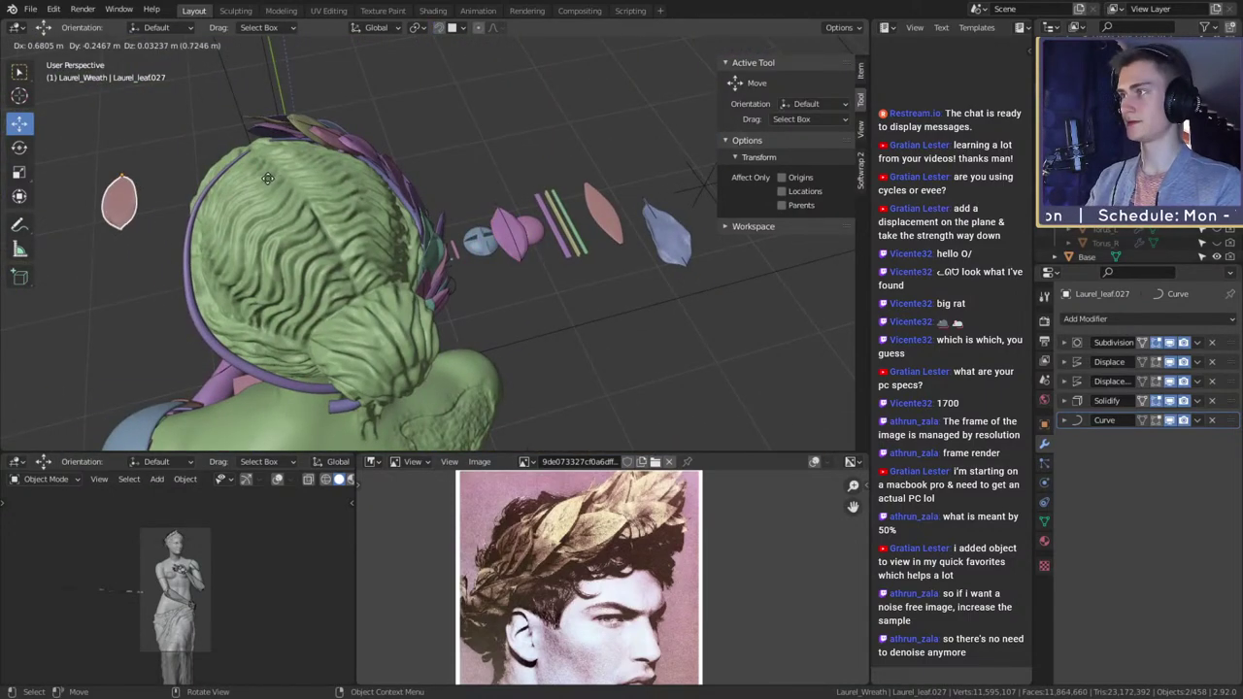
{"action": "left_click", "coordinate": [289, 188]}
{"action": "middle_click_drag", "start_coordinate": [290, 187], "coordinate": [569, 199]}
{"action": "scroll", "coordinate": [341, 194], "scroll_direction": "up", "scroll_amount": 3}
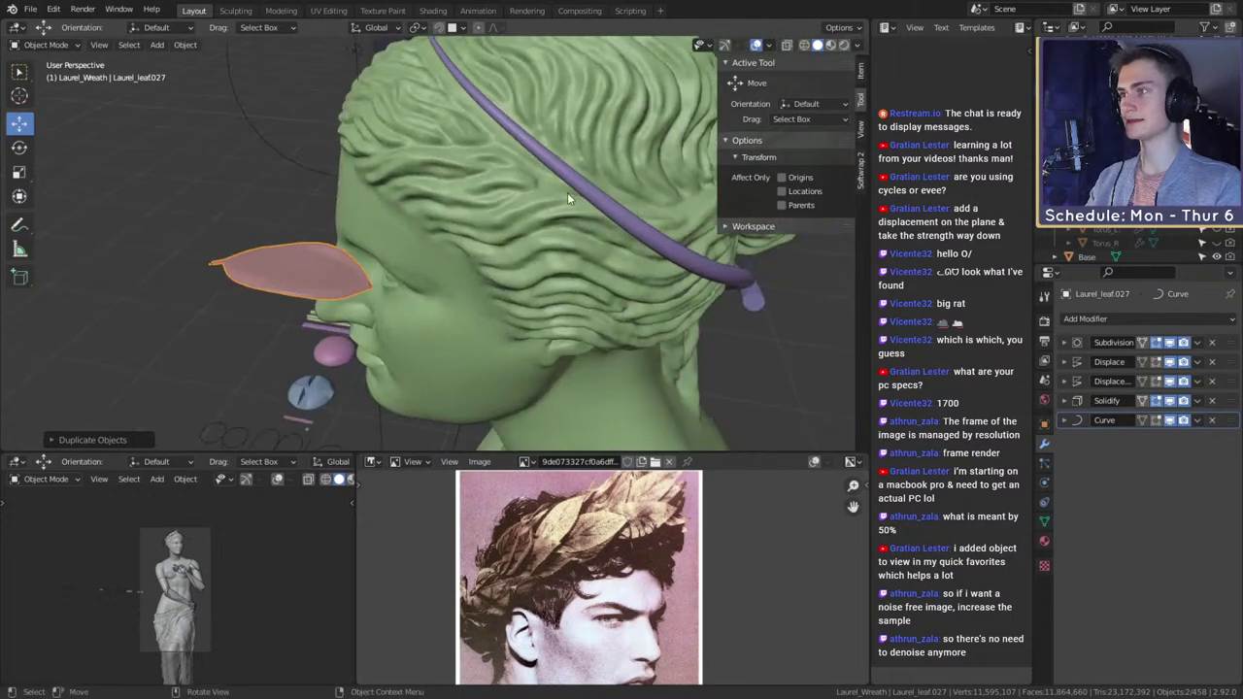
{"action": "mouse_move", "coordinate": [432, 237]}
{"action": "middle_mouse_down"}
{"action": "mouse_move", "coordinate": [534, 114]}
{"action": "mouse_move", "coordinate": [459, 233]}
{"action": "mouse_move", "coordinate": [409, 250]}
{"action": "mouse_move", "coordinate": [420, 255]}
{"action": "middle_mouse_up"}
{"action": "scroll", "coordinate": [459, 234], "scroll_direction": "down", "scroll_amount": 2}
{"action": "key", "text": "g"}
{"action": "left_click", "coordinate": [532, 131]}
- Bring the copied leaf close to the bare branch, using snapping for the first placement and a free move to refine it
{"action": "middle_click_drag", "start_coordinate": [572, 111], "coordinate": [466, 202]}
{"action": "left_click", "coordinate": [438, 27]}
{"action": "key", "text": "g"}
{"action": "left_click", "coordinate": [528, 137]}
{"action": "scroll", "coordinate": [471, 260], "scroll_direction": "up", "scroll_amount": 3}
{"action": "left_click", "coordinate": [439, 27]}
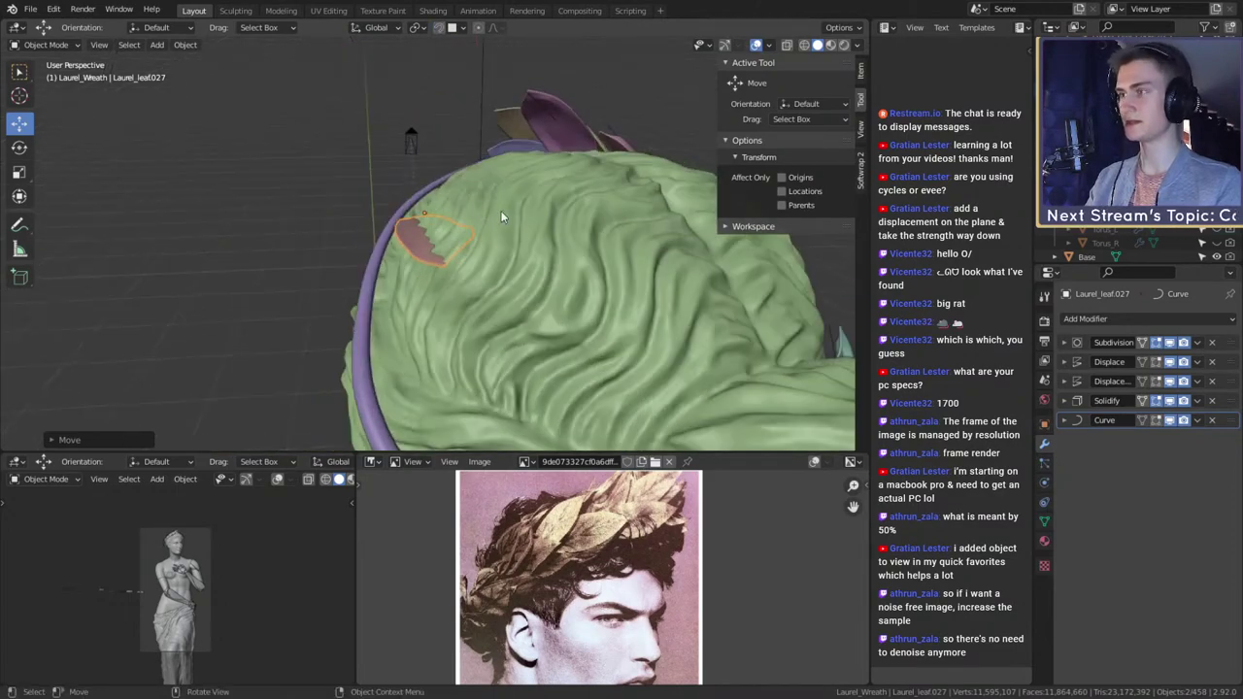
{"action": "key", "text": "g"}
{"action": "left_click", "coordinate": [367, 202]}
{"action": "middle_click_drag", "start_coordinate": [367, 202], "coordinate": [557, 225]}
- Duplicate the bare side's branch in place and convert the copy to a mesh
{"action": "left_click", "coordinate": [375, 192]}
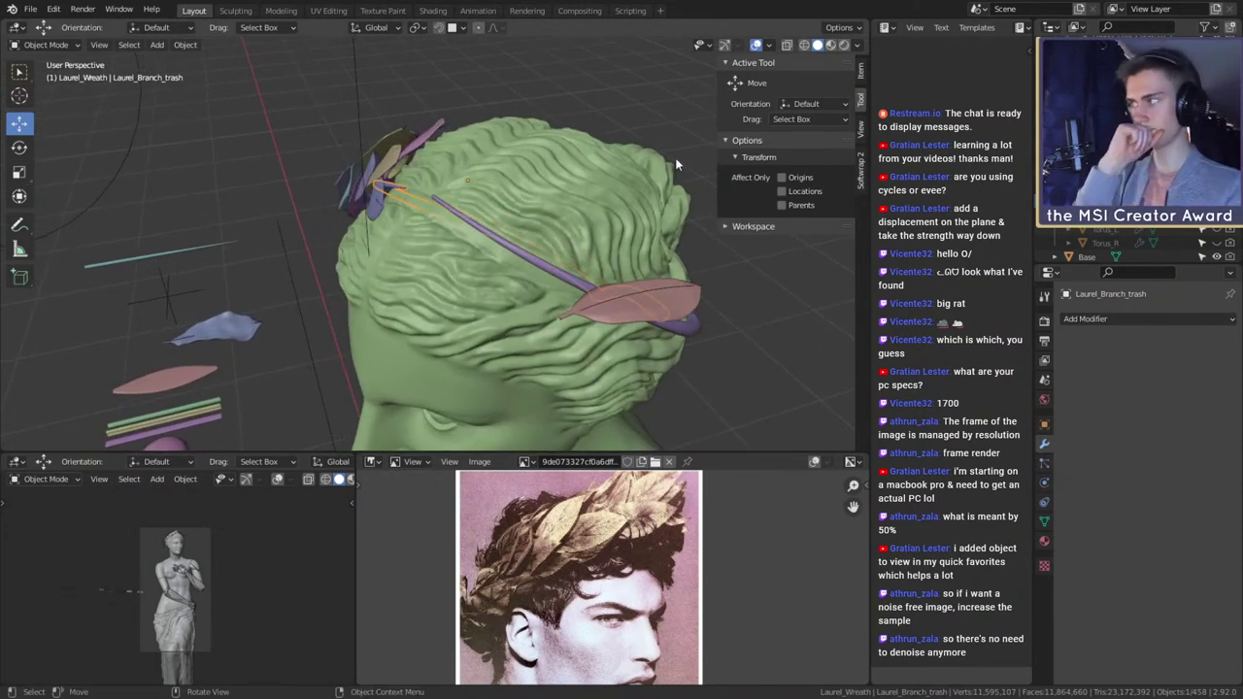
{"action": "middle_click_drag", "start_coordinate": [554, 207], "coordinate": [598, 245]}
{"action": "left_click", "coordinate": [605, 227]}
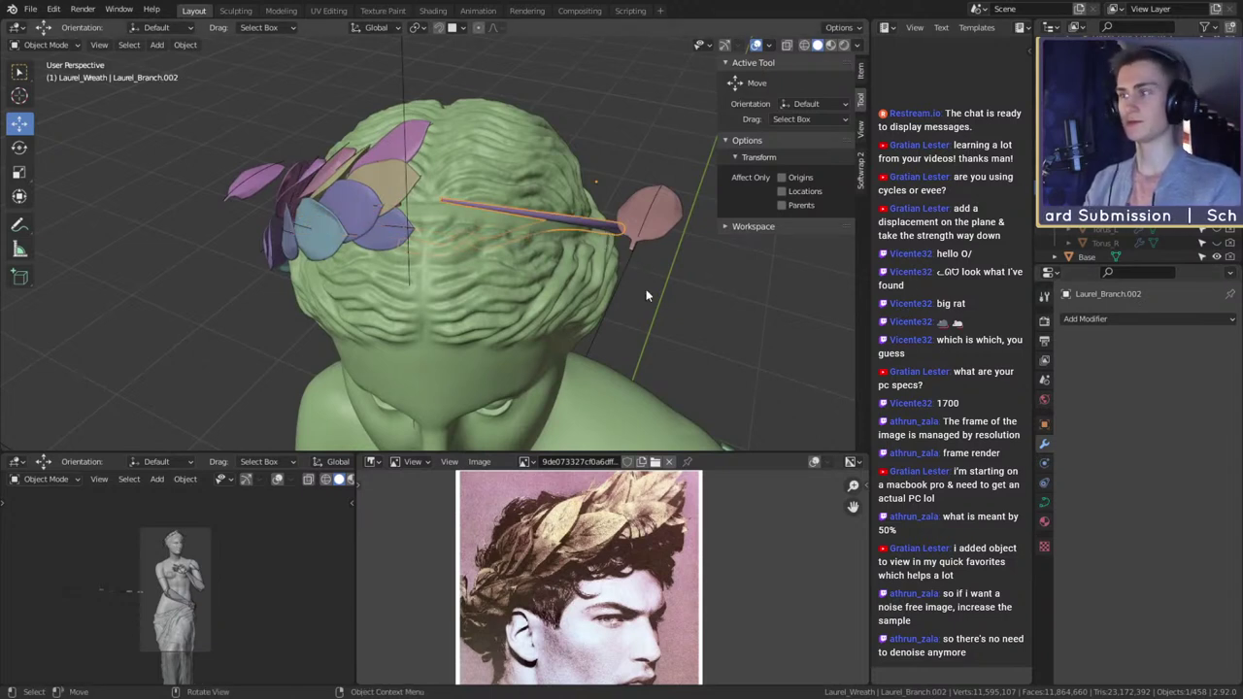
{"action": "key", "text": "shift+d"}
{"action": "key", "text": "Escape"}
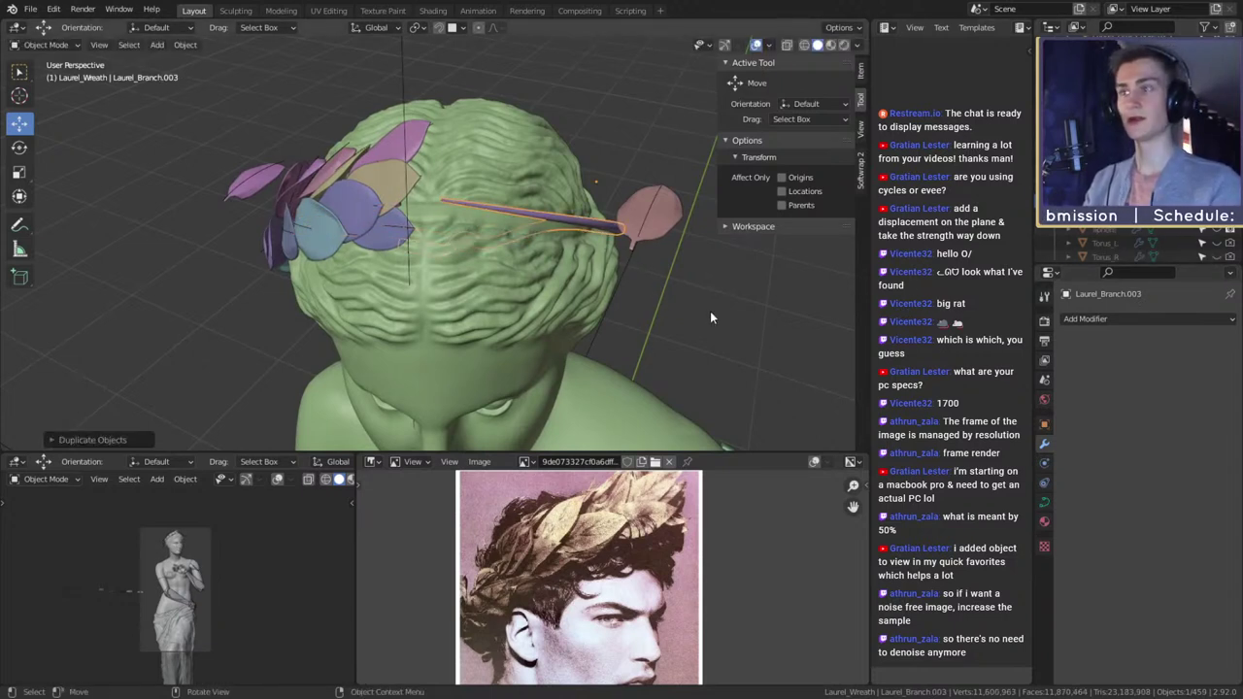
{"action": "key", "text": "F3"}
{"action": "type", "text": "convert"}
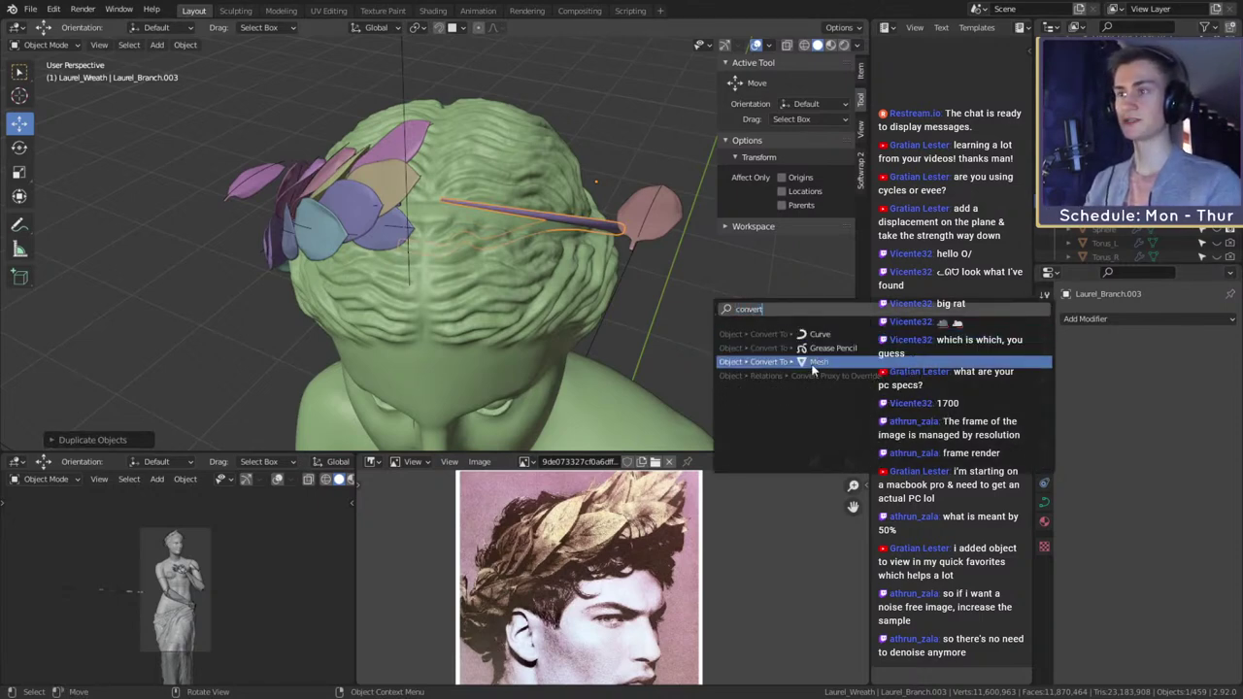
{"action": "left_click", "coordinate": [814, 365]}
- Select the reddish leaf with its curve and snap its base onto the bare purple branch on the side of the head
{"action": "scroll", "coordinate": [583, 235], "scroll_direction": "down", "scroll_amount": 2}
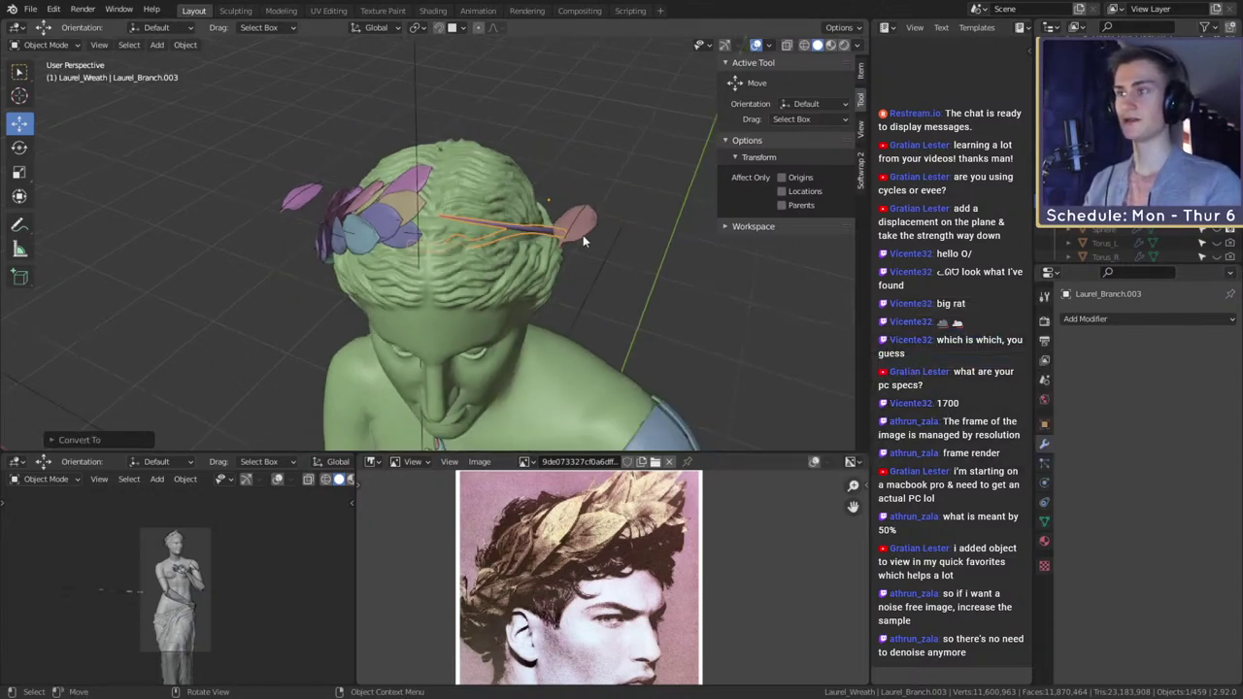
{"action": "middle_click_drag", "start_coordinate": [583, 235], "coordinate": [395, 227]}
{"action": "scroll", "coordinate": [513, 245], "scroll_direction": "up", "scroll_amount": 2}
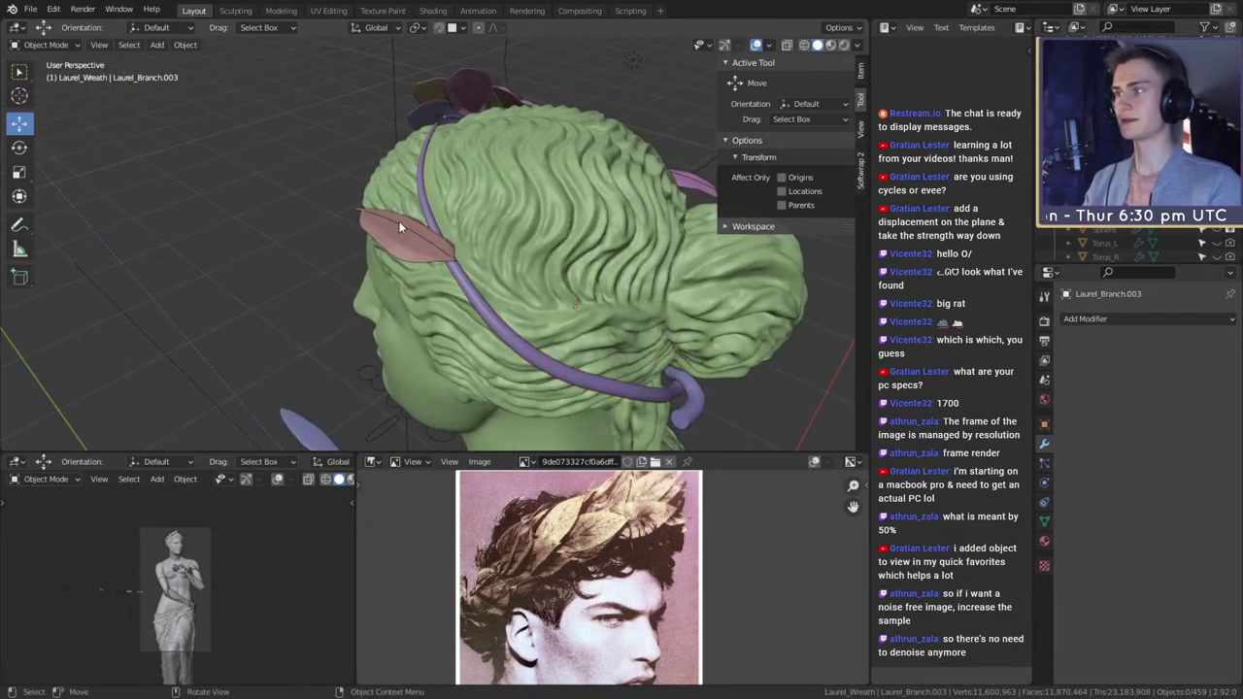
{"action": "left_click", "coordinate": [399, 220]}
{"action": "middle_click_drag", "start_coordinate": [473, 239], "coordinate": [592, 265]}
{"action": "key", "text": "shift+Tab"}
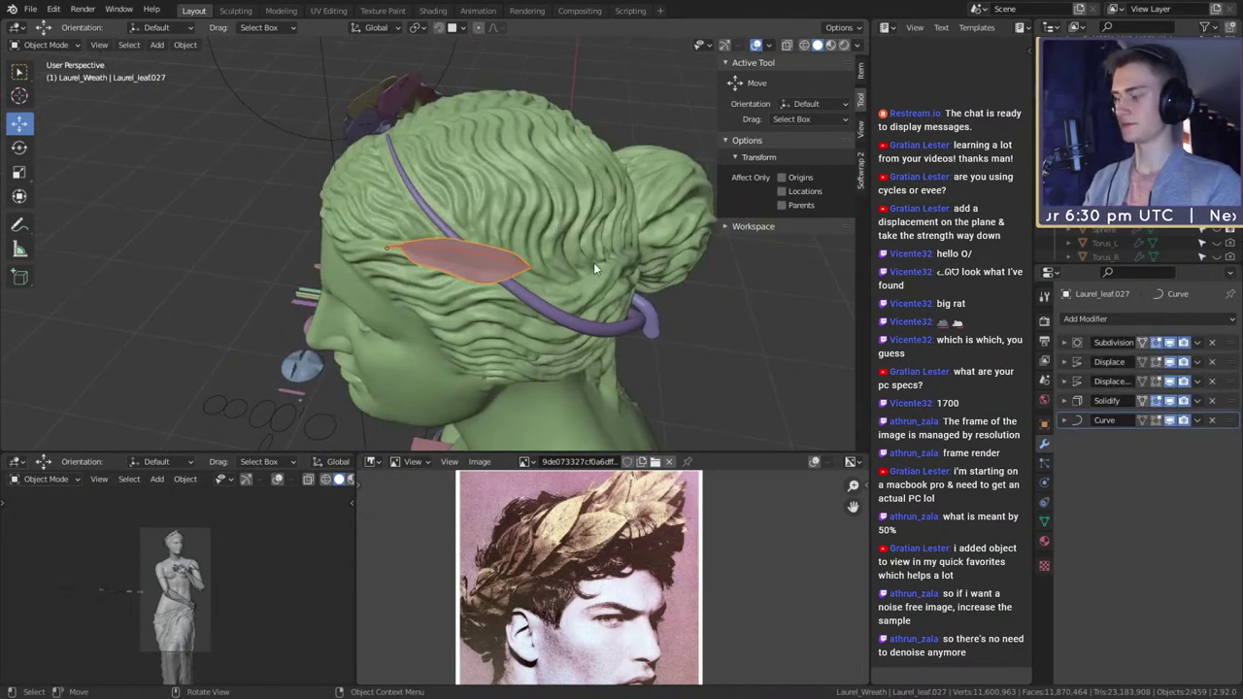
{"action": "key", "text": "g"}
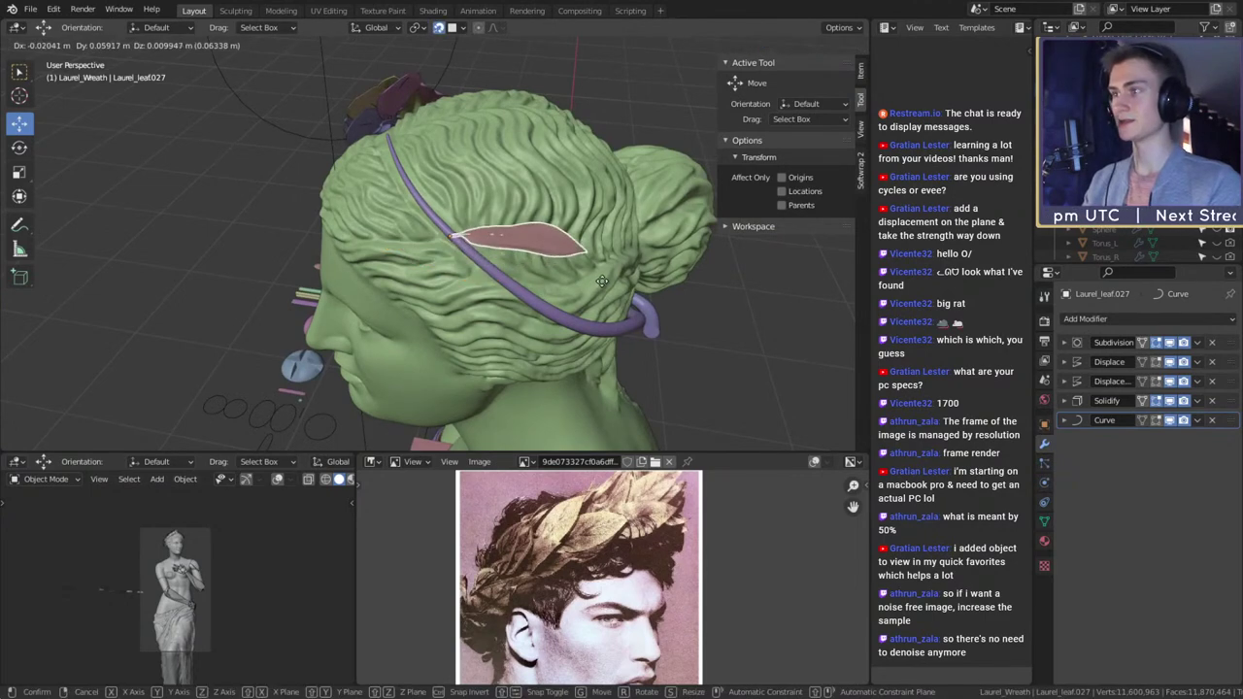
{"action": "left_click", "coordinate": [622, 281]}
{"action": "middle_click_drag", "start_coordinate": [626, 281], "coordinate": [606, 235]}
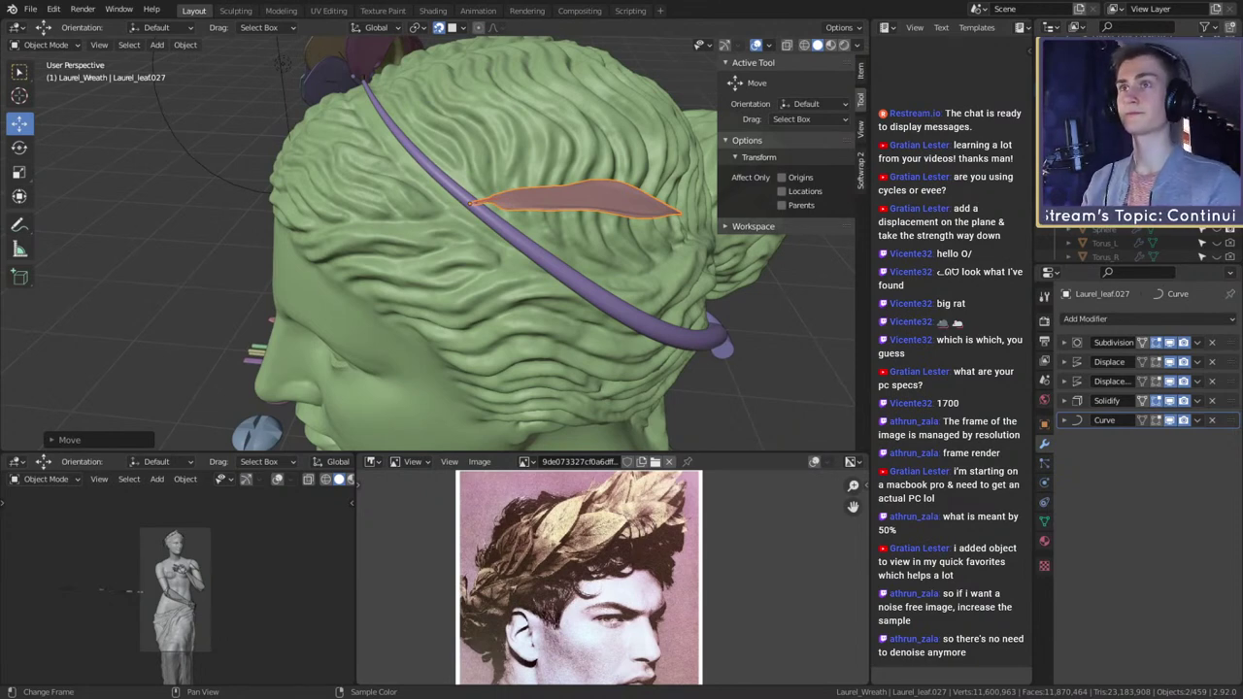
- Rotate the reddish leaf about its base so its tip points forward along the branch toward the existing leaves
{"action": "middle_click_drag", "start_coordinate": [565, 177], "coordinate": [446, 53]}
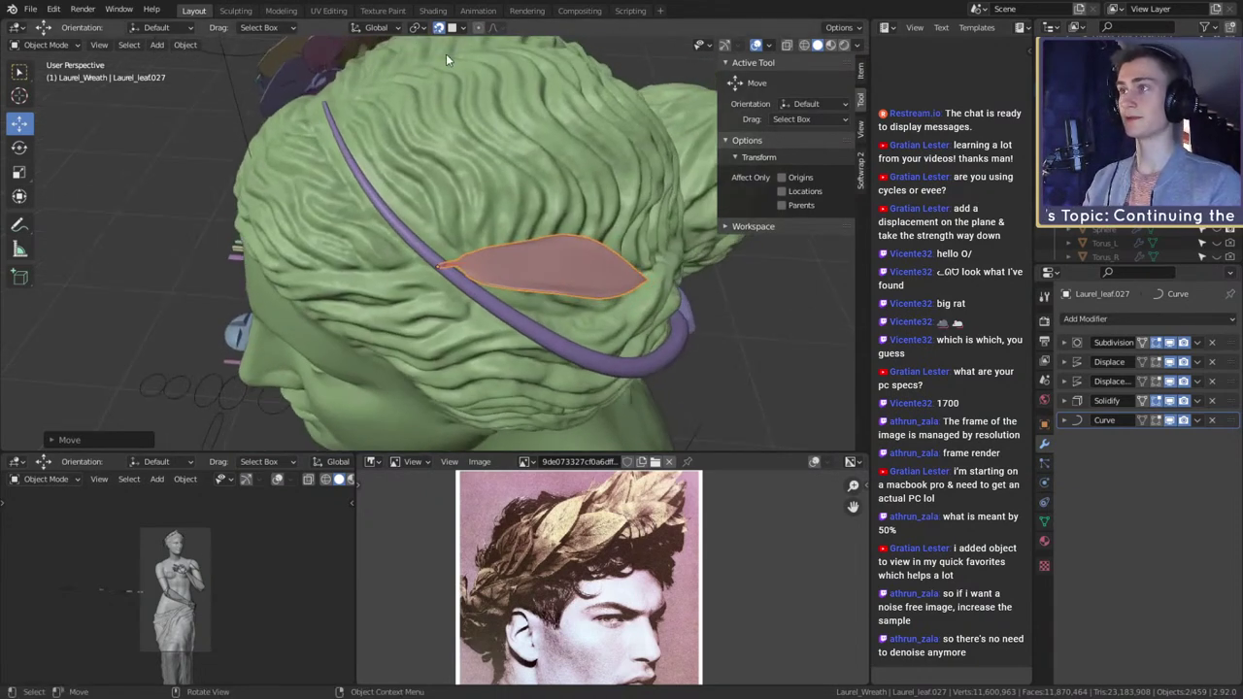
{"action": "key", "text": "r"}
{"action": "left_click", "coordinate": [360, 145]}
{"action": "middle_click_drag", "start_coordinate": [360, 145], "coordinate": [474, 244]}
{"action": "middle_click_drag", "start_coordinate": [427, 199], "coordinate": [441, 195]}
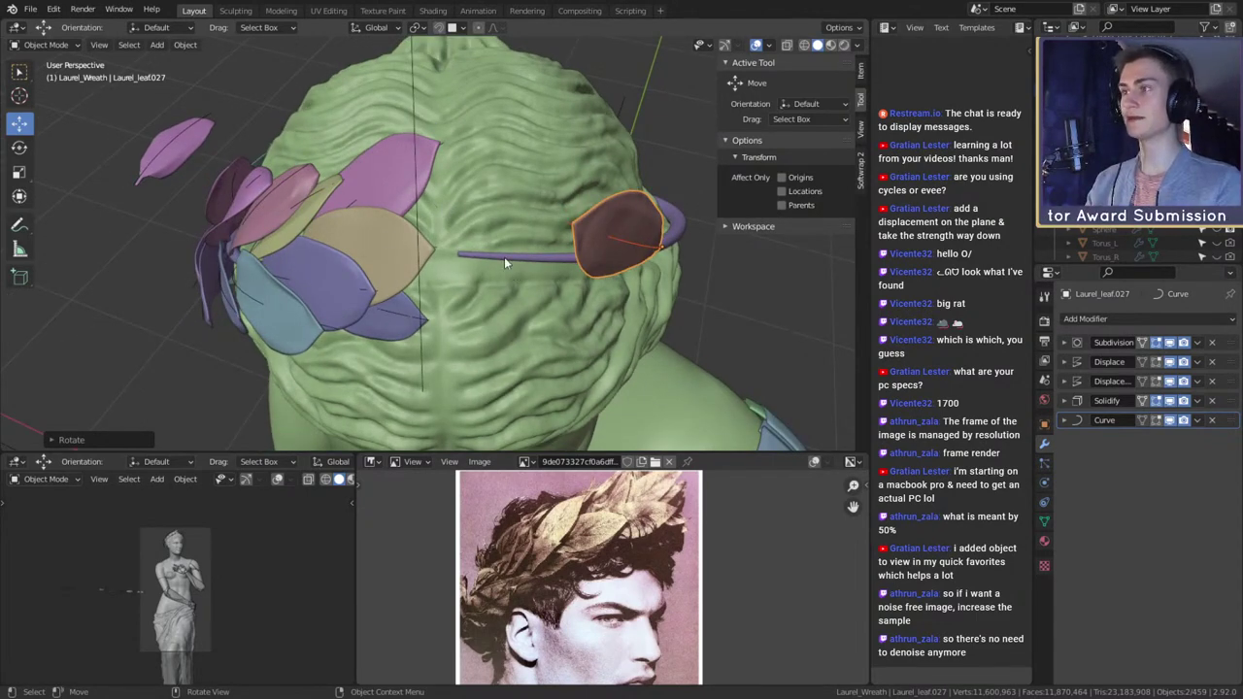
- Move the reddish leaf forward along the branch and refine its base position near the branch's front end
{"action": "middle_click_drag", "start_coordinate": [504, 256], "coordinate": [541, 223]}
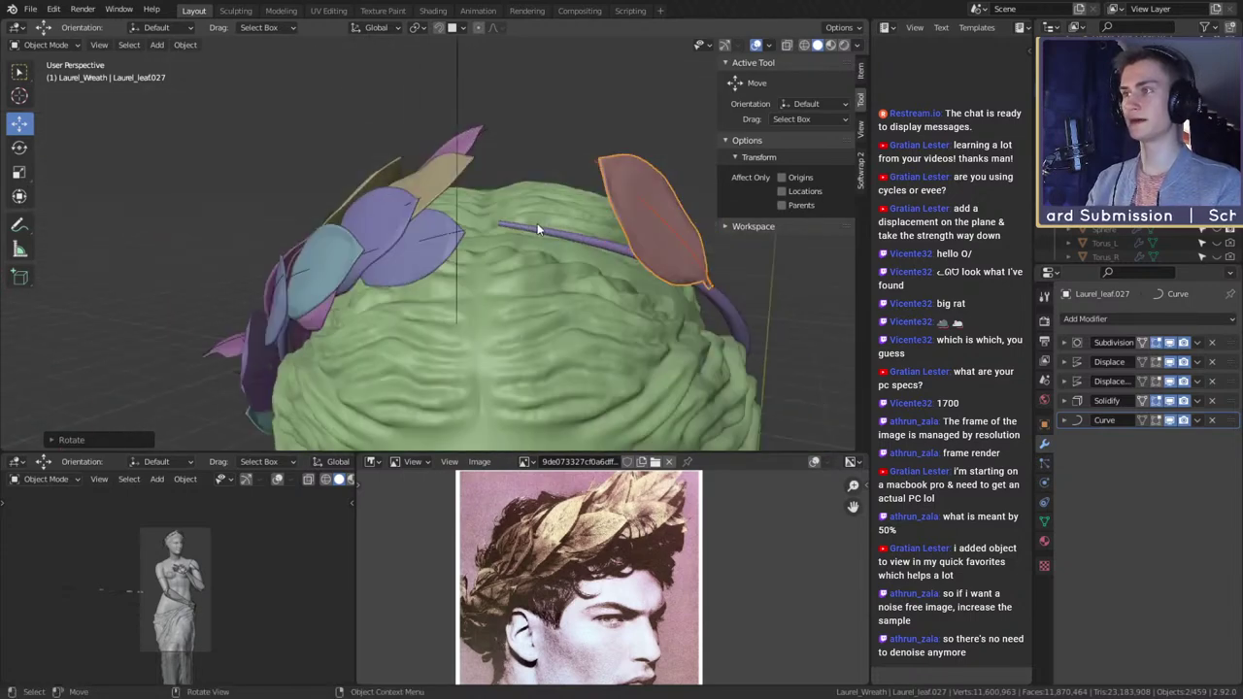
{"action": "middle_click_drag", "start_coordinate": [481, 189], "coordinate": [673, 341]}
{"action": "middle_click_drag", "start_coordinate": [571, 263], "coordinate": [711, 361]}
{"action": "key", "text": "g"}
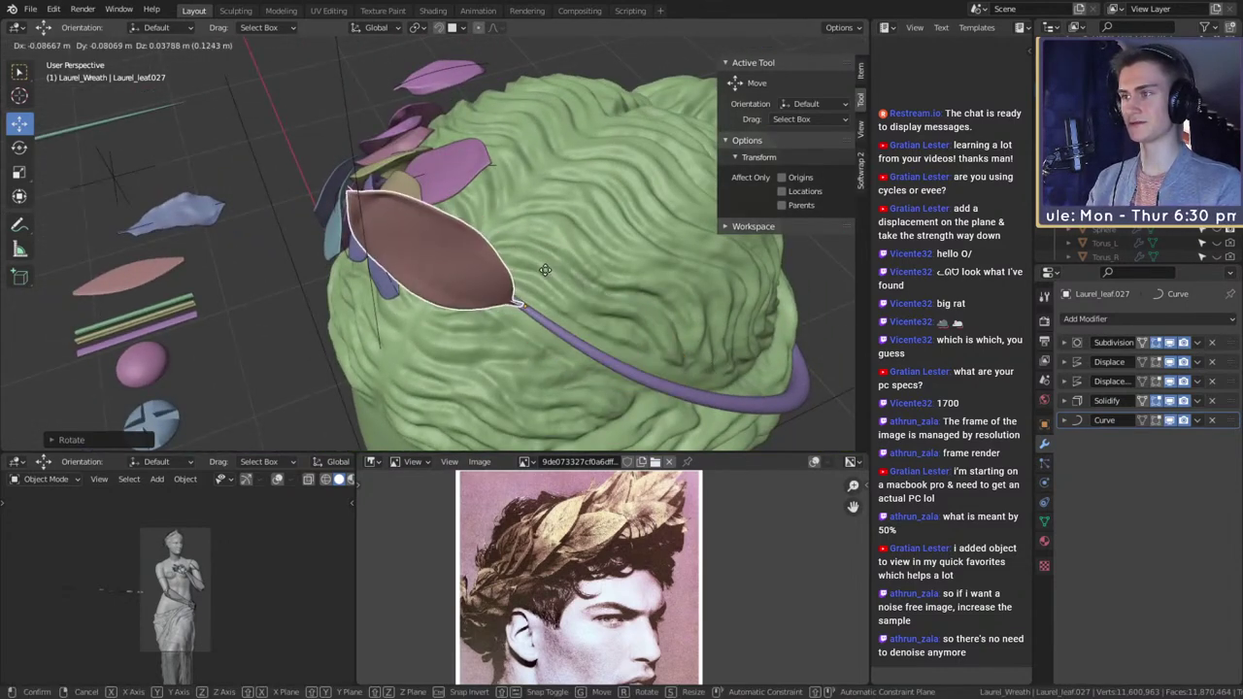
{"action": "left_click", "coordinate": [516, 280]}
{"action": "middle_click_drag", "start_coordinate": [516, 280], "coordinate": [674, 298]}
{"action": "key", "text": "g"}
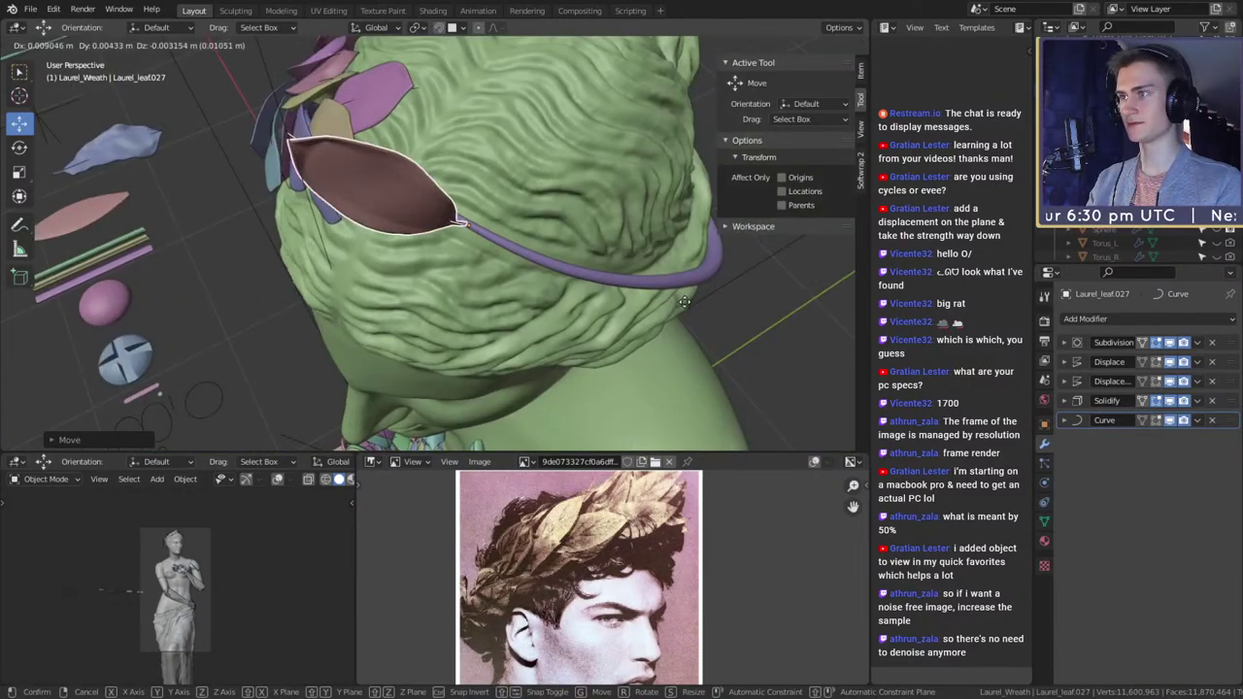
{"action": "left_click", "coordinate": [560, 243]}
- Fine-tune the reddish leaf's angle and placement so it stands on the inner side of the branch's front end
{"action": "mouse_move", "coordinate": [559, 243]}
{"action": "middle_mouse_down"}
{"action": "mouse_move", "coordinate": [571, 209]}
{"action": "mouse_move", "coordinate": [590, 236]}
{"action": "mouse_move", "coordinate": [627, 122]}
{"action": "mouse_move", "coordinate": [540, 168]}
{"action": "mouse_move", "coordinate": [525, 243]}
{"action": "mouse_move", "coordinate": [556, 225]}
{"action": "middle_mouse_up"}
{"action": "key", "text": "r"}
{"action": "left_click", "coordinate": [599, 76]}
{"action": "key", "text": "g"}
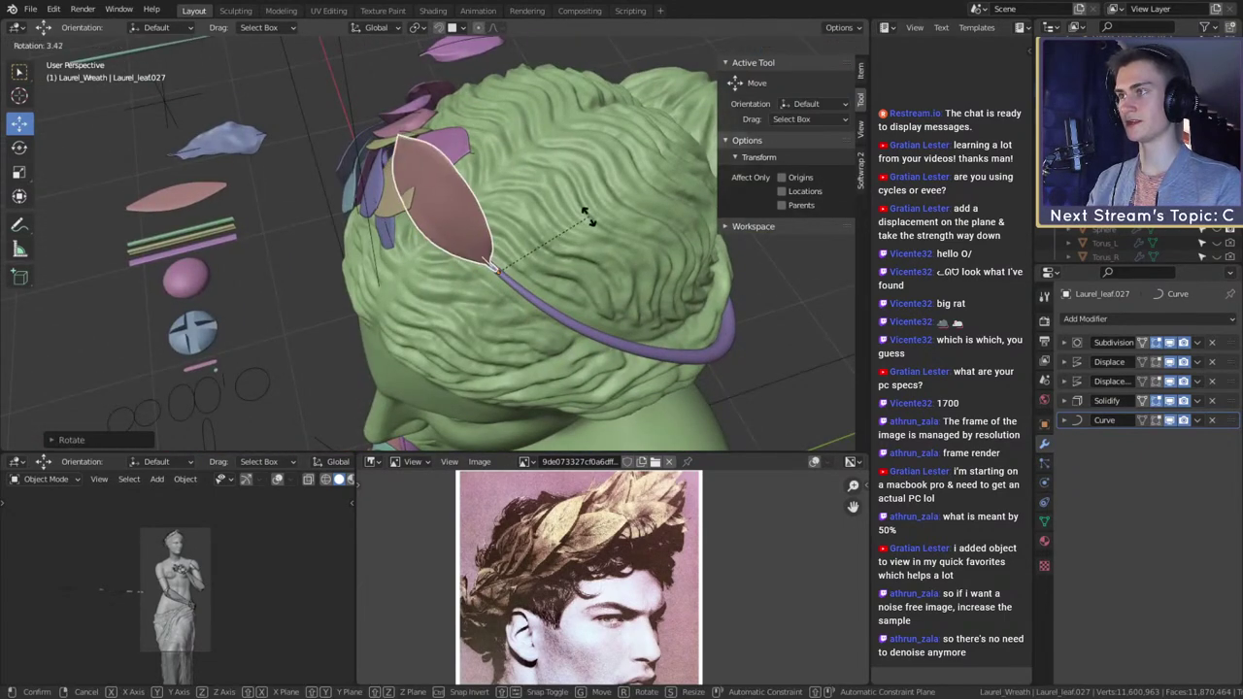
{"action": "left_click", "coordinate": [580, 226]}
{"action": "middle_click_drag", "start_coordinate": [580, 226], "coordinate": [522, 223]}
- Duplicate the reddish leaf with its curve and snap the copy's base onto the branch slightly behind the original
{"action": "key", "text": "shift+d"}
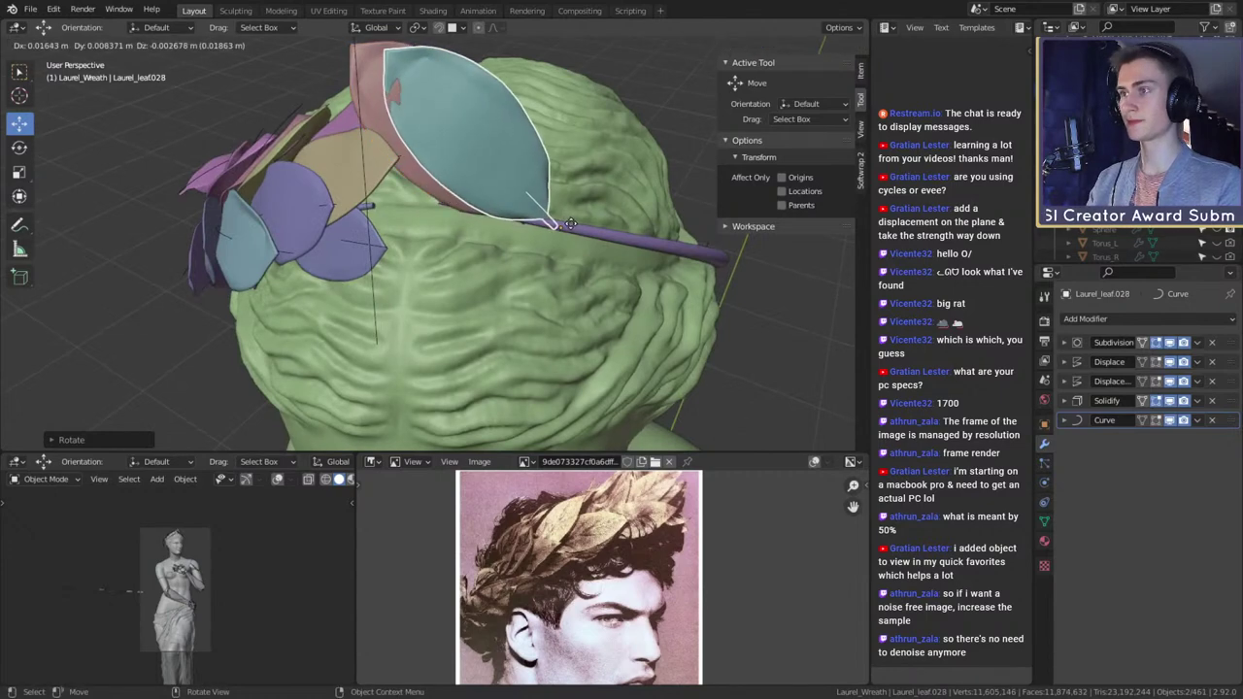
{"action": "left_click", "coordinate": [521, 88]}
{"action": "key", "text": "shift+Tab"}
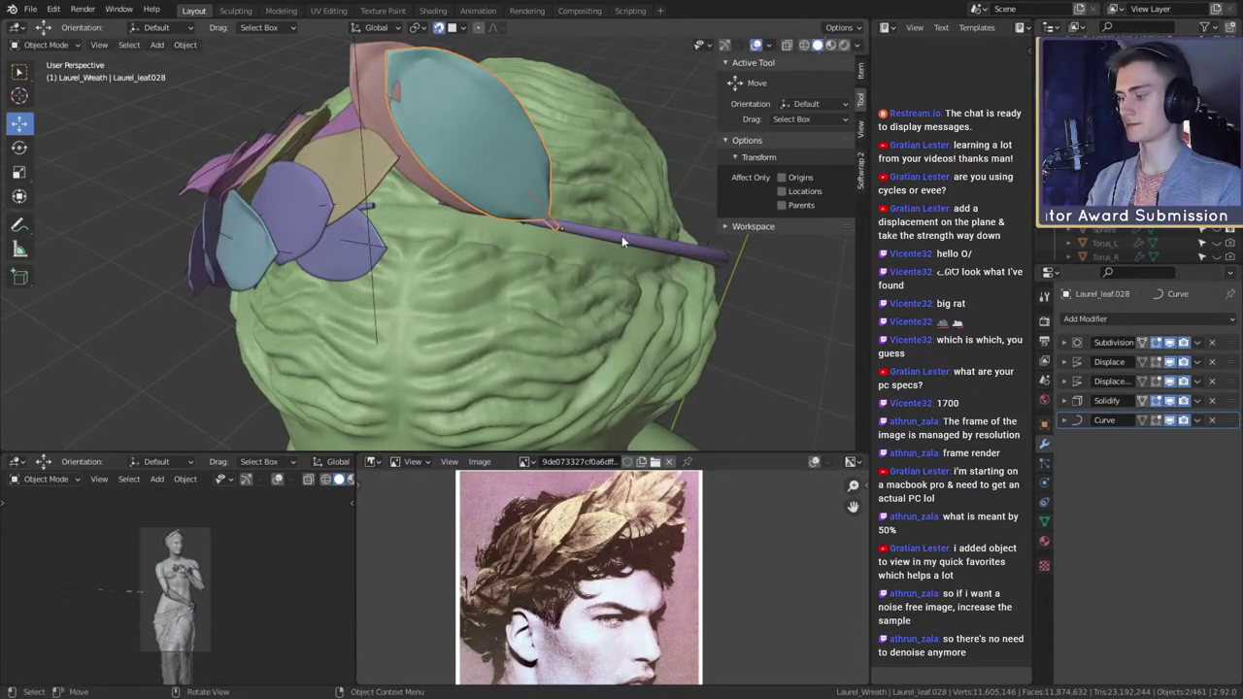
{"action": "key", "text": "g"}
{"action": "left_click", "coordinate": [621, 235]}
- Rotate the teal leaf copy in two views so it fans out on the face side of the branch
{"action": "key", "text": "r"}
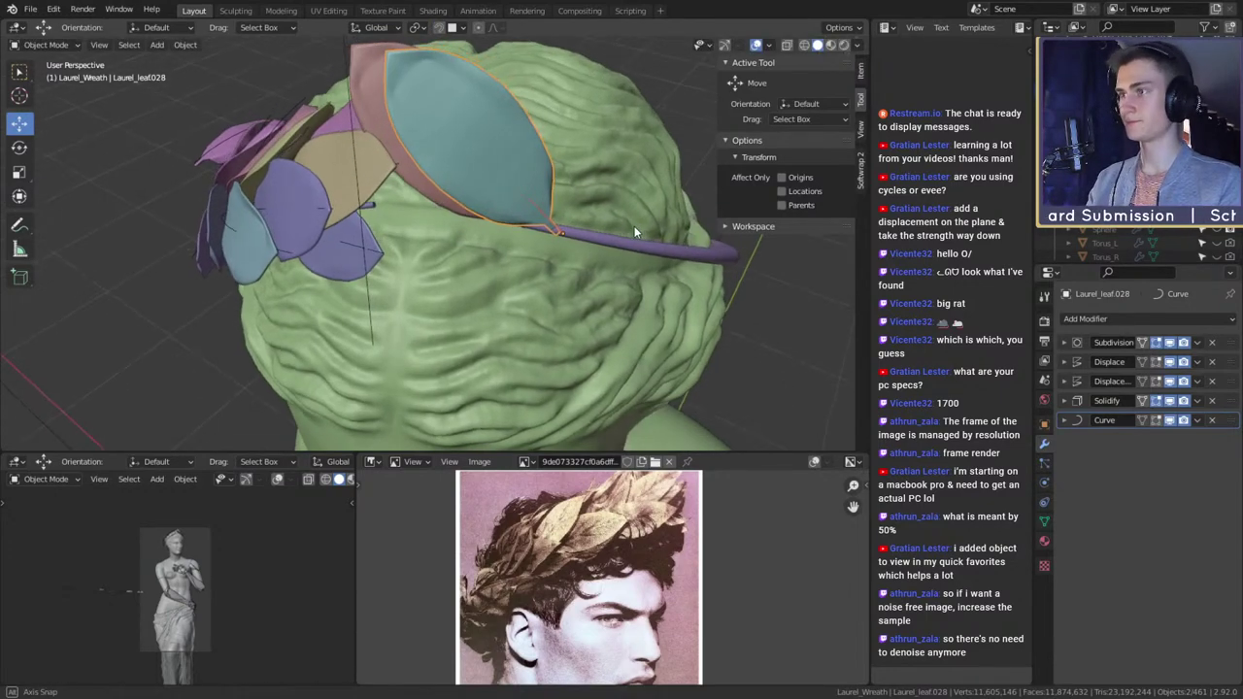
{"action": "left_click", "coordinate": [619, 172]}
{"action": "middle_click_drag", "start_coordinate": [618, 172], "coordinate": [556, 293]}
{"action": "key", "text": "r"}
{"action": "left_click", "coordinate": [499, 131]}
- Try a third leaf by duplicating the teal leaf with snapping just behind it and rotating the copy upward
{"action": "scroll", "coordinate": [513, 236], "scroll_direction": "down", "scroll_amount": 3}
{"action": "scroll", "coordinate": [552, 247], "scroll_direction": "down", "scroll_amount": 2}
{"action": "left_click", "coordinate": [438, 27]}
{"action": "key", "text": "shift+d"}
{"action": "left_click", "coordinate": [590, 307]}
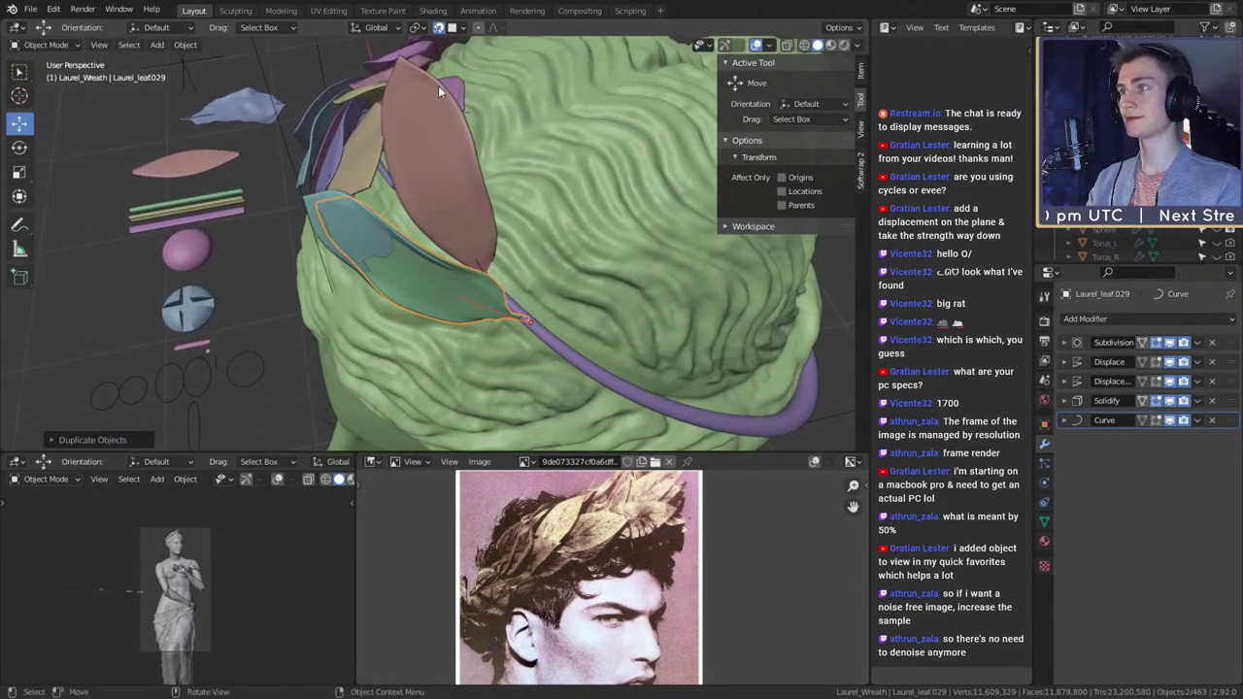
{"action": "left_click", "coordinate": [438, 27]}
{"action": "mouse_move", "coordinate": [535, 166]}
{"action": "middle_mouse_down"}
{"action": "mouse_move", "coordinate": [591, 260]}
{"action": "mouse_move", "coordinate": [511, 172]}
{"action": "mouse_move", "coordinate": [519, 154]}
{"action": "middle_mouse_up"}
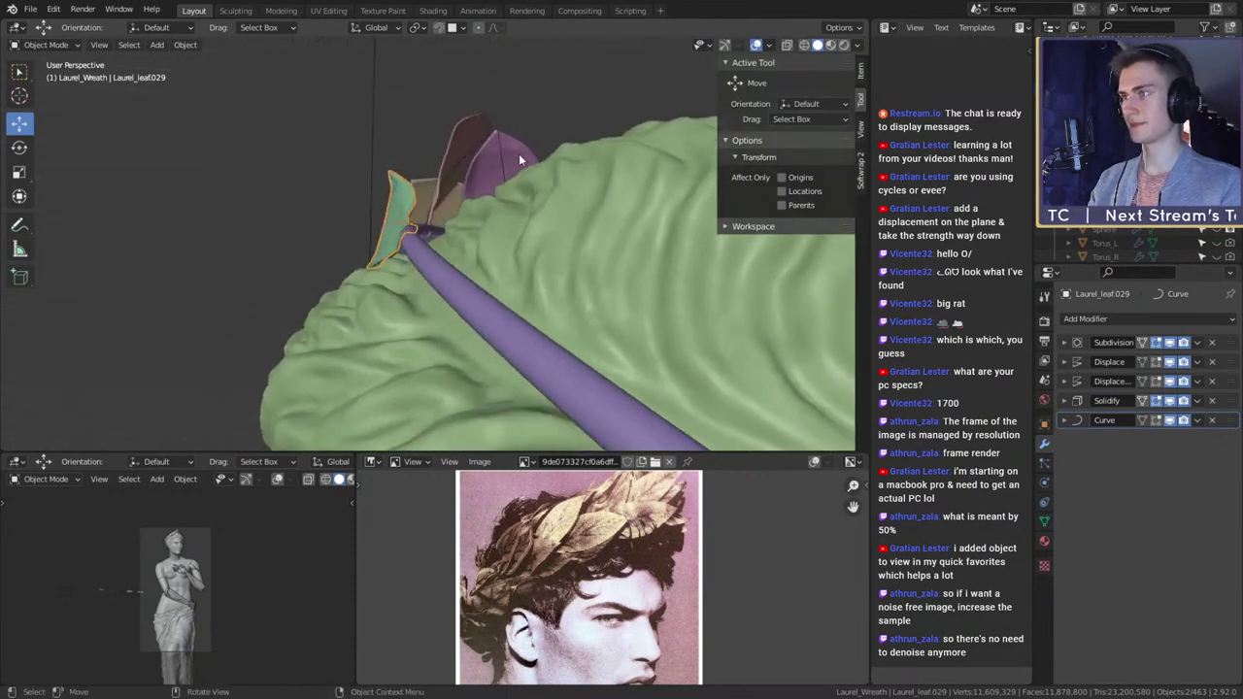
{"action": "key", "text": "r"}
{"action": "left_click", "coordinate": [512, 282]}
{"action": "middle_click_drag", "start_coordinate": [513, 282], "coordinate": [481, 105]}
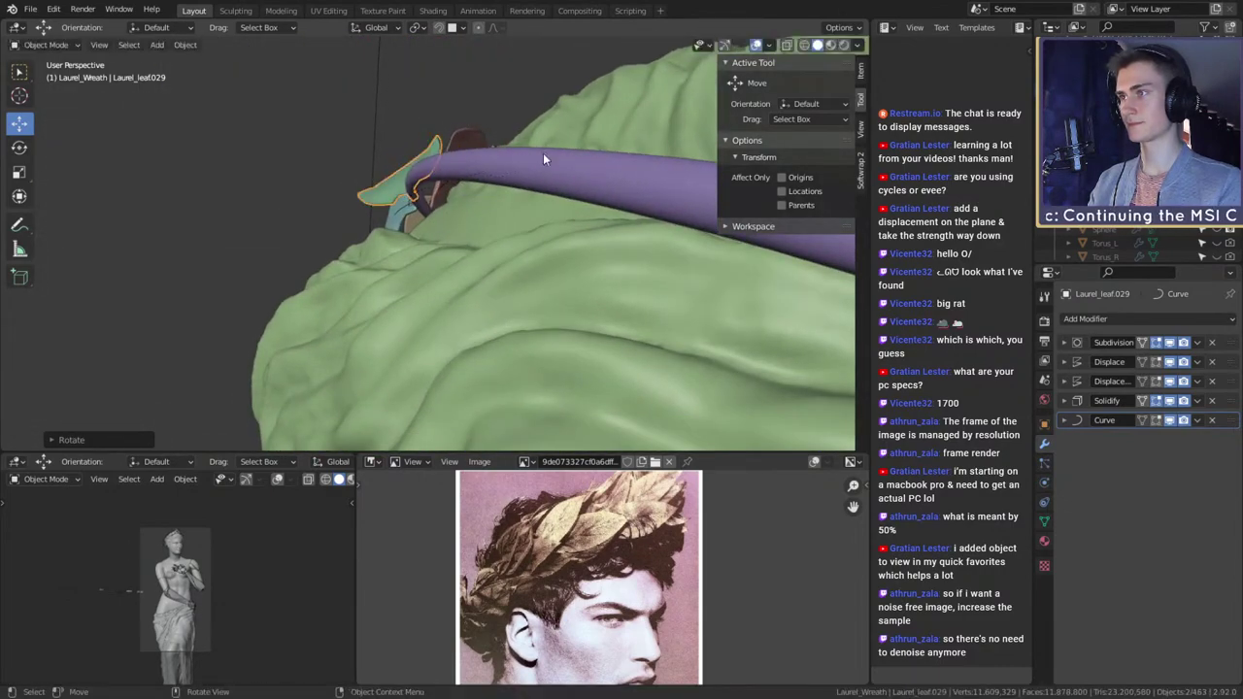
{"action": "middle_click_drag", "start_coordinate": [543, 159], "coordinate": [522, 256]}
- Check the green leaf copy against its neighbours from several sides and delete it with its curve
{"action": "scroll", "coordinate": [594, 246], "scroll_direction": "down", "scroll_amount": 4}
{"action": "scroll", "coordinate": [526, 302], "scroll_direction": "up", "scroll_amount": 4}
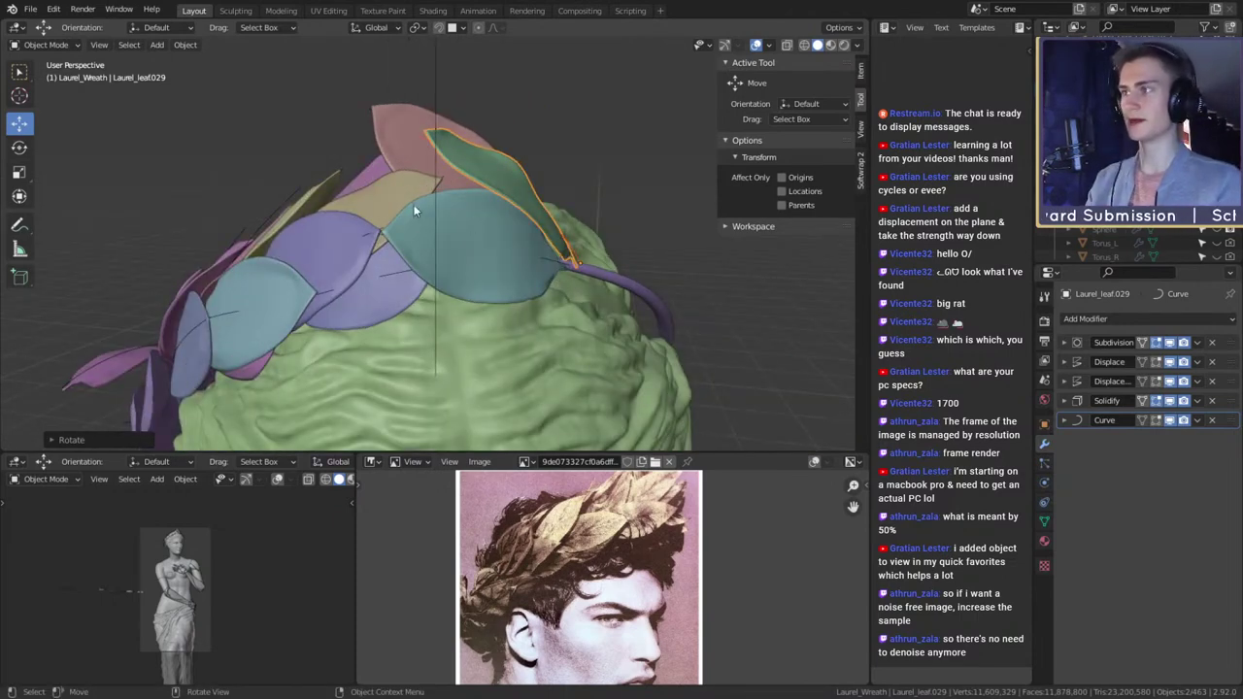
{"action": "middle_click_drag", "start_coordinate": [418, 211], "coordinate": [471, 204]}
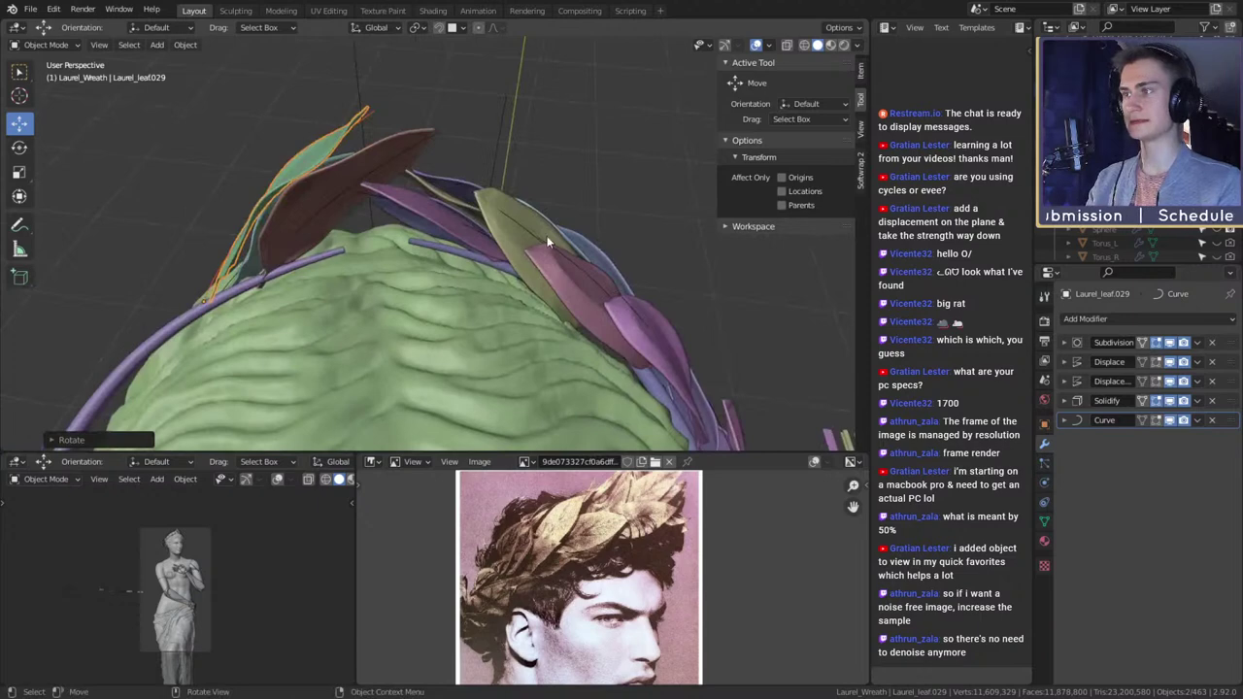
{"action": "middle_click_drag", "start_coordinate": [549, 243], "coordinate": [411, 162]}
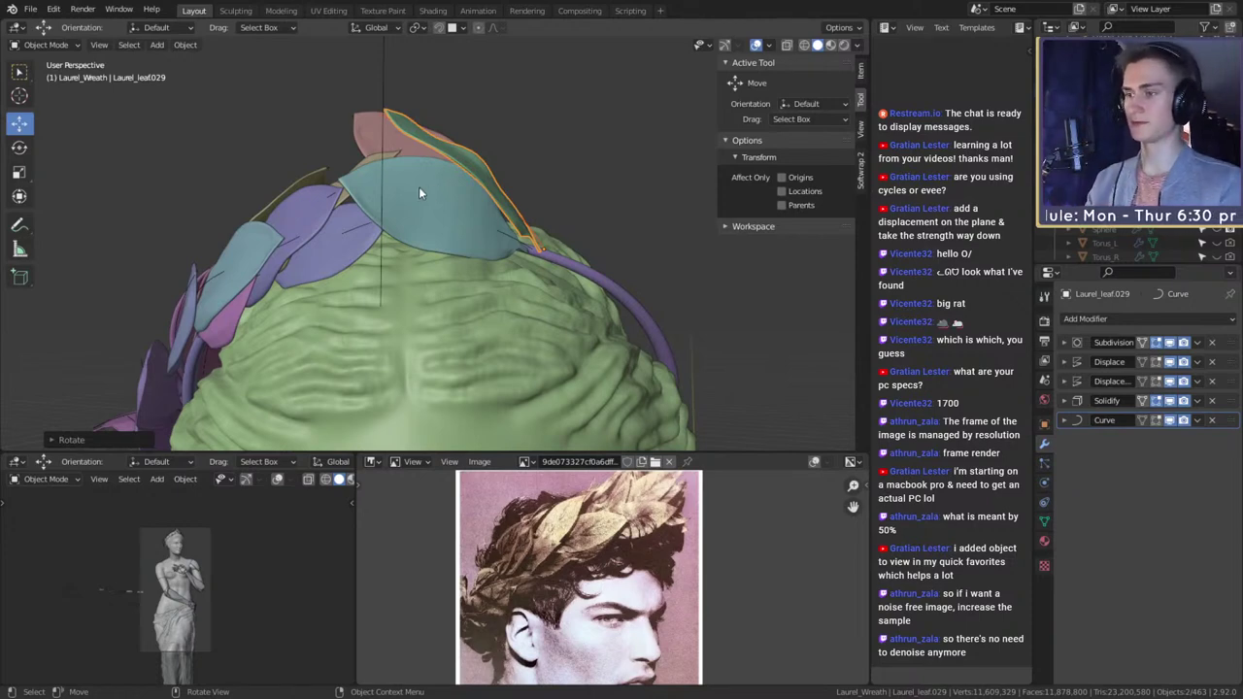
{"action": "middle_click_drag", "start_coordinate": [418, 187], "coordinate": [463, 277]}
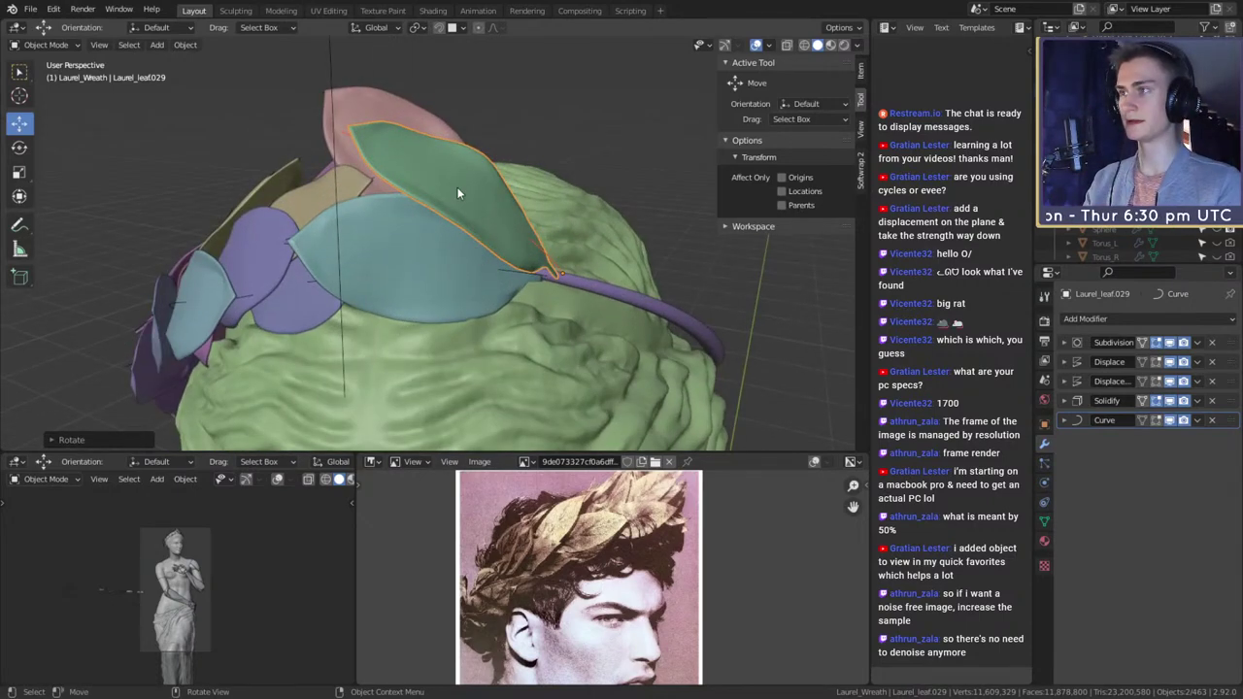
{"action": "key", "text": "Delete"}
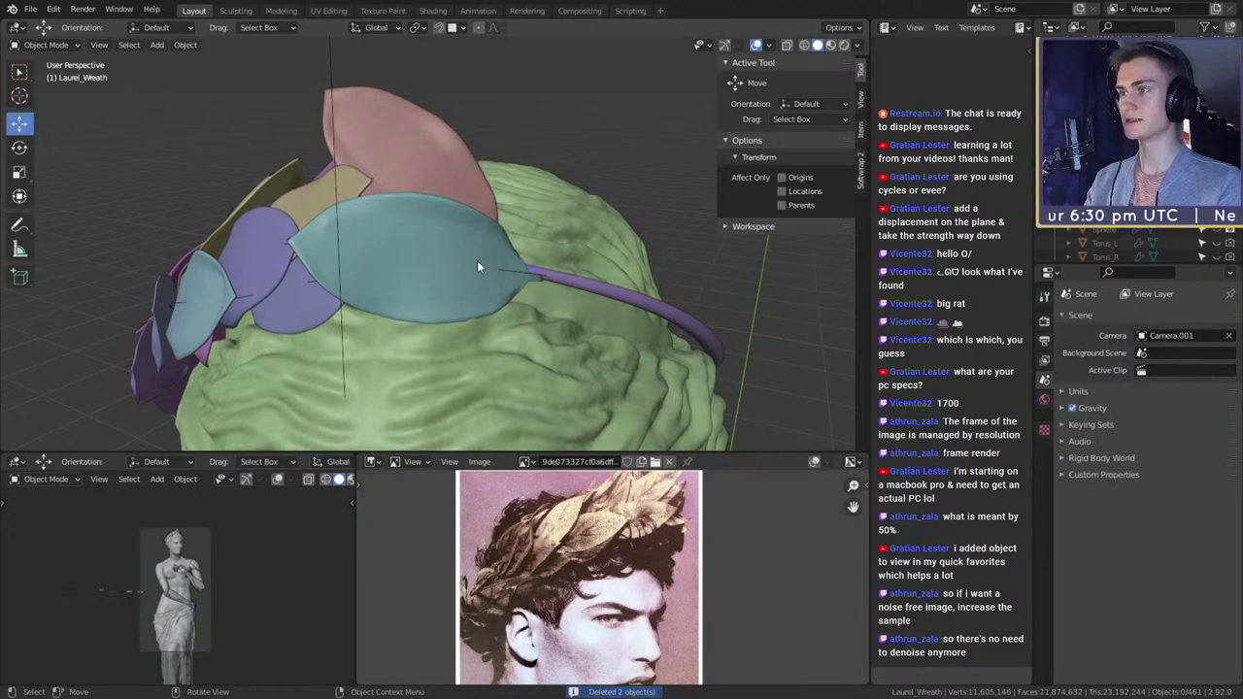
- Delete the large teal leaf with its curve, and shift the pink leaf and its curve to the stem
{"action": "left_click", "coordinate": [511, 273]}
{"action": "key", "text": "Delete"}
{"action": "left_click", "coordinate": [499, 243]}
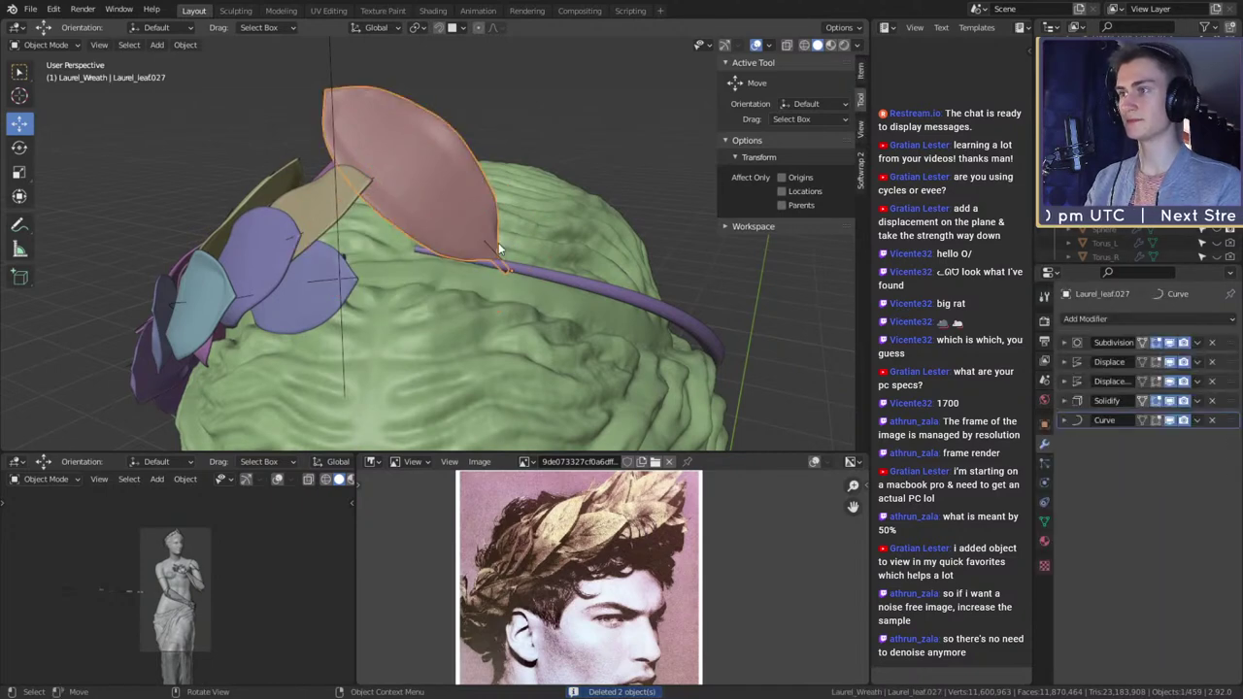
{"action": "left_click", "coordinate": [495, 248], "text": "shift"}
{"action": "middle_click_drag", "start_coordinate": [494, 248], "coordinate": [585, 227]}
{"action": "key", "text": "g"}
{"action": "left_click", "coordinate": [587, 244]}
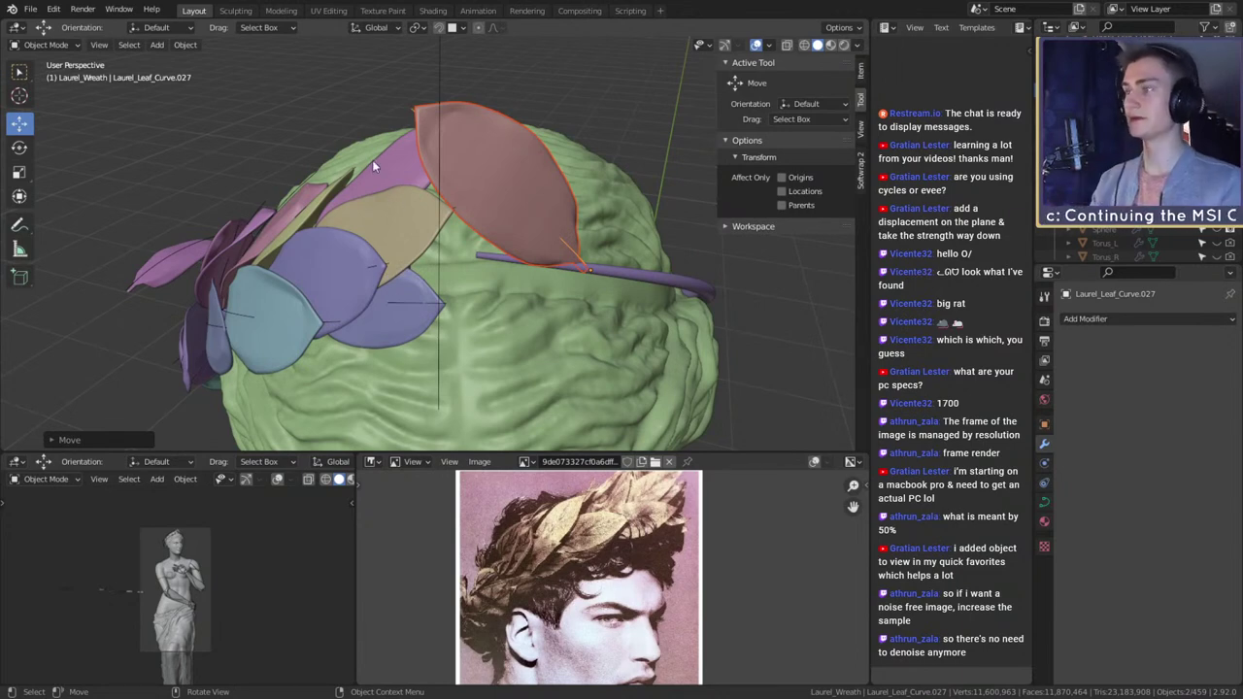
- Rotate the pink leaf and its curve down towards the hair and sideways so the leaf follows the stem
{"action": "middle_click_drag", "start_coordinate": [633, 184], "coordinate": [383, 235]}
{"action": "key", "text": "r"}
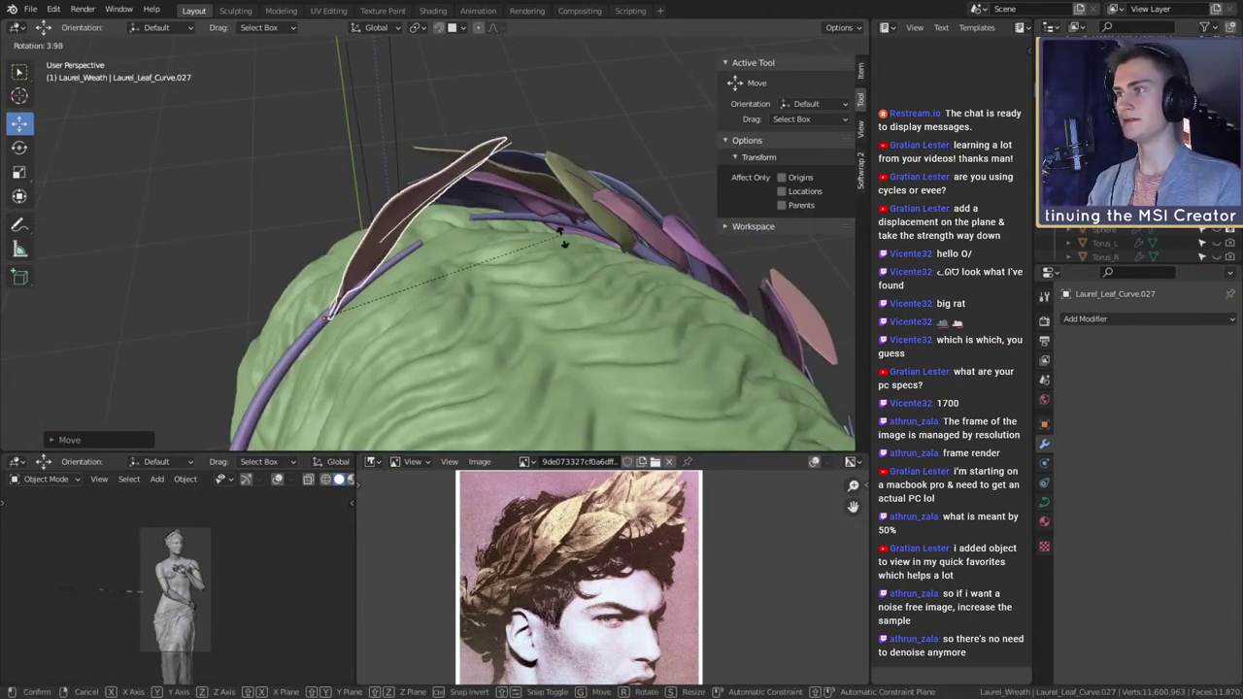
{"action": "left_click", "coordinate": [561, 298]}
{"action": "middle_click_drag", "start_coordinate": [561, 298], "coordinate": [607, 248]}
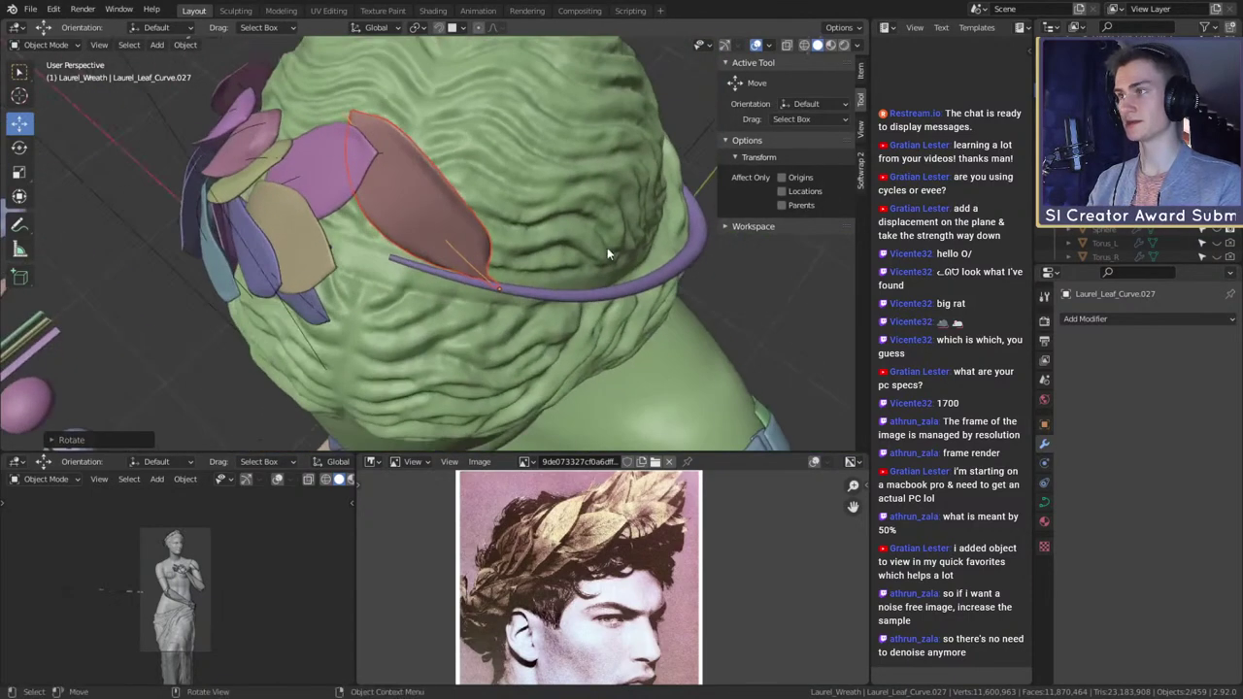
{"action": "key", "text": "r"}
{"action": "left_click", "coordinate": [614, 190]}
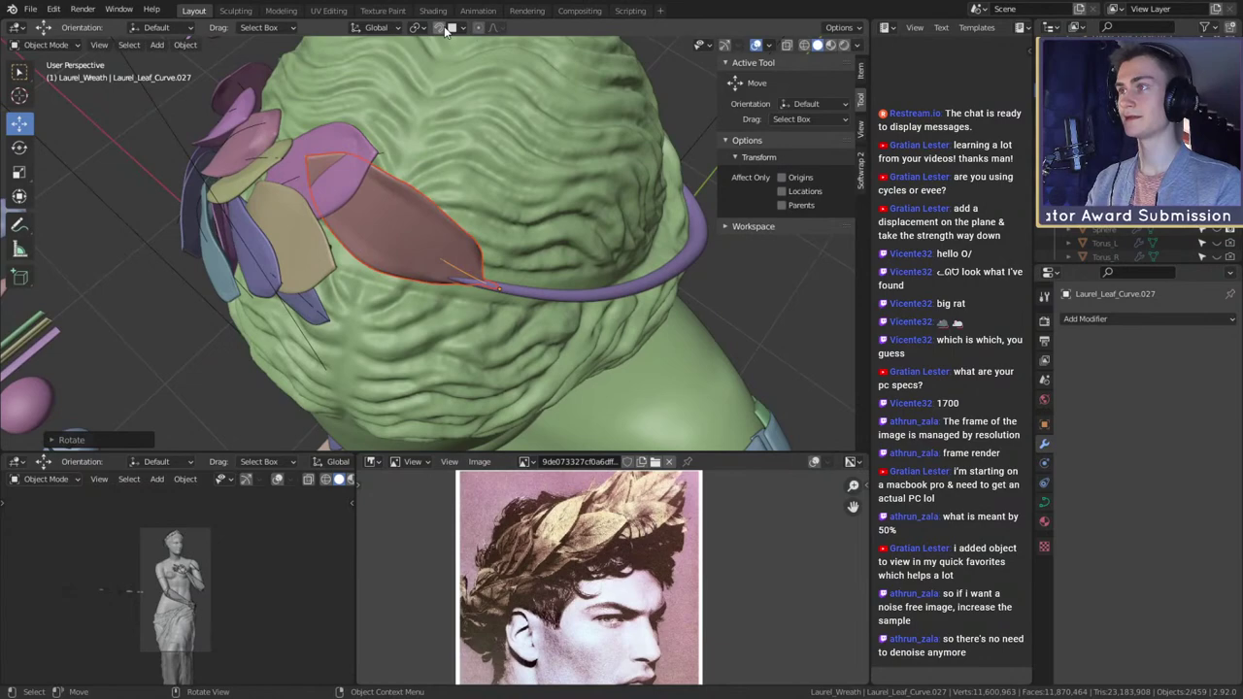
- Refine the pink leaf's tilt from several angles so it lies close to the head
{"action": "middle_click_drag", "start_coordinate": [497, 181], "coordinate": [592, 176]}
{"action": "key", "text": "r"}
{"action": "left_click", "coordinate": [541, 250]}
{"action": "key", "text": "r"}
{"action": "left_click", "coordinate": [581, 260]}
{"action": "middle_click_drag", "start_coordinate": [579, 258], "coordinate": [536, 246]}
{"action": "key", "text": "r"}
{"action": "left_click", "coordinate": [560, 279]}
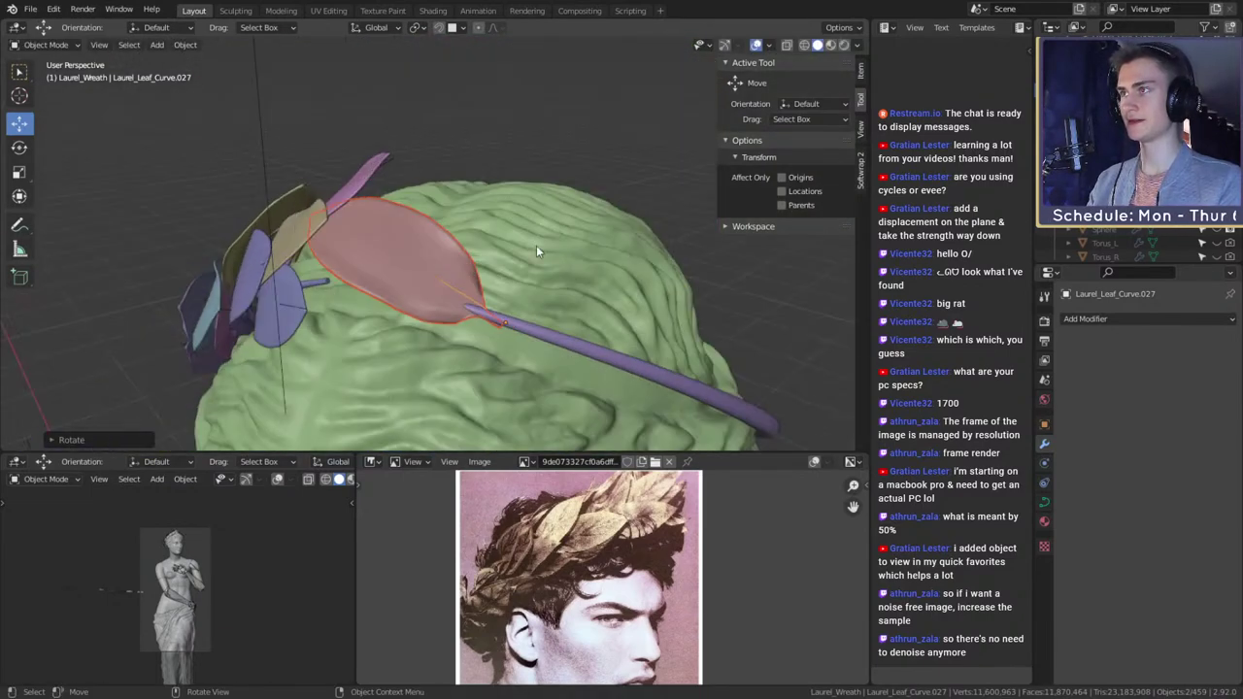
- Nudge the pink leaf's base onto the stem's tip and adjust its rotation once more
{"action": "middle_click_drag", "start_coordinate": [578, 306], "coordinate": [538, 291]}
{"action": "key", "text": "g"}
{"action": "left_click", "coordinate": [634, 205]}
{"action": "key", "text": "r"}
{"action": "left_click", "coordinate": [492, 246]}
{"action": "scroll", "coordinate": [551, 322], "scroll_direction": "up", "scroll_amount": 4}
{"action": "left_click", "coordinate": [450, 262]}
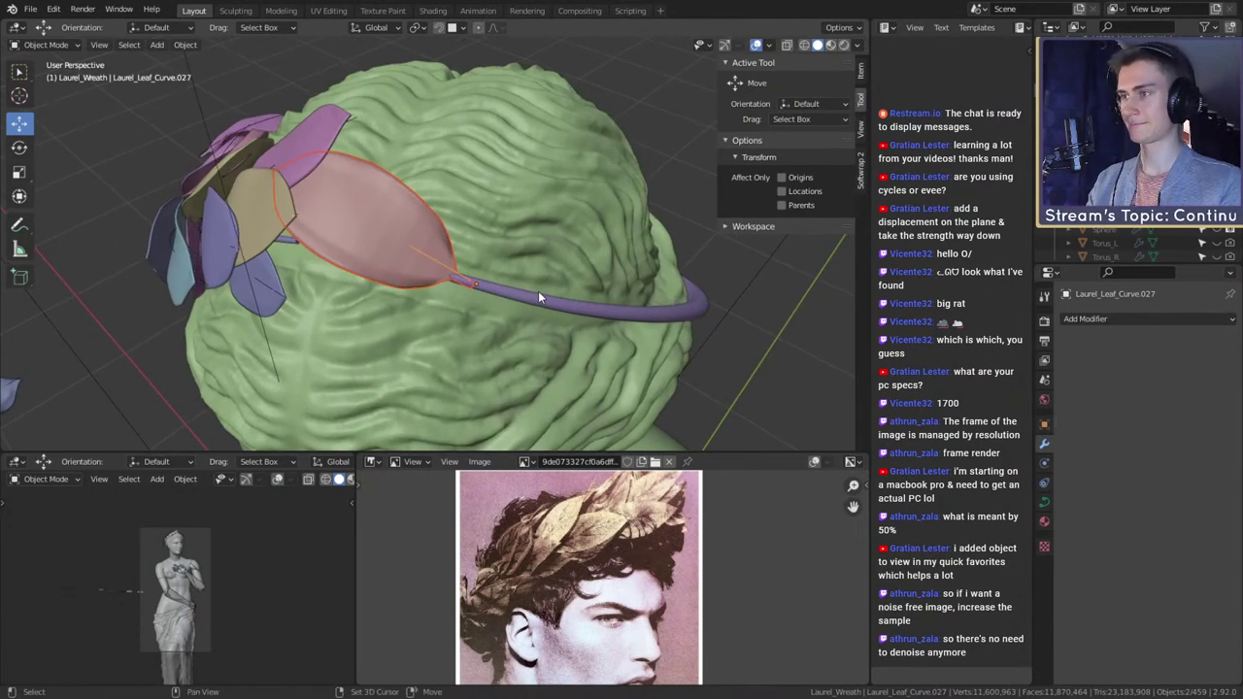
- Duplicate the pink leaf with its curve and place the copy a little further along the stem with snapping enabled
{"action": "key", "text": "shift+d"}
{"action": "left_click", "coordinate": [574, 300]}
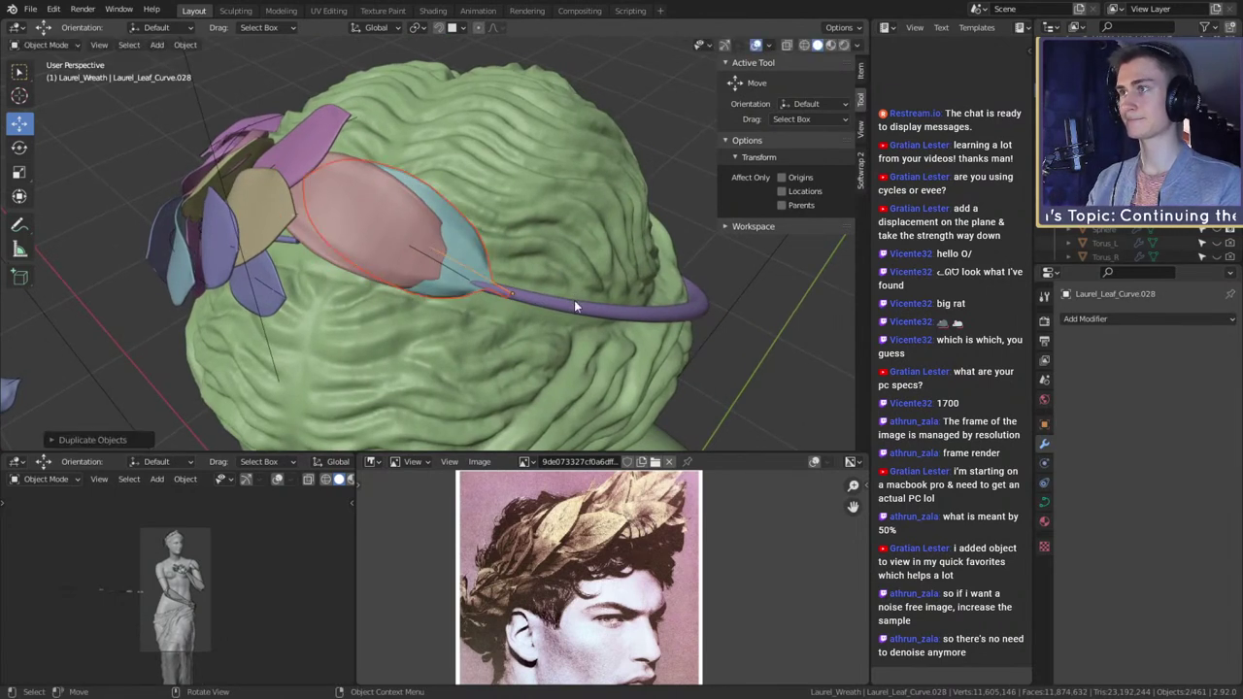
{"action": "key", "text": "shift+Tab"}
{"action": "key", "text": "g"}
{"action": "left_click", "coordinate": [606, 321]}
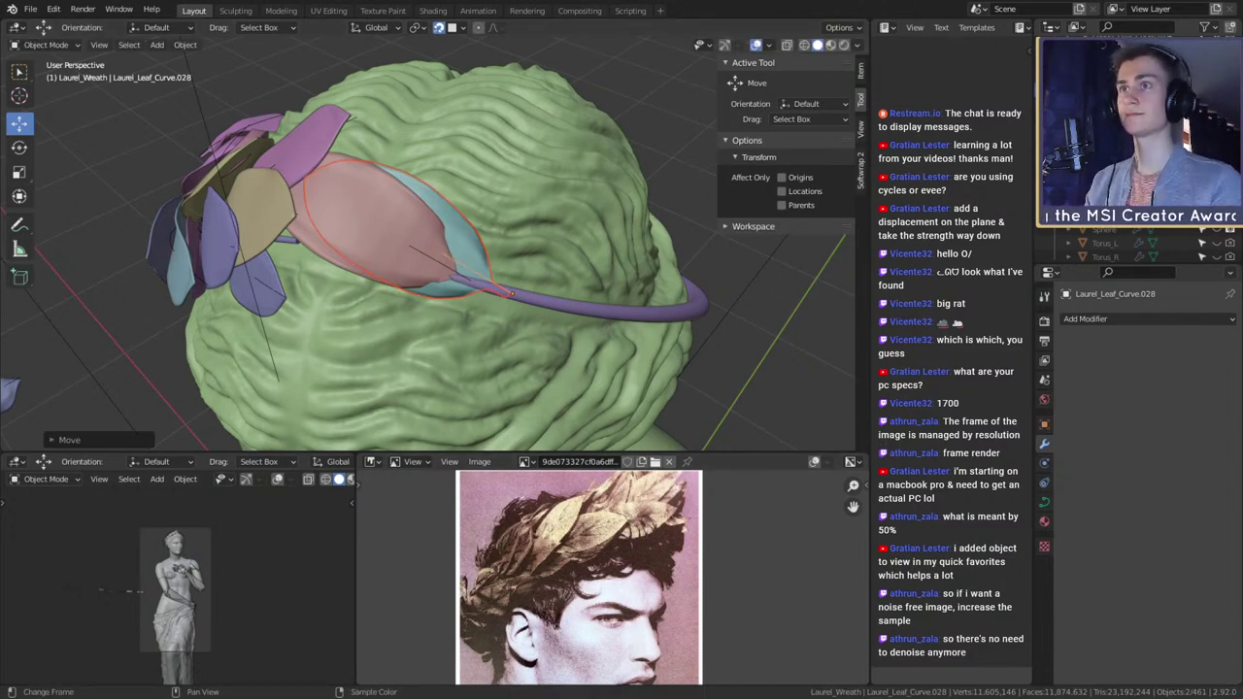
- Rotate the teal copy towards the forehead so it fans out beside the pink leaf
{"action": "scroll", "coordinate": [440, 272], "scroll_direction": "down", "scroll_amount": 4}
{"action": "scroll", "coordinate": [440, 272], "scroll_direction": "up", "scroll_amount": 4}
{"action": "middle_click_drag", "start_coordinate": [469, 289], "coordinate": [587, 358]}
{"action": "key", "text": "r"}
{"action": "left_click", "coordinate": [550, 300]}
{"action": "key", "text": "r"}
{"action": "left_click", "coordinate": [630, 275]}
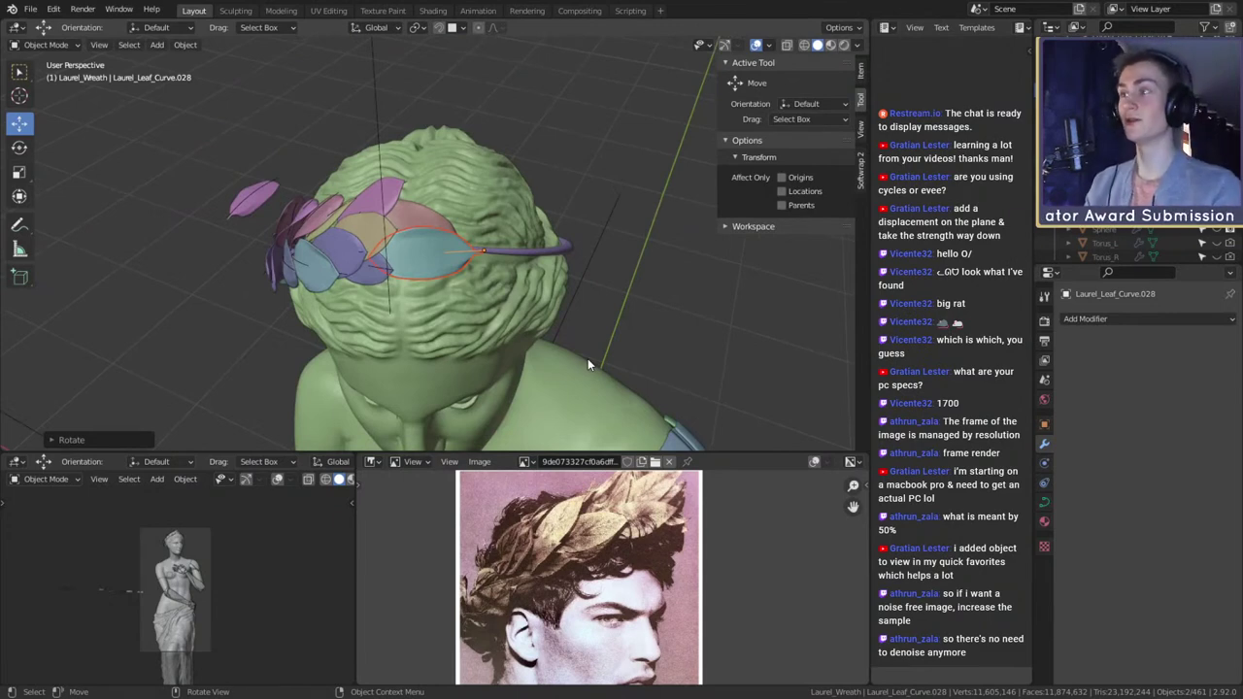
- Examine from several angles how the teal leaf sits against the stem, hair and neighbouring leaves
{"action": "scroll", "coordinate": [467, 220], "scroll_direction": "up", "scroll_amount": 4}
{"action": "middle_click_drag", "start_coordinate": [467, 220], "coordinate": [440, 293]}
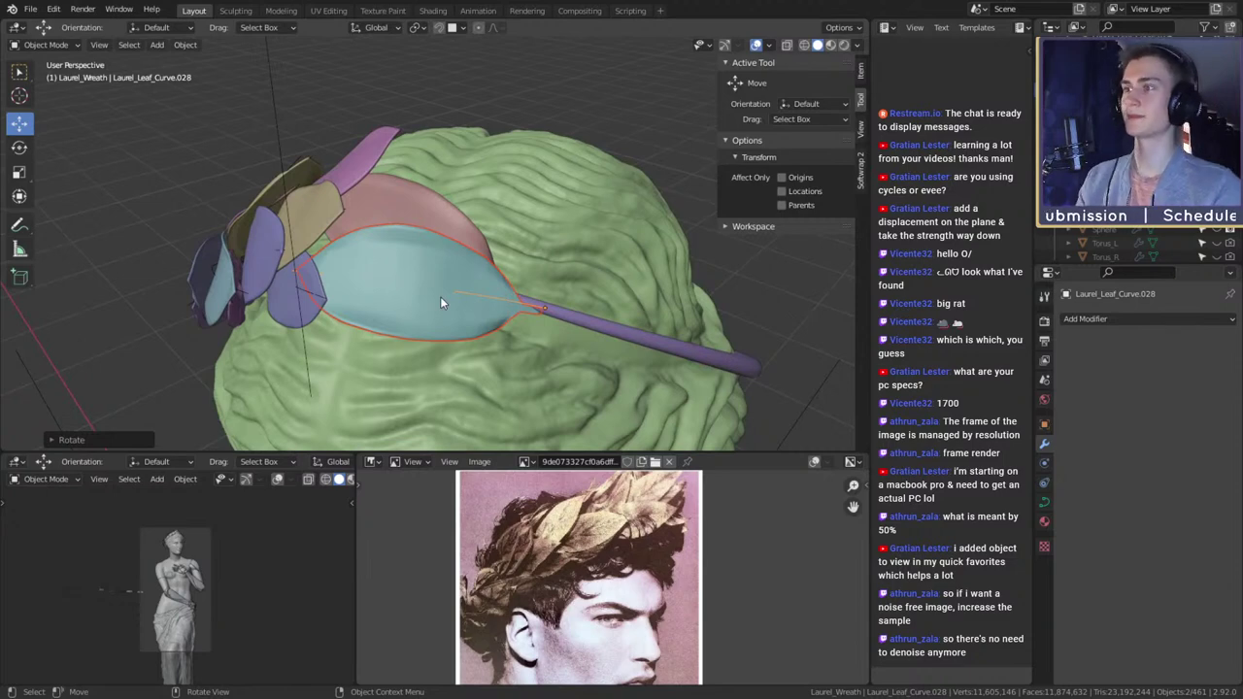
{"action": "scroll", "coordinate": [428, 298], "scroll_direction": "down", "scroll_amount": 3}
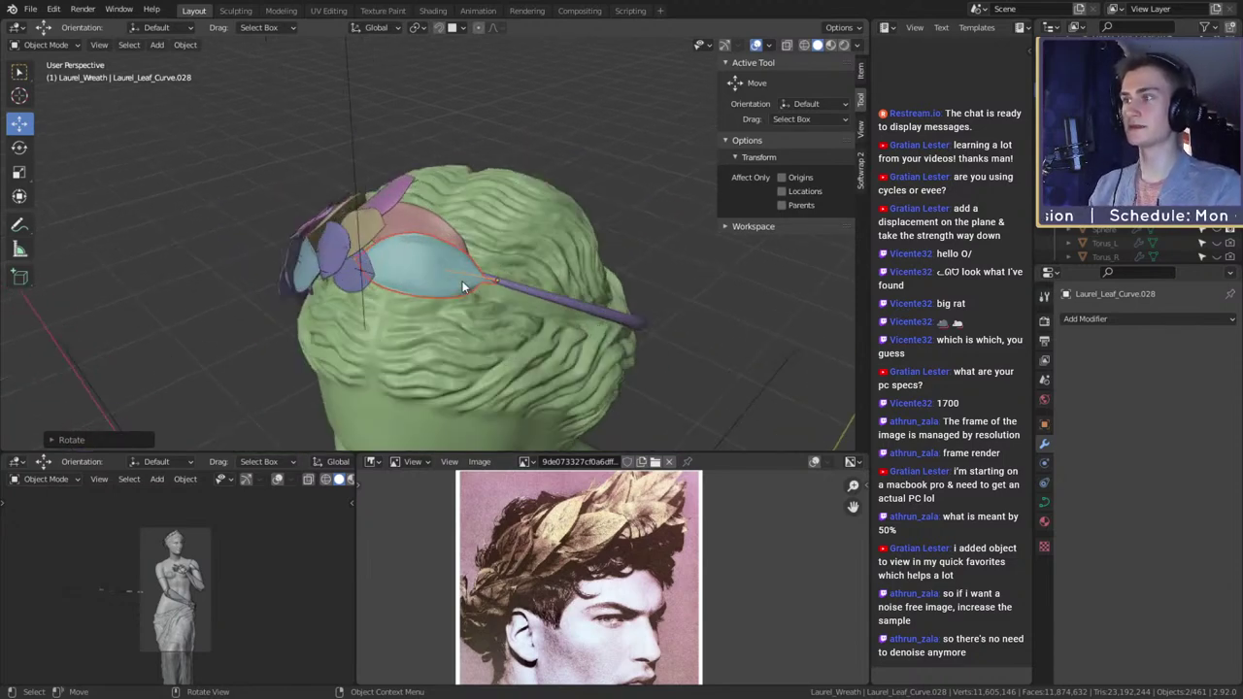
{"action": "scroll", "coordinate": [464, 281], "scroll_direction": "up", "scroll_amount": 3}
{"action": "middle_click_drag", "start_coordinate": [470, 308], "coordinate": [566, 312]}
{"action": "scroll", "coordinate": [511, 324], "scroll_direction": "up", "scroll_amount": 2}
{"action": "scroll", "coordinate": [525, 301], "scroll_direction": "up", "scroll_amount": 3}
{"action": "scroll", "coordinate": [567, 330], "scroll_direction": "down", "scroll_amount": 3}
{"action": "scroll", "coordinate": [569, 329], "scroll_direction": "up", "scroll_amount": 1}
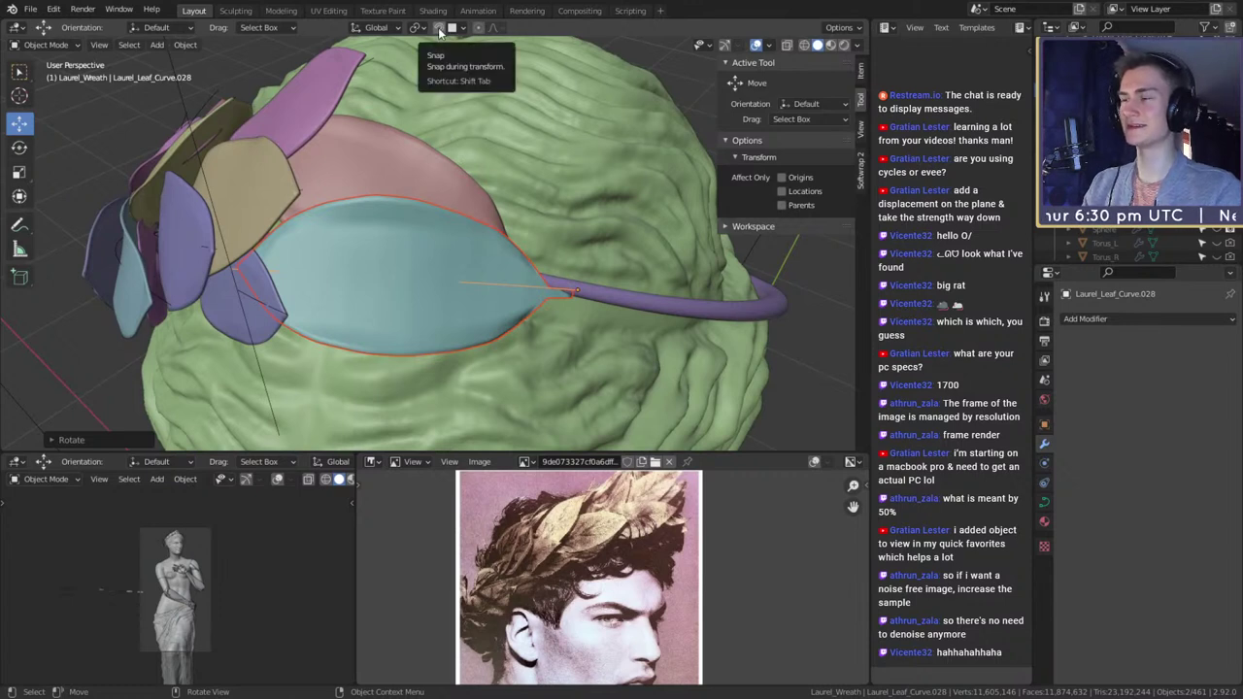
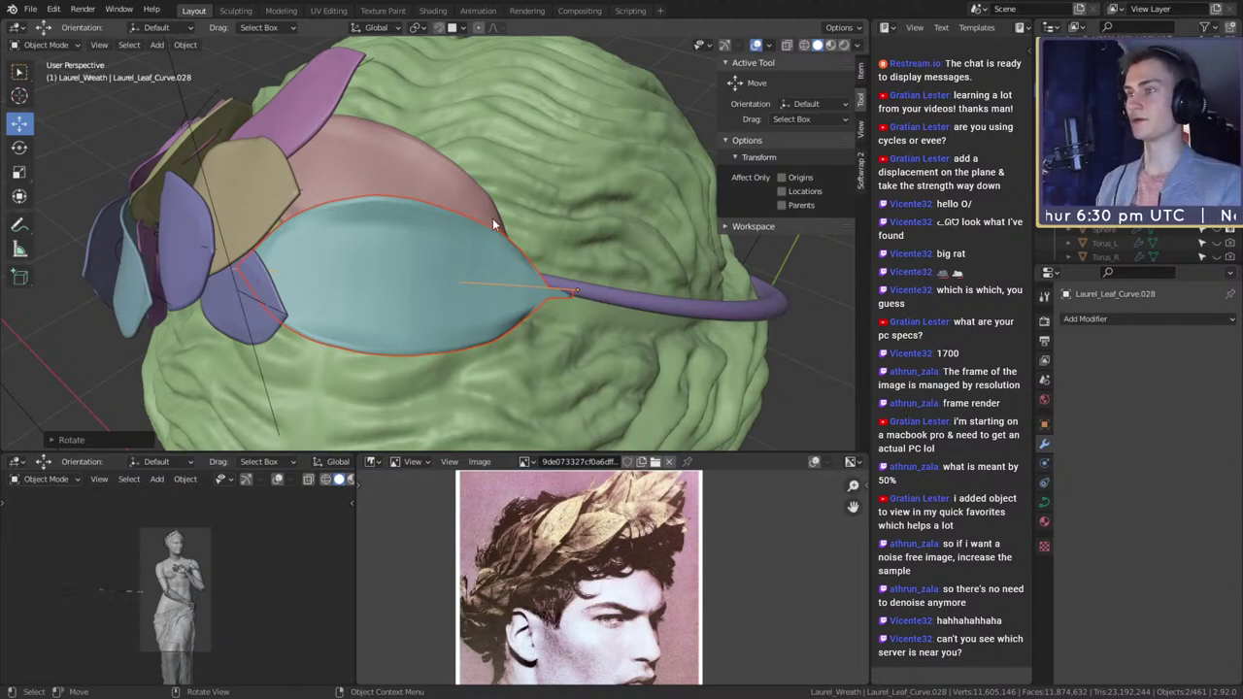
{"action": "middle_click_drag", "start_coordinate": [492, 223], "coordinate": [488, 270]}
{"action": "scroll", "coordinate": [561, 321], "scroll_direction": "down", "scroll_amount": 5}
{"action": "scroll", "coordinate": [541, 320], "scroll_direction": "up", "scroll_amount": 5}
{"action": "key", "text": "r"}
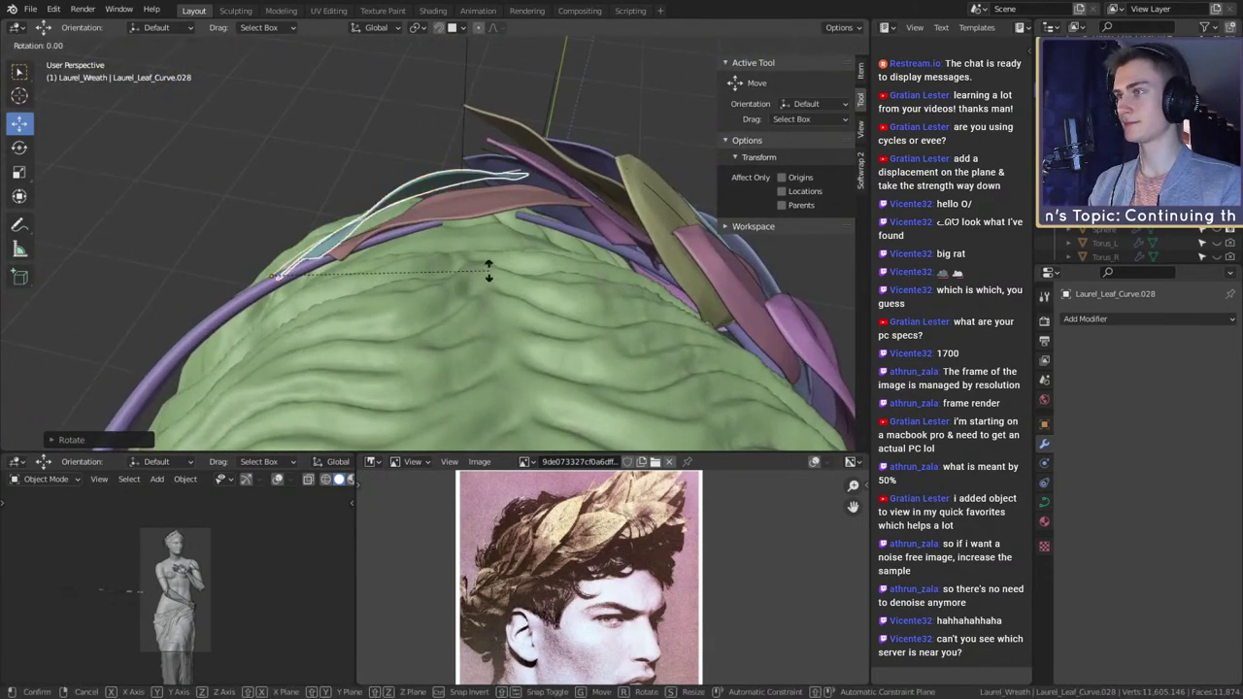
{"action": "right_click", "coordinate": [488, 273]}
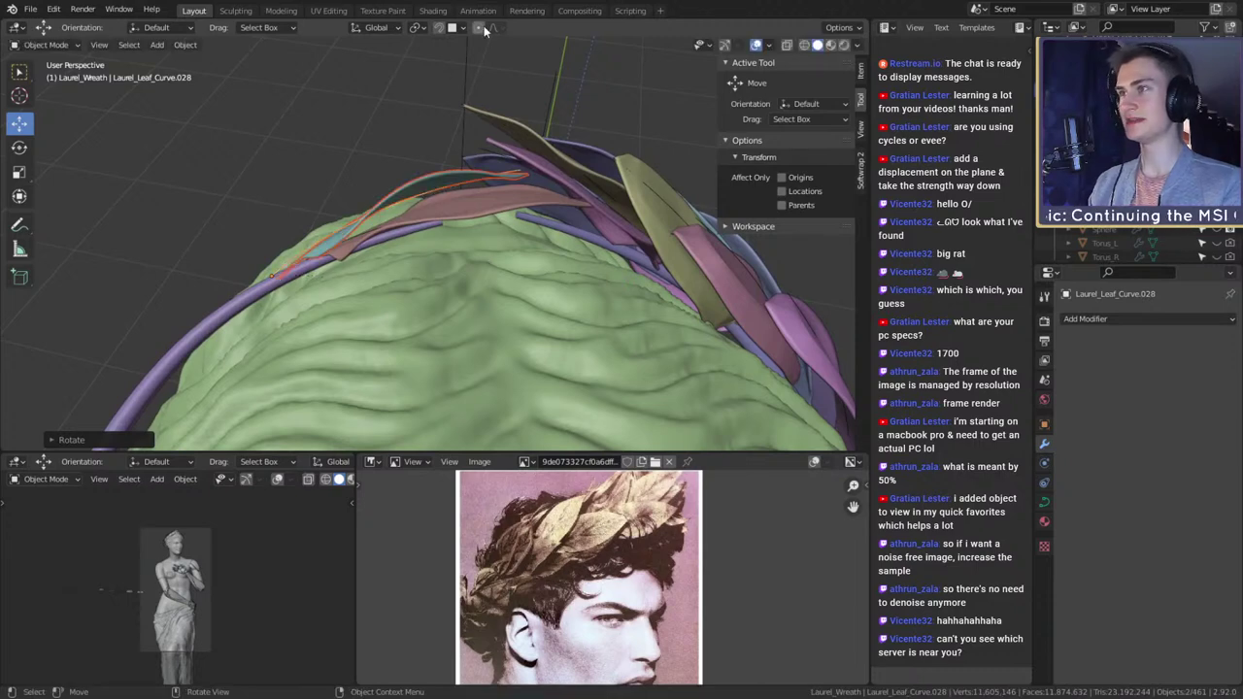
- Duplicate the teal leaf with its curve, snap the copy further along the stem, and turn snapping off
{"action": "middle_click_drag", "start_coordinate": [498, 273], "coordinate": [434, 78]}
{"action": "middle_click_drag", "start_coordinate": [573, 299], "coordinate": [513, 322]}
{"action": "key", "text": "shift+d"}
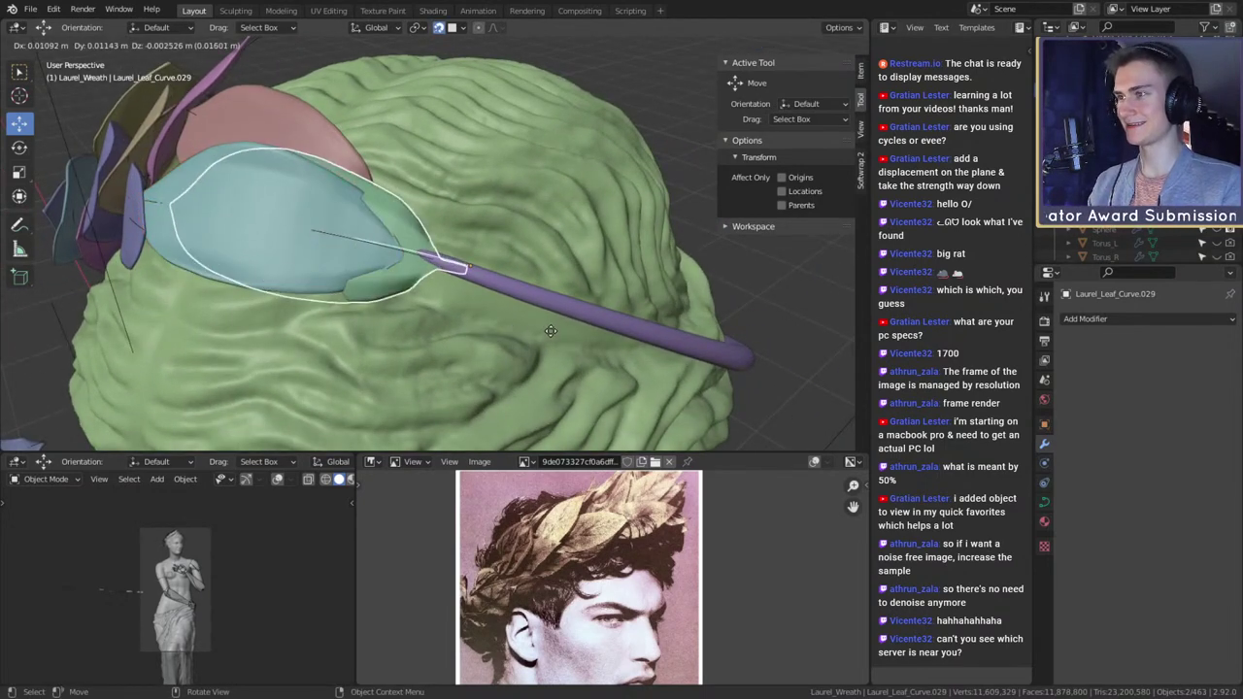
{"action": "left_click", "coordinate": [551, 339]}
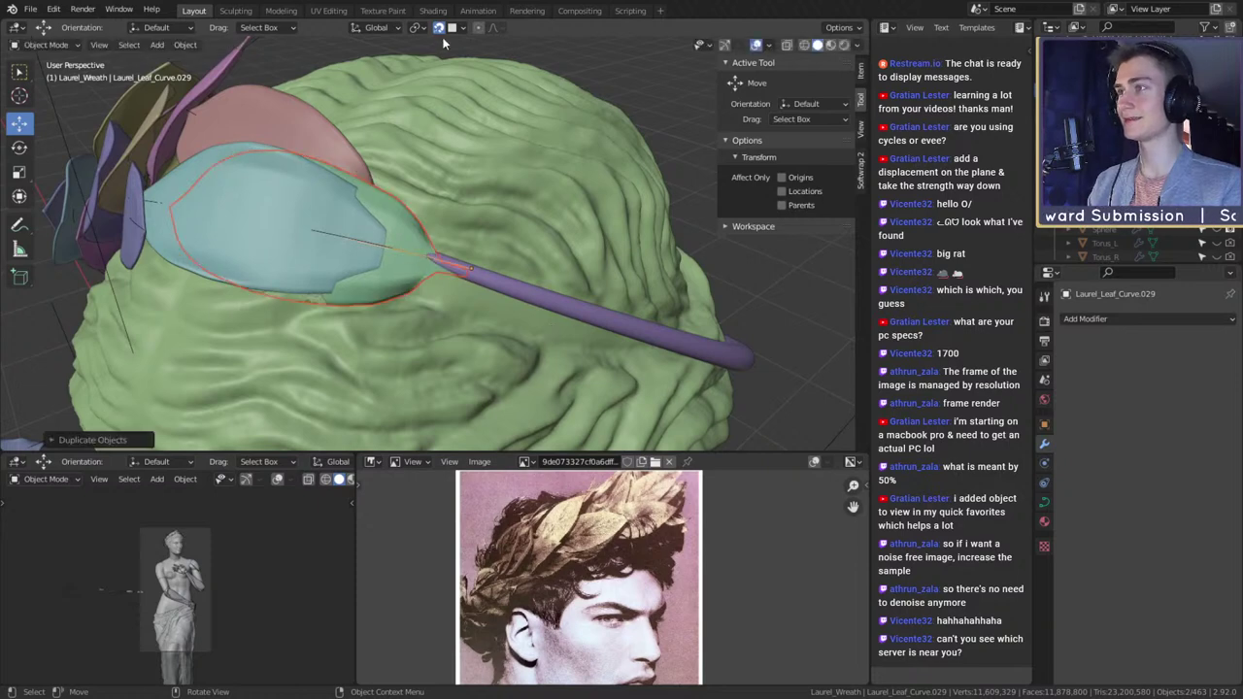
{"action": "left_click", "coordinate": [440, 29]}
- Rotate the green copy towards the crown so it overlaps the teal and pink leaves
{"action": "middle_click_drag", "start_coordinate": [628, 254], "coordinate": [638, 272]}
{"action": "key", "text": "r"}
{"action": "left_click", "coordinate": [573, 295]}
{"action": "middle_click_drag", "start_coordinate": [573, 296], "coordinate": [571, 265]}
{"action": "key", "text": "r"}
{"action": "left_click", "coordinate": [596, 268]}
{"action": "scroll", "coordinate": [613, 313], "scroll_direction": "down", "scroll_amount": 6}
{"action": "scroll", "coordinate": [546, 256], "scroll_direction": "down", "scroll_amount": 4}
{"action": "scroll", "coordinate": [547, 256], "scroll_direction": "up", "scroll_amount": 5}
{"action": "scroll", "coordinate": [516, 328], "scroll_direction": "up", "scroll_amount": 4}
- Duplicate the green leaf with its curve further along the stem and rotate the khaki copy up towards the crown
{"action": "key", "text": "shift+d"}
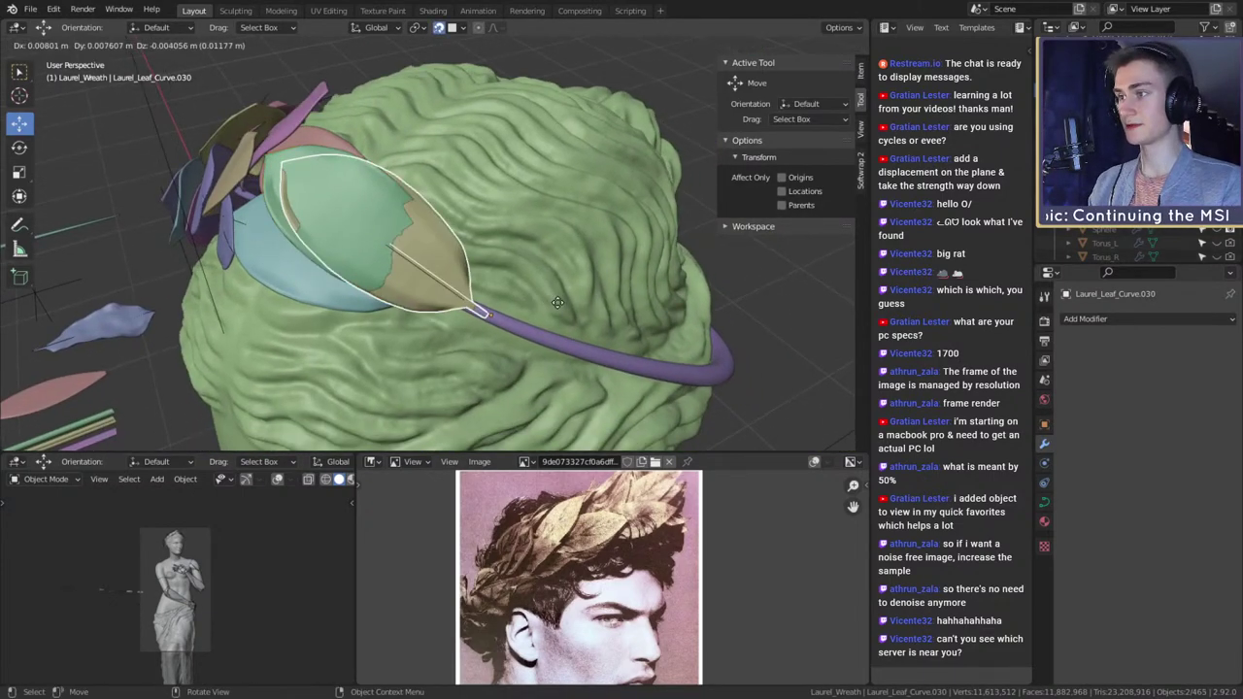
{"action": "left_click", "coordinate": [559, 303]}
{"action": "key", "text": "r"}
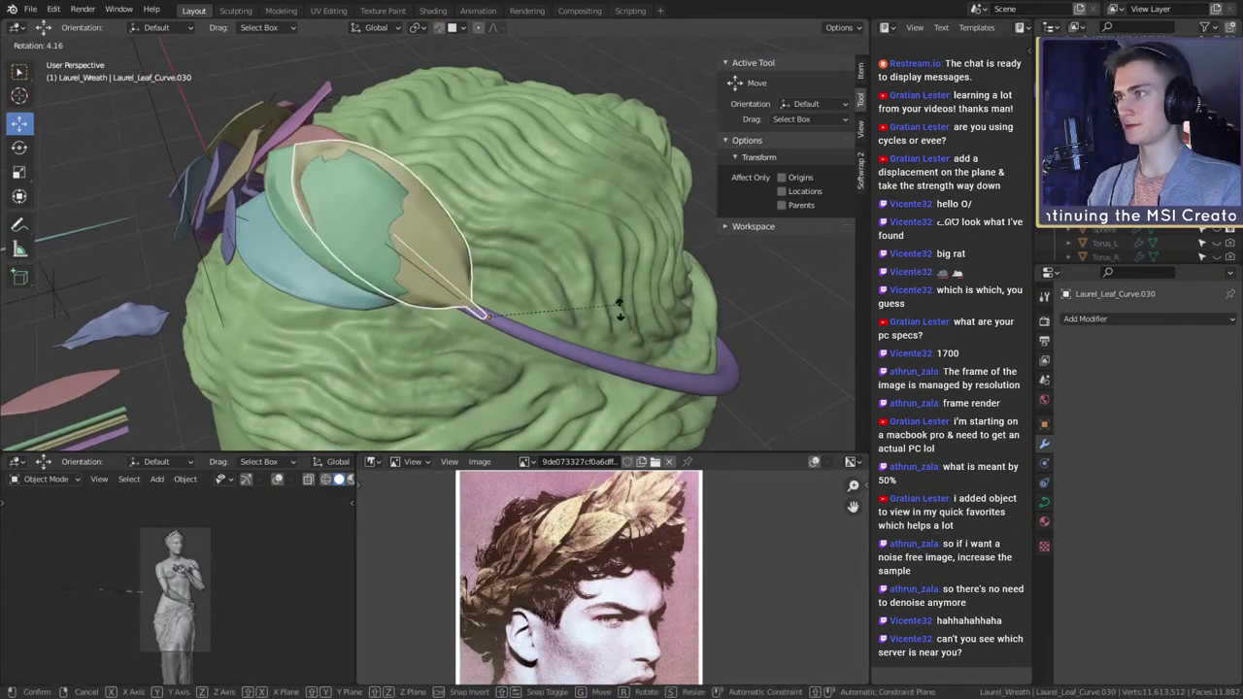
{"action": "left_click", "coordinate": [608, 314]}
{"action": "middle_click_drag", "start_coordinate": [608, 315], "coordinate": [569, 291]}
{"action": "key", "text": "r"}
{"action": "left_click", "coordinate": [585, 286]}
- Snap the khaki leaf's base onto the stem and fine-tune its rotation with snapping off again
{"action": "key", "text": "shift+Tab"}
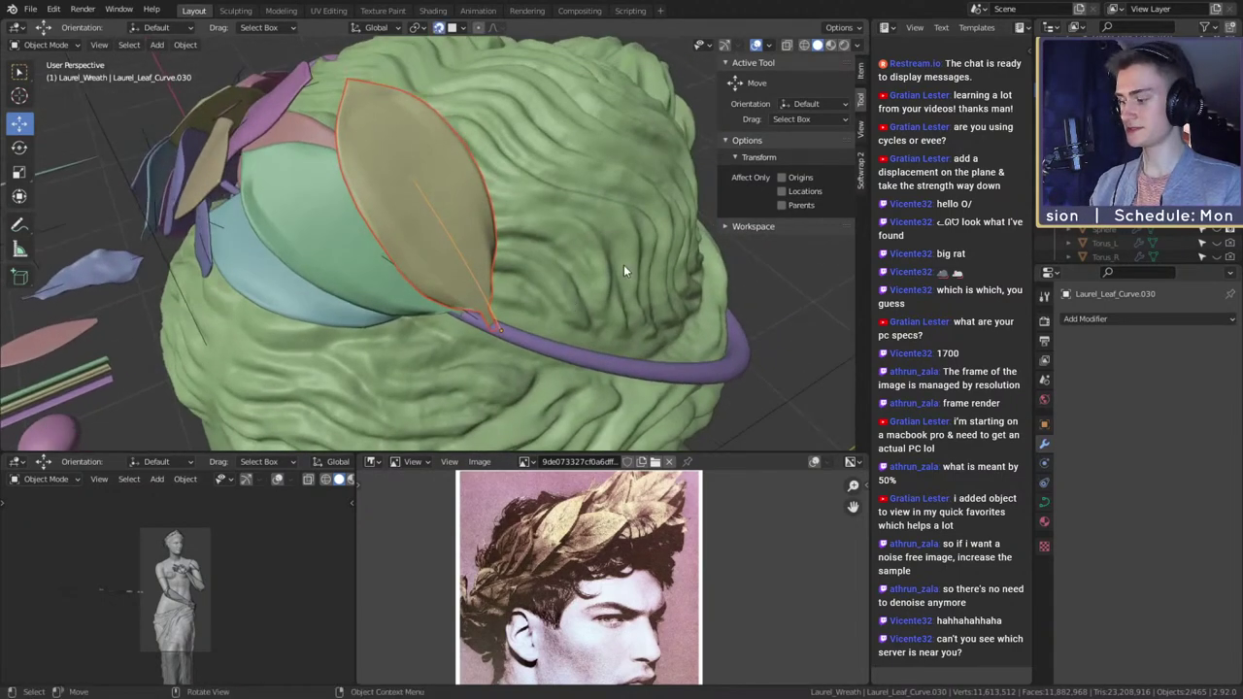
{"action": "key", "text": "g"}
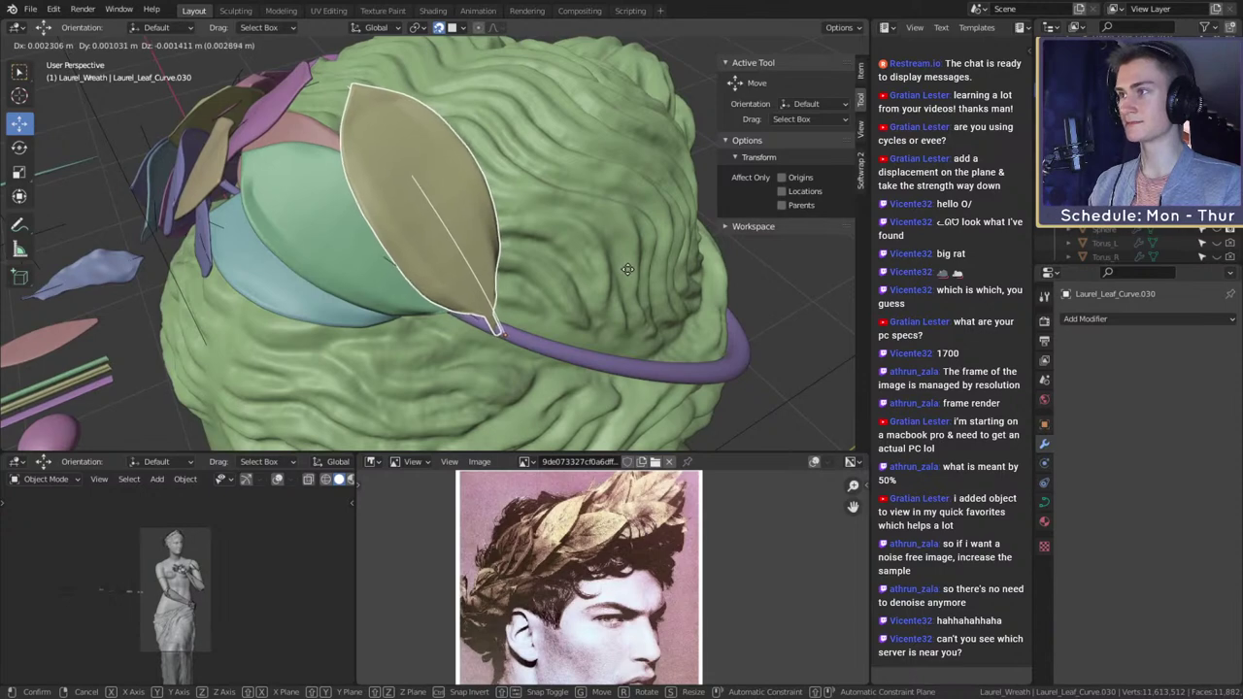
{"action": "left_click", "coordinate": [628, 271]}
{"action": "key", "text": "shift+Tab"}
{"action": "middle_click_drag", "start_coordinate": [629, 273], "coordinate": [573, 333]}
{"action": "key", "text": "r"}
{"action": "left_click", "coordinate": [595, 265]}
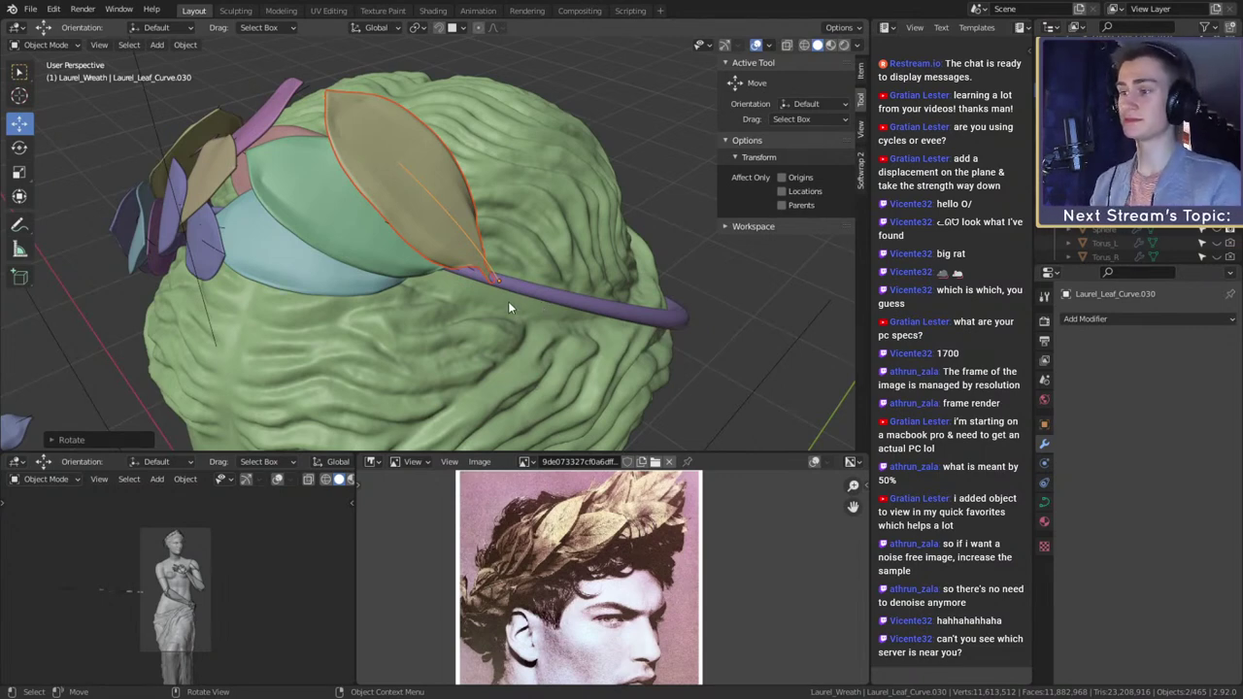
- Duplicate the khaki leaf with its curve and place the copy slightly further along the stem
{"action": "middle_click_drag", "start_coordinate": [484, 300], "coordinate": [503, 335]}
{"action": "key", "text": "shift+d"}
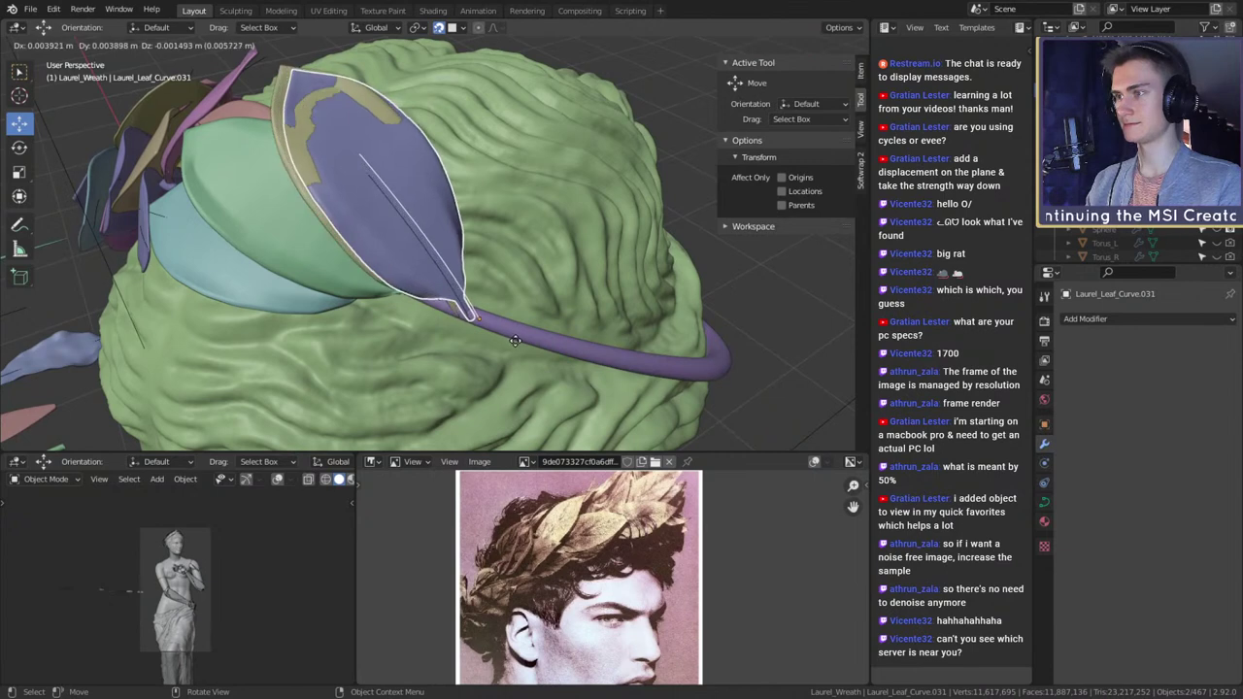
{"action": "left_click", "coordinate": [537, 354]}
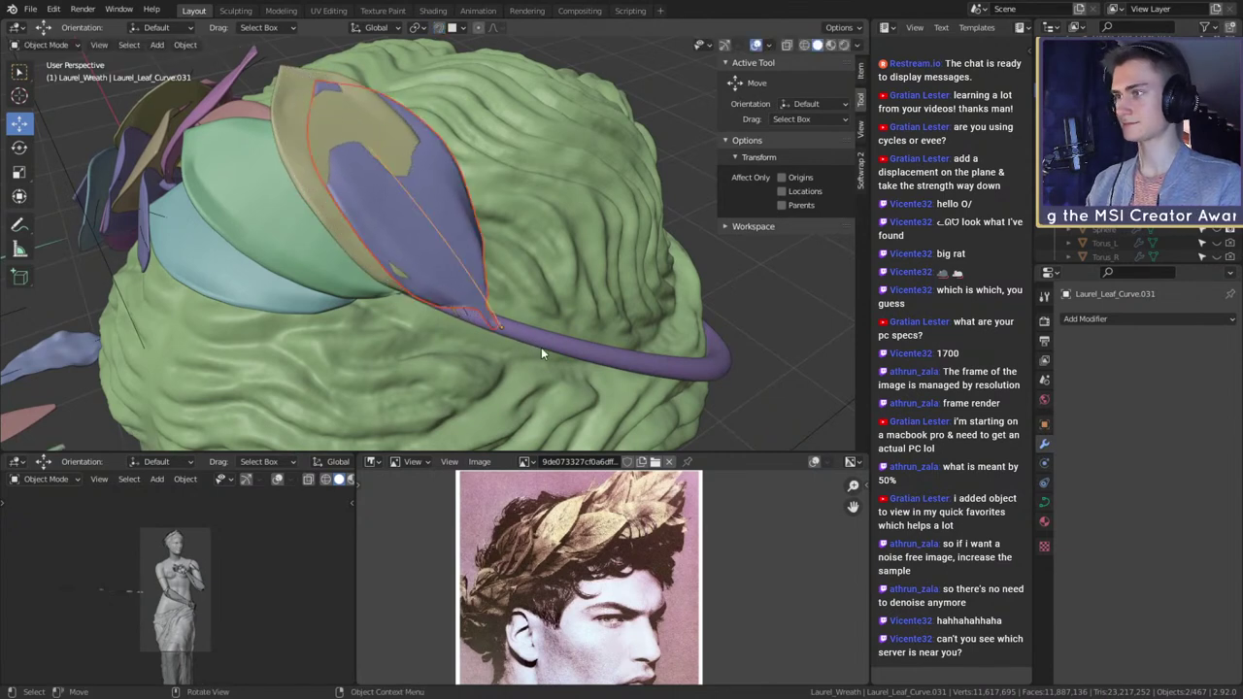
- Rotate the blue-violet copy towards the forehead and tilt it to follow the curve of the head
{"action": "middle_click_drag", "start_coordinate": [541, 347], "coordinate": [582, 250]}
{"action": "key", "text": "r"}
{"action": "left_click", "coordinate": [528, 326]}
{"action": "key", "text": "r"}
{"action": "left_click", "coordinate": [440, 236]}
{"action": "scroll", "coordinate": [537, 326], "scroll_direction": "down", "scroll_amount": 5}
{"action": "scroll", "coordinate": [506, 330], "scroll_direction": "up", "scroll_amount": 4}
{"action": "key", "text": "r"}
{"action": "left_click", "coordinate": [569, 318]}
- Duplicate the blue-violet leaf with its curve further along the stem and rotate the copy with snapping off
{"action": "key", "text": "shift+d"}
{"action": "left_click", "coordinate": [577, 305]}
{"action": "key", "text": "shift+Tab"}
{"action": "key", "text": "r"}
{"action": "left_click", "coordinate": [576, 279]}
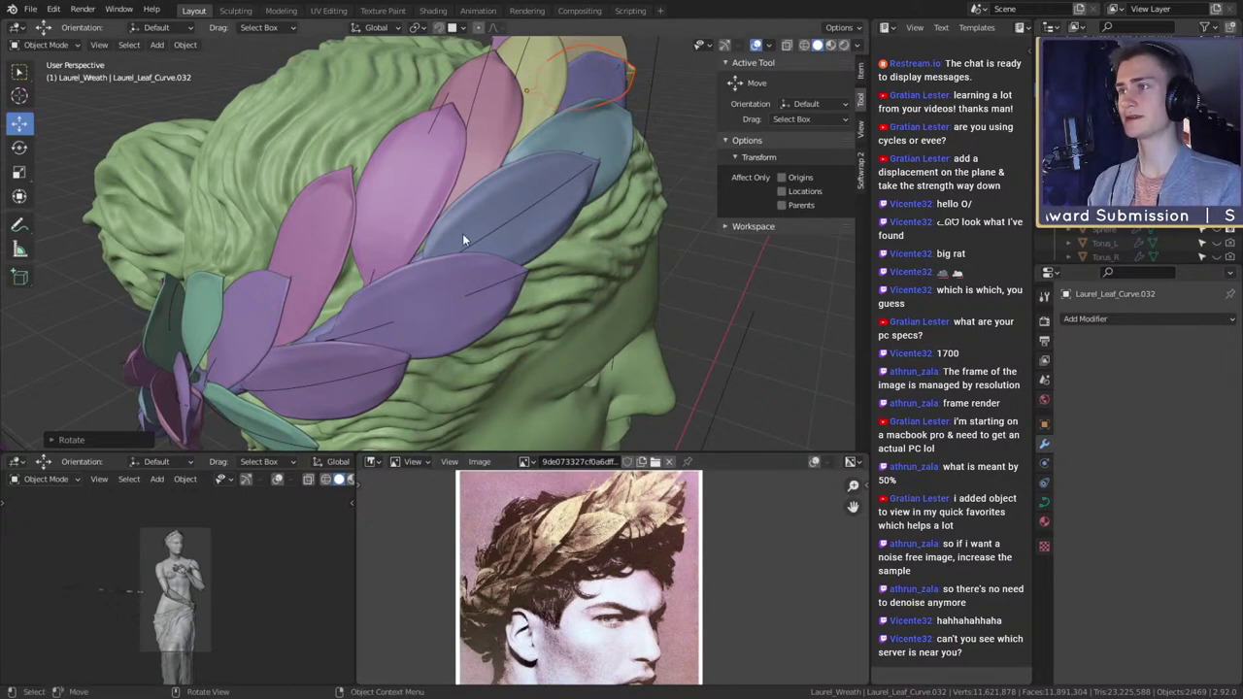
- Duplicate the front yellow-green leaf with its curve and place the copy further down the stem
{"action": "middle_click_drag", "start_coordinate": [539, 254], "coordinate": [363, 247]}
{"action": "middle_click_drag", "start_coordinate": [592, 253], "coordinate": [494, 309]}
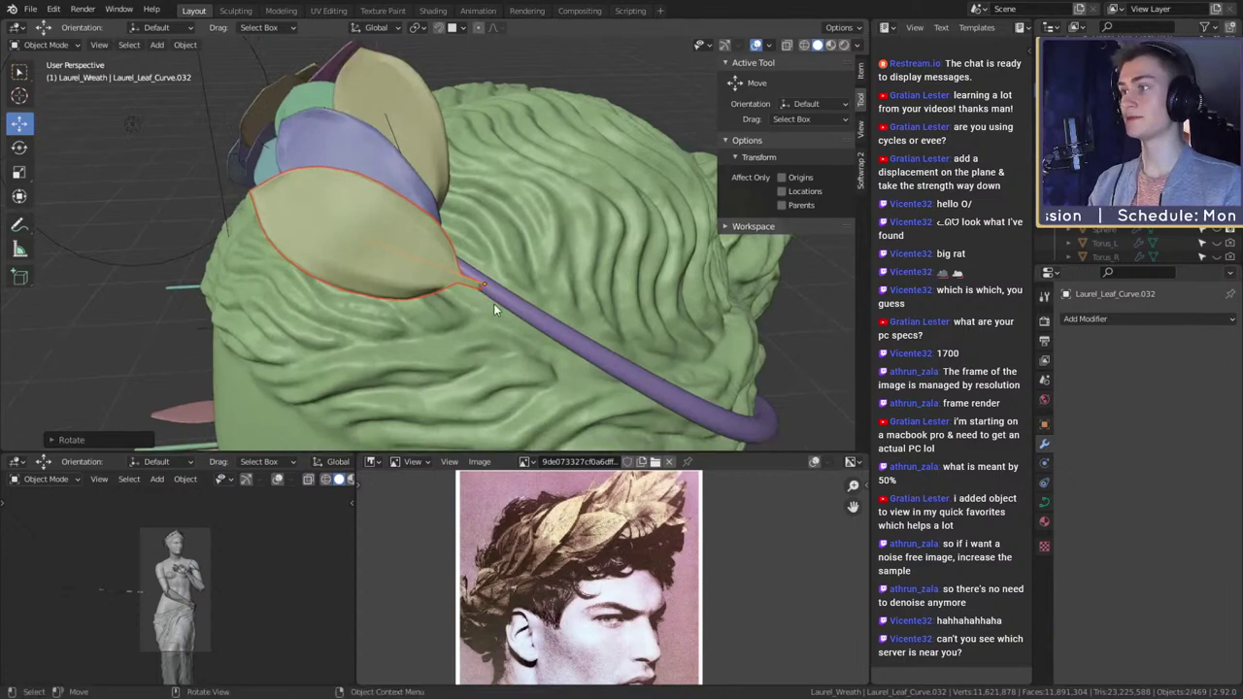
{"action": "scroll", "coordinate": [492, 299], "scroll_direction": "down", "scroll_amount": 6}
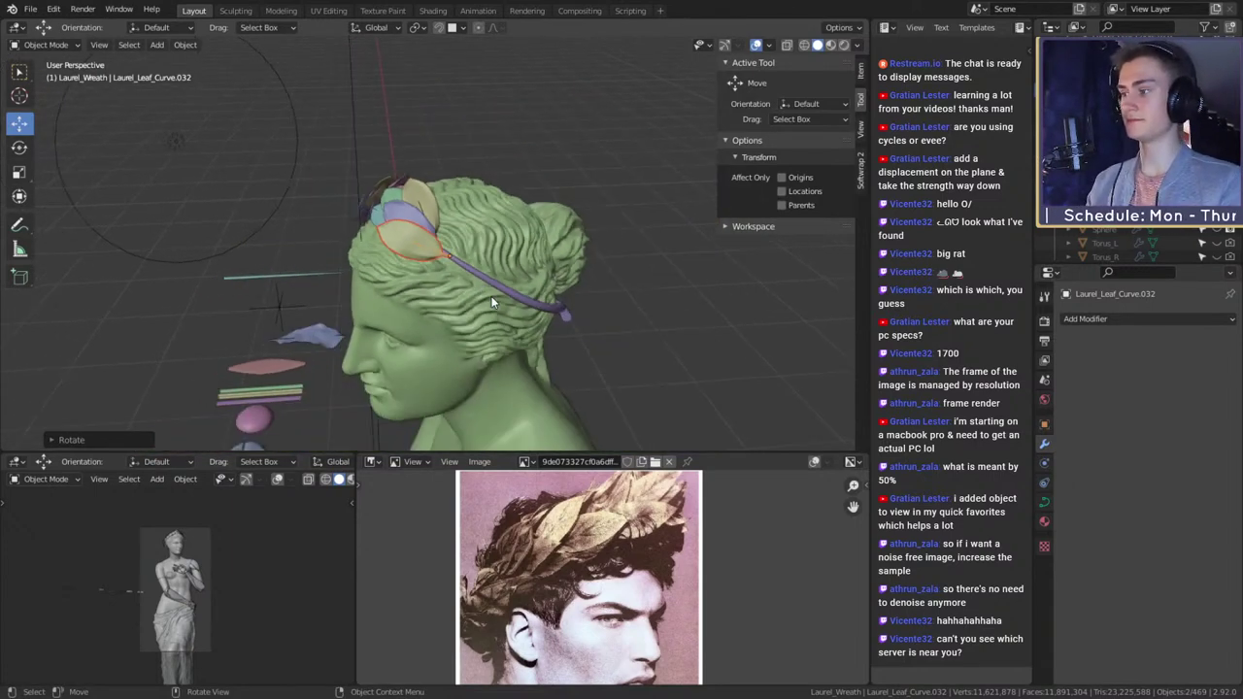
{"action": "scroll", "coordinate": [491, 303], "scroll_direction": "up", "scroll_amount": 3}
{"action": "mouse_move", "coordinate": [492, 303]}
{"action": "middle_mouse_down"}
{"action": "mouse_move", "coordinate": [571, 306]}
{"action": "mouse_move", "coordinate": [582, 321]}
{"action": "mouse_move", "coordinate": [492, 330]}
{"action": "mouse_move", "coordinate": [406, 310]}
{"action": "mouse_move", "coordinate": [478, 318]}
{"action": "middle_mouse_up"}
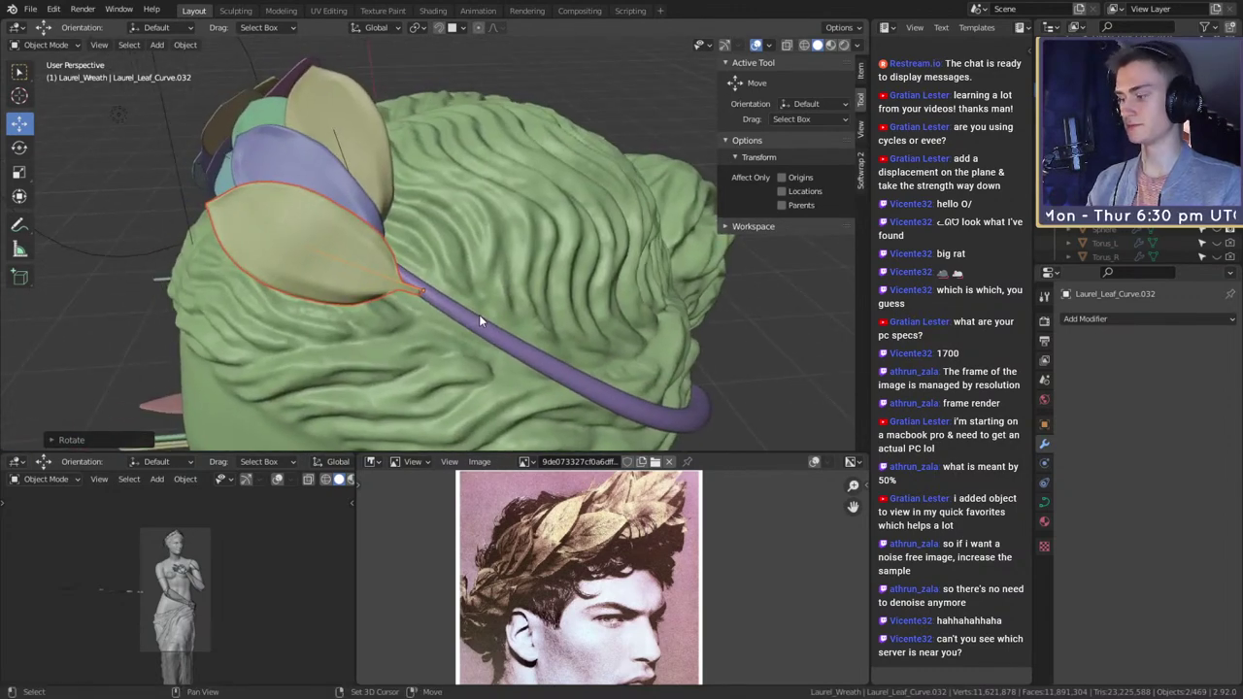
{"action": "key", "text": "shift+d"}
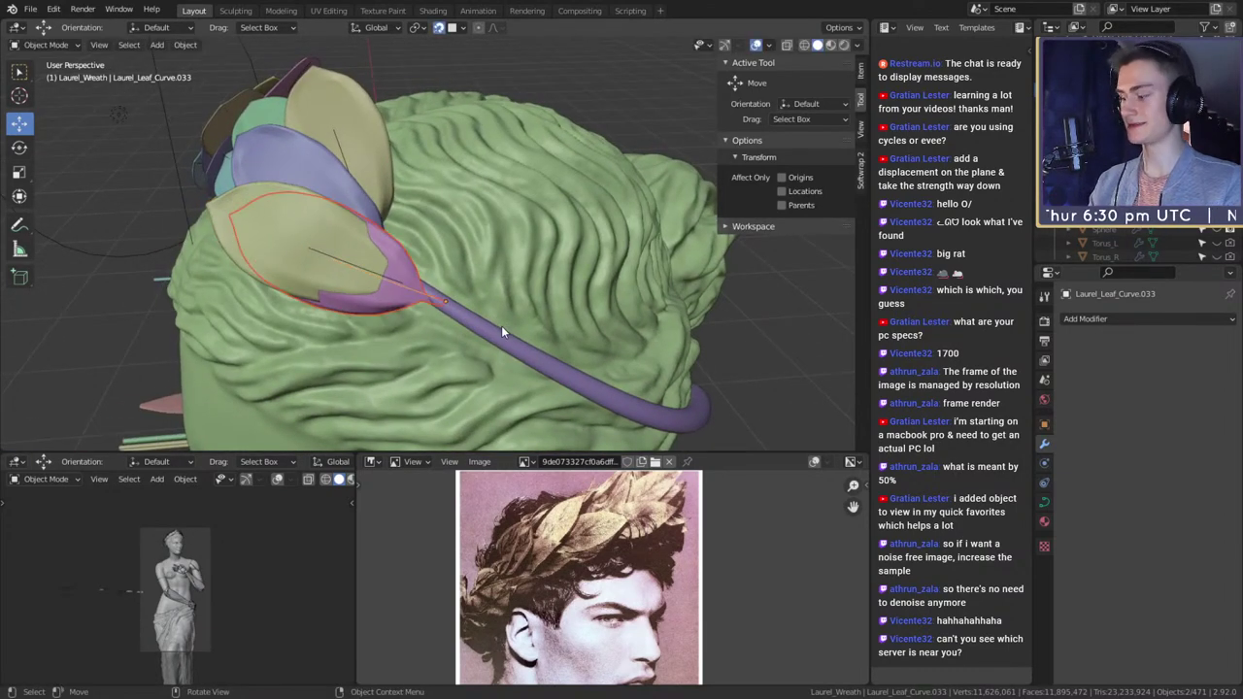
- Rotate the purple copy up towards the crown and tilt it to suit the neighbouring leaves
{"action": "key", "text": "r"}
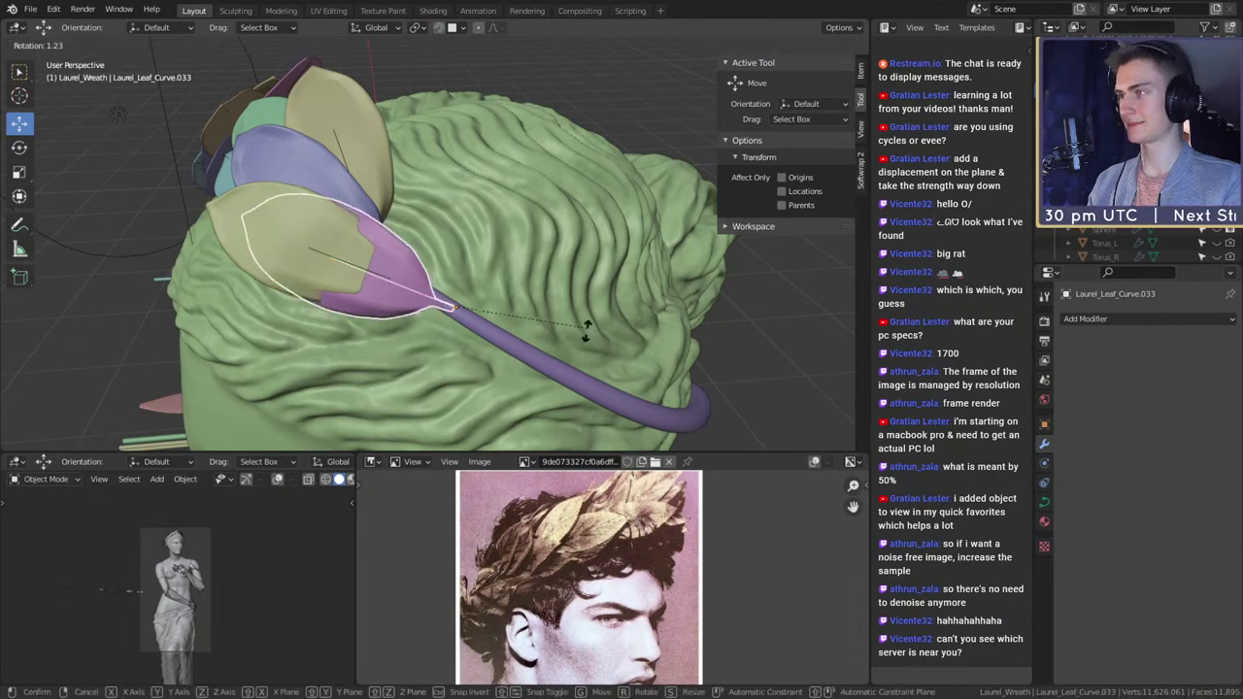
{"action": "left_click", "coordinate": [549, 381]}
{"action": "middle_click_drag", "start_coordinate": [547, 382], "coordinate": [555, 313]}
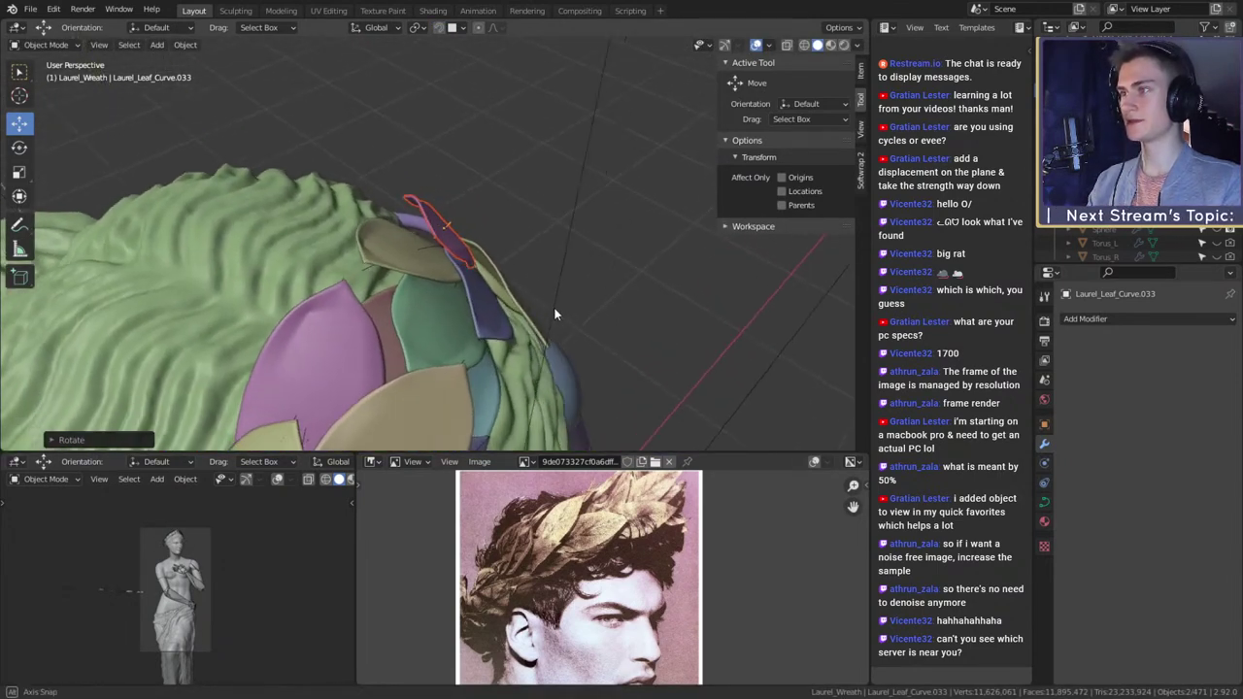
{"action": "key", "text": "r"}
{"action": "left_click", "coordinate": [588, 222]}
- Duplicate the purple leaf with its curve slightly further down the stem and begin rotating the copy with snapping off
{"action": "middle_click_drag", "start_coordinate": [589, 223], "coordinate": [513, 285]}
{"action": "scroll", "coordinate": [505, 288], "scroll_direction": "up", "scroll_amount": 4}
{"action": "scroll", "coordinate": [505, 288], "scroll_direction": "down", "scroll_amount": 1}
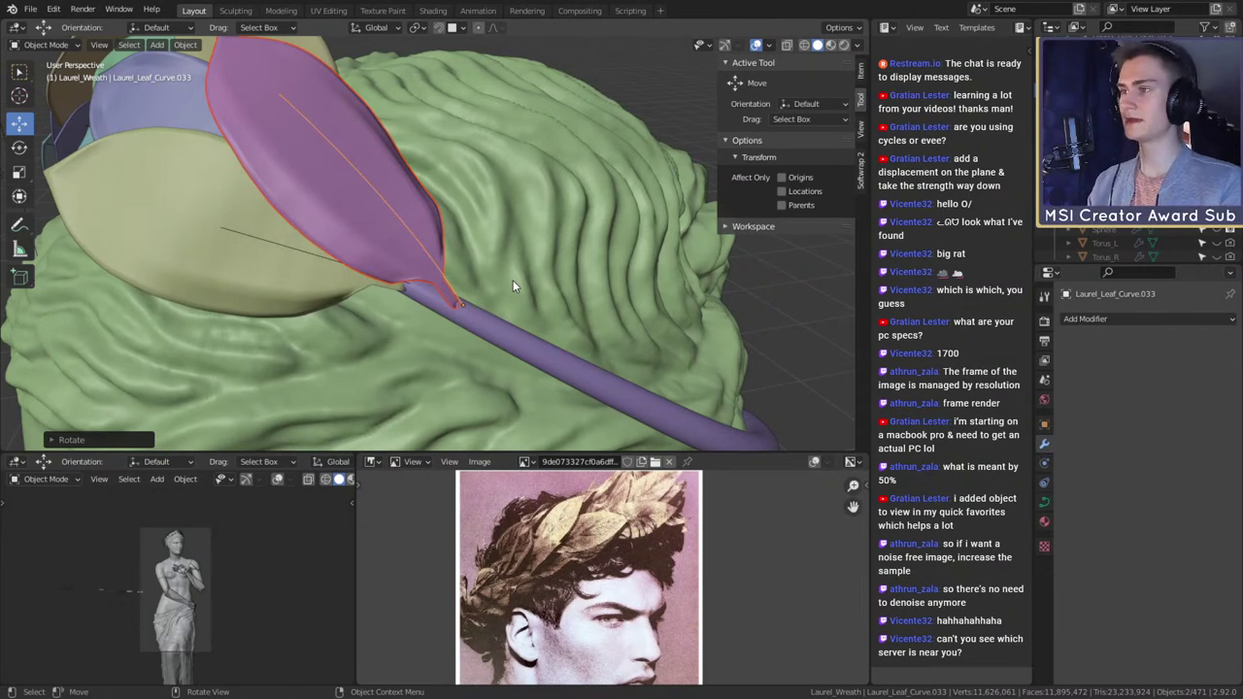
{"action": "middle_click_drag", "start_coordinate": [511, 278], "coordinate": [510, 311]}
{"action": "key", "text": "shift+d"}
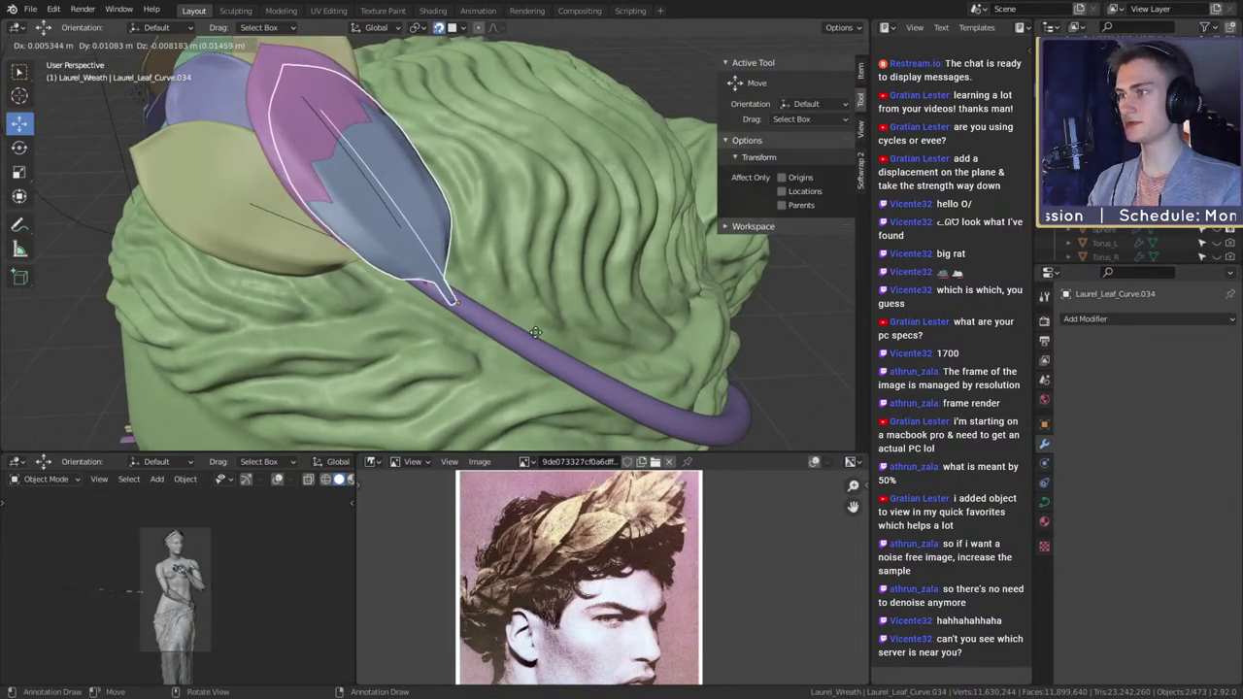
{"action": "left_click", "coordinate": [534, 331]}
{"action": "key", "text": "r"}
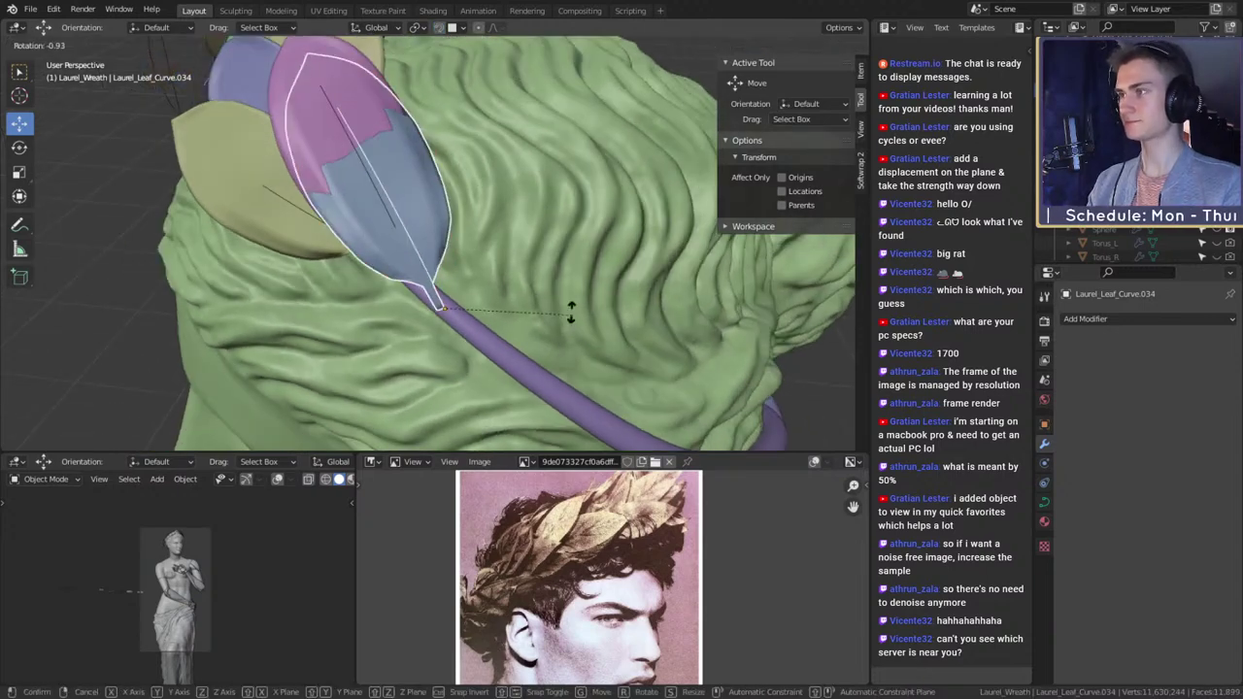
{"action": "left_click", "coordinate": [552, 274]}
- Rotate the blue copy towards the forehead and tilt it to follow the curve of the head
{"action": "middle_click_drag", "start_coordinate": [552, 280], "coordinate": [469, 196]}
{"action": "middle_click_drag", "start_coordinate": [488, 247], "coordinate": [587, 303]}
{"action": "key", "text": "r"}
{"action": "left_click", "coordinate": [488, 233]}
{"action": "key", "text": "r"}
{"action": "left_click", "coordinate": [577, 307]}
{"action": "scroll", "coordinate": [584, 279], "scroll_direction": "up", "scroll_amount": 3}
{"action": "key", "text": "r"}
{"action": "left_click", "coordinate": [505, 301]}
{"action": "scroll", "coordinate": [505, 307], "scroll_direction": "down", "scroll_amount": 3}
{"action": "scroll", "coordinate": [581, 322], "scroll_direction": "up", "scroll_amount": 2}
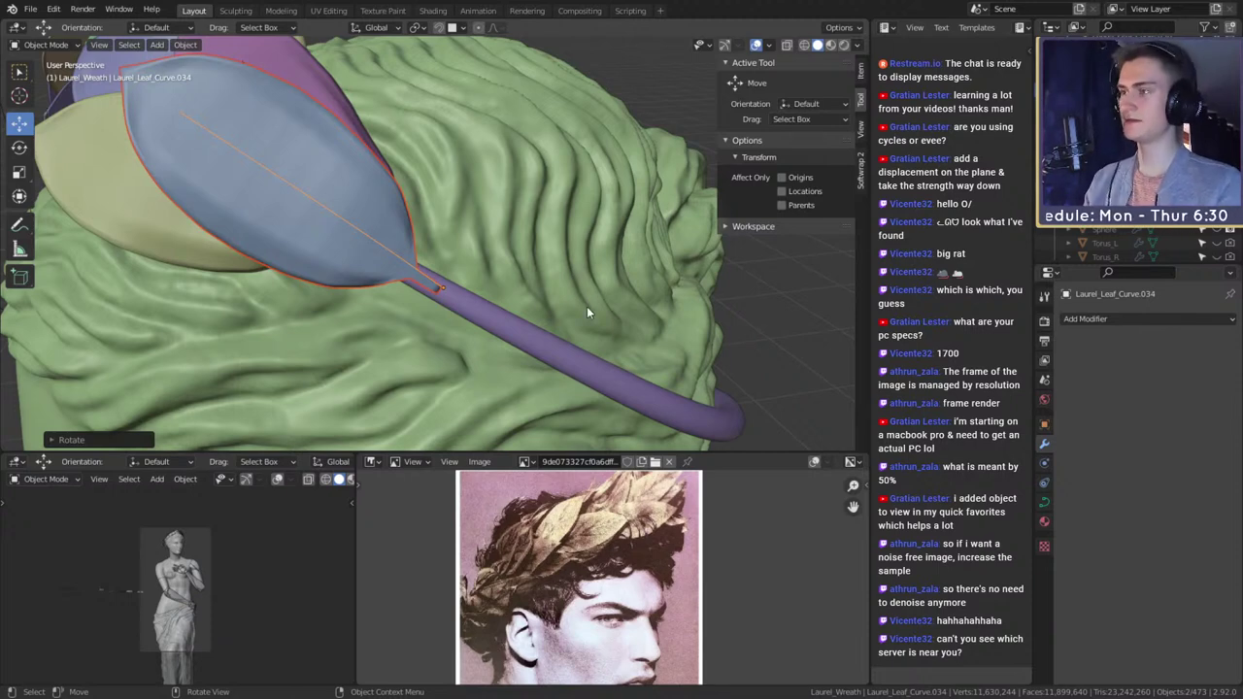
{"action": "middle_click_drag", "start_coordinate": [587, 306], "coordinate": [532, 316]}
{"action": "scroll", "coordinate": [586, 295], "scroll_direction": "up", "scroll_amount": 3}
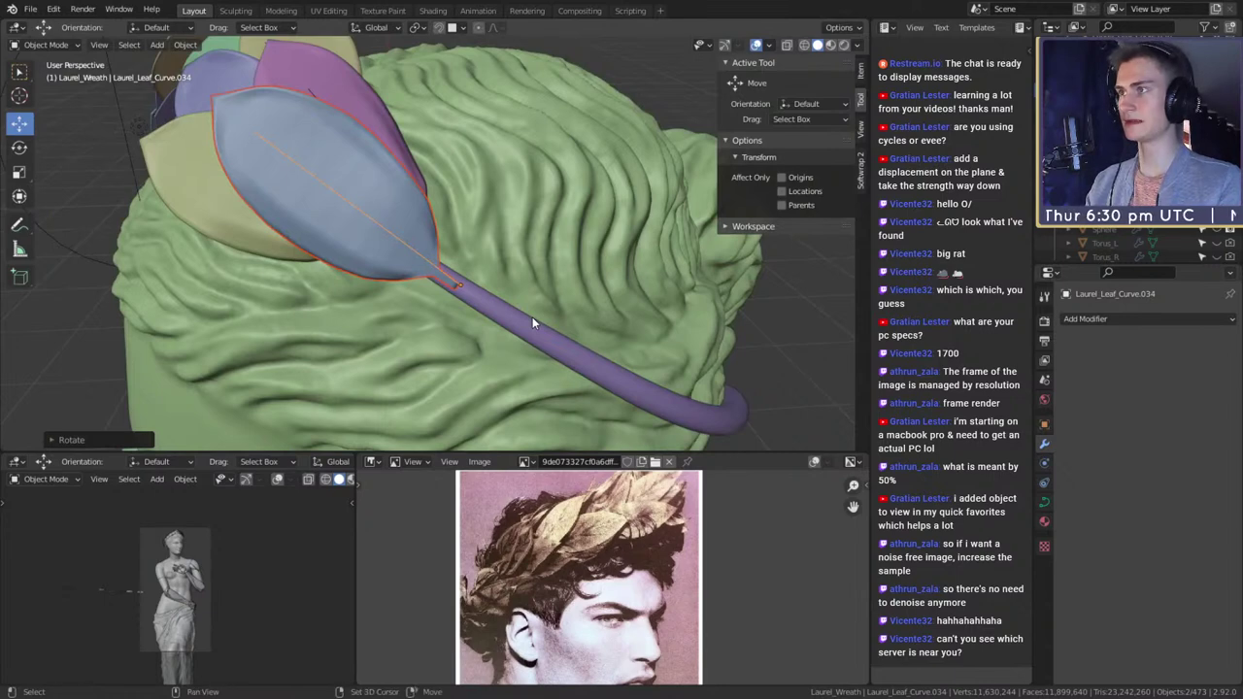
- Turn snapping on and adjust the position of the blue leaf's base on the stem
{"action": "key", "text": "shift+Tab"}
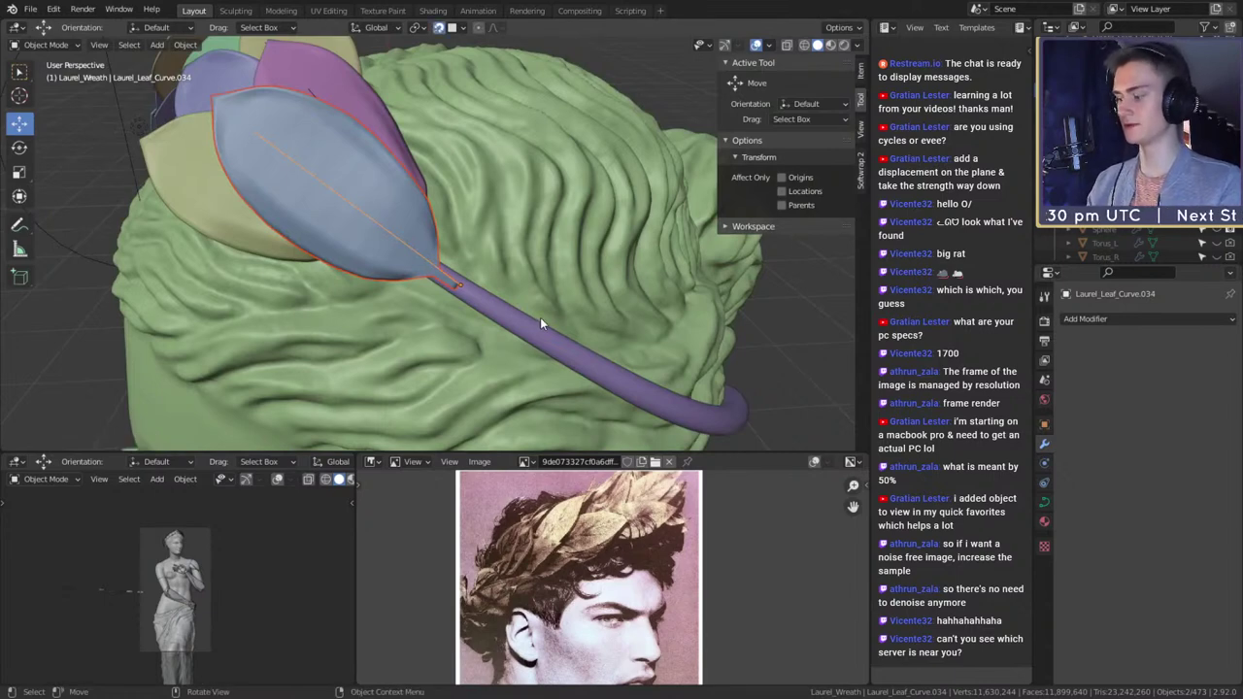
{"action": "key", "text": "g"}
{"action": "left_click", "coordinate": [540, 317]}
{"action": "middle_click_drag", "start_coordinate": [540, 317], "coordinate": [508, 298], "text": "shift"}
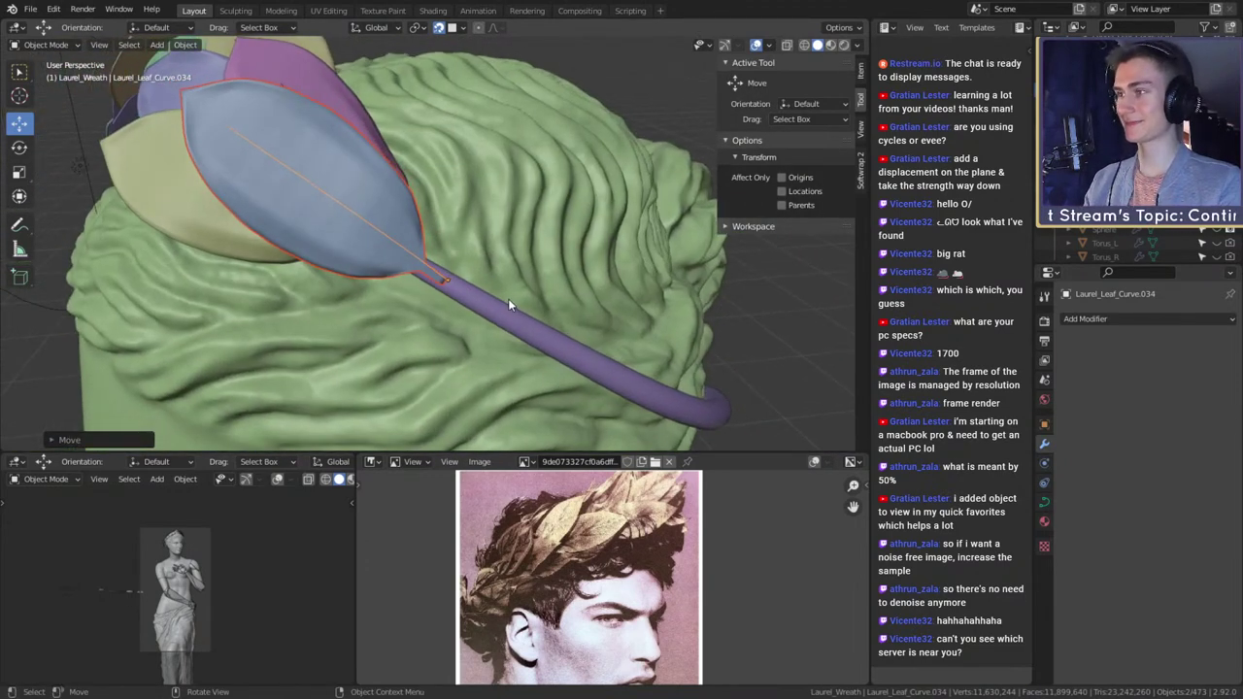
- Duplicate the blue leaf with its curve further down the stem, then rotate and tilt the green copy up towards the crown
{"action": "key", "text": "shift+d"}
{"action": "left_click", "coordinate": [551, 319]}
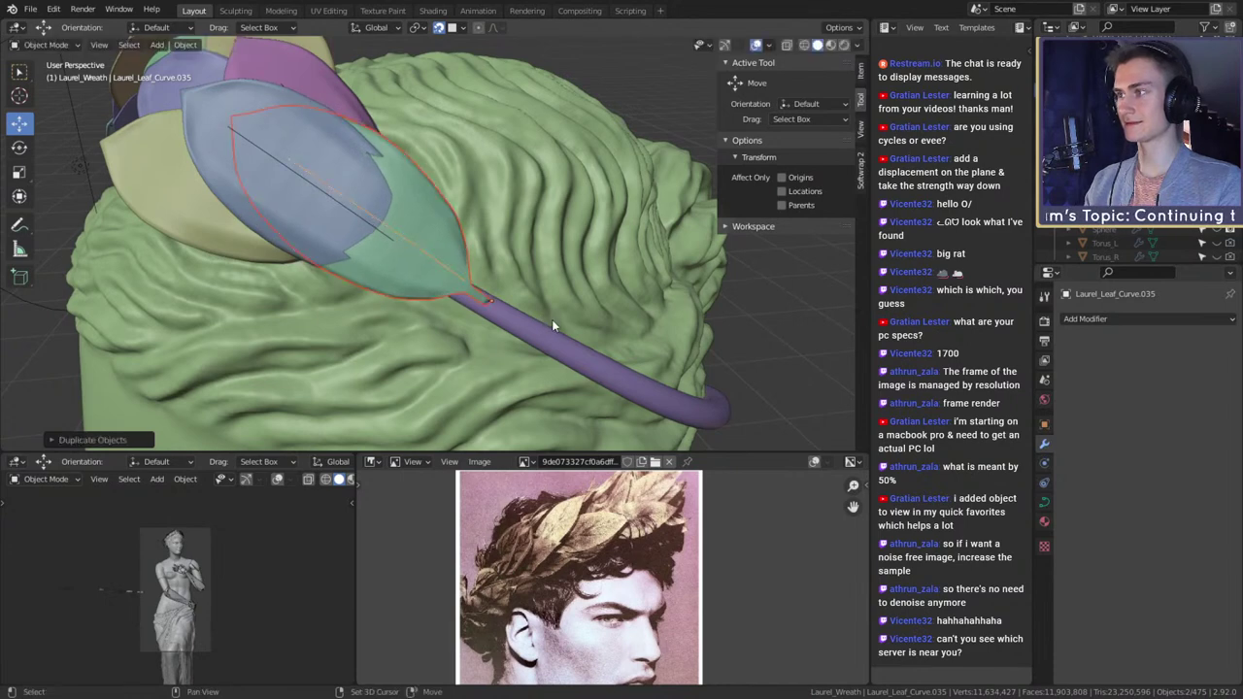
{"action": "scroll", "coordinate": [614, 310], "scroll_direction": "up", "scroll_amount": 2}
{"action": "key", "text": "r"}
{"action": "left_click", "coordinate": [590, 342]}
{"action": "middle_click_drag", "start_coordinate": [590, 342], "coordinate": [672, 340]}
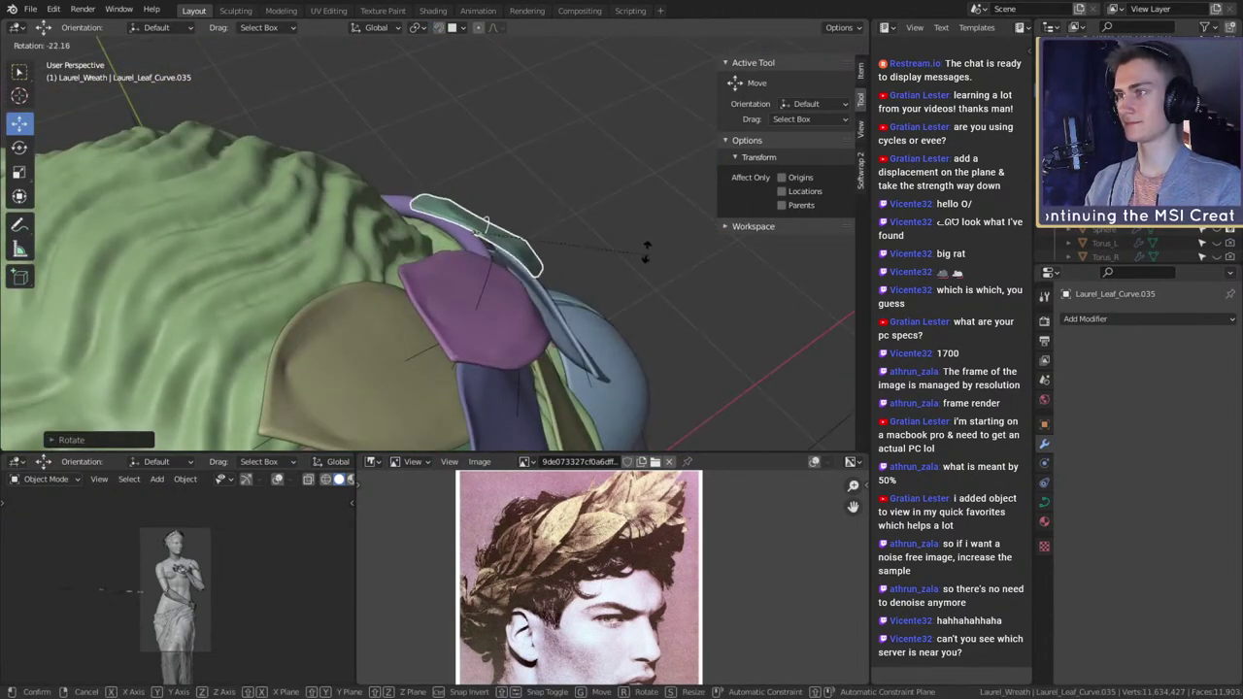
{"action": "left_click", "coordinate": [604, 195]}
{"action": "middle_click_drag", "start_coordinate": [602, 197], "coordinate": [611, 319]}
{"action": "key", "text": "r"}
{"action": "left_click", "coordinate": [589, 269]}
- Examine the twisted stem ends at the back of the head and compare them with the reference image
{"action": "scroll", "coordinate": [527, 309], "scroll_direction": "down", "scroll_amount": 7}
{"action": "scroll", "coordinate": [456, 330], "scroll_direction": "down", "scroll_amount": 4}
{"action": "mouse_move", "coordinate": [456, 330]}
{"action": "middle_mouse_down"}
{"action": "mouse_move", "coordinate": [497, 280]}
{"action": "mouse_move", "coordinate": [529, 313]}
{"action": "mouse_move", "coordinate": [437, 344]}
{"action": "mouse_move", "coordinate": [559, 285]}
{"action": "mouse_move", "coordinate": [569, 292]}
{"action": "mouse_move", "coordinate": [567, 314]}
{"action": "mouse_move", "coordinate": [475, 339]}
{"action": "middle_mouse_up"}
{"action": "scroll", "coordinate": [558, 286], "scroll_direction": "up", "scroll_amount": 4}
{"action": "scroll", "coordinate": [475, 344], "scroll_direction": "up", "scroll_amount": 3}
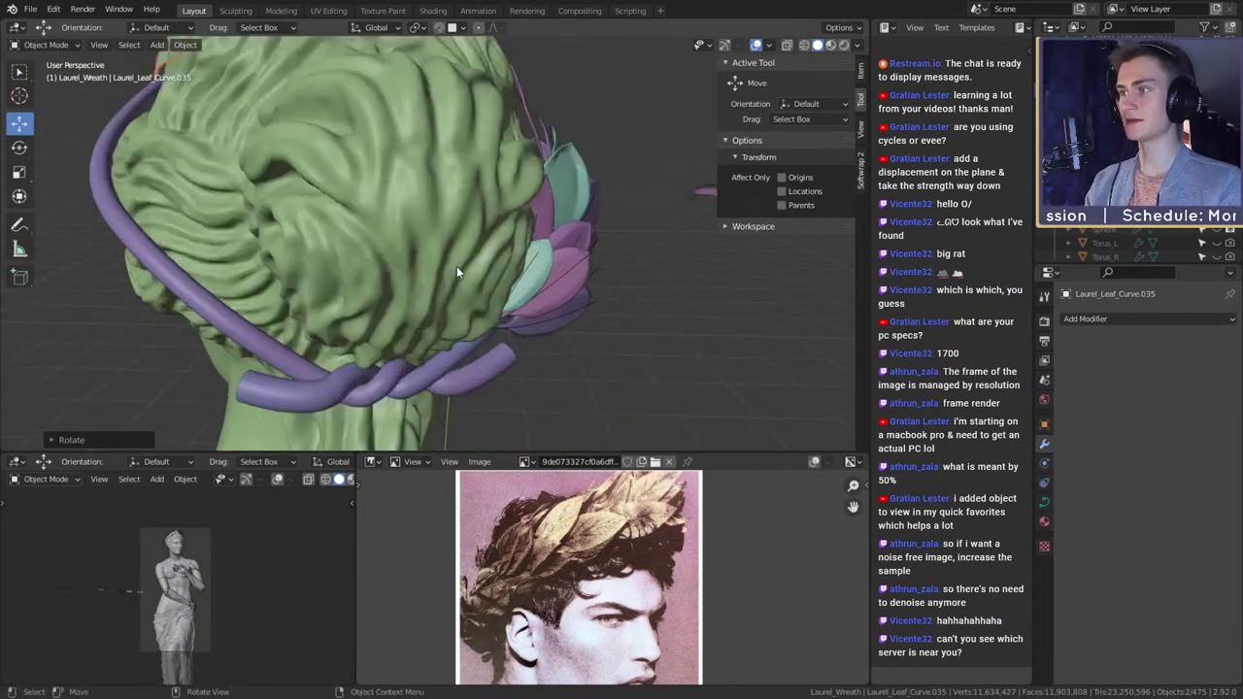
{"action": "mouse_move", "coordinate": [457, 269]}
{"action": "middle_mouse_down"}
{"action": "mouse_move", "coordinate": [422, 272]}
{"action": "mouse_move", "coordinate": [442, 279]}
{"action": "middle_mouse_up"}
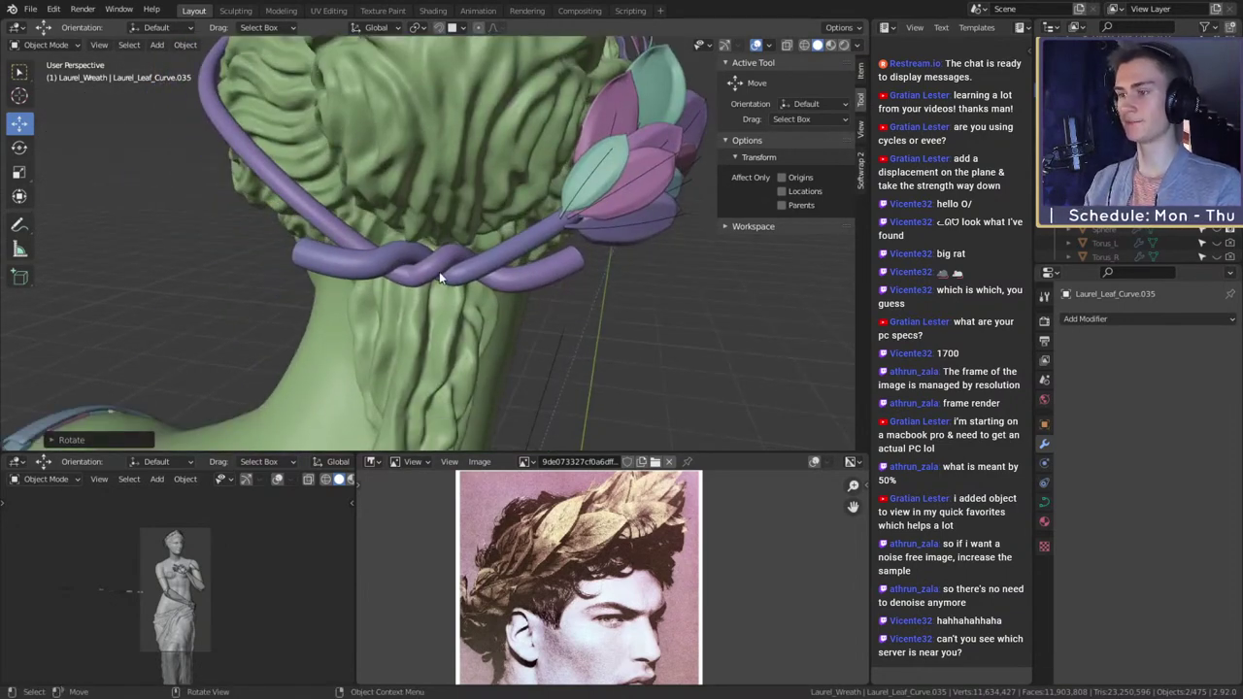
{"action": "scroll", "coordinate": [526, 634], "scroll_direction": "down", "scroll_amount": 2}
{"action": "scroll", "coordinate": [574, 516], "scroll_direction": "up", "scroll_amount": 6}
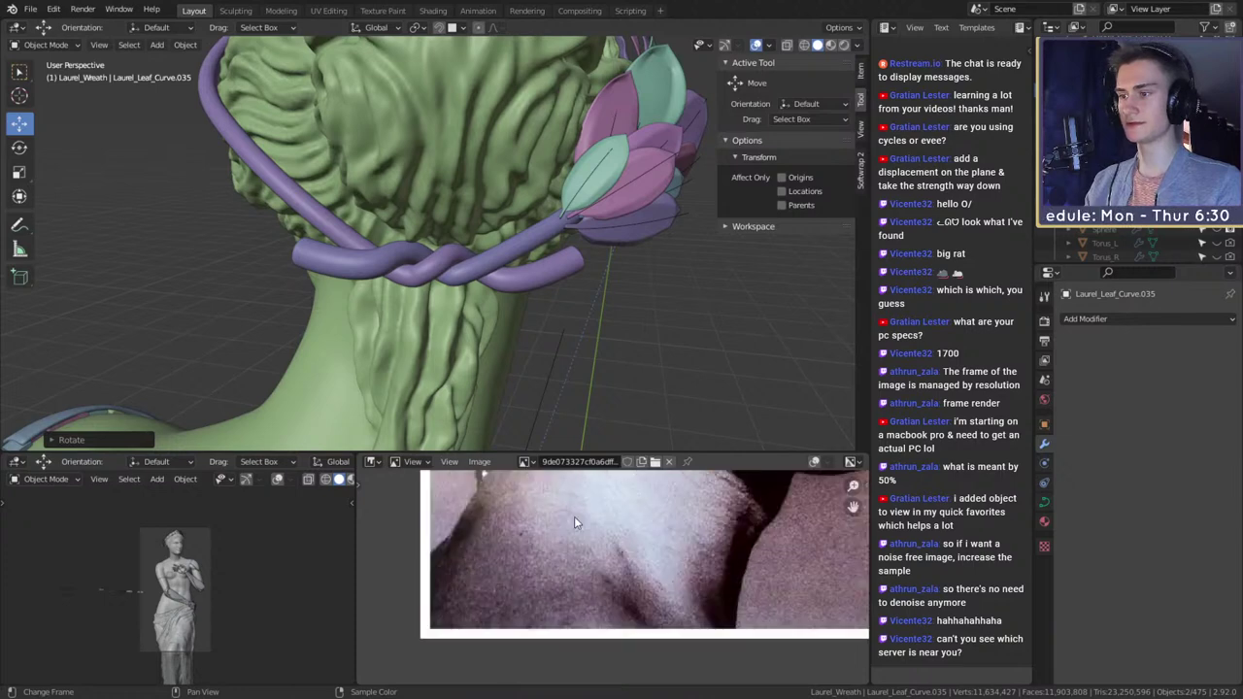
{"action": "scroll", "coordinate": [575, 516], "scroll_direction": "down", "scroll_amount": 5}
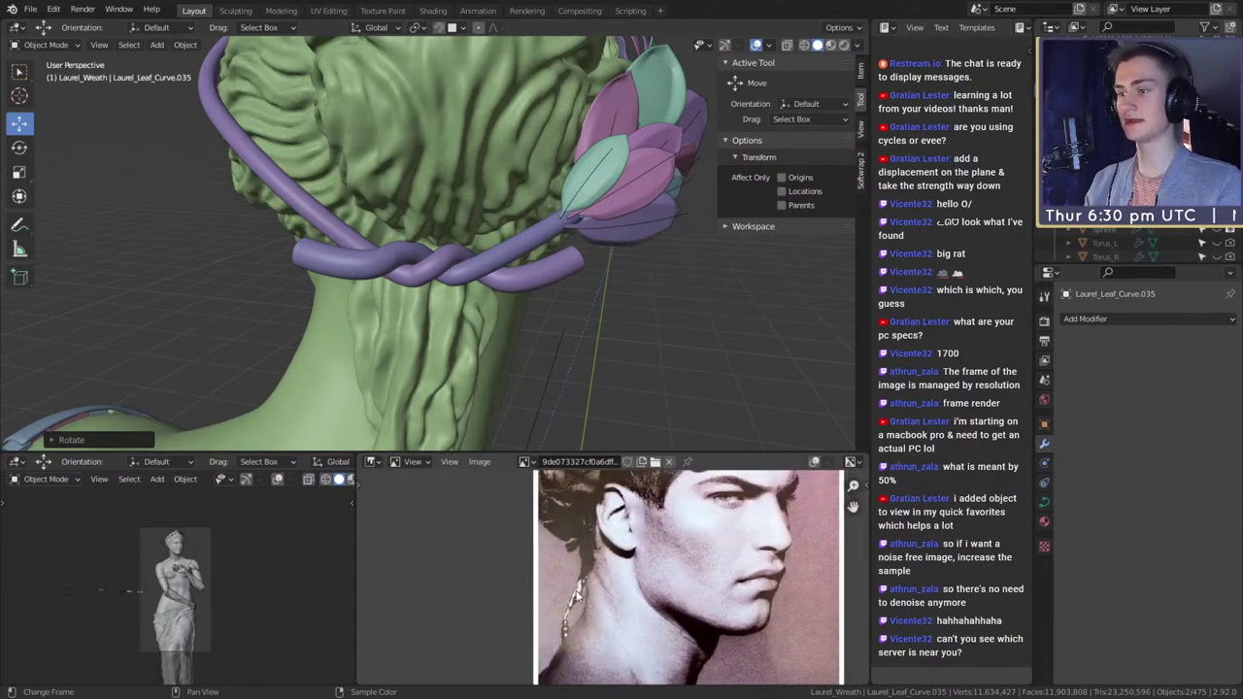
{"action": "scroll", "coordinate": [460, 315], "scroll_direction": "down", "scroll_amount": 5}
{"action": "scroll", "coordinate": [470, 299], "scroll_direction": "up", "scroll_amount": 4}
- Duplicate the green leaf with its curve, snap the copy further down the stem and turn snapping off
{"action": "middle_click_drag", "start_coordinate": [460, 316], "coordinate": [451, 181]}
{"action": "scroll", "coordinate": [534, 280], "scroll_direction": "up", "scroll_amount": 5}
{"action": "scroll", "coordinate": [538, 286], "scroll_direction": "down", "scroll_amount": 4}
{"action": "scroll", "coordinate": [538, 285], "scroll_direction": "up", "scroll_amount": 1}
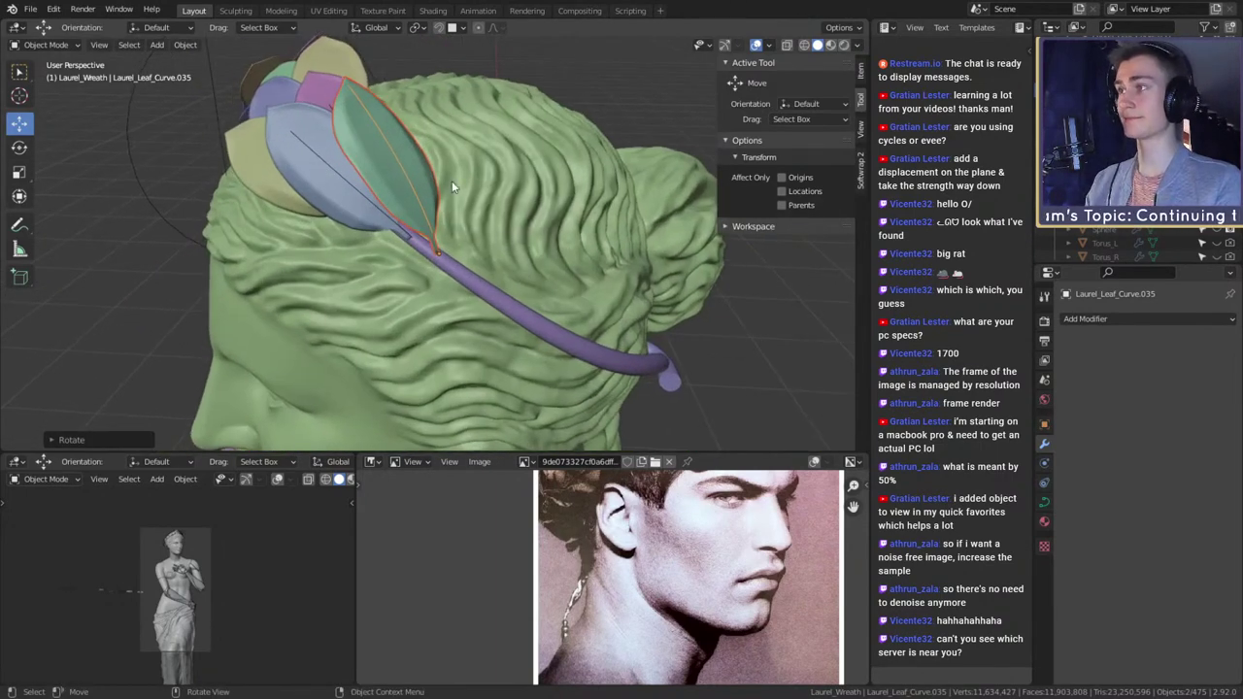
{"action": "left_click", "coordinate": [439, 28]}
{"action": "key", "text": "shift+d"}
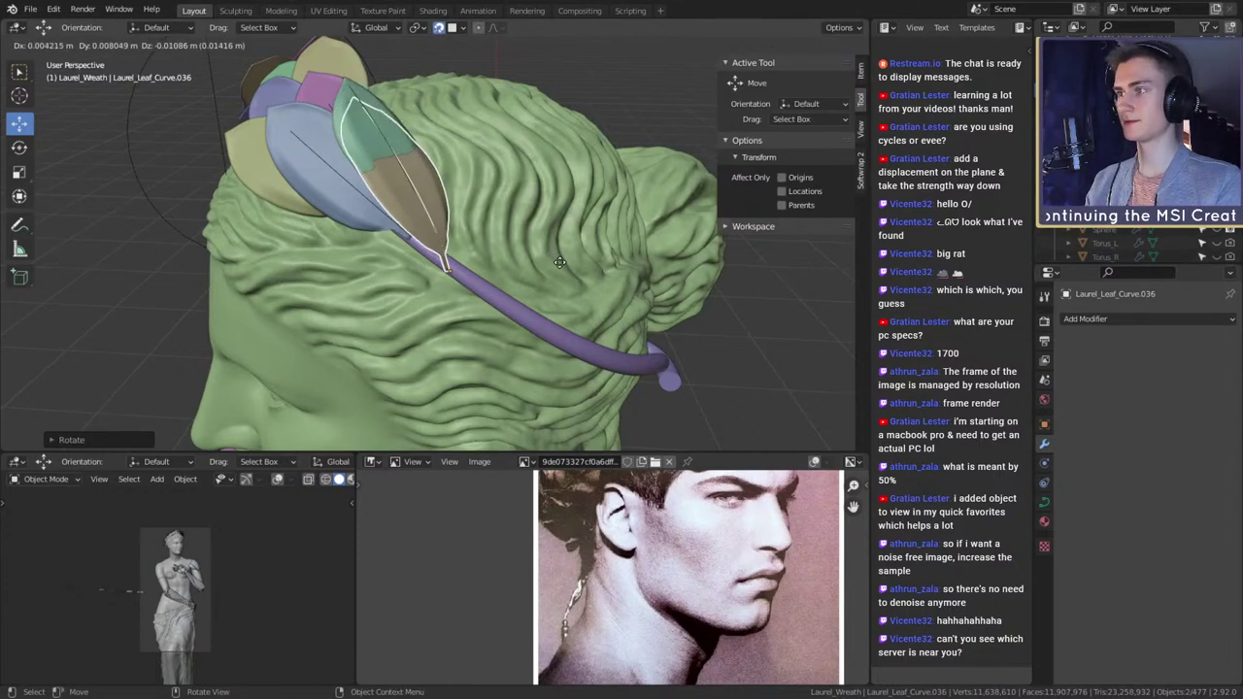
{"action": "left_click", "coordinate": [563, 262]}
{"action": "key", "text": "shift+Tab"}
- Rotate the tan copy down towards the forehead and tilt it to lie against the head
{"action": "middle_click_drag", "start_coordinate": [557, 199], "coordinate": [472, 324]}
{"action": "key", "text": "r"}
{"action": "left_click", "coordinate": [488, 188]}
{"action": "key", "text": "r"}
{"action": "left_click", "coordinate": [549, 216]}
{"action": "key", "text": "r"}
{"action": "left_click", "coordinate": [519, 276]}
{"action": "key", "text": "r"}
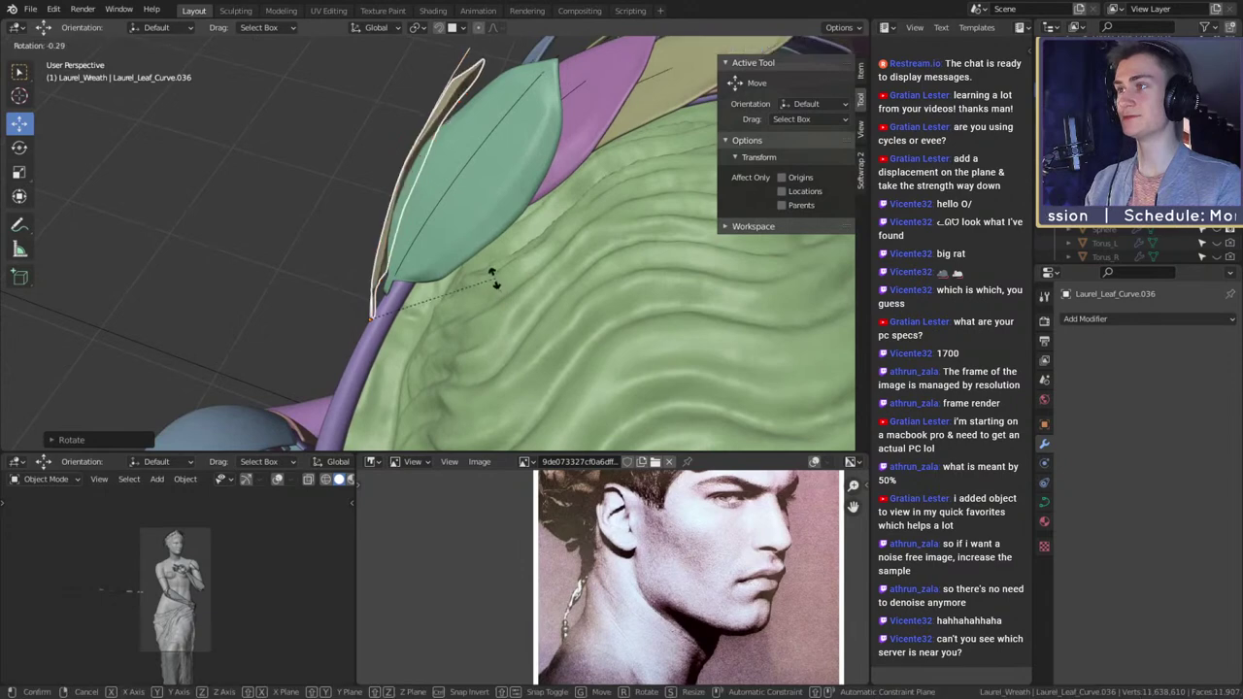
{"action": "left_click", "coordinate": [493, 280]}
{"action": "middle_click_drag", "start_coordinate": [494, 275], "coordinate": [492, 95]}
{"action": "key", "text": "r"}
{"action": "left_click", "coordinate": [552, 262]}
- Examine the leaf arrangement on the wreath and the rest of the statue from several angles
{"action": "scroll", "coordinate": [577, 362], "scroll_direction": "down", "scroll_amount": 4}
{"action": "scroll", "coordinate": [535, 145], "scroll_direction": "up", "scroll_amount": 2}
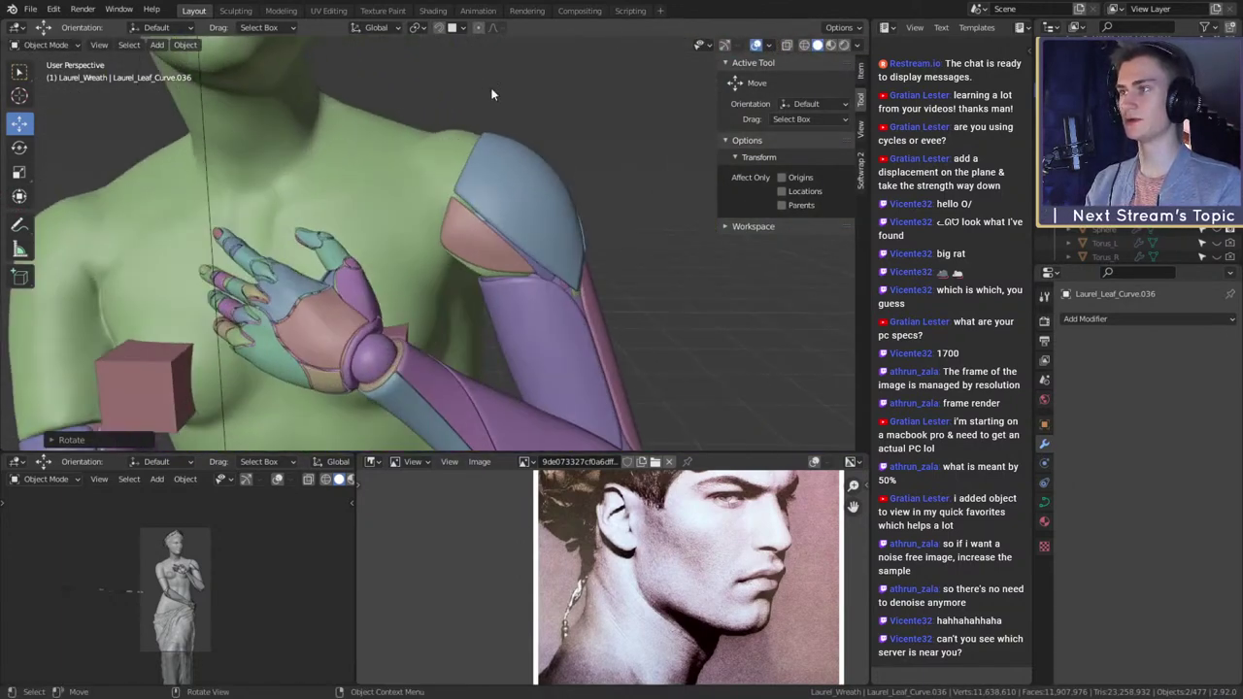
{"action": "mouse_move", "coordinate": [426, 204]}
{"action": "middle_mouse_down"}
{"action": "mouse_move", "coordinate": [439, 217]}
{"action": "mouse_move", "coordinate": [214, 321]}
{"action": "mouse_move", "coordinate": [276, 258]}
{"action": "mouse_move", "coordinate": [404, 203]}
{"action": "middle_mouse_up"}
{"action": "middle_click_drag", "start_coordinate": [324, 232], "coordinate": [452, 271]}
{"action": "middle_click_drag", "start_coordinate": [563, 127], "coordinate": [542, 228], "text": "shift"}
{"action": "middle_click_drag", "start_coordinate": [517, 146], "coordinate": [401, 299], "text": "shift"}
{"action": "key", "text": "KP_Decimal"}
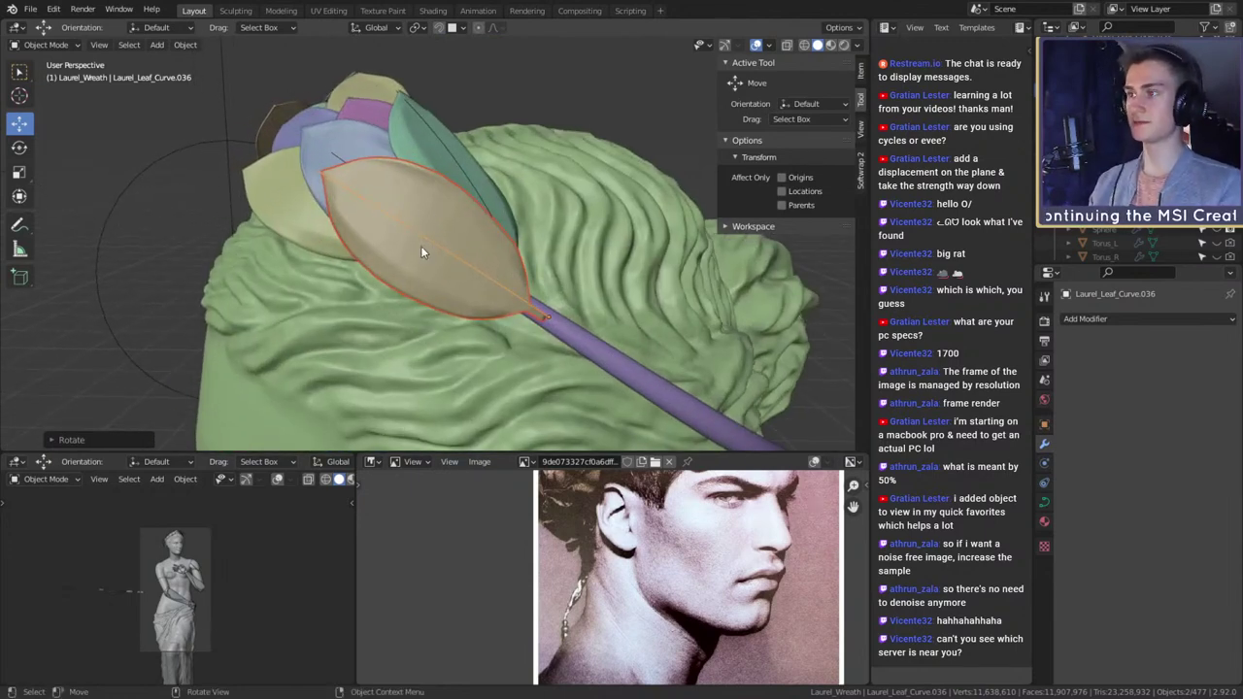
{"action": "scroll", "coordinate": [420, 246], "scroll_direction": "down", "scroll_amount": 8}
{"action": "scroll", "coordinate": [428, 206], "scroll_direction": "up", "scroll_amount": 5}
{"action": "middle_click_drag", "start_coordinate": [443, 225], "coordinate": [528, 298]}
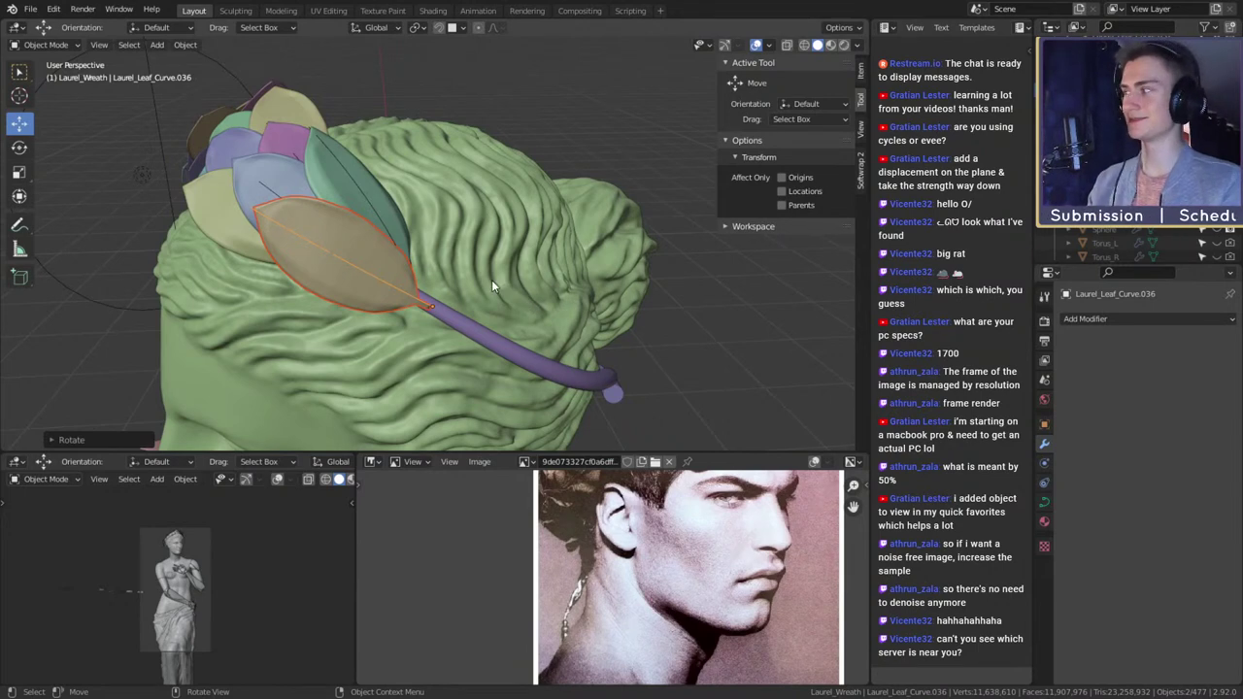
{"action": "middle_click_drag", "start_coordinate": [465, 267], "coordinate": [493, 272]}
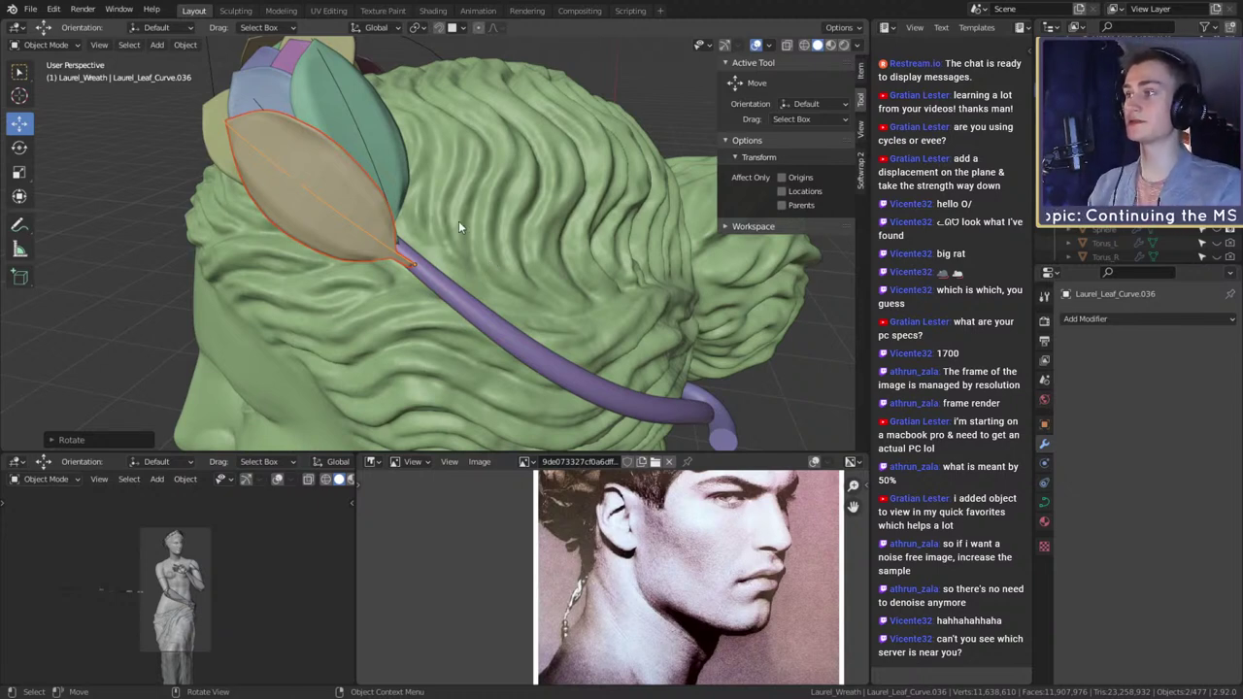
- Duplicate the tan leaf with its curve, snap the copy further down the stem and turn snapping off
{"action": "middle_click_drag", "start_coordinate": [459, 222], "coordinate": [667, 334]}
{"action": "scroll", "coordinate": [582, 219], "scroll_direction": "down", "scroll_amount": 4}
{"action": "scroll", "coordinate": [584, 262], "scroll_direction": "up", "scroll_amount": 4}
{"action": "scroll", "coordinate": [513, 364], "scroll_direction": "up", "scroll_amount": 4}
{"action": "middle_click_drag", "start_coordinate": [514, 364], "coordinate": [515, 291]}
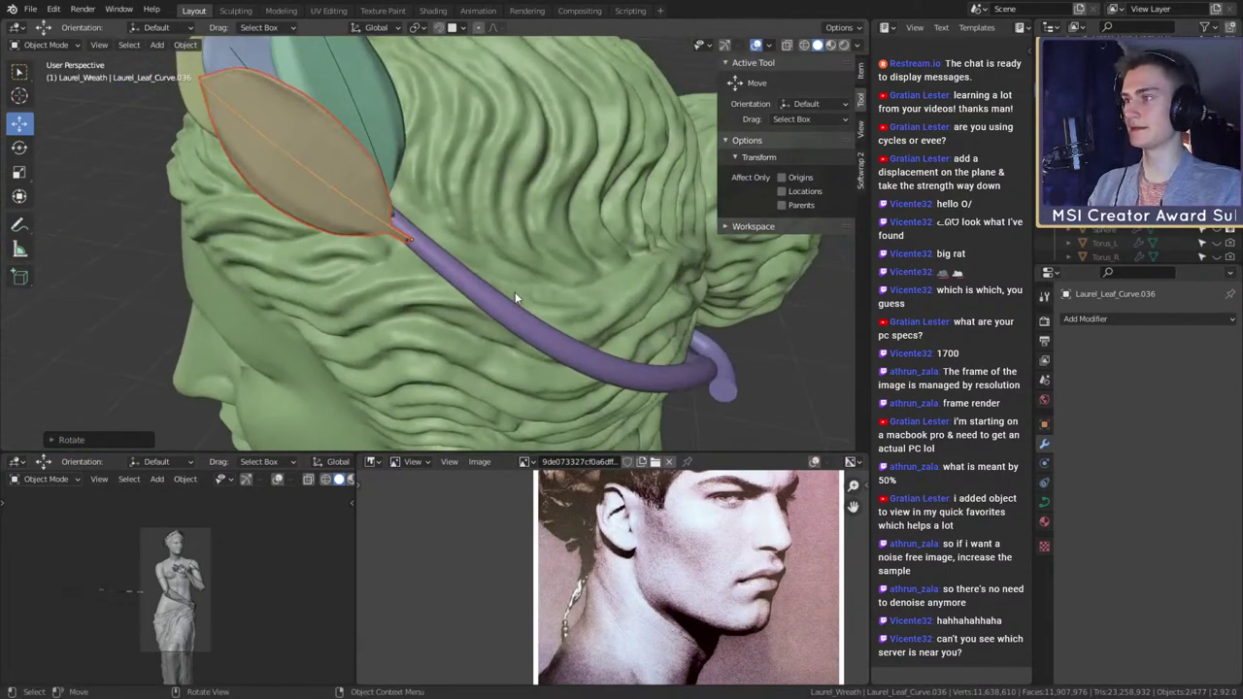
{"action": "left_click", "coordinate": [439, 27]}
{"action": "key", "text": "shift+d"}
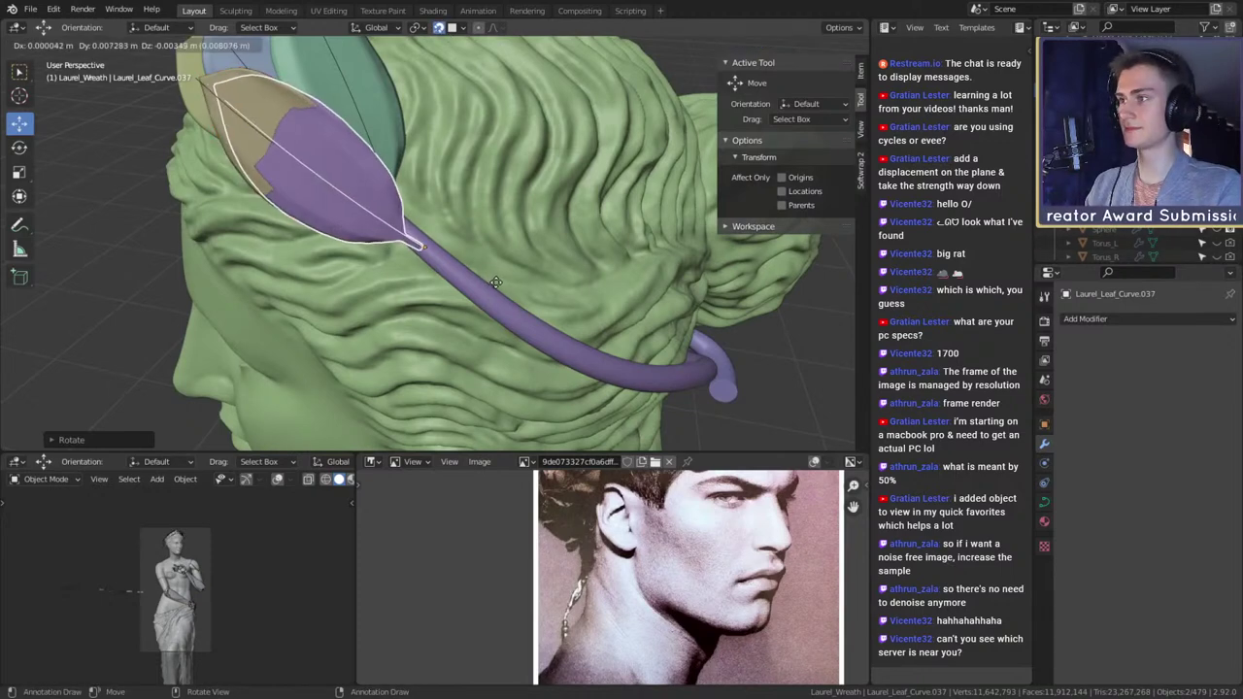
{"action": "left_click", "coordinate": [505, 257]}
{"action": "left_click", "coordinate": [439, 28]}
- Rotate the purple copy up towards the crown and tilt it to follow the curve of the head
{"action": "middle_click_drag", "start_coordinate": [486, 156], "coordinate": [583, 228]}
{"action": "key", "text": "r"}
{"action": "left_click", "coordinate": [512, 312]}
{"action": "key", "text": "r"}
{"action": "left_click", "coordinate": [514, 352]}
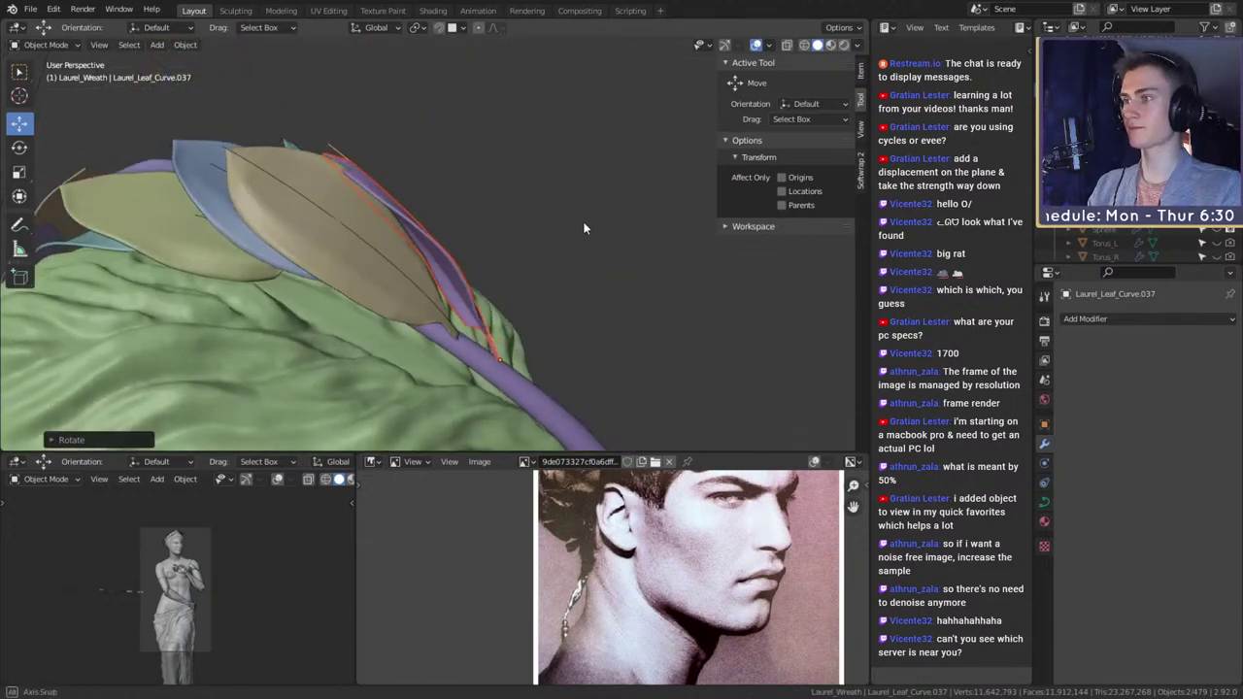
{"action": "key", "text": "r"}
{"action": "left_click", "coordinate": [590, 280]}
{"action": "middle_click_drag", "start_coordinate": [589, 280], "coordinate": [495, 284]}
- Duplicate the purple leaf with its curve and snap the copy slightly further down the stem
{"action": "scroll", "coordinate": [544, 336], "scroll_direction": "up", "scroll_amount": 5}
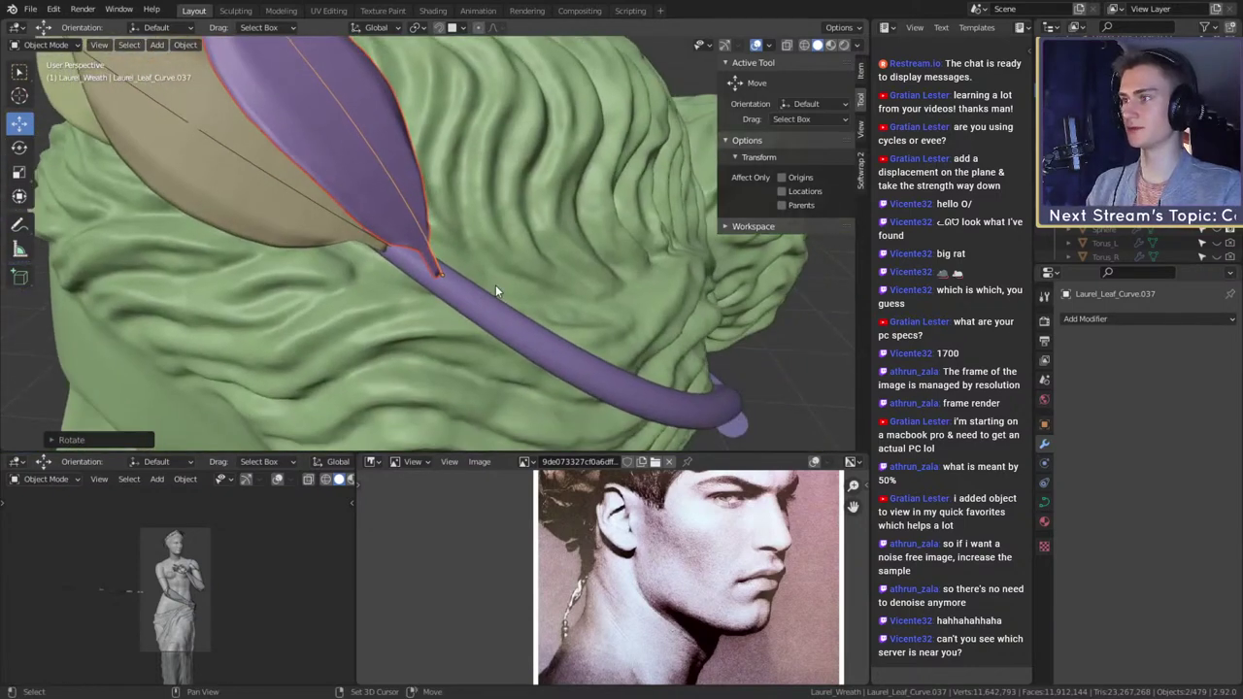
{"action": "left_click", "coordinate": [439, 27]}
{"action": "key", "text": "shift+d"}
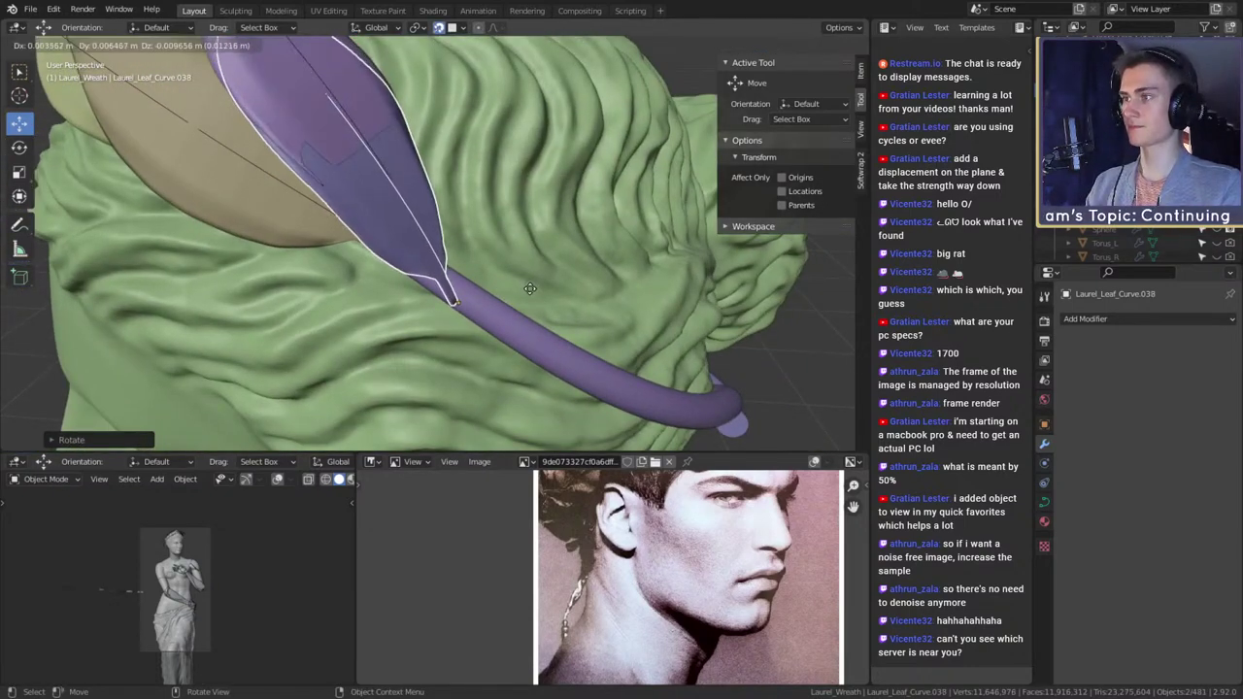
{"action": "left_click", "coordinate": [495, 217]}
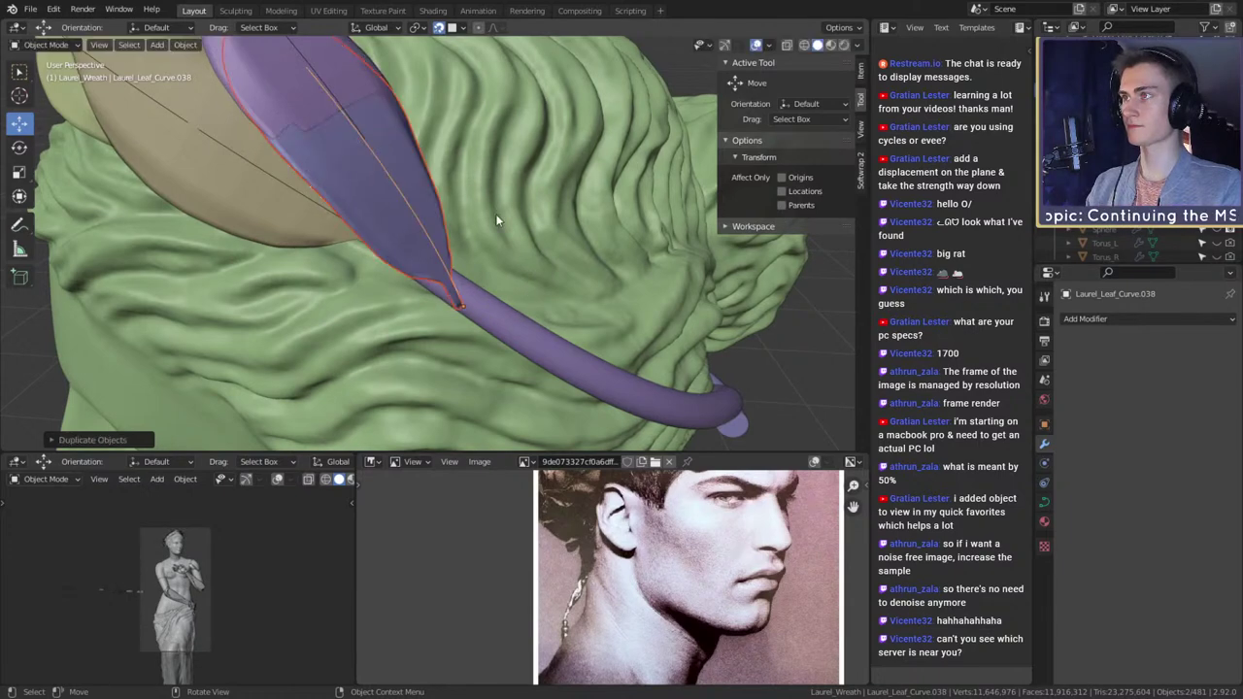
{"action": "key", "text": "o"}
- Rotate the blue-violet copy down towards the forehead and tilt it to match the surrounding leaves
{"action": "middle_click_drag", "start_coordinate": [555, 295], "coordinate": [451, 163]}
{"action": "key", "text": "r"}
{"action": "left_click", "coordinate": [431, 114]}
{"action": "middle_click_drag", "start_coordinate": [433, 115], "coordinate": [530, 318]}
{"action": "key", "text": "r"}
{"action": "left_click", "coordinate": [530, 185]}
{"action": "key", "text": "r"}
{"action": "left_click", "coordinate": [595, 363]}
{"action": "key", "text": "r"}
{"action": "left_click", "coordinate": [573, 296]}
- Select the blue-violet leaf near its base and fine-tune its rotation
{"action": "scroll", "coordinate": [520, 350], "scroll_direction": "down", "scroll_amount": 8}
{"action": "scroll", "coordinate": [460, 348], "scroll_direction": "up", "scroll_amount": 4}
{"action": "scroll", "coordinate": [407, 338], "scroll_direction": "up", "scroll_amount": 4}
{"action": "left_click", "coordinate": [382, 267]}
{"action": "left_click", "coordinate": [403, 314]}
{"action": "key", "text": "r"}
{"action": "left_click", "coordinate": [511, 326]}
{"action": "left_click", "coordinate": [411, 335]}
{"action": "key", "text": "r"}
{"action": "right_click", "coordinate": [523, 384]}
- Duplicate the blue-violet leaf with its curve, snap the copy further down the stem and turn snapping off
{"action": "scroll", "coordinate": [540, 314], "scroll_direction": "down", "scroll_amount": 5}
{"action": "scroll", "coordinate": [481, 285], "scroll_direction": "up", "scroll_amount": 3}
{"action": "scroll", "coordinate": [455, 312], "scroll_direction": "up", "scroll_amount": 2}
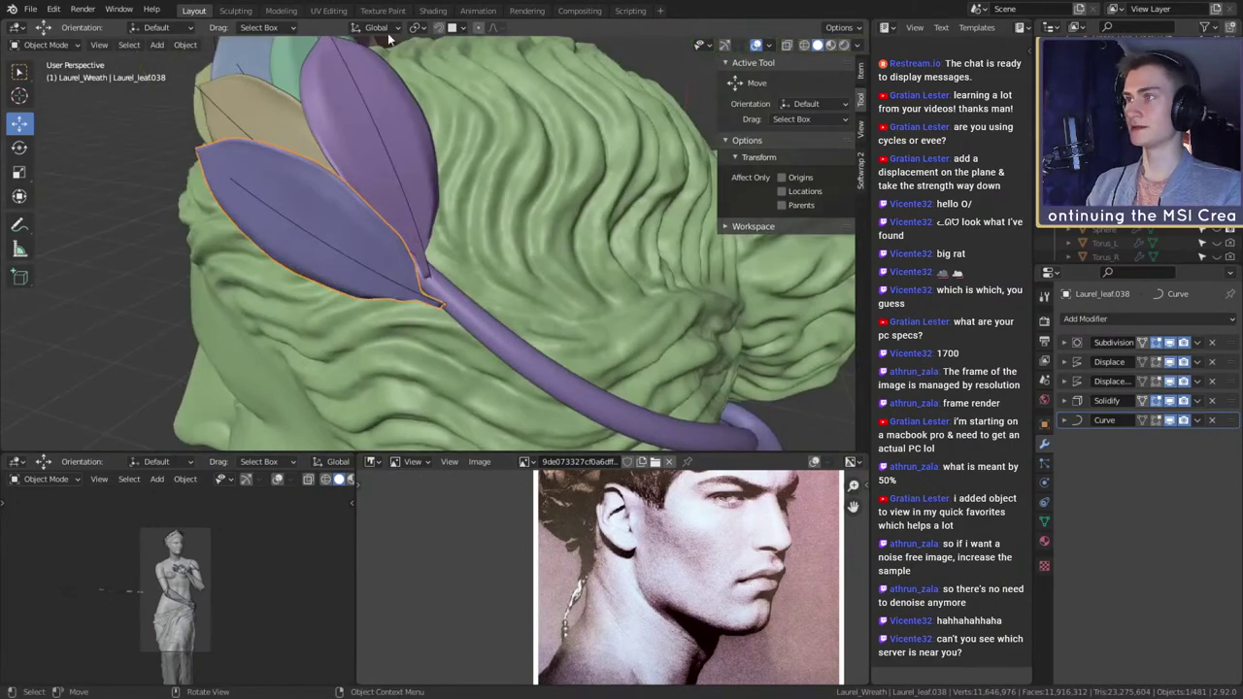
{"action": "left_click", "coordinate": [441, 28]}
{"action": "middle_click_drag", "start_coordinate": [456, 116], "coordinate": [357, 217]}
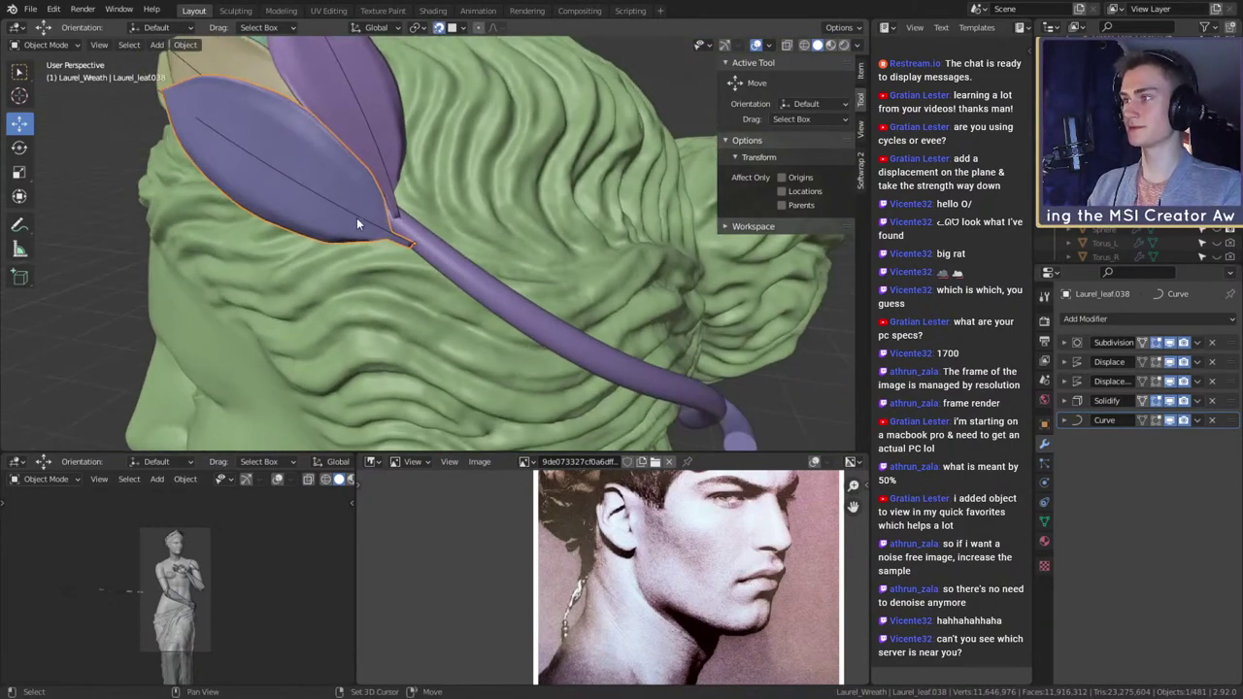
{"action": "left_click", "coordinate": [359, 215]}
{"action": "left_click", "coordinate": [415, 240]}
{"action": "middle_click_drag", "start_coordinate": [486, 282], "coordinate": [474, 305]}
{"action": "key", "text": "shift+d"}
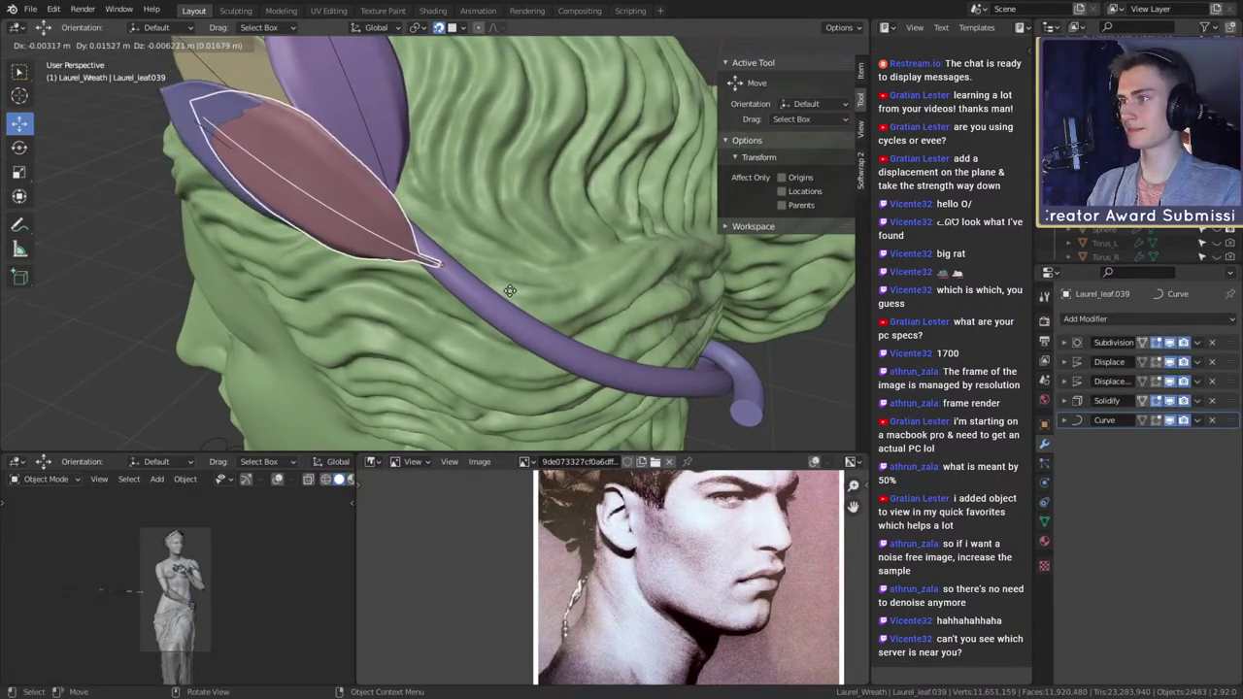
{"action": "left_click", "coordinate": [435, 46]}
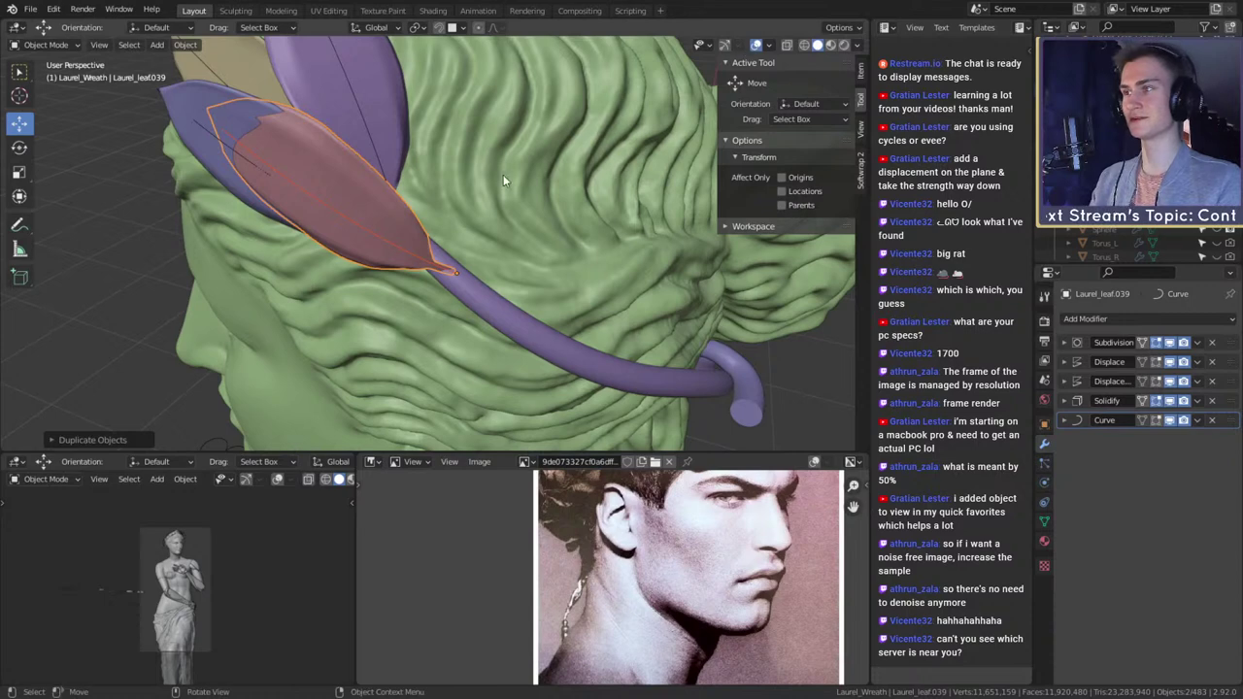
- Rotate the reddish copy up towards the crown and tilt it against the head
{"action": "middle_click_drag", "start_coordinate": [512, 256], "coordinate": [456, 214]}
{"action": "key", "text": "r"}
{"action": "left_click", "coordinate": [515, 287]}
{"action": "key", "text": "r"}
{"action": "left_click", "coordinate": [505, 238]}
{"action": "key", "text": "r"}
{"action": "left_click", "coordinate": [566, 274]}
- Reposition the reddish leaf's base on the stem and refine its rotation from several angles
{"action": "scroll", "coordinate": [566, 274], "scroll_direction": "down", "scroll_amount": 2}
{"action": "scroll", "coordinate": [539, 289], "scroll_direction": "up", "scroll_amount": 3}
{"action": "key", "text": "g"}
{"action": "left_click", "coordinate": [546, 326]}
{"action": "key", "text": "r"}
{"action": "left_click", "coordinate": [515, 310]}
{"action": "key", "text": "r"}
{"action": "left_click", "coordinate": [555, 256]}
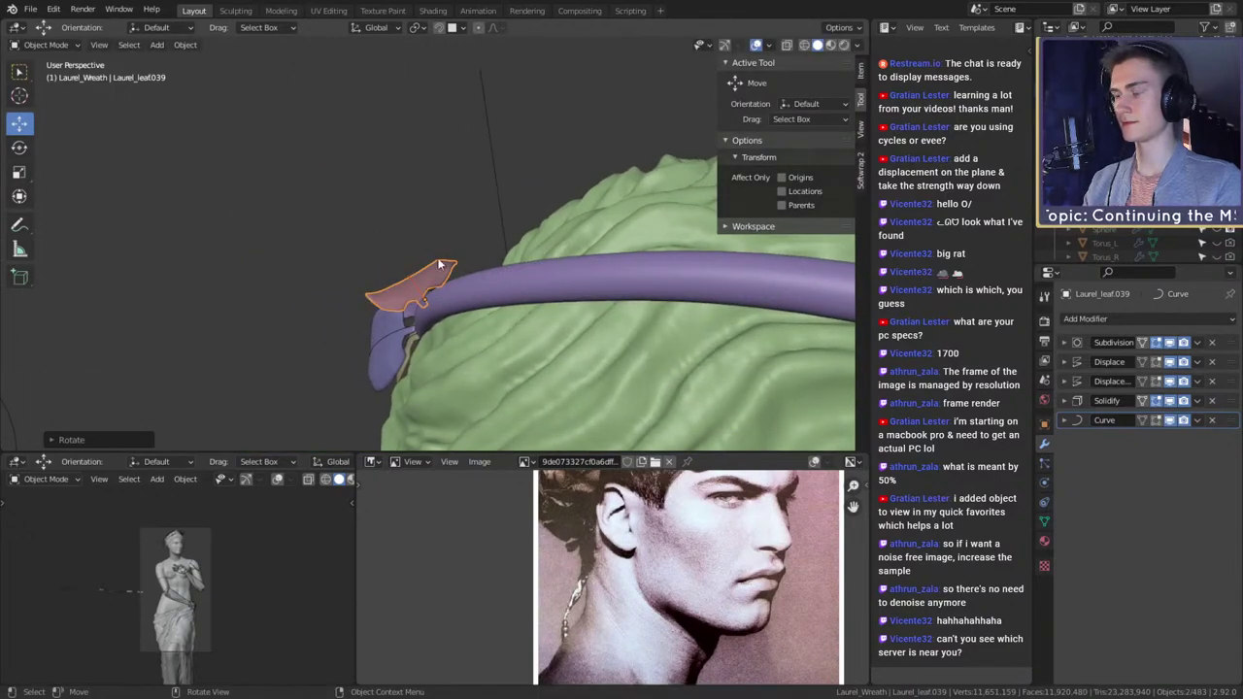
{"action": "middle_click_drag", "start_coordinate": [555, 255], "coordinate": [435, 265]}
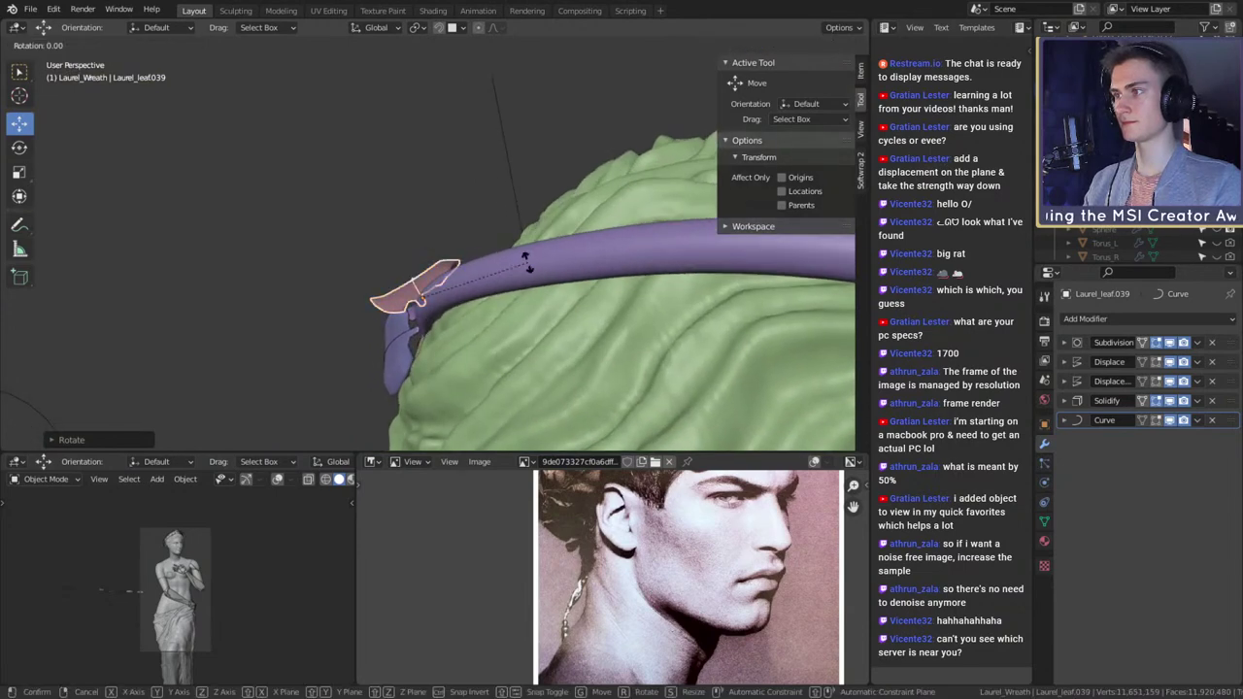
{"action": "middle_click_drag", "start_coordinate": [527, 268], "coordinate": [571, 304]}
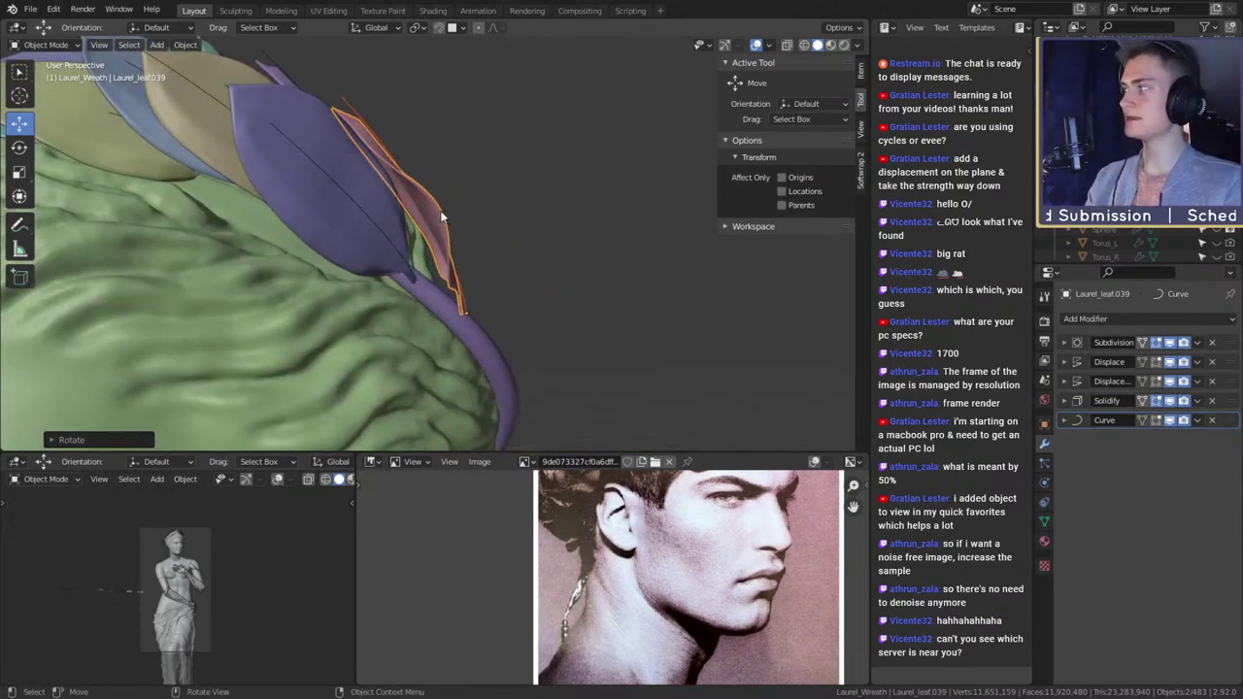
{"action": "mouse_move", "coordinate": [474, 292]}
{"action": "middle_mouse_down"}
{"action": "mouse_move", "coordinate": [389, 375]}
{"action": "mouse_move", "coordinate": [508, 325]}
{"action": "mouse_move", "coordinate": [476, 317]}
{"action": "mouse_move", "coordinate": [469, 274]}
{"action": "mouse_move", "coordinate": [446, 298]}
{"action": "mouse_move", "coordinate": [468, 290]}
{"action": "middle_mouse_up"}
- Turn snapping on and duplicate the reddish leaf with its curve, placing the copy further down the stem
{"action": "left_click", "coordinate": [439, 27]}
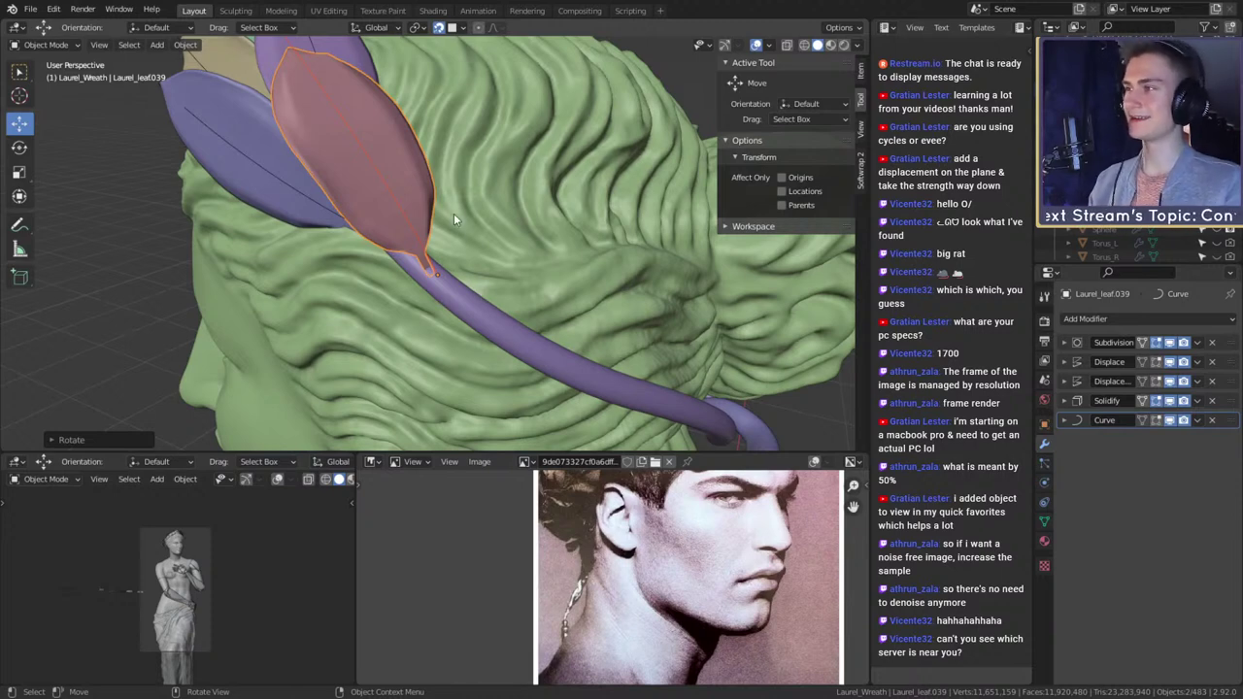
{"action": "scroll", "coordinate": [462, 255], "scroll_direction": "down", "scroll_amount": 8}
{"action": "scroll", "coordinate": [466, 270], "scroll_direction": "up", "scroll_amount": 5}
{"action": "mouse_move", "coordinate": [476, 278]}
{"action": "middle_mouse_down"}
{"action": "mouse_move", "coordinate": [563, 247]}
{"action": "mouse_move", "coordinate": [539, 273]}
{"action": "mouse_move", "coordinate": [471, 254]}
{"action": "middle_mouse_up"}
{"action": "middle_click_drag", "start_coordinate": [471, 255], "coordinate": [505, 316], "text": "shift"}
{"action": "scroll", "coordinate": [515, 299], "scroll_direction": "down", "scroll_amount": 4}
{"action": "scroll", "coordinate": [515, 299], "scroll_direction": "up", "scroll_amount": 3}
{"action": "scroll", "coordinate": [470, 308], "scroll_direction": "up", "scroll_amount": 2}
{"action": "scroll", "coordinate": [509, 316], "scroll_direction": "up", "scroll_amount": 2}
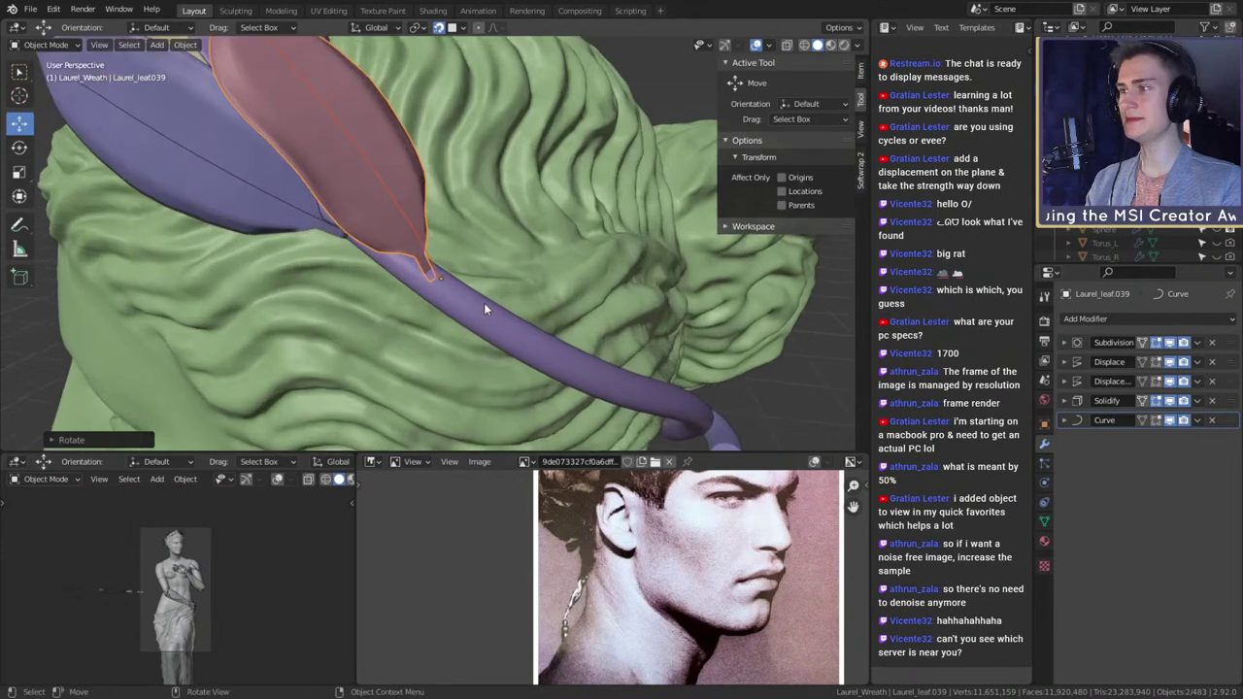
{"action": "key", "text": "shift+d"}
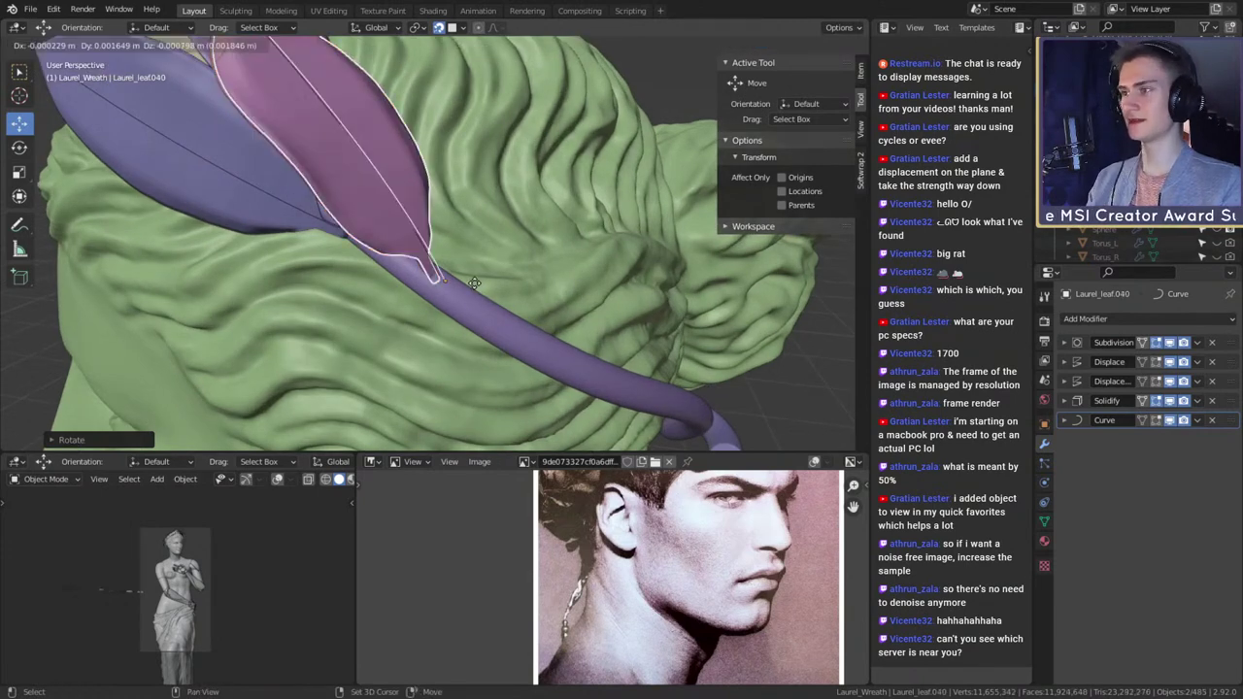
{"action": "left_click", "coordinate": [524, 308]}
- Roll the magenta copy around the stem so it faces outward from the head
{"action": "middle_click_drag", "start_coordinate": [523, 308], "coordinate": [479, 307]}
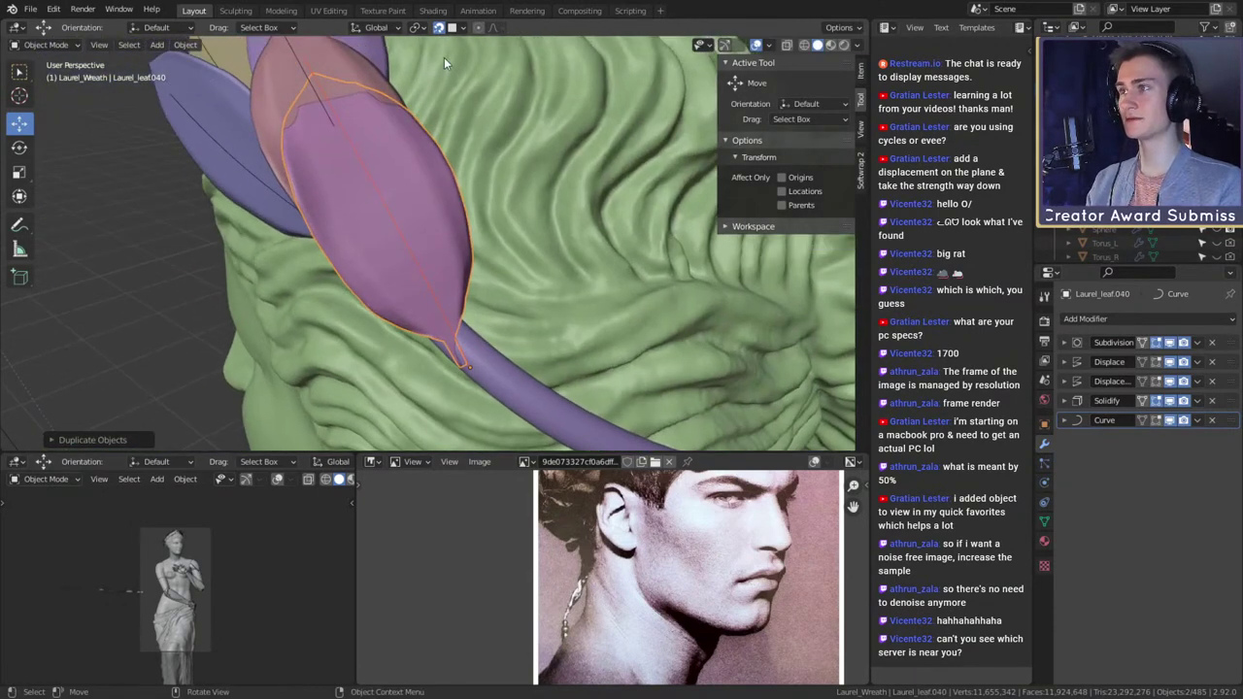
{"action": "middle_click_drag", "start_coordinate": [496, 255], "coordinate": [578, 248]}
{"action": "key", "text": "r"}
{"action": "left_click", "coordinate": [532, 201]}
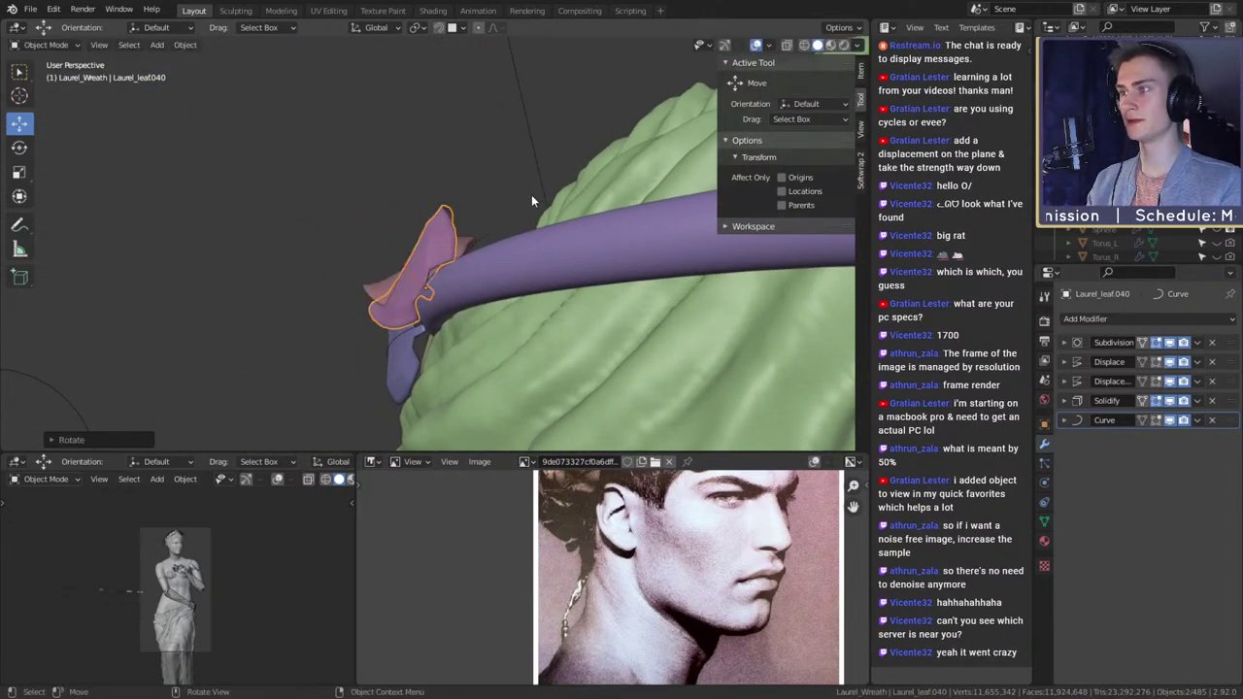
{"action": "scroll", "coordinate": [531, 201], "scroll_direction": "up", "scroll_amount": 3}
{"action": "middle_click_drag", "start_coordinate": [532, 201], "coordinate": [617, 282]}
{"action": "key", "text": "r"}
{"action": "left_click", "coordinate": [573, 273]}
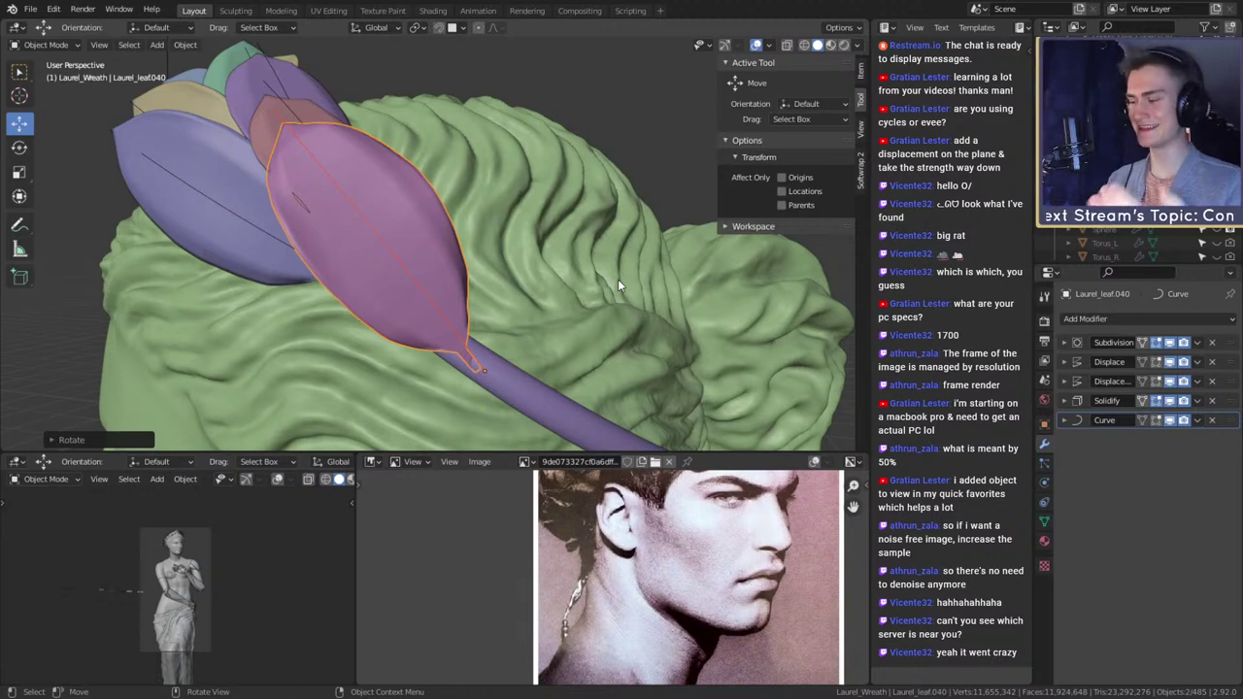
- Adjust the magenta leaf's rotation from the side and from above to separate it from the reddish leaf
{"action": "middle_click_drag", "start_coordinate": [465, 298], "coordinate": [504, 301]}
{"action": "key", "text": "r"}
{"action": "left_click", "coordinate": [596, 289]}
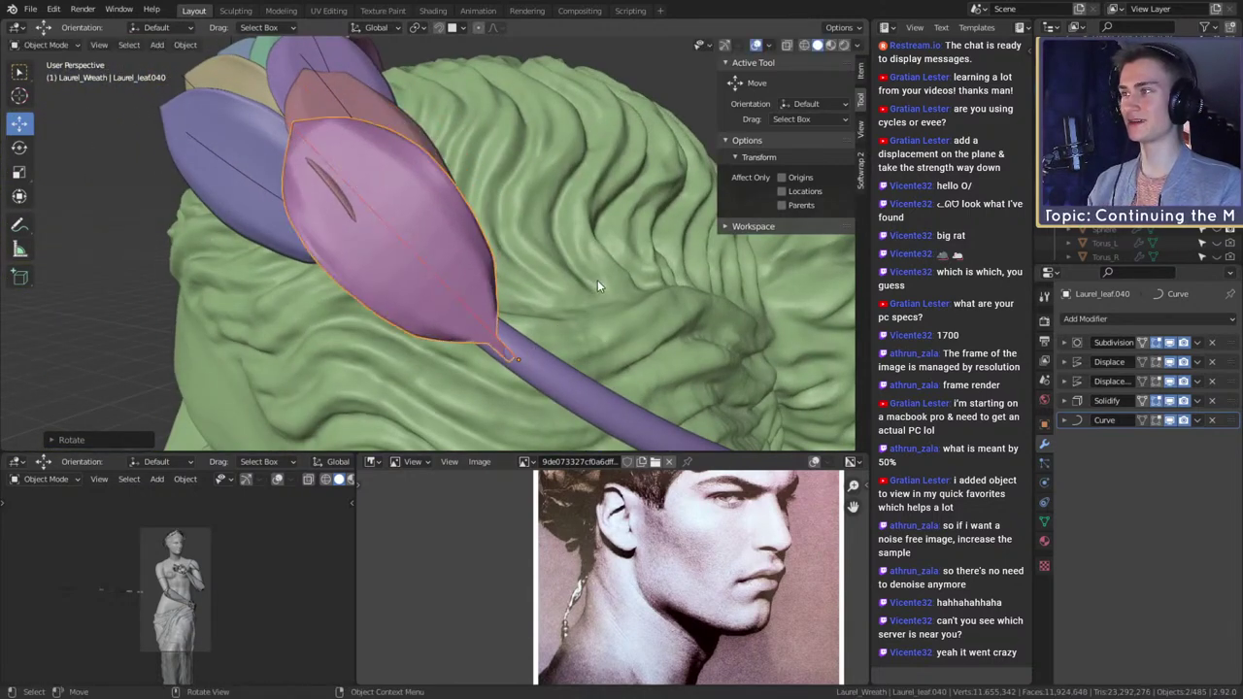
{"action": "middle_click_drag", "start_coordinate": [594, 283], "coordinate": [457, 328]}
{"action": "key", "text": "r"}
{"action": "left_click", "coordinate": [576, 233]}
{"action": "scroll", "coordinate": [462, 275], "scroll_direction": "down", "scroll_amount": 4}
{"action": "scroll", "coordinate": [593, 325], "scroll_direction": "up", "scroll_amount": 3}
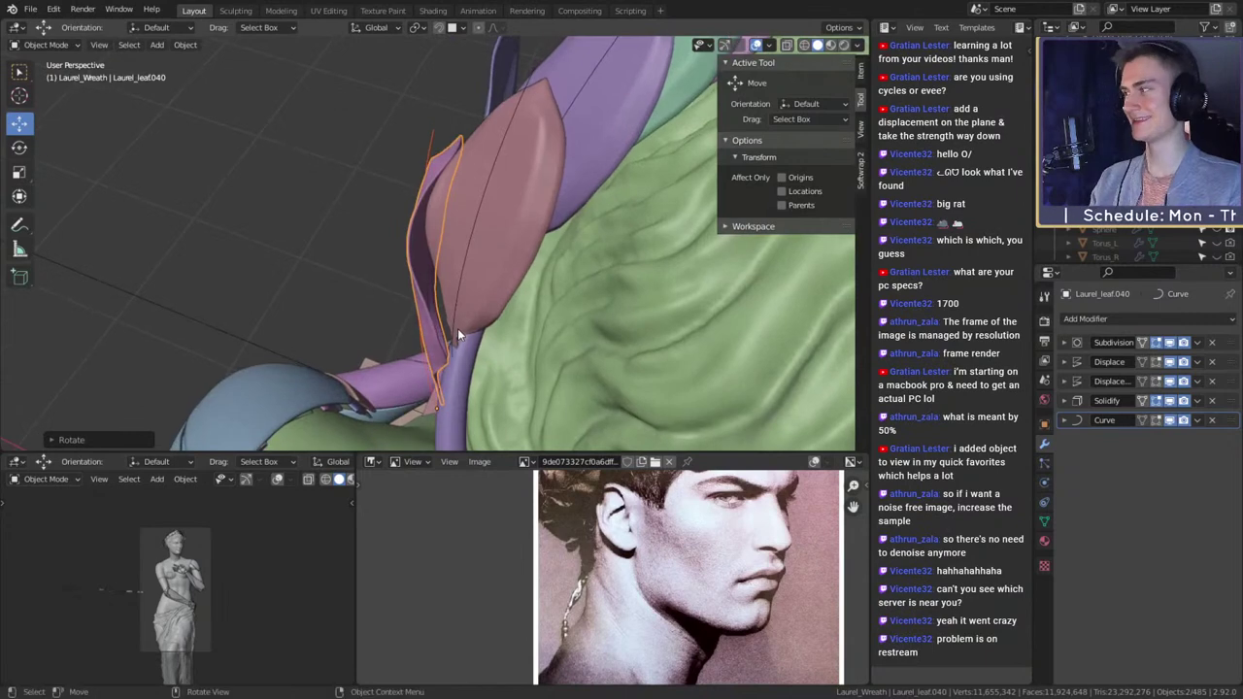
- Fine-tune the magenta leaf's tilt and swing it down to the lower side of the stem
{"action": "key", "text": "r"}
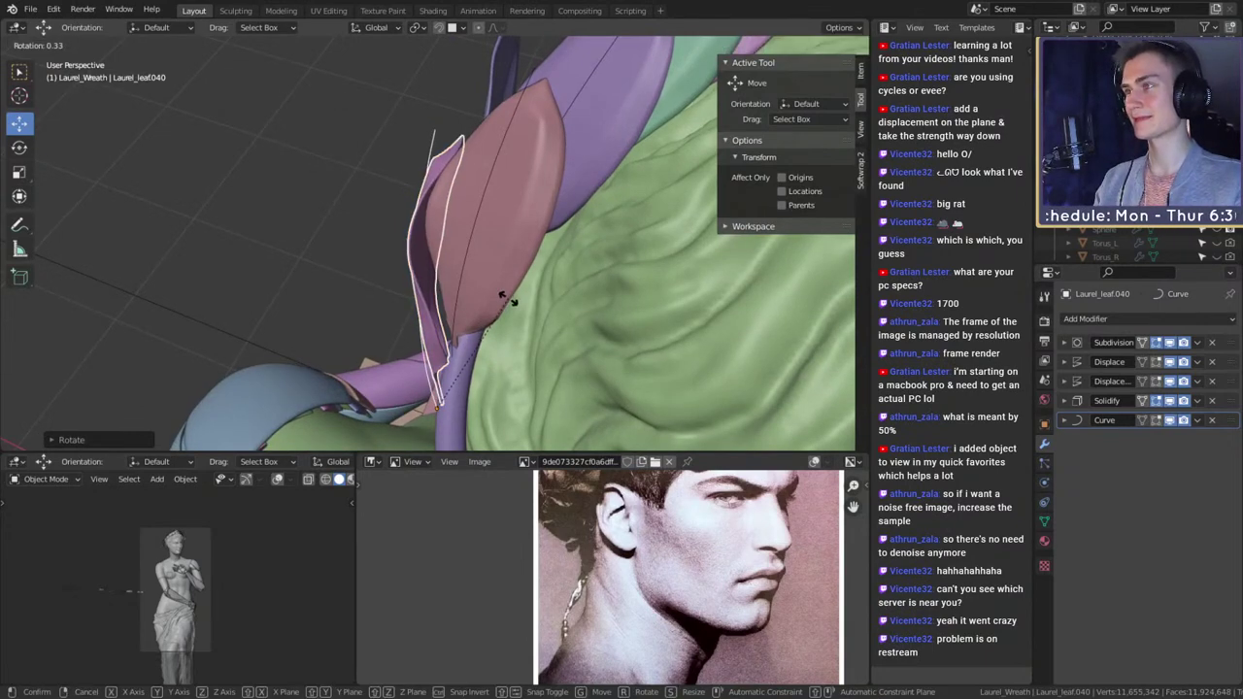
{"action": "left_click", "coordinate": [506, 304]}
{"action": "middle_click_drag", "start_coordinate": [504, 306], "coordinate": [391, 297]}
{"action": "key", "text": "r"}
{"action": "left_click", "coordinate": [576, 271]}
{"action": "scroll", "coordinate": [546, 276], "scroll_direction": "down", "scroll_amount": 4}
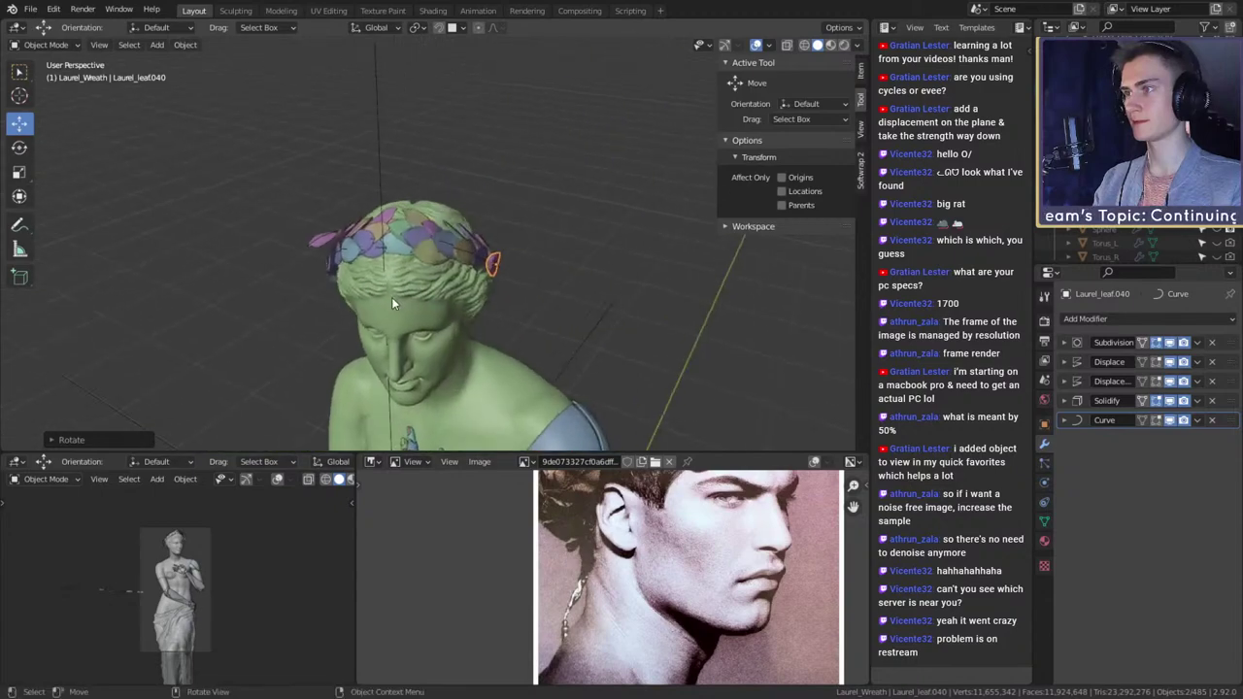
{"action": "scroll", "coordinate": [392, 297], "scroll_direction": "up", "scroll_amount": 4}
{"action": "middle_click_drag", "start_coordinate": [575, 290], "coordinate": [502, 281]}
{"action": "key", "text": "r"}
{"action": "left_click", "coordinate": [524, 355]}
- Duplicate the magenta leaf with its curve and snap the copy further down the stem
{"action": "key", "text": "shift+d"}
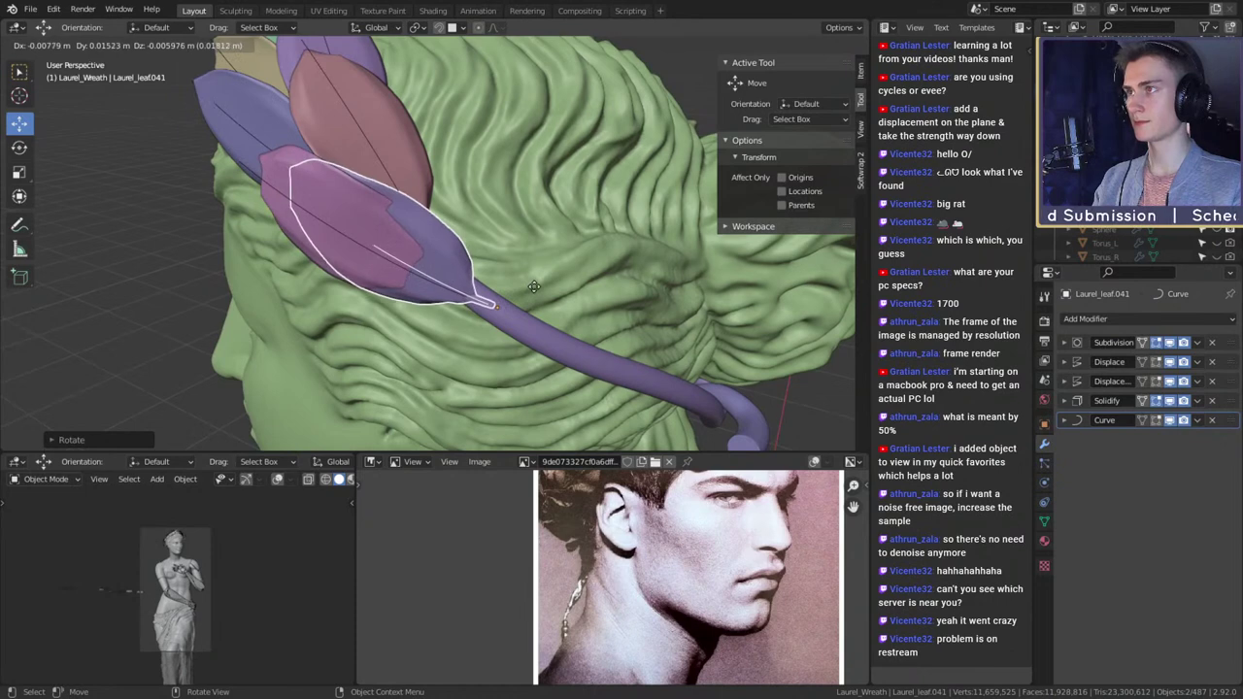
{"action": "left_click", "coordinate": [531, 288]}
{"action": "key", "text": "Tab"}
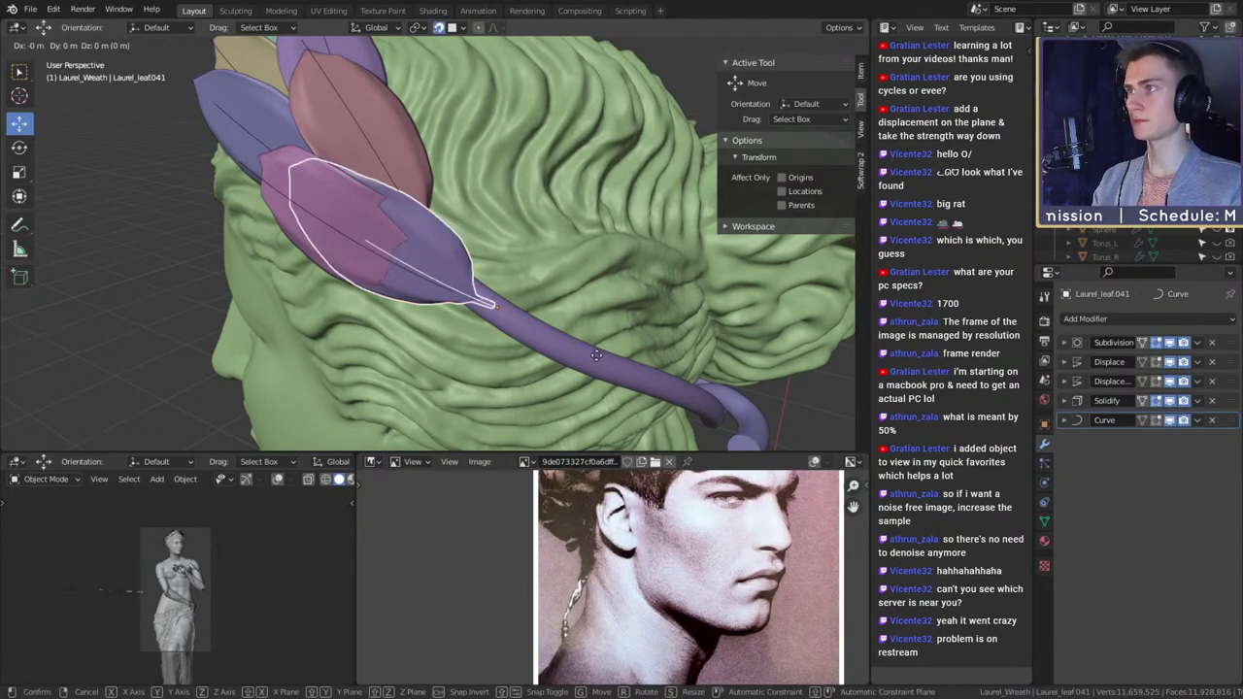
{"action": "key", "text": "Tab"}
- Roll the blue-violet copy around the stem and move its base back onto the stem with snapping
{"action": "middle_click_drag", "start_coordinate": [597, 353], "coordinate": [491, 275]}
{"action": "key", "text": "r"}
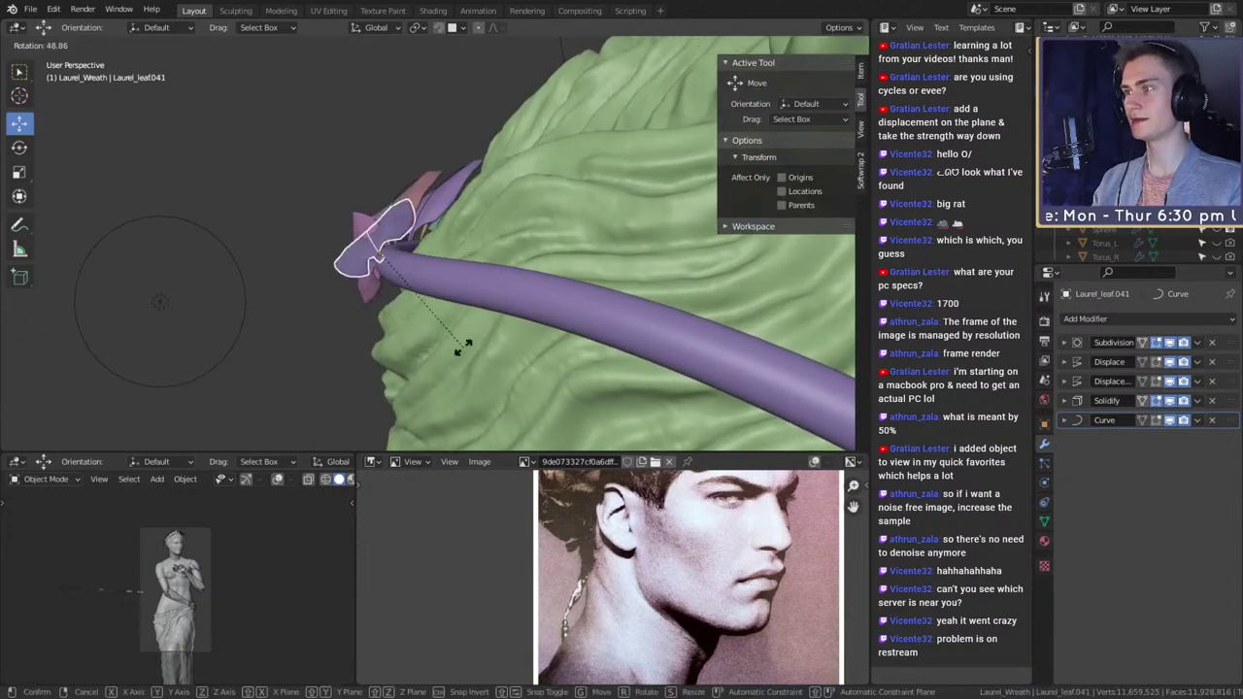
{"action": "left_click", "coordinate": [446, 350]}
{"action": "middle_click_drag", "start_coordinate": [447, 349], "coordinate": [525, 360]}
{"action": "key", "text": "g"}
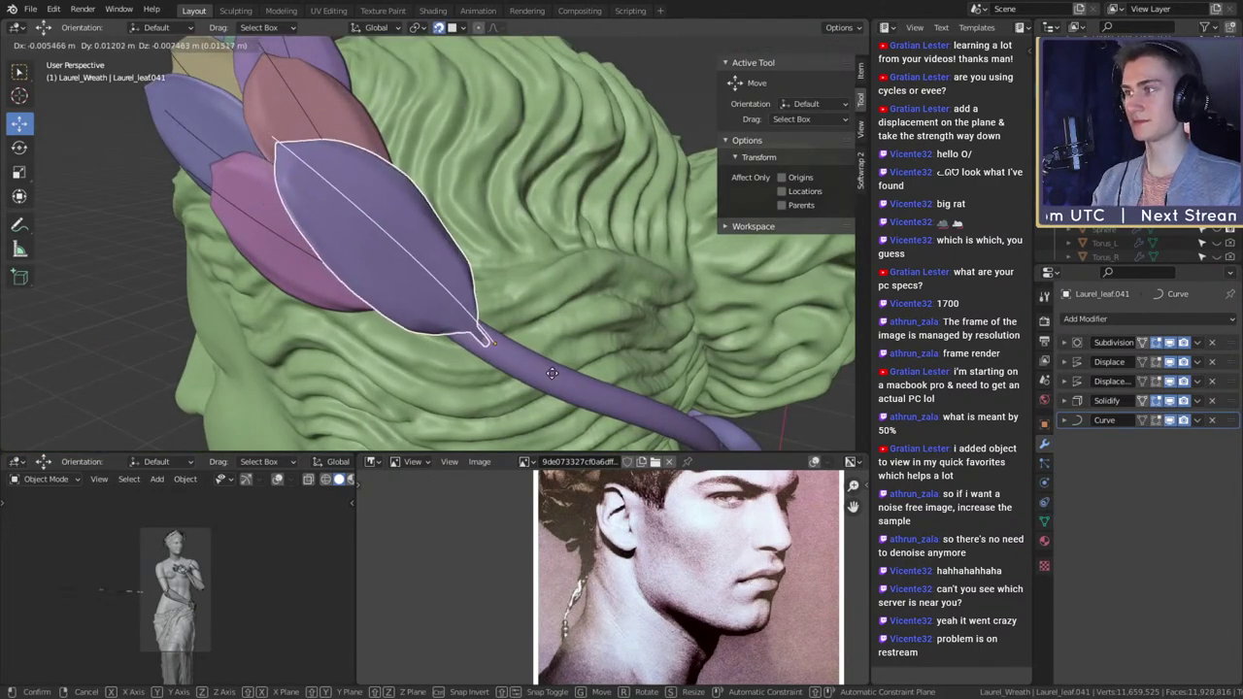
{"action": "left_click", "coordinate": [551, 373]}
- Rotate the blue-violet leaf up towards the crown, refining its tilt from several angles
{"action": "middle_click_drag", "start_coordinate": [546, 348], "coordinate": [542, 211]}
{"action": "key", "text": "r"}
{"action": "left_click", "coordinate": [547, 333]}
{"action": "key", "text": "r"}
{"action": "left_click", "coordinate": [630, 302]}
{"action": "key", "text": "r"}
{"action": "left_click", "coordinate": [583, 328]}
{"action": "scroll", "coordinate": [526, 320], "scroll_direction": "down", "scroll_amount": 6}
{"action": "scroll", "coordinate": [525, 315], "scroll_direction": "up", "scroll_amount": 6}
{"action": "scroll", "coordinate": [542, 211], "scroll_direction": "down", "scroll_amount": 4}
{"action": "scroll", "coordinate": [511, 256], "scroll_direction": "up", "scroll_amount": 5}
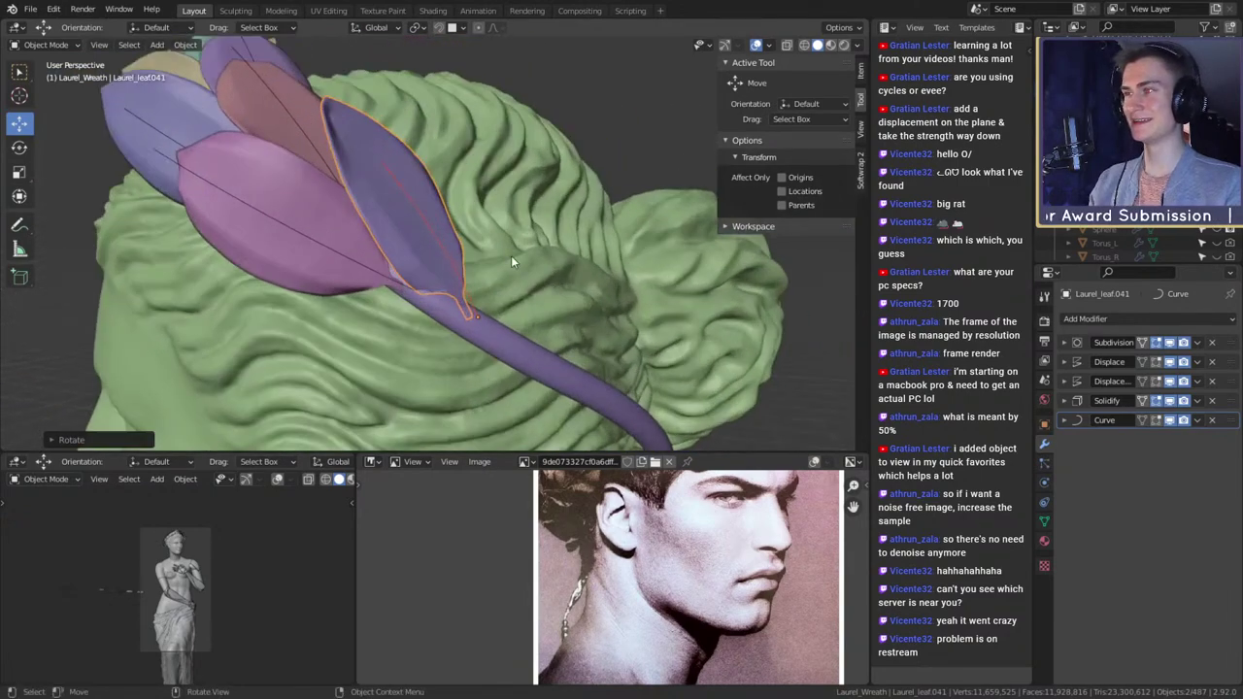
{"action": "scroll", "coordinate": [511, 255], "scroll_direction": "down", "scroll_amount": 5}
{"action": "scroll", "coordinate": [516, 255], "scroll_direction": "up", "scroll_amount": 5}
{"action": "middle_click_drag", "start_coordinate": [517, 256], "coordinate": [505, 279]}
{"action": "scroll", "coordinate": [496, 281], "scroll_direction": "up", "scroll_amount": 1}
- Turn snapping on and duplicate the blue-violet leaf with its curve, placing the copy slightly further down the stem
{"action": "key", "text": "shift+Tab"}
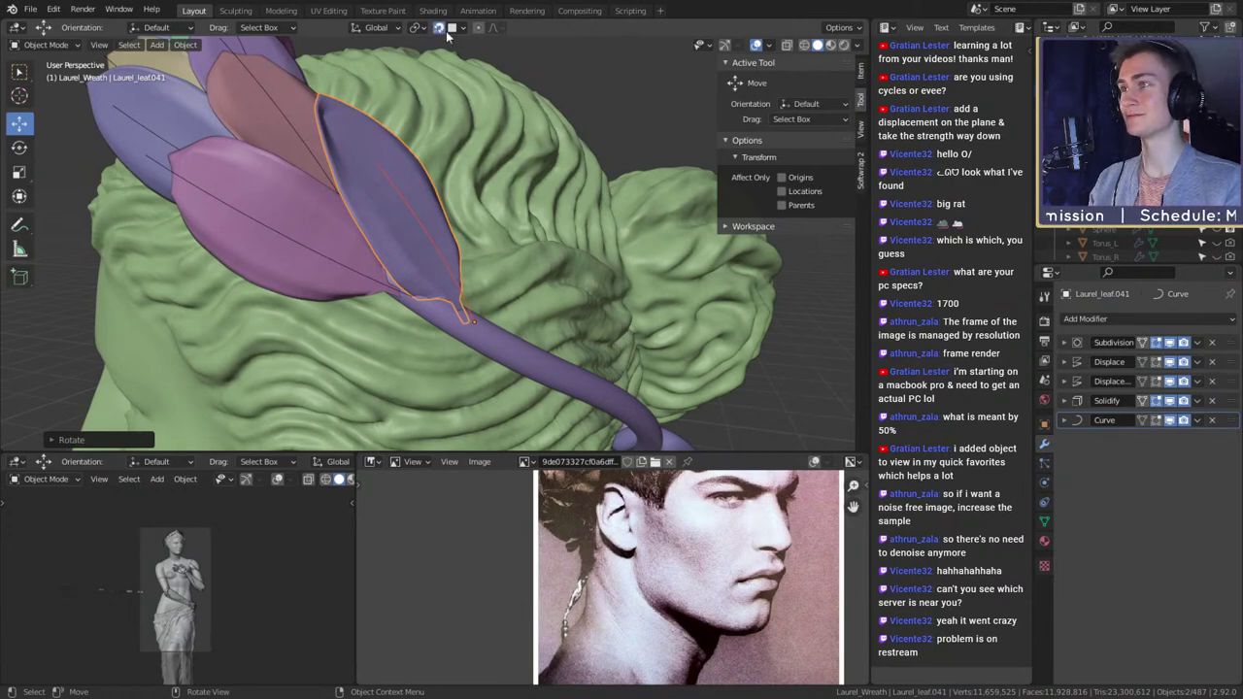
{"action": "scroll", "coordinate": [505, 257], "scroll_direction": "down", "scroll_amount": 5}
{"action": "scroll", "coordinate": [484, 248], "scroll_direction": "up", "scroll_amount": 5}
{"action": "mouse_move", "coordinate": [485, 249]}
{"action": "middle_mouse_down"}
{"action": "mouse_move", "coordinate": [446, 246]}
{"action": "mouse_move", "coordinate": [484, 249]}
{"action": "middle_mouse_up"}
{"action": "scroll", "coordinate": [445, 247], "scroll_direction": "up", "scroll_amount": 2}
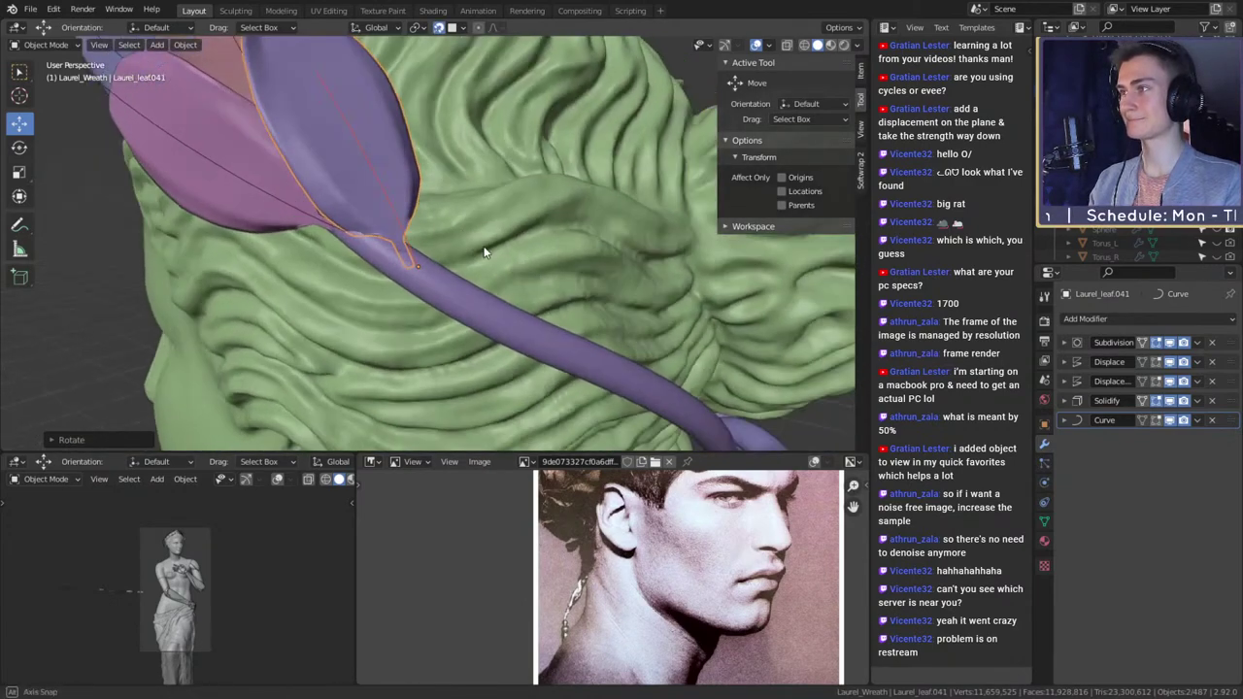
{"action": "scroll", "coordinate": [485, 249], "scroll_direction": "down", "scroll_amount": 6}
{"action": "middle_click_drag", "start_coordinate": [401, 231], "coordinate": [471, 220]}
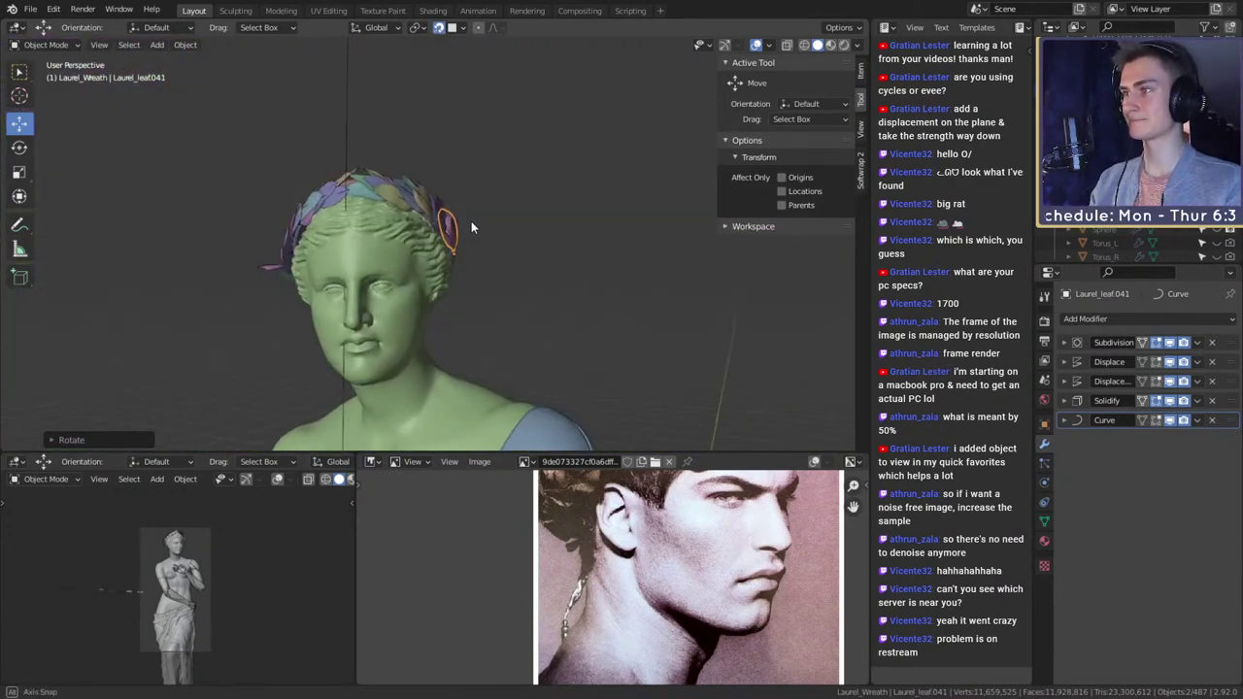
{"action": "scroll", "coordinate": [472, 220], "scroll_direction": "down", "scroll_amount": 4}
{"action": "middle_click_drag", "start_coordinate": [430, 260], "coordinate": [502, 275]}
{"action": "scroll", "coordinate": [407, 301], "scroll_direction": "up", "scroll_amount": 5}
{"action": "scroll", "coordinate": [492, 278], "scroll_direction": "up", "scroll_amount": 3}
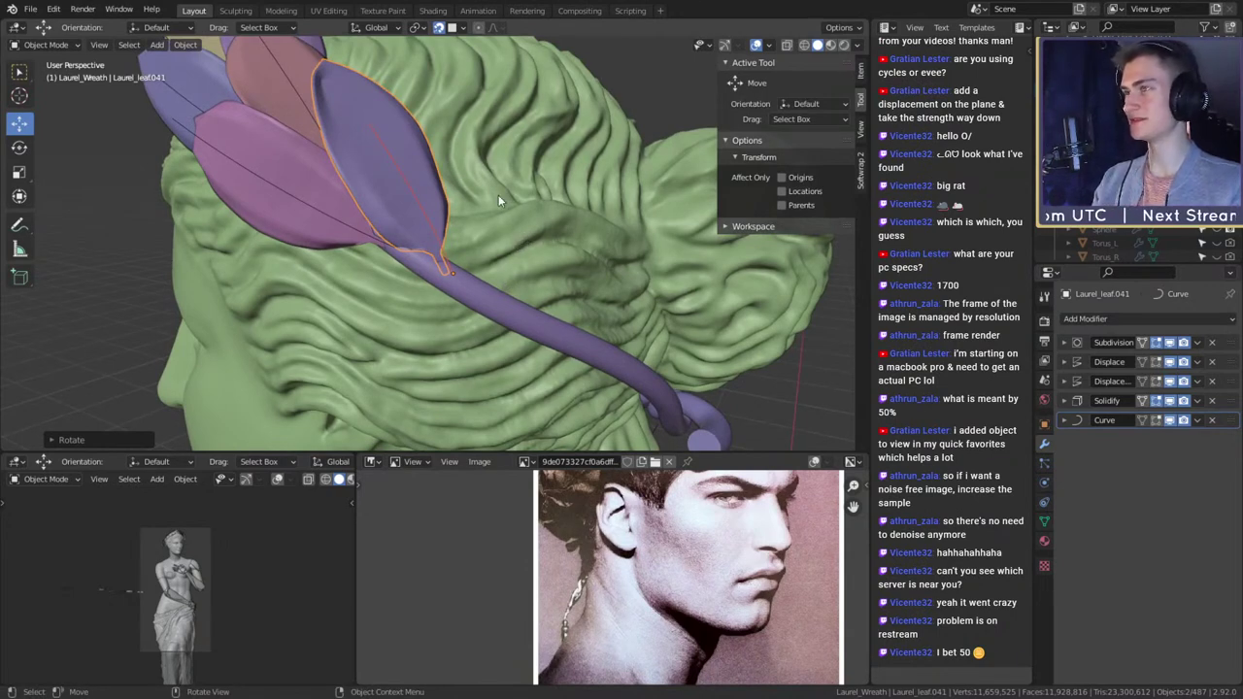
{"action": "key", "text": "shift+d"}
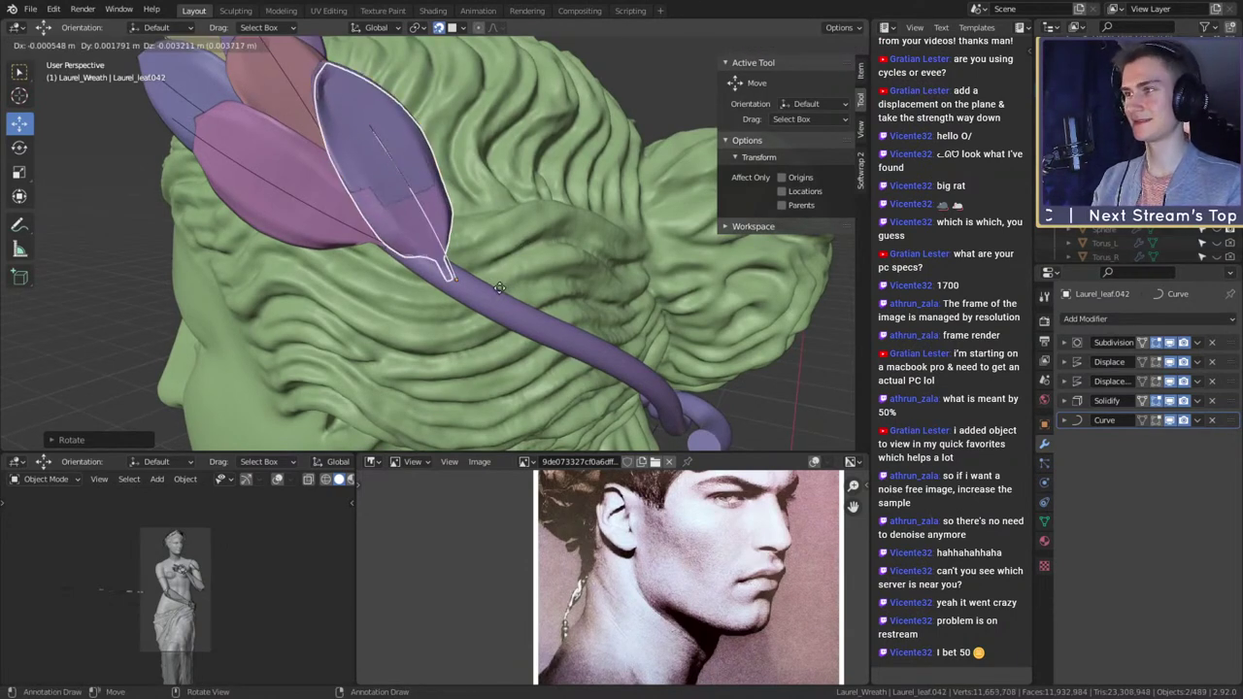
{"action": "left_click", "coordinate": [523, 313]}
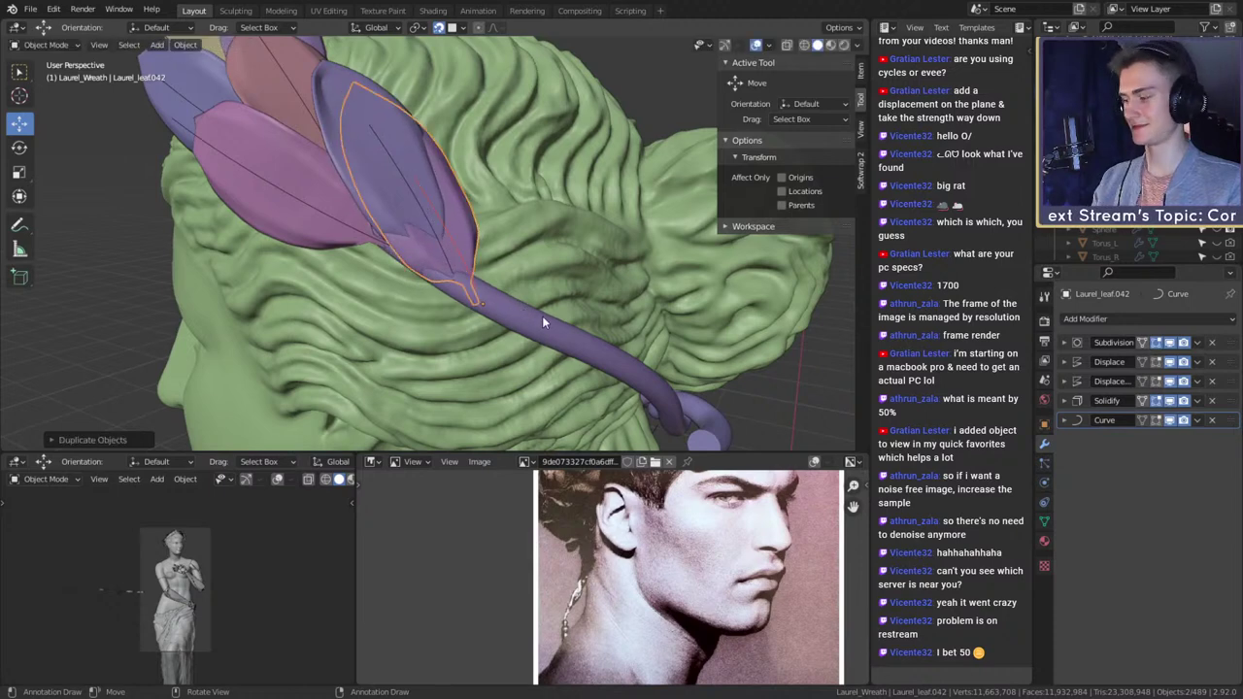
- Rotate the purple copy outward and down towards the lower side of the stem
{"action": "middle_click_drag", "start_coordinate": [626, 284], "coordinate": [560, 288]}
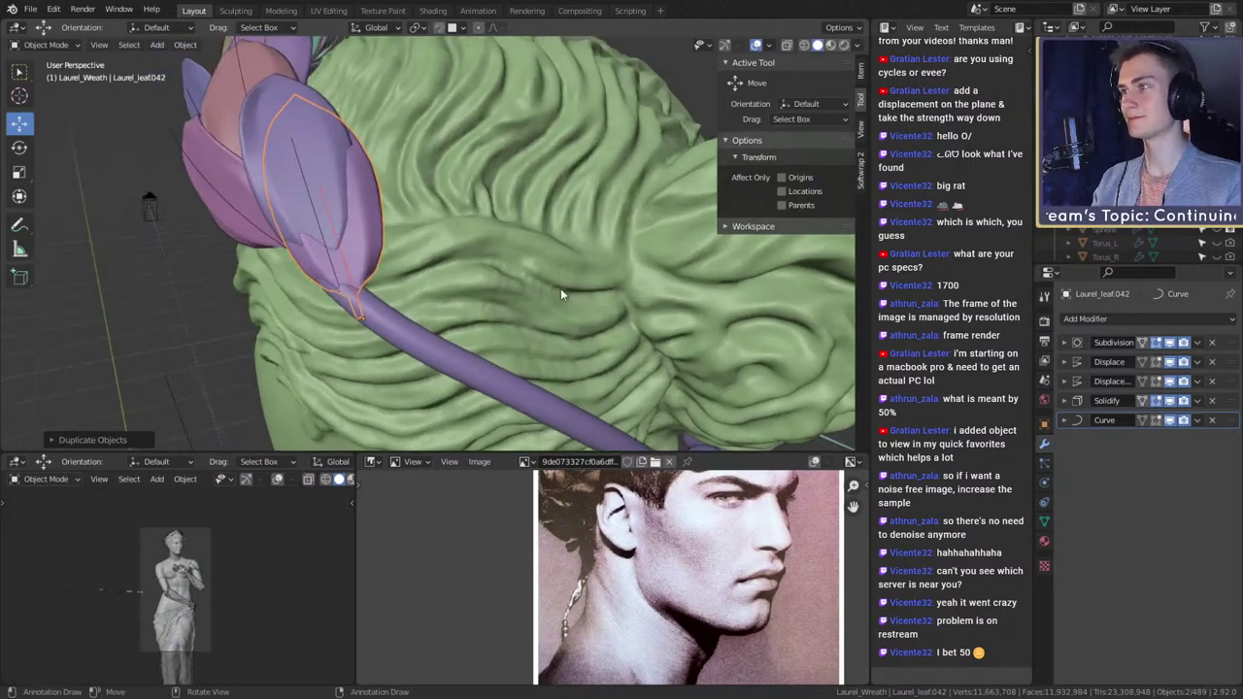
{"action": "key", "text": "r"}
{"action": "left_click", "coordinate": [497, 243]}
{"action": "middle_click_drag", "start_coordinate": [497, 243], "coordinate": [351, 303]}
{"action": "key", "text": "r"}
{"action": "left_click", "coordinate": [399, 282]}
{"action": "key", "text": "r"}
{"action": "left_click", "coordinate": [440, 136]}
- Refine the purple leaf's roll and tilt against the head from the side and from above
{"action": "scroll", "coordinate": [581, 297], "scroll_direction": "down", "scroll_amount": 4}
{"action": "scroll", "coordinate": [525, 288], "scroll_direction": "up", "scroll_amount": 5}
{"action": "key", "text": "r"}
{"action": "left_click", "coordinate": [608, 284]}
{"action": "scroll", "coordinate": [488, 302], "scroll_direction": "down", "scroll_amount": 5}
{"action": "scroll", "coordinate": [352, 303], "scroll_direction": "up", "scroll_amount": 4}
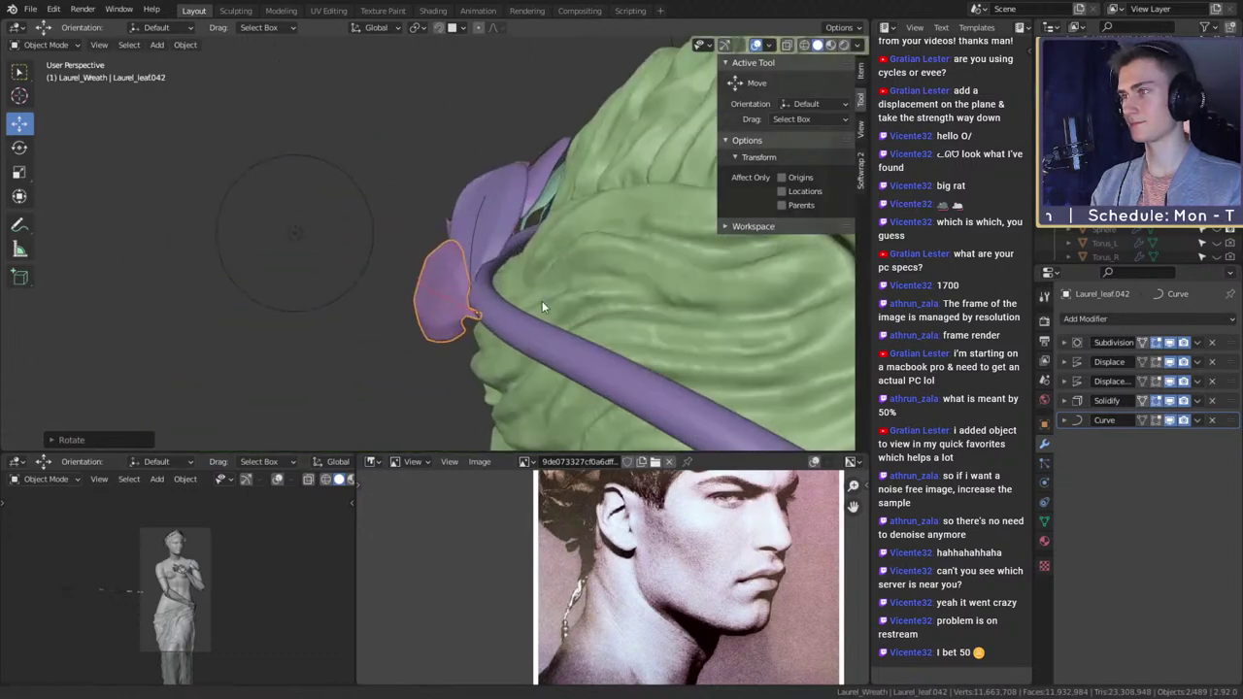
{"action": "middle_click_drag", "start_coordinate": [542, 301], "coordinate": [571, 322]}
{"action": "key", "text": "r"}
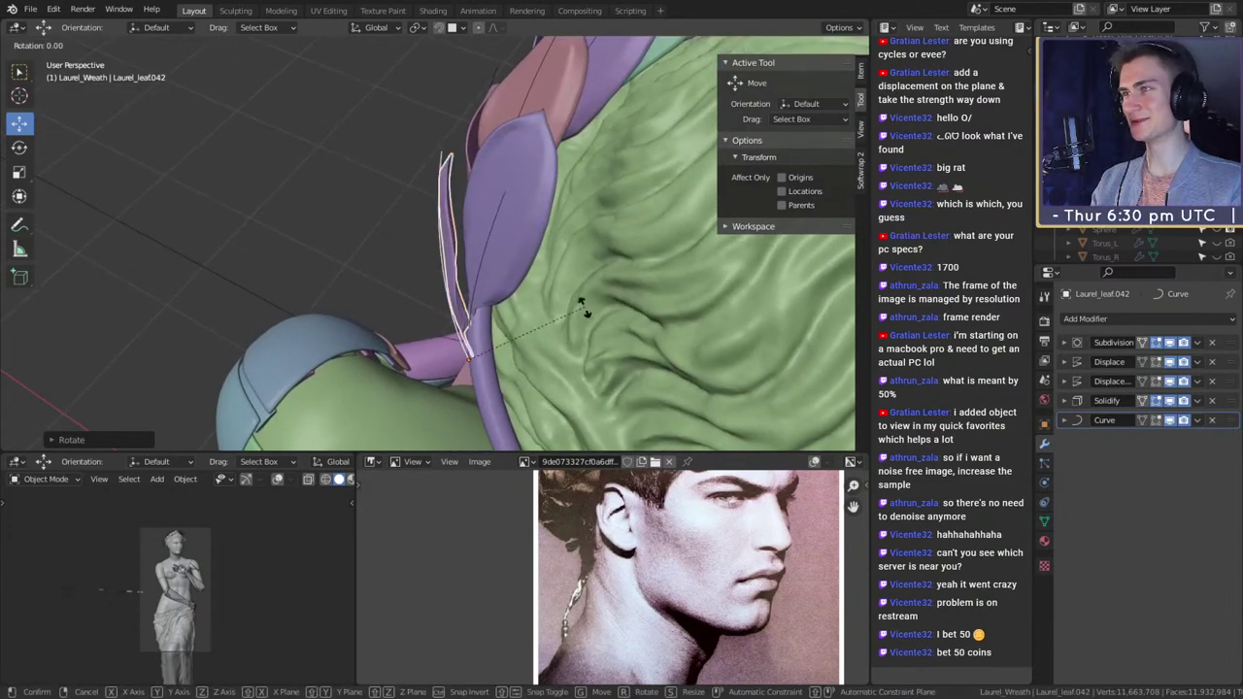
{"action": "left_click", "coordinate": [483, 426]}
- Duplicate the purple leaf with its curve and snap the reddish-brown copy's base further down the stem
{"action": "middle_click_drag", "start_coordinate": [485, 423], "coordinate": [458, 312]}
{"action": "scroll", "coordinate": [551, 296], "scroll_direction": "down", "scroll_amount": 5}
{"action": "scroll", "coordinate": [457, 312], "scroll_direction": "up", "scroll_amount": 5}
{"action": "middle_click_drag", "start_coordinate": [679, 309], "coordinate": [461, 282], "text": "shift"}
{"action": "key", "text": "shift+d"}
{"action": "left_click", "coordinate": [527, 306]}
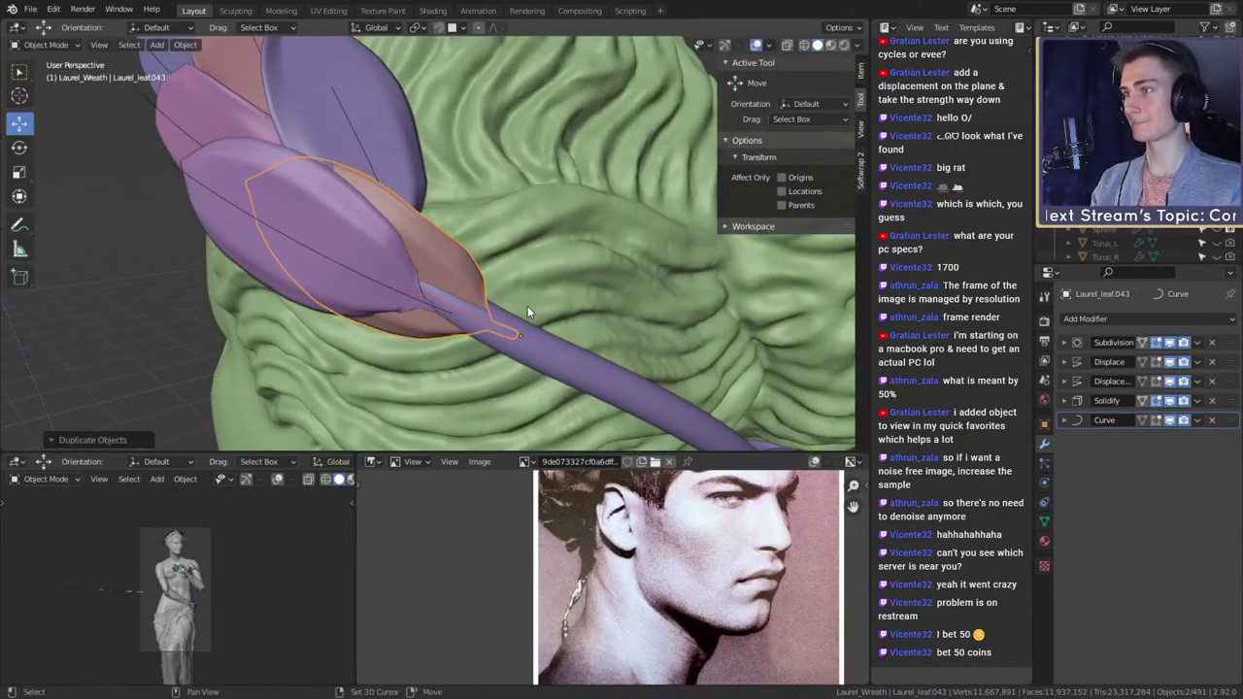
{"action": "key", "text": "shift+Tab"}
{"action": "key", "text": "g"}
{"action": "left_click", "coordinate": [555, 317]}
- Rotate the reddish-brown leaf up towards the crown and tilt it against the head
{"action": "middle_click_drag", "start_coordinate": [555, 317], "coordinate": [529, 254]}
{"action": "key", "text": "r"}
{"action": "left_click", "coordinate": [518, 320]}
{"action": "middle_click_drag", "start_coordinate": [518, 320], "coordinate": [583, 264]}
{"action": "key", "text": "r"}
{"action": "left_click", "coordinate": [653, 254]}
{"action": "scroll", "coordinate": [651, 254], "scroll_direction": "down", "scroll_amount": 3}
{"action": "left_click", "coordinate": [584, 266]}
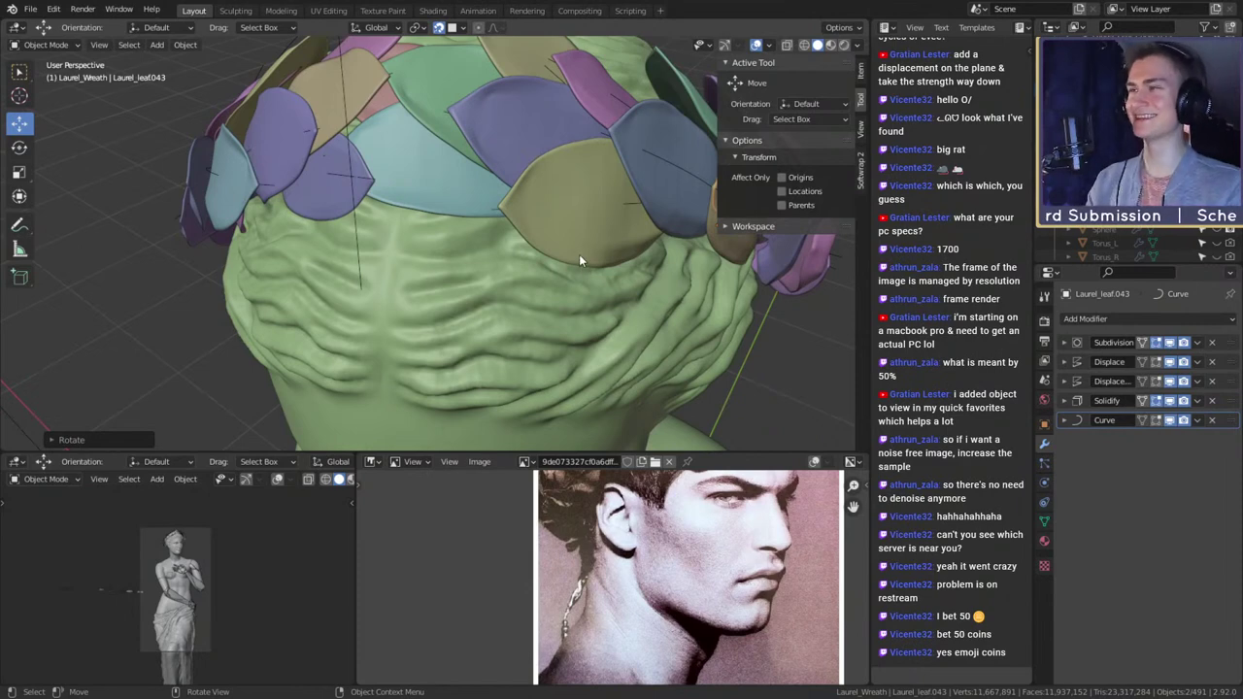
- Duplicate the reddish-brown leaf with its curve, snap the olive copy further down the stem and turn snapping off
{"action": "scroll", "coordinate": [521, 296], "scroll_direction": "down", "scroll_amount": 2}
{"action": "middle_click_drag", "start_coordinate": [522, 296], "coordinate": [521, 255]}
{"action": "scroll", "coordinate": [467, 280], "scroll_direction": "down", "scroll_amount": 2}
{"action": "scroll", "coordinate": [460, 211], "scroll_direction": "up", "scroll_amount": 3}
{"action": "scroll", "coordinate": [460, 211], "scroll_direction": "up", "scroll_amount": 3}
{"action": "scroll", "coordinate": [503, 275], "scroll_direction": "down", "scroll_amount": 3}
{"action": "scroll", "coordinate": [499, 239], "scroll_direction": "up", "scroll_amount": 3}
{"action": "key", "text": "shift+d"}
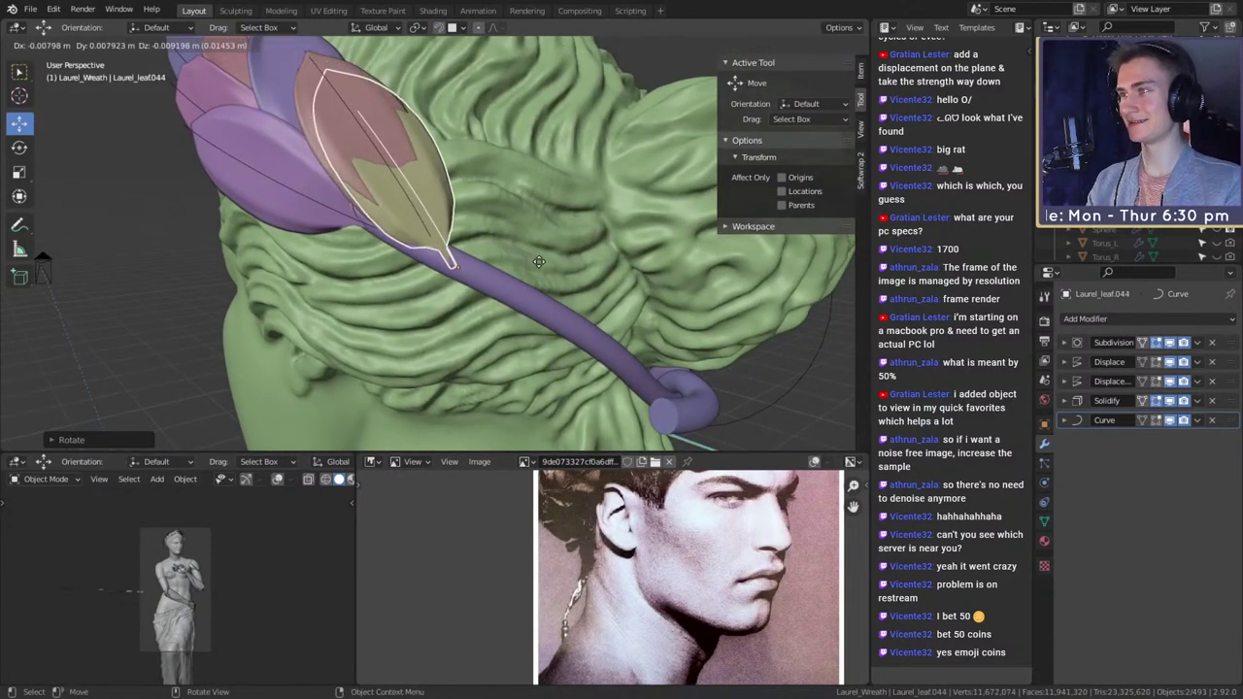
{"action": "key", "text": "g"}
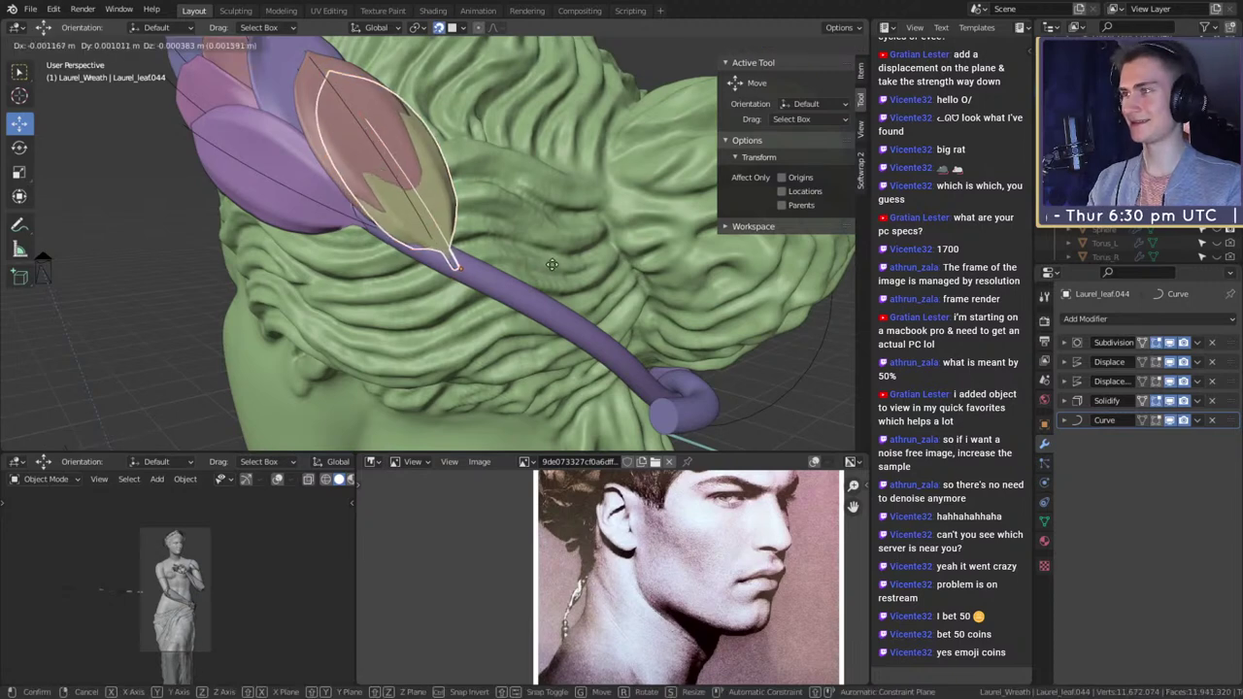
{"action": "left_click", "coordinate": [553, 271]}
{"action": "middle_click_drag", "start_coordinate": [554, 271], "coordinate": [511, 269]}
{"action": "key", "text": "shift+Tab"}
- Rotate the olive leaf down to the lower side of the stem, adjusting its tilt from several angles
{"action": "scroll", "coordinate": [532, 260], "scroll_direction": "up", "scroll_amount": 4}
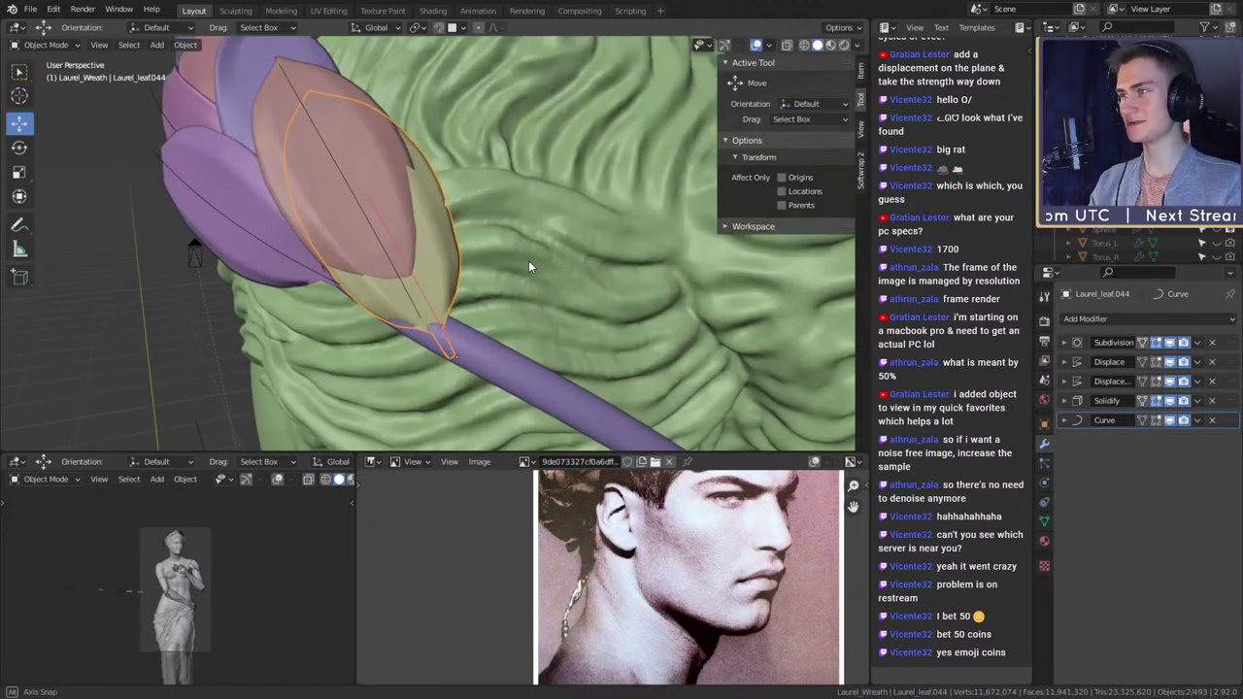
{"action": "key", "text": "r"}
{"action": "left_click", "coordinate": [533, 237]}
{"action": "middle_click_drag", "start_coordinate": [533, 237], "coordinate": [495, 213]}
{"action": "key", "text": "r"}
{"action": "left_click", "coordinate": [462, 177]}
{"action": "middle_click_drag", "start_coordinate": [456, 177], "coordinate": [463, 283]}
{"action": "key", "text": "r"}
{"action": "left_click", "coordinate": [542, 306]}
{"action": "scroll", "coordinate": [551, 292], "scroll_direction": "down", "scroll_amount": 6}
{"action": "scroll", "coordinate": [486, 301], "scroll_direction": "up", "scroll_amount": 5}
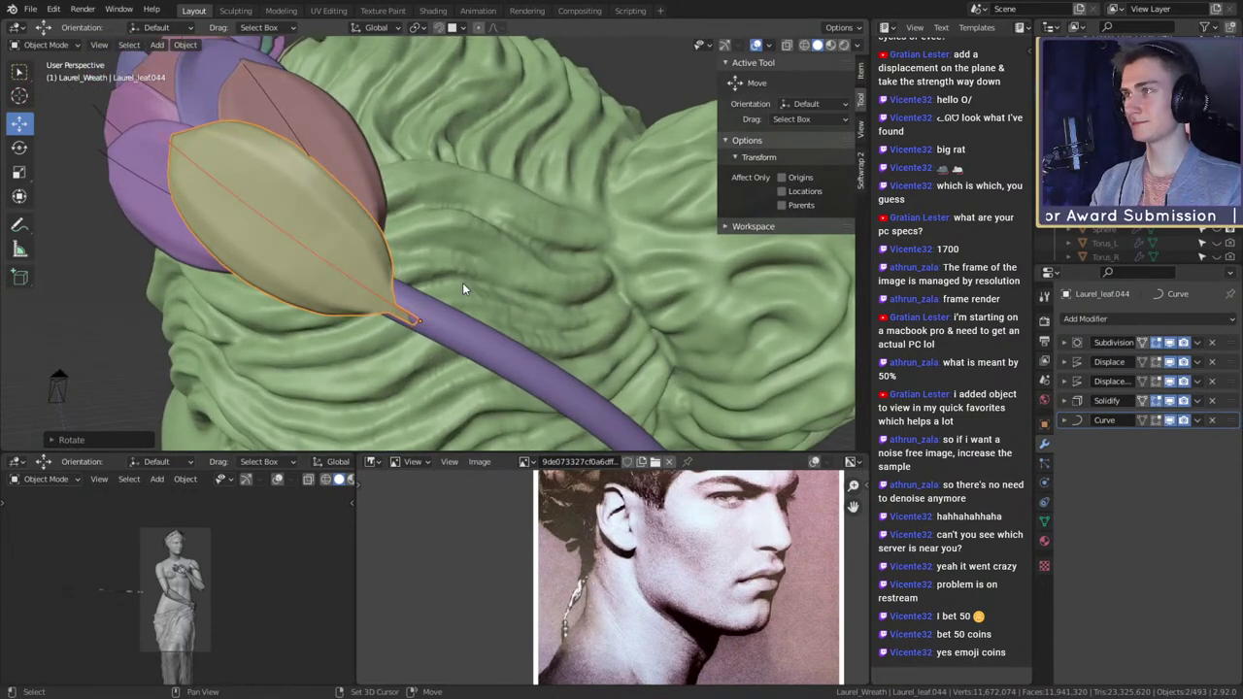
{"action": "key", "text": "shift+d"}
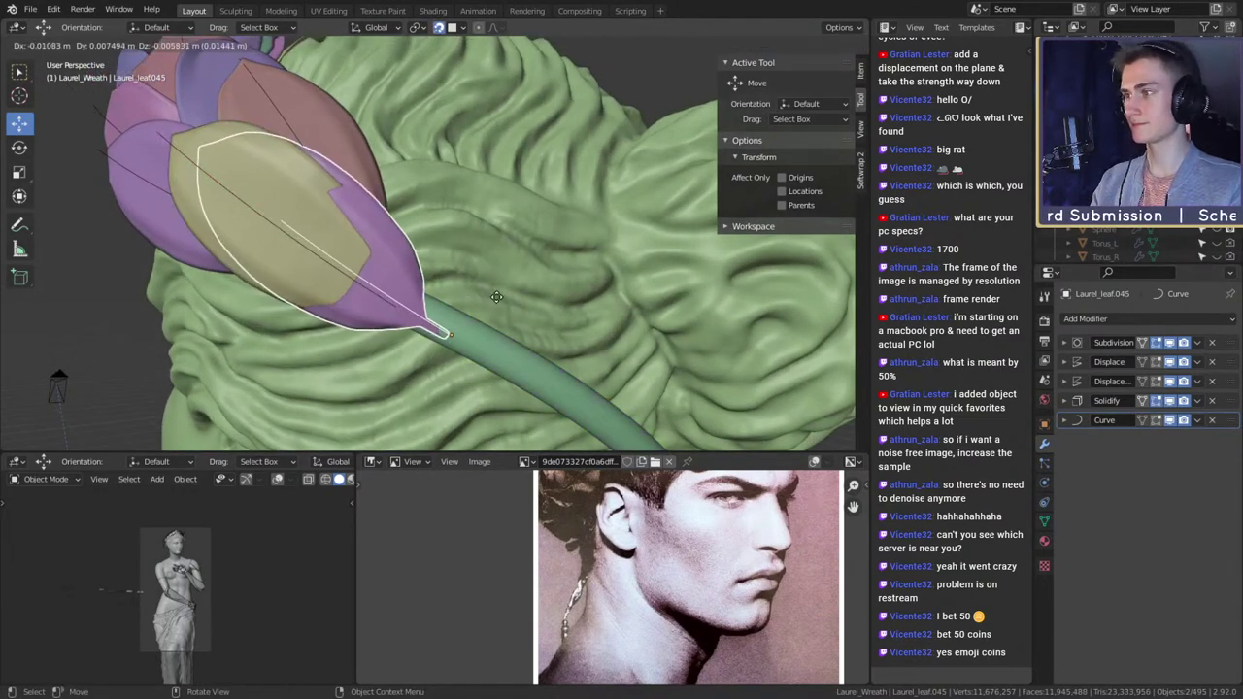
{"action": "left_click", "coordinate": [507, 302]}
{"action": "scroll", "coordinate": [519, 305], "scroll_direction": "down", "scroll_amount": 6}
{"action": "middle_click_drag", "start_coordinate": [522, 306], "coordinate": [504, 279]}
{"action": "key", "text": "ctrl+z"}
{"action": "scroll", "coordinate": [436, 298], "scroll_direction": "up", "scroll_amount": 6}
{"action": "key", "text": "shift+d"}
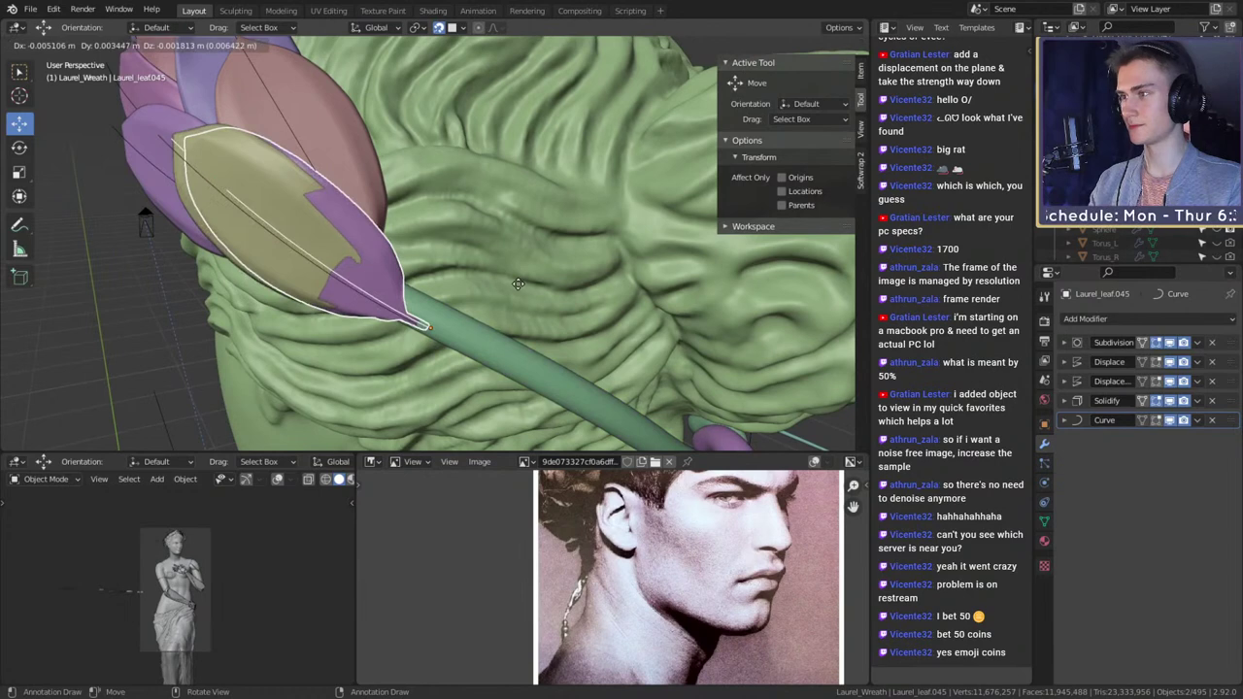
{"action": "left_click", "coordinate": [571, 295]}
{"action": "key", "text": "ctrl+z"}
{"action": "key", "text": "Tab"}
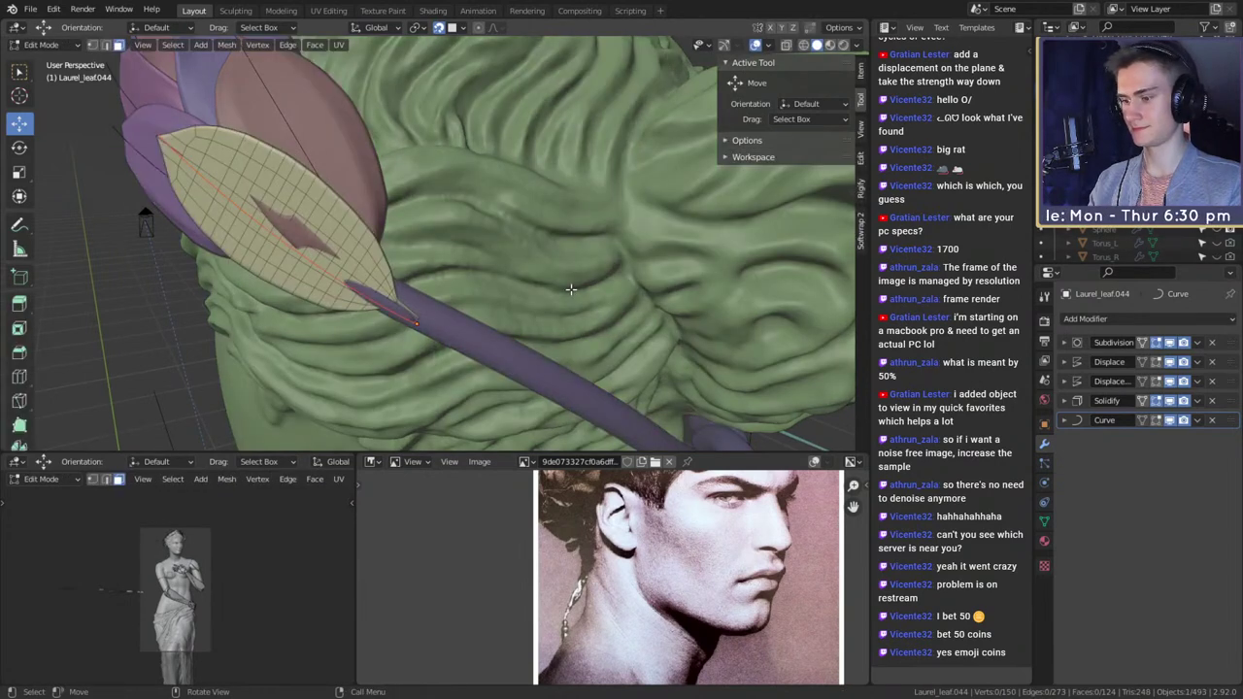
{"action": "key", "text": "Tab"}
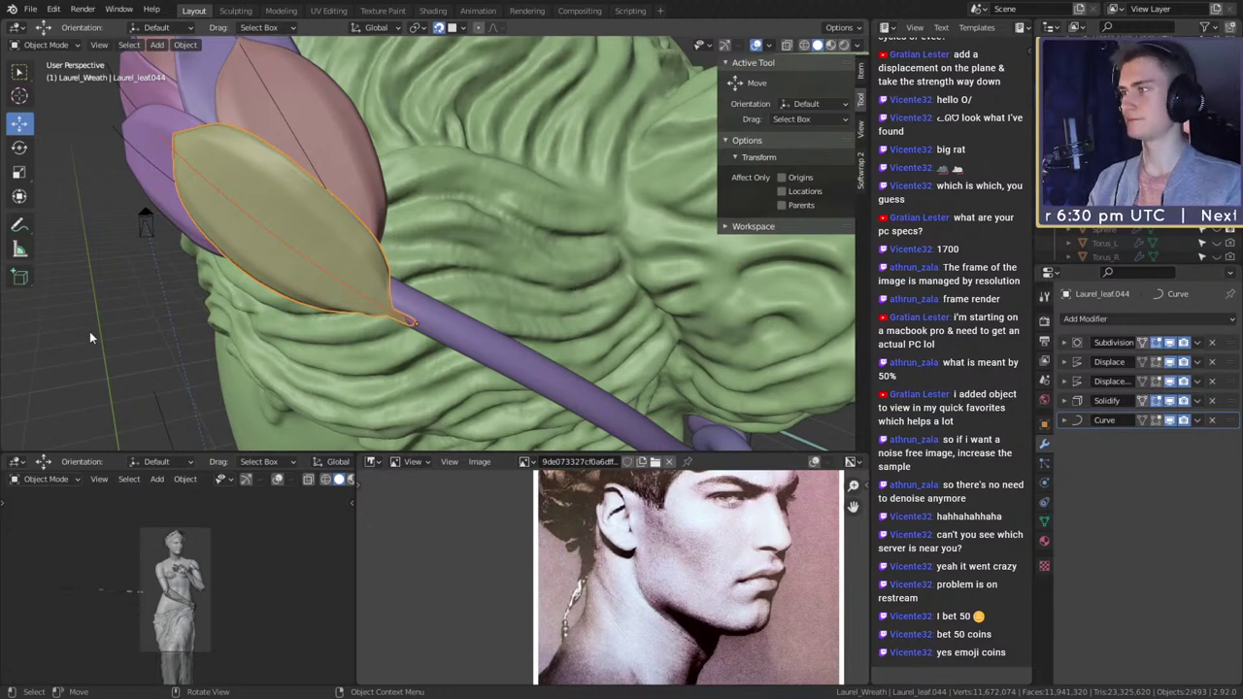
- Duplicate the olive leaf with its curve and snap the purple copy's base further down the stem
{"action": "key", "text": "shift+d"}
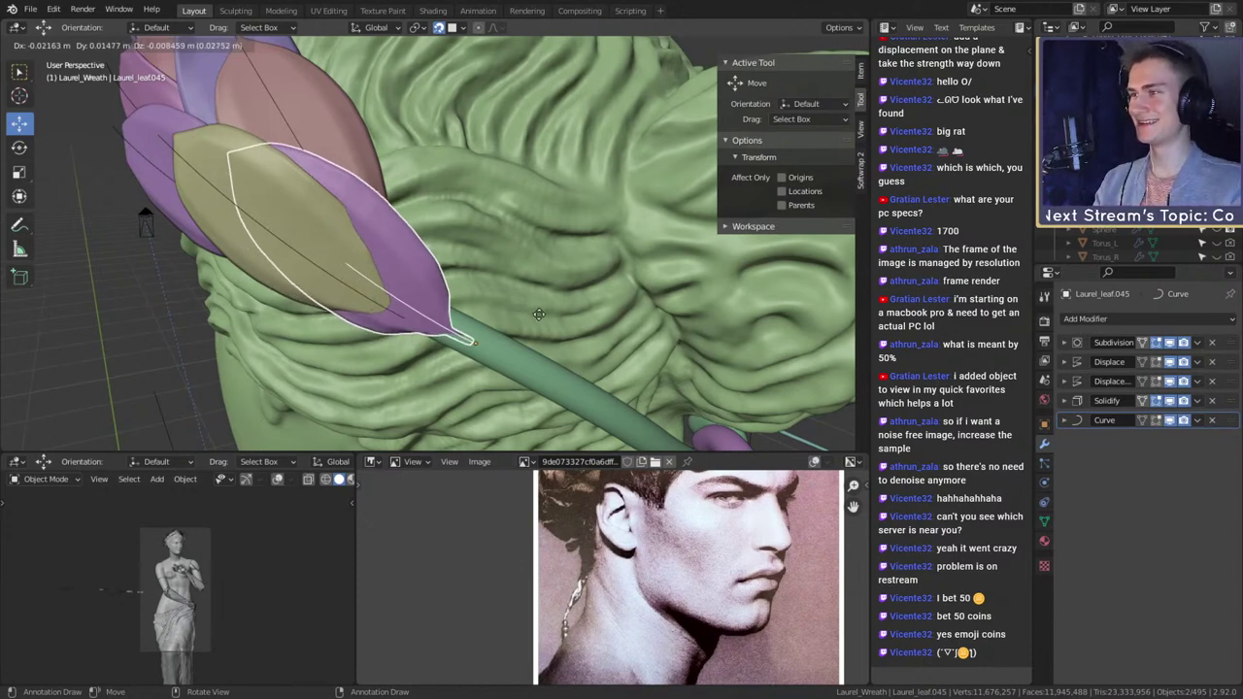
{"action": "left_click", "coordinate": [543, 318]}
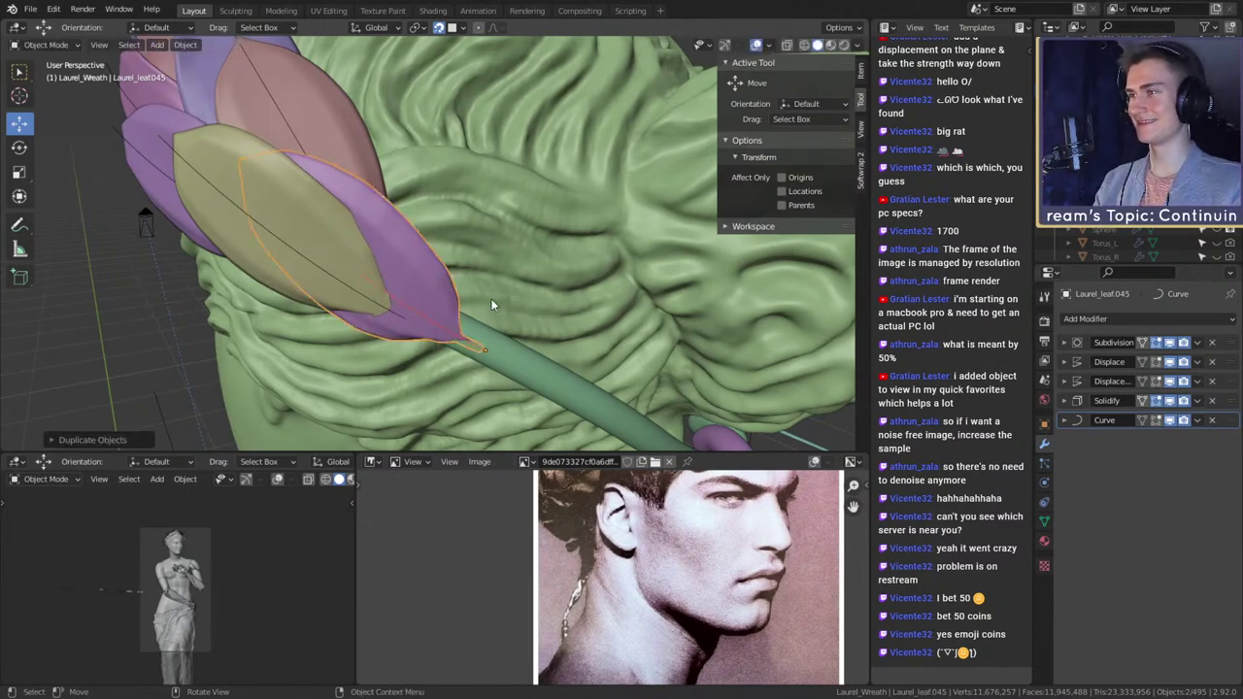
{"action": "middle_click_drag", "start_coordinate": [494, 301], "coordinate": [542, 279]}
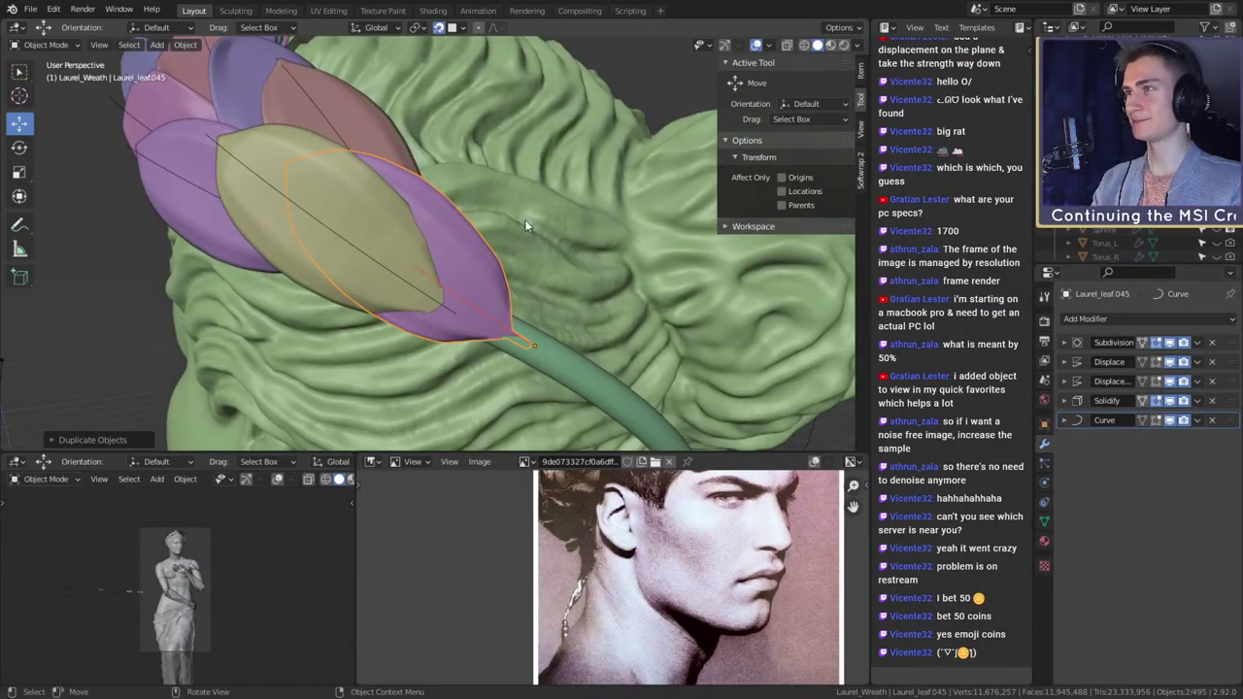
{"action": "mouse_move", "coordinate": [562, 238]}
{"action": "middle_mouse_down"}
{"action": "mouse_move", "coordinate": [548, 256]}
{"action": "mouse_move", "coordinate": [544, 243]}
{"action": "middle_mouse_up"}
- Rotate the new purple leaf down to the lower side of the stem and adjust its tilt against the head
{"action": "key", "text": "r"}
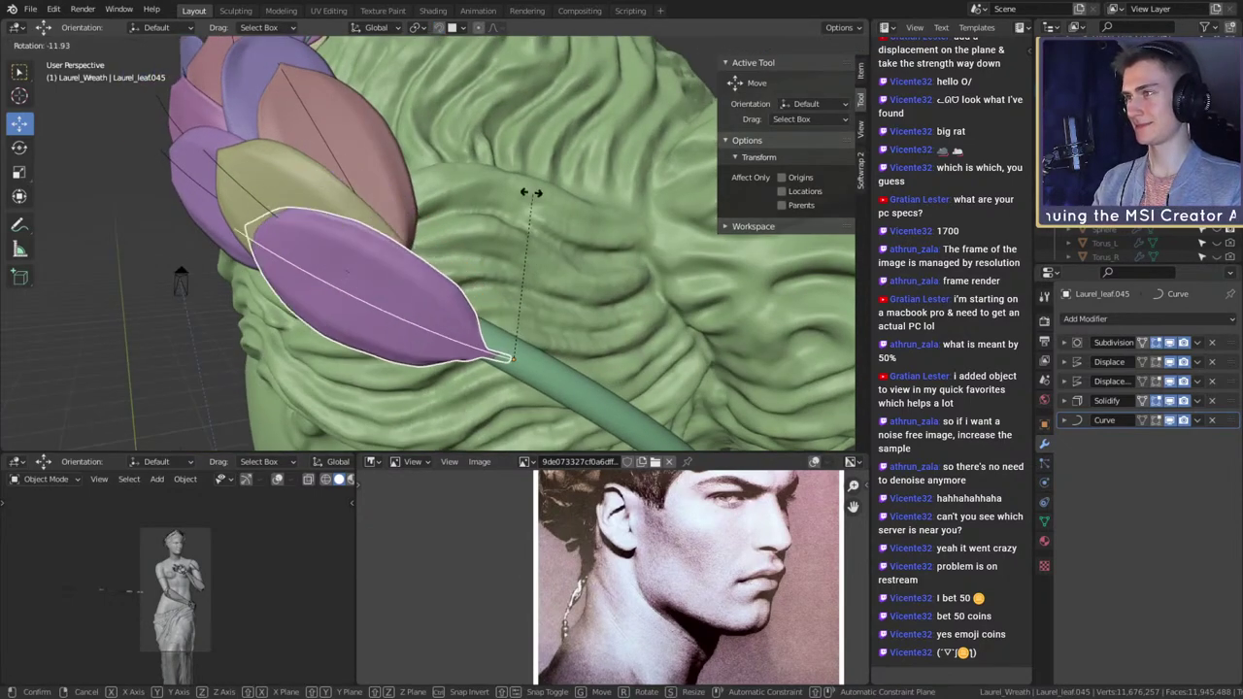
{"action": "left_click", "coordinate": [499, 175]}
{"action": "middle_click_drag", "start_coordinate": [499, 175], "coordinate": [580, 313]}
{"action": "key", "text": "r"}
{"action": "left_click", "coordinate": [575, 287]}
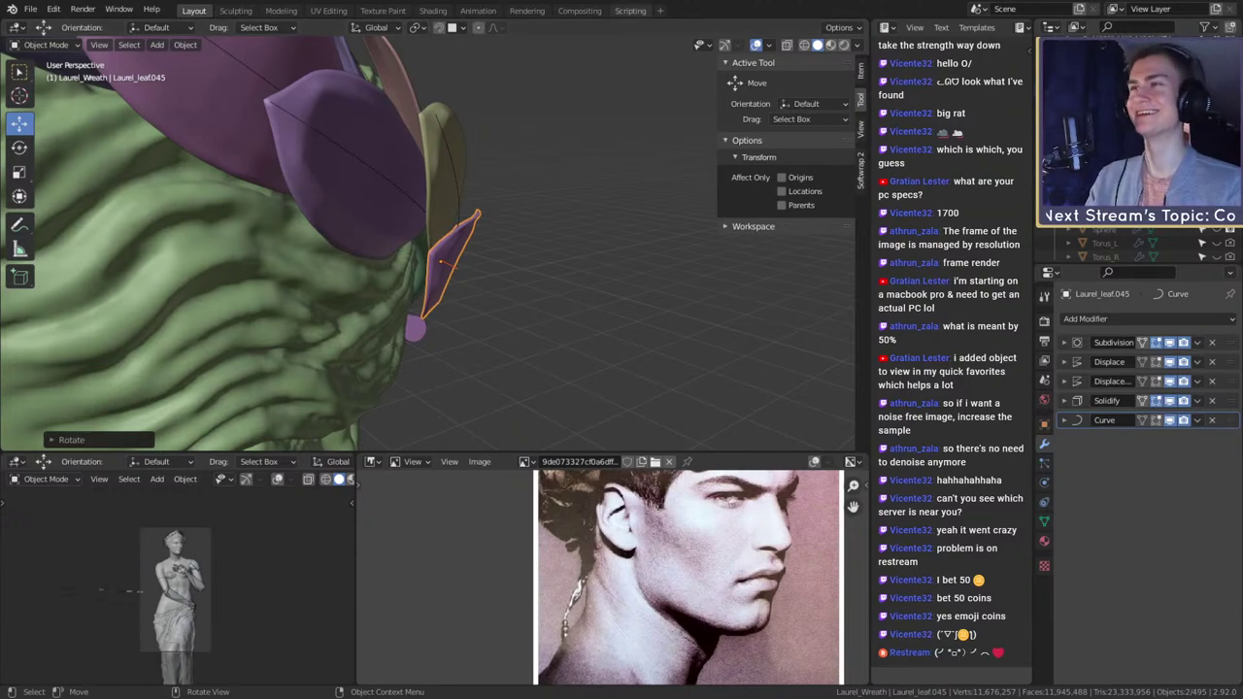
{"action": "middle_click_drag", "start_coordinate": [456, 252], "coordinate": [512, 293]}
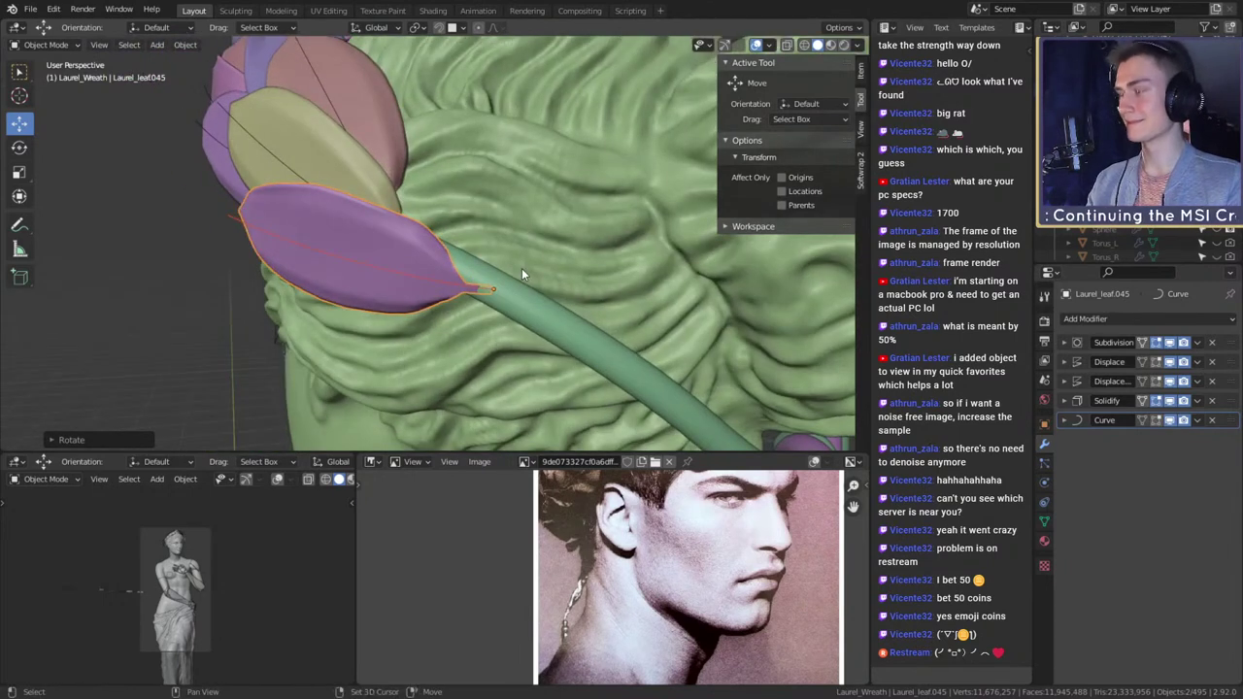
- Duplicate the purple leaf with its curve, snap the teal copy's base further down the stem and turn snapping off
{"action": "key", "text": "shift+d"}
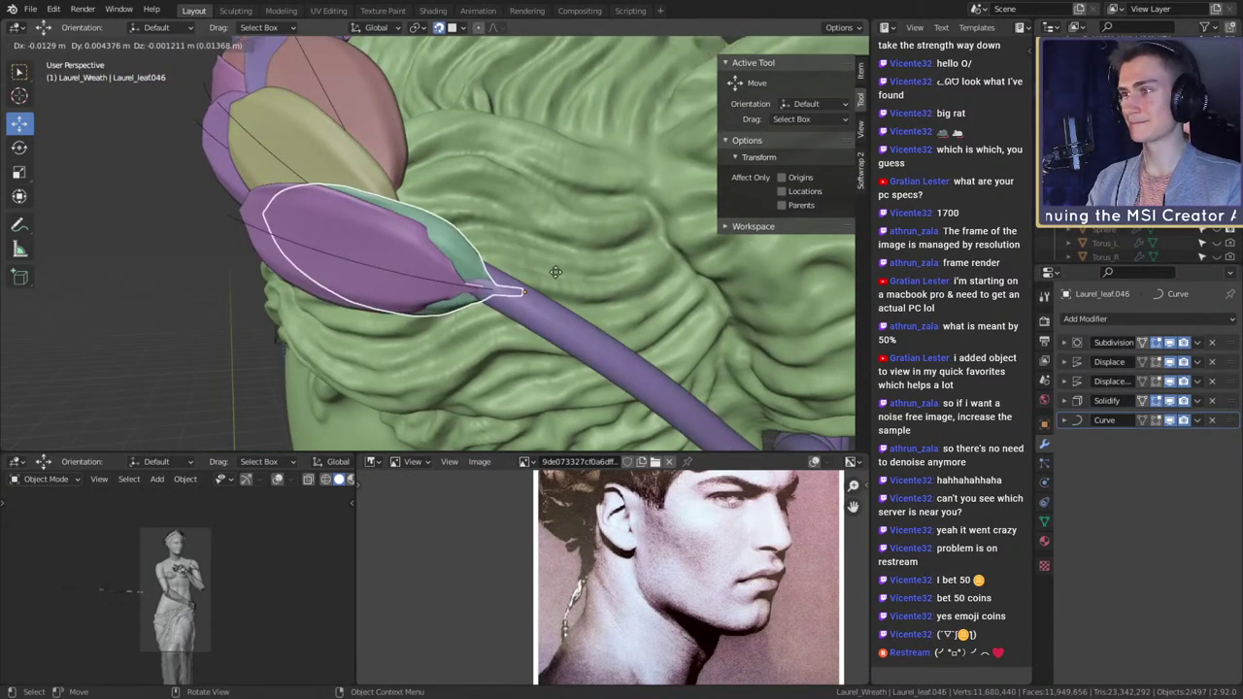
{"action": "left_click", "coordinate": [561, 278]}
{"action": "middle_click_drag", "start_coordinate": [562, 278], "coordinate": [544, 282]}
{"action": "key", "text": "shift+Tab"}
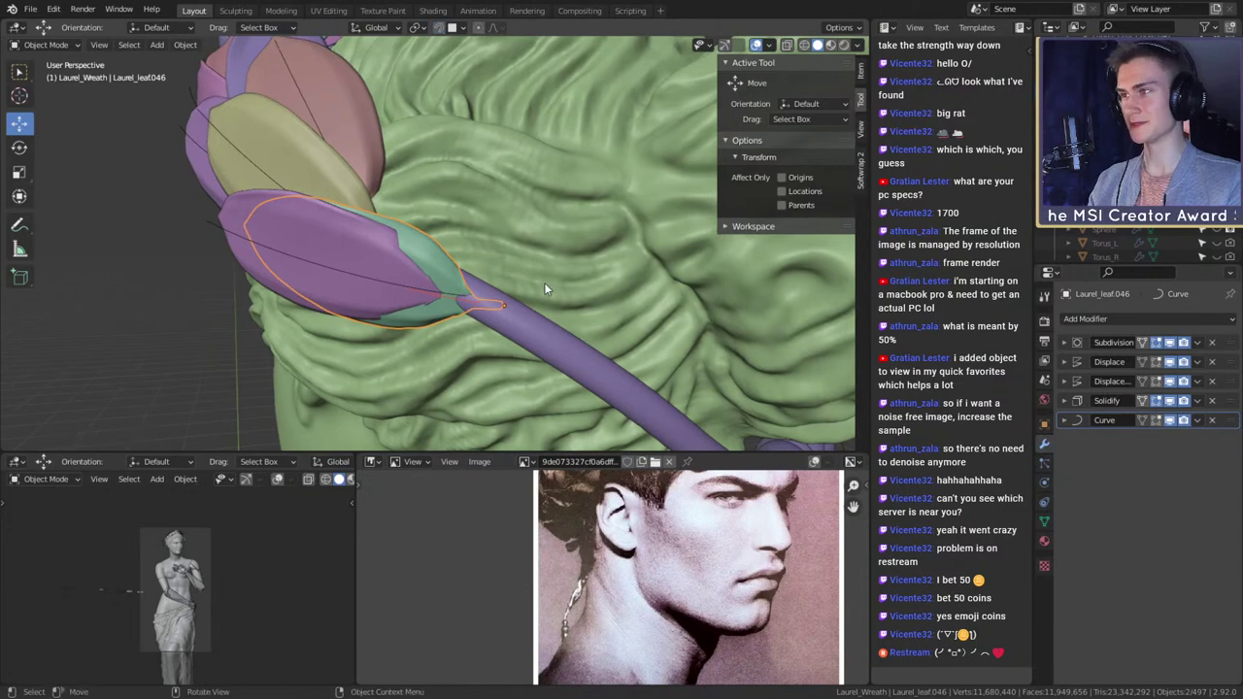
- Rotate the teal leaf up towards the crown, adjusting its tilt against the hair from several angles
{"action": "key", "text": "r"}
{"action": "left_click", "coordinate": [573, 326]}
{"action": "middle_click_drag", "start_coordinate": [571, 325], "coordinate": [493, 244]}
{"action": "key", "text": "r"}
{"action": "left_click", "coordinate": [463, 304]}
{"action": "middle_click_drag", "start_coordinate": [462, 304], "coordinate": [660, 291]}
{"action": "key", "text": "r"}
{"action": "left_click", "coordinate": [525, 225]}
{"action": "key", "text": "r"}
{"action": "left_click", "coordinate": [552, 323]}
{"action": "left_click", "coordinate": [585, 315]}
- Duplicate the teal leaf with its curve slightly further down the stem and scale the copy to about 0.68
{"action": "scroll", "coordinate": [573, 313], "scroll_direction": "down", "scroll_amount": 6}
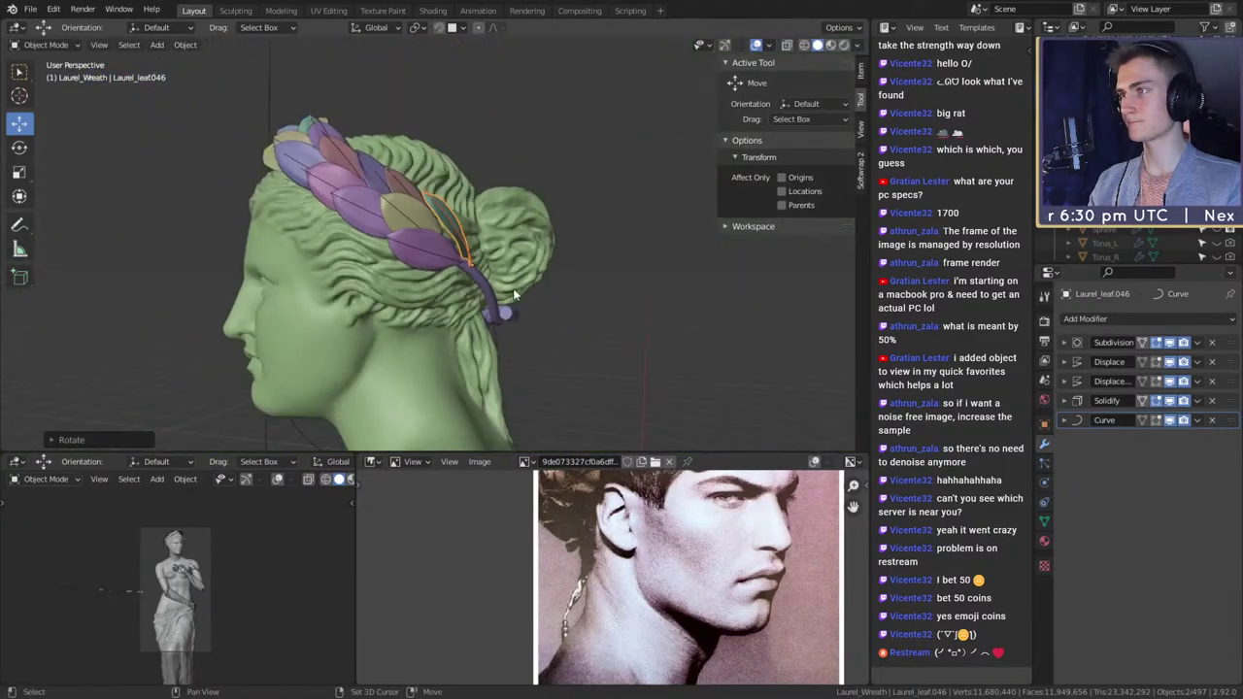
{"action": "middle_click_drag", "start_coordinate": [507, 297], "coordinate": [436, 252]}
{"action": "scroll", "coordinate": [406, 292], "scroll_direction": "up", "scroll_amount": 4}
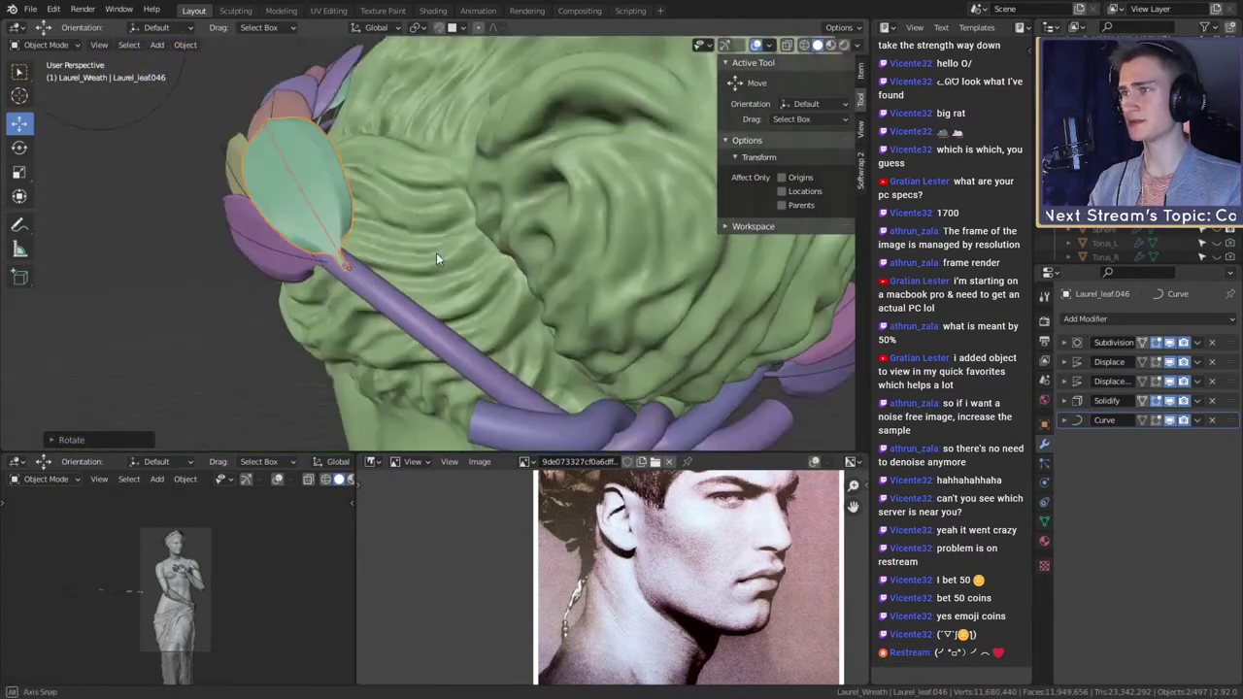
{"action": "scroll", "coordinate": [436, 252], "scroll_direction": "down", "scroll_amount": 4}
{"action": "middle_click_drag", "start_coordinate": [567, 263], "coordinate": [531, 239]}
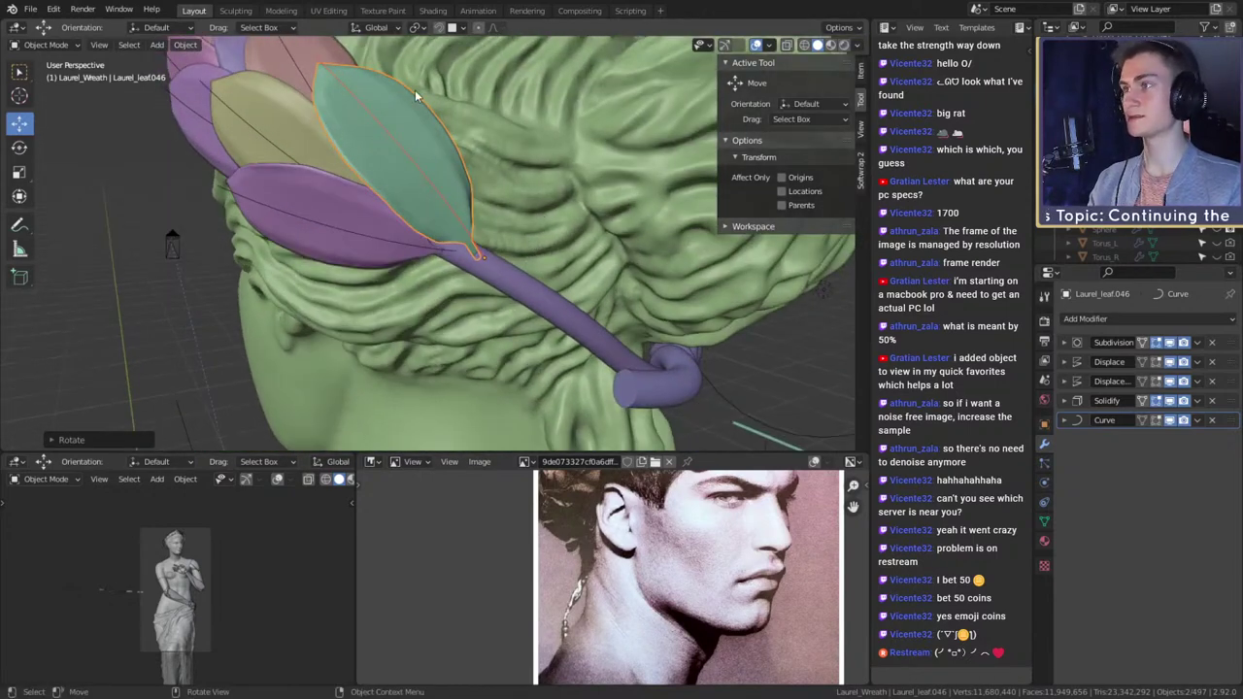
{"action": "key", "text": "shift+d"}
{"action": "left_click", "coordinate": [562, 222]}
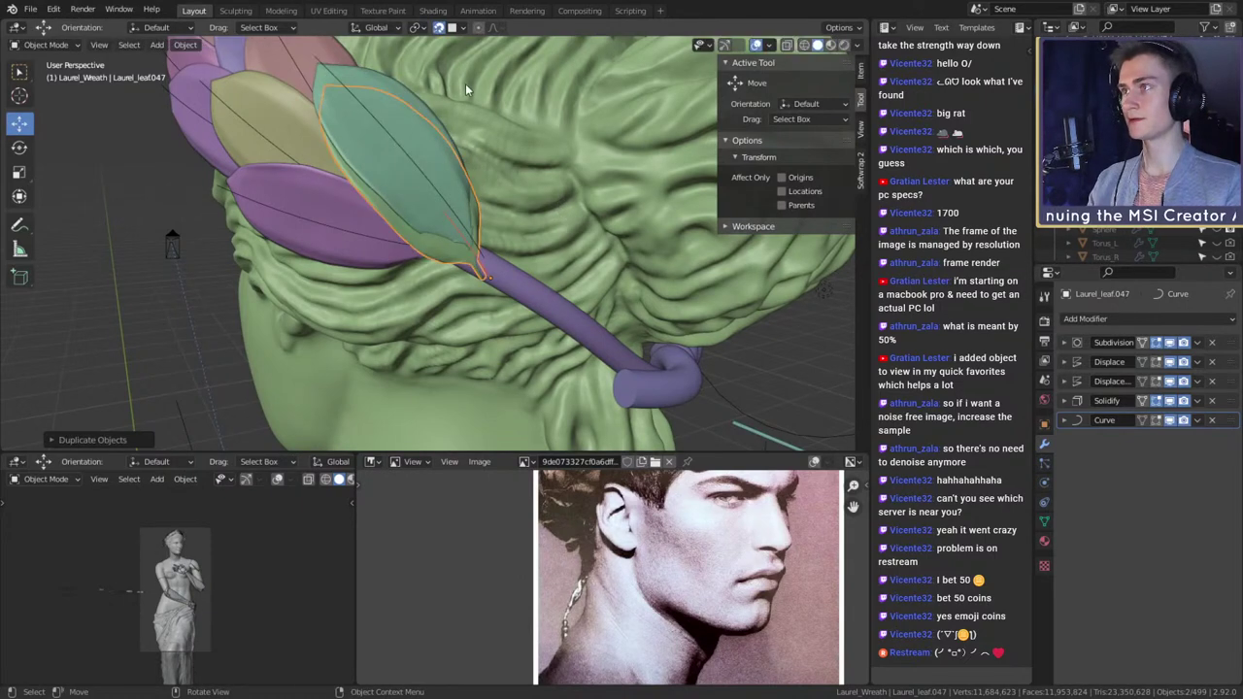
{"action": "key", "text": "s"}
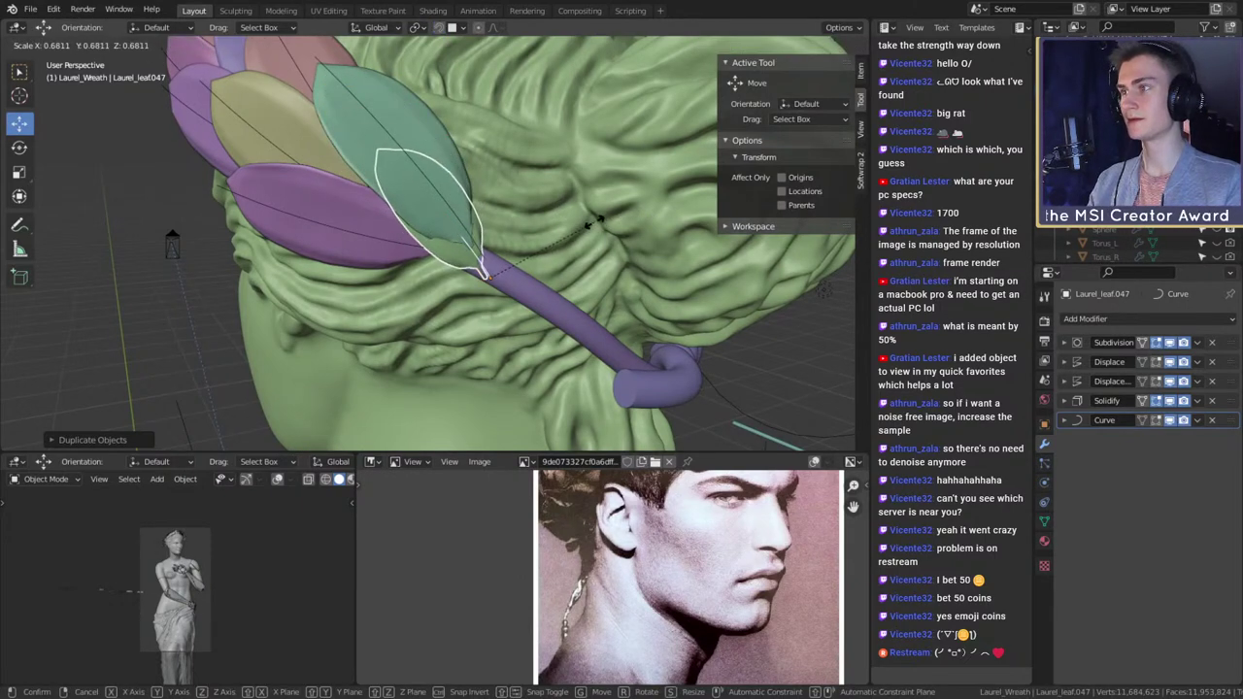
{"action": "left_click", "coordinate": [593, 224]}
- Rotate the small green leaf down to the lower side of the stem and fine-tune its size
{"action": "middle_click_drag", "start_coordinate": [593, 225], "coordinate": [409, 303]}
{"action": "key", "text": "r"}
{"action": "left_click", "coordinate": [422, 241]}
{"action": "middle_click_drag", "start_coordinate": [421, 239], "coordinate": [555, 230]}
{"action": "key", "text": "s"}
{"action": "left_click", "coordinate": [403, 155]}
{"action": "key", "text": "r"}
{"action": "left_click", "coordinate": [388, 201]}
{"action": "middle_click_drag", "start_coordinate": [416, 256], "coordinate": [492, 287]}
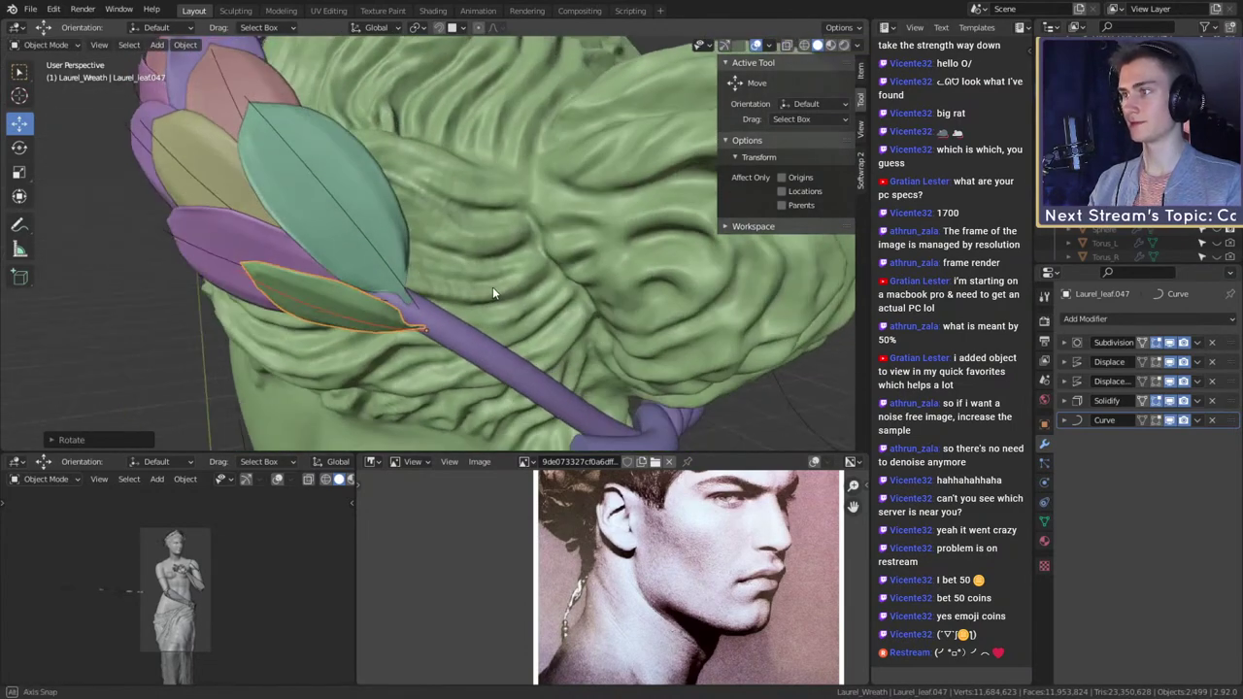
- Duplicate the small green leaf in place and rotate the blue copy up to the upper side of the stem
{"action": "middle_click_drag", "start_coordinate": [468, 162], "coordinate": [534, 206]}
{"action": "middle_click_drag", "start_coordinate": [542, 250], "coordinate": [452, 218]}
{"action": "key", "text": "shift+d"}
{"action": "right_click", "coordinate": [532, 239]}
{"action": "key", "text": "r"}
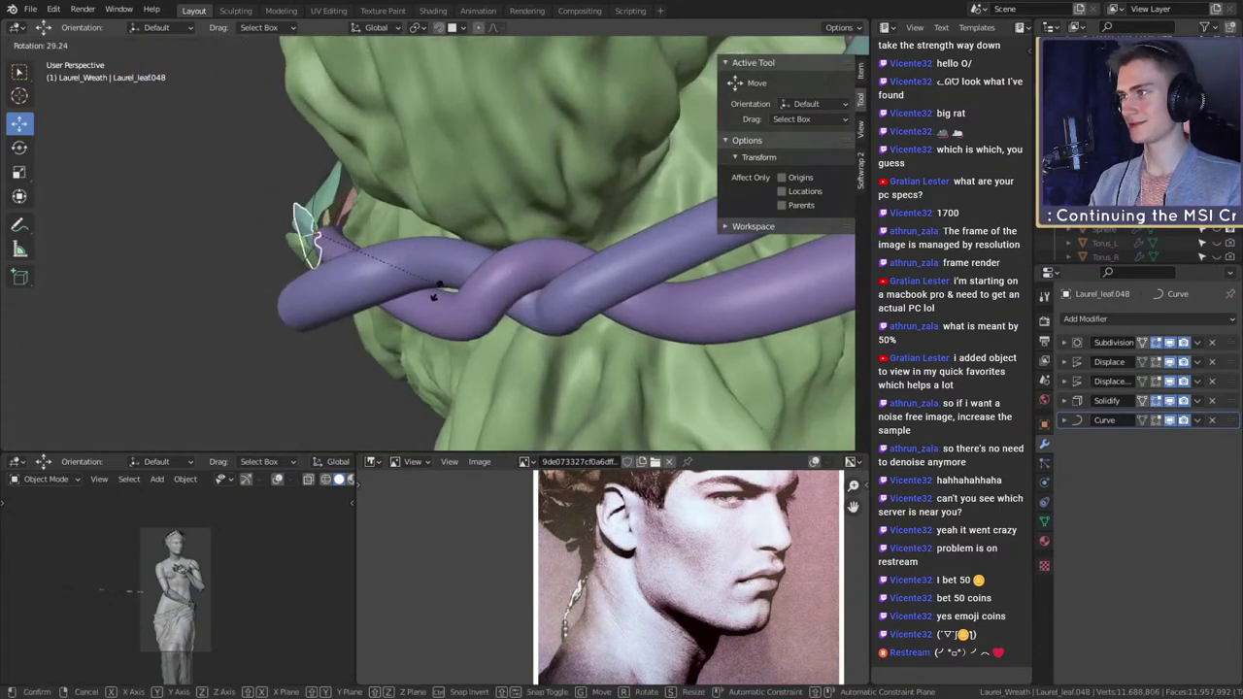
{"action": "left_click", "coordinate": [373, 356]}
{"action": "middle_click_drag", "start_coordinate": [375, 353], "coordinate": [590, 235]}
{"action": "key", "text": "r"}
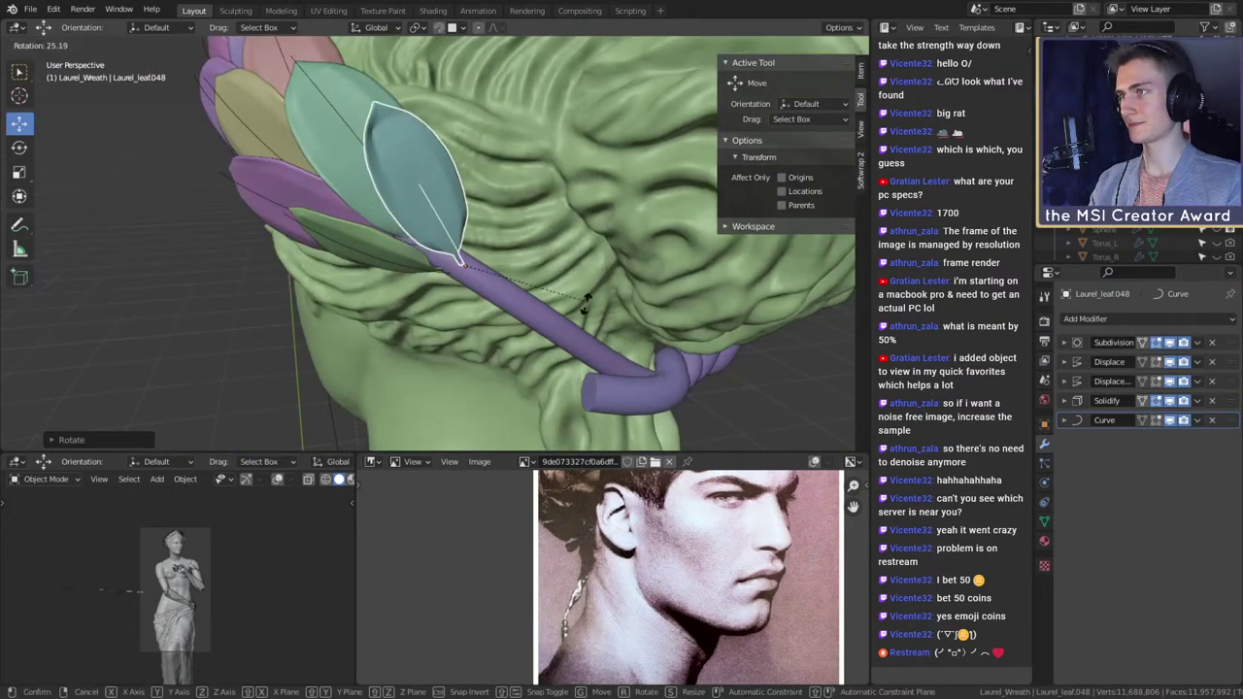
{"action": "left_click", "coordinate": [547, 327]}
{"action": "middle_click_drag", "start_coordinate": [547, 328], "coordinate": [502, 267]}
- Duplicate the small blue leaf with its curve and snap the olive copy's base further down the stem
{"action": "key", "text": "shift+d"}
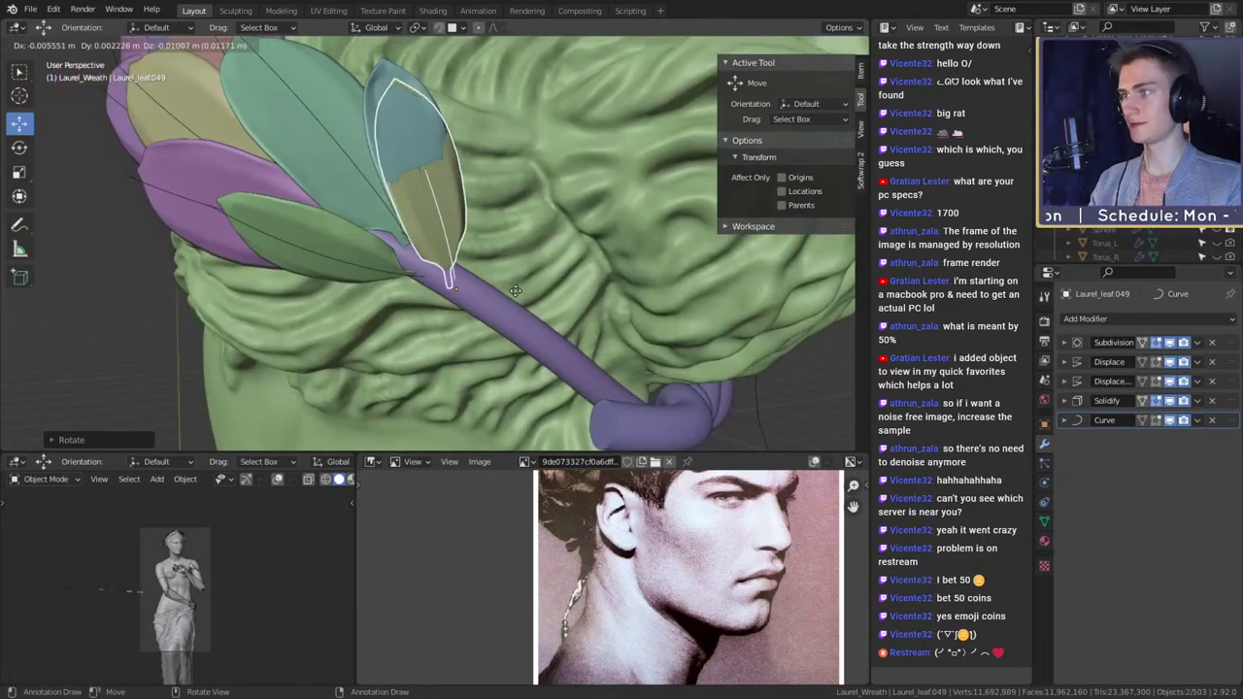
{"action": "left_click", "coordinate": [524, 291]}
{"action": "key", "text": "g"}
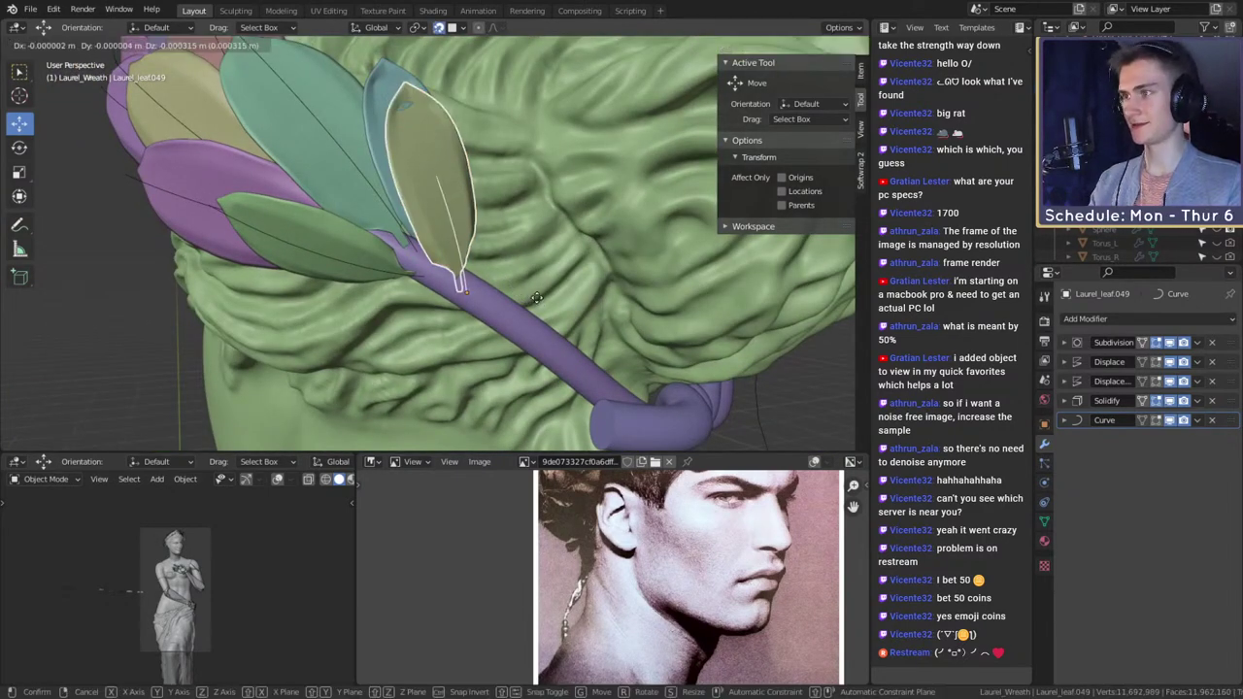
{"action": "left_click", "coordinate": [542, 299]}
{"action": "mouse_move", "coordinate": [542, 299]}
{"action": "middle_mouse_down"}
{"action": "mouse_move", "coordinate": [552, 296]}
{"action": "mouse_move", "coordinate": [526, 311]}
{"action": "middle_mouse_up"}
- Rotate the small olive leaf over the stem between the blue and green leaves and tilt it against the head
{"action": "key", "text": "r"}
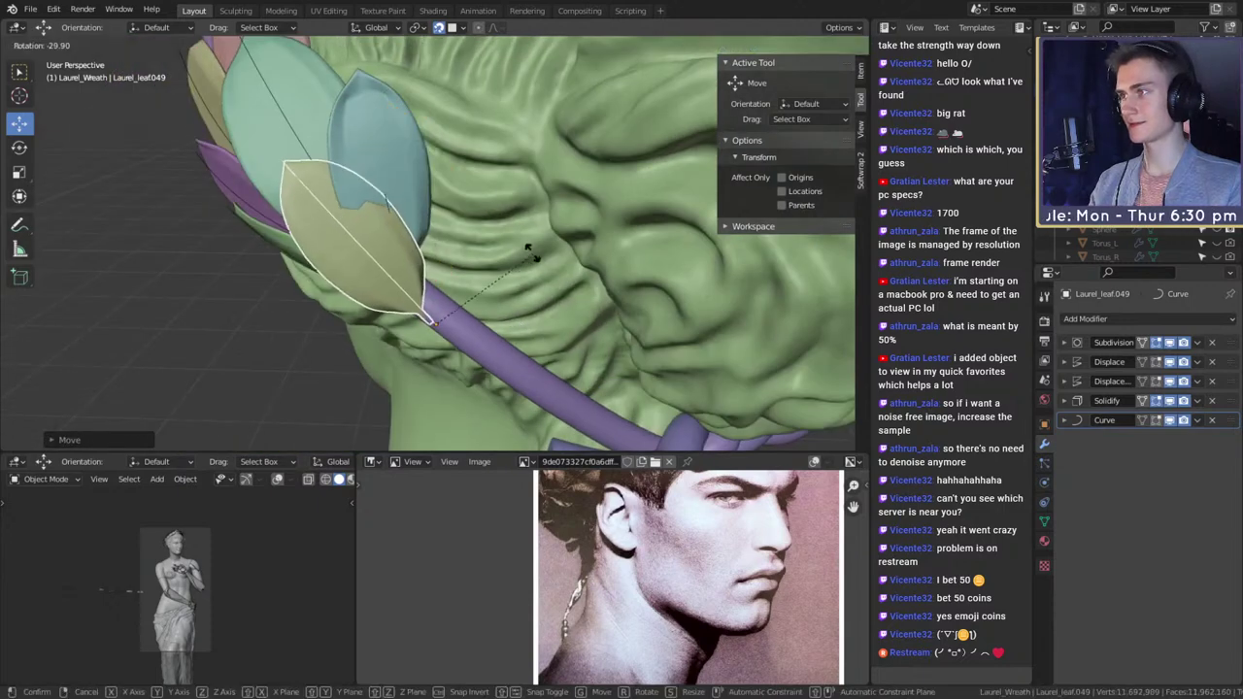
{"action": "left_click", "coordinate": [527, 248]}
{"action": "middle_click_drag", "start_coordinate": [527, 249], "coordinate": [424, 162]}
{"action": "key", "text": "r"}
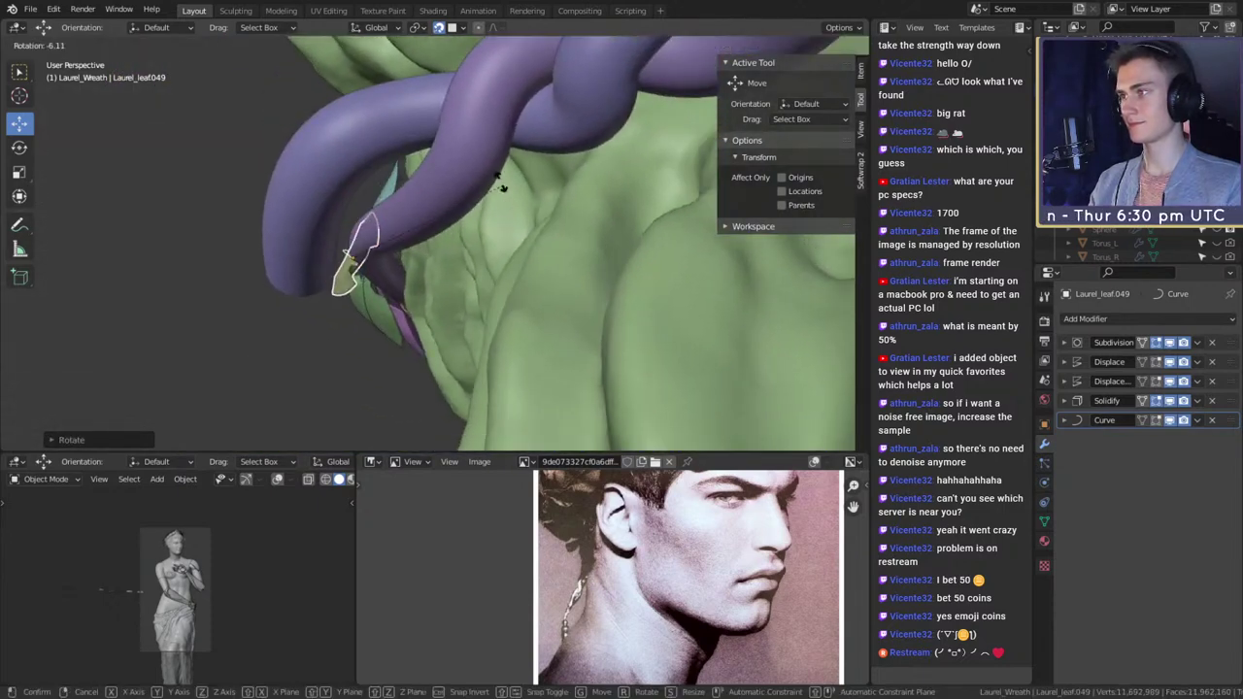
{"action": "left_click", "coordinate": [445, 121]}
{"action": "middle_click_drag", "start_coordinate": [444, 109], "coordinate": [447, 175]}
{"action": "middle_click_drag", "start_coordinate": [439, 31], "coordinate": [527, 188]}
{"action": "key", "text": "r"}
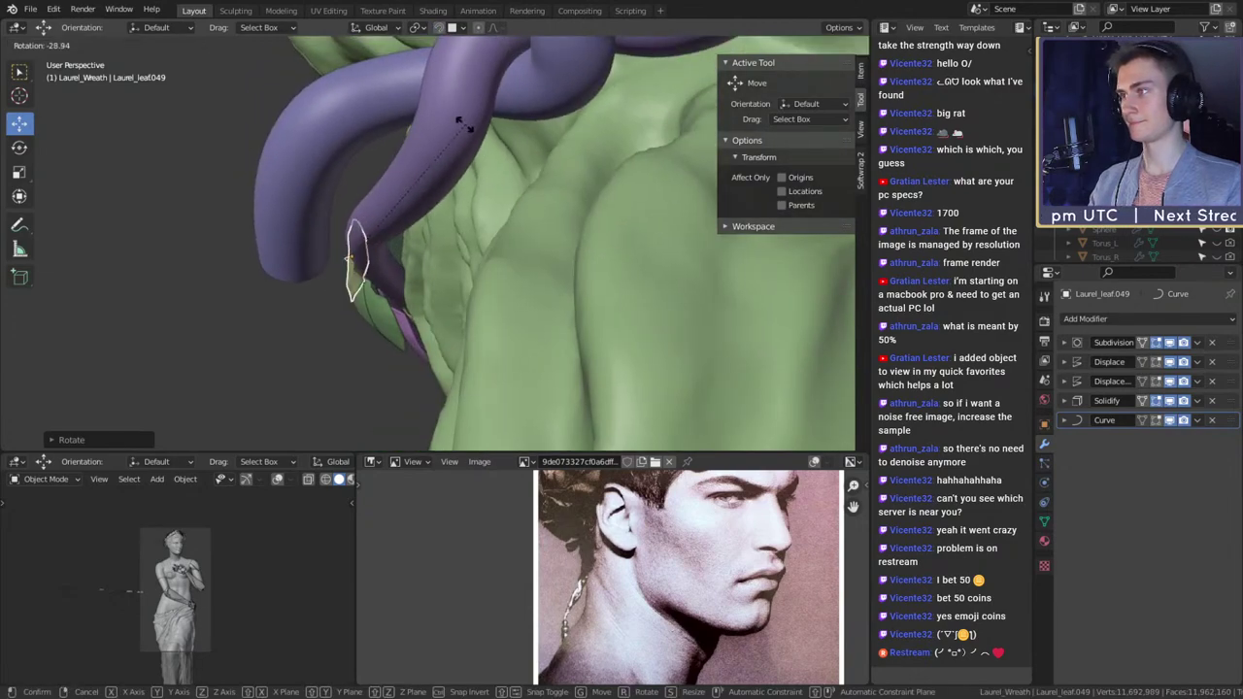
{"action": "left_click", "coordinate": [453, 122]}
{"action": "middle_click_drag", "start_coordinate": [452, 123], "coordinate": [508, 335]}
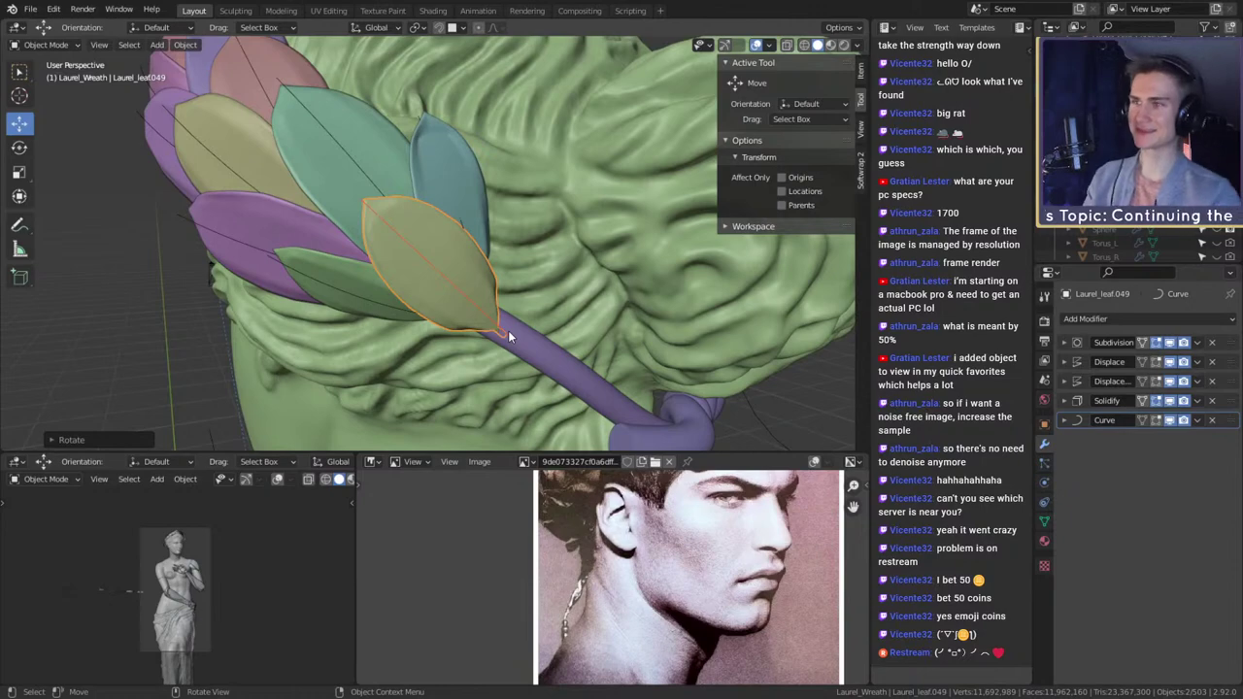
- Duplicate the small olive leaf with its curve and place the brown copy further down the stem
{"action": "scroll", "coordinate": [489, 312], "scroll_direction": "down", "scroll_amount": 8}
{"action": "scroll", "coordinate": [492, 305], "scroll_direction": "up", "scroll_amount": 8}
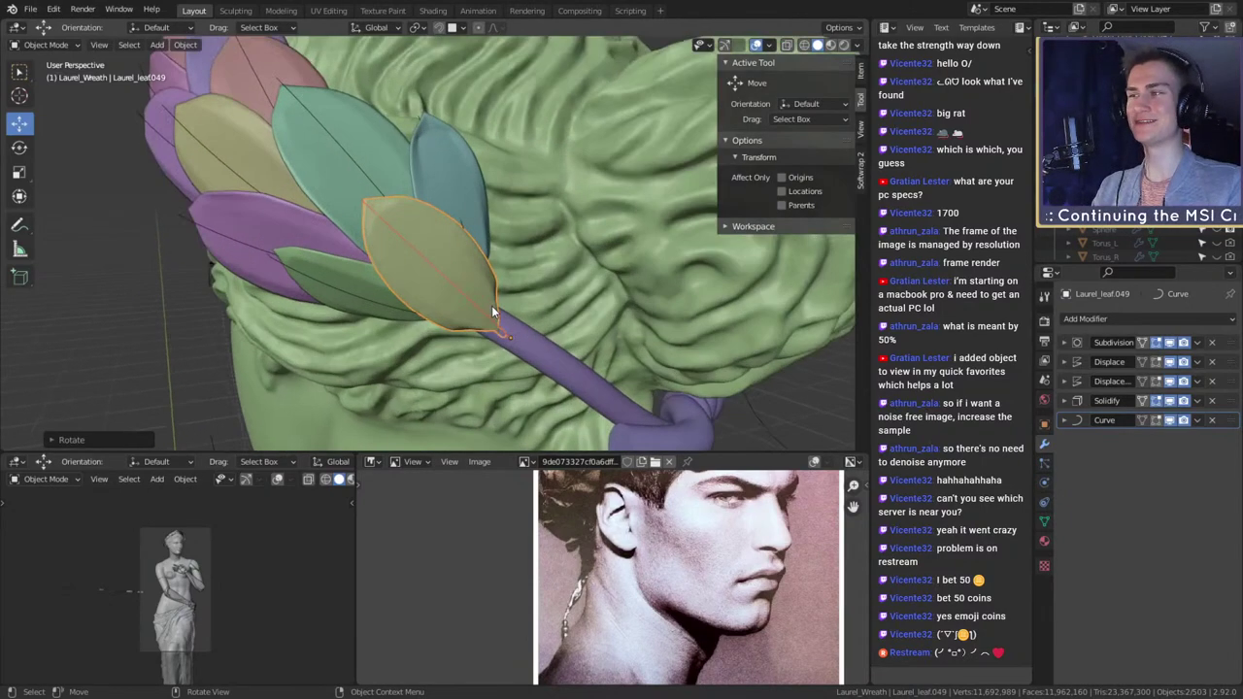
{"action": "middle_click_drag", "start_coordinate": [492, 305], "coordinate": [528, 374]}
{"action": "scroll", "coordinate": [488, 268], "scroll_direction": "down", "scroll_amount": 3}
{"action": "scroll", "coordinate": [490, 264], "scroll_direction": "up", "scroll_amount": 5}
{"action": "scroll", "coordinate": [525, 268], "scroll_direction": "down", "scroll_amount": 3}
{"action": "scroll", "coordinate": [525, 268], "scroll_direction": "up", "scroll_amount": 3}
{"action": "key", "text": "shift+d"}
{"action": "left_click", "coordinate": [544, 291]}
- Rotate the brown leaf up to the upper side of the stem, adjusting its tilt from several angles
{"action": "key", "text": "r"}
{"action": "left_click", "coordinate": [611, 311]}
{"action": "key", "text": "r"}
{"action": "left_click", "coordinate": [570, 263]}
{"action": "key", "text": "r"}
{"action": "left_click", "coordinate": [499, 282]}
{"action": "key", "text": "r"}
{"action": "left_click", "coordinate": [532, 305]}
{"action": "scroll", "coordinate": [542, 359], "scroll_direction": "down", "scroll_amount": 3}
{"action": "scroll", "coordinate": [500, 339], "scroll_direction": "up", "scroll_amount": 3}
{"action": "scroll", "coordinate": [499, 339], "scroll_direction": "up", "scroll_amount": 4}
{"action": "key", "text": "r"}
{"action": "left_click", "coordinate": [558, 337]}
- Scale the brown leaf down slightly, then fine-tune its size beside the olive leaf
{"action": "scroll", "coordinate": [554, 337], "scroll_direction": "down", "scroll_amount": 3}
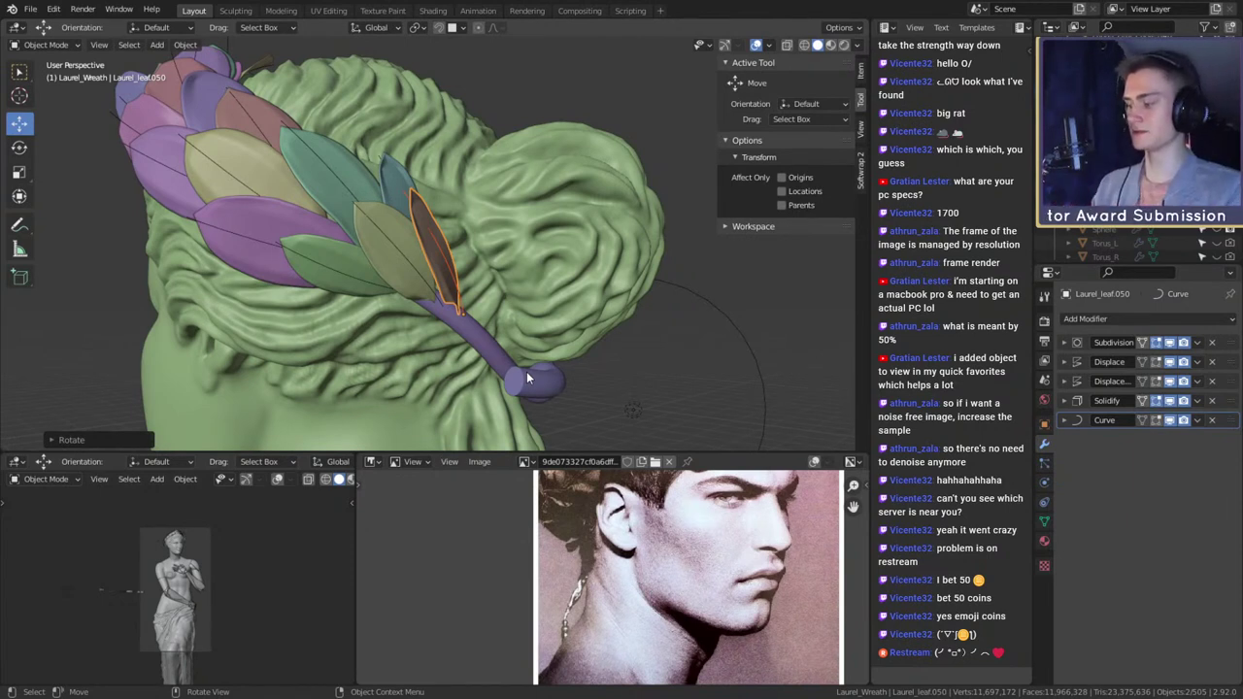
{"action": "scroll", "coordinate": [455, 313], "scroll_direction": "up", "scroll_amount": 3}
{"action": "middle_click_drag", "start_coordinate": [455, 312], "coordinate": [559, 334]}
{"action": "scroll", "coordinate": [458, 376], "scroll_direction": "up", "scroll_amount": 2}
{"action": "key", "text": "s"}
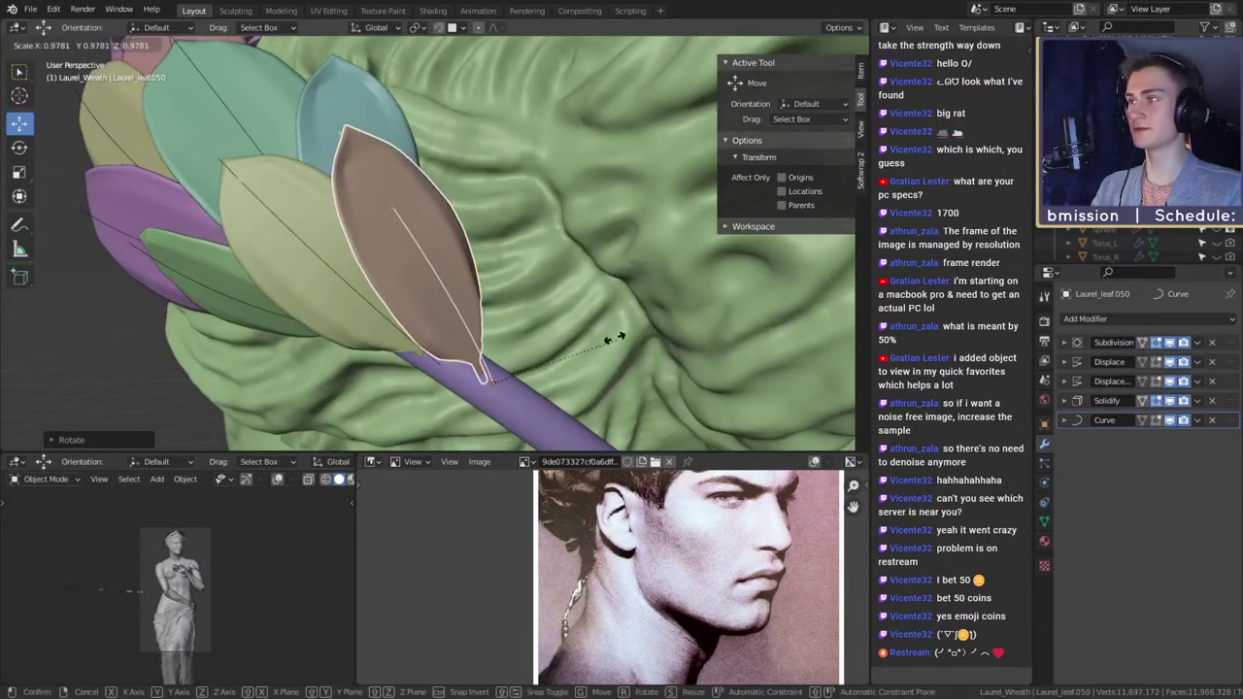
{"action": "left_click", "coordinate": [595, 331]}
{"action": "key", "text": "s"}
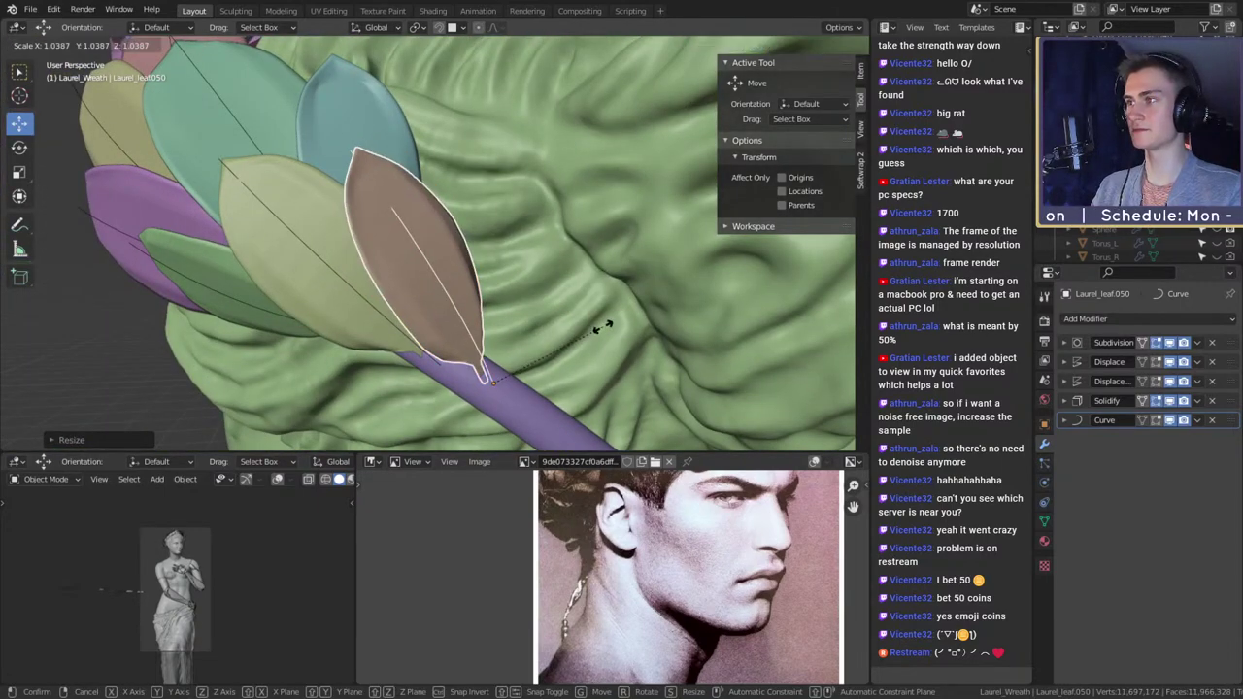
{"action": "left_click", "coordinate": [602, 327]}
- Duplicate the brown leaf with its curve, snap the tan copy's base further down the stem and turn snapping off
{"action": "scroll", "coordinate": [600, 328], "scroll_direction": "down", "scroll_amount": 4}
{"action": "scroll", "coordinate": [593, 335], "scroll_direction": "up", "scroll_amount": 3}
{"action": "middle_click_drag", "start_coordinate": [494, 328], "coordinate": [529, 391]}
{"action": "scroll", "coordinate": [595, 341], "scroll_direction": "down", "scroll_amount": 4}
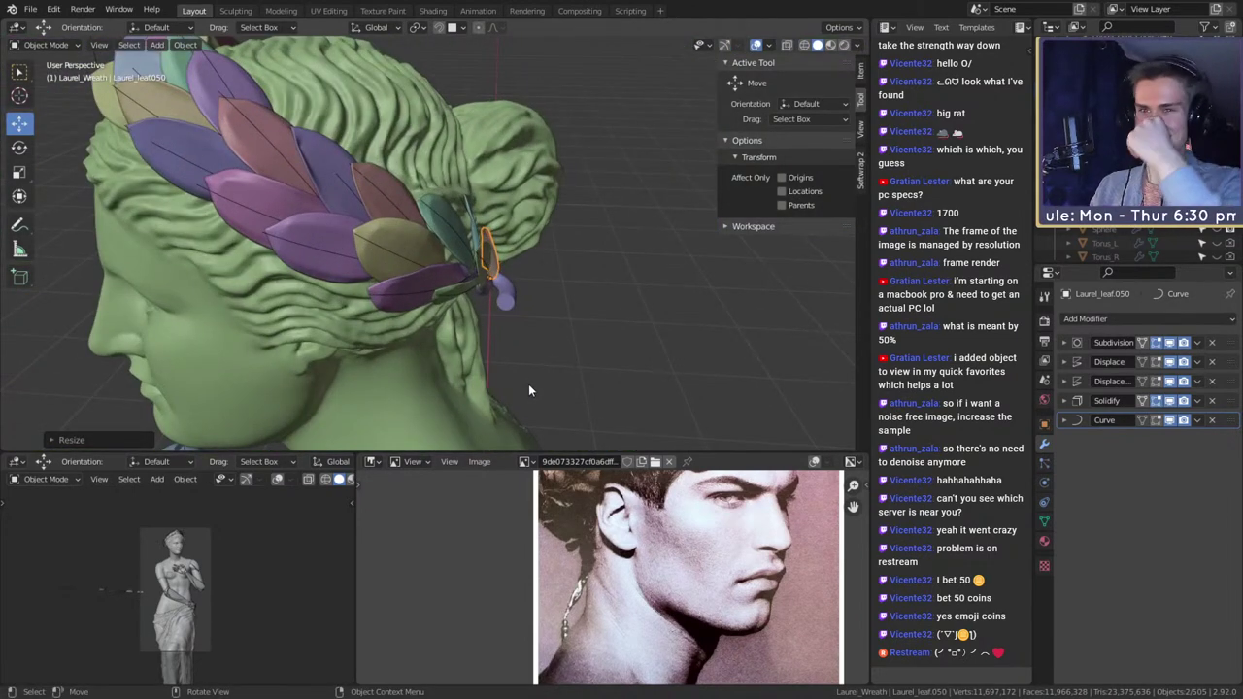
{"action": "scroll", "coordinate": [534, 311], "scroll_direction": "up", "scroll_amount": 5}
{"action": "middle_click_drag", "start_coordinate": [593, 342], "coordinate": [464, 218]}
{"action": "scroll", "coordinate": [471, 321], "scroll_direction": "up", "scroll_amount": 2}
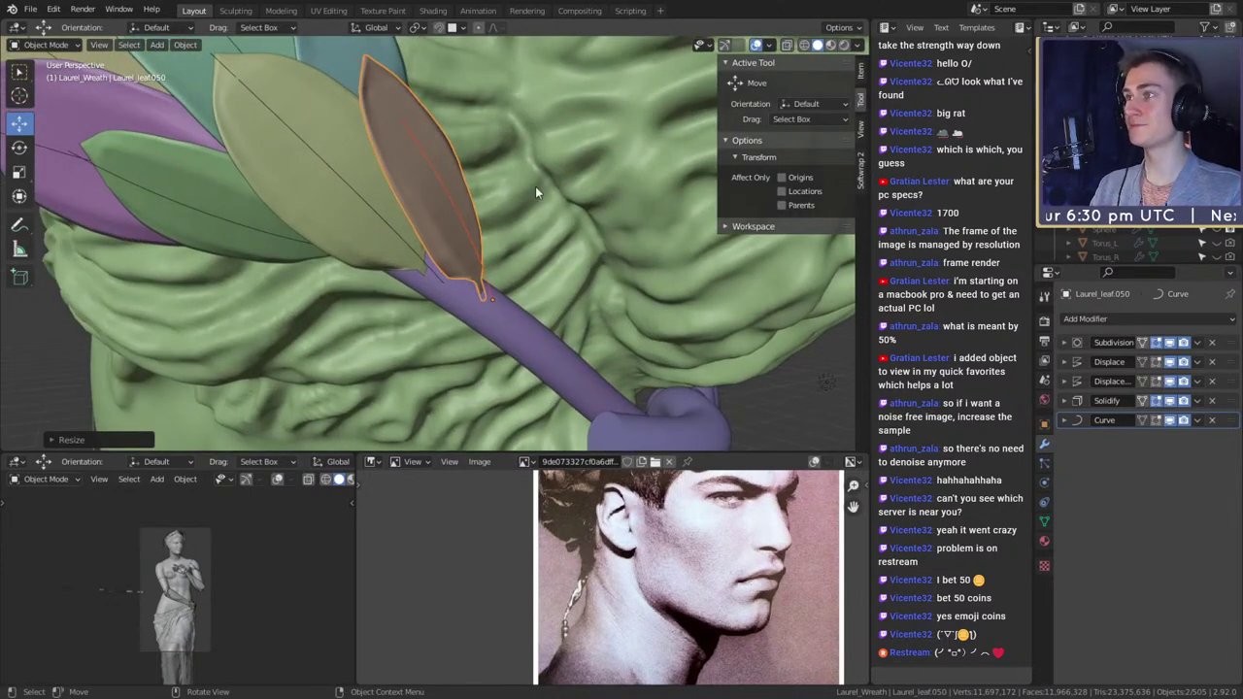
{"action": "key", "text": "shift+Tab"}
{"action": "middle_click_drag", "start_coordinate": [551, 290], "coordinate": [453, 247]}
{"action": "key", "text": "shift+d"}
{"action": "left_click", "coordinate": [550, 293]}
{"action": "key", "text": "shift+Tab"}
- Rotate the tan leaf down across the stem and tilt it outwards from the brown leaf
{"action": "key", "text": "r"}
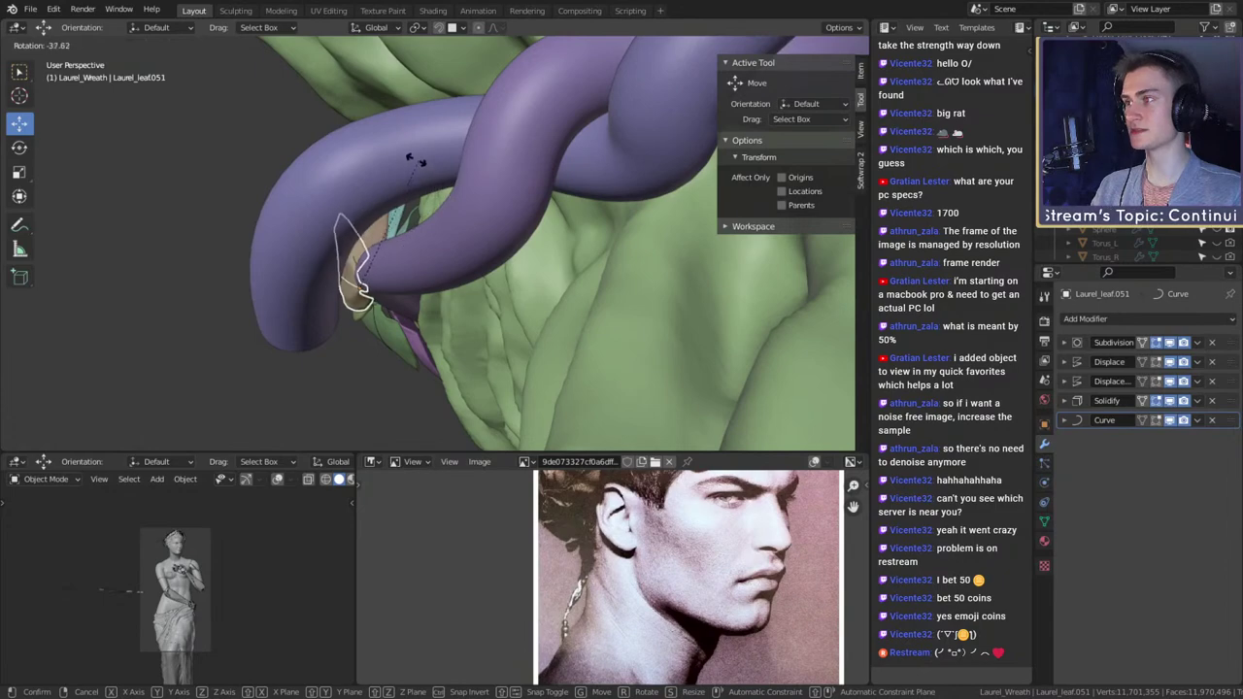
{"action": "left_click", "coordinate": [418, 157]}
{"action": "middle_click_drag", "start_coordinate": [417, 157], "coordinate": [694, 274]}
{"action": "key", "text": "r"}
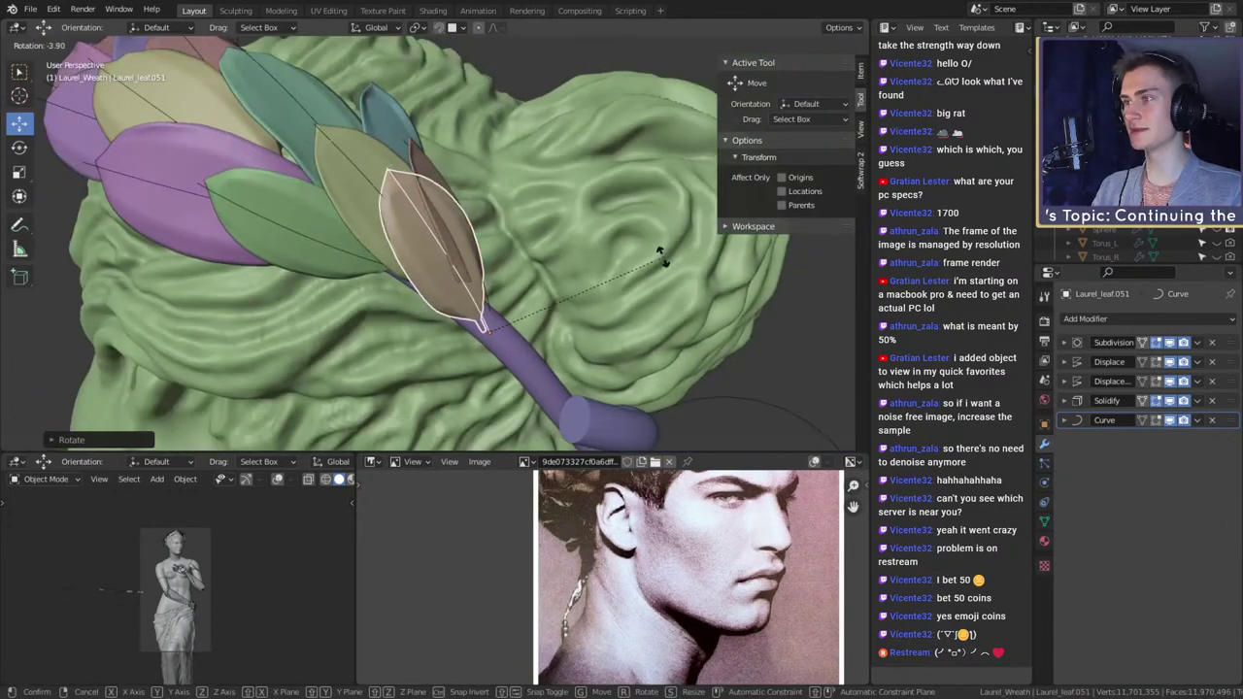
{"action": "left_click", "coordinate": [623, 255]}
{"action": "middle_click_drag", "start_coordinate": [623, 256], "coordinate": [558, 329]}
{"action": "key", "text": "r"}
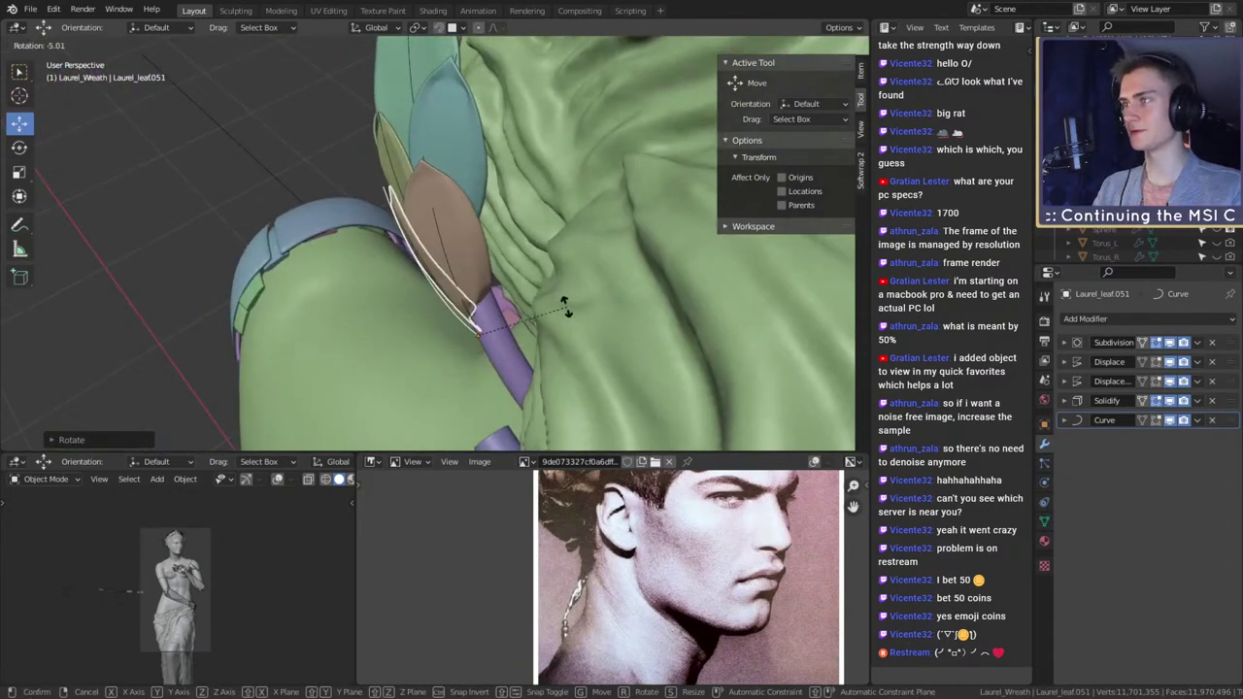
{"action": "left_click", "coordinate": [583, 286]}
- Snap the tan leaf's base back onto the stem's surface and turn snapping off again
{"action": "mouse_move", "coordinate": [583, 286]}
{"action": "middle_mouse_down"}
{"action": "mouse_move", "coordinate": [591, 270]}
{"action": "mouse_move", "coordinate": [591, 313]}
{"action": "mouse_move", "coordinate": [574, 282]}
{"action": "middle_mouse_up"}
{"action": "key", "text": "shift+Tab"}
{"action": "key", "text": "g"}
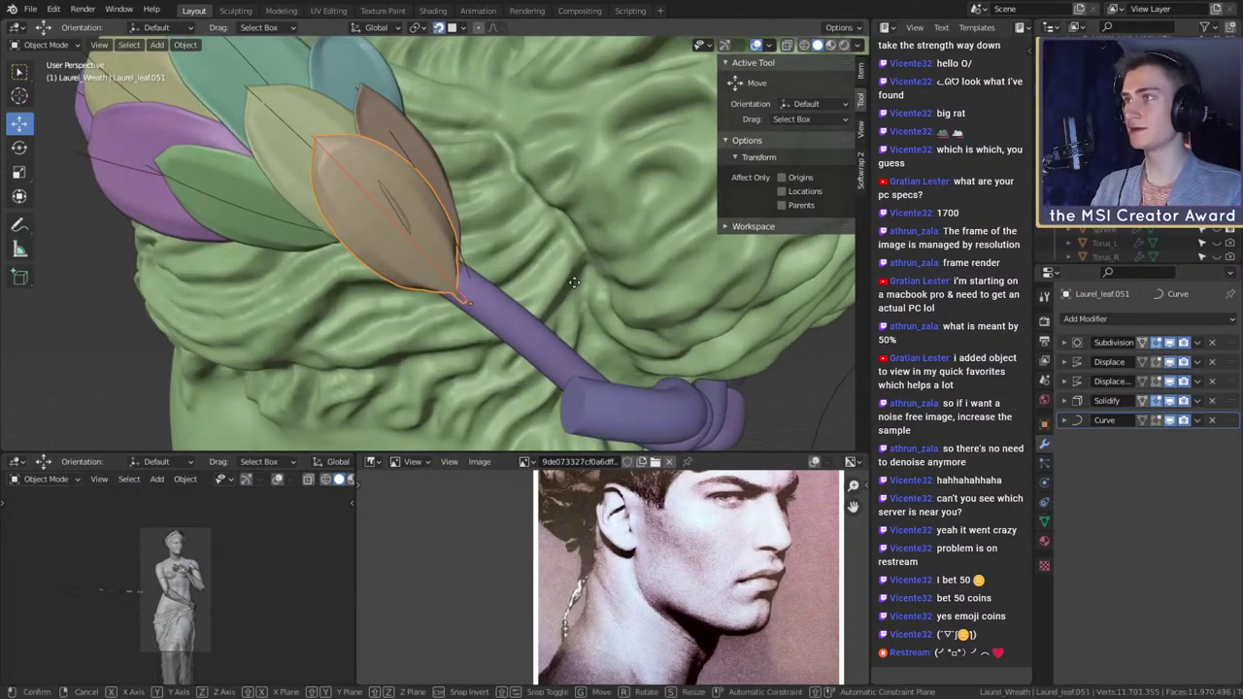
{"action": "left_click", "coordinate": [574, 281]}
{"action": "middle_click_drag", "start_coordinate": [574, 282], "coordinate": [533, 257]}
{"action": "key", "text": "shift+Tab"}
- Rotate the tan leaf further to the lower side of the stem and check the wreath from several angles
{"action": "key", "text": "r"}
{"action": "left_click", "coordinate": [602, 272]}
{"action": "key", "text": "r"}
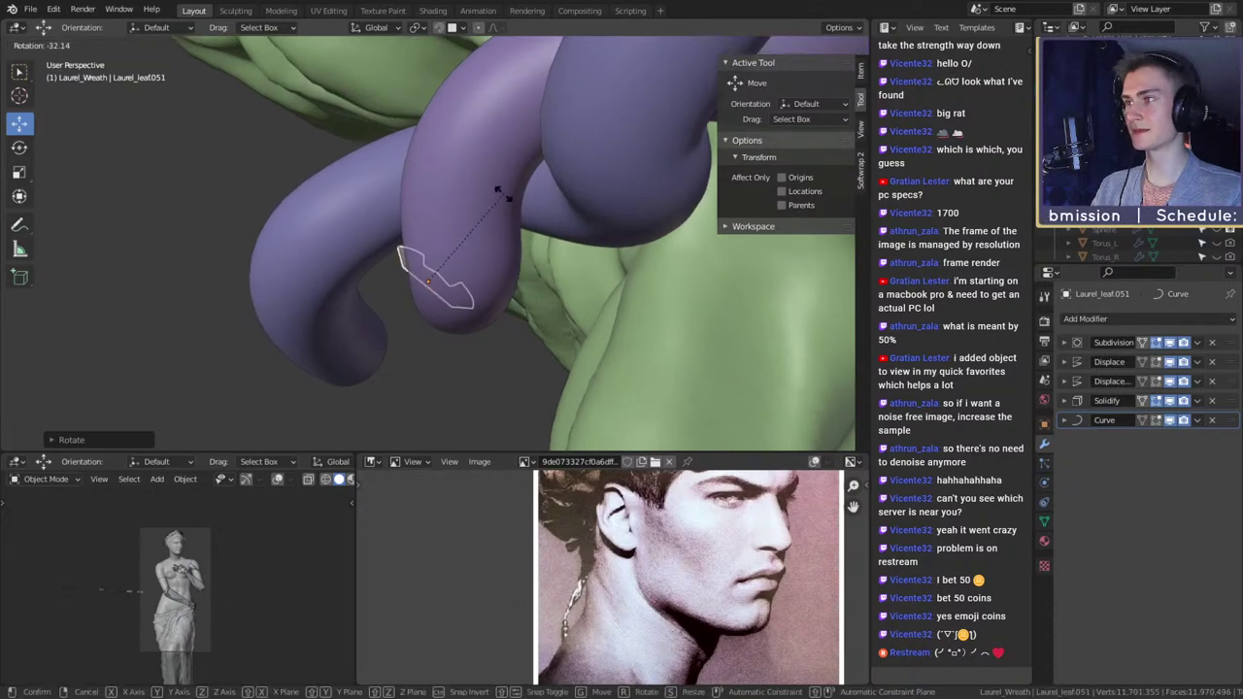
{"action": "left_click", "coordinate": [506, 194]}
{"action": "middle_click_drag", "start_coordinate": [506, 198], "coordinate": [580, 314]}
{"action": "scroll", "coordinate": [587, 238], "scroll_direction": "down", "scroll_amount": 5}
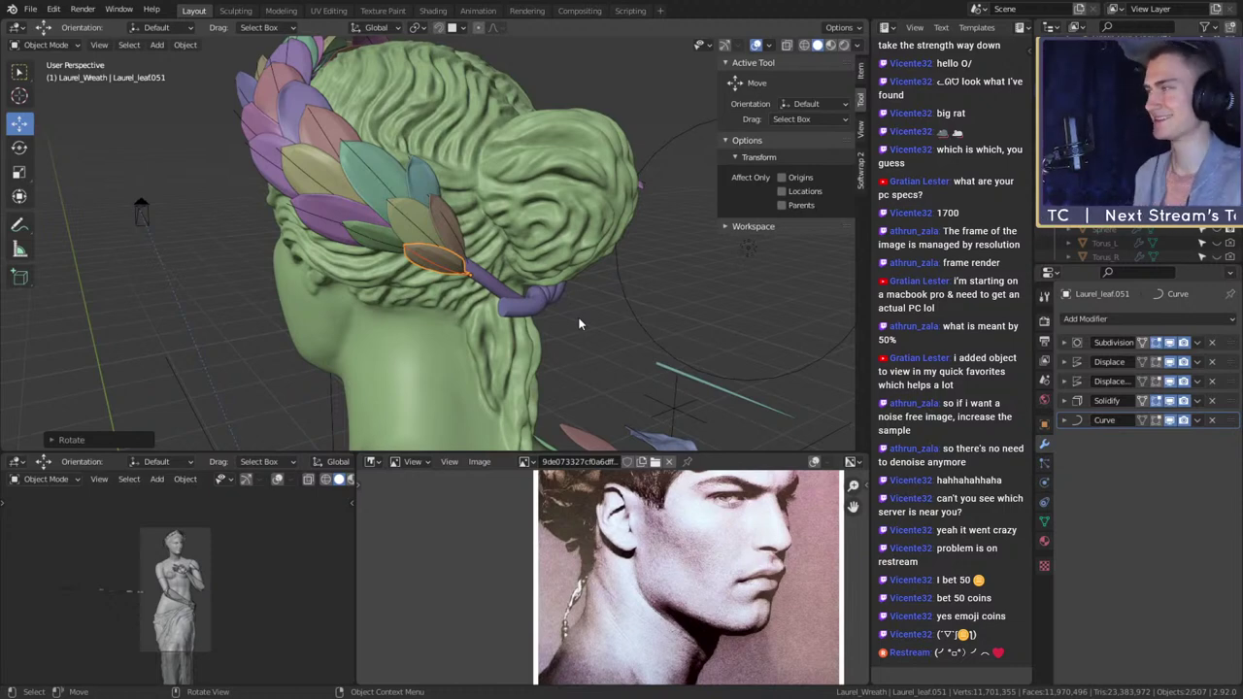
{"action": "middle_click_drag", "start_coordinate": [561, 241], "coordinate": [417, 322]}
{"action": "scroll", "coordinate": [527, 295], "scroll_direction": "up", "scroll_amount": 5}
{"action": "scroll", "coordinate": [487, 260], "scroll_direction": "down", "scroll_amount": 5}
{"action": "middle_click_drag", "start_coordinate": [487, 262], "coordinate": [624, 272]}
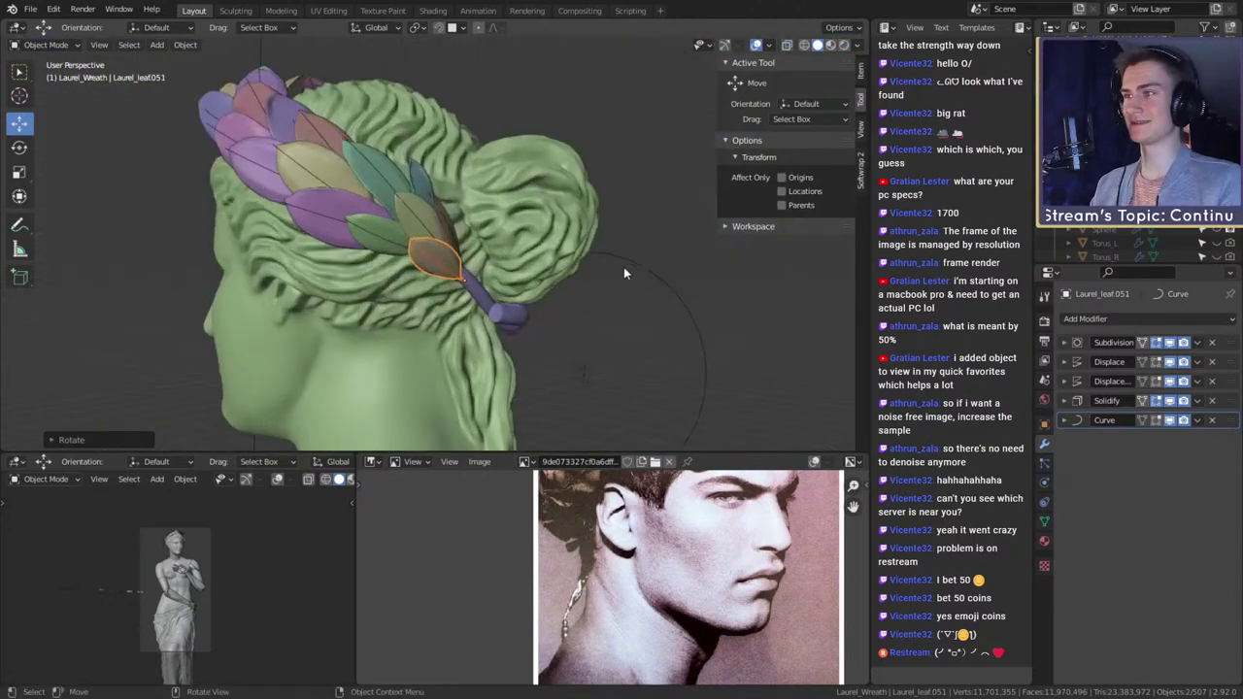
- Duplicate the tan leaf with its curve and place the teal copy's base slightly further down the stem
{"action": "scroll", "coordinate": [537, 336], "scroll_direction": "up", "scroll_amount": 7}
{"action": "mouse_move", "coordinate": [551, 327]}
{"action": "middle_mouse_down"}
{"action": "mouse_move", "coordinate": [418, 320]}
{"action": "mouse_move", "coordinate": [568, 334]}
{"action": "middle_mouse_up"}
{"action": "scroll", "coordinate": [541, 330], "scroll_direction": "down", "scroll_amount": 8}
{"action": "scroll", "coordinate": [523, 333], "scroll_direction": "up", "scroll_amount": 5}
{"action": "scroll", "coordinate": [494, 330], "scroll_direction": "up", "scroll_amount": 3}
{"action": "middle_click_drag", "start_coordinate": [491, 326], "coordinate": [503, 323]}
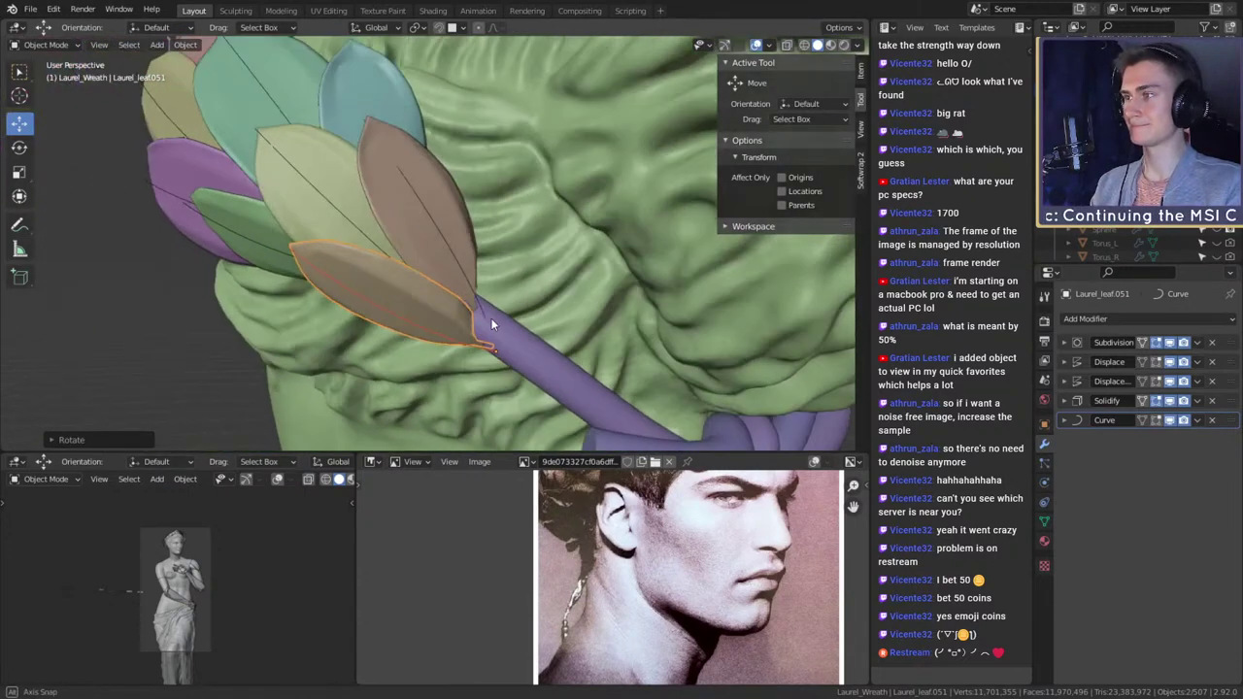
{"action": "key", "text": "shift+d"}
{"action": "left_click", "coordinate": [519, 317]}
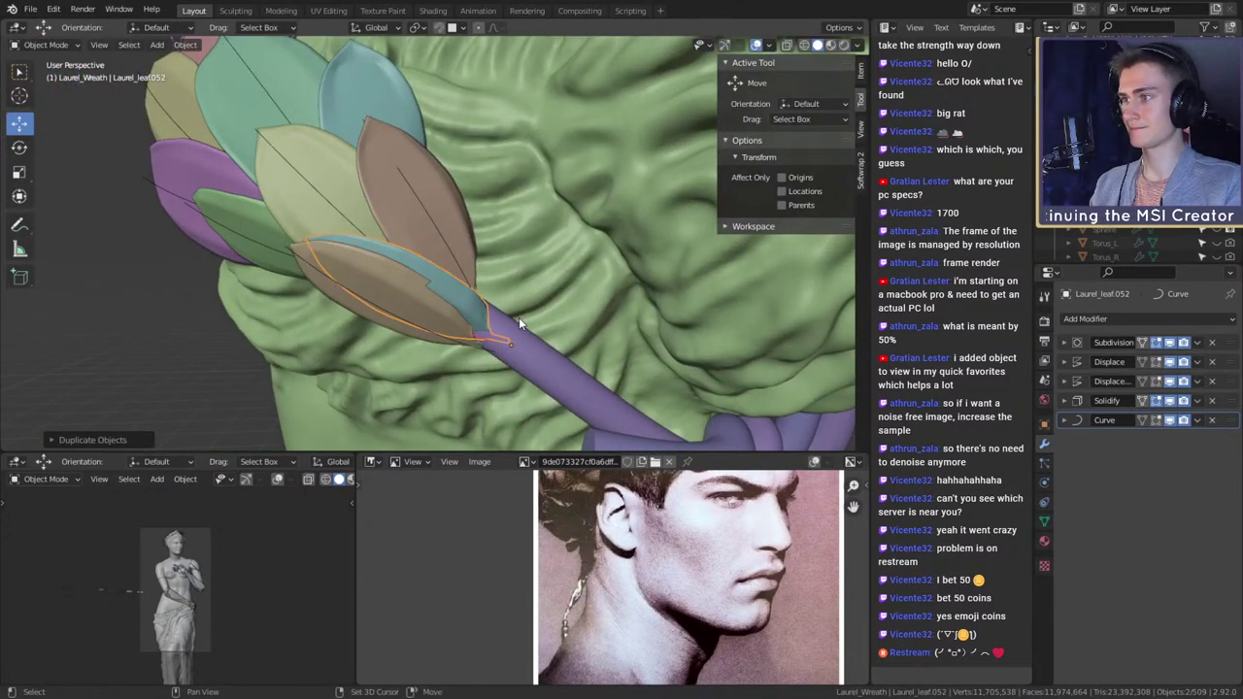
{"action": "key", "text": "shift+Tab"}
{"action": "key", "text": "g"}
{"action": "left_click", "coordinate": [563, 326]}
- Rotate the teal leaf around the stem from several angles so it opens outwards over the tan and brown leaves
{"action": "middle_click_drag", "start_coordinate": [562, 326], "coordinate": [516, 276]}
{"action": "key", "text": "r"}
{"action": "left_click", "coordinate": [582, 334]}
{"action": "key", "text": "r"}
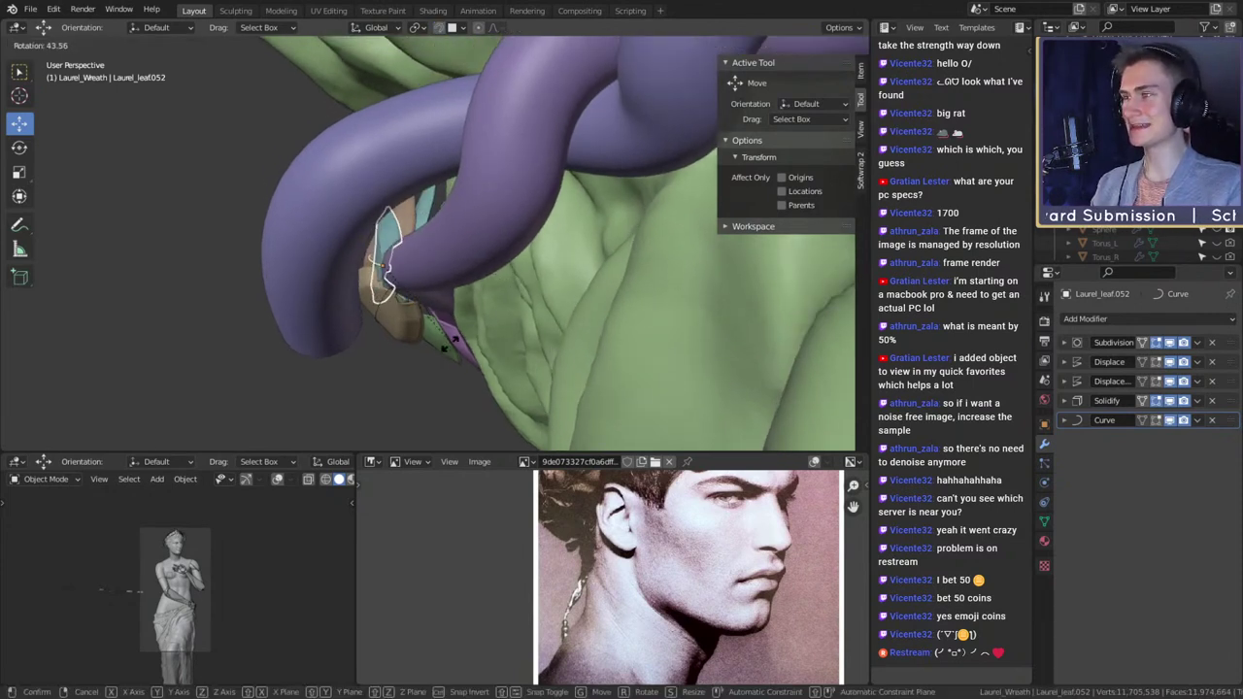
{"action": "left_click", "coordinate": [542, 293]}
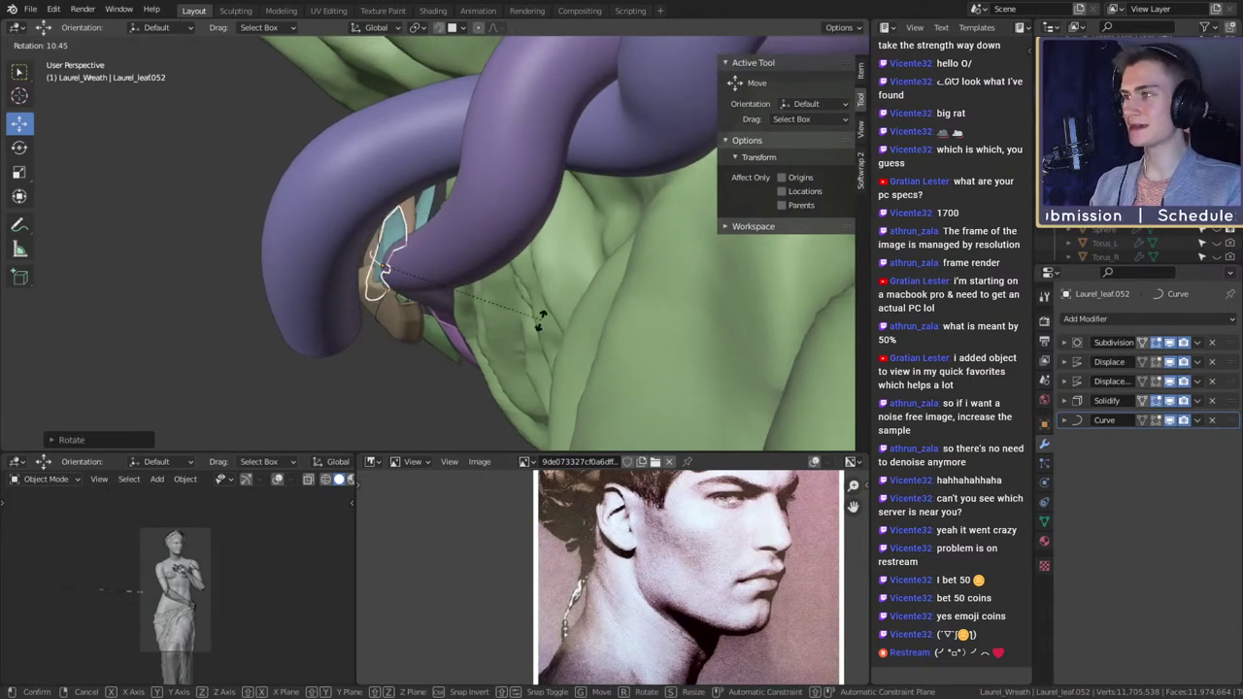
{"action": "key", "text": "KP_Decimal"}
{"action": "middle_click_drag", "start_coordinate": [595, 298], "coordinate": [689, 269]}
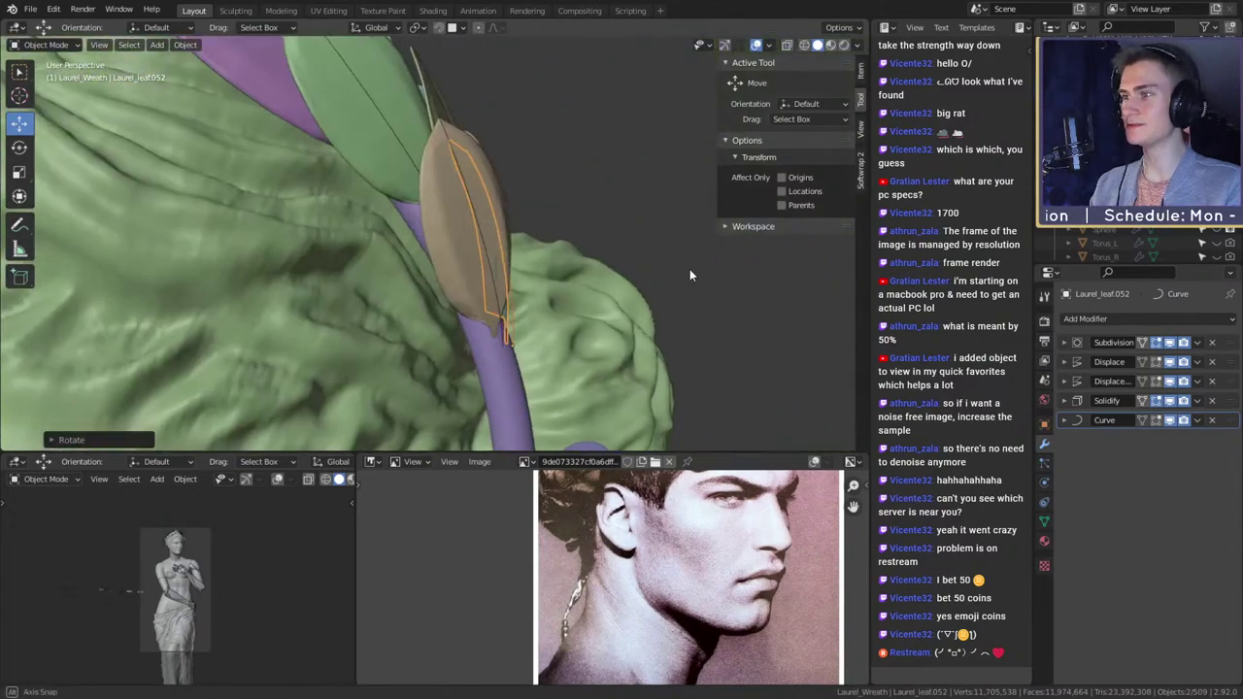
{"action": "key", "text": "r"}
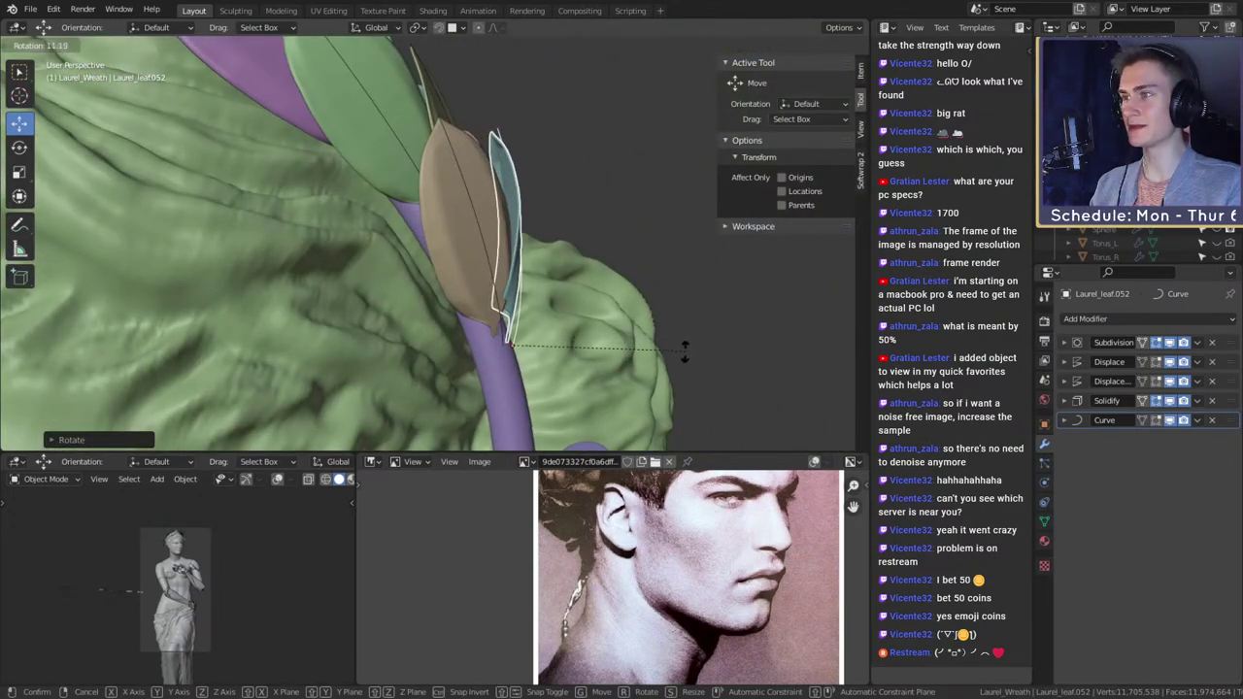
{"action": "left_click", "coordinate": [686, 359]}
- Turn snapping on and snap the teal leaf's base back onto the stem's surface
{"action": "middle_click_drag", "start_coordinate": [686, 360], "coordinate": [585, 339]}
{"action": "key", "text": "shift+Tab"}
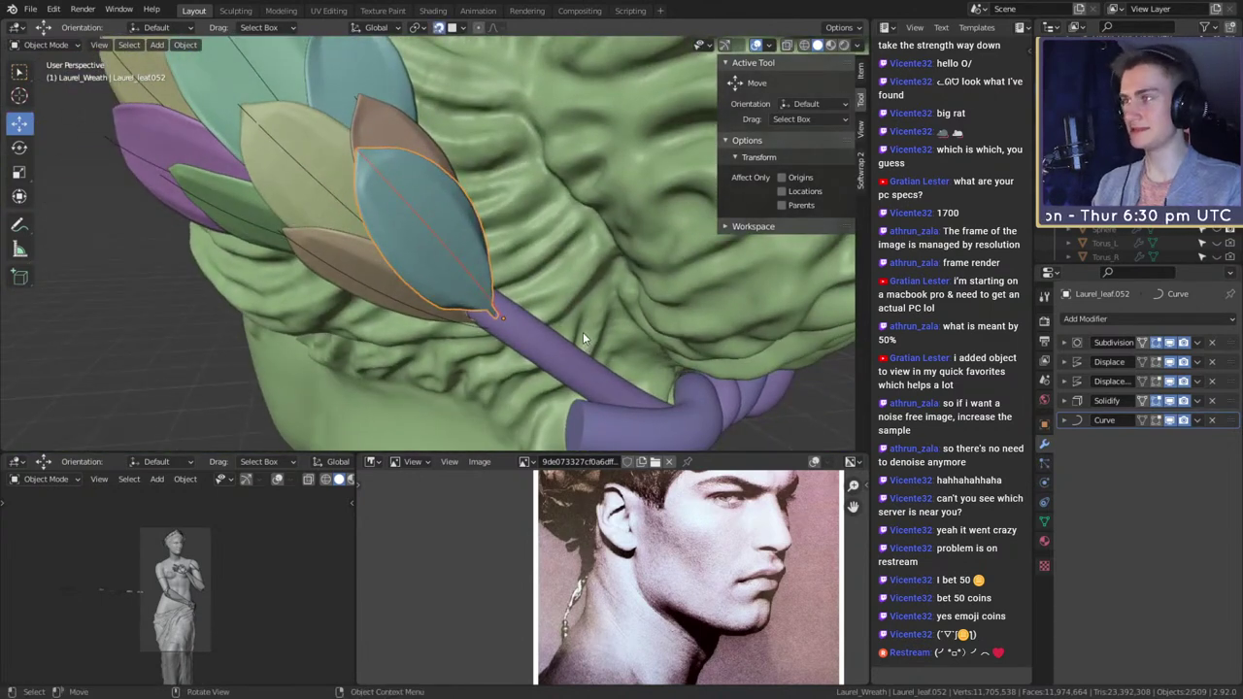
{"action": "key", "text": "shift+g"}
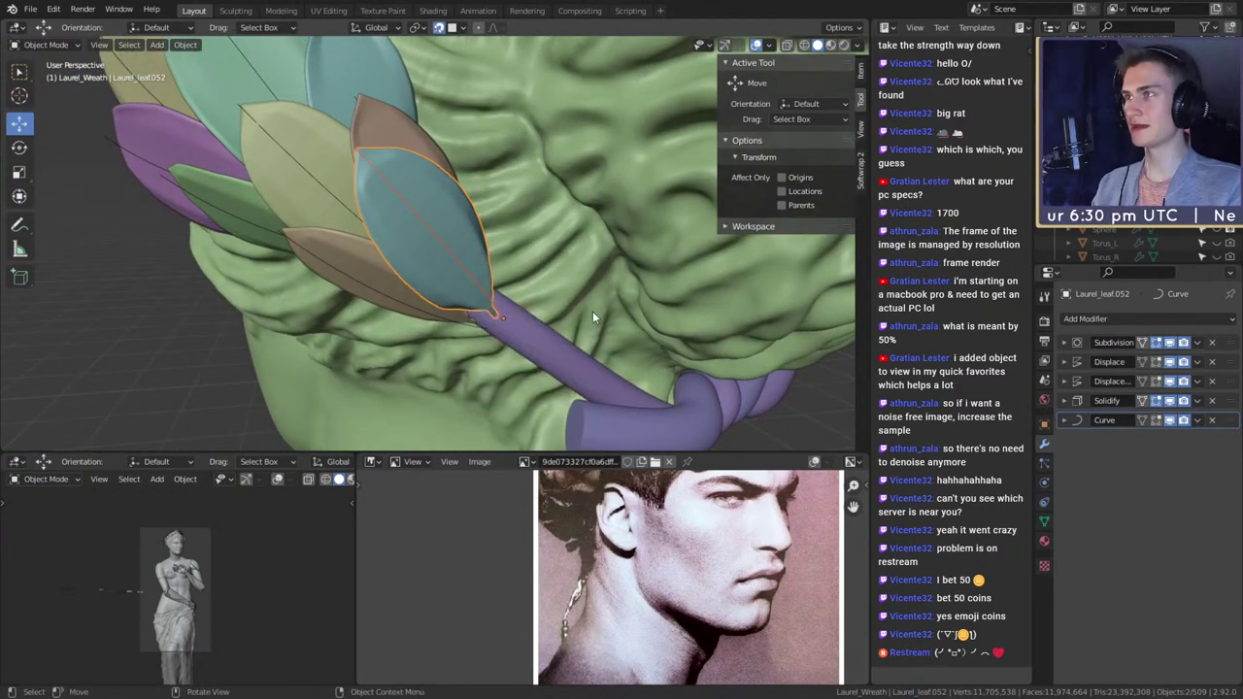
{"action": "middle_click_drag", "start_coordinate": [593, 317], "coordinate": [569, 303]}
{"action": "key", "text": "g"}
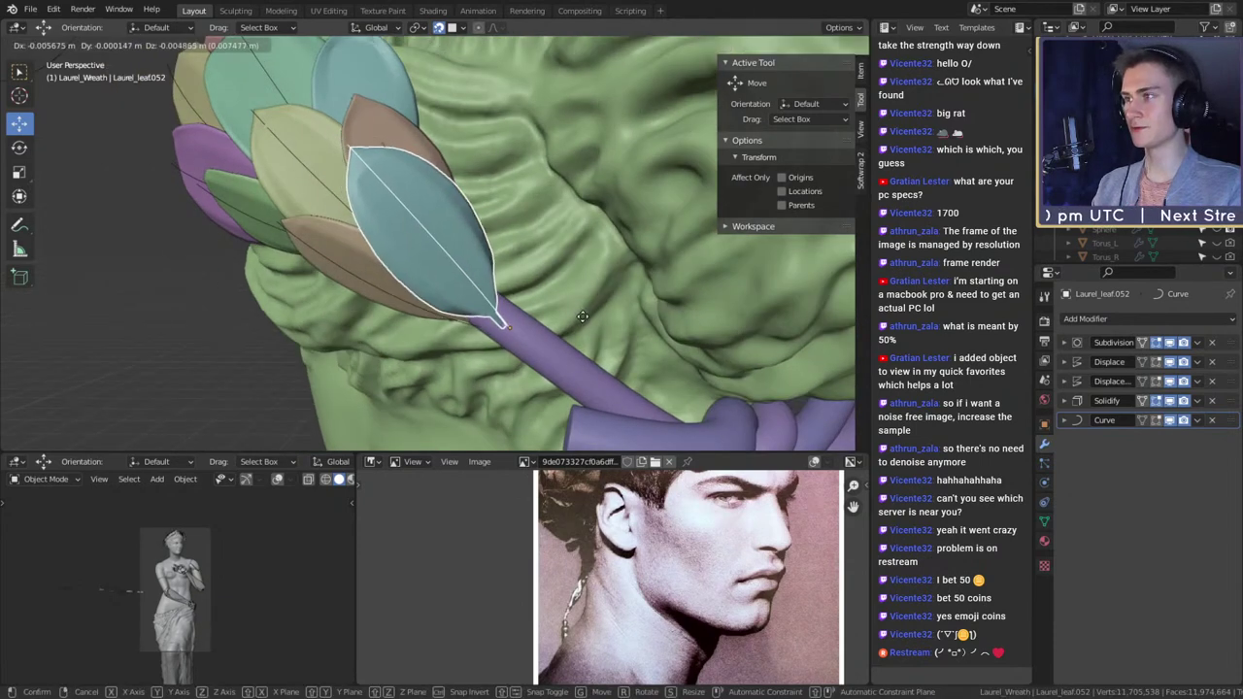
- Rotate the teal leaf further to lie along the stem between the tan and brown leaves
{"action": "key", "text": "r"}
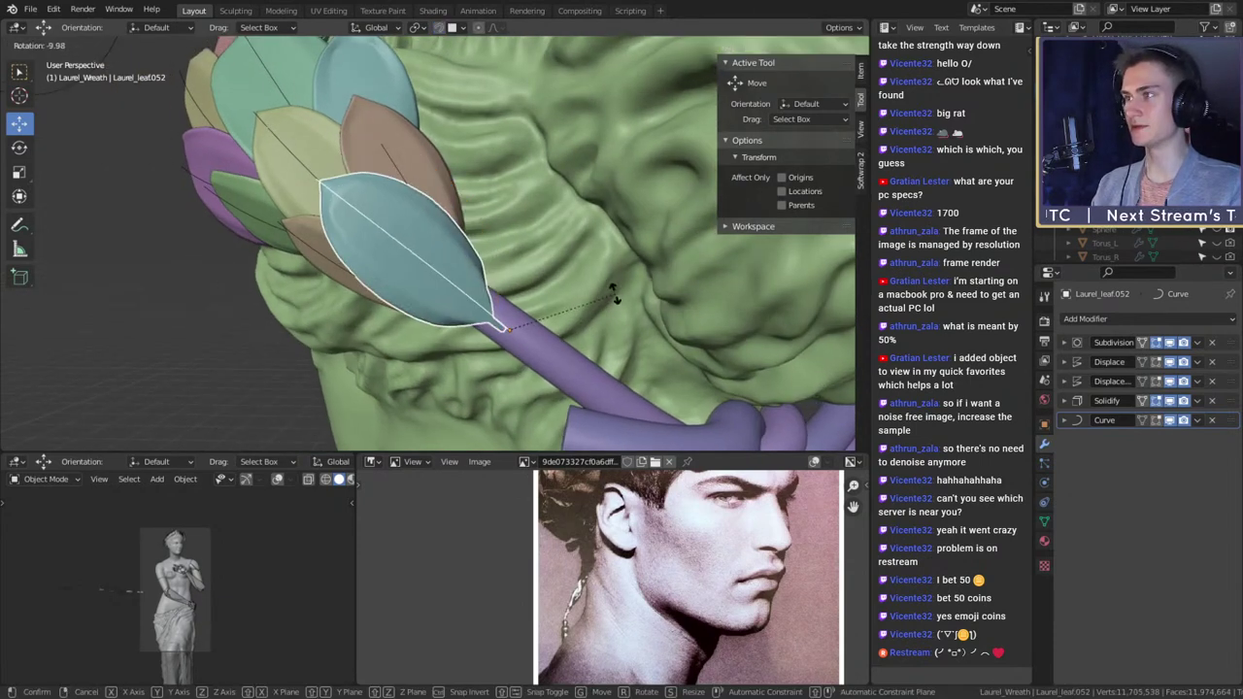
{"action": "left_click", "coordinate": [614, 295]}
{"action": "key", "text": "r"}
{"action": "left_click", "coordinate": [590, 308]}
{"action": "middle_click_drag", "start_coordinate": [589, 308], "coordinate": [574, 279]}
{"action": "key", "text": "r"}
{"action": "left_click", "coordinate": [637, 257]}
{"action": "scroll", "coordinate": [605, 356], "scroll_direction": "down", "scroll_amount": 7}
{"action": "scroll", "coordinate": [573, 336], "scroll_direction": "down", "scroll_amount": 2}
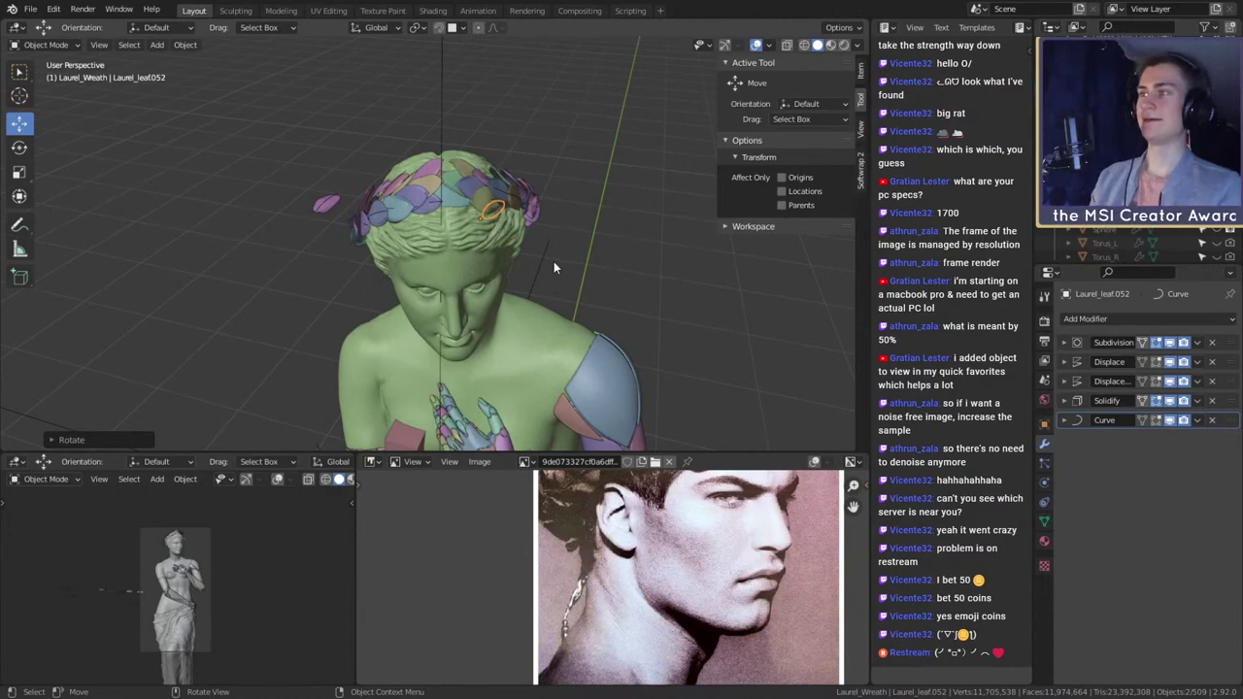
- Select the curve of the dark blue leaf on the side of the wreath and save the file
{"action": "scroll", "coordinate": [478, 223], "scroll_direction": "up", "scroll_amount": 7}
{"action": "middle_click_drag", "start_coordinate": [517, 217], "coordinate": [449, 274]}
{"action": "scroll", "coordinate": [487, 245], "scroll_direction": "down", "scroll_amount": 5}
{"action": "scroll", "coordinate": [328, 263], "scroll_direction": "up", "scroll_amount": 3}
{"action": "left_click", "coordinate": [458, 242]}
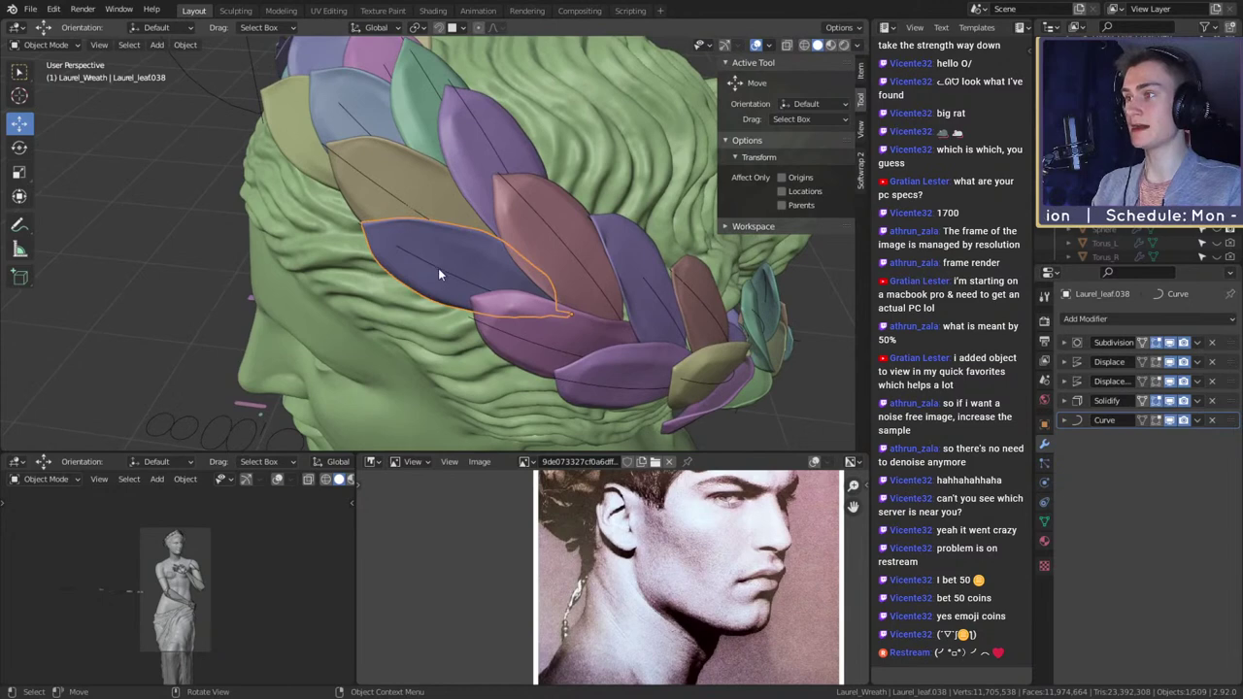
{"action": "left_click", "coordinate": [438, 268]}
{"action": "left_click", "coordinate": [30, 9]}
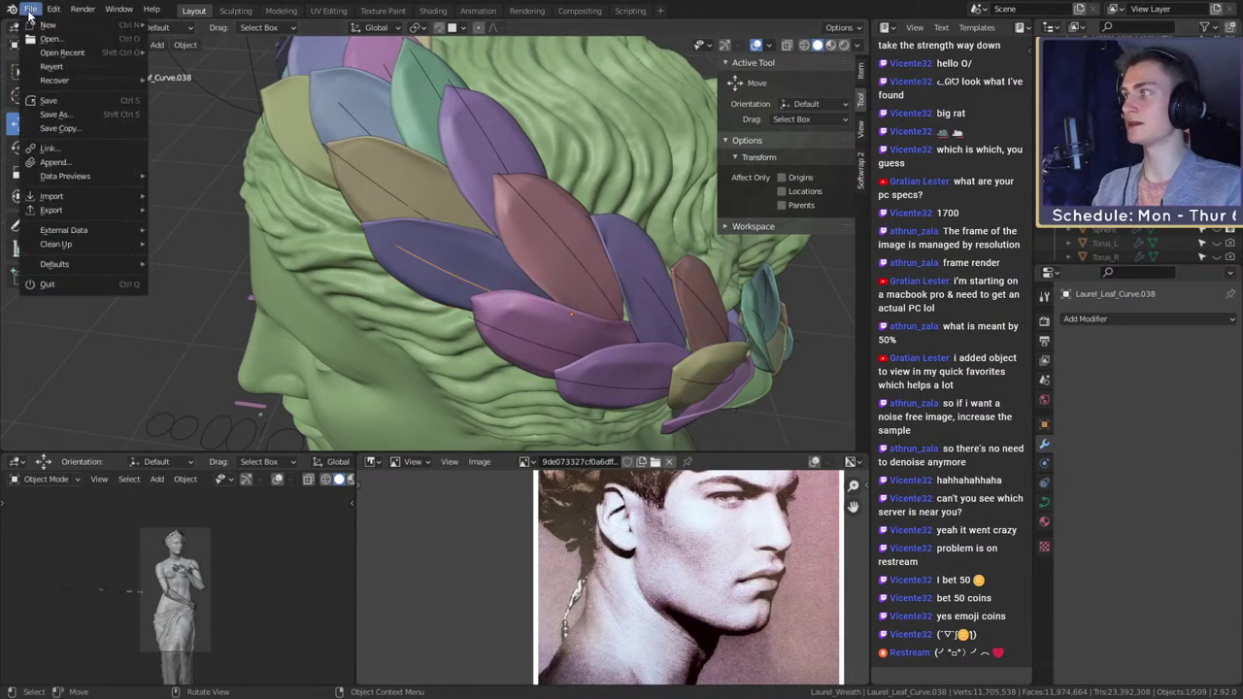
{"action": "left_click", "coordinate": [51, 101]}
- Edit the dark blue leaf's curve and rotate its tip control point to bend the leaf's tip
{"action": "scroll", "coordinate": [260, 194], "scroll_direction": "up", "scroll_amount": 6}
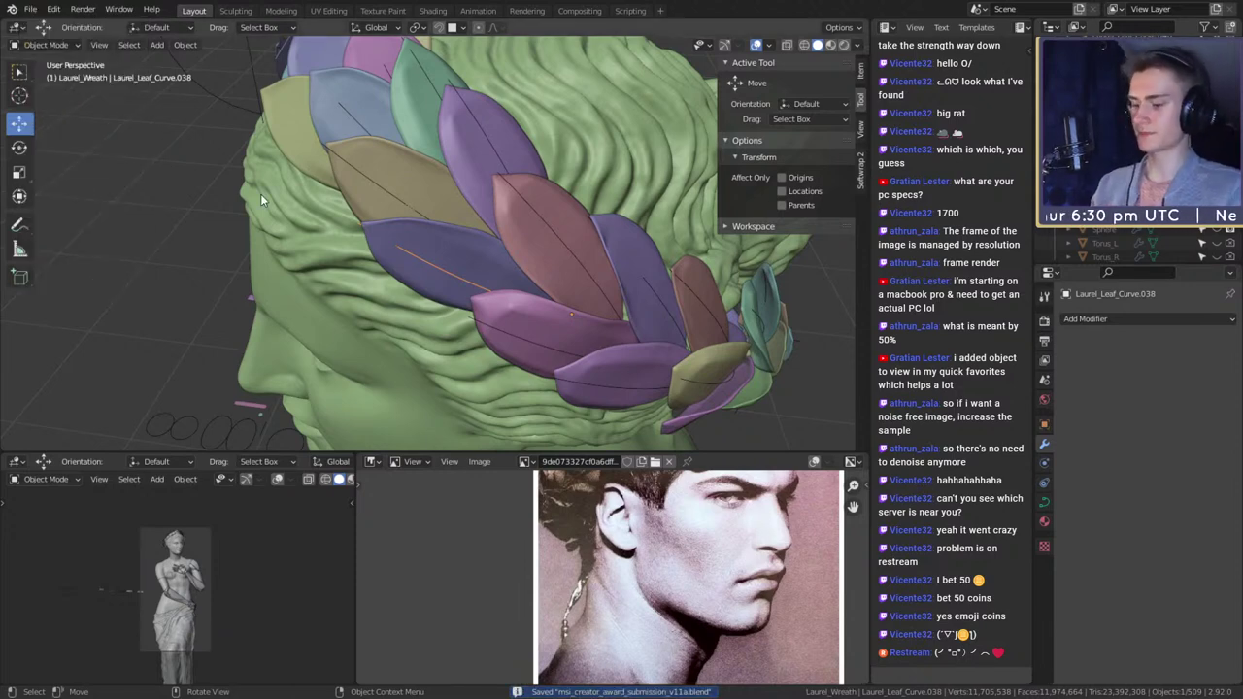
{"action": "middle_click_drag", "start_coordinate": [503, 253], "coordinate": [372, 295]}
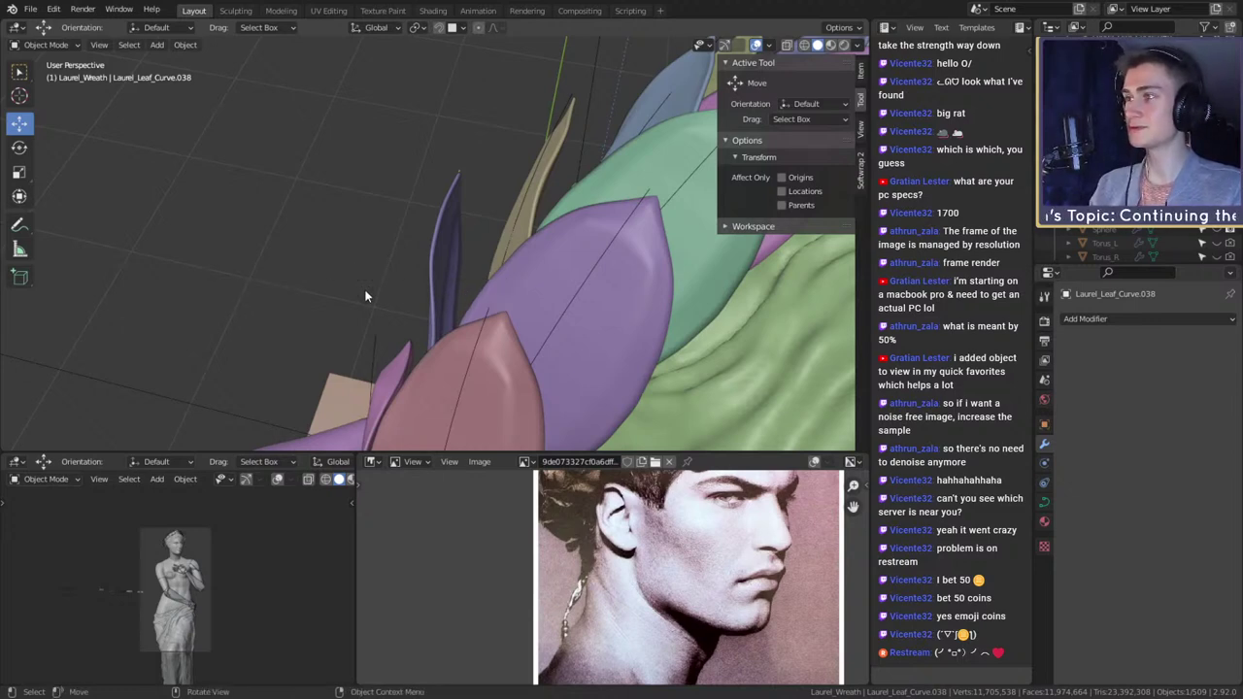
{"action": "key", "text": "Tab"}
{"action": "middle_click_drag", "start_coordinate": [467, 263], "coordinate": [448, 197]}
{"action": "middle_click_drag", "start_coordinate": [498, 258], "coordinate": [636, 282]}
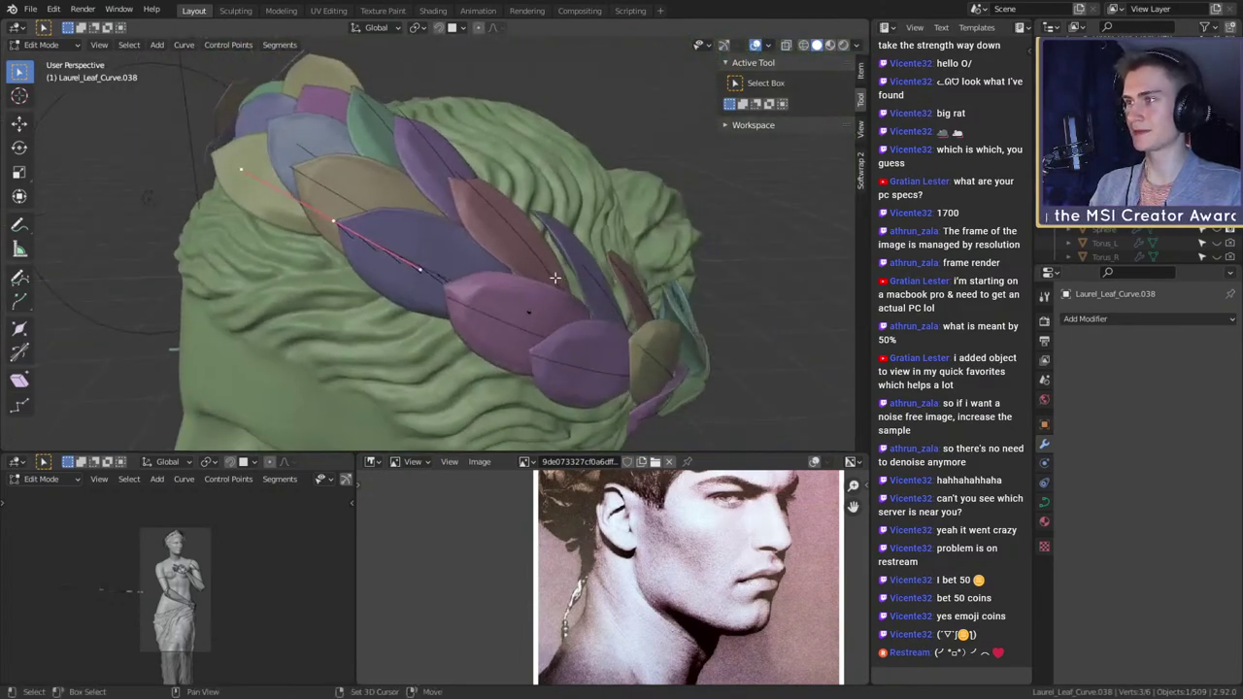
{"action": "scroll", "coordinate": [444, 253], "scroll_direction": "up", "scroll_amount": 4}
{"action": "middle_click_drag", "start_coordinate": [444, 253], "coordinate": [513, 300]}
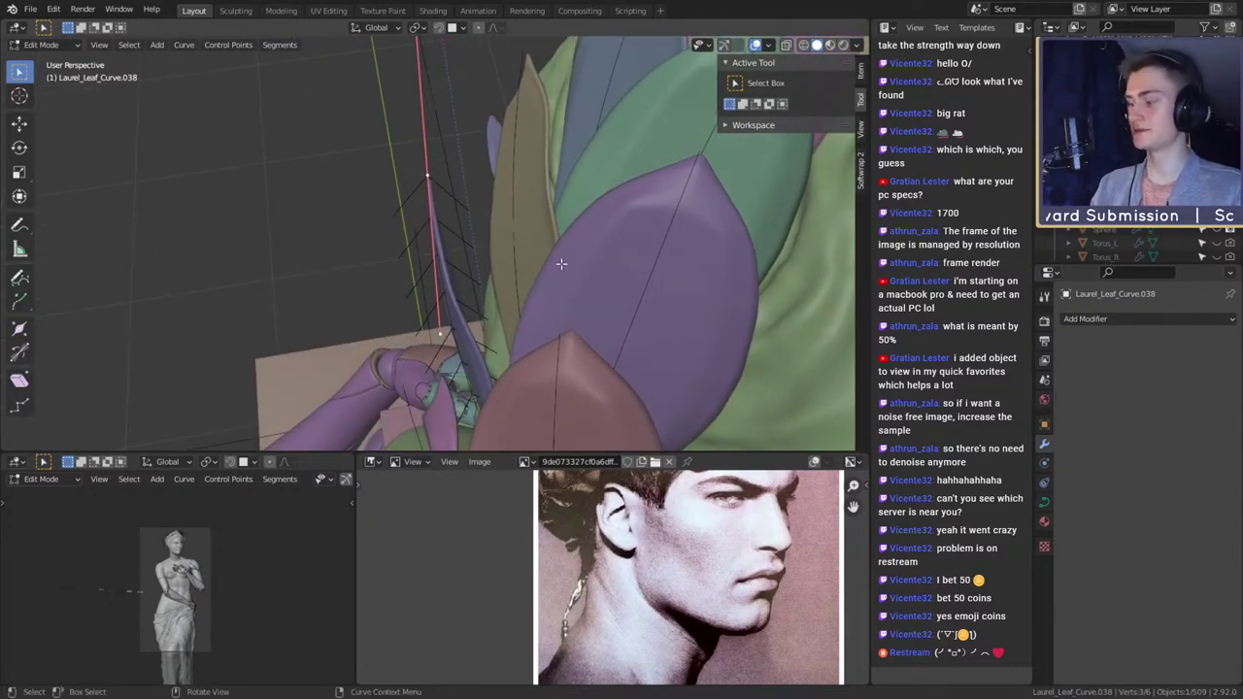
{"action": "middle_click_drag", "start_coordinate": [561, 263], "coordinate": [539, 280]}
{"action": "scroll", "coordinate": [539, 281], "scroll_direction": "up", "scroll_amount": 1}
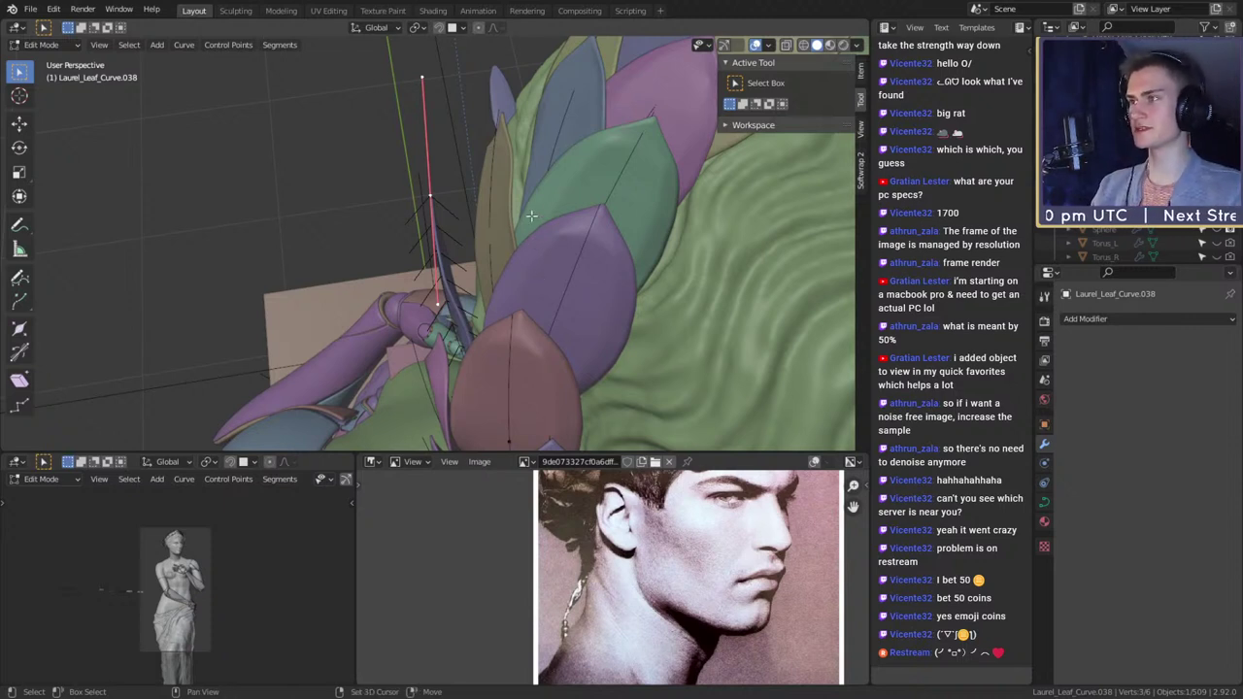
{"action": "middle_click_drag", "start_coordinate": [531, 215], "coordinate": [614, 243]}
{"action": "key", "text": "r"}
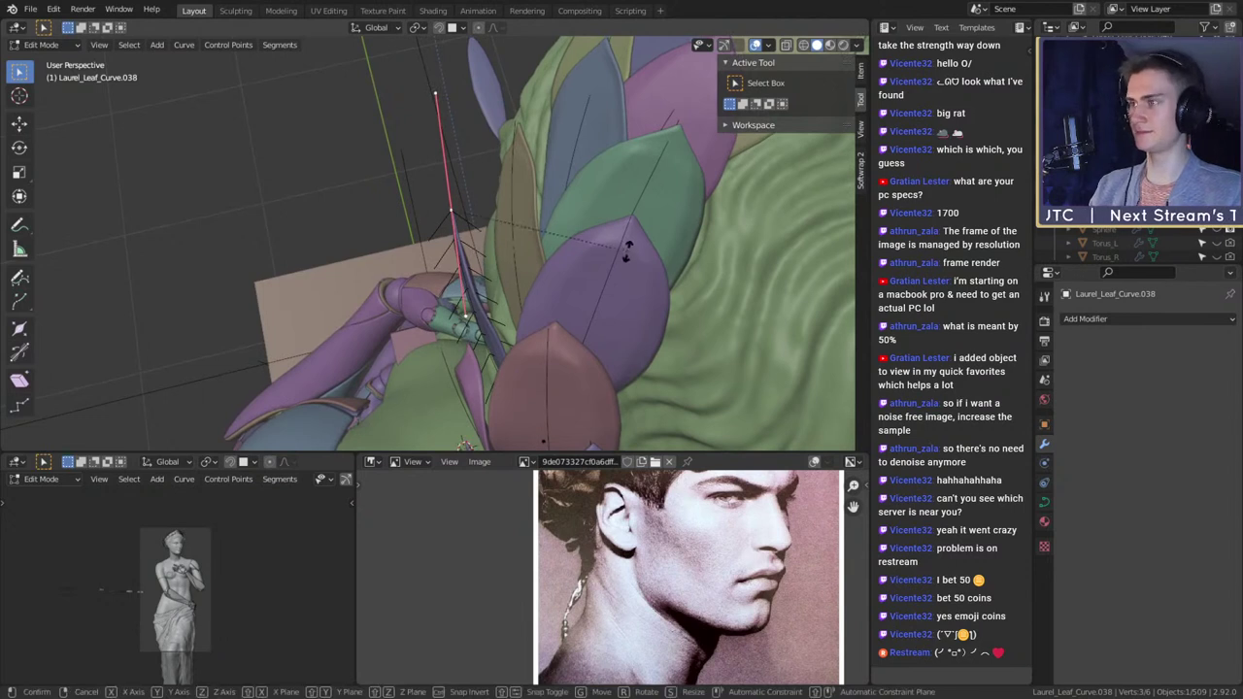
{"action": "left_click", "coordinate": [590, 297]}
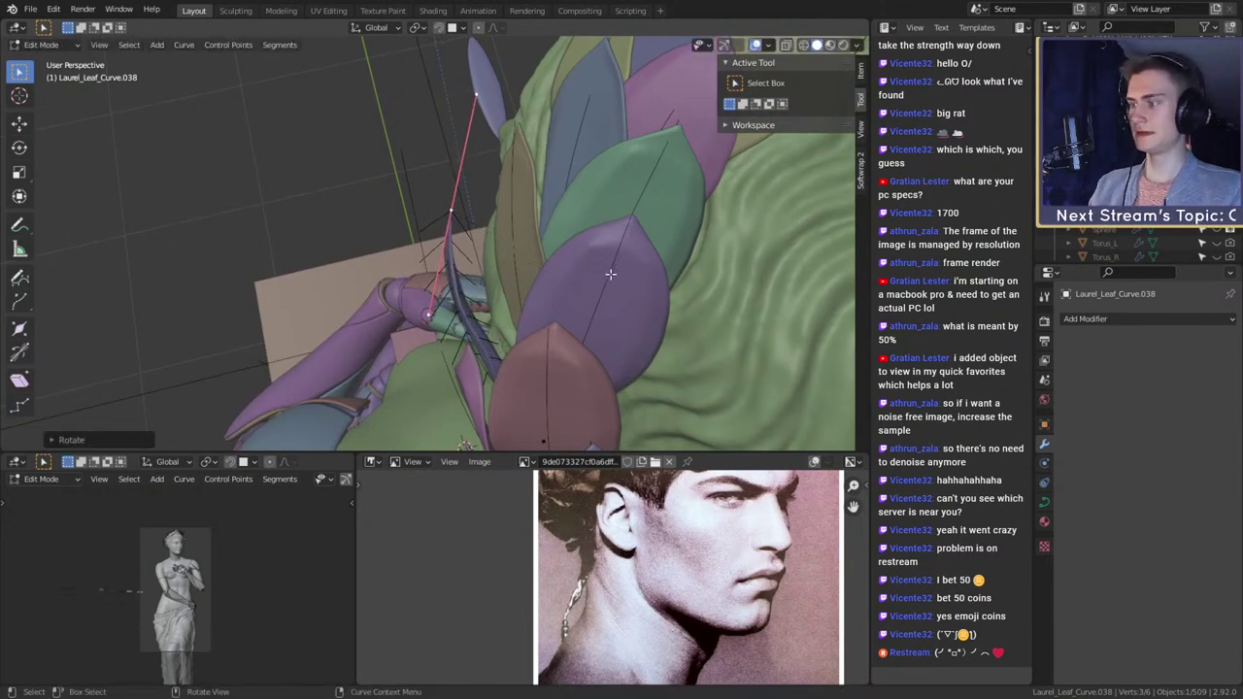
- Move the dark blue leaf's tip control point and rotate it again to refine the bend
{"action": "middle_click_drag", "start_coordinate": [614, 267], "coordinate": [486, 336]}
{"action": "key", "text": "g"}
{"action": "left_click", "coordinate": [641, 264]}
{"action": "key", "text": "r"}
{"action": "left_click", "coordinate": [568, 314]}
- Tilt the dark blue leaf's tip control point to twist the leaf, and finish editing its curve
{"action": "middle_click_drag", "start_coordinate": [639, 348], "coordinate": [539, 321]}
{"action": "scroll", "coordinate": [555, 295], "scroll_direction": "down", "scroll_amount": 2}
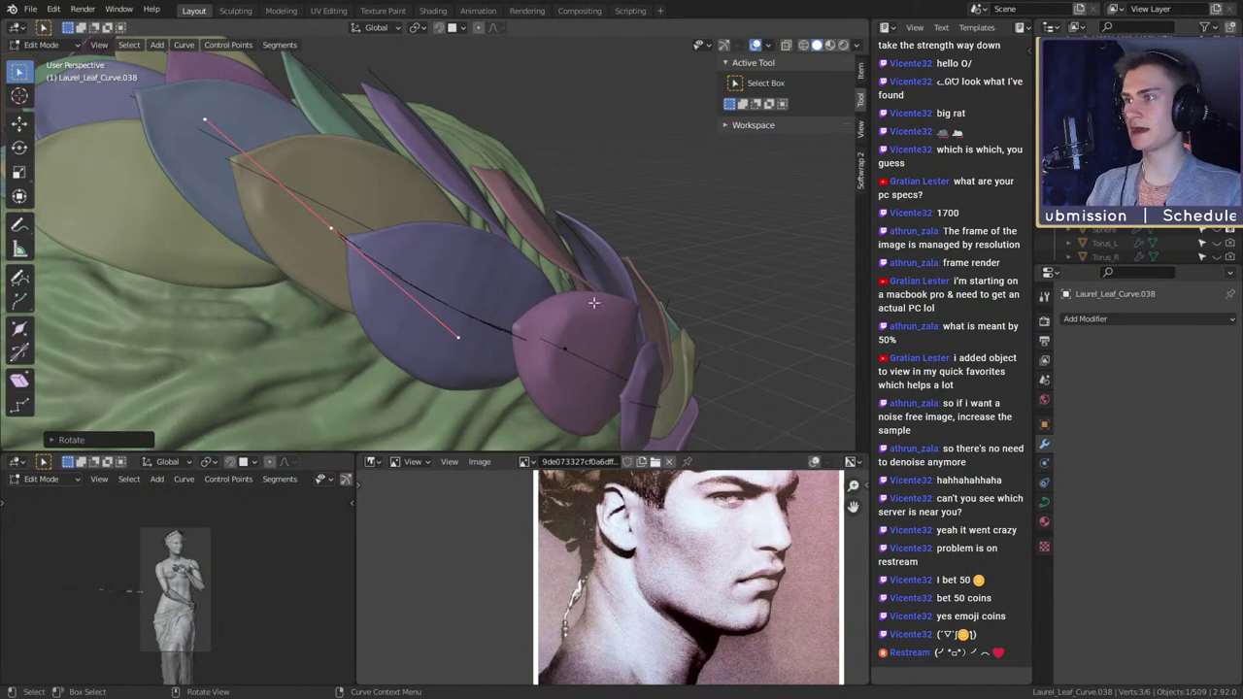
{"action": "key", "text": "ctrl+t"}
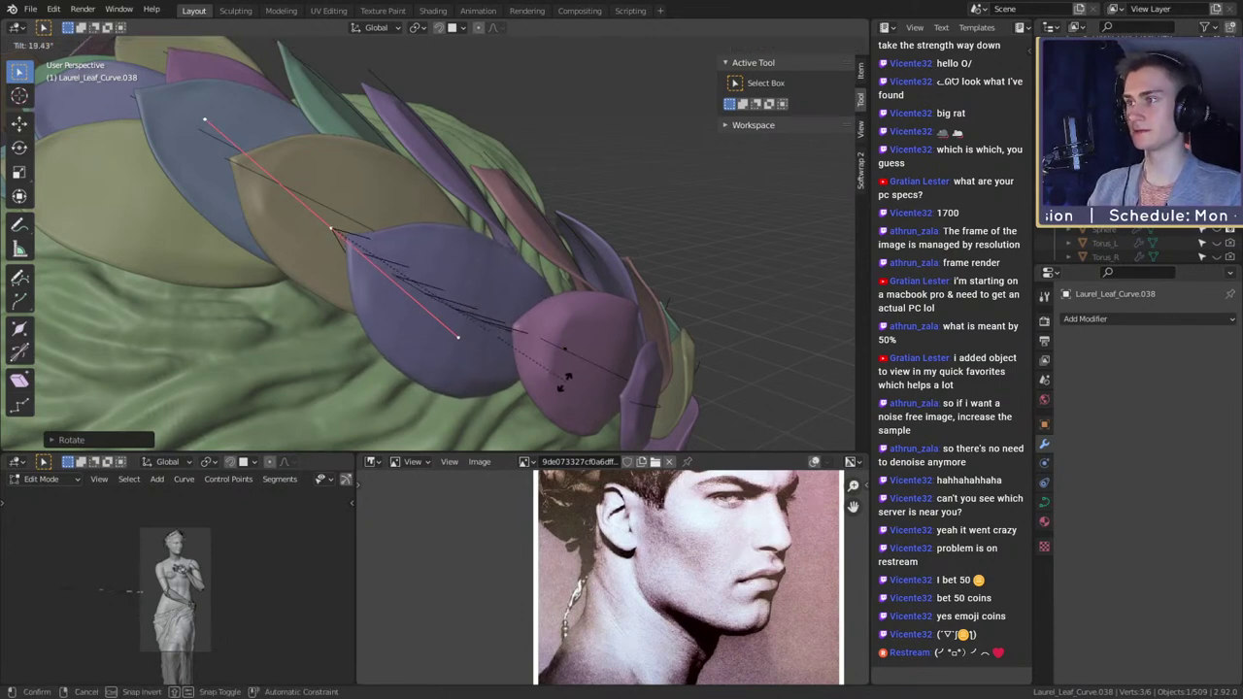
{"action": "left_click", "coordinate": [534, 394]}
{"action": "middle_click_drag", "start_coordinate": [541, 350], "coordinate": [464, 215]}
{"action": "key", "text": "Tab"}
- Edit the curve of the green leaf on top of the wreath and rotate its tip control point more upright
{"action": "left_click", "coordinate": [480, 289]}
{"action": "middle_click_drag", "start_coordinate": [488, 258], "coordinate": [517, 297]}
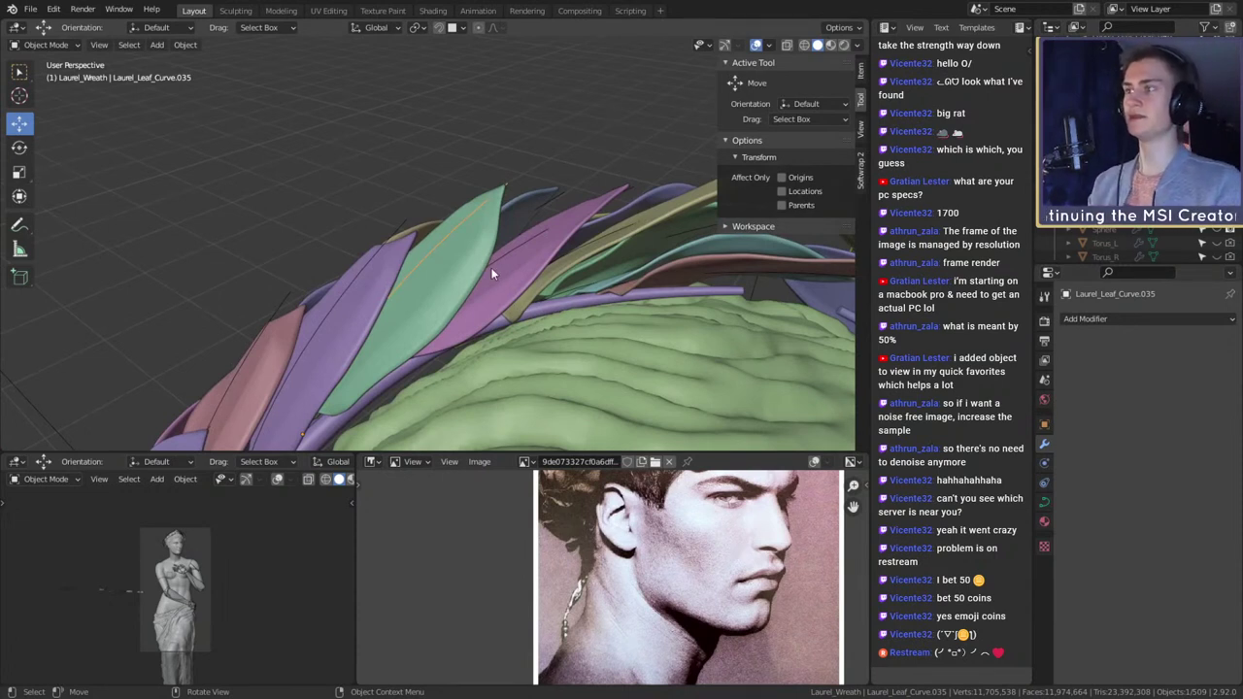
{"action": "middle_click_drag", "start_coordinate": [491, 267], "coordinate": [537, 243]}
{"action": "key", "text": "Tab"}
{"action": "left_click", "coordinate": [555, 138]}
{"action": "middle_click_drag", "start_coordinate": [557, 140], "coordinate": [569, 213]}
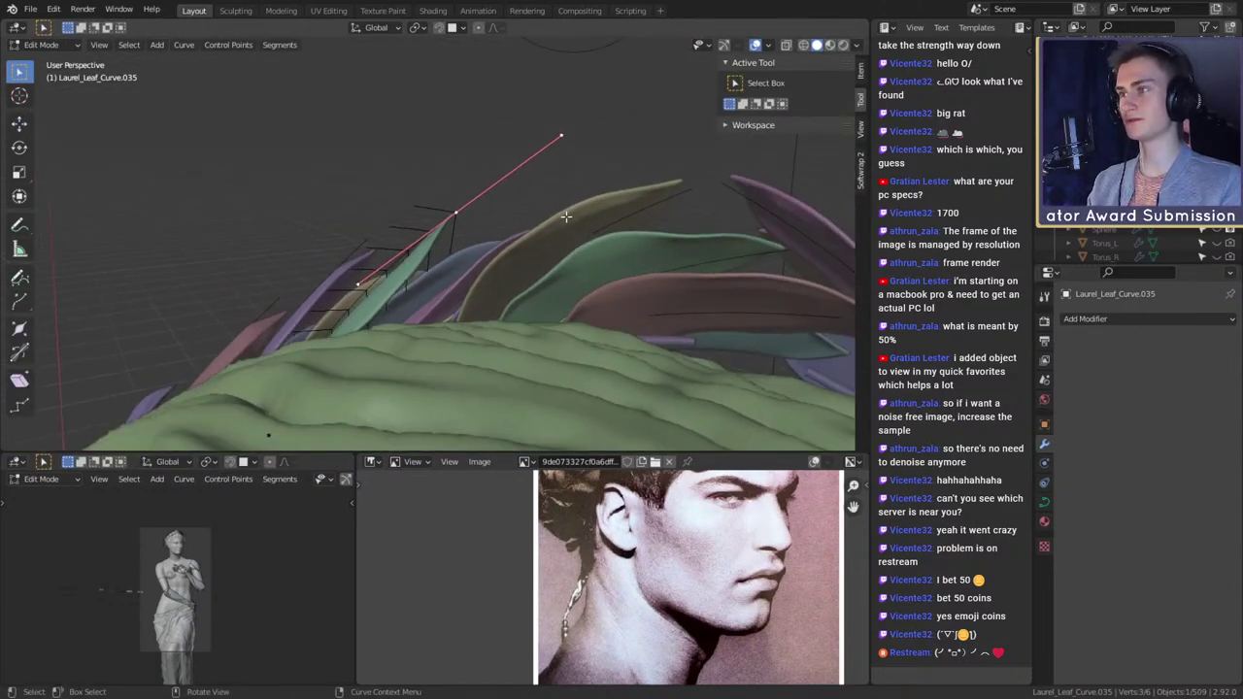
{"action": "key", "text": "r"}
{"action": "left_click", "coordinate": [542, 159]}
- Reposition the green leaf's tip control point, adjust its rotation and finish editing the curve
{"action": "key", "text": "g"}
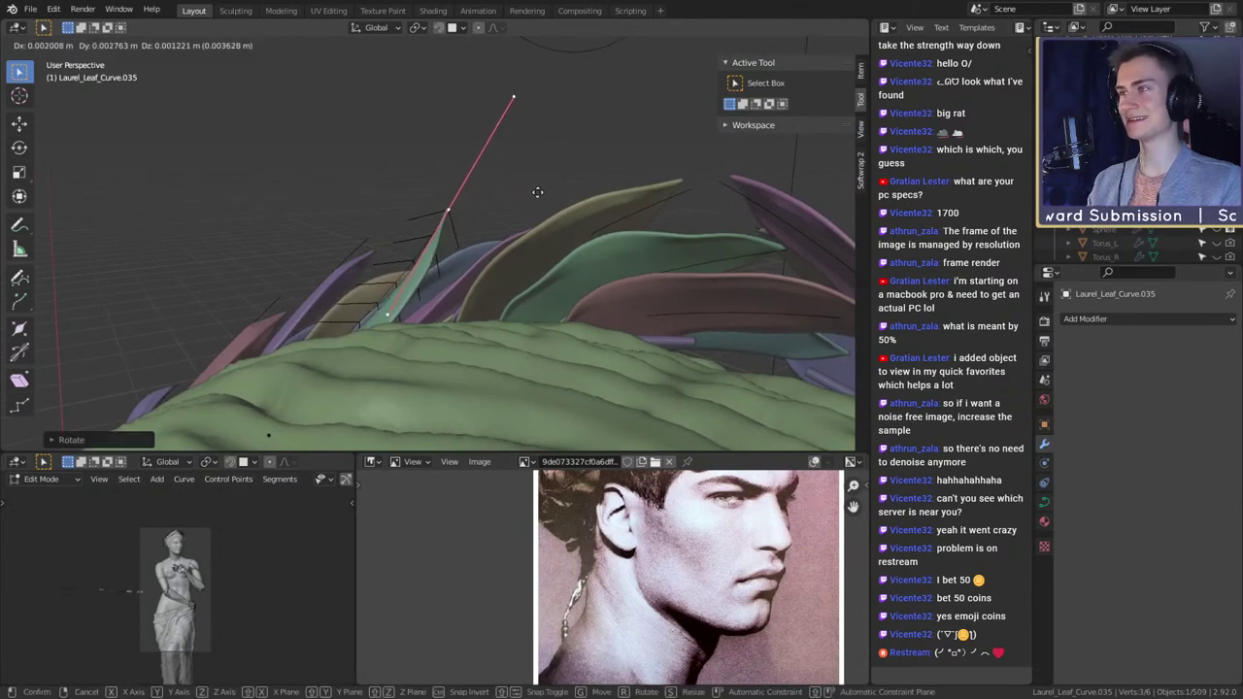
{"action": "left_click", "coordinate": [531, 192]}
{"action": "key", "text": "r"}
{"action": "left_click", "coordinate": [547, 201]}
{"action": "middle_click_drag", "start_coordinate": [544, 201], "coordinate": [616, 281]}
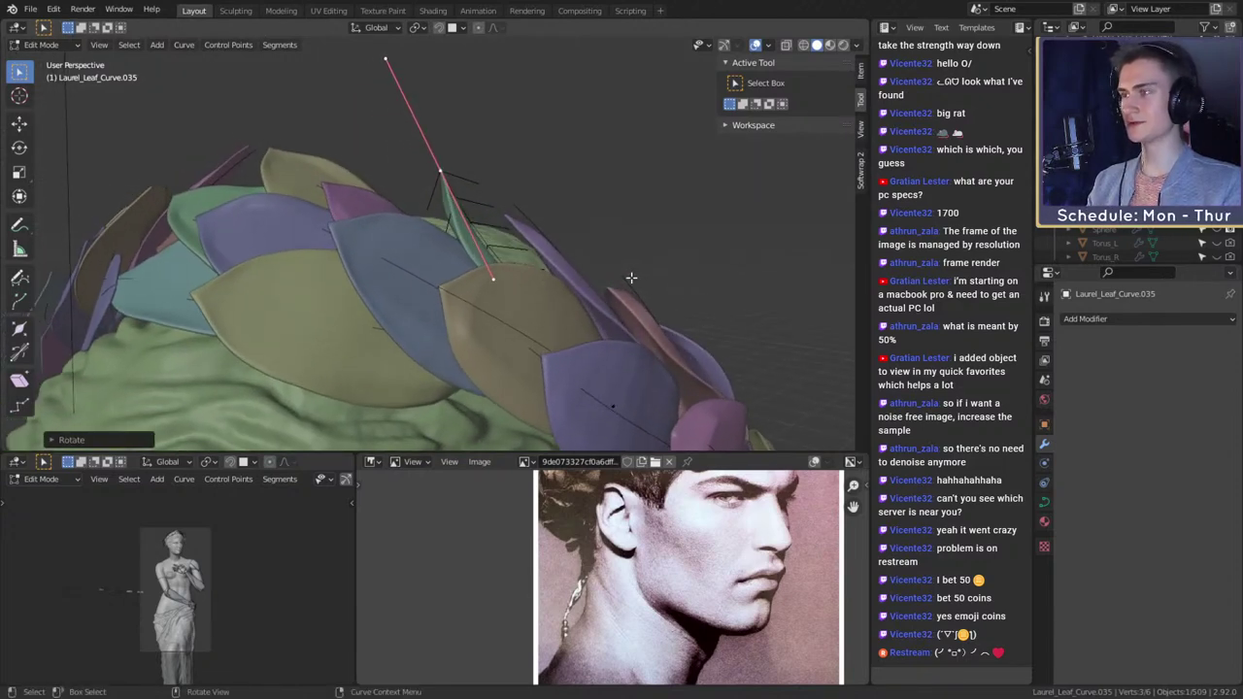
{"action": "key", "text": "g"}
{"action": "left_click", "coordinate": [641, 276]}
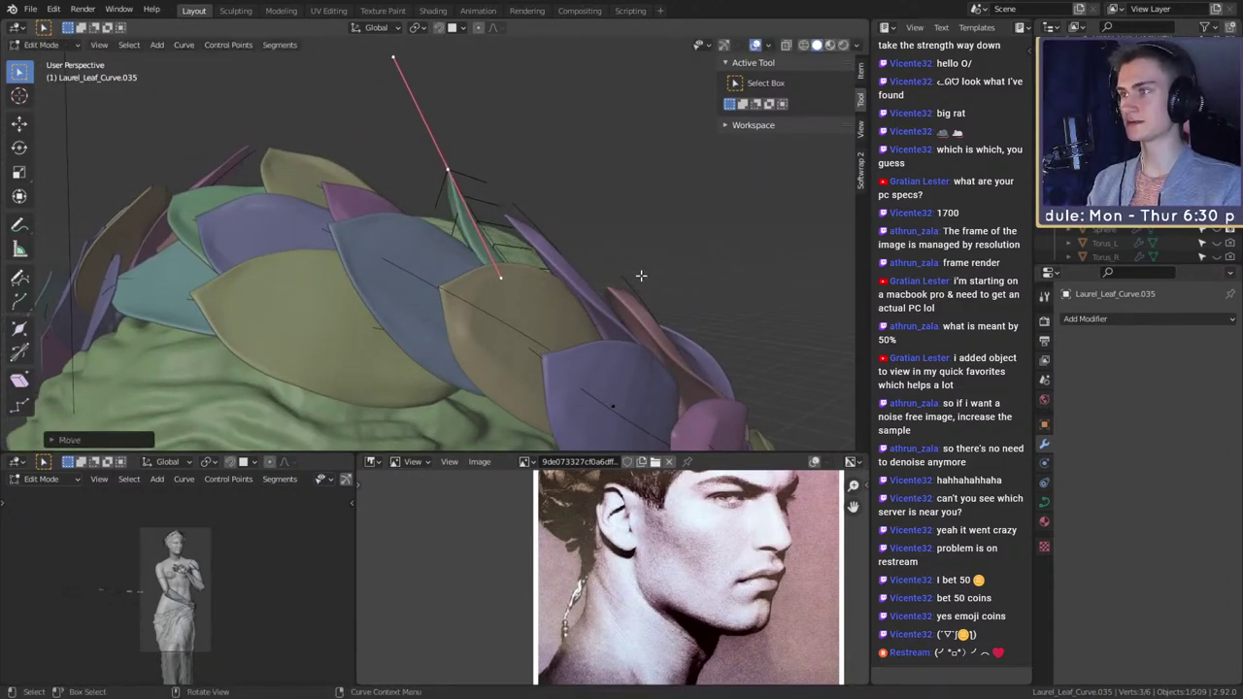
{"action": "middle_click_drag", "start_coordinate": [638, 285], "coordinate": [508, 330]}
{"action": "key", "text": "ctrl+Tab"}
{"action": "key", "text": "Escape"}
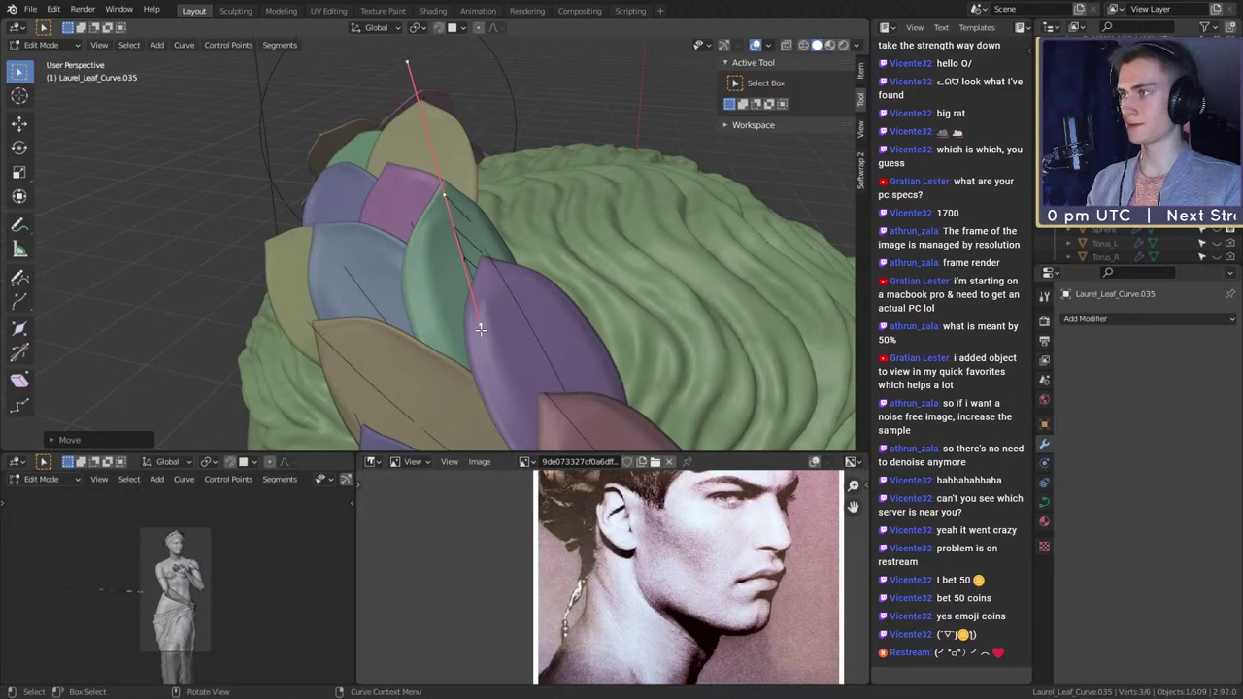
{"action": "key", "text": "Tab"}
- Examine the leaves along the top of the wreath from several angles, selecting individual leaf curves to find the next one to bend
{"action": "scroll", "coordinate": [481, 329], "scroll_direction": "down", "scroll_amount": 3}
{"action": "mouse_move", "coordinate": [481, 330]}
{"action": "middle_mouse_down"}
{"action": "mouse_move", "coordinate": [573, 292]}
{"action": "mouse_move", "coordinate": [498, 318]}
{"action": "middle_mouse_up"}
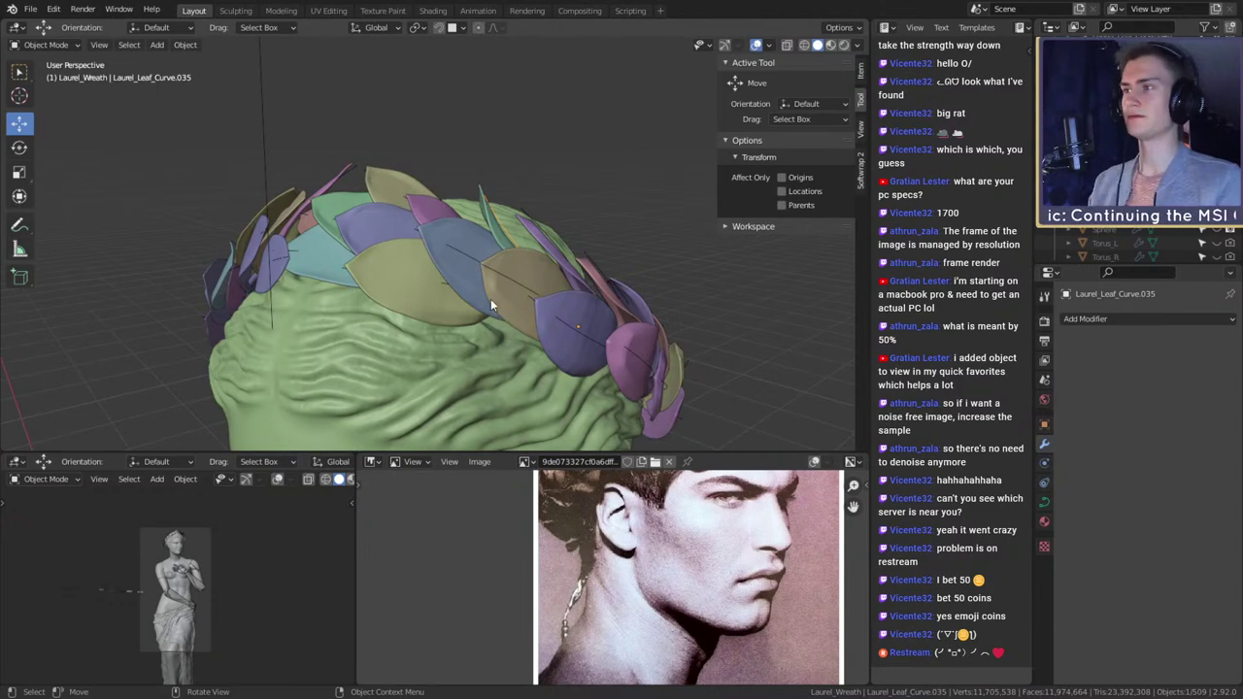
{"action": "middle_click_drag", "start_coordinate": [491, 298], "coordinate": [424, 311]}
{"action": "scroll", "coordinate": [555, 234], "scroll_direction": "up", "scroll_amount": 3}
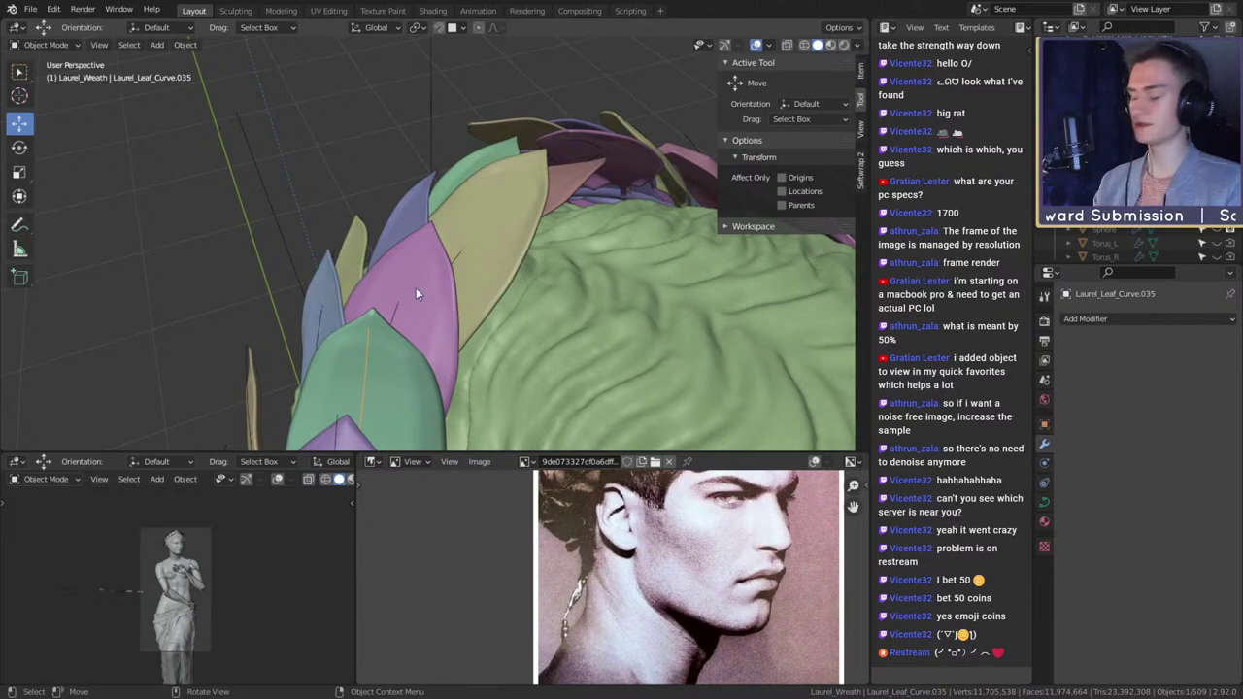
{"action": "middle_click_drag", "start_coordinate": [415, 288], "coordinate": [487, 282]}
{"action": "left_click", "coordinate": [447, 235]}
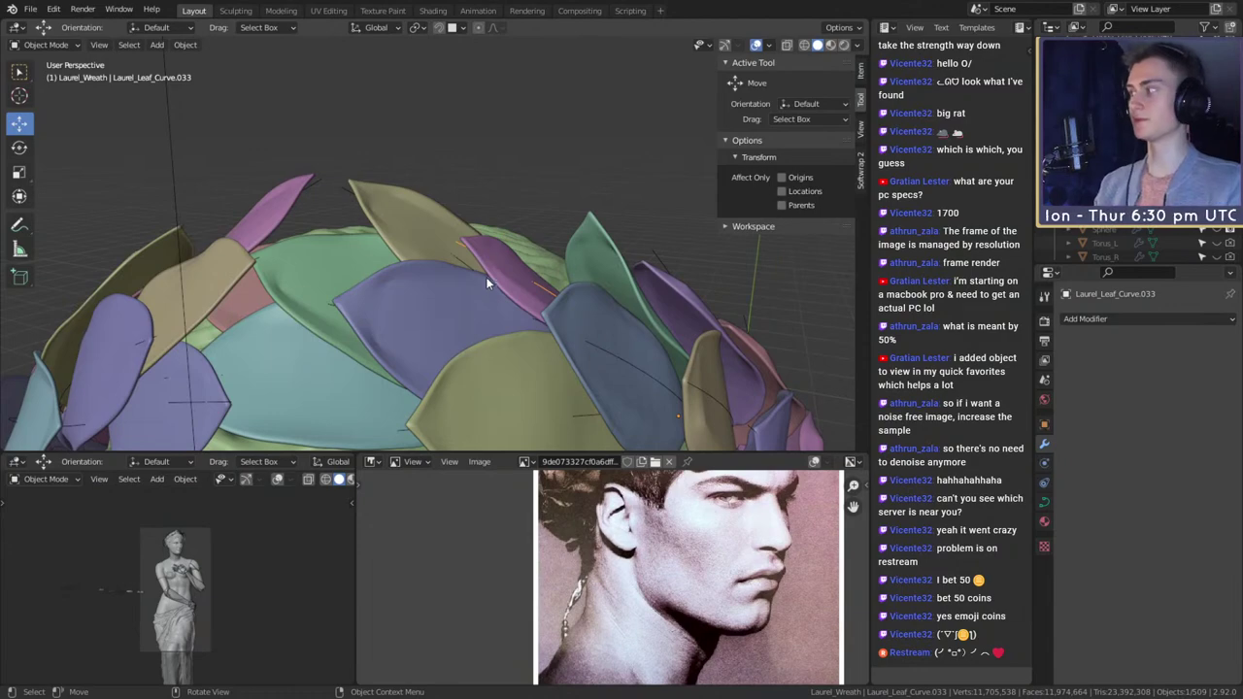
{"action": "mouse_move", "coordinate": [489, 282]}
{"action": "middle_mouse_down"}
{"action": "mouse_move", "coordinate": [490, 240]}
{"action": "mouse_move", "coordinate": [520, 293]}
{"action": "mouse_move", "coordinate": [351, 333]}
{"action": "mouse_move", "coordinate": [453, 313]}
{"action": "mouse_move", "coordinate": [400, 311]}
{"action": "mouse_move", "coordinate": [581, 323]}
{"action": "mouse_move", "coordinate": [573, 301]}
{"action": "mouse_move", "coordinate": [528, 330]}
{"action": "mouse_move", "coordinate": [497, 303]}
{"action": "mouse_move", "coordinate": [484, 308]}
{"action": "mouse_move", "coordinate": [438, 236]}
{"action": "mouse_move", "coordinate": [597, 301]}
{"action": "mouse_move", "coordinate": [703, 322]}
{"action": "mouse_move", "coordinate": [585, 303]}
{"action": "mouse_move", "coordinate": [508, 239]}
{"action": "mouse_move", "coordinate": [649, 272]}
{"action": "mouse_move", "coordinate": [539, 261]}
{"action": "mouse_move", "coordinate": [566, 305]}
{"action": "mouse_move", "coordinate": [514, 228]}
{"action": "mouse_move", "coordinate": [496, 260]}
{"action": "middle_mouse_up"}
{"action": "left_click", "coordinate": [517, 219]}
{"action": "scroll", "coordinate": [563, 301], "scroll_direction": "down", "scroll_amount": 4}
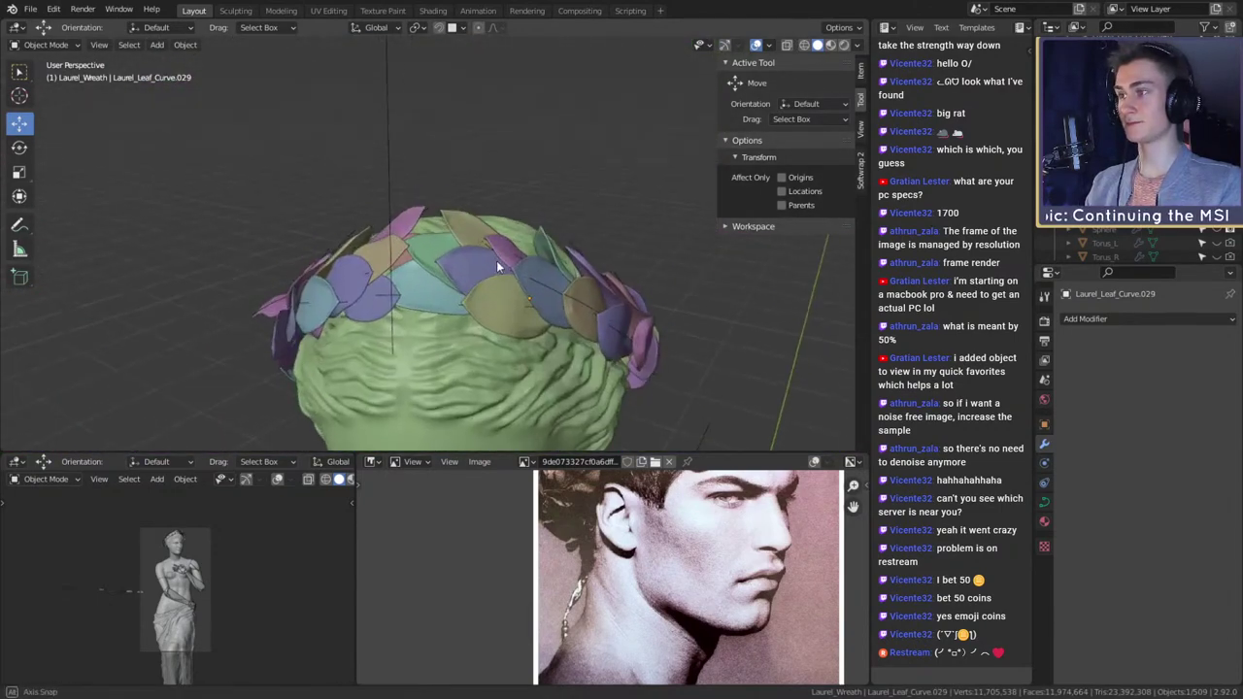
{"action": "scroll", "coordinate": [494, 265], "scroll_direction": "up", "scroll_amount": 5}
{"action": "key", "text": "ctrl+Tab"}
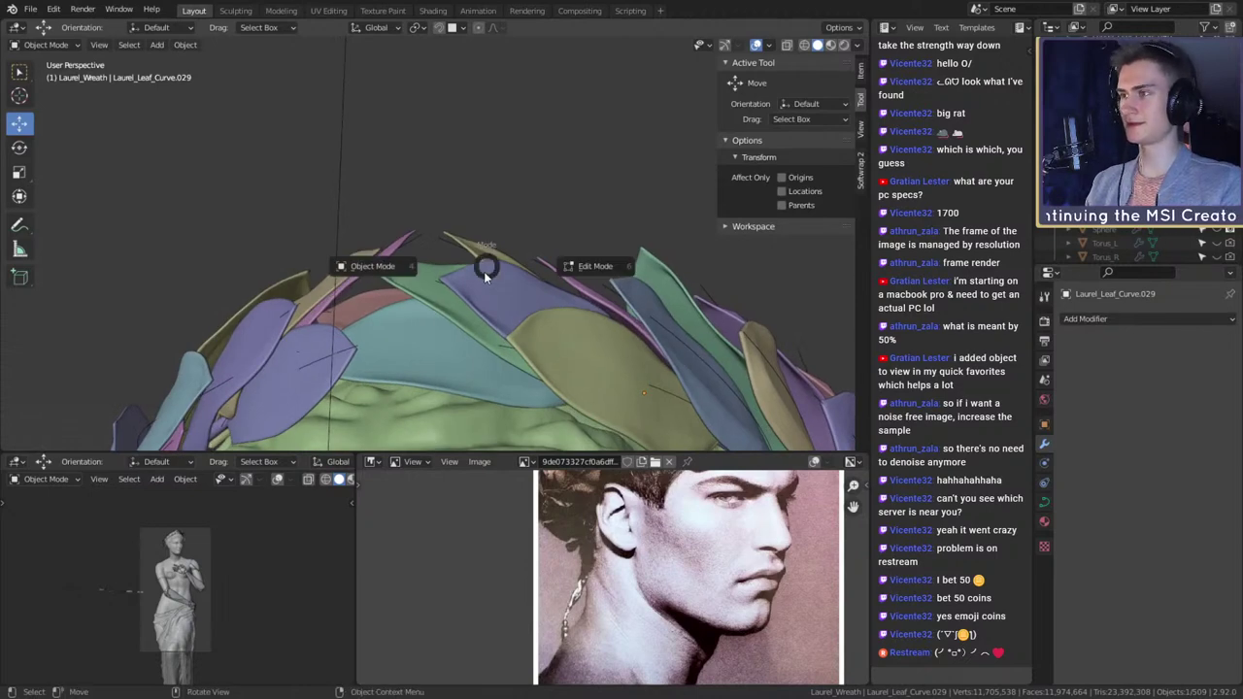
{"action": "key", "text": "Escape"}
{"action": "key", "text": "shift+Tab"}
{"action": "middle_click_drag", "start_coordinate": [486, 284], "coordinate": [471, 256]}
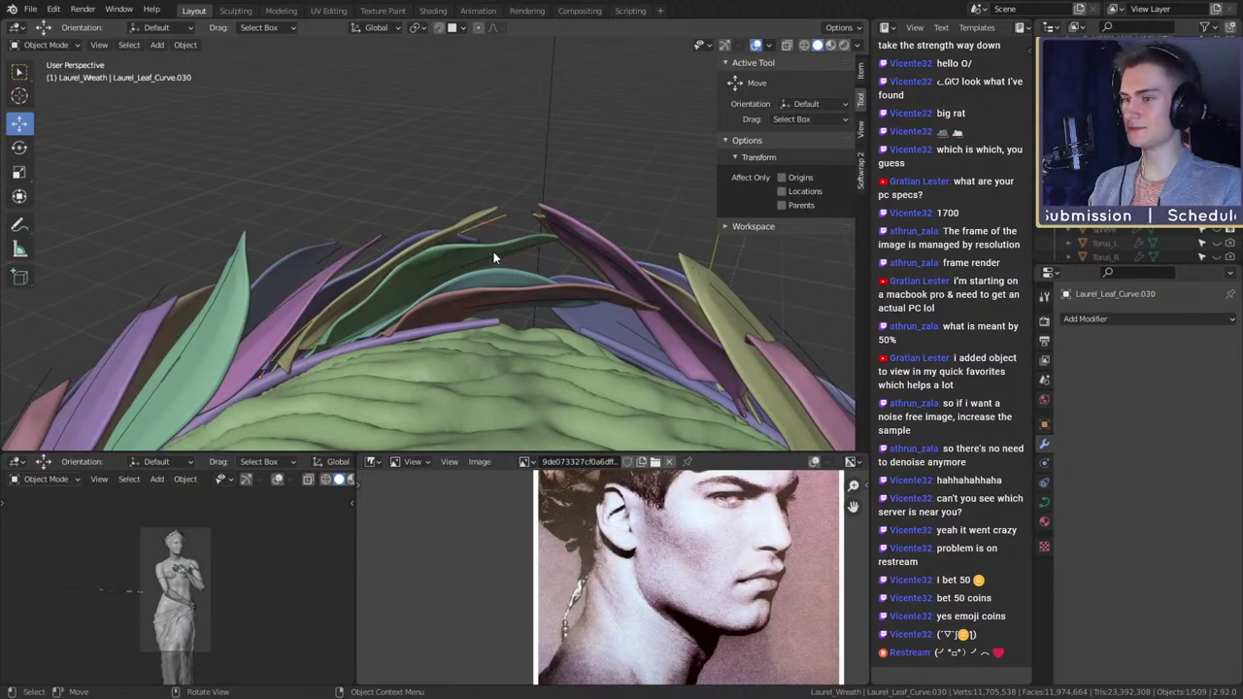
- Edit the curve of the leaf on top of the wreath, rotating and repositioning its tip control point
{"action": "key", "text": "Tab"}
{"action": "middle_click_drag", "start_coordinate": [493, 251], "coordinate": [599, 319]}
{"action": "key", "text": "r"}
{"action": "left_click", "coordinate": [664, 311]}
{"action": "key", "text": "g"}
{"action": "left_click", "coordinate": [654, 291]}
- Tilt the top leaf's tip control point in several small adjustments to twist the leaf
{"action": "key", "text": "ctrl+t"}
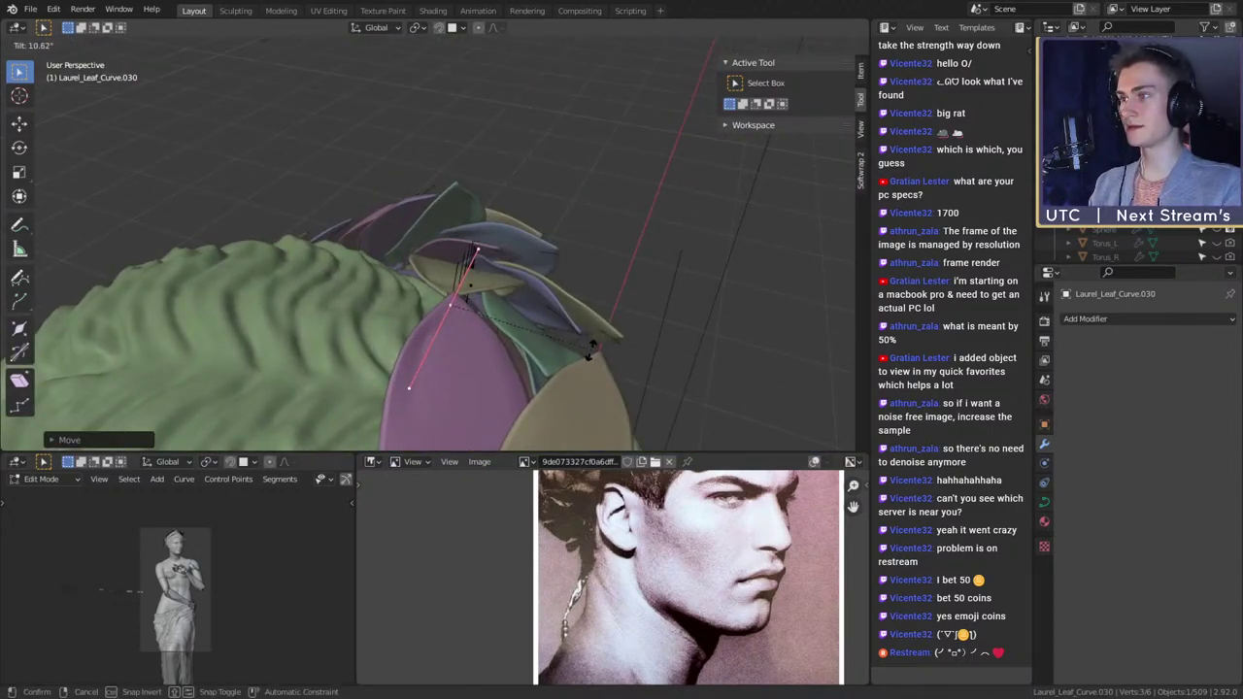
{"action": "left_click", "coordinate": [581, 352]}
{"action": "middle_click_drag", "start_coordinate": [581, 352], "coordinate": [427, 329]}
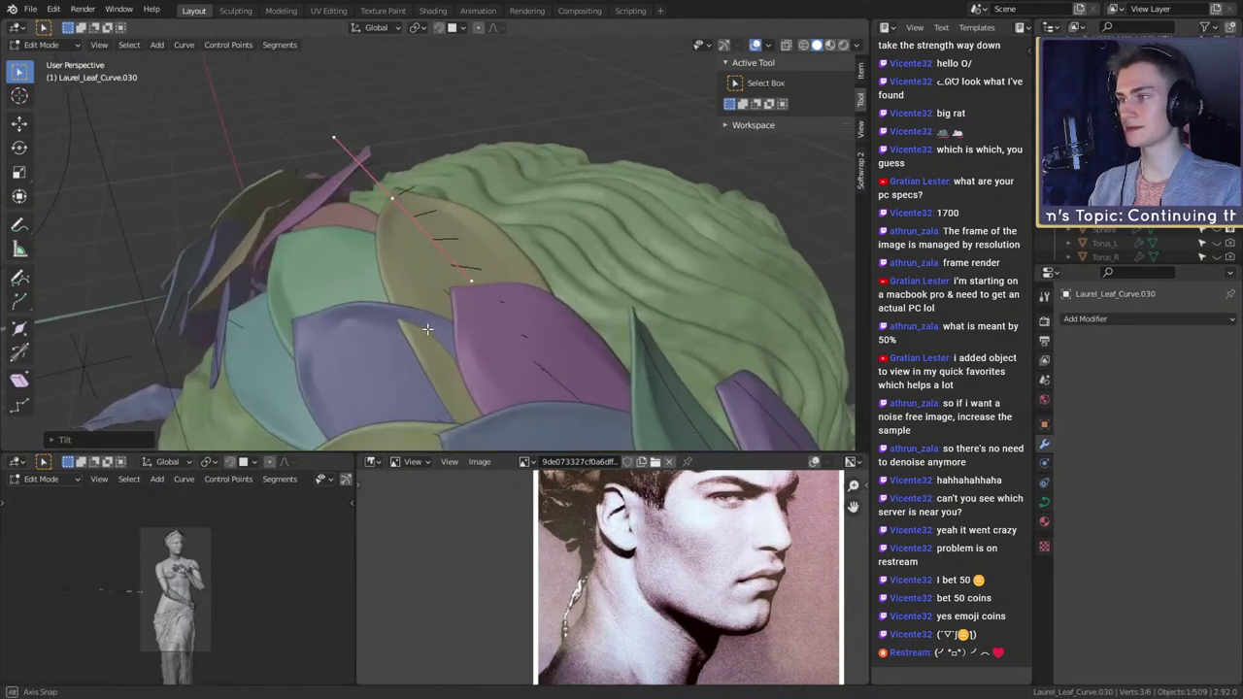
{"action": "key", "text": "ctrl+t"}
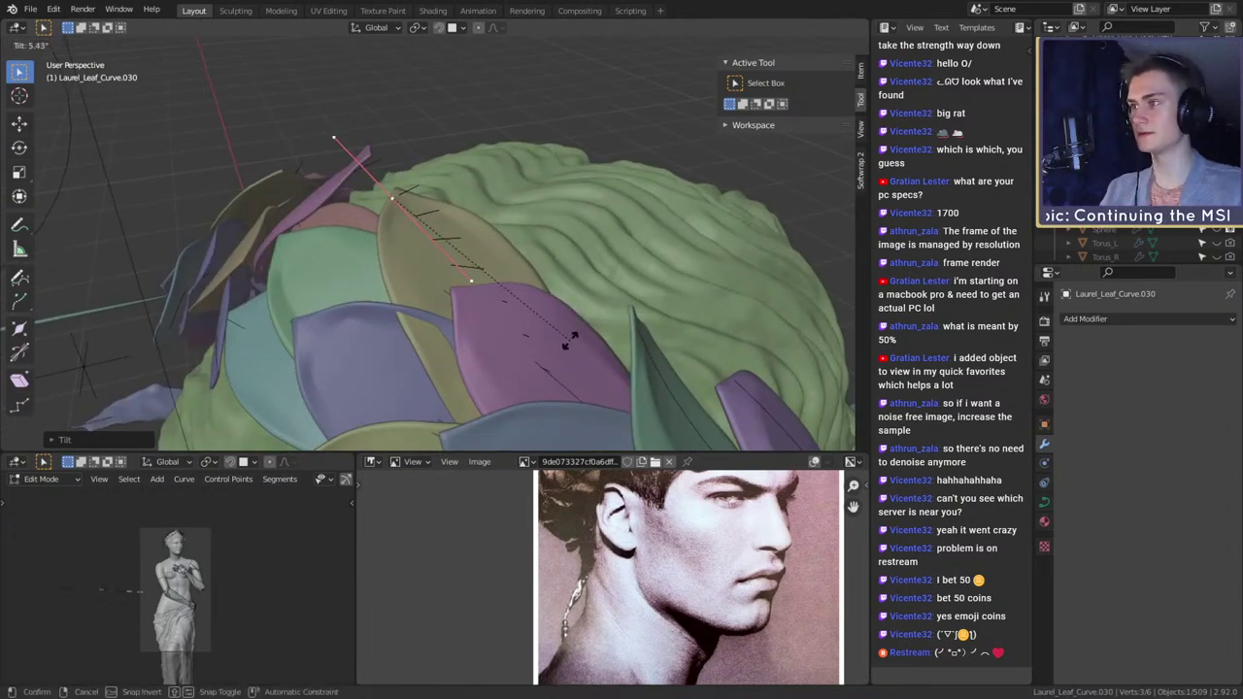
{"action": "left_click", "coordinate": [576, 313]}
{"action": "middle_click_drag", "start_coordinate": [576, 314], "coordinate": [569, 344]}
{"action": "key", "text": "ctrl+t"}
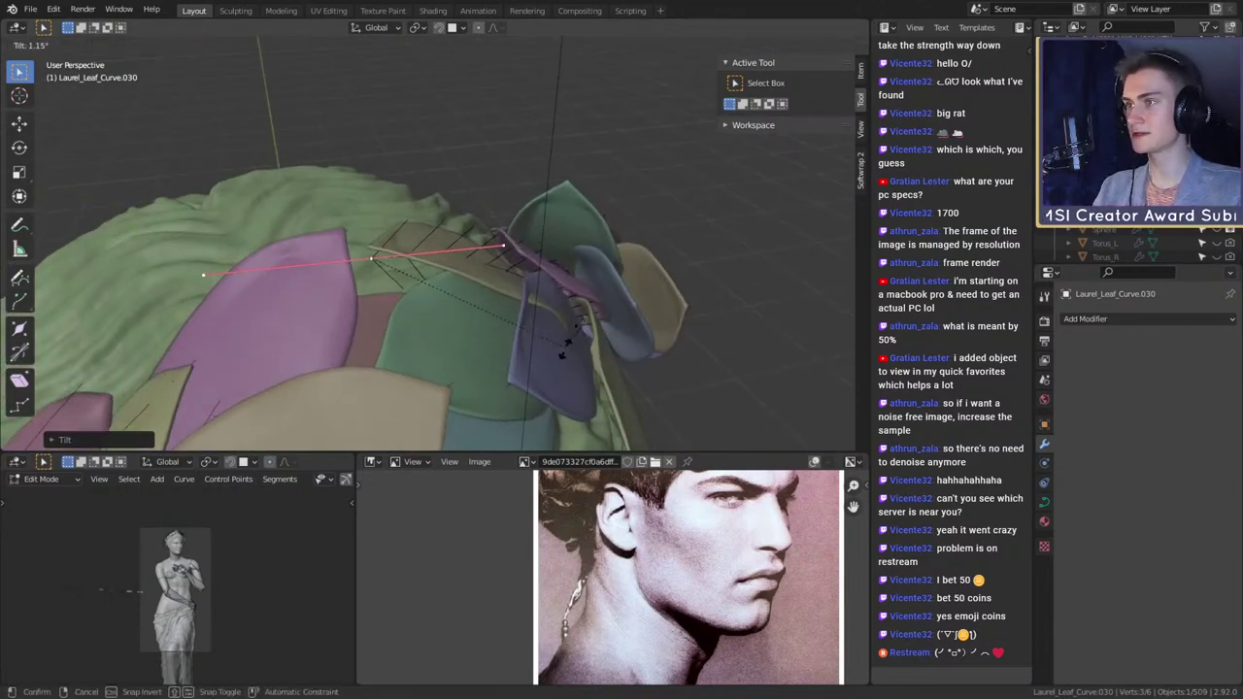
{"action": "left_click", "coordinate": [589, 282]}
- Reposition the twisted top leaf's tip control point and finish editing its curve
{"action": "middle_click_drag", "start_coordinate": [590, 283], "coordinate": [478, 369]}
{"action": "key", "text": "g"}
{"action": "left_click", "coordinate": [576, 217]}
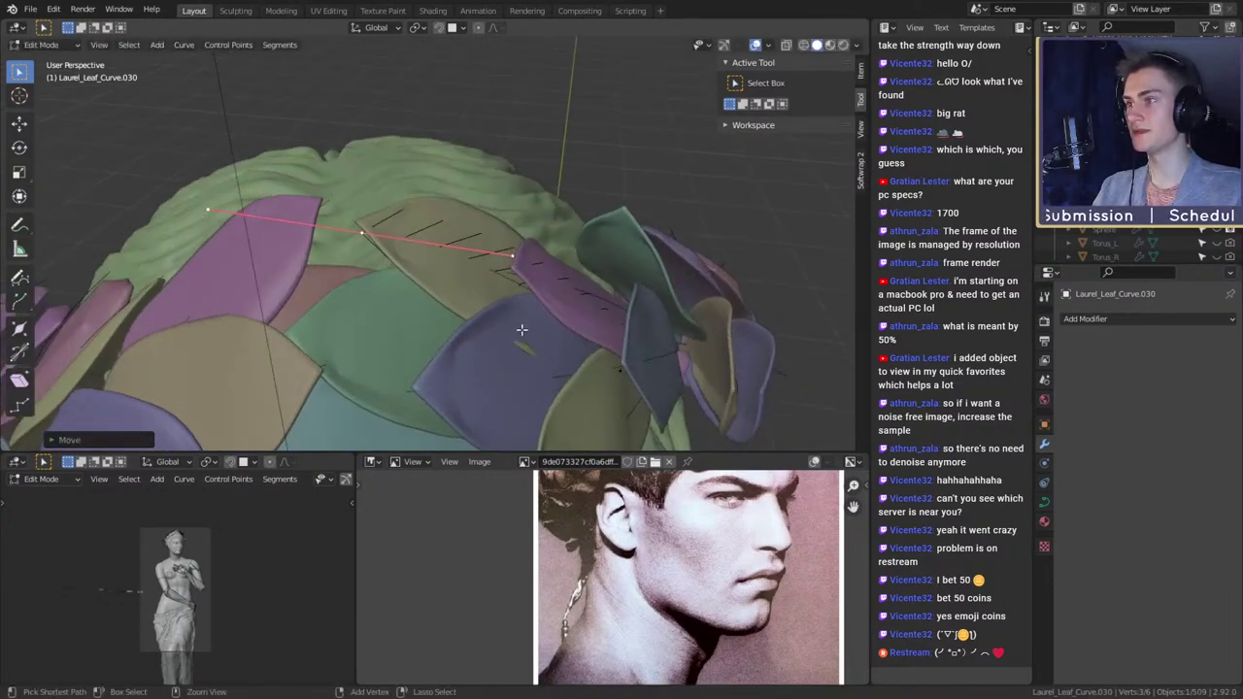
{"action": "right_click", "coordinate": [489, 380]}
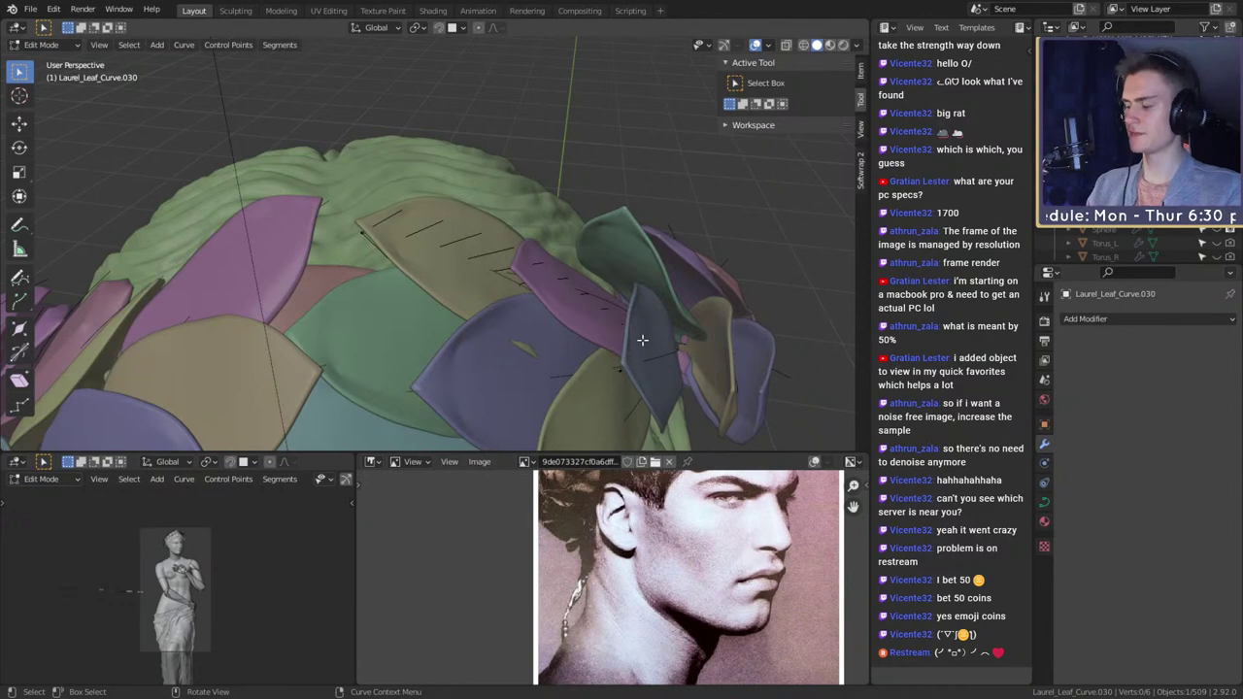
{"action": "middle_click_drag", "start_coordinate": [638, 337], "coordinate": [624, 322]}
{"action": "key", "text": "Tab"}
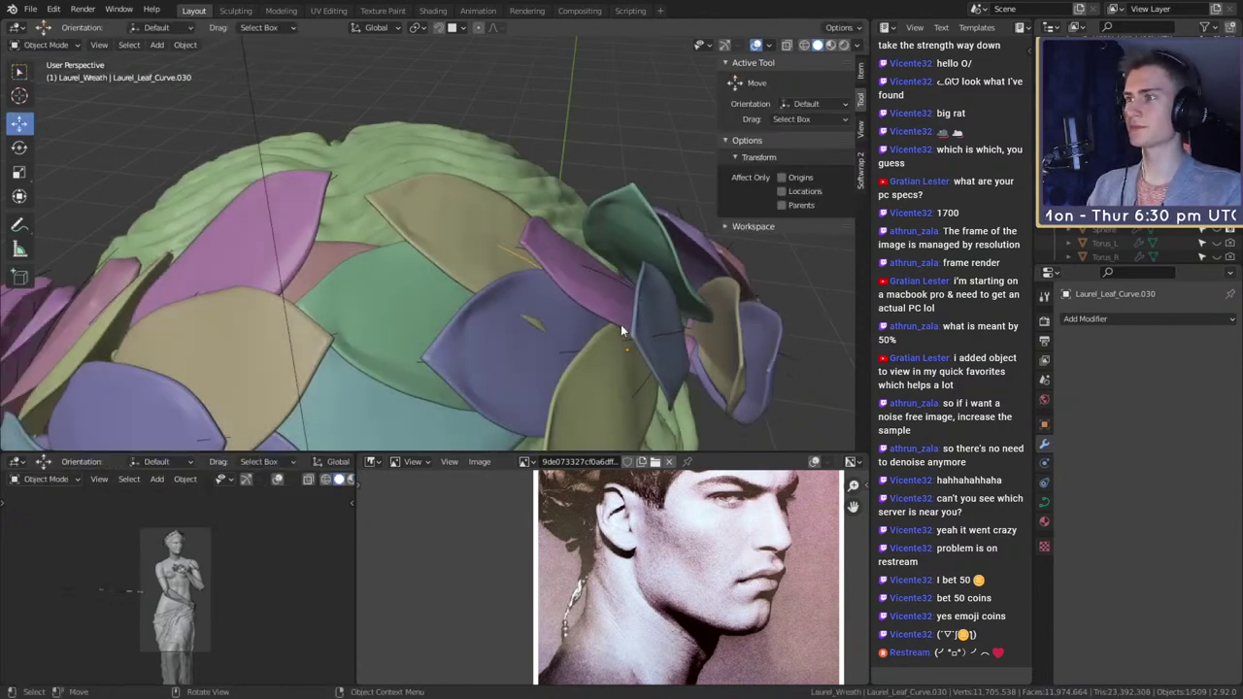
- Edit the curve of the neighbouring blue-violet leaf, rotate and scale its selected control point, and finish editing
{"action": "left_click", "coordinate": [564, 373]}
{"action": "middle_click_drag", "start_coordinate": [564, 373], "coordinate": [562, 283]}
{"action": "left_click", "coordinate": [424, 242]}
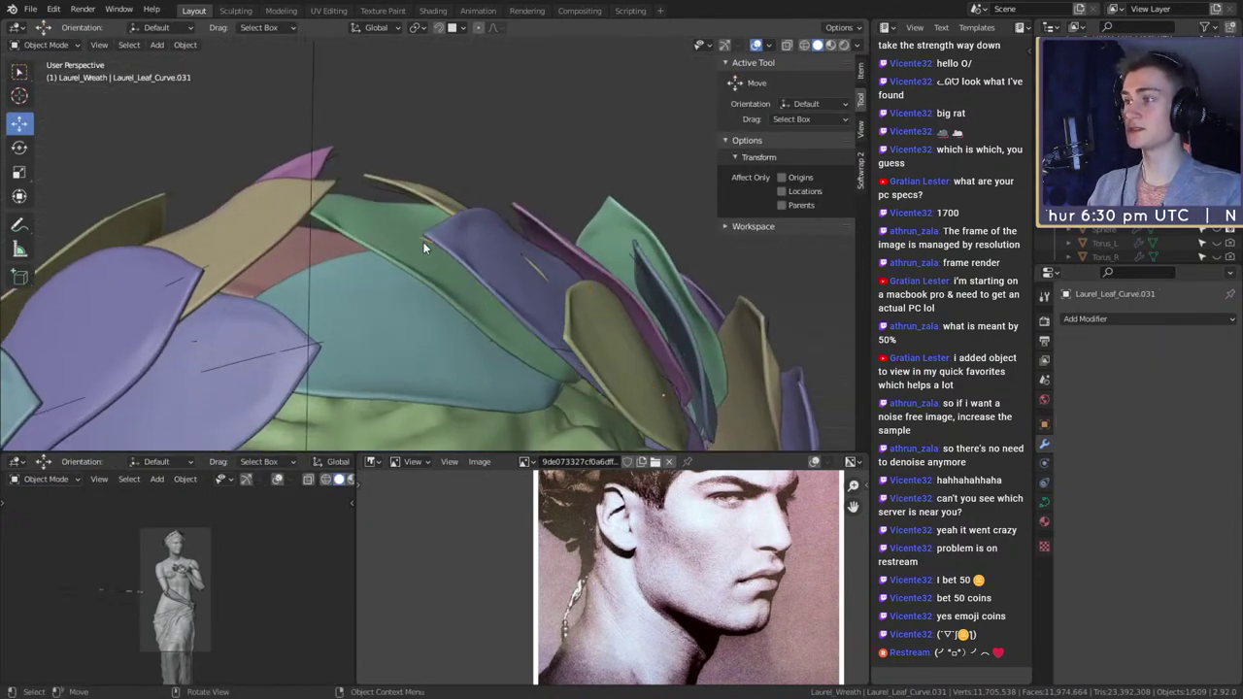
{"action": "key", "text": "Tab"}
{"action": "mouse_move", "coordinate": [423, 242]}
{"action": "middle_mouse_down"}
{"action": "mouse_move", "coordinate": [547, 242]}
{"action": "mouse_move", "coordinate": [569, 259]}
{"action": "middle_mouse_up"}
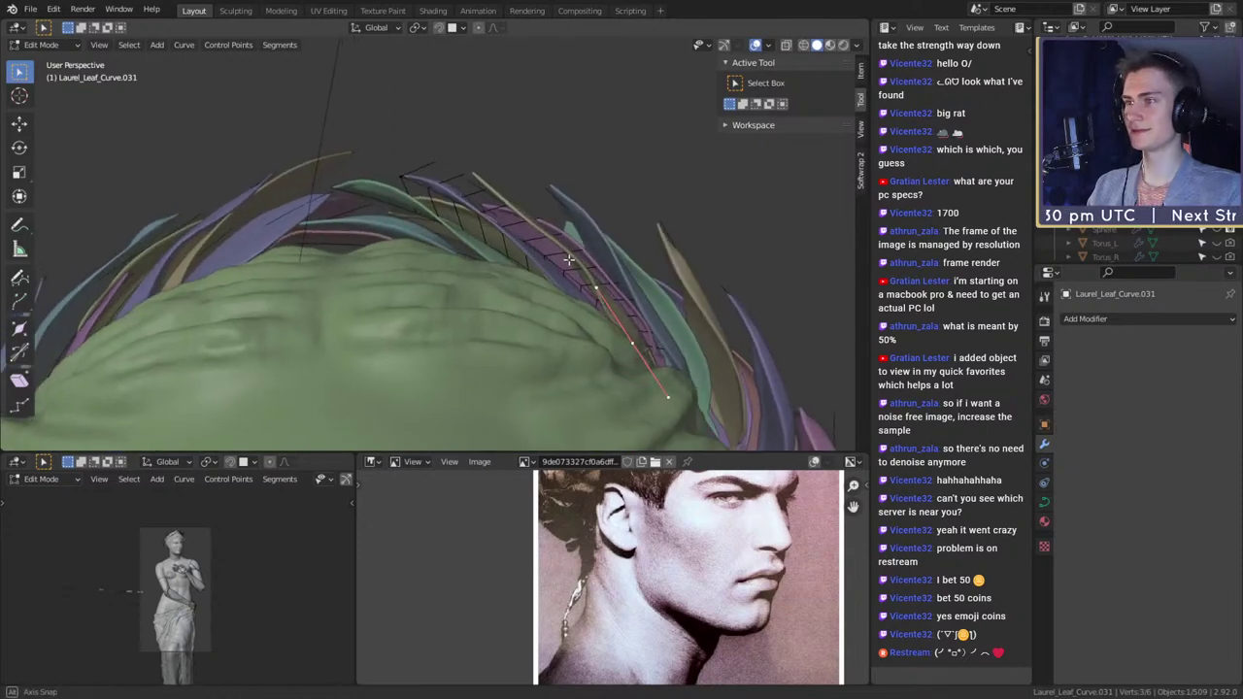
{"action": "middle_click_drag", "start_coordinate": [642, 345], "coordinate": [496, 293]}
{"action": "key", "text": "r"}
{"action": "left_click", "coordinate": [665, 326]}
{"action": "key", "text": "s"}
{"action": "left_click", "coordinate": [701, 323]}
{"action": "key", "text": "ctrl+Tab"}
{"action": "left_click", "coordinate": [484, 338]}
{"action": "key", "text": "Tab"}
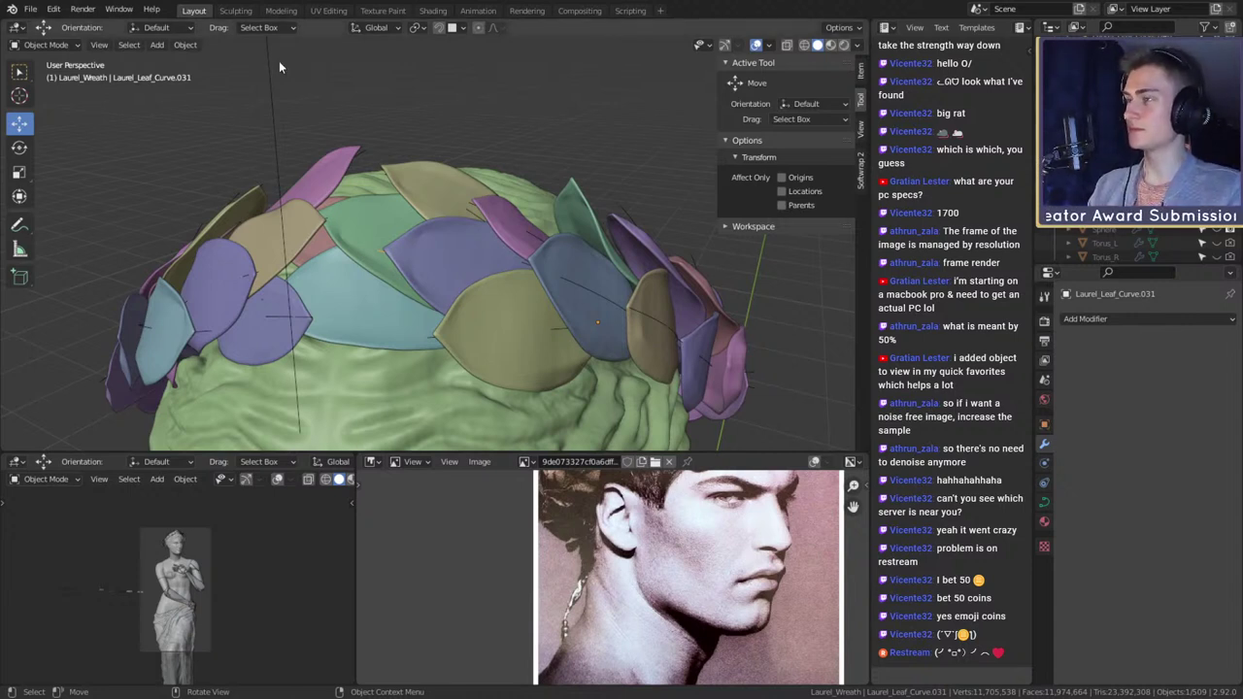
- Edit the curve of the magenta leaf on top of the wreath and rotate its tip control point
{"action": "middle_click_drag", "start_coordinate": [277, 70], "coordinate": [449, 275]}
{"action": "left_click", "coordinate": [427, 289]}
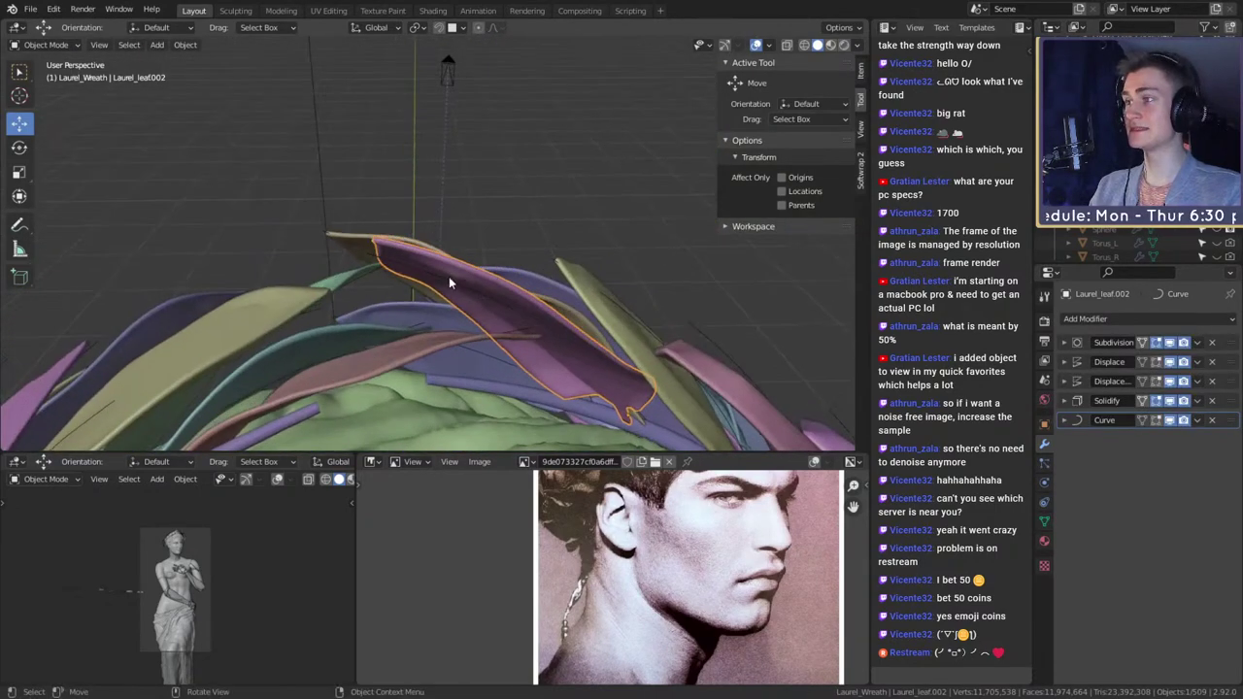
{"action": "left_click", "coordinate": [363, 257]}
{"action": "middle_click_drag", "start_coordinate": [366, 257], "coordinate": [403, 250]}
{"action": "key", "text": "Tab"}
{"action": "middle_click_drag", "start_coordinate": [517, 253], "coordinate": [396, 312]}
{"action": "key", "text": "r"}
{"action": "left_click", "coordinate": [593, 288]}
{"action": "middle_click_drag", "start_coordinate": [584, 263], "coordinate": [626, 311]}
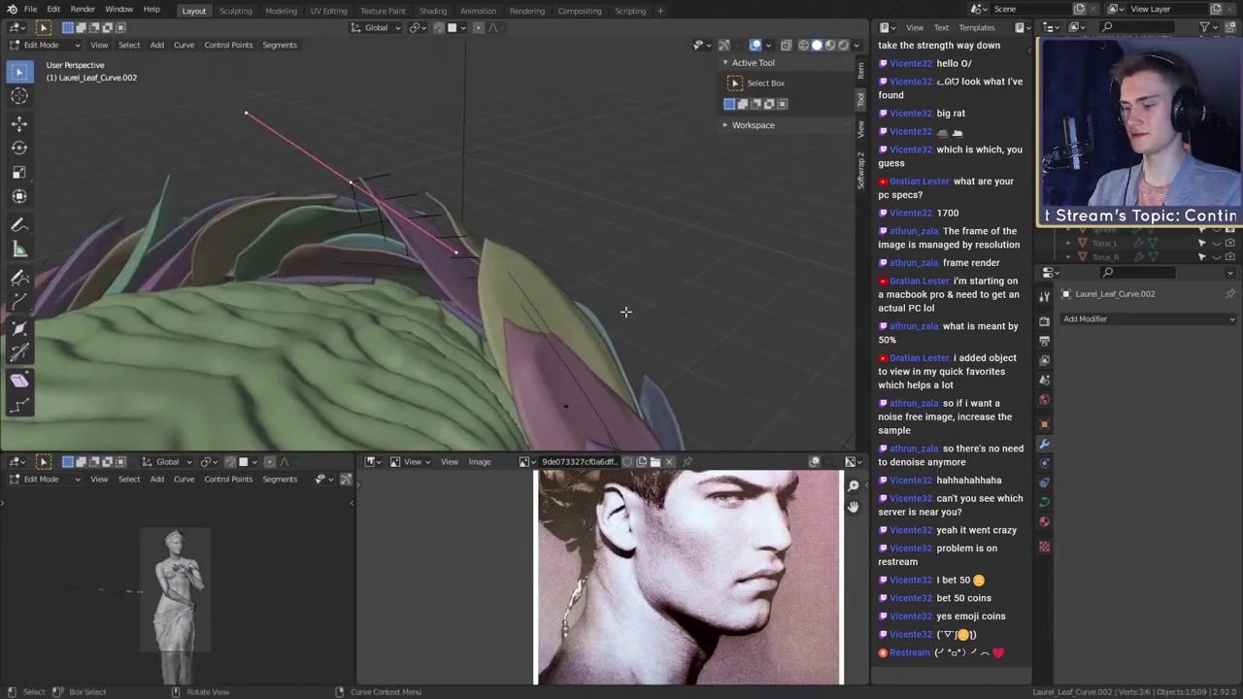
- Subdivide the magenta leaf's curve, rotate its tip control point to curl the end, and finish editing
{"action": "key", "text": "F3"}
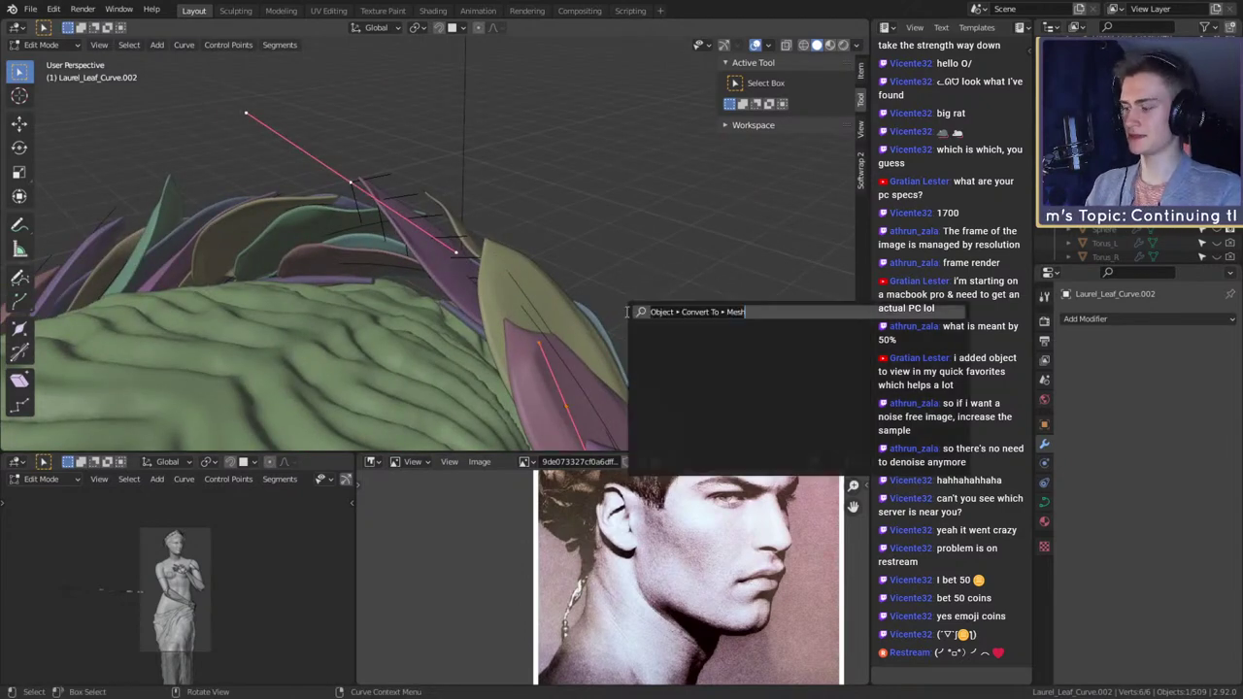
{"action": "type", "text": "sub"}
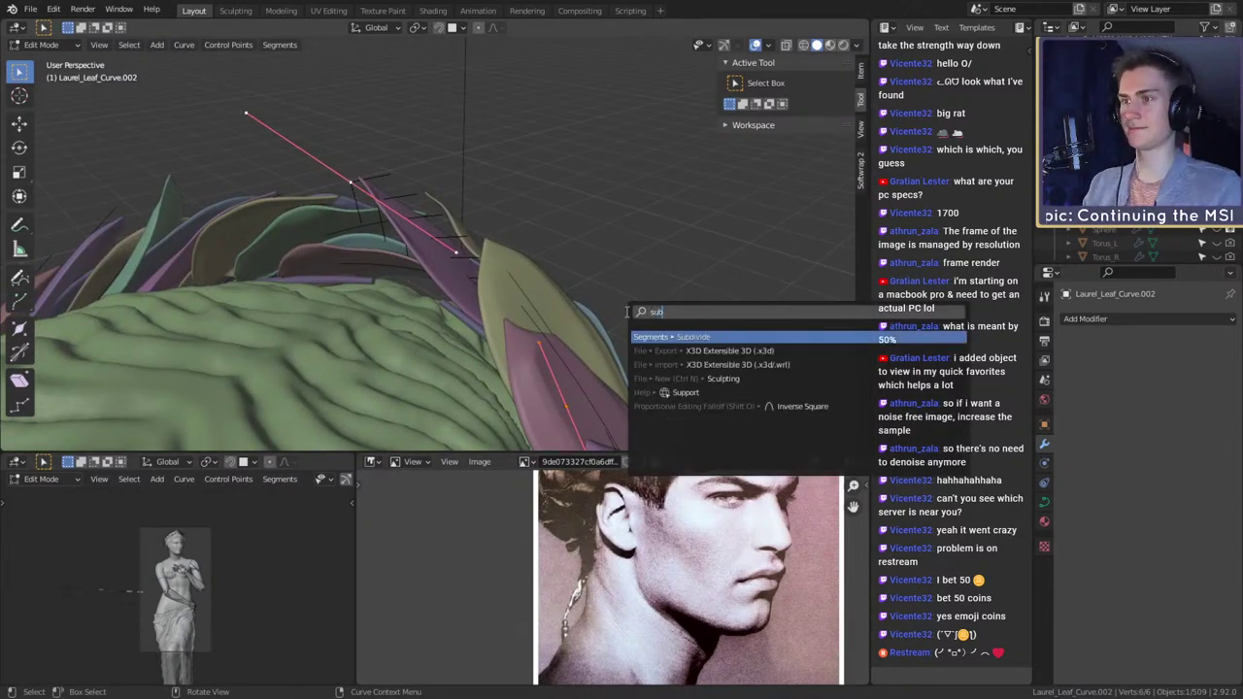
{"action": "key", "text": "Return"}
{"action": "middle_click_drag", "start_coordinate": [600, 269], "coordinate": [568, 265]}
{"action": "key", "text": "r"}
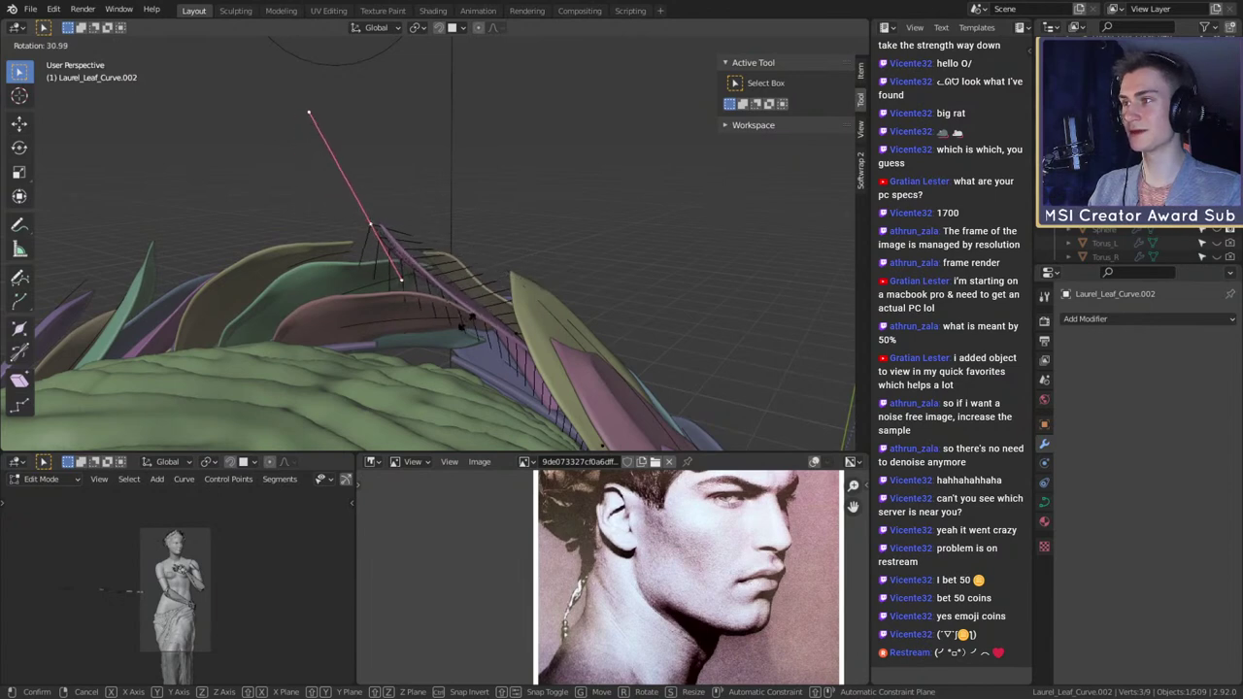
{"action": "left_click", "coordinate": [442, 322]}
{"action": "middle_click_drag", "start_coordinate": [442, 322], "coordinate": [474, 284]}
{"action": "key", "text": "ctrl+Tab"}
{"action": "left_click", "coordinate": [340, 318]}
- Edit the curve of the purple leaf between the green and pink leaves, rotating and moving its tip control point
{"action": "scroll", "coordinate": [498, 330], "scroll_direction": "down", "scroll_amount": 5}
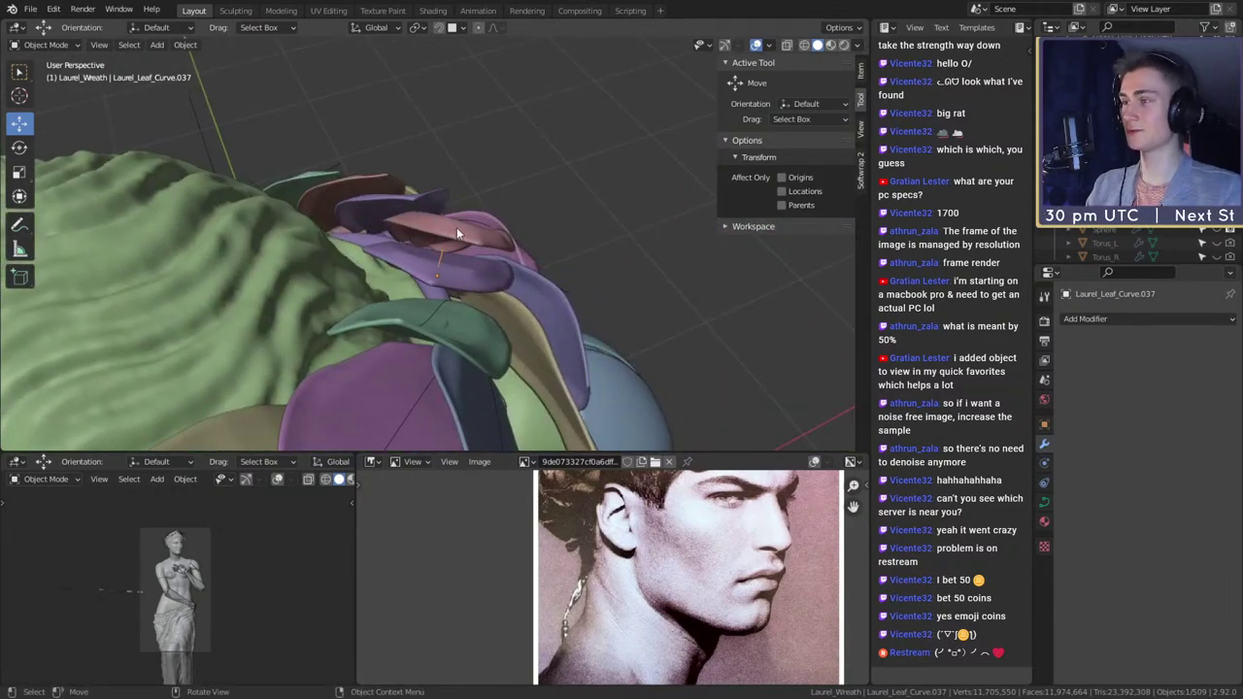
{"action": "middle_click_drag", "start_coordinate": [467, 287], "coordinate": [599, 314]}
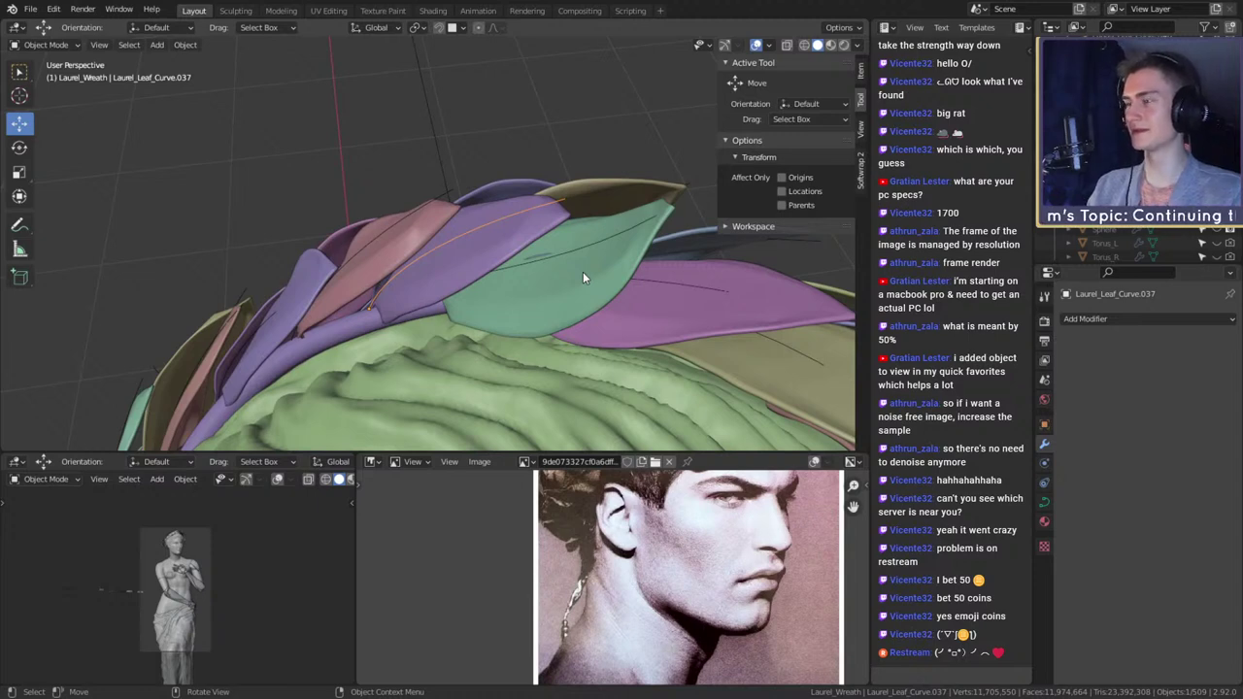
{"action": "middle_click_drag", "start_coordinate": [560, 254], "coordinate": [396, 271]}
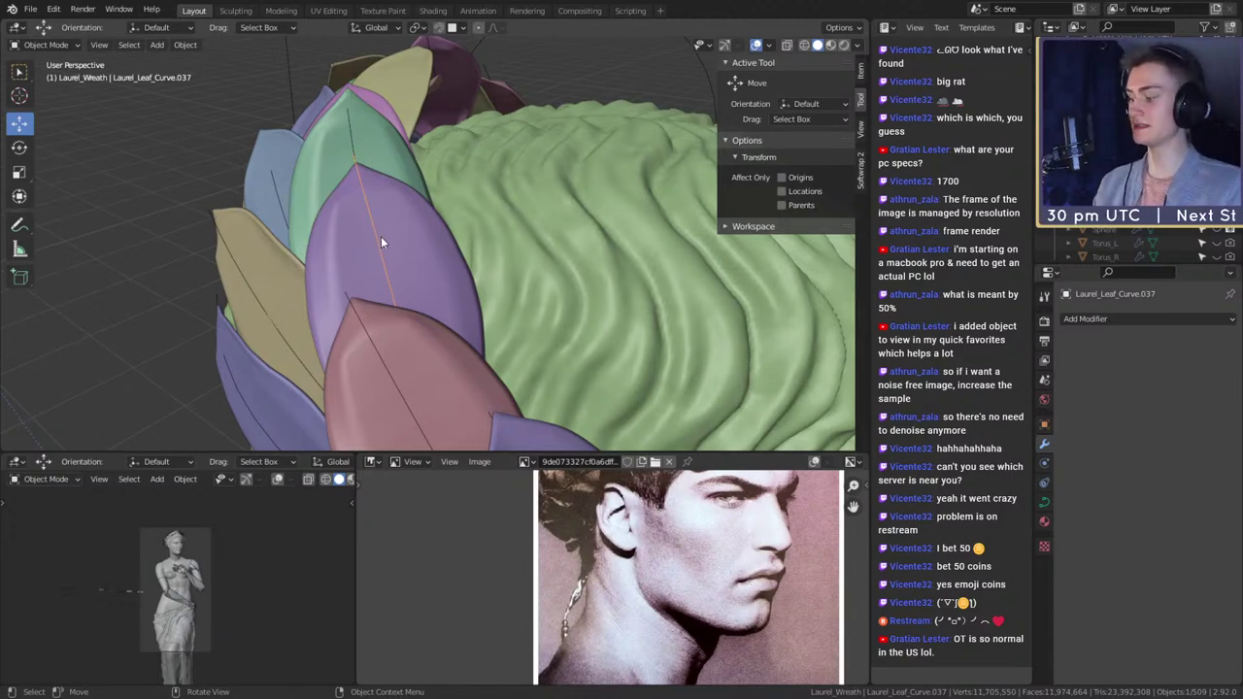
{"action": "middle_click_drag", "start_coordinate": [430, 225], "coordinate": [509, 265]}
{"action": "key", "text": "Tab"}
{"action": "middle_click_drag", "start_coordinate": [483, 197], "coordinate": [496, 217]}
{"action": "mouse_move", "coordinate": [577, 235]}
{"action": "middle_mouse_down"}
{"action": "mouse_move", "coordinate": [581, 218]}
{"action": "mouse_move", "coordinate": [535, 230]}
{"action": "mouse_move", "coordinate": [573, 245]}
{"action": "middle_mouse_up"}
{"action": "key", "text": "r"}
{"action": "left_click", "coordinate": [582, 198]}
{"action": "key", "text": "g"}
{"action": "left_click", "coordinate": [515, 233]}
- Fine-tune the rotation of the purple leaf's tip control point and scale its handles
{"action": "key", "text": "r"}
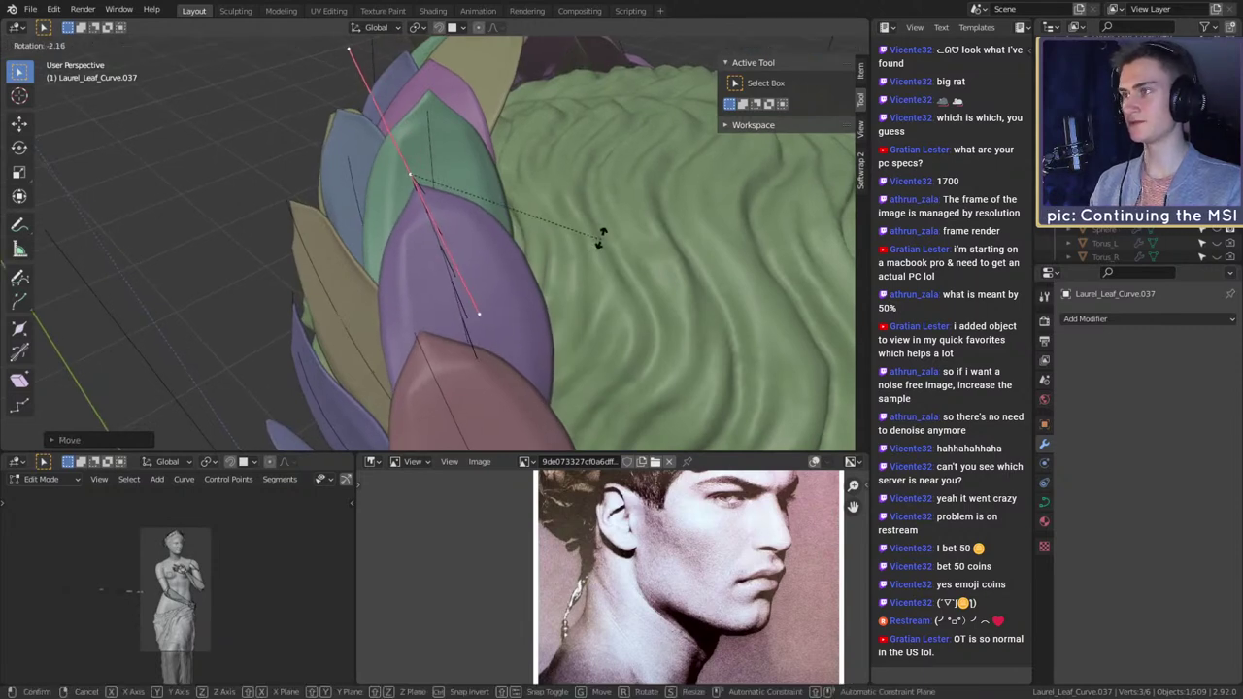
{"action": "left_click", "coordinate": [597, 228]}
{"action": "scroll", "coordinate": [573, 262], "scroll_direction": "down", "scroll_amount": 2}
{"action": "middle_click_drag", "start_coordinate": [555, 287], "coordinate": [611, 236]}
{"action": "scroll", "coordinate": [589, 237], "scroll_direction": "up", "scroll_amount": 2}
{"action": "key", "text": "s"}
{"action": "left_click", "coordinate": [591, 233]}
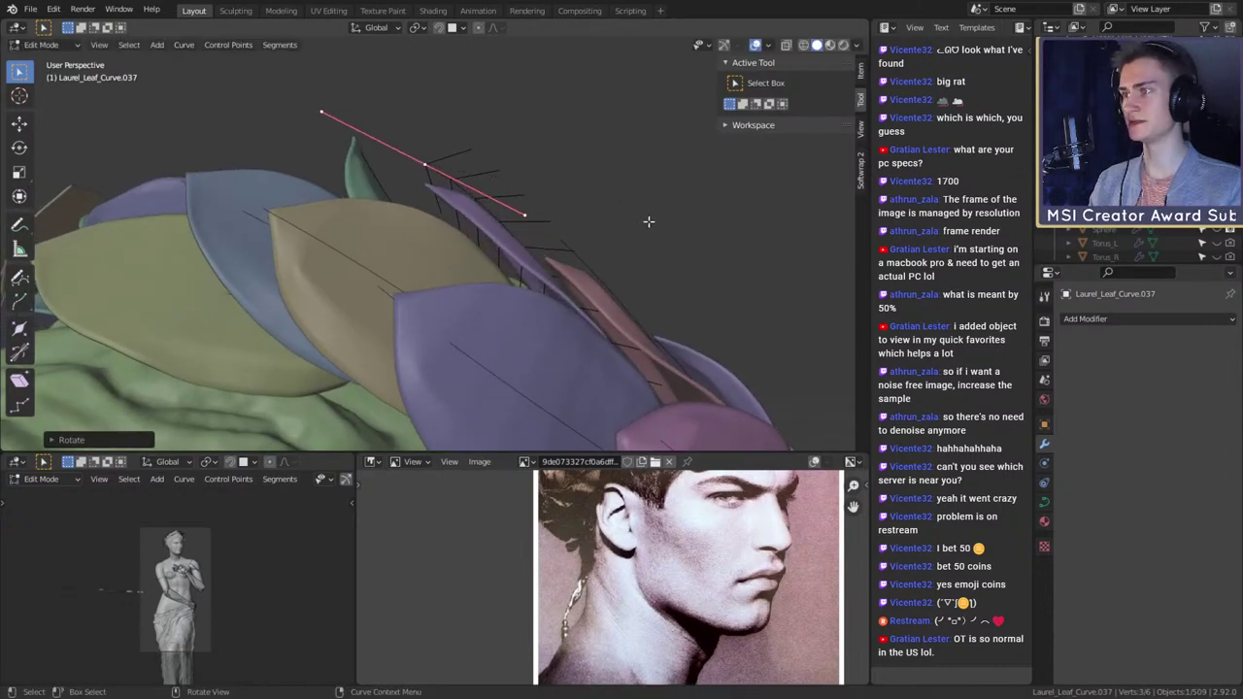
- Lower the purple leaf's tip control point and rotate its handles to a flatter angle
{"action": "key", "text": "g"}
{"action": "left_click", "coordinate": [644, 231]}
{"action": "key", "text": "r"}
{"action": "left_click", "coordinate": [655, 201]}
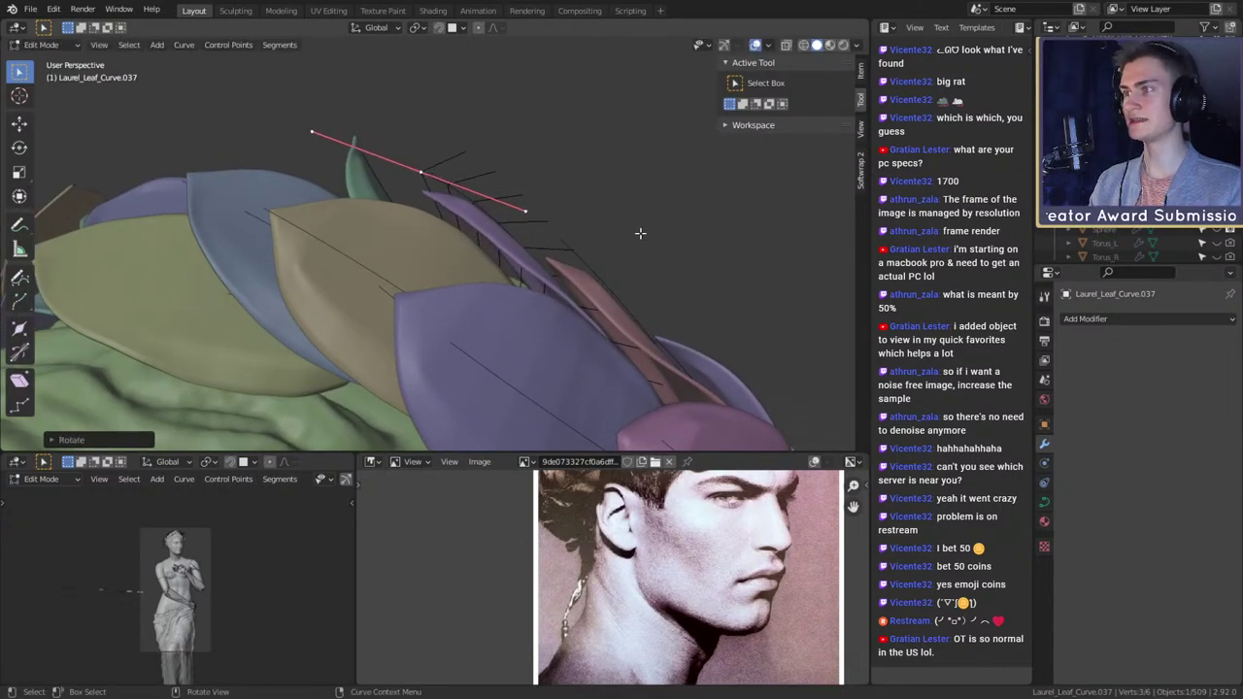
- Nudge the purple leaf's tip control point once more from another angle and finish editing its curve
{"action": "scroll", "coordinate": [641, 233], "scroll_direction": "down", "scroll_amount": 4}
{"action": "middle_click_drag", "start_coordinate": [641, 233], "coordinate": [590, 326]}
{"action": "scroll", "coordinate": [582, 295], "scroll_direction": "up", "scroll_amount": 4}
{"action": "scroll", "coordinate": [557, 293], "scroll_direction": "up", "scroll_amount": 2}
{"action": "key", "text": "g"}
{"action": "left_click", "coordinate": [562, 318]}
{"action": "key", "text": "ctrl+Tab"}
{"action": "key", "text": "Escape"}
{"action": "key", "text": "Tab"}
{"action": "scroll", "coordinate": [570, 338], "scroll_direction": "down", "scroll_amount": 2}
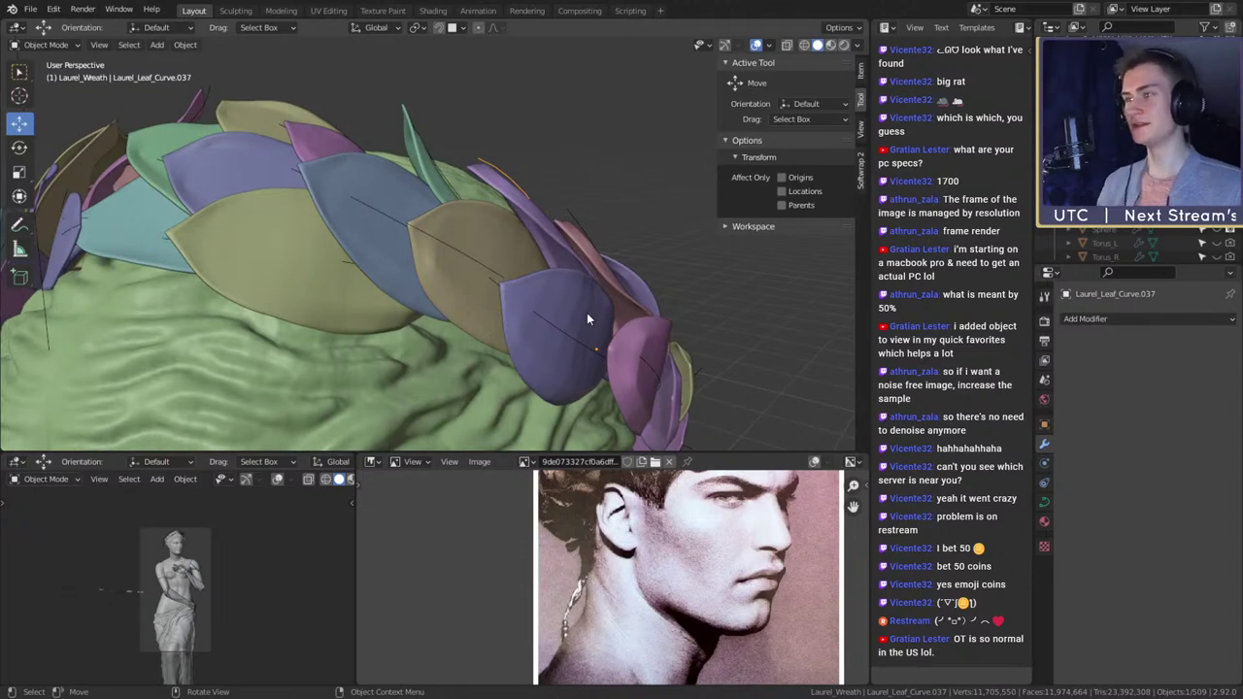
- Examine the wreath from the front and side to judge the leaf variation and find the next leaf to bend
{"action": "scroll", "coordinate": [574, 308], "scroll_direction": "down", "scroll_amount": 6}
{"action": "scroll", "coordinate": [563, 333], "scroll_direction": "up", "scroll_amount": 5}
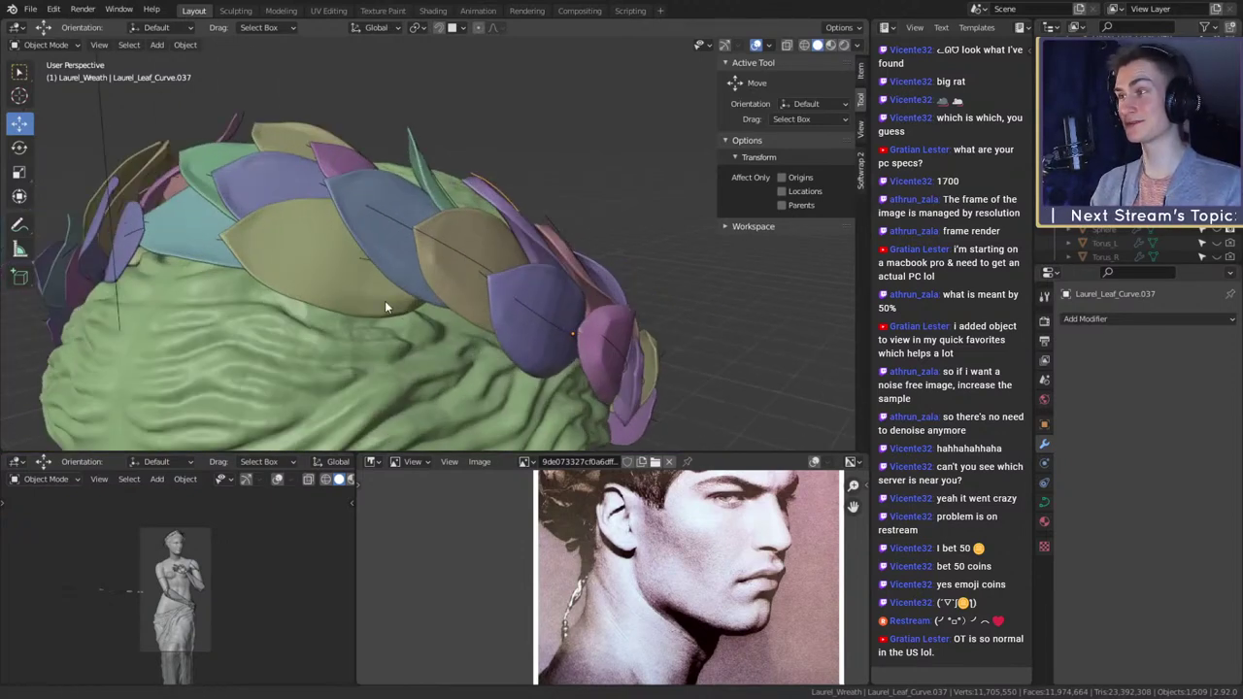
{"action": "middle_click_drag", "start_coordinate": [384, 307], "coordinate": [444, 311]}
{"action": "scroll", "coordinate": [505, 306], "scroll_direction": "down", "scroll_amount": 4}
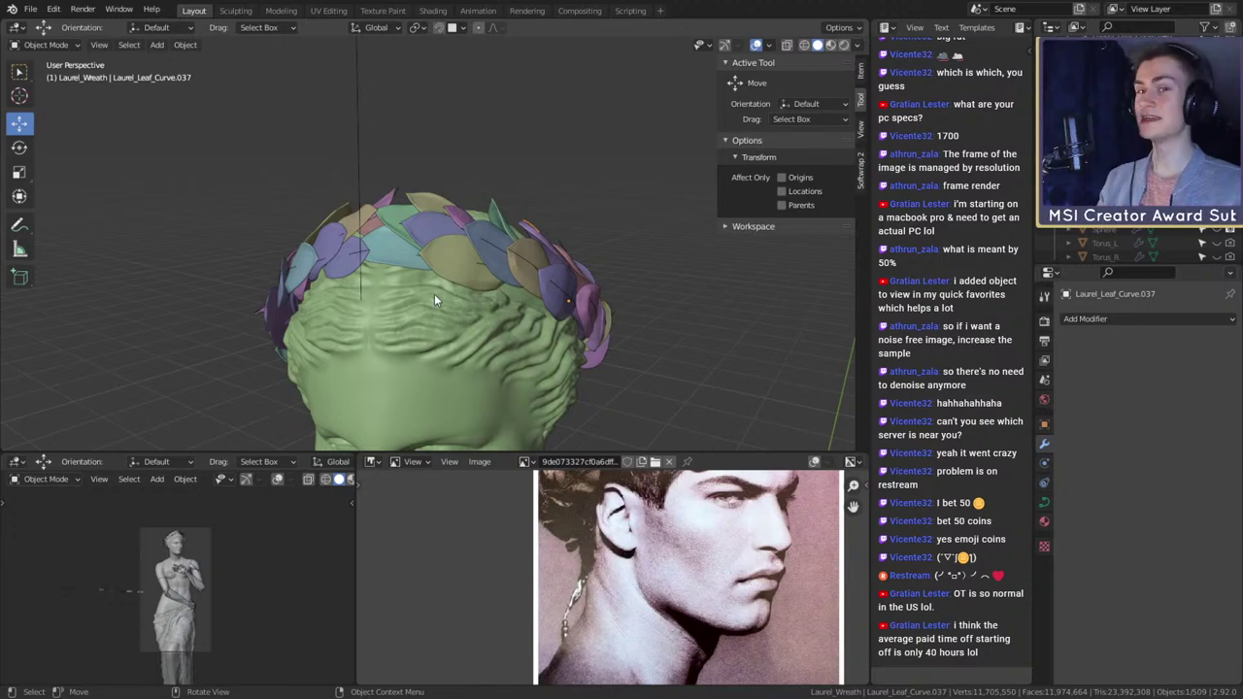
{"action": "scroll", "coordinate": [486, 316], "scroll_direction": "up", "scroll_amount": 3}
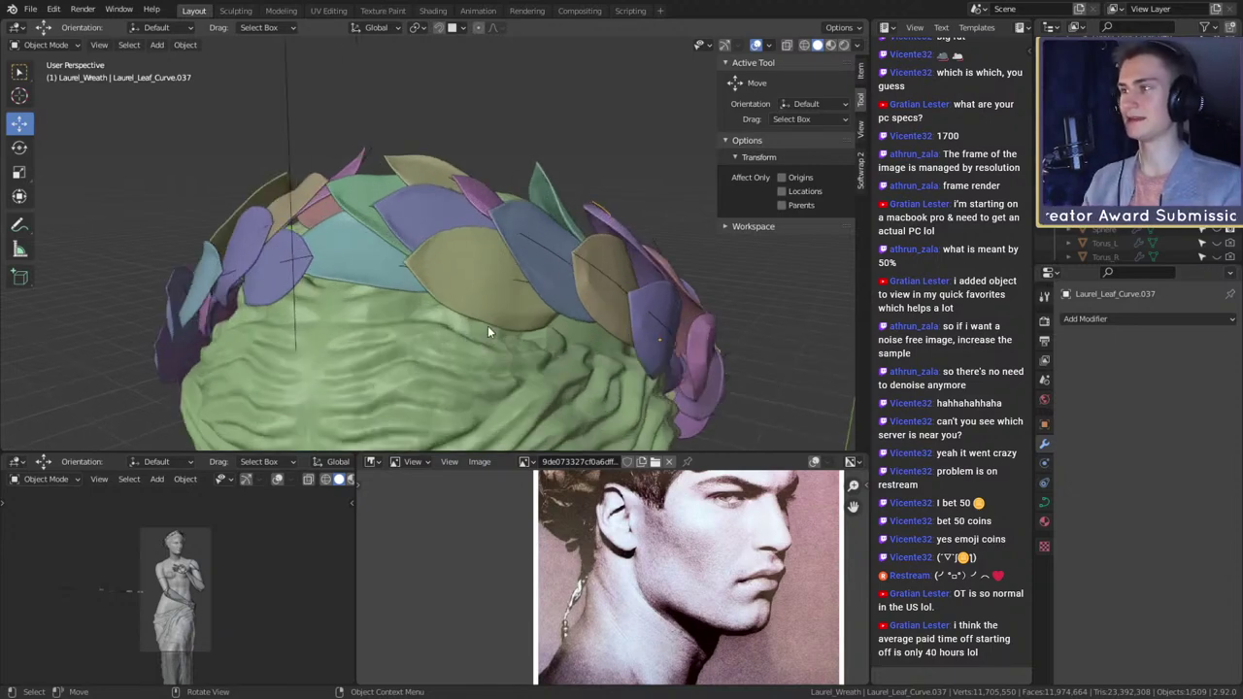
{"action": "mouse_move", "coordinate": [487, 326]}
{"action": "middle_mouse_down"}
{"action": "mouse_move", "coordinate": [494, 312]}
{"action": "mouse_move", "coordinate": [550, 331]}
{"action": "mouse_move", "coordinate": [483, 327]}
{"action": "middle_mouse_up"}
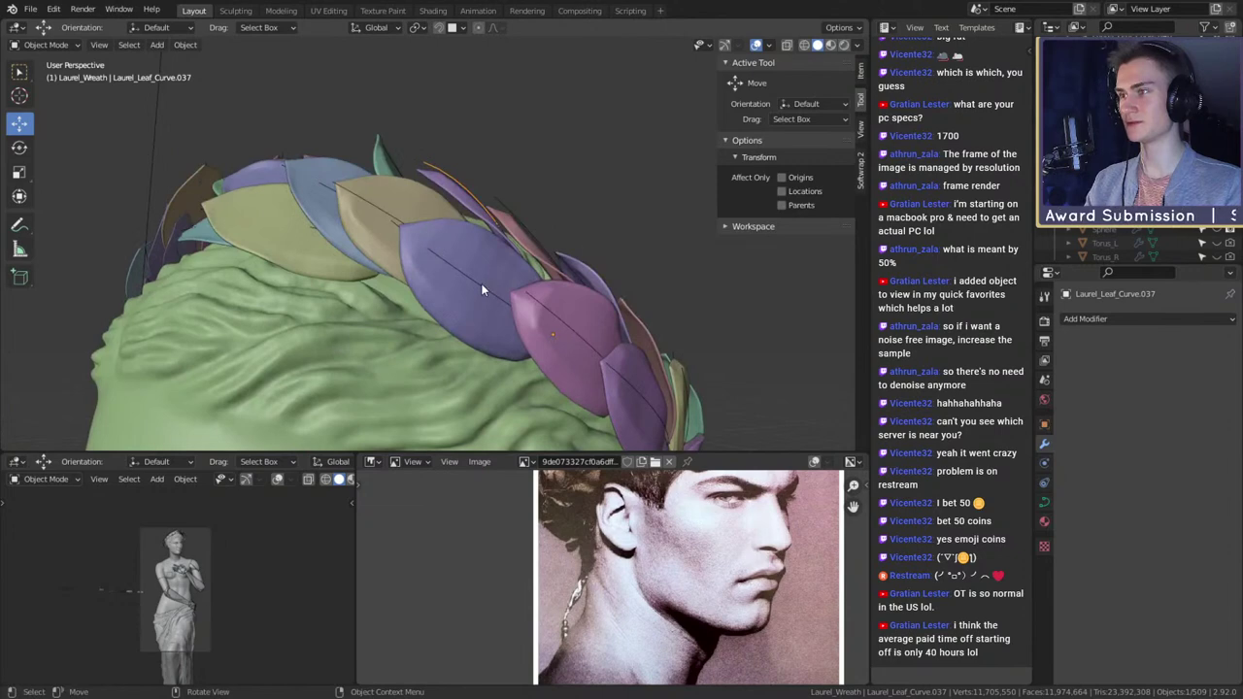
- Edit the curve of the blue-violet leaf on the wreath's front row, rotating and moving its tip control point
{"action": "key", "text": "KP_Decimal"}
{"action": "scroll", "coordinate": [483, 288], "scroll_direction": "down", "scroll_amount": 4}
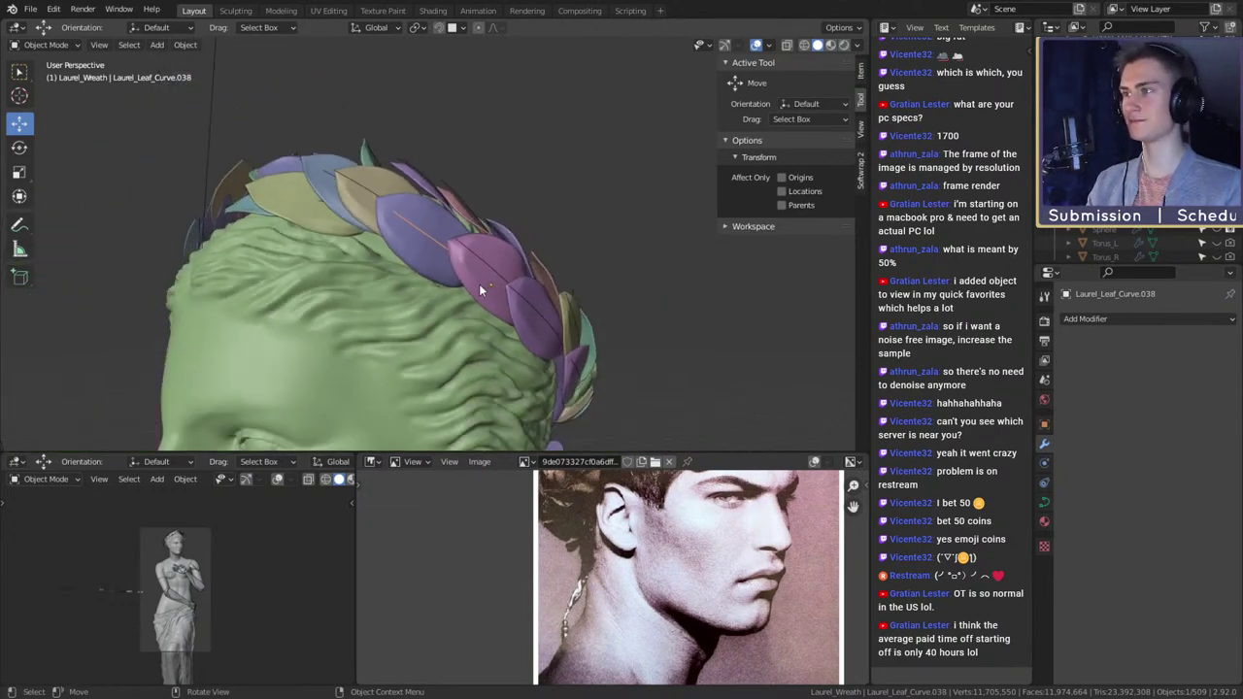
{"action": "scroll", "coordinate": [481, 289], "scroll_direction": "up", "scroll_amount": 3}
{"action": "middle_click_drag", "start_coordinate": [481, 288], "coordinate": [471, 359]}
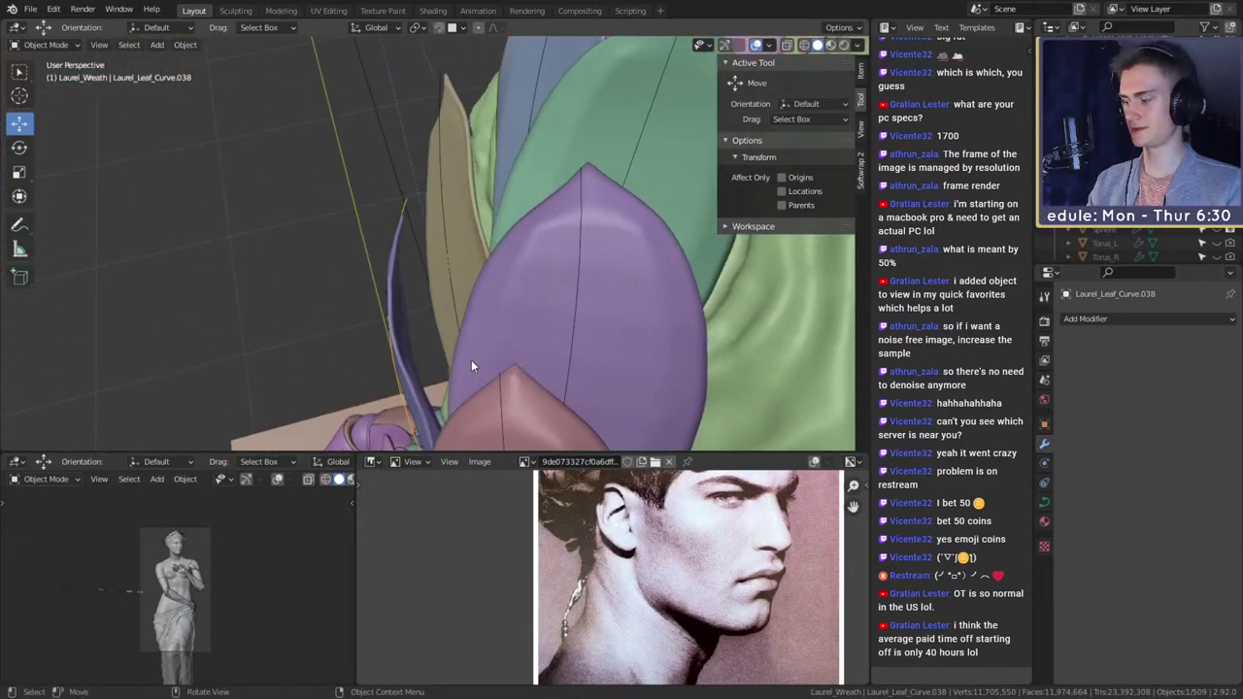
{"action": "key", "text": "Tab"}
{"action": "key", "text": "r"}
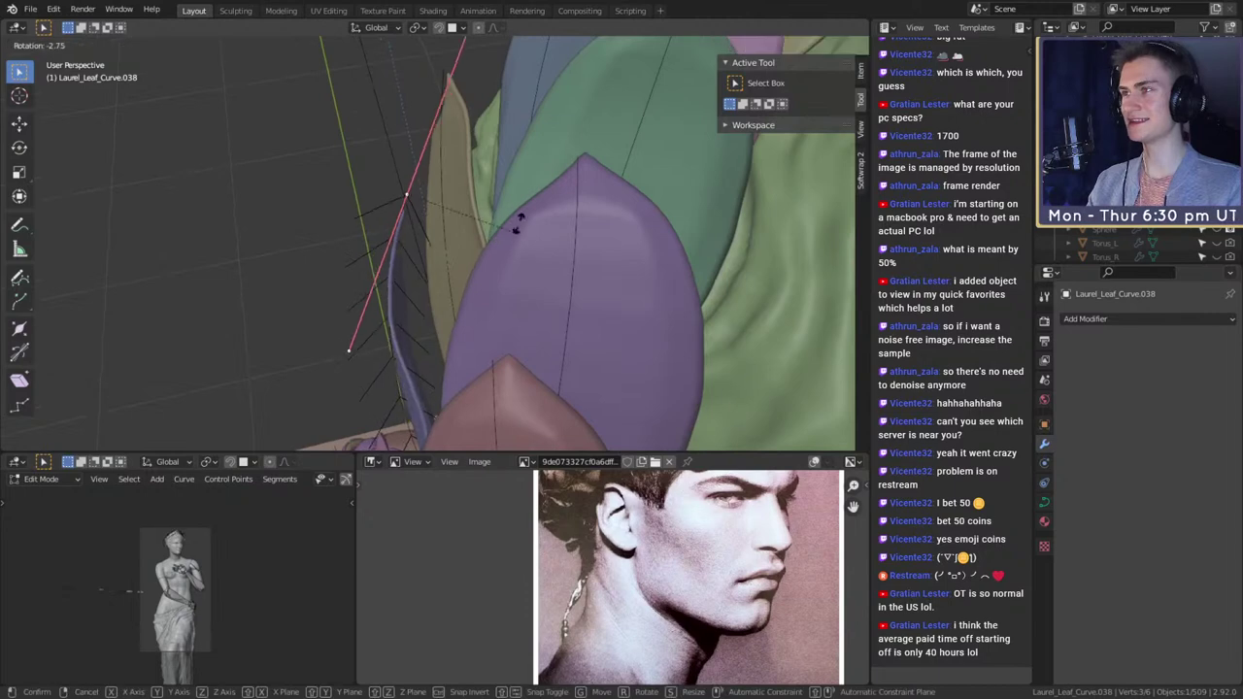
{"action": "left_click", "coordinate": [508, 161]}
{"action": "key", "text": "g"}
{"action": "left_click", "coordinate": [534, 218]}
- Scale the front blue-violet leaf's tip handles, and readjust the control point's rotation and position
{"action": "middle_click_drag", "start_coordinate": [533, 217], "coordinate": [558, 271]}
{"action": "key", "text": "s"}
{"action": "left_click", "coordinate": [484, 215]}
{"action": "key", "text": "r"}
{"action": "left_click", "coordinate": [531, 196]}
{"action": "key", "text": "g"}
{"action": "left_click", "coordinate": [527, 226]}
- Refine the rotation and position of the front blue-violet leaf's tip to bend it outward, and finish editing its curve
{"action": "scroll", "coordinate": [618, 291], "scroll_direction": "down", "scroll_amount": 4}
{"action": "scroll", "coordinate": [551, 272], "scroll_direction": "up", "scroll_amount": 3}
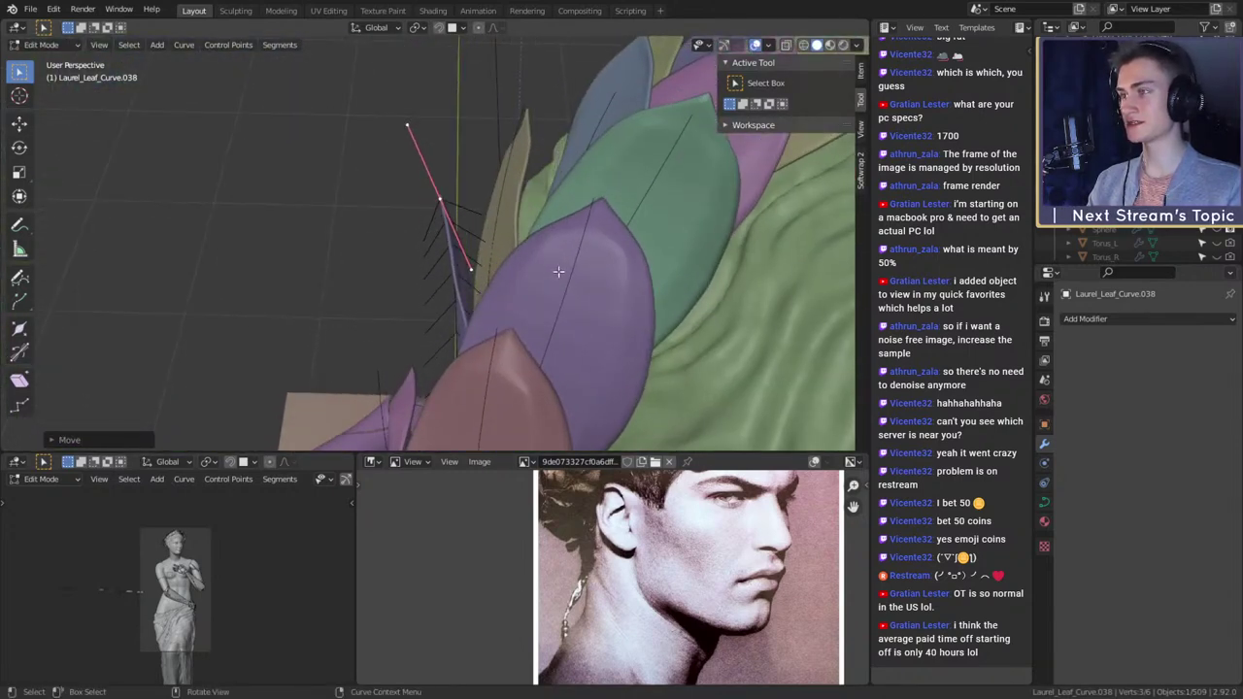
{"action": "key", "text": "r"}
{"action": "left_click", "coordinate": [582, 251]}
{"action": "key", "text": "g"}
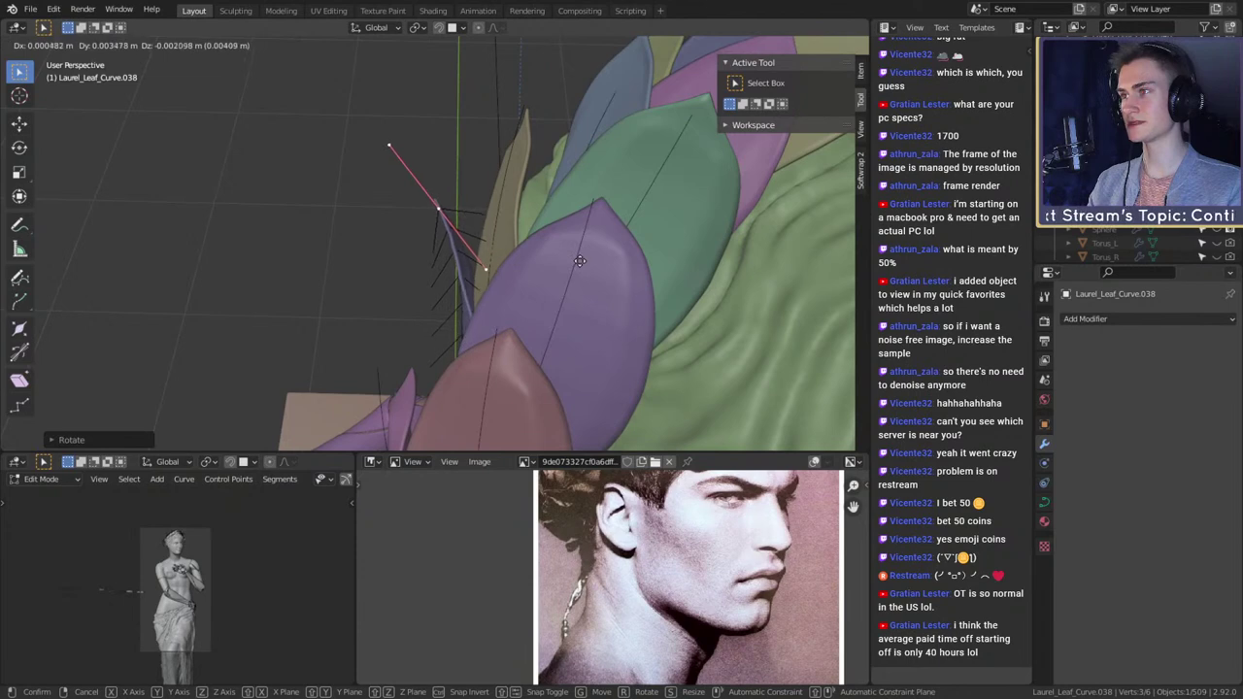
{"action": "left_click", "coordinate": [574, 275]}
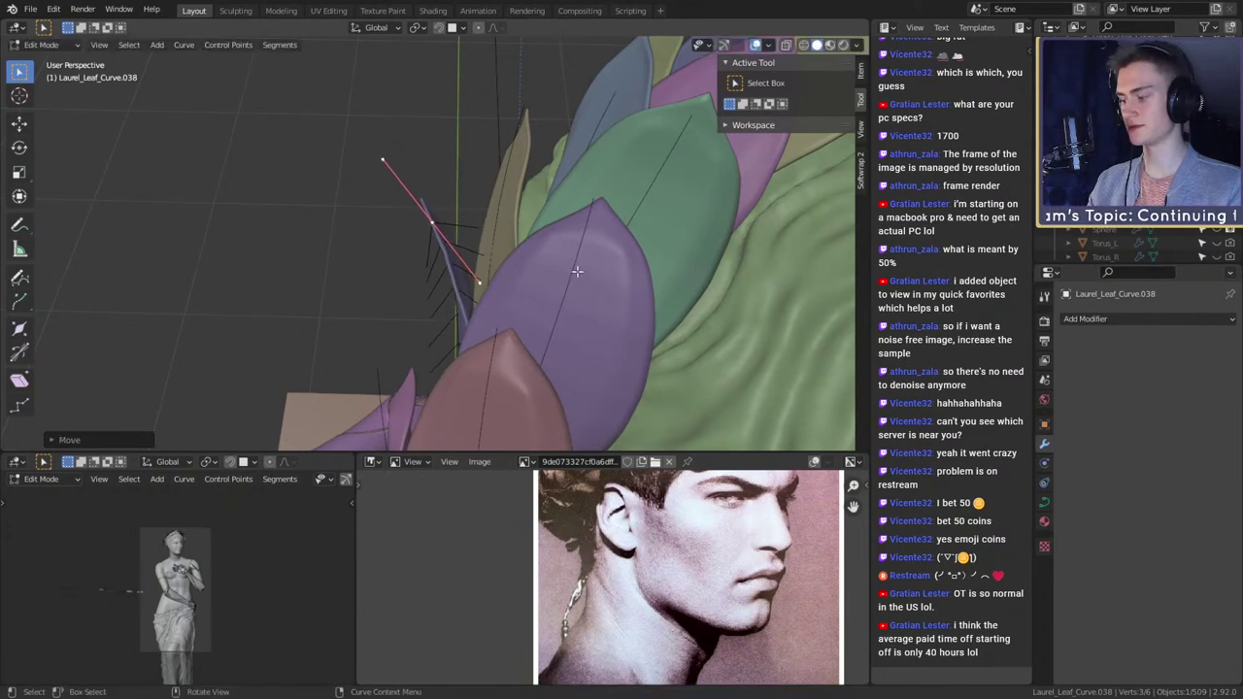
{"action": "key", "text": "r"}
{"action": "left_click", "coordinate": [582, 264]}
{"action": "key", "text": "r"}
{"action": "left_click", "coordinate": [583, 287]}
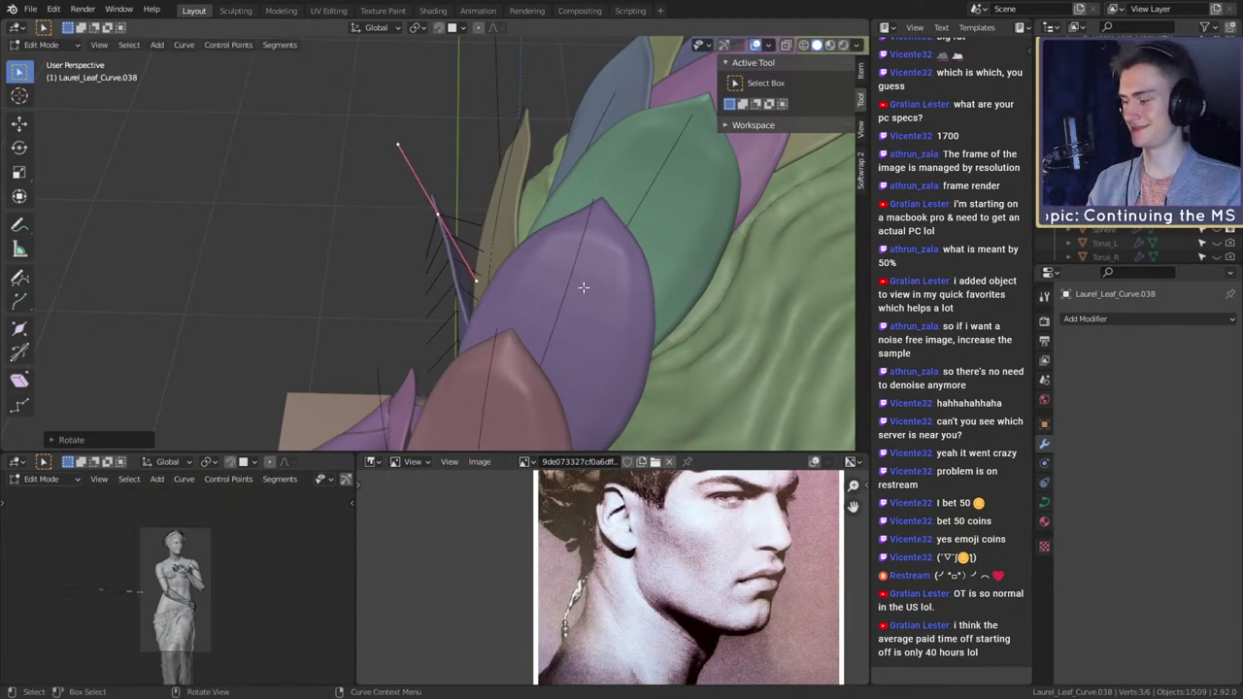
{"action": "key", "text": "Tab"}
- Open the curve of the reddish-brown leaf above the teal leaf for editing and select its tip control point
{"action": "middle_click_drag", "start_coordinate": [584, 287], "coordinate": [439, 297]}
{"action": "scroll", "coordinate": [583, 297], "scroll_direction": "down", "scroll_amount": 4}
{"action": "scroll", "coordinate": [621, 297], "scroll_direction": "down", "scroll_amount": 3}
{"action": "scroll", "coordinate": [373, 323], "scroll_direction": "up", "scroll_amount": 3}
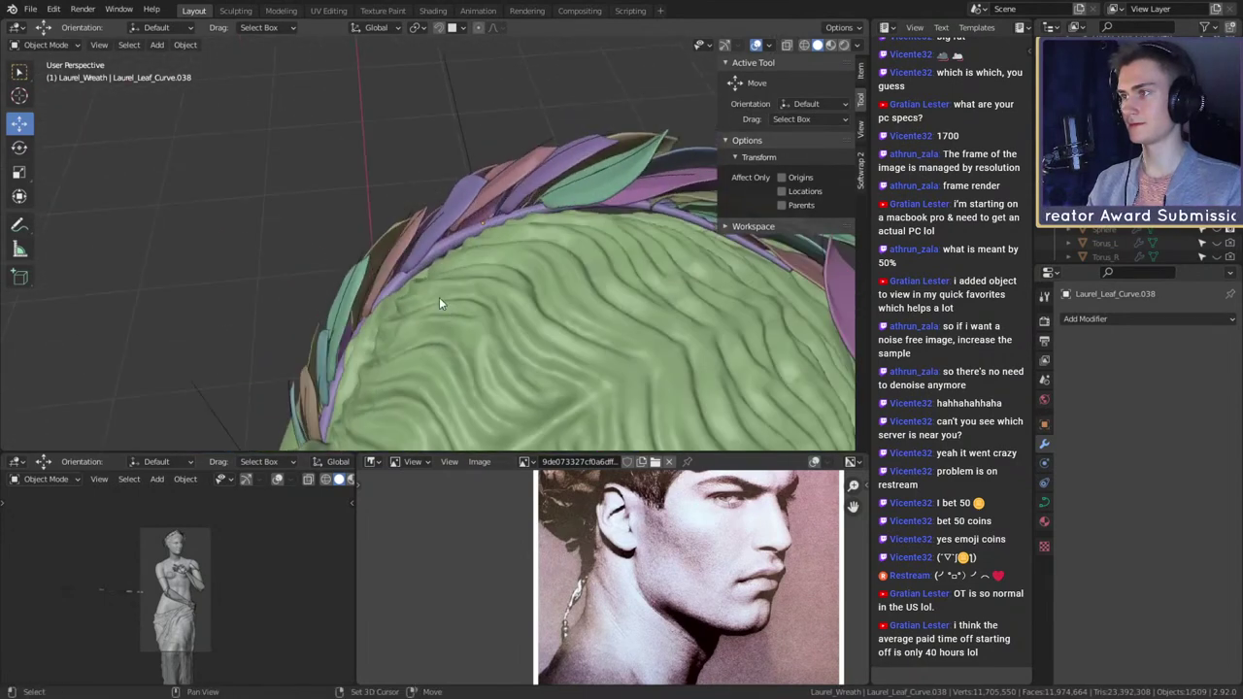
{"action": "scroll", "coordinate": [434, 328], "scroll_direction": "up", "scroll_amount": 2}
{"action": "left_click", "coordinate": [386, 245]}
{"action": "middle_click_drag", "start_coordinate": [386, 244], "coordinate": [552, 288]}
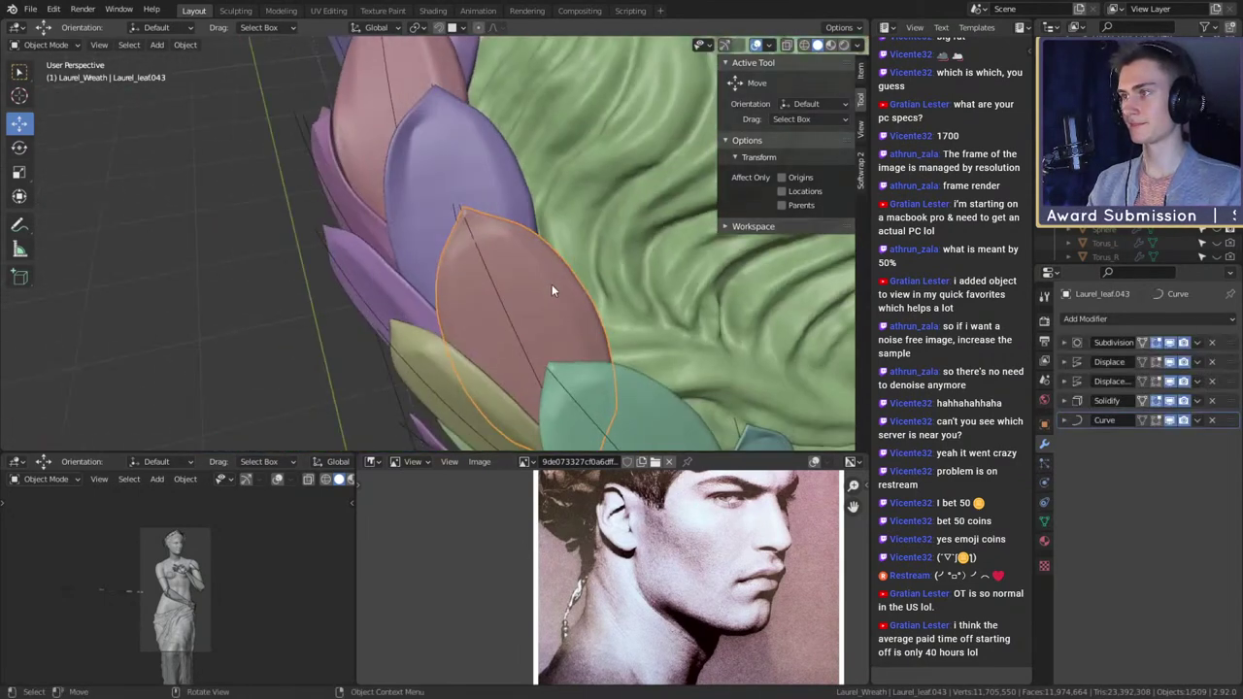
{"action": "left_click", "coordinate": [482, 252]}
{"action": "middle_click_drag", "start_coordinate": [482, 252], "coordinate": [531, 283]}
{"action": "key", "text": "Tab"}
{"action": "scroll", "coordinate": [563, 275], "scroll_direction": "down", "scroll_amount": 5}
{"action": "scroll", "coordinate": [558, 277], "scroll_direction": "up", "scroll_amount": 4}
{"action": "left_click", "coordinate": [419, 240]}
{"action": "middle_click_drag", "start_coordinate": [418, 240], "coordinate": [505, 267]}
{"action": "scroll", "coordinate": [505, 267], "scroll_direction": "up", "scroll_amount": 2}
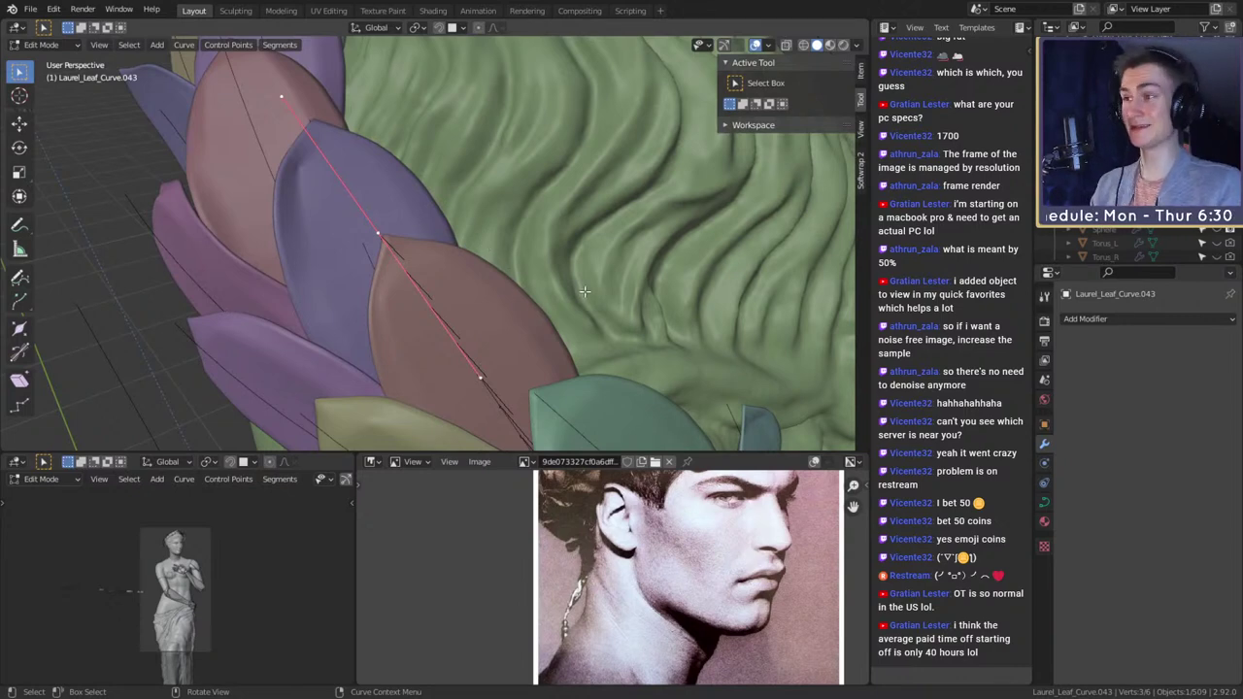
- Rotate the reddish-brown leaf's tip control point and move it closer to the head to bend the leaf inward
{"action": "middle_click_drag", "start_coordinate": [578, 292], "coordinate": [356, 285]}
{"action": "middle_click_drag", "start_coordinate": [525, 298], "coordinate": [350, 277]}
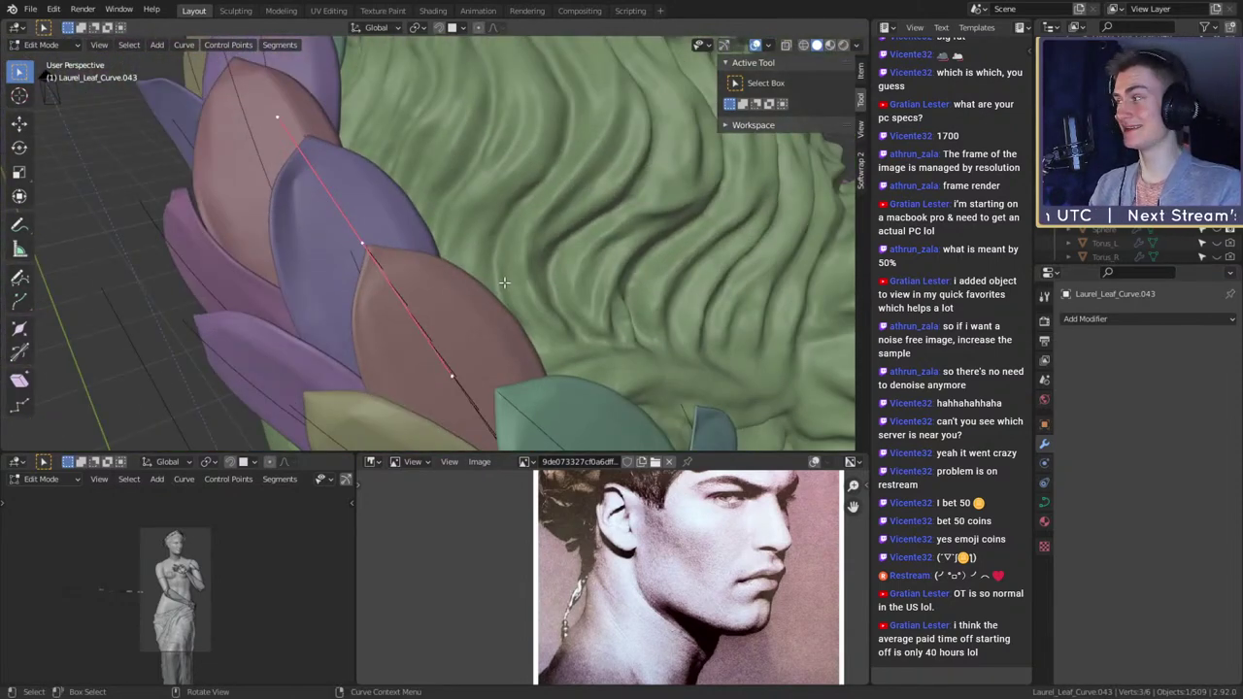
{"action": "middle_click_drag", "start_coordinate": [498, 273], "coordinate": [509, 302]}
{"action": "scroll", "coordinate": [510, 302], "scroll_direction": "down", "scroll_amount": 11}
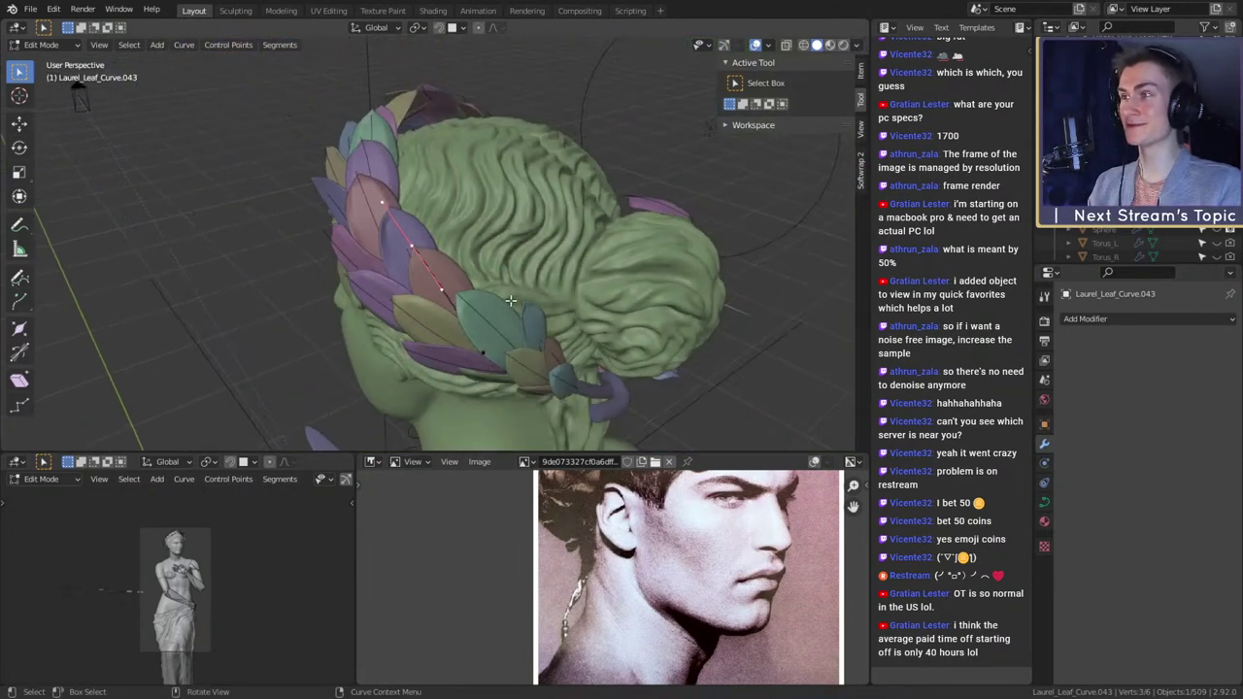
{"action": "scroll", "coordinate": [475, 322], "scroll_direction": "up", "scroll_amount": 7}
{"action": "scroll", "coordinate": [475, 322], "scroll_direction": "up", "scroll_amount": 4}
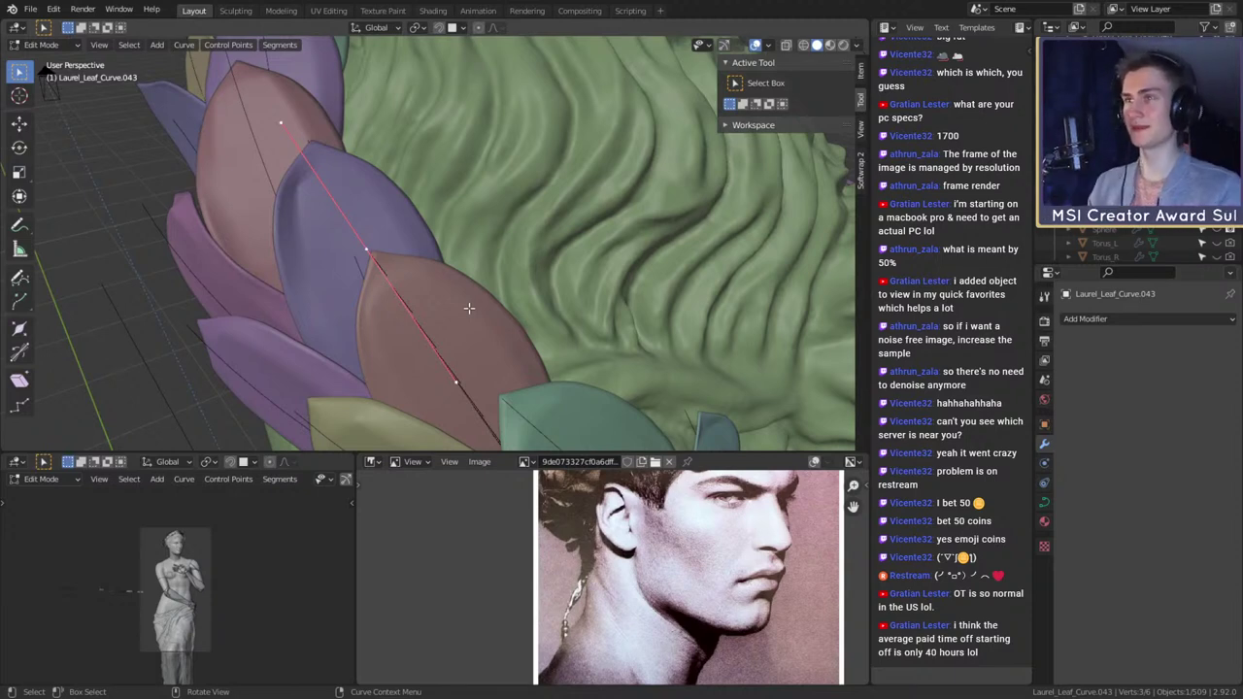
{"action": "scroll", "coordinate": [469, 308], "scroll_direction": "down", "scroll_amount": 4}
{"action": "middle_click_drag", "start_coordinate": [469, 308], "coordinate": [656, 261]}
{"action": "scroll", "coordinate": [544, 298], "scroll_direction": "up", "scroll_amount": 5}
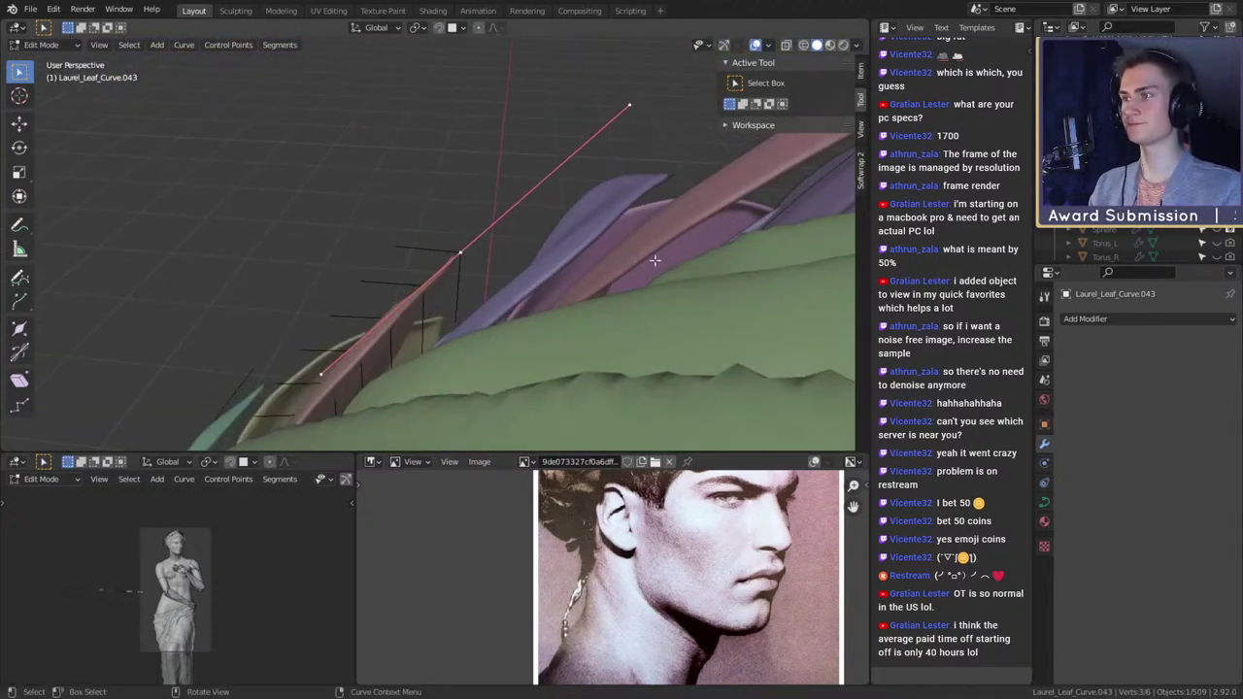
{"action": "key", "text": "r"}
{"action": "left_click", "coordinate": [670, 331]}
{"action": "key", "text": "g"}
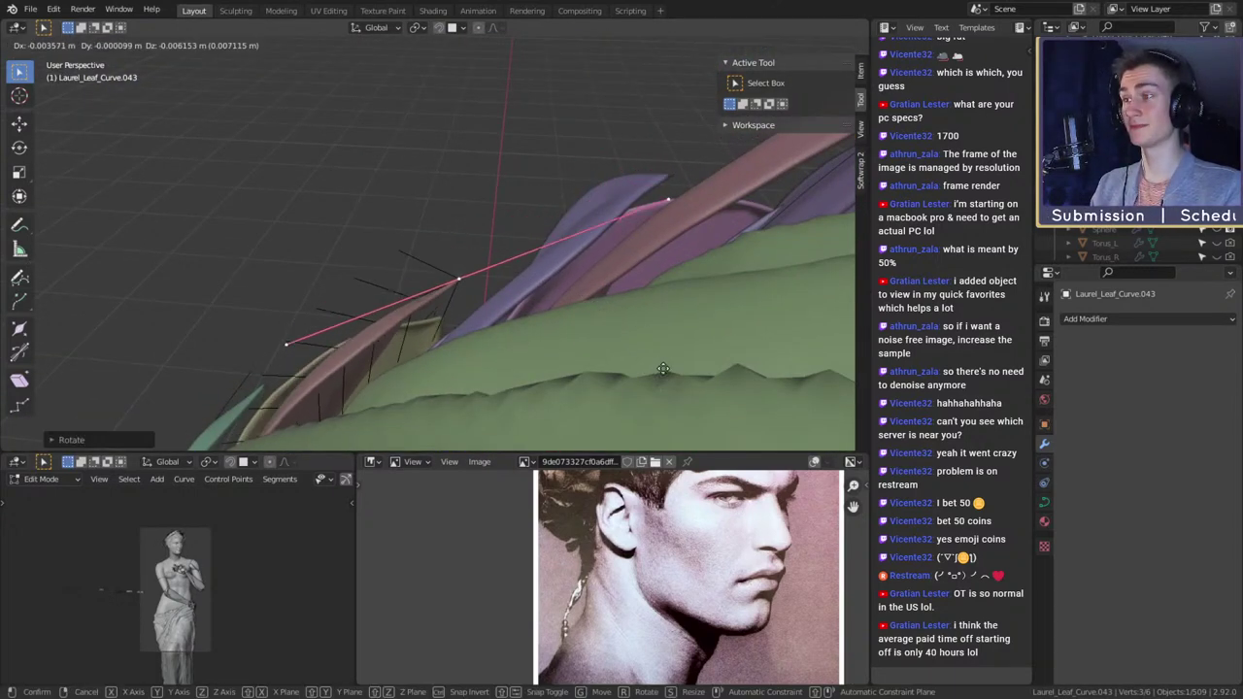
{"action": "left_click", "coordinate": [664, 389]}
- Scale down the reddish-brown leaf's tip handles, and readjust the control point's position and rotation
{"action": "middle_click_drag", "start_coordinate": [553, 371], "coordinate": [604, 319]}
{"action": "key", "text": "s"}
{"action": "left_click", "coordinate": [583, 319]}
{"action": "key", "text": "g"}
{"action": "left_click", "coordinate": [576, 322]}
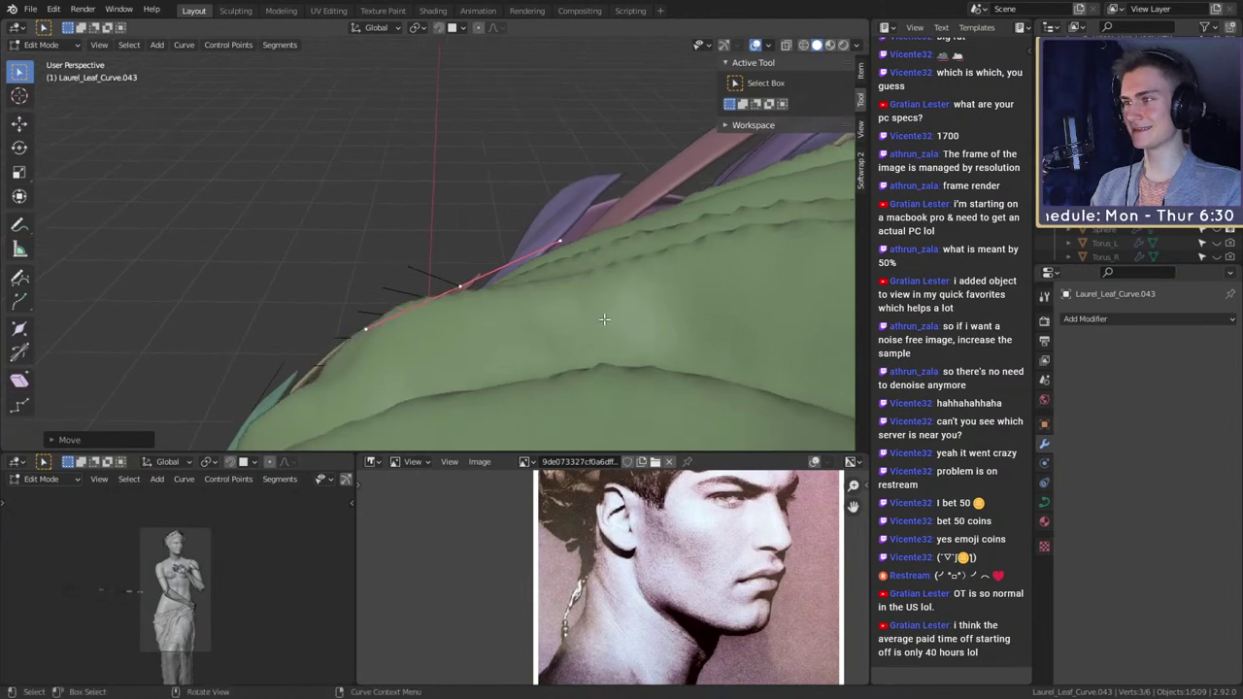
{"action": "key", "text": "r"}
{"action": "left_click", "coordinate": [620, 374]}
{"action": "middle_click_drag", "start_coordinate": [622, 381], "coordinate": [649, 380]}
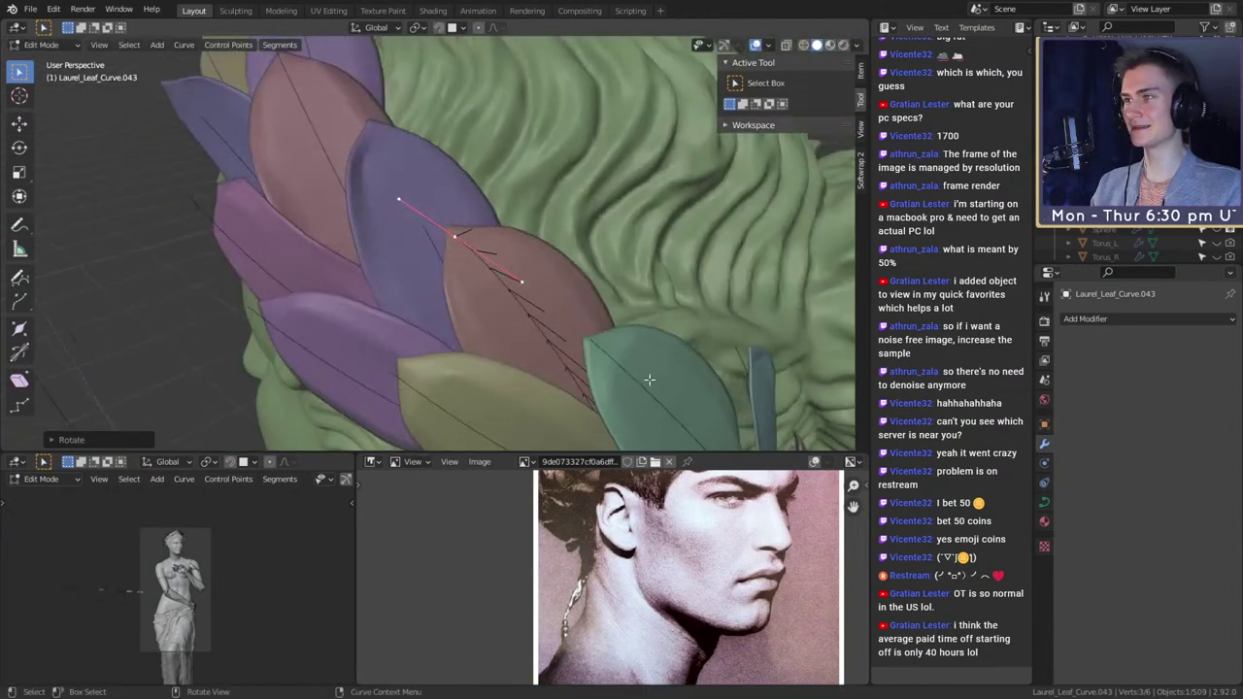
- Refine the rotation of the reddish-brown leaf's tip and finish editing its curve
{"action": "scroll", "coordinate": [650, 380], "scroll_direction": "down", "scroll_amount": 6}
{"action": "scroll", "coordinate": [525, 340], "scroll_direction": "up", "scroll_amount": 6}
{"action": "middle_click_drag", "start_coordinate": [476, 325], "coordinate": [507, 391]}
{"action": "key", "text": "r"}
{"action": "left_click", "coordinate": [577, 347]}
{"action": "scroll", "coordinate": [572, 352], "scroll_direction": "down", "scroll_amount": 4}
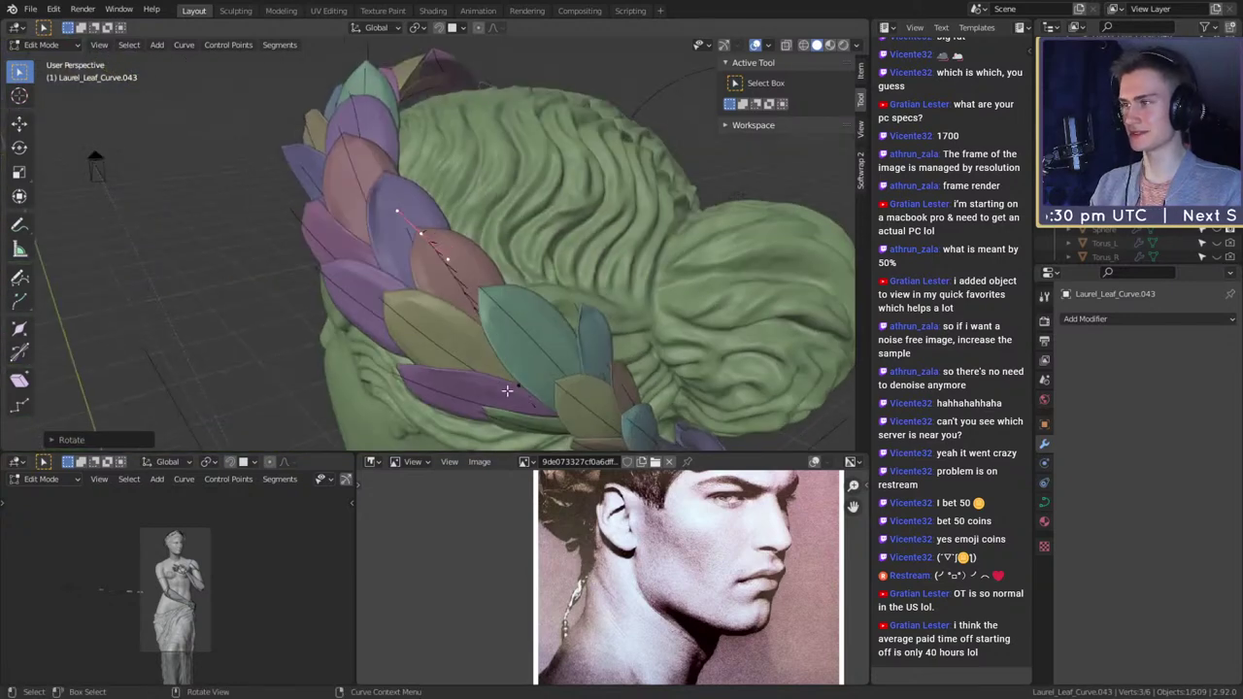
{"action": "scroll", "coordinate": [507, 391], "scroll_direction": "up", "scroll_amount": 4}
{"action": "key", "text": "ctrl+Tab"}
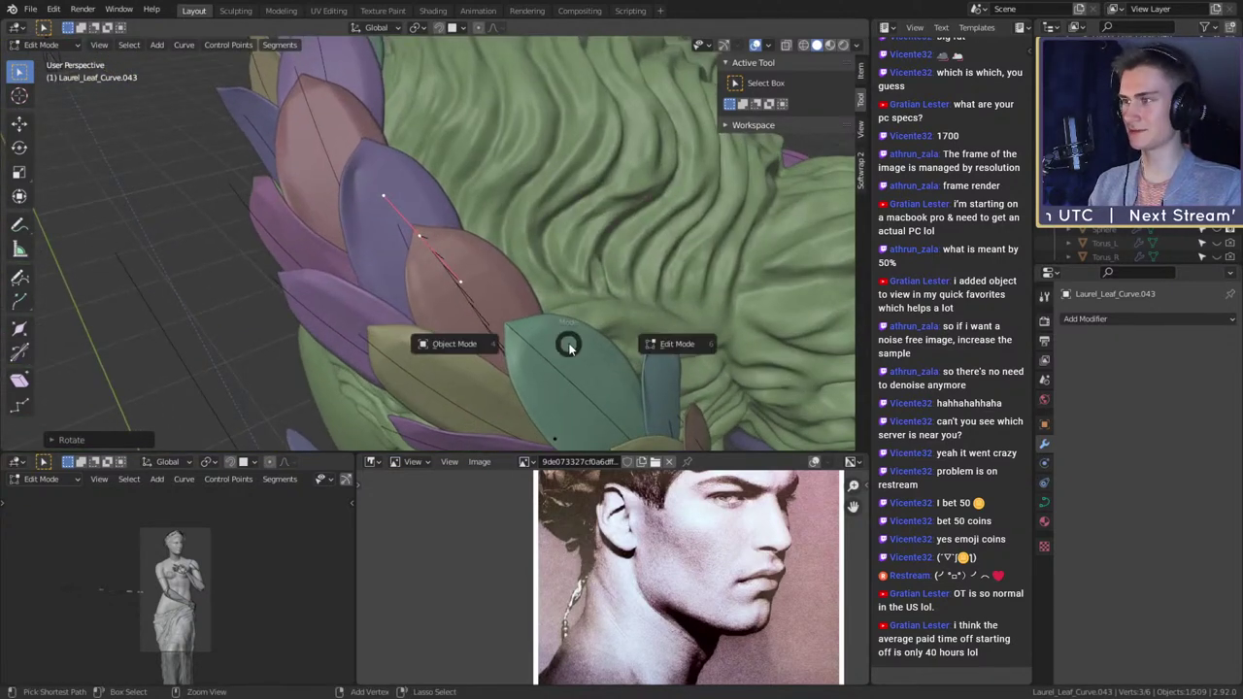
{"action": "key", "text": "Escape"}
{"action": "key", "text": "Tab"}
- Select the curve of the violet leaf beside the olive leaf on the wreath's front row and open it for editing
{"action": "scroll", "coordinate": [569, 347], "scroll_direction": "down", "scroll_amount": 5}
{"action": "middle_click_drag", "start_coordinate": [569, 347], "coordinate": [613, 289]}
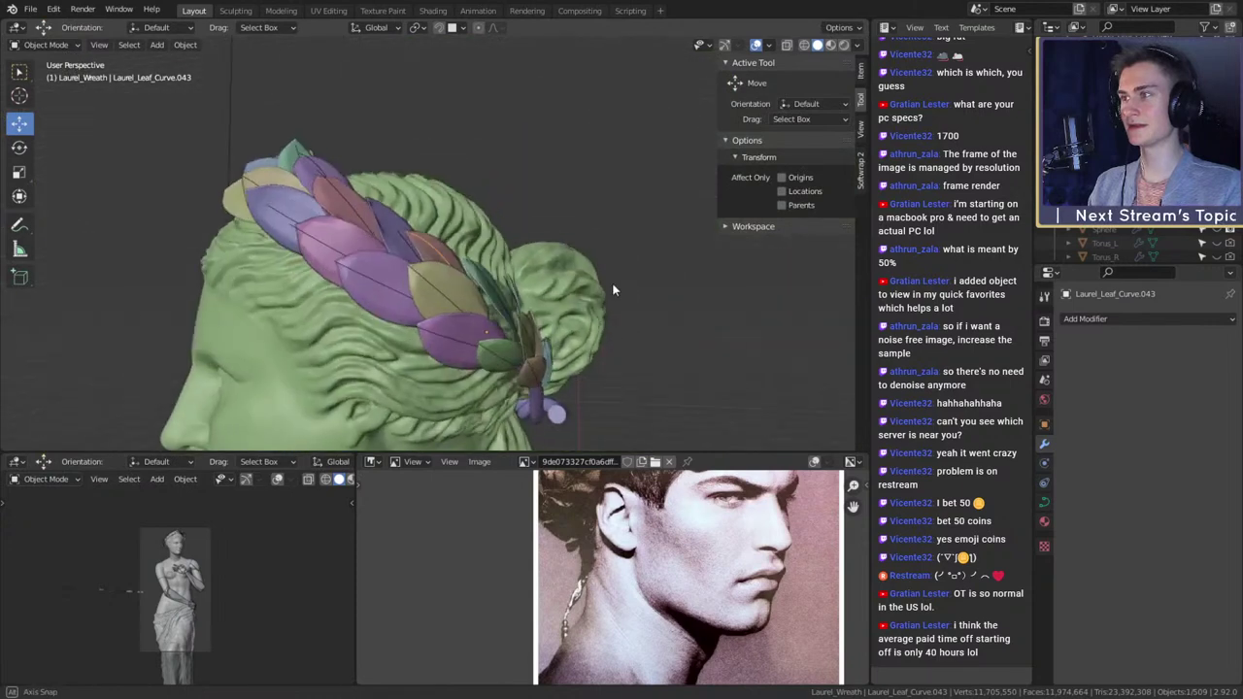
{"action": "scroll", "coordinate": [571, 328], "scroll_direction": "up", "scroll_amount": 3}
{"action": "middle_click_drag", "start_coordinate": [571, 328], "coordinate": [598, 322]}
{"action": "scroll", "coordinate": [598, 322], "scroll_direction": "down", "scroll_amount": 4}
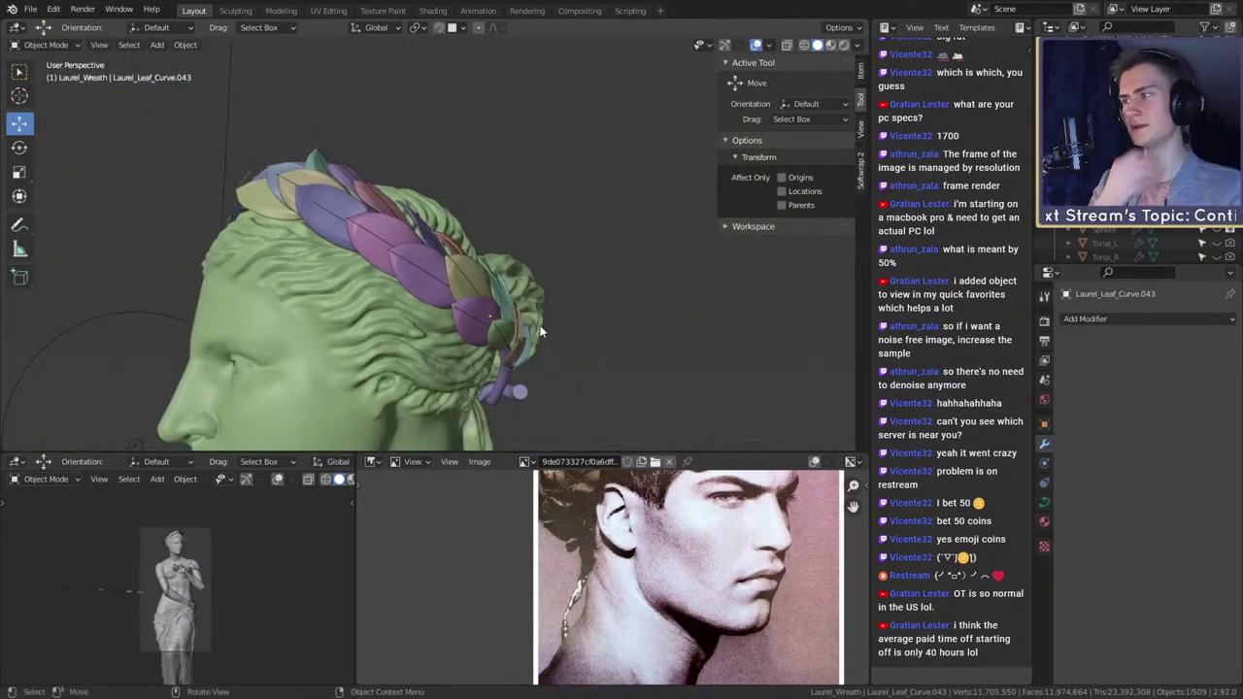
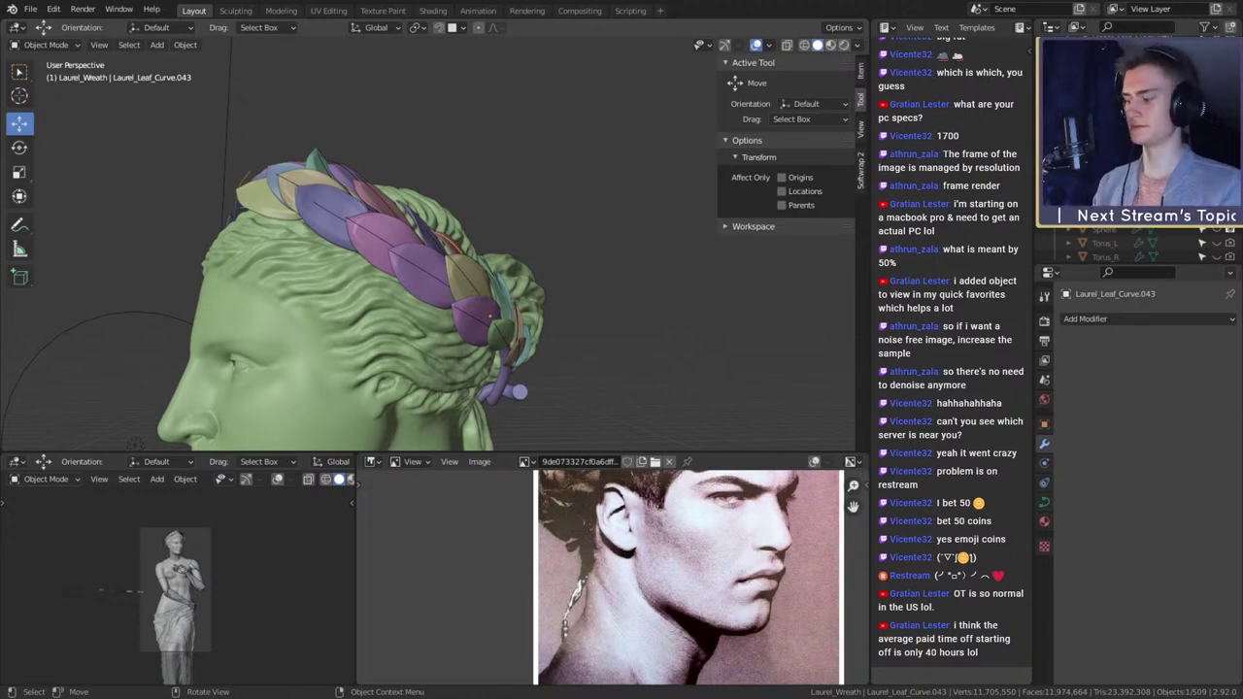
{"action": "middle_click_drag", "start_coordinate": [427, 243], "coordinate": [474, 280]}
{"action": "left_click", "coordinate": [475, 260]}
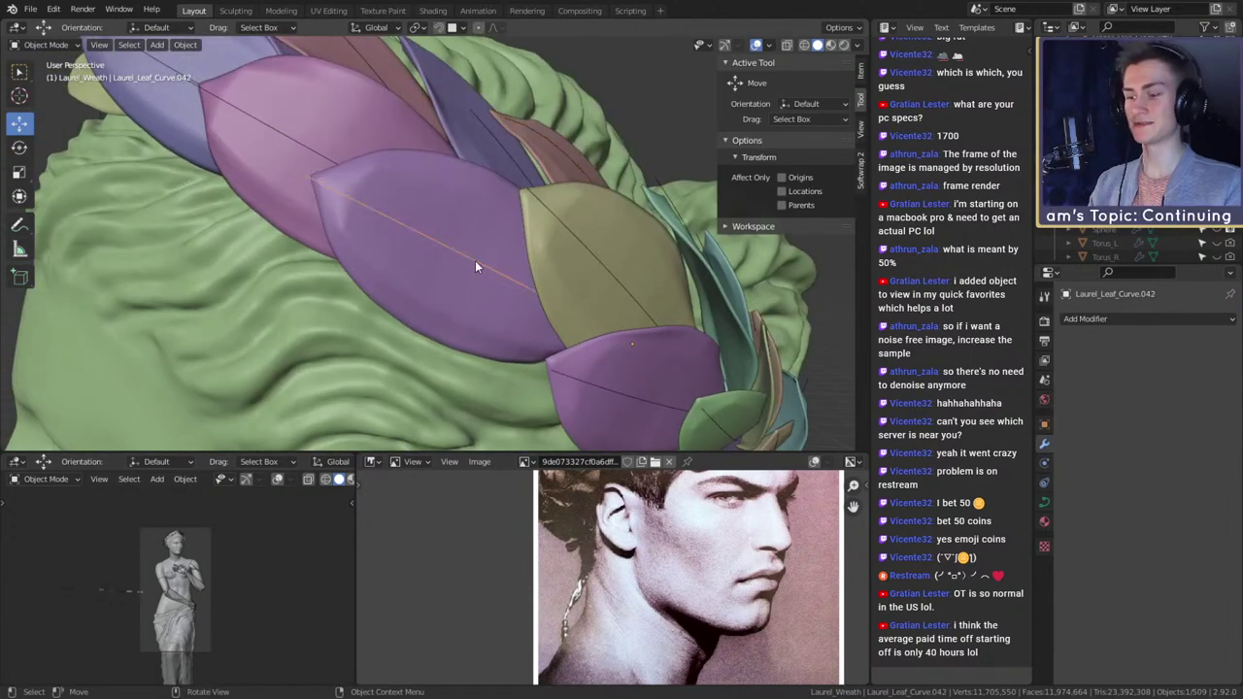
{"action": "middle_click_drag", "start_coordinate": [558, 258], "coordinate": [498, 245]}
{"action": "scroll", "coordinate": [474, 303], "scroll_direction": "down", "scroll_amount": 5}
{"action": "scroll", "coordinate": [518, 284], "scroll_direction": "up", "scroll_amount": 4}
{"action": "key", "text": "Tab"}
- Rotate the violet leaf's tip control point and move it down toward the hair
{"action": "key", "text": "r"}
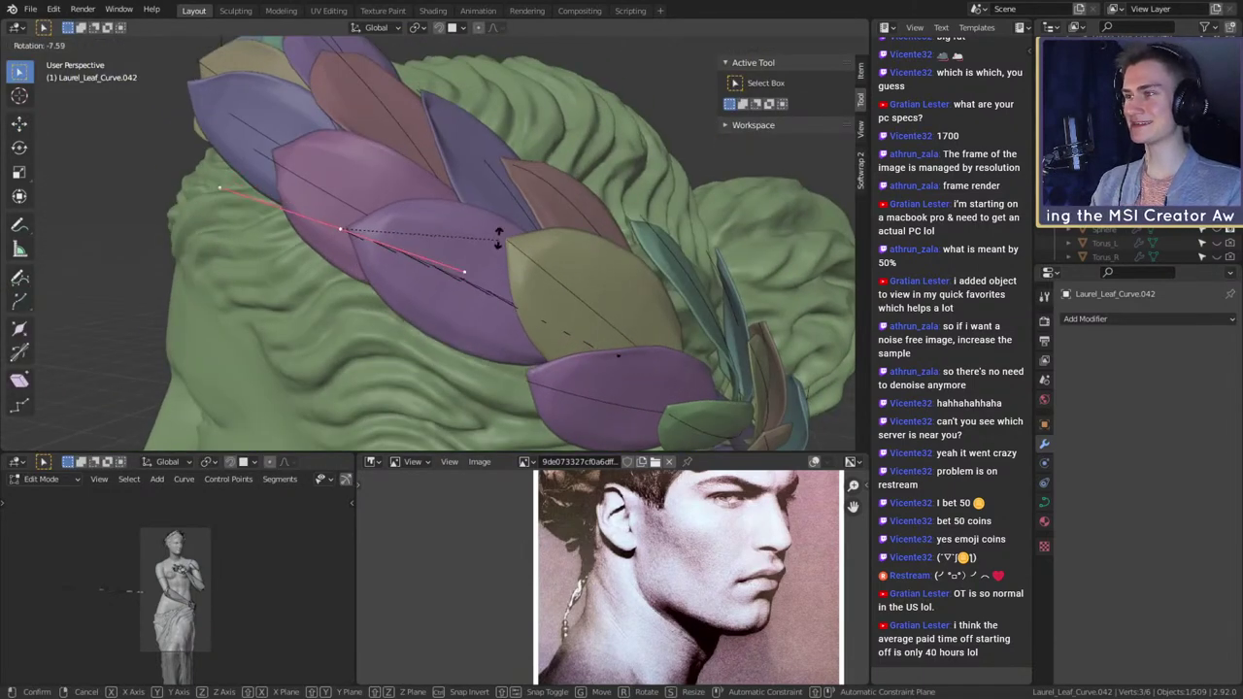
{"action": "left_click", "coordinate": [497, 229]}
{"action": "key", "text": "g"}
{"action": "left_click", "coordinate": [490, 245]}
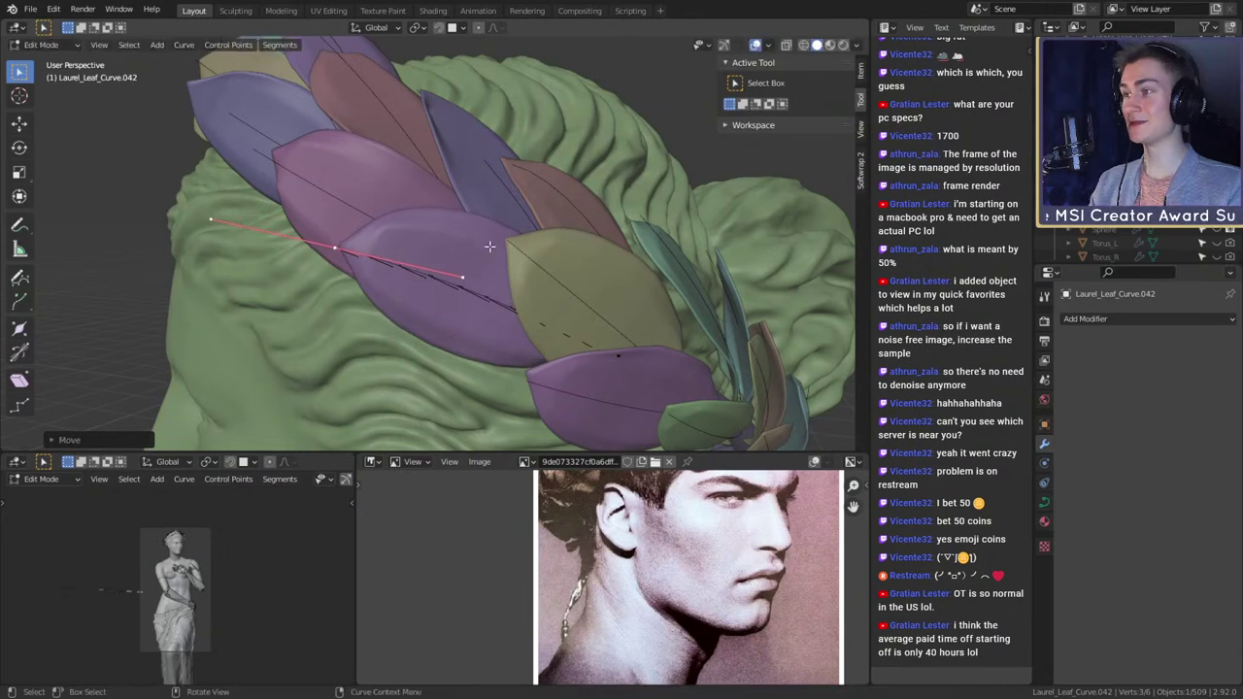
{"action": "key", "text": "r"}
{"action": "left_click", "coordinate": [530, 243]}
- Refine the position and rotation of the violet leaf's tip from another angle, and return to Object Mode
{"action": "middle_click_drag", "start_coordinate": [529, 243], "coordinate": [541, 353]}
{"action": "key", "text": "g"}
{"action": "left_click", "coordinate": [553, 265]}
{"action": "key", "text": "r"}
{"action": "left_click", "coordinate": [672, 188]}
{"action": "scroll", "coordinate": [651, 280], "scroll_direction": "down", "scroll_amount": 4}
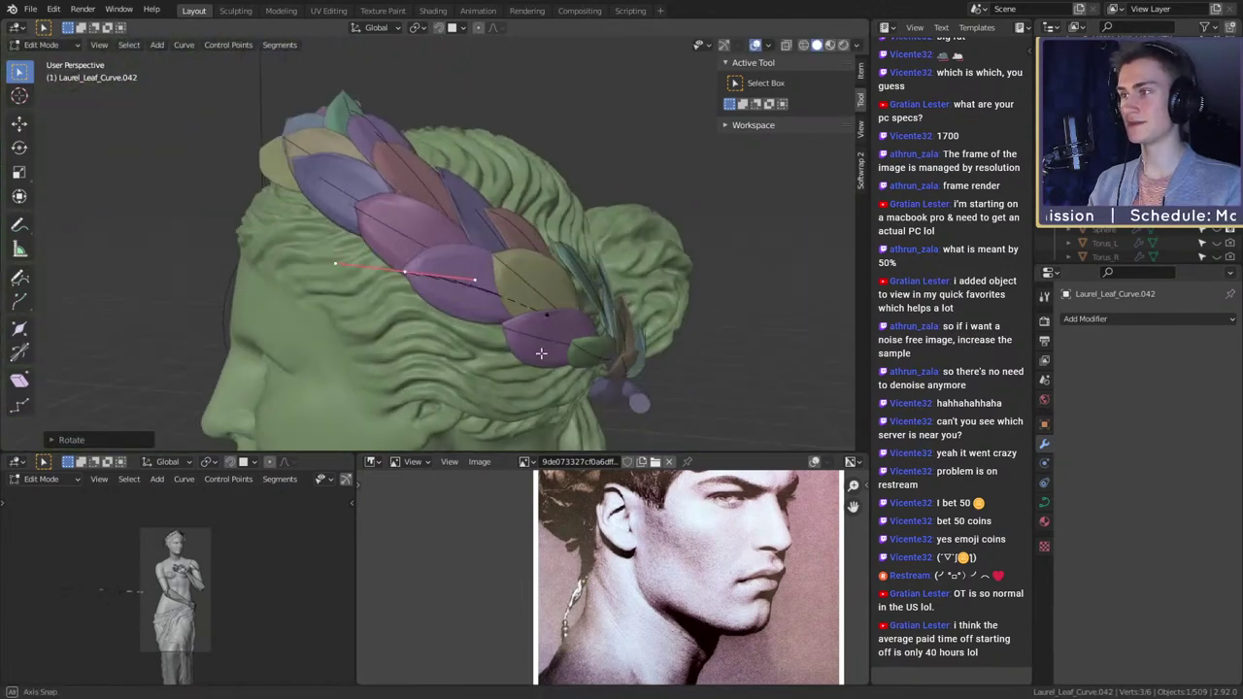
{"action": "key", "text": "ctrl+Tab"}
{"action": "key", "text": "4"}
{"action": "scroll", "coordinate": [541, 353], "scroll_direction": "down", "scroll_amount": 5}
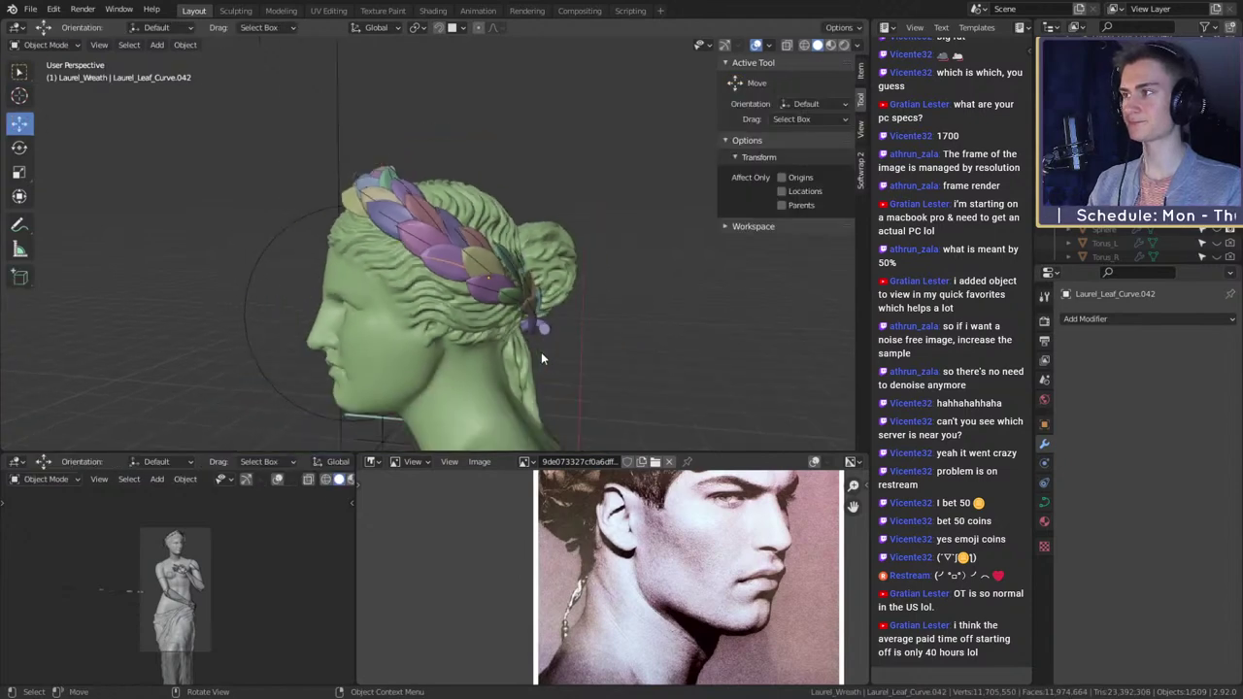
{"action": "scroll", "coordinate": [541, 352], "scroll_direction": "up", "scroll_amount": 5}
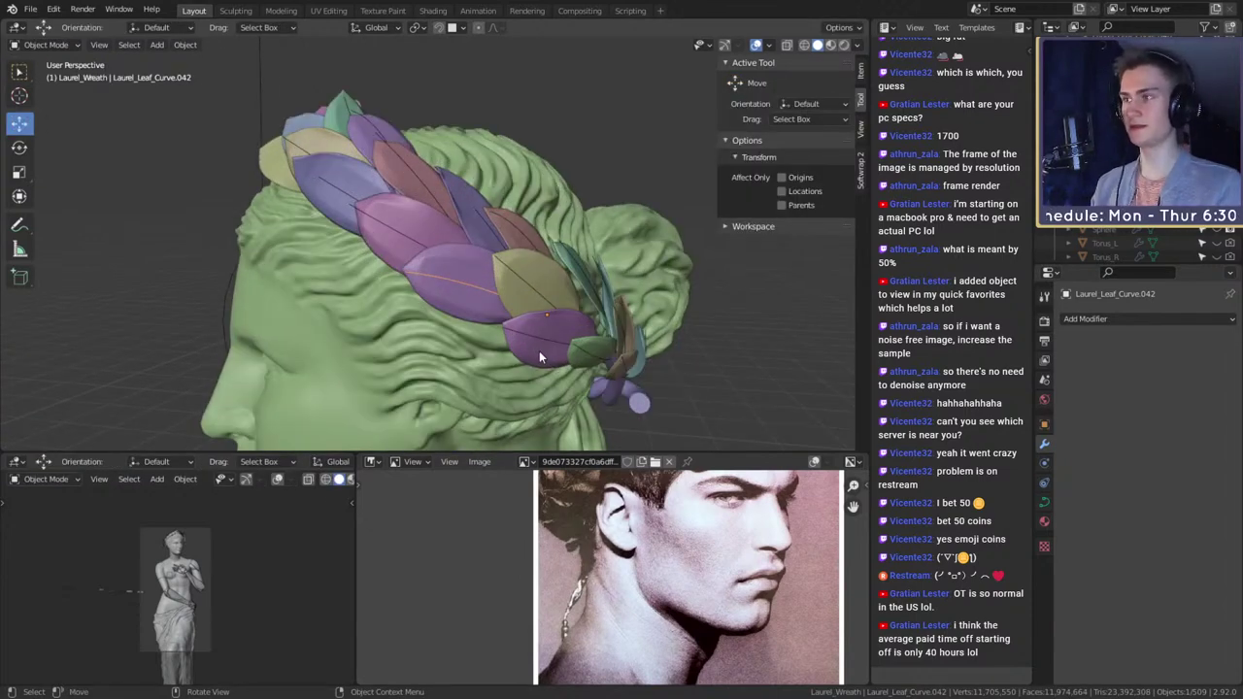
- Rotate the whole violet leaf curve beside the olive leaf in several passes to adjust how it lies over the hair
{"action": "middle_click_drag", "start_coordinate": [541, 357], "coordinate": [534, 324]}
{"action": "scroll", "coordinate": [536, 334], "scroll_direction": "up", "scroll_amount": 2}
{"action": "left_click", "coordinate": [494, 318]}
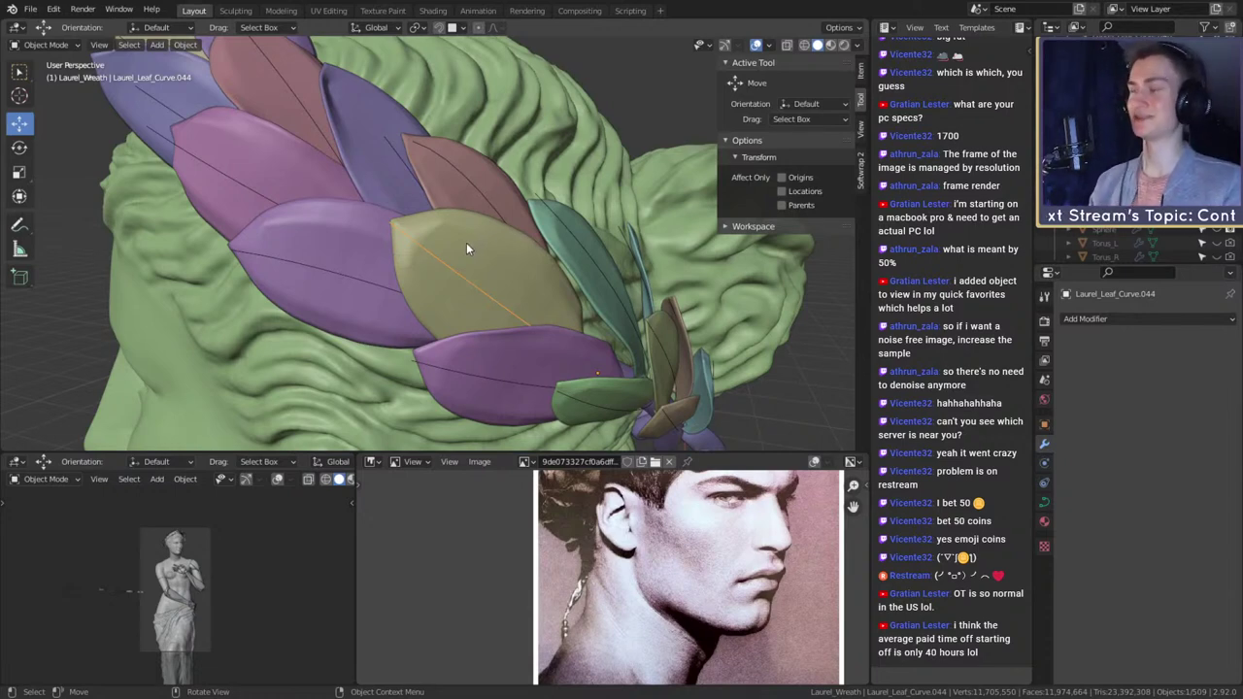
{"action": "scroll", "coordinate": [458, 261], "scroll_direction": "up", "scroll_amount": 3}
{"action": "mouse_move", "coordinate": [457, 261]}
{"action": "middle_mouse_down"}
{"action": "mouse_move", "coordinate": [593, 263]}
{"action": "mouse_move", "coordinate": [541, 231]}
{"action": "mouse_move", "coordinate": [542, 281]}
{"action": "mouse_move", "coordinate": [444, 332]}
{"action": "mouse_move", "coordinate": [517, 329]}
{"action": "mouse_move", "coordinate": [495, 292]}
{"action": "mouse_move", "coordinate": [587, 263]}
{"action": "mouse_move", "coordinate": [551, 289]}
{"action": "mouse_move", "coordinate": [515, 280]}
{"action": "mouse_move", "coordinate": [531, 294]}
{"action": "mouse_move", "coordinate": [501, 253]}
{"action": "mouse_move", "coordinate": [476, 339]}
{"action": "mouse_move", "coordinate": [618, 305]}
{"action": "mouse_move", "coordinate": [556, 250]}
{"action": "mouse_move", "coordinate": [639, 231]}
{"action": "mouse_move", "coordinate": [659, 243]}
{"action": "mouse_move", "coordinate": [668, 350]}
{"action": "mouse_move", "coordinate": [632, 383]}
{"action": "mouse_move", "coordinate": [599, 387]}
{"action": "mouse_move", "coordinate": [622, 348]}
{"action": "mouse_move", "coordinate": [626, 361]}
{"action": "mouse_move", "coordinate": [612, 222]}
{"action": "mouse_move", "coordinate": [679, 242]}
{"action": "mouse_move", "coordinate": [539, 359]}
{"action": "mouse_move", "coordinate": [560, 401]}
{"action": "mouse_move", "coordinate": [523, 363]}
{"action": "middle_mouse_up"}
{"action": "scroll", "coordinate": [542, 281], "scroll_direction": "down", "scroll_amount": 3}
{"action": "left_click", "coordinate": [496, 286]}
{"action": "scroll", "coordinate": [506, 288], "scroll_direction": "up", "scroll_amount": 3}
{"action": "left_click", "coordinate": [506, 288]}
{"action": "key", "text": "r"}
{"action": "left_click", "coordinate": [658, 236]}
{"action": "key", "text": "r"}
{"action": "left_click", "coordinate": [619, 363]}
{"action": "key", "text": "r"}
{"action": "left_click", "coordinate": [670, 233]}
{"action": "scroll", "coordinate": [522, 363], "scroll_direction": "up", "scroll_amount": 6}
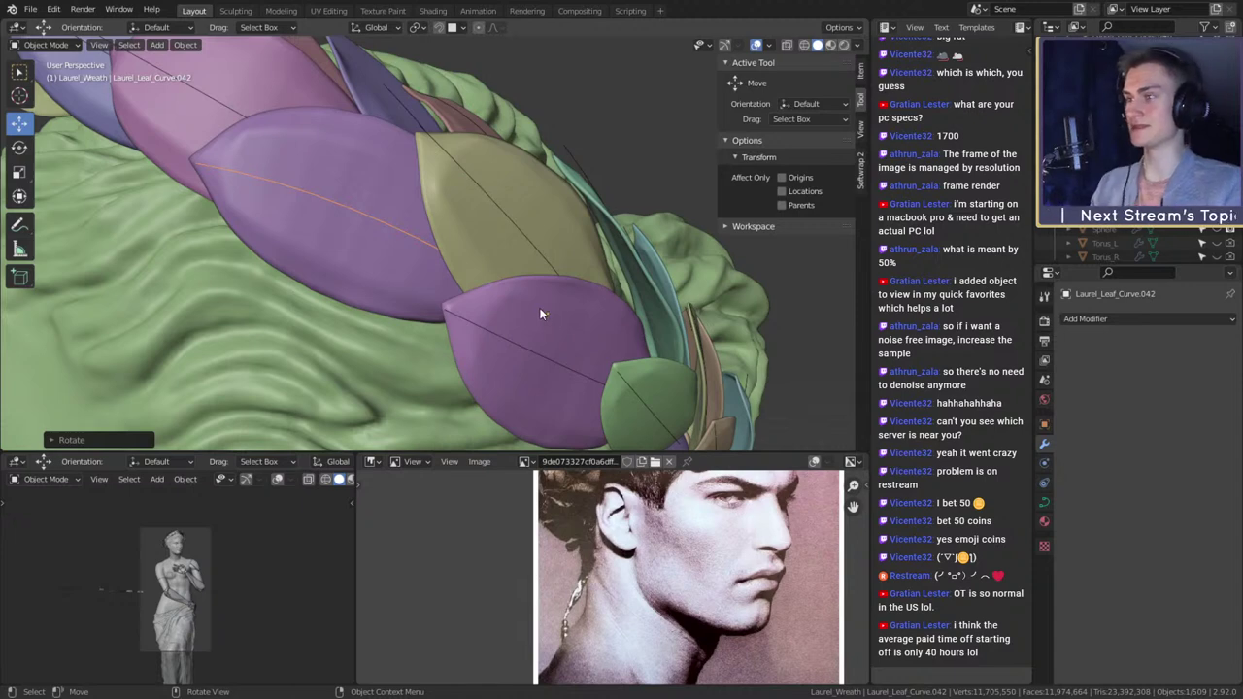
- Select the purple leaf's curve near the stem and examine the surrounding leaves from several angles to find the next one to bend
{"action": "scroll", "coordinate": [578, 369], "scroll_direction": "down", "scroll_amount": 6}
{"action": "middle_click_drag", "start_coordinate": [578, 369], "coordinate": [498, 350]}
{"action": "scroll", "coordinate": [534, 335], "scroll_direction": "up", "scroll_amount": 2}
{"action": "left_click", "coordinate": [495, 311]}
{"action": "key", "text": "KP_Decimal"}
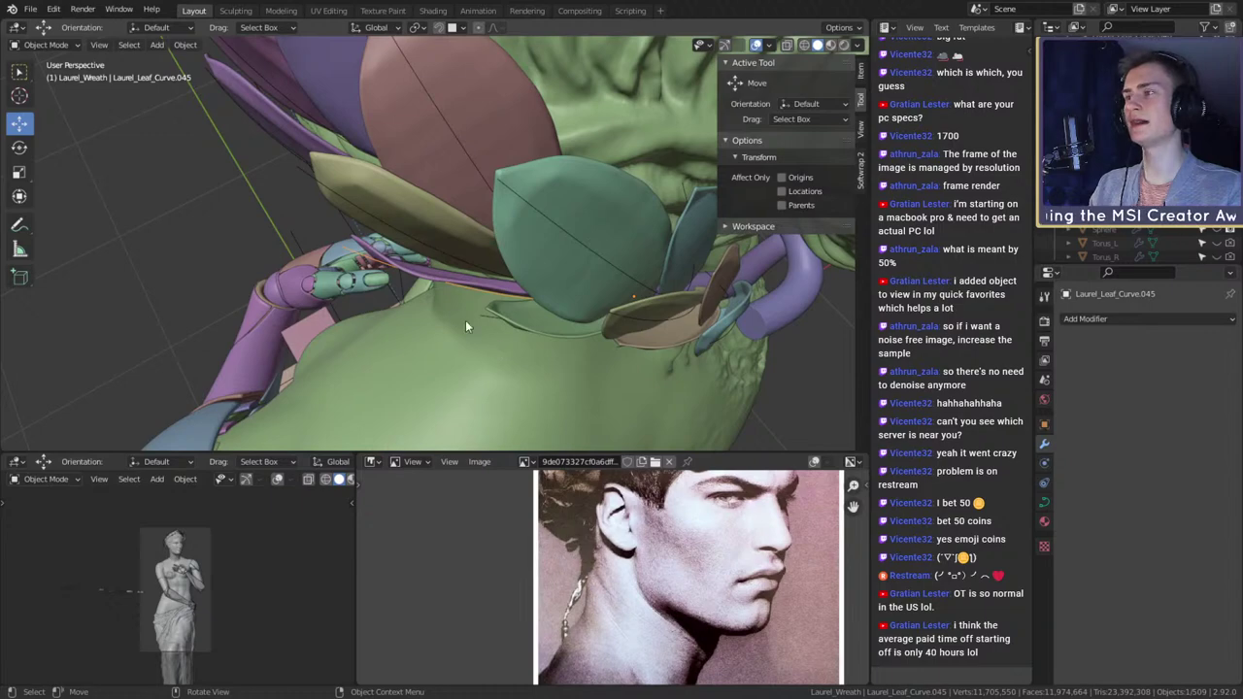
{"action": "middle_click_drag", "start_coordinate": [465, 320], "coordinate": [534, 284]}
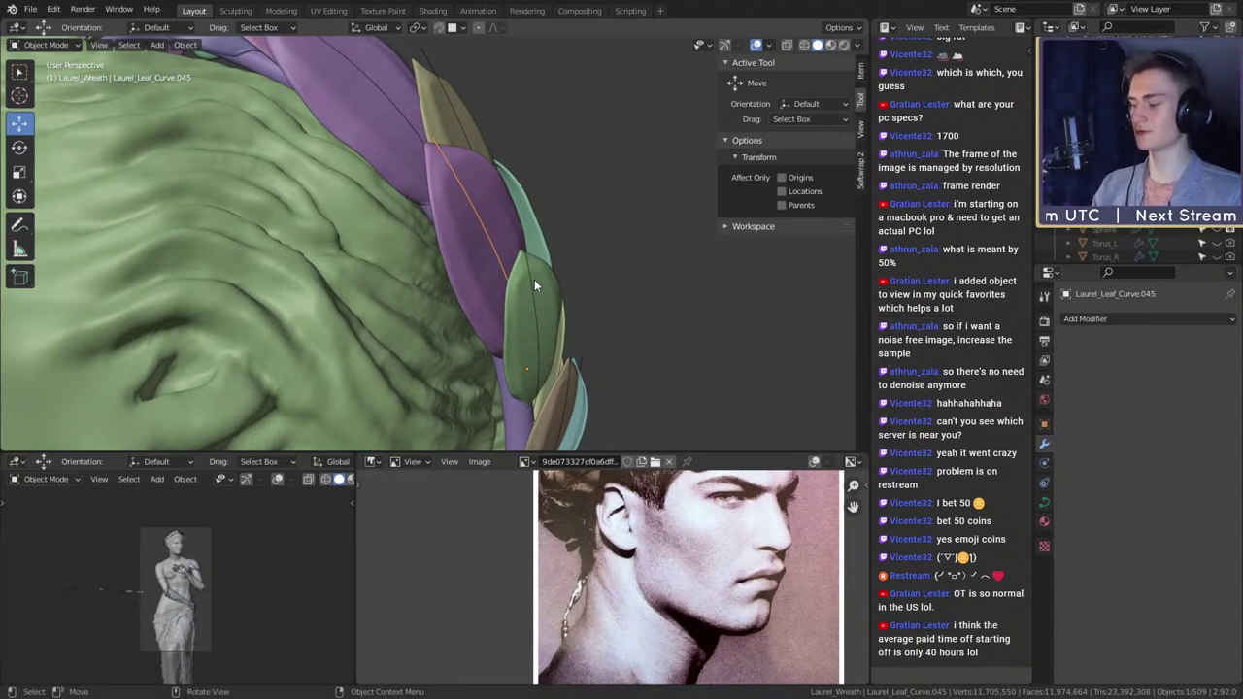
{"action": "scroll", "coordinate": [510, 278], "scroll_direction": "down", "scroll_amount": 5}
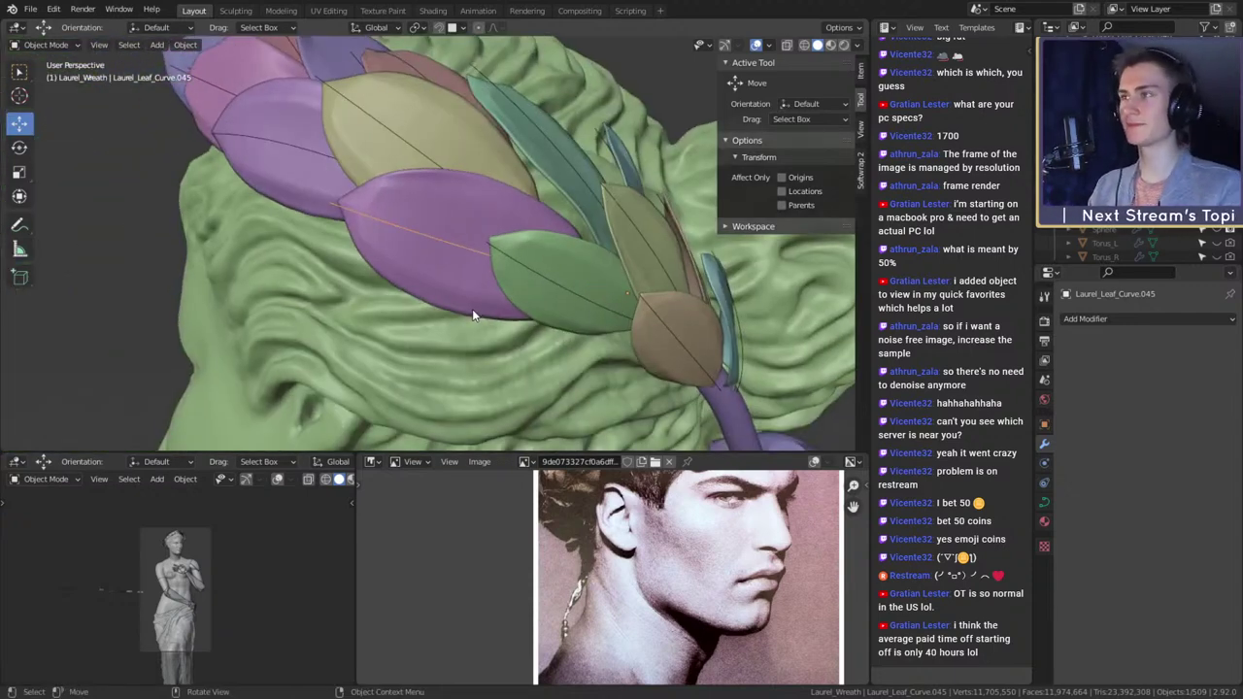
{"action": "scroll", "coordinate": [458, 277], "scroll_direction": "down", "scroll_amount": 5}
{"action": "scroll", "coordinate": [459, 290], "scroll_direction": "up", "scroll_amount": 8}
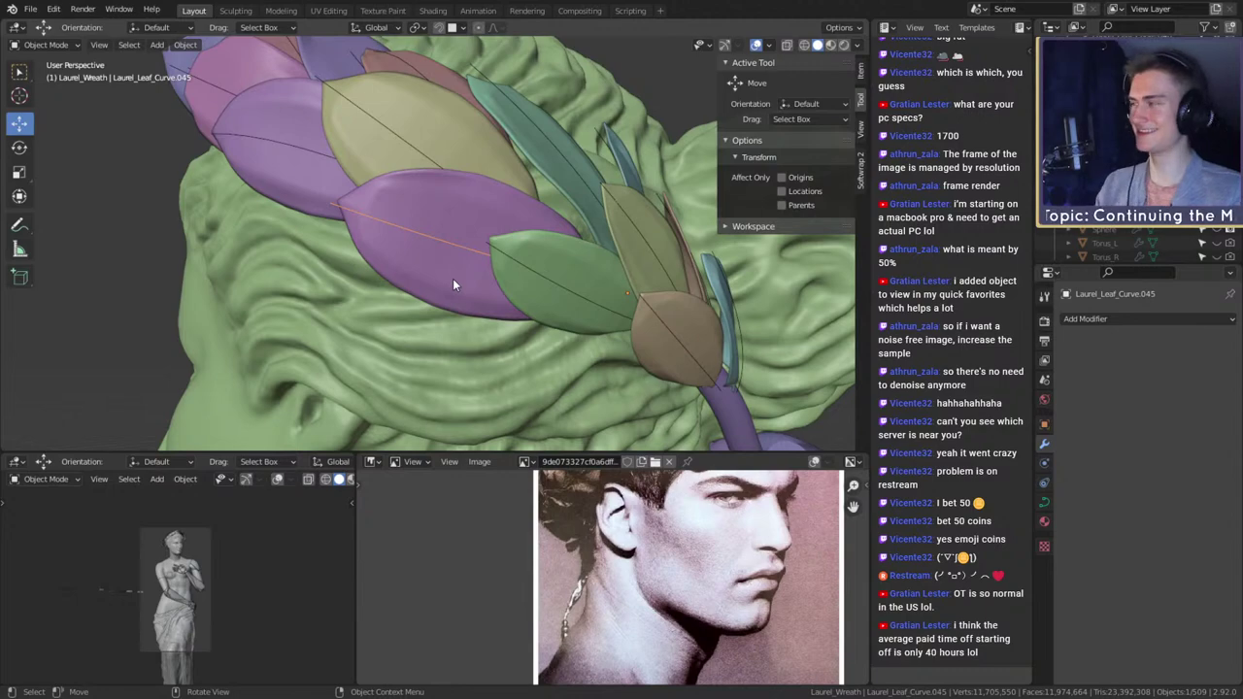
{"action": "scroll", "coordinate": [453, 282], "scroll_direction": "down", "scroll_amount": 5}
{"action": "scroll", "coordinate": [462, 285], "scroll_direction": "up", "scroll_amount": 6}
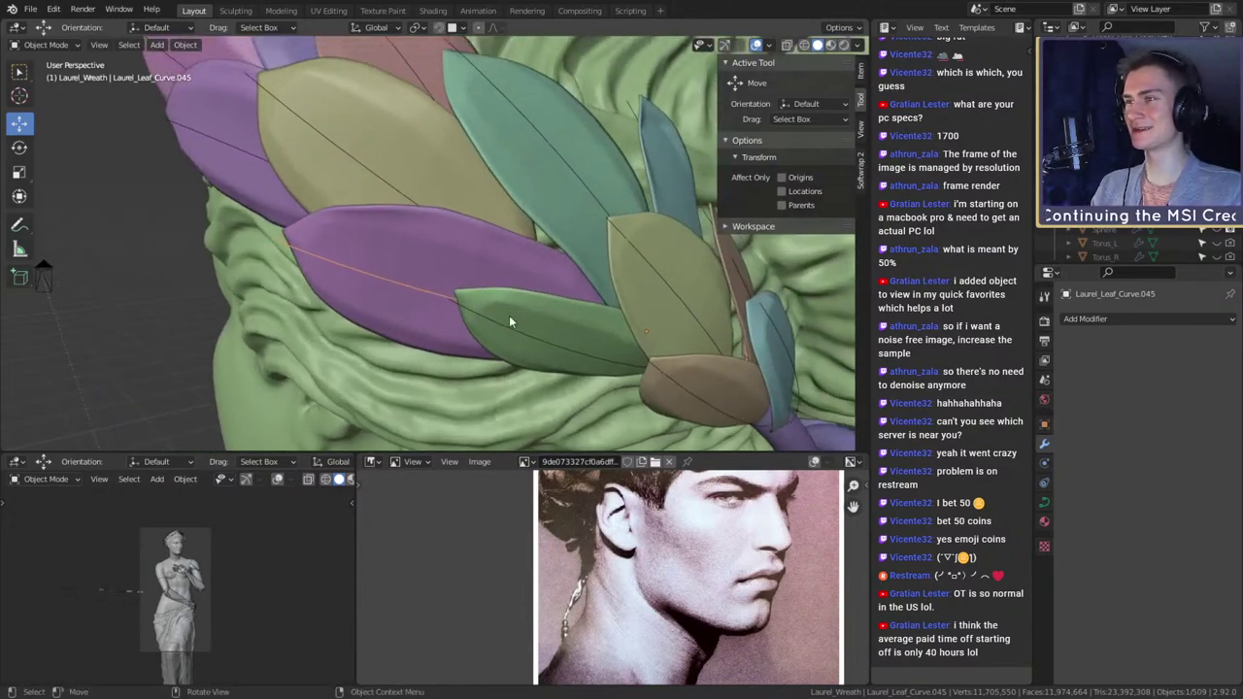
{"action": "scroll", "coordinate": [483, 325], "scroll_direction": "down", "scroll_amount": 4}
- Open the curve of the large teal leaf near the stem for editing and rotate its tip control point
{"action": "middle_click_drag", "start_coordinate": [510, 321], "coordinate": [426, 294]}
{"action": "scroll", "coordinate": [520, 345], "scroll_direction": "up", "scroll_amount": 4}
{"action": "middle_click_drag", "start_coordinate": [461, 195], "coordinate": [570, 318]}
{"action": "key", "text": "Tab"}
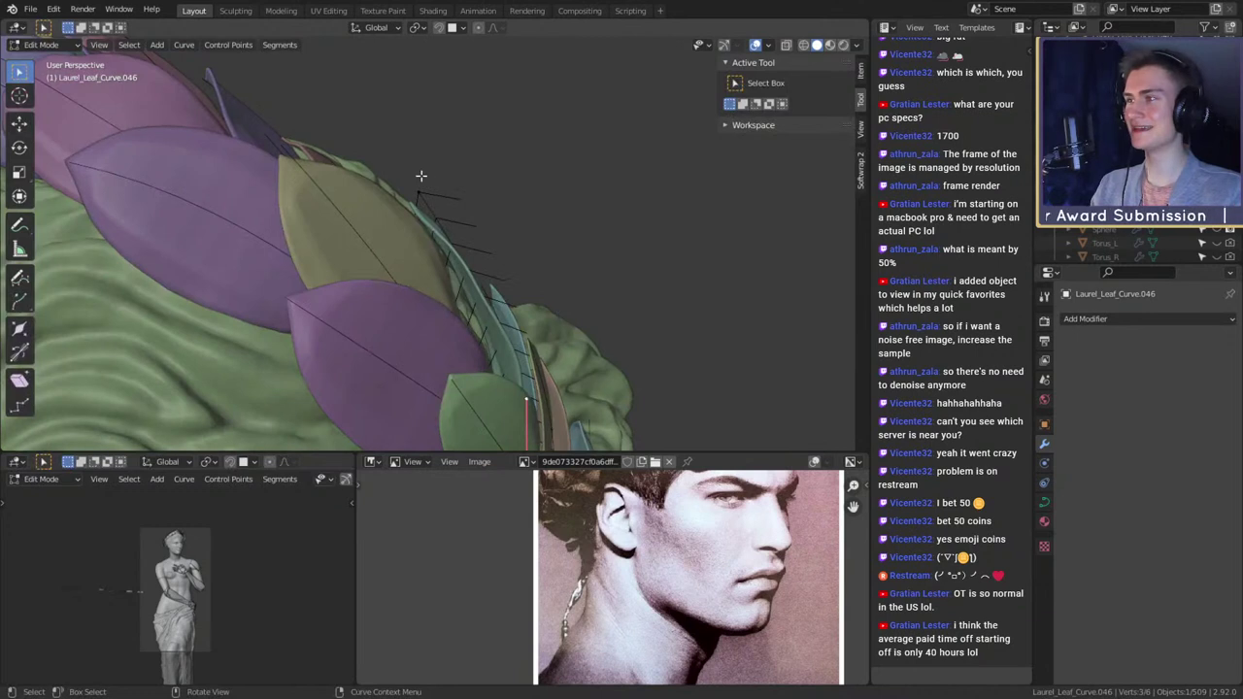
{"action": "middle_click_drag", "start_coordinate": [534, 240], "coordinate": [574, 245]}
{"action": "key", "text": "r"}
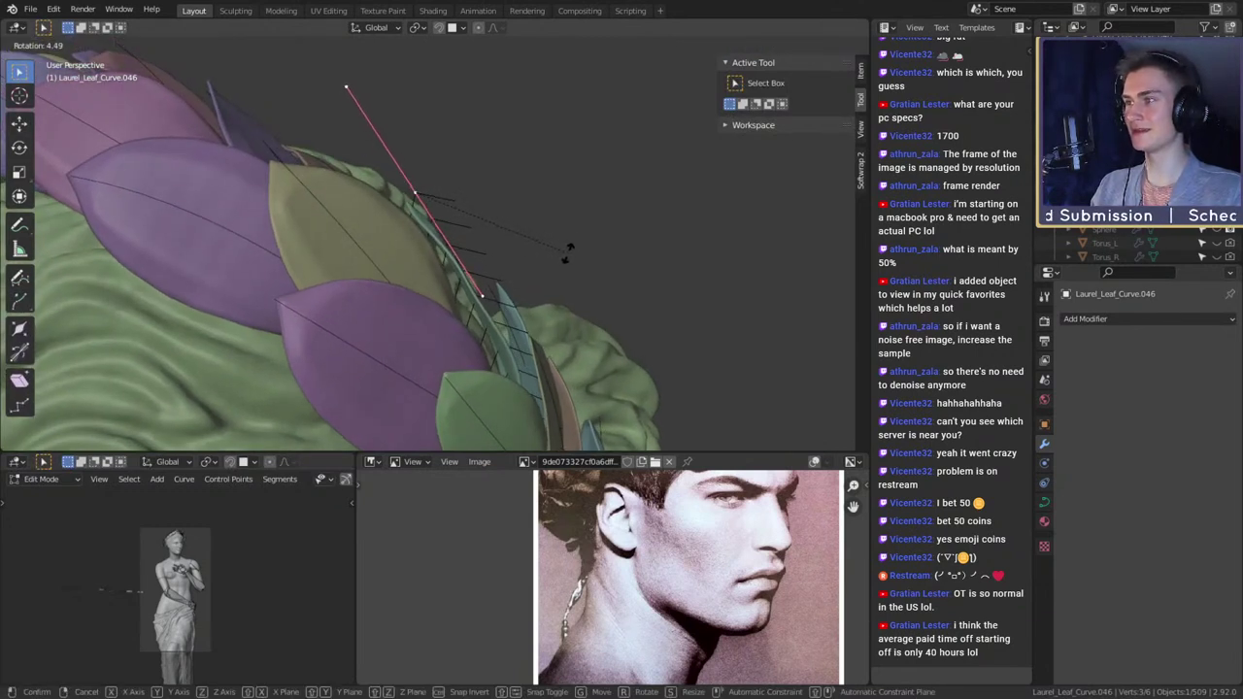
{"action": "left_click", "coordinate": [557, 268]}
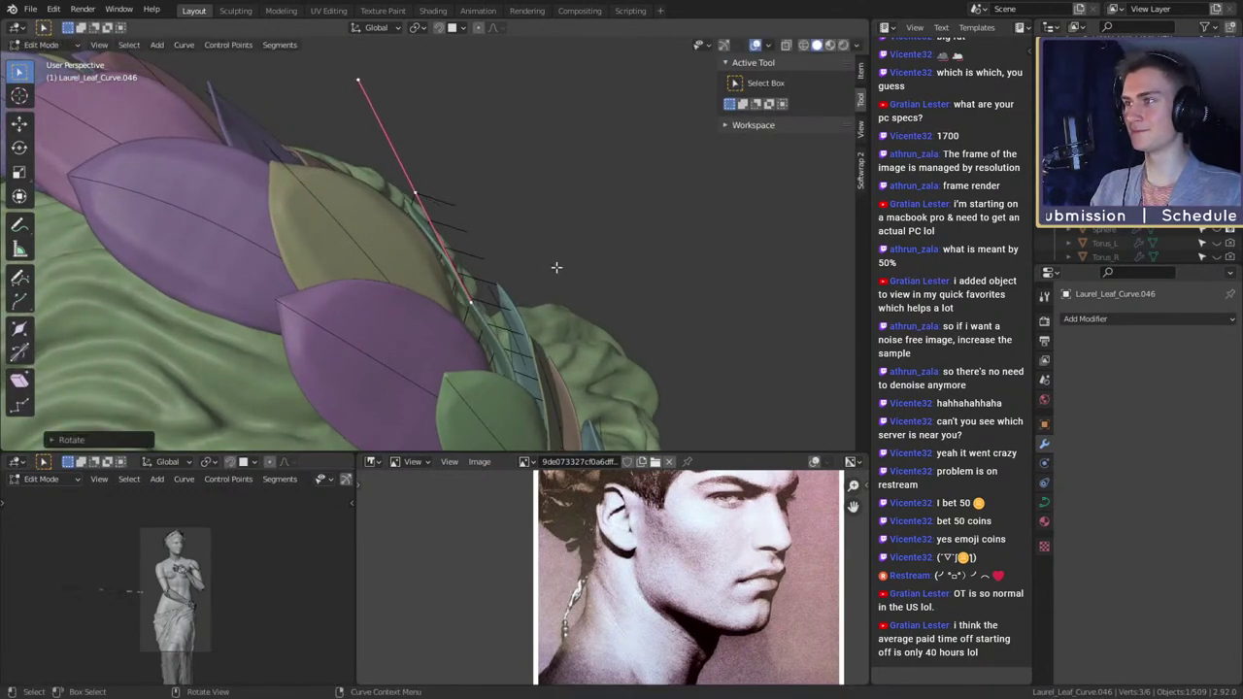
{"action": "left_click", "coordinate": [479, 243]}
{"action": "key", "text": "r"}
{"action": "left_click", "coordinate": [496, 260]}
- Reposition and rotate the teal leaf's tip, scale its handles, and finish editing the curve
{"action": "middle_click_drag", "start_coordinate": [497, 260], "coordinate": [541, 258]}
{"action": "key", "text": "g"}
{"action": "key", "text": "r"}
{"action": "left_click", "coordinate": [574, 294]}
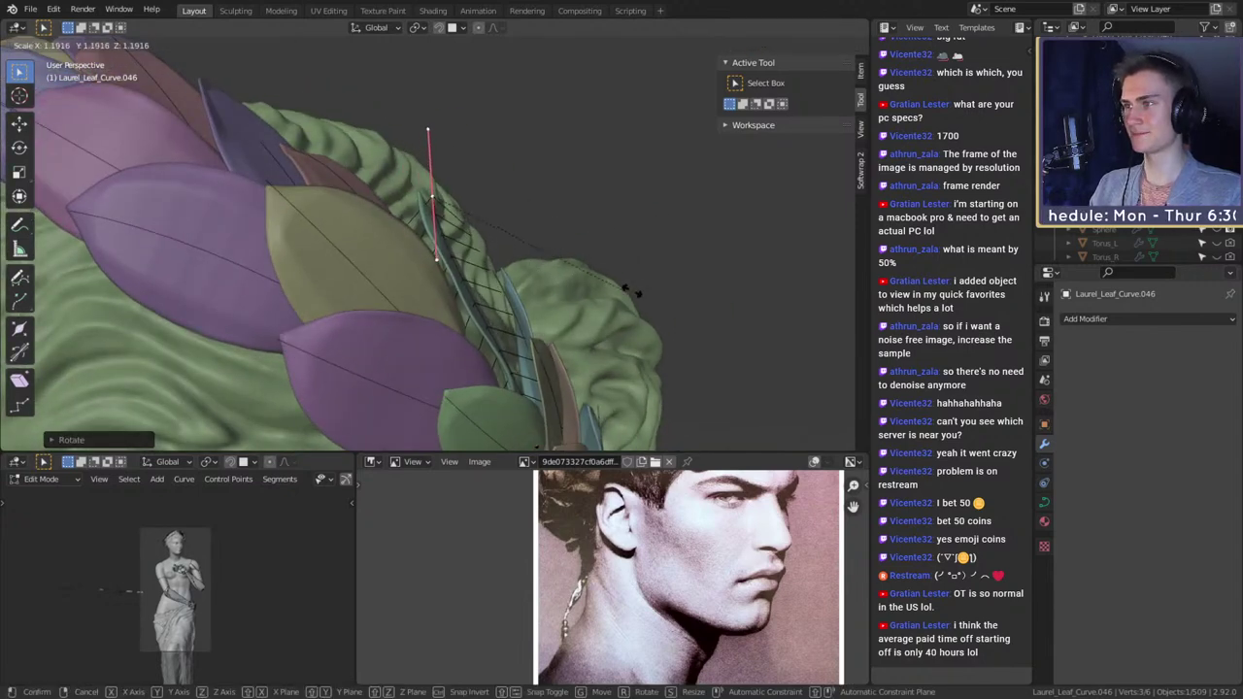
{"action": "middle_click_drag", "start_coordinate": [572, 320], "coordinate": [452, 296]}
{"action": "key", "text": "Tab"}
- Select the small blue leaf's curve beside the teal leaf and rotate it to vary its angle
{"action": "scroll", "coordinate": [477, 336], "scroll_direction": "up", "scroll_amount": 4}
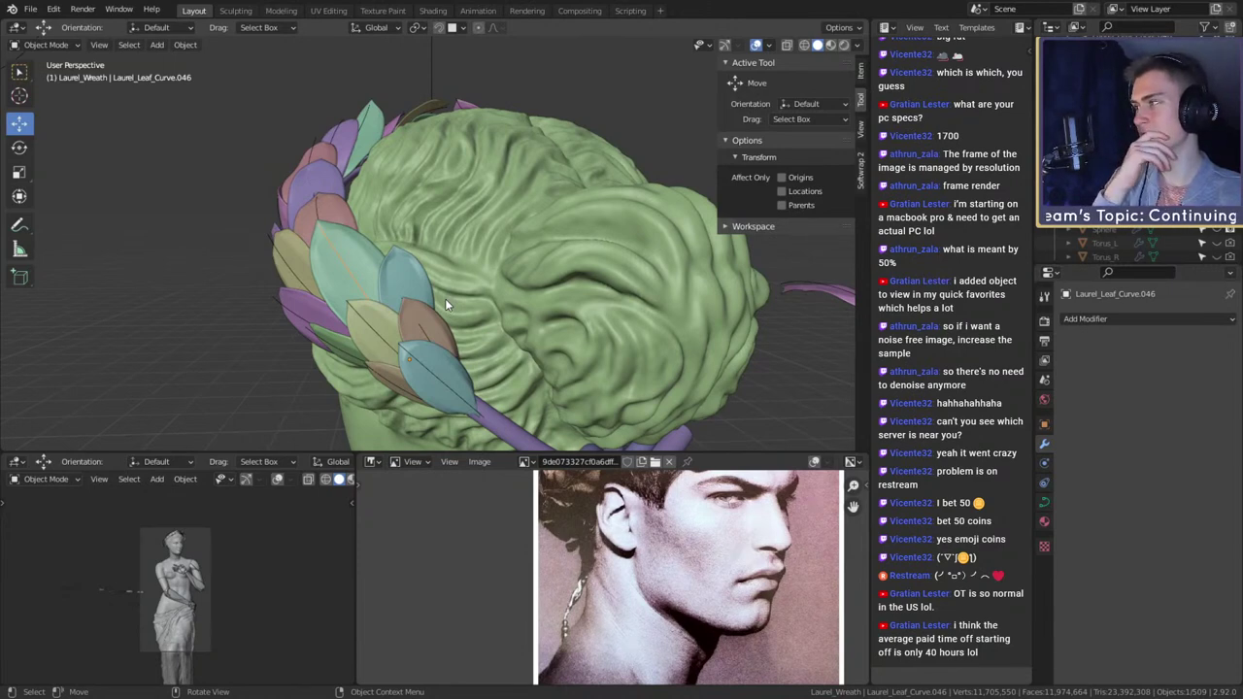
{"action": "scroll", "coordinate": [444, 298], "scroll_direction": "up", "scroll_amount": 2}
{"action": "scroll", "coordinate": [445, 297], "scroll_direction": "down", "scroll_amount": 2}
{"action": "middle_click_drag", "start_coordinate": [437, 285], "coordinate": [417, 304]}
{"action": "scroll", "coordinate": [344, 335], "scroll_direction": "up", "scroll_amount": 3}
{"action": "scroll", "coordinate": [442, 295], "scroll_direction": "up", "scroll_amount": 3}
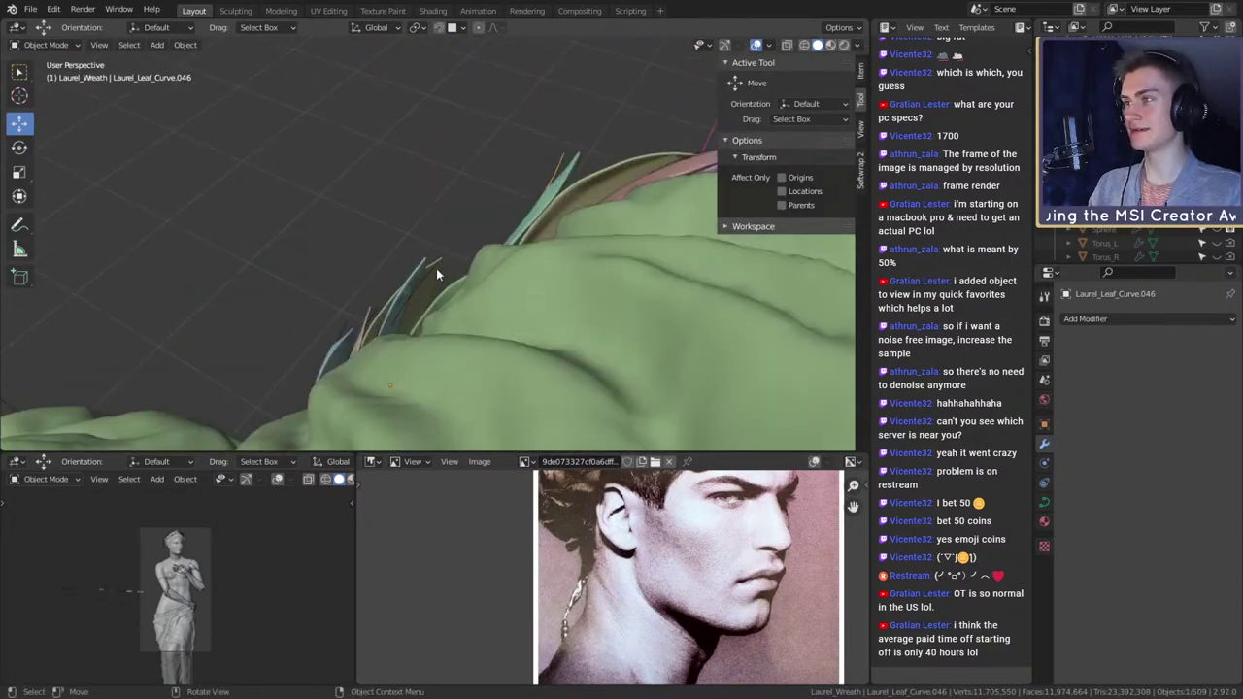
{"action": "left_click", "coordinate": [436, 268]}
{"action": "key", "text": "KP_Decimal"}
{"action": "scroll", "coordinate": [440, 268], "scroll_direction": "down", "scroll_amount": 4}
{"action": "middle_click_drag", "start_coordinate": [440, 270], "coordinate": [492, 345]}
{"action": "key", "text": "r"}
{"action": "left_click", "coordinate": [558, 252]}
{"action": "scroll", "coordinate": [531, 278], "scroll_direction": "down", "scroll_amount": 3}
{"action": "left_click", "coordinate": [550, 127]}
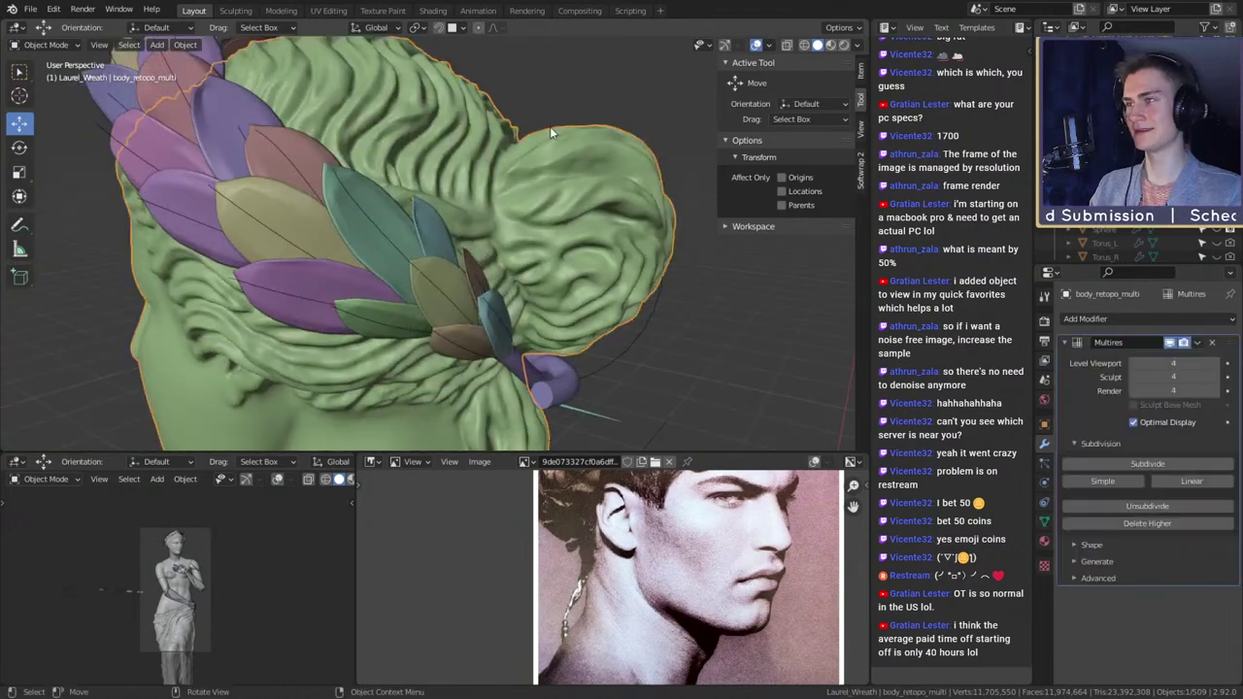
- Select the olive leaf's curve near the stem and rotate it to vary the leaf's angle
{"action": "middle_click_drag", "start_coordinate": [550, 127], "coordinate": [454, 293]}
{"action": "left_click", "coordinate": [454, 299]}
{"action": "scroll", "coordinate": [458, 309], "scroll_direction": "down", "scroll_amount": 3}
{"action": "middle_click_drag", "start_coordinate": [460, 342], "coordinate": [620, 346]}
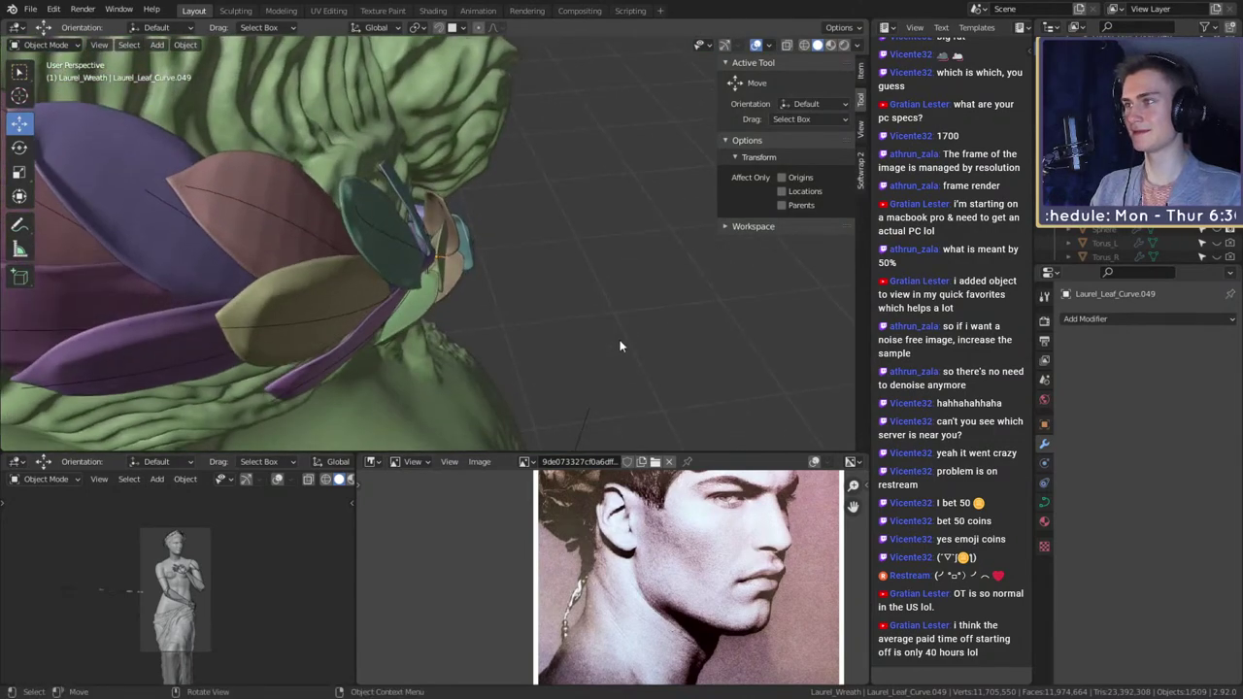
{"action": "left_click", "coordinate": [606, 304]}
{"action": "middle_click_drag", "start_coordinate": [606, 304], "coordinate": [504, 386]}
{"action": "key", "text": "r"}
{"action": "left_click", "coordinate": [584, 321]}
{"action": "scroll", "coordinate": [540, 351], "scroll_direction": "down", "scroll_amount": 5}
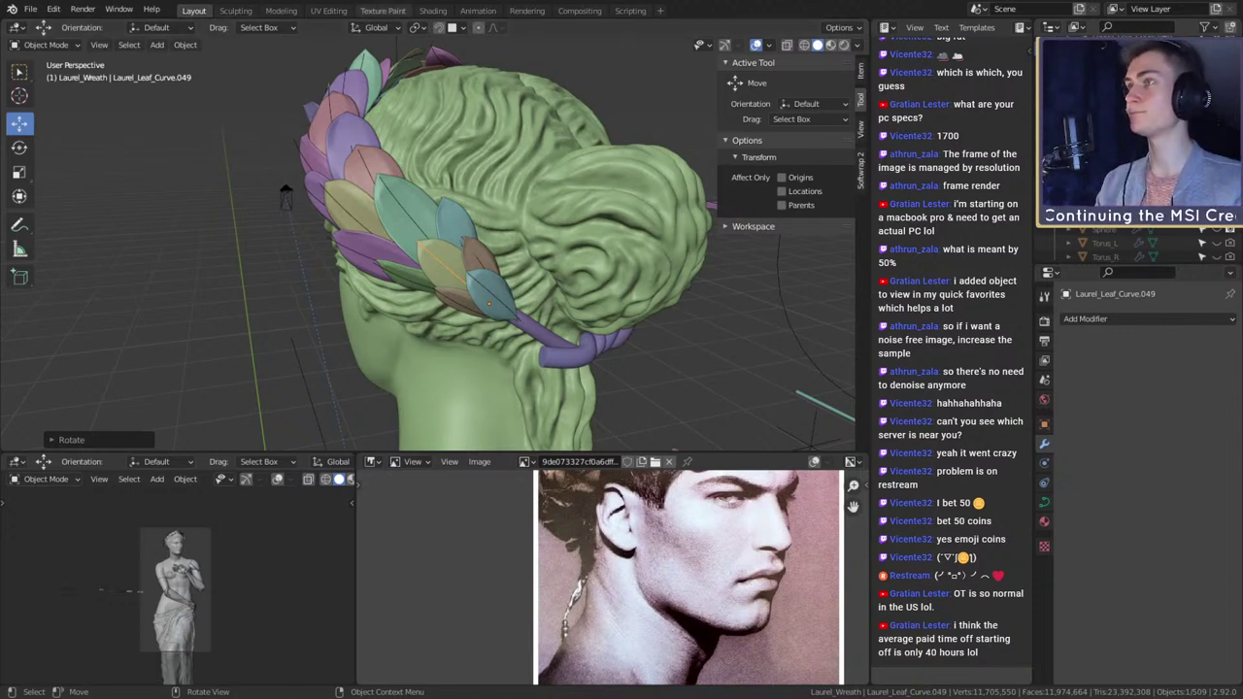
- Select the curve of the brown leaf behind the stem-end blue leaf and rotate it slightly
{"action": "scroll", "coordinate": [431, 212], "scroll_direction": "up", "scroll_amount": 3}
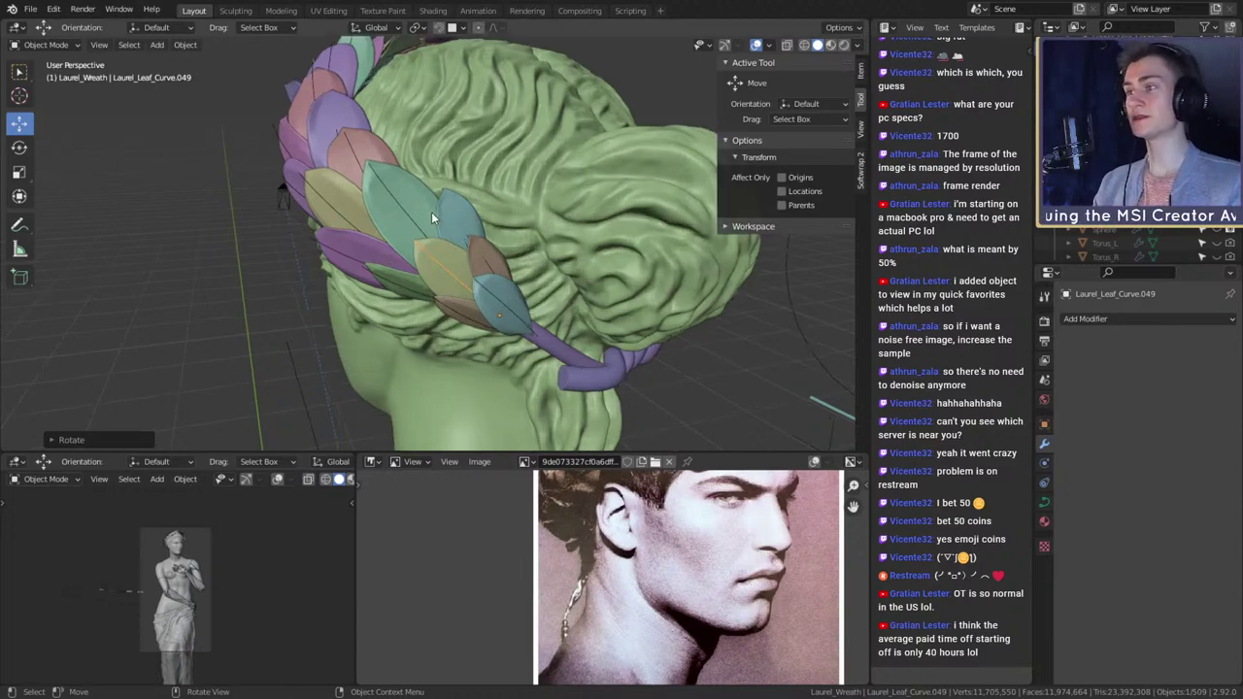
{"action": "middle_click_drag", "start_coordinate": [421, 313], "coordinate": [547, 346]}
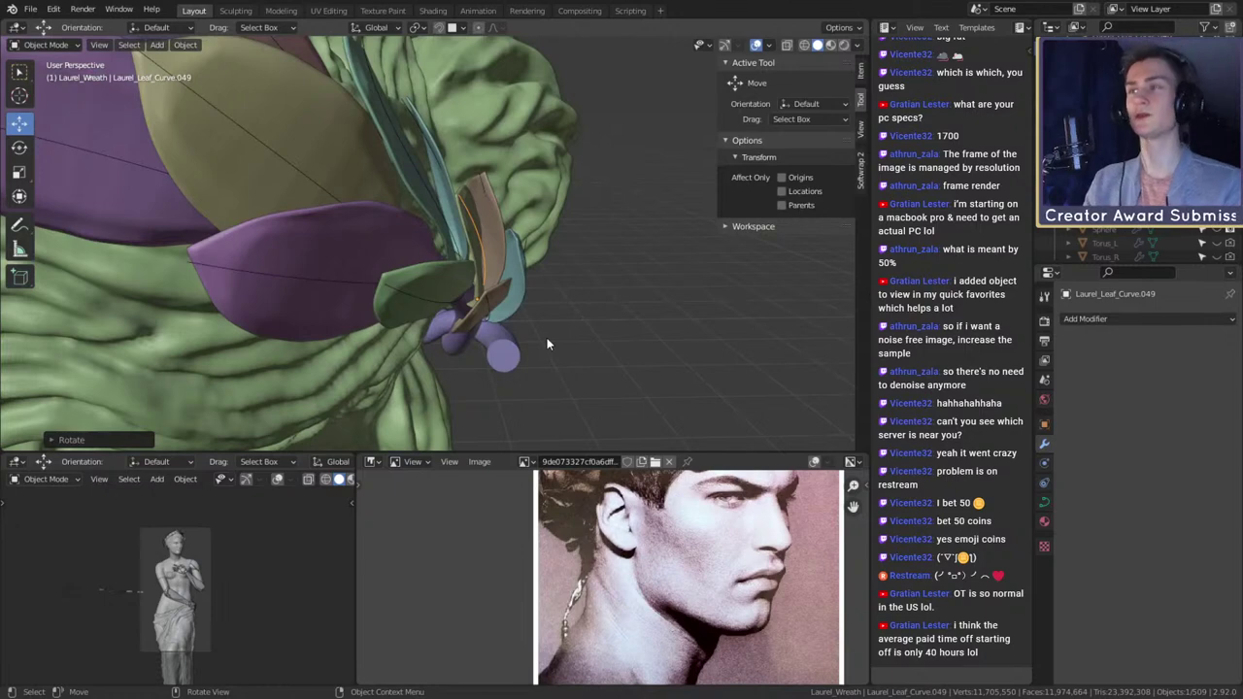
{"action": "middle_click_drag", "start_coordinate": [558, 346], "coordinate": [521, 332]}
{"action": "middle_click_drag", "start_coordinate": [523, 234], "coordinate": [591, 289]}
{"action": "key", "text": "r"}
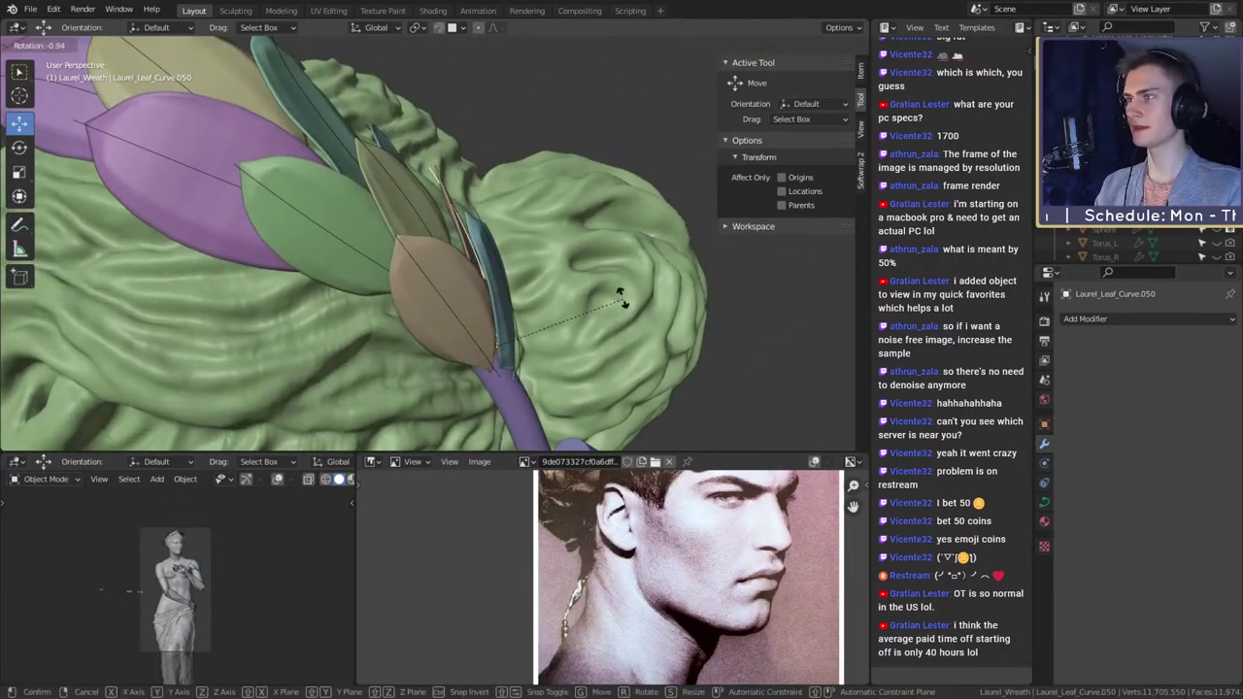
{"action": "left_click", "coordinate": [620, 293]}
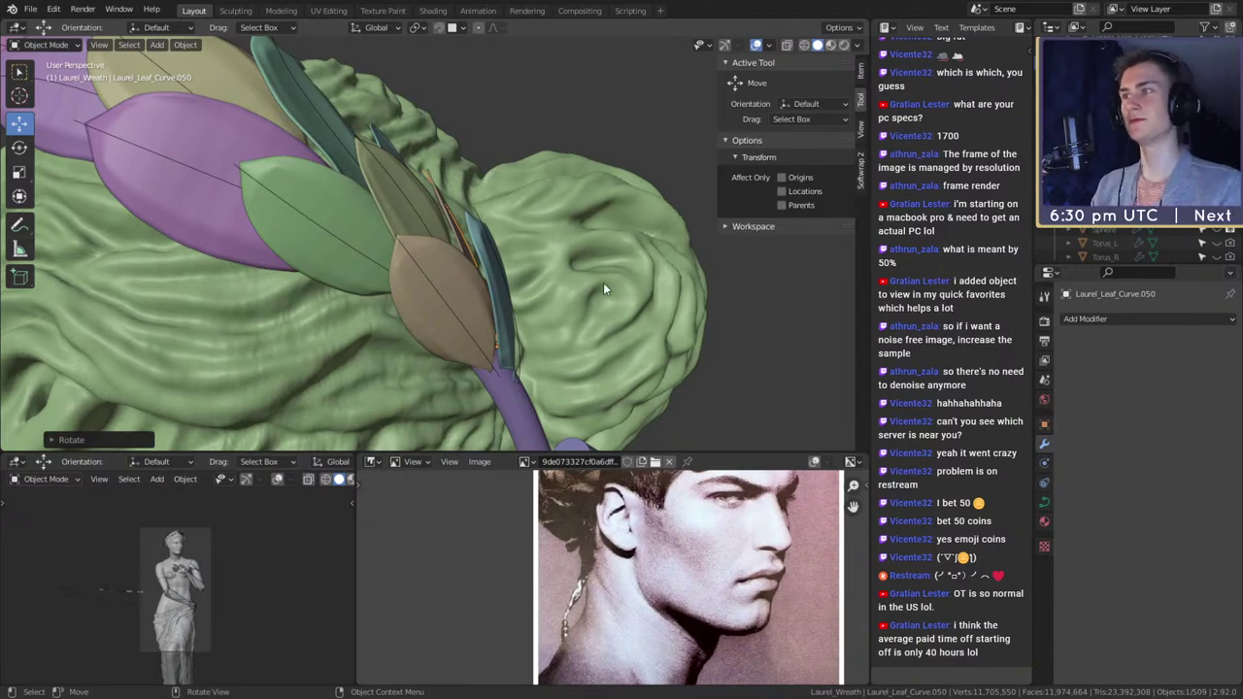
- Select another leaf curve in the cluster at the stem end and rotate it from two angles
{"action": "middle_click_drag", "start_coordinate": [603, 282], "coordinate": [602, 347]}
{"action": "left_click", "coordinate": [489, 263]}
{"action": "left_click", "coordinate": [484, 298]}
{"action": "left_click", "coordinate": [468, 287]}
{"action": "key", "text": "r"}
{"action": "left_click", "coordinate": [613, 339]}
{"action": "key", "text": "r"}
{"action": "left_click", "coordinate": [626, 274]}
- Open the curve of the pink-purple leaf on the wreath's other side for editing and rotate its tip control point outward
{"action": "scroll", "coordinate": [500, 368], "scroll_direction": "down", "scroll_amount": 5}
{"action": "scroll", "coordinate": [434, 333], "scroll_direction": "down", "scroll_amount": 4}
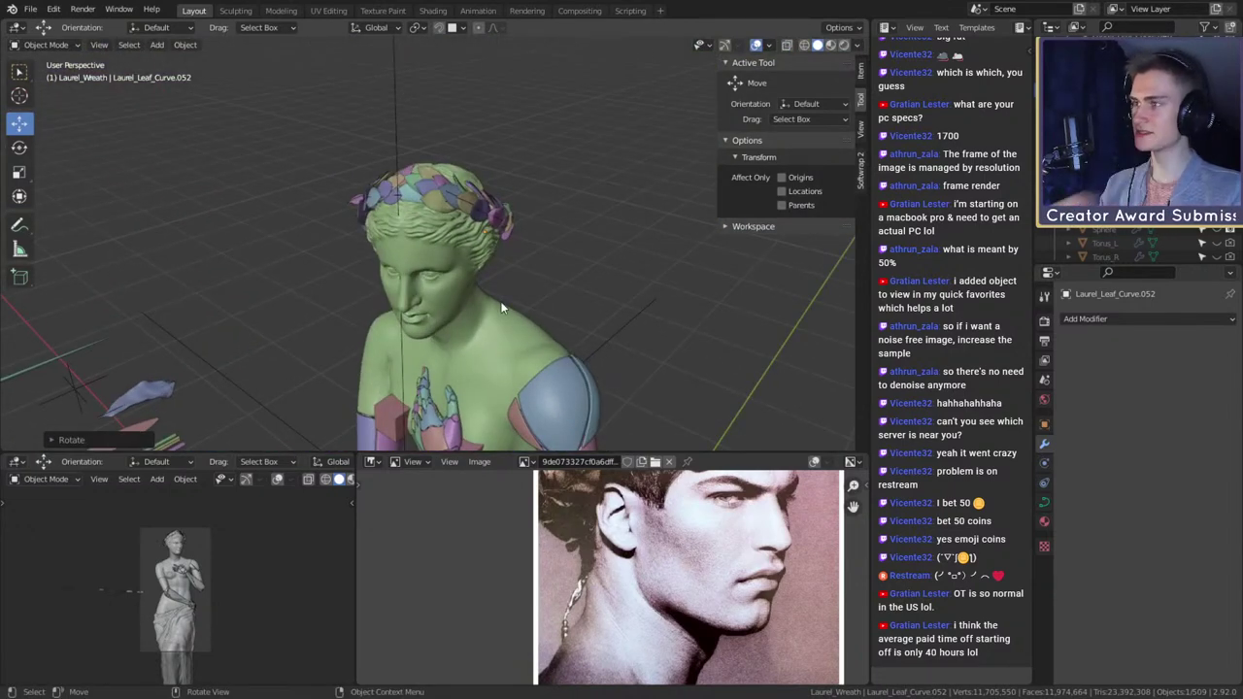
{"action": "middle_click_drag", "start_coordinate": [484, 300], "coordinate": [597, 293]}
{"action": "scroll", "coordinate": [408, 305], "scroll_direction": "up", "scroll_amount": 5}
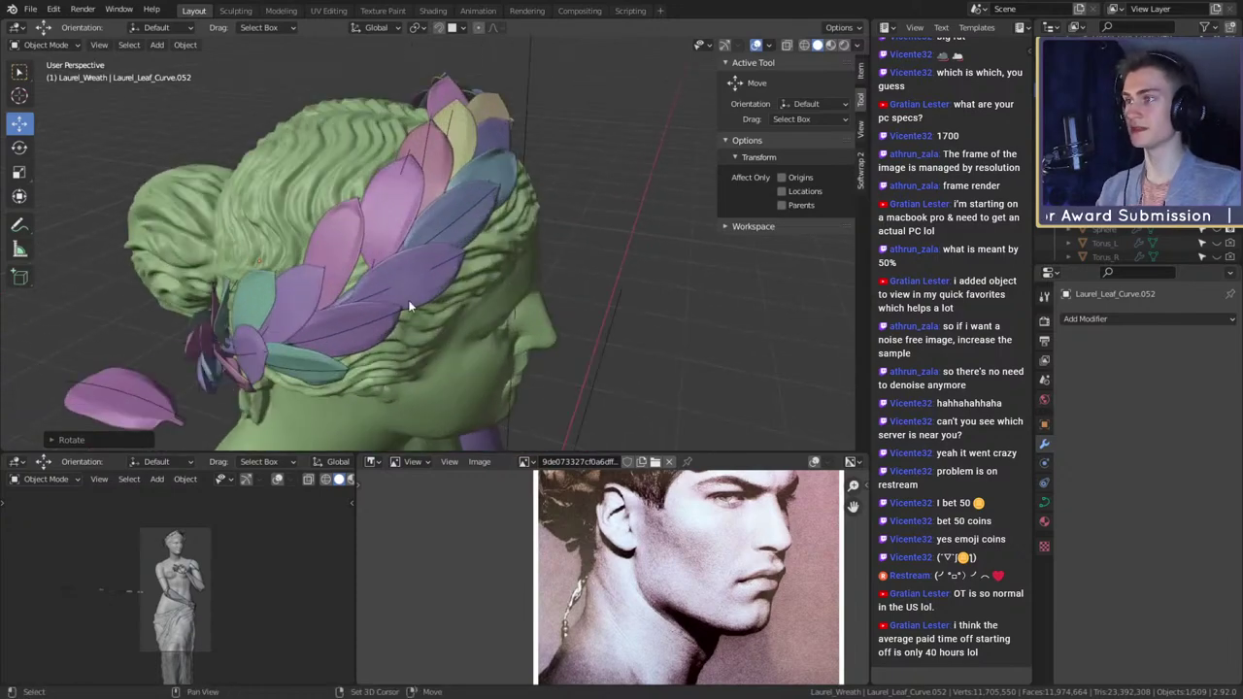
{"action": "middle_click_drag", "start_coordinate": [408, 305], "coordinate": [479, 241]}
{"action": "scroll", "coordinate": [486, 211], "scroll_direction": "up", "scroll_amount": 4}
{"action": "scroll", "coordinate": [484, 211], "scroll_direction": "down", "scroll_amount": 3}
{"action": "scroll", "coordinate": [404, 207], "scroll_direction": "up", "scroll_amount": 4}
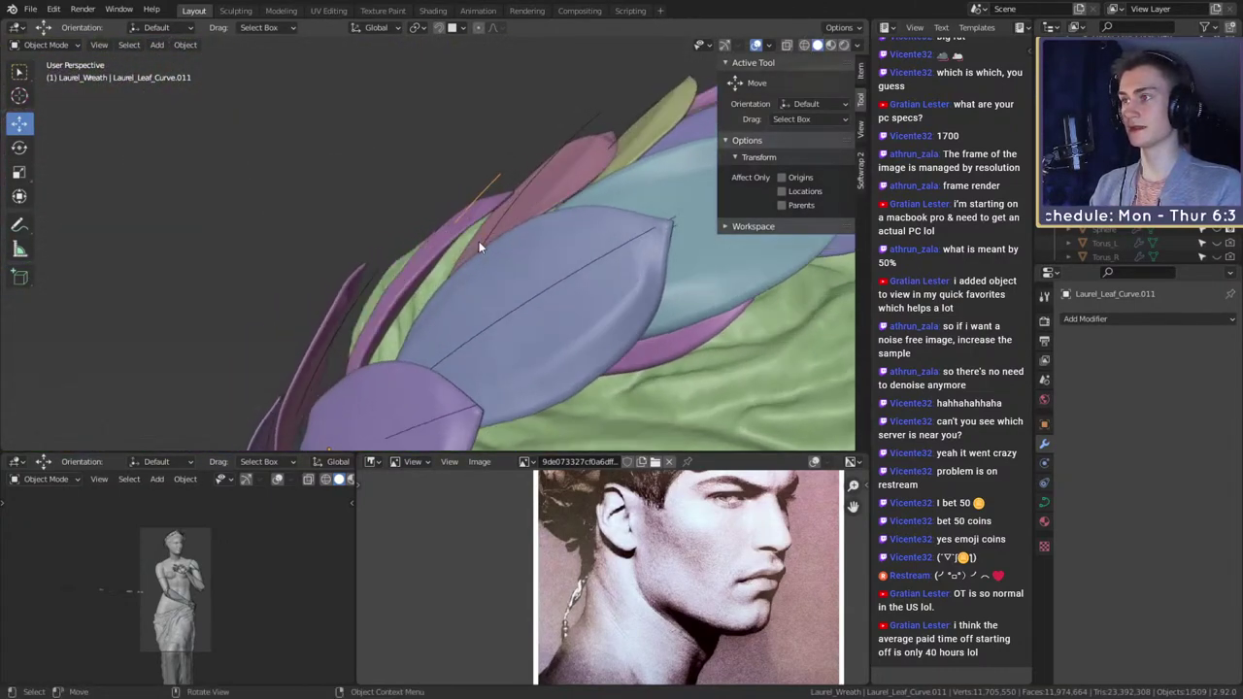
{"action": "key", "text": "Tab"}
{"action": "middle_click_drag", "start_coordinate": [555, 196], "coordinate": [540, 167]}
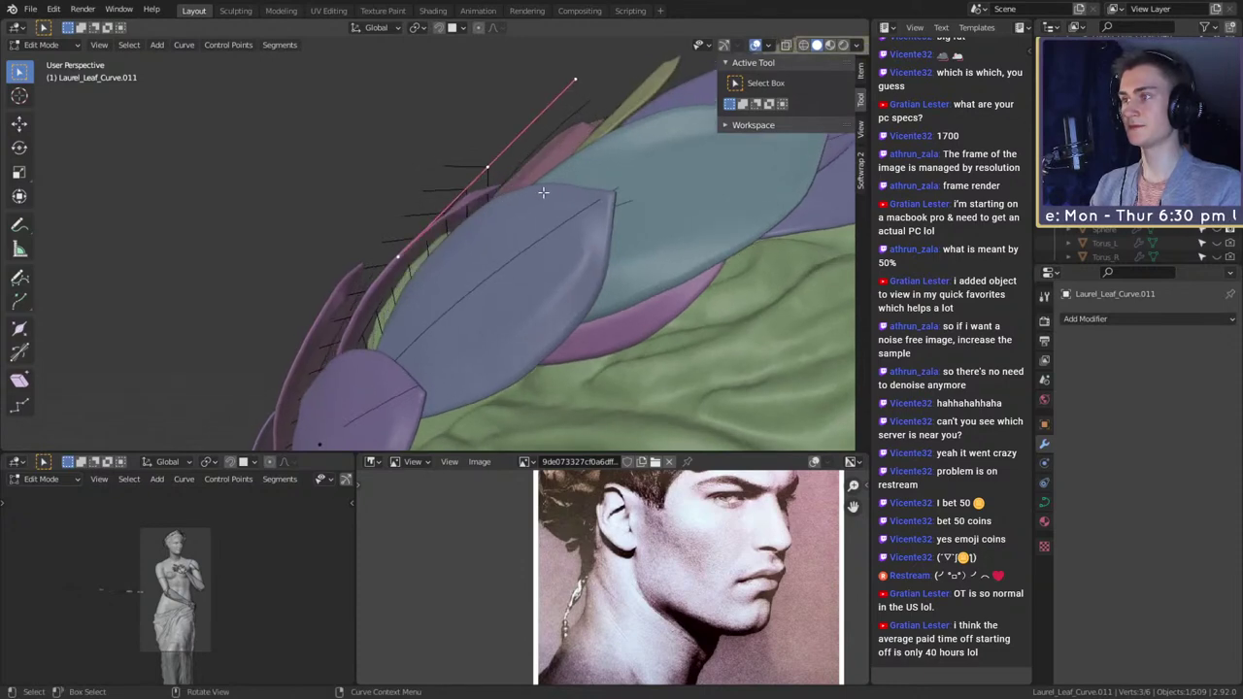
{"action": "key", "text": "r"}
{"action": "left_click", "coordinate": [522, 163]}
- Reposition the pink-purple leaf's tip control point, rotate it again, and finish editing the curve
{"action": "key", "text": "g"}
{"action": "left_click", "coordinate": [541, 172]}
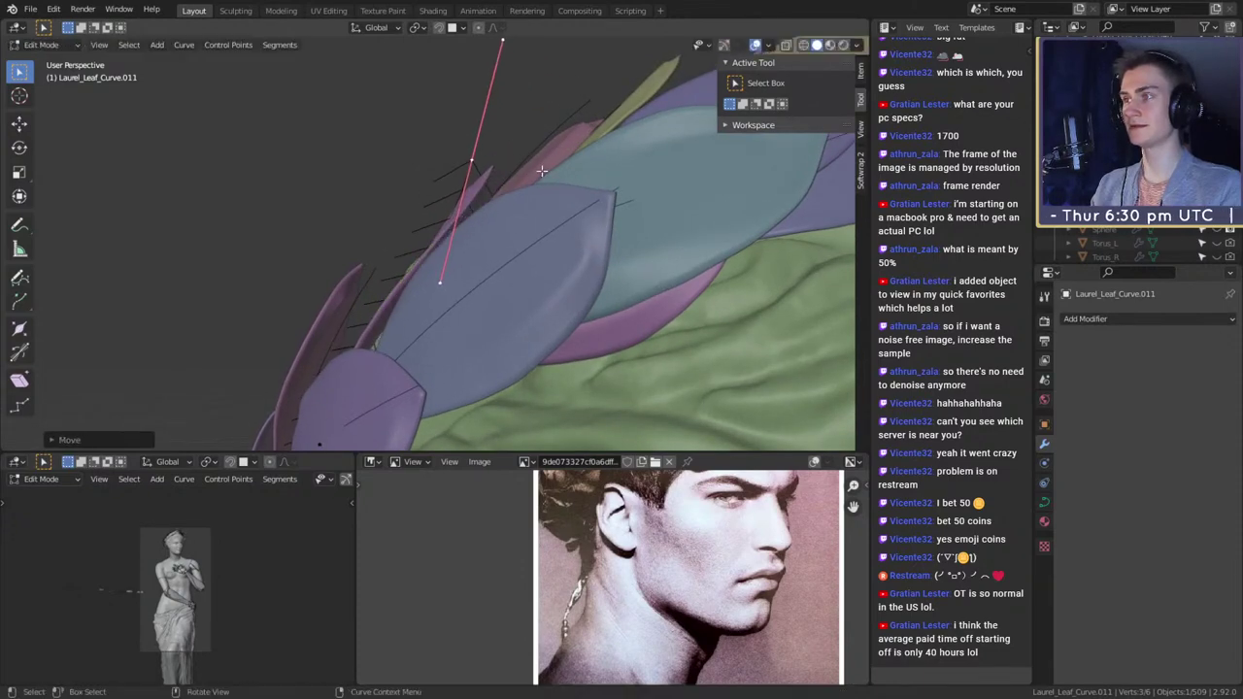
{"action": "key", "text": "r"}
{"action": "left_click", "coordinate": [559, 182]}
{"action": "middle_click_drag", "start_coordinate": [558, 183], "coordinate": [586, 358]}
{"action": "scroll", "coordinate": [586, 359], "scroll_direction": "down", "scroll_amount": 4}
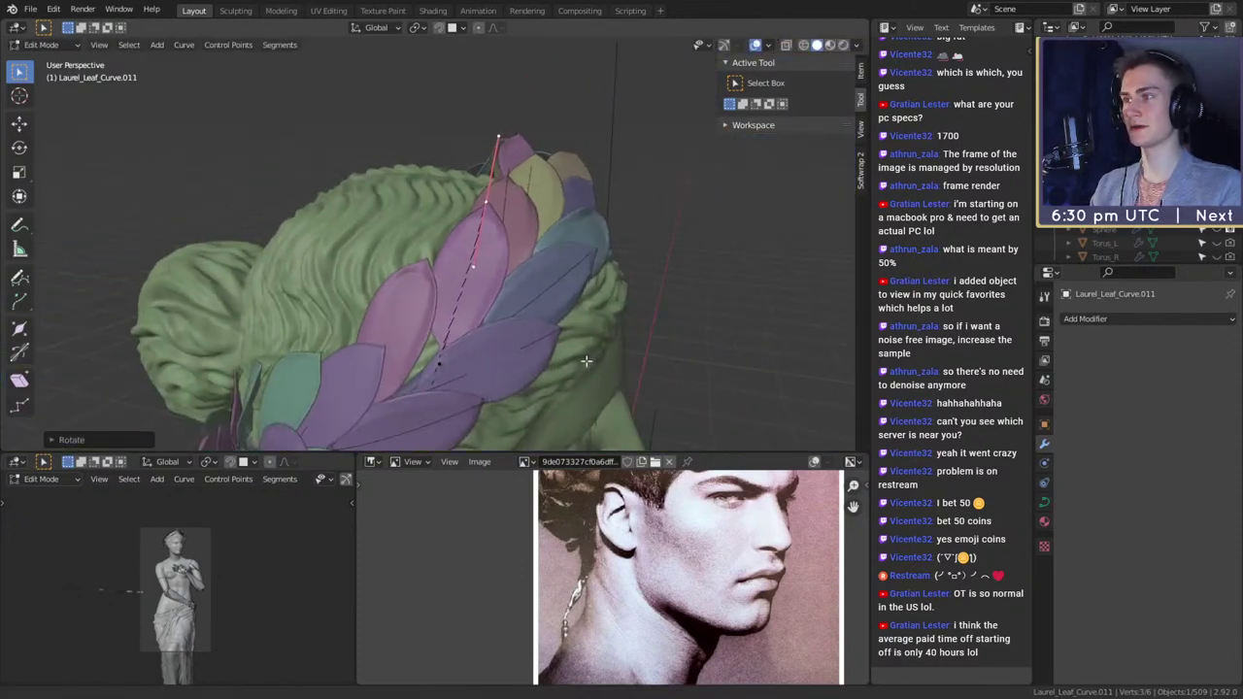
{"action": "scroll", "coordinate": [586, 359], "scroll_direction": "up", "scroll_amount": 3}
{"action": "middle_click_drag", "start_coordinate": [444, 369], "coordinate": [436, 290]}
{"action": "left_click_drag", "start_coordinate": [436, 290], "coordinate": [481, 298], "text": "shift"}
{"action": "key", "text": "Tab"}
- Select the curve of the neighbouring pink leaf closer to the stem and rotate it
{"action": "left_click", "coordinate": [445, 285]}
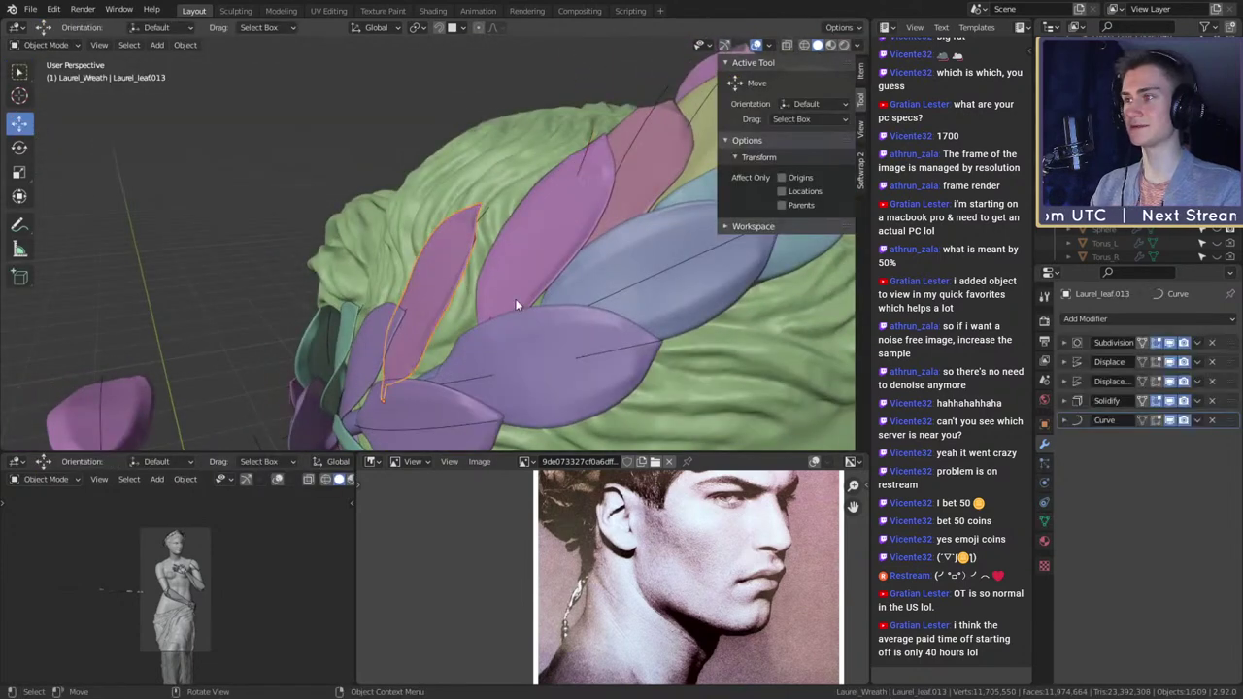
{"action": "left_click", "coordinate": [488, 216]}
{"action": "middle_click_drag", "start_coordinate": [567, 305], "coordinate": [579, 349]}
{"action": "key", "text": "r"}
{"action": "left_click", "coordinate": [528, 263]}
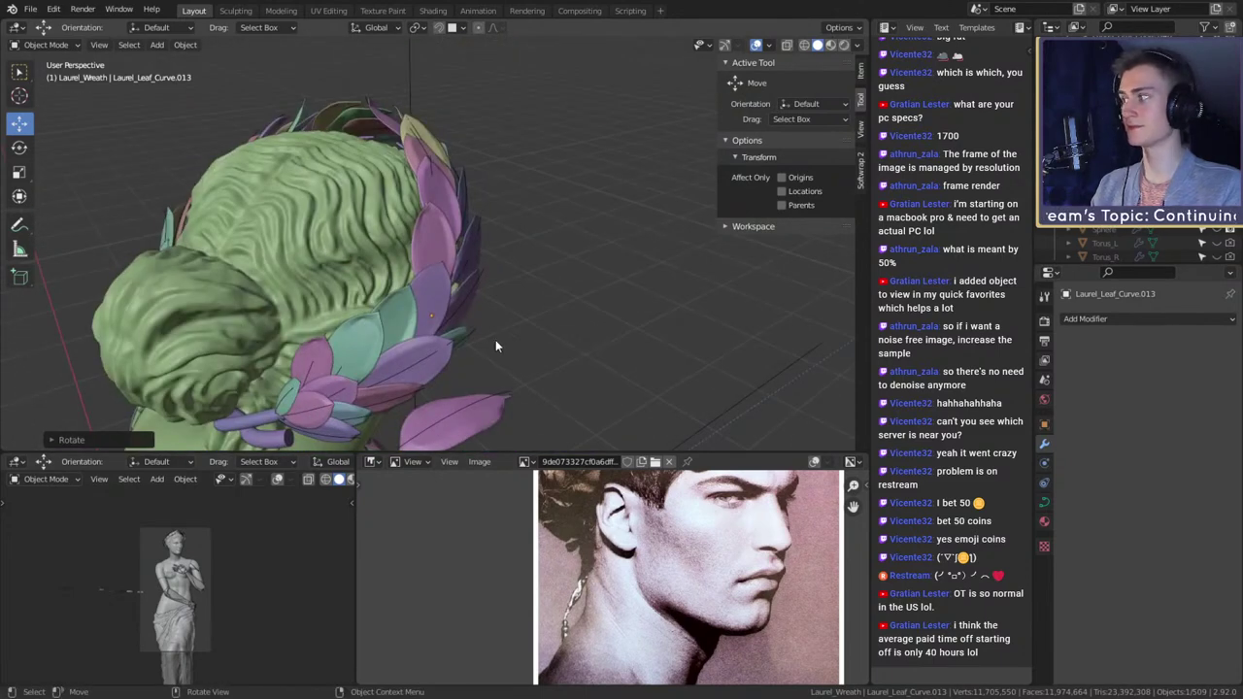
- Select the small purple leaf's curve at the stem end behind the ear and rotate it from two angles
{"action": "middle_click_drag", "start_coordinate": [477, 311], "coordinate": [409, 316]}
{"action": "left_click", "coordinate": [408, 309]}
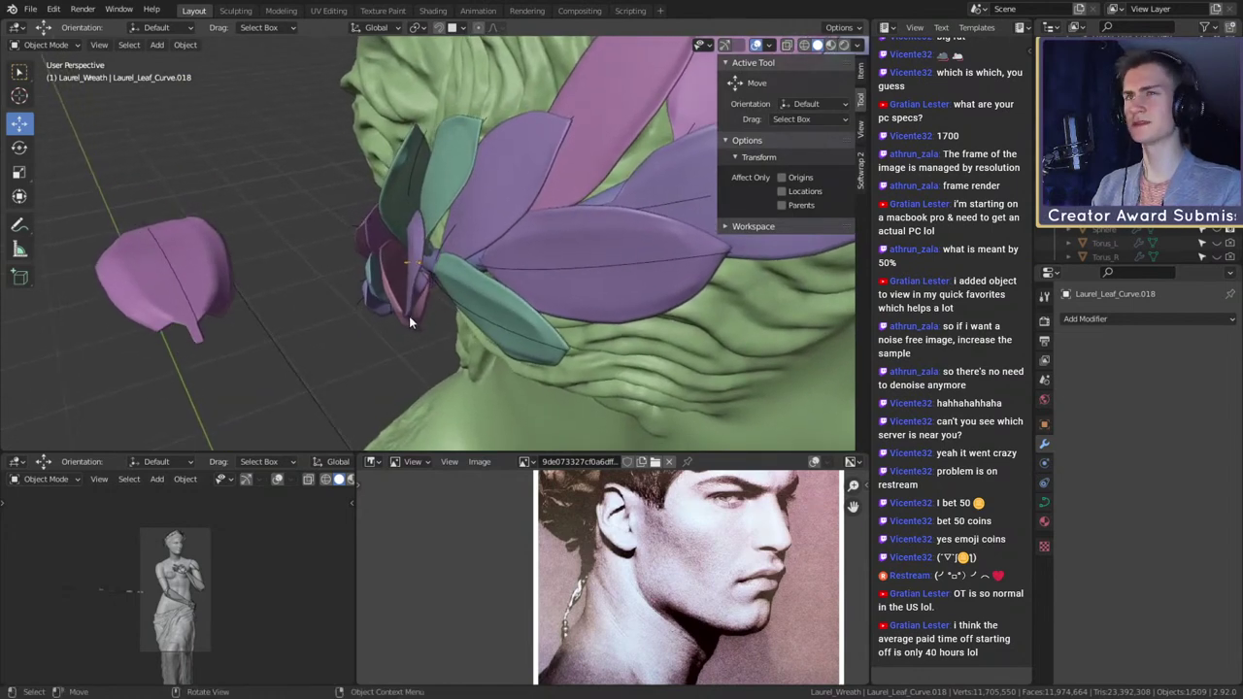
{"action": "key", "text": "r"}
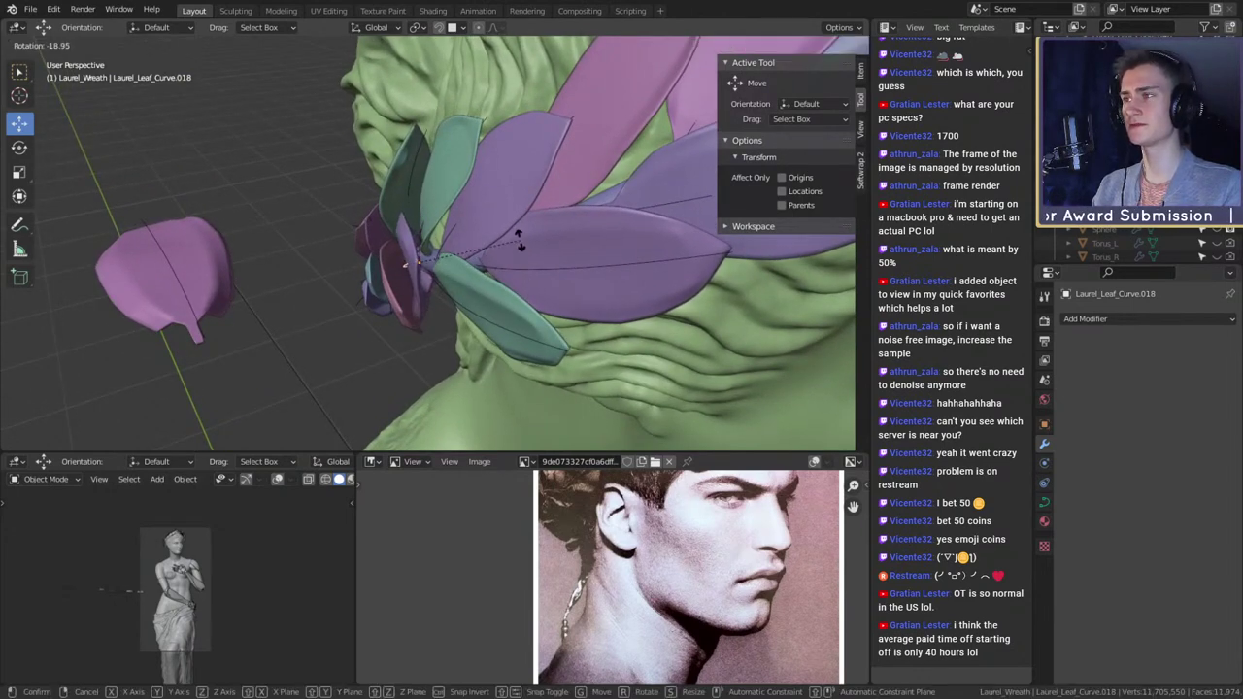
{"action": "left_click", "coordinate": [506, 226]}
{"action": "middle_click_drag", "start_coordinate": [506, 226], "coordinate": [537, 351]}
{"action": "key", "text": "r"}
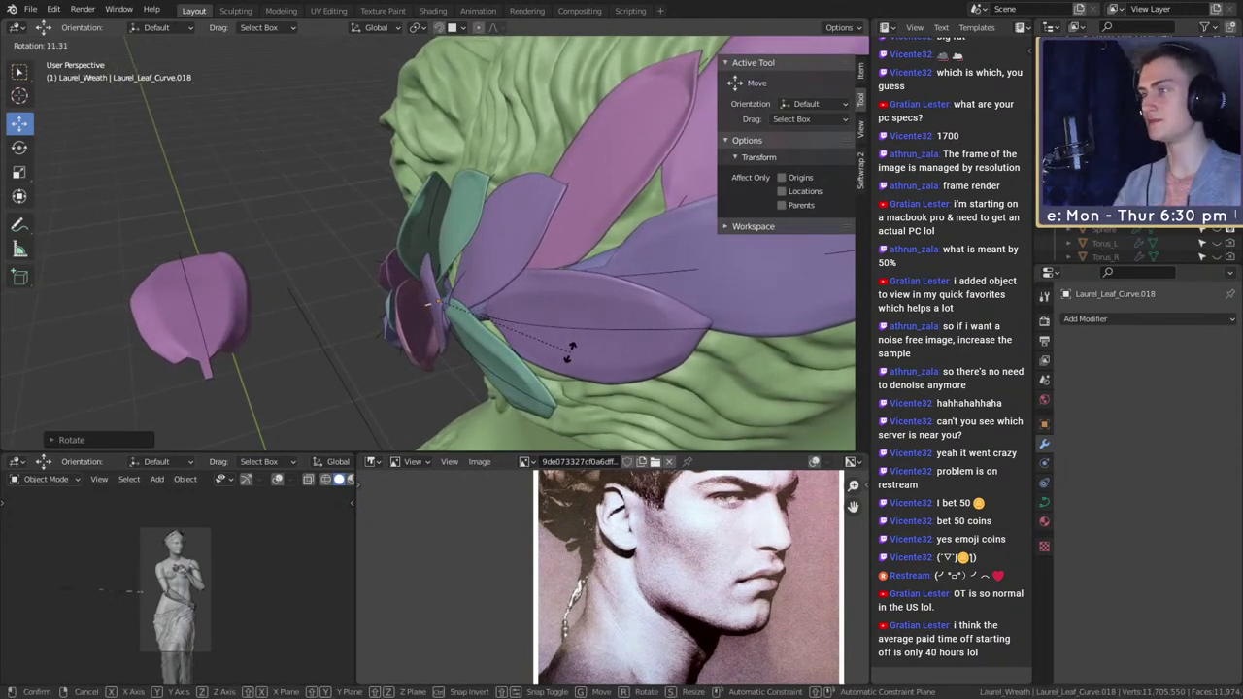
{"action": "left_click", "coordinate": [571, 354]}
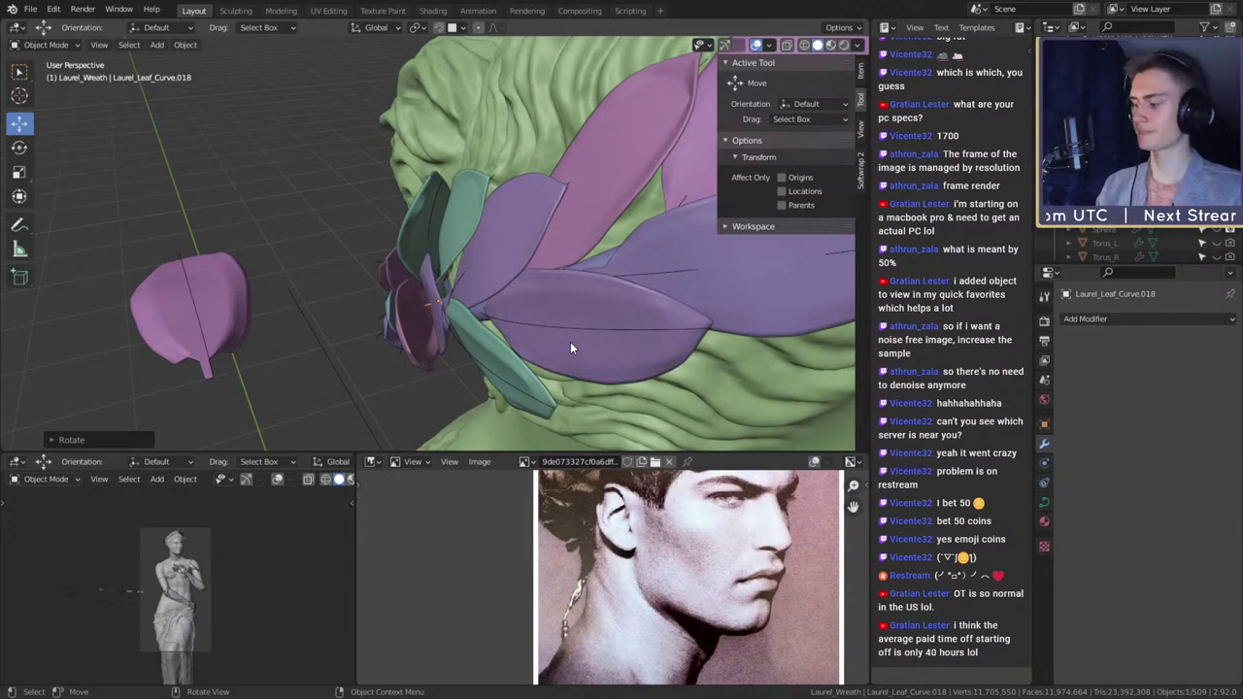
- Select another leaf curve in the cluster behind the ear and rotate it to vary its angle
{"action": "middle_click_drag", "start_coordinate": [570, 348], "coordinate": [426, 290]}
{"action": "left_click", "coordinate": [439, 232]}
{"action": "middle_click_drag", "start_coordinate": [439, 232], "coordinate": [555, 326]}
{"action": "key", "text": "r"}
{"action": "left_click", "coordinate": [552, 291]}
{"action": "scroll", "coordinate": [670, 354], "scroll_direction": "up", "scroll_amount": 4}
{"action": "scroll", "coordinate": [483, 299], "scroll_direction": "up", "scroll_amount": 2}
- Select the curve of the thin blue leaf at the stem end and rotate it from two viewing directions
{"action": "left_click", "coordinate": [465, 253]}
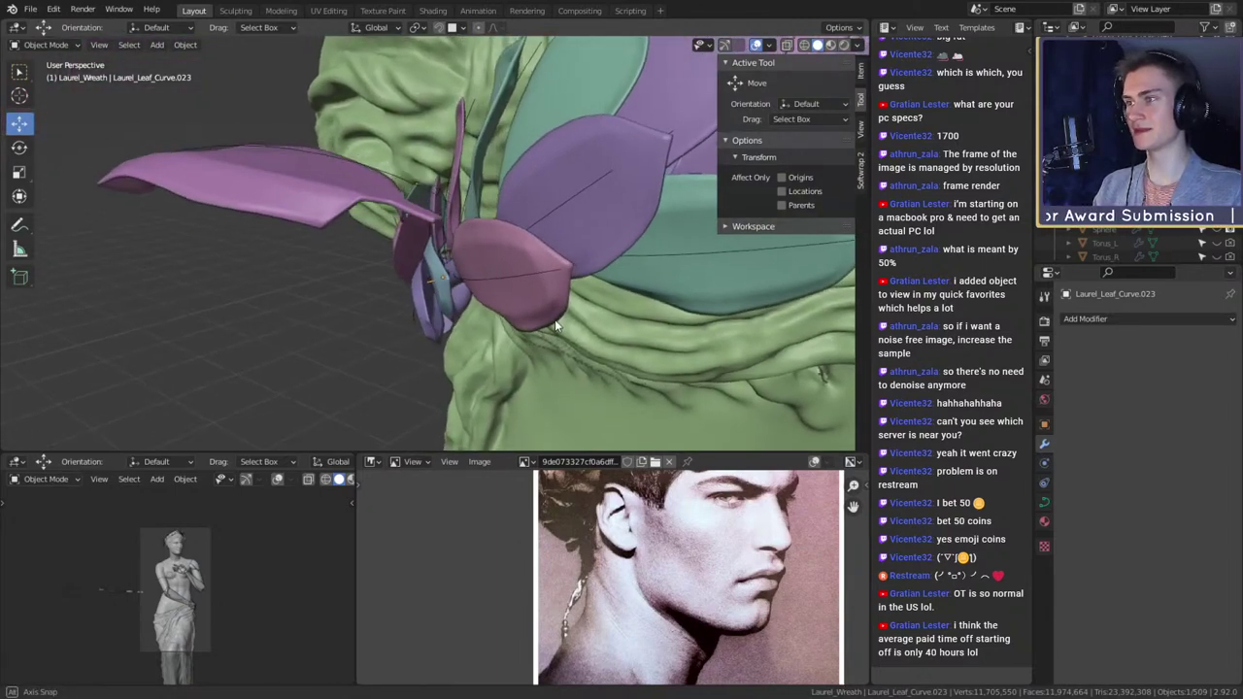
{"action": "key", "text": "r"}
{"action": "left_click", "coordinate": [576, 278]}
{"action": "middle_click_drag", "start_coordinate": [576, 278], "coordinate": [488, 227]}
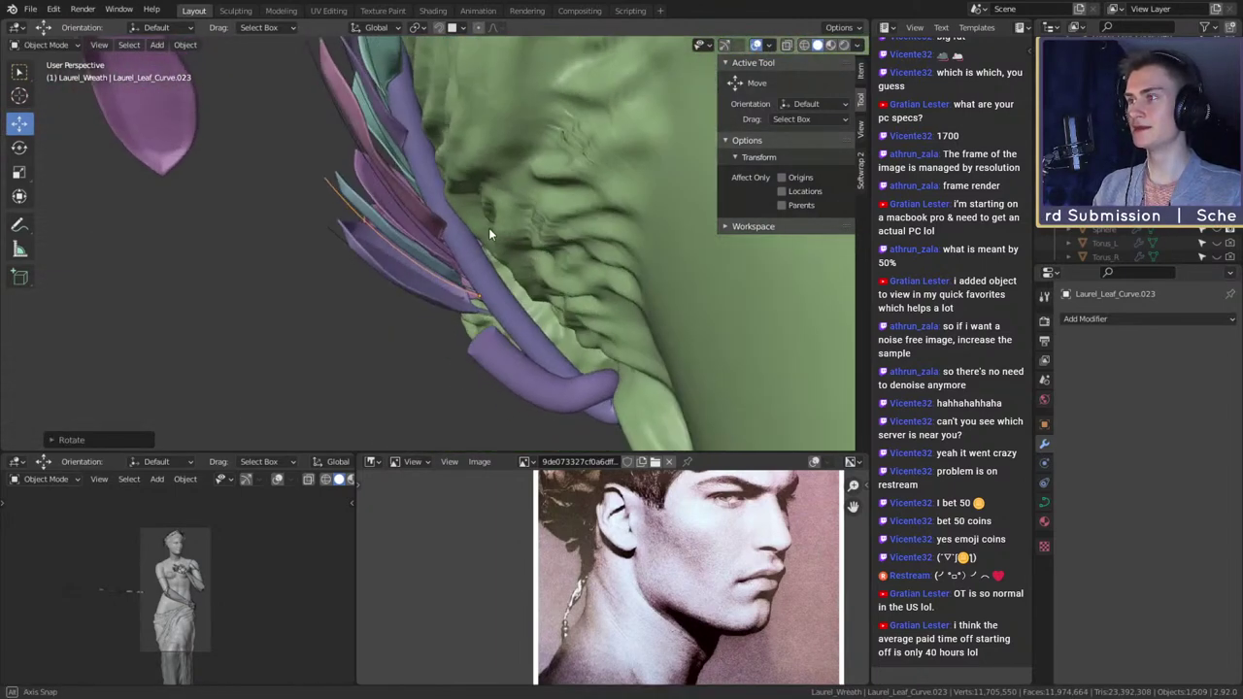
{"action": "key", "text": "r"}
{"action": "left_click", "coordinate": [553, 251]}
{"action": "middle_click_drag", "start_coordinate": [552, 251], "coordinate": [526, 324]}
{"action": "scroll", "coordinate": [524, 318], "scroll_direction": "up", "scroll_amount": 3}
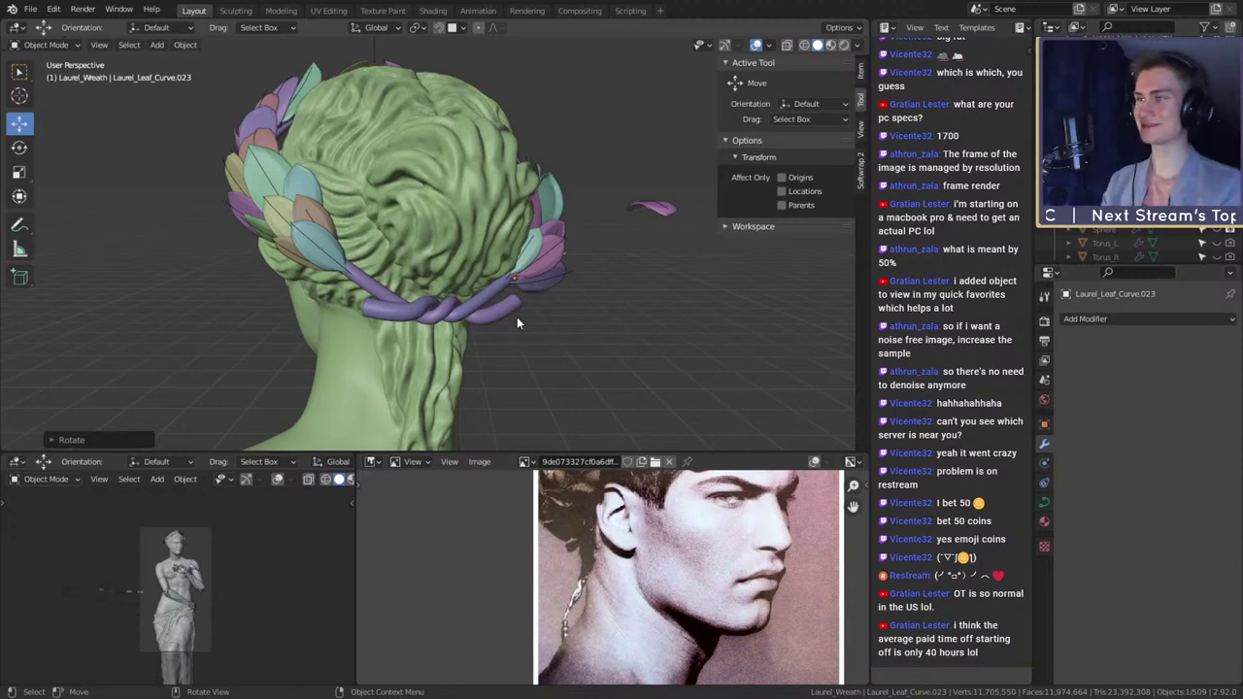
- Bend the purple leaf above the ear by rotating and moving its curve's tip control point, and finish editing
{"action": "middle_click_drag", "start_coordinate": [507, 310], "coordinate": [452, 313]}
{"action": "middle_click_drag", "start_coordinate": [410, 292], "coordinate": [396, 237]}
{"action": "left_click", "coordinate": [414, 262]}
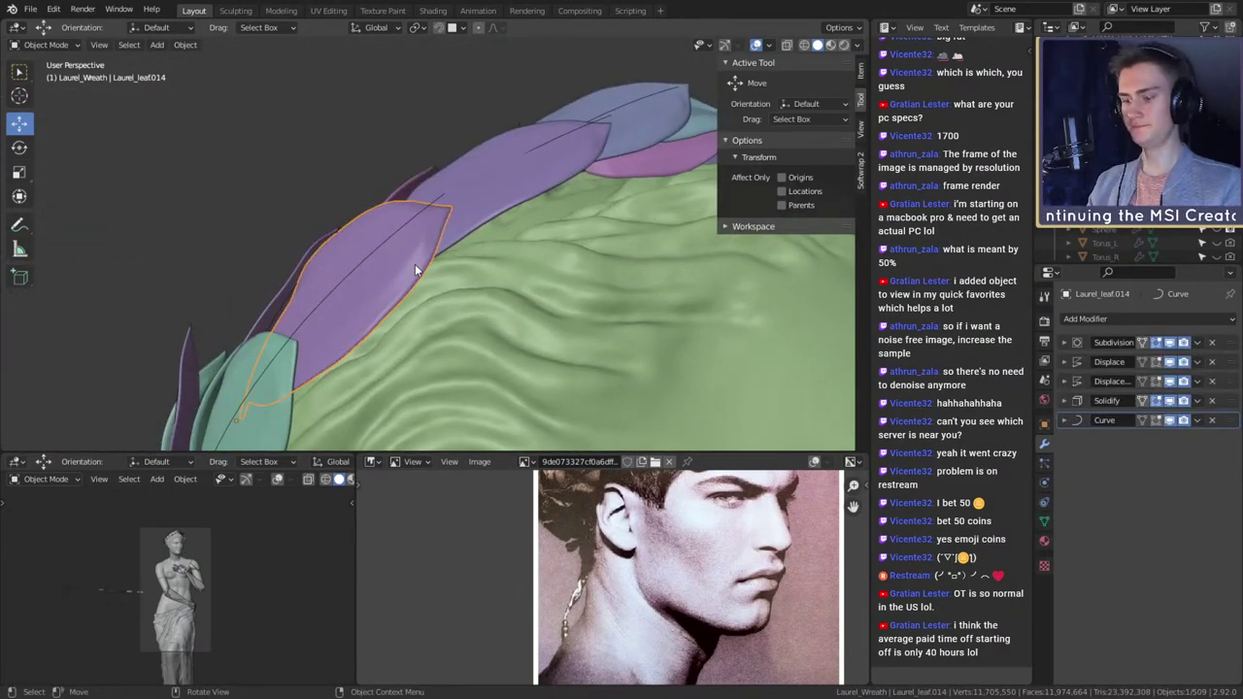
{"action": "left_click", "coordinate": [420, 210]}
{"action": "key", "text": "KP_Decimal"}
{"action": "scroll", "coordinate": [420, 224], "scroll_direction": "down", "scroll_amount": 1}
{"action": "middle_click_drag", "start_coordinate": [514, 210], "coordinate": [407, 232]}
{"action": "key", "text": "Tab"}
{"action": "middle_click_drag", "start_coordinate": [407, 175], "coordinate": [485, 184]}
{"action": "key", "text": "r"}
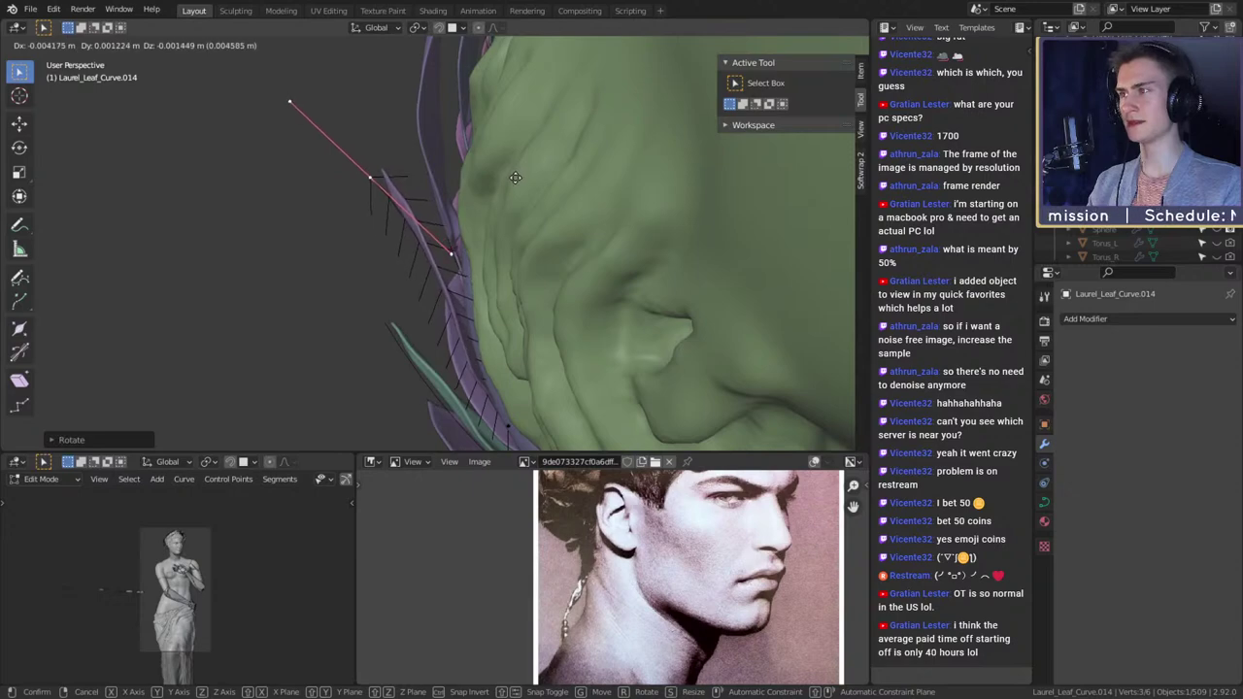
{"action": "middle_click_drag", "start_coordinate": [532, 197], "coordinate": [766, 336]}
{"action": "scroll", "coordinate": [550, 298], "scroll_direction": "down", "scroll_amount": 2}
{"action": "middle_click_drag", "start_coordinate": [550, 297], "coordinate": [547, 199]}
{"action": "key", "text": "Tab"}
- Select the next leaf's curve along the wreath, rotate its tip control point, and finish editing
{"action": "scroll", "coordinate": [512, 300], "scroll_direction": "up", "scroll_amount": 5}
{"action": "left_click", "coordinate": [469, 290]}
{"action": "key", "text": "r"}
{"action": "key", "text": "Tab"}
{"action": "left_click", "coordinate": [577, 275]}
{"action": "left_click", "coordinate": [595, 274]}
{"action": "scroll", "coordinate": [474, 238], "scroll_direction": "down", "scroll_amount": 5}
{"action": "key", "text": "Tab"}
- Select the curve of the purple leaf near the wreath's front, rotate its tip control point outward, and finish editing
{"action": "scroll", "coordinate": [447, 290], "scroll_direction": "up", "scroll_amount": 4}
{"action": "left_click", "coordinate": [579, 133]}
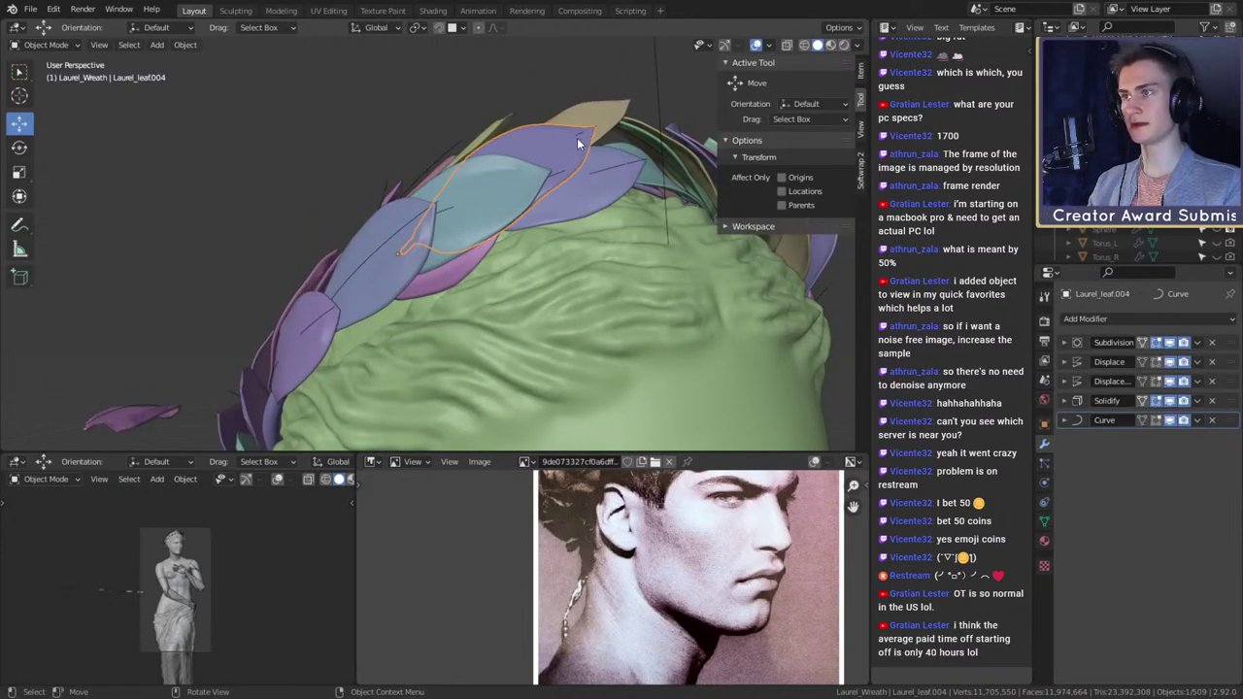
{"action": "left_click", "coordinate": [586, 162]}
{"action": "middle_click_drag", "start_coordinate": [586, 163], "coordinate": [518, 224]}
{"action": "key", "text": "Tab"}
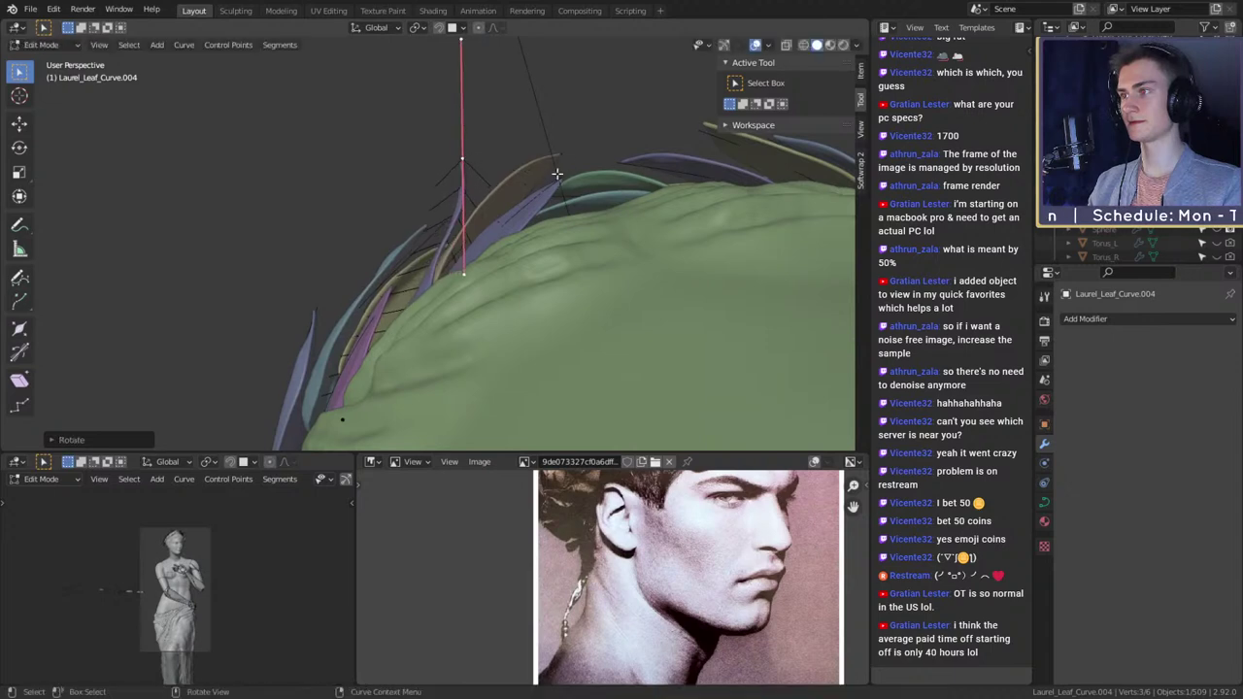
{"action": "middle_click_drag", "start_coordinate": [535, 193], "coordinate": [470, 316]}
{"action": "key", "text": "Tab"}
{"action": "scroll", "coordinate": [389, 334], "scroll_direction": "up", "scroll_amount": 3}
{"action": "scroll", "coordinate": [521, 253], "scroll_direction": "down", "scroll_amount": 4}
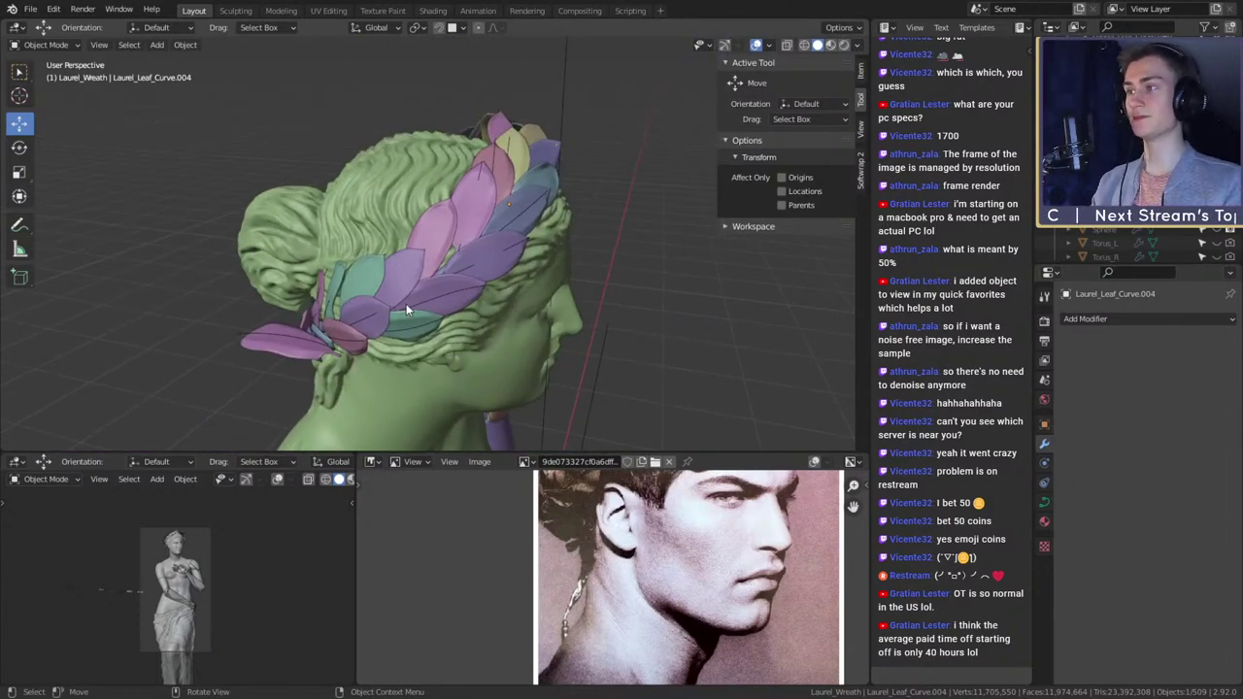
- Duplicate the spare magenta leaf together with its curve and place the copy beside the statue's face
{"action": "middle_click_drag", "start_coordinate": [406, 309], "coordinate": [486, 320]}
{"action": "left_click", "coordinate": [486, 296], "text": "shift"}
{"action": "middle_click_drag", "start_coordinate": [582, 301], "coordinate": [417, 319]}
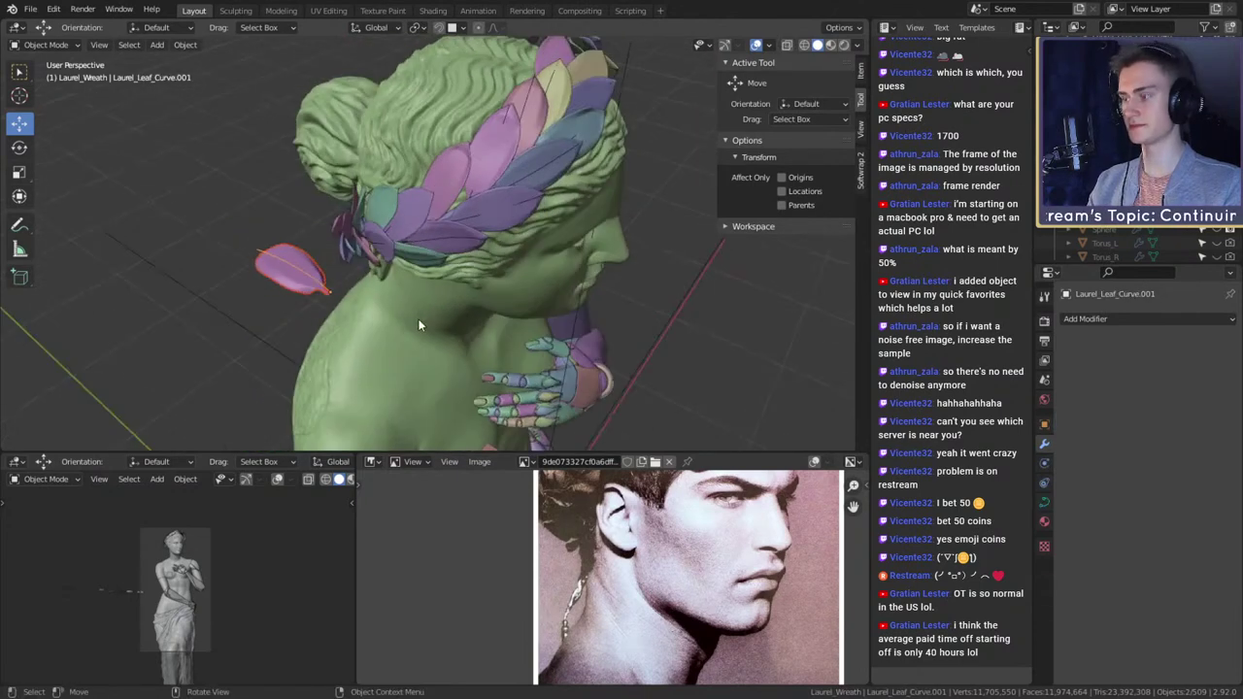
{"action": "key", "text": "shift+d"}
{"action": "left_click", "coordinate": [649, 294]}
{"action": "middle_click_drag", "start_coordinate": [613, 300], "coordinate": [549, 328]}
{"action": "scroll", "coordinate": [573, 288], "scroll_direction": "up", "scroll_amount": 3}
- Bring the wreath into view in the reference photo, and rotate and enlarge the duplicated blue leaf
{"action": "middle_click_drag", "start_coordinate": [648, 544], "coordinate": [646, 680]}
{"action": "mouse_move", "coordinate": [602, 311]}
{"action": "middle_mouse_down"}
{"action": "mouse_move", "coordinate": [520, 302]}
{"action": "mouse_move", "coordinate": [555, 330]}
{"action": "mouse_move", "coordinate": [569, 314]}
{"action": "mouse_move", "coordinate": [588, 321]}
{"action": "middle_mouse_up"}
{"action": "key", "text": "r"}
{"action": "left_click", "coordinate": [558, 376]}
{"action": "middle_click_drag", "start_coordinate": [558, 376], "coordinate": [517, 243]}
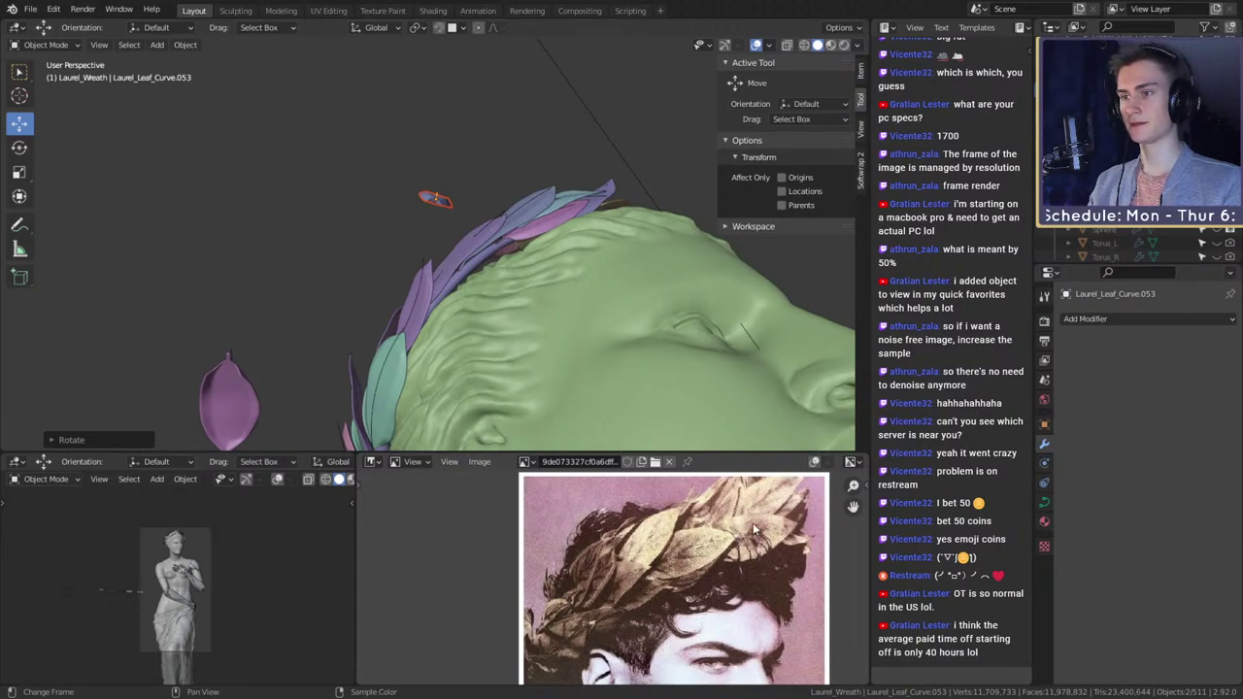
{"action": "middle_click_drag", "start_coordinate": [545, 269], "coordinate": [577, 282]}
{"action": "middle_click_drag", "start_coordinate": [529, 169], "coordinate": [662, 317]}
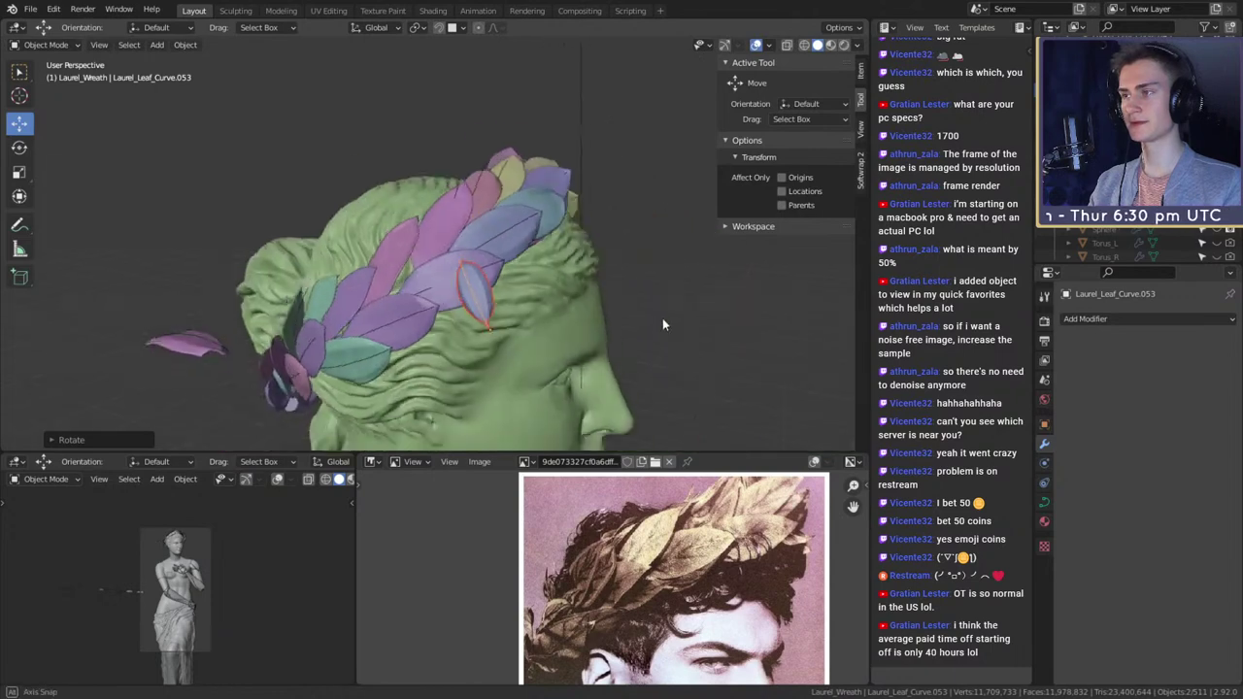
{"action": "key", "text": "r"}
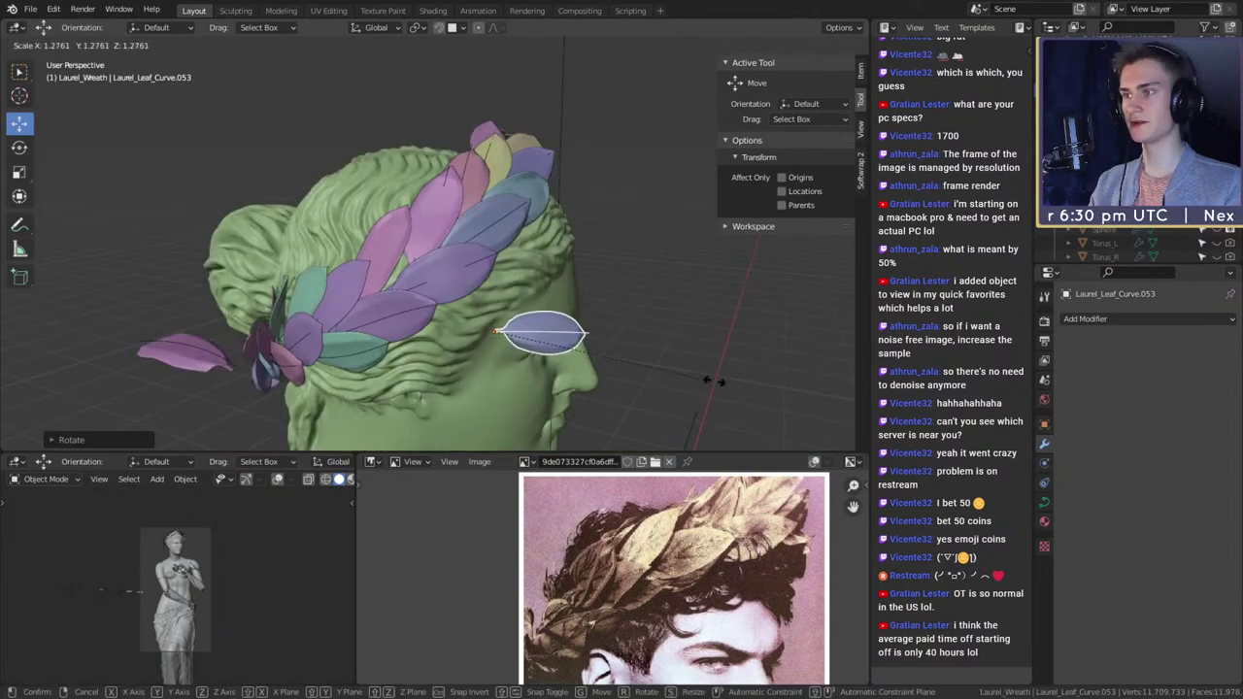
{"action": "middle_click_drag", "start_coordinate": [614, 368], "coordinate": [675, 365]}
- Move and rotate the duplicated blue leaf with its curve to fit it among the wreath's leaves
{"action": "scroll", "coordinate": [477, 335], "scroll_direction": "up", "scroll_amount": 3}
{"action": "middle_click_drag", "start_coordinate": [533, 297], "coordinate": [537, 325]}
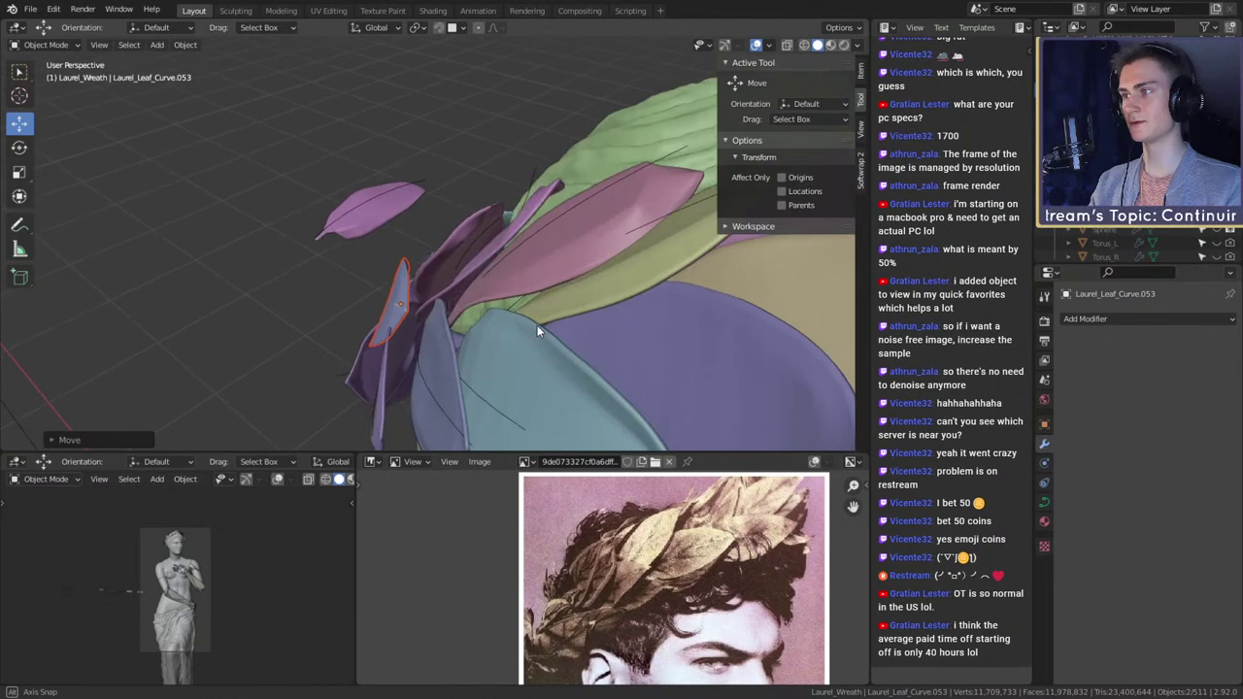
{"action": "key", "text": "r"}
{"action": "left_click", "coordinate": [495, 396]}
{"action": "middle_click_drag", "start_coordinate": [495, 395], "coordinate": [446, 322]}
{"action": "key", "text": "r"}
{"action": "key", "text": "g"}
{"action": "left_click", "coordinate": [585, 336]}
{"action": "key", "text": "g"}
{"action": "left_click", "coordinate": [675, 346]}
{"action": "key", "text": "r"}
{"action": "left_click", "coordinate": [565, 241]}
- Duplicate the added leaf and its curve and place the new copy at the front of the wreath
{"action": "scroll", "coordinate": [610, 311], "scroll_direction": "down", "scroll_amount": 4}
{"action": "scroll", "coordinate": [557, 340], "scroll_direction": "down", "scroll_amount": 2}
{"action": "scroll", "coordinate": [453, 341], "scroll_direction": "up", "scroll_amount": 3}
{"action": "scroll", "coordinate": [467, 308], "scroll_direction": "down", "scroll_amount": 1}
{"action": "scroll", "coordinate": [521, 329], "scroll_direction": "up", "scroll_amount": 3}
{"action": "scroll", "coordinate": [456, 247], "scroll_direction": "up", "scroll_amount": 3}
{"action": "scroll", "coordinate": [456, 247], "scroll_direction": "down", "scroll_amount": 3}
{"action": "scroll", "coordinate": [527, 240], "scroll_direction": "up", "scroll_amount": 3}
{"action": "scroll", "coordinate": [521, 204], "scroll_direction": "down", "scroll_amount": 3}
{"action": "key", "text": "shift+d"}
{"action": "left_click", "coordinate": [633, 218]}
{"action": "middle_click_drag", "start_coordinate": [633, 219], "coordinate": [665, 161]}
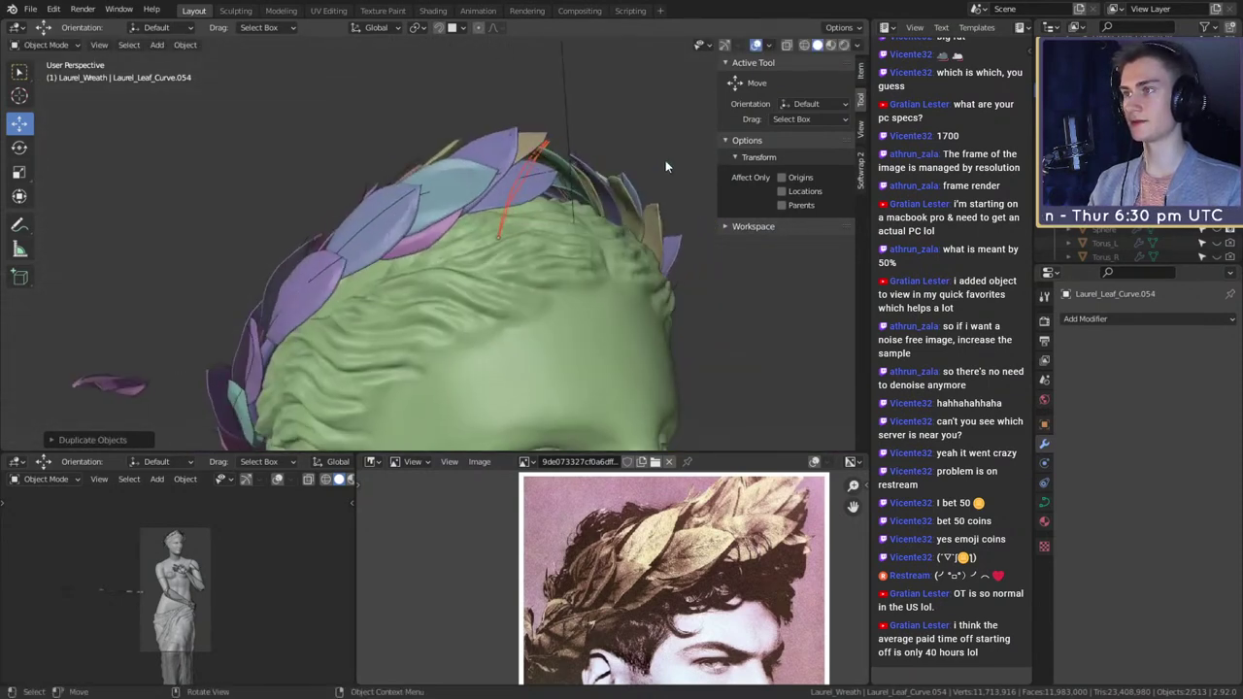
- Rotate and move the new reddish leaf with its curve to tuck it between the front leaves
{"action": "left_click", "coordinate": [592, 267]}
{"action": "middle_click_drag", "start_coordinate": [592, 267], "coordinate": [677, 316]}
{"action": "key", "text": "r"}
{"action": "middle_click_drag", "start_coordinate": [642, 172], "coordinate": [457, 155]}
{"action": "key", "text": "g"}
{"action": "left_click", "coordinate": [372, 188]}
{"action": "middle_click_drag", "start_coordinate": [372, 187], "coordinate": [566, 206]}
{"action": "key", "text": "r"}
{"action": "left_click", "coordinate": [432, 229]}
{"action": "left_click", "coordinate": [550, 254]}
- Select the reddish leaf and its curve at the front of the wreath and move it between the green and teal leaves
{"action": "middle_click_drag", "start_coordinate": [550, 253], "coordinate": [451, 350]}
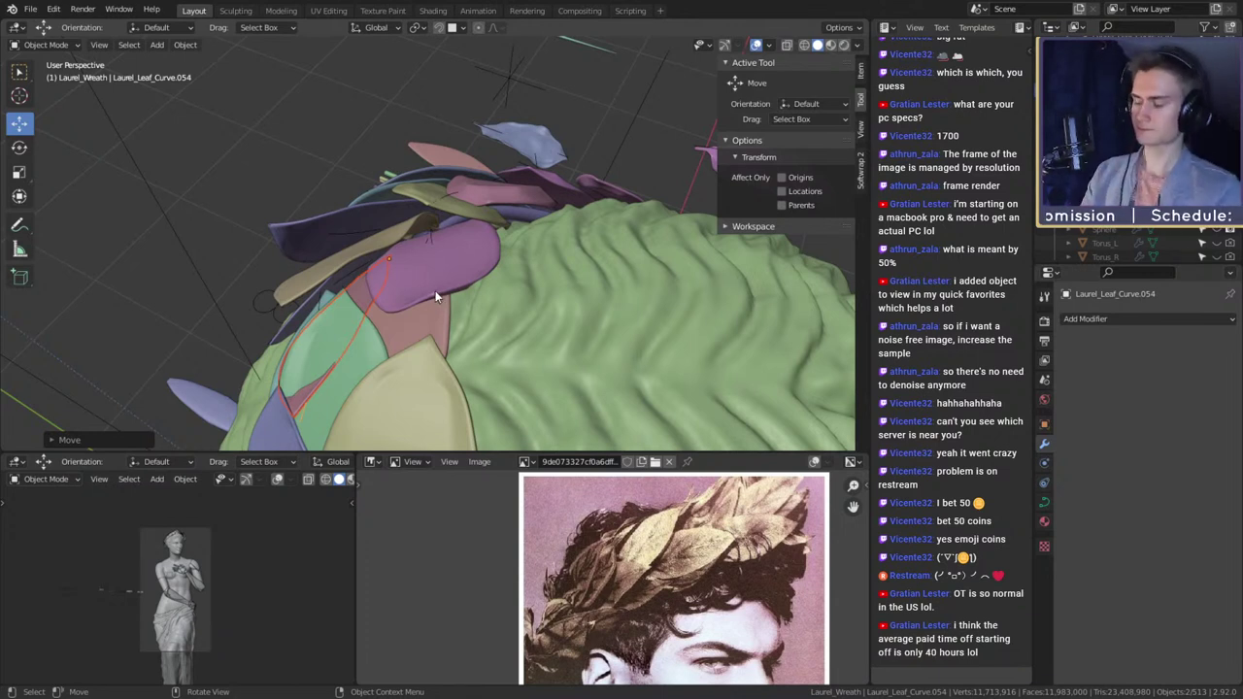
{"action": "key", "text": "KP_Decimal"}
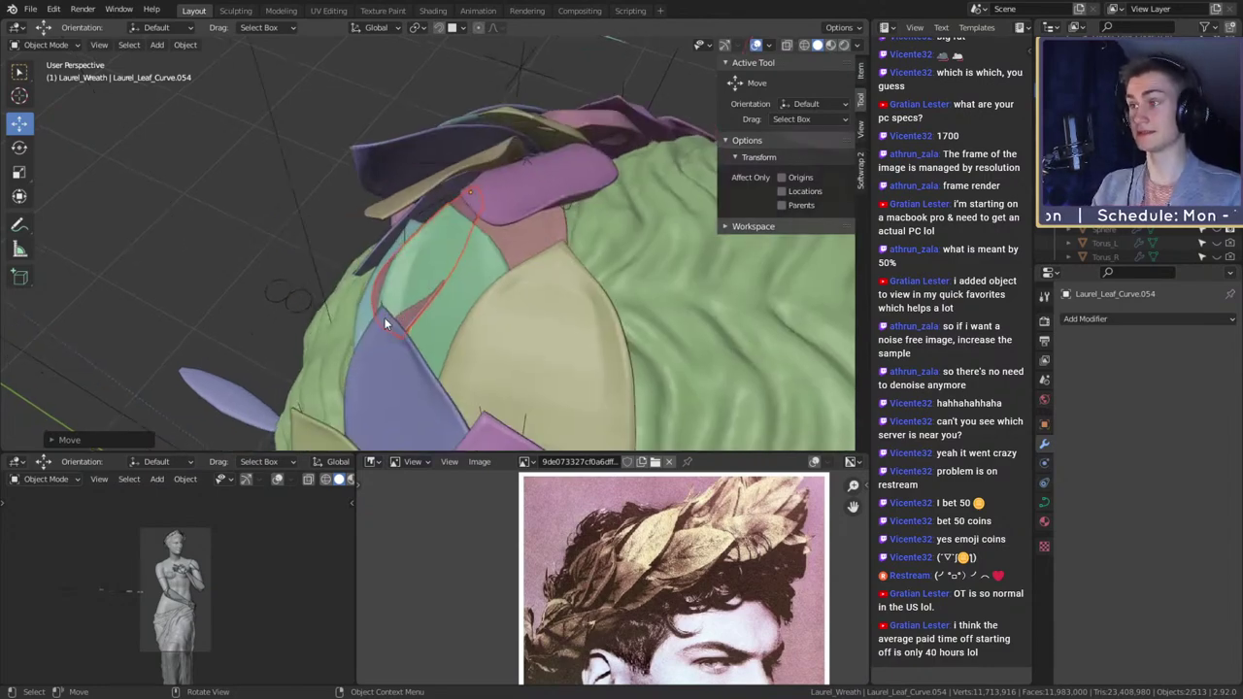
{"action": "mouse_move", "coordinate": [400, 261]}
{"action": "middle_mouse_down"}
{"action": "mouse_move", "coordinate": [582, 282]}
{"action": "mouse_move", "coordinate": [456, 284]}
{"action": "mouse_move", "coordinate": [464, 271]}
{"action": "mouse_move", "coordinate": [444, 295]}
{"action": "mouse_move", "coordinate": [455, 345]}
{"action": "mouse_move", "coordinate": [419, 379]}
{"action": "mouse_move", "coordinate": [452, 319]}
{"action": "mouse_move", "coordinate": [655, 324]}
{"action": "mouse_move", "coordinate": [535, 344]}
{"action": "mouse_move", "coordinate": [474, 320]}
{"action": "mouse_move", "coordinate": [448, 327]}
{"action": "mouse_move", "coordinate": [530, 326]}
{"action": "mouse_move", "coordinate": [586, 357]}
{"action": "middle_mouse_up"}
{"action": "left_click", "coordinate": [415, 322]}
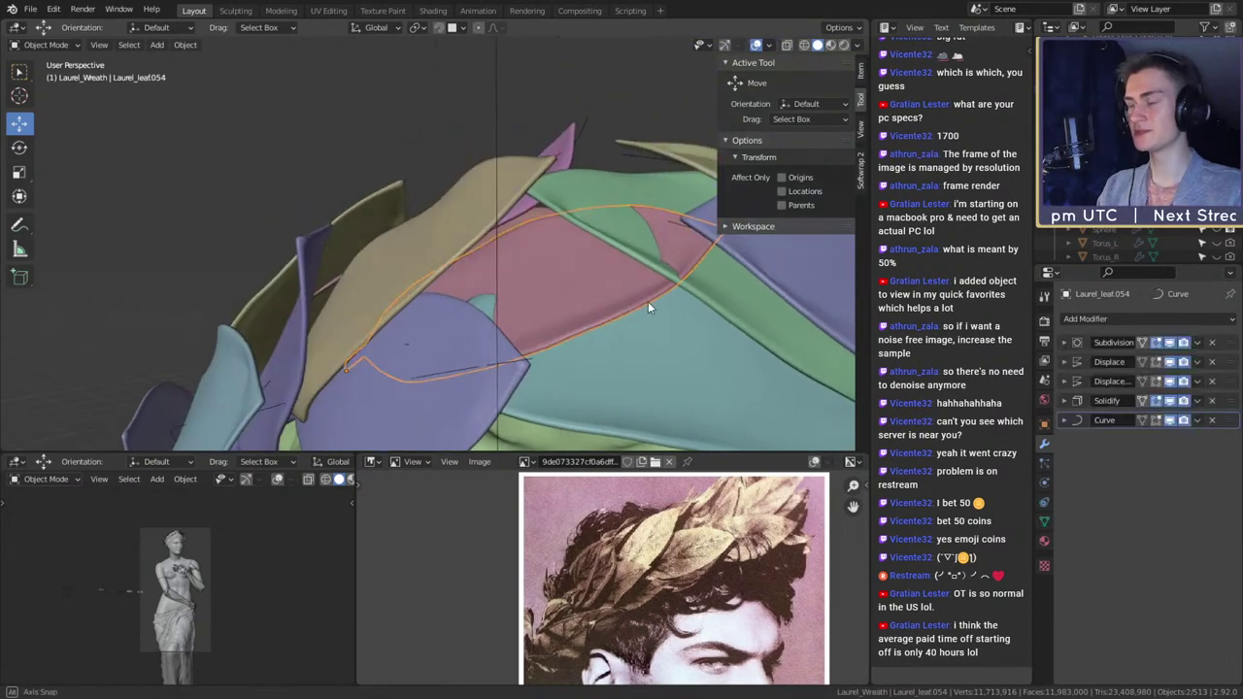
{"action": "left_click", "coordinate": [702, 359]}
{"action": "middle_click_drag", "start_coordinate": [701, 358], "coordinate": [484, 343]}
{"action": "middle_click_drag", "start_coordinate": [386, 370], "coordinate": [647, 326]}
{"action": "key", "text": "g"}
{"action": "left_click", "coordinate": [548, 308]}
- Rotate the reddish leaf from several angles to align it with the surrounding front leaves
{"action": "key", "text": "r"}
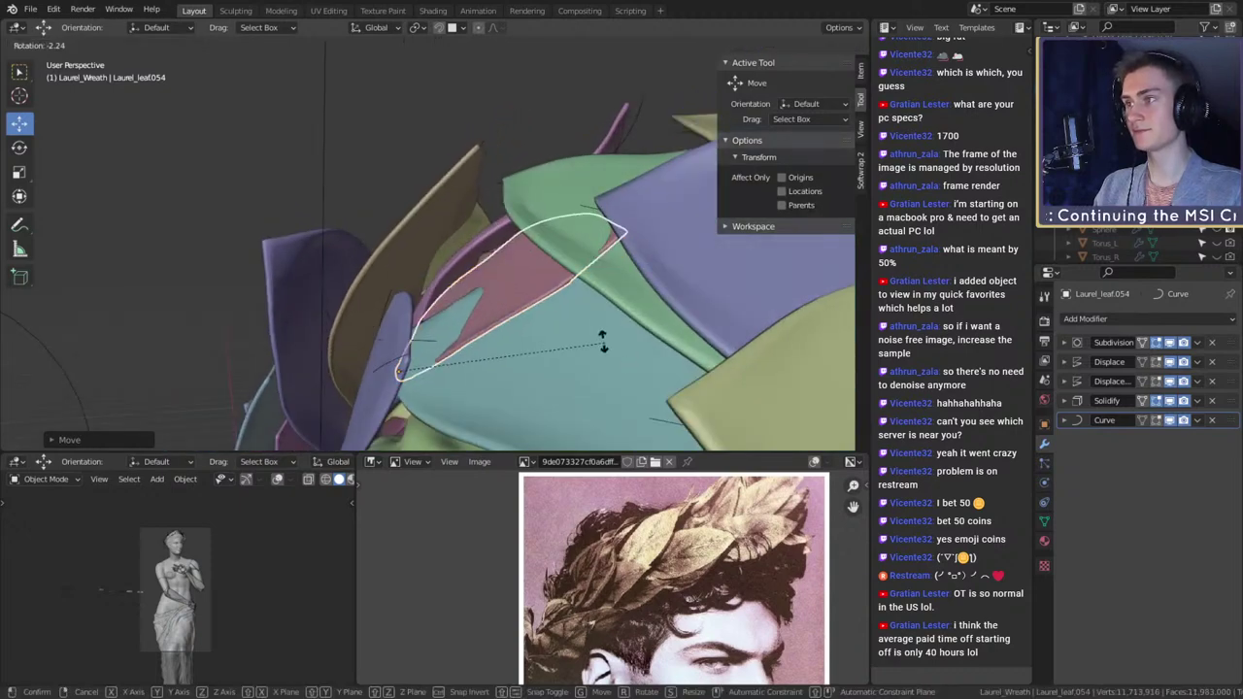
{"action": "middle_click_drag", "start_coordinate": [542, 323], "coordinate": [493, 356]}
{"action": "middle_click_drag", "start_coordinate": [568, 325], "coordinate": [558, 328]}
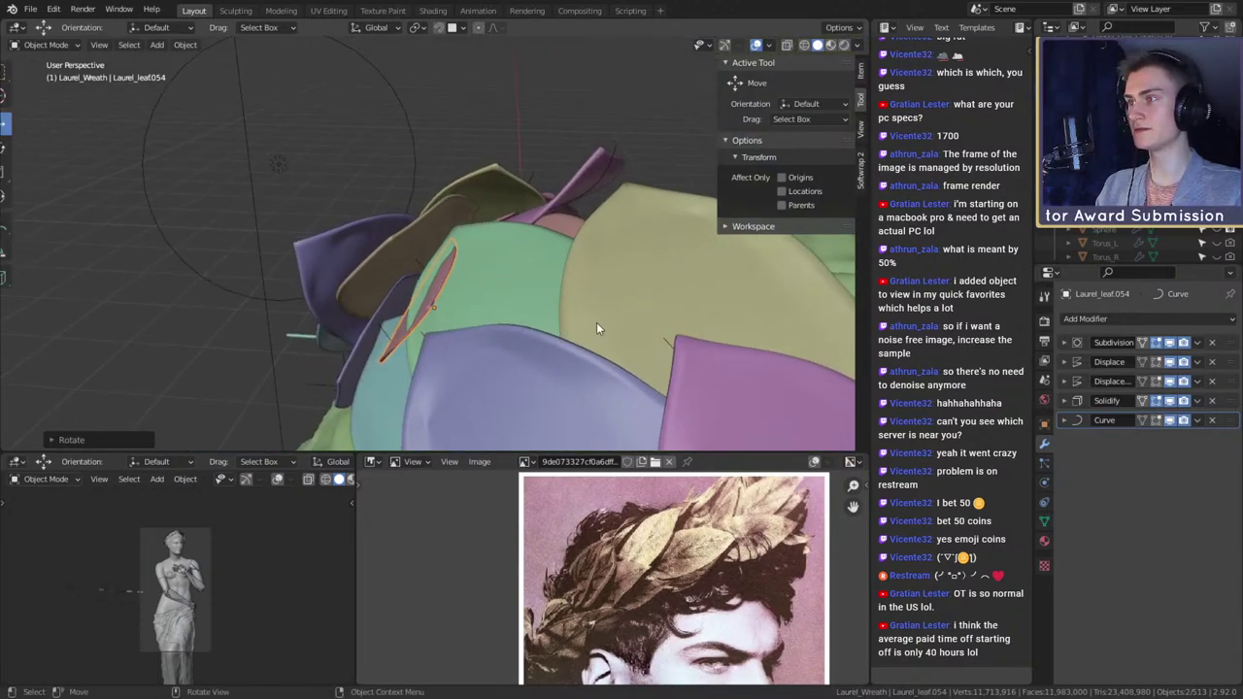
{"action": "key", "text": "r"}
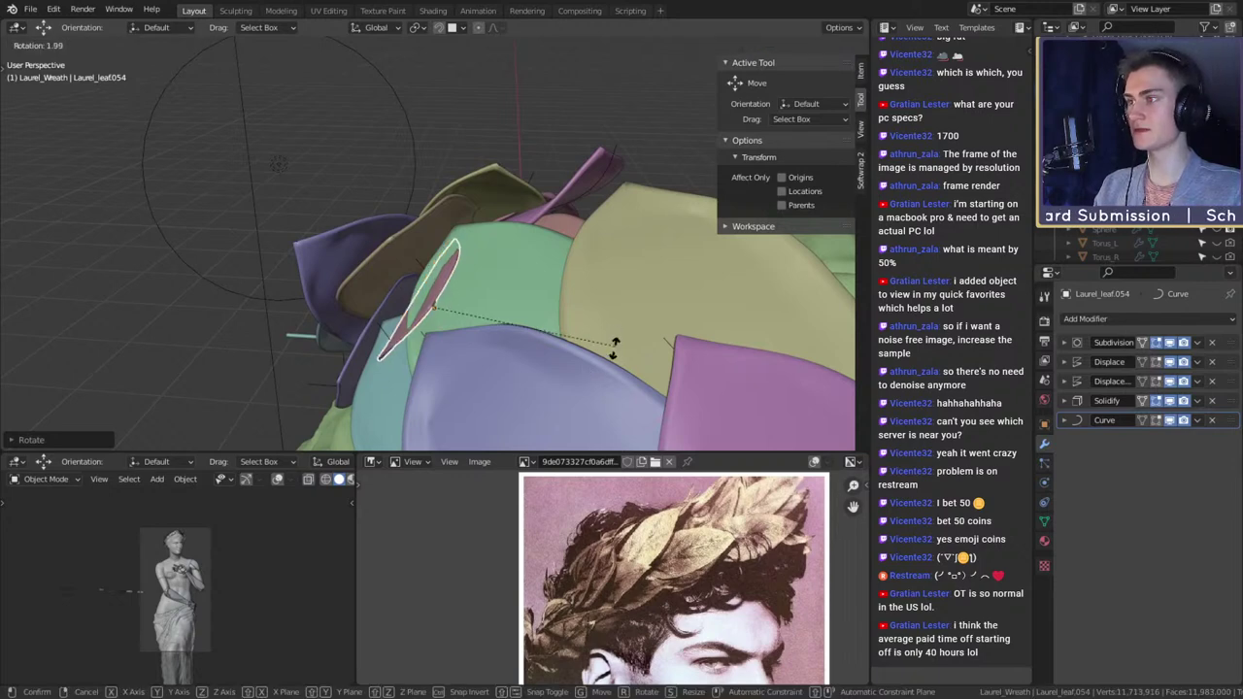
{"action": "middle_click_drag", "start_coordinate": [557, 413], "coordinate": [558, 311]}
{"action": "key", "text": "r"}
{"action": "left_click", "coordinate": [583, 239]}
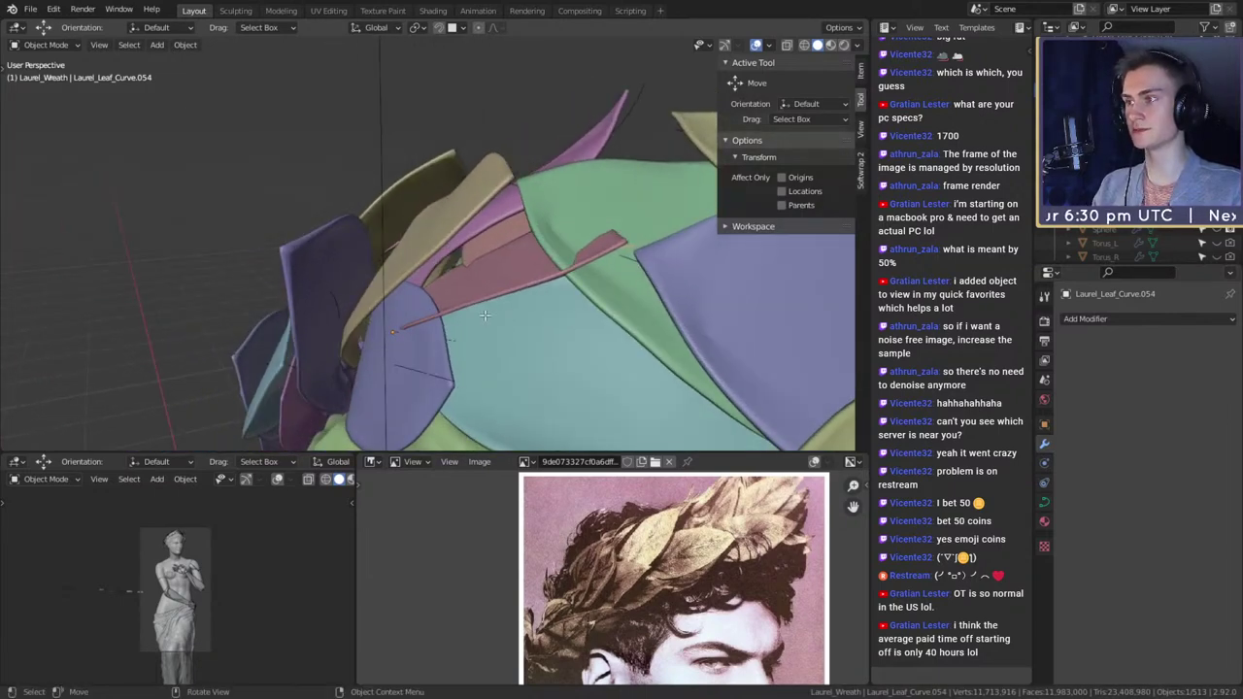
- Bend the reddish leaf by moving and rotating the tip control point of its curve under the green leaf
{"action": "key", "text": "Tab"}
{"action": "middle_click_drag", "start_coordinate": [495, 340], "coordinate": [465, 336]}
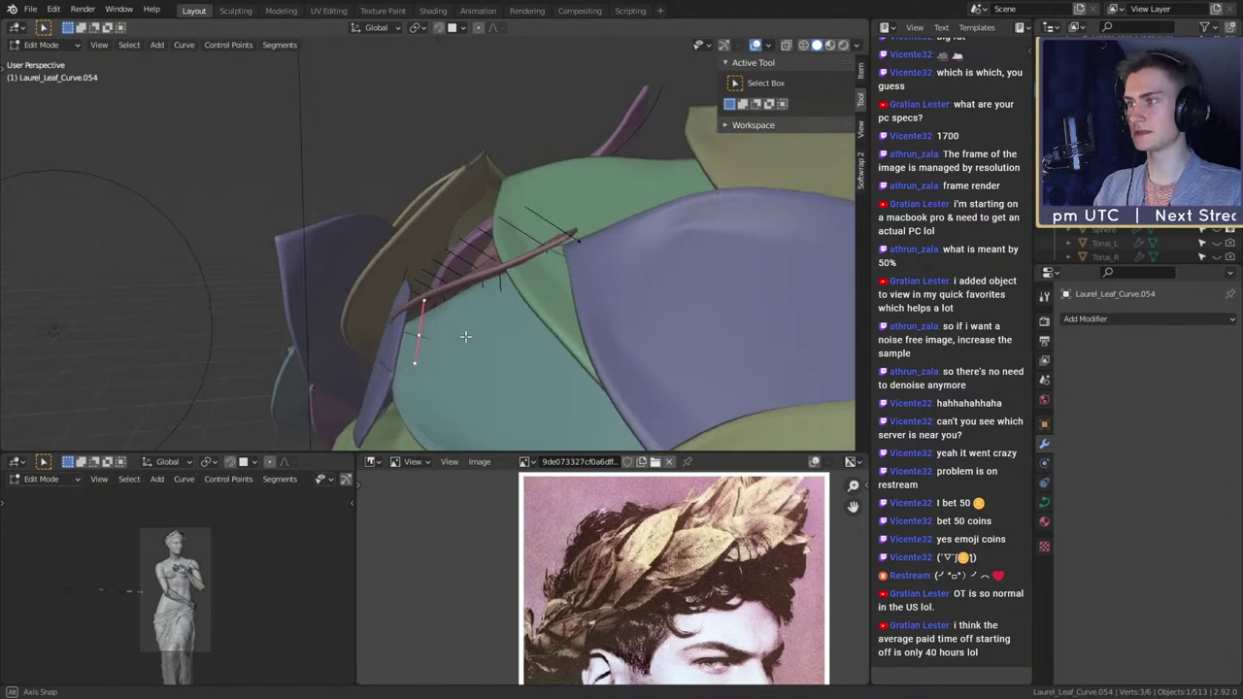
{"action": "left_click", "coordinate": [530, 410]}
{"action": "middle_click_drag", "start_coordinate": [529, 410], "coordinate": [646, 267]}
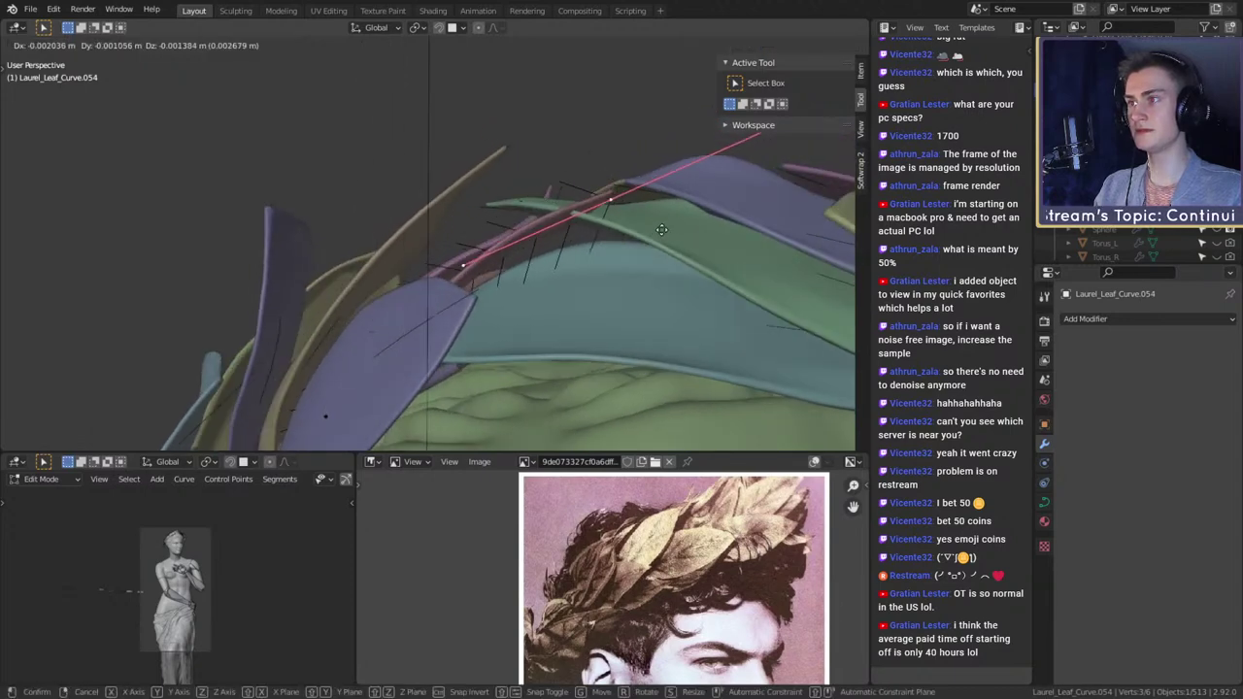
{"action": "middle_click_drag", "start_coordinate": [647, 230], "coordinate": [717, 248]}
{"action": "left_click", "coordinate": [682, 257]}
{"action": "key", "text": "r"}
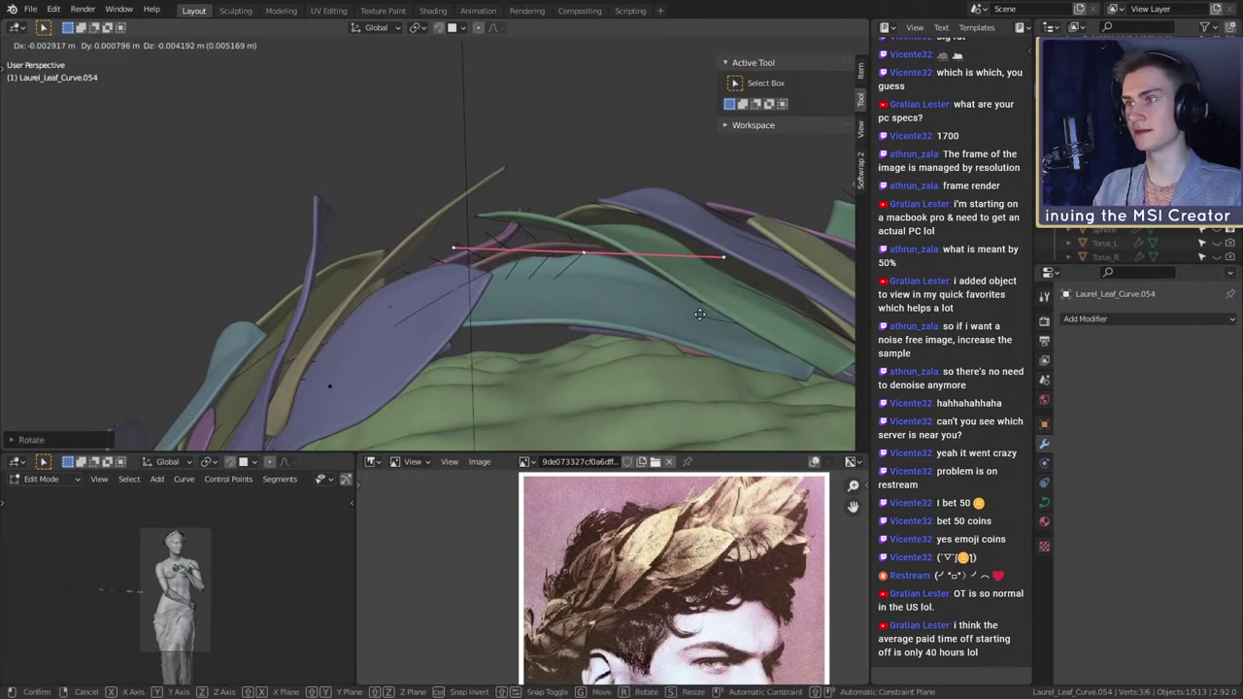
{"action": "middle_click_drag", "start_coordinate": [703, 282], "coordinate": [582, 328]}
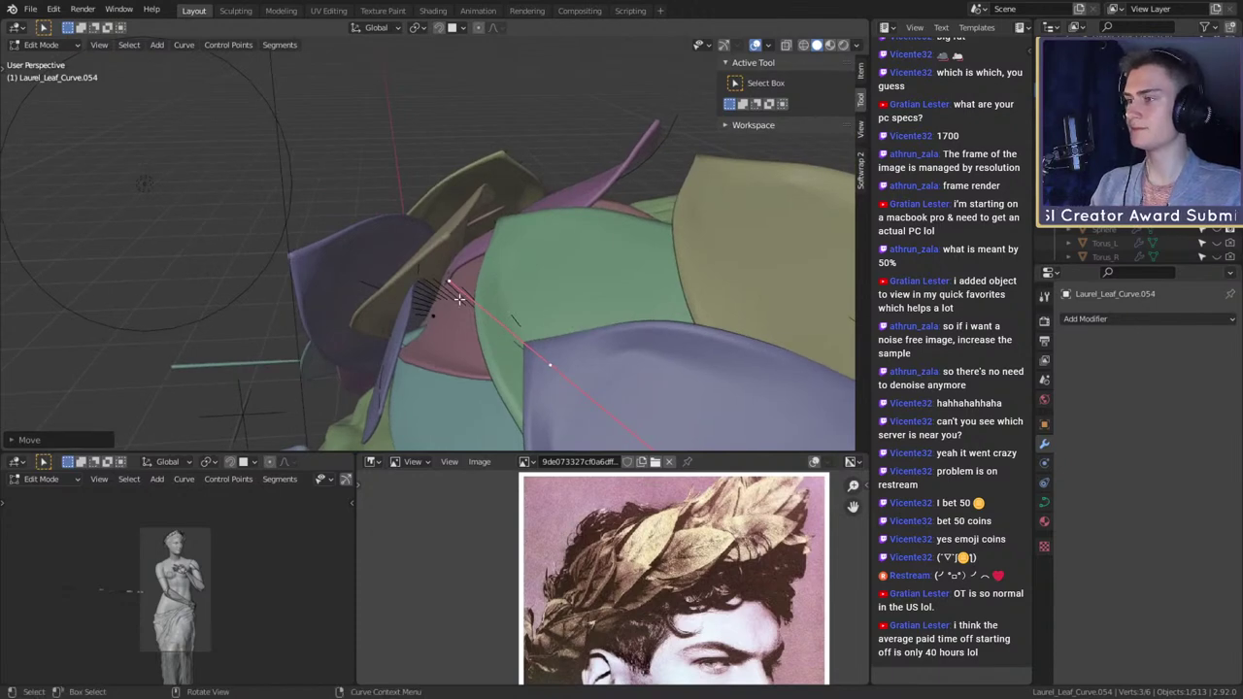
- Resize and tilt the base control point of the reddish leaf's curve
{"action": "middle_click_drag", "start_coordinate": [495, 339], "coordinate": [604, 371]}
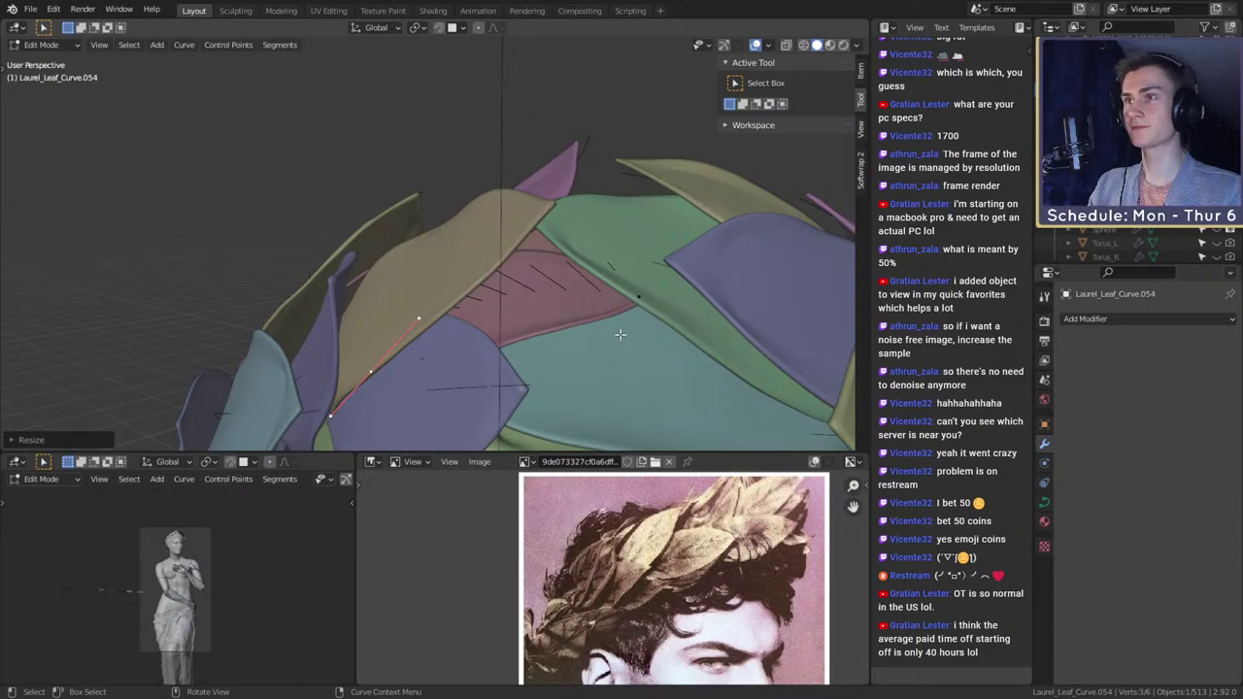
{"action": "middle_click_drag", "start_coordinate": [586, 329], "coordinate": [513, 260]}
{"action": "middle_click_drag", "start_coordinate": [416, 279], "coordinate": [673, 305]}
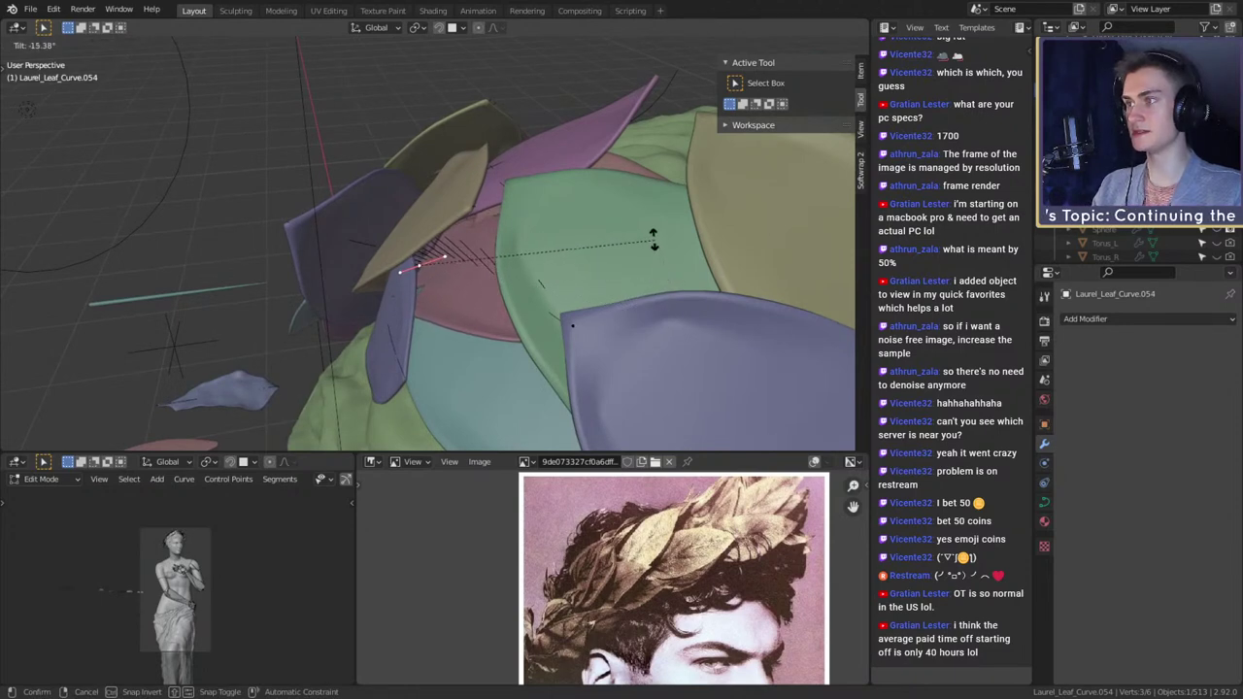
{"action": "middle_click_drag", "start_coordinate": [627, 304], "coordinate": [531, 332]}
{"action": "left_click", "coordinate": [647, 276]}
{"action": "scroll", "coordinate": [547, 360], "scroll_direction": "down", "scroll_amount": 3}
{"action": "key", "text": "Tab"}
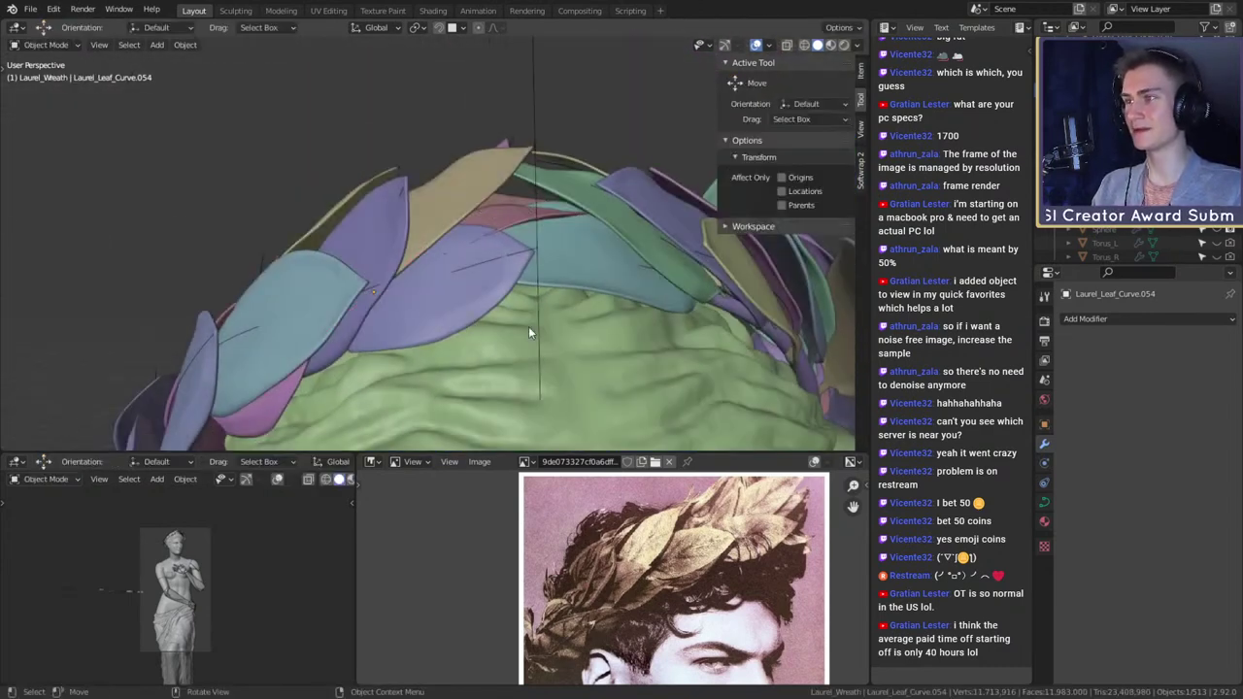
- Rotate the tip control point of the neighbouring blue-purple leaf's curve to bend that leaf over the teal one
{"action": "middle_click_drag", "start_coordinate": [491, 273], "coordinate": [621, 234]}
{"action": "left_click", "coordinate": [532, 270]}
{"action": "left_click", "coordinate": [524, 249]}
{"action": "key", "text": "Tab"}
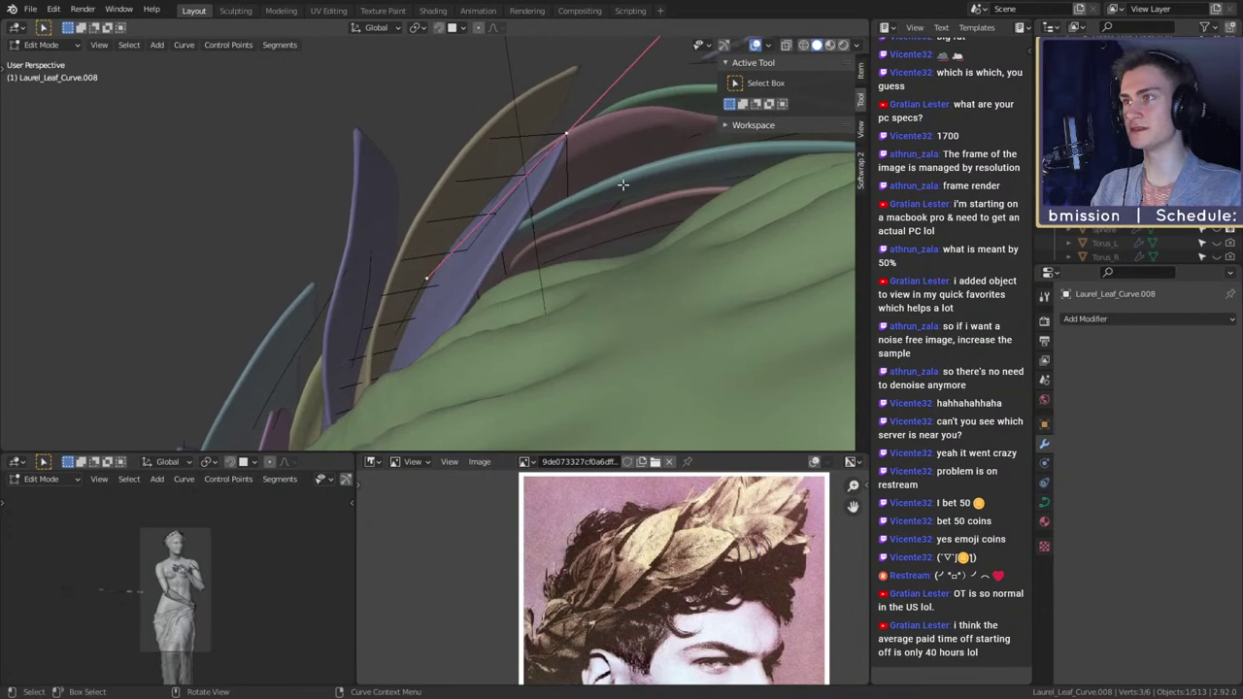
{"action": "middle_click_drag", "start_coordinate": [623, 184], "coordinate": [576, 354]}
{"action": "key", "text": "r"}
{"action": "left_click", "coordinate": [613, 260]}
{"action": "scroll", "coordinate": [614, 330], "scroll_direction": "down", "scroll_amount": 4}
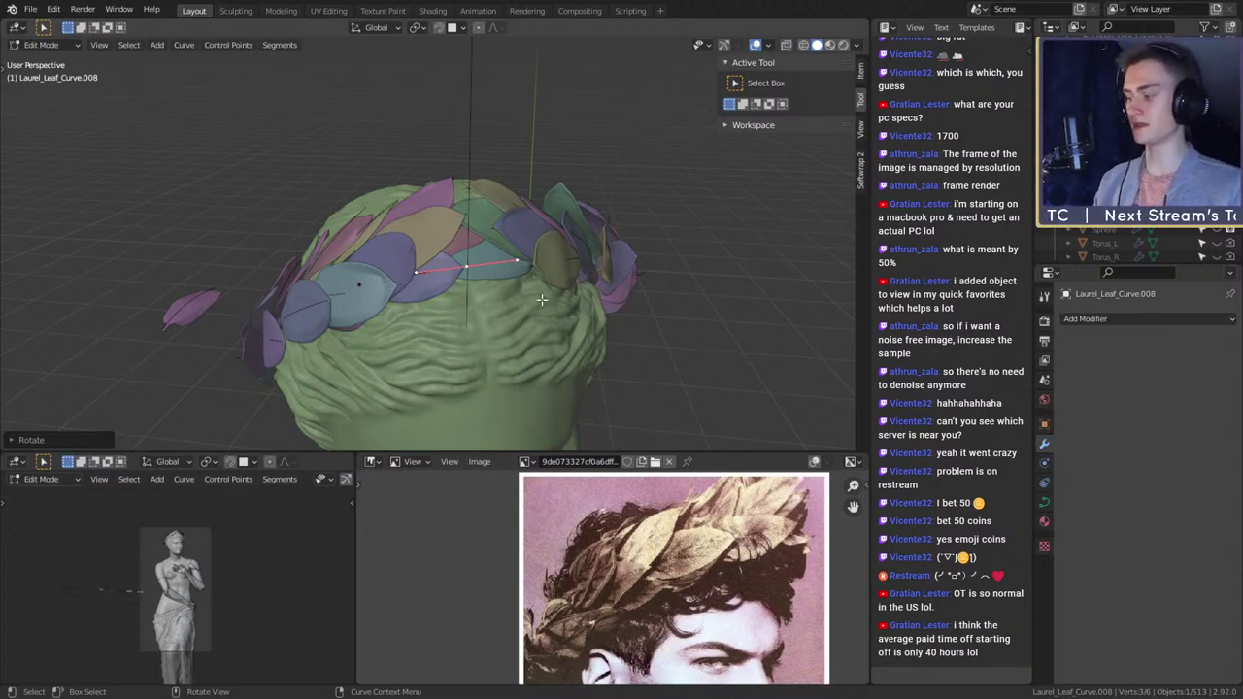
{"action": "scroll", "coordinate": [498, 275], "scroll_direction": "up", "scroll_amount": 3}
{"action": "middle_click_drag", "start_coordinate": [498, 275], "coordinate": [503, 322]}
{"action": "scroll", "coordinate": [499, 289], "scroll_direction": "up", "scroll_amount": 2}
{"action": "key", "text": "Tab"}
{"action": "scroll", "coordinate": [483, 305], "scroll_direction": "down", "scroll_amount": 2}
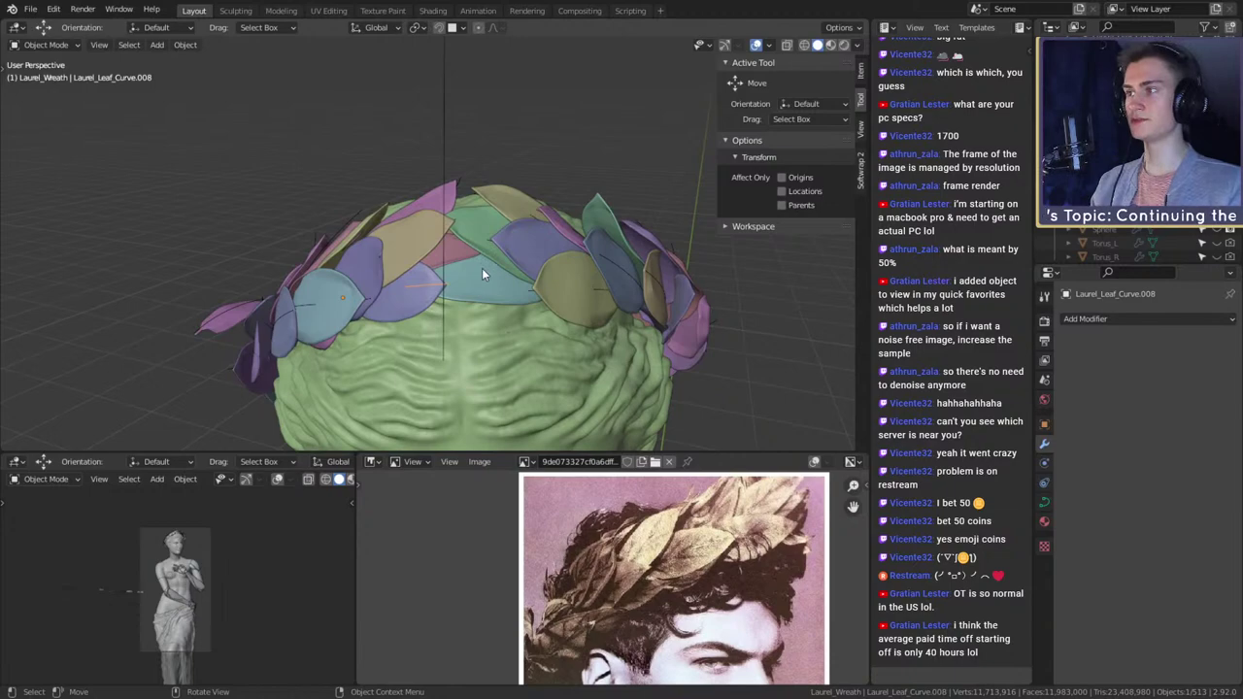
- Reopen the reddish leaf's curve for editing and adjust the rotation and tilt of its tip control point
{"action": "scroll", "coordinate": [481, 268], "scroll_direction": "up", "scroll_amount": 3}
{"action": "middle_click_drag", "start_coordinate": [481, 268], "coordinate": [583, 252]}
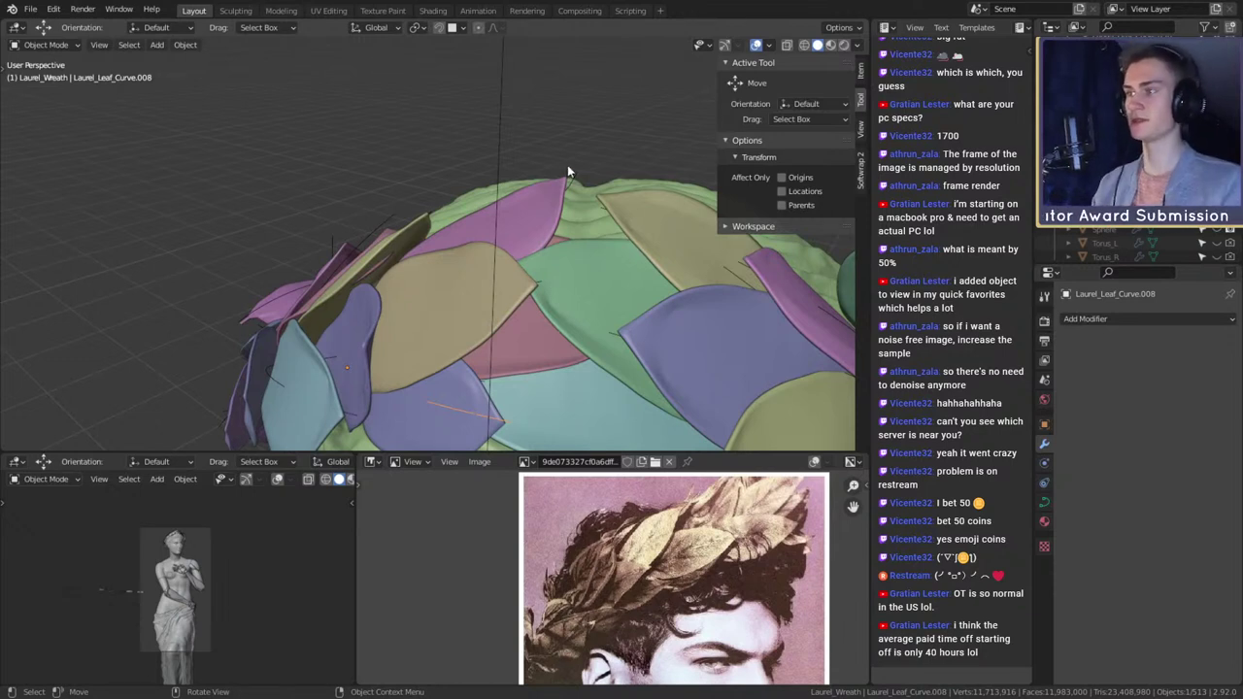
{"action": "middle_click_drag", "start_coordinate": [616, 297], "coordinate": [562, 245]}
{"action": "left_click", "coordinate": [477, 238]}
{"action": "key", "text": "Tab"}
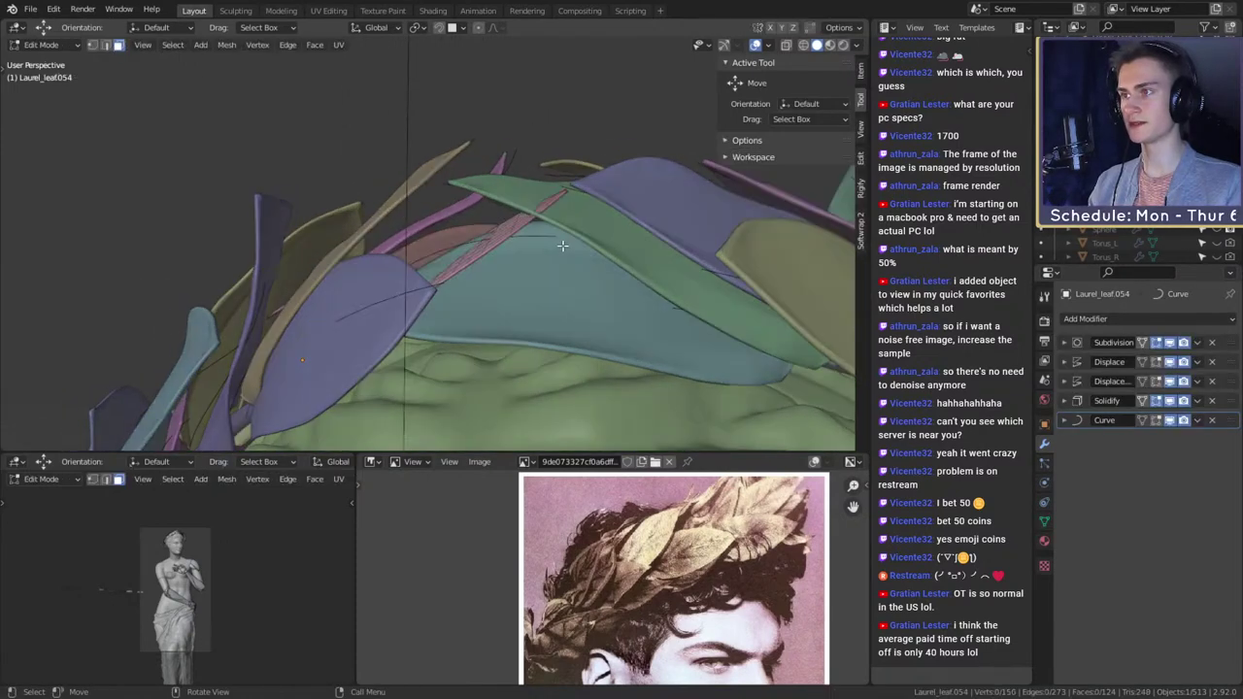
{"action": "key", "text": "Tab"}
{"action": "left_click", "coordinate": [623, 249]}
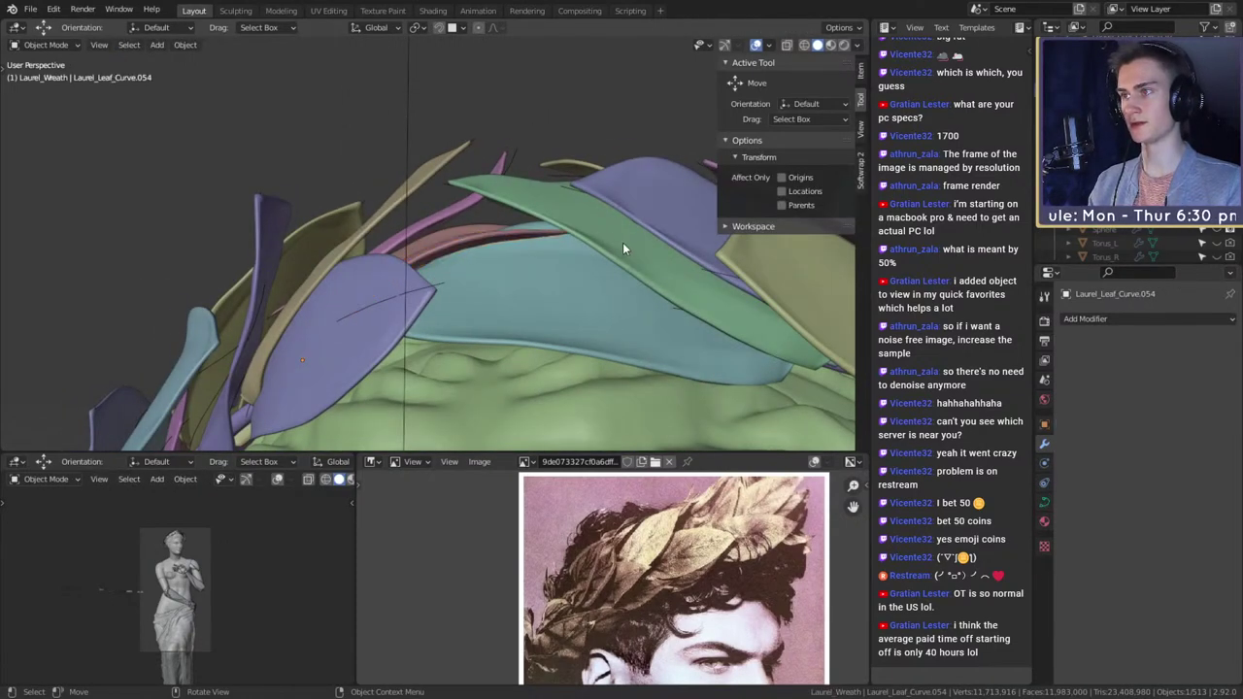
{"action": "key", "text": "Tab"}
{"action": "middle_click_drag", "start_coordinate": [623, 249], "coordinate": [654, 253]}
{"action": "key", "text": "r"}
{"action": "left_click", "coordinate": [646, 229]}
{"action": "key", "text": "g"}
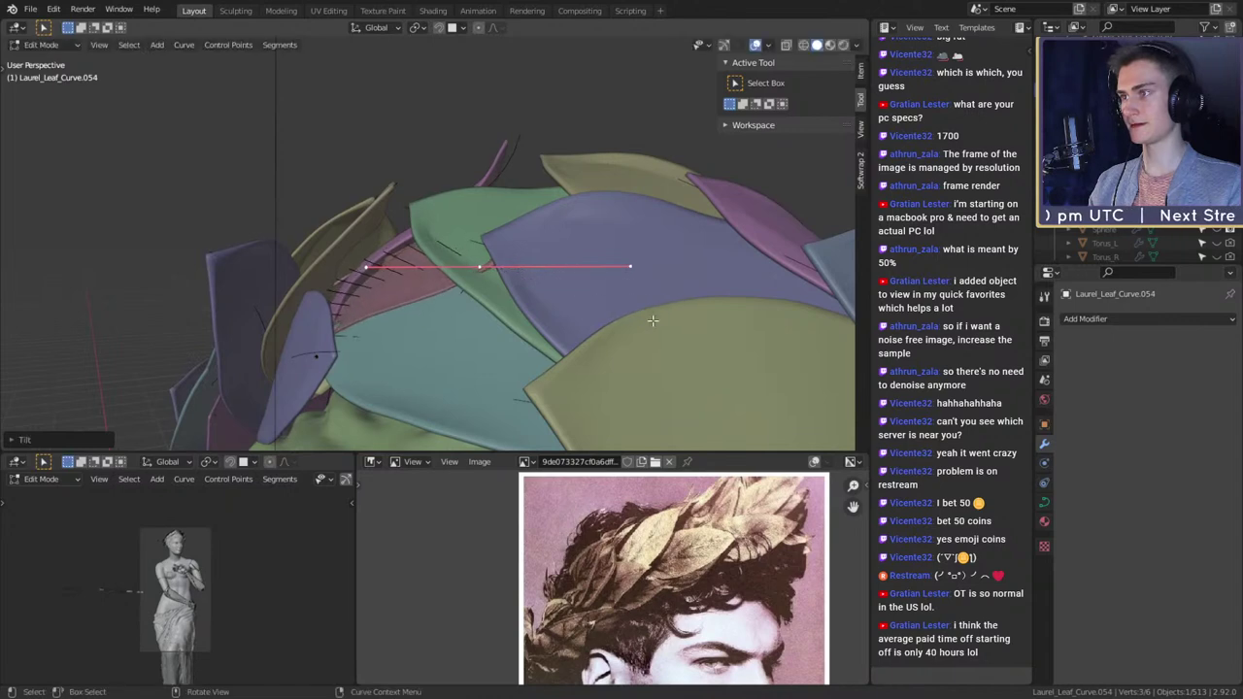
- Rotate and lower the tip control point of the reddish leaf's curve to tuck its tip beneath the green leaf
{"action": "middle_click_drag", "start_coordinate": [653, 321], "coordinate": [691, 249]}
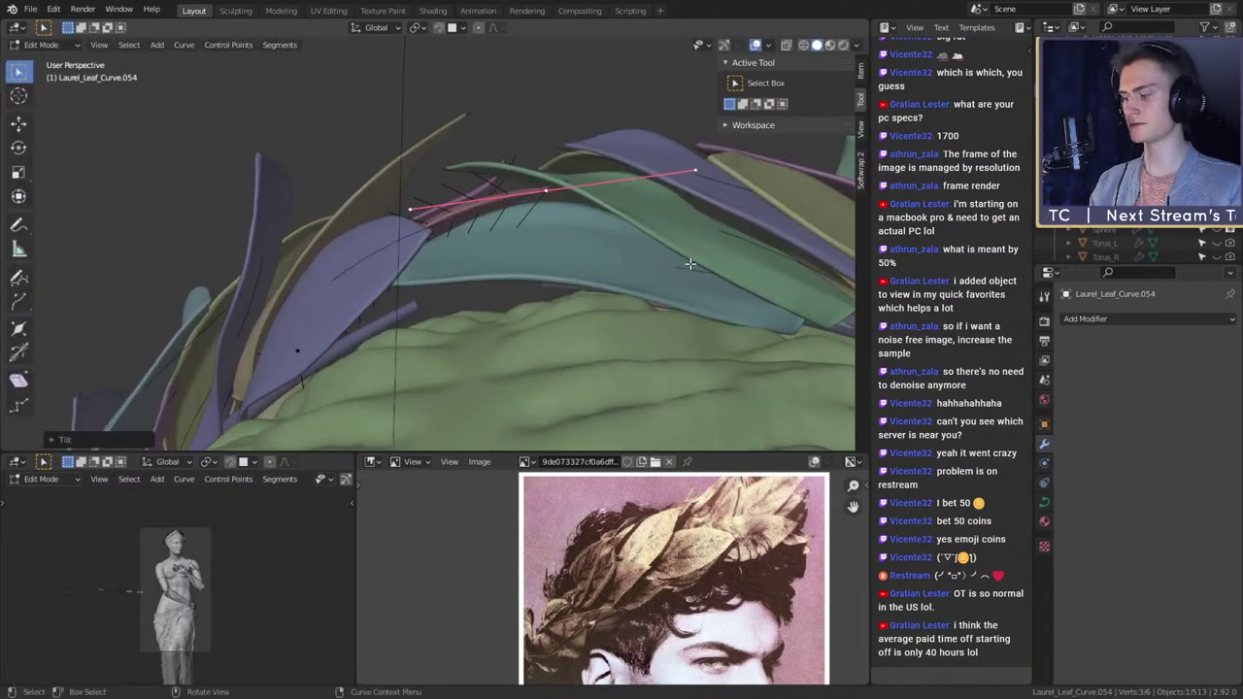
{"action": "left_click", "coordinate": [683, 283]}
{"action": "key", "text": "g"}
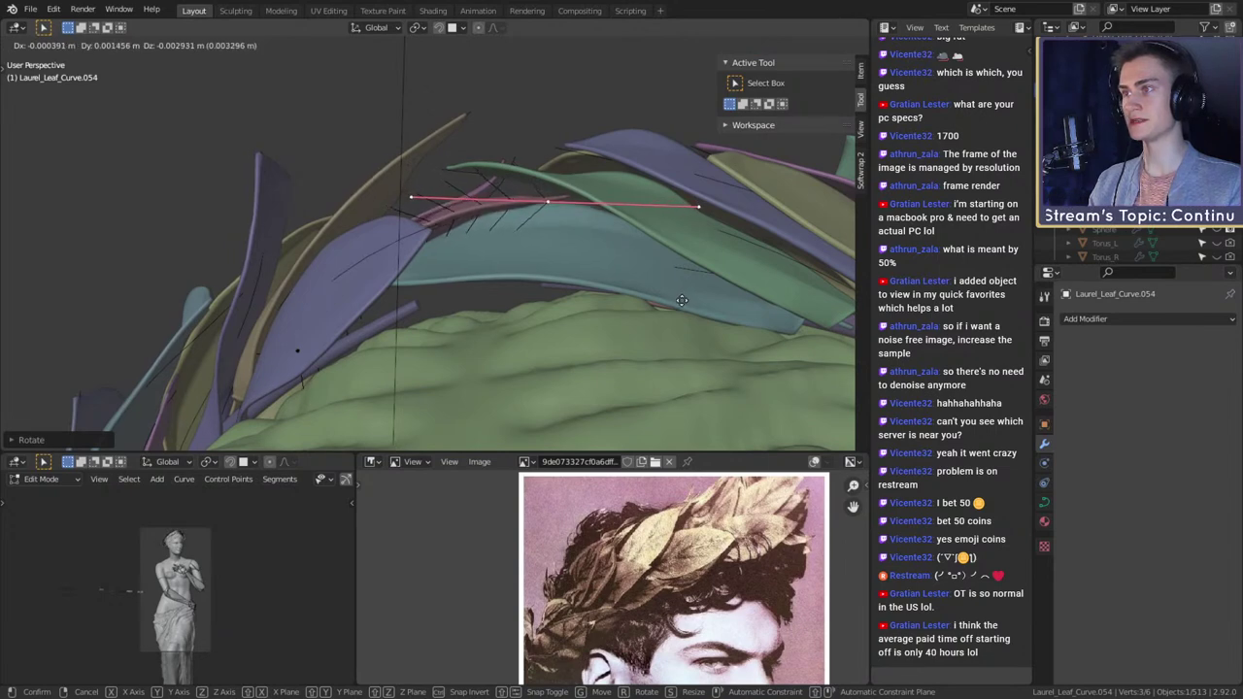
{"action": "middle_click_drag", "start_coordinate": [680, 301], "coordinate": [644, 256]}
{"action": "scroll", "coordinate": [587, 332], "scroll_direction": "down", "scroll_amount": 4}
{"action": "key", "text": "Tab"}
- Rotate the curve of a leaf on the side of the wreath to change how that leaf bends
{"action": "scroll", "coordinate": [641, 316], "scroll_direction": "down", "scroll_amount": 2}
{"action": "scroll", "coordinate": [499, 311], "scroll_direction": "up", "scroll_amount": 6}
{"action": "scroll", "coordinate": [567, 316], "scroll_direction": "down", "scroll_amount": 5}
{"action": "scroll", "coordinate": [519, 275], "scroll_direction": "up", "scroll_amount": 4}
{"action": "scroll", "coordinate": [458, 281], "scroll_direction": "down", "scroll_amount": 4}
{"action": "scroll", "coordinate": [523, 294], "scroll_direction": "up", "scroll_amount": 4}
{"action": "left_click", "coordinate": [463, 188]}
{"action": "key", "text": "r"}
{"action": "key", "text": "r"}
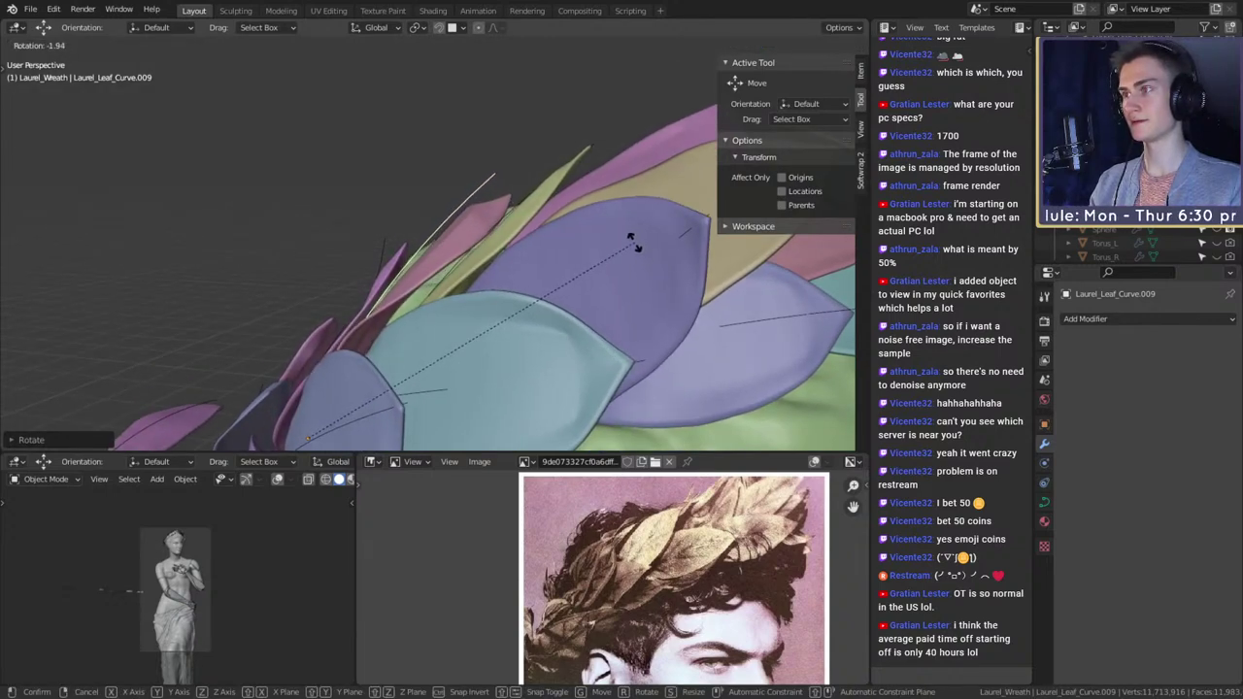
{"action": "left_click", "coordinate": [633, 243]}
- Duplicate the reddish leaf with its curve and turn the copy around to face the inner side of the wreath
{"action": "scroll", "coordinate": [570, 322], "scroll_direction": "down", "scroll_amount": 4}
{"action": "middle_click_drag", "start_coordinate": [570, 322], "coordinate": [420, 190]}
{"action": "scroll", "coordinate": [581, 346], "scroll_direction": "down", "scroll_amount": 3}
{"action": "scroll", "coordinate": [515, 268], "scroll_direction": "up", "scroll_amount": 4}
{"action": "left_click", "coordinate": [457, 252]}
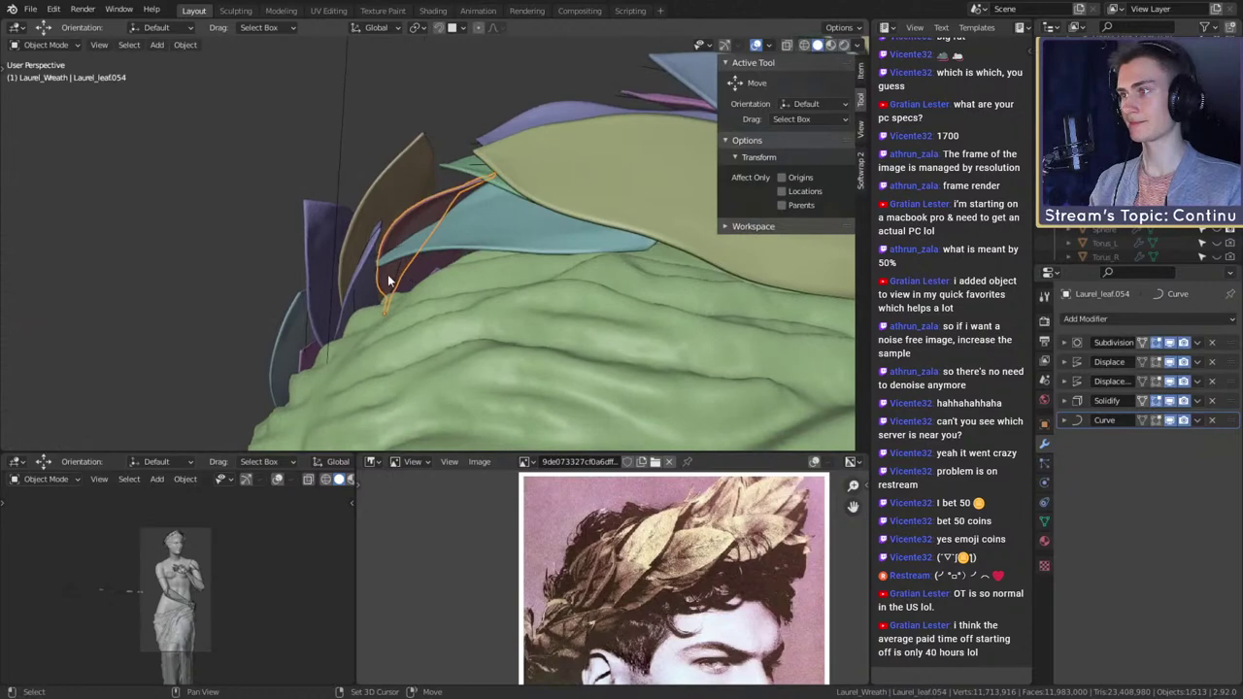
{"action": "left_click", "coordinate": [397, 275], "text": "shift"}
{"action": "scroll", "coordinate": [457, 243], "scroll_direction": "down", "scroll_amount": 4}
{"action": "middle_click_drag", "start_coordinate": [464, 240], "coordinate": [539, 307]}
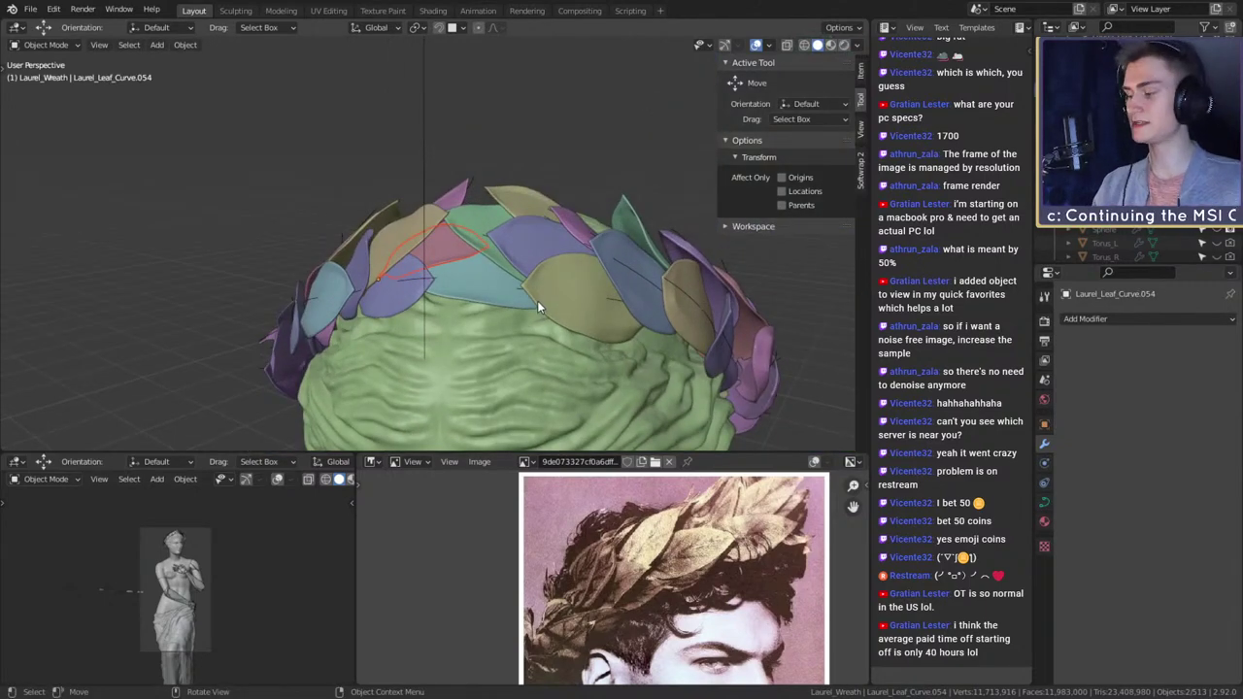
{"action": "key", "text": "shift+d"}
{"action": "middle_click_drag", "start_coordinate": [644, 243], "coordinate": [491, 291]}
{"action": "key", "text": "r"}
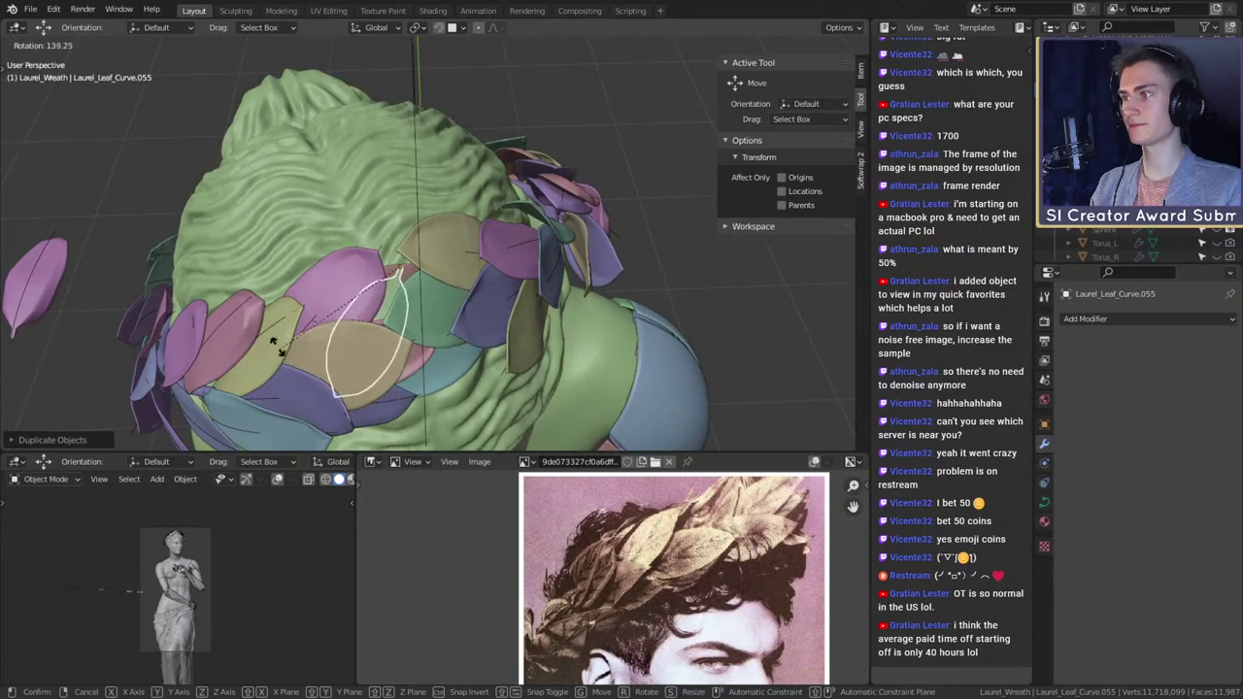
- Move and rotate the duplicated green leaf with its curve to follow the leaves along the wreath's inner side
{"action": "middle_click_drag", "start_coordinate": [415, 342], "coordinate": [631, 307]}
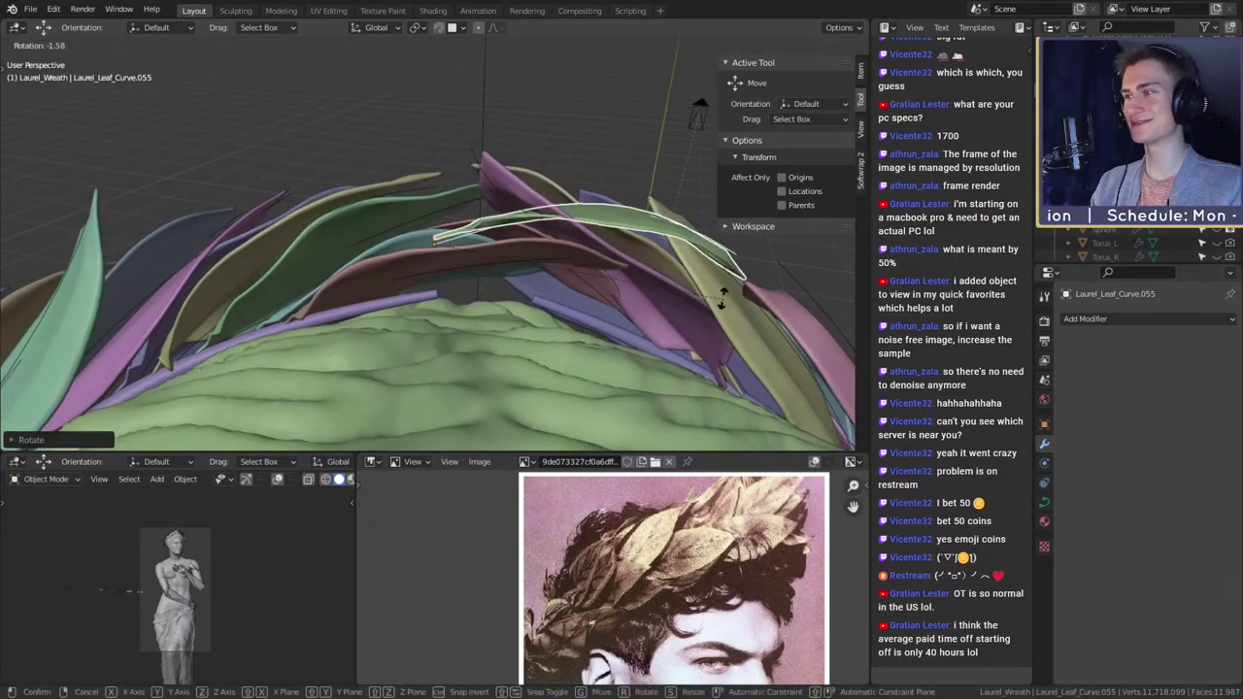
{"action": "key", "text": "g"}
{"action": "left_click", "coordinate": [533, 313]}
{"action": "middle_click_drag", "start_coordinate": [533, 313], "coordinate": [604, 206]}
{"action": "key", "text": "r"}
{"action": "left_click", "coordinate": [600, 291]}
{"action": "left_click", "coordinate": [541, 227]}
{"action": "key", "text": "r"}
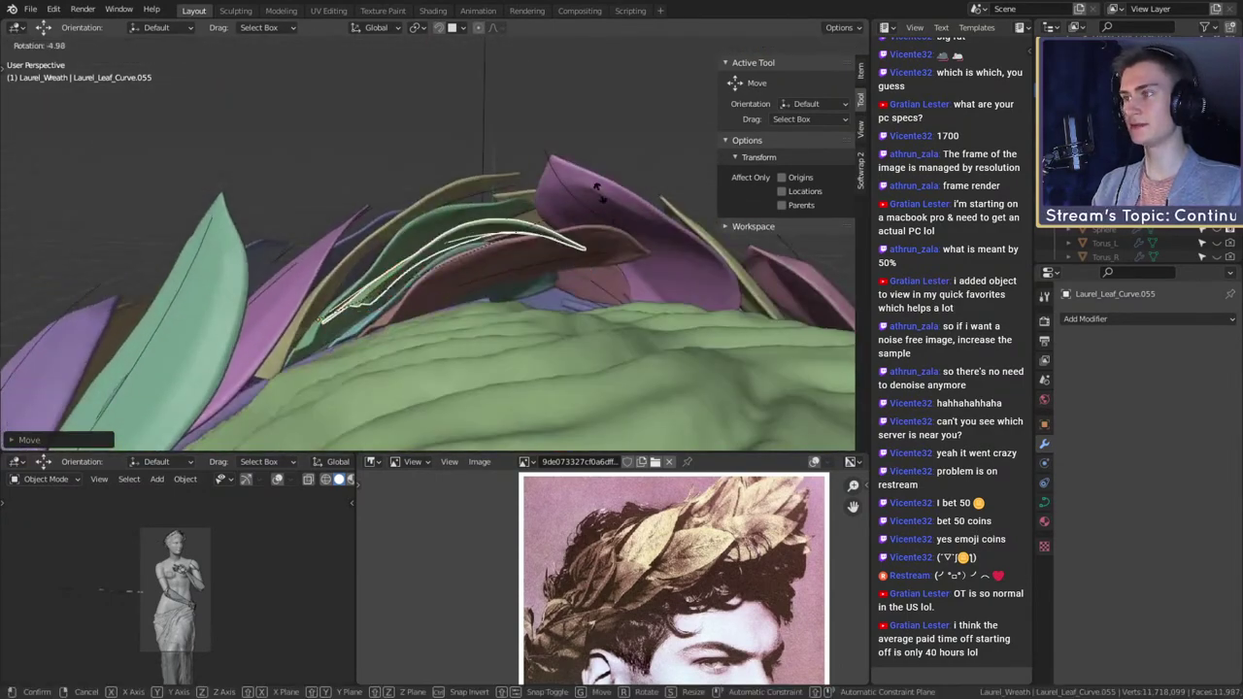
{"action": "left_click", "coordinate": [544, 176]}
- Shift the new green leaf beneath the tan leaf and rotate it to fill the gap above the hair
{"action": "middle_click_drag", "start_coordinate": [544, 175], "coordinate": [554, 317]}
{"action": "key", "text": "g"}
{"action": "left_click", "coordinate": [621, 245]}
{"action": "key", "text": "g"}
{"action": "left_click", "coordinate": [608, 249]}
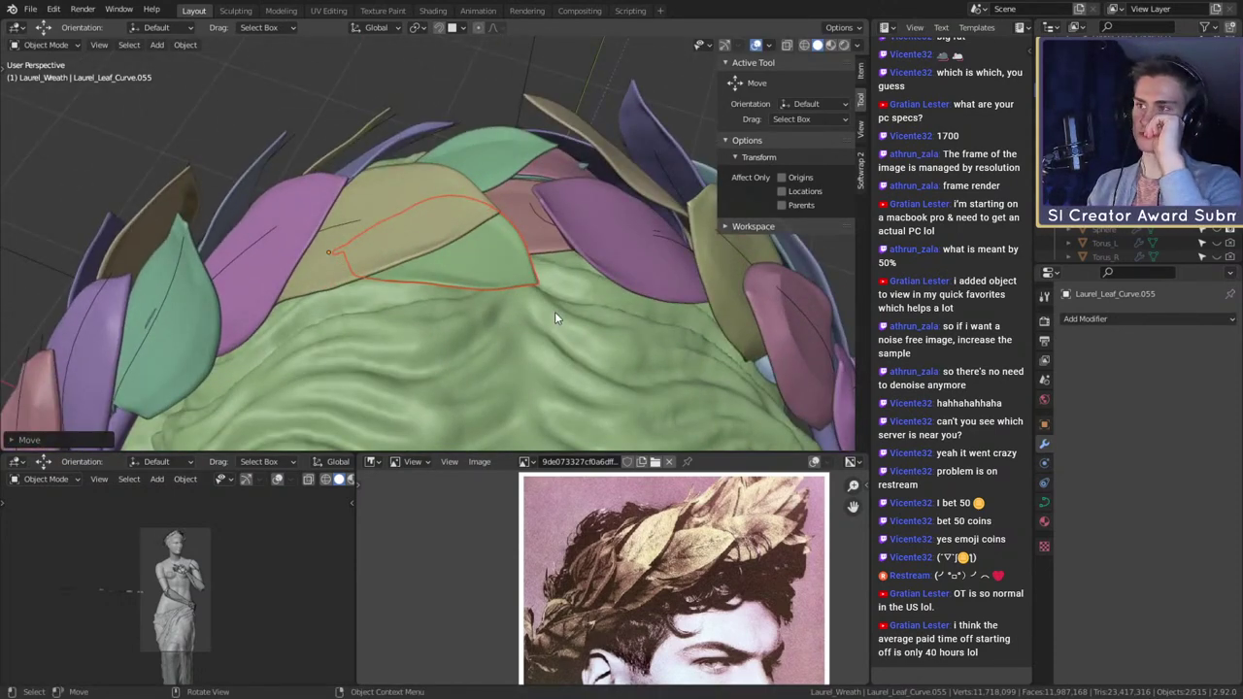
{"action": "middle_click_drag", "start_coordinate": [625, 308], "coordinate": [495, 245]}
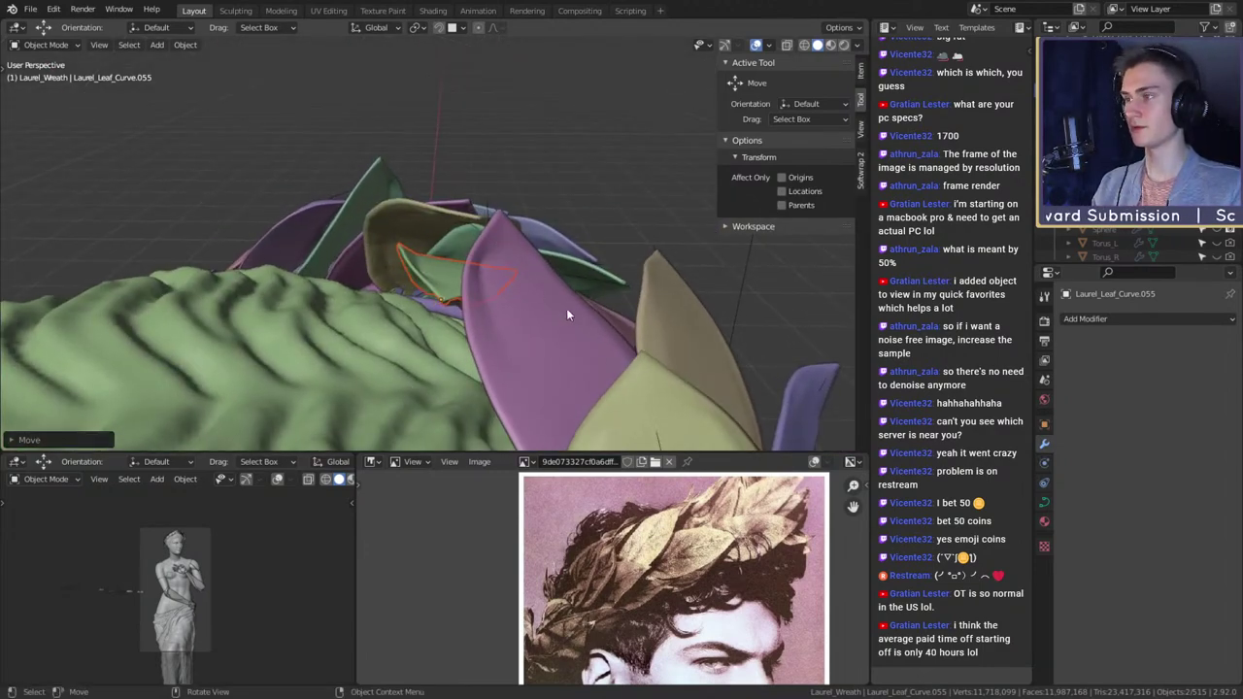
{"action": "key", "text": "r"}
{"action": "left_click", "coordinate": [514, 291]}
- Bend the new green leaf by rotating and moving the tip control point of its curve
{"action": "middle_click_drag", "start_coordinate": [515, 292], "coordinate": [436, 256]}
{"action": "key", "text": "Tab"}
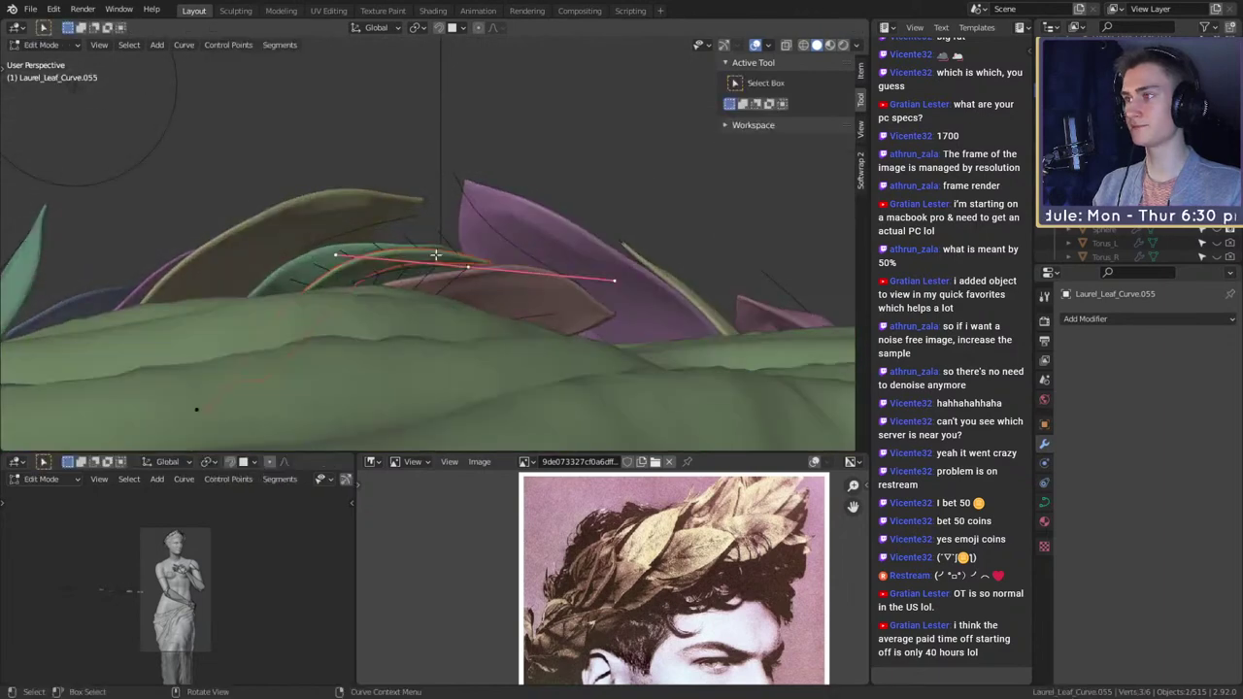
{"action": "key", "text": "r"}
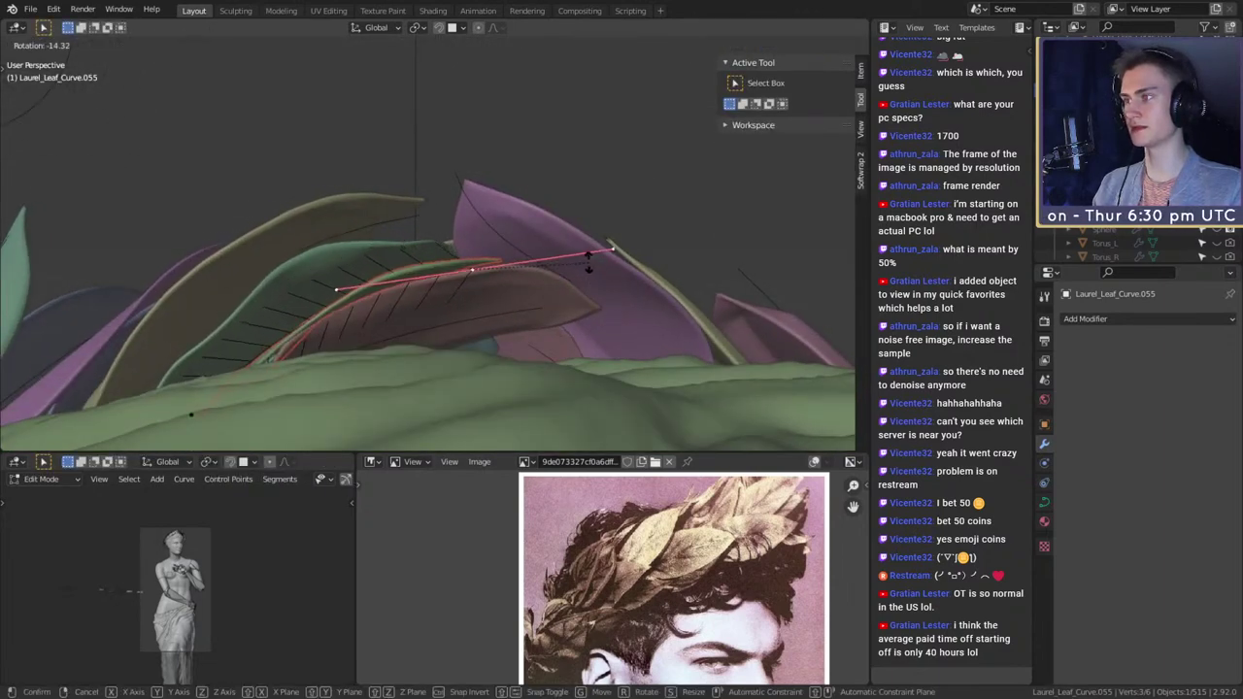
{"action": "key", "text": "g"}
{"action": "left_click", "coordinate": [597, 262]}
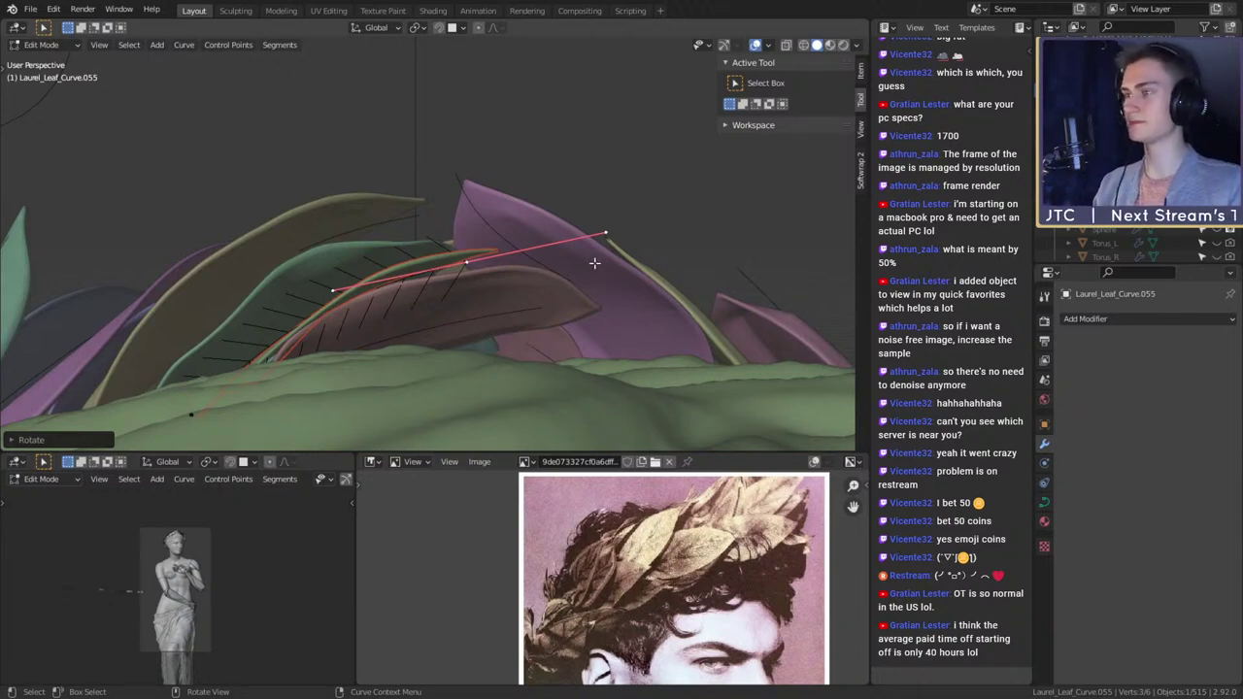
{"action": "key", "text": "Tab"}
{"action": "middle_click_drag", "start_coordinate": [592, 277], "coordinate": [489, 339]}
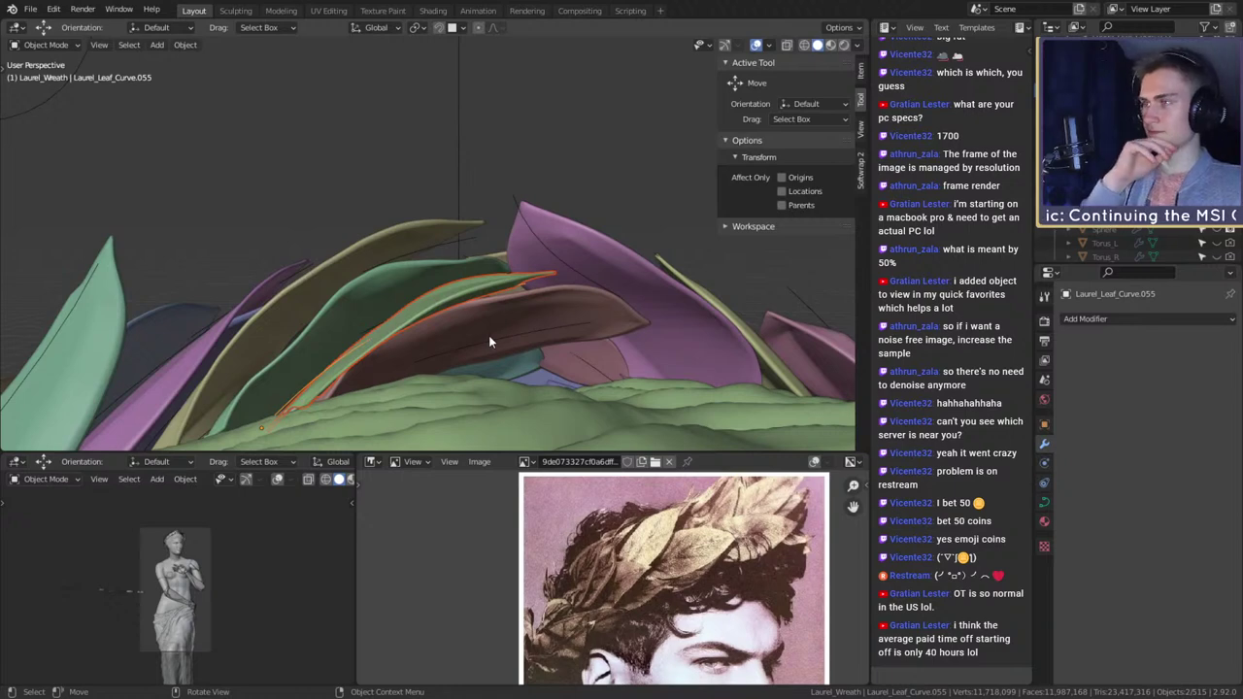
- Examine the new green leaf and its neighbours on the wreath's inner side from several angles and distances
{"action": "scroll", "coordinate": [485, 319], "scroll_direction": "down", "scroll_amount": 4}
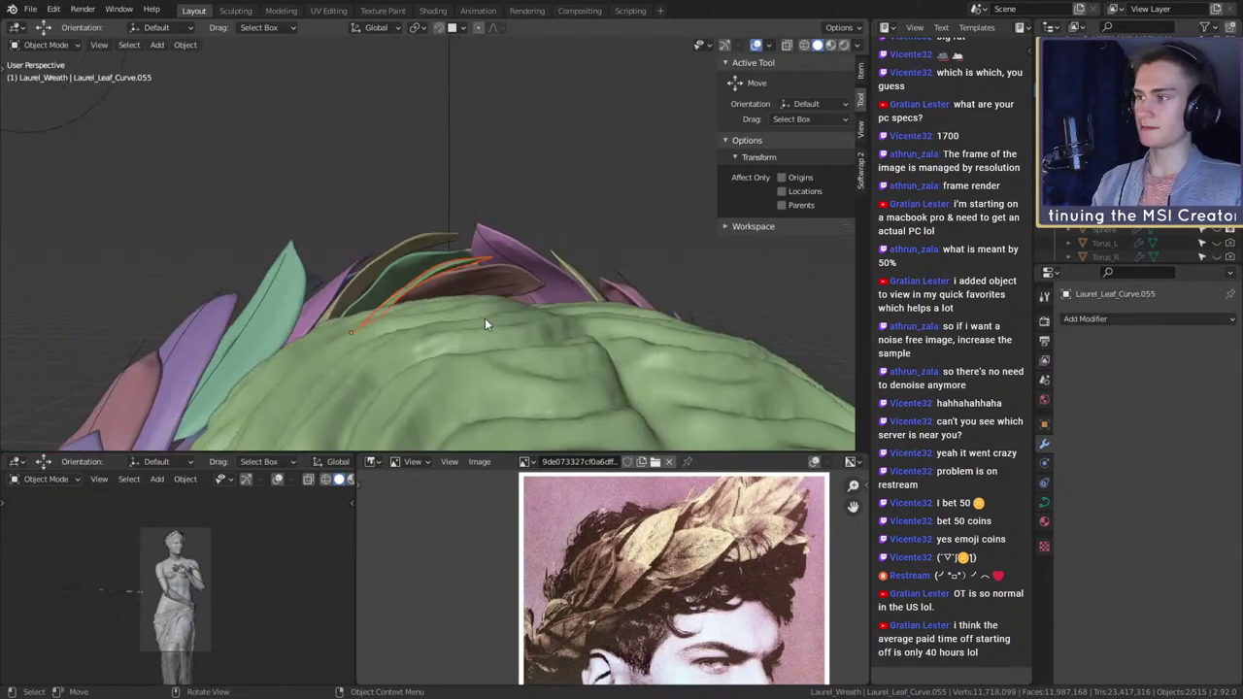
{"action": "mouse_move", "coordinate": [486, 320]}
{"action": "middle_mouse_down"}
{"action": "mouse_move", "coordinate": [498, 289]}
{"action": "mouse_move", "coordinate": [532, 341]}
{"action": "mouse_move", "coordinate": [460, 337]}
{"action": "mouse_move", "coordinate": [381, 383]}
{"action": "mouse_move", "coordinate": [444, 264]}
{"action": "mouse_move", "coordinate": [478, 298]}
{"action": "middle_mouse_up"}
{"action": "scroll", "coordinate": [533, 342], "scroll_direction": "up", "scroll_amount": 4}
{"action": "scroll", "coordinate": [345, 385], "scroll_direction": "down", "scroll_amount": 4}
{"action": "scroll", "coordinate": [474, 292], "scroll_direction": "down", "scroll_amount": 2}
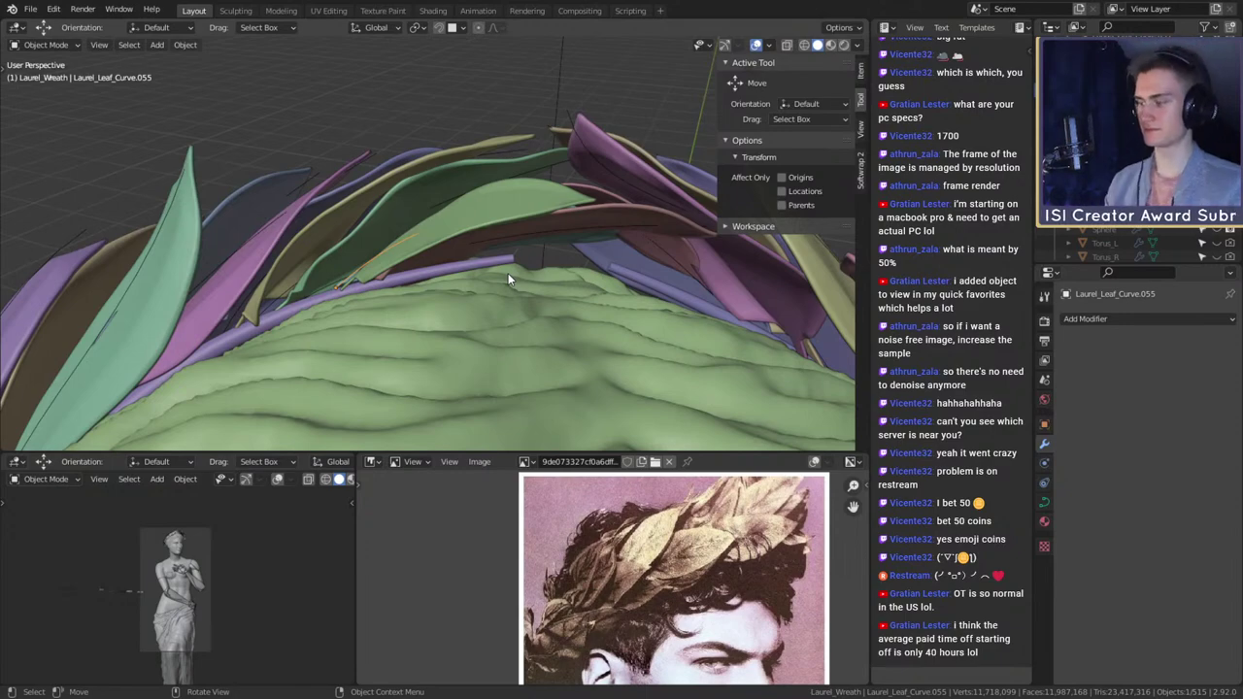
{"action": "middle_click_drag", "start_coordinate": [561, 260], "coordinate": [513, 282]}
{"action": "scroll", "coordinate": [429, 266], "scroll_direction": "down", "scroll_amount": 6}
{"action": "scroll", "coordinate": [496, 309], "scroll_direction": "up", "scroll_amount": 3}
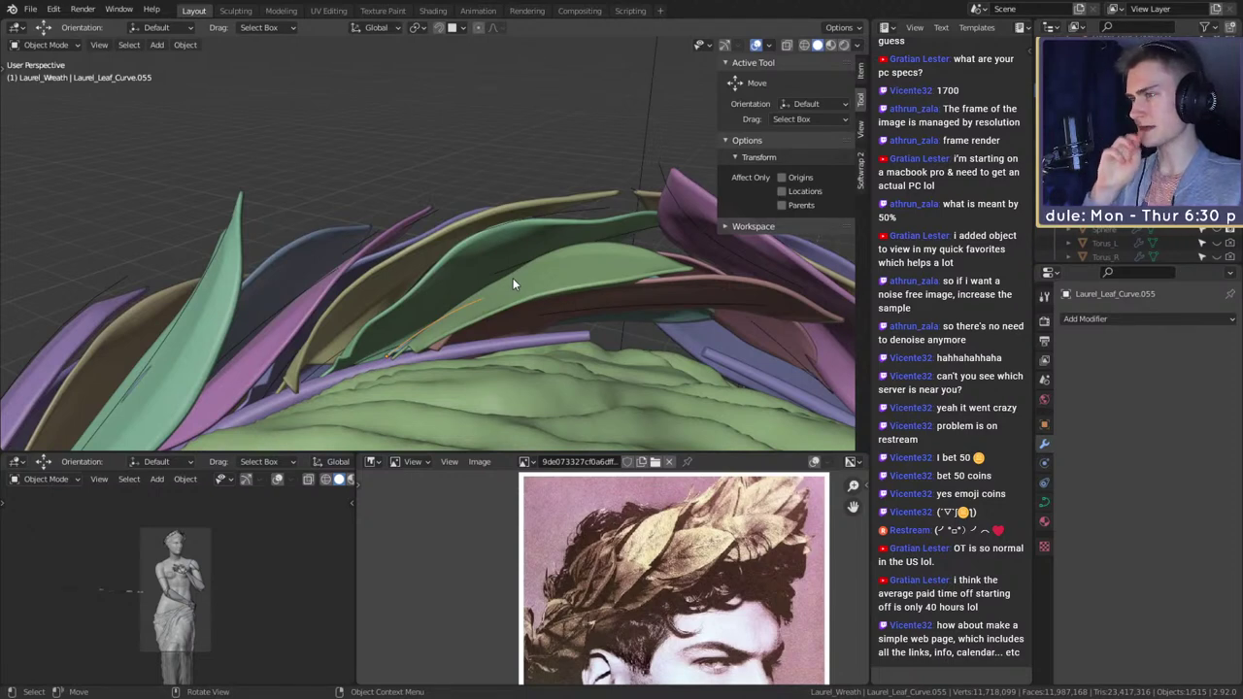
- Rotate the curve of a leaf neighbouring the new green leaf at the front of the wreath
{"action": "middle_click_drag", "start_coordinate": [514, 283], "coordinate": [547, 316]}
{"action": "left_click", "coordinate": [485, 278]}
{"action": "left_click", "coordinate": [572, 235]}
{"action": "key", "text": "r"}
{"action": "left_click", "coordinate": [567, 231]}
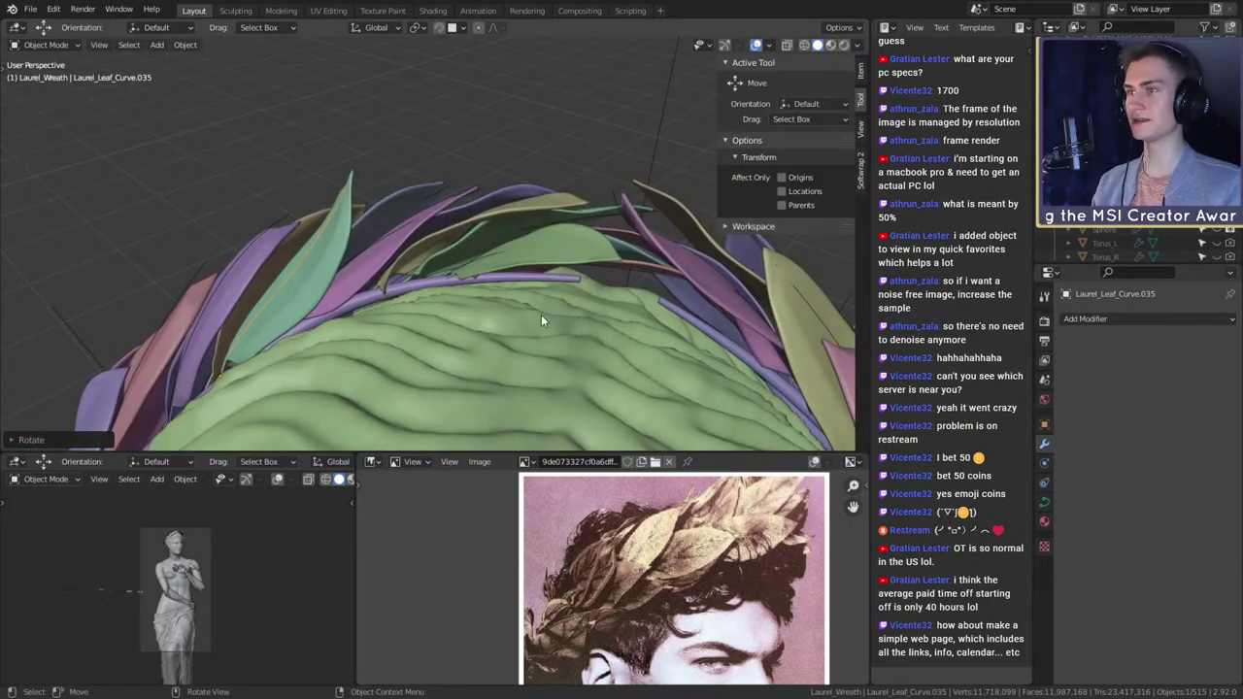
- Duplicate the light green leaf with its curve and place the copy over the hair beneath the turquoise leaf
{"action": "scroll", "coordinate": [540, 313], "scroll_direction": "up", "scroll_amount": 3}
{"action": "middle_click_drag", "start_coordinate": [535, 311], "coordinate": [461, 294]}
{"action": "left_click", "coordinate": [519, 242]}
{"action": "left_click", "coordinate": [580, 250]}
{"action": "left_click", "coordinate": [520, 240]}
{"action": "left_click", "coordinate": [573, 247], "text": "shift"}
{"action": "scroll", "coordinate": [481, 307], "scroll_direction": "down", "scroll_amount": 3}
{"action": "scroll", "coordinate": [490, 308], "scroll_direction": "up", "scroll_amount": 2}
{"action": "scroll", "coordinate": [492, 308], "scroll_direction": "down", "scroll_amount": 2}
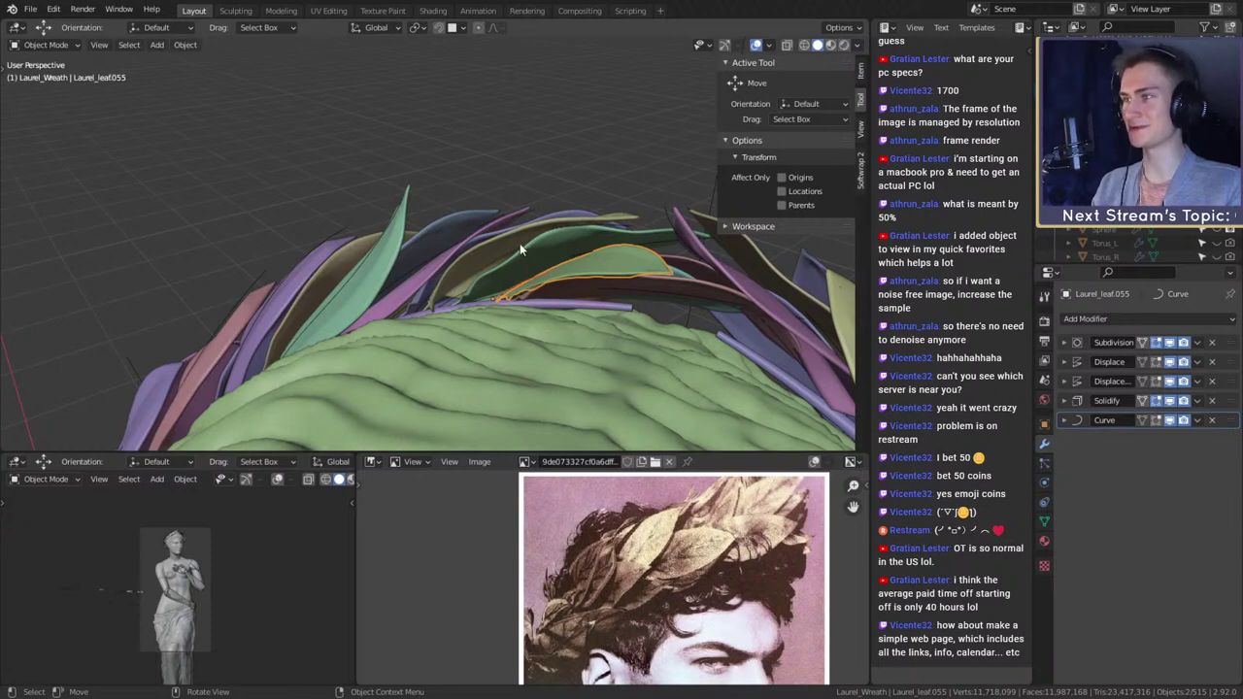
{"action": "middle_click_drag", "start_coordinate": [556, 354], "coordinate": [571, 313]}
{"action": "key", "text": "shift+d"}
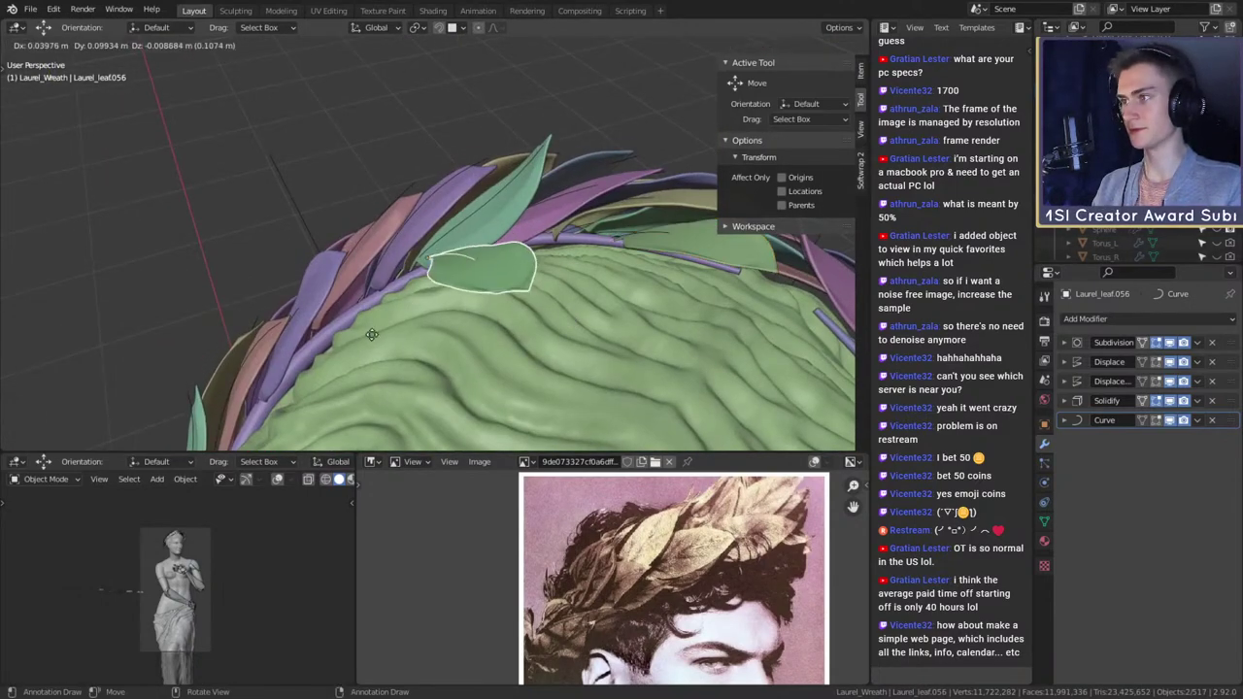
{"action": "left_click", "coordinate": [394, 308]}
- Move and rotate the copied green leaf with its curve to follow the wreath's inner edge
{"action": "middle_click_drag", "start_coordinate": [394, 309], "coordinate": [571, 422]}
{"action": "key", "text": "g"}
{"action": "left_click", "coordinate": [655, 336]}
{"action": "key", "text": "r"}
{"action": "left_click", "coordinate": [627, 303]}
{"action": "middle_click_drag", "start_coordinate": [627, 303], "coordinate": [601, 302]}
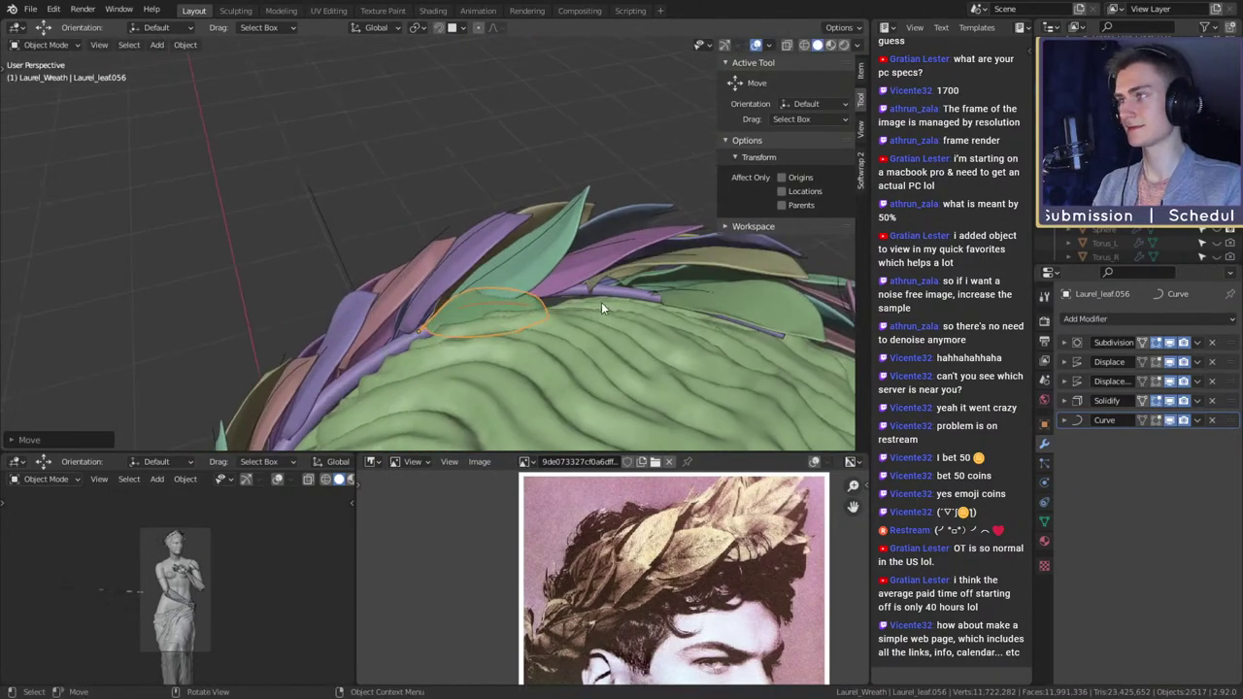
{"action": "key", "text": "r"}
{"action": "left_click", "coordinate": [515, 277]}
- Reposition the copied green leaf against the wreath's branch and adjust its rotation
{"action": "middle_click_drag", "start_coordinate": [515, 281], "coordinate": [601, 263]}
{"action": "scroll", "coordinate": [508, 286], "scroll_direction": "up", "scroll_amount": 2}
{"action": "key", "text": "g"}
{"action": "left_click", "coordinate": [706, 335]}
{"action": "key", "text": "g"}
{"action": "left_click", "coordinate": [748, 318]}
{"action": "key", "text": "r"}
{"action": "left_click", "coordinate": [623, 313]}
- Rotate the copied green leaf and tuck it partly behind the purple leaf on the wreath's inner side
{"action": "middle_click_drag", "start_coordinate": [622, 313], "coordinate": [558, 318]}
{"action": "key", "text": "r"}
{"action": "left_click", "coordinate": [698, 374]}
{"action": "key", "text": "g"}
{"action": "left_click", "coordinate": [606, 308]}
{"action": "key", "text": "g"}
{"action": "left_click", "coordinate": [585, 294]}
- Tilt the tip control point of the copied green leaf's curve to twist the leaf
{"action": "key", "text": "Tab"}
{"action": "key", "text": "Tab"}
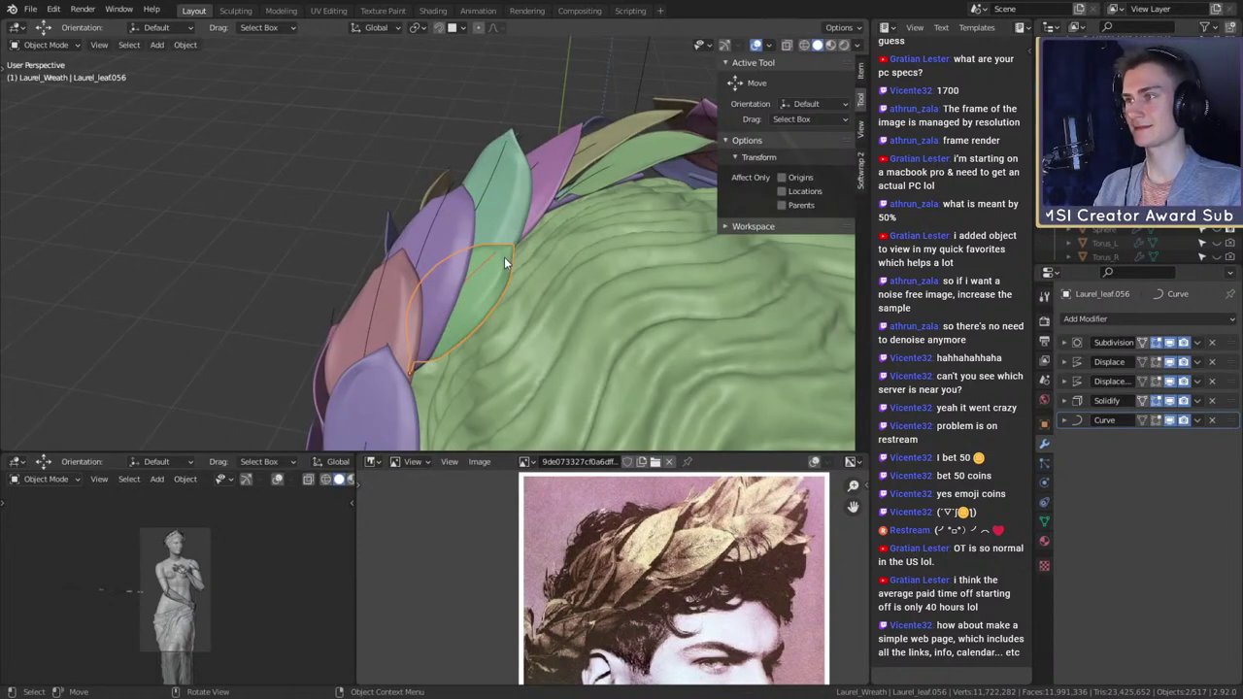
{"action": "left_click", "coordinate": [497, 266]}
{"action": "key", "text": "Tab"}
{"action": "middle_click_drag", "start_coordinate": [618, 269], "coordinate": [643, 331]}
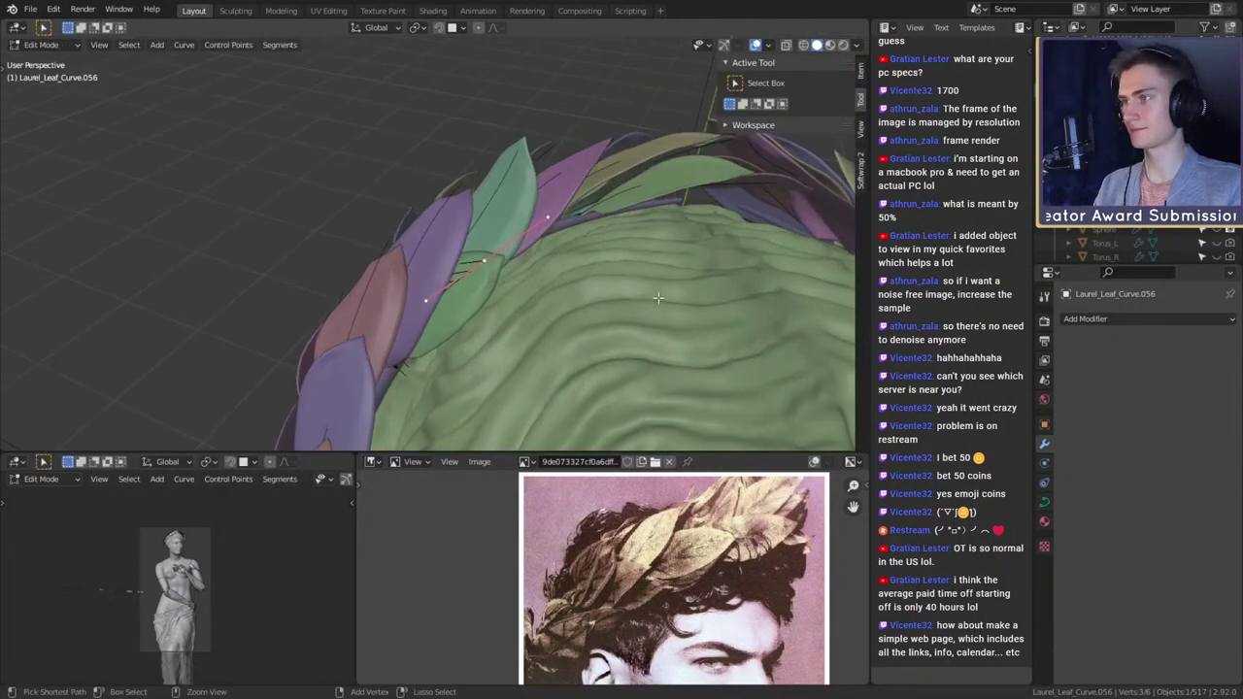
{"action": "key", "text": "ctrl+t"}
{"action": "left_click", "coordinate": [607, 203]}
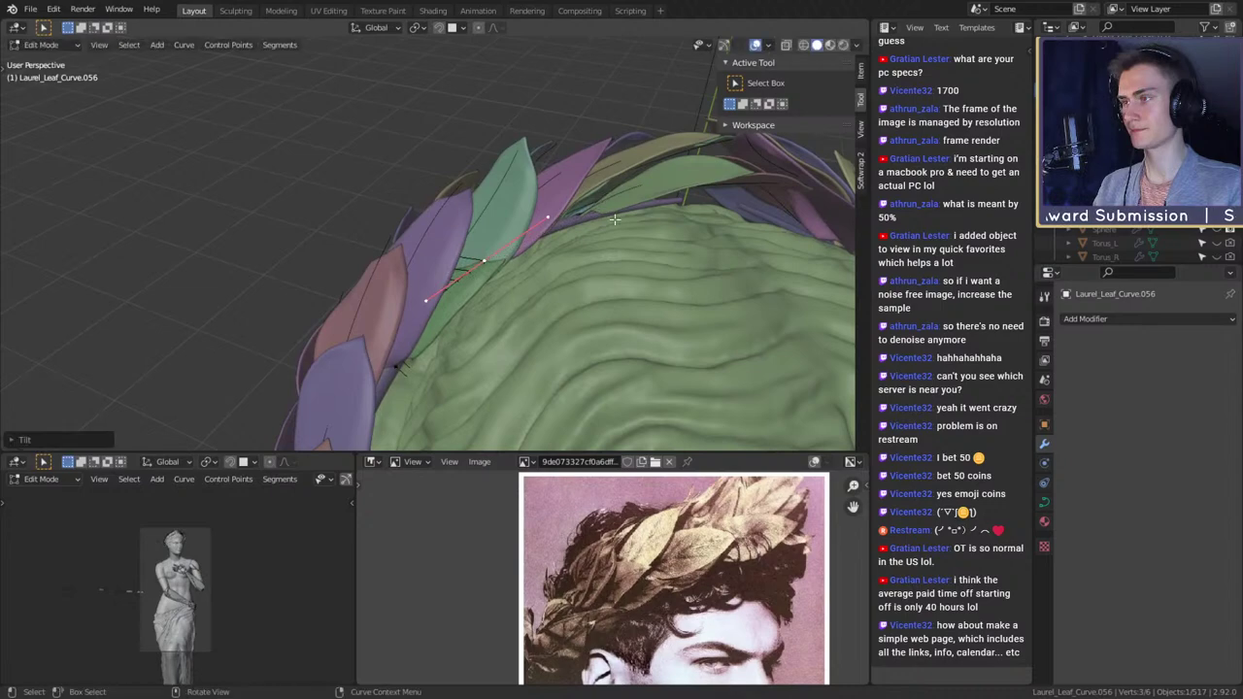
{"action": "key", "text": "Tab"}
- Inspect the whole wreath on the statue's head from the back, front and above
{"action": "middle_click_drag", "start_coordinate": [554, 247], "coordinate": [612, 320]}
{"action": "scroll", "coordinate": [661, 309], "scroll_direction": "down", "scroll_amount": 5}
{"action": "scroll", "coordinate": [435, 341], "scroll_direction": "up", "scroll_amount": 5}
{"action": "scroll", "coordinate": [583, 335], "scroll_direction": "down", "scroll_amount": 5}
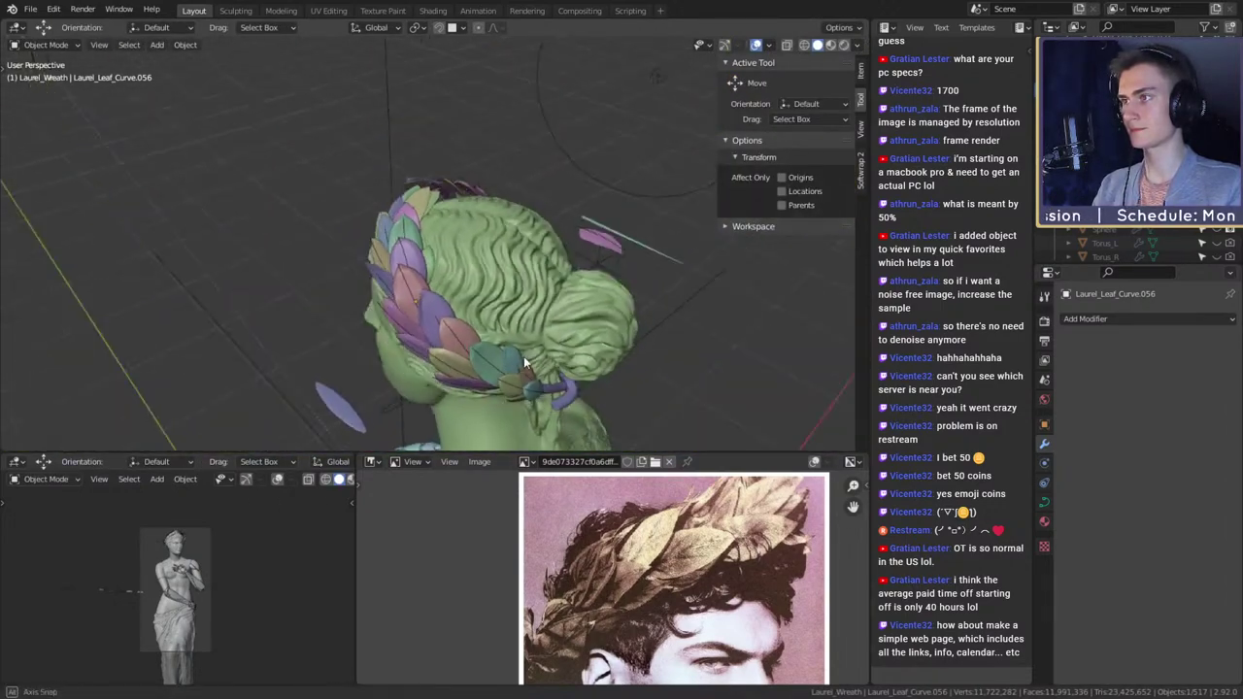
{"action": "middle_click_drag", "start_coordinate": [437, 393], "coordinate": [618, 308]}
{"action": "scroll", "coordinate": [544, 324], "scroll_direction": "down", "scroll_amount": 4}
{"action": "middle_click_drag", "start_coordinate": [523, 330], "coordinate": [597, 236]}
{"action": "scroll", "coordinate": [367, 277], "scroll_direction": "up", "scroll_amount": 3}
{"action": "scroll", "coordinate": [494, 303], "scroll_direction": "down", "scroll_amount": 6}
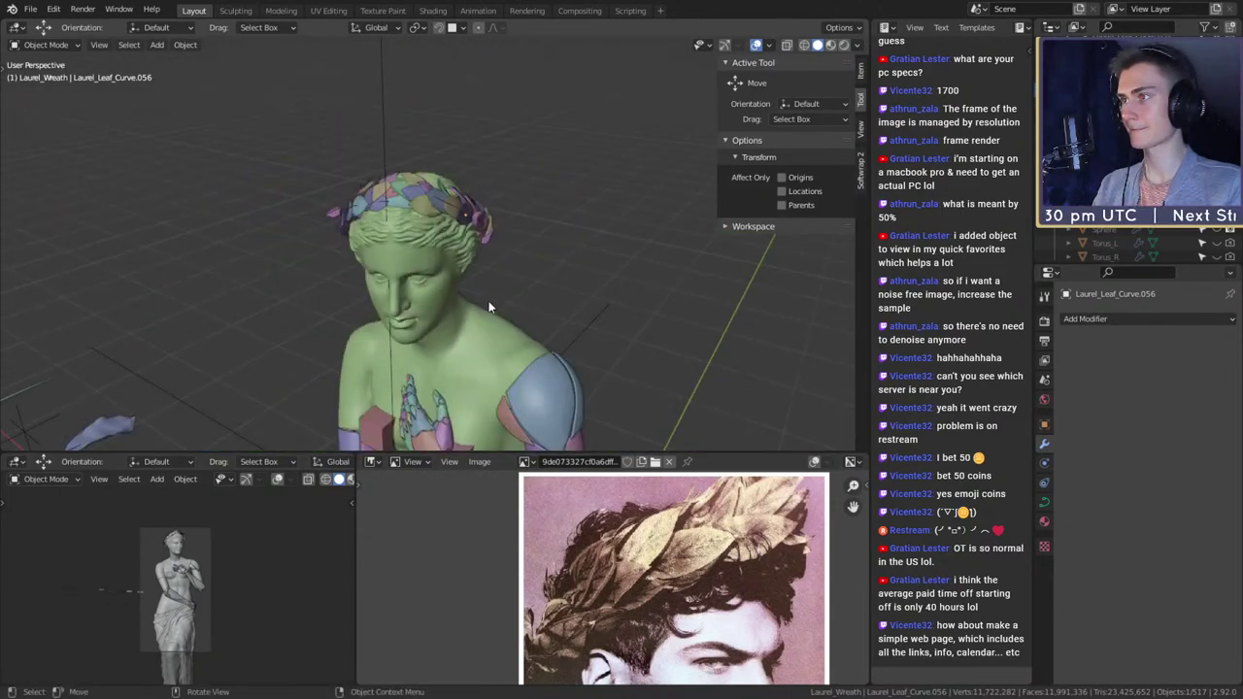
{"action": "middle_click_drag", "start_coordinate": [491, 305], "coordinate": [517, 257]}
{"action": "scroll", "coordinate": [491, 296], "scroll_direction": "up", "scroll_amount": 2}
{"action": "scroll", "coordinate": [489, 290], "scroll_direction": "up", "scroll_amount": 3}
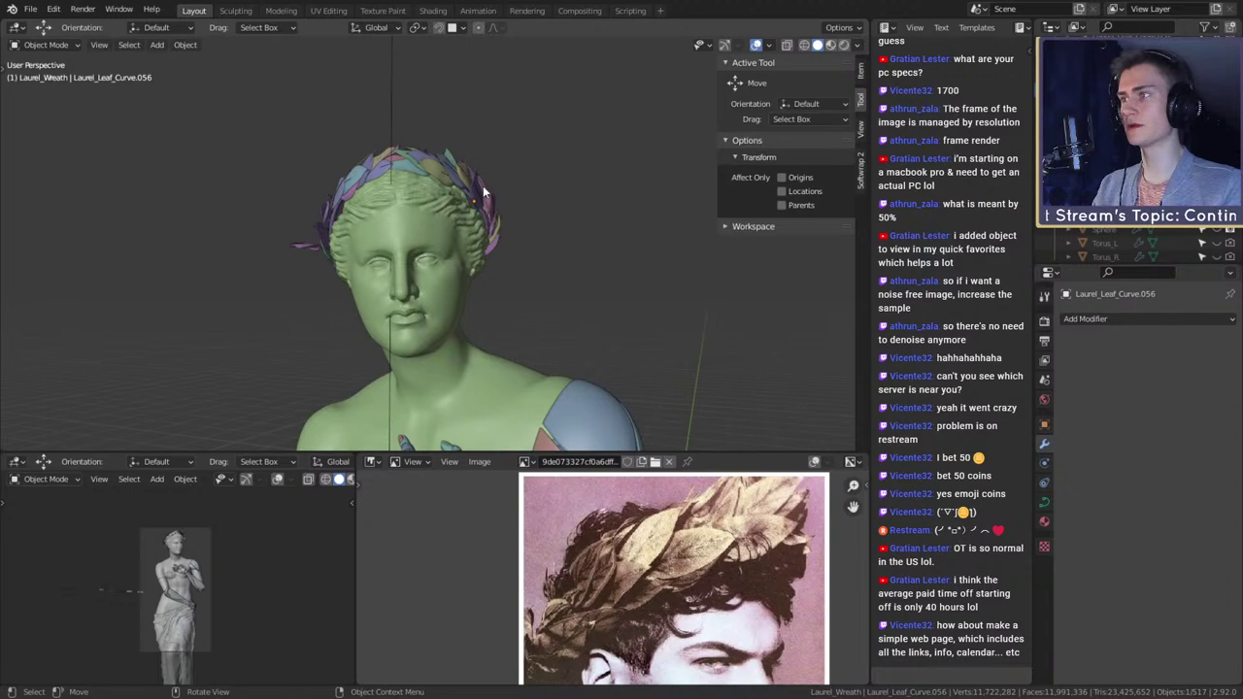
{"action": "middle_click_drag", "start_coordinate": [483, 186], "coordinate": [381, 229]}
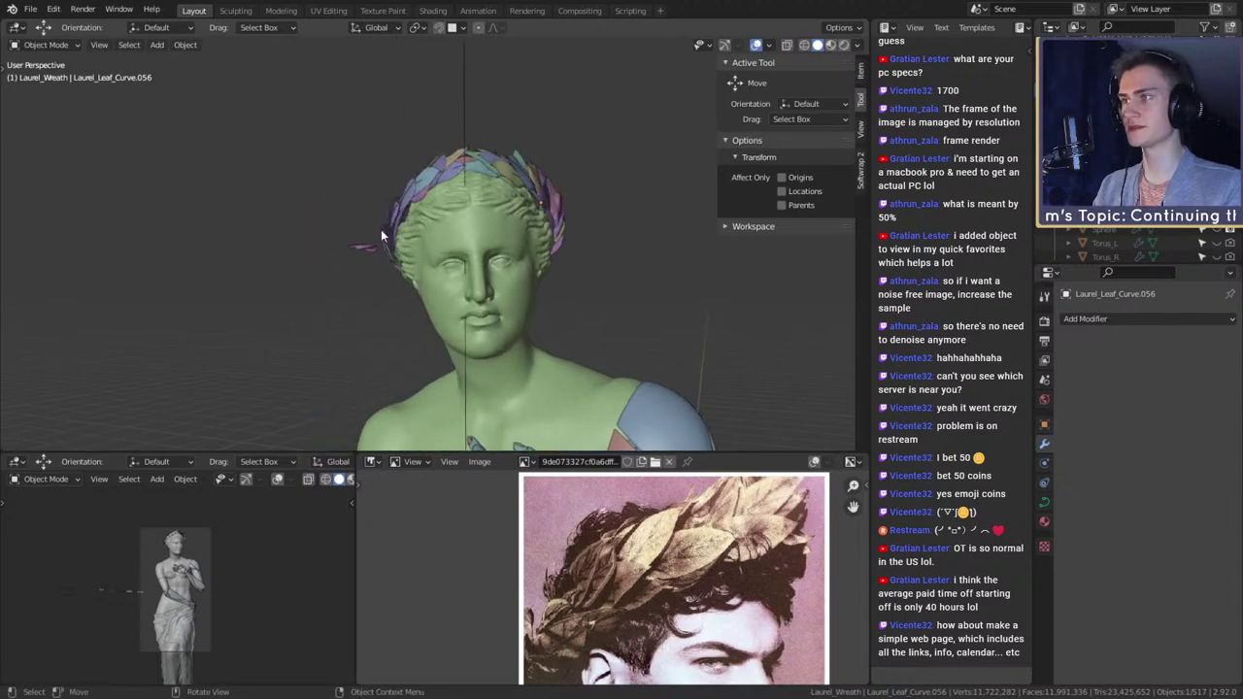
{"action": "middle_click_drag", "start_coordinate": [517, 233], "coordinate": [395, 294]}
{"action": "scroll", "coordinate": [577, 236], "scroll_direction": "up", "scroll_amount": 4}
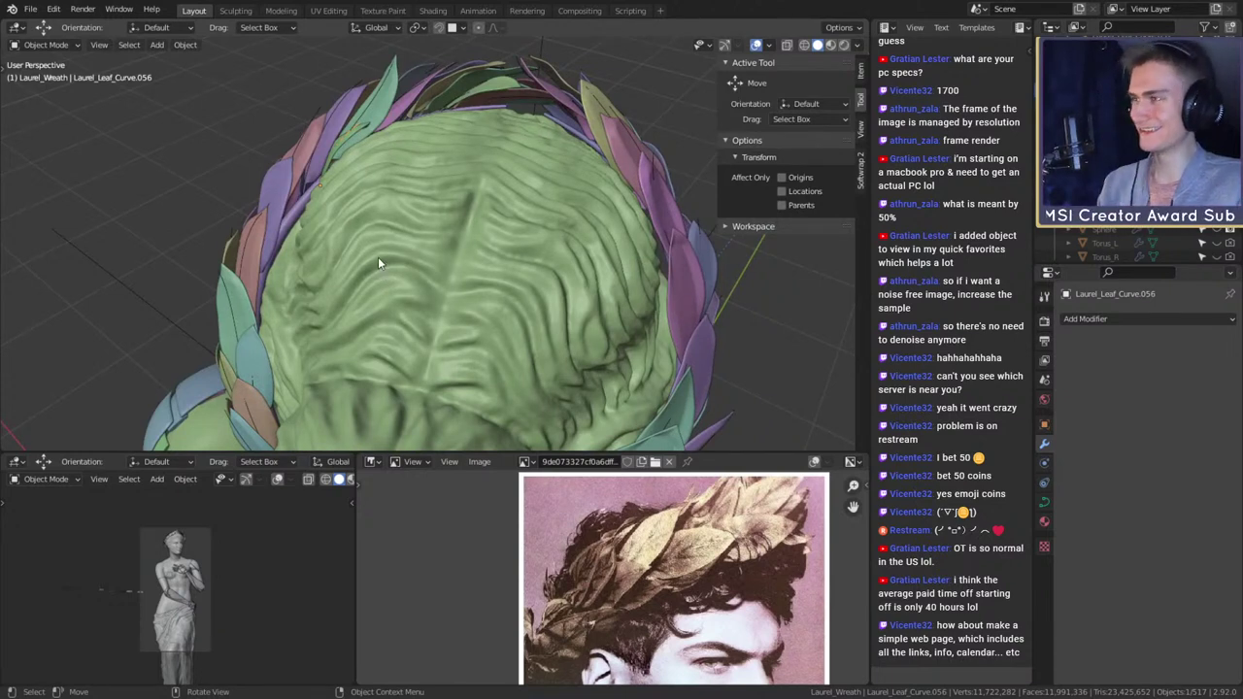
- Enable proportional editing and move the reddish side leaf's curve with a smooth falloff of size 0.24
{"action": "left_click", "coordinate": [245, 250]}
{"action": "middle_click_drag", "start_coordinate": [245, 251], "coordinate": [284, 238]}
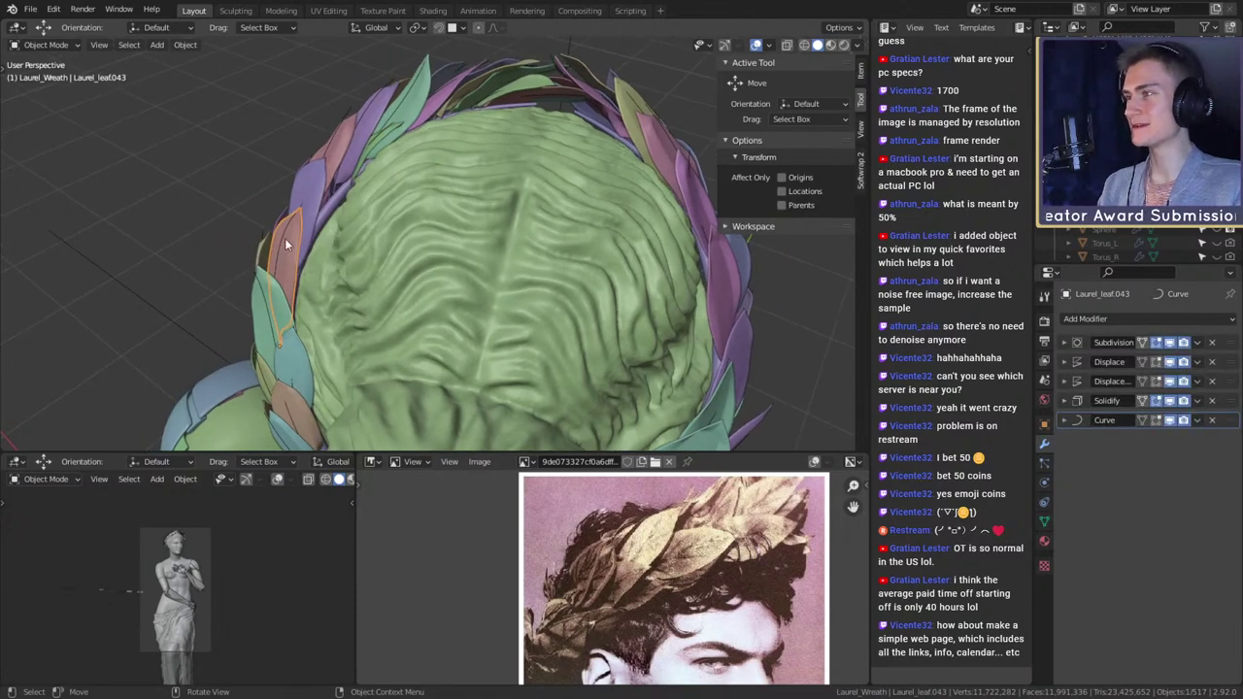
{"action": "left_click", "coordinate": [277, 250]}
{"action": "left_click", "coordinate": [477, 28]}
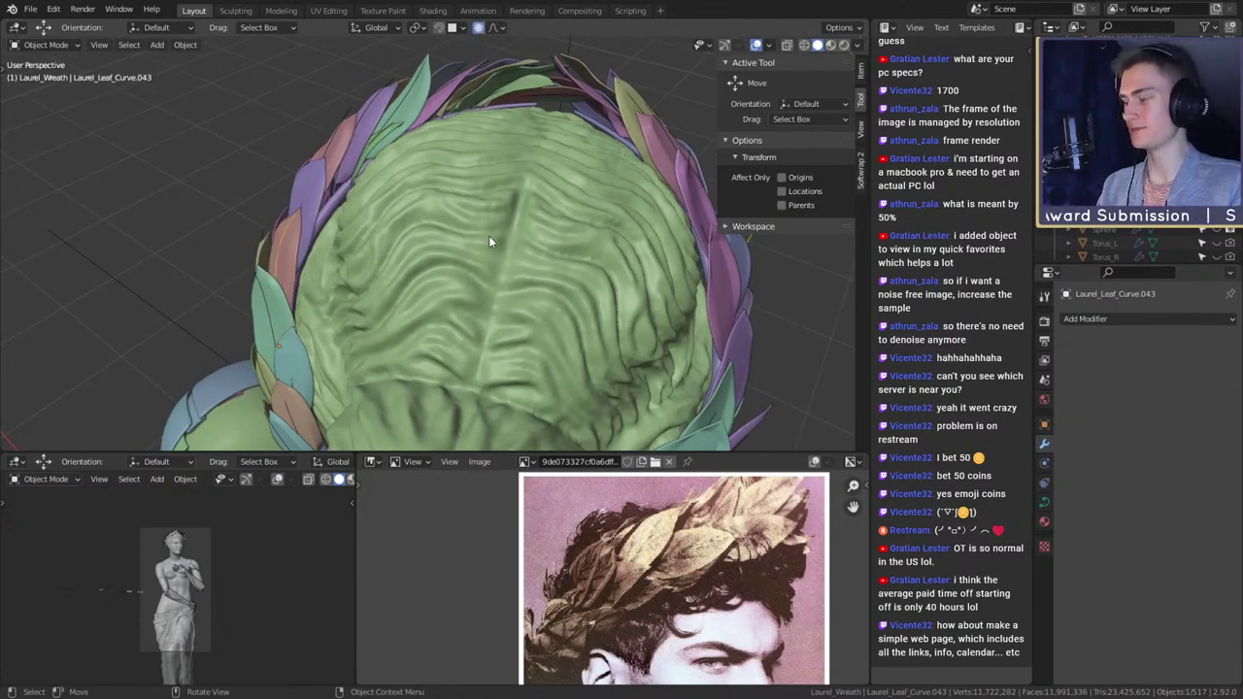
{"action": "scroll", "coordinate": [489, 235], "scroll_direction": "down", "scroll_amount": 5}
{"action": "scroll", "coordinate": [489, 145], "scroll_direction": "up", "scroll_amount": 2}
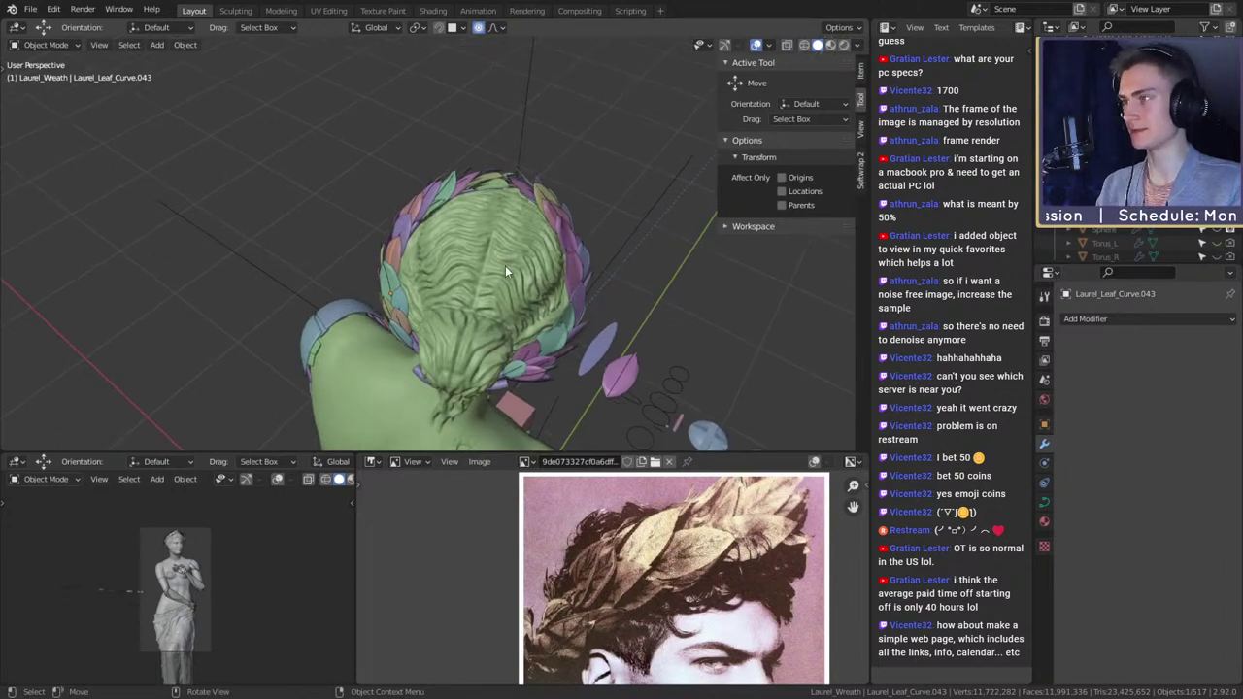
{"action": "key", "text": "g"}
{"action": "scroll", "coordinate": [510, 266], "scroll_direction": "down", "scroll_amount": 8}
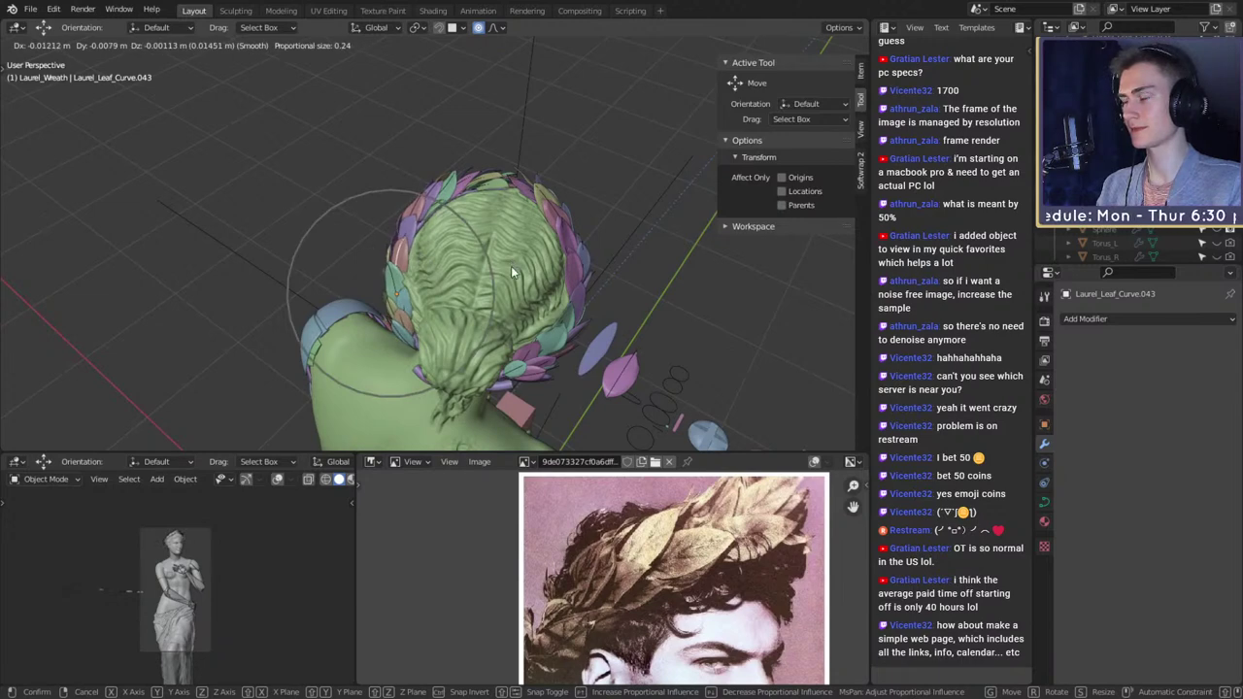
{"action": "left_click", "coordinate": [511, 266]}
- Check the shifted leaves along the side of the wreath, close up and from a distance
{"action": "middle_click_drag", "start_coordinate": [511, 266], "coordinate": [616, 255]}
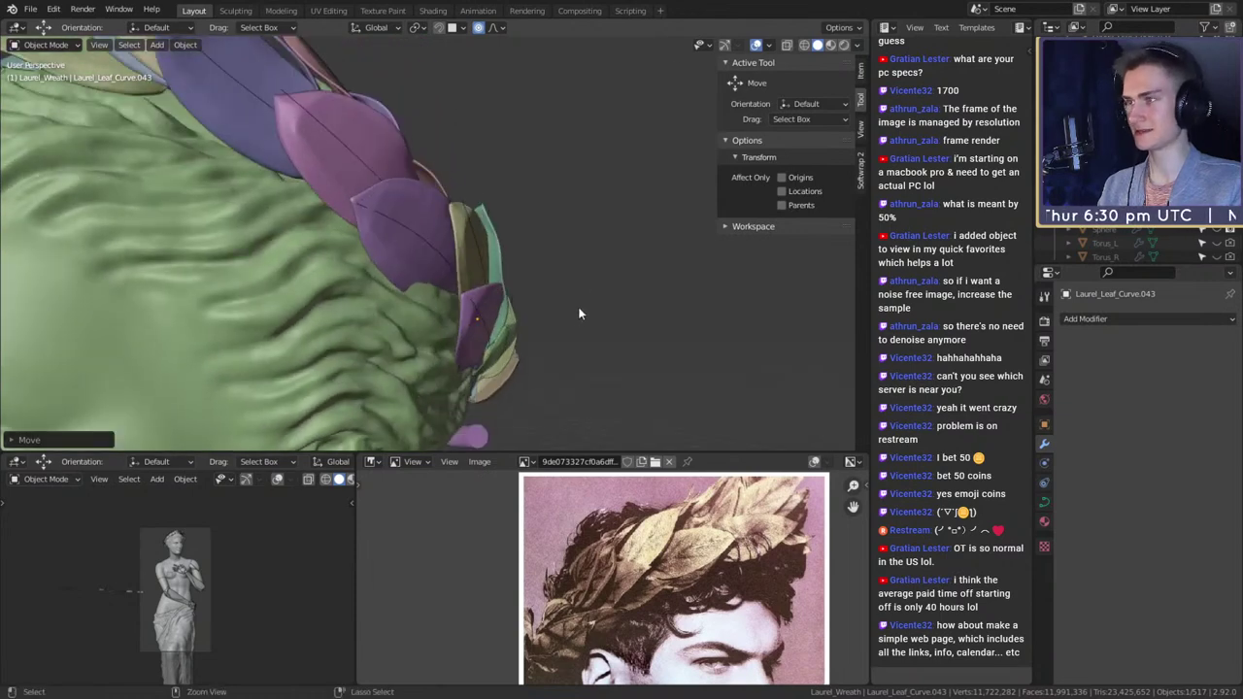
{"action": "scroll", "coordinate": [577, 306], "scroll_direction": "down", "scroll_amount": 4}
{"action": "middle_click_drag", "start_coordinate": [577, 306], "coordinate": [649, 265]}
{"action": "scroll", "coordinate": [512, 281], "scroll_direction": "down", "scroll_amount": 4}
{"action": "scroll", "coordinate": [516, 281], "scroll_direction": "up", "scroll_amount": 3}
{"action": "scroll", "coordinate": [517, 281], "scroll_direction": "up", "scroll_amount": 1}
{"action": "scroll", "coordinate": [538, 275], "scroll_direction": "up", "scroll_amount": 2}
{"action": "scroll", "coordinate": [621, 249], "scroll_direction": "down", "scroll_amount": 4}
{"action": "scroll", "coordinate": [350, 328], "scroll_direction": "up", "scroll_amount": 4}
{"action": "scroll", "coordinate": [556, 234], "scroll_direction": "down", "scroll_amount": 3}
- Move the curve of a leaf near the ear with proportional editing to shift the surrounding leaves
{"action": "left_click", "coordinate": [421, 276]}
{"action": "left_click", "coordinate": [403, 257]}
{"action": "key", "text": "g"}
{"action": "left_click", "coordinate": [599, 181]}
{"action": "key", "text": "r"}
{"action": "scroll", "coordinate": [602, 263], "scroll_direction": "down", "scroll_amount": 5}
{"action": "middle_click_drag", "start_coordinate": [497, 267], "coordinate": [508, 306]}
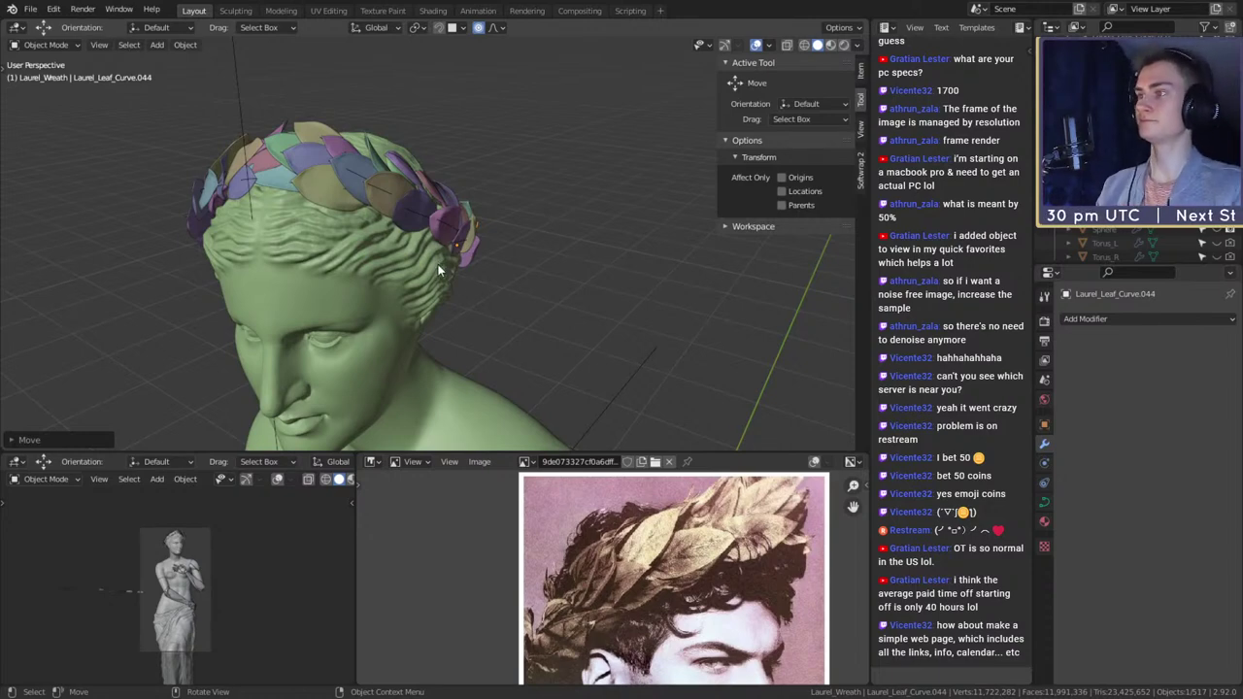
- Tilt all control points of the dark purple leaf's curve above the ear to twist the leaf
{"action": "scroll", "coordinate": [473, 302], "scroll_direction": "up", "scroll_amount": 5}
{"action": "middle_click_drag", "start_coordinate": [535, 316], "coordinate": [513, 333]}
{"action": "scroll", "coordinate": [474, 312], "scroll_direction": "up", "scroll_amount": 2}
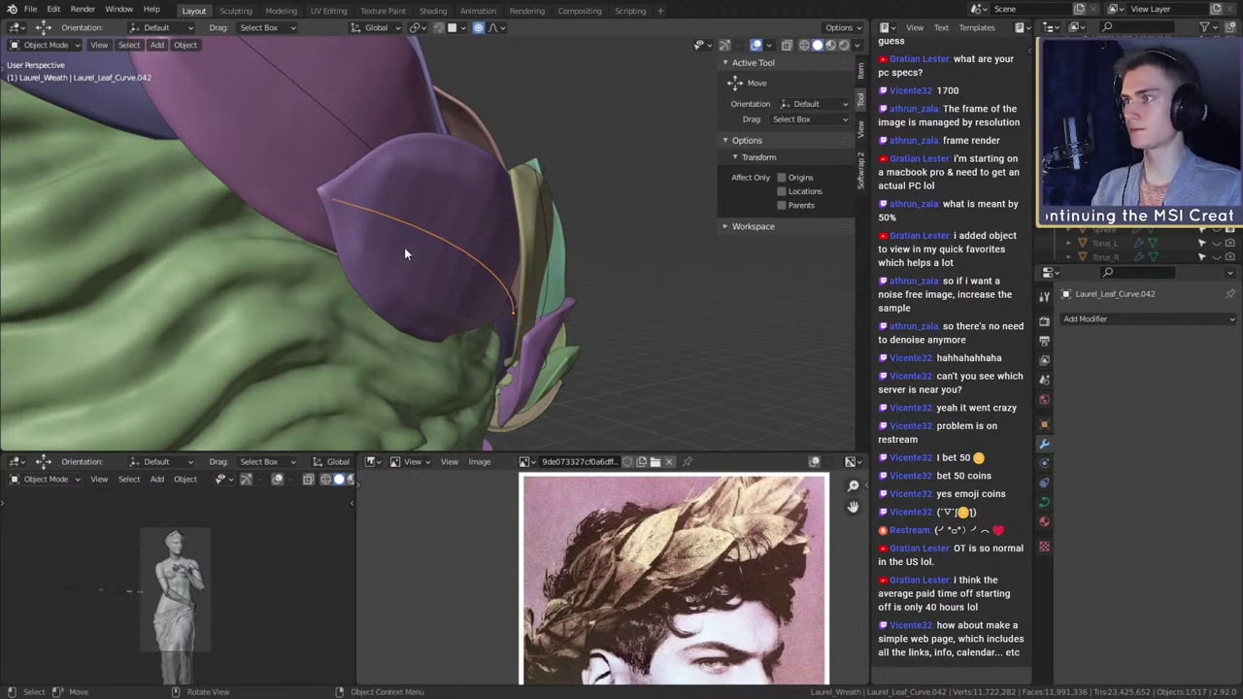
{"action": "right_click", "coordinate": [427, 284]}
{"action": "key", "text": "Escape"}
{"action": "key", "text": "Tab"}
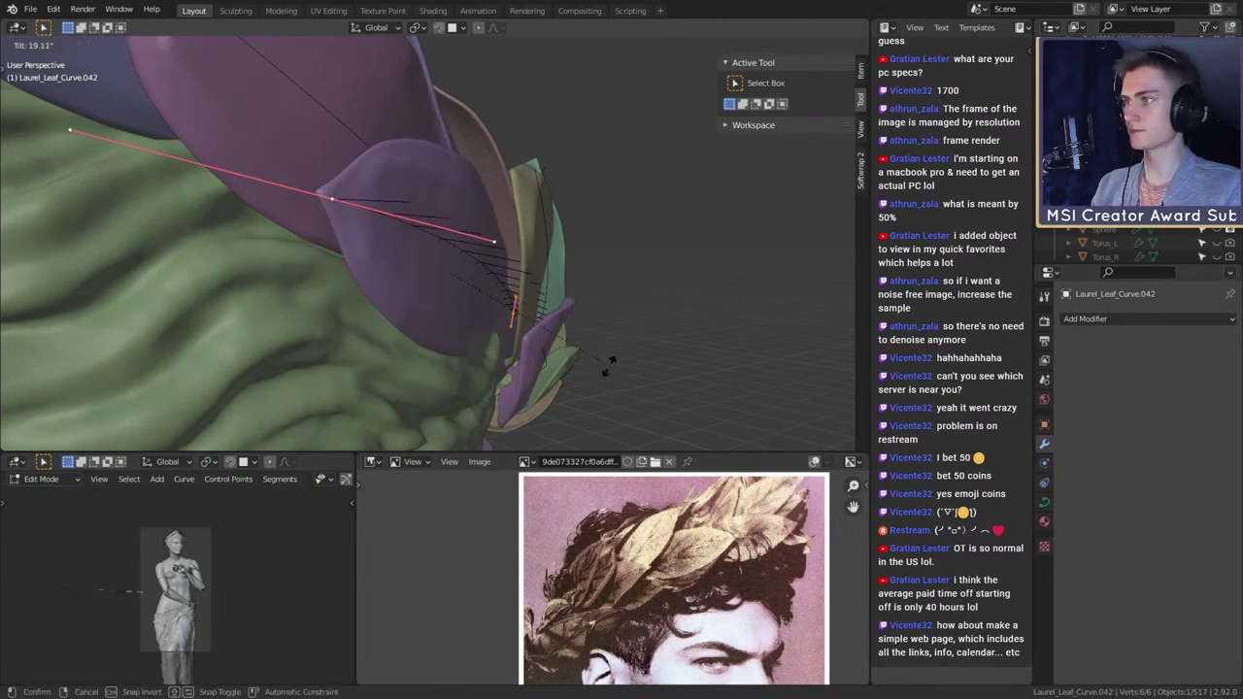
{"action": "key", "text": "Tab"}
- Tilt the curve of the reddish leaf beside the turquoise leaf to change how the leaf is twisted
{"action": "middle_click_drag", "start_coordinate": [608, 363], "coordinate": [437, 327]}
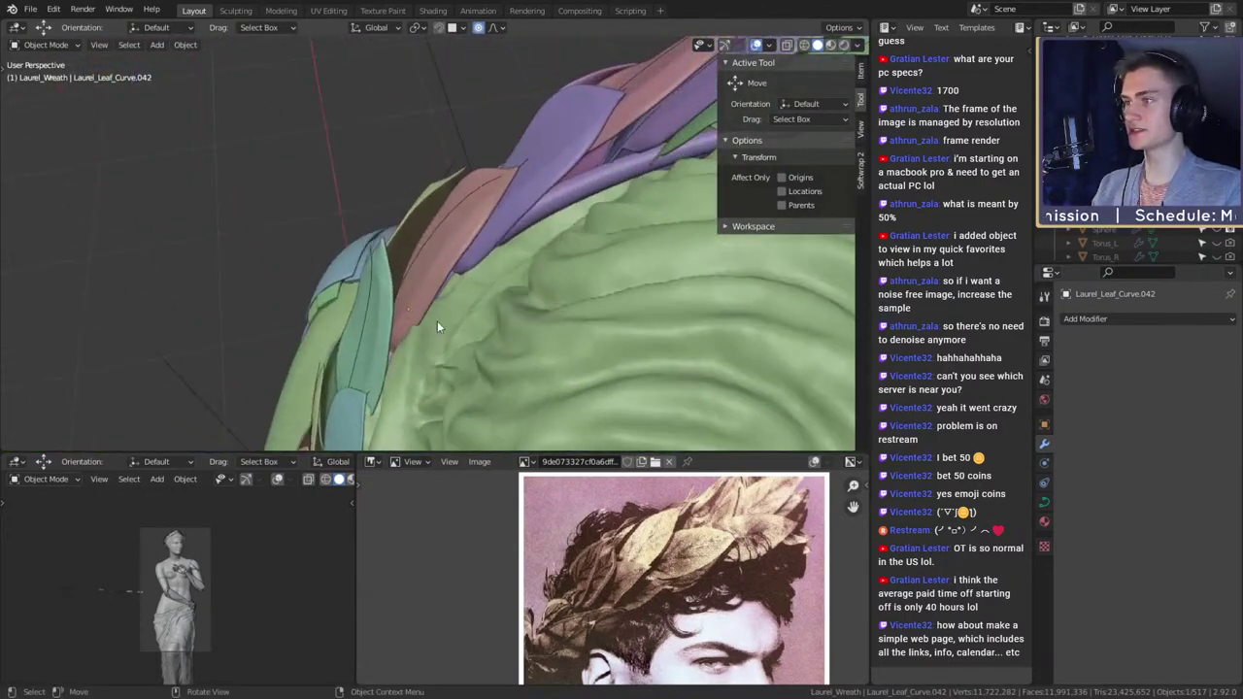
{"action": "left_click", "coordinate": [429, 247]}
{"action": "key", "text": "Tab"}
{"action": "key", "text": "Tab"}
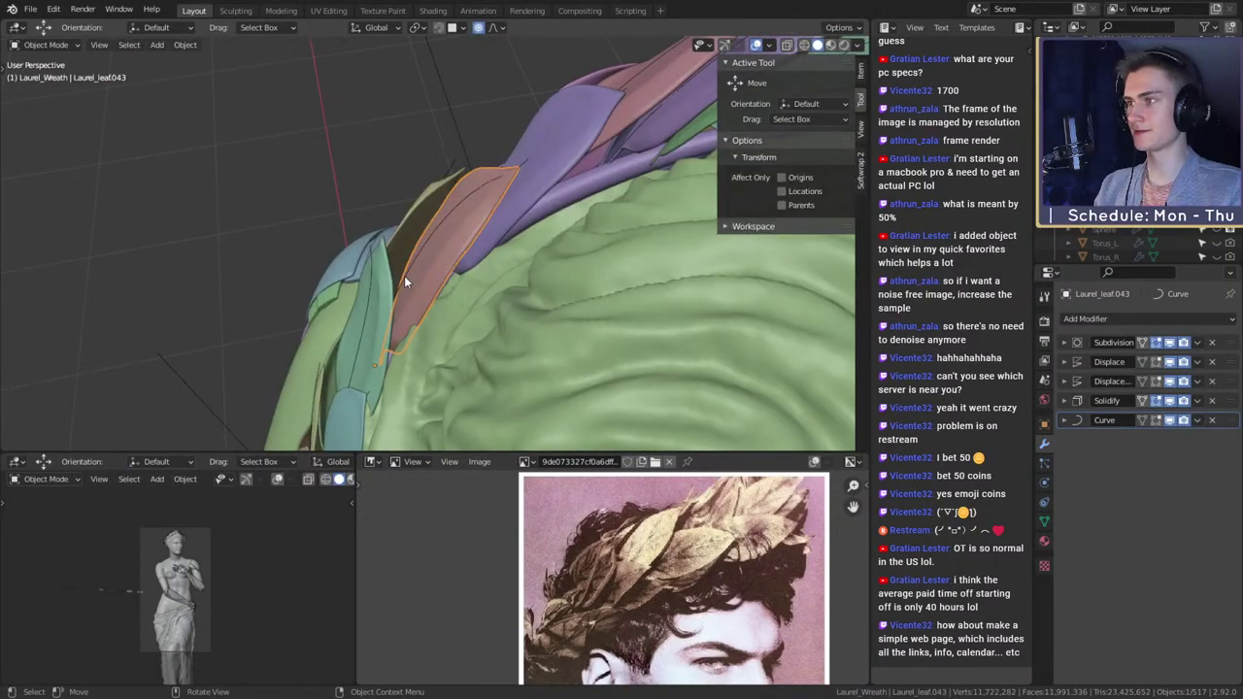
{"action": "key", "text": "Tab"}
{"action": "left_click", "coordinate": [380, 360]}
{"action": "middle_click_drag", "start_coordinate": [418, 355], "coordinate": [604, 303]}
{"action": "key", "text": "ctrl+t"}
{"action": "key", "text": "Tab"}
- Examine the wreath's inner side around the added green leaf, adding leaf objects to the selection
{"action": "scroll", "coordinate": [597, 311], "scroll_direction": "down", "scroll_amount": 9}
{"action": "middle_click_drag", "start_coordinate": [519, 369], "coordinate": [422, 309]}
{"action": "scroll", "coordinate": [521, 316], "scroll_direction": "down", "scroll_amount": 3}
{"action": "scroll", "coordinate": [540, 305], "scroll_direction": "down", "scroll_amount": 2}
{"action": "scroll", "coordinate": [323, 340], "scroll_direction": "up", "scroll_amount": 3}
{"action": "scroll", "coordinate": [508, 280], "scroll_direction": "down", "scroll_amount": 2}
{"action": "scroll", "coordinate": [449, 271], "scroll_direction": "up", "scroll_amount": 4}
{"action": "left_click", "coordinate": [413, 213], "text": "shift"}
{"action": "left_click", "coordinate": [437, 217], "text": "shift"}
{"action": "scroll", "coordinate": [459, 249], "scroll_direction": "down", "scroll_amount": 5}
{"action": "scroll", "coordinate": [431, 296], "scroll_direction": "up", "scroll_amount": 2}
{"action": "scroll", "coordinate": [415, 331], "scroll_direction": "up", "scroll_amount": 6}
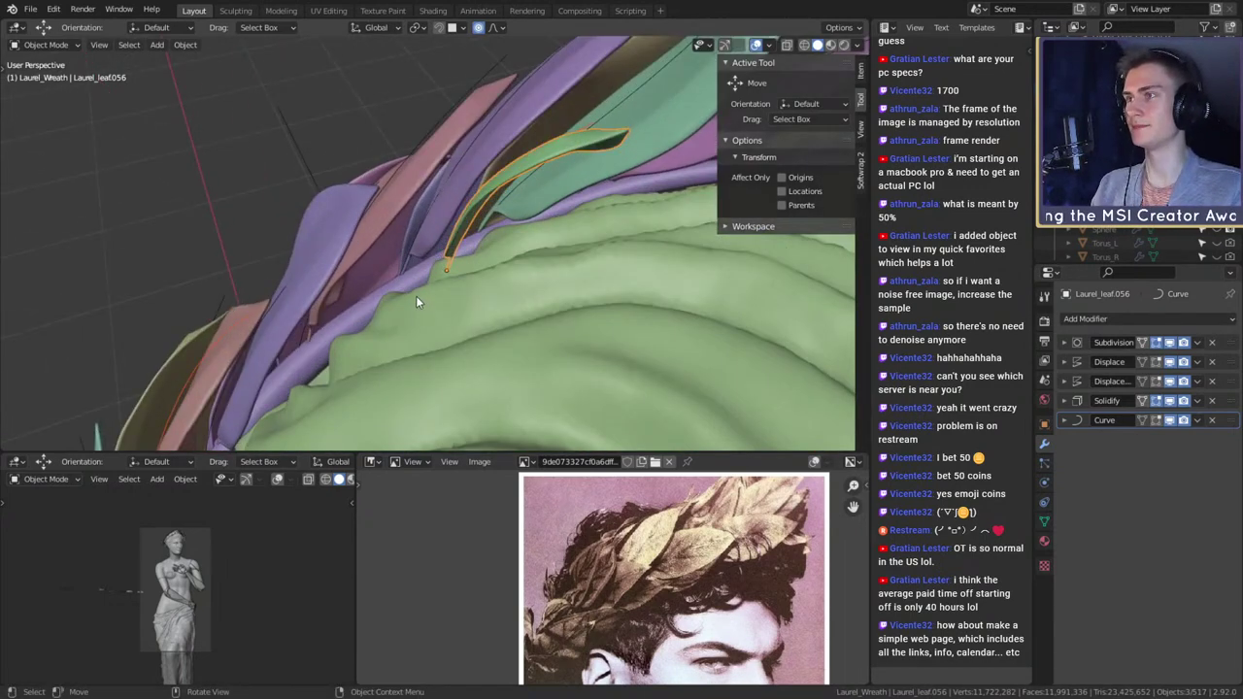
- Try to select the objects linked to the loose pink leaf behind the statue
{"action": "scroll", "coordinate": [415, 295], "scroll_direction": "down", "scroll_amount": 5}
{"action": "middle_click_drag", "start_coordinate": [520, 358], "coordinate": [480, 283]}
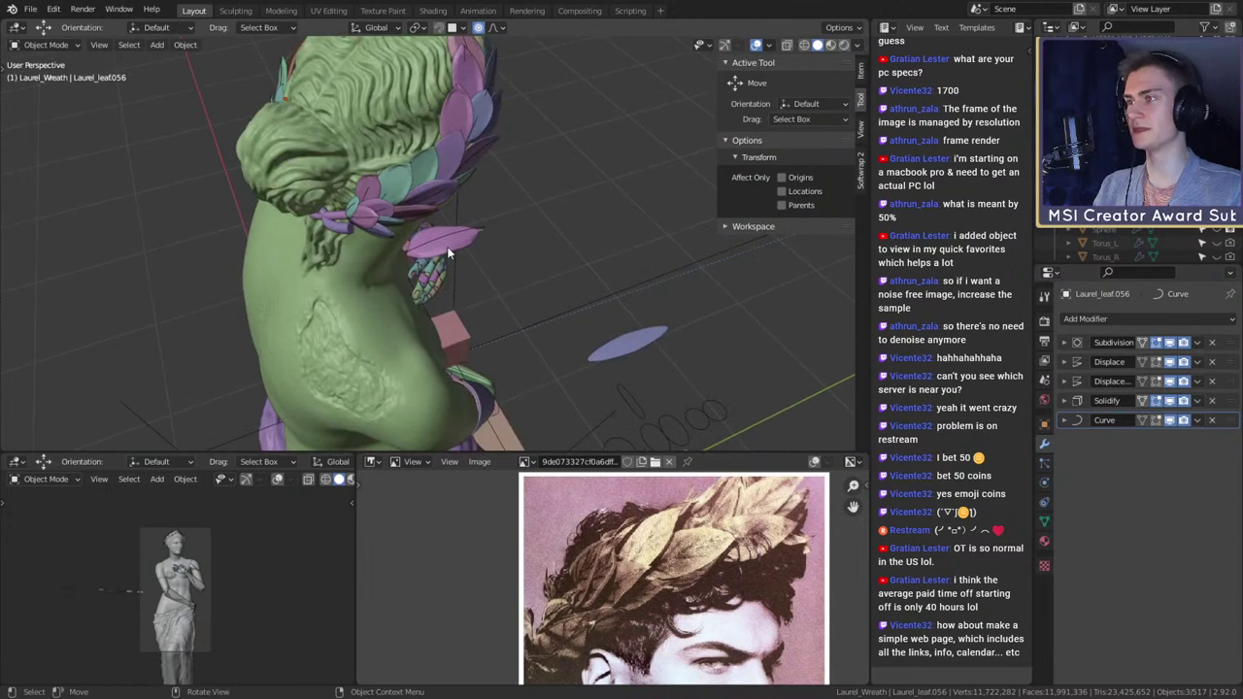
{"action": "middle_click_drag", "start_coordinate": [456, 207], "coordinate": [463, 219]}
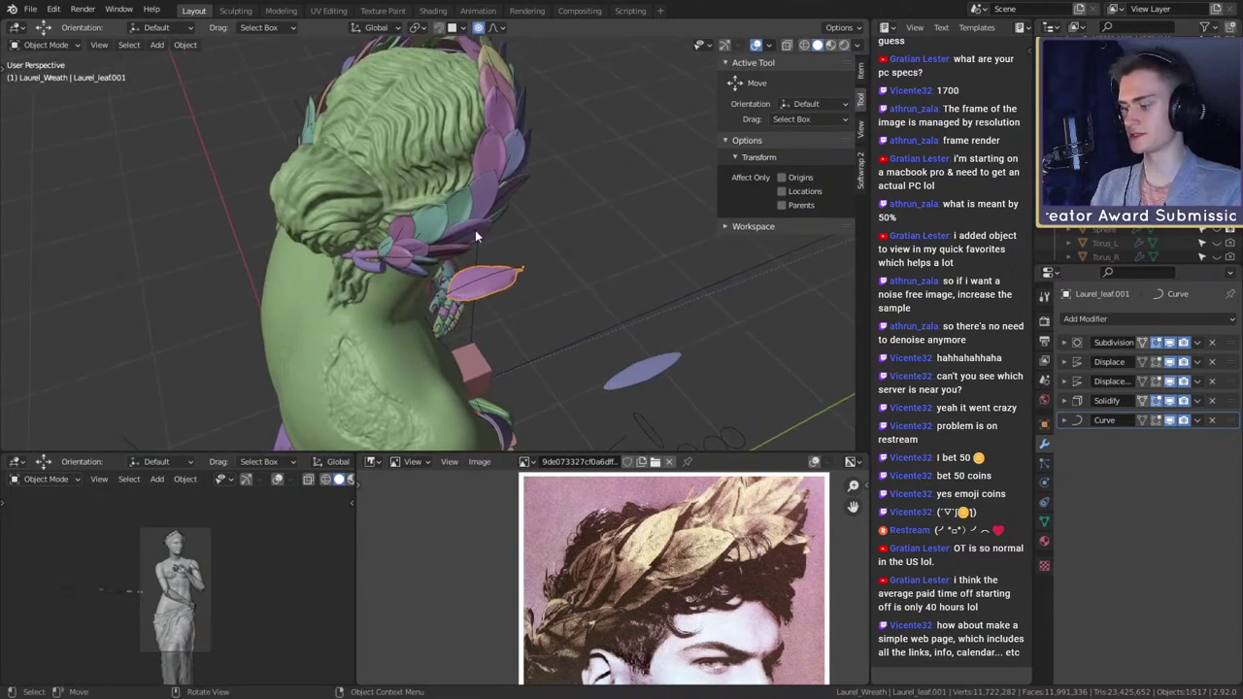
{"action": "key", "text": "shift+l"}
{"action": "left_click", "coordinate": [475, 231]}
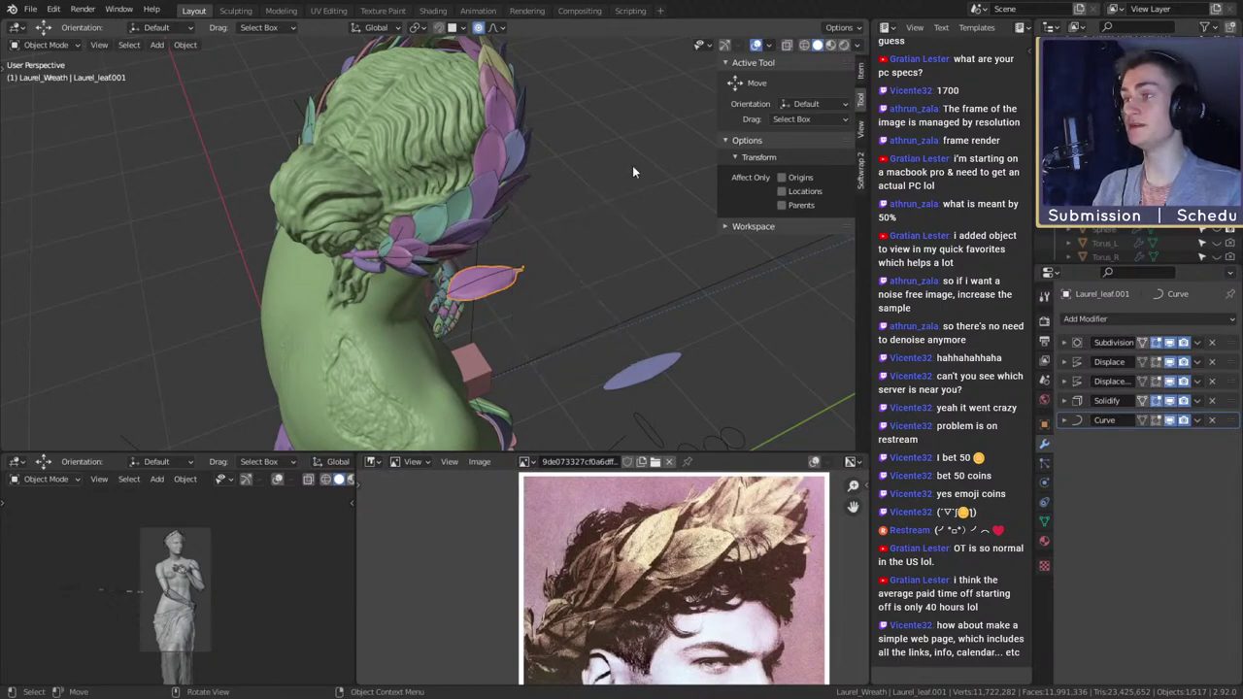
- Duplicate the small green inner leaf with its curve and place the copy over the hair beside the reddish leaf
{"action": "middle_click_drag", "start_coordinate": [632, 172], "coordinate": [475, 207]}
{"action": "left_click", "coordinate": [389, 183]}
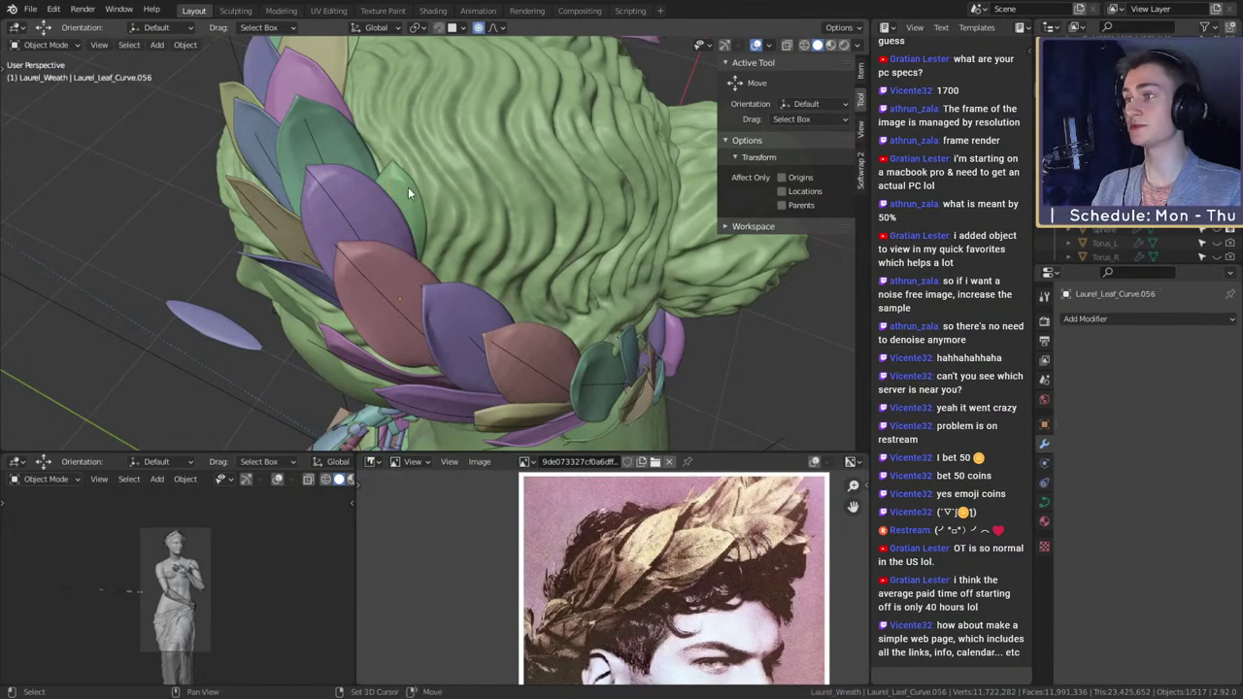
{"action": "mouse_move", "coordinate": [581, 266]}
{"action": "middle_mouse_down", "text": "shift"}
{"action": "mouse_move", "coordinate": [488, 249]}
{"action": "mouse_move", "coordinate": [502, 213]}
{"action": "mouse_move", "coordinate": [453, 208]}
{"action": "mouse_move", "coordinate": [499, 184]}
{"action": "mouse_move", "coordinate": [438, 220]}
{"action": "mouse_move", "coordinate": [287, 254]}
{"action": "mouse_move", "coordinate": [527, 202]}
{"action": "mouse_move", "coordinate": [623, 127]}
{"action": "mouse_move", "coordinate": [572, 165]}
{"action": "mouse_move", "coordinate": [629, 167]}
{"action": "mouse_move", "coordinate": [277, 236]}
{"action": "mouse_move", "coordinate": [451, 184]}
{"action": "mouse_move", "coordinate": [358, 235]}
{"action": "mouse_move", "coordinate": [460, 240]}
{"action": "mouse_move", "coordinate": [370, 264]}
{"action": "mouse_move", "coordinate": [461, 293]}
{"action": "mouse_move", "coordinate": [476, 268]}
{"action": "mouse_move", "coordinate": [645, 173]}
{"action": "mouse_move", "coordinate": [592, 289]}
{"action": "mouse_move", "coordinate": [596, 280]}
{"action": "middle_mouse_up", "text": "shift"}
{"action": "scroll", "coordinate": [595, 188], "scroll_direction": "down", "scroll_amount": 3}
{"action": "scroll", "coordinate": [278, 236], "scroll_direction": "up", "scroll_amount": 4}
{"action": "key", "text": "shift+d"}
{"action": "key", "text": "r"}
{"action": "right_click", "coordinate": [591, 223]}
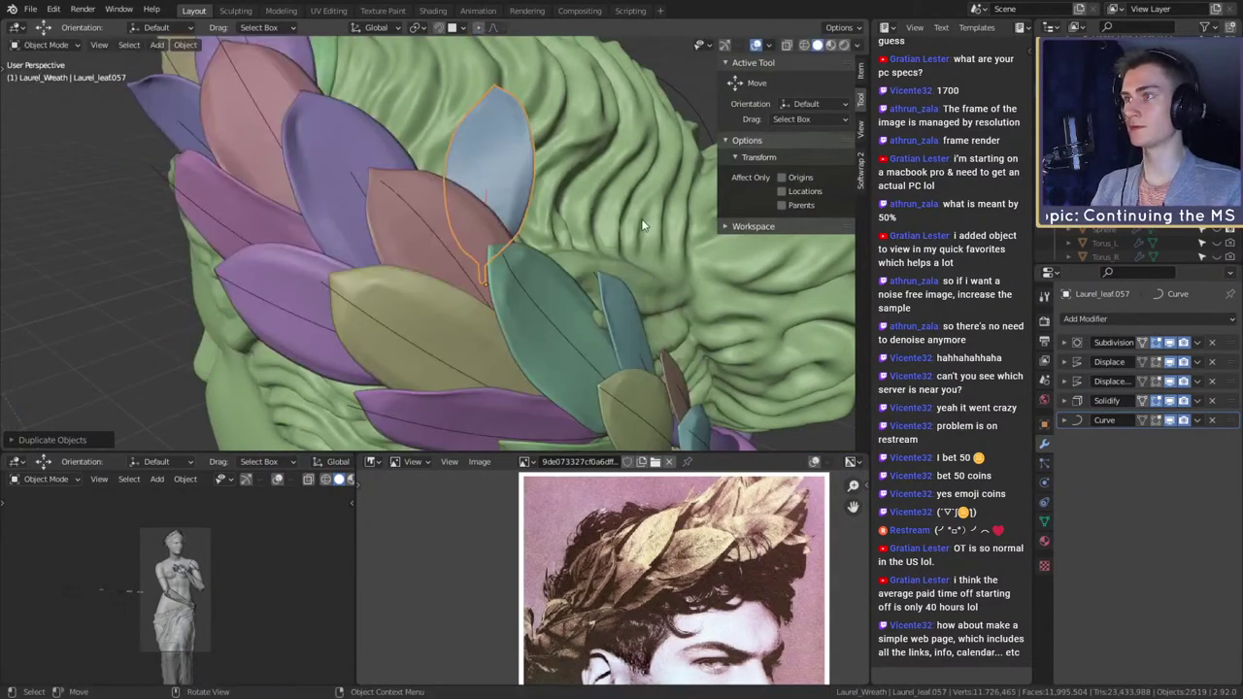
- Rotate the blue copied leaf with its curve to match the direction of the neighbouring reddish leaf
{"action": "scroll", "coordinate": [630, 218], "scroll_direction": "down", "scroll_amount": 6}
{"action": "scroll", "coordinate": [629, 218], "scroll_direction": "up", "scroll_amount": 6}
{"action": "key", "text": "r"}
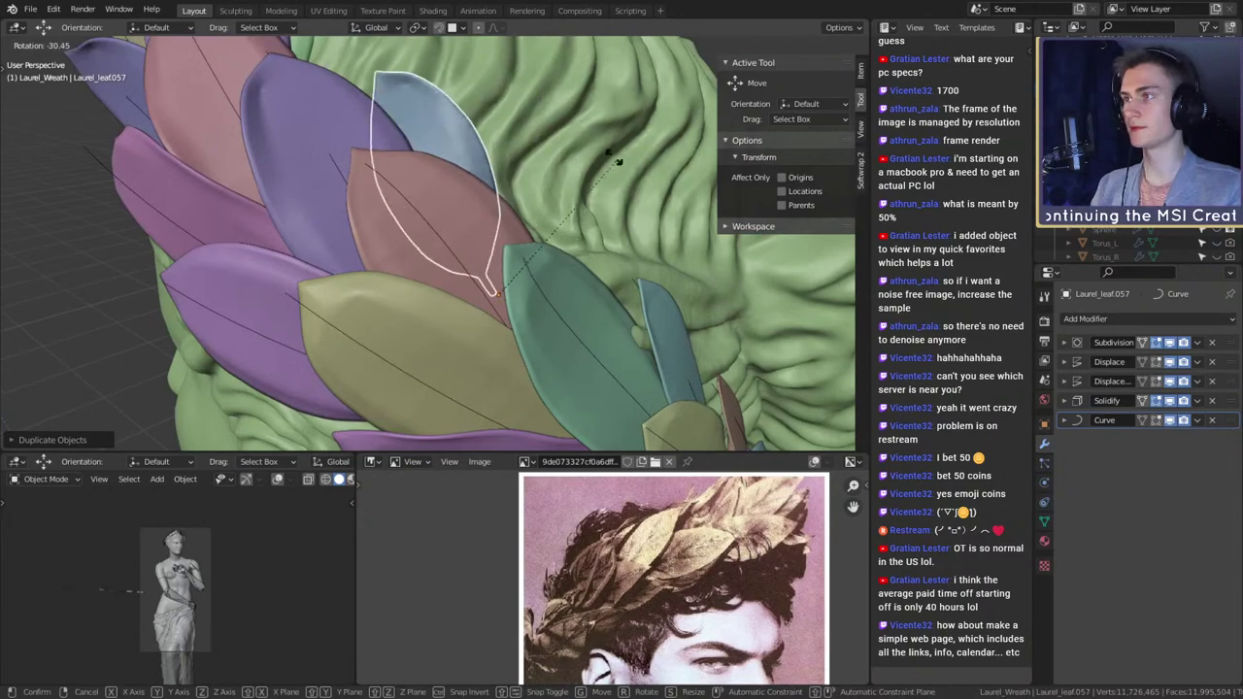
{"action": "left_click", "coordinate": [594, 157]}
{"action": "middle_click_drag", "start_coordinate": [593, 165], "coordinate": [693, 272]}
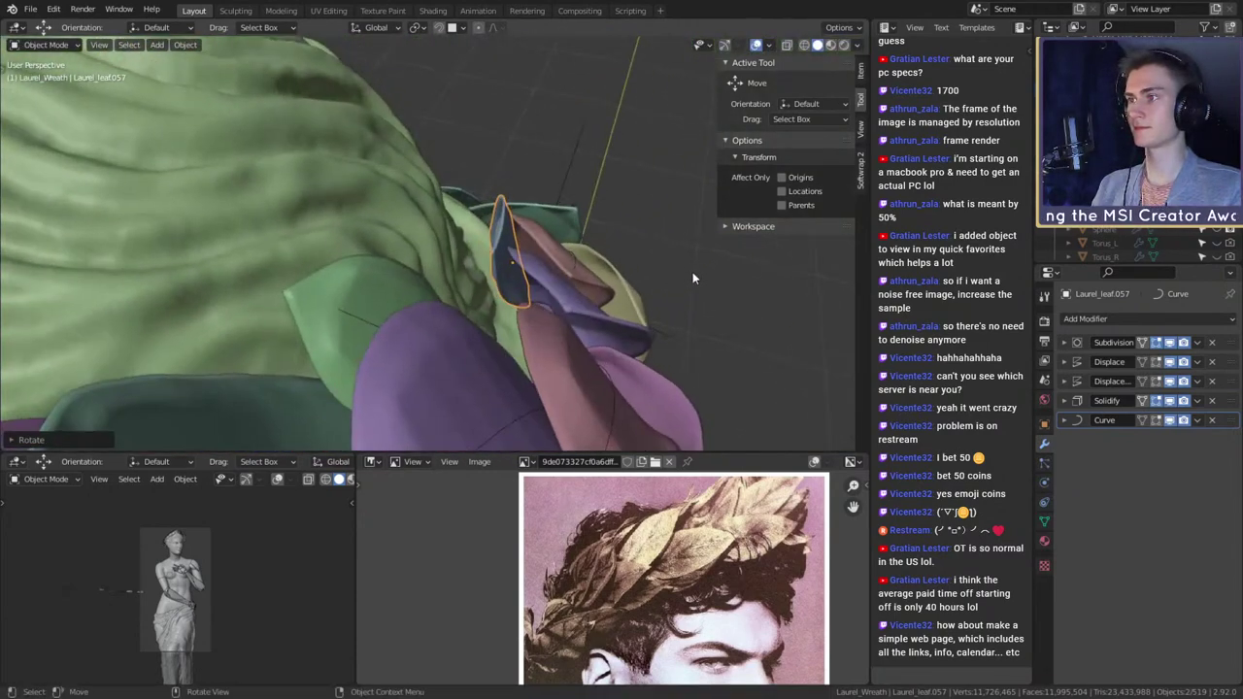
{"action": "key", "text": "r"}
{"action": "left_click", "coordinate": [665, 180]}
- Shift the blue leaf beneath the reddish leaf and refine its rotation against the hair
{"action": "middle_click_drag", "start_coordinate": [666, 179], "coordinate": [514, 268]}
{"action": "key", "text": "g"}
{"action": "key", "text": "r"}
{"action": "left_click", "coordinate": [502, 196]}
- Bend the blue leaf by moving the tip control point of its curve
{"action": "key", "text": "Tab"}
{"action": "key", "text": "Tab"}
{"action": "left_click", "coordinate": [408, 258]}
{"action": "key", "text": "Tab"}
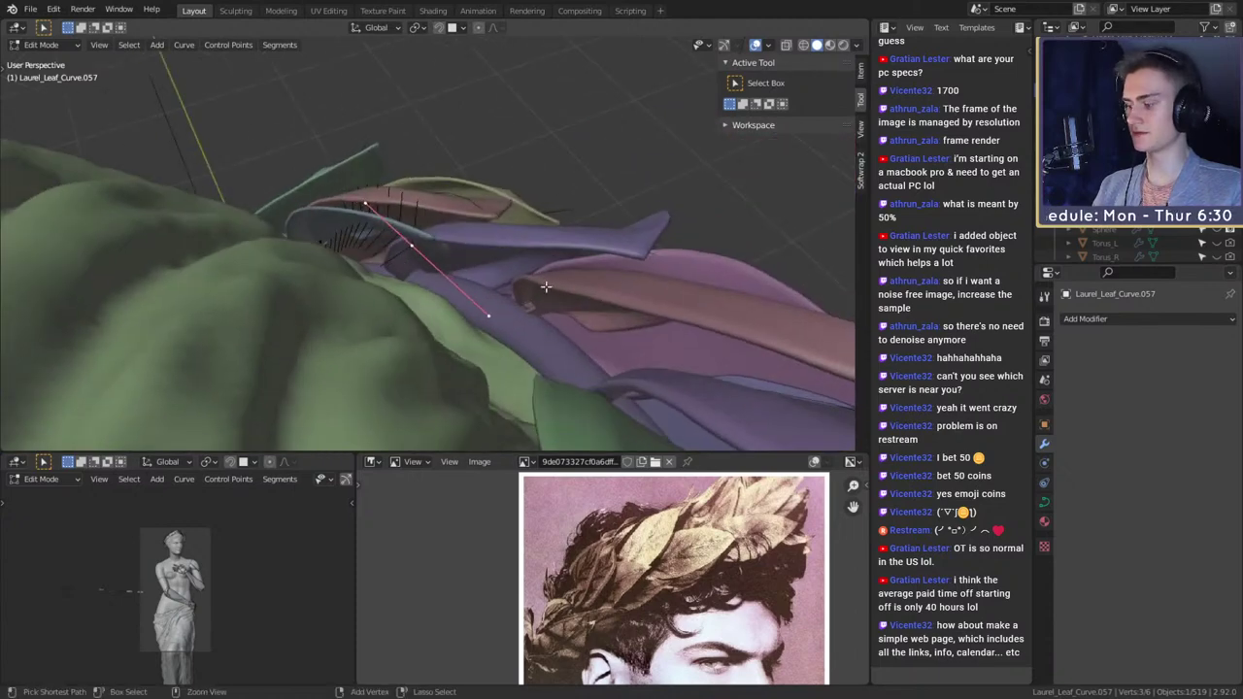
{"action": "middle_click_drag", "start_coordinate": [509, 341], "coordinate": [488, 279]}
{"action": "key", "text": "g"}
{"action": "scroll", "coordinate": [563, 292], "scroll_direction": "up", "scroll_amount": 3}
{"action": "key", "text": "Tab"}
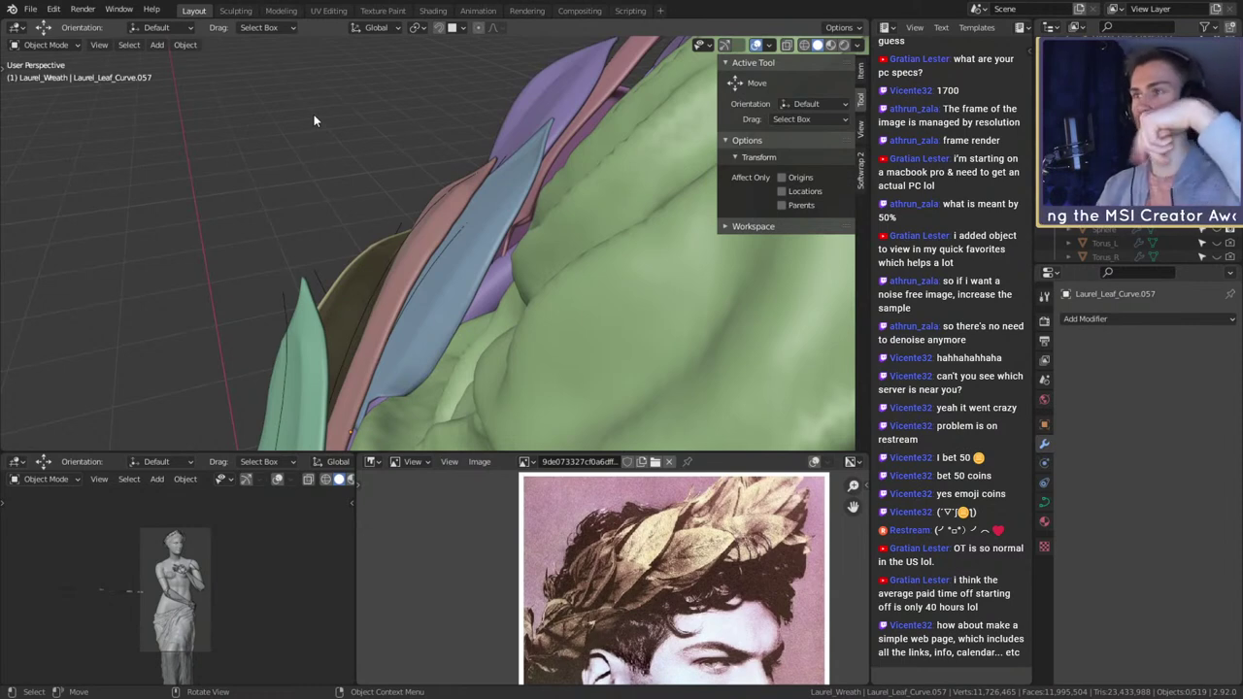
- Move and rotate the blue leaf with its curve so its base sits beneath the reddish and green leaves
{"action": "middle_click_drag", "start_coordinate": [483, 313], "coordinate": [543, 314]}
{"action": "middle_click_drag", "start_coordinate": [516, 241], "coordinate": [599, 278]}
{"action": "key", "text": "g"}
{"action": "left_click", "coordinate": [560, 276]}
{"action": "key", "text": "r"}
{"action": "left_click", "coordinate": [574, 267]}
{"action": "key", "text": "r"}
{"action": "left_click", "coordinate": [559, 262]}
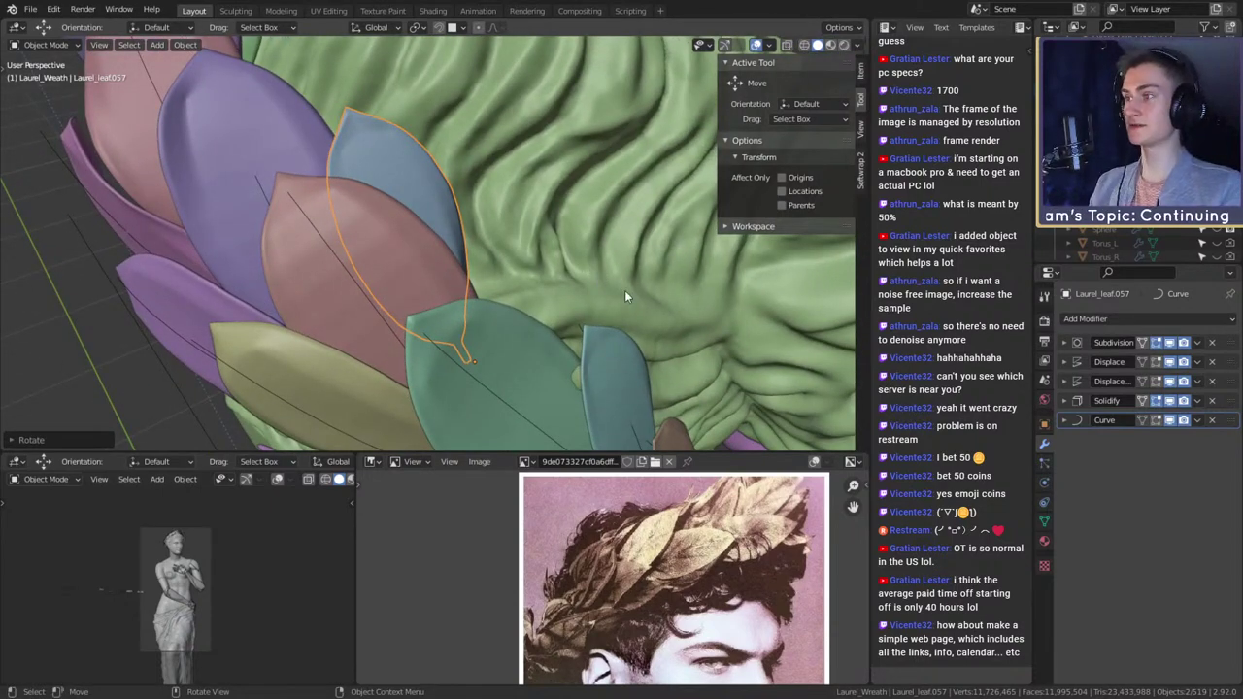
- Rotate the blue leaf further so it lies closer along the hair under the reddish leaf
{"action": "middle_click_drag", "start_coordinate": [625, 296], "coordinate": [482, 281]}
{"action": "left_click", "coordinate": [612, 308]}
{"action": "key", "text": "r"}
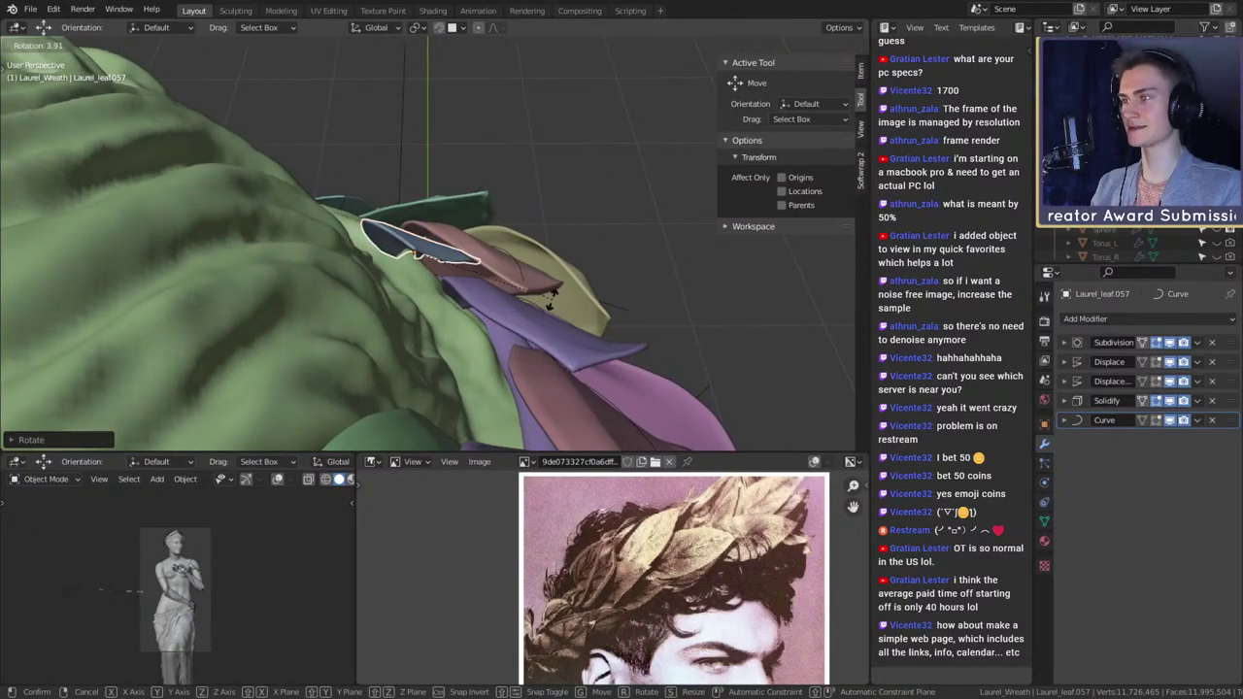
{"action": "mouse_move", "coordinate": [429, 322]}
{"action": "middle_mouse_down"}
{"action": "mouse_move", "coordinate": [454, 374]}
{"action": "mouse_move", "coordinate": [466, 302]}
{"action": "mouse_move", "coordinate": [431, 329]}
{"action": "middle_mouse_up"}
{"action": "mouse_move", "coordinate": [480, 209]}
{"action": "middle_mouse_down"}
{"action": "mouse_move", "coordinate": [488, 182]}
{"action": "mouse_move", "coordinate": [493, 193]}
{"action": "middle_mouse_up"}
- Tilt the tip control point of the blue leaf's curve to angle the leaf toward the hair
{"action": "left_click", "coordinate": [487, 191]}
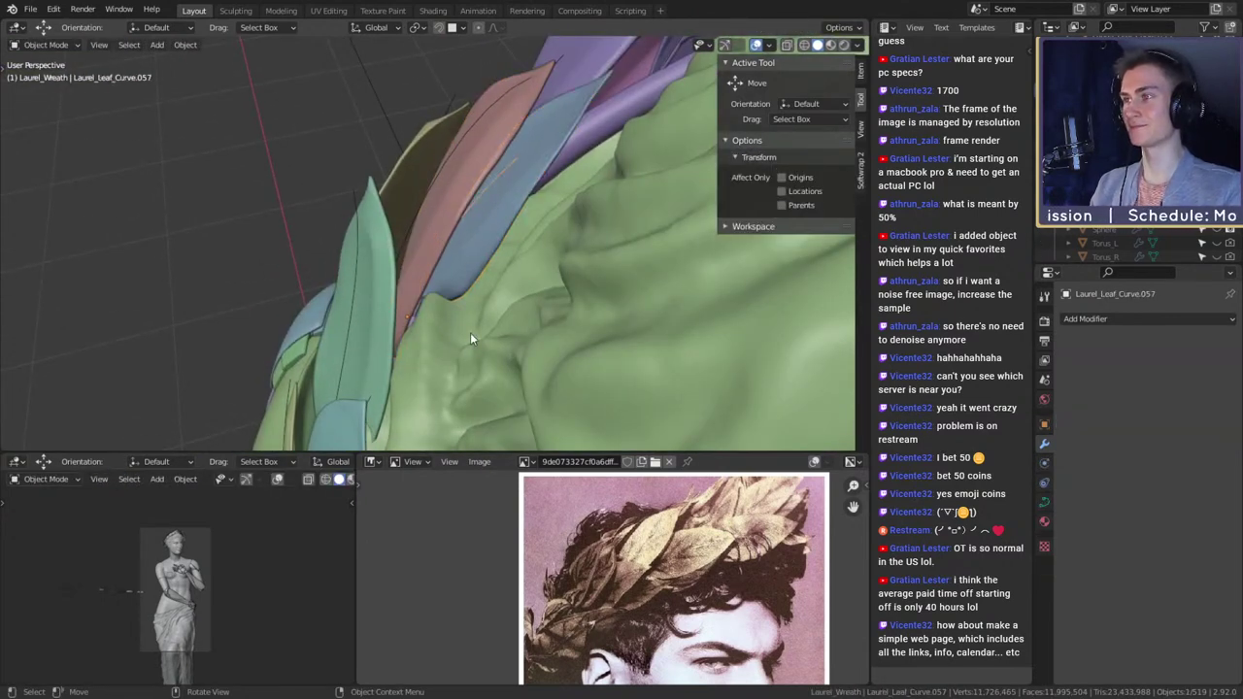
{"action": "key", "text": "Tab"}
{"action": "middle_click_drag", "start_coordinate": [558, 315], "coordinate": [600, 330]}
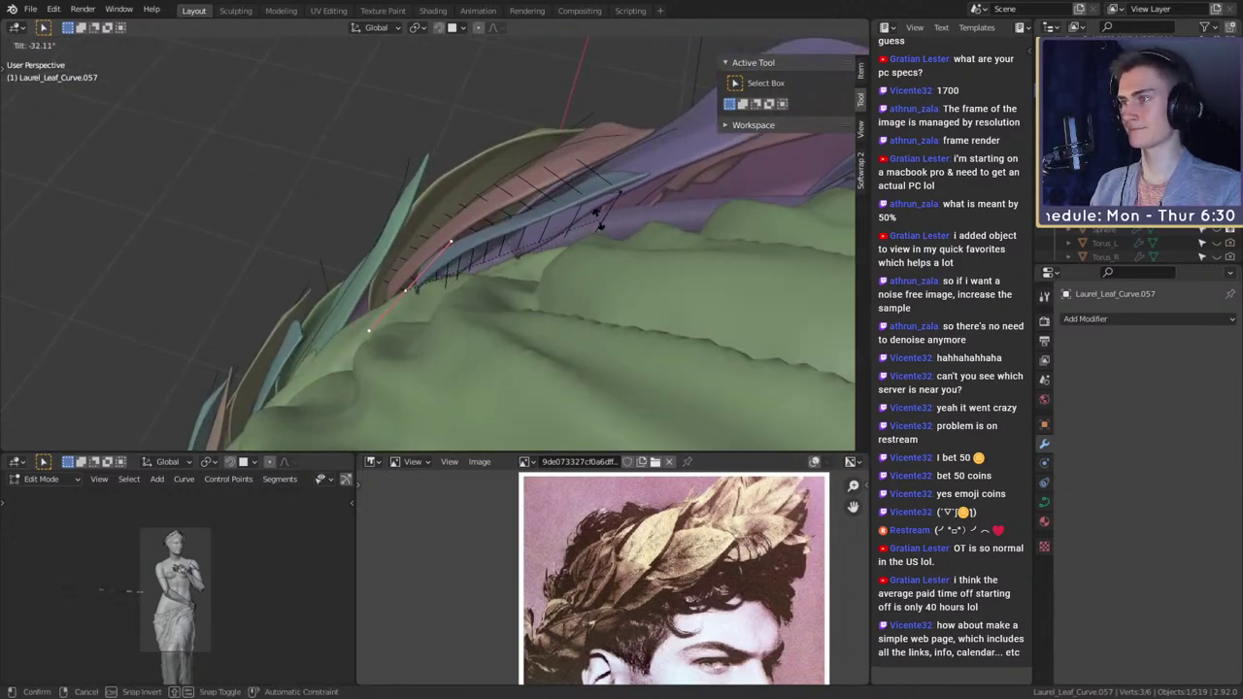
{"action": "left_click", "coordinate": [599, 222]}
{"action": "key", "text": "Tab"}
- Duplicate the narrow blue leaf with its curve and place the copy over the hair below the purple leaves at the temple
{"action": "middle_click_drag", "start_coordinate": [553, 292], "coordinate": [446, 324]}
{"action": "scroll", "coordinate": [582, 328], "scroll_direction": "down", "scroll_amount": 4}
{"action": "scroll", "coordinate": [655, 309], "scroll_direction": "down", "scroll_amount": 4}
{"action": "middle_click_drag", "start_coordinate": [579, 305], "coordinate": [479, 223]}
{"action": "scroll", "coordinate": [434, 296], "scroll_direction": "up", "scroll_amount": 3}
{"action": "scroll", "coordinate": [600, 217], "scroll_direction": "up", "scroll_amount": 2}
{"action": "scroll", "coordinate": [469, 280], "scroll_direction": "up", "scroll_amount": 3}
{"action": "scroll", "coordinate": [495, 237], "scroll_direction": "down", "scroll_amount": 3}
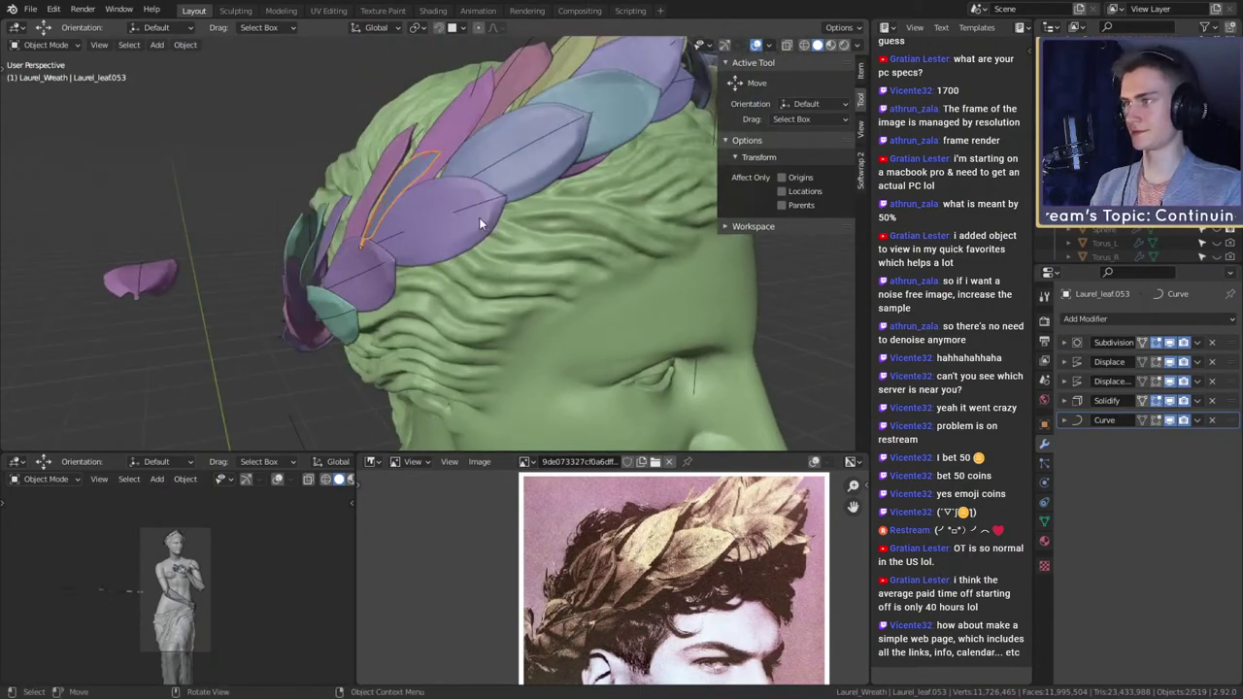
{"action": "left_click", "coordinate": [559, 262]}
{"action": "middle_click_drag", "start_coordinate": [560, 262], "coordinate": [471, 303]}
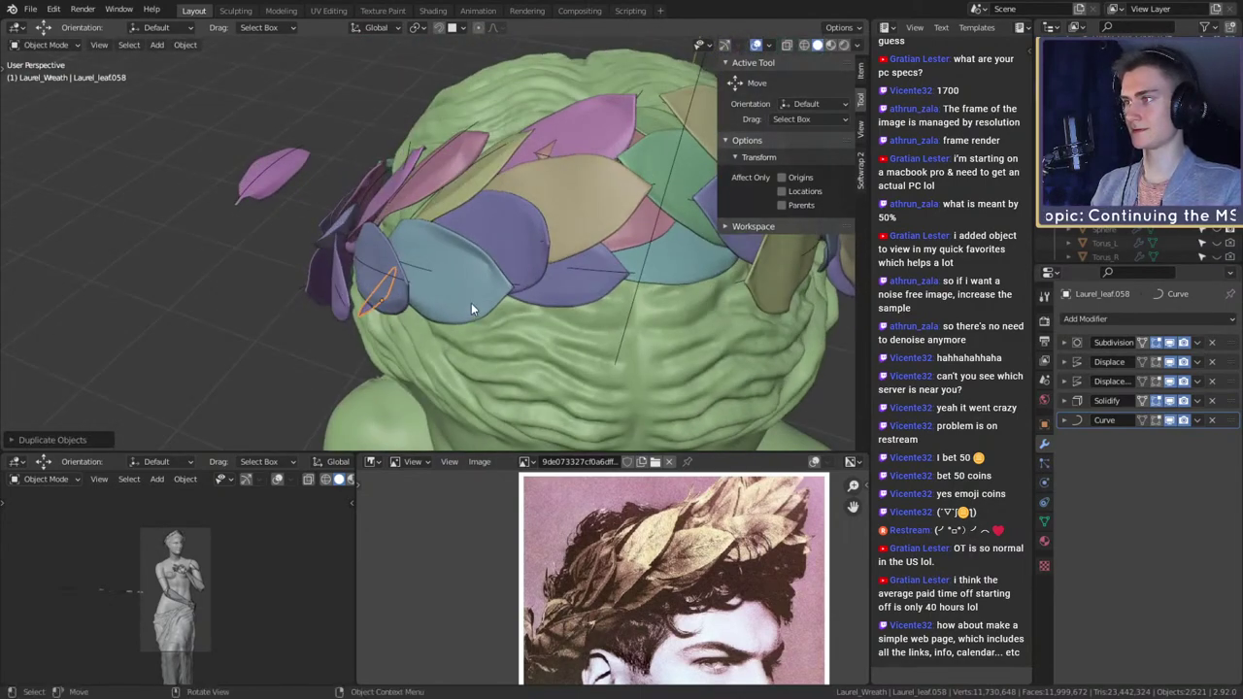
- Rotate the copied leaf to follow the wreath and move it over the large purple leaf
{"action": "key", "text": "r"}
{"action": "left_click", "coordinate": [454, 196]}
{"action": "middle_click_drag", "start_coordinate": [454, 195], "coordinate": [605, 227]}
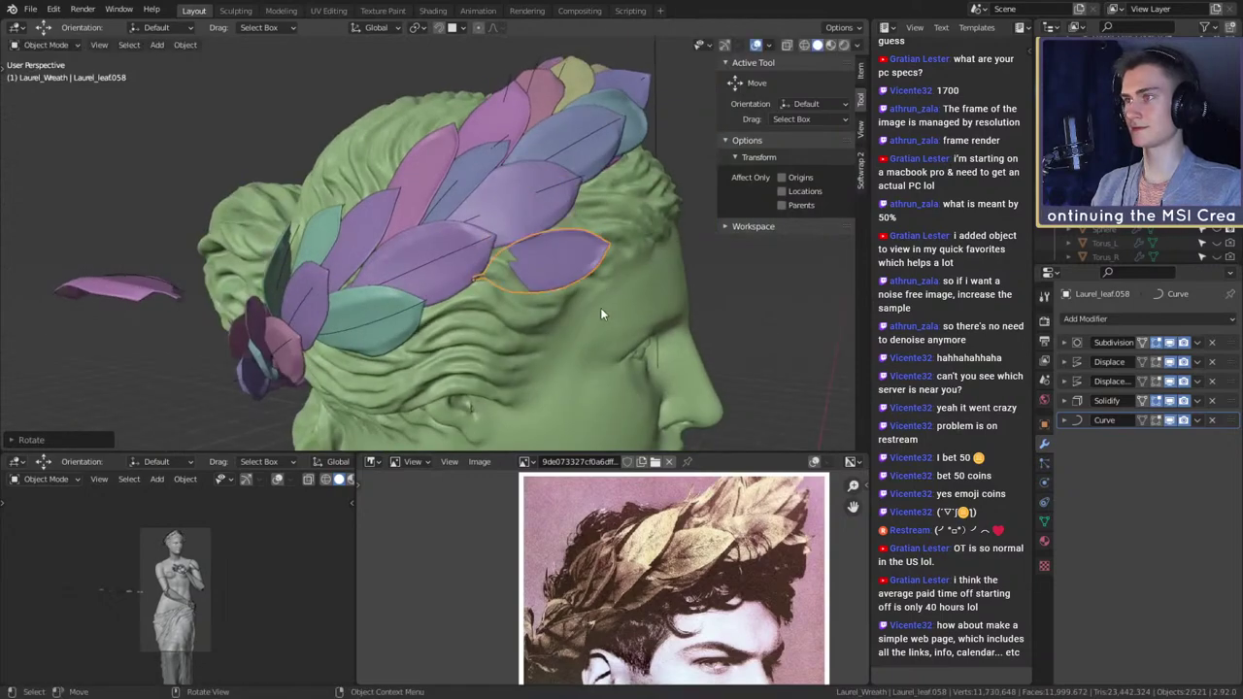
{"action": "middle_click_drag", "start_coordinate": [601, 314], "coordinate": [564, 284]}
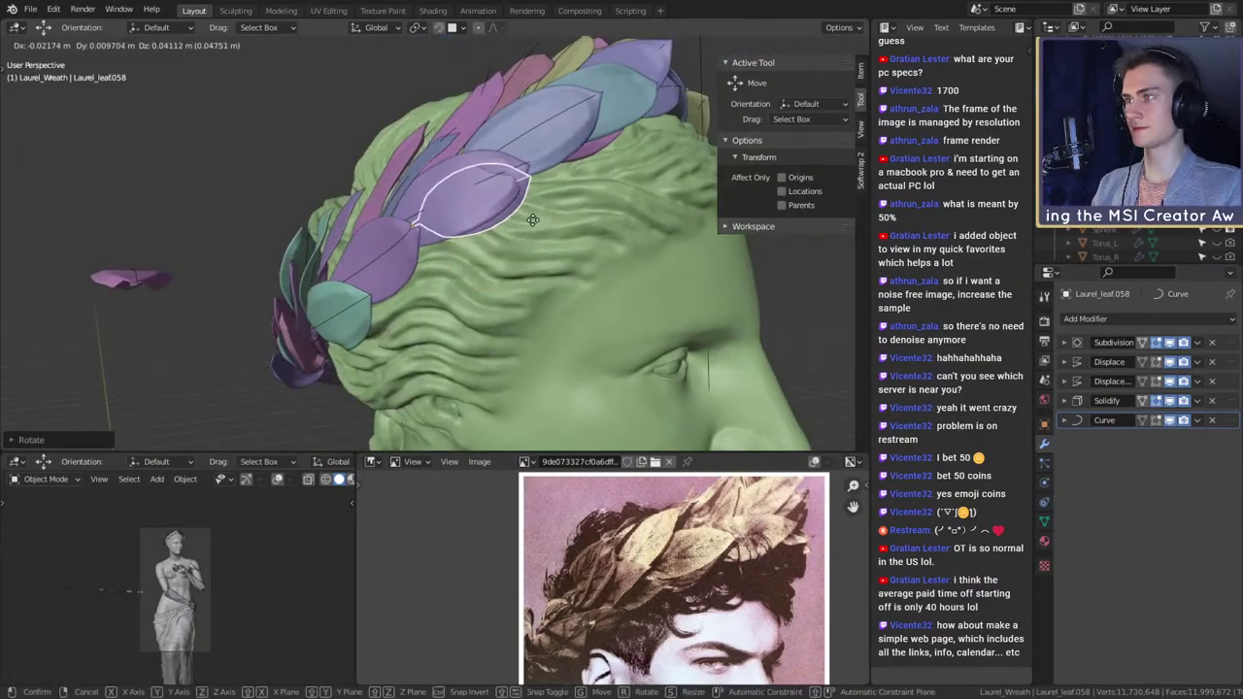
{"action": "left_click", "coordinate": [532, 221]}
- Tuck the copied leaf under the large purple leaf, refining its position and rotation against the hair
{"action": "middle_click_drag", "start_coordinate": [532, 221], "coordinate": [498, 197]}
{"action": "key", "text": "g"}
{"action": "left_click", "coordinate": [464, 223]}
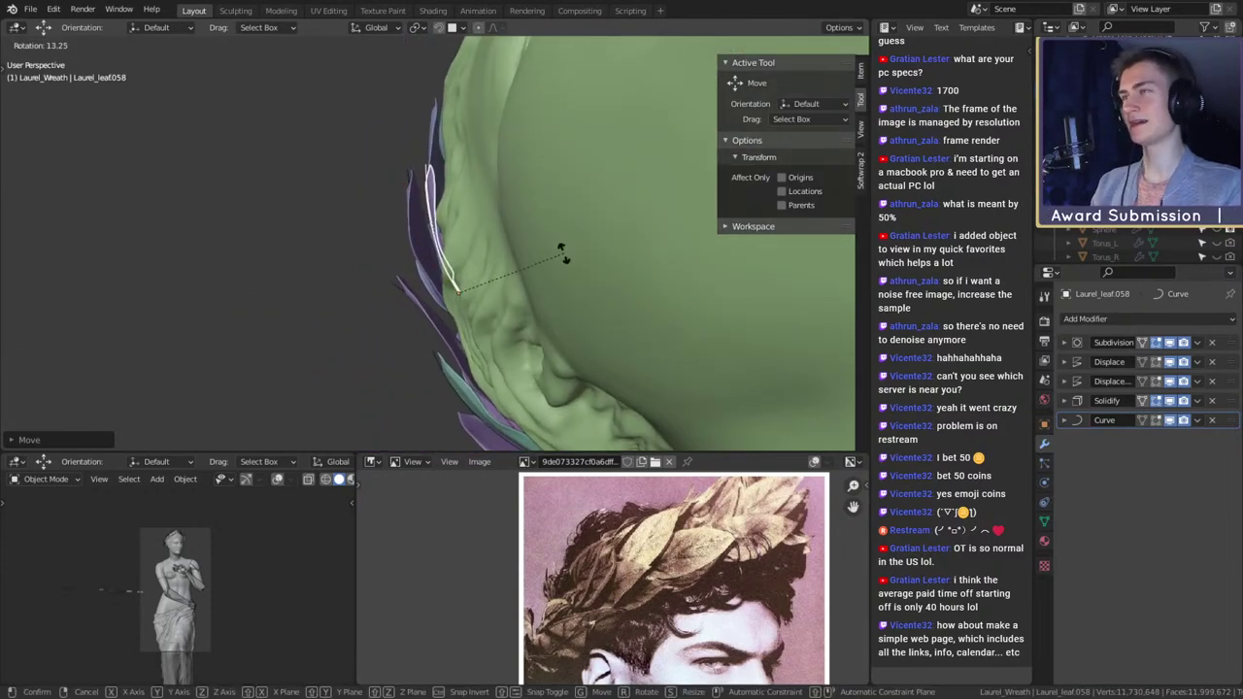
{"action": "middle_click_drag", "start_coordinate": [562, 220], "coordinate": [580, 298]}
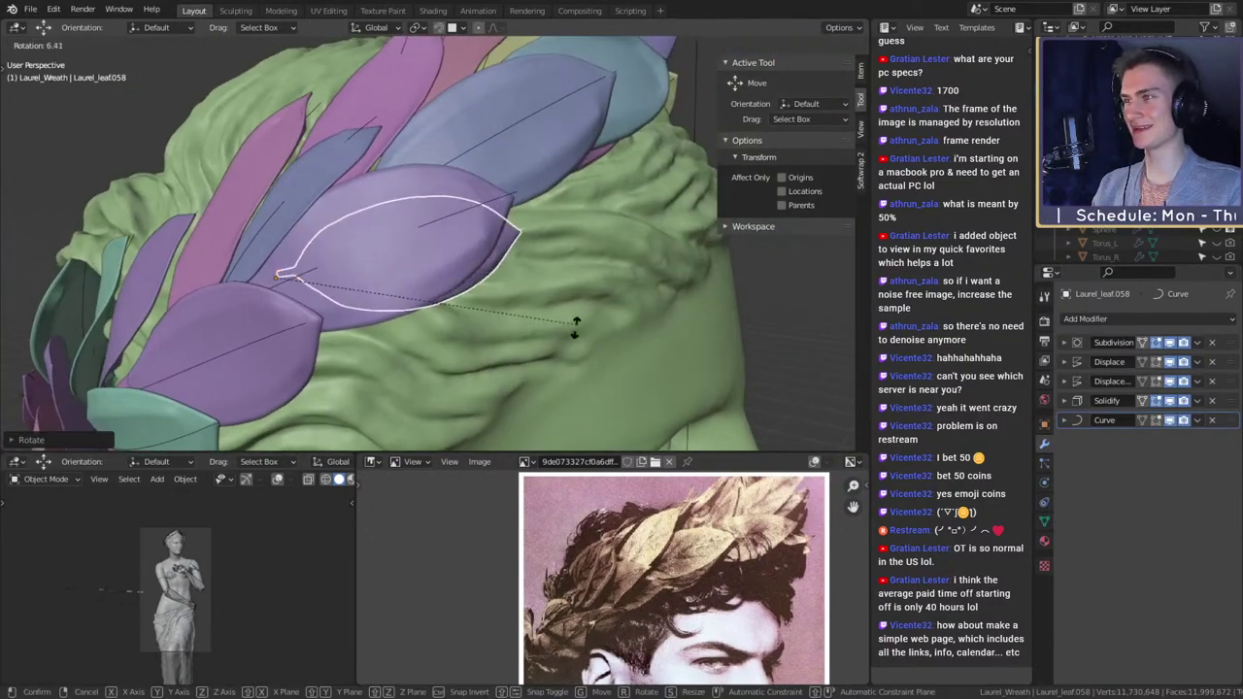
{"action": "middle_click_drag", "start_coordinate": [563, 375], "coordinate": [529, 190]}
{"action": "key", "text": "r"}
- Rotate and tilt the tip control point of the copied leaf's curve to bend it around the hair
{"action": "key", "text": "Tab"}
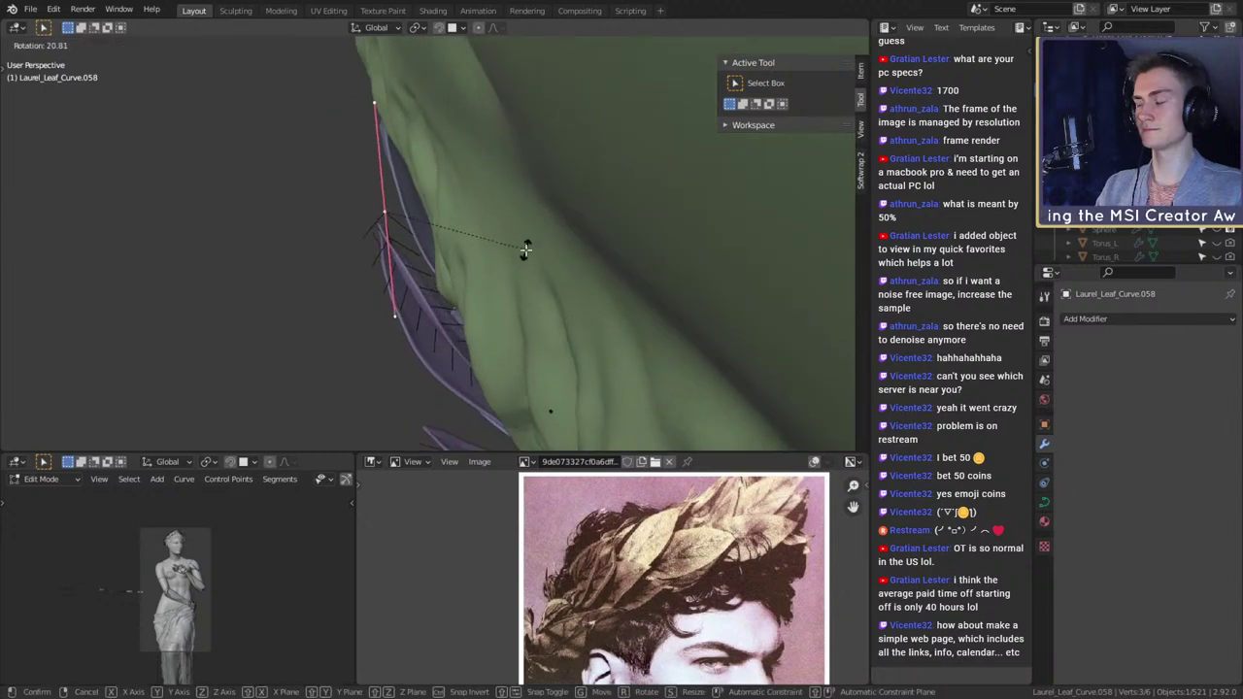
{"action": "left_click", "coordinate": [594, 232]}
{"action": "middle_click_drag", "start_coordinate": [594, 233], "coordinate": [673, 331]}
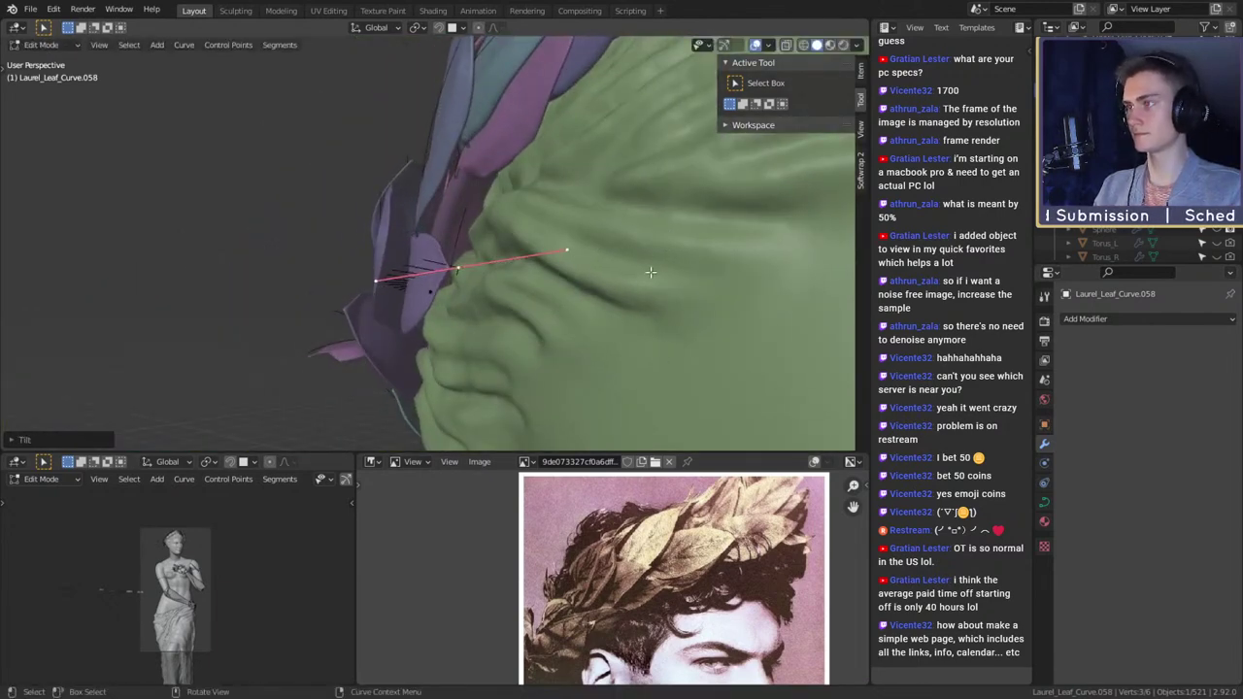
{"action": "middle_click_drag", "start_coordinate": [651, 272], "coordinate": [589, 321]}
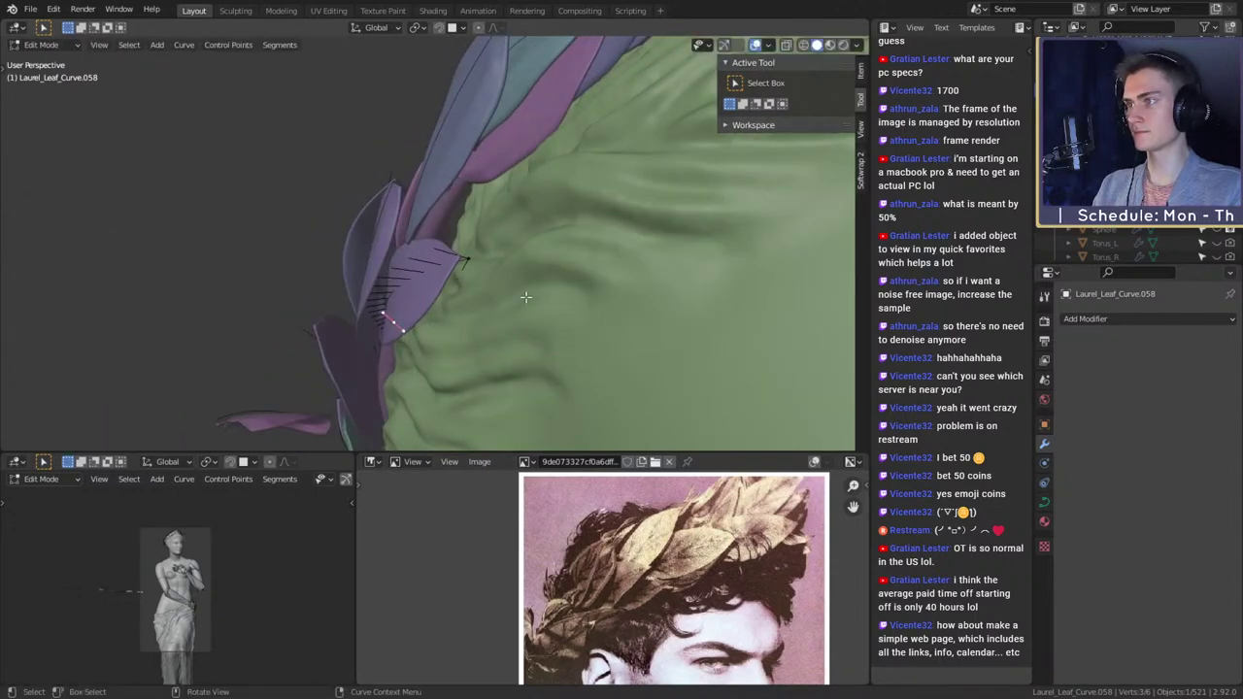
{"action": "middle_click_drag", "start_coordinate": [555, 257], "coordinate": [695, 307]}
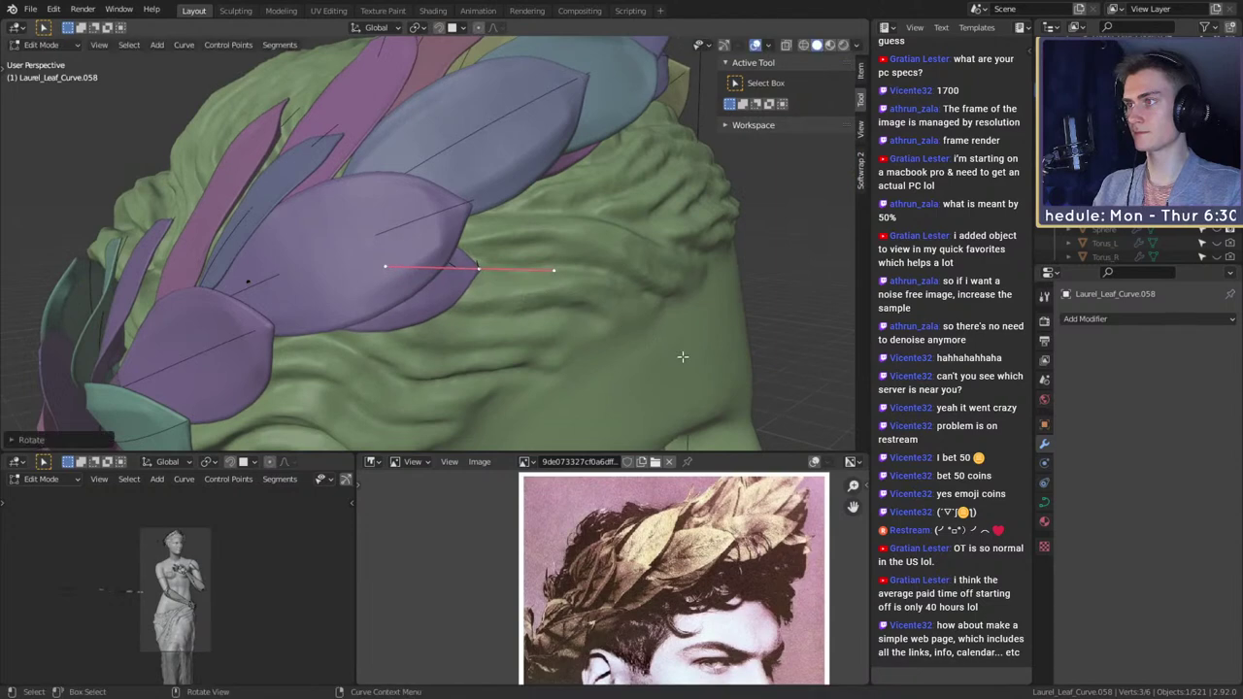
{"action": "middle_click_drag", "start_coordinate": [681, 369], "coordinate": [482, 276]}
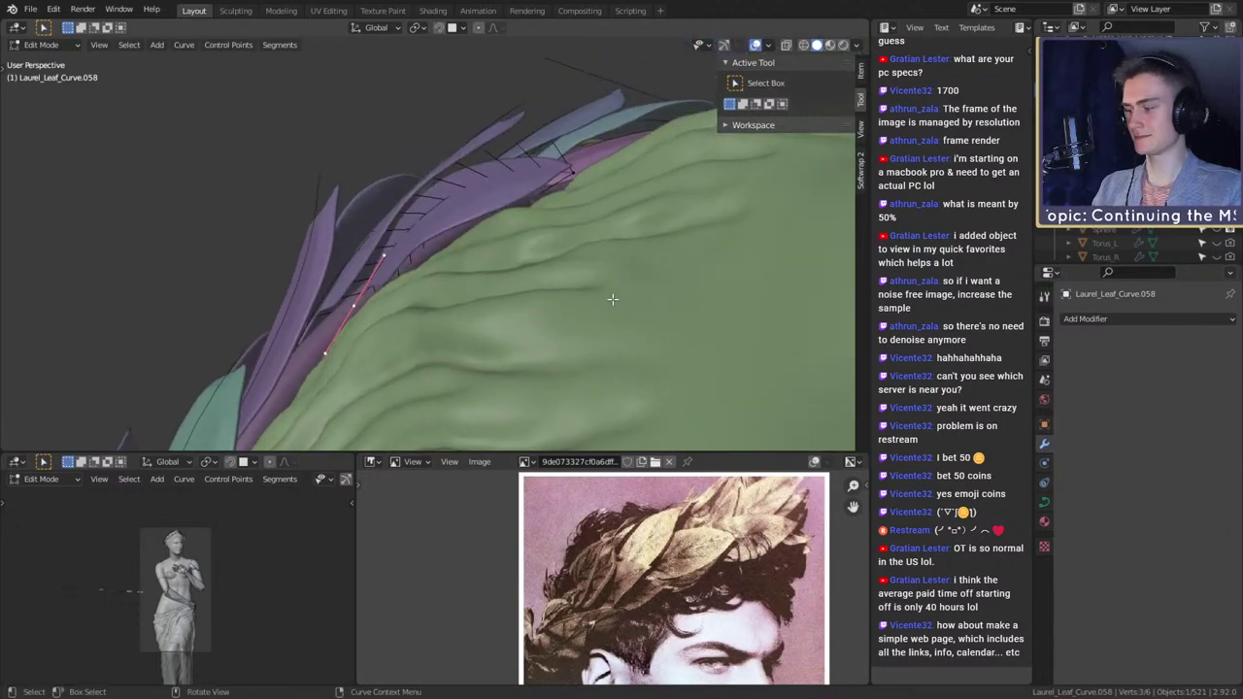
- Duplicate the tucked purple leaf with its curve and move the copy beneath the next purple leaf farther back
{"action": "key", "text": "Tab"}
{"action": "scroll", "coordinate": [608, 352], "scroll_direction": "down", "scroll_amount": 5}
{"action": "middle_click_drag", "start_coordinate": [607, 351], "coordinate": [573, 305]}
{"action": "scroll", "coordinate": [513, 374], "scroll_direction": "up", "scroll_amount": 3}
{"action": "scroll", "coordinate": [524, 380], "scroll_direction": "up", "scroll_amount": 3}
{"action": "left_click", "coordinate": [503, 247]}
{"action": "key", "text": "shift+d"}
{"action": "mouse_move", "coordinate": [516, 361]}
{"action": "middle_mouse_down"}
{"action": "mouse_move", "coordinate": [525, 313]}
{"action": "mouse_move", "coordinate": [478, 245]}
{"action": "mouse_move", "coordinate": [530, 251]}
{"action": "mouse_move", "coordinate": [658, 361]}
{"action": "mouse_move", "coordinate": [501, 317]}
{"action": "mouse_move", "coordinate": [567, 375]}
{"action": "mouse_move", "coordinate": [560, 339]}
{"action": "mouse_move", "coordinate": [524, 372]}
{"action": "middle_mouse_up"}
{"action": "key", "text": "g"}
{"action": "key", "text": "g"}
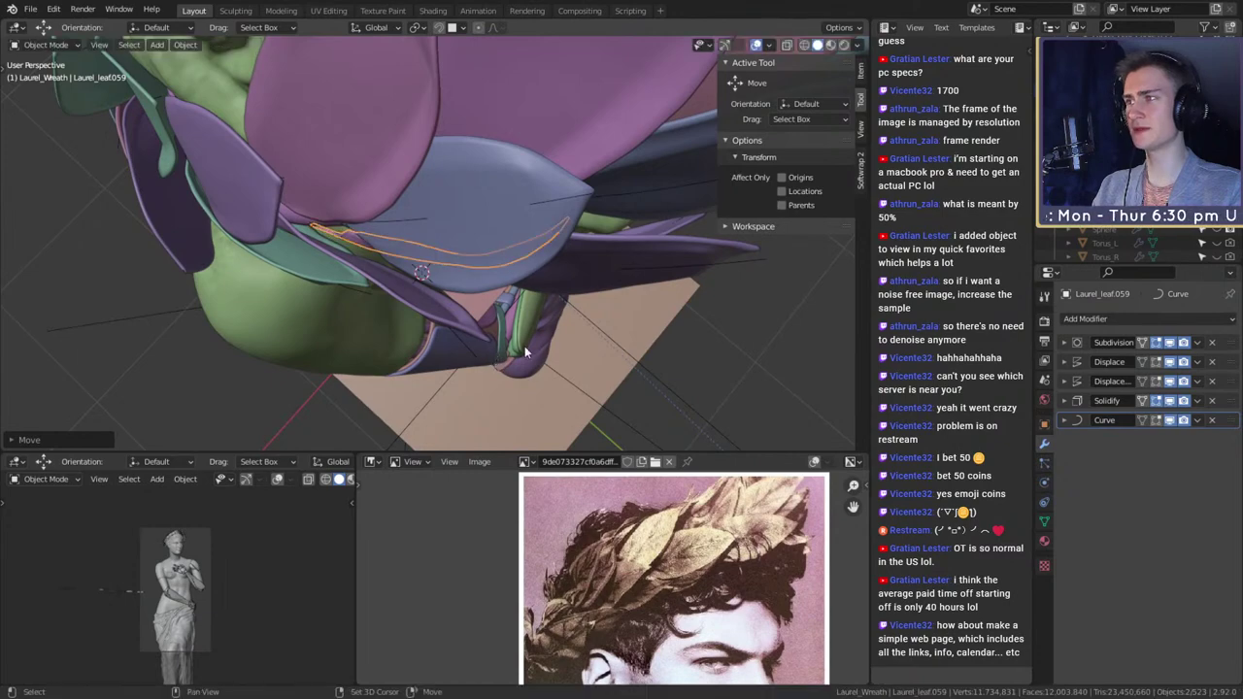
- Rotate the new magenta leaf with its curve to follow the side of the head
{"action": "middle_click_drag", "start_coordinate": [526, 354], "coordinate": [595, 273]}
{"action": "key", "text": "r"}
{"action": "left_click", "coordinate": [610, 326]}
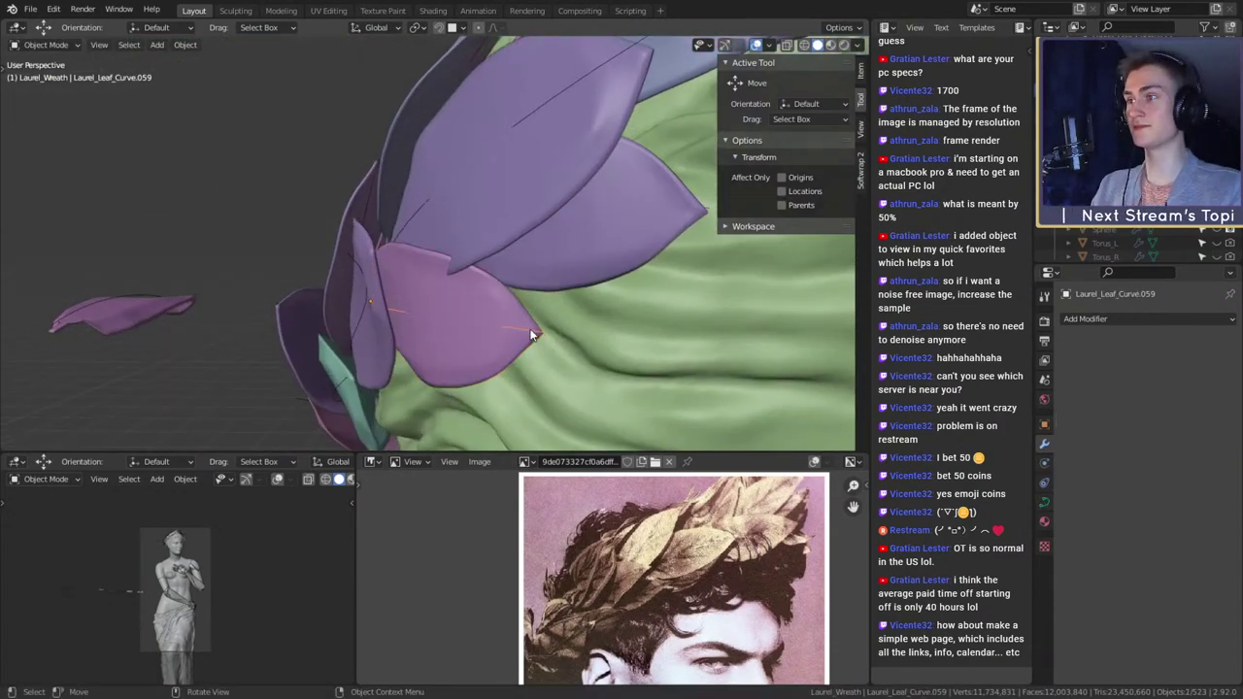
- Bend the magenta leaf by rotating the tip control point of its curve toward the hair
{"action": "middle_click_drag", "start_coordinate": [532, 335], "coordinate": [559, 278]}
{"action": "key", "text": "Tab"}
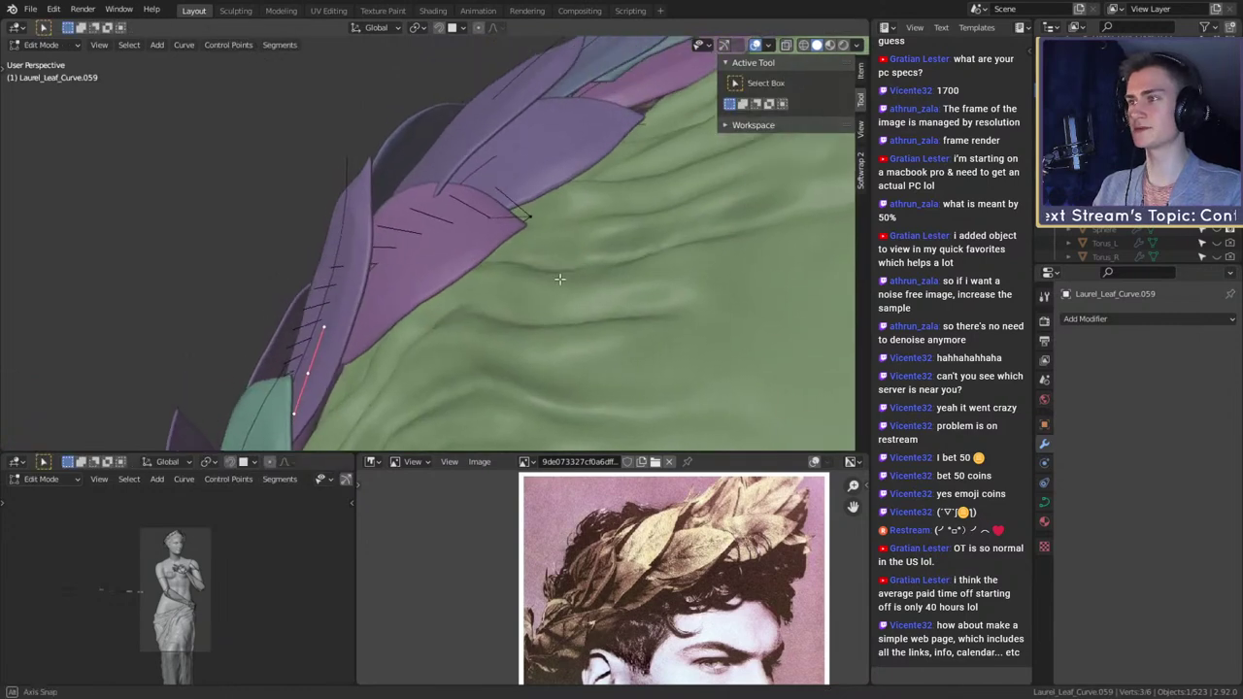
{"action": "middle_click_drag", "start_coordinate": [586, 223], "coordinate": [602, 251]}
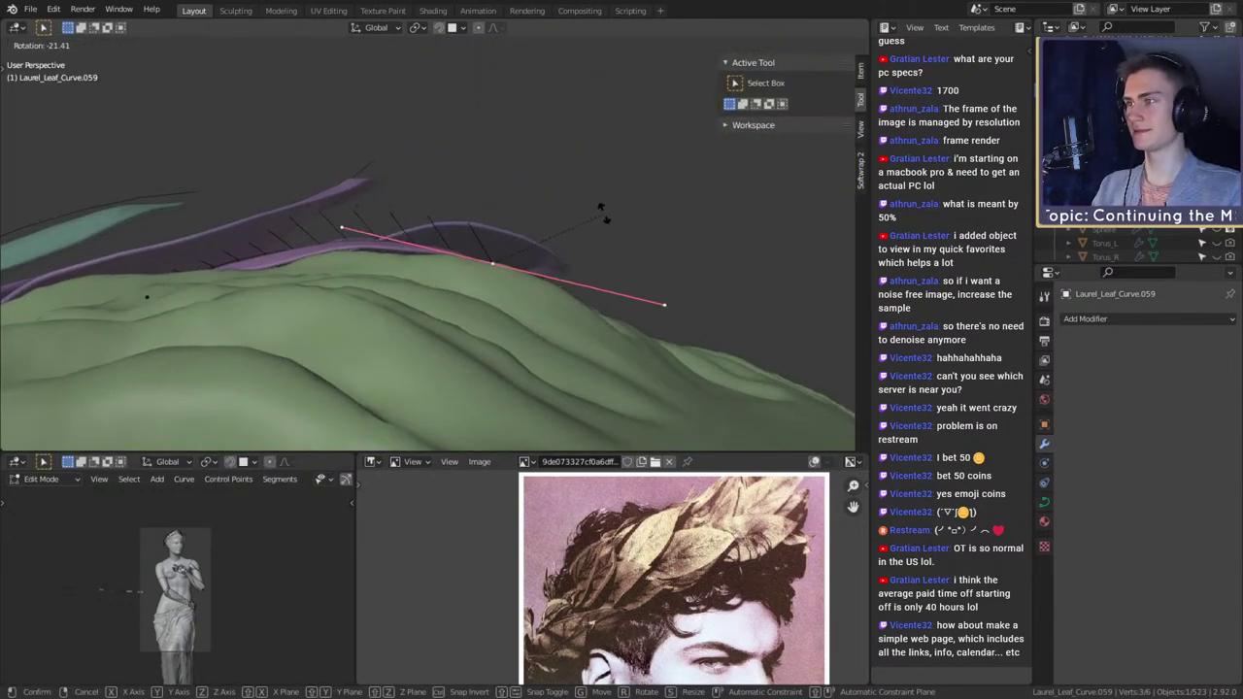
{"action": "middle_click_drag", "start_coordinate": [599, 170], "coordinate": [495, 311]}
- Rotate the magenta leaf's whole curve to refine how the leaf sits under the neighbouring purple leaf
{"action": "key", "text": "Tab"}
{"action": "key", "text": "r"}
{"action": "left_click", "coordinate": [647, 304]}
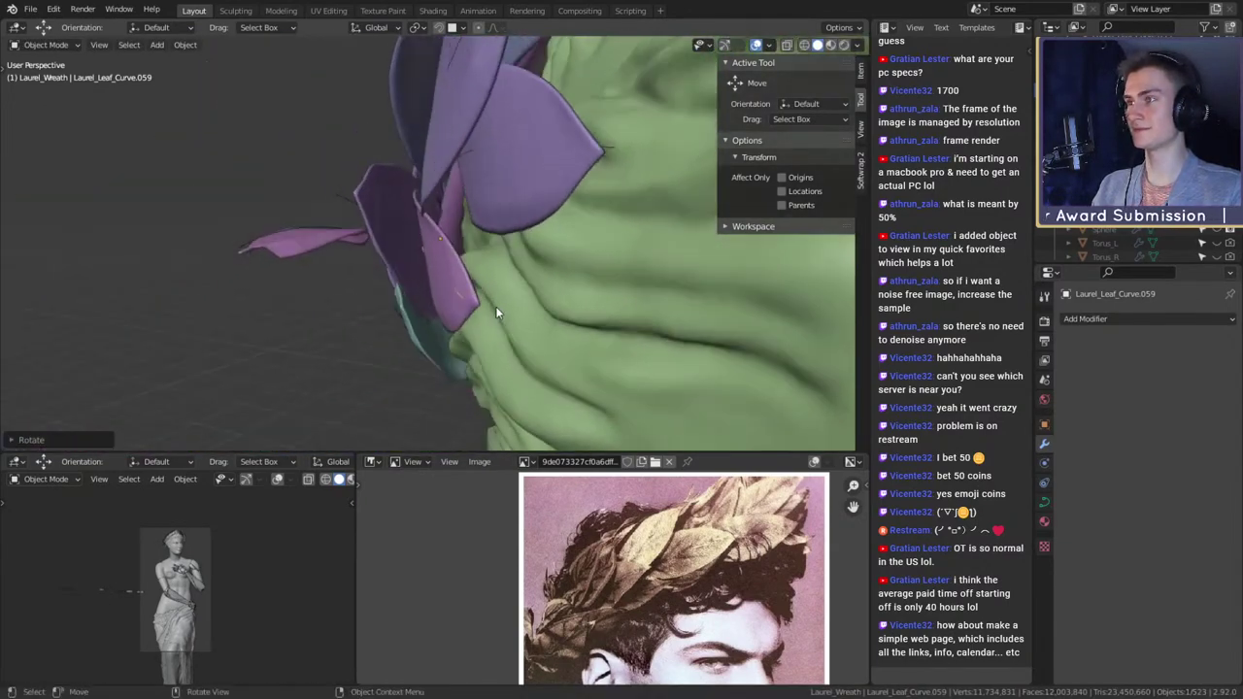
{"action": "mouse_move", "coordinate": [570, 293]}
{"action": "middle_mouse_down"}
{"action": "mouse_move", "coordinate": [613, 270]}
{"action": "mouse_move", "coordinate": [495, 333]}
{"action": "mouse_move", "coordinate": [537, 316]}
{"action": "mouse_move", "coordinate": [485, 307]}
{"action": "mouse_move", "coordinate": [532, 274]}
{"action": "mouse_move", "coordinate": [556, 298]}
{"action": "mouse_move", "coordinate": [490, 293]}
{"action": "mouse_move", "coordinate": [590, 252]}
{"action": "mouse_move", "coordinate": [587, 270]}
{"action": "mouse_move", "coordinate": [498, 335]}
{"action": "mouse_move", "coordinate": [592, 339]}
{"action": "mouse_move", "coordinate": [621, 322]}
{"action": "mouse_move", "coordinate": [644, 335]}
{"action": "mouse_move", "coordinate": [546, 246]}
{"action": "mouse_move", "coordinate": [541, 291]}
{"action": "mouse_move", "coordinate": [625, 270]}
{"action": "mouse_move", "coordinate": [502, 330]}
{"action": "mouse_move", "coordinate": [569, 290]}
{"action": "middle_mouse_up"}
{"action": "scroll", "coordinate": [612, 270], "scroll_direction": "down", "scroll_amount": 6}
{"action": "scroll", "coordinate": [520, 309], "scroll_direction": "down", "scroll_amount": 4}
{"action": "scroll", "coordinate": [537, 315], "scroll_direction": "up", "scroll_amount": 3}
{"action": "scroll", "coordinate": [485, 307], "scroll_direction": "up", "scroll_amount": 3}
{"action": "scroll", "coordinate": [464, 296], "scroll_direction": "up", "scroll_amount": 3}
{"action": "scroll", "coordinate": [556, 298], "scroll_direction": "down", "scroll_amount": 5}
{"action": "scroll", "coordinate": [493, 295], "scroll_direction": "up", "scroll_amount": 5}
{"action": "key", "text": "r"}
{"action": "left_click", "coordinate": [620, 328]}
- Examine the wreath's side profile near and far to judge the added leaves and remaining gaps
{"action": "scroll", "coordinate": [546, 246], "scroll_direction": "down", "scroll_amount": 4}
{"action": "scroll", "coordinate": [624, 270], "scroll_direction": "down", "scroll_amount": 3}
{"action": "scroll", "coordinate": [501, 330], "scroll_direction": "up", "scroll_amount": 4}
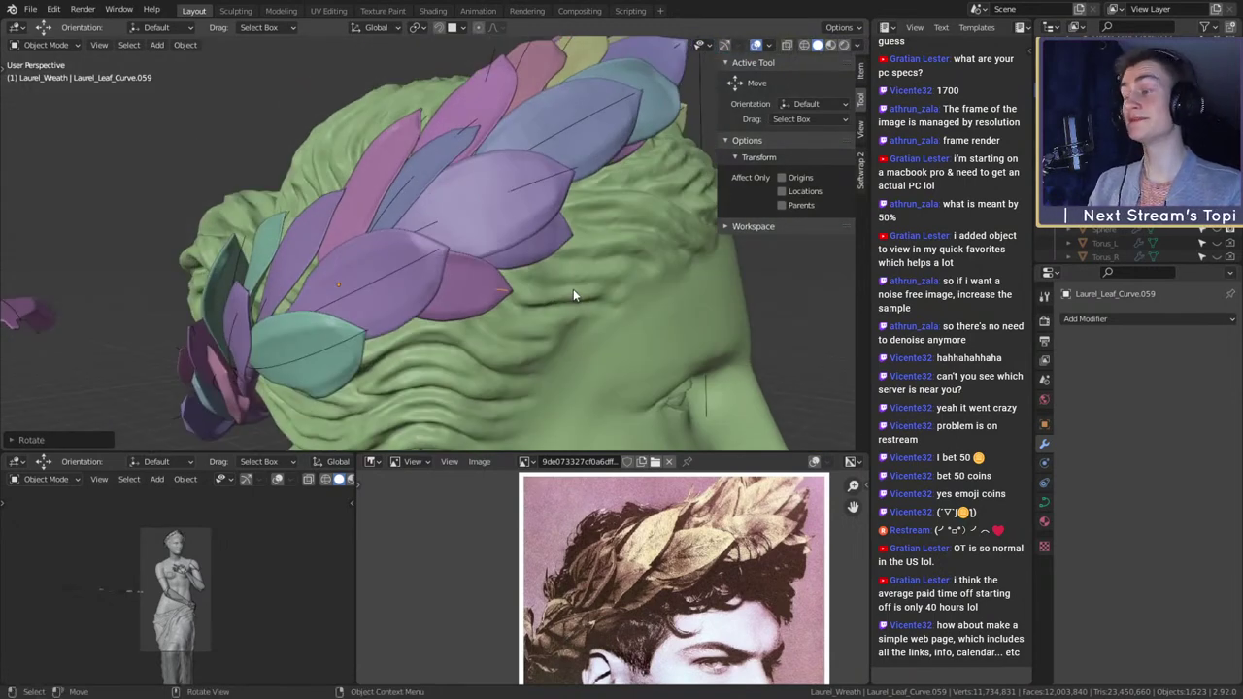
{"action": "scroll", "coordinate": [573, 289], "scroll_direction": "down", "scroll_amount": 5}
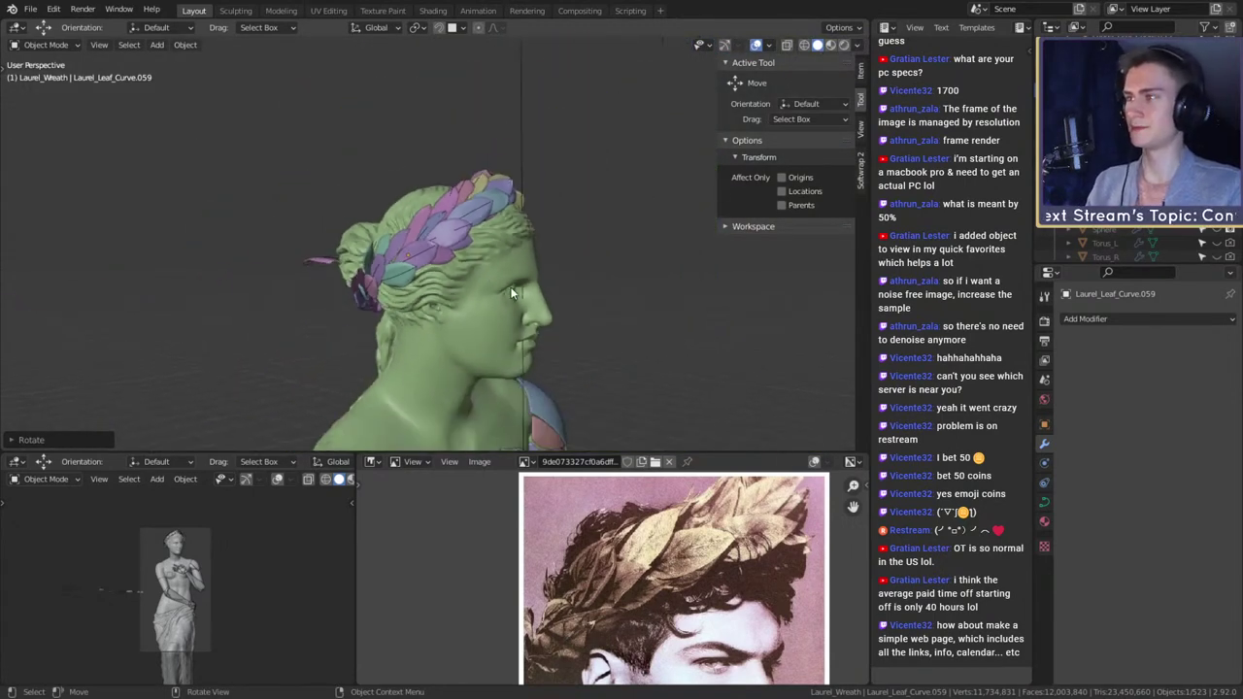
{"action": "scroll", "coordinate": [510, 285], "scroll_direction": "up", "scroll_amount": 6}
{"action": "scroll", "coordinate": [510, 286], "scroll_direction": "down", "scroll_amount": 6}
{"action": "scroll", "coordinate": [486, 319], "scroll_direction": "up", "scroll_amount": 7}
{"action": "middle_click_drag", "start_coordinate": [569, 291], "coordinate": [577, 241]}
{"action": "scroll", "coordinate": [472, 275], "scroll_direction": "down", "scroll_amount": 3}
{"action": "scroll", "coordinate": [530, 288], "scroll_direction": "up", "scroll_amount": 4}
{"action": "scroll", "coordinate": [515, 285], "scroll_direction": "up", "scroll_amount": 3}
{"action": "scroll", "coordinate": [444, 227], "scroll_direction": "down", "scroll_amount": 5}
- Duplicate a leaf with its curve, place the green copy below the teal leaf above the ear, and rotate it
{"action": "scroll", "coordinate": [521, 245], "scroll_direction": "down", "scroll_amount": 2}
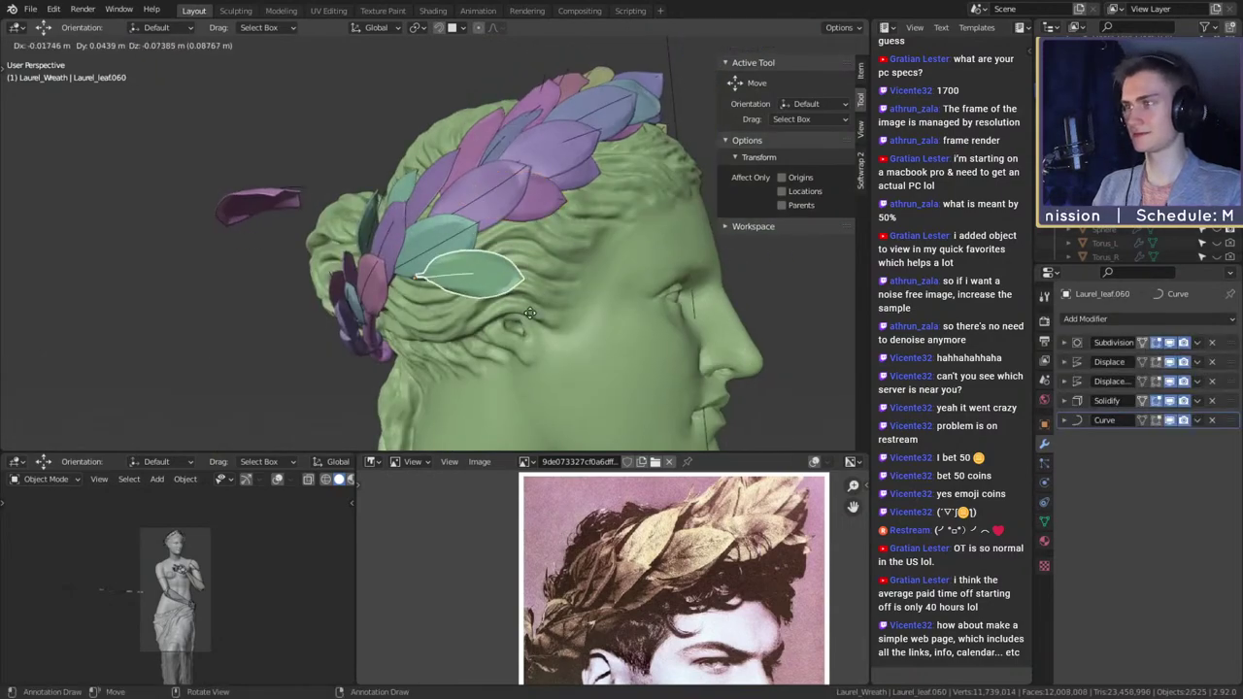
{"action": "middle_click_drag", "start_coordinate": [503, 326], "coordinate": [610, 301]}
{"action": "key", "text": "r"}
{"action": "left_click", "coordinate": [561, 386]}
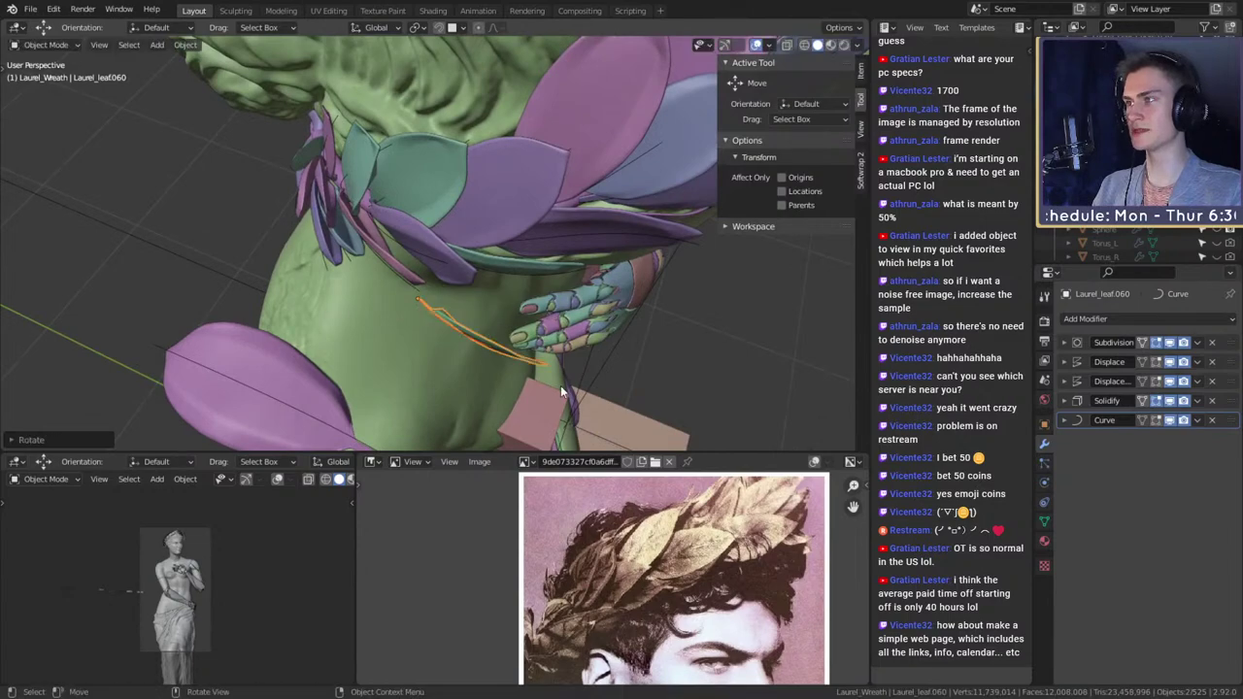
- Rotate the green copied leaf from several angles to align it with the hair and the teal leaf
{"action": "scroll", "coordinate": [511, 307], "scroll_direction": "up", "scroll_amount": 3}
{"action": "middle_click_drag", "start_coordinate": [511, 307], "coordinate": [535, 329]}
{"action": "left_click", "coordinate": [535, 255]}
{"action": "key", "text": "r"}
{"action": "left_click", "coordinate": [553, 230]}
{"action": "key", "text": "r"}
{"action": "left_click", "coordinate": [681, 247]}
{"action": "key", "text": "r"}
{"action": "left_click", "coordinate": [596, 265]}
- Examine the wreath on the whole statue from the side, the front and the back of the head
{"action": "scroll", "coordinate": [612, 323], "scroll_direction": "down", "scroll_amount": 6}
{"action": "scroll", "coordinate": [568, 322], "scroll_direction": "down", "scroll_amount": 4}
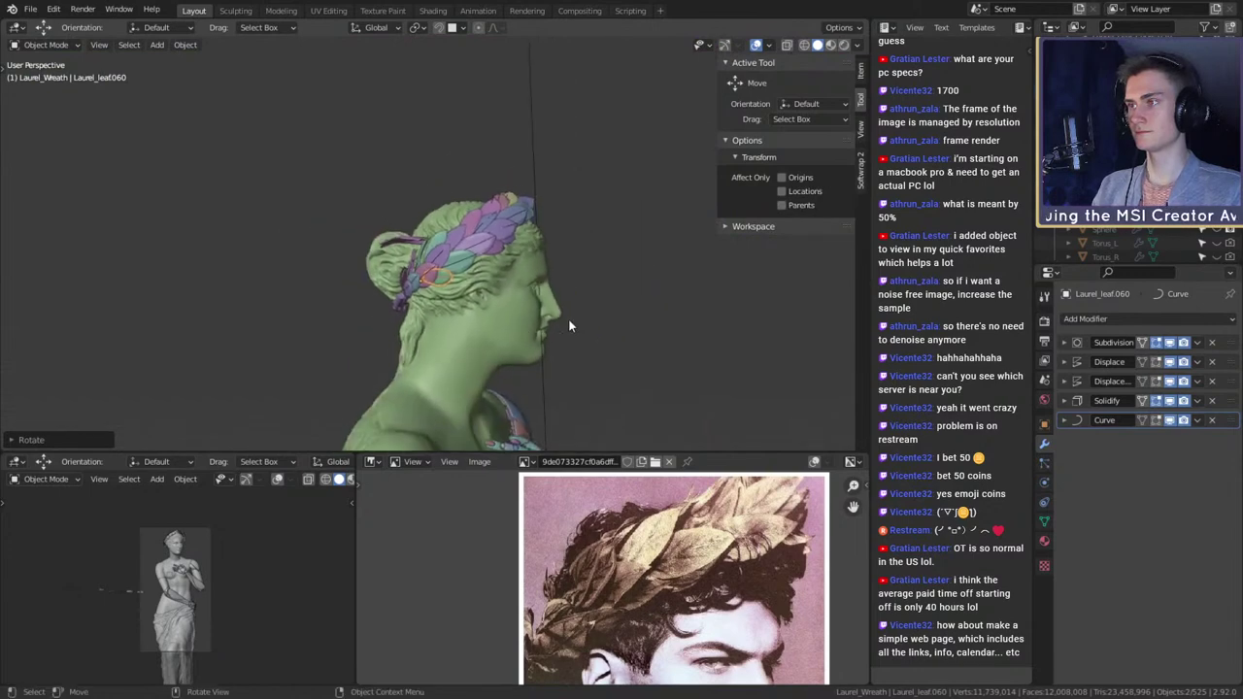
{"action": "middle_click_drag", "start_coordinate": [670, 315], "coordinate": [571, 319]}
{"action": "middle_click_drag", "start_coordinate": [483, 327], "coordinate": [475, 324]}
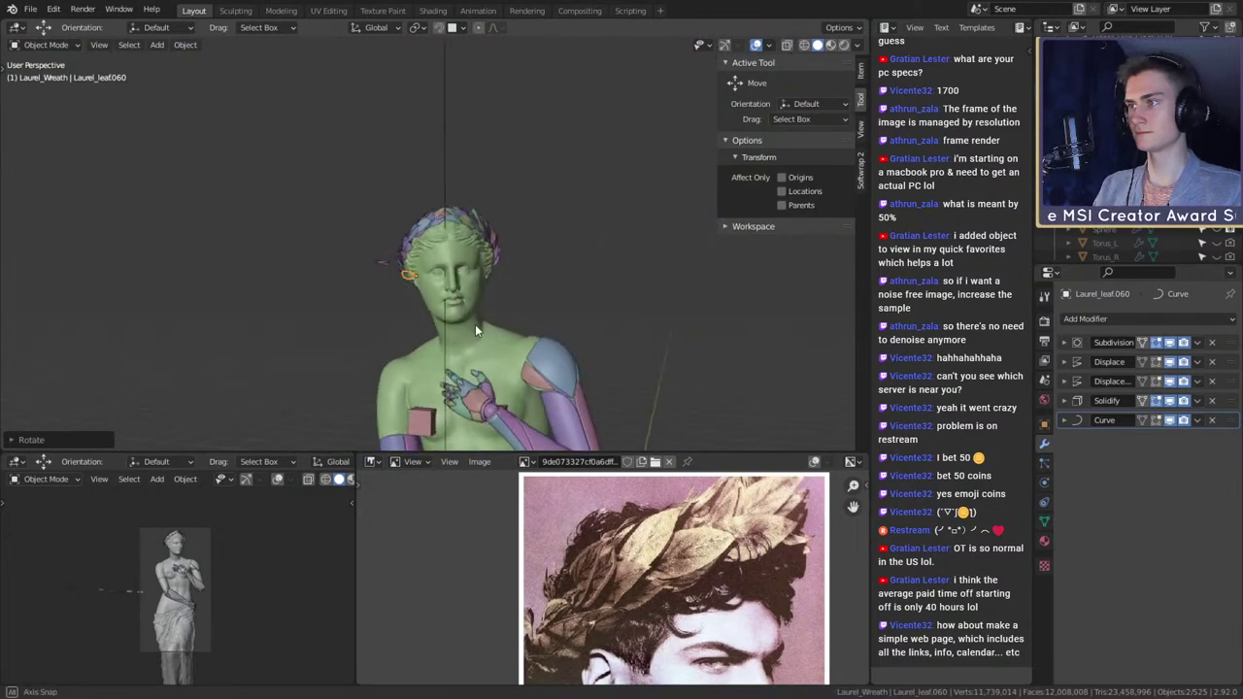
{"action": "scroll", "coordinate": [502, 314], "scroll_direction": "up", "scroll_amount": 2}
{"action": "scroll", "coordinate": [529, 359], "scroll_direction": "up", "scroll_amount": 4}
{"action": "middle_click_drag", "start_coordinate": [546, 366], "coordinate": [486, 328]}
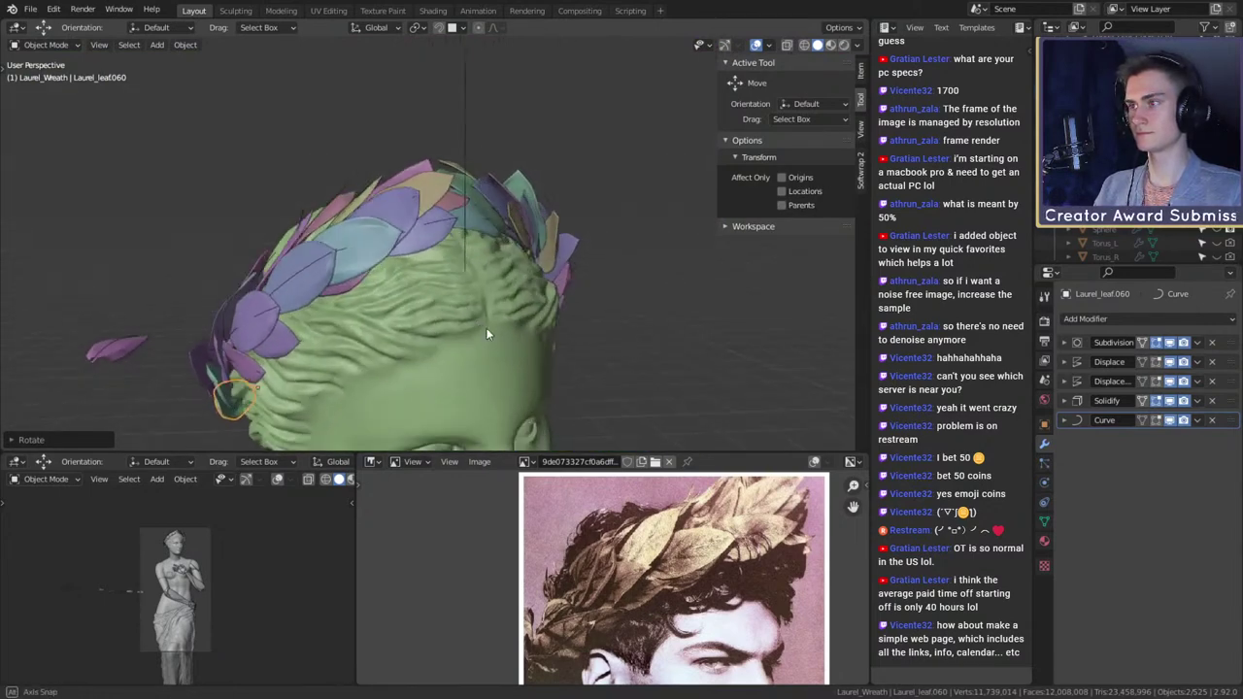
{"action": "scroll", "coordinate": [485, 330], "scroll_direction": "down", "scroll_amount": 4}
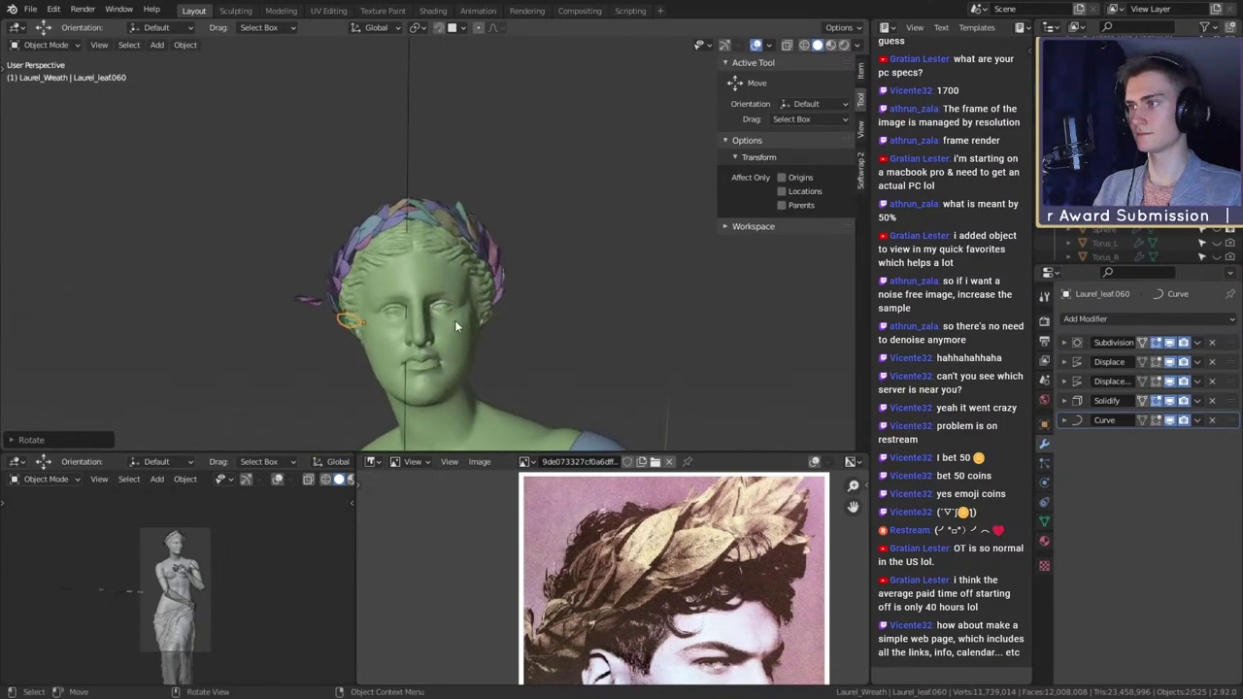
{"action": "scroll", "coordinate": [456, 323], "scroll_direction": "down", "scroll_amount": 4}
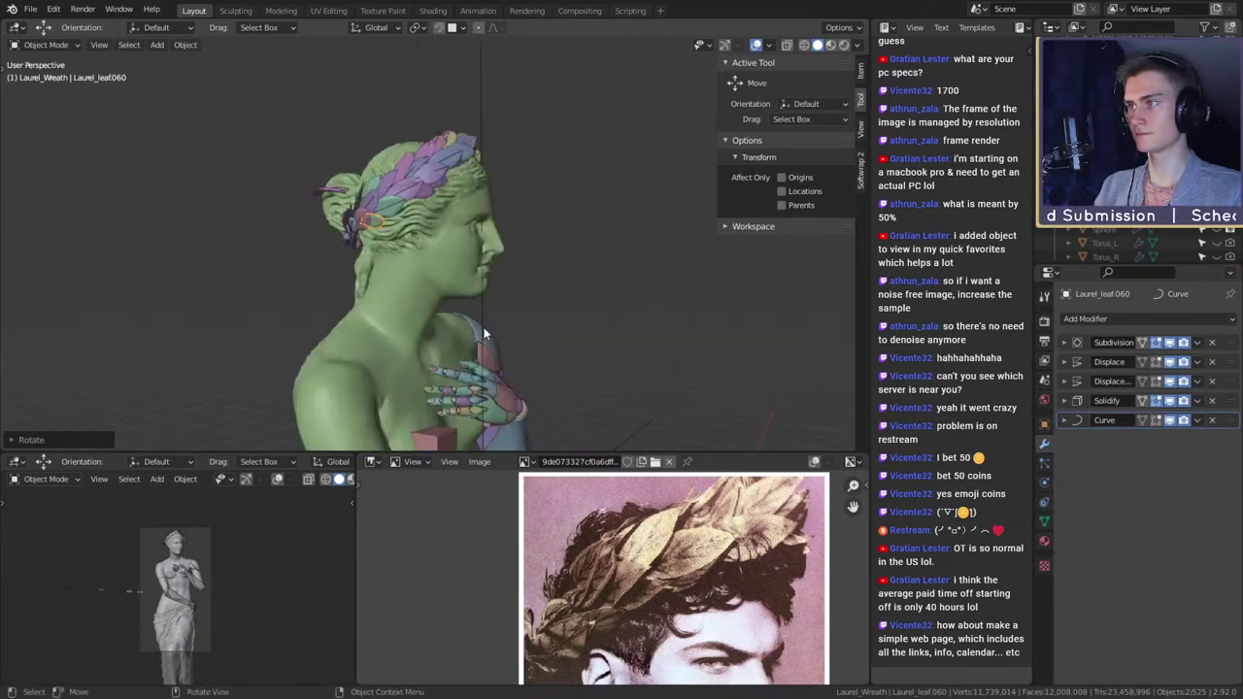
{"action": "middle_click_drag", "start_coordinate": [463, 290], "coordinate": [597, 297]}
{"action": "middle_click_drag", "start_coordinate": [573, 301], "coordinate": [564, 294]}
{"action": "scroll", "coordinate": [558, 290], "scroll_direction": "up", "scroll_amount": 3}
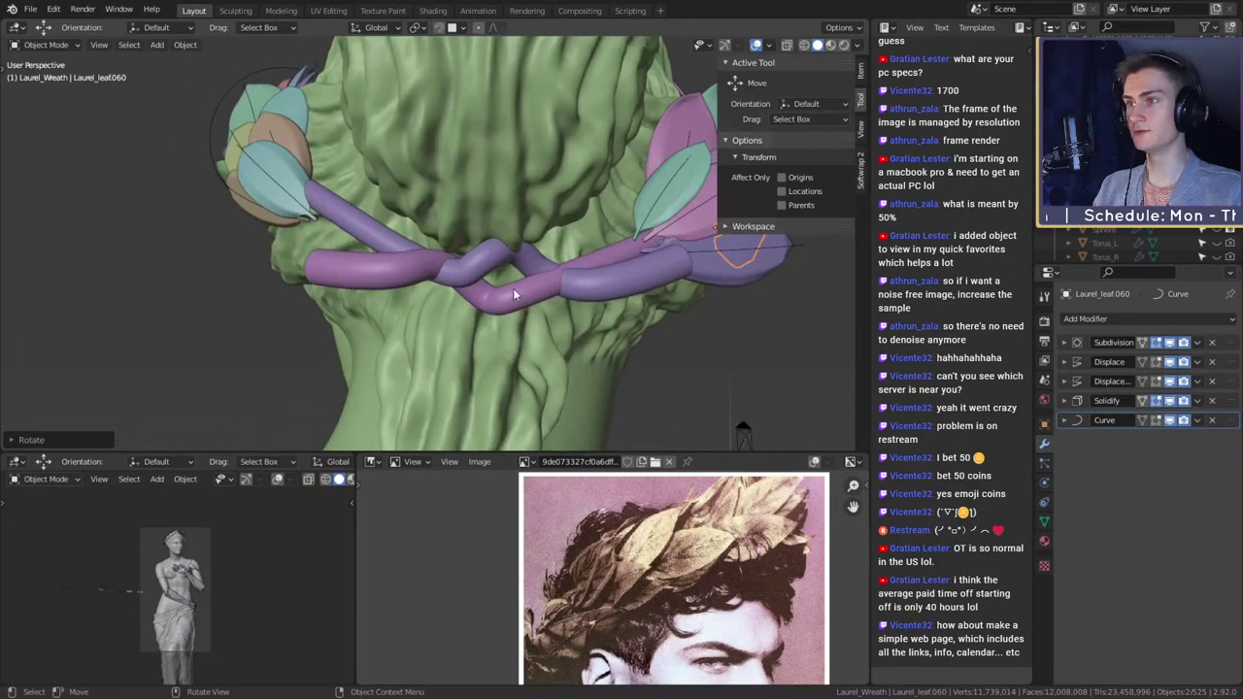
{"action": "left_click", "coordinate": [415, 269]}
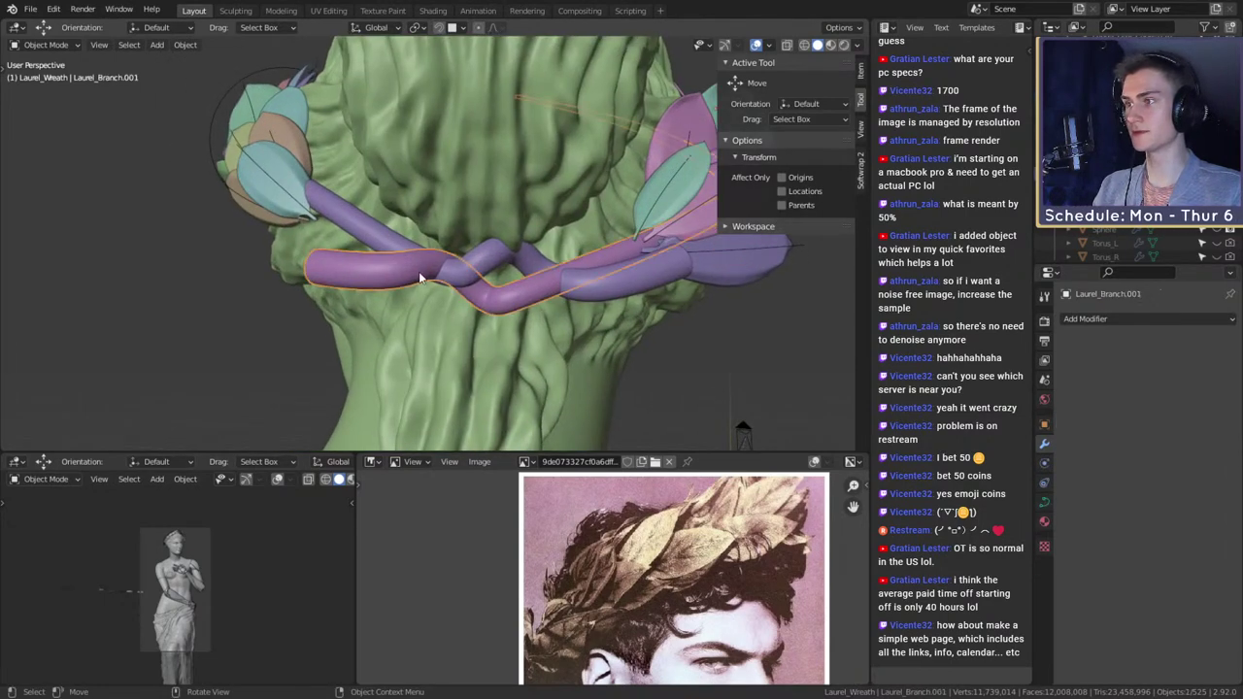
{"action": "left_click", "coordinate": [476, 262]}
{"action": "middle_click_drag", "start_coordinate": [514, 257], "coordinate": [557, 273]}
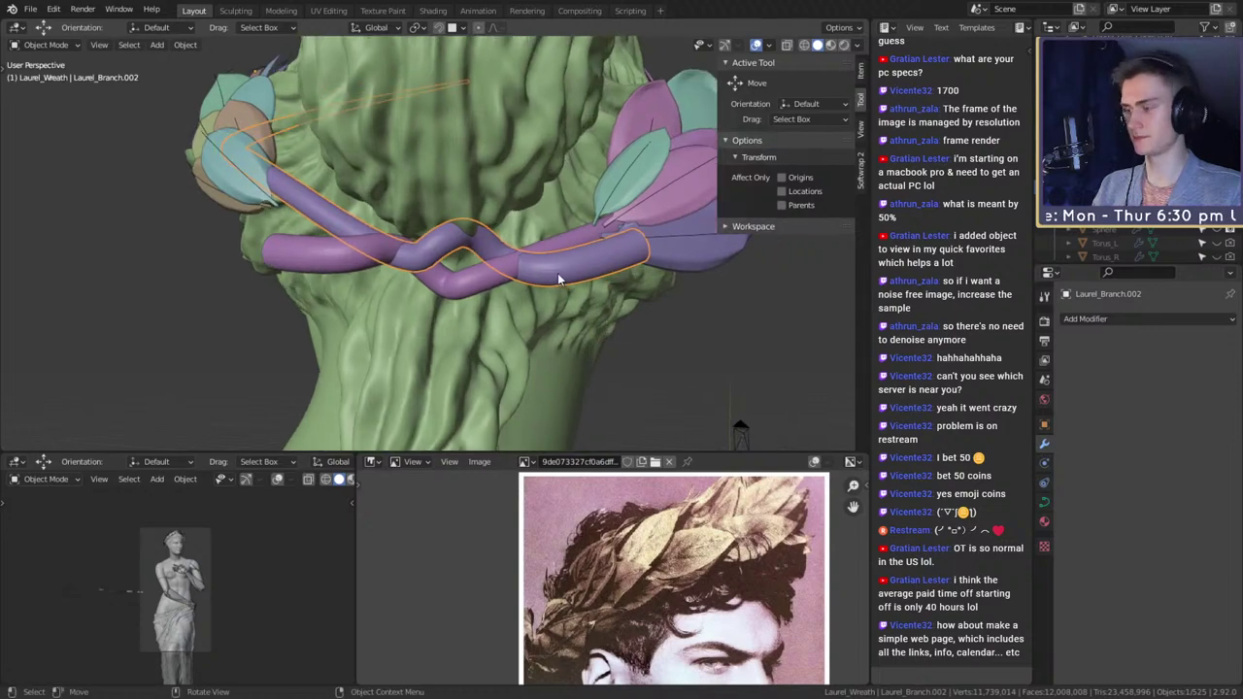
{"action": "key", "text": "Tab"}
{"action": "left_click", "coordinate": [562, 271], "text": "shift"}
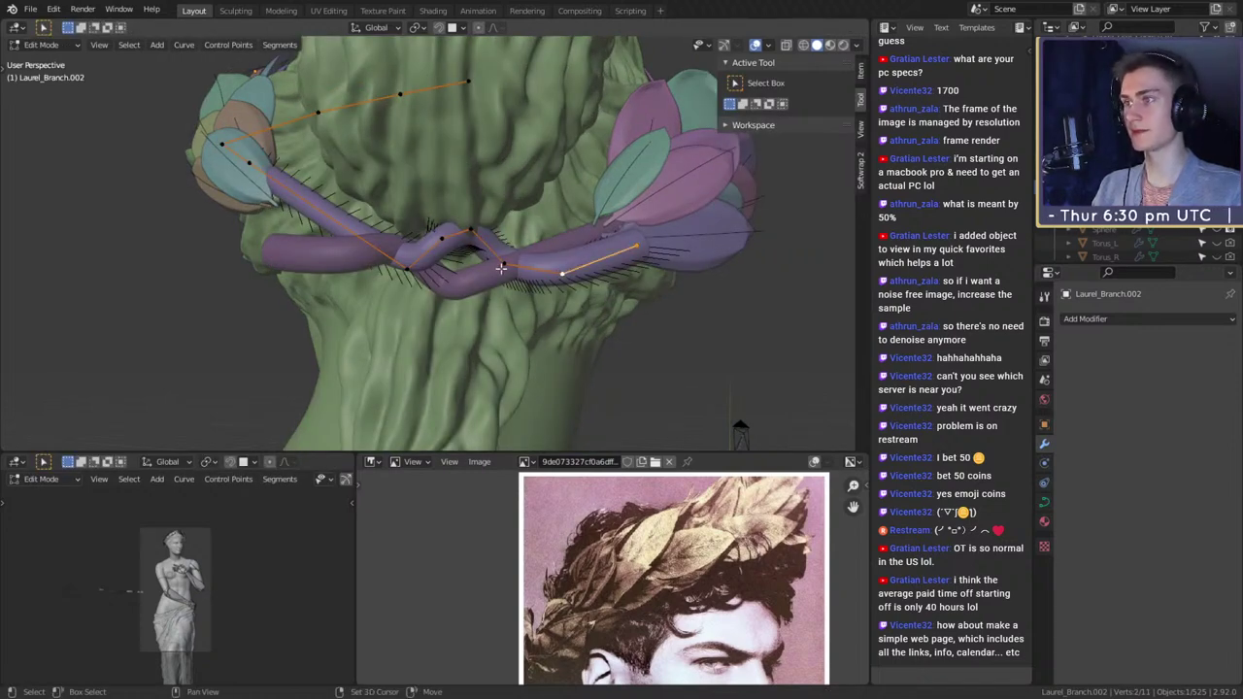
{"action": "left_click", "coordinate": [502, 267], "text": "shift"}
{"action": "left_click", "coordinate": [473, 235], "text": "shift"}
{"action": "key", "text": "Tab"}
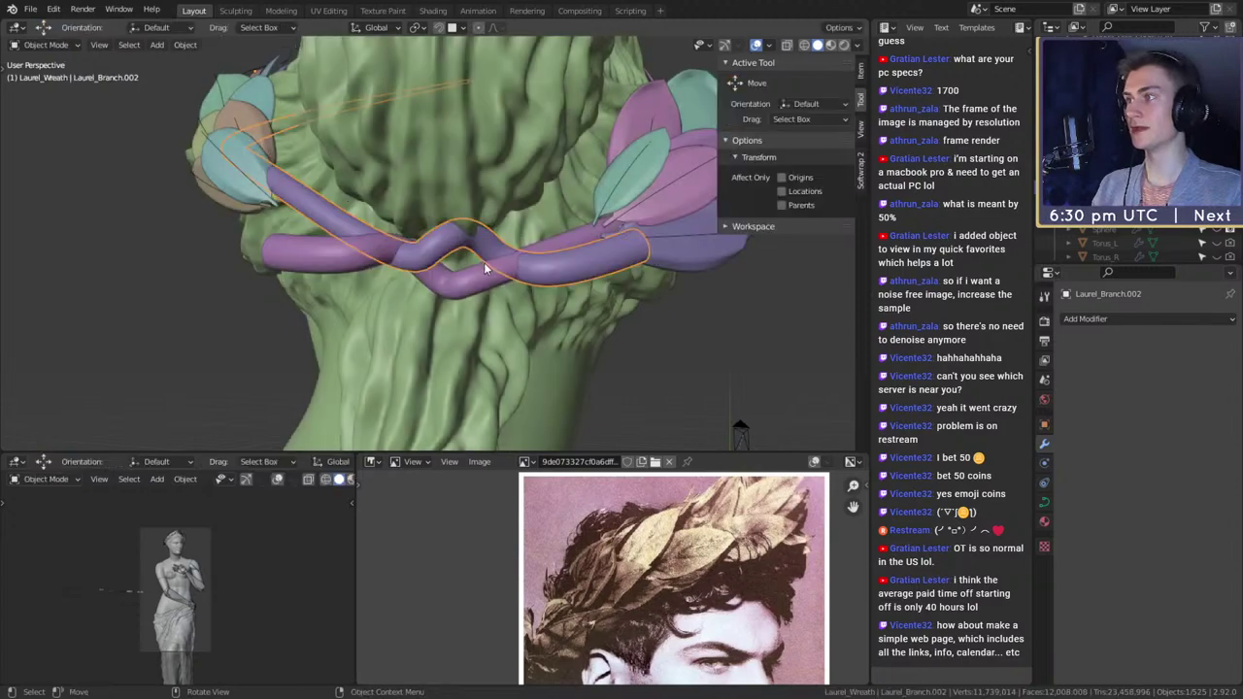
- Move the blue-violet branch and its overlapping copy down about 0.017 m so they twist tightly around the pink-purple branch behind the head
{"action": "middle_click_drag", "start_coordinate": [483, 263], "coordinate": [532, 214]}
{"action": "key", "text": "Tab"}
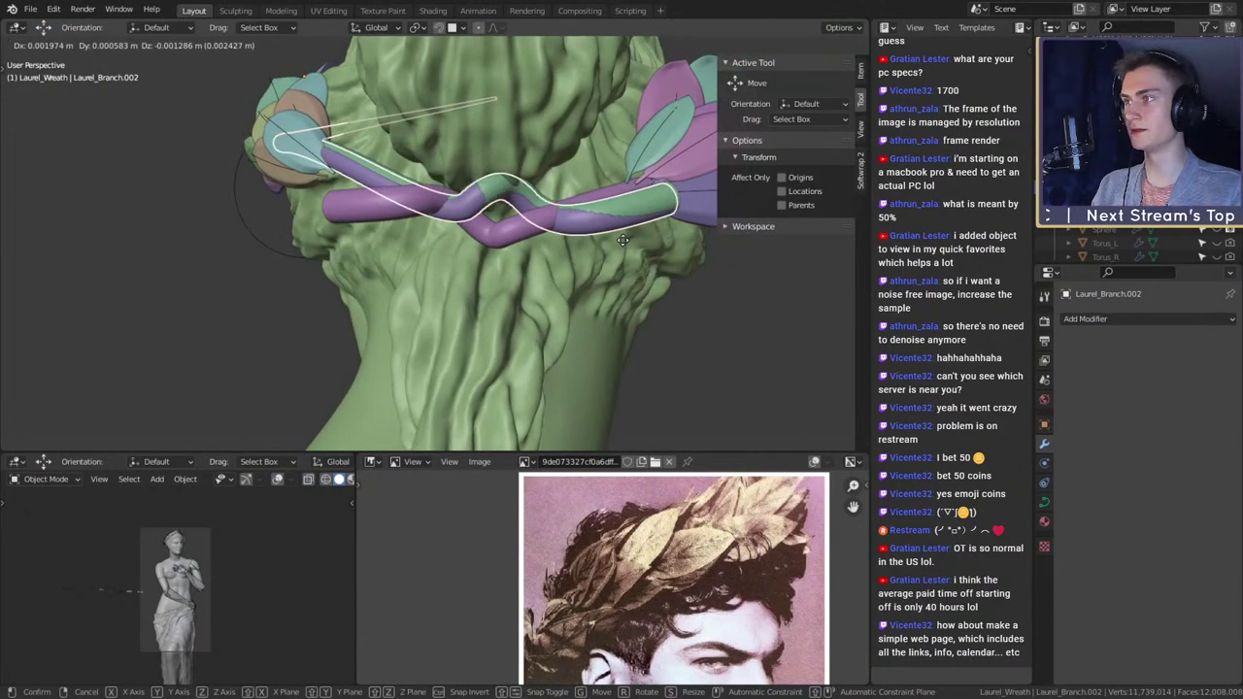
{"action": "key", "text": "Tab"}
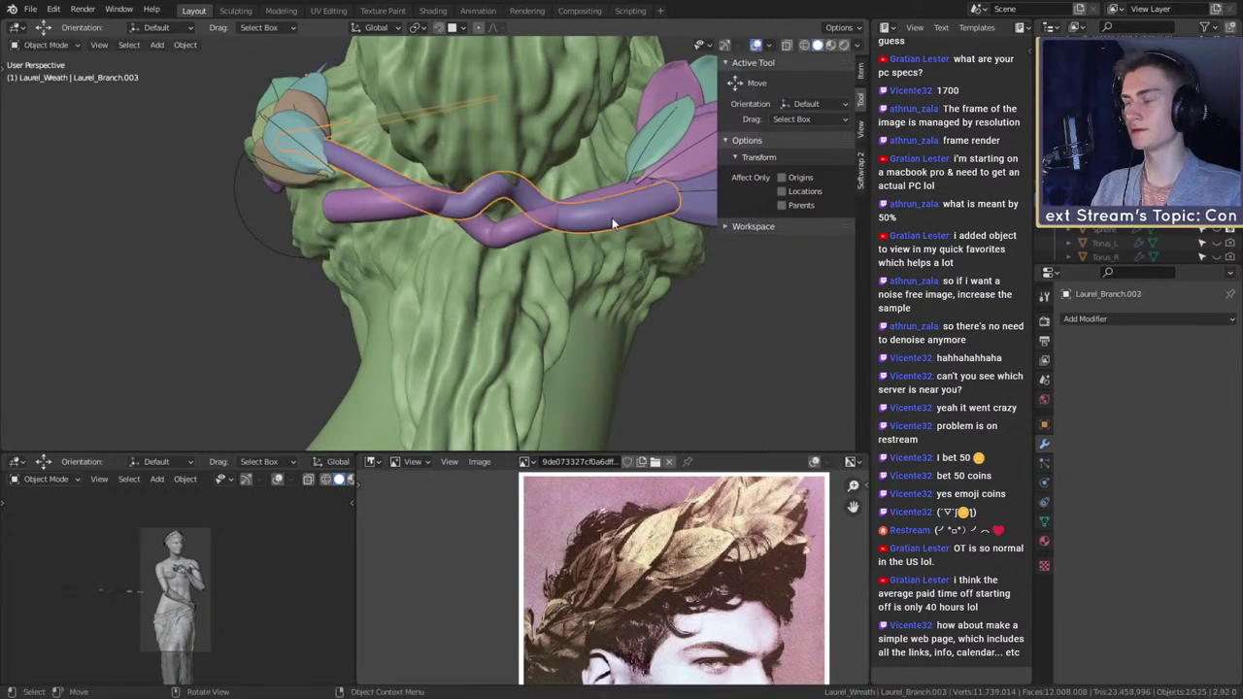
{"action": "key", "text": "shift+d"}
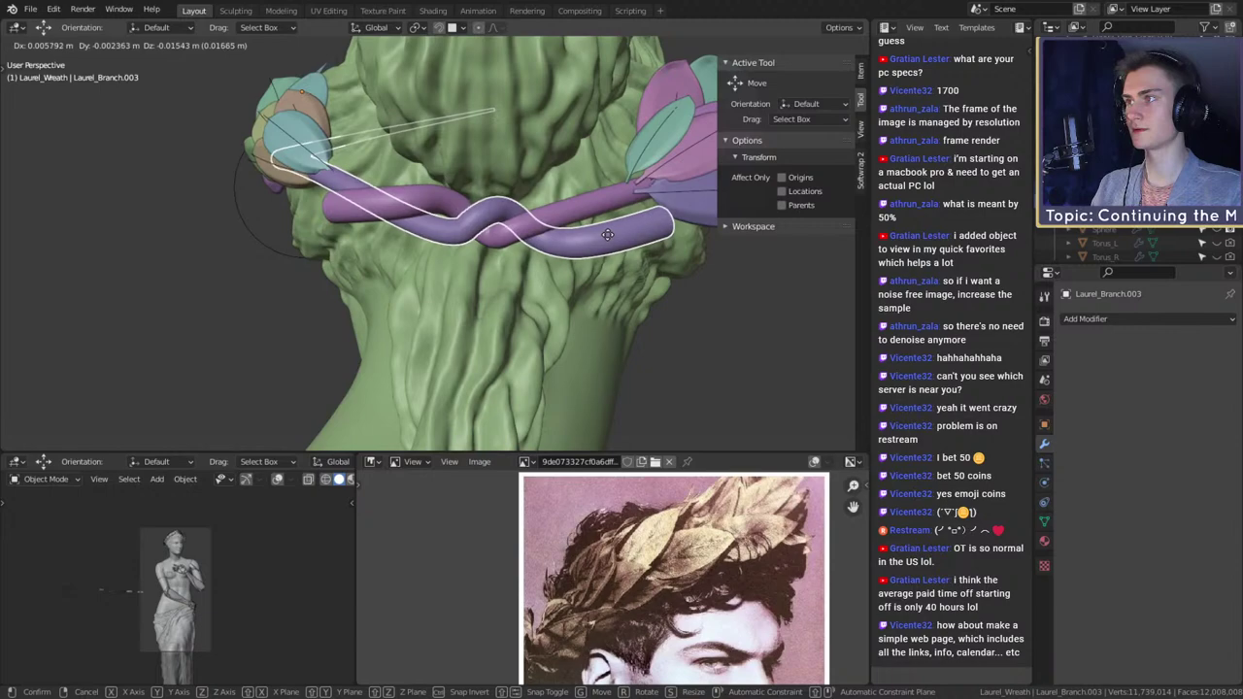
{"action": "left_click", "coordinate": [418, 223]}
- Rotate the two overlapping branch objects slightly in the side view, by about 0.7°, and move them up about 0.005 m under the leaves
{"action": "middle_click_drag", "start_coordinate": [417, 223], "coordinate": [530, 289]}
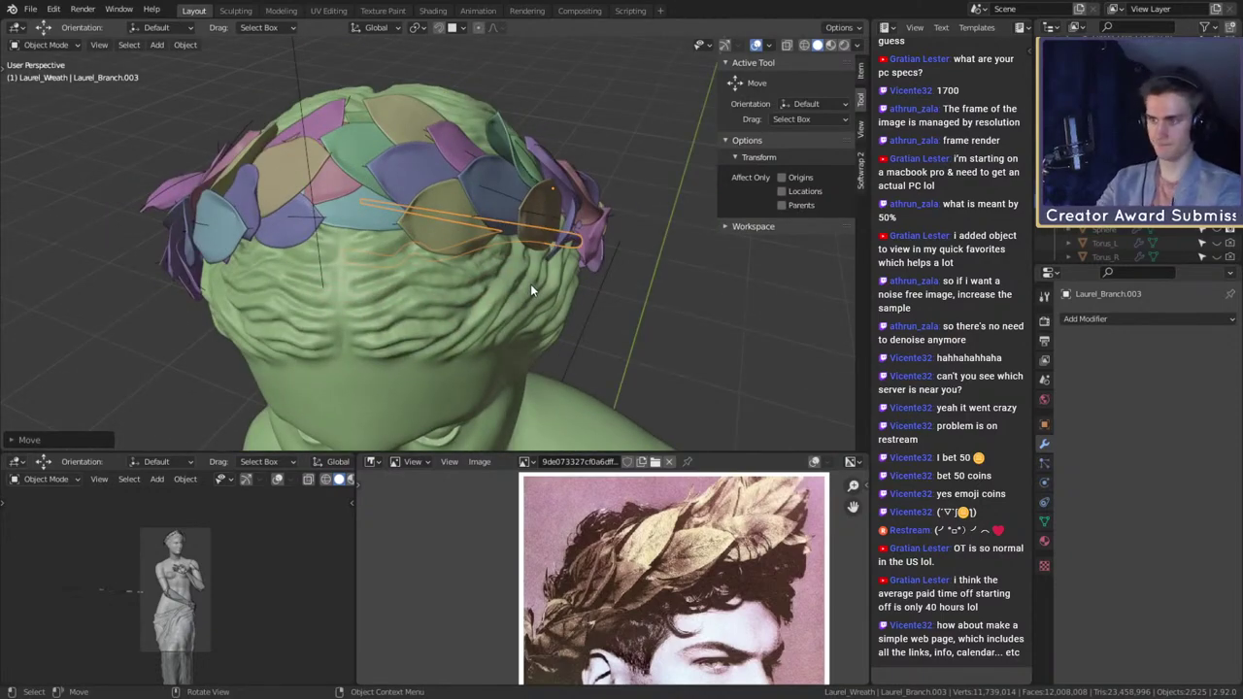
{"action": "mouse_move", "coordinate": [491, 261]}
{"action": "middle_mouse_down"}
{"action": "mouse_move", "coordinate": [521, 276]}
{"action": "mouse_move", "coordinate": [471, 221]}
{"action": "mouse_move", "coordinate": [495, 238]}
{"action": "middle_mouse_up"}
{"action": "key", "text": "r"}
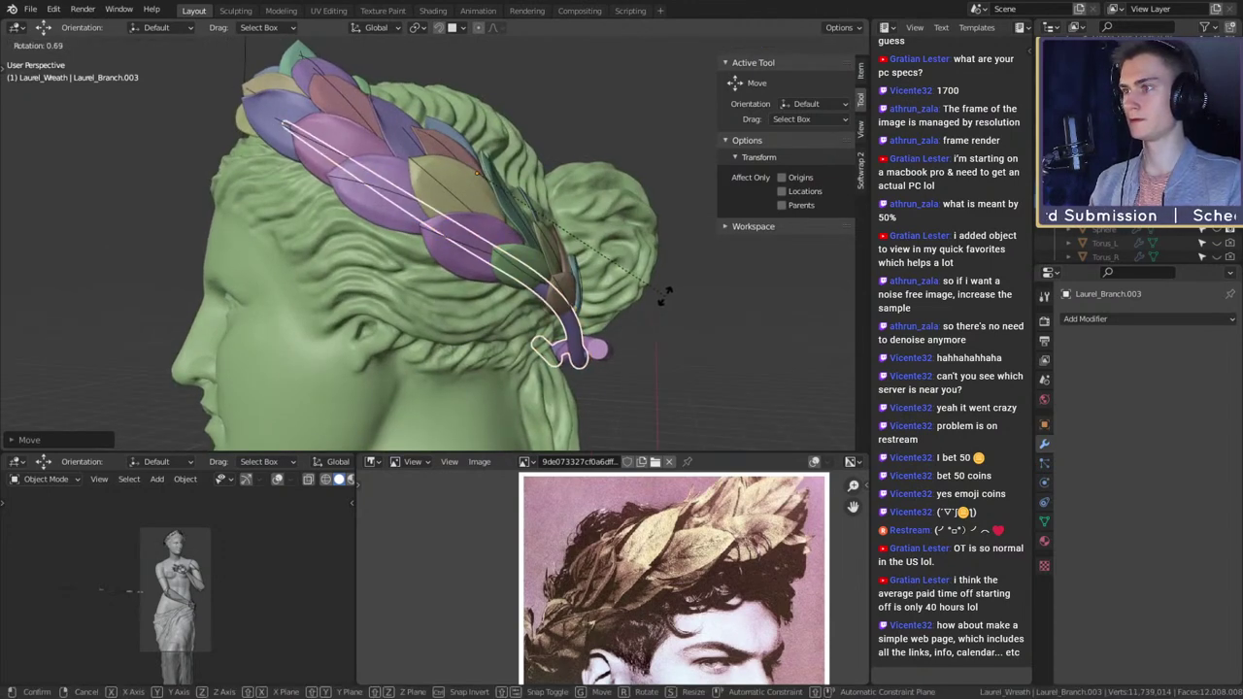
{"action": "left_click", "coordinate": [665, 297]}
{"action": "key", "text": "g"}
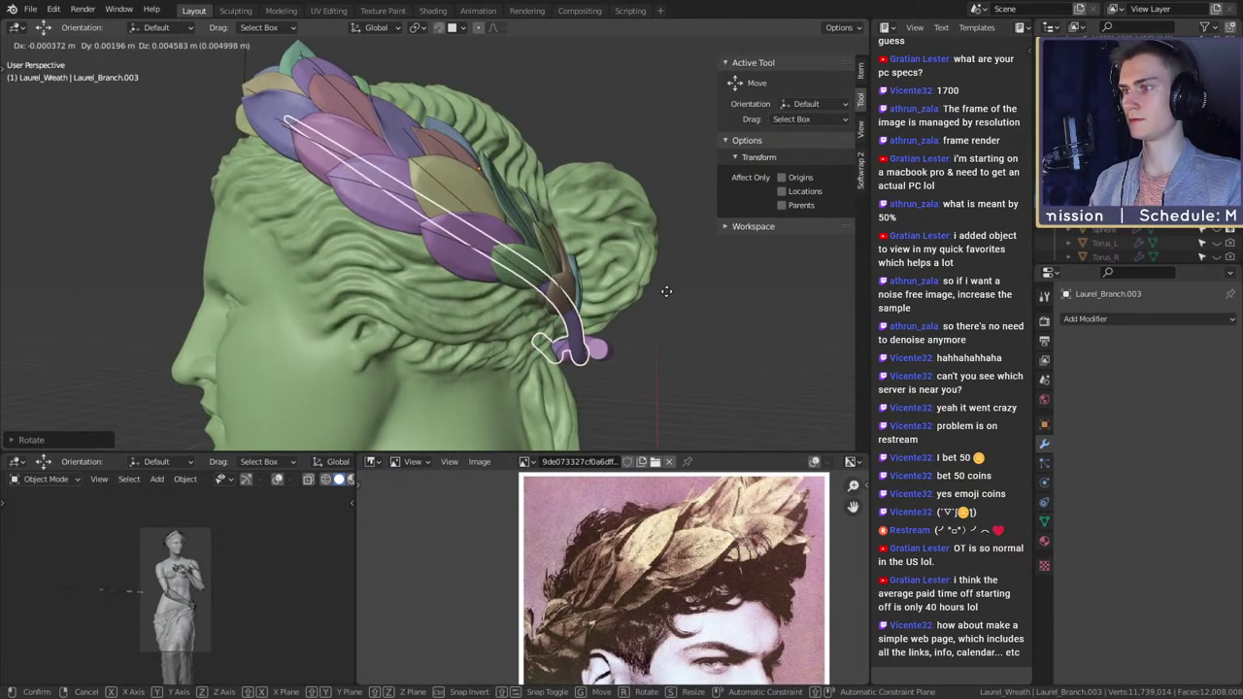
{"action": "left_click", "coordinate": [668, 290]}
- Check the whole wreath from the back, side and front of the statue, and save the file
{"action": "middle_click_drag", "start_coordinate": [668, 291], "coordinate": [555, 296]}
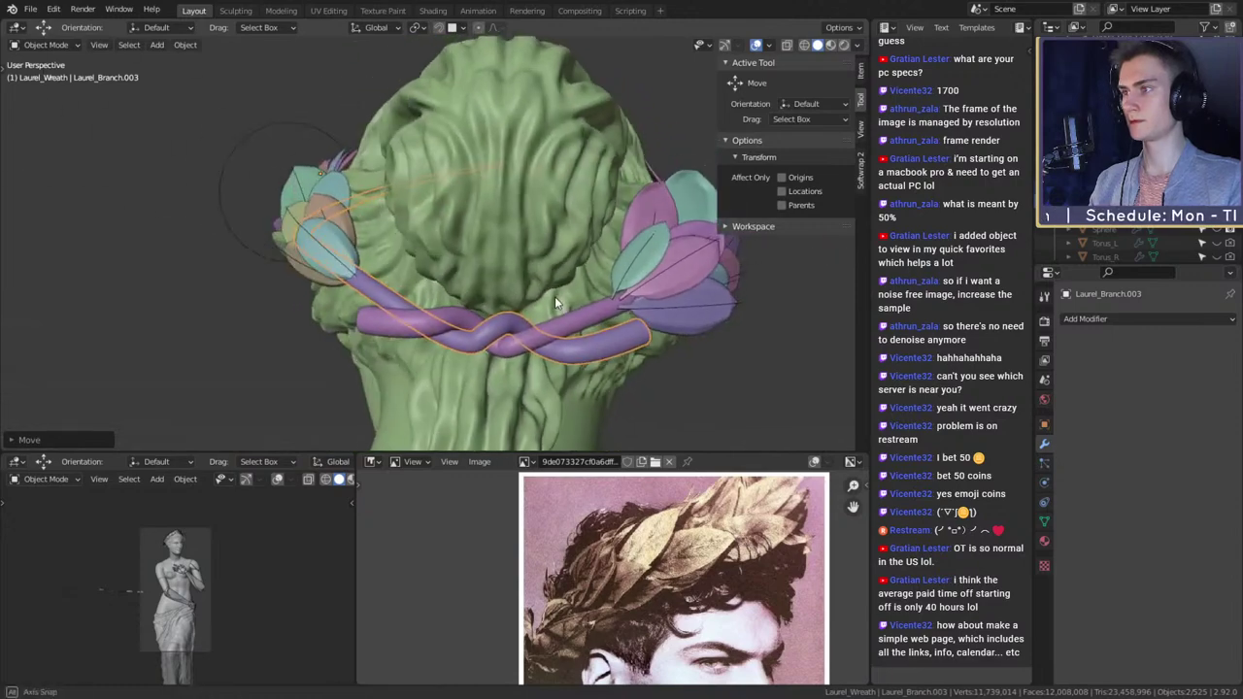
{"action": "scroll", "coordinate": [501, 280], "scroll_direction": "down", "scroll_amount": 3}
{"action": "middle_click_drag", "start_coordinate": [397, 295], "coordinate": [602, 328]}
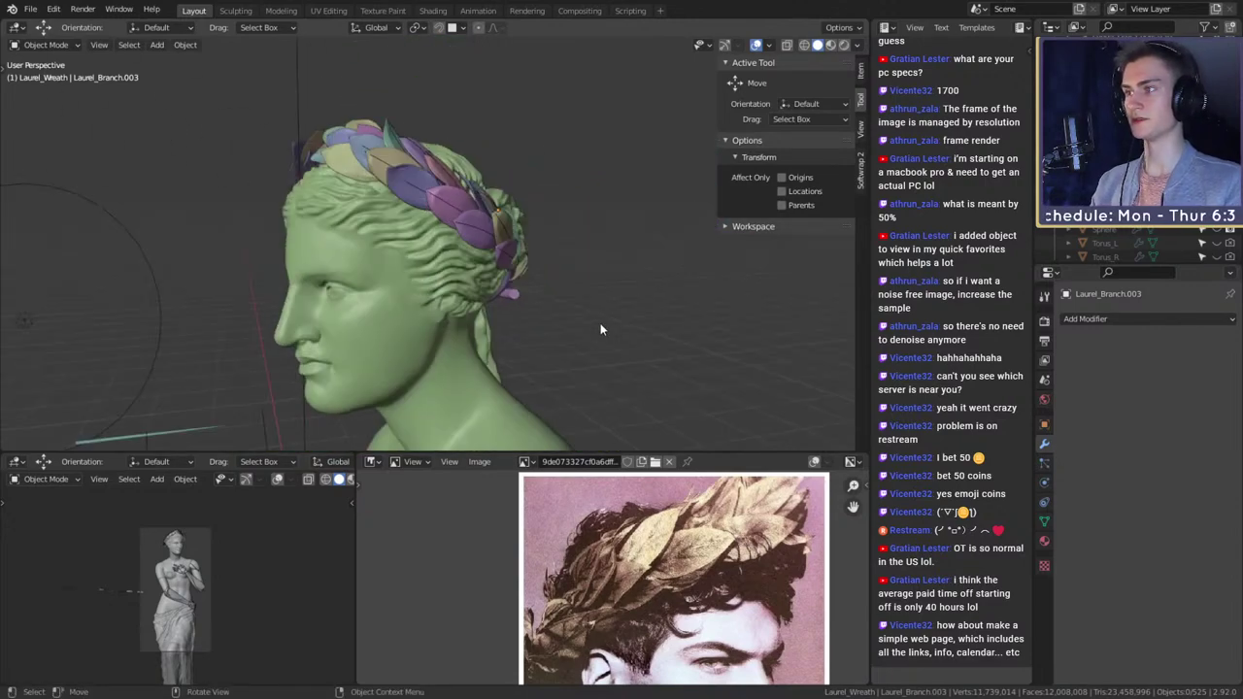
{"action": "middle_click_drag", "start_coordinate": [447, 295], "coordinate": [657, 318]}
{"action": "scroll", "coordinate": [543, 292], "scroll_direction": "up", "scroll_amount": 5}
{"action": "scroll", "coordinate": [584, 361], "scroll_direction": "down", "scroll_amount": 4}
{"action": "scroll", "coordinate": [468, 299], "scroll_direction": "up", "scroll_amount": 3}
{"action": "scroll", "coordinate": [529, 300], "scroll_direction": "down", "scroll_amount": 3}
{"action": "scroll", "coordinate": [657, 318], "scroll_direction": "down", "scroll_amount": 3}
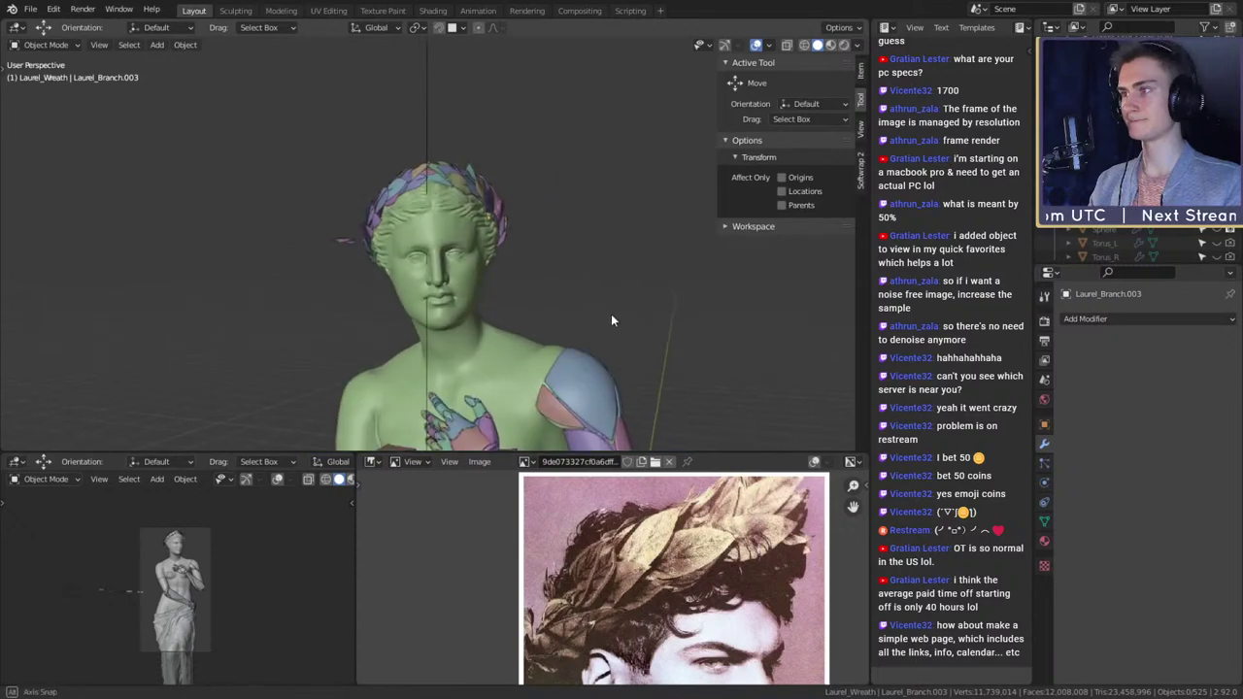
{"action": "left_click", "coordinate": [32, 9]}
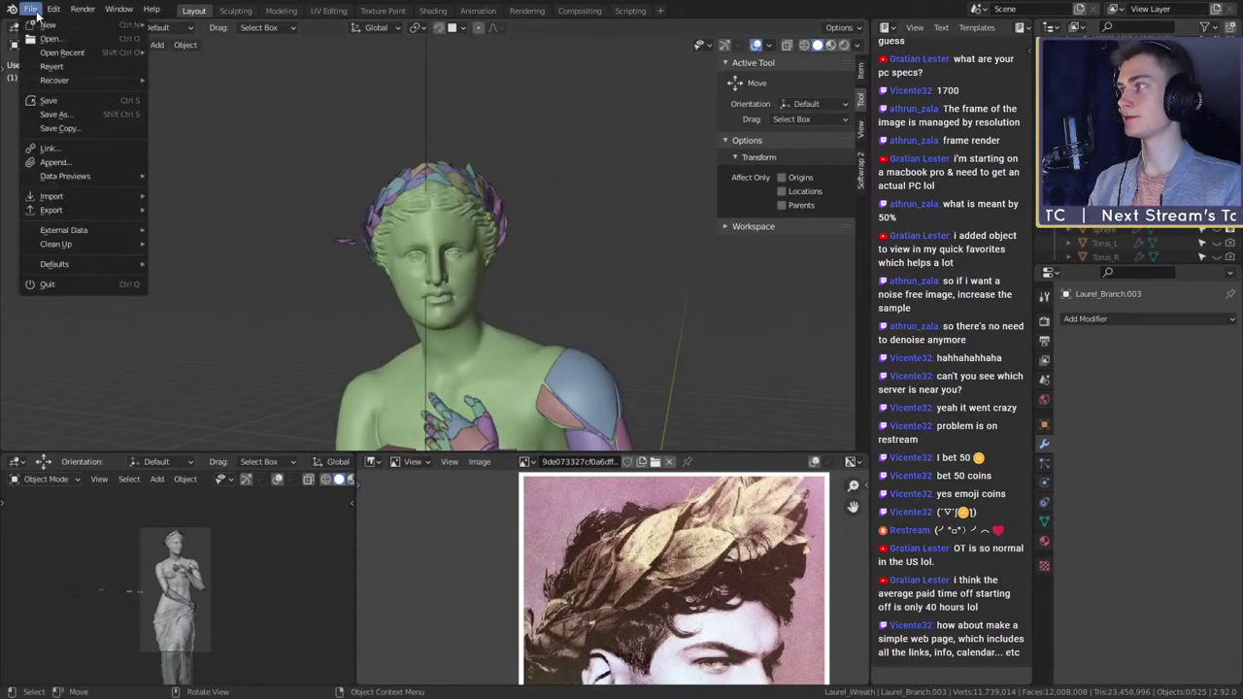
{"action": "left_click", "coordinate": [48, 100]}
- Inspect the twisted branches behind the head from near and far, clear the selection, and save the file again
{"action": "scroll", "coordinate": [524, 257], "scroll_direction": "up", "scroll_amount": 2}
{"action": "middle_click_drag", "start_coordinate": [523, 257], "coordinate": [572, 288]}
{"action": "scroll", "coordinate": [411, 256], "scroll_direction": "up", "scroll_amount": 3}
{"action": "scroll", "coordinate": [552, 294], "scroll_direction": "up", "scroll_amount": 5}
{"action": "scroll", "coordinate": [513, 264], "scroll_direction": "down", "scroll_amount": 5}
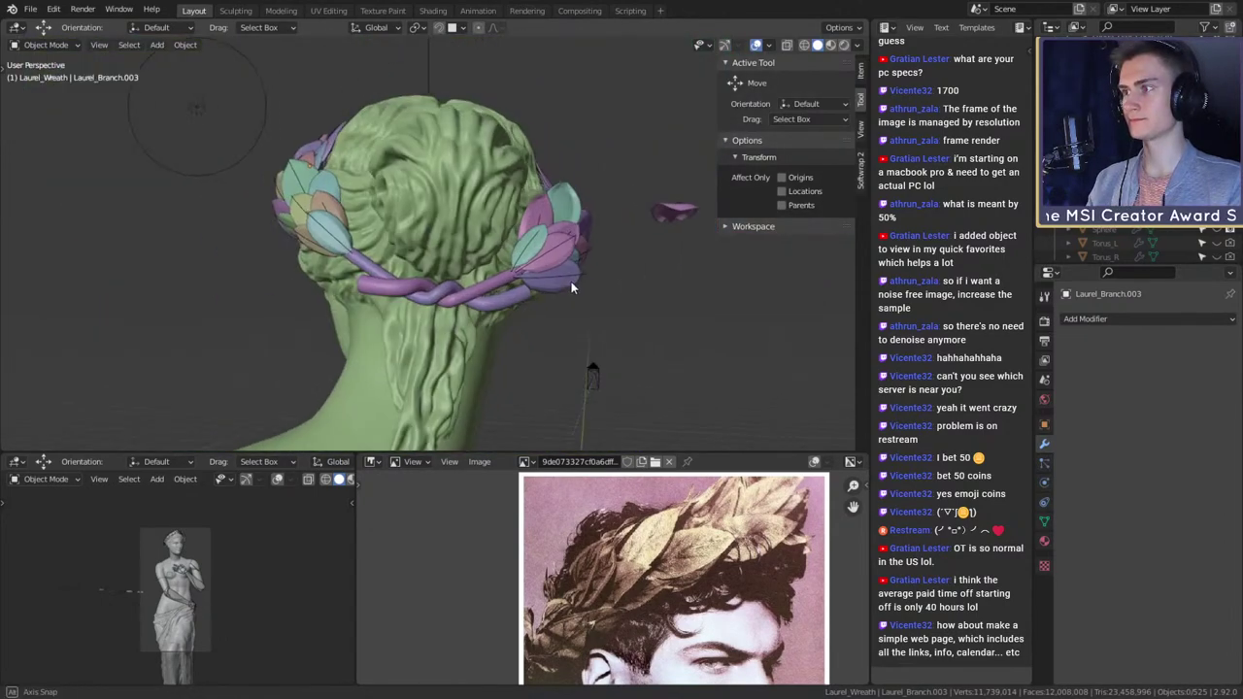
{"action": "scroll", "coordinate": [571, 288], "scroll_direction": "up", "scroll_amount": 3}
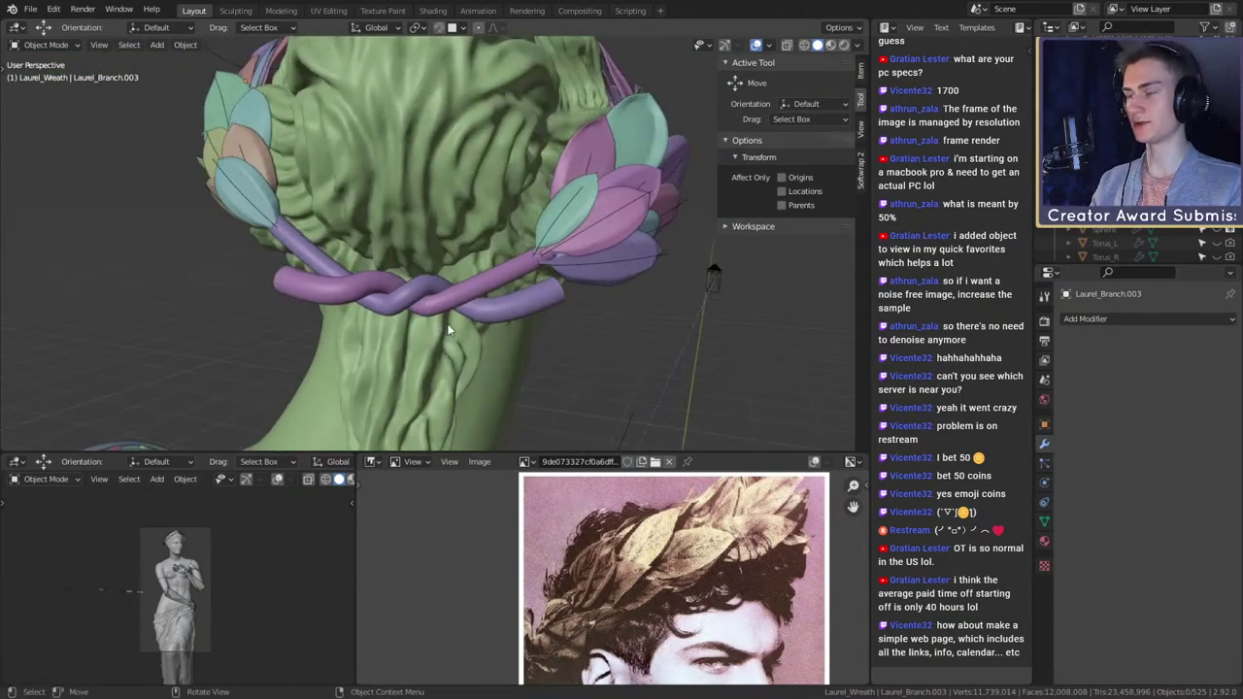
{"action": "middle_click_drag", "start_coordinate": [448, 330], "coordinate": [502, 251]}
{"action": "scroll", "coordinate": [502, 245], "scroll_direction": "up", "scroll_amount": 2}
{"action": "left_click", "coordinate": [451, 229]}
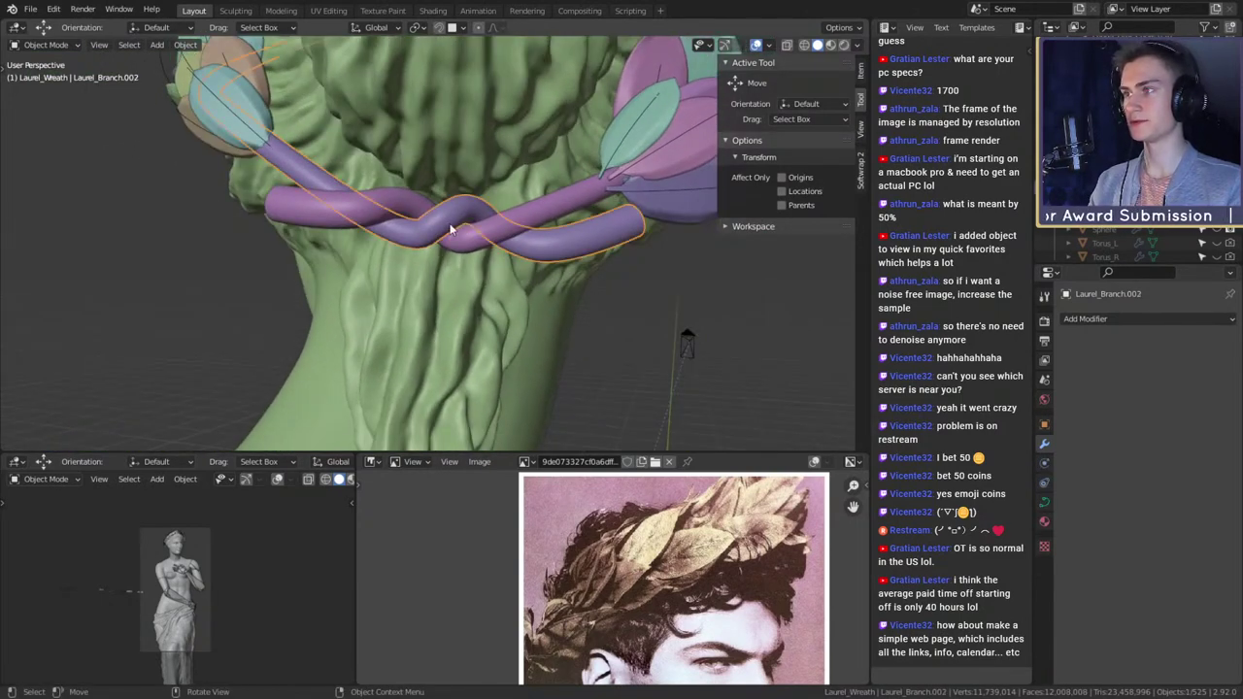
{"action": "key", "text": "alt+a"}
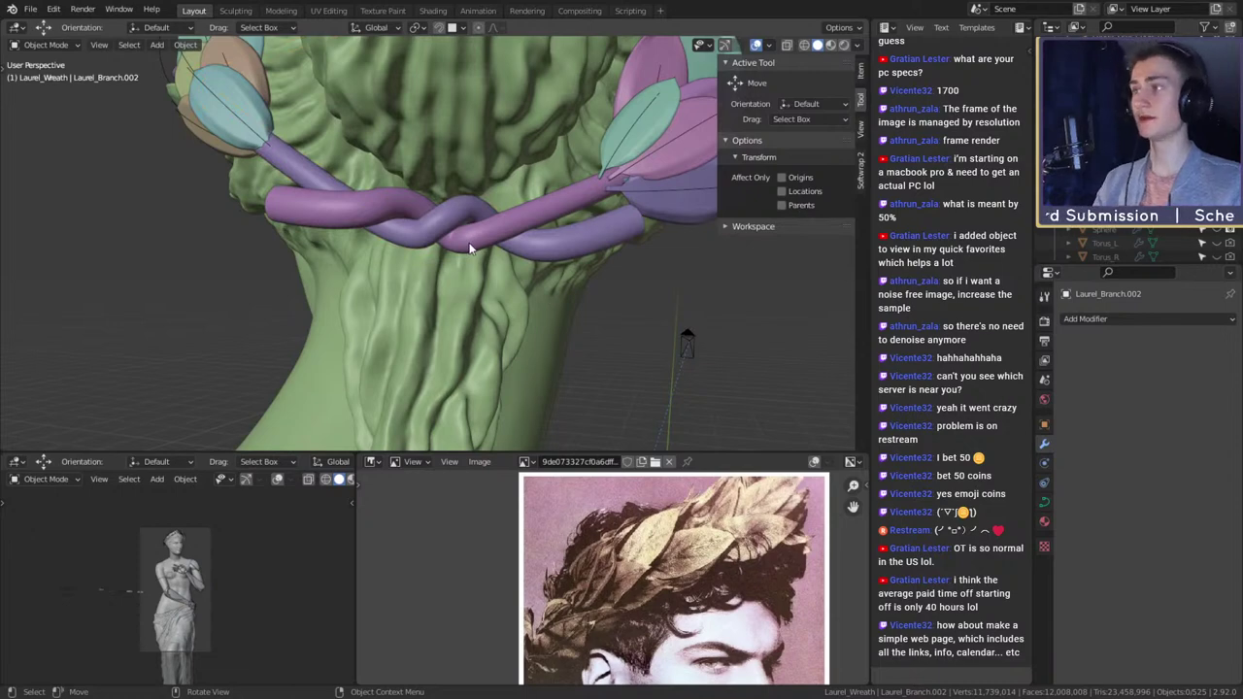
{"action": "left_click", "coordinate": [30, 9]}
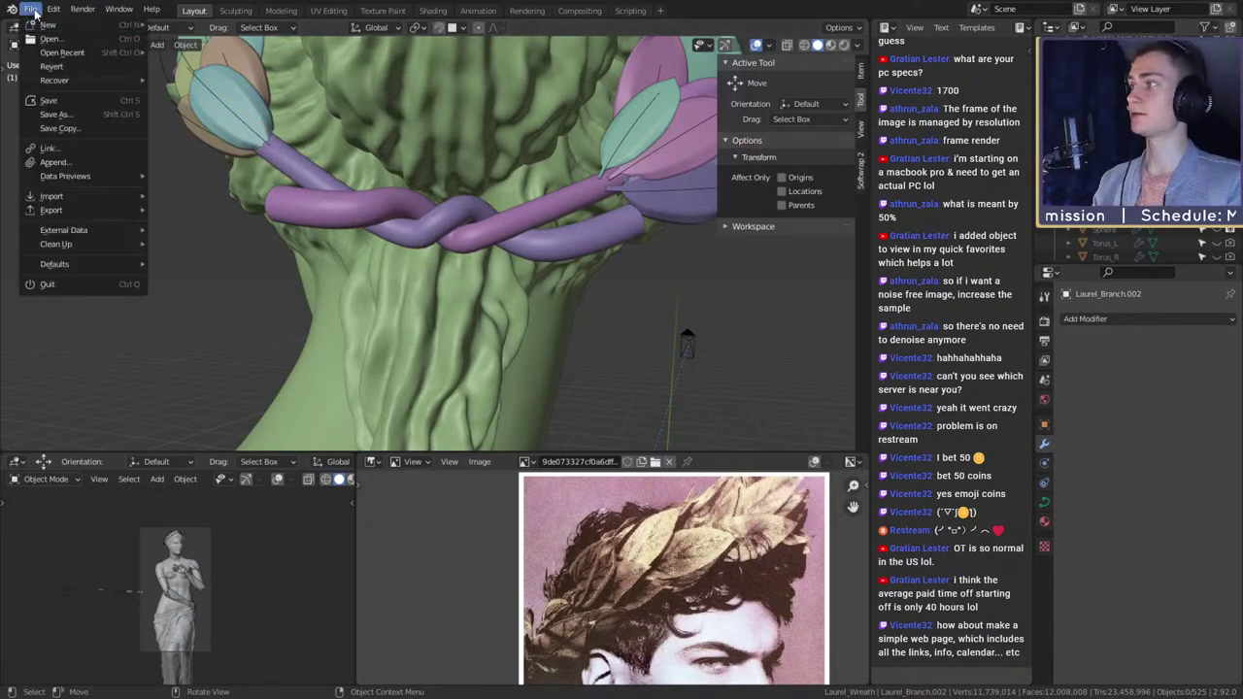
{"action": "left_click", "coordinate": [44, 103]}
- Examine how the two branches cross by selecting each in turn, and save msi_creator_award_submission_v11a.blend
{"action": "scroll", "coordinate": [374, 244], "scroll_direction": "down", "scroll_amount": 5}
{"action": "scroll", "coordinate": [374, 244], "scroll_direction": "up", "scroll_amount": 2}
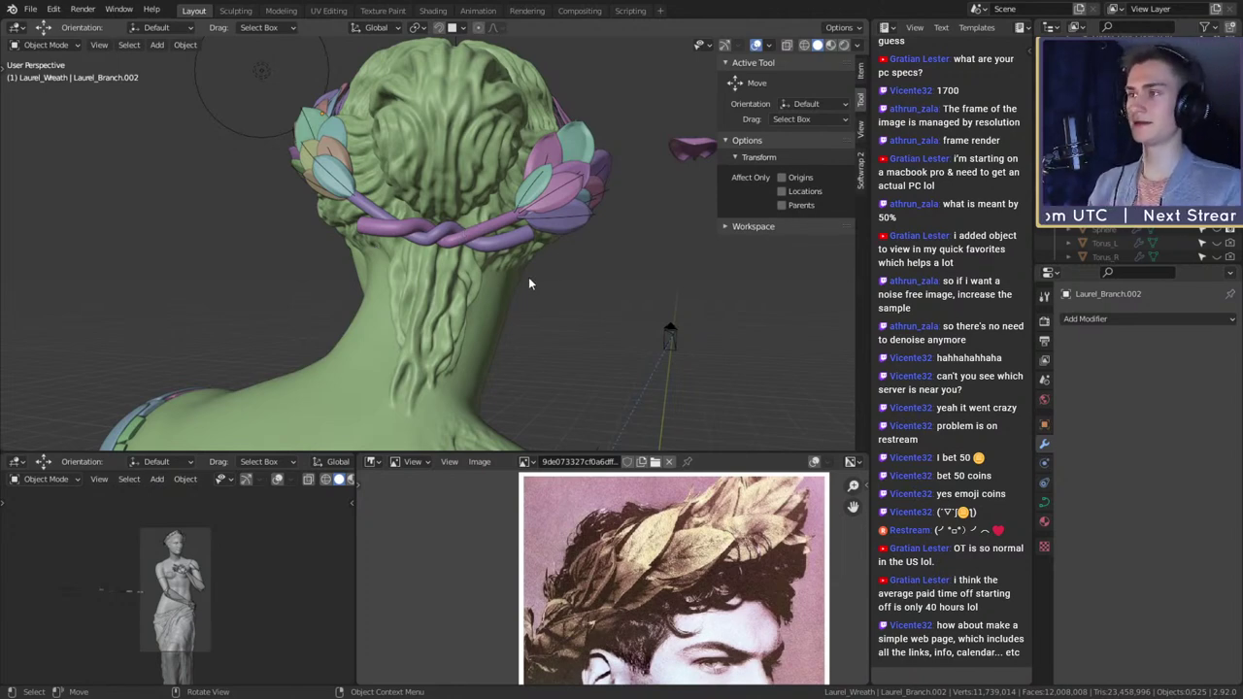
{"action": "scroll", "coordinate": [528, 279], "scroll_direction": "up", "scroll_amount": 4}
{"action": "middle_click_drag", "start_coordinate": [529, 279], "coordinate": [485, 197]}
{"action": "left_click", "coordinate": [451, 206]}
{"action": "scroll", "coordinate": [465, 236], "scroll_direction": "down", "scroll_amount": 6}
{"action": "scroll", "coordinate": [465, 236], "scroll_direction": "up", "scroll_amount": 7}
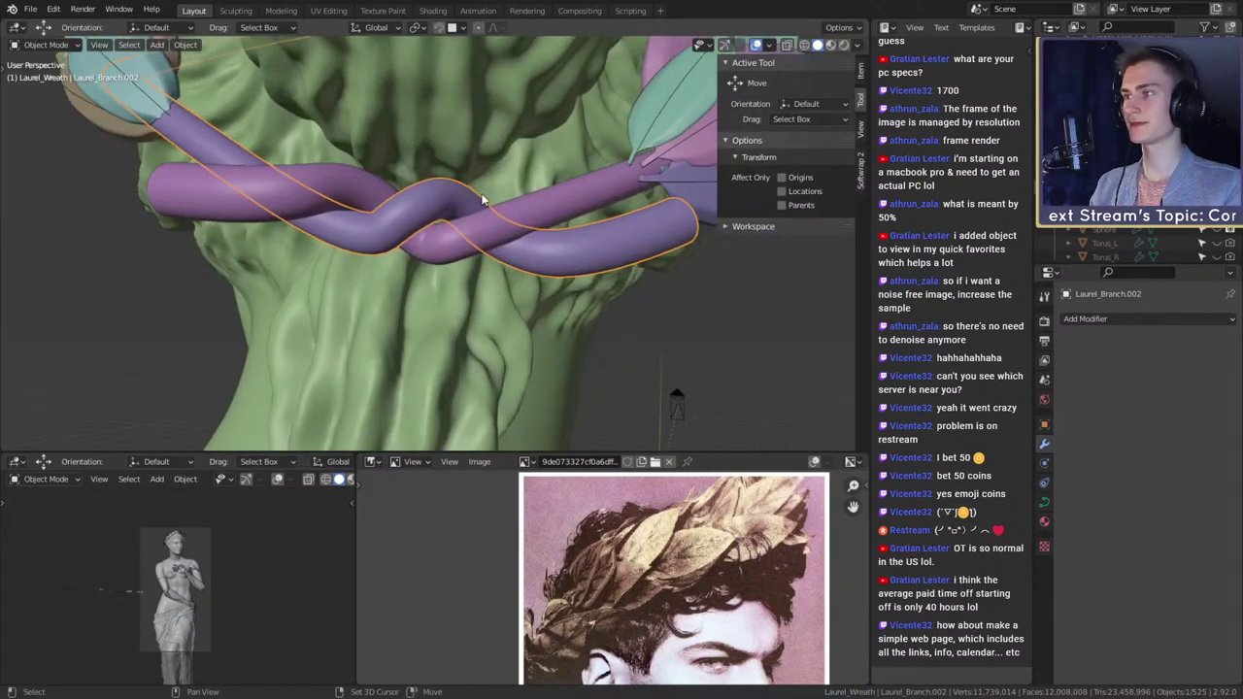
{"action": "left_click", "coordinate": [494, 227]}
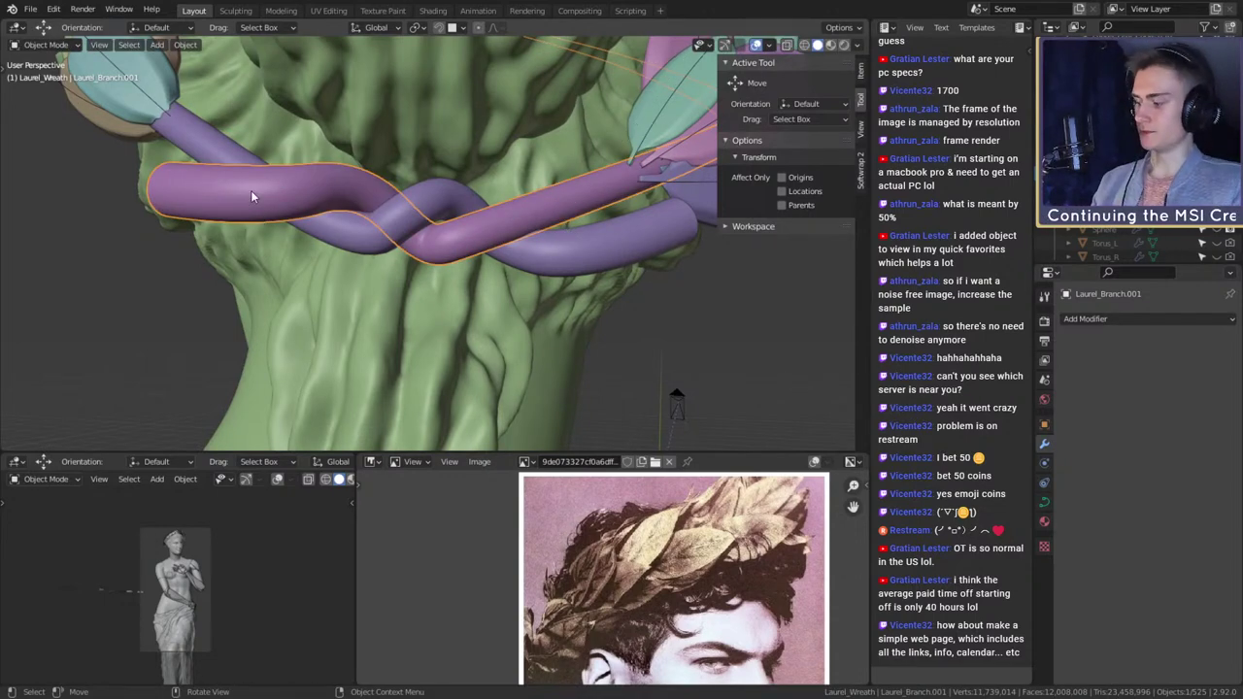
{"action": "key", "text": "ctrl+s"}
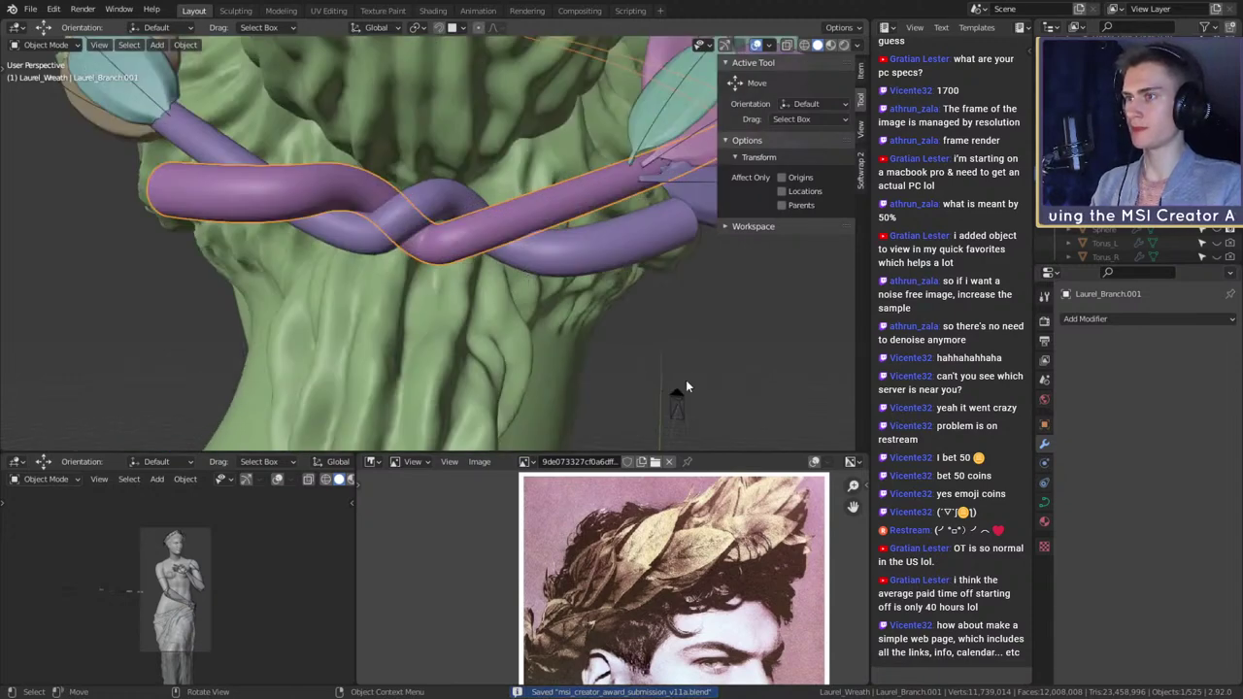
- Place the 3D cursor on the branch crossing behind the head and add a cylinder mesh there
{"action": "left_click", "coordinate": [690, 349]}
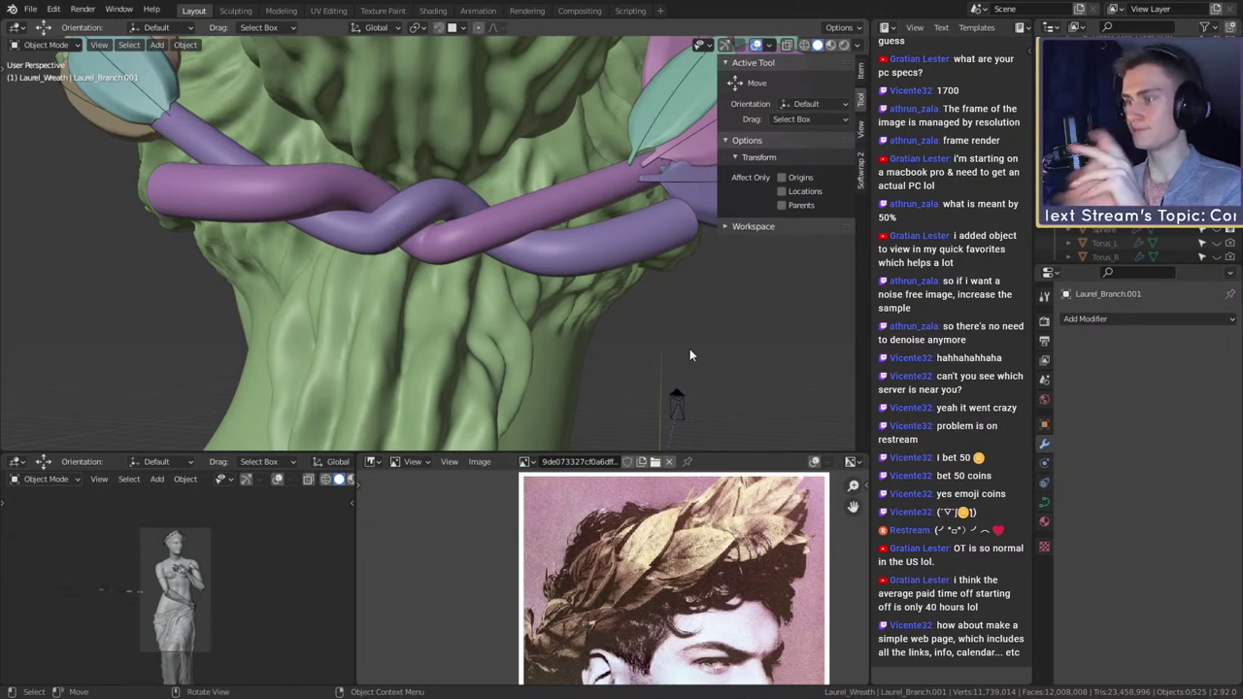
{"action": "middle_click_drag", "start_coordinate": [685, 354], "coordinate": [481, 284]}
{"action": "scroll", "coordinate": [529, 273], "scroll_direction": "up", "scroll_amount": 4}
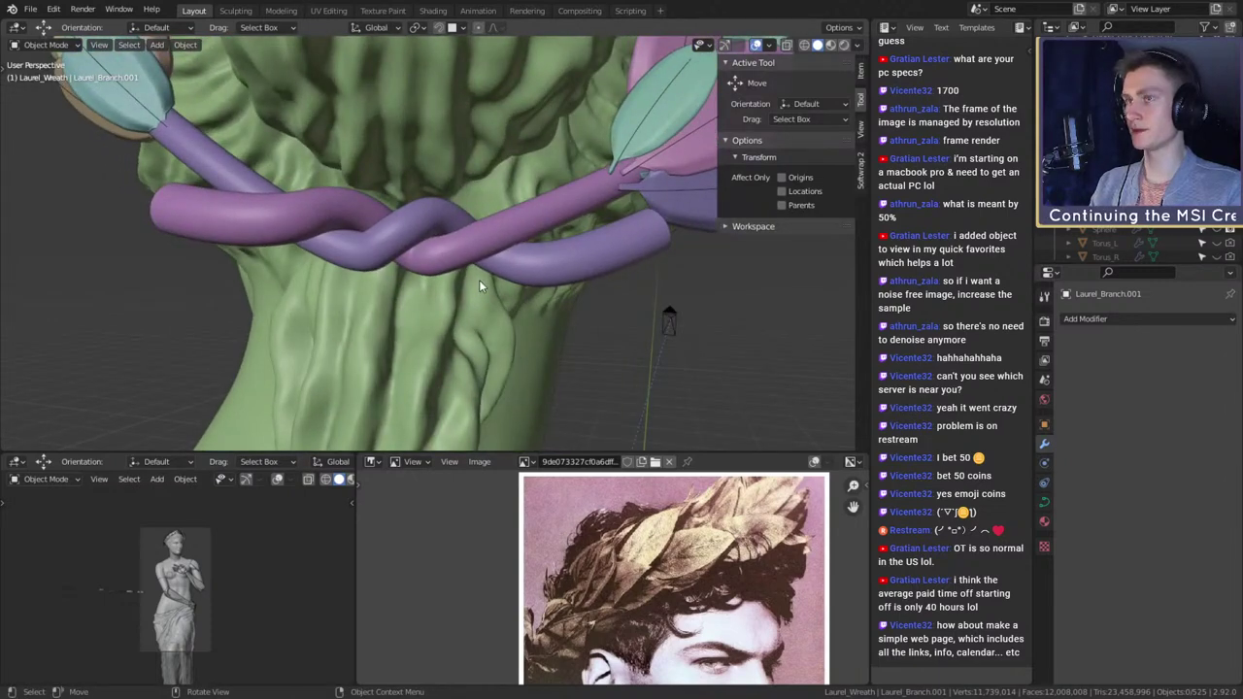
{"action": "middle_click_drag", "start_coordinate": [478, 280], "coordinate": [515, 249]}
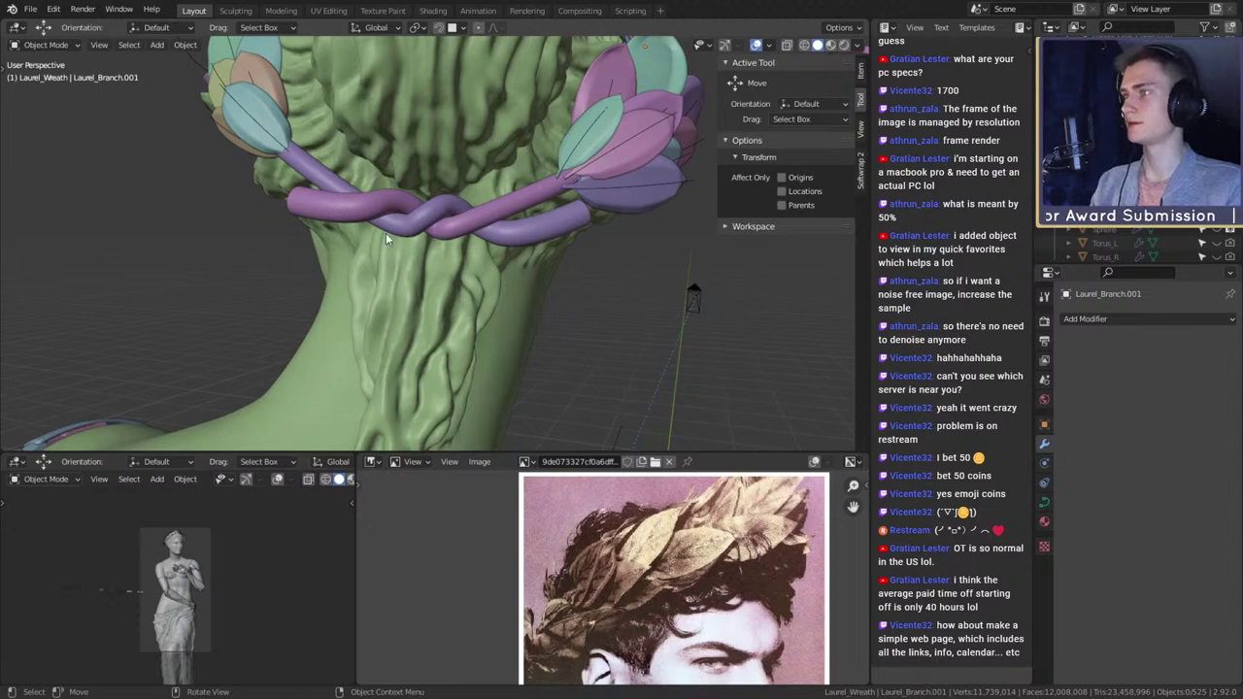
{"action": "scroll", "coordinate": [415, 235], "scroll_direction": "down", "scroll_amount": 5}
{"action": "scroll", "coordinate": [396, 229], "scroll_direction": "up", "scroll_amount": 4}
{"action": "right_click", "coordinate": [425, 219], "text": "shift"}
{"action": "key", "text": "shift+a"}
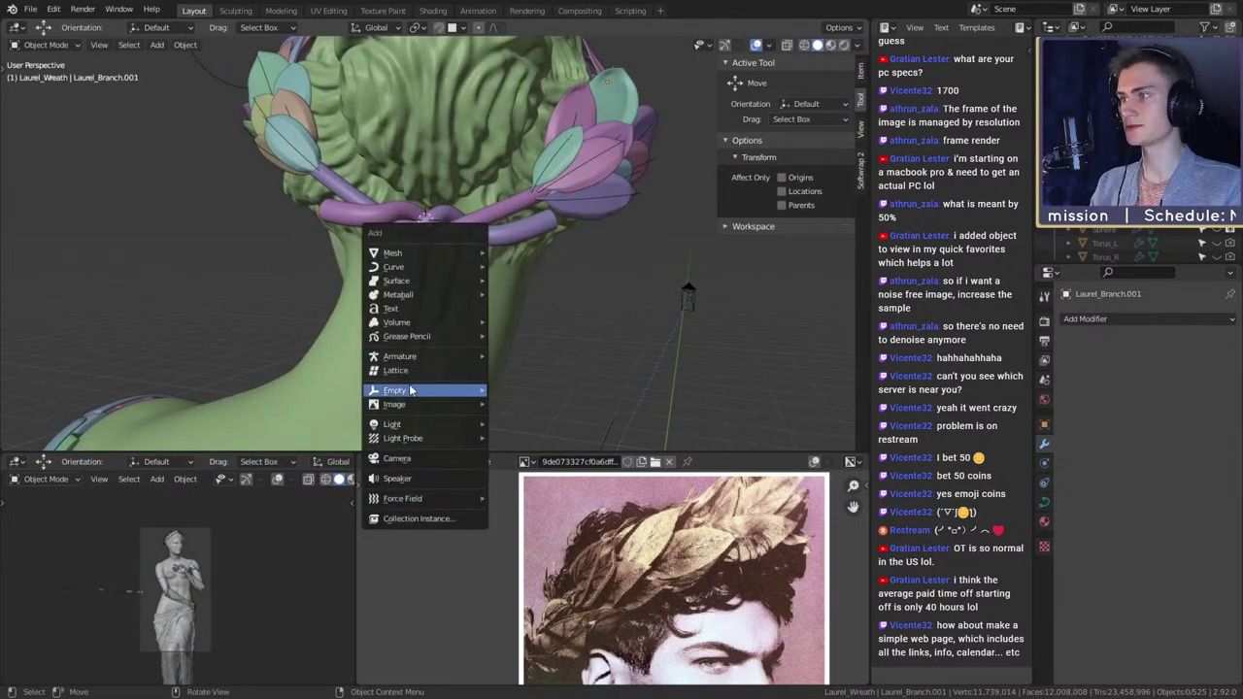
{"action": "mouse_move", "coordinate": [411, 252]}
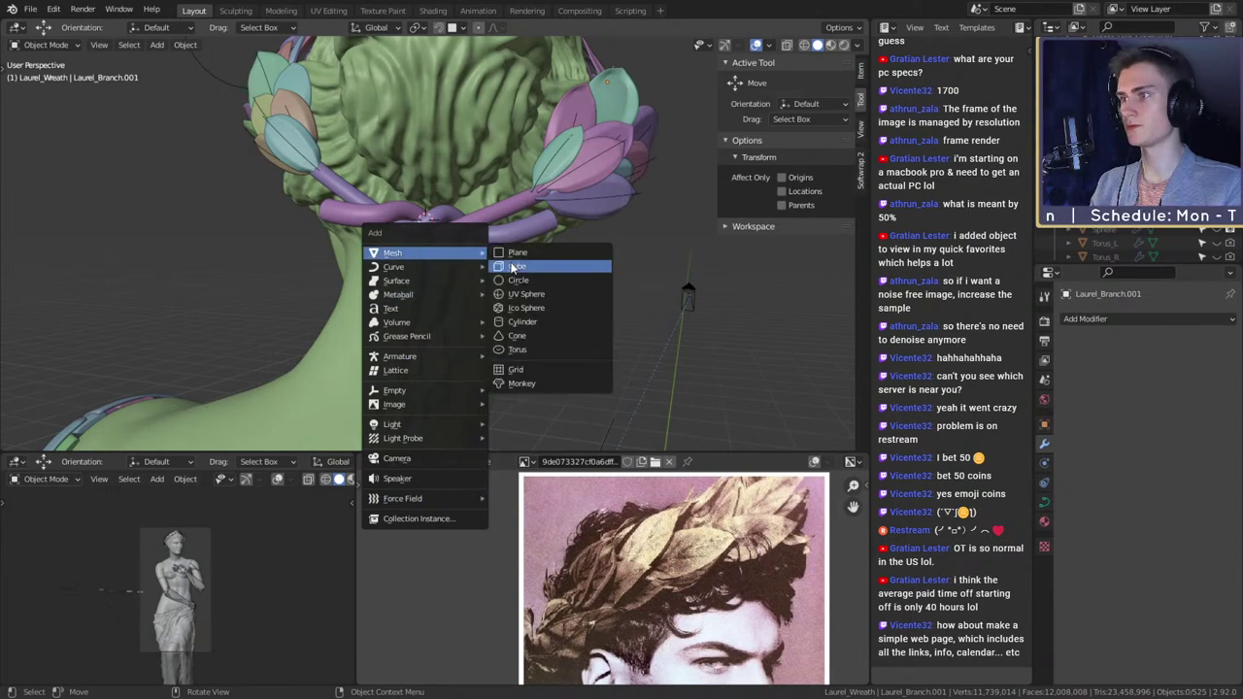
{"action": "left_click", "coordinate": [523, 321]}
{"action": "scroll", "coordinate": [561, 297], "scroll_direction": "down", "scroll_amount": 10}
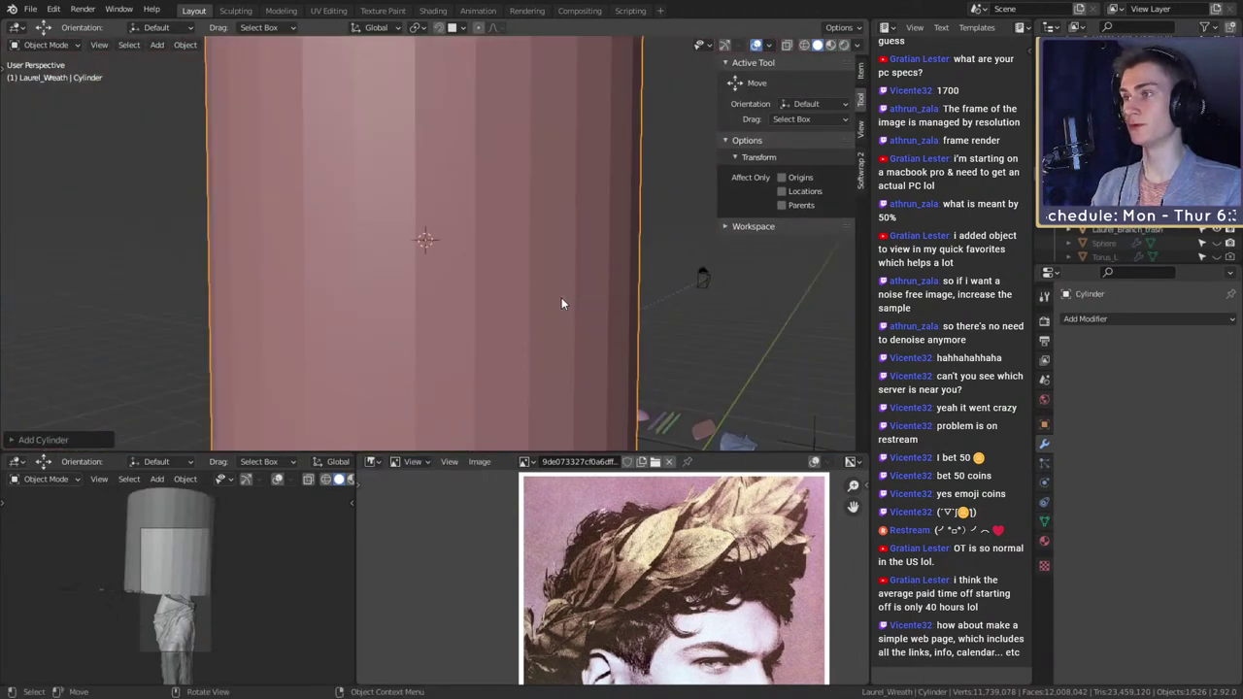
- Scale the new cylinder down to roughly the size of the branch crossing and rotate it about 90° to lie along the branches
{"action": "key", "text": "s"}
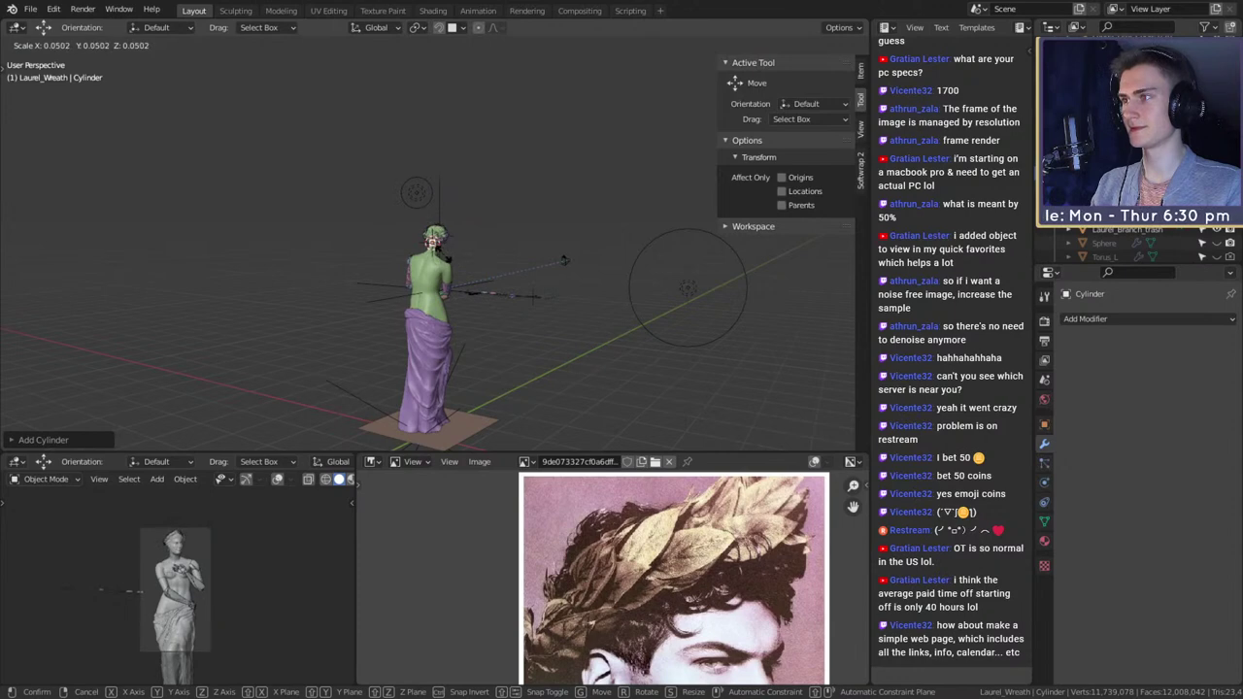
{"action": "left_click", "coordinate": [439, 255]}
{"action": "key", "text": "KP_Decimal"}
{"action": "scroll", "coordinate": [594, 321], "scroll_direction": "down", "scroll_amount": 4}
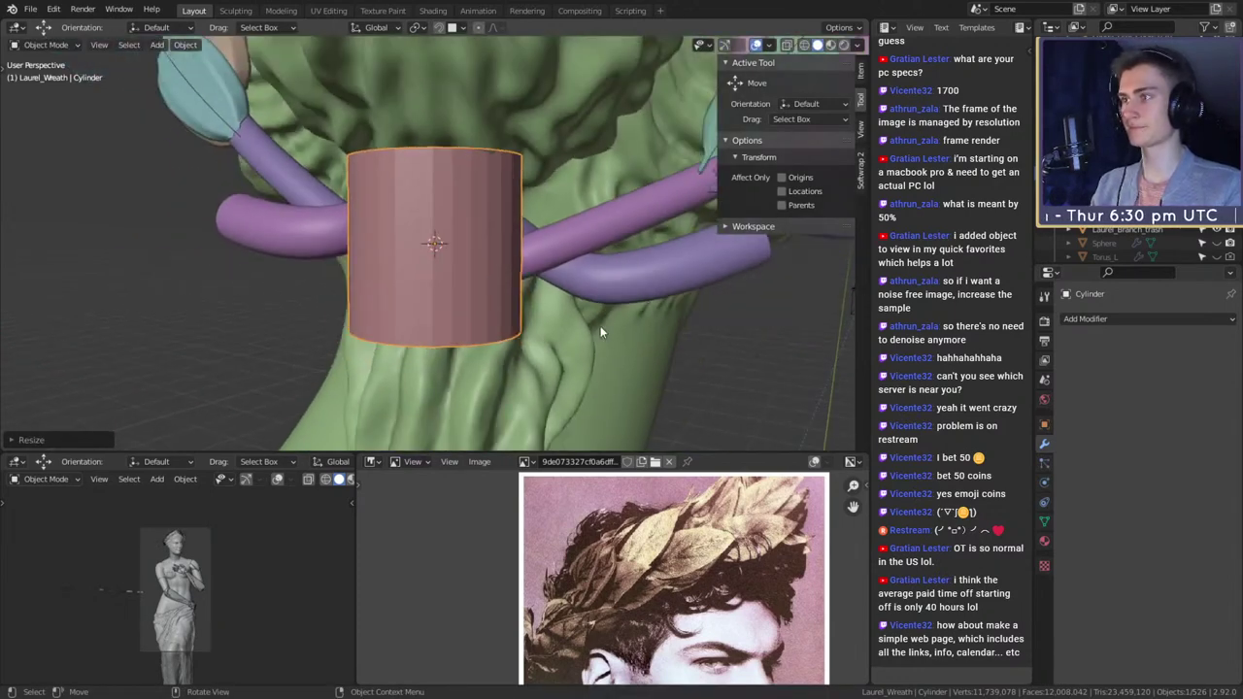
{"action": "middle_click_drag", "start_coordinate": [590, 292], "coordinate": [614, 289]}
{"action": "key", "text": "r"}
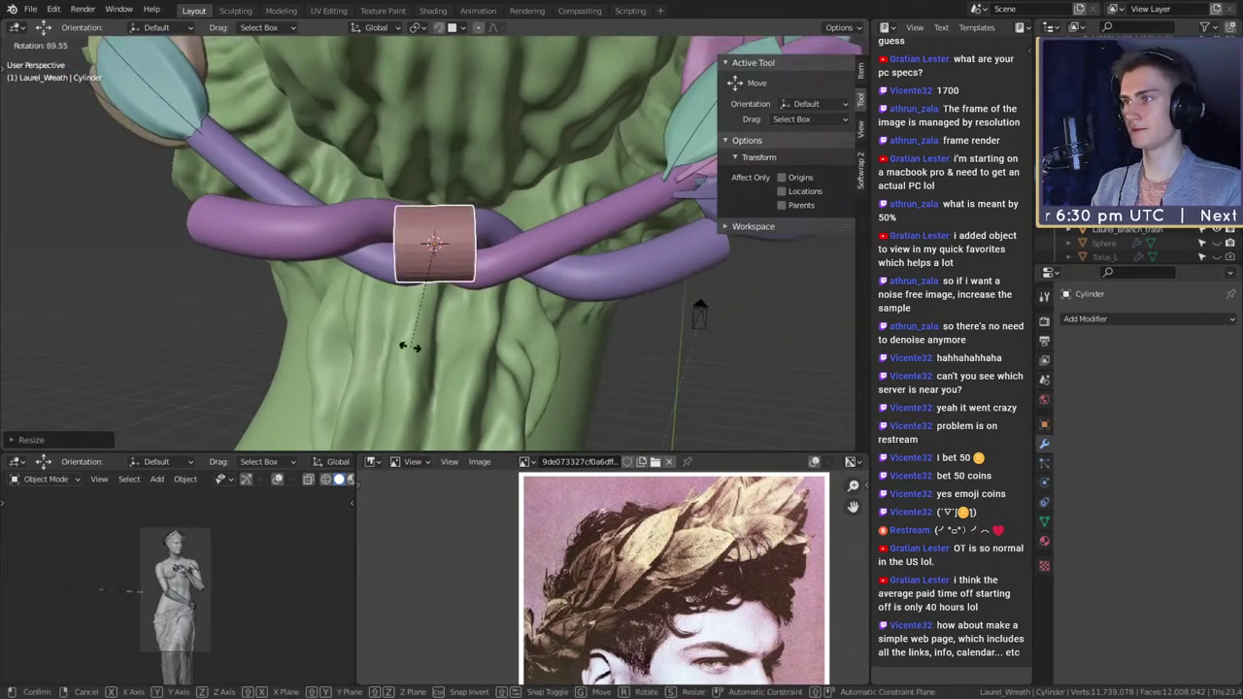
{"action": "left_click", "coordinate": [414, 343]}
- Fit the cylinder around the branch crossing by moving it, stretching it along global Z and tilting it
{"action": "middle_click_drag", "start_coordinate": [467, 332], "coordinate": [579, 302]}
{"action": "key", "text": "g"}
{"action": "left_click", "coordinate": [466, 305]}
{"action": "scroll", "coordinate": [537, 303], "scroll_direction": "up", "scroll_amount": 2}
{"action": "key", "text": "s"}
{"action": "key", "text": "z"}
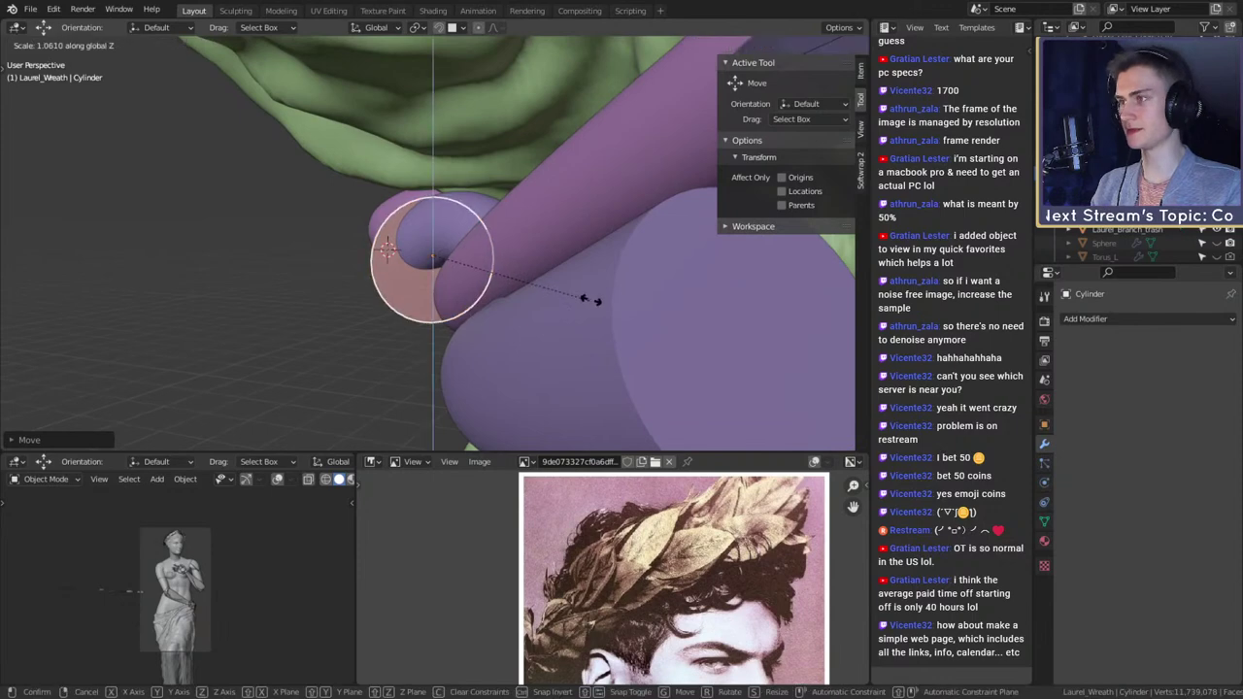
{"action": "left_click", "coordinate": [662, 300]}
{"action": "key", "text": "r"}
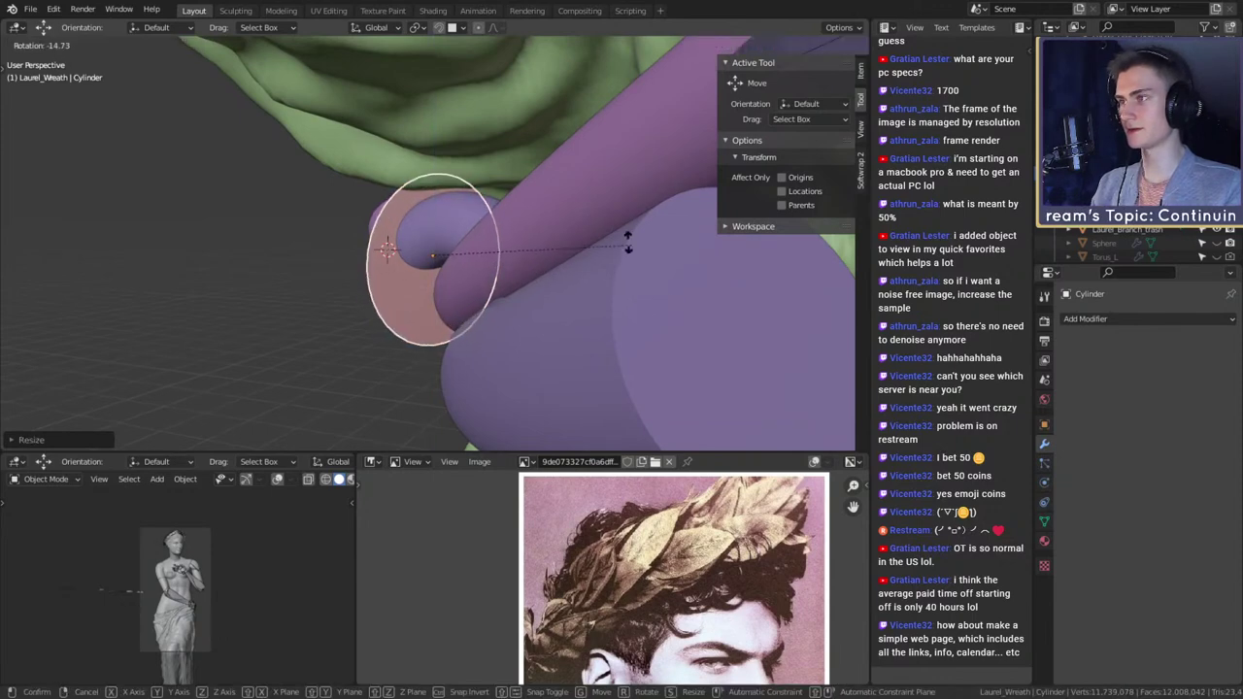
{"action": "left_click", "coordinate": [482, 198]}
- Add both twisted branches to the cylinder selection and isolate the three objects in local view
{"action": "middle_click_drag", "start_coordinate": [484, 202], "coordinate": [602, 251]}
{"action": "scroll", "coordinate": [659, 245], "scroll_direction": "down", "scroll_amount": 4}
{"action": "left_click", "coordinate": [476, 258], "text": "shift"}
{"action": "left_click", "coordinate": [467, 251], "text": "shift"}
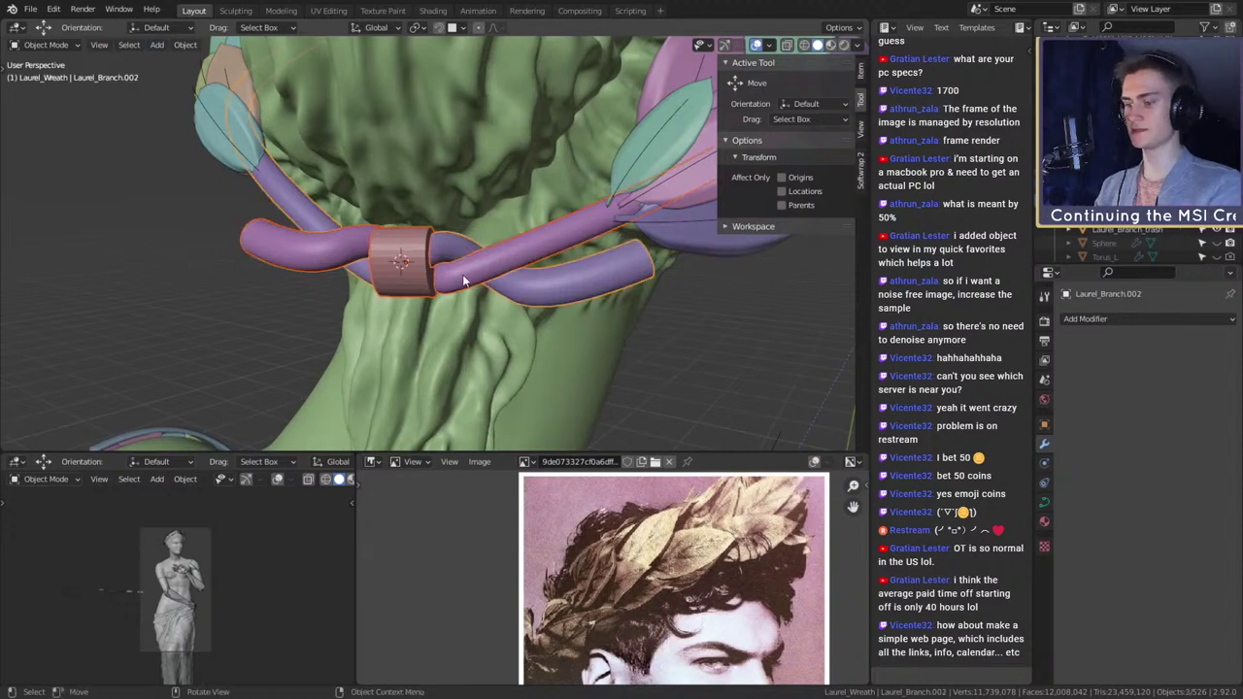
{"action": "key", "text": "KP_Divide"}
{"action": "scroll", "coordinate": [579, 318], "scroll_direction": "up", "scroll_amount": 10}
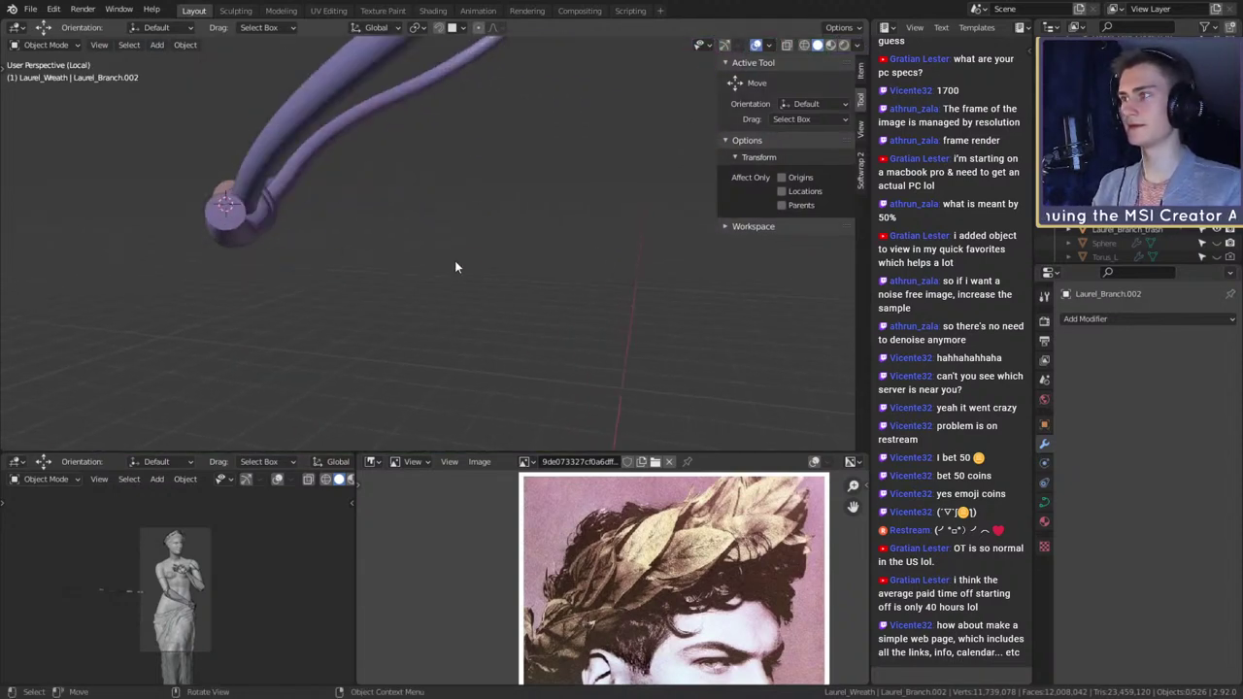
- Reposition and tilt the cylinder so it wraps more closely around the two crossing branches
{"action": "left_click", "coordinate": [421, 225]}
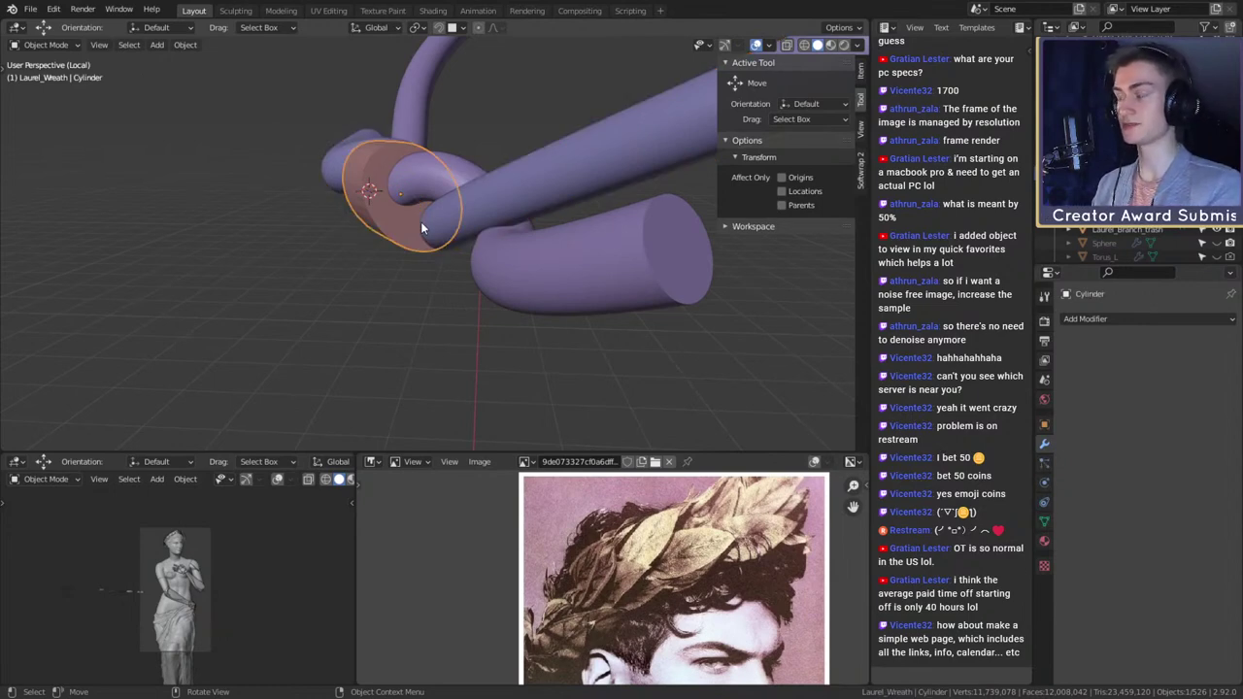
{"action": "middle_click_drag", "start_coordinate": [420, 220], "coordinate": [483, 282]}
{"action": "key", "text": "g"}
{"action": "left_click", "coordinate": [549, 273]}
{"action": "key", "text": "r"}
{"action": "left_click", "coordinate": [554, 219]}
{"action": "key", "text": "g"}
{"action": "left_click", "coordinate": [559, 218]}
{"action": "key", "text": "g"}
{"action": "left_click", "coordinate": [558, 279]}
{"action": "key", "text": "Tab"}
{"action": "key", "text": "Tab"}
{"action": "scroll", "coordinate": [472, 278], "scroll_direction": "up", "scroll_amount": 4}
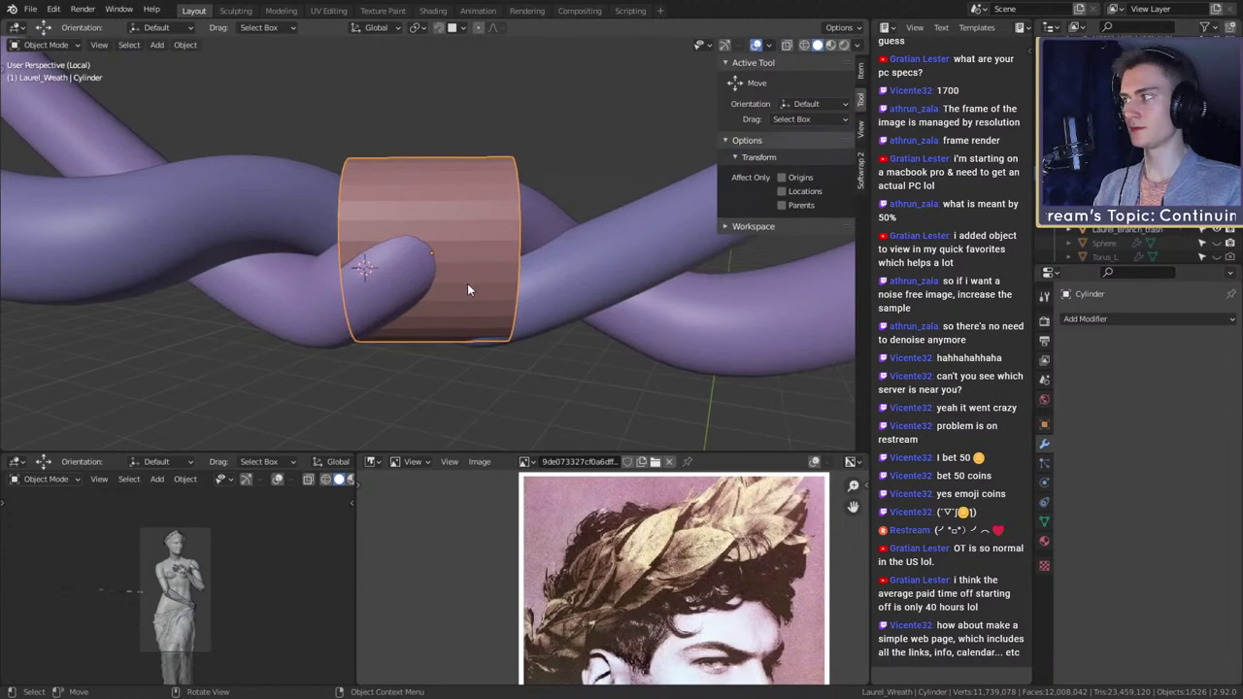
- Delete the cylinder's two end cap faces, leaving an open tube, and return to Object Mode
{"action": "key", "text": "Tab"}
{"action": "middle_click_drag", "start_coordinate": [467, 283], "coordinate": [432, 245]}
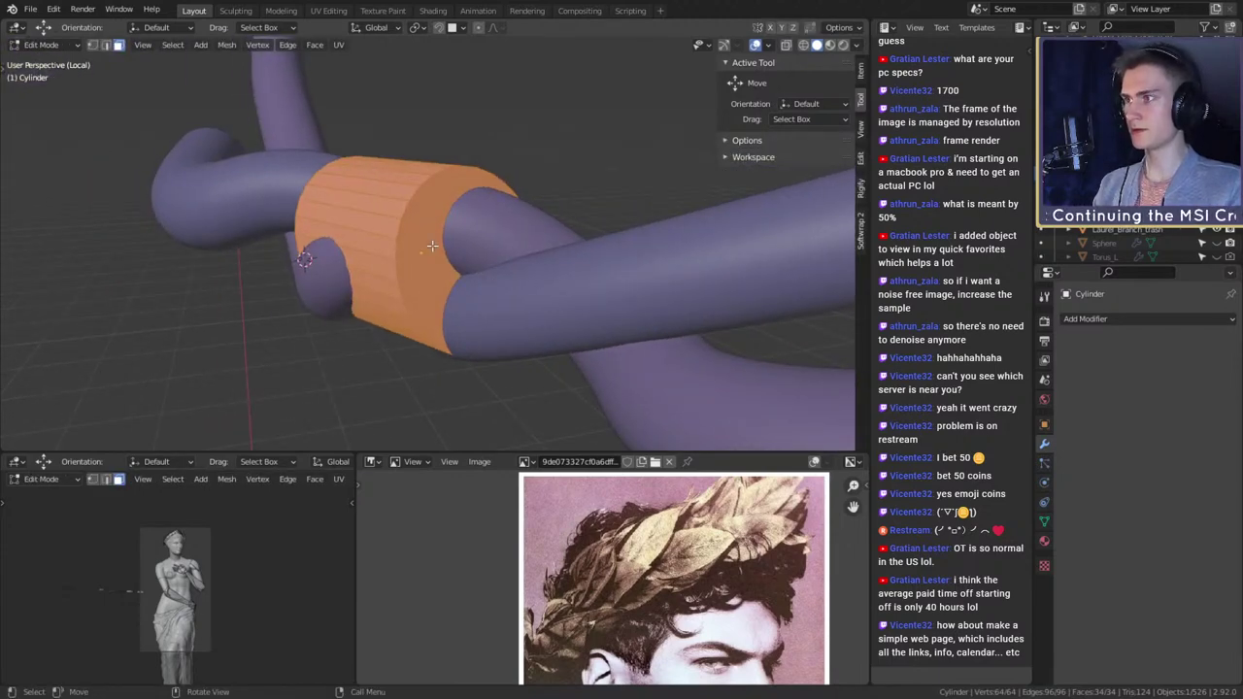
{"action": "middle_click_drag", "start_coordinate": [434, 249], "coordinate": [590, 255]}
{"action": "key", "text": "x"}
{"action": "left_click", "coordinate": [429, 279]}
{"action": "key", "text": "Tab"}
- Lengthen the open cylinder along its local Z axis so it covers more of the branch crossing
{"action": "scroll", "coordinate": [547, 233], "scroll_direction": "down", "scroll_amount": 3}
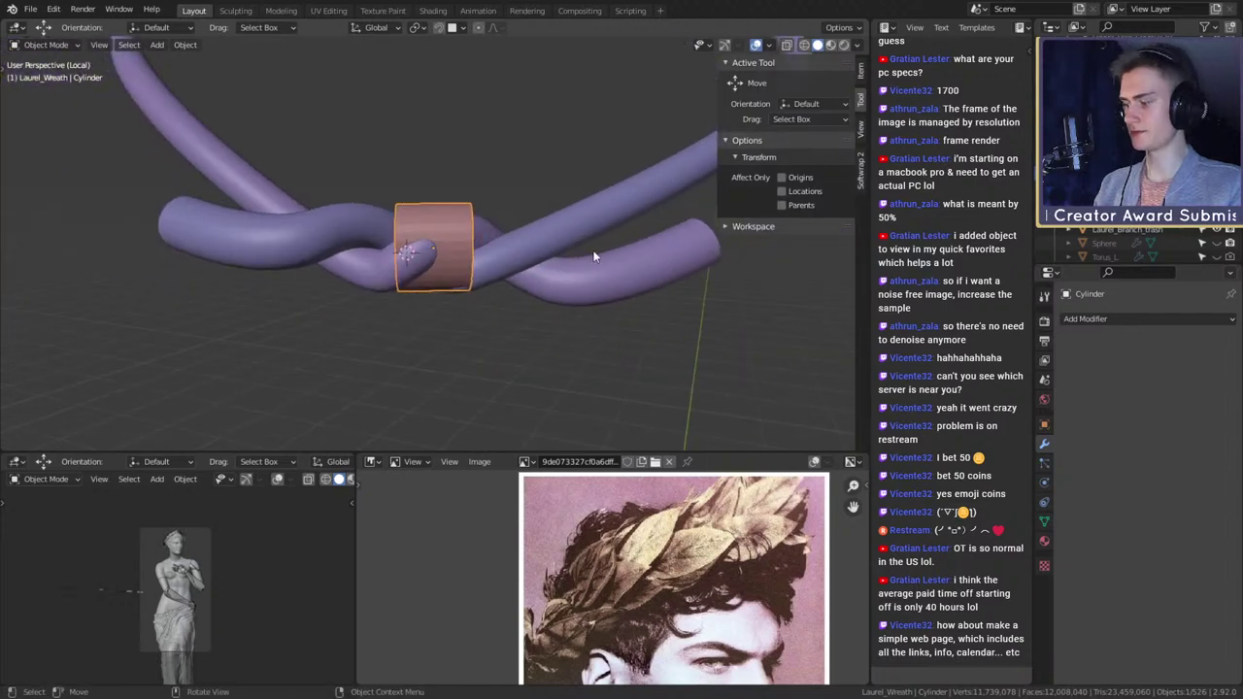
{"action": "key", "text": "s"}
{"action": "key", "text": "x"}
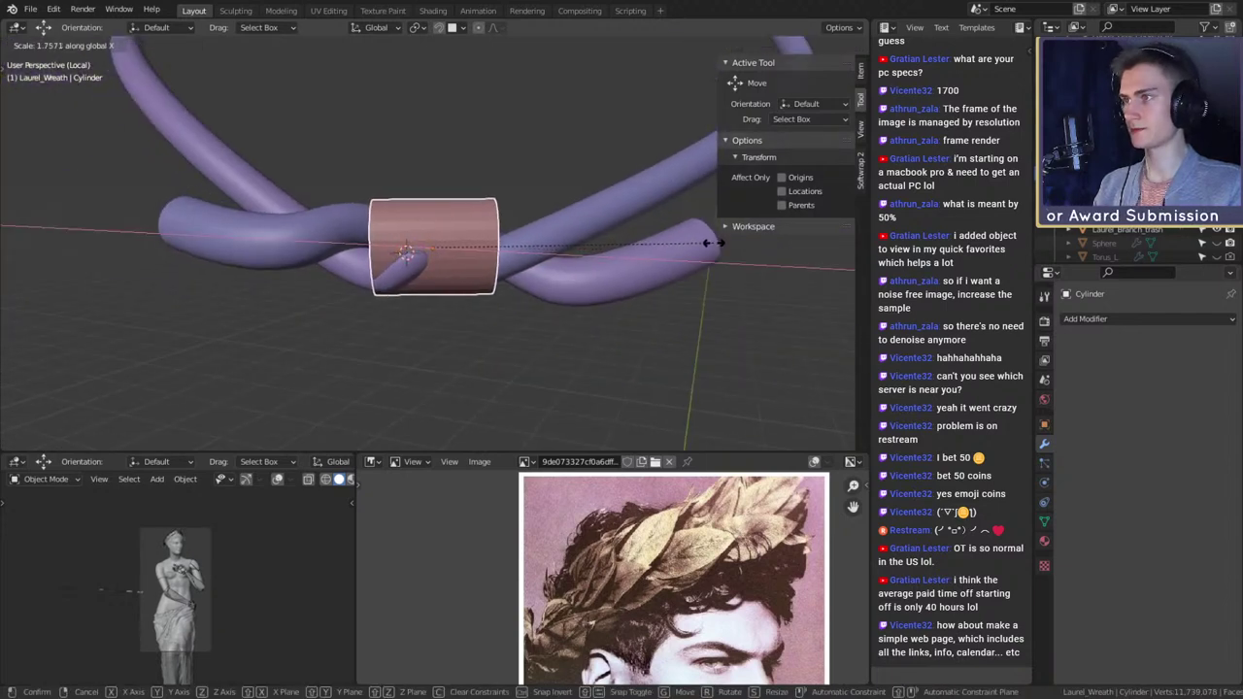
{"action": "key", "text": "y"}
{"action": "key", "text": "y"}
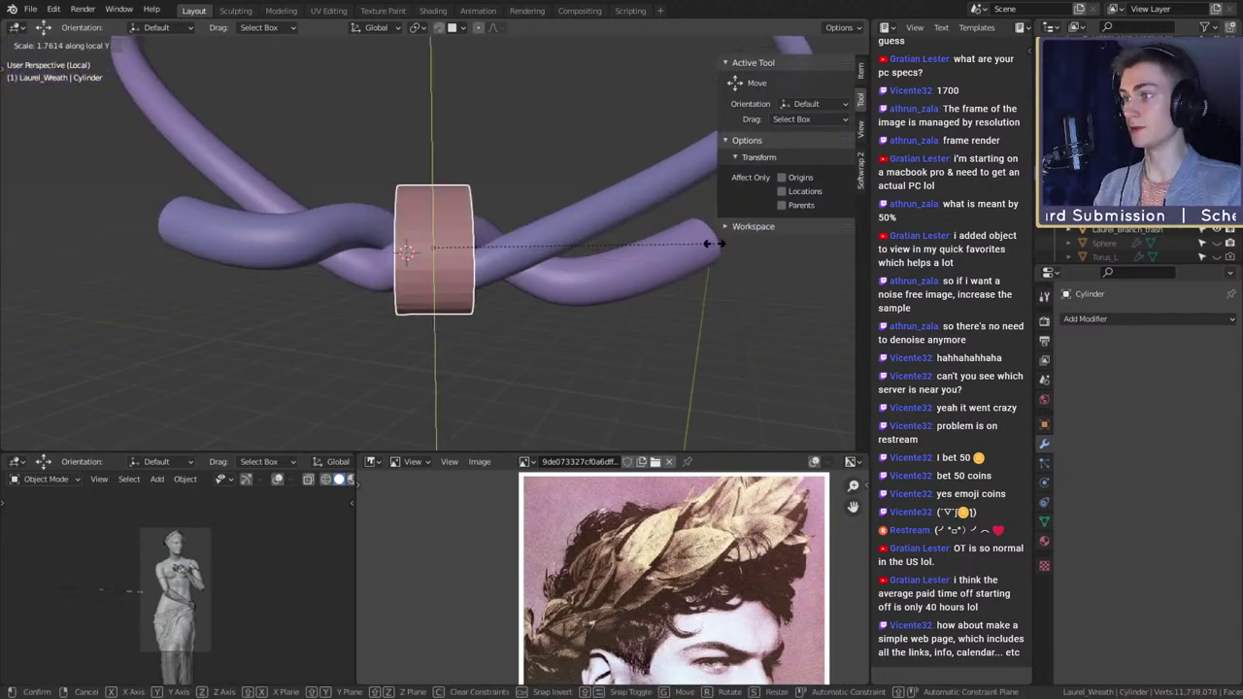
{"action": "key", "text": "z"}
{"action": "key", "text": "z"}
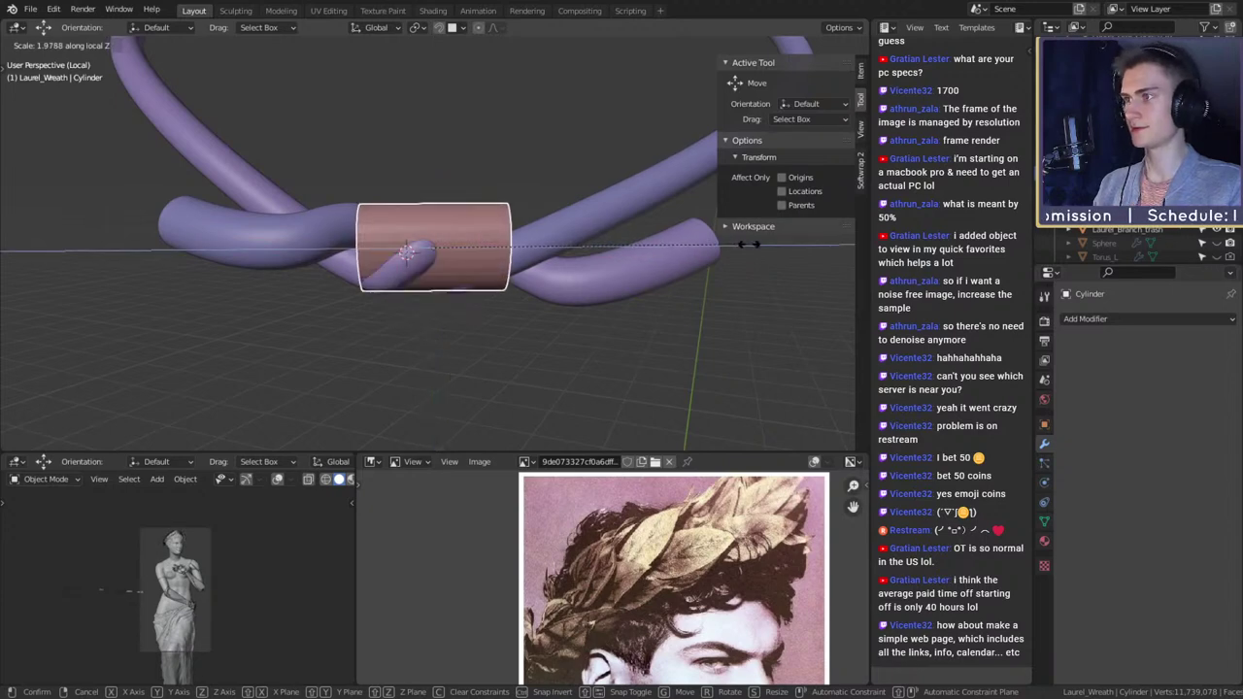
{"action": "left_click", "coordinate": [554, 256]}
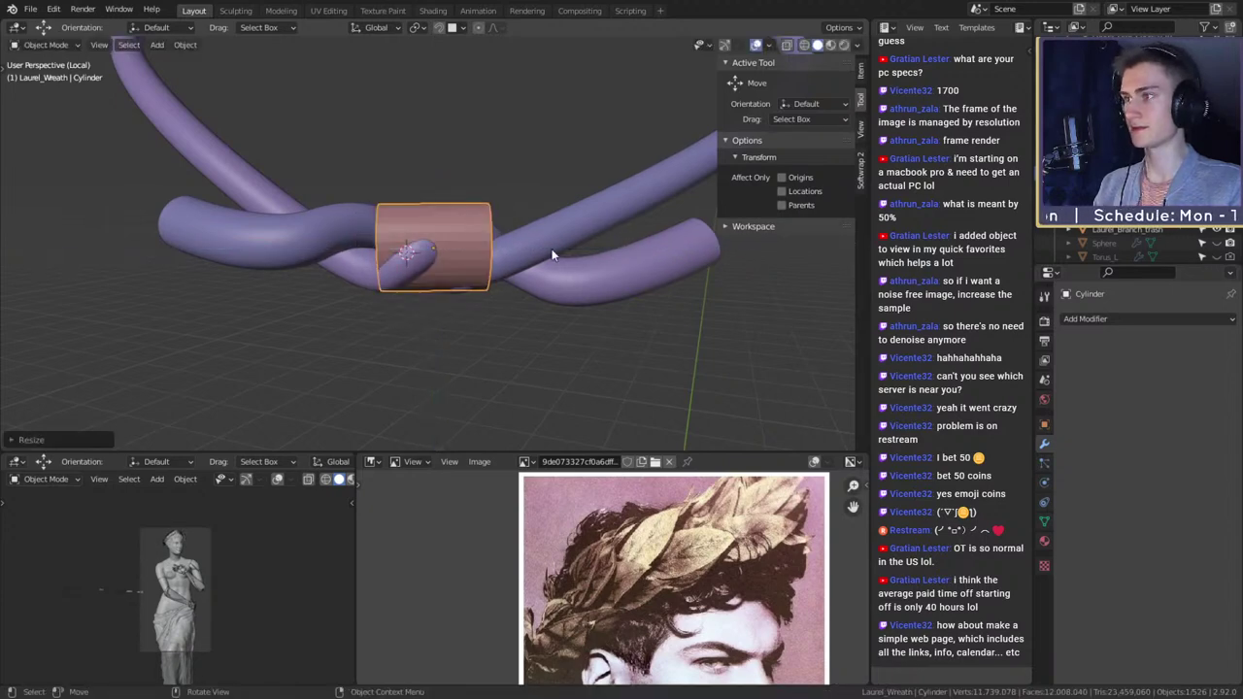
- Widen the cylinder along its local Y axis and shift it so it fully encloses both branches
{"action": "middle_click_drag", "start_coordinate": [554, 256], "coordinate": [596, 286]}
{"action": "key", "text": "s"}
{"action": "key", "text": "y"}
{"action": "key", "text": "y"}
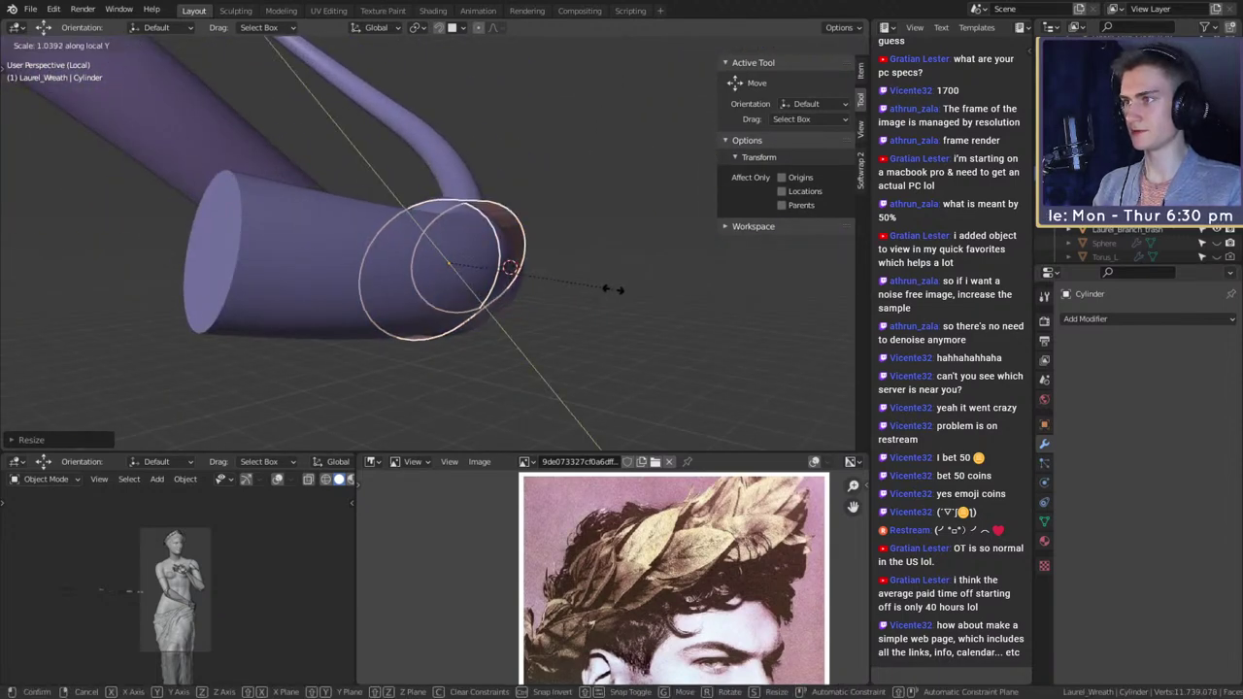
{"action": "left_click", "coordinate": [645, 287]}
{"action": "middle_click_drag", "start_coordinate": [645, 288], "coordinate": [590, 263]}
{"action": "scroll", "coordinate": [533, 267], "scroll_direction": "up", "scroll_amount": 2}
{"action": "key", "text": "g"}
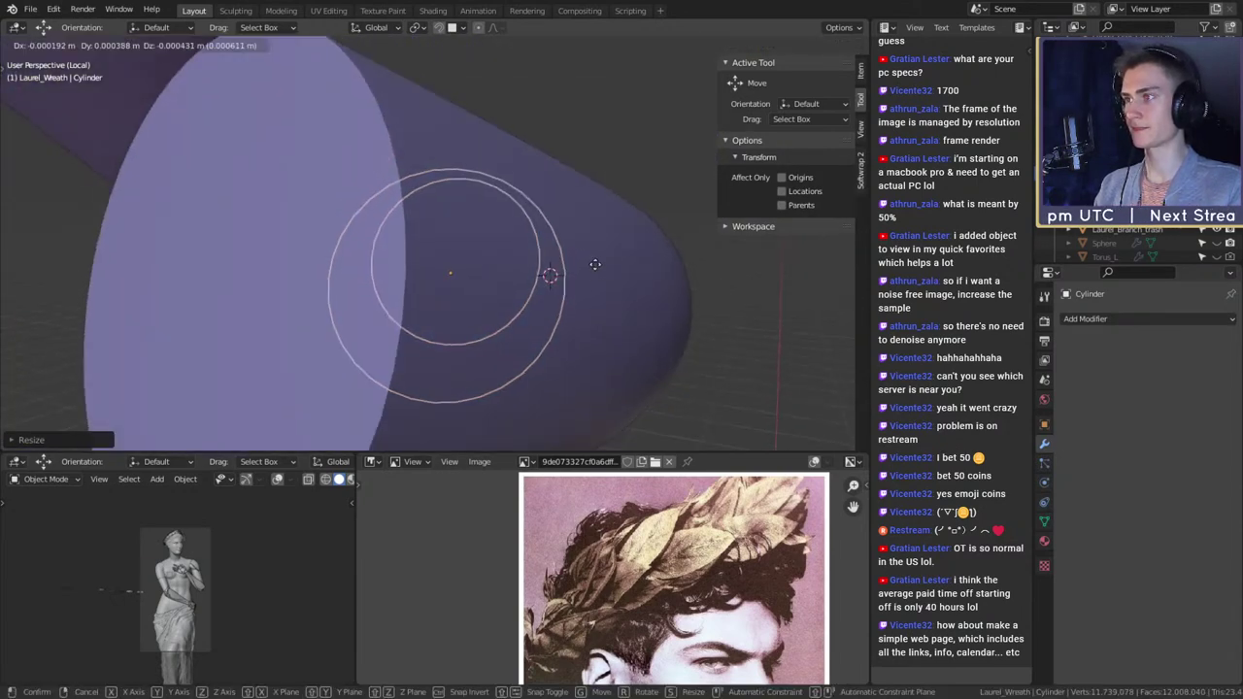
{"action": "left_click", "coordinate": [602, 264]}
{"action": "middle_click_drag", "start_coordinate": [682, 273], "coordinate": [531, 294]}
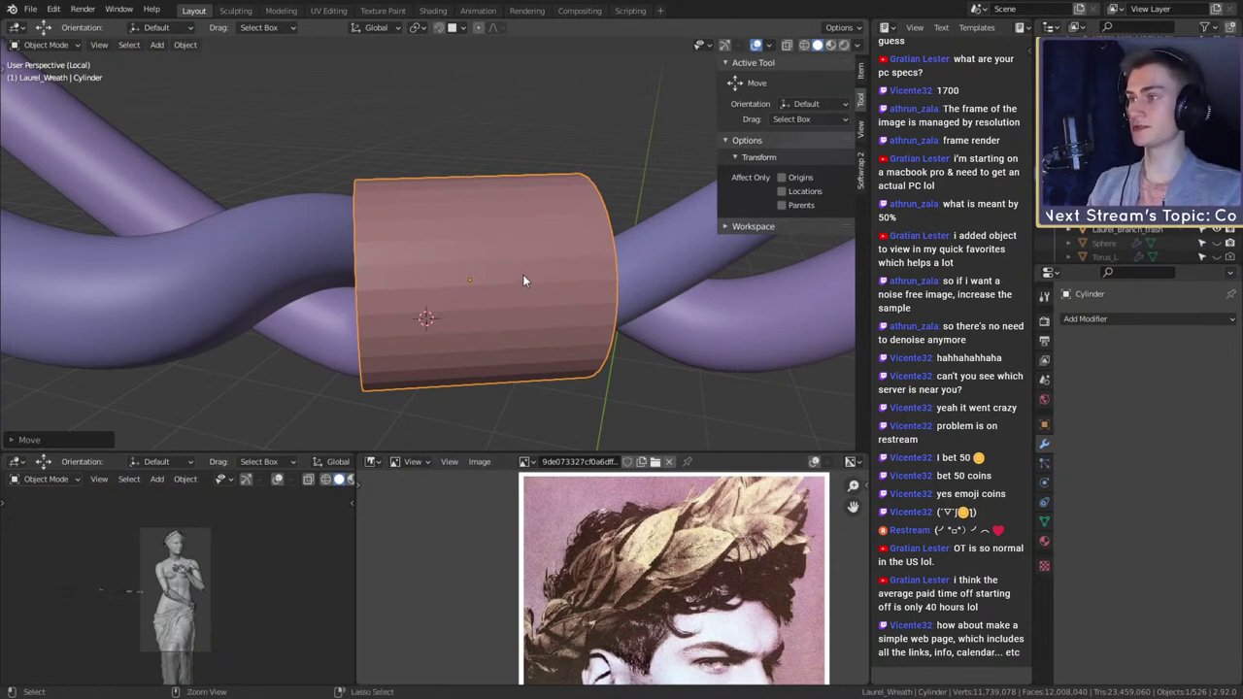
- Add a Subdivision Surface modifier with viewport level 3 and a Shrinkwrap modifier to the cylinder
{"action": "key", "text": "ctrl+2"}
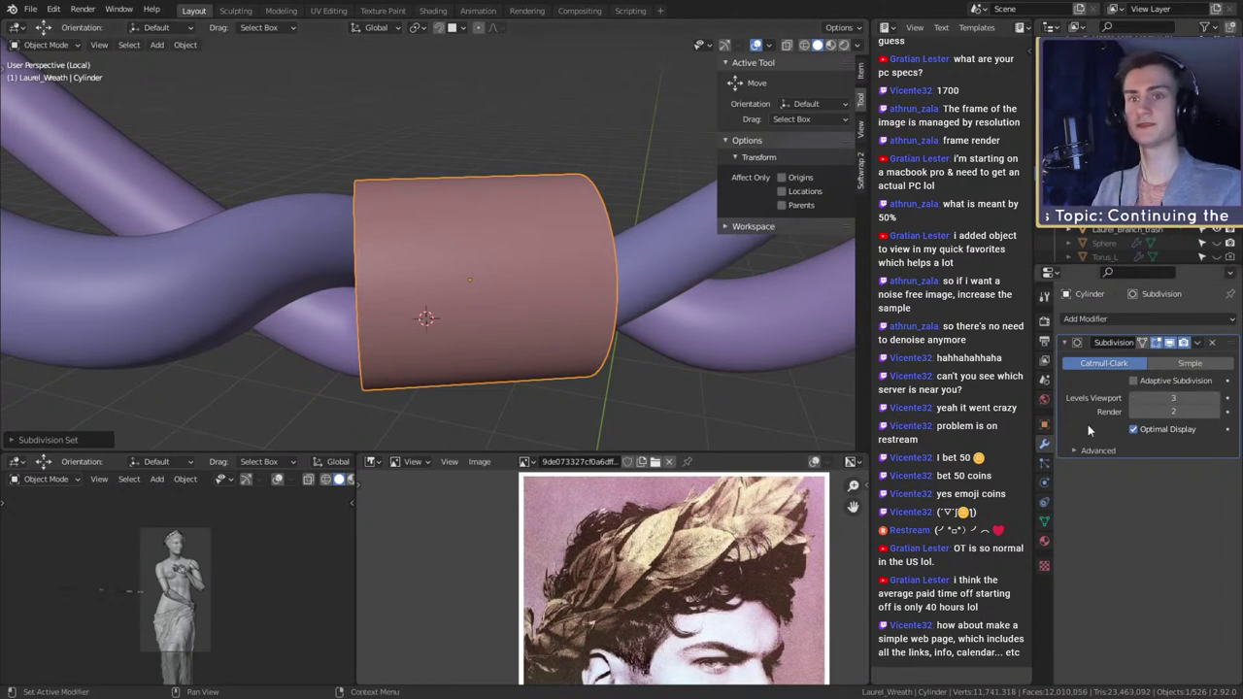
{"action": "left_click", "coordinate": [1096, 320]}
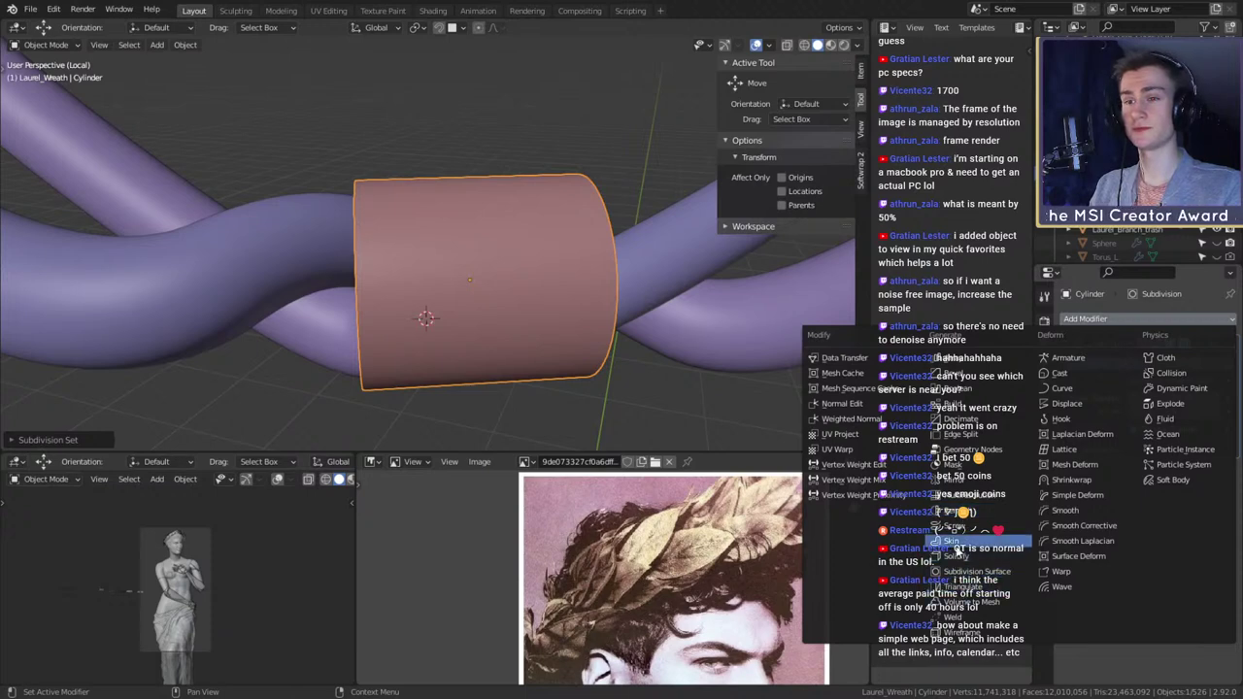
{"action": "left_click", "coordinate": [1071, 480]}
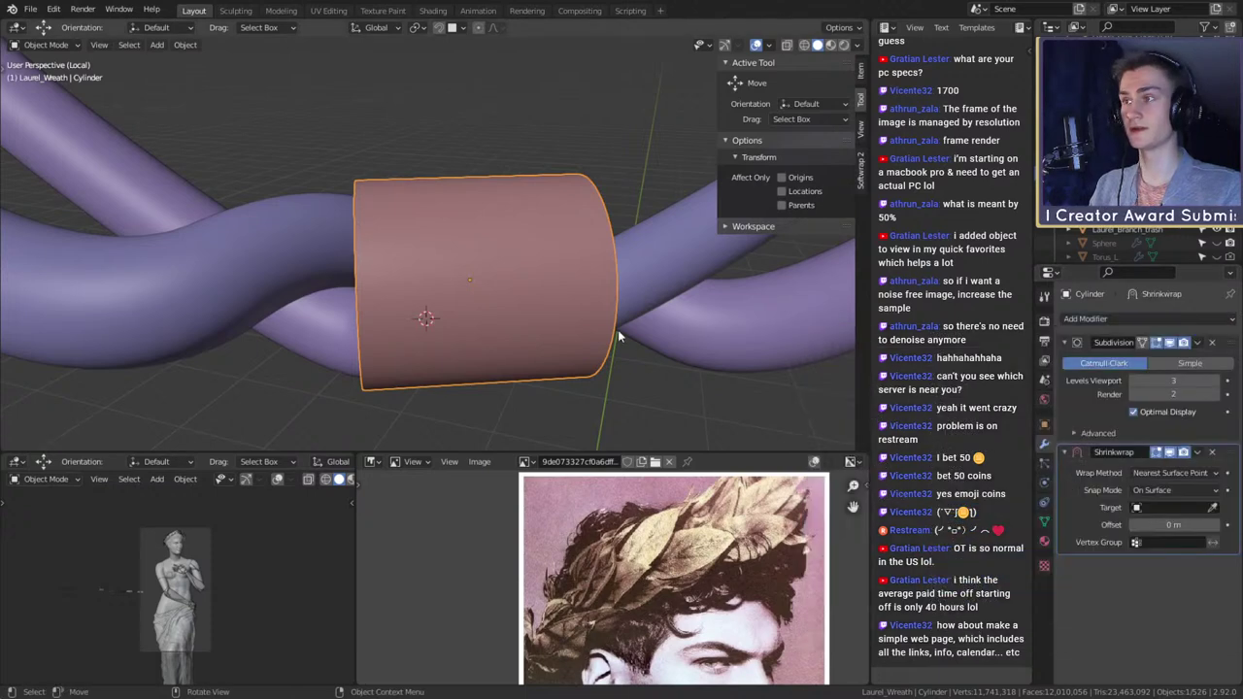
- Set the Shrinkwrap wrap method to Project and enable the Negative direction alongside Positive
{"action": "middle_click_drag", "start_coordinate": [618, 329], "coordinate": [564, 338]}
{"action": "scroll", "coordinate": [549, 325], "scroll_direction": "up", "scroll_amount": 3}
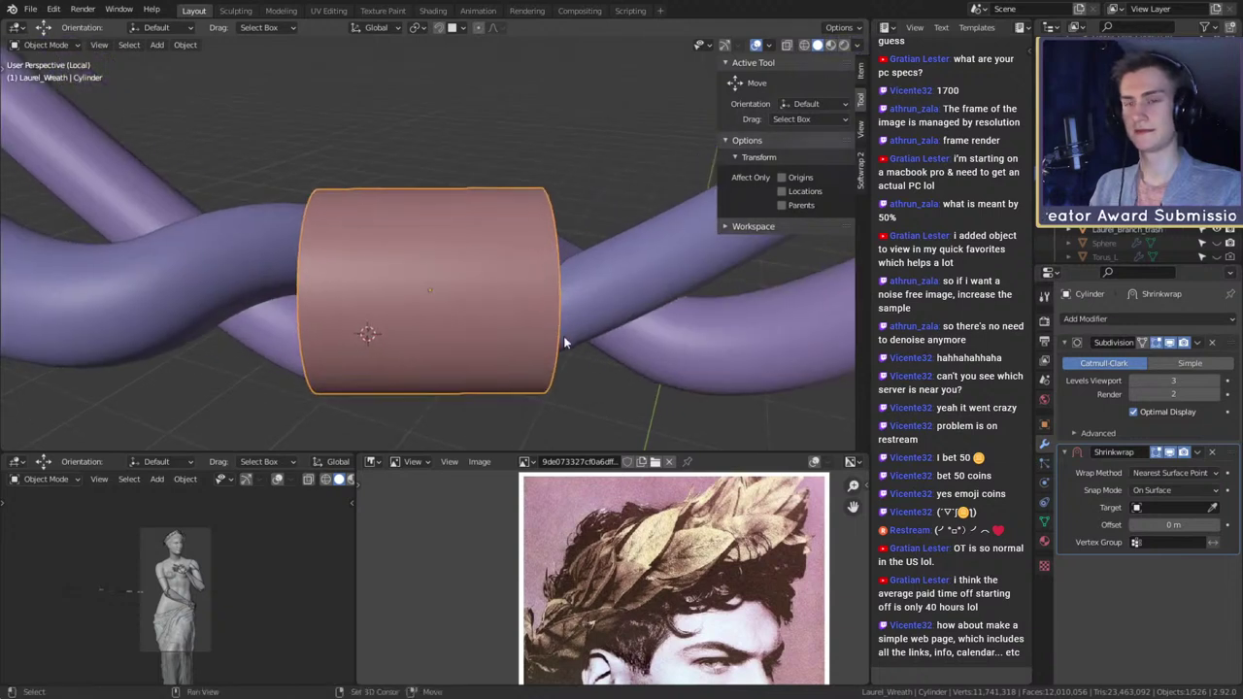
{"action": "left_click", "coordinate": [1176, 474]}
{"action": "left_click", "coordinate": [1177, 508]}
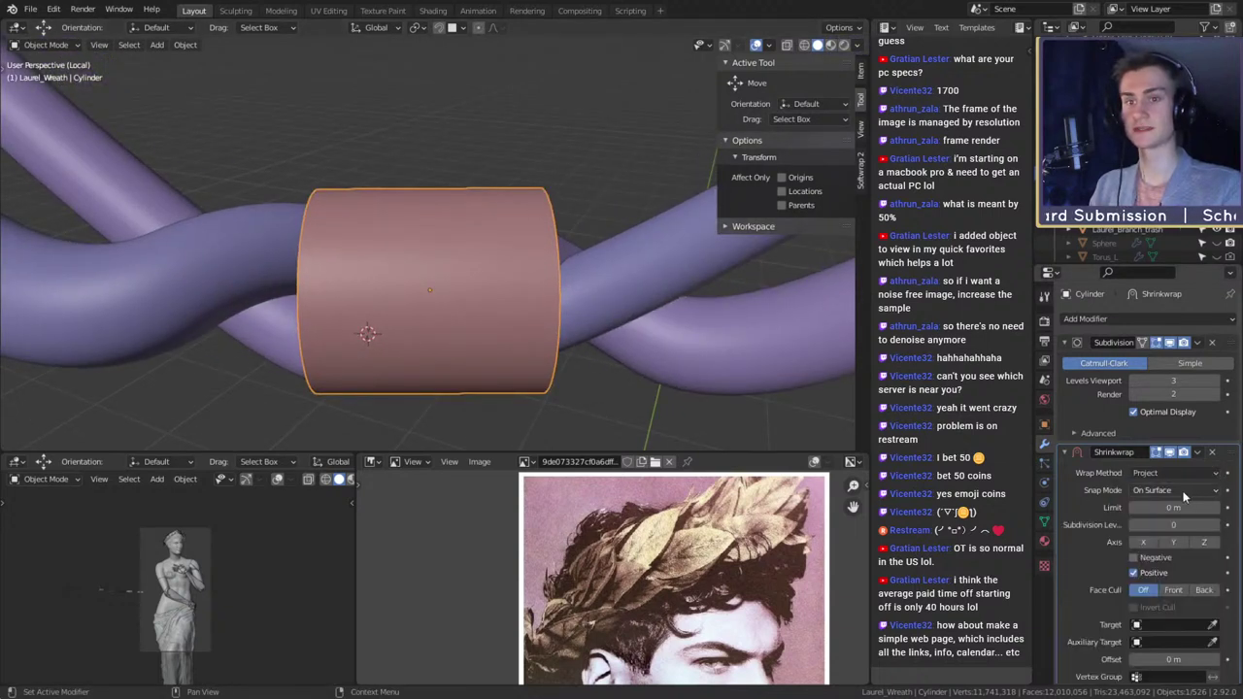
{"action": "left_click", "coordinate": [1133, 558]}
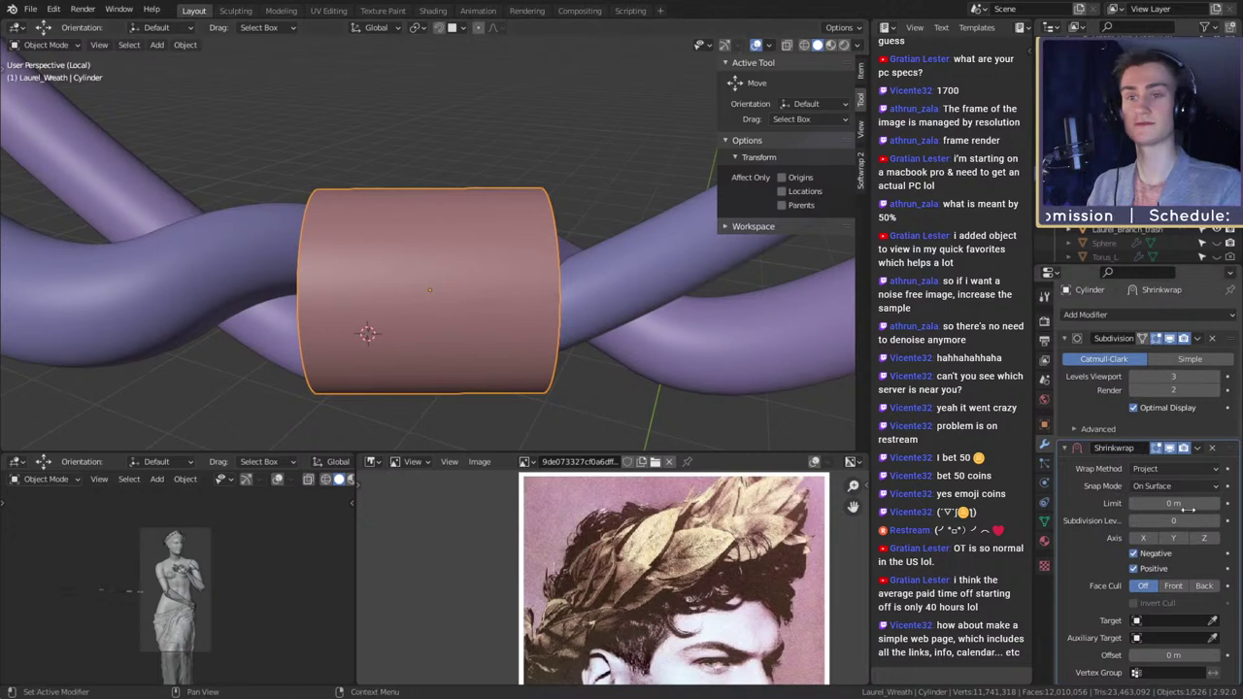
{"action": "scroll", "coordinate": [716, 403], "scroll_direction": "down", "scroll_amount": 3}
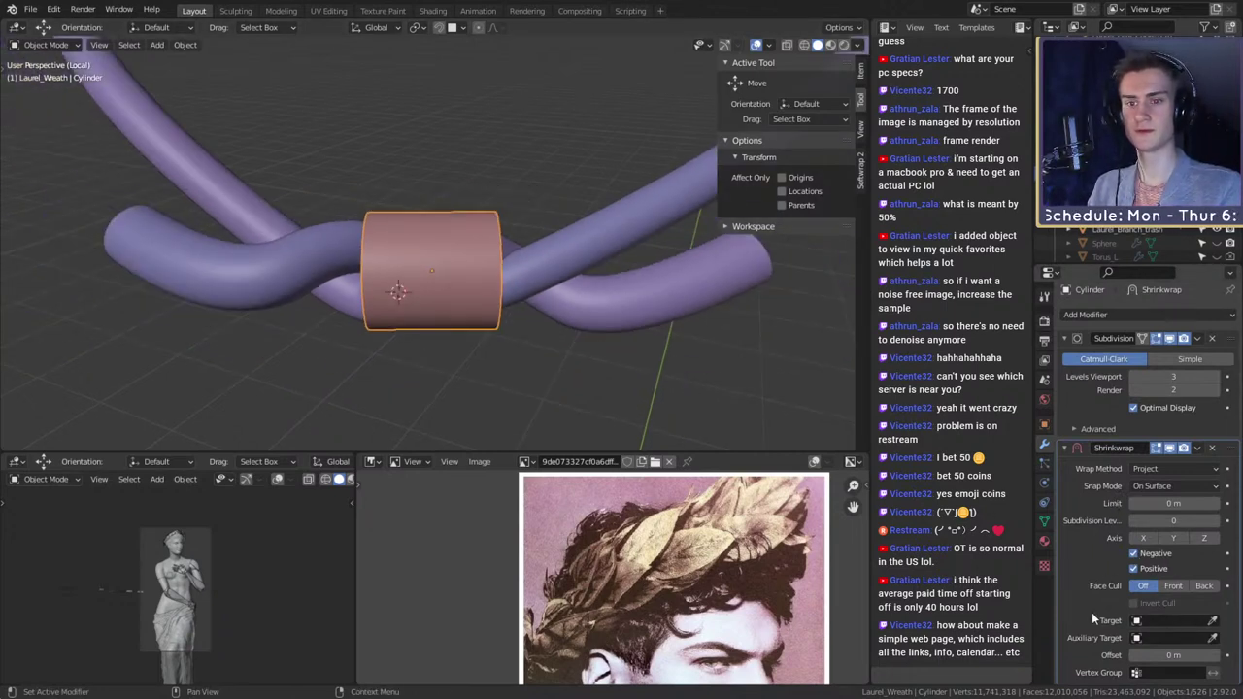
- Select the Laurel_Branch.001 curve and exit local view to show the whole statue
{"action": "scroll", "coordinate": [545, 301], "scroll_direction": "down", "scroll_amount": 2}
{"action": "middle_click_drag", "start_coordinate": [552, 284], "coordinate": [564, 291]}
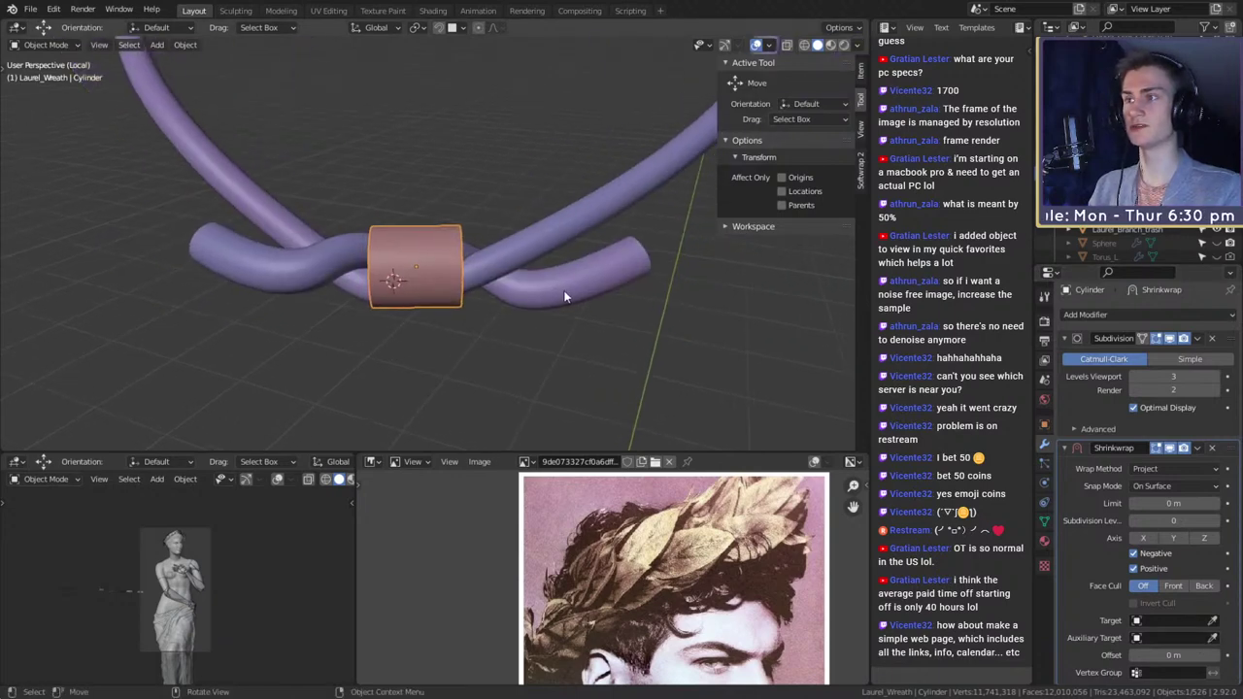
{"action": "left_click", "coordinate": [559, 233]}
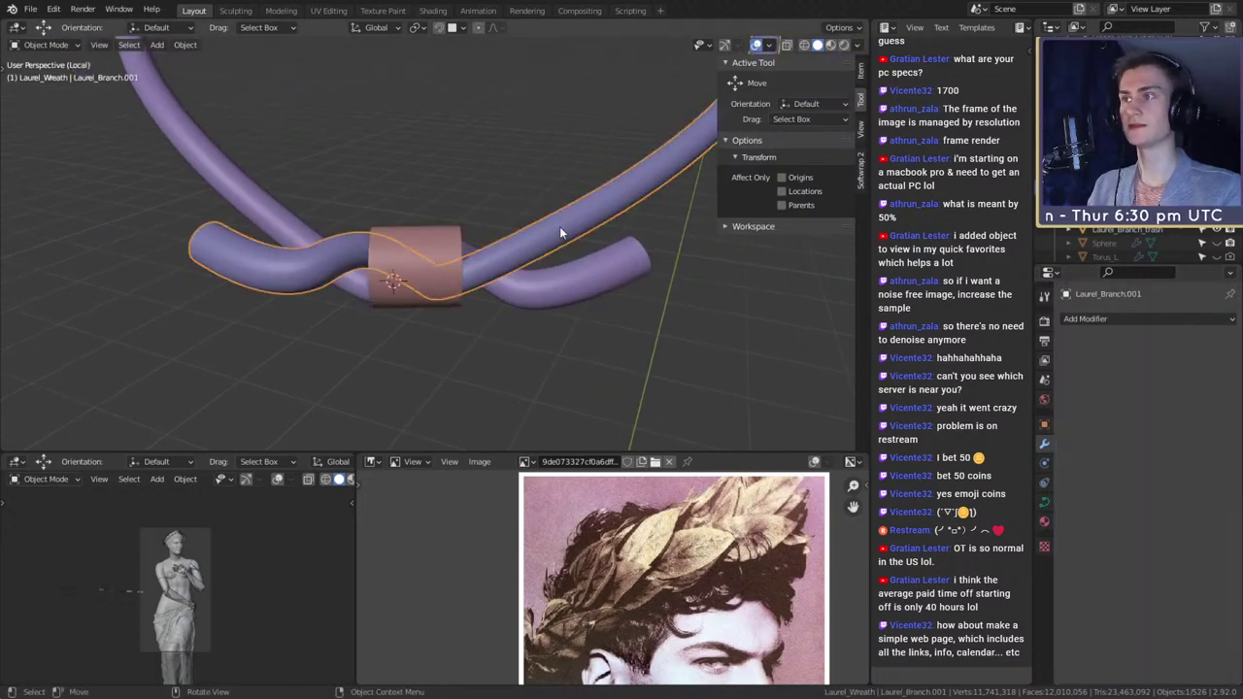
{"action": "key", "text": "KP_Divide"}
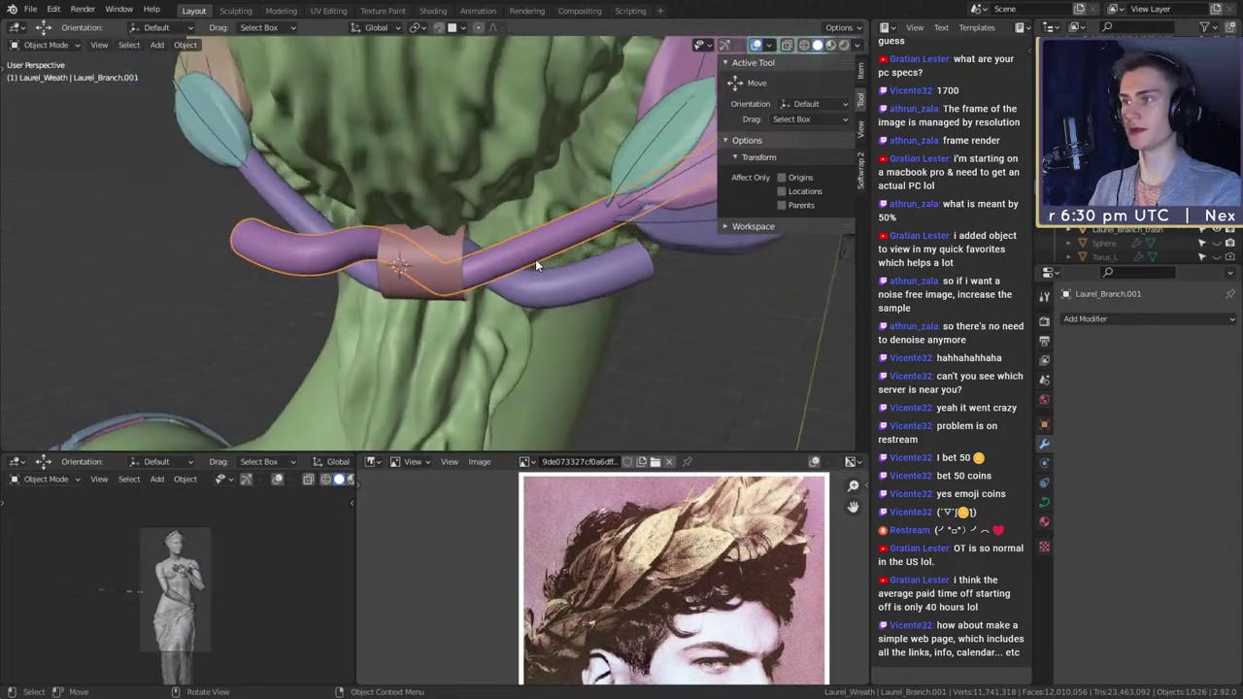
- Check the overlapping branch objects at the crossing and inspect Laurel_Branch.002's curve control points in Edit Mode
{"action": "middle_click_drag", "start_coordinate": [535, 259], "coordinate": [557, 277]}
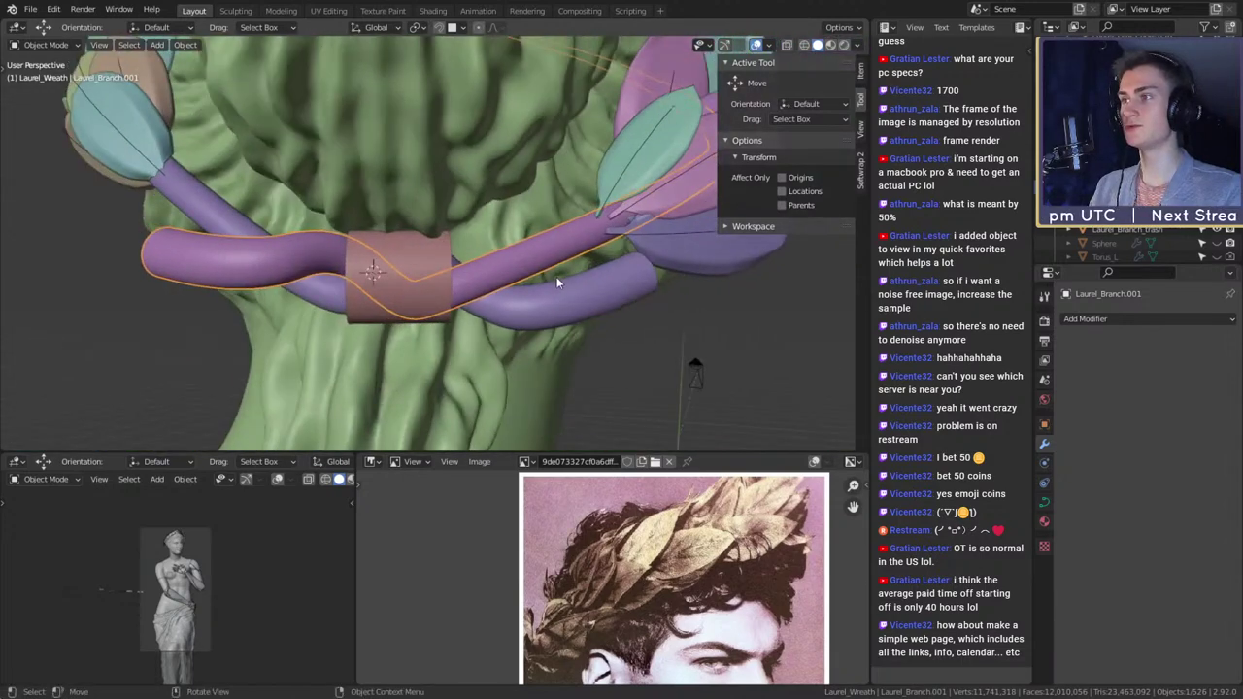
{"action": "left_click", "coordinate": [568, 249]}
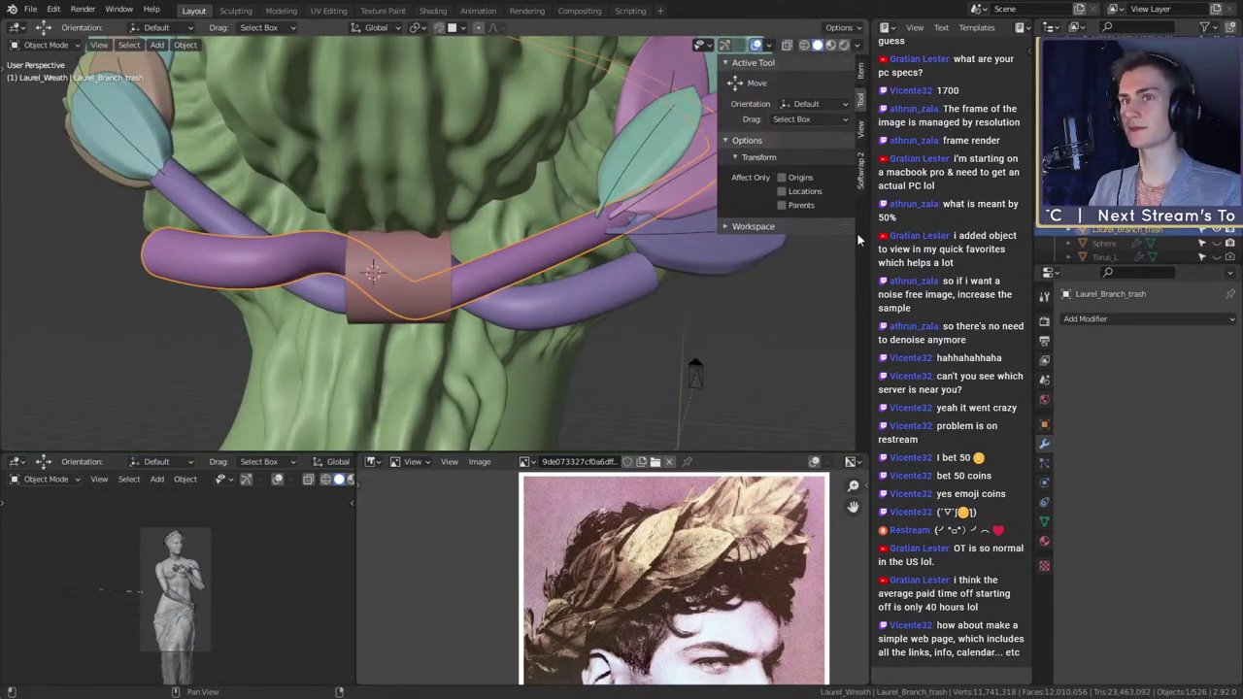
{"action": "left_click", "coordinate": [313, 289]}
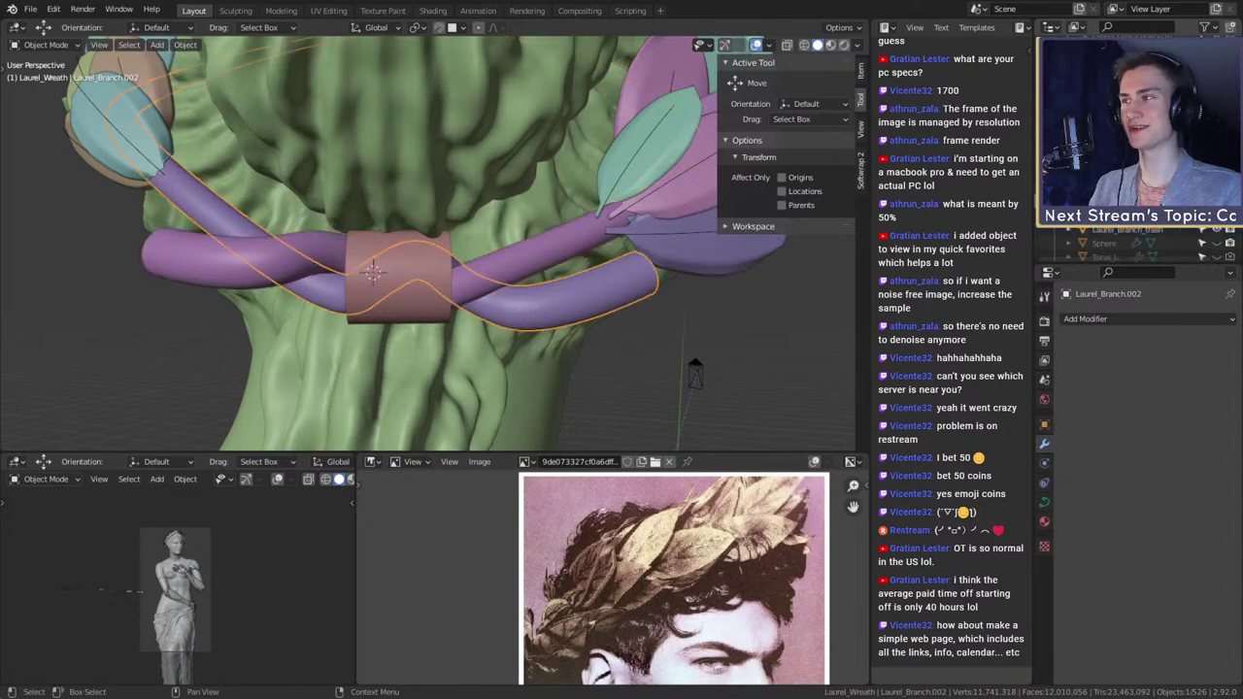
{"action": "key", "text": "Tab"}
{"action": "scroll", "coordinate": [427, 278], "scroll_direction": "down", "scroll_amount": 4}
{"action": "middle_click_drag", "start_coordinate": [451, 278], "coordinate": [476, 284], "text": "shift"}
{"action": "scroll", "coordinate": [476, 285], "scroll_direction": "up", "scroll_amount": 2}
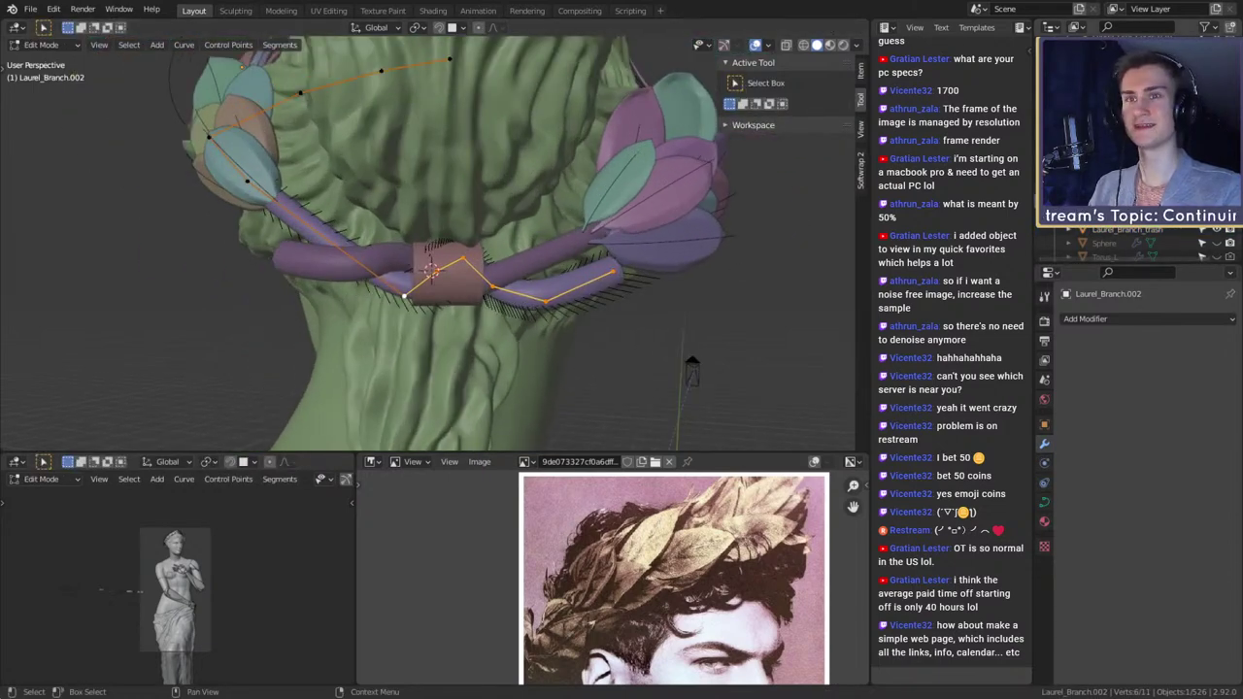
- Leave the branch's Edit Mode and rename the second branch's mesh copy, Laurel_Branch.003, as Laurel_Branch_trash_2
{"action": "key", "text": "ctrl+z"}
{"action": "key", "text": "ctrl+z"}
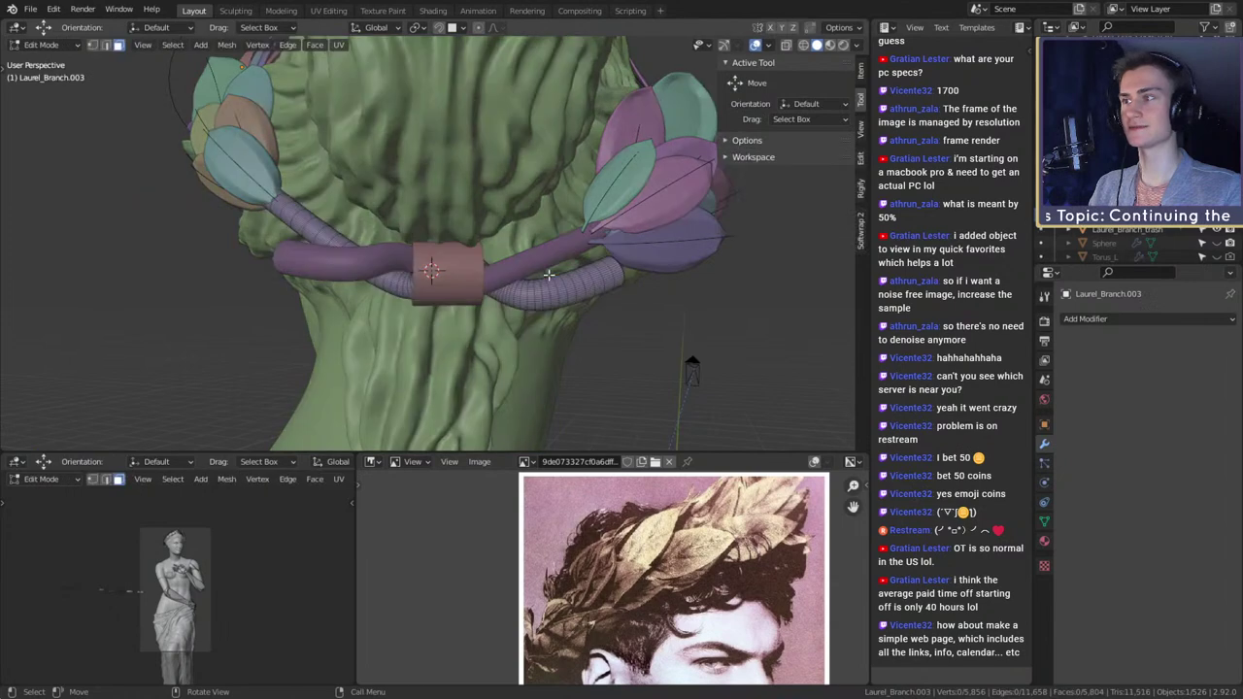
{"action": "key", "text": "ctrl+z"}
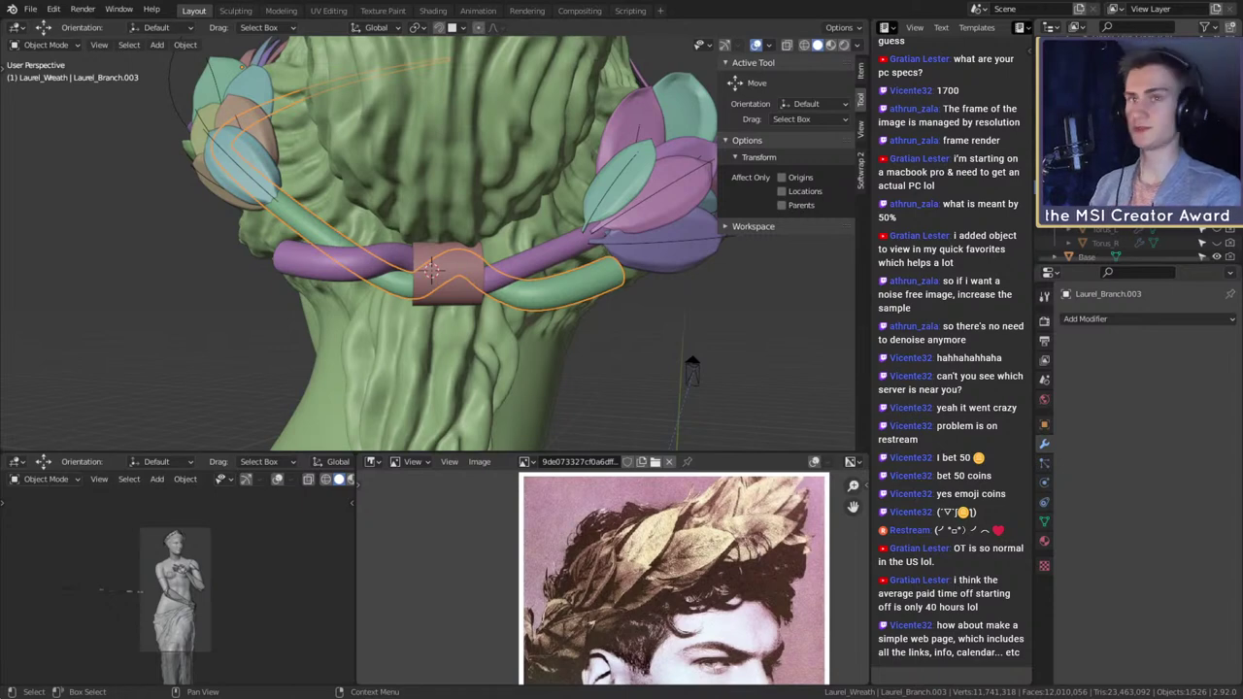
{"action": "scroll", "coordinate": [605, 217], "scroll_direction": "up", "scroll_amount": 2}
{"action": "middle_click_drag", "start_coordinate": [609, 242], "coordinate": [630, 285]}
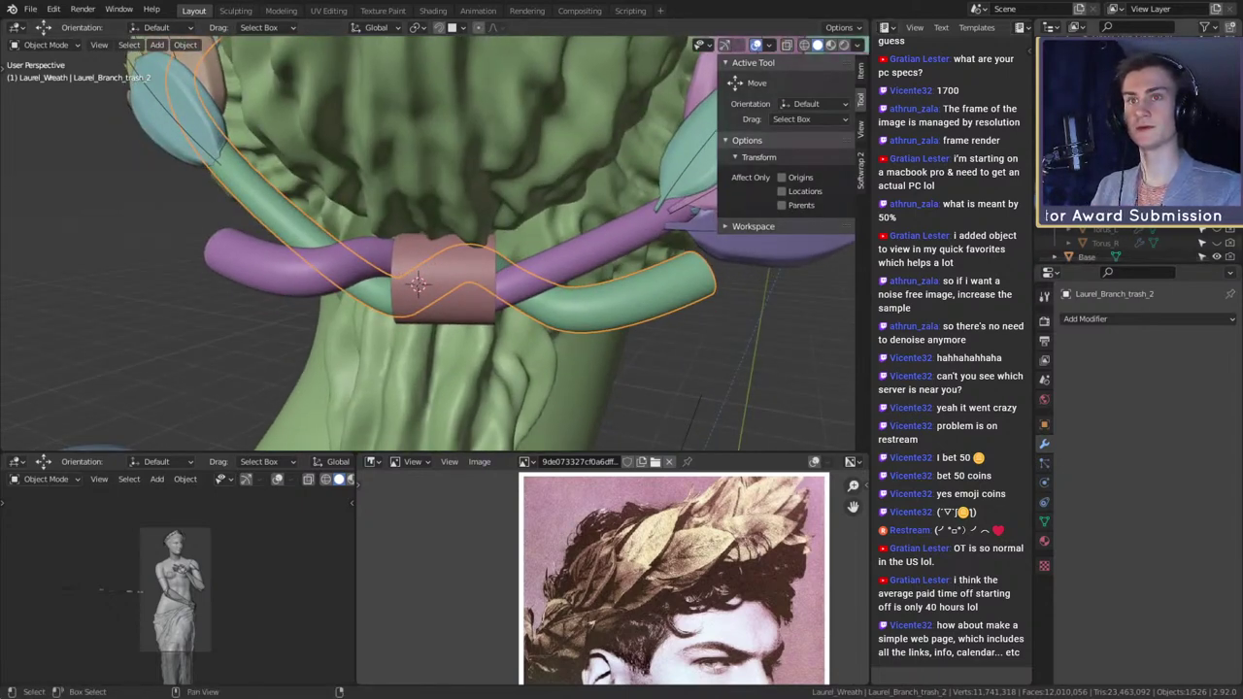
- Join the two trash branch meshes into one object and isolate it with the cylinder in local view
{"action": "left_click", "coordinate": [1107, 165], "text": "shift"}
{"action": "key", "text": "ctrl+j"}
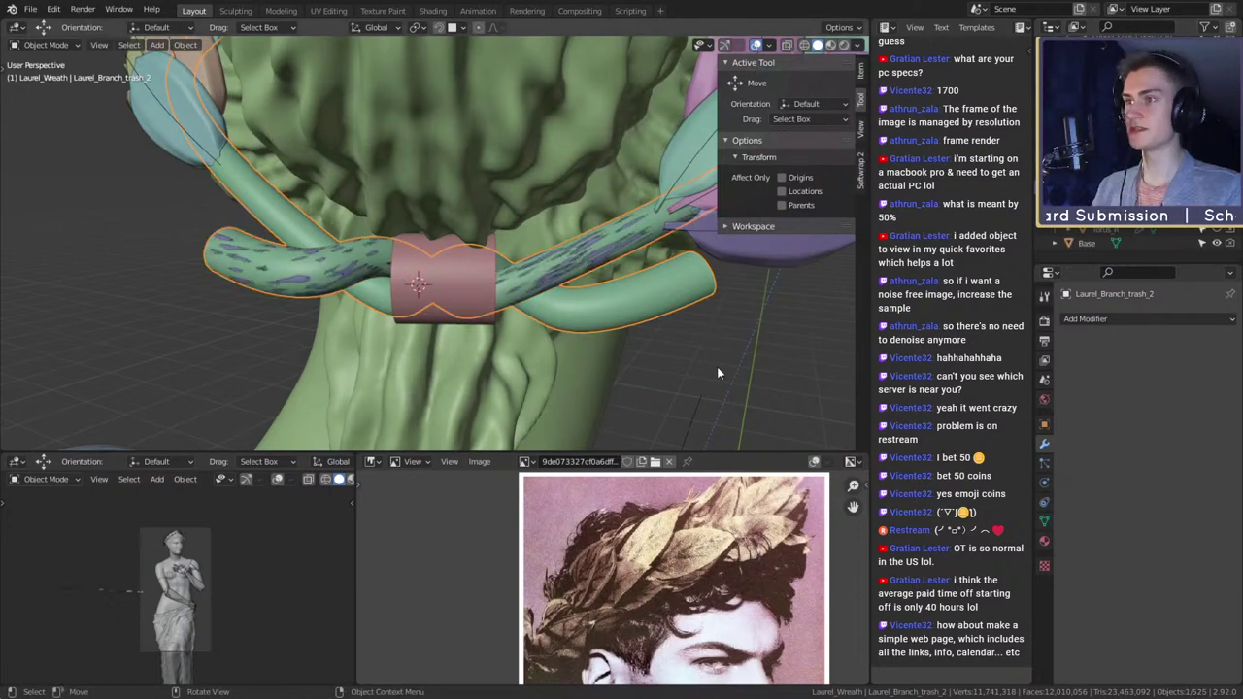
{"action": "left_click", "coordinate": [677, 365]}
{"action": "left_click", "coordinate": [670, 305]}
{"action": "mouse_move", "coordinate": [670, 305]}
{"action": "middle_mouse_down"}
{"action": "mouse_move", "coordinate": [663, 268]}
{"action": "mouse_move", "coordinate": [660, 284]}
{"action": "middle_mouse_up"}
{"action": "left_click", "coordinate": [430, 233]}
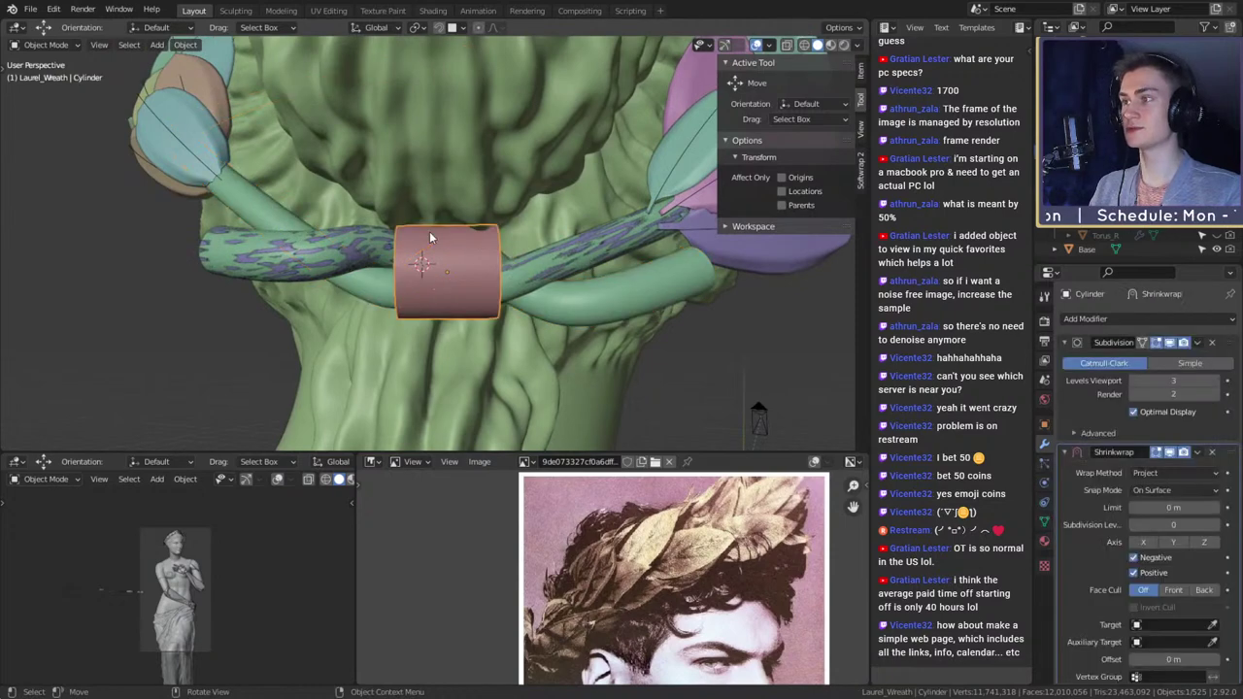
{"action": "left_click", "coordinate": [580, 295]}
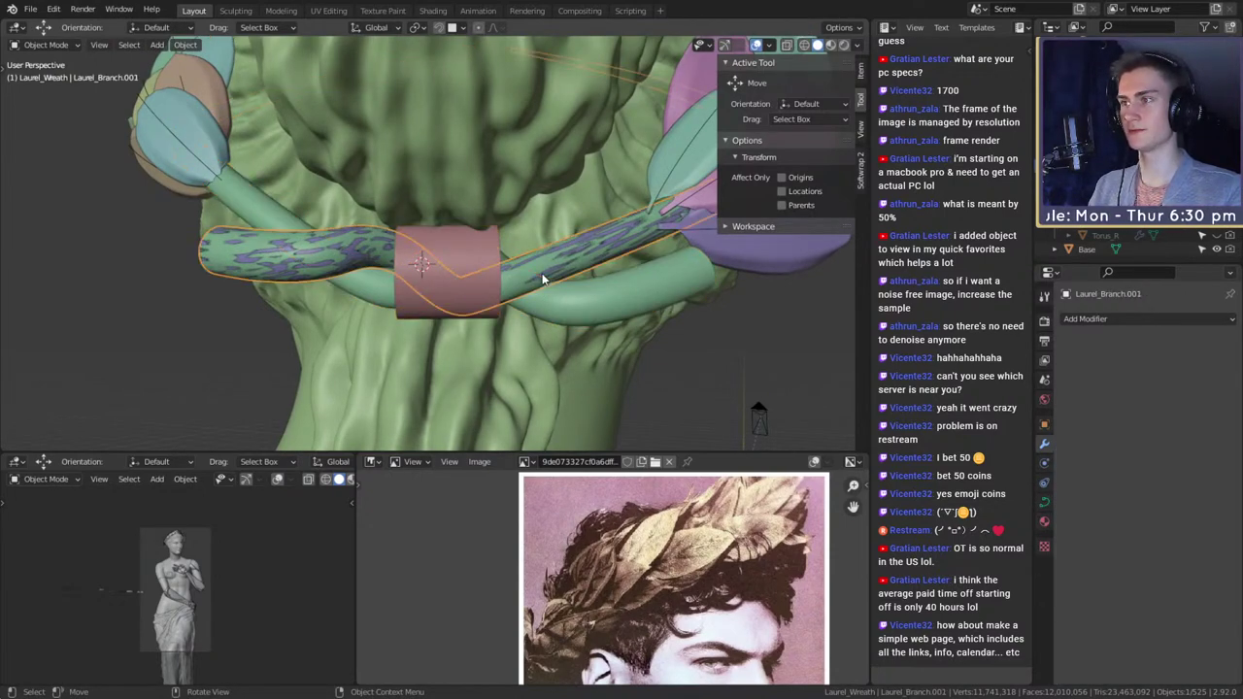
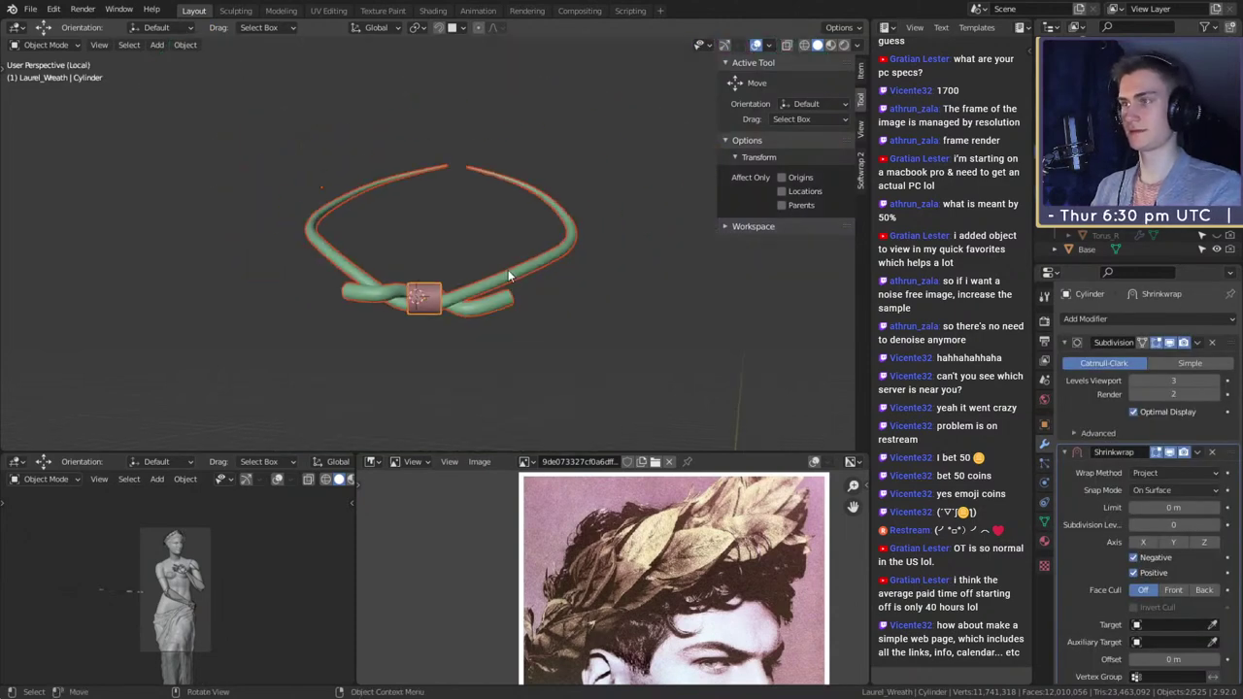
{"action": "scroll", "coordinate": [520, 313], "scroll_direction": "up", "scroll_amount": 6}
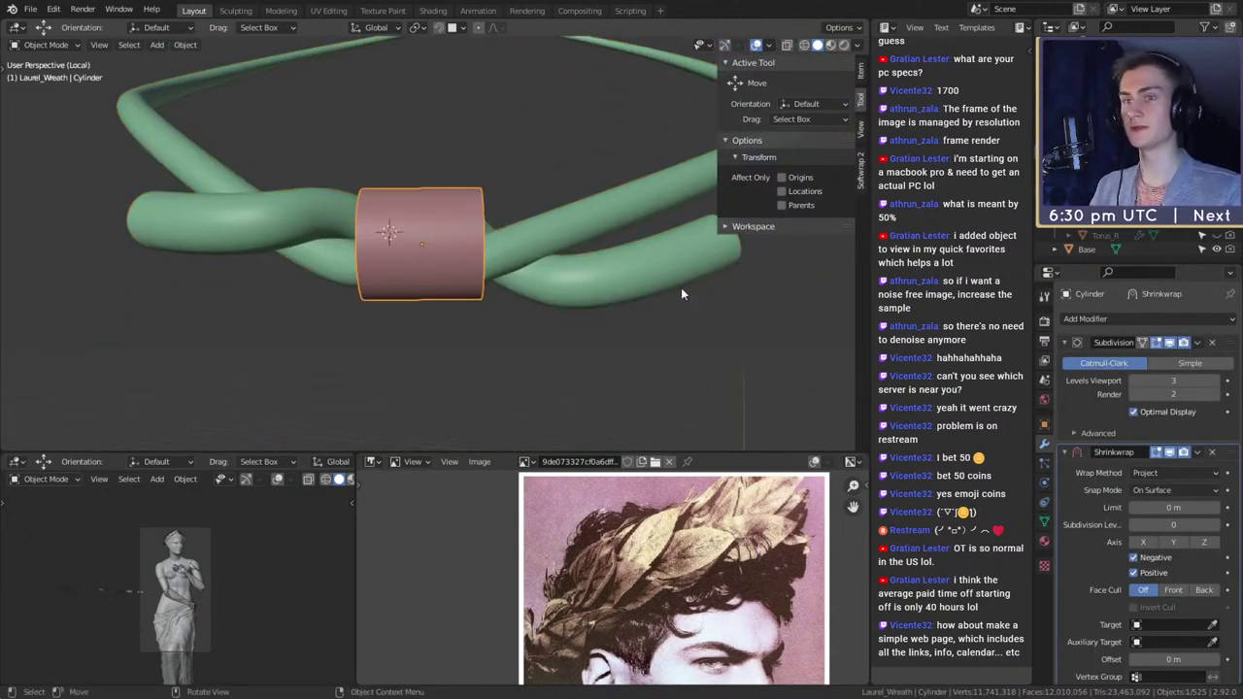
- Set the joined Laurel_Branch_trash_2 mesh as the cylinder's Shrinkwrap target and check the wrap around the crossing
{"action": "left_click", "coordinate": [607, 218]}
{"action": "middle_click_drag", "start_coordinate": [652, 281], "coordinate": [642, 321]}
{"action": "scroll", "coordinate": [549, 282], "scroll_direction": "down", "scroll_amount": 5}
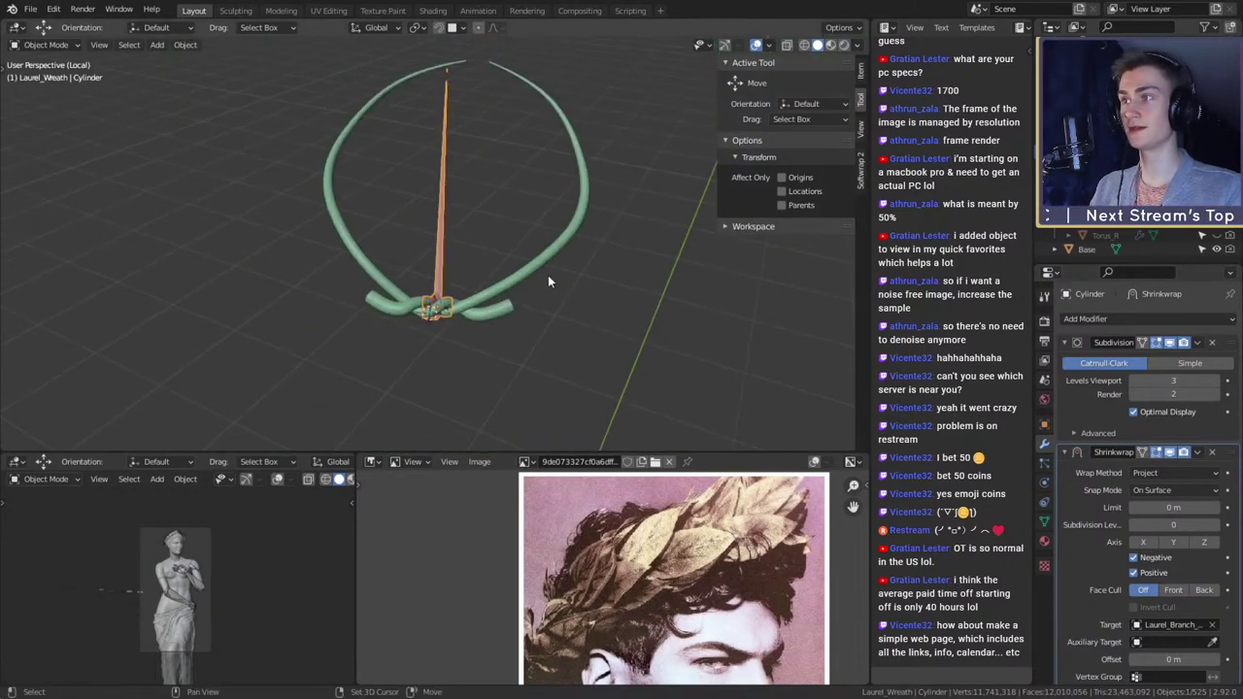
{"action": "middle_click_drag", "start_coordinate": [549, 281], "coordinate": [469, 147]}
{"action": "scroll", "coordinate": [432, 305], "scroll_direction": "up", "scroll_amount": 6}
{"action": "scroll", "coordinate": [469, 146], "scroll_direction": "down", "scroll_amount": 5}
{"action": "middle_click_drag", "start_coordinate": [547, 340], "coordinate": [571, 240], "text": "shift"}
{"action": "scroll", "coordinate": [651, 282], "scroll_direction": "up", "scroll_amount": 4}
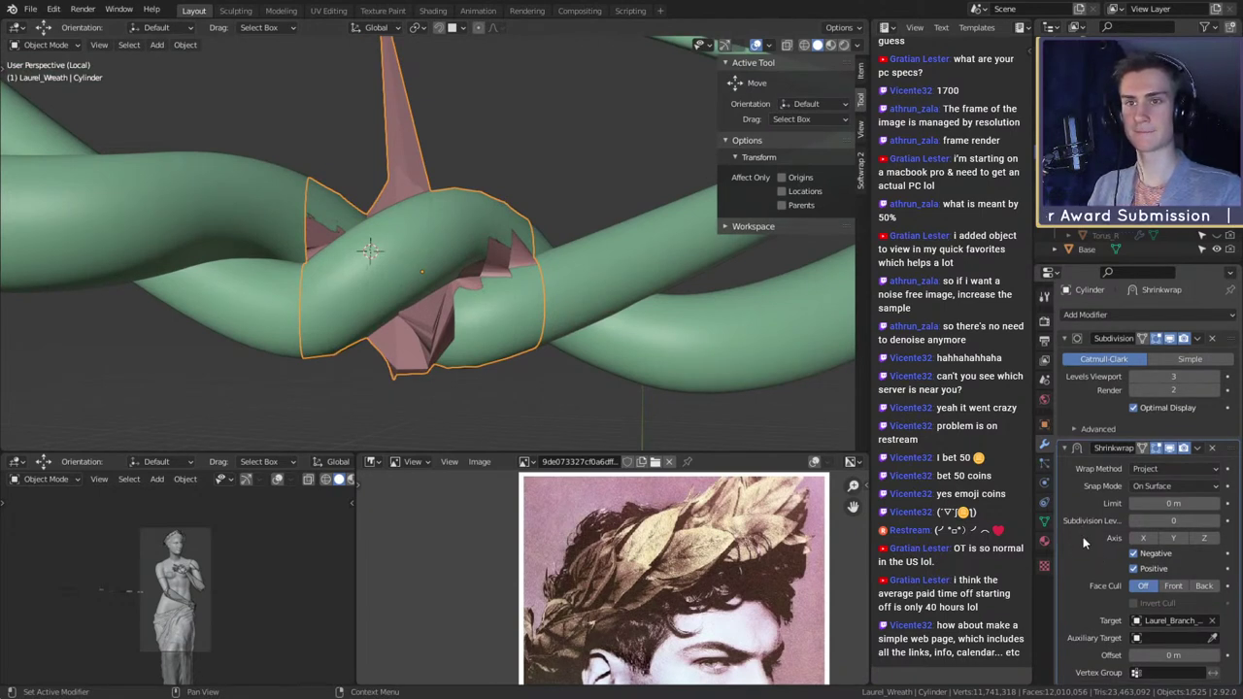
- Add a Smooth modifier to the cylinder below the Shrinkwrap and raise its factor to 1.553
{"action": "left_click", "coordinate": [1107, 317]}
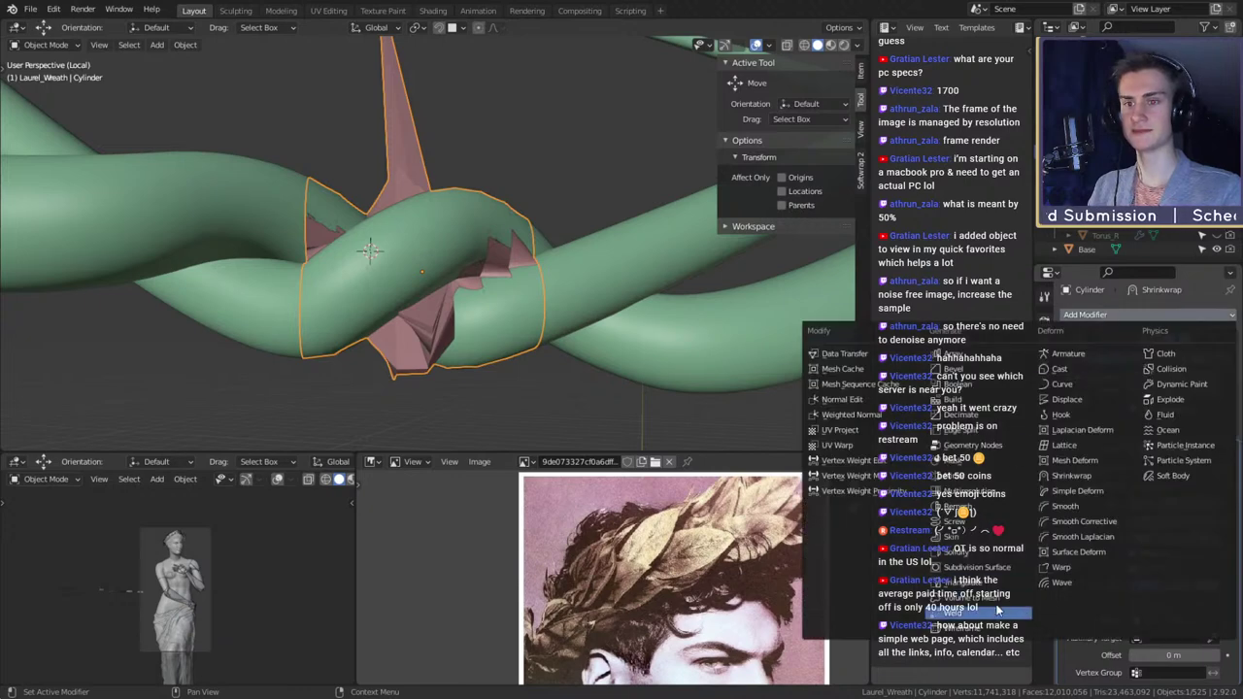
{"action": "left_click", "coordinate": [1076, 509]}
{"action": "scroll", "coordinate": [1127, 602], "scroll_direction": "down", "scroll_amount": 3}
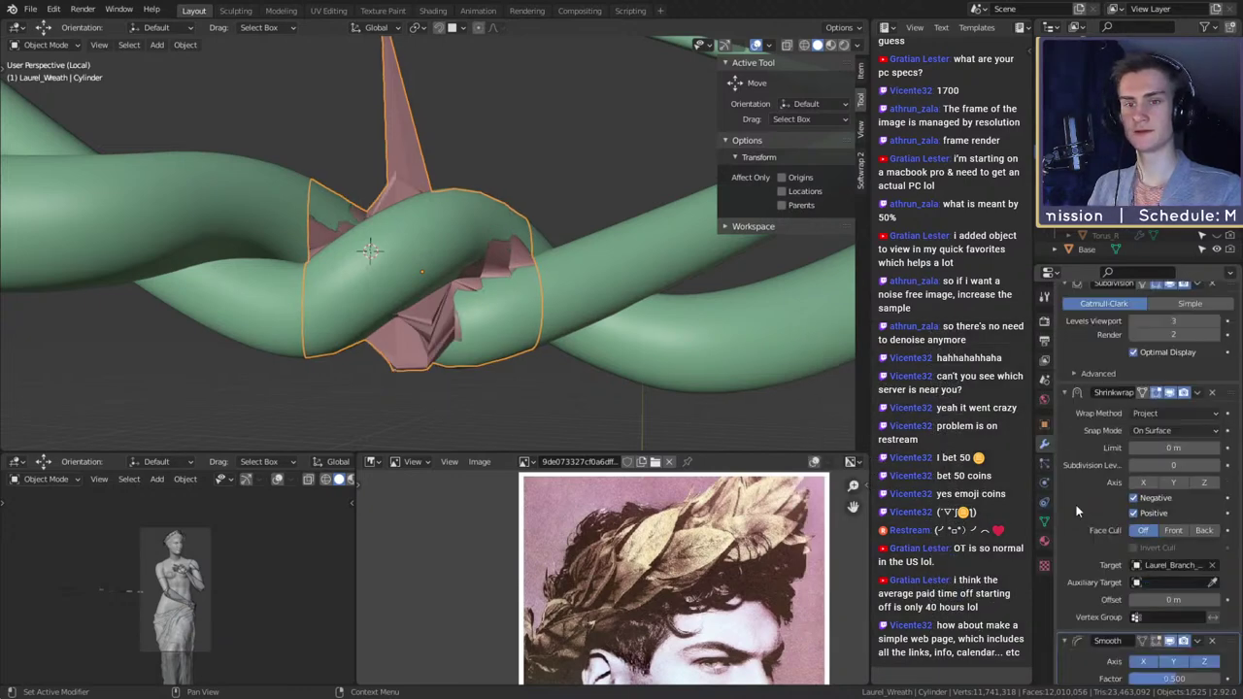
{"action": "left_click_drag", "start_coordinate": [1177, 642], "coordinate": [1222, 642]}
- Try moving a lengthwise edge of the cylinder near the spike, using proportional editing with a size of 0.03
{"action": "middle_click_drag", "start_coordinate": [544, 321], "coordinate": [448, 350]}
{"action": "key", "text": "Tab"}
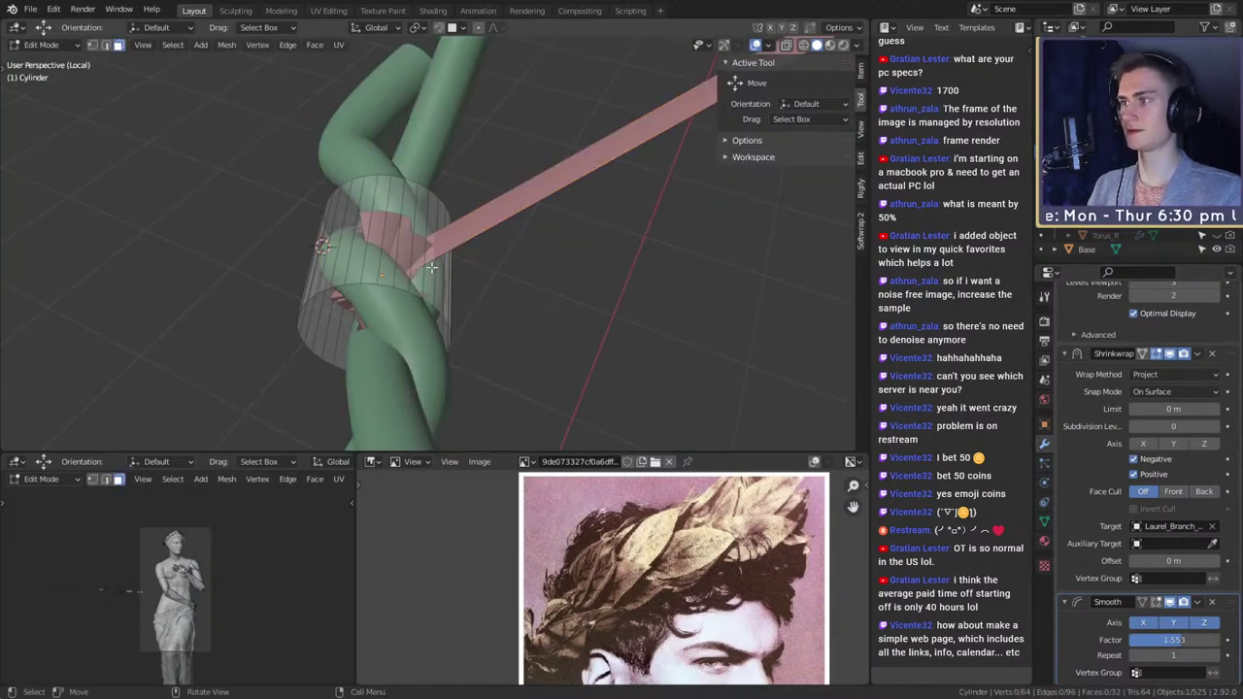
{"action": "middle_click_drag", "start_coordinate": [425, 249], "coordinate": [437, 32]}
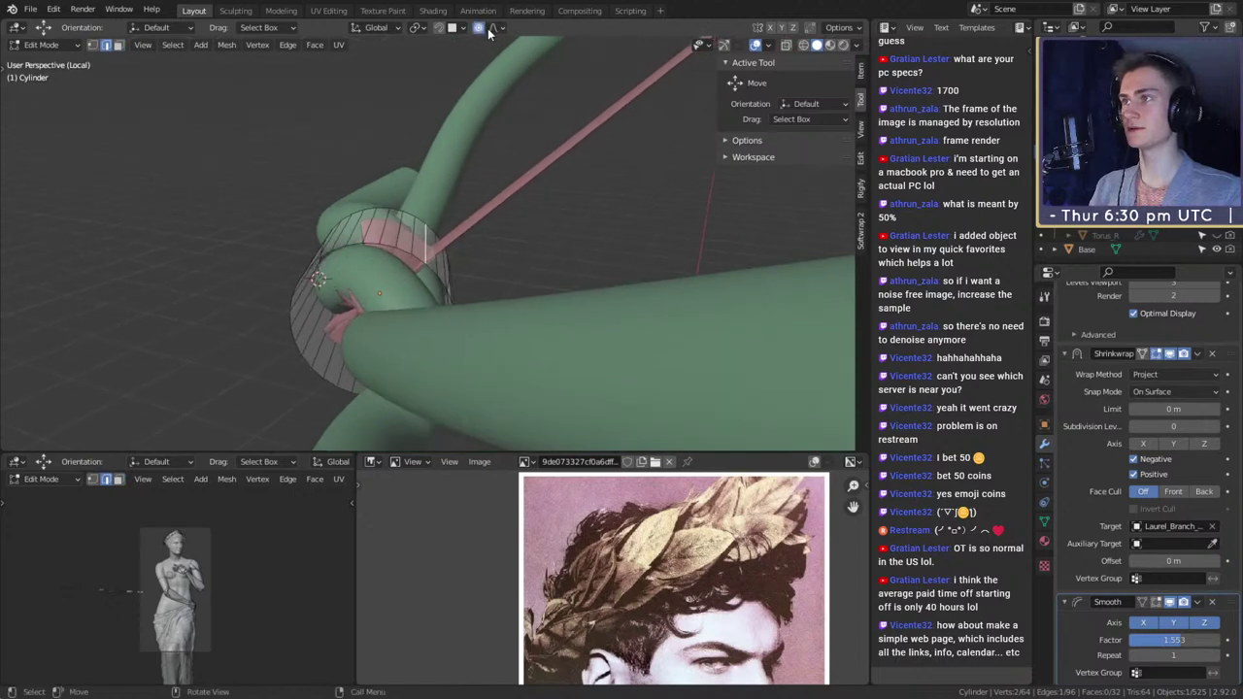
{"action": "middle_click_drag", "start_coordinate": [593, 251], "coordinate": [596, 224]}
{"action": "key", "text": "g"}
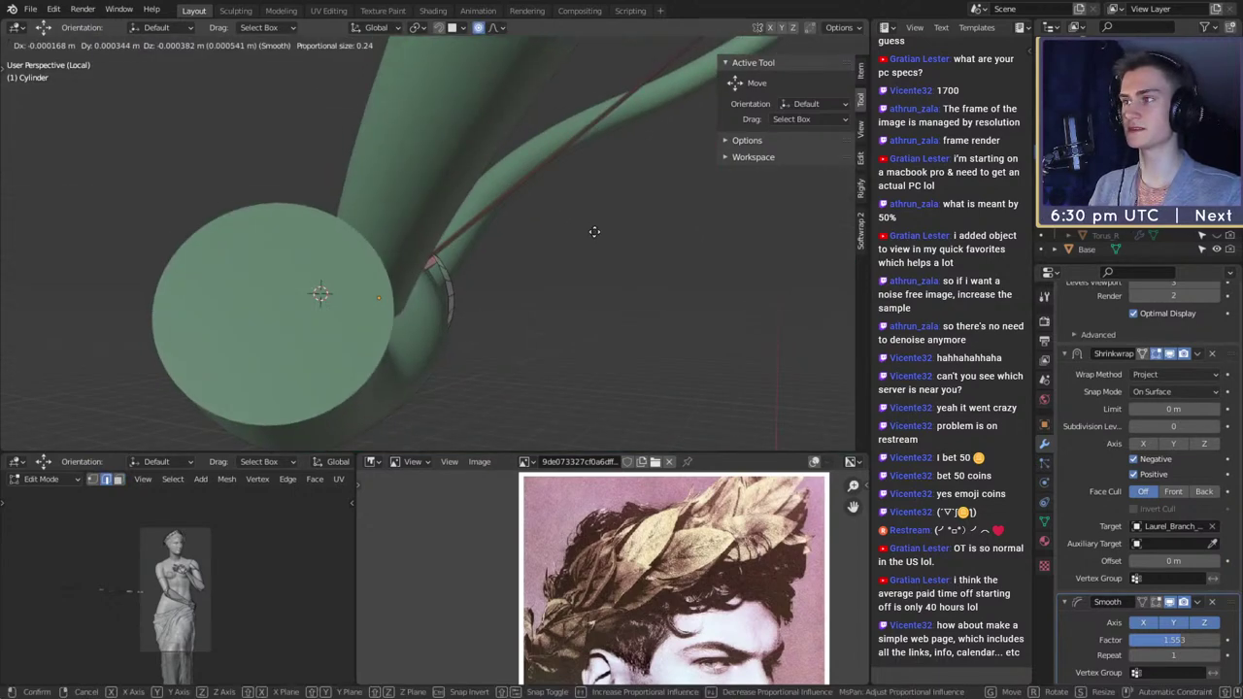
{"action": "scroll", "coordinate": [588, 240], "scroll_direction": "up", "scroll_amount": 14}
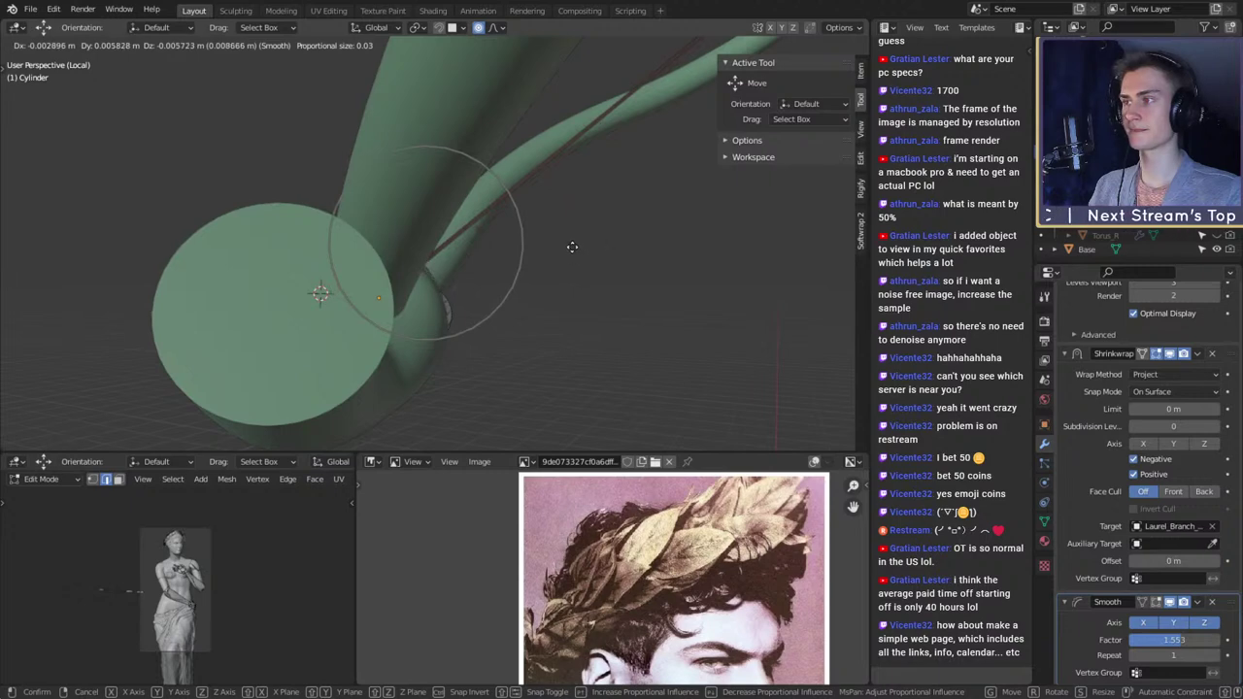
{"action": "left_click", "coordinate": [517, 239]}
- Try repositioning the cylinder edge further to remove the spike, and return to Object Mode
{"action": "middle_click_drag", "start_coordinate": [516, 239], "coordinate": [544, 329]}
{"action": "key", "text": "g"}
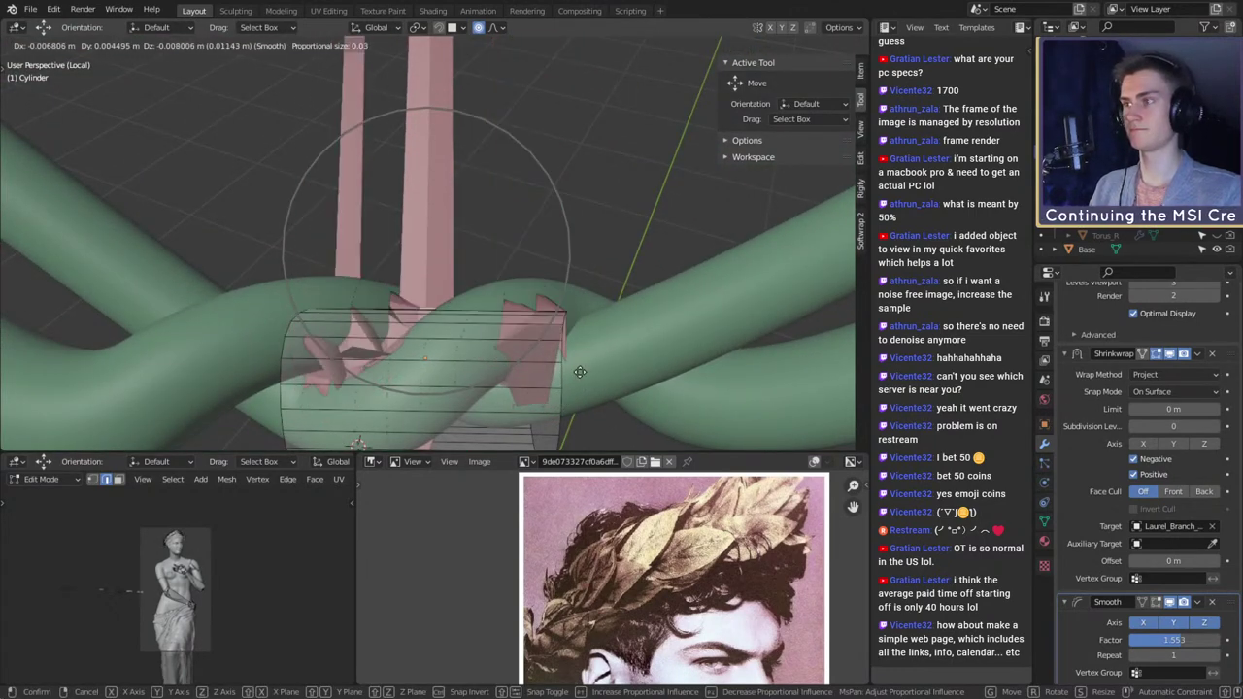
{"action": "left_click", "coordinate": [564, 360]}
{"action": "middle_click_drag", "start_coordinate": [563, 360], "coordinate": [711, 303]}
{"action": "key", "text": "g"}
{"action": "left_click", "coordinate": [674, 314]}
{"action": "scroll", "coordinate": [583, 318], "scroll_direction": "down", "scroll_amount": 4}
{"action": "middle_click_drag", "start_coordinate": [546, 324], "coordinate": [566, 320]}
{"action": "key", "text": "Tab"}
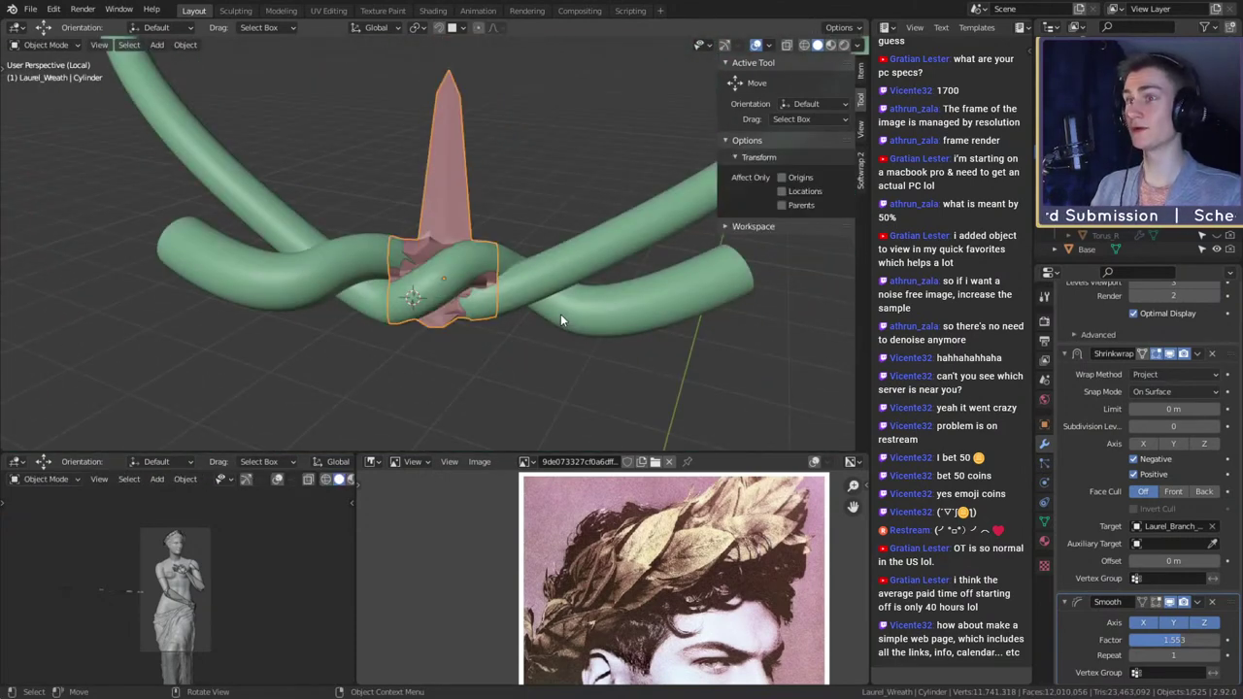
- Show the Softwrap 2 settings and remove the Shrinkwrap and Smooth modifiers from the cylinder
{"action": "left_click", "coordinate": [861, 167]}
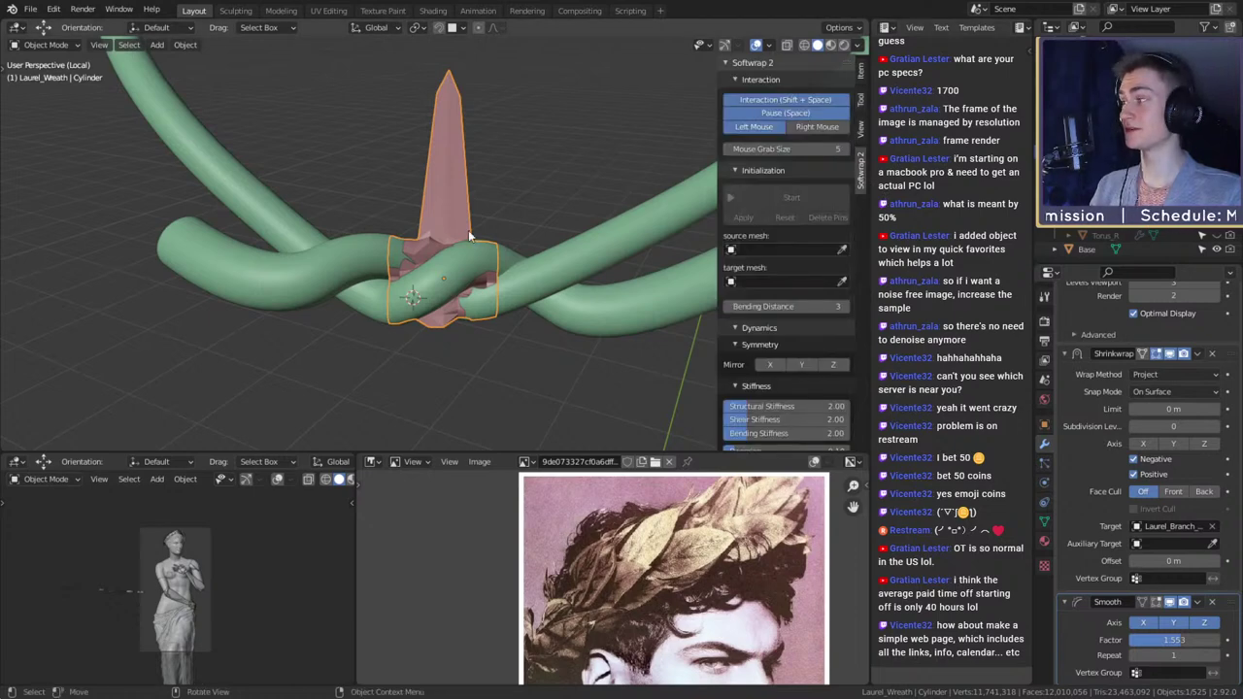
{"action": "middle_click_drag", "start_coordinate": [491, 272], "coordinate": [525, 292]}
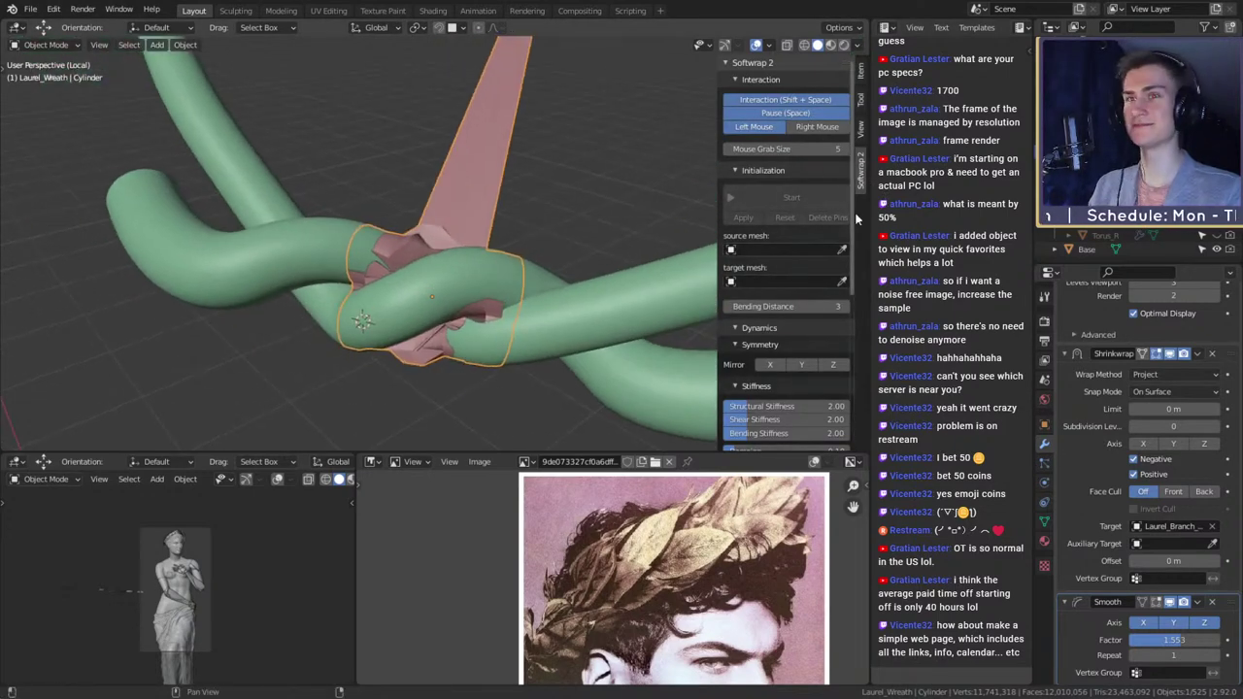
{"action": "left_click", "coordinate": [1213, 355]}
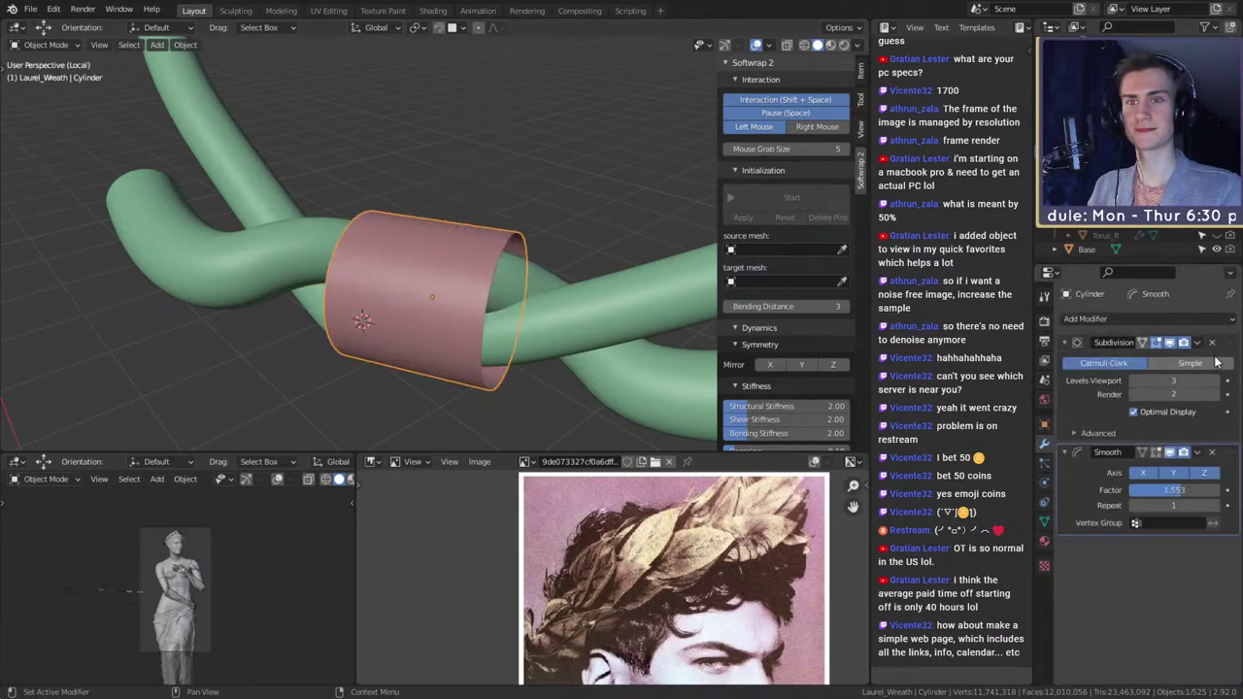
{"action": "left_click", "coordinate": [1212, 453]}
{"action": "mouse_move", "coordinate": [641, 335]}
{"action": "middle_mouse_down"}
{"action": "mouse_move", "coordinate": [593, 320]}
{"action": "mouse_move", "coordinate": [626, 330]}
{"action": "middle_mouse_up"}
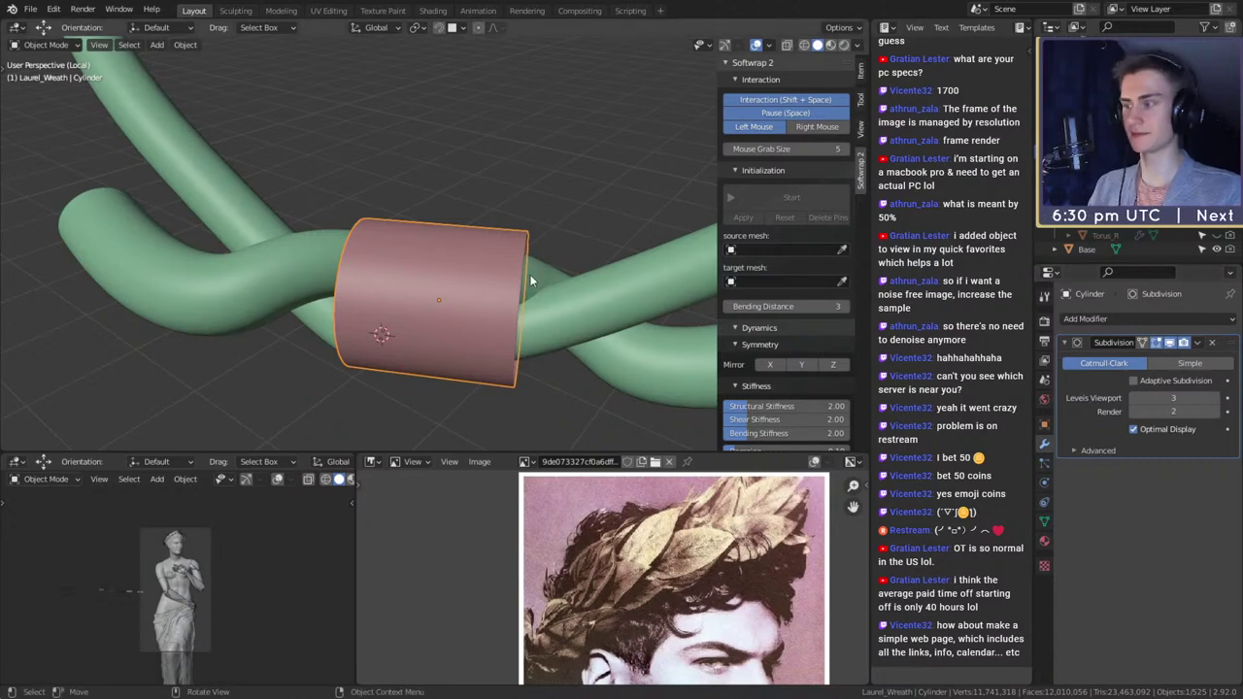
- Duplicate the cylinder and place the copy well away from the branches as a backup
{"action": "key", "text": "shift+d"}
{"action": "left_click", "coordinate": [569, 72]}
{"action": "middle_click_drag", "start_coordinate": [685, 144], "coordinate": [611, 185]}
{"action": "key", "text": "g"}
{"action": "left_click", "coordinate": [261, 227]}
{"action": "middle_click_drag", "start_coordinate": [481, 229], "coordinate": [194, 311]}
{"action": "key", "text": "g"}
{"action": "left_click", "coordinate": [188, 339]}
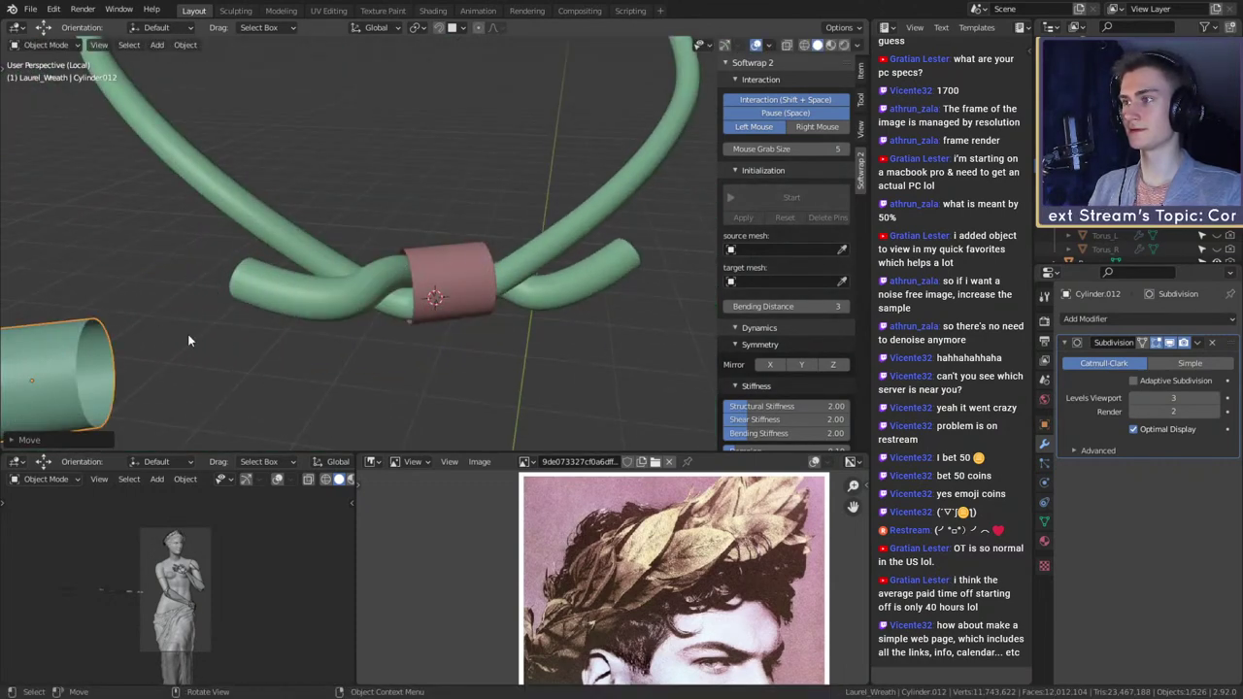
- Set the original Cylinder as Softwrap's source mesh and Laurel_Branch_trash_2 as its target mesh
{"action": "scroll", "coordinate": [457, 283], "scroll_direction": "up", "scroll_amount": 3}
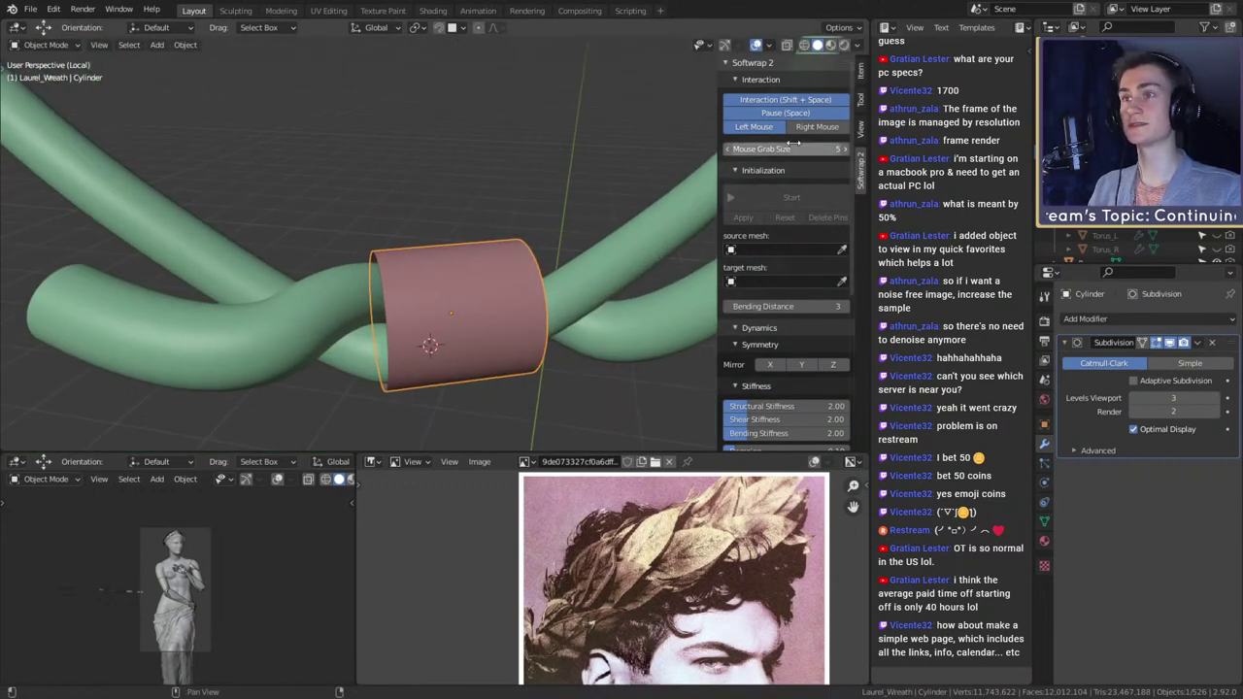
{"action": "scroll", "coordinate": [765, 195], "scroll_direction": "down", "scroll_amount": 5}
{"action": "scroll", "coordinate": [765, 195], "scroll_direction": "up", "scroll_amount": 3}
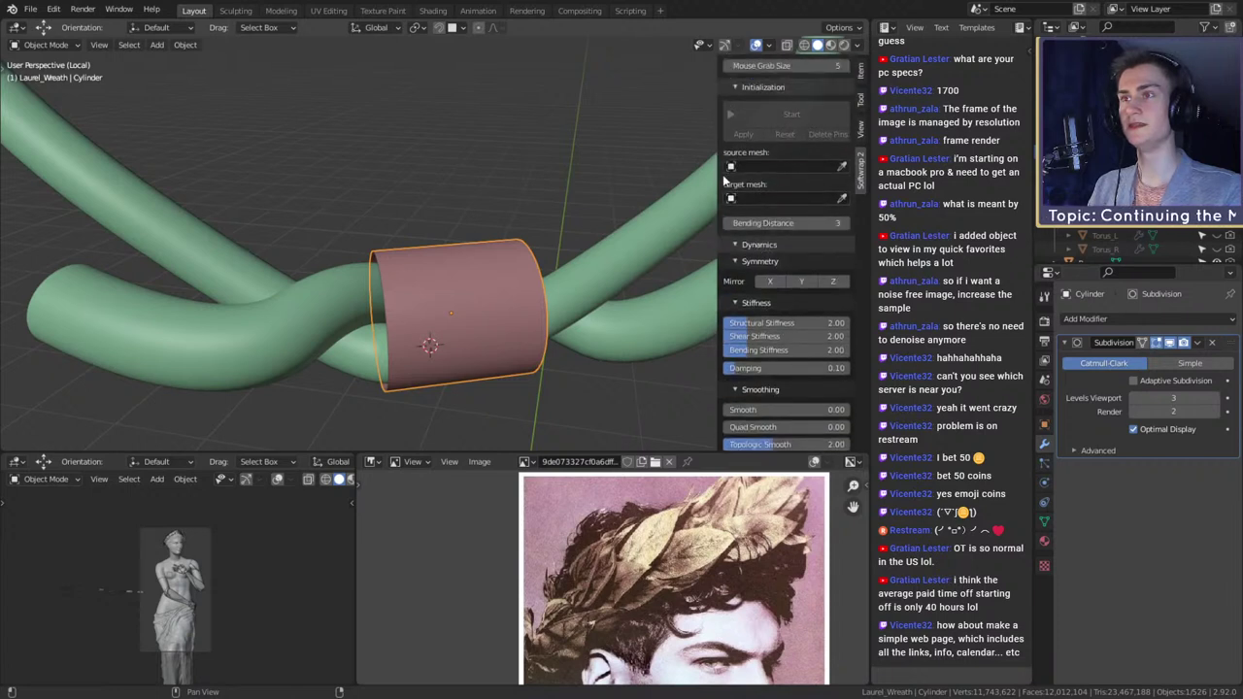
{"action": "left_click", "coordinate": [524, 250]}
{"action": "middle_click_drag", "start_coordinate": [524, 251], "coordinate": [568, 245]}
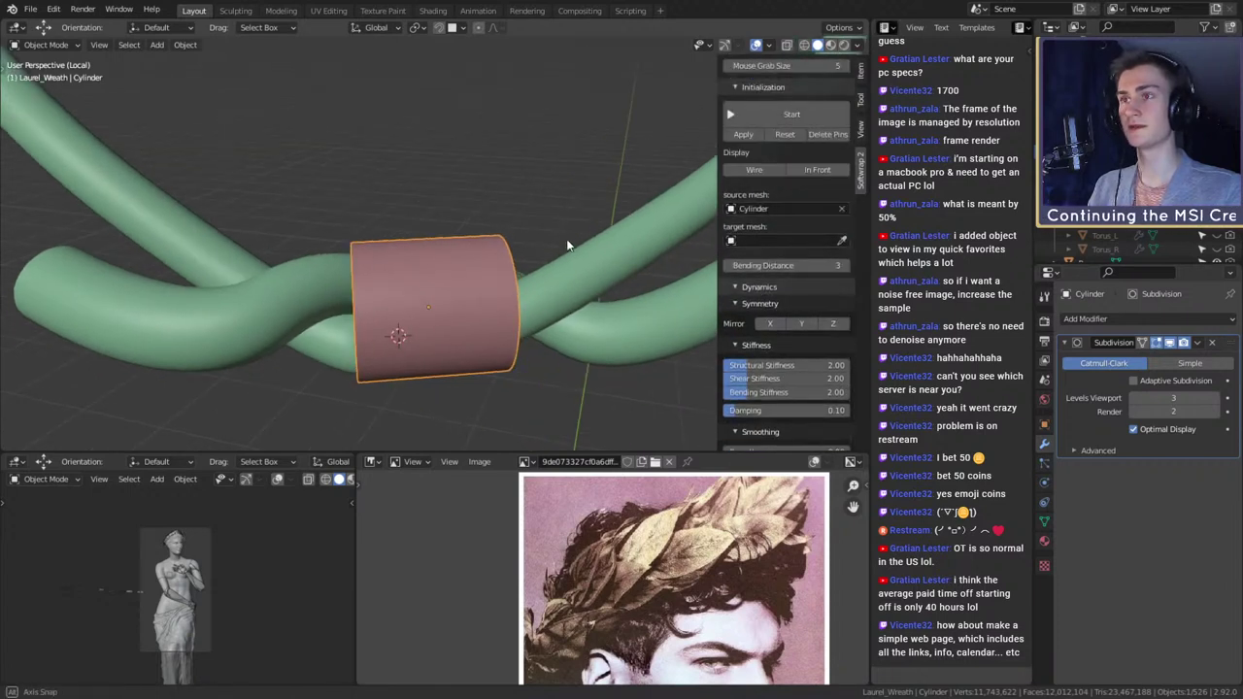
{"action": "left_click", "coordinate": [572, 248]}
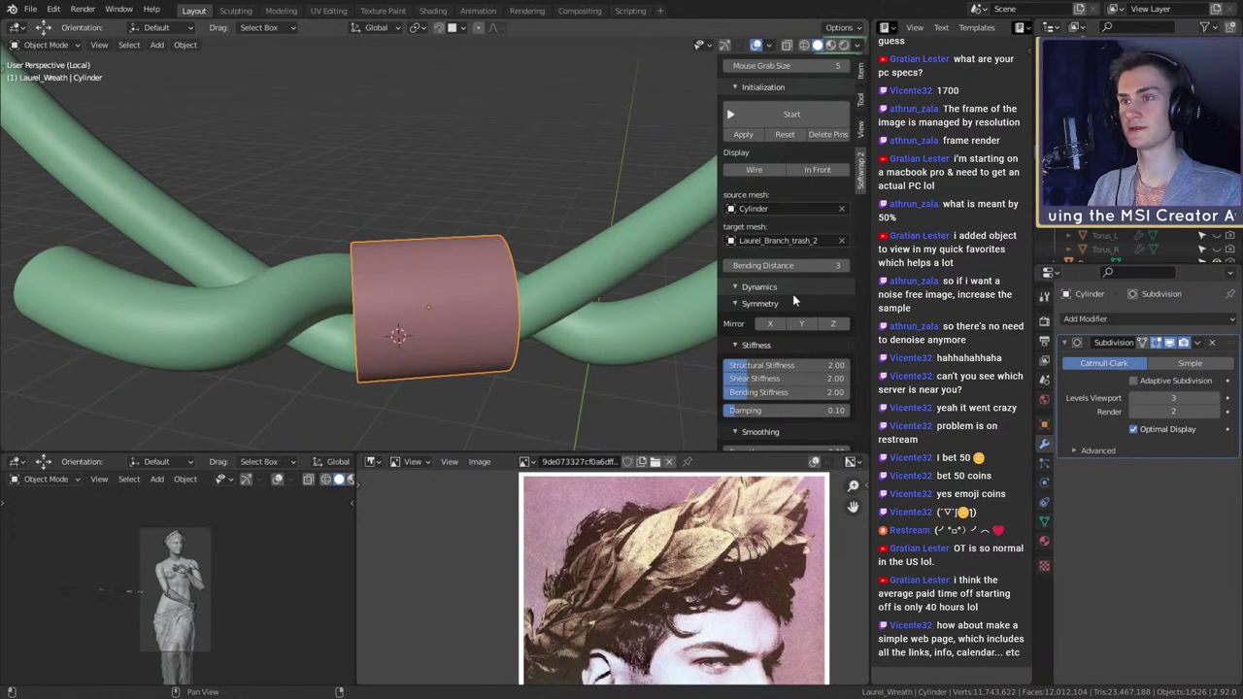
- Review Softwrap's stiffness, smoothing and snapping settings, and save the project file
{"action": "scroll", "coordinate": [789, 239], "scroll_direction": "down", "scroll_amount": 6}
{"action": "scroll", "coordinate": [768, 199], "scroll_direction": "down", "scroll_amount": 2}
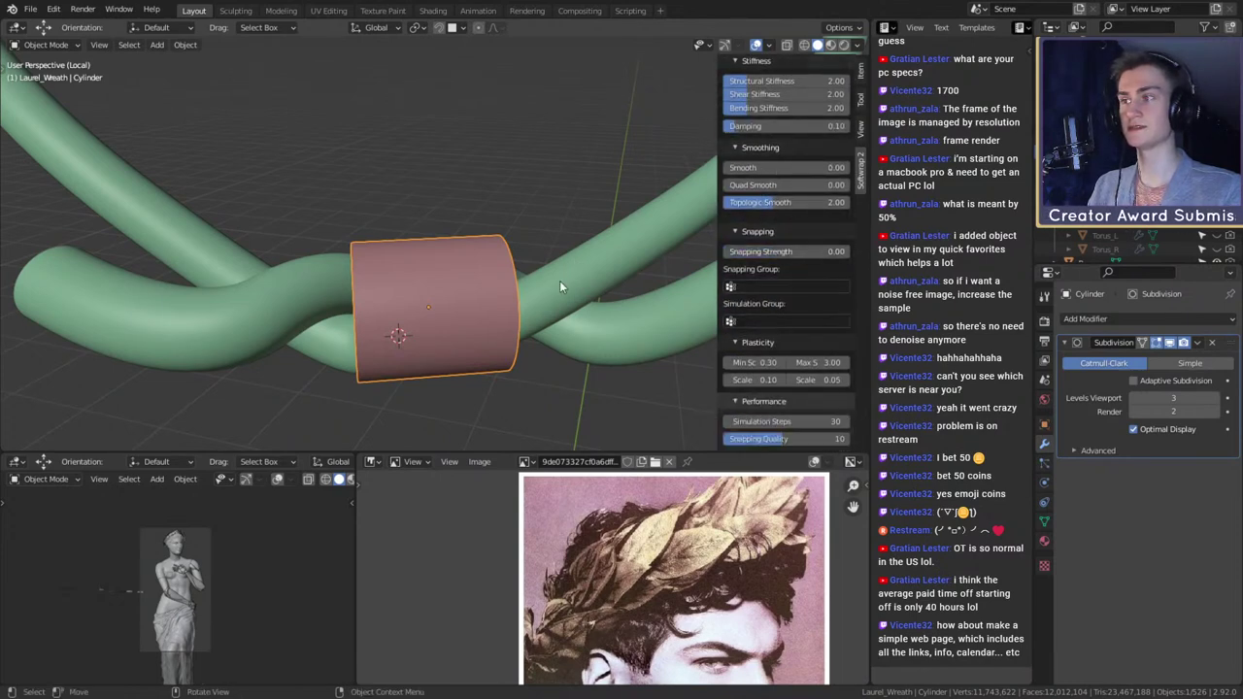
{"action": "middle_click_drag", "start_coordinate": [559, 287], "coordinate": [510, 295]}
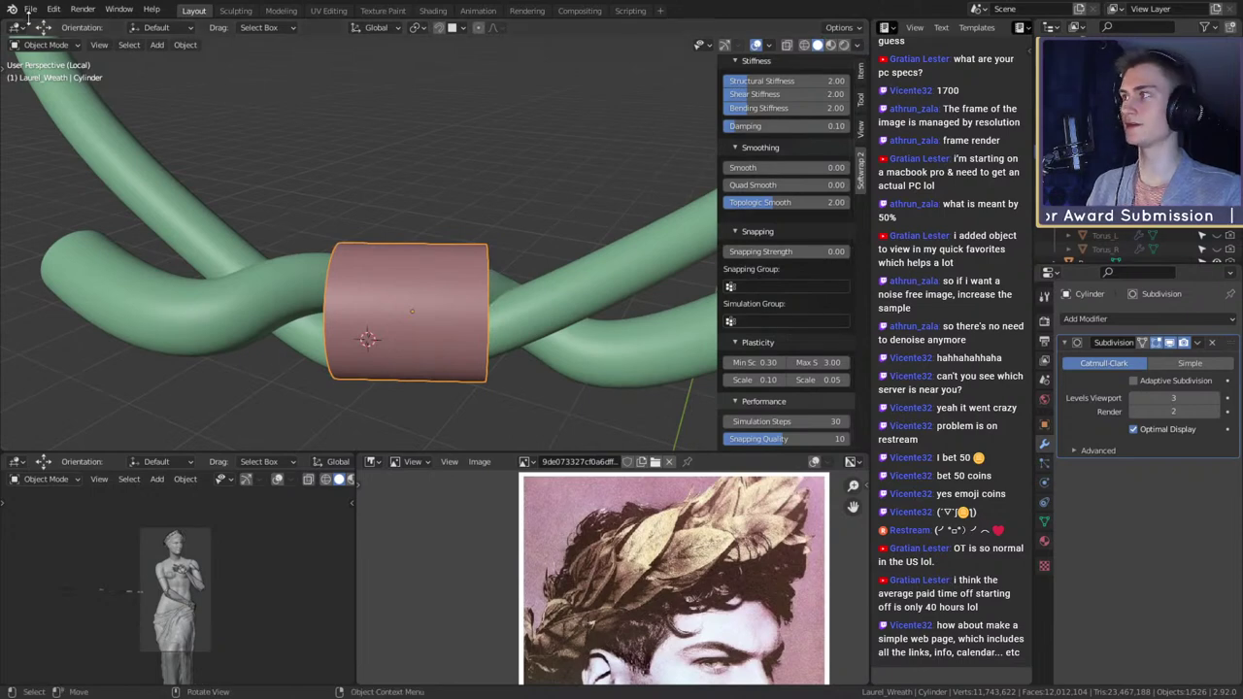
{"action": "left_click", "coordinate": [30, 10]}
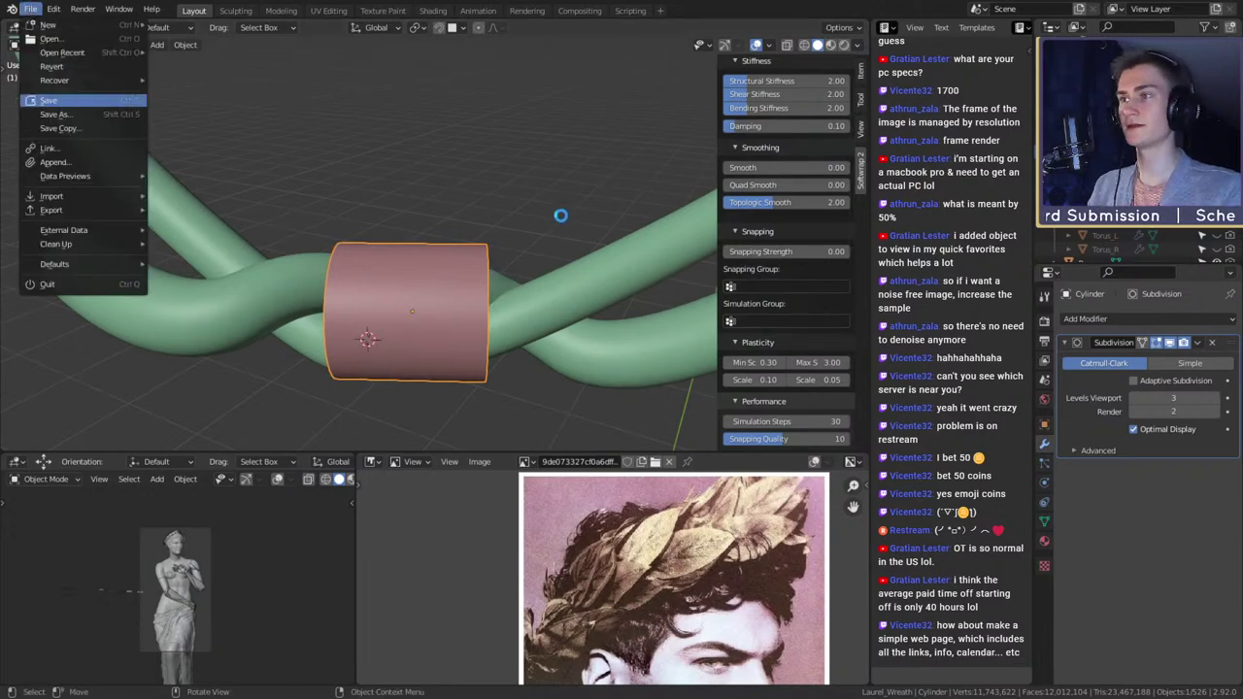
{"action": "left_click", "coordinate": [49, 100]}
- Start the Softwrap simulation on the cylinder and try to apply its Subdivision modifier
{"action": "scroll", "coordinate": [790, 230], "scroll_direction": "up", "scroll_amount": 10}
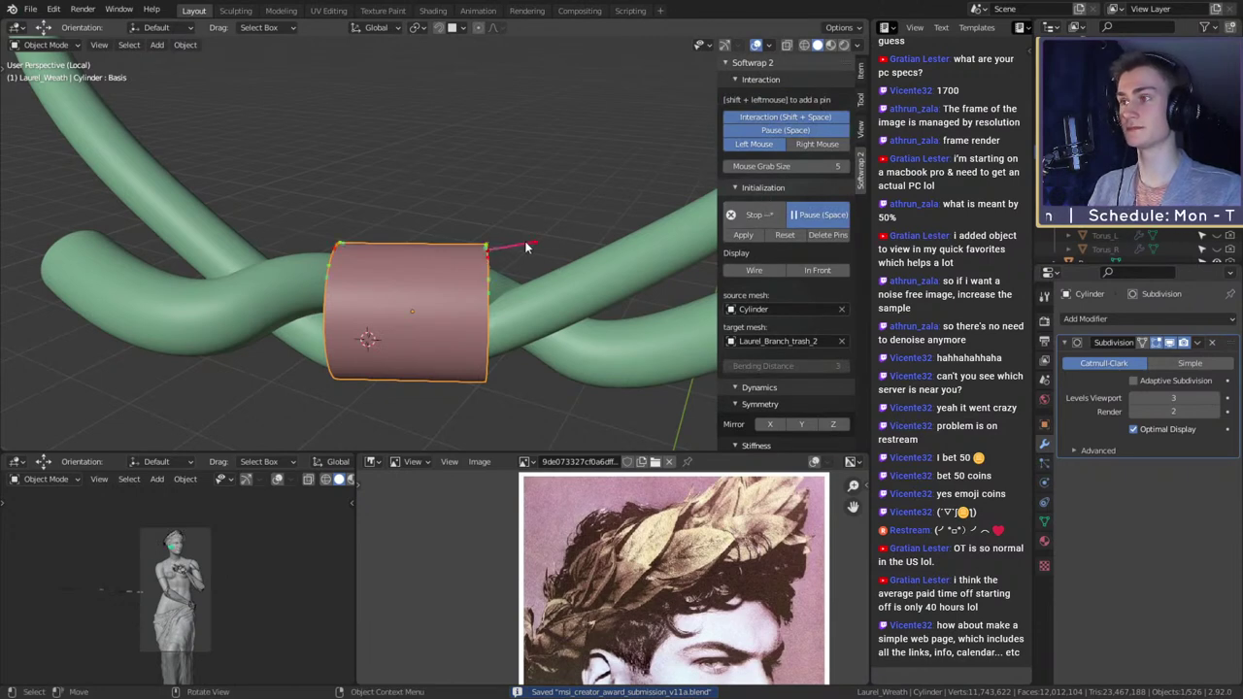
{"action": "middle_click_drag", "start_coordinate": [566, 271], "coordinate": [500, 264]}
{"action": "left_click", "coordinate": [49, 46]}
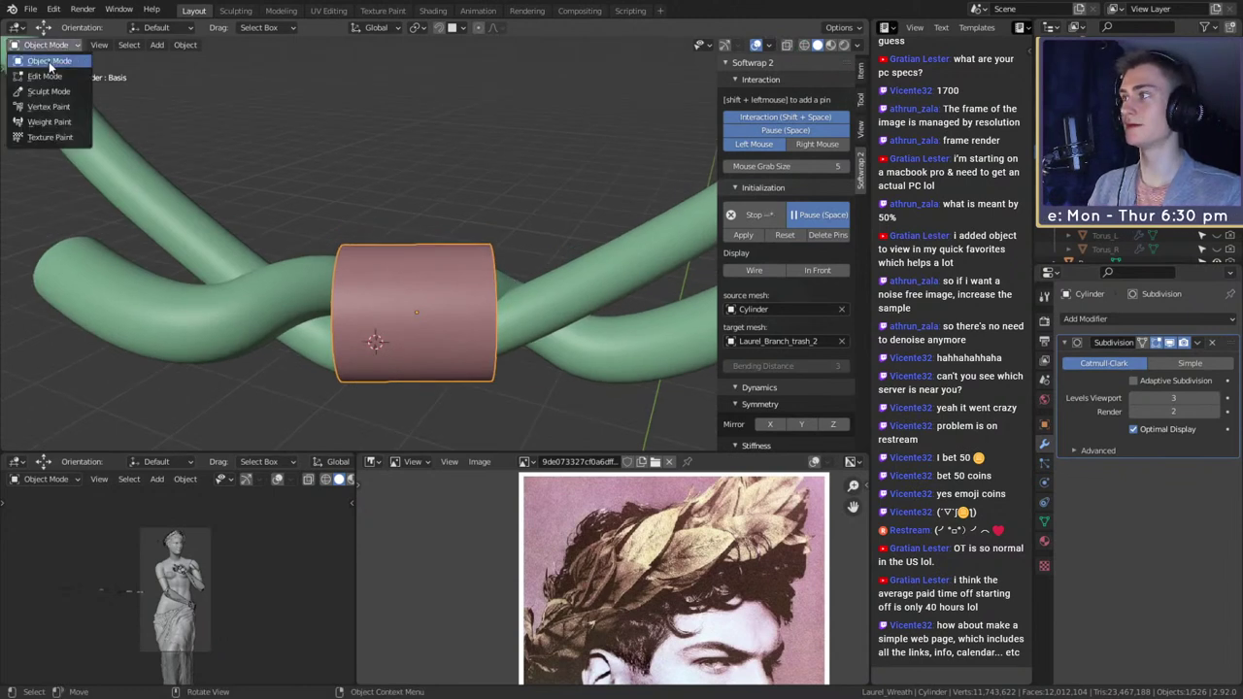
{"action": "left_click", "coordinate": [51, 65]}
{"action": "key", "text": "ctrl+a"}
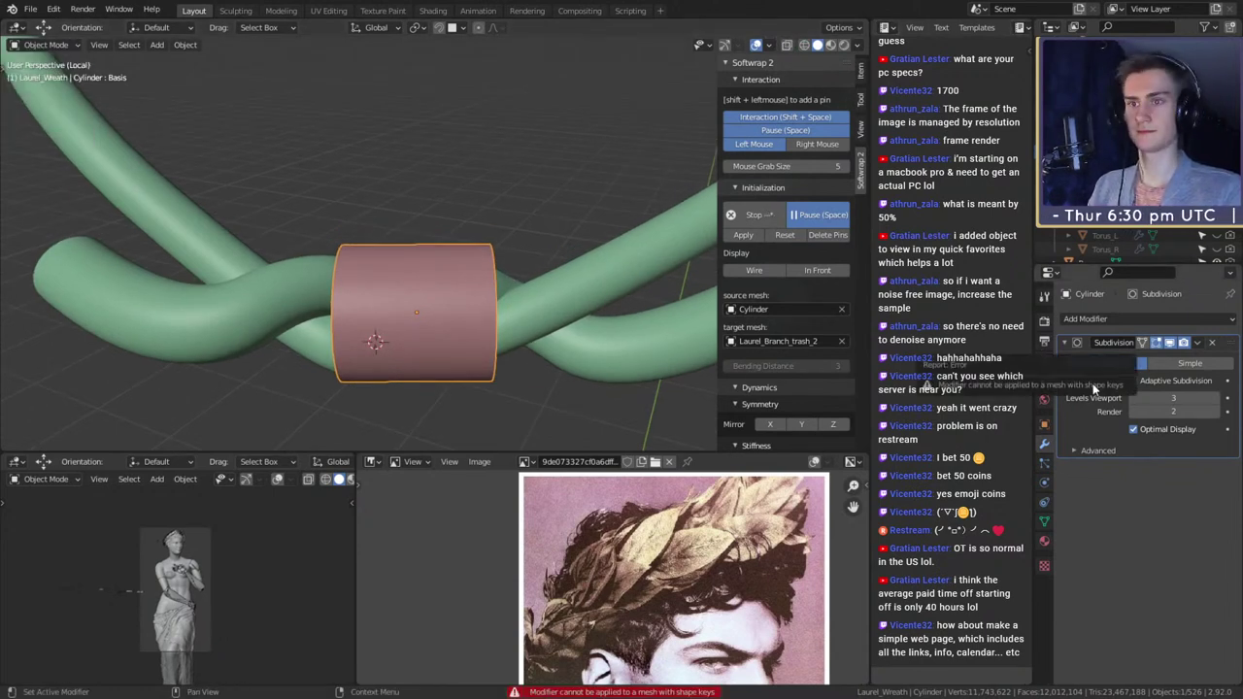
- Stop and apply the Softwrap simulation to clear the shape keys, and apply the cylinder's Subdivision modifier
{"action": "left_click", "coordinate": [742, 213]}
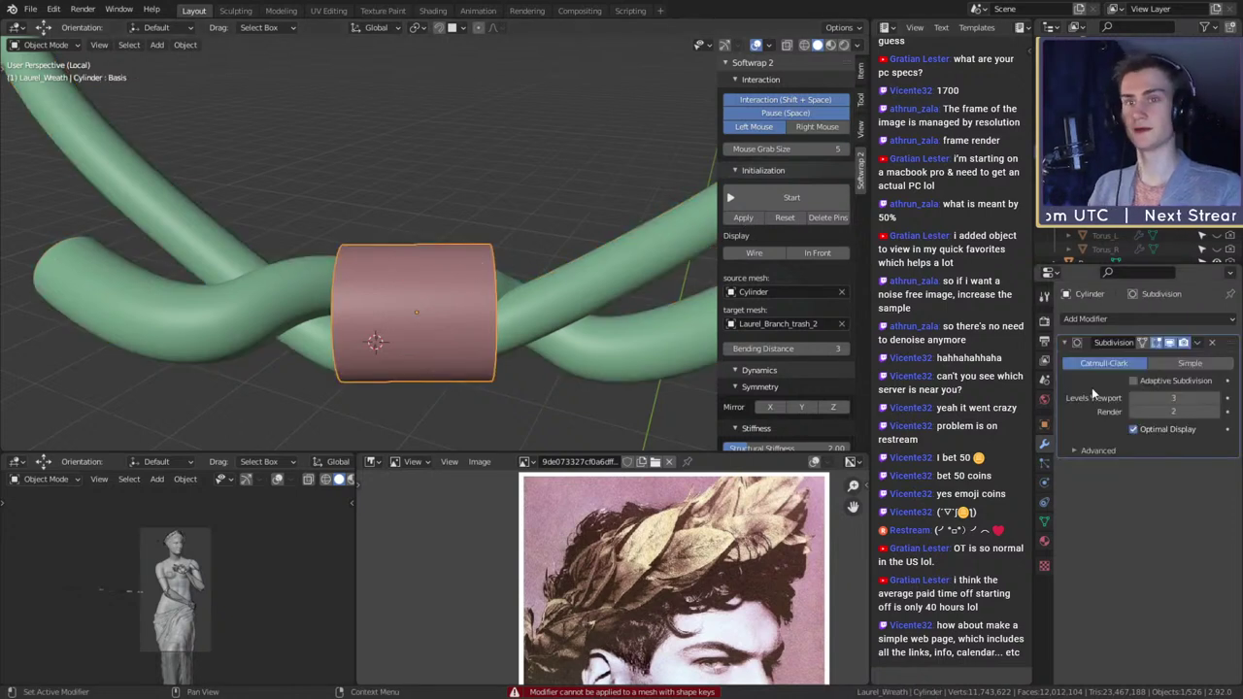
{"action": "key", "text": "ctrl+a"}
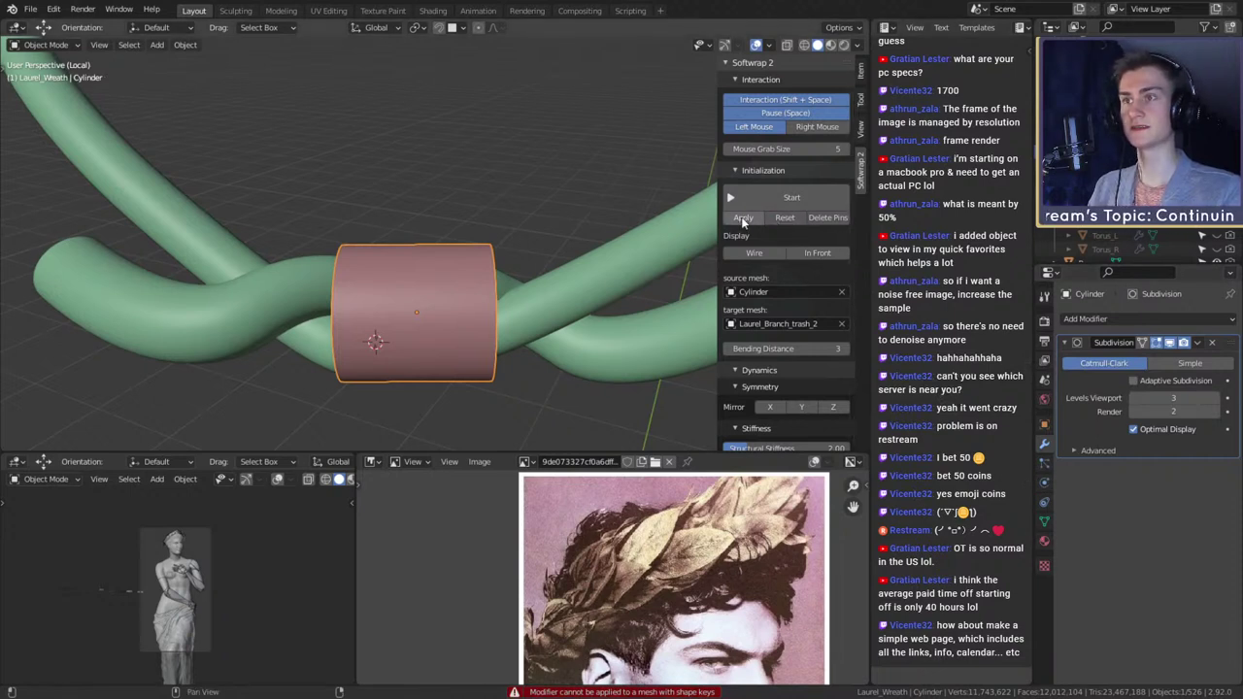
{"action": "left_click", "coordinate": [468, 245]}
{"action": "key", "text": "ctrl+a"}
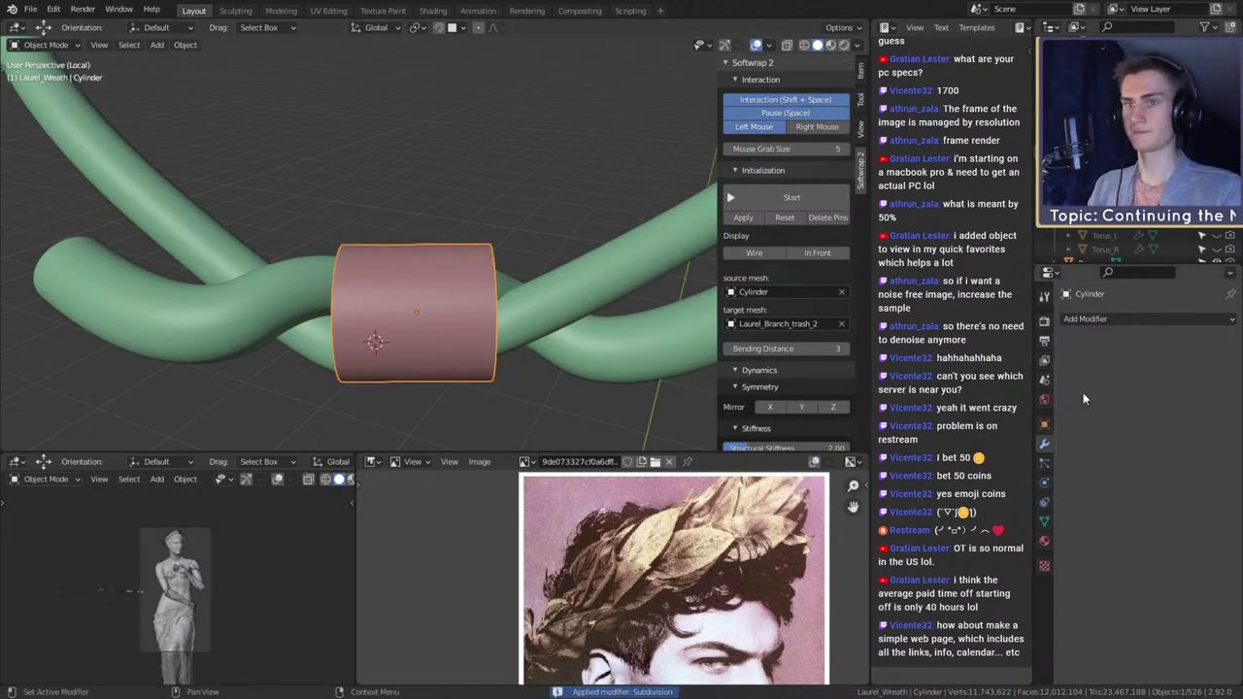
- Add two evenly spaced edge loops to each of three existing segments in the cylinder's right half
{"action": "key", "text": "Tab"}
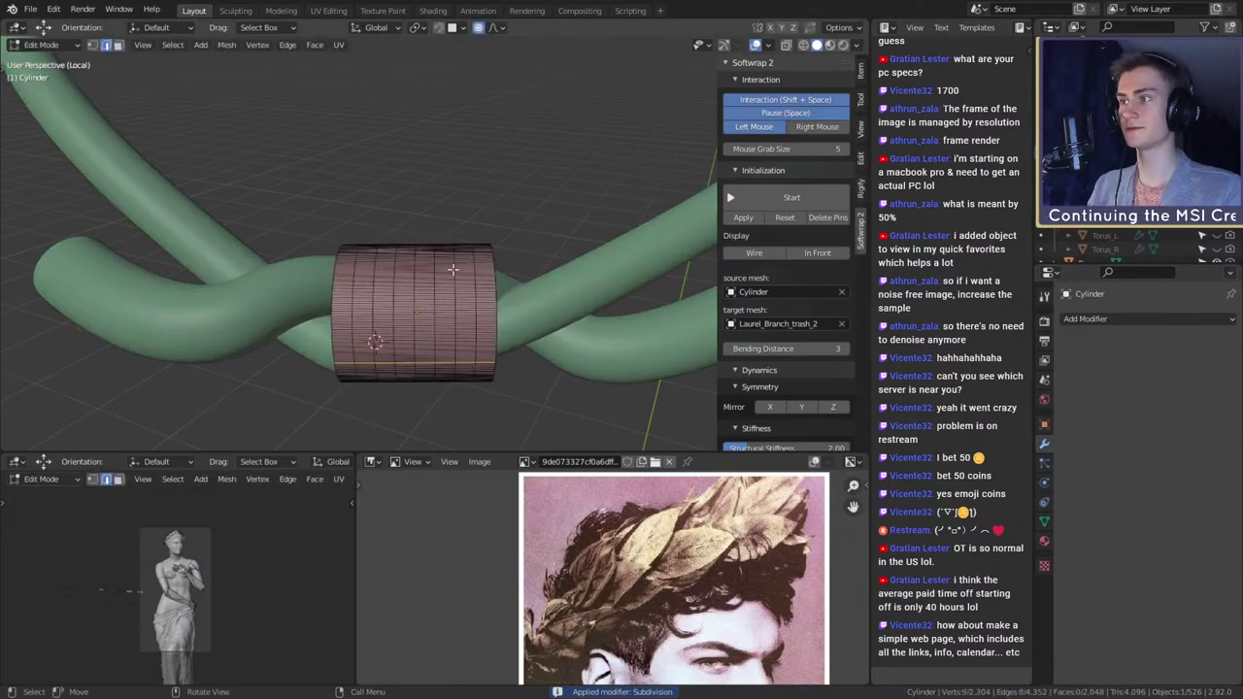
{"action": "scroll", "coordinate": [456, 280], "scroll_direction": "up", "scroll_amount": 5}
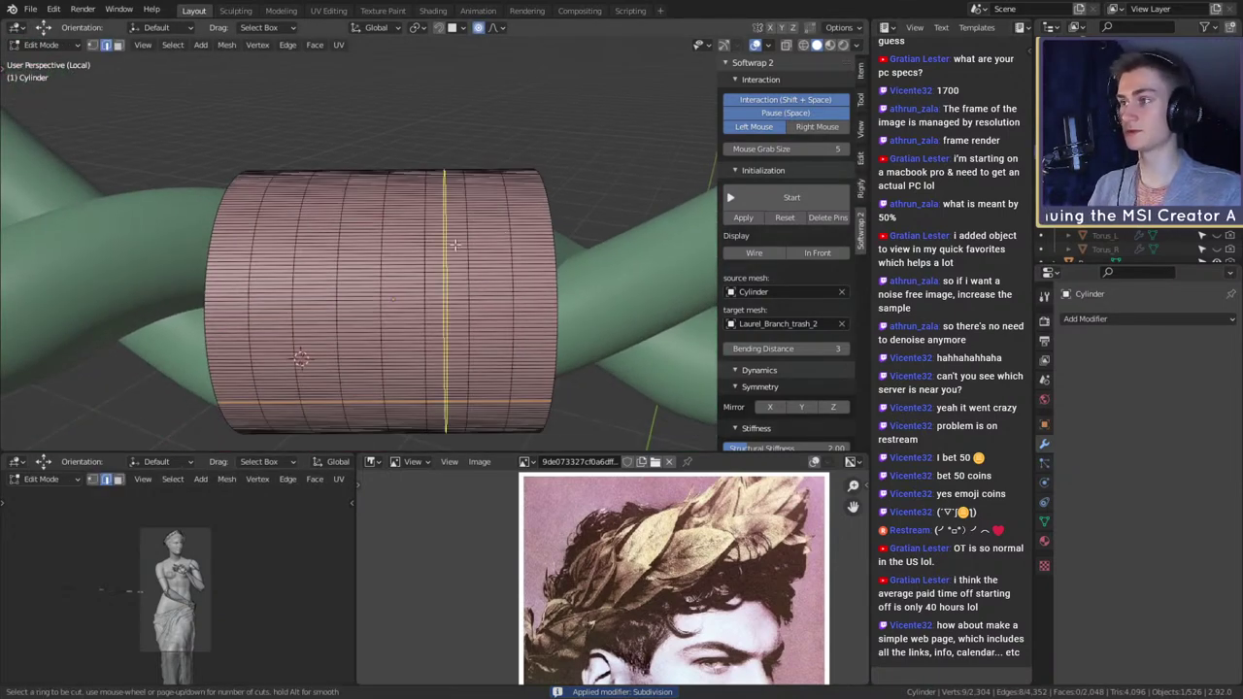
{"action": "scroll", "coordinate": [453, 245], "scroll_direction": "up", "scroll_amount": 1}
{"action": "left_click", "coordinate": [453, 245]}
{"action": "right_click", "coordinate": [476, 252]}
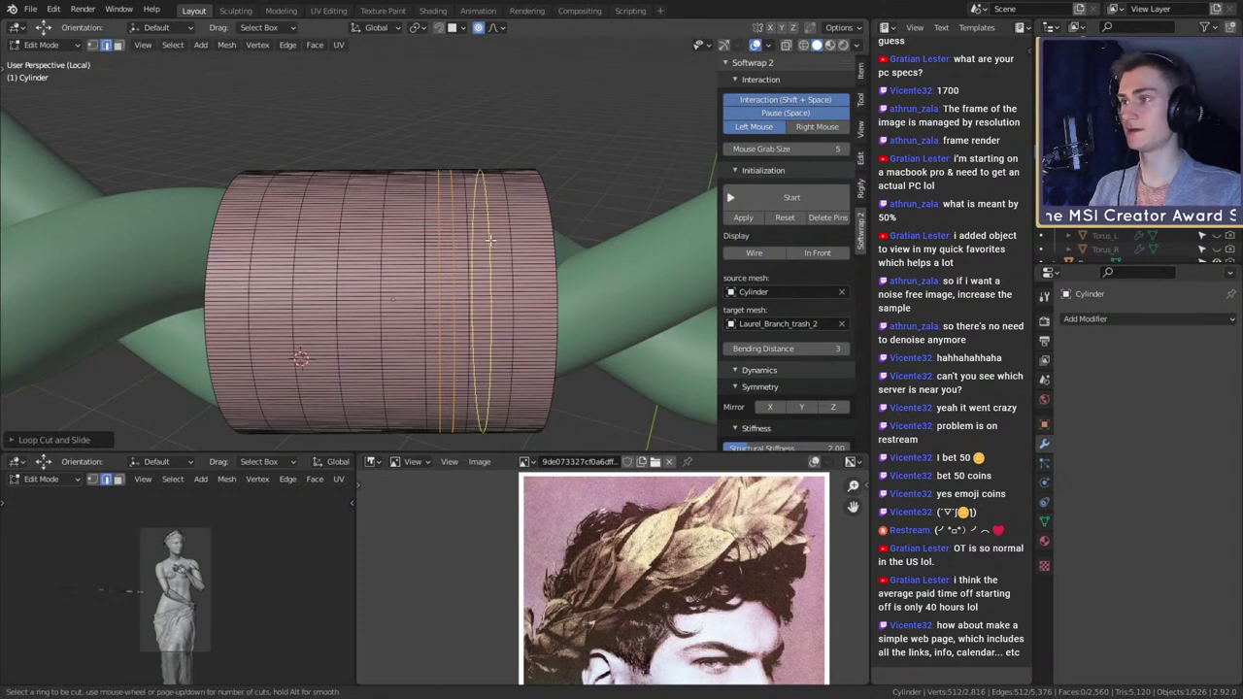
{"action": "scroll", "coordinate": [490, 240], "scroll_direction": "up", "scroll_amount": 1}
{"action": "left_click", "coordinate": [490, 240]}
{"action": "right_click", "coordinate": [493, 240]}
{"action": "key", "text": "ctrl+r"}
{"action": "scroll", "coordinate": [526, 242], "scroll_direction": "up", "scroll_amount": 1}
{"action": "left_click", "coordinate": [525, 242]}
{"action": "right_click", "coordinate": [526, 242]}
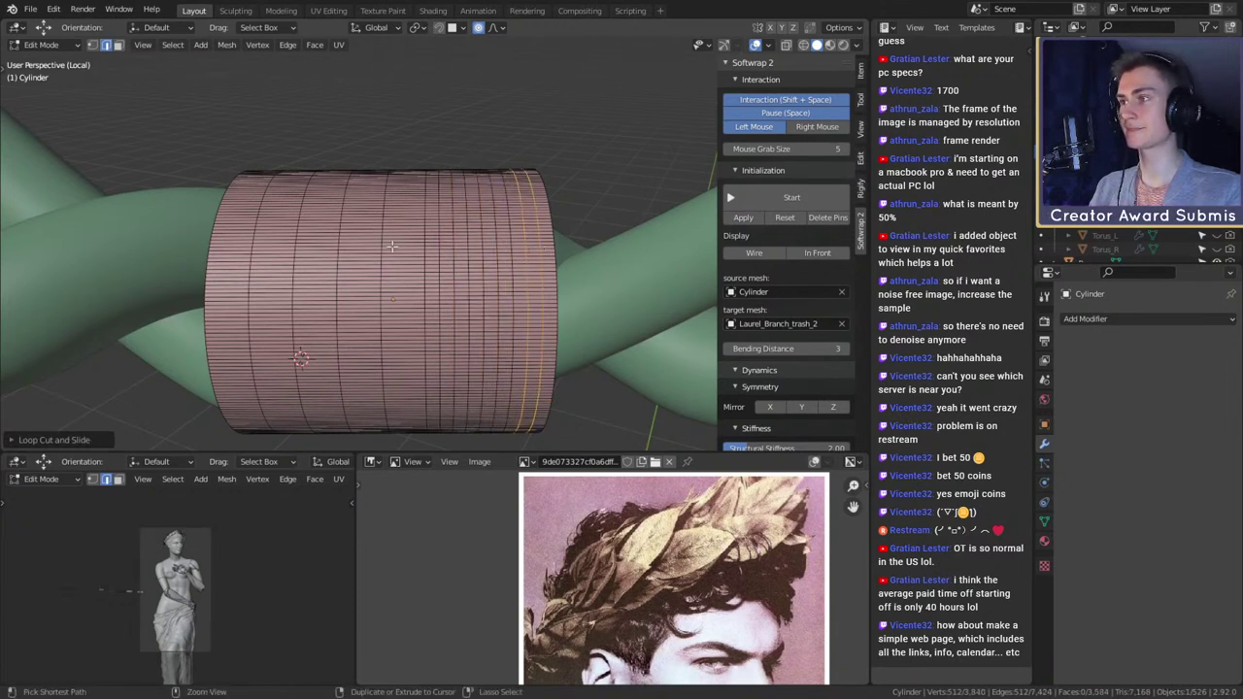
- Add two centred edge loops to each remaining segment toward the cylinder's left end and finish mesh editing
{"action": "key", "text": "ctrl+r"}
{"action": "left_click", "coordinate": [358, 246]}
{"action": "right_click", "coordinate": [359, 245]}
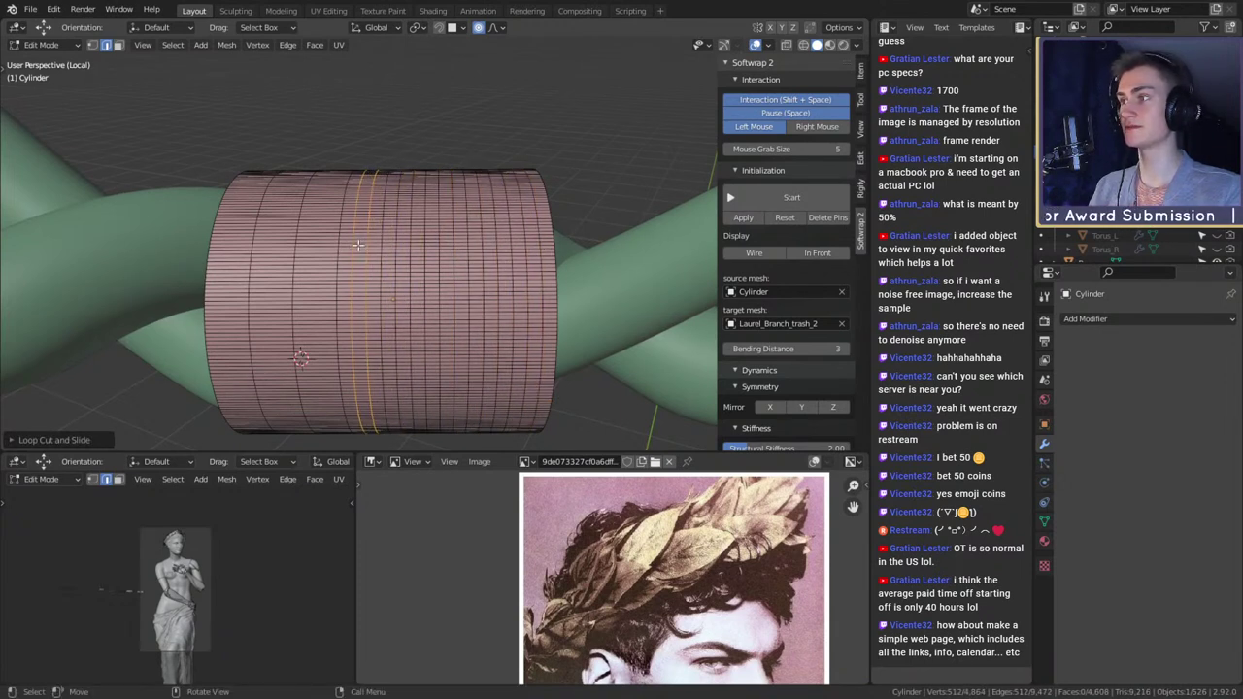
{"action": "scroll", "coordinate": [309, 243], "scroll_direction": "up", "scroll_amount": 1}
{"action": "left_click", "coordinate": [306, 241]}
{"action": "right_click", "coordinate": [305, 242]}
{"action": "key", "text": "ctrl+r"}
{"action": "scroll", "coordinate": [278, 240], "scroll_direction": "up", "scroll_amount": 1}
{"action": "left_click", "coordinate": [278, 240]}
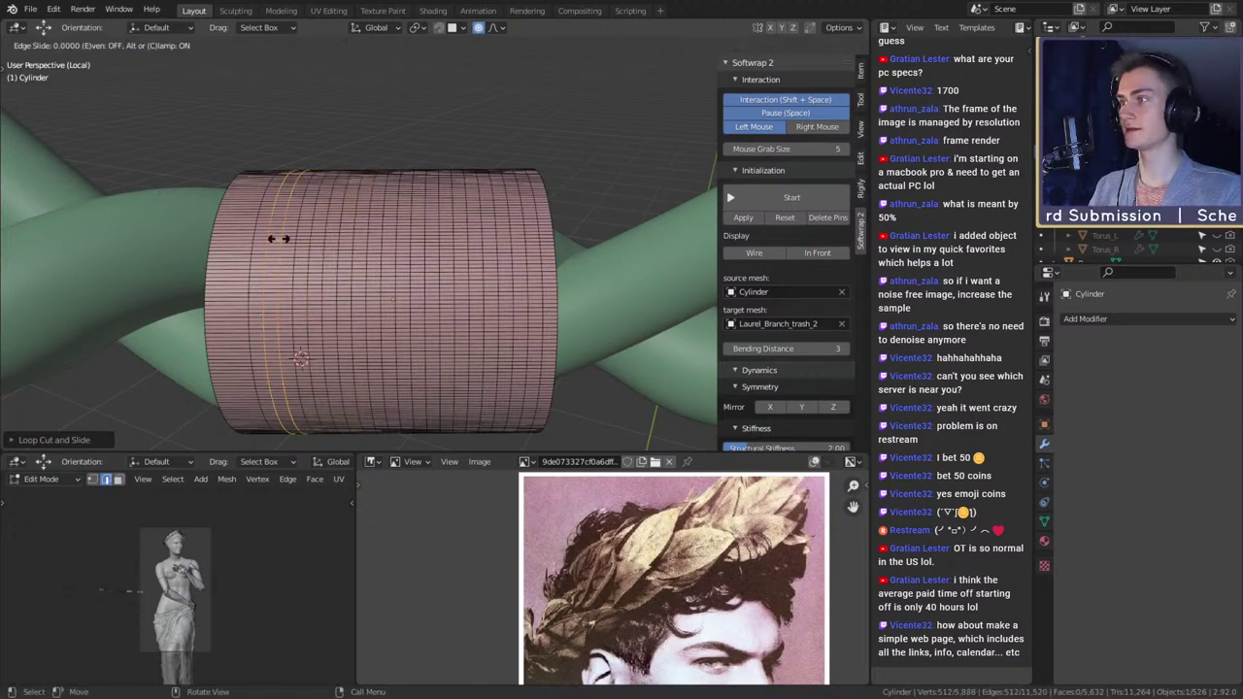
{"action": "right_click", "coordinate": [276, 240]}
{"action": "key", "text": "ctrl+r"}
{"action": "left_click", "coordinate": [225, 240]}
{"action": "key", "text": "Tab"}
{"action": "scroll", "coordinate": [470, 285], "scroll_direction": "down", "scroll_amount": 4}
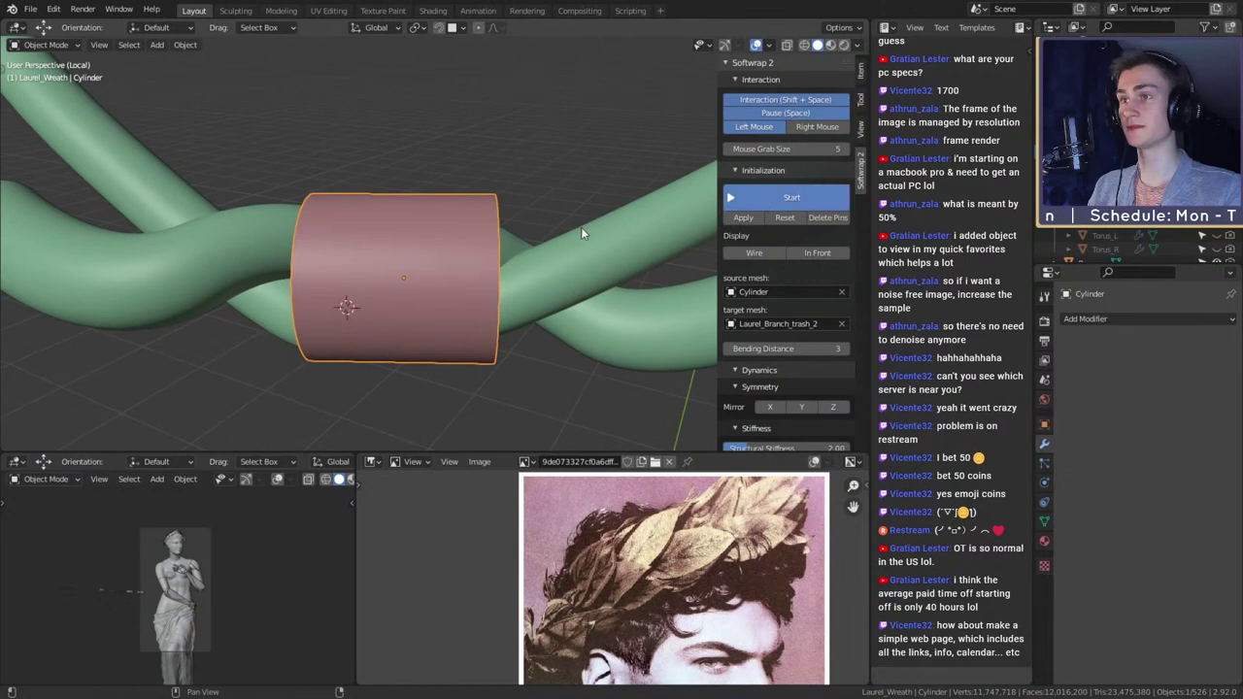
- Run the Softwrap simulation, pull the cylinder's upper side upward to test it, and reset the cylinder's shape
{"action": "middle_click_drag", "start_coordinate": [581, 227], "coordinate": [488, 190]}
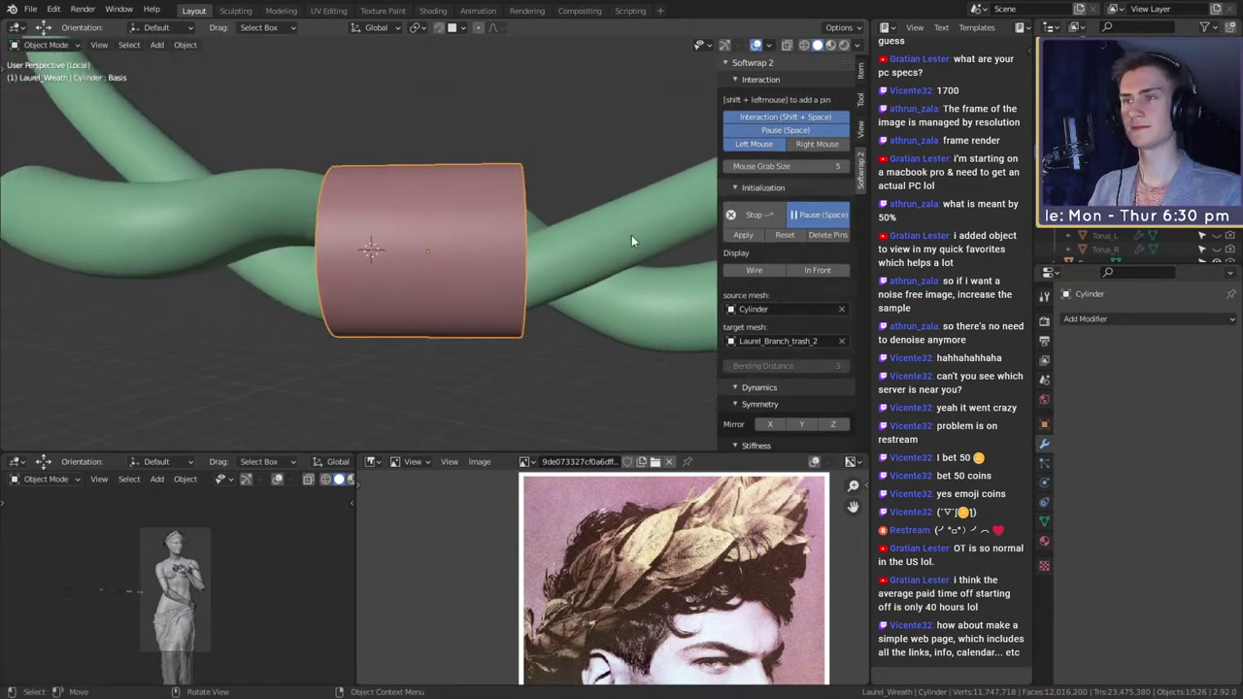
{"action": "key", "text": "space"}
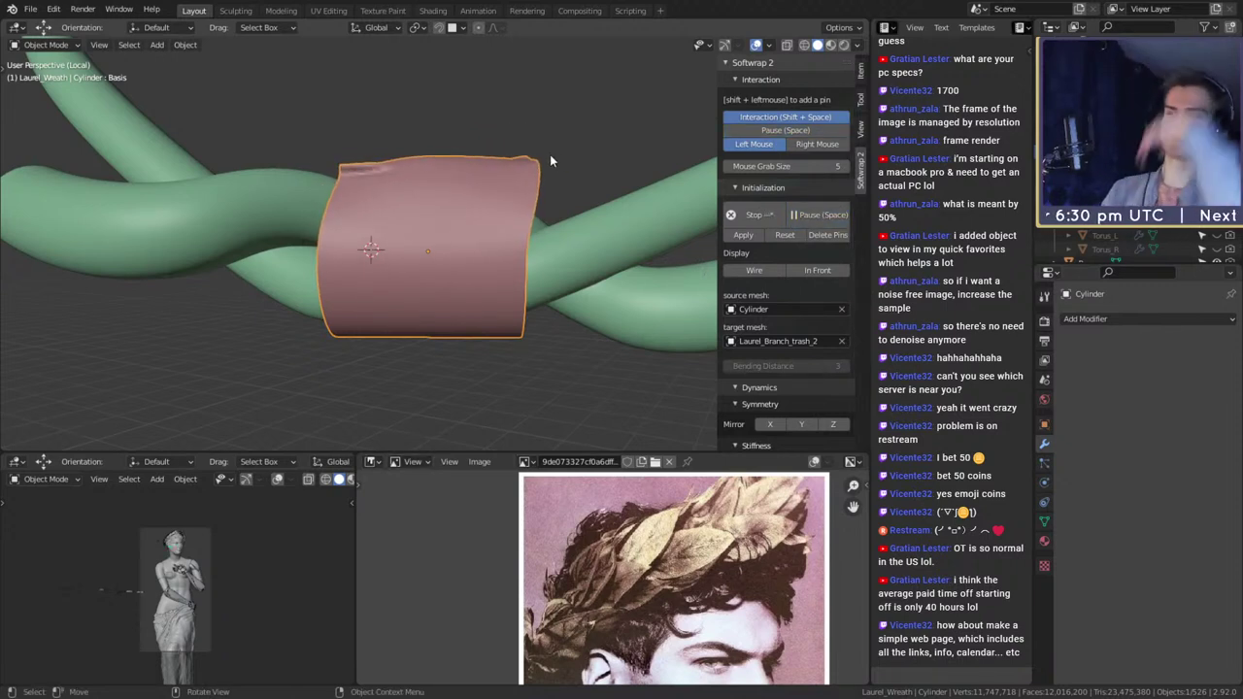
{"action": "left_click_drag", "start_coordinate": [473, 205], "coordinate": [503, 41]}
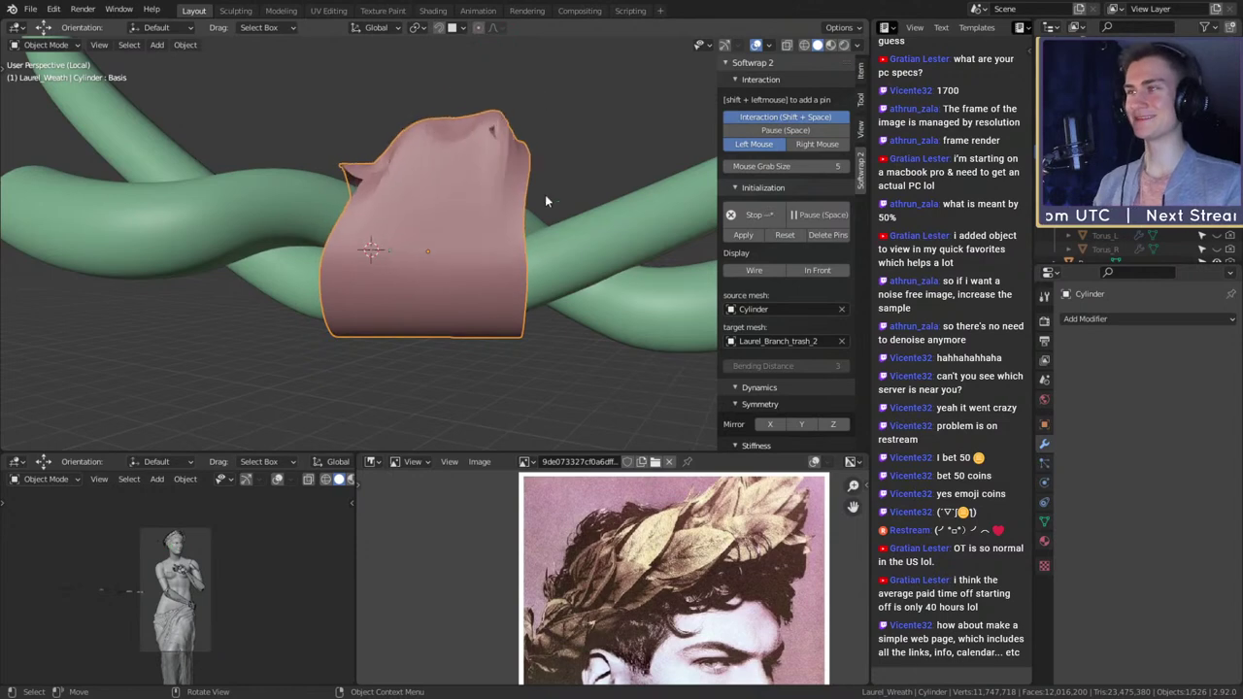
{"action": "middle_click_drag", "start_coordinate": [518, 251], "coordinate": [553, 272]}
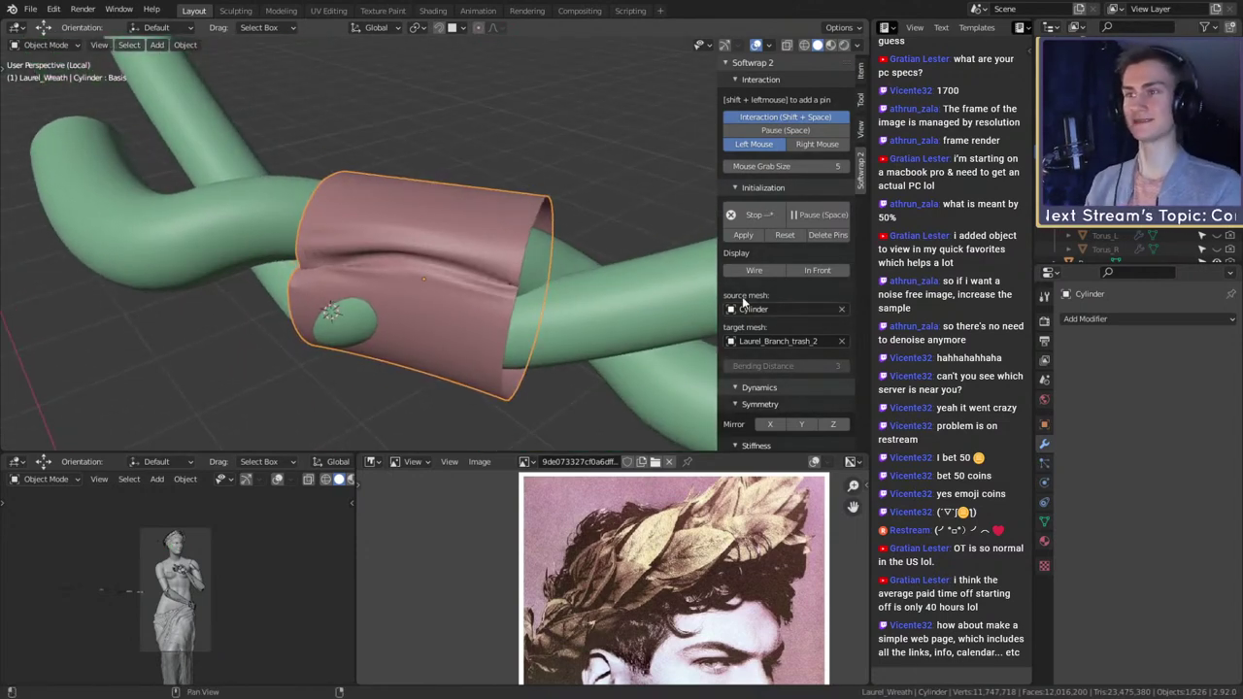
{"action": "left_click", "coordinate": [769, 235]}
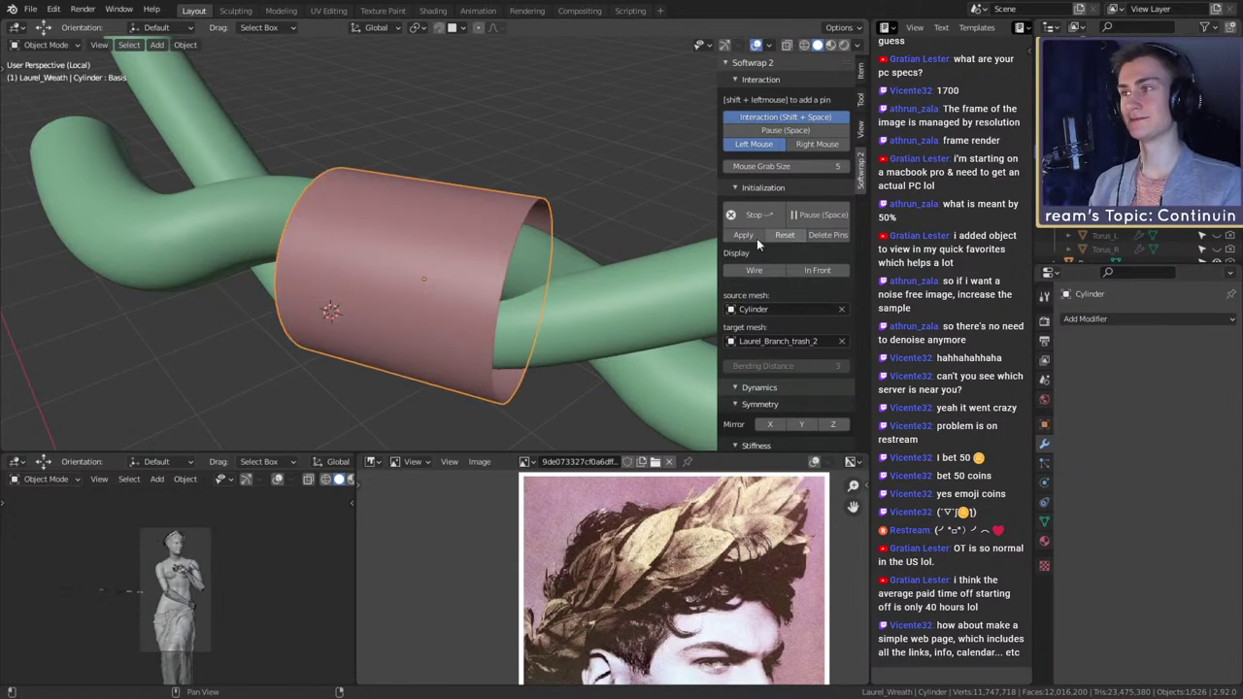
- Try wrapping the cylinder with a snapping strength of 0.18, lower the strength again, and reset the cylinder's shape
{"action": "scroll", "coordinate": [846, 221], "scroll_direction": "down", "scroll_amount": 10}
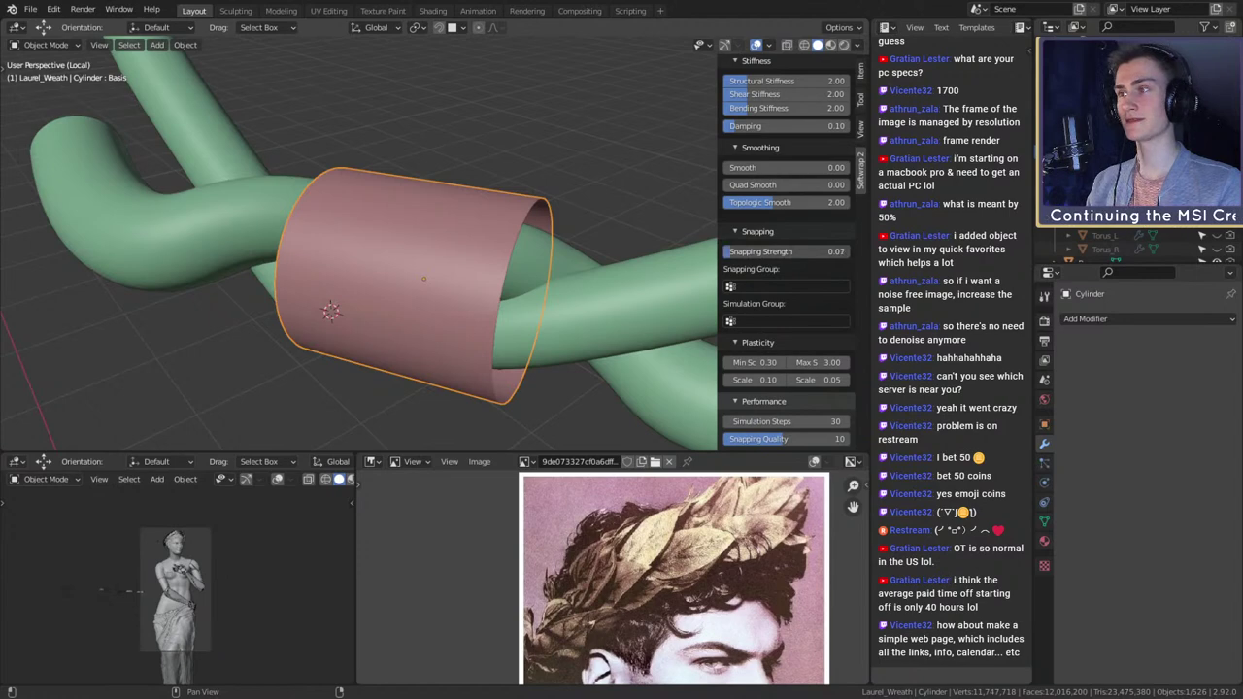
{"action": "left_click_drag", "start_coordinate": [743, 251], "coordinate": [746, 252]}
{"action": "middle_click_drag", "start_coordinate": [621, 254], "coordinate": [518, 263]}
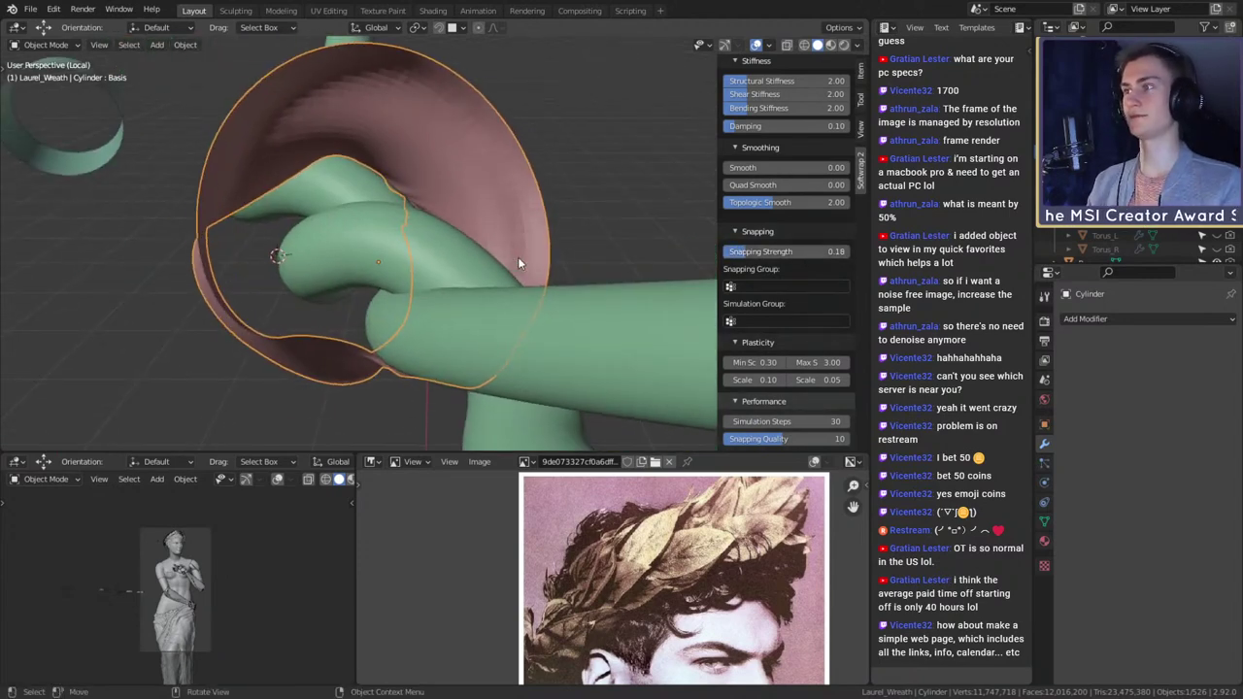
{"action": "middle_click_drag", "start_coordinate": [430, 269], "coordinate": [418, 294]}
{"action": "scroll", "coordinate": [547, 257], "scroll_direction": "down", "scroll_amount": 5}
{"action": "scroll", "coordinate": [489, 281], "scroll_direction": "up", "scroll_amount": 3}
{"action": "scroll", "coordinate": [489, 281], "scroll_direction": "up", "scroll_amount": 1}
{"action": "left_click_drag", "start_coordinate": [777, 253], "coordinate": [721, 250]}
{"action": "scroll", "coordinate": [764, 258], "scroll_direction": "up", "scroll_amount": 10}
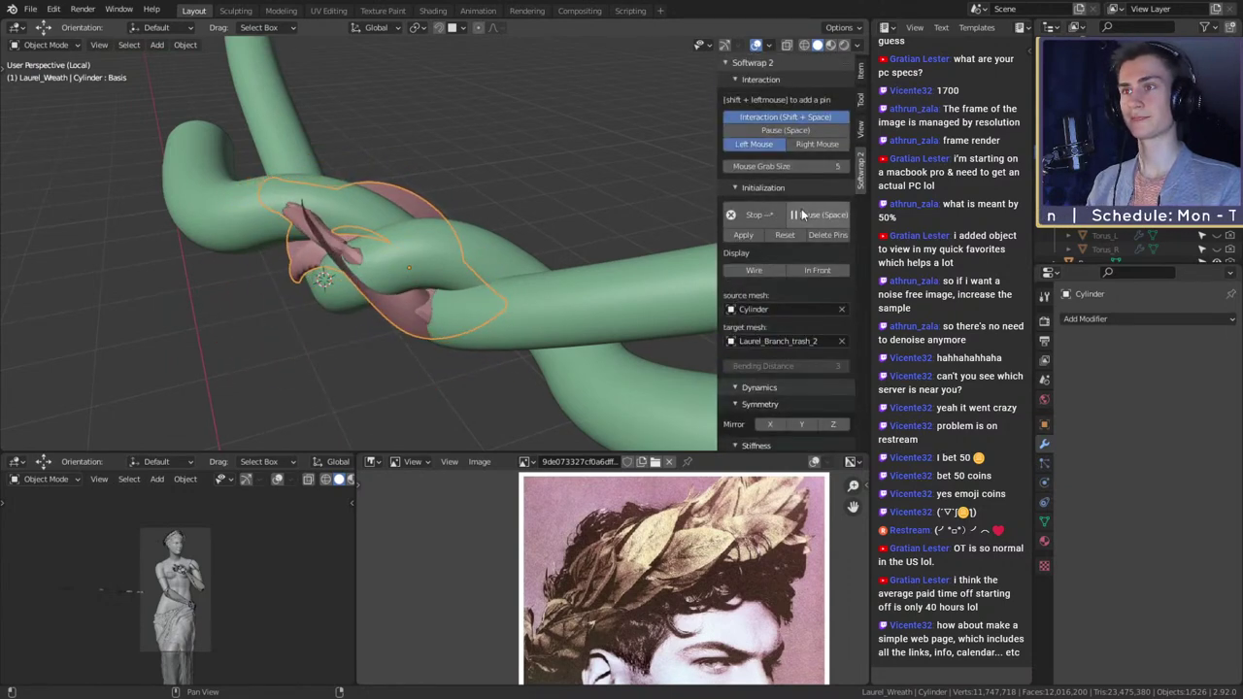
{"action": "left_click", "coordinate": [785, 235]}
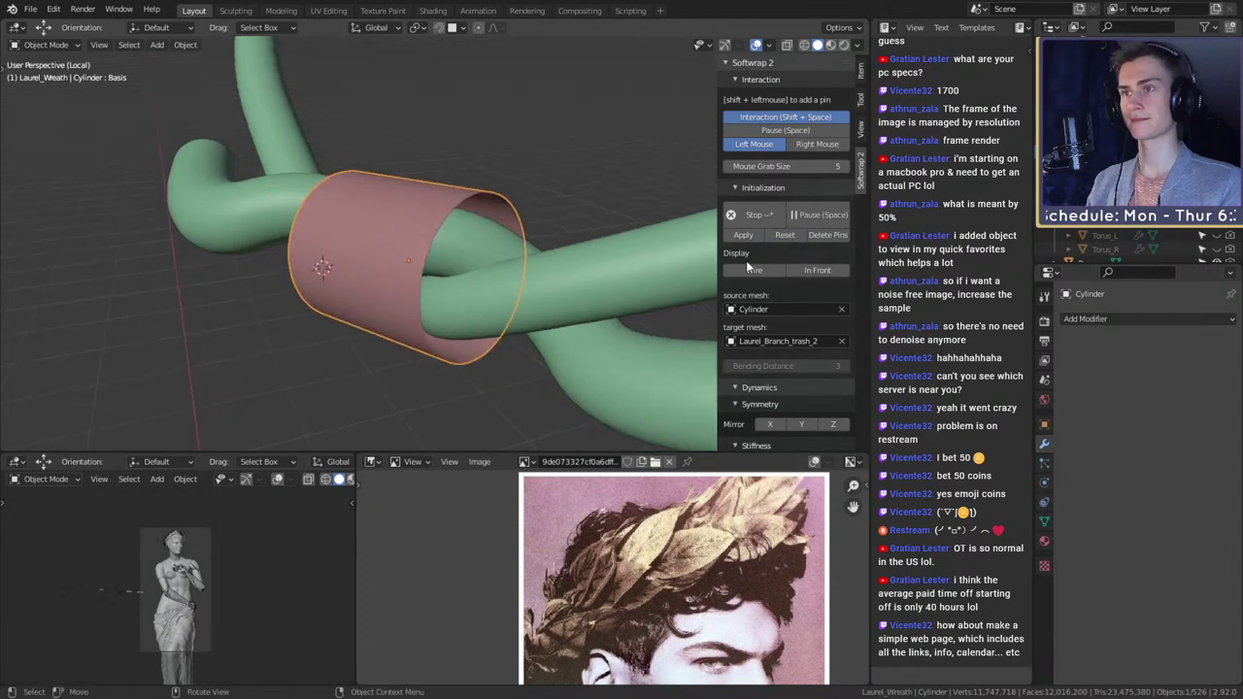
- Set Softwrap's snapping strength to 1.00 and inspect how the cylinder wraps around the crossing branches
{"action": "scroll", "coordinate": [767, 272], "scroll_direction": "down", "scroll_amount": 10}
{"action": "left_click_drag", "start_coordinate": [767, 276], "coordinate": [847, 276]}
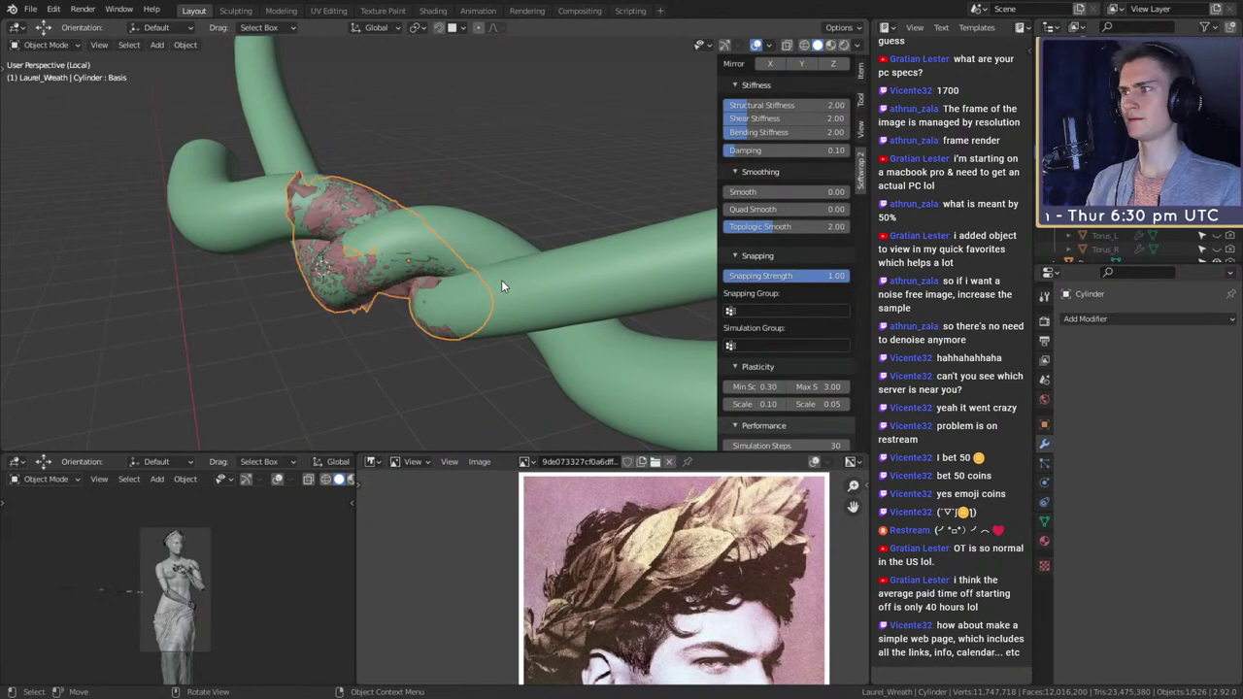
{"action": "scroll", "coordinate": [502, 282], "scroll_direction": "down", "scroll_amount": 4}
{"action": "middle_click_drag", "start_coordinate": [503, 282], "coordinate": [538, 278]}
{"action": "scroll", "coordinate": [558, 275], "scroll_direction": "up", "scroll_amount": 2}
{"action": "scroll", "coordinate": [524, 269], "scroll_direction": "up", "scroll_amount": 3}
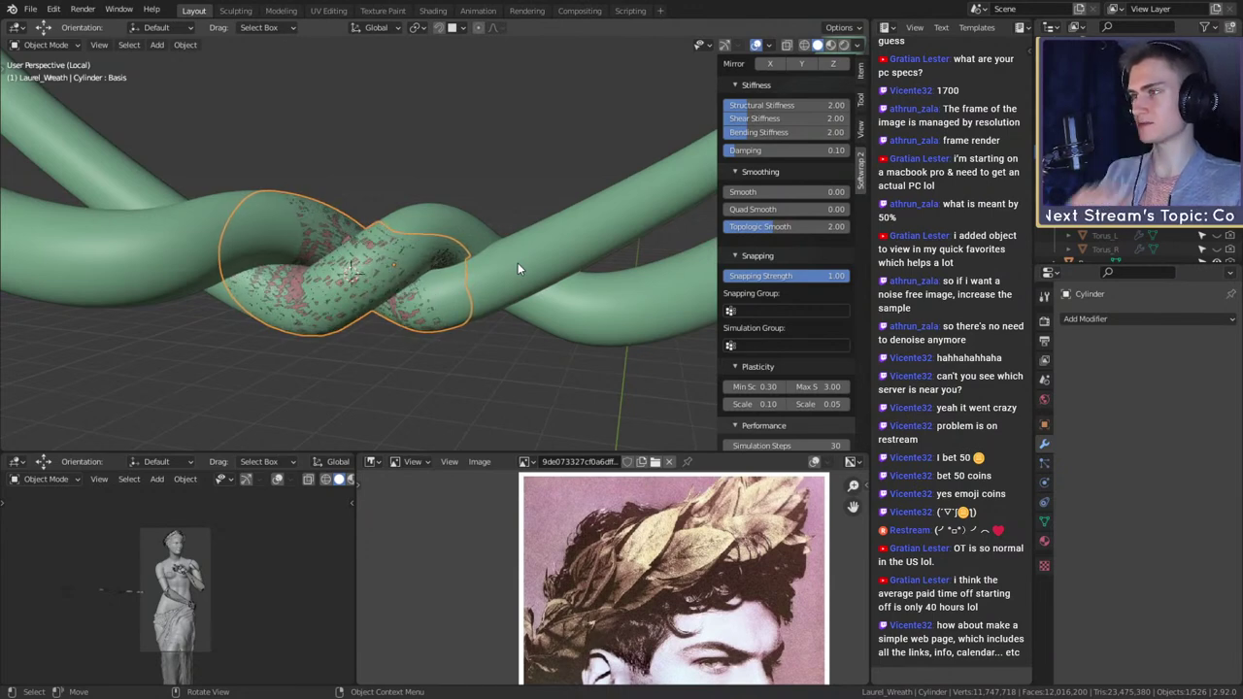
{"action": "middle_click_drag", "start_coordinate": [510, 253], "coordinate": [573, 262]}
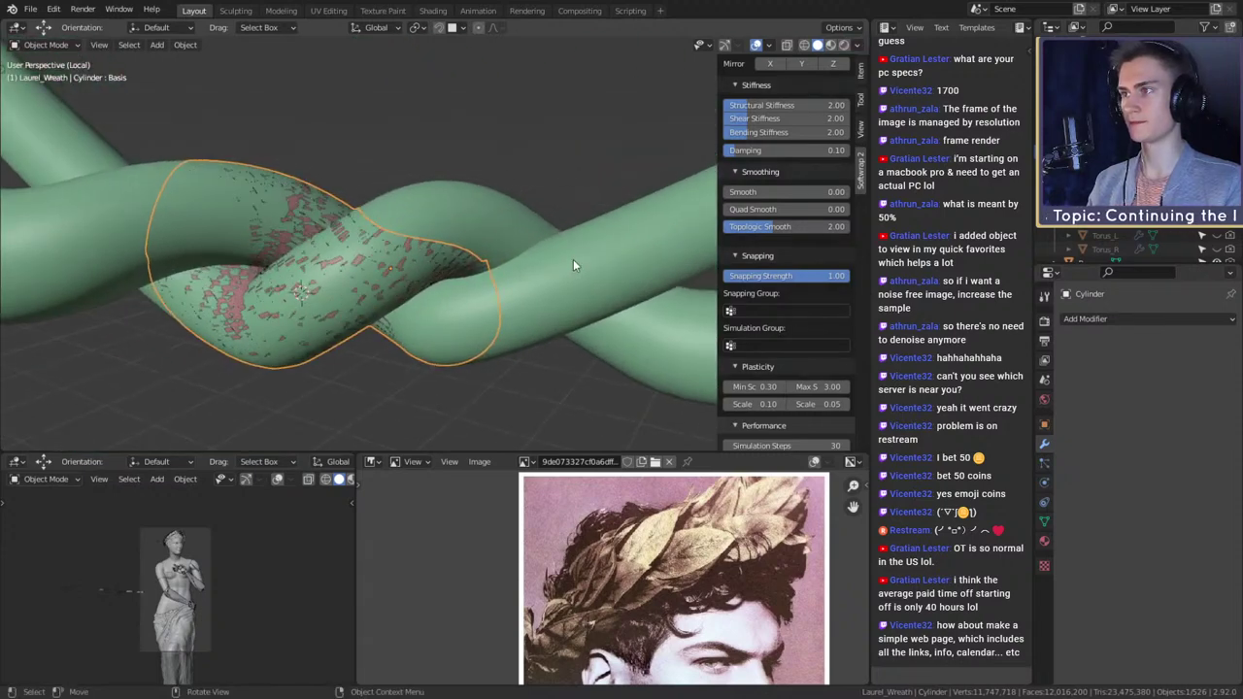
- Select the joined branch mesh, inspect the crossing, and turn on Softwrap's In Front display for the wrapped cylinder
{"action": "left_click", "coordinate": [573, 262]}
{"action": "middle_click_drag", "start_coordinate": [408, 277], "coordinate": [478, 281]}
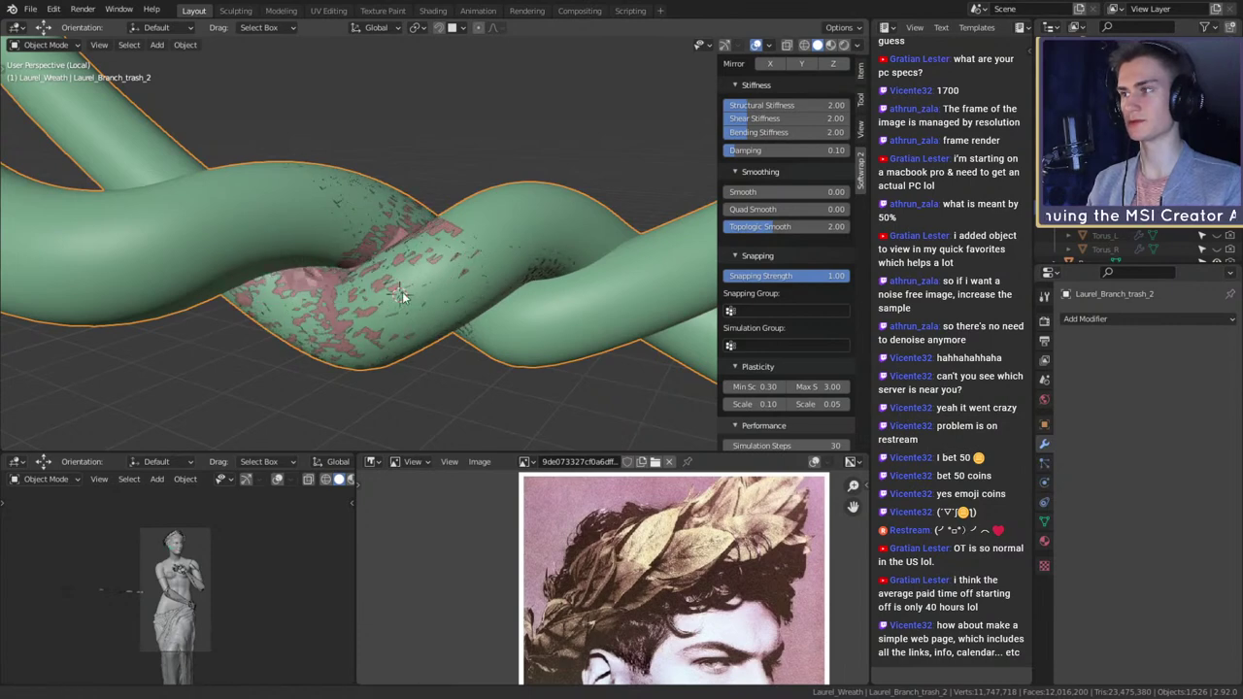
{"action": "middle_click_drag", "start_coordinate": [403, 291], "coordinate": [441, 287]}
{"action": "scroll", "coordinate": [784, 261], "scroll_direction": "up", "scroll_amount": 5}
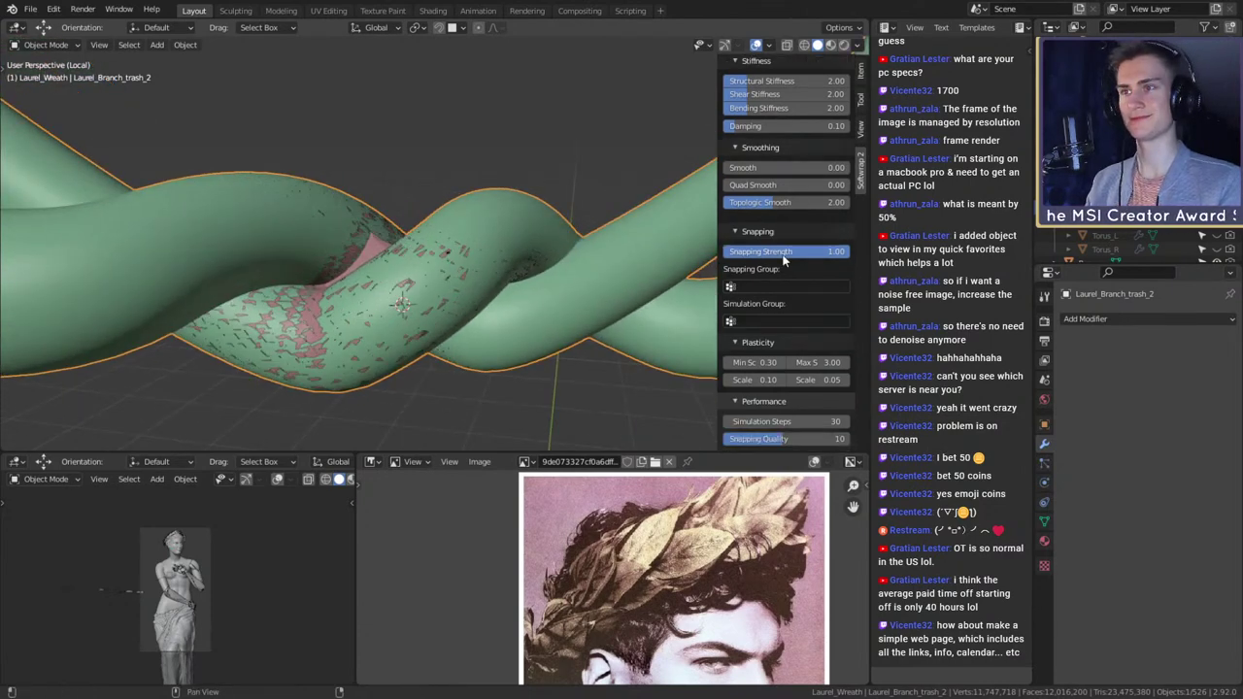
{"action": "scroll", "coordinate": [784, 241], "scroll_direction": "up", "scroll_amount": 4}
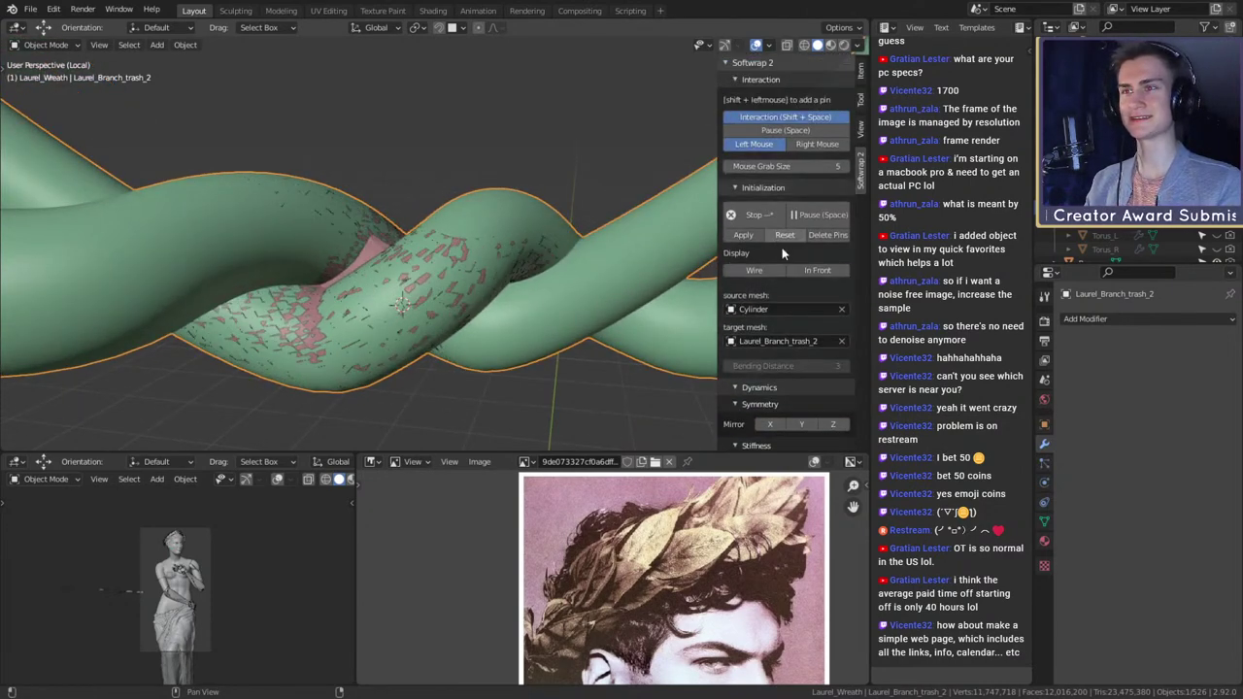
{"action": "left_click", "coordinate": [818, 270]}
{"action": "middle_click_drag", "start_coordinate": [563, 288], "coordinate": [546, 237]}
{"action": "scroll", "coordinate": [500, 287], "scroll_direction": "down", "scroll_amount": 4}
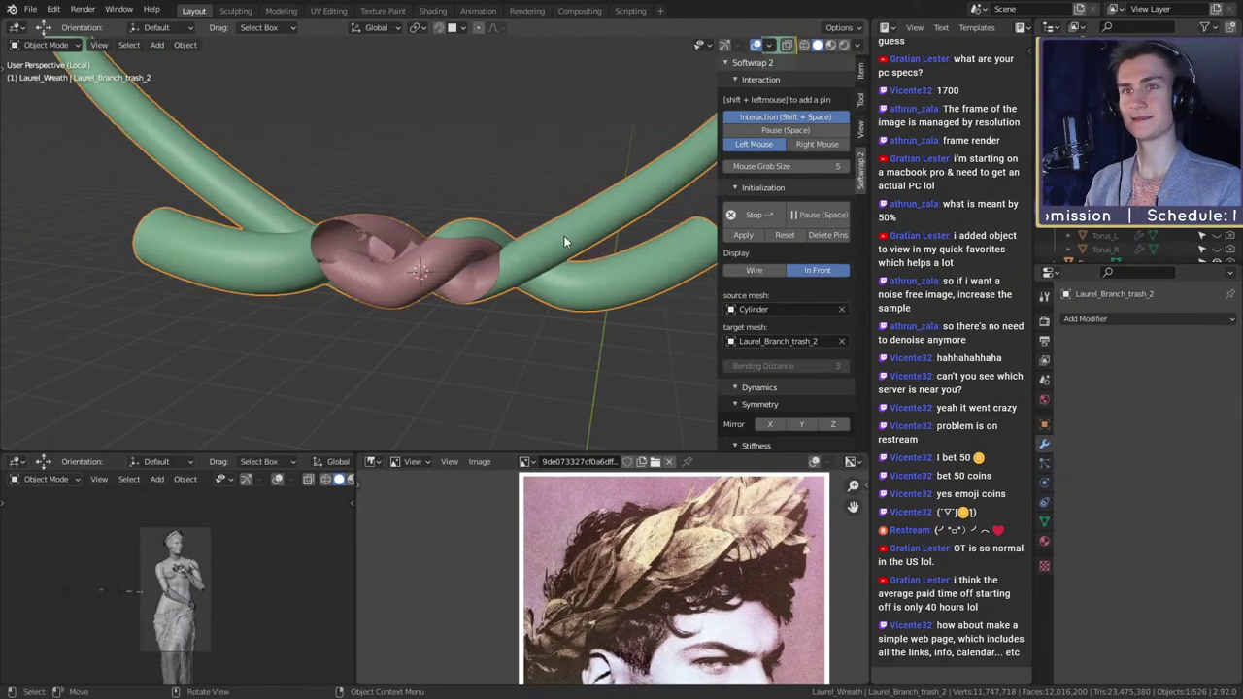
- Examine the branch mesh's topology and the wrapped cylinder's surface around the crossing
{"action": "key", "text": "Tab"}
{"action": "scroll", "coordinate": [517, 245], "scroll_direction": "up", "scroll_amount": 3}
{"action": "middle_click_drag", "start_coordinate": [518, 245], "coordinate": [521, 294]}
{"action": "key", "text": "Tab"}
{"action": "scroll", "coordinate": [573, 263], "scroll_direction": "down", "scroll_amount": 6}
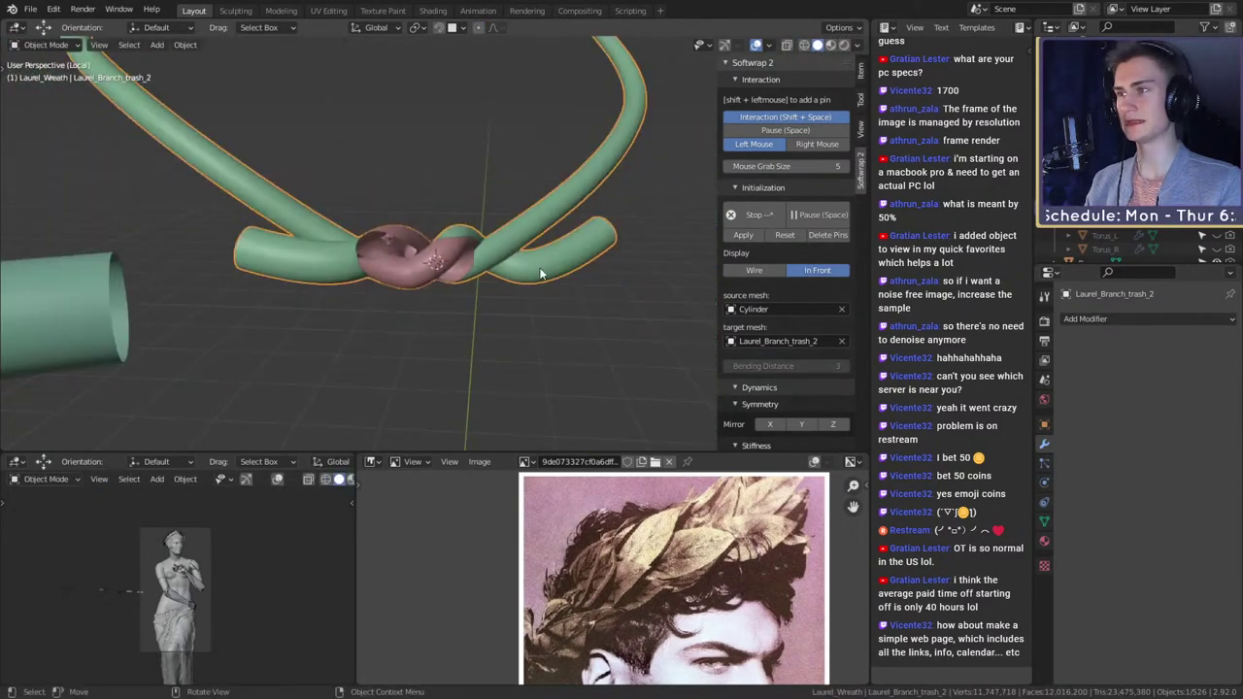
{"action": "middle_click_drag", "start_coordinate": [541, 273], "coordinate": [521, 272]}
{"action": "scroll", "coordinate": [523, 268], "scroll_direction": "up", "scroll_amount": 4}
{"action": "scroll", "coordinate": [525, 262], "scroll_direction": "down", "scroll_amount": 1}
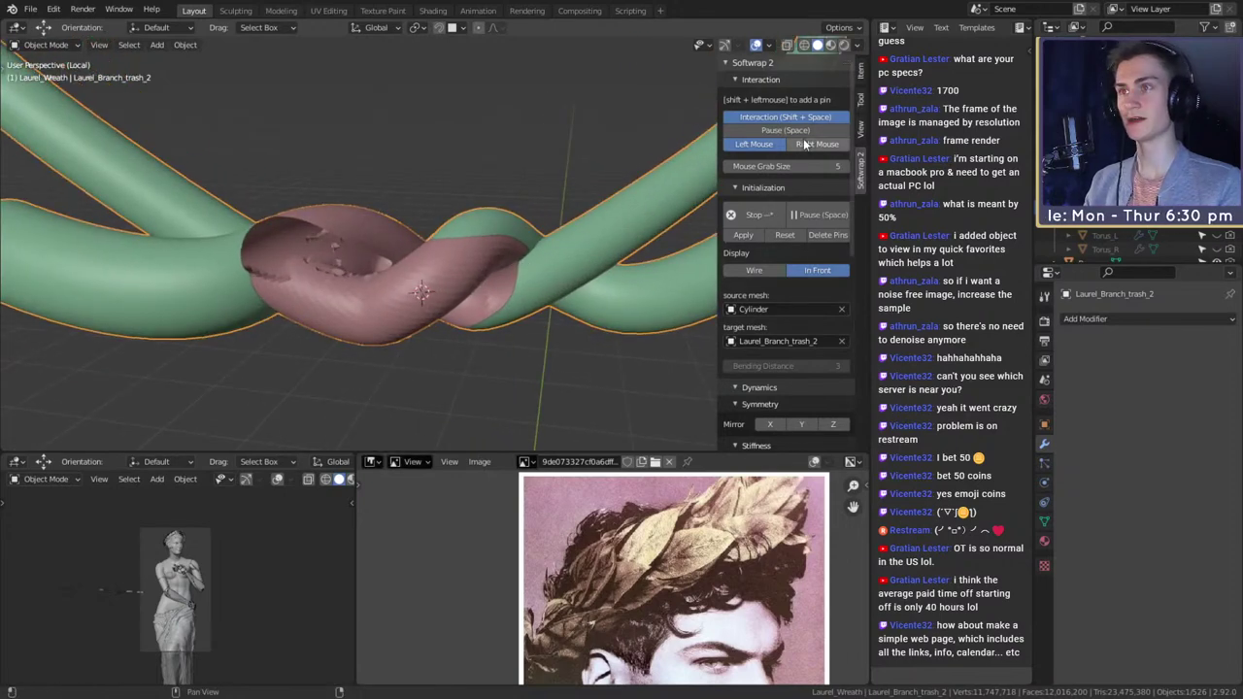
- Stop the Softwrap simulation and reset the cylinder to its original shape
{"action": "left_click", "coordinate": [760, 216]}
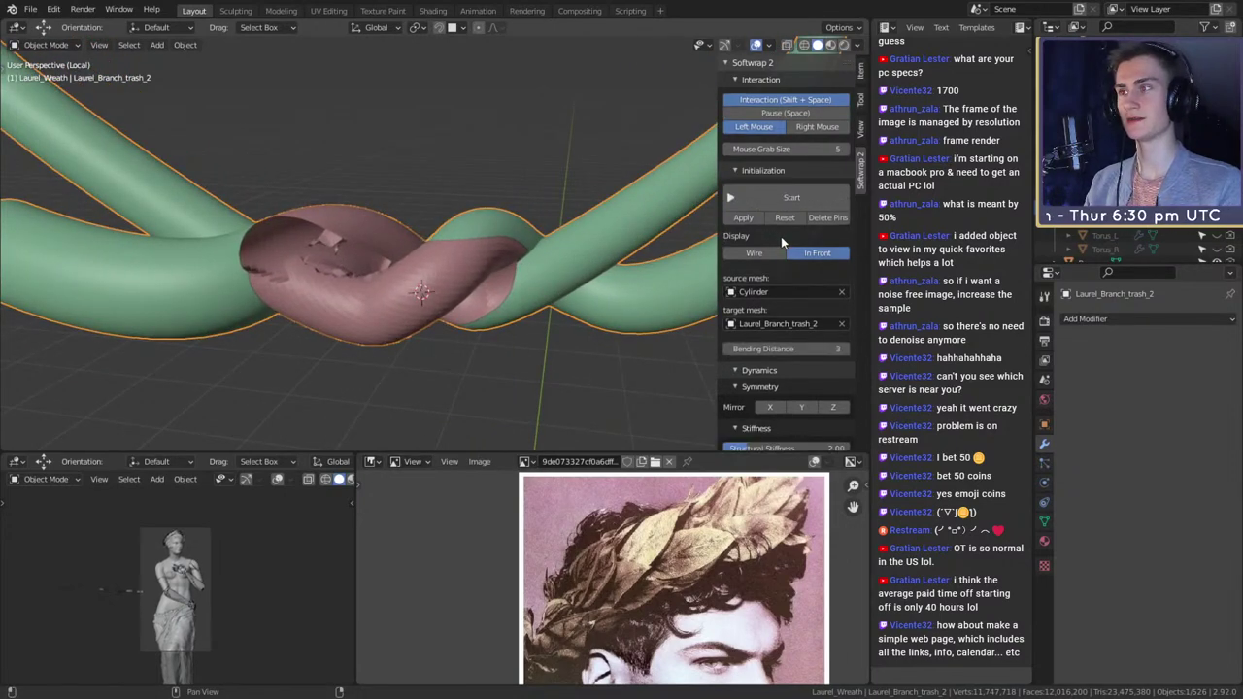
{"action": "left_click", "coordinate": [785, 218]}
{"action": "middle_click_drag", "start_coordinate": [597, 231], "coordinate": [542, 241]}
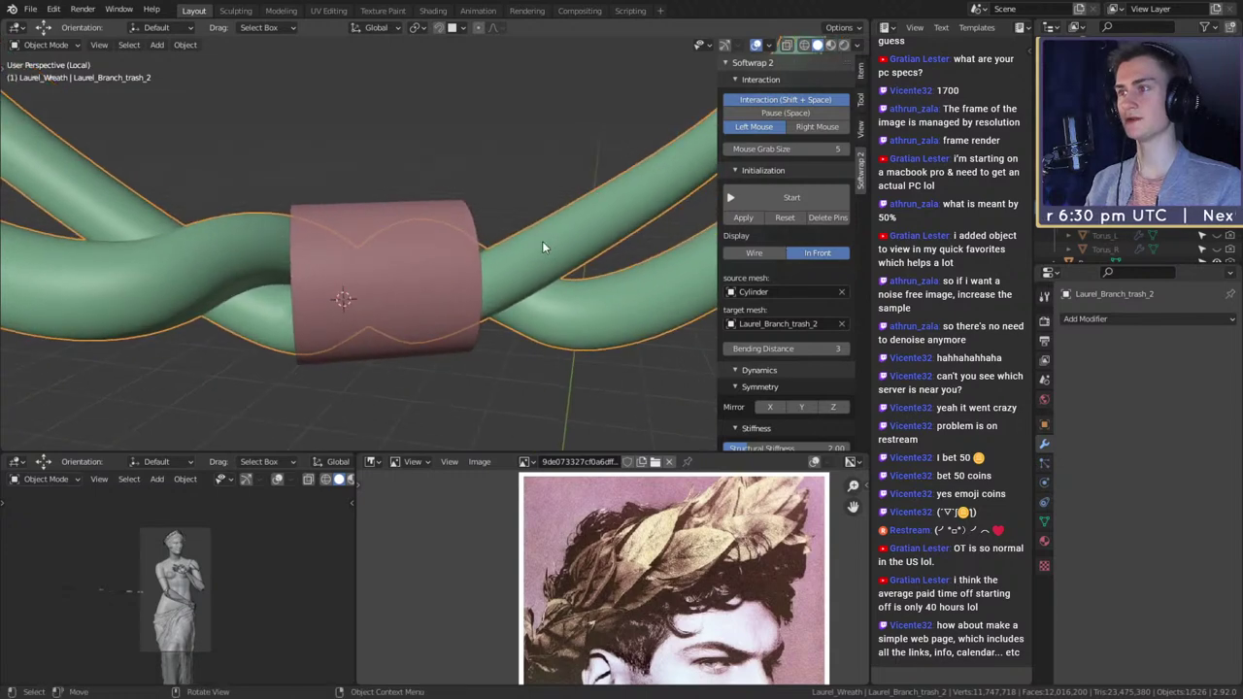
{"action": "right_click", "coordinate": [549, 252]}
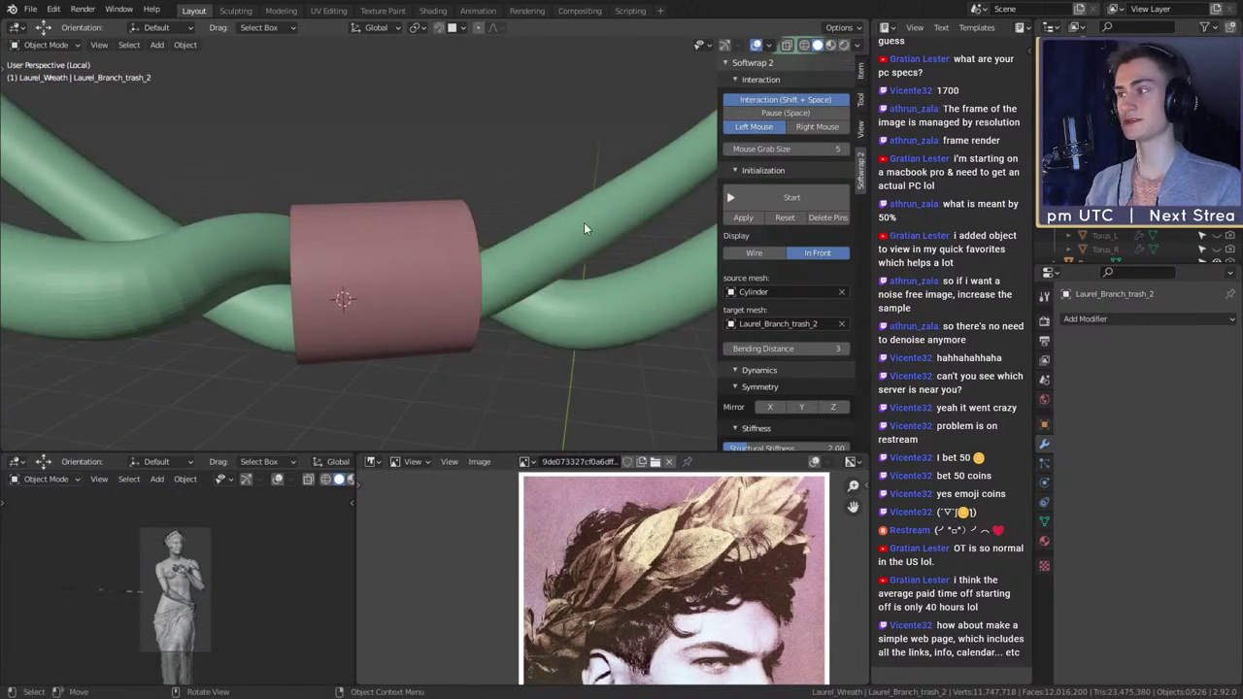
{"action": "left_click", "coordinate": [1146, 318]}
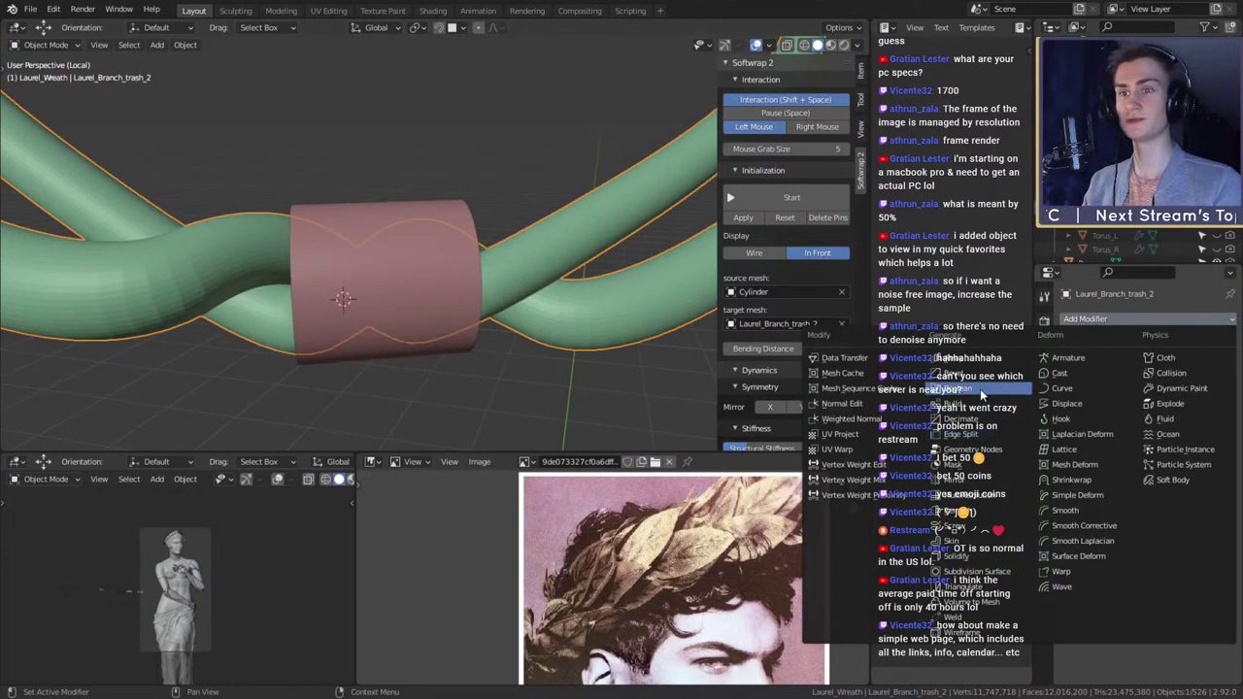
- Grow a selection from one edge of Laurel_Branch_trash_2 to check which branch geometry is connected
{"action": "middle_click_drag", "start_coordinate": [489, 344], "coordinate": [442, 249], "text": "shift"}
{"action": "key", "text": "Tab"}
{"action": "left_click", "coordinate": [441, 234]}
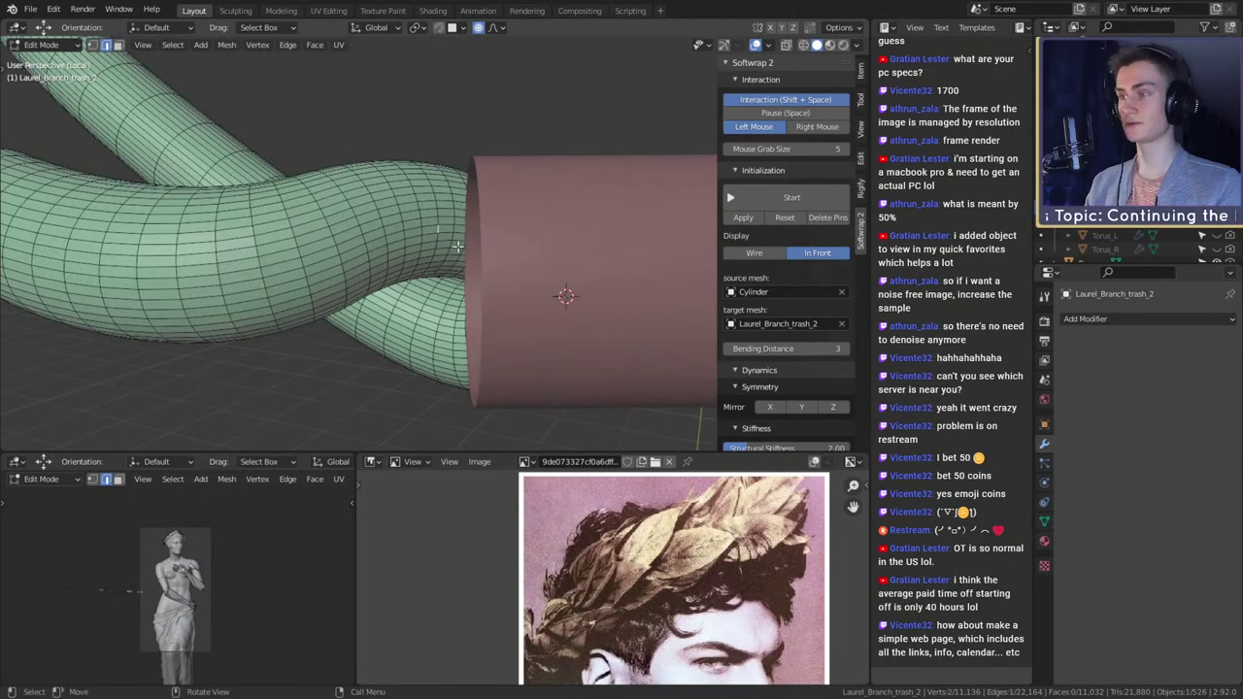
{"action": "scroll", "coordinate": [458, 244], "scroll_direction": "down", "scroll_amount": 5}
{"action": "key", "text": "ctrl+KP_Add"}
{"action": "key", "text": "ctrl+KP_Add"}
{"action": "key", "text": "ctrl+KP_Add"}
{"action": "key", "text": "ctrl+KP_Add"}
{"action": "key", "text": "ctrl+KP_Add"}
{"action": "key", "text": "ctrl+KP_Add"}
{"action": "key", "text": "ctrl+KP_Add"}
{"action": "key", "text": "ctrl+KP_Add"}
{"action": "key", "text": "ctrl+KP_Add"}
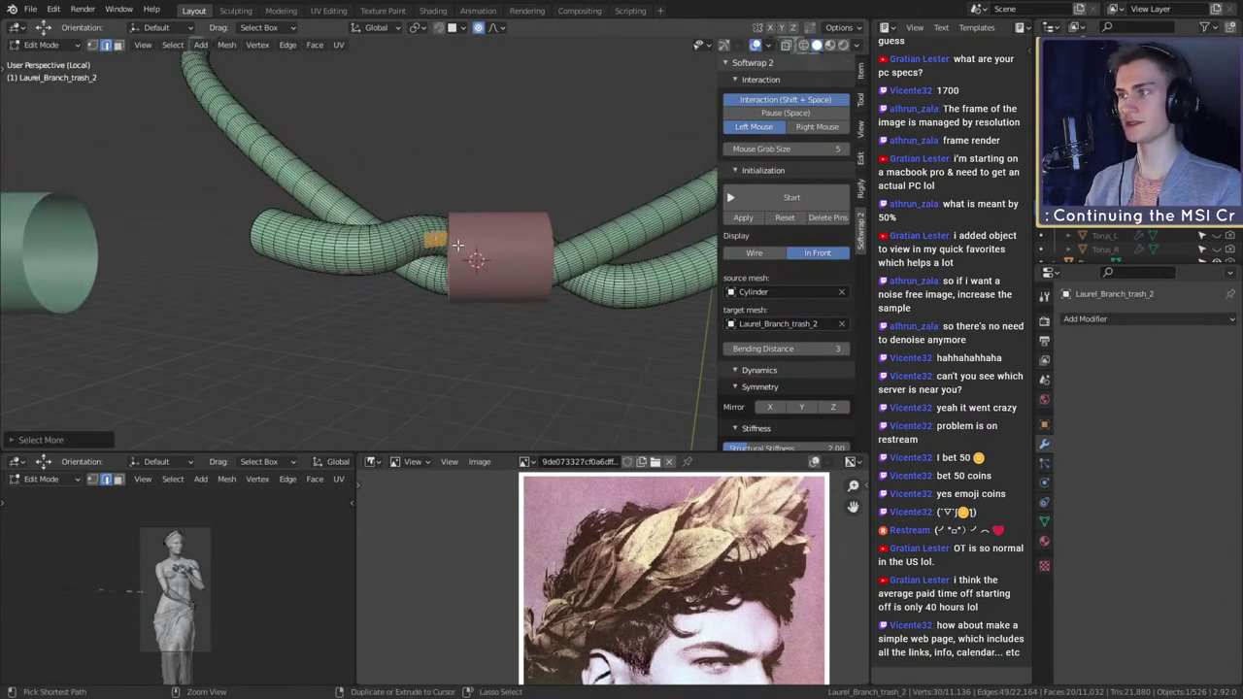
{"action": "middle_click_drag", "start_coordinate": [458, 245], "coordinate": [547, 285]}
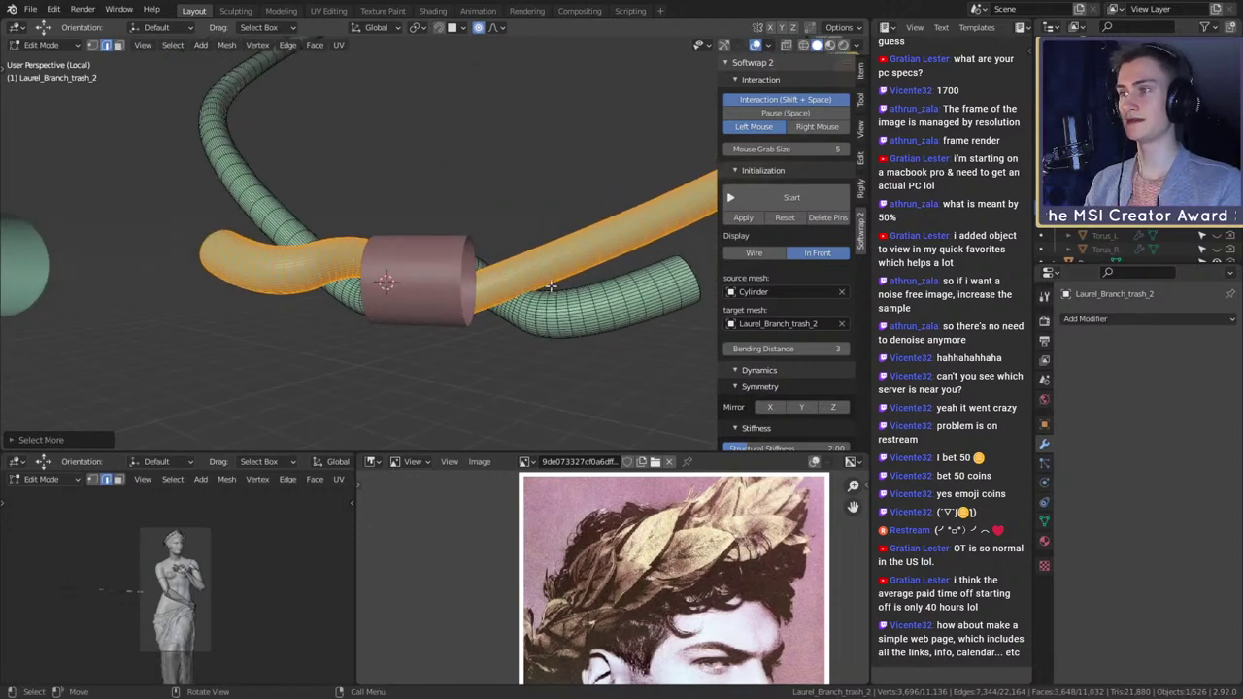
{"action": "middle_click_drag", "start_coordinate": [419, 271], "coordinate": [456, 247]}
{"action": "key", "text": "Tab"}
- Add a Remesh modifier to Laurel_Branch_trash_2 and set its voxel size to 0.05 m
{"action": "left_click", "coordinate": [459, 163]}
{"action": "left_click", "coordinate": [396, 247]}
{"action": "left_click", "coordinate": [1086, 319]}
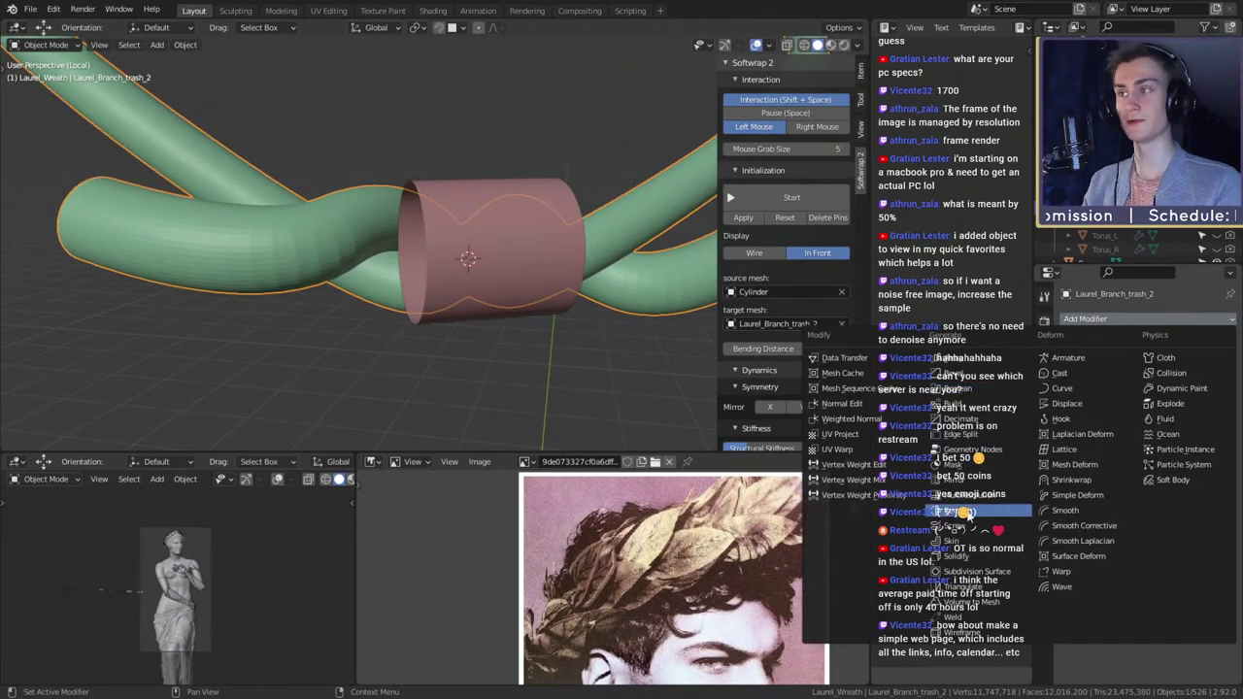
{"action": "left_click", "coordinate": [971, 515]}
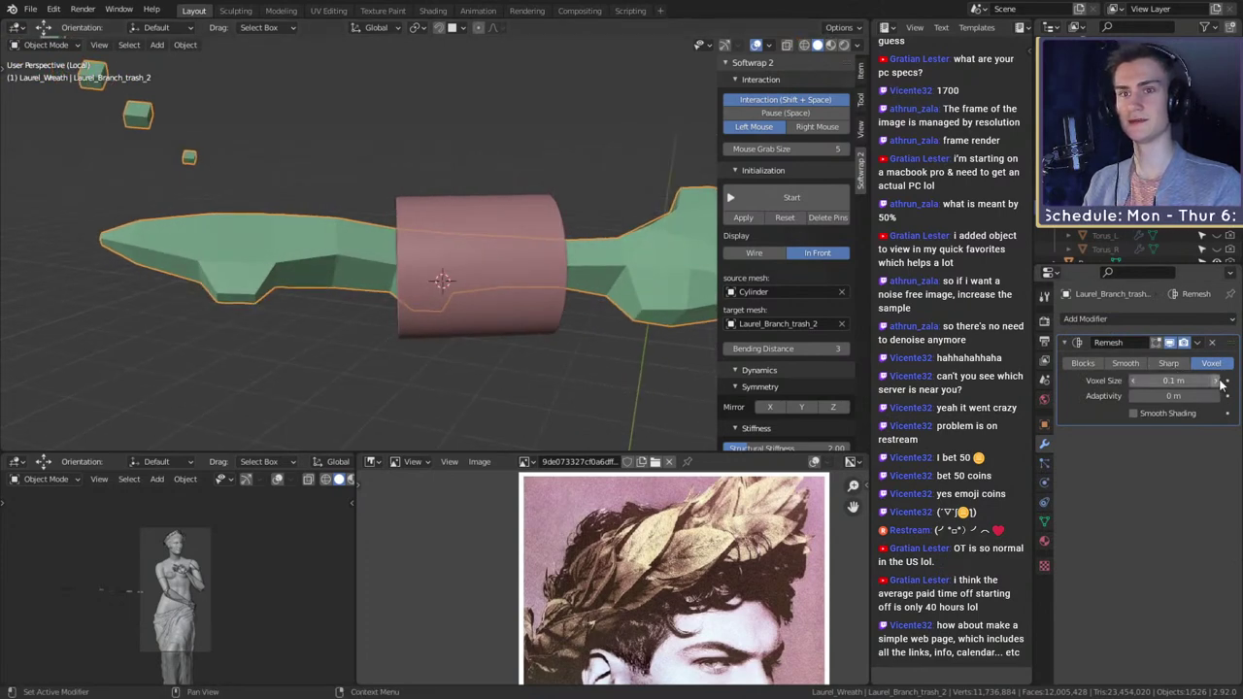
{"action": "left_click", "coordinate": [1136, 381]}
{"action": "left_click", "coordinate": [1137, 382]}
{"action": "left_click", "coordinate": [1136, 382]}
{"action": "left_click", "coordinate": [1137, 381]}
{"action": "left_click", "coordinate": [1136, 381]}
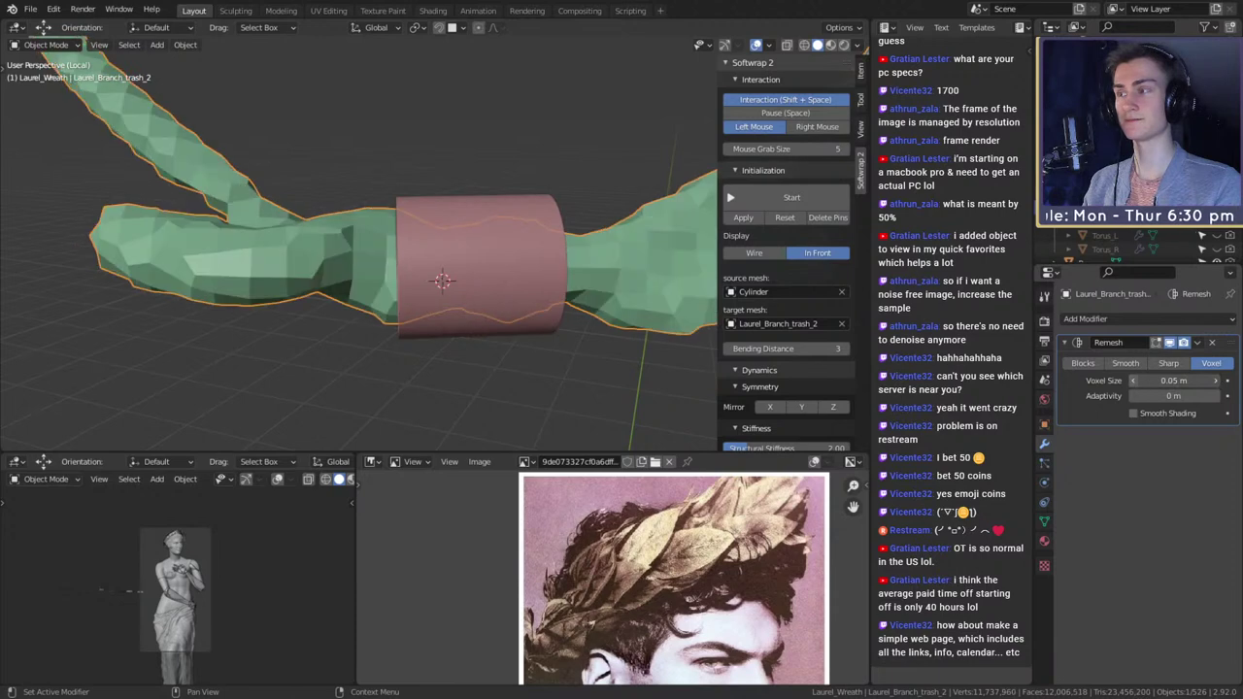
- Try to refine the Remesh on Laurel_Branch_trash_2 with a voxel size below 0.05 m
{"action": "left_click", "coordinate": [1136, 380]}
{"action": "left_click", "coordinate": [1137, 381]}
{"action": "left_click", "coordinate": [1137, 381]}
{"action": "left_click", "coordinate": [1137, 381]}
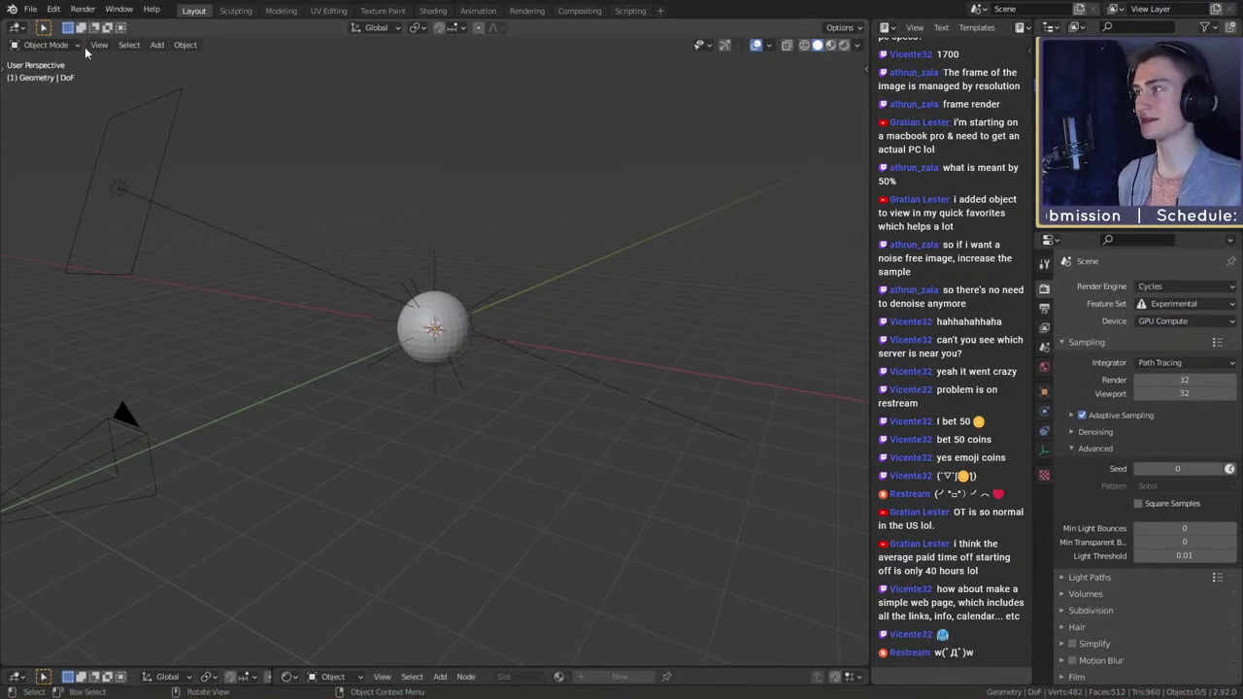
- Reopen the recent project file containing the laurel wreath
{"action": "left_click", "coordinate": [30, 9]}
{"action": "mouse_move", "coordinate": [67, 63]}
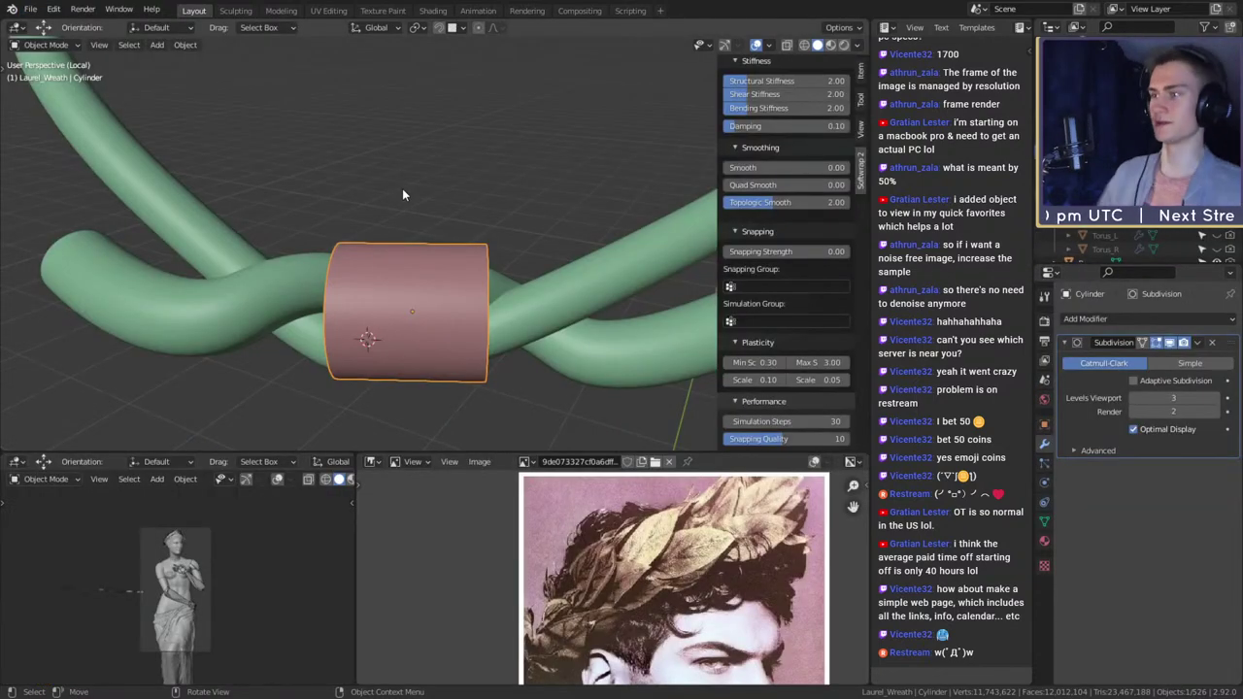
- Apply the cylinder's Subdivision modifier
{"action": "middle_click_drag", "start_coordinate": [403, 195], "coordinate": [471, 249]}
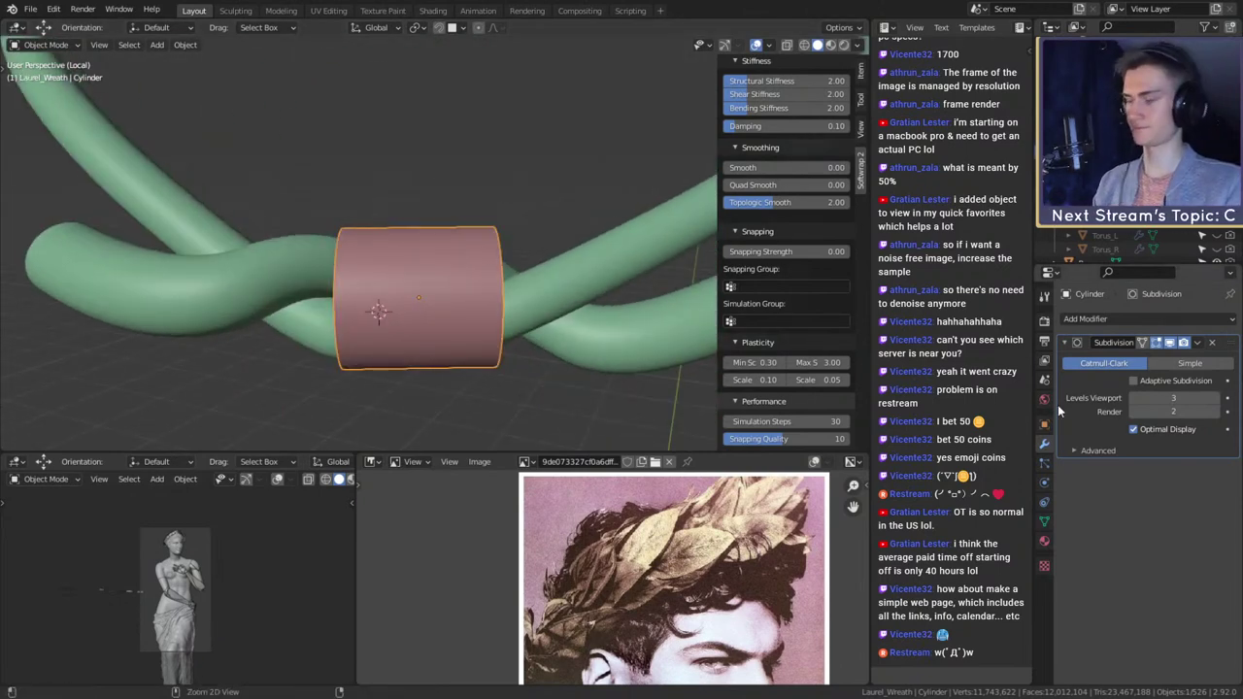
{"action": "key", "text": "ctrl+a"}
{"action": "scroll", "coordinate": [610, 352], "scroll_direction": "up", "scroll_amount": 4}
- Add two evenly spaced loop cuts in each of the cylinder's eight lengthwise segments
{"action": "key", "text": "Tab"}
{"action": "middle_click_drag", "start_coordinate": [605, 344], "coordinate": [527, 272]}
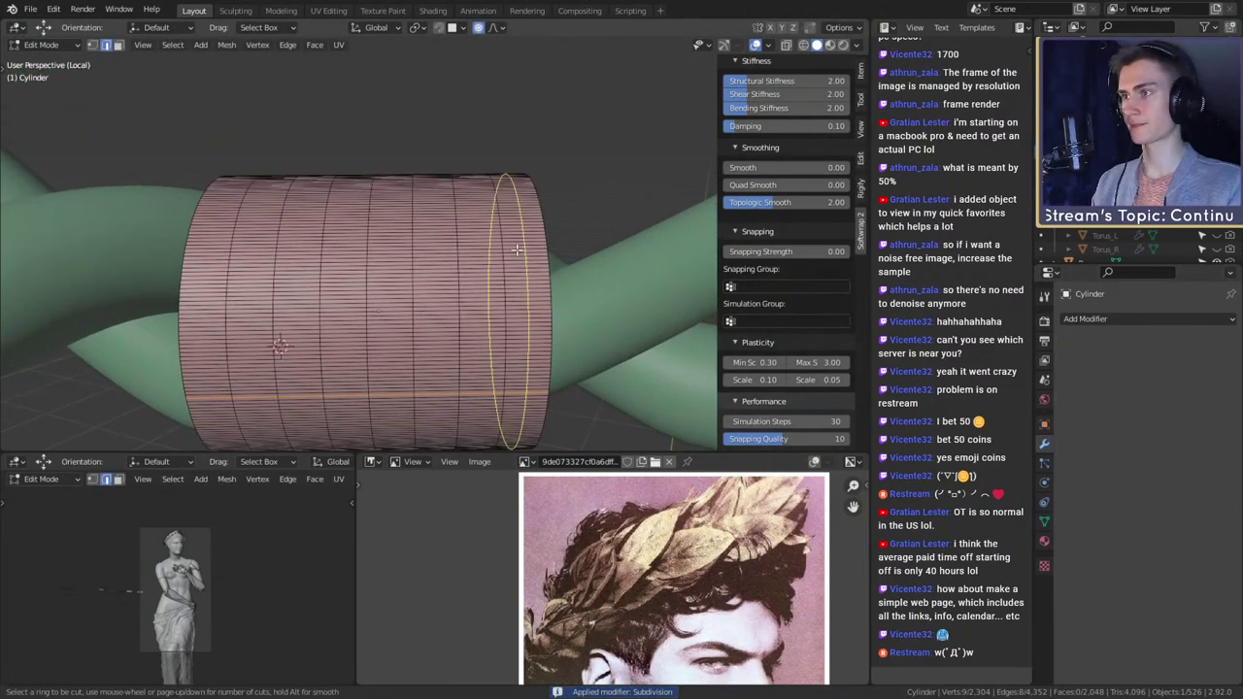
{"action": "scroll", "coordinate": [517, 249], "scroll_direction": "up", "scroll_amount": 1}
{"action": "scroll", "coordinate": [523, 245], "scroll_direction": "up", "scroll_amount": 1}
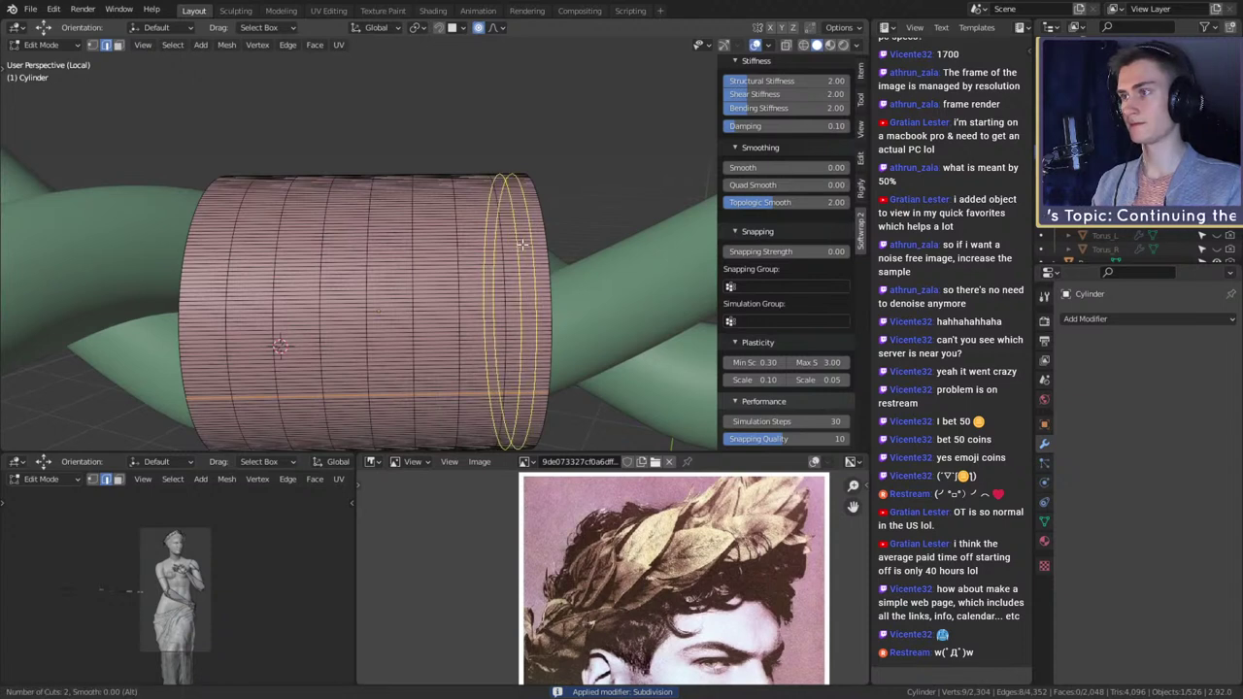
{"action": "left_click", "coordinate": [523, 245]}
{"action": "right_click", "coordinate": [523, 245]}
{"action": "key", "text": "ctrl+r"}
{"action": "scroll", "coordinate": [479, 243], "scroll_direction": "up", "scroll_amount": 1}
{"action": "left_click", "coordinate": [476, 244]}
{"action": "right_click", "coordinate": [476, 244]}
{"action": "key", "text": "ctrl+r"}
{"action": "scroll", "coordinate": [429, 243], "scroll_direction": "up", "scroll_amount": 1}
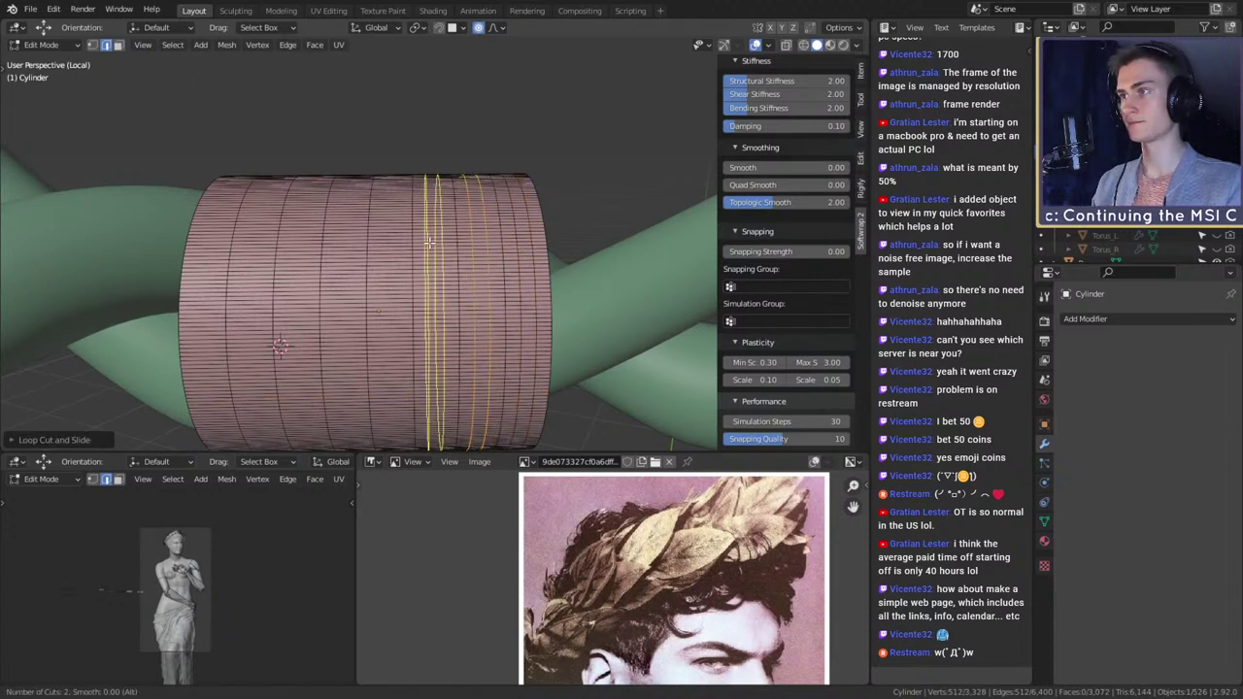
{"action": "left_click", "coordinate": [429, 243]}
{"action": "right_click", "coordinate": [429, 243]}
{"action": "key", "text": "ctrl+r"}
{"action": "scroll", "coordinate": [386, 244], "scroll_direction": "up", "scroll_amount": 1}
{"action": "left_click", "coordinate": [385, 243]}
{"action": "right_click", "coordinate": [384, 244]}
{"action": "key", "text": "ctrl+r"}
{"action": "scroll", "coordinate": [351, 245], "scroll_direction": "up", "scroll_amount": 1}
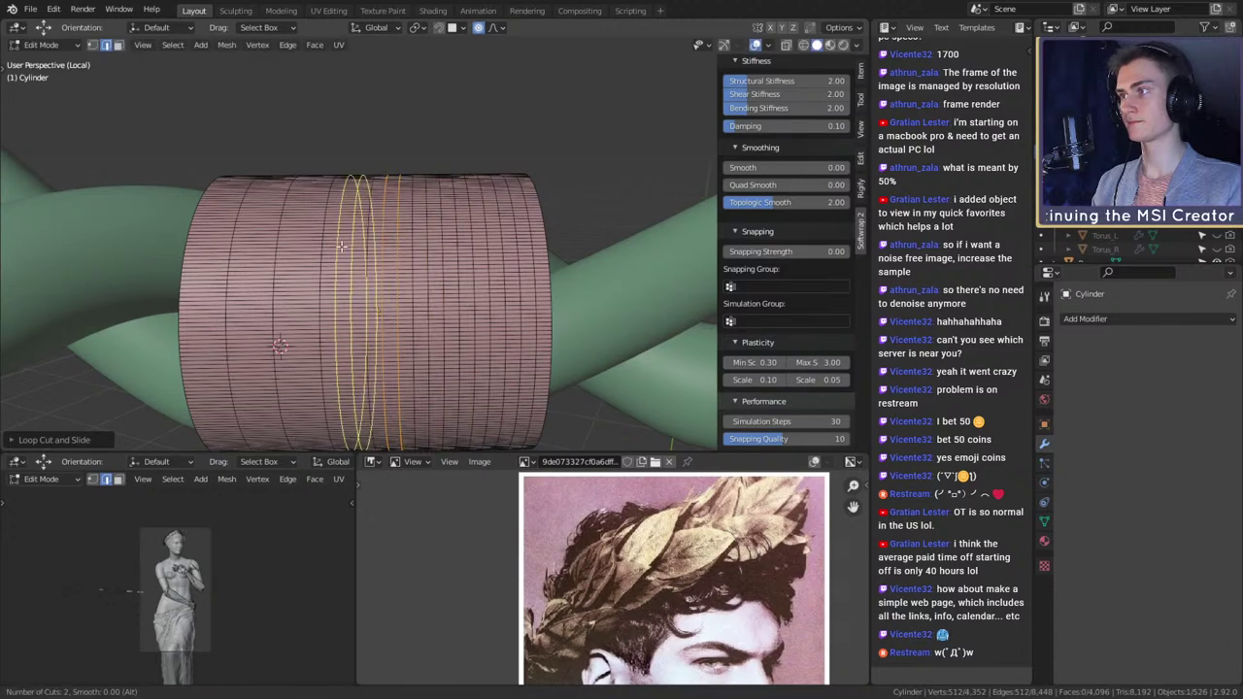
{"action": "left_click", "coordinate": [350, 244]}
{"action": "right_click", "coordinate": [350, 245]}
{"action": "key", "text": "ctrl+r"}
{"action": "scroll", "coordinate": [308, 246], "scroll_direction": "up", "scroll_amount": 1}
{"action": "left_click", "coordinate": [307, 246]}
{"action": "right_click", "coordinate": [307, 246]}
{"action": "key", "text": "ctrl+r"}
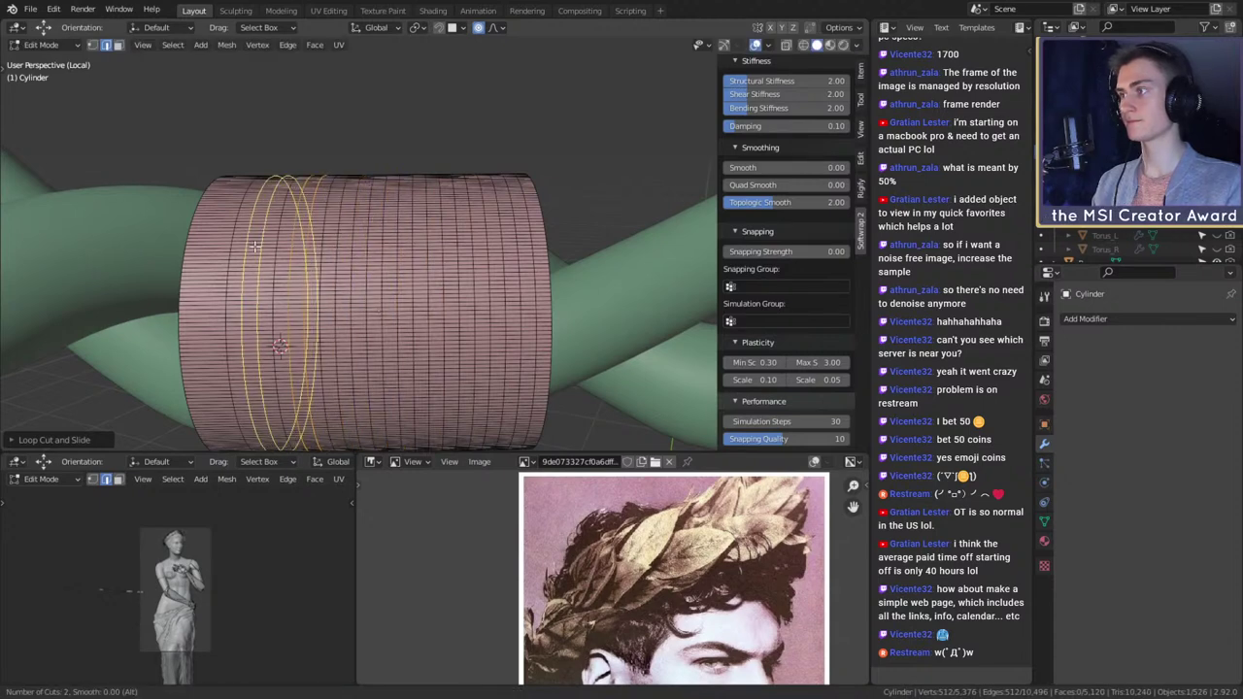
{"action": "left_click", "coordinate": [255, 247]}
{"action": "left_click", "coordinate": [229, 248]}
{"action": "scroll", "coordinate": [371, 274], "scroll_direction": "down", "scroll_amount": 5}
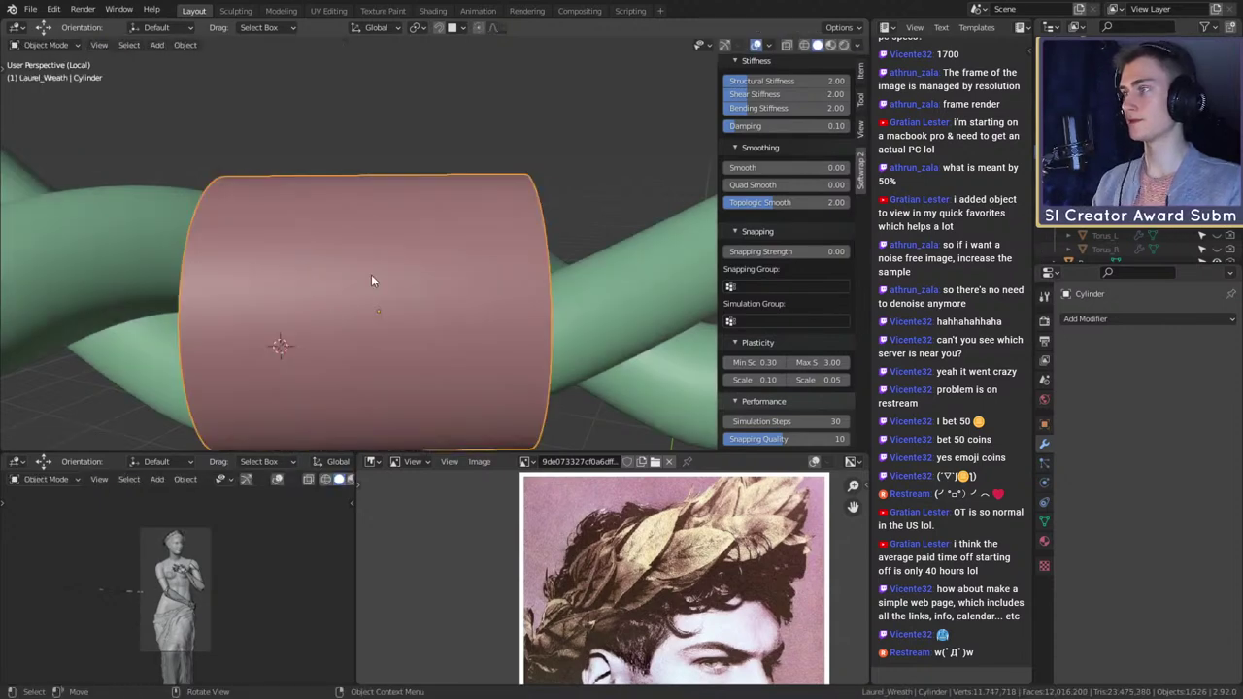
{"action": "key", "text": "Tab"}
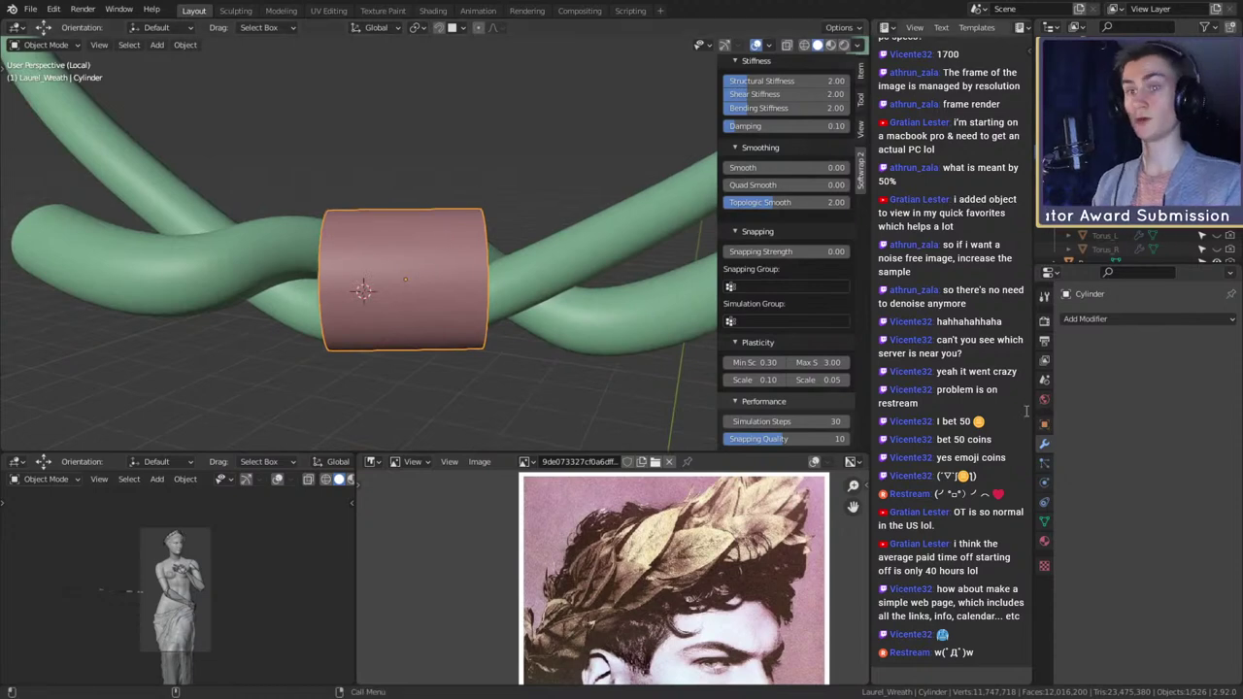
- Add a Remesh modifier to Laurel_Branch_trash_2
{"action": "left_click", "coordinate": [569, 263]}
{"action": "middle_click_drag", "start_coordinate": [569, 262], "coordinate": [588, 265]}
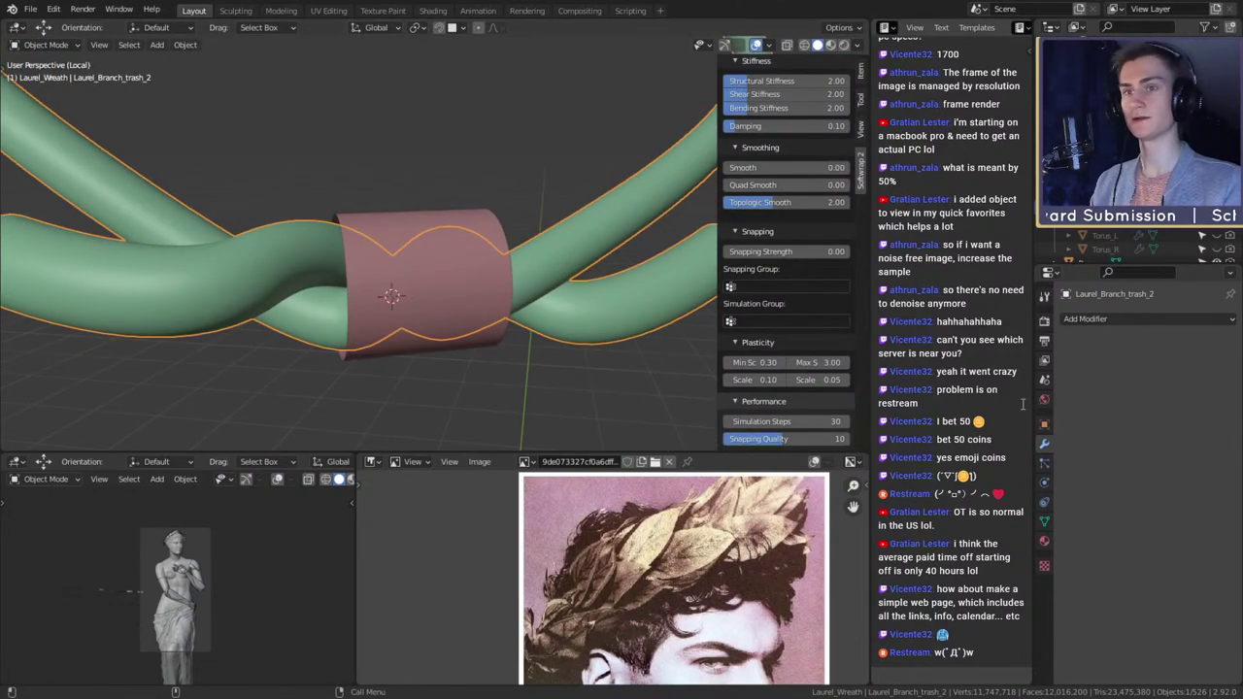
{"action": "left_click", "coordinate": [1101, 323]}
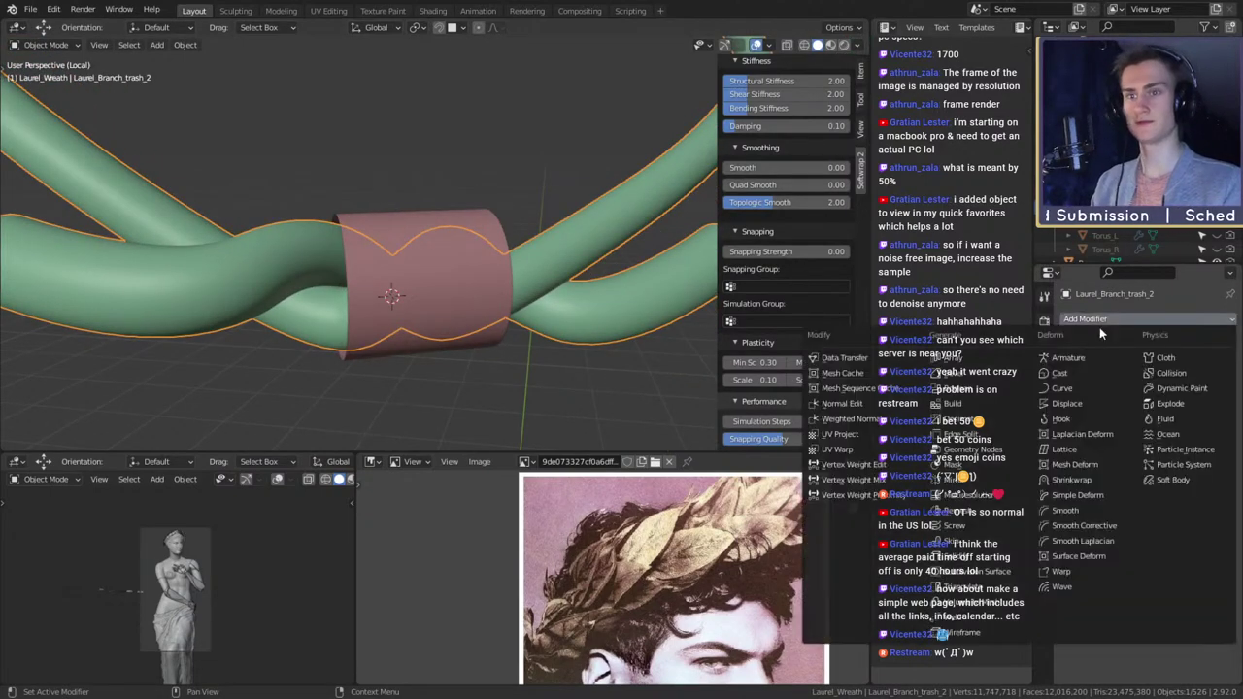
{"action": "left_click", "coordinate": [955, 515]}
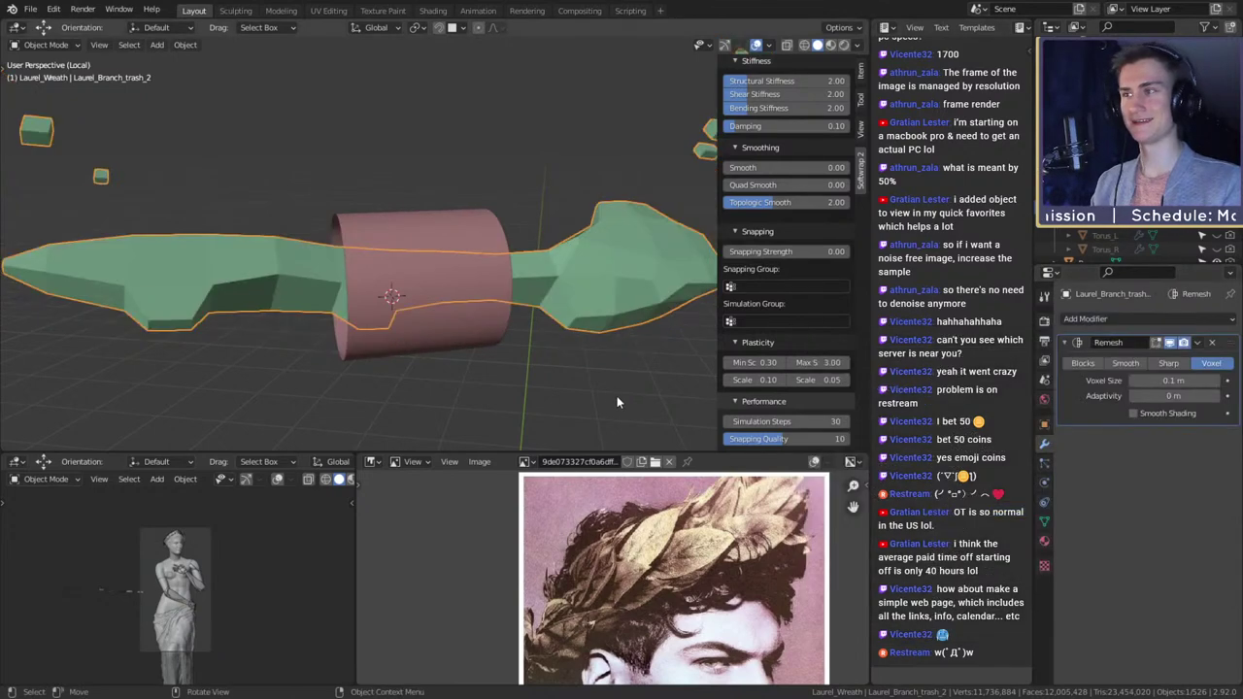
- Set the Remesh voxel size to 0.01 m and apply the modifier to the branches
{"action": "left_click", "coordinate": [1132, 382]}
{"action": "left_click", "coordinate": [1133, 382]}
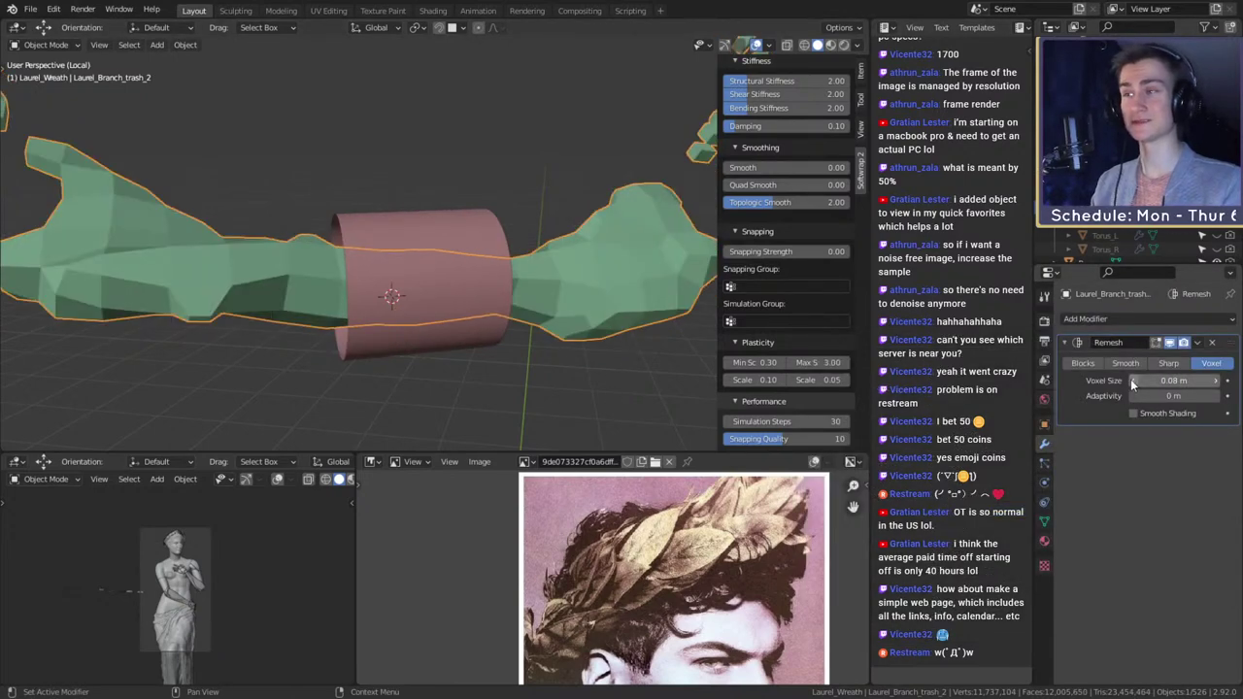
{"action": "left_click", "coordinate": [1133, 382]}
{"action": "left_click", "coordinate": [1132, 382]}
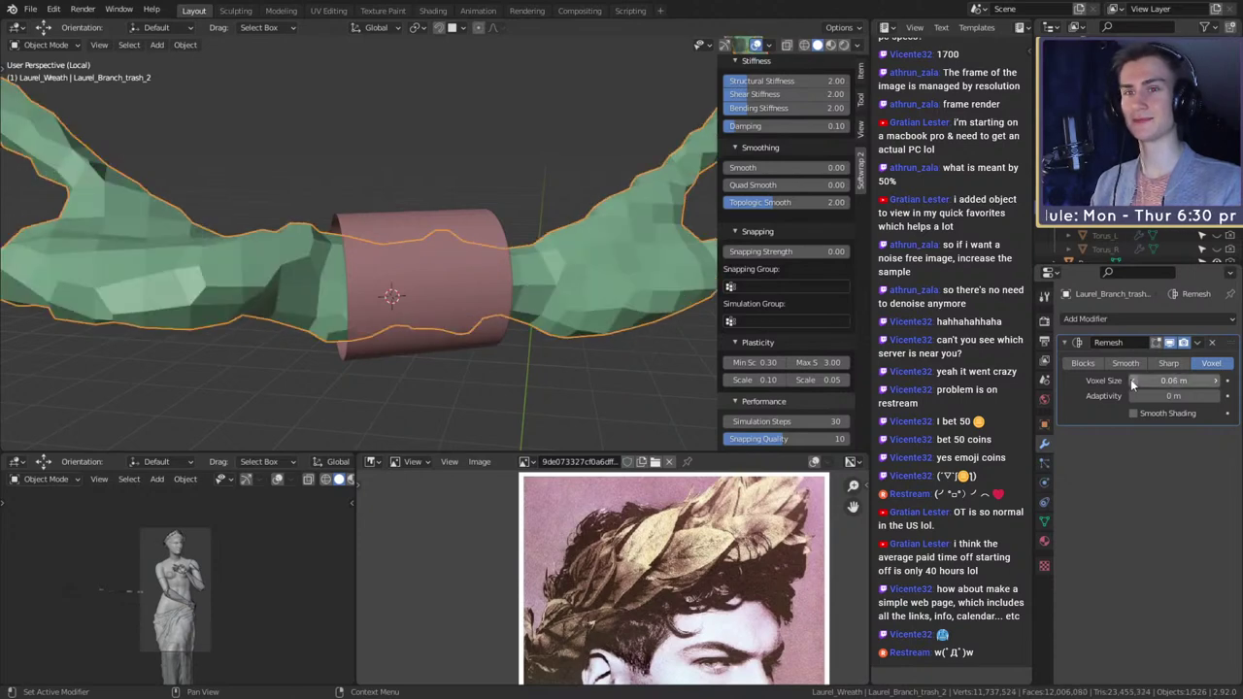
{"action": "left_click", "coordinate": [1132, 381]}
{"action": "left_click", "coordinate": [1133, 382]}
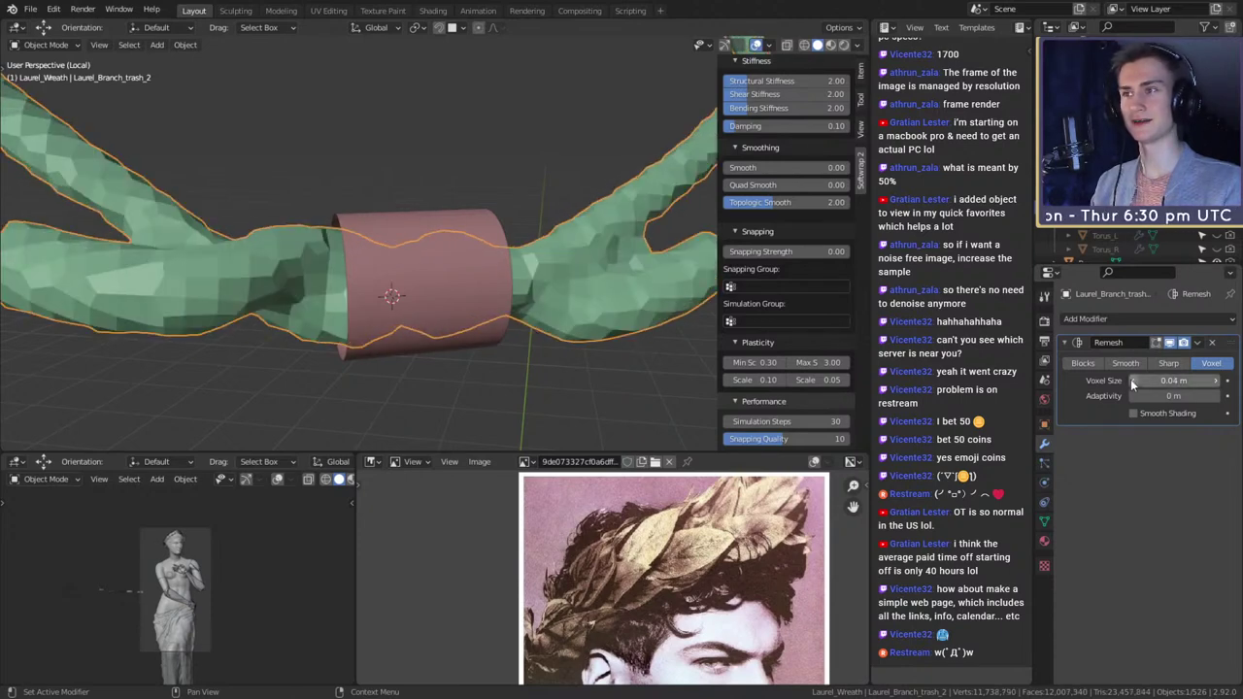
{"action": "left_click", "coordinate": [1132, 381]}
{"action": "left_click", "coordinate": [1132, 381]}
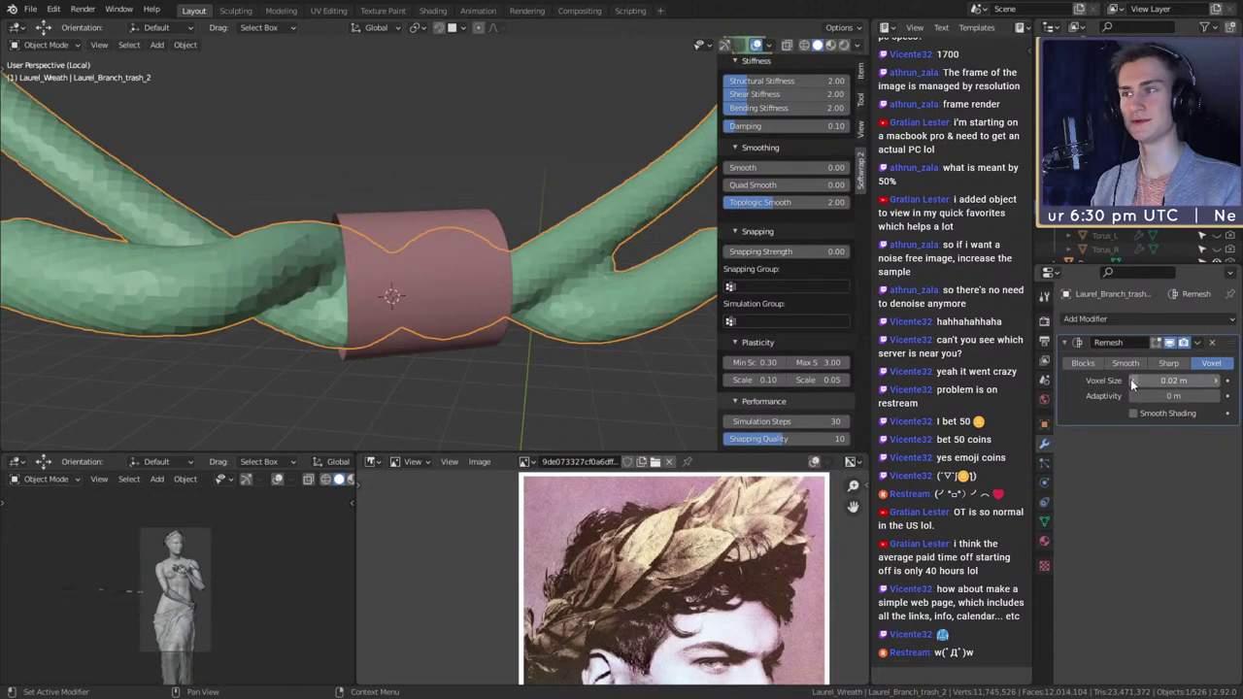
{"action": "left_click", "coordinate": [1132, 381]}
{"action": "key", "text": "ctrl+a"}
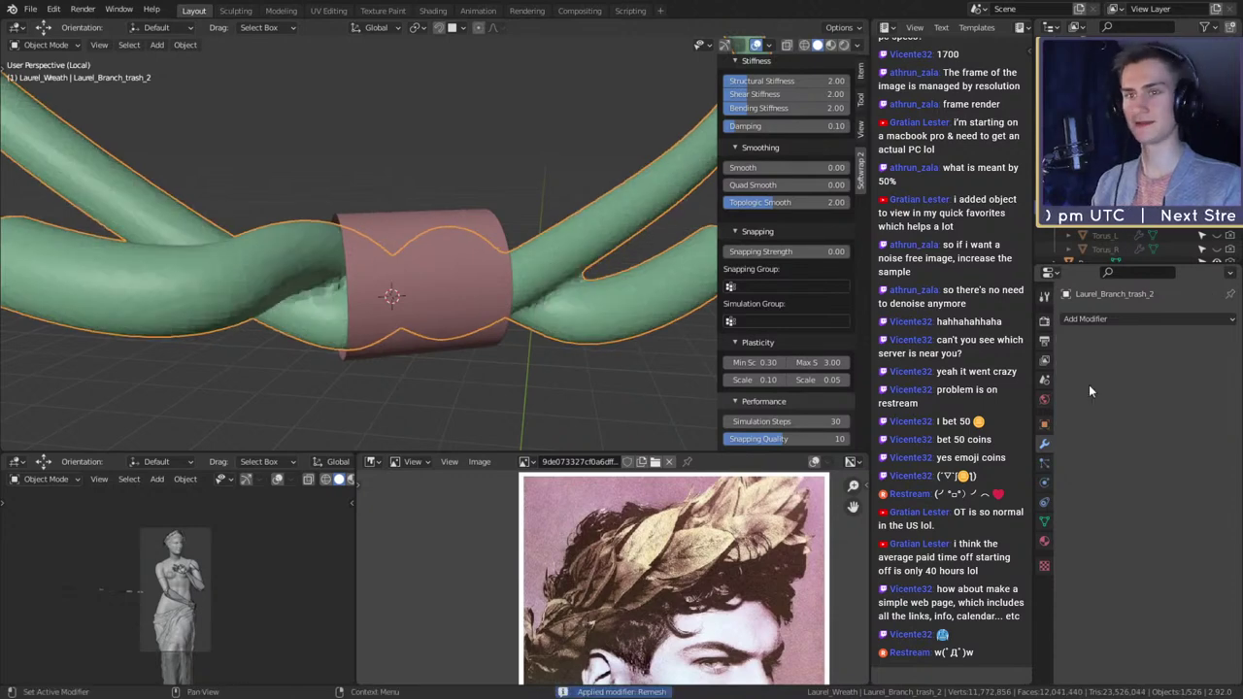
- Start a paused Softwrap simulation with the cylinder as source and Laurel_Branch_trash_2 as target
{"action": "middle_click_drag", "start_coordinate": [470, 313], "coordinate": [546, 330]}
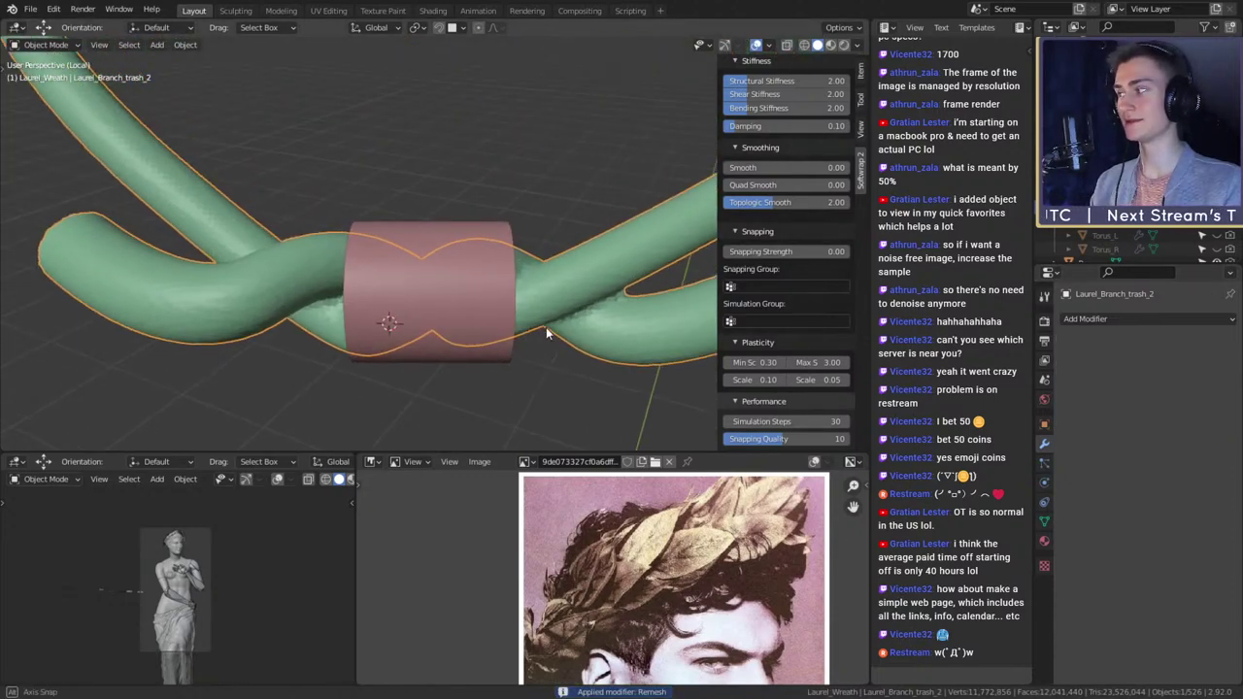
{"action": "key", "text": "alt+a"}
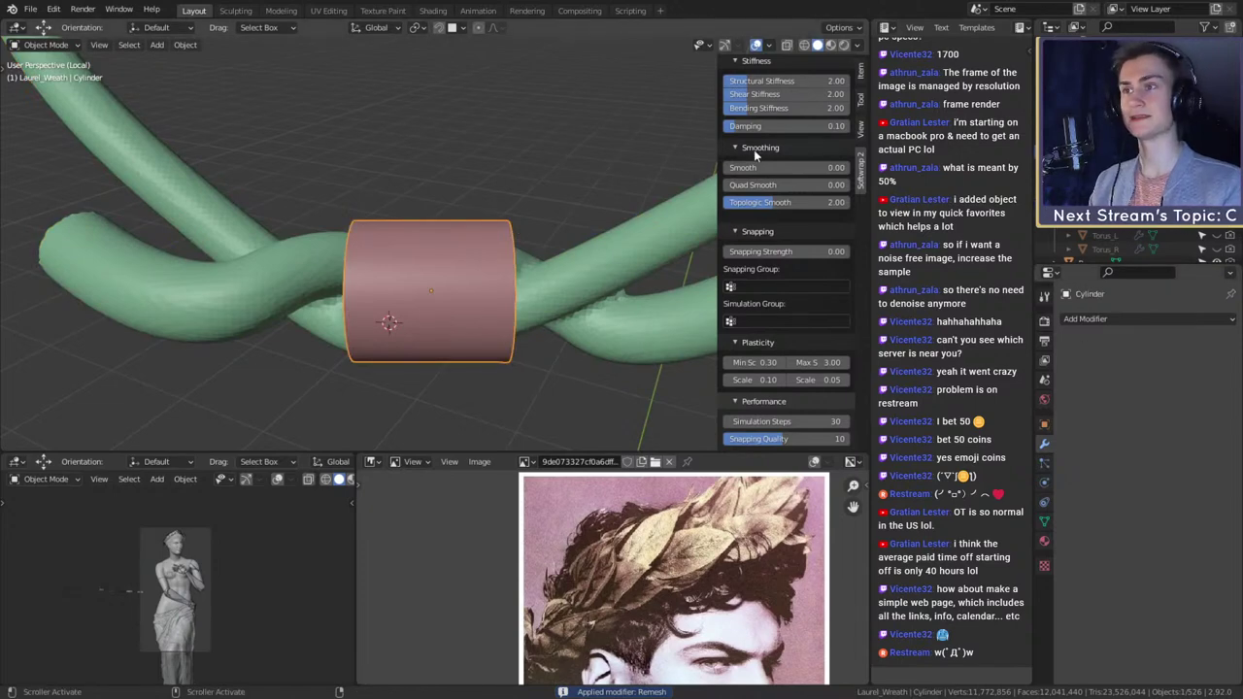
{"action": "scroll", "coordinate": [754, 150], "scroll_direction": "up", "scroll_amount": 8}
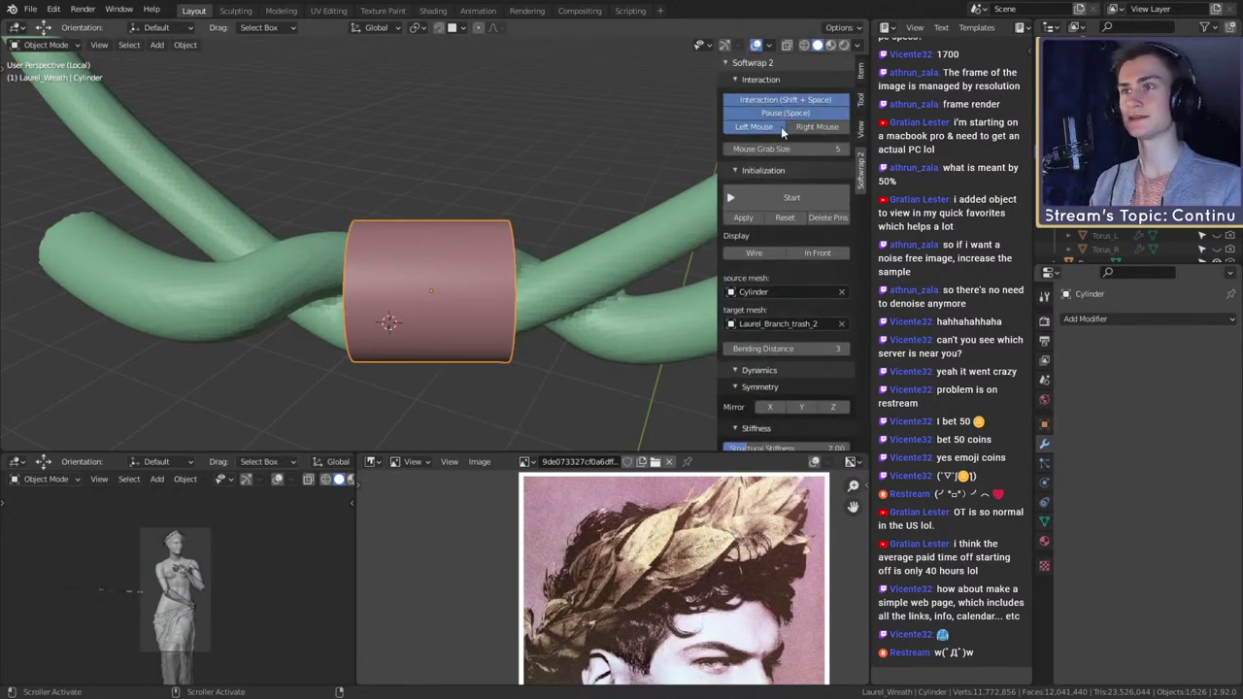
{"action": "scroll", "coordinate": [794, 185], "scroll_direction": "down", "scroll_amount": 5}
{"action": "middle_click_drag", "start_coordinate": [660, 223], "coordinate": [583, 223]}
{"action": "scroll", "coordinate": [788, 253], "scroll_direction": "down", "scroll_amount": 3}
{"action": "scroll", "coordinate": [790, 252], "scroll_direction": "up", "scroll_amount": 4}
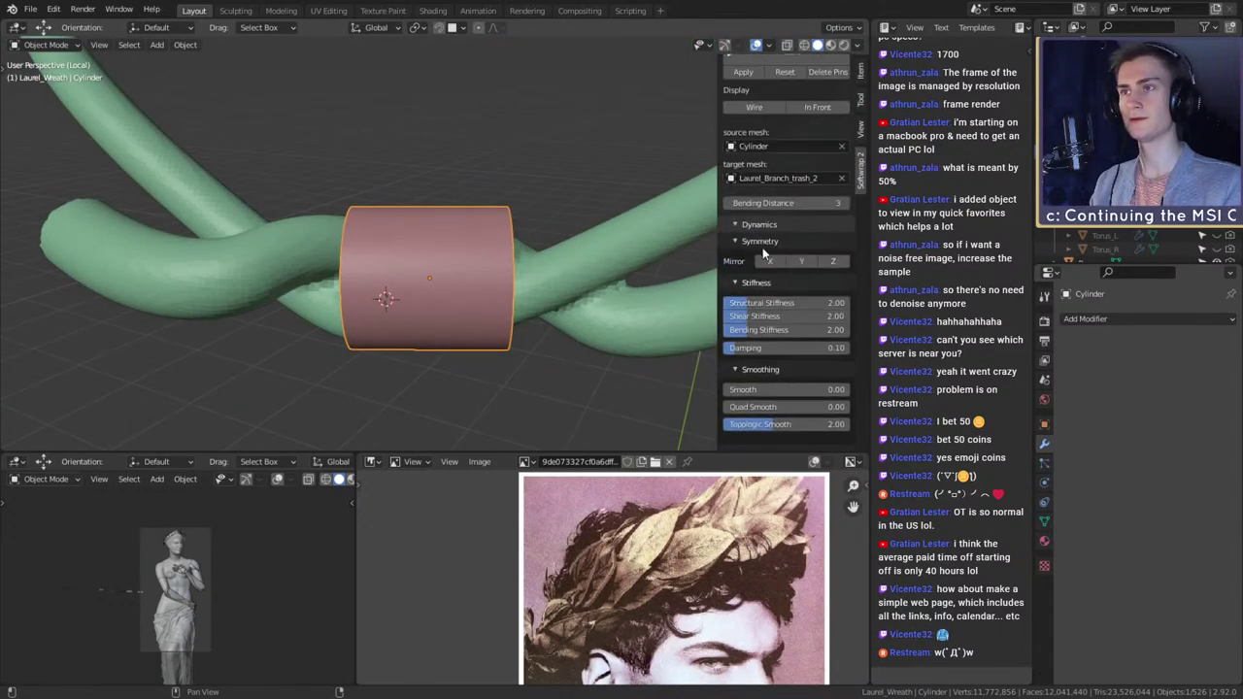
{"action": "scroll", "coordinate": [767, 243], "scroll_direction": "up", "scroll_amount": 3}
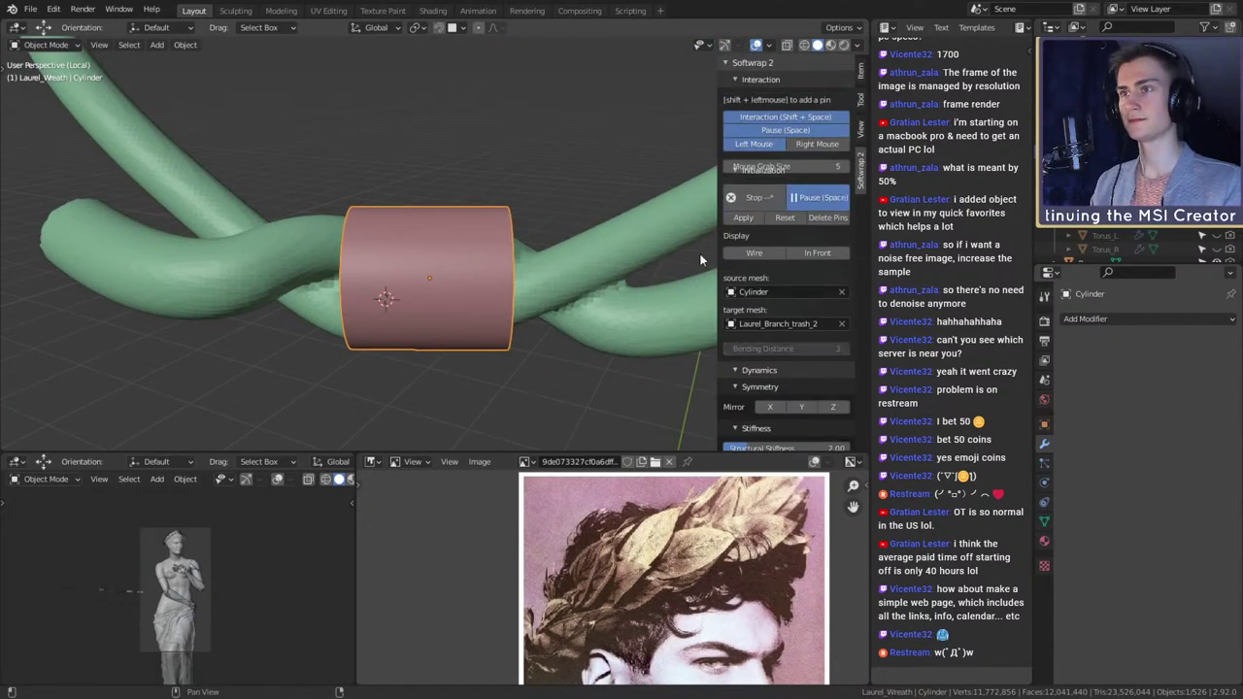
- Set the Snapping Strength to 0.23 and unpause the simulation to try wrapping the cylinder around the branches
{"action": "scroll", "coordinate": [762, 255], "scroll_direction": "down", "scroll_amount": 8}
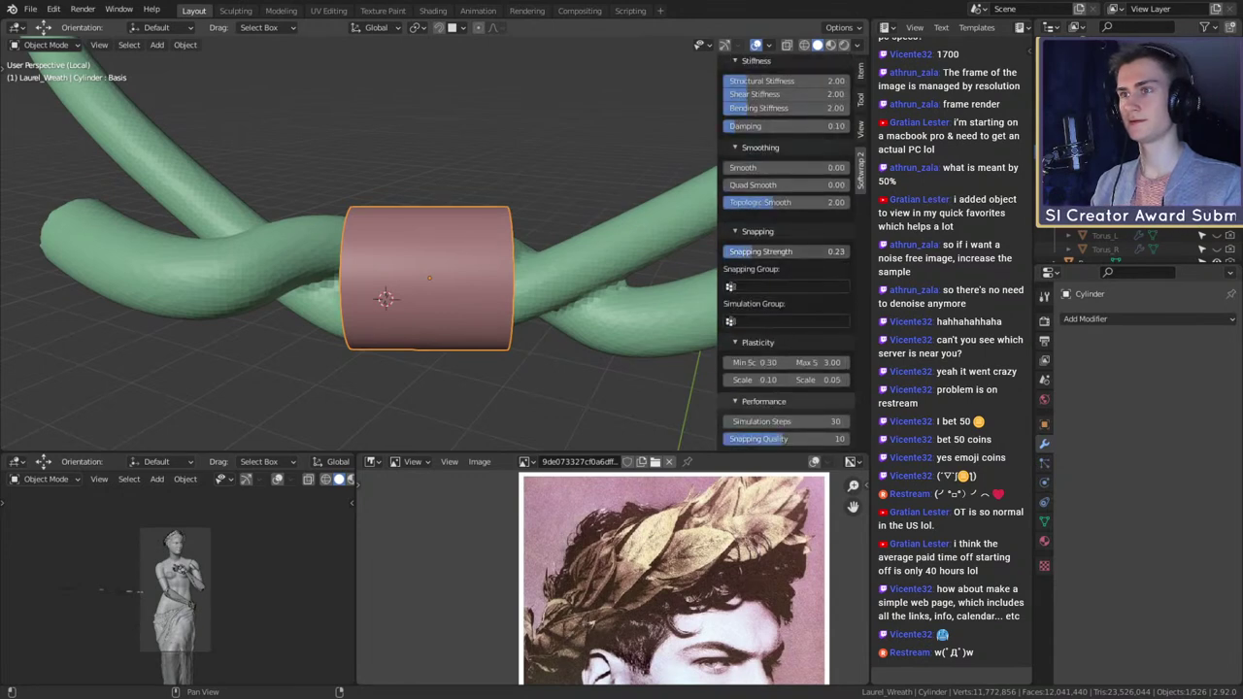
{"action": "scroll", "coordinate": [738, 250], "scroll_direction": "up", "scroll_amount": 6}
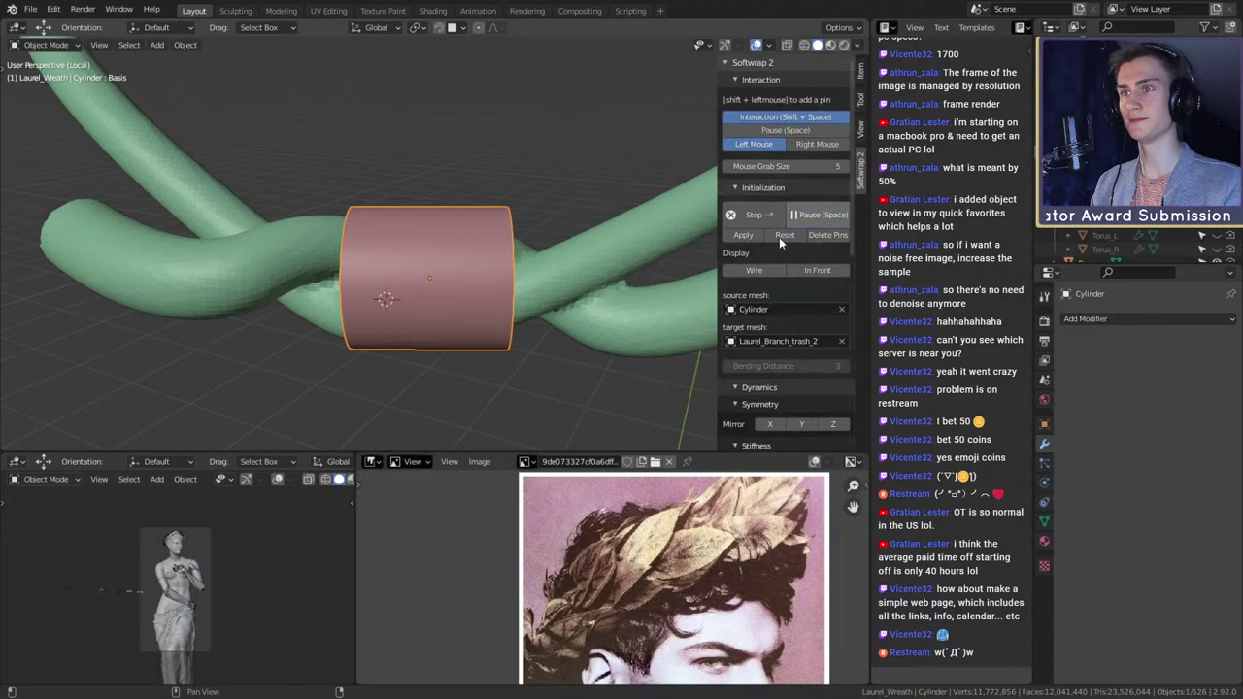
{"action": "scroll", "coordinate": [770, 246], "scroll_direction": "down", "scroll_amount": 3}
{"action": "scroll", "coordinate": [768, 250], "scroll_direction": "down", "scroll_amount": 4}
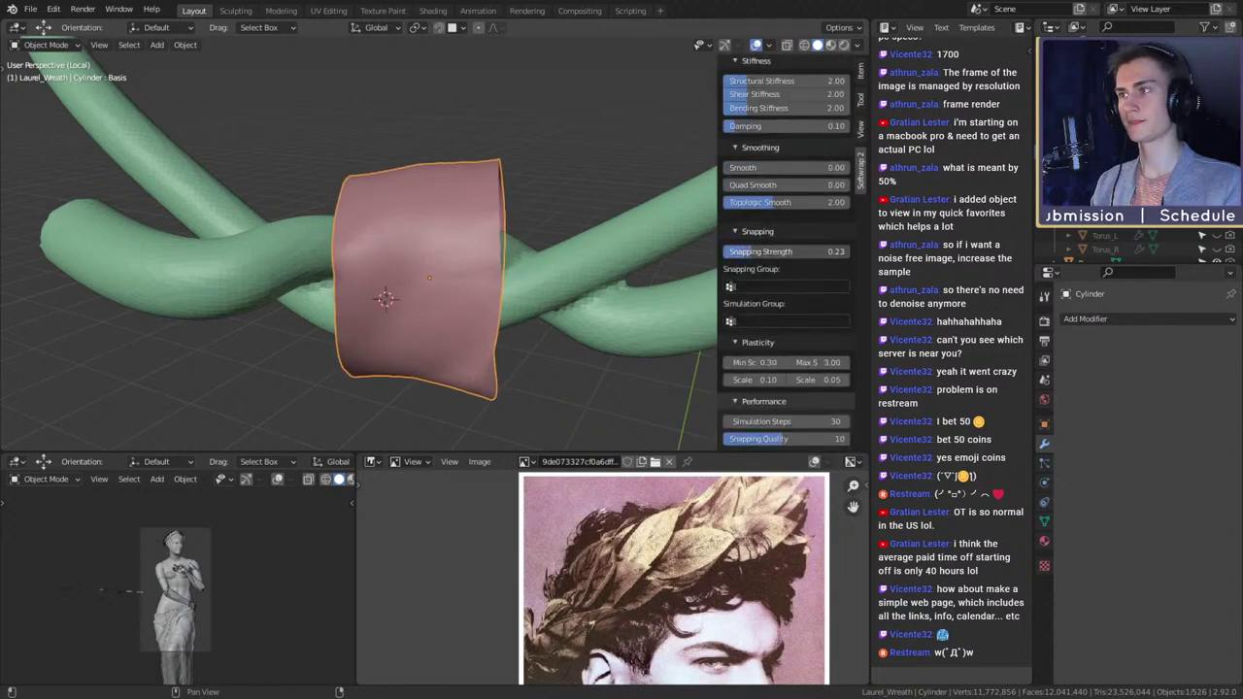
{"action": "left_click_drag", "start_coordinate": [768, 251], "coordinate": [771, 252]}
{"action": "mouse_move", "coordinate": [563, 279]}
{"action": "middle_mouse_down"}
{"action": "mouse_move", "coordinate": [505, 275]}
{"action": "mouse_move", "coordinate": [580, 251]}
{"action": "mouse_move", "coordinate": [544, 269]}
{"action": "middle_mouse_up"}
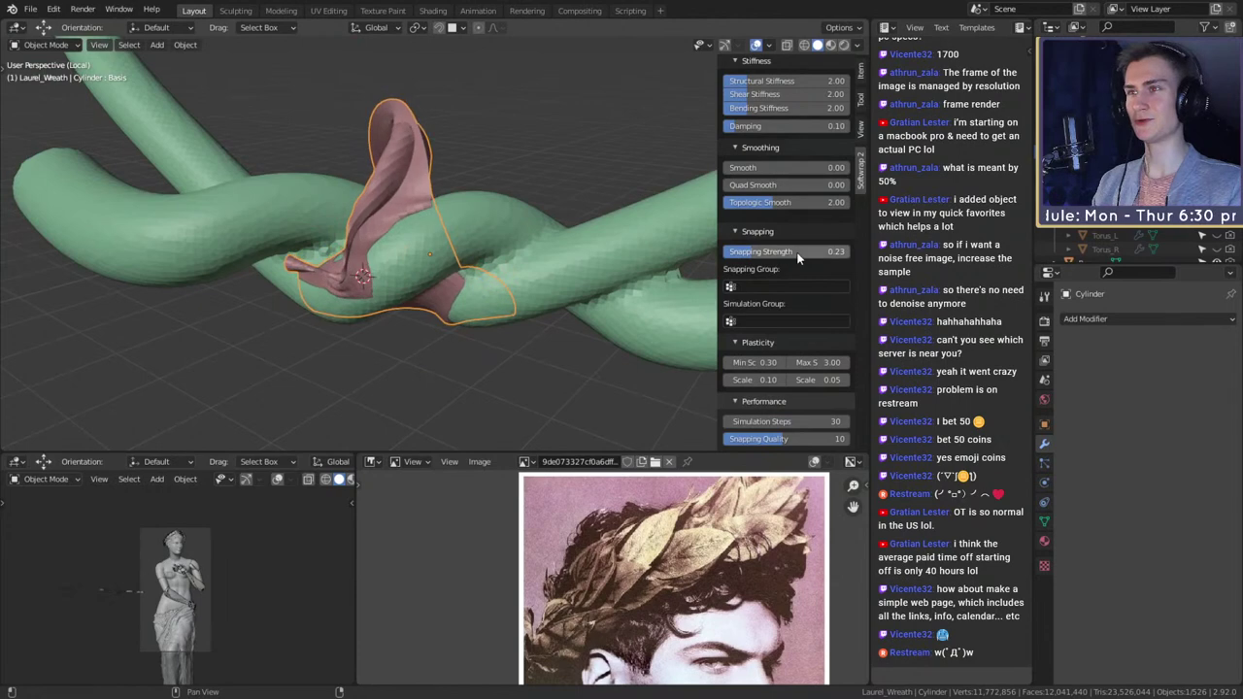
- Stop the Softwrap simulation and reset the cylinder to its original shape
{"action": "scroll", "coordinate": [797, 238], "scroll_direction": "up", "scroll_amount": 10}
{"action": "left_click", "coordinate": [776, 217]}
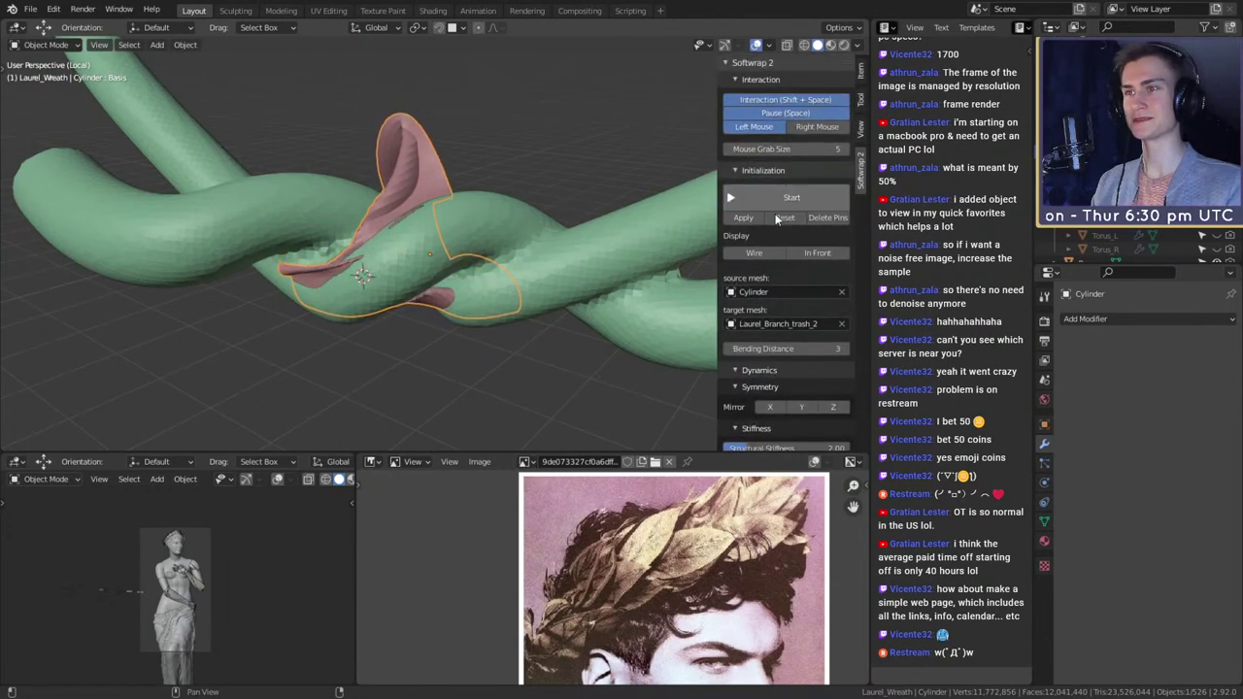
{"action": "left_click", "coordinate": [785, 220]}
- Flip the normals of all the cylinder's faces
{"action": "key", "text": "Tab"}
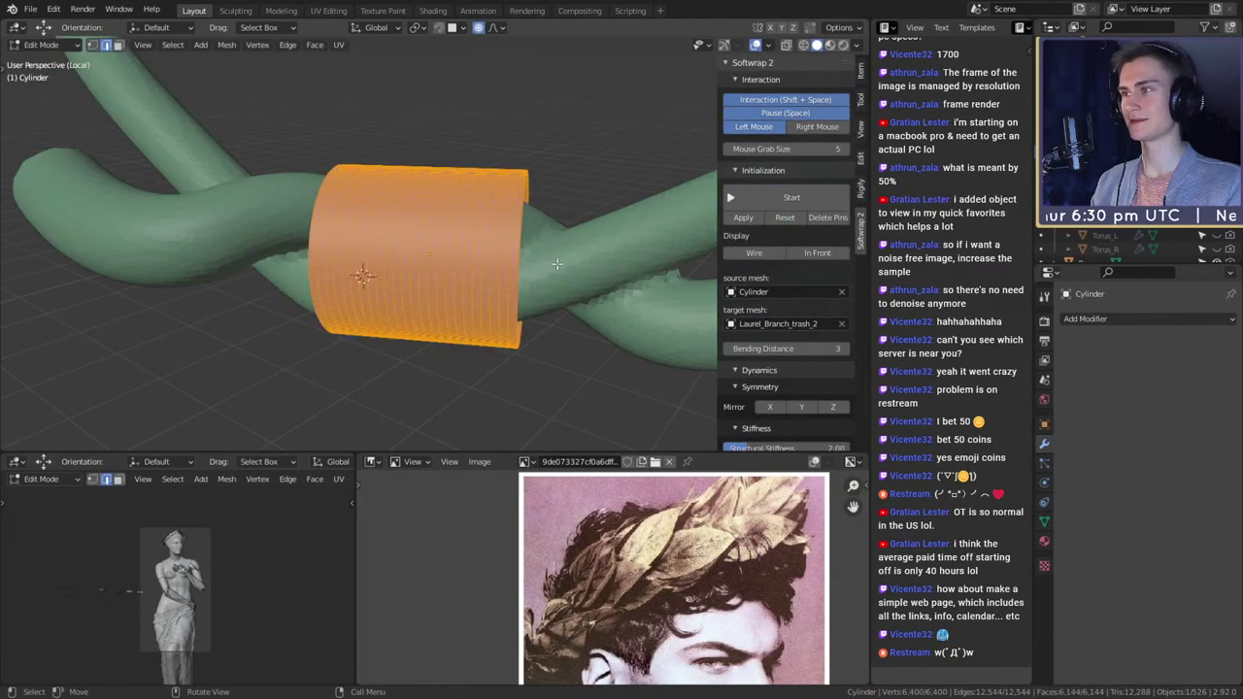
{"action": "key", "text": "F3"}
{"action": "type", "text": "flip"}
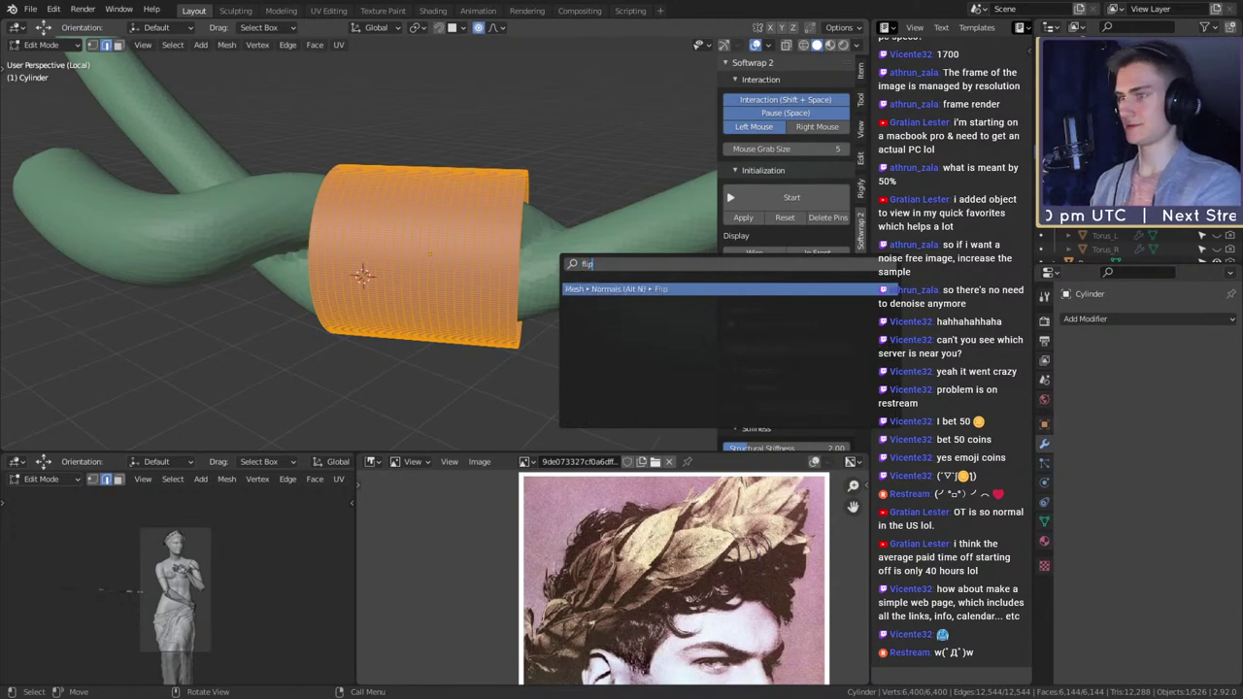
{"action": "left_click", "coordinate": [657, 288]}
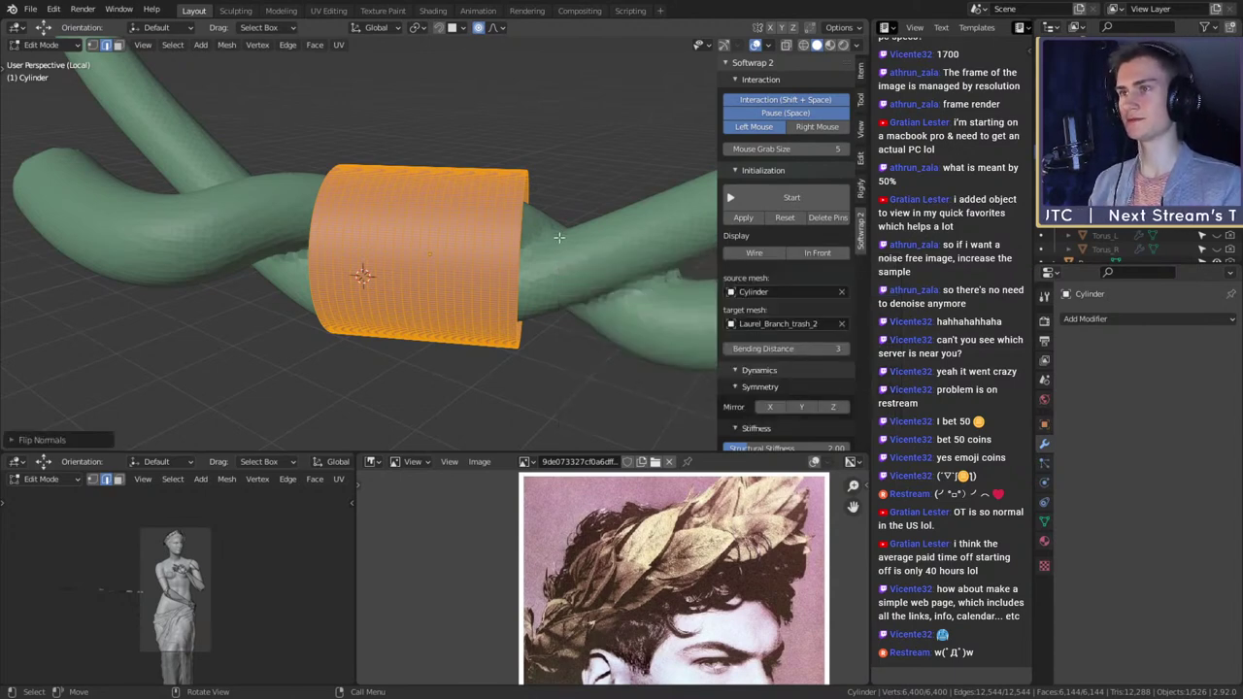
{"action": "key", "text": "Tab"}
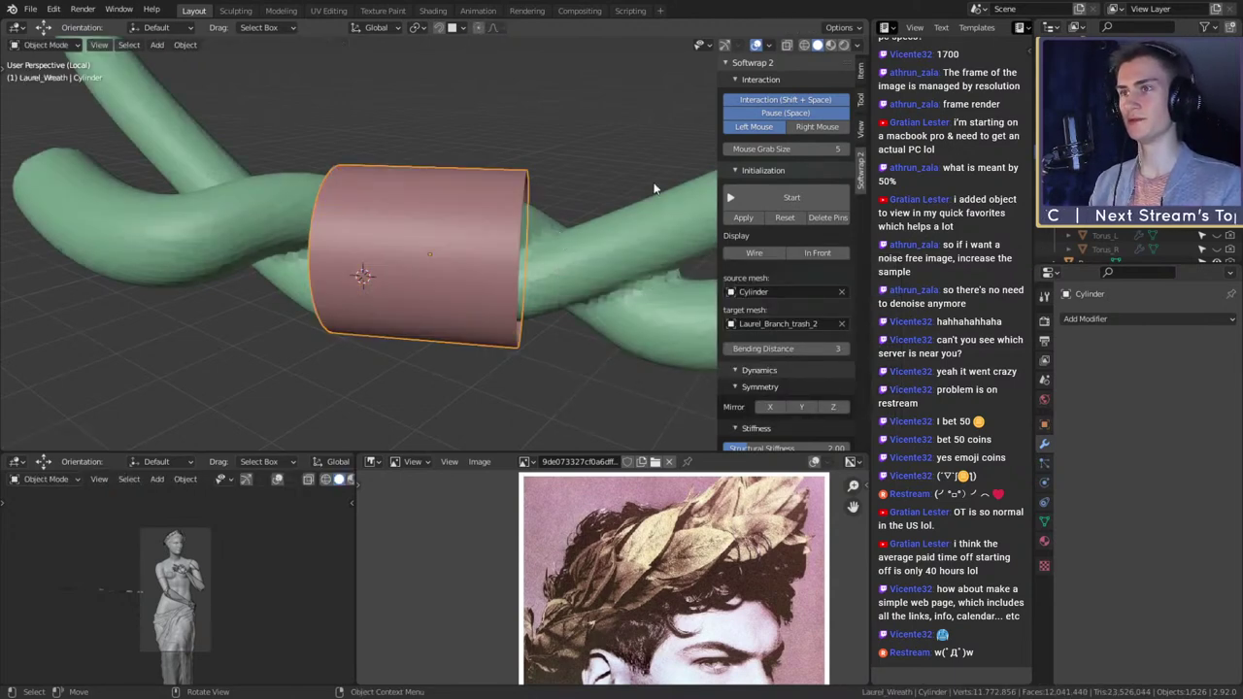
- Start the Softwrap simulation on the flipped cylinder and raise the Snapping Strength to 0.49
{"action": "left_click", "coordinate": [771, 192]}
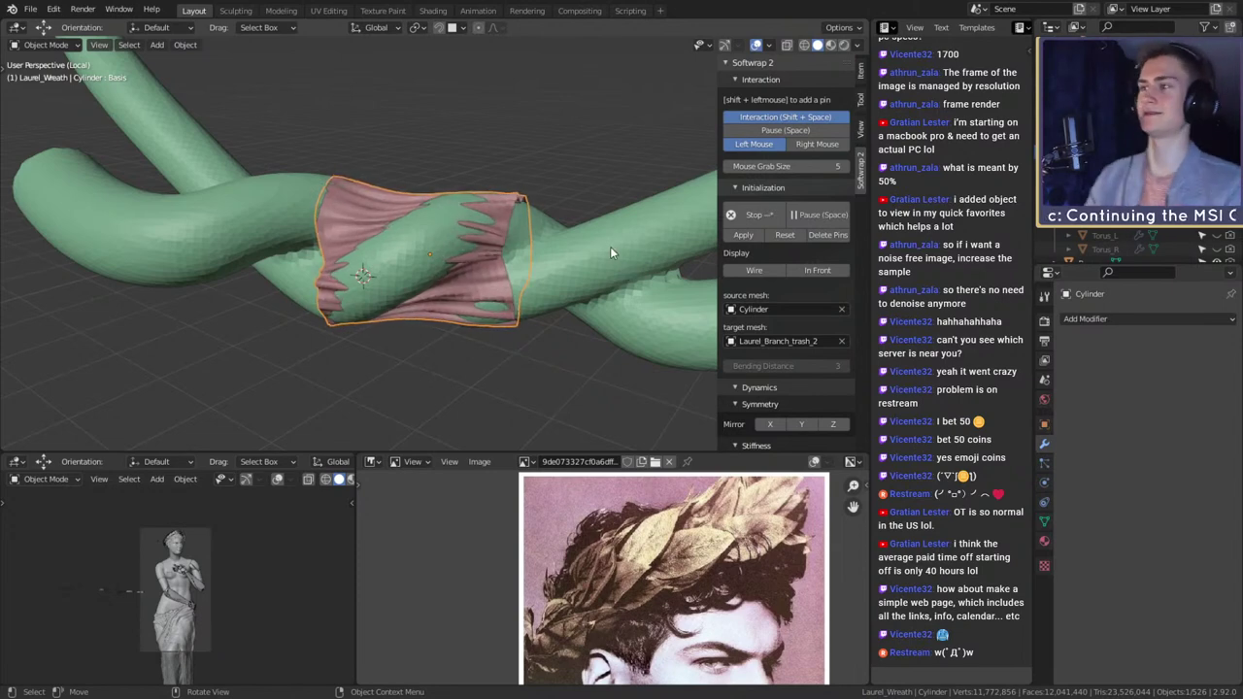
{"action": "scroll", "coordinate": [534, 329], "scroll_direction": "down", "scroll_amount": 6}
{"action": "scroll", "coordinate": [534, 321], "scroll_direction": "up", "scroll_amount": 6}
{"action": "middle_click_drag", "start_coordinate": [535, 300], "coordinate": [559, 295]}
{"action": "scroll", "coordinate": [558, 295], "scroll_direction": "up", "scroll_amount": 1}
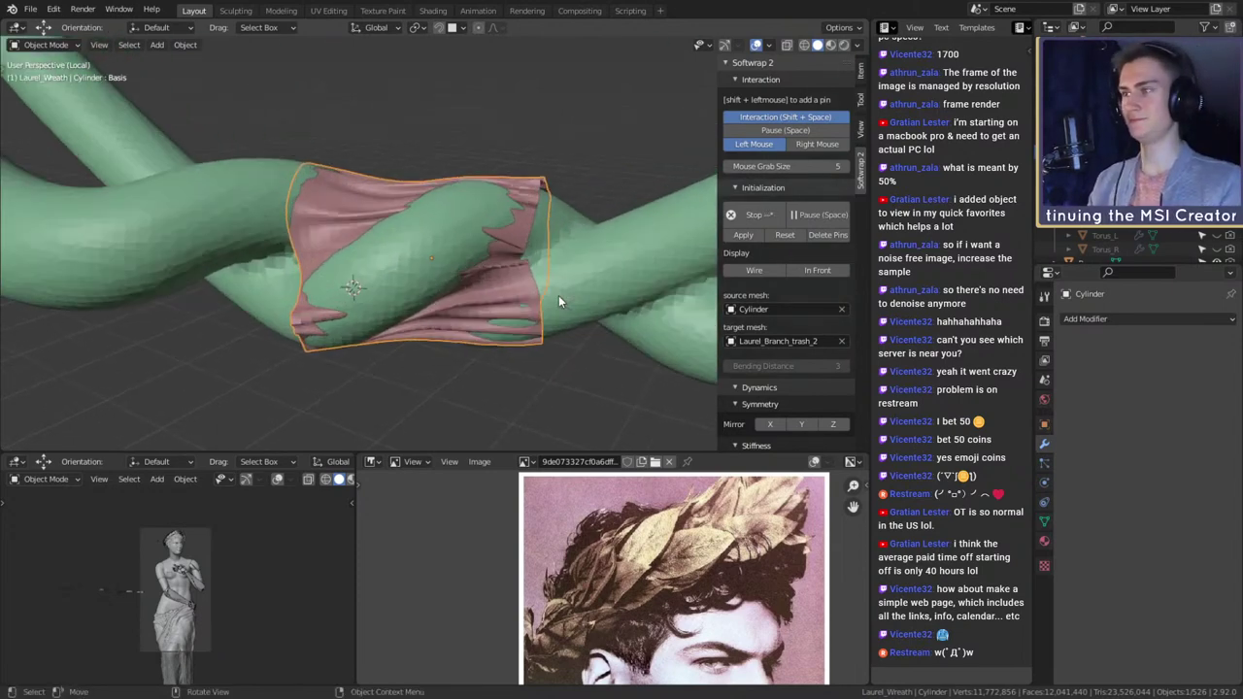
{"action": "scroll", "coordinate": [559, 296], "scroll_direction": "up", "scroll_amount": 2}
{"action": "scroll", "coordinate": [818, 262], "scroll_direction": "down", "scroll_amount": 10}
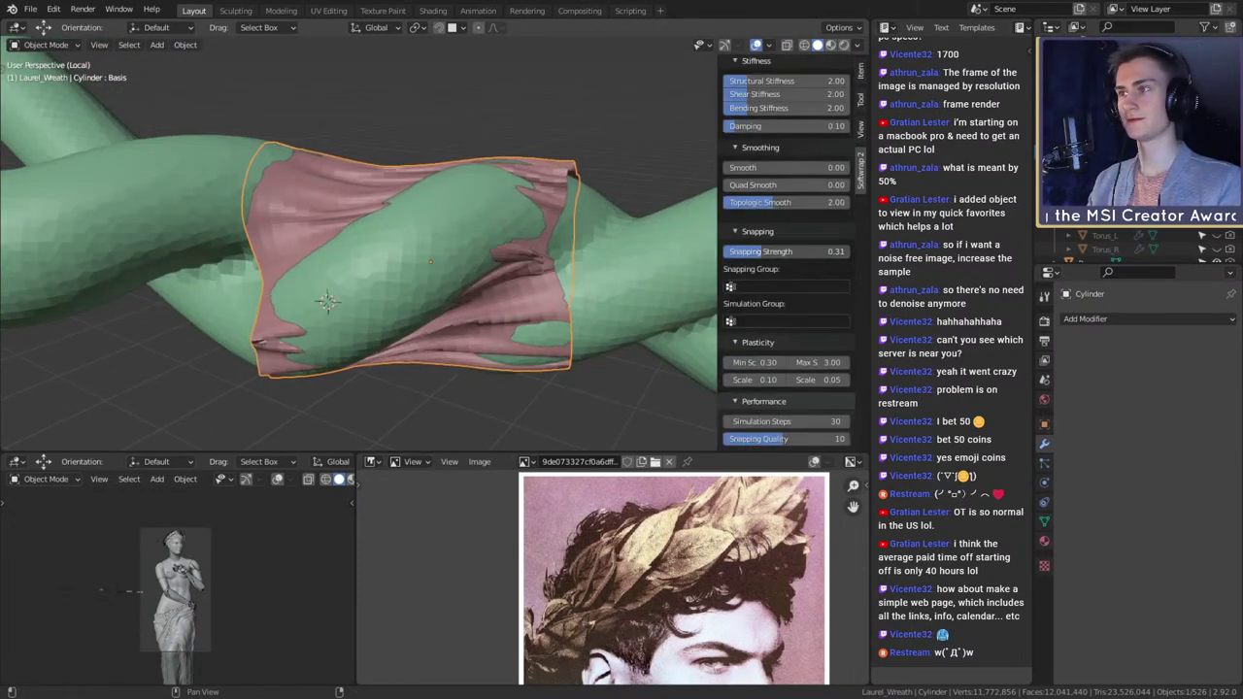
{"action": "left_click_drag", "start_coordinate": [763, 251], "coordinate": [777, 252]}
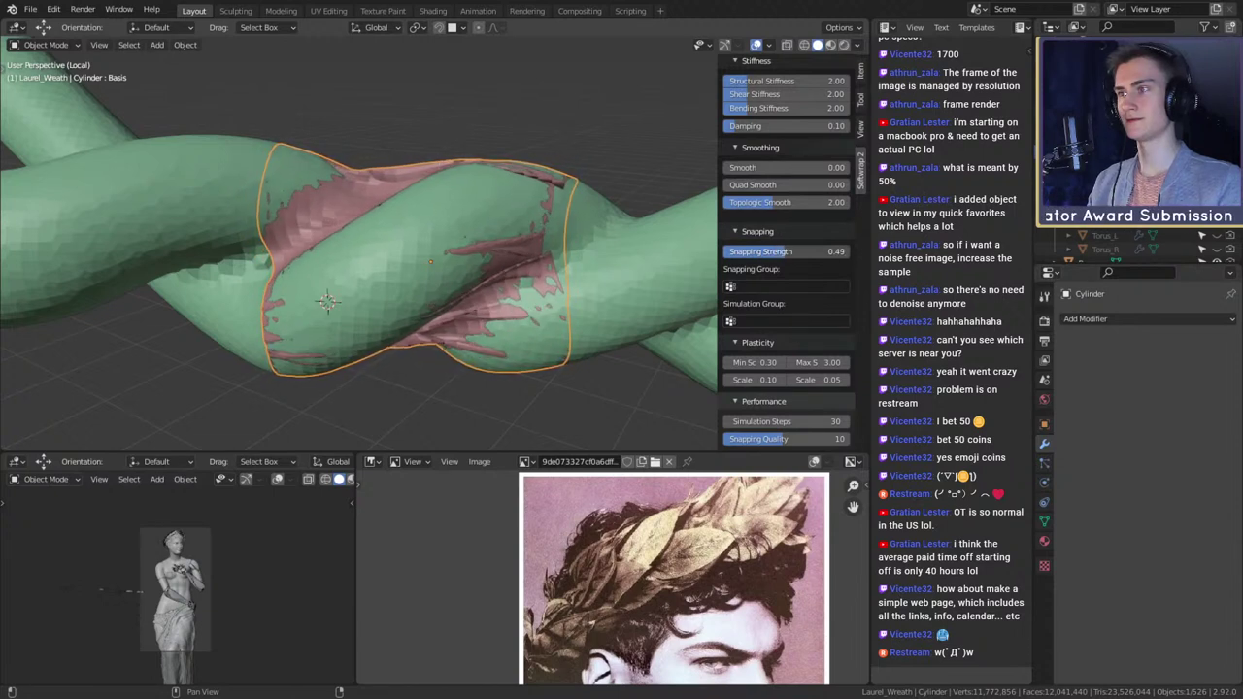
- Try different Snapping Strength values on the running wrap, from full strength down to 0.00, and settle on 0.50
{"action": "left_click_drag", "start_coordinate": [796, 252], "coordinate": [853, 252]}
{"action": "mouse_move", "coordinate": [513, 269]}
{"action": "middle_mouse_down"}
{"action": "mouse_move", "coordinate": [555, 273]}
{"action": "mouse_move", "coordinate": [492, 268]}
{"action": "middle_mouse_up"}
{"action": "left_click_drag", "start_coordinate": [811, 251], "coordinate": [752, 252]}
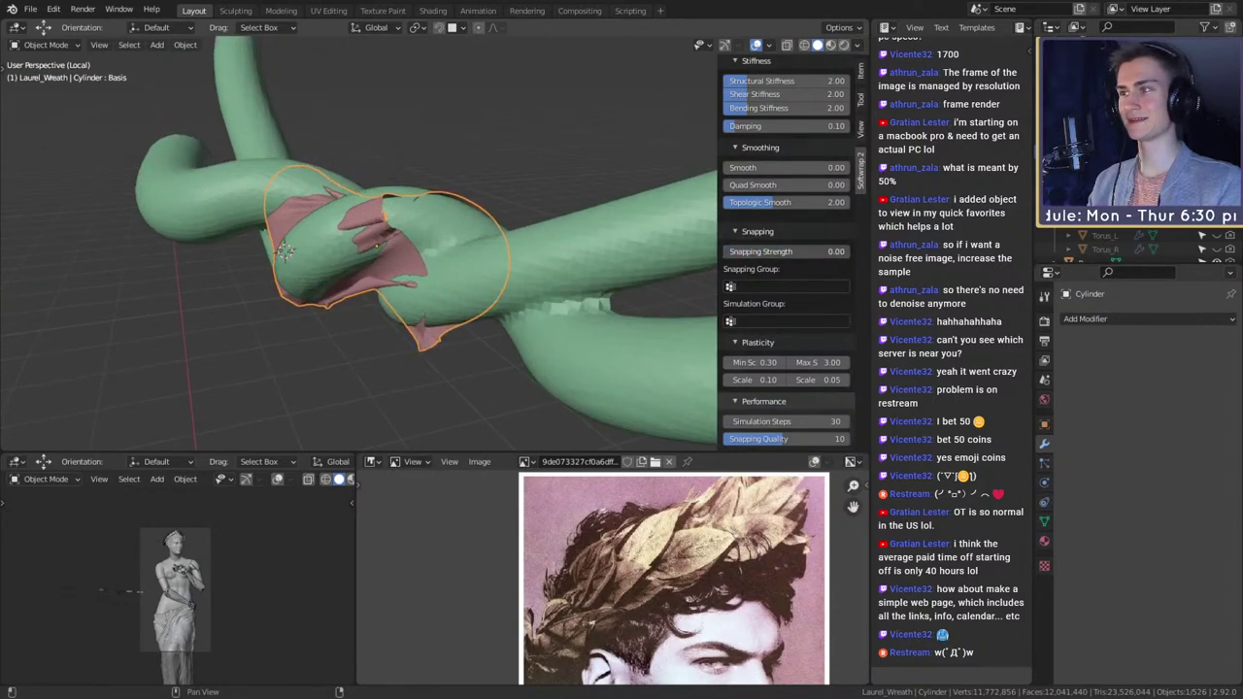
{"action": "left_click_drag", "start_coordinate": [752, 251], "coordinate": [775, 251]}
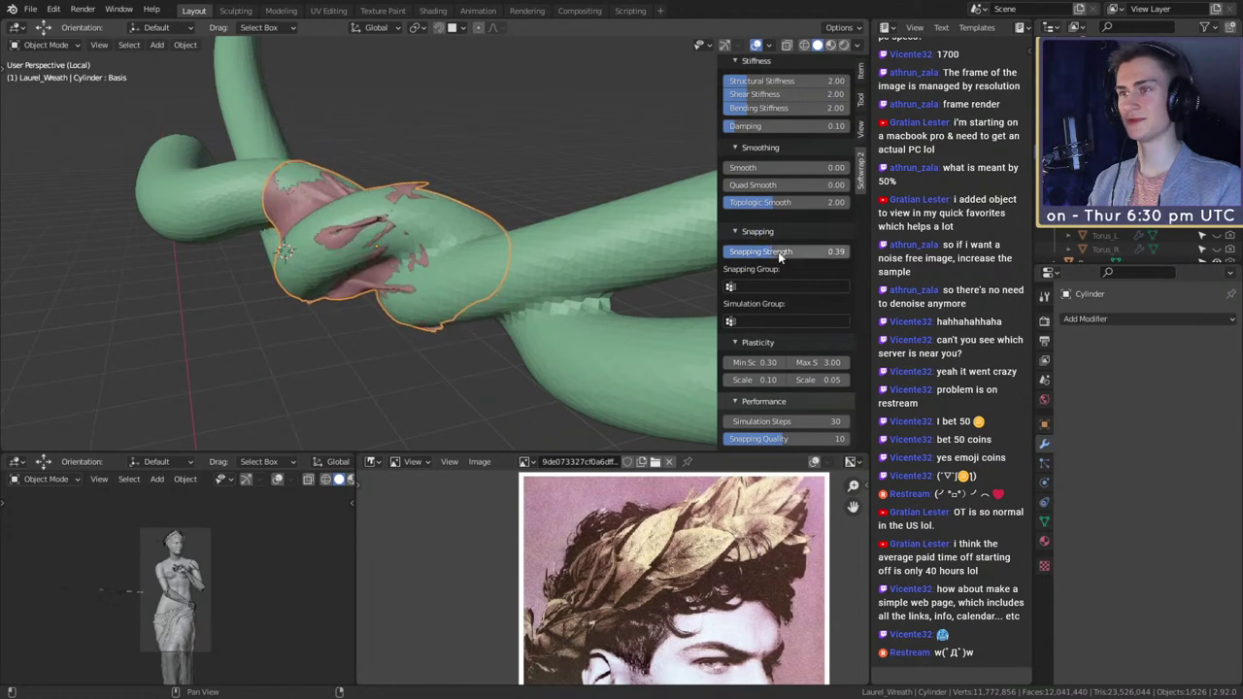
{"action": "left_click", "coordinate": [780, 252]}
{"action": "type", "text": "0.5"}
{"action": "key", "text": "Return"}
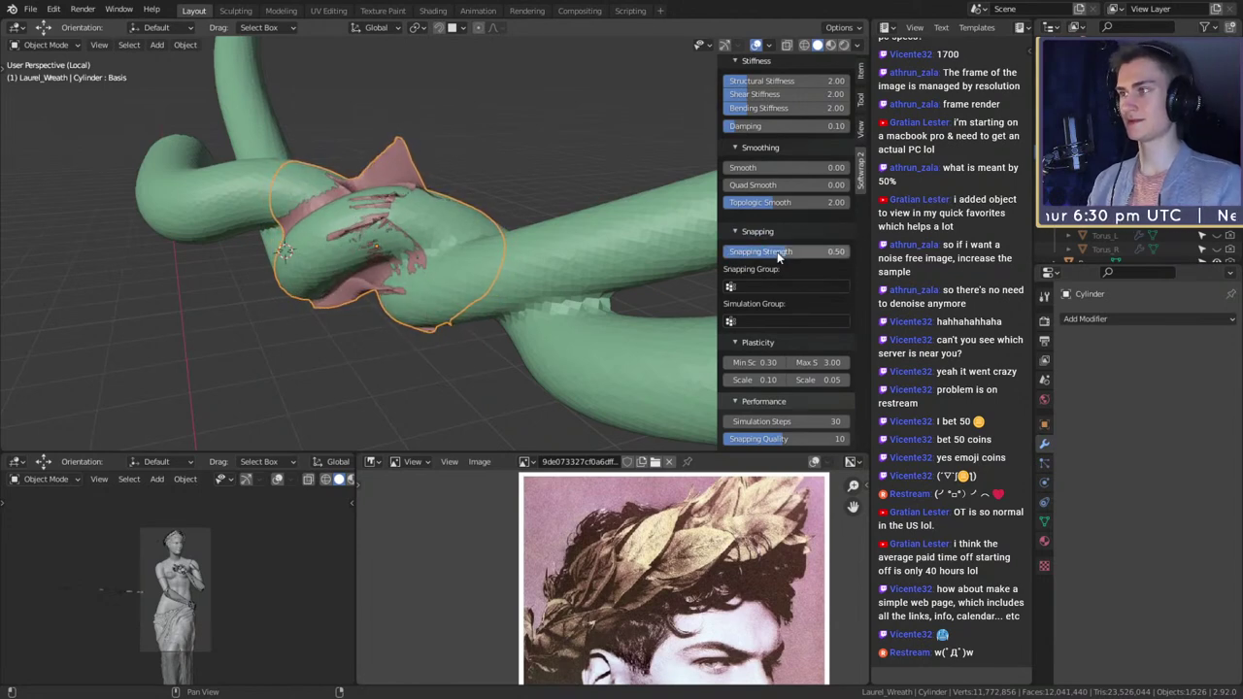
- Raise the Snapping Strength to 1.00 and inspect how the cylinder clings around the crossing branches
{"action": "middle_click_drag", "start_coordinate": [497, 209], "coordinate": [569, 249]}
{"action": "scroll", "coordinate": [569, 249], "scroll_direction": "up", "scroll_amount": 2}
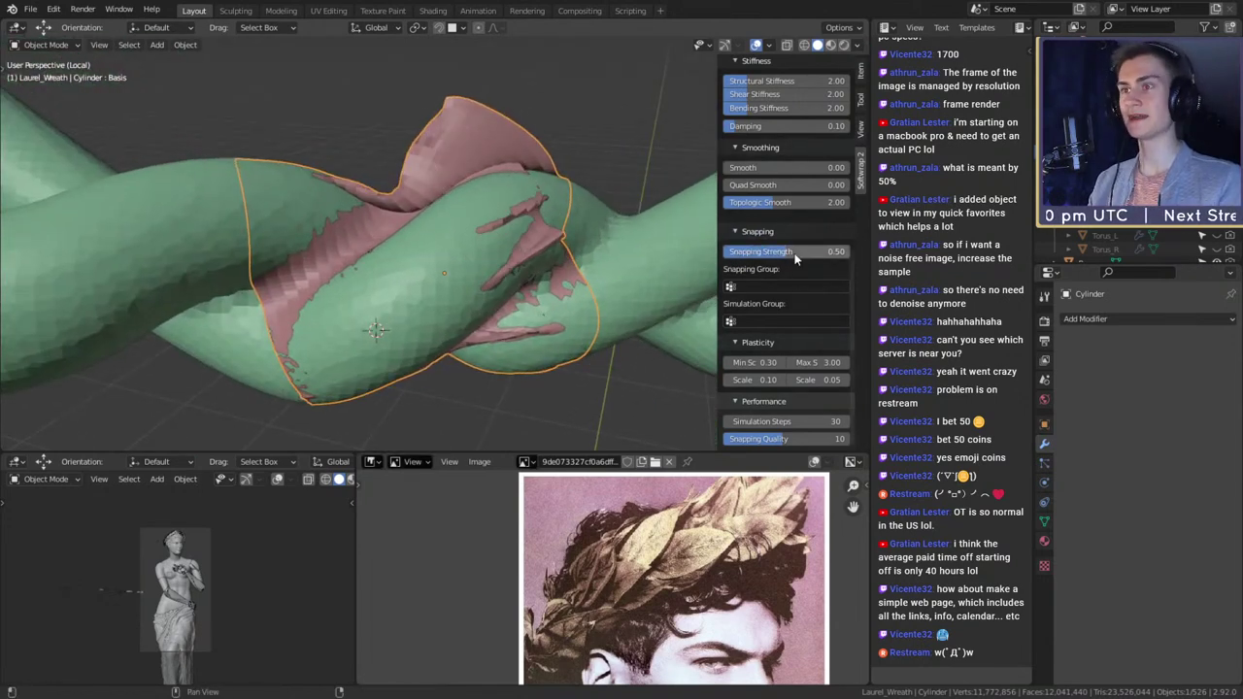
{"action": "left_click_drag", "start_coordinate": [797, 254], "coordinate": [850, 253]}
{"action": "middle_click_drag", "start_coordinate": [602, 255], "coordinate": [408, 265]}
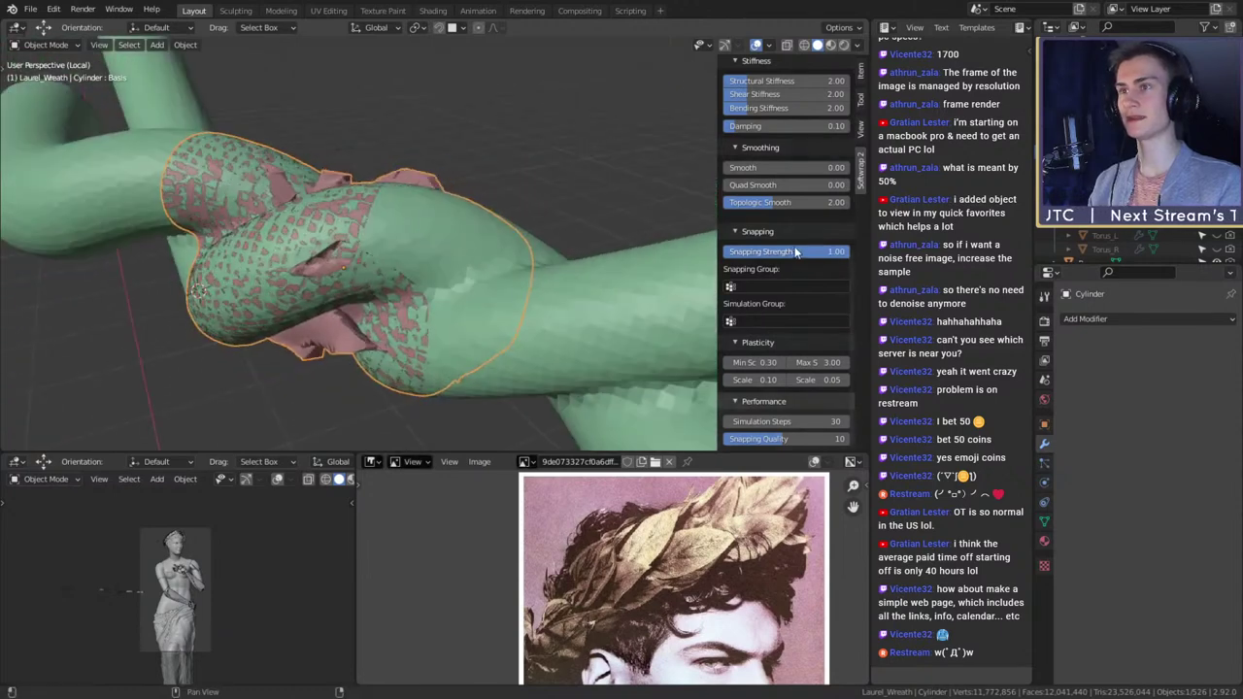
{"action": "scroll", "coordinate": [782, 230], "scroll_direction": "up", "scroll_amount": 2}
{"action": "middle_click_drag", "start_coordinate": [607, 216], "coordinate": [490, 221]}
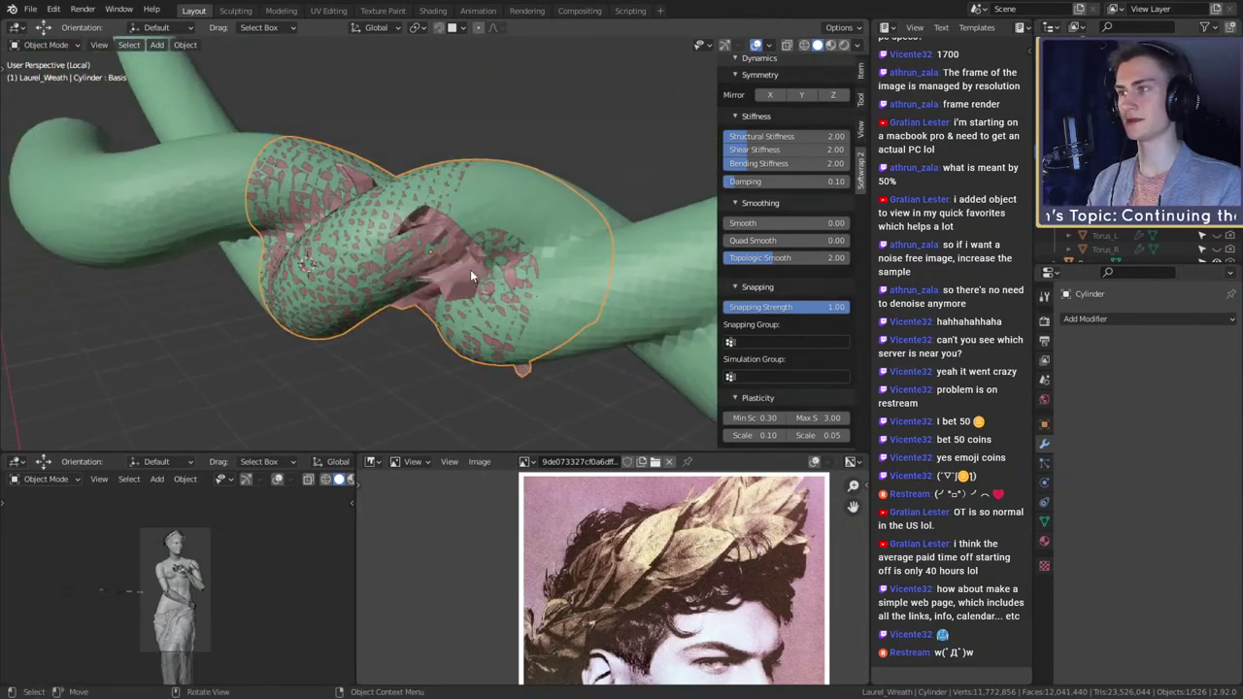
{"action": "middle_click_drag", "start_coordinate": [506, 280], "coordinate": [429, 254]}
{"action": "middle_click_drag", "start_coordinate": [385, 187], "coordinate": [400, 238]}
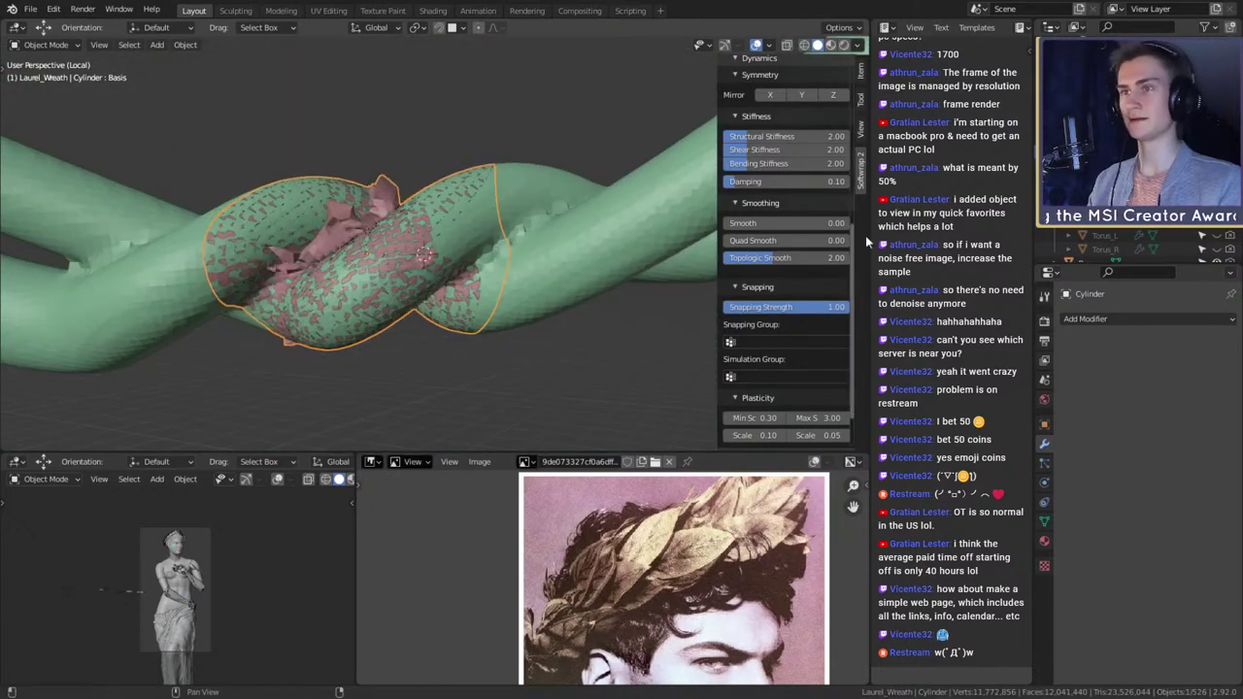
- Display the wrapped cylinder in front of the branches and pull on its crumpled surface near the crossing
{"action": "scroll", "coordinate": [811, 274], "scroll_direction": "up", "scroll_amount": 5}
{"action": "scroll", "coordinate": [814, 273], "scroll_direction": "up", "scroll_amount": 4}
{"action": "left_click", "coordinate": [814, 271]}
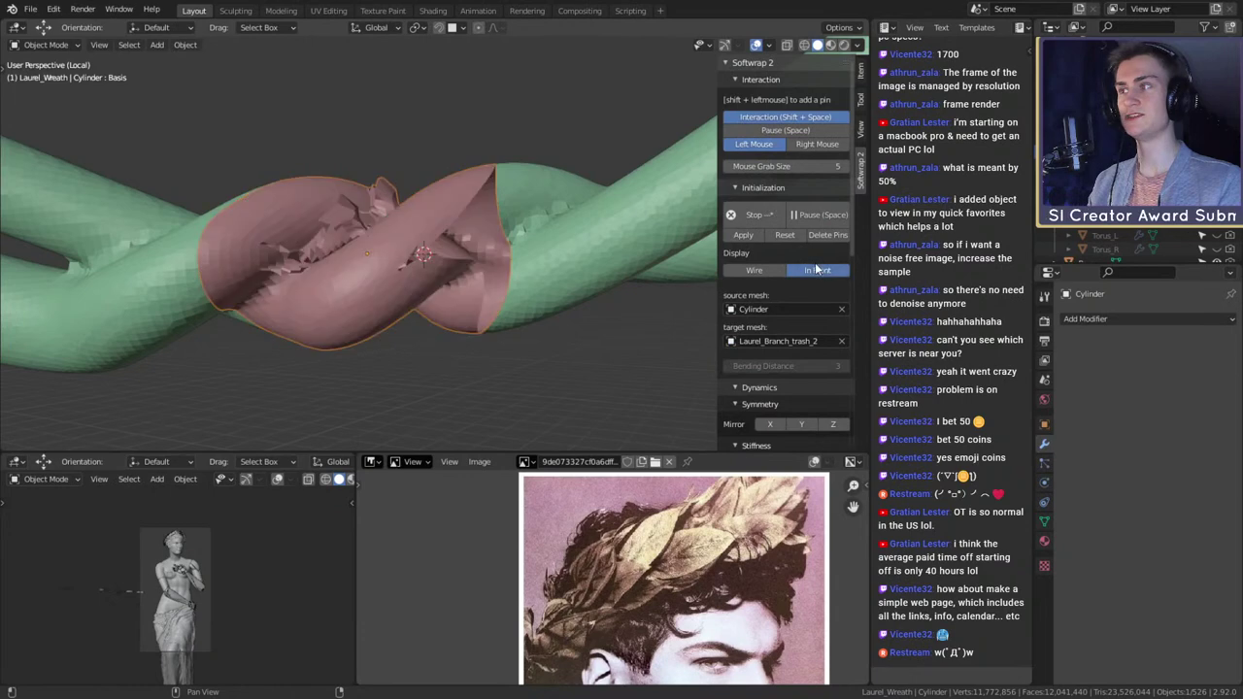
{"action": "middle_click_drag", "start_coordinate": [593, 268], "coordinate": [463, 266]}
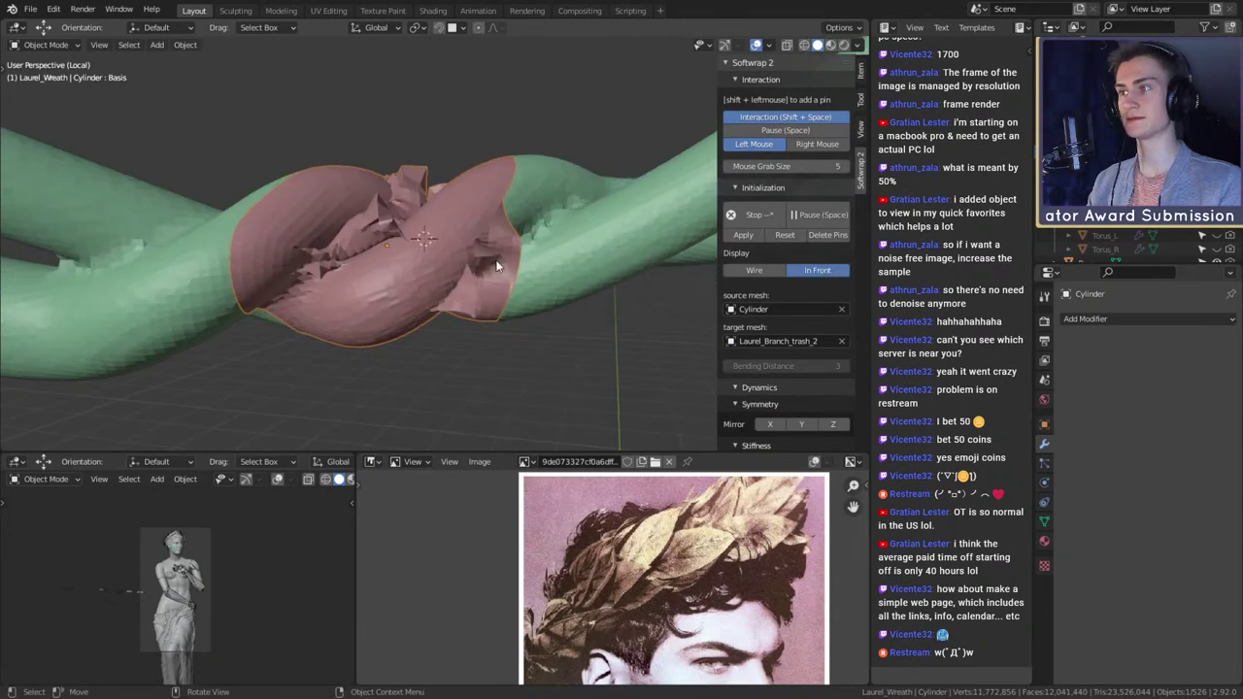
{"action": "middle_click_drag", "start_coordinate": [544, 276], "coordinate": [452, 313]}
{"action": "left_click_drag", "start_coordinate": [447, 317], "coordinate": [469, 366]}
{"action": "middle_click_drag", "start_coordinate": [426, 246], "coordinate": [527, 233]}
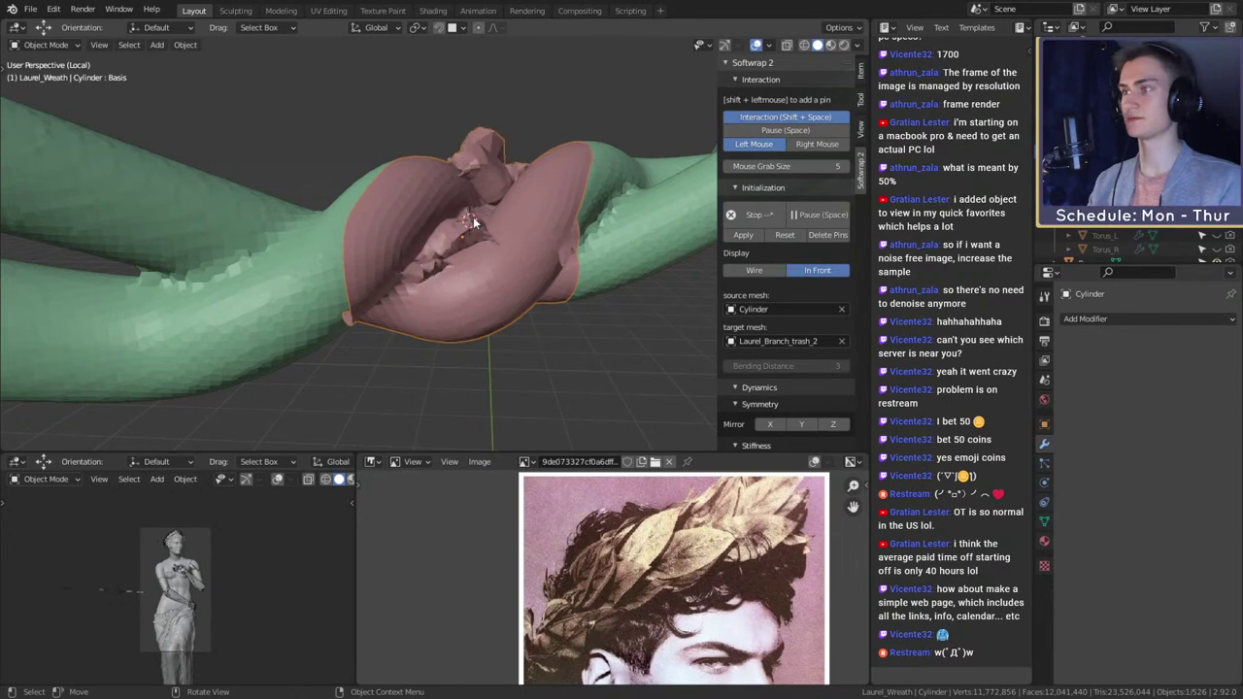
{"action": "middle_click_drag", "start_coordinate": [473, 222], "coordinate": [384, 251]}
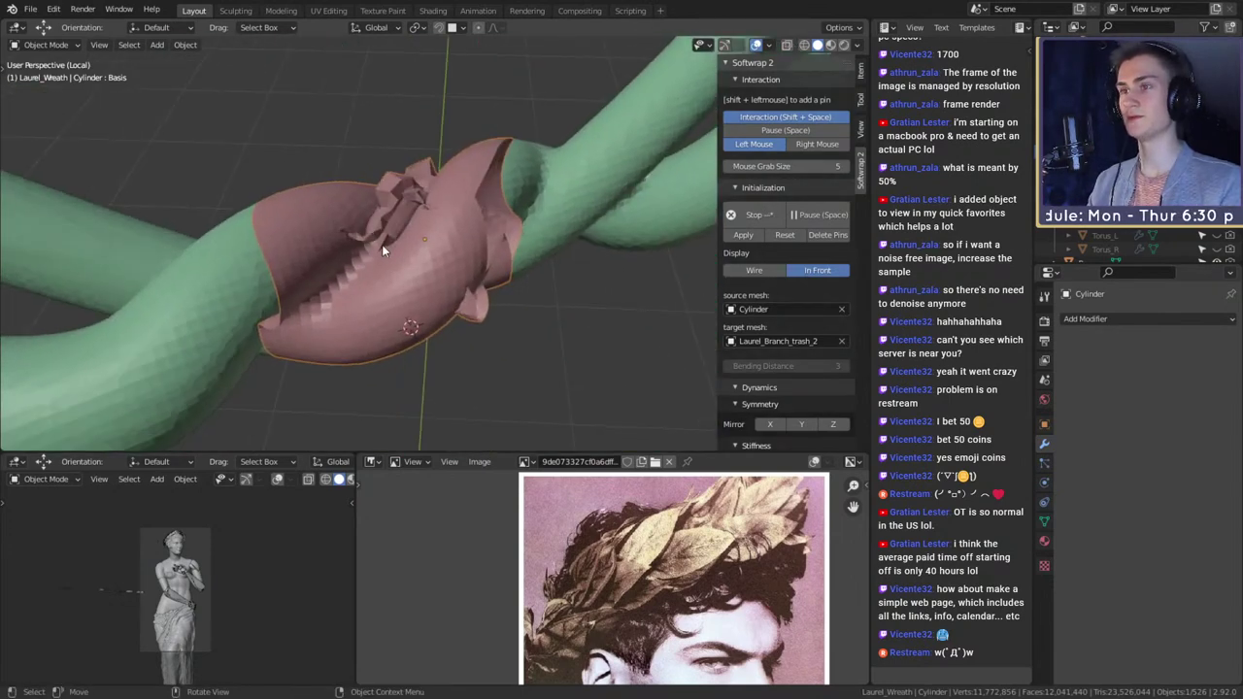
- Try the Softwrap smoothing options, keeping Smooth at 0.00 and setting Topologic Smooth to 5.00
{"action": "scroll", "coordinate": [789, 292], "scroll_direction": "down", "scroll_amount": 5}
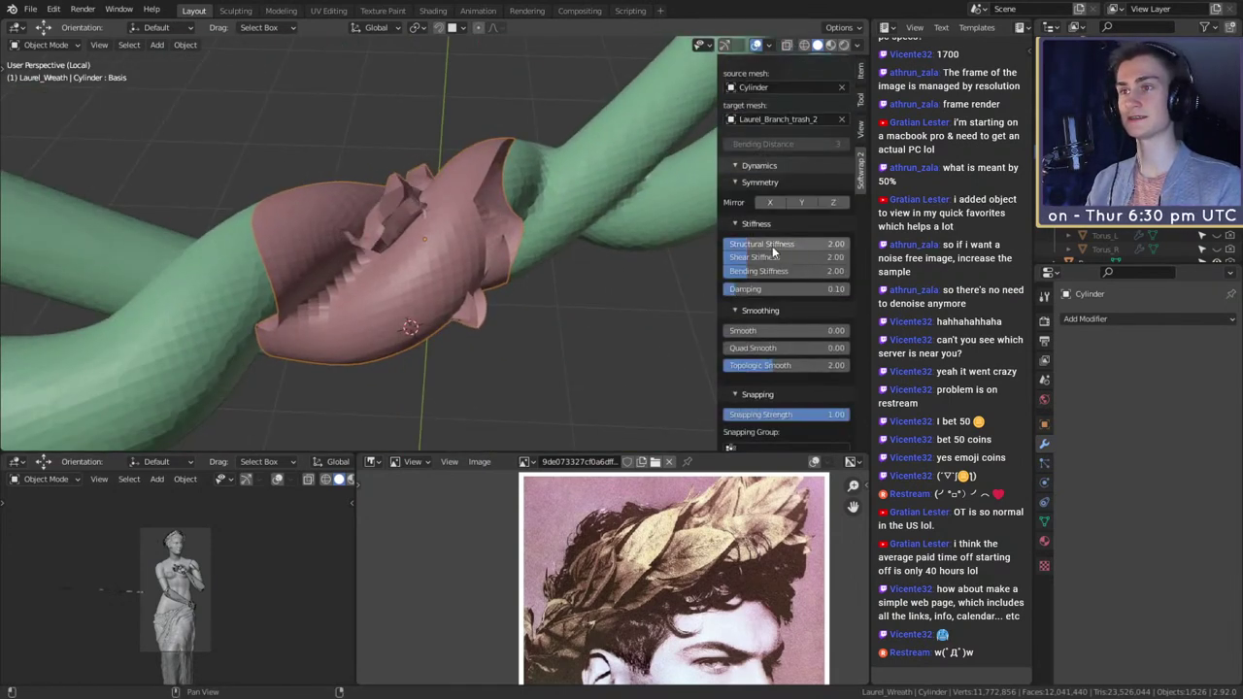
{"action": "scroll", "coordinate": [777, 321], "scroll_direction": "down", "scroll_amount": 3}
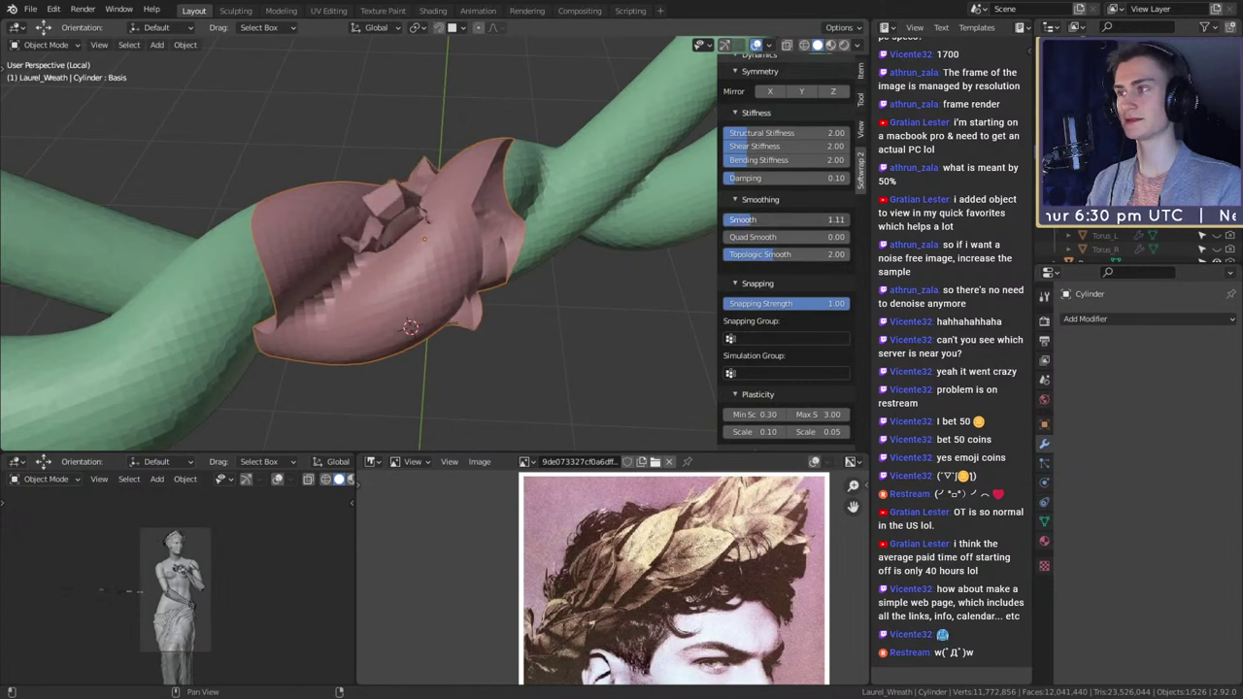
{"action": "left_click_drag", "start_coordinate": [751, 219], "coordinate": [771, 237]}
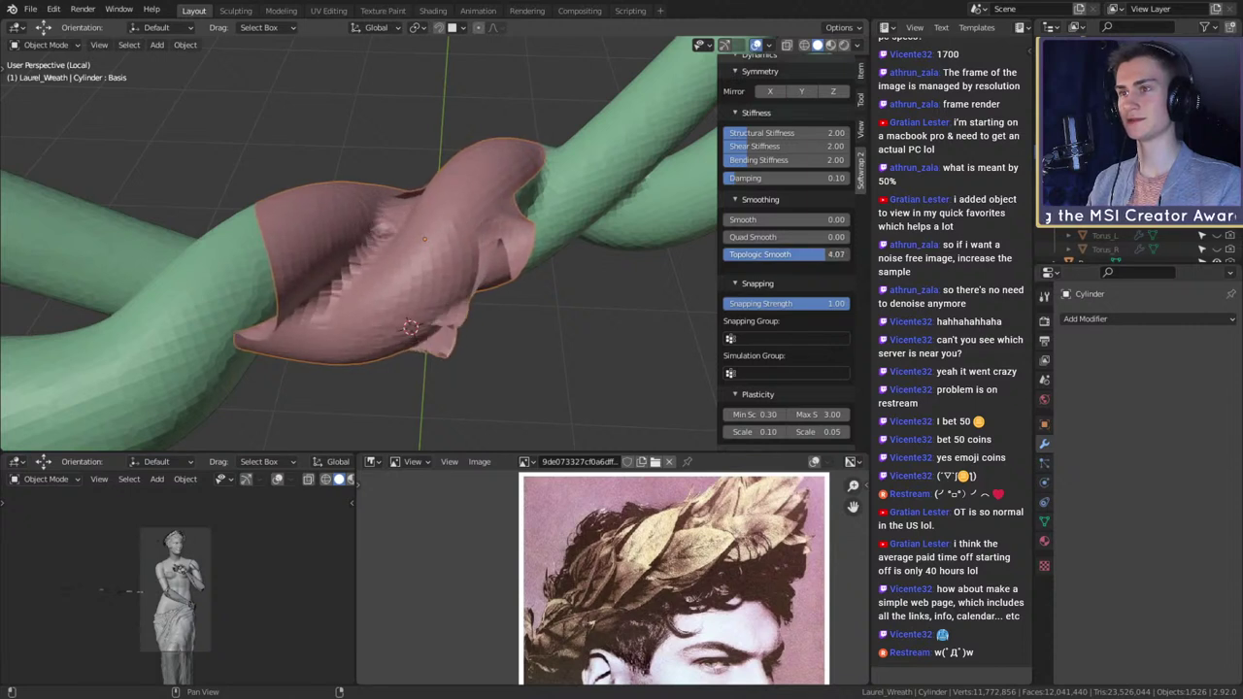
{"action": "left_click_drag", "start_coordinate": [825, 254], "coordinate": [850, 254]}
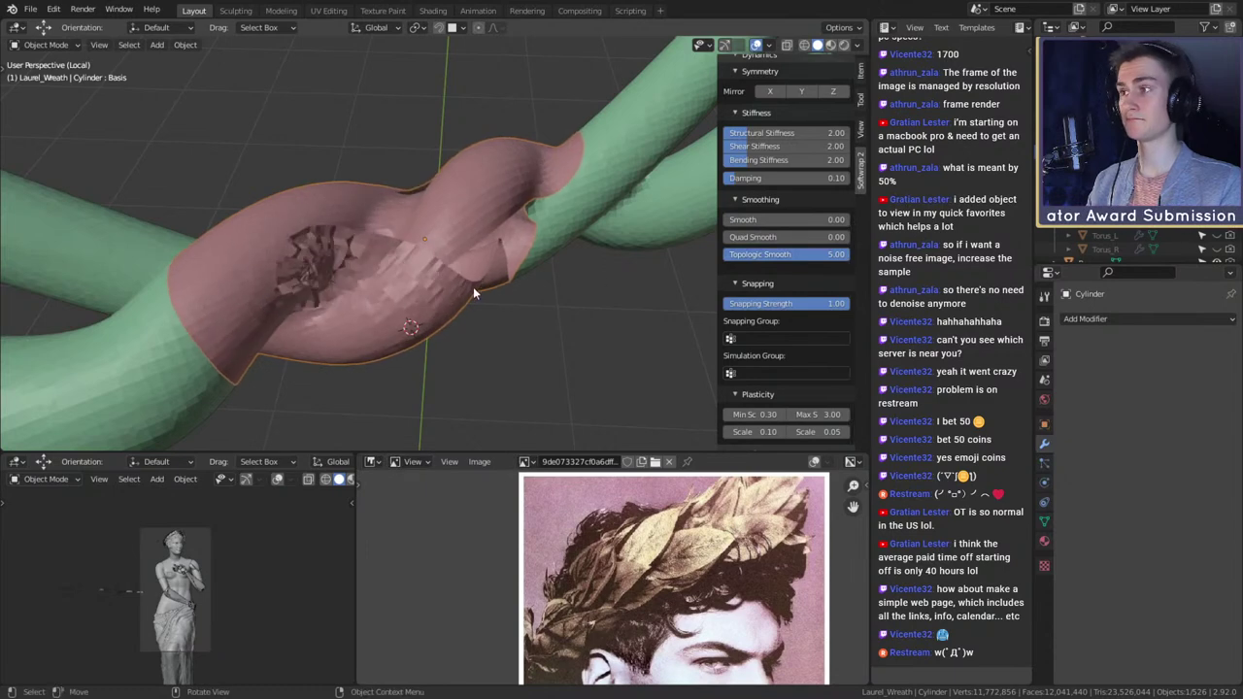
{"action": "middle_click_drag", "start_coordinate": [473, 286], "coordinate": [438, 330]}
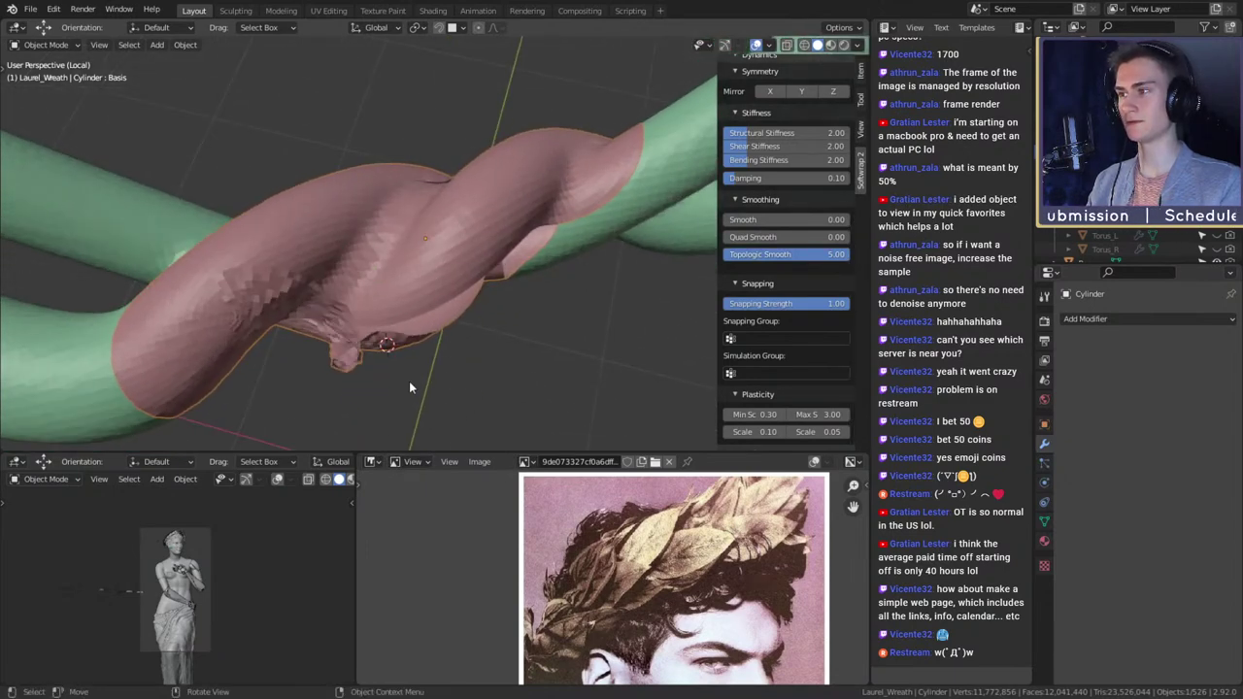
- Pull the bunched folds of the simulated cylinder outward to untangle them around the twisted branches
{"action": "middle_click_drag", "start_coordinate": [409, 381], "coordinate": [470, 212]}
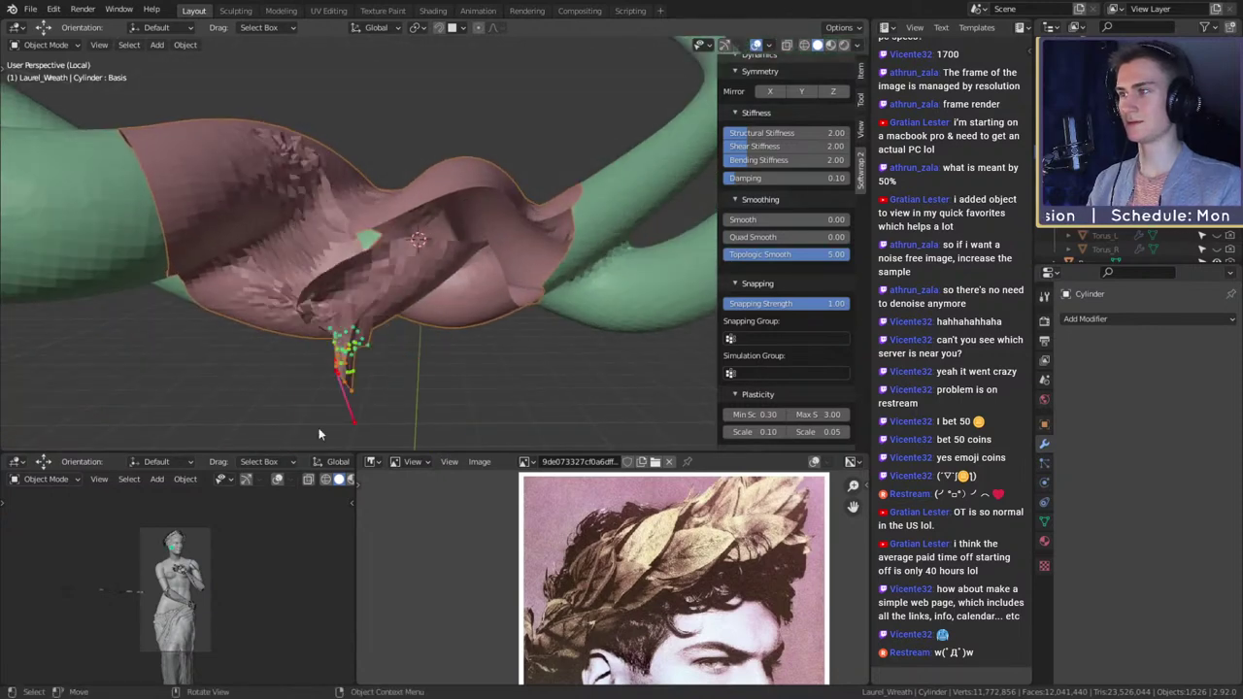
{"action": "middle_click_drag", "start_coordinate": [444, 348], "coordinate": [394, 233]}
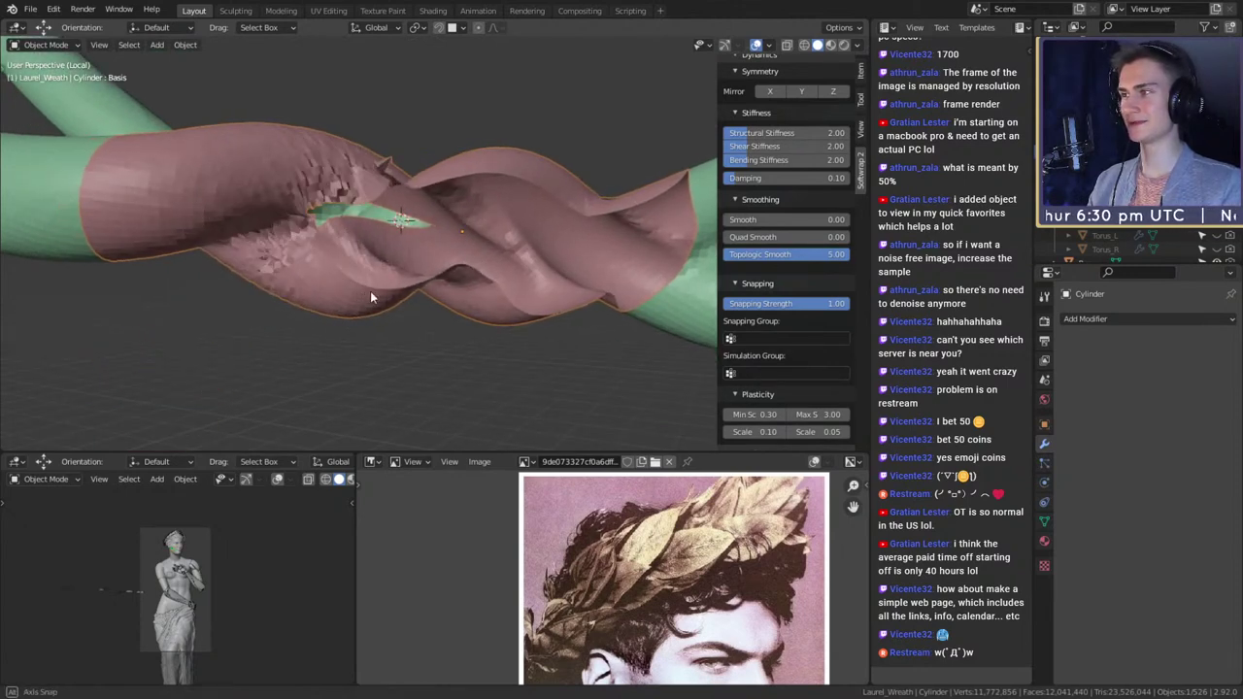
{"action": "middle_click_drag", "start_coordinate": [372, 294], "coordinate": [437, 305]}
{"action": "scroll", "coordinate": [436, 305], "scroll_direction": "up", "scroll_amount": 5}
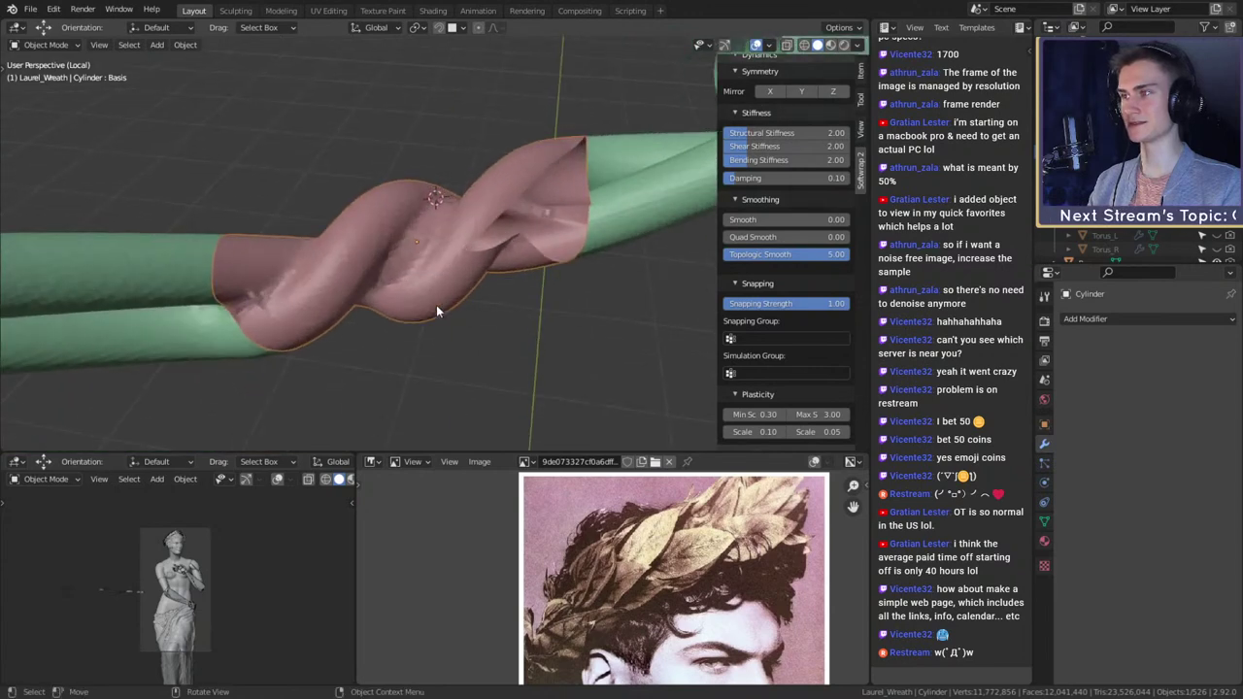
{"action": "mouse_move", "coordinate": [462, 199]}
{"action": "left_mouse_down"}
{"action": "mouse_move", "coordinate": [489, 119]}
{"action": "mouse_move", "coordinate": [443, 209]}
{"action": "left_mouse_up"}
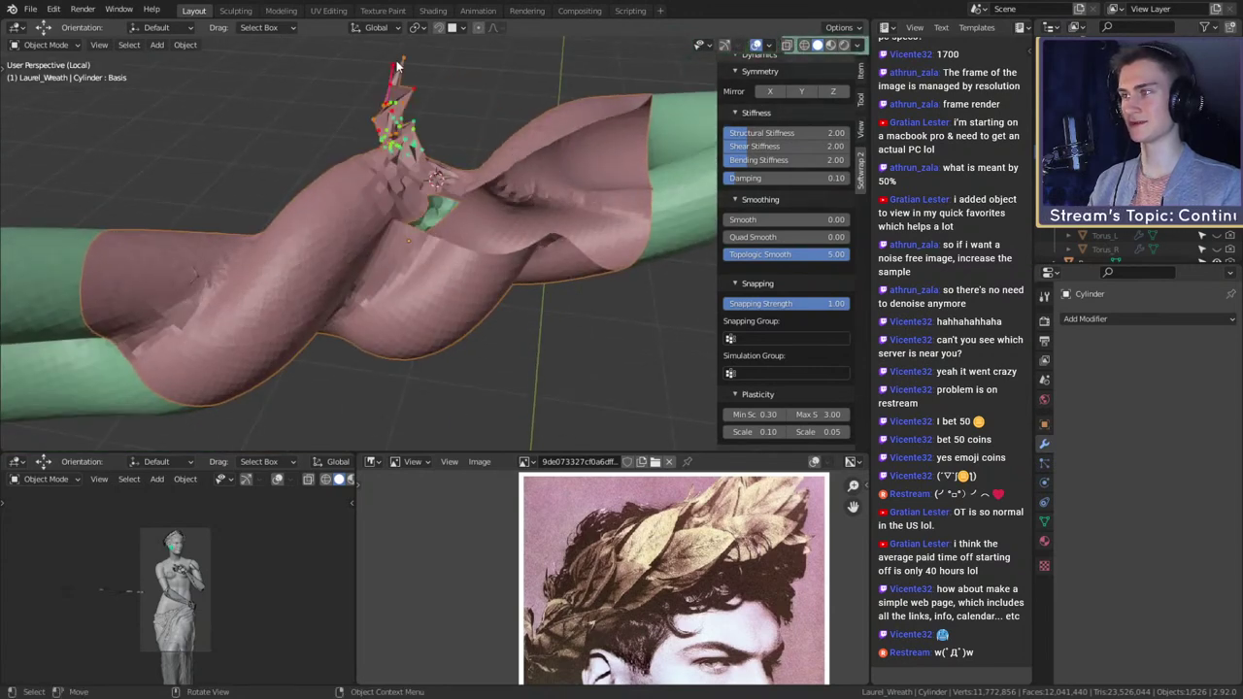
{"action": "key", "text": "g"}
{"action": "left_click", "coordinate": [328, 119]}
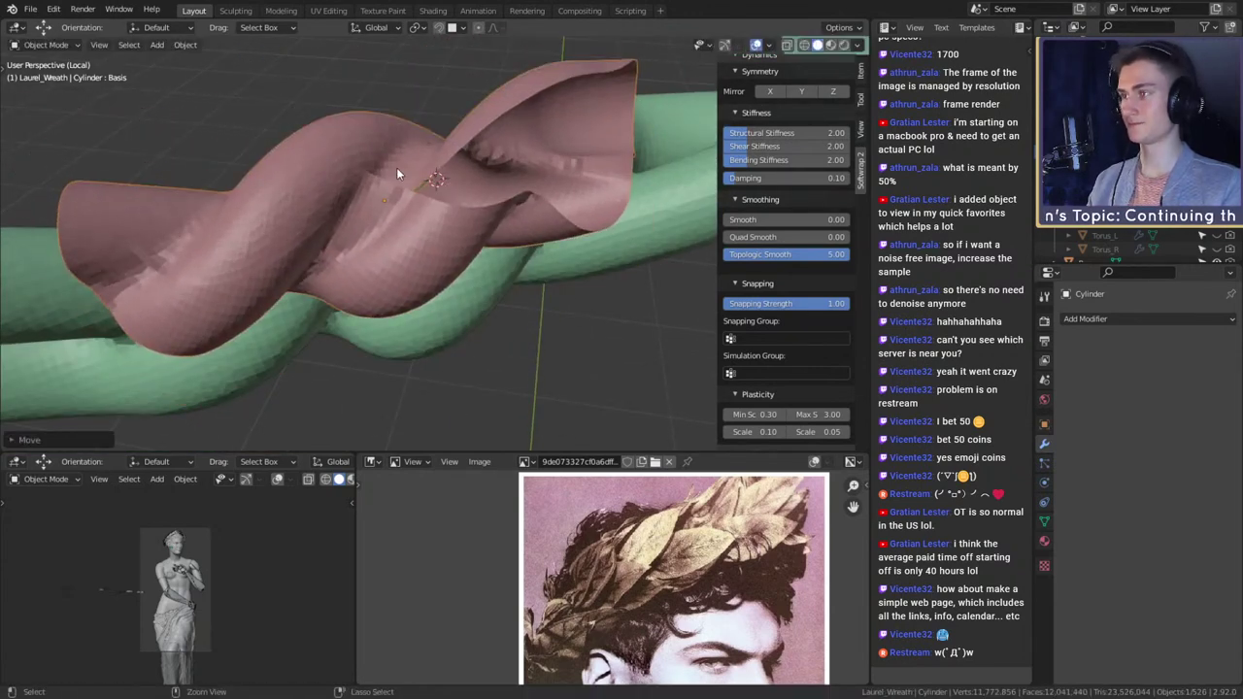
{"action": "middle_click_drag", "start_coordinate": [396, 167], "coordinate": [396, 216]}
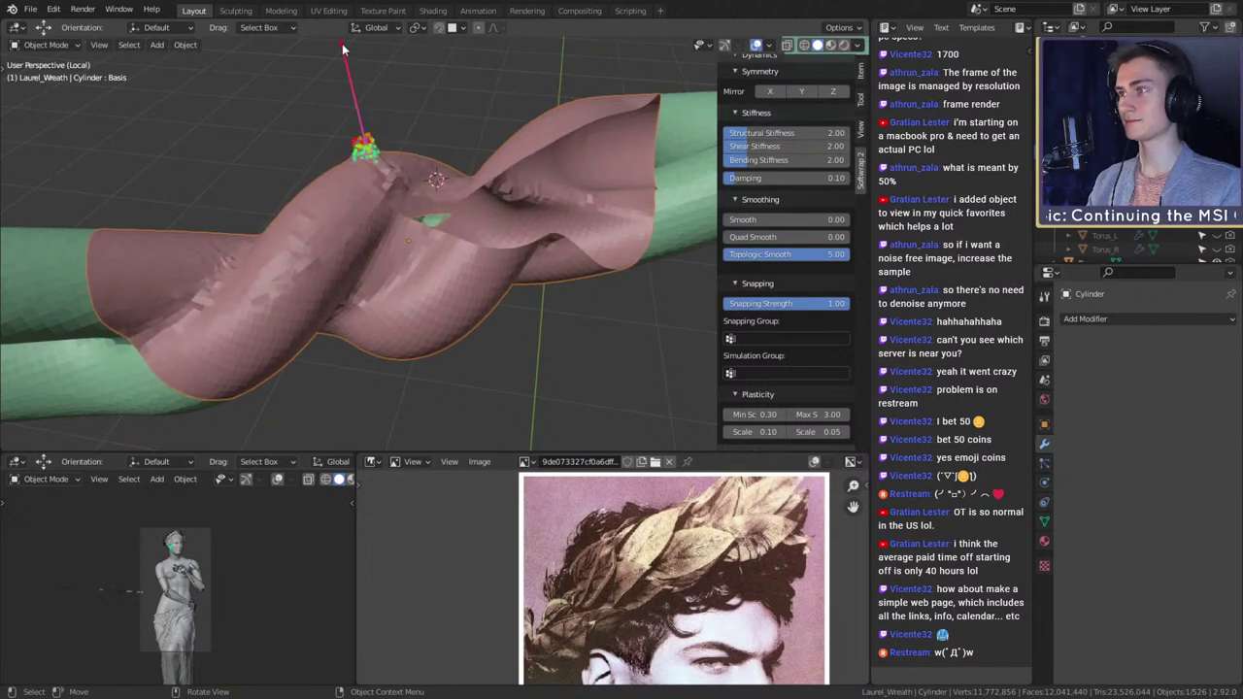
- Pull the underside of the wrapped cylinder downward so its surface settles around the lower branch
{"action": "mouse_move", "coordinate": [282, 274]}
{"action": "left_mouse_down"}
{"action": "mouse_move", "coordinate": [282, 157]}
{"action": "mouse_move", "coordinate": [294, 326]}
{"action": "mouse_move", "coordinate": [265, 388]}
{"action": "mouse_move", "coordinate": [206, 398]}
{"action": "left_mouse_up"}
{"action": "left_click_drag", "start_coordinate": [347, 307], "coordinate": [313, 424]}
{"action": "middle_click_drag", "start_coordinate": [369, 211], "coordinate": [484, 257]}
{"action": "scroll", "coordinate": [475, 309], "scroll_direction": "up", "scroll_amount": 2}
{"action": "middle_click_drag", "start_coordinate": [470, 259], "coordinate": [460, 294]}
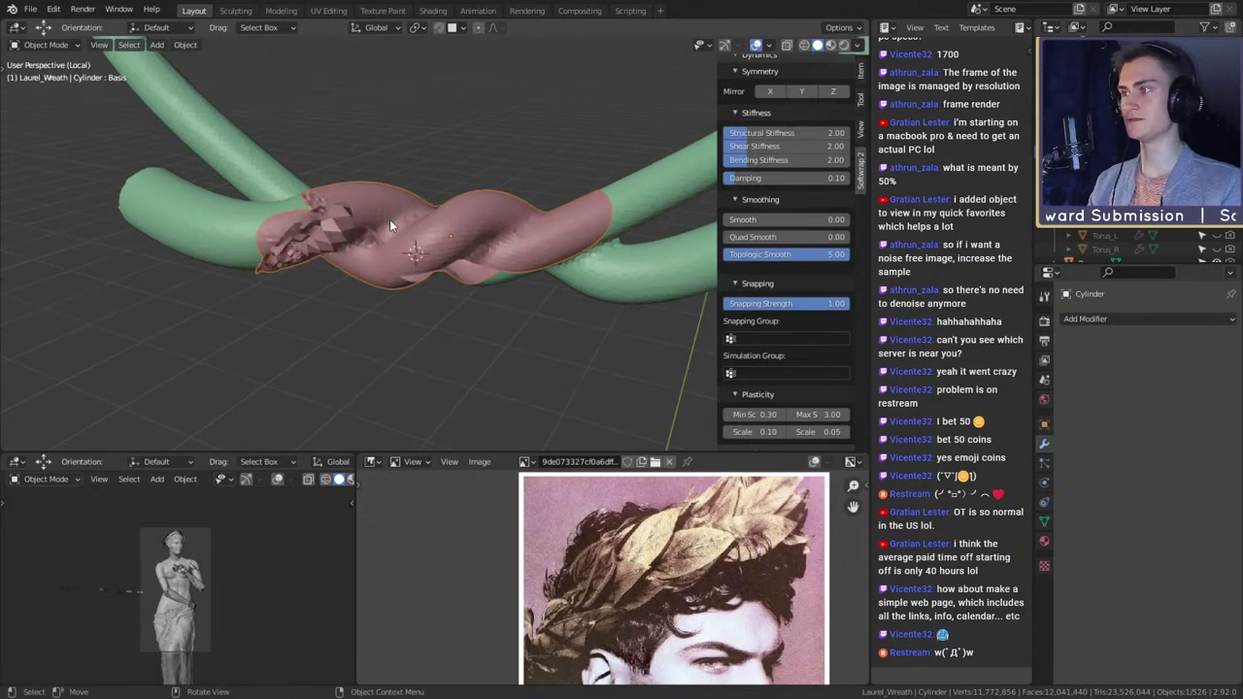
- Set Topologic Smooth to 0.00 and look through the remaining Softwrap settings
{"action": "left_click_drag", "start_coordinate": [777, 260], "coordinate": [767, 260]}
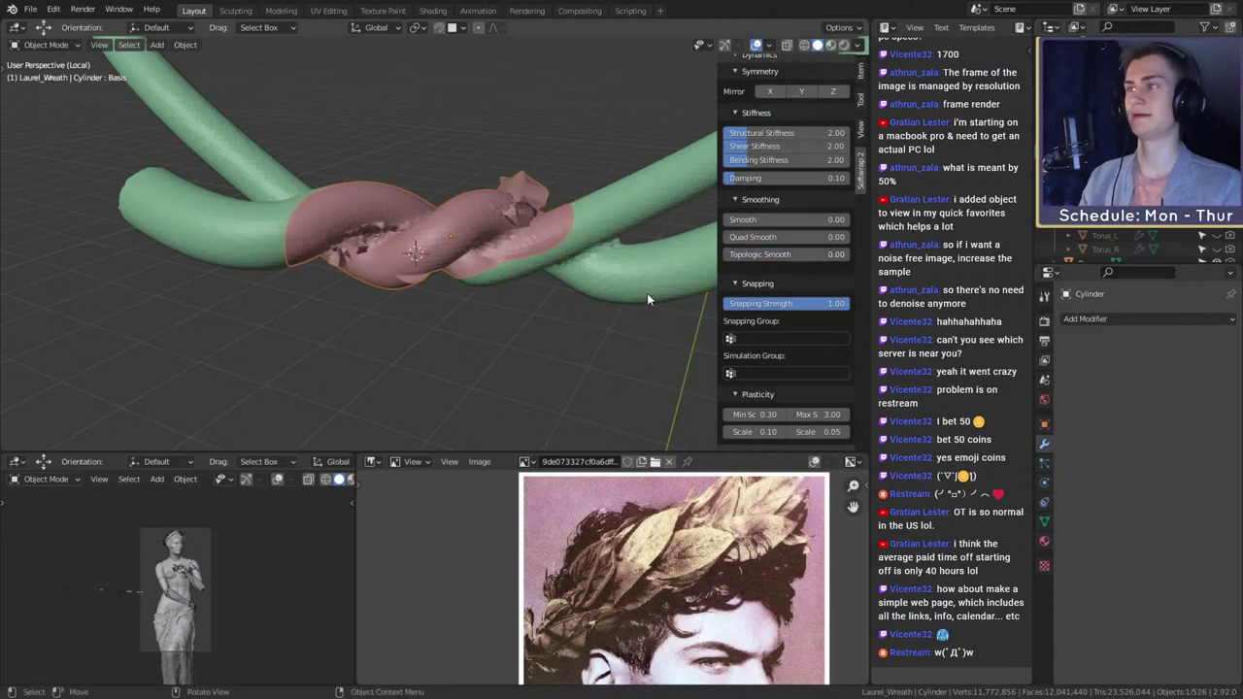
{"action": "scroll", "coordinate": [767, 205], "scroll_direction": "up", "scroll_amount": 5}
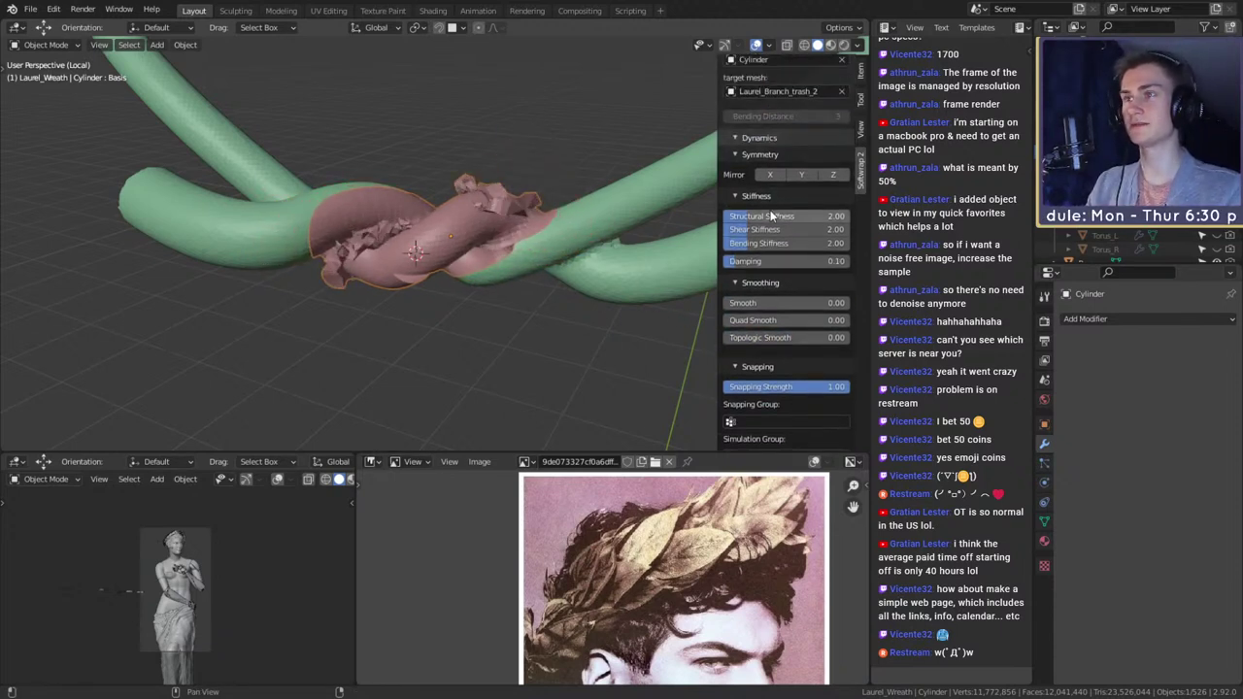
{"action": "scroll", "coordinate": [769, 205], "scroll_direction": "up", "scroll_amount": 1}
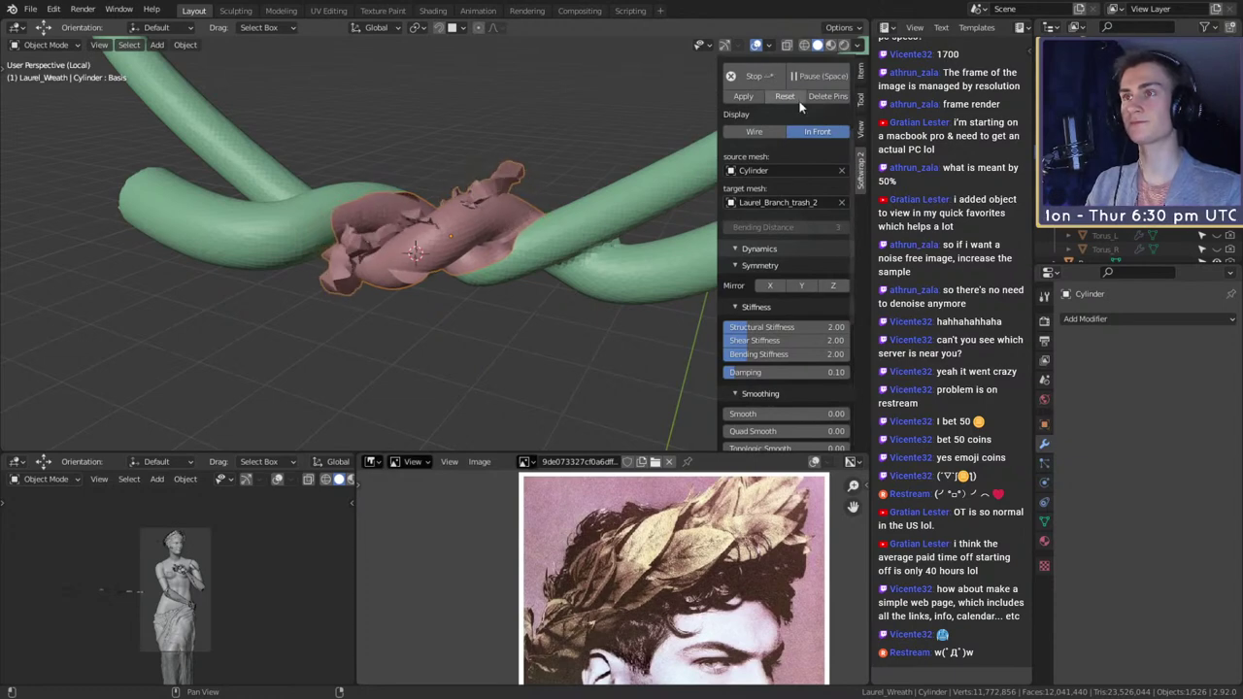
{"action": "scroll", "coordinate": [804, 343], "scroll_direction": "down", "scroll_amount": 8}
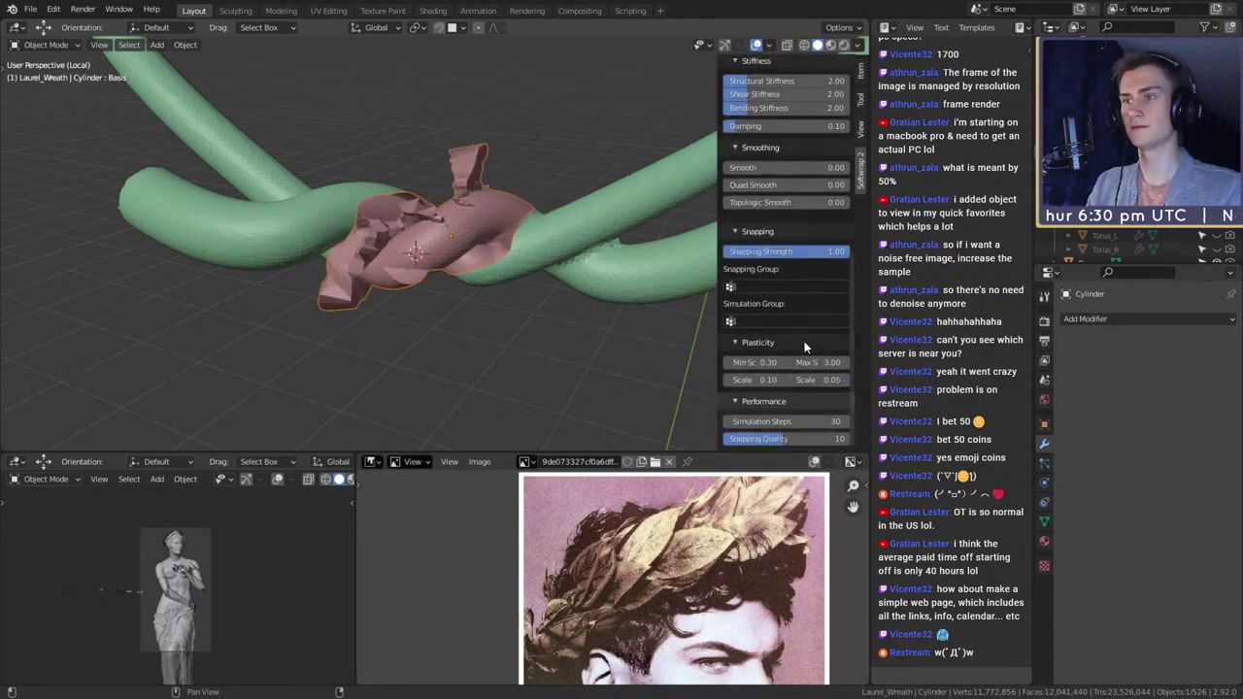
{"action": "scroll", "coordinate": [782, 264], "scroll_direction": "up", "scroll_amount": 12}
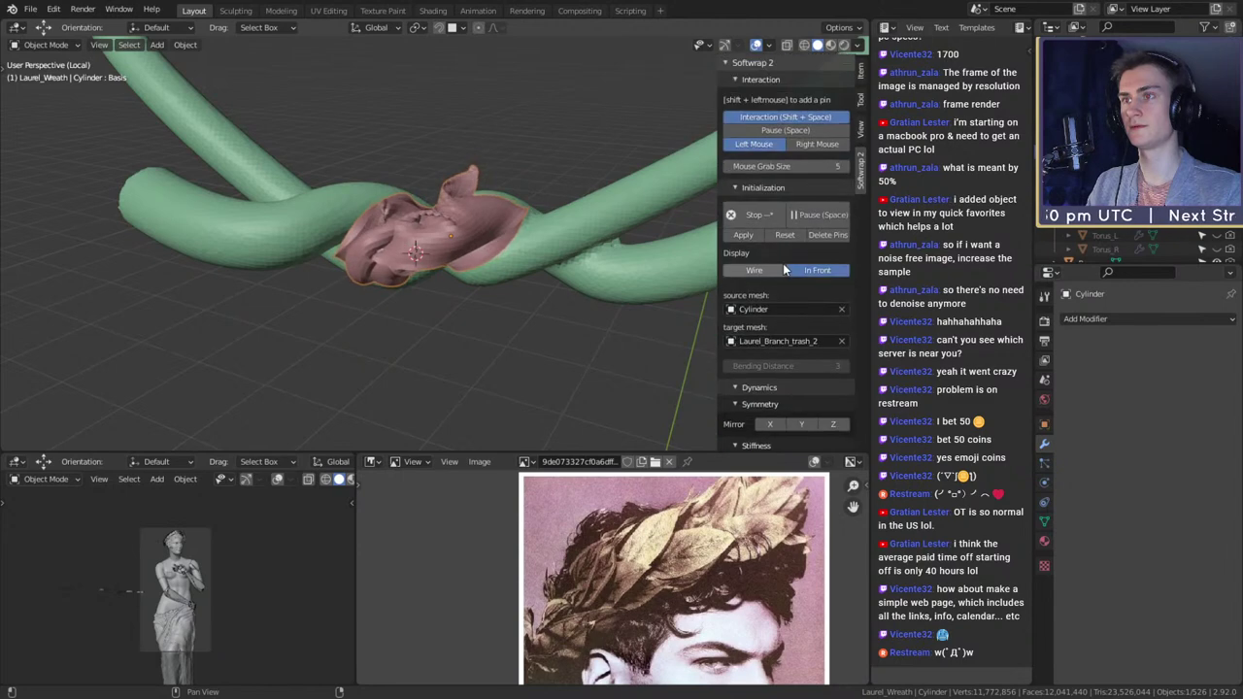
- Reset the cylinder to its original shape and stop the Softwrap simulation
{"action": "left_click", "coordinate": [780, 241]}
{"action": "scroll", "coordinate": [521, 262], "scroll_direction": "up", "scroll_amount": 2}
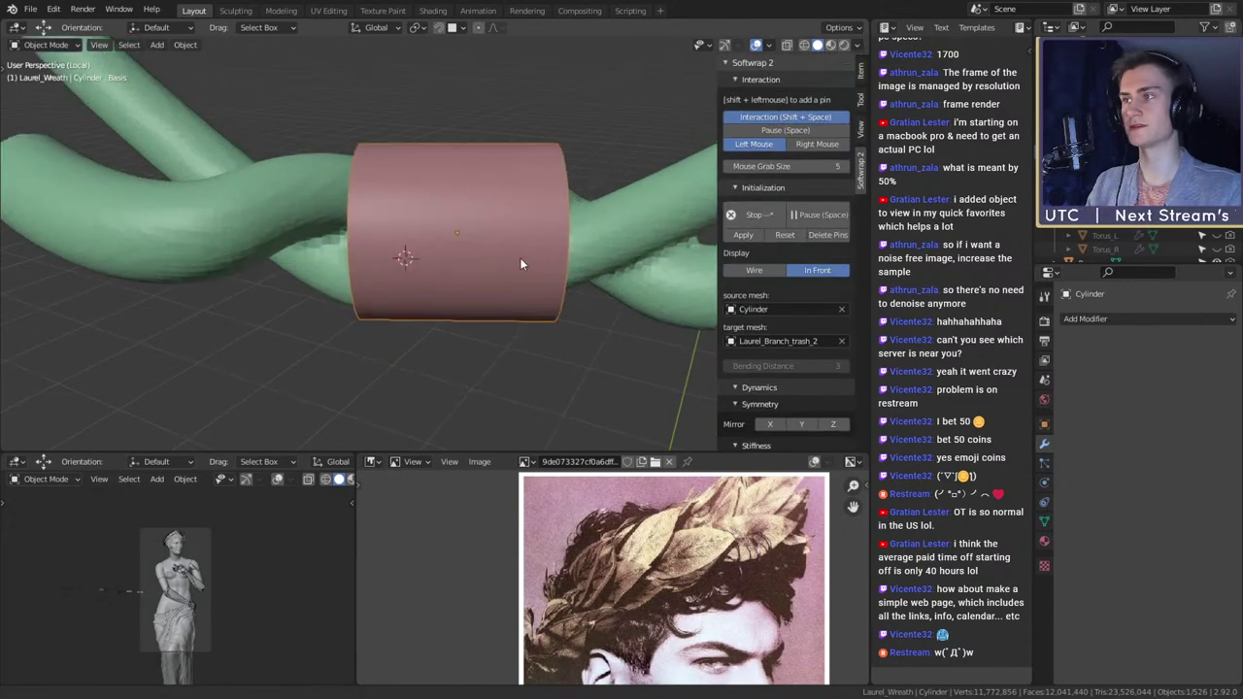
{"action": "middle_click_drag", "start_coordinate": [521, 263], "coordinate": [593, 220]}
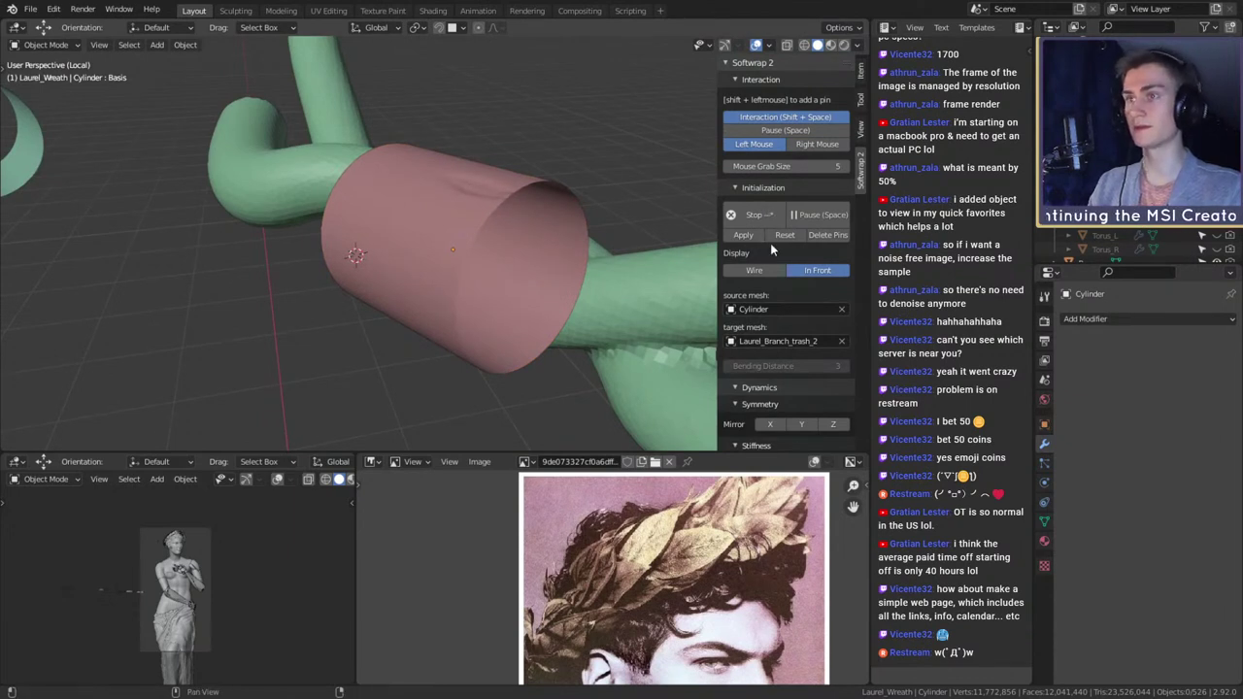
{"action": "left_click", "coordinate": [774, 218]}
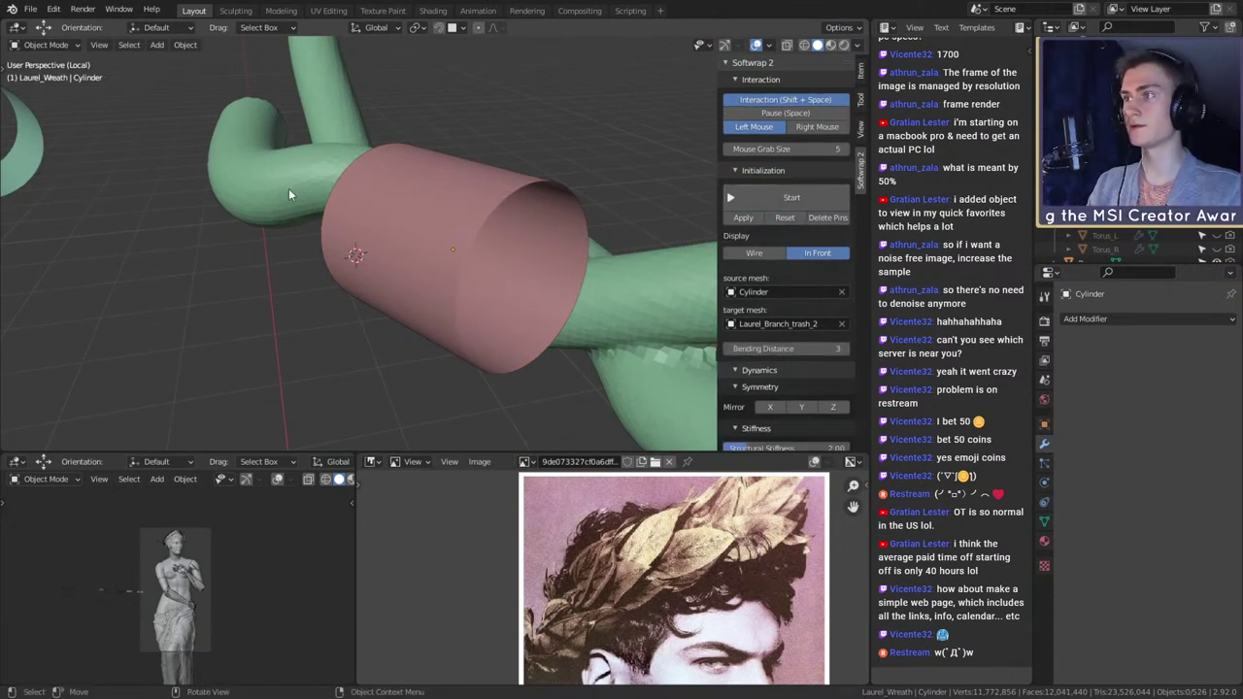
{"action": "key", "text": "Tab"}
{"action": "middle_click_drag", "start_coordinate": [482, 217], "coordinate": [670, 246]}
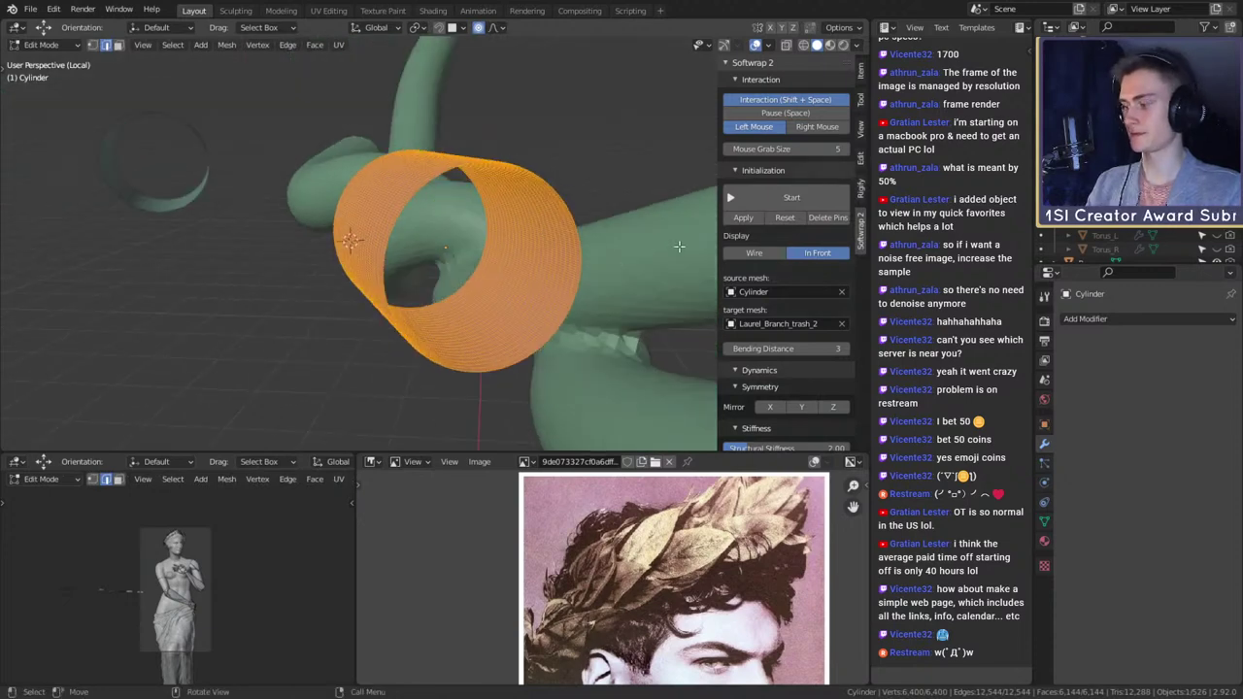
{"action": "key", "text": "s"}
{"action": "key", "text": "shift+x"}
{"action": "right_click", "coordinate": [679, 247]}
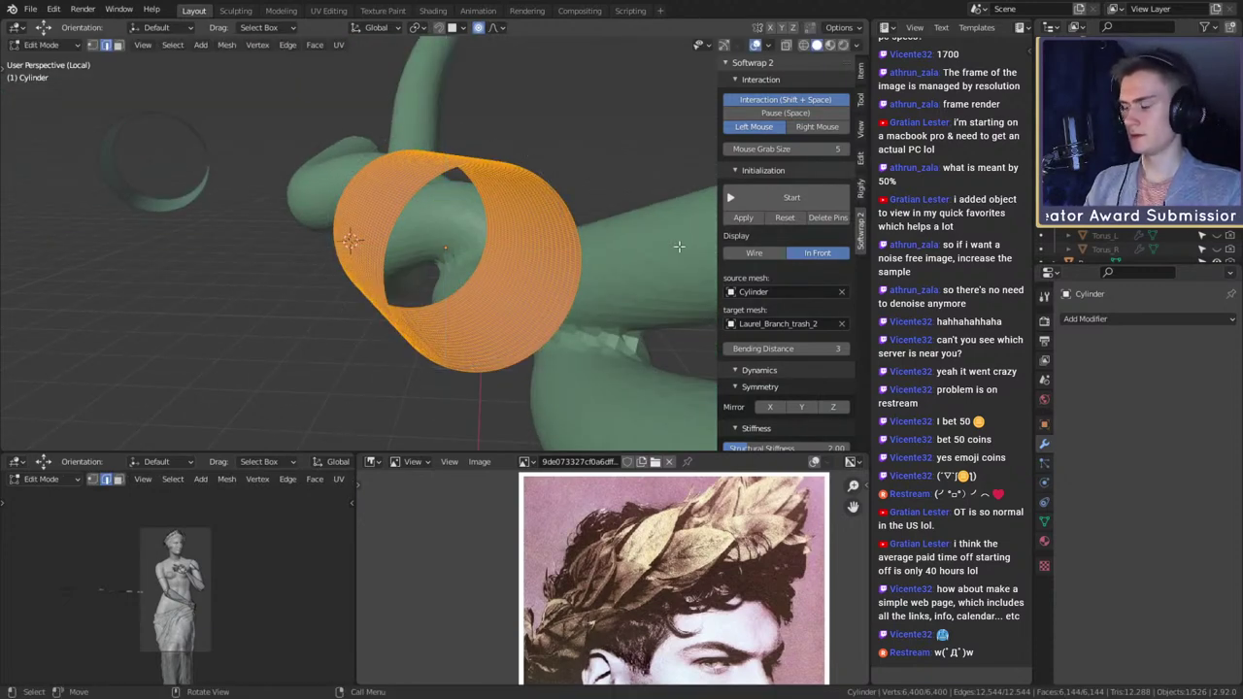
{"action": "key", "text": "s"}
{"action": "key", "text": "shift+y"}
{"action": "right_click", "coordinate": [679, 247]}
{"action": "middle_click_drag", "start_coordinate": [666, 239], "coordinate": [680, 255]}
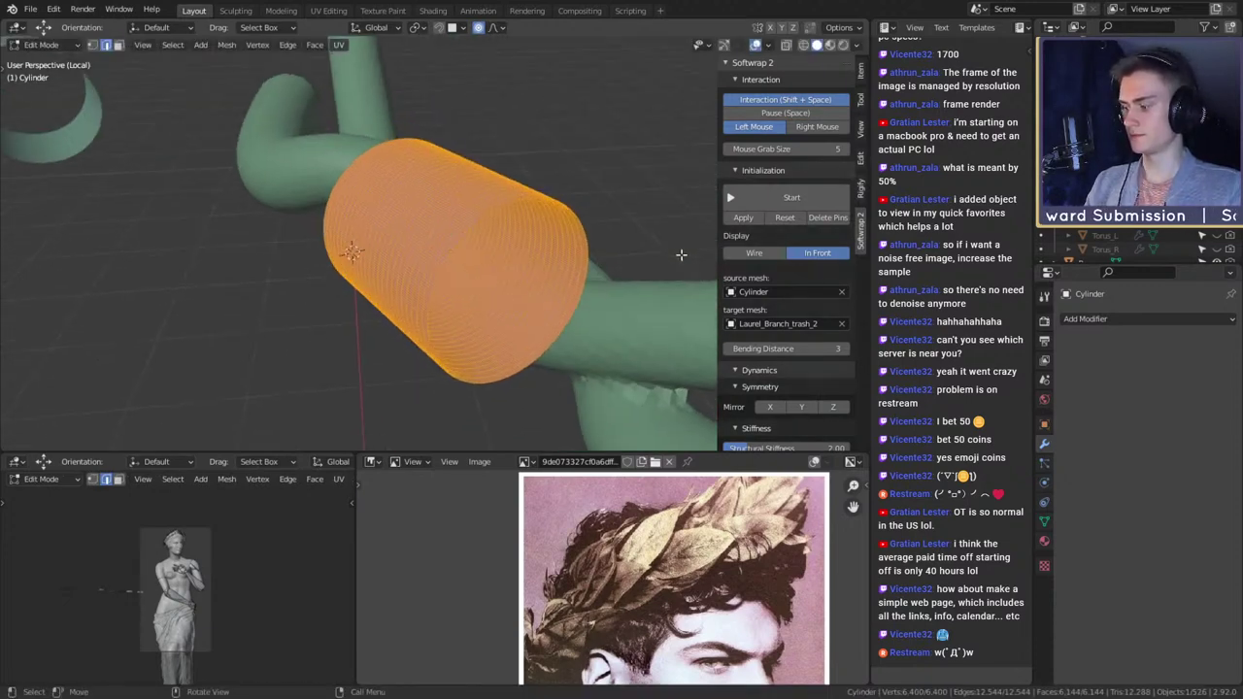
{"action": "key", "text": "s"}
{"action": "key", "text": "shift+x"}
{"action": "key", "text": "shift+x"}
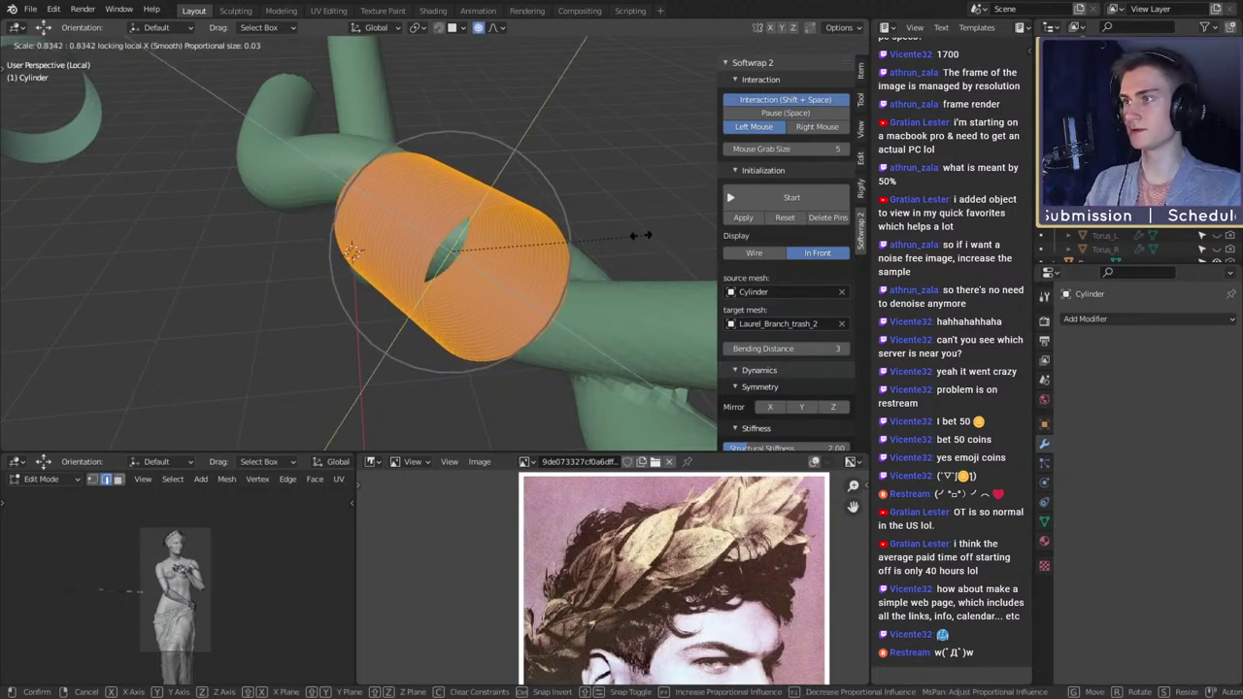
{"action": "key", "text": "Escape"}
- Scale the cylinder's mesh across its local X and Y axes, excluding local Z, to narrow it around the branches
{"action": "middle_click_drag", "start_coordinate": [653, 247], "coordinate": [616, 219]}
{"action": "key", "text": "s"}
{"action": "key", "text": "shift+z"}
{"action": "key", "text": "shift+z"}
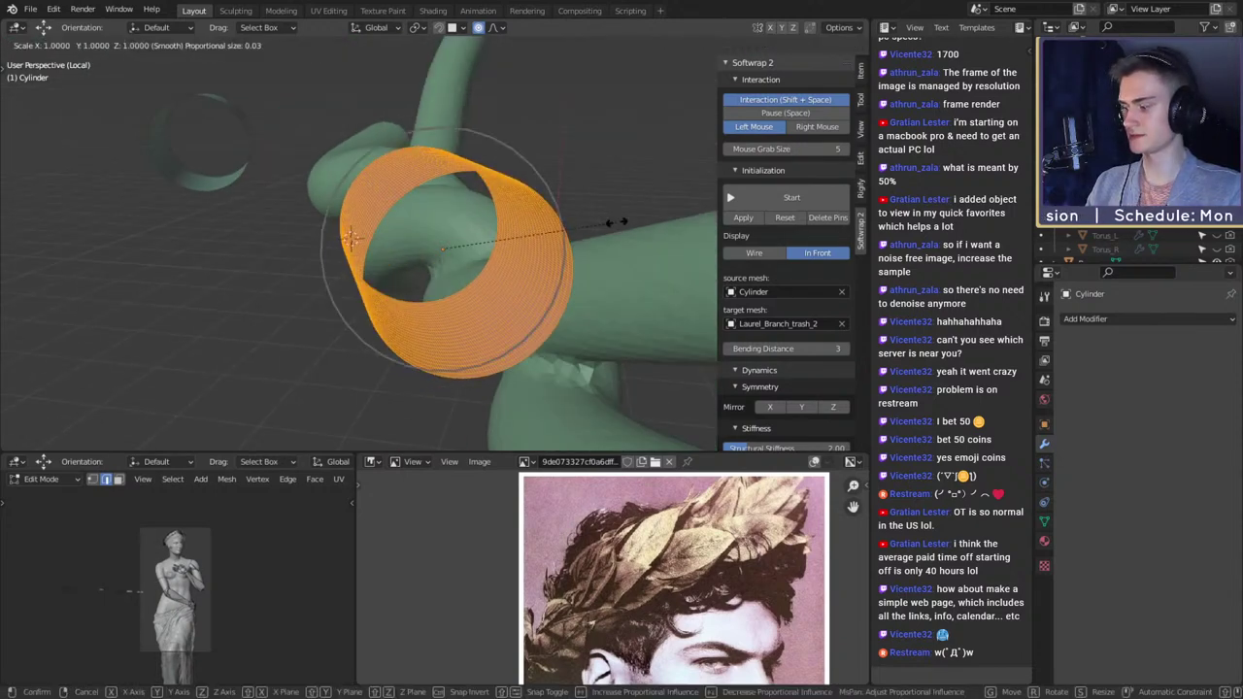
{"action": "left_click", "coordinate": [565, 208]}
{"action": "middle_click_drag", "start_coordinate": [521, 212], "coordinate": [530, 150]}
{"action": "key", "text": "Tab"}
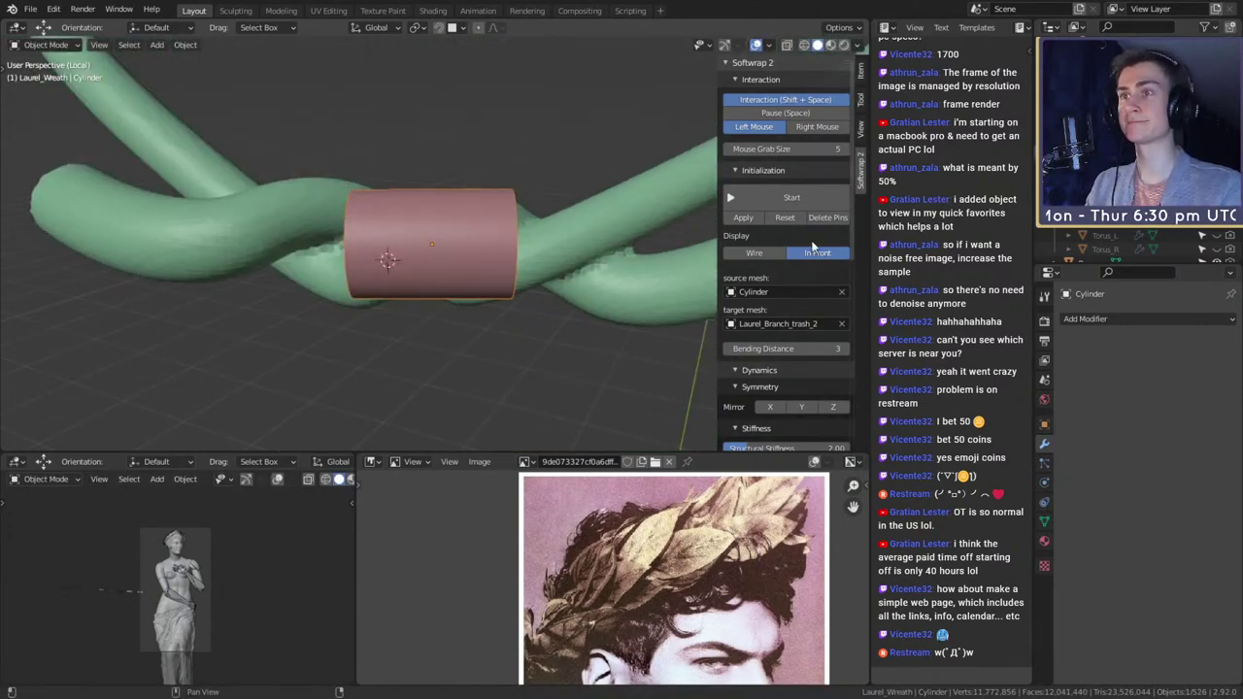
- Start the Softwrap simulation on the cylinder and raise Snapping Strength to 0.21
{"action": "left_click", "coordinate": [777, 197]}
{"action": "scroll", "coordinate": [792, 272], "scroll_direction": "down", "scroll_amount": 6}
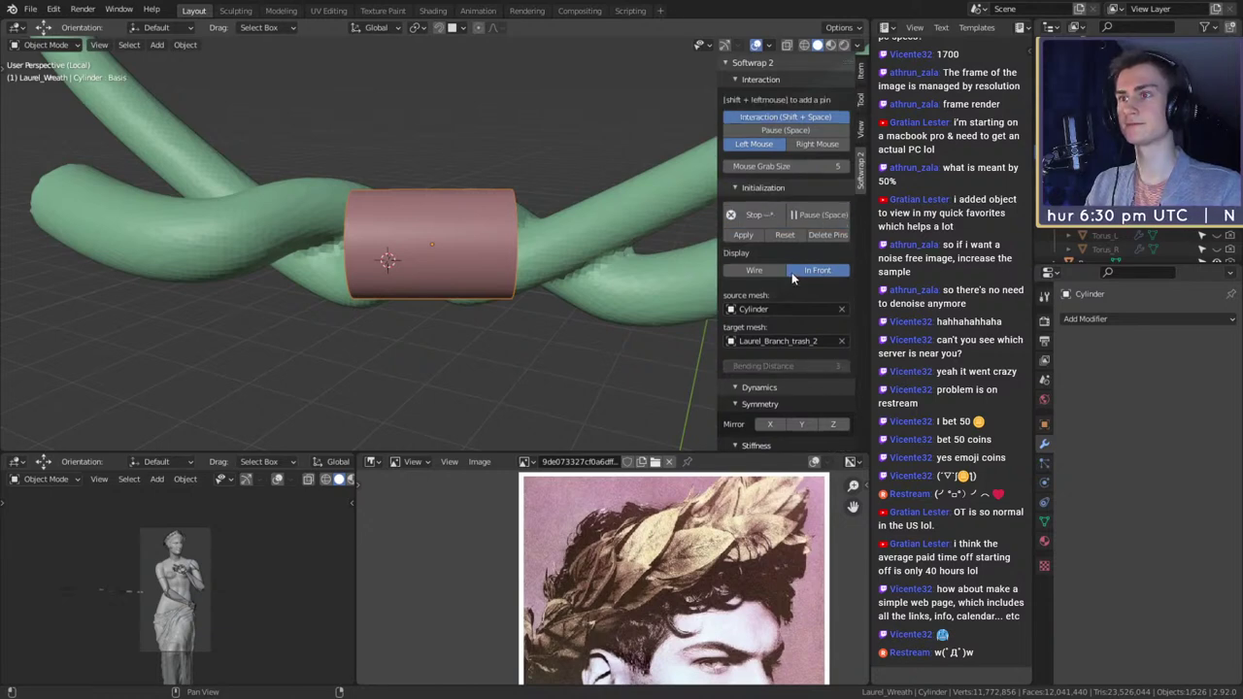
{"action": "scroll", "coordinate": [792, 277], "scroll_direction": "up", "scroll_amount": 5}
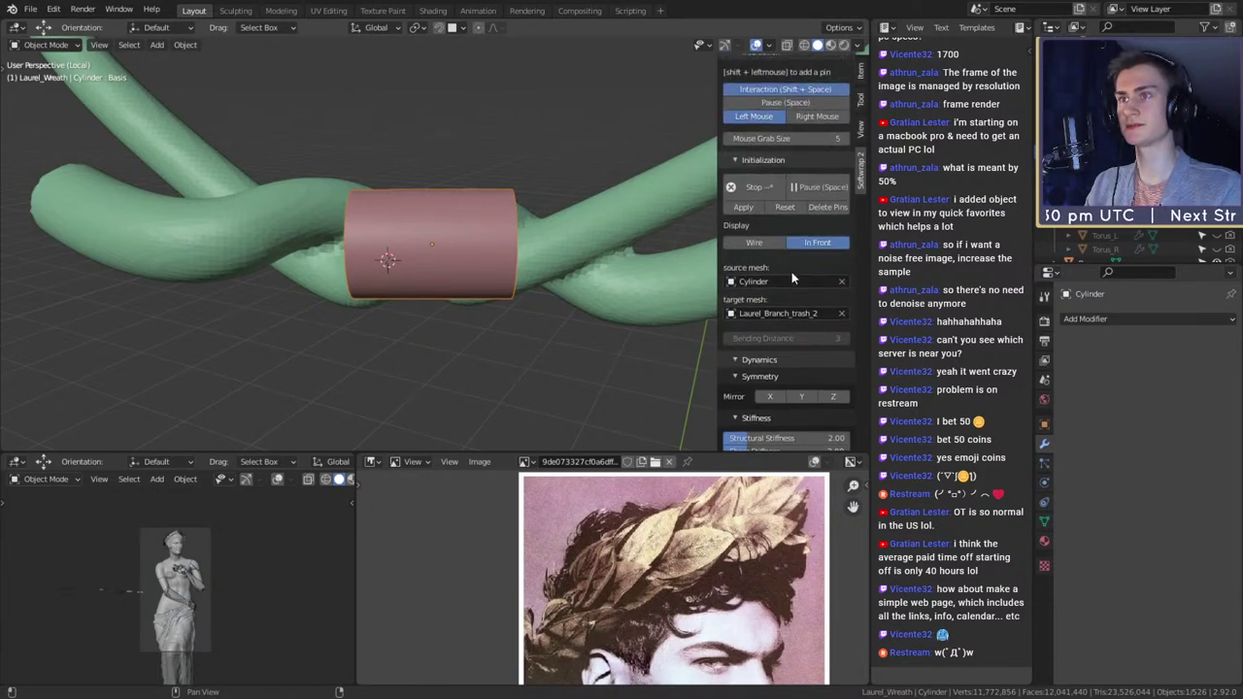
{"action": "scroll", "coordinate": [792, 278], "scroll_direction": "down", "scroll_amount": 6}
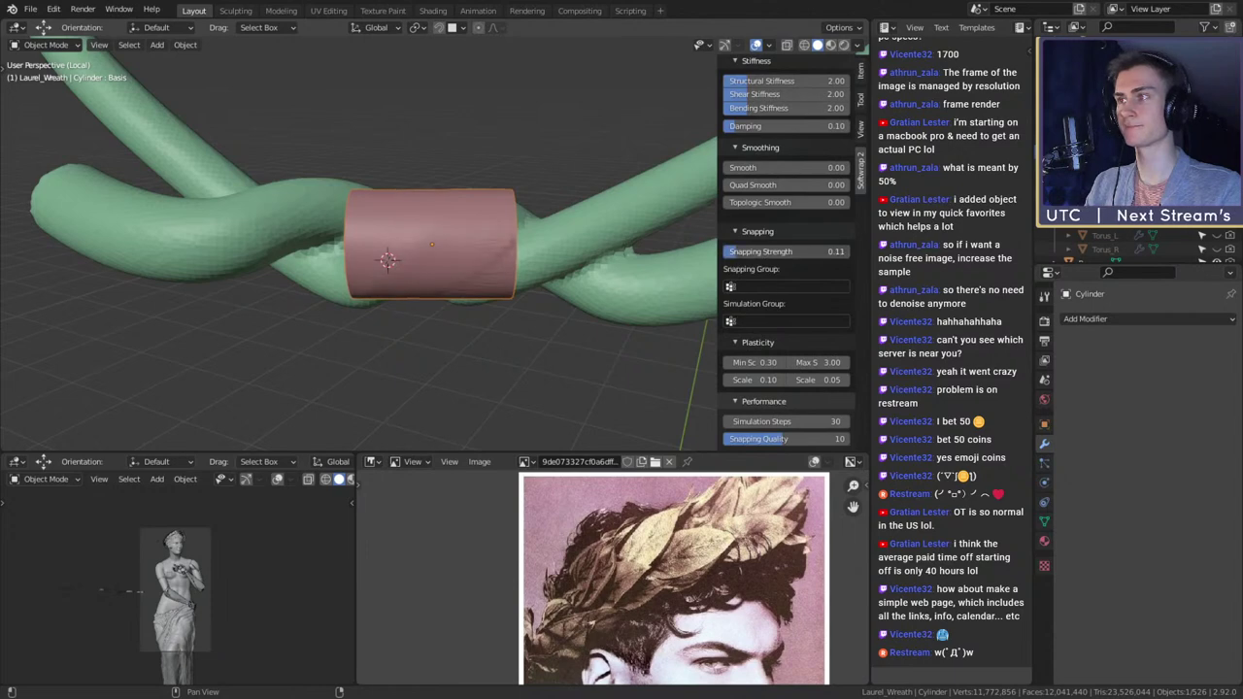
{"action": "left_click_drag", "start_coordinate": [737, 253], "coordinate": [751, 254]}
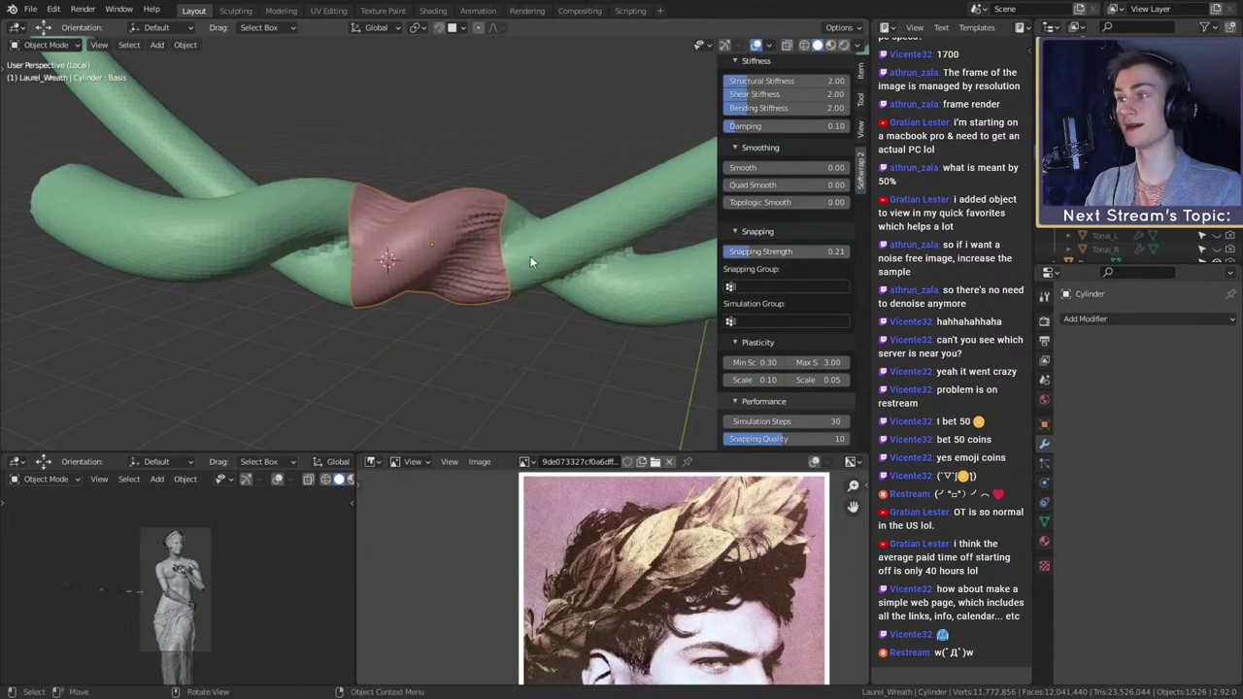
- Pull the lower edge of the wrapped cylinder slightly downward to loosen the folds between the two branches
{"action": "mouse_move", "coordinate": [530, 256]}
{"action": "middle_mouse_down"}
{"action": "mouse_move", "coordinate": [415, 284]}
{"action": "mouse_move", "coordinate": [435, 280]}
{"action": "mouse_move", "coordinate": [365, 282]}
{"action": "mouse_move", "coordinate": [595, 277]}
{"action": "mouse_move", "coordinate": [583, 246]}
{"action": "mouse_move", "coordinate": [539, 259]}
{"action": "middle_mouse_up"}
{"action": "scroll", "coordinate": [446, 284], "scroll_direction": "up", "scroll_amount": 4}
{"action": "scroll", "coordinate": [364, 285], "scroll_direction": "down", "scroll_amount": 4}
{"action": "scroll", "coordinate": [362, 287], "scroll_direction": "up", "scroll_amount": 4}
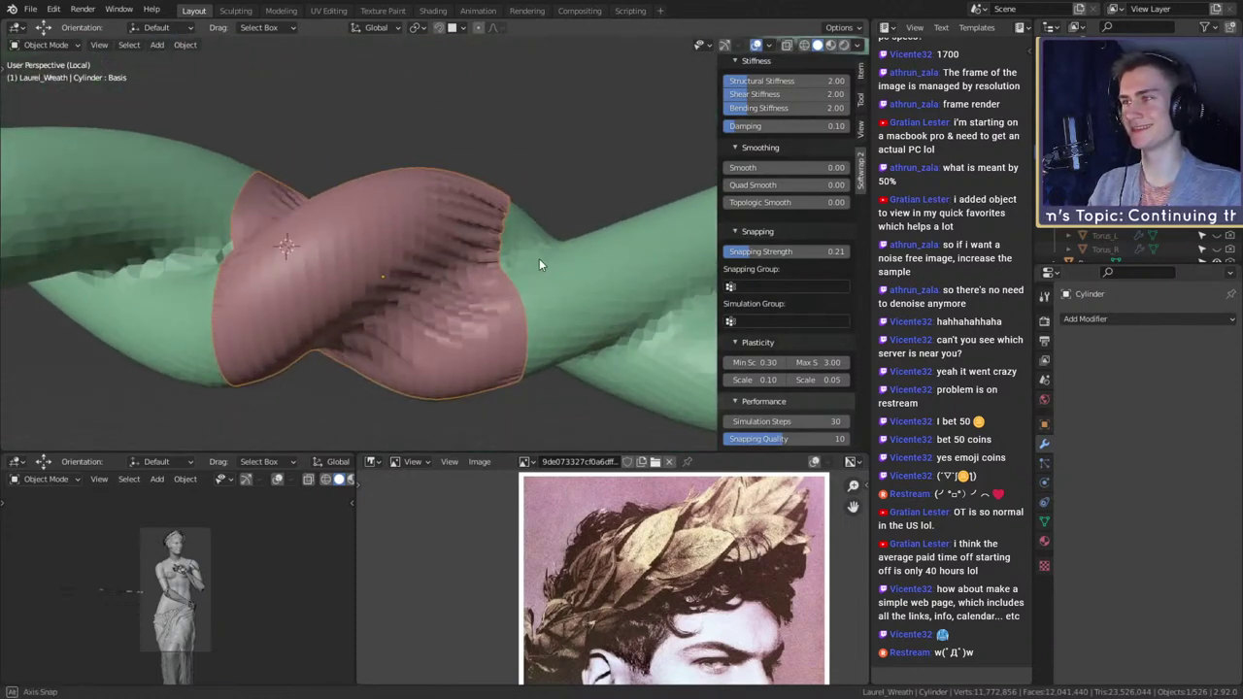
{"action": "left_click_drag", "start_coordinate": [499, 385], "coordinate": [500, 393]}
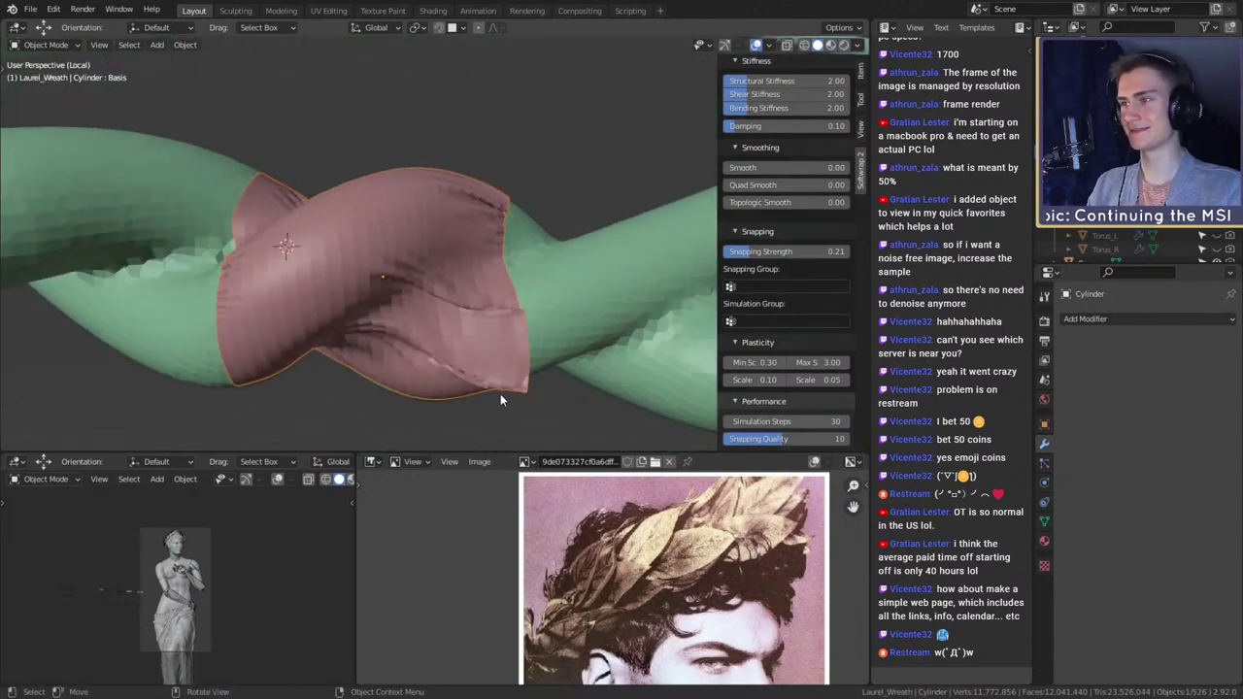
- Set Snapping Strength to 0.40 and Smooth to 2.72 to tighten and even out the wrapped surface
{"action": "left_click_drag", "start_coordinate": [782, 252], "coordinate": [775, 255]}
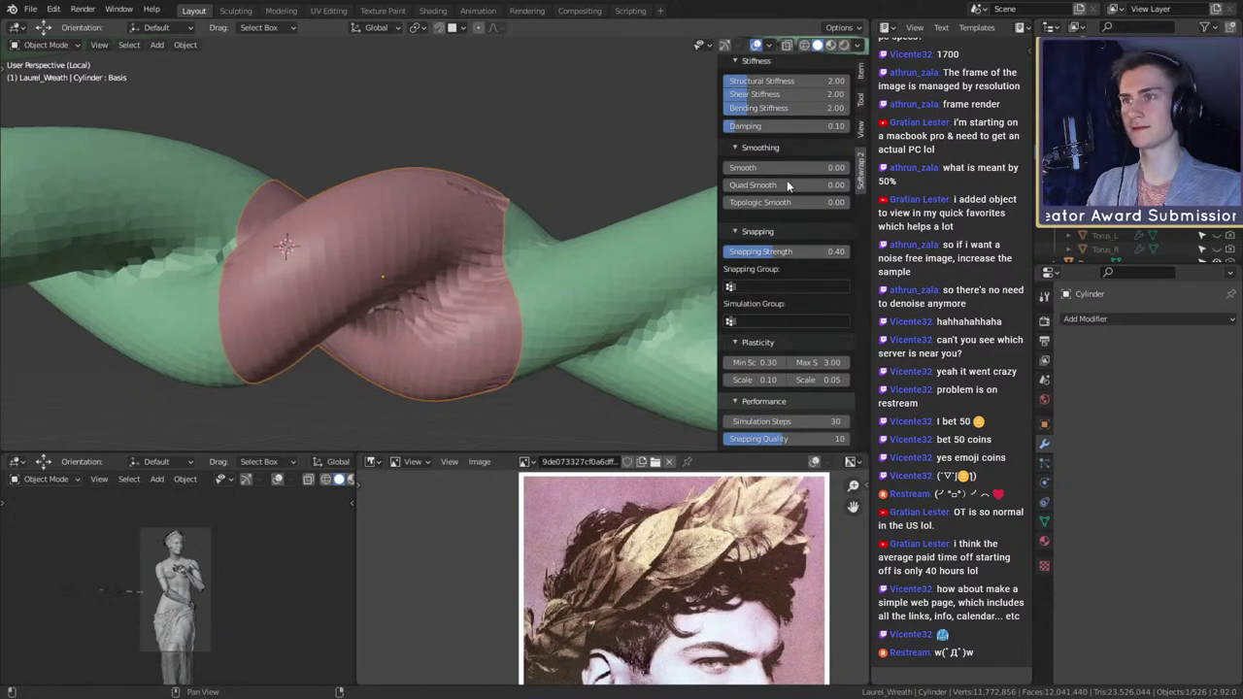
{"action": "left_click_drag", "start_coordinate": [762, 168], "coordinate": [796, 168]}
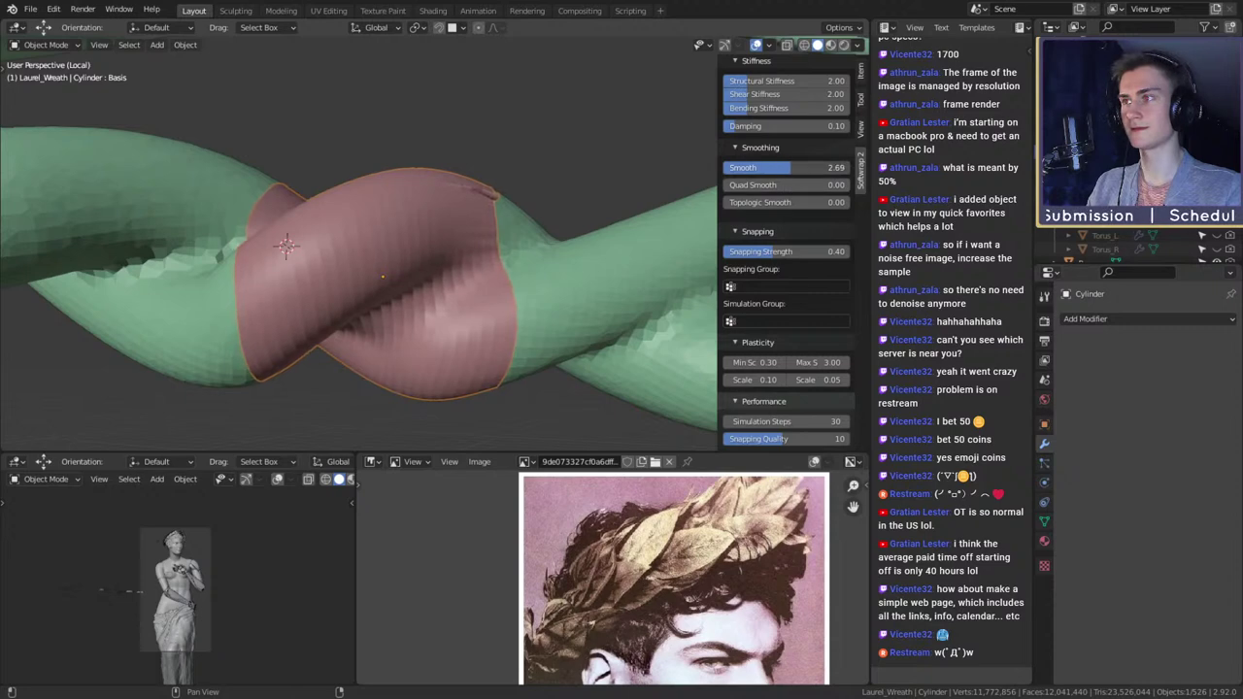
{"action": "middle_click_drag", "start_coordinate": [587, 215], "coordinate": [471, 269]}
{"action": "scroll", "coordinate": [503, 290], "scroll_direction": "down", "scroll_amount": 3}
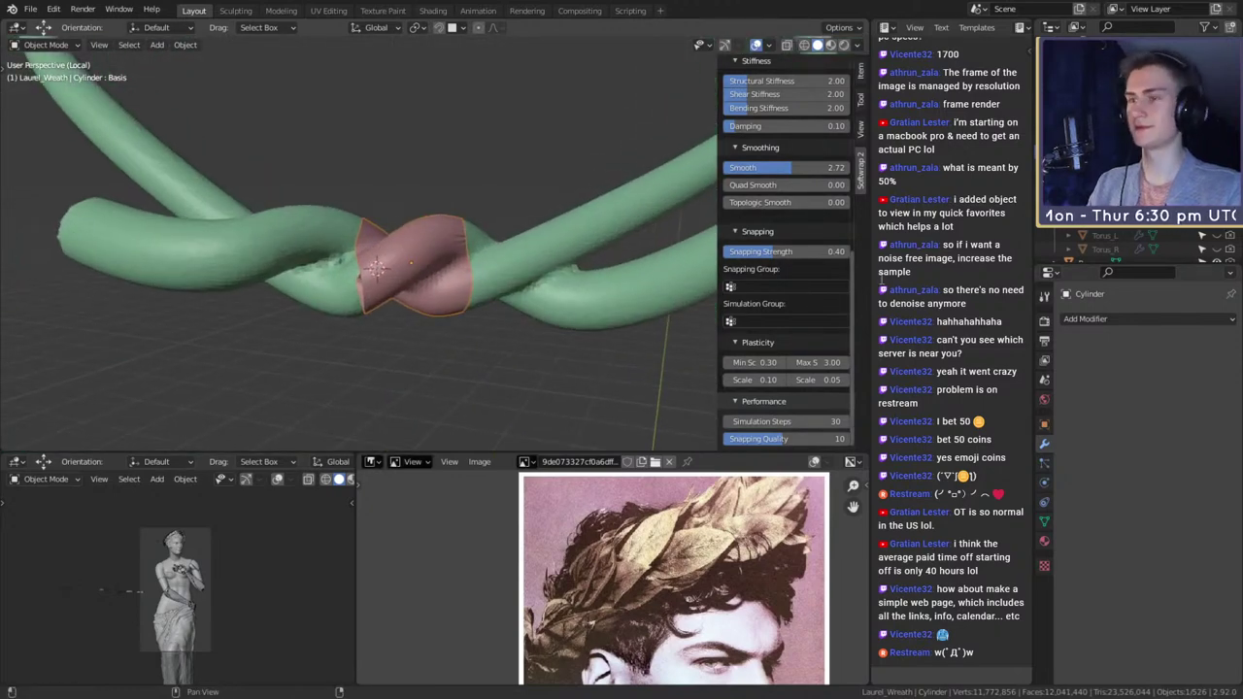
- Stop the Softwrap simulation and inspect the wrapped cylinder from several angles
{"action": "scroll", "coordinate": [780, 312], "scroll_direction": "up", "scroll_amount": 8}
{"action": "scroll", "coordinate": [790, 269], "scroll_direction": "up", "scroll_amount": 1}
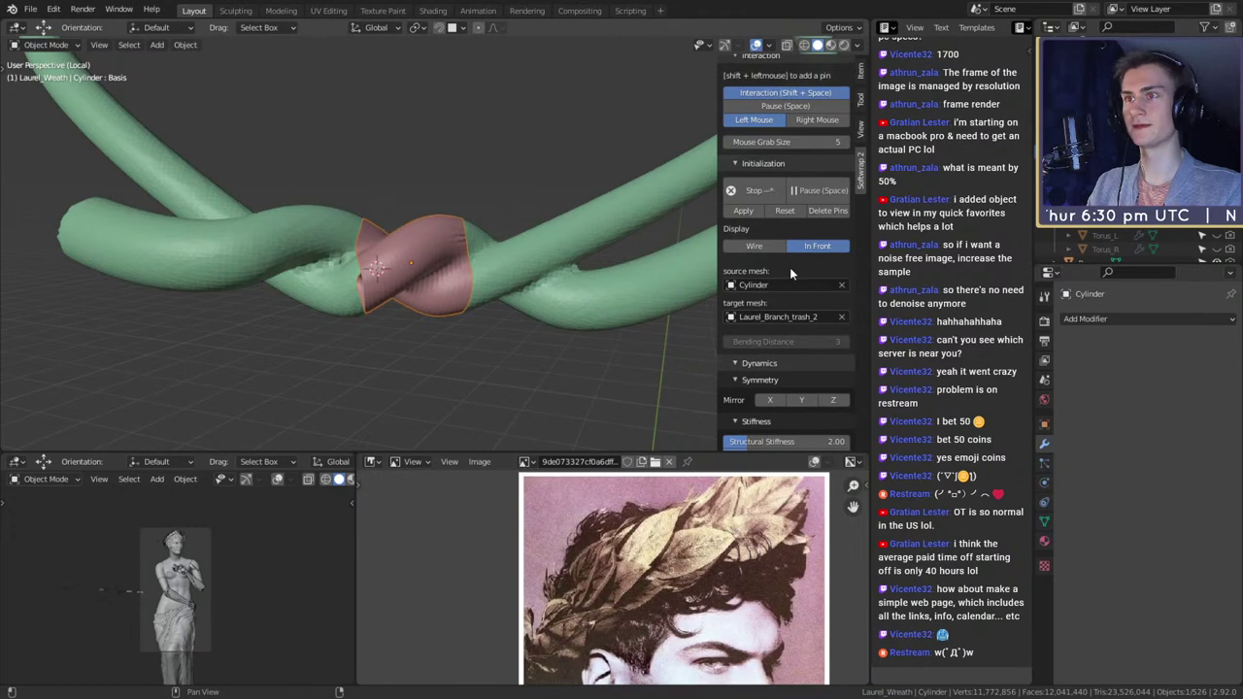
{"action": "left_click", "coordinate": [764, 189]}
{"action": "middle_click_drag", "start_coordinate": [532, 263], "coordinate": [490, 279]}
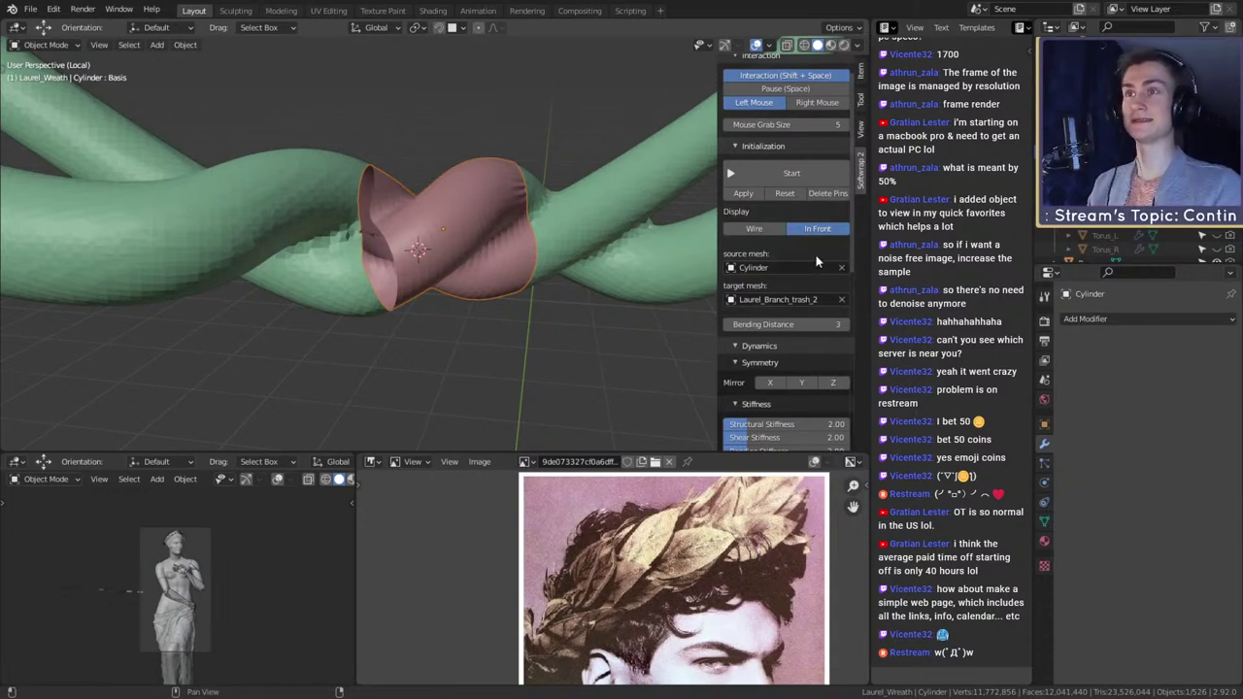
{"action": "scroll", "coordinate": [765, 215], "scroll_direction": "up", "scroll_amount": 2}
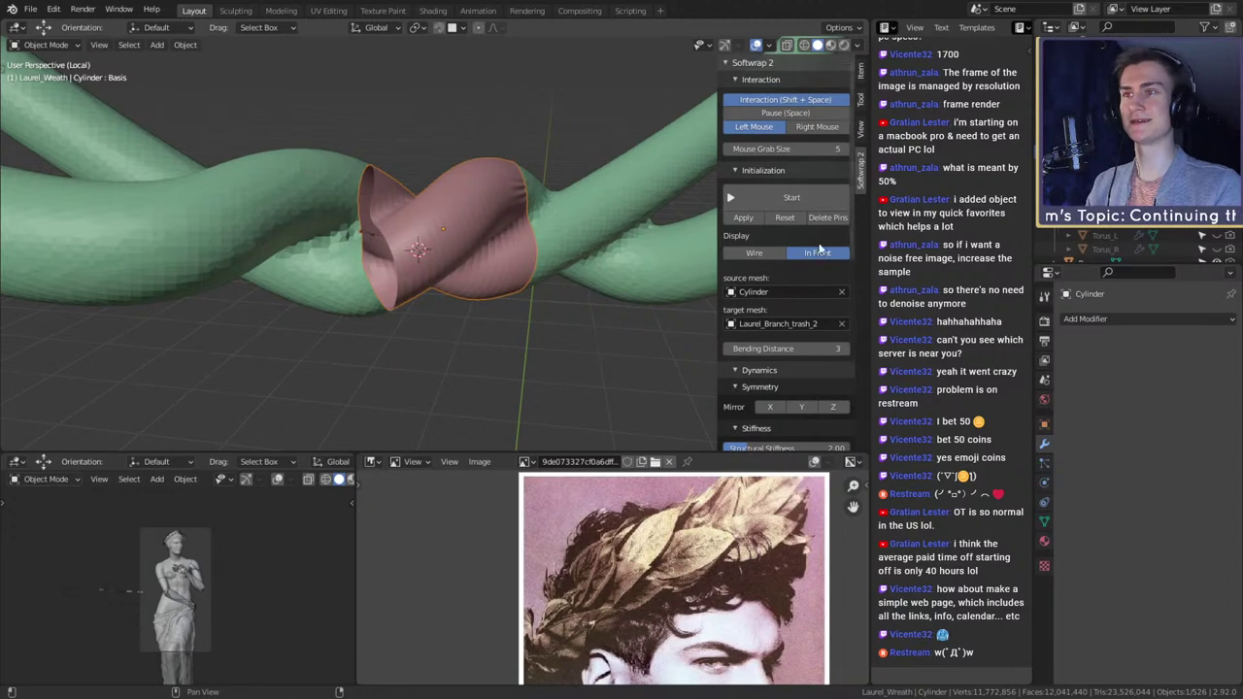
{"action": "middle_click_drag", "start_coordinate": [571, 292], "coordinate": [528, 268]}
{"action": "scroll", "coordinate": [528, 268], "scroll_direction": "up", "scroll_amount": 2}
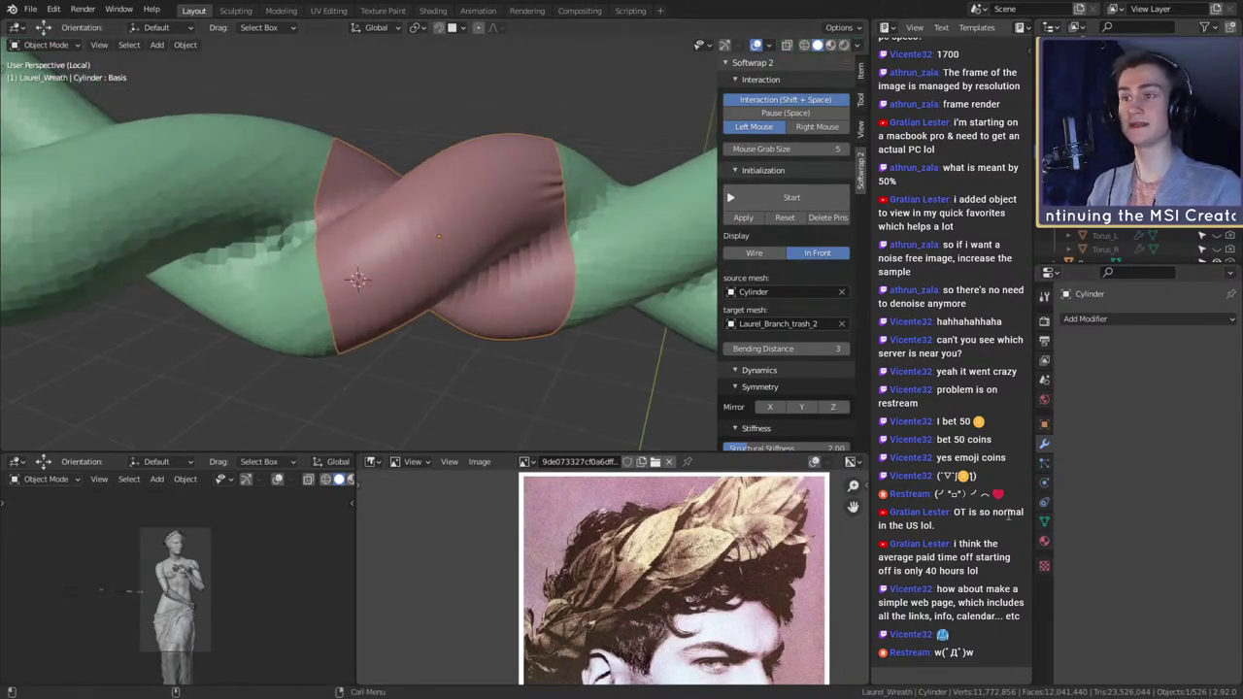
- Check the influence of SoftWrap_Shape_key at 1.000 and apply the Softwrap result to the cylinder
{"action": "left_click", "coordinate": [1046, 522]}
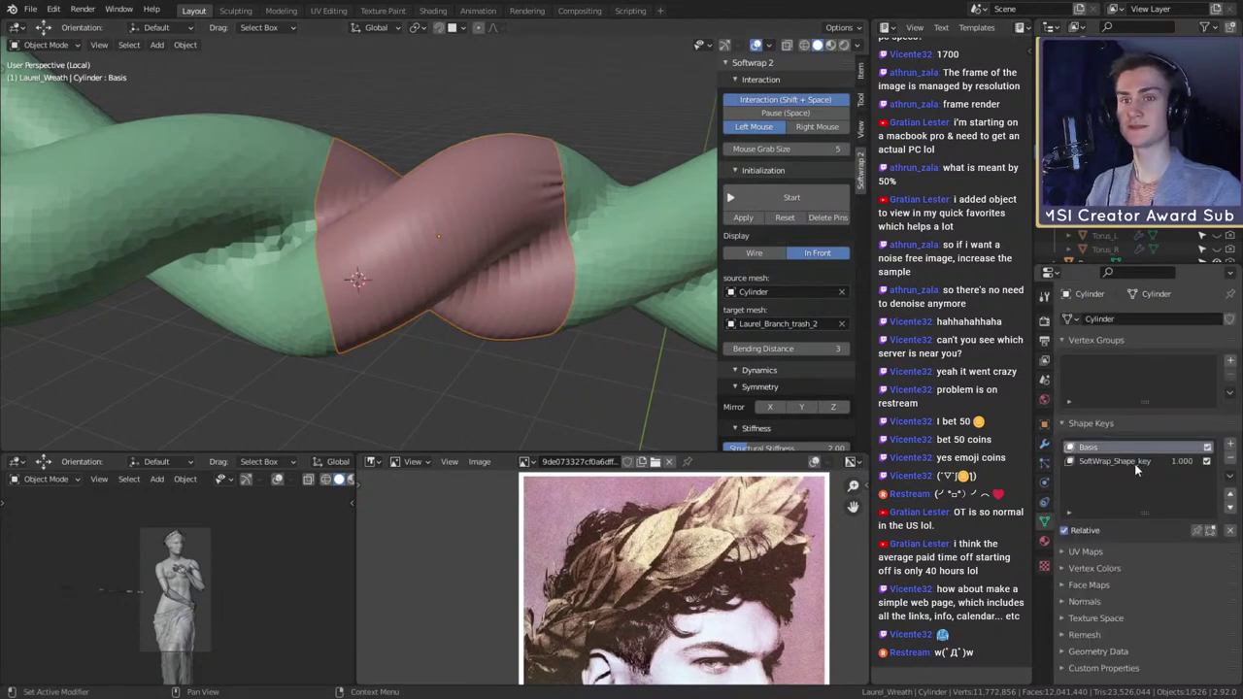
{"action": "left_click", "coordinate": [1196, 463]}
{"action": "left_click_drag", "start_coordinate": [1180, 557], "coordinate": [1220, 551]}
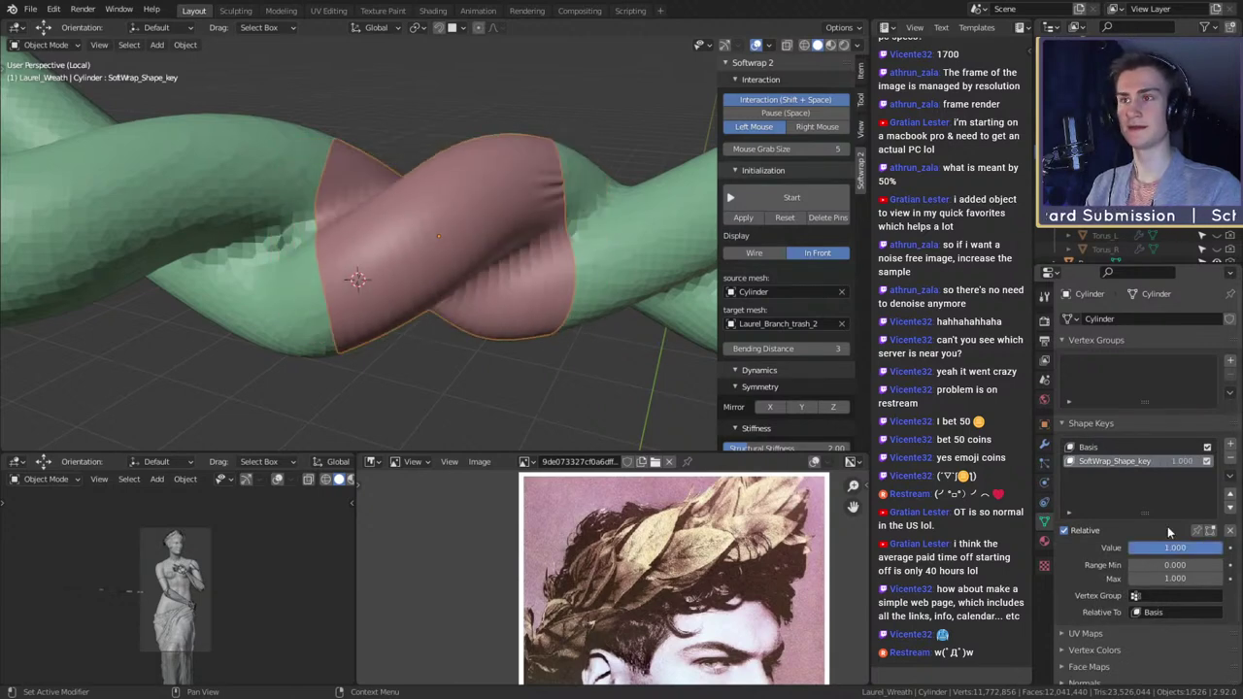
{"action": "left_click", "coordinate": [753, 218]}
{"action": "middle_click_drag", "start_coordinate": [690, 229], "coordinate": [562, 264]}
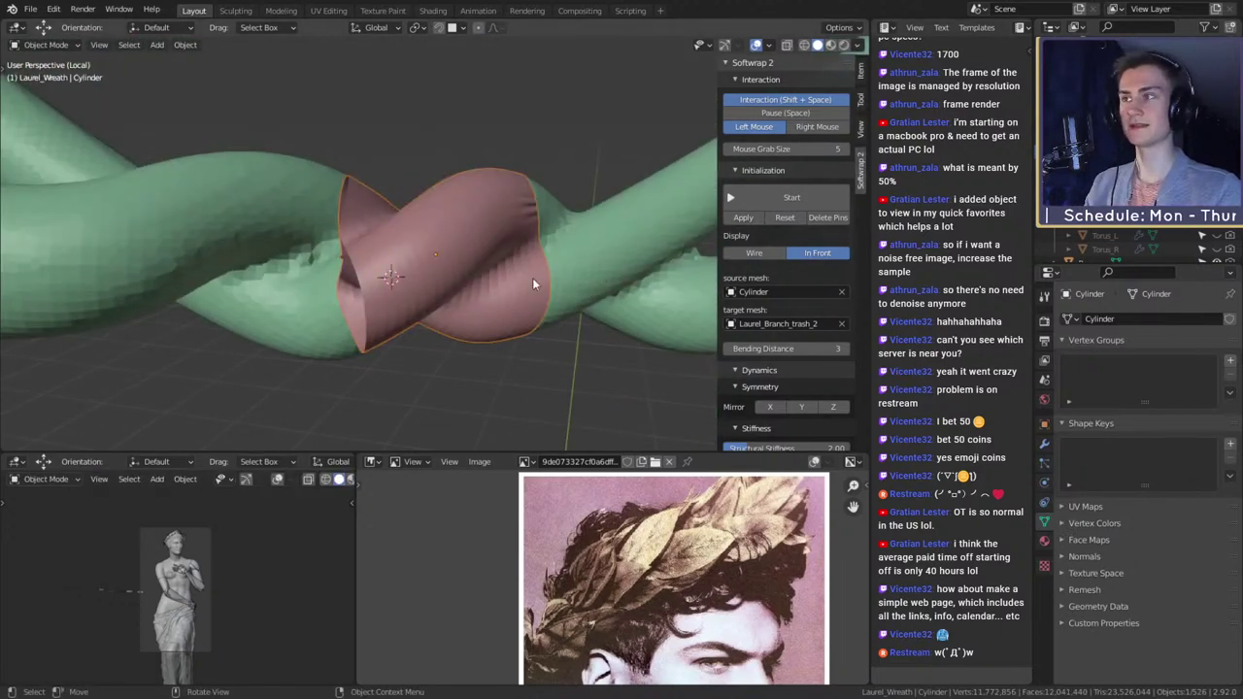
- Turn off the In Front display for the wrapped cylinder
{"action": "left_click", "coordinate": [759, 252]}
{"action": "left_click", "coordinate": [760, 252]}
{"action": "left_click", "coordinate": [802, 254]}
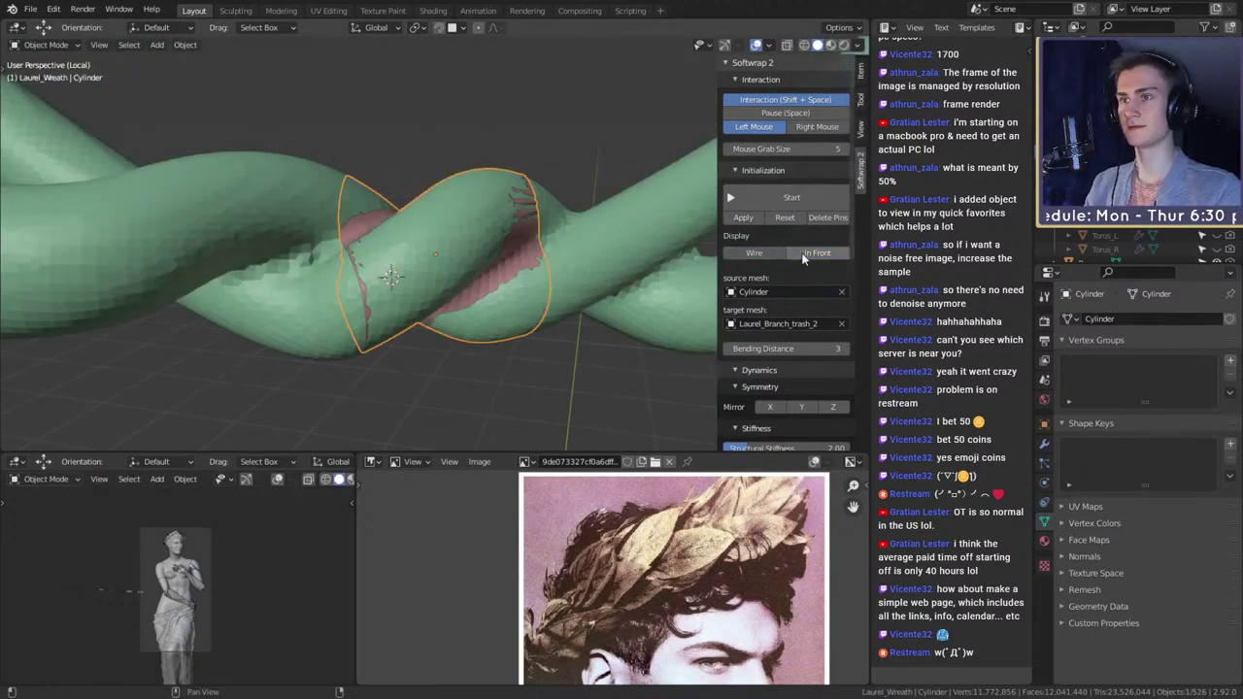
{"action": "middle_click_drag", "start_coordinate": [595, 286], "coordinate": [622, 291]}
- Add a Solidify modifier to the wrapped cylinder with a thickness of 0.11 m and an offset of -1
{"action": "left_click", "coordinate": [1044, 443]}
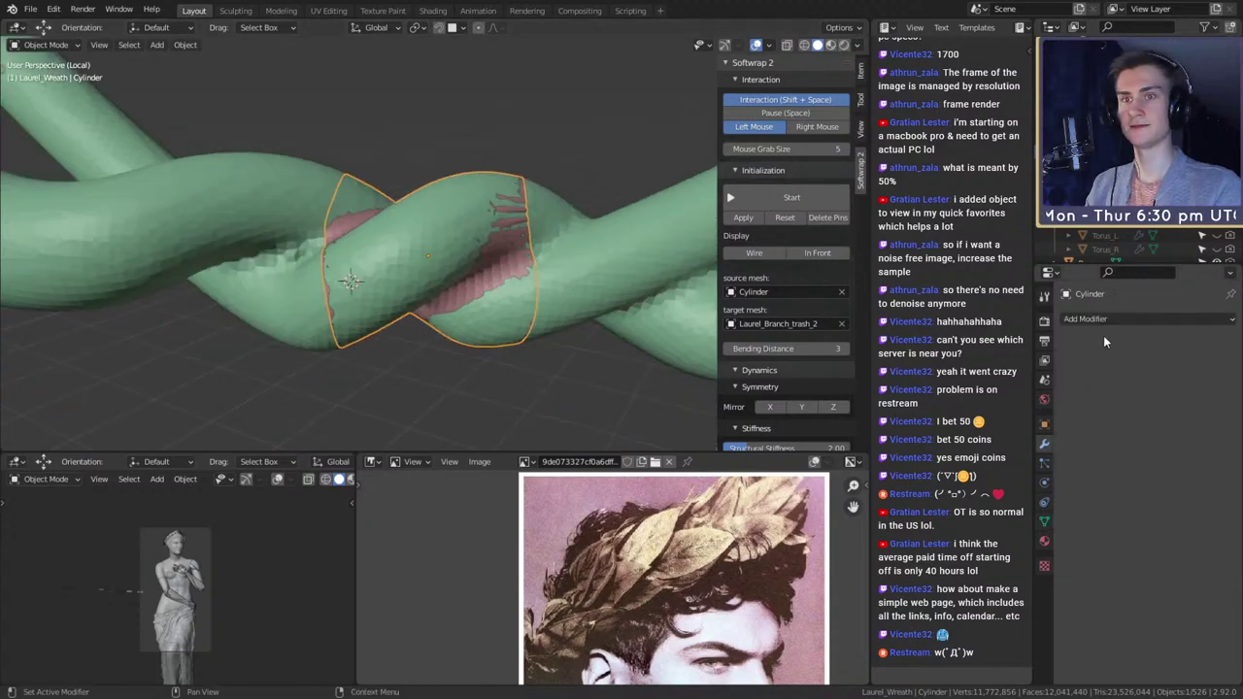
{"action": "left_click", "coordinate": [1114, 320]}
{"action": "left_click", "coordinate": [962, 560]}
{"action": "middle_click_drag", "start_coordinate": [643, 348], "coordinate": [524, 361]}
{"action": "mouse_move", "coordinate": [1173, 380]}
{"action": "left_mouse_down"}
{"action": "mouse_move", "coordinate": [1223, 380]}
{"action": "mouse_move", "coordinate": [1189, 379]}
{"action": "left_mouse_up"}
{"action": "middle_click_drag", "start_coordinate": [688, 312], "coordinate": [522, 291]}
{"action": "scroll", "coordinate": [618, 282], "scroll_direction": "down", "scroll_amount": 3}
{"action": "scroll", "coordinate": [521, 291], "scroll_direction": "down", "scroll_amount": 4}
{"action": "scroll", "coordinate": [521, 286], "scroll_direction": "up", "scroll_amount": 10}
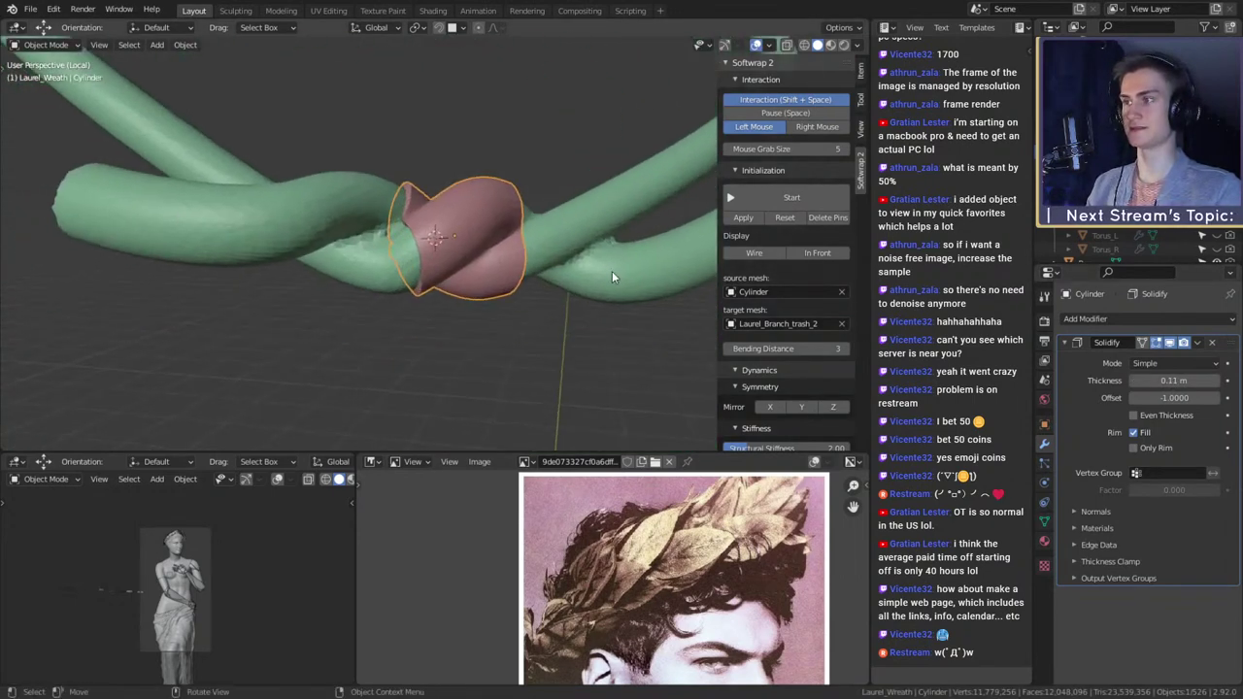
{"action": "middle_click_drag", "start_coordinate": [362, 307], "coordinate": [731, 281]}
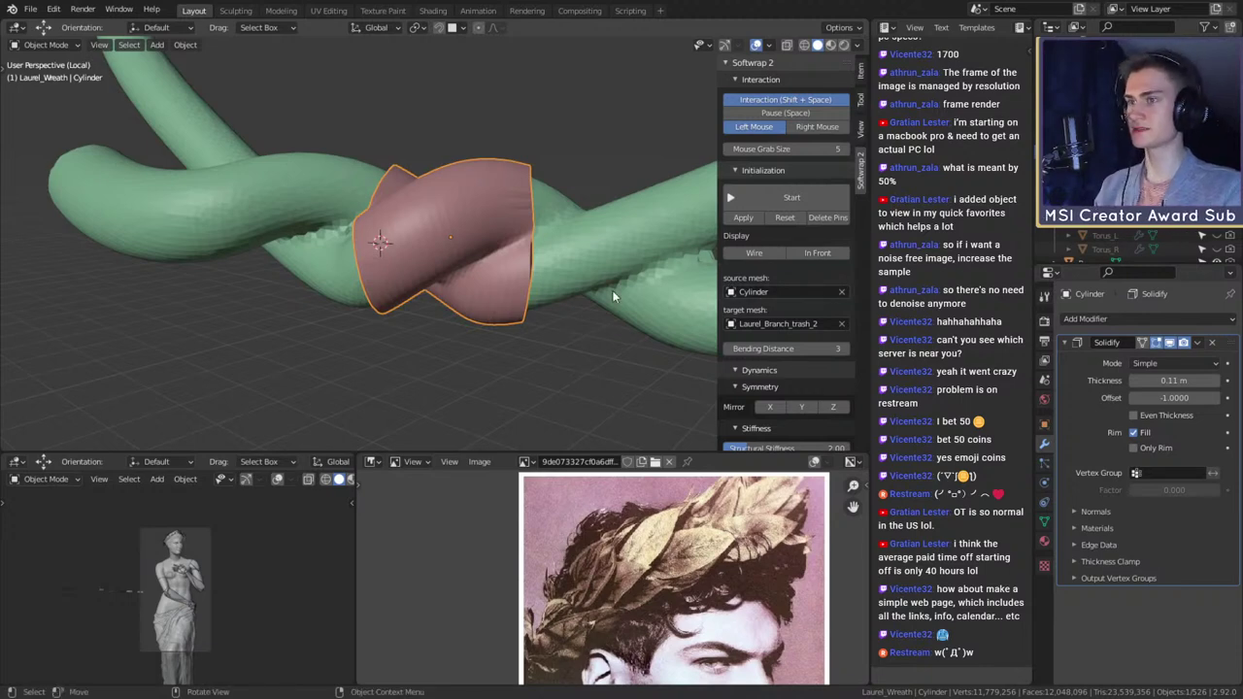
{"action": "middle_click_drag", "start_coordinate": [613, 297], "coordinate": [533, 333]}
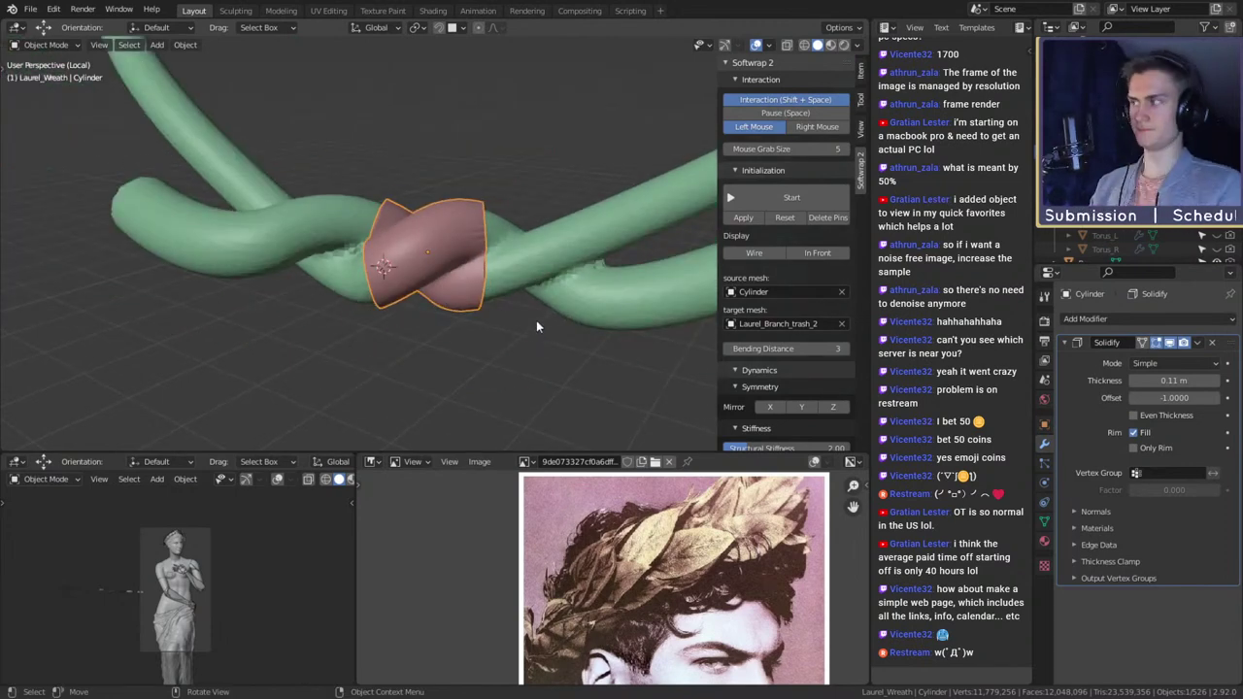
- Duplicate the spare cylinder beside the wreath, place the copy over the wrapped band and rotate it along the branches
{"action": "middle_click_drag", "start_coordinate": [536, 327], "coordinate": [204, 302]}
{"action": "left_click", "coordinate": [195, 291]}
{"action": "key", "text": "shift+d"}
{"action": "left_click", "coordinate": [622, 292]}
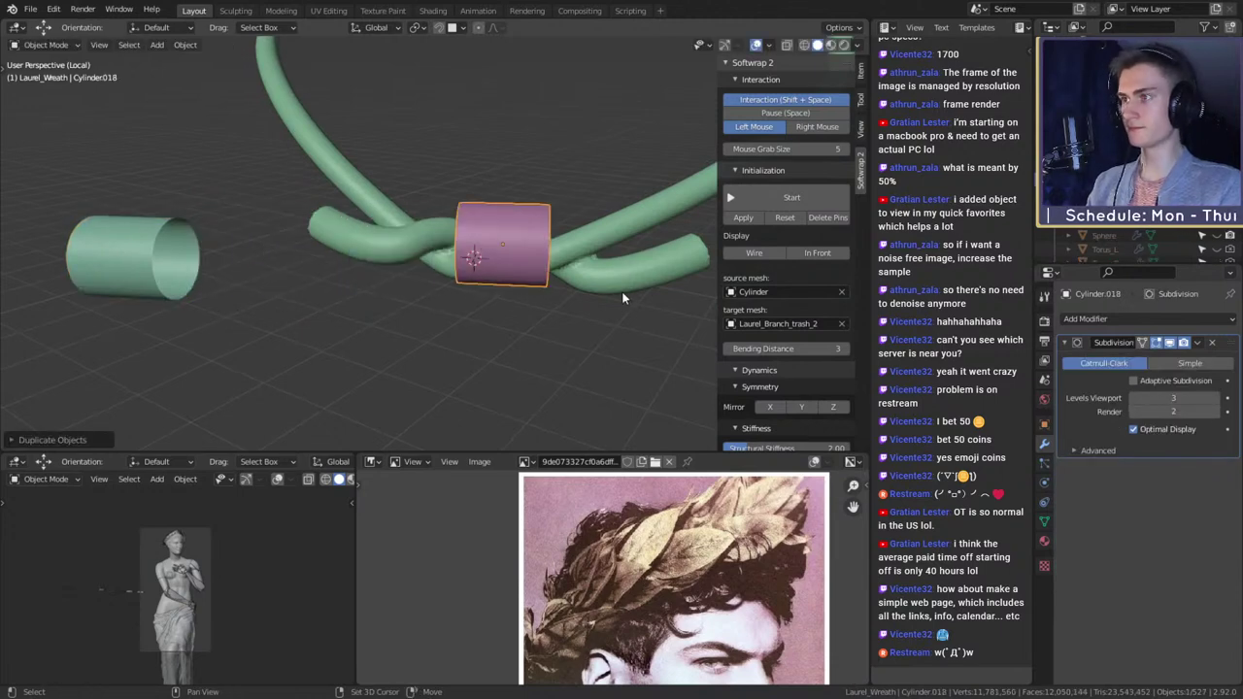
{"action": "middle_click_drag", "start_coordinate": [621, 291], "coordinate": [545, 355]}
{"action": "key", "text": "r"}
{"action": "left_click", "coordinate": [548, 338]}
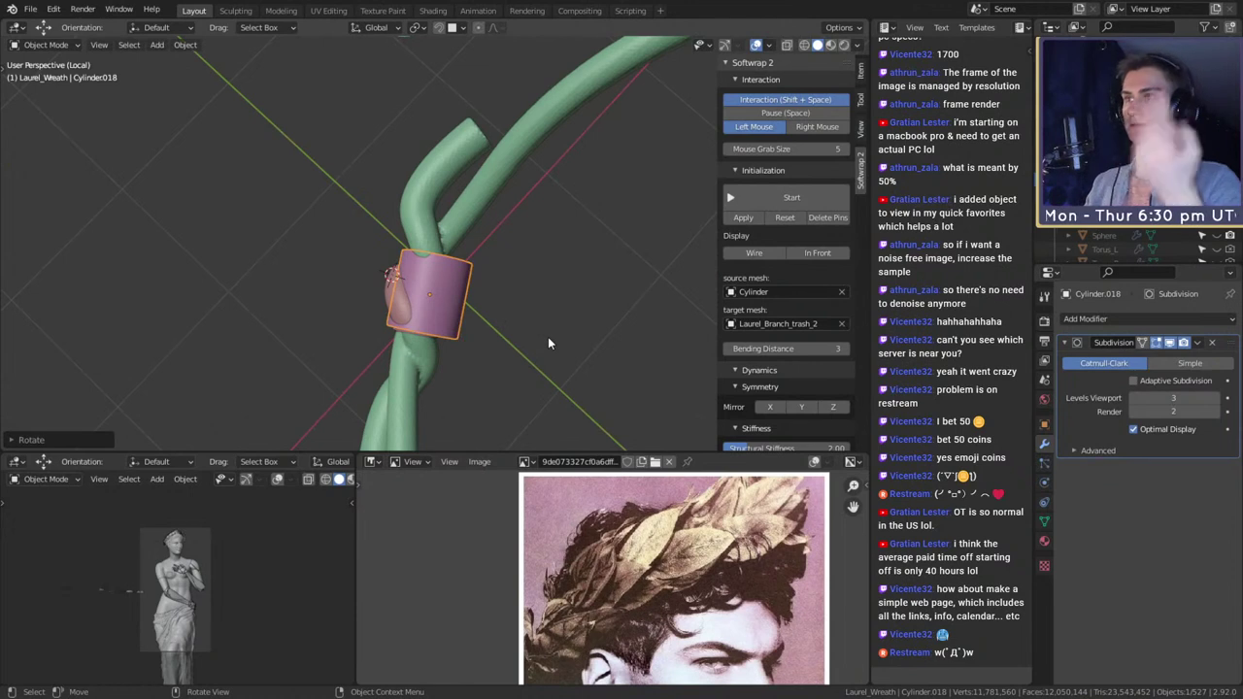
- Shorten the duplicated cylinder along its local Z axis
{"action": "middle_click_drag", "start_coordinate": [547, 337], "coordinate": [583, 287]}
{"action": "scroll", "coordinate": [540, 315], "scroll_direction": "up", "scroll_amount": 4}
{"action": "key", "text": "s"}
{"action": "key", "text": "x"}
{"action": "key", "text": "x"}
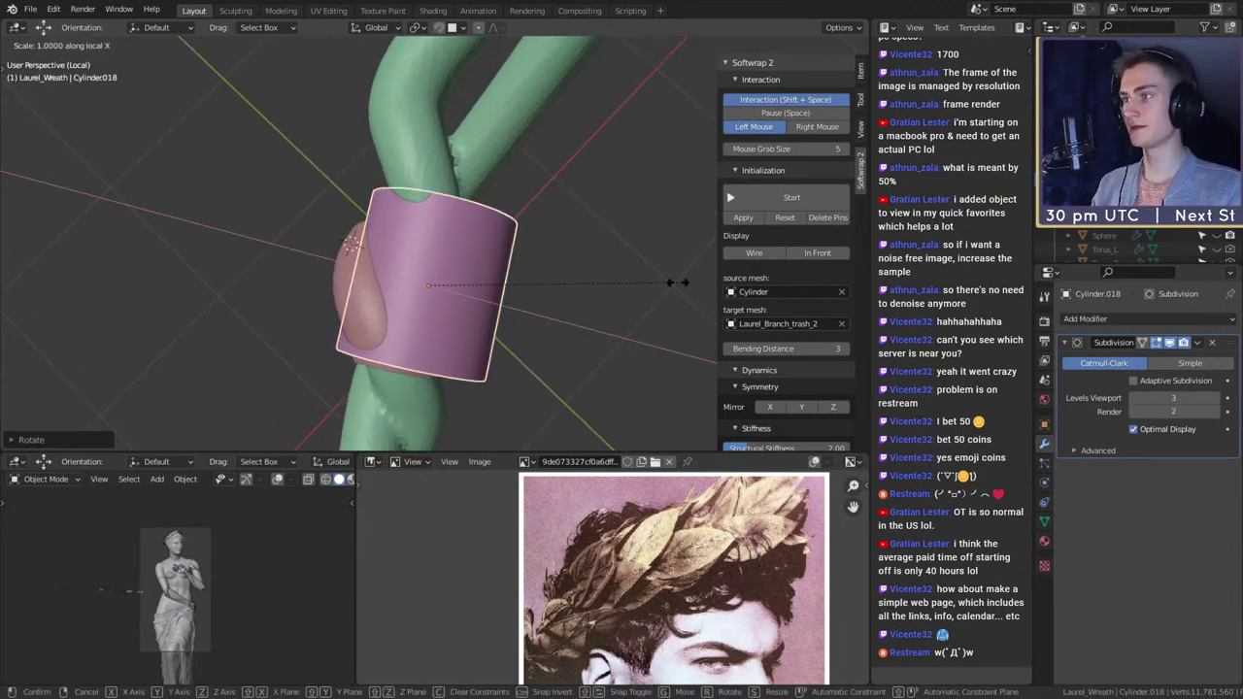
{"action": "key", "text": "z"}
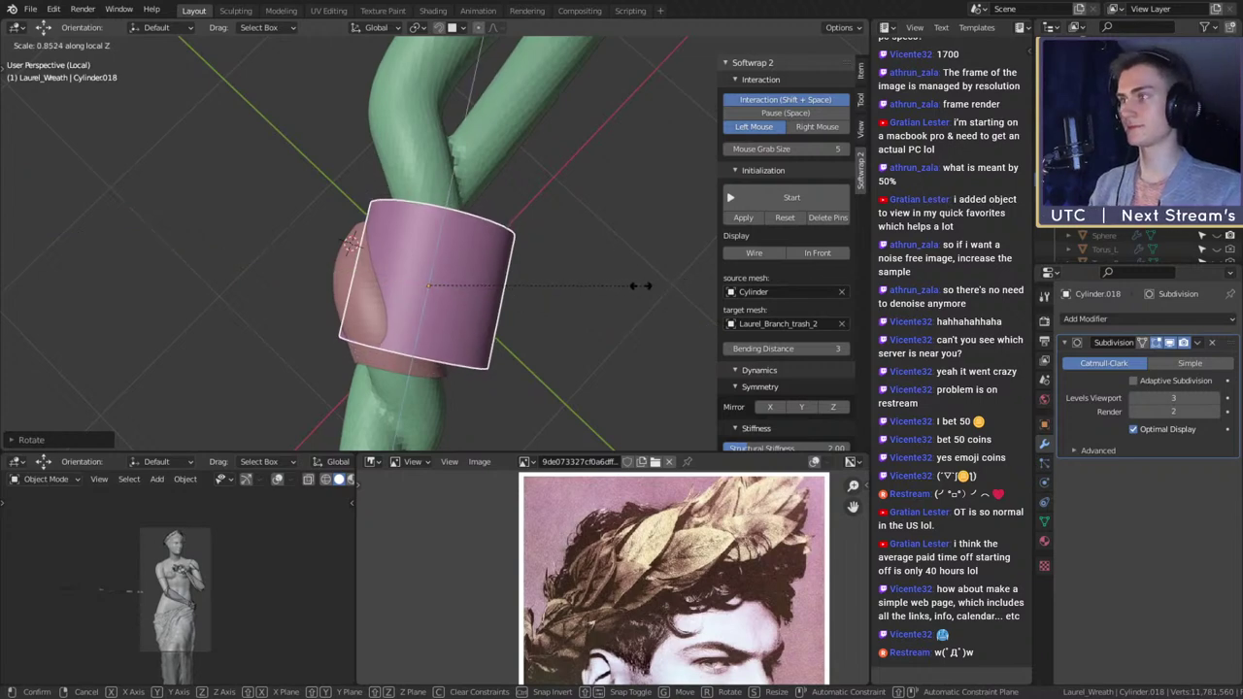
{"action": "left_click", "coordinate": [594, 292]}
- Scale the duplicated cylinder down uniformly and move it into place around the crossing branches
{"action": "middle_click_drag", "start_coordinate": [594, 292], "coordinate": [460, 235]}
{"action": "key", "text": "s"}
{"action": "left_click", "coordinate": [641, 234]}
{"action": "key", "text": "g"}
{"action": "left_click", "coordinate": [534, 365]}
- Try applying the Solidify modifier to the wrapped band and undo it
{"action": "left_click", "coordinate": [459, 235]}
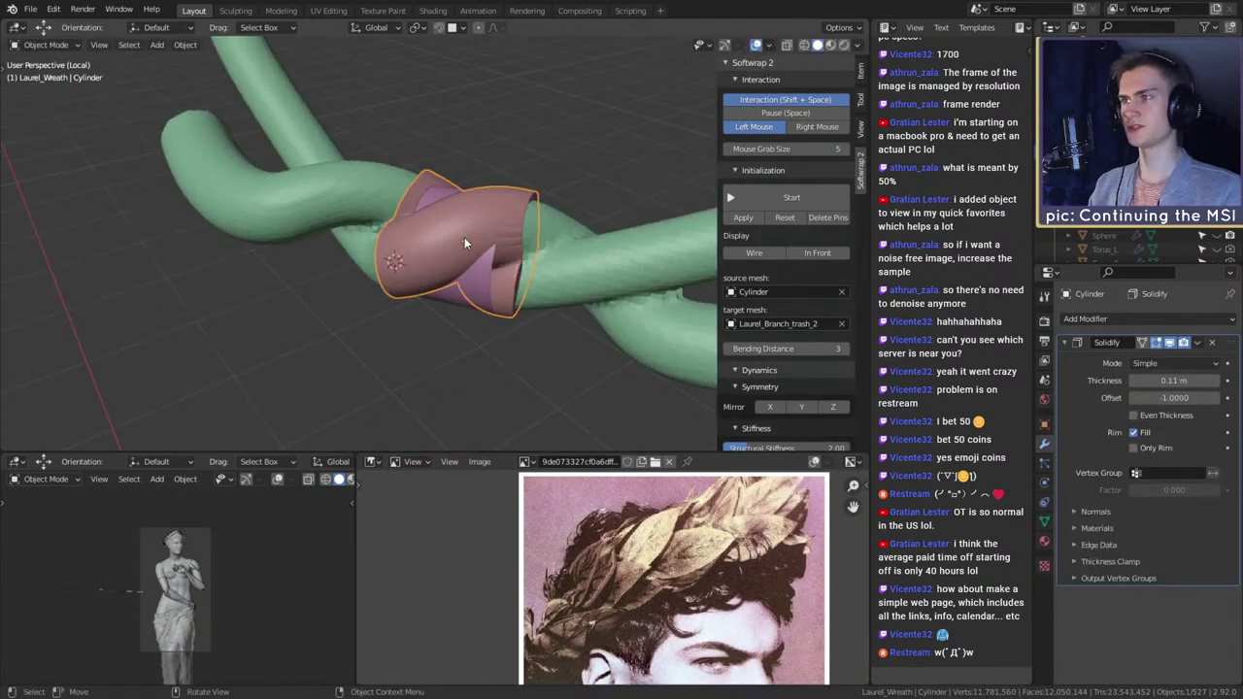
{"action": "key", "text": "ctrl+a"}
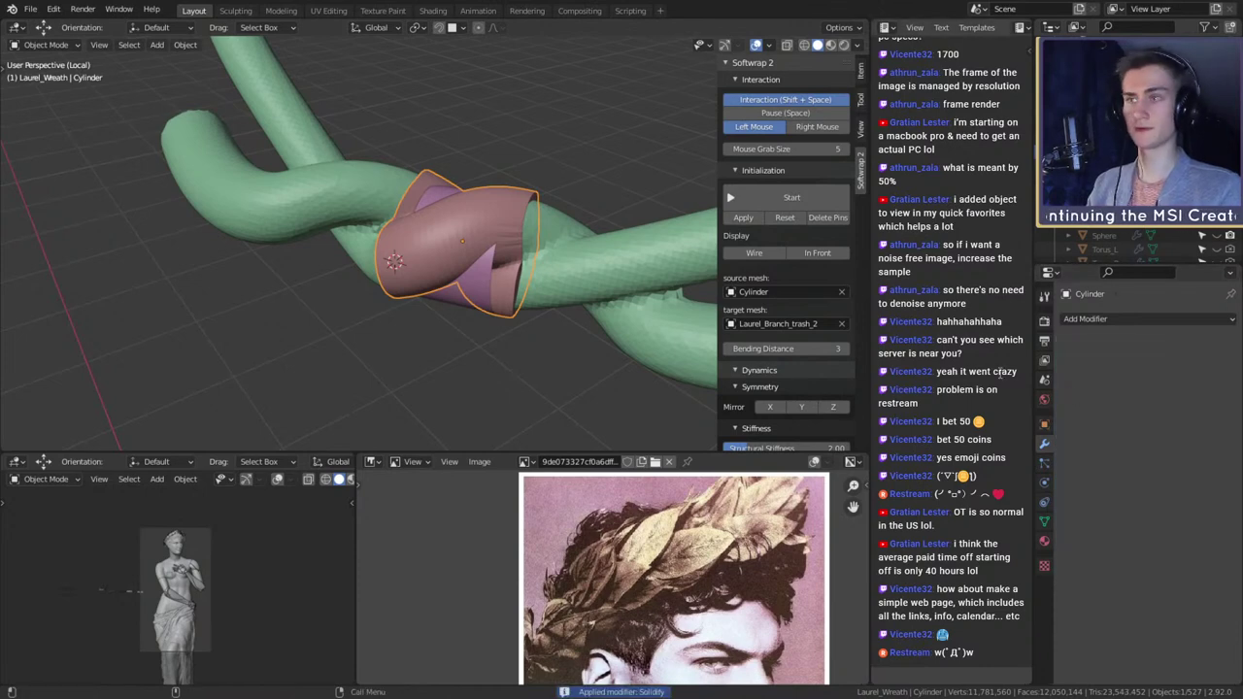
{"action": "middle_click_drag", "start_coordinate": [602, 243], "coordinate": [479, 276]}
{"action": "left_click", "coordinate": [514, 280]}
{"action": "key", "text": "ctrl+z"}
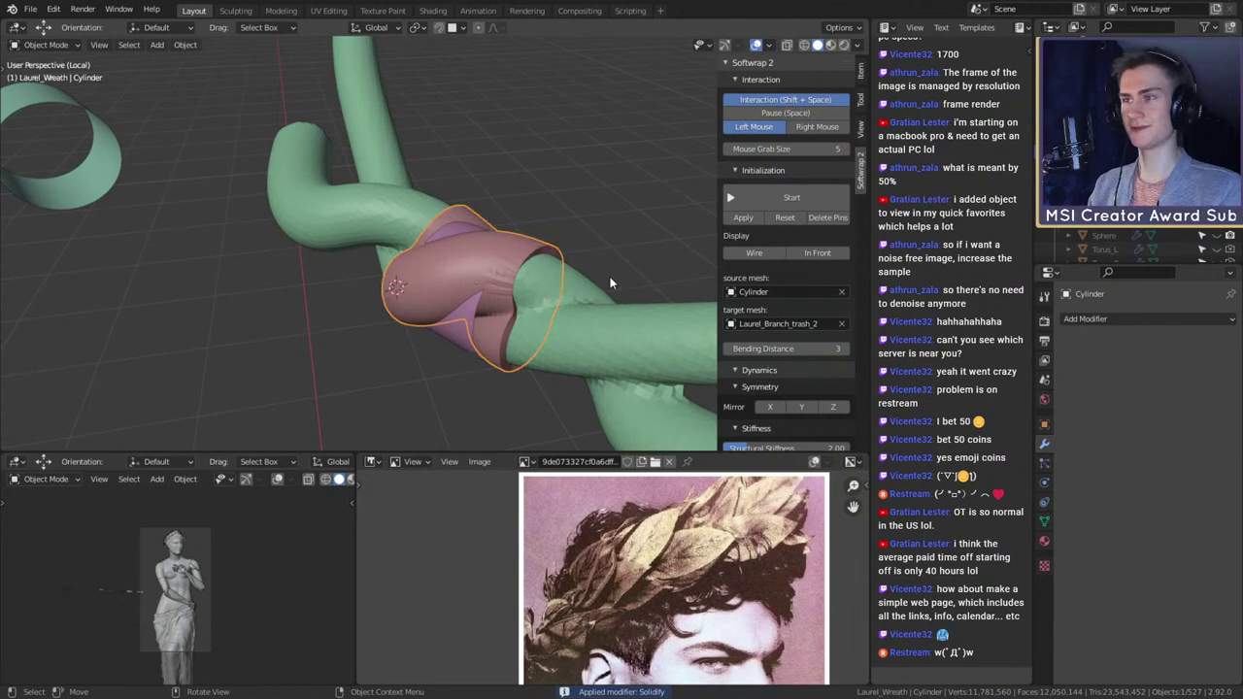
{"action": "key", "text": "ctrl+z"}
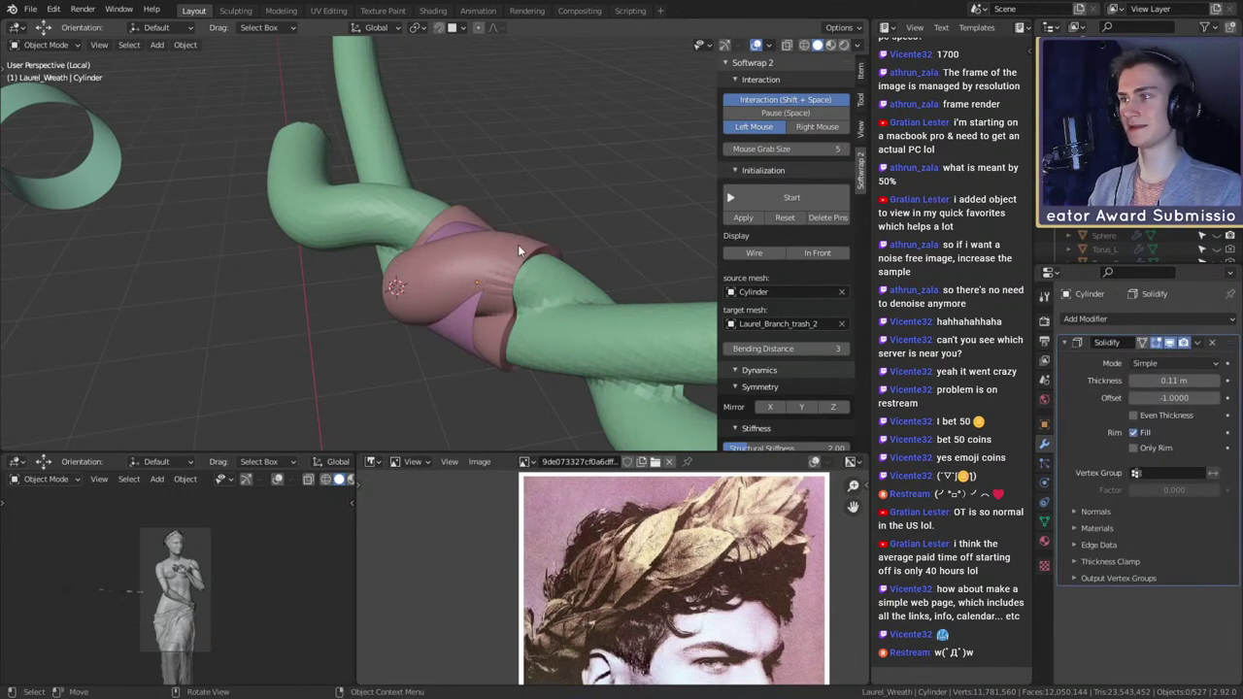
- Duplicate the wrapped band to a spot beside the wreath and apply the Solidify modifier on the original band
{"action": "key", "text": "shift+d"}
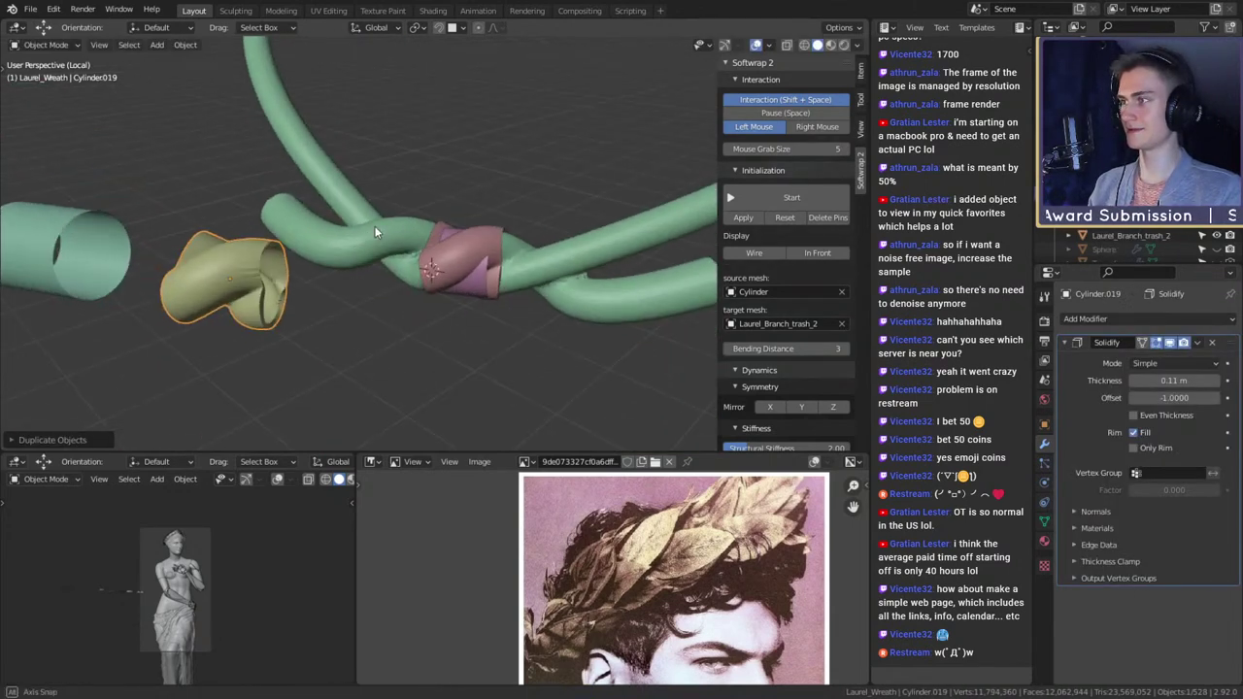
{"action": "left_click", "coordinate": [313, 294]}
{"action": "left_click", "coordinate": [492, 245]}
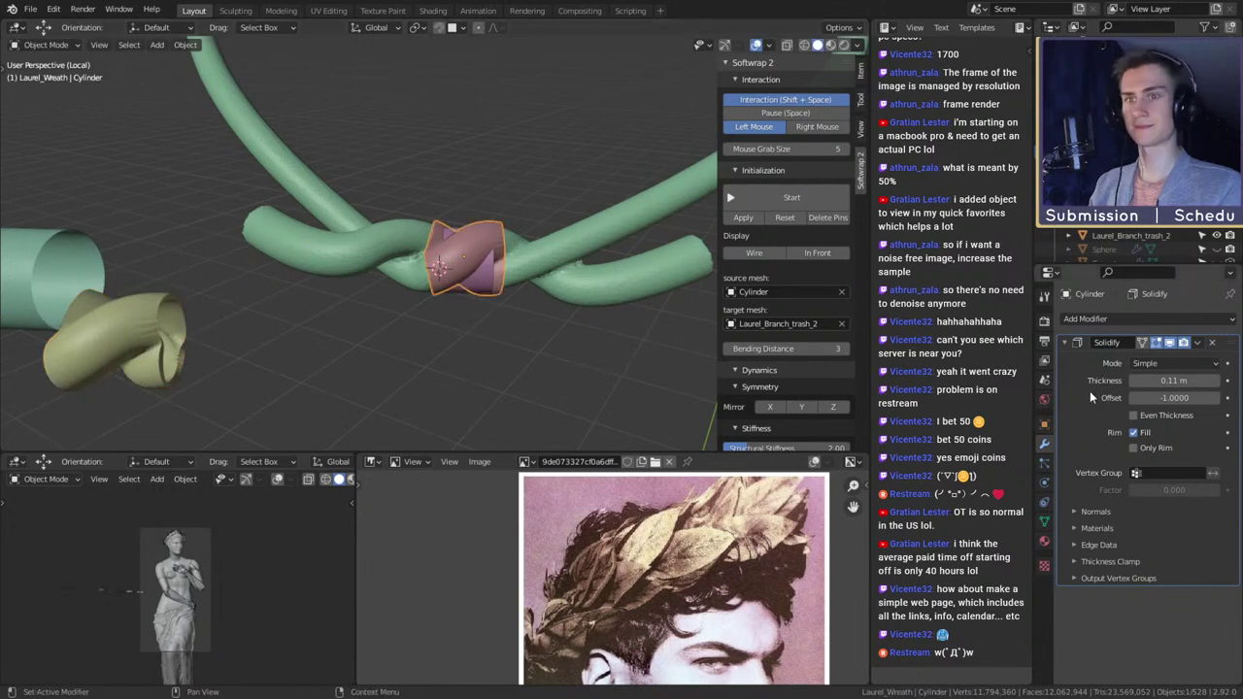
{"action": "key", "text": "ctrl+a"}
{"action": "scroll", "coordinate": [625, 301], "scroll_direction": "up", "scroll_amount": 5}
{"action": "middle_click_drag", "start_coordinate": [625, 301], "coordinate": [501, 268]}
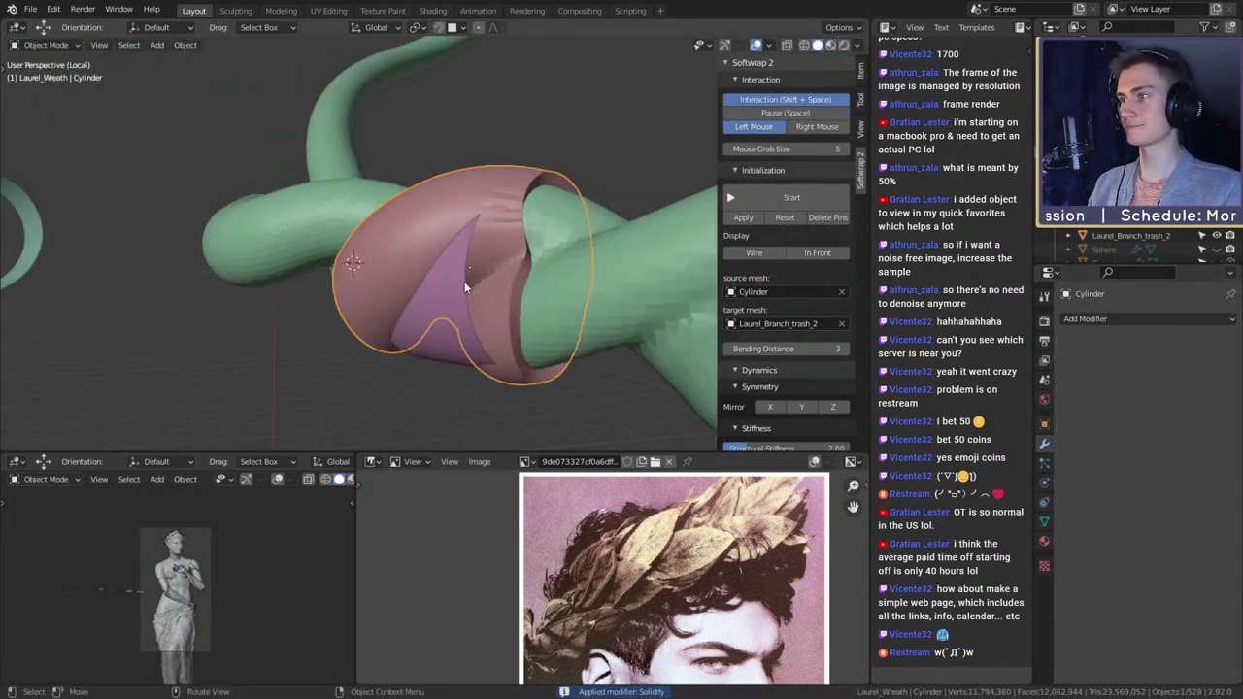
- Scale the plain cylinder around the band up by about 1.15, excluding its local Z axis
{"action": "left_click", "coordinate": [464, 282]}
{"action": "mouse_move", "coordinate": [568, 297]}
{"action": "middle_mouse_down"}
{"action": "mouse_move", "coordinate": [650, 315]}
{"action": "mouse_move", "coordinate": [642, 304]}
{"action": "mouse_move", "coordinate": [527, 309]}
{"action": "mouse_move", "coordinate": [556, 310]}
{"action": "middle_mouse_up"}
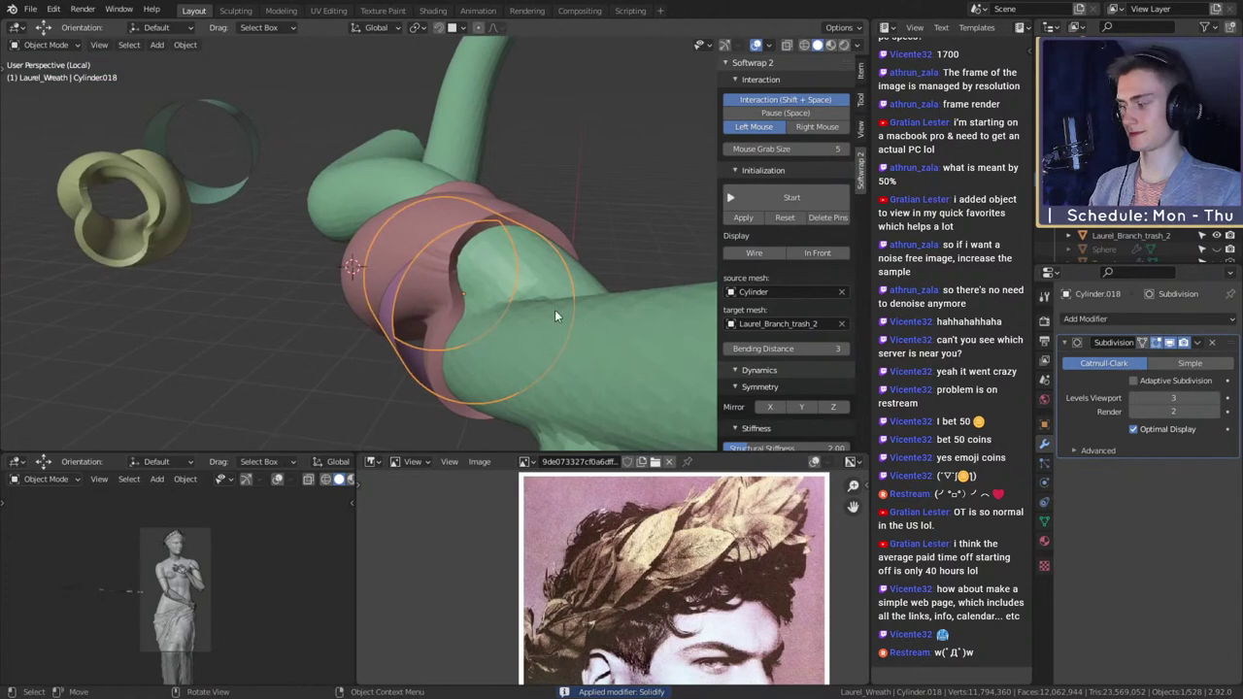
{"action": "key", "text": "s"}
{"action": "key", "text": "shift+z"}
{"action": "key", "text": "shift+z"}
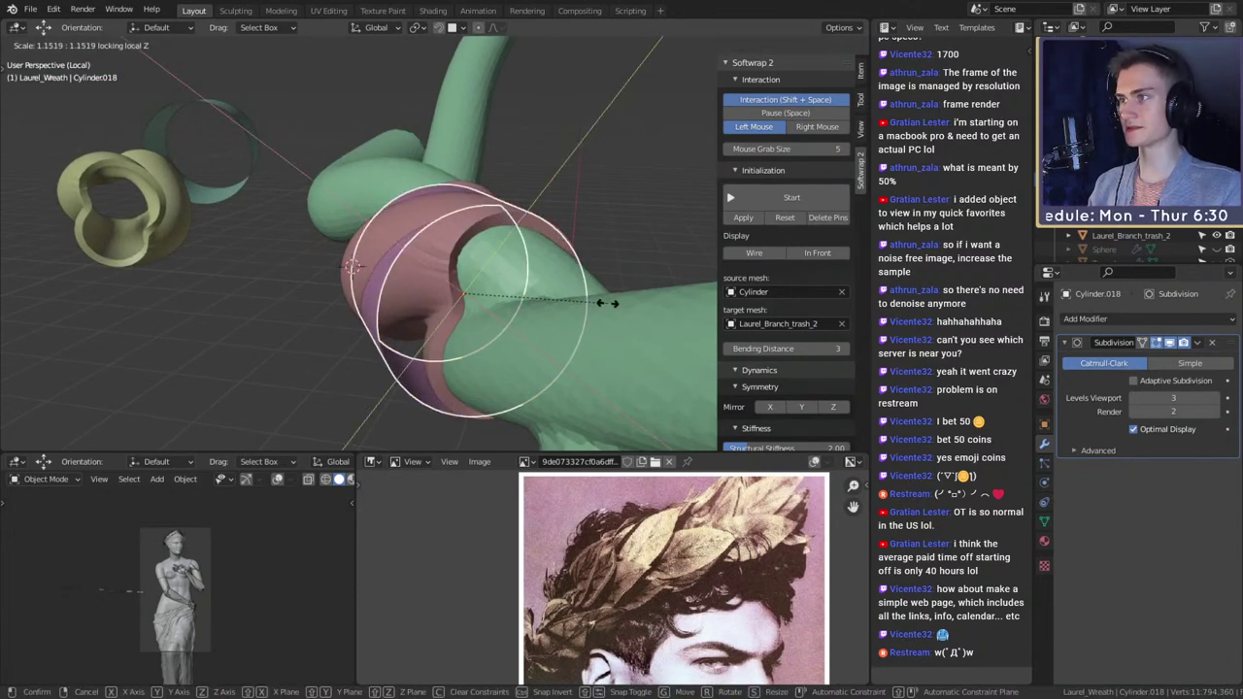
{"action": "left_click", "coordinate": [601, 302]}
{"action": "middle_click_drag", "start_coordinate": [601, 302], "coordinate": [650, 299]}
{"action": "scroll", "coordinate": [567, 295], "scroll_direction": "down", "scroll_amount": 7}
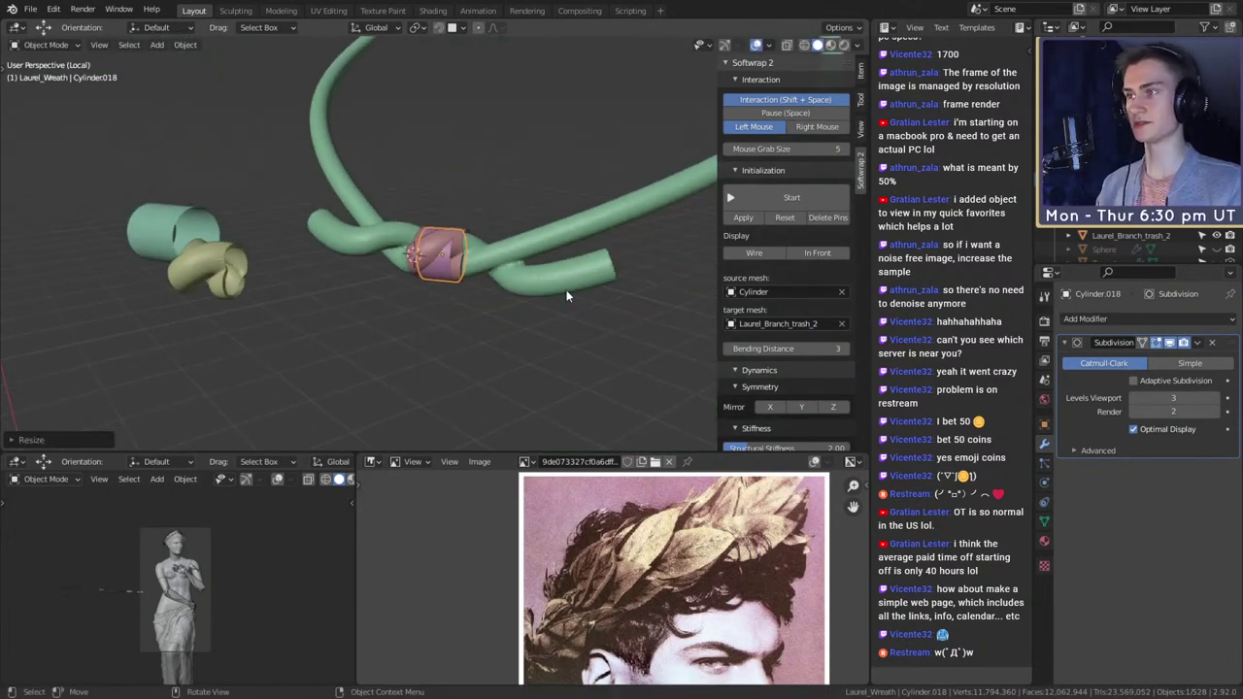
- Fine-tune the plain cylinder's width around the band with another scale that excludes its local Z axis
{"action": "scroll", "coordinate": [566, 289], "scroll_direction": "up", "scroll_amount": 6}
{"action": "mouse_move", "coordinate": [566, 290]}
{"action": "middle_mouse_down"}
{"action": "mouse_move", "coordinate": [591, 278]}
{"action": "mouse_move", "coordinate": [535, 291]}
{"action": "mouse_move", "coordinate": [563, 298]}
{"action": "middle_mouse_up"}
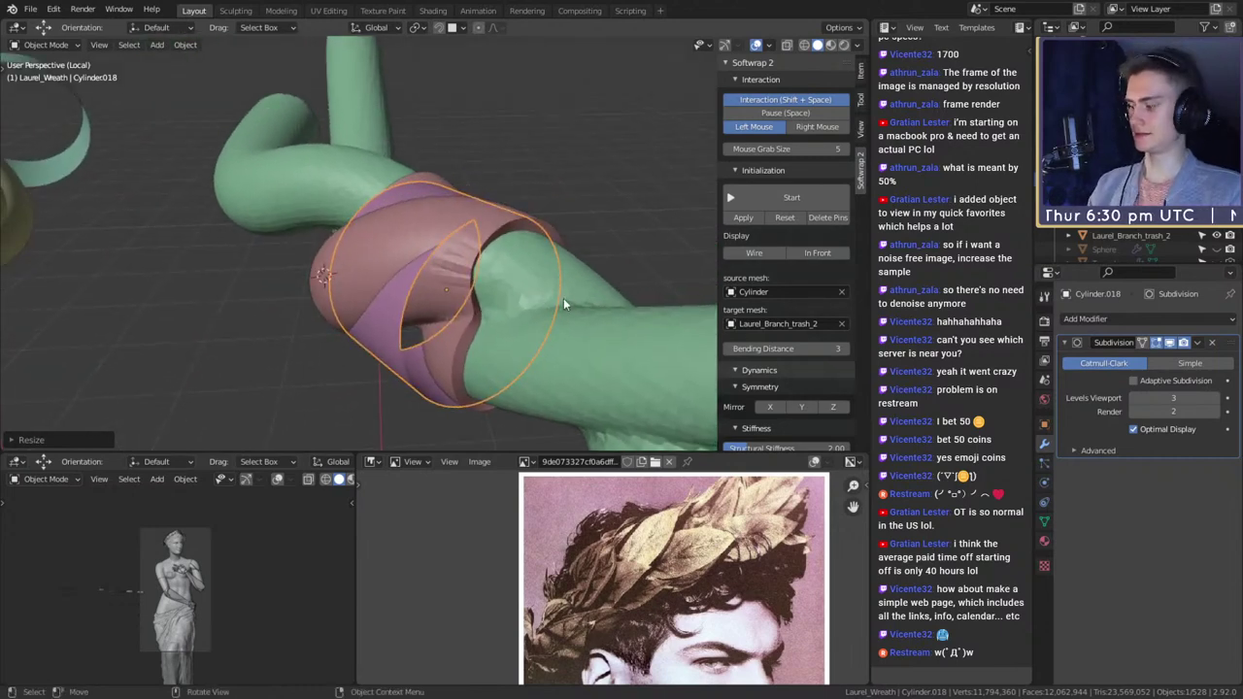
{"action": "key", "text": "s"}
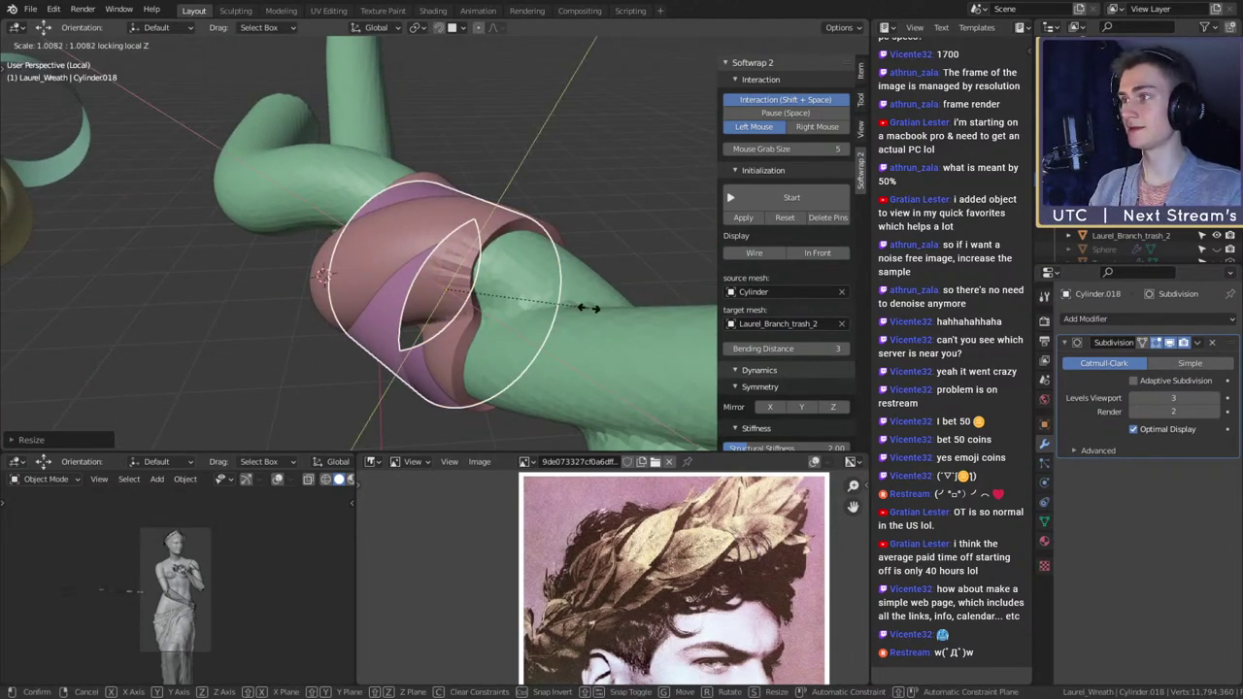
{"action": "left_click", "coordinate": [565, 311]}
{"action": "middle_click_drag", "start_coordinate": [499, 316], "coordinate": [561, 197]}
{"action": "middle_click_drag", "start_coordinate": [483, 333], "coordinate": [512, 334]}
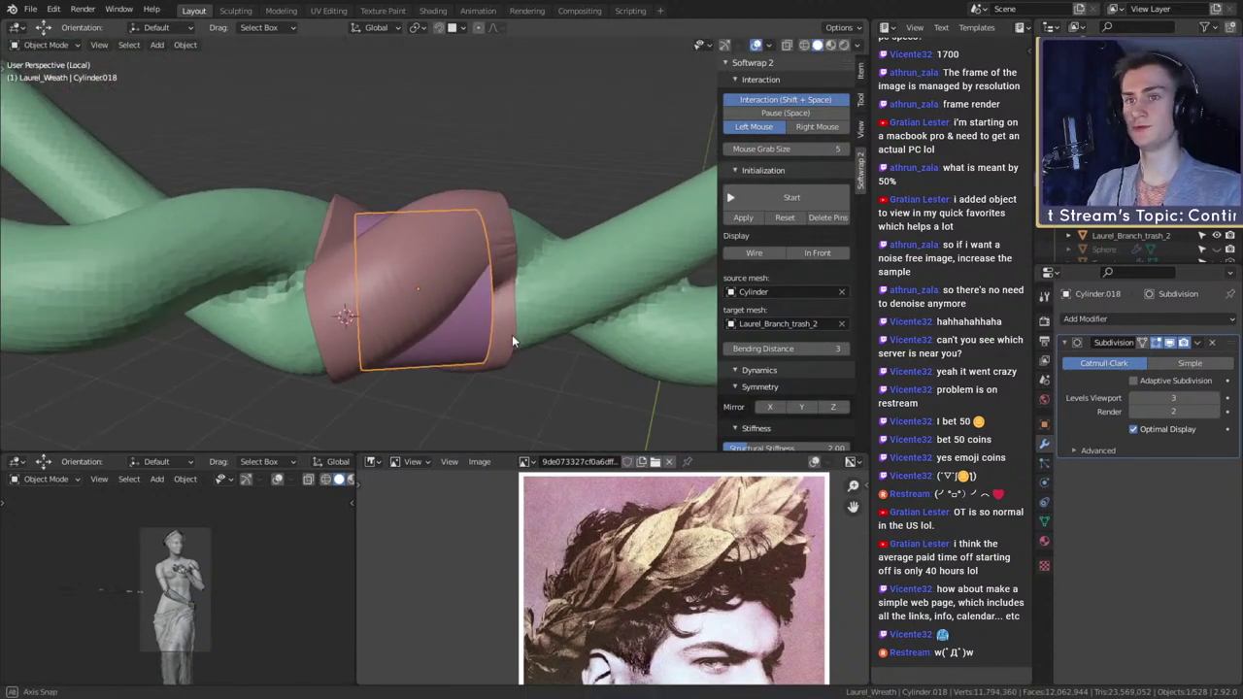
- Try applying the Subdivision modifier to the plain cylinder and check the resulting mesh in Edit Mode
{"action": "scroll", "coordinate": [525, 311], "scroll_direction": "up", "scroll_amount": 5}
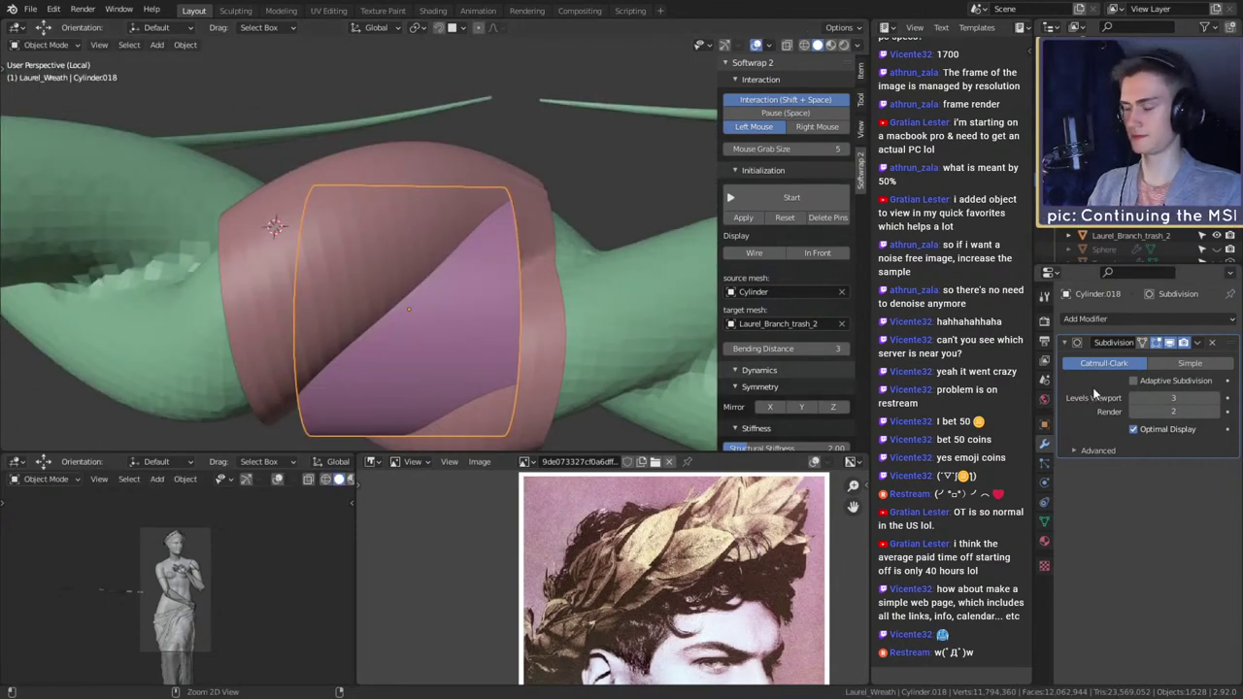
{"action": "key", "text": "ctrl+a"}
{"action": "key", "text": "Tab"}
{"action": "middle_click_drag", "start_coordinate": [512, 346], "coordinate": [495, 314]}
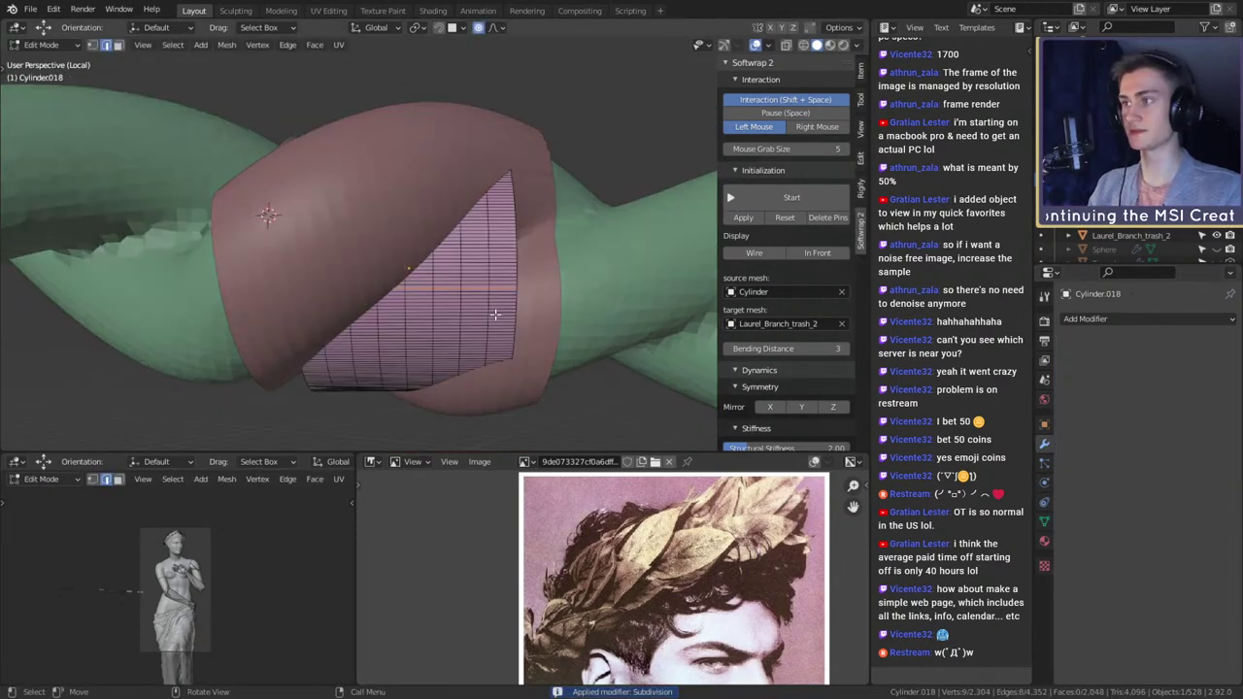
{"action": "key", "text": "Tab"}
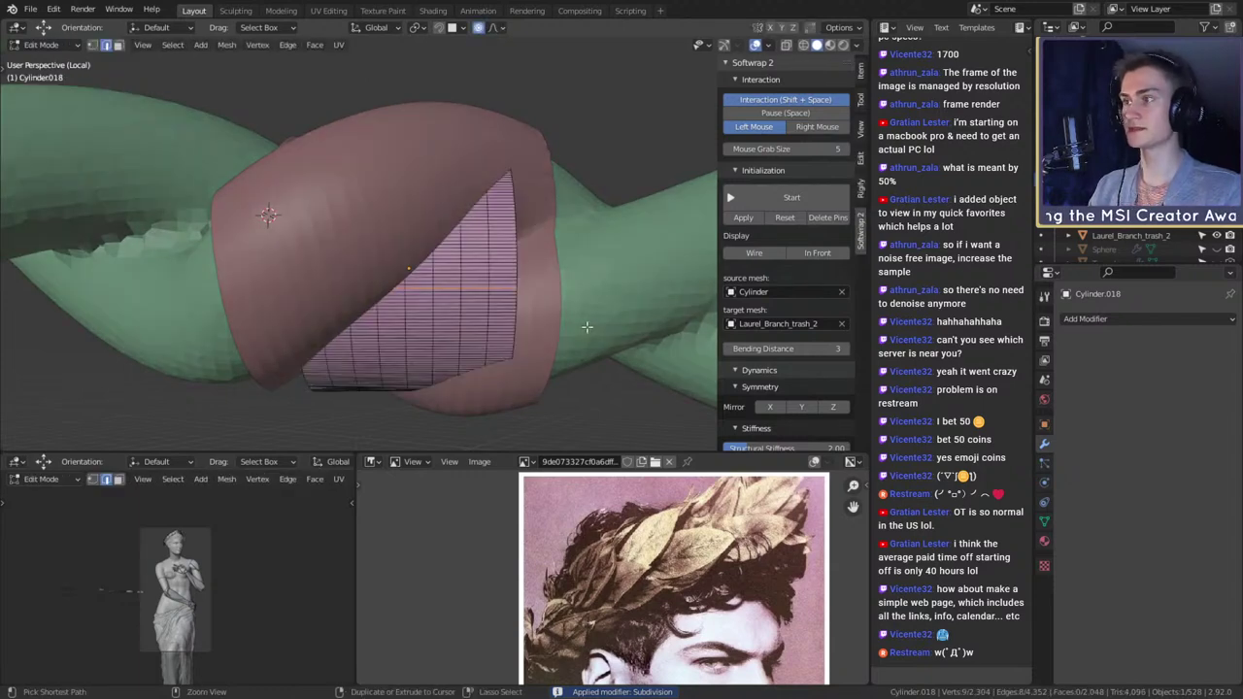
{"action": "key", "text": "Tab"}
{"action": "key", "text": "Tab"}
{"action": "key", "text": "Tab"}
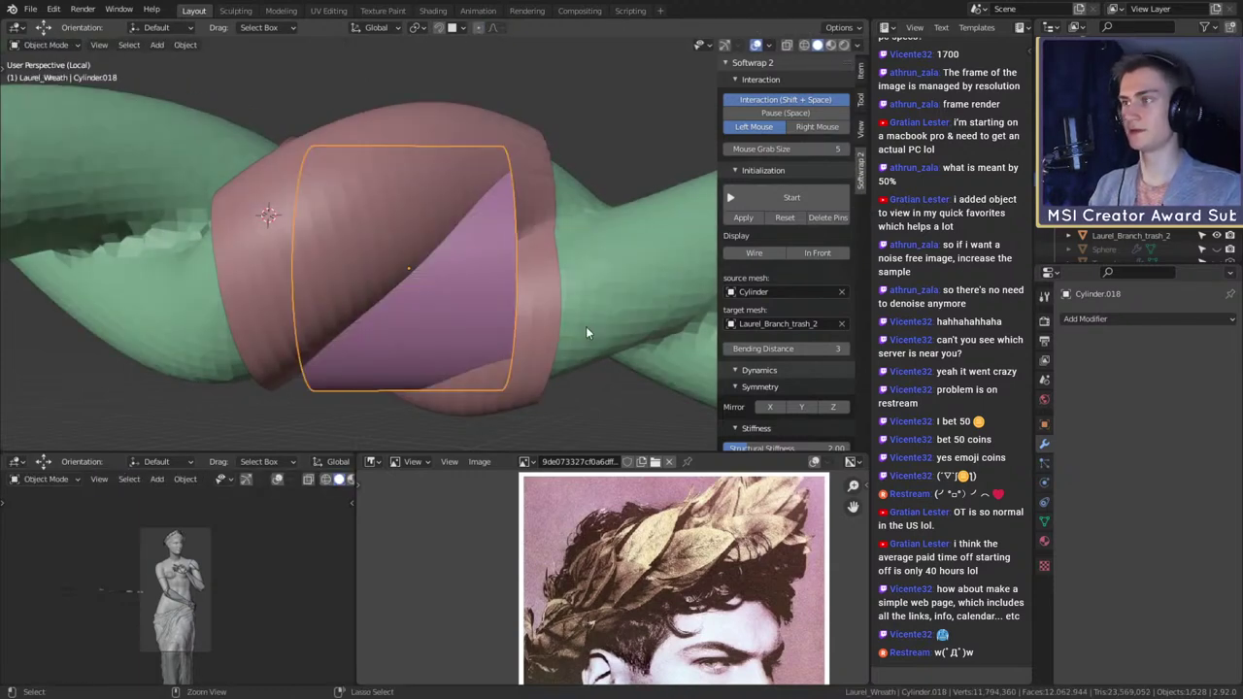
{"action": "key", "text": "ctrl+3"}
- Add a loop cut around the middle of the plain cylinder, apply its level 3 Subdivision modifier and inspect the mesh
{"action": "key", "text": "Tab"}
{"action": "key", "text": "ctrl+r"}
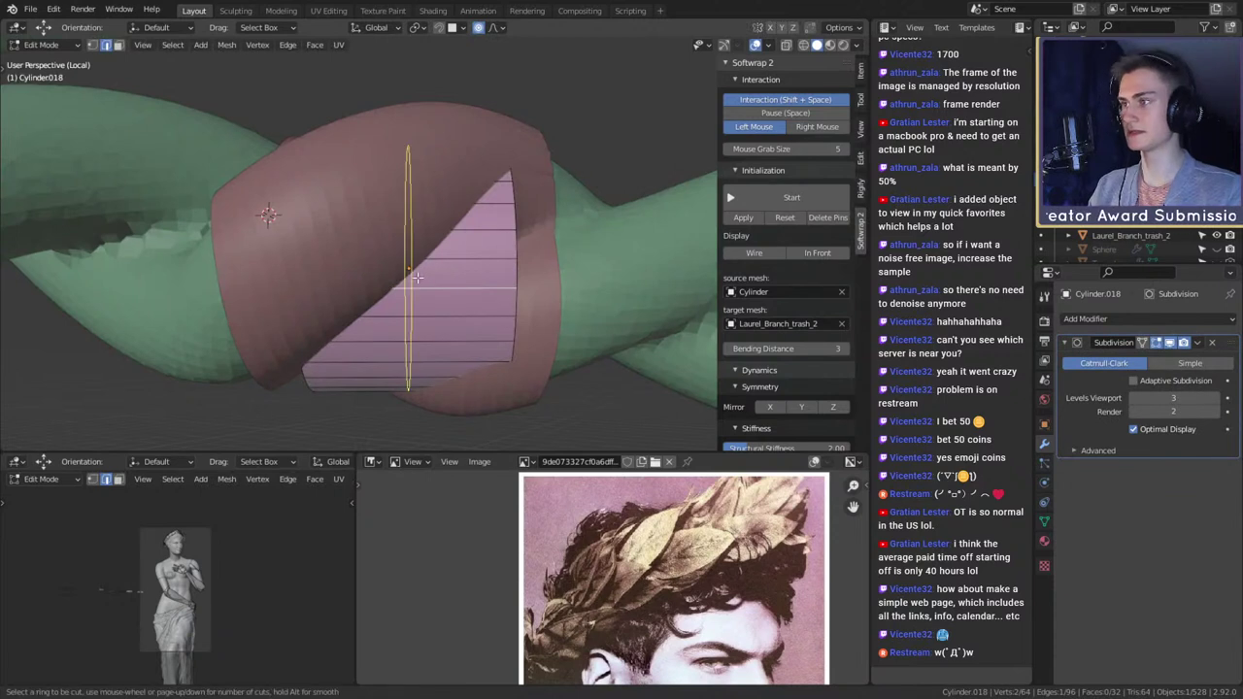
{"action": "key", "text": "Tab"}
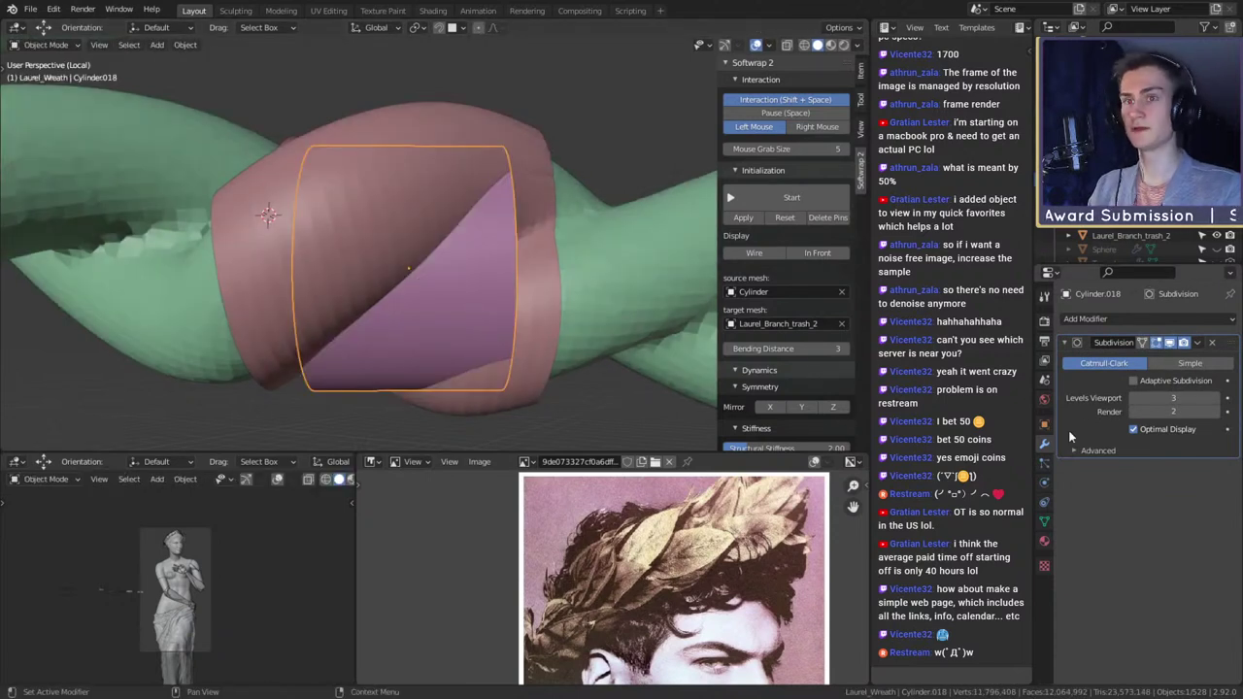
{"action": "key", "text": "ctrl+a"}
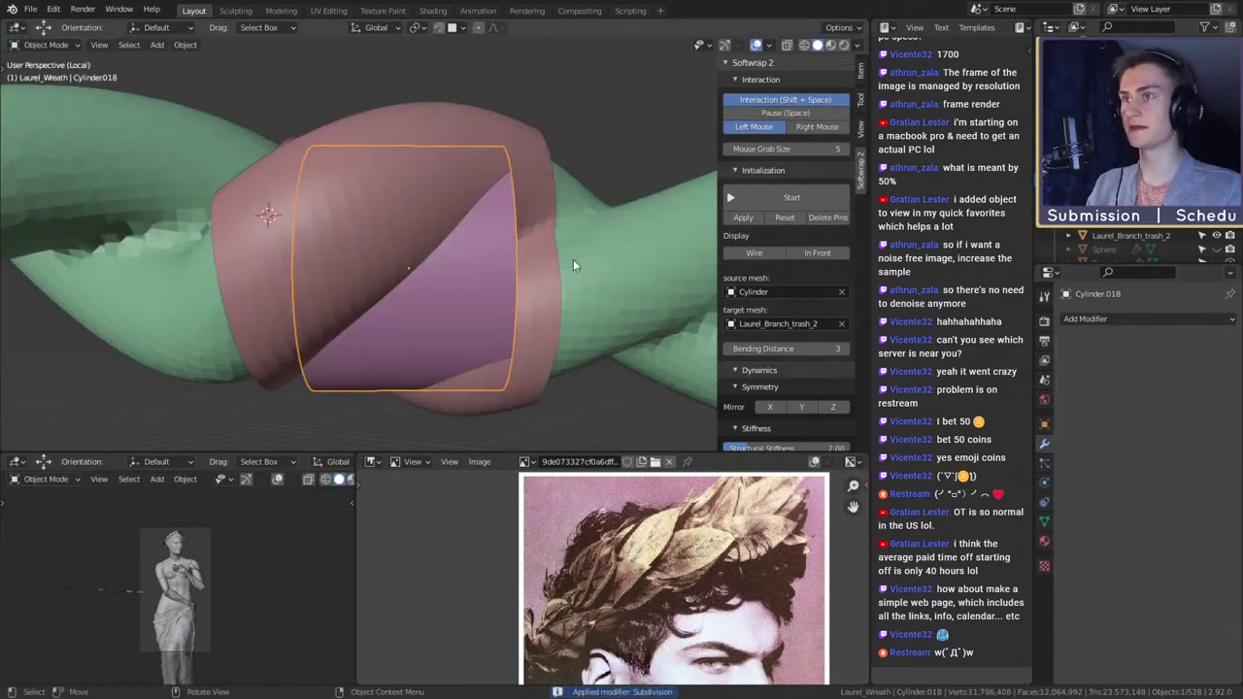
{"action": "key", "text": "Tab"}
{"action": "middle_click_drag", "start_coordinate": [513, 287], "coordinate": [612, 139]}
{"action": "scroll", "coordinate": [569, 278], "scroll_direction": "up", "scroll_amount": 3}
{"action": "scroll", "coordinate": [546, 299], "scroll_direction": "down", "scroll_amount": 5}
{"action": "scroll", "coordinate": [558, 257], "scroll_direction": "up", "scroll_amount": 3}
{"action": "key", "text": "Tab"}
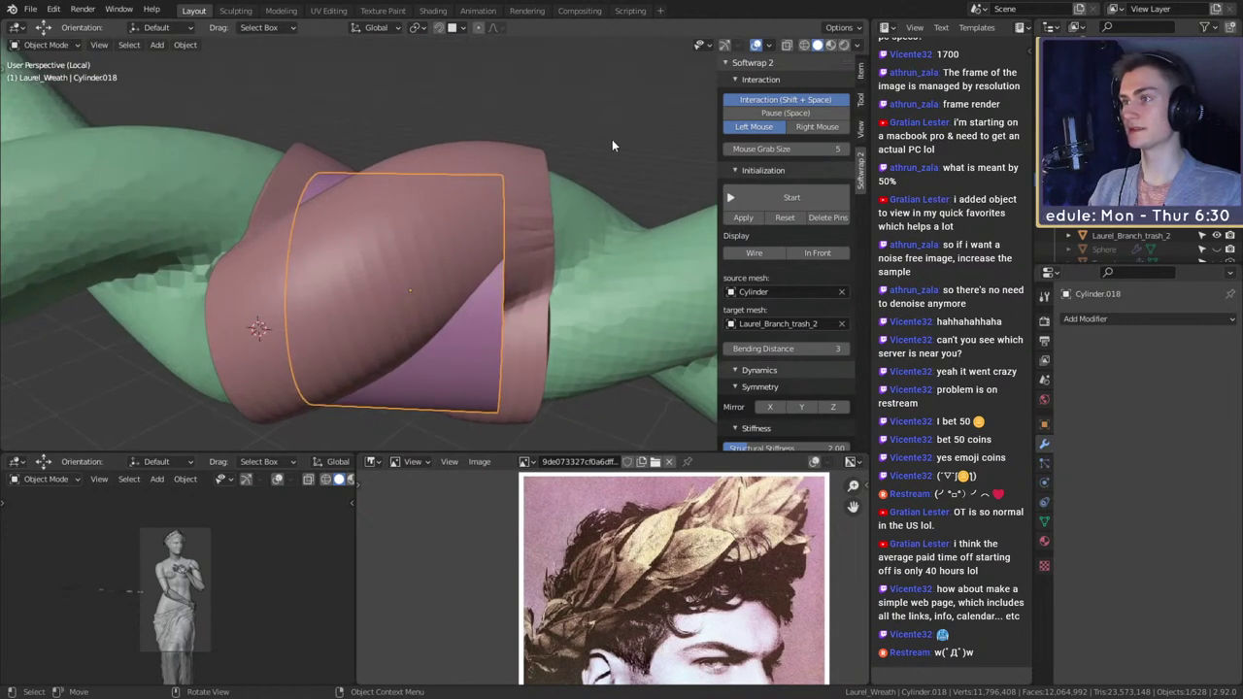
- Set Softwrap's source mesh to the subdivided cylinder, Cylinder.018, and its snapping strength to 0
{"action": "left_click", "coordinate": [840, 293]}
{"action": "left_click", "coordinate": [843, 249]}
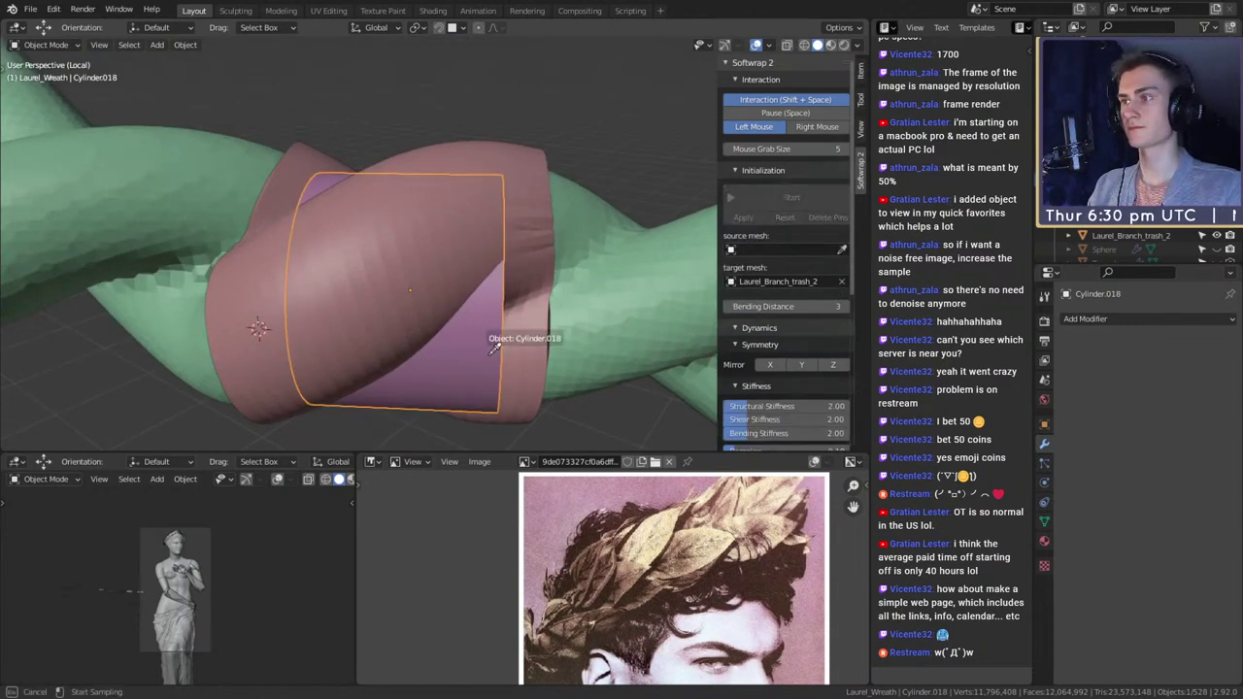
{"action": "left_click", "coordinate": [493, 335]}
{"action": "scroll", "coordinate": [537, 301], "scroll_direction": "down", "scroll_amount": 3}
{"action": "middle_click_drag", "start_coordinate": [537, 302], "coordinate": [605, 284]}
{"action": "scroll", "coordinate": [784, 274], "scroll_direction": "down", "scroll_amount": 6}
{"action": "scroll", "coordinate": [784, 272], "scroll_direction": "down", "scroll_amount": 5}
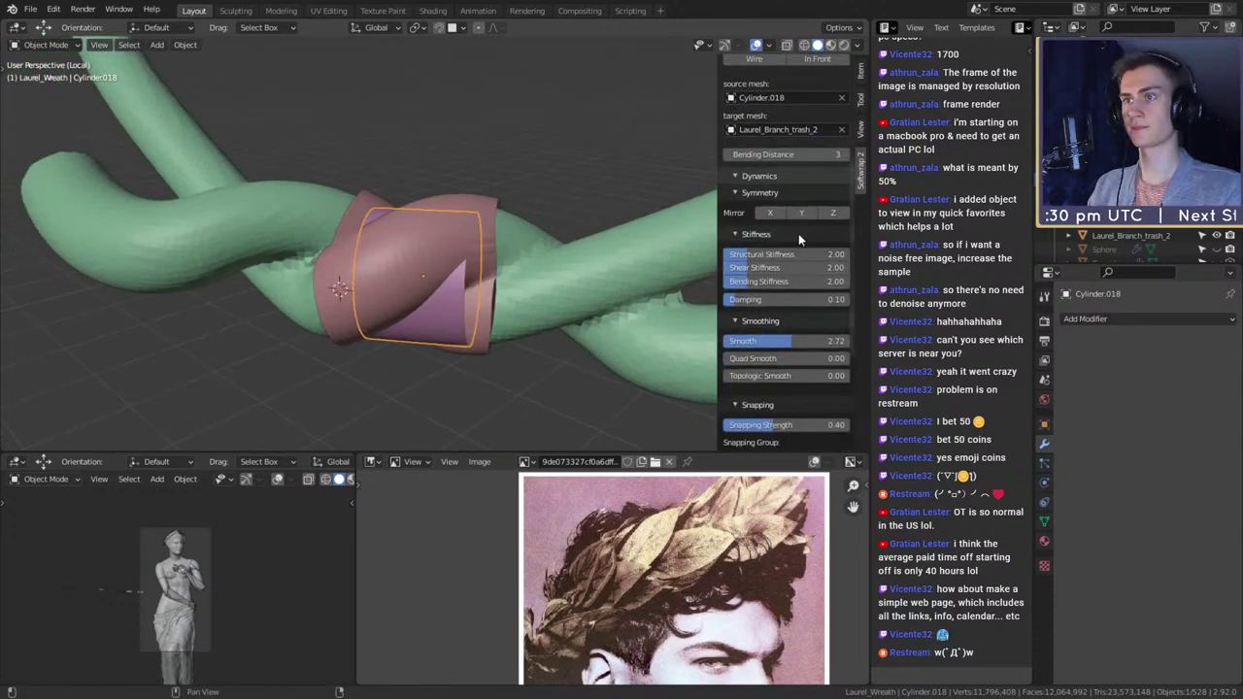
{"action": "scroll", "coordinate": [835, 291], "scroll_direction": "up", "scroll_amount": 8}
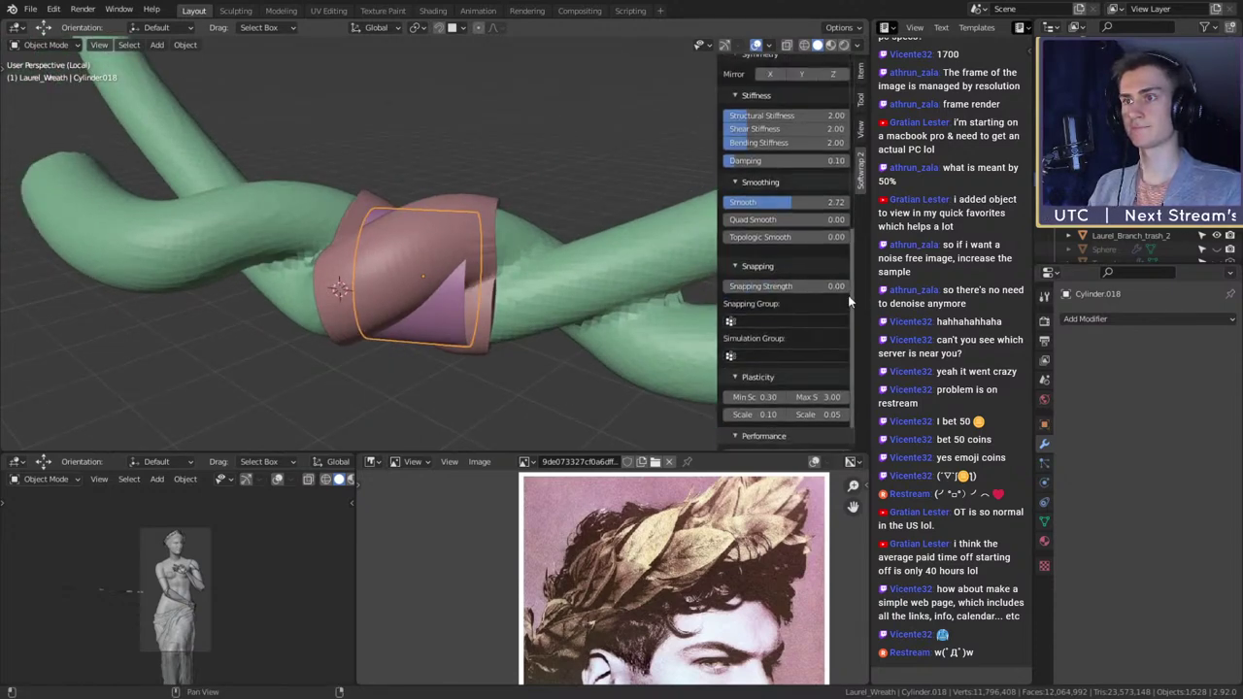
{"action": "scroll", "coordinate": [794, 267], "scroll_direction": "down", "scroll_amount": 1}
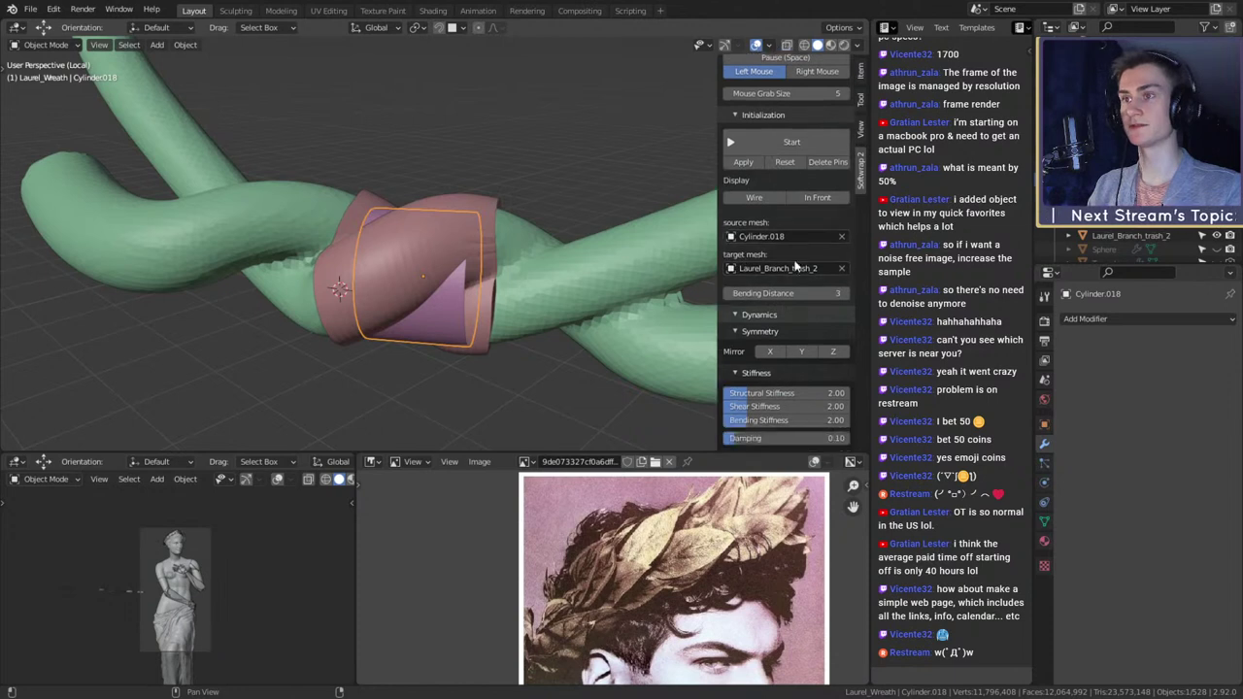
- Set Softwrap's target mesh to the solidified band, Cylinder, and start the simulation
{"action": "left_click", "coordinate": [842, 268]}
{"action": "left_click", "coordinate": [842, 268]}
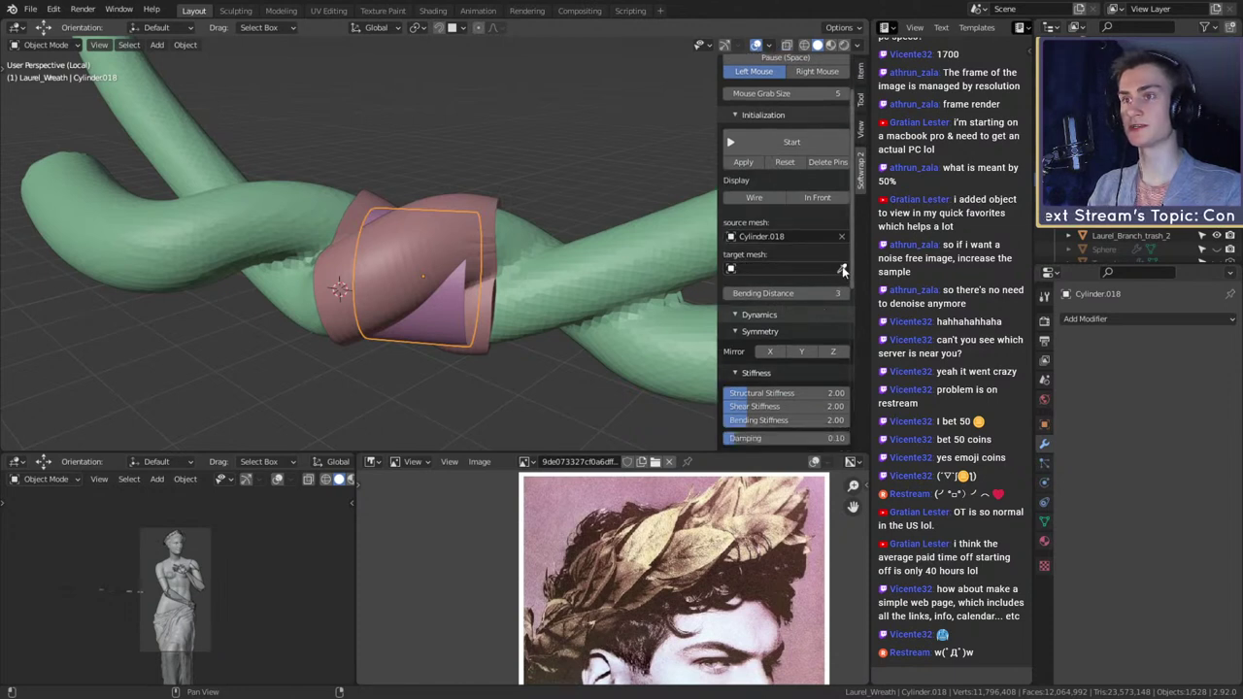
{"action": "left_click", "coordinate": [339, 287]}
{"action": "scroll", "coordinate": [777, 233], "scroll_direction": "up", "scroll_amount": 2}
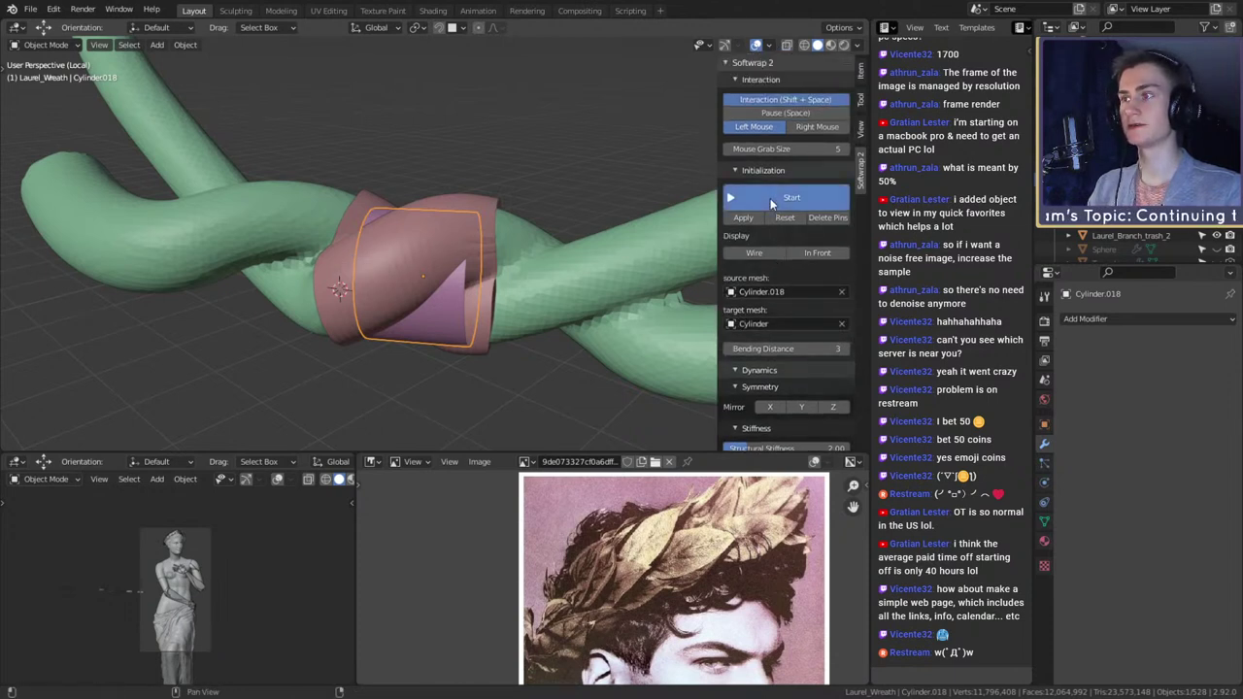
{"action": "left_click", "coordinate": [770, 198]}
{"action": "middle_click_drag", "start_coordinate": [467, 334], "coordinate": [536, 287]}
{"action": "scroll", "coordinate": [571, 280], "scroll_direction": "up", "scroll_amount": 2}
- Lower Softwrap's Smooth value to 0 and raise the snapping strength to 1.00 to pull the cylinder onto the band
{"action": "scroll", "coordinate": [795, 306], "scroll_direction": "down", "scroll_amount": 9}
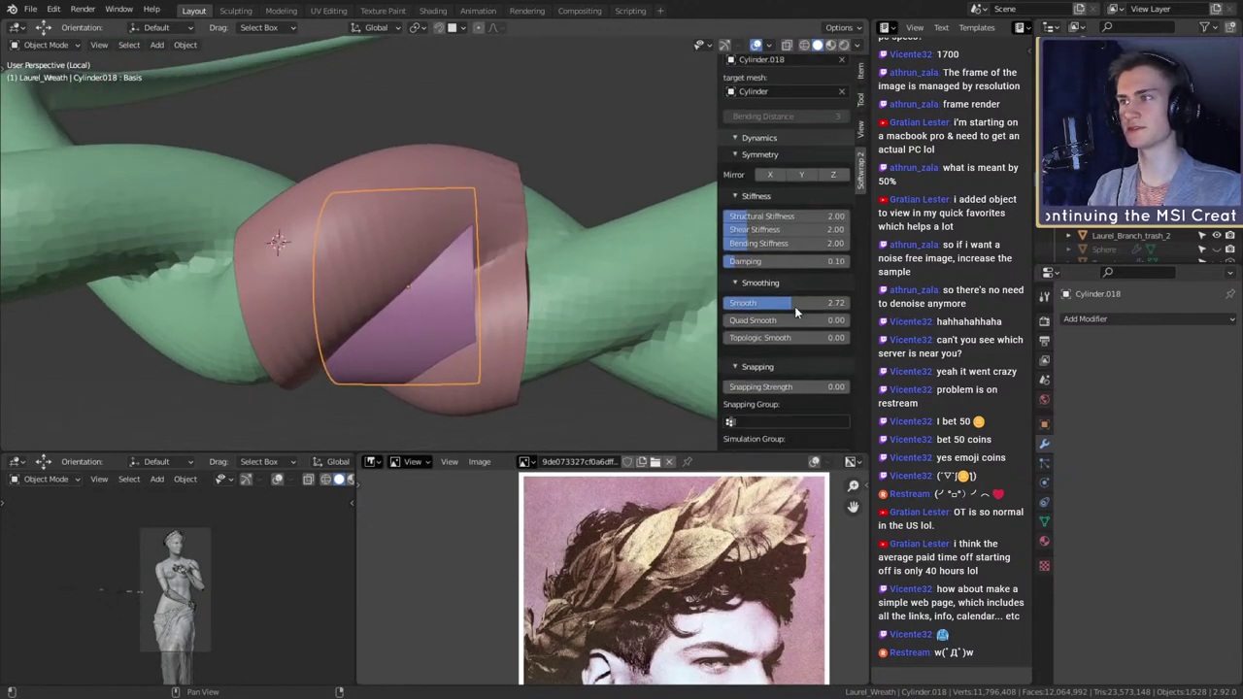
{"action": "scroll", "coordinate": [794, 309], "scroll_direction": "down", "scroll_amount": 5}
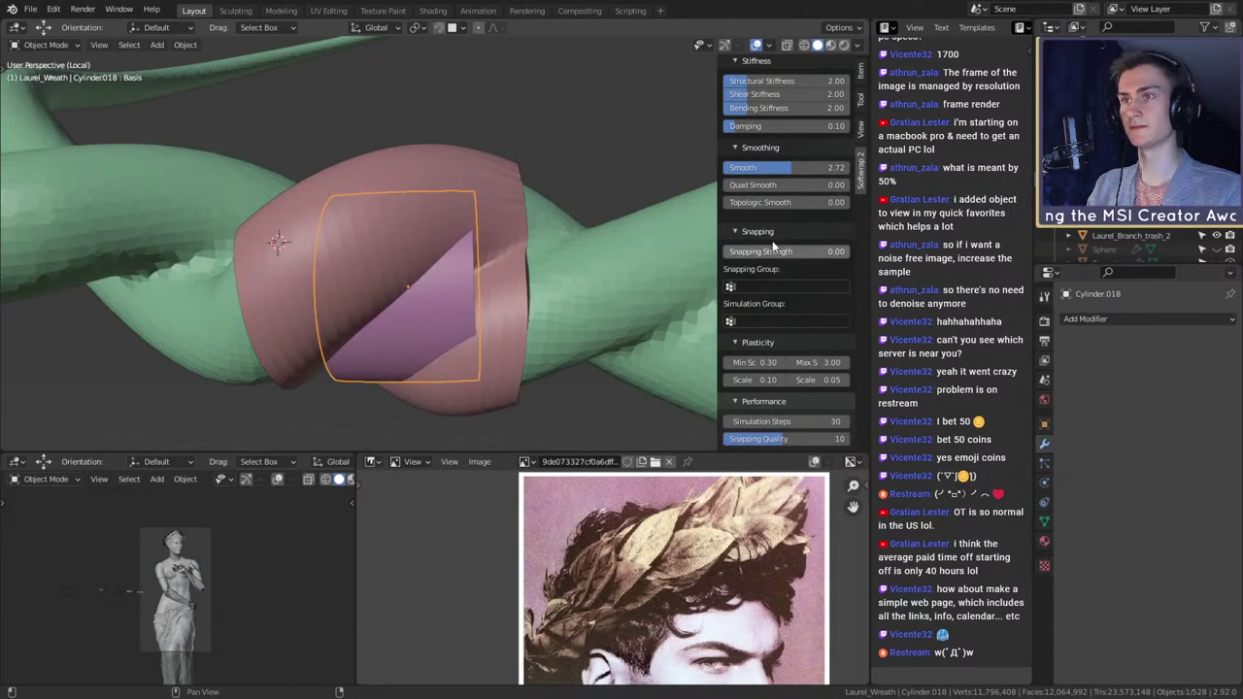
{"action": "left_click_drag", "start_coordinate": [794, 170], "coordinate": [721, 171]}
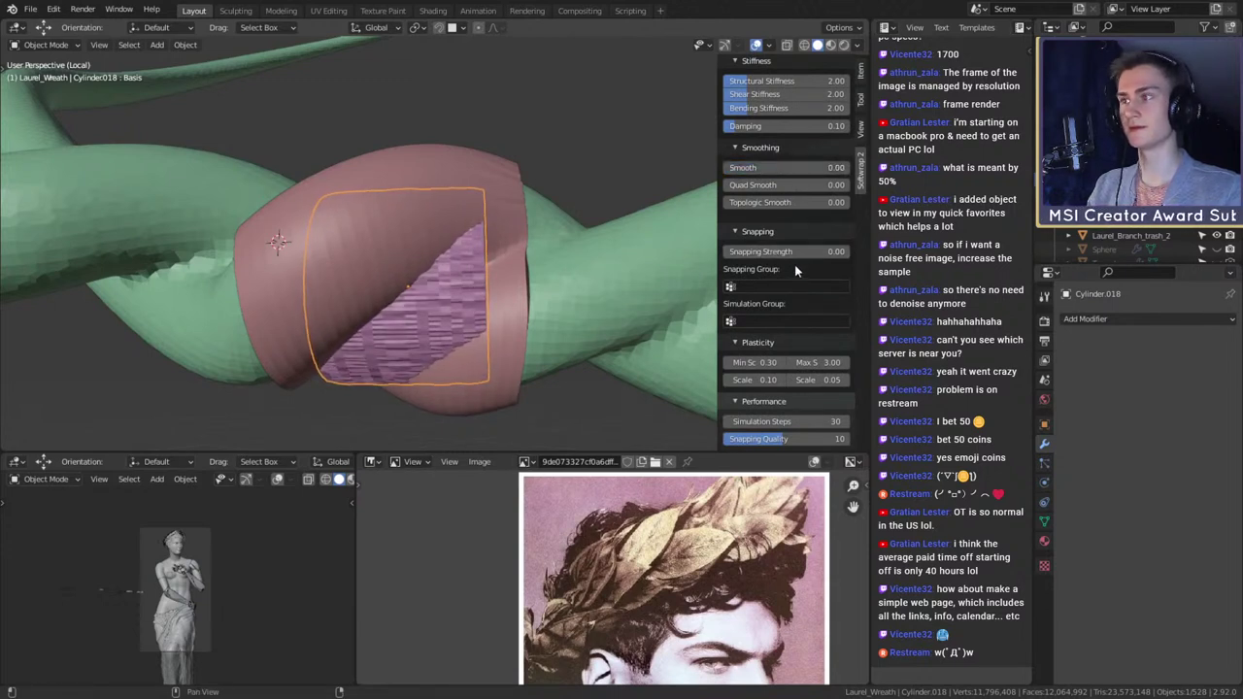
{"action": "left_click_drag", "start_coordinate": [787, 260], "coordinate": [799, 260]}
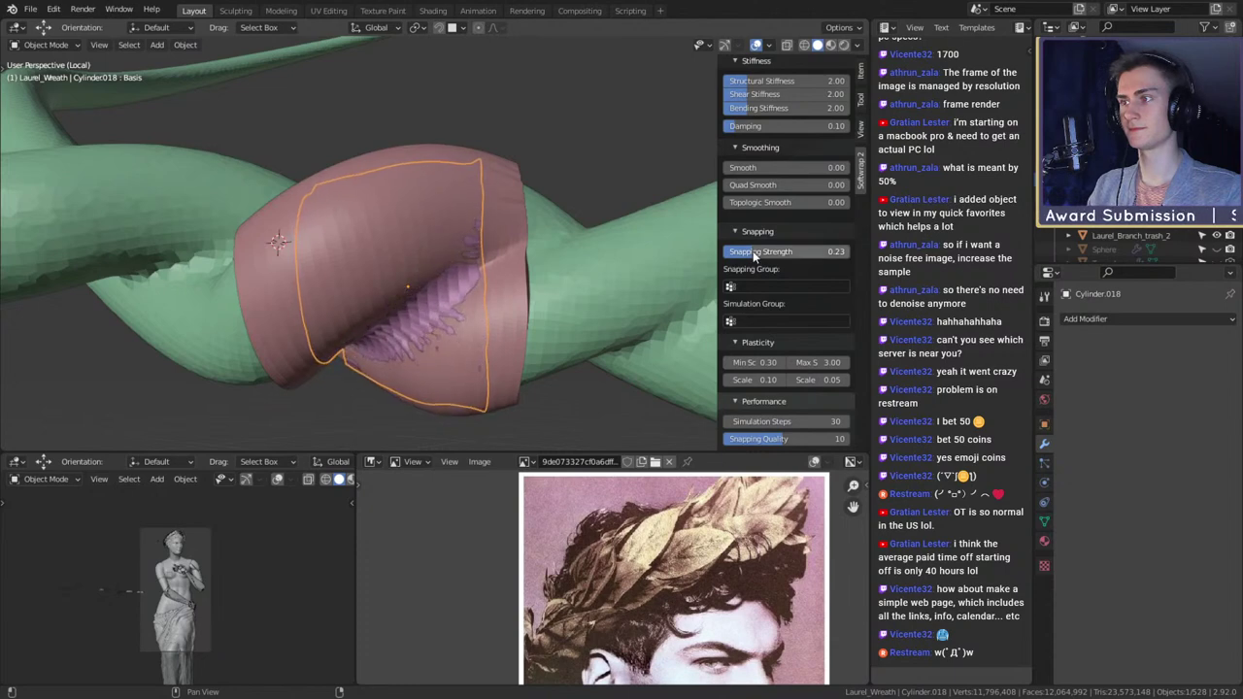
{"action": "middle_click_drag", "start_coordinate": [554, 269], "coordinate": [680, 297]}
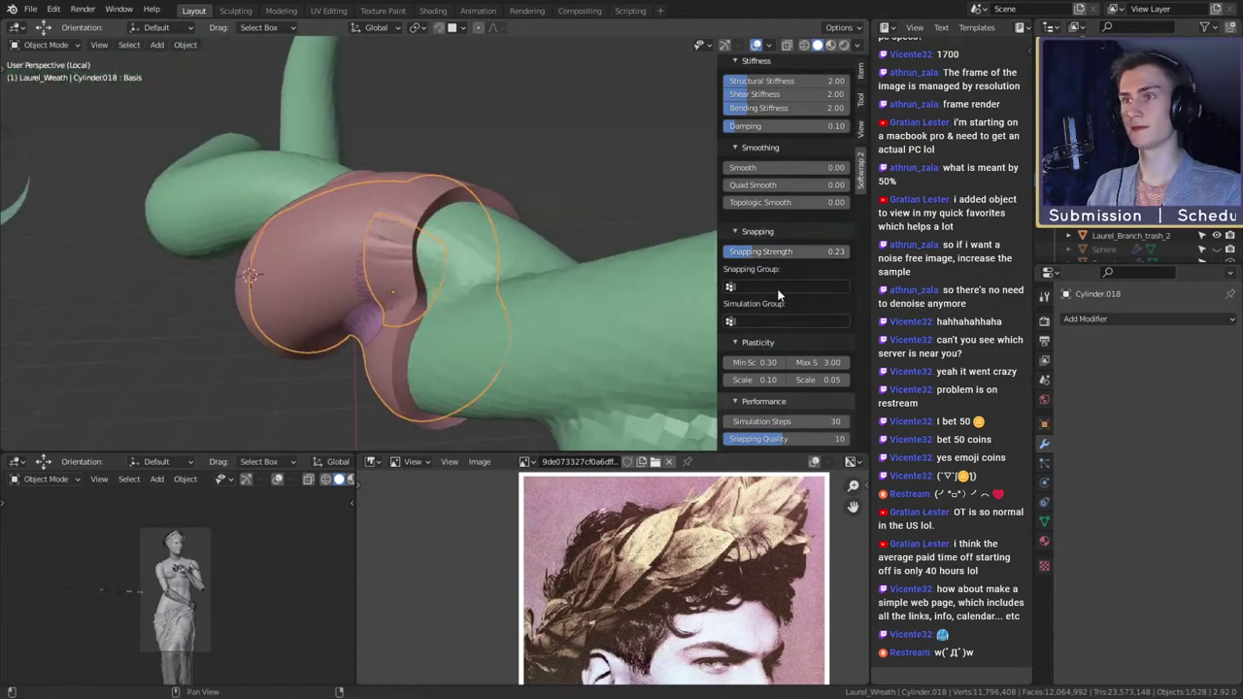
{"action": "left_click_drag", "start_coordinate": [767, 252], "coordinate": [828, 251]}
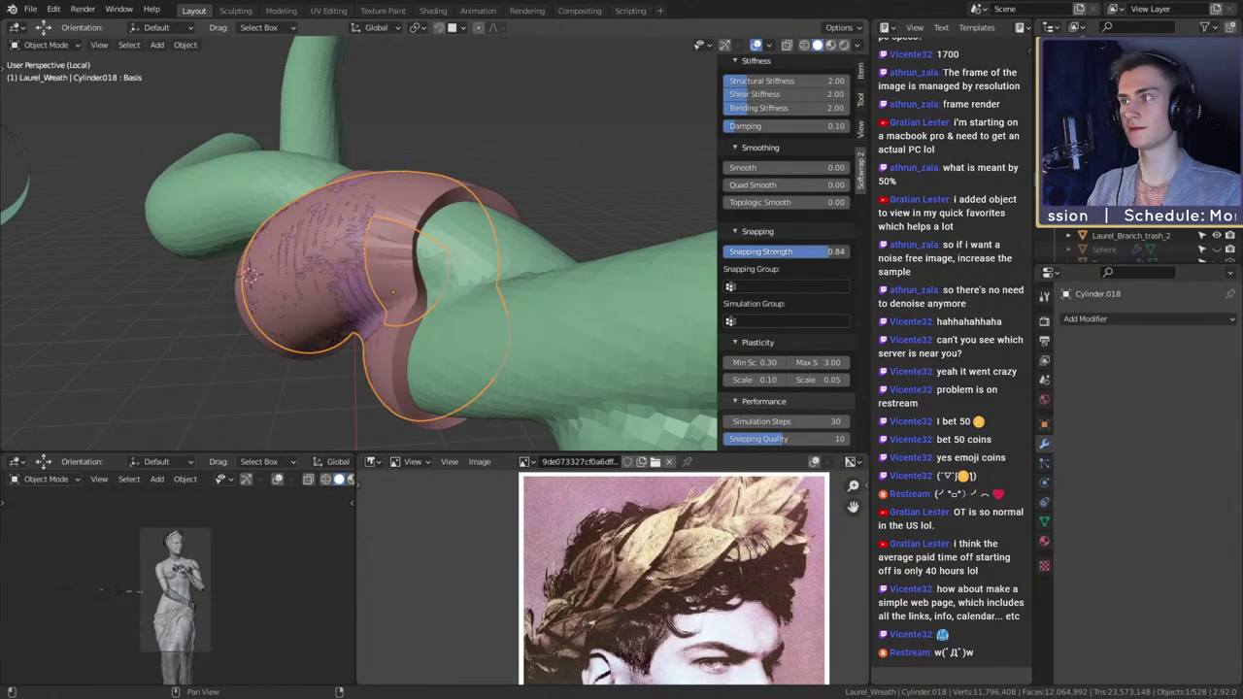
{"action": "middle_click_drag", "start_coordinate": [455, 292], "coordinate": [591, 317]}
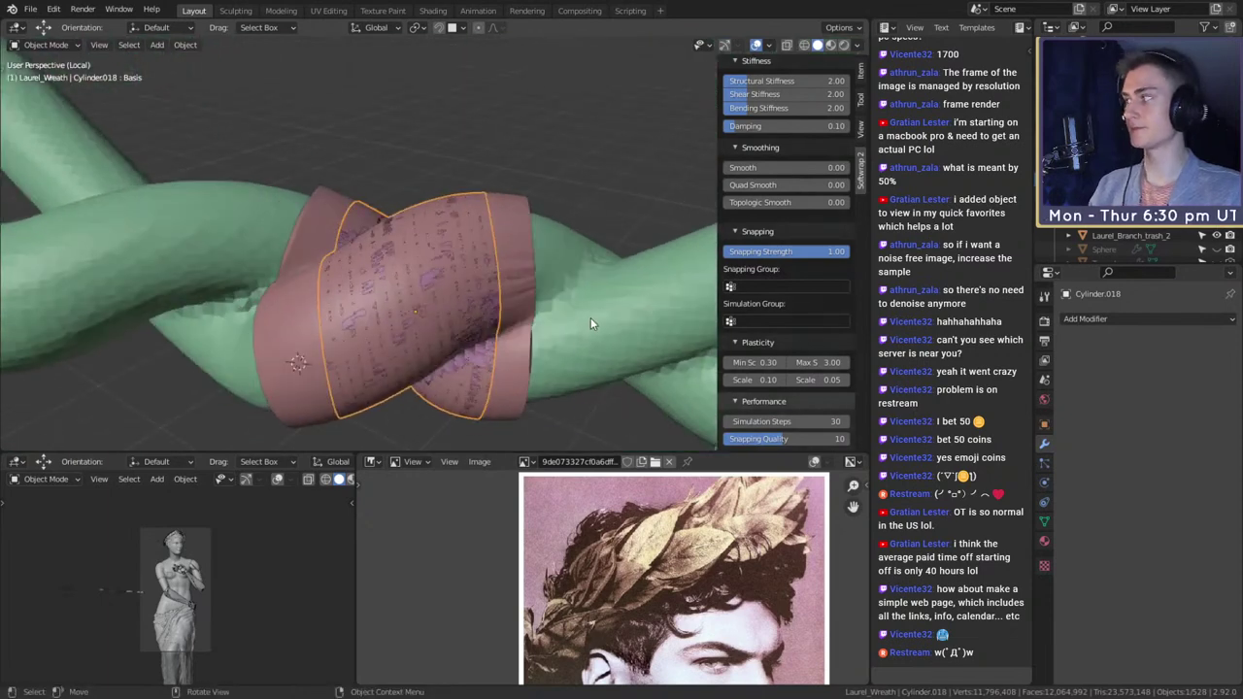
- Try moving the simulated cylinder along the band and undo the move
{"action": "middle_click_drag", "start_coordinate": [444, 328], "coordinate": [355, 355]}
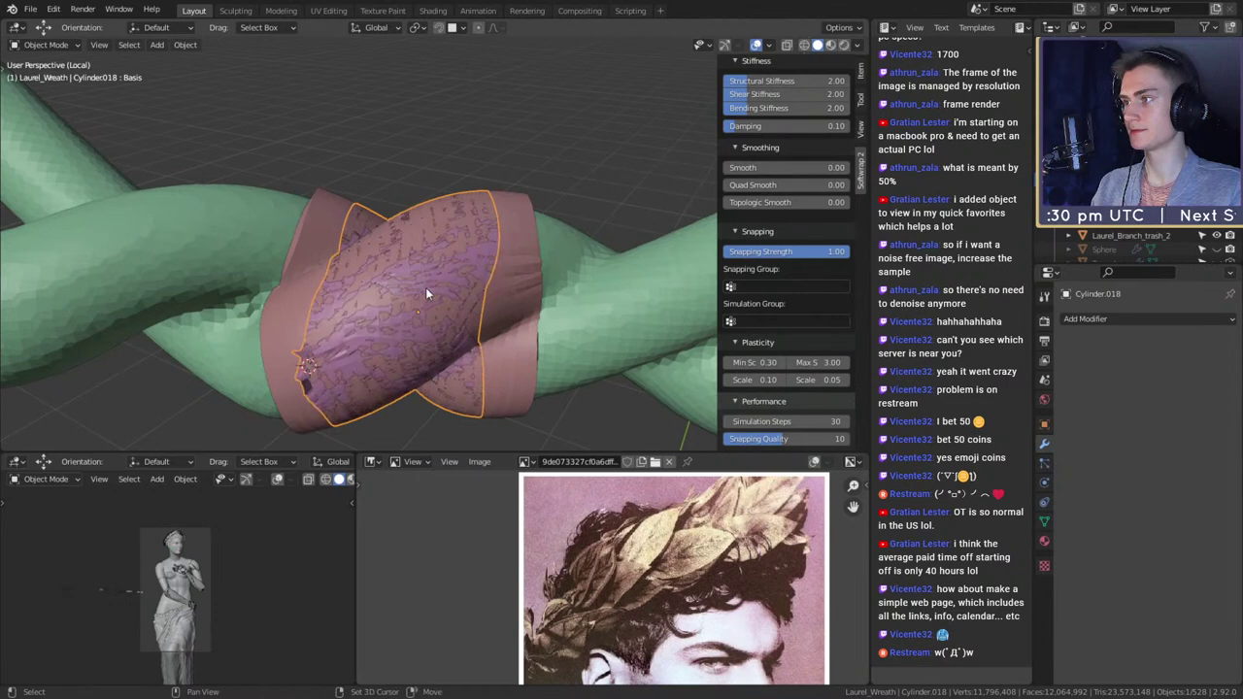
{"action": "middle_click_drag", "start_coordinate": [426, 287], "coordinate": [492, 239]}
{"action": "key", "text": "g"}
{"action": "left_click", "coordinate": [502, 325]}
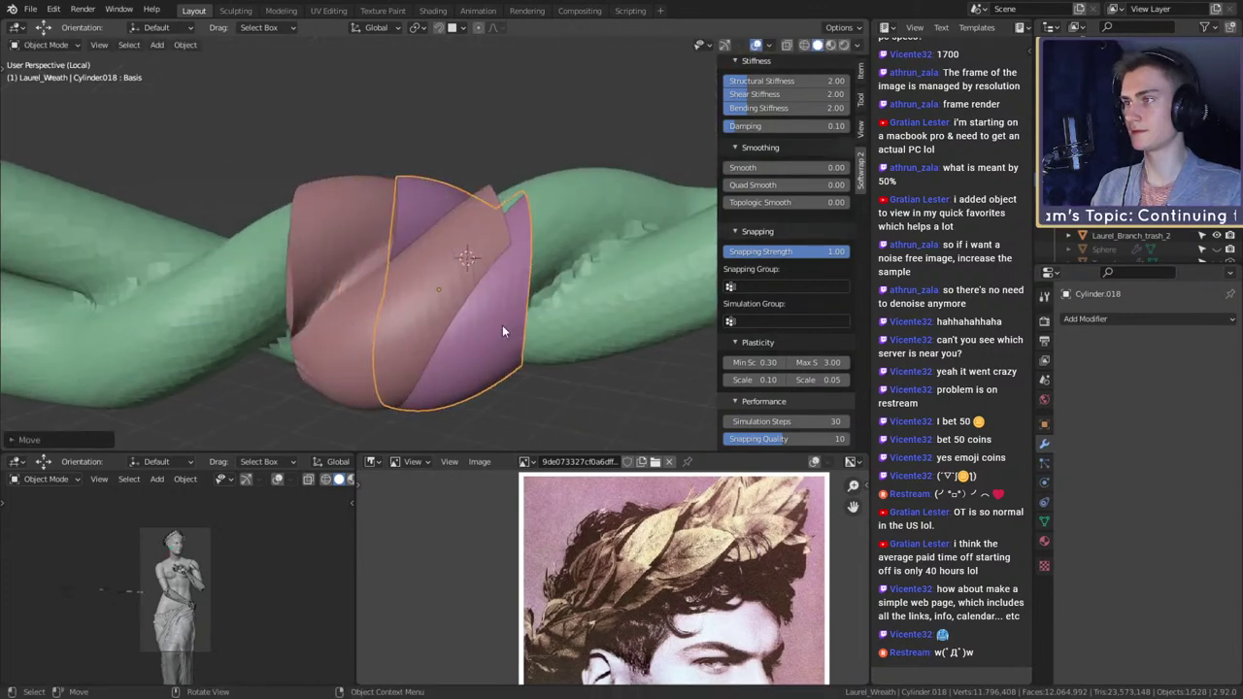
{"action": "key", "text": "ctrl+z"}
- Move the simulated cylinder along the band and check how its mesh settles around the crossing branches
{"action": "key", "text": "g"}
{"action": "left_click", "coordinate": [501, 326]}
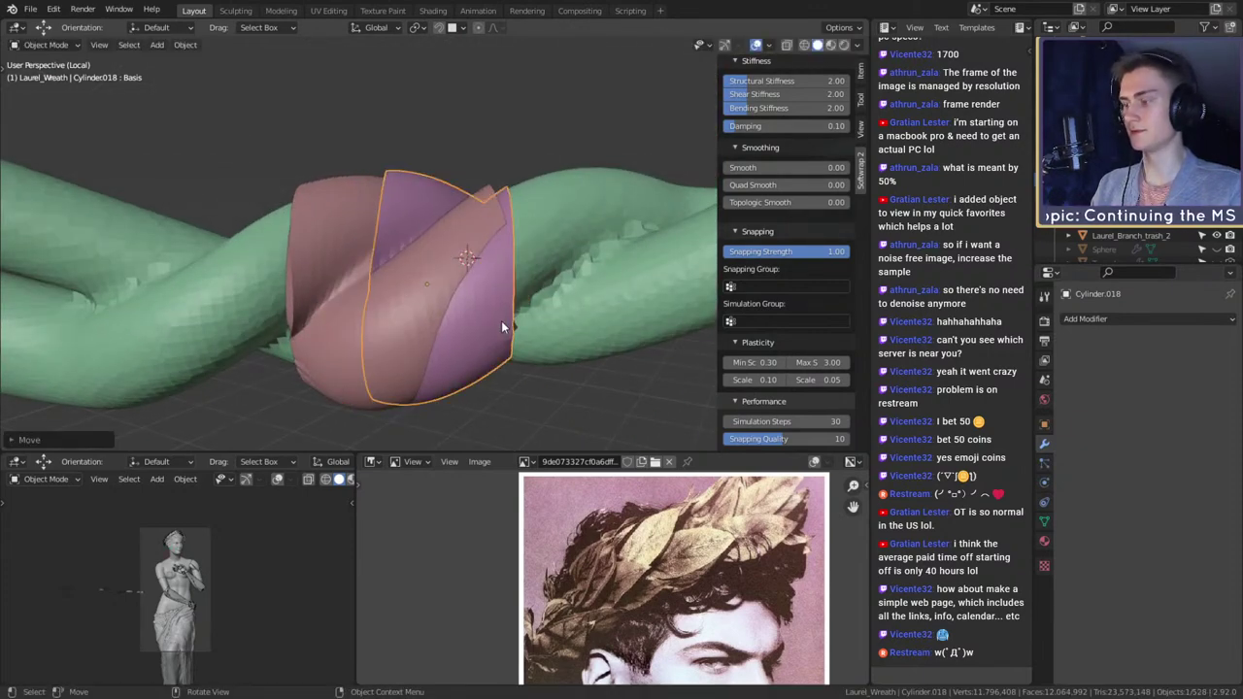
{"action": "middle_click_drag", "start_coordinate": [501, 327], "coordinate": [518, 284]}
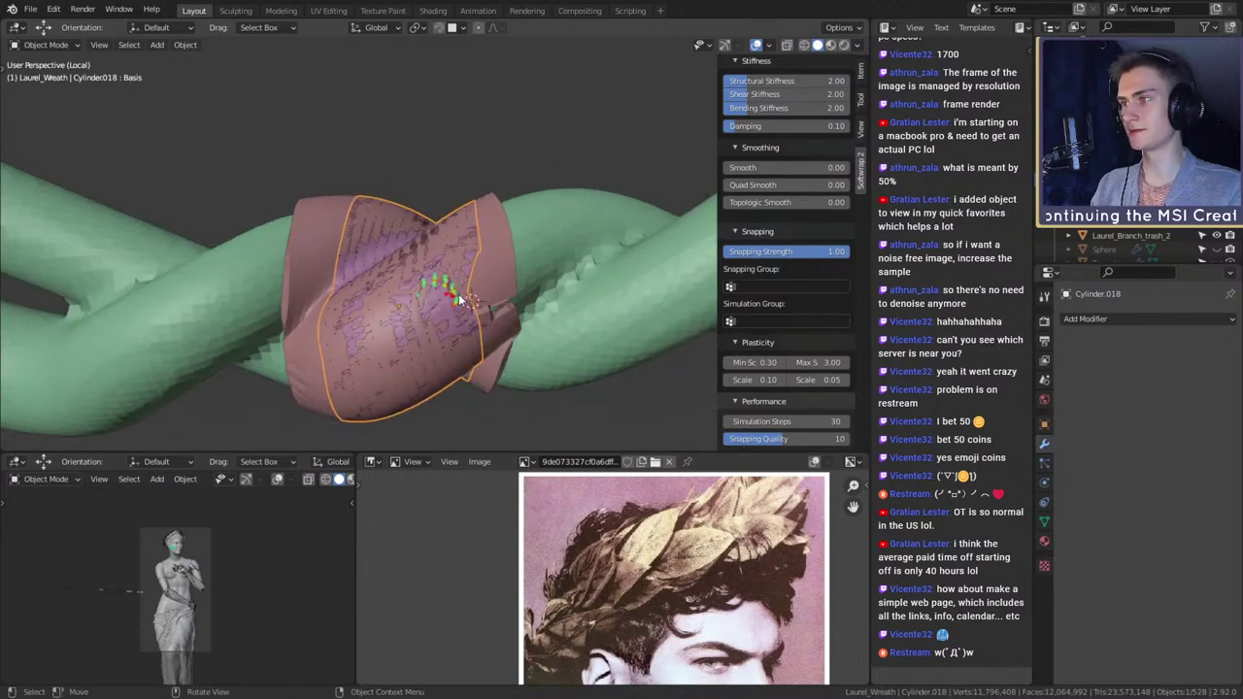
{"action": "middle_click_drag", "start_coordinate": [499, 294], "coordinate": [450, 227]}
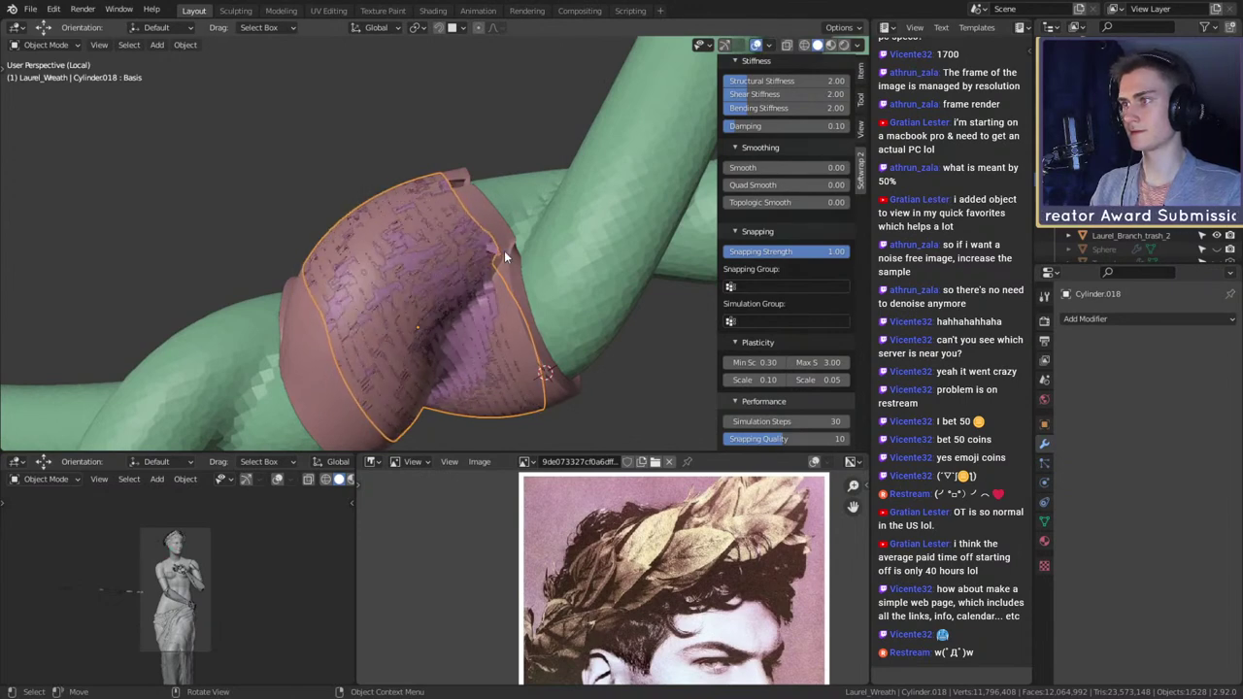
- Apply the Softwrap result to the outer cylinder wrapped over the band
{"action": "middle_click_drag", "start_coordinate": [504, 251], "coordinate": [504, 284]}
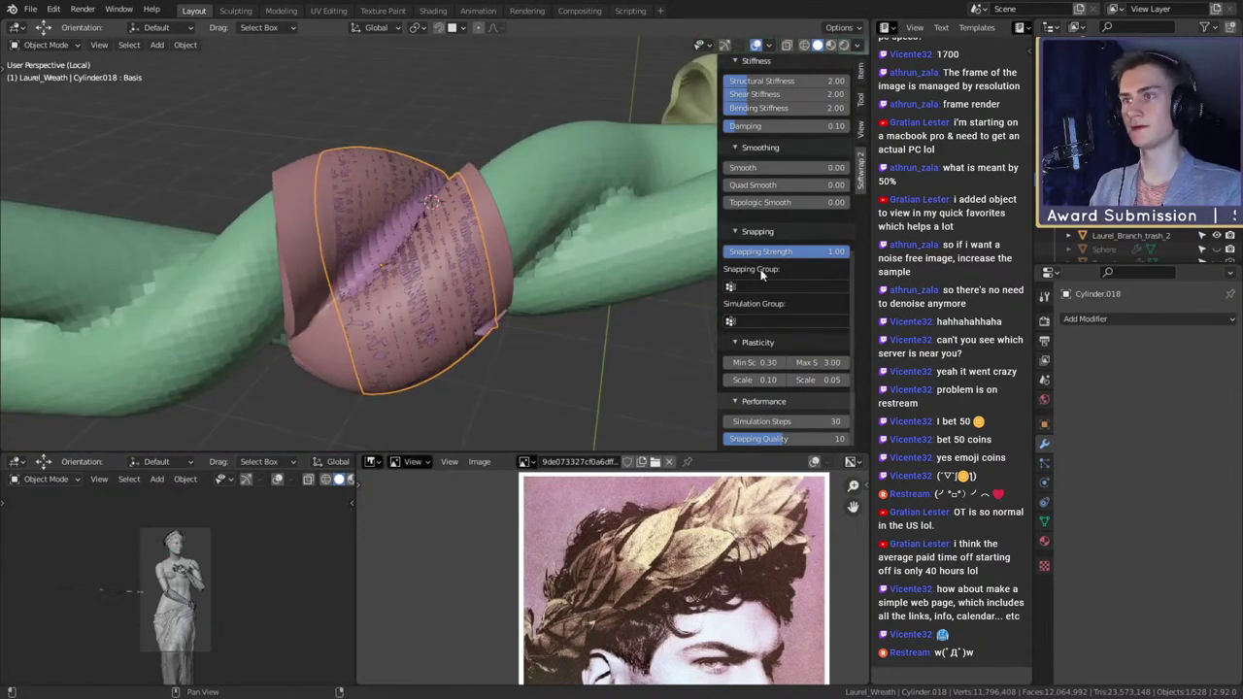
{"action": "middle_click_drag", "start_coordinate": [595, 289], "coordinate": [571, 279]}
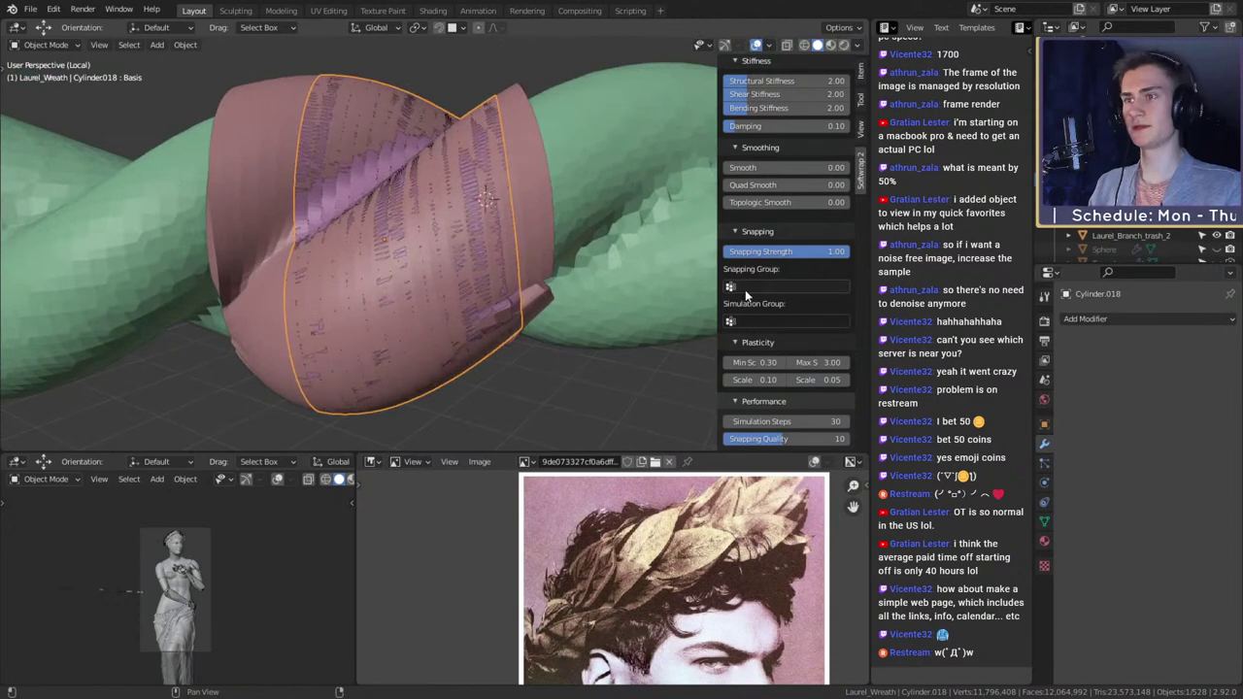
{"action": "scroll", "coordinate": [794, 296], "scroll_direction": "up", "scroll_amount": 10}
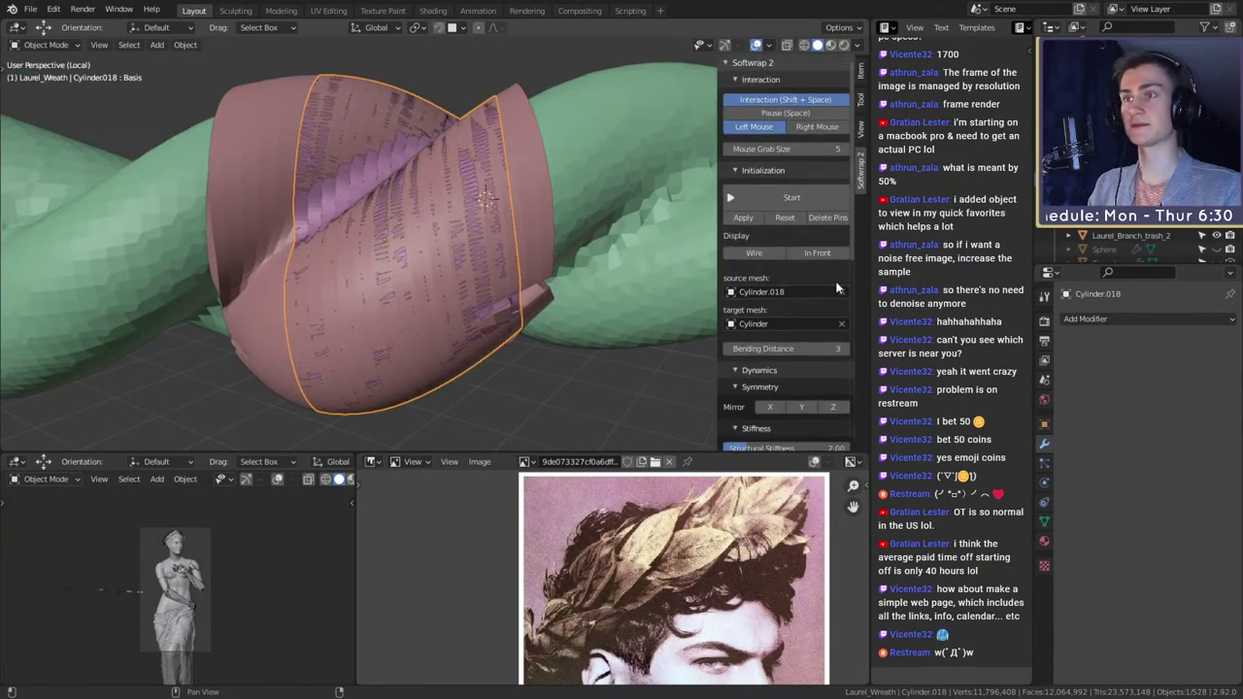
{"action": "middle_click_drag", "start_coordinate": [343, 236], "coordinate": [547, 286]}
{"action": "scroll", "coordinate": [535, 244], "scroll_direction": "down", "scroll_amount": 3}
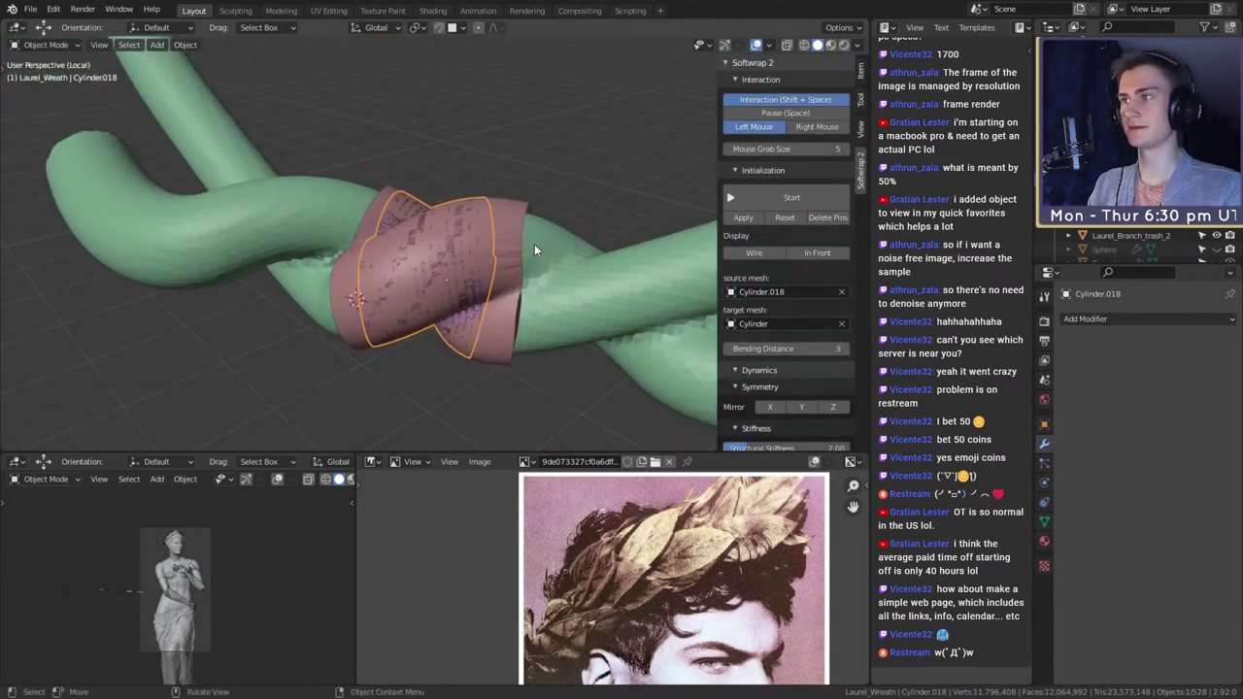
{"action": "left_click", "coordinate": [387, 228]}
{"action": "left_click", "coordinate": [385, 228]}
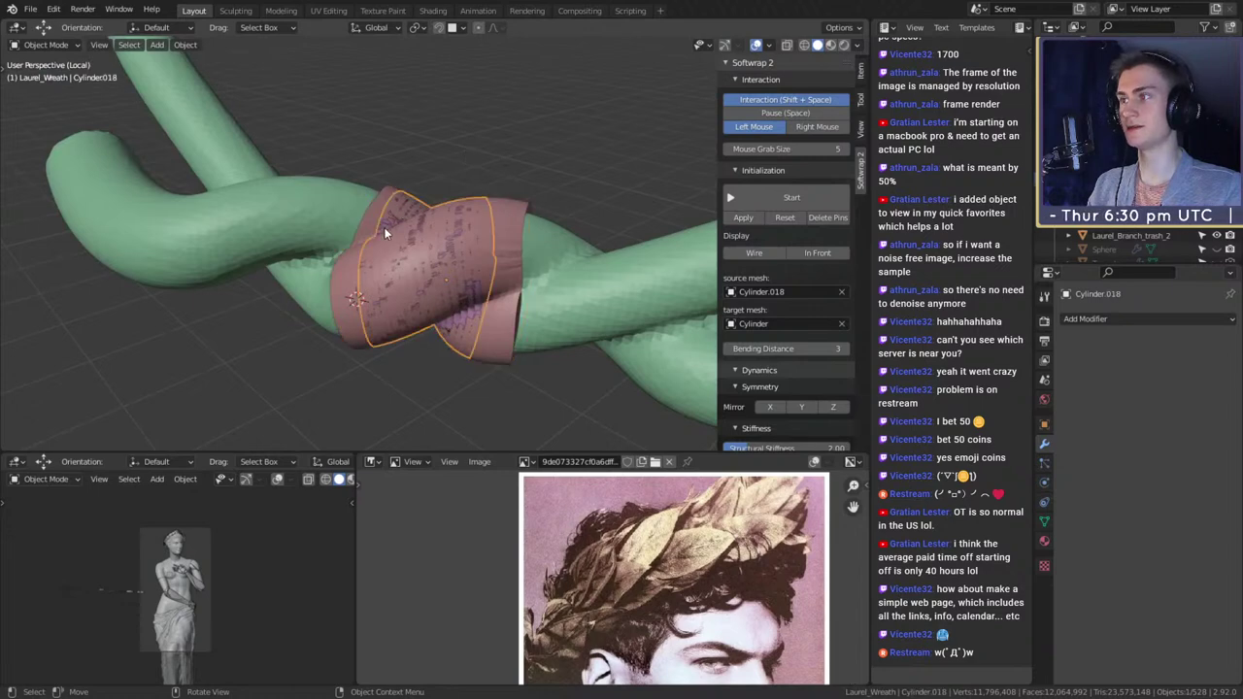
- Add a Solidify modifier to the wrapped cylinder with offset 1.0000 and thickness 0.04 m
{"action": "left_click", "coordinate": [1082, 320]}
{"action": "left_click", "coordinate": [961, 558]}
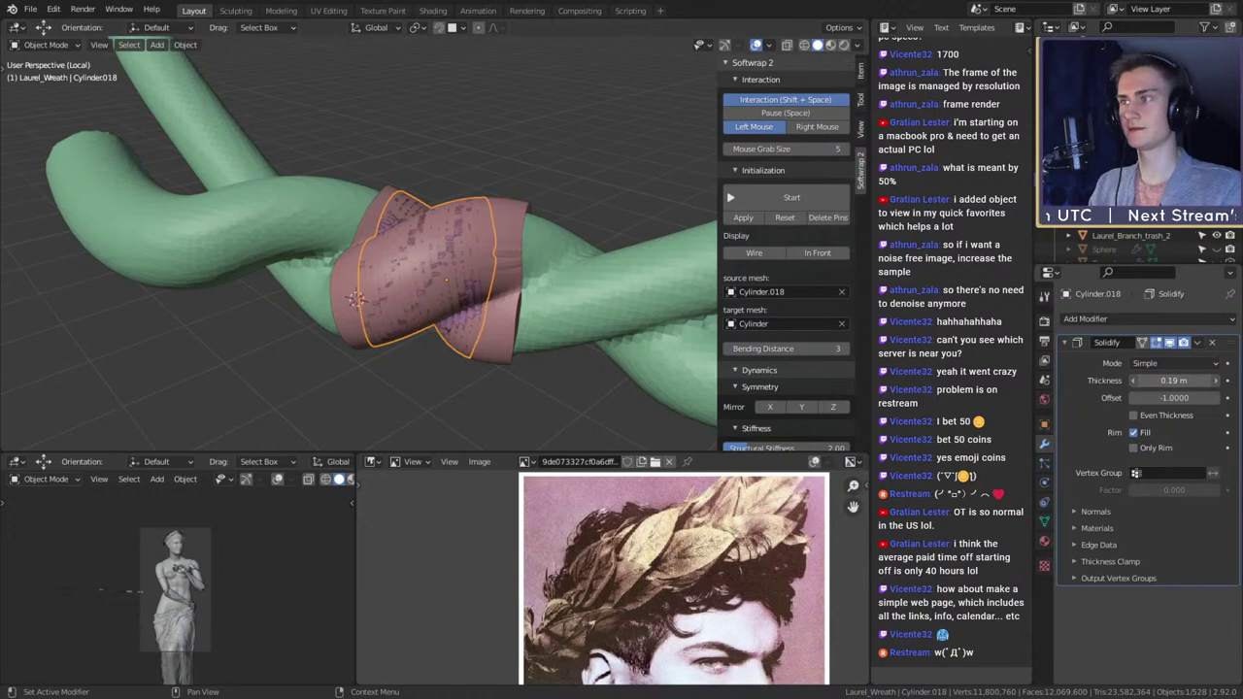
{"action": "left_click_drag", "start_coordinate": [1177, 398], "coordinate": [1222, 403]}
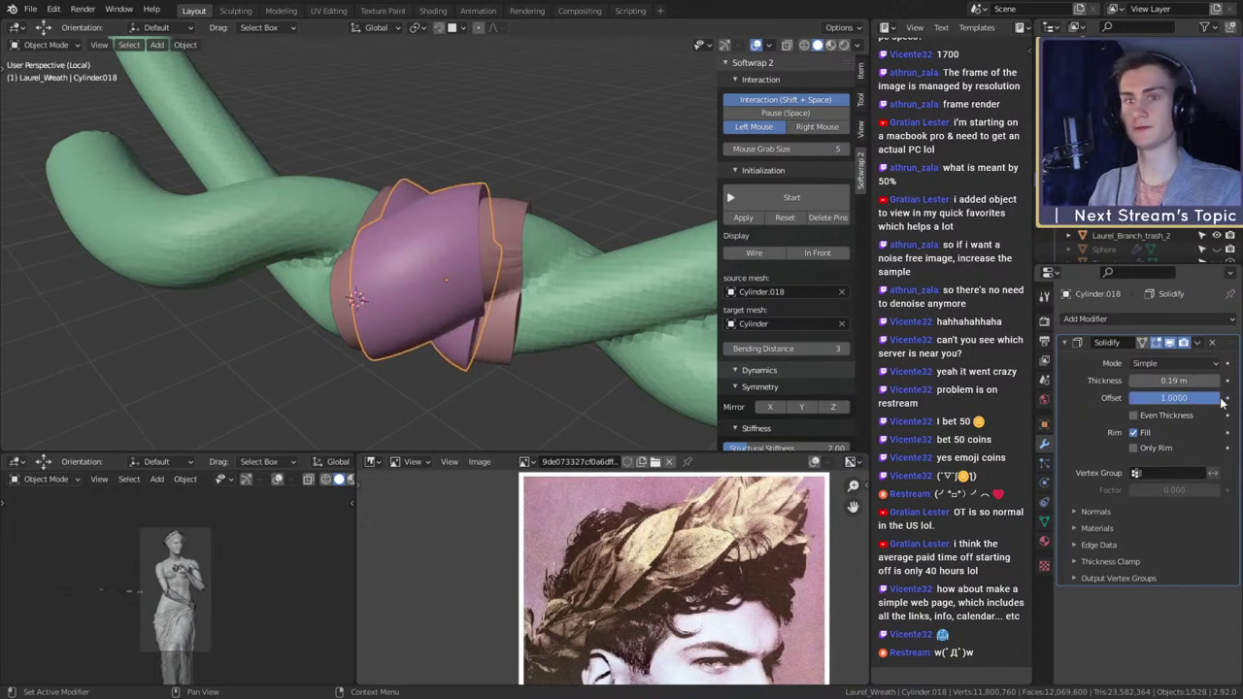
{"action": "middle_click_drag", "start_coordinate": [639, 263], "coordinate": [542, 253]}
{"action": "scroll", "coordinate": [542, 253], "scroll_direction": "up", "scroll_amount": 2}
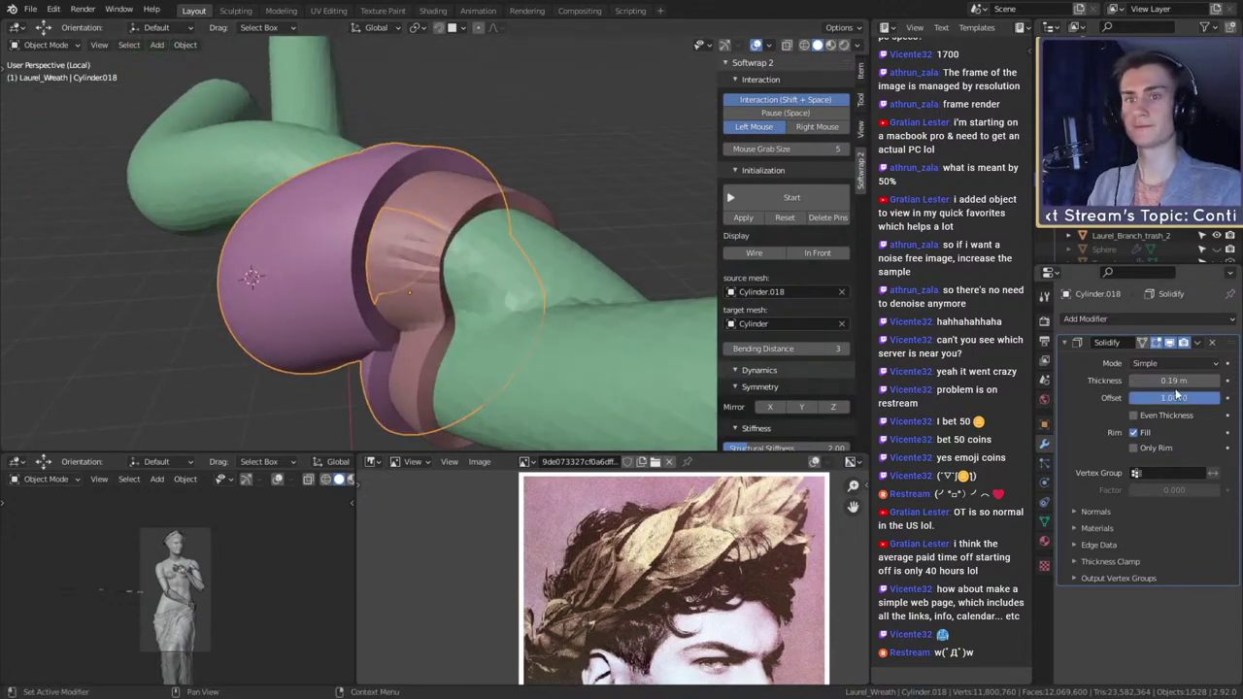
{"action": "left_click_drag", "start_coordinate": [1176, 382], "coordinate": [1161, 382]}
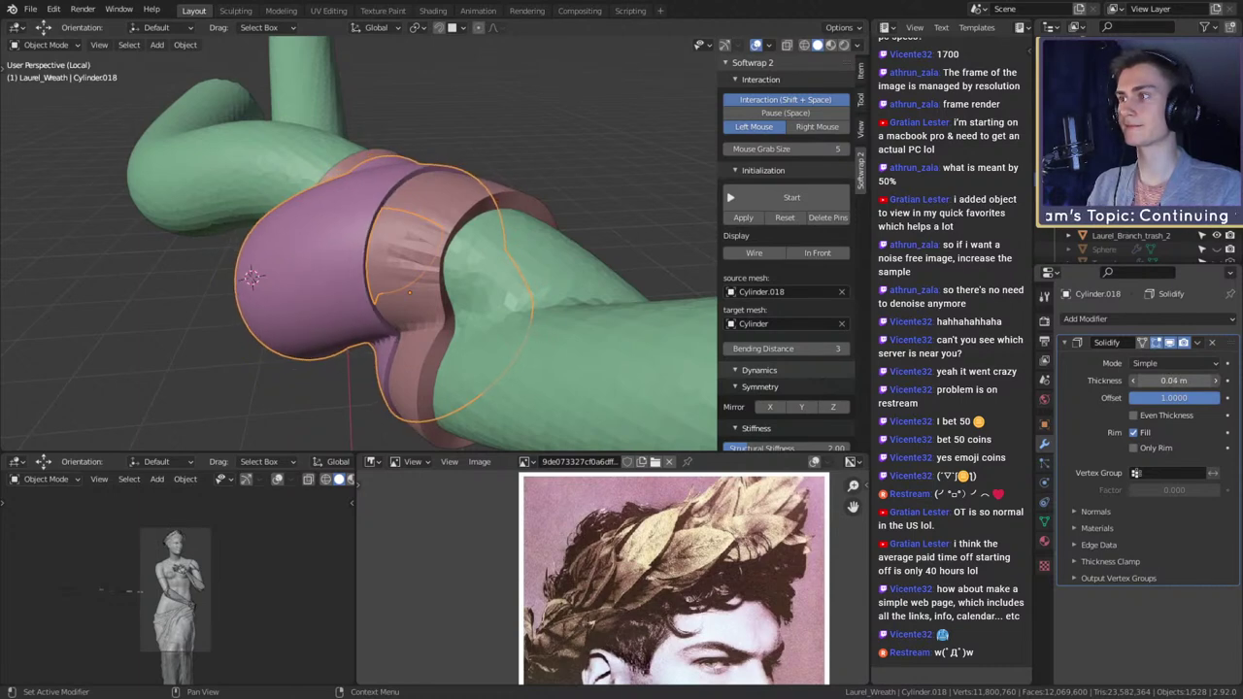
{"action": "scroll", "coordinate": [481, 274], "scroll_direction": "down", "scroll_amount": 3}
{"action": "middle_click_drag", "start_coordinate": [478, 274], "coordinate": [602, 272]}
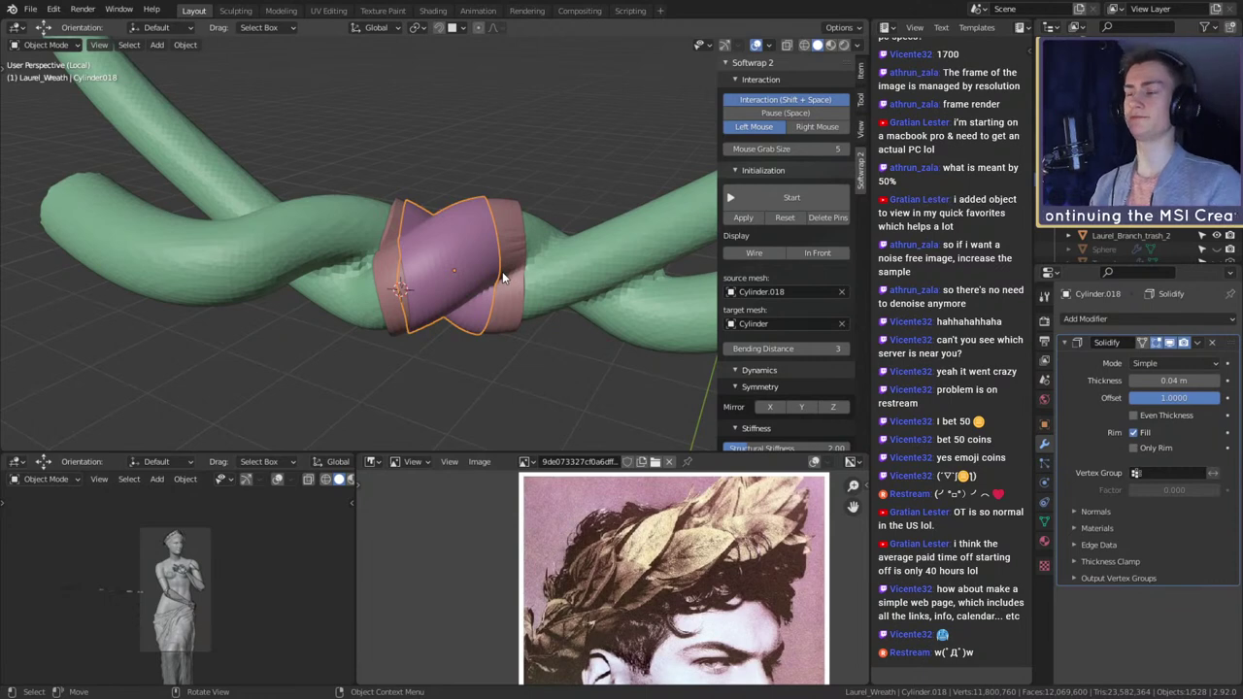
{"action": "middle_click_drag", "start_coordinate": [491, 289], "coordinate": [606, 295]}
{"action": "key", "text": "shift+d"}
{"action": "left_click", "coordinate": [243, 264]}
{"action": "middle_click_drag", "start_coordinate": [243, 264], "coordinate": [336, 285]}
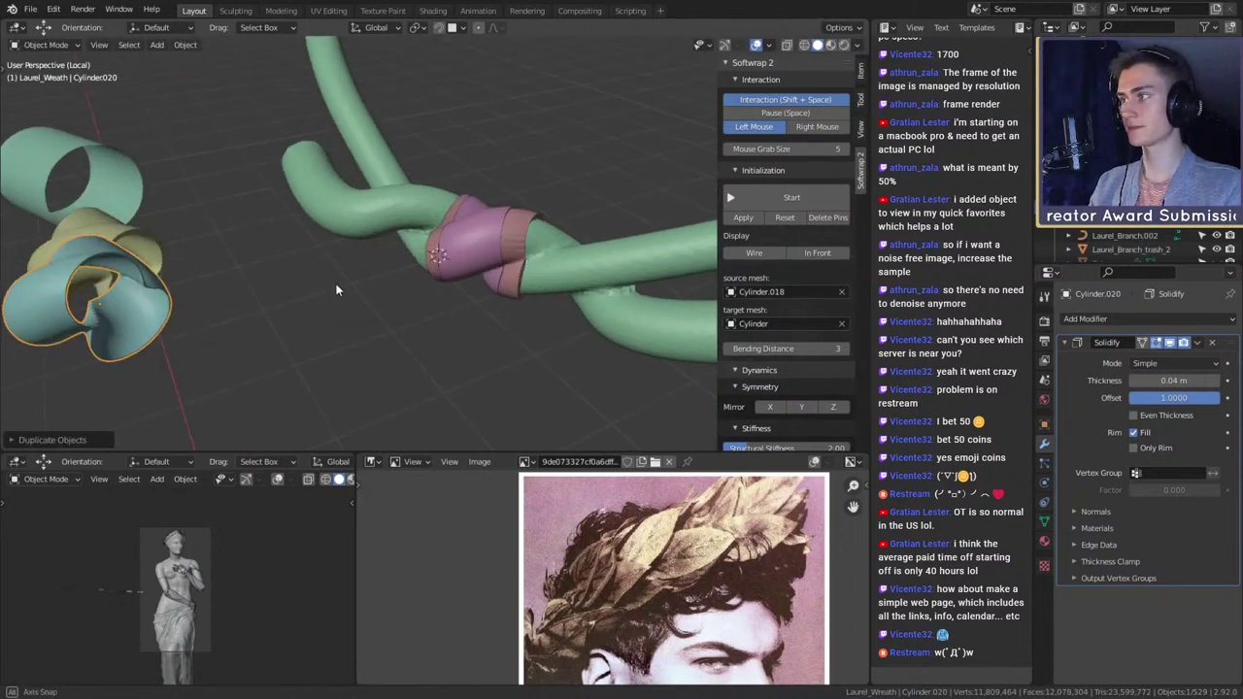
{"action": "key", "text": "ctrl+z"}
{"action": "key", "text": "ctrl+z"}
- Duplicate the solidified outer band, place the copy beside the other spare pieces and save the file
{"action": "left_click", "coordinate": [501, 215]}
{"action": "middle_click_drag", "start_coordinate": [501, 215], "coordinate": [585, 240]}
{"action": "key", "text": "shift+d"}
{"action": "left_click", "coordinate": [136, 253]}
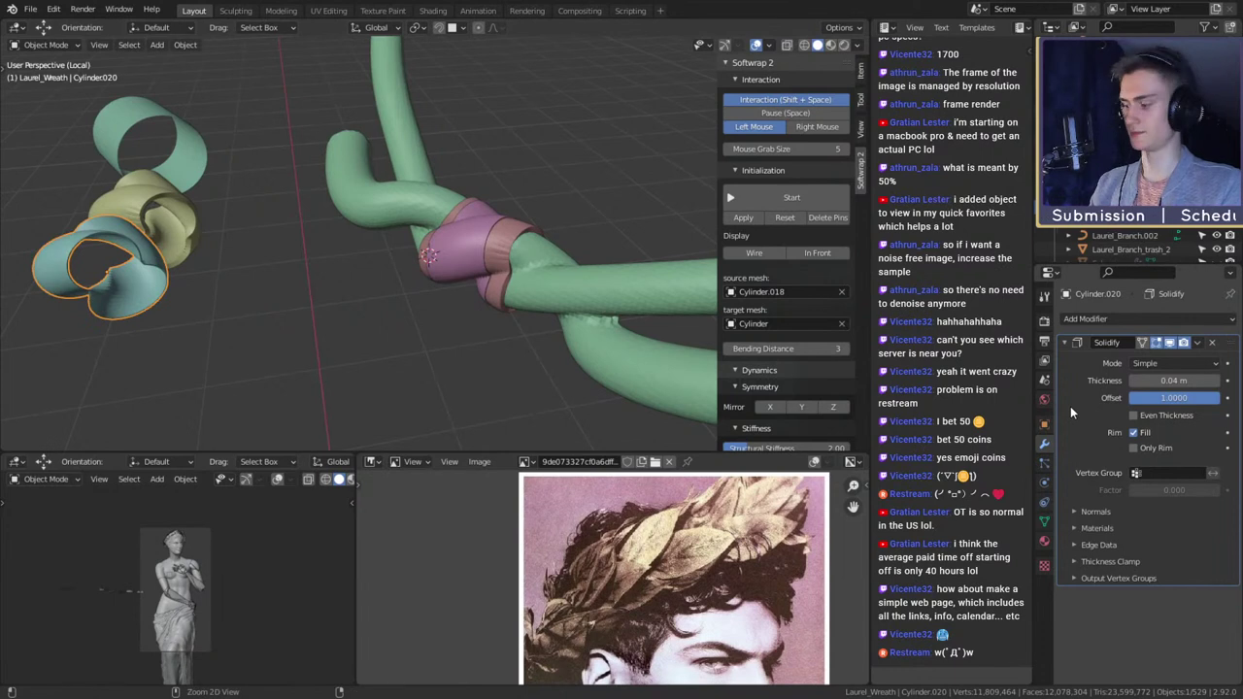
{"action": "key", "text": "ctrl+s"}
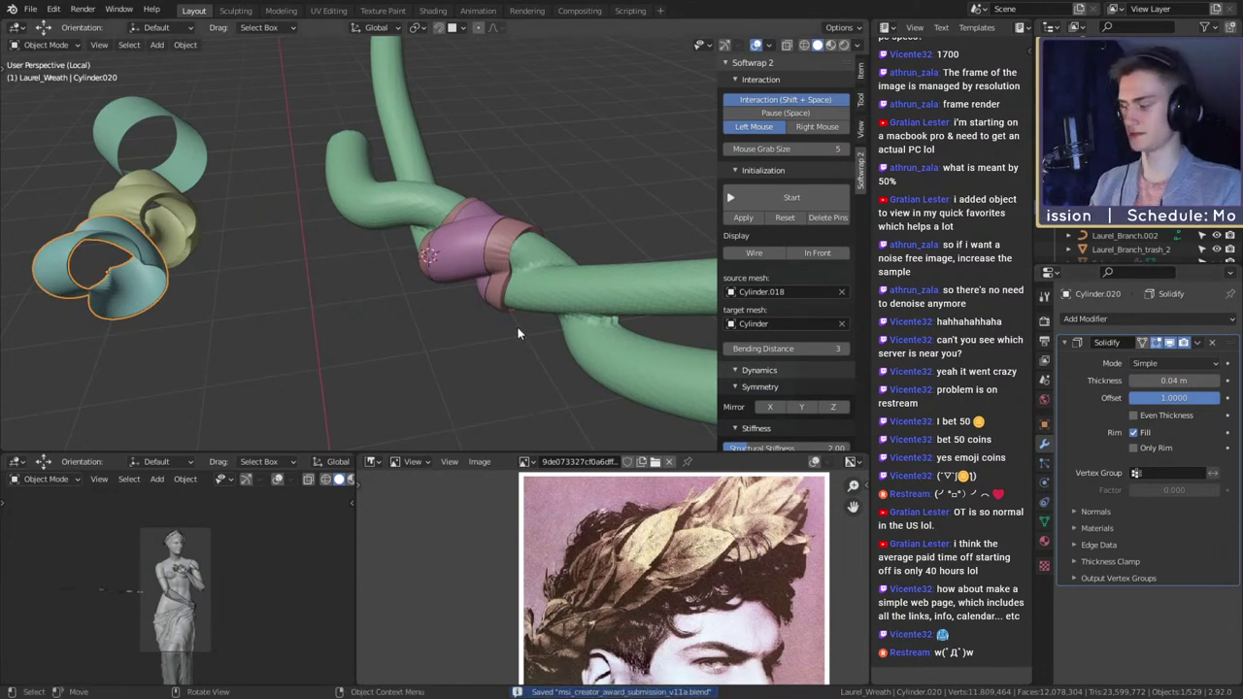
- Apply the Solidify modifier on the outer band around the crossing branches
{"action": "left_click", "coordinate": [487, 237]}
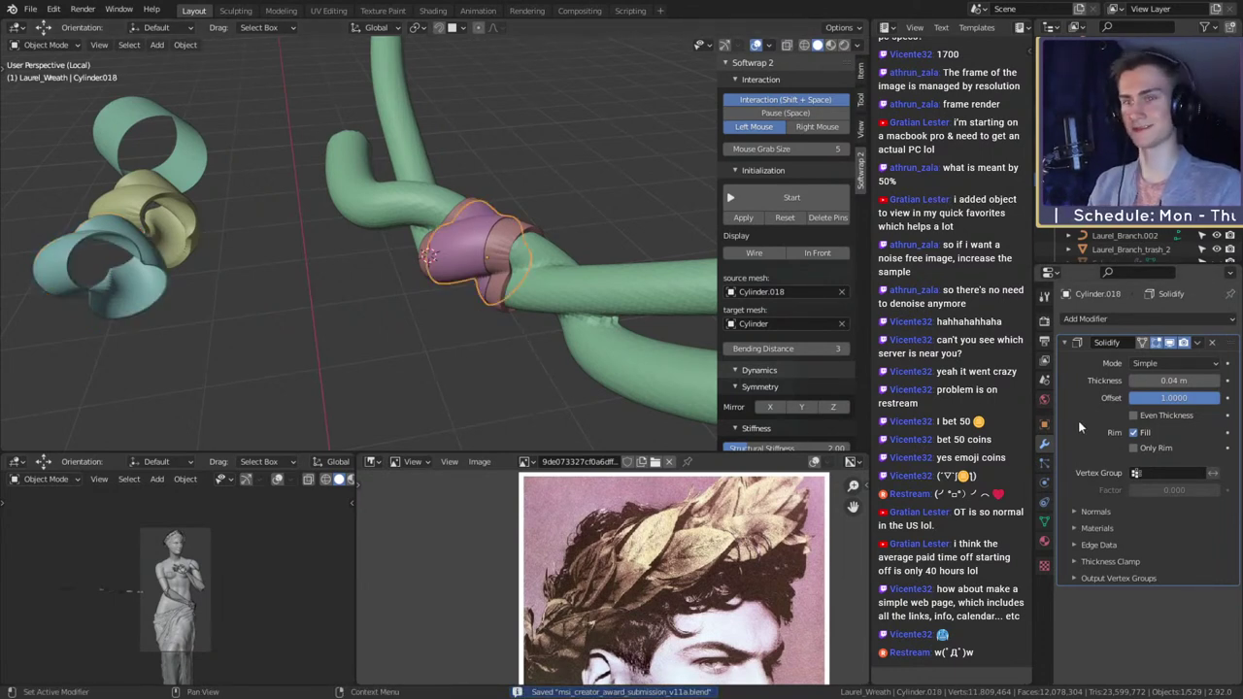
{"action": "key", "text": "ctrl+a"}
{"action": "scroll", "coordinate": [456, 346], "scroll_direction": "up", "scroll_amount": 6}
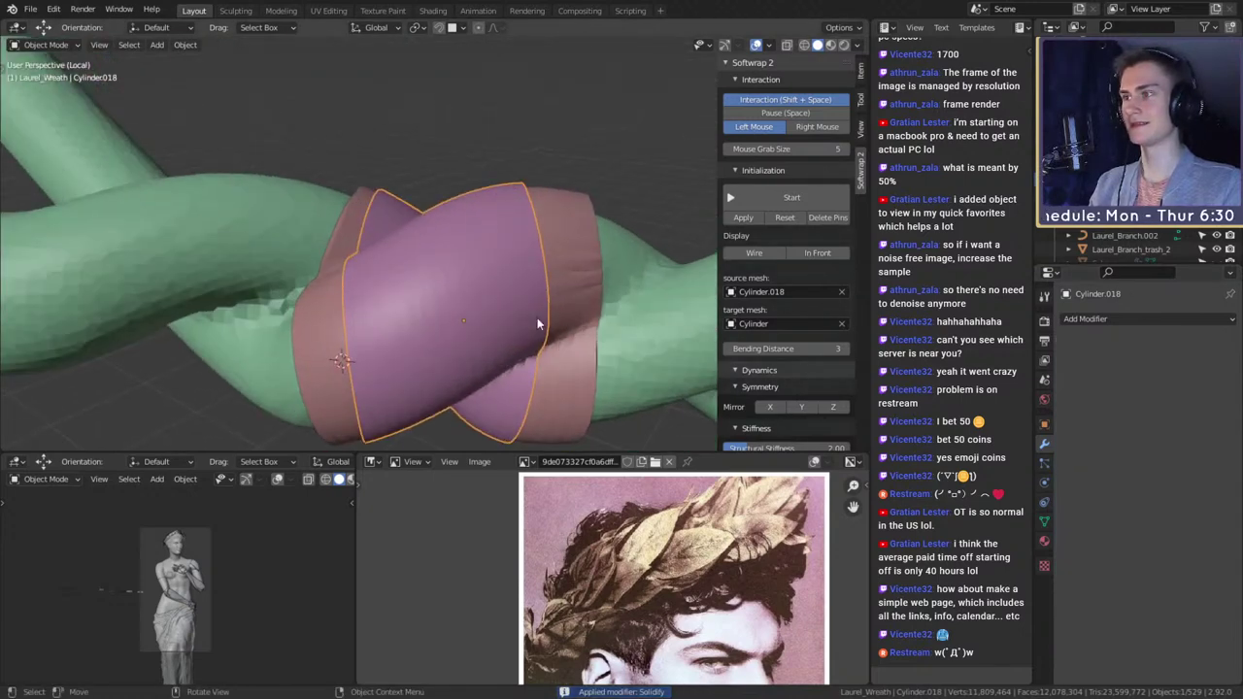
- Duplicate the inner and outer bands together and park the copies next to the spare cylinders
{"action": "left_click", "coordinate": [493, 224], "text": "shift"}
{"action": "middle_click_drag", "start_coordinate": [493, 225], "coordinate": [529, 270]}
{"action": "scroll", "coordinate": [532, 258], "scroll_direction": "down", "scroll_amount": 7}
{"action": "scroll", "coordinate": [528, 270], "scroll_direction": "up", "scroll_amount": 2}
{"action": "key", "text": "shift+d"}
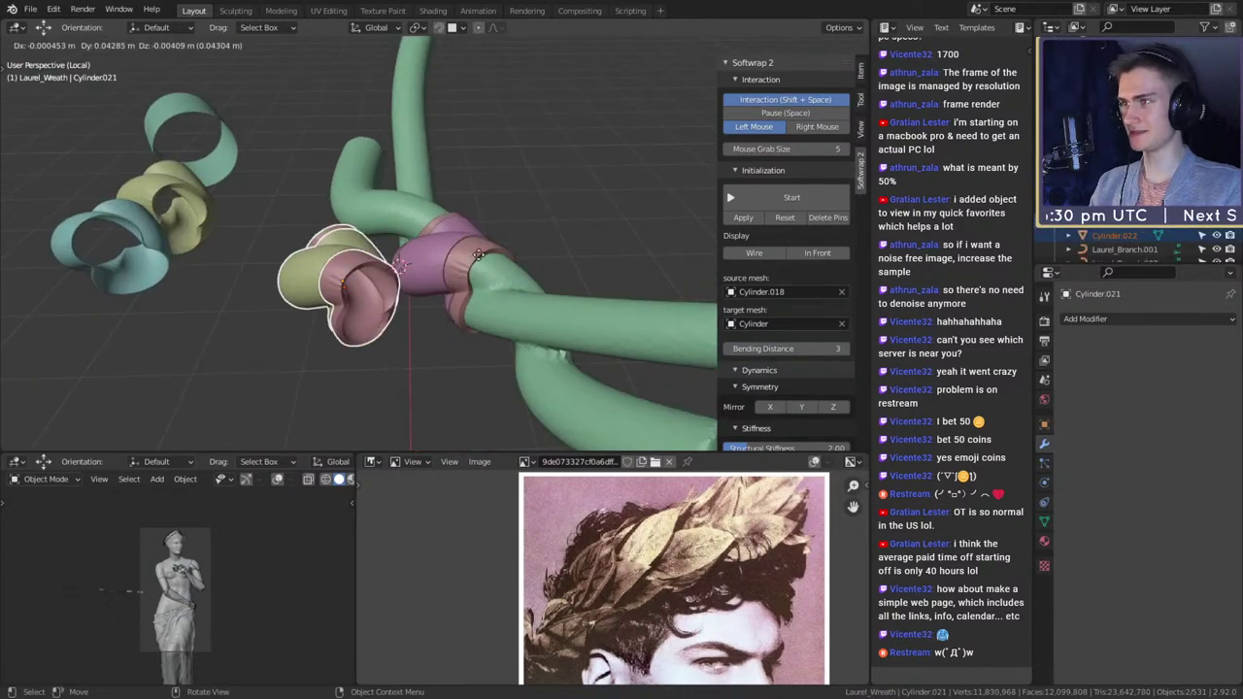
{"action": "left_click", "coordinate": [281, 306]}
{"action": "scroll", "coordinate": [281, 306], "scroll_direction": "down", "scroll_amount": 4}
{"action": "middle_click_drag", "start_coordinate": [280, 306], "coordinate": [453, 275]}
{"action": "key", "text": "g"}
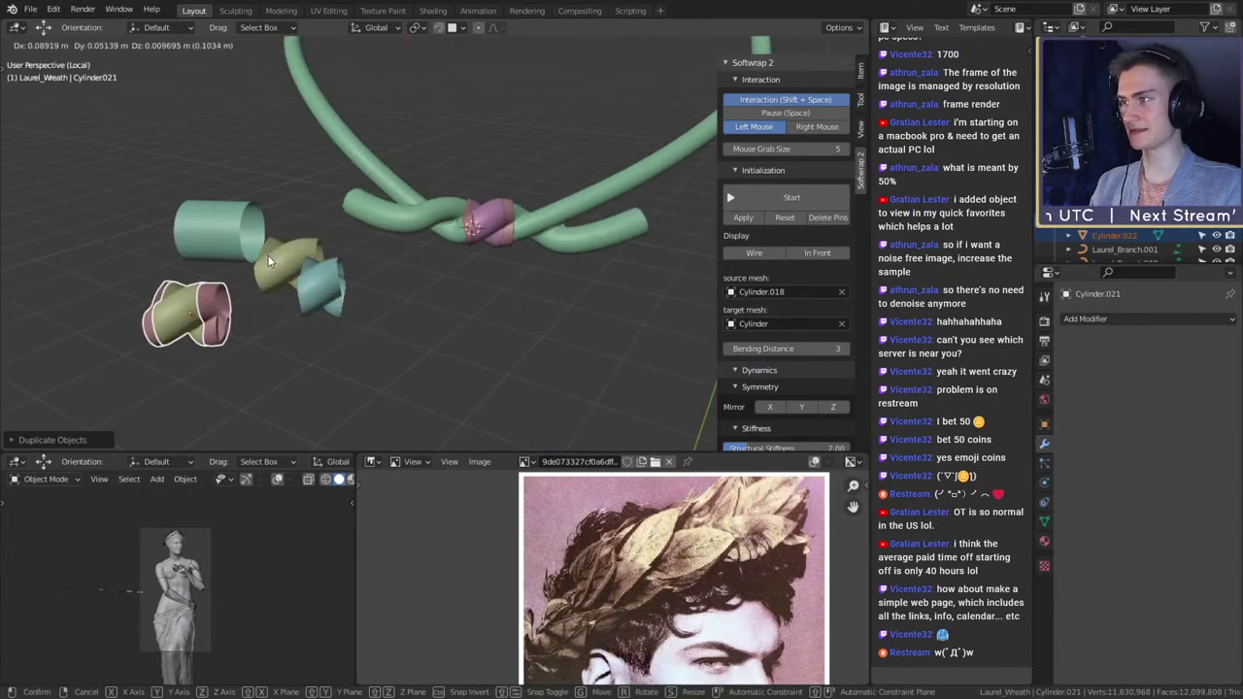
{"action": "left_click", "coordinate": [267, 259]}
- Join the outer band with the inner band around the branches into one object
{"action": "scroll", "coordinate": [408, 279], "scroll_direction": "up", "scroll_amount": 5}
{"action": "middle_click_drag", "start_coordinate": [680, 257], "coordinate": [604, 254]}
{"action": "scroll", "coordinate": [524, 262], "scroll_direction": "up", "scroll_amount": 2}
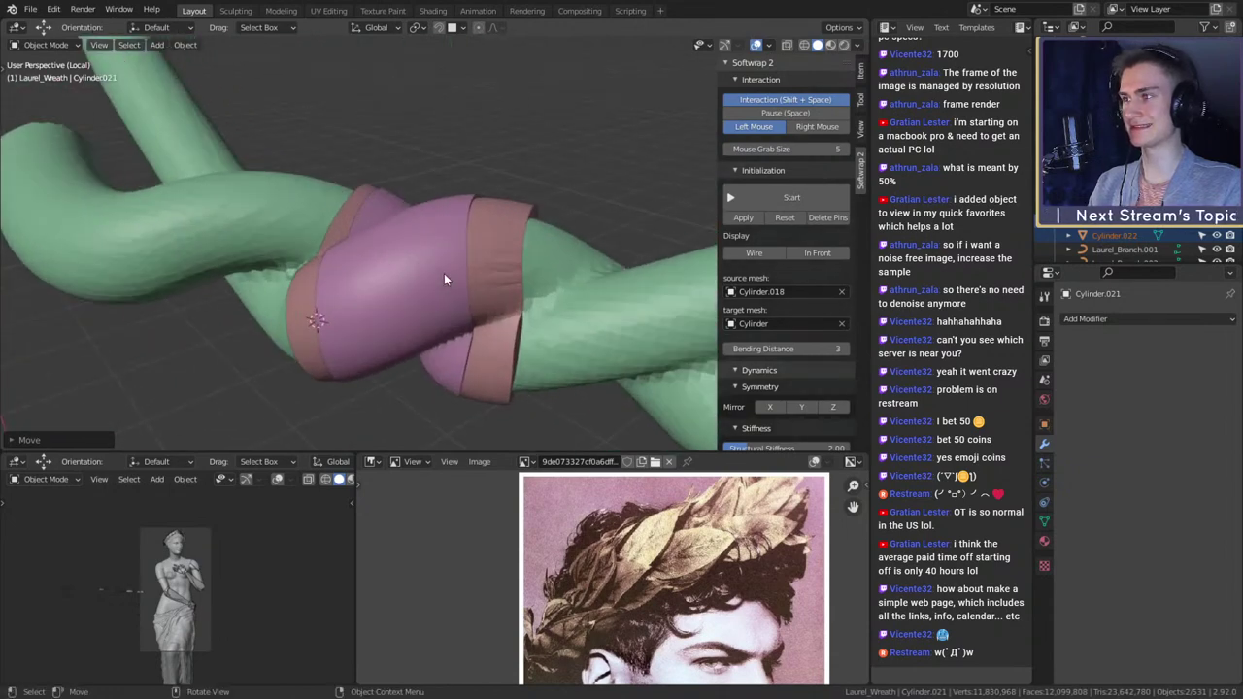
{"action": "left_click", "coordinate": [474, 235]}
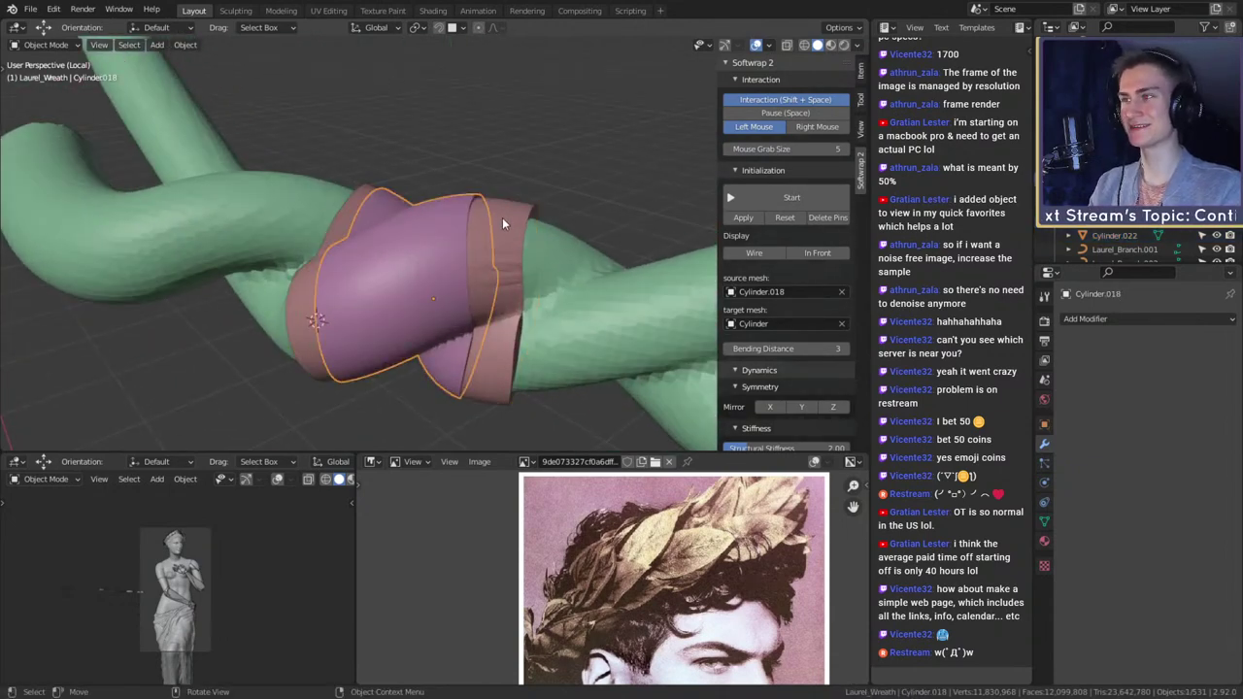
{"action": "middle_click_drag", "start_coordinate": [517, 193], "coordinate": [491, 238]}
{"action": "left_click", "coordinate": [434, 237]}
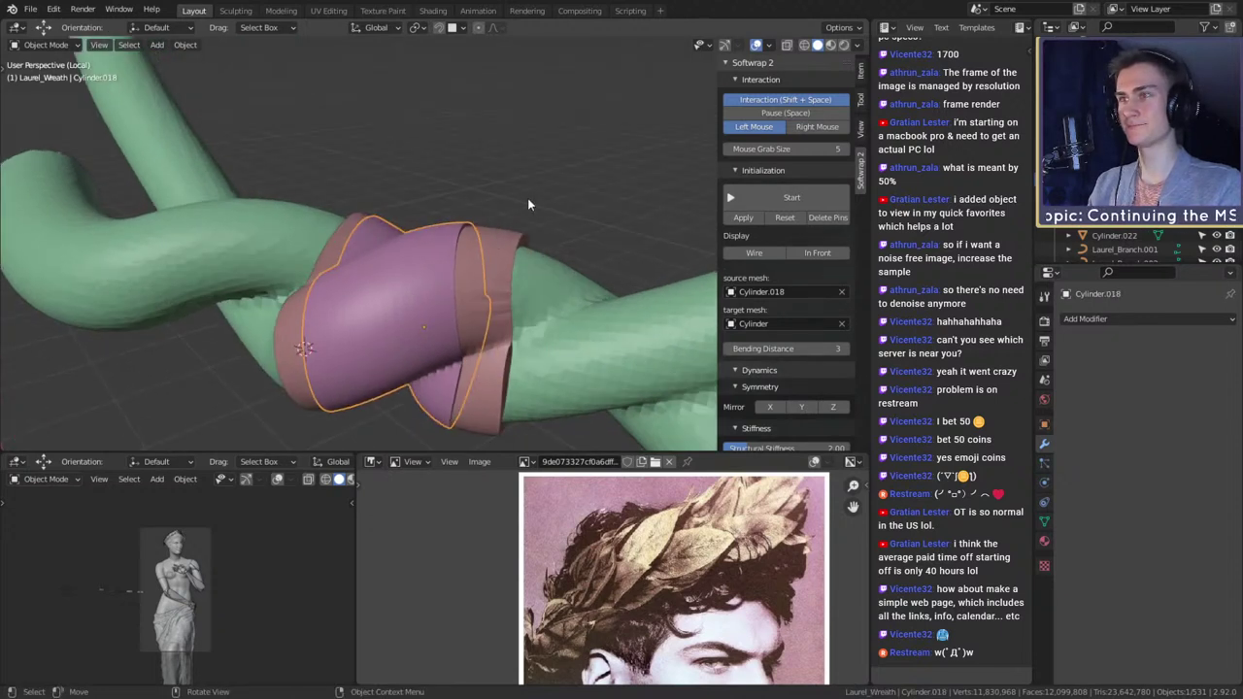
{"action": "left_click", "coordinate": [512, 252], "text": "shift"}
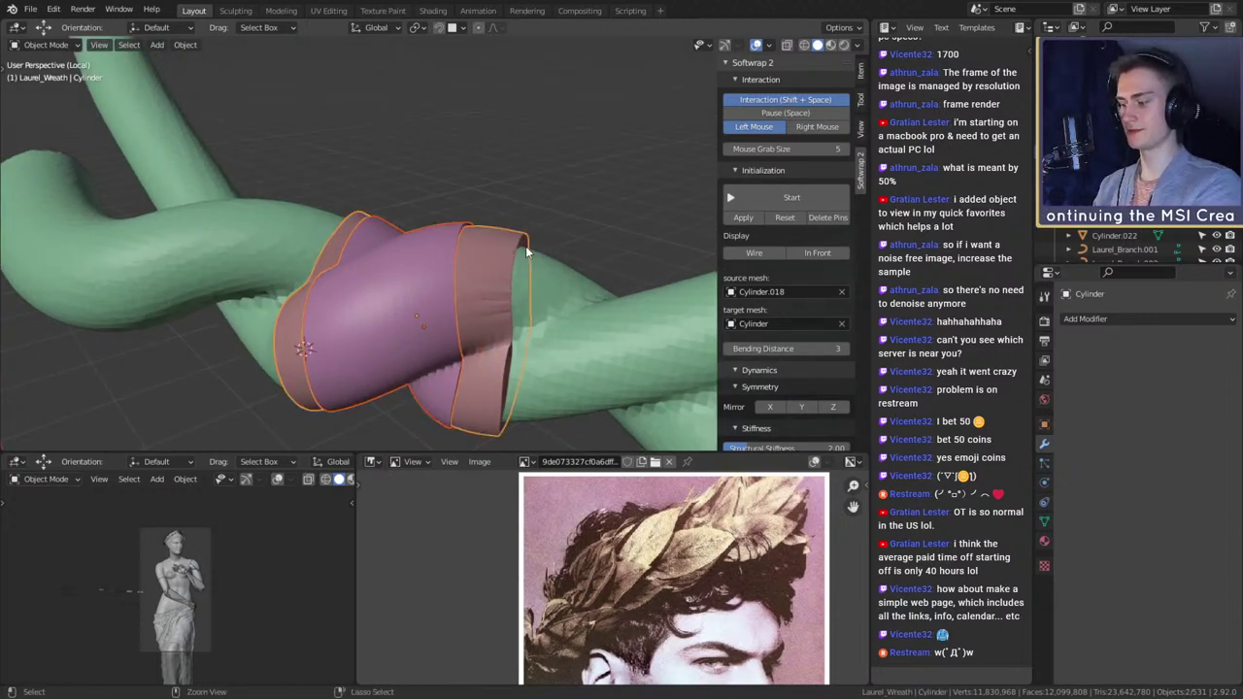
{"action": "key", "text": "ctrl+j"}
{"action": "left_click", "coordinate": [534, 198]}
{"action": "middle_click_drag", "start_coordinate": [534, 199], "coordinate": [514, 291]}
{"action": "scroll", "coordinate": [514, 291], "scroll_direction": "up", "scroll_amount": 3}
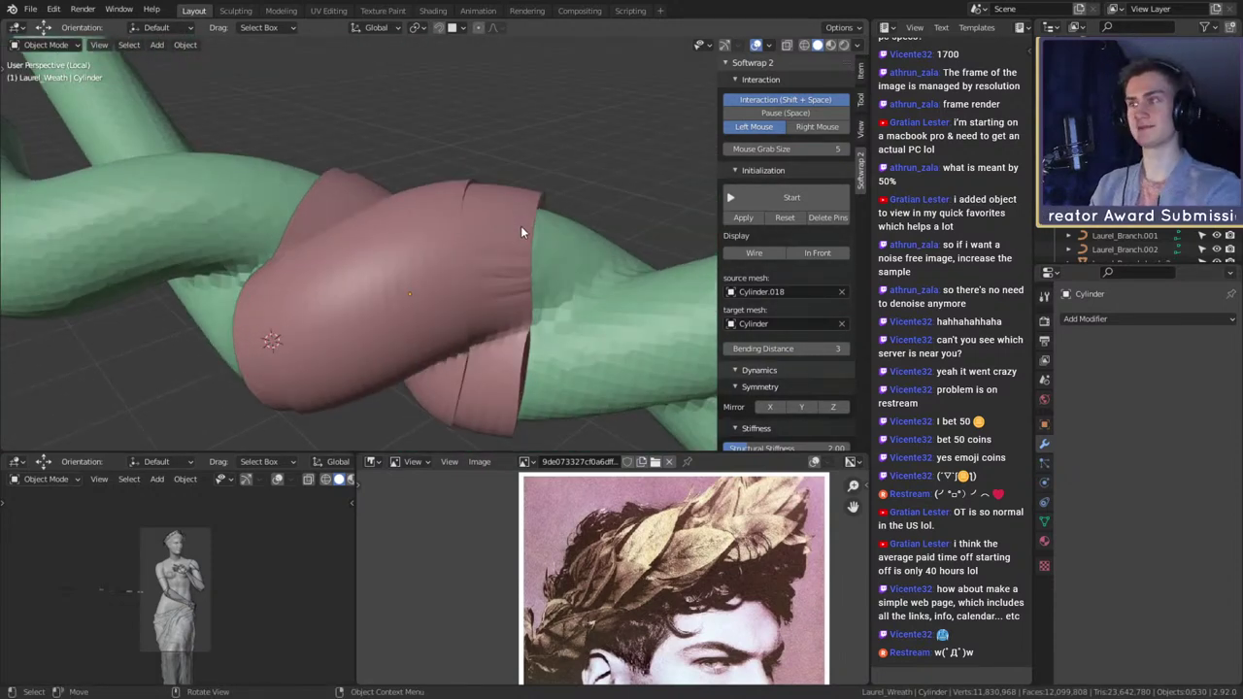
- Duplicate the spare unwrapped cylinder and move the copy onto the joined band
{"action": "scroll", "coordinate": [505, 245], "scroll_direction": "down", "scroll_amount": 6}
{"action": "scroll", "coordinate": [505, 245], "scroll_direction": "up", "scroll_amount": 5}
{"action": "middle_click_drag", "start_coordinate": [505, 244], "coordinate": [555, 291]}
{"action": "scroll", "coordinate": [382, 285], "scroll_direction": "down", "scroll_amount": 5}
{"action": "scroll", "coordinate": [465, 228], "scroll_direction": "up", "scroll_amount": 2}
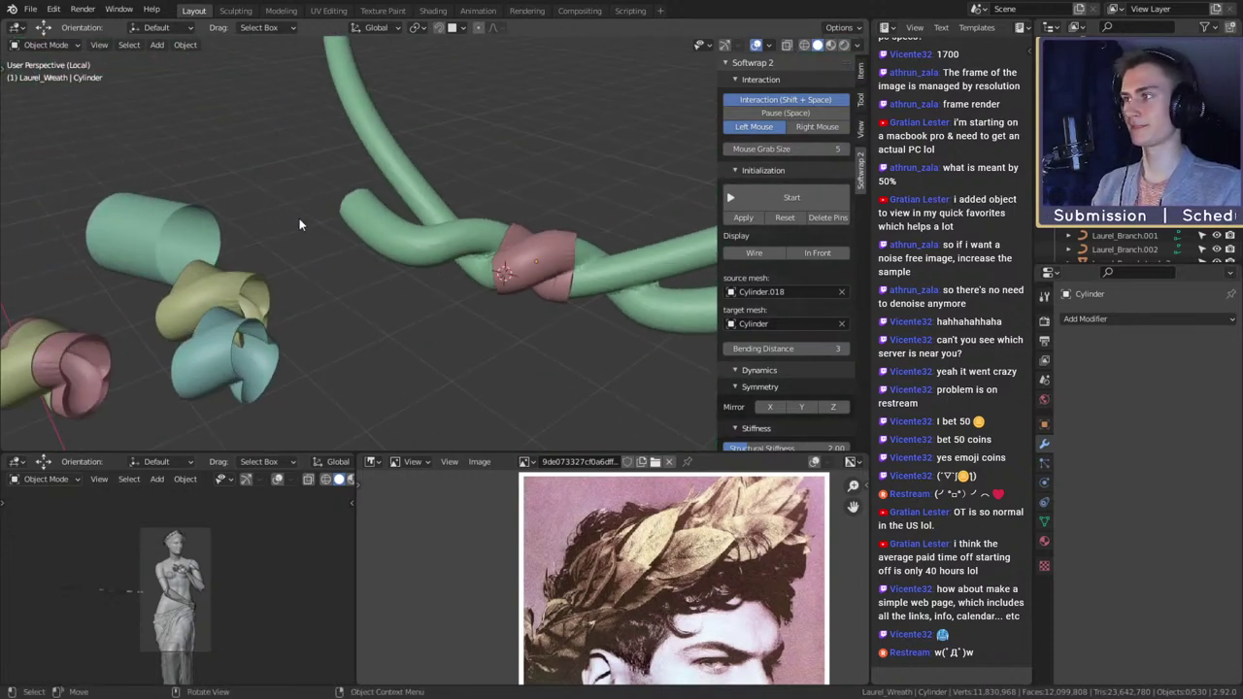
{"action": "left_click", "coordinate": [210, 215]}
{"action": "key", "text": "shift+d"}
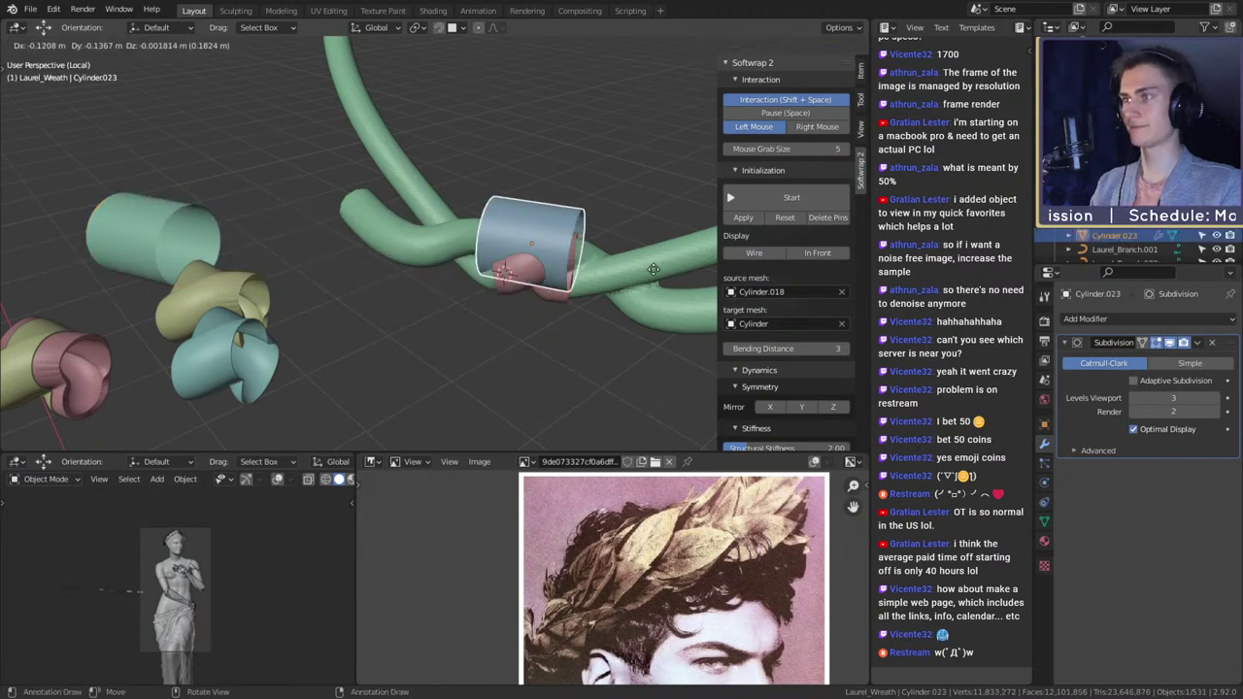
{"action": "left_click", "coordinate": [645, 271]}
{"action": "middle_click_drag", "start_coordinate": [645, 271], "coordinate": [499, 244]}
{"action": "key", "text": "g"}
{"action": "left_click", "coordinate": [492, 263]}
- Scale the new cylinder down and rotate and reposition it to follow the joined band's direction
{"action": "key", "text": "s"}
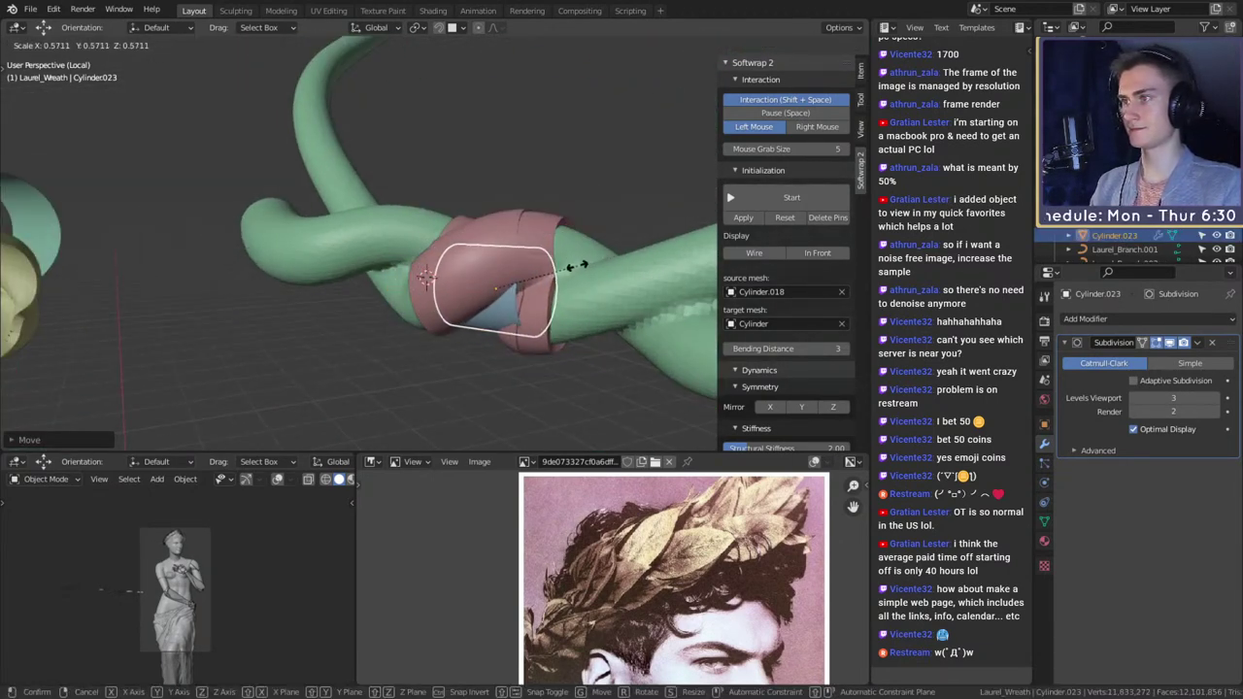
{"action": "left_click", "coordinate": [571, 268]}
{"action": "middle_click_drag", "start_coordinate": [569, 269], "coordinate": [637, 253]}
{"action": "key", "text": "g"}
{"action": "left_click", "coordinate": [629, 260]}
{"action": "key", "text": "s"}
{"action": "left_click", "coordinate": [661, 258]}
{"action": "key", "text": "r"}
{"action": "left_click", "coordinate": [585, 271]}
{"action": "key", "text": "r"}
{"action": "left_click", "coordinate": [605, 313]}
{"action": "key", "text": "s"}
{"action": "left_click", "coordinate": [621, 282]}
- Rescale the new cylinder along its Z axis and move it into line with the joined band
{"action": "key", "text": "s"}
{"action": "key", "text": "x"}
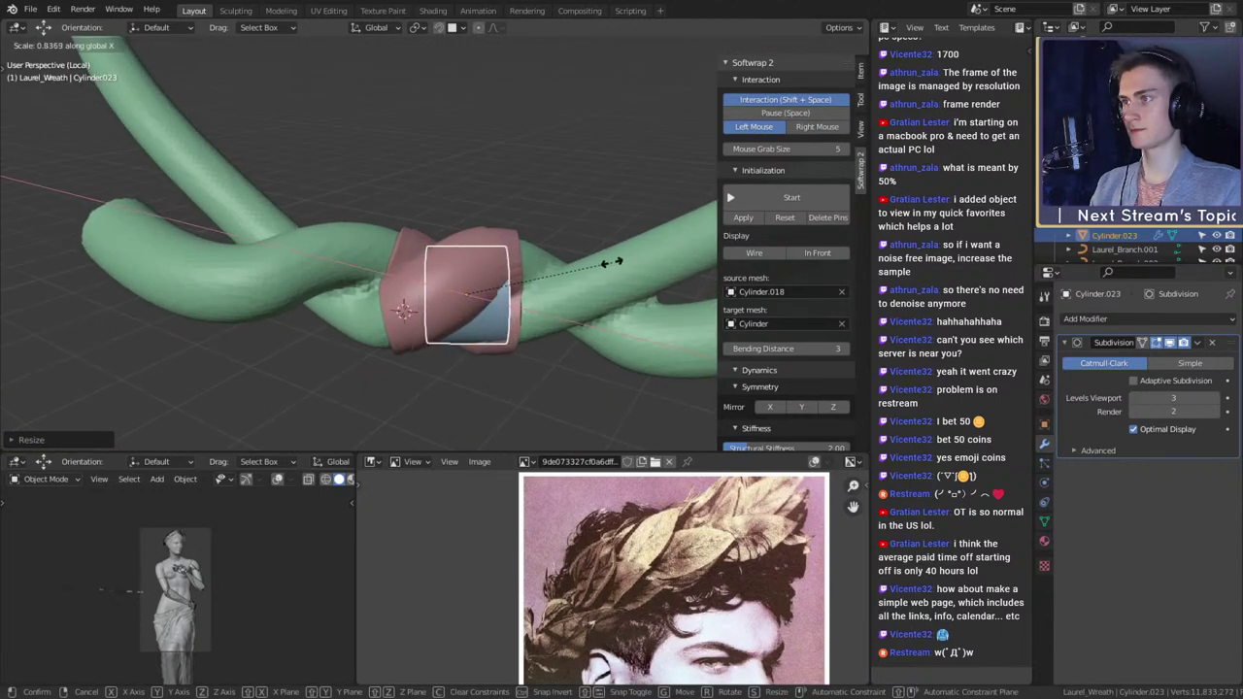
{"action": "key", "text": "x"}
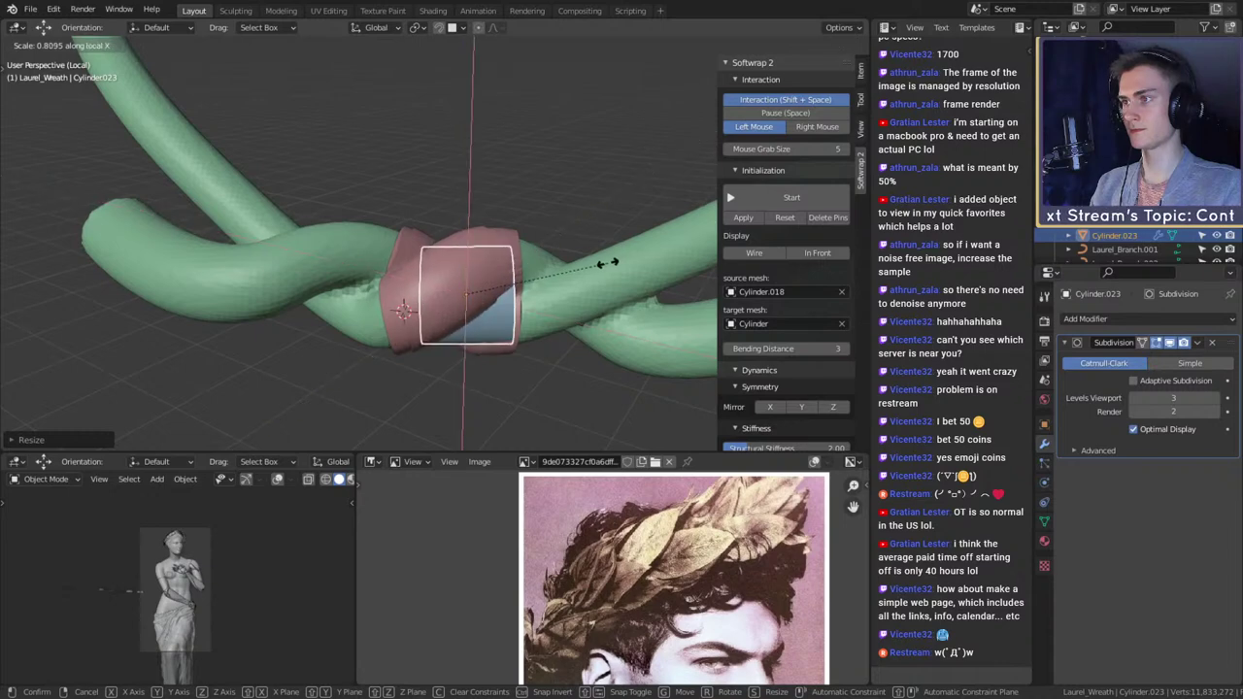
{"action": "key", "text": "z"}
{"action": "left_click", "coordinate": [602, 265]}
{"action": "middle_click_drag", "start_coordinate": [602, 265], "coordinate": [565, 340]}
{"action": "key", "text": "g"}
{"action": "left_click", "coordinate": [583, 281]}
{"action": "scroll", "coordinate": [681, 318], "scroll_direction": "up", "scroll_amount": 2}
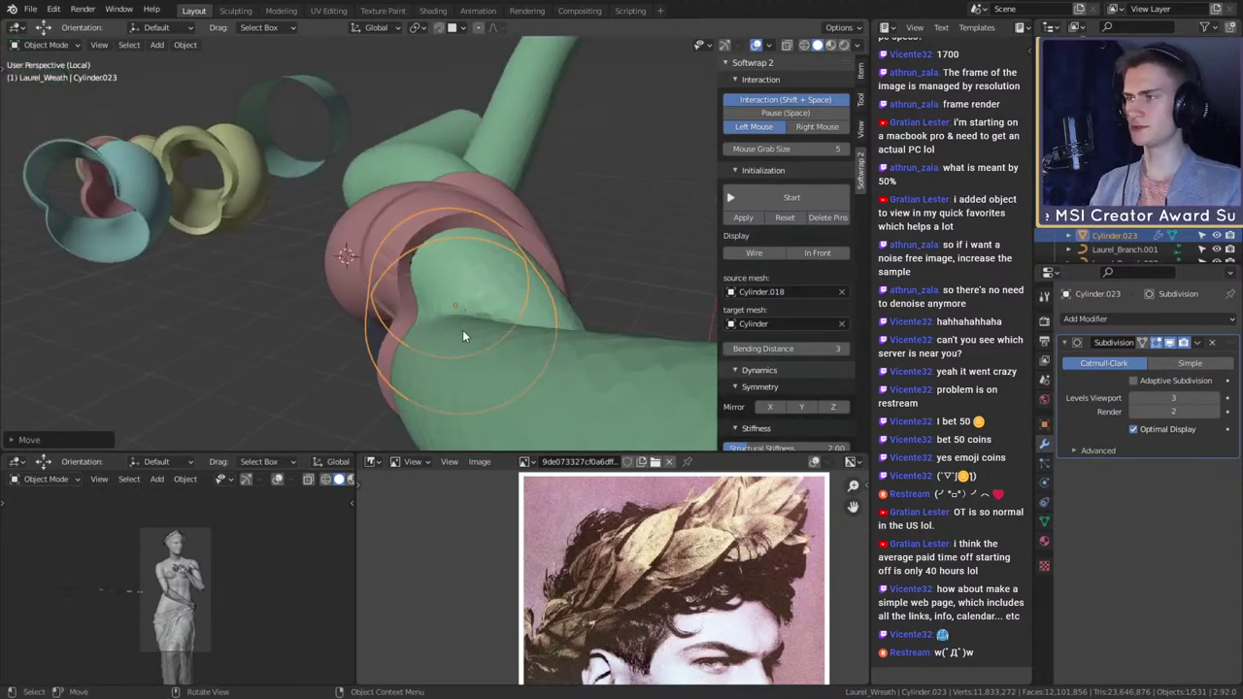
{"action": "middle_click_drag", "start_coordinate": [463, 336], "coordinate": [535, 325]}
{"action": "scroll", "coordinate": [605, 353], "scroll_direction": "down", "scroll_amount": 4}
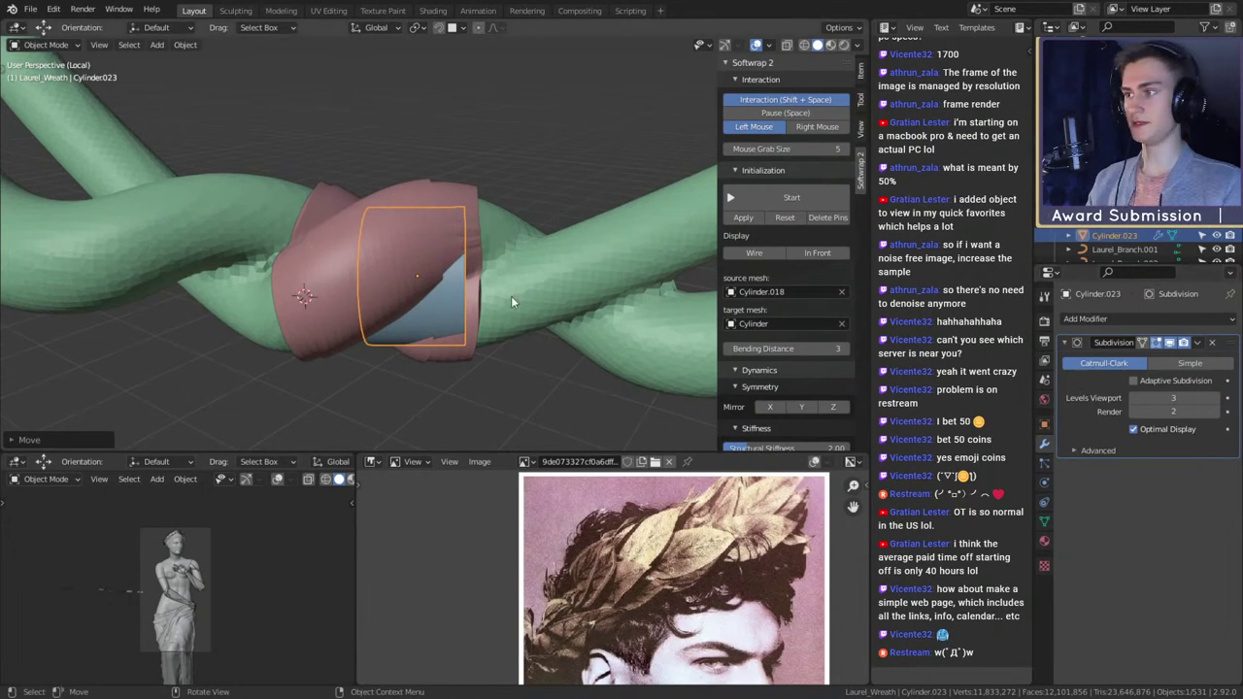
- Add a loop cut around the new cylinder's middle and apply its Subdivision modifier
{"action": "key", "text": "Tab"}
{"action": "key", "text": "ctrl+r"}
{"action": "left_click", "coordinate": [417, 294]}
{"action": "left_click", "coordinate": [418, 297]}
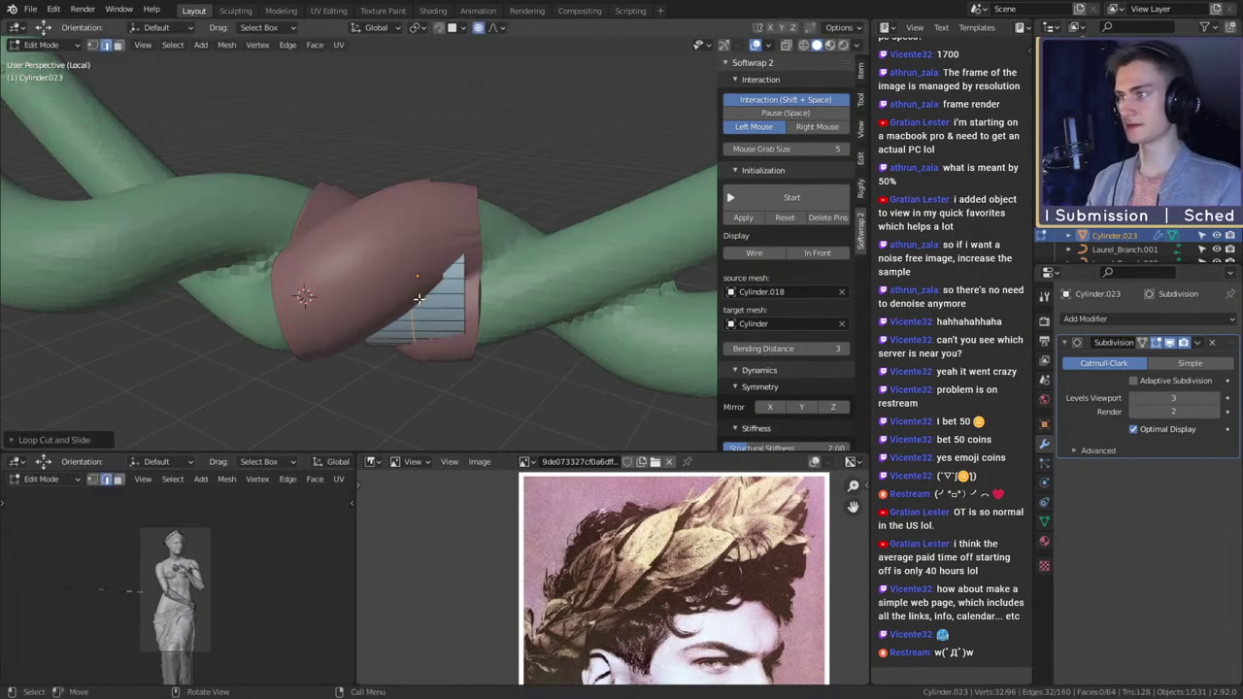
{"action": "key", "text": "Tab"}
{"action": "key", "text": "ctrl+a"}
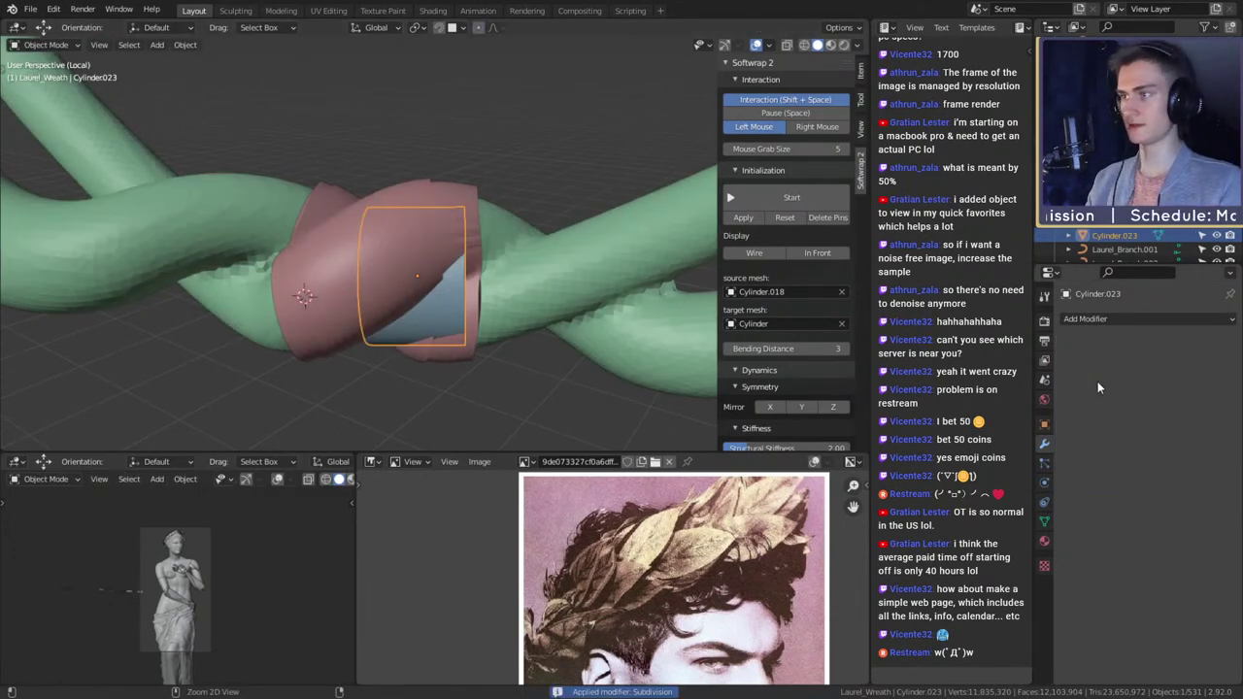
{"action": "scroll", "coordinate": [535, 357], "scroll_direction": "up", "scroll_amount": 2}
{"action": "middle_click_drag", "start_coordinate": [536, 356], "coordinate": [561, 272]}
{"action": "key", "text": "Tab"}
{"action": "key", "text": "Tab"}
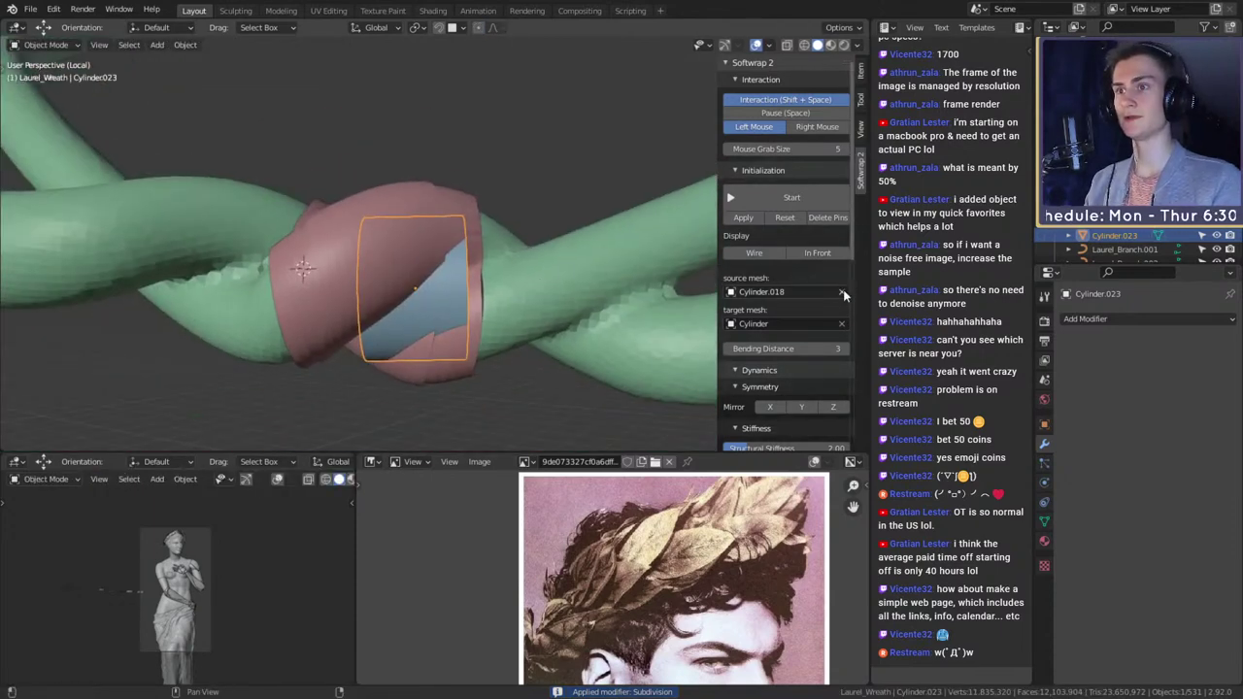
- Set Softwrap's source mesh to Cylinder.023 and target mesh to Cylinder, and lower the snapping strength to 0.00
{"action": "left_click", "coordinate": [841, 291]}
{"action": "left_click", "coordinate": [426, 287]}
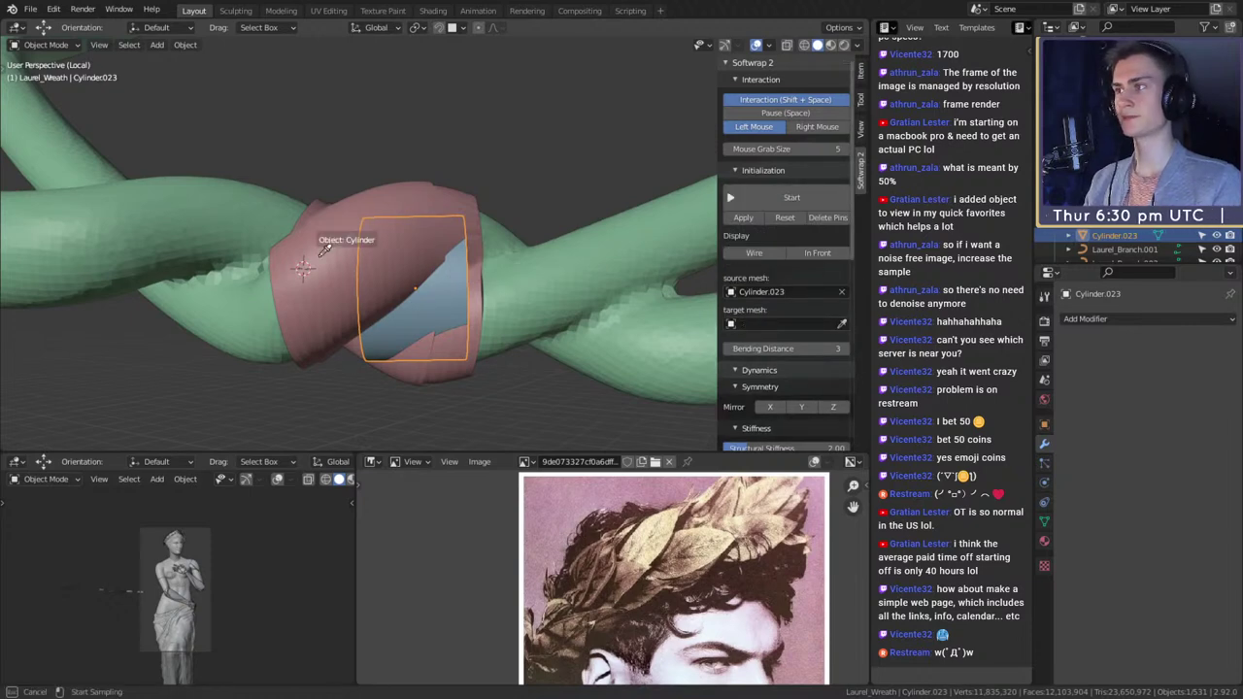
{"action": "scroll", "coordinate": [815, 269], "scroll_direction": "down", "scroll_amount": 7}
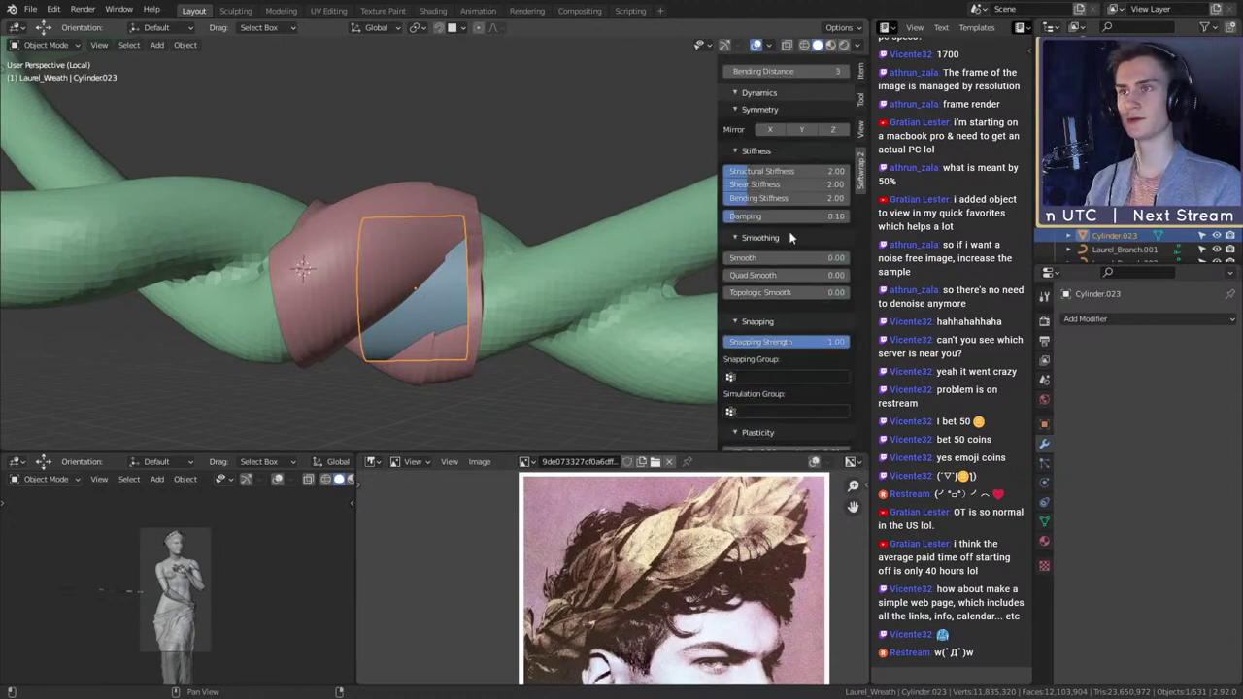
{"action": "scroll", "coordinate": [797, 272], "scroll_direction": "down", "scroll_amount": 2}
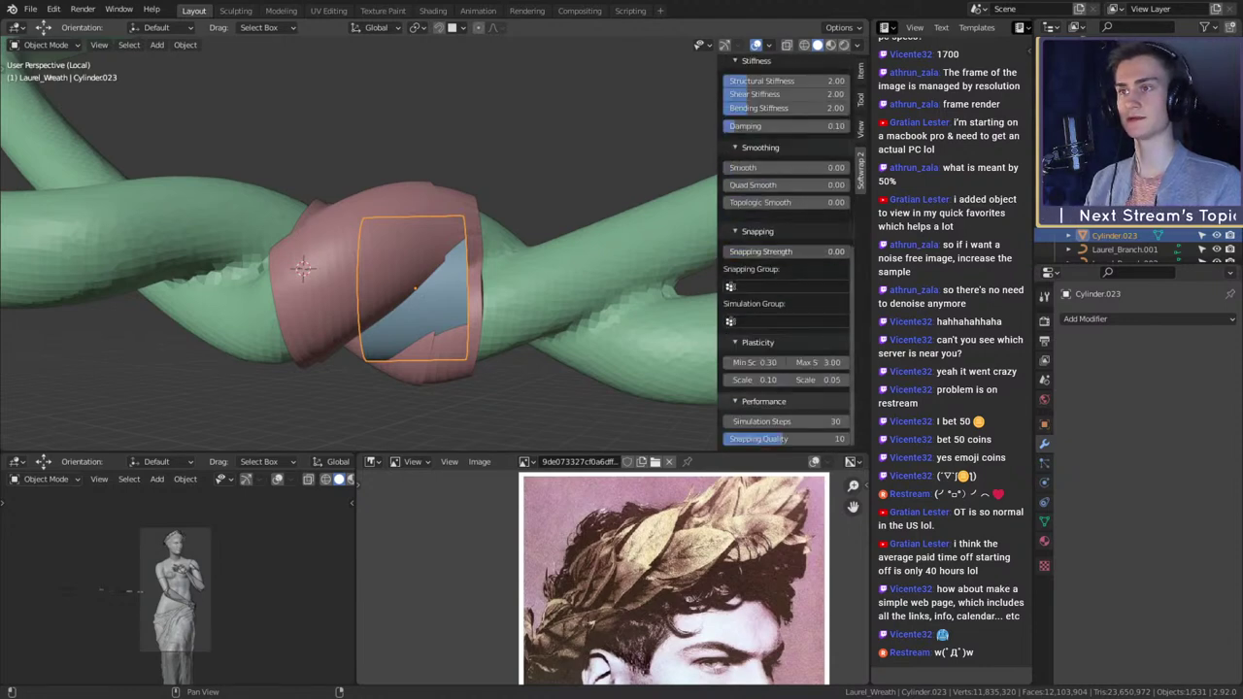
- Start the Softwrap simulation on Cylinder.023 and raise the snapping strength to 1.00
{"action": "scroll", "coordinate": [740, 228], "scroll_direction": "up", "scroll_amount": 9}
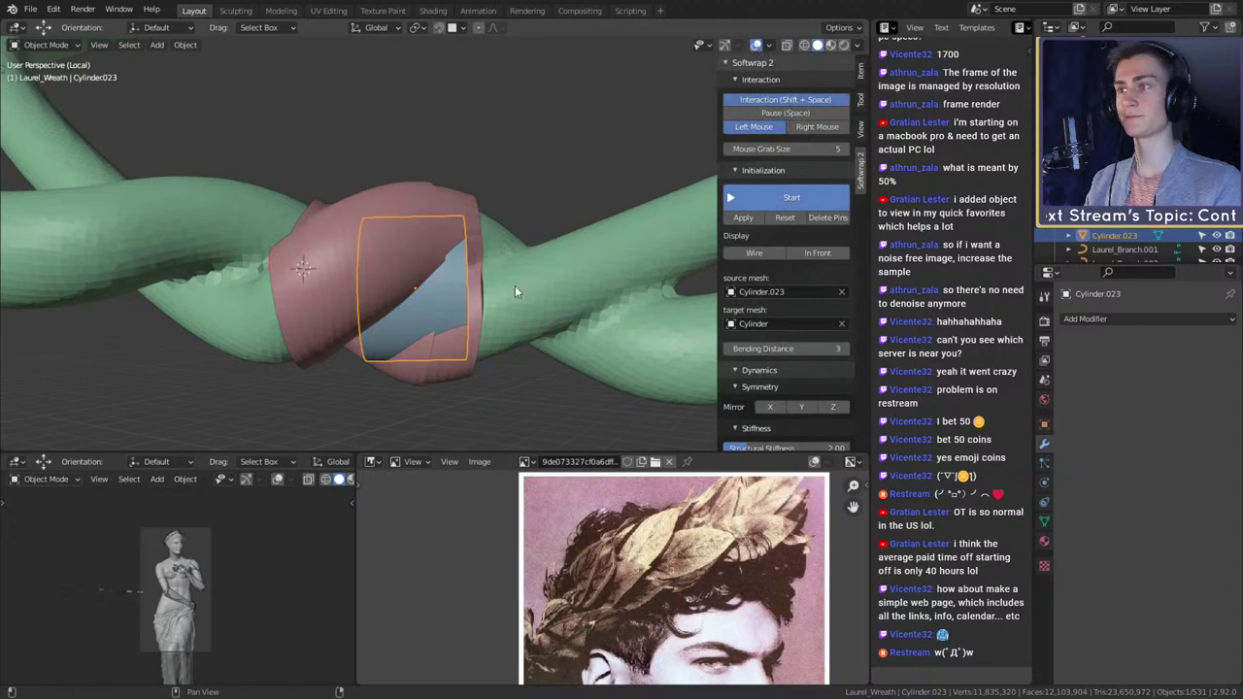
{"action": "scroll", "coordinate": [789, 324], "scroll_direction": "down", "scroll_amount": 9}
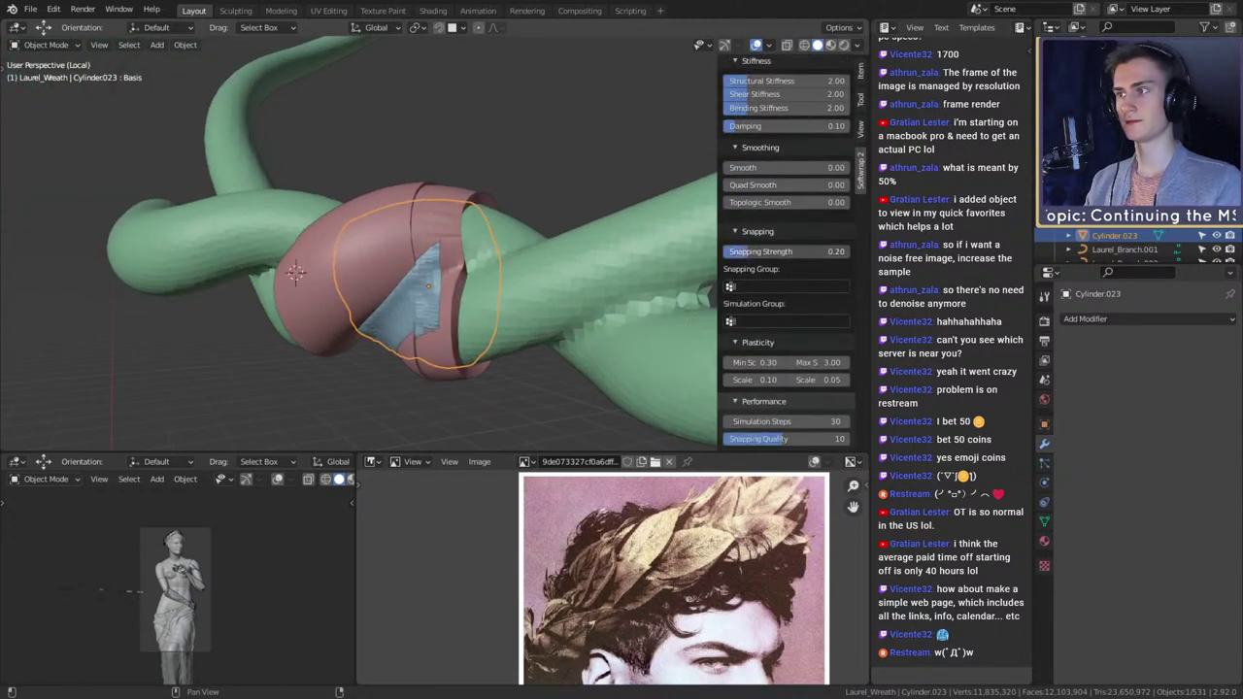
{"action": "left_click_drag", "start_coordinate": [748, 251], "coordinate": [850, 251]}
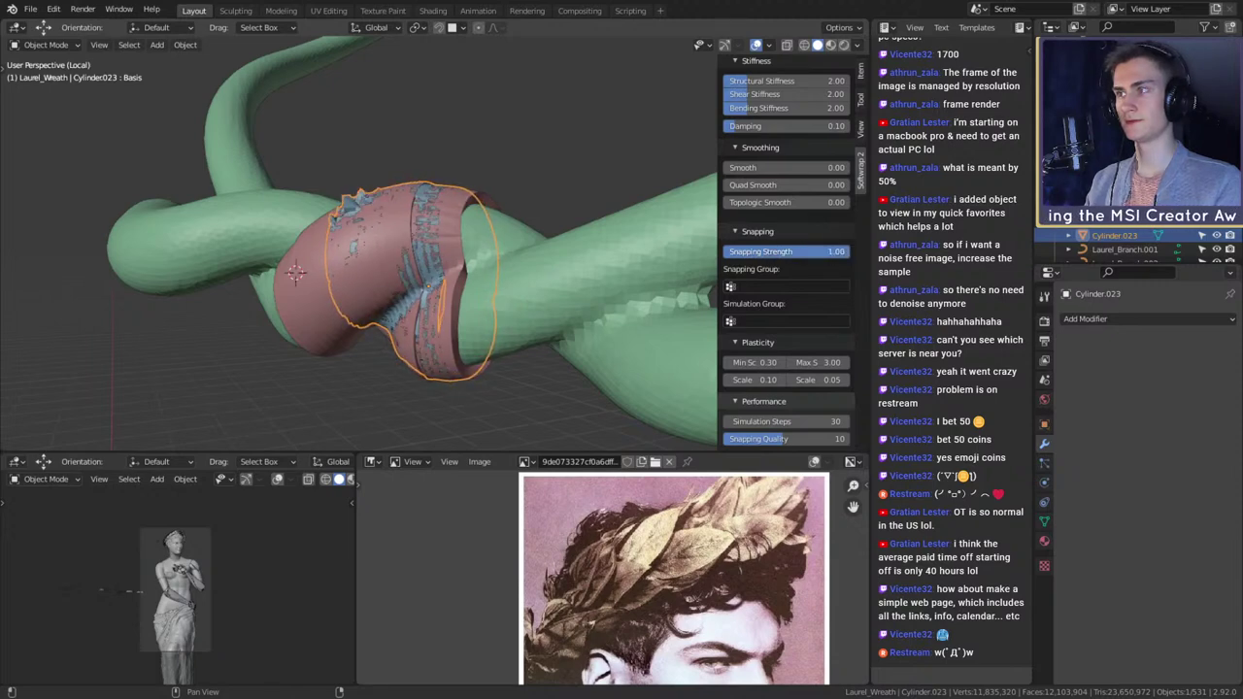
- Try small moves of the simulated cylinder along the joined band and undo them
{"action": "middle_click_drag", "start_coordinate": [423, 211], "coordinate": [538, 275]}
{"action": "scroll", "coordinate": [500, 264], "scroll_direction": "up", "scroll_amount": 1}
{"action": "key", "text": "g"}
{"action": "left_click", "coordinate": [546, 243]}
{"action": "key", "text": "g"}
{"action": "left_click", "coordinate": [535, 249]}
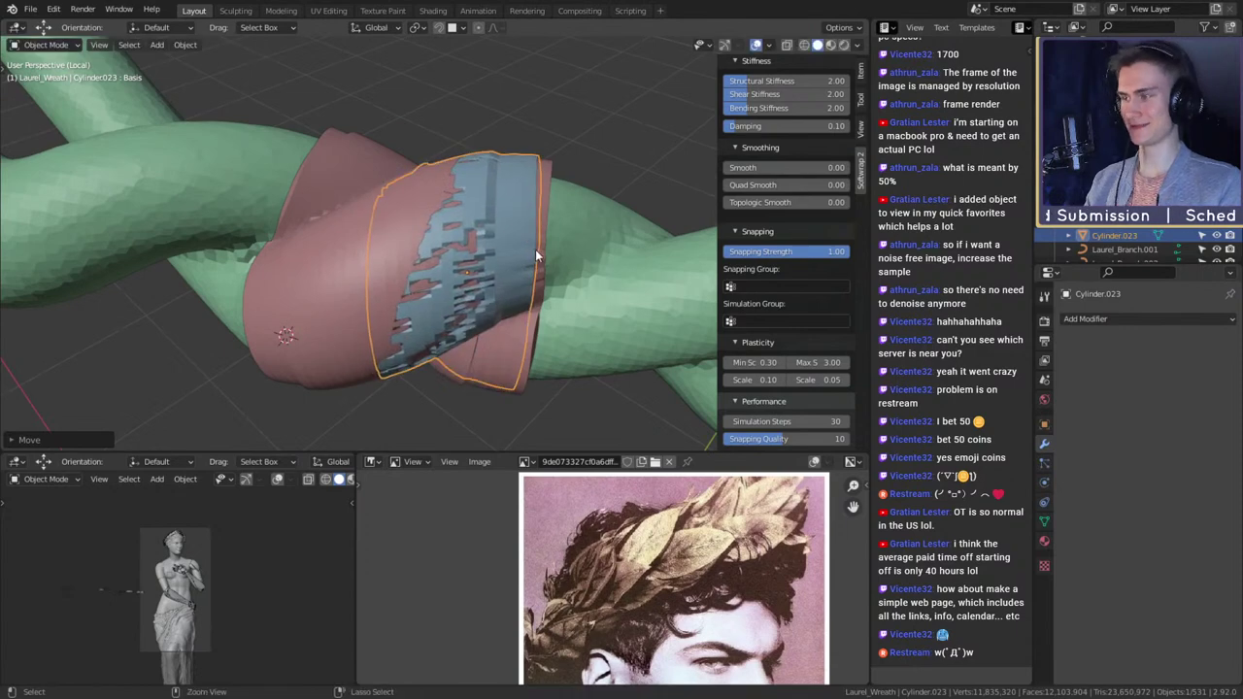
{"action": "key", "text": "ctrl+z"}
{"action": "key", "text": "g"}
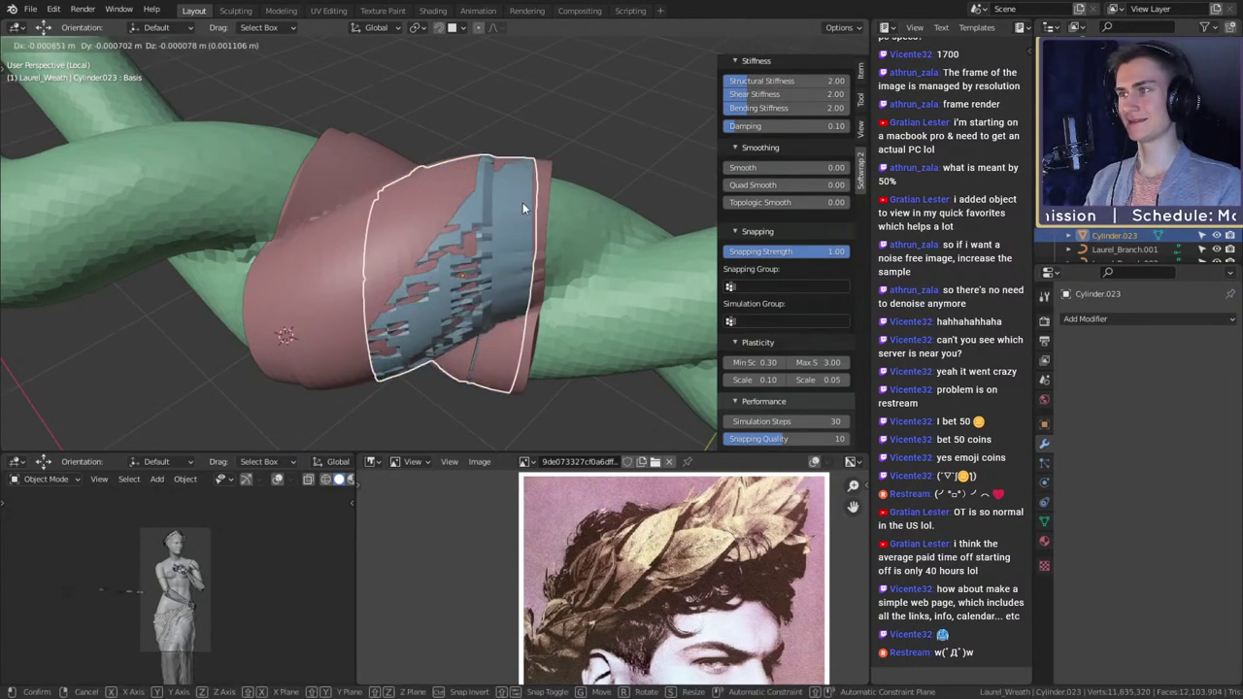
{"action": "left_click", "coordinate": [522, 202]}
{"action": "key", "text": "ctrl+z"}
{"action": "middle_click_drag", "start_coordinate": [504, 301], "coordinate": [511, 261]}
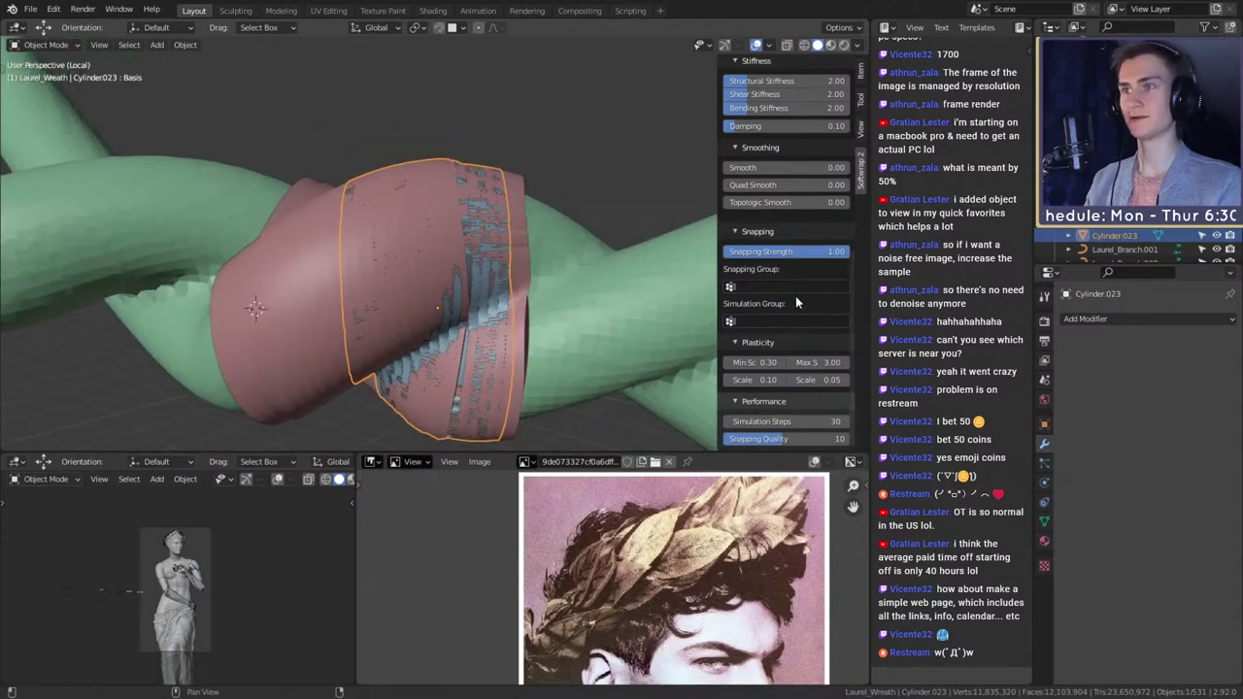
- Display the simulated cylinder in front of other objects and set its structural stiffness to 2.05 while tugging its mesh along the band
{"action": "scroll", "coordinate": [795, 295], "scroll_direction": "up", "scroll_amount": 8}
{"action": "left_click", "coordinate": [815, 246]}
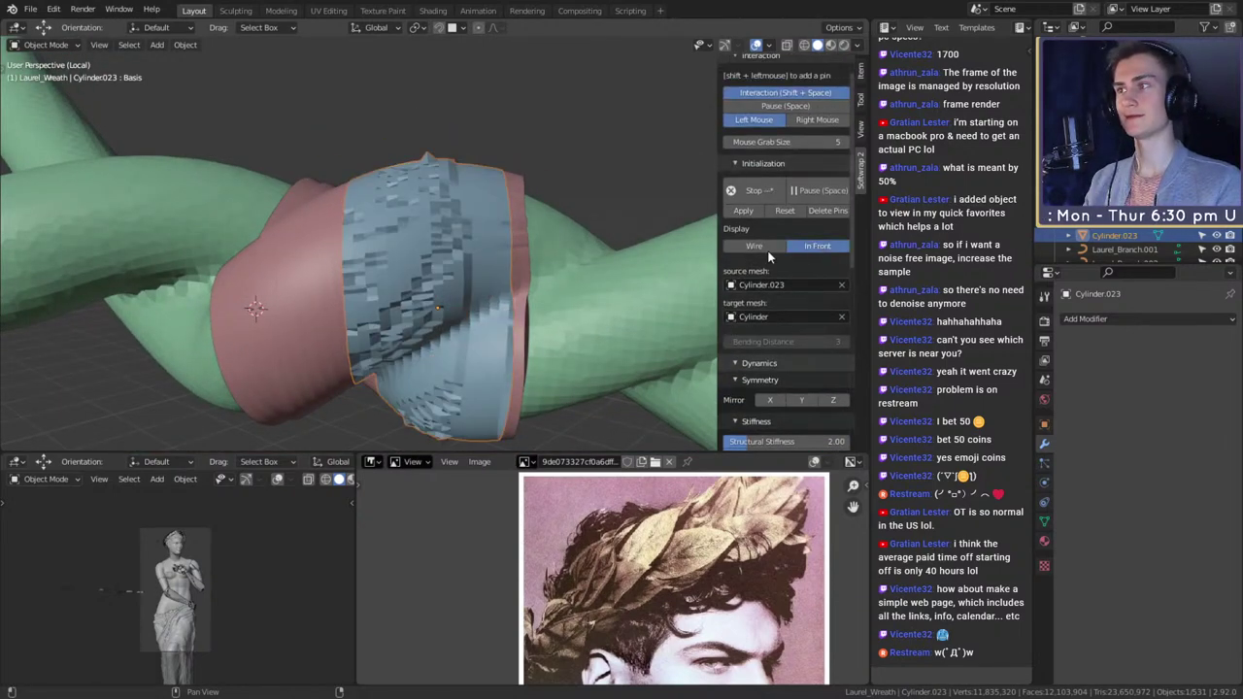
{"action": "middle_click_drag", "start_coordinate": [767, 250], "coordinate": [466, 234]}
{"action": "scroll", "coordinate": [747, 305], "scroll_direction": "down", "scroll_amount": 2}
{"action": "scroll", "coordinate": [747, 304], "scroll_direction": "down", "scroll_amount": 5}
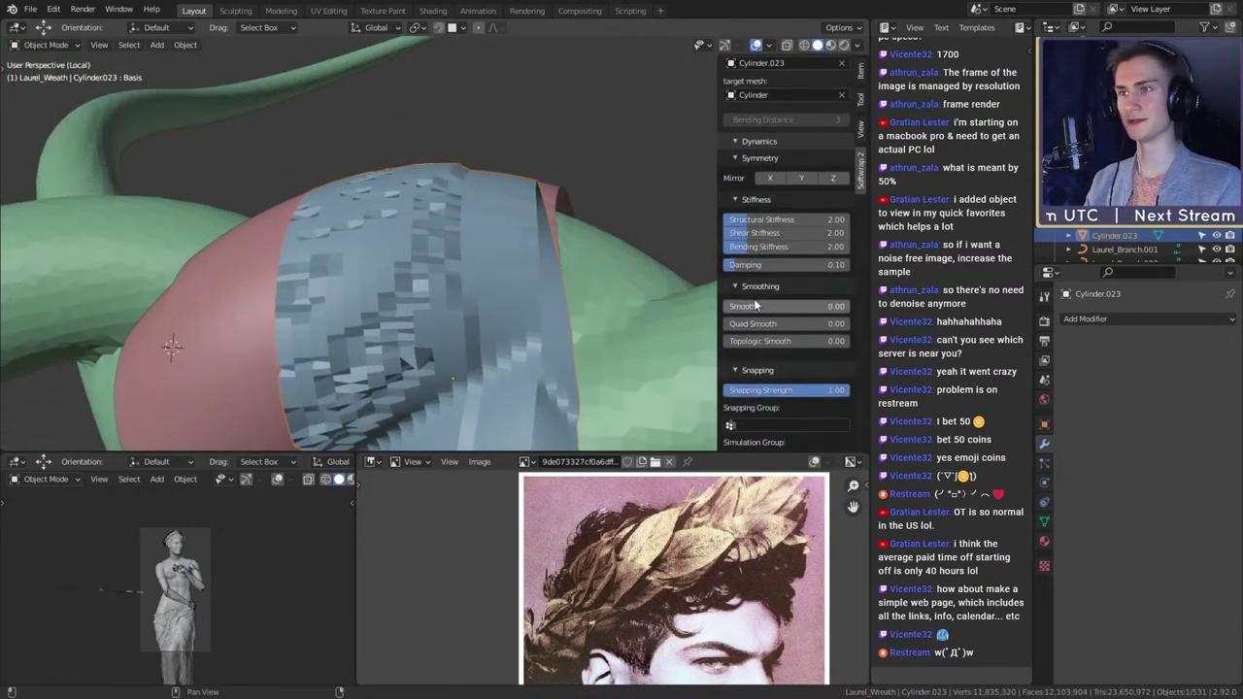
{"action": "mouse_move", "coordinate": [762, 219]}
{"action": "left_mouse_down"}
{"action": "mouse_move", "coordinate": [828, 220]}
{"action": "mouse_move", "coordinate": [748, 219]}
{"action": "left_mouse_up"}
{"action": "left_click_drag", "start_coordinate": [374, 231], "coordinate": [321, 237]}
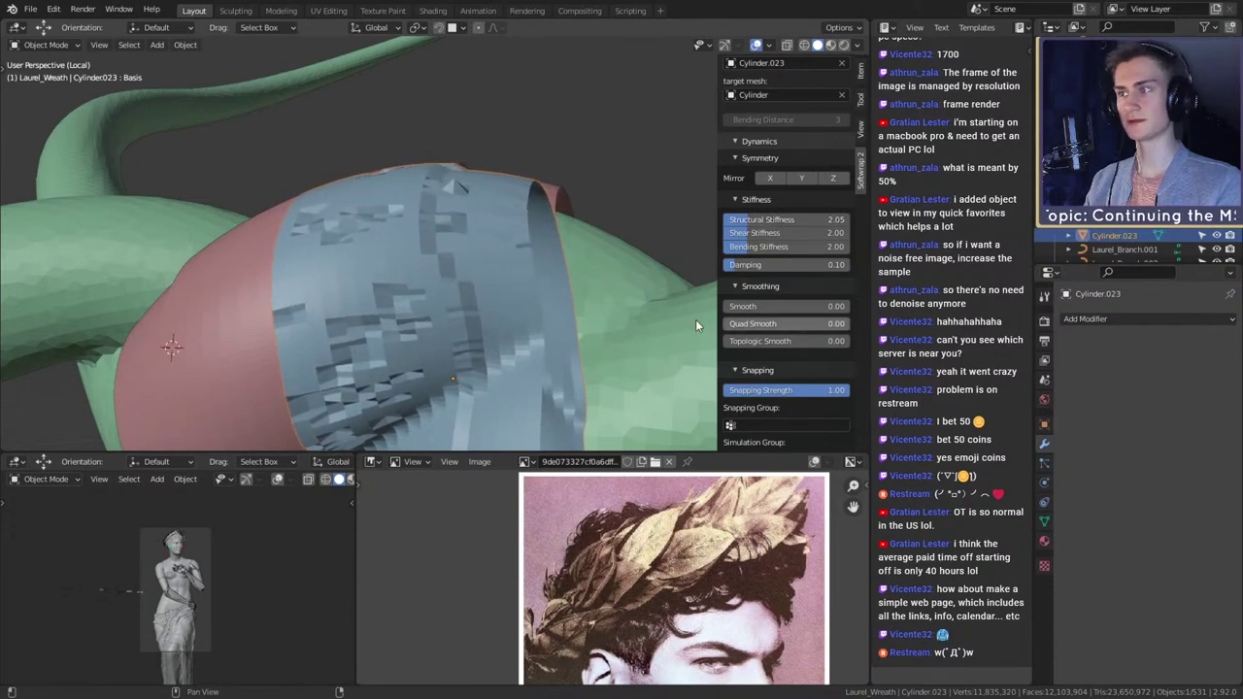
- Reposition the cylinder around the joined band with small moves, undo the last move and pull its mesh downward
{"action": "middle_click_drag", "start_coordinate": [476, 269], "coordinate": [306, 293]}
{"action": "key", "text": "g"}
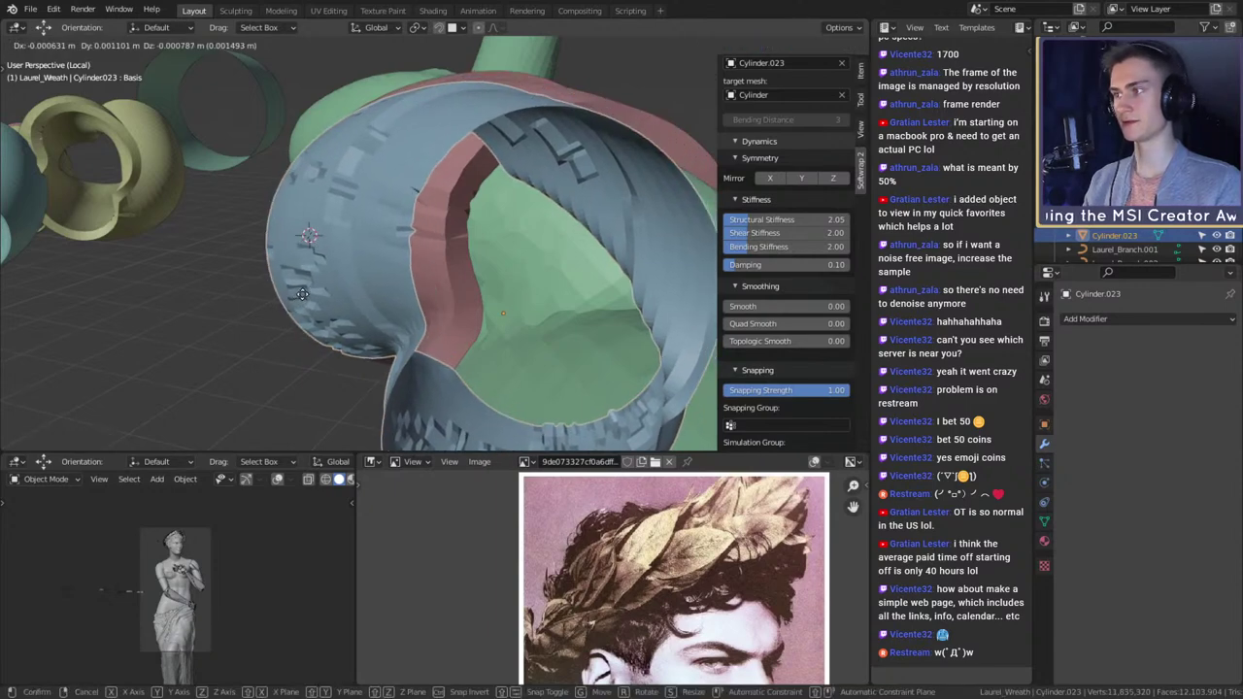
{"action": "left_click", "coordinate": [311, 295]}
{"action": "middle_click_drag", "start_coordinate": [351, 295], "coordinate": [454, 338]}
{"action": "key", "text": "g"}
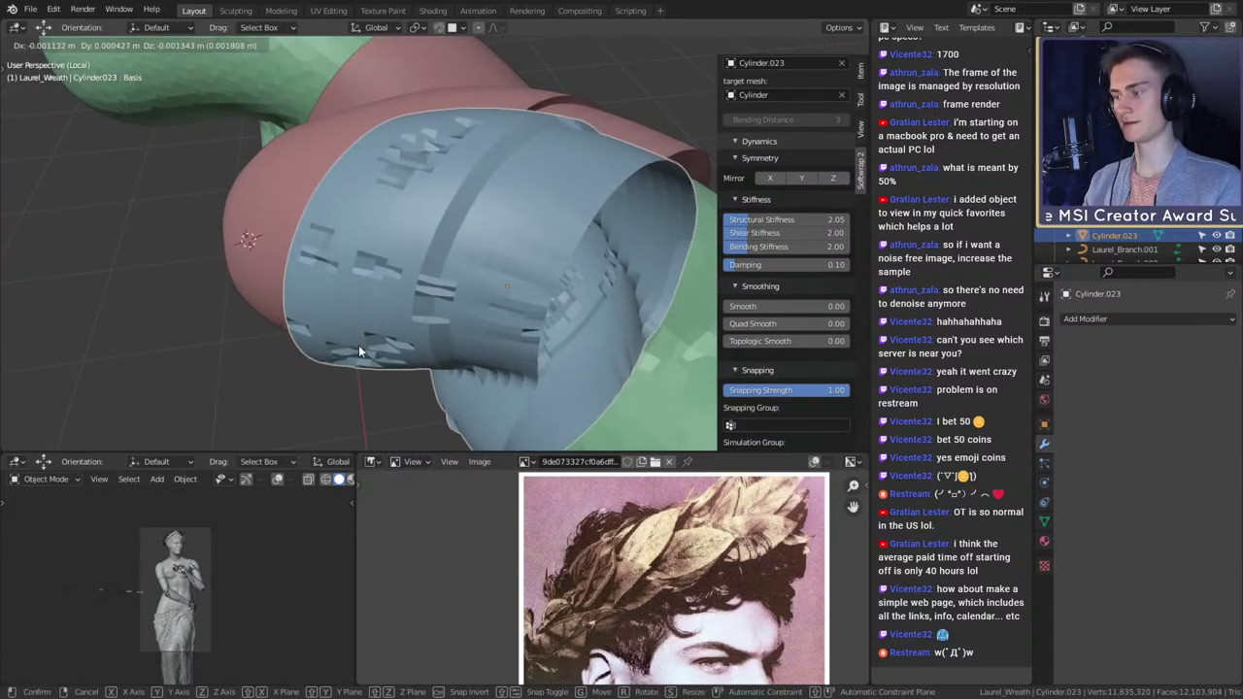
{"action": "left_click", "coordinate": [358, 350]}
{"action": "middle_click_drag", "start_coordinate": [364, 345], "coordinate": [429, 213]}
{"action": "key", "text": "g"}
{"action": "left_click", "coordinate": [389, 305]}
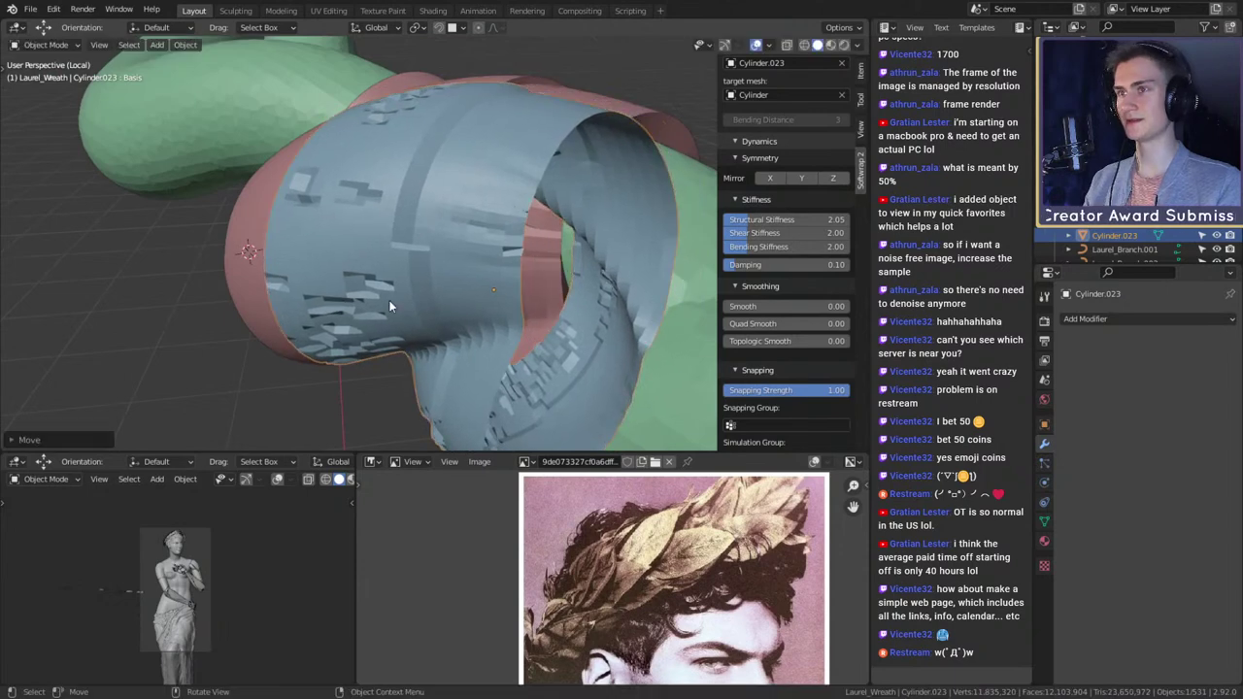
{"action": "key", "text": "ctrl+z"}
{"action": "mouse_move", "coordinate": [387, 266]}
{"action": "left_mouse_down"}
{"action": "mouse_move", "coordinate": [374, 236]}
{"action": "mouse_move", "coordinate": [365, 242]}
{"action": "mouse_move", "coordinate": [386, 327]}
{"action": "mouse_move", "coordinate": [361, 388]}
{"action": "mouse_move", "coordinate": [379, 427]}
{"action": "mouse_move", "coordinate": [423, 374]}
{"action": "left_mouse_up"}
{"action": "middle_click_drag", "start_coordinate": [422, 374], "coordinate": [488, 291]}
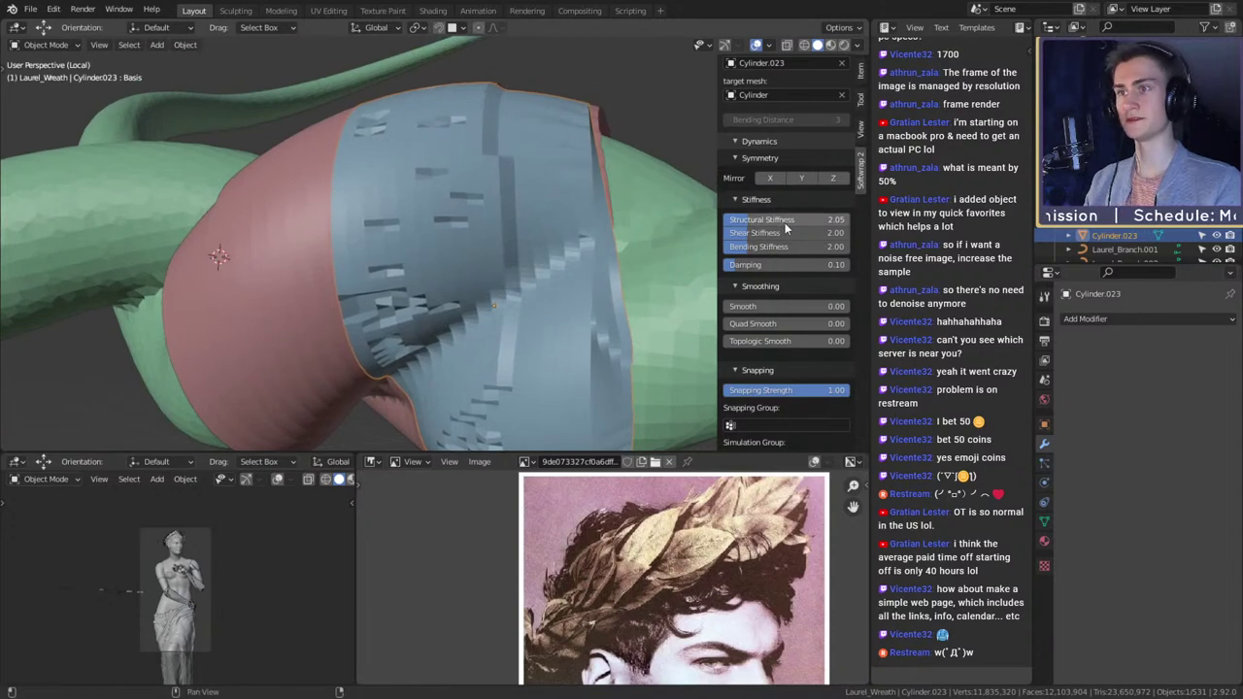
- Raise Softwrap's Smooth value to 4.43 for the cylinder
{"action": "scroll", "coordinate": [783, 257], "scroll_direction": "down", "scroll_amount": 2}
{"action": "left_click_drag", "start_coordinate": [745, 251], "coordinate": [845, 251]}
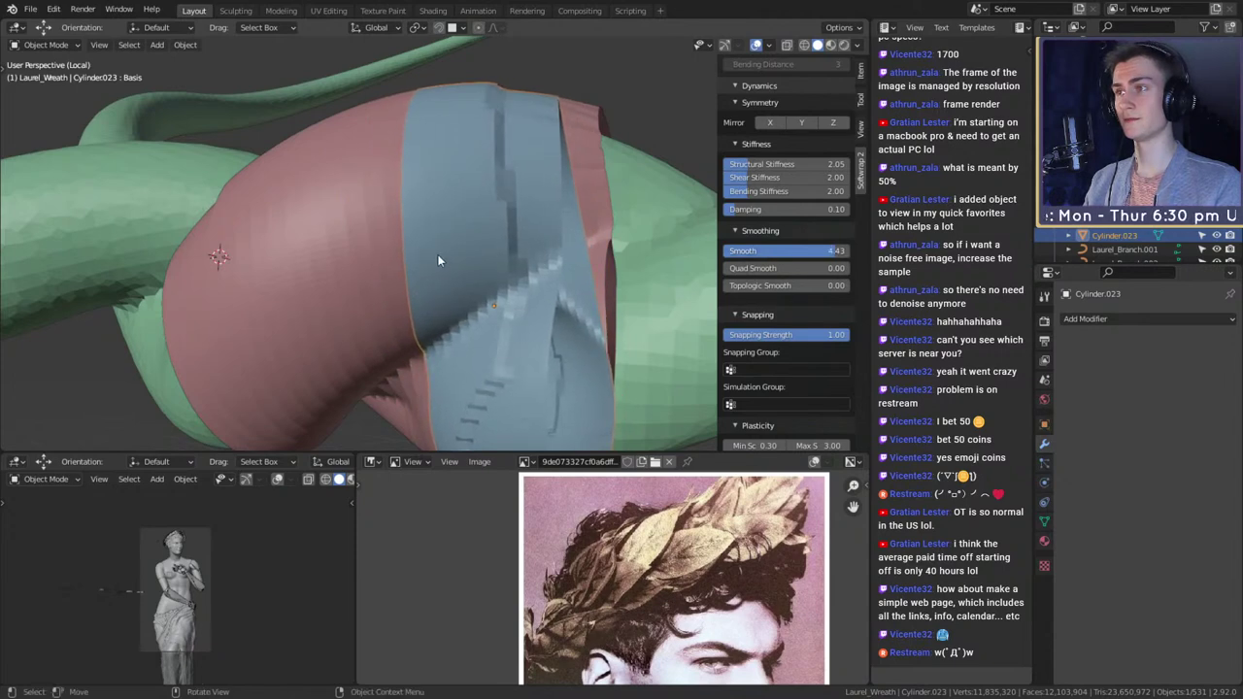
{"action": "scroll", "coordinate": [438, 261], "scroll_direction": "down", "scroll_amount": 5}
{"action": "scroll", "coordinate": [566, 275], "scroll_direction": "up", "scroll_amount": 2}
{"action": "middle_click_drag", "start_coordinate": [498, 269], "coordinate": [512, 295]}
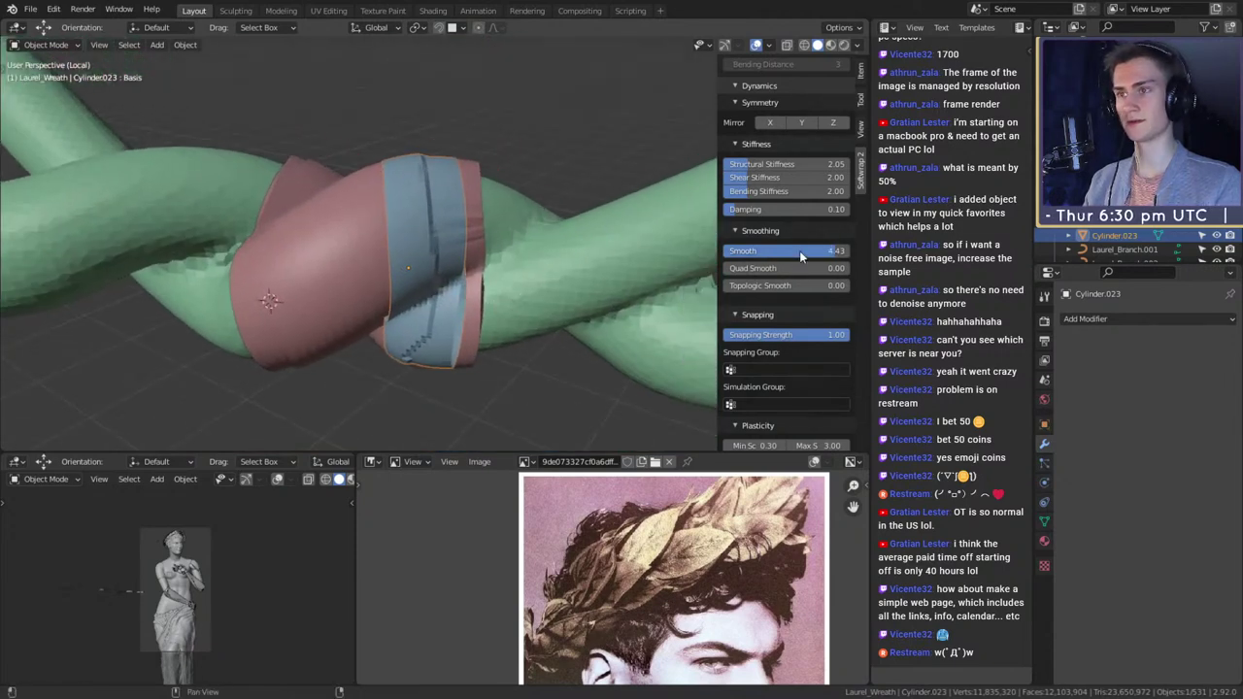
- Lower Softwrap's Smooth value to 0.24 and inspect the wrapped cylinder from several sides
{"action": "left_click_drag", "start_coordinate": [831, 253], "coordinate": [728, 253]}
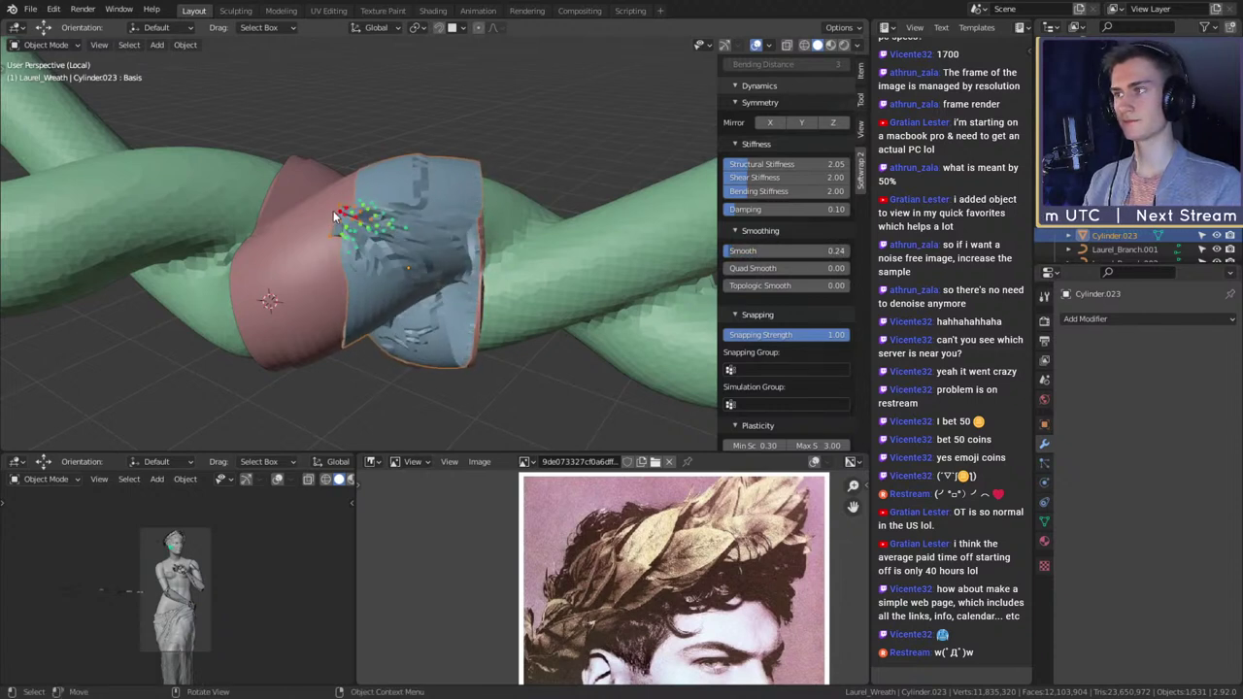
{"action": "middle_click_drag", "start_coordinate": [367, 233], "coordinate": [393, 263]}
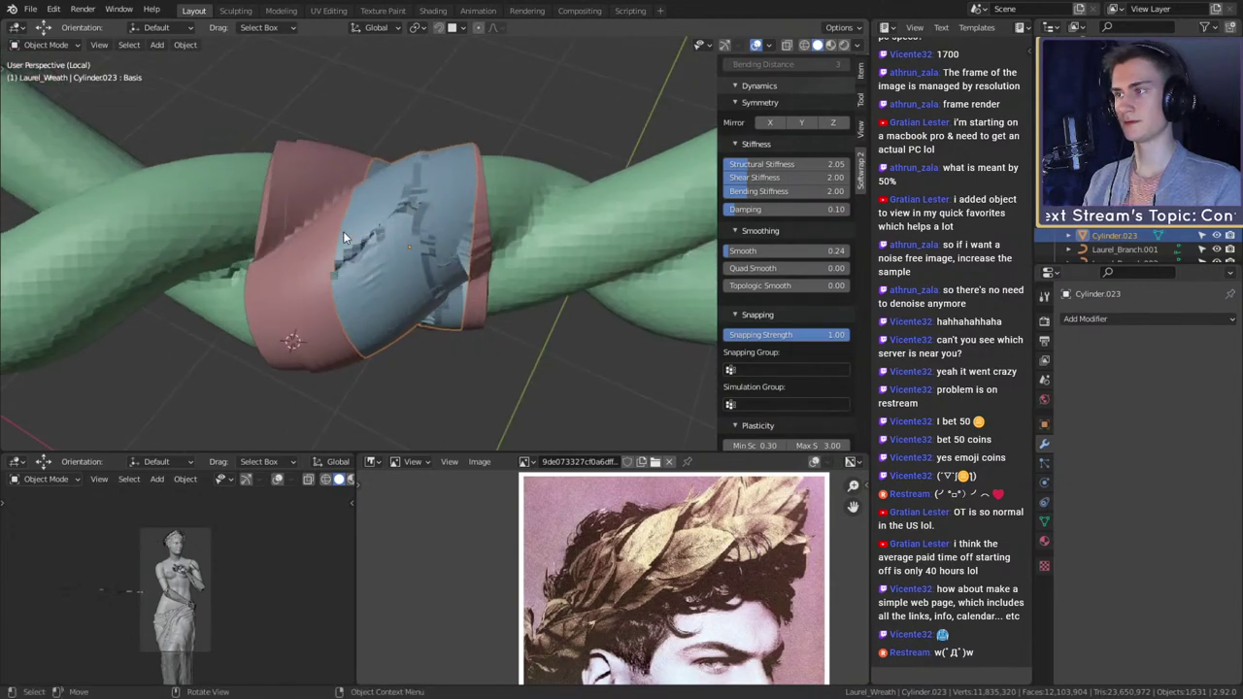
{"action": "middle_click_drag", "start_coordinate": [343, 231], "coordinate": [620, 235]}
{"action": "scroll", "coordinate": [620, 233], "scroll_direction": "down", "scroll_amount": 5}
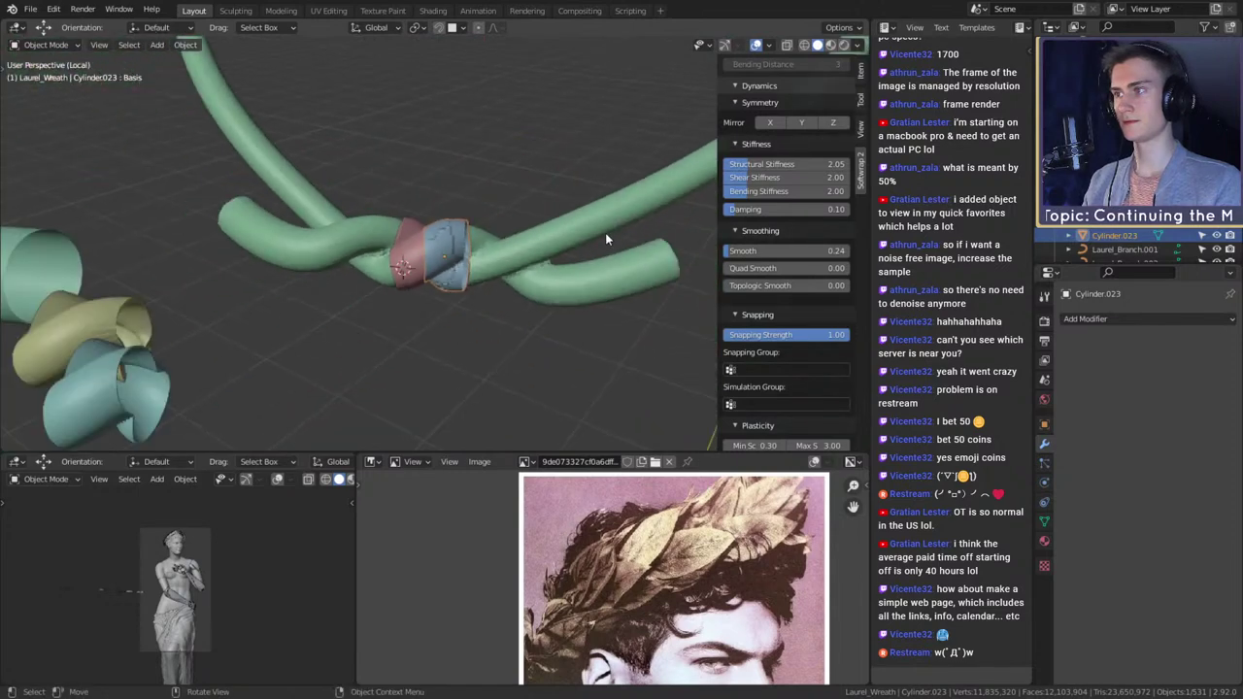
{"action": "scroll", "coordinate": [582, 244], "scroll_direction": "up", "scroll_amount": 5}
{"action": "middle_click_drag", "start_coordinate": [552, 256], "coordinate": [527, 237]}
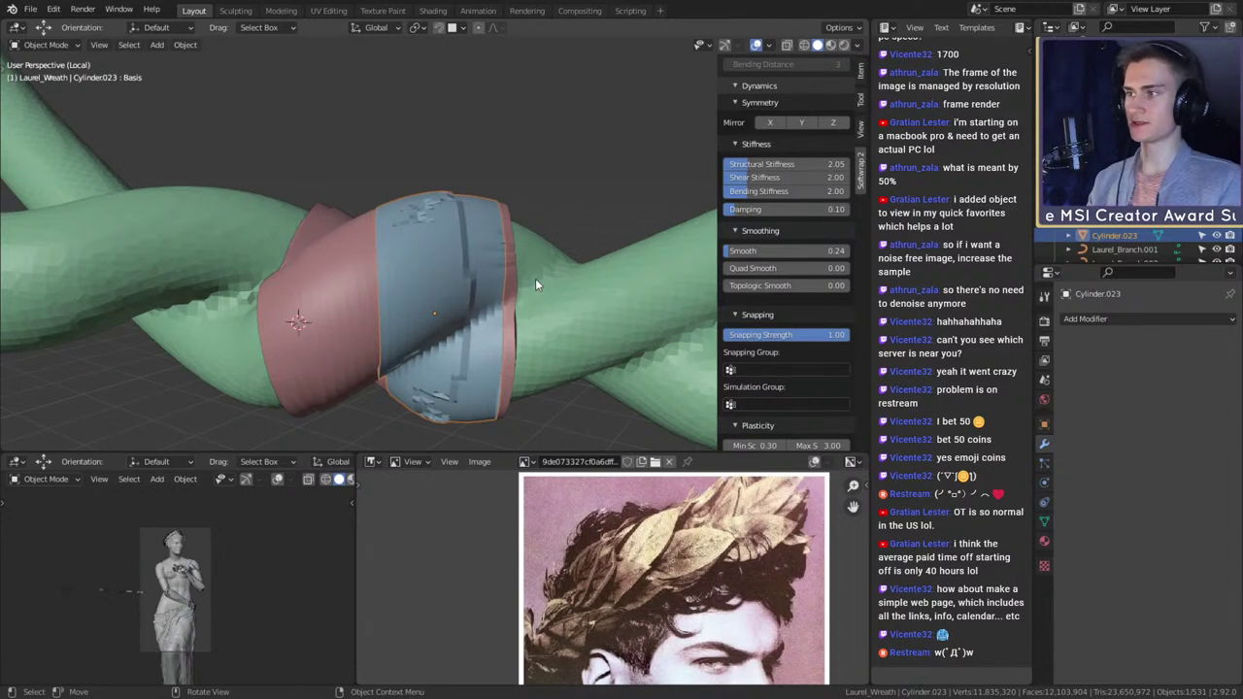
{"action": "middle_click_drag", "start_coordinate": [535, 278], "coordinate": [679, 277]}
- Stop the simulation with the cylinder back in its unwrapped shape and turn off its In Front display
{"action": "scroll", "coordinate": [767, 242], "scroll_direction": "up", "scroll_amount": 8}
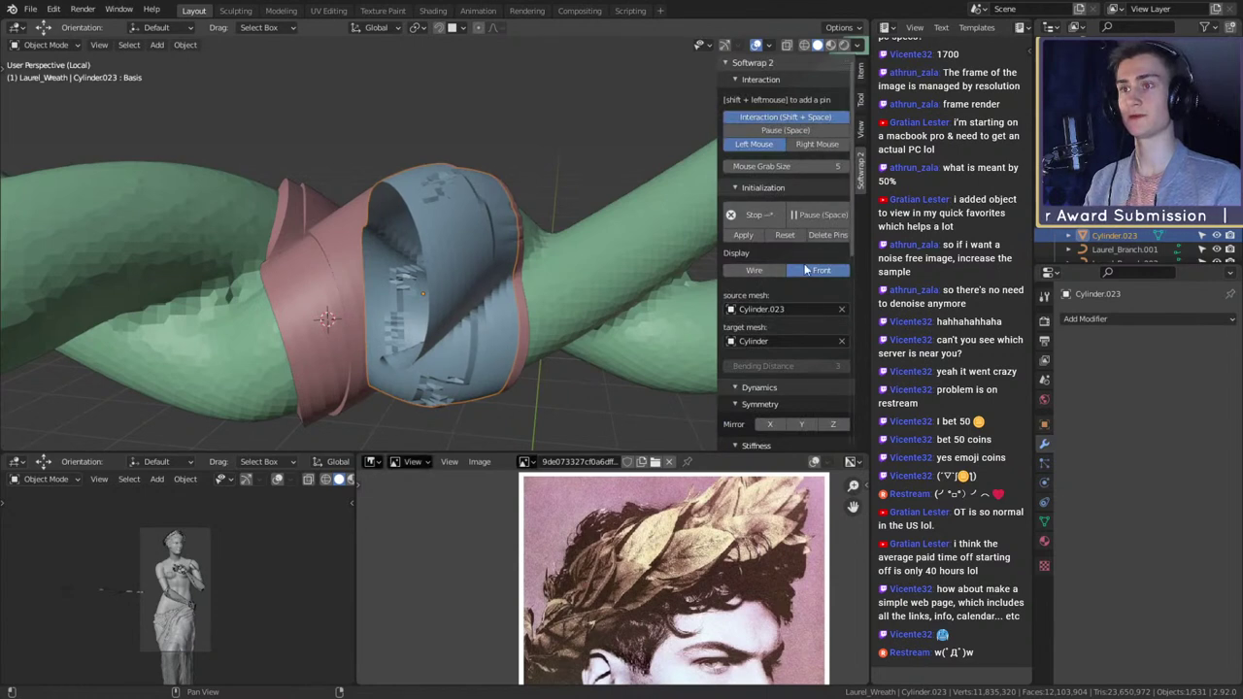
{"action": "left_click", "coordinate": [753, 215]}
{"action": "left_click", "coordinate": [784, 218]}
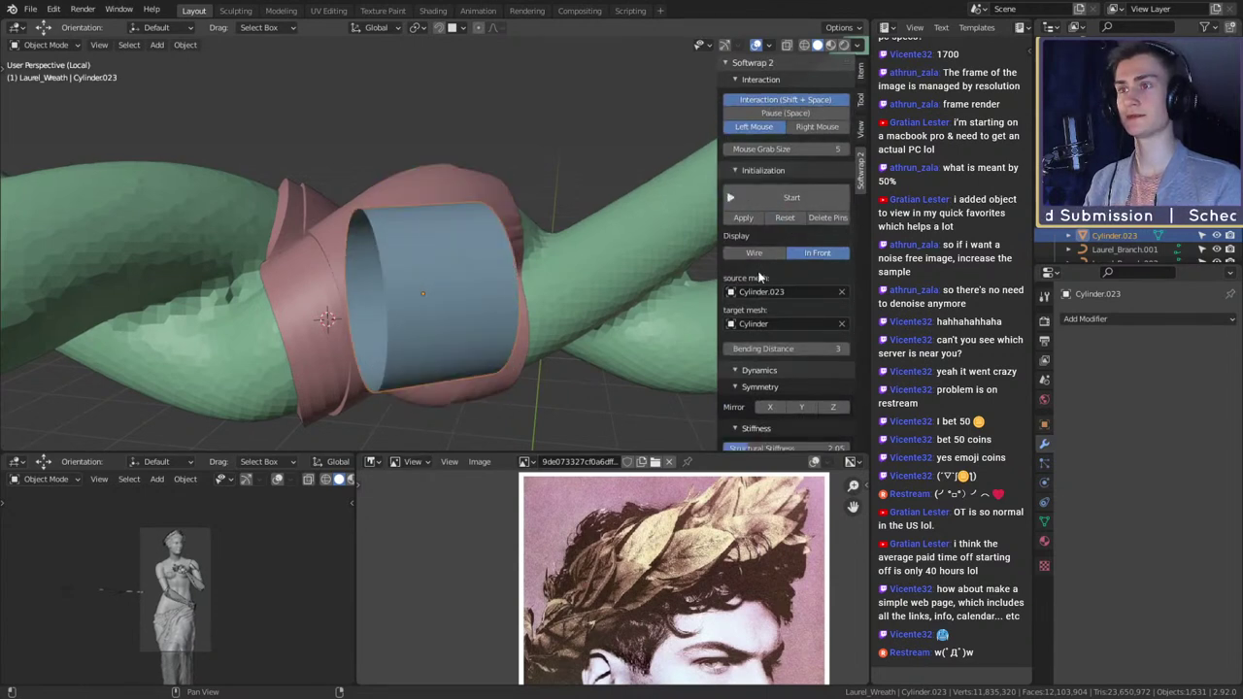
{"action": "left_click", "coordinate": [753, 252]}
{"action": "left_click", "coordinate": [761, 251]}
{"action": "middle_click_drag", "start_coordinate": [546, 294], "coordinate": [480, 301]}
{"action": "left_click", "coordinate": [814, 254]}
{"action": "middle_click_drag", "start_coordinate": [577, 200], "coordinate": [566, 245]}
- Select the joined band around the branches and add a Remesh modifier to it
{"action": "left_click", "coordinate": [432, 246]}
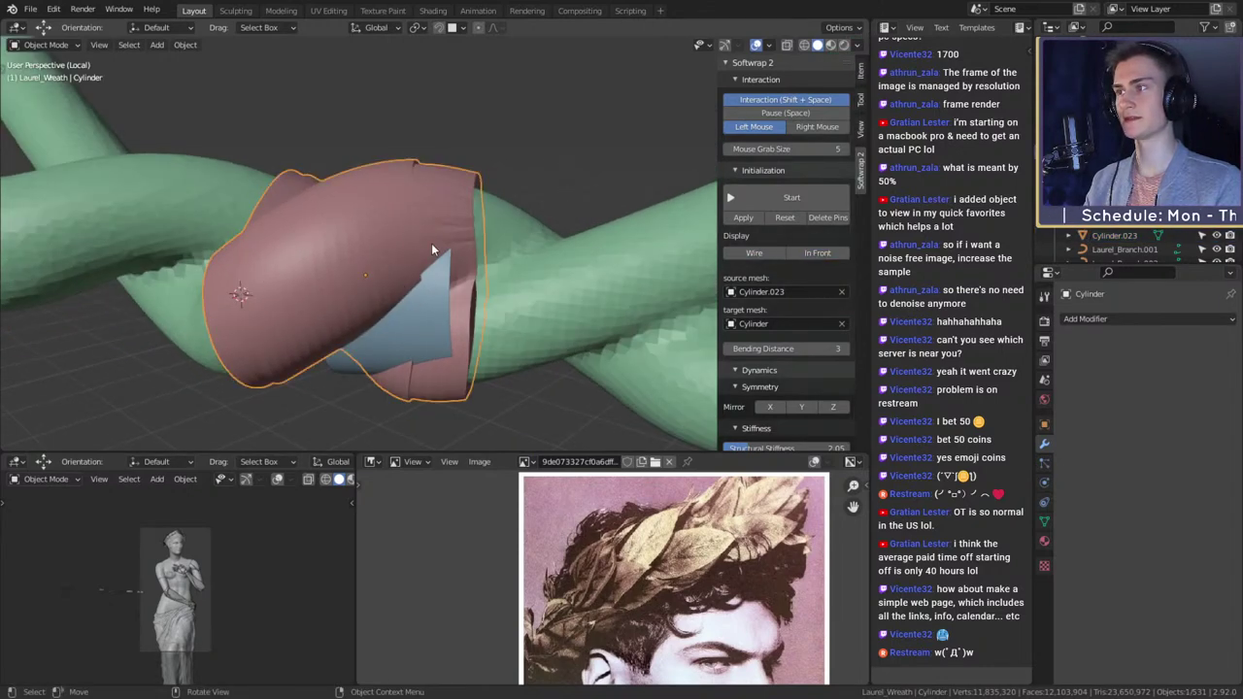
{"action": "scroll", "coordinate": [401, 301], "scroll_direction": "down", "scroll_amount": 5}
{"action": "mouse_move", "coordinate": [431, 247]}
{"action": "middle_mouse_down"}
{"action": "mouse_move", "coordinate": [401, 301]}
{"action": "mouse_move", "coordinate": [582, 279]}
{"action": "mouse_move", "coordinate": [429, 241]}
{"action": "middle_mouse_up"}
{"action": "left_click", "coordinate": [429, 241]}
{"action": "middle_click_drag", "start_coordinate": [541, 248], "coordinate": [498, 172]}
{"action": "scroll", "coordinate": [490, 221], "scroll_direction": "up", "scroll_amount": 3}
{"action": "left_click", "coordinate": [498, 170]}
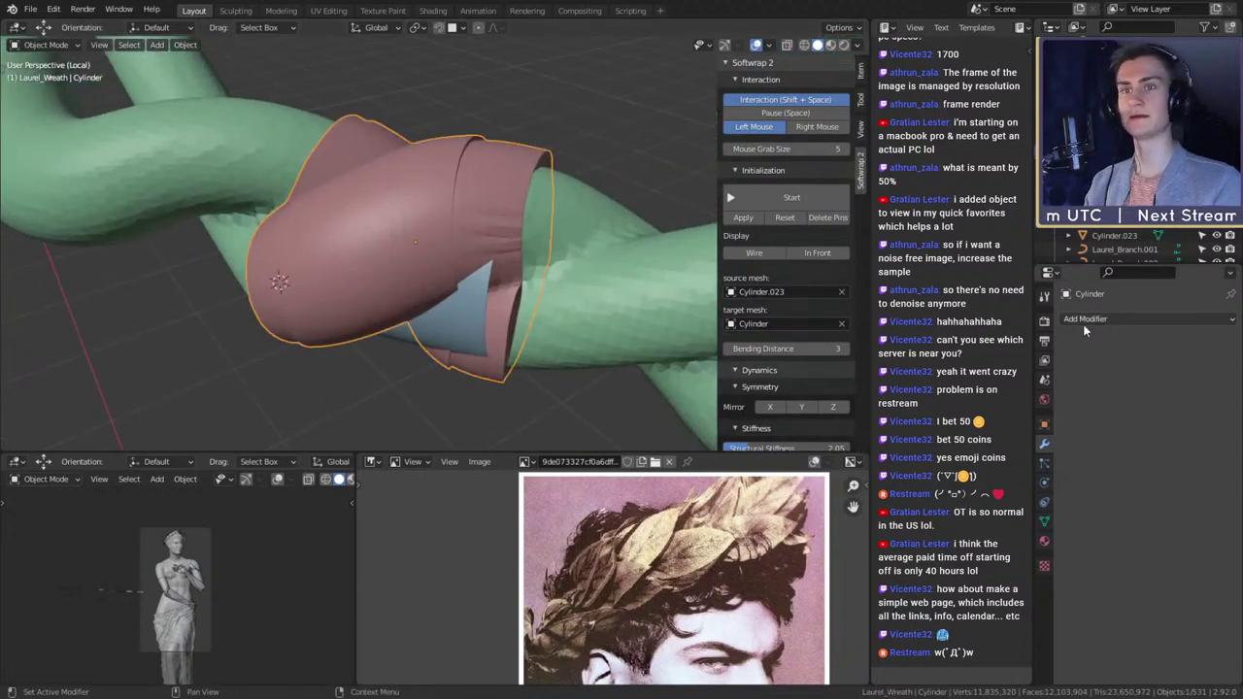
{"action": "left_click", "coordinate": [1146, 318]}
{"action": "left_click", "coordinate": [969, 511]}
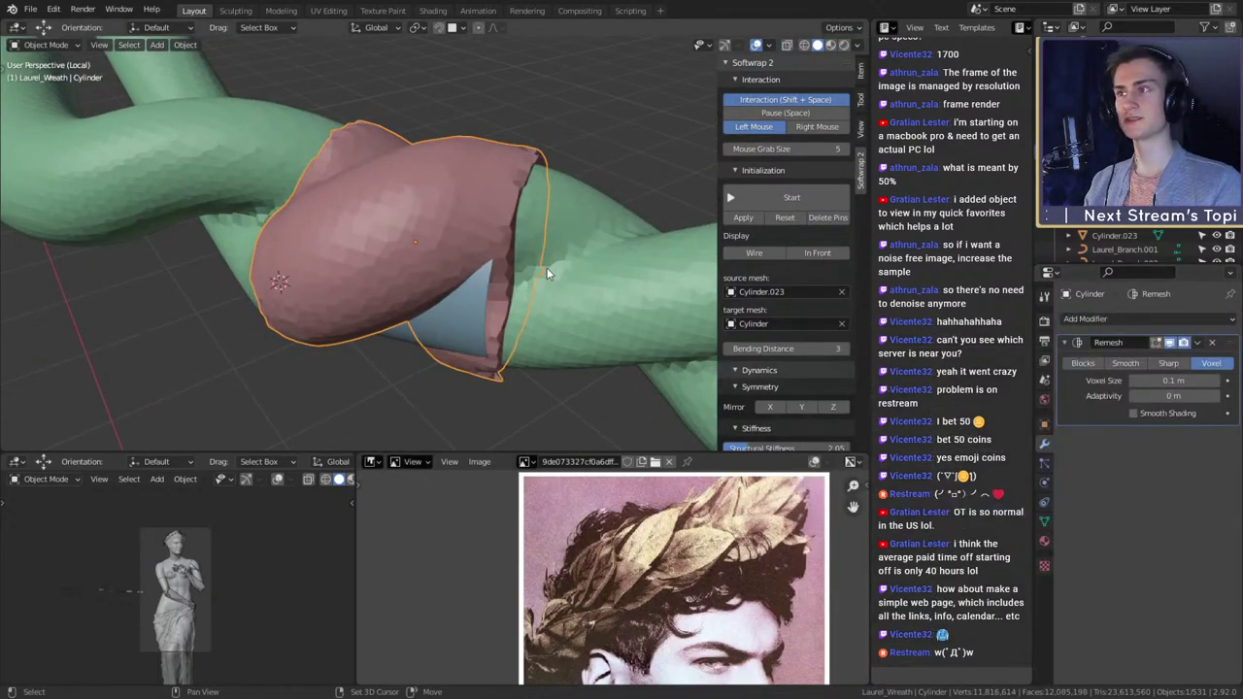
- Reduce the band's Remesh voxel size to 0.02 m and apply the modifier
{"action": "middle_click_drag", "start_coordinate": [547, 268], "coordinate": [469, 311]}
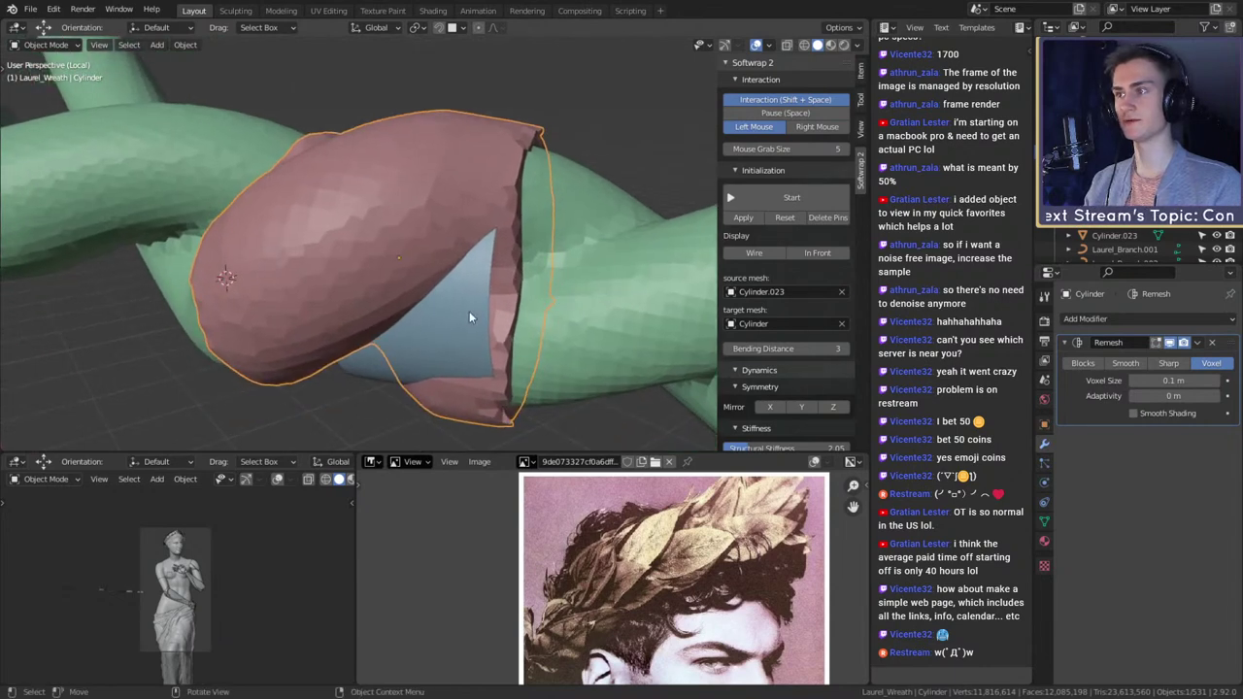
{"action": "left_click", "coordinate": [468, 311]}
{"action": "left_click", "coordinate": [507, 159]}
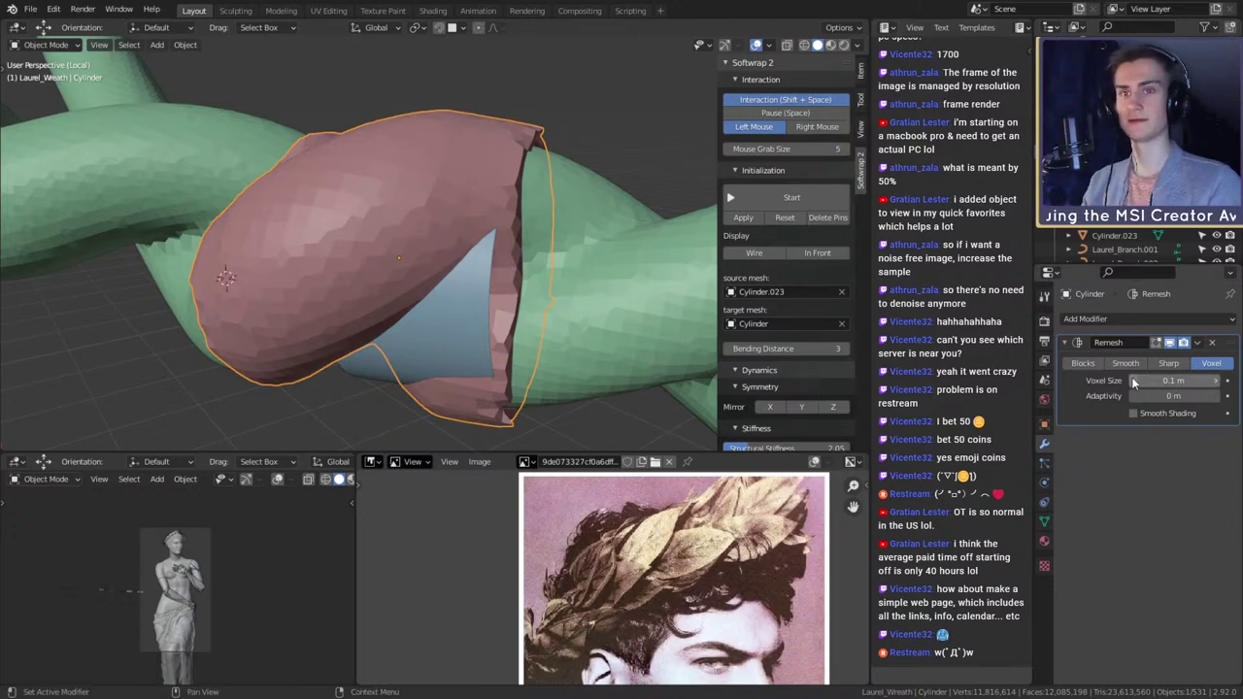
{"action": "middle_click_drag", "start_coordinate": [544, 272], "coordinate": [620, 327]}
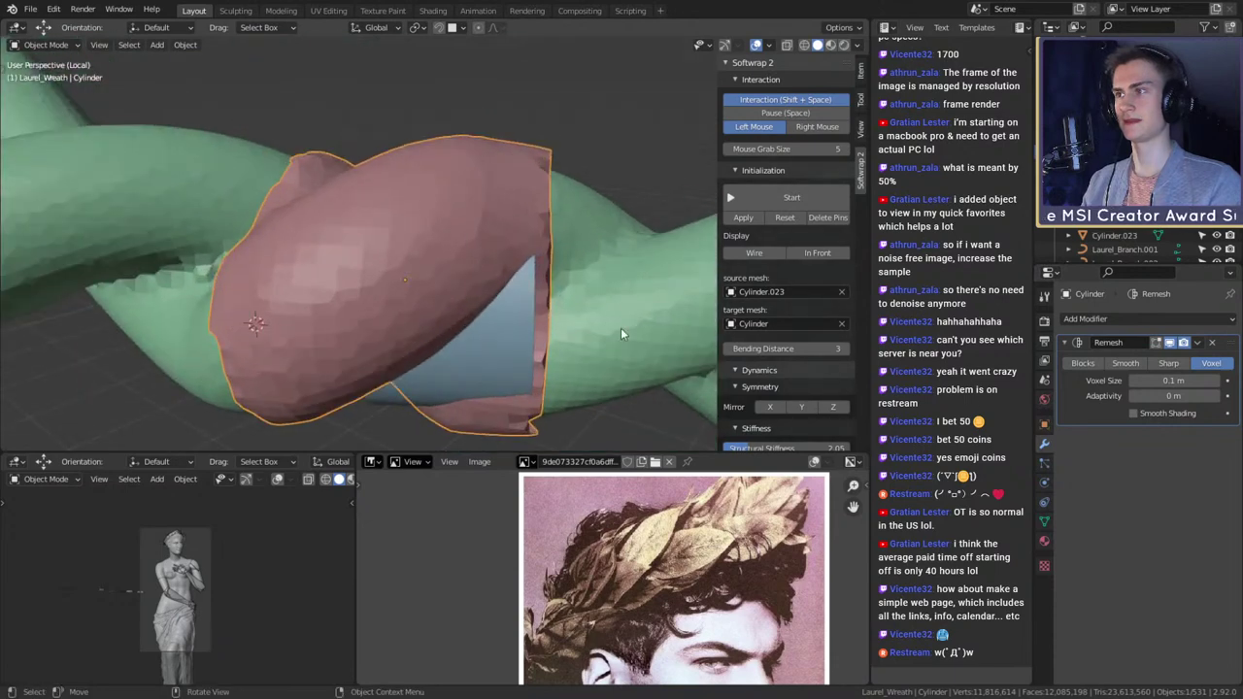
{"action": "left_click", "coordinate": [1136, 382]}
{"action": "left_click", "coordinate": [1134, 380]}
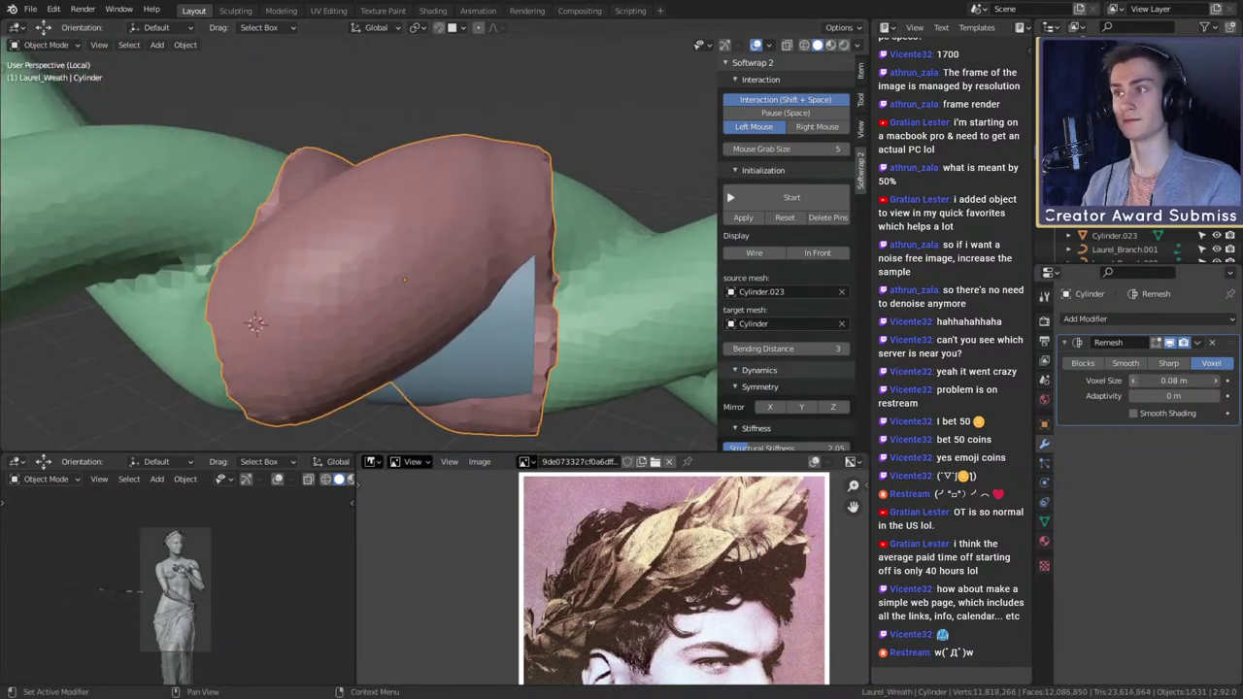
{"action": "left_click", "coordinate": [1134, 381]}
{"action": "left_click", "coordinate": [1133, 381]}
{"action": "left_click", "coordinate": [1134, 381]}
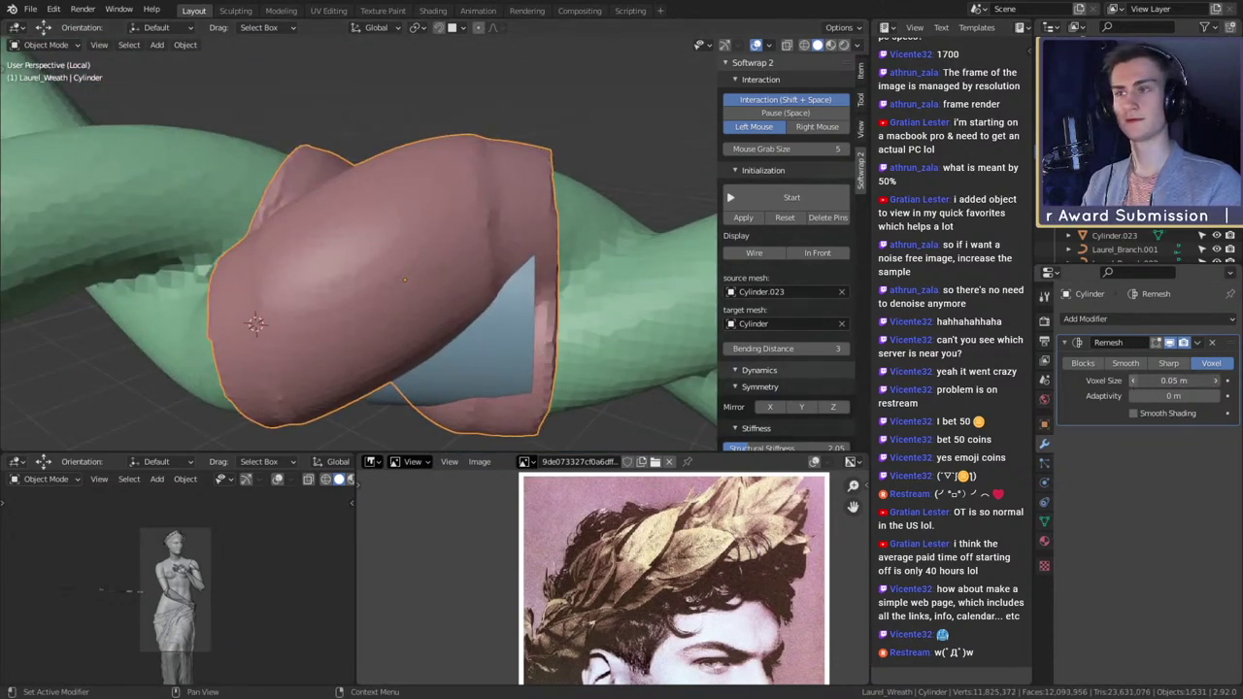
{"action": "left_click", "coordinate": [1135, 381]}
{"action": "left_click", "coordinate": [1135, 380]}
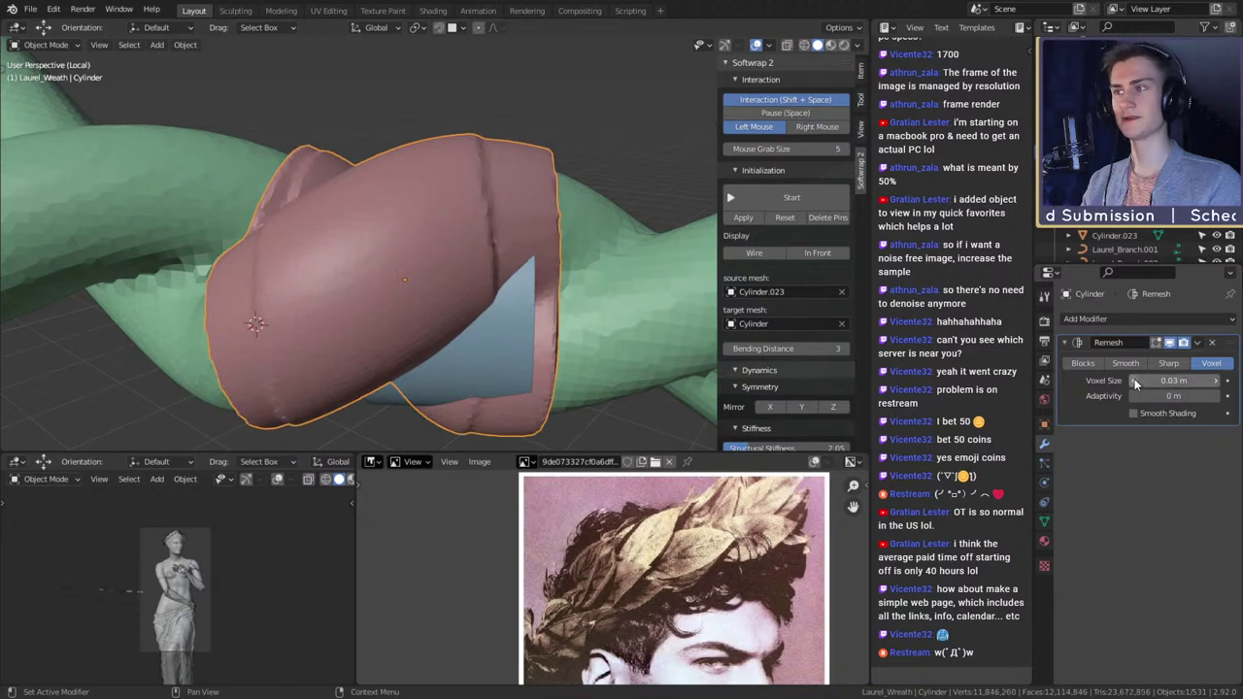
{"action": "left_click", "coordinate": [1135, 380]}
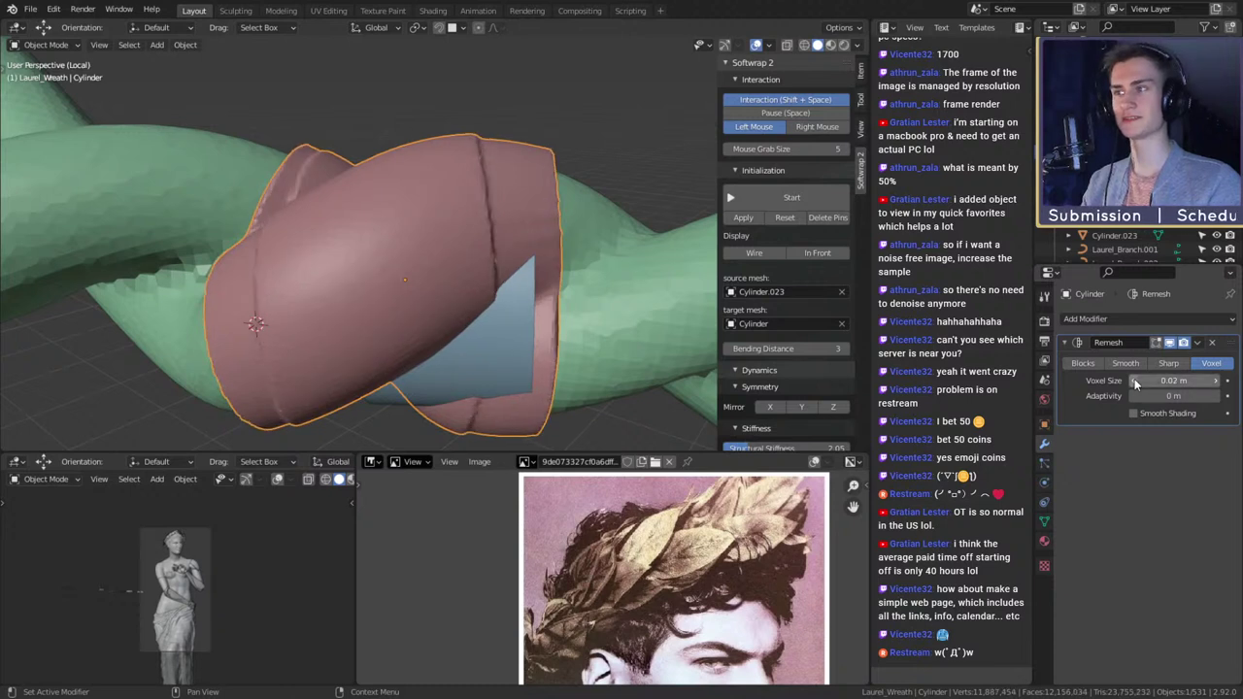
{"action": "key", "text": "ctrl+a"}
- Run the Softwrap simulation on Cylinder.023 against the remeshed band, pause it and reset the cylinder
{"action": "middle_click_drag", "start_coordinate": [680, 272], "coordinate": [657, 193]}
{"action": "left_click", "coordinate": [397, 289]}
{"action": "left_click", "coordinate": [768, 196]}
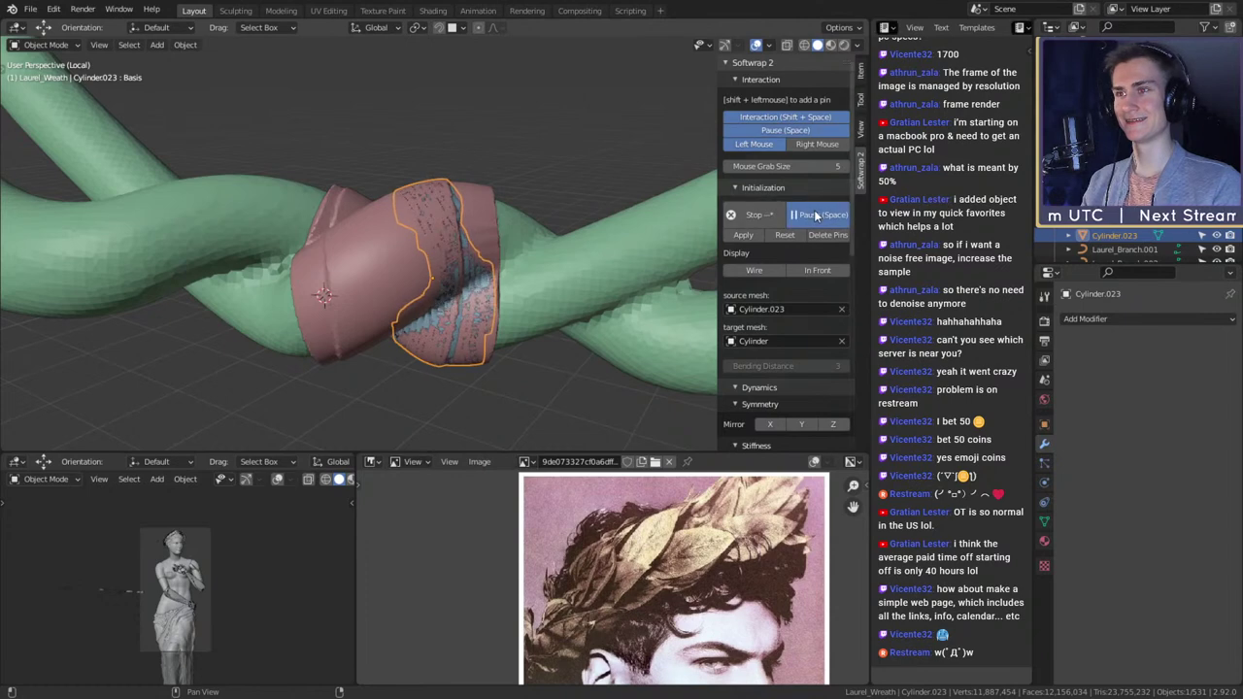
{"action": "left_click", "coordinate": [807, 216]}
{"action": "left_click", "coordinate": [785, 237]}
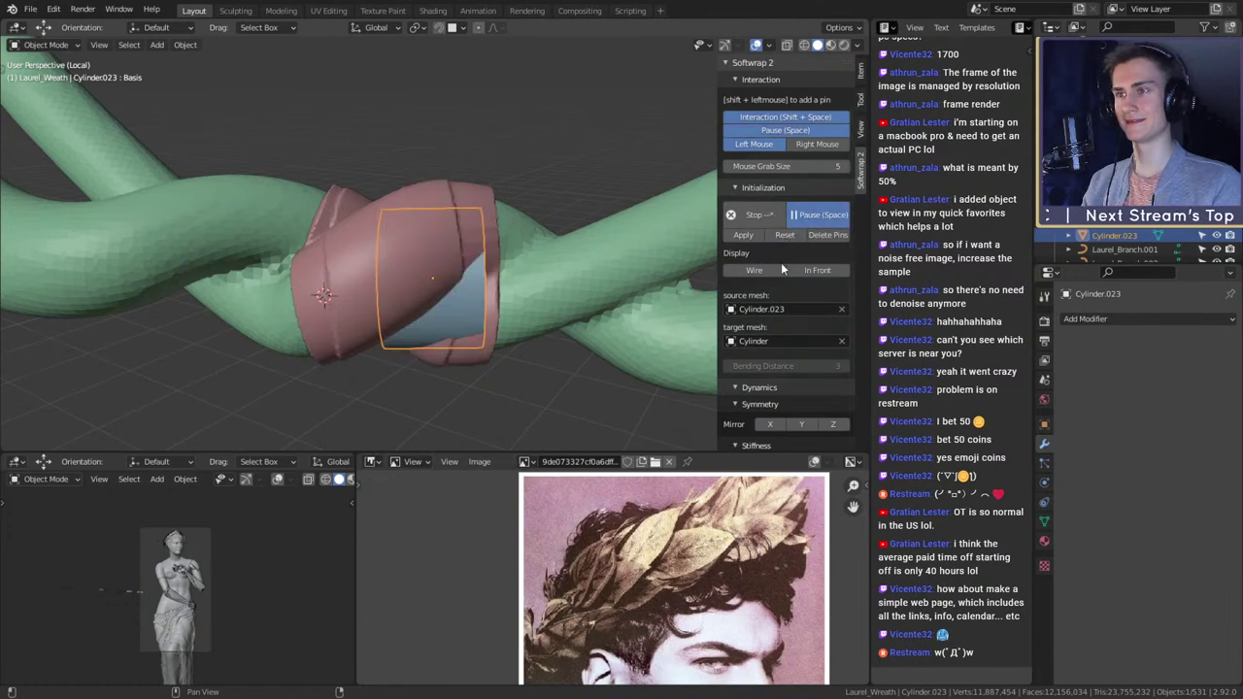
{"action": "scroll", "coordinate": [782, 267], "scroll_direction": "down", "scroll_amount": 15}
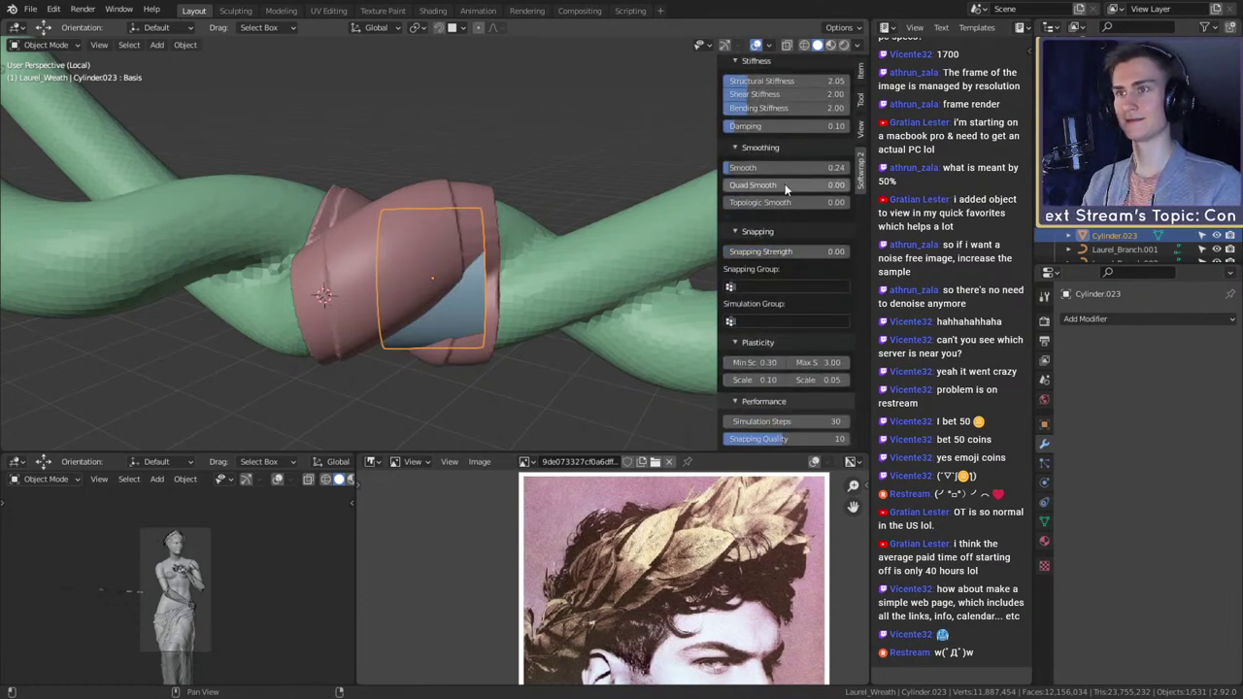
{"action": "scroll", "coordinate": [797, 226], "scroll_direction": "up", "scroll_amount": 10}
{"action": "scroll", "coordinate": [801, 237], "scroll_direction": "down", "scroll_amount": 7}
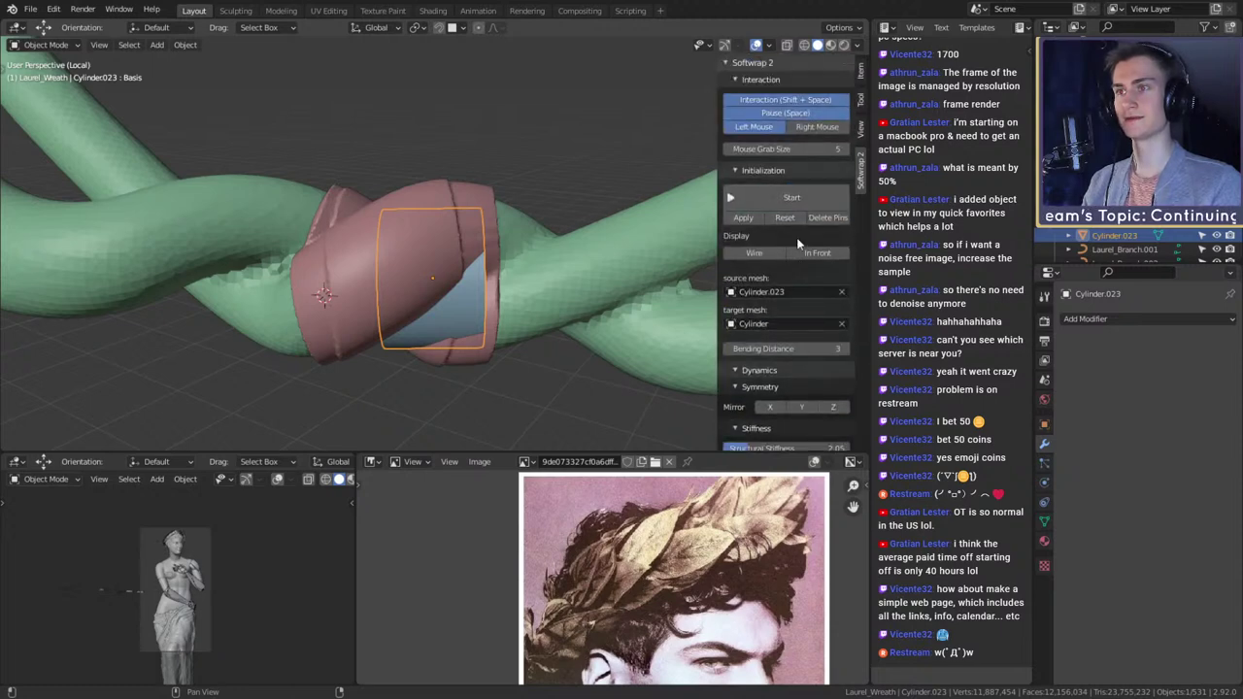
- Try the Softwrap simulation on the third-layer cylinder with snapping strengths of 0.35 and 0.40
{"action": "scroll", "coordinate": [804, 243], "scroll_direction": "down", "scroll_amount": 3}
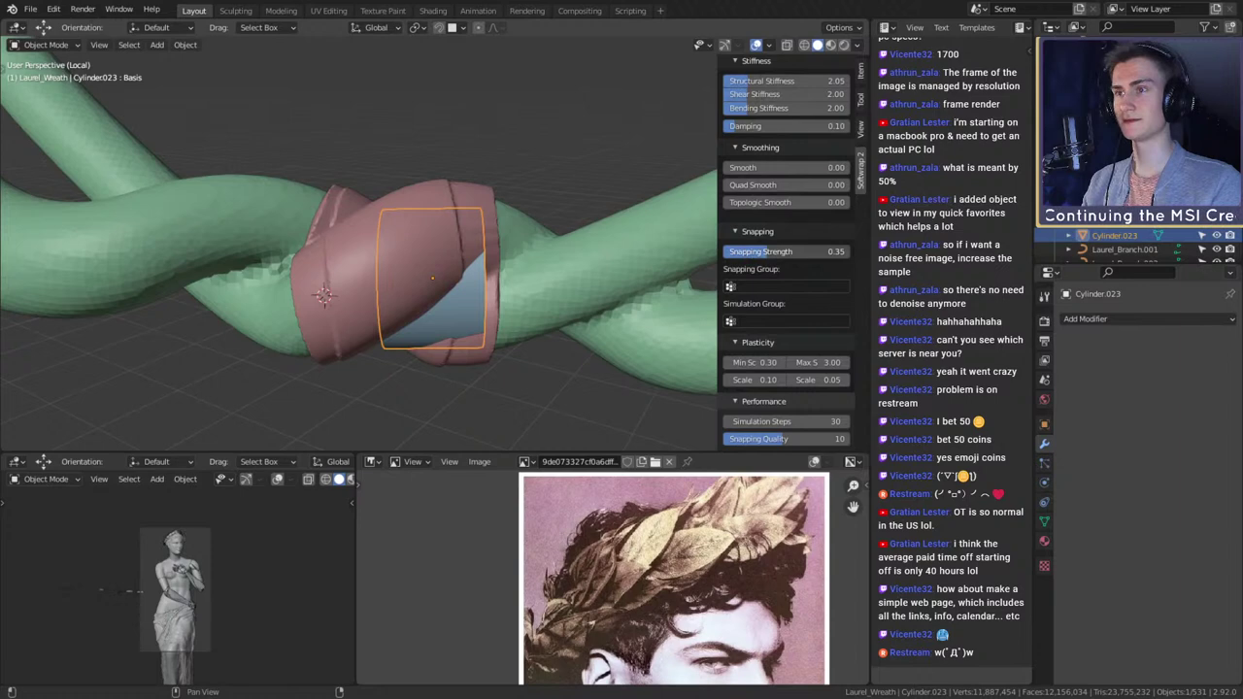
{"action": "scroll", "coordinate": [787, 247], "scroll_direction": "up", "scroll_amount": 10}
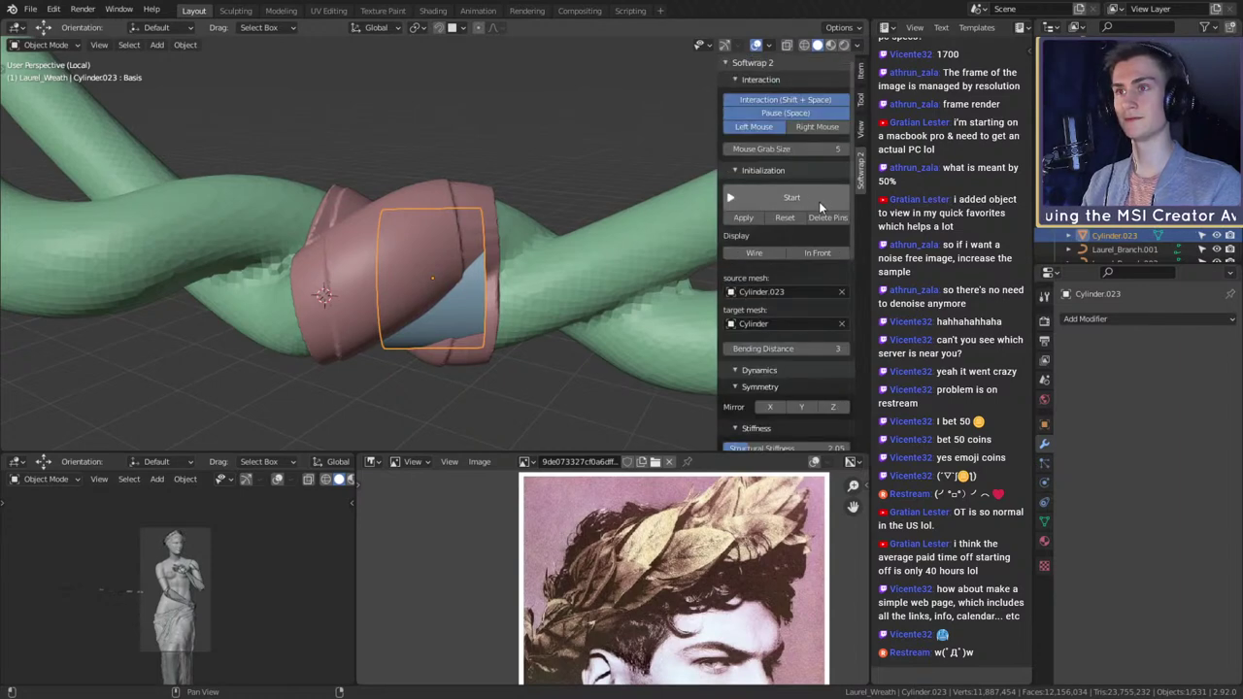
{"action": "scroll", "coordinate": [795, 250], "scroll_direction": "down", "scroll_amount": 10}
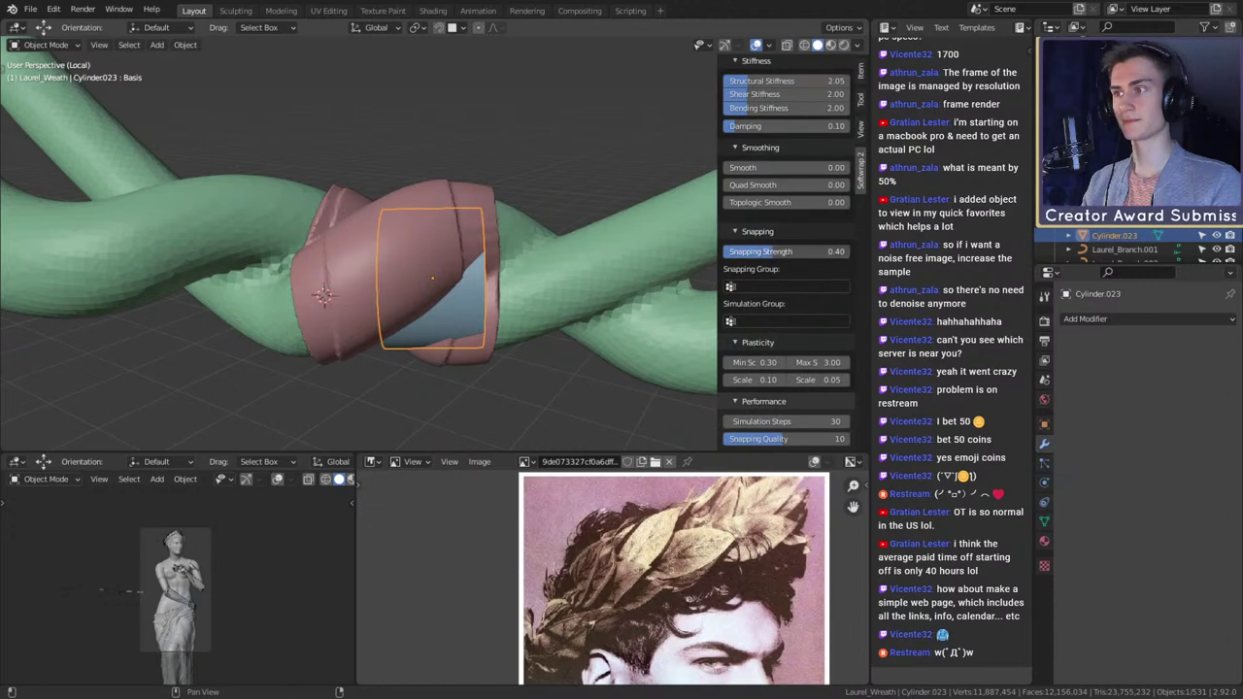
{"action": "scroll", "coordinate": [794, 247], "scroll_direction": "up", "scroll_amount": 10}
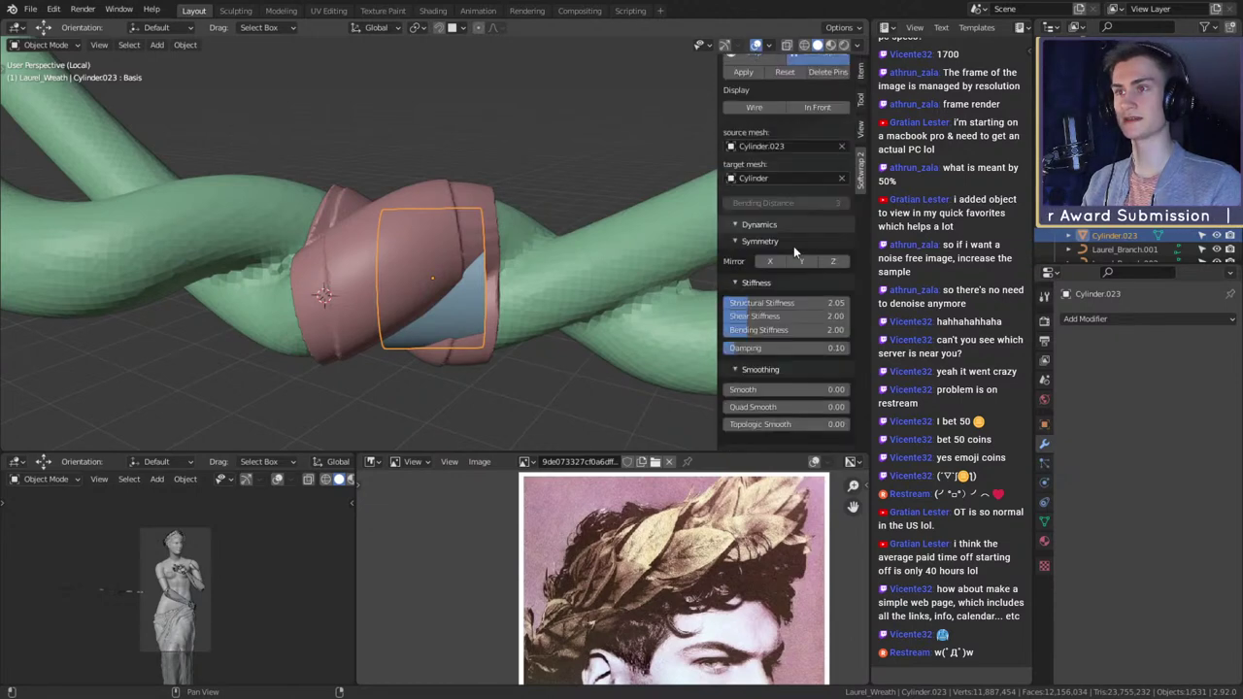
- Clear the Softwrap target mesh and pick the remeshed band Cylinder as the target again
{"action": "left_click", "coordinate": [841, 342]}
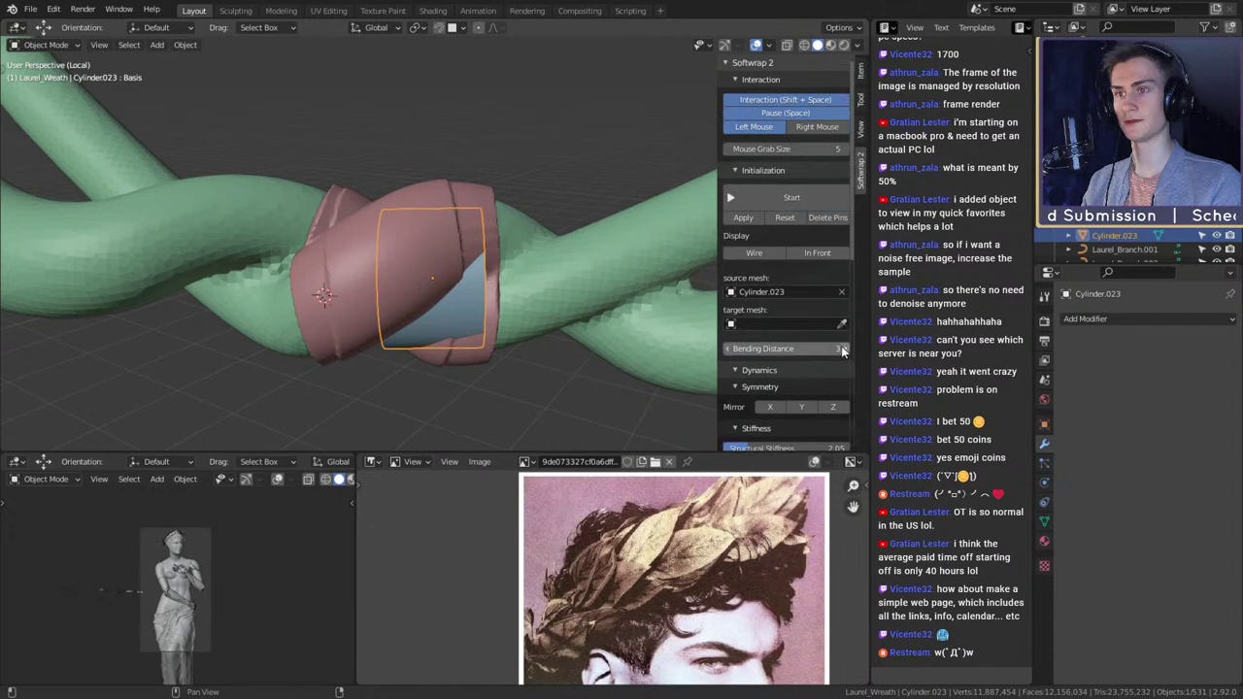
{"action": "left_click", "coordinate": [841, 324]}
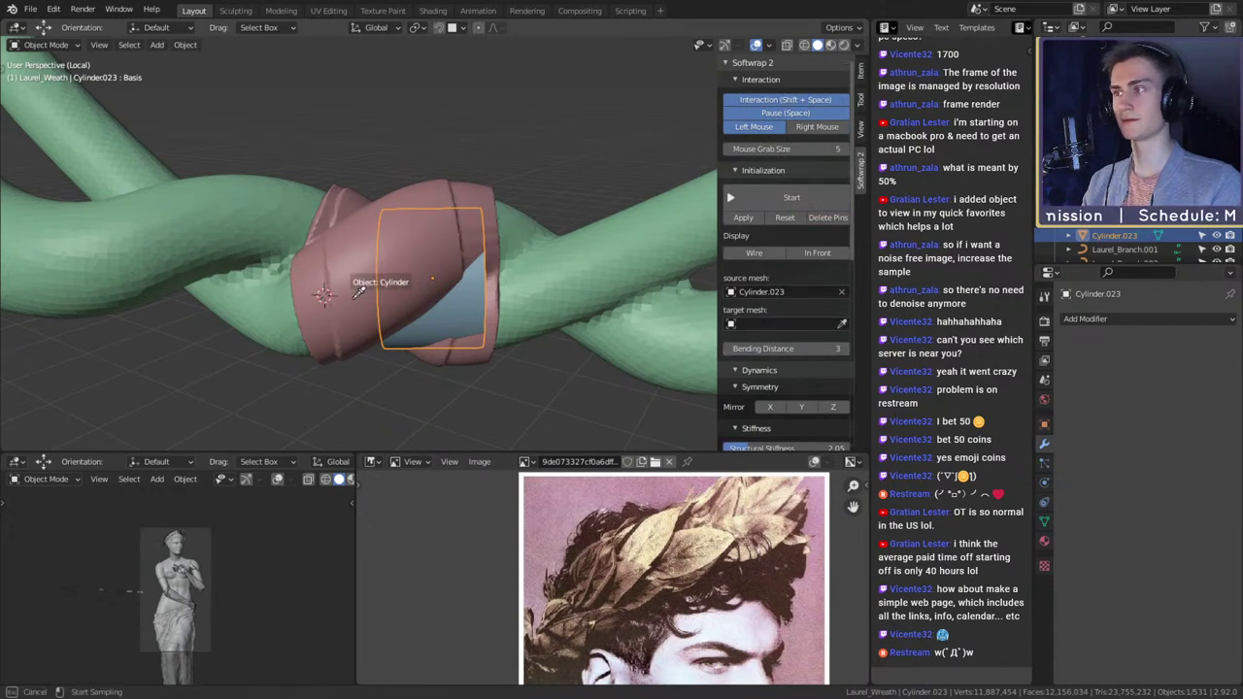
{"action": "left_click", "coordinate": [386, 302]}
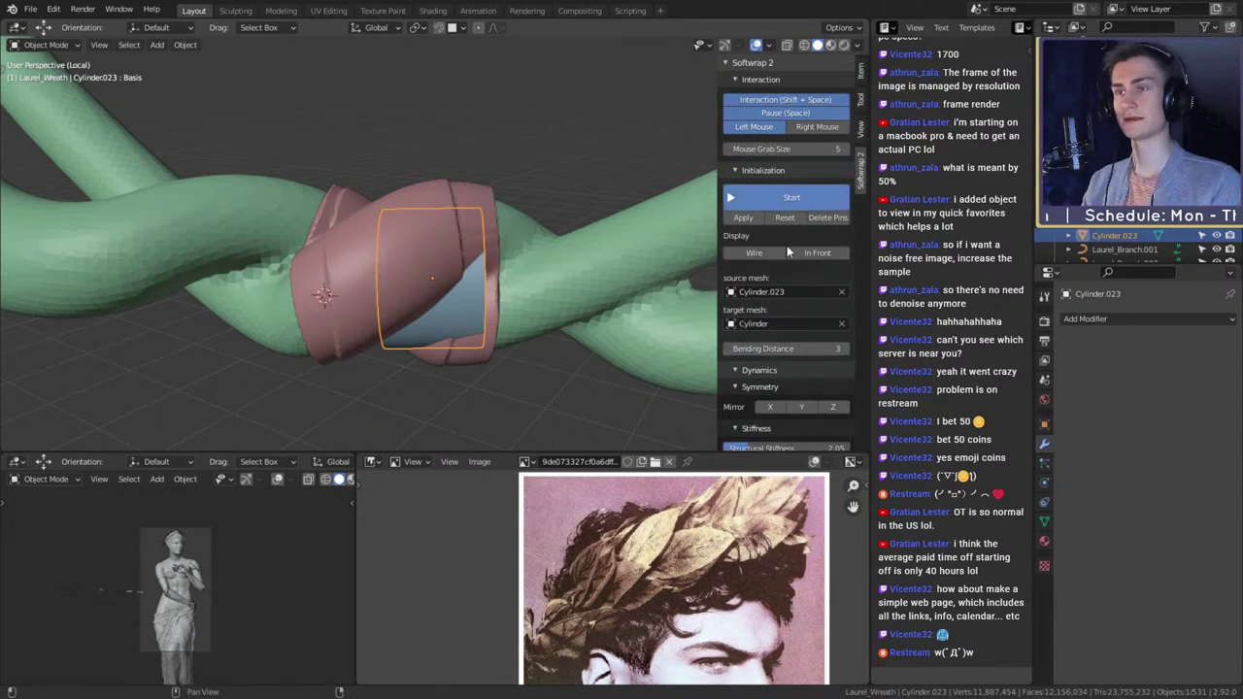
- Start the Softwrap simulation on Cylinder.023 and set the snapping strength to 0.38 to wrap it onto the band
{"action": "left_click", "coordinate": [774, 197]}
{"action": "scroll", "coordinate": [805, 256], "scroll_direction": "down", "scroll_amount": 6}
{"action": "scroll", "coordinate": [804, 253], "scroll_direction": "up", "scroll_amount": 8}
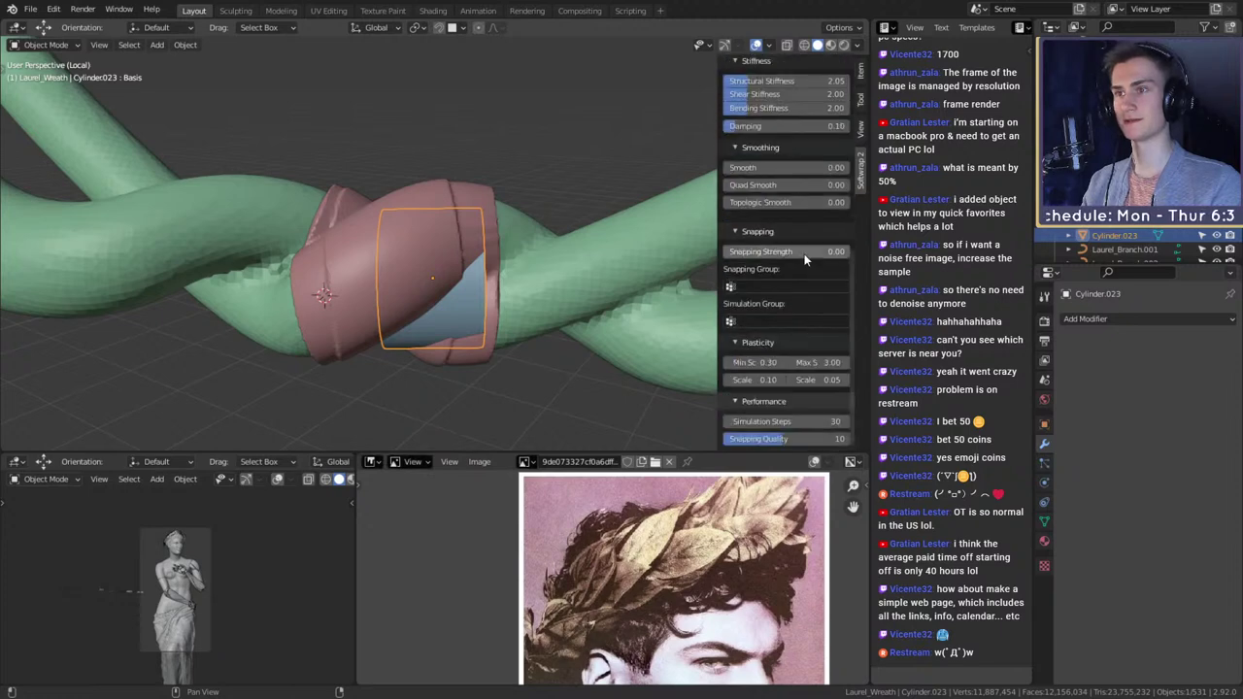
{"action": "scroll", "coordinate": [805, 250], "scroll_direction": "down", "scroll_amount": 8}
{"action": "scroll", "coordinate": [806, 247], "scroll_direction": "down", "scroll_amount": 5}
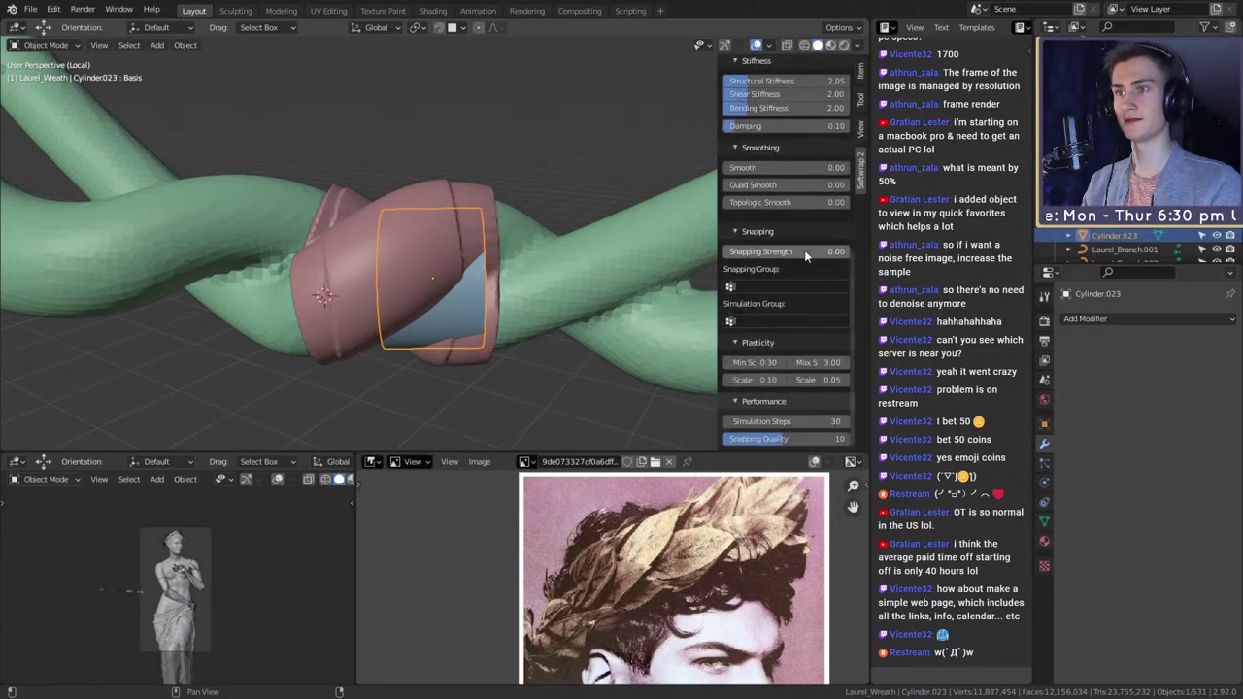
{"action": "left_click_drag", "start_coordinate": [804, 251], "coordinate": [820, 251]}
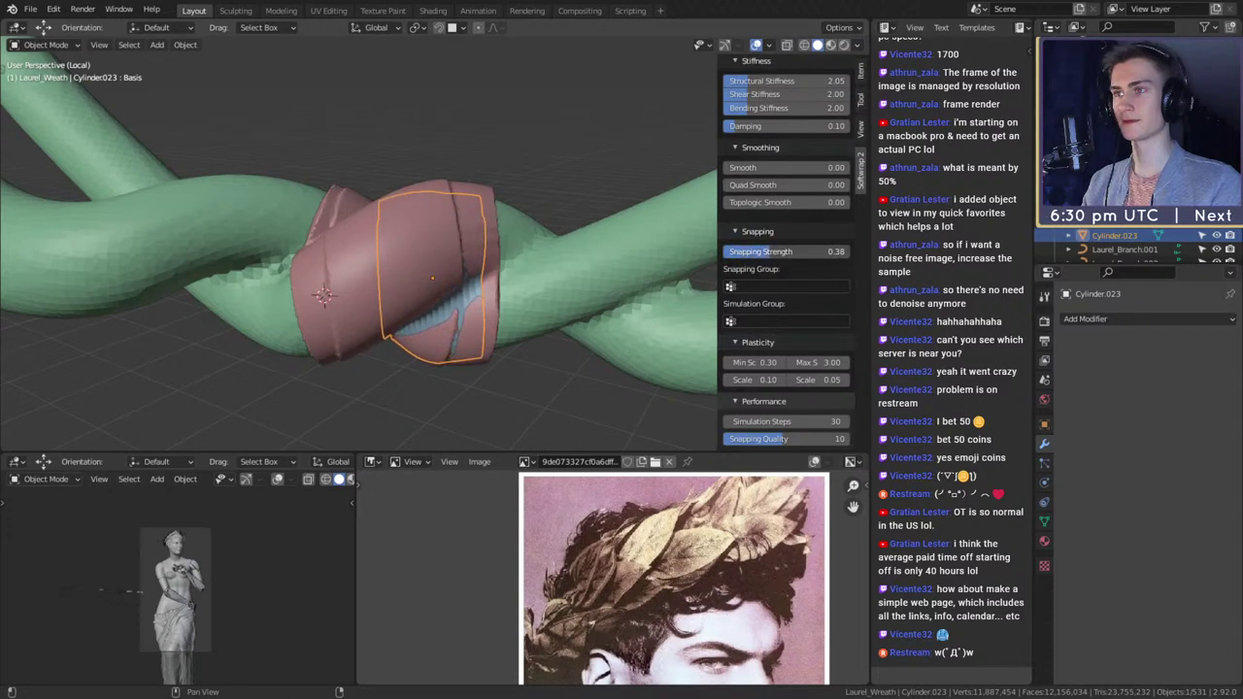
{"action": "scroll", "coordinate": [800, 259], "scroll_direction": "up", "scroll_amount": 6}
{"action": "scroll", "coordinate": [801, 257], "scroll_direction": "down", "scroll_amount": 6}
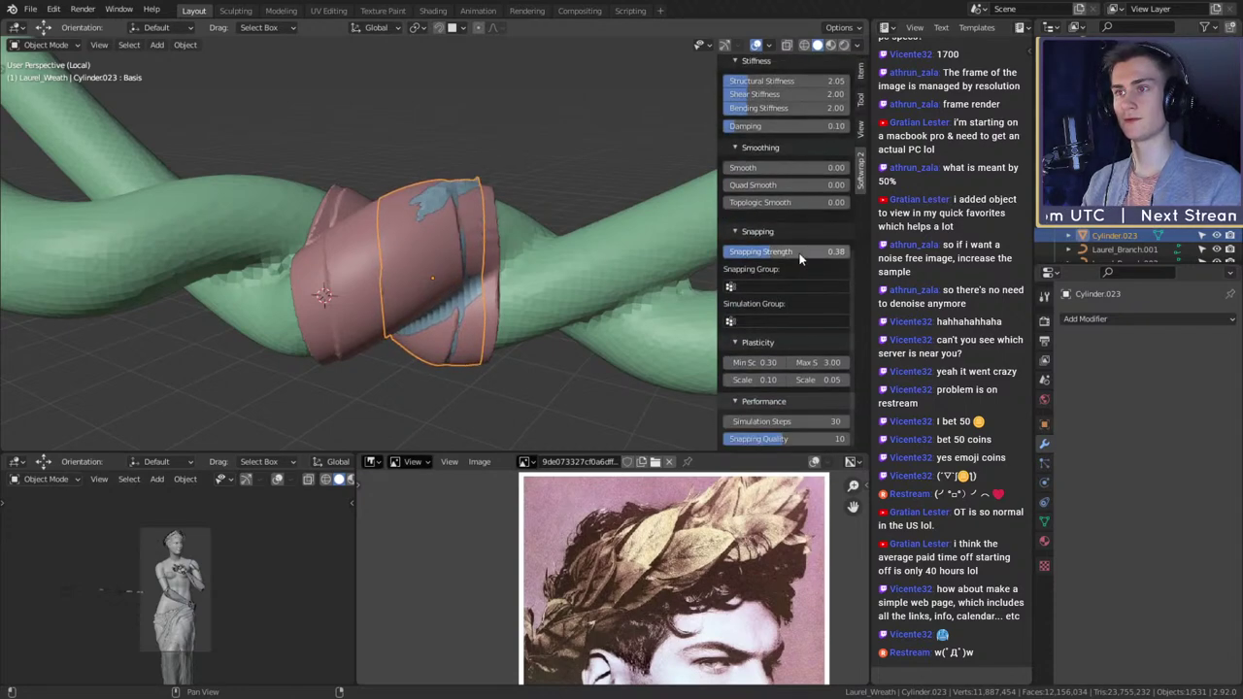
{"action": "scroll", "coordinate": [800, 258], "scroll_direction": "up", "scroll_amount": 8}
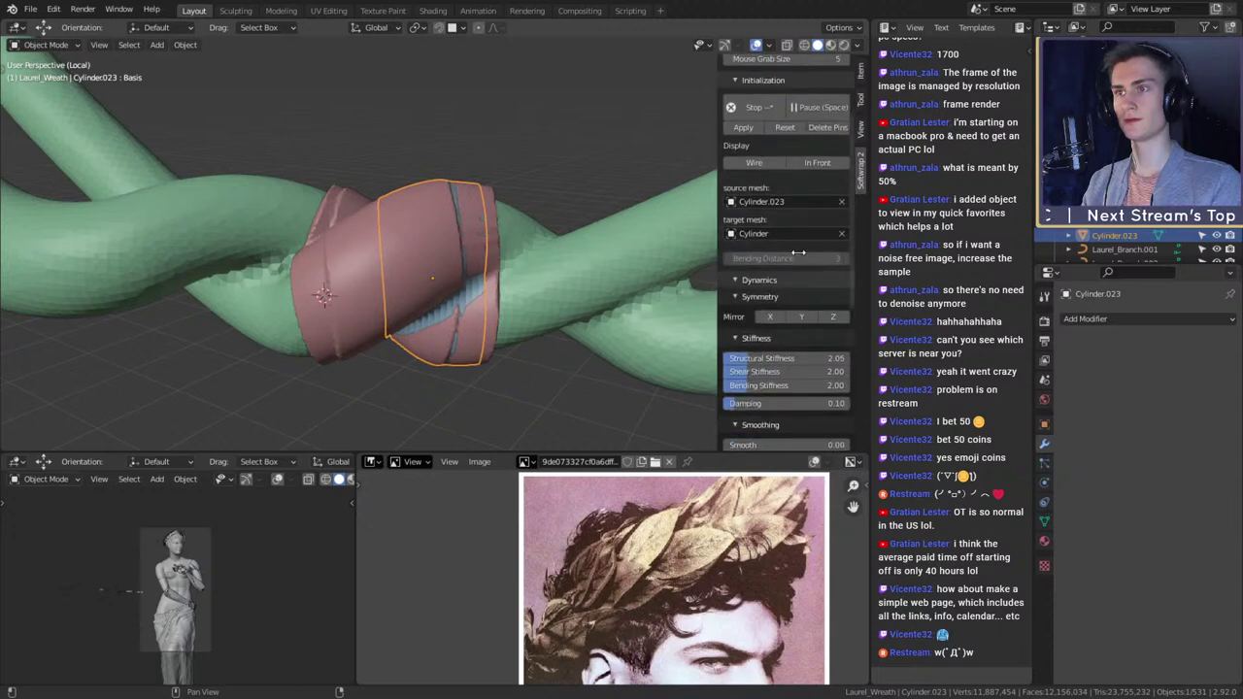
{"action": "scroll", "coordinate": [822, 192], "scroll_direction": "down", "scroll_amount": 5}
- Check the wrapped cylinder from several sides, stop the simulation and turn off the In Front display
{"action": "middle_click_drag", "start_coordinate": [617, 233], "coordinate": [547, 286]}
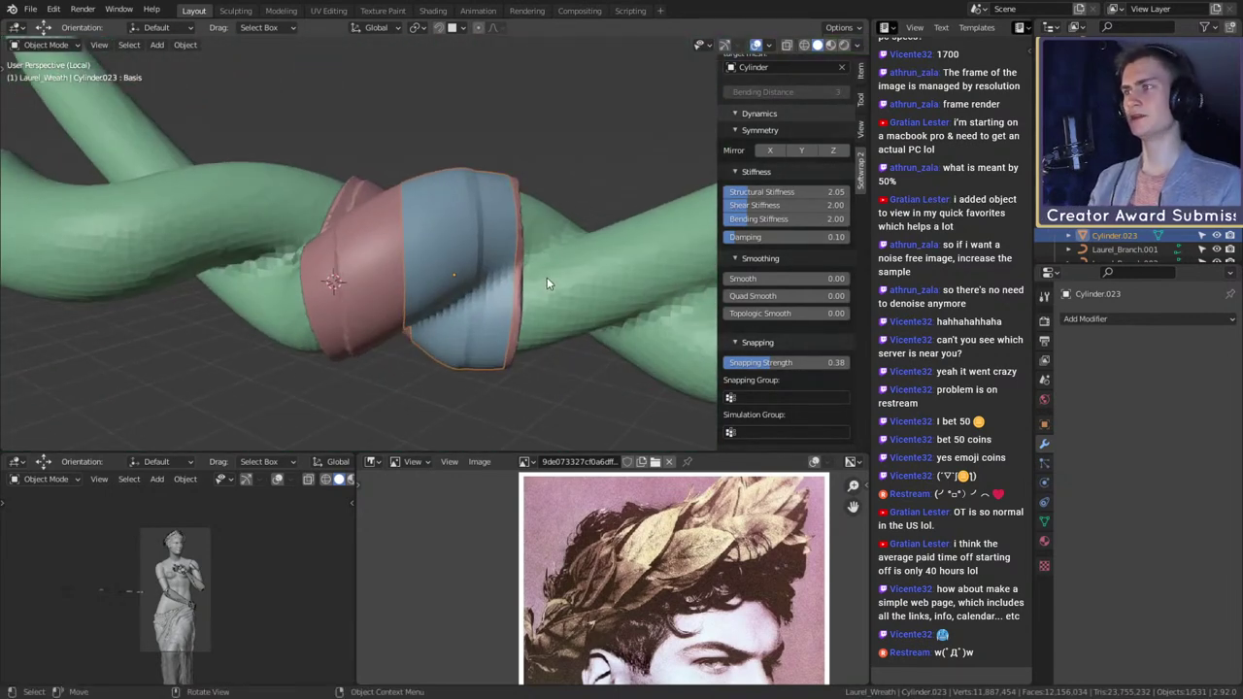
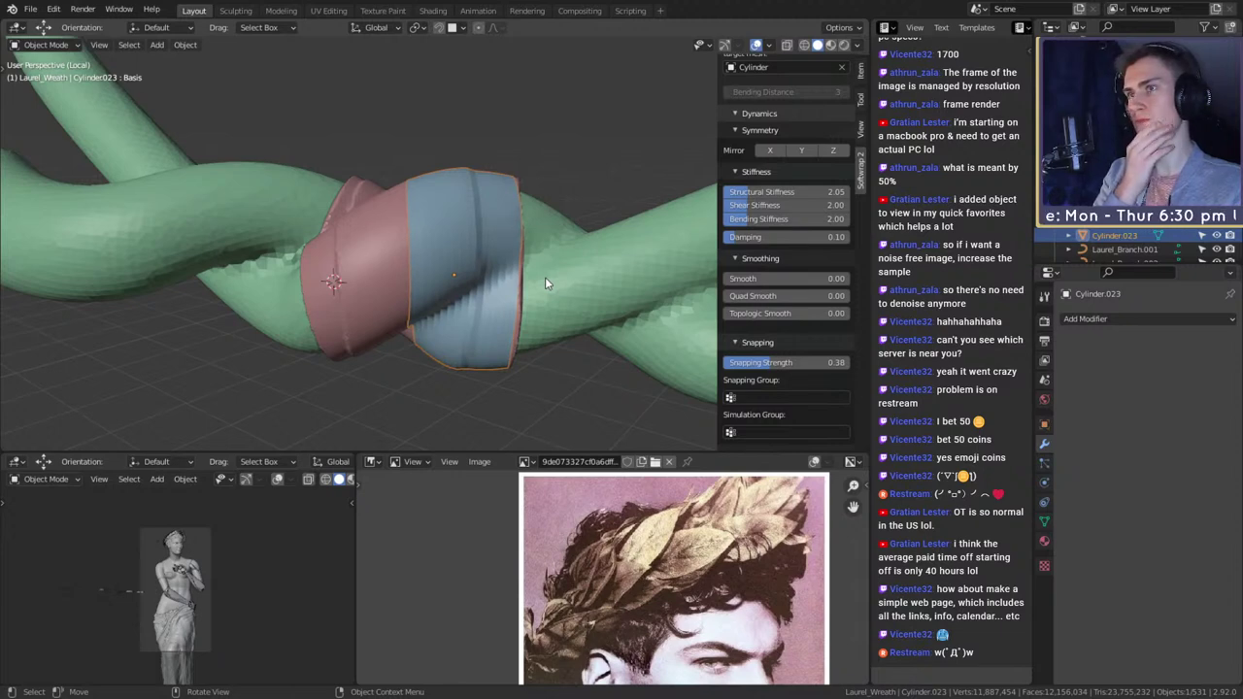
{"action": "middle_click_drag", "start_coordinate": [545, 277], "coordinate": [177, 303]}
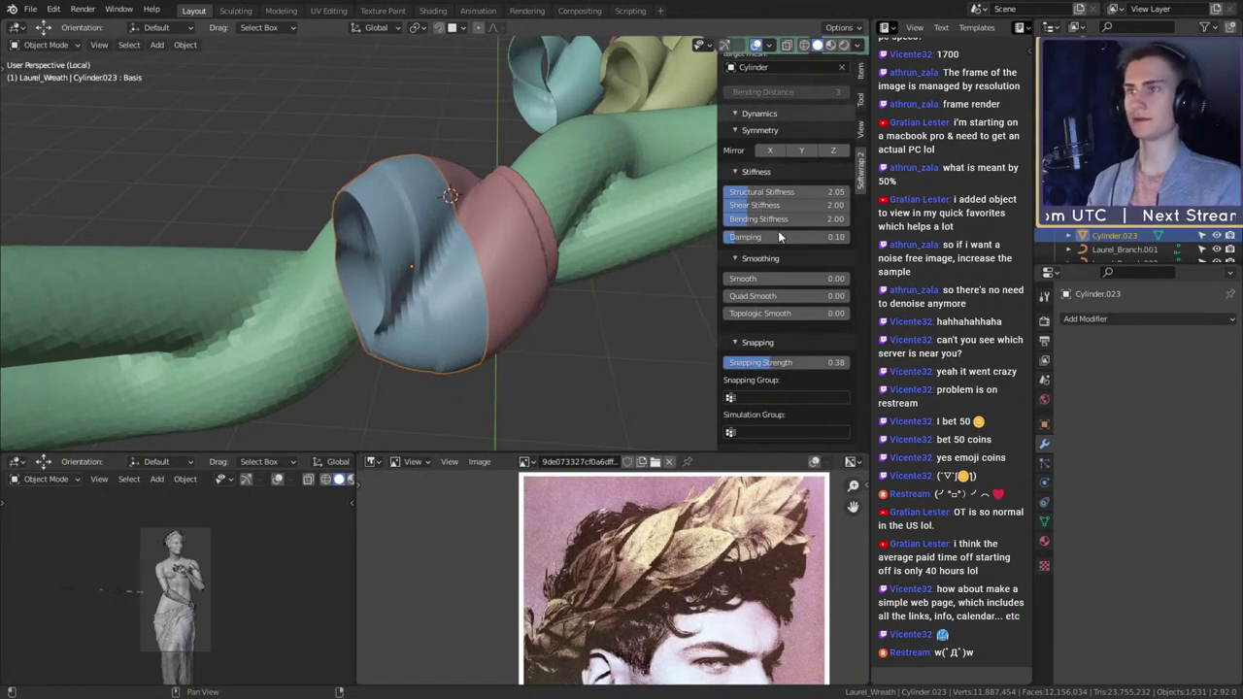
{"action": "middle_click_drag", "start_coordinate": [602, 255], "coordinate": [356, 307]}
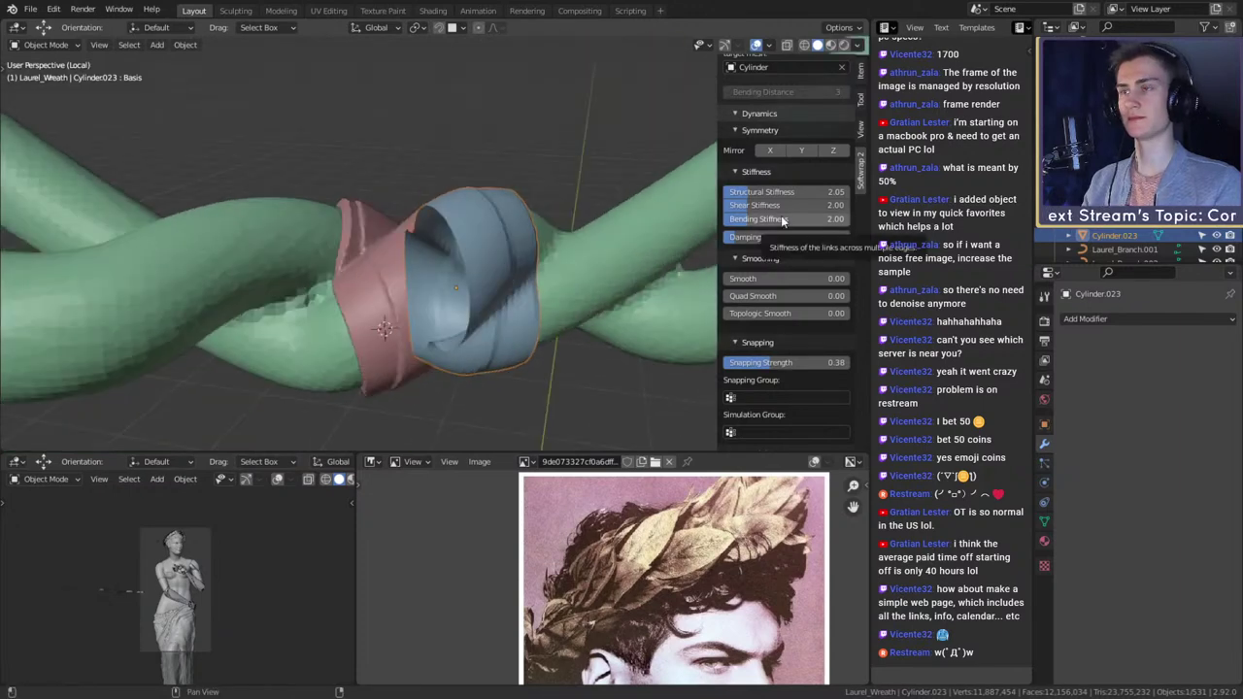
{"action": "middle_click_drag", "start_coordinate": [575, 249], "coordinate": [435, 282]}
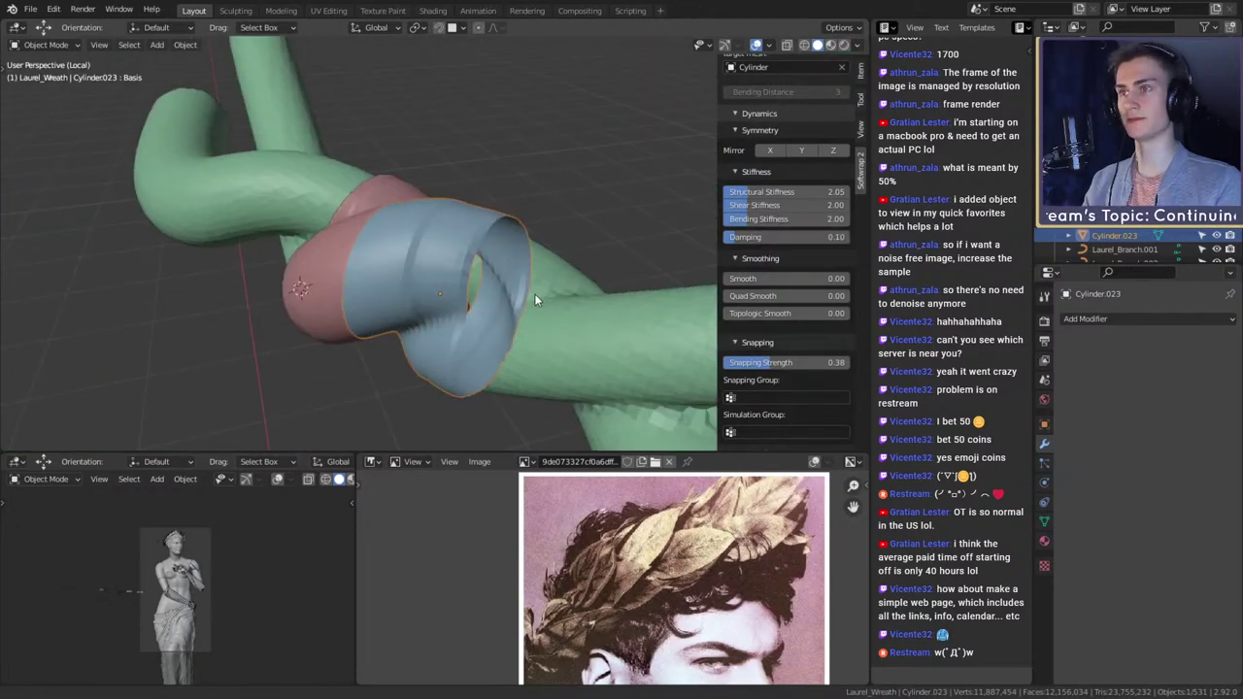
{"action": "middle_click_drag", "start_coordinate": [535, 293], "coordinate": [660, 262]}
{"action": "scroll", "coordinate": [797, 214], "scroll_direction": "down", "scroll_amount": 3}
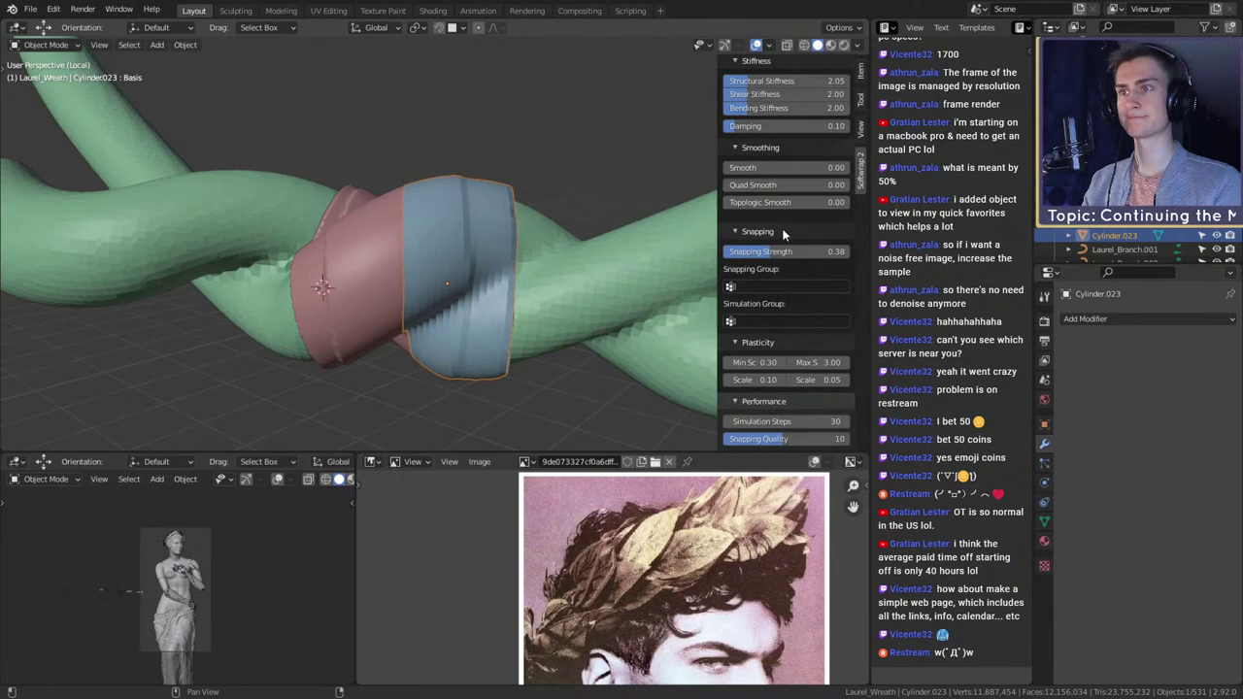
{"action": "scroll", "coordinate": [788, 230], "scroll_direction": "up", "scroll_amount": 8}
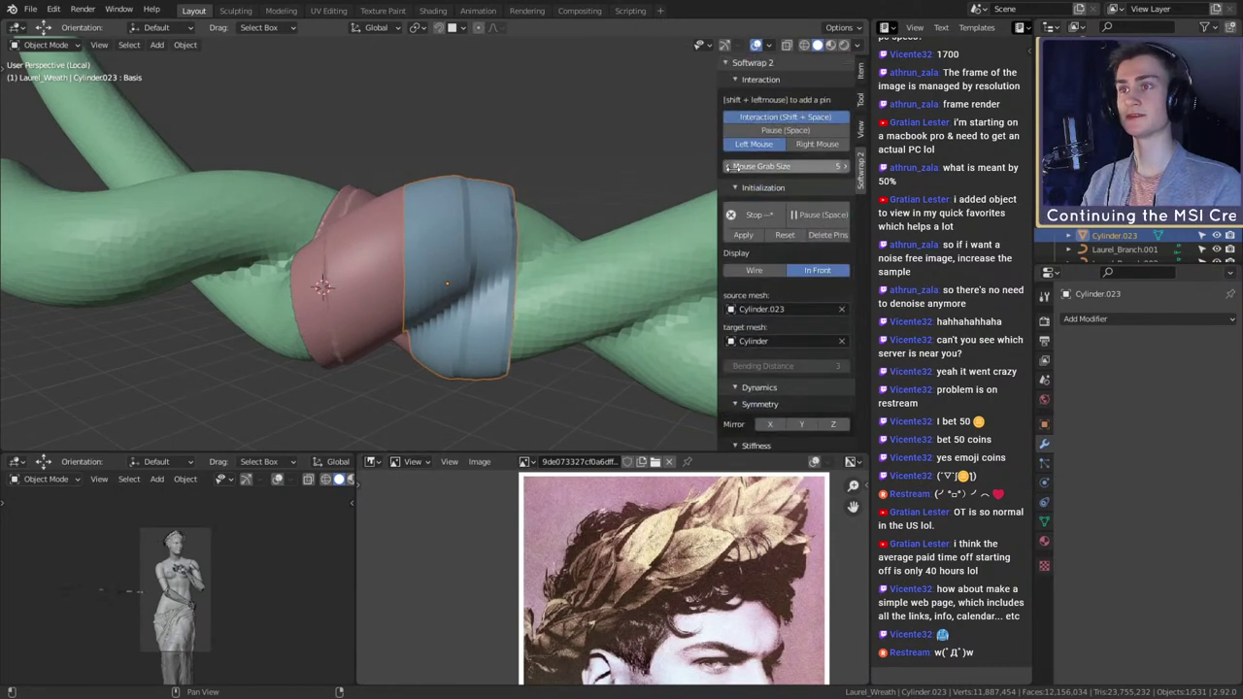
{"action": "left_click", "coordinate": [756, 214]}
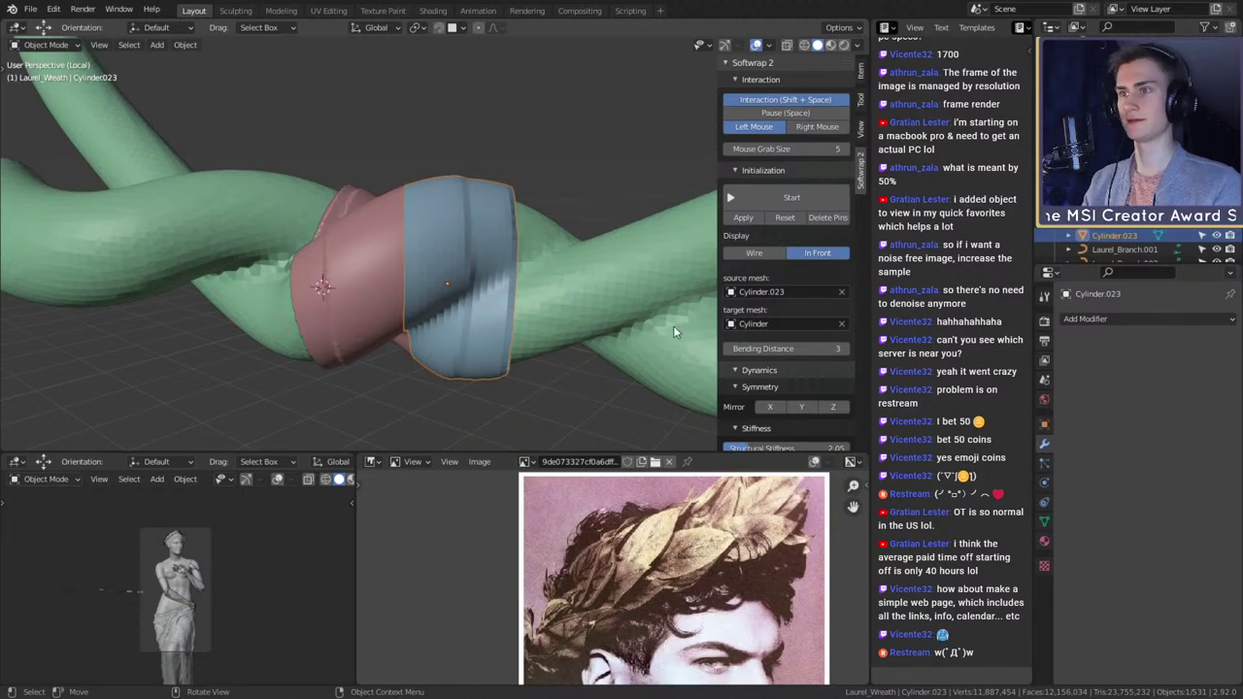
{"action": "left_click", "coordinate": [795, 253]}
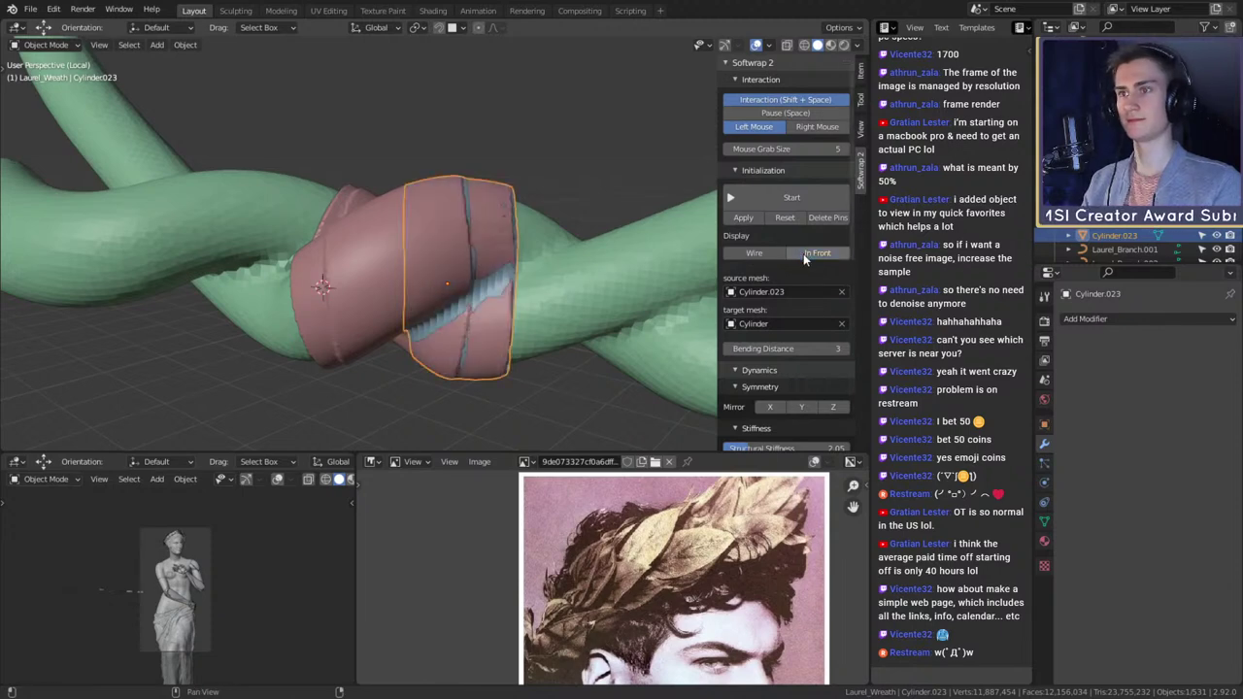
- Thicken the wrapped Cylinder.023 with a Solidify modifier of 0.05 m thickness and 1.0 offset, and shade it smooth
{"action": "left_click", "coordinate": [474, 223]}
{"action": "left_click", "coordinate": [1105, 323]}
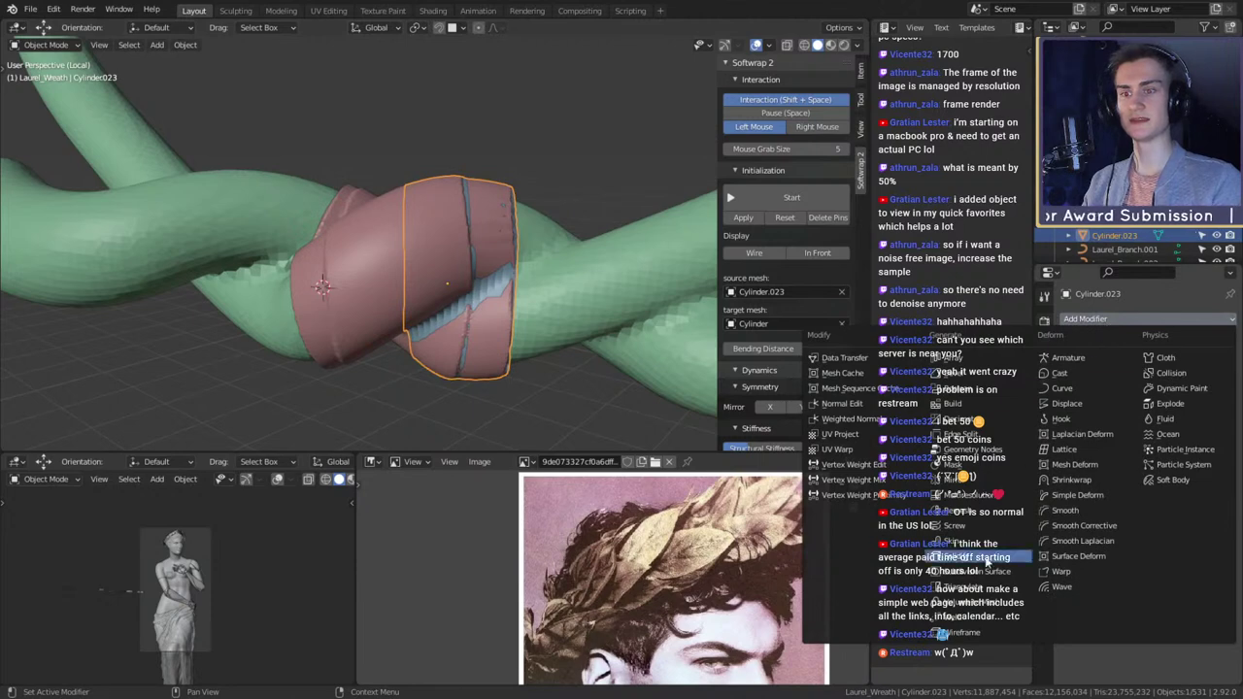
{"action": "left_click", "coordinate": [976, 565]}
{"action": "middle_click_drag", "start_coordinate": [544, 321], "coordinate": [502, 305]}
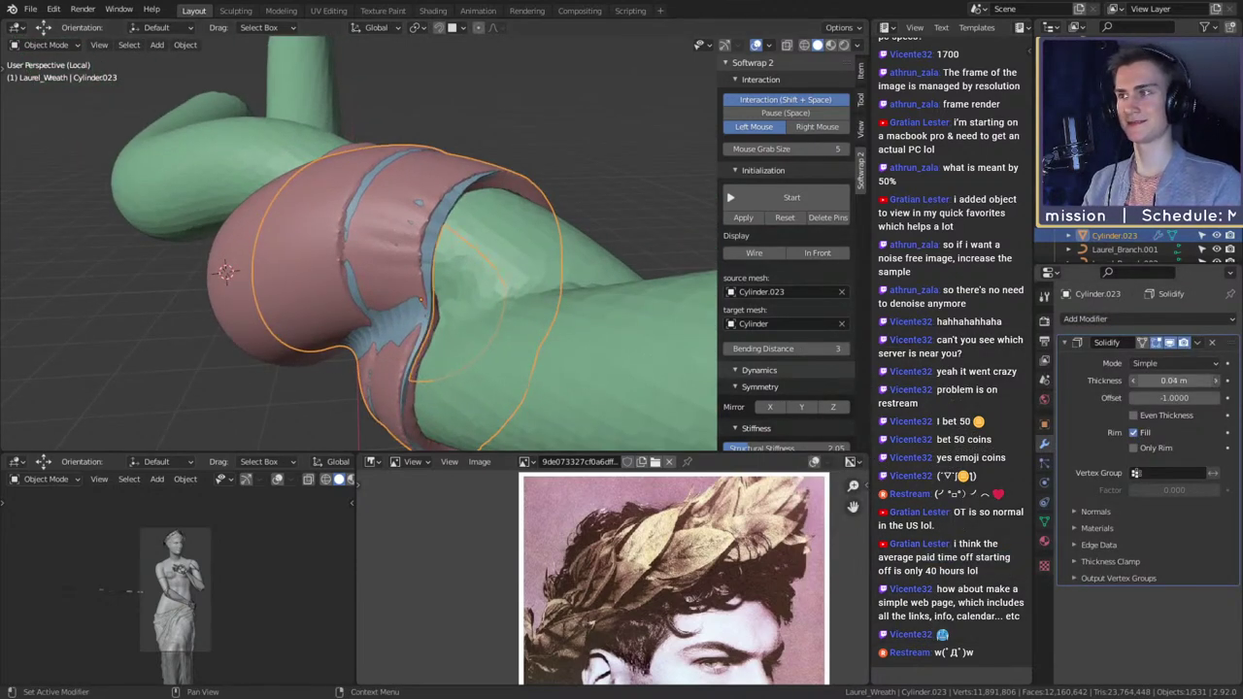
{"action": "left_click_drag", "start_coordinate": [1175, 397], "coordinate": [1224, 397]}
{"action": "scroll", "coordinate": [432, 259], "scroll_direction": "down", "scroll_amount": 3}
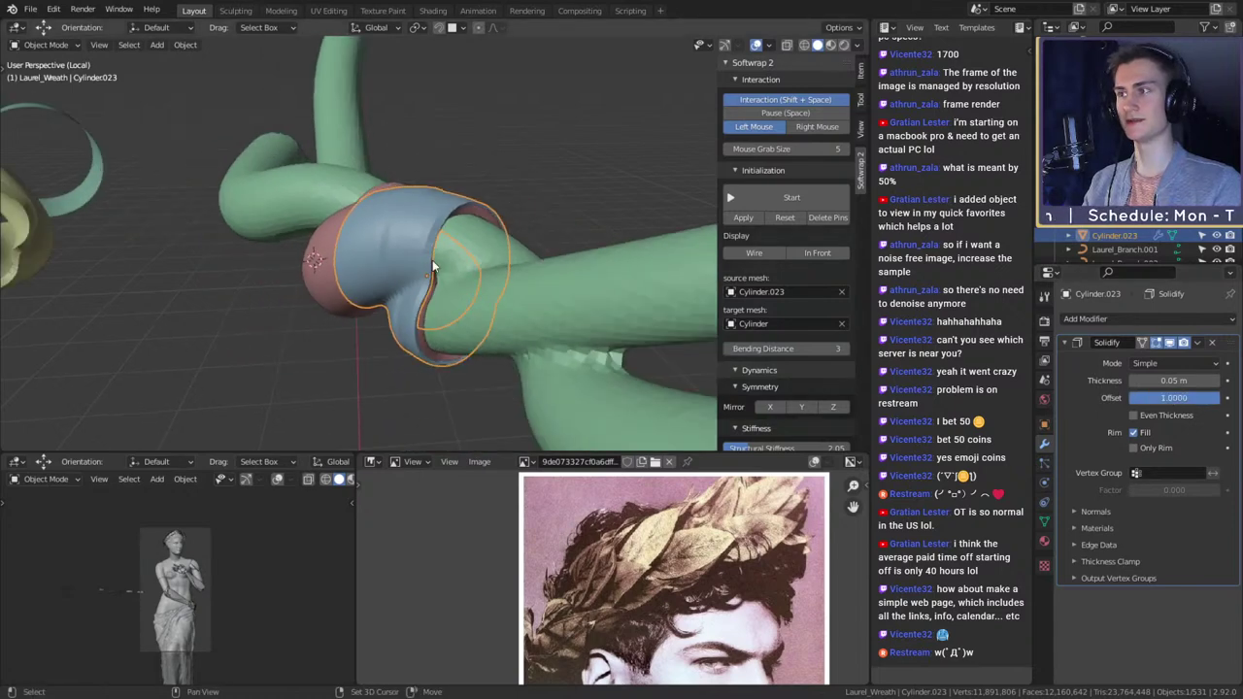
{"action": "middle_click_drag", "start_coordinate": [432, 260], "coordinate": [437, 292]}
{"action": "right_click", "coordinate": [450, 216]}
{"action": "left_click", "coordinate": [451, 216]}
{"action": "left_click", "coordinate": [551, 191]}
- Parent the yellow-green Cylinder.022 to the pink Cylinder.021 in the set-aside pair of bands, using the Object option
{"action": "scroll", "coordinate": [552, 191], "scroll_direction": "down", "scroll_amount": 6}
{"action": "scroll", "coordinate": [532, 291], "scroll_direction": "down", "scroll_amount": 3}
{"action": "scroll", "coordinate": [494, 298], "scroll_direction": "up", "scroll_amount": 8}
{"action": "scroll", "coordinate": [453, 298], "scroll_direction": "up", "scroll_amount": 2}
{"action": "scroll", "coordinate": [612, 349], "scroll_direction": "down", "scroll_amount": 4}
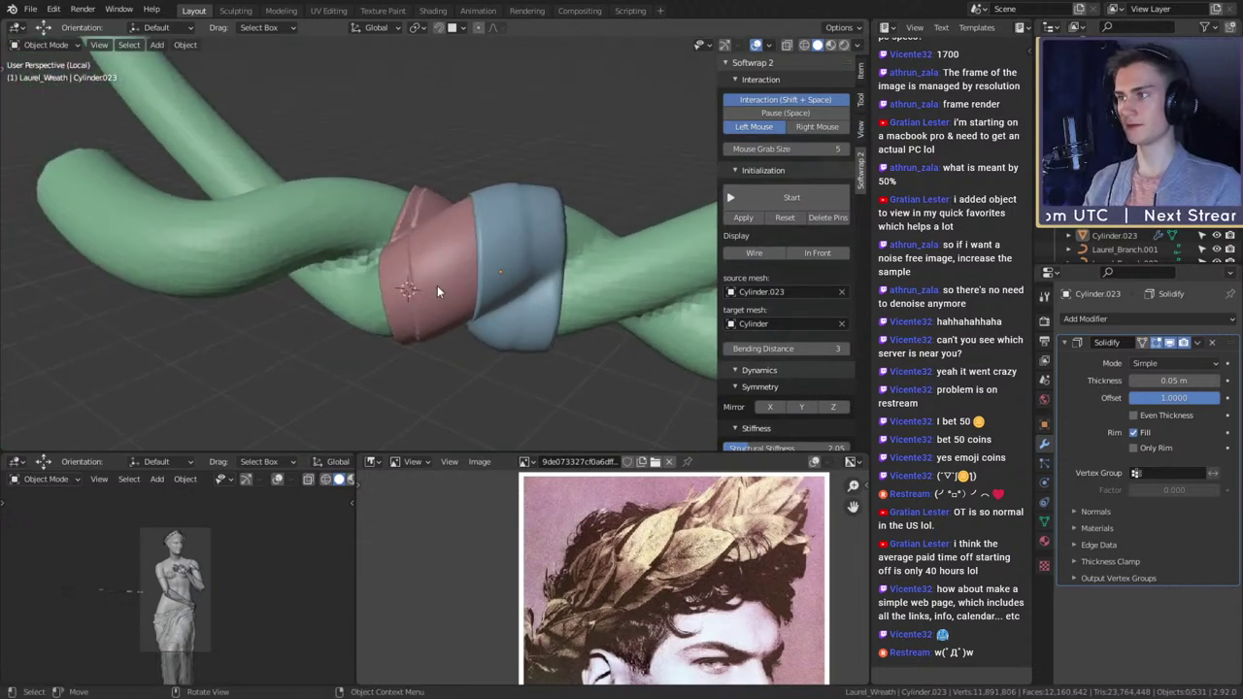
{"action": "left_click", "coordinate": [437, 292]}
{"action": "scroll", "coordinate": [321, 313], "scroll_direction": "down", "scroll_amount": 3}
{"action": "middle_click_drag", "start_coordinate": [322, 313], "coordinate": [553, 297], "text": "shift"}
{"action": "left_click", "coordinate": [236, 369]}
{"action": "left_click", "coordinate": [299, 365], "text": "shift"}
{"action": "middle_click_drag", "start_coordinate": [299, 365], "coordinate": [444, 300]}
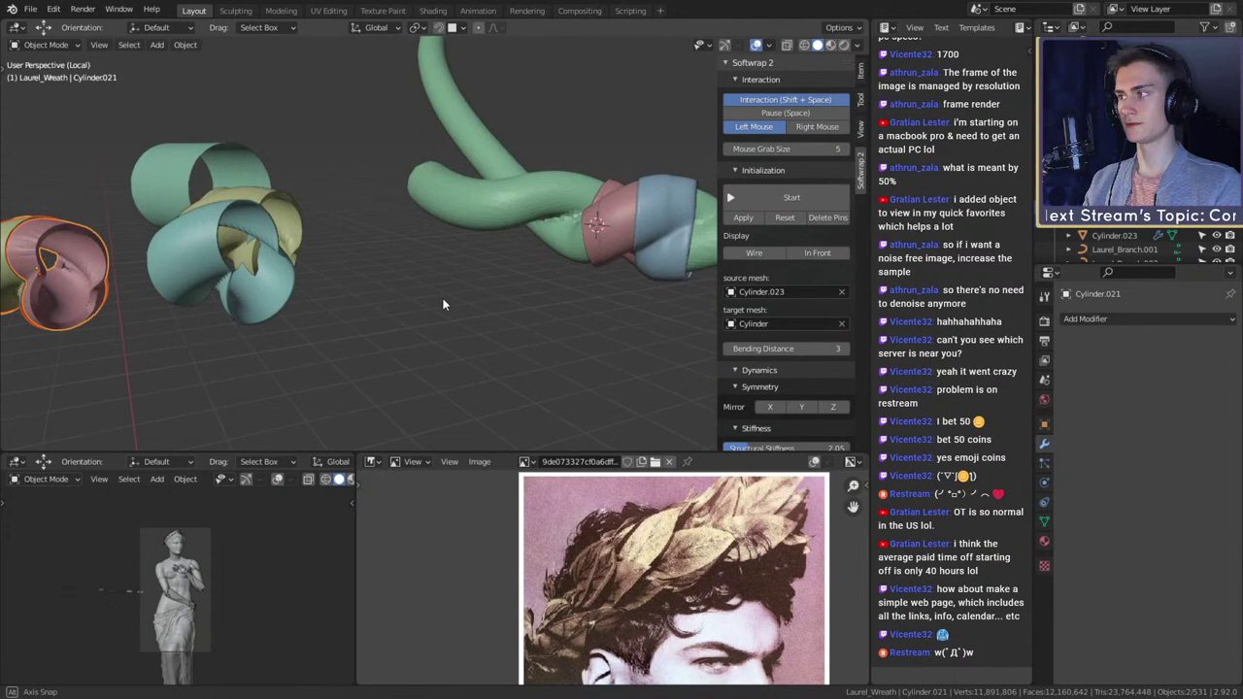
{"action": "middle_click_drag", "start_coordinate": [301, 307], "coordinate": [410, 301]}
{"action": "left_click", "coordinate": [354, 331]}
{"action": "left_click", "coordinate": [249, 285]}
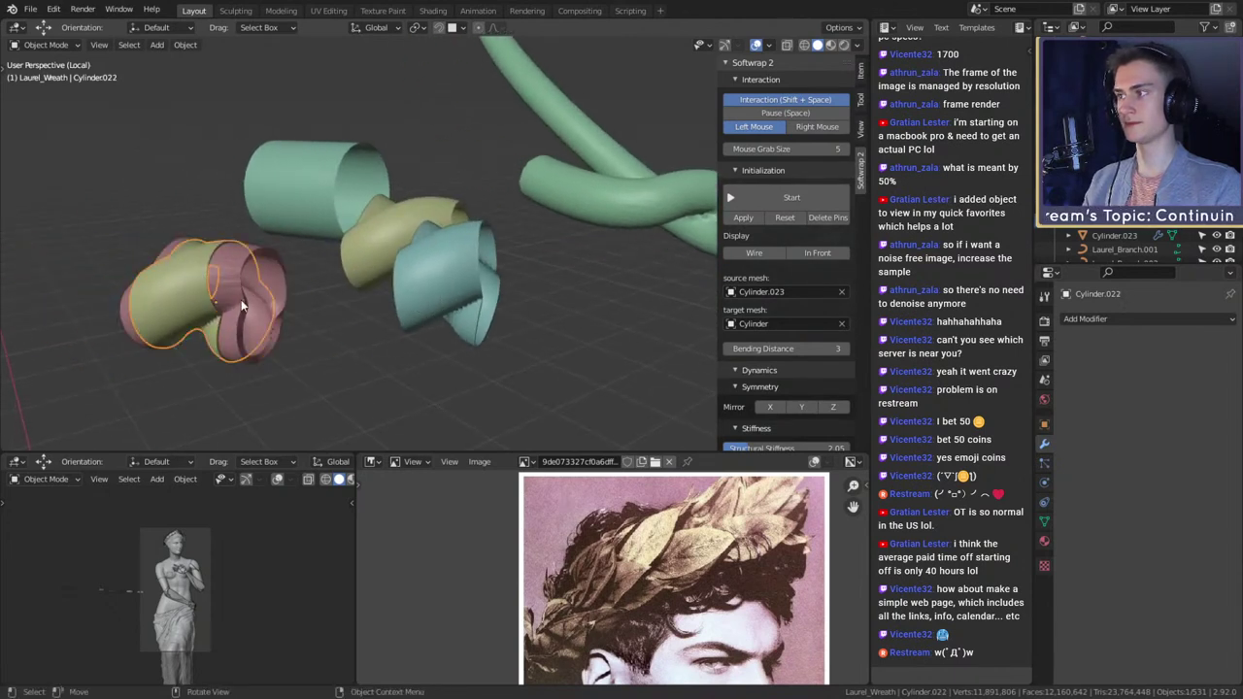
{"action": "left_click", "coordinate": [249, 286], "text": "shift"}
{"action": "key", "text": "ctrl+p"}
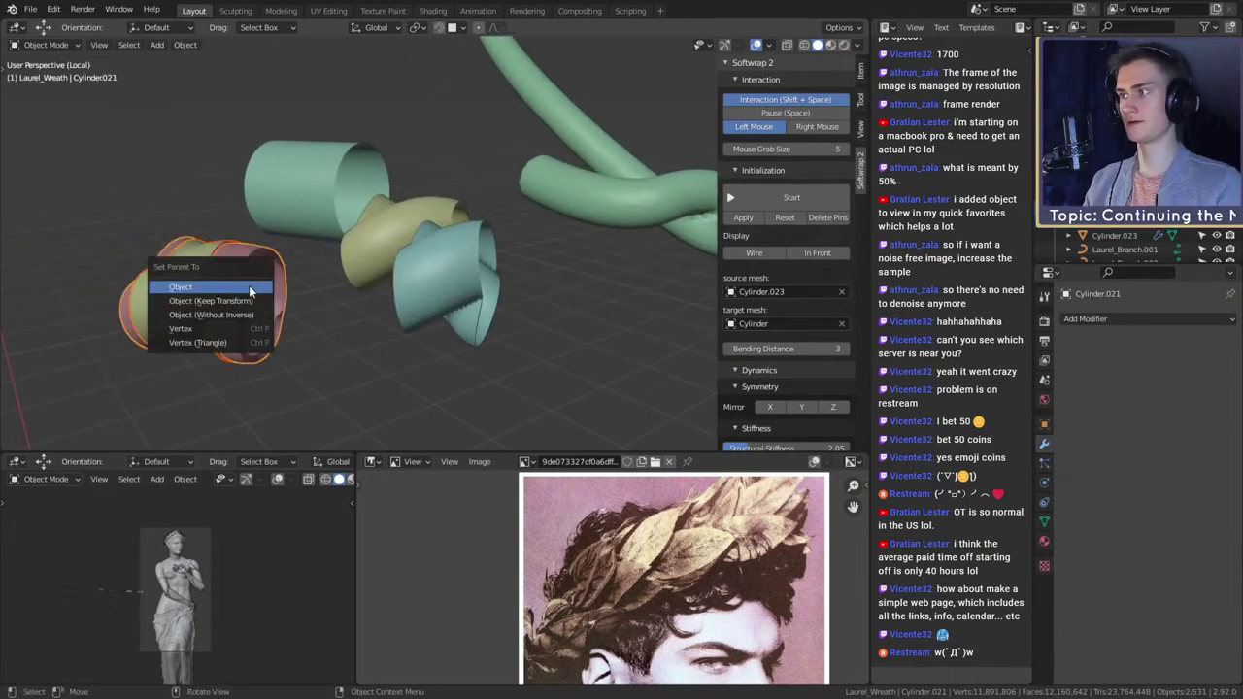
{"action": "left_click", "coordinate": [249, 286]}
- Align the parented pair's X, Y and Z location to the remeshed band Cylinder on the branches
{"action": "left_click", "coordinate": [299, 303]}
{"action": "key", "text": "g"}
{"action": "right_click", "coordinate": [385, 313]}
{"action": "middle_click_drag", "start_coordinate": [388, 313], "coordinate": [317, 319]}
{"action": "left_click", "coordinate": [557, 255], "text": "shift"}
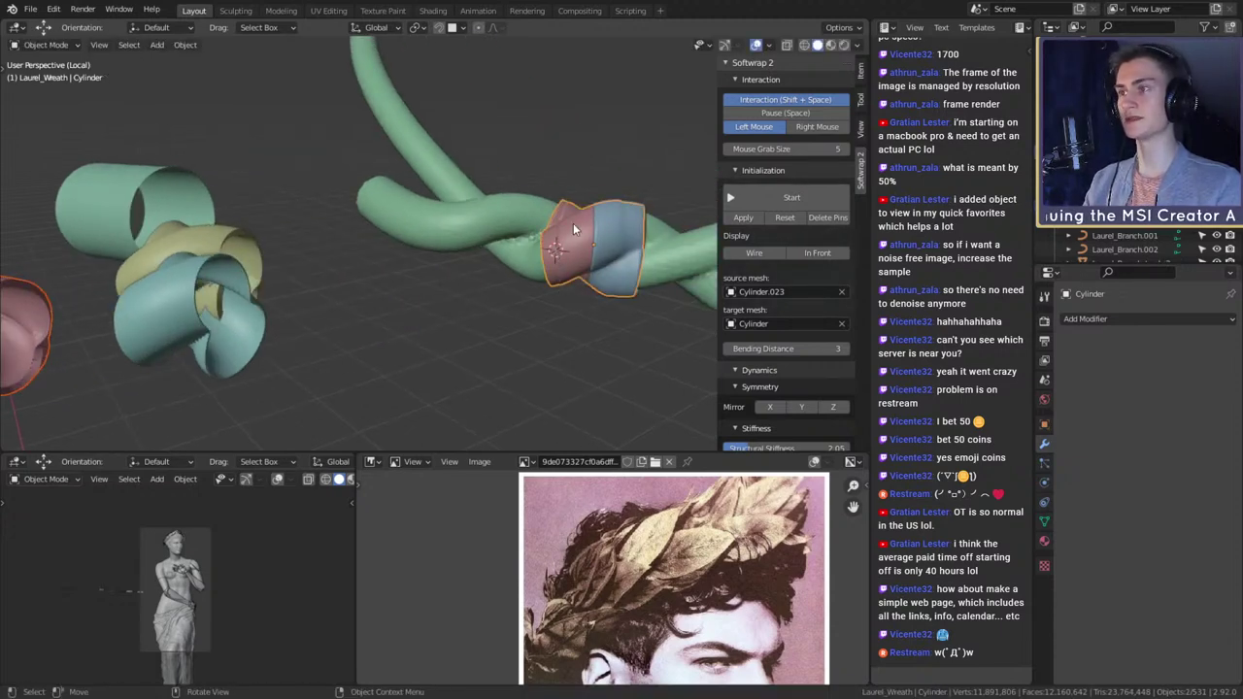
{"action": "scroll", "coordinate": [451, 296], "scroll_direction": "down", "scroll_amount": 2}
{"action": "mouse_move", "coordinate": [506, 294]}
{"action": "middle_mouse_down"}
{"action": "mouse_move", "coordinate": [450, 297]}
{"action": "mouse_move", "coordinate": [510, 289]}
{"action": "middle_mouse_up"}
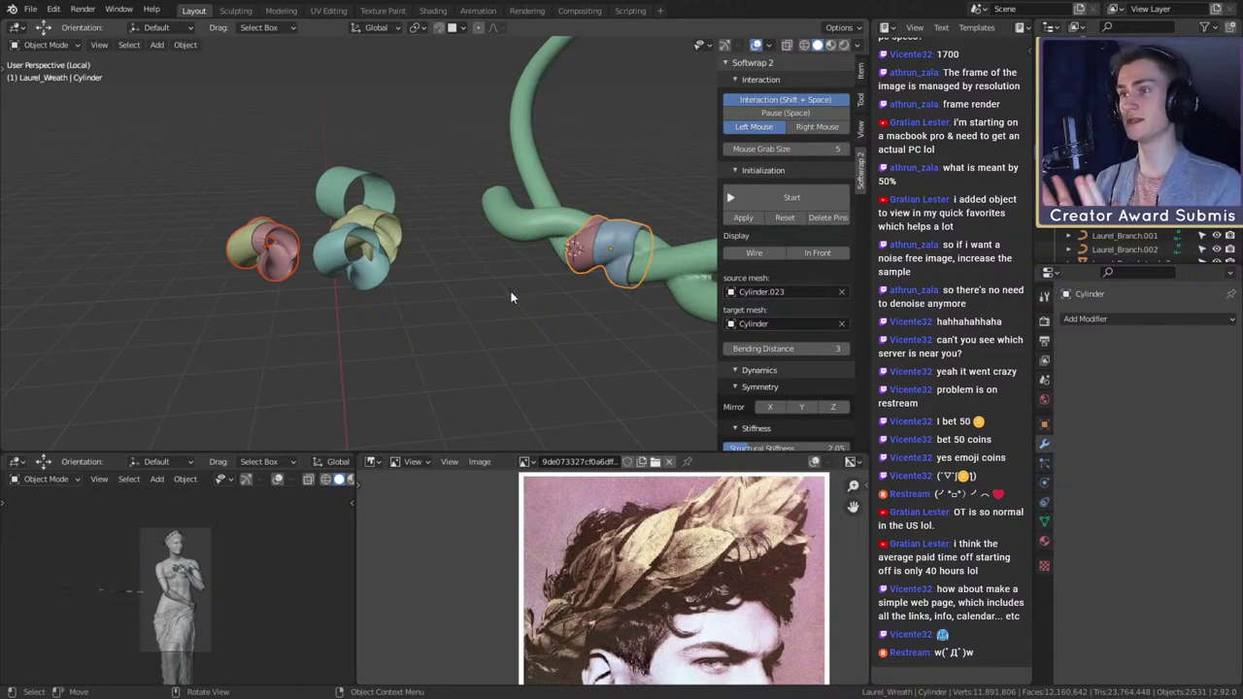
{"action": "scroll", "coordinate": [788, 315], "scroll_direction": "down", "scroll_amount": 6}
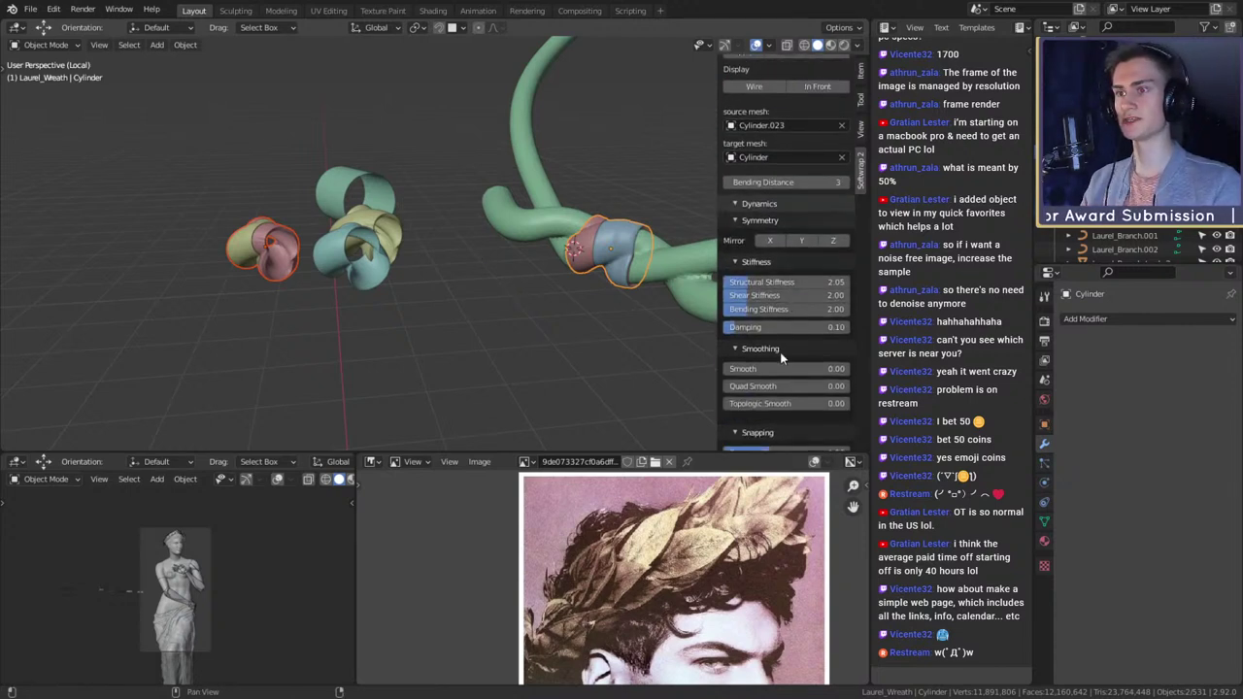
{"action": "left_click", "coordinate": [861, 71]}
{"action": "scroll", "coordinate": [786, 247], "scroll_direction": "down", "scroll_amount": 4}
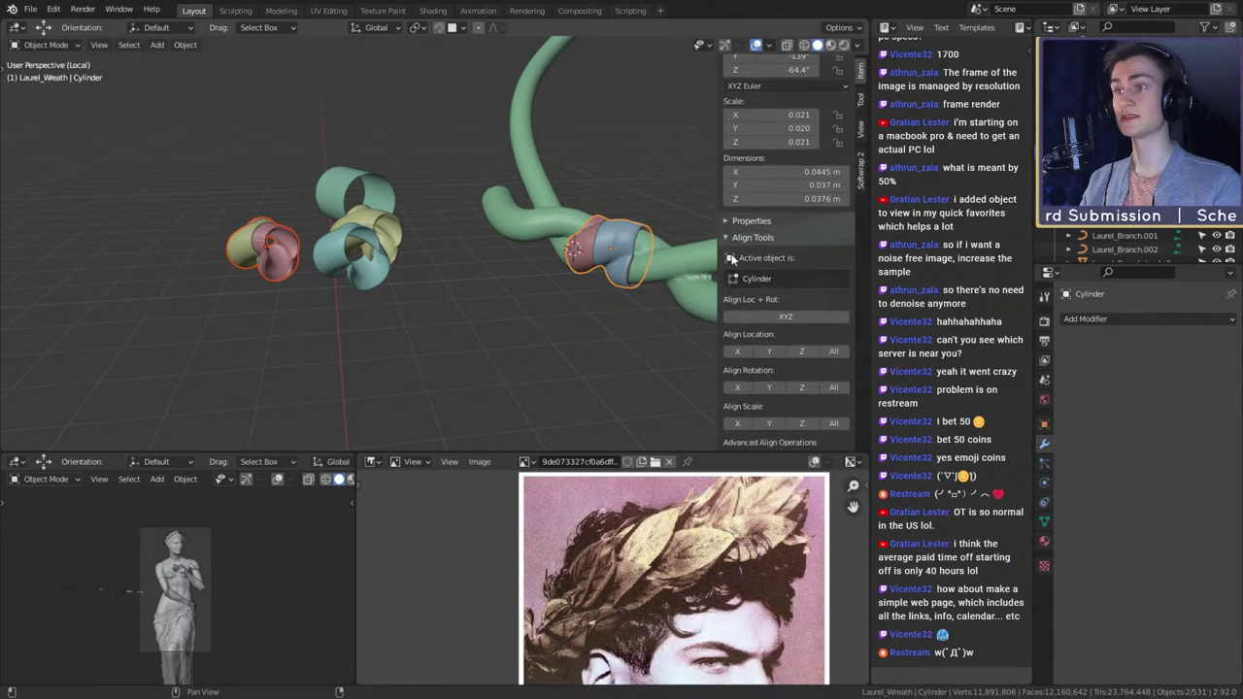
{"action": "scroll", "coordinate": [777, 264], "scroll_direction": "down", "scroll_amount": 1}
{"action": "left_click", "coordinate": [736, 330]}
{"action": "left_click", "coordinate": [766, 332]}
{"action": "left_click", "coordinate": [801, 330]}
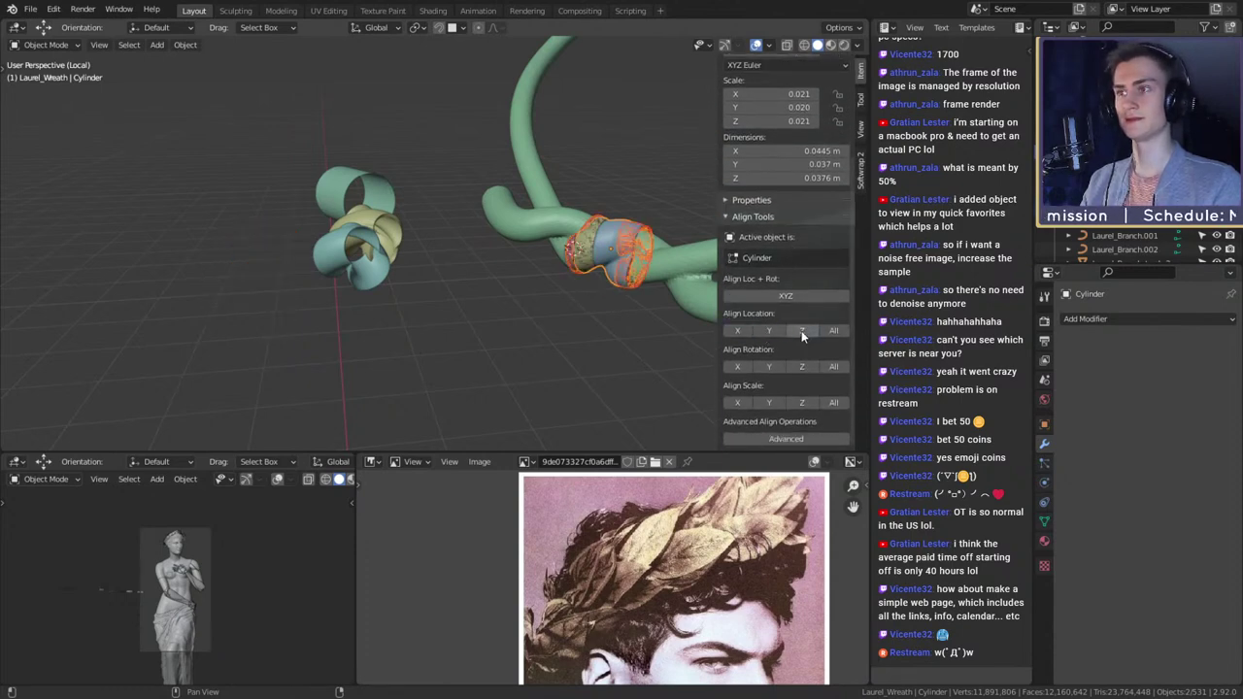
- Move the remeshed band Cylinder off the crossing branches to sit beside the set-aside bands
{"action": "middle_click_drag", "start_coordinate": [622, 332], "coordinate": [570, 333]}
{"action": "scroll", "coordinate": [570, 333], "scroll_direction": "up", "scroll_amount": 3}
{"action": "middle_click_drag", "start_coordinate": [655, 314], "coordinate": [517, 317], "text": "shift"}
{"action": "scroll", "coordinate": [517, 317], "scroll_direction": "up", "scroll_amount": 4}
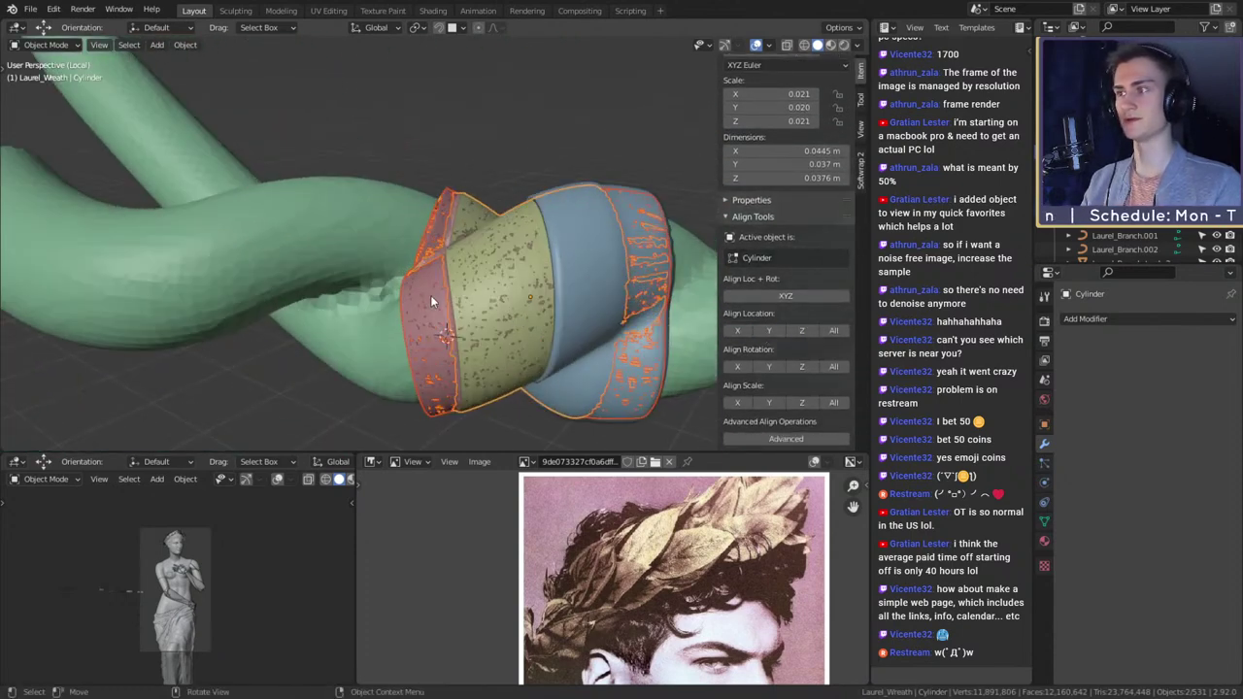
{"action": "left_click", "coordinate": [421, 303]}
{"action": "left_click", "coordinate": [420, 303]}
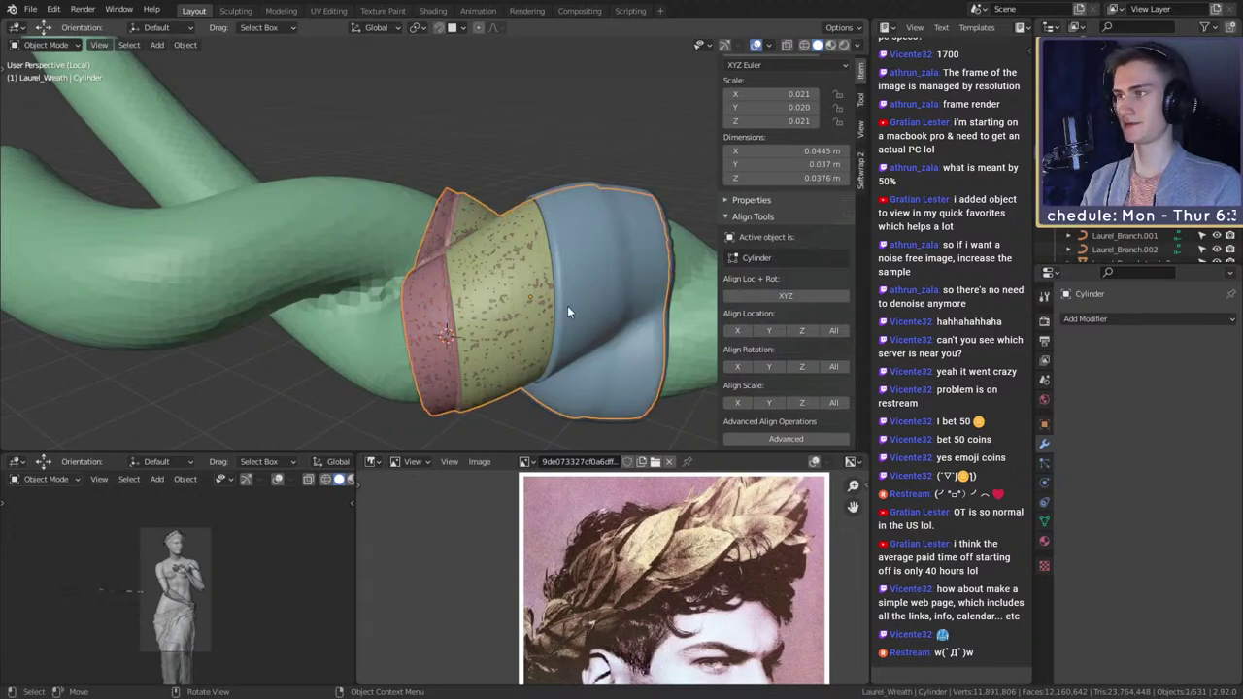
{"action": "key", "text": "g"}
{"action": "right_click", "coordinate": [466, 273]}
{"action": "scroll", "coordinate": [544, 286], "scroll_direction": "down", "scroll_amount": 6}
{"action": "middle_click_drag", "start_coordinate": [578, 294], "coordinate": [544, 304]}
{"action": "key", "text": "g"}
{"action": "left_click", "coordinate": [271, 253]}
{"action": "middle_click_drag", "start_coordinate": [272, 256], "coordinate": [461, 239]}
{"action": "key", "text": "g"}
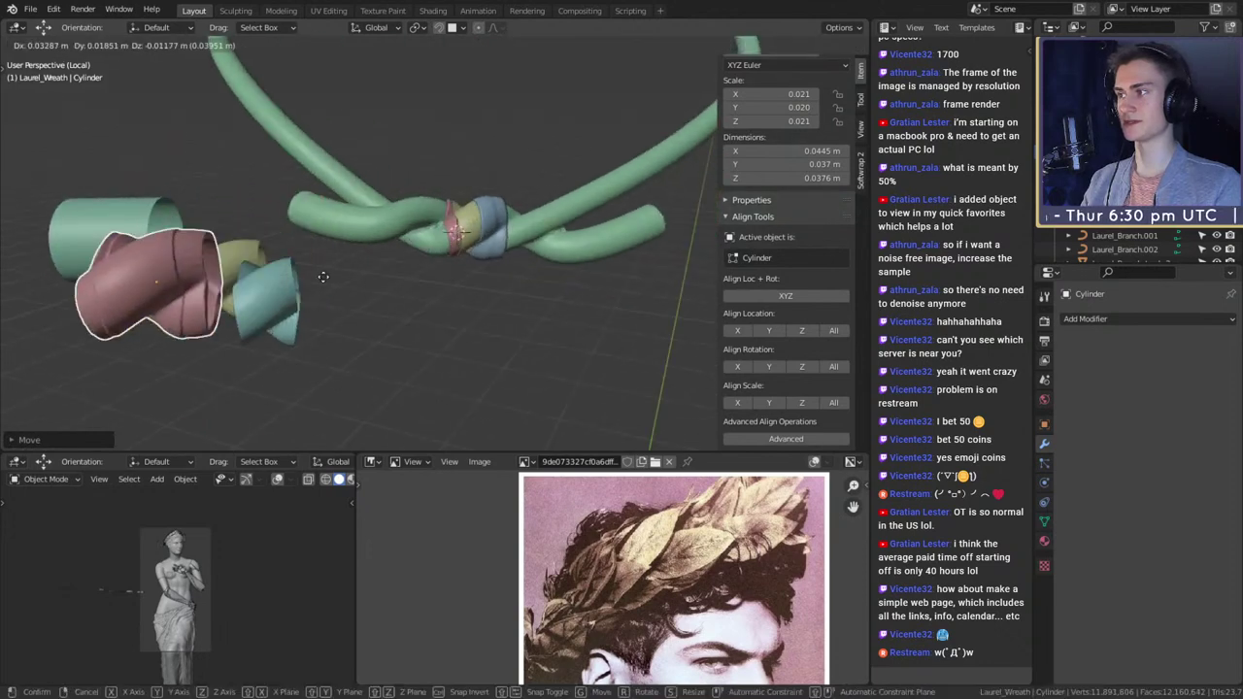
{"action": "left_click", "coordinate": [303, 287]}
- Examine the three layered bands on the branches from several sides, checking their edges and folds
{"action": "middle_click_drag", "start_coordinate": [340, 282], "coordinate": [503, 273]}
{"action": "scroll", "coordinate": [464, 266], "scroll_direction": "up", "scroll_amount": 4}
{"action": "scroll", "coordinate": [503, 273], "scroll_direction": "up", "scroll_amount": 2}
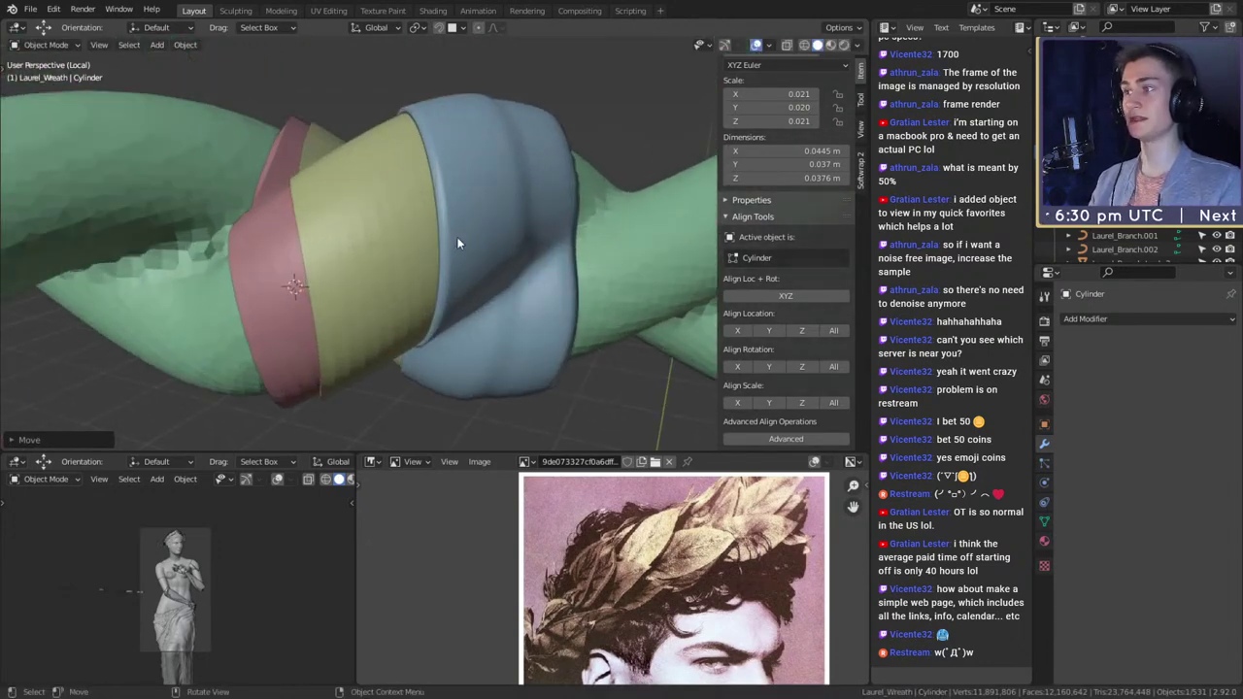
{"action": "scroll", "coordinate": [449, 241], "scroll_direction": "down", "scroll_amount": 4}
{"action": "scroll", "coordinate": [437, 234], "scroll_direction": "up", "scroll_amount": 4}
{"action": "middle_click_drag", "start_coordinate": [438, 235], "coordinate": [507, 194]}
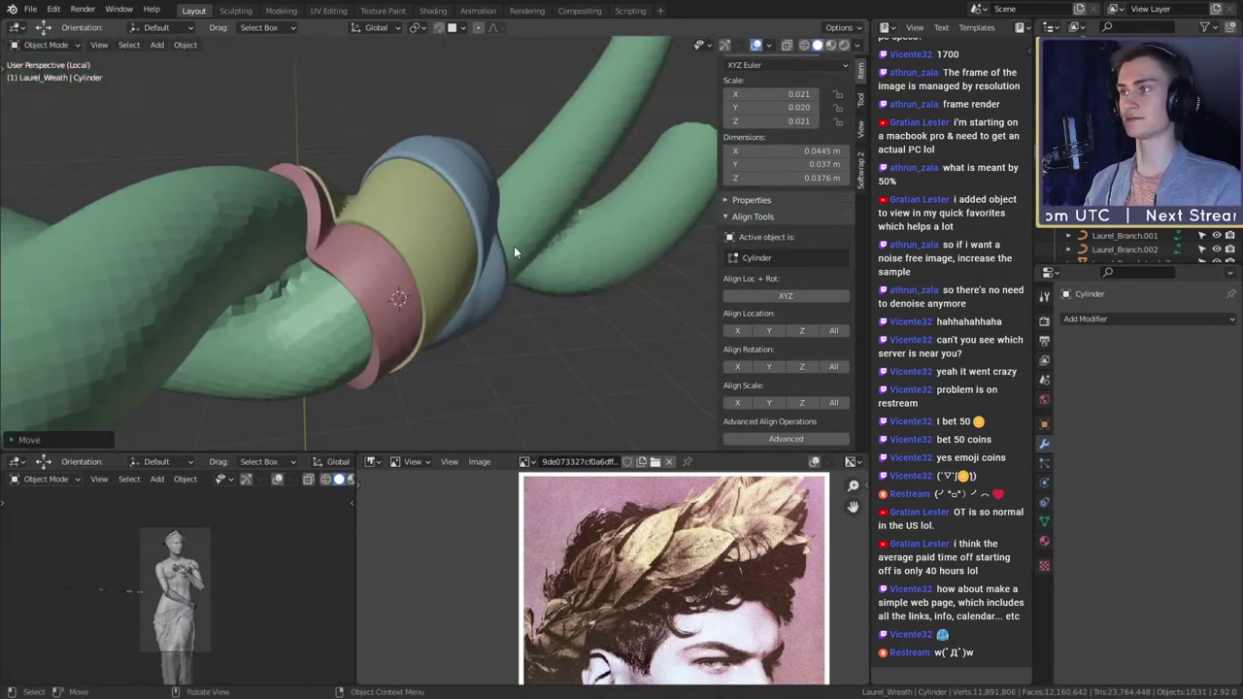
{"action": "scroll", "coordinate": [482, 278], "scroll_direction": "up", "scroll_amount": 2}
{"action": "middle_click_drag", "start_coordinate": [515, 252], "coordinate": [459, 267]}
{"action": "scroll", "coordinate": [240, 288], "scroll_direction": "up", "scroll_amount": 2}
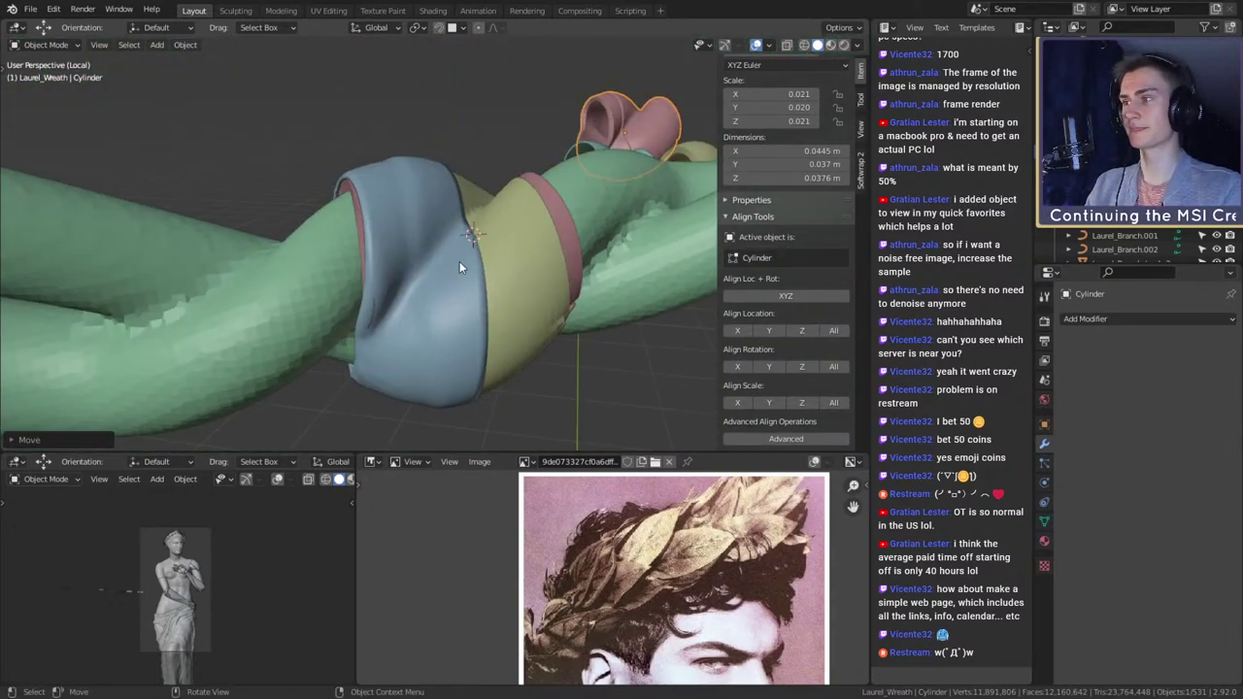
{"action": "scroll", "coordinate": [460, 262], "scroll_direction": "up", "scroll_amount": 4}
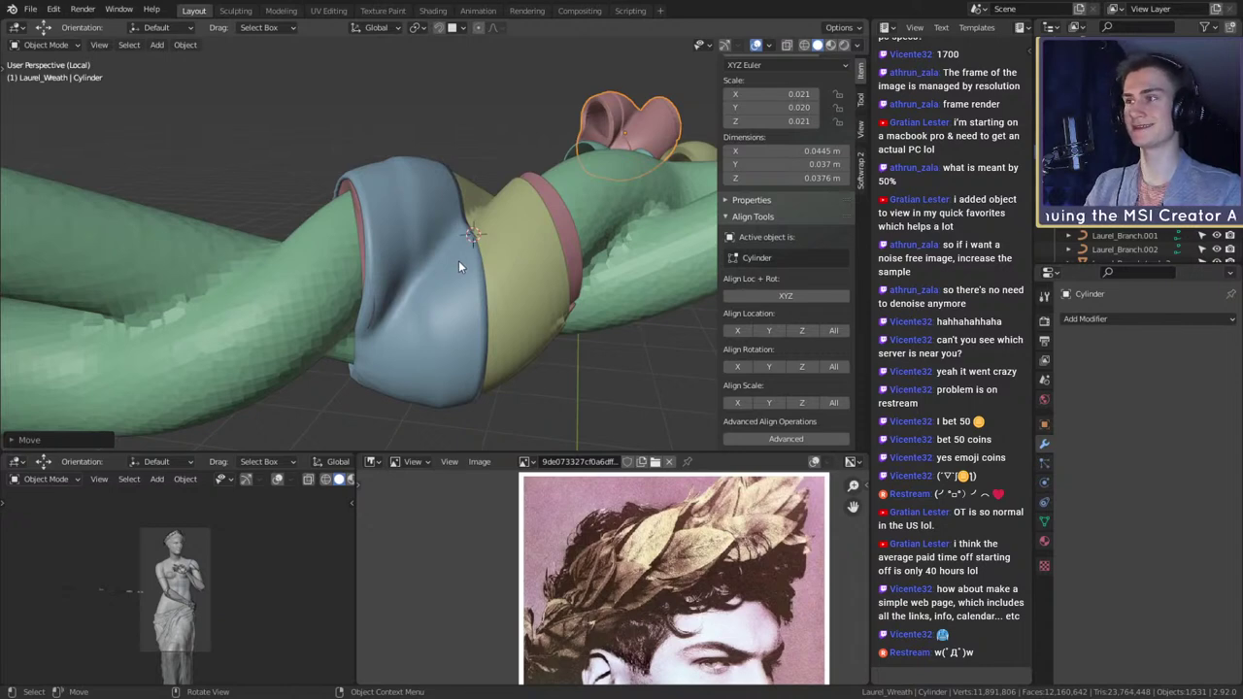
{"action": "middle_click_drag", "start_coordinate": [462, 253], "coordinate": [430, 273]}
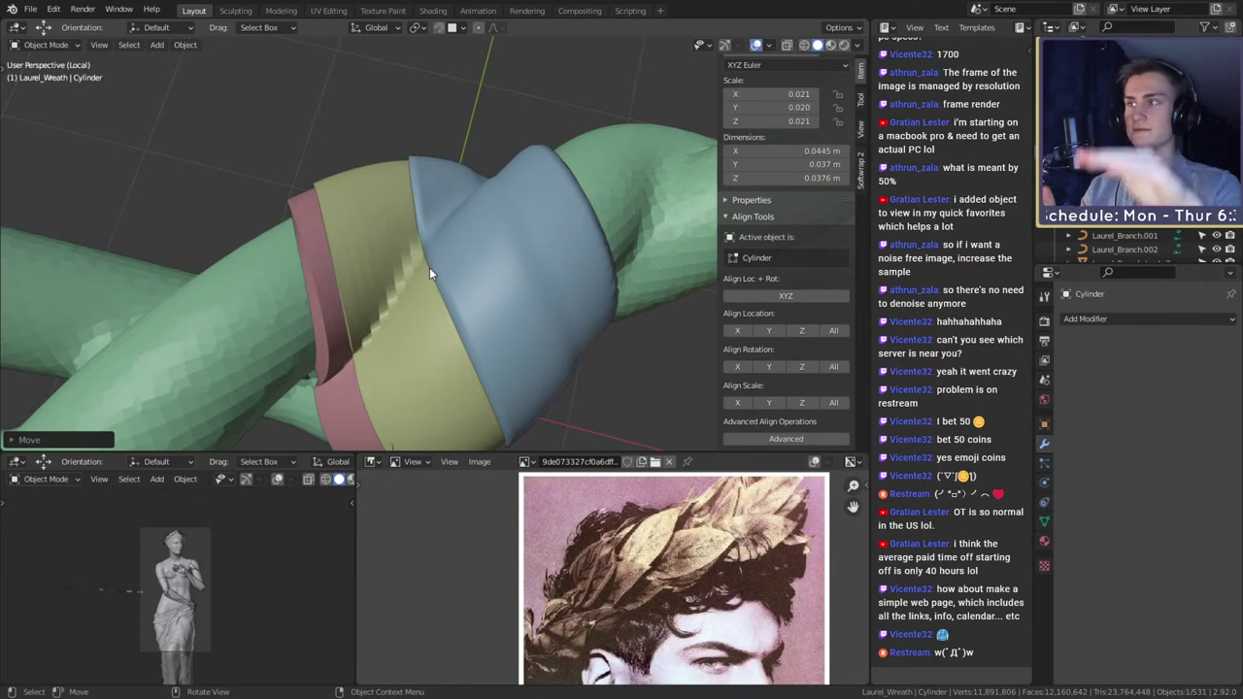
{"action": "middle_click_drag", "start_coordinate": [463, 286], "coordinate": [459, 262]}
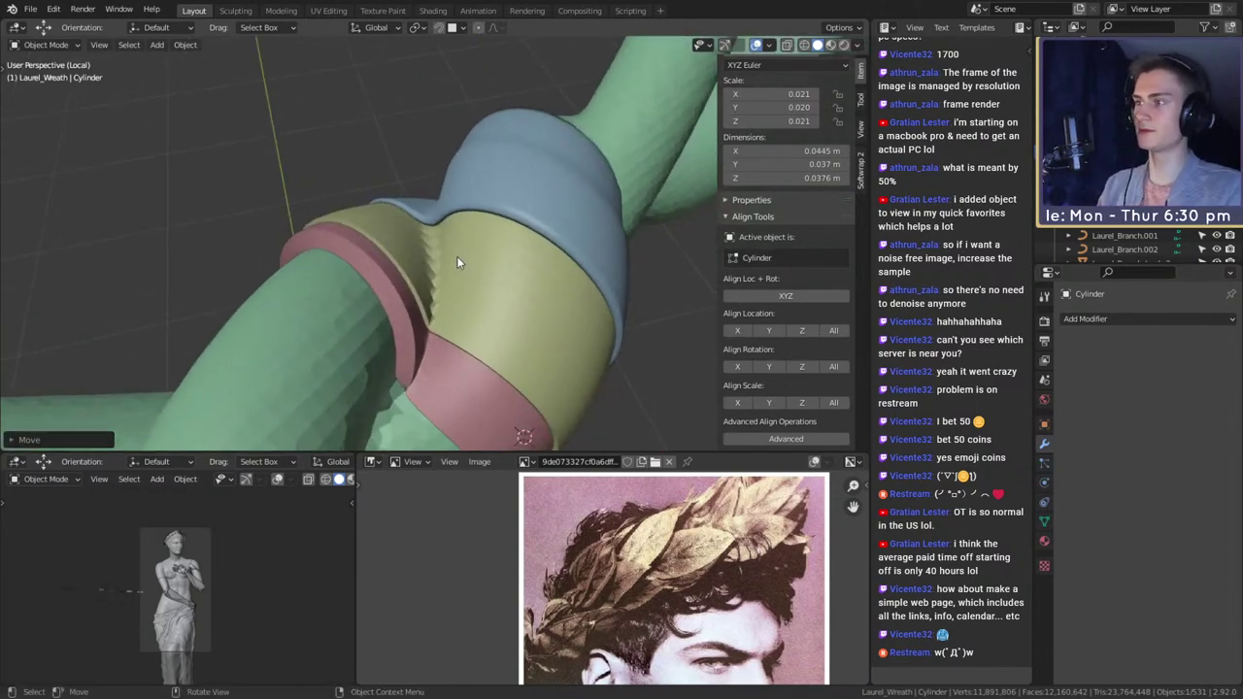
{"action": "middle_click_drag", "start_coordinate": [457, 319], "coordinate": [590, 295]}
{"action": "left_click", "coordinate": [399, 305]}
{"action": "left_click", "coordinate": [596, 107]}
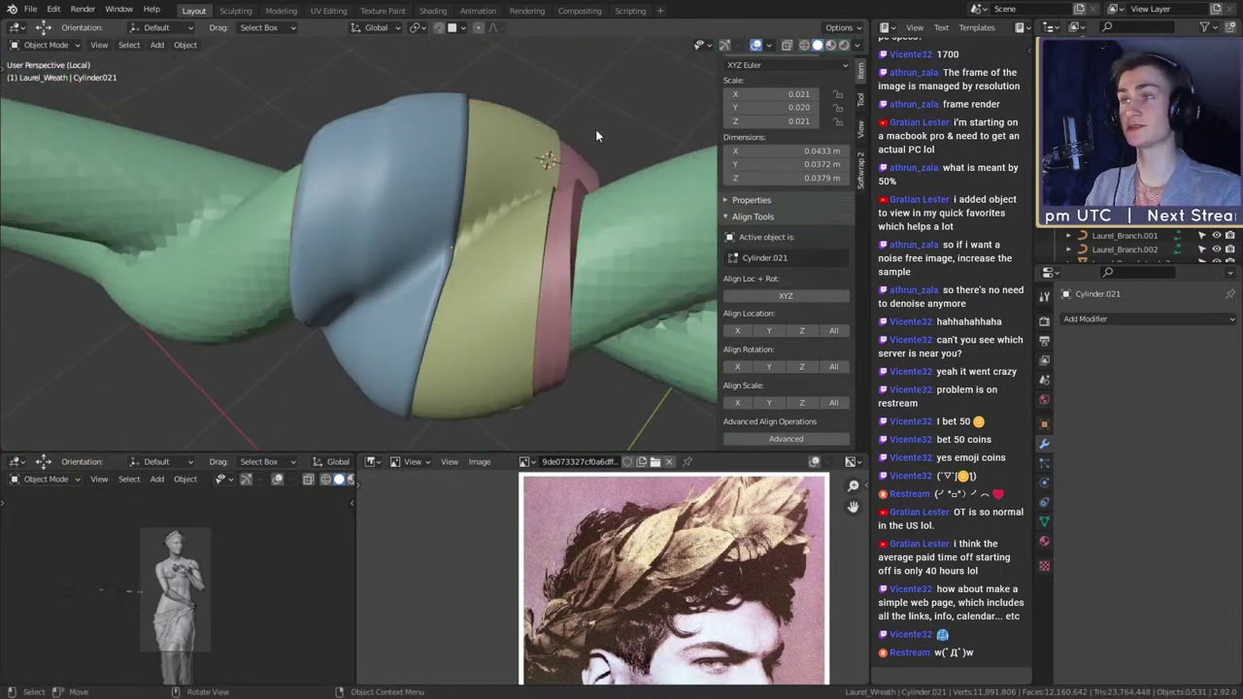
{"action": "middle_click_drag", "start_coordinate": [523, 203], "coordinate": [568, 196]}
- Shade the blue outer band Cylinder.023 flat and save the file
{"action": "left_click", "coordinate": [450, 249]}
{"action": "scroll", "coordinate": [450, 248], "scroll_direction": "down", "scroll_amount": 2}
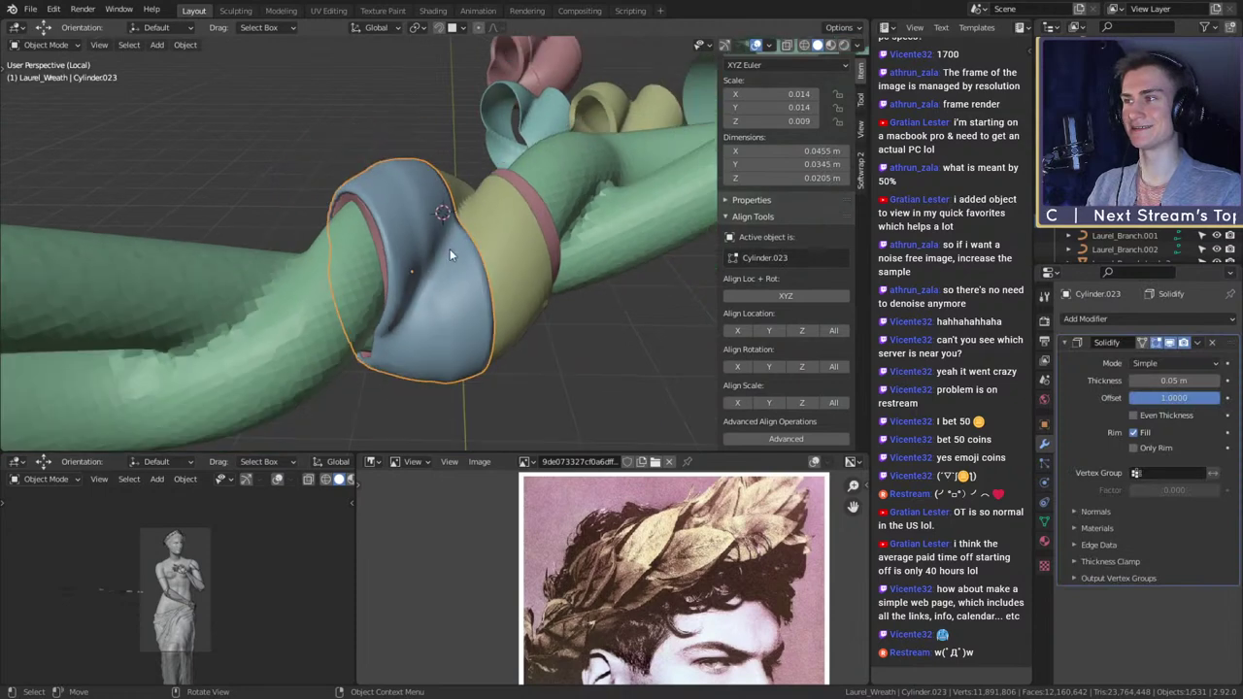
{"action": "middle_click_drag", "start_coordinate": [450, 249], "coordinate": [505, 242]}
{"action": "right_click", "coordinate": [460, 255]}
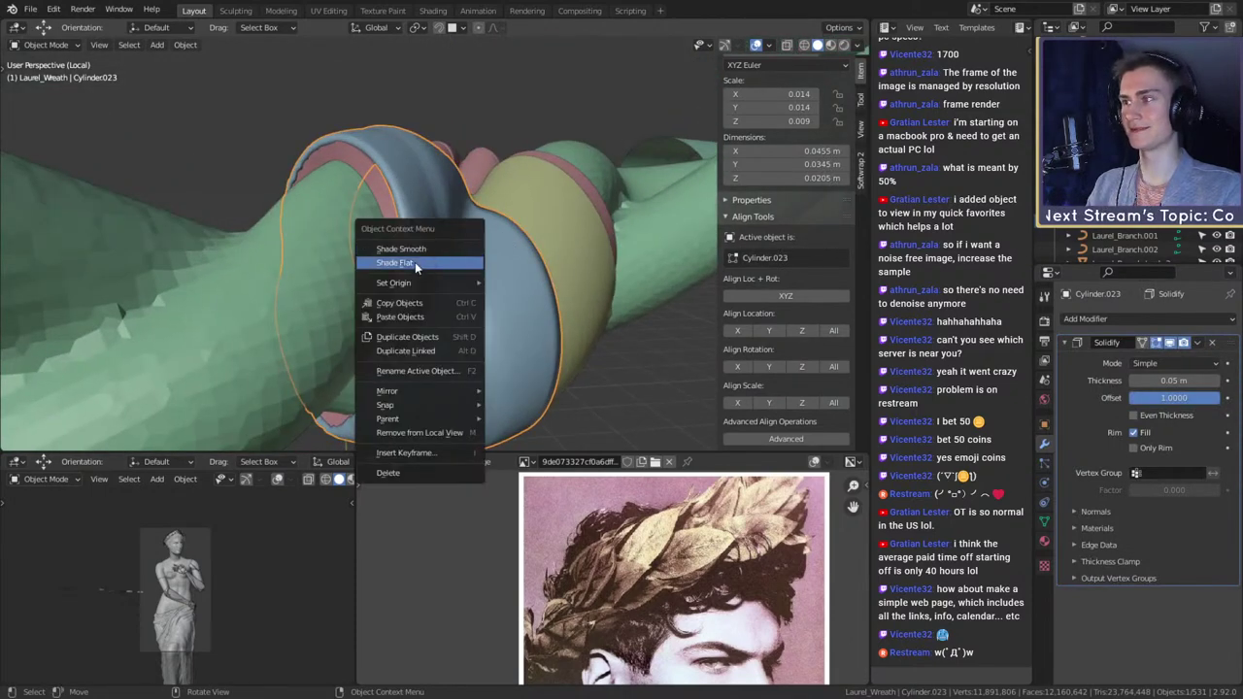
{"action": "left_click", "coordinate": [414, 261]}
{"action": "left_click", "coordinate": [30, 9]}
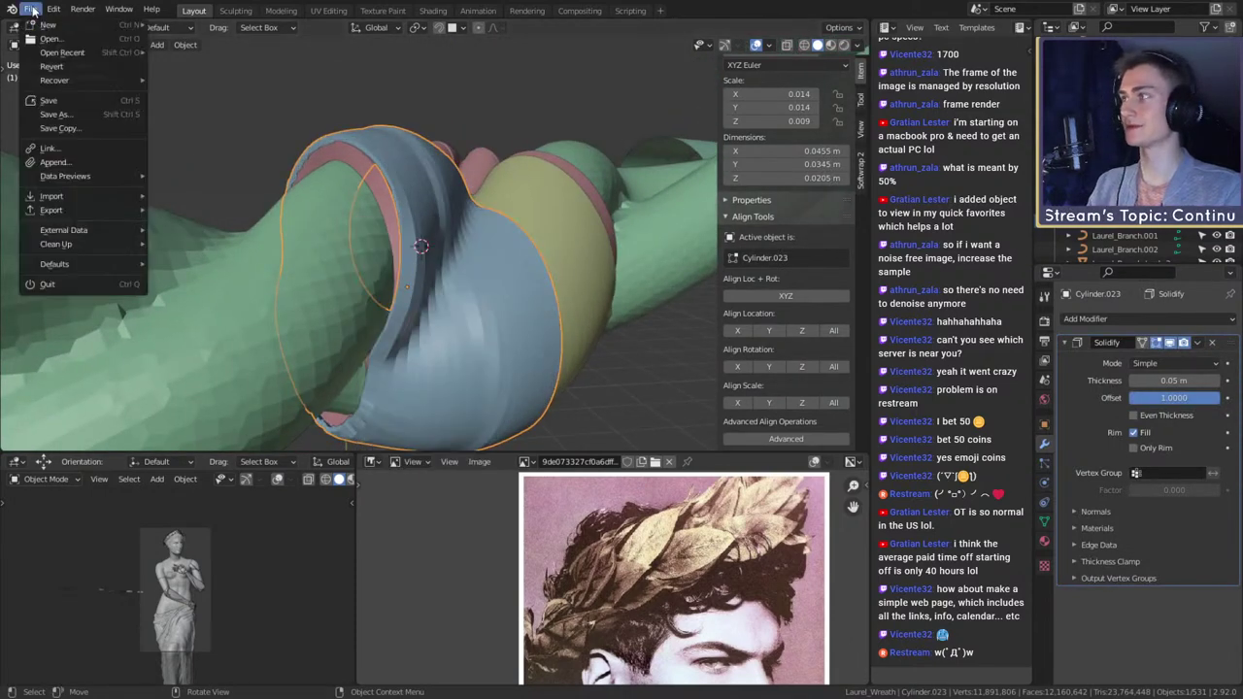
{"action": "left_click", "coordinate": [48, 100]}
- Try a Smooth modifier with factor 10 above the Solidify modifier on Cylinder.023, and remove it
{"action": "middle_click_drag", "start_coordinate": [490, 228], "coordinate": [515, 250]}
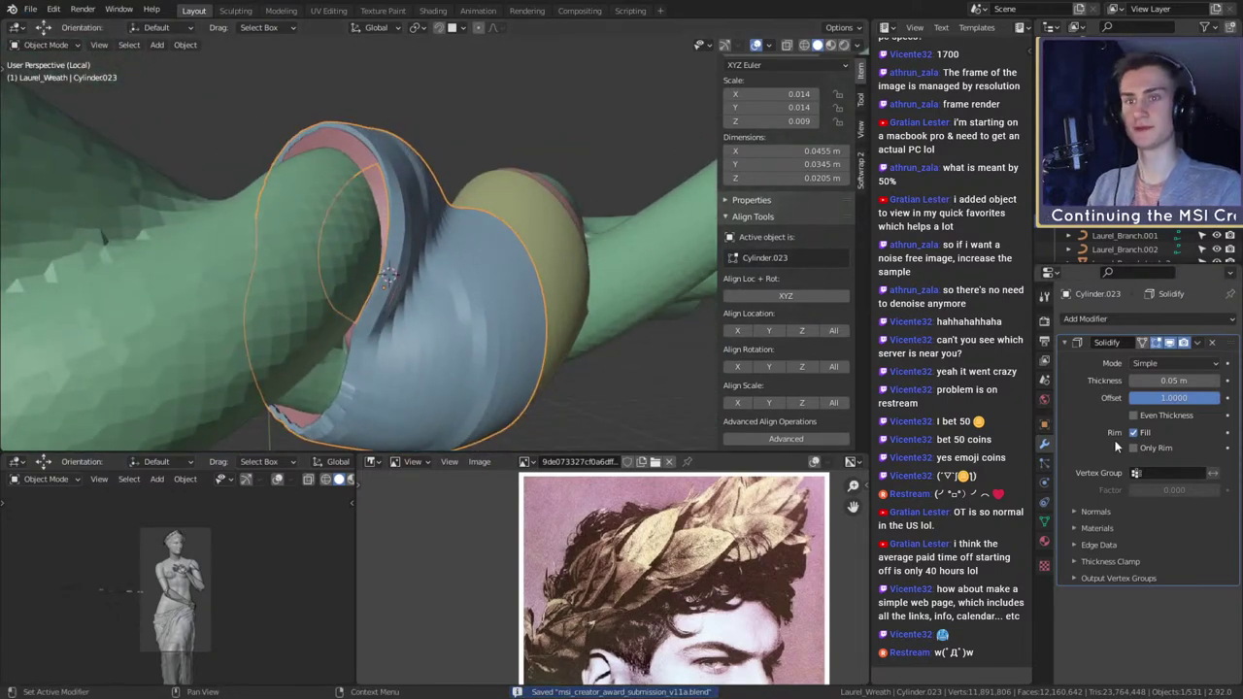
{"action": "left_click", "coordinate": [1095, 317]}
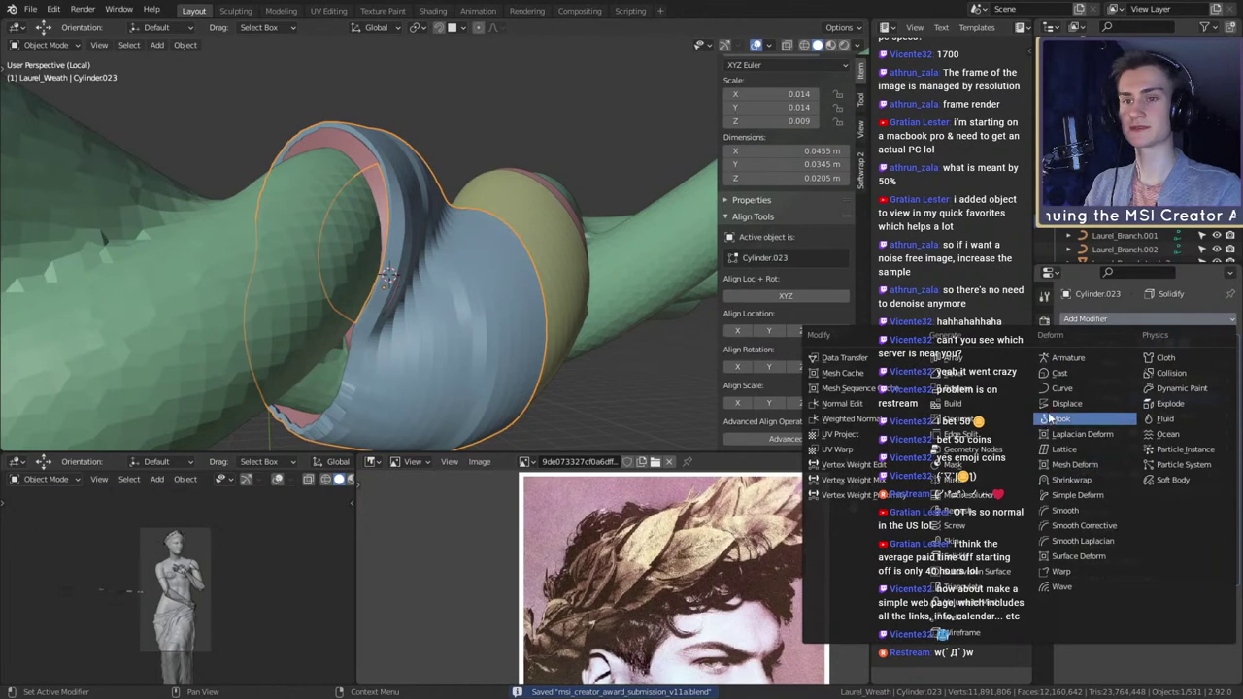
{"action": "left_click", "coordinate": [1068, 510]}
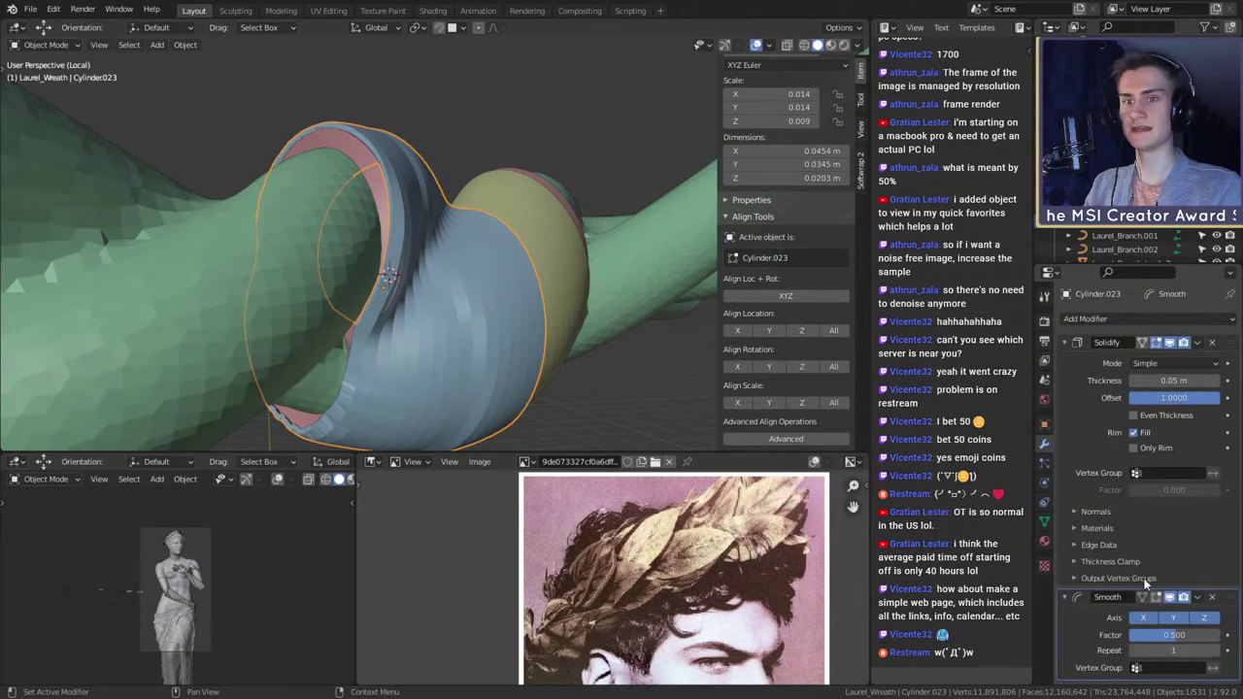
{"action": "left_click_drag", "start_coordinate": [1225, 597], "coordinate": [1225, 342]}
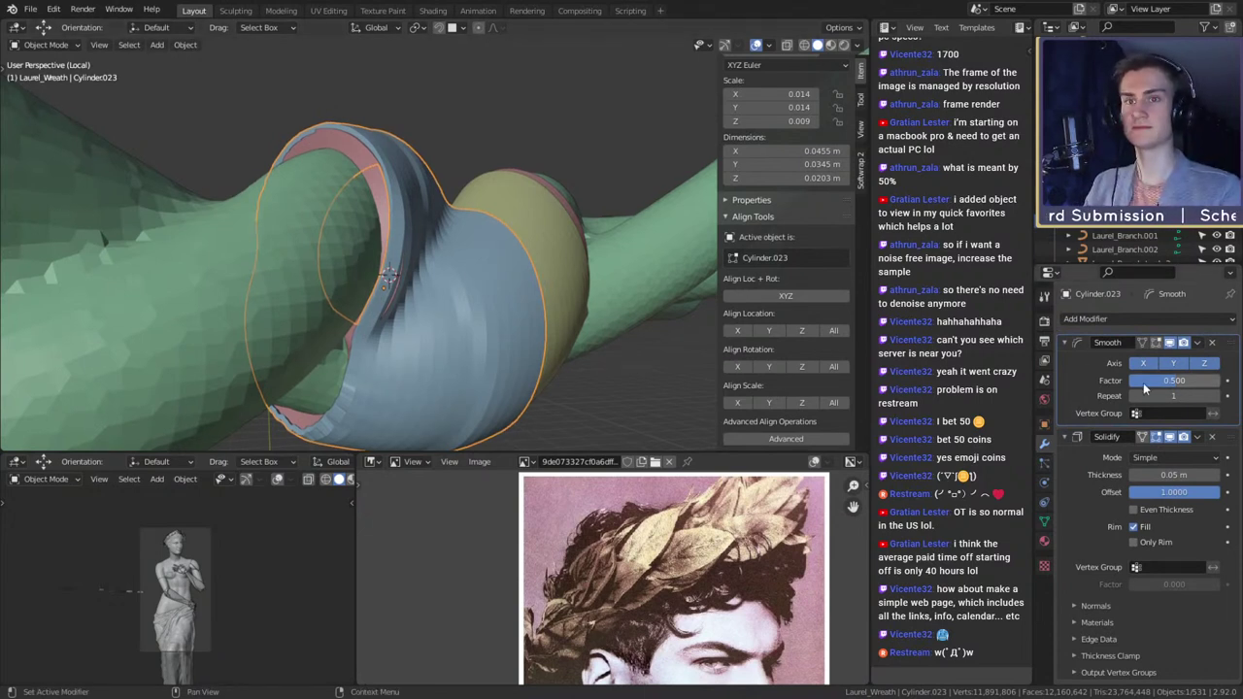
{"action": "left_click_drag", "start_coordinate": [1177, 381], "coordinate": [1216, 380]}
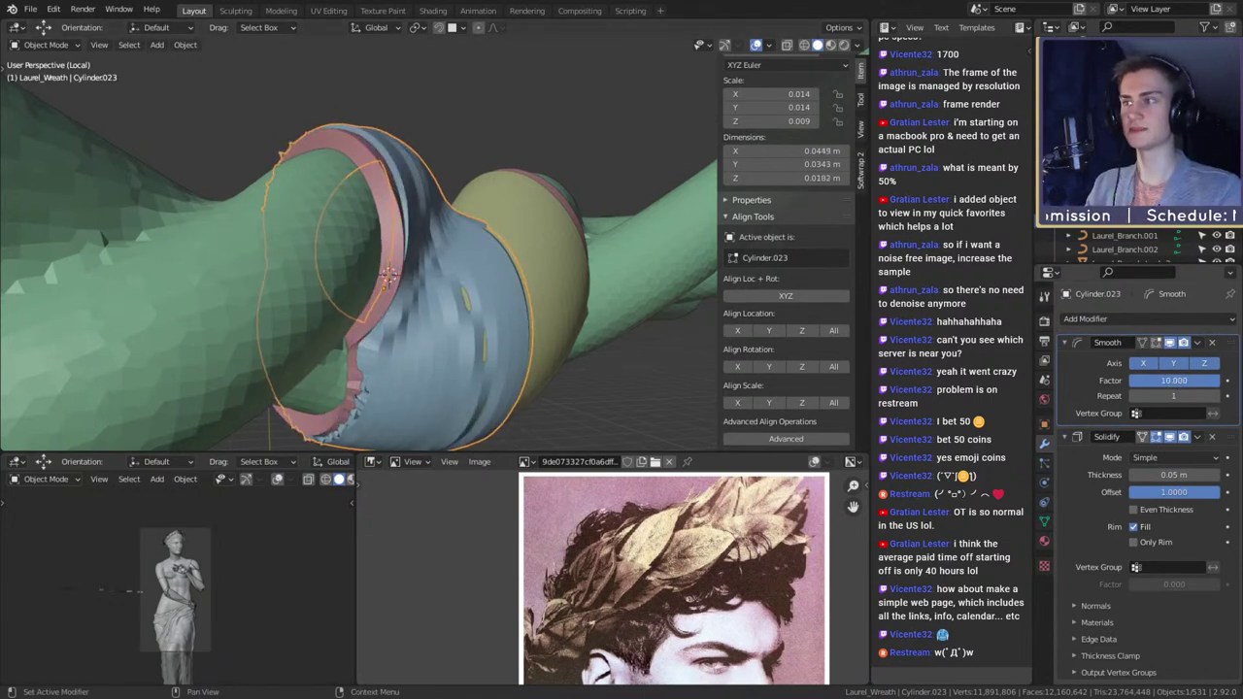
{"action": "scroll", "coordinate": [500, 287], "scroll_direction": "down", "scroll_amount": 4}
{"action": "middle_click_drag", "start_coordinate": [500, 286], "coordinate": [437, 345]}
{"action": "scroll", "coordinate": [437, 344], "scroll_direction": "up", "scroll_amount": 3}
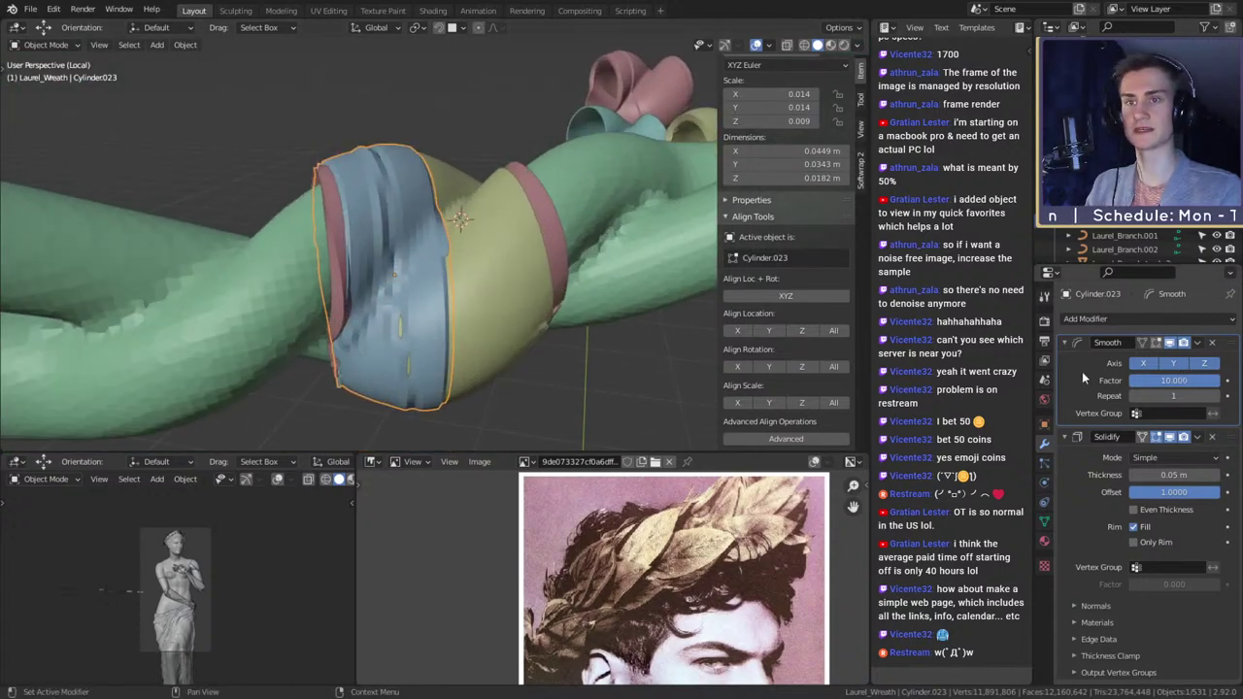
{"action": "left_click", "coordinate": [1213, 344]}
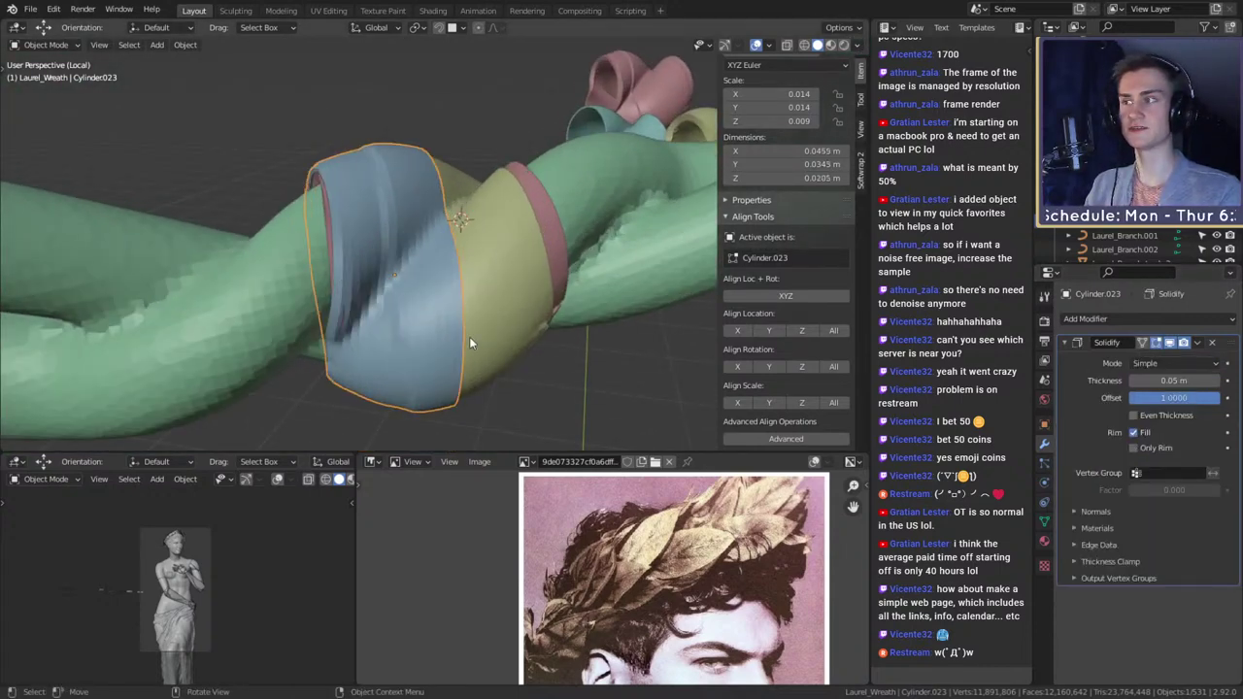
- Put the blue band Cylinder.023 in Sculpt Mode and smooth the stepped fold with a 52 px brush radius
{"action": "scroll", "coordinate": [469, 336], "scroll_direction": "up", "scroll_amount": 4}
{"action": "left_click", "coordinate": [57, 46]}
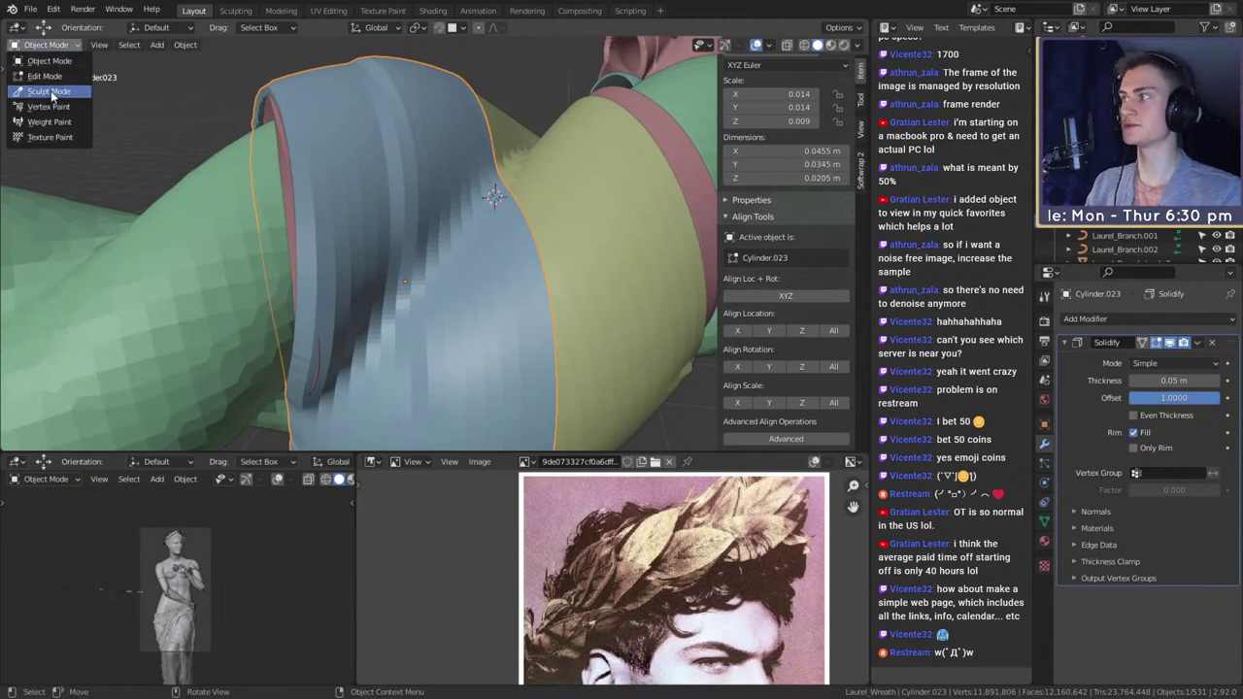
{"action": "left_click", "coordinate": [49, 91]}
{"action": "scroll", "coordinate": [437, 256], "scroll_direction": "down", "scroll_amount": 4}
{"action": "mouse_move", "coordinate": [437, 257]}
{"action": "middle_mouse_down"}
{"action": "mouse_move", "coordinate": [508, 220]}
{"action": "mouse_move", "coordinate": [462, 227]}
{"action": "middle_mouse_up"}
{"action": "scroll", "coordinate": [486, 225], "scroll_direction": "up", "scroll_amount": 2}
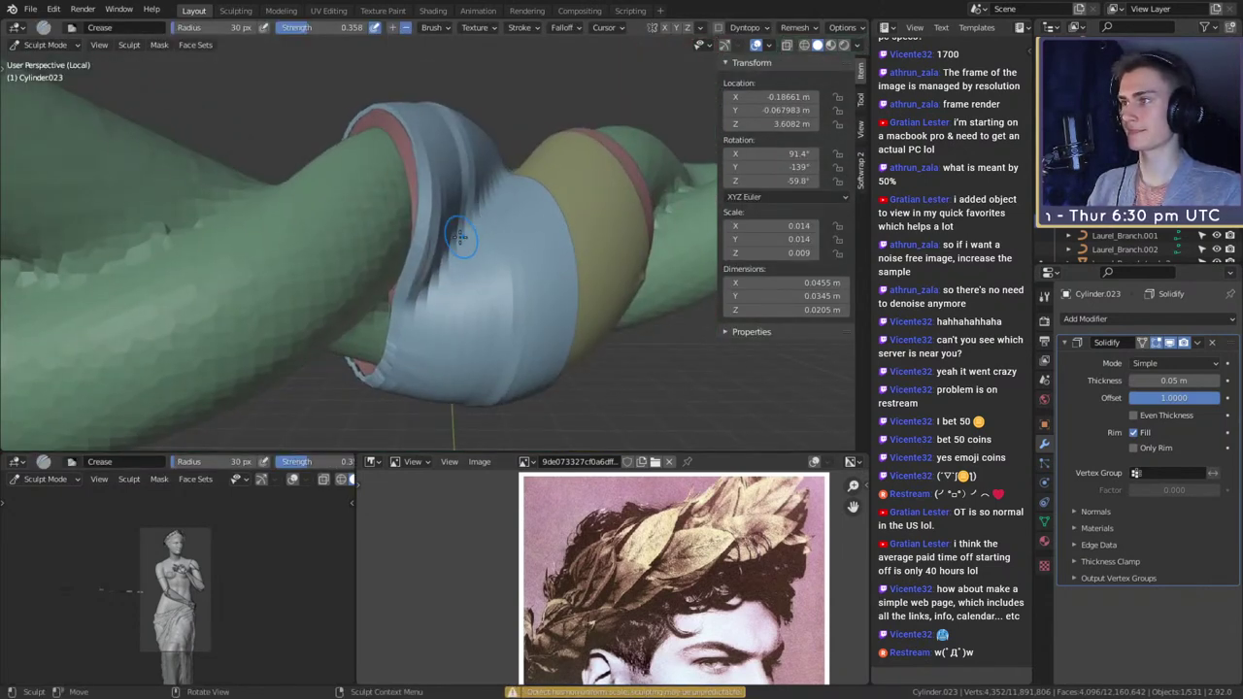
{"action": "key", "text": "f"}
{"action": "left_click", "coordinate": [461, 254]}
{"action": "left_click_drag", "start_coordinate": [444, 283], "coordinate": [473, 206]}
{"action": "left_click_drag", "start_coordinate": [454, 255], "coordinate": [494, 185]}
- Enlarge the brush radius to 73 px and smooth the rest of the blue band's fold down to its rim
{"action": "middle_click_drag", "start_coordinate": [531, 200], "coordinate": [462, 208]}
{"action": "key", "text": "f"}
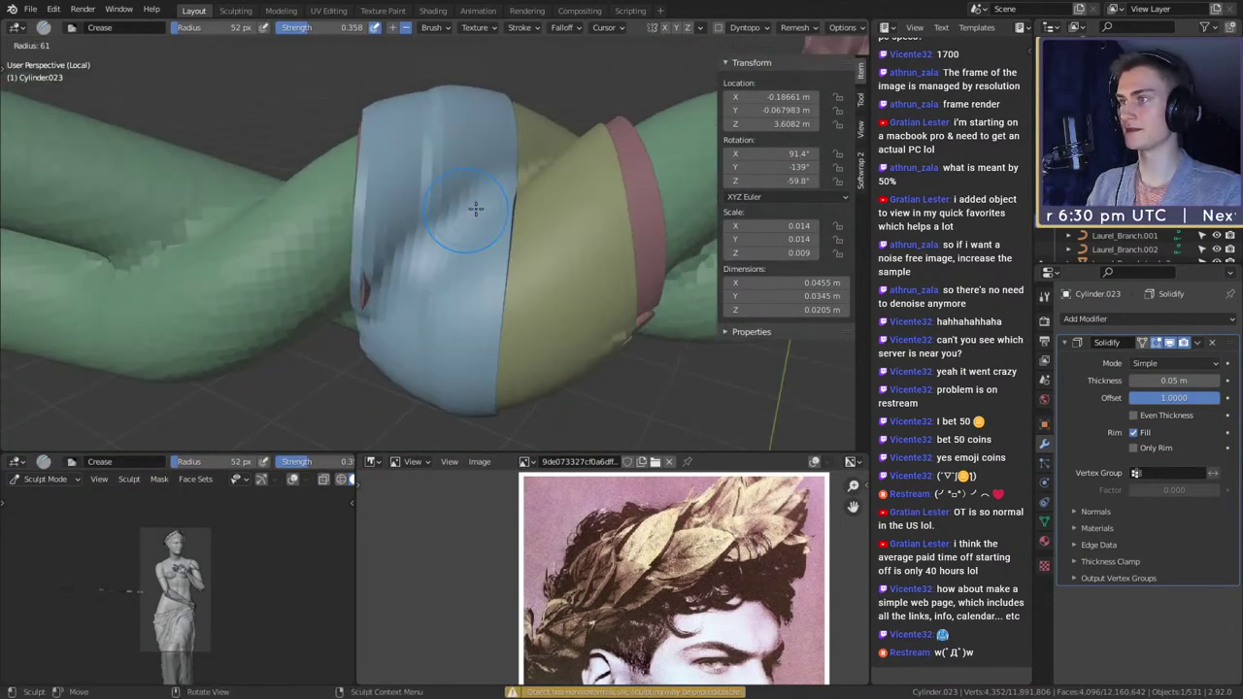
{"action": "left_click", "coordinate": [477, 208]}
{"action": "left_click_drag", "start_coordinate": [424, 254], "coordinate": [425, 185]}
{"action": "middle_click_drag", "start_coordinate": [425, 185], "coordinate": [517, 212]}
{"action": "left_click_drag", "start_coordinate": [435, 243], "coordinate": [392, 295], "text": "shift"}
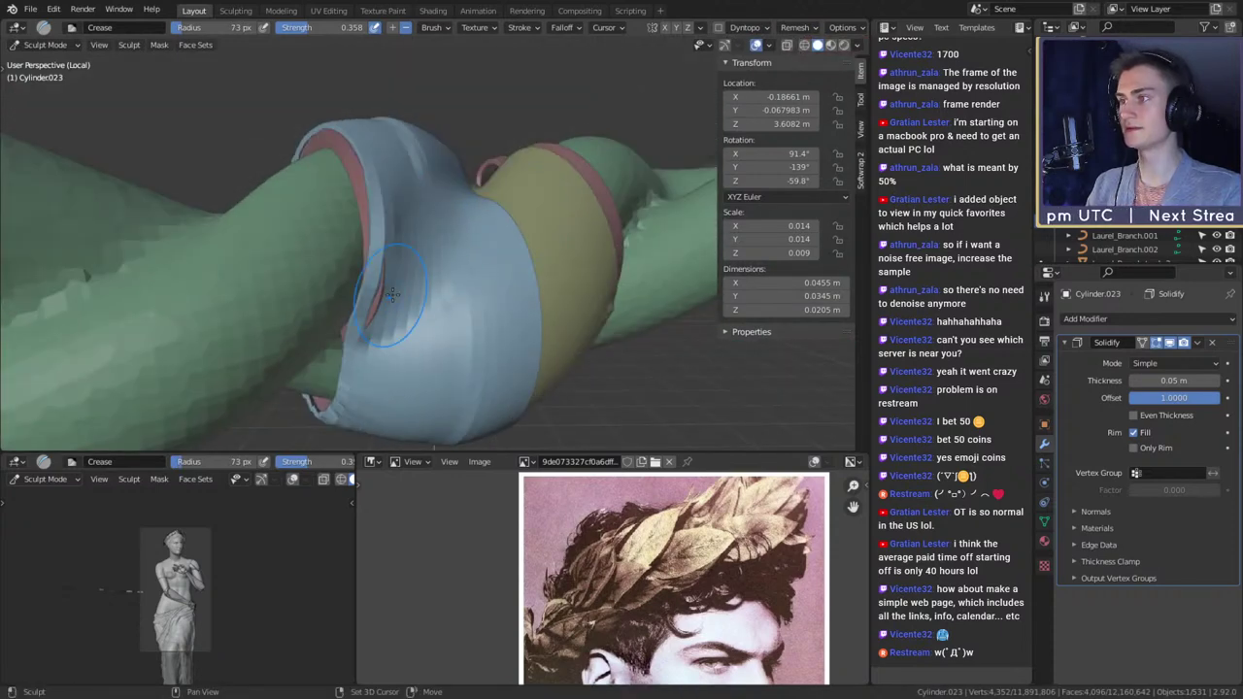
{"action": "middle_click_drag", "start_coordinate": [395, 323], "coordinate": [463, 288]}
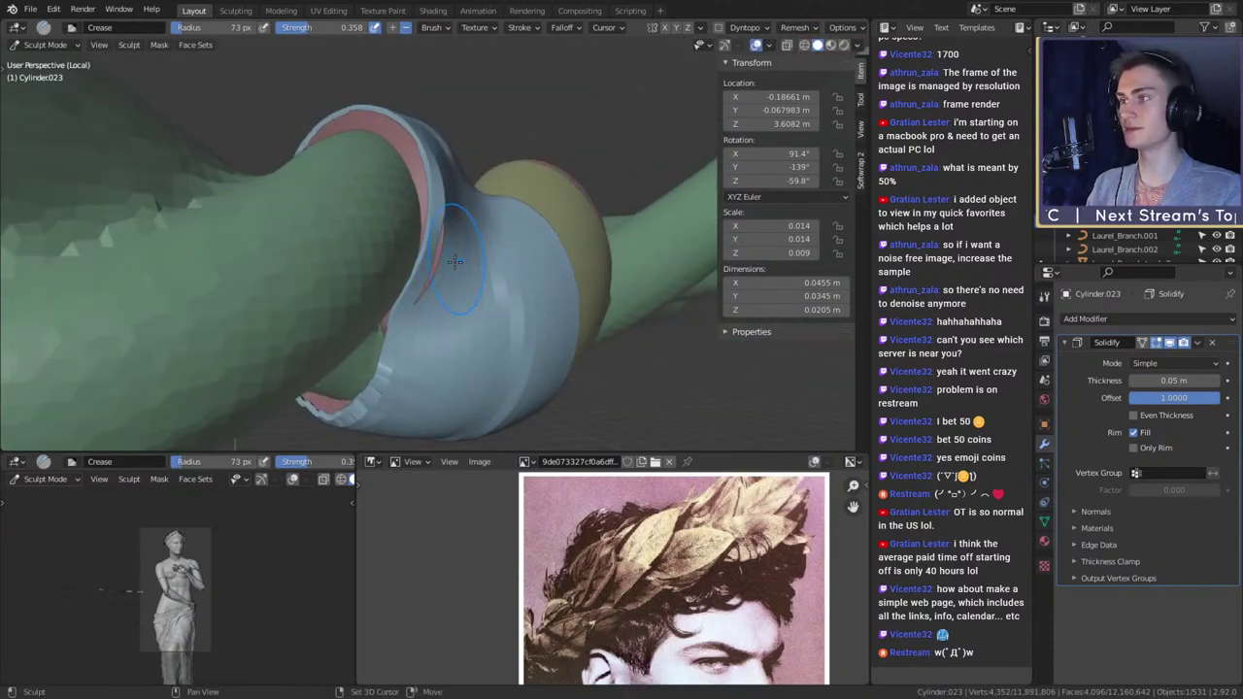
{"action": "middle_click_drag", "start_coordinate": [473, 242], "coordinate": [438, 252]}
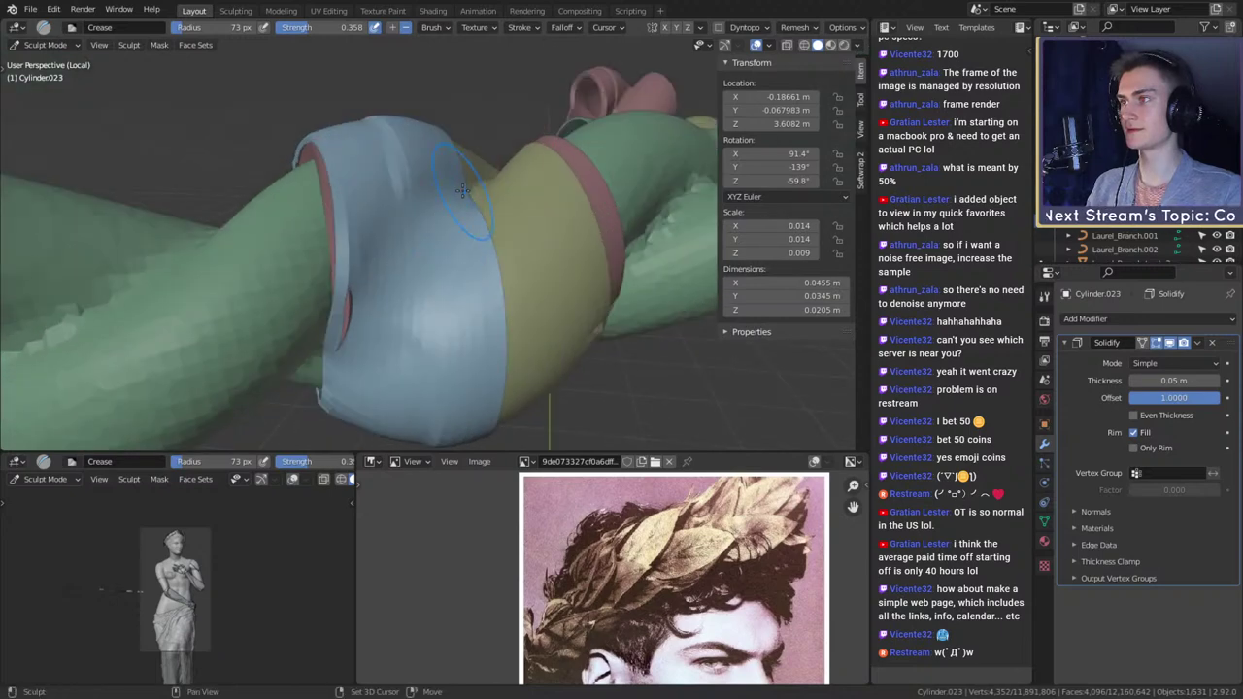
{"action": "mouse_move", "coordinate": [464, 195]}
{"action": "middle_mouse_down"}
{"action": "mouse_move", "coordinate": [420, 252]}
{"action": "mouse_move", "coordinate": [470, 244]}
{"action": "middle_mouse_up"}
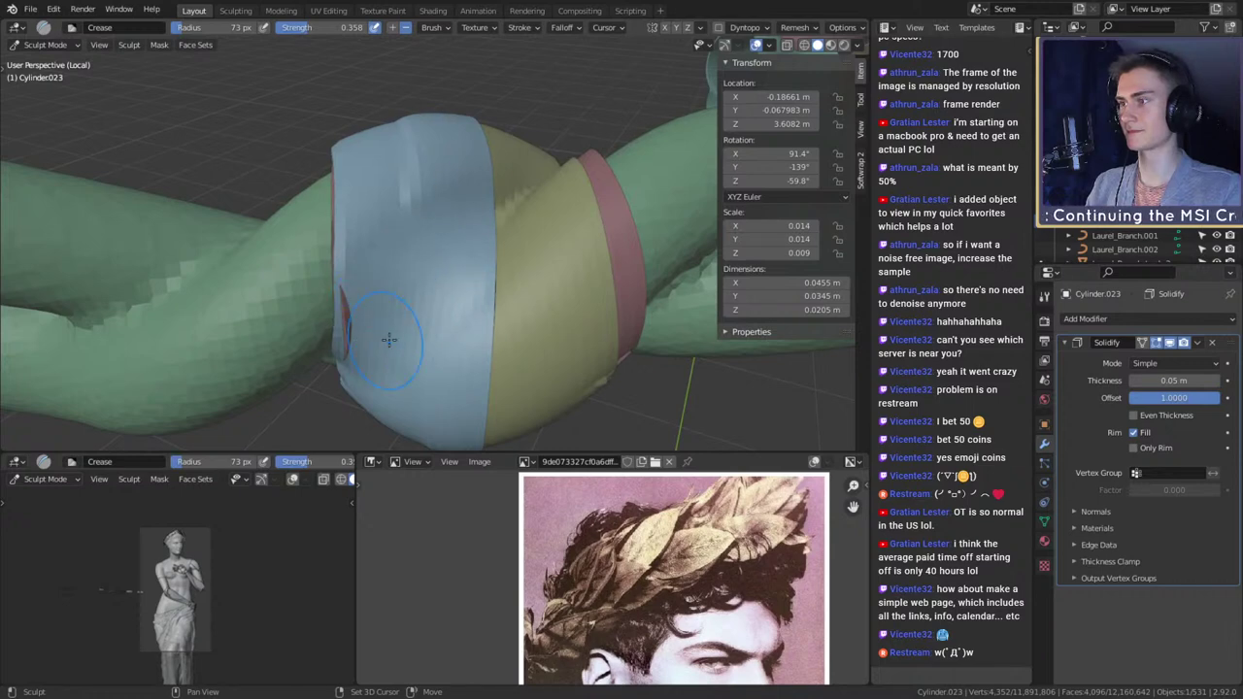
- Reshape the blue band's edge next to the yellow-green band with the Grab brush at 155 px radius
{"action": "mouse_move", "coordinate": [389, 339]}
{"action": "middle_mouse_down"}
{"action": "mouse_move", "coordinate": [495, 258]}
{"action": "mouse_move", "coordinate": [538, 275]}
{"action": "mouse_move", "coordinate": [483, 292]}
{"action": "mouse_move", "coordinate": [488, 202]}
{"action": "mouse_move", "coordinate": [321, 250]}
{"action": "mouse_move", "coordinate": [332, 264]}
{"action": "middle_mouse_up"}
{"action": "key", "text": "g"}
{"action": "left_click_drag", "start_coordinate": [332, 265], "coordinate": [317, 248]}
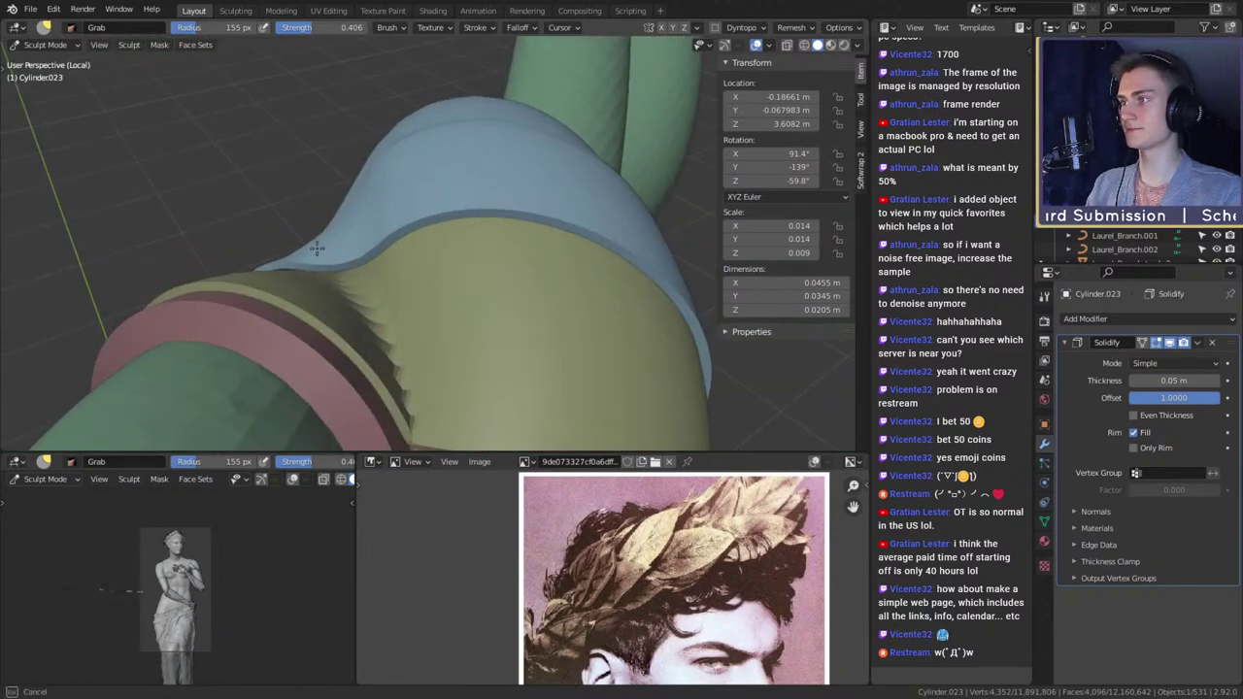
{"action": "mouse_move", "coordinate": [342, 248]}
{"action": "middle_mouse_down"}
{"action": "mouse_move", "coordinate": [563, 230]}
{"action": "mouse_move", "coordinate": [477, 369]}
{"action": "mouse_move", "coordinate": [570, 292]}
{"action": "mouse_move", "coordinate": [444, 277]}
{"action": "mouse_move", "coordinate": [487, 276]}
{"action": "mouse_move", "coordinate": [430, 296]}
{"action": "mouse_move", "coordinate": [457, 247]}
{"action": "mouse_move", "coordinate": [462, 292]}
{"action": "mouse_move", "coordinate": [527, 258]}
{"action": "middle_mouse_up"}
- Smooth the blue band's other fold and reshape its outer rim around the branches, using Grab at 102 and 174 px radius
{"action": "key", "text": "f"}
{"action": "left_click", "coordinate": [566, 194]}
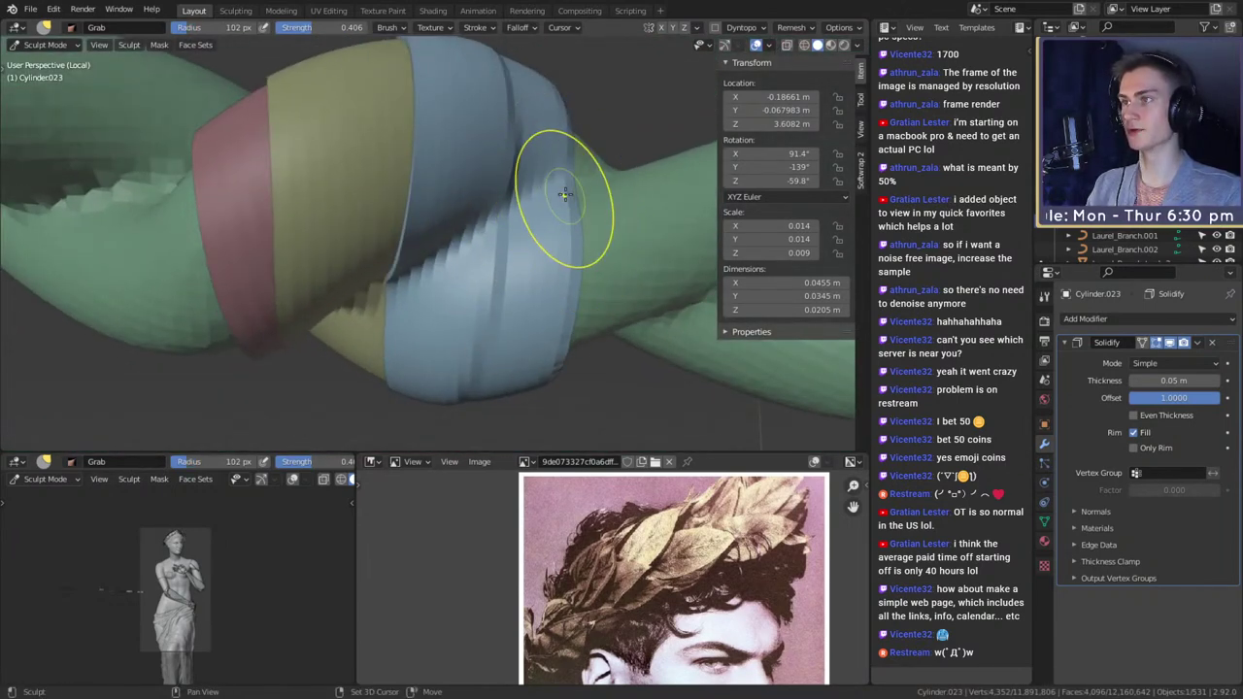
{"action": "middle_click_drag", "start_coordinate": [399, 296], "coordinate": [487, 224]}
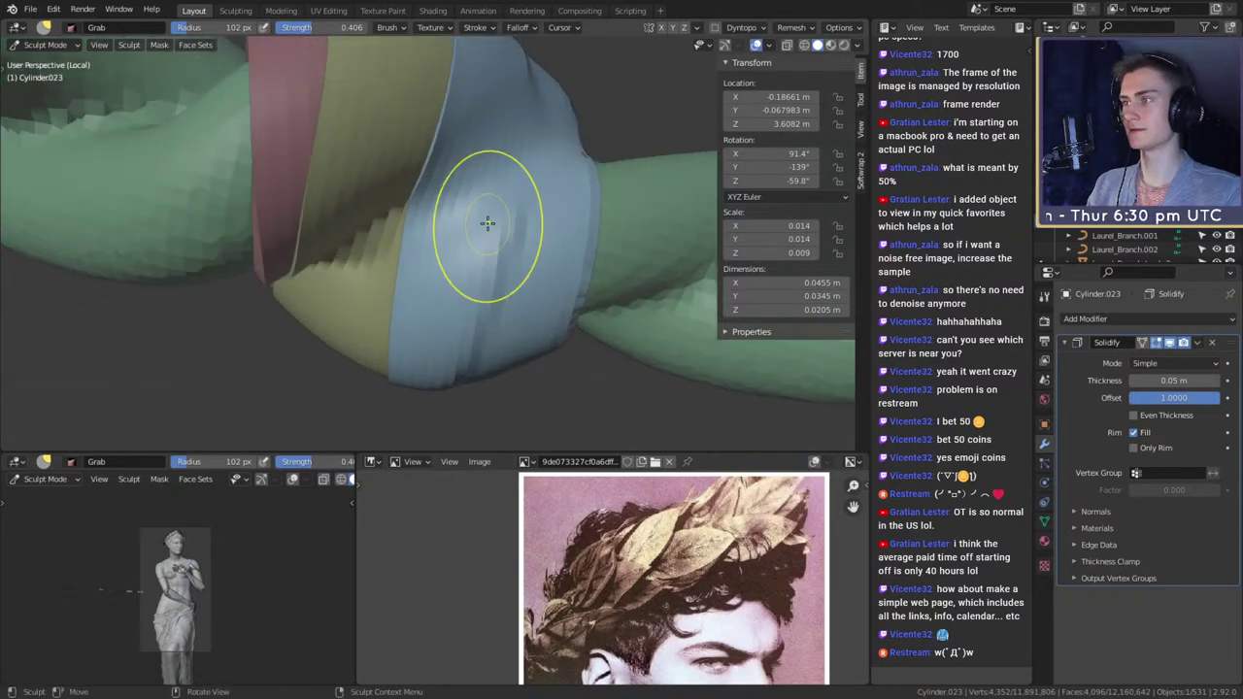
{"action": "middle_click_drag", "start_coordinate": [563, 178], "coordinate": [512, 174]}
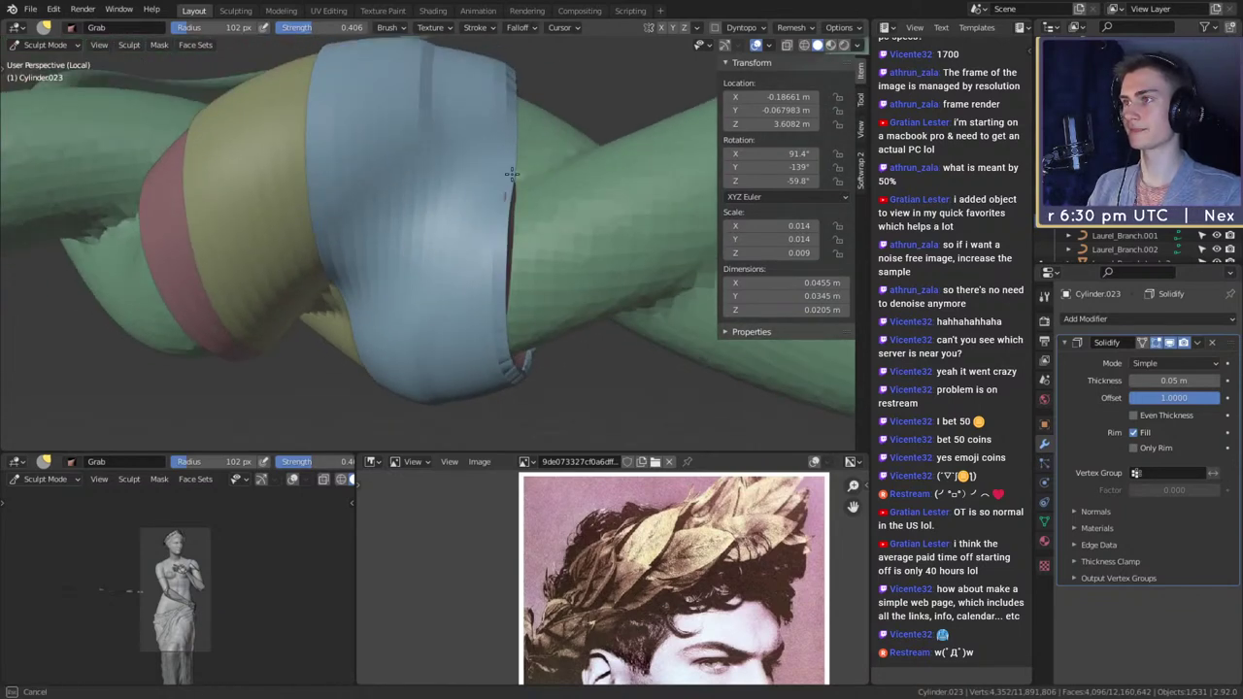
{"action": "mouse_move", "coordinate": [447, 231]}
{"action": "middle_mouse_down"}
{"action": "mouse_move", "coordinate": [402, 269]}
{"action": "mouse_move", "coordinate": [269, 276]}
{"action": "middle_mouse_up"}
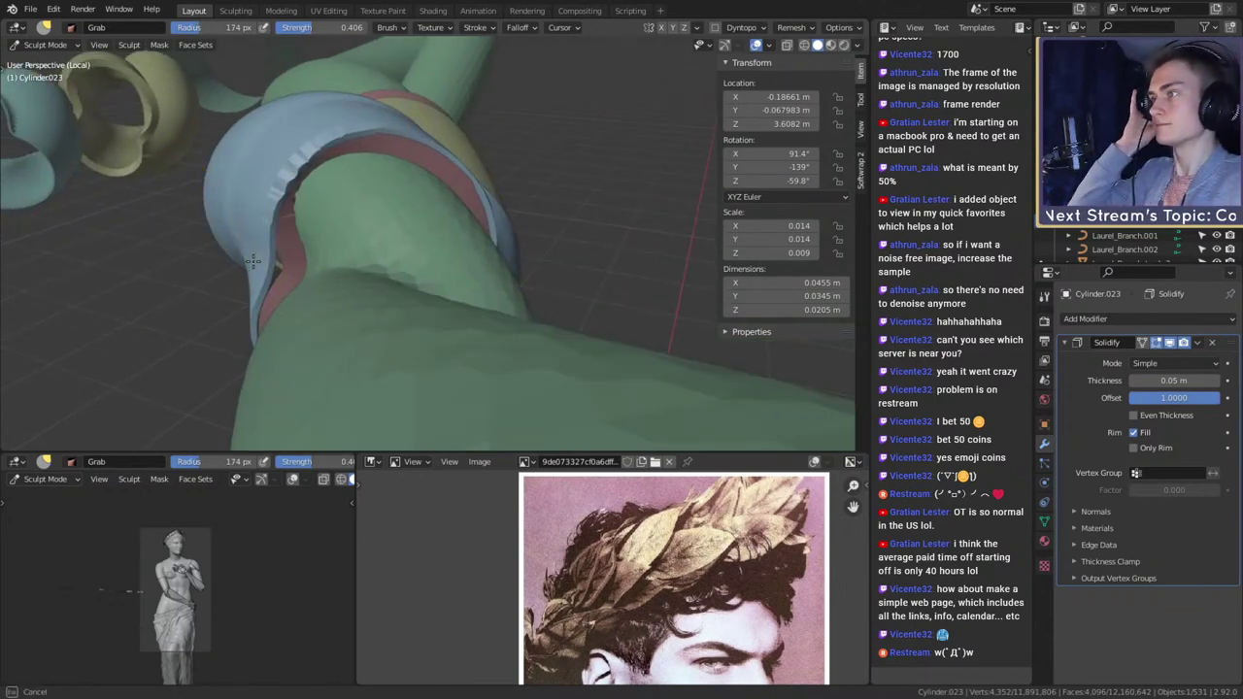
{"action": "middle_click_drag", "start_coordinate": [249, 305], "coordinate": [344, 353]}
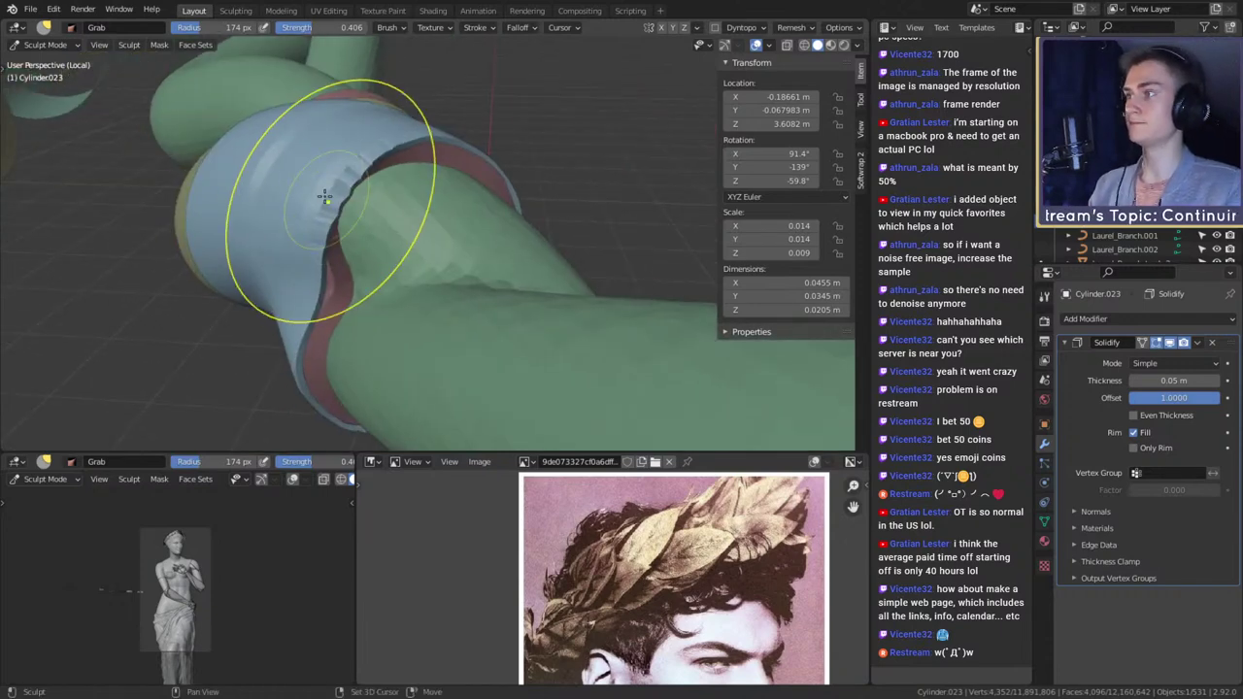
{"action": "mouse_move", "coordinate": [354, 154]}
{"action": "middle_mouse_down"}
{"action": "mouse_move", "coordinate": [408, 195]}
{"action": "mouse_move", "coordinate": [583, 207]}
{"action": "mouse_move", "coordinate": [567, 246]}
{"action": "mouse_move", "coordinate": [592, 247]}
{"action": "mouse_move", "coordinate": [569, 256]}
{"action": "mouse_move", "coordinate": [533, 236]}
{"action": "mouse_move", "coordinate": [588, 256]}
{"action": "mouse_move", "coordinate": [583, 208]}
{"action": "mouse_move", "coordinate": [580, 223]}
{"action": "mouse_move", "coordinate": [408, 278]}
{"action": "mouse_move", "coordinate": [505, 286]}
{"action": "middle_mouse_up"}
- Sharpen the fold line running across the blue band with the Crease brush at 22 px radius
{"action": "key", "text": "f"}
{"action": "left_click", "coordinate": [567, 246]}
{"action": "key", "text": "shift+c"}
{"action": "key", "text": "f"}
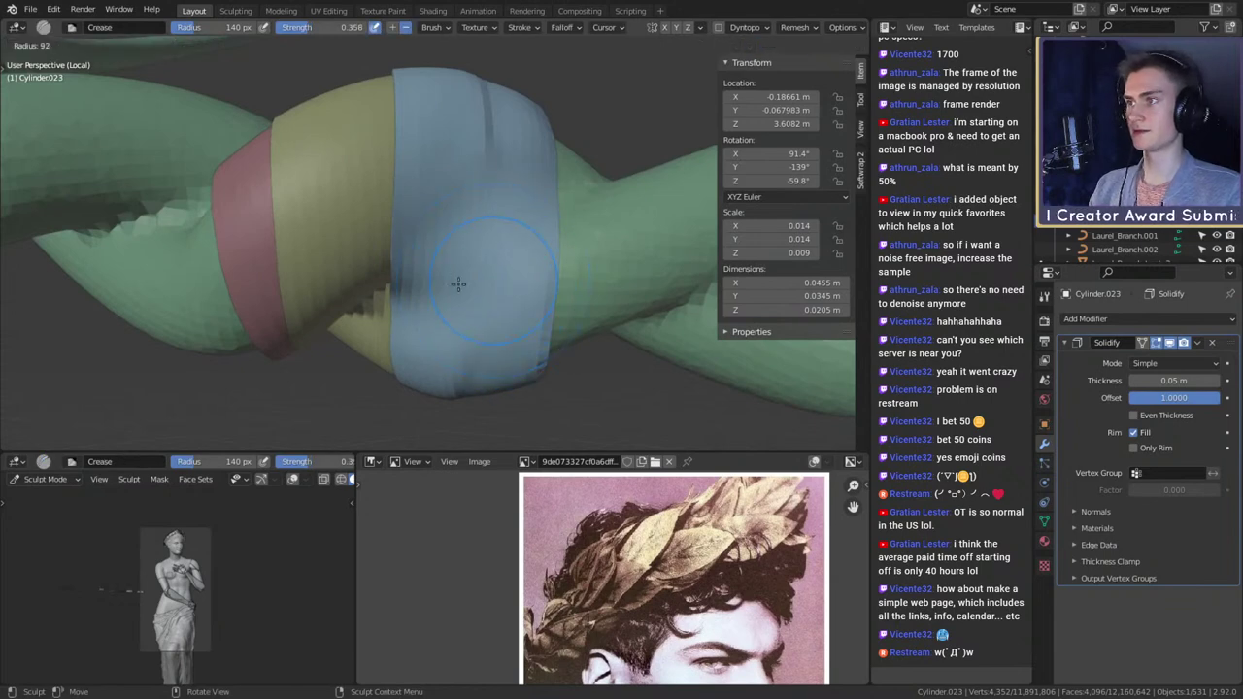
{"action": "left_click", "coordinate": [430, 289]}
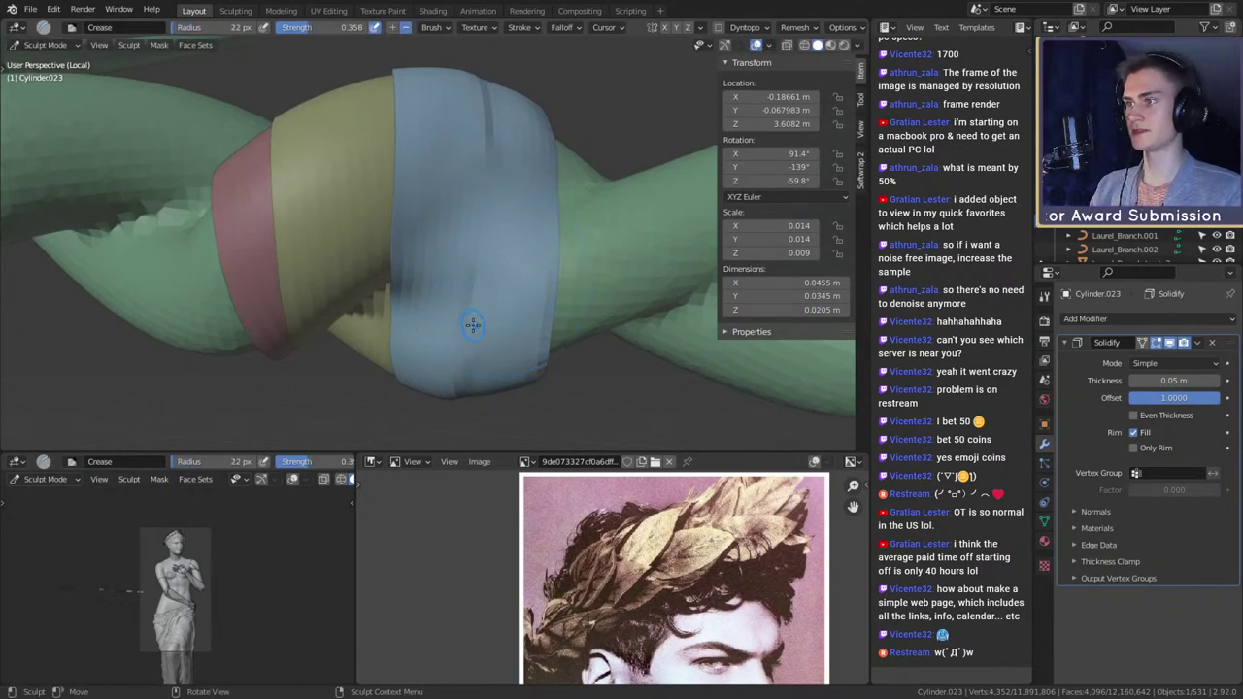
- Reshape the blue band's outer rim beside the crossing branches with the Grab brush at 99 px radius
{"action": "mouse_move", "coordinate": [496, 151]}
{"action": "middle_mouse_down"}
{"action": "mouse_move", "coordinate": [527, 269]}
{"action": "mouse_move", "coordinate": [554, 270]}
{"action": "mouse_move", "coordinate": [544, 297]}
{"action": "mouse_move", "coordinate": [513, 277]}
{"action": "mouse_move", "coordinate": [568, 292]}
{"action": "mouse_move", "coordinate": [448, 337]}
{"action": "mouse_move", "coordinate": [418, 292]}
{"action": "mouse_move", "coordinate": [364, 285]}
{"action": "middle_mouse_up"}
{"action": "key", "text": "g"}
{"action": "key", "text": "f"}
{"action": "left_click", "coordinate": [547, 300]}
{"action": "key", "text": "f"}
{"action": "left_click", "coordinate": [515, 278]}
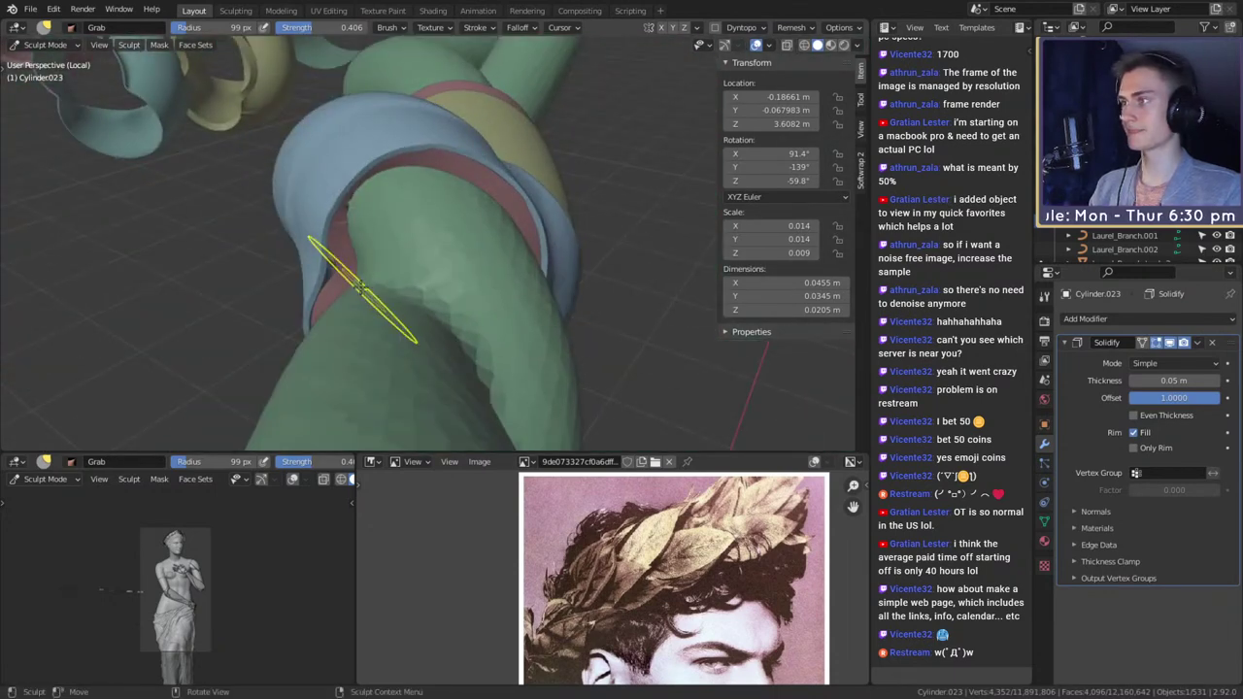
{"action": "left_click_drag", "start_coordinate": [318, 261], "coordinate": [325, 262]}
- Check the blue band's shape around the branches and return it to Object Mode
{"action": "scroll", "coordinate": [389, 261], "scroll_direction": "down", "scroll_amount": 3}
{"action": "mouse_move", "coordinate": [433, 266]}
{"action": "middle_mouse_down"}
{"action": "mouse_move", "coordinate": [554, 255]}
{"action": "mouse_move", "coordinate": [536, 280]}
{"action": "mouse_move", "coordinate": [569, 263]}
{"action": "mouse_move", "coordinate": [510, 257]}
{"action": "middle_mouse_up"}
{"action": "scroll", "coordinate": [555, 255], "scroll_direction": "down", "scroll_amount": 4}
{"action": "scroll", "coordinate": [559, 267], "scroll_direction": "up", "scroll_amount": 8}
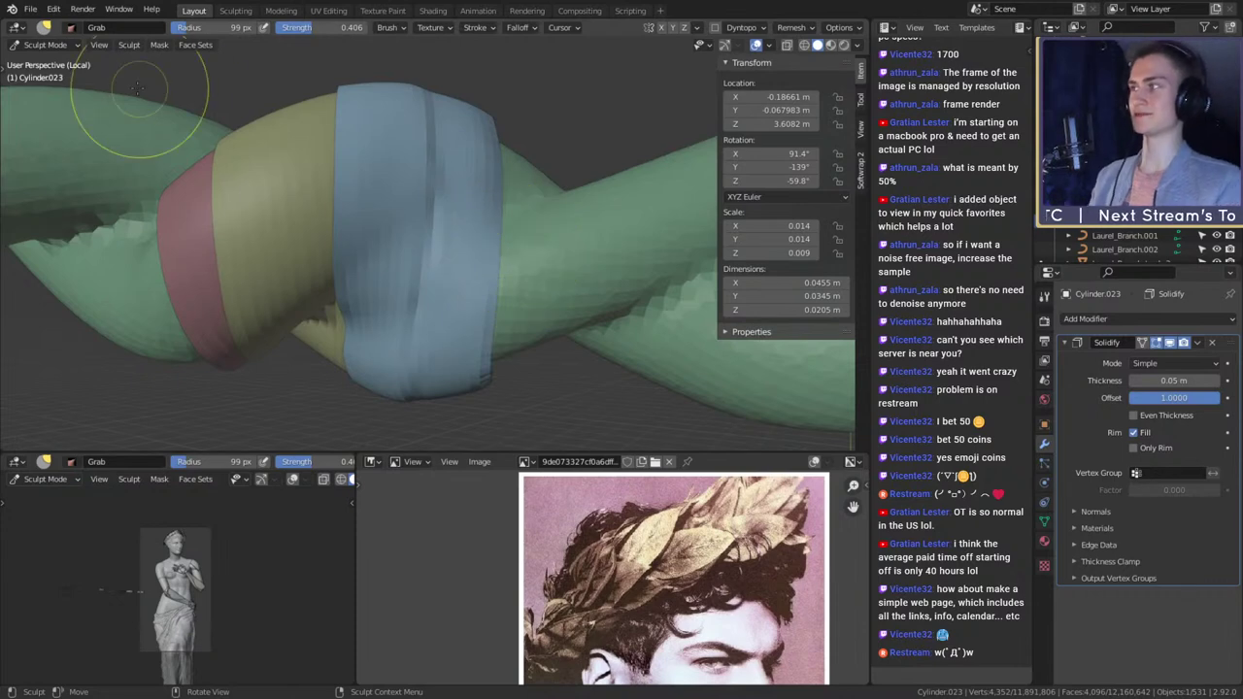
{"action": "left_click", "coordinate": [59, 44]}
{"action": "left_click", "coordinate": [43, 60]}
{"action": "scroll", "coordinate": [442, 255], "scroll_direction": "down", "scroll_amount": 3}
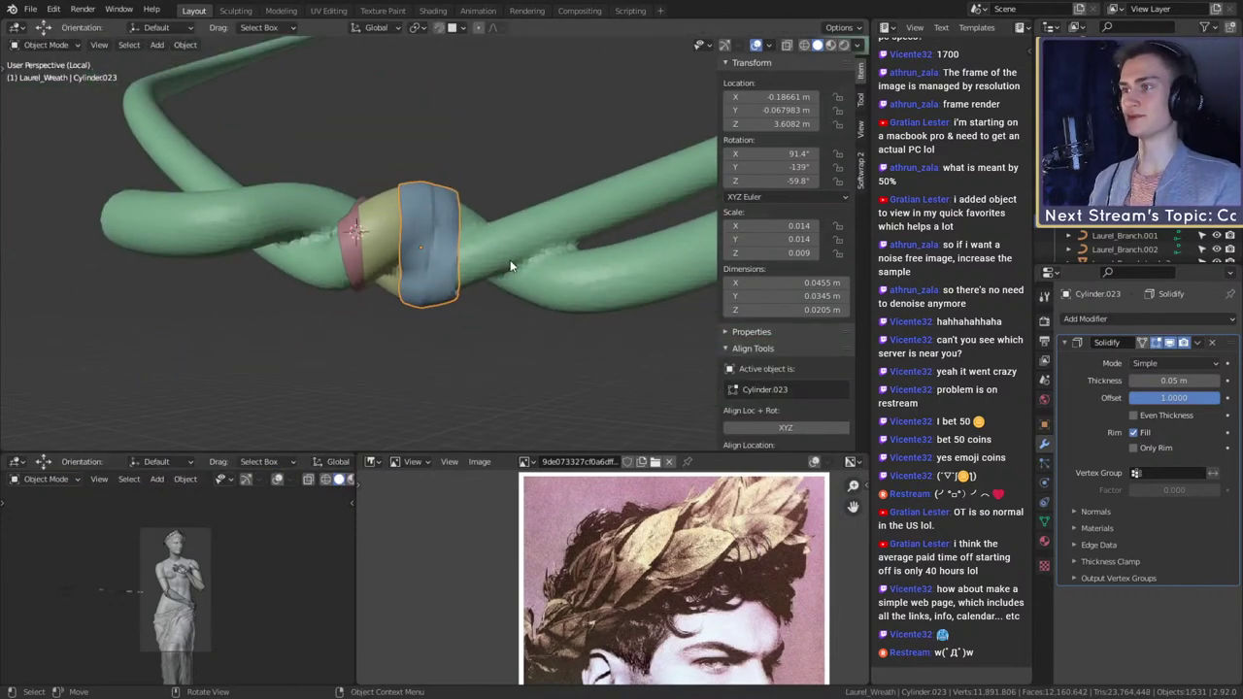
{"action": "scroll", "coordinate": [486, 265], "scroll_direction": "up", "scroll_amount": 5}
{"action": "middle_click_drag", "start_coordinate": [484, 265], "coordinate": [537, 173]}
{"action": "left_click", "coordinate": [315, 249]}
{"action": "scroll", "coordinate": [321, 249], "scroll_direction": "down", "scroll_amount": 4}
{"action": "scroll", "coordinate": [458, 273], "scroll_direction": "up", "scroll_amount": 3}
{"action": "left_click", "coordinate": [429, 196]}
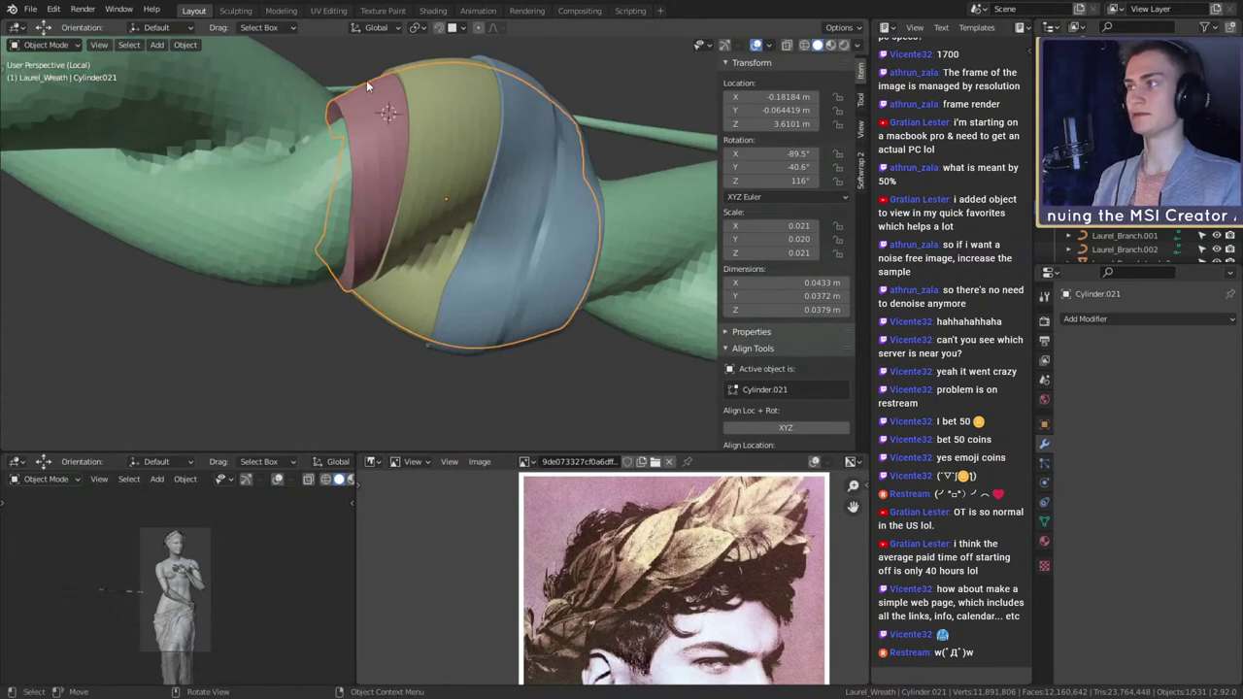
{"action": "left_click", "coordinate": [62, 43]}
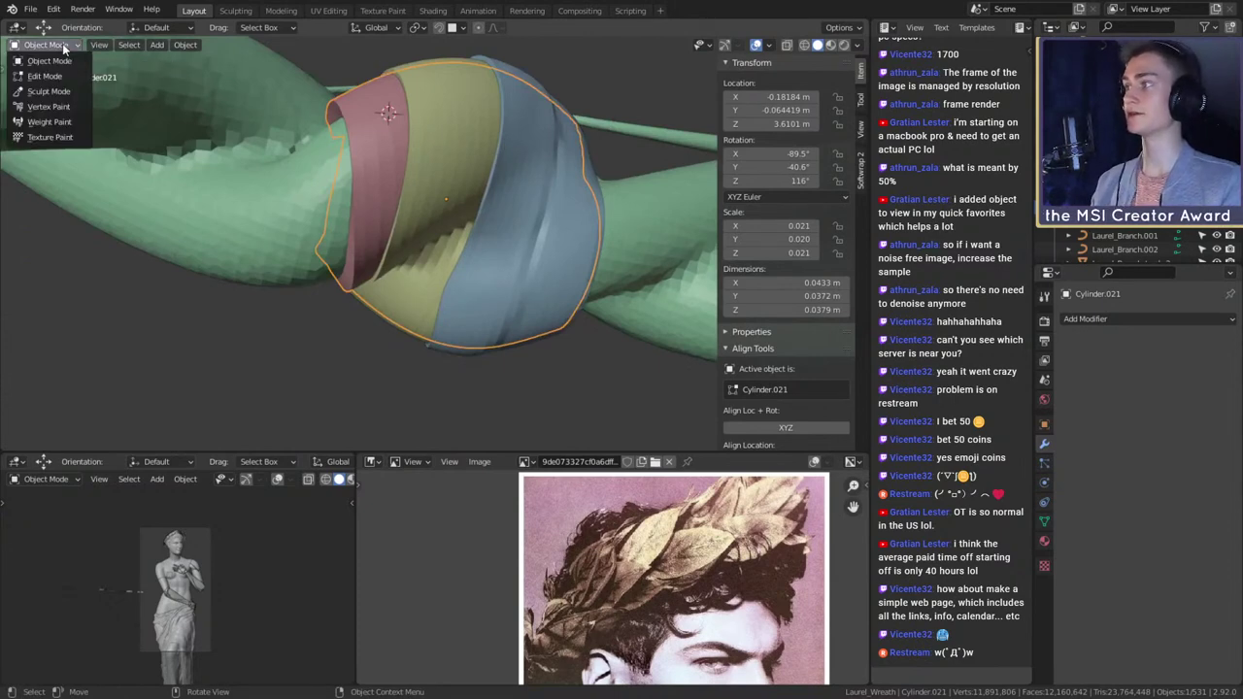
{"action": "left_click", "coordinate": [52, 92]}
{"action": "mouse_move", "coordinate": [336, 186]}
{"action": "middle_mouse_down"}
{"action": "mouse_move", "coordinate": [470, 229]}
{"action": "mouse_move", "coordinate": [510, 228]}
{"action": "middle_mouse_up"}
{"action": "left_click", "coordinate": [49, 45]}
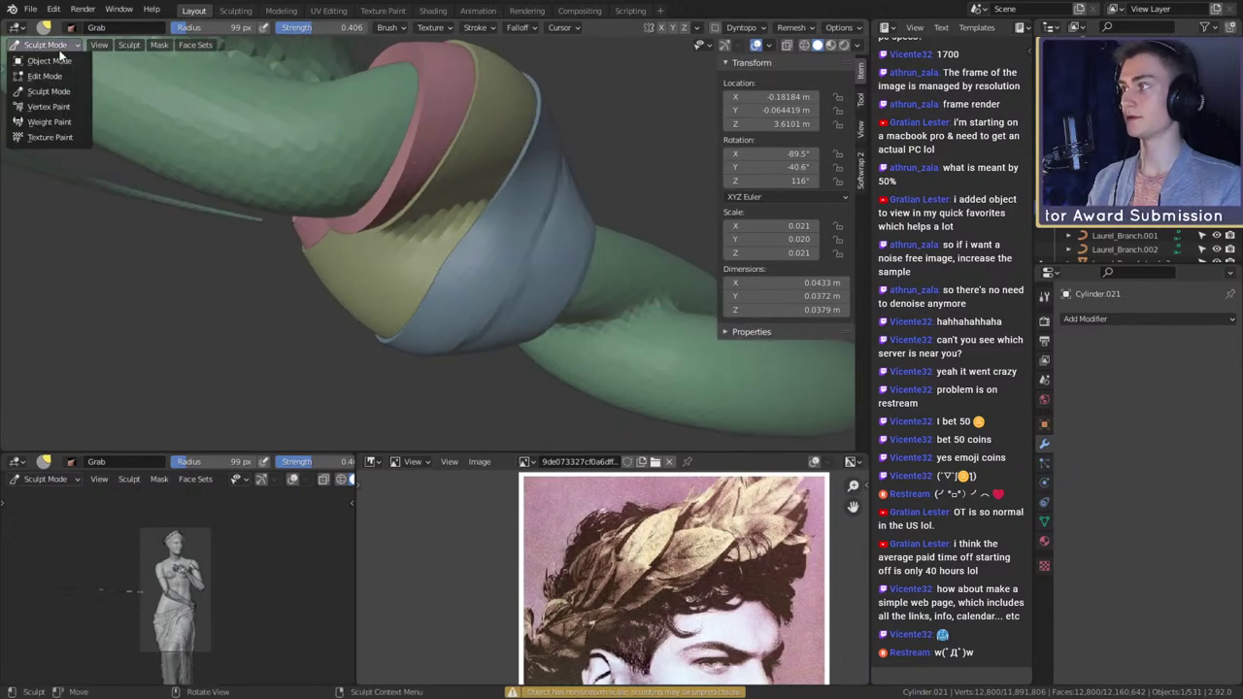
{"action": "left_click", "coordinate": [50, 61]}
- Select the spare yellow-green band together with the fitted yellow-green band Cylinder.022
{"action": "middle_click_drag", "start_coordinate": [507, 116], "coordinate": [575, 213]}
{"action": "scroll", "coordinate": [503, 294], "scroll_direction": "down", "scroll_amount": 5}
{"action": "left_click", "coordinate": [275, 153], "text": "shift"}
{"action": "left_click", "coordinate": [581, 219], "text": "shift"}
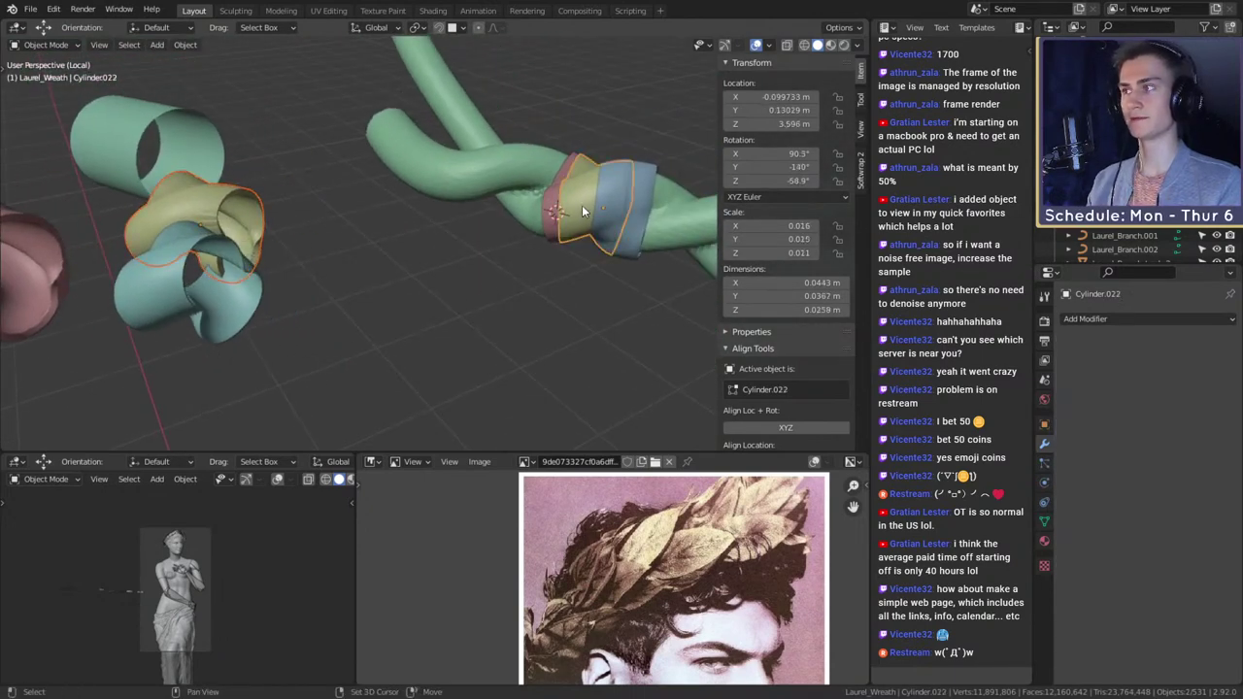
{"action": "middle_click_drag", "start_coordinate": [474, 265], "coordinate": [449, 273]}
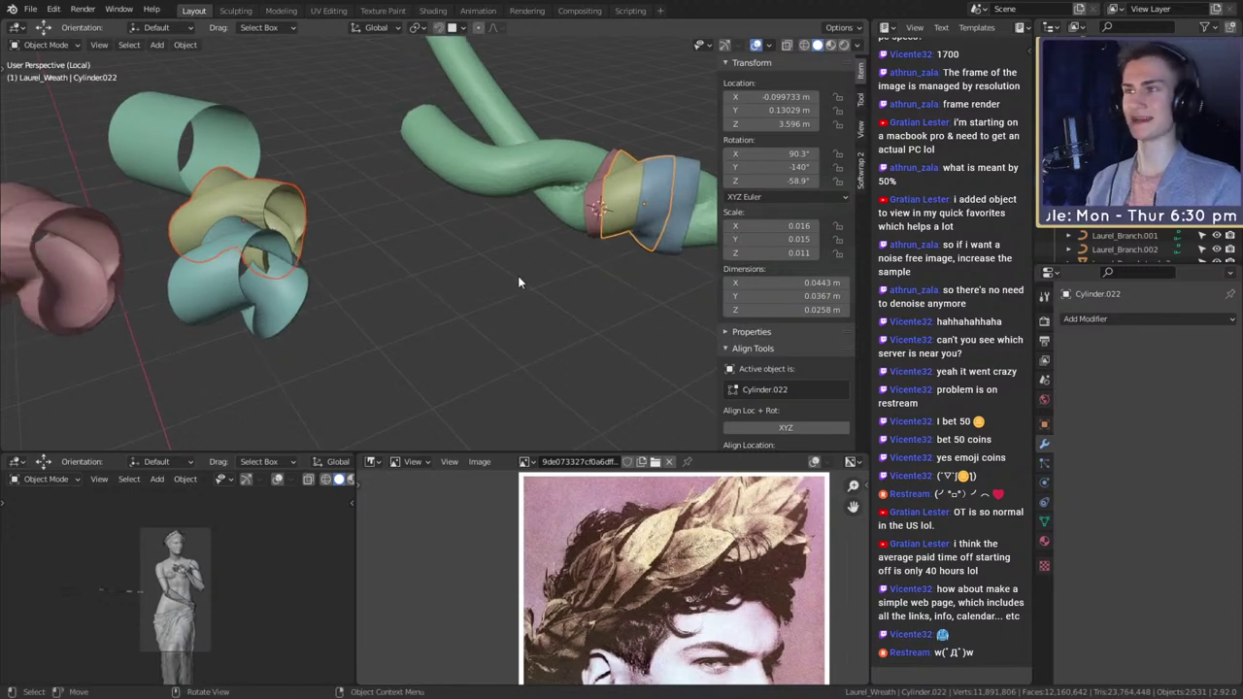
{"action": "middle_click_drag", "start_coordinate": [524, 284], "coordinate": [505, 326]}
{"action": "middle_click_drag", "start_coordinate": [322, 319], "coordinate": [450, 320], "text": "shift"}
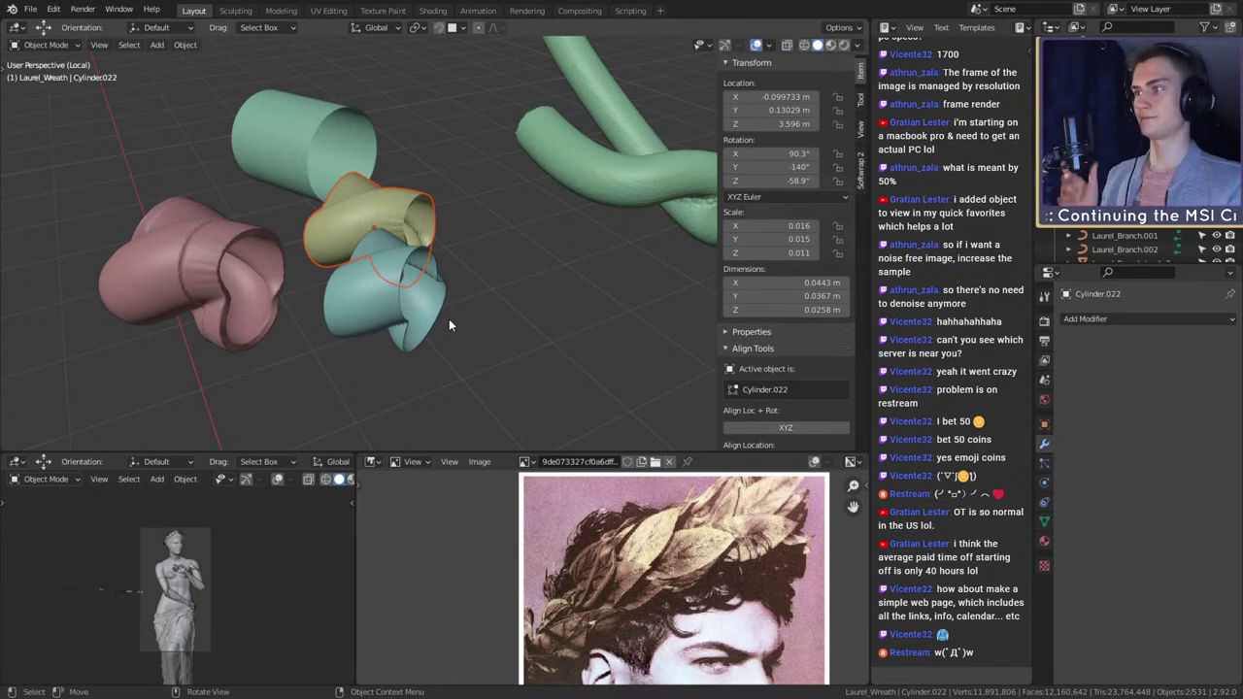
{"action": "middle_click_drag", "start_coordinate": [475, 177], "coordinate": [449, 264]}
- Duplicate the spare teal band Cylinder.020 and place the copy near the crossing branches
{"action": "left_click", "coordinate": [374, 303]}
{"action": "middle_click_drag", "start_coordinate": [388, 301], "coordinate": [537, 203]}
{"action": "left_click", "coordinate": [540, 220], "text": "shift"}
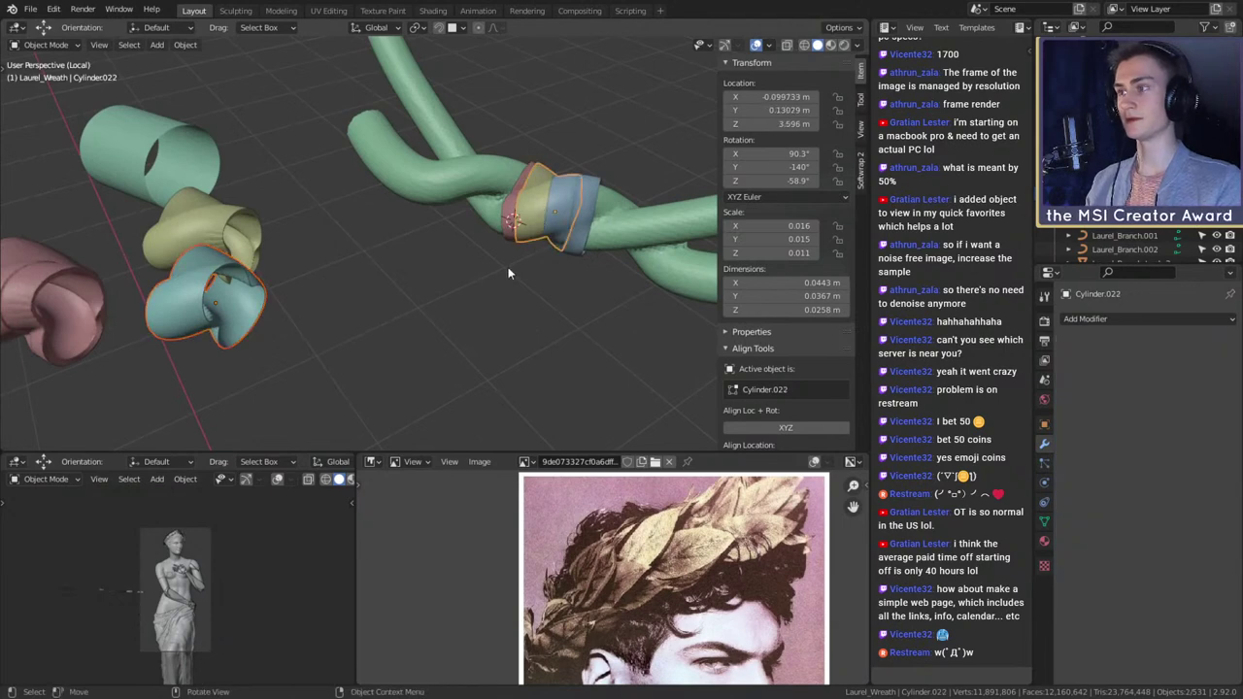
{"action": "left_click", "coordinate": [231, 323]}
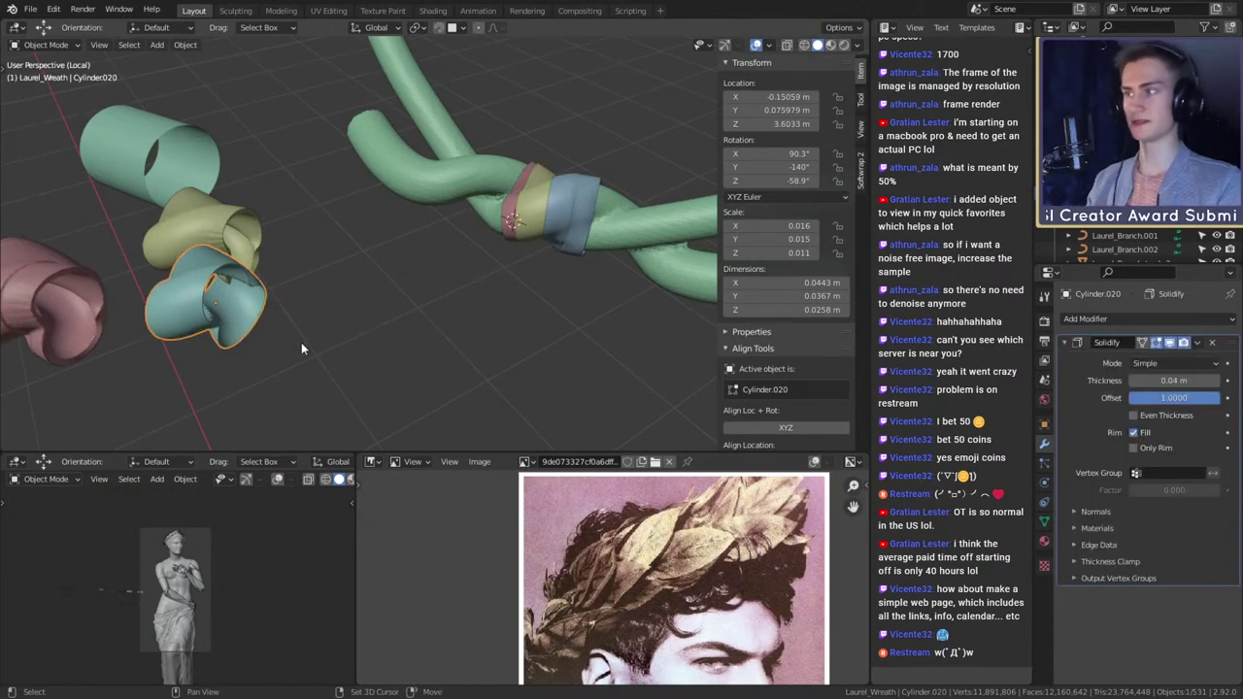
{"action": "key", "text": "shift+d"}
{"action": "left_click", "coordinate": [481, 335]}
- Align the purple copy Cylinder.024 to the location of the fitted yellow-green band Cylinder.022
{"action": "middle_click_drag", "start_coordinate": [480, 335], "coordinate": [488, 213]}
{"action": "scroll", "coordinate": [525, 278], "scroll_direction": "up", "scroll_amount": 2}
{"action": "left_click", "coordinate": [492, 249], "text": "shift"}
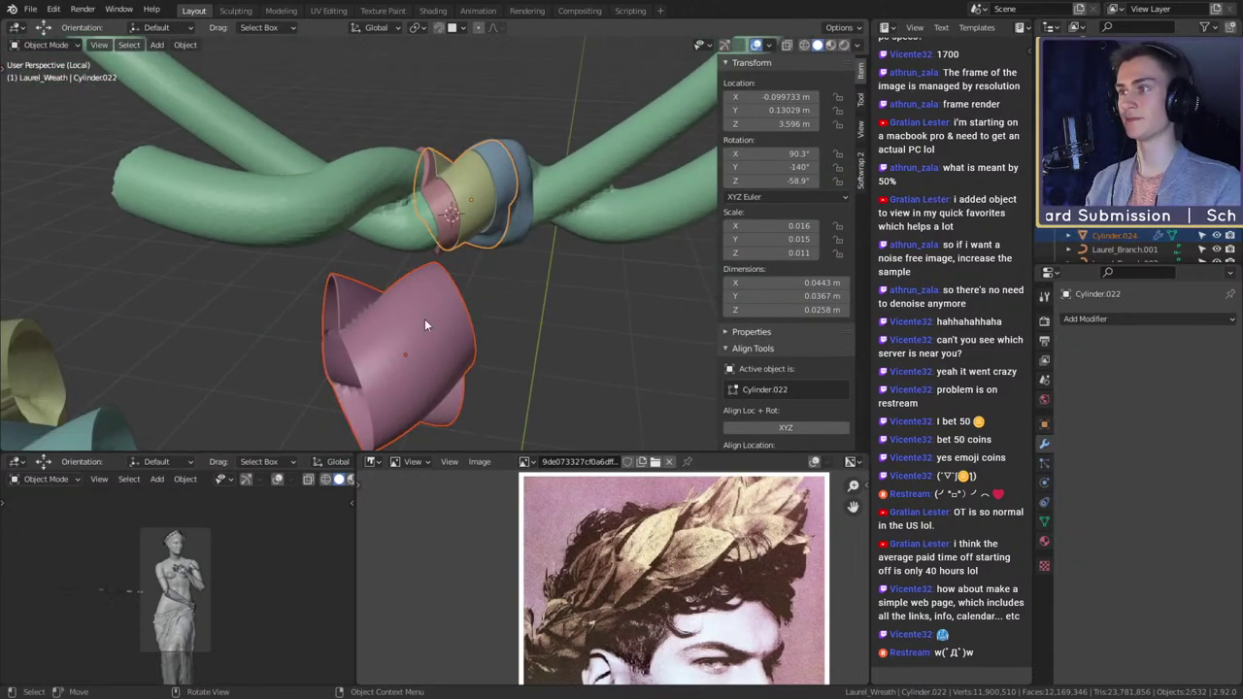
{"action": "middle_click_drag", "start_coordinate": [440, 333], "coordinate": [522, 324]}
{"action": "left_click", "coordinate": [527, 323]}
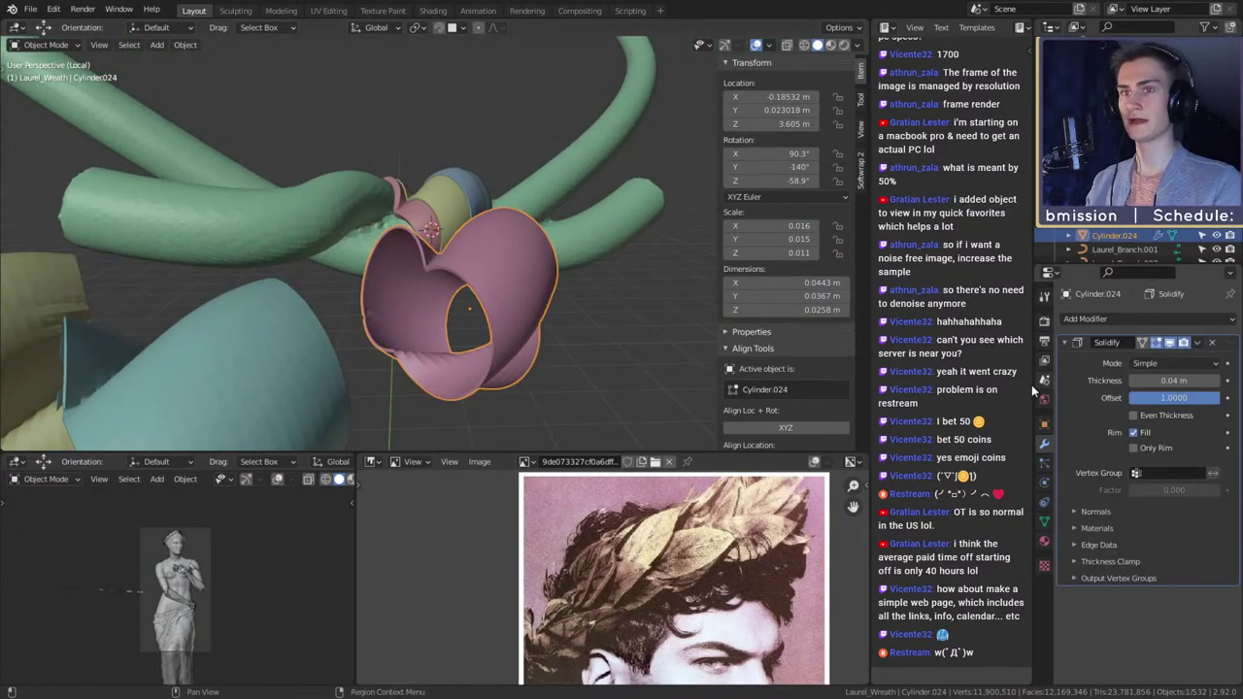
{"action": "middle_click_drag", "start_coordinate": [670, 357], "coordinate": [562, 342]}
{"action": "left_click", "coordinate": [533, 222], "text": "shift"}
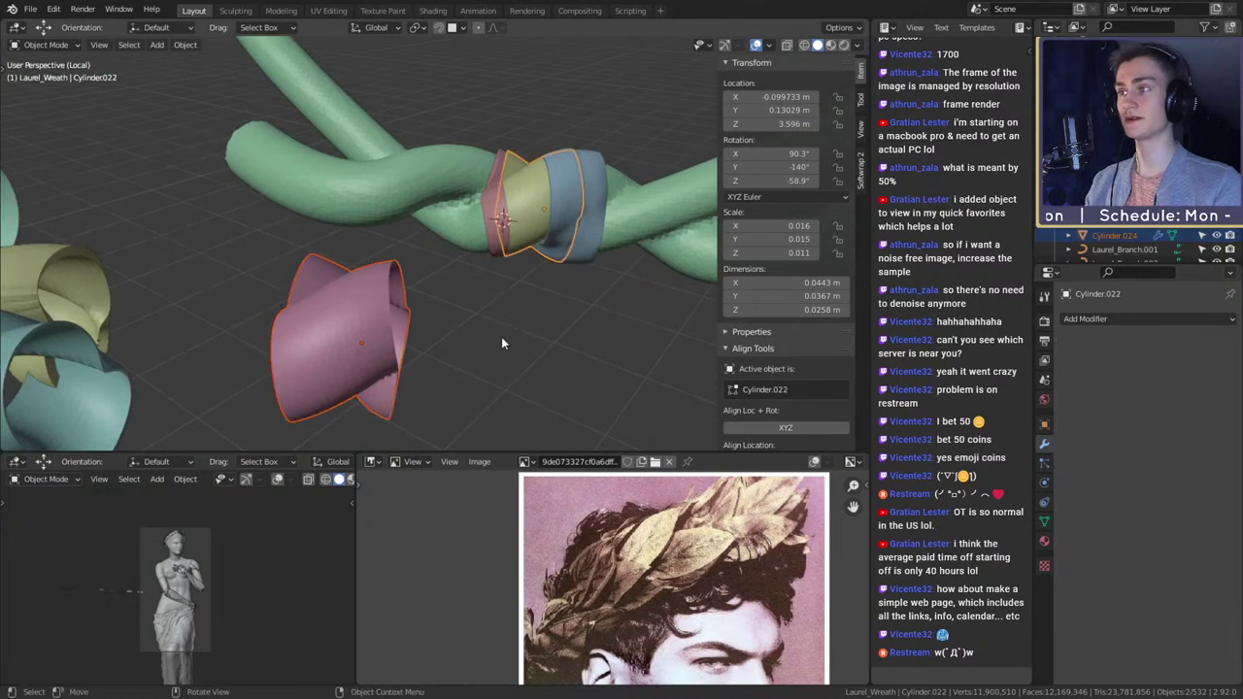
{"action": "scroll", "coordinate": [791, 309], "scroll_direction": "down", "scroll_amount": 3}
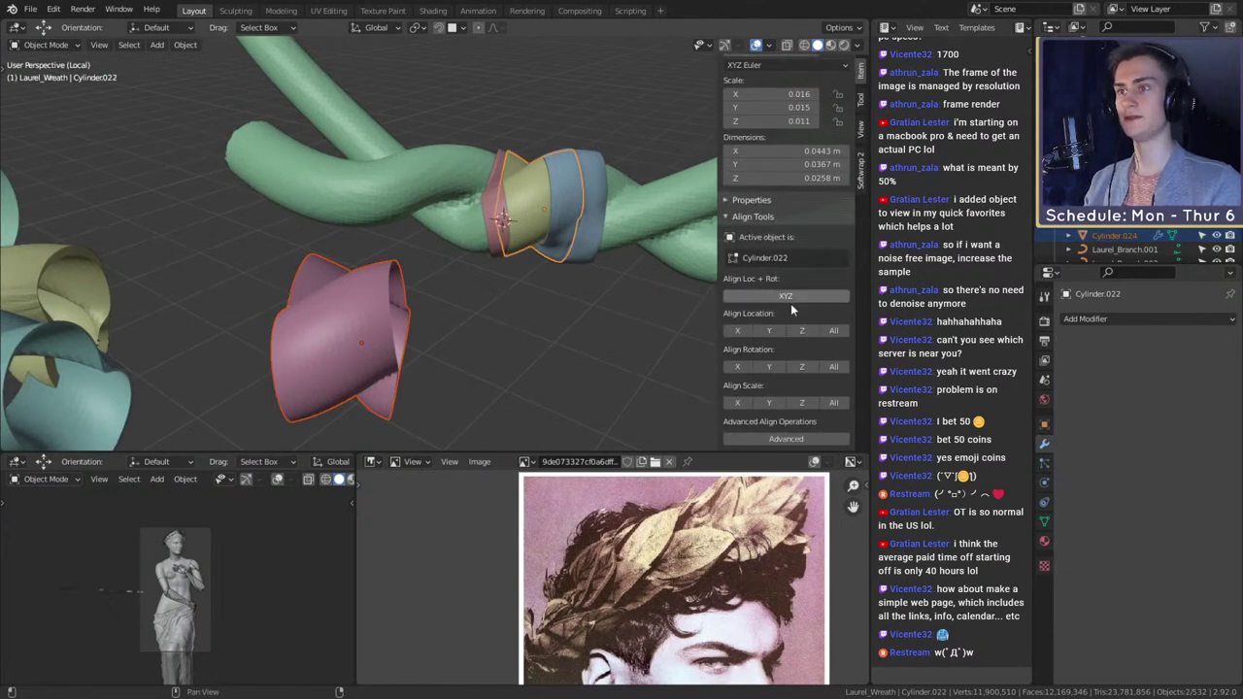
{"action": "left_click", "coordinate": [774, 330]}
{"action": "left_click", "coordinate": [794, 330]}
{"action": "scroll", "coordinate": [596, 319], "scroll_direction": "up", "scroll_amount": 3}
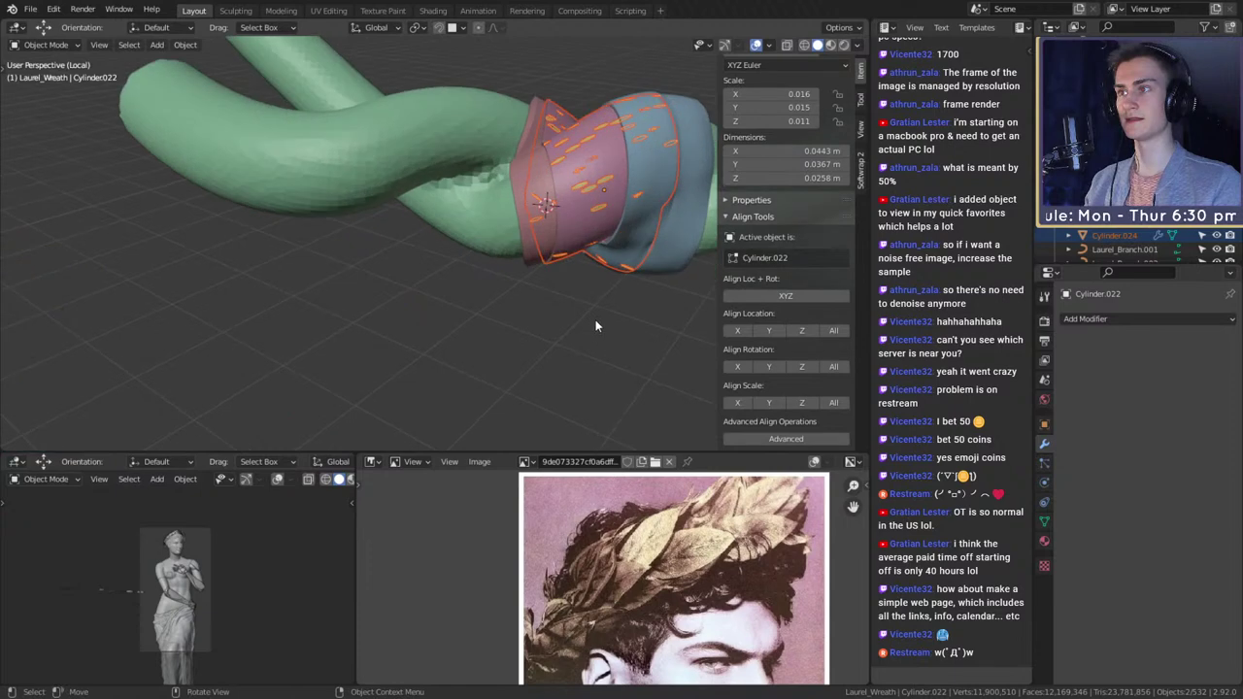
- Move the old yellow-green band Cylinder.022 off the branches and place it beside the spare bands
{"action": "middle_click_drag", "start_coordinate": [596, 320], "coordinate": [487, 322], "text": "shift"}
{"action": "scroll", "coordinate": [486, 321], "scroll_direction": "up", "scroll_amount": 2}
{"action": "left_click", "coordinate": [436, 238]}
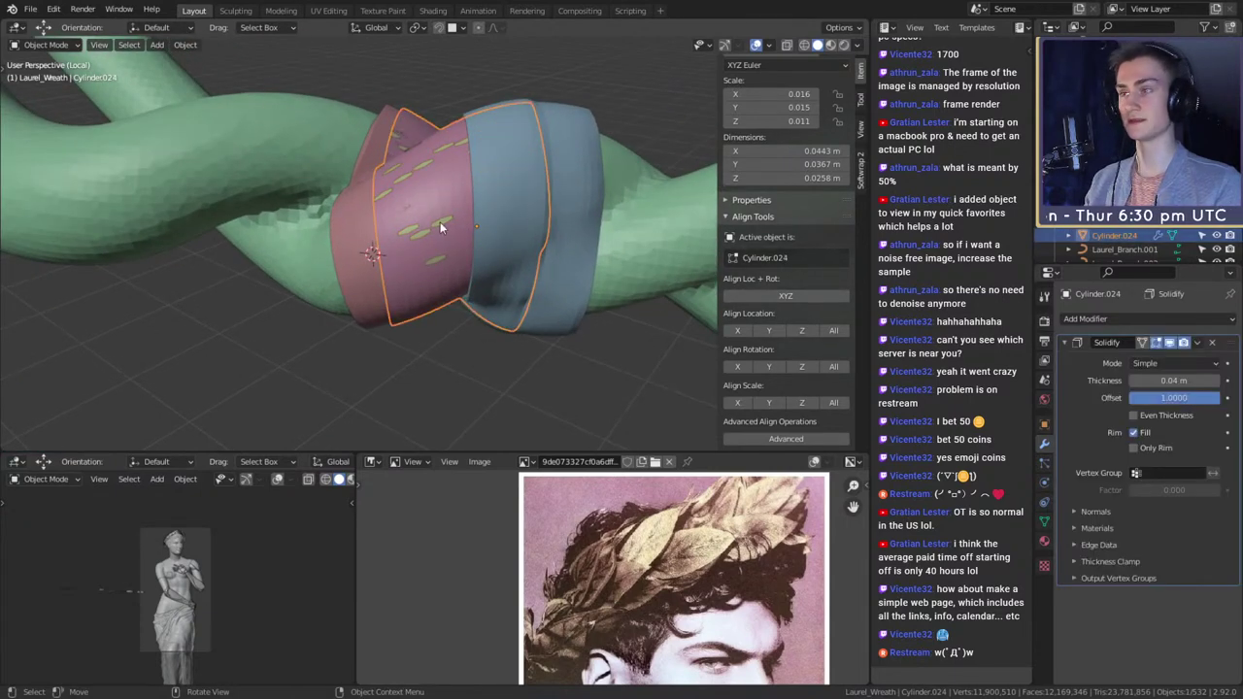
{"action": "left_click", "coordinate": [448, 208]}
{"action": "middle_click_drag", "start_coordinate": [464, 217], "coordinate": [497, 294]}
{"action": "key", "text": "g"}
{"action": "left_click", "coordinate": [196, 297]}
{"action": "scroll", "coordinate": [234, 291], "scroll_direction": "down", "scroll_amount": 5}
{"action": "key", "text": "g"}
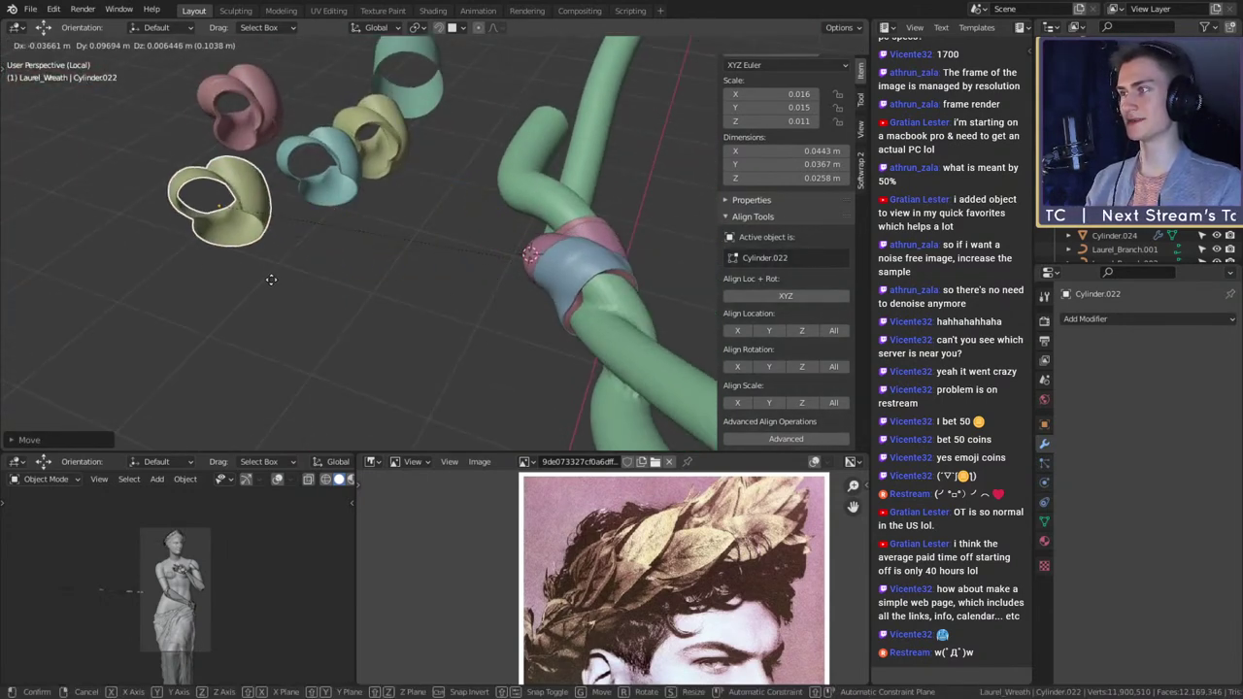
{"action": "left_click", "coordinate": [340, 277]}
- Open the Set Parent To options for the yellow-green band Cylinder.022 beside the spare bands
{"action": "middle_click_drag", "start_coordinate": [336, 287], "coordinate": [443, 286]}
{"action": "key", "text": "ctrl+p"}
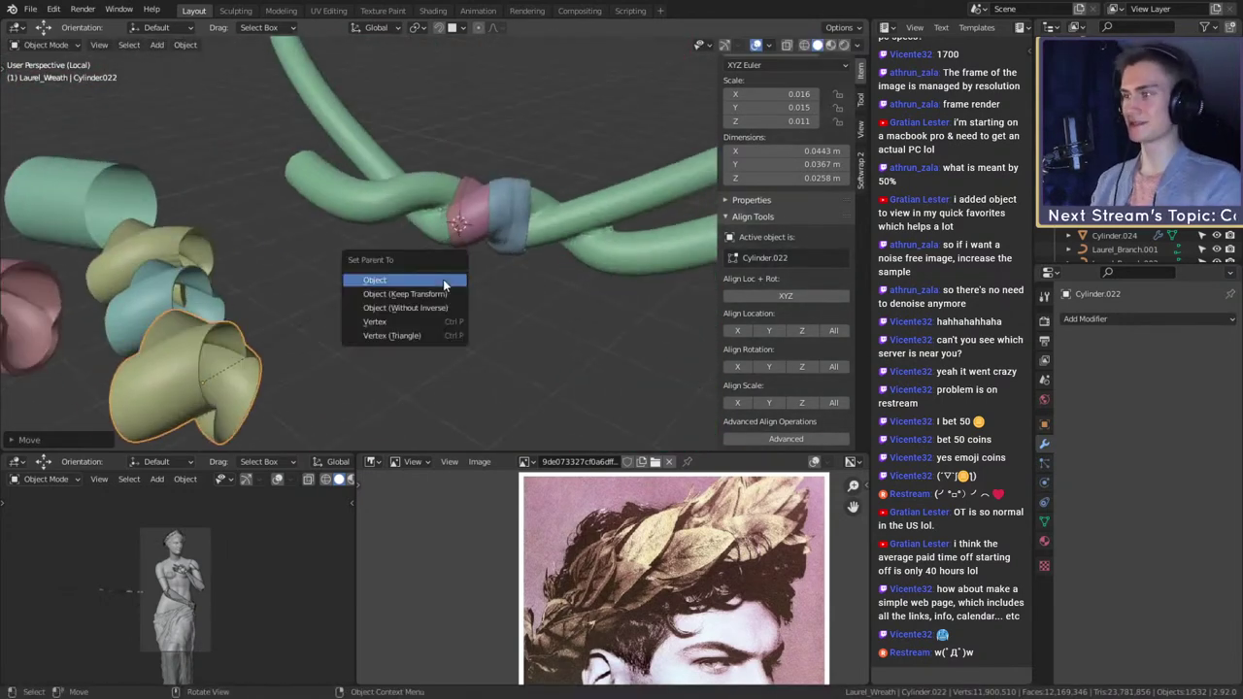
- Try to parent the selected olive sleeve using Object (Keep Transform)
{"action": "left_click", "coordinate": [404, 294]}
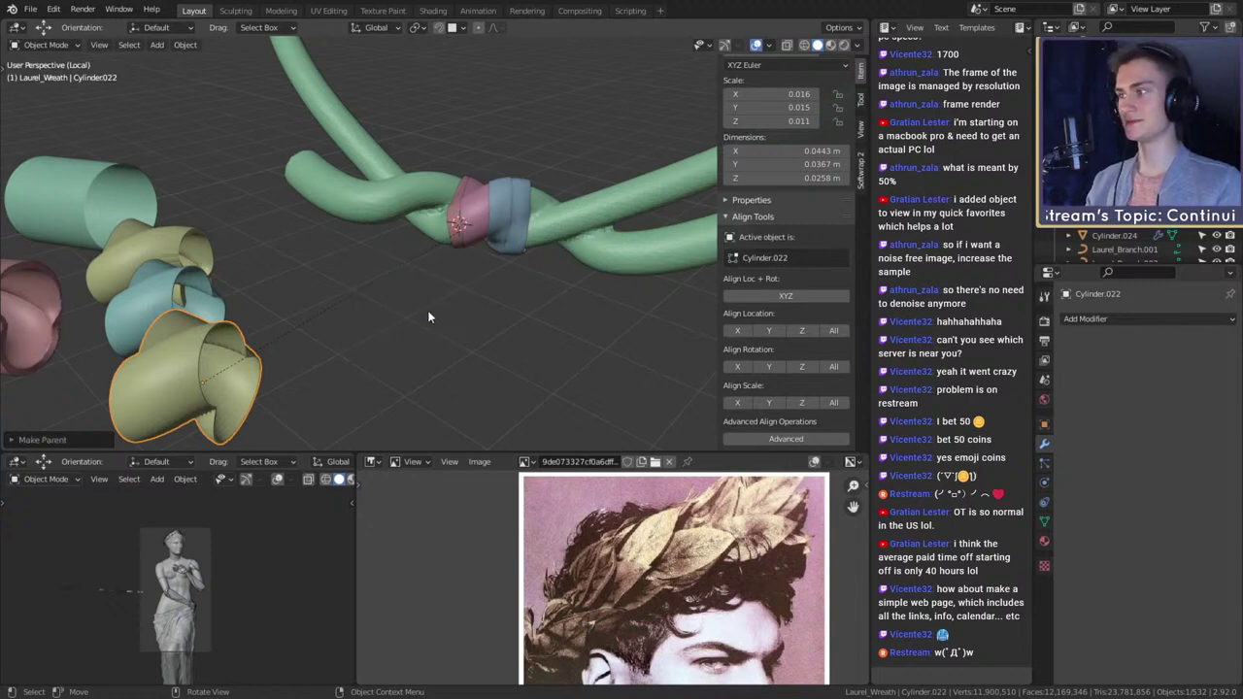
{"action": "middle_click_drag", "start_coordinate": [430, 313], "coordinate": [397, 309]}
{"action": "scroll", "coordinate": [455, 302], "scroll_direction": "up", "scroll_amount": 3}
{"action": "scroll", "coordinate": [384, 296], "scroll_direction": "down", "scroll_amount": 3}
{"action": "scroll", "coordinate": [382, 309], "scroll_direction": "up", "scroll_amount": 2}
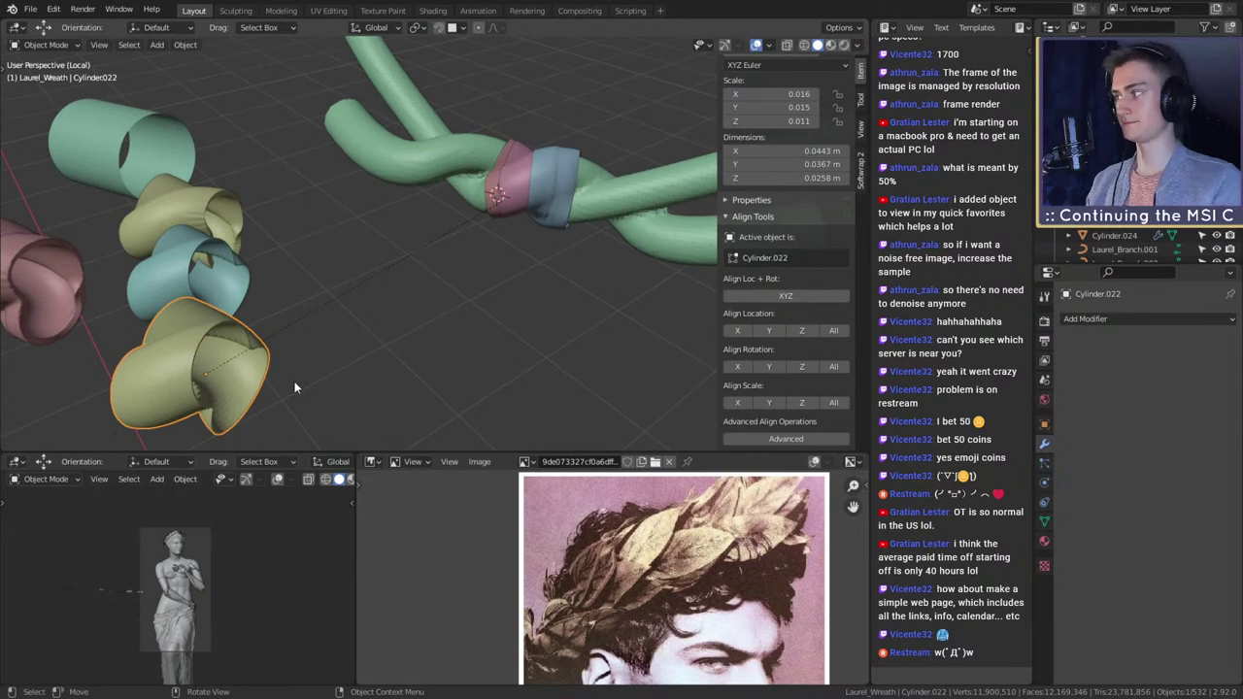
{"action": "key", "text": "ctrl+p"}
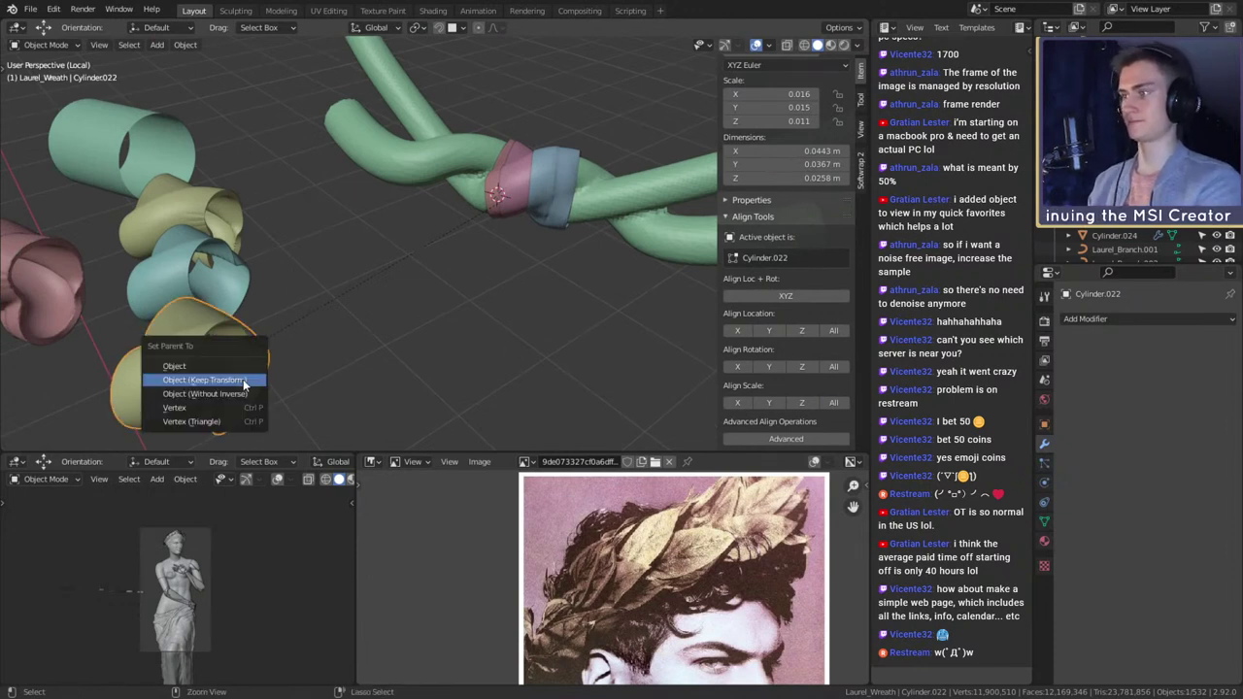
{"action": "key", "text": "Escape"}
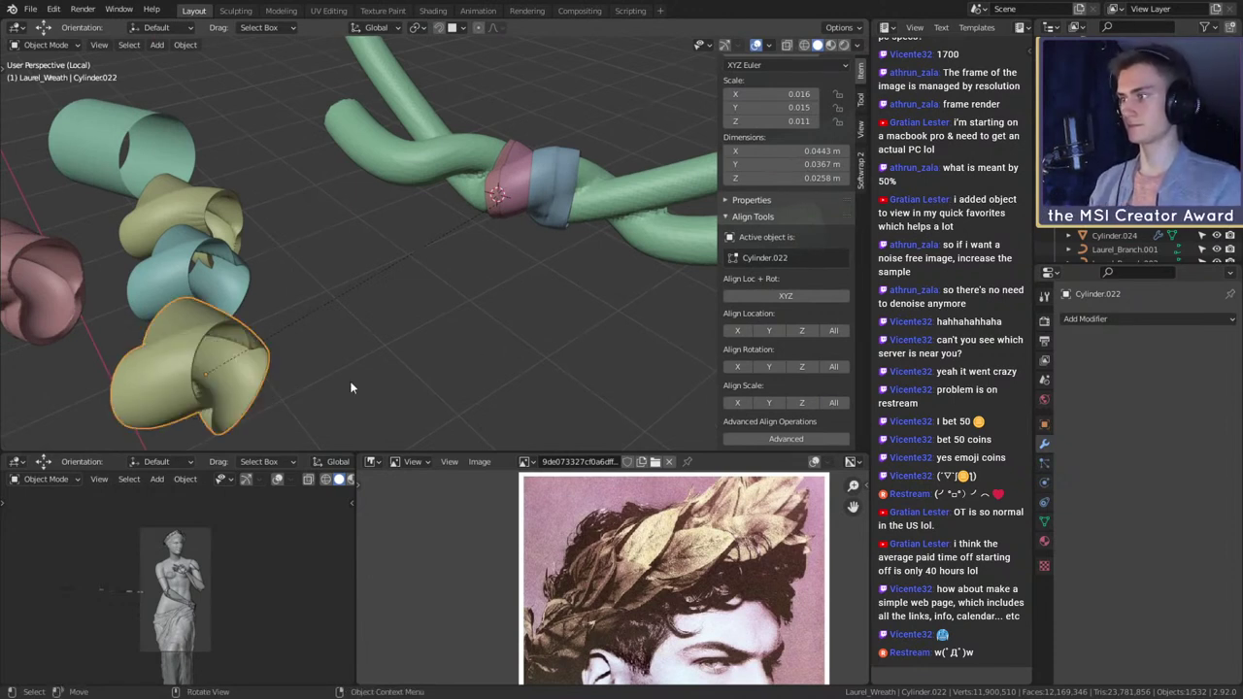
- Clear the parent of the olive sleeve and move it beside the other spare sleeves
{"action": "key", "text": "alt+p"}
{"action": "left_click", "coordinate": [351, 385]}
{"action": "scroll", "coordinate": [473, 298], "scroll_direction": "down", "scroll_amount": 5}
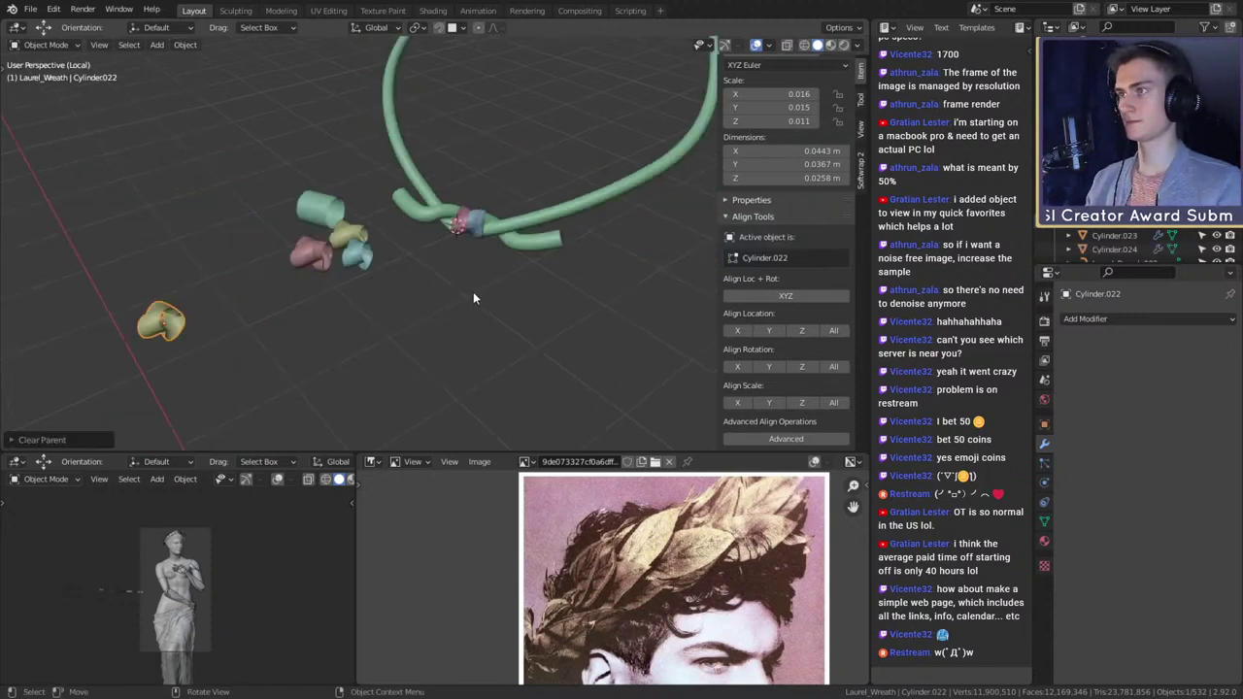
{"action": "key", "text": "g"}
{"action": "left_click", "coordinate": [457, 298]}
- Sculpt the pink band with the Grab brush at 76 px radius, evening out the uneven patch beside the blue band
{"action": "scroll", "coordinate": [464, 303], "scroll_direction": "up", "scroll_amount": 10}
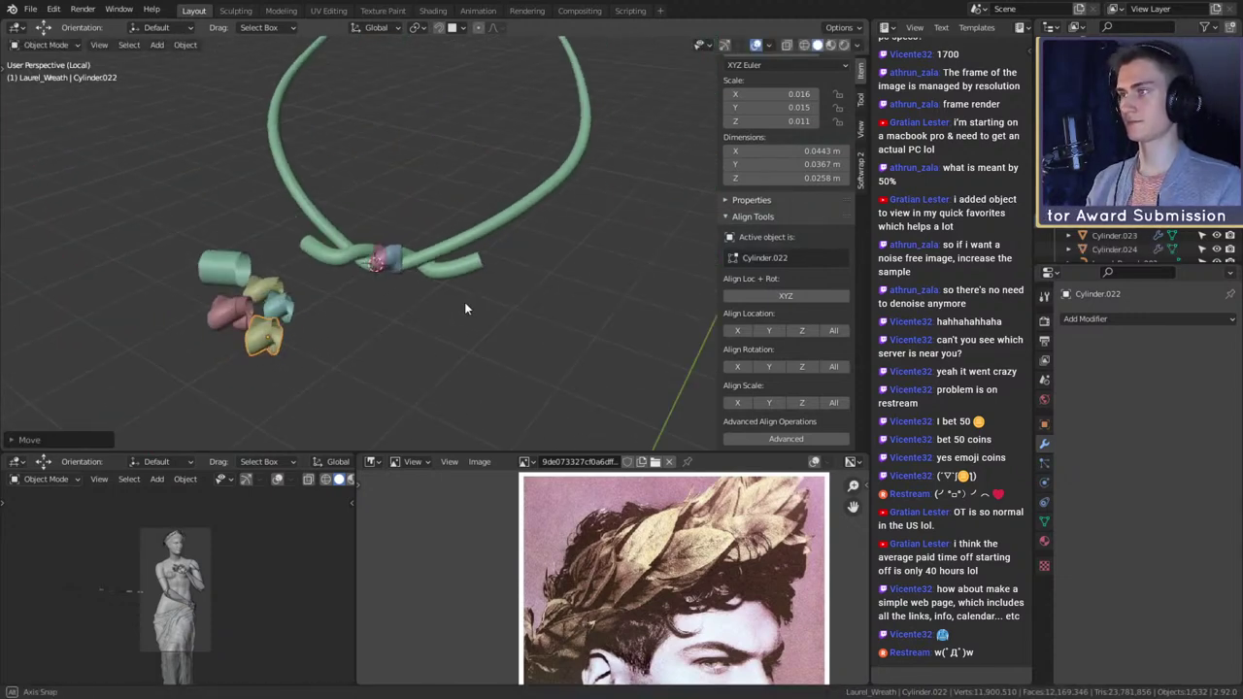
{"action": "left_click", "coordinate": [480, 199]}
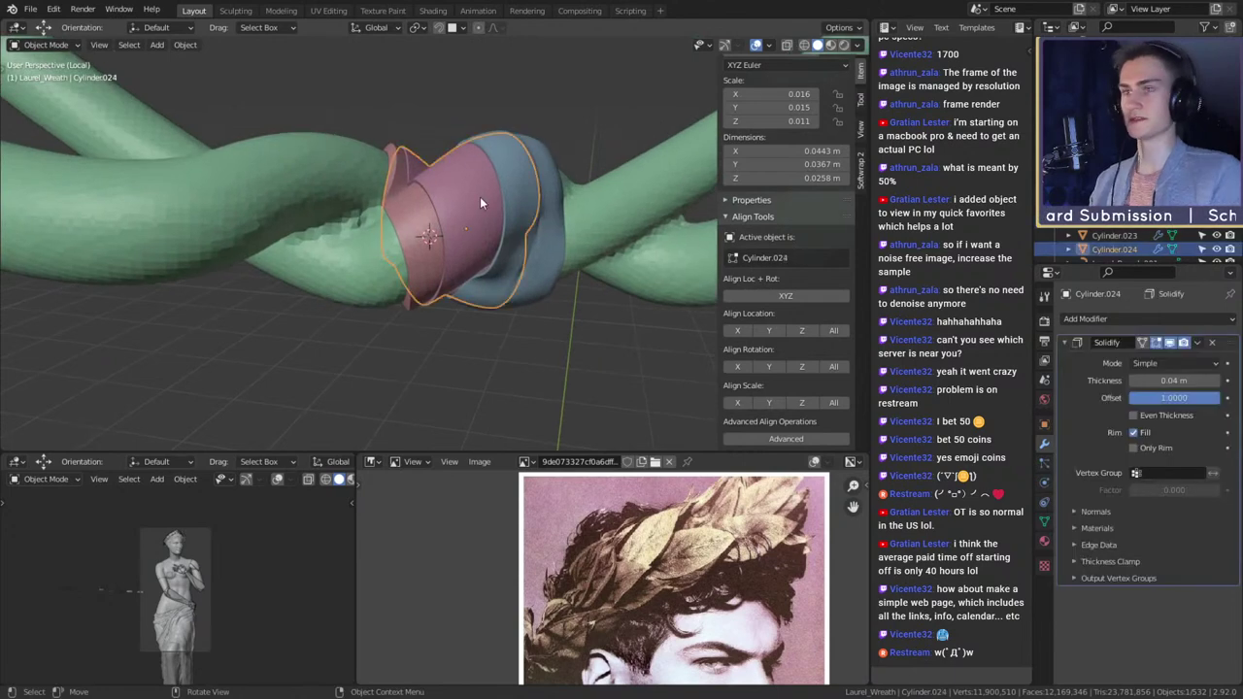
{"action": "middle_click_drag", "start_coordinate": [461, 170], "coordinate": [493, 277]}
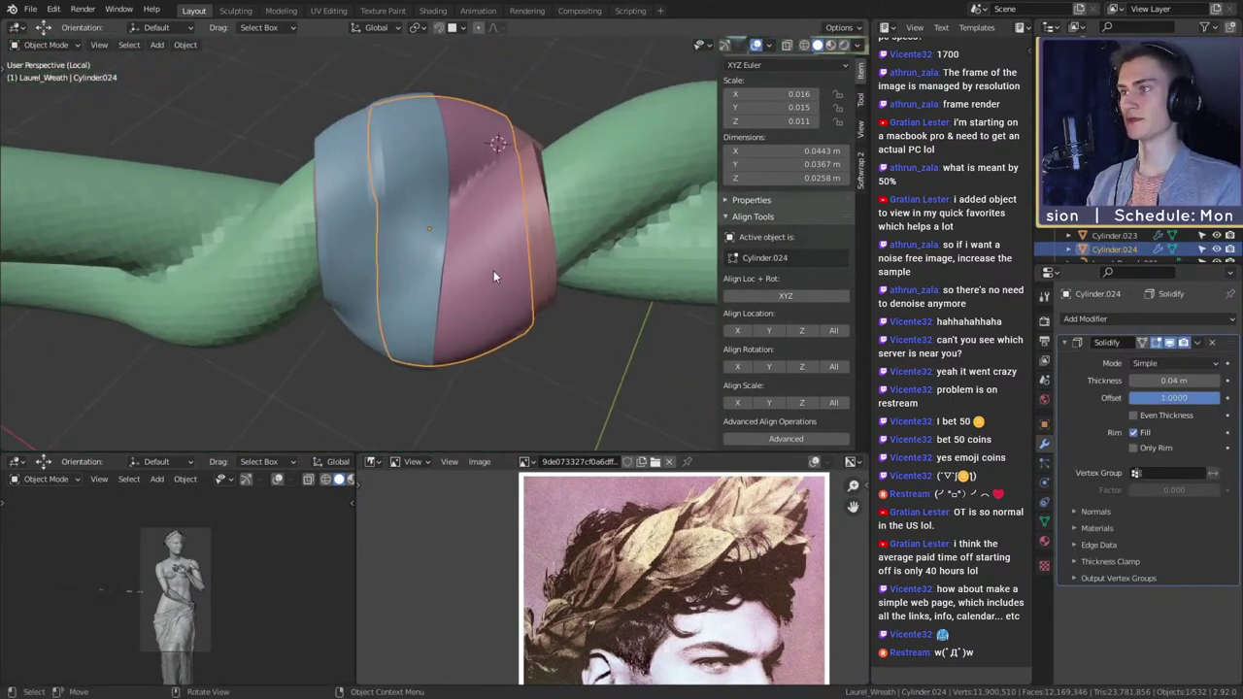
{"action": "left_click", "coordinate": [58, 49]}
{"action": "left_click", "coordinate": [56, 92]}
{"action": "middle_click_drag", "start_coordinate": [356, 162], "coordinate": [466, 242]}
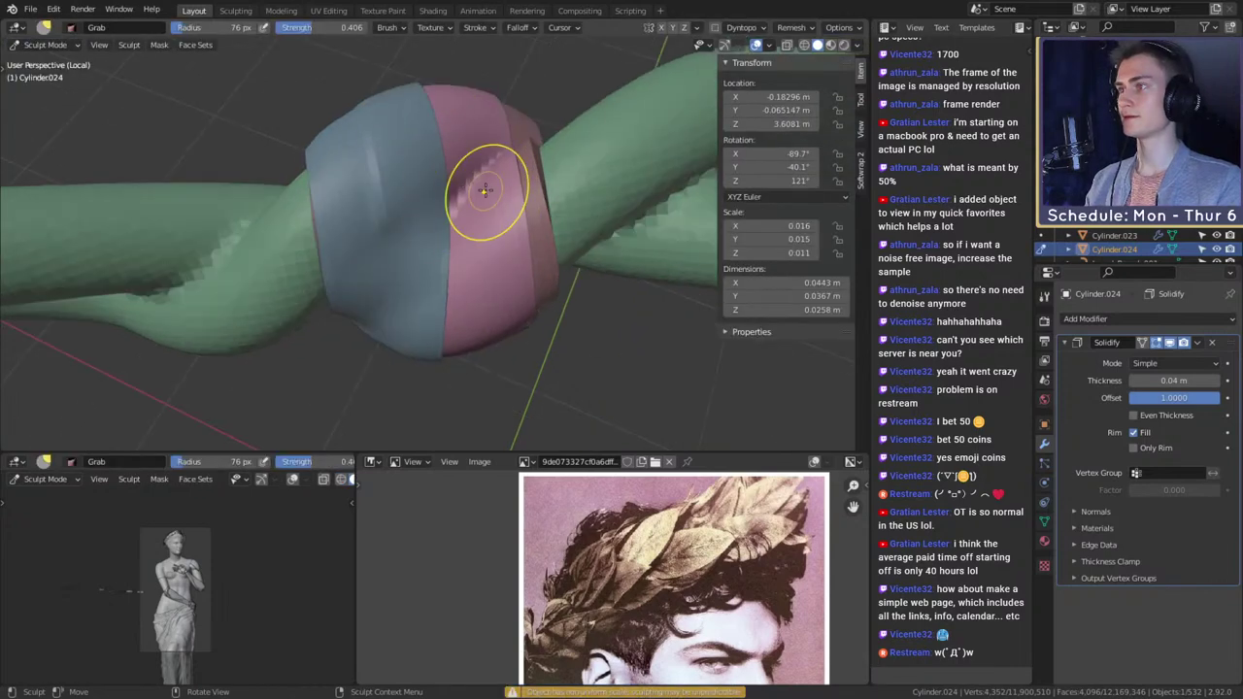
{"action": "middle_click_drag", "start_coordinate": [485, 191], "coordinate": [498, 169]}
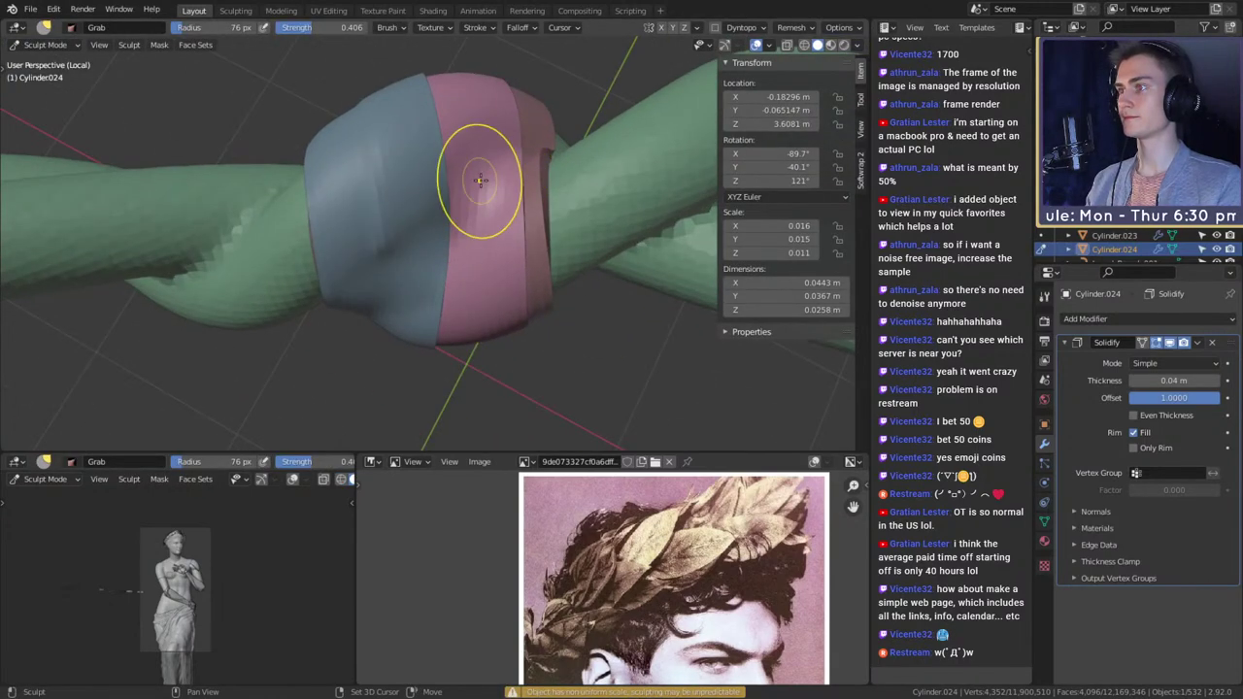
- Reshape the pink band's edge around the crease between the two branches with the Grab brush, and return to Object Mode
{"action": "middle_click_drag", "start_coordinate": [465, 252], "coordinate": [485, 200]}
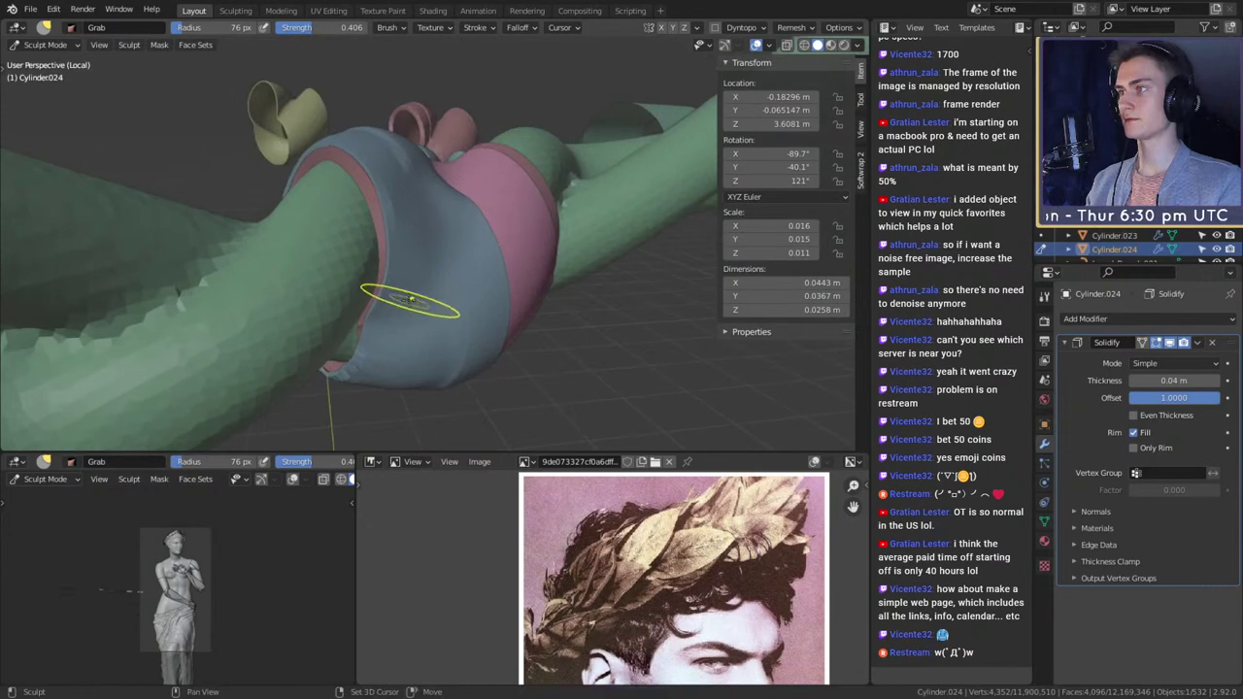
{"action": "mouse_move", "coordinate": [405, 300]}
{"action": "middle_mouse_down"}
{"action": "mouse_move", "coordinate": [398, 293]}
{"action": "mouse_move", "coordinate": [445, 271]}
{"action": "middle_mouse_up"}
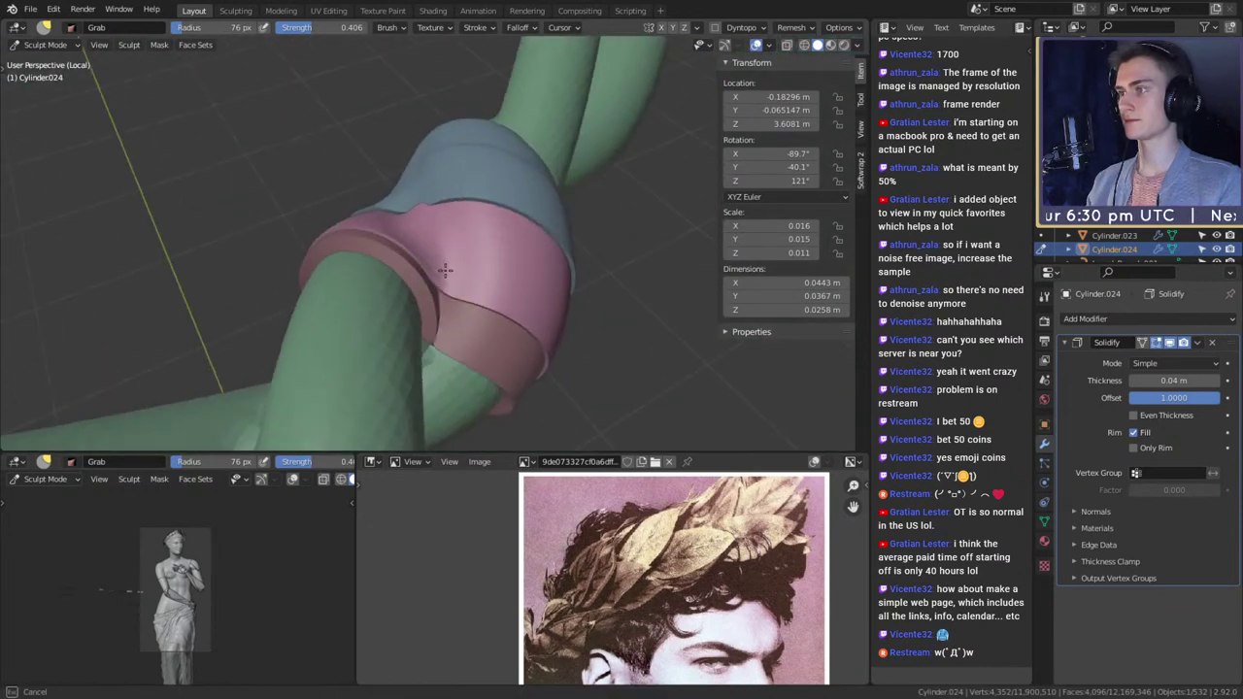
{"action": "mouse_move", "coordinate": [420, 216]}
{"action": "middle_mouse_down"}
{"action": "mouse_move", "coordinate": [433, 223]}
{"action": "mouse_move", "coordinate": [422, 230]}
{"action": "middle_mouse_up"}
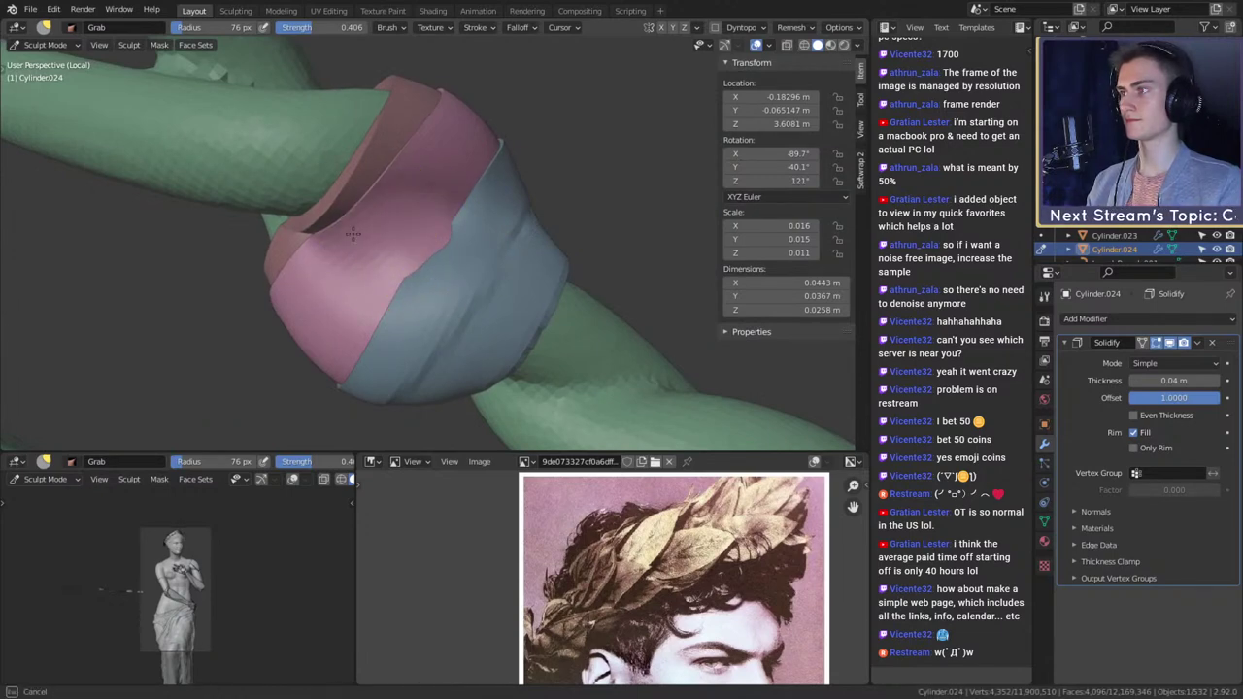
{"action": "middle_click_drag", "start_coordinate": [320, 250], "coordinate": [570, 353]}
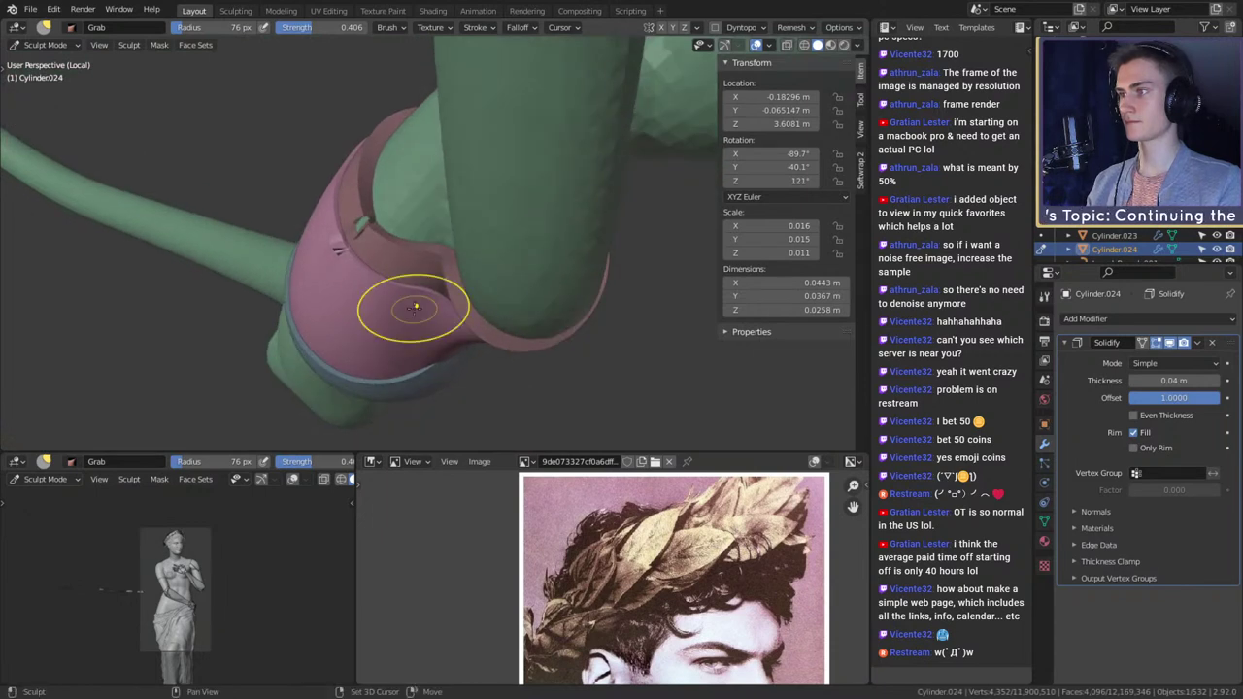
{"action": "mouse_move", "coordinate": [335, 256]}
{"action": "middle_mouse_down"}
{"action": "mouse_move", "coordinate": [442, 275]}
{"action": "mouse_move", "coordinate": [461, 263]}
{"action": "mouse_move", "coordinate": [463, 292]}
{"action": "mouse_move", "coordinate": [569, 278]}
{"action": "mouse_move", "coordinate": [375, 272]}
{"action": "mouse_move", "coordinate": [383, 309]}
{"action": "middle_mouse_up"}
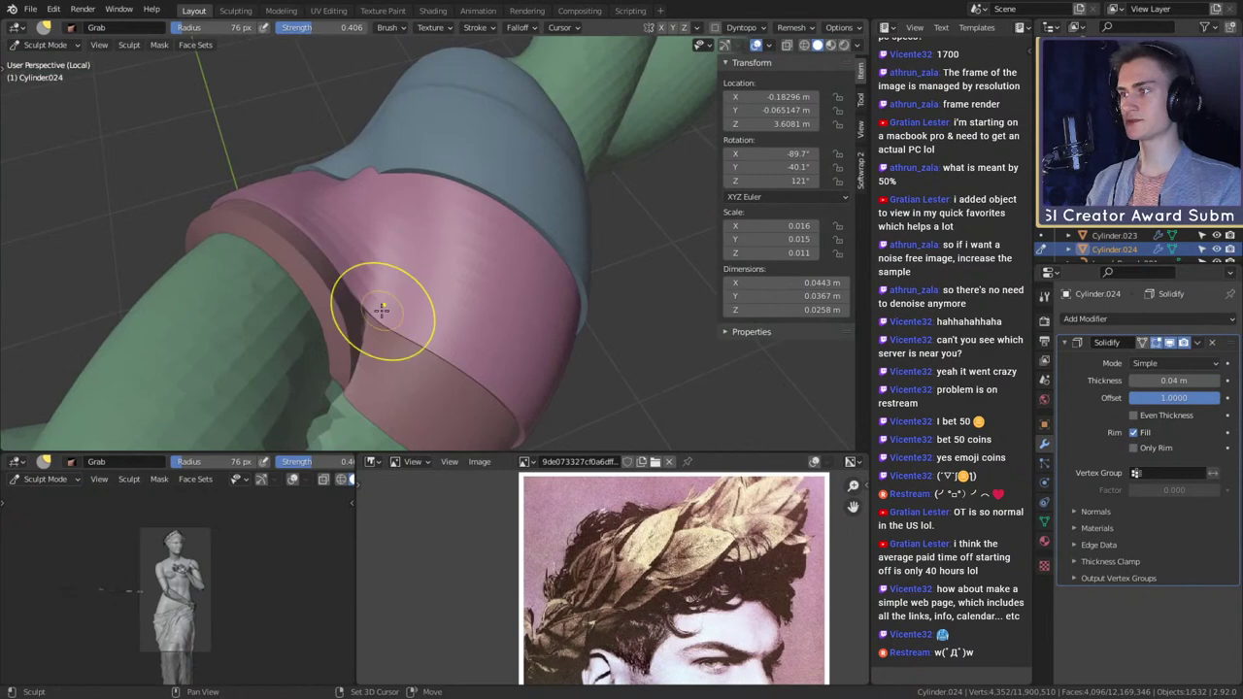
{"action": "mouse_move", "coordinate": [387, 236]}
{"action": "middle_mouse_down"}
{"action": "mouse_move", "coordinate": [493, 236]}
{"action": "mouse_move", "coordinate": [535, 258]}
{"action": "mouse_move", "coordinate": [610, 201]}
{"action": "mouse_move", "coordinate": [481, 195]}
{"action": "middle_mouse_up"}
{"action": "mouse_move", "coordinate": [443, 250]}
{"action": "middle_mouse_down"}
{"action": "mouse_move", "coordinate": [456, 243]}
{"action": "mouse_move", "coordinate": [418, 255]}
{"action": "mouse_move", "coordinate": [404, 276]}
{"action": "mouse_move", "coordinate": [466, 269]}
{"action": "mouse_move", "coordinate": [510, 348]}
{"action": "mouse_move", "coordinate": [495, 223]}
{"action": "mouse_move", "coordinate": [442, 324]}
{"action": "middle_mouse_up"}
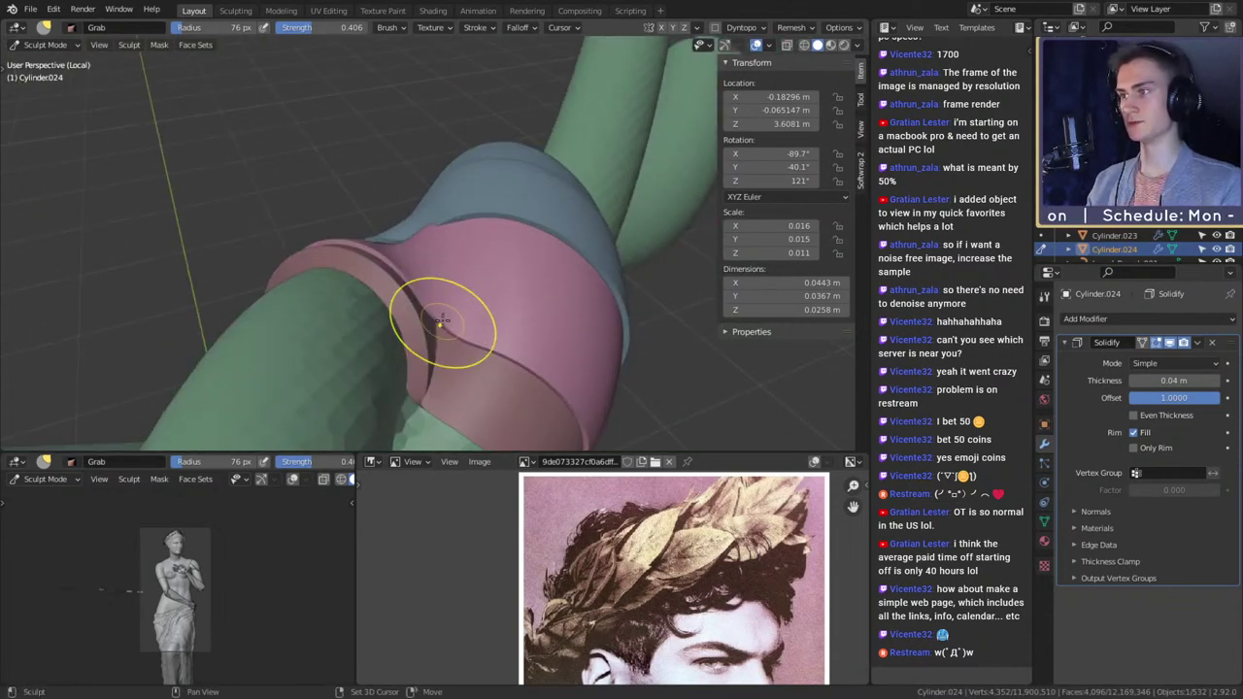
{"action": "scroll", "coordinate": [534, 322], "scroll_direction": "down", "scroll_amount": 2}
{"action": "mouse_move", "coordinate": [534, 323]}
{"action": "middle_mouse_down"}
{"action": "mouse_move", "coordinate": [472, 316]}
{"action": "mouse_move", "coordinate": [525, 263]}
{"action": "mouse_move", "coordinate": [510, 239]}
{"action": "mouse_move", "coordinate": [444, 239]}
{"action": "mouse_move", "coordinate": [417, 261]}
{"action": "mouse_move", "coordinate": [444, 271]}
{"action": "mouse_move", "coordinate": [535, 239]}
{"action": "mouse_move", "coordinate": [525, 291]}
{"action": "mouse_move", "coordinate": [541, 408]}
{"action": "mouse_move", "coordinate": [469, 235]}
{"action": "mouse_move", "coordinate": [452, 278]}
{"action": "mouse_move", "coordinate": [485, 285]}
{"action": "mouse_move", "coordinate": [386, 222]}
{"action": "middle_mouse_up"}
{"action": "scroll", "coordinate": [472, 317], "scroll_direction": "up", "scroll_amount": 2}
{"action": "scroll", "coordinate": [541, 248], "scroll_direction": "down", "scroll_amount": 4}
{"action": "scroll", "coordinate": [444, 239], "scroll_direction": "up", "scroll_amount": 3}
{"action": "left_click", "coordinate": [50, 52]}
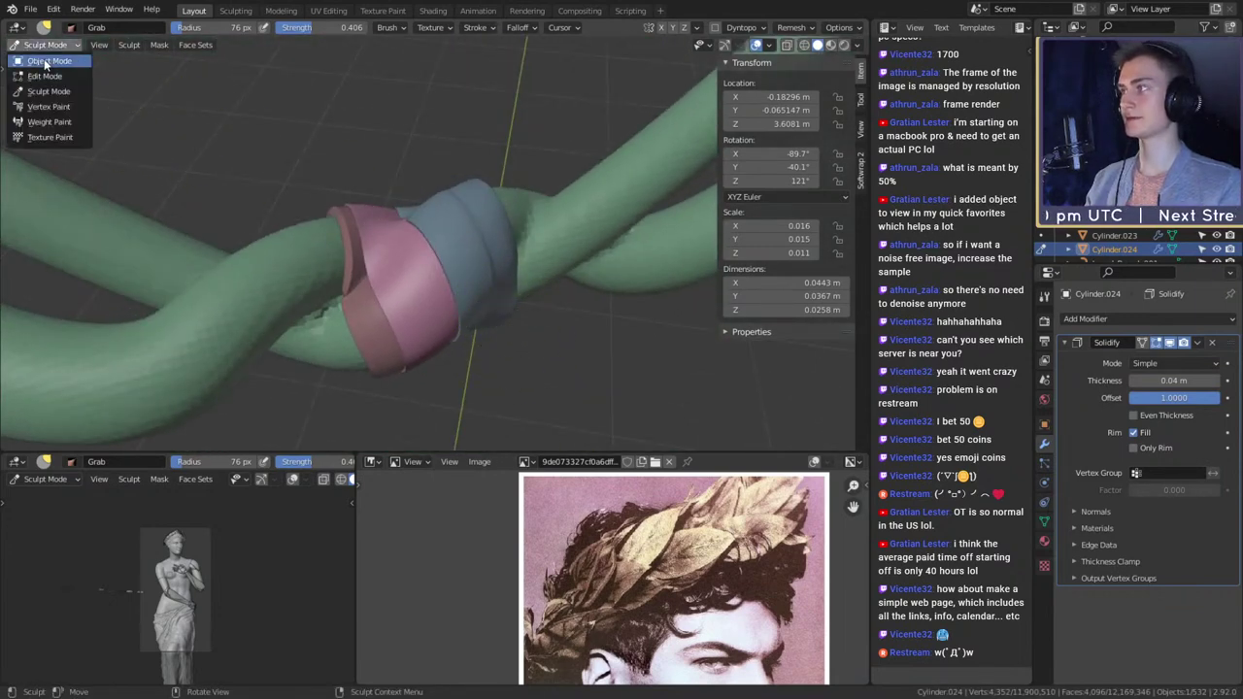
{"action": "left_click", "coordinate": [44, 58]}
- Sculpt the blue band's edge over the pink band using the Grab brush at 128 px radius, and return to Object Mode
{"action": "left_click", "coordinate": [449, 185]}
{"action": "left_click", "coordinate": [67, 45]}
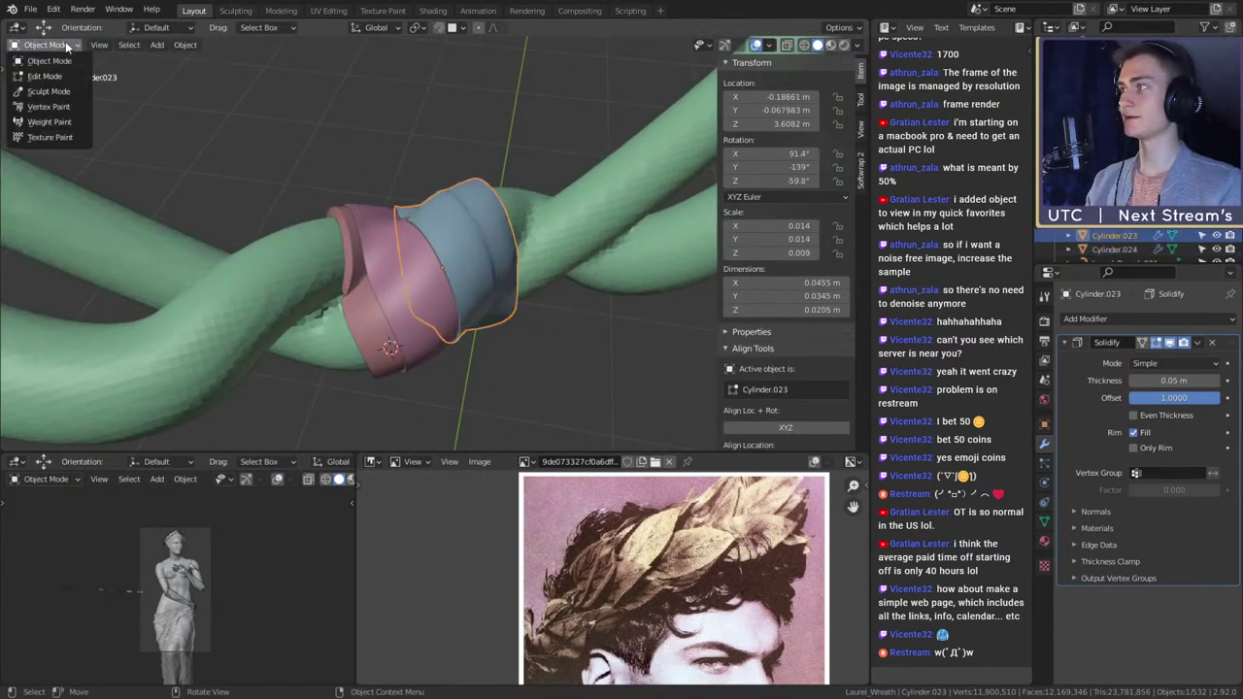
{"action": "left_click", "coordinate": [46, 93]}
{"action": "scroll", "coordinate": [421, 211], "scroll_direction": "up", "scroll_amount": 2}
{"action": "mouse_move", "coordinate": [422, 211]}
{"action": "middle_mouse_down"}
{"action": "mouse_move", "coordinate": [488, 262]}
{"action": "mouse_move", "coordinate": [511, 211]}
{"action": "mouse_move", "coordinate": [511, 228]}
{"action": "middle_mouse_up"}
{"action": "key", "text": "f"}
{"action": "left_click", "coordinate": [530, 230]}
{"action": "key", "text": "f"}
{"action": "left_click", "coordinate": [521, 228]}
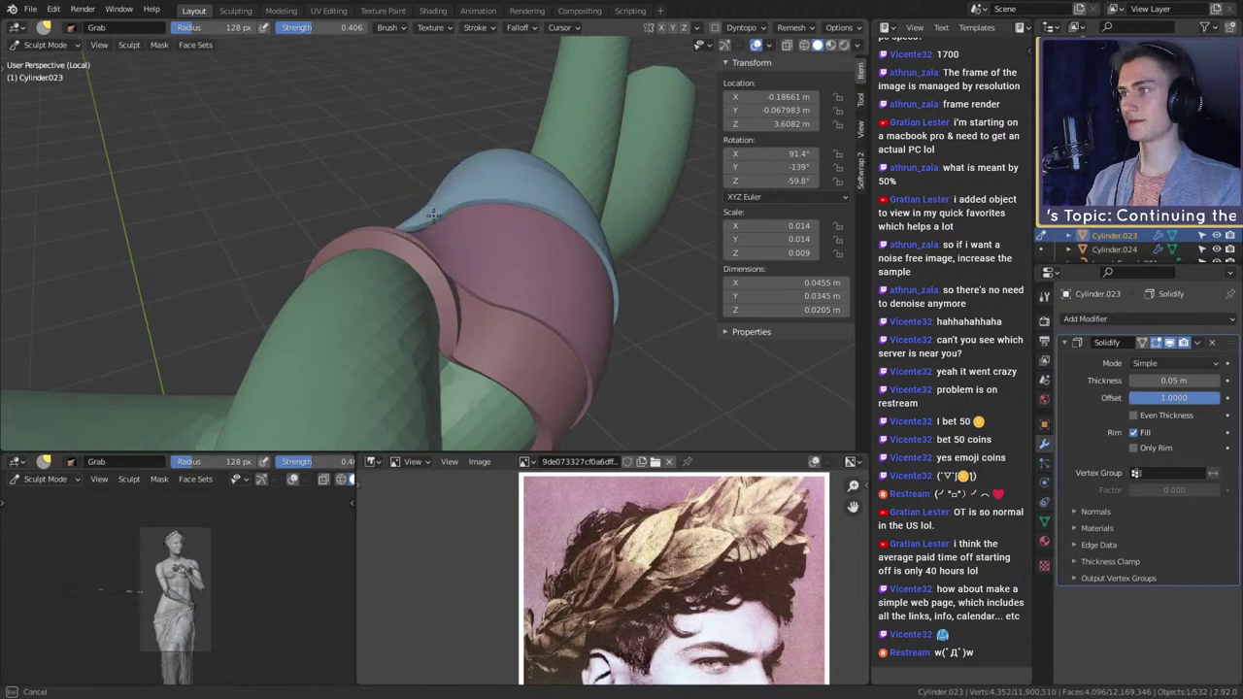
{"action": "left_click_drag", "start_coordinate": [433, 216], "coordinate": [439, 223]}
{"action": "mouse_move", "coordinate": [467, 238]}
{"action": "middle_mouse_down"}
{"action": "mouse_move", "coordinate": [514, 262]}
{"action": "mouse_move", "coordinate": [427, 269]}
{"action": "mouse_move", "coordinate": [443, 255]}
{"action": "mouse_move", "coordinate": [503, 256]}
{"action": "mouse_move", "coordinate": [355, 277]}
{"action": "mouse_move", "coordinate": [527, 278]}
{"action": "mouse_move", "coordinate": [437, 264]}
{"action": "mouse_move", "coordinate": [495, 236]}
{"action": "mouse_move", "coordinate": [488, 213]}
{"action": "mouse_move", "coordinate": [444, 200]}
{"action": "mouse_move", "coordinate": [569, 279]}
{"action": "mouse_move", "coordinate": [541, 411]}
{"action": "mouse_move", "coordinate": [430, 194]}
{"action": "mouse_move", "coordinate": [499, 294]}
{"action": "mouse_move", "coordinate": [493, 199]}
{"action": "mouse_move", "coordinate": [577, 244]}
{"action": "mouse_move", "coordinate": [444, 243]}
{"action": "mouse_move", "coordinate": [442, 299]}
{"action": "middle_mouse_up"}
{"action": "scroll", "coordinate": [427, 269], "scroll_direction": "down", "scroll_amount": 4}
{"action": "scroll", "coordinate": [443, 255], "scroll_direction": "up", "scroll_amount": 4}
{"action": "middle_click_drag", "start_coordinate": [416, 256], "coordinate": [473, 267]}
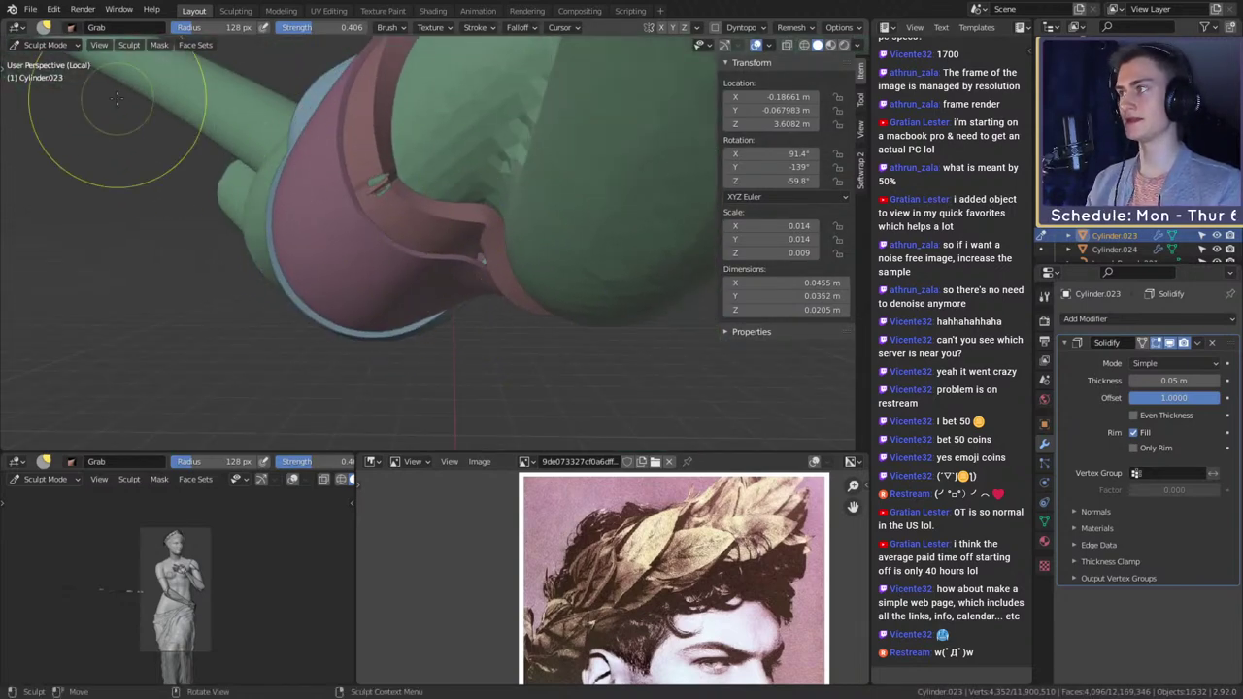
{"action": "left_click", "coordinate": [70, 49]}
{"action": "left_click", "coordinate": [65, 61]}
- Duplicate the spare olive sleeve that has Solidify, and align the copy's location and rotation to the innermost band on the branches
{"action": "left_click", "coordinate": [389, 205]}
{"action": "scroll", "coordinate": [506, 205], "scroll_direction": "down", "scroll_amount": 5}
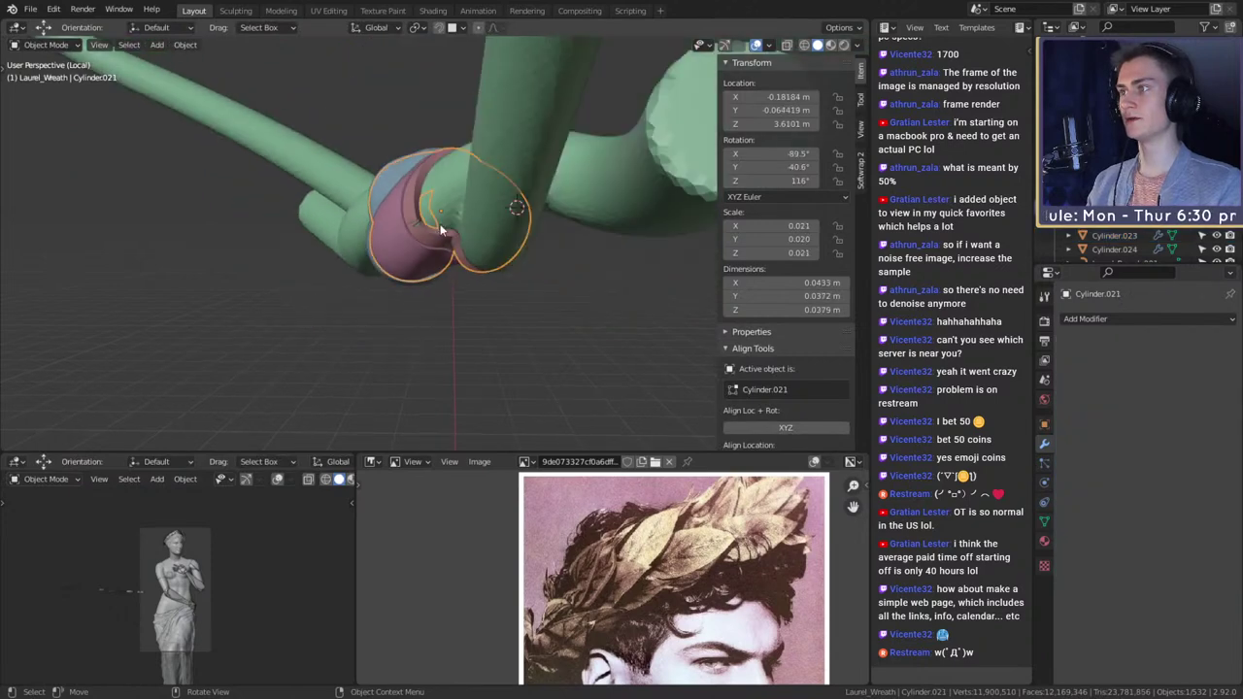
{"action": "middle_click_drag", "start_coordinate": [515, 205], "coordinate": [463, 291]}
{"action": "left_click", "coordinate": [347, 218]}
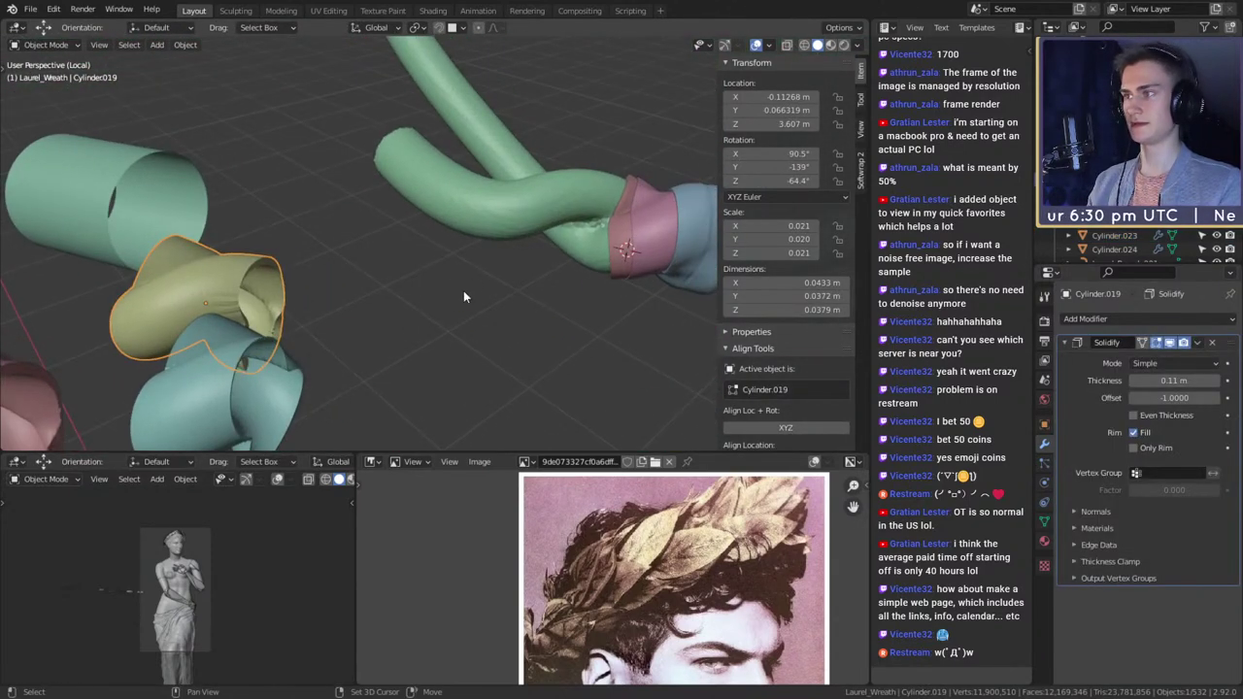
{"action": "key", "text": "shift+d"}
{"action": "left_click", "coordinate": [608, 317]}
{"action": "left_click", "coordinate": [623, 245], "text": "shift"}
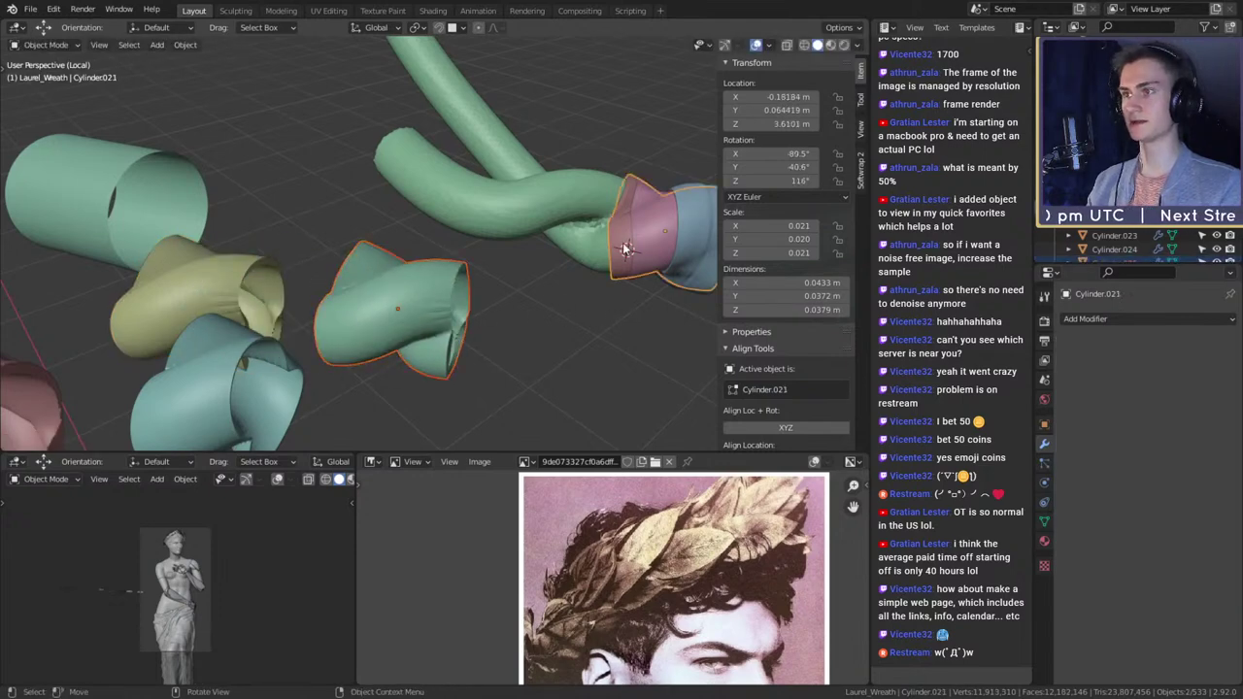
{"action": "scroll", "coordinate": [774, 373], "scroll_direction": "down", "scroll_amount": 3}
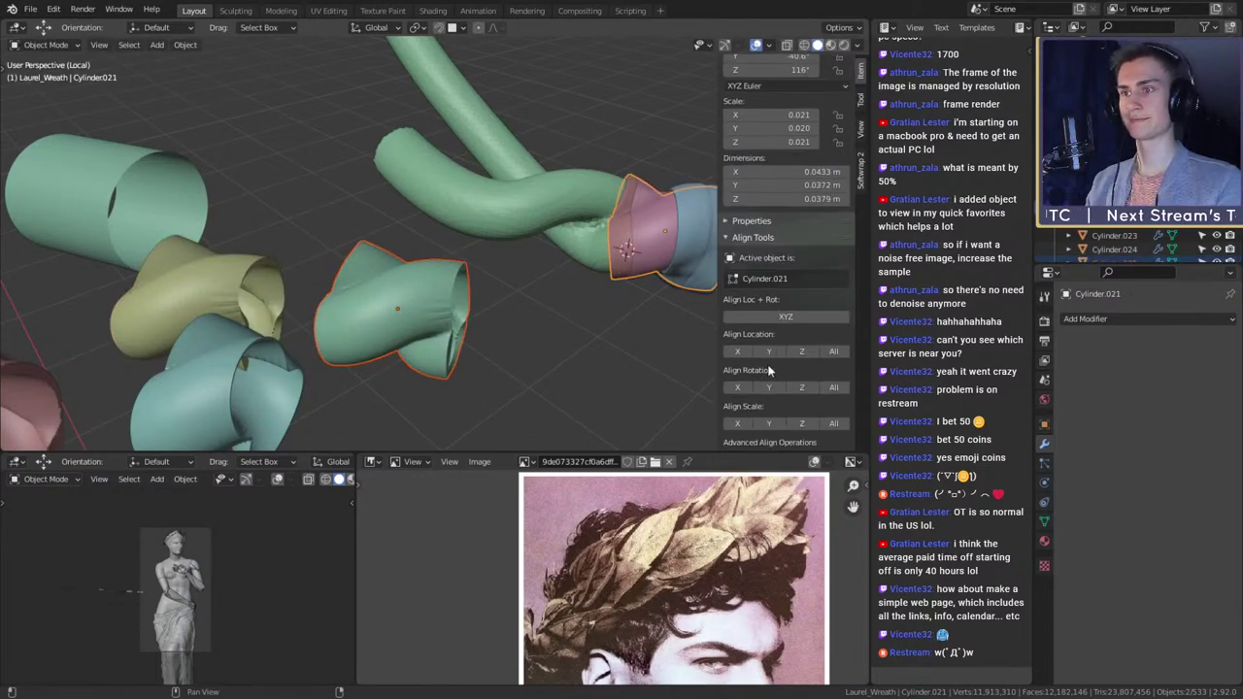
{"action": "left_click", "coordinate": [791, 317]}
- Move the old innermost band without Solidify off the branches to the group of spare sleeves
{"action": "middle_click_drag", "start_coordinate": [612, 319], "coordinate": [515, 347], "text": "shift"}
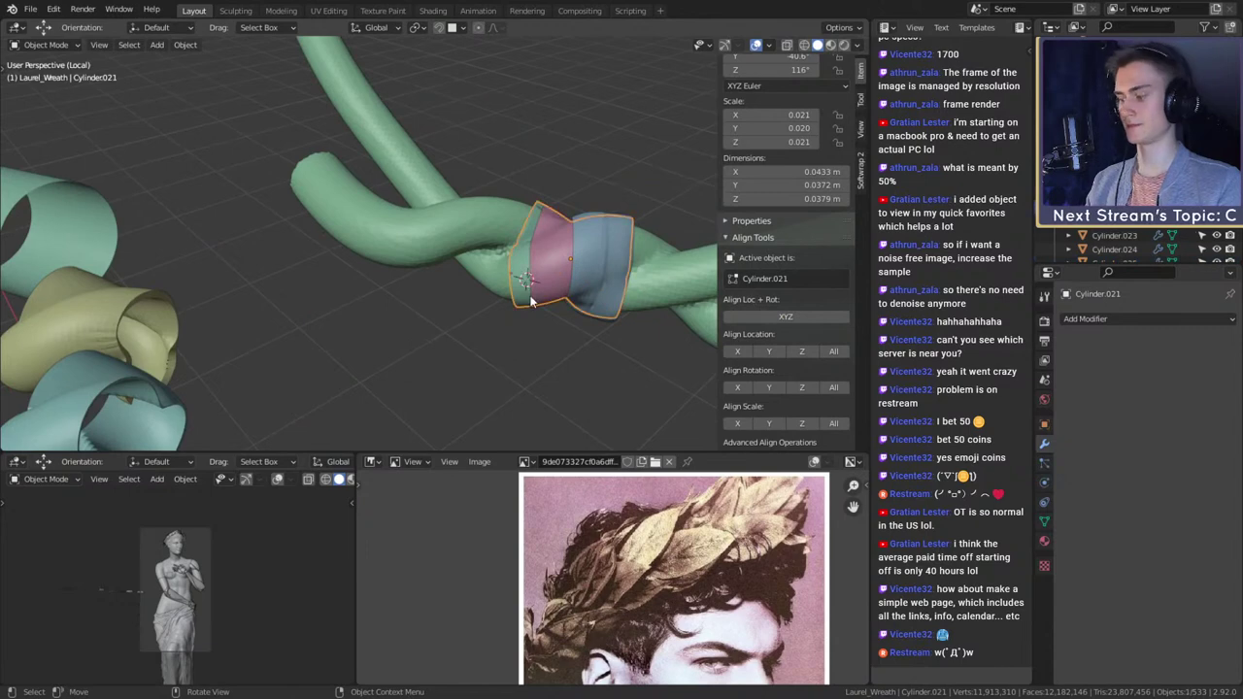
{"action": "key", "text": "g"}
{"action": "left_click", "coordinate": [201, 317]}
{"action": "scroll", "coordinate": [331, 321], "scroll_direction": "down", "scroll_amount": 3}
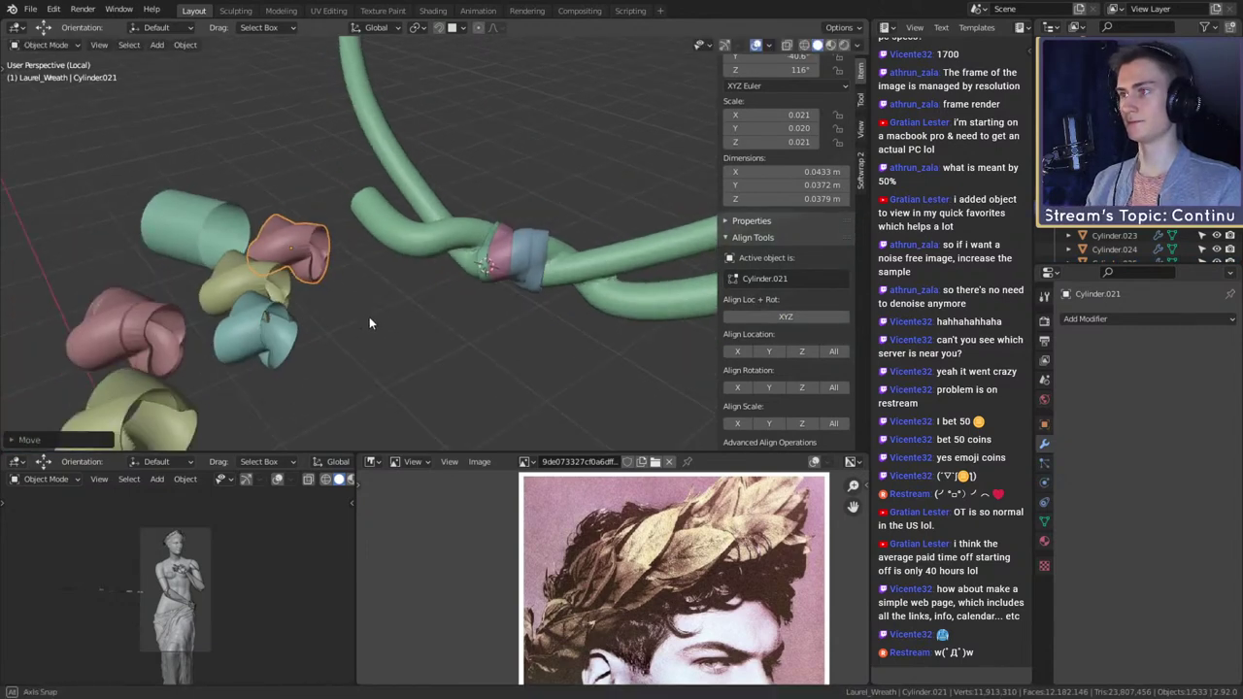
- Sculpt the new green band with the Grab brush at 128 px radius, reshaping its edge in the crease between the branches
{"action": "scroll", "coordinate": [454, 311], "scroll_direction": "up", "scroll_amount": 2}
{"action": "middle_click_drag", "start_coordinate": [369, 317], "coordinate": [471, 283]}
{"action": "scroll", "coordinate": [525, 290], "scroll_direction": "up", "scroll_amount": 3}
{"action": "middle_click_drag", "start_coordinate": [551, 290], "coordinate": [475, 269]}
{"action": "scroll", "coordinate": [531, 230], "scroll_direction": "up", "scroll_amount": 2}
{"action": "left_click", "coordinate": [479, 256]}
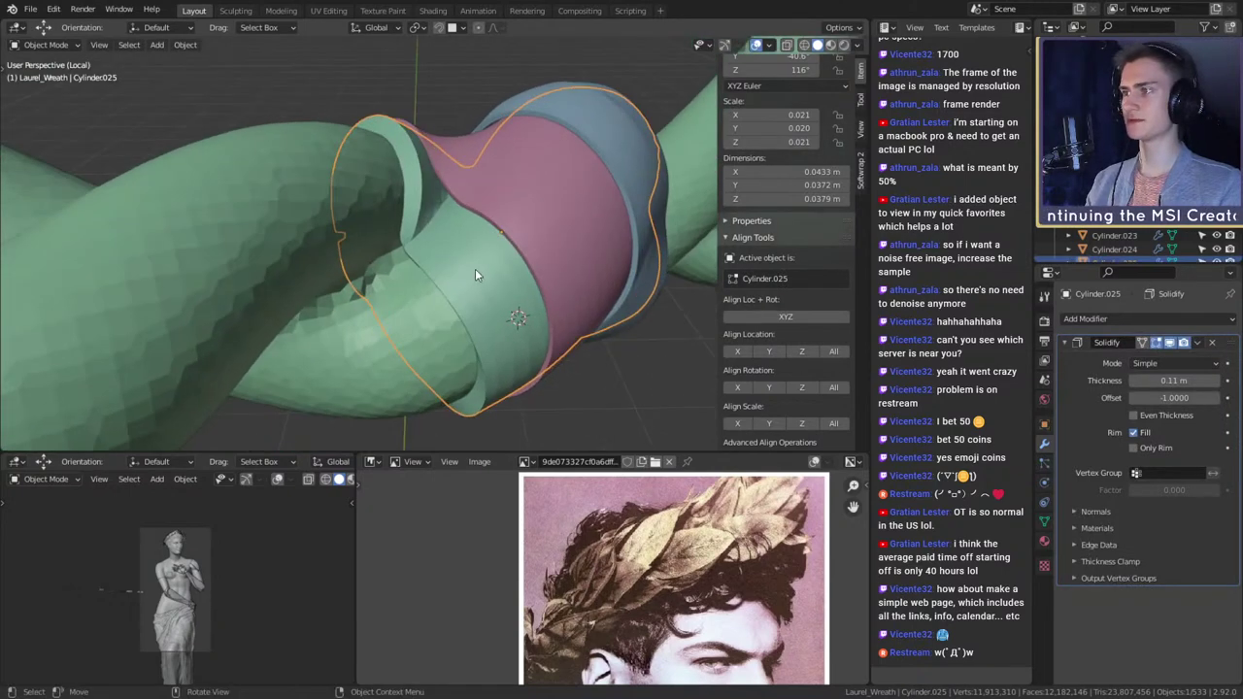
{"action": "left_click", "coordinate": [40, 46]}
{"action": "left_click", "coordinate": [46, 92]}
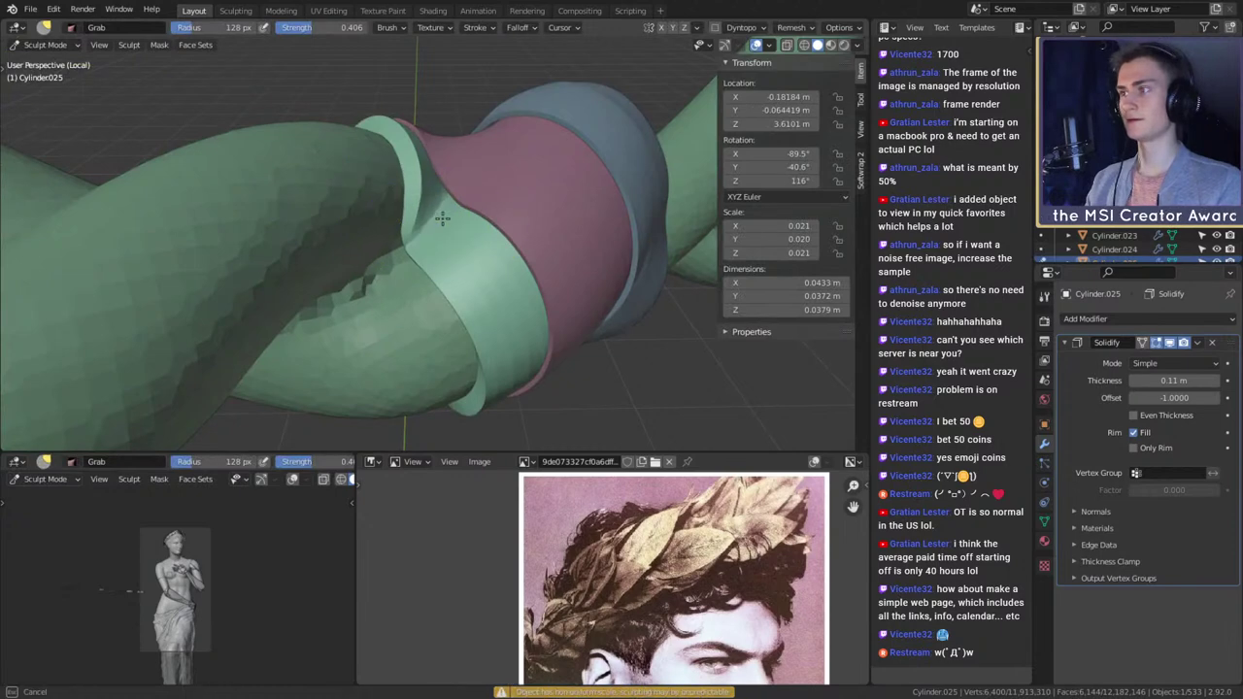
{"action": "middle_click_drag", "start_coordinate": [470, 175], "coordinate": [449, 258]}
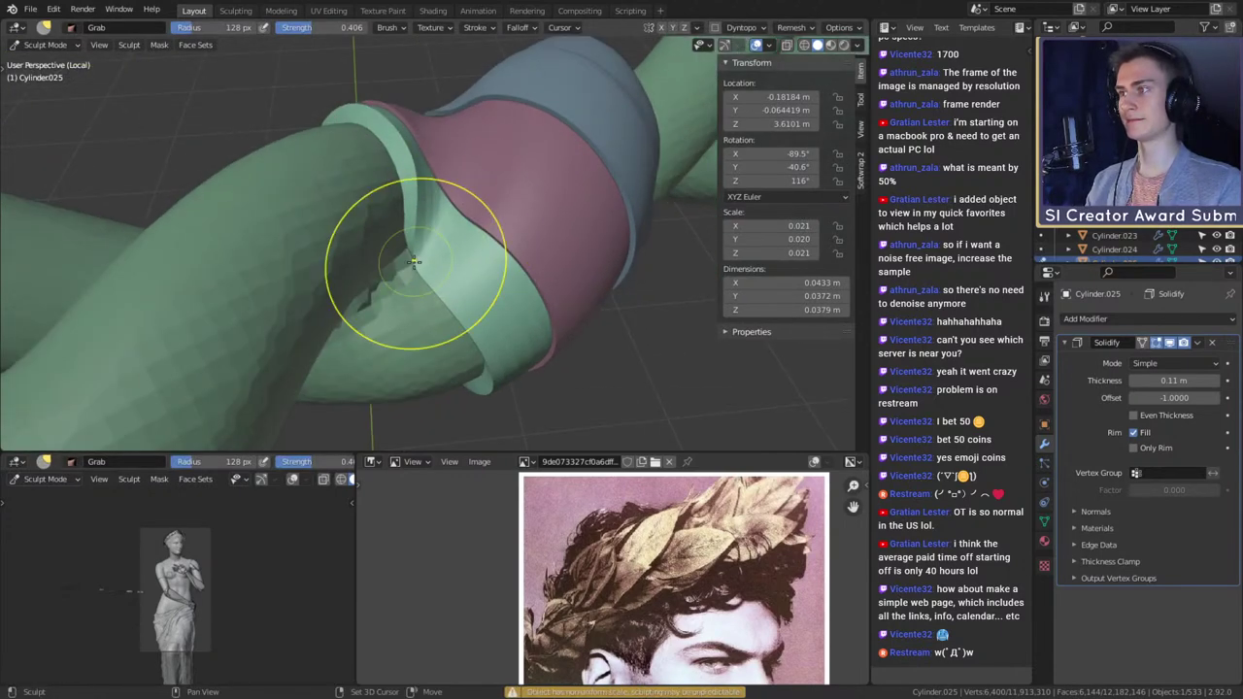
{"action": "mouse_move", "coordinate": [415, 260]}
{"action": "left_mouse_down"}
{"action": "mouse_move", "coordinate": [470, 172]}
{"action": "mouse_move", "coordinate": [493, 208]}
{"action": "left_mouse_up"}
{"action": "mouse_move", "coordinate": [494, 208]}
{"action": "middle_mouse_down"}
{"action": "mouse_move", "coordinate": [555, 195]}
{"action": "mouse_move", "coordinate": [571, 151]}
{"action": "mouse_move", "coordinate": [468, 277]}
{"action": "mouse_move", "coordinate": [439, 207]}
{"action": "mouse_move", "coordinate": [418, 238]}
{"action": "mouse_move", "coordinate": [410, 177]}
{"action": "mouse_move", "coordinate": [408, 224]}
{"action": "mouse_move", "coordinate": [477, 258]}
{"action": "mouse_move", "coordinate": [501, 180]}
{"action": "mouse_move", "coordinate": [555, 175]}
{"action": "mouse_move", "coordinate": [408, 285]}
{"action": "mouse_move", "coordinate": [383, 221]}
{"action": "mouse_move", "coordinate": [488, 251]}
{"action": "middle_mouse_up"}
{"action": "mouse_move", "coordinate": [423, 252]}
{"action": "middle_mouse_down"}
{"action": "mouse_move", "coordinate": [427, 284]}
{"action": "mouse_move", "coordinate": [418, 273]}
{"action": "mouse_move", "coordinate": [440, 250]}
{"action": "middle_mouse_up"}
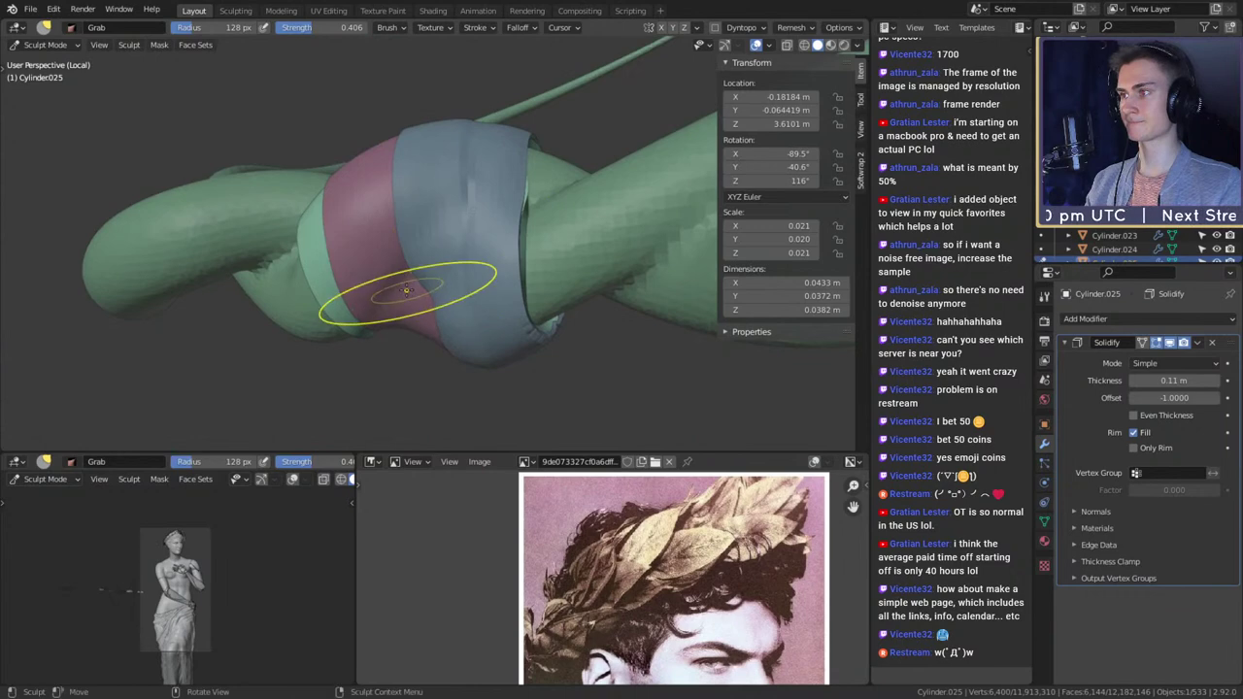
- Refine the green band's fit under the pink band with the Grab brush at 155 px radius, and return to Object Mode
{"action": "mouse_move", "coordinate": [406, 290]}
{"action": "middle_mouse_down"}
{"action": "mouse_move", "coordinate": [458, 227]}
{"action": "mouse_move", "coordinate": [411, 286]}
{"action": "mouse_move", "coordinate": [541, 248]}
{"action": "mouse_move", "coordinate": [517, 306]}
{"action": "middle_mouse_up"}
{"action": "key", "text": "f"}
{"action": "left_click", "coordinate": [680, 277]}
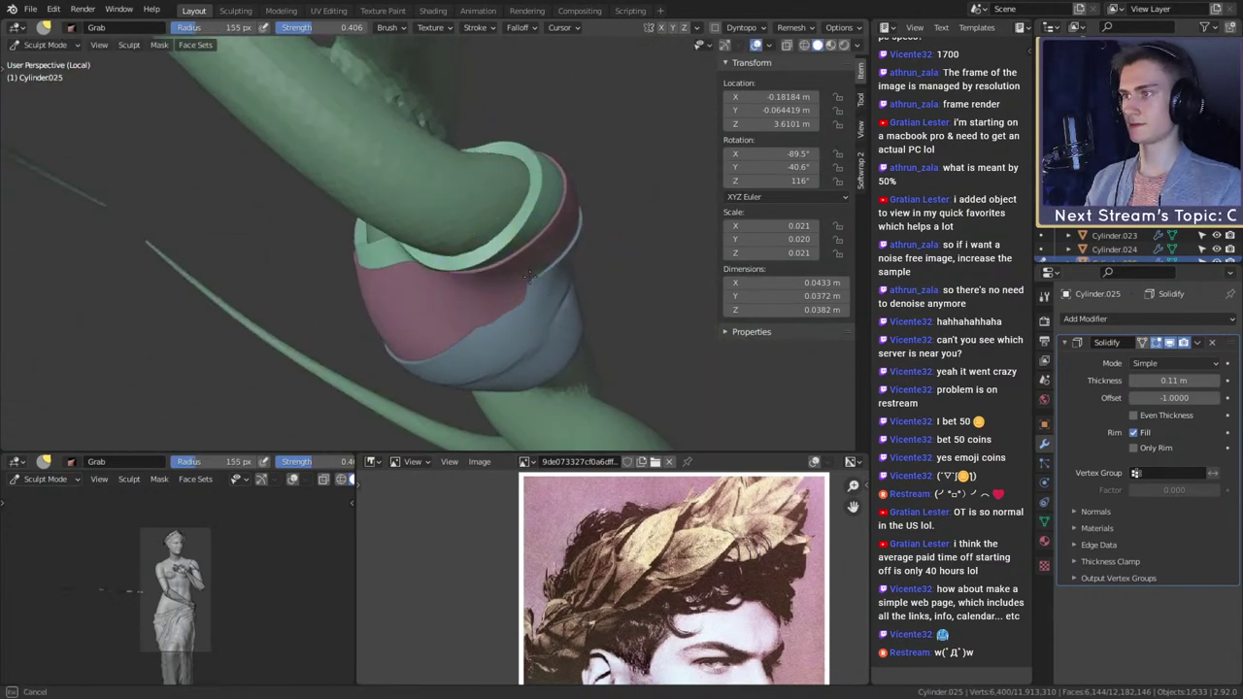
{"action": "mouse_move", "coordinate": [541, 265]}
{"action": "middle_mouse_down"}
{"action": "mouse_move", "coordinate": [565, 276]}
{"action": "mouse_move", "coordinate": [430, 263]}
{"action": "mouse_move", "coordinate": [444, 305]}
{"action": "mouse_move", "coordinate": [566, 269]}
{"action": "middle_mouse_up"}
{"action": "left_click", "coordinate": [43, 45]}
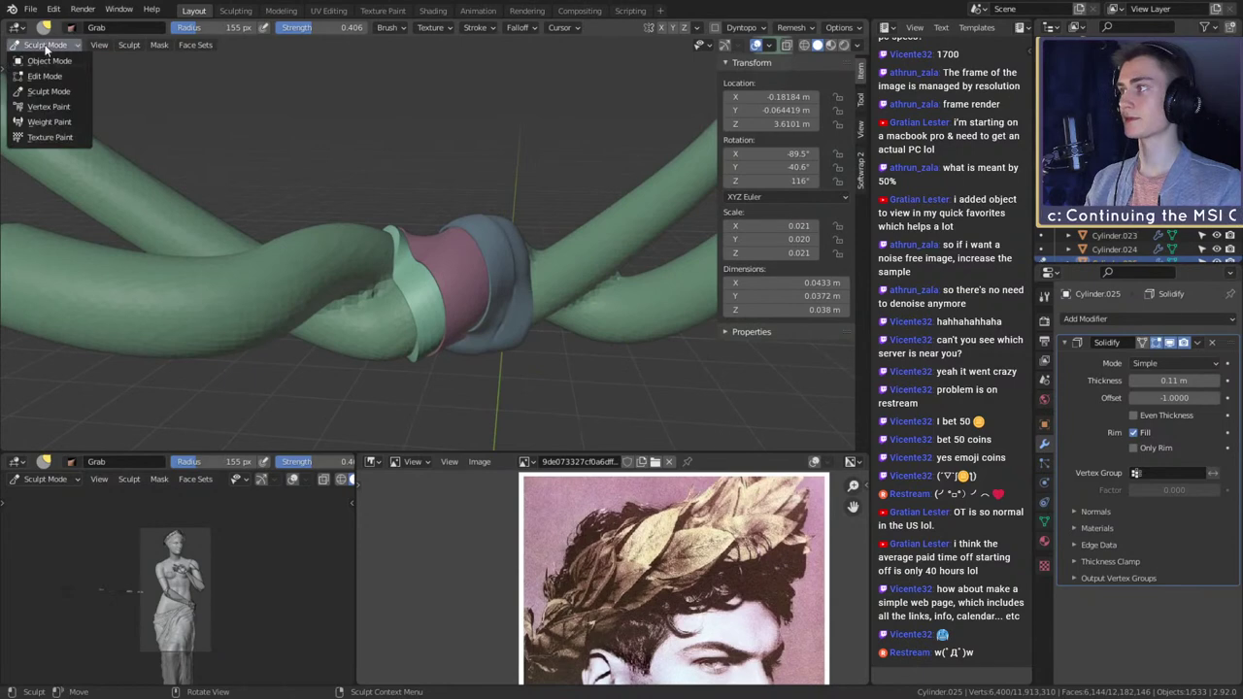
{"action": "left_click", "coordinate": [39, 57]}
{"action": "scroll", "coordinate": [440, 277], "scroll_direction": "down", "scroll_amount": 5}
{"action": "scroll", "coordinate": [440, 277], "scroll_direction": "up", "scroll_amount": 4}
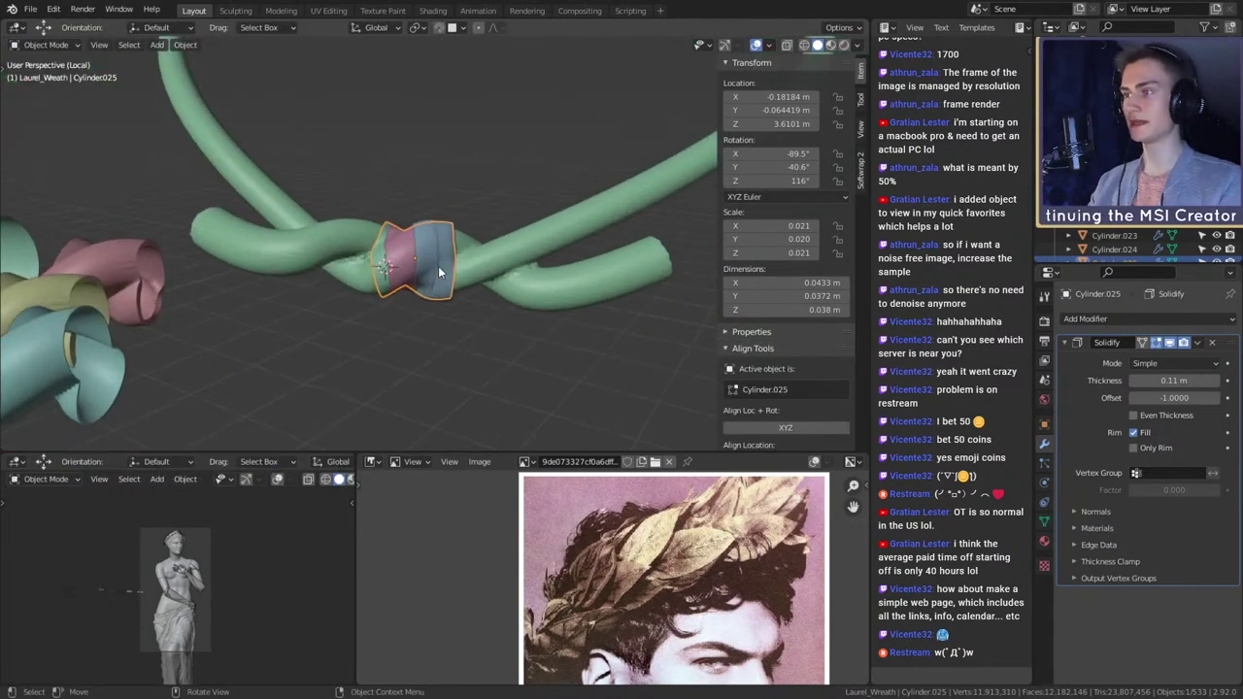
{"action": "scroll", "coordinate": [432, 256], "scroll_direction": "up", "scroll_amount": 4}
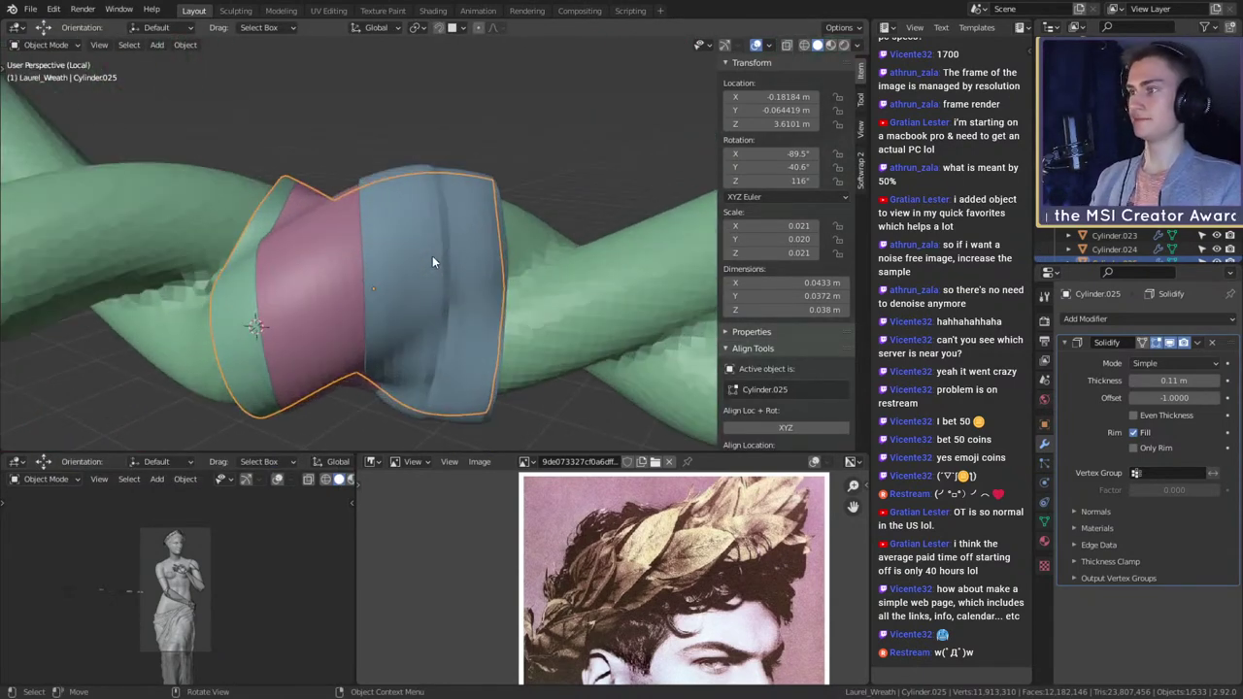
{"action": "scroll", "coordinate": [446, 260], "scroll_direction": "down", "scroll_amount": 5}
{"action": "middle_click_drag", "start_coordinate": [447, 265], "coordinate": [537, 287]}
{"action": "scroll", "coordinate": [352, 301], "scroll_direction": "up", "scroll_amount": 1}
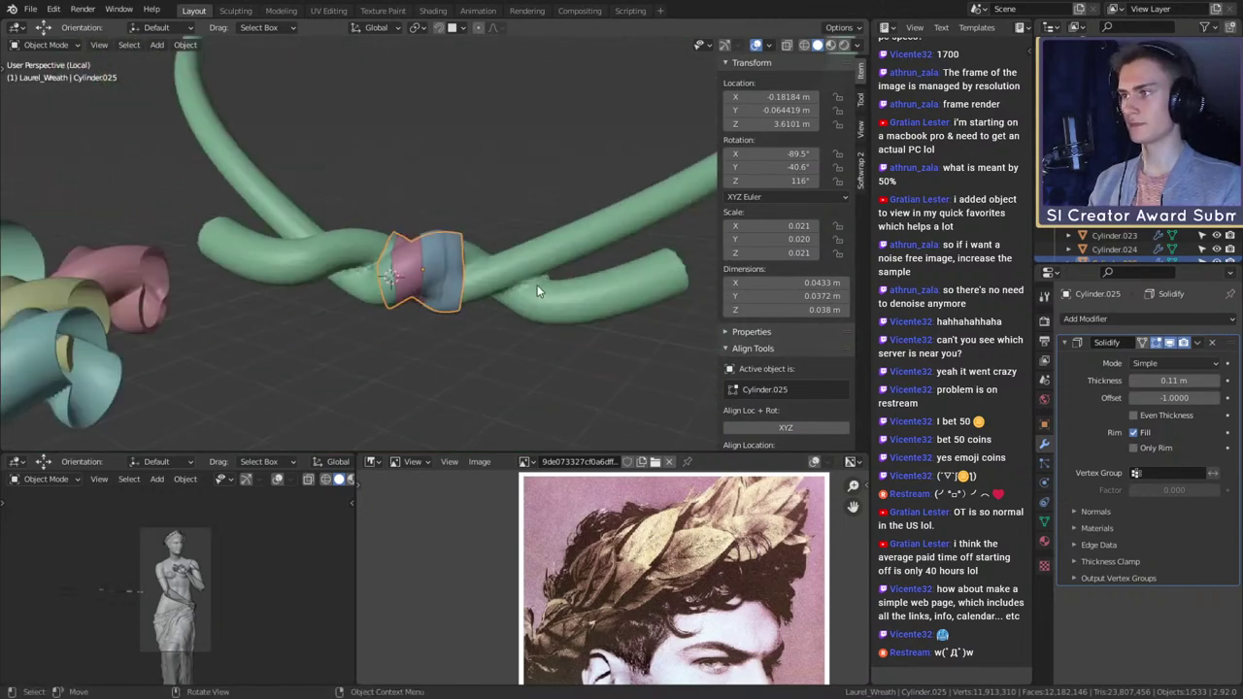
- Duplicate the spare plain green sleeve that has Subdivision and move the copy over the pink and blue bands on the branches
{"action": "scroll", "coordinate": [534, 285], "scroll_direction": "down", "scroll_amount": 1}
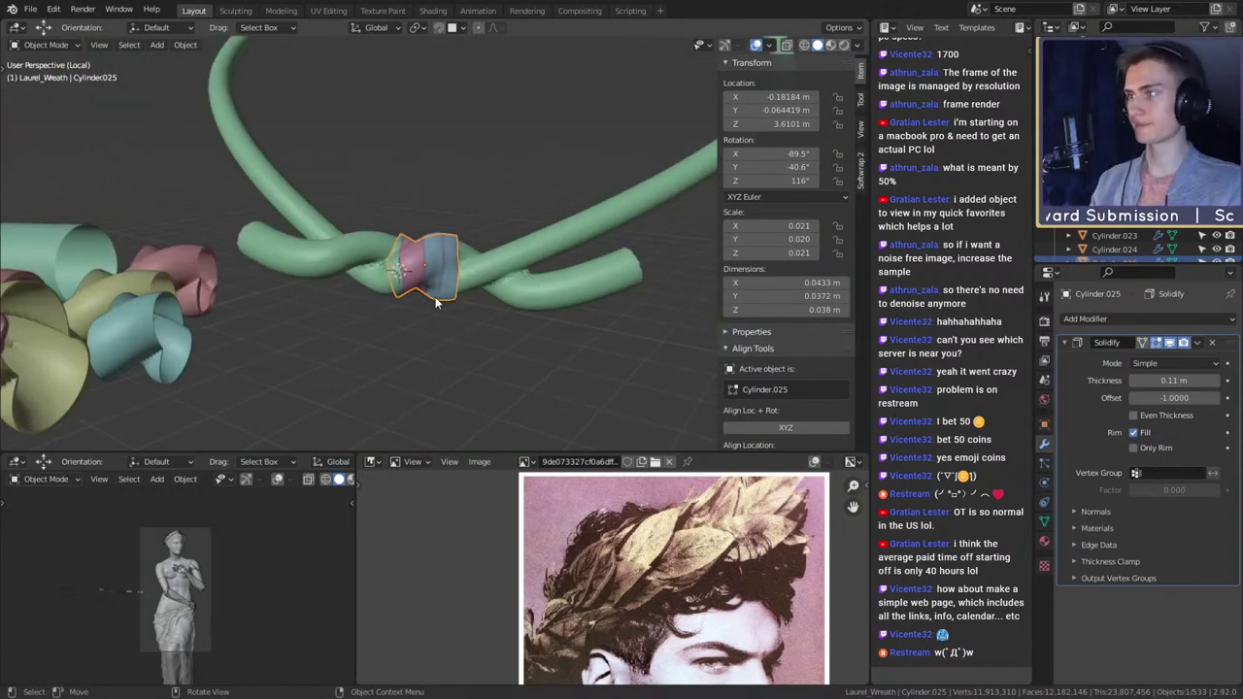
{"action": "scroll", "coordinate": [389, 313], "scroll_direction": "down", "scroll_amount": 3}
{"action": "scroll", "coordinate": [381, 326], "scroll_direction": "up", "scroll_amount": 4}
{"action": "middle_click_drag", "start_coordinate": [386, 314], "coordinate": [414, 306]}
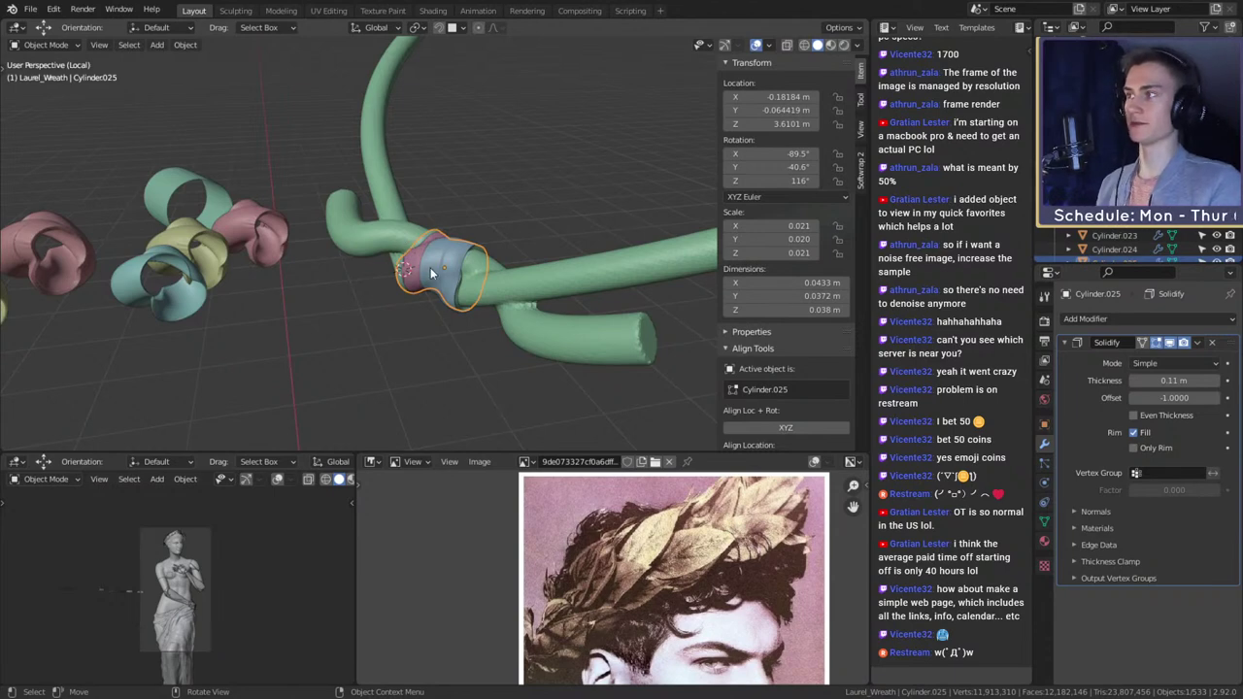
{"action": "middle_click_drag", "start_coordinate": [413, 292], "coordinate": [476, 262]}
{"action": "left_click", "coordinate": [277, 124]}
{"action": "scroll", "coordinate": [291, 141], "scroll_direction": "down", "scroll_amount": 3}
{"action": "key", "text": "shift+d"}
{"action": "left_click", "coordinate": [577, 279]}
{"action": "key", "text": "g"}
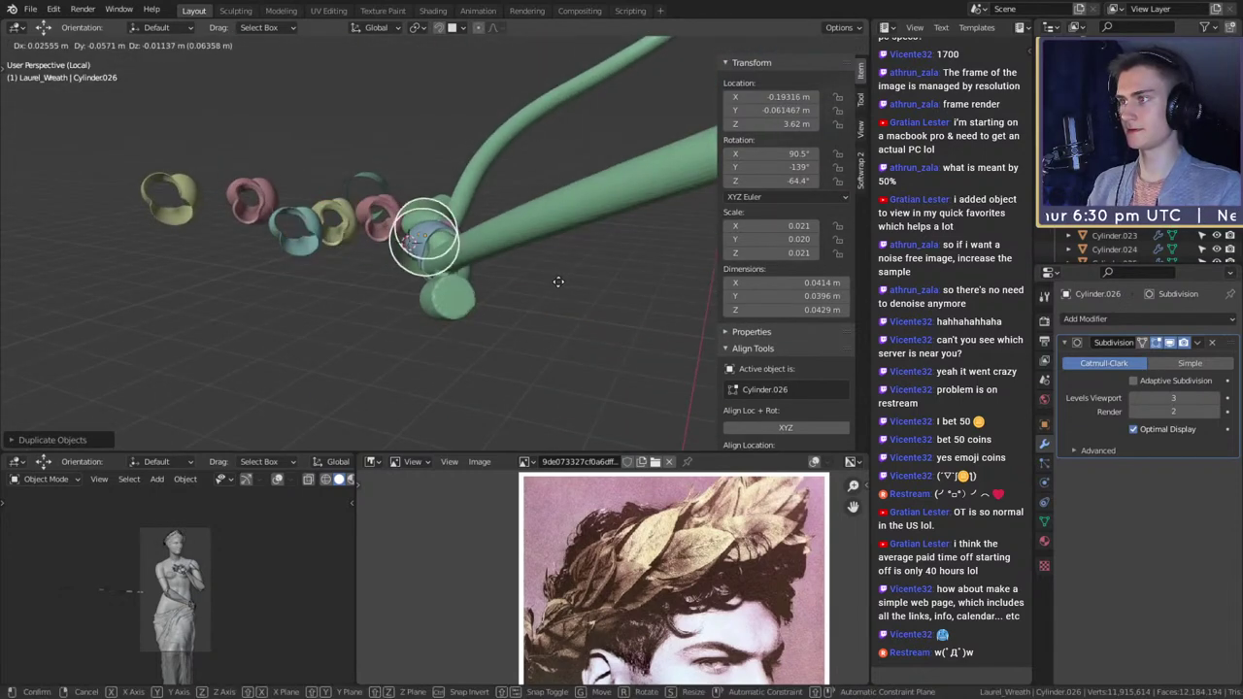
{"action": "left_click", "coordinate": [566, 292]}
- Rotate and move the copied green sleeve so it encircles the bands and follows the direction of the crossing branches
{"action": "middle_click_drag", "start_coordinate": [566, 292], "coordinate": [502, 352]}
{"action": "key", "text": "r"}
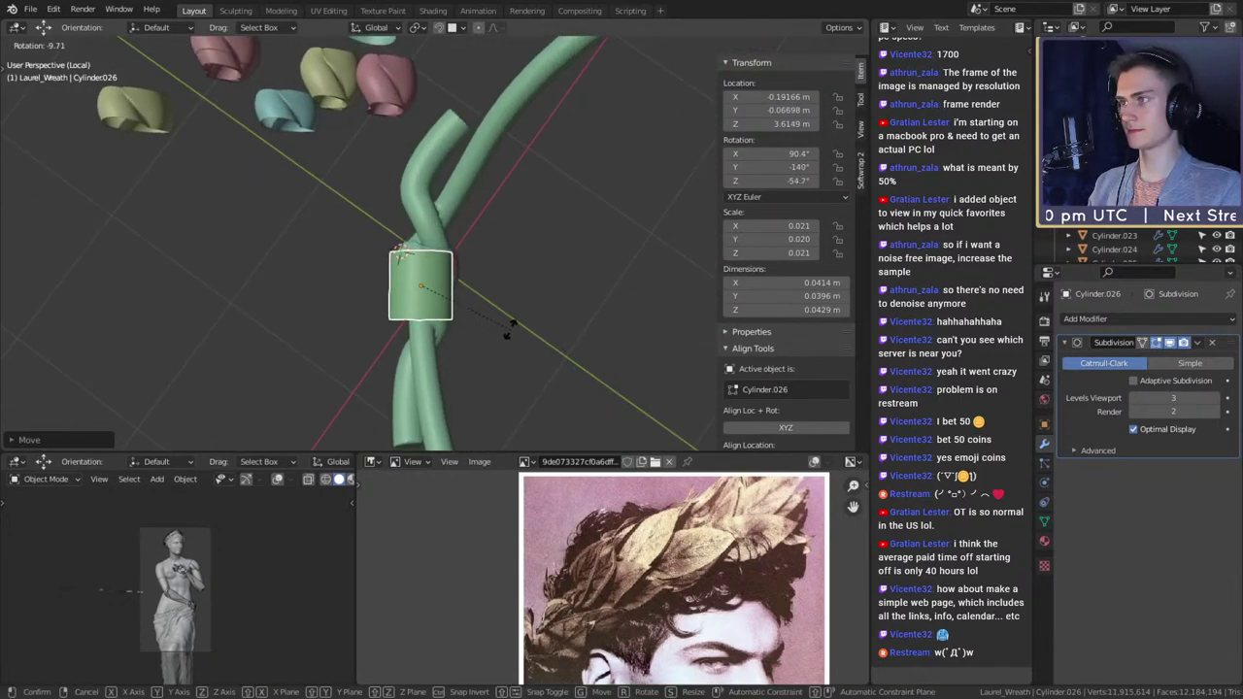
{"action": "left_click", "coordinate": [513, 331]}
{"action": "key", "text": "g"}
{"action": "left_click", "coordinate": [520, 324]}
{"action": "key", "text": "r"}
{"action": "left_click", "coordinate": [531, 318]}
{"action": "middle_click_drag", "start_coordinate": [452, 389], "coordinate": [553, 290]}
{"action": "key", "text": "Tab"}
{"action": "key", "text": "Tab"}
{"action": "key", "text": "g"}
{"action": "left_click", "coordinate": [682, 281]}
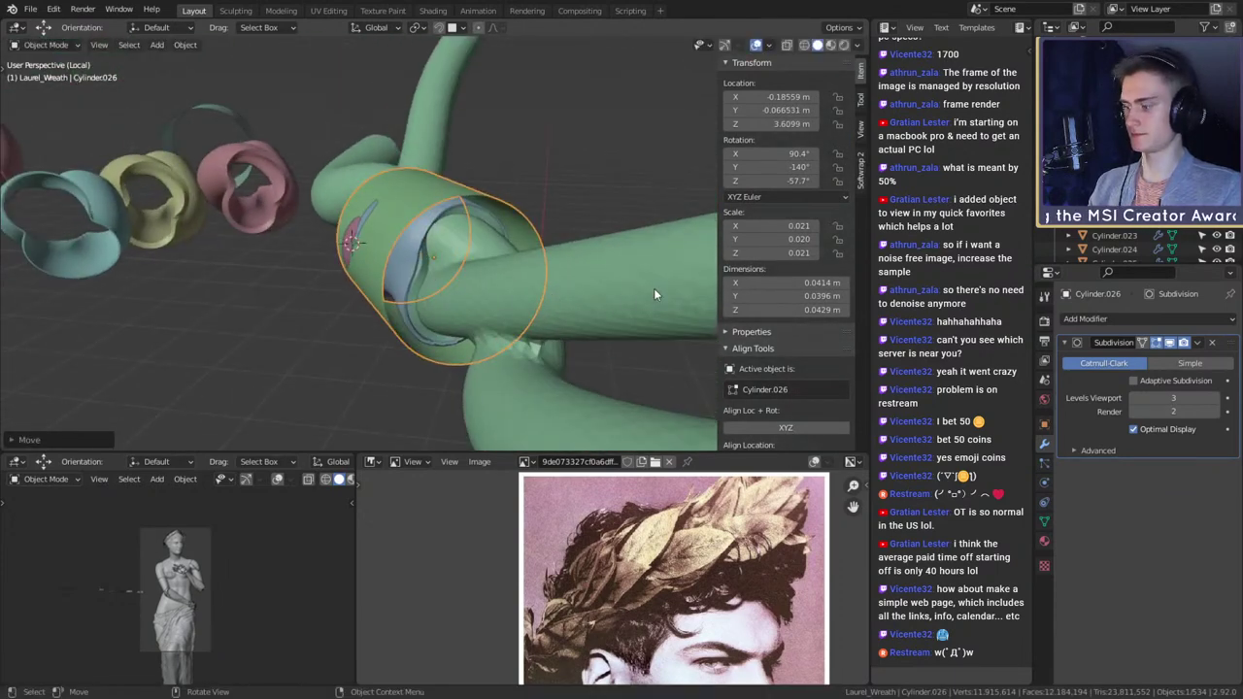
- Narrow the green sleeve in local X and Y while keeping its length, and correct its tilt around the bands
{"action": "key", "text": "s"}
{"action": "key", "text": "shift+z"}
{"action": "key", "text": "shift+z"}
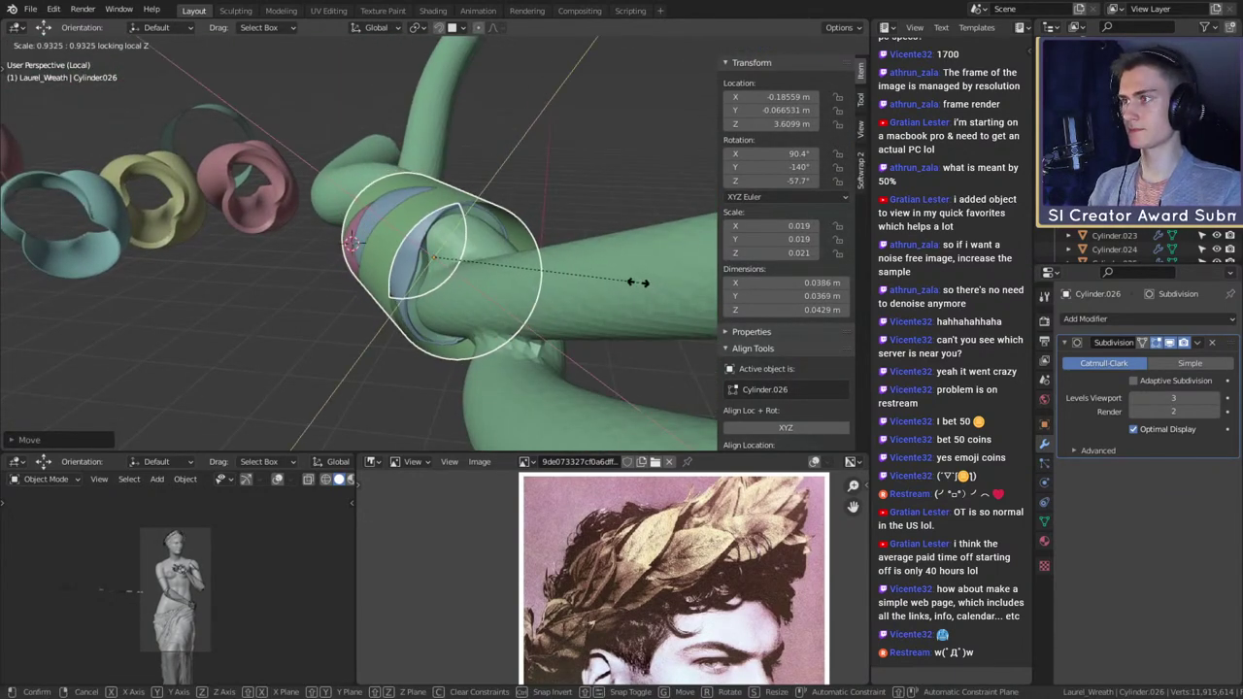
{"action": "left_click", "coordinate": [632, 282]}
{"action": "middle_click_drag", "start_coordinate": [633, 282], "coordinate": [575, 332]}
{"action": "key", "text": "r"}
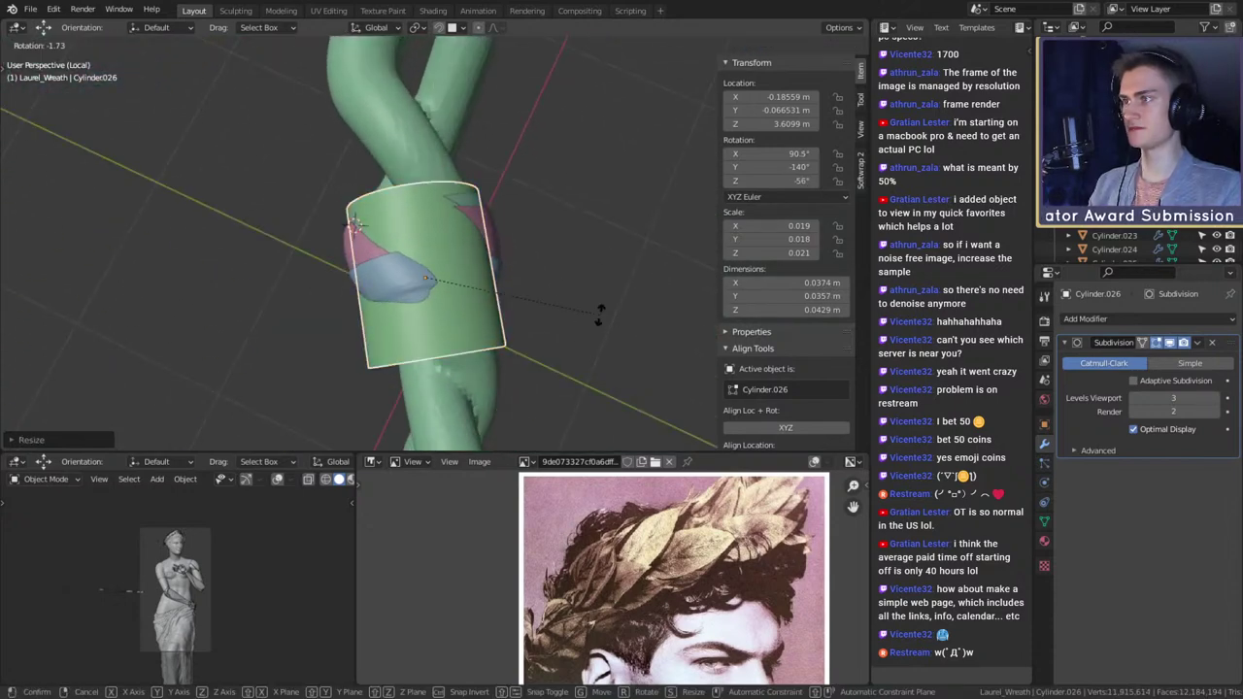
{"action": "left_click", "coordinate": [612, 315]}
- Narrow the sleeve further to about 0.017 by 0.016 scale with local Z locked, then re-angle and nudge it onto the bands
{"action": "key", "text": "s"}
{"action": "key", "text": "shift+z"}
{"action": "key", "text": "shift+z"}
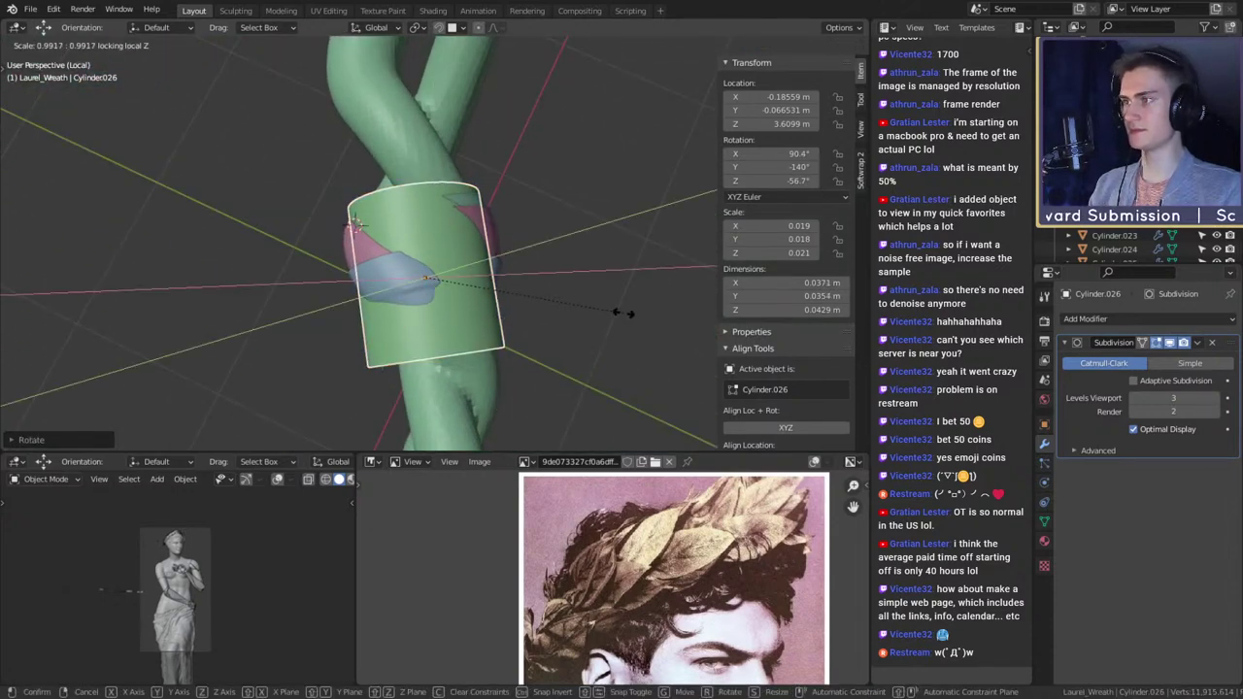
{"action": "left_click", "coordinate": [601, 295]}
{"action": "key", "text": "r"}
{"action": "middle_click_drag", "start_coordinate": [600, 294], "coordinate": [645, 295]}
{"action": "left_click", "coordinate": [604, 303]}
{"action": "key", "text": "g"}
{"action": "left_click", "coordinate": [610, 303]}
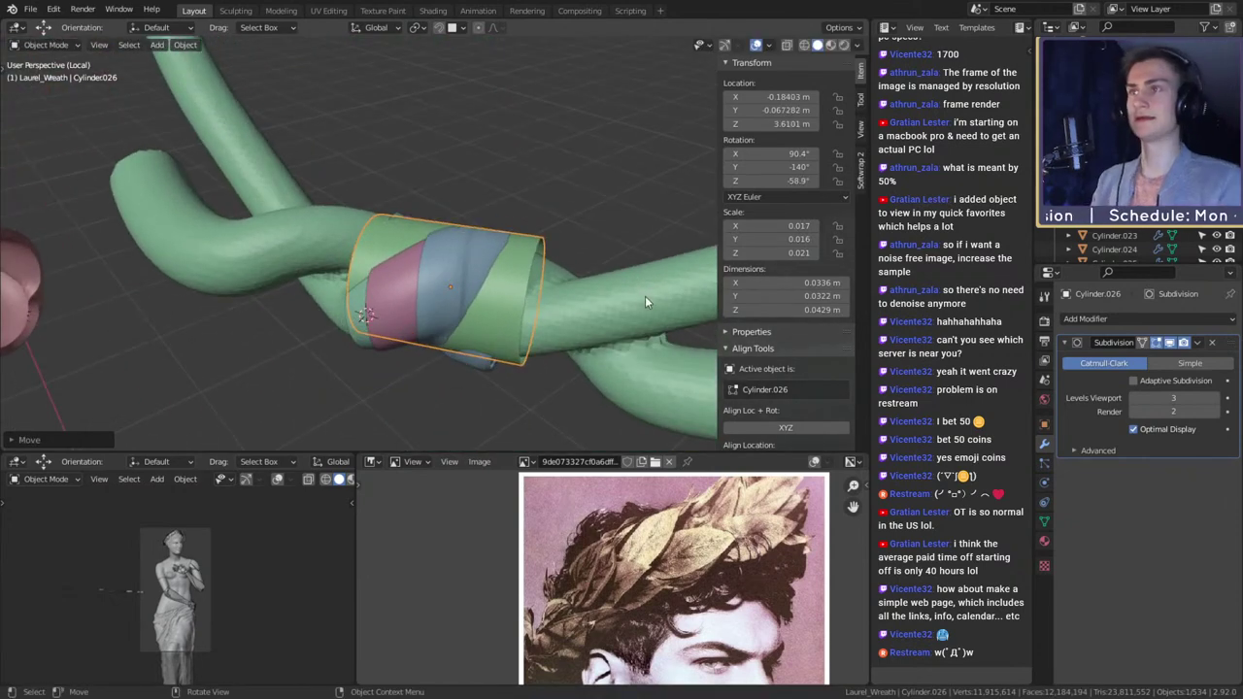
- Shorten the green sleeve along local Z to about 0.022 m and shift it over the pink and blue bands
{"action": "middle_click_drag", "start_coordinate": [544, 262], "coordinate": [623, 277]}
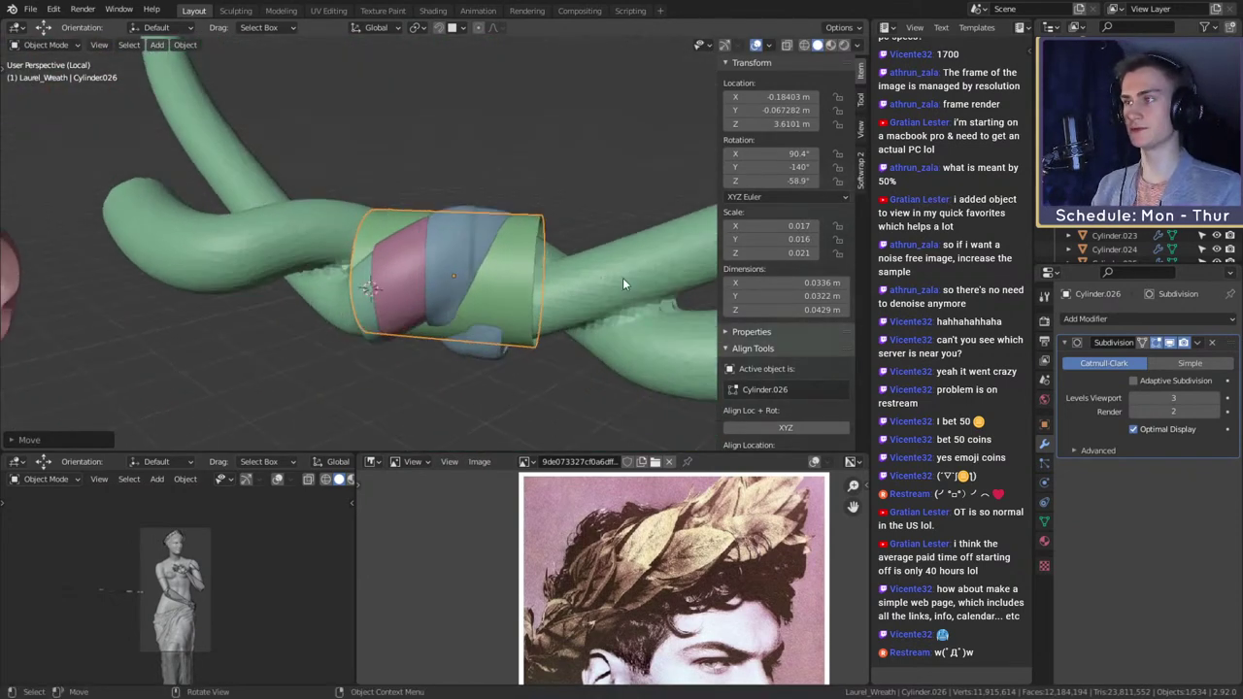
{"action": "key", "text": "s"}
{"action": "key", "text": "x"}
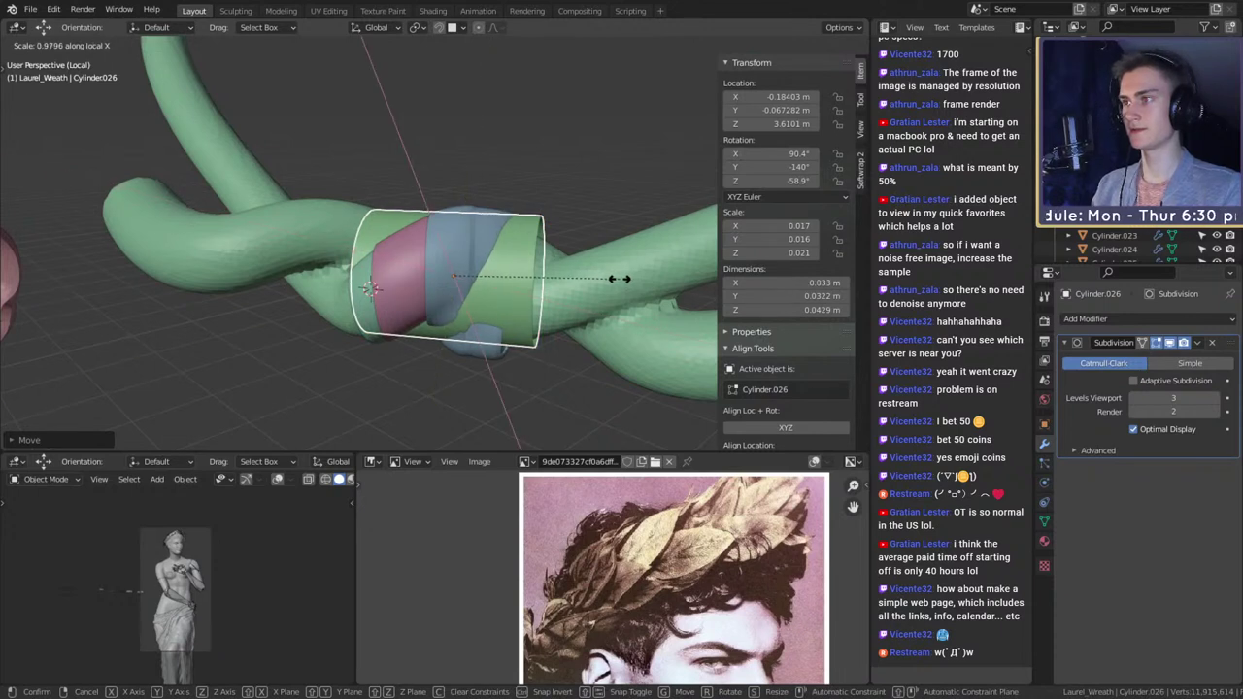
{"action": "key", "text": "z"}
{"action": "key", "text": "z"}
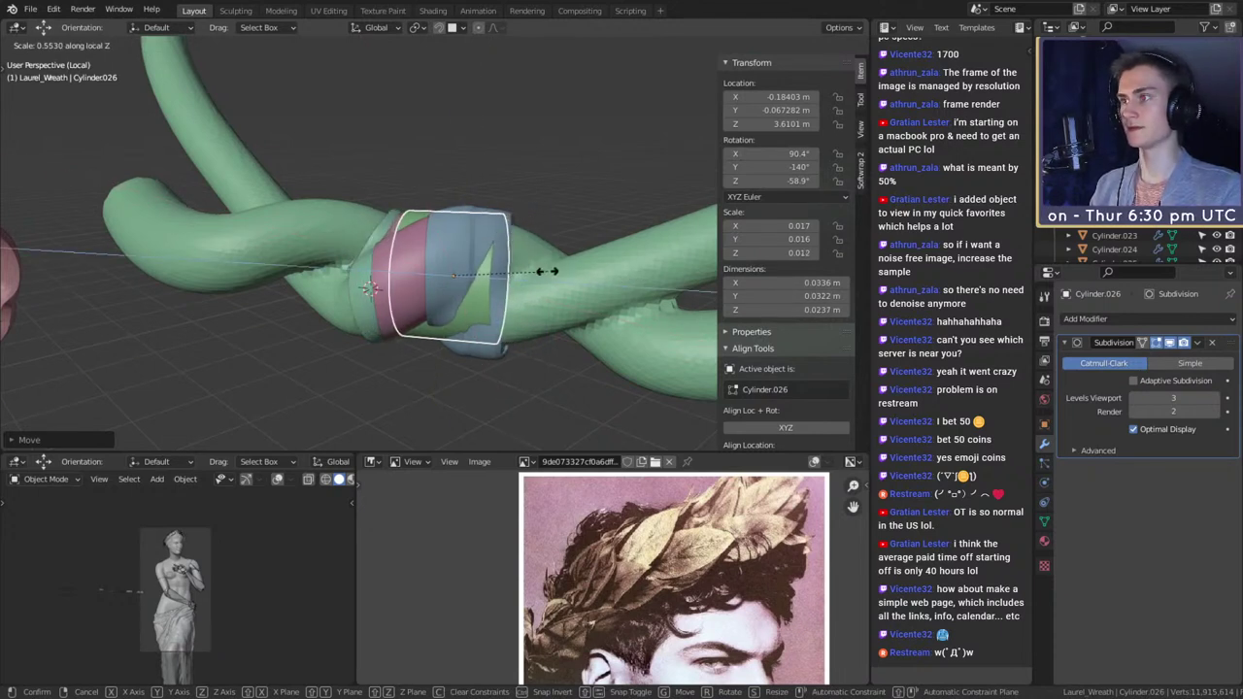
{"action": "left_click", "coordinate": [541, 270]}
{"action": "middle_click_drag", "start_coordinate": [541, 270], "coordinate": [575, 255]}
{"action": "key", "text": "g"}
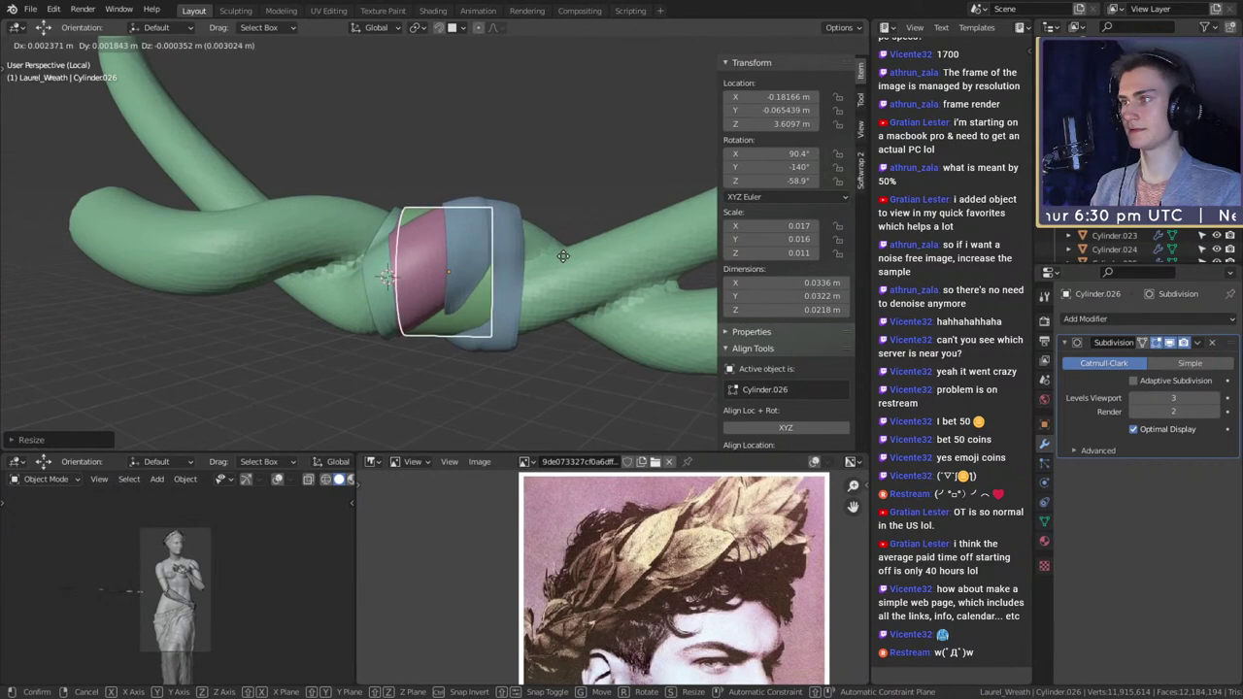
{"action": "left_click", "coordinate": [566, 257]}
- Shorten the green sleeve along local Z to about 0.02 m and rotate it slightly to match the wrap's slant
{"action": "key", "text": "s"}
{"action": "key", "text": "z"}
{"action": "key", "text": "z"}
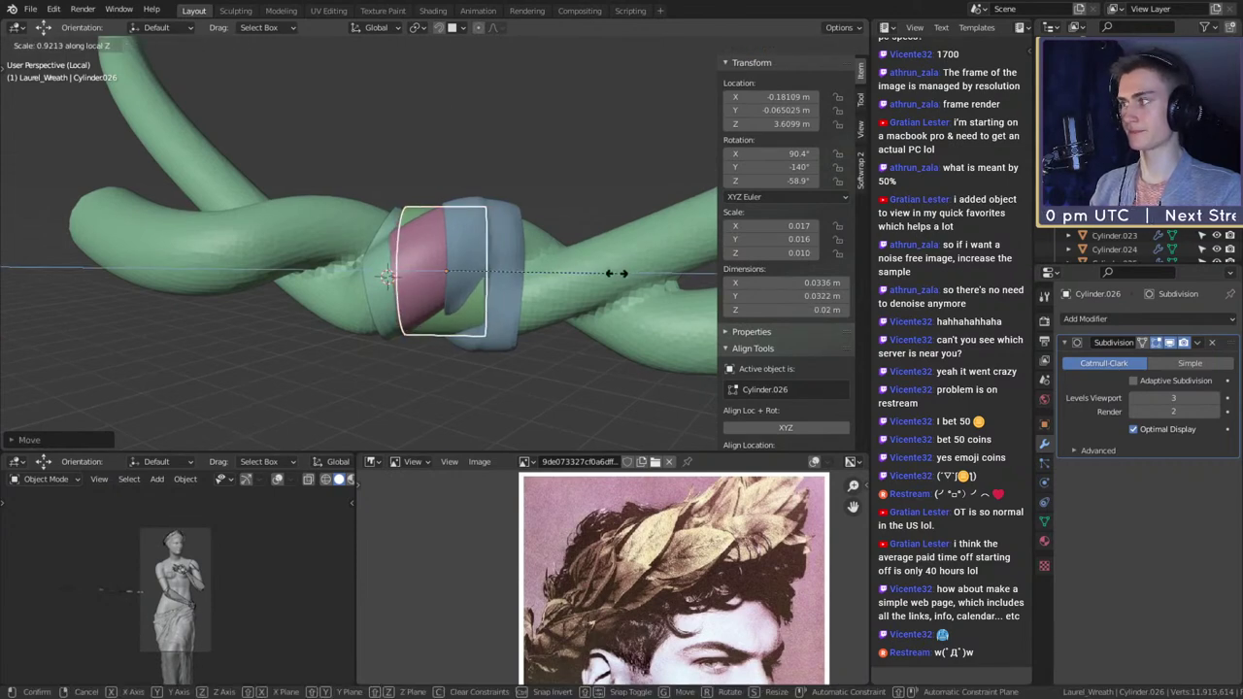
{"action": "left_click", "coordinate": [615, 273]}
{"action": "middle_click_drag", "start_coordinate": [614, 273], "coordinate": [661, 320]}
{"action": "key", "text": "r"}
{"action": "left_click", "coordinate": [602, 345]}
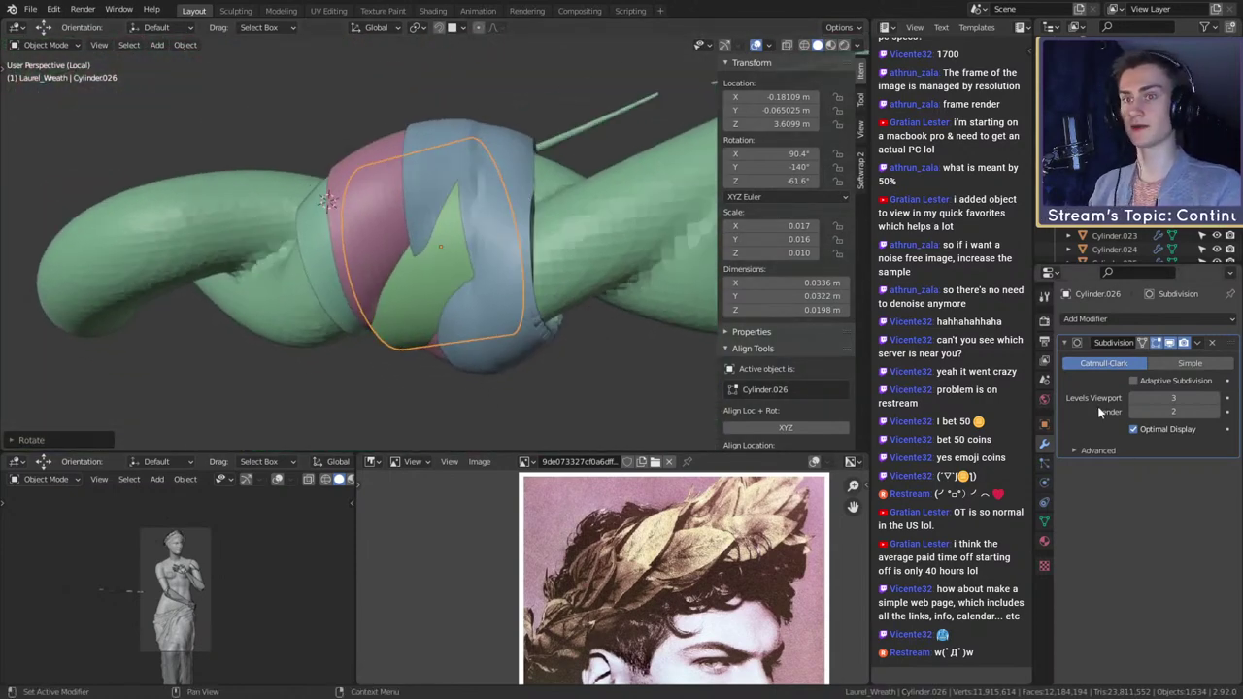
- Add one centred loop cut around the green sleeve and apply its Subdivision modifier
{"action": "key", "text": "Tab"}
{"action": "middle_click_drag", "start_coordinate": [495, 288], "coordinate": [482, 266]}
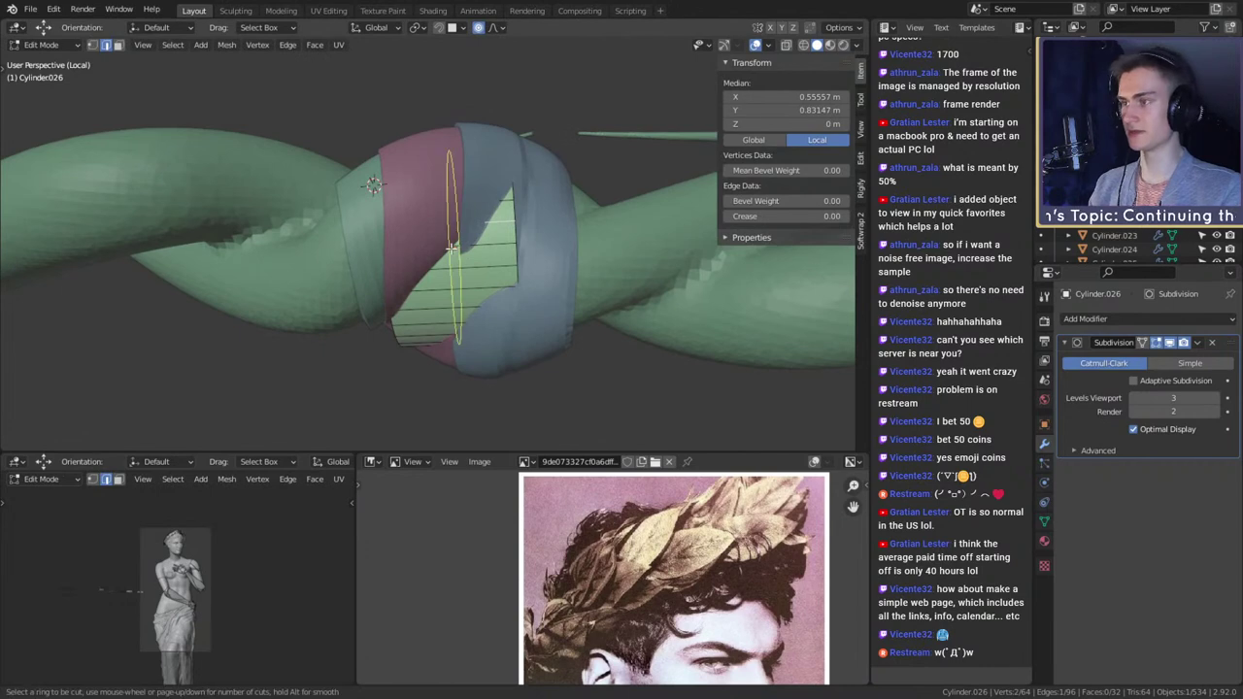
{"action": "left_click", "coordinate": [452, 249]}
{"action": "right_click", "coordinate": [454, 250]}
{"action": "key", "text": "Tab"}
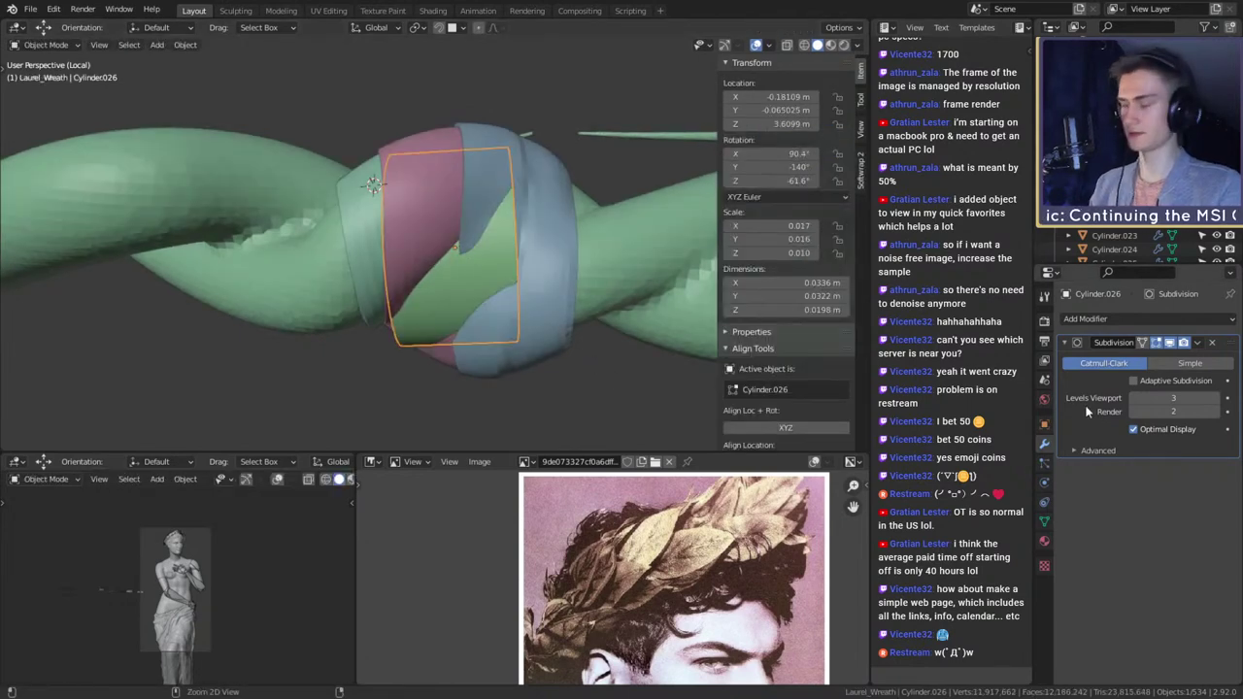
{"action": "key", "text": "ctrl+a"}
- Open the green sleeve's dense mesh in Edit Mode with X-ray on and clear the existing selection
{"action": "mouse_move", "coordinate": [587, 276]}
{"action": "middle_mouse_down"}
{"action": "mouse_move", "coordinate": [567, 281]}
{"action": "mouse_move", "coordinate": [534, 260]}
{"action": "mouse_move", "coordinate": [590, 245]}
{"action": "mouse_move", "coordinate": [547, 250]}
{"action": "mouse_move", "coordinate": [561, 240]}
{"action": "mouse_move", "coordinate": [576, 261]}
{"action": "mouse_move", "coordinate": [553, 267]}
{"action": "mouse_move", "coordinate": [531, 313]}
{"action": "mouse_move", "coordinate": [590, 272]}
{"action": "mouse_move", "coordinate": [578, 290]}
{"action": "middle_mouse_up"}
{"action": "key", "text": "Tab"}
{"action": "scroll", "coordinate": [586, 251], "scroll_direction": "up", "scroll_amount": 2}
{"action": "key", "text": "alt+z"}
{"action": "scroll", "coordinate": [586, 252], "scroll_direction": "down", "scroll_amount": 4}
{"action": "scroll", "coordinate": [547, 250], "scroll_direction": "up", "scroll_amount": 2}
{"action": "key", "text": "alt+z"}
{"action": "scroll", "coordinate": [577, 261], "scroll_direction": "up", "scroll_amount": 3}
{"action": "scroll", "coordinate": [575, 254], "scroll_direction": "down", "scroll_amount": 1}
{"action": "key", "text": "alt+z"}
{"action": "scroll", "coordinate": [532, 313], "scroll_direction": "down", "scroll_amount": 5}
{"action": "scroll", "coordinate": [590, 272], "scroll_direction": "up", "scroll_amount": 2}
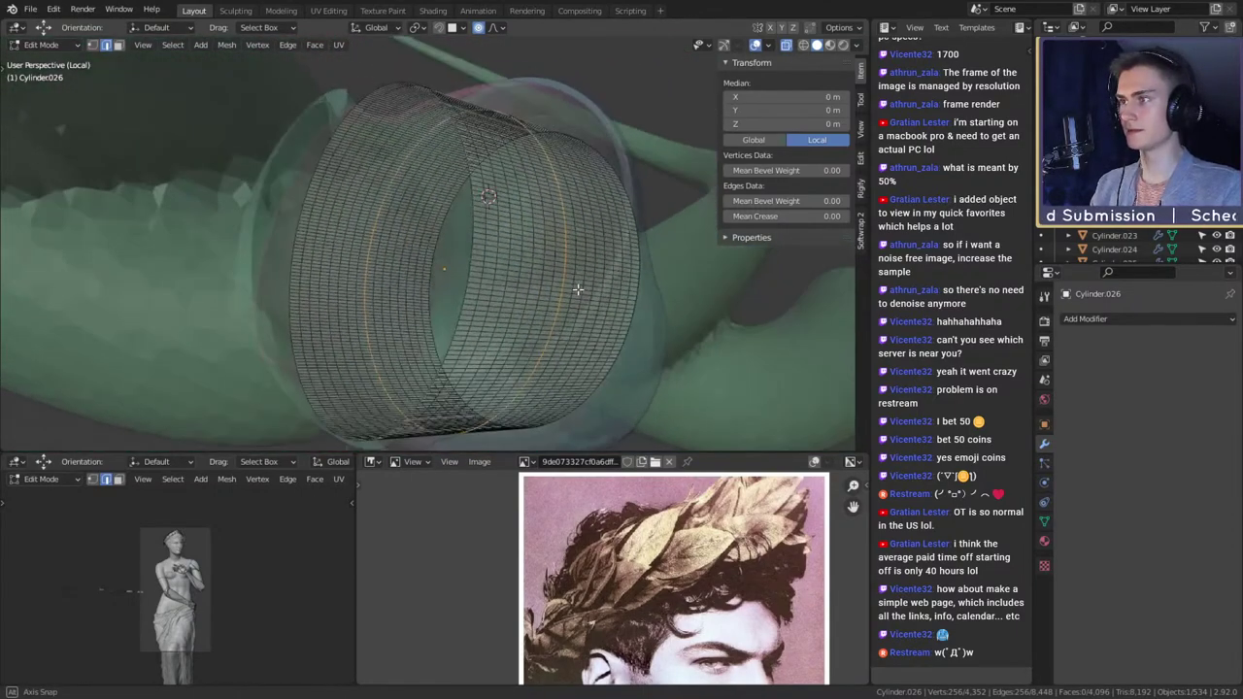
{"action": "middle_click_drag", "start_coordinate": [479, 270], "coordinate": [452, 266]}
{"action": "key", "text": "alt+a"}
- Select the lower half of the green sleeve's faces, delete them, and return to Object Mode
{"action": "left_click", "coordinate": [497, 260]}
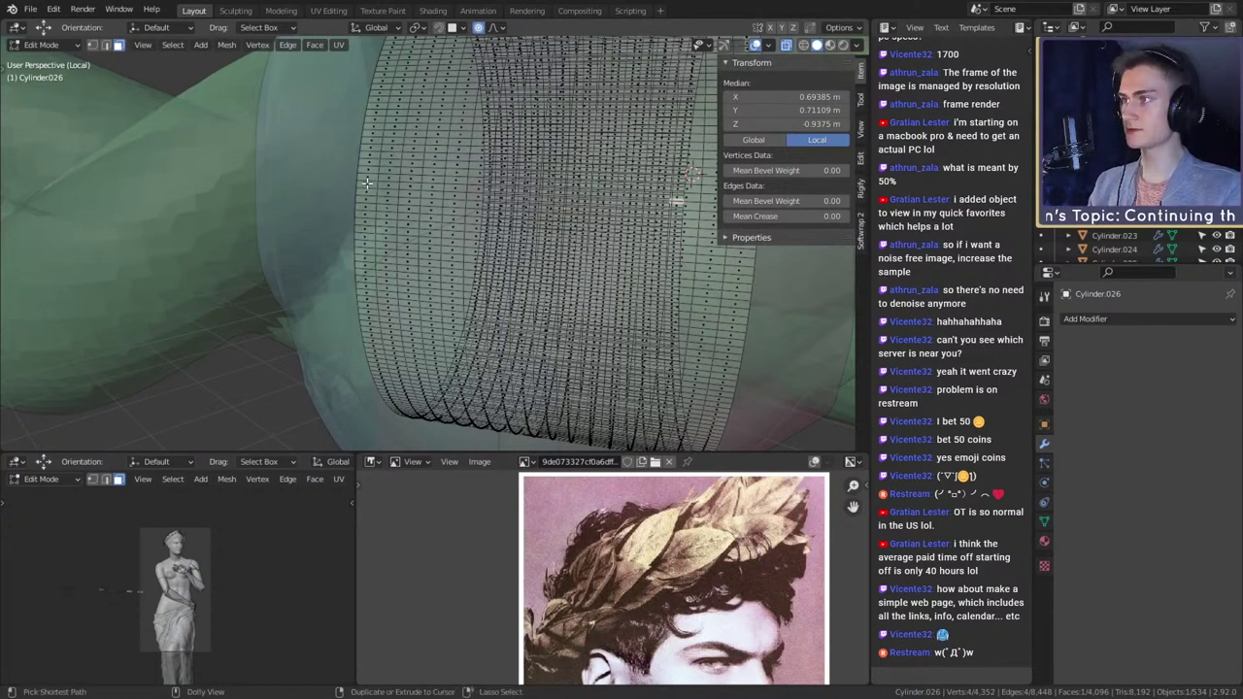
{"action": "left_click", "coordinate": [368, 183], "text": "ctrl"}
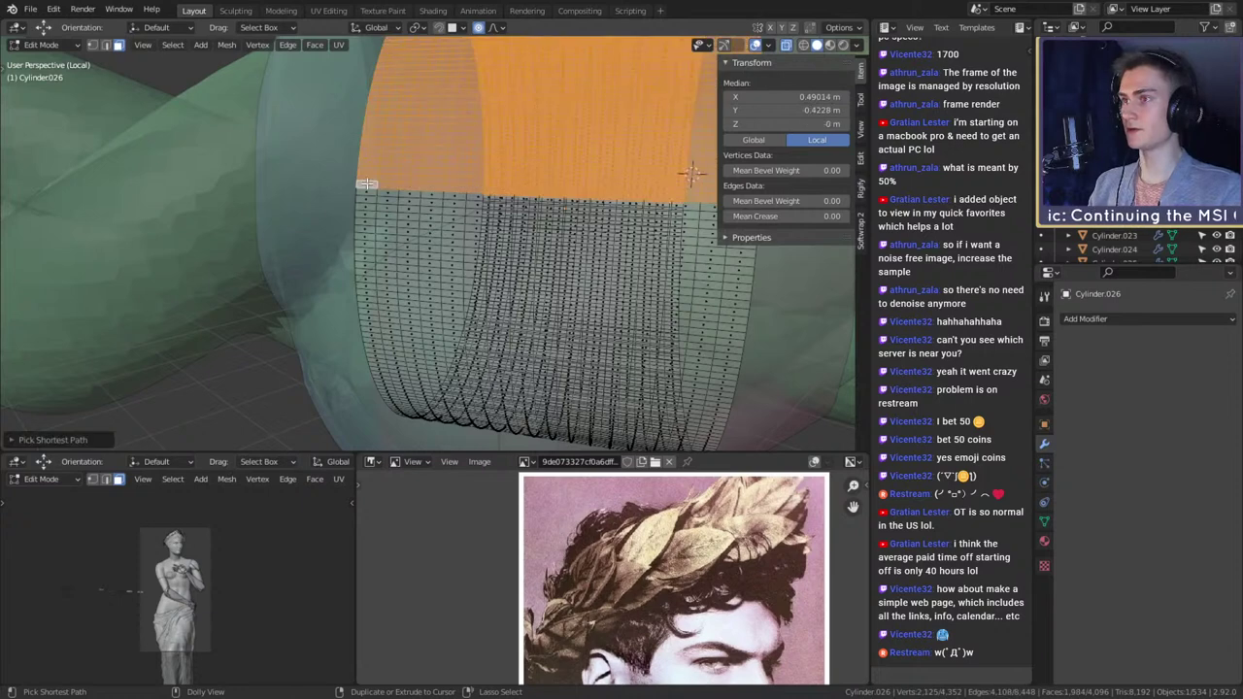
{"action": "scroll", "coordinate": [436, 231], "scroll_direction": "down", "scroll_amount": 5}
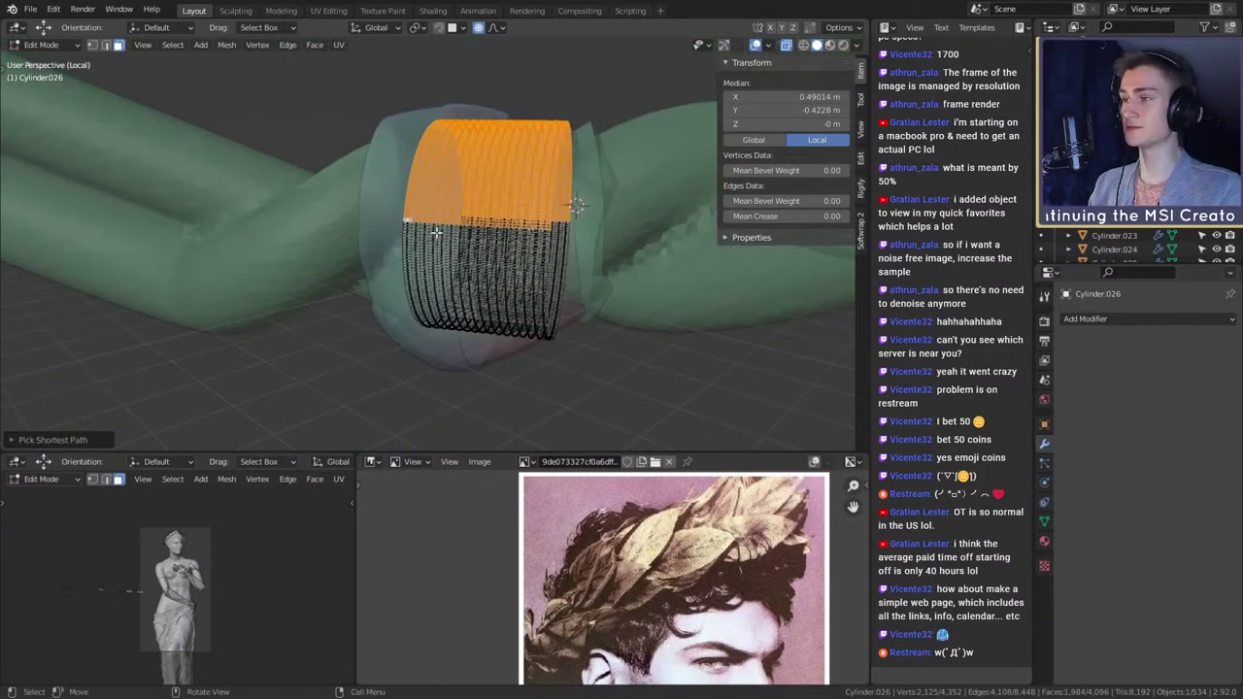
{"action": "left_click", "coordinate": [495, 264], "text": "ctrl"}
{"action": "middle_click_drag", "start_coordinate": [632, 304], "coordinate": [394, 309]}
{"action": "key", "text": "x"}
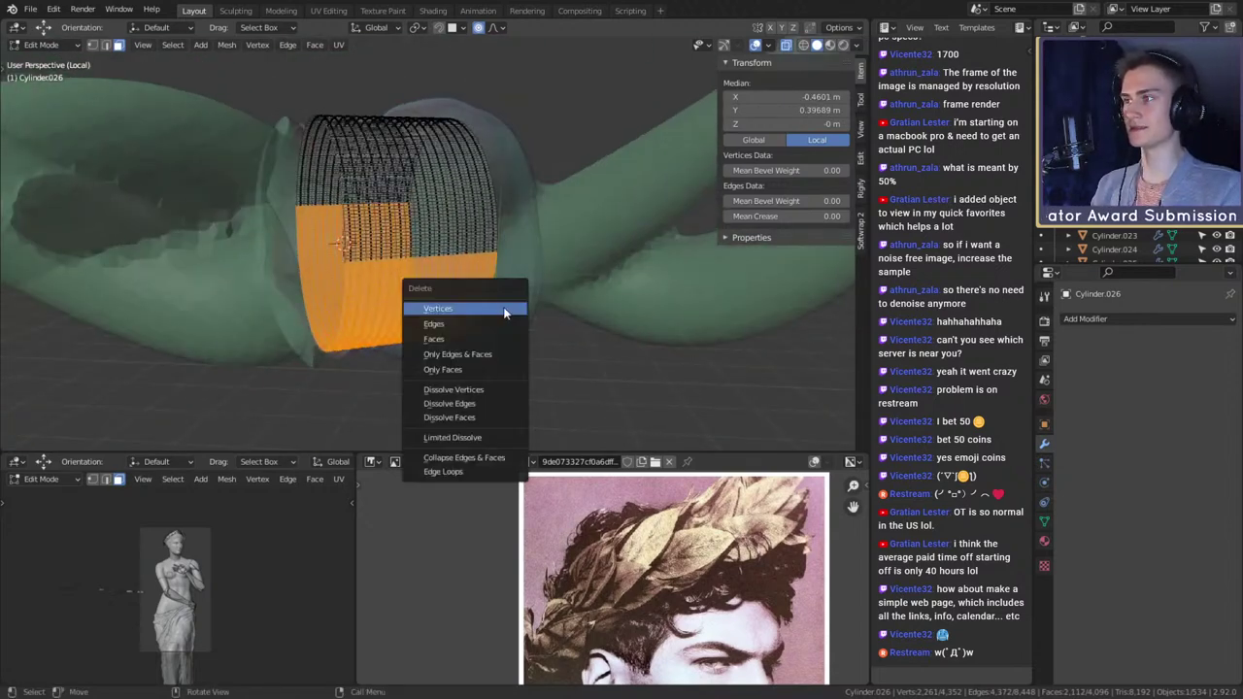
{"action": "left_click", "coordinate": [436, 341]}
{"action": "key", "text": "Tab"}
- Extrude the half sleeve's lower cut edge beneath the blue band straight down along global Z into a long hanging strip
{"action": "scroll", "coordinate": [484, 305], "scroll_direction": "down", "scroll_amount": 9}
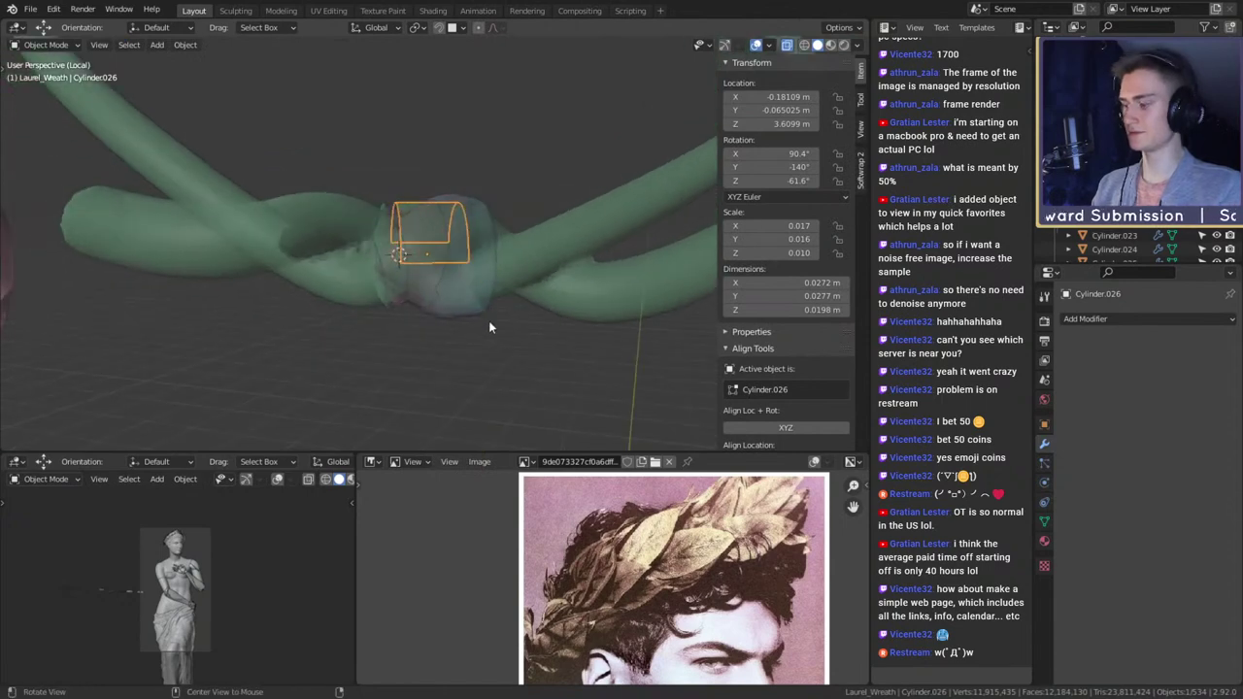
{"action": "key", "text": "alt+z"}
{"action": "key", "text": "KP_Decimal"}
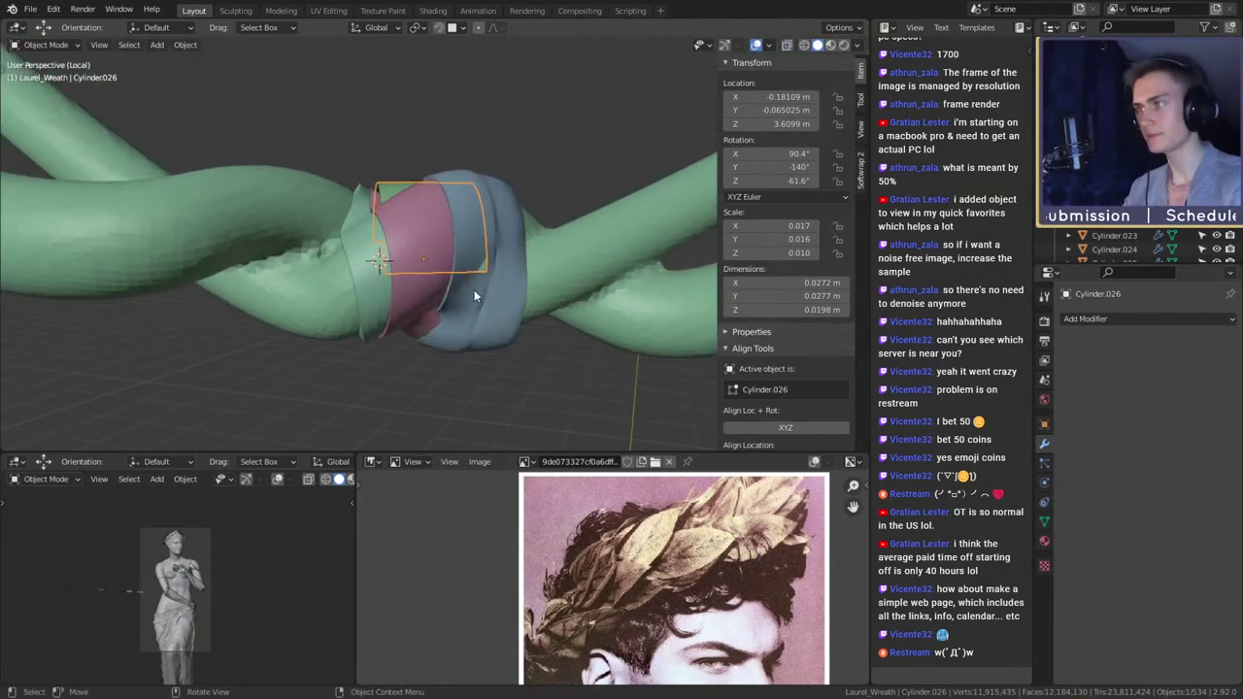
{"action": "key", "text": "Tab"}
{"action": "middle_click_drag", "start_coordinate": [491, 324], "coordinate": [462, 317]}
{"action": "scroll", "coordinate": [470, 323], "scroll_direction": "up", "scroll_amount": 3}
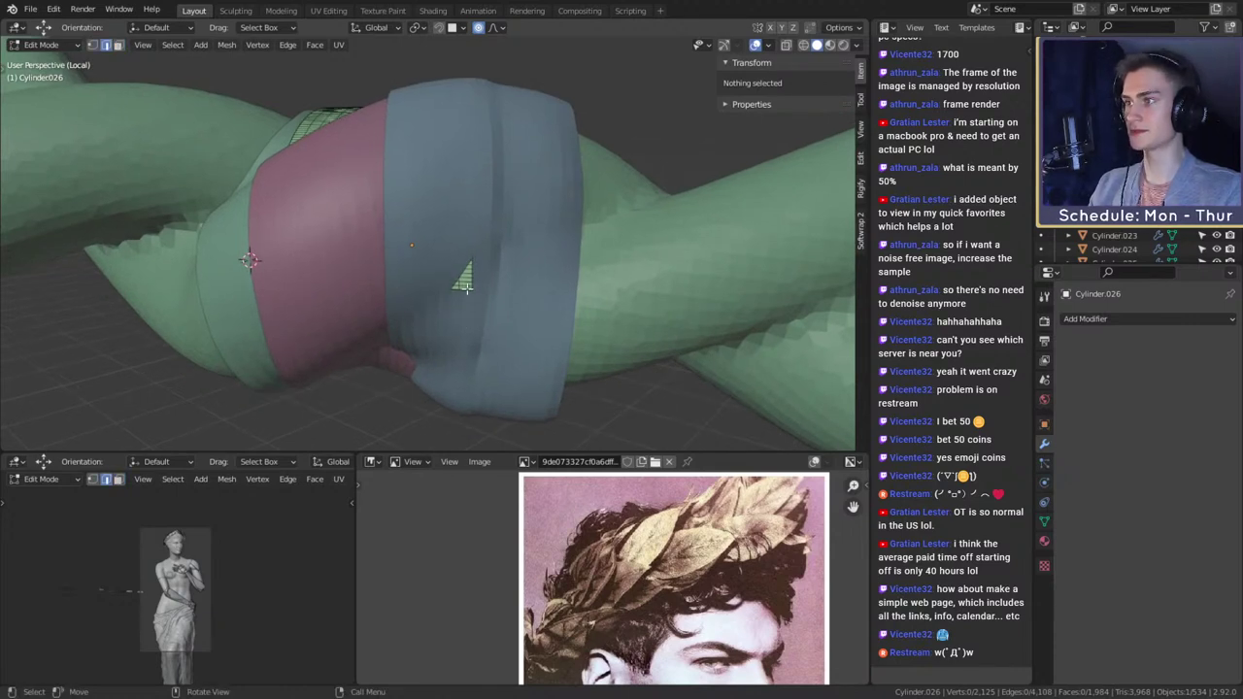
{"action": "left_click", "coordinate": [467, 288], "text": "alt"}
{"action": "key", "text": "alt+z"}
{"action": "scroll", "coordinate": [482, 309], "scroll_direction": "down", "scroll_amount": 4}
{"action": "middle_click_drag", "start_coordinate": [483, 308], "coordinate": [550, 271]}
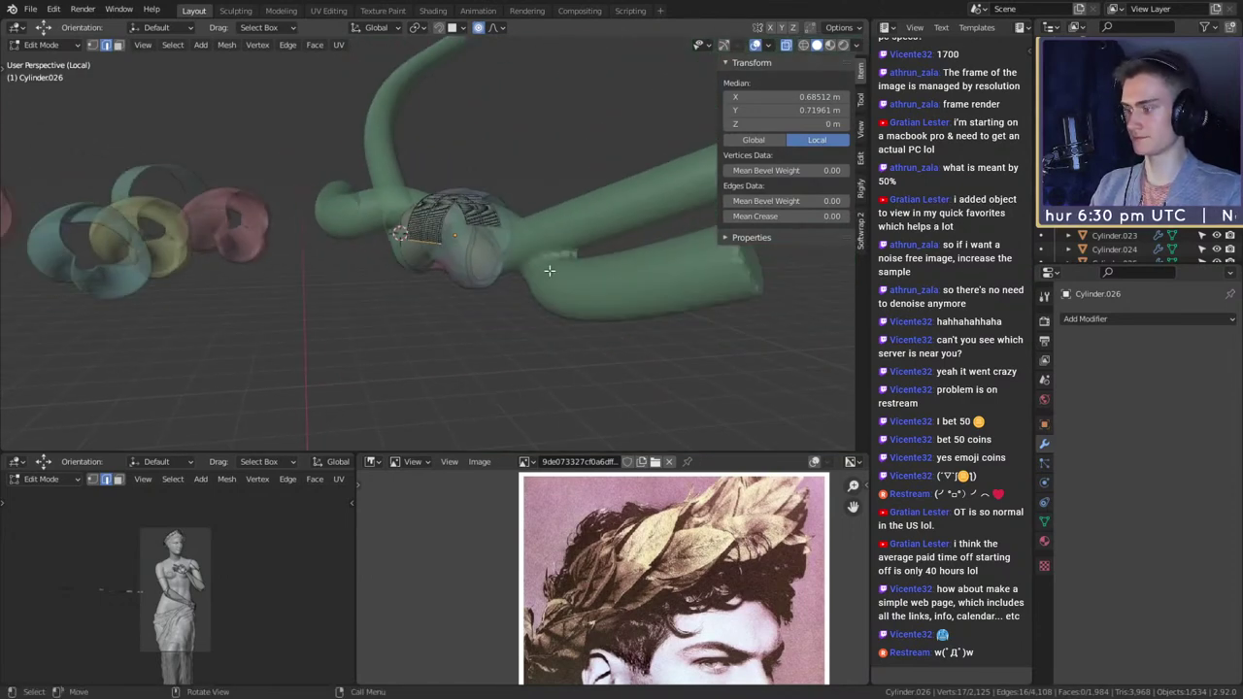
{"action": "key", "text": "g"}
{"action": "key", "text": "z"}
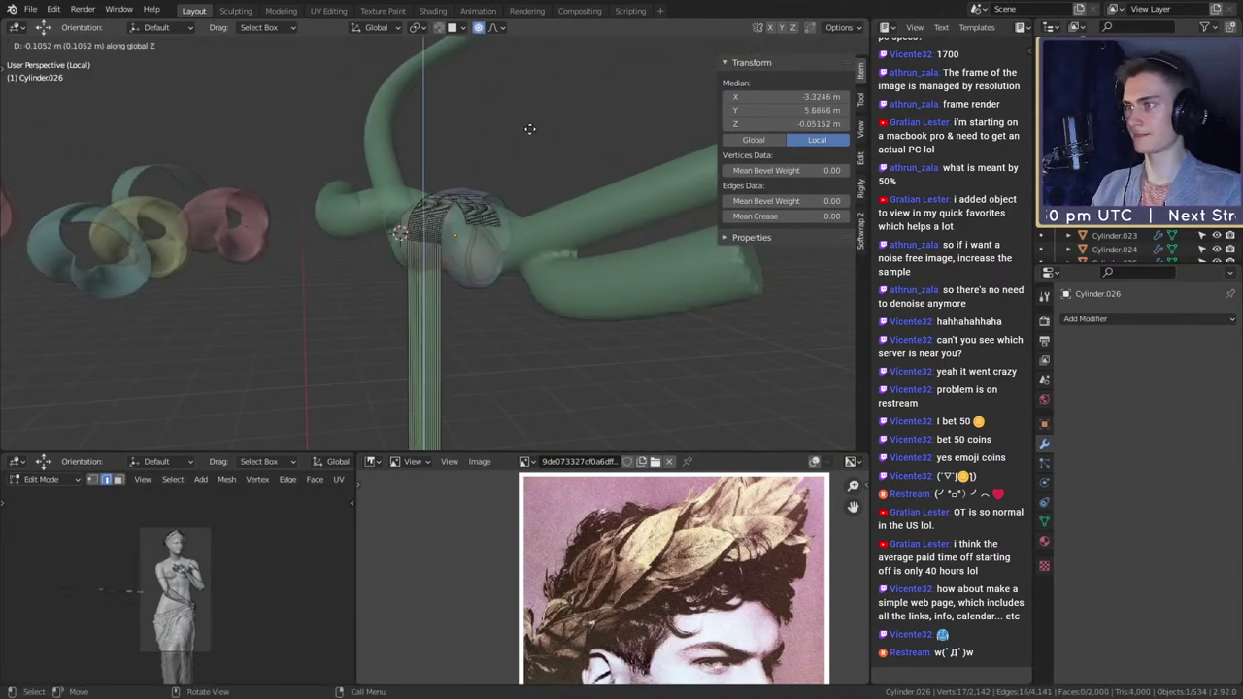
{"action": "left_click", "coordinate": [531, 78]}
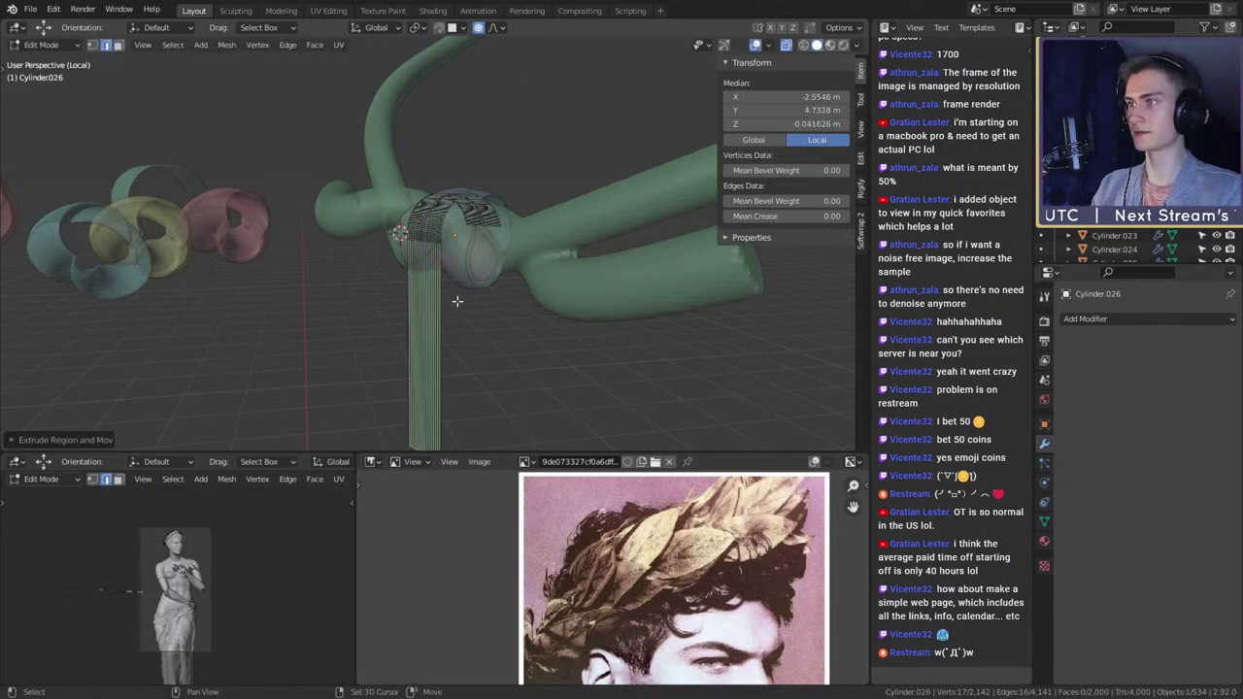
{"action": "middle_click_drag", "start_coordinate": [457, 301], "coordinate": [495, 193]}
- Divide the hanging strip with well over 100 evenly spaced horizontal loop cuts
{"action": "key", "text": "ctrl+r"}
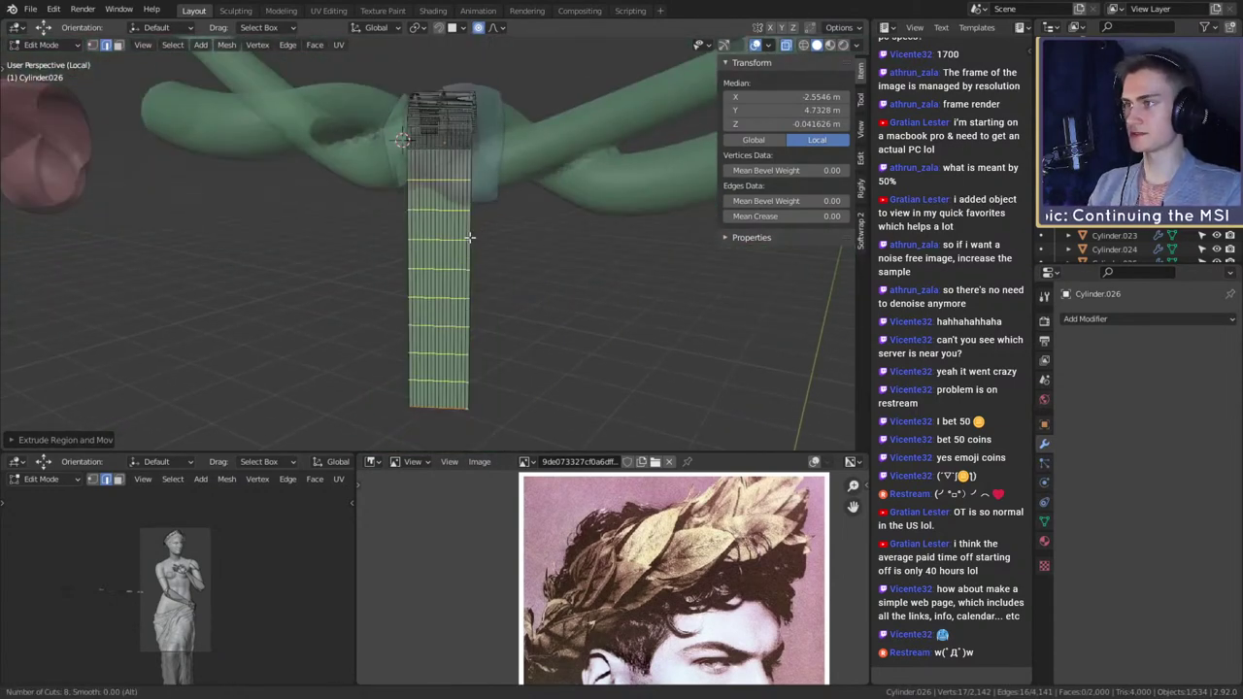
{"action": "scroll", "coordinate": [469, 237], "scroll_direction": "up", "scroll_amount": 20}
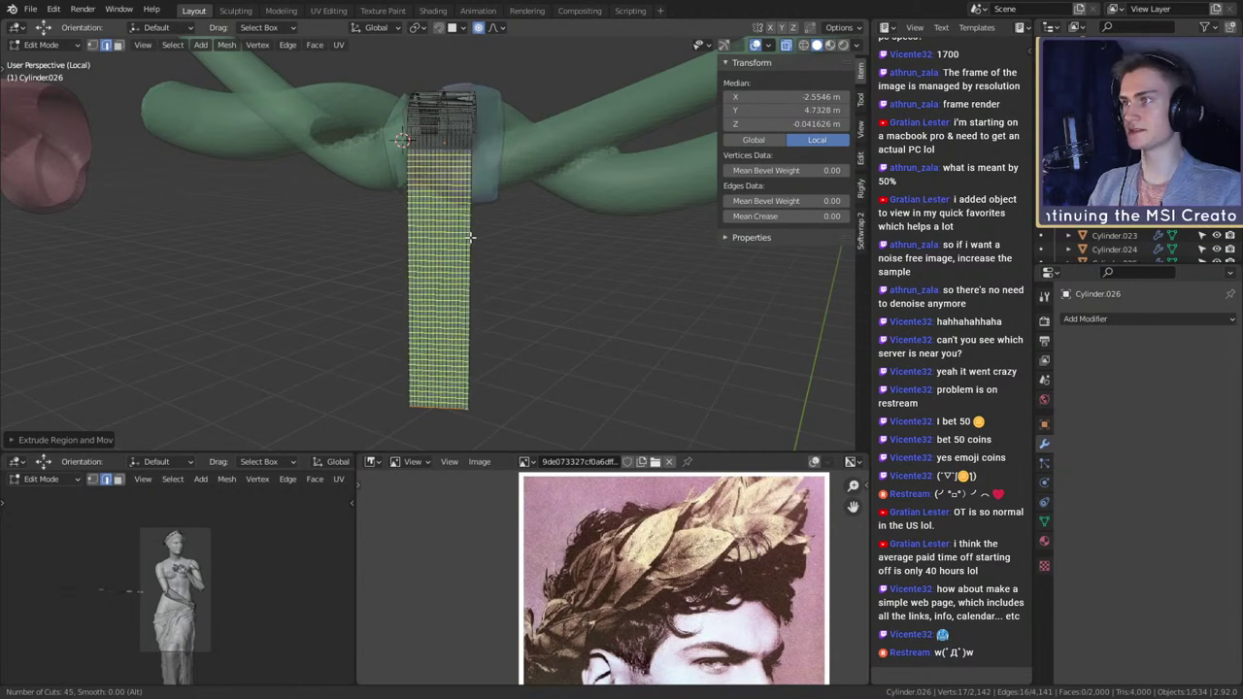
{"action": "scroll", "coordinate": [469, 237], "scroll_direction": "up", "scroll_amount": 20}
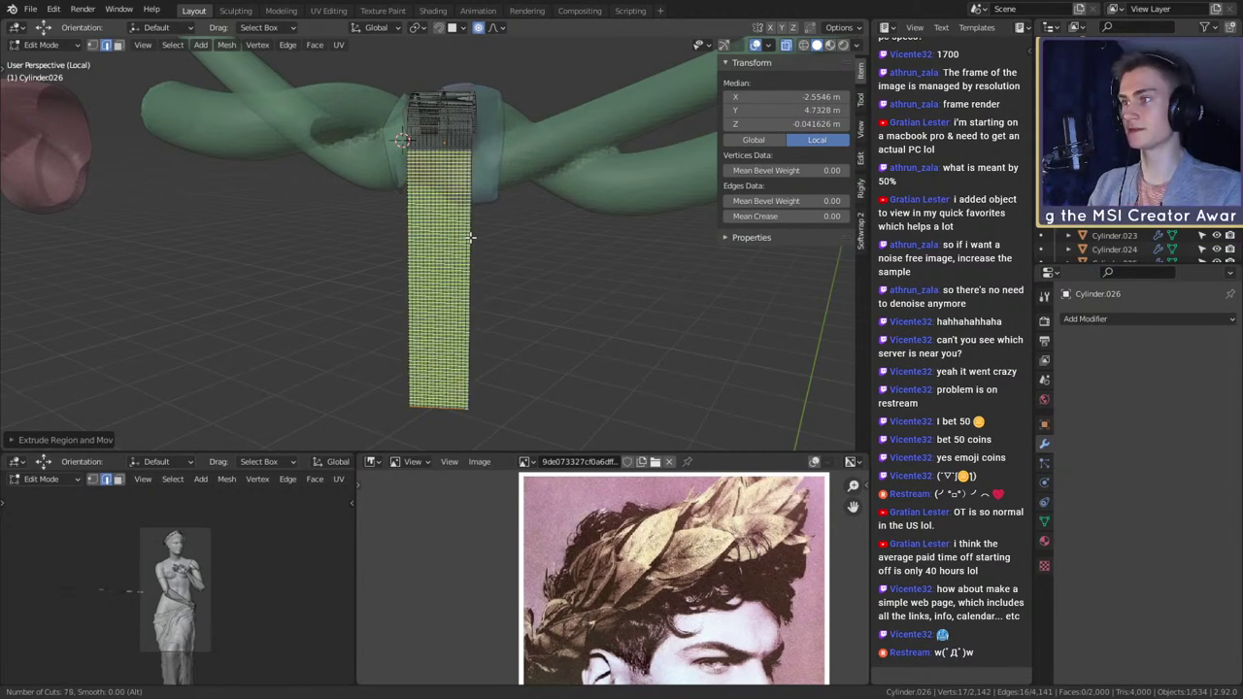
{"action": "scroll", "coordinate": [469, 237], "scroll_direction": "up", "scroll_amount": 20}
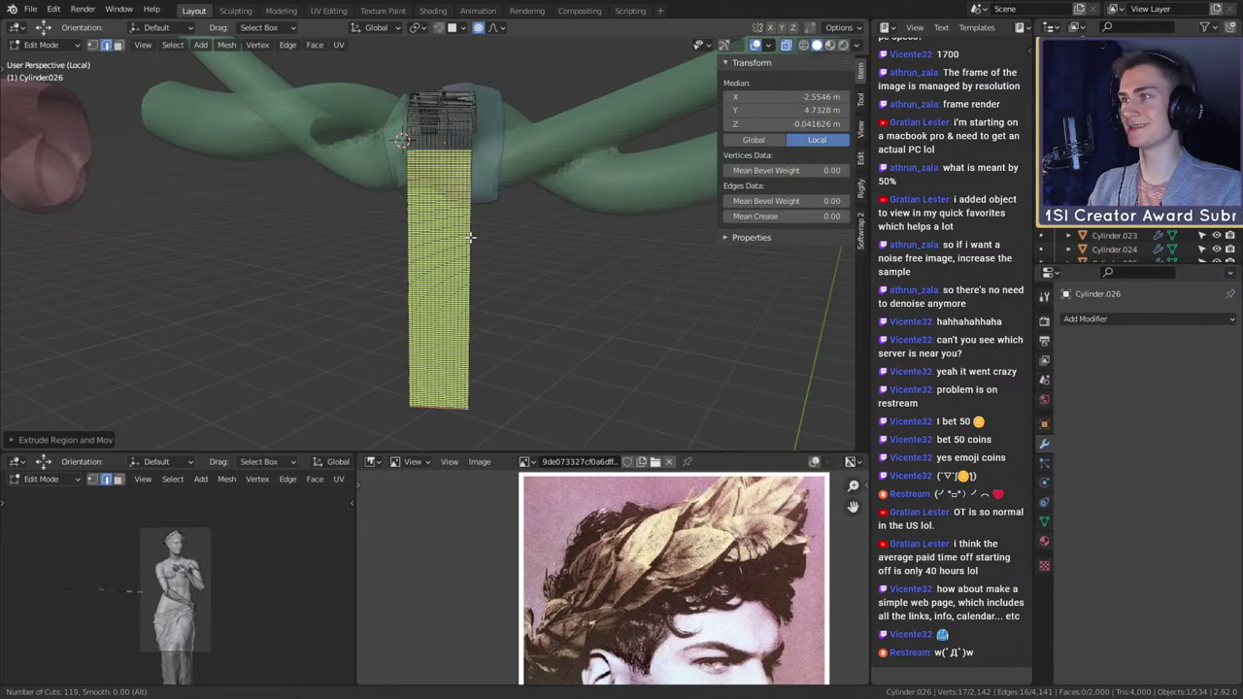
{"action": "left_click", "coordinate": [470, 237]}
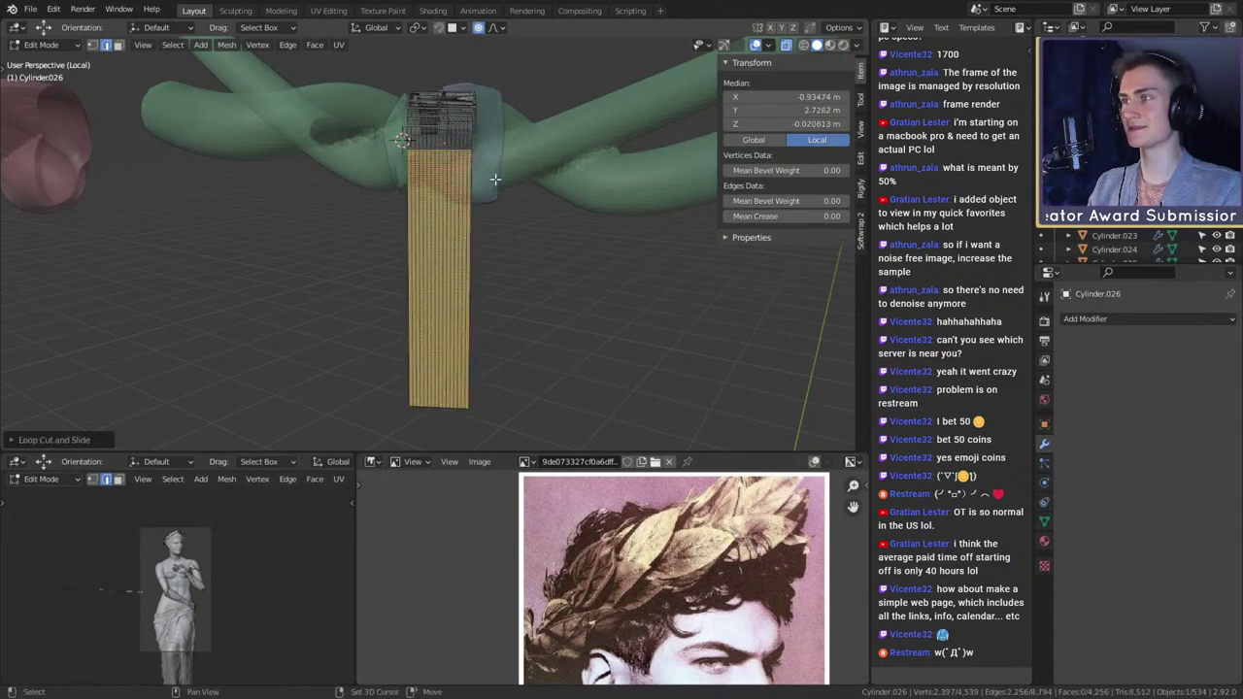
- Examine the hanging strip's mesh density against the half sleeve and check the strip's lower end
{"action": "key", "text": "KP_Decimal"}
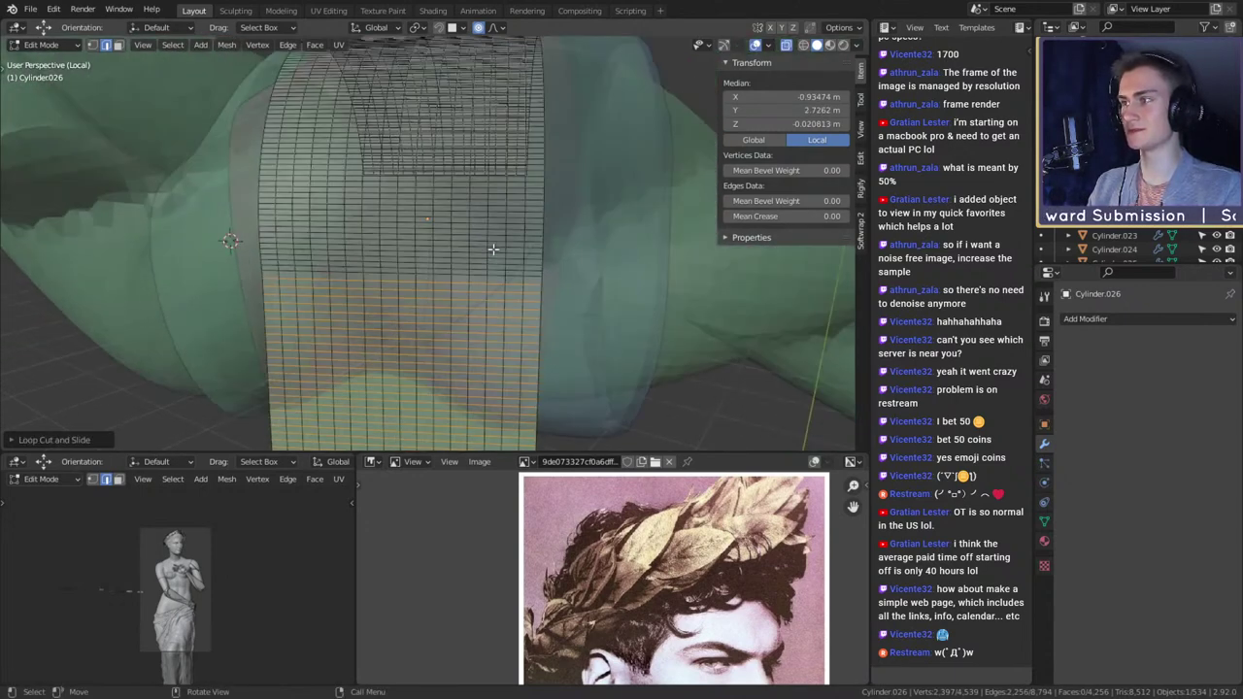
{"action": "scroll", "coordinate": [494, 250], "scroll_direction": "down", "scroll_amount": 8}
{"action": "key", "text": "Tab"}
{"action": "middle_click_drag", "start_coordinate": [493, 250], "coordinate": [416, 223]}
{"action": "scroll", "coordinate": [427, 305], "scroll_direction": "up", "scroll_amount": 4}
{"action": "key", "text": "Tab"}
{"action": "middle_click_drag", "start_coordinate": [527, 237], "coordinate": [551, 290], "text": "shift"}
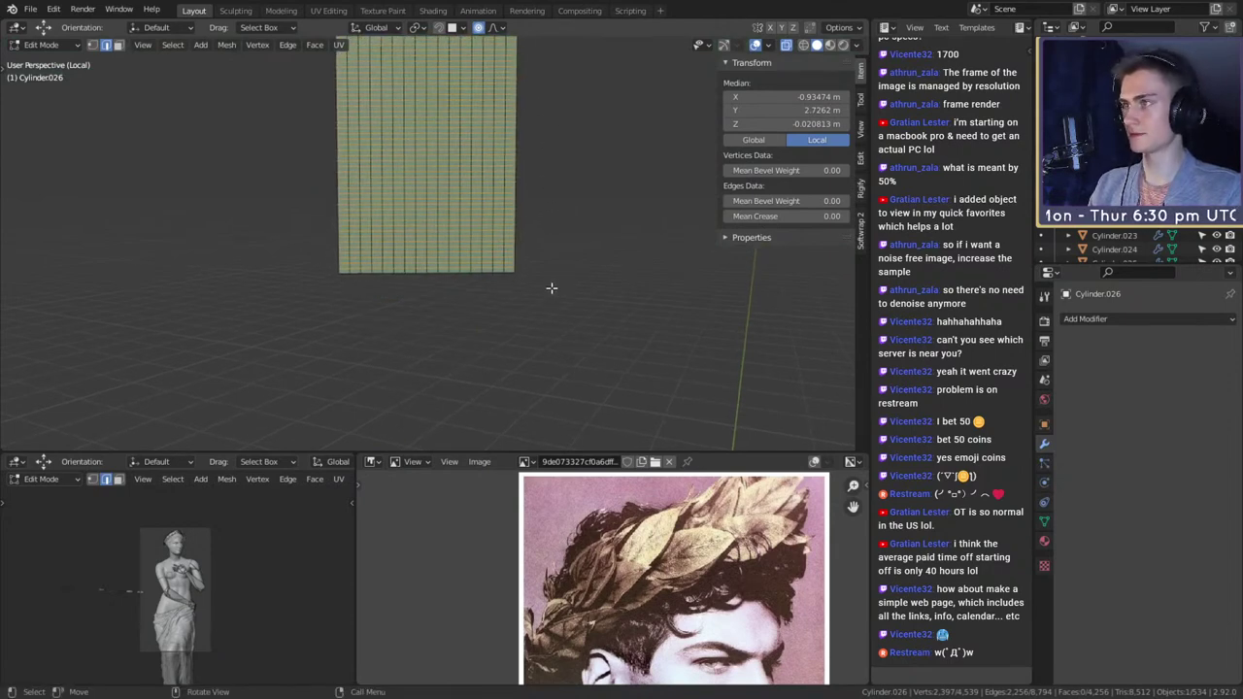
- Assign the hanging strip's vertices to a new vertex group in vertex select mode and return to Object Mode
{"action": "middle_click_drag", "start_coordinate": [555, 109], "coordinate": [571, 374], "text": "shift"}
{"action": "middle_click_drag", "start_coordinate": [581, 151], "coordinate": [529, 59], "text": "shift"}
{"action": "key", "text": "1"}
{"action": "scroll", "coordinate": [380, 200], "scroll_direction": "down", "scroll_amount": 2}
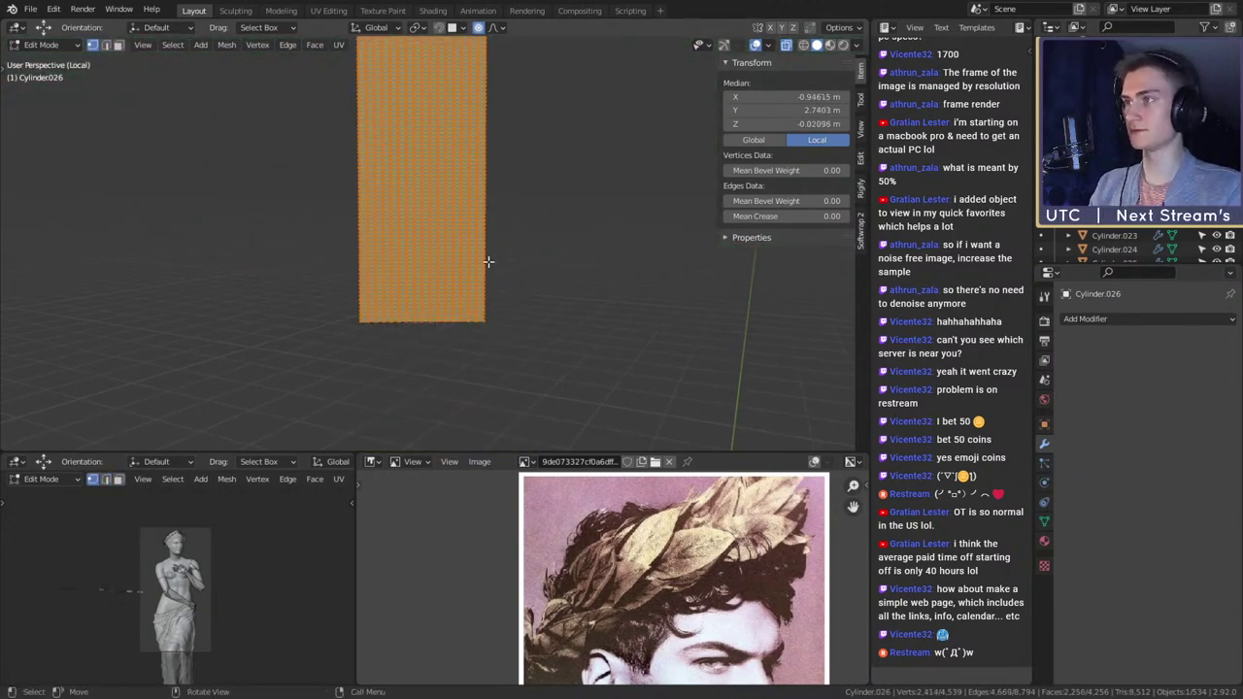
{"action": "scroll", "coordinate": [488, 261], "scroll_direction": "down", "scroll_amount": 2}
{"action": "middle_click_drag", "start_coordinate": [503, 166], "coordinate": [514, 329], "text": "shift"}
{"action": "left_click", "coordinate": [1044, 522]}
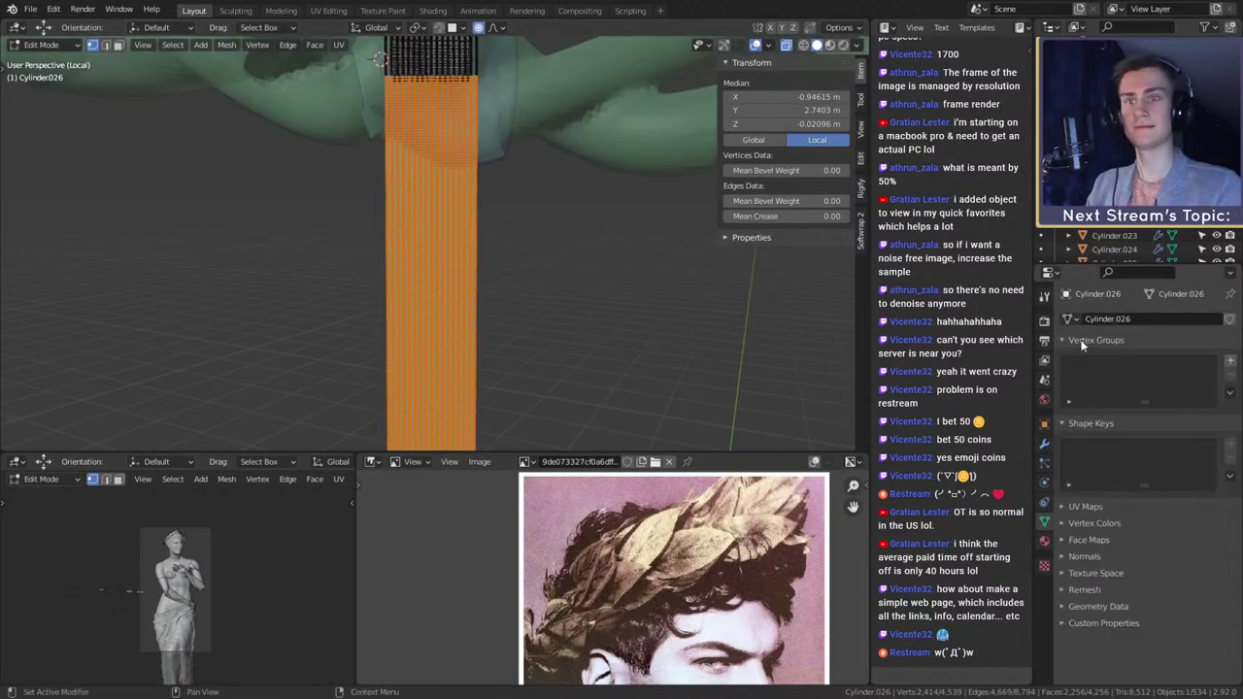
{"action": "left_click", "coordinate": [1230, 361]}
{"action": "left_click", "coordinate": [1080, 447]}
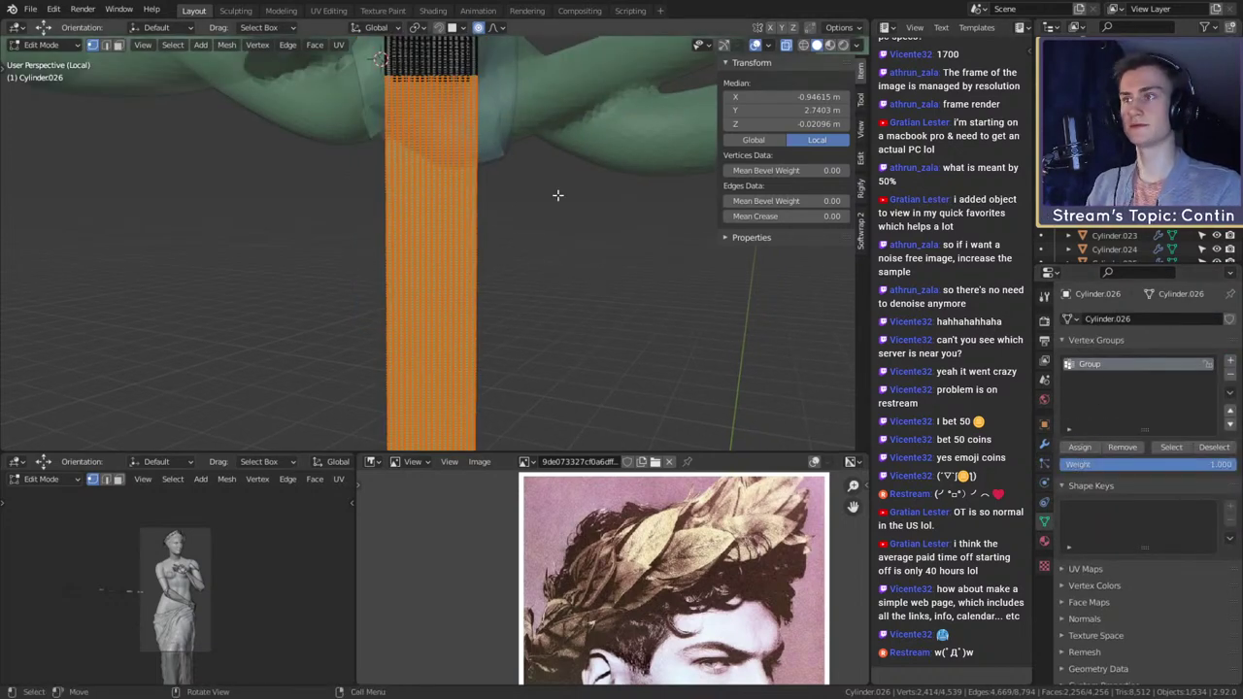
{"action": "key", "text": "Tab"}
{"action": "middle_click_drag", "start_coordinate": [531, 237], "coordinate": [569, 301]}
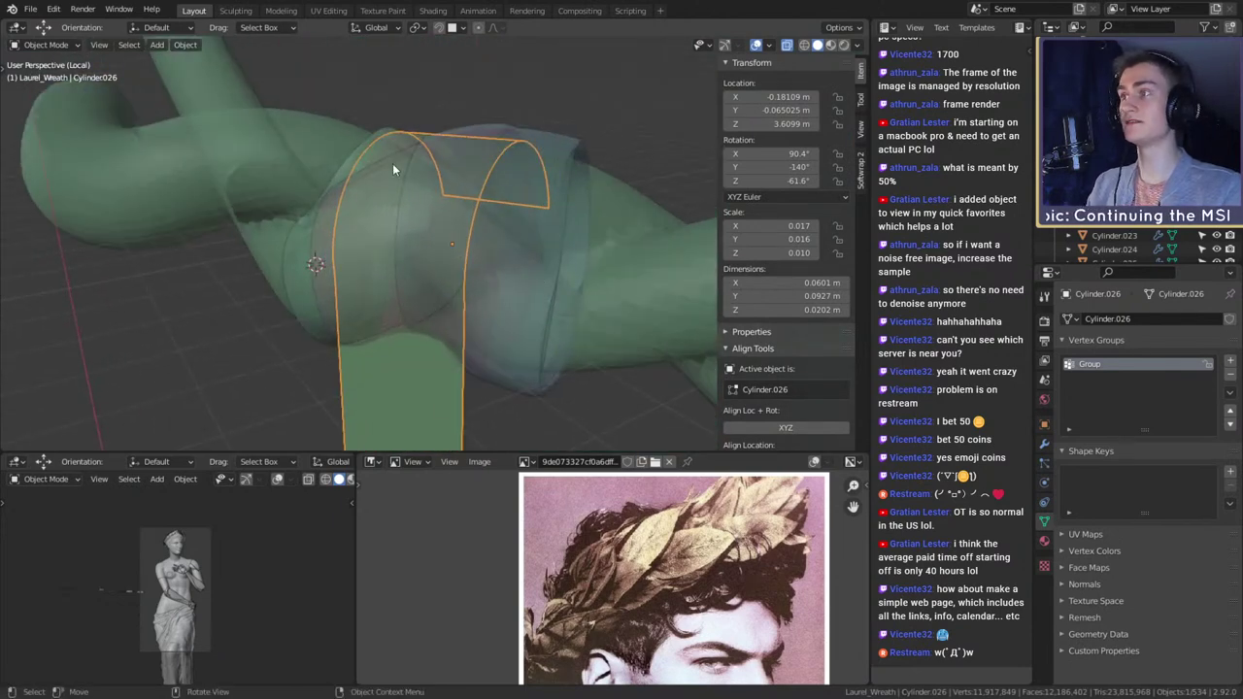
- Turn off X-ray shading and replace the Softwrap source mesh with the half sleeve and hanging strip object, Cylinder.026
{"action": "left_click", "coordinate": [406, 131]}
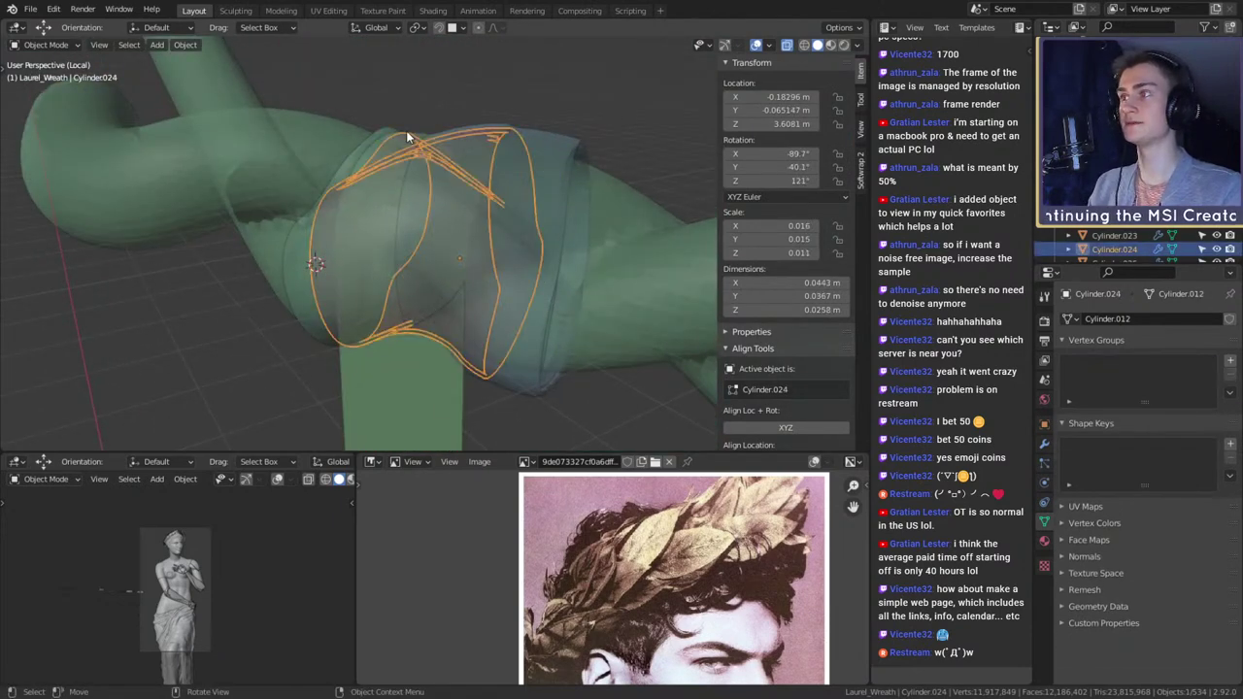
{"action": "left_click", "coordinate": [390, 138]}
{"action": "left_click", "coordinate": [443, 156]}
{"action": "scroll", "coordinate": [799, 308], "scroll_direction": "down", "scroll_amount": 4}
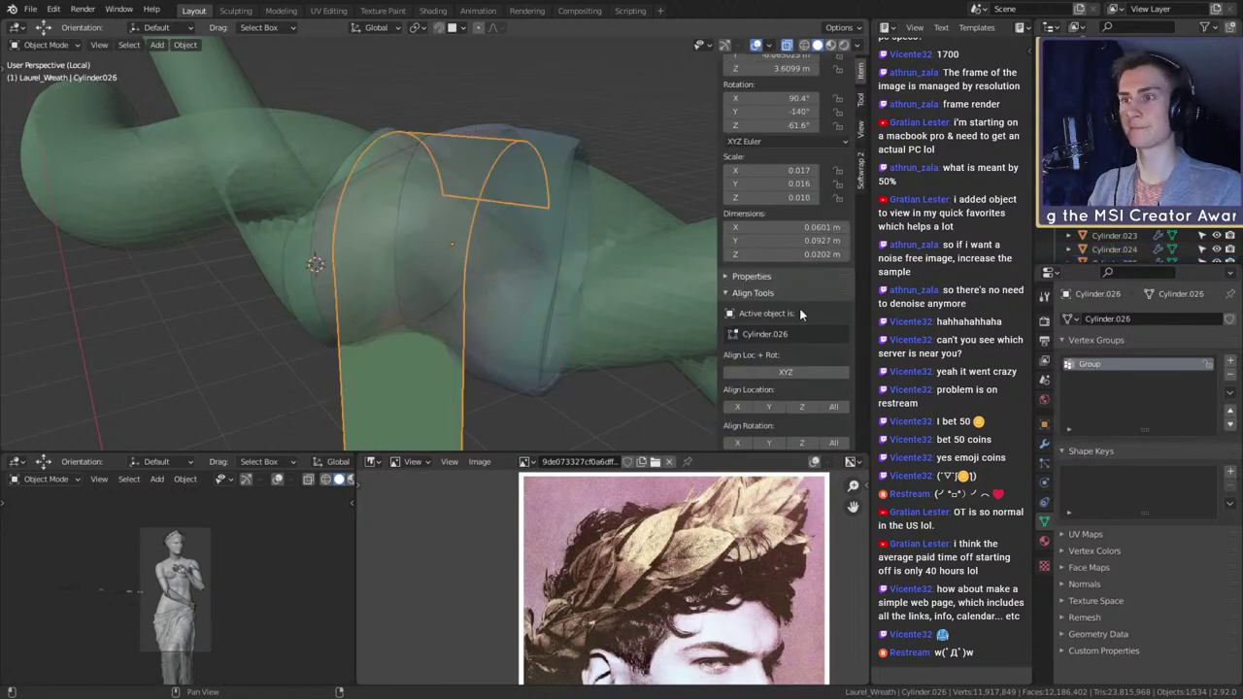
{"action": "left_click", "coordinate": [860, 167]}
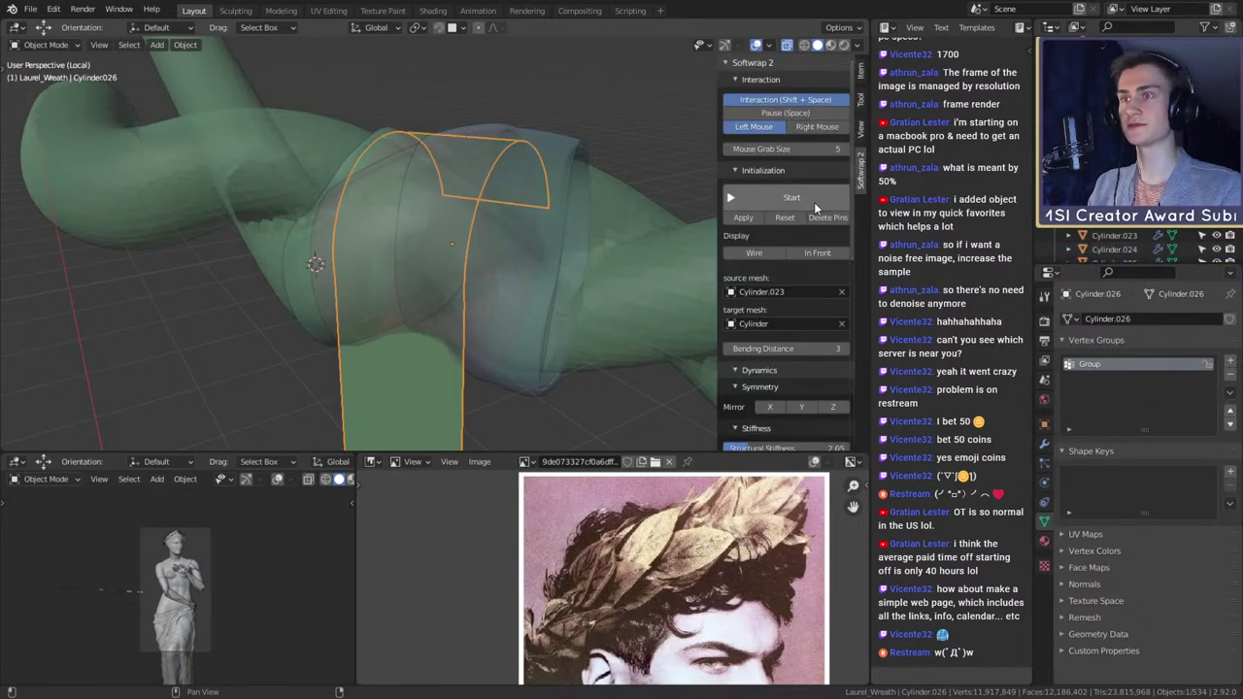
{"action": "middle_click_drag", "start_coordinate": [579, 327], "coordinate": [571, 233], "text": "shift"}
{"action": "key", "text": "alt+z"}
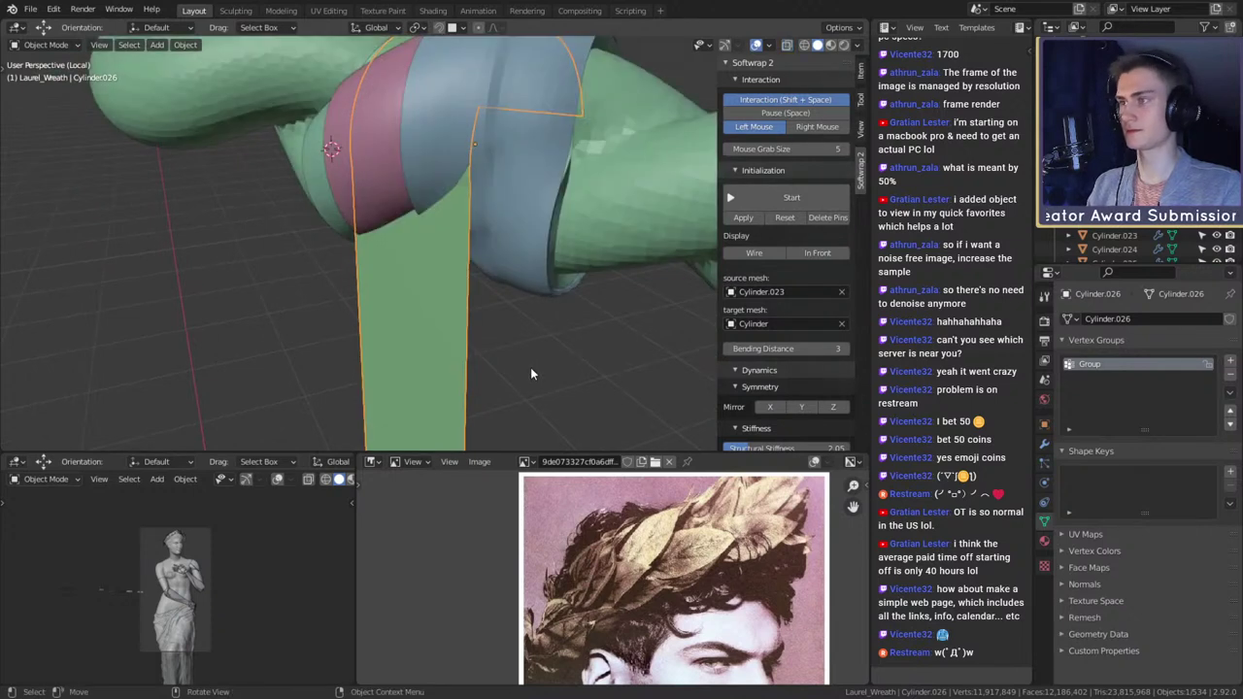
{"action": "left_click", "coordinate": [531, 367]}
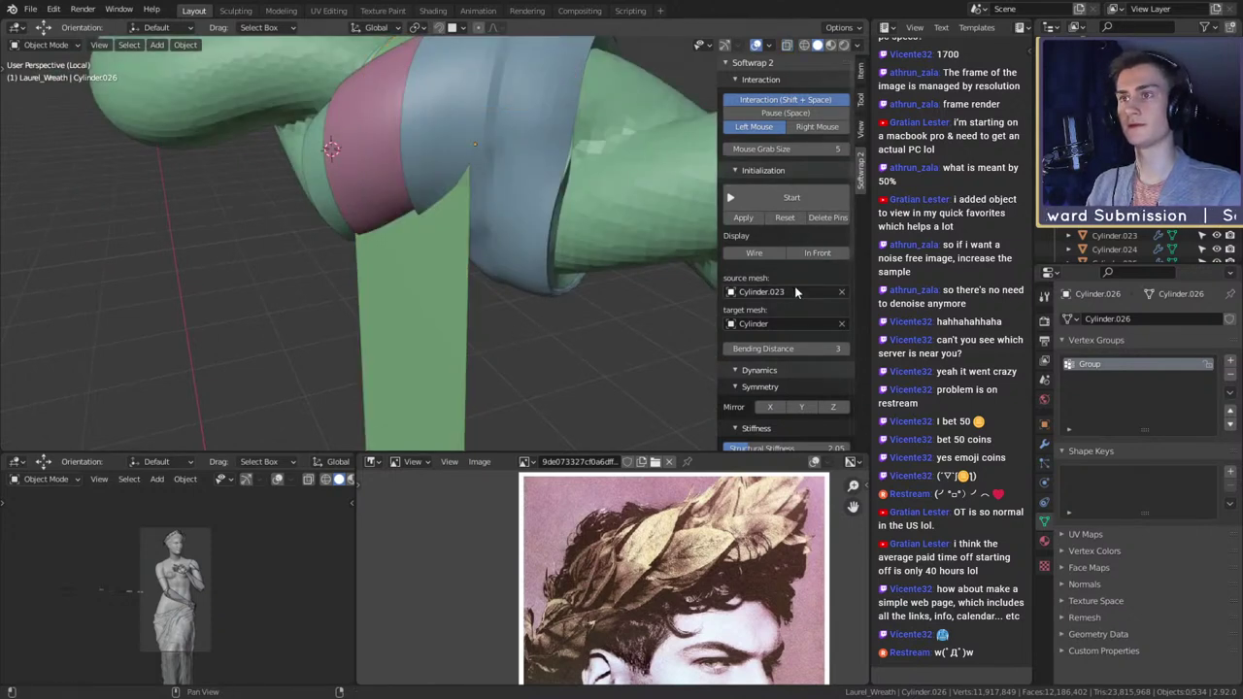
{"action": "left_click", "coordinate": [841, 291]}
{"action": "left_click", "coordinate": [841, 250]}
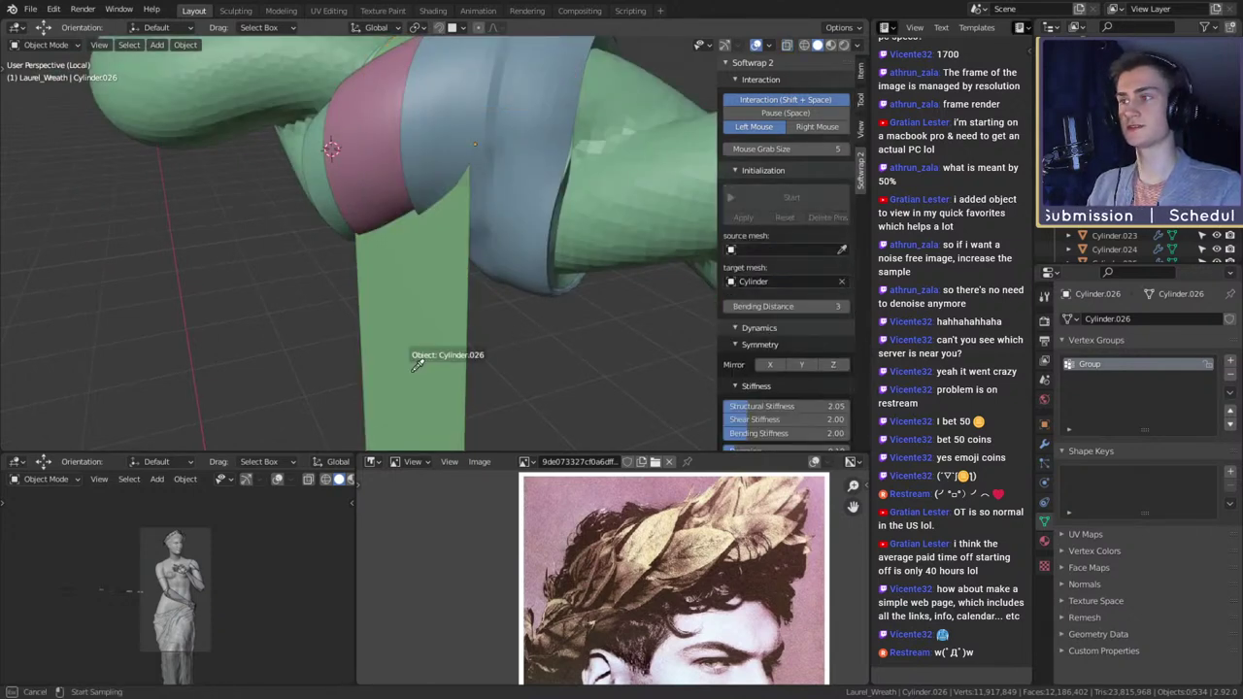
{"action": "left_click", "coordinate": [417, 352]}
{"action": "middle_click_drag", "start_coordinate": [691, 291], "coordinate": [588, 283]}
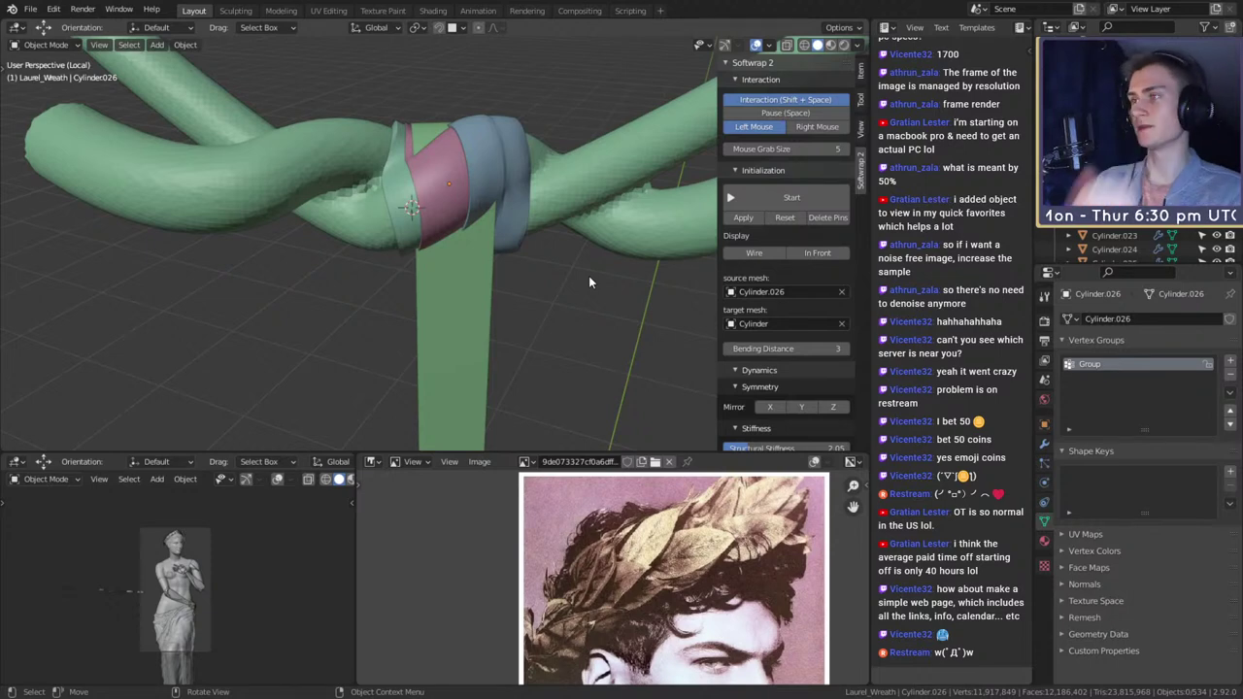
- Duplicate the three wrapped bands around the branches in place and isolate the copies in local view
{"action": "middle_click_drag", "start_coordinate": [477, 120], "coordinate": [397, 245]}
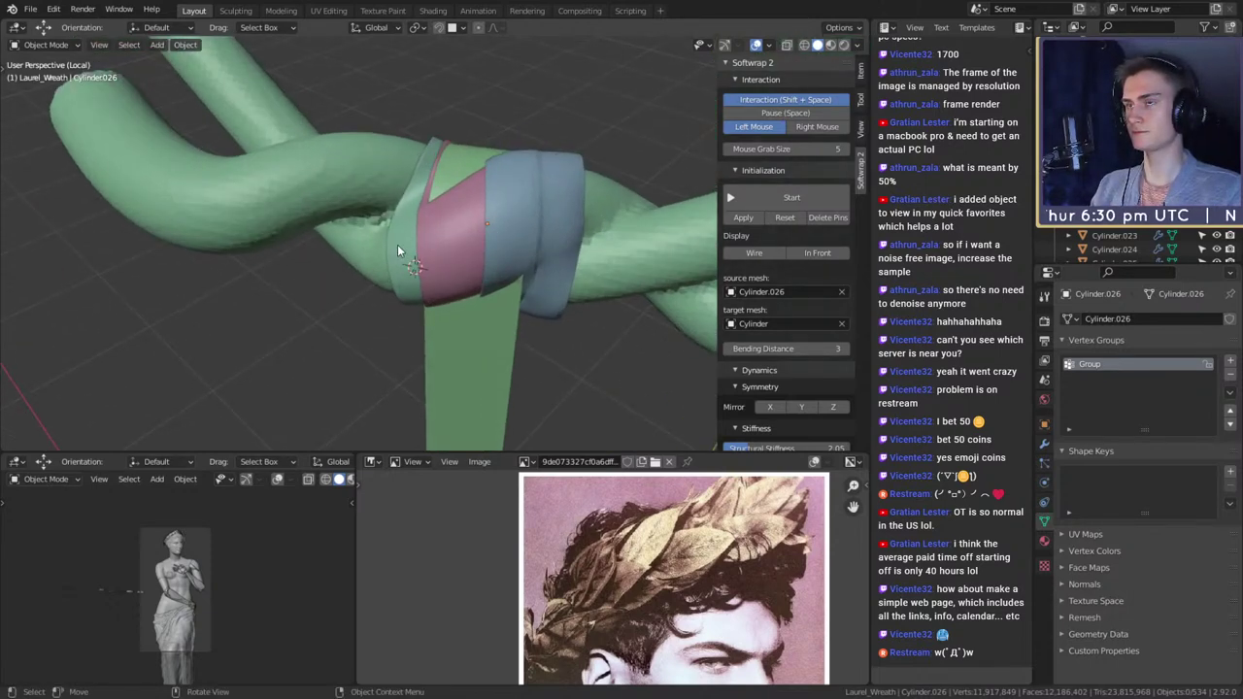
{"action": "left_click", "coordinate": [397, 245]}
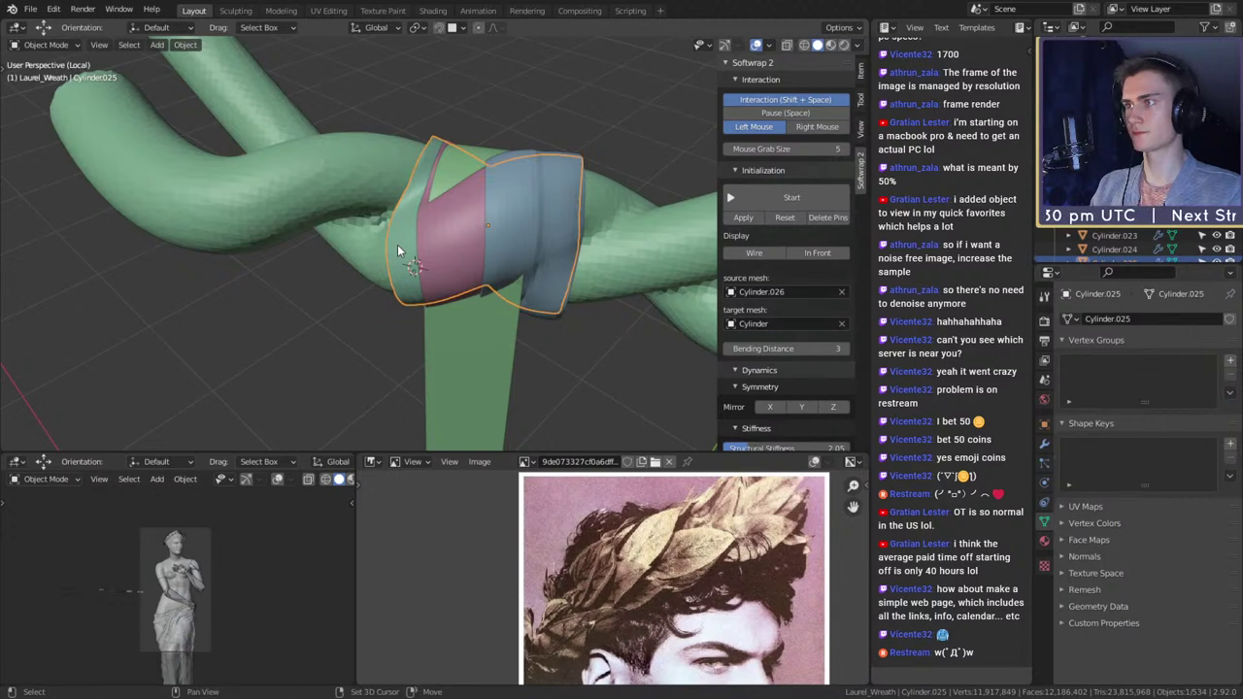
{"action": "left_click", "coordinate": [531, 205], "text": "shift"}
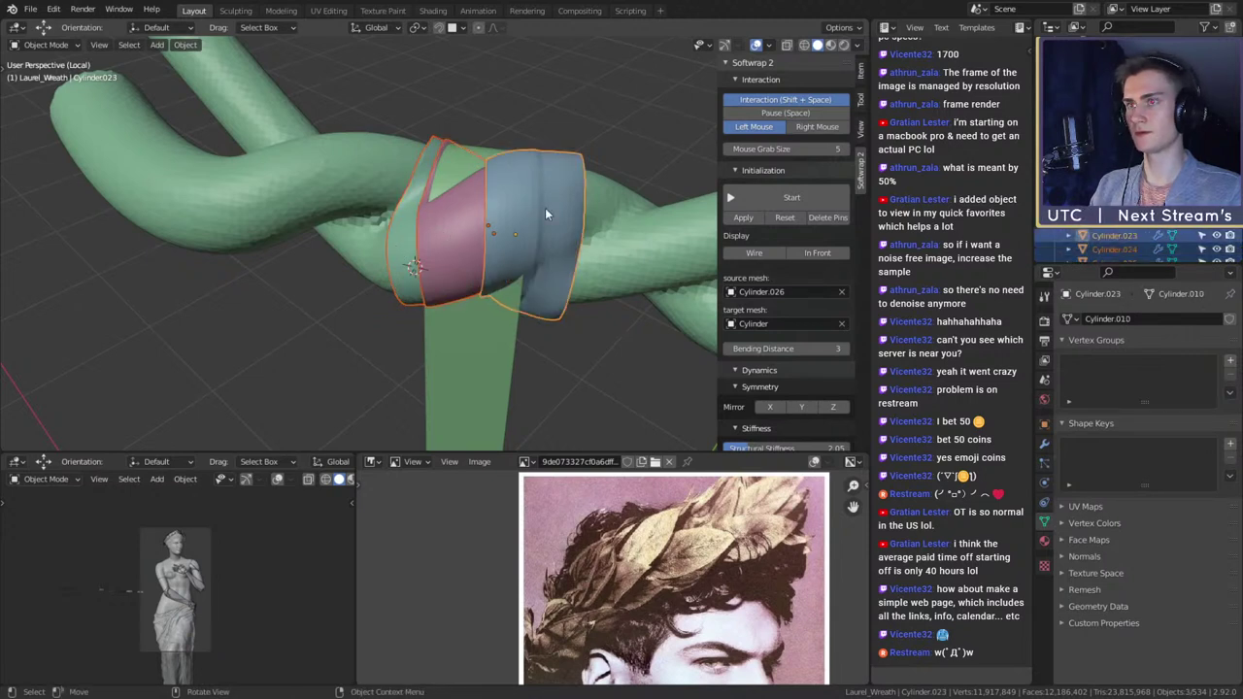
{"action": "key", "text": "shift+d"}
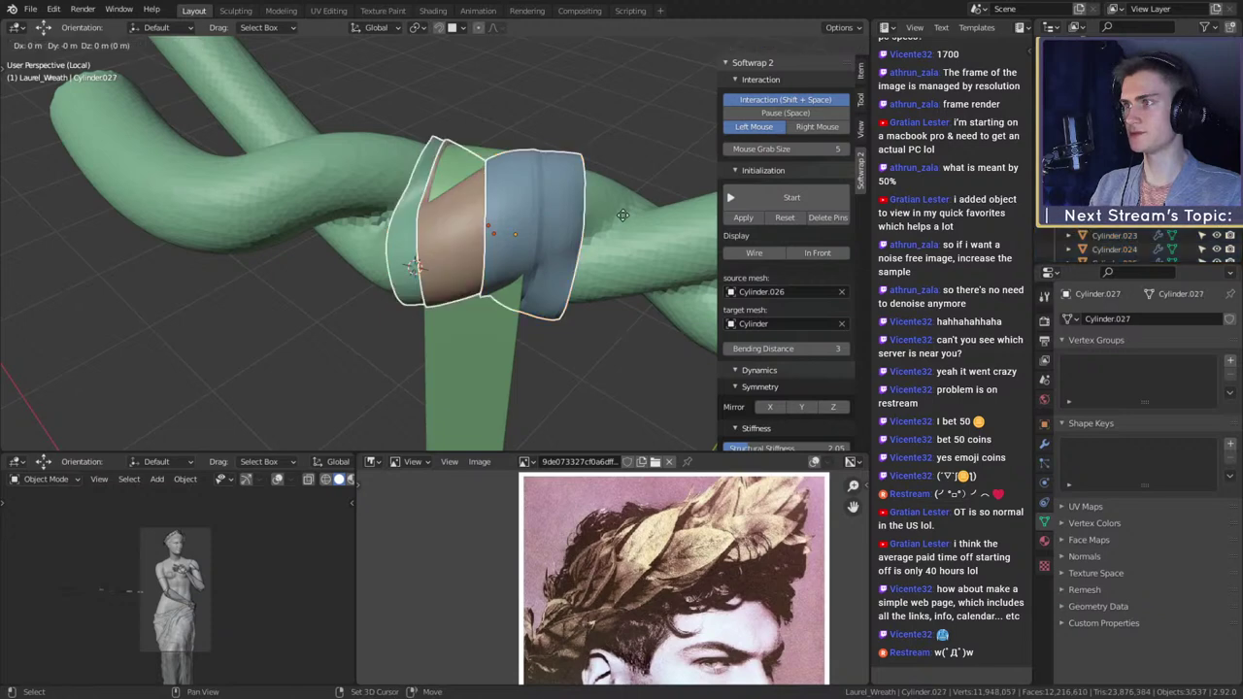
{"action": "right_click", "coordinate": [624, 214]}
{"action": "middle_click_drag", "start_coordinate": [624, 213], "coordinate": [605, 216]}
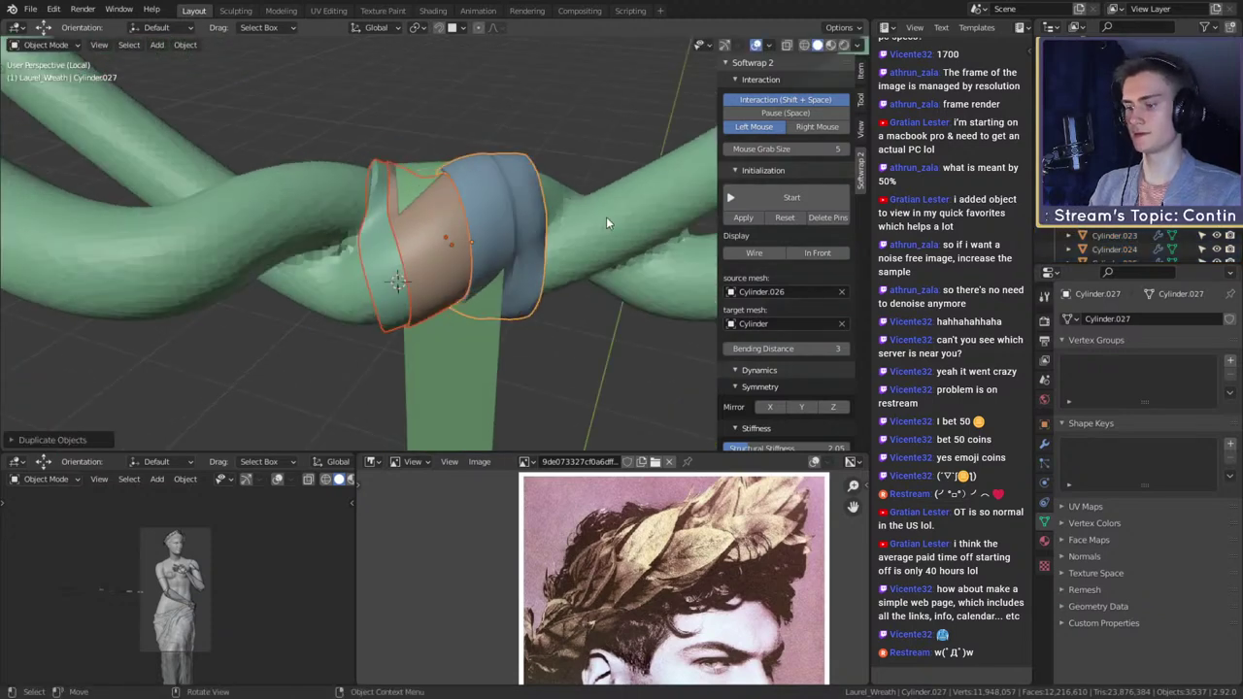
{"action": "key", "text": "KP_Divide"}
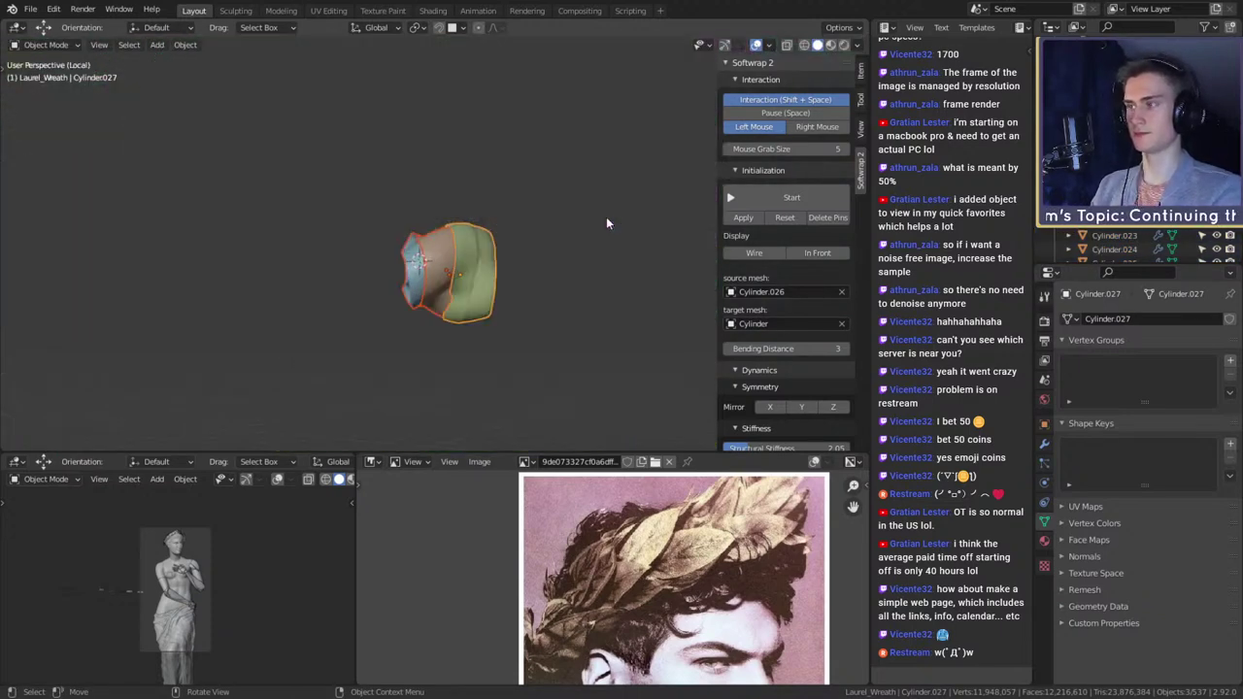
{"action": "key", "text": "KP_Divide"}
{"action": "middle_click_drag", "start_coordinate": [585, 182], "coordinate": [485, 233]}
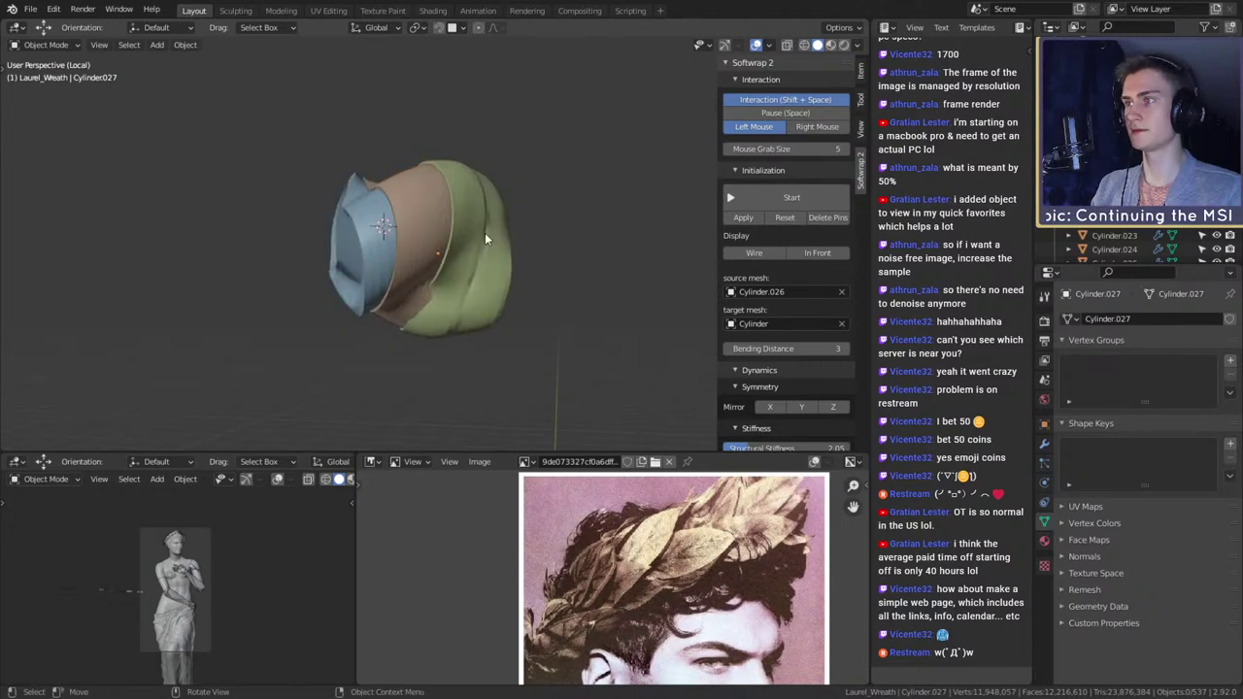
- Apply the Solidify modifier on each of the three duplicated bands
{"action": "left_click", "coordinate": [485, 232]}
{"action": "left_click", "coordinate": [1045, 443]}
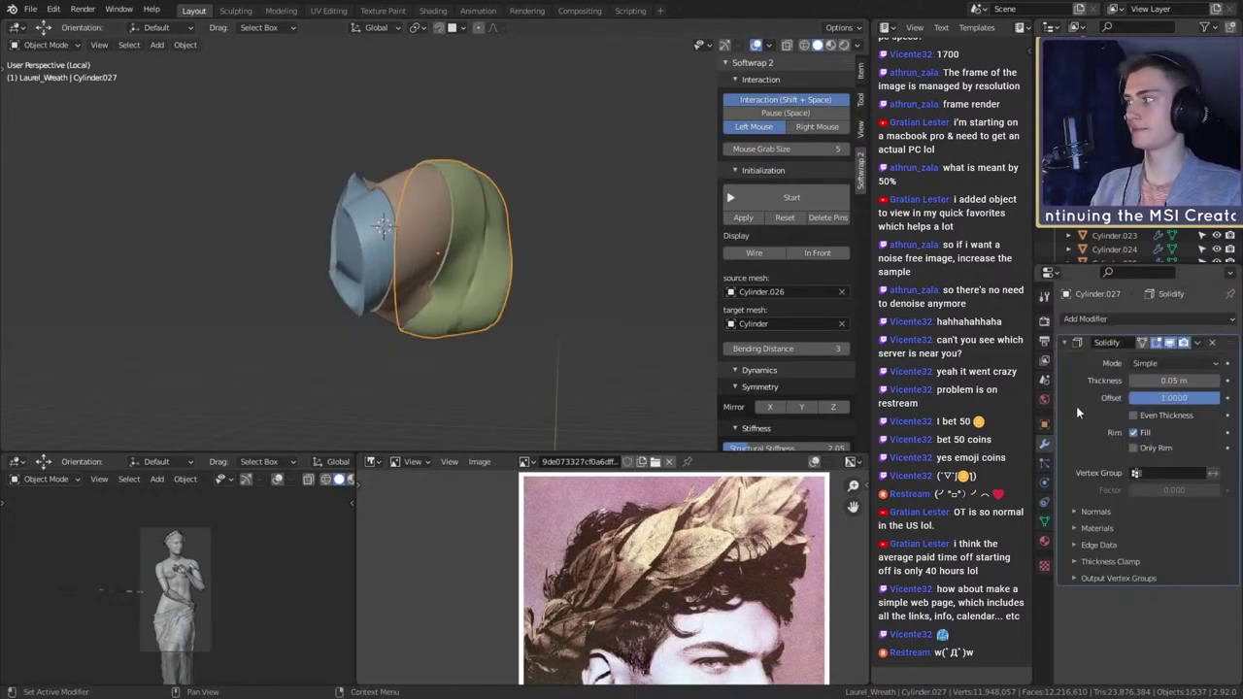
{"action": "key", "text": "ctrl+a"}
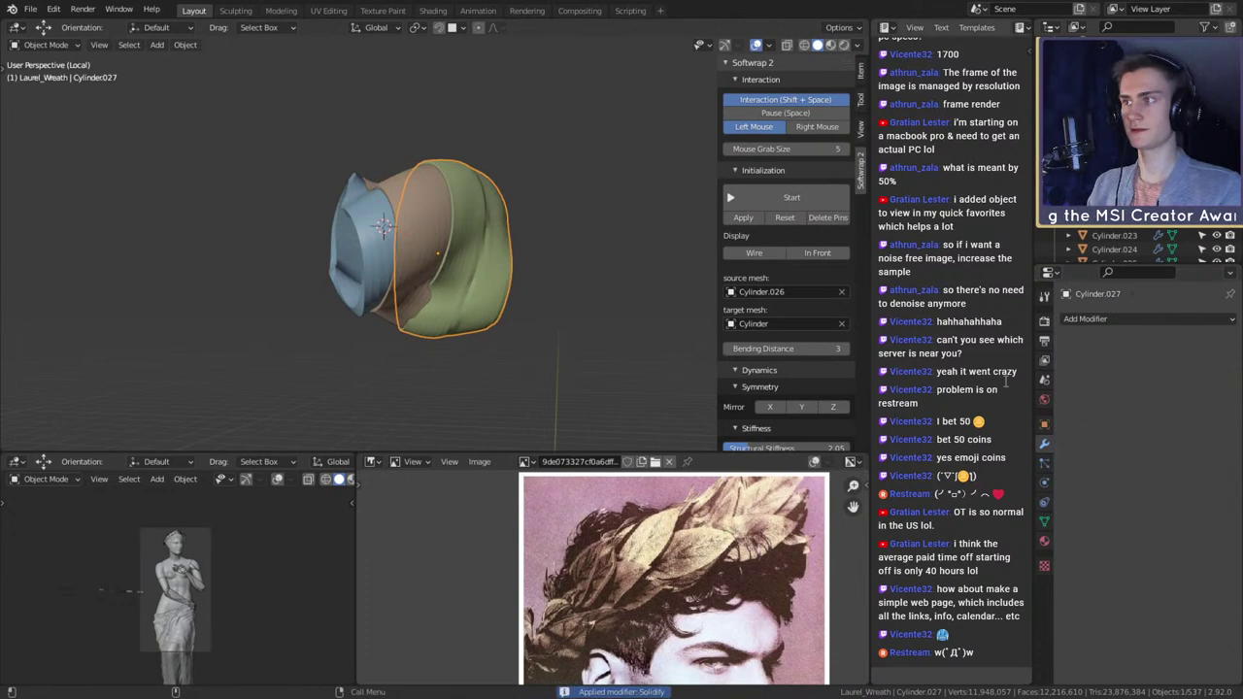
{"action": "left_click", "coordinate": [405, 186]}
{"action": "key", "text": "ctrl+a"}
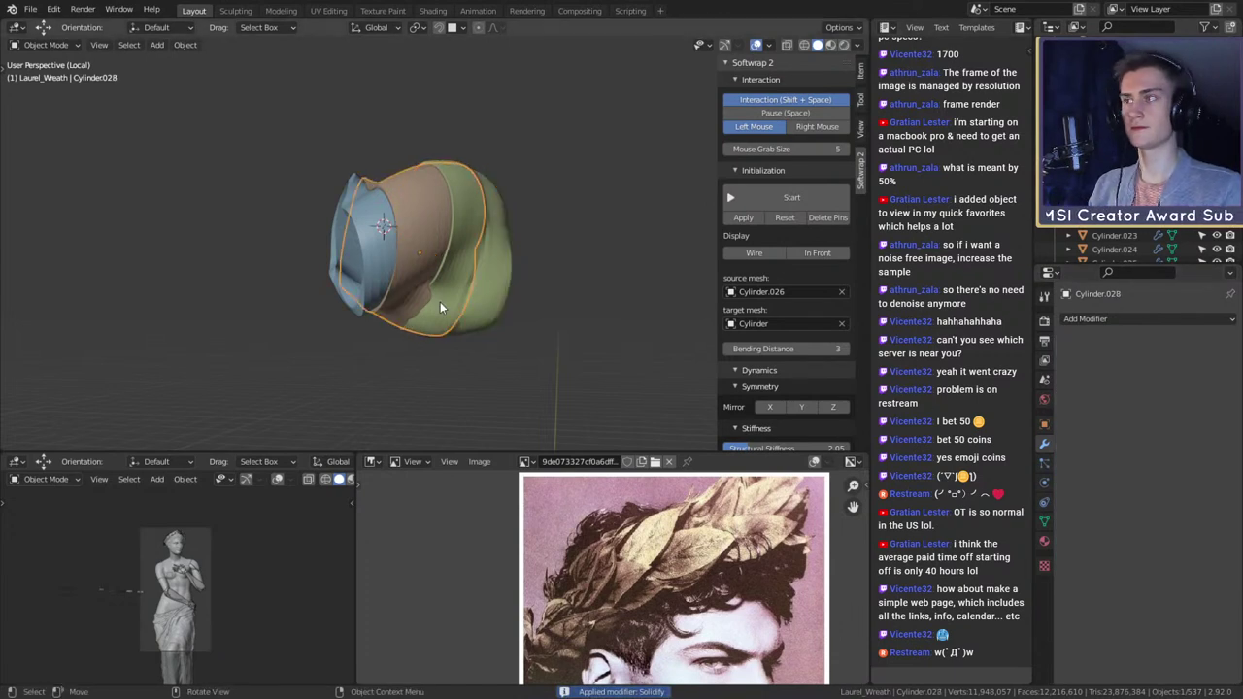
{"action": "left_click", "coordinate": [465, 291]}
{"action": "key", "text": "ctrl+a"}
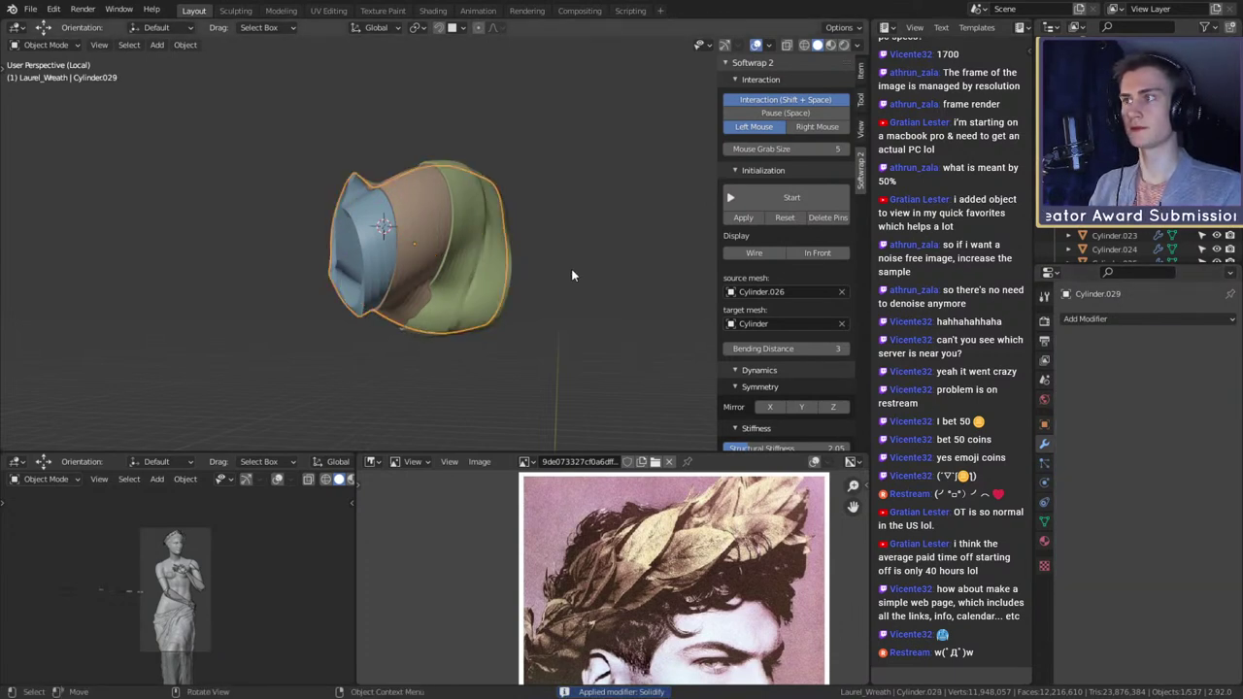
- Join the three duplicated bands into a single object
{"action": "middle_click_drag", "start_coordinate": [574, 272], "coordinate": [537, 286]}
{"action": "left_click", "coordinate": [551, 254]}
{"action": "left_click", "coordinate": [470, 249]}
{"action": "left_click", "coordinate": [401, 236], "text": "shift"}
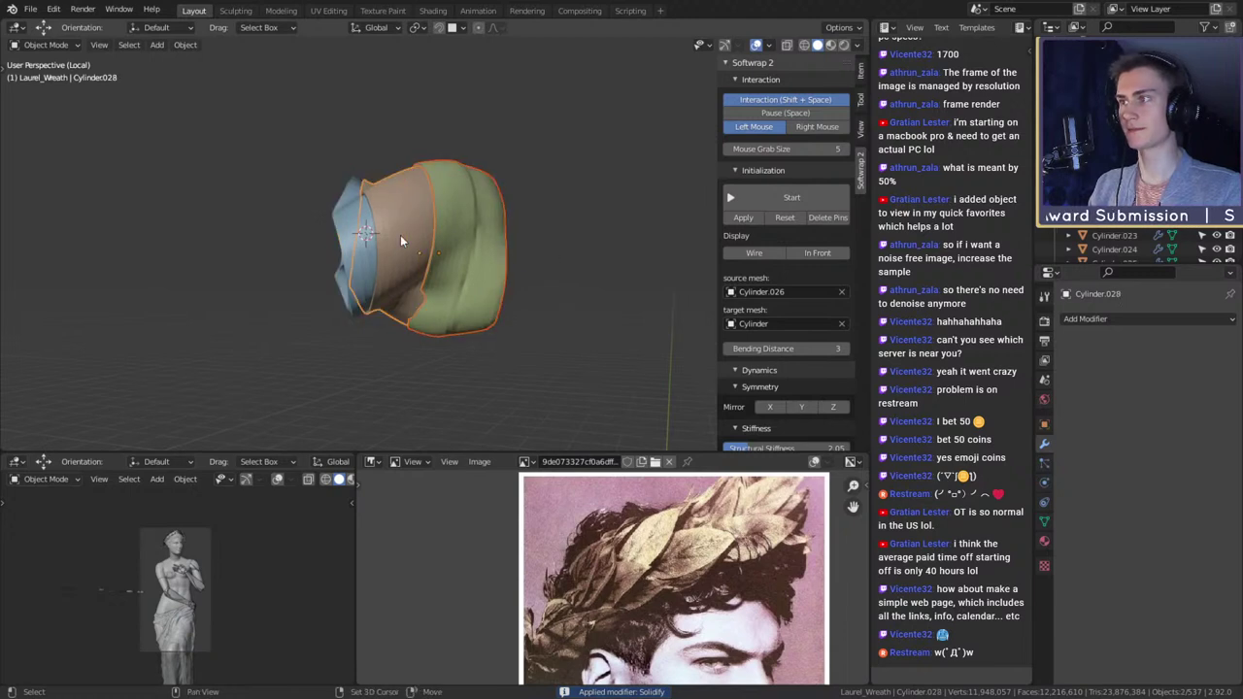
{"action": "left_click", "coordinate": [354, 242], "text": "shift"}
{"action": "key", "text": "ctrl+j"}
{"action": "left_click", "coordinate": [513, 222]}
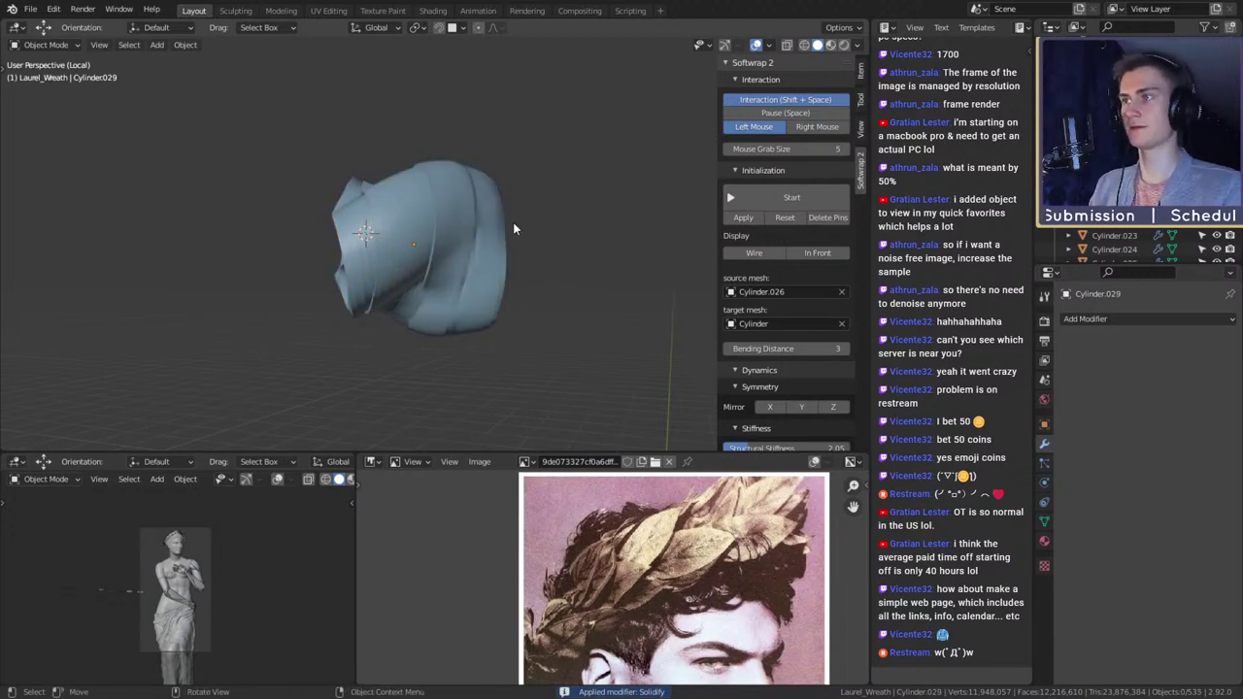
- Add a Voxel Remesh modifier with a 0.01 m voxel size to the joined bands and apply it
{"action": "left_click", "coordinate": [506, 231]}
{"action": "left_click", "coordinate": [1086, 321]}
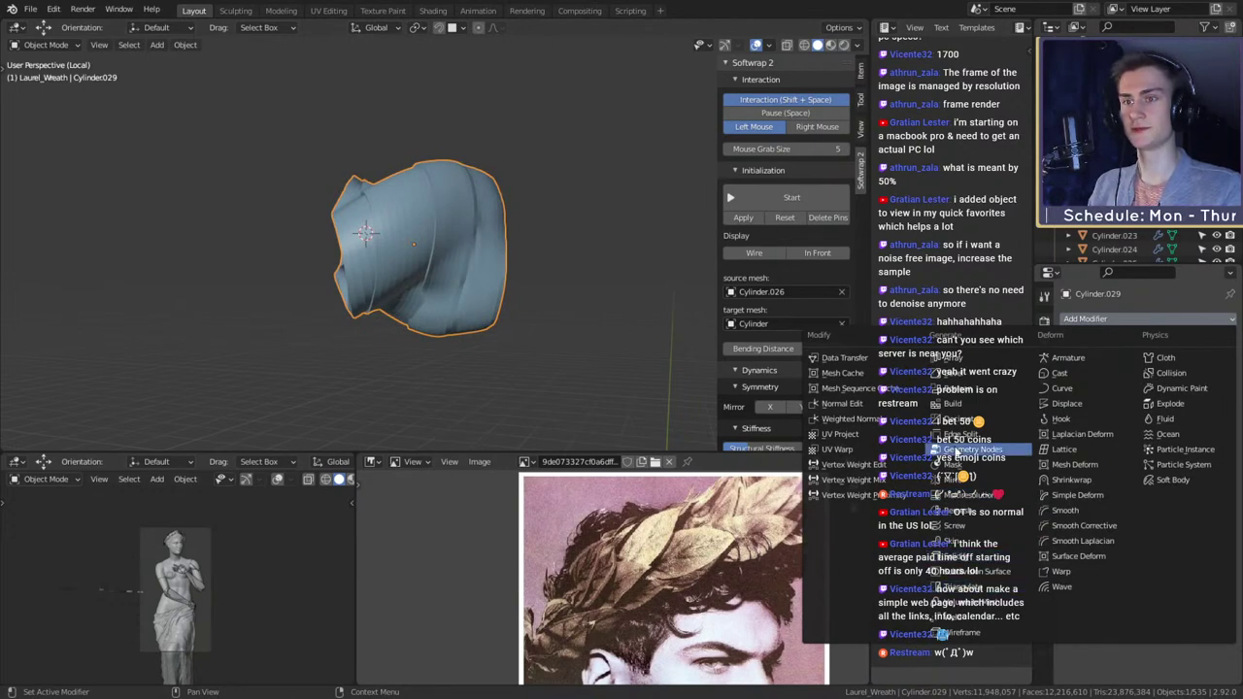
{"action": "left_click", "coordinate": [968, 512]}
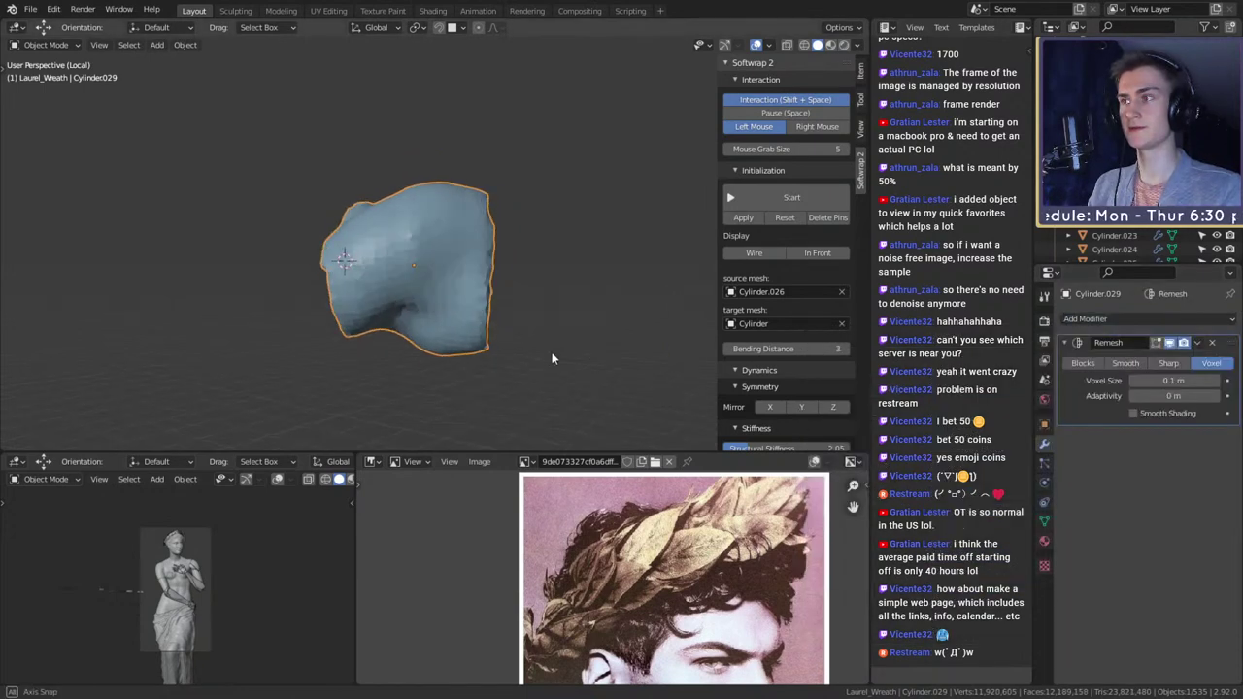
{"action": "left_click", "coordinate": [1134, 381]}
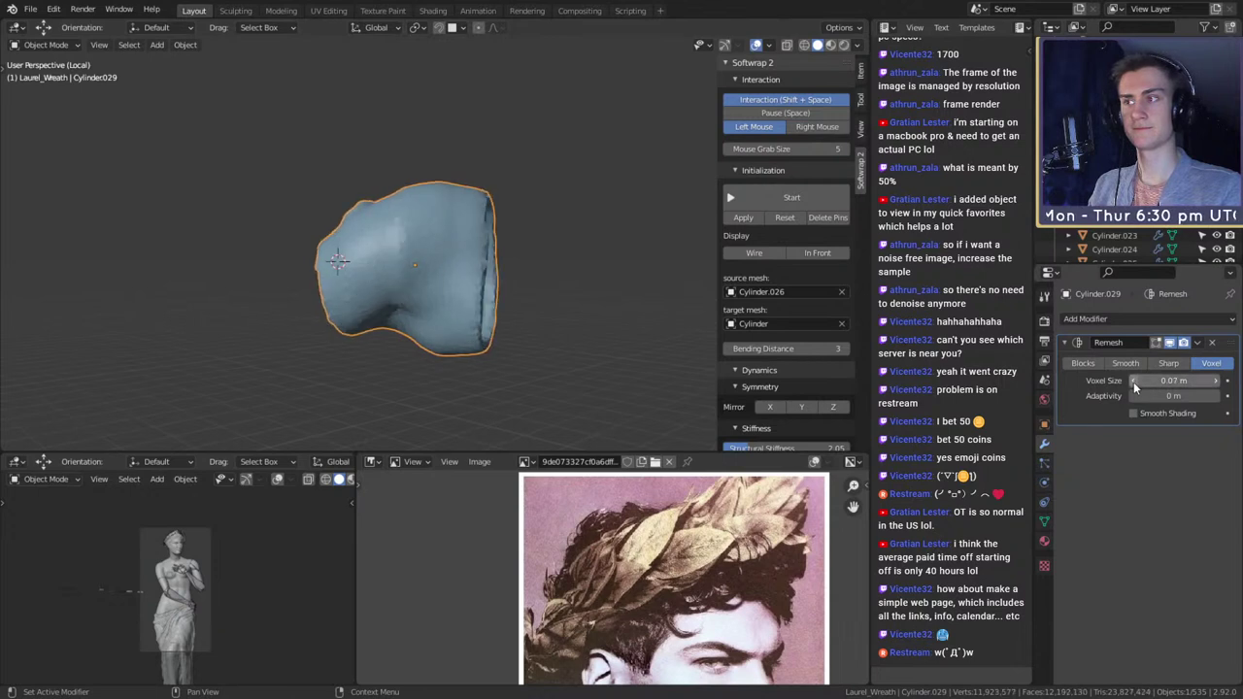
{"action": "left_click", "coordinate": [1134, 382]}
{"action": "left_click", "coordinate": [1134, 382]}
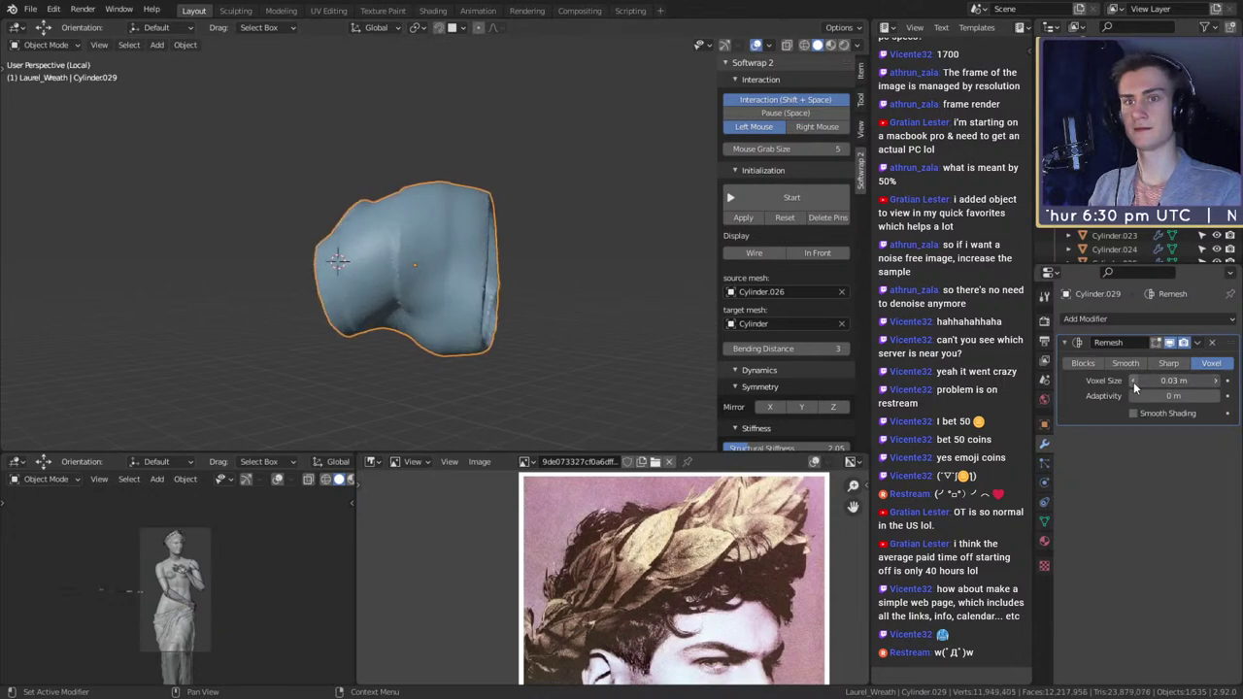
{"action": "left_click", "coordinate": [1134, 382]}
{"action": "left_click", "coordinate": [1134, 382]}
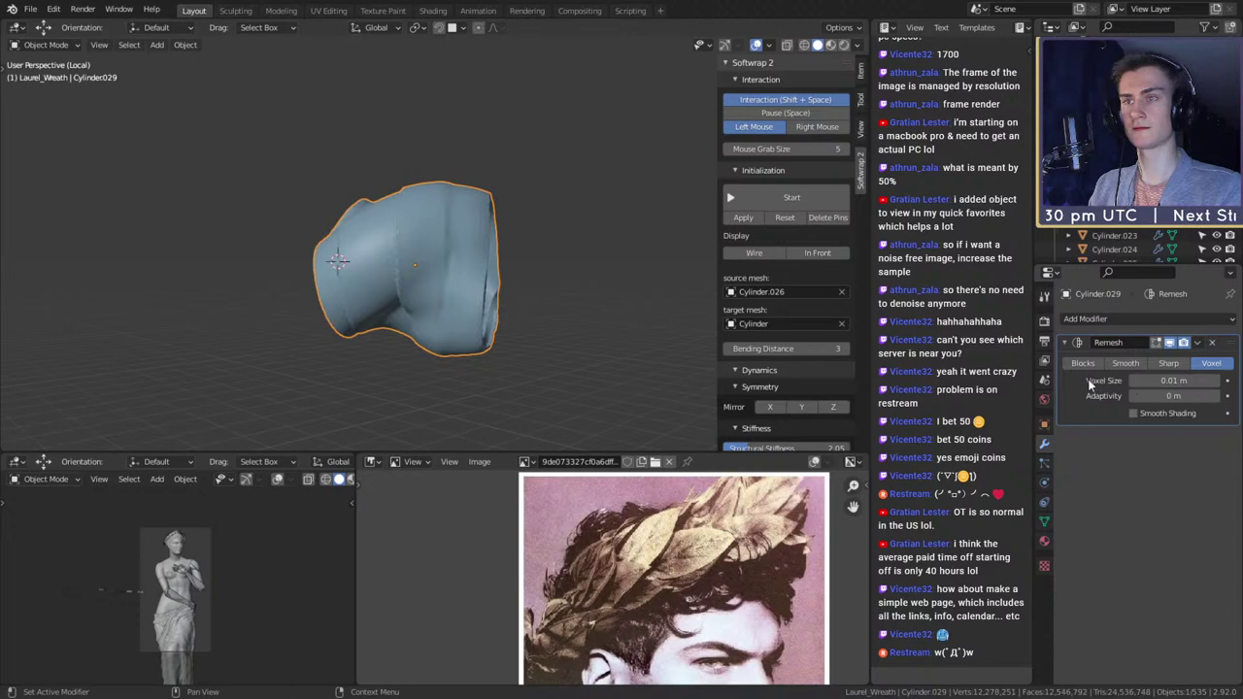
{"action": "key", "text": "ctrl+a"}
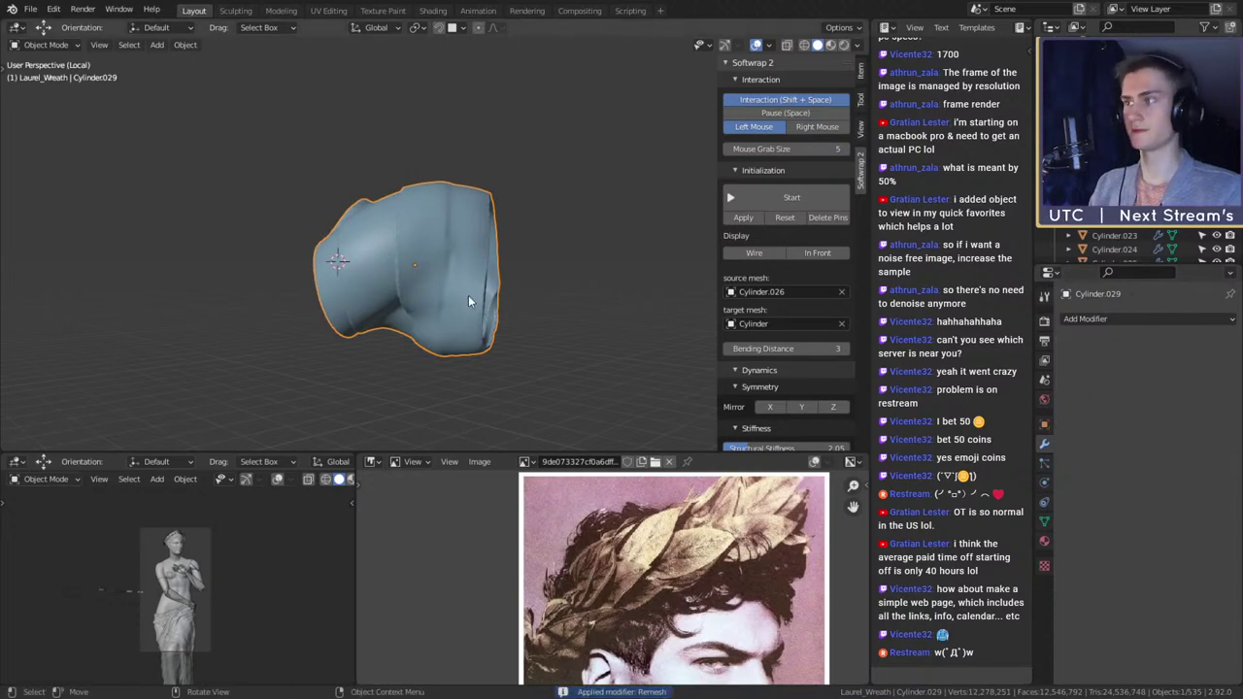
- Leave local view and bring the wreath's crossing branches and wrapped bands back into sight
{"action": "key", "text": "KP_Divide"}
{"action": "scroll", "coordinate": [604, 277], "scroll_direction": "up", "scroll_amount": 5}
{"action": "middle_click_drag", "start_coordinate": [604, 277], "coordinate": [543, 315]}
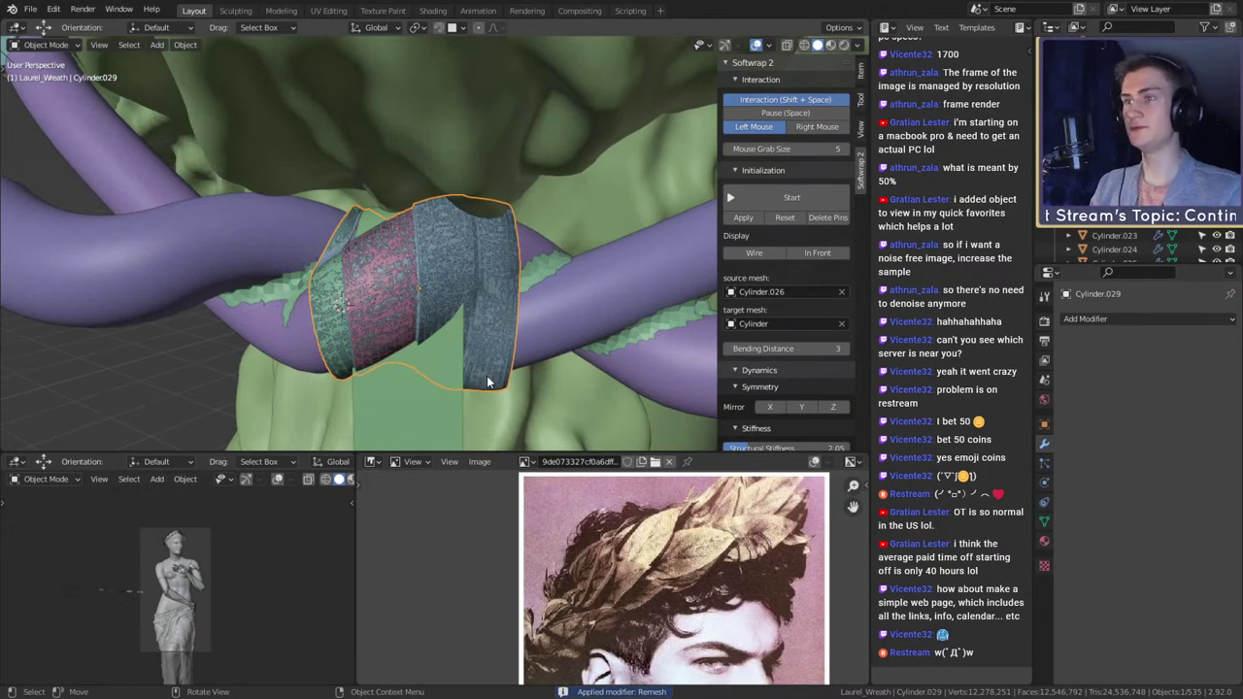
{"action": "middle_click_drag", "start_coordinate": [489, 376], "coordinate": [603, 301]}
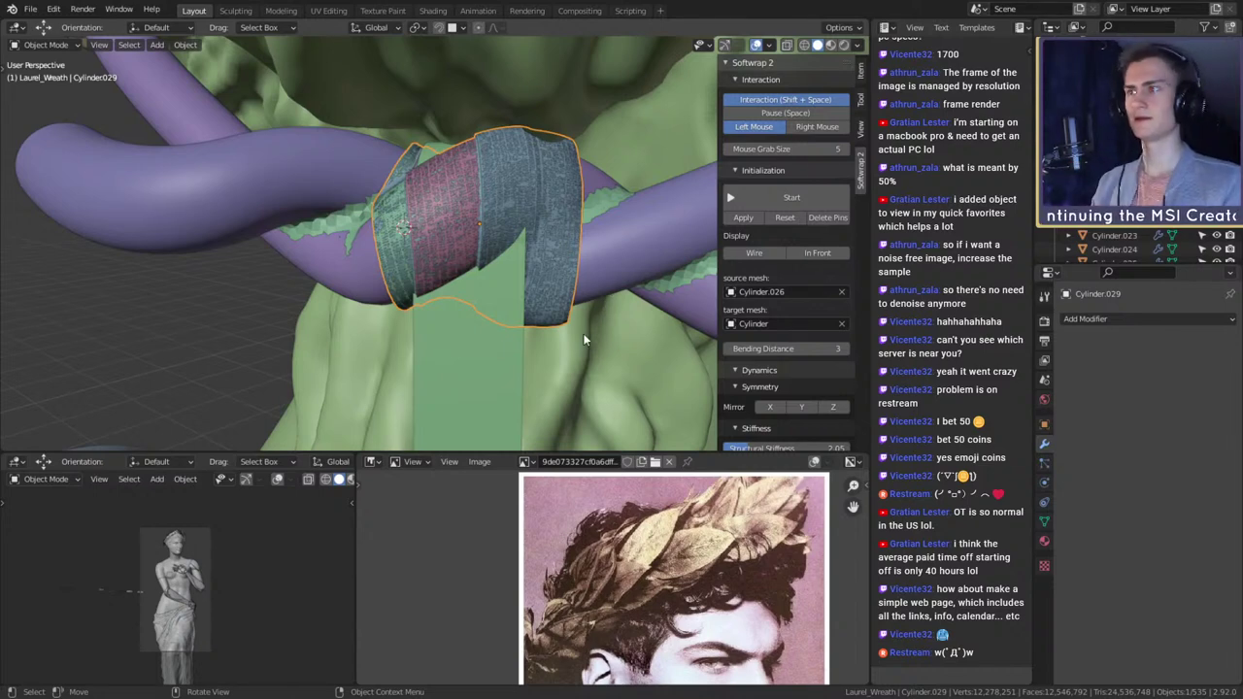
{"action": "middle_click_drag", "start_coordinate": [584, 339], "coordinate": [544, 309]}
- Isolate the remeshed band collision mesh together with the hanging strip in local view
{"action": "left_click", "coordinate": [455, 228]}
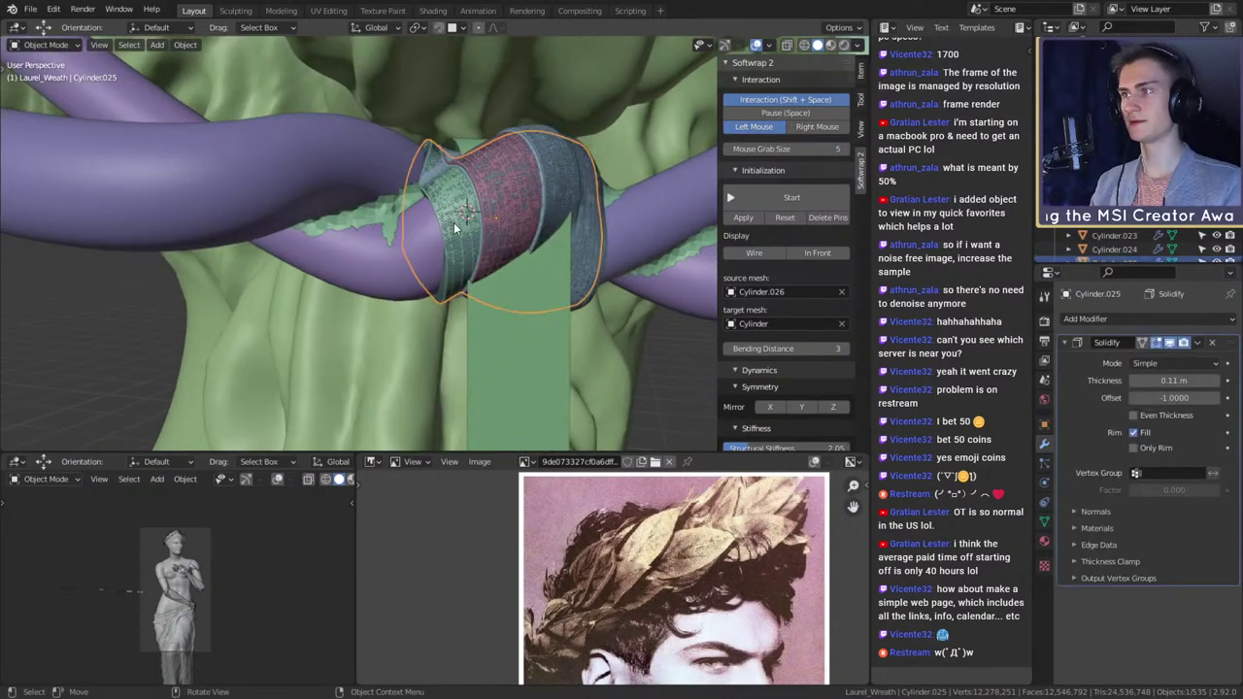
{"action": "middle_click_drag", "start_coordinate": [640, 236], "coordinate": [652, 262]}
{"action": "left_click", "coordinate": [602, 189]}
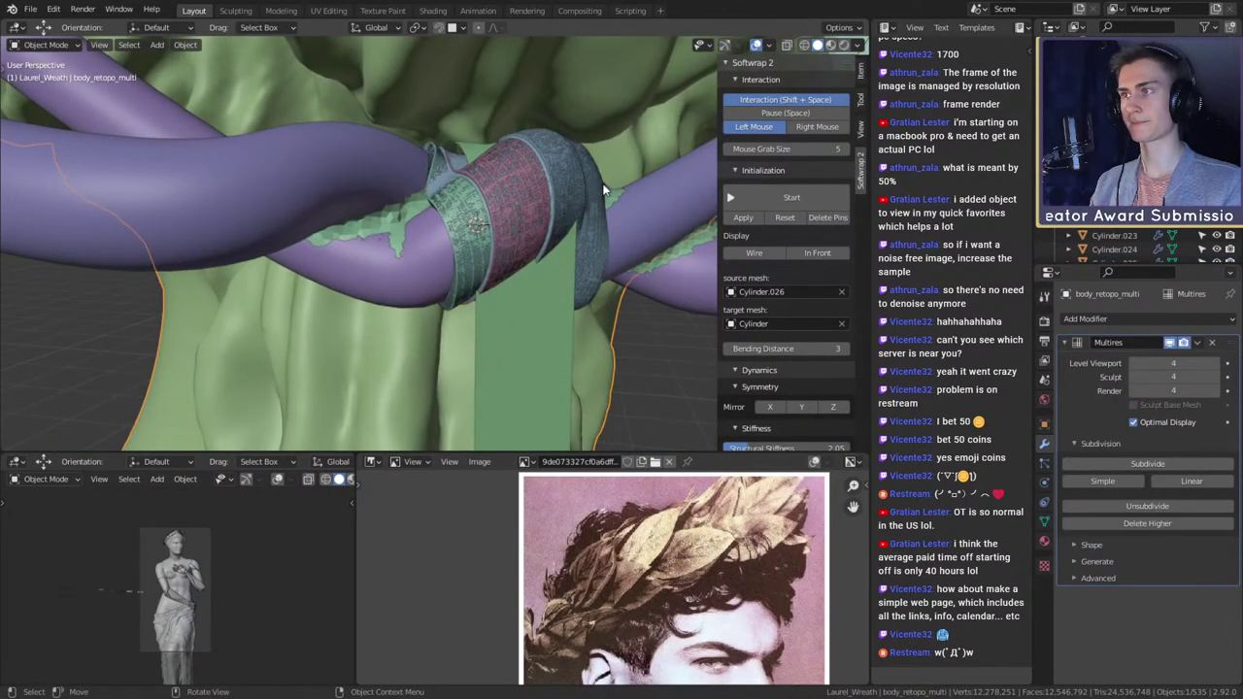
{"action": "left_click", "coordinate": [602, 190]}
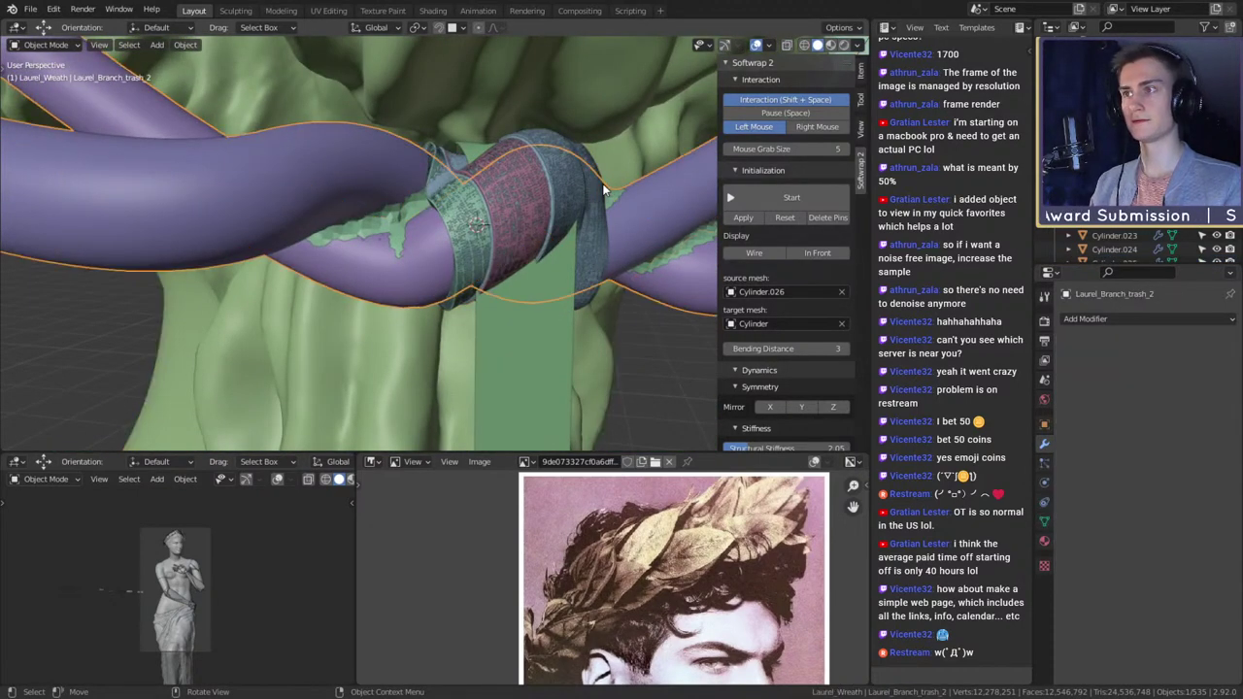
{"action": "left_click", "coordinate": [602, 189]}
{"action": "left_click", "coordinate": [602, 190]}
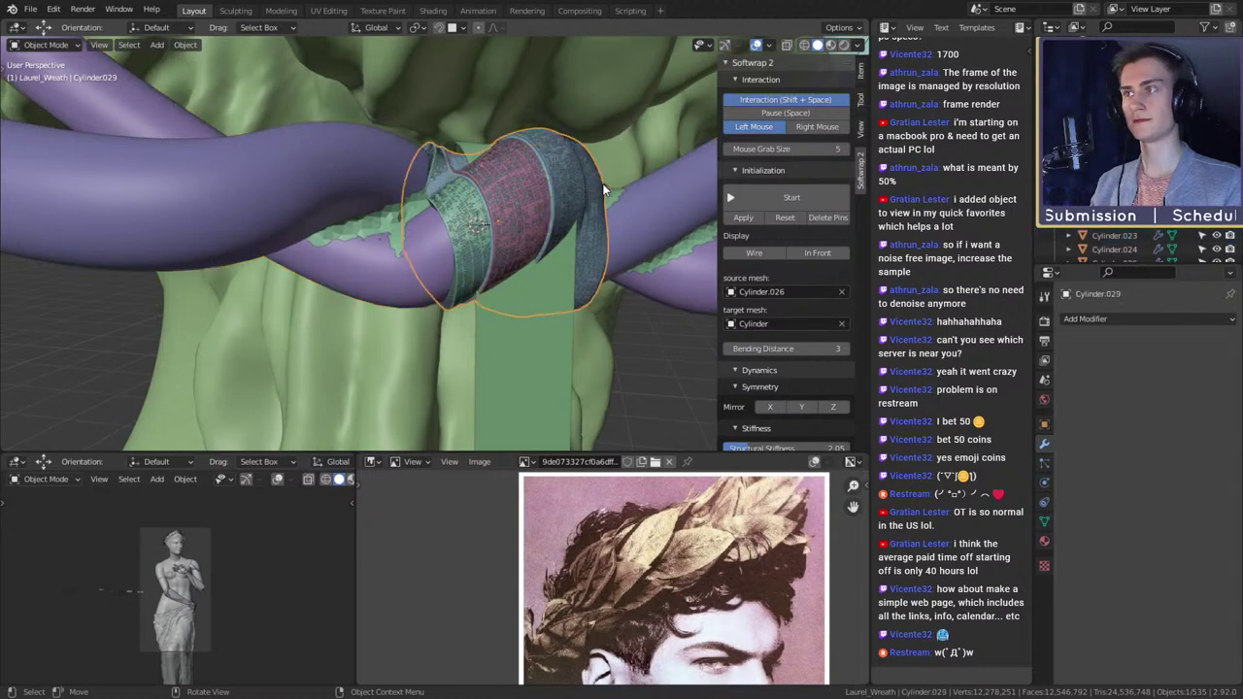
{"action": "left_click", "coordinate": [557, 399], "text": "shift"}
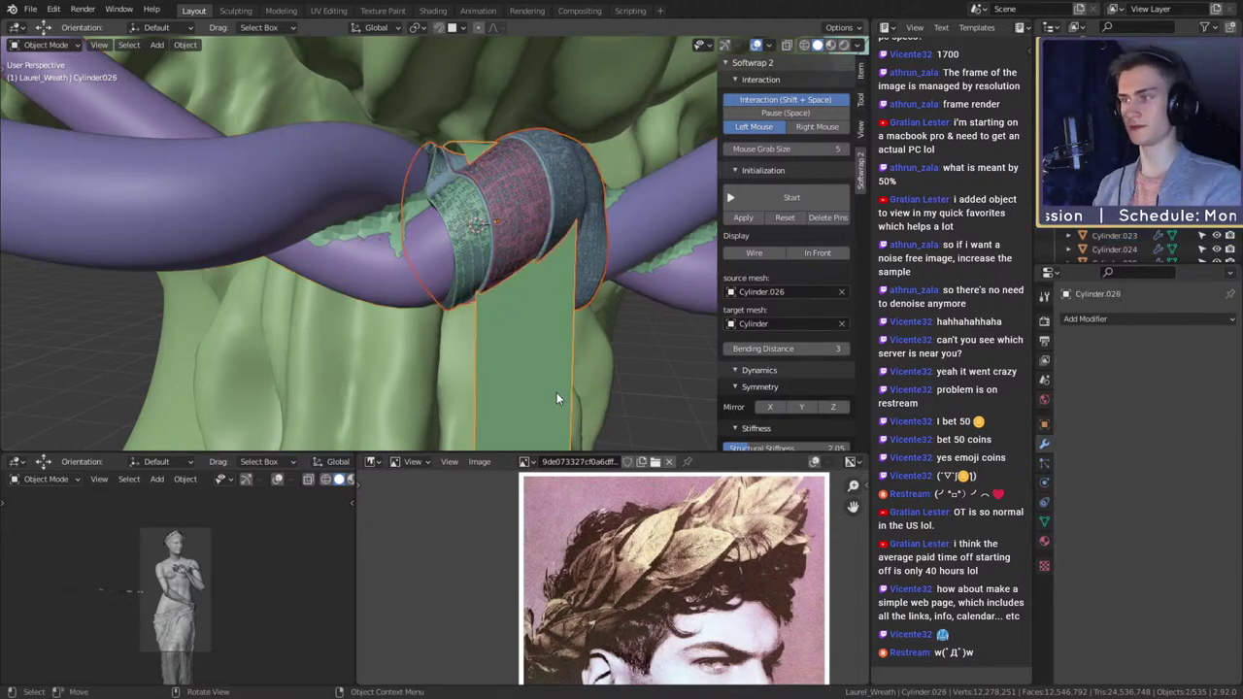
{"action": "key", "text": "KP_Divide"}
{"action": "middle_click_drag", "start_coordinate": [473, 244], "coordinate": [439, 264]}
{"action": "scroll", "coordinate": [557, 276], "scroll_direction": "up", "scroll_amount": 2}
- Replace the Softwrap target mesh with the remeshed bands, Cylinder.029, and select the hanging strip
{"action": "left_click", "coordinate": [596, 297]}
{"action": "scroll", "coordinate": [596, 297], "scroll_direction": "up", "scroll_amount": 3}
{"action": "middle_click_drag", "start_coordinate": [596, 297], "coordinate": [594, 238]}
{"action": "left_click", "coordinate": [430, 161]}
{"action": "scroll", "coordinate": [566, 235], "scroll_direction": "down", "scroll_amount": 3}
{"action": "left_click", "coordinate": [578, 303]}
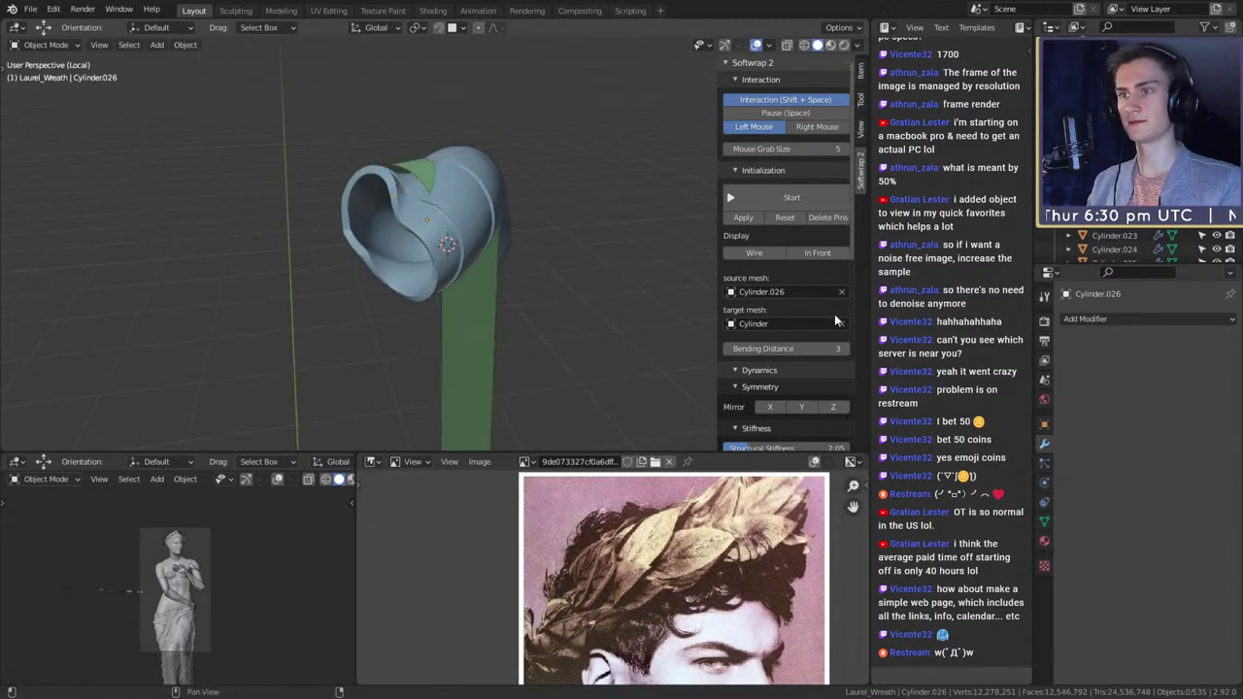
{"action": "left_click", "coordinate": [842, 324]}
{"action": "left_click", "coordinate": [426, 254]}
{"action": "middle_click_drag", "start_coordinate": [425, 253], "coordinate": [528, 213]}
{"action": "left_click", "coordinate": [450, 317]}
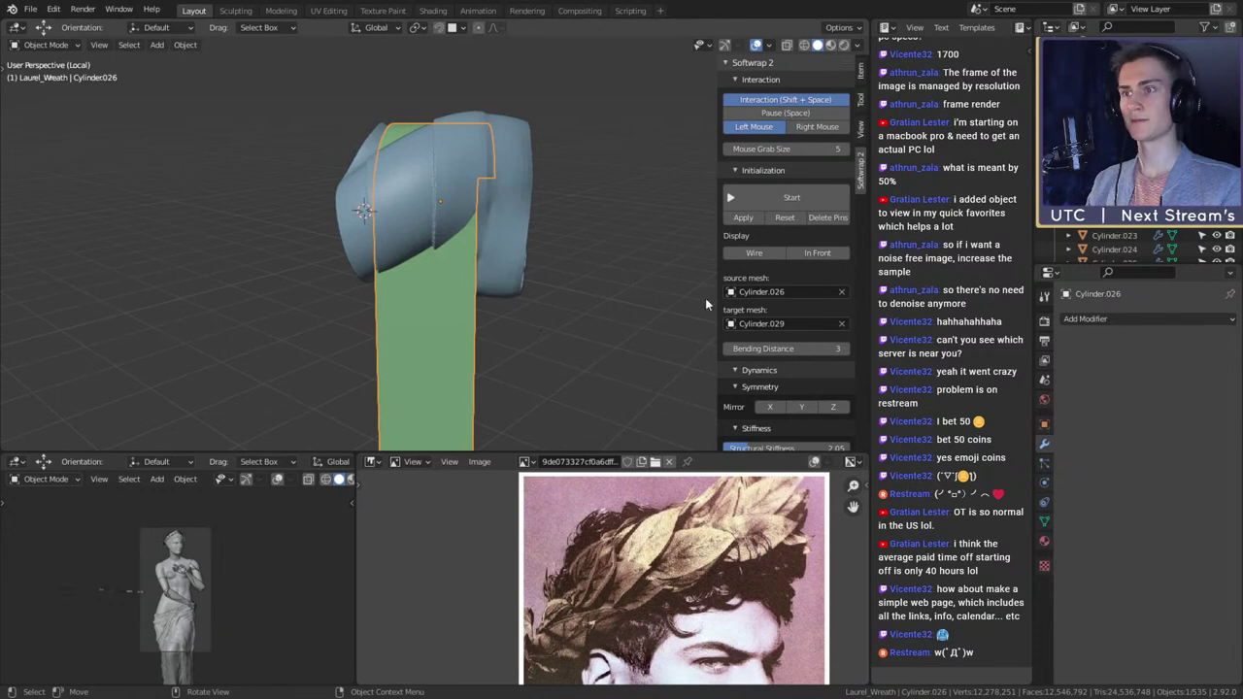
- Set the strip's Softwrap snapping group to the vertex group named Group
{"action": "scroll", "coordinate": [789, 284], "scroll_direction": "down", "scroll_amount": 8}
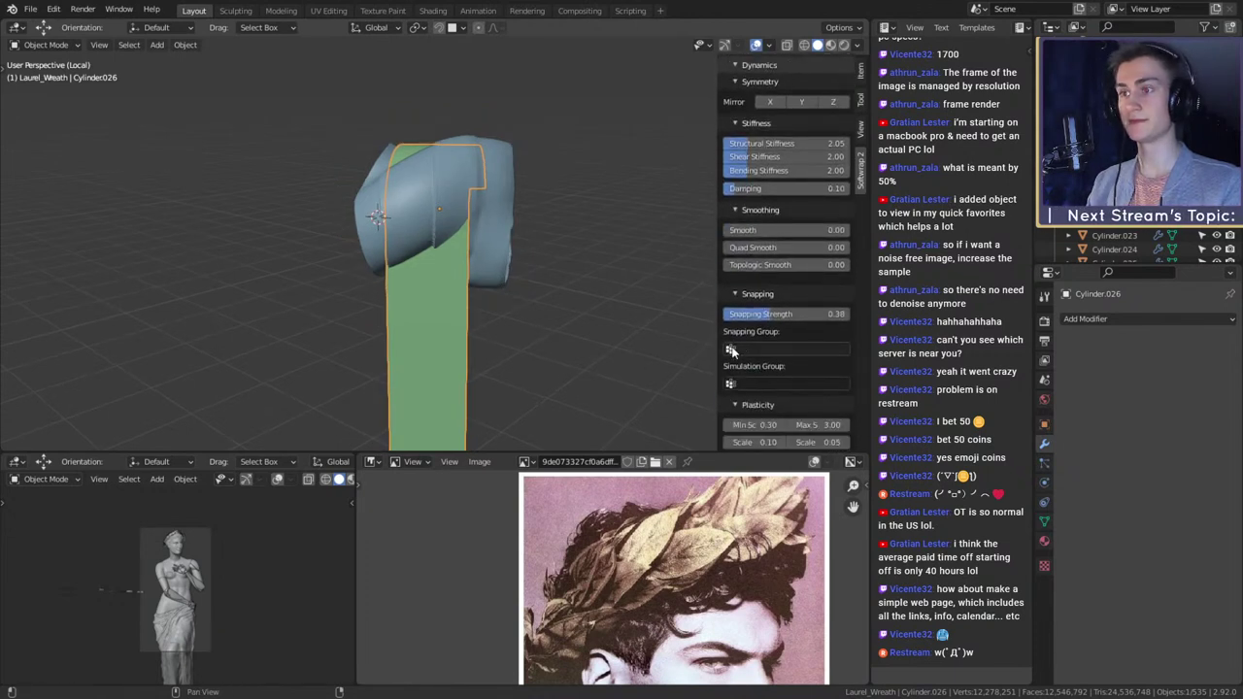
{"action": "left_click", "coordinate": [733, 351]}
{"action": "left_click", "coordinate": [742, 378]}
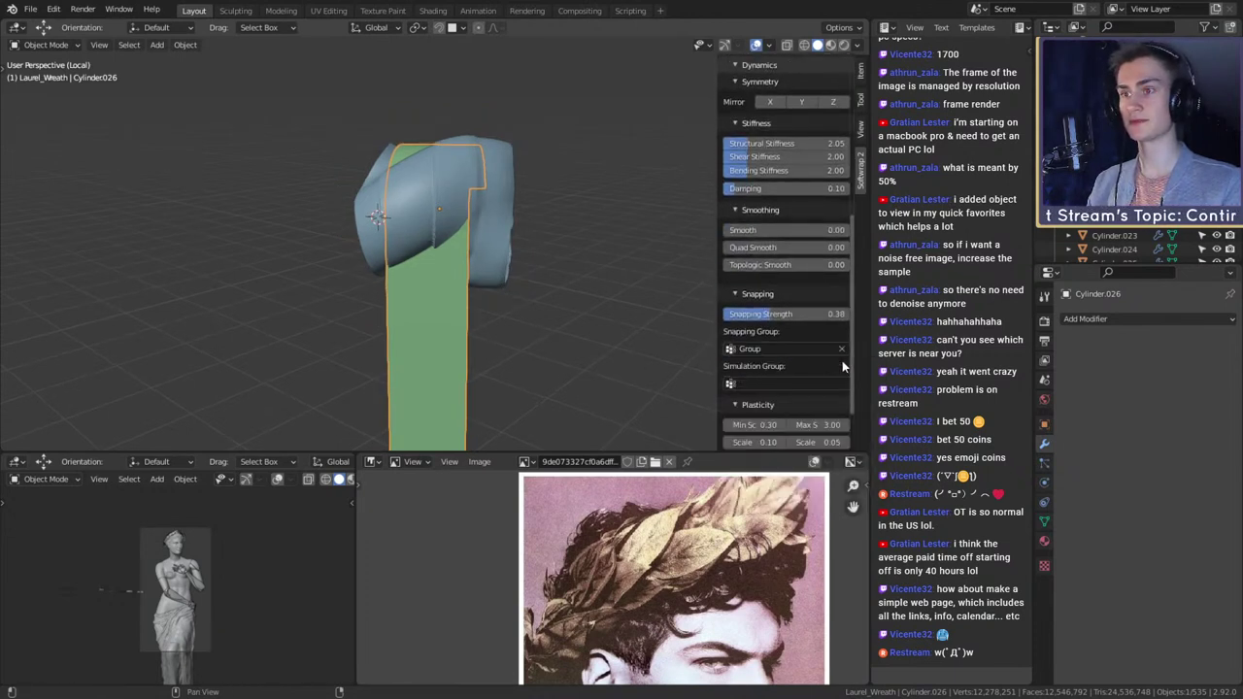
- Start the Softwrap simulation on the strip and enable its In Front display
{"action": "middle_click_drag", "start_coordinate": [483, 269], "coordinate": [544, 200]}
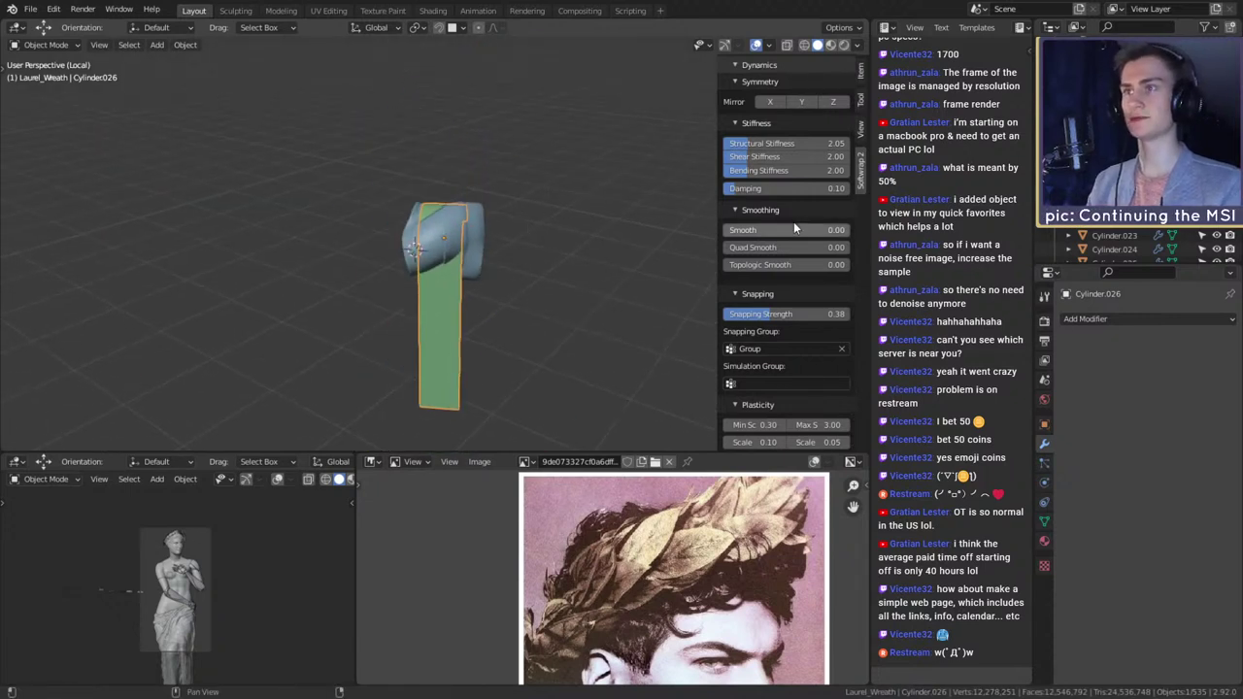
{"action": "scroll", "coordinate": [796, 219], "scroll_direction": "up", "scroll_amount": 8}
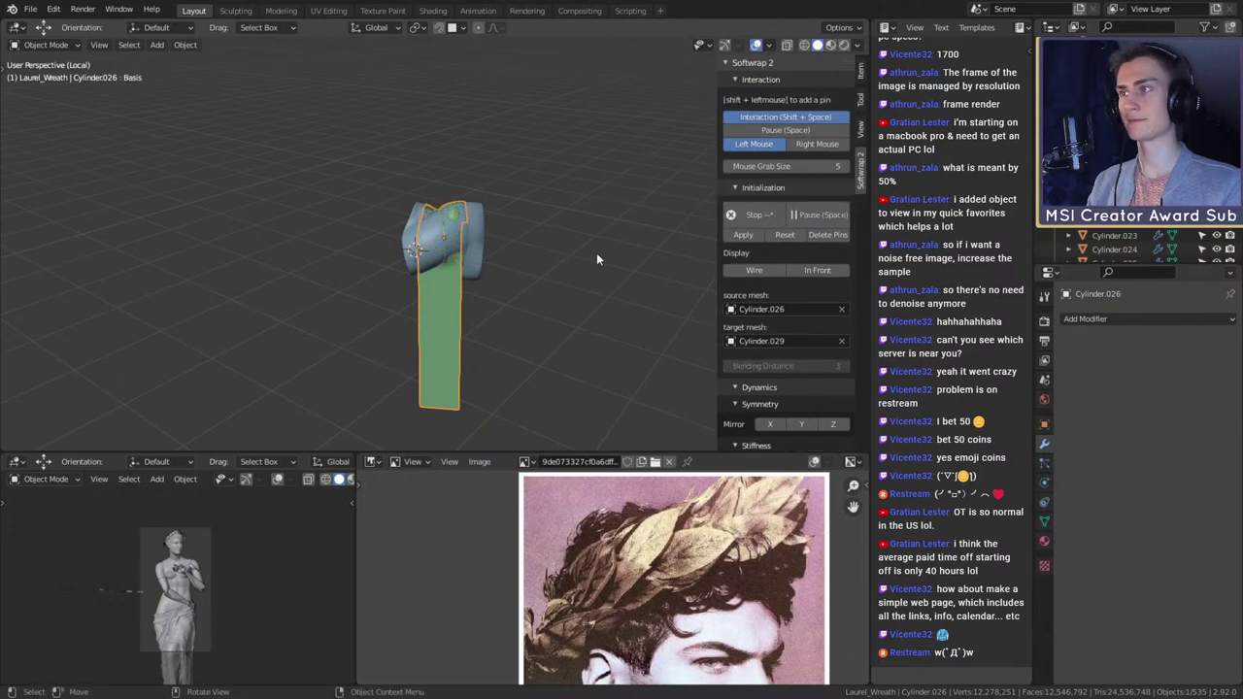
{"action": "middle_click_drag", "start_coordinate": [599, 260], "coordinate": [647, 254]}
{"action": "scroll", "coordinate": [436, 285], "scroll_direction": "up", "scroll_amount": 3}
{"action": "left_click", "coordinate": [817, 270]}
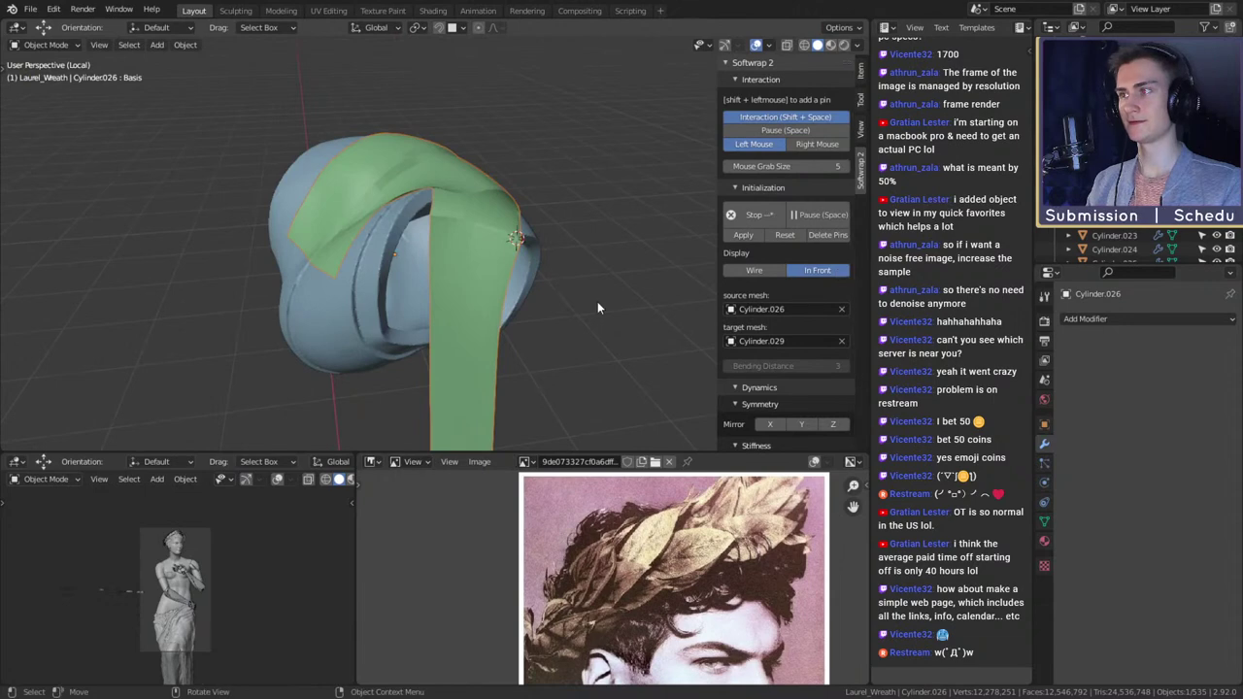
- Try to reposition the hanging strip on the bands, undoing each move
{"action": "middle_click_drag", "start_coordinate": [597, 308], "coordinate": [581, 342]}
{"action": "key", "text": "g"}
{"action": "left_click", "coordinate": [485, 328]}
{"action": "left_click_drag", "start_coordinate": [437, 332], "coordinate": [468, 296]}
{"action": "key", "text": "ctrl+z"}
{"action": "key", "text": "ctrl+z"}
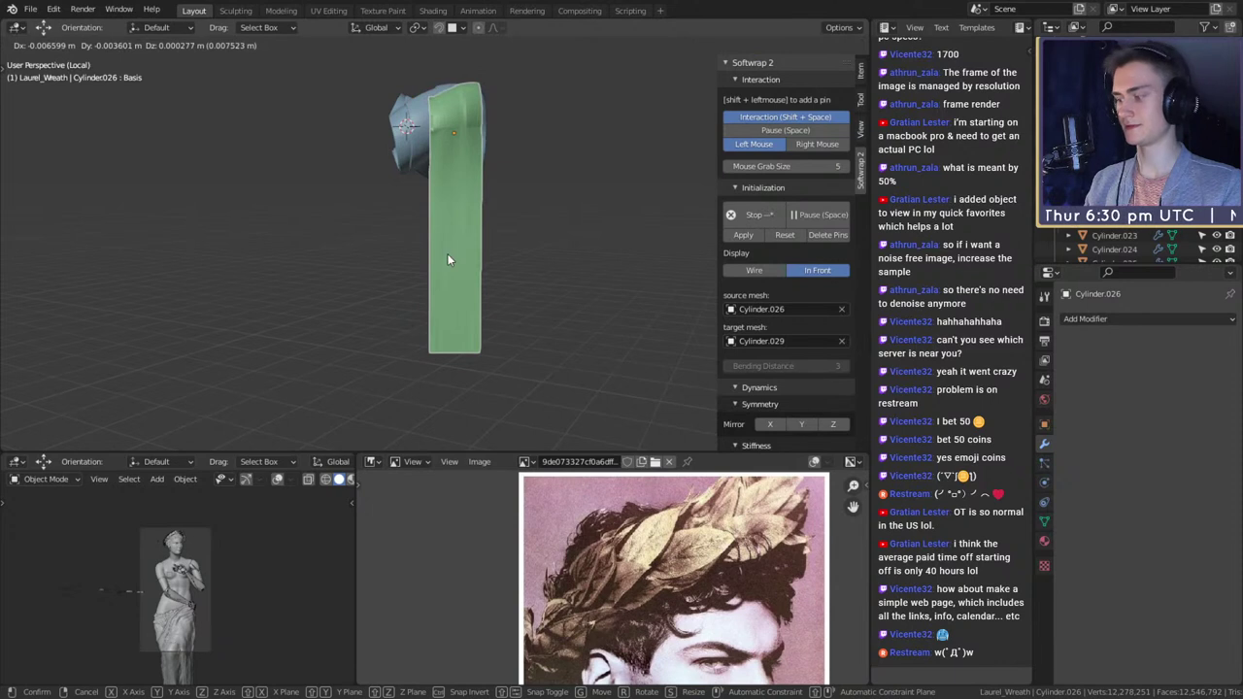
{"action": "left_click_drag", "start_coordinate": [449, 116], "coordinate": [475, 117]}
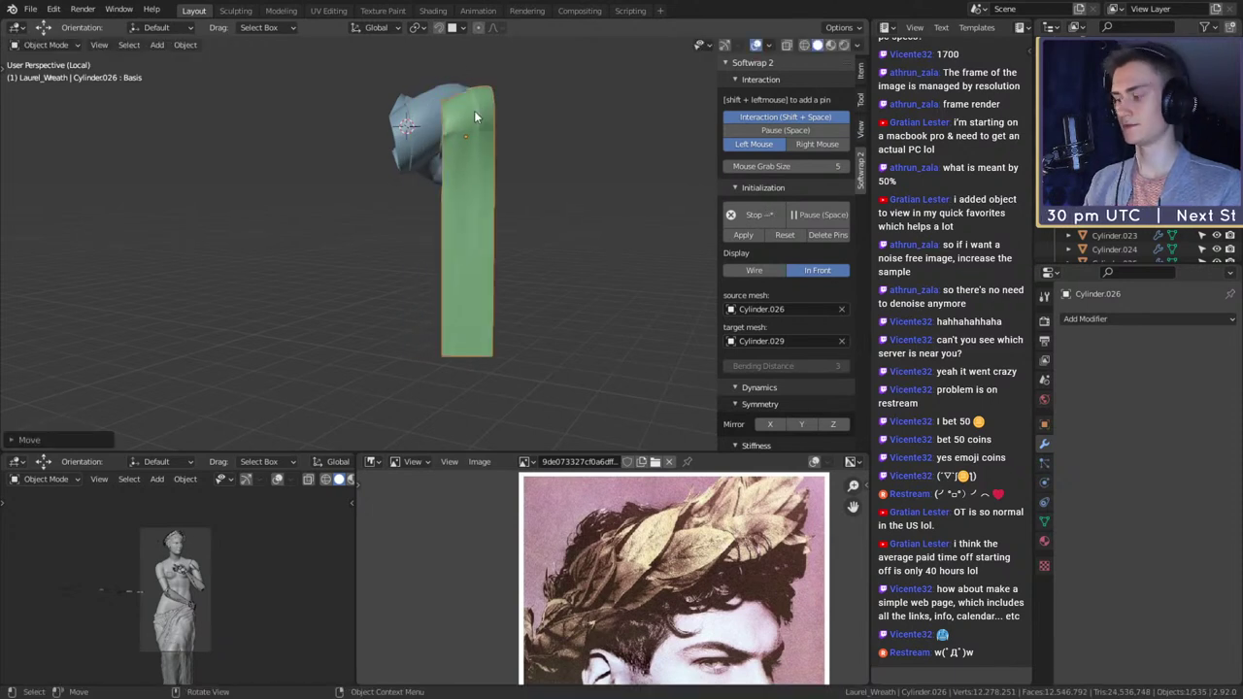
{"action": "key", "text": "ctrl+z"}
- Pull the strip's wrapped upper part sideways across the bands in the running simulation
{"action": "middle_click_drag", "start_coordinate": [517, 173], "coordinate": [505, 218]}
{"action": "middle_click_drag", "start_coordinate": [519, 131], "coordinate": [506, 269], "text": "shift"}
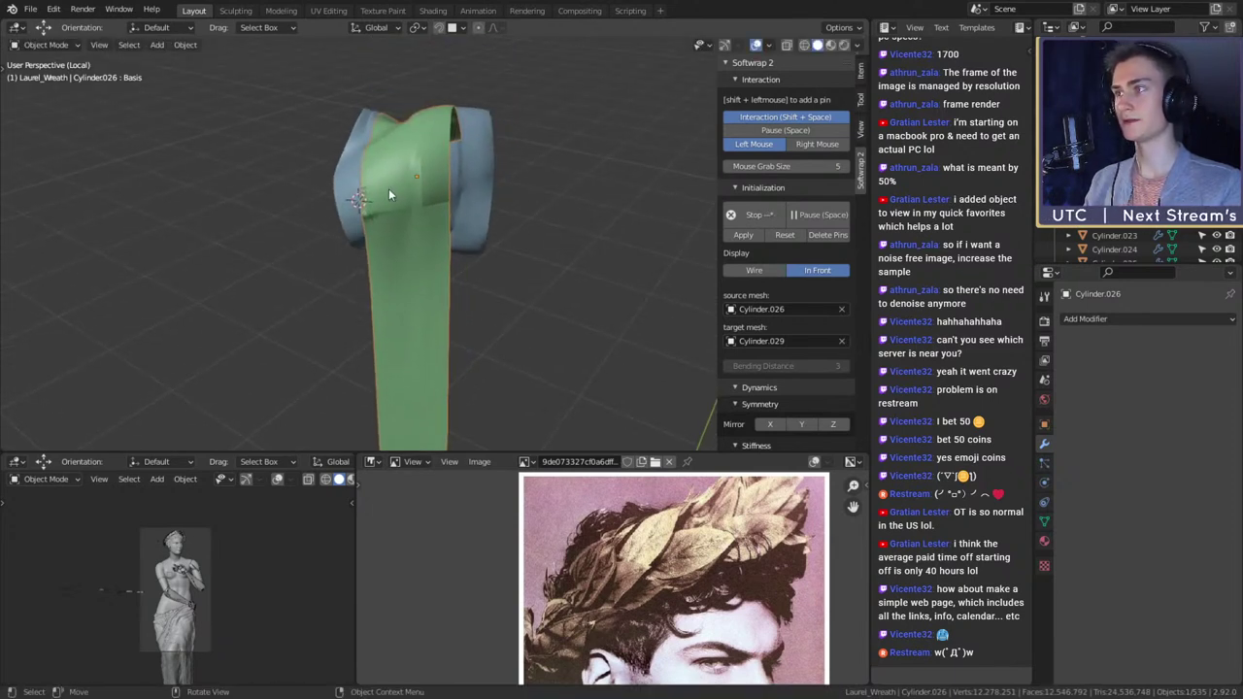
{"action": "left_click_drag", "start_coordinate": [389, 190], "coordinate": [412, 191]}
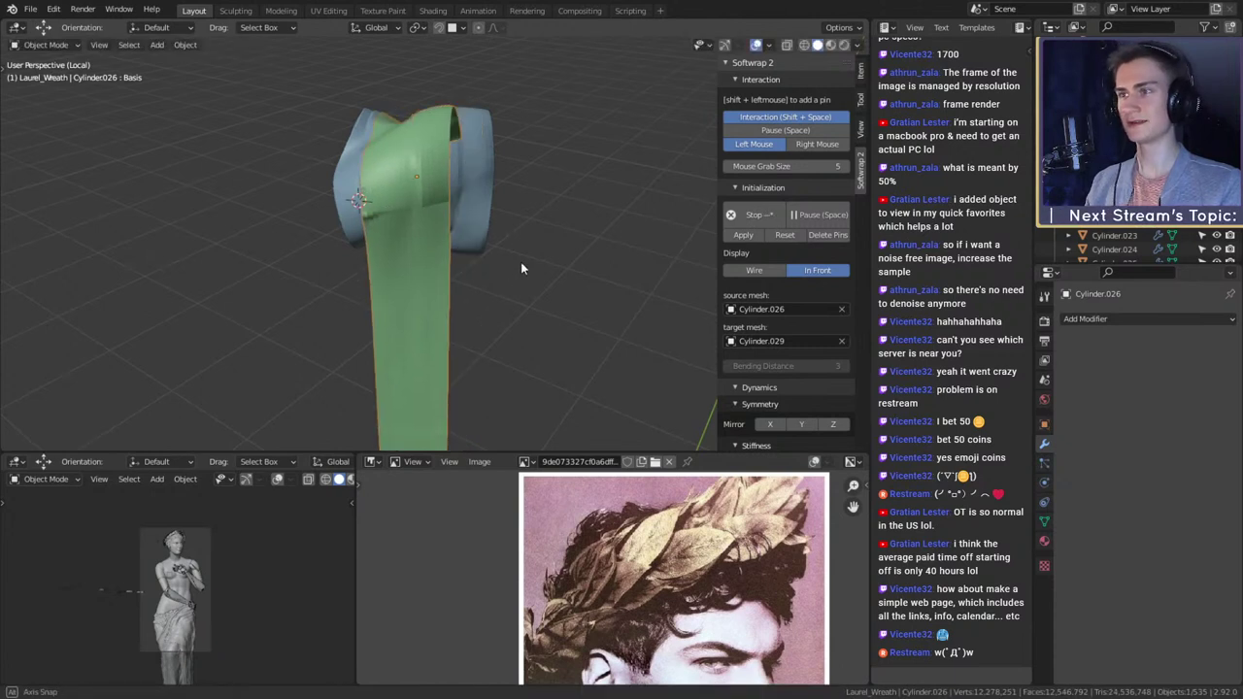
- Try pulling the hanging strip with In Front display off, and turn the display back on
{"action": "middle_click_drag", "start_coordinate": [521, 261], "coordinate": [534, 208], "text": "shift"}
{"action": "left_click", "coordinate": [823, 272]}
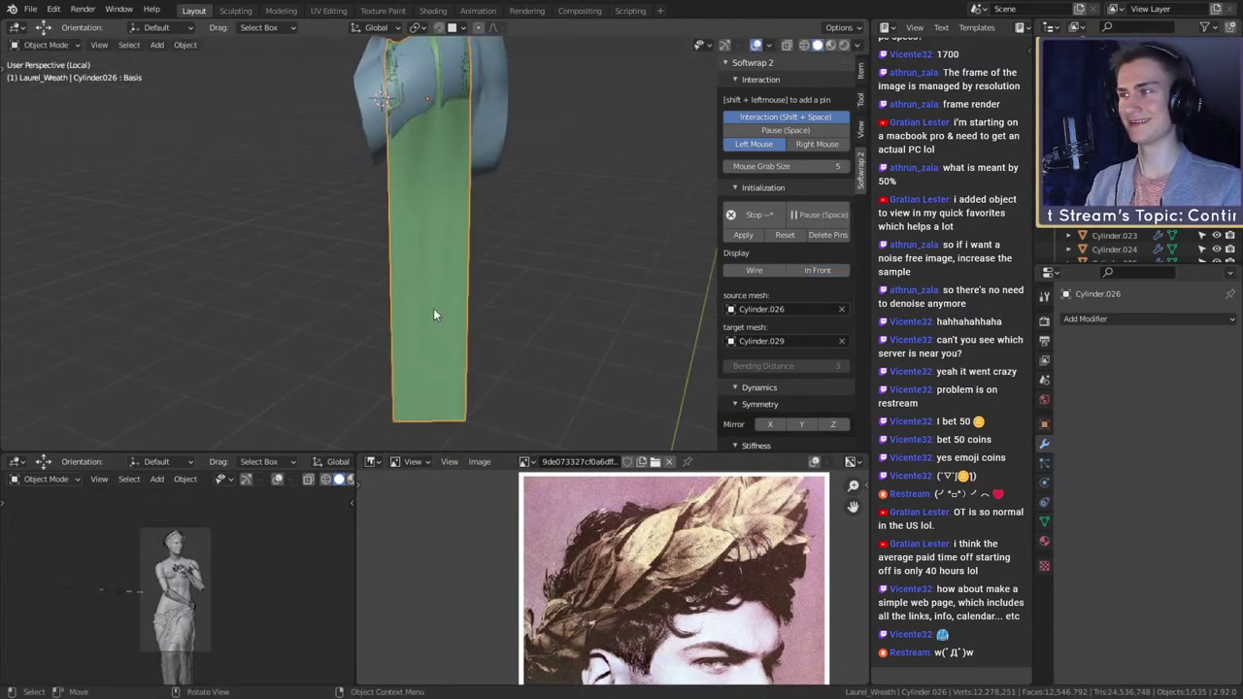
{"action": "key", "text": "g"}
{"action": "left_click_drag", "start_coordinate": [474, 309], "coordinate": [501, 302]}
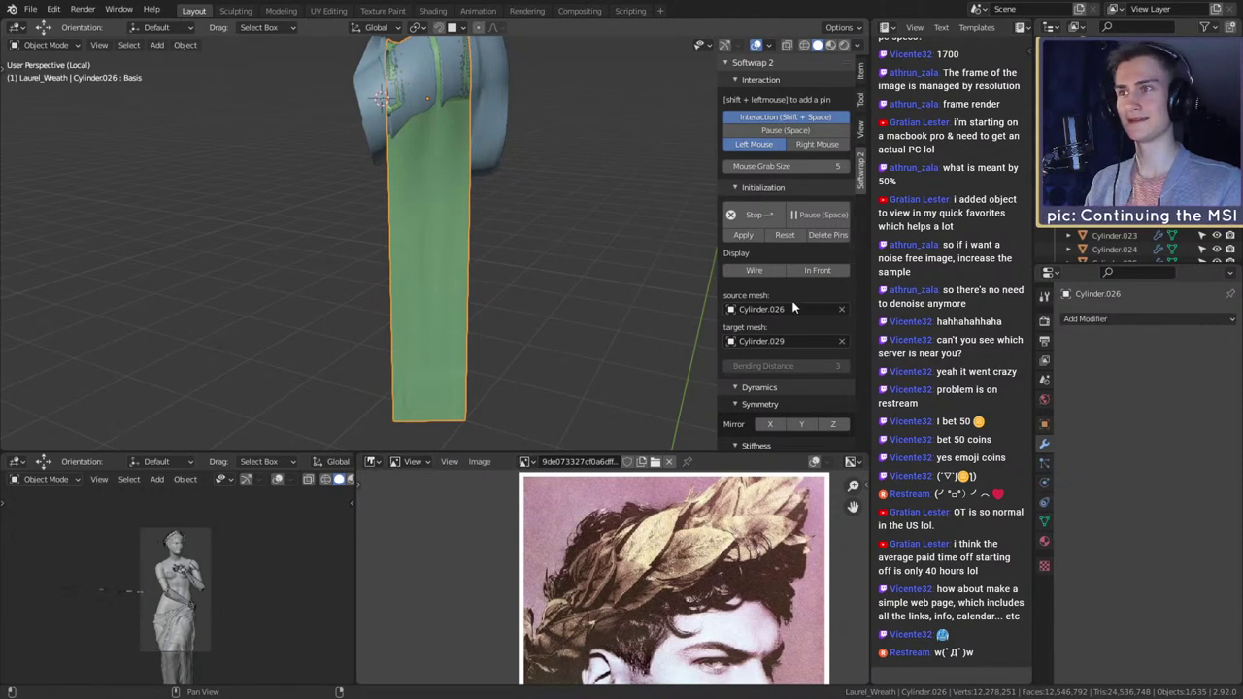
{"action": "mouse_move", "coordinate": [509, 254]}
{"action": "middle_mouse_down"}
{"action": "mouse_move", "coordinate": [488, 322]}
{"action": "mouse_move", "coordinate": [610, 284]}
{"action": "mouse_move", "coordinate": [492, 250]}
{"action": "mouse_move", "coordinate": [457, 272]}
{"action": "mouse_move", "coordinate": [590, 256]}
{"action": "mouse_move", "coordinate": [430, 276]}
{"action": "mouse_move", "coordinate": [422, 206]}
{"action": "middle_mouse_up"}
{"action": "left_click", "coordinate": [821, 271]}
- Stop the Softwrap simulation with the strip draped over the bands
{"action": "scroll", "coordinate": [526, 295], "scroll_direction": "down", "scroll_amount": 4}
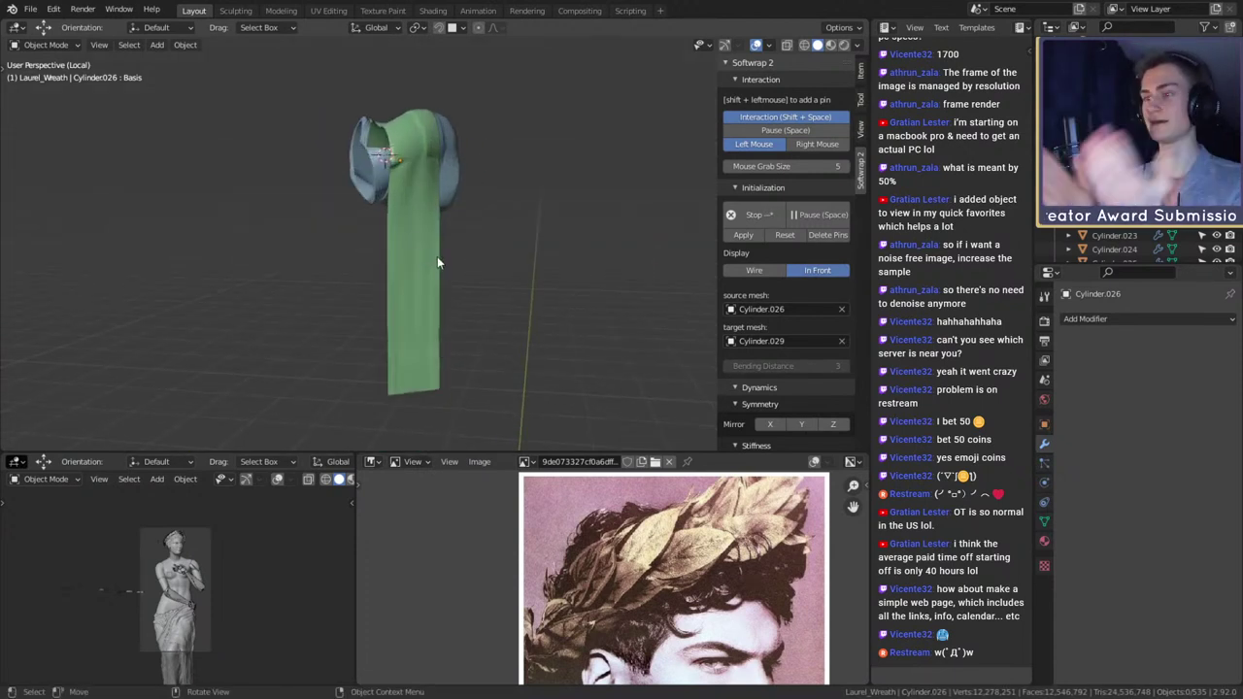
{"action": "middle_click_drag", "start_coordinate": [437, 262], "coordinate": [413, 275]}
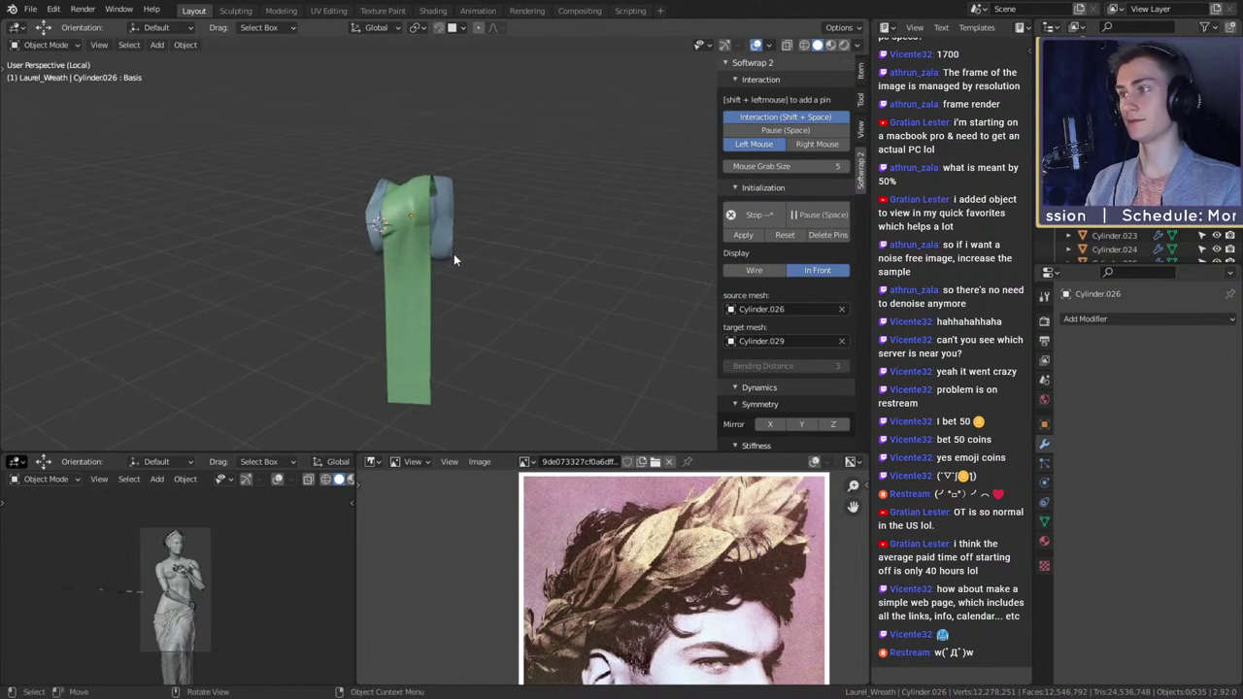
{"action": "left_click", "coordinate": [780, 217]}
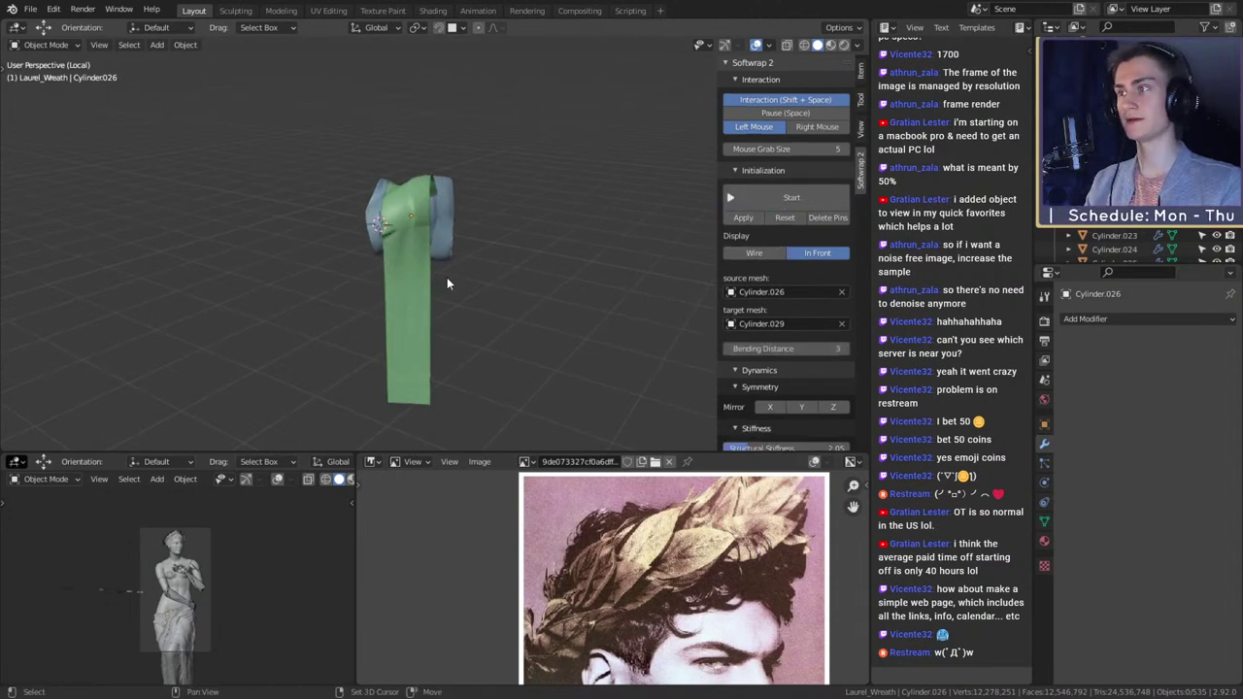
- Select the draped strip, leave local view and turn off its In Front display
{"action": "scroll", "coordinate": [536, 287], "scroll_direction": "up", "scroll_amount": 2}
{"action": "middle_click_drag", "start_coordinate": [447, 281], "coordinate": [519, 286]}
{"action": "middle_click_drag", "start_coordinate": [639, 278], "coordinate": [505, 292]}
{"action": "left_click", "coordinate": [465, 299]}
{"action": "scroll", "coordinate": [440, 290], "scroll_direction": "up", "scroll_amount": 5}
{"action": "scroll", "coordinate": [478, 281], "scroll_direction": "down", "scroll_amount": 8}
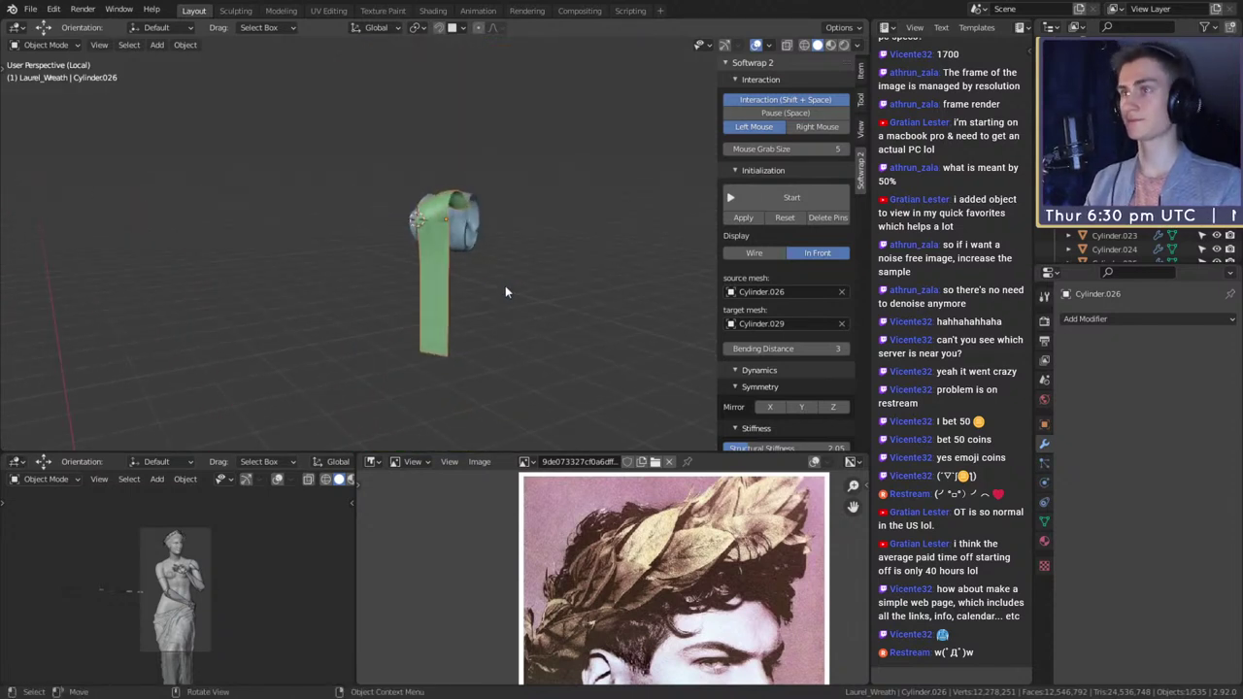
{"action": "key", "text": "KP_Divide"}
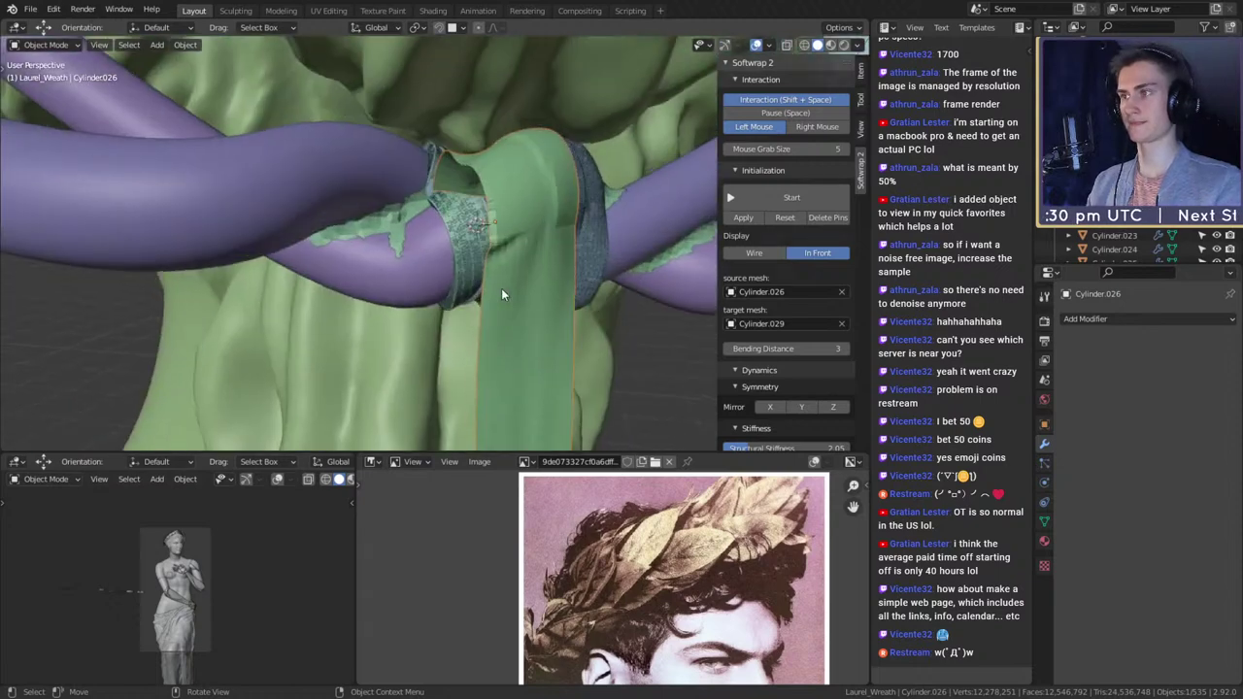
{"action": "middle_click_drag", "start_coordinate": [541, 263], "coordinate": [495, 272], "text": "shift"}
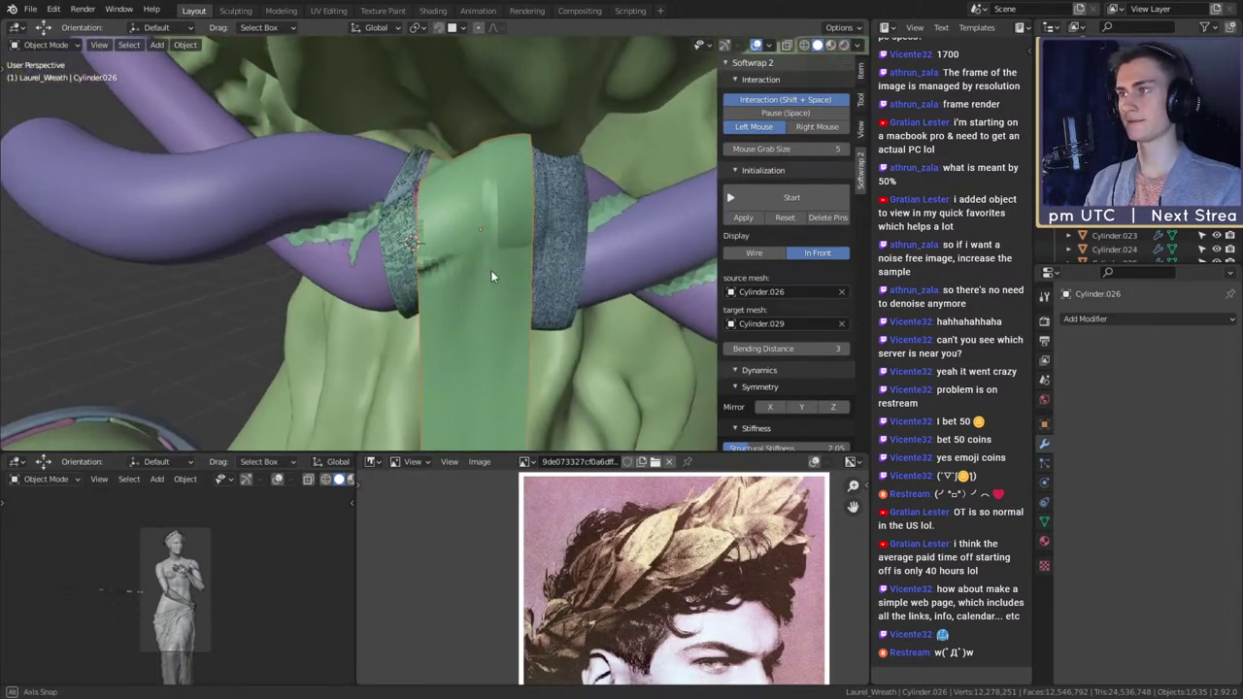
{"action": "left_click", "coordinate": [821, 254]}
{"action": "middle_click_drag", "start_coordinate": [582, 282], "coordinate": [590, 333]}
- Select the remeshed band mesh along with the strip, undo the accidental move, and isolate both in local view
{"action": "left_click", "coordinate": [596, 191], "text": "shift"}
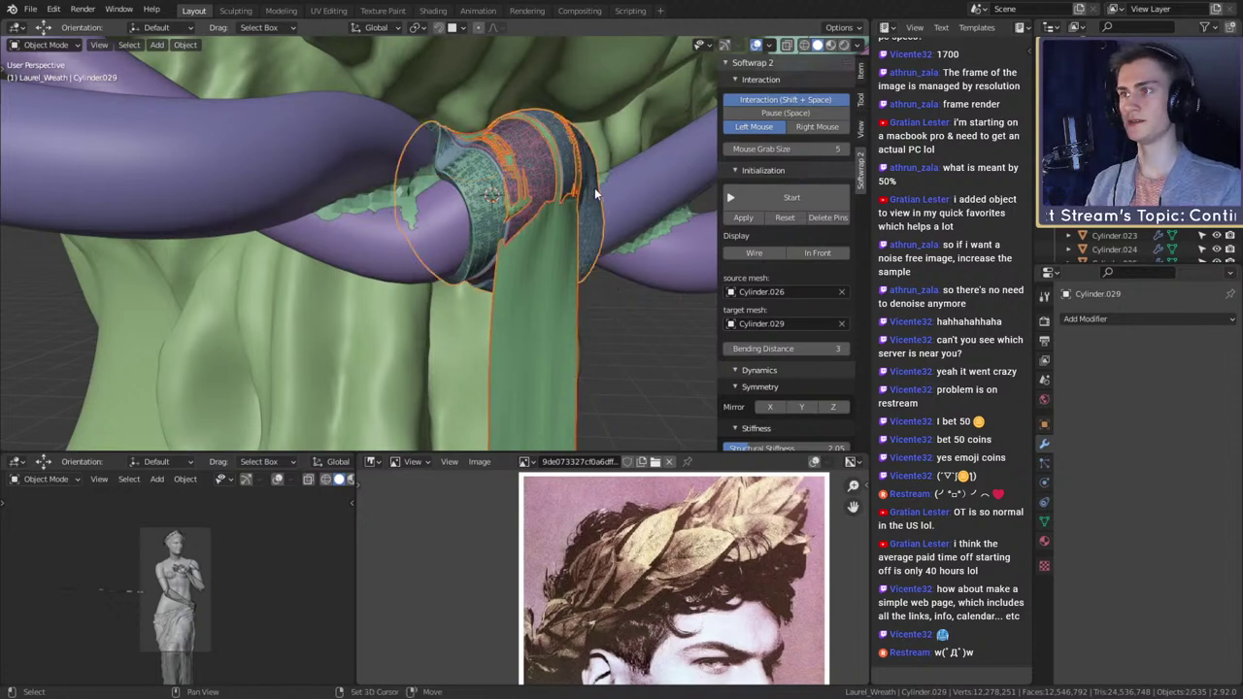
{"action": "key", "text": "g"}
{"action": "left_click", "coordinate": [602, 235]}
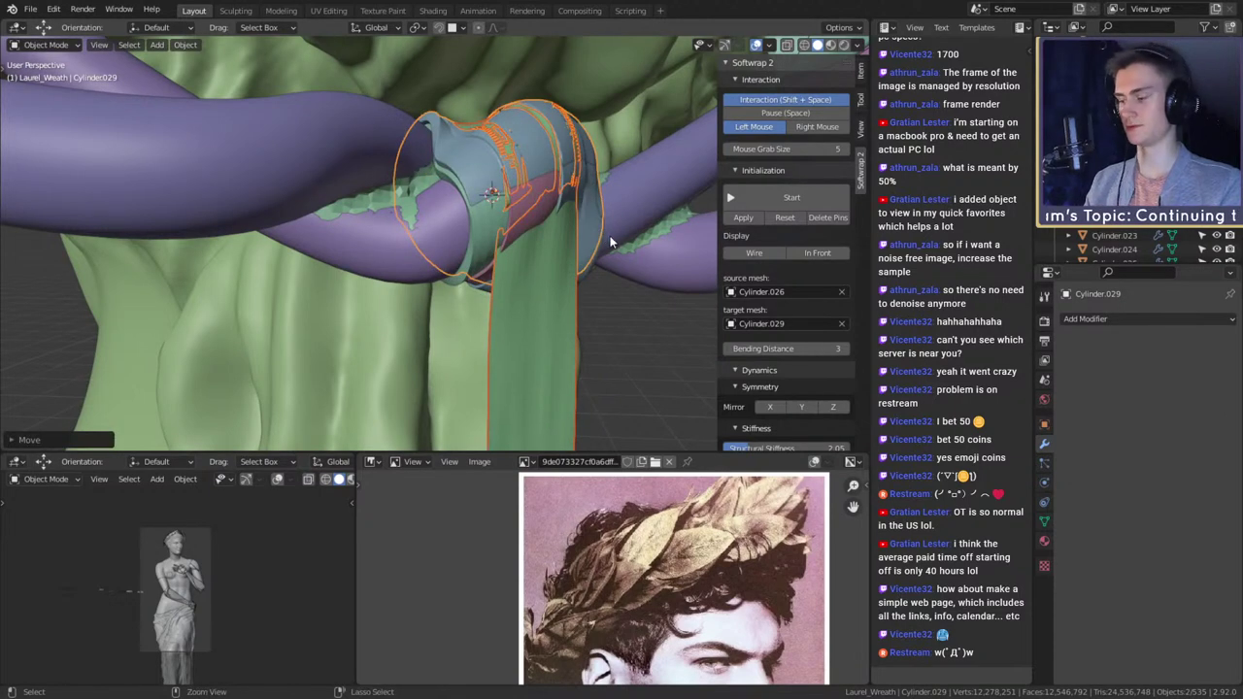
{"action": "key", "text": "ctrl+z"}
{"action": "middle_click_drag", "start_coordinate": [611, 242], "coordinate": [633, 289]}
{"action": "scroll", "coordinate": [1136, 156], "scroll_direction": "down", "scroll_amount": 4}
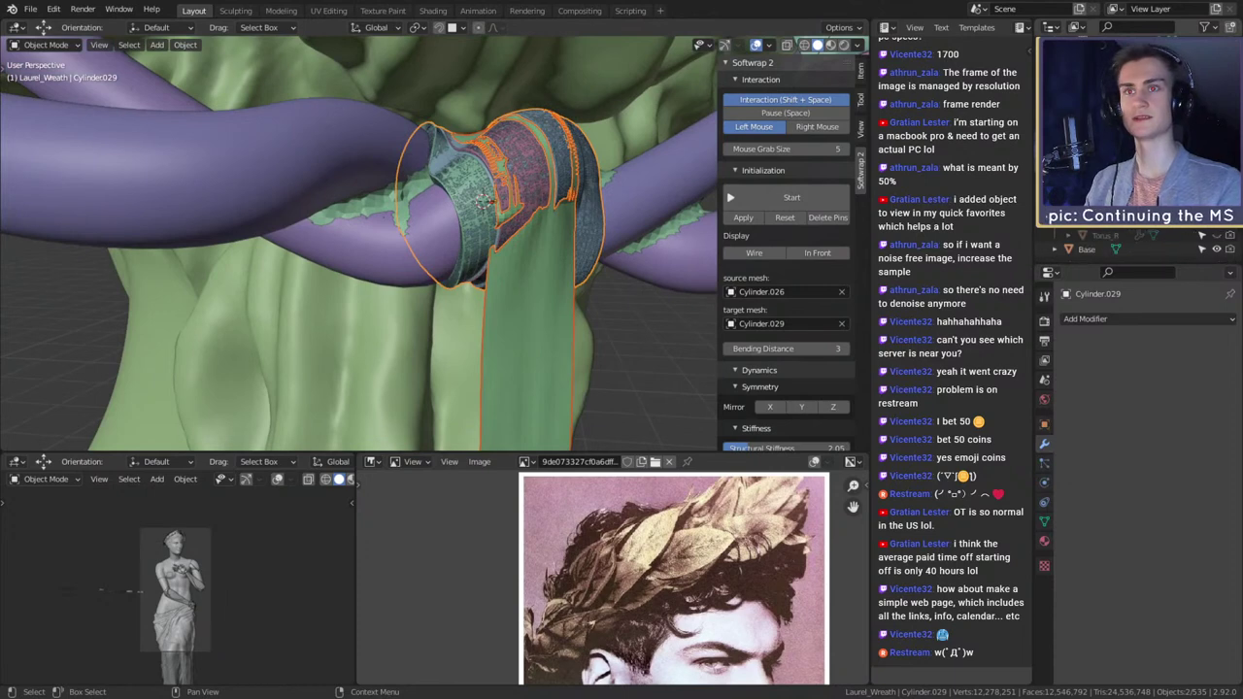
{"action": "left_click", "coordinate": [587, 352], "text": "shift"}
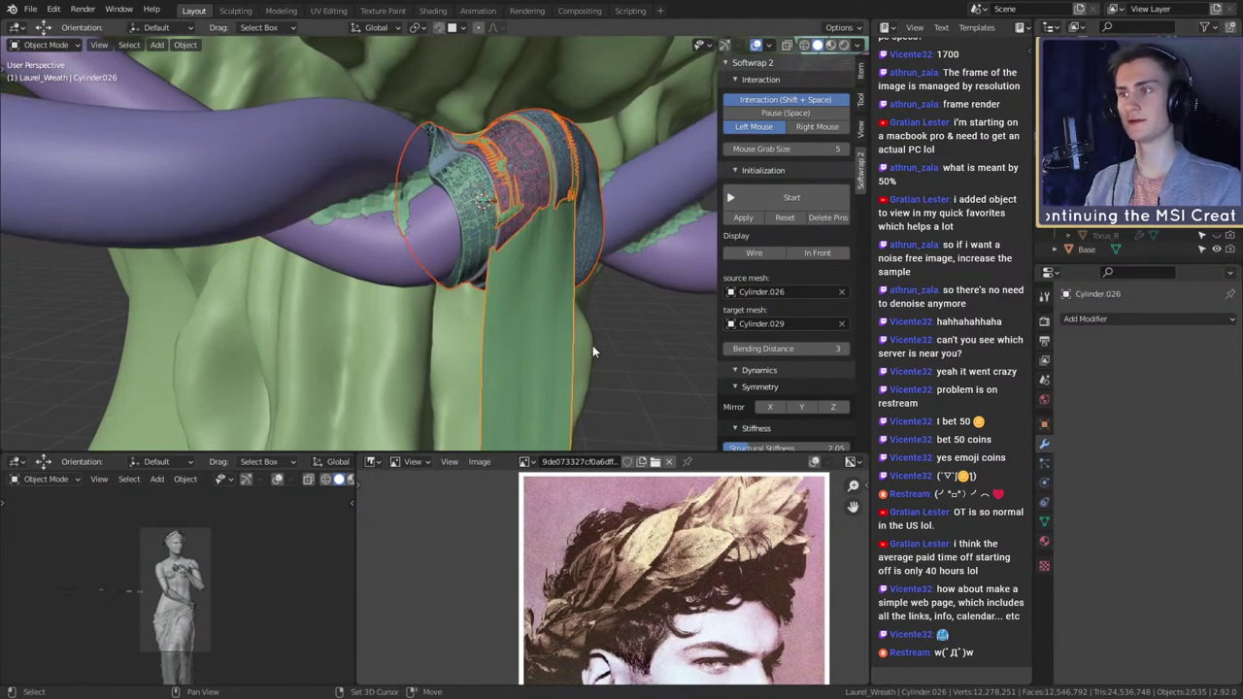
{"action": "key", "text": "KP_Divide"}
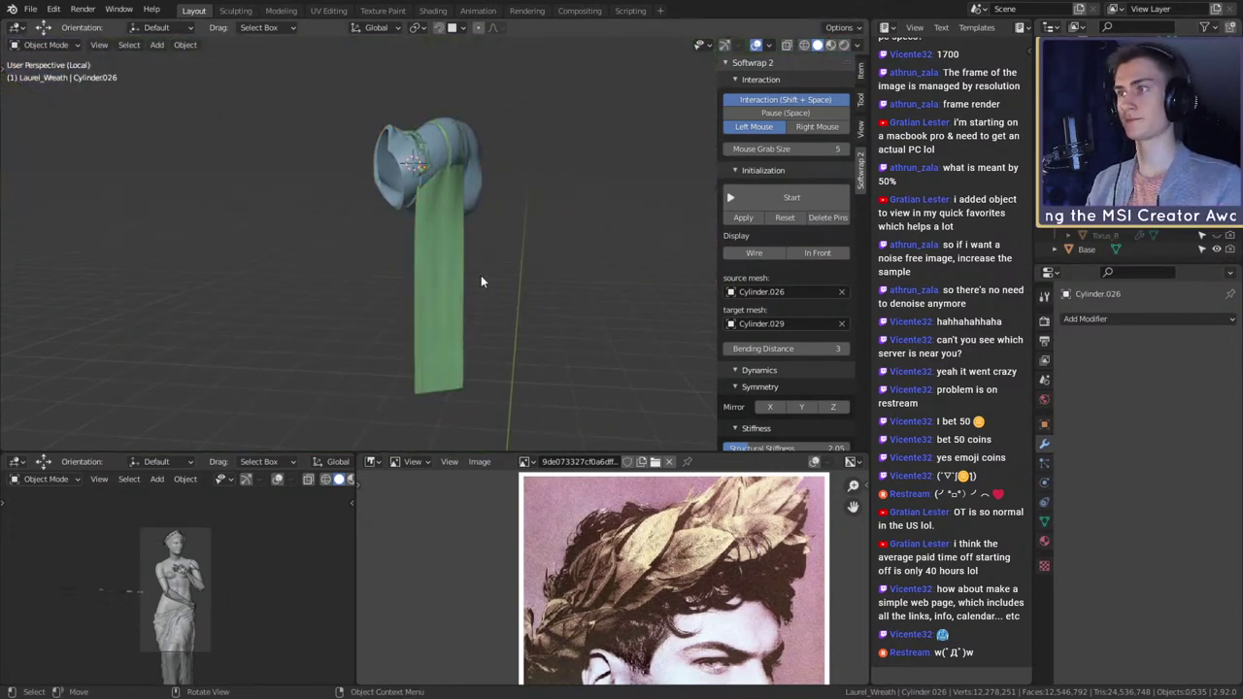
- Add a Solidify modifier to the hanging strip with a thickness of 0.05 m and an offset of 1
{"action": "middle_click_drag", "start_coordinate": [521, 225], "coordinate": [446, 263]}
{"action": "scroll", "coordinate": [447, 263], "scroll_direction": "up", "scroll_amount": 4}
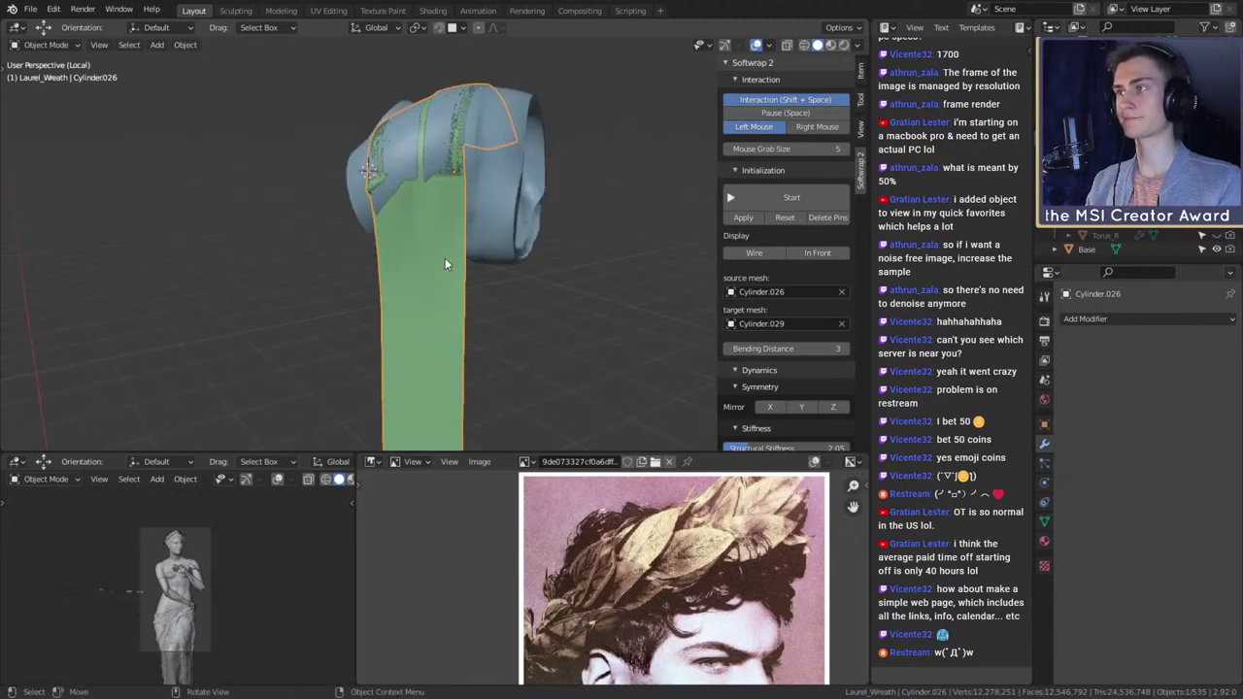
{"action": "left_click", "coordinate": [1112, 321]}
{"action": "left_click", "coordinate": [962, 555]}
{"action": "middle_click_drag", "start_coordinate": [554, 306], "coordinate": [602, 291]}
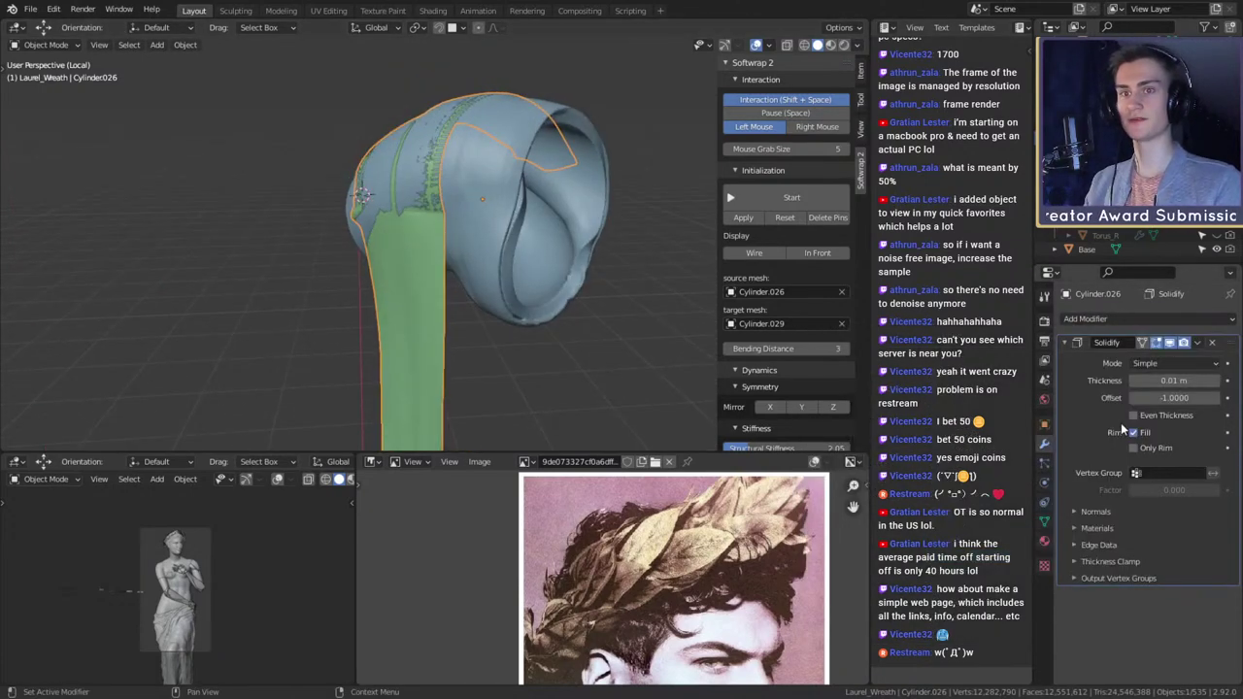
{"action": "left_click_drag", "start_coordinate": [1158, 405], "coordinate": [1188, 380]}
{"action": "middle_click_drag", "start_coordinate": [447, 221], "coordinate": [562, 229]}
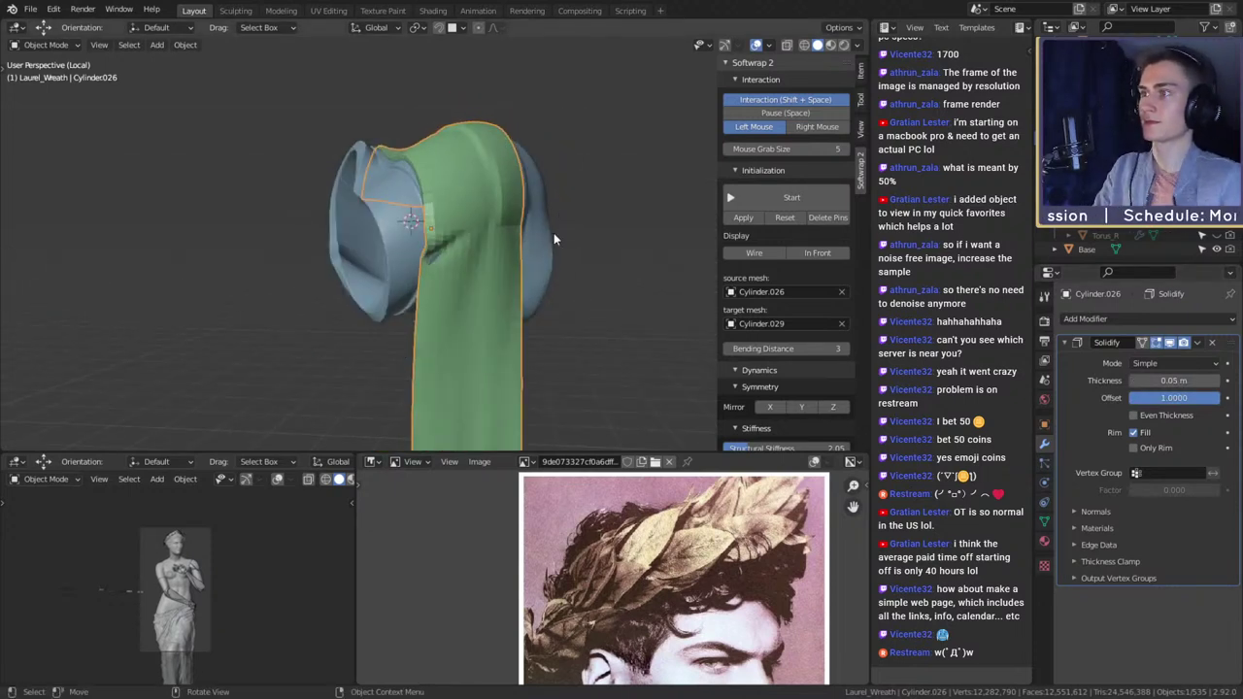
{"action": "mouse_move", "coordinate": [553, 235]}
{"action": "middle_mouse_down"}
{"action": "mouse_move", "coordinate": [469, 239]}
{"action": "mouse_move", "coordinate": [555, 256]}
{"action": "middle_mouse_up"}
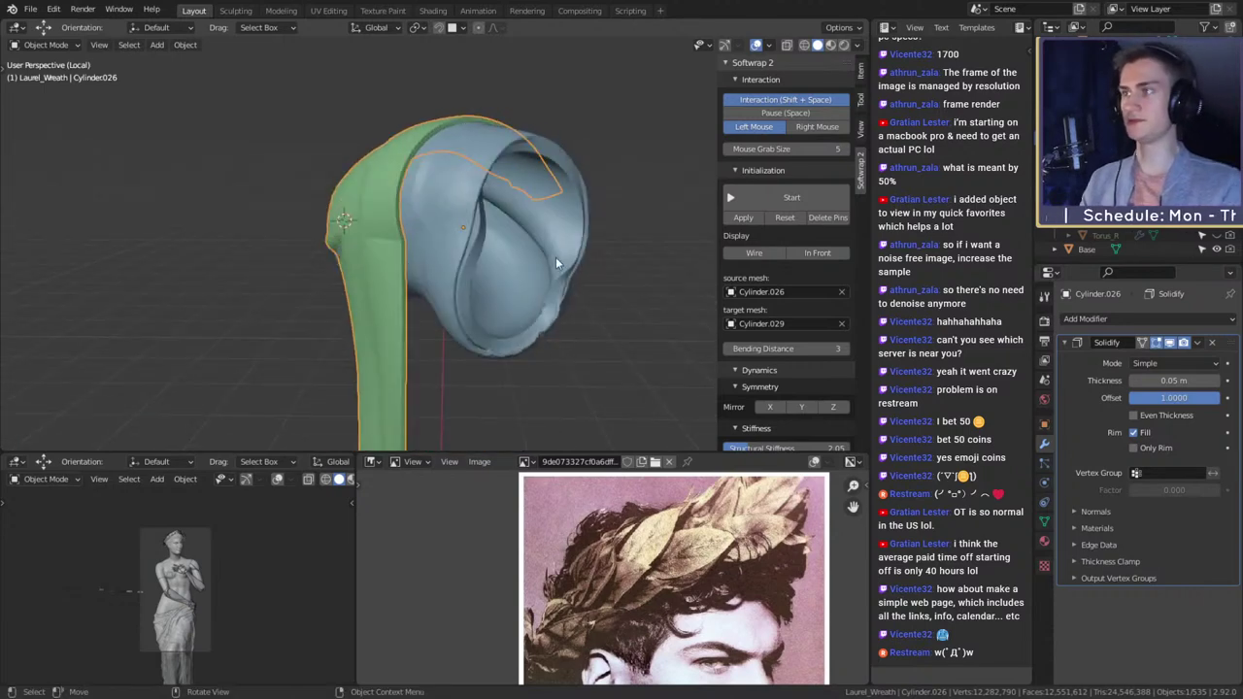
- Try a Smooth modifier with a factor of about 2.3 on the hanging strip and remove it
{"action": "left_click", "coordinate": [1125, 324]}
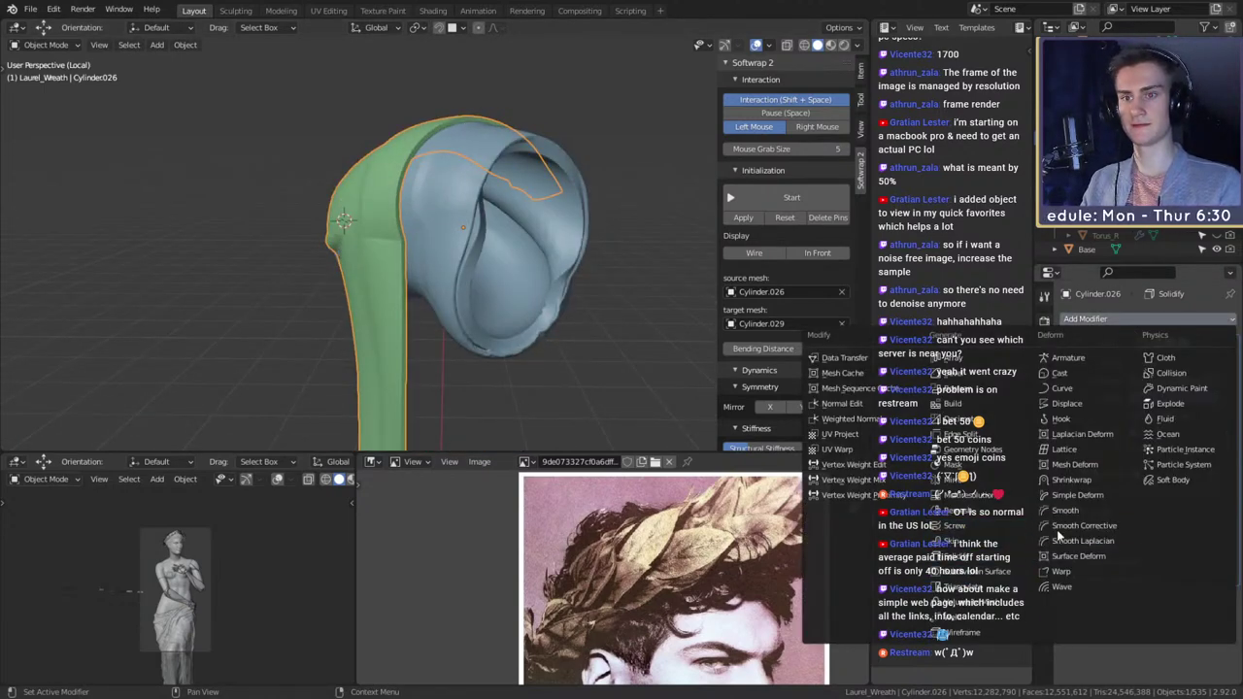
{"action": "left_click", "coordinate": [1075, 513]}
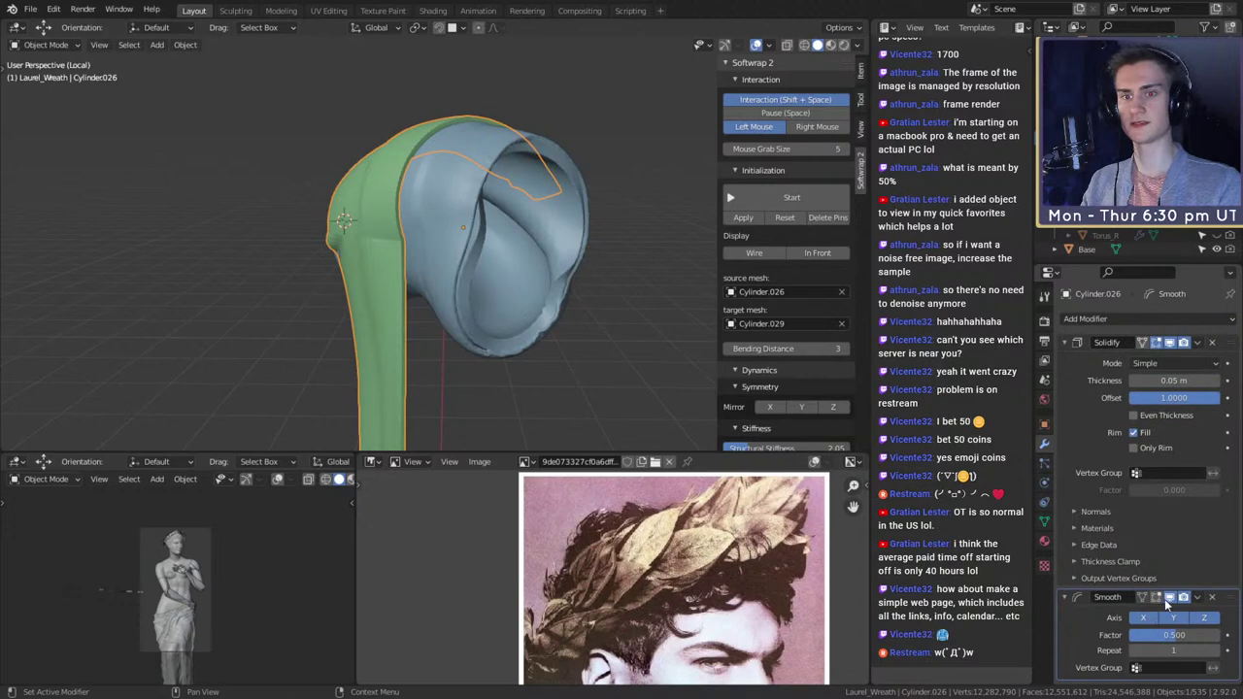
{"action": "left_click_drag", "start_coordinate": [1170, 633], "coordinate": [1214, 633]}
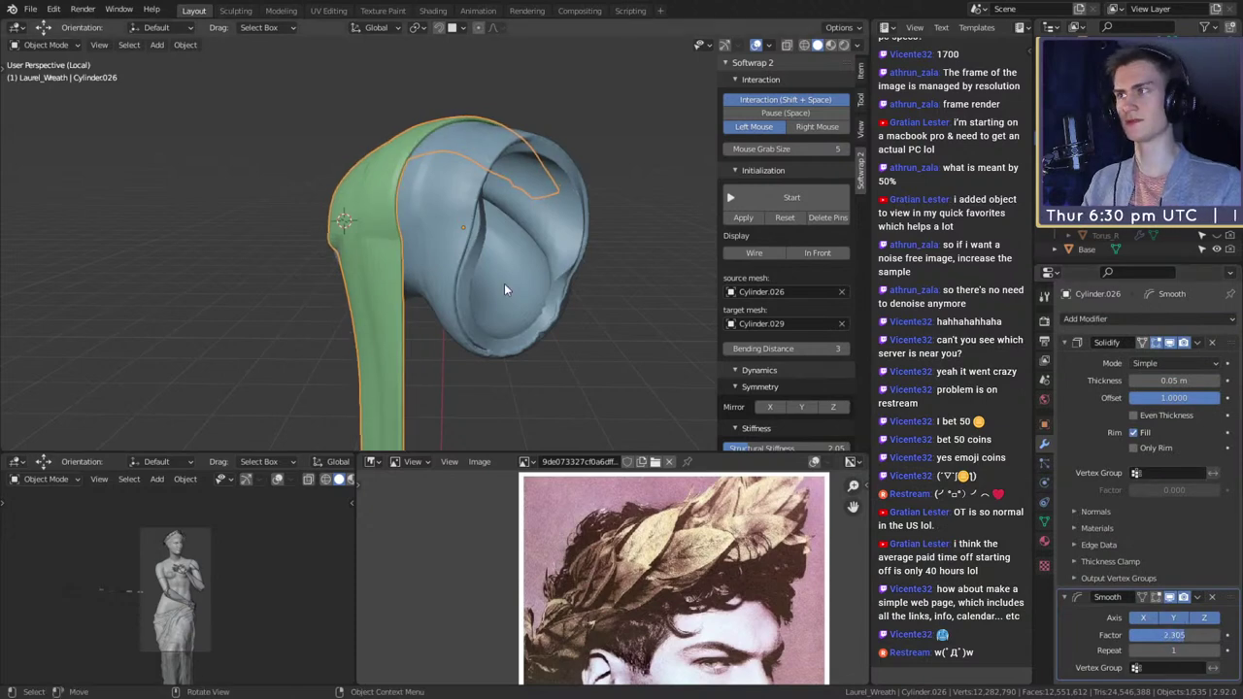
{"action": "middle_click_drag", "start_coordinate": [504, 283], "coordinate": [503, 312]}
{"action": "left_click", "coordinate": [1212, 597]}
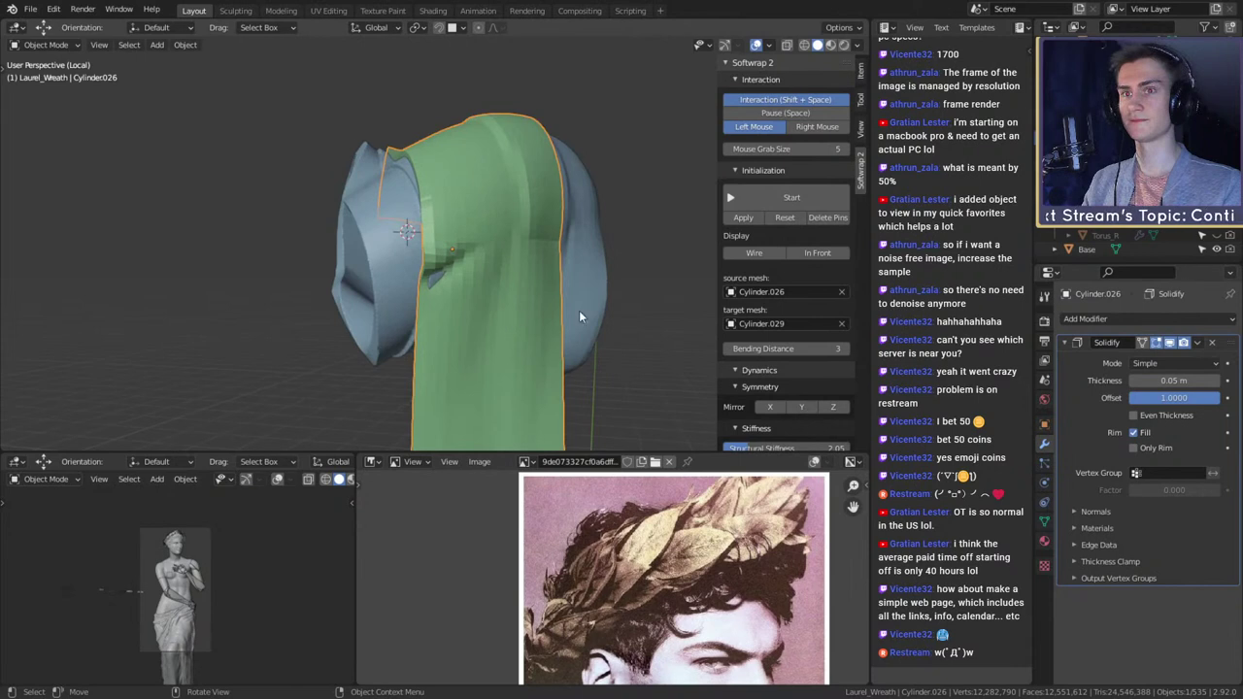
- In Sculpt Mode, use a 105 px Grab brush to pull out the pinched dent where the strip bends over the bands
{"action": "left_click", "coordinate": [49, 45]}
{"action": "left_click", "coordinate": [43, 89]}
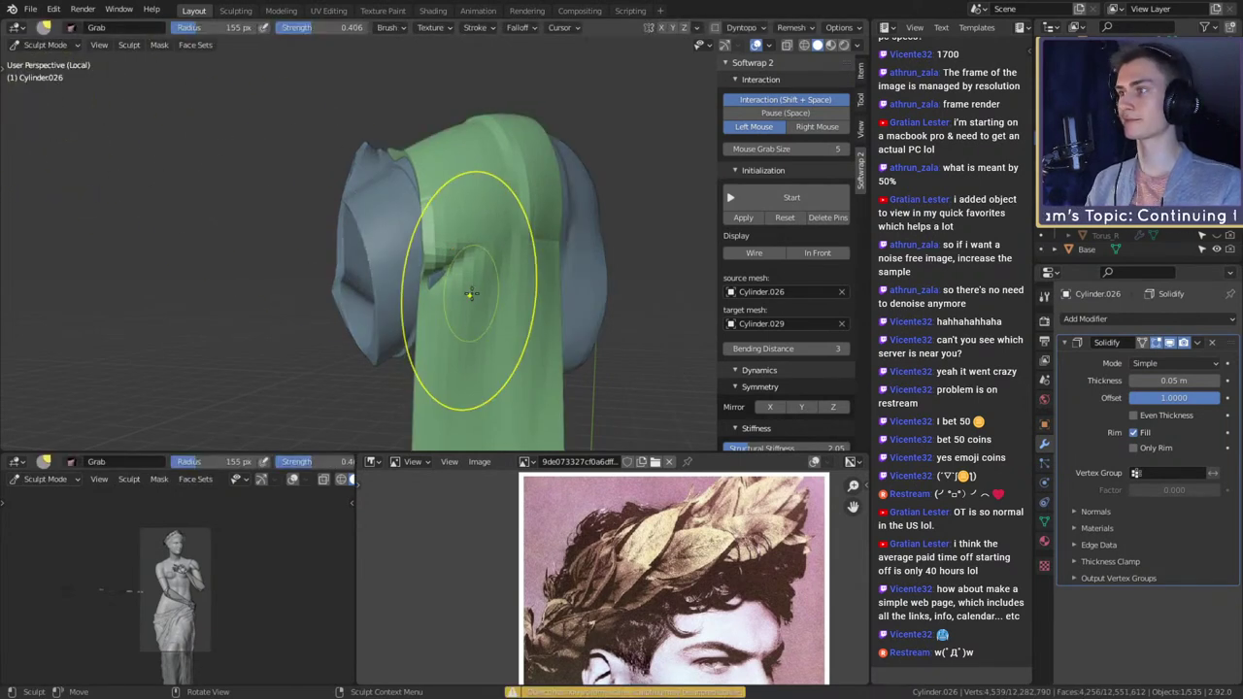
{"action": "key", "text": "f"}
{"action": "left_click", "coordinate": [450, 271]}
{"action": "left_click_drag", "start_coordinate": [440, 280], "coordinate": [499, 255]}
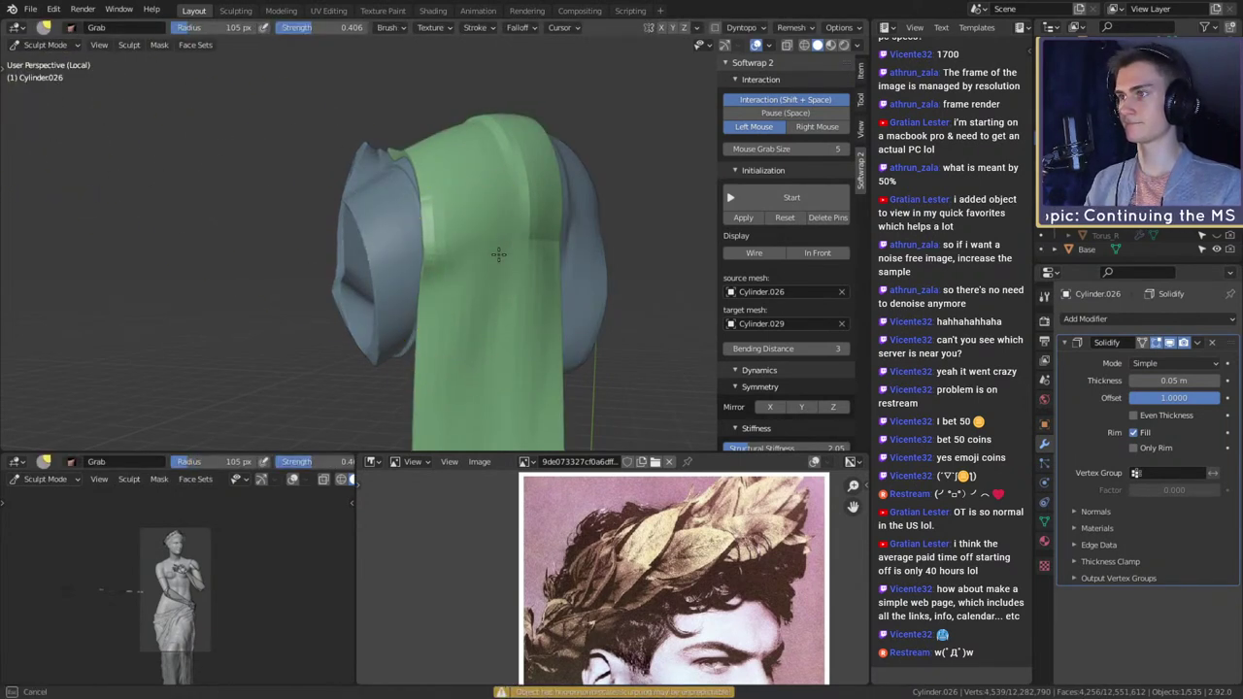
- Examine the draped strip from above, along its length and at its free end, and view the laurel wreath reference image in full
{"action": "mouse_move", "coordinate": [383, 278]}
{"action": "middle_mouse_down"}
{"action": "mouse_move", "coordinate": [599, 291]}
{"action": "mouse_move", "coordinate": [524, 292]}
{"action": "middle_mouse_up"}
{"action": "mouse_move", "coordinate": [513, 206]}
{"action": "middle_mouse_down"}
{"action": "mouse_move", "coordinate": [515, 254]}
{"action": "mouse_move", "coordinate": [488, 262]}
{"action": "mouse_move", "coordinate": [457, 243]}
{"action": "mouse_move", "coordinate": [495, 213]}
{"action": "mouse_move", "coordinate": [389, 261]}
{"action": "middle_mouse_up"}
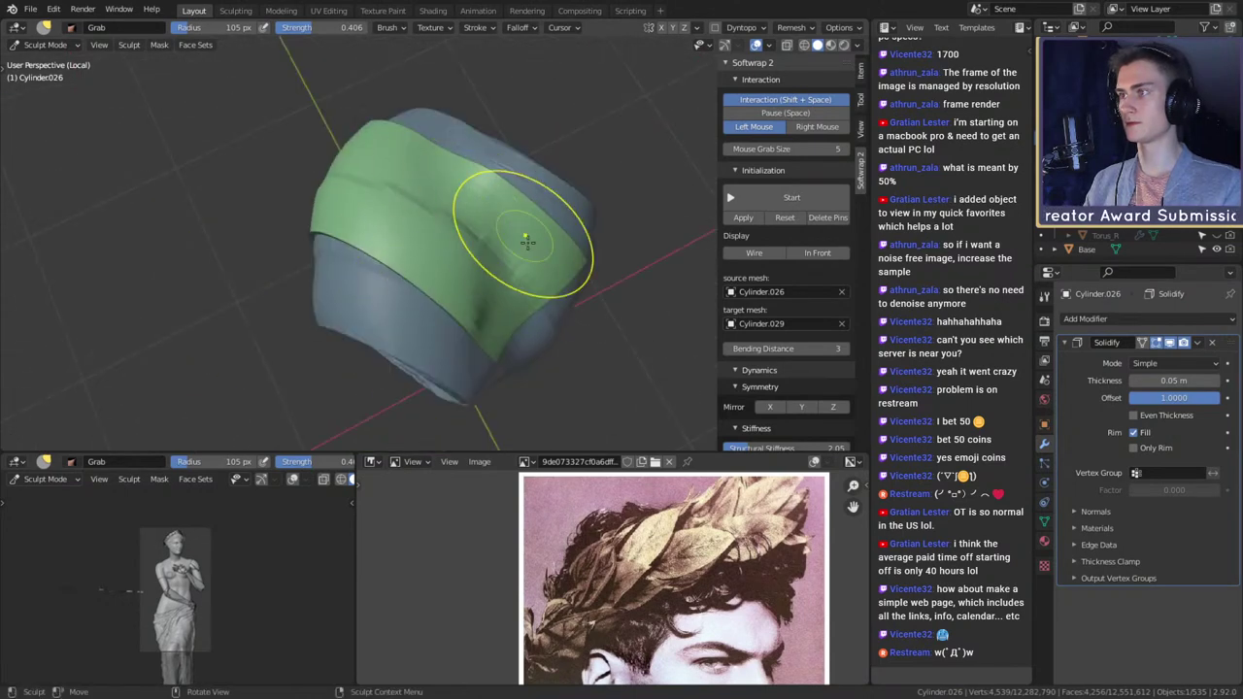
{"action": "mouse_move", "coordinate": [514, 236]}
{"action": "middle_mouse_down"}
{"action": "mouse_move", "coordinate": [620, 196]}
{"action": "mouse_move", "coordinate": [508, 243]}
{"action": "mouse_move", "coordinate": [602, 249]}
{"action": "mouse_move", "coordinate": [522, 222]}
{"action": "mouse_move", "coordinate": [459, 301]}
{"action": "mouse_move", "coordinate": [545, 313]}
{"action": "middle_mouse_up"}
{"action": "middle_click_drag", "start_coordinate": [480, 287], "coordinate": [475, 289]}
{"action": "scroll", "coordinate": [475, 289], "scroll_direction": "up", "scroll_amount": 5}
{"action": "middle_click_drag", "start_coordinate": [475, 289], "coordinate": [503, 253], "text": "shift"}
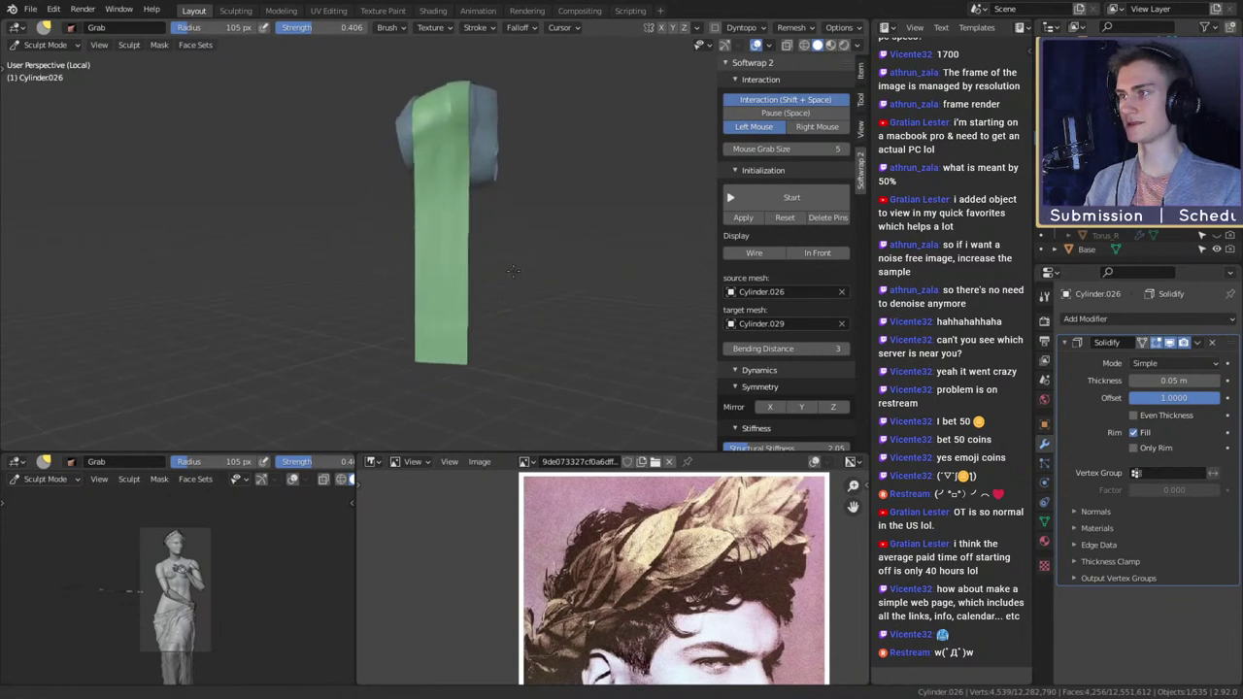
{"action": "scroll", "coordinate": [529, 301], "scroll_direction": "up", "scroll_amount": 4}
{"action": "middle_click_drag", "start_coordinate": [529, 301], "coordinate": [531, 283]}
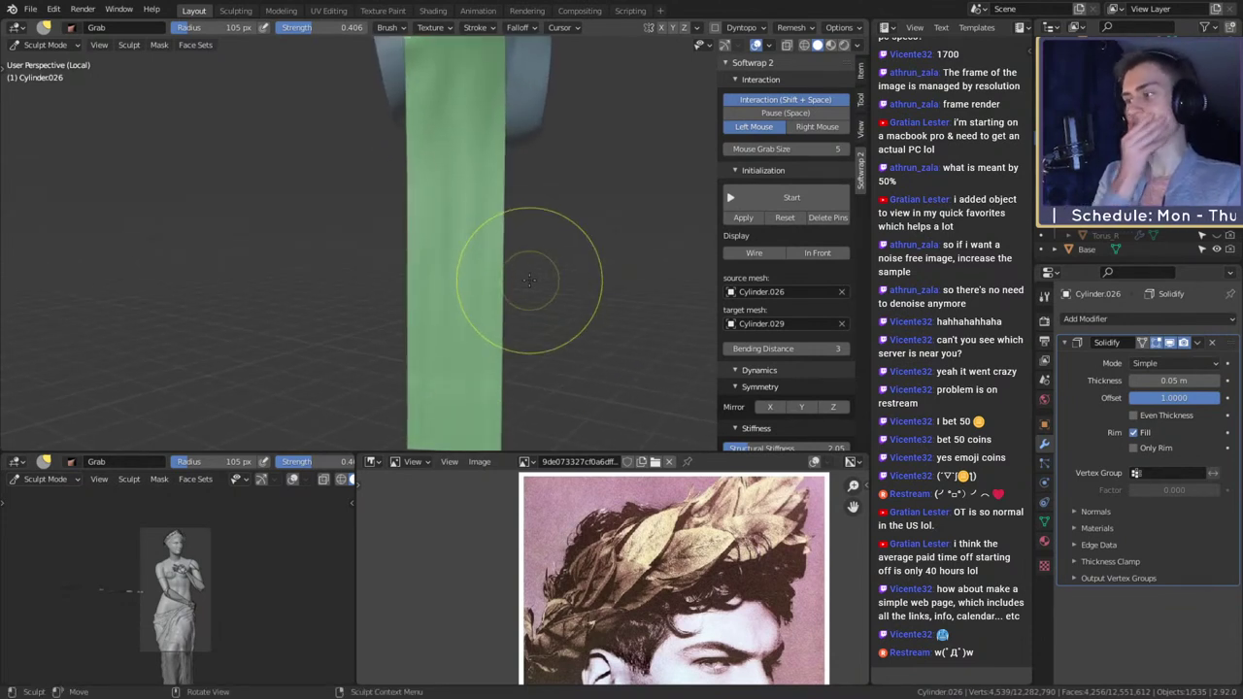
{"action": "scroll", "coordinate": [604, 581], "scroll_direction": "down", "scroll_amount": 7}
{"action": "scroll", "coordinate": [604, 581], "scroll_direction": "up", "scroll_amount": 5}
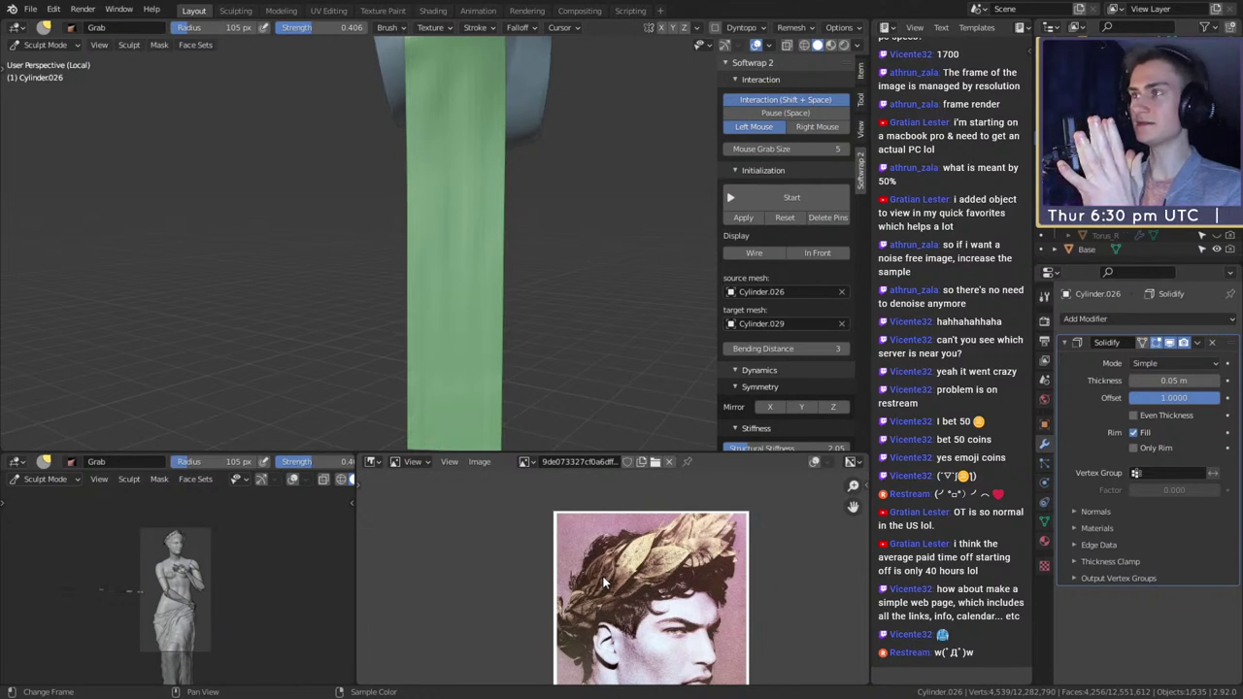
{"action": "scroll", "coordinate": [513, 320], "scroll_direction": "down", "scroll_amount": 7}
{"action": "scroll", "coordinate": [514, 303], "scroll_direction": "up", "scroll_amount": 4}
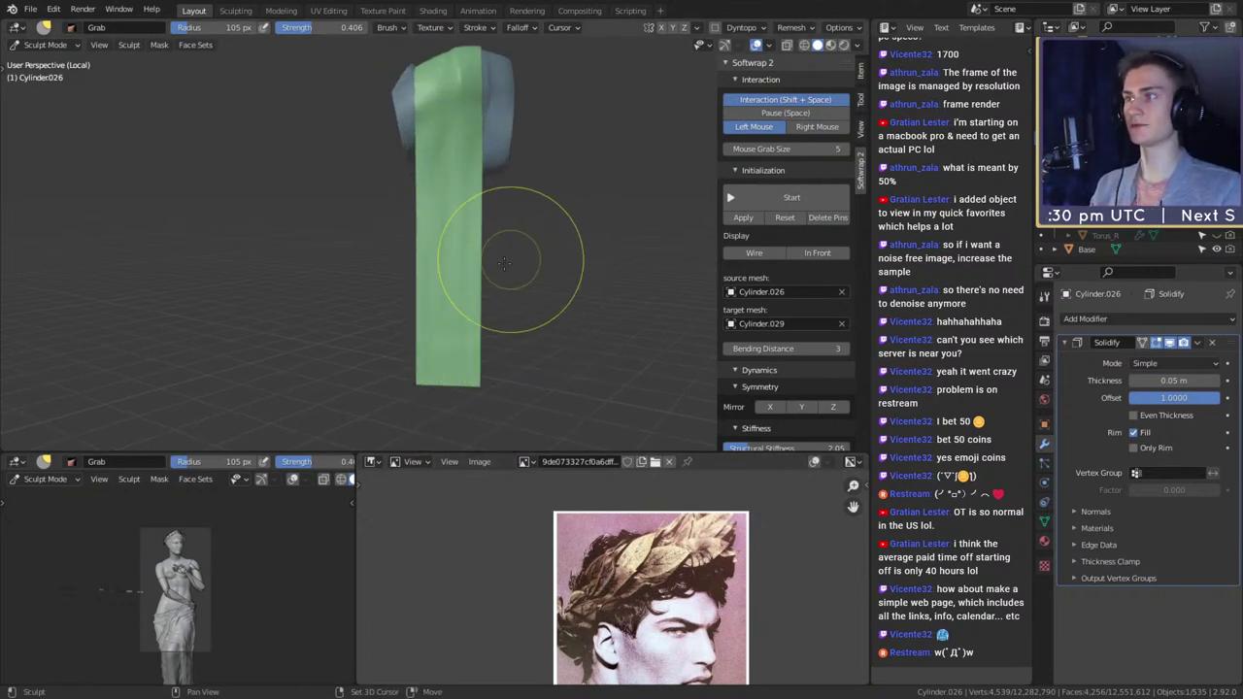
{"action": "mouse_move", "coordinate": [511, 259]}
{"action": "middle_mouse_down"}
{"action": "mouse_move", "coordinate": [538, 250]}
{"action": "mouse_move", "coordinate": [447, 200]}
{"action": "mouse_move", "coordinate": [436, 308]}
{"action": "mouse_move", "coordinate": [447, 236]}
{"action": "mouse_move", "coordinate": [554, 261]}
{"action": "mouse_move", "coordinate": [500, 288]}
{"action": "middle_mouse_up"}
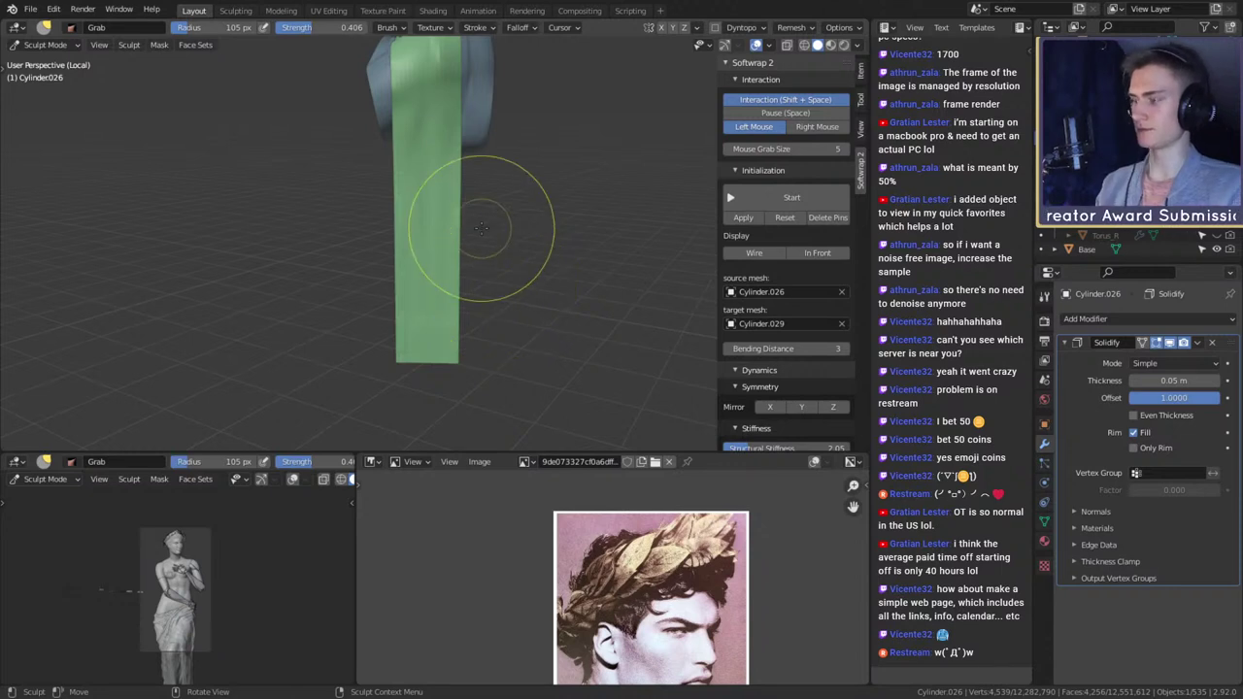
- Pull both side edges of the strip's lower part inward with a Grab brush of about 120 px, tapering it toward the free end
{"action": "key", "text": "f"}
{"action": "left_click", "coordinate": [434, 281]}
{"action": "scroll", "coordinate": [486, 309], "scroll_direction": "up", "scroll_amount": 2}
{"action": "middle_click_drag", "start_coordinate": [508, 311], "coordinate": [494, 282]}
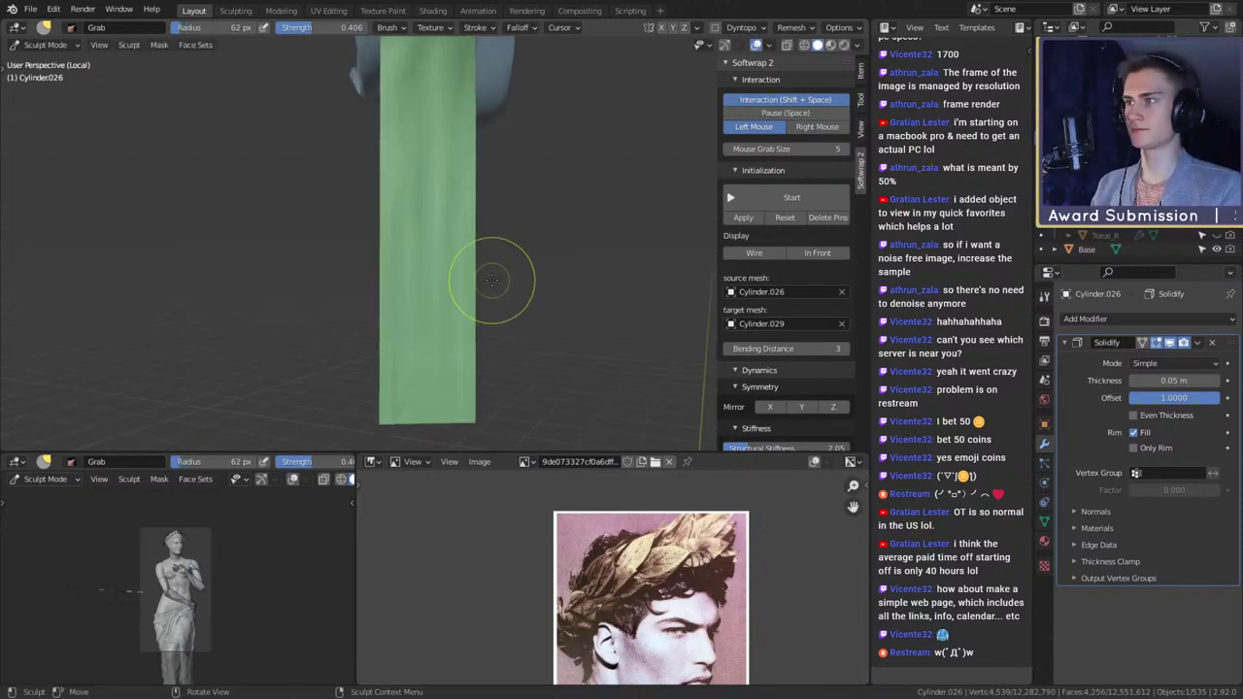
{"action": "key", "text": "f"}
{"action": "left_click", "coordinate": [539, 284]}
{"action": "mouse_move", "coordinate": [470, 299]}
{"action": "left_mouse_down"}
{"action": "mouse_move", "coordinate": [392, 308]}
{"action": "mouse_move", "coordinate": [416, 310]}
{"action": "left_mouse_up"}
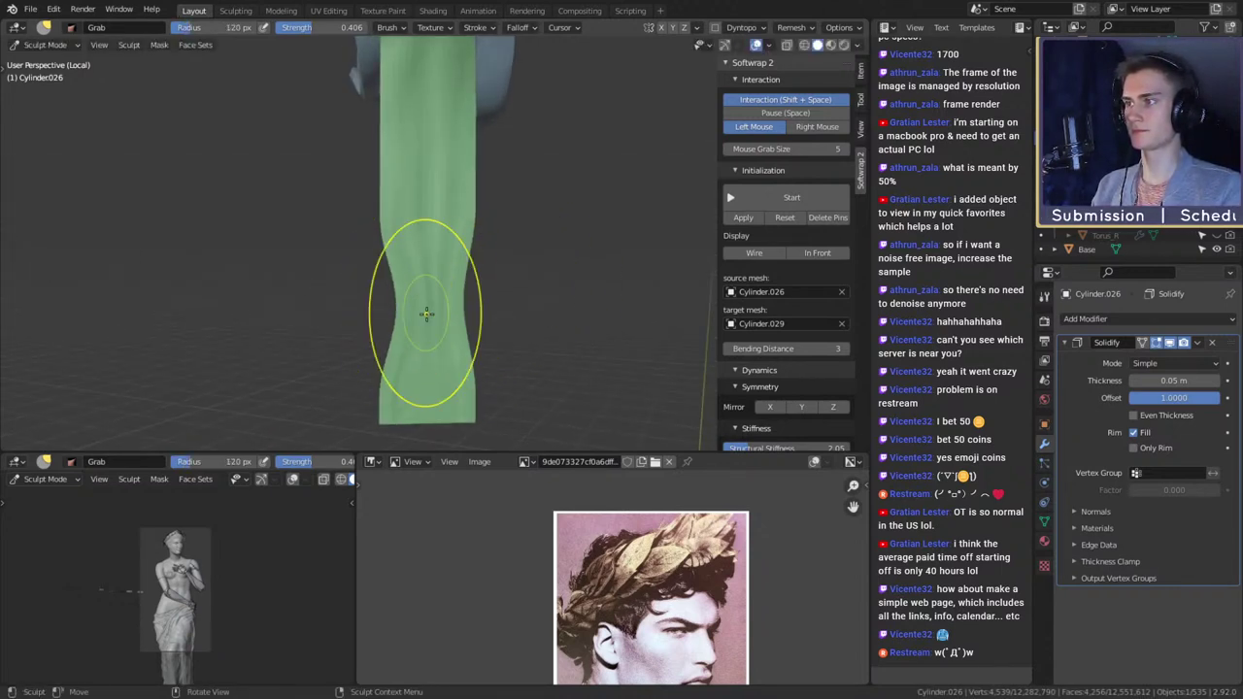
{"action": "left_click_drag", "start_coordinate": [384, 379], "coordinate": [402, 389]}
{"action": "left_click_drag", "start_coordinate": [470, 415], "coordinate": [452, 391]}
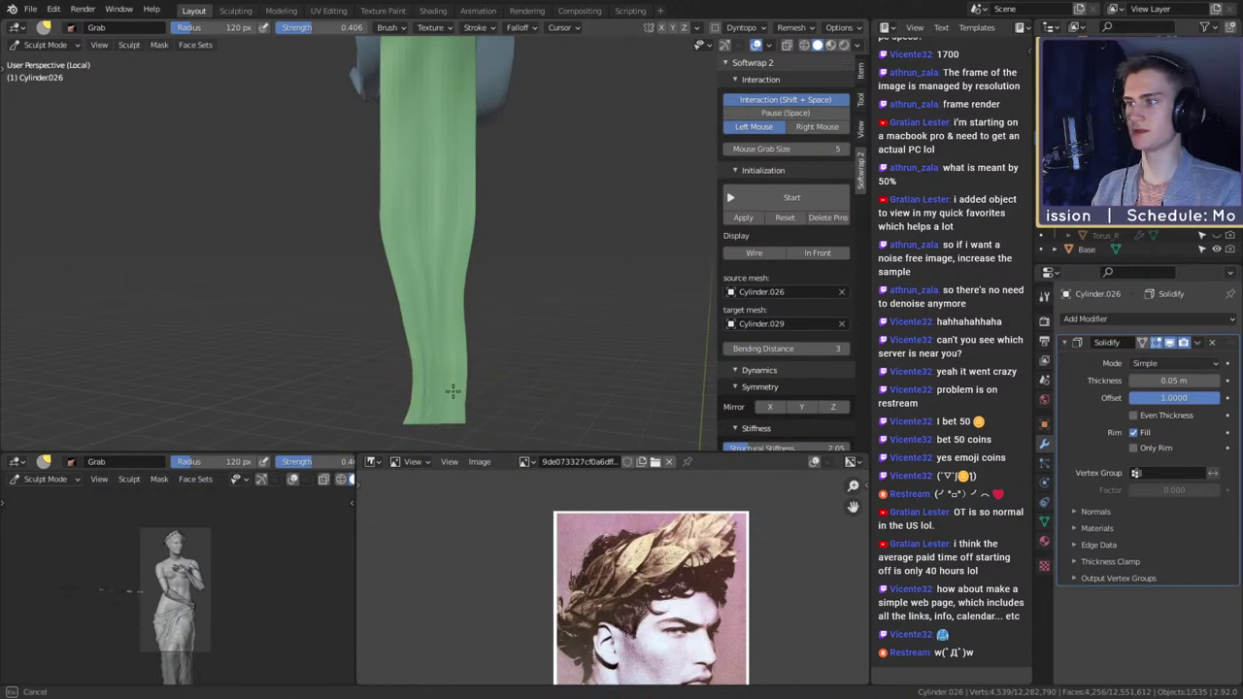
{"action": "left_click_drag", "start_coordinate": [450, 347], "coordinate": [449, 349]}
{"action": "left_click_drag", "start_coordinate": [483, 400], "coordinate": [471, 402]}
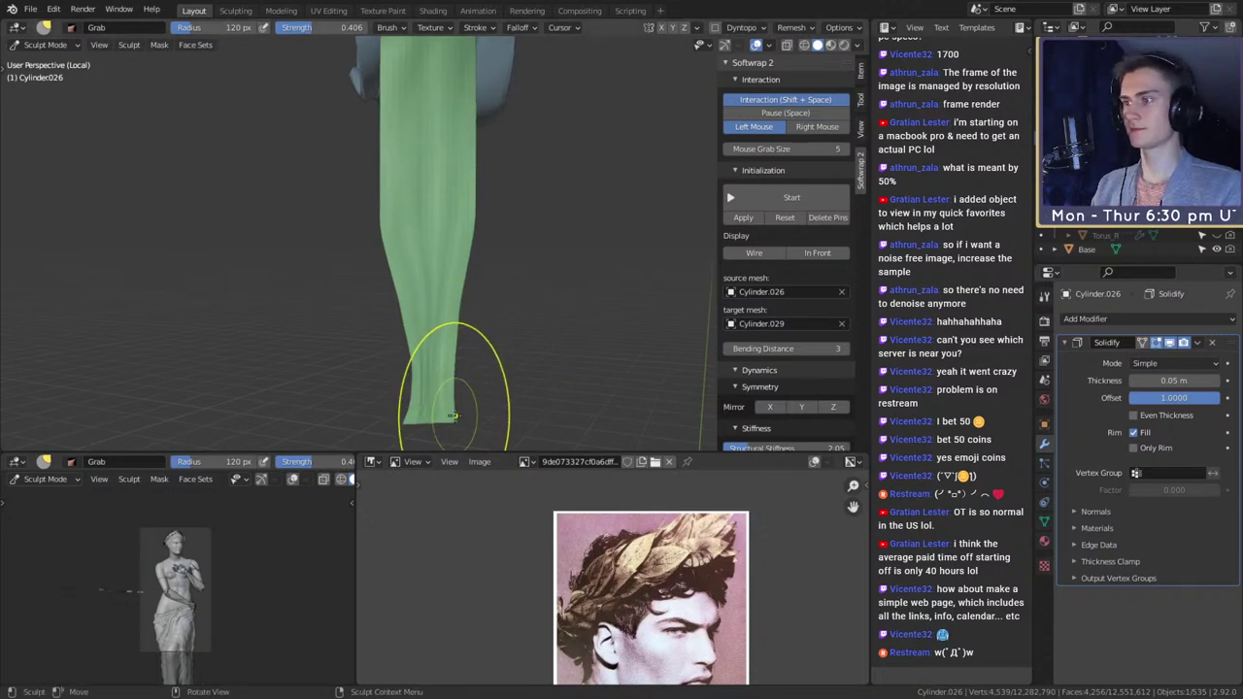
{"action": "left_click_drag", "start_coordinate": [454, 420], "coordinate": [422, 419]}
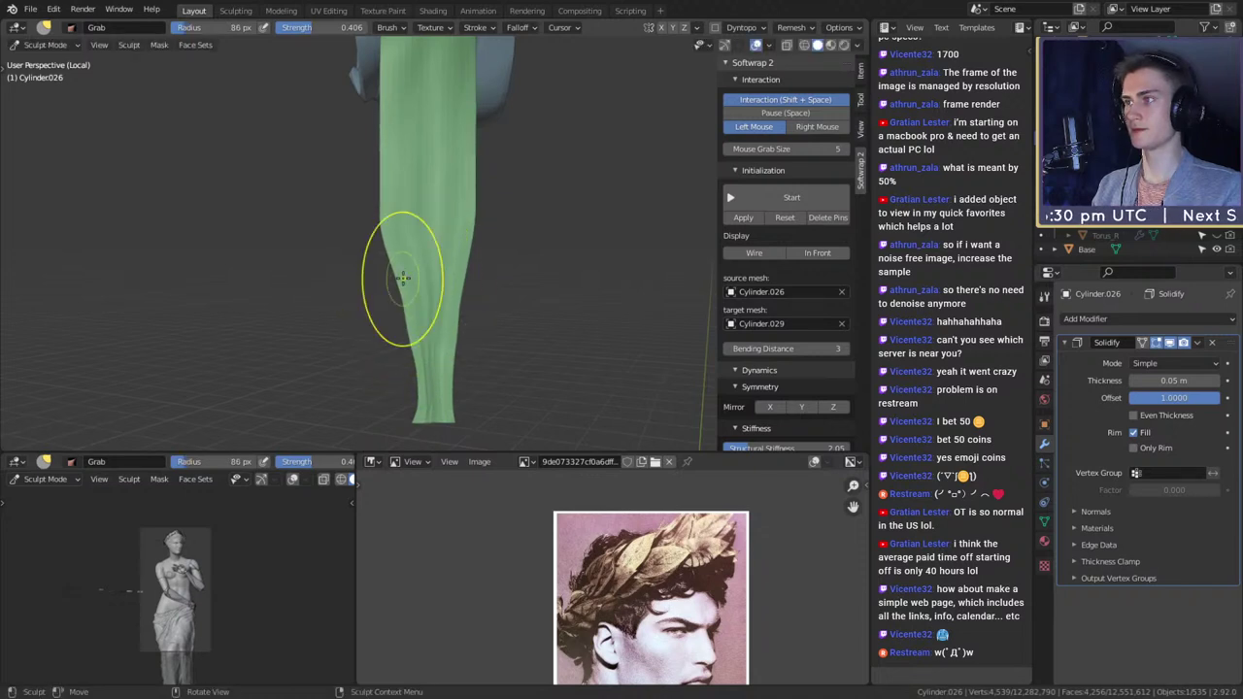
- Refine the outline of the tapered lower end by adjusting its side edge with an 87 px Grab brush
{"action": "scroll", "coordinate": [505, 289], "scroll_direction": "down", "scroll_amount": 6}
{"action": "middle_click_drag", "start_coordinate": [525, 278], "coordinate": [480, 240], "text": "shift"}
{"action": "scroll", "coordinate": [505, 299], "scroll_direction": "up", "scroll_amount": 5}
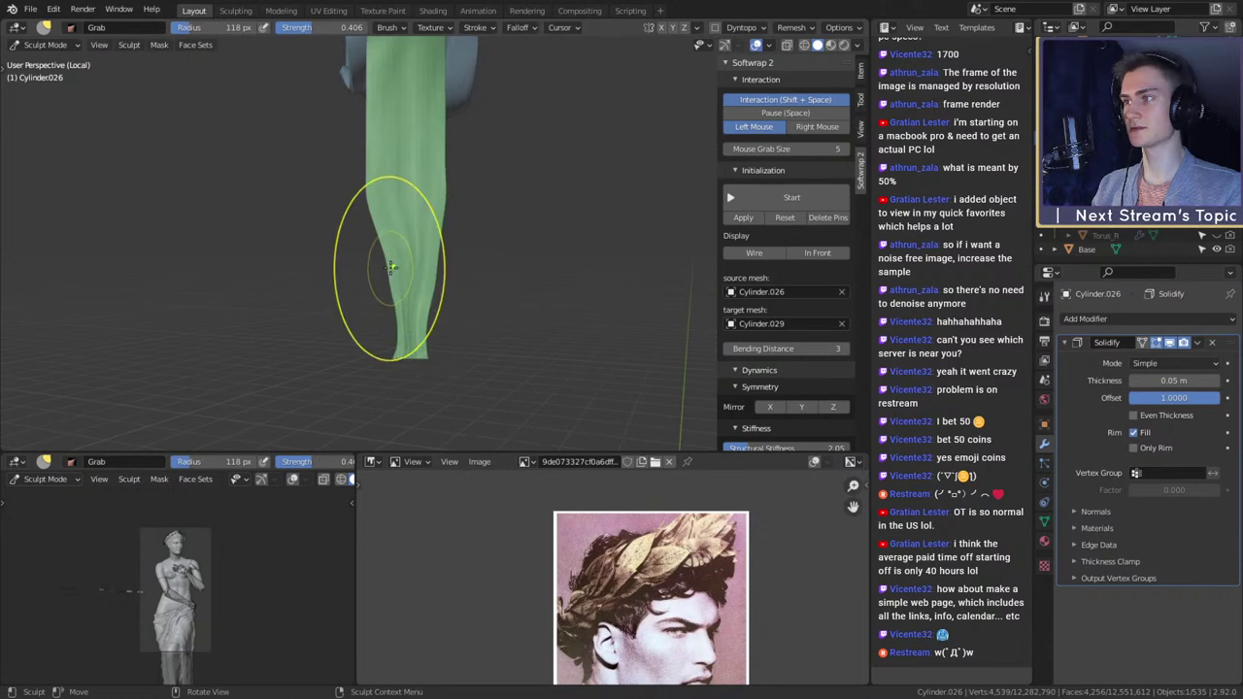
{"action": "key", "text": "f"}
{"action": "left_click", "coordinate": [381, 330]}
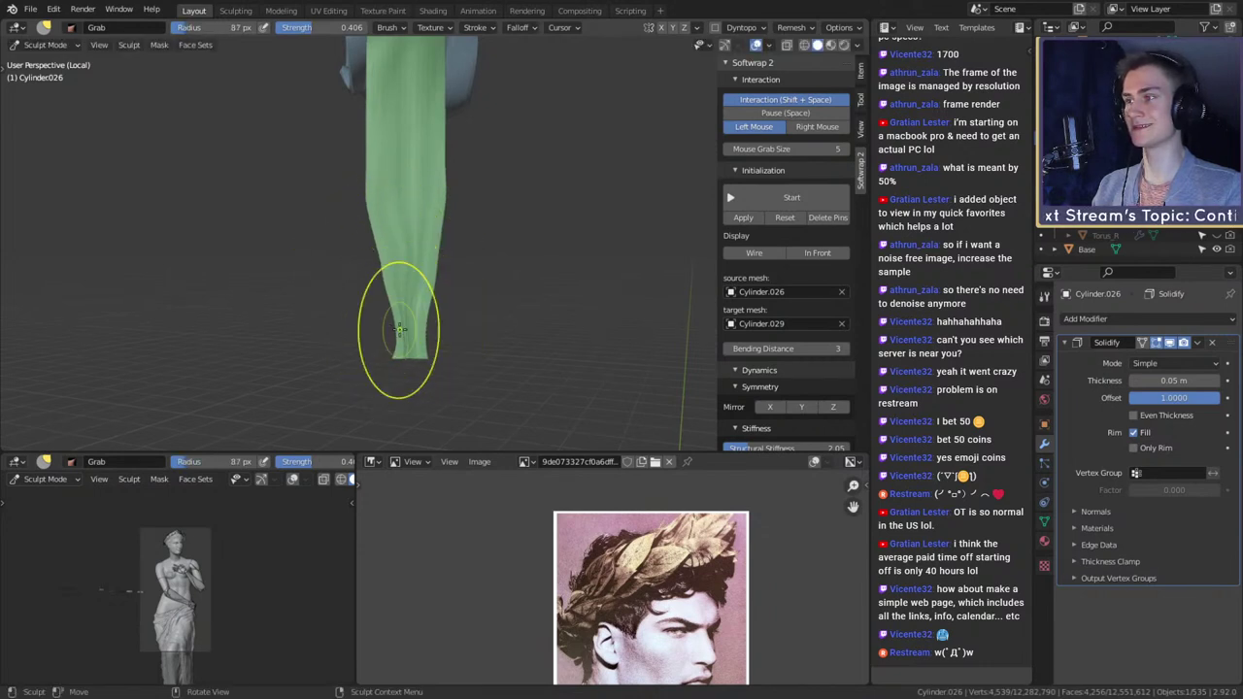
{"action": "left_click_drag", "start_coordinate": [399, 328], "coordinate": [433, 322]}
- Nudge the strip's left edge slightly outward around mid-length with the Grab brush
{"action": "middle_click_drag", "start_coordinate": [419, 208], "coordinate": [434, 329], "text": "shift"}
{"action": "key", "text": "f"}
{"action": "left_click", "coordinate": [407, 278]}
{"action": "left_click_drag", "start_coordinate": [397, 282], "coordinate": [391, 282]}
- Reshape the strip's side edges just below the bands with an 81 px Grab brush for a slightly uneven, narrower outline
{"action": "middle_click_drag", "start_coordinate": [398, 278], "coordinate": [467, 267]}
{"action": "key", "text": "f"}
{"action": "left_click", "coordinate": [460, 255]}
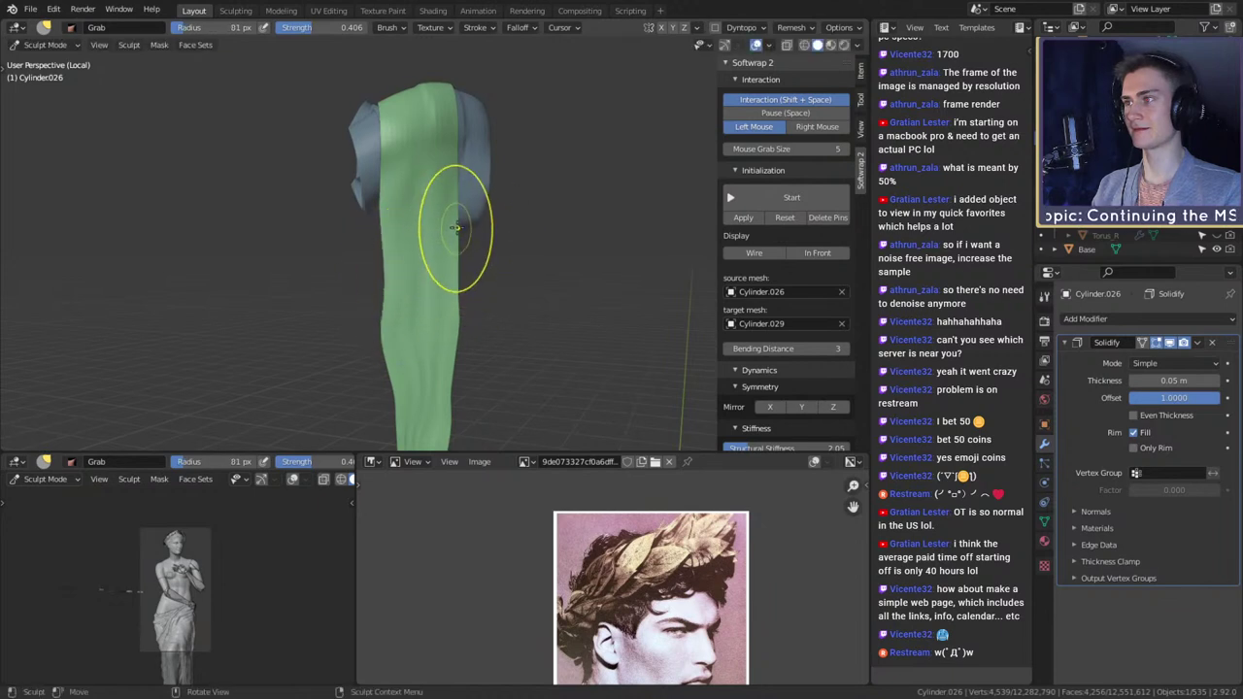
{"action": "left_click_drag", "start_coordinate": [458, 227], "coordinate": [466, 221]}
{"action": "middle_click_drag", "start_coordinate": [475, 212], "coordinate": [458, 246]}
{"action": "middle_click_drag", "start_coordinate": [393, 217], "coordinate": [448, 279]}
{"action": "left_click_drag", "start_coordinate": [450, 279], "coordinate": [445, 276]}
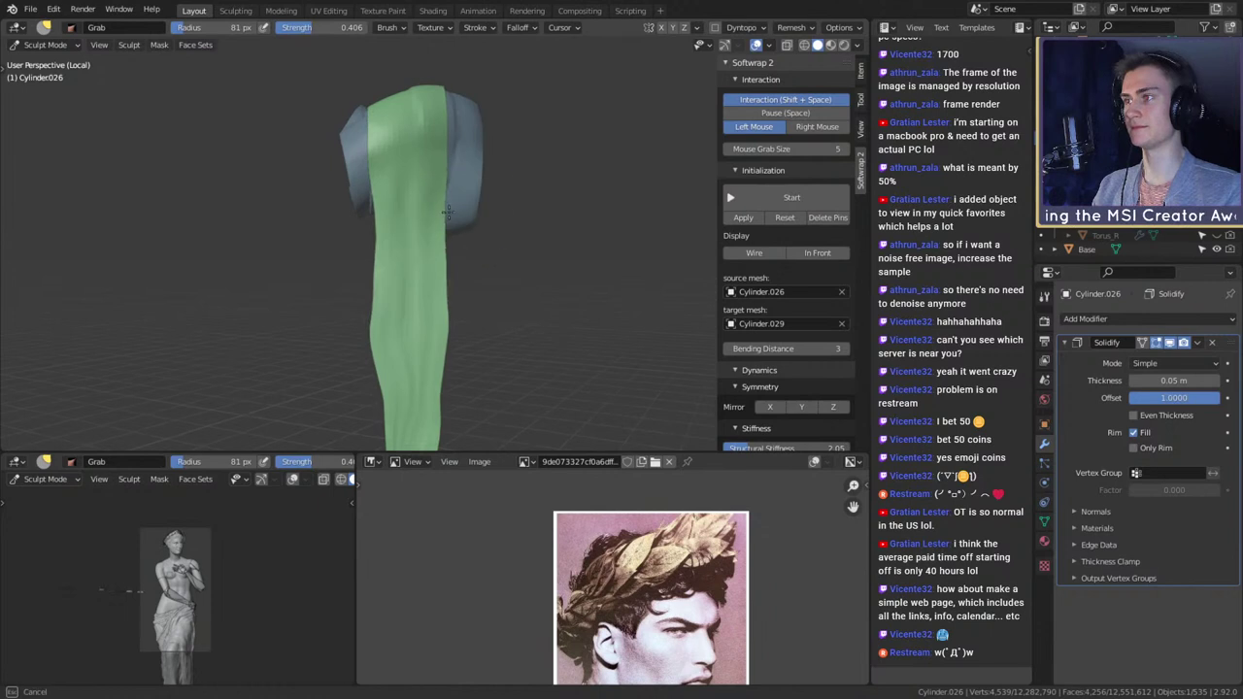
{"action": "middle_click_drag", "start_coordinate": [445, 252], "coordinate": [442, 280]}
{"action": "left_click_drag", "start_coordinate": [437, 172], "coordinate": [431, 179]}
- Pull the right corner of the strip's bottom edge downward with a 92 px Grab brush to slant the hem
{"action": "mouse_move", "coordinate": [431, 181]}
{"action": "middle_mouse_down"}
{"action": "mouse_move", "coordinate": [369, 243]}
{"action": "mouse_move", "coordinate": [422, 133]}
{"action": "mouse_move", "coordinate": [477, 166]}
{"action": "mouse_move", "coordinate": [518, 233]}
{"action": "mouse_move", "coordinate": [490, 185]}
{"action": "mouse_move", "coordinate": [365, 233]}
{"action": "mouse_move", "coordinate": [491, 224]}
{"action": "mouse_move", "coordinate": [504, 153]}
{"action": "mouse_move", "coordinate": [521, 328]}
{"action": "mouse_move", "coordinate": [496, 278]}
{"action": "middle_mouse_up"}
{"action": "scroll", "coordinate": [361, 229], "scroll_direction": "up", "scroll_amount": 2}
{"action": "key", "text": "f"}
{"action": "left_click", "coordinate": [381, 222]}
{"action": "key", "text": "f"}
{"action": "left_click", "coordinate": [482, 276]}
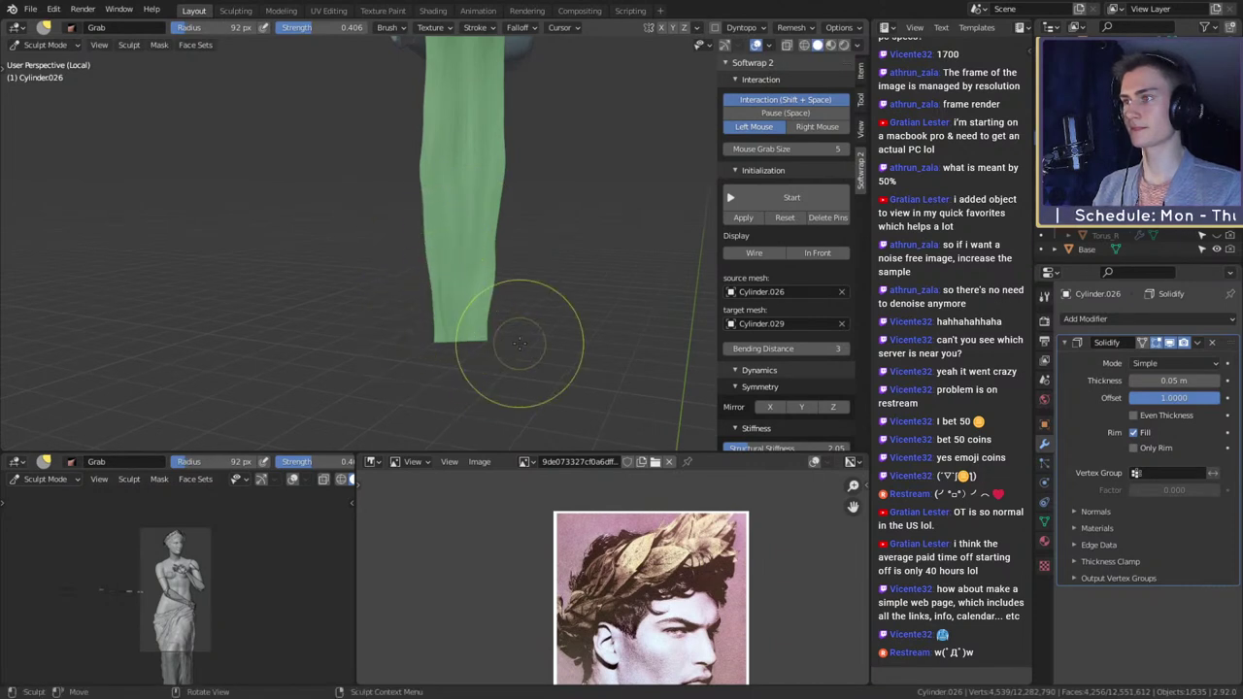
{"action": "left_click_drag", "start_coordinate": [489, 339], "coordinate": [501, 347]}
{"action": "middle_click_drag", "start_coordinate": [511, 362], "coordinate": [492, 303]}
- Pull the bottom hem into jagged torn points and nick the side edges, reducing the Grab brush down to 16 px
{"action": "key", "text": "f"}
{"action": "left_click", "coordinate": [482, 300]}
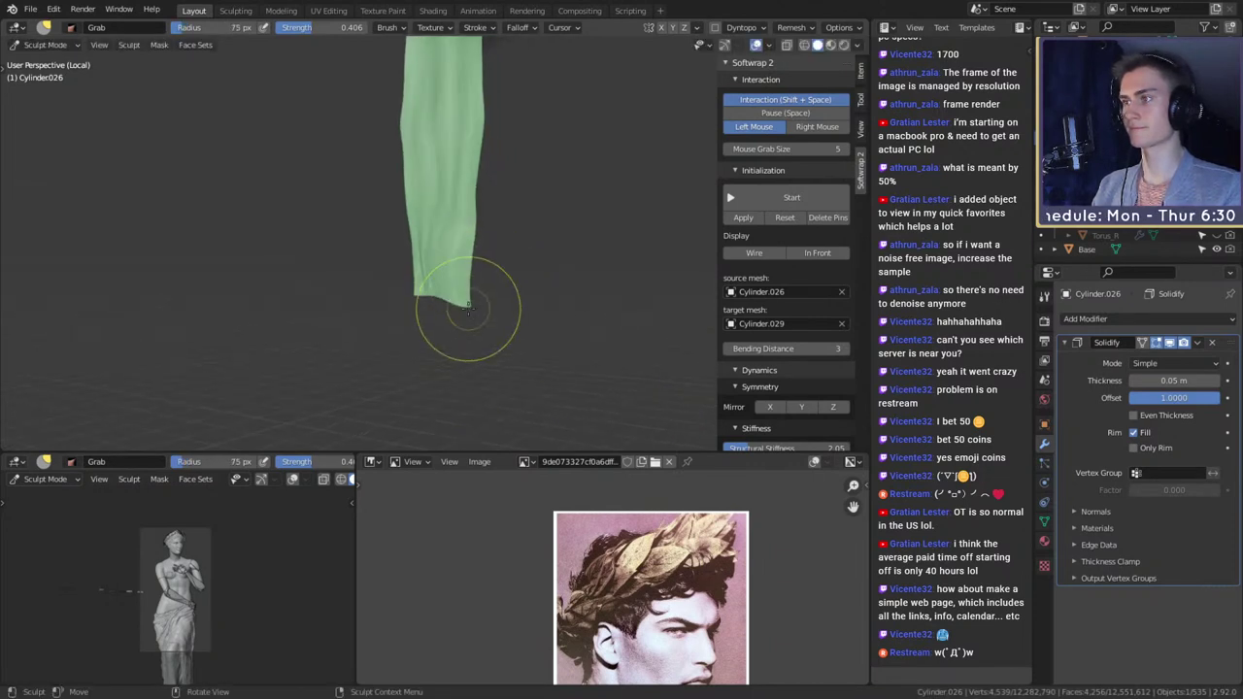
{"action": "key", "text": "f"}
{"action": "left_click", "coordinate": [450, 291]}
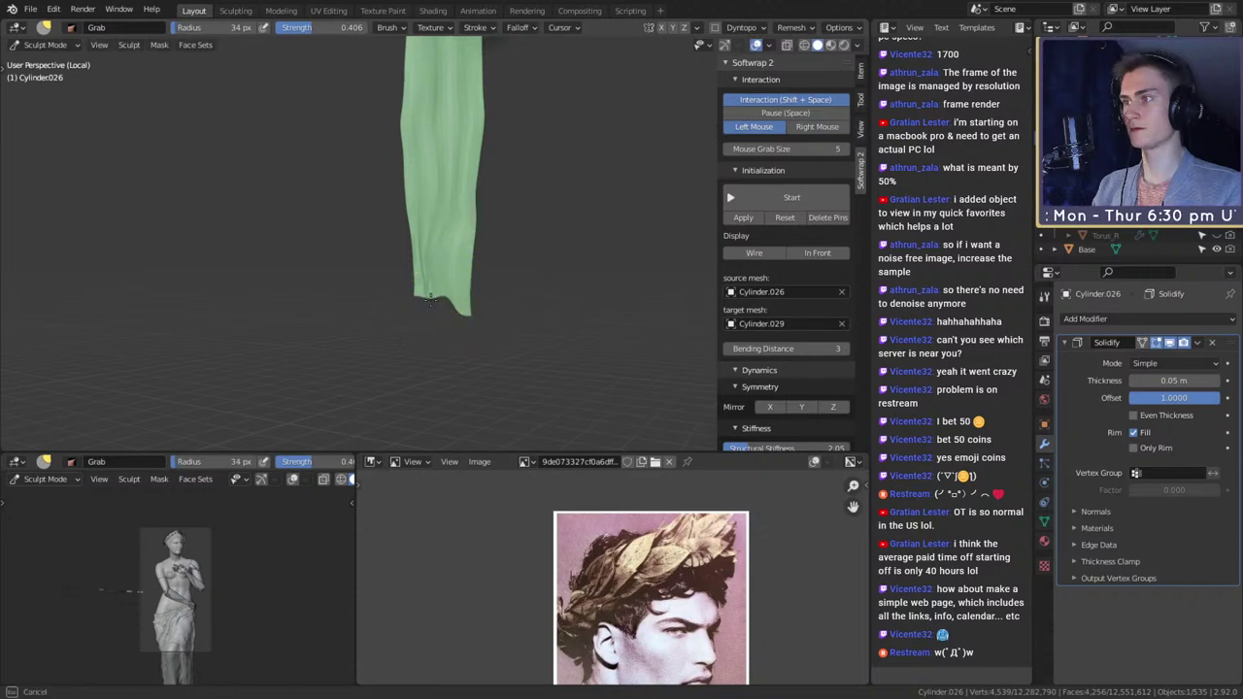
{"action": "left_click_drag", "start_coordinate": [449, 299], "coordinate": [450, 300]}
{"action": "middle_click_drag", "start_coordinate": [452, 316], "coordinate": [462, 307]}
{"action": "left_click_drag", "start_coordinate": [444, 305], "coordinate": [441, 299]}
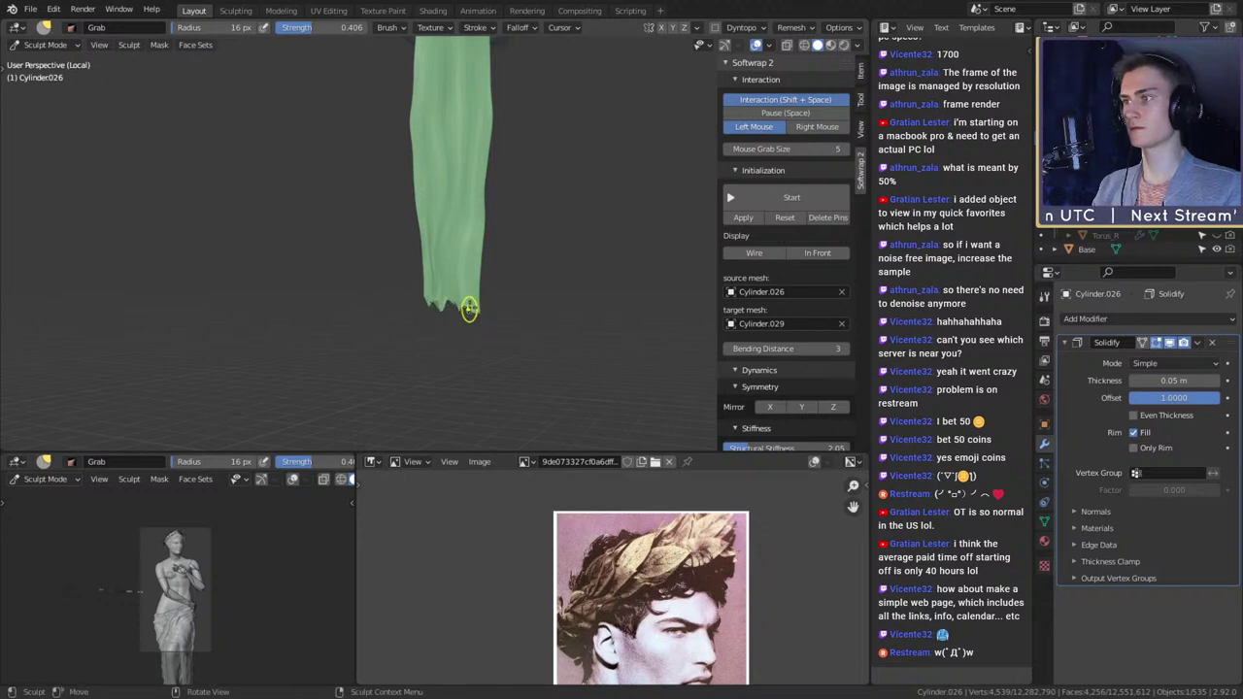
{"action": "middle_click_drag", "start_coordinate": [469, 309], "coordinate": [462, 291]}
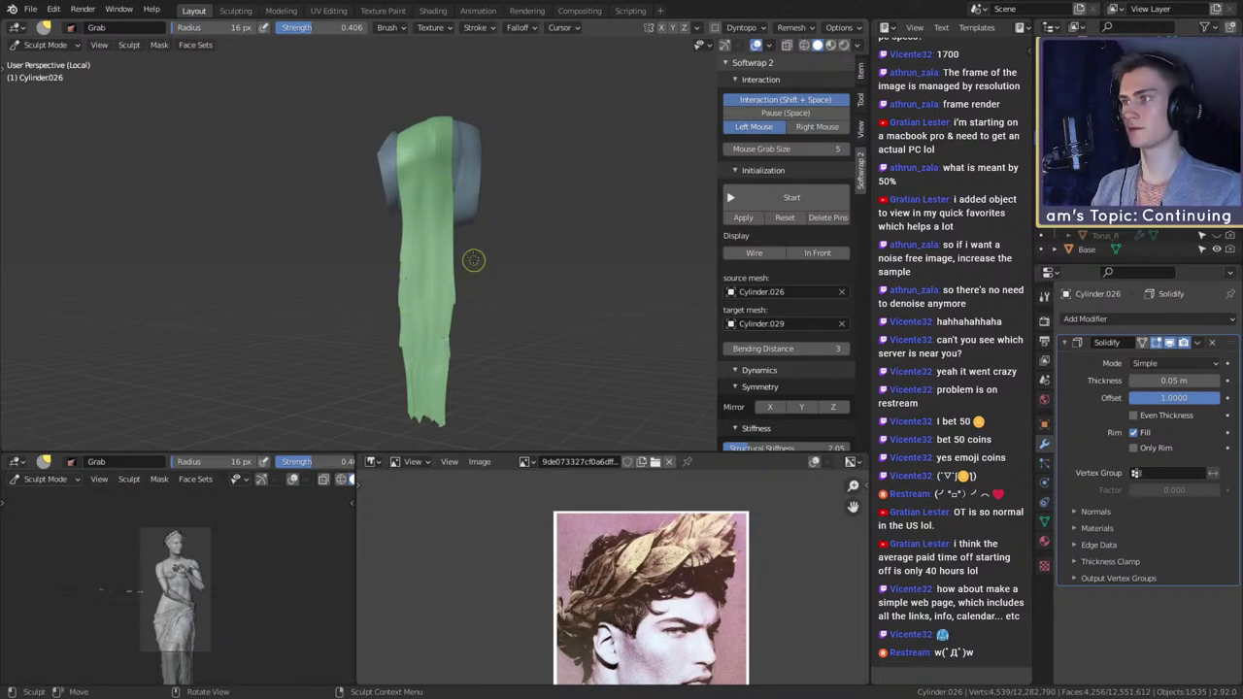
- Carve long vertical folds into the strip's lower part with the Crease brush at a 19 px radius
{"action": "scroll", "coordinate": [460, 236], "scroll_direction": "down", "scroll_amount": 3}
{"action": "middle_click_drag", "start_coordinate": [466, 269], "coordinate": [433, 312]}
{"action": "scroll", "coordinate": [602, 315], "scroll_direction": "up", "scroll_amount": 3}
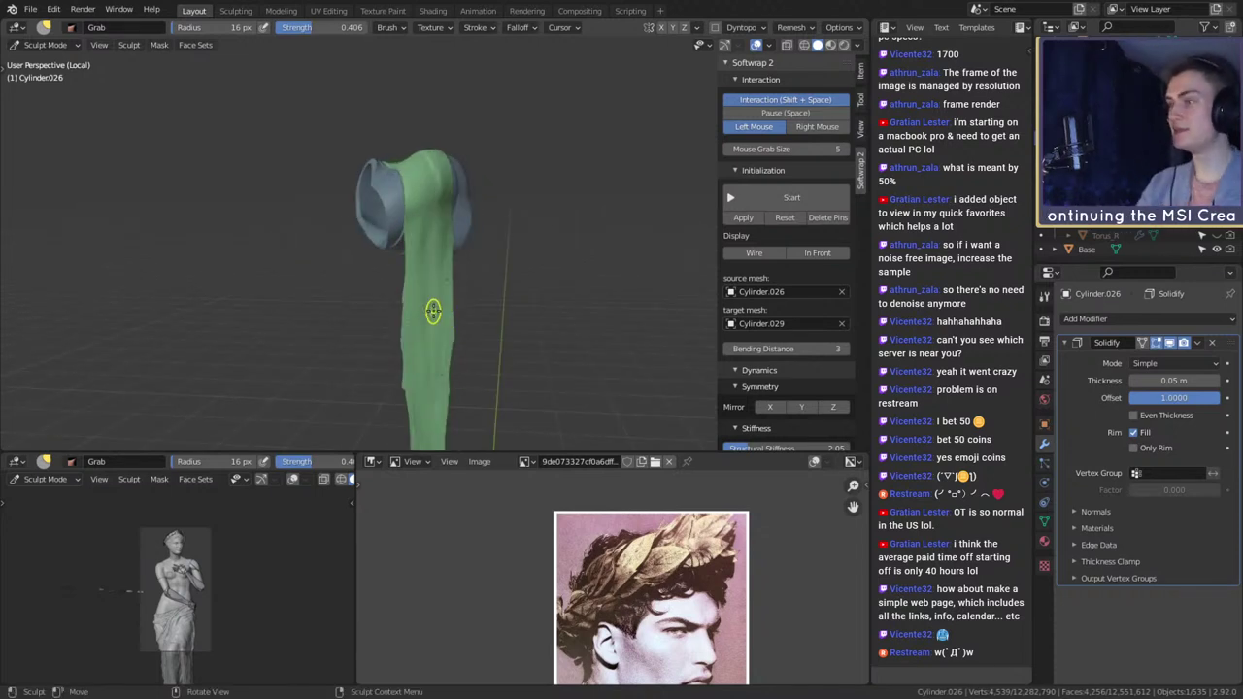
{"action": "key", "text": "shift+c"}
{"action": "scroll", "coordinate": [433, 311], "scroll_direction": "up", "scroll_amount": 2}
{"action": "middle_click_drag", "start_coordinate": [434, 311], "coordinate": [386, 112], "text": "shift"}
{"action": "key", "text": "f"}
{"action": "left_click", "coordinate": [427, 249]}
{"action": "scroll", "coordinate": [424, 251], "scroll_direction": "up", "scroll_amount": 2}
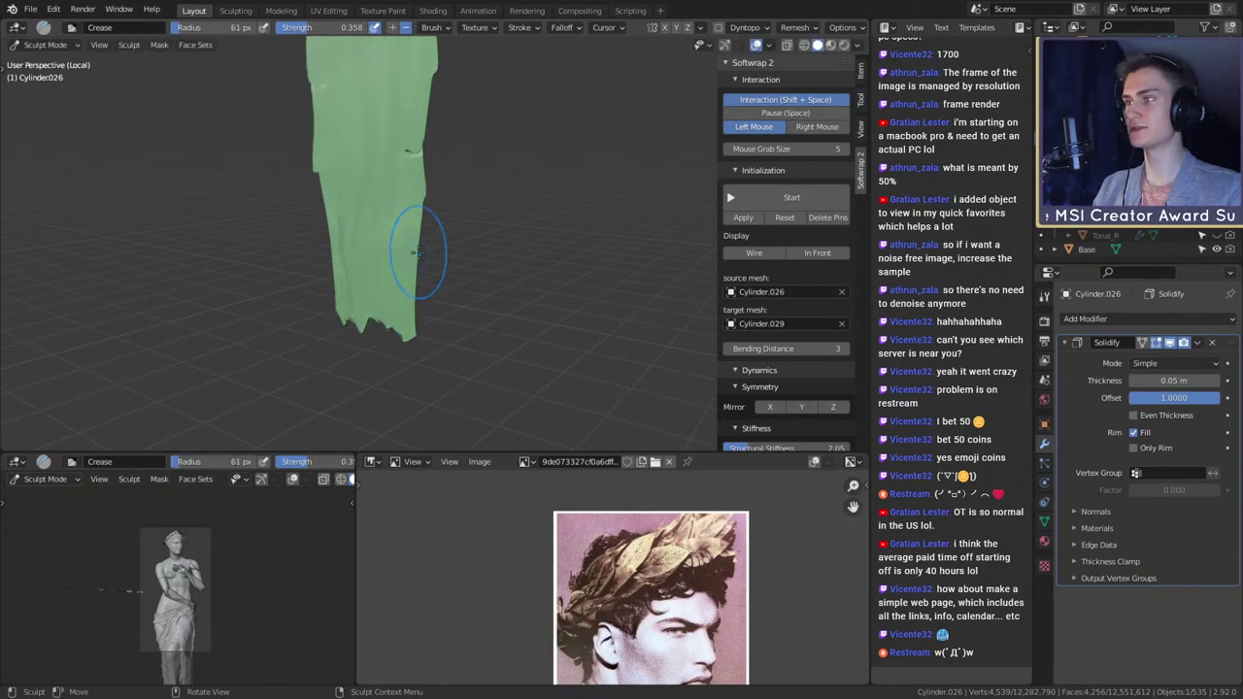
{"action": "middle_click_drag", "start_coordinate": [418, 254], "coordinate": [466, 258]}
{"action": "key", "text": "f"}
{"action": "left_click", "coordinate": [449, 260]}
{"action": "key", "text": "f"}
{"action": "left_click", "coordinate": [433, 348]}
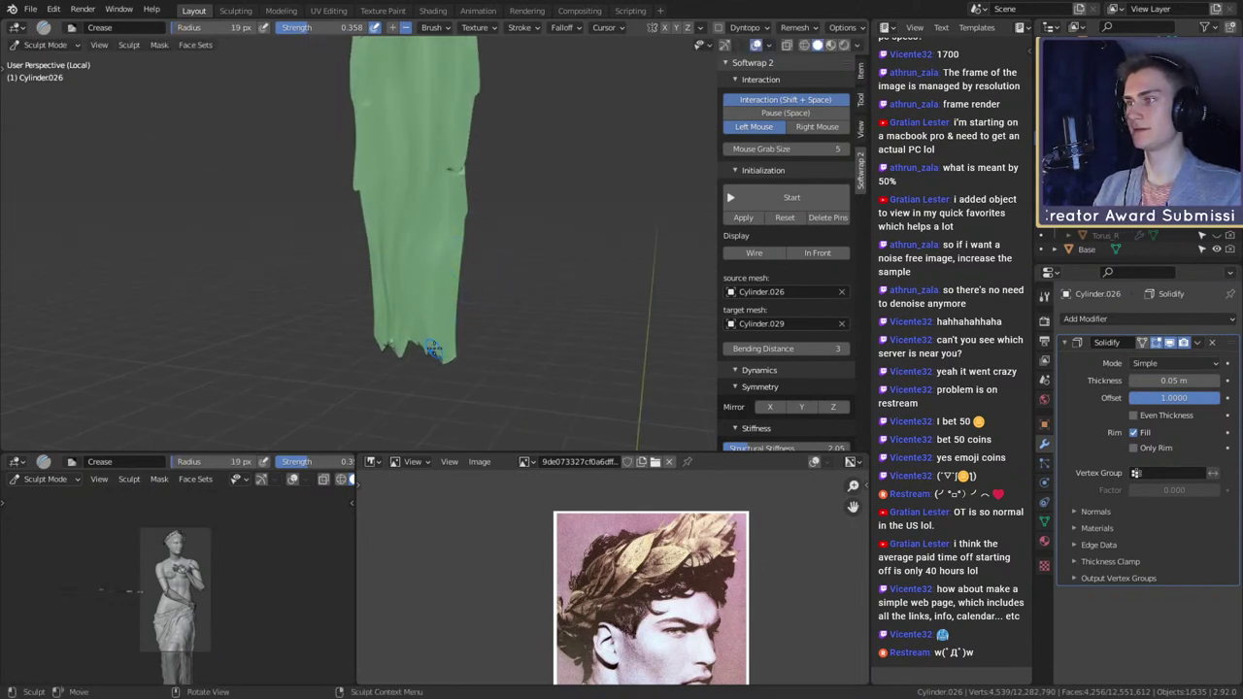
{"action": "mouse_move", "coordinate": [432, 326]}
{"action": "left_mouse_down"}
{"action": "mouse_move", "coordinate": [437, 85]}
{"action": "mouse_move", "coordinate": [418, 233]}
{"action": "mouse_move", "coordinate": [406, 68]}
{"action": "left_mouse_up"}
{"action": "mouse_move", "coordinate": [383, 307]}
{"action": "left_mouse_down"}
{"action": "mouse_move", "coordinate": [408, 214]}
{"action": "mouse_move", "coordinate": [384, 80]}
{"action": "left_mouse_up"}
- Continue the vertical crease folds up through the strip's middle and upper part toward the bands
{"action": "middle_click_drag", "start_coordinate": [436, 153], "coordinate": [444, 239], "text": "shift"}
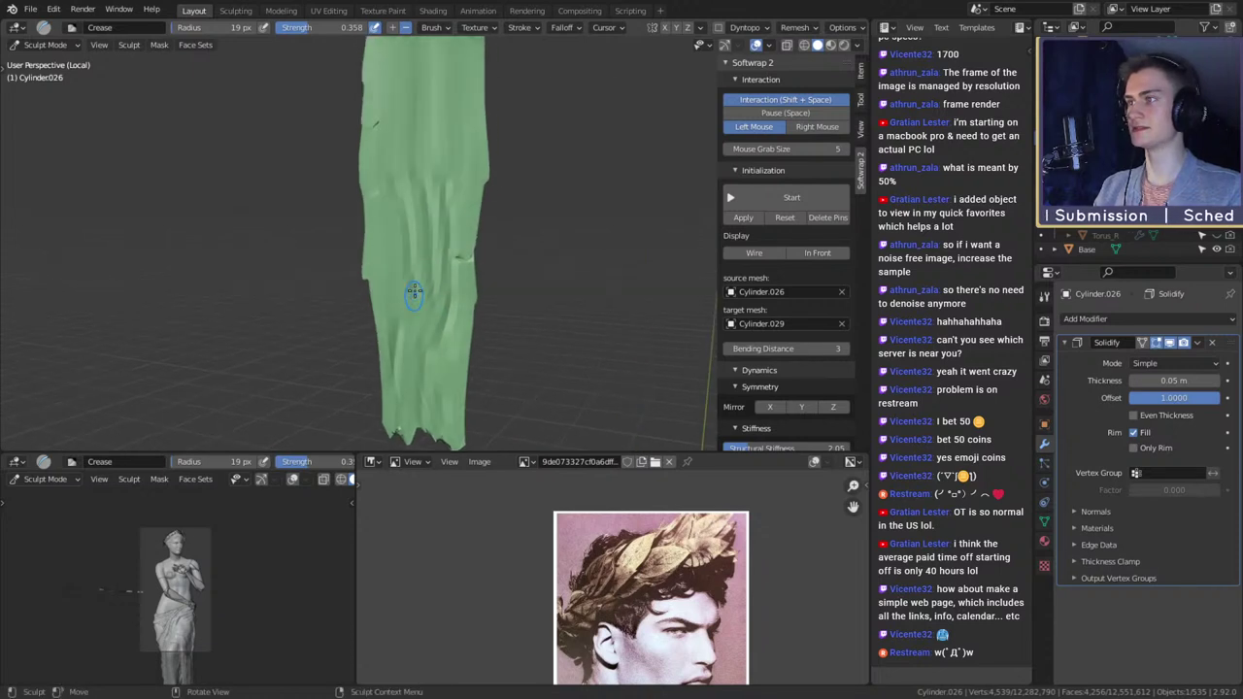
{"action": "left_click_drag", "start_coordinate": [417, 363], "coordinate": [450, 225]}
{"action": "middle_click_drag", "start_coordinate": [450, 225], "coordinate": [449, 378], "text": "shift"}
{"action": "mouse_move", "coordinate": [411, 344]}
{"action": "left_mouse_down"}
{"action": "mouse_move", "coordinate": [416, 195]}
{"action": "mouse_move", "coordinate": [445, 146]}
{"action": "left_mouse_up"}
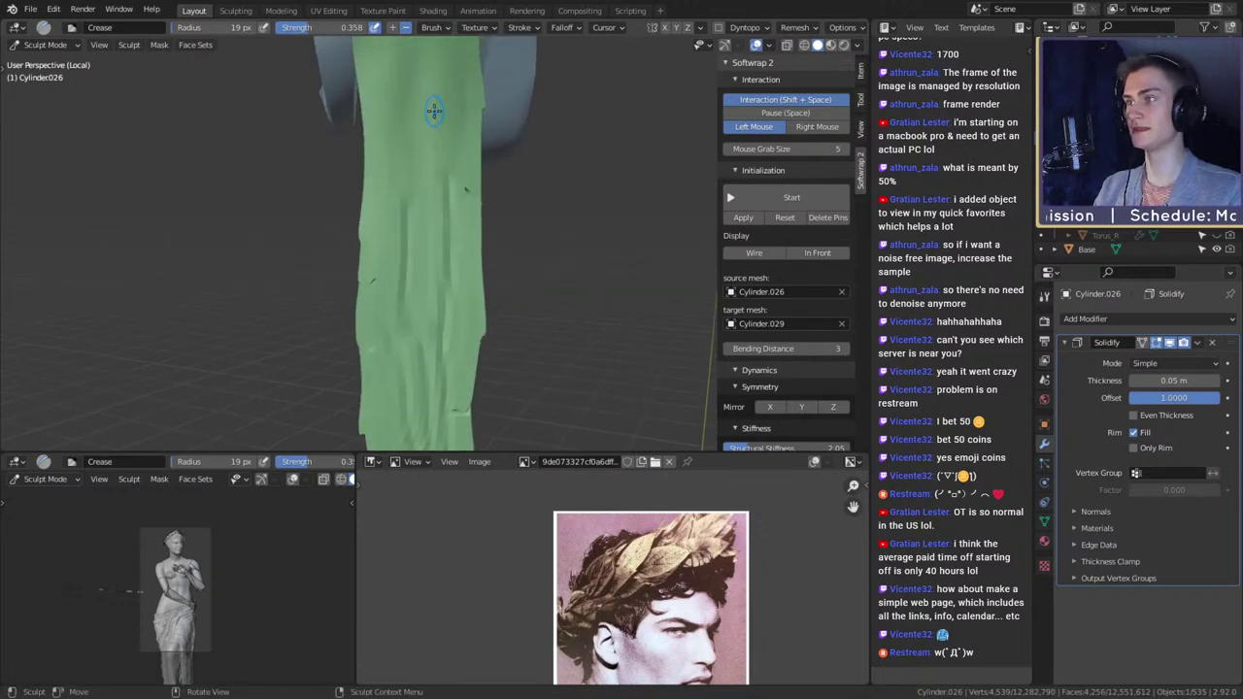
{"action": "left_click_drag", "start_coordinate": [408, 222], "coordinate": [411, 112]}
{"action": "left_click_drag", "start_coordinate": [445, 323], "coordinate": [450, 157]}
{"action": "middle_click_drag", "start_coordinate": [452, 157], "coordinate": [458, 285], "text": "shift"}
{"action": "mouse_move", "coordinate": [445, 301]}
{"action": "left_mouse_down"}
{"action": "mouse_move", "coordinate": [442, 138]}
{"action": "mouse_move", "coordinate": [412, 220]}
{"action": "mouse_move", "coordinate": [415, 167]}
{"action": "left_mouse_up"}
- Add finer vertical creases between the existing folds along the strip, with the Crease brush reduced to 11 px
{"action": "scroll", "coordinate": [437, 224], "scroll_direction": "down", "scroll_amount": 4}
{"action": "scroll", "coordinate": [443, 243], "scroll_direction": "up", "scroll_amount": 2}
{"action": "mouse_move", "coordinate": [443, 292]}
{"action": "middle_mouse_down", "text": "shift"}
{"action": "mouse_move", "coordinate": [443, 243]}
{"action": "mouse_move", "coordinate": [446, 276]}
{"action": "middle_mouse_up", "text": "shift"}
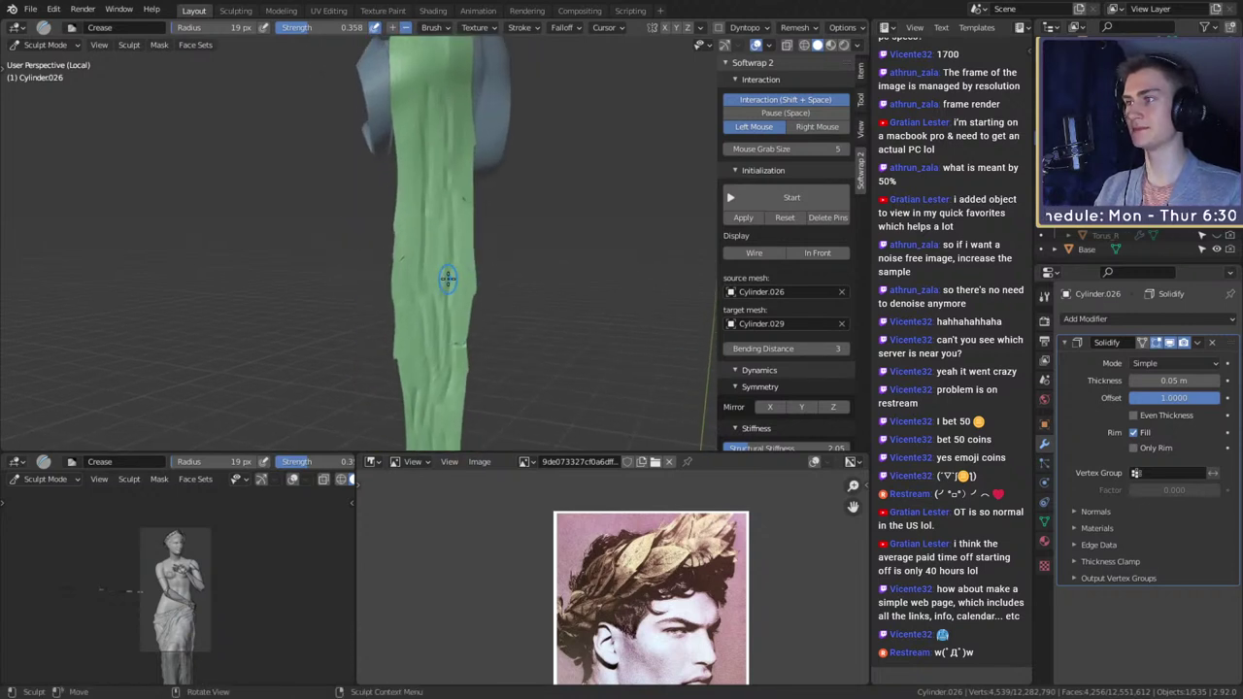
{"action": "key", "text": "f"}
{"action": "left_click", "coordinate": [437, 279]}
{"action": "left_click_drag", "start_coordinate": [439, 280], "coordinate": [446, 167]}
{"action": "key", "text": "f"}
{"action": "left_click", "coordinate": [437, 263]}
{"action": "left_click_drag", "start_coordinate": [439, 268], "coordinate": [438, 195]}
{"action": "left_click_drag", "start_coordinate": [415, 296], "coordinate": [409, 374]}
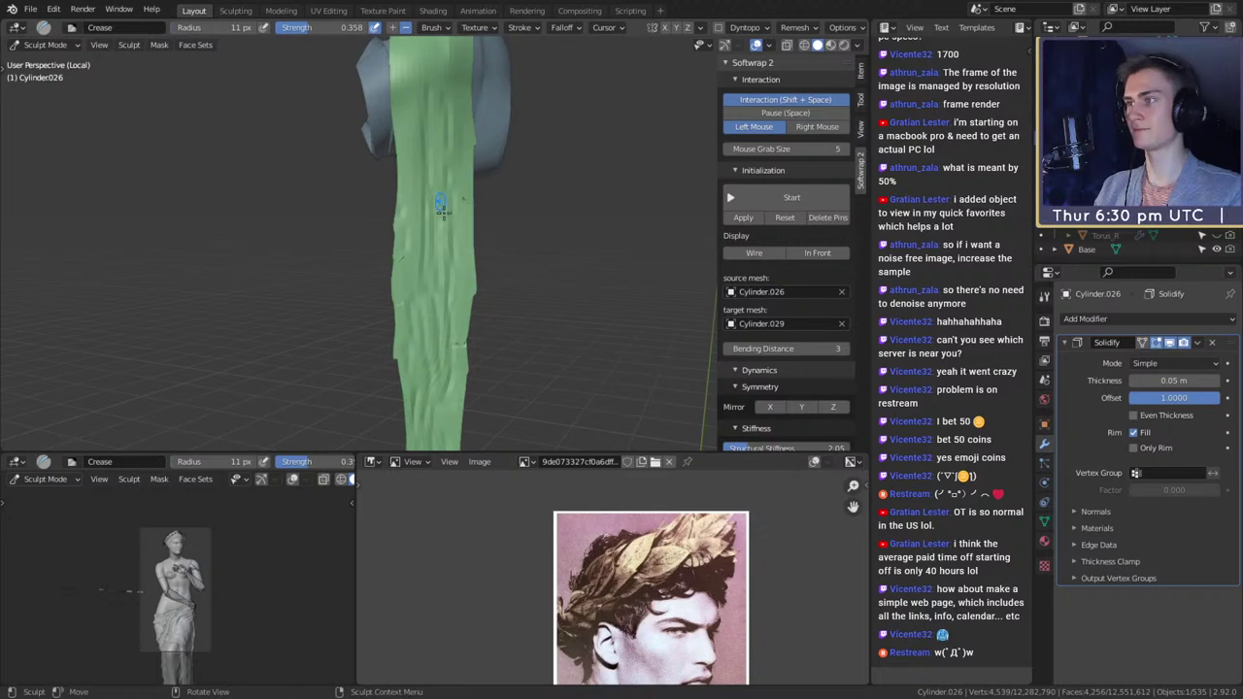
{"action": "middle_click_drag", "start_coordinate": [443, 213], "coordinate": [447, 131], "text": "shift"}
{"action": "left_click_drag", "start_coordinate": [451, 346], "coordinate": [459, 146]}
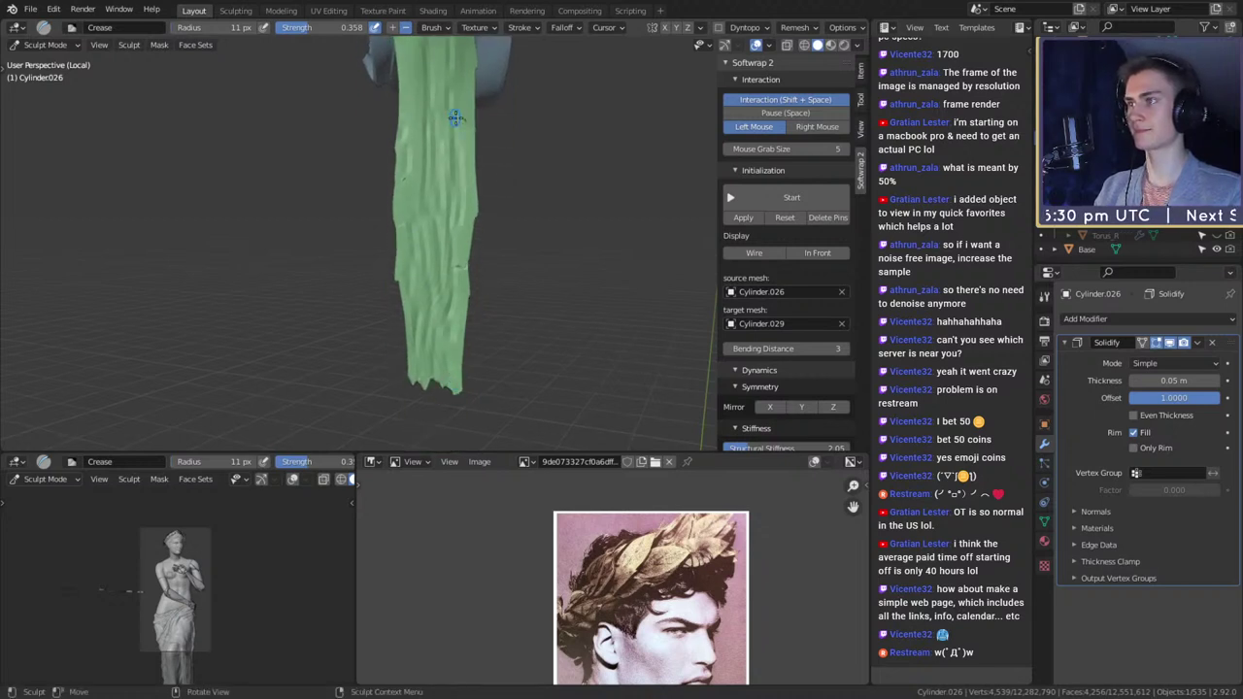
- Enlarge the Crease brush to 42 px and carve a broad crease down the strip's length
{"action": "scroll", "coordinate": [457, 131], "scroll_direction": "down", "scroll_amount": 2}
{"action": "middle_click_drag", "start_coordinate": [454, 204], "coordinate": [443, 249], "text": "shift"}
{"action": "key", "text": "f"}
{"action": "left_click", "coordinate": [419, 170]}
{"action": "left_click_drag", "start_coordinate": [420, 230], "coordinate": [426, 356]}
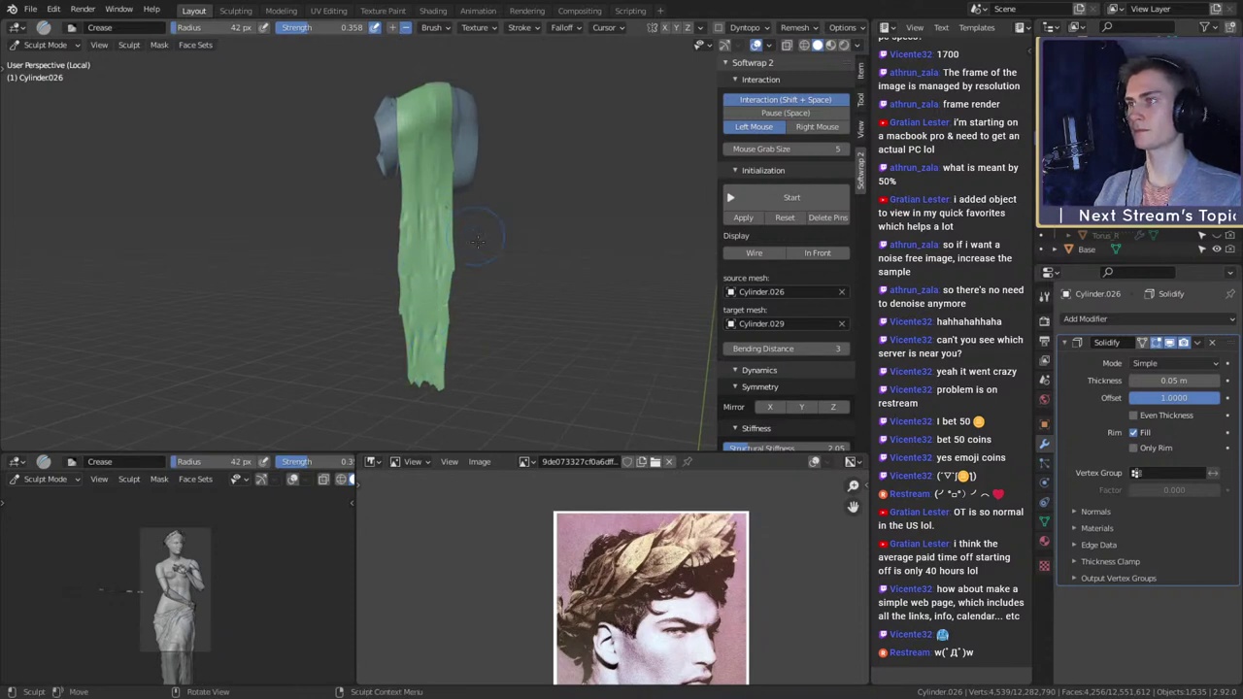
- Switch the creased strip from Sculpt Mode to Object Mode and leave local view to show the whole statue
{"action": "scroll", "coordinate": [476, 241], "scroll_direction": "down", "scroll_amount": 3}
{"action": "middle_click_drag", "start_coordinate": [476, 241], "coordinate": [490, 303], "text": "shift"}
{"action": "scroll", "coordinate": [484, 282], "scroll_direction": "up", "scroll_amount": 3}
{"action": "left_click", "coordinate": [45, 45]}
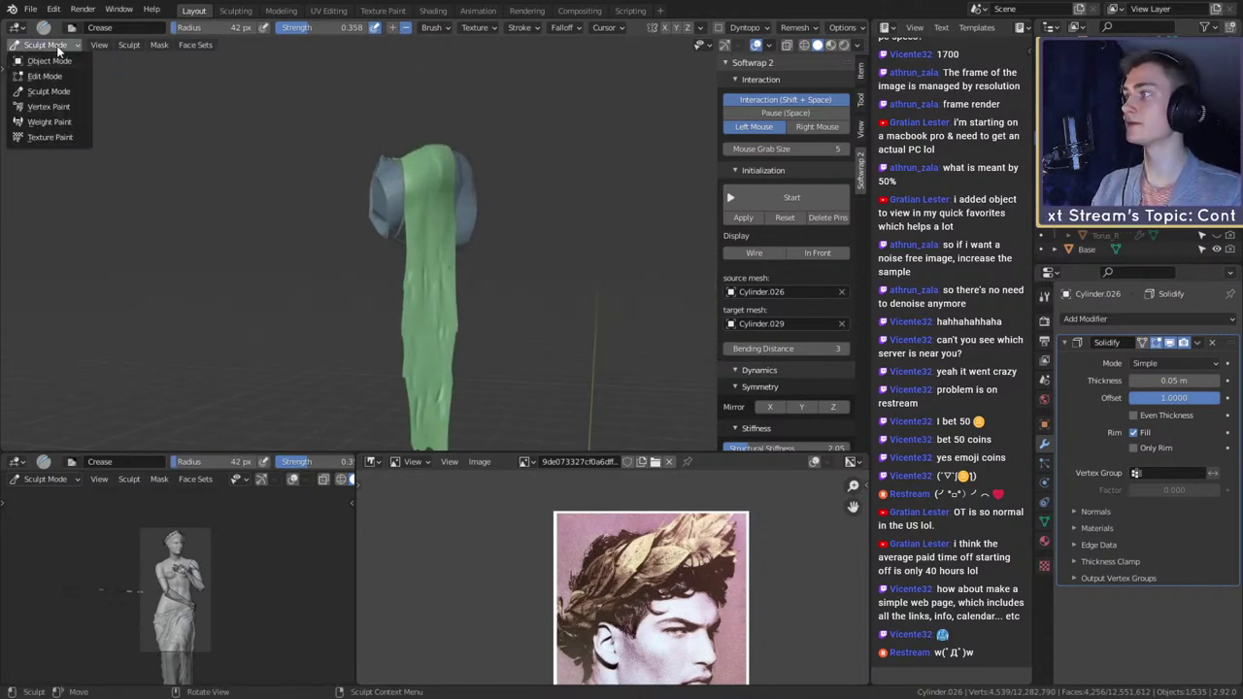
{"action": "left_click", "coordinate": [44, 60]}
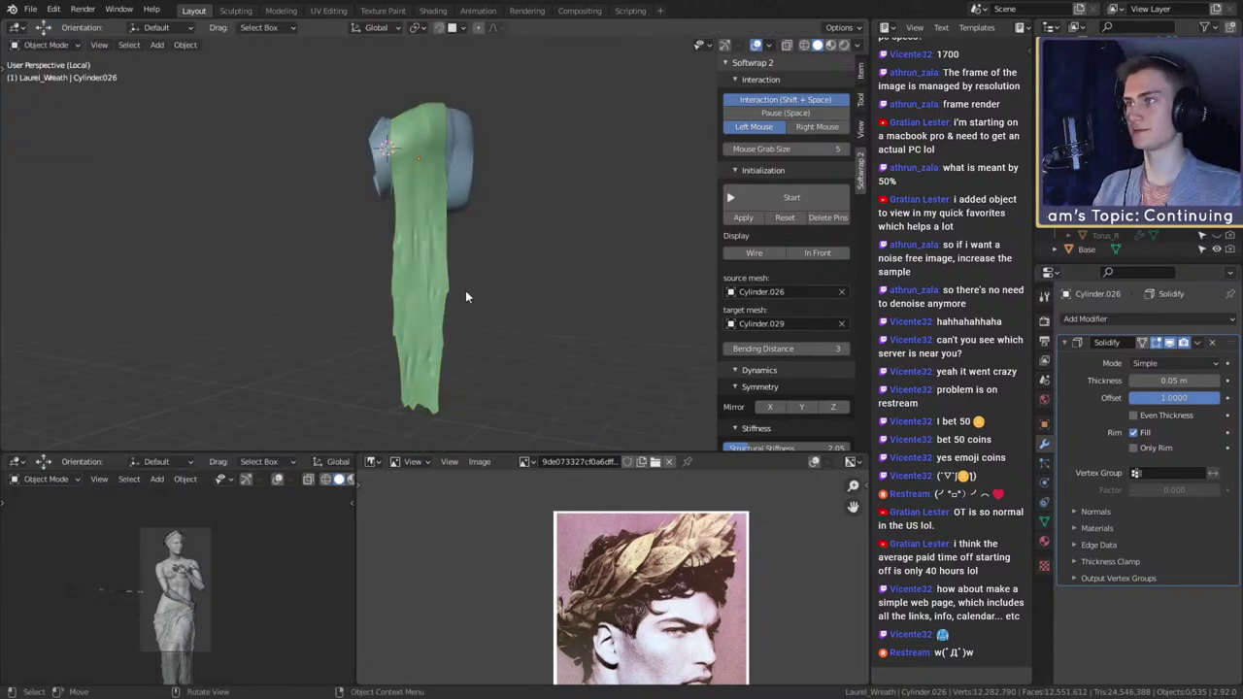
{"action": "key", "text": "KP_Divide"}
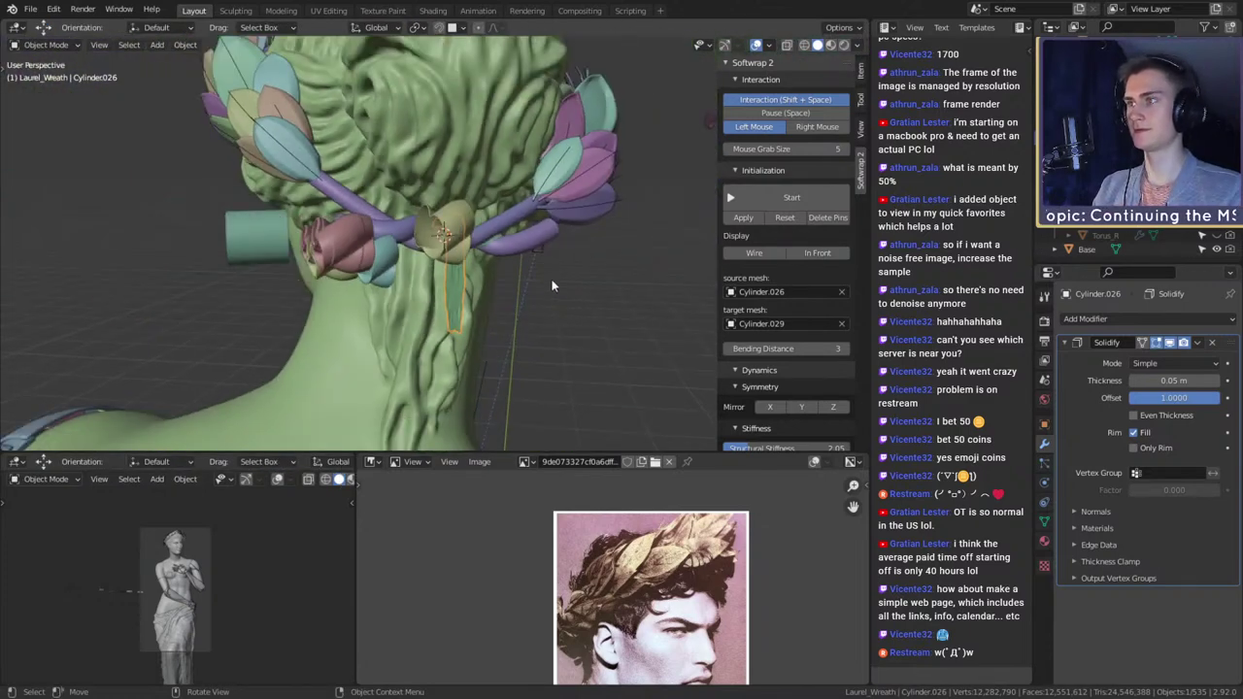
- Move the Cylinder.029 target band off the crossing branches and place it beside the other spare bands
{"action": "left_click", "coordinate": [588, 332]}
{"action": "scroll", "coordinate": [589, 331], "scroll_direction": "up", "scroll_amount": 3}
{"action": "middle_click_drag", "start_coordinate": [589, 331], "coordinate": [475, 268]}
{"action": "scroll", "coordinate": [452, 331], "scroll_direction": "up", "scroll_amount": 3}
{"action": "scroll", "coordinate": [484, 282], "scroll_direction": "up", "scroll_amount": 1}
{"action": "left_click", "coordinate": [447, 243]}
{"action": "scroll", "coordinate": [536, 260], "scroll_direction": "down", "scroll_amount": 4}
{"action": "key", "text": "g"}
{"action": "left_click", "coordinate": [298, 336]}
{"action": "middle_click_drag", "start_coordinate": [298, 342], "coordinate": [448, 278]}
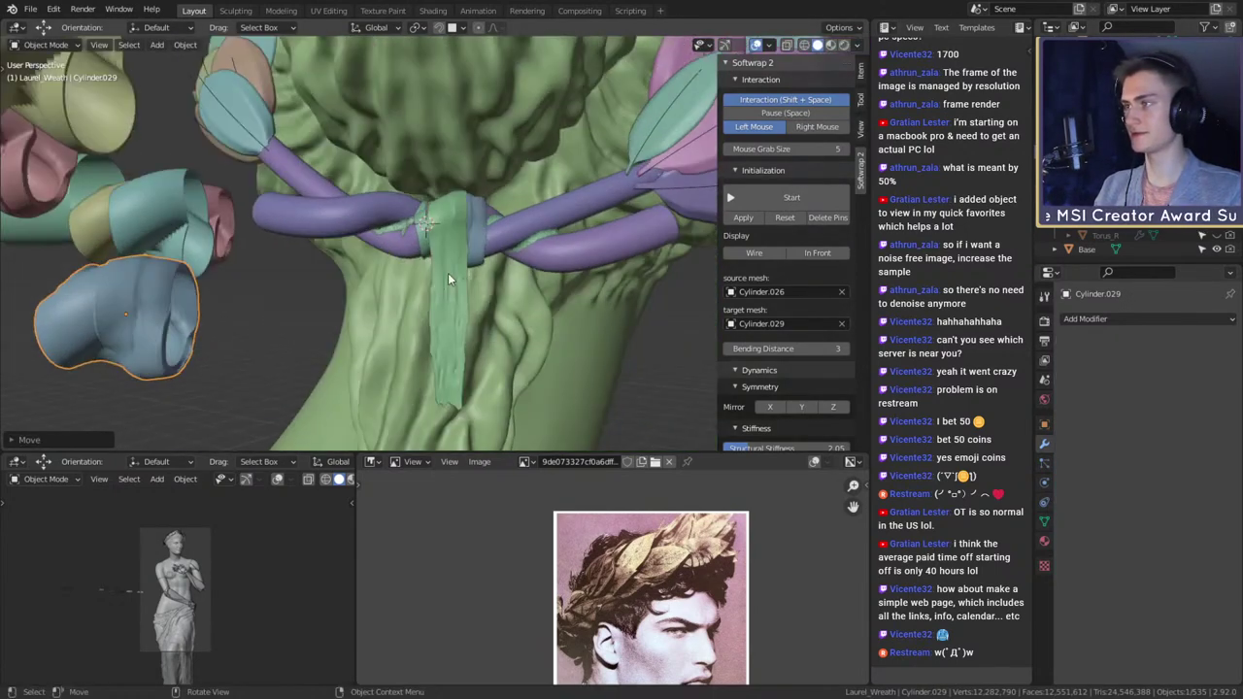
{"action": "left_click", "coordinate": [265, 313]}
- Move the spare branch object Laurel_Branch_trash_2 off the wreath into the empty space behind the head
{"action": "scroll", "coordinate": [516, 249], "scroll_direction": "down", "scroll_amount": 2}
{"action": "scroll", "coordinate": [504, 308], "scroll_direction": "up", "scroll_amount": 4}
{"action": "middle_click_drag", "start_coordinate": [515, 250], "coordinate": [544, 292]}
{"action": "left_click", "coordinate": [519, 251]}
{"action": "left_click", "coordinate": [519, 251]}
{"action": "scroll", "coordinate": [520, 252], "scroll_direction": "down", "scroll_amount": 3}
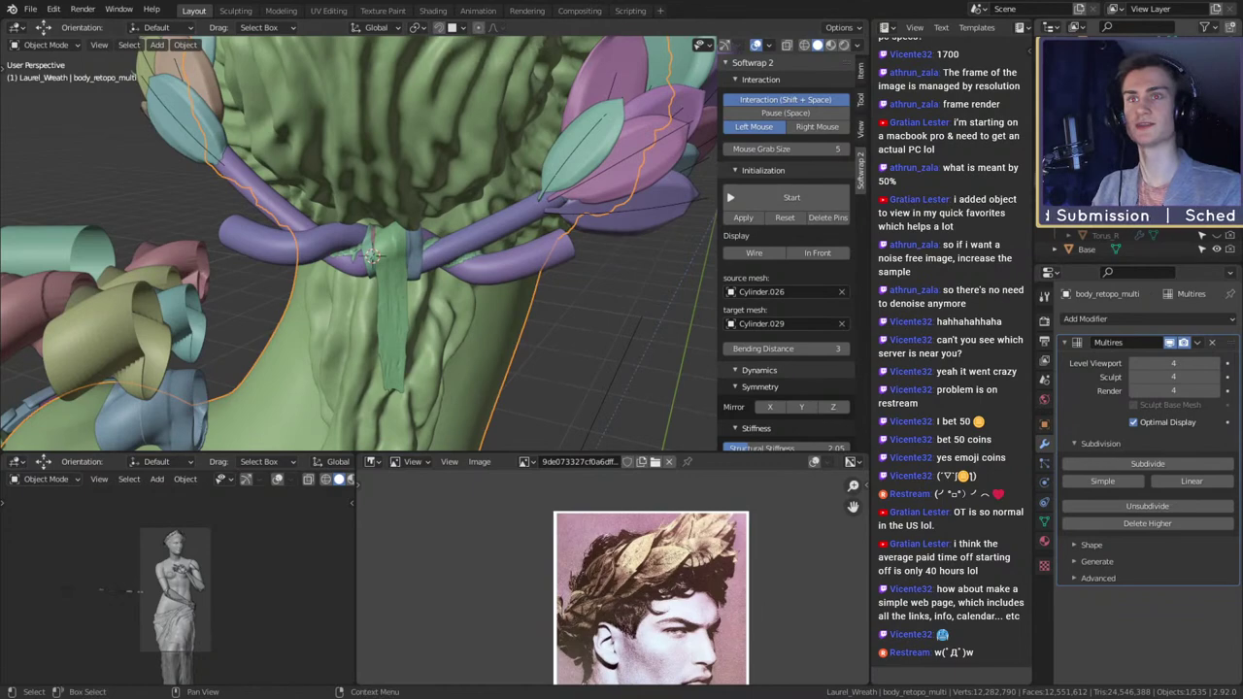
{"action": "left_click", "coordinate": [546, 262]}
{"action": "middle_click_drag", "start_coordinate": [563, 267], "coordinate": [541, 291]}
{"action": "scroll", "coordinate": [549, 282], "scroll_direction": "up", "scroll_amount": 3}
{"action": "scroll", "coordinate": [430, 282], "scroll_direction": "down", "scroll_amount": 5}
{"action": "key", "text": "g"}
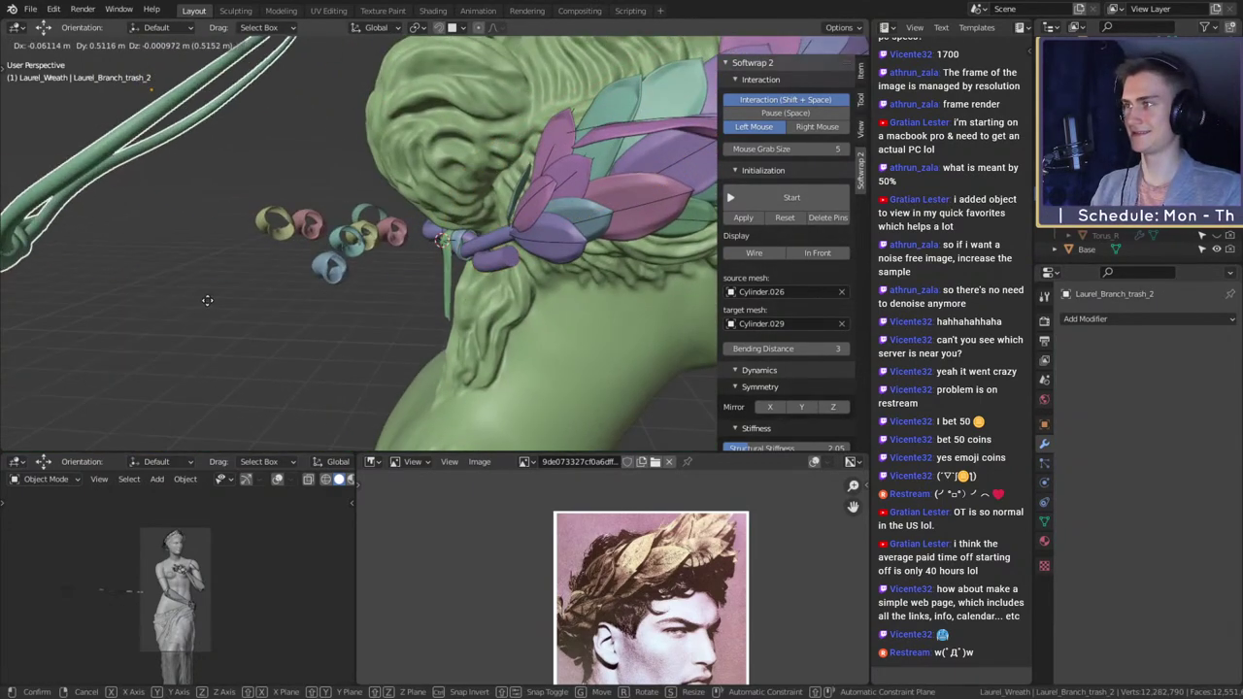
{"action": "left_click", "coordinate": [208, 297]}
- Move Laurel_Branch_trash_2 farther away from the statue, clear of the spare bands
{"action": "scroll", "coordinate": [208, 297], "scroll_direction": "down", "scroll_amount": 3}
{"action": "middle_click_drag", "start_coordinate": [208, 297], "coordinate": [540, 317]}
{"action": "key", "text": "g"}
{"action": "left_click", "coordinate": [291, 318]}
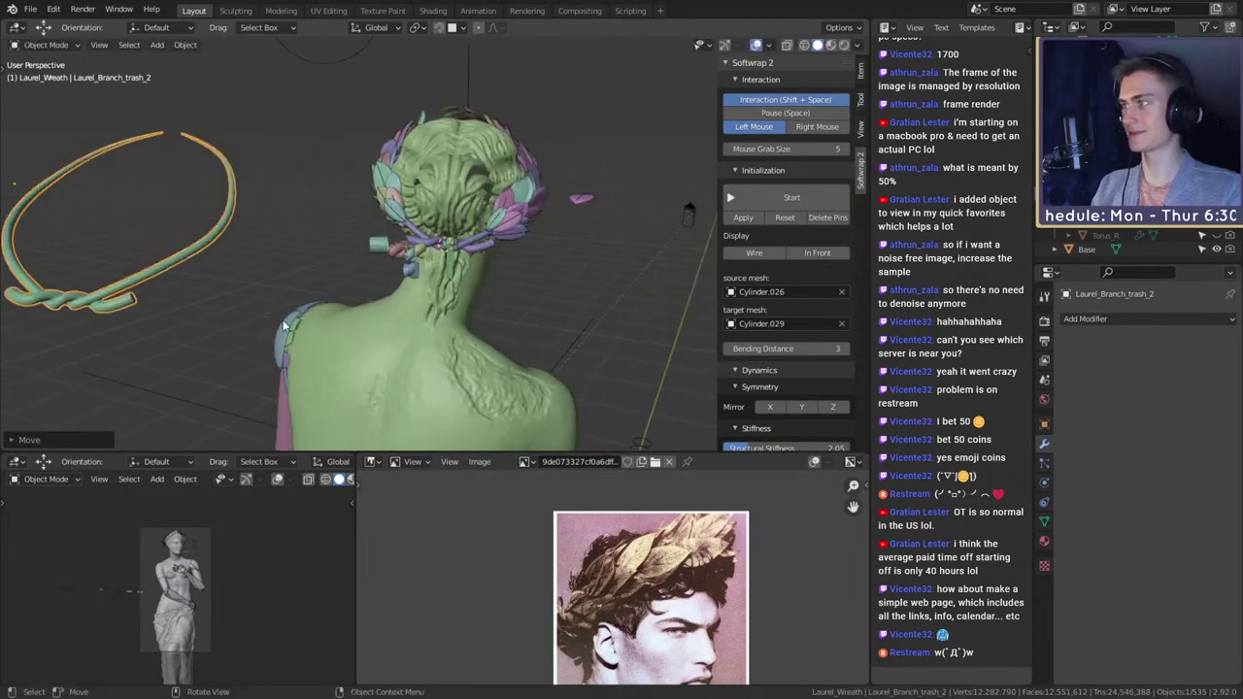
{"action": "middle_click_drag", "start_coordinate": [379, 316], "coordinate": [304, 303]}
{"action": "scroll", "coordinate": [304, 302], "scroll_direction": "up", "scroll_amount": 4}
{"action": "middle_click_drag", "start_coordinate": [515, 300], "coordinate": [510, 143]}
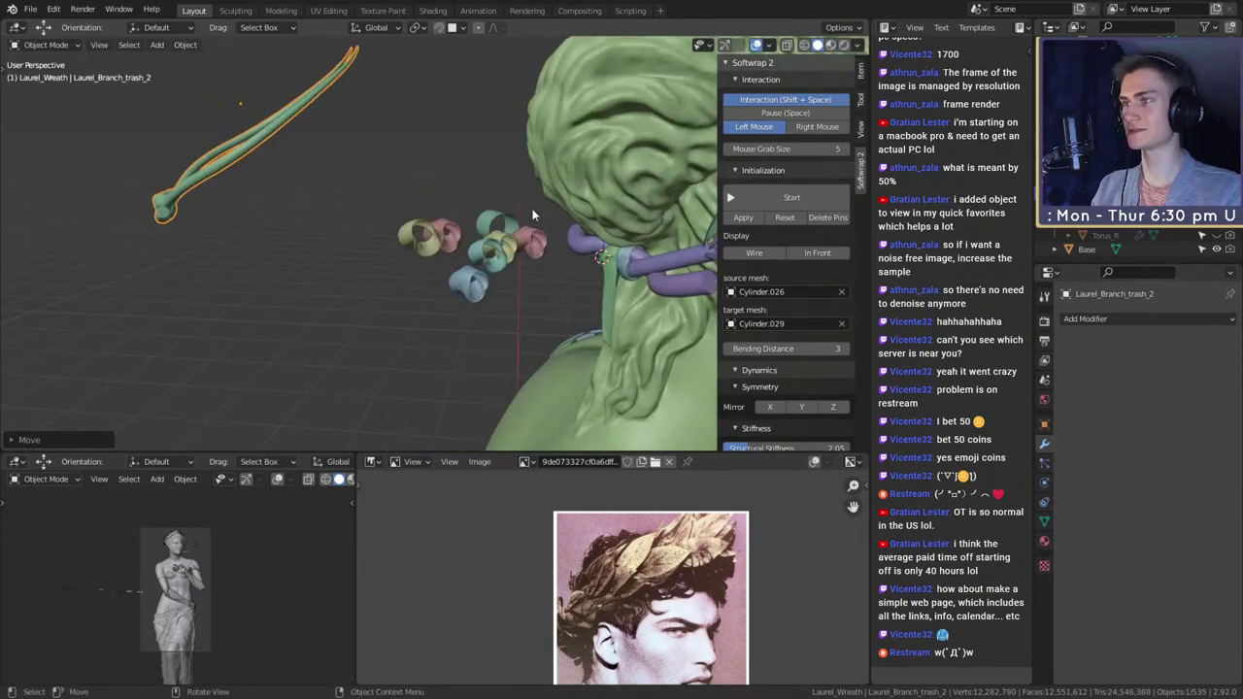
{"action": "key", "text": "g"}
{"action": "left_click", "coordinate": [402, 184]}
{"action": "middle_click_drag", "start_coordinate": [418, 225], "coordinate": [497, 261]}
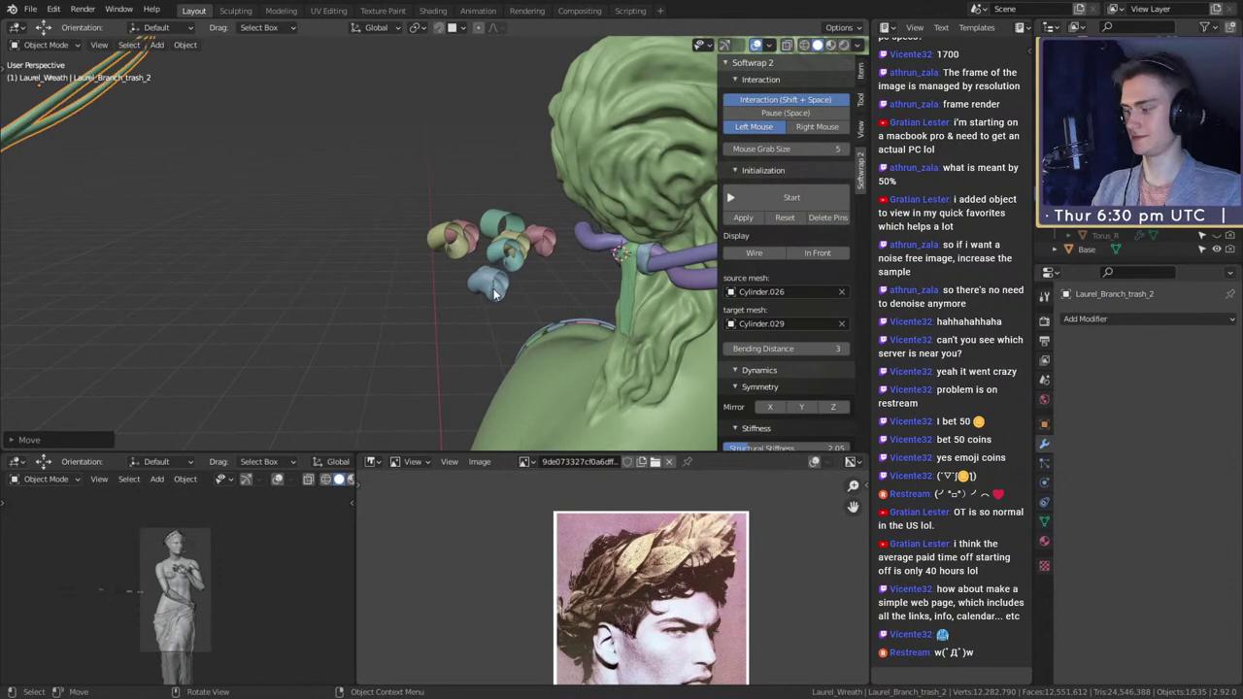
- Select the cluster of spare bands without the spare branch and move it about 0.76 m to sit beside that branch
{"action": "key", "text": "c"}
{"action": "mouse_move", "coordinate": [456, 253]}
{"action": "left_mouse_down"}
{"action": "mouse_move", "coordinate": [448, 275]}
{"action": "mouse_move", "coordinate": [497, 217]}
{"action": "mouse_move", "coordinate": [476, 278]}
{"action": "left_mouse_up"}
{"action": "right_click", "coordinate": [491, 272]}
{"action": "scroll", "coordinate": [494, 273], "scroll_direction": "down", "scroll_amount": 4}
{"action": "mouse_move", "coordinate": [493, 273]}
{"action": "middle_mouse_down"}
{"action": "mouse_move", "coordinate": [536, 286]}
{"action": "mouse_move", "coordinate": [418, 253]}
{"action": "mouse_move", "coordinate": [465, 277]}
{"action": "middle_mouse_up"}
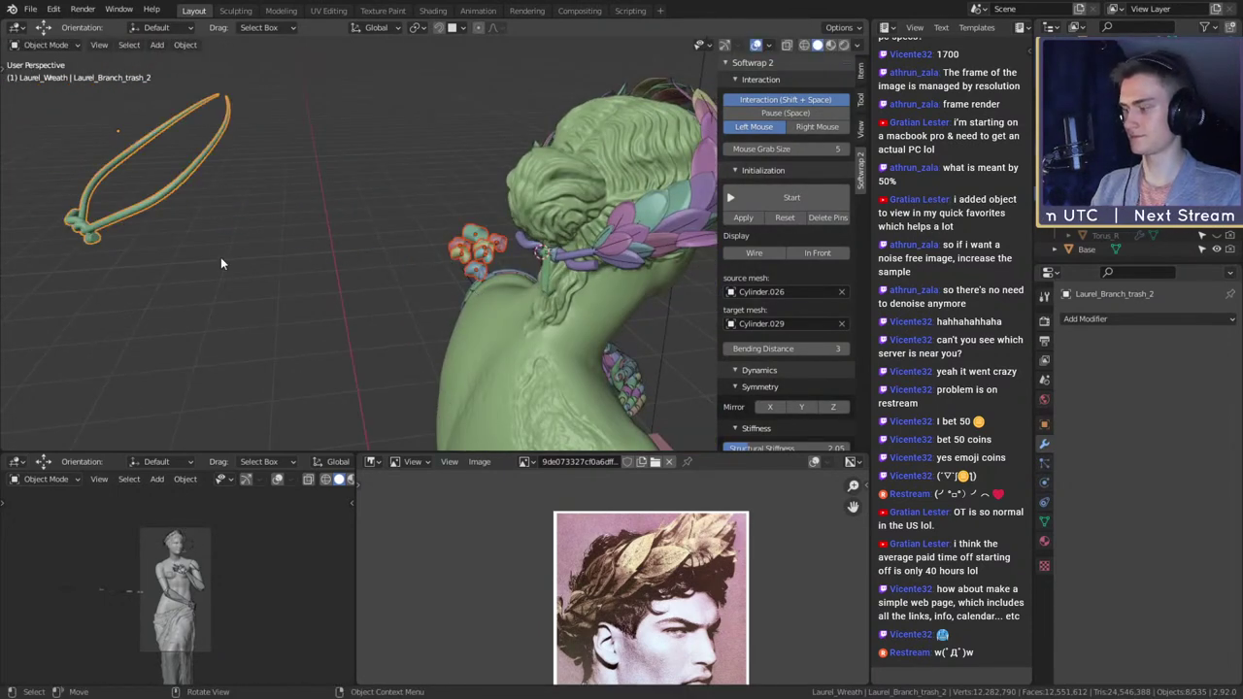
{"action": "left_click", "coordinate": [142, 150], "text": "shift"}
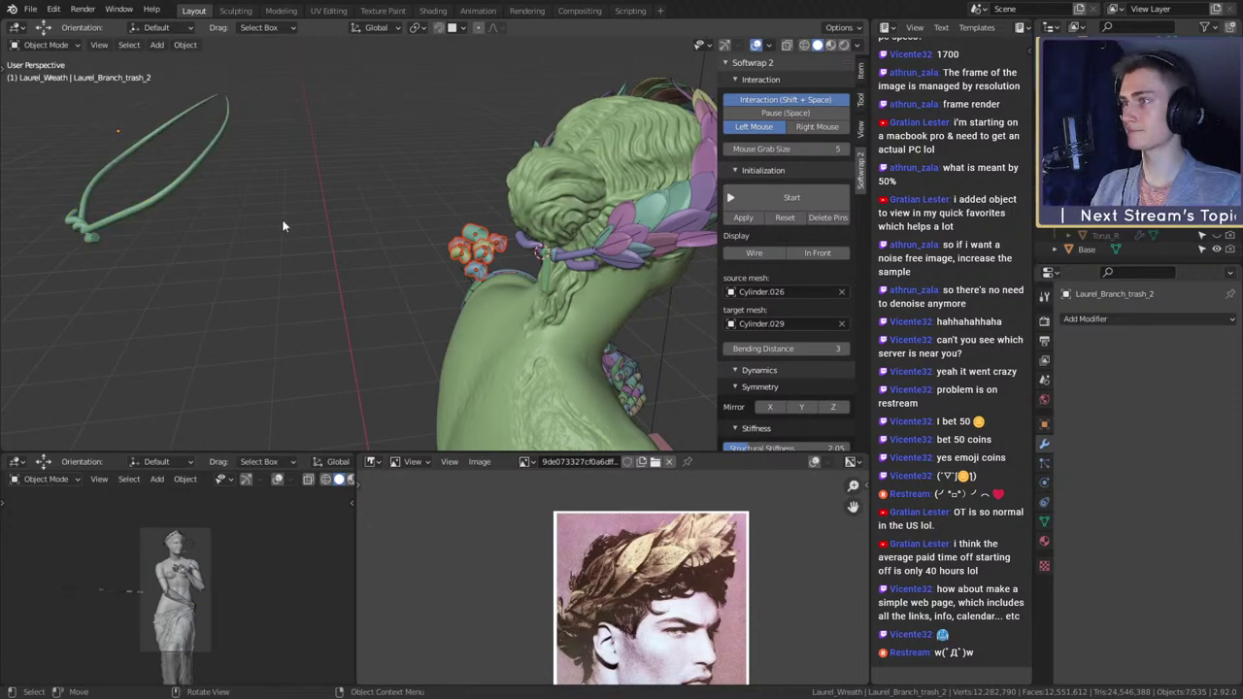
{"action": "key", "text": "g"}
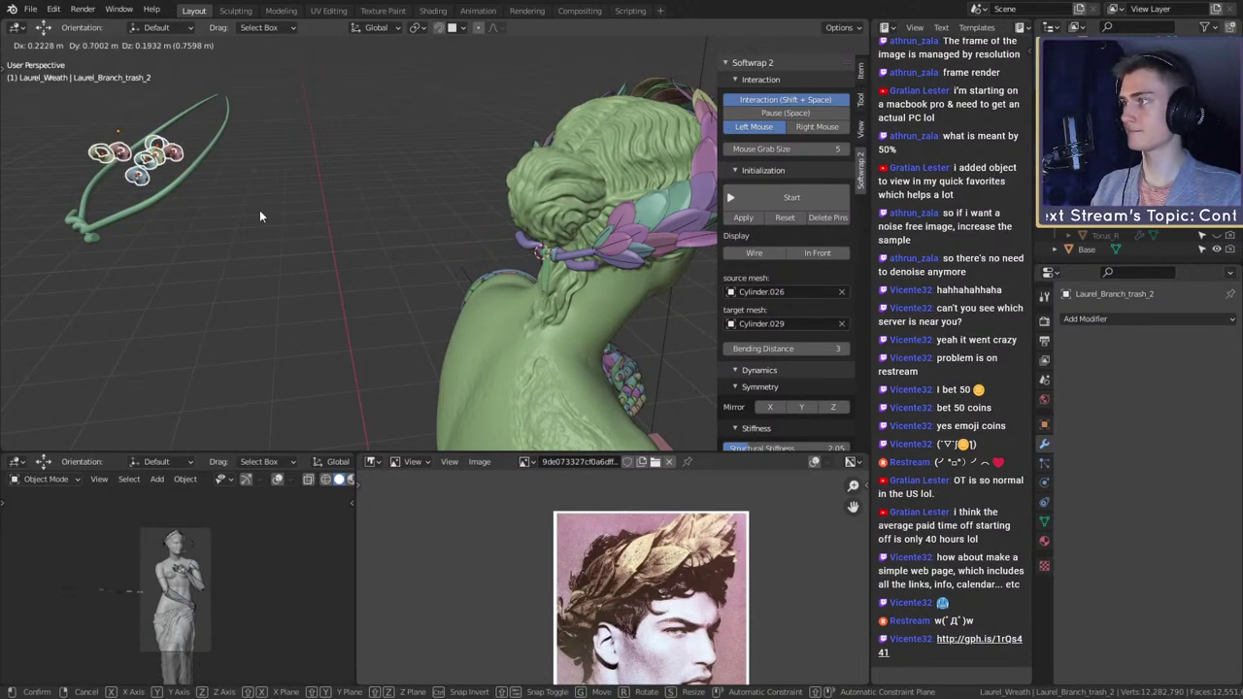
{"action": "left_click", "coordinate": [258, 209]}
{"action": "middle_click_drag", "start_coordinate": [258, 209], "coordinate": [320, 229]}
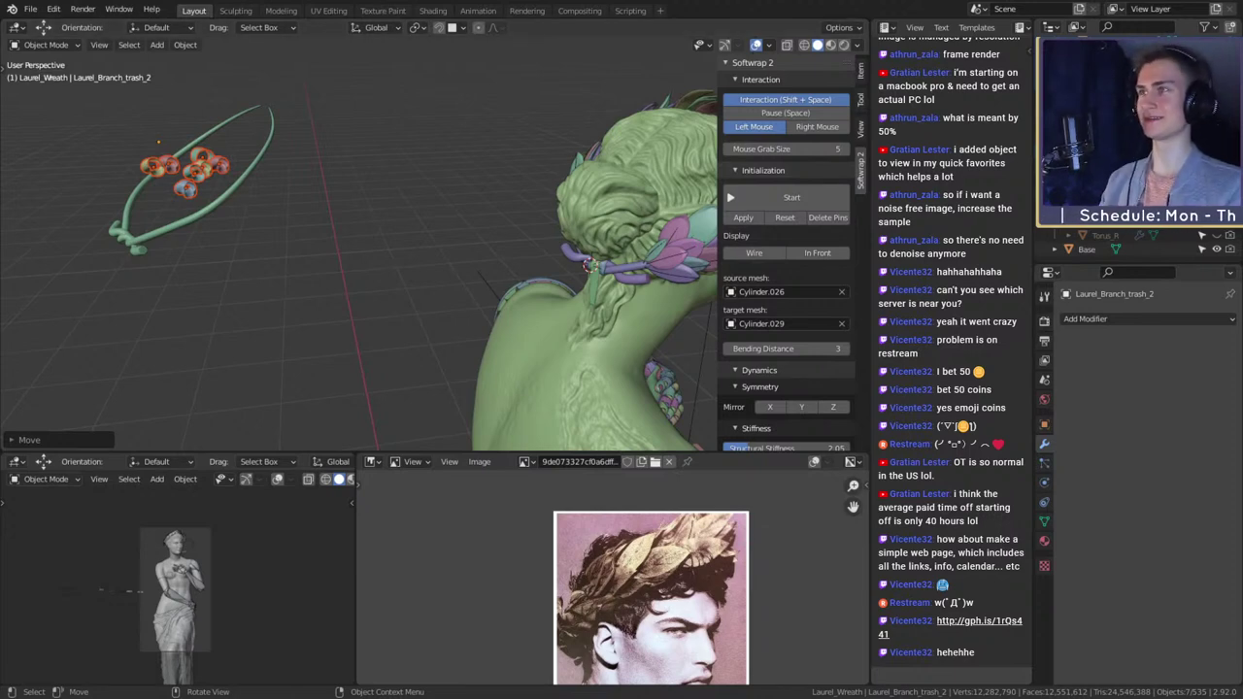
- Examine the wreath, its wrapped bands and the hanging ribbon from close up, across the whole statue and from behind
{"action": "middle_click_drag", "start_coordinate": [563, 260], "coordinate": [379, 272], "text": "shift"}
{"action": "scroll", "coordinate": [545, 280], "scroll_direction": "up", "scroll_amount": 2}
{"action": "scroll", "coordinate": [482, 294], "scroll_direction": "up", "scroll_amount": 2}
{"action": "scroll", "coordinate": [459, 248], "scroll_direction": "up", "scroll_amount": 3}
{"action": "scroll", "coordinate": [554, 239], "scroll_direction": "down", "scroll_amount": 5}
{"action": "scroll", "coordinate": [426, 245], "scroll_direction": "down", "scroll_amount": 4}
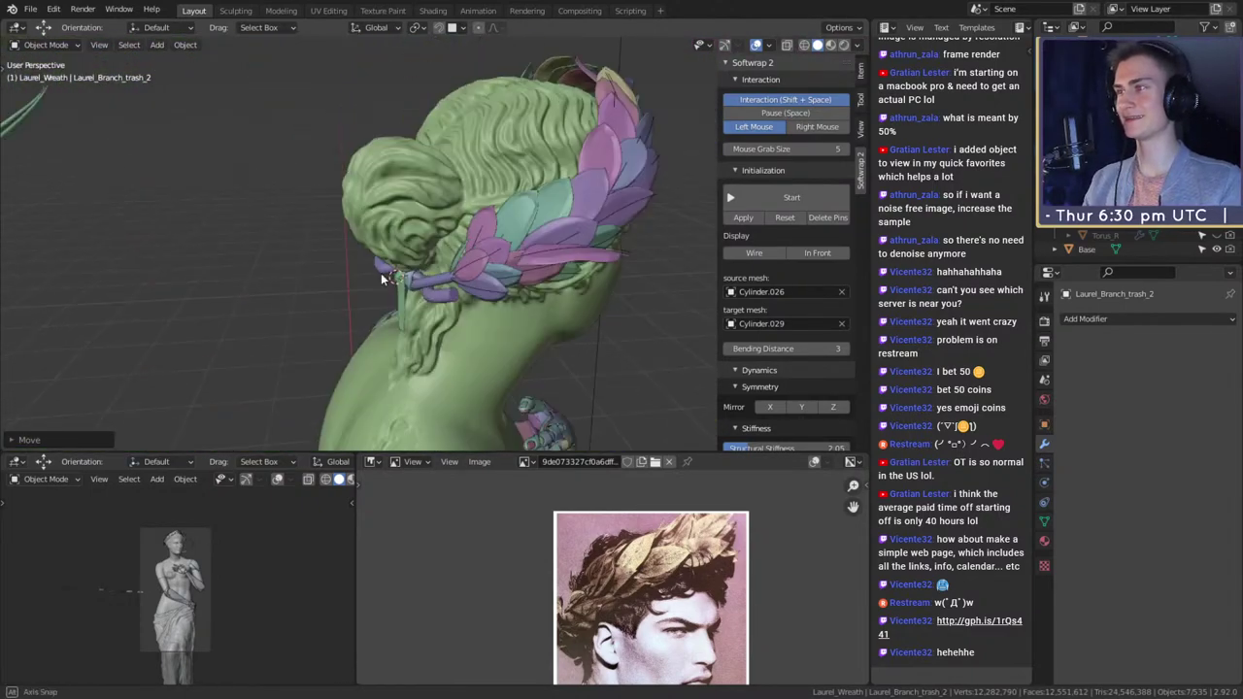
{"action": "scroll", "coordinate": [428, 264], "scroll_direction": "down", "scroll_amount": 3}
{"action": "middle_click_drag", "start_coordinate": [519, 252], "coordinate": [399, 250]}
{"action": "scroll", "coordinate": [438, 257], "scroll_direction": "down", "scroll_amount": 5}
{"action": "scroll", "coordinate": [474, 270], "scroll_direction": "down", "scroll_amount": 5}
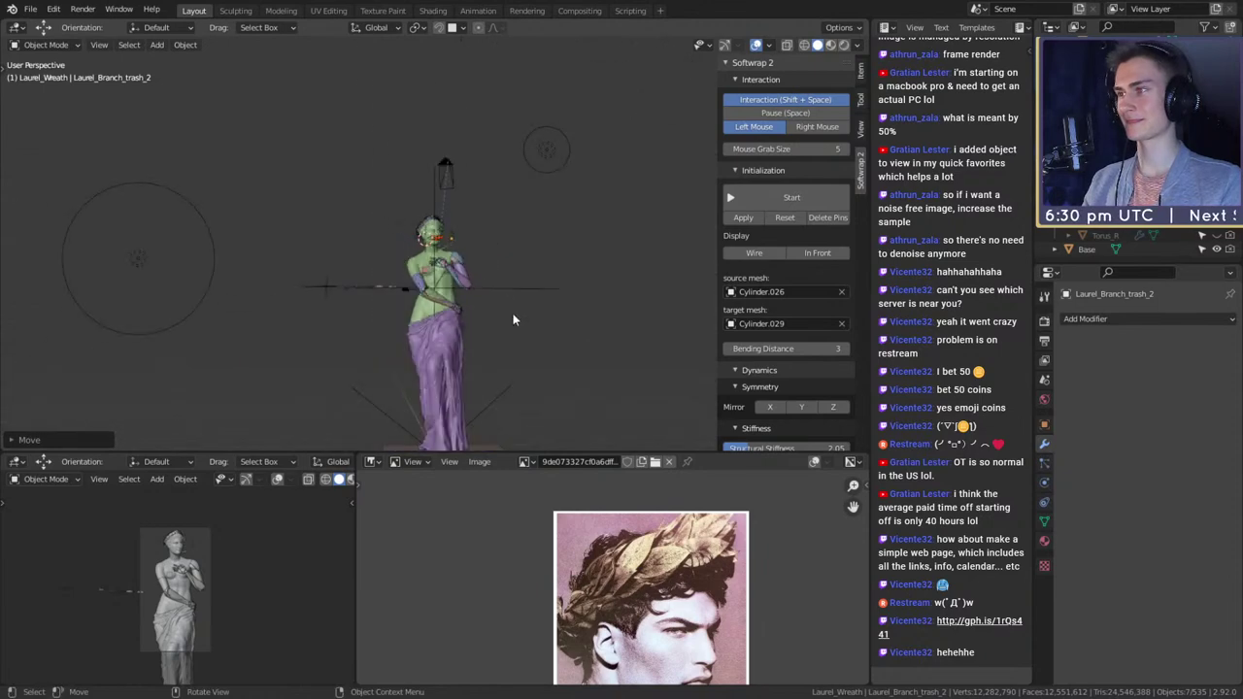
{"action": "middle_click_drag", "start_coordinate": [514, 316], "coordinate": [447, 257]}
{"action": "scroll", "coordinate": [439, 233], "scroll_direction": "up", "scroll_amount": 5}
{"action": "middle_click_drag", "start_coordinate": [433, 213], "coordinate": [400, 281], "text": "shift"}
{"action": "middle_click_drag", "start_coordinate": [400, 282], "coordinate": [484, 270]}
{"action": "scroll", "coordinate": [641, 220], "scroll_direction": "up", "scroll_amount": 4}
{"action": "scroll", "coordinate": [531, 280], "scroll_direction": "up", "scroll_amount": 2}
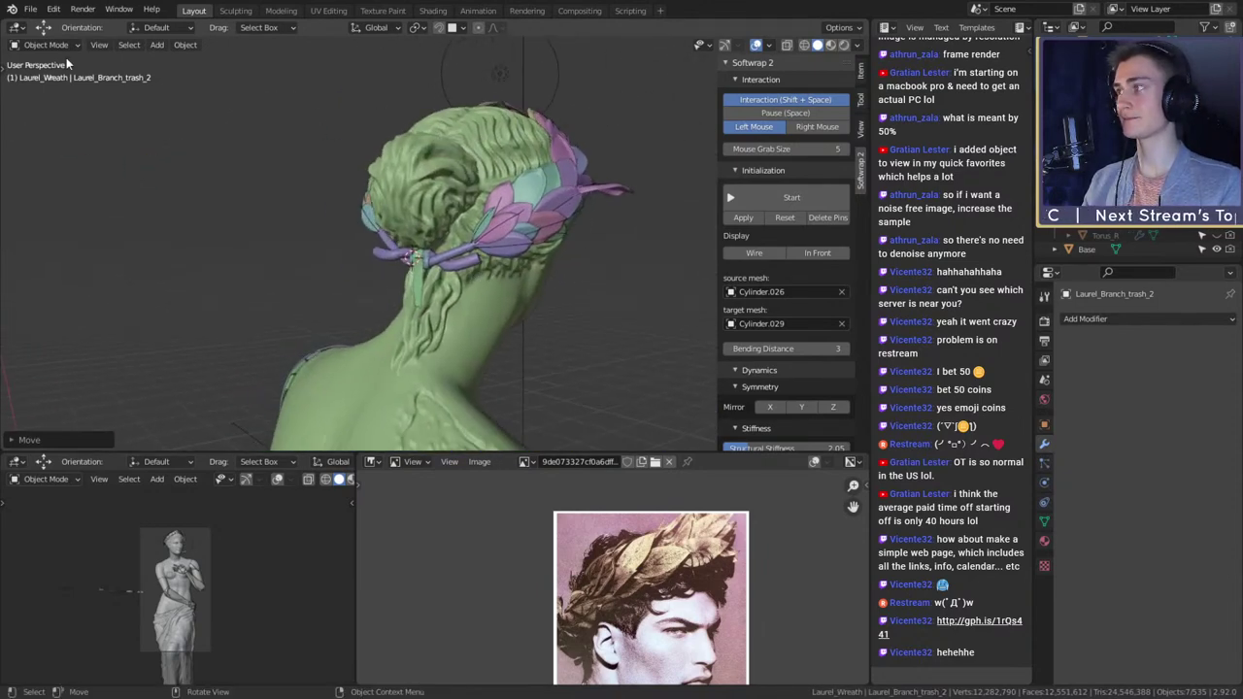
- Save the file msi_creator_award_submission_v11a.blend, with the wreath branch Laurel_Branch.002 selected
{"action": "left_click", "coordinate": [32, 10]}
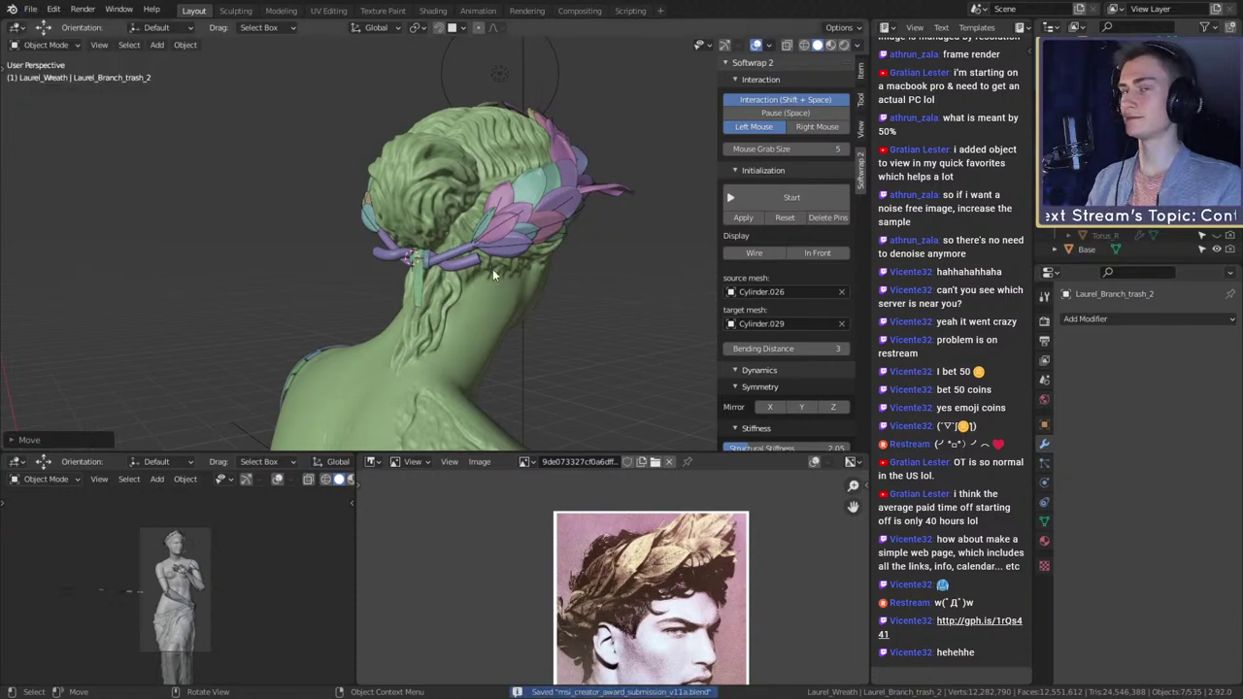
{"action": "scroll", "coordinate": [492, 270], "scroll_direction": "up", "scroll_amount": 4}
{"action": "middle_click_drag", "start_coordinate": [483, 241], "coordinate": [570, 286]}
{"action": "left_click", "coordinate": [554, 257]}
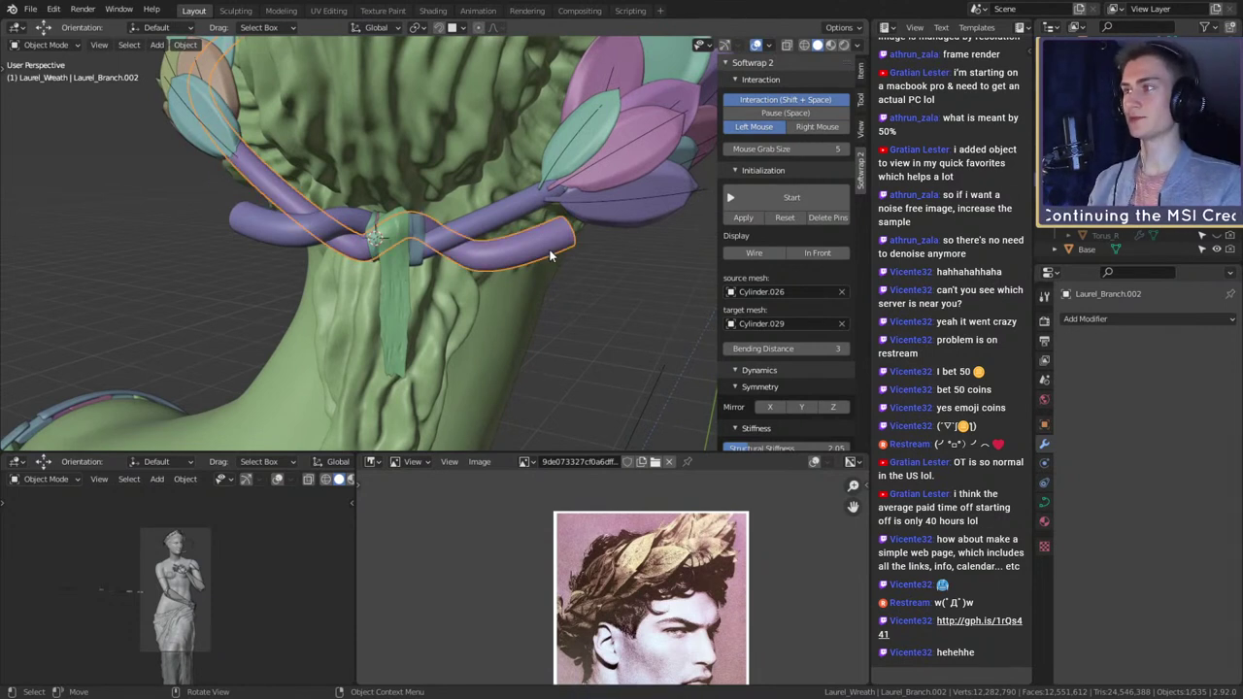
{"action": "left_click", "coordinate": [30, 9]}
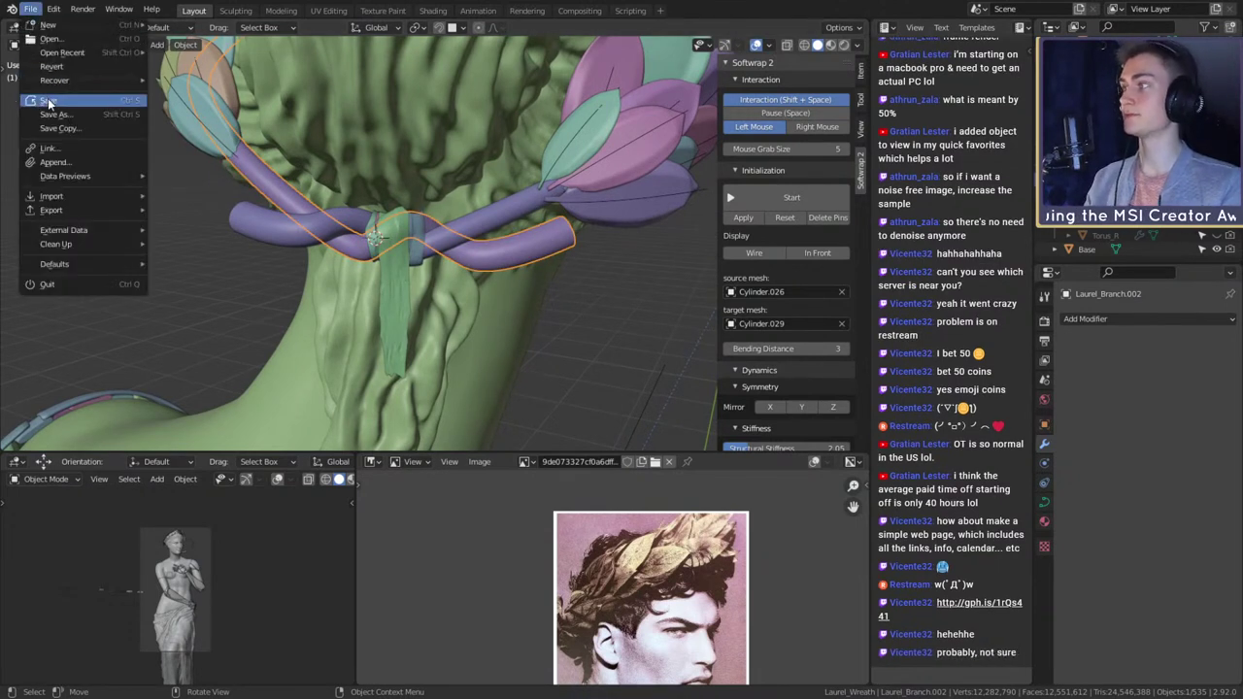
{"action": "left_click", "coordinate": [51, 103]}
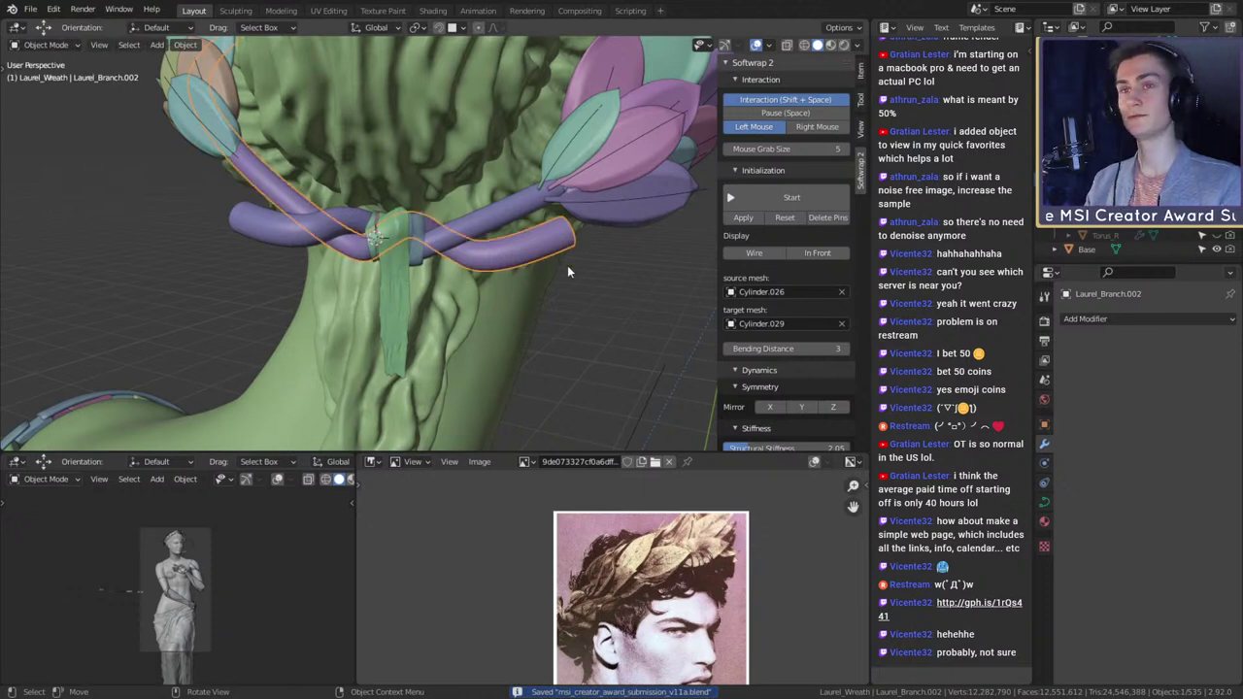
- Duplicate Laurel_Branch.002 in place and rename the original Laurel_Branch_backup
{"action": "key", "text": "shift+d"}
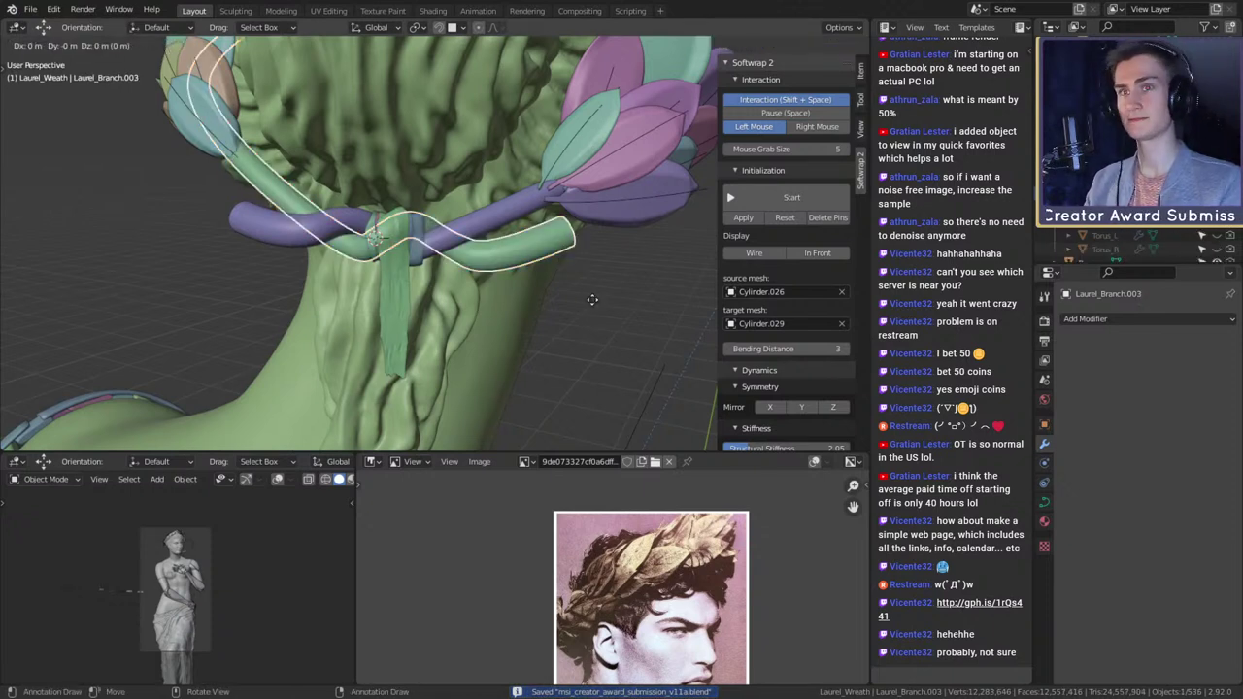
{"action": "key", "text": "Escape"}
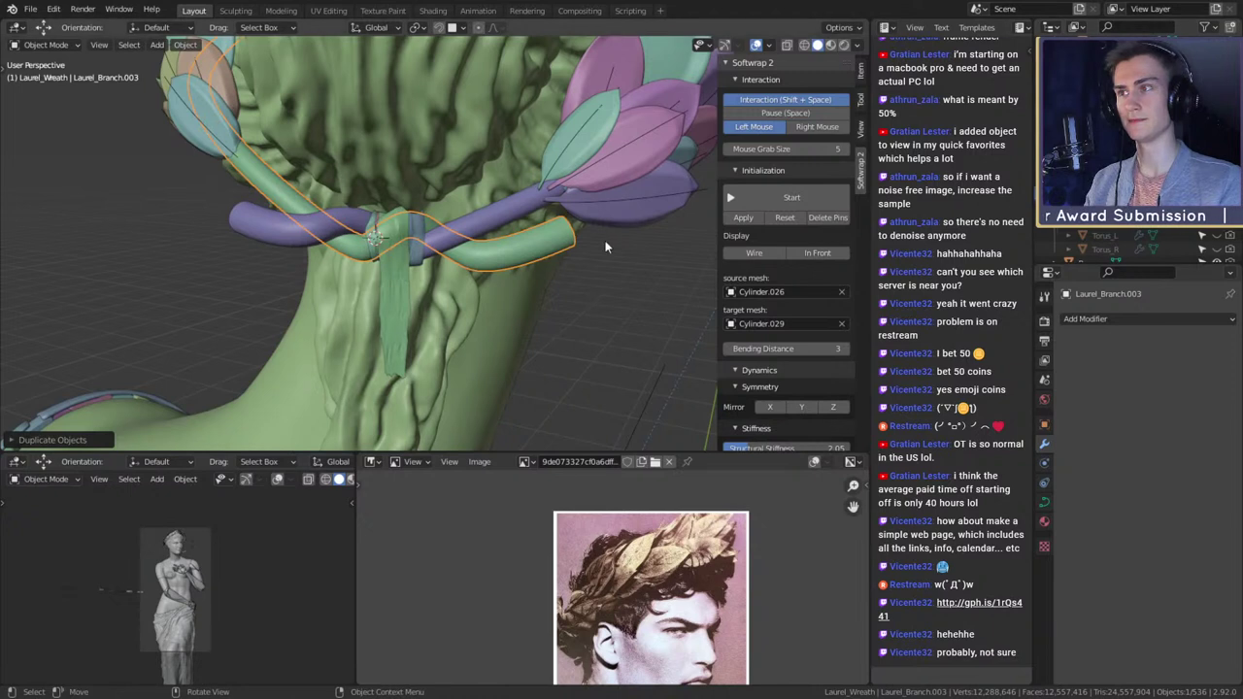
{"action": "left_click", "coordinate": [514, 244]}
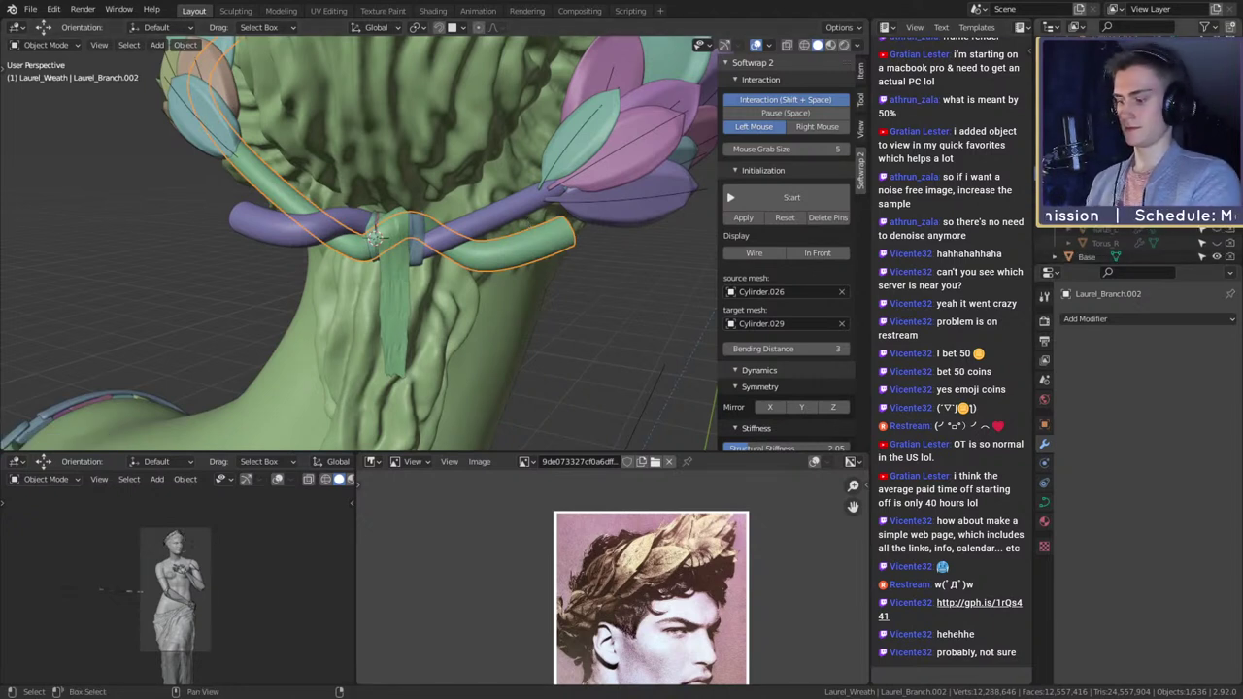
{"action": "key", "text": "Return"}
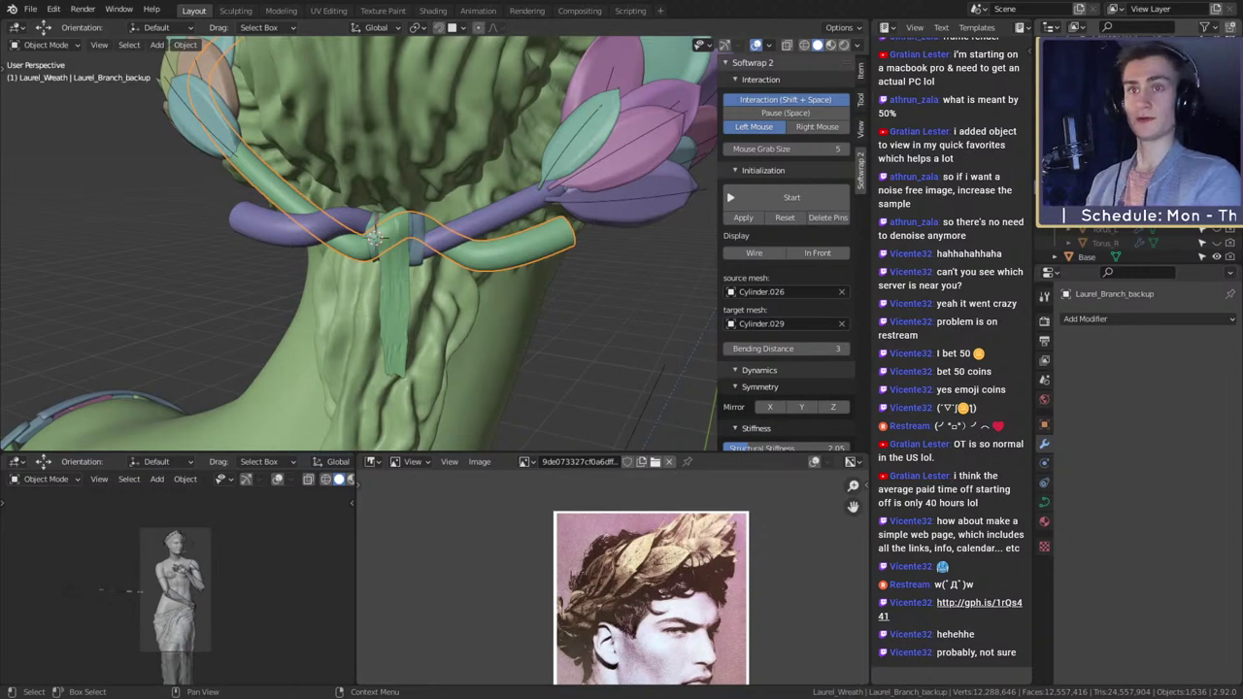
- Duplicate the other crossing branch in place and rename its original Laurel_Branch_R_backup
{"action": "left_click", "coordinate": [511, 212]}
{"action": "key", "text": "shift+d"}
{"action": "right_click", "coordinate": [518, 273]}
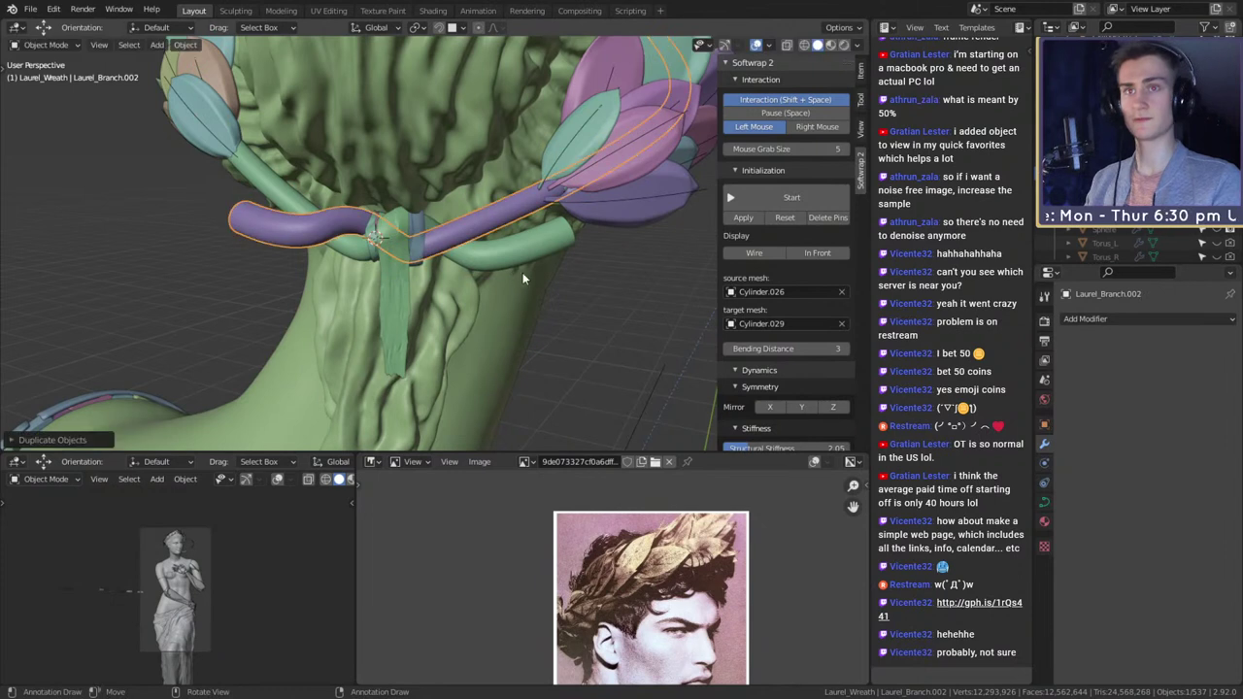
{"action": "left_click", "coordinate": [510, 212]}
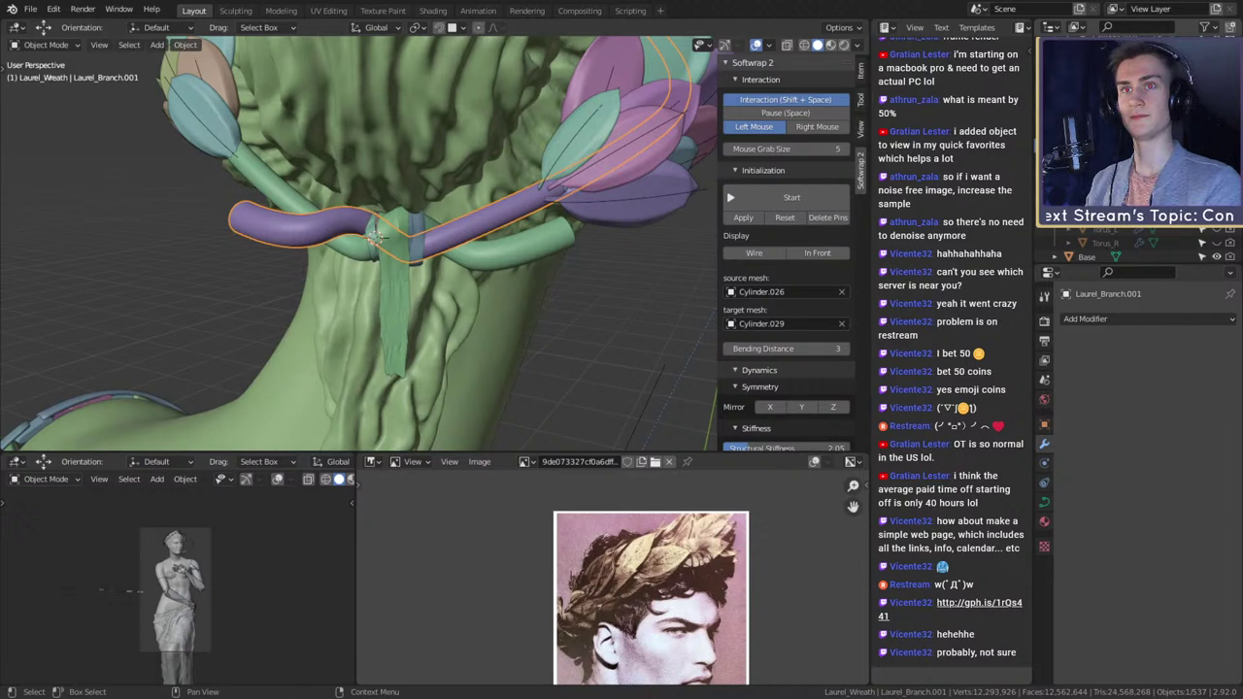
{"action": "type", "text": "_R_backup"}
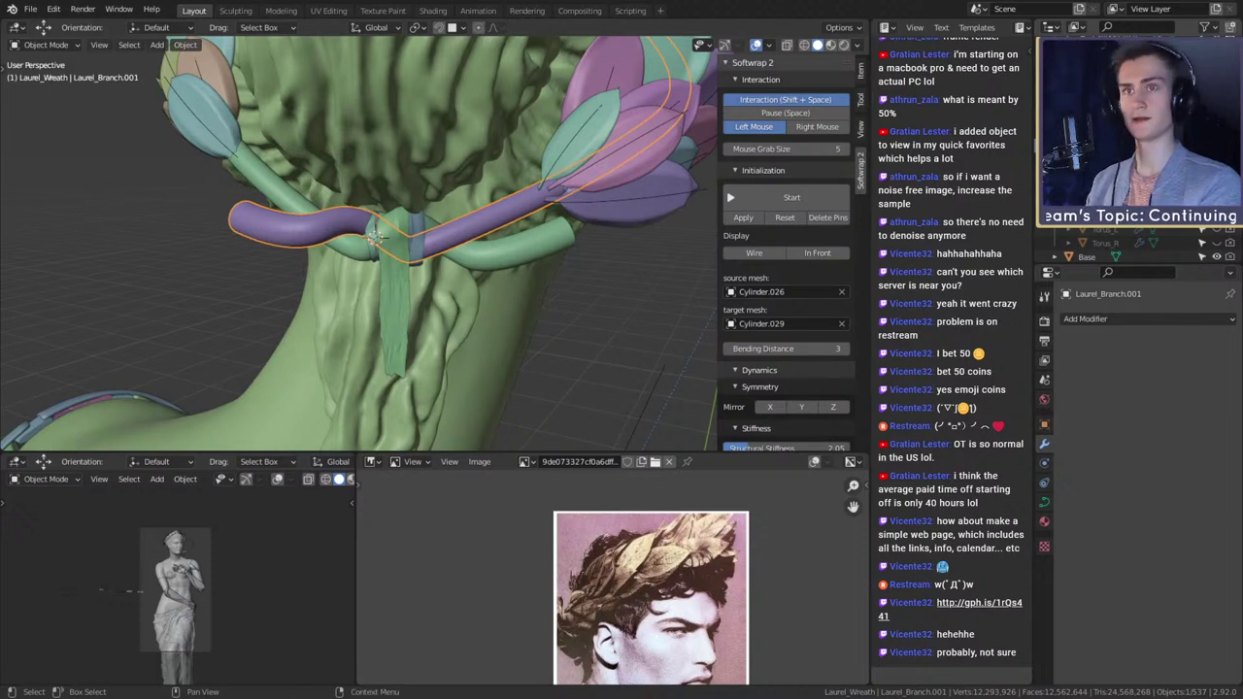
{"action": "key", "text": "Return"}
- Rename Laurel_Branch_backup to Laurel_Branch_L_backup and move both branch backups away from the statue, near the spare parts
{"action": "left_click", "coordinate": [526, 253]}
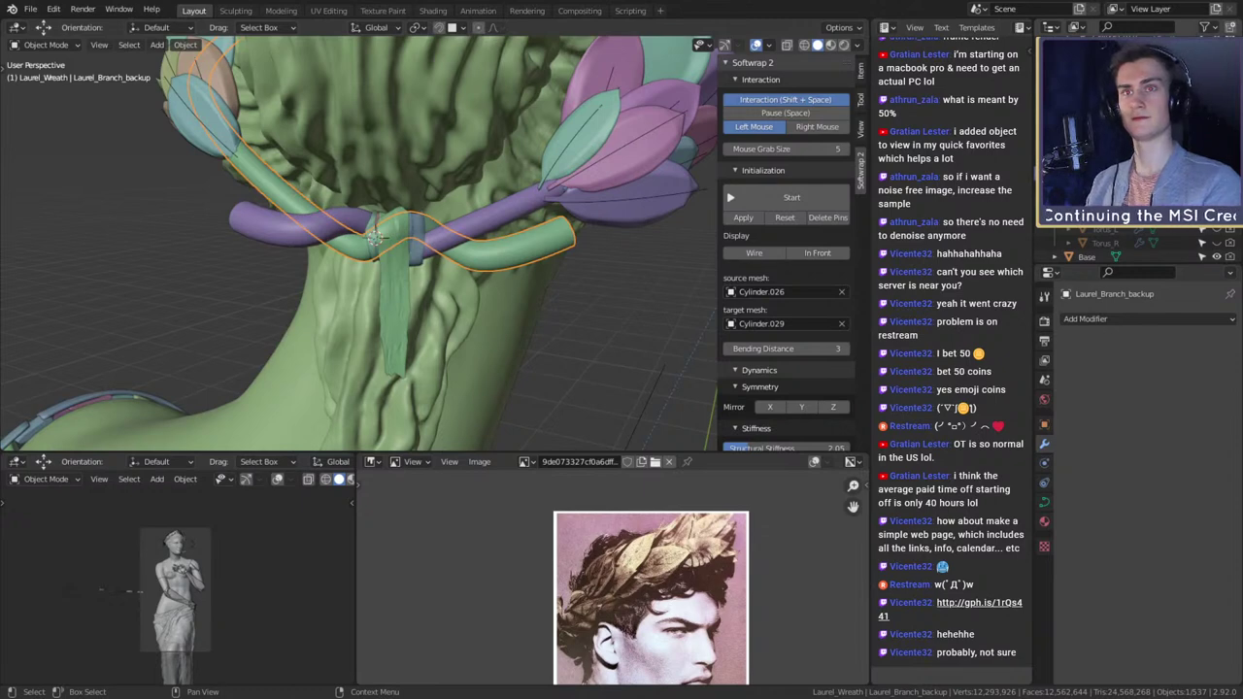
{"action": "type", "text": "_L"}
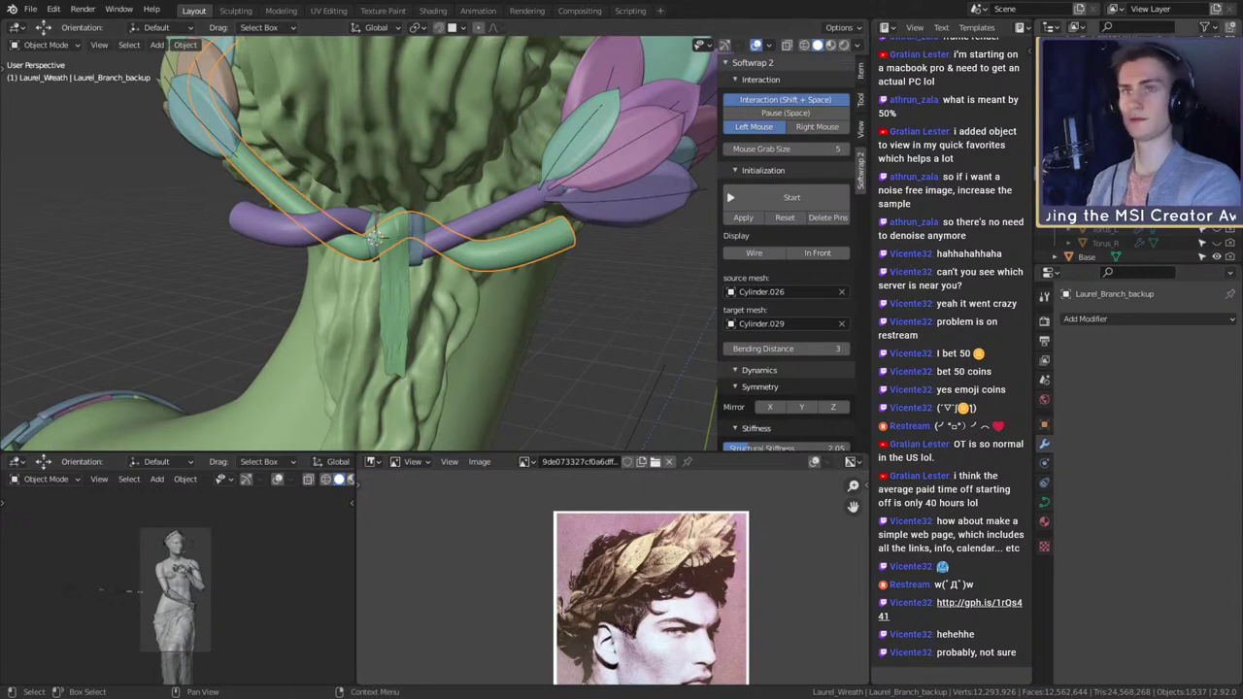
{"action": "key", "text": "Return"}
{"action": "scroll", "coordinate": [537, 235], "scroll_direction": "down", "scroll_amount": 6}
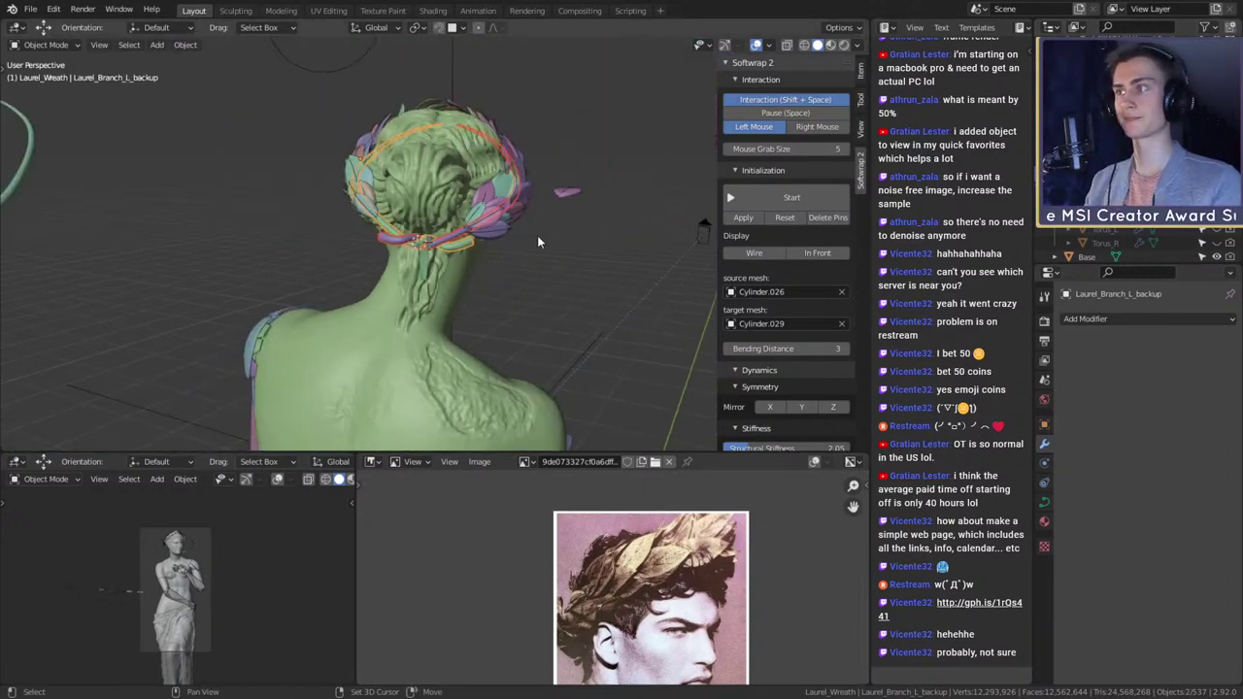
{"action": "middle_click_drag", "start_coordinate": [537, 235], "coordinate": [593, 265]}
{"action": "key", "text": "g"}
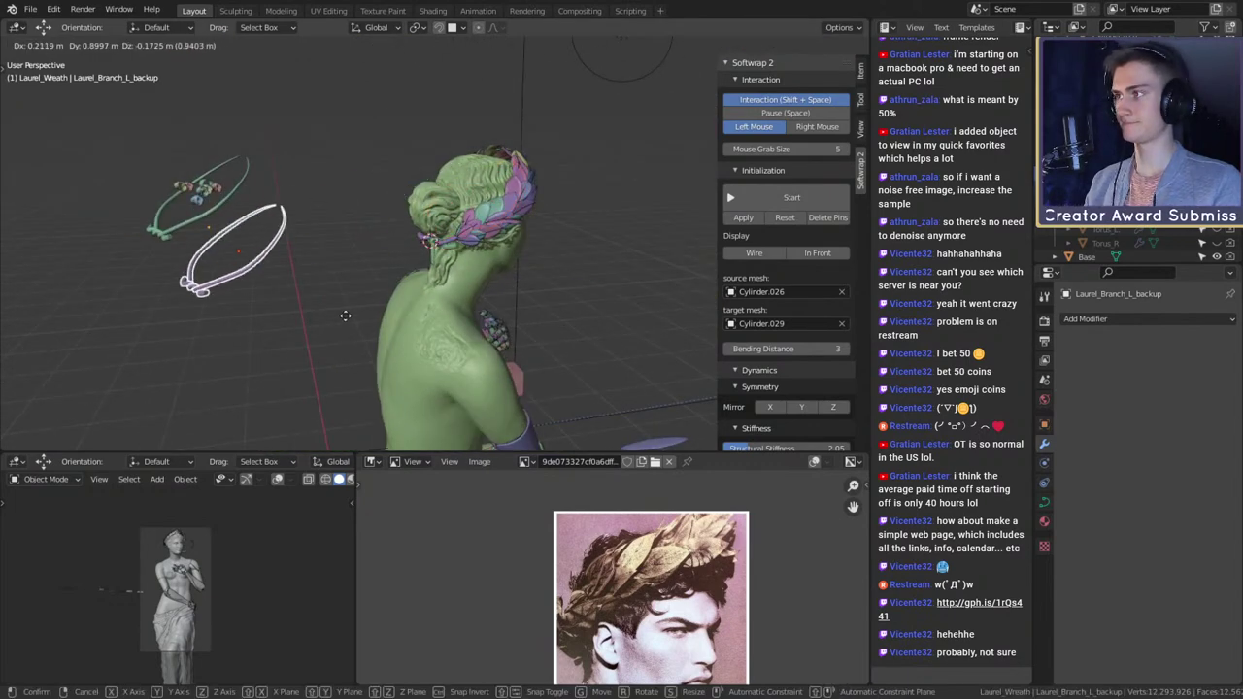
{"action": "left_click", "coordinate": [462, 286]}
- Select the branch copy Laurel_Branch.003 beside the wrapped bands and look through its available object operations
{"action": "scroll", "coordinate": [462, 286], "scroll_direction": "up", "scroll_amount": 10}
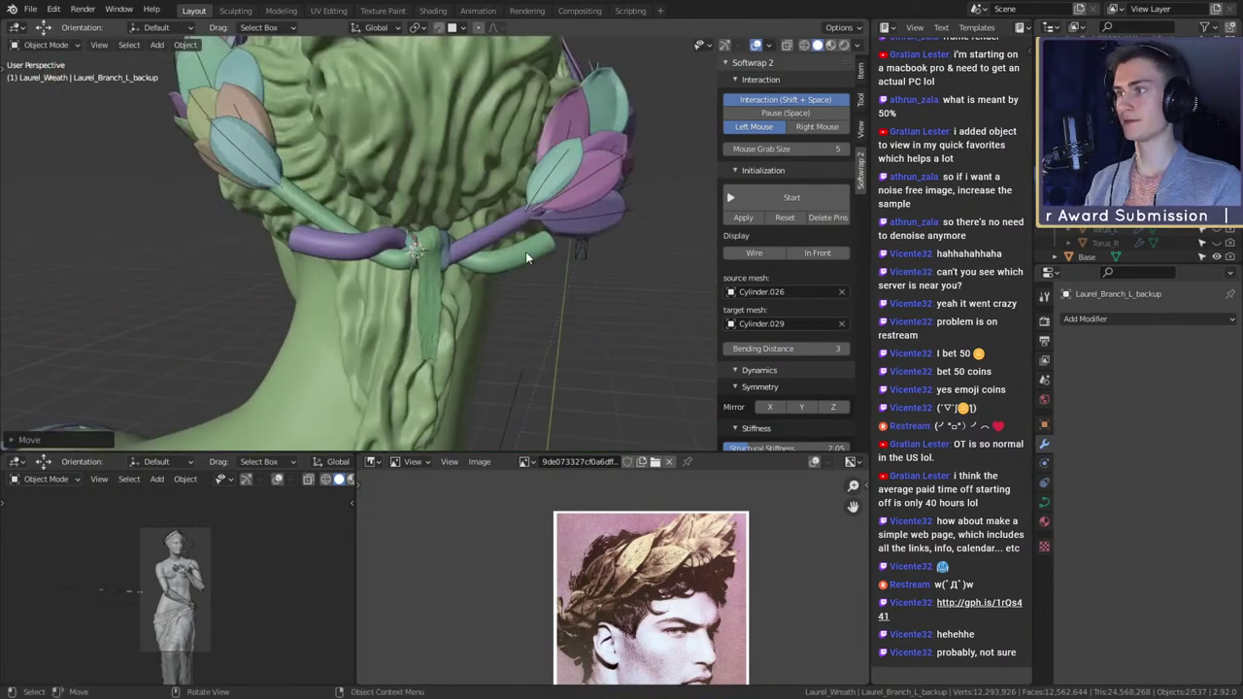
{"action": "left_click", "coordinate": [548, 260]}
{"action": "scroll", "coordinate": [550, 260], "scroll_direction": "up", "scroll_amount": 3}
{"action": "mouse_move", "coordinate": [550, 260]}
{"action": "middle_mouse_down"}
{"action": "mouse_move", "coordinate": [563, 271]}
{"action": "mouse_move", "coordinate": [558, 260]}
{"action": "middle_mouse_up"}
{"action": "middle_click_drag", "start_coordinate": [615, 297], "coordinate": [548, 249]}
{"action": "right_click", "coordinate": [548, 249]}
{"action": "left_click", "coordinate": [551, 259]}
{"action": "right_click", "coordinate": [550, 253]}
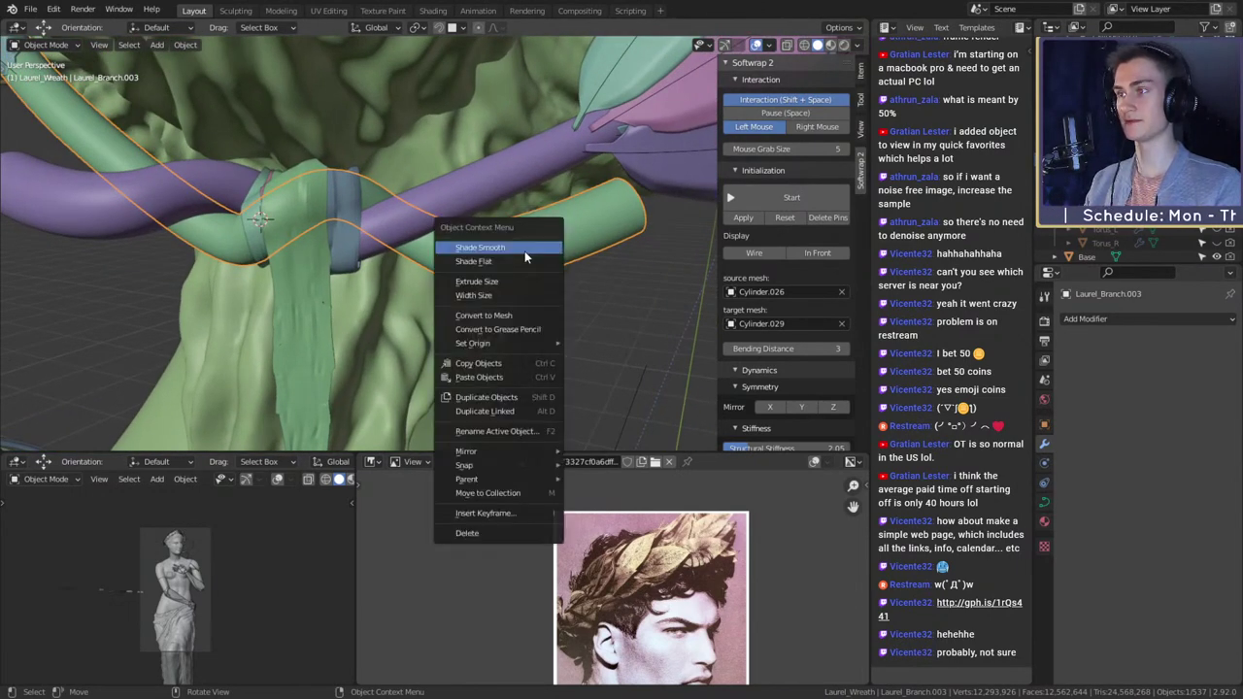
{"action": "left_click", "coordinate": [493, 263]}
- Convert the branch copy Laurel_Branch.003 to a mesh object
{"action": "scroll", "coordinate": [550, 273], "scroll_direction": "down", "scroll_amount": 5}
{"action": "scroll", "coordinate": [552, 274], "scroll_direction": "up", "scroll_amount": 5}
{"action": "middle_click_drag", "start_coordinate": [573, 275], "coordinate": [510, 261], "text": "shift"}
{"action": "scroll", "coordinate": [559, 273], "scroll_direction": "up", "scroll_amount": 3}
{"action": "scroll", "coordinate": [510, 262], "scroll_direction": "down", "scroll_amount": 5}
{"action": "scroll", "coordinate": [485, 254], "scroll_direction": "up", "scroll_amount": 5}
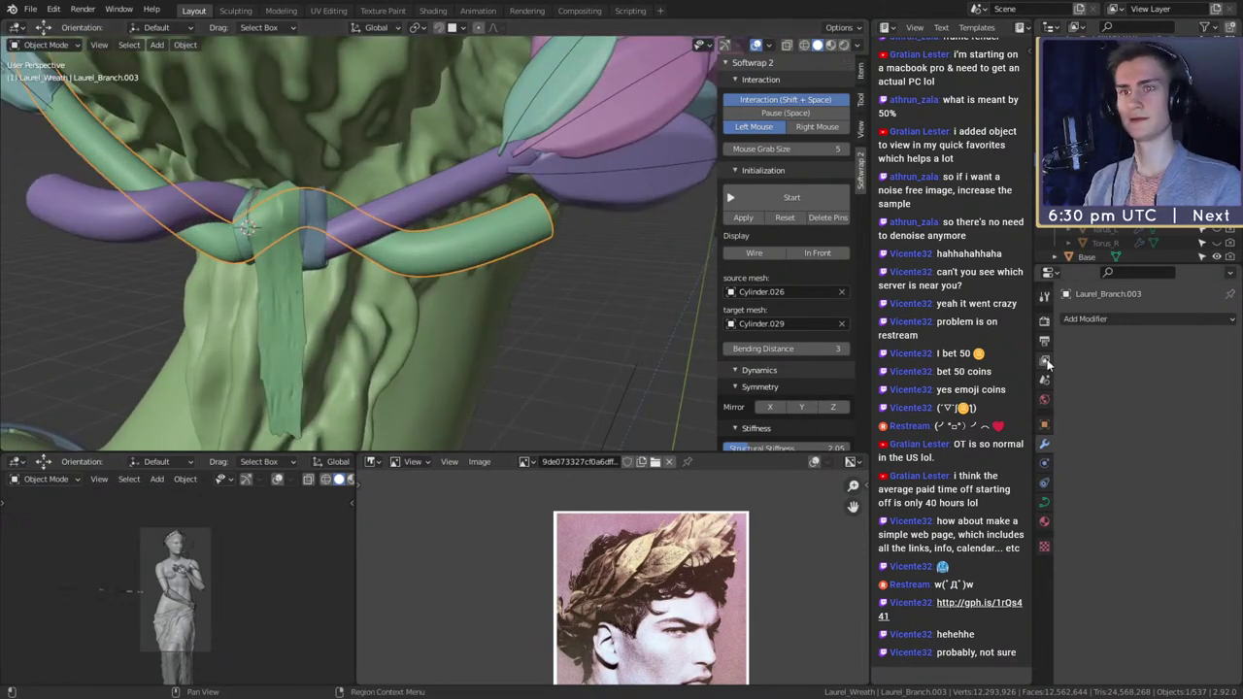
{"action": "key", "text": "F3"}
{"action": "type", "text": "conver"}
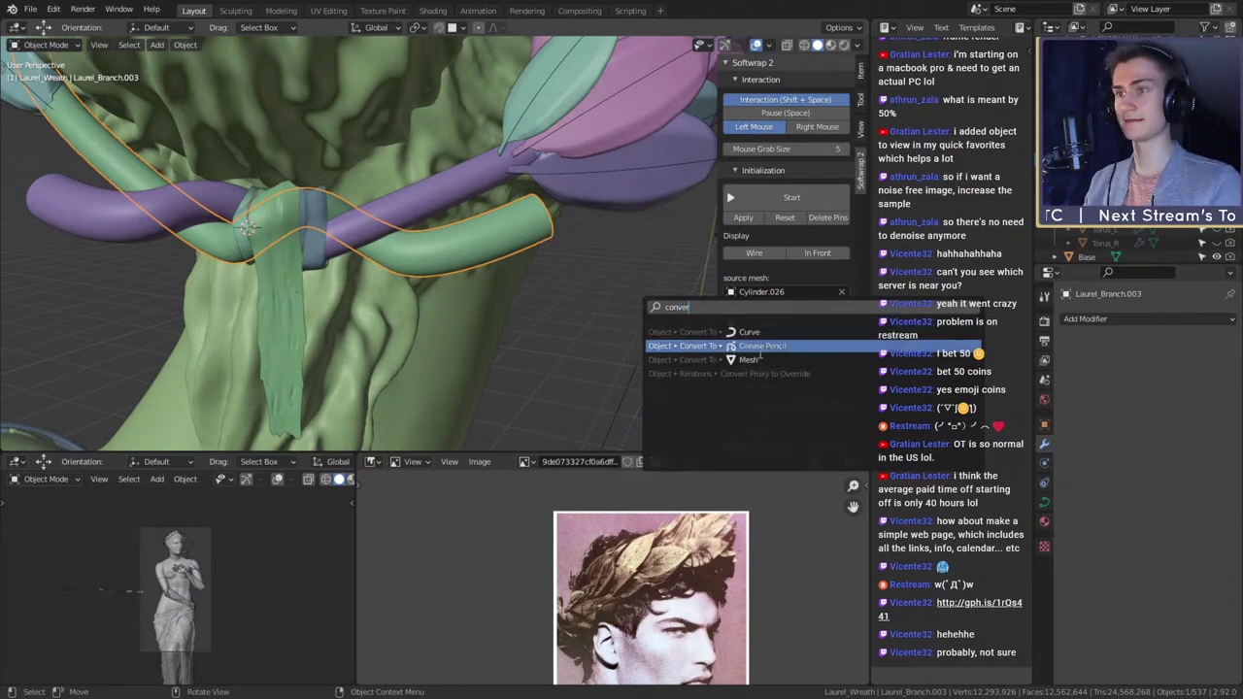
{"action": "left_click", "coordinate": [753, 359]}
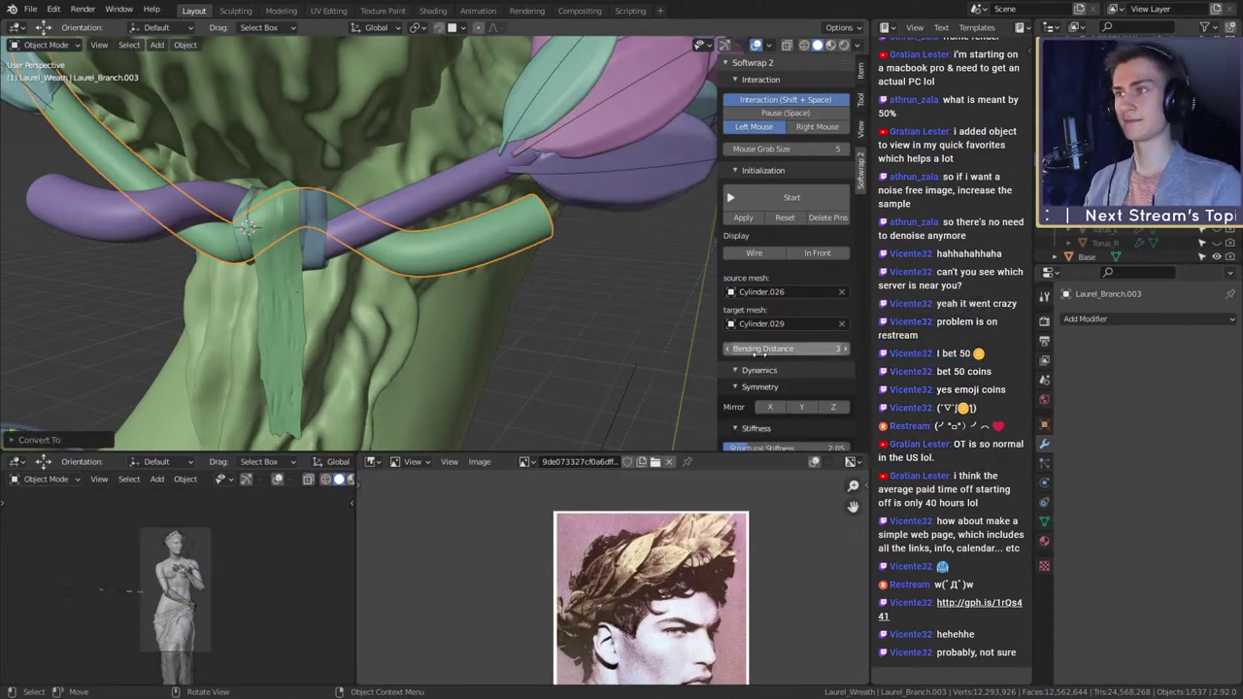
- Try a Subdivision Surface modifier on the converted branch copy
{"action": "middle_click_drag", "start_coordinate": [573, 313], "coordinate": [594, 264]}
{"action": "left_click", "coordinate": [1085, 319]}
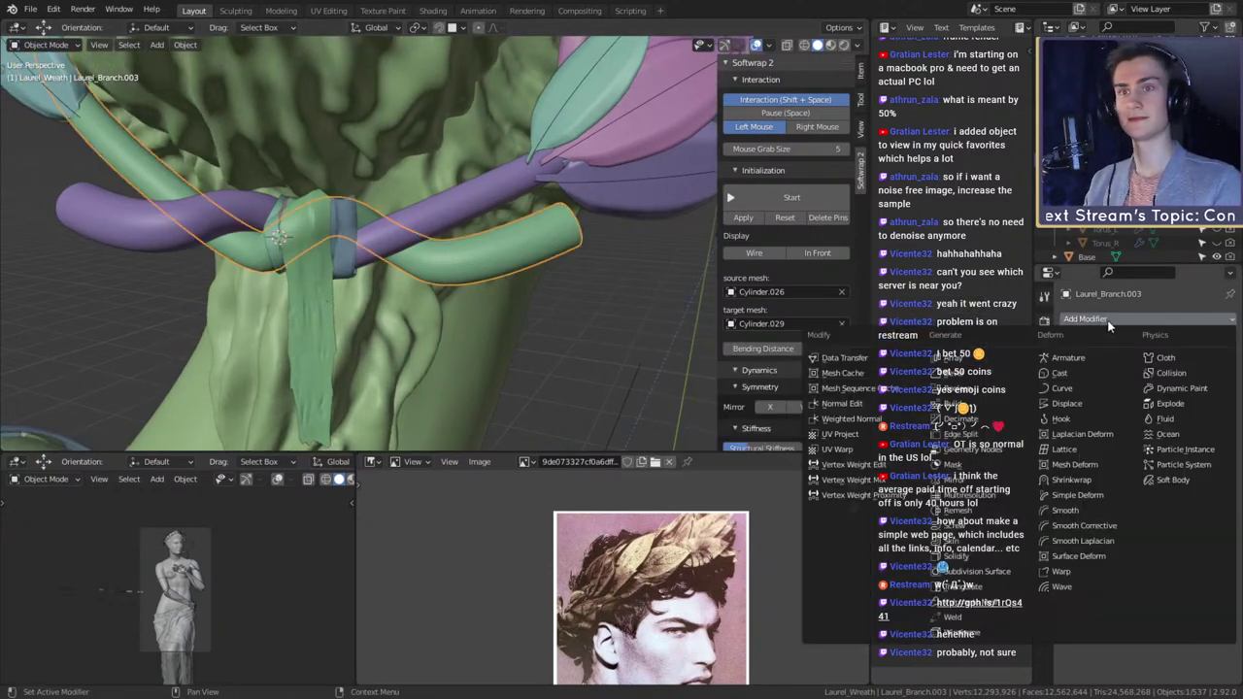
{"action": "left_click", "coordinate": [974, 573]}
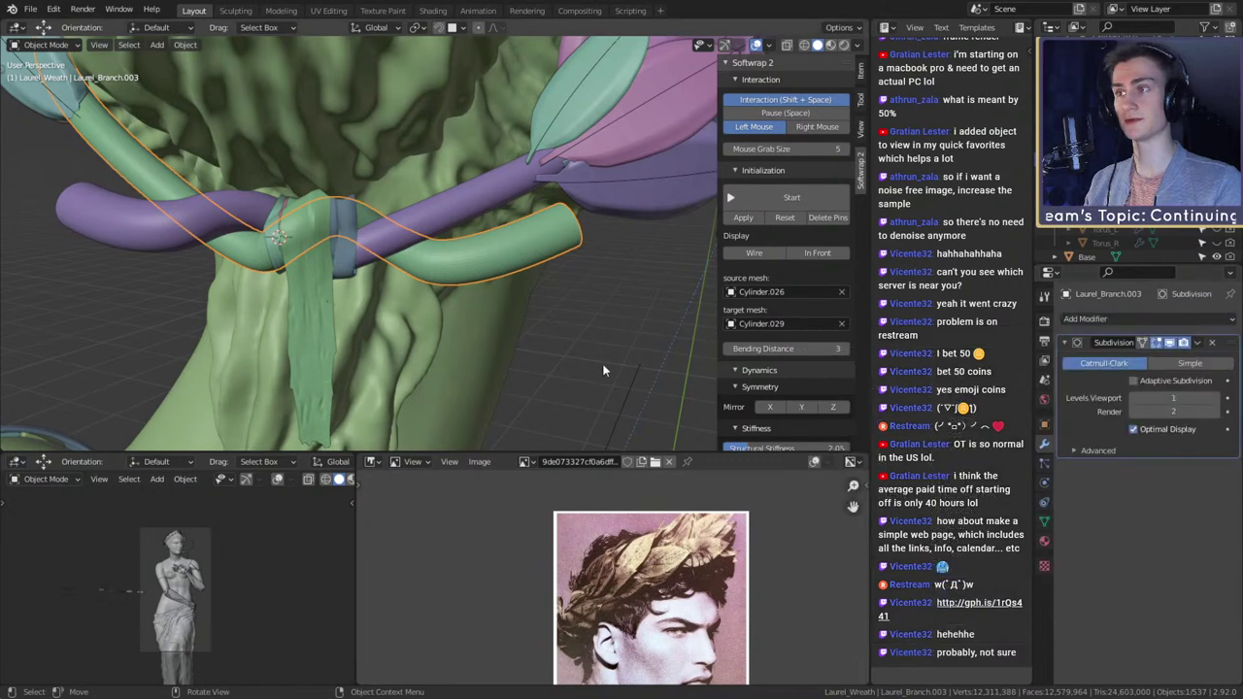
{"action": "scroll", "coordinate": [600, 319], "scroll_direction": "up", "scroll_amount": 3}
{"action": "middle_click_drag", "start_coordinate": [600, 320], "coordinate": [558, 314]}
{"action": "scroll", "coordinate": [557, 312], "scroll_direction": "down", "scroll_amount": 3}
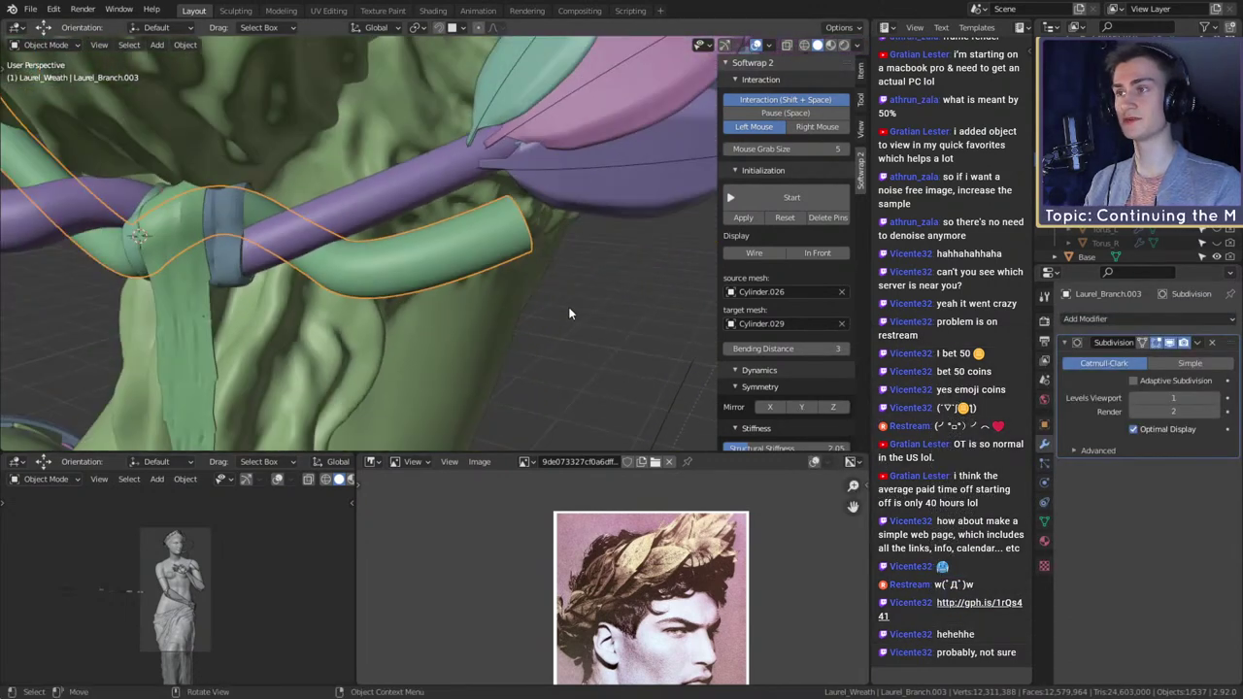
- Try a Smooth modifier on the branch copy, inspect its cut end, and remove both the Subdivision and Smooth modifiers
{"action": "left_click", "coordinate": [1118, 318]}
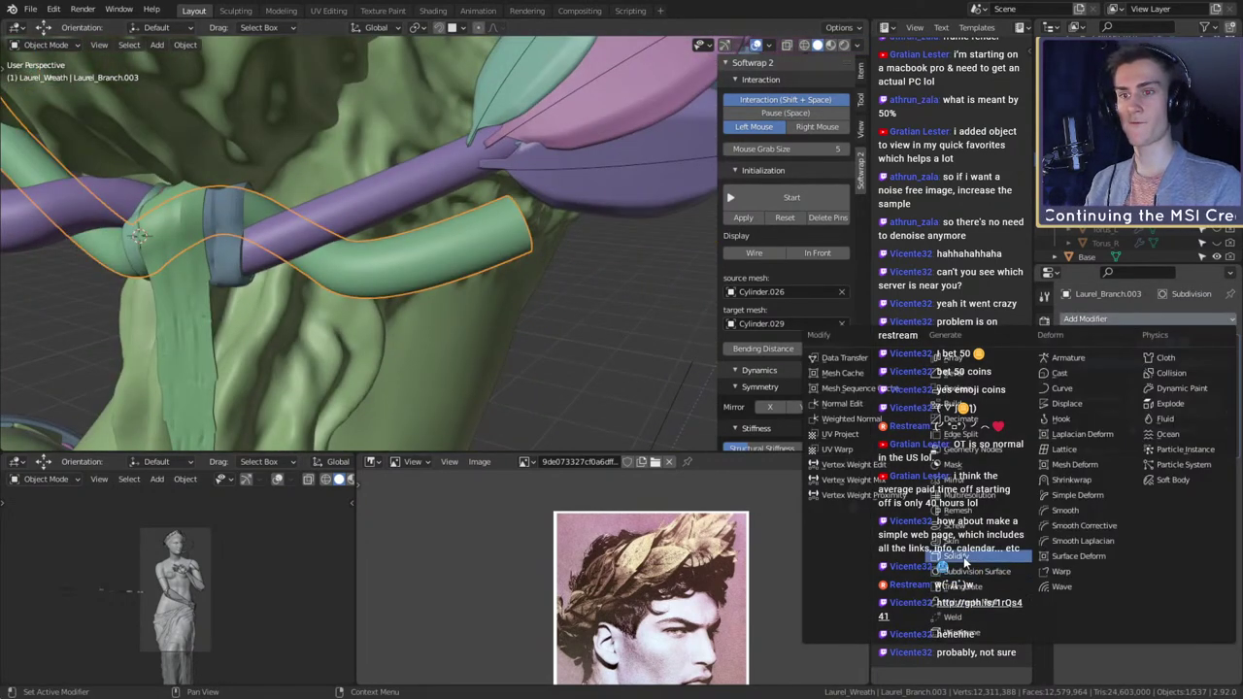
{"action": "left_click", "coordinate": [1065, 510]}
{"action": "scroll", "coordinate": [594, 357], "scroll_direction": "up", "scroll_amount": 2}
{"action": "middle_click_drag", "start_coordinate": [593, 357], "coordinate": [609, 329]}
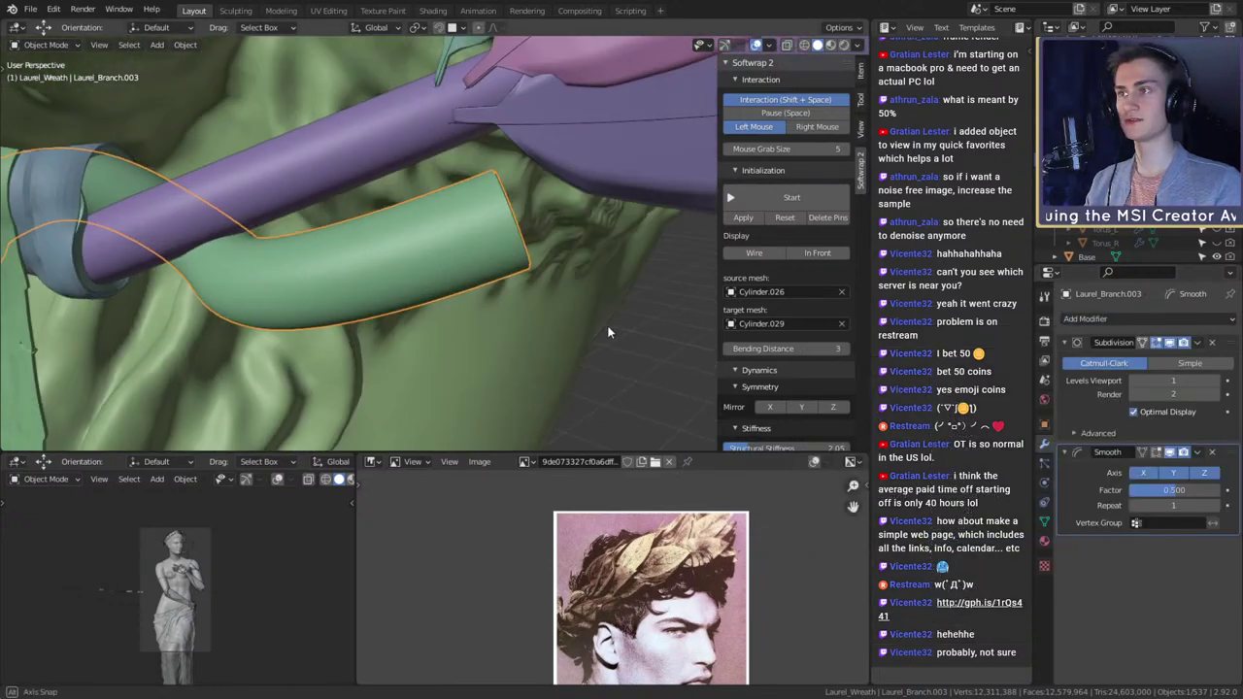
{"action": "middle_click_drag", "start_coordinate": [495, 212], "coordinate": [468, 234]}
{"action": "scroll", "coordinate": [467, 235], "scroll_direction": "up", "scroll_amount": 1}
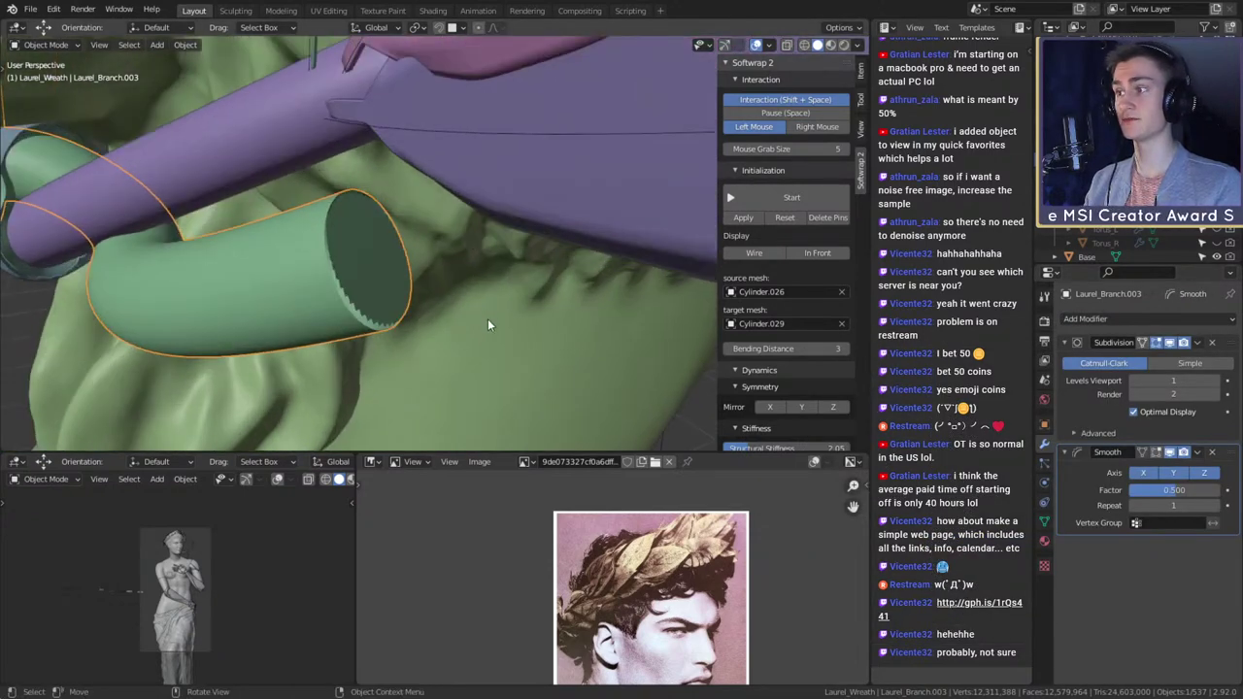
{"action": "middle_click_drag", "start_coordinate": [488, 319], "coordinate": [462, 324]}
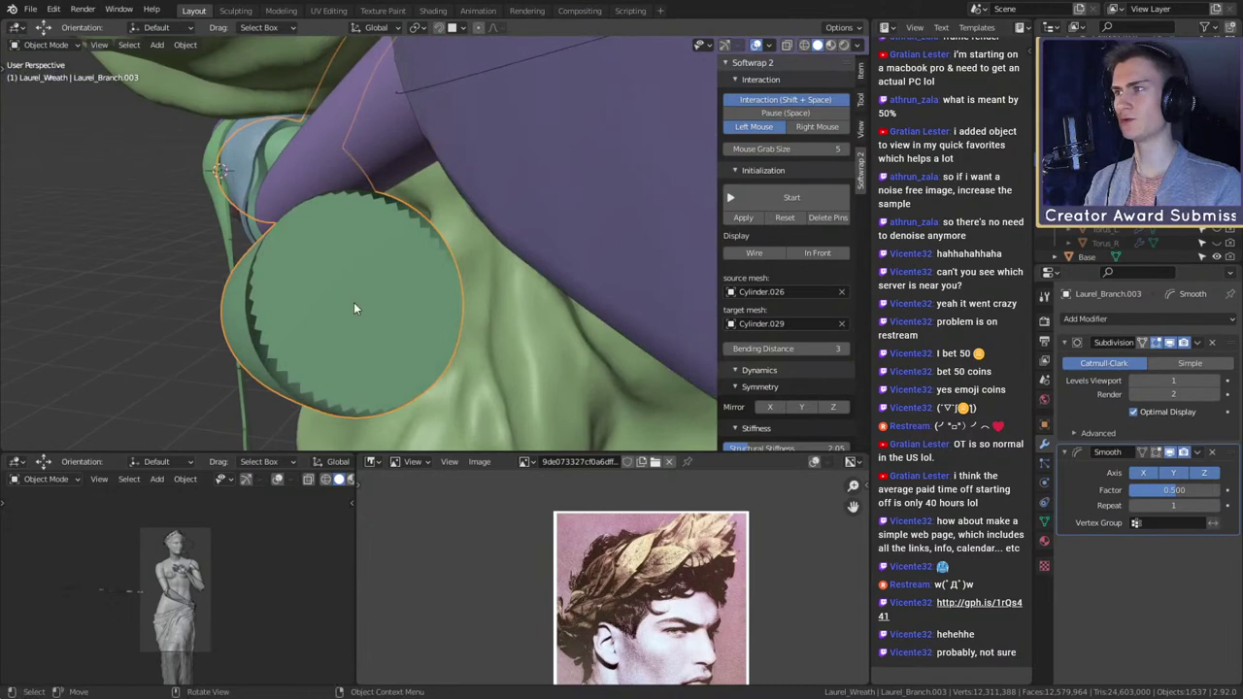
{"action": "middle_click_drag", "start_coordinate": [354, 302], "coordinate": [534, 312]}
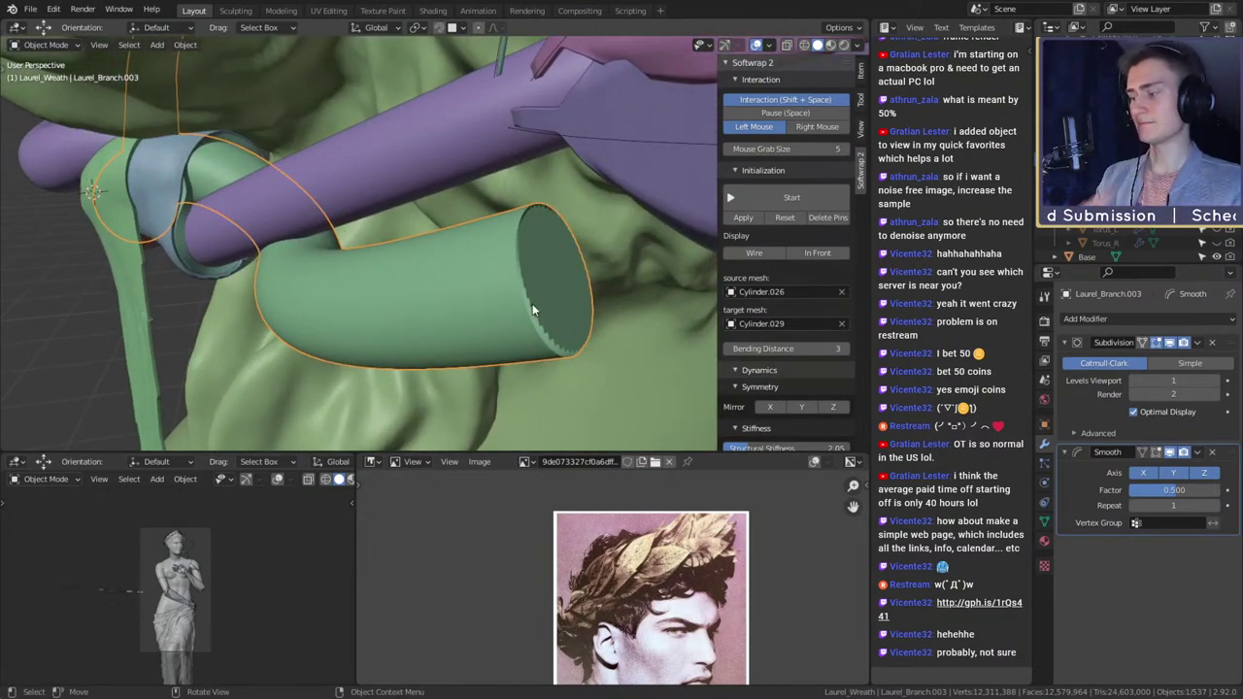
{"action": "left_click", "coordinate": [1212, 342]}
{"action": "left_click", "coordinate": [1213, 342]}
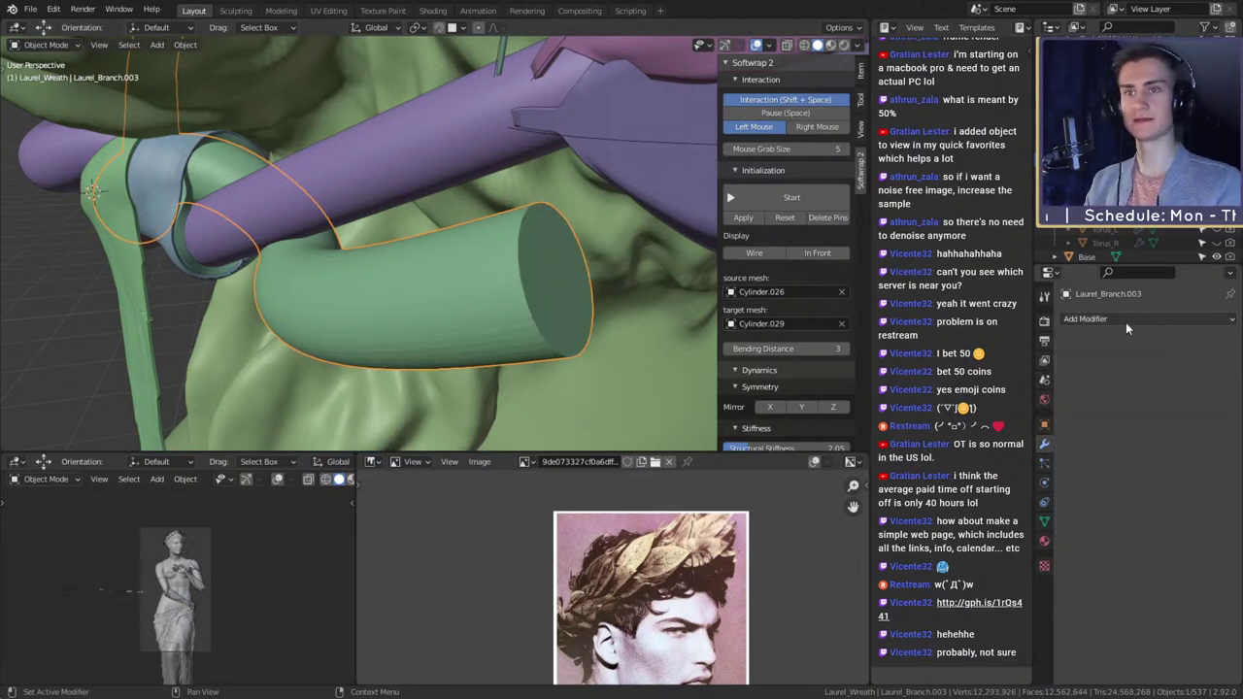
- Add a Remesh modifier in Voxel mode to the branch copy with a voxel size of 0.01 m
{"action": "left_click", "coordinate": [1126, 320]}
{"action": "left_click", "coordinate": [969, 519]}
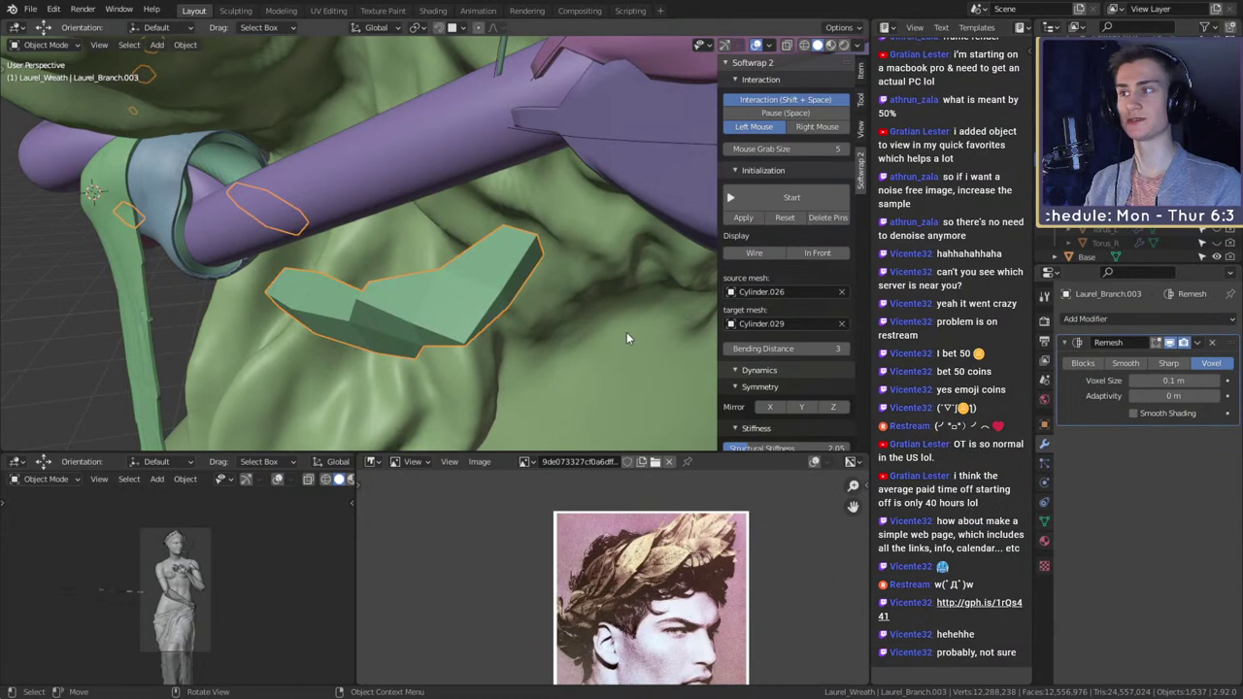
{"action": "scroll", "coordinate": [627, 334], "scroll_direction": "down", "scroll_amount": 1}
{"action": "left_click", "coordinate": [1135, 384]}
{"action": "left_click", "coordinate": [1134, 384]}
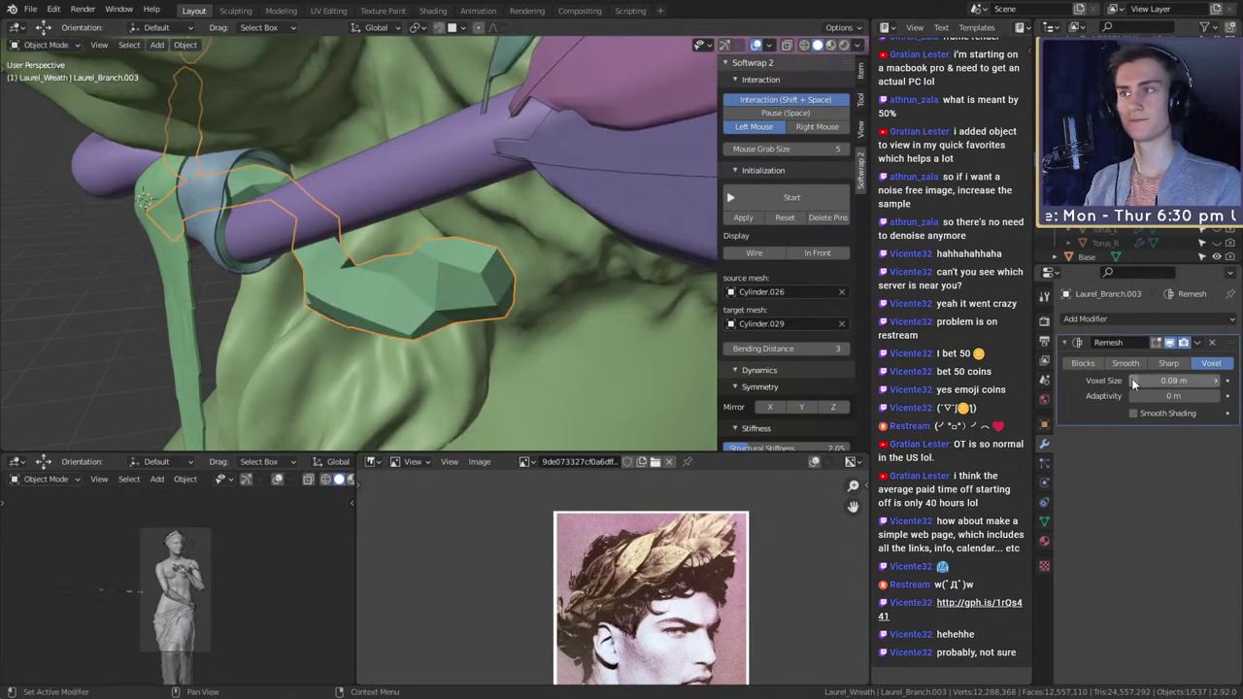
{"action": "left_click", "coordinate": [1134, 384]}
{"action": "left_click", "coordinate": [1135, 384]}
{"action": "left_click", "coordinate": [1135, 384]}
{"action": "left_click", "coordinate": [1133, 382]}
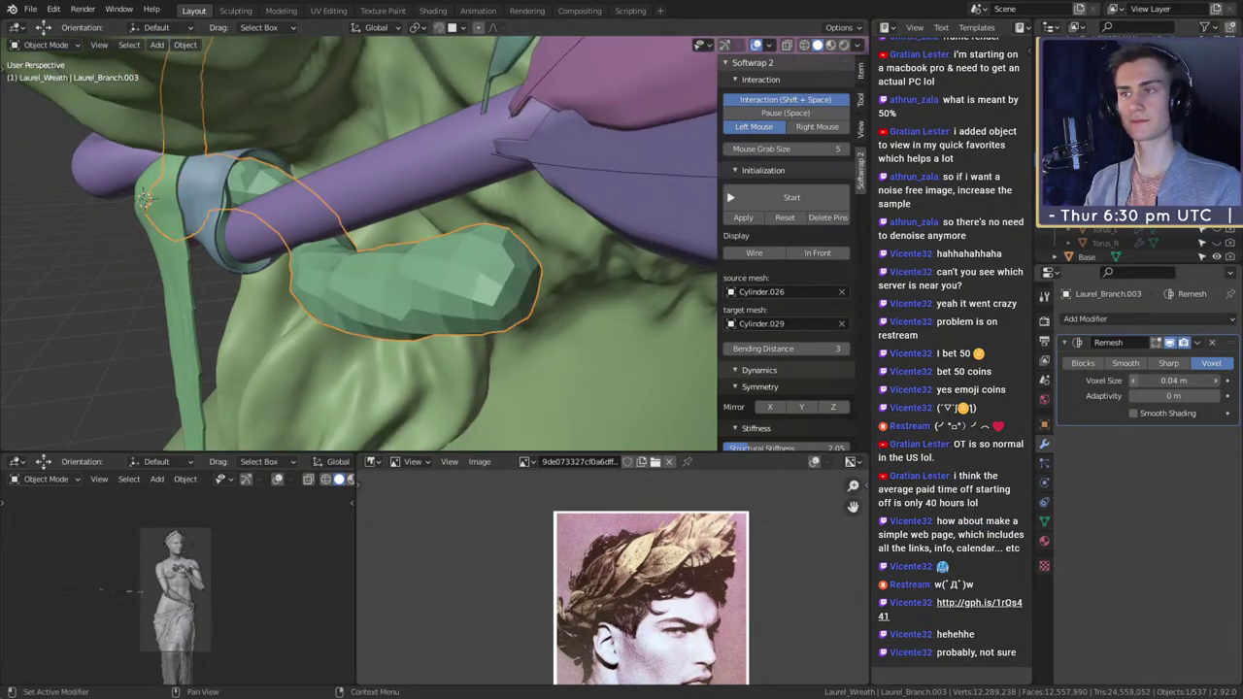
{"action": "left_click", "coordinate": [1133, 383]}
{"action": "left_click", "coordinate": [1133, 383]}
{"action": "left_click", "coordinate": [1133, 382]}
- Apply Shade Smooth to the remeshed branch copy and check its surface up close
{"action": "middle_click_drag", "start_coordinate": [525, 291], "coordinate": [570, 267]}
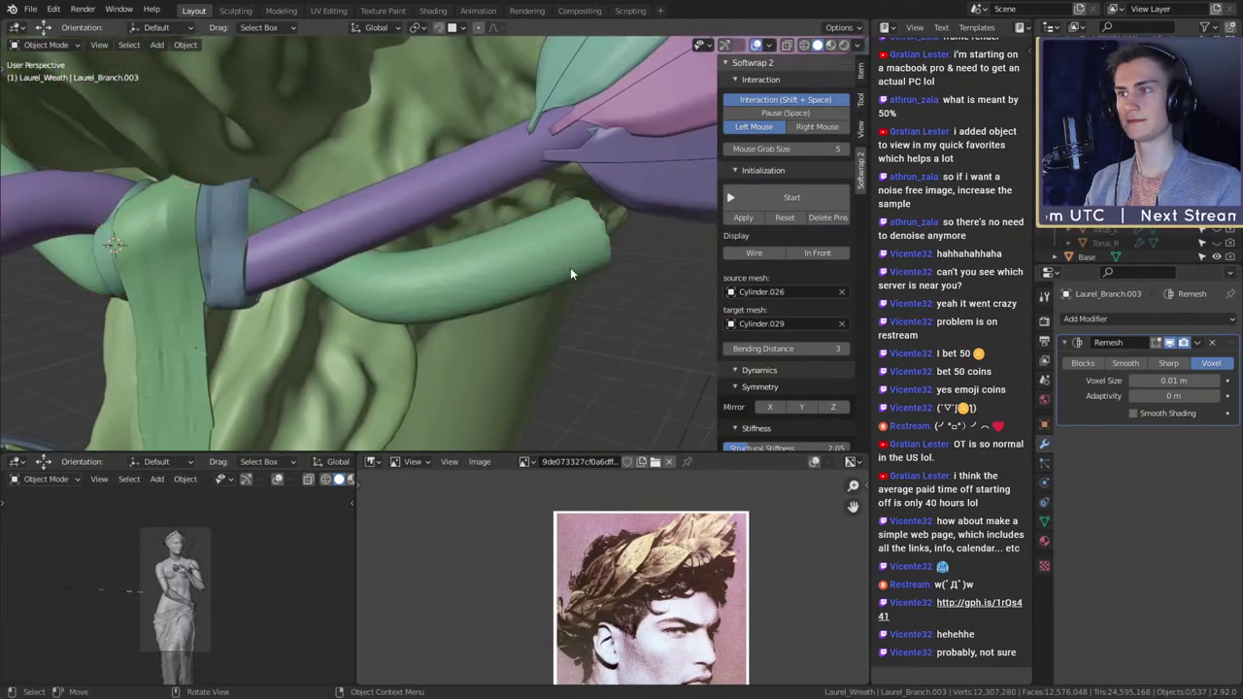
{"action": "right_click", "coordinate": [559, 255]}
{"action": "left_click", "coordinate": [544, 251]}
{"action": "right_click", "coordinate": [546, 248]}
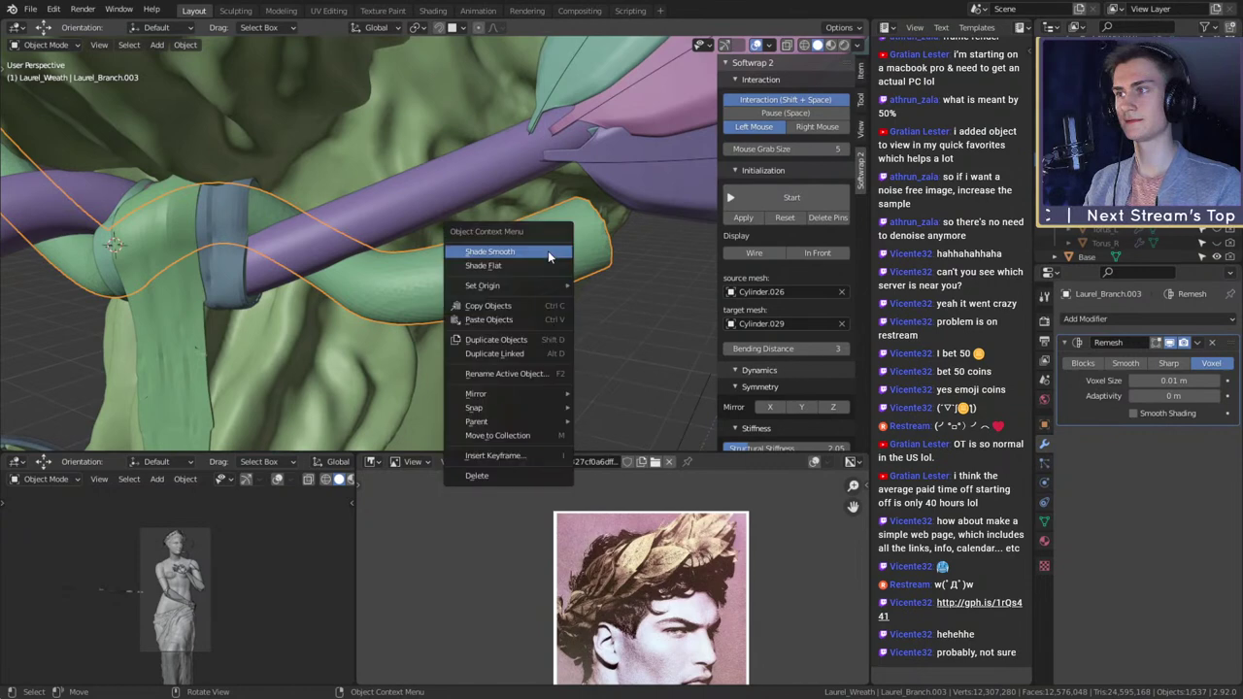
{"action": "left_click", "coordinate": [522, 251]}
{"action": "scroll", "coordinate": [656, 263], "scroll_direction": "down", "scroll_amount": 2}
{"action": "scroll", "coordinate": [563, 274], "scroll_direction": "up", "scroll_amount": 2}
{"action": "middle_click_drag", "start_coordinate": [656, 263], "coordinate": [609, 298]}
{"action": "scroll", "coordinate": [609, 298], "scroll_direction": "up", "scroll_amount": 2}
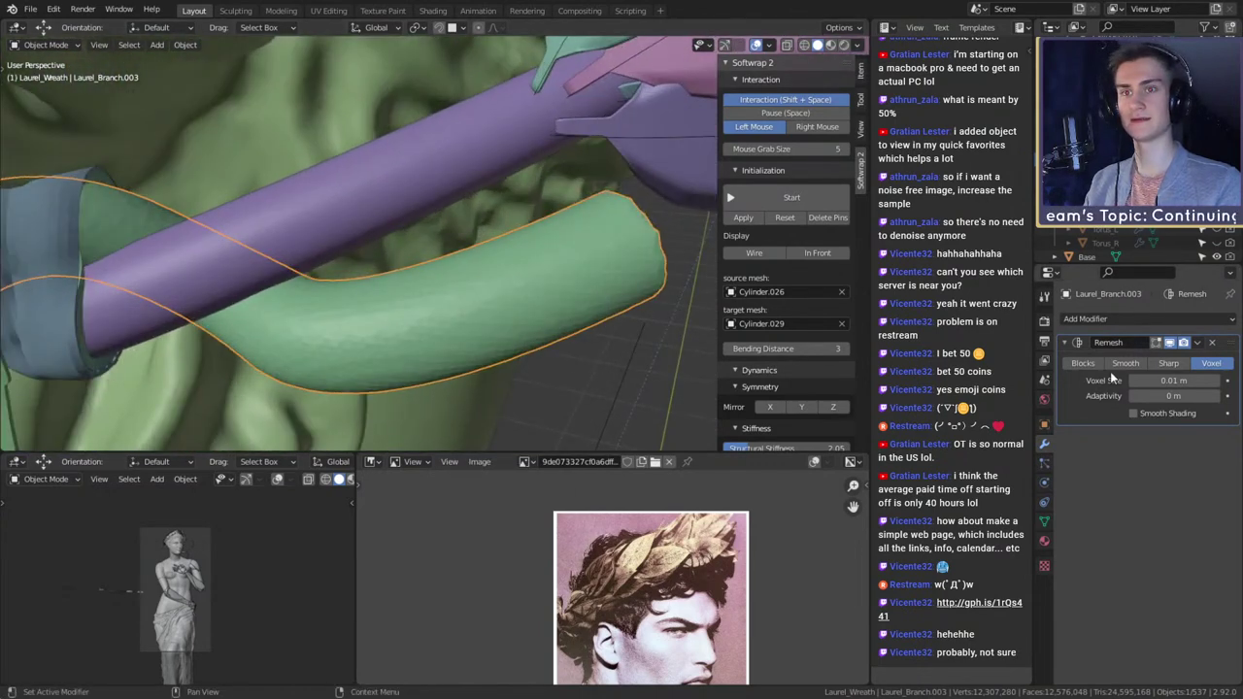
- Save the scene with the remeshed branch copy
{"action": "middle_click_drag", "start_coordinate": [670, 320], "coordinate": [594, 299]}
{"action": "scroll", "coordinate": [571, 312], "scroll_direction": "down", "scroll_amount": 6}
{"action": "scroll", "coordinate": [594, 304], "scroll_direction": "up", "scroll_amount": 5}
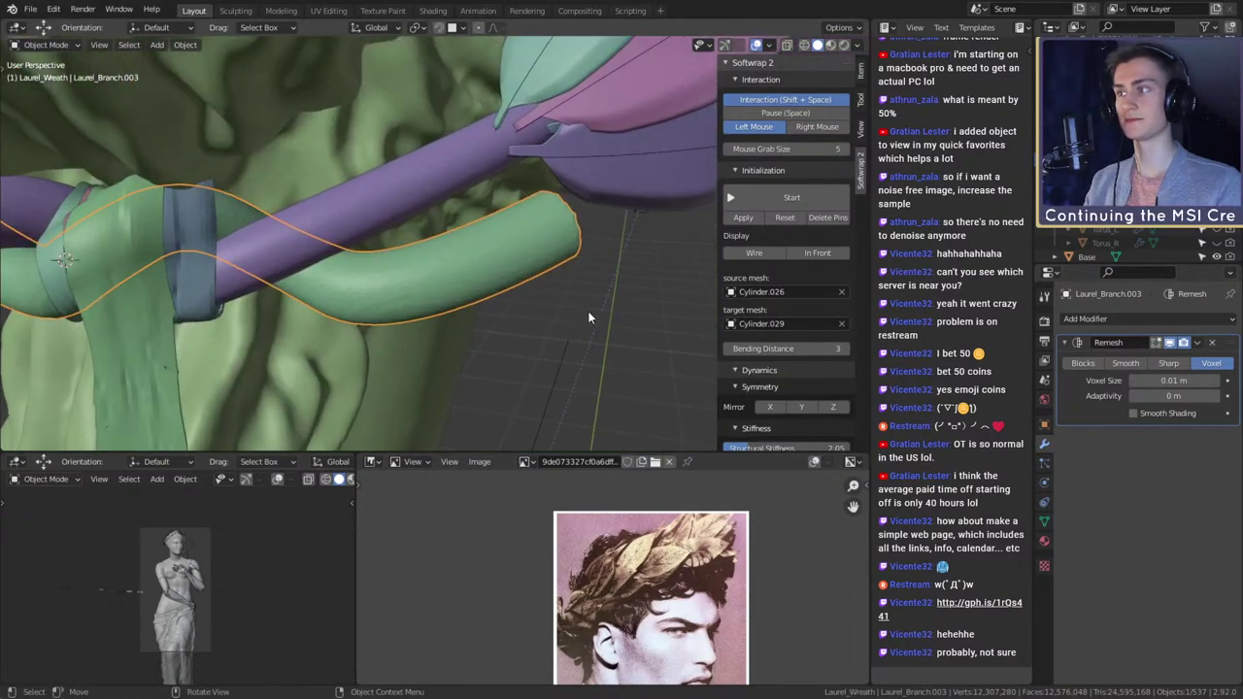
{"action": "left_click", "coordinate": [32, 10]}
{"action": "left_click", "coordinate": [47, 101]}
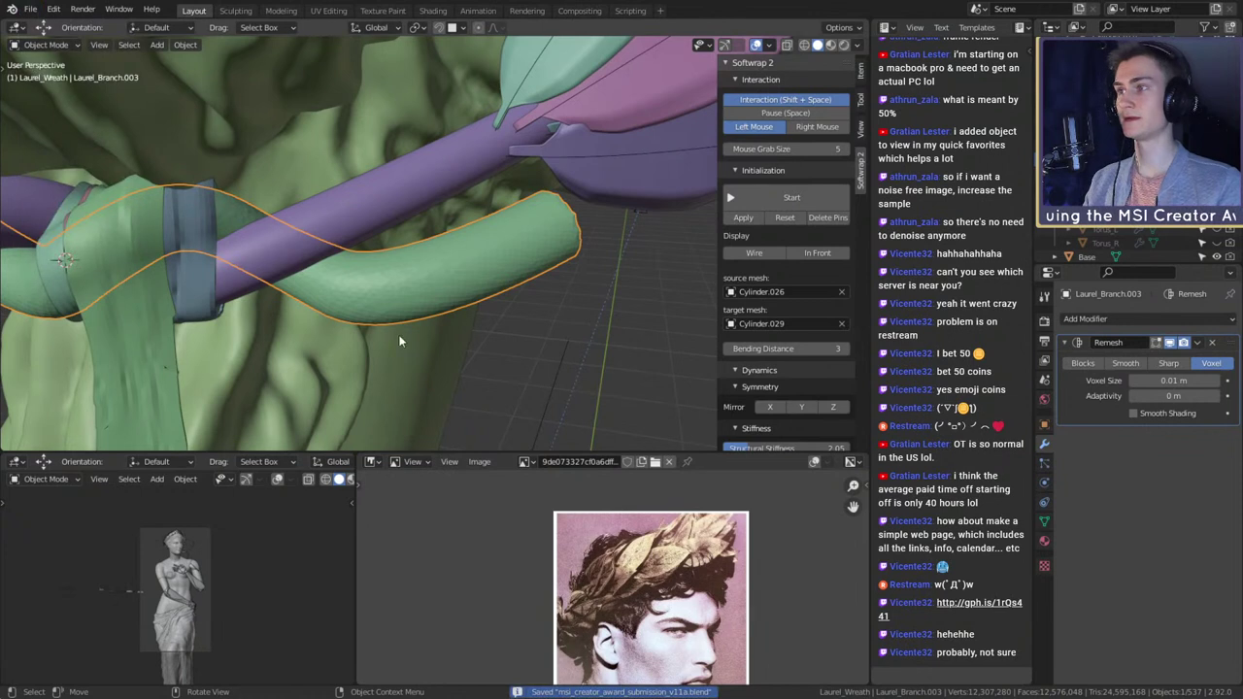
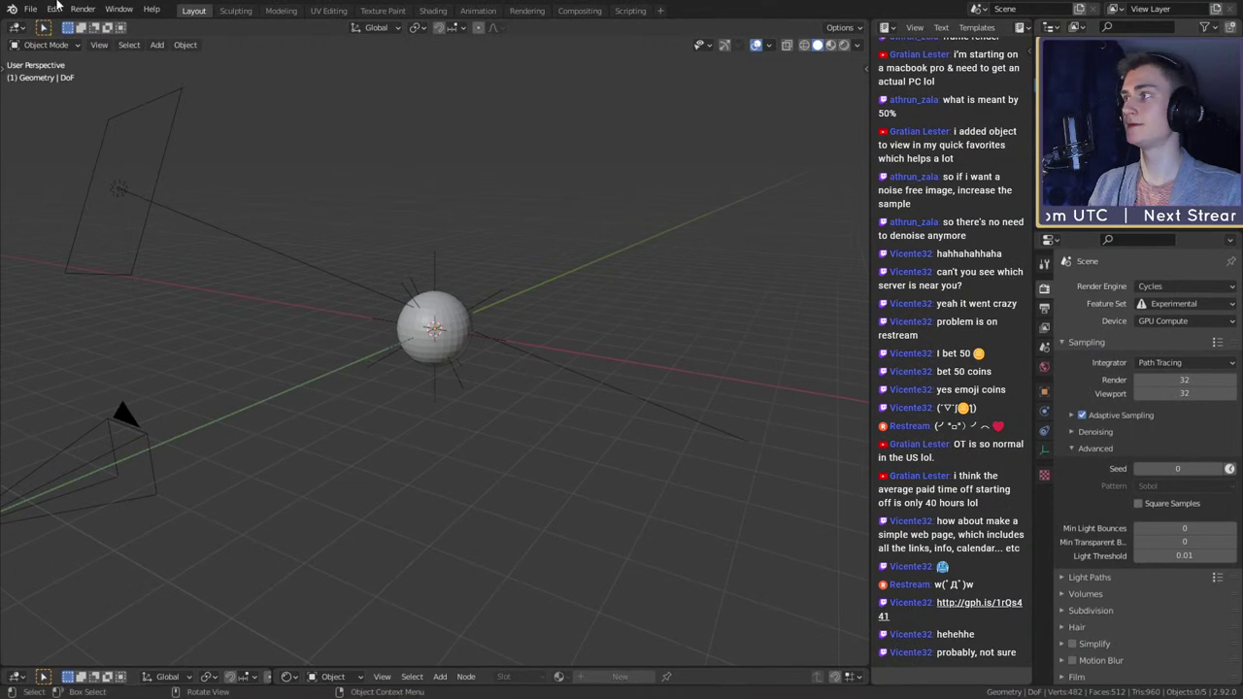
- Reopen the recent file msi_creator_award_submission_v11a.blend and return to the branch knot behind the head
{"action": "left_click", "coordinate": [55, 10]}
{"action": "mouse_move", "coordinate": [32, 9]}
{"action": "mouse_move", "coordinate": [61, 51]}
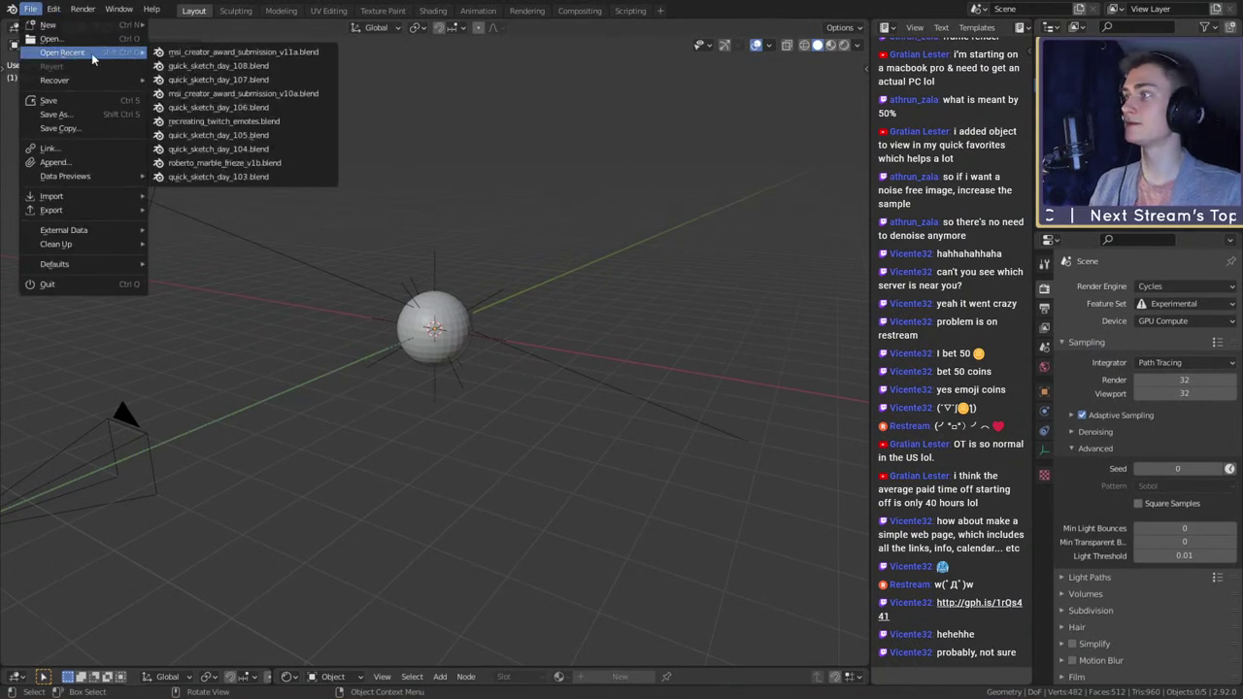
{"action": "left_click", "coordinate": [298, 52]}
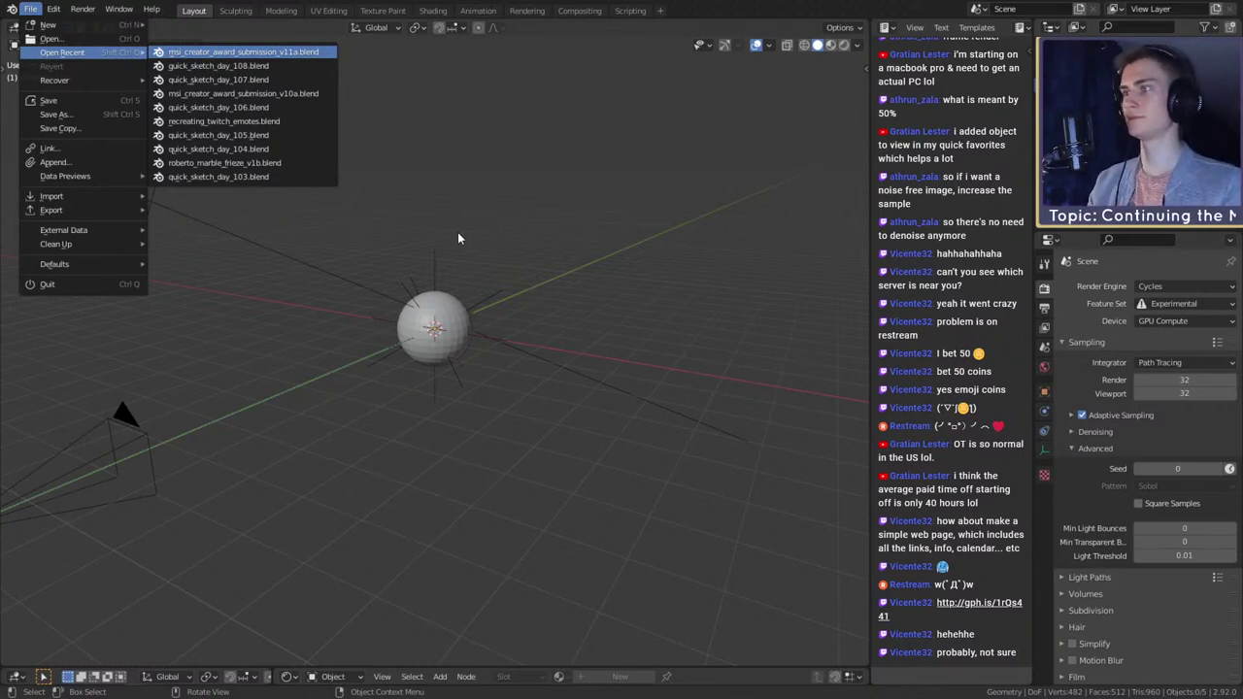
{"action": "scroll", "coordinate": [466, 248], "scroll_direction": "down", "scroll_amount": 5}
{"action": "scroll", "coordinate": [509, 260], "scroll_direction": "up", "scroll_amount": 4}
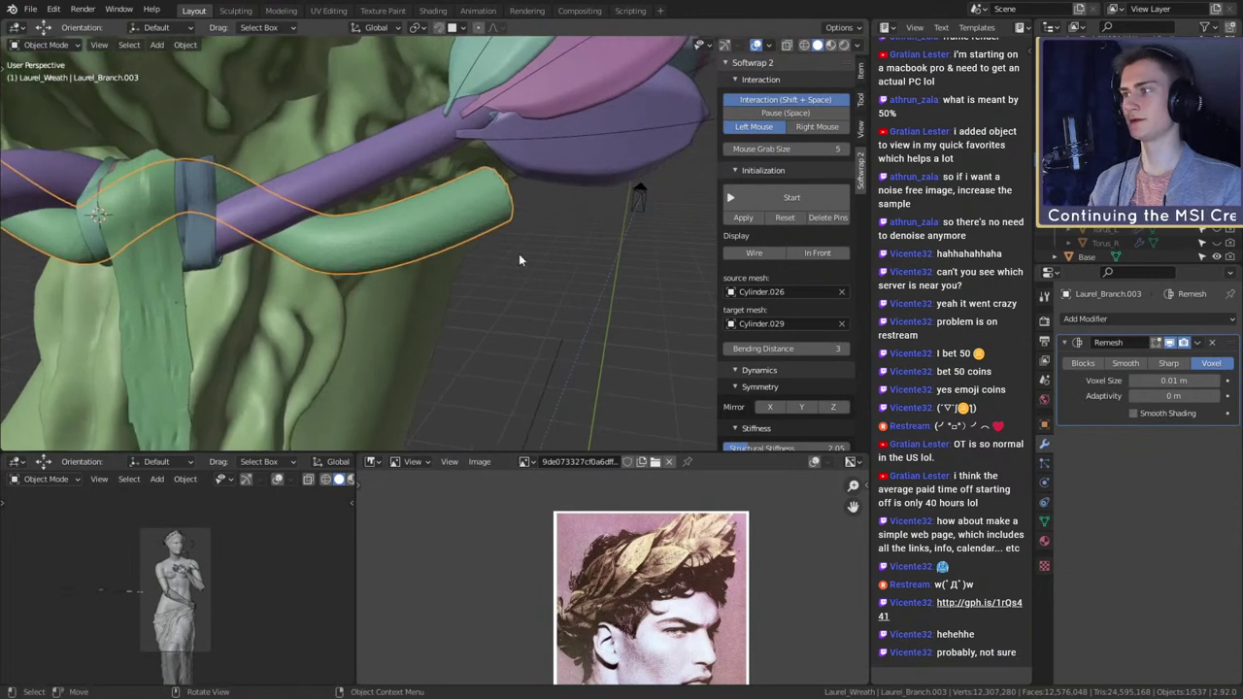
- Try smooth shading on the remeshed branch copy, enabling the Remesh modifier's Smooth Shading option and turning it back off
{"action": "mouse_move", "coordinate": [518, 253]}
{"action": "middle_mouse_down"}
{"action": "mouse_move", "coordinate": [463, 230]}
{"action": "mouse_move", "coordinate": [450, 243]}
{"action": "mouse_move", "coordinate": [556, 247]}
{"action": "mouse_move", "coordinate": [525, 208]}
{"action": "mouse_move", "coordinate": [572, 231]}
{"action": "mouse_move", "coordinate": [543, 256]}
{"action": "mouse_move", "coordinate": [582, 272]}
{"action": "middle_mouse_up"}
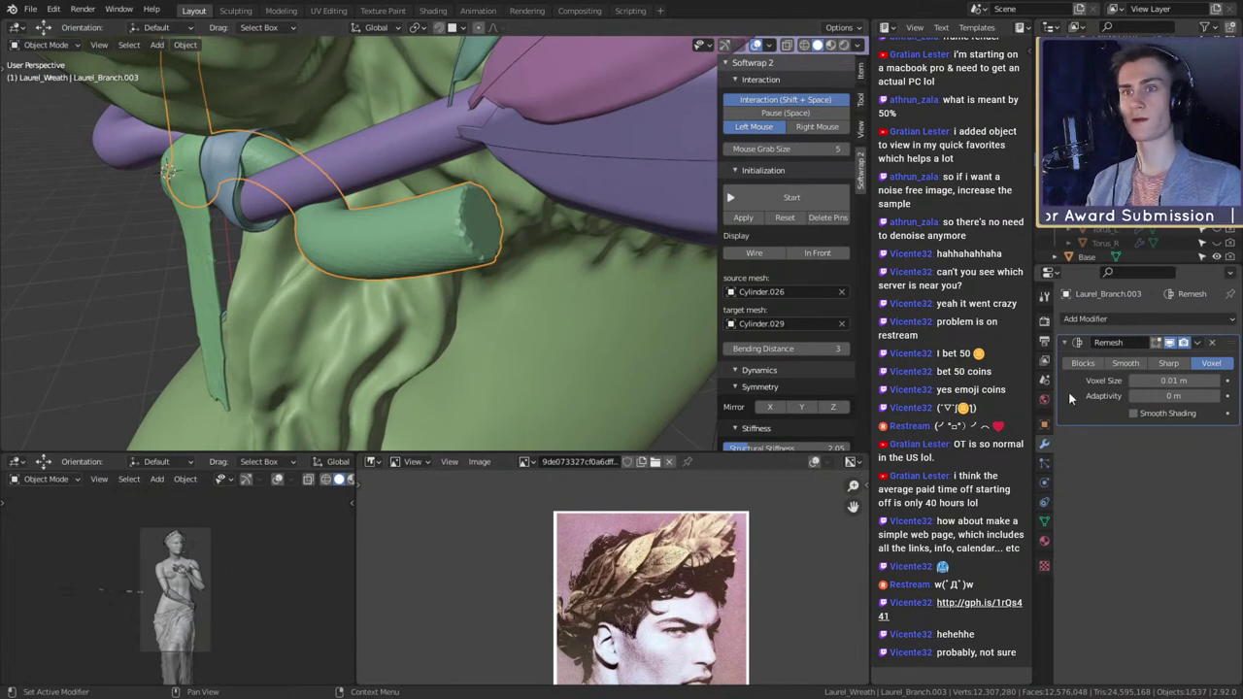
{"action": "right_click", "coordinate": [458, 245]}
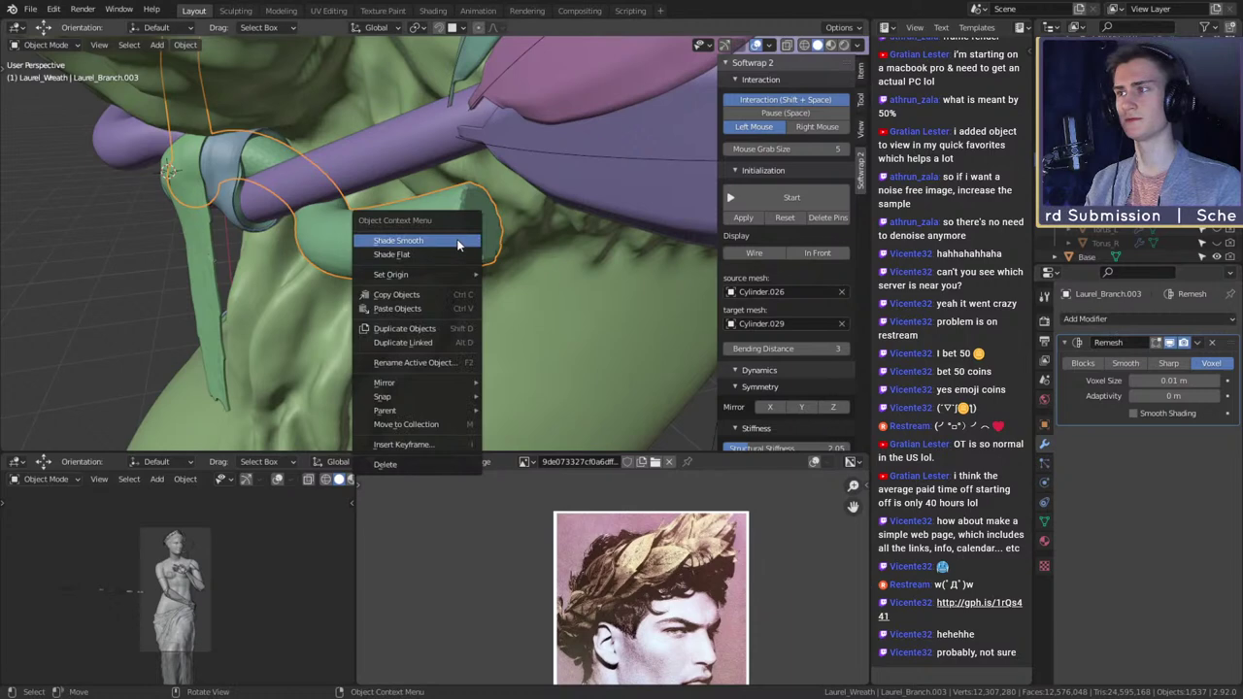
{"action": "middle_click_drag", "start_coordinate": [524, 260], "coordinate": [466, 237]}
{"action": "right_click", "coordinate": [422, 241]}
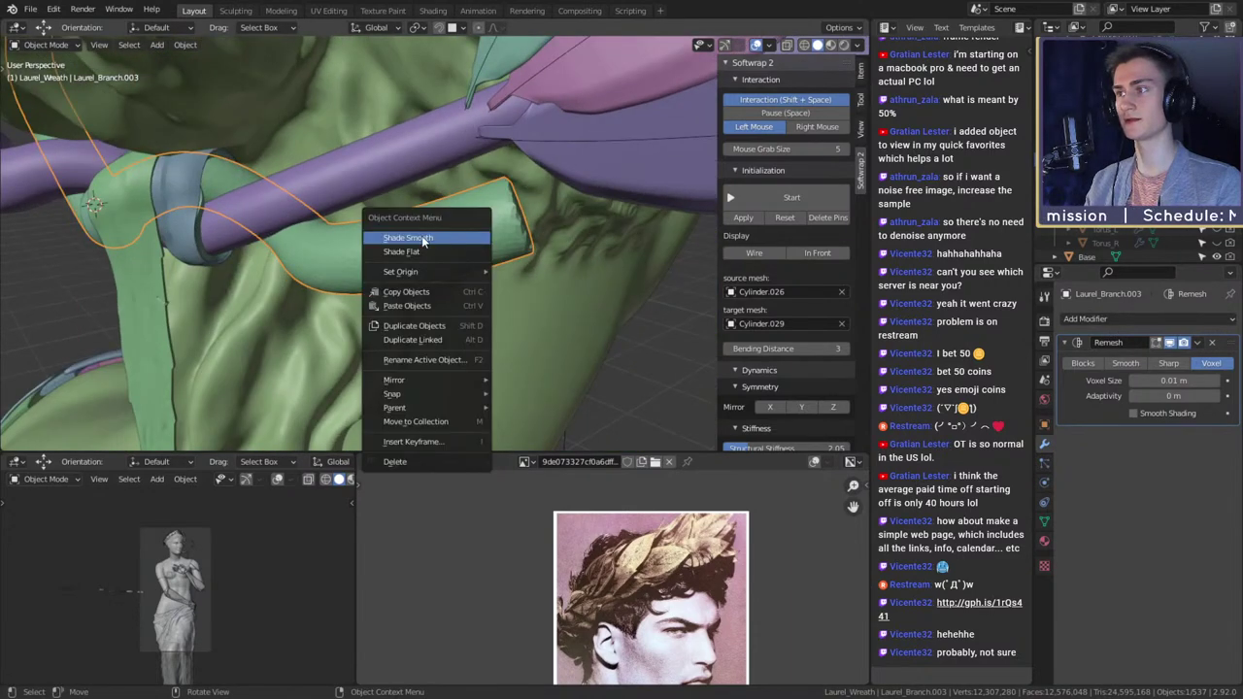
{"action": "left_click", "coordinate": [421, 238]}
{"action": "left_click", "coordinate": [1131, 414]}
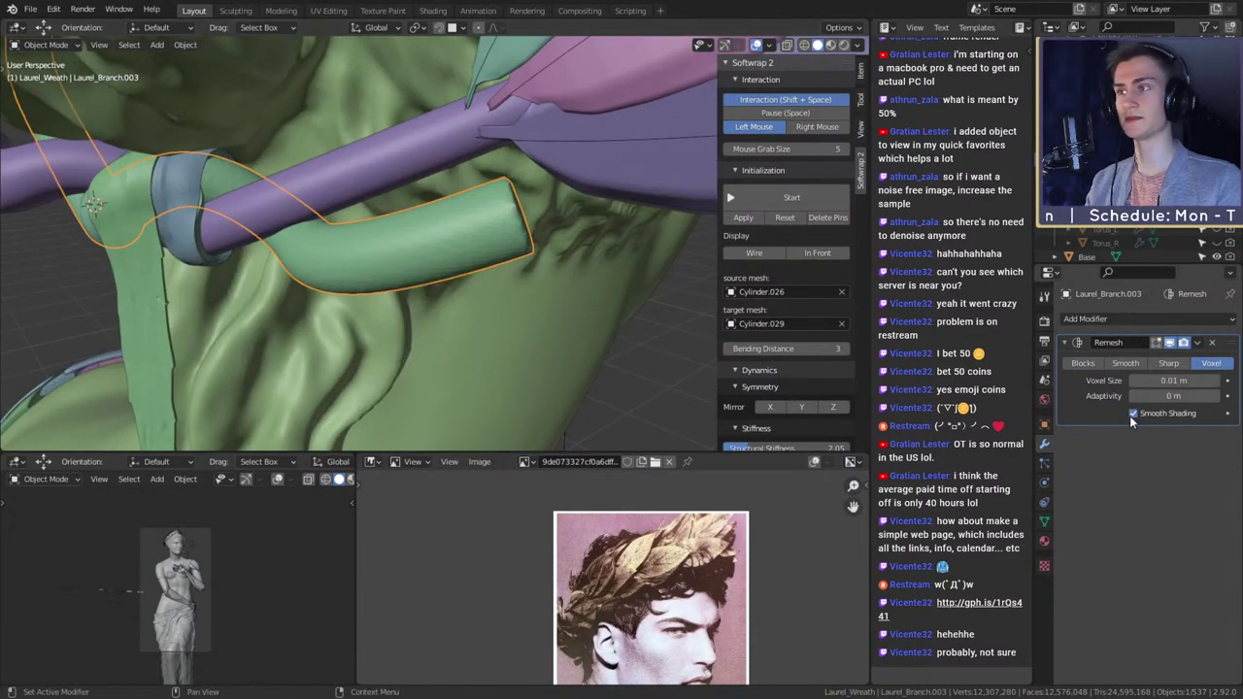
{"action": "middle_click_drag", "start_coordinate": [522, 299], "coordinate": [589, 272]}
{"action": "scroll", "coordinate": [585, 281], "scroll_direction": "down", "scroll_amount": 8}
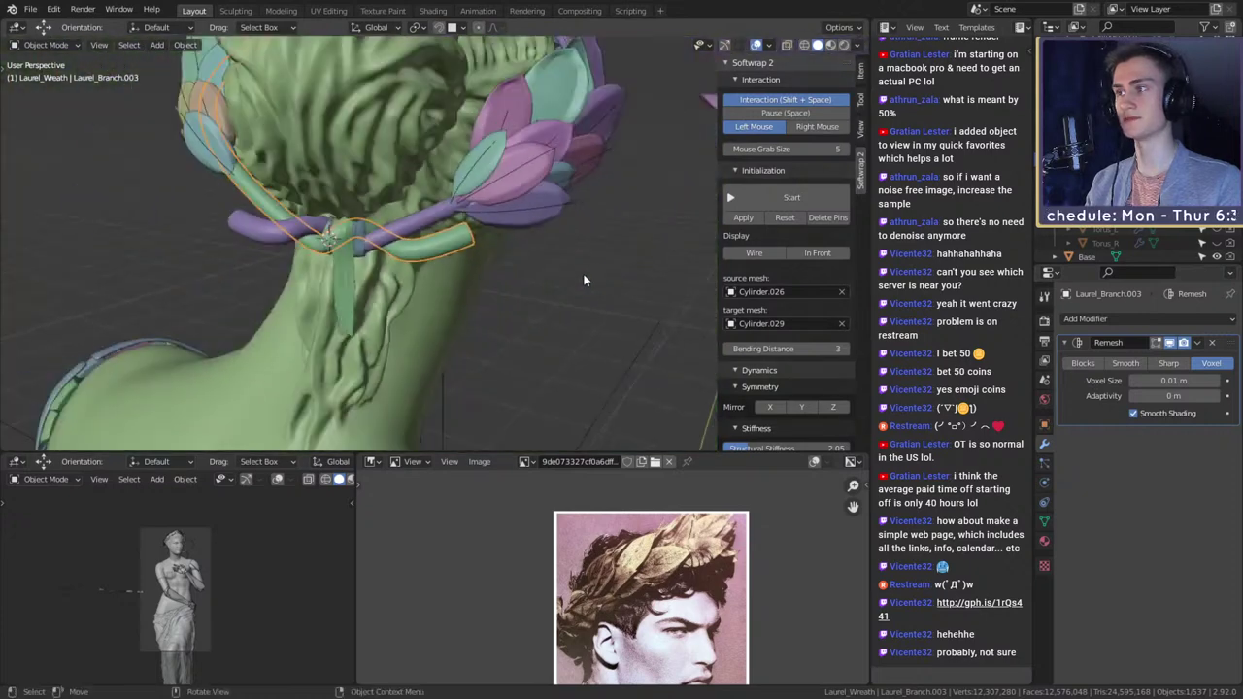
{"action": "scroll", "coordinate": [584, 279], "scroll_direction": "up", "scroll_amount": 6}
{"action": "left_click", "coordinate": [1132, 412]}
{"action": "scroll", "coordinate": [545, 294], "scroll_direction": "down", "scroll_amount": 1}
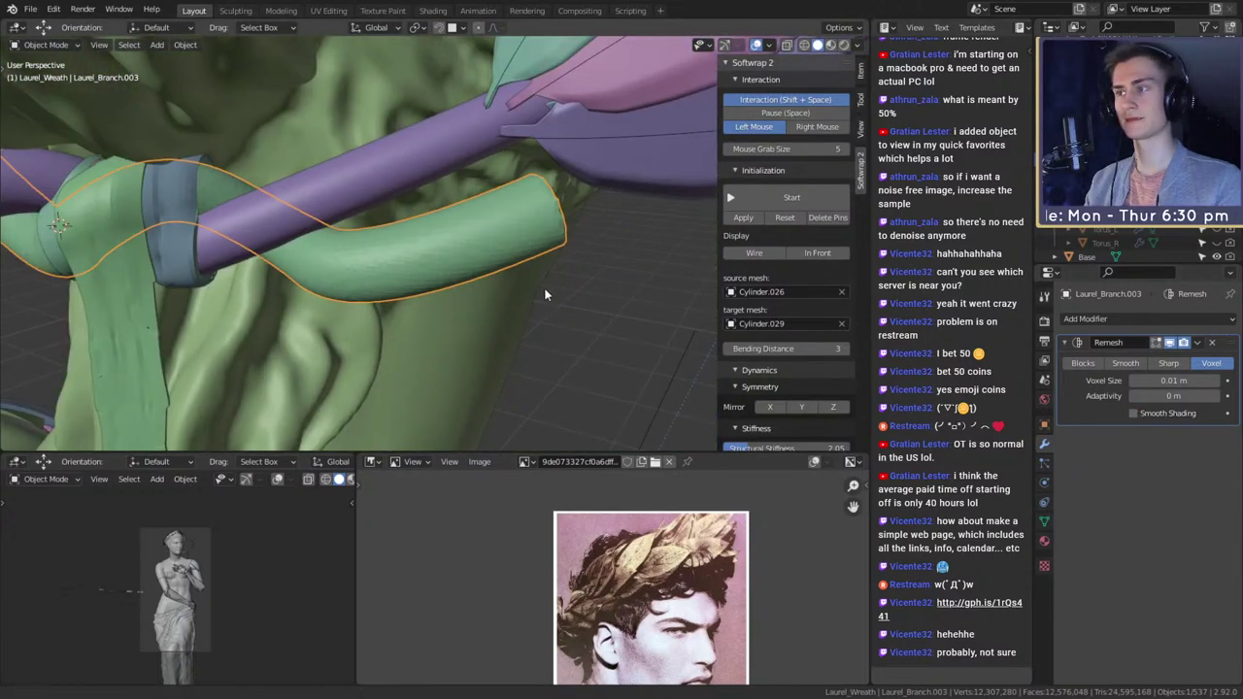
- Switch the branch copy's Remesh modifier to Sharp mode and set its octree depth to 8
{"action": "middle_click_drag", "start_coordinate": [545, 294], "coordinate": [633, 314]}
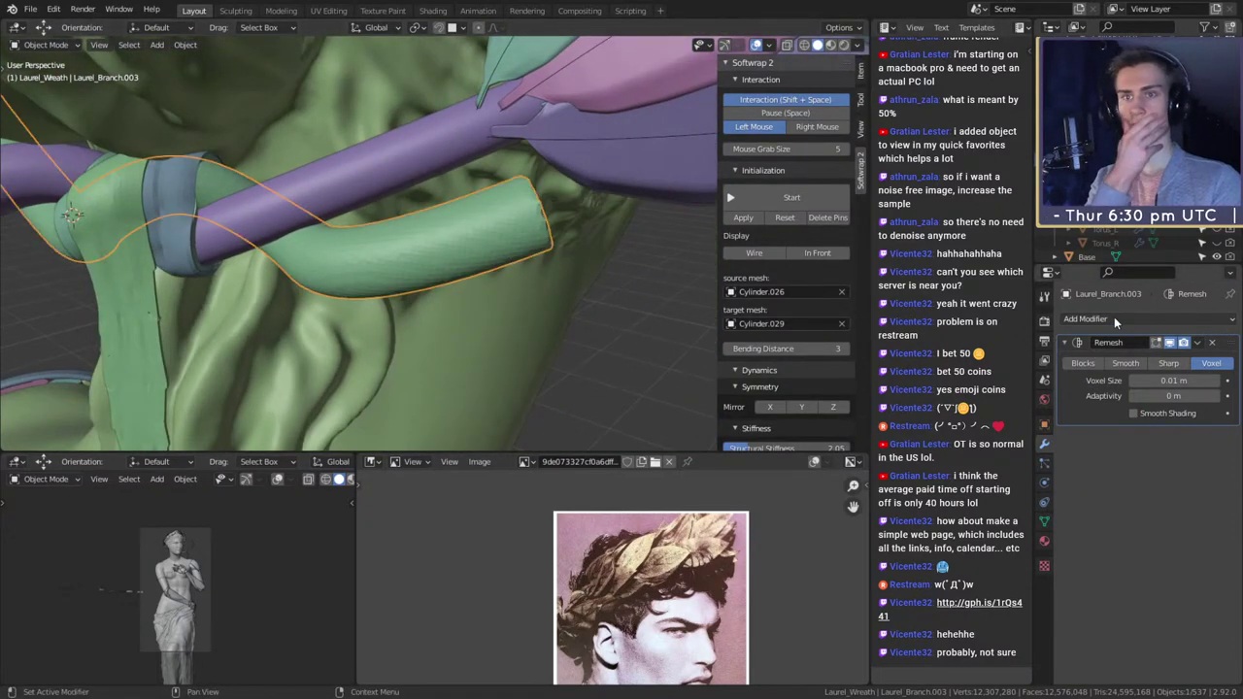
{"action": "left_click", "coordinate": [1153, 364]}
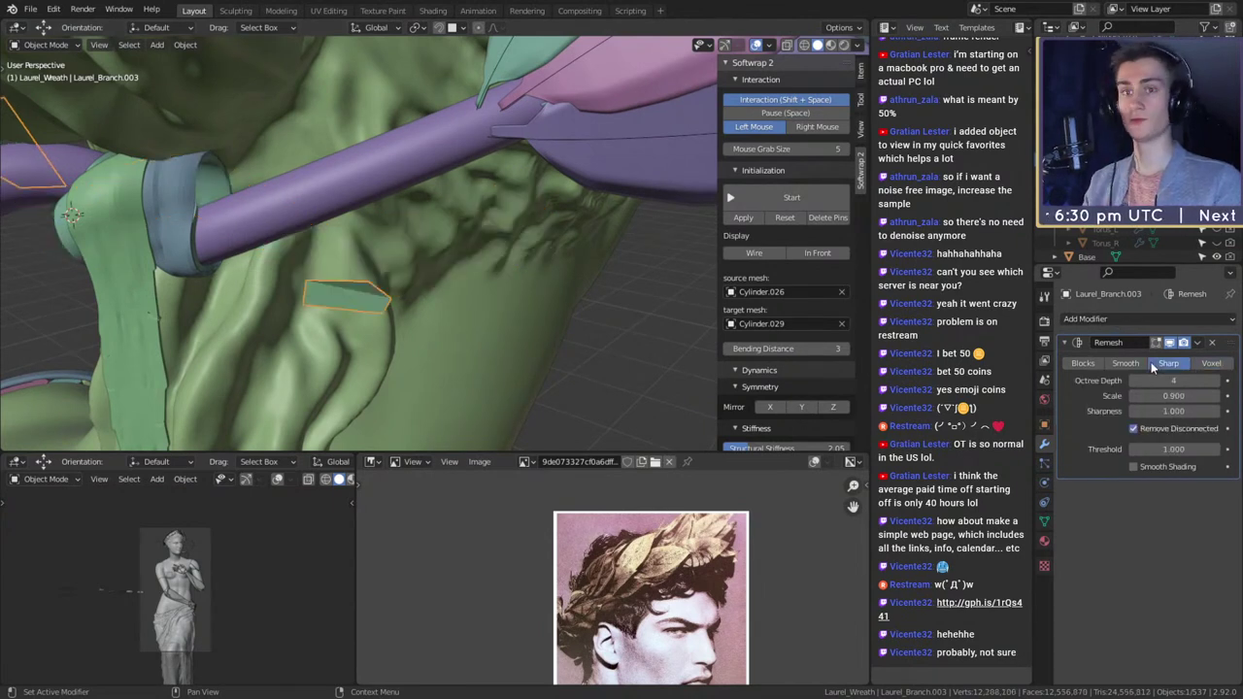
{"action": "left_click", "coordinate": [1134, 382]}
{"action": "left_click", "coordinate": [1134, 382]}
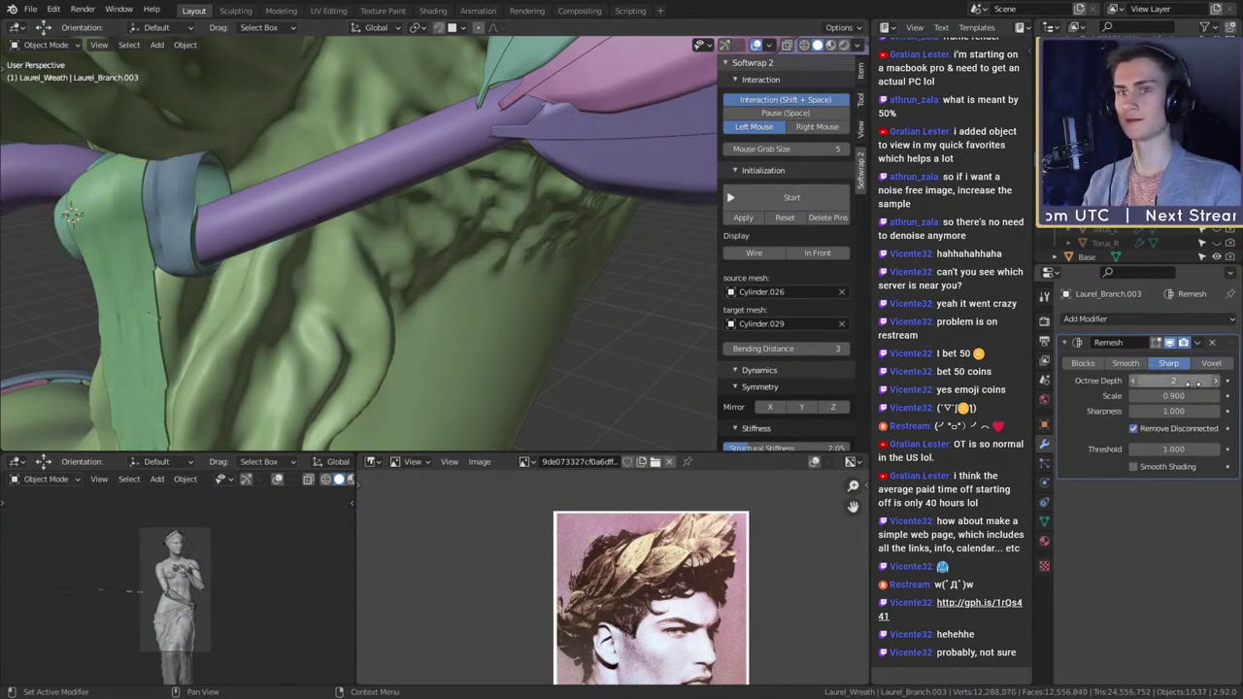
{"action": "left_click", "coordinate": [1217, 382]}
{"action": "left_click", "coordinate": [1217, 381]}
{"action": "left_click", "coordinate": [1217, 382]}
{"action": "left_click", "coordinate": [1217, 381]}
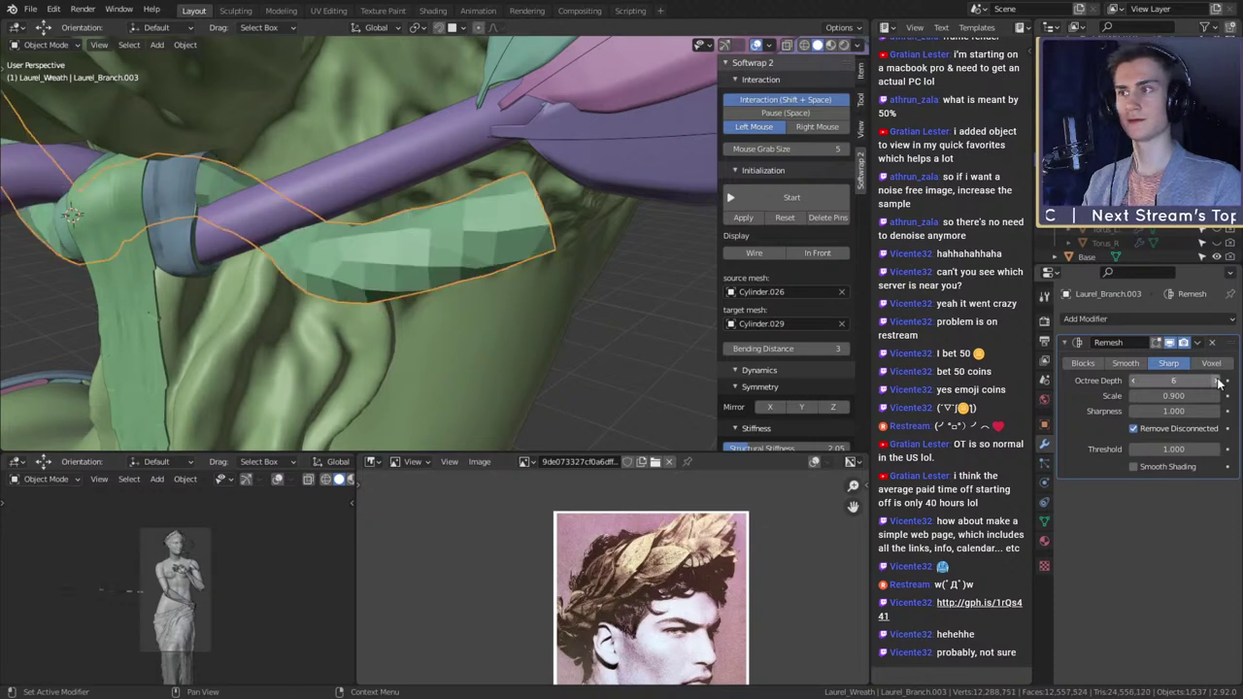
{"action": "left_click", "coordinate": [1218, 382]}
{"action": "left_click", "coordinate": [1218, 381]}
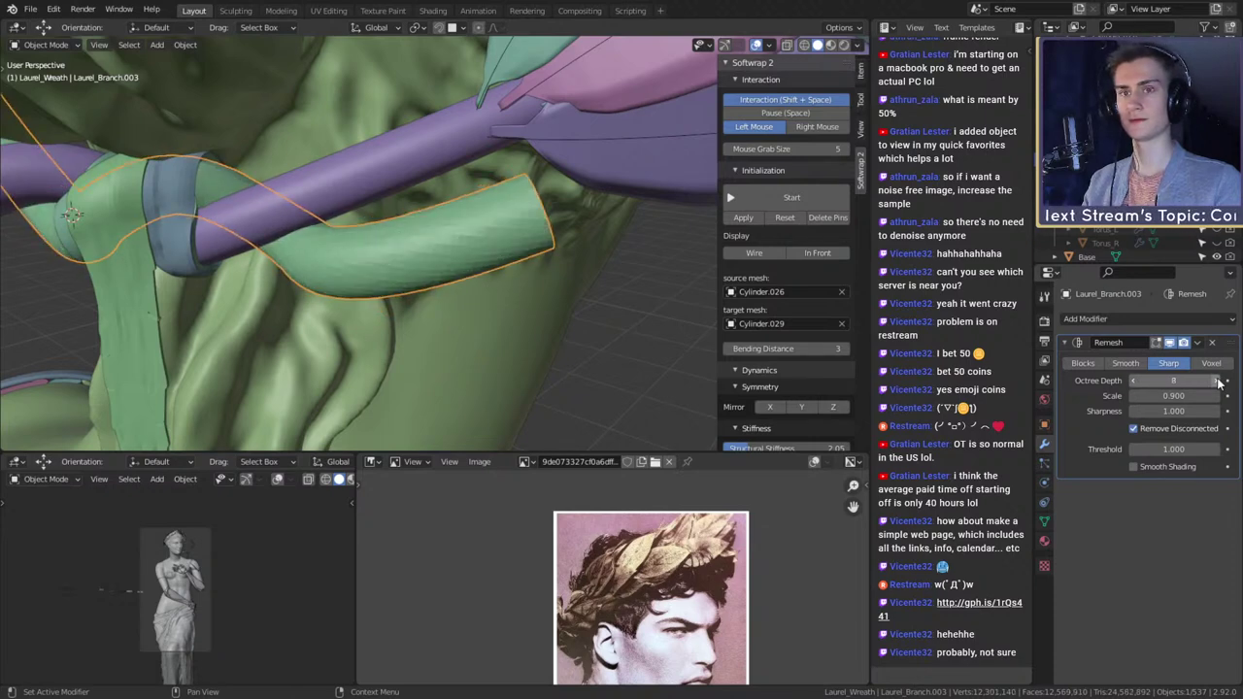
- Raise the Remesh modifier's octree depth to 9 in Sharp mode on the branch copy
{"action": "left_click", "coordinate": [1218, 382]}
{"action": "middle_click_drag", "start_coordinate": [582, 239], "coordinate": [414, 239]}
{"action": "scroll", "coordinate": [481, 255], "scroll_direction": "up", "scroll_amount": 4}
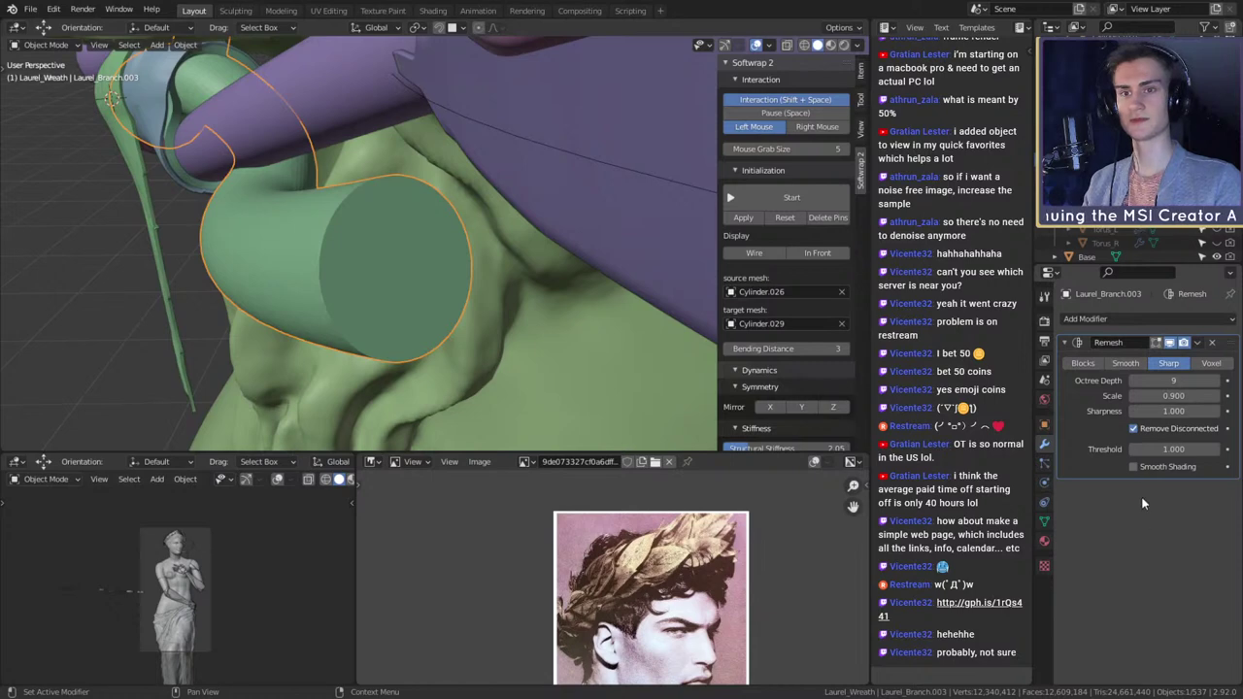
{"action": "middle_click_drag", "start_coordinate": [379, 281], "coordinate": [457, 243]}
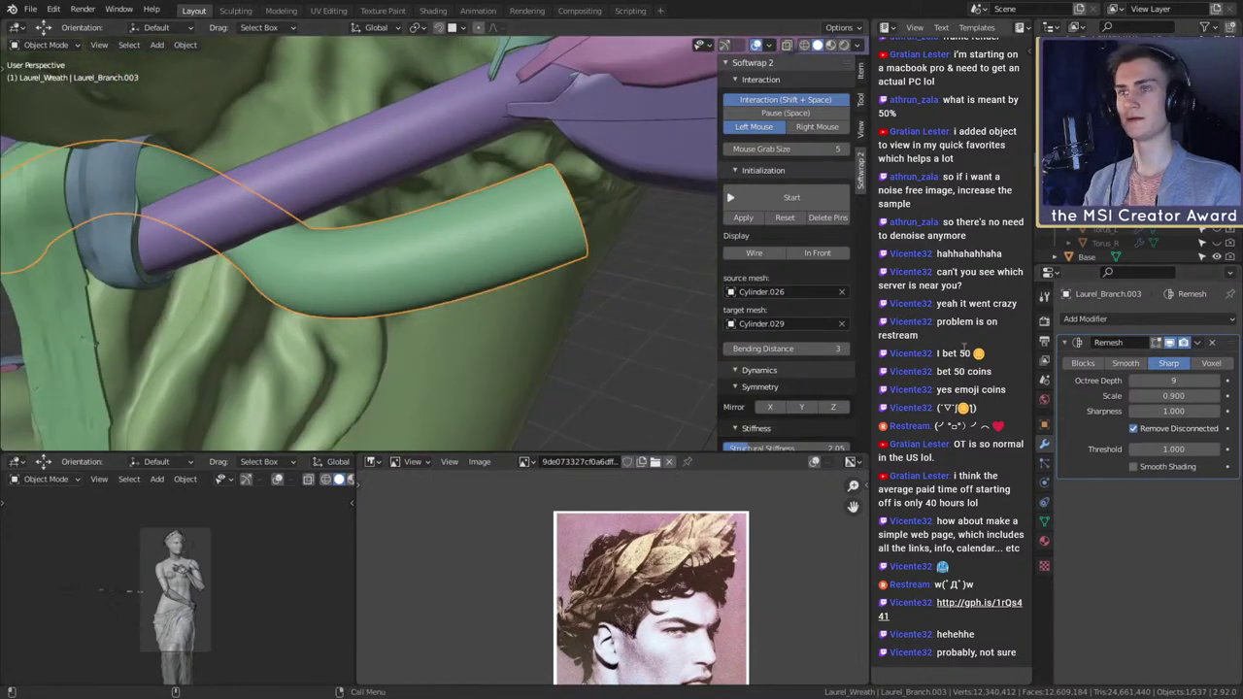
- Try a Smooth modifier with a factor of 10 on the branch copy, and remove it again
{"action": "left_click", "coordinate": [1117, 318]}
{"action": "left_click", "coordinate": [1066, 510]}
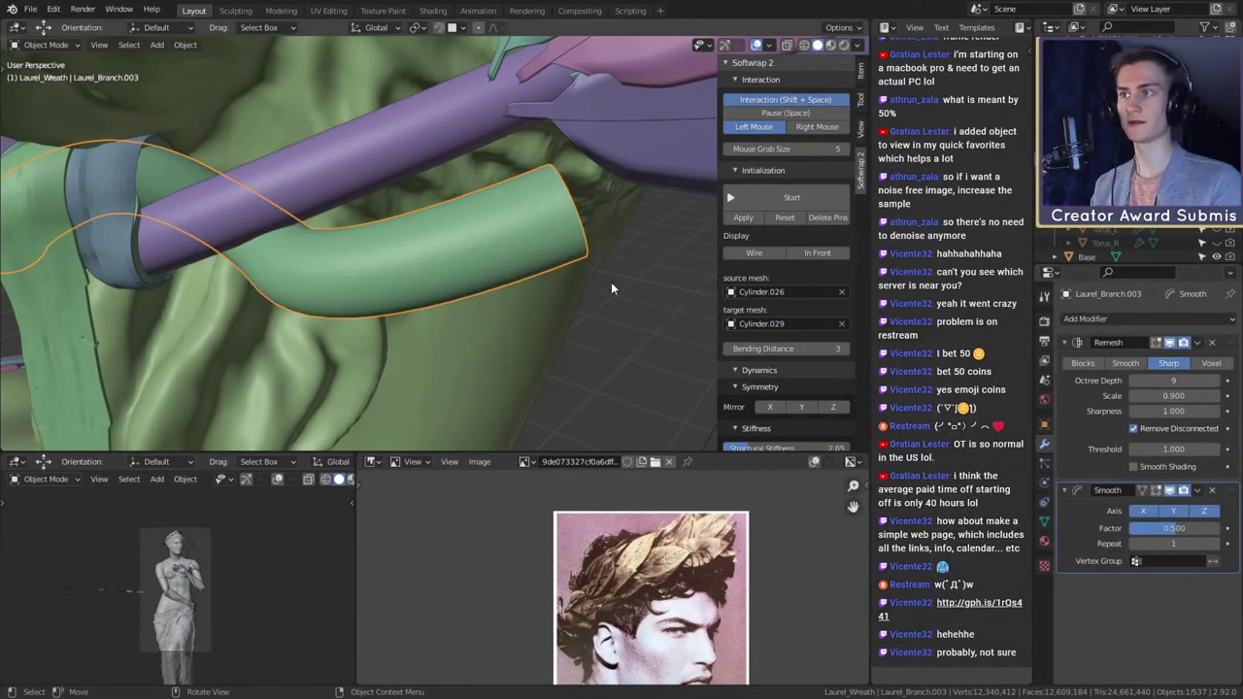
{"action": "middle_click_drag", "start_coordinate": [611, 287], "coordinate": [680, 321]}
{"action": "left_click_drag", "start_coordinate": [1175, 527], "coordinate": [1222, 528]}
{"action": "scroll", "coordinate": [571, 299], "scroll_direction": "up", "scroll_amount": 5}
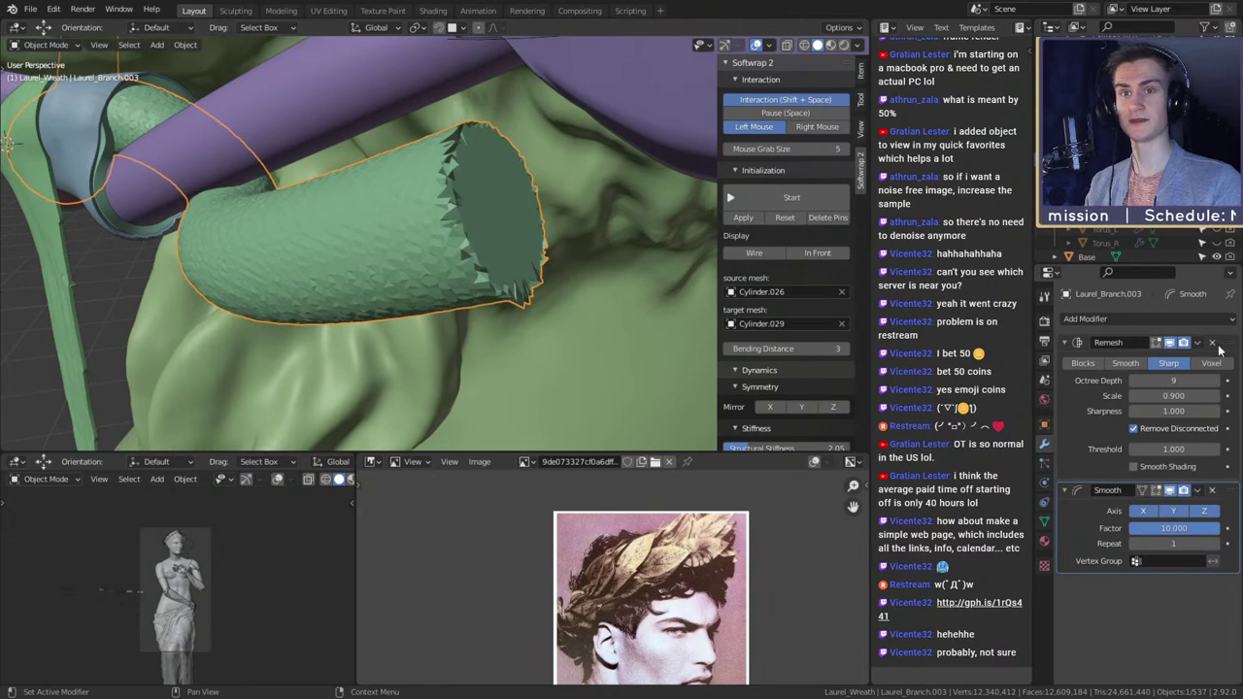
{"action": "left_click", "coordinate": [1212, 490]}
- Switch the branch copy's Remesh modifier to Voxel mode, keeping the 0.01 m voxel size
{"action": "left_click", "coordinate": [1212, 364]}
{"action": "scroll", "coordinate": [544, 276], "scroll_direction": "down", "scroll_amount": 6}
{"action": "middle_click_drag", "start_coordinate": [544, 276], "coordinate": [474, 299]}
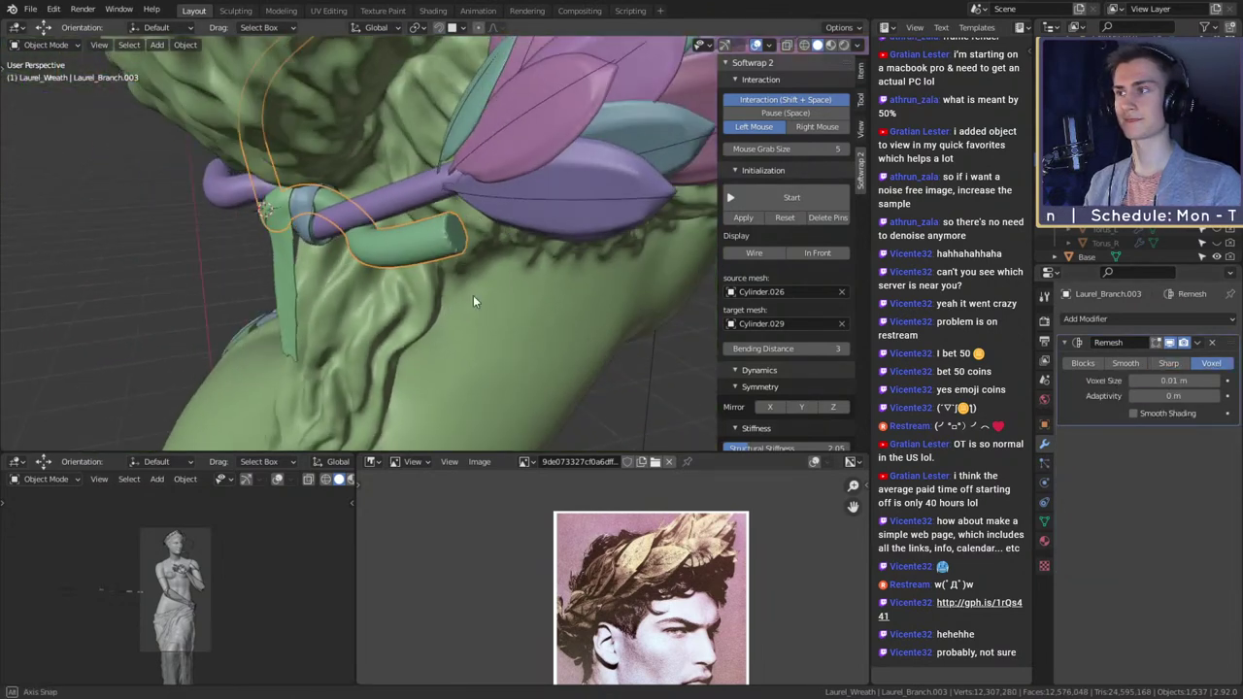
{"action": "scroll", "coordinate": [473, 295], "scroll_direction": "up", "scroll_amount": 4}
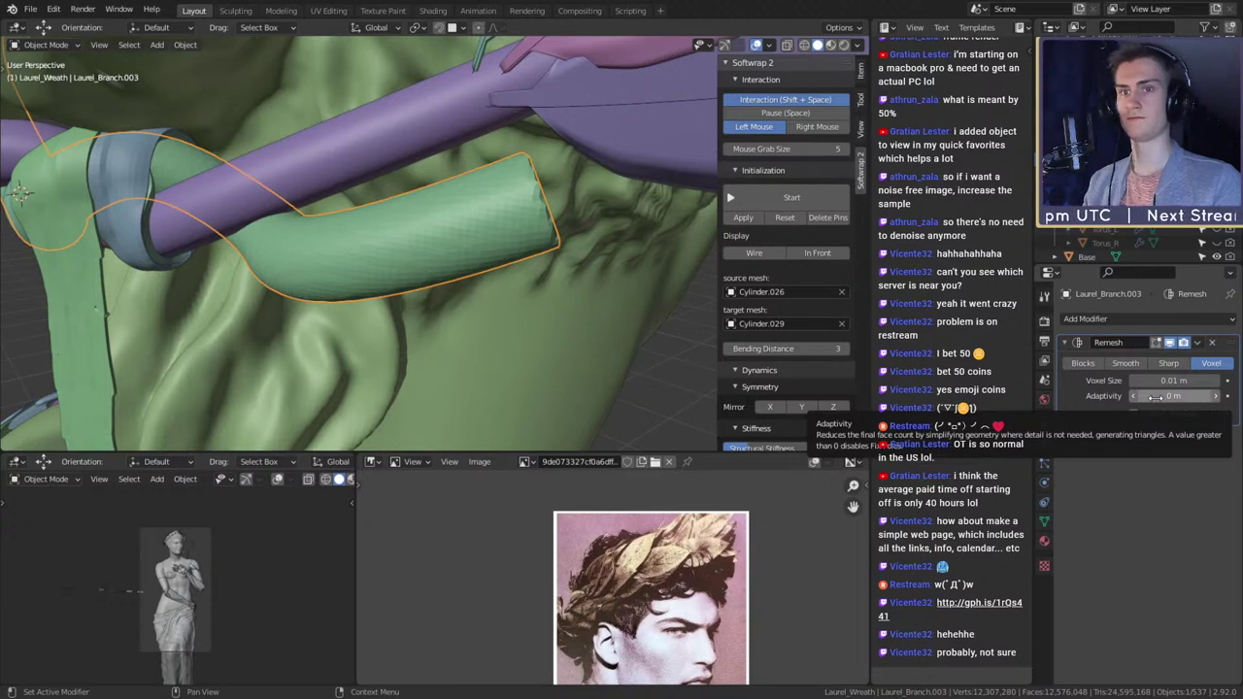
{"action": "middle_click_drag", "start_coordinate": [473, 190], "coordinate": [558, 320]}
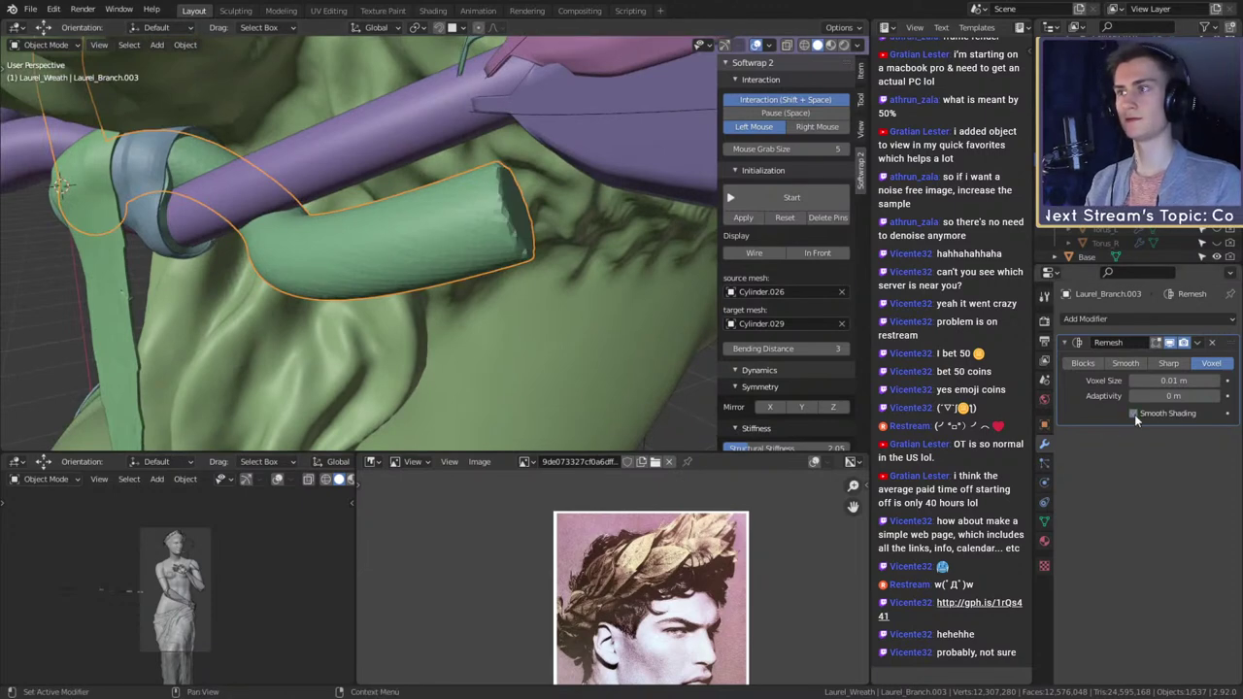
{"action": "scroll", "coordinate": [514, 285], "scroll_direction": "down", "scroll_amount": 4}
{"action": "middle_click_drag", "start_coordinate": [514, 285], "coordinate": [604, 293]}
{"action": "left_click", "coordinate": [603, 294]}
{"action": "left_click", "coordinate": [442, 229]}
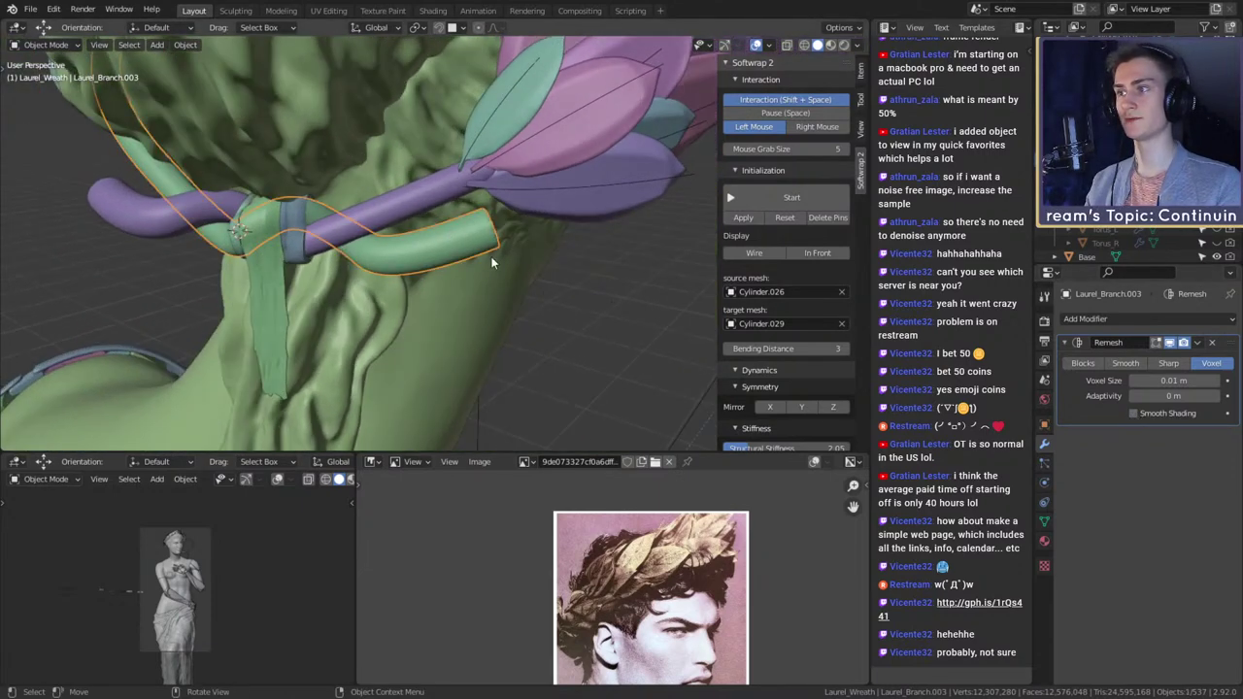
- Add a Displace modifier after the Remesh modifier on the branch copy
{"action": "left_click", "coordinate": [1101, 320]}
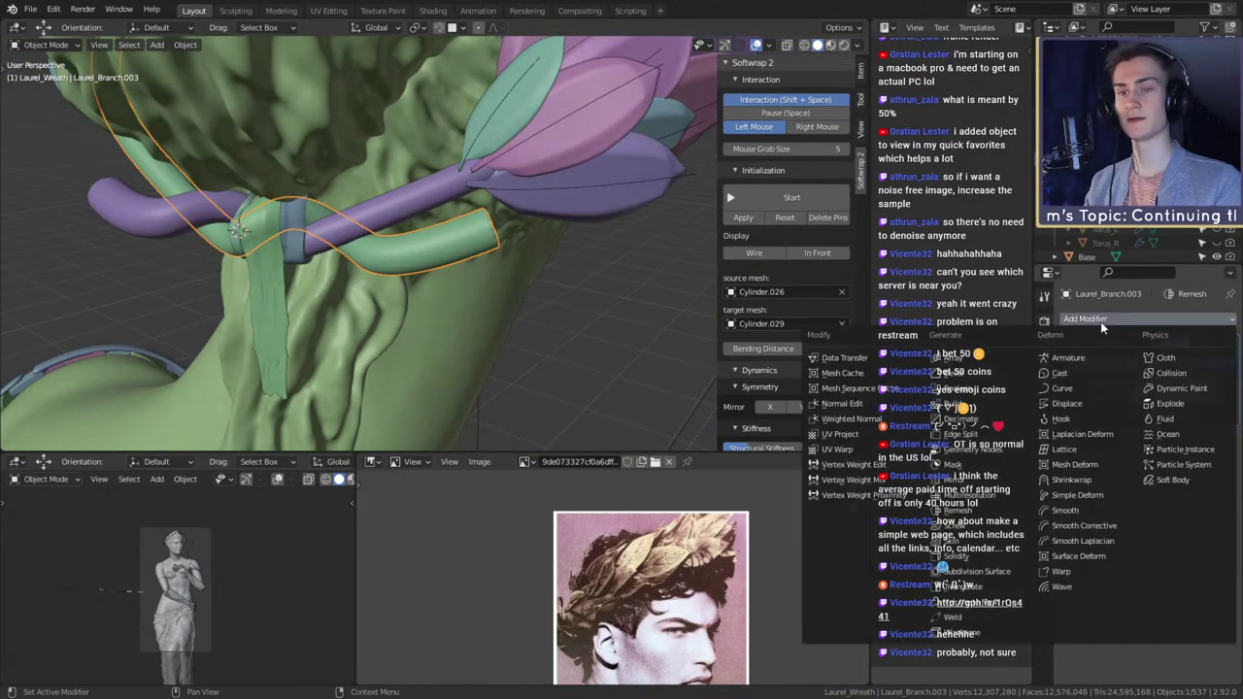
{"action": "left_click", "coordinate": [1070, 403]}
{"action": "scroll", "coordinate": [486, 291], "scroll_direction": "down", "scroll_amount": 5}
{"action": "scroll", "coordinate": [437, 293], "scroll_direction": "up", "scroll_amount": 8}
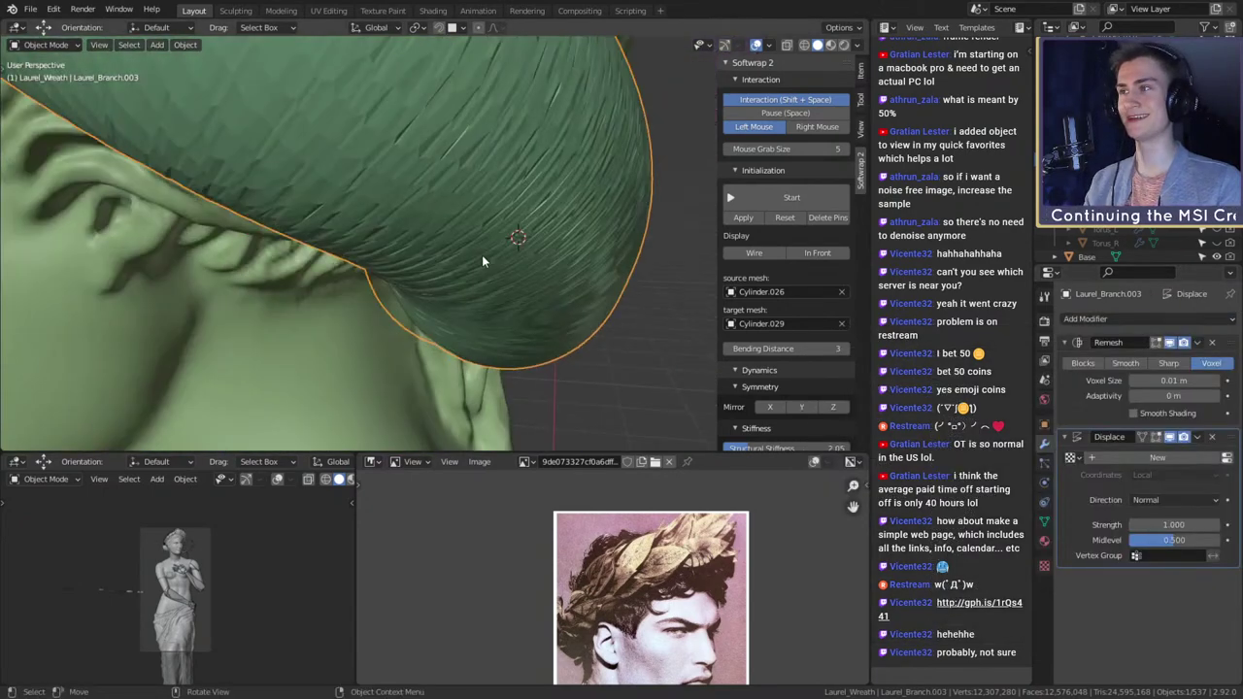
{"action": "scroll", "coordinate": [483, 261], "scroll_direction": "down", "scroll_amount": 5}
{"action": "middle_click_drag", "start_coordinate": [420, 258], "coordinate": [208, 278]}
{"action": "scroll", "coordinate": [435, 289], "scroll_direction": "up", "scroll_amount": 5}
{"action": "middle_click_drag", "start_coordinate": [464, 277], "coordinate": [427, 260]}
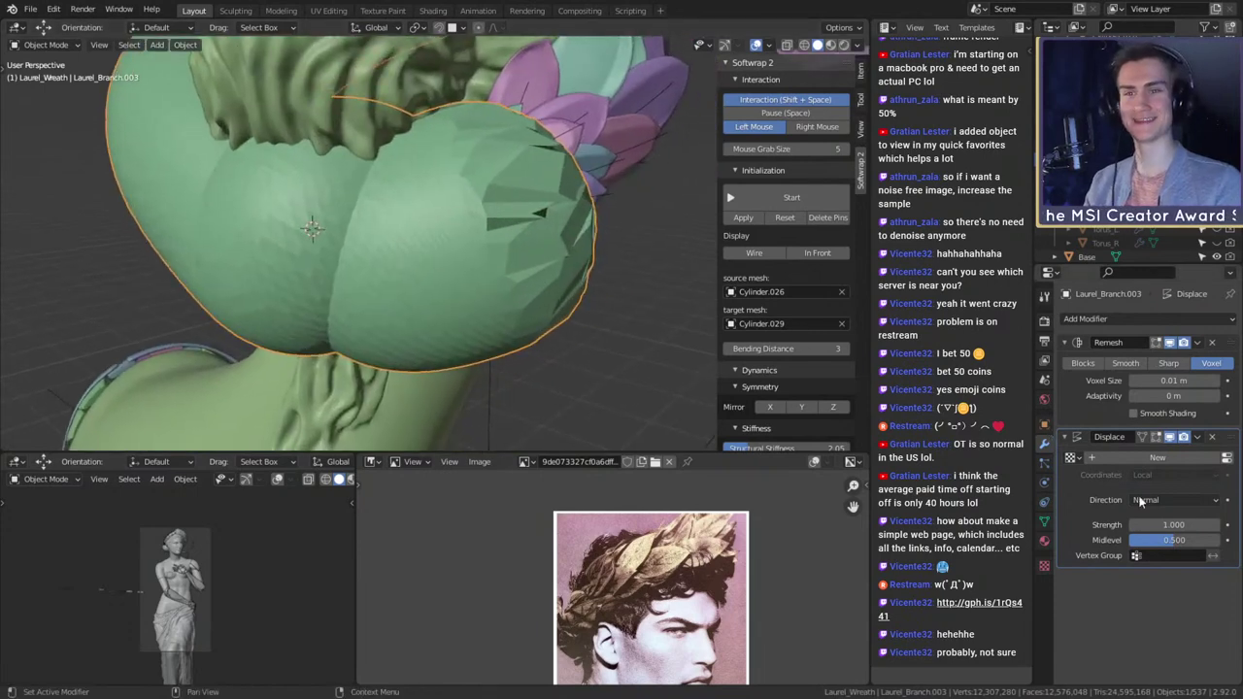
- Try the existing texture named Texture in the Displace modifier, and unlink it again
{"action": "left_click", "coordinate": [1070, 457]}
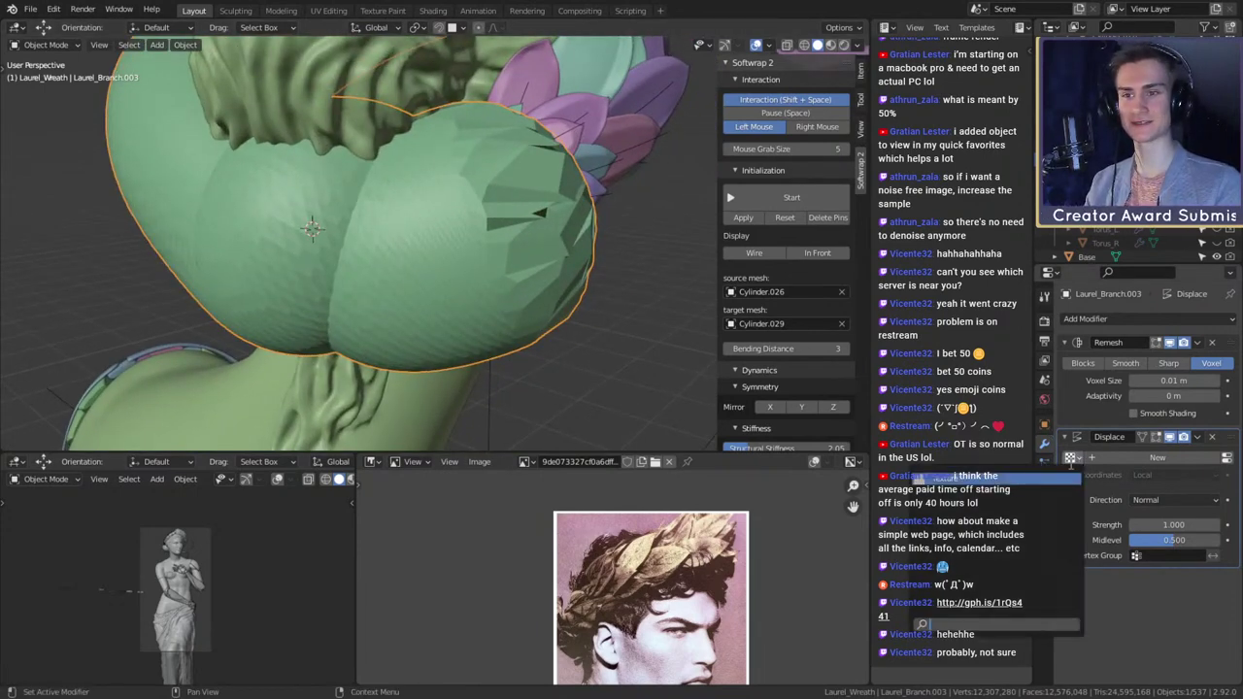
{"action": "left_click", "coordinate": [972, 477]}
{"action": "scroll", "coordinate": [524, 316], "scroll_direction": "up", "scroll_amount": 4}
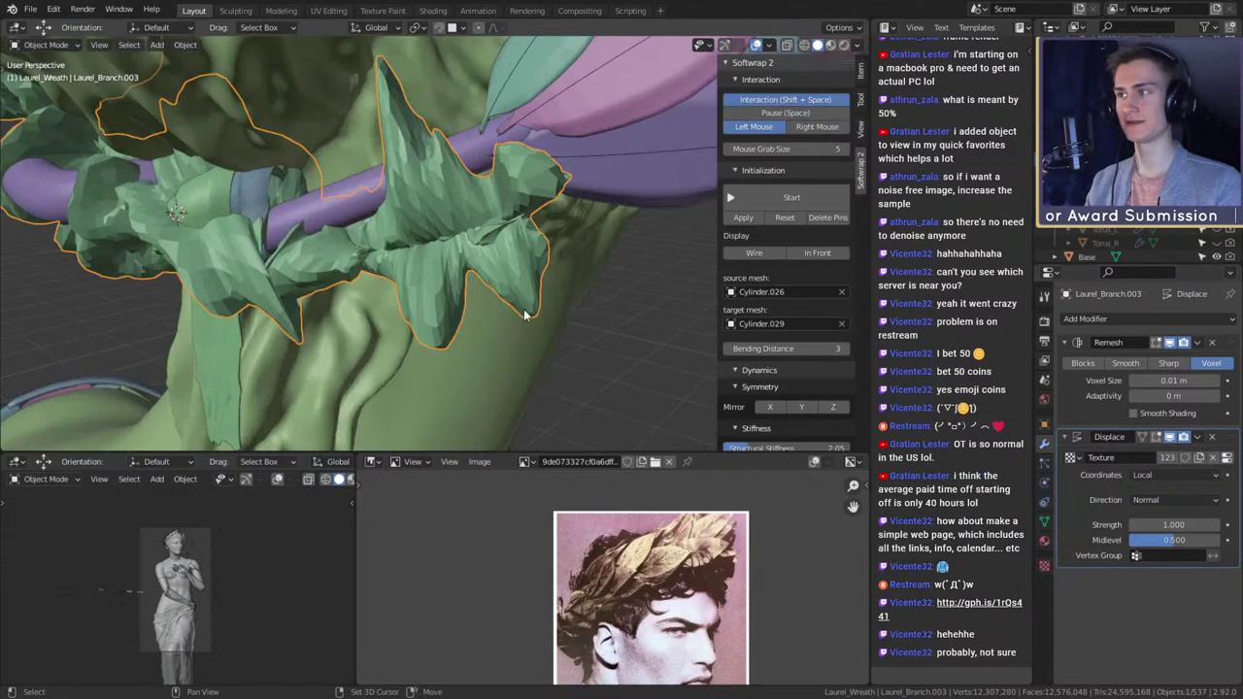
{"action": "left_click", "coordinate": [1213, 457]}
{"action": "scroll", "coordinate": [552, 338], "scroll_direction": "down", "scroll_amount": 3}
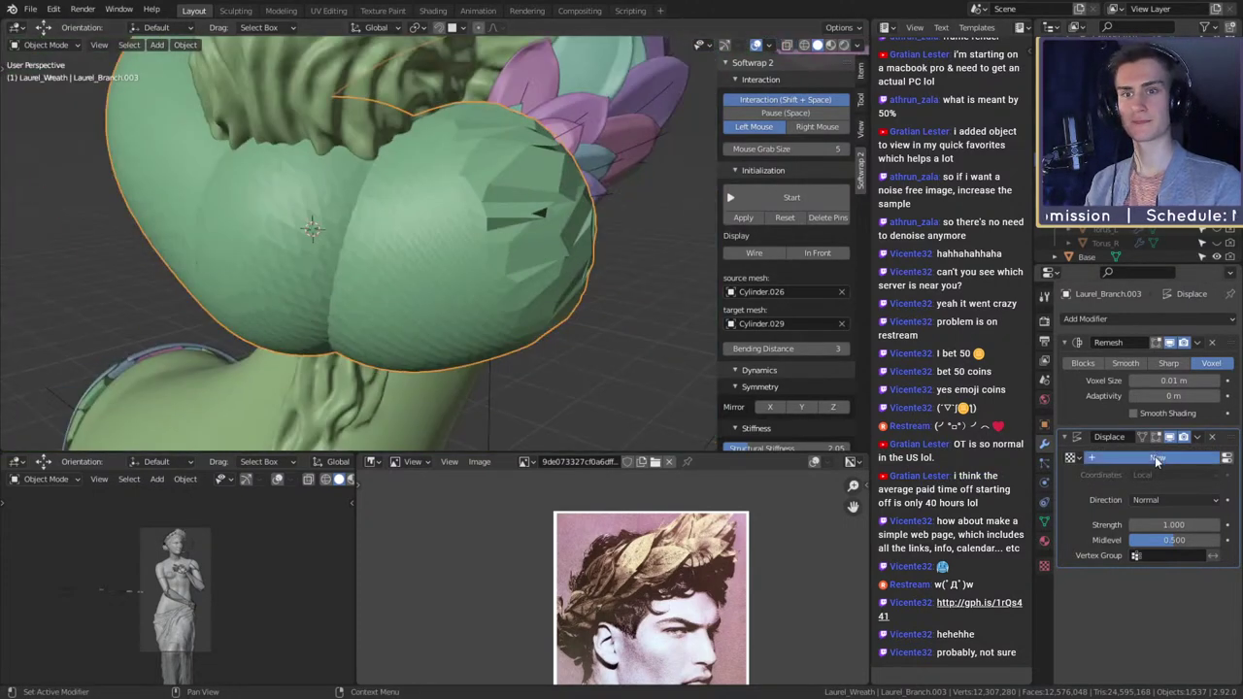
- Create a new texture for the Displace modifier and set its type to Voronoi
{"action": "left_click", "coordinate": [1155, 456]}
{"action": "left_click", "coordinate": [1227, 457]}
{"action": "left_click", "coordinate": [1132, 361]}
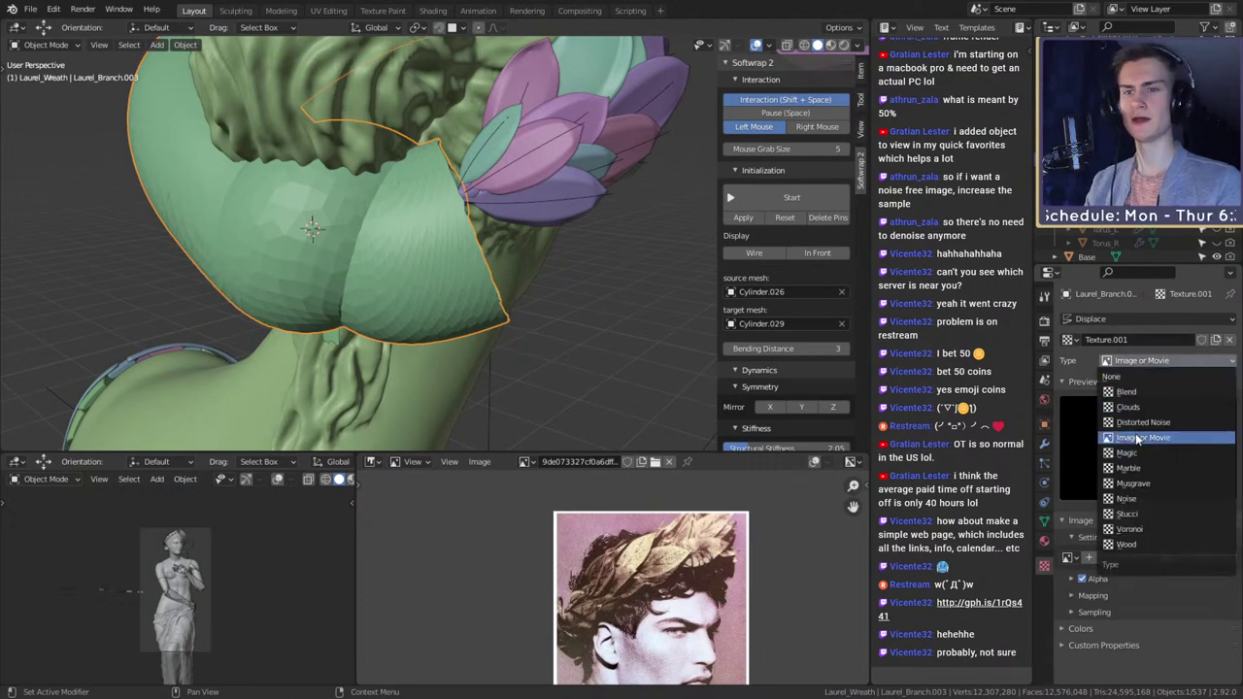
{"action": "left_click", "coordinate": [1139, 530]}
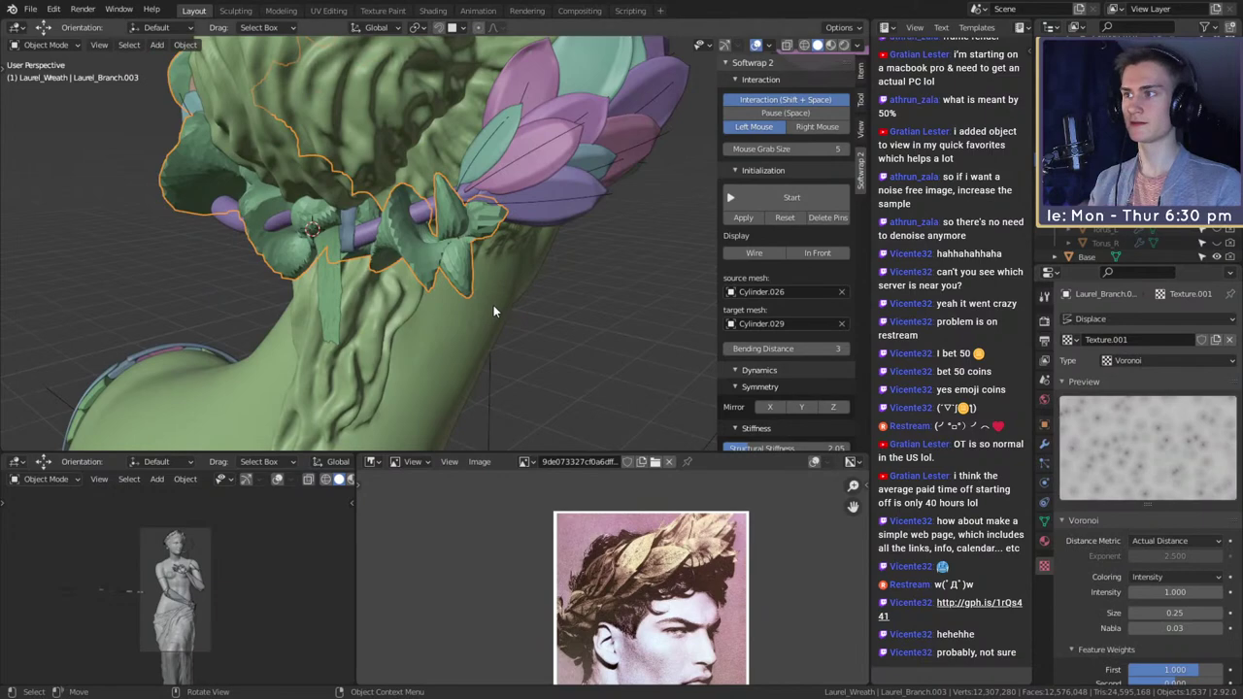
- Isolate the displaced branch copy in local view
{"action": "scroll", "coordinate": [493, 301], "scroll_direction": "up", "scroll_amount": 4}
{"action": "middle_click_drag", "start_coordinate": [493, 301], "coordinate": [550, 224]}
{"action": "scroll", "coordinate": [531, 293], "scroll_direction": "down", "scroll_amount": 3}
{"action": "scroll", "coordinate": [530, 289], "scroll_direction": "down", "scroll_amount": 5}
{"action": "scroll", "coordinate": [530, 288], "scroll_direction": "up", "scroll_amount": 6}
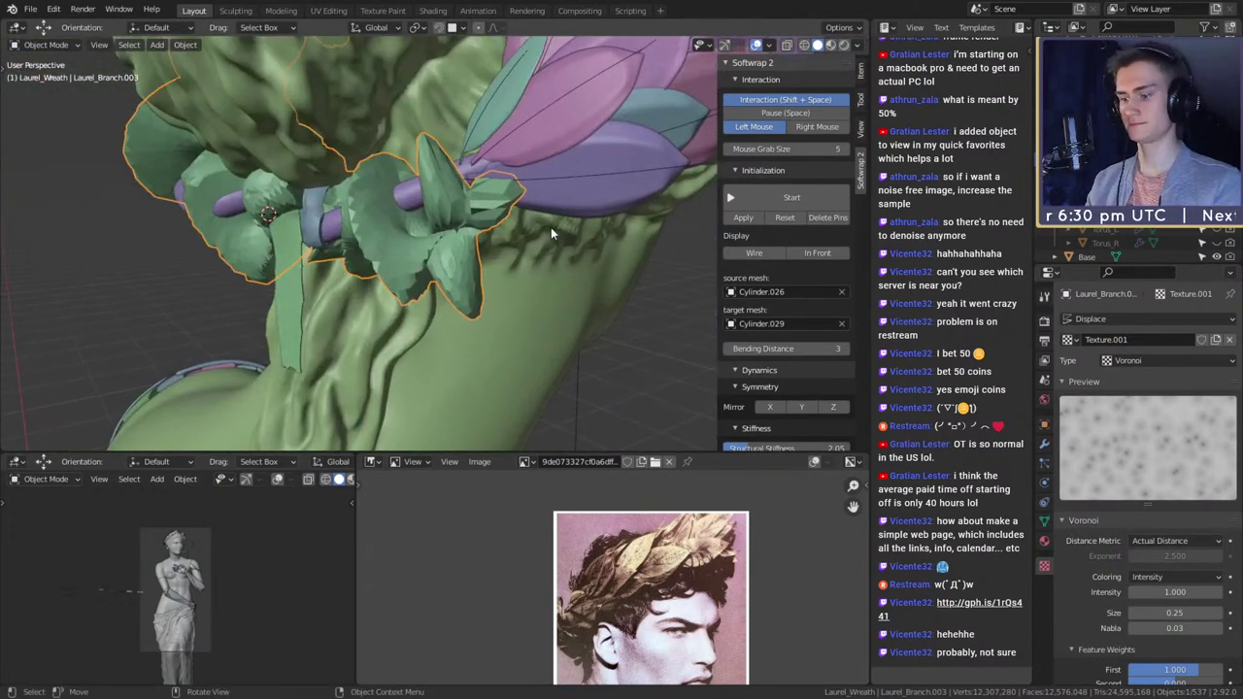
{"action": "key", "text": "slash"}
{"action": "scroll", "coordinate": [551, 228], "scroll_direction": "up", "scroll_amount": 5}
{"action": "scroll", "coordinate": [545, 184], "scroll_direction": "up", "scroll_amount": 2}
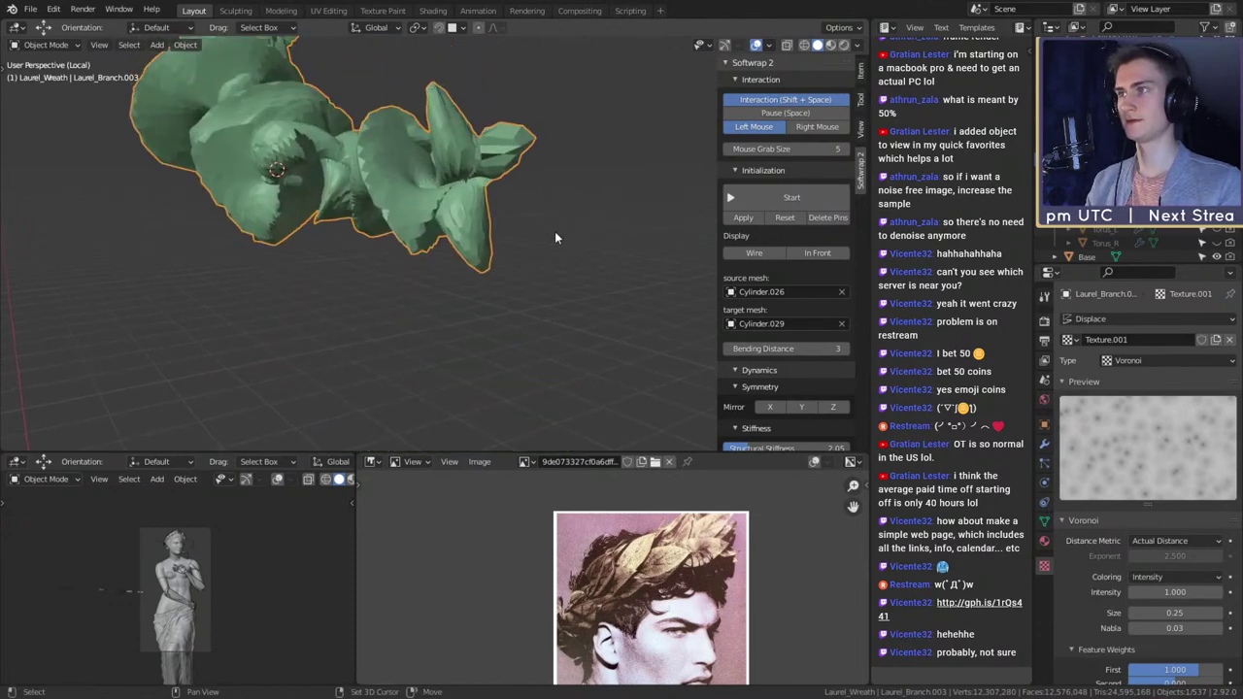
- Enable the Color Ramp in the Voronoi texture's color settings and expand it
{"action": "scroll", "coordinate": [1072, 503], "scroll_direction": "down", "scroll_amount": 2}
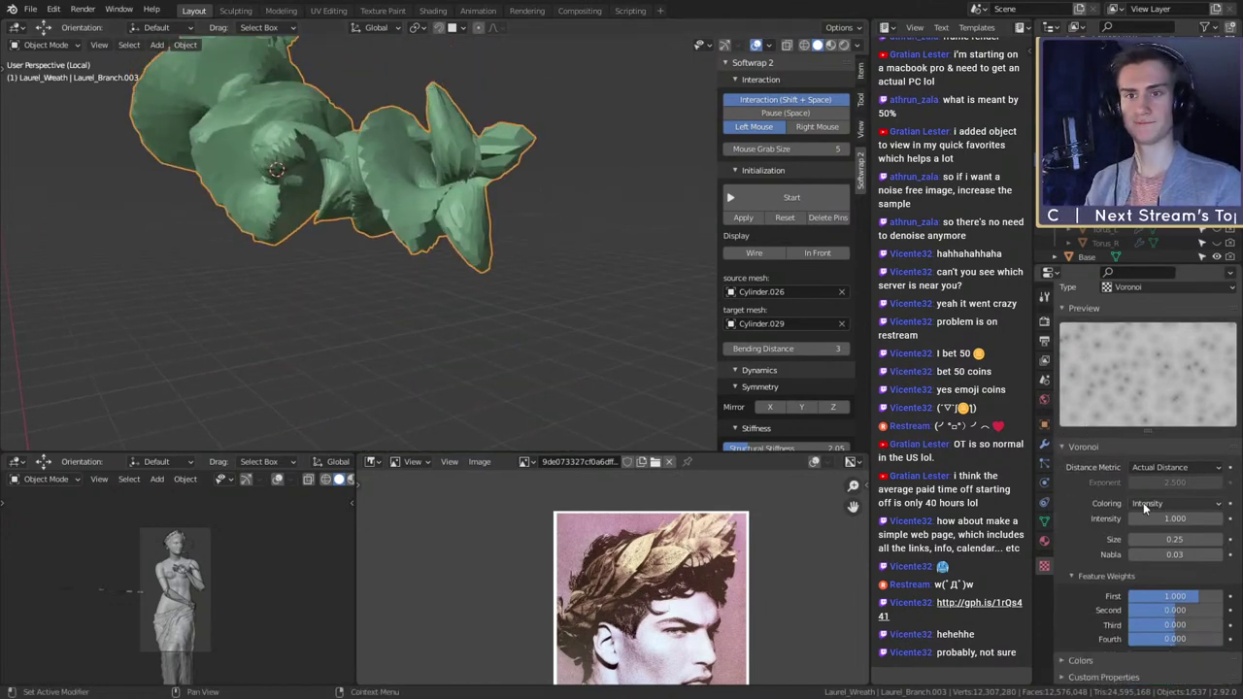
{"action": "left_click", "coordinate": [1078, 661]}
{"action": "scroll", "coordinate": [1071, 548], "scroll_direction": "down", "scroll_amount": 3}
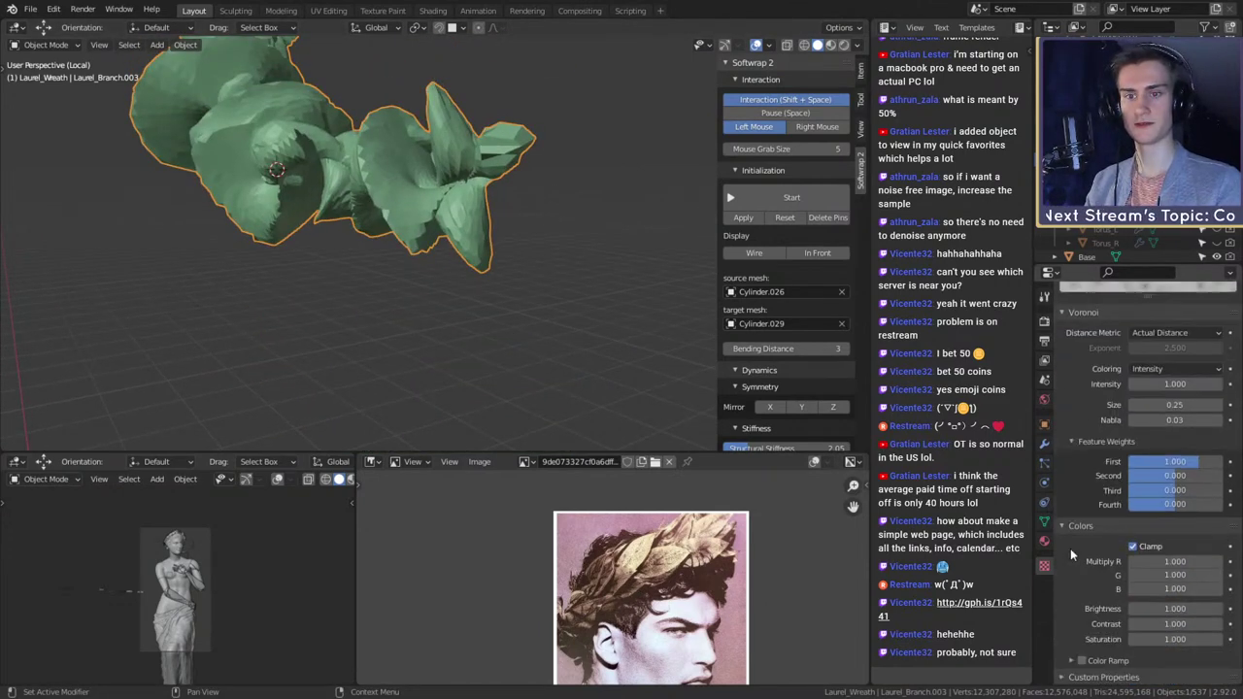
{"action": "left_click", "coordinate": [1083, 660]}
{"action": "left_click", "coordinate": [1072, 663]}
{"action": "scroll", "coordinate": [1085, 568], "scroll_direction": "down", "scroll_amount": 2}
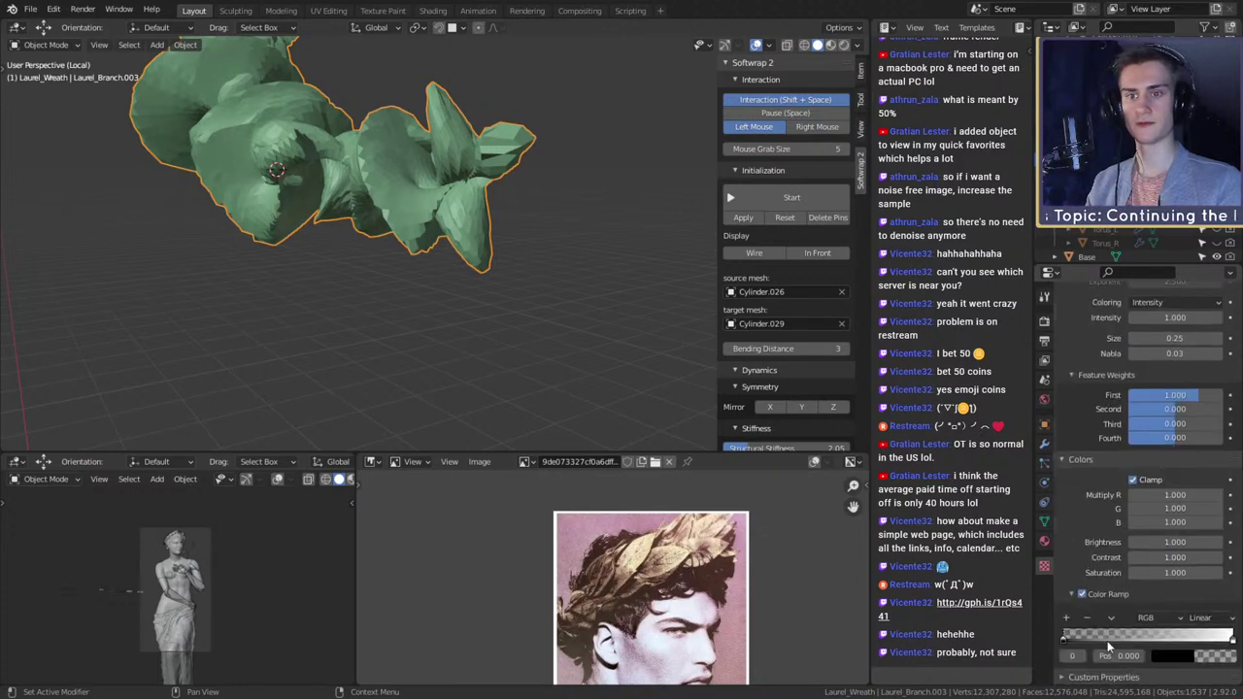
- Shift the ramp's white stop to position 0.988 and set the first stop's color value (V) to 0.5
{"action": "mouse_move", "coordinate": [1235, 643]}
{"action": "left_mouse_down"}
{"action": "mouse_move", "coordinate": [1193, 643]}
{"action": "mouse_move", "coordinate": [1231, 643]}
{"action": "left_mouse_up"}
{"action": "left_click", "coordinate": [1193, 657]}
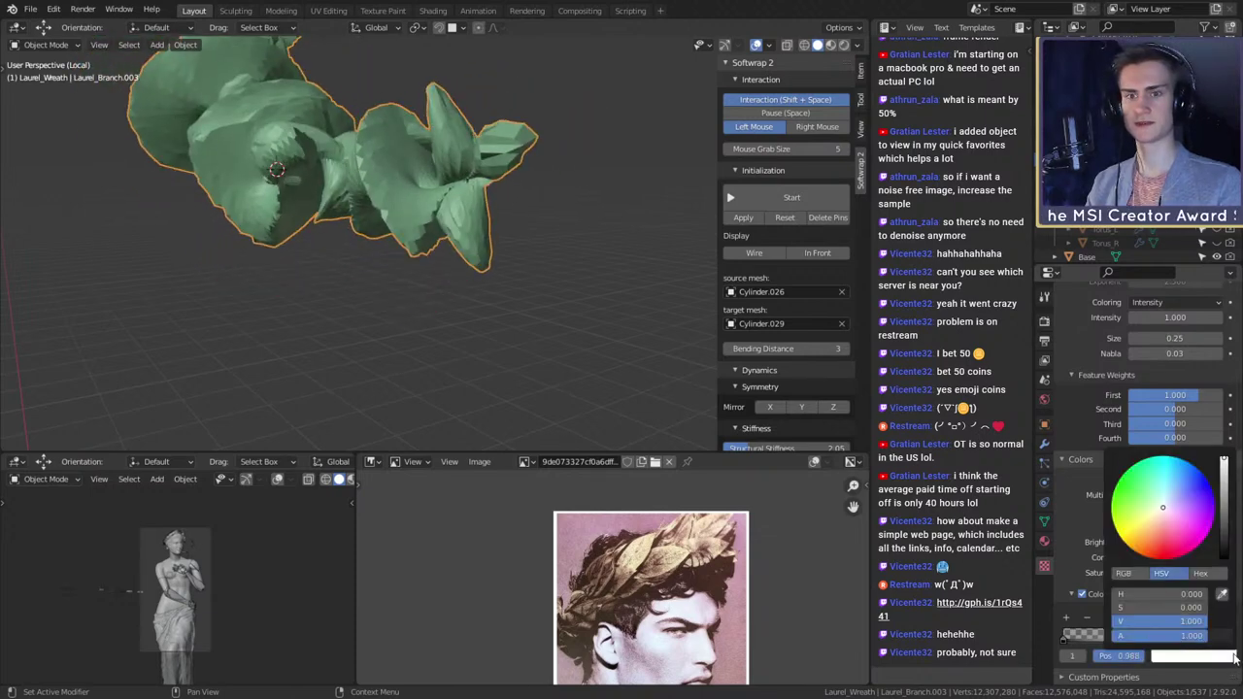
{"action": "left_click", "coordinate": [1067, 637]}
{"action": "left_click", "coordinate": [1183, 656]}
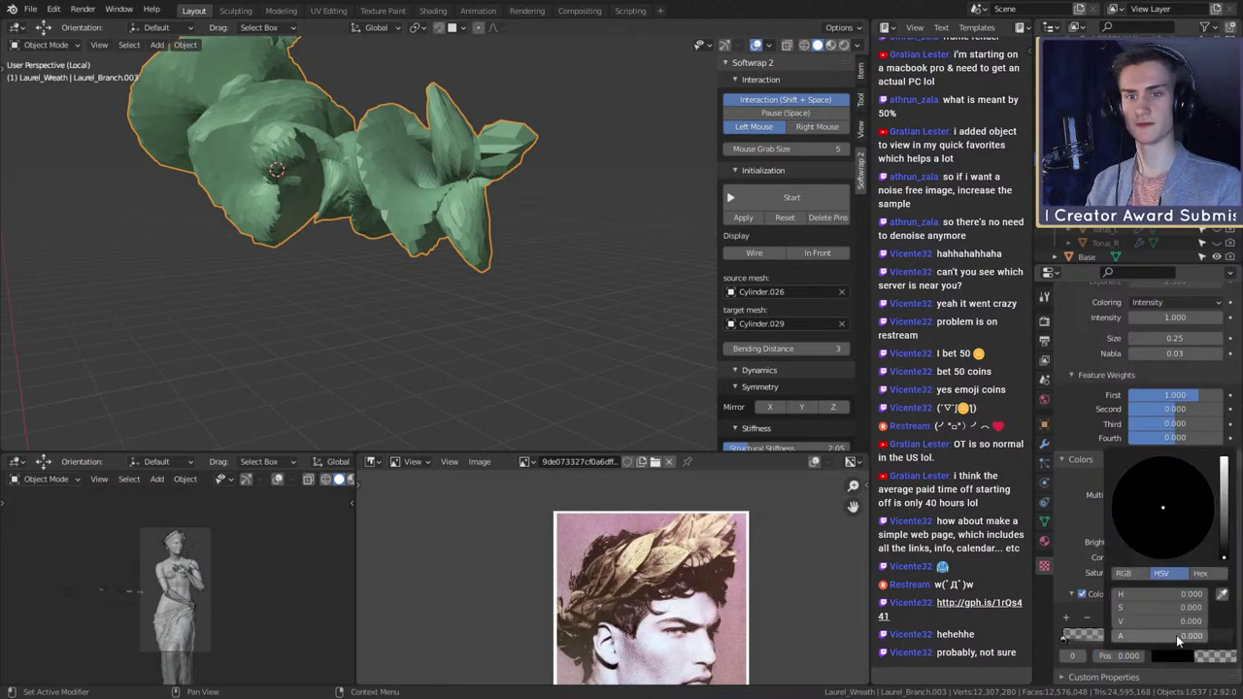
{"action": "left_click", "coordinate": [1170, 622]}
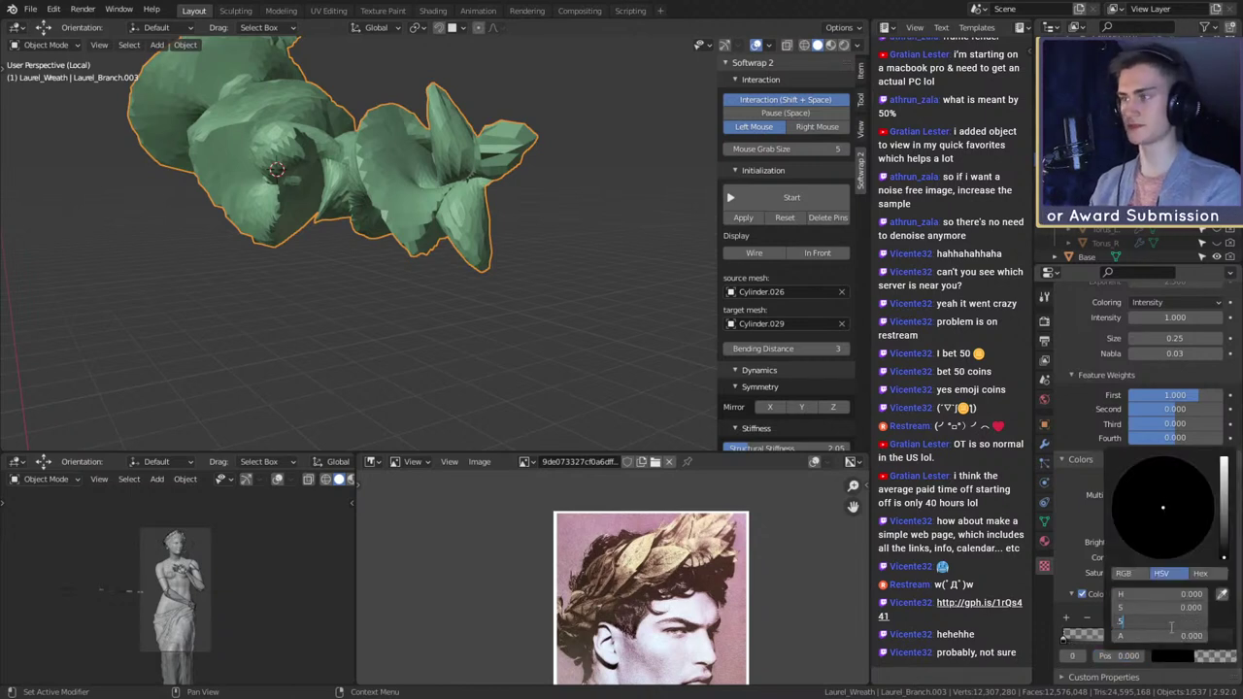
{"action": "type", "text": ".5"}
{"action": "key", "text": "Return"}
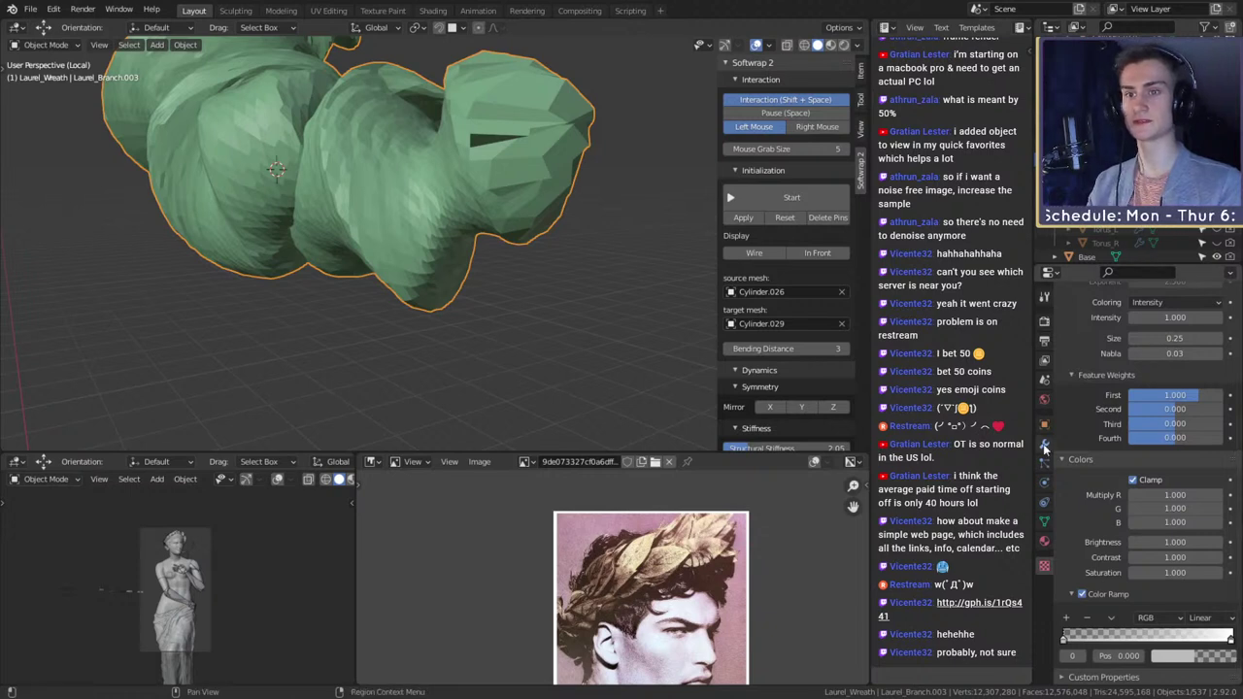
- Reduce the Displace modifier's strength, trying 0.1 and settling on 0.5
{"action": "left_click", "coordinate": [1046, 445]}
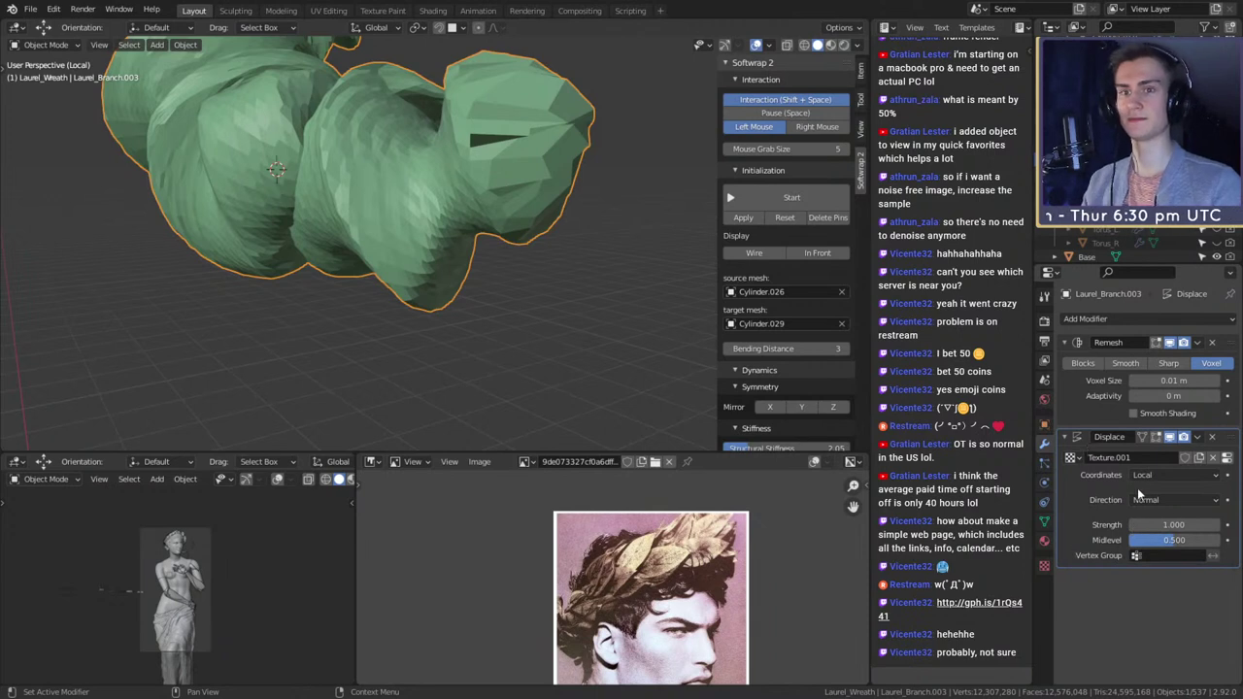
{"action": "mouse_move", "coordinate": [1173, 524]}
{"action": "left_mouse_down"}
{"action": "mouse_move", "coordinate": [1204, 525]}
{"action": "mouse_move", "coordinate": [1153, 525]}
{"action": "left_mouse_up"}
{"action": "scroll", "coordinate": [509, 232], "scroll_direction": "up", "scroll_amount": 4}
{"action": "middle_click_drag", "start_coordinate": [581, 165], "coordinate": [553, 309], "text": "shift"}
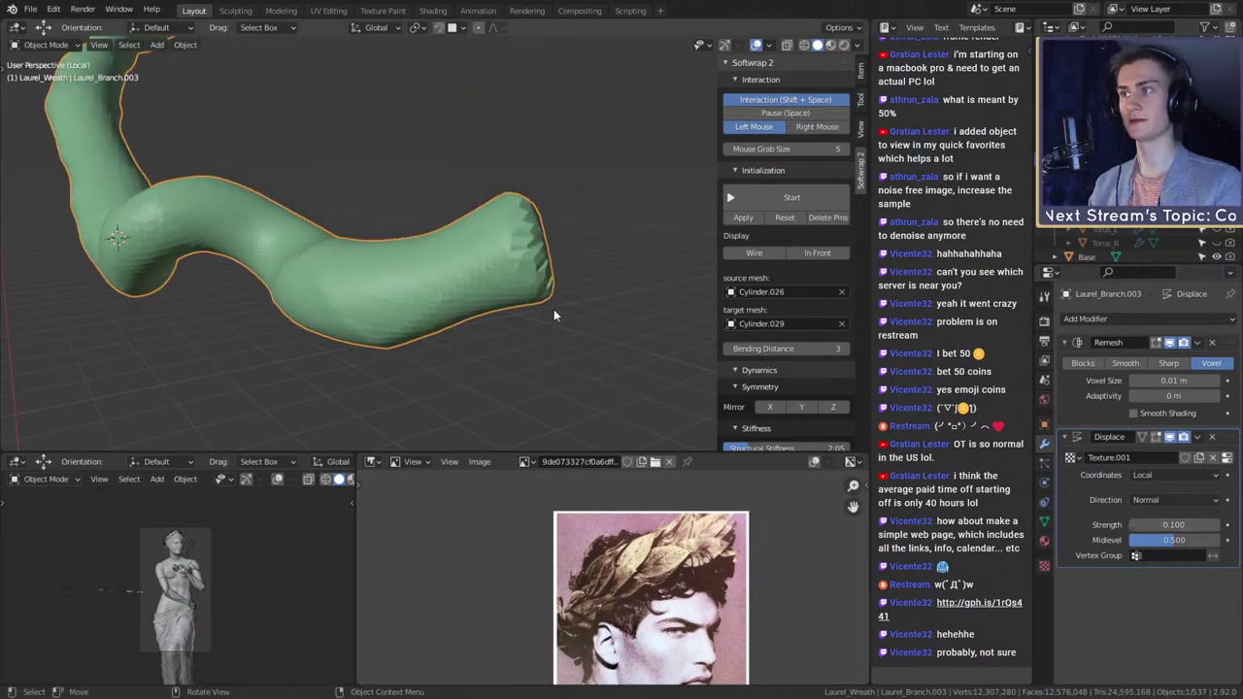
{"action": "left_click", "coordinate": [1195, 524]}
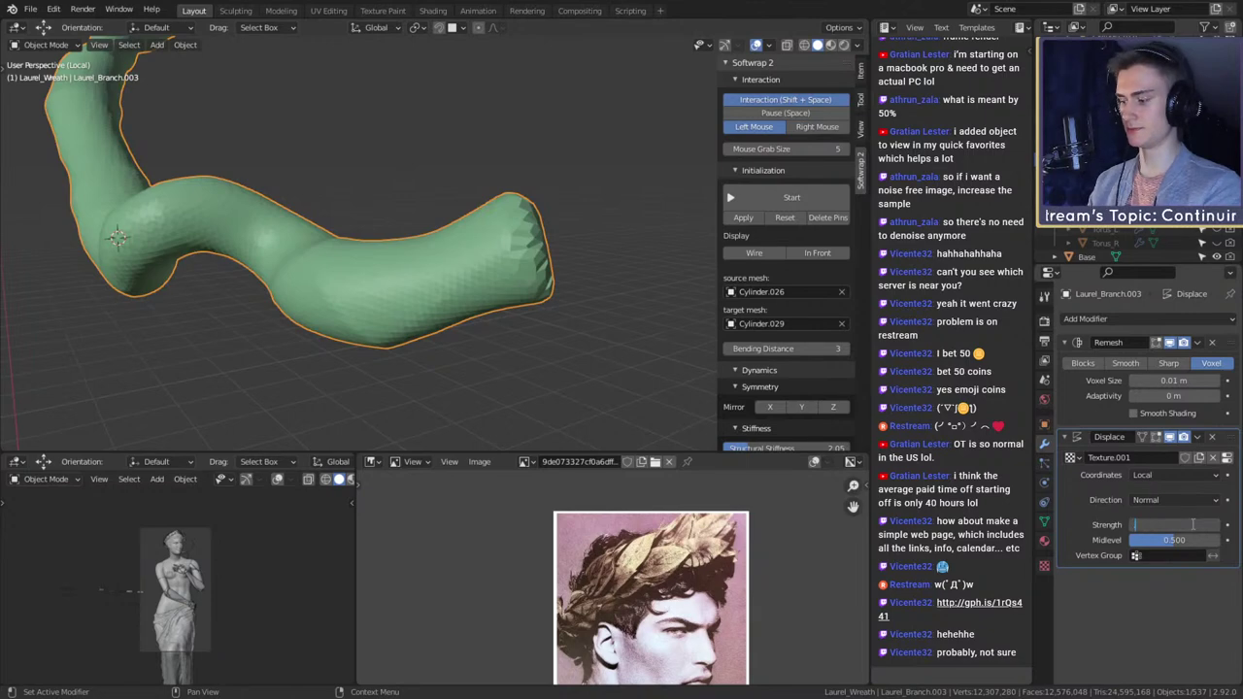
{"action": "type", "text": ".5"}
{"action": "key", "text": "Return"}
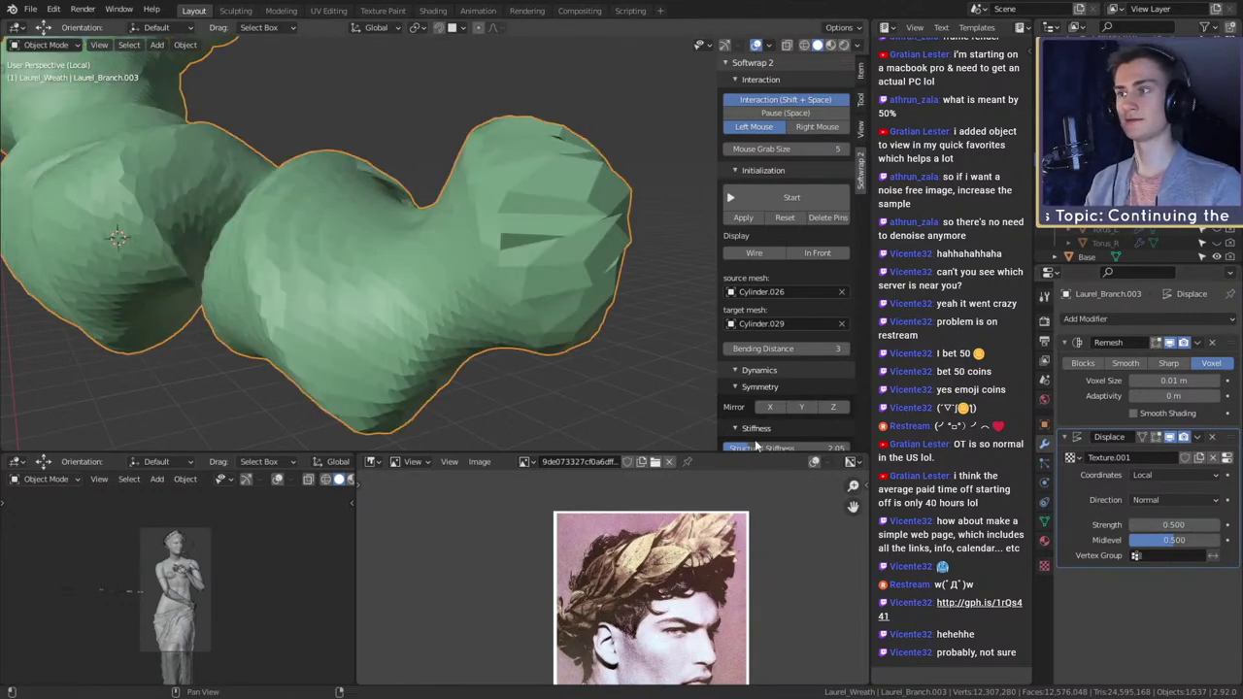
- Move the Voronoi texture's white ramp stop to position 1.000 and its first stop to about 0.716
{"action": "left_click", "coordinate": [1044, 502]}
{"action": "left_click", "coordinate": [1044, 481]}
{"action": "left_click", "coordinate": [1049, 443]}
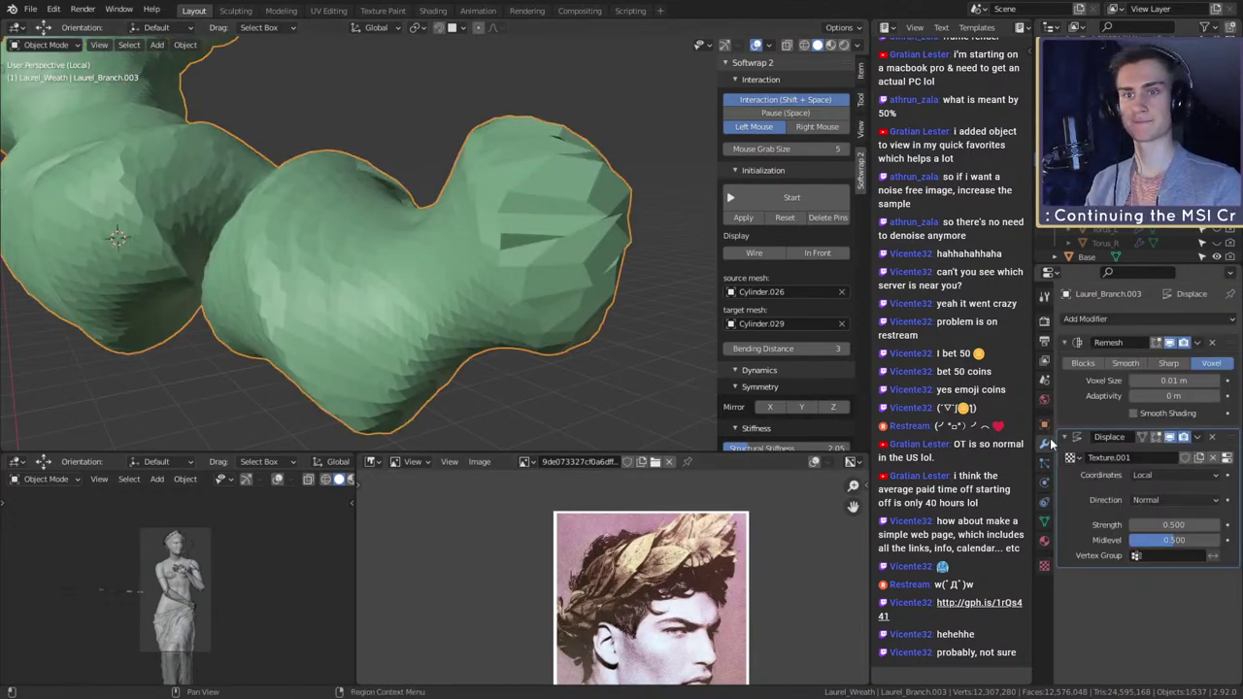
{"action": "left_click", "coordinate": [1045, 567]}
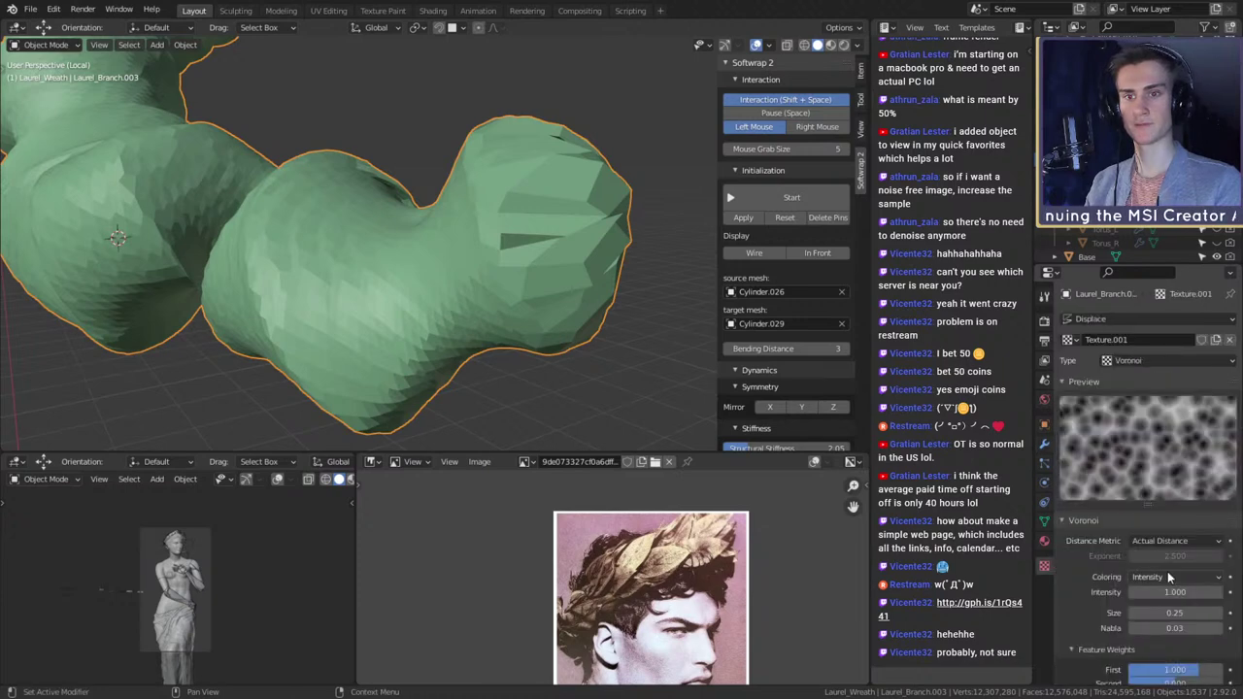
{"action": "scroll", "coordinate": [1168, 571], "scroll_direction": "down", "scroll_amount": 8}
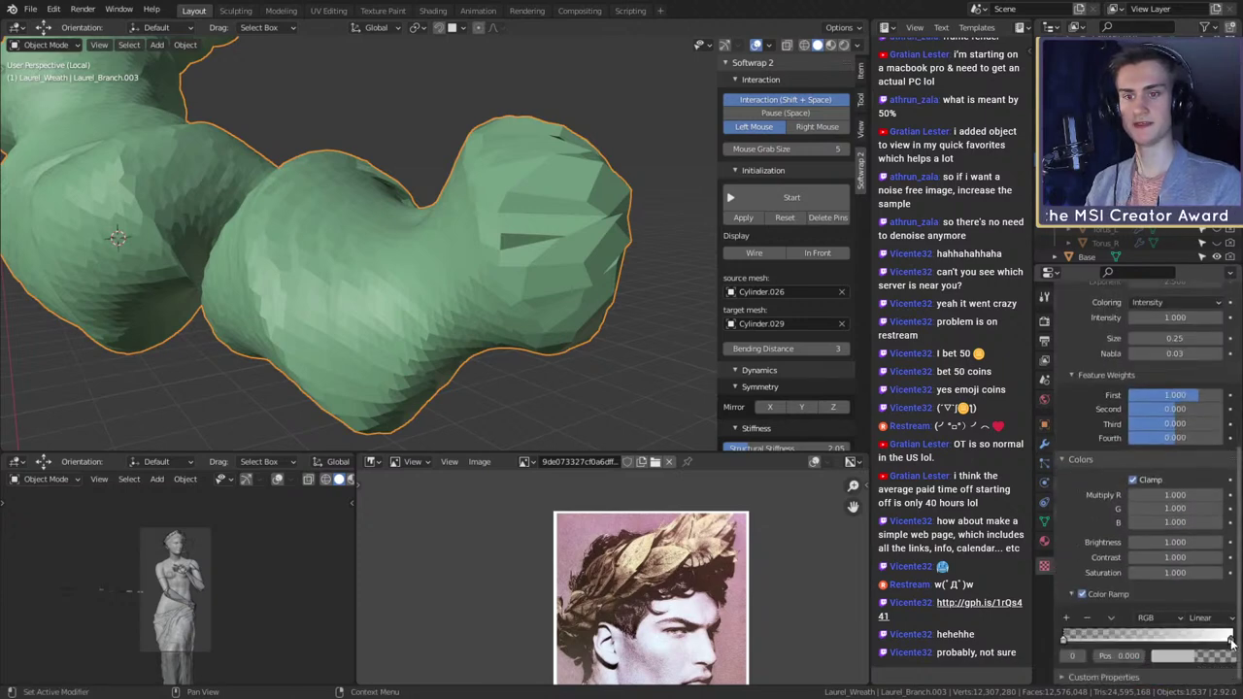
{"action": "left_click", "coordinate": [1231, 642]}
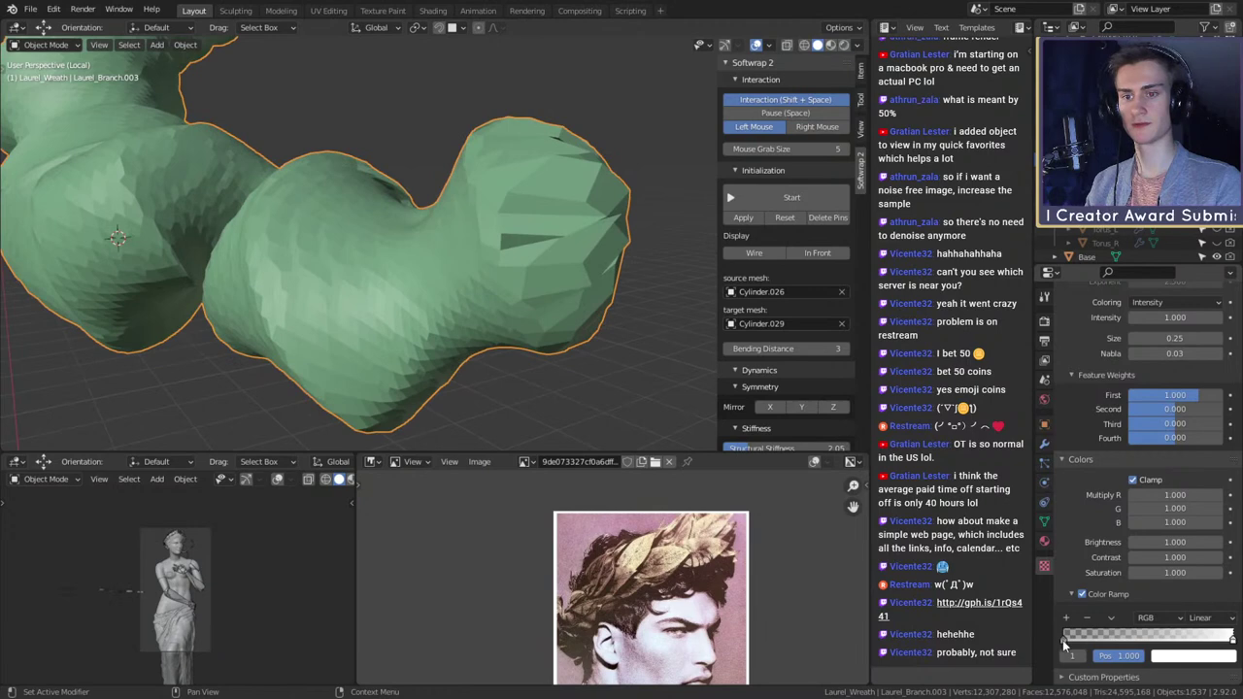
{"action": "left_click_drag", "start_coordinate": [1065, 643], "coordinate": [1192, 626]}
{"action": "middle_click_drag", "start_coordinate": [311, 325], "coordinate": [428, 340]}
{"action": "middle_click_drag", "start_coordinate": [321, 301], "coordinate": [359, 267], "text": "shift"}
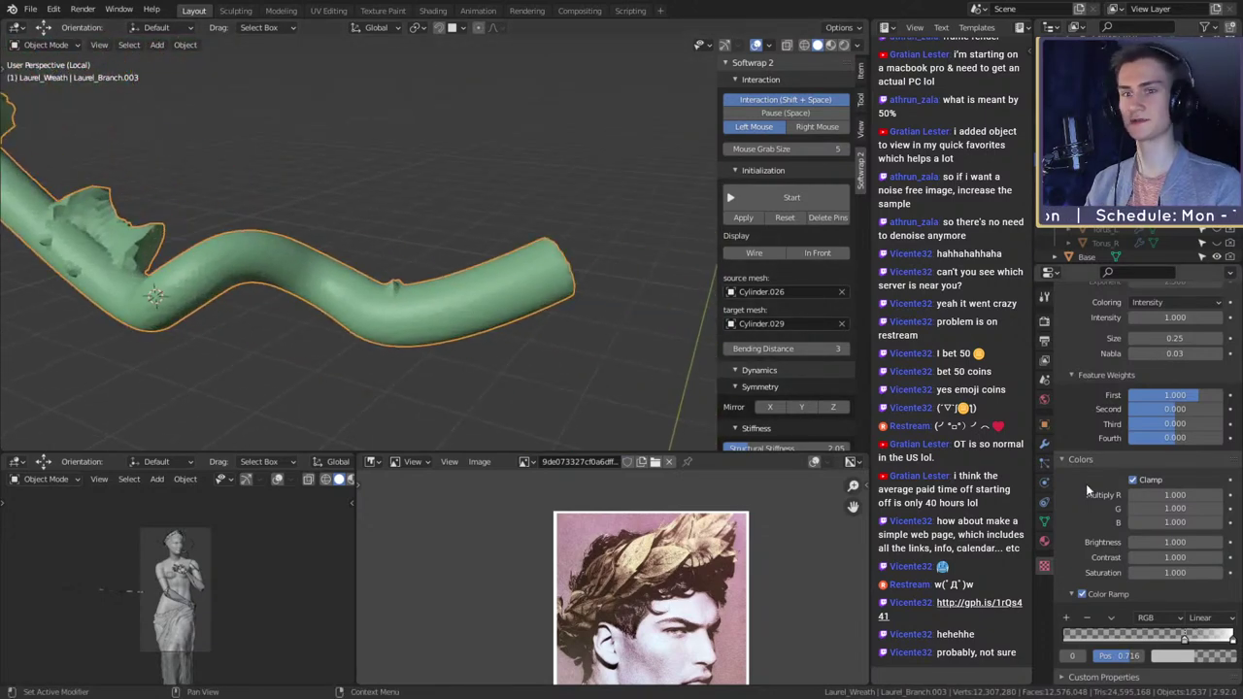
- Try the Distance Squared, Manhattan and Chebychev distance metrics on the Voronoi texture
{"action": "scroll", "coordinate": [1086, 484], "scroll_direction": "up", "scroll_amount": 6}
{"action": "left_click", "coordinate": [1130, 364]}
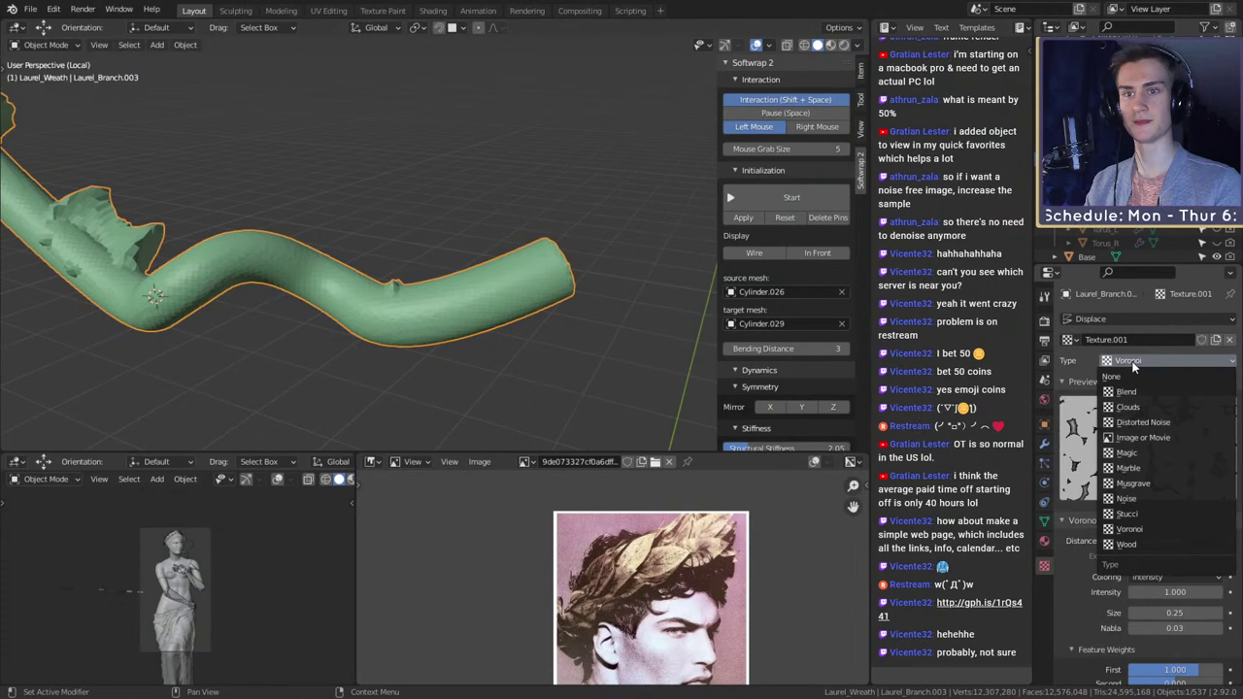
{"action": "scroll", "coordinate": [1107, 389], "scroll_direction": "down", "scroll_amount": 4}
{"action": "left_click", "coordinate": [1154, 400]}
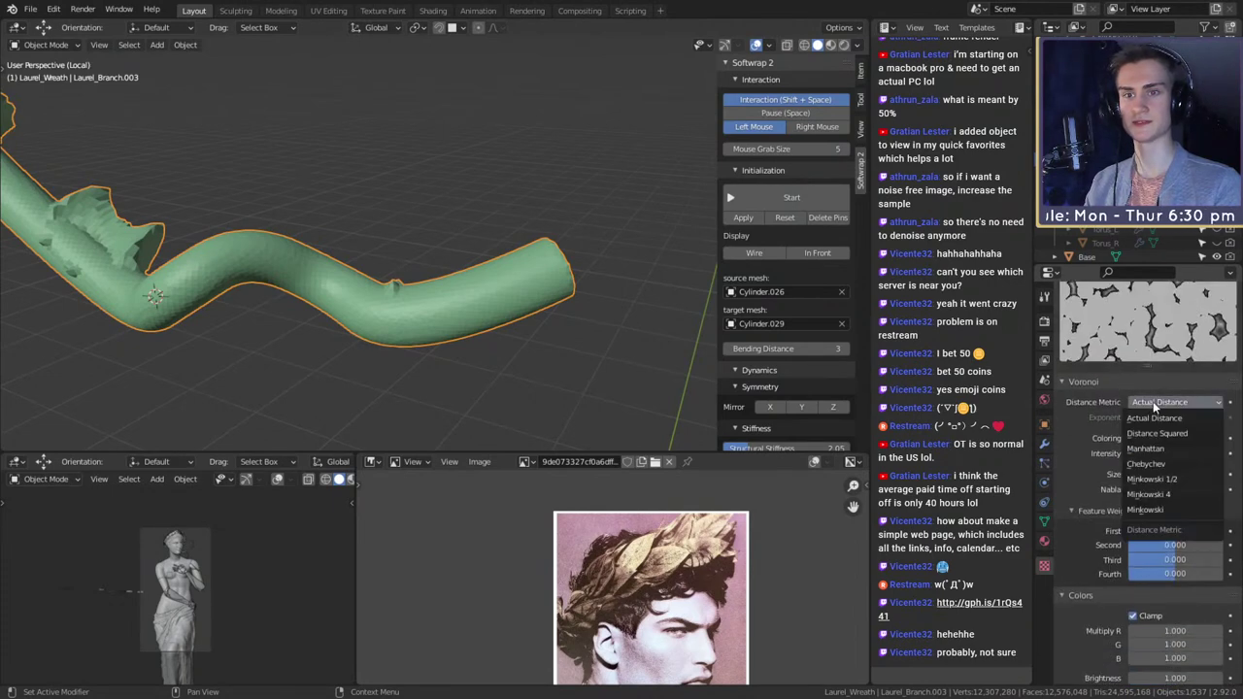
{"action": "left_click", "coordinate": [1143, 432]}
{"action": "scroll", "coordinate": [1162, 465], "scroll_direction": "up", "scroll_amount": 2}
{"action": "left_click", "coordinate": [1162, 465]}
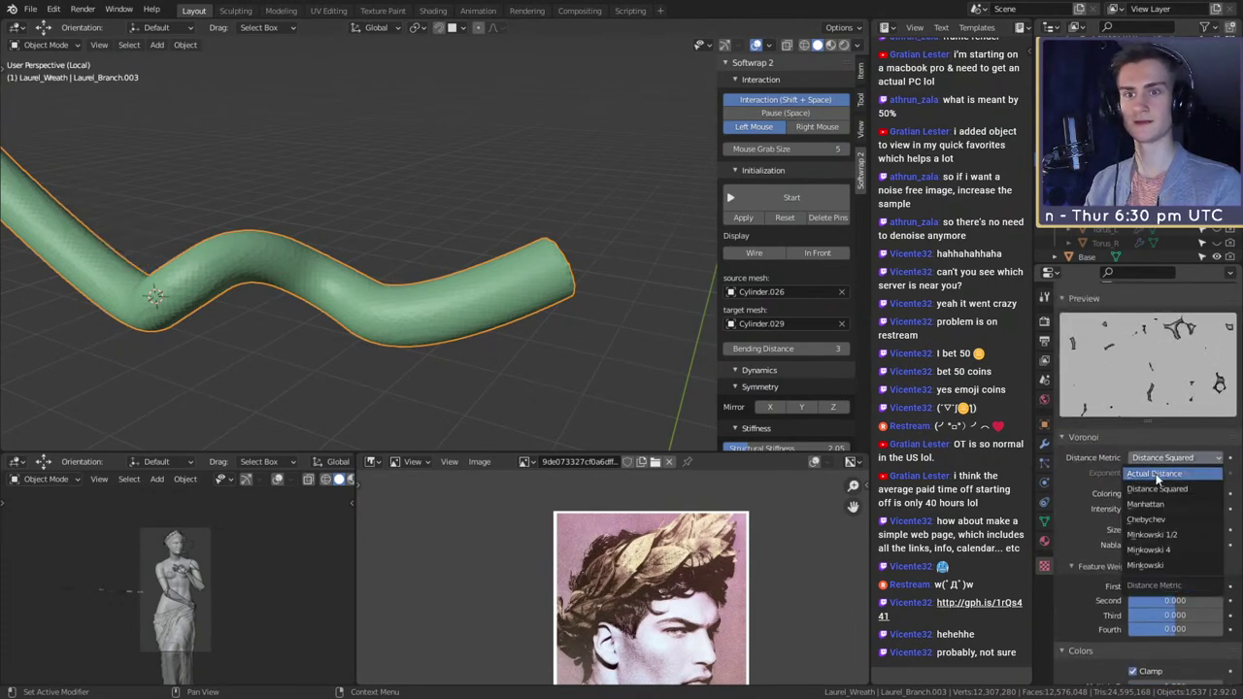
{"action": "left_click", "coordinate": [1146, 505]}
{"action": "left_click", "coordinate": [1161, 464]}
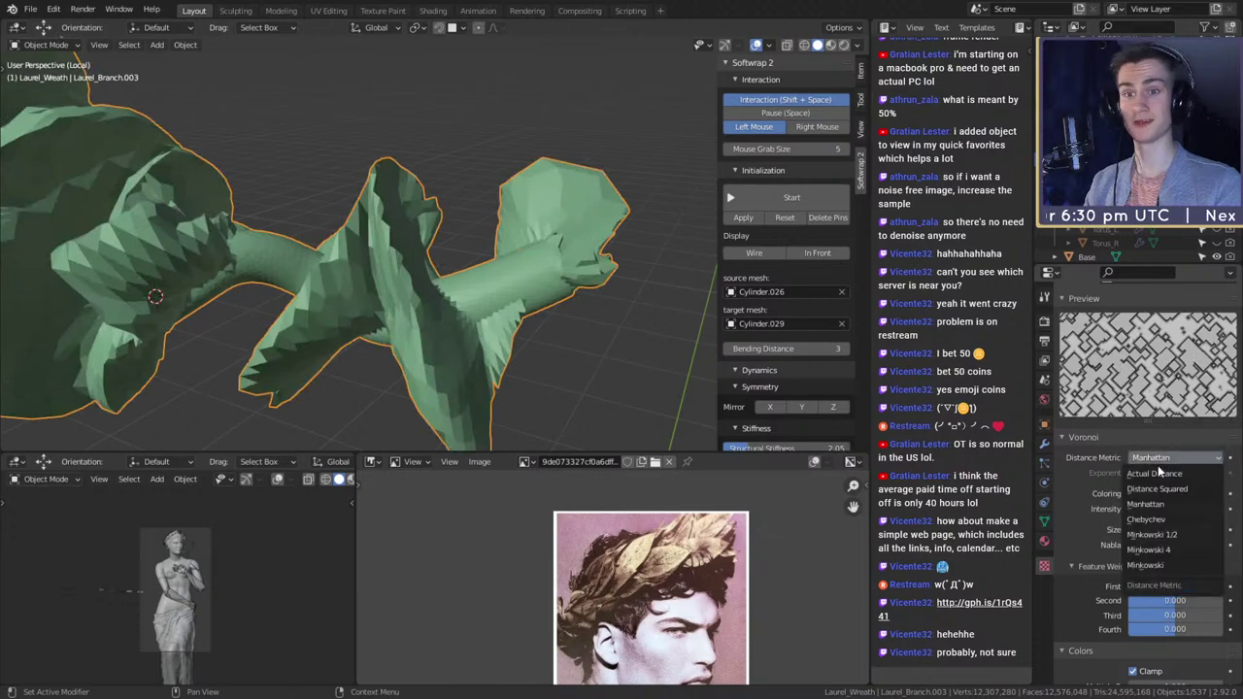
{"action": "left_click", "coordinate": [1127, 509]}
{"action": "middle_click_drag", "start_coordinate": [418, 296], "coordinate": [485, 292]}
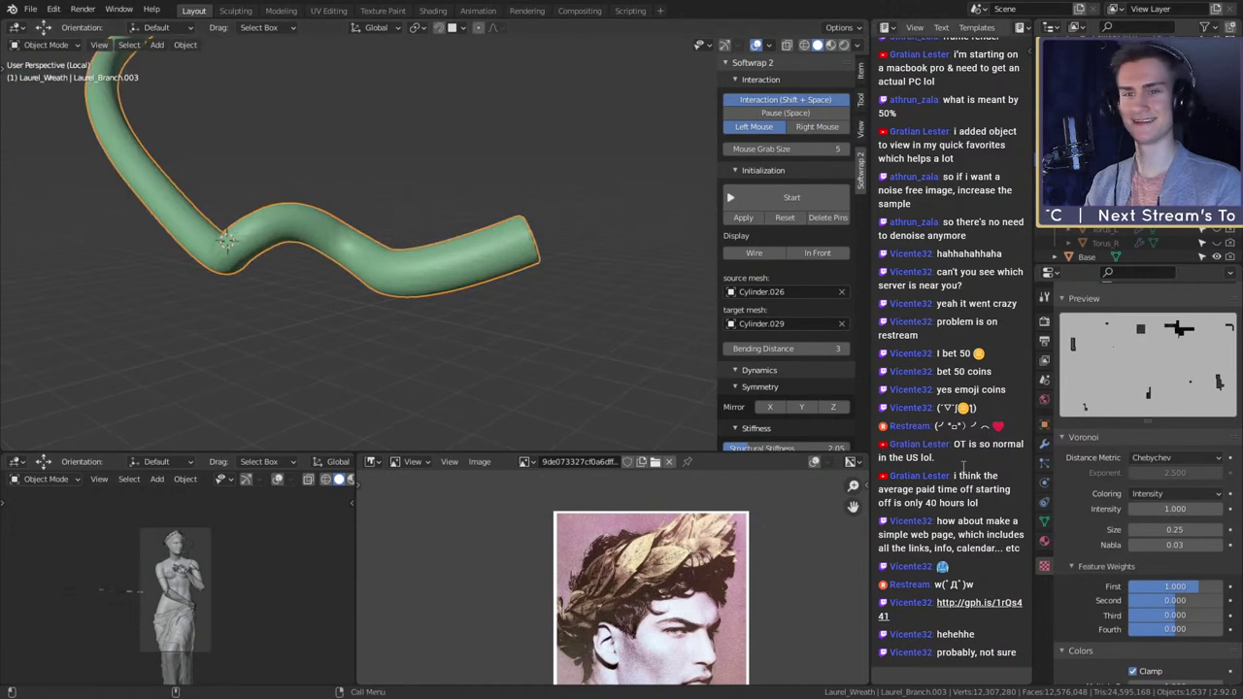
- Set the Voronoi texture's size to 0.10 and try the Minkowski 1/2 and Minkowski 4 distance metrics
{"action": "left_click_drag", "start_coordinate": [1176, 530], "coordinate": [1195, 530]}
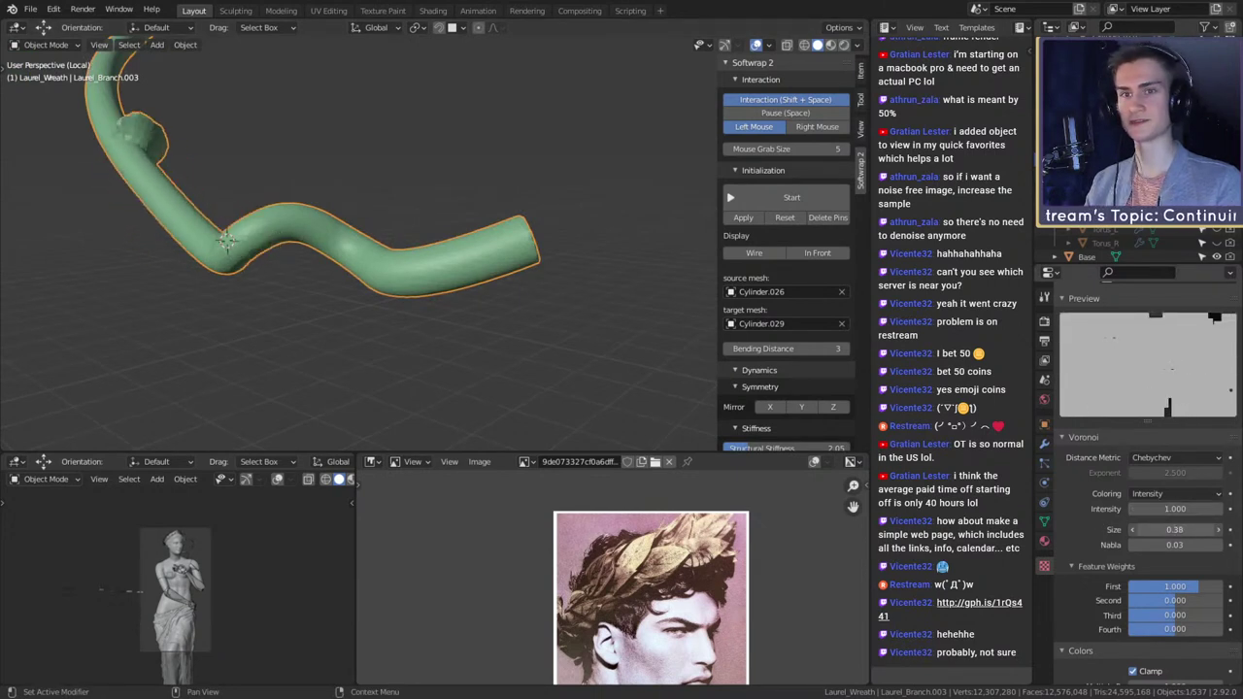
{"action": "left_click", "coordinate": [1170, 456]}
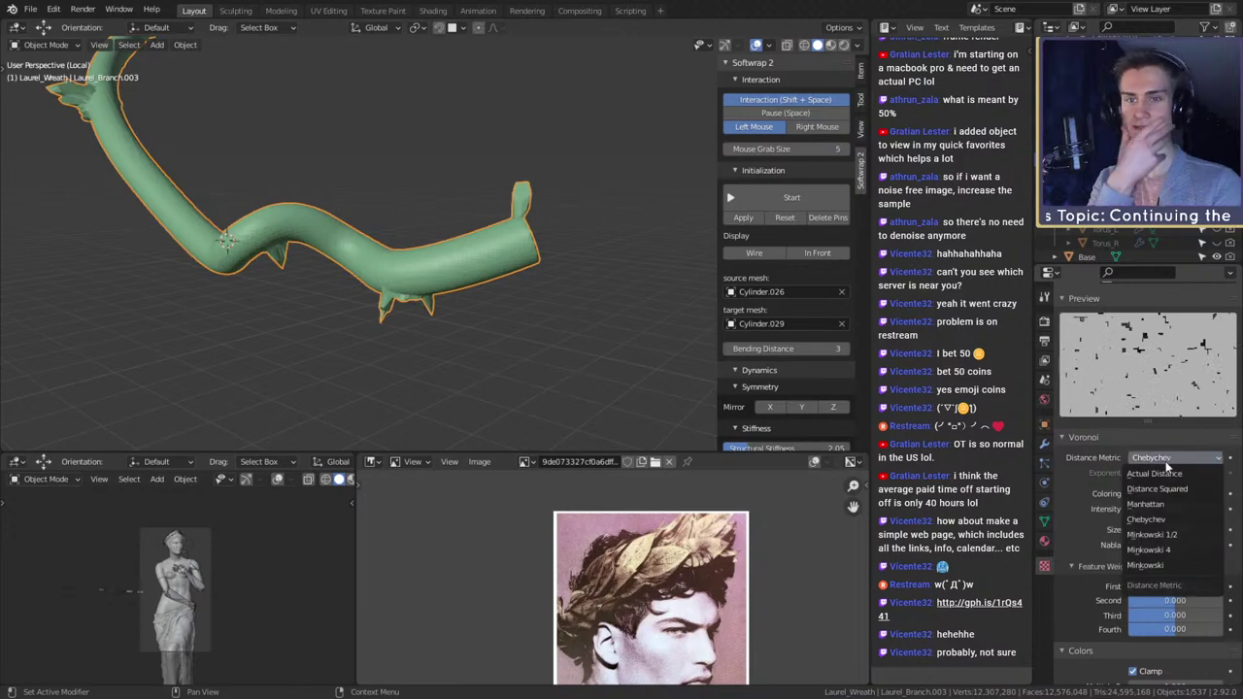
{"action": "left_click", "coordinate": [1154, 522]}
{"action": "left_click", "coordinate": [1158, 458]}
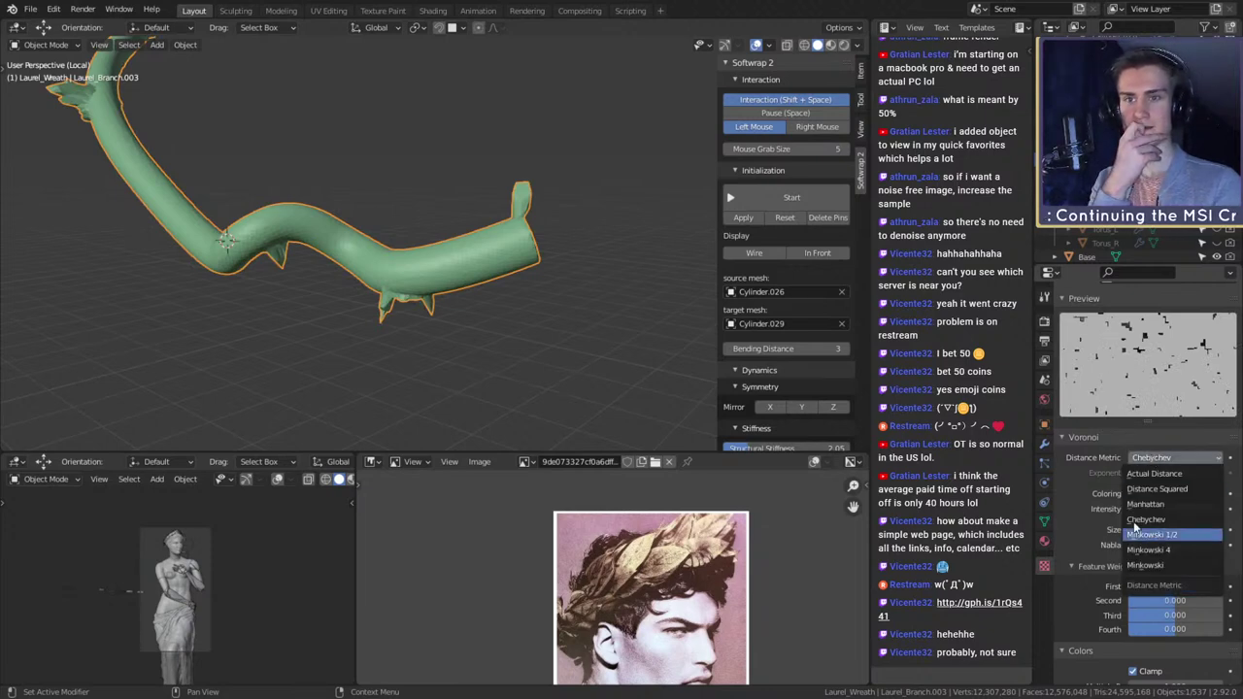
{"action": "left_click", "coordinate": [1154, 534]}
{"action": "left_click", "coordinate": [1161, 457]}
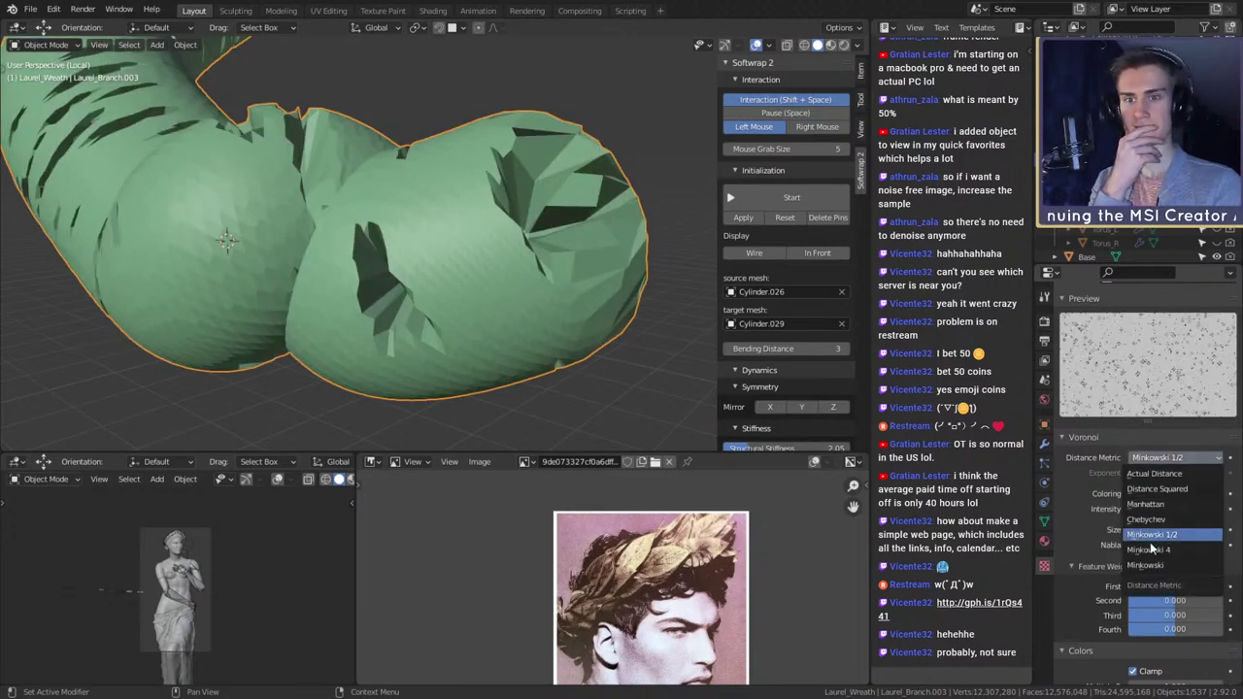
{"action": "left_click", "coordinate": [1129, 531]}
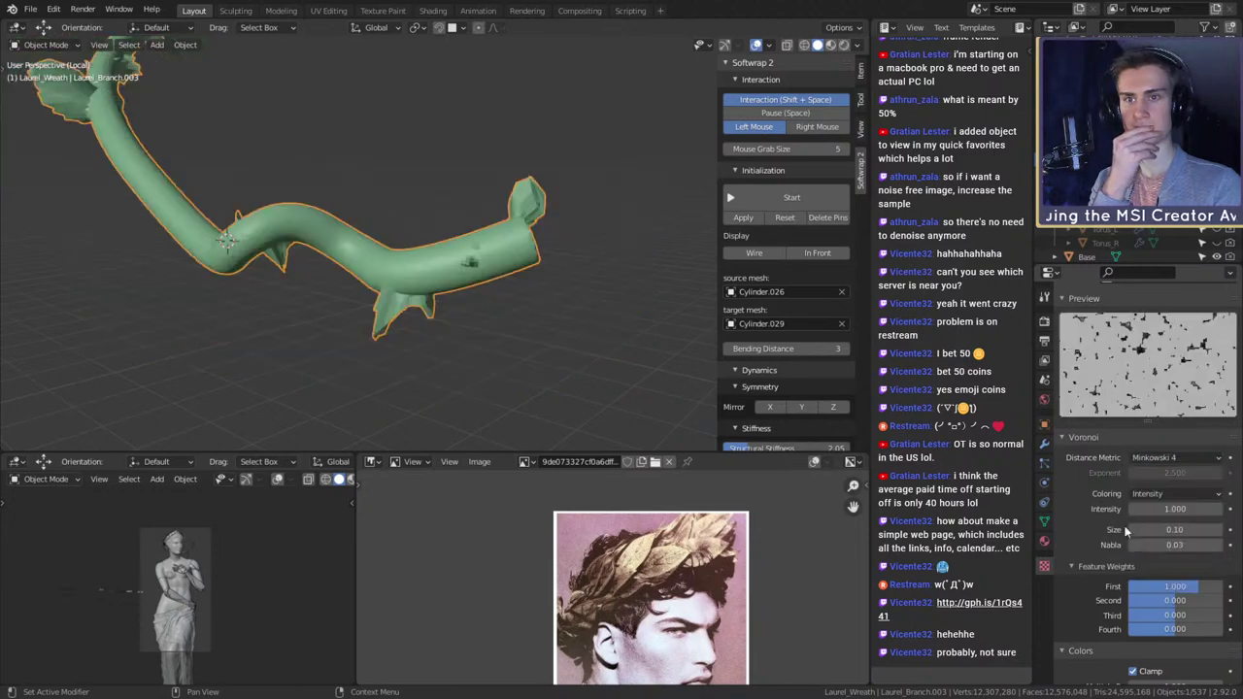
{"action": "left_click", "coordinate": [1157, 459]}
- Change the displacement texture's type from Voronoi to Clouds and inspect the branch surface
{"action": "scroll", "coordinate": [1085, 444], "scroll_direction": "up", "scroll_amount": 2}
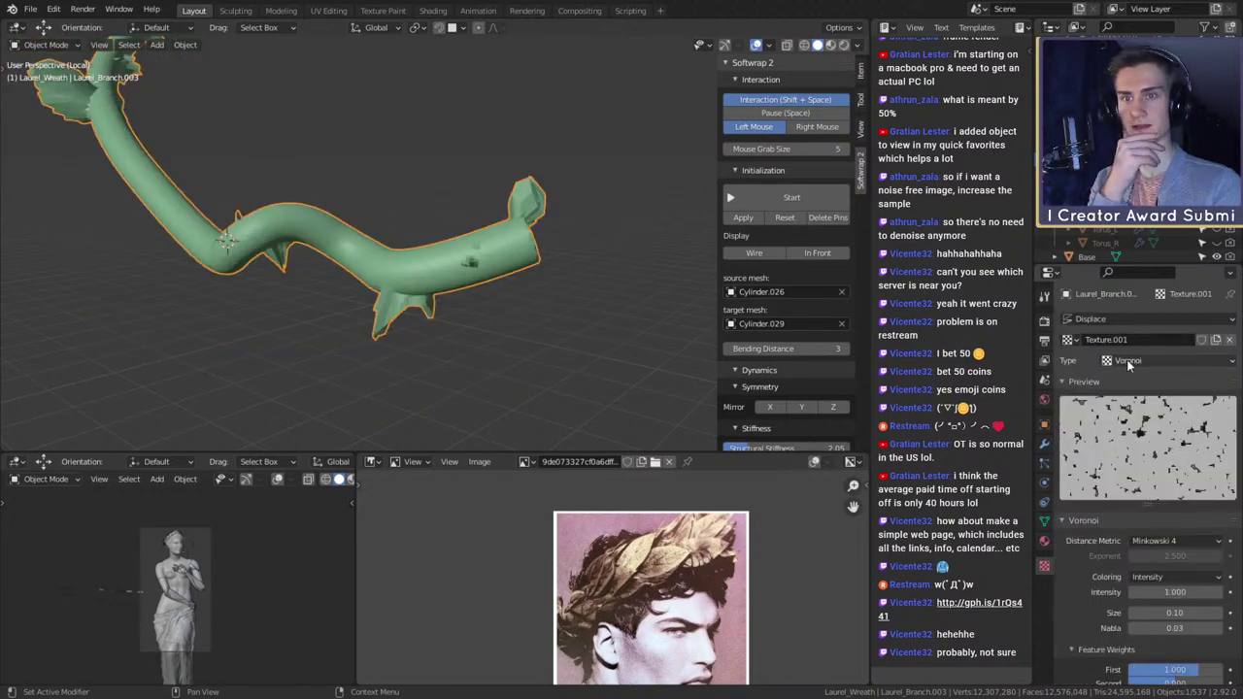
{"action": "left_click", "coordinate": [1127, 360]}
{"action": "left_click", "coordinate": [1131, 399]}
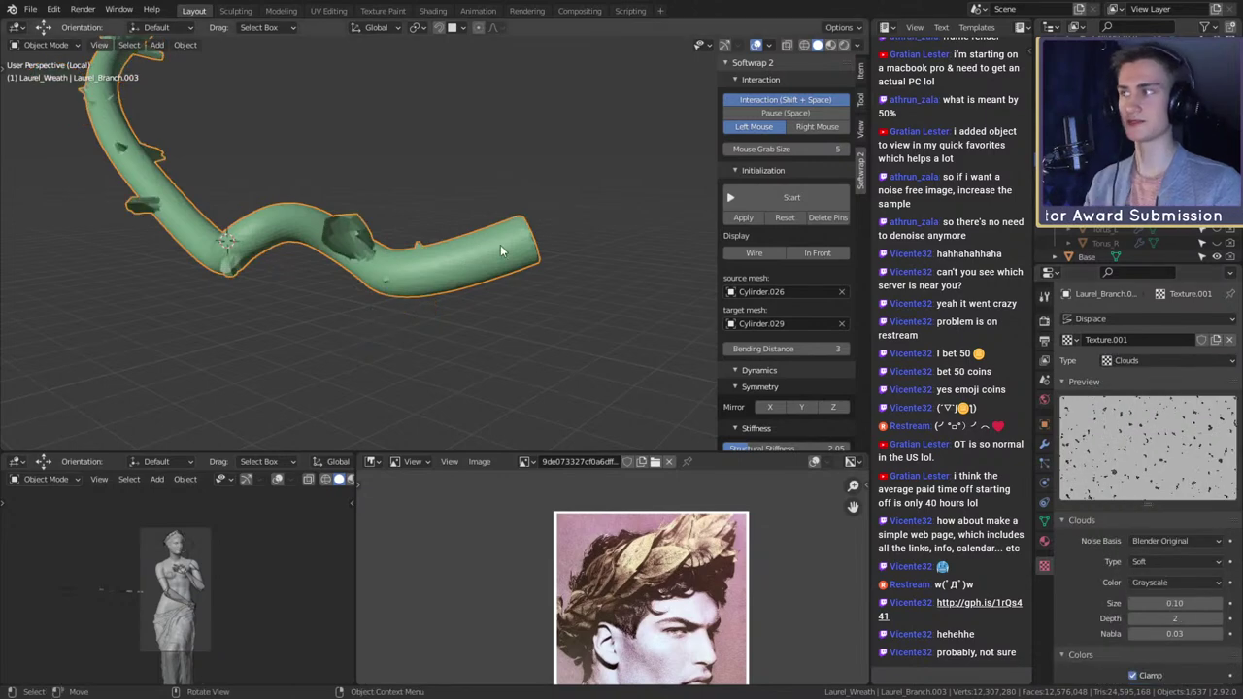
{"action": "middle_click_drag", "start_coordinate": [500, 251], "coordinate": [430, 268]}
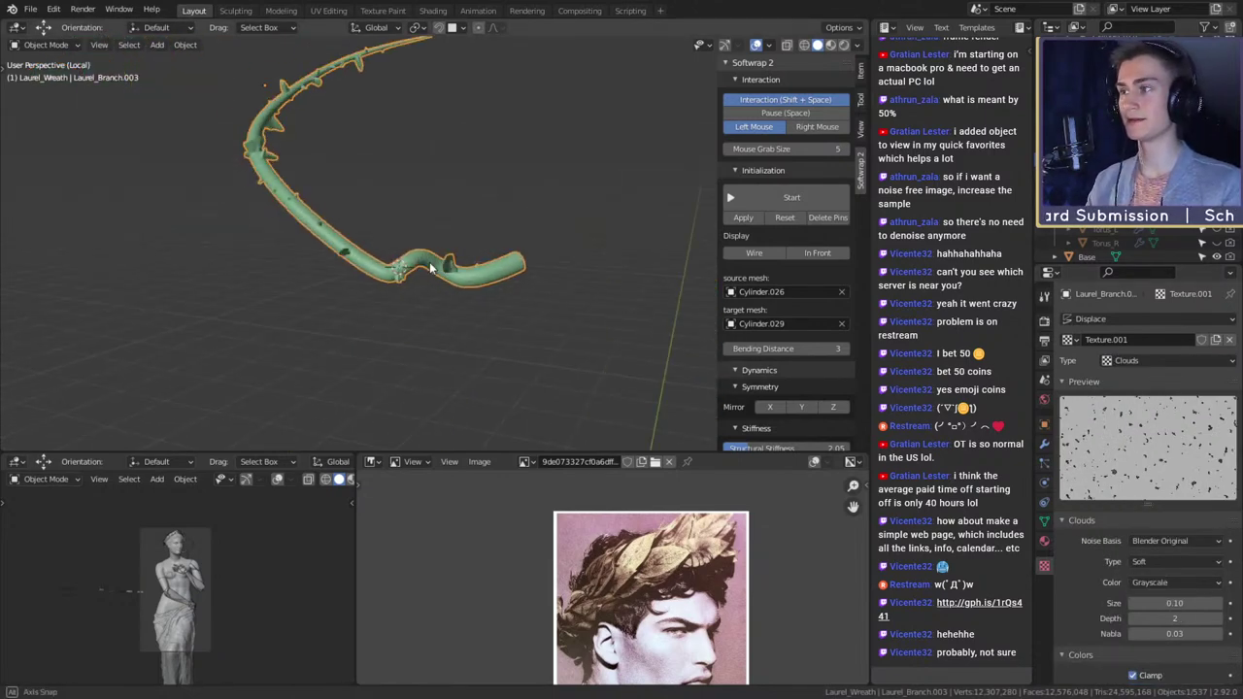
{"action": "scroll", "coordinate": [430, 268], "scroll_direction": "up", "scroll_amount": 8}
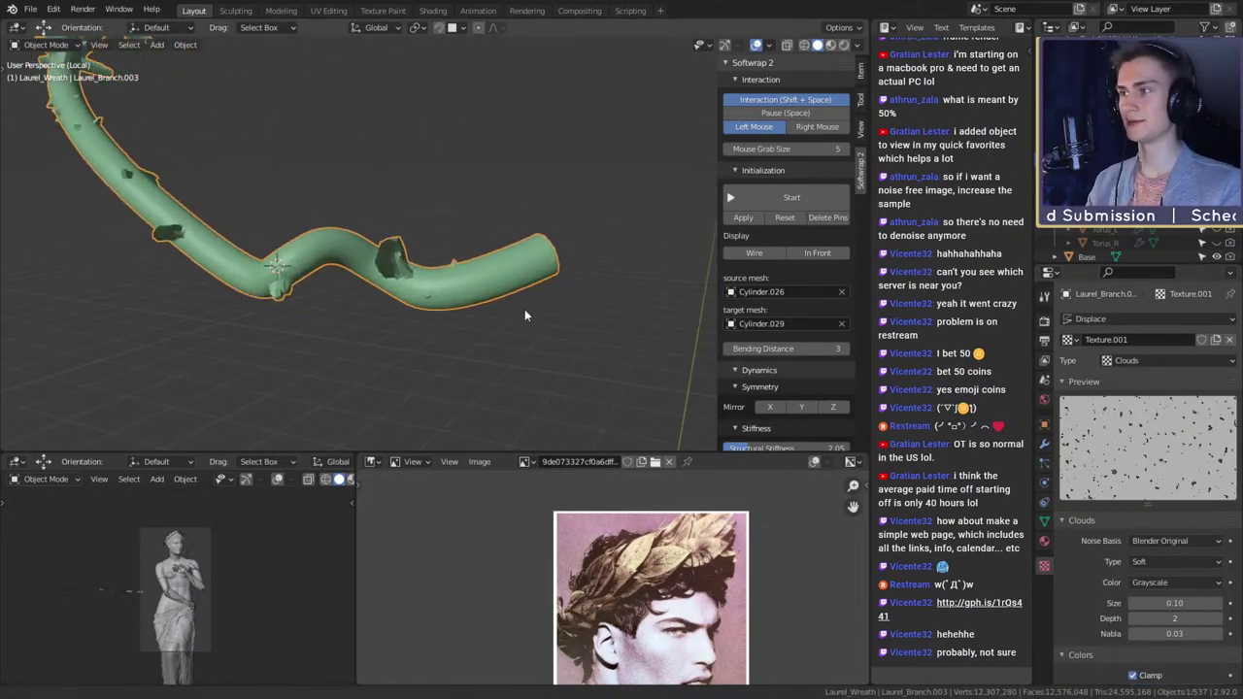
- Lower the Displace modifier's strength to 0.1
{"action": "left_click", "coordinate": [1044, 444]}
{"action": "left_click", "coordinate": [1133, 525]}
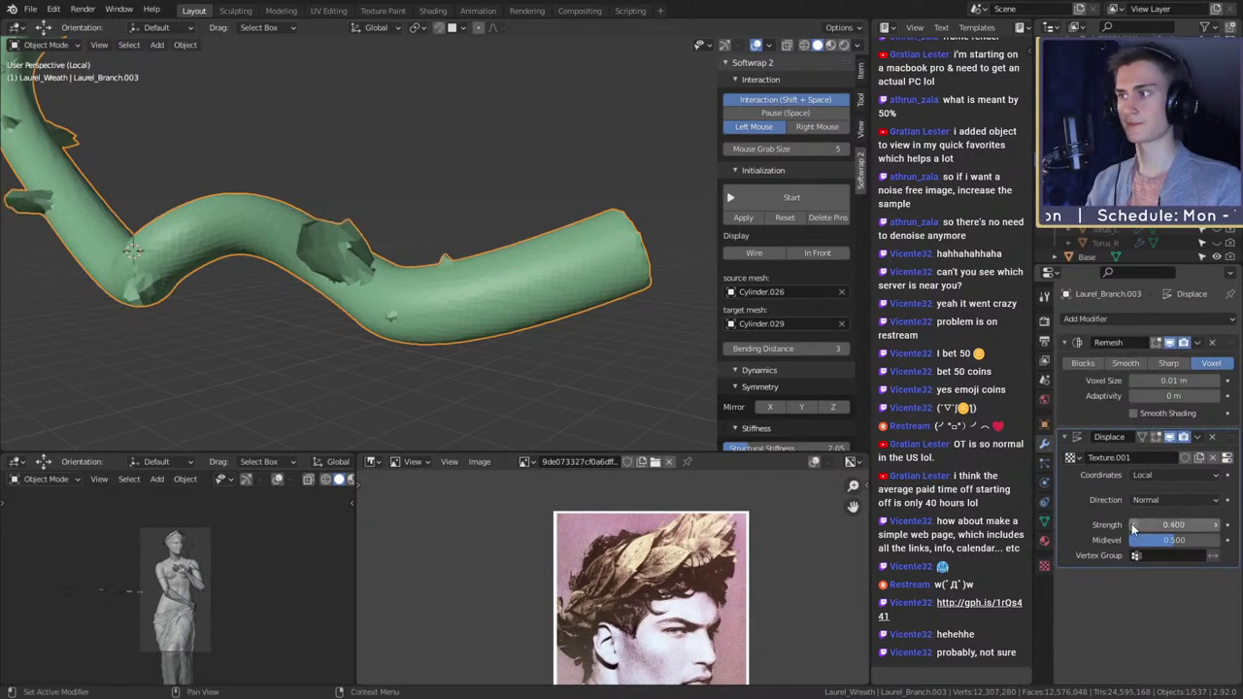
{"action": "left_click", "coordinate": [1133, 525]}
{"action": "left_click", "coordinate": [1132, 525]}
{"action": "left_click", "coordinate": [1132, 524]}
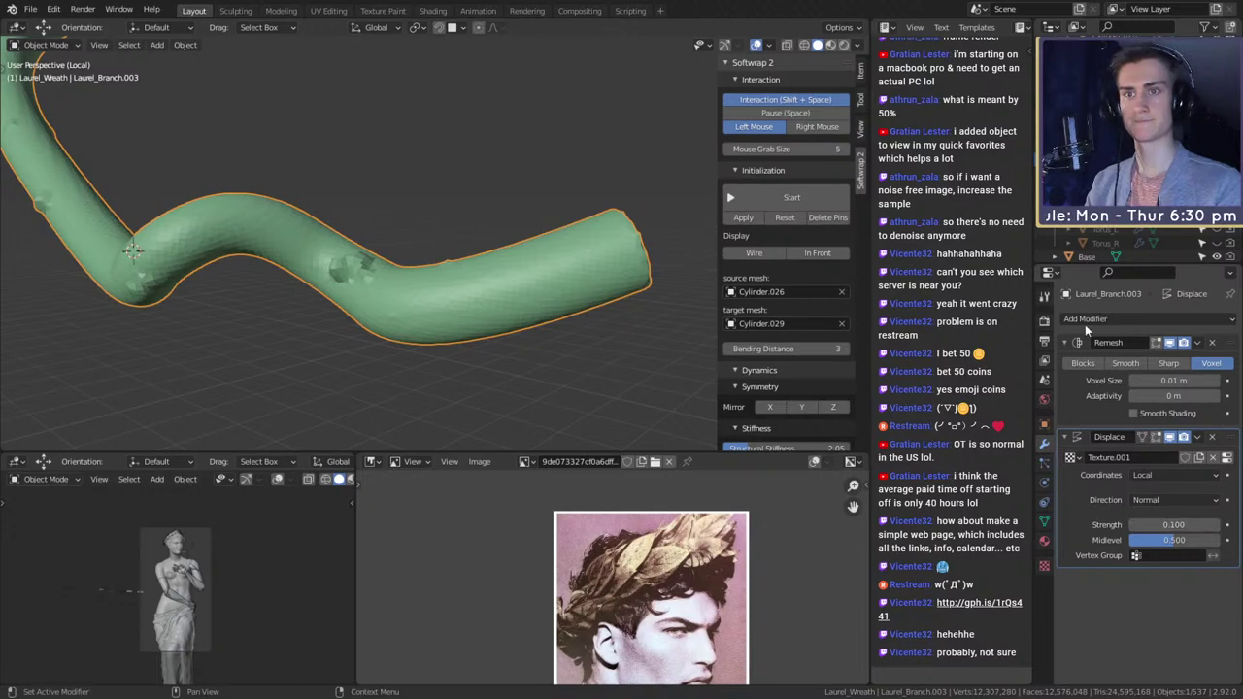
- Move the first color ramp stop of the Clouds texture to about 0.428 and inspect the branch
{"action": "left_click", "coordinate": [1044, 566]}
{"action": "scroll", "coordinate": [1084, 504], "scroll_direction": "down", "scroll_amount": 6}
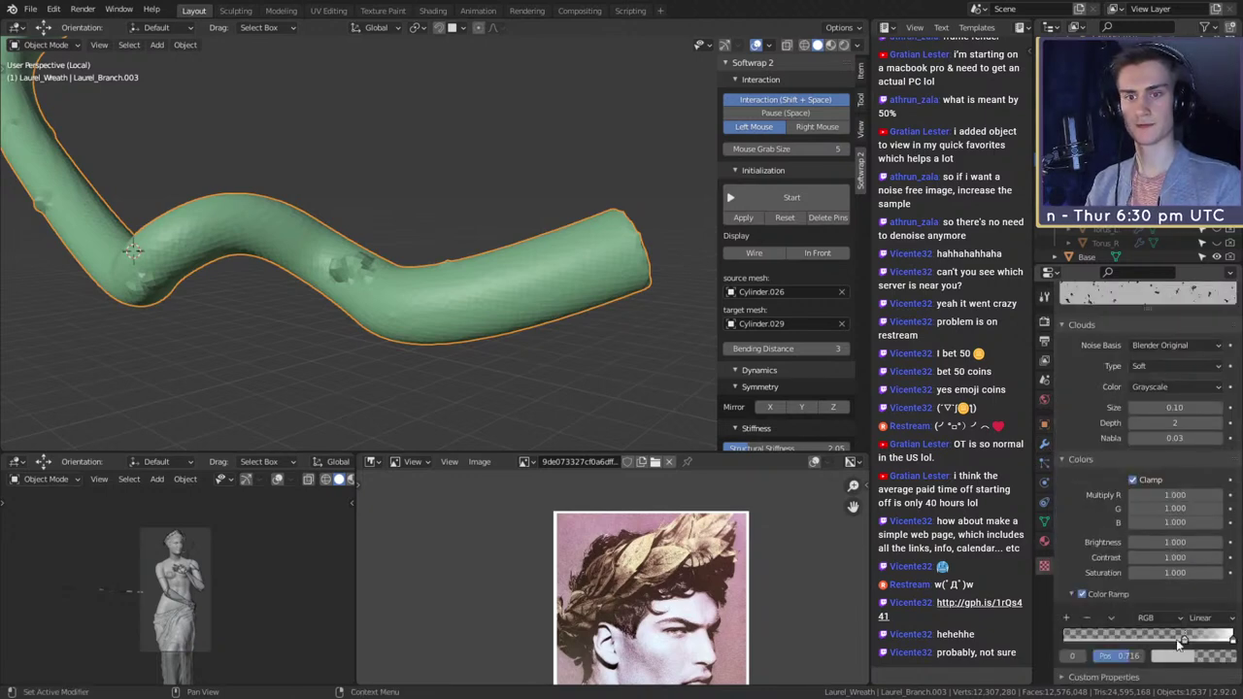
{"action": "left_click_drag", "start_coordinate": [1185, 641], "coordinate": [1133, 648]}
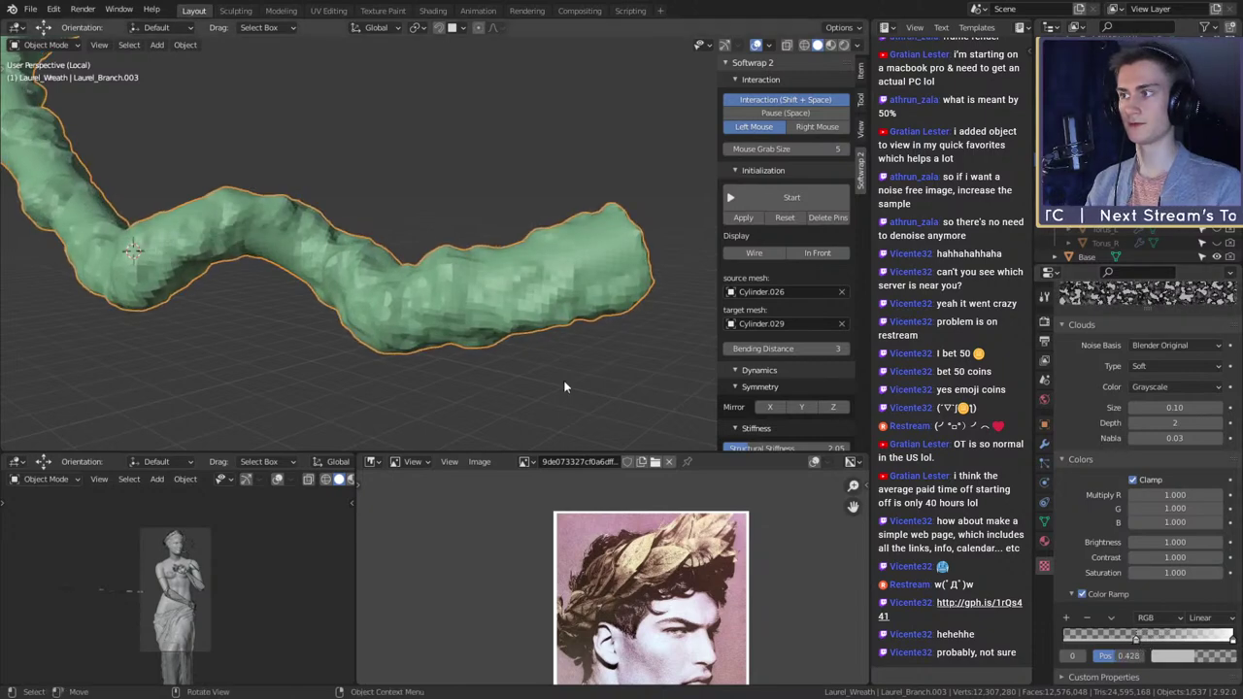
{"action": "scroll", "coordinate": [389, 307], "scroll_direction": "down", "scroll_amount": 8}
{"action": "middle_click_drag", "start_coordinate": [376, 270], "coordinate": [479, 331]}
{"action": "scroll", "coordinate": [485, 328], "scroll_direction": "up", "scroll_amount": 3}
{"action": "middle_click_drag", "start_coordinate": [544, 301], "coordinate": [416, 269], "text": "shift"}
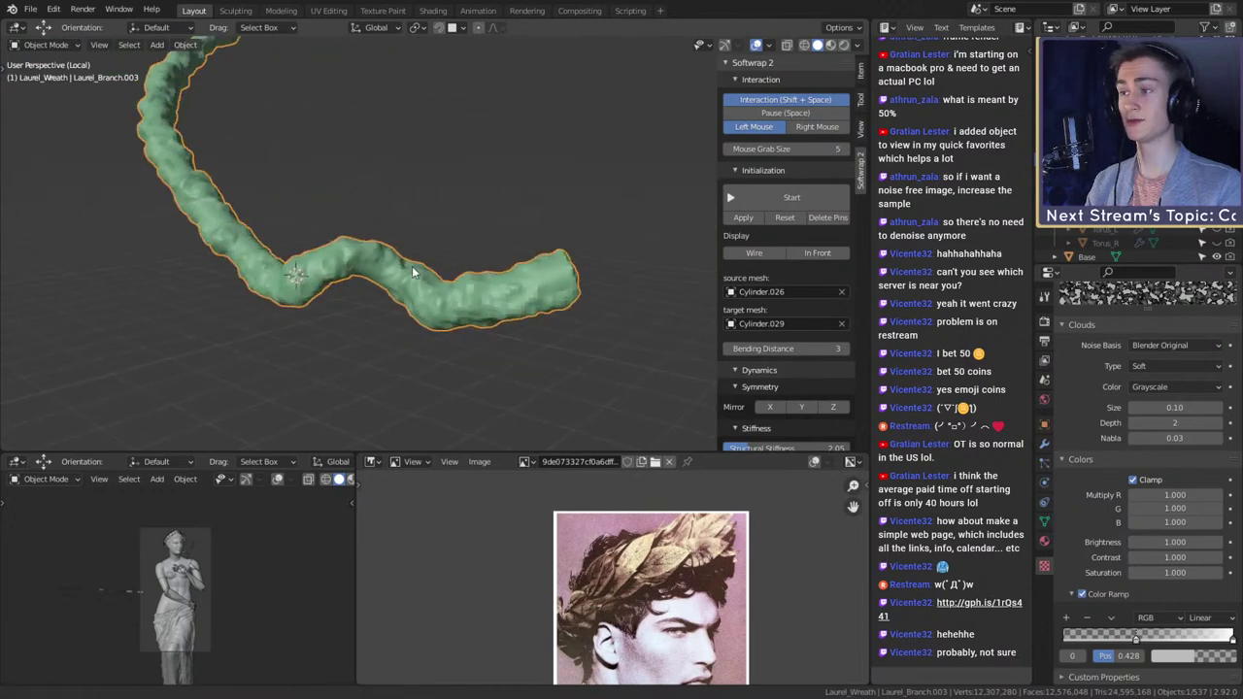
{"action": "scroll", "coordinate": [520, 282], "scroll_direction": "up", "scroll_amount": 4}
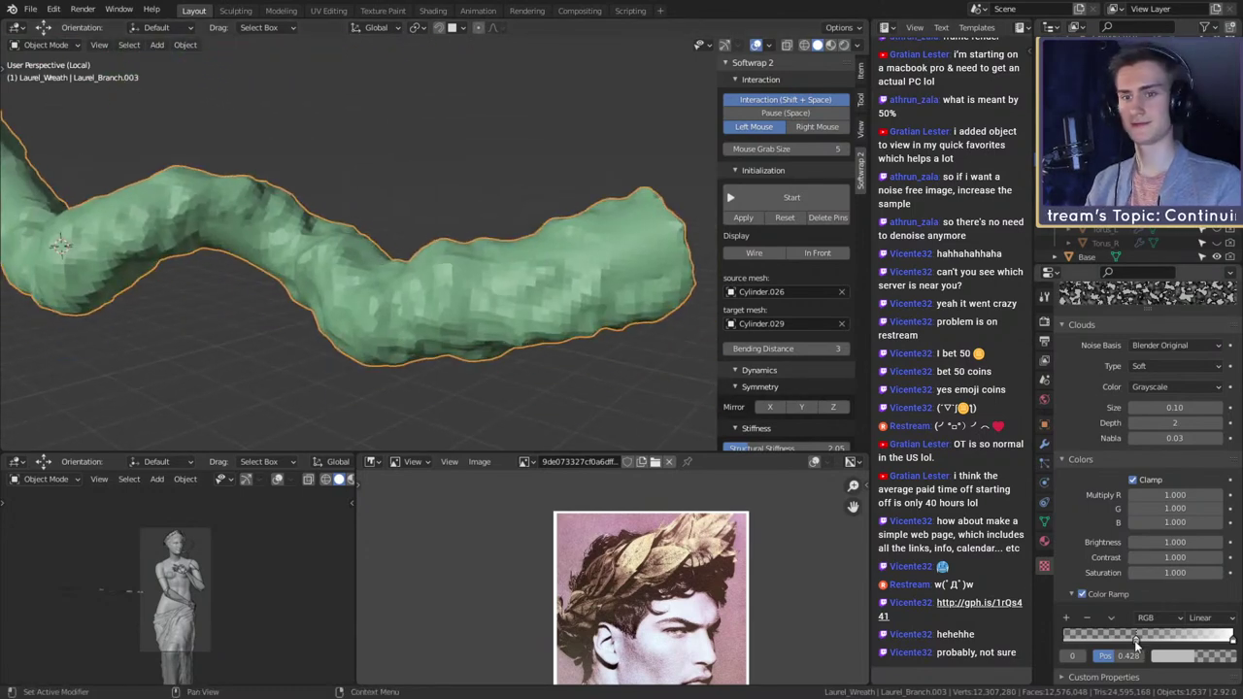
- Shift the Clouds texture's first ramp stop to about 0.444 and its white stop to about 0.973
{"action": "mouse_move", "coordinate": [1134, 640]}
{"action": "left_mouse_down"}
{"action": "mouse_move", "coordinate": [1118, 640]}
{"action": "mouse_move", "coordinate": [1160, 635]}
{"action": "mouse_move", "coordinate": [1139, 640]}
{"action": "left_mouse_up"}
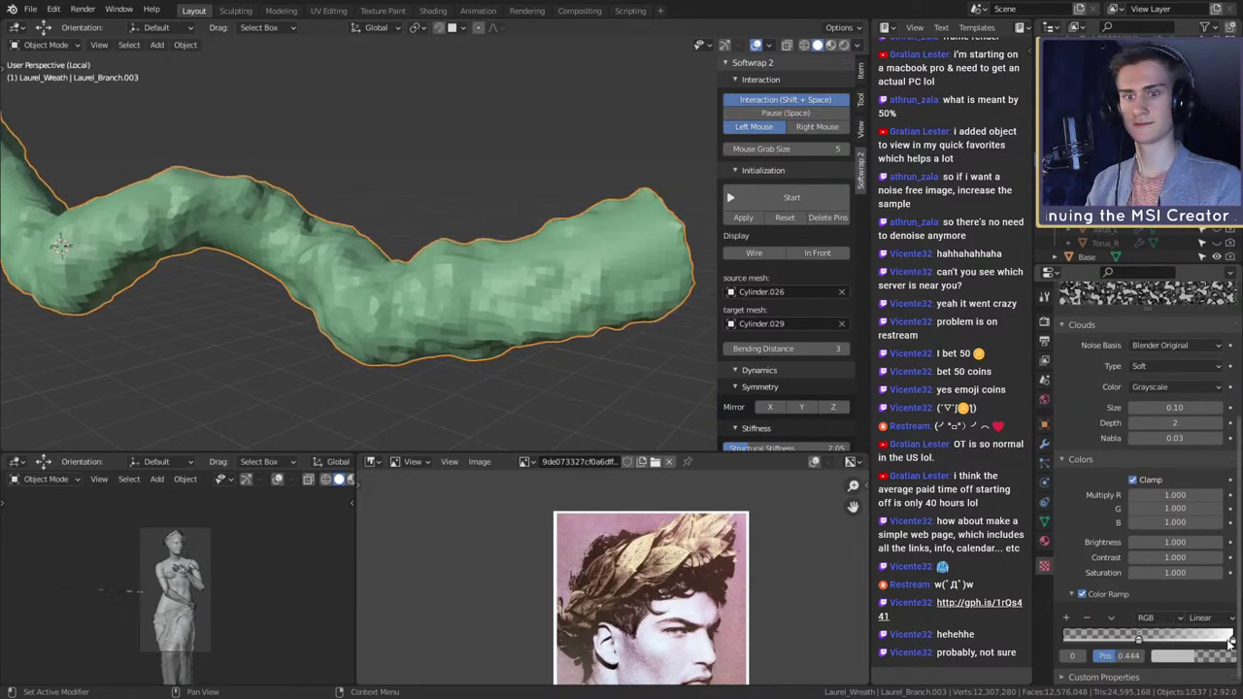
{"action": "left_click_drag", "start_coordinate": [1138, 638], "coordinate": [1229, 643]}
{"action": "scroll", "coordinate": [486, 340], "scroll_direction": "down", "scroll_amount": 6}
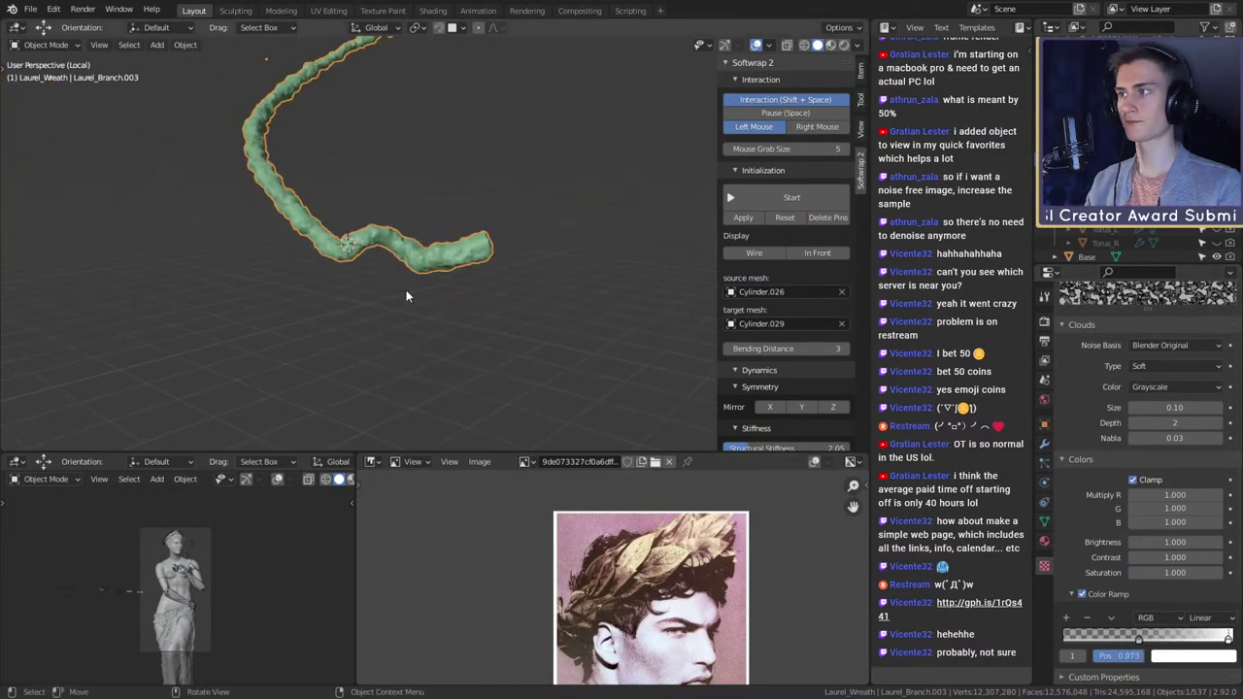
{"action": "middle_click_drag", "start_coordinate": [406, 292], "coordinate": [445, 279]}
{"action": "scroll", "coordinate": [547, 325], "scroll_direction": "up", "scroll_amount": 10}
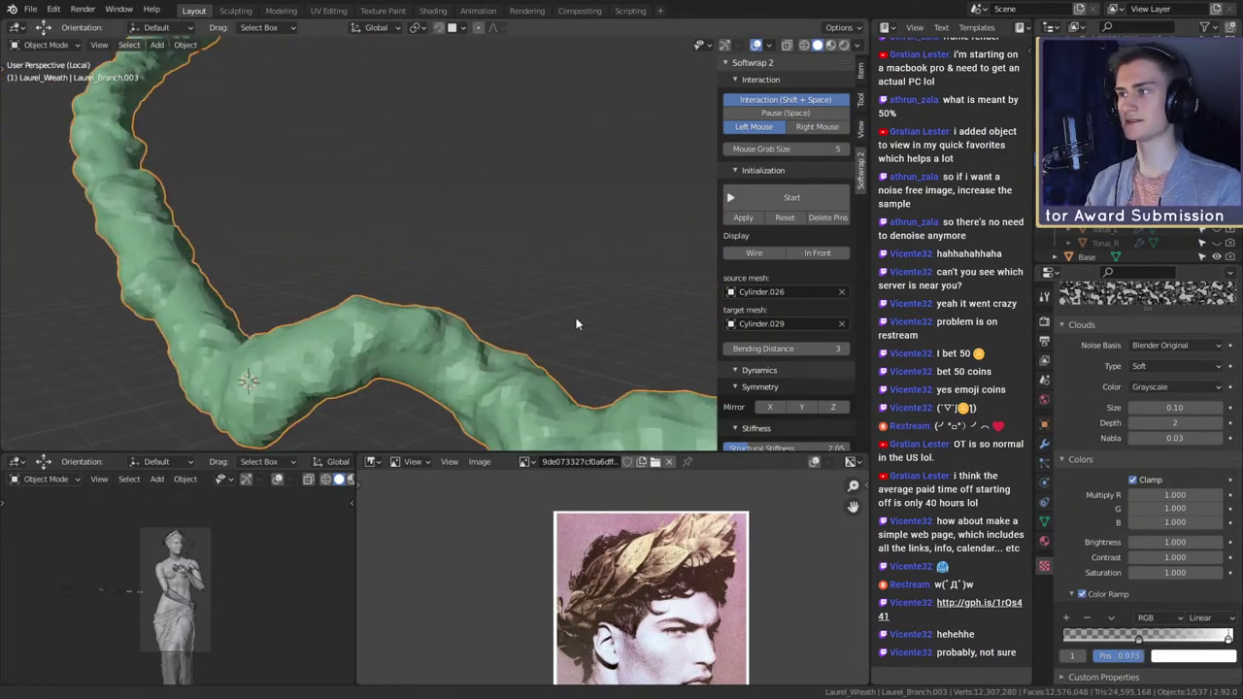
- Set the Displace modifier's strength to 0.05 and check the branch surface
{"action": "left_click", "coordinate": [1044, 444]}
{"action": "left_click", "coordinate": [1164, 524]}
{"action": "type", "text": "0.1"}
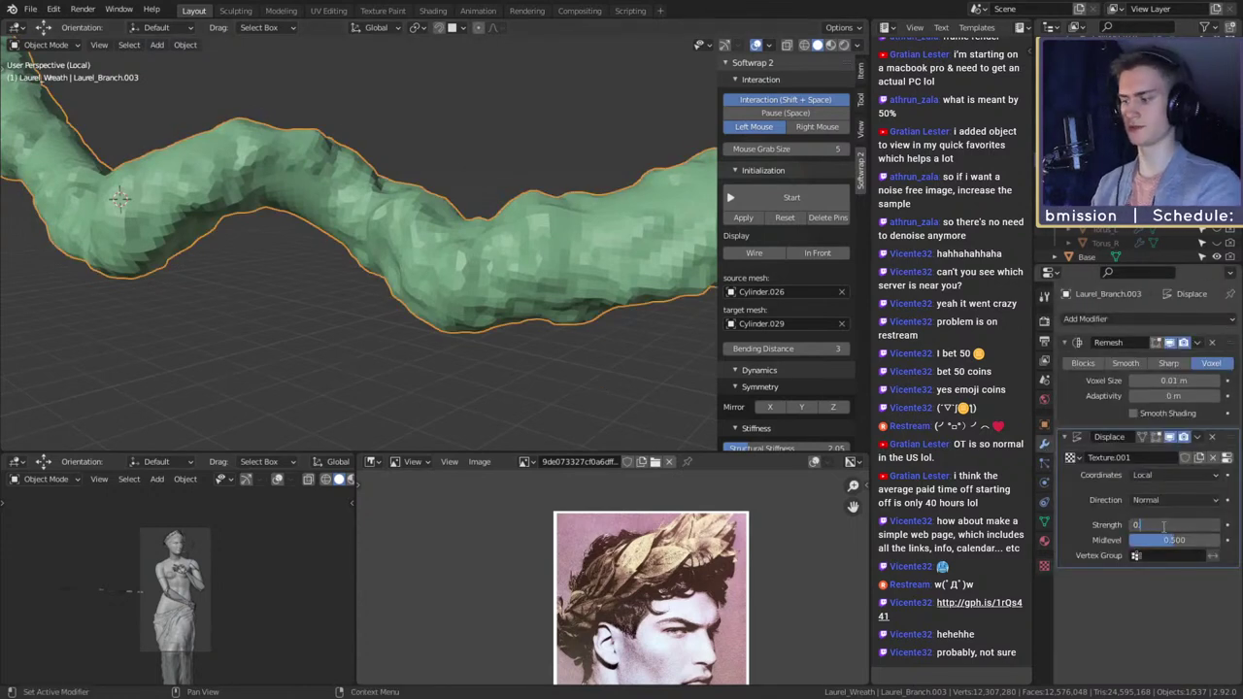
{"action": "type", "text": "5"}
{"action": "key", "text": "Return"}
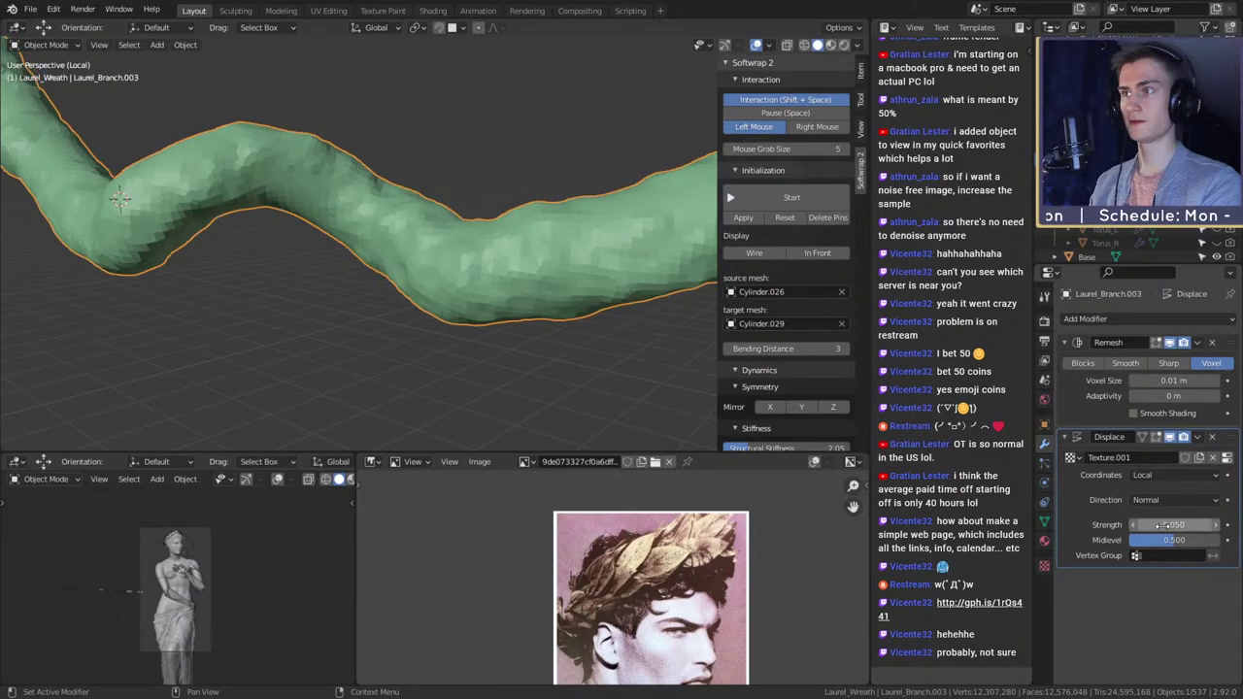
{"action": "scroll", "coordinate": [491, 256], "scroll_direction": "down", "scroll_amount": 4}
{"action": "middle_click_drag", "start_coordinate": [491, 256], "coordinate": [490, 297]}
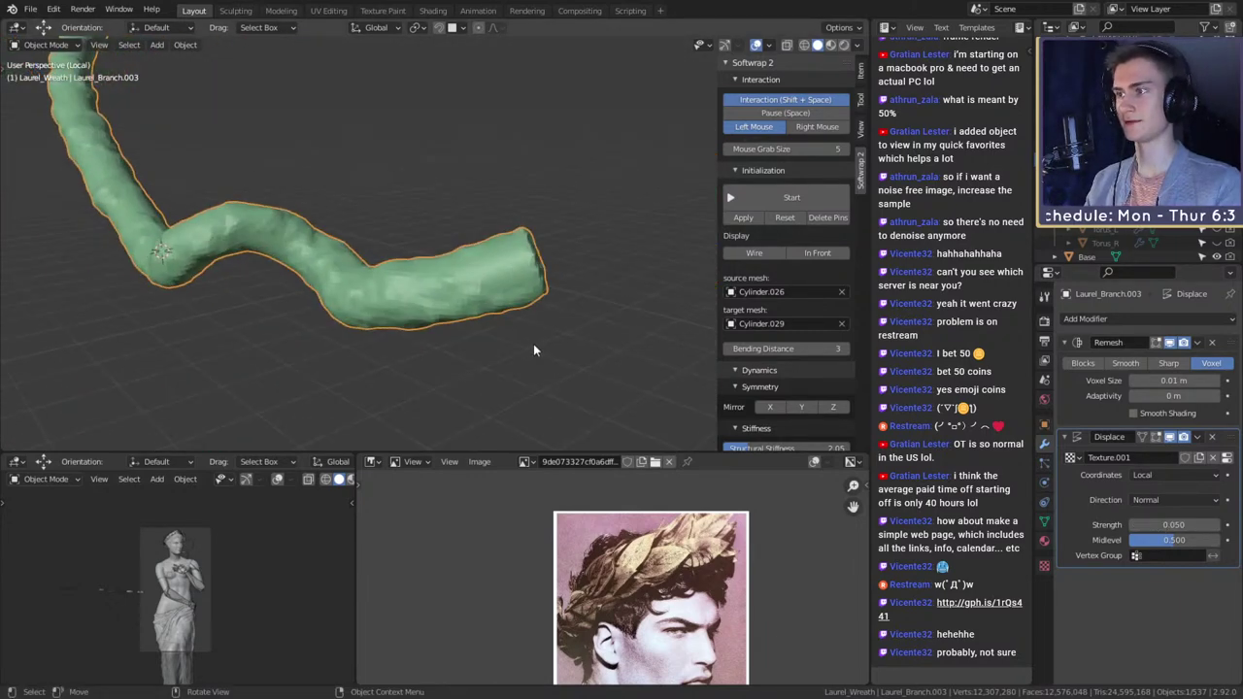
- Raise the Clouds texture's depth to 18, reduce its size to 0.04, and inspect the roughened branch
{"action": "left_click", "coordinate": [1044, 567]}
{"action": "scroll", "coordinate": [1085, 568], "scroll_direction": "down", "scroll_amount": 5}
{"action": "left_click_drag", "start_coordinate": [1169, 424], "coordinate": [1175, 424]}
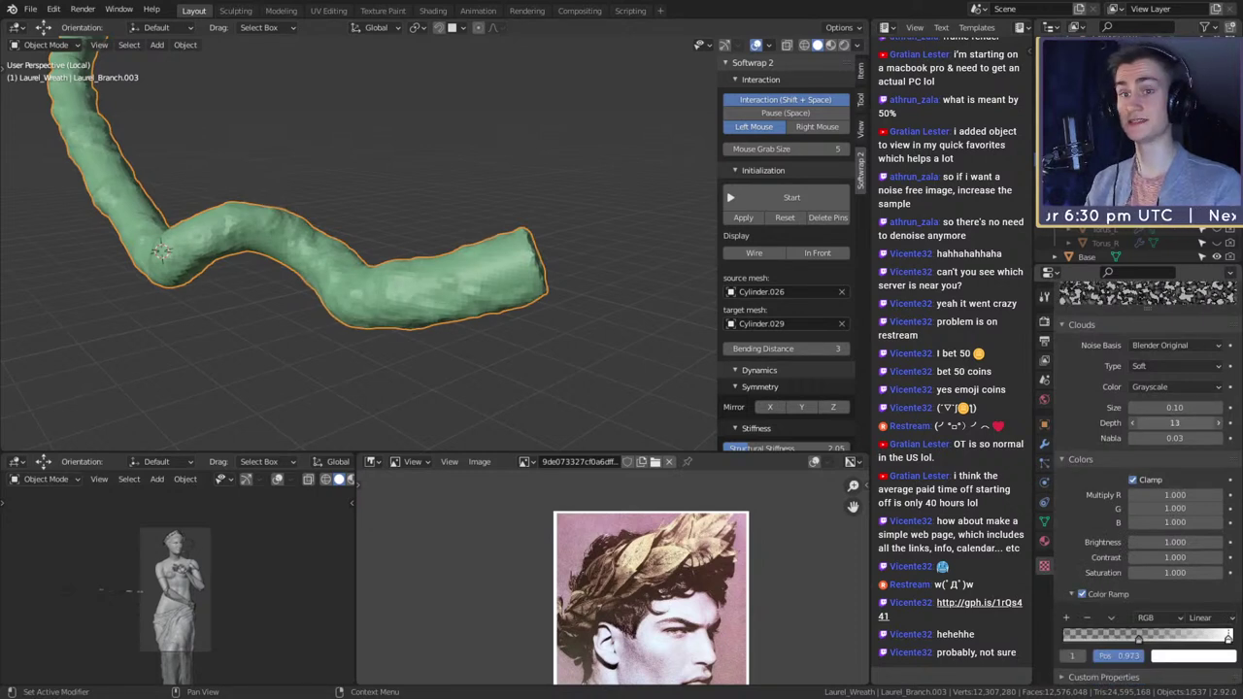
{"action": "left_click_drag", "start_coordinate": [1173, 409], "coordinate": [1148, 407]}
{"action": "middle_click_drag", "start_coordinate": [492, 367], "coordinate": [473, 284]}
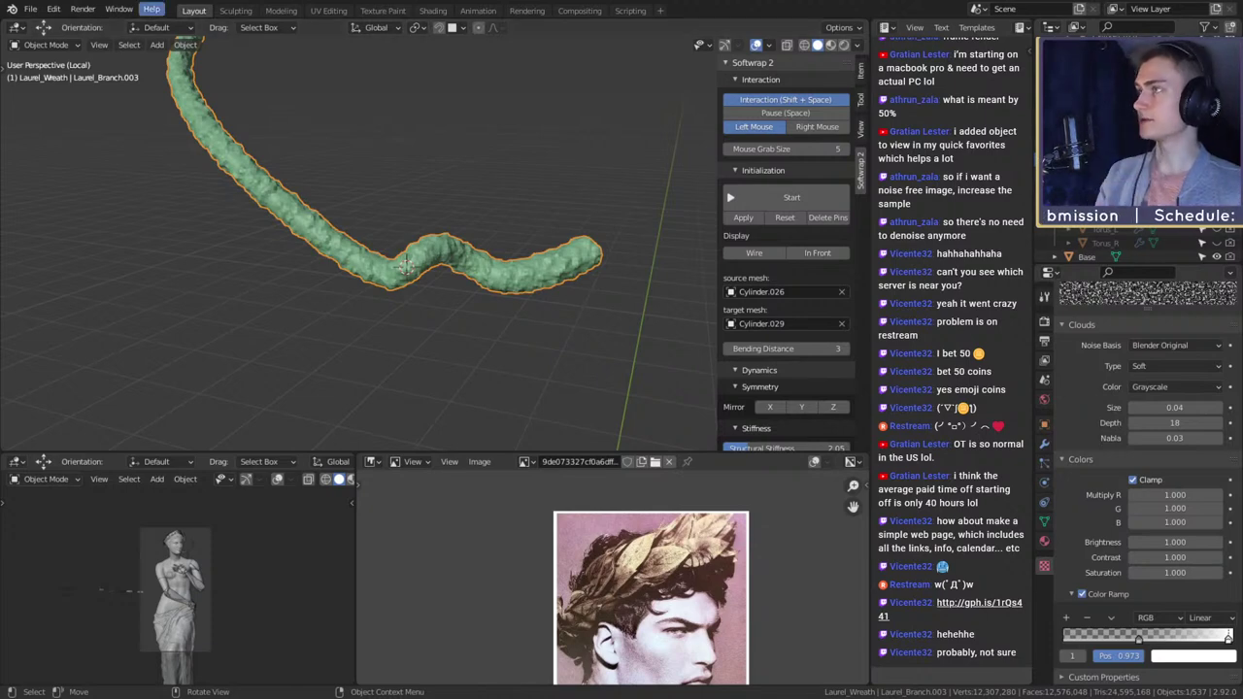
{"action": "scroll", "coordinate": [475, 278], "scroll_direction": "up", "scroll_amount": 4}
{"action": "middle_click_drag", "start_coordinate": [535, 305], "coordinate": [528, 322]}
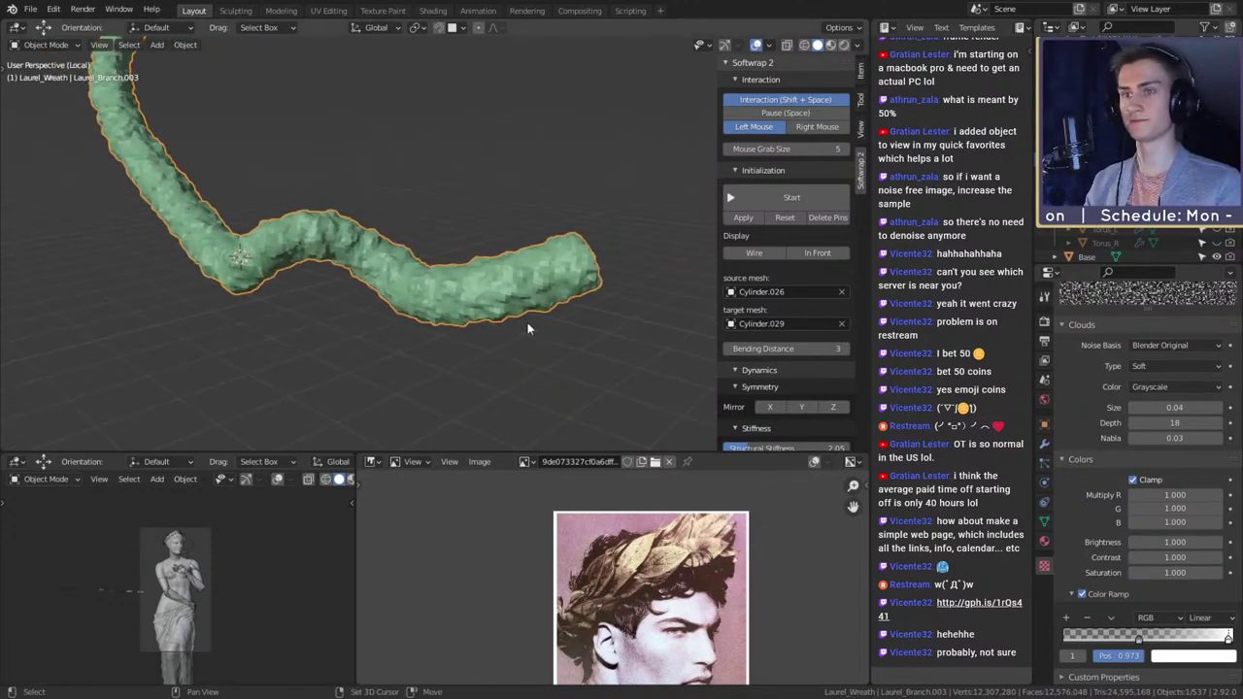
- Set the Clouds depth to 0 and its size to 0.04 after trying 0.17, with the first ramp stop at about 0.646
{"action": "left_click_drag", "start_coordinate": [1187, 424], "coordinate": [1218, 407]}
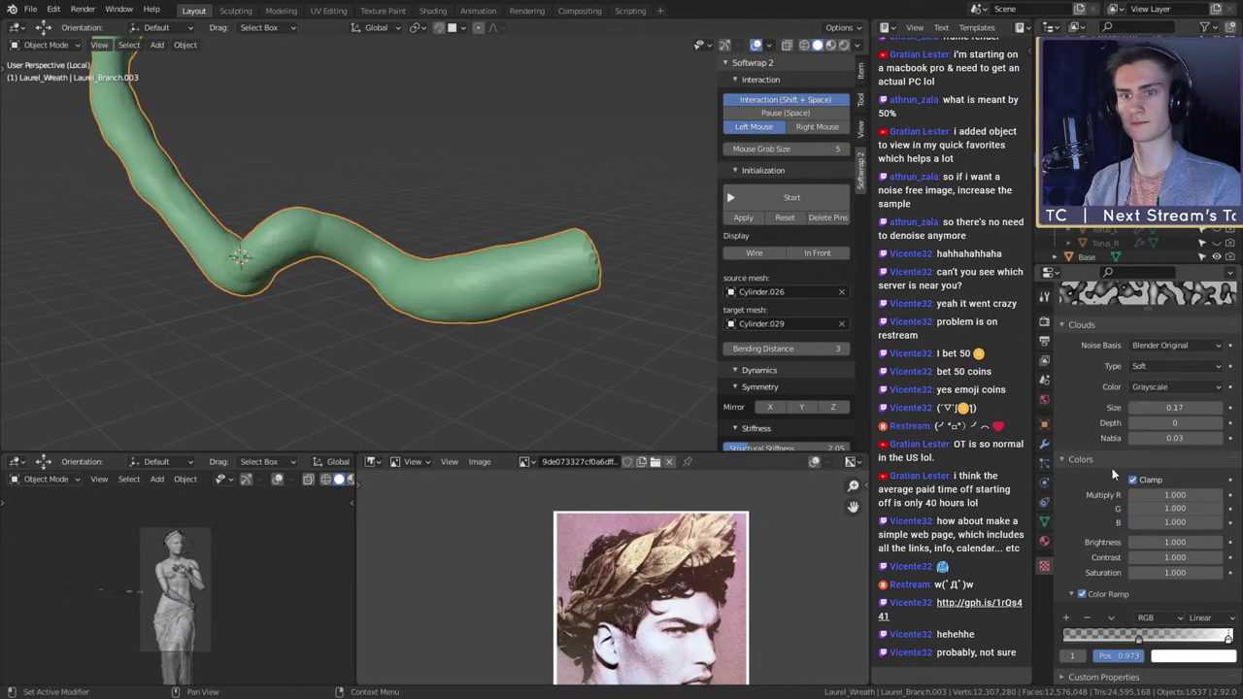
{"action": "left_click_drag", "start_coordinate": [1142, 641], "coordinate": [1173, 633]}
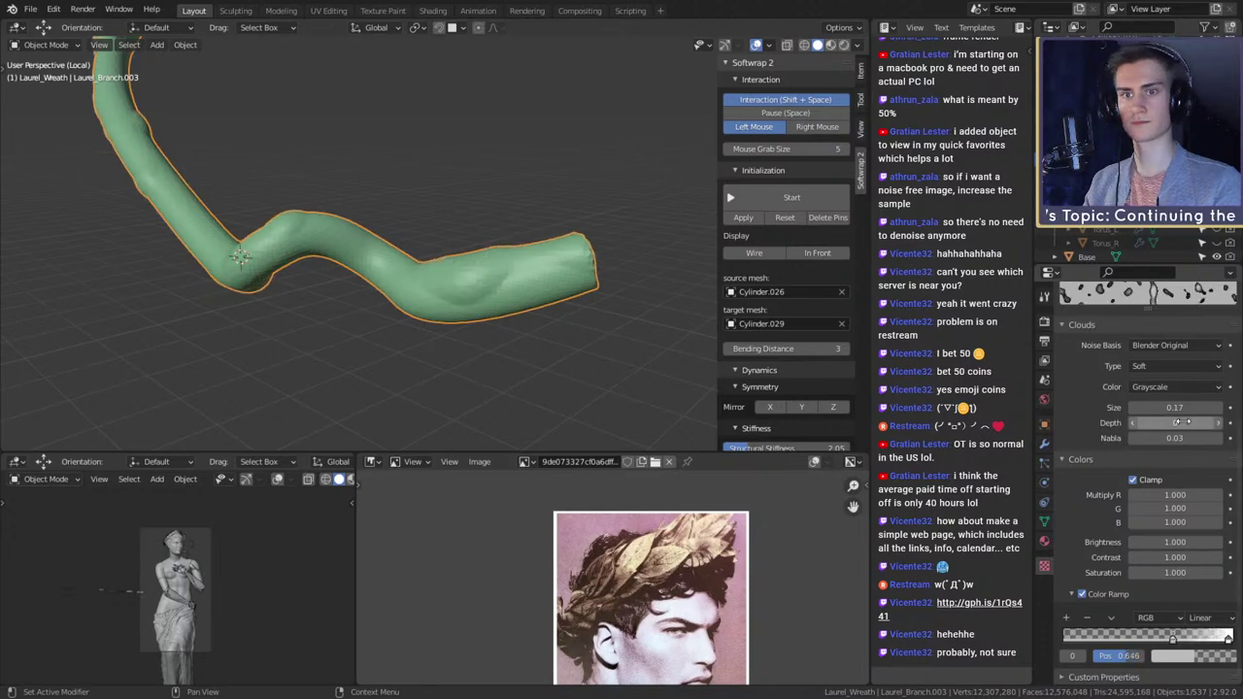
{"action": "left_click_drag", "start_coordinate": [1204, 407], "coordinate": [1181, 407]}
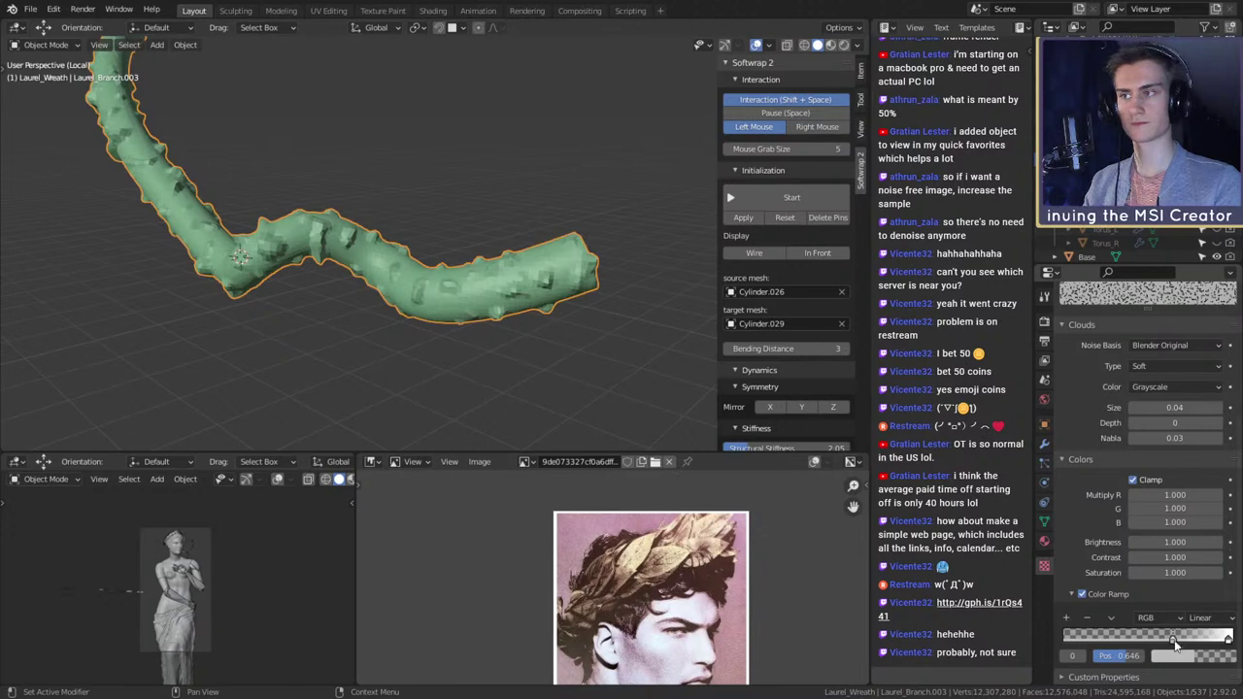
- Move the first ramp stop to about 0.829, inspect the branch, and return to its modifier settings
{"action": "left_click_drag", "start_coordinate": [1176, 643], "coordinate": [1210, 638]}
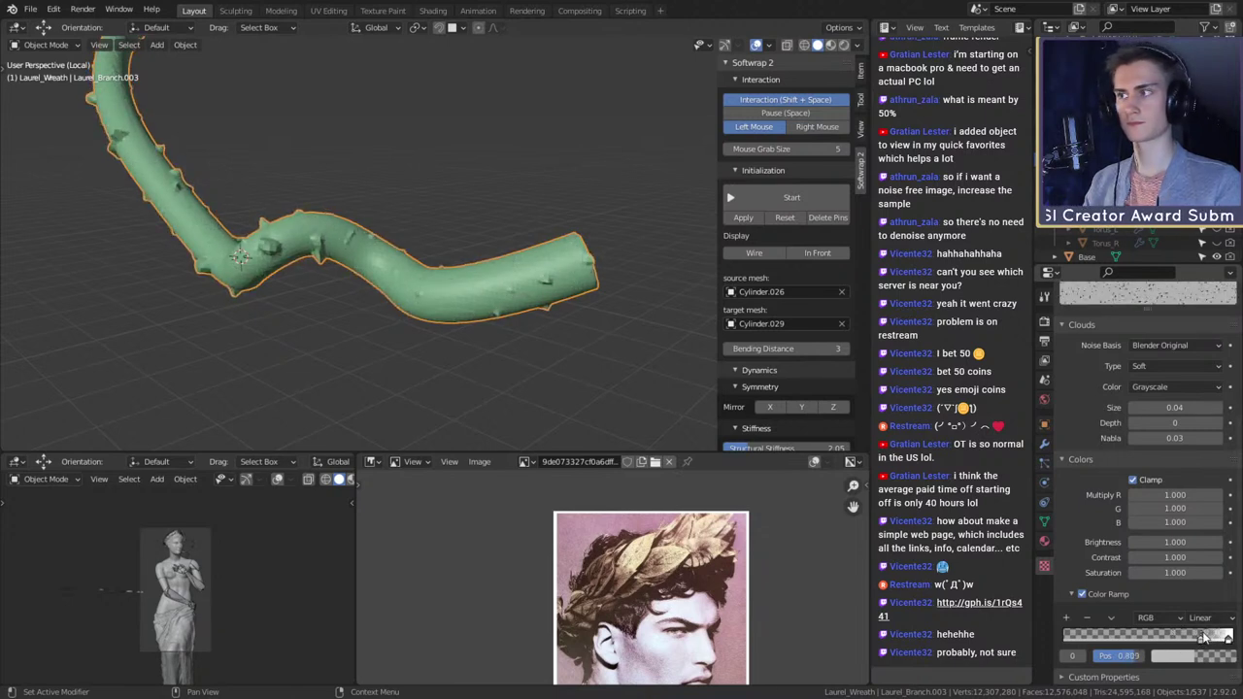
{"action": "scroll", "coordinate": [564, 345], "scroll_direction": "down", "scroll_amount": 5}
{"action": "middle_click_drag", "start_coordinate": [419, 332], "coordinate": [487, 280]}
{"action": "scroll", "coordinate": [506, 296], "scroll_direction": "up", "scroll_amount": 4}
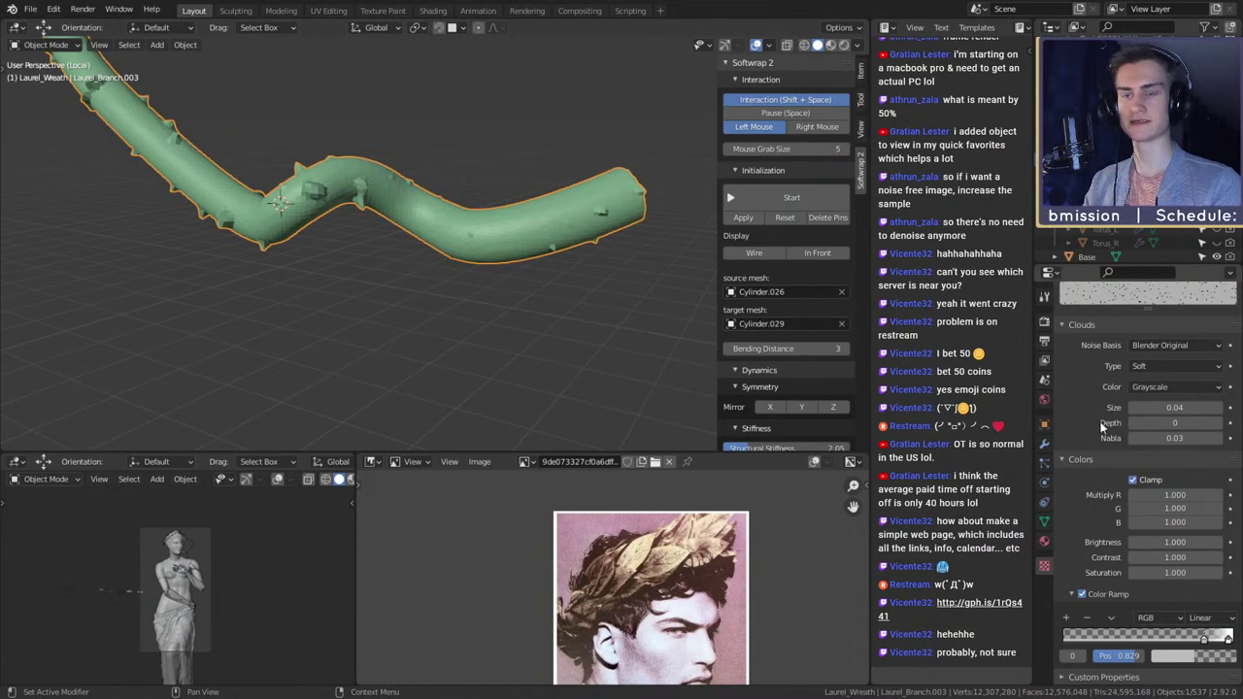
{"action": "left_click", "coordinate": [1044, 443]}
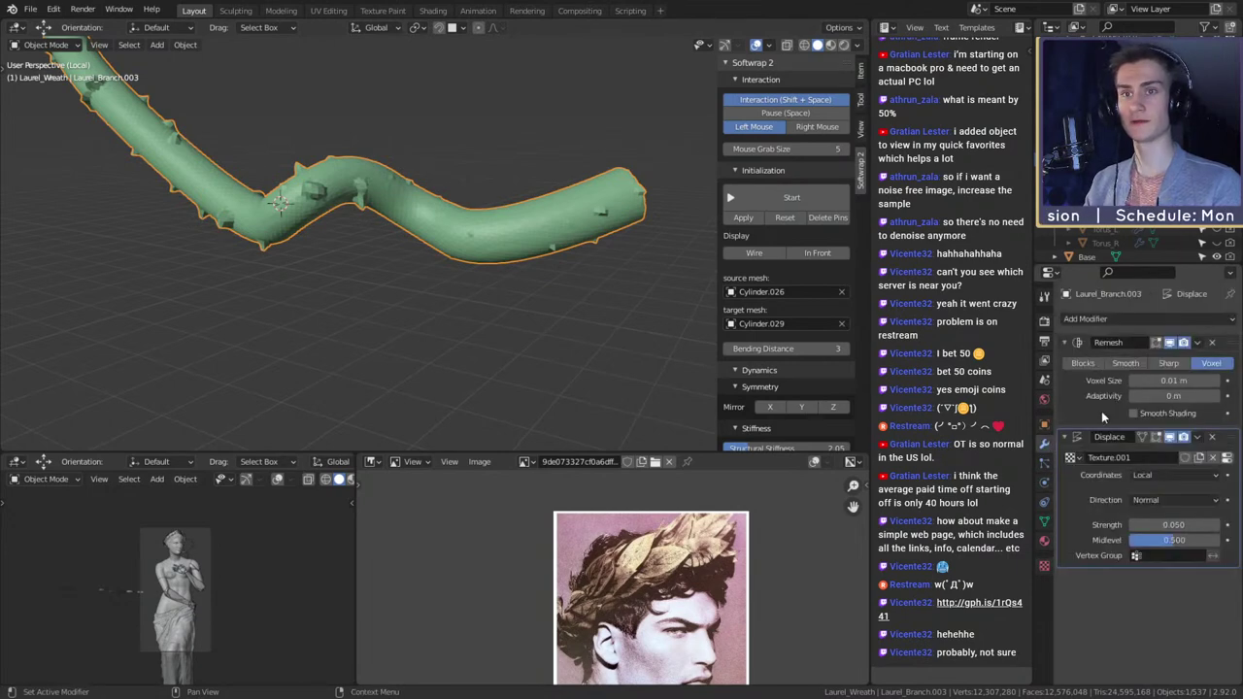
- Add a second Displace modifier between the Remesh and the existing Displace, give it a new texture, and show its texture settings
{"action": "left_click", "coordinate": [1112, 317]}
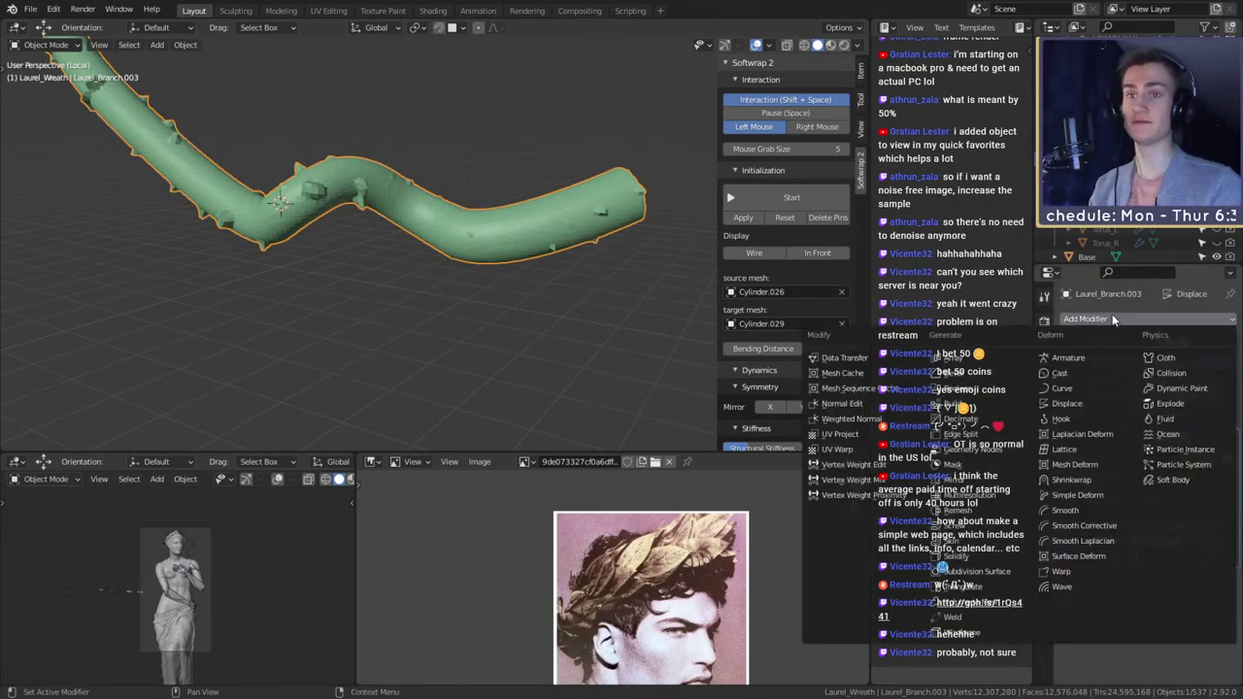
{"action": "left_click", "coordinate": [1069, 404]}
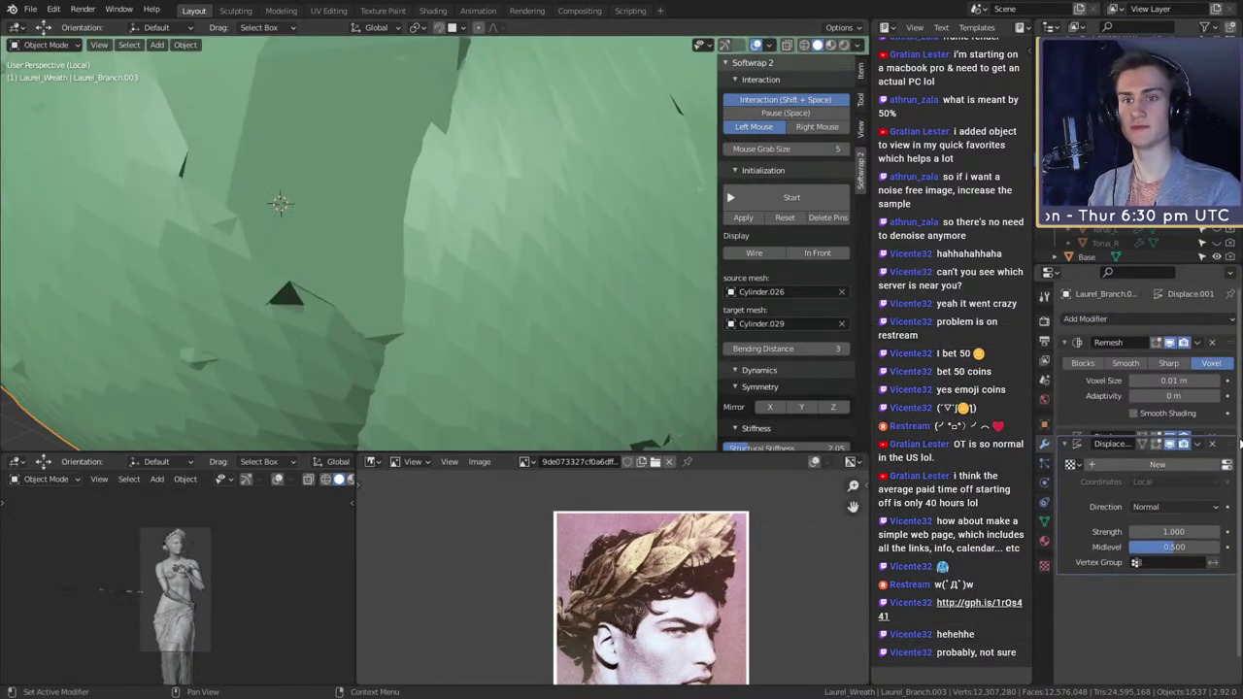
{"action": "left_click_drag", "start_coordinate": [1240, 440], "coordinate": [1240, 435]}
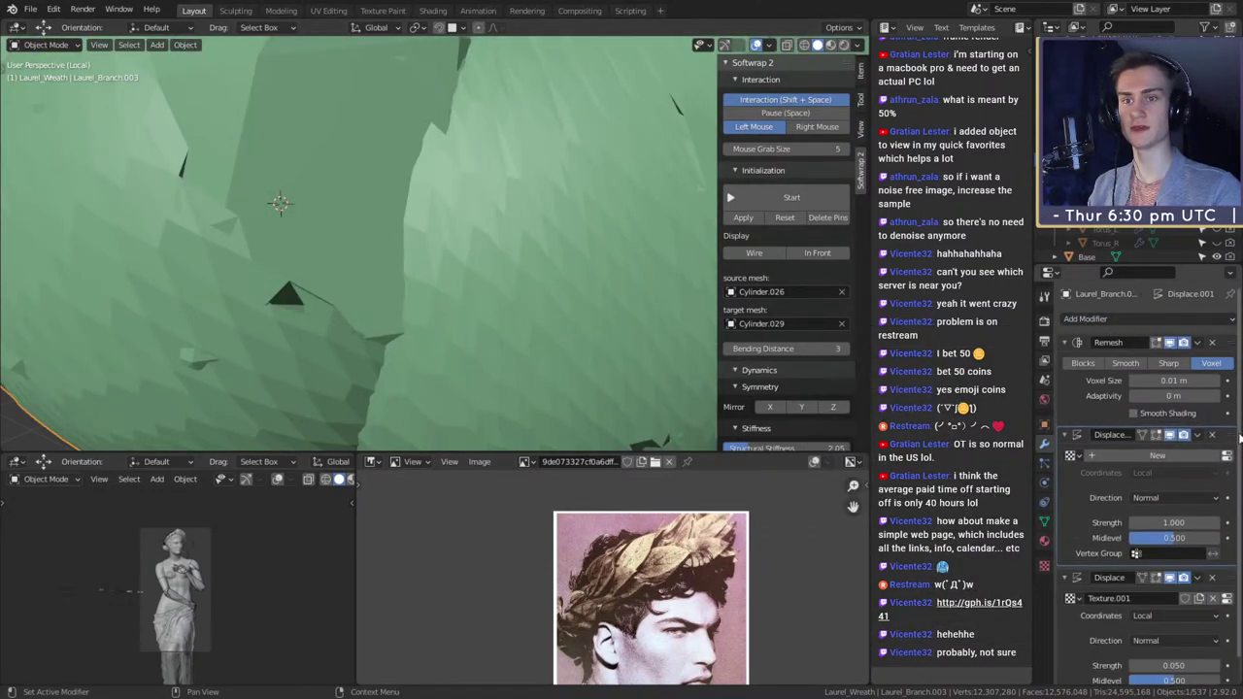
{"action": "left_click", "coordinate": [1117, 456]}
{"action": "left_click", "coordinate": [1044, 565]}
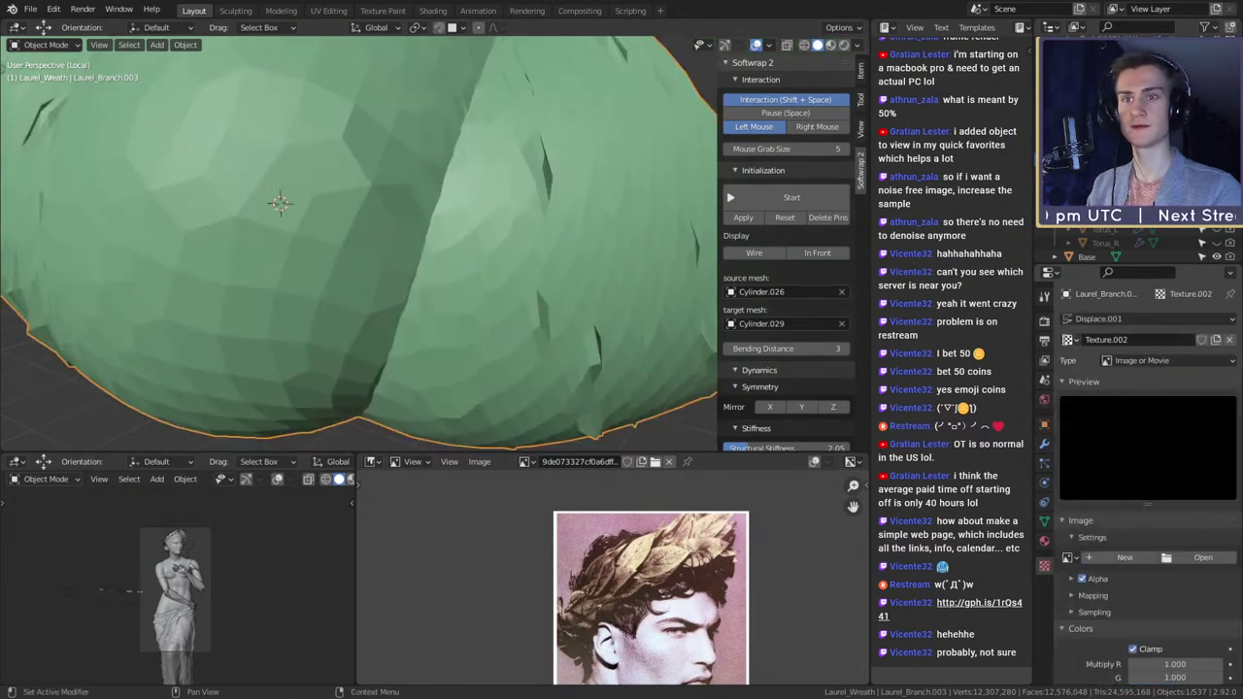
- Check the first Displace modifier's texture, return to the new modifier's texture, and set its type to Clouds
{"action": "left_click", "coordinate": [1068, 339]}
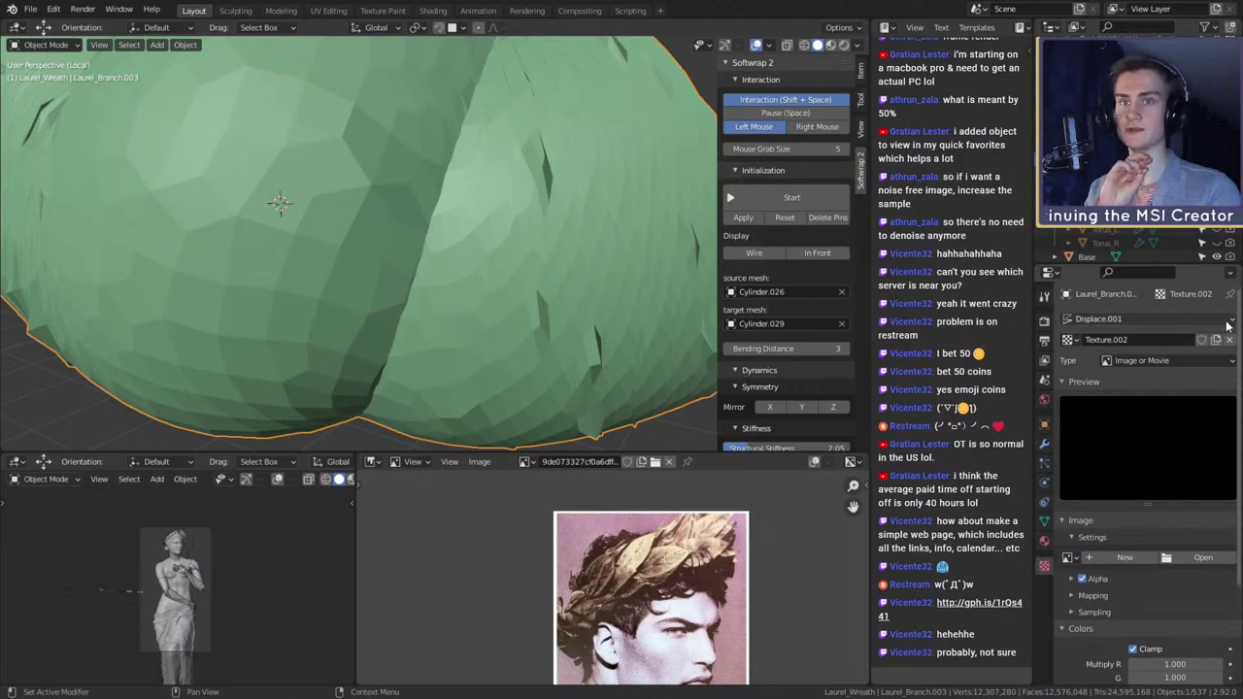
{"action": "left_click", "coordinate": [1132, 319]}
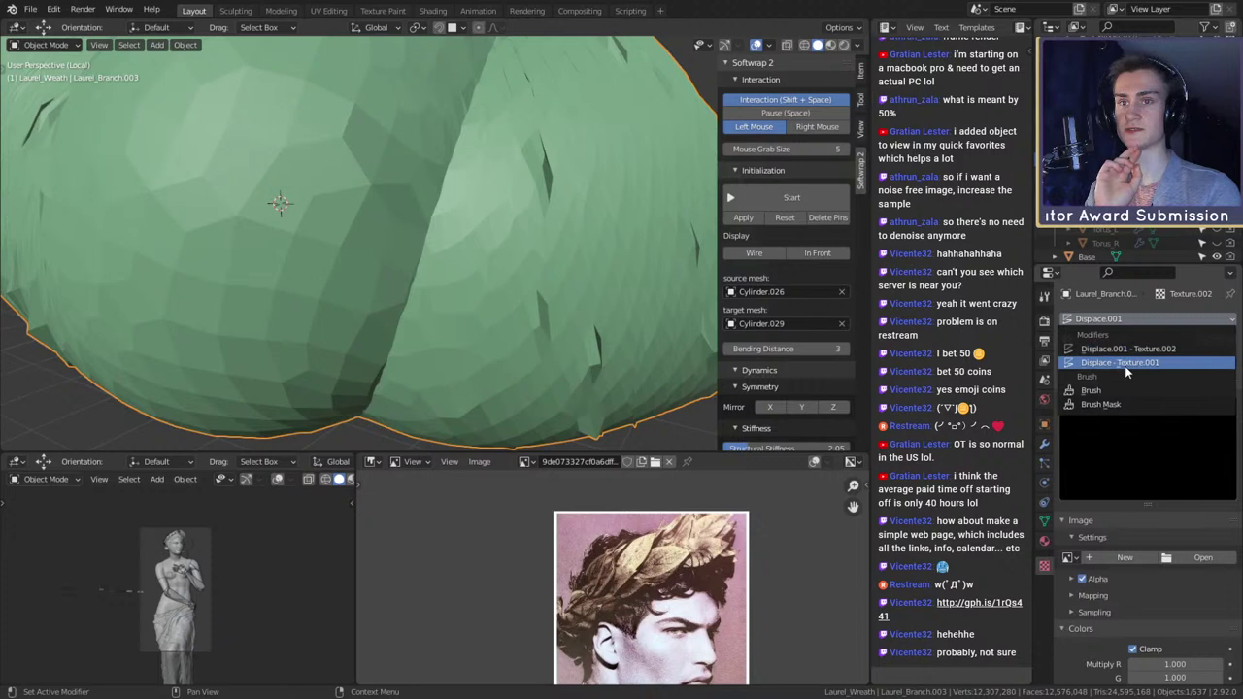
{"action": "left_click", "coordinate": [1129, 362]}
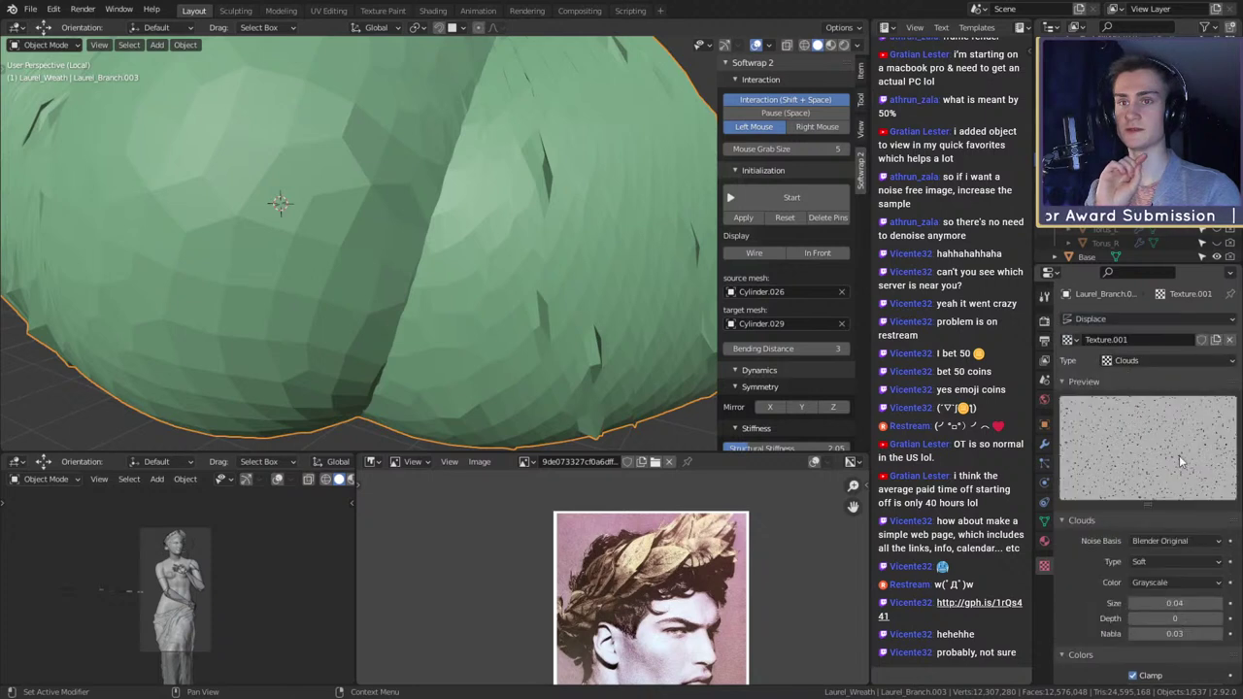
{"action": "left_click", "coordinate": [1134, 320]}
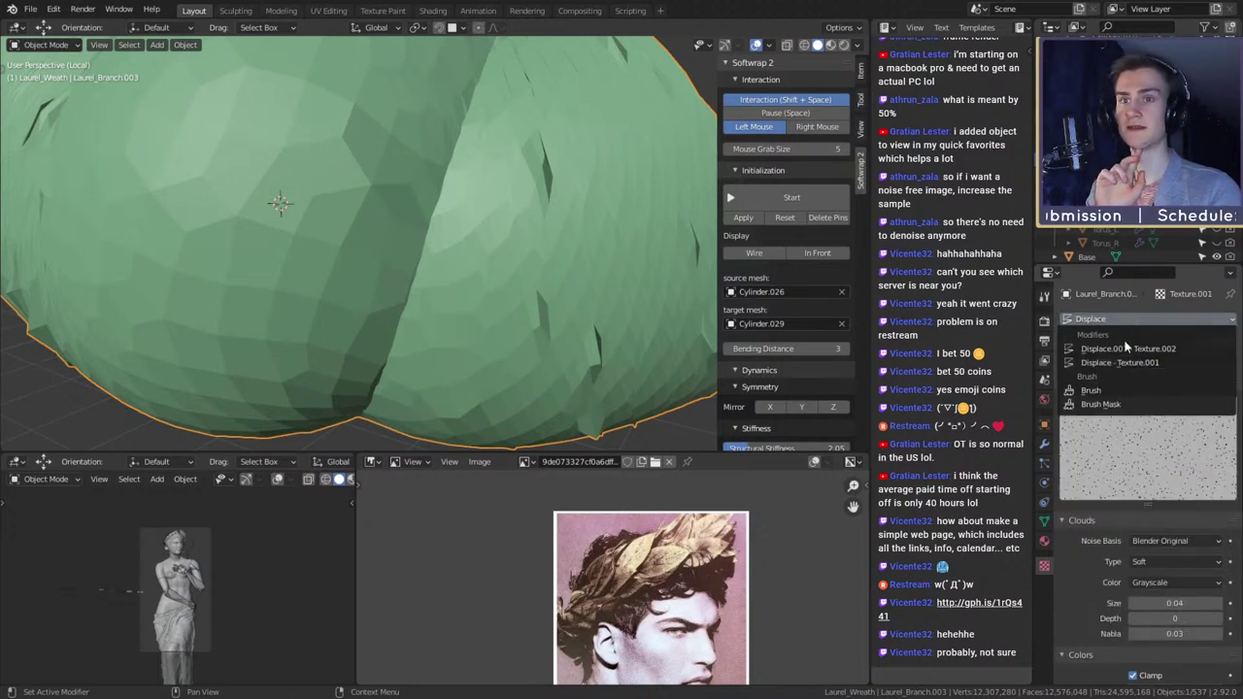
{"action": "left_click", "coordinate": [1128, 362]}
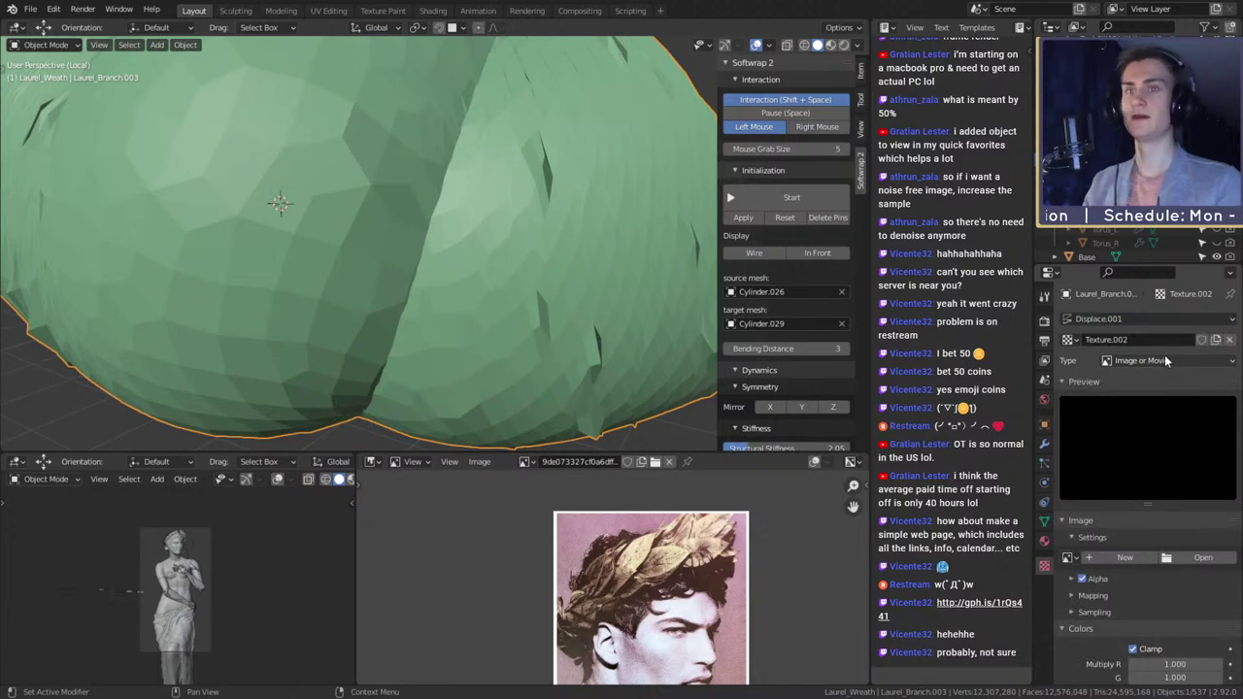
{"action": "left_click", "coordinate": [1148, 360]}
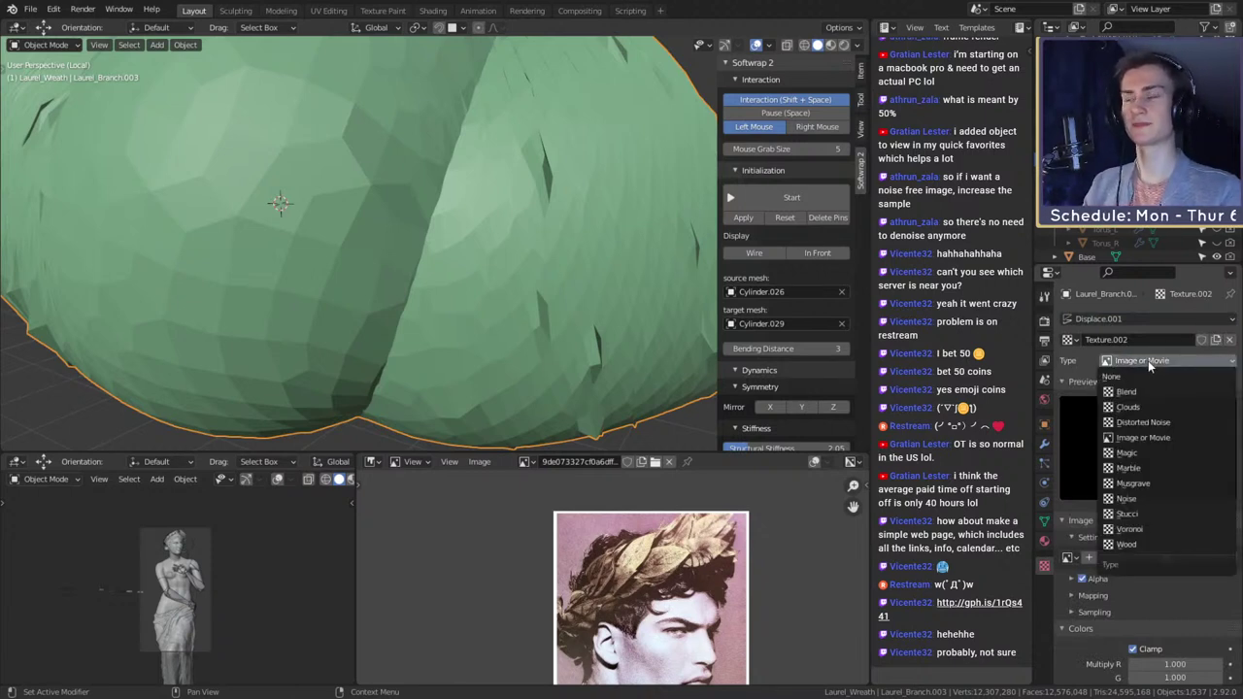
{"action": "left_click", "coordinate": [1148, 361]}
{"action": "left_click", "coordinate": [1148, 355]}
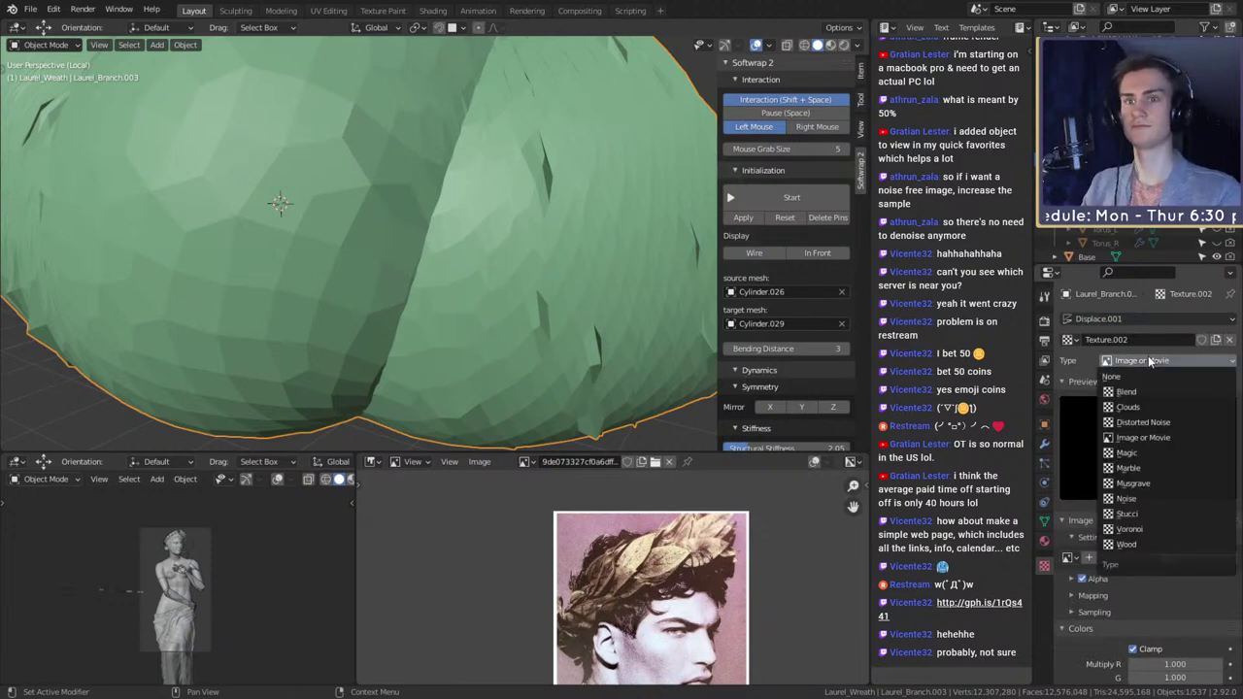
{"action": "left_click", "coordinate": [1130, 409]}
- Set the new Clouds texture's size to 0.28 and its depth to 11
{"action": "scroll", "coordinate": [637, 255], "scroll_direction": "down", "scroll_amount": 6}
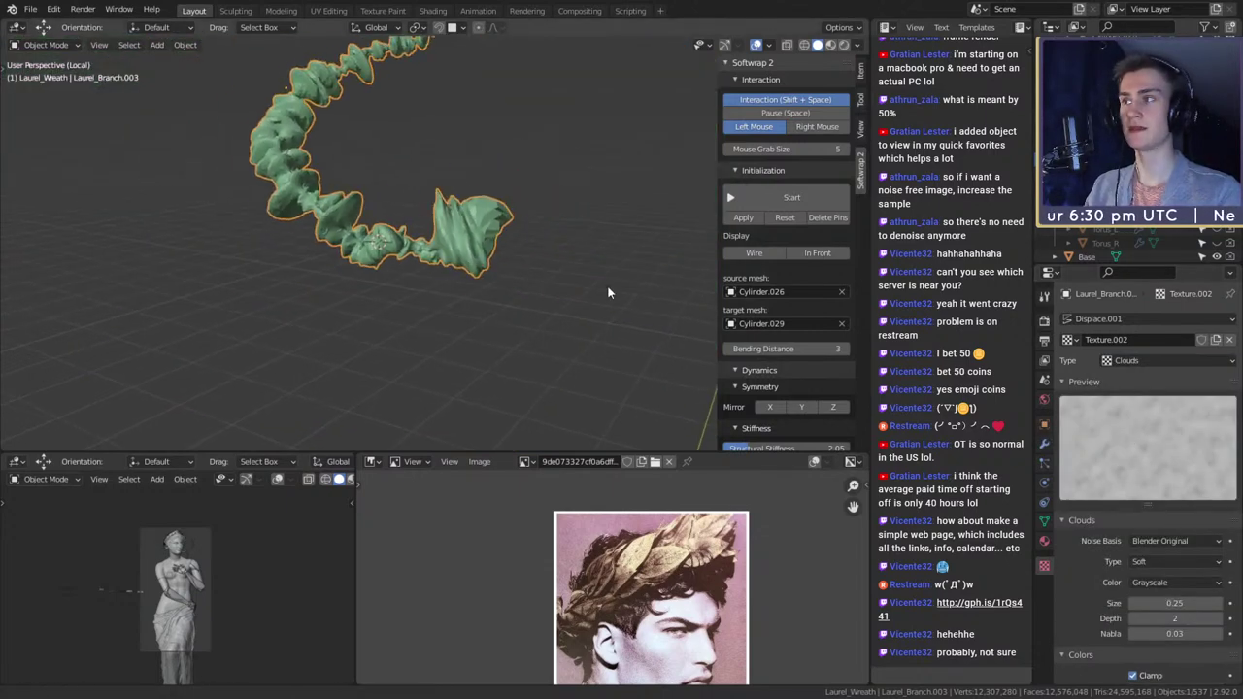
{"action": "scroll", "coordinate": [539, 328], "scroll_direction": "up", "scroll_amount": 4}
{"action": "middle_click_drag", "start_coordinate": [609, 292], "coordinate": [570, 308], "text": "shift"}
{"action": "scroll", "coordinate": [587, 315], "scroll_direction": "up", "scroll_amount": 2}
{"action": "scroll", "coordinate": [1090, 543], "scroll_direction": "down", "scroll_amount": 4}
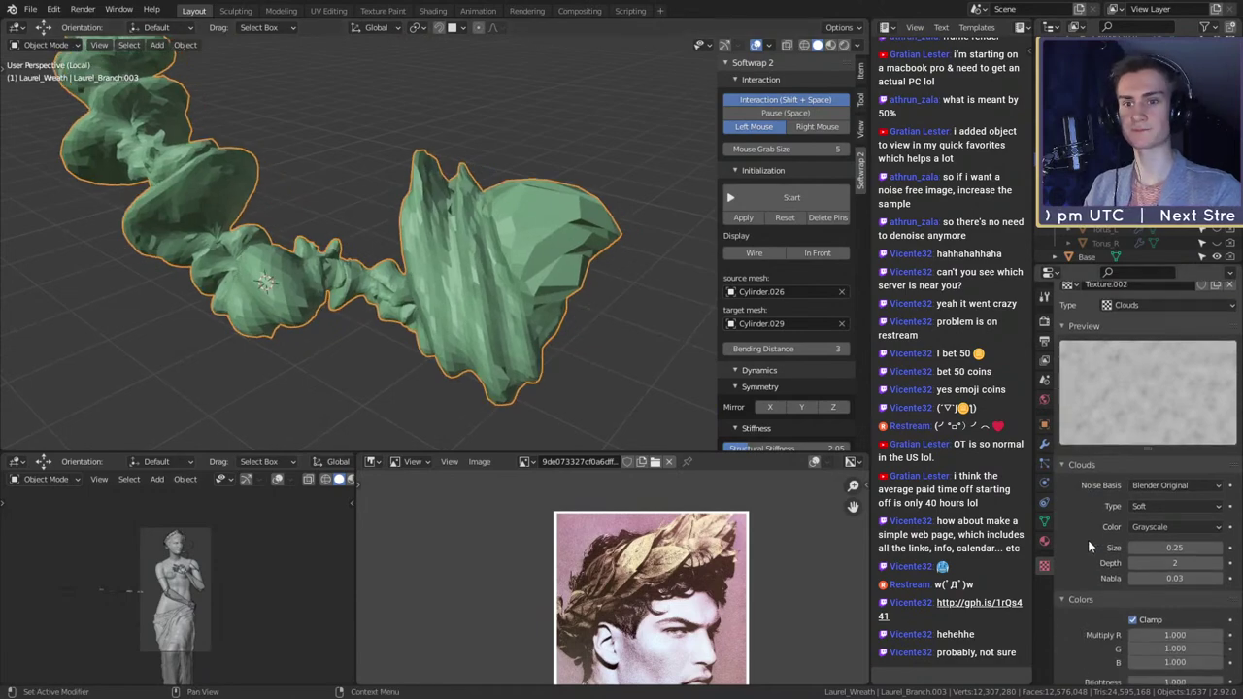
{"action": "left_click_drag", "start_coordinate": [1174, 492], "coordinate": [1234, 507]}
{"action": "scroll", "coordinate": [1066, 501], "scroll_direction": "down", "scroll_amount": 2}
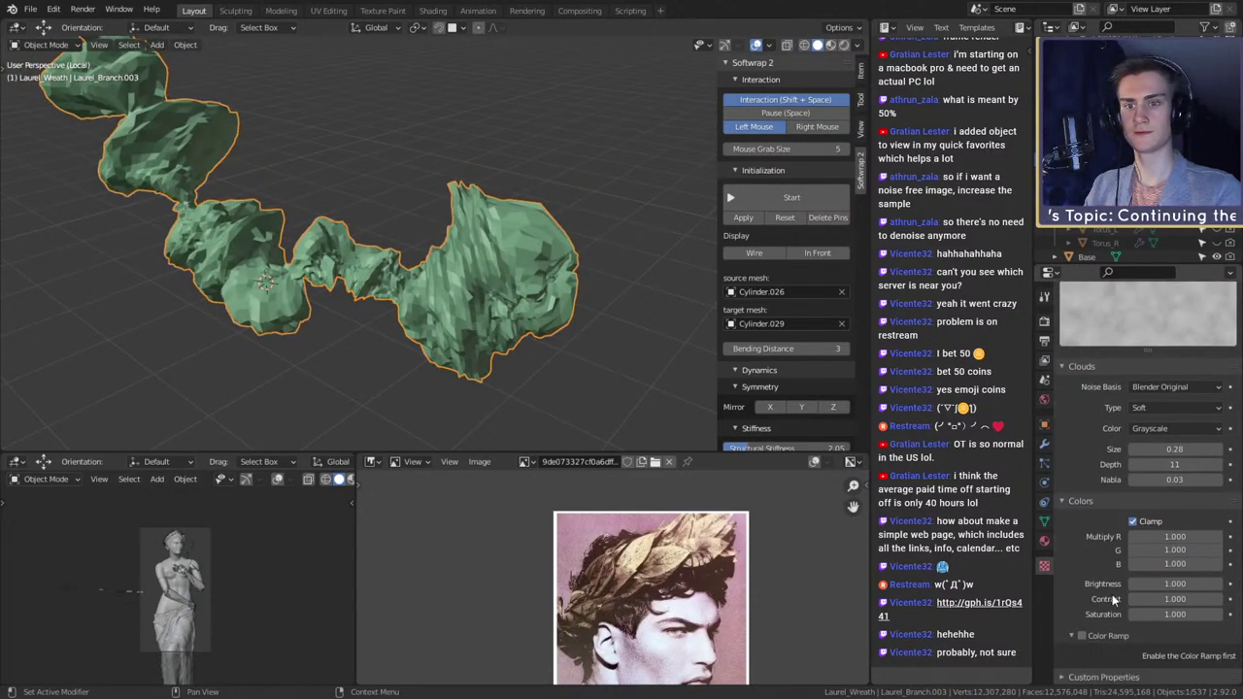
- Reduce the new Displace modifier's strength to 0.13, try -0.07 instead, and inspect the branch surface
{"action": "left_click", "coordinate": [1044, 444]}
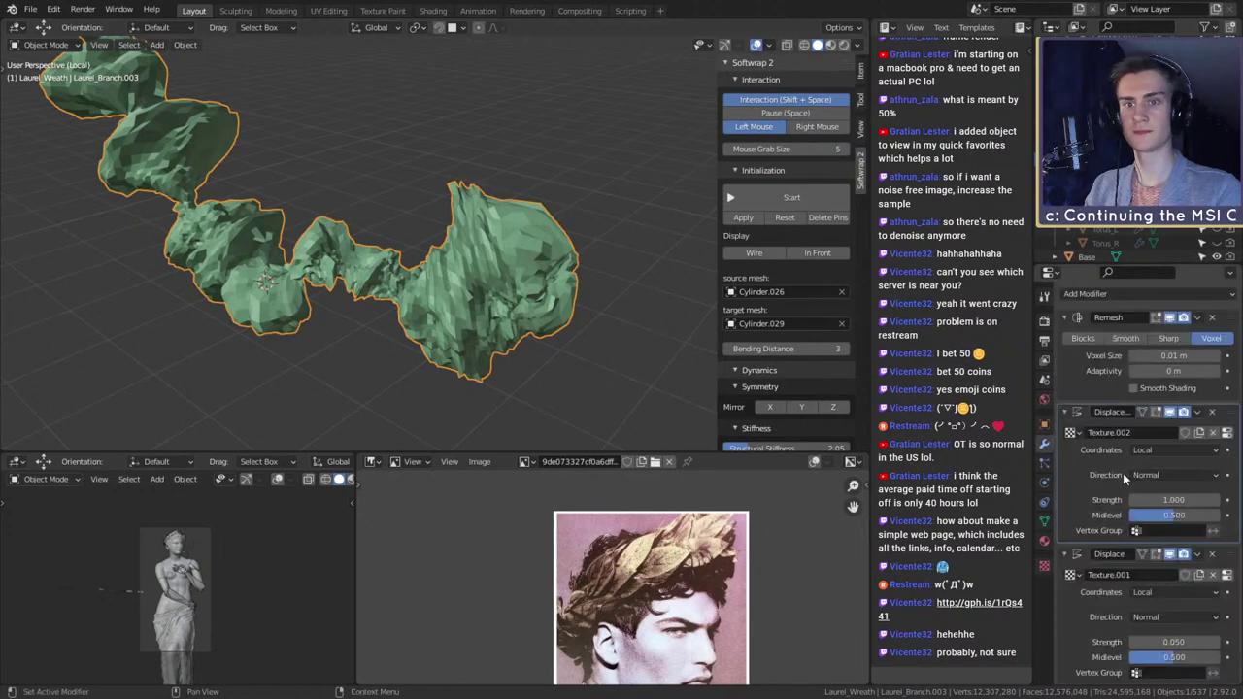
{"action": "left_click_drag", "start_coordinate": [1165, 499], "coordinate": [1078, 499]}
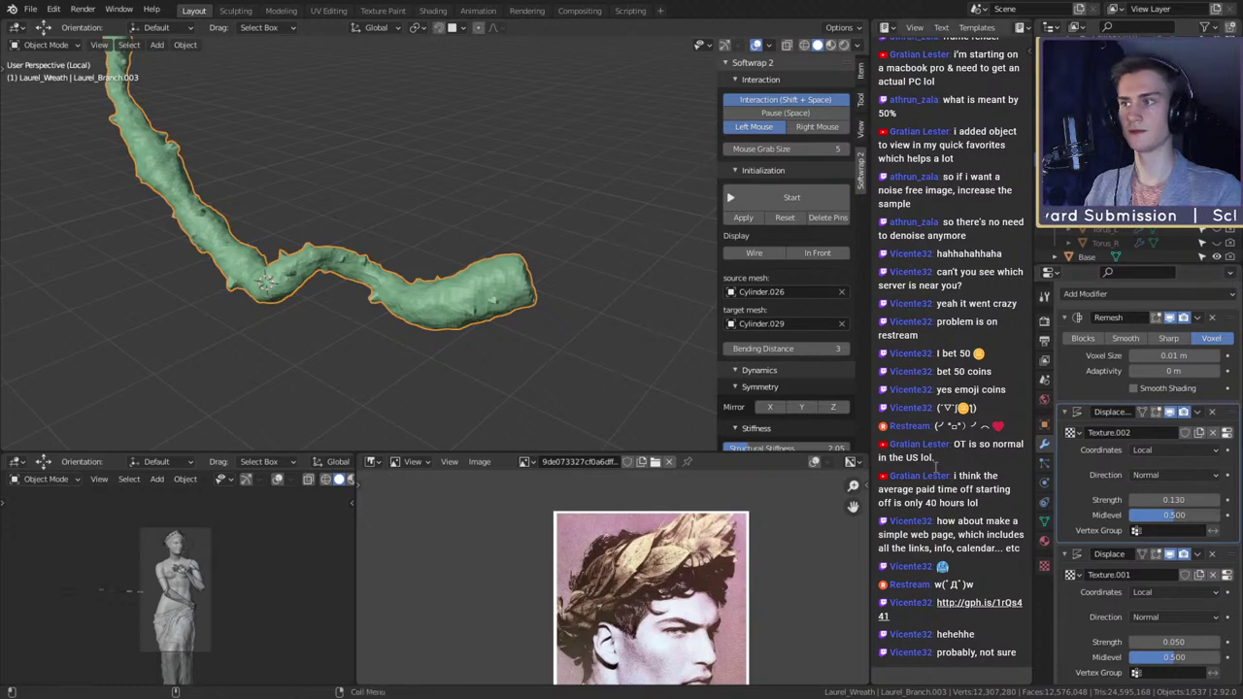
{"action": "mouse_move", "coordinate": [533, 282]}
{"action": "middle_mouse_down"}
{"action": "mouse_move", "coordinate": [397, 251]}
{"action": "mouse_move", "coordinate": [411, 245]}
{"action": "mouse_move", "coordinate": [525, 294]}
{"action": "mouse_move", "coordinate": [514, 299]}
{"action": "middle_mouse_up"}
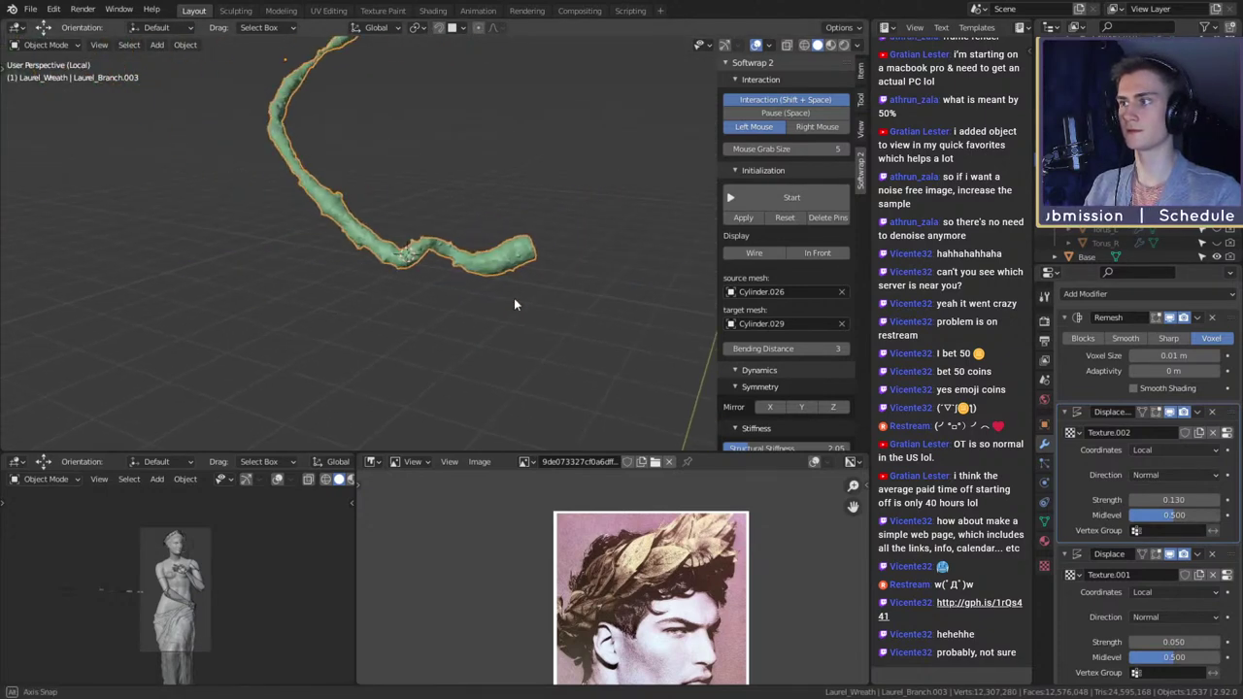
{"action": "scroll", "coordinate": [544, 306], "scroll_direction": "up", "scroll_amount": 5}
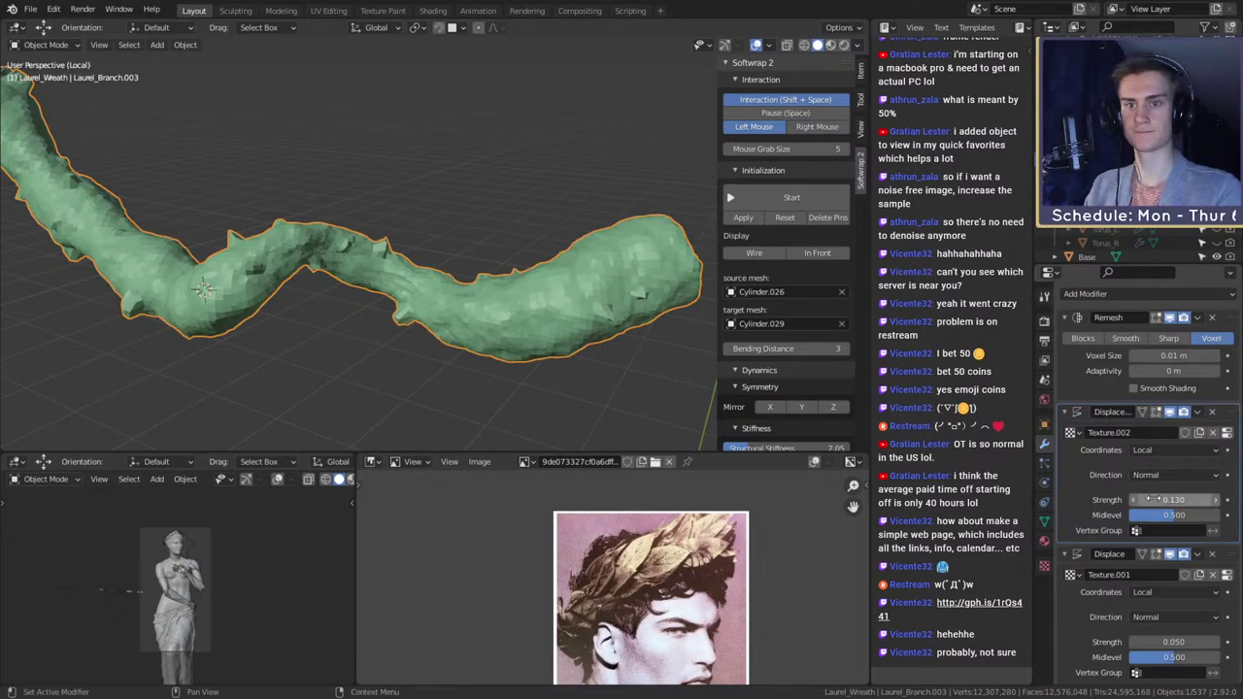
{"action": "mouse_move", "coordinate": [1137, 498]}
{"action": "left_mouse_down"}
{"action": "mouse_move", "coordinate": [1112, 498]}
{"action": "mouse_move", "coordinate": [1136, 498]}
{"action": "left_mouse_up"}
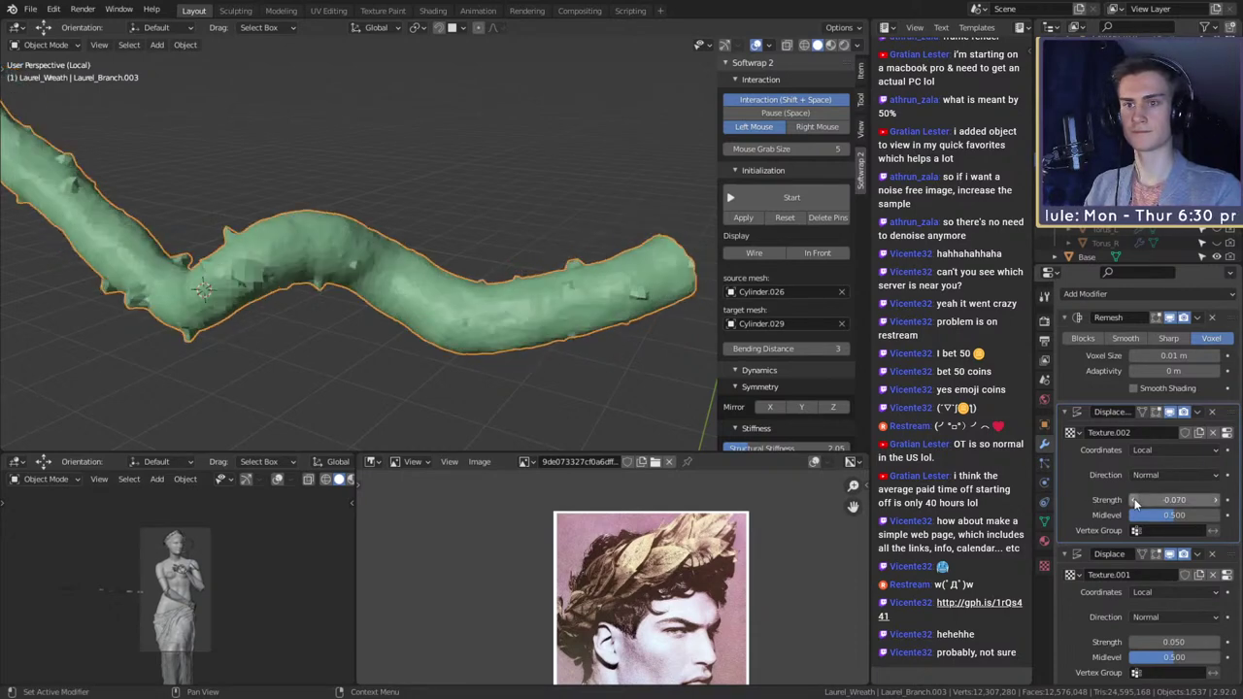
{"action": "middle_click_drag", "start_coordinate": [583, 335], "coordinate": [544, 311]}
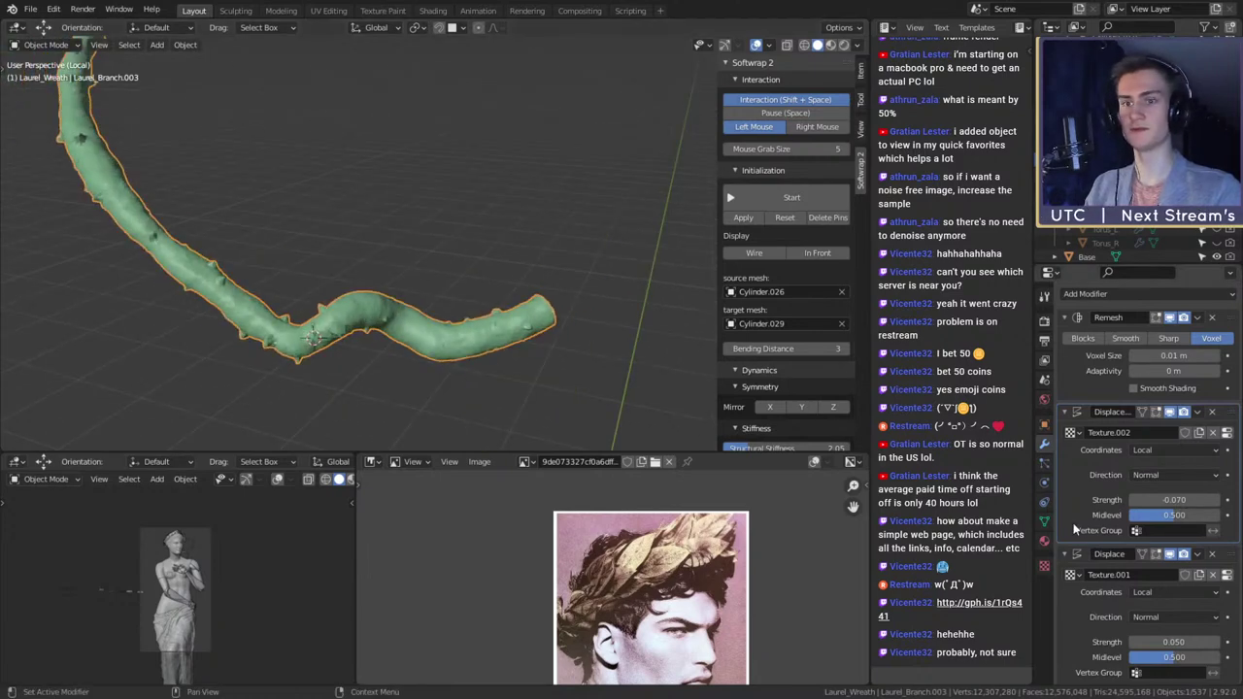
- Set the new Clouds texture's size to 0.11 and its Displace modifier's strength to 0.03
{"action": "left_click", "coordinate": [1045, 567]}
{"action": "left_click_drag", "start_coordinate": [1179, 579], "coordinate": [1076, 570]}
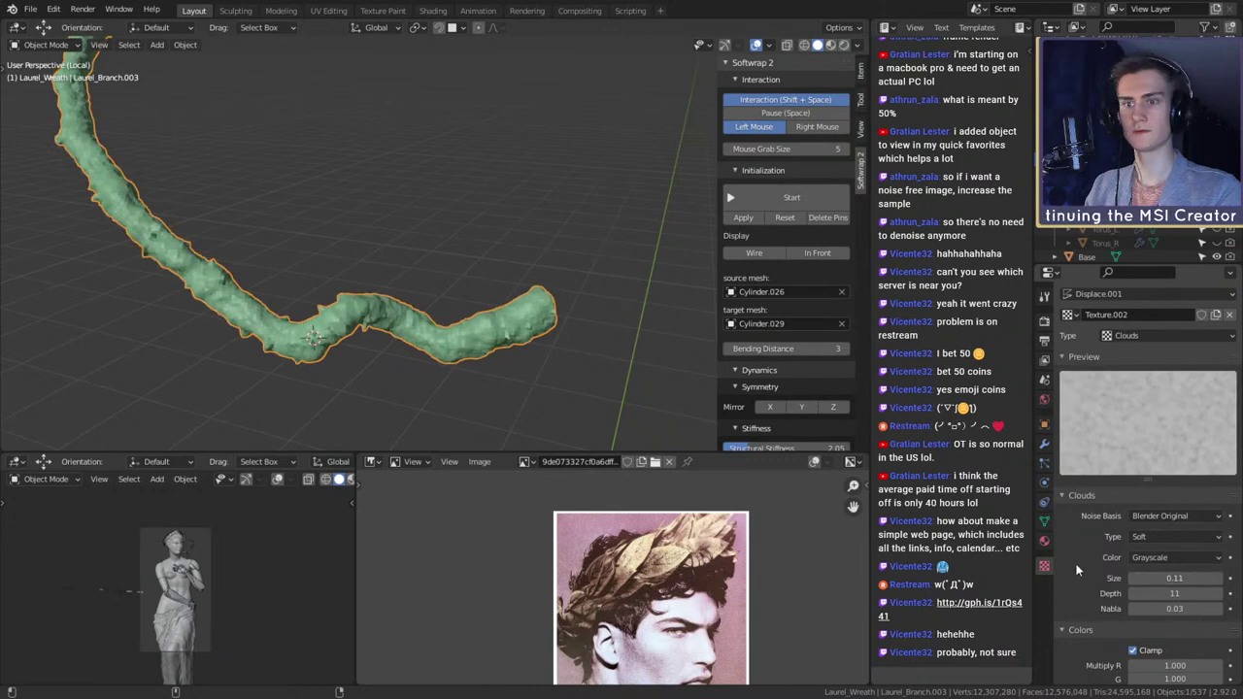
{"action": "left_click", "coordinate": [1045, 441]}
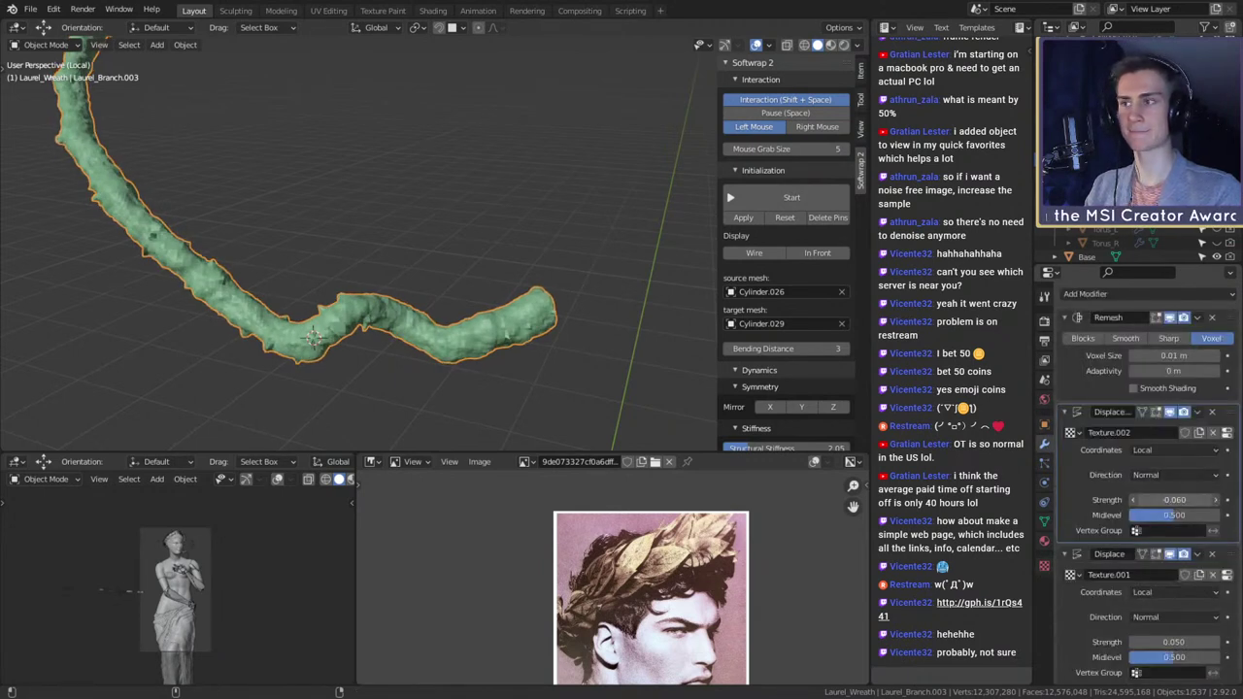
{"action": "left_click_drag", "start_coordinate": [1173, 499], "coordinate": [1115, 499]}
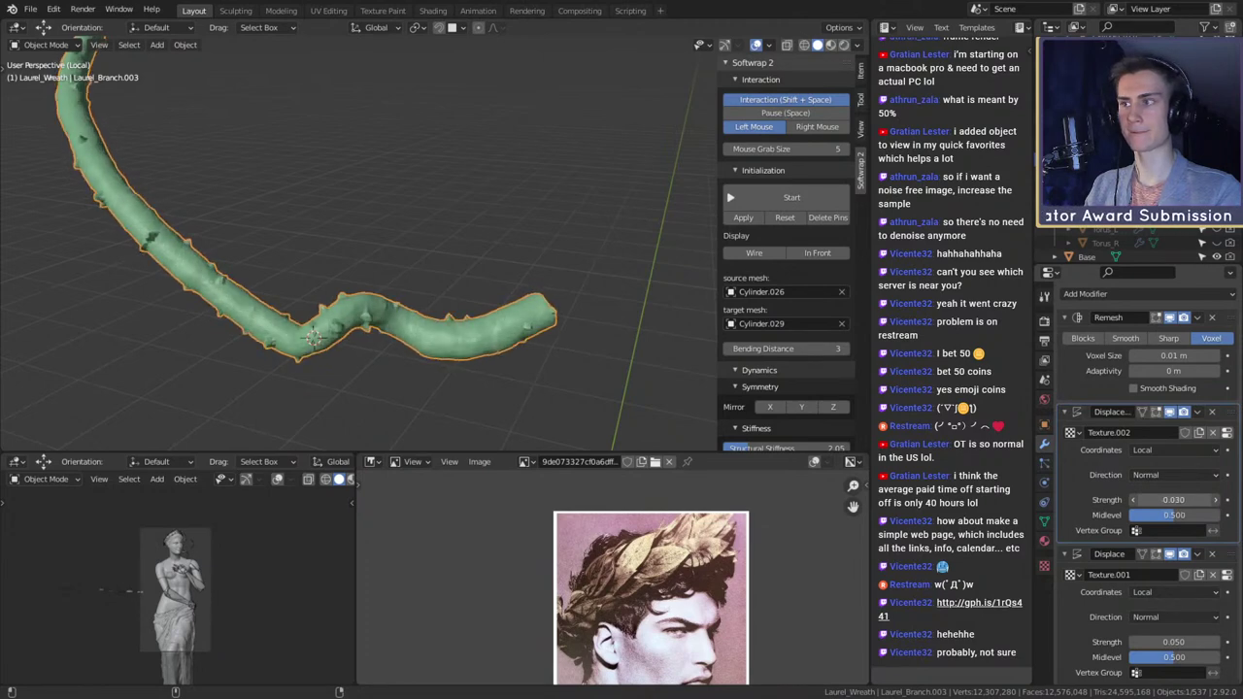
{"action": "middle_click_drag", "start_coordinate": [486, 311], "coordinate": [561, 274]}
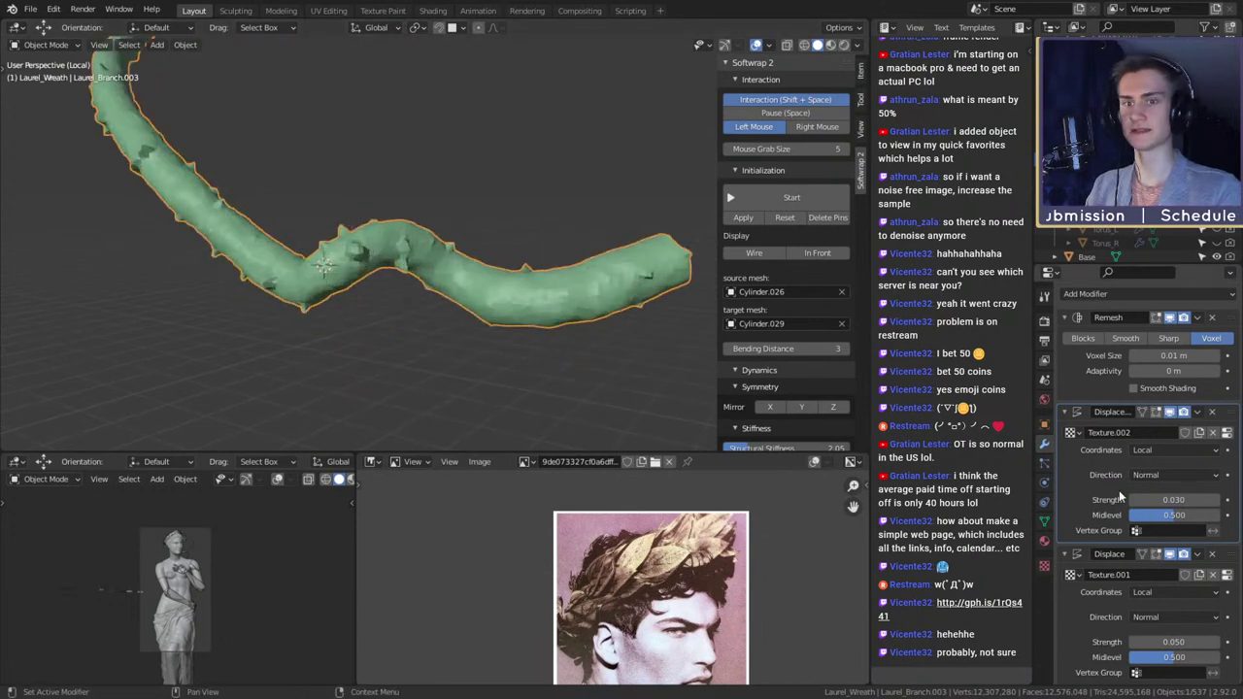
- Enable smooth shading in the Remesh modifier and check the branch from another angle
{"action": "left_click", "coordinate": [1134, 388]}
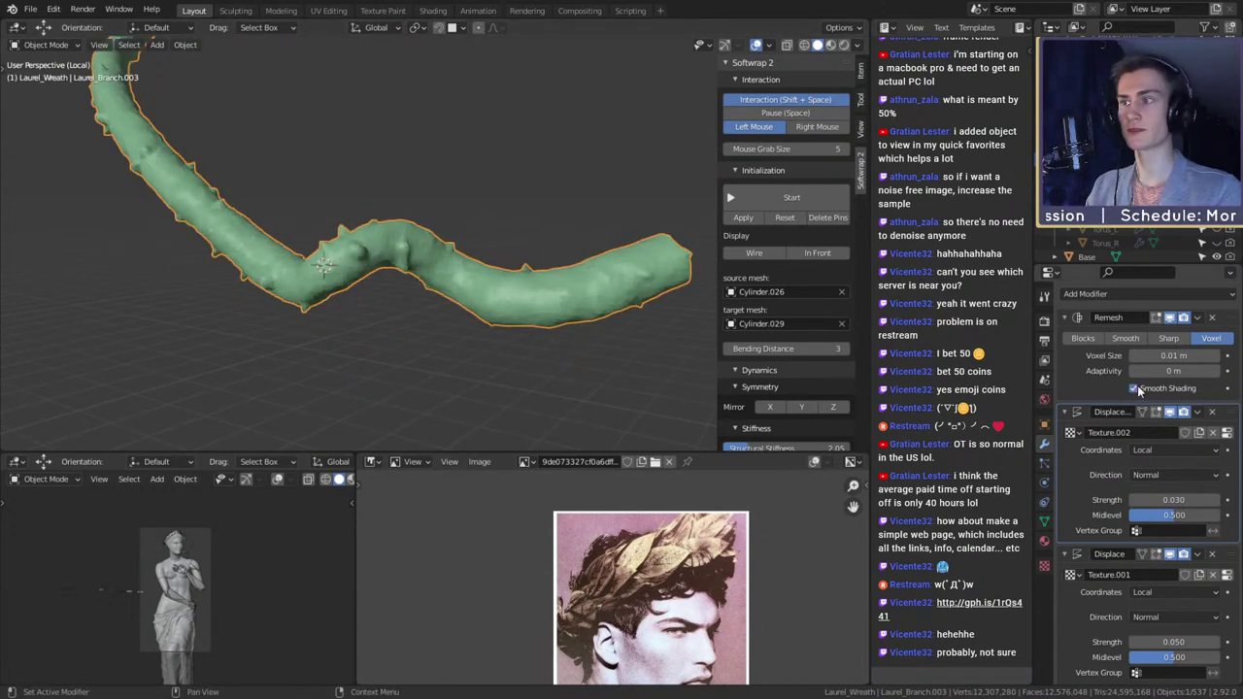
{"action": "left_click", "coordinate": [546, 180]}
{"action": "mouse_move", "coordinate": [547, 180]}
{"action": "middle_mouse_down"}
{"action": "mouse_move", "coordinate": [590, 338]}
{"action": "mouse_move", "coordinate": [546, 325]}
{"action": "middle_mouse_up"}
{"action": "left_click", "coordinate": [547, 319]}
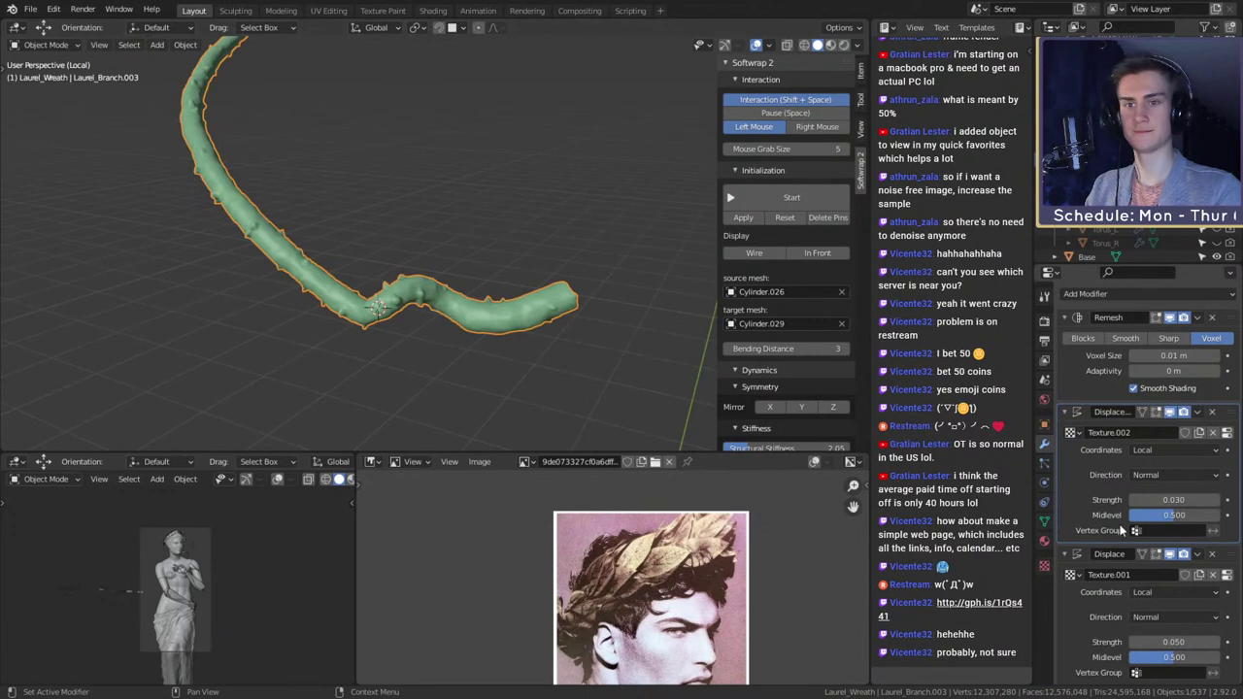
- Set the original Displace modifier's strength to 0.02 and inspect the deselected branch
{"action": "left_click_drag", "start_coordinate": [1172, 642], "coordinate": [1180, 642]}
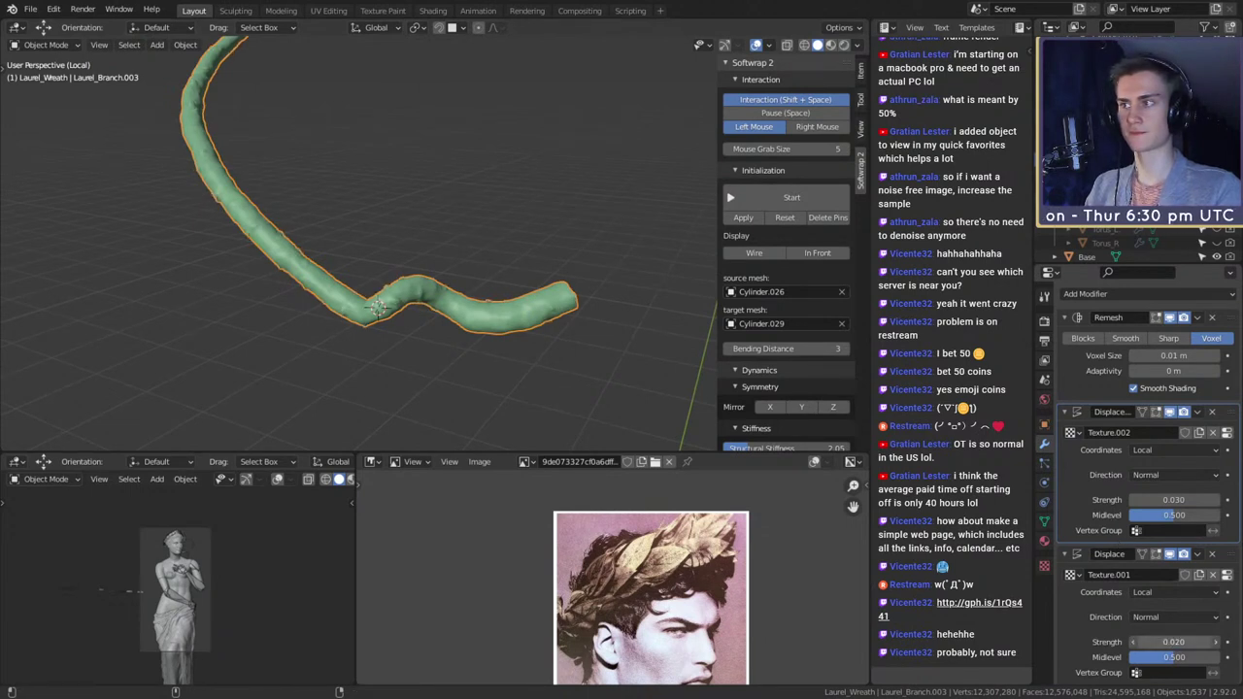
{"action": "scroll", "coordinate": [486, 216], "scroll_direction": "down", "scroll_amount": 3}
{"action": "left_click", "coordinate": [480, 220]}
{"action": "middle_click_drag", "start_coordinate": [480, 219], "coordinate": [573, 325]}
{"action": "scroll", "coordinate": [573, 325], "scroll_direction": "up", "scroll_amount": 3}
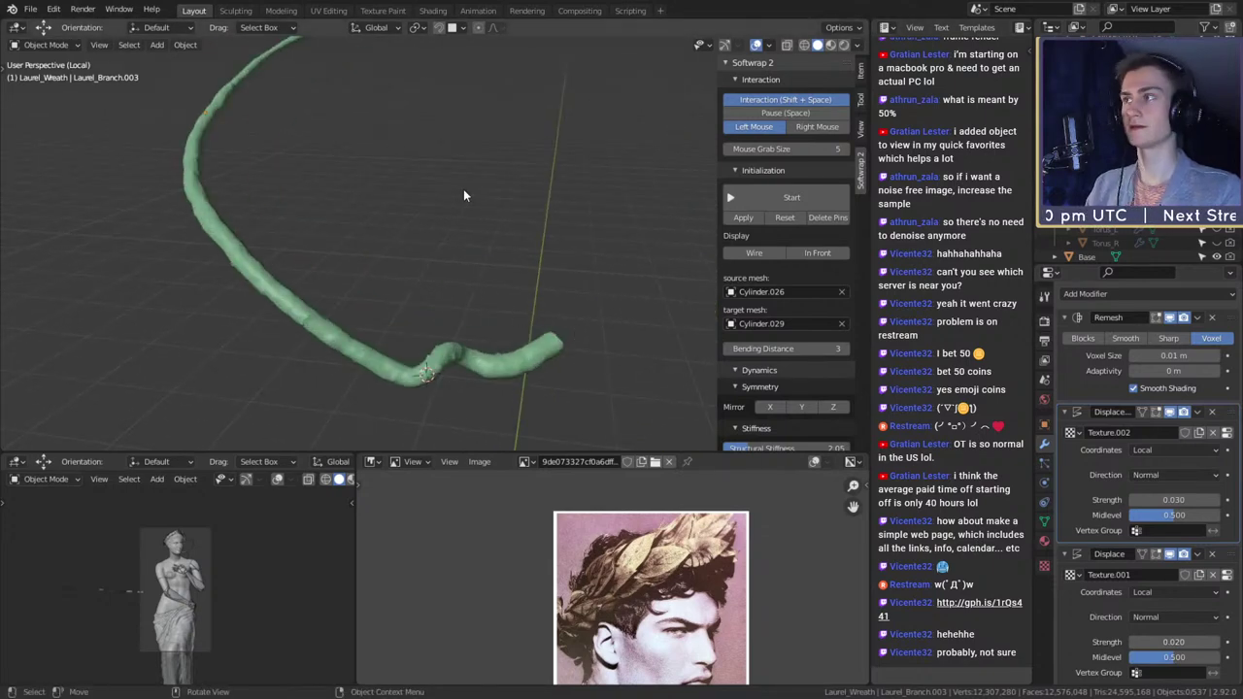
- Leave local view and check the bumpy branch in place on the statue's wreath
{"action": "key", "text": "KP_Divide"}
{"action": "middle_click_drag", "start_coordinate": [496, 243], "coordinate": [518, 258]}
{"action": "scroll", "coordinate": [518, 239], "scroll_direction": "down", "scroll_amount": 4}
{"action": "scroll", "coordinate": [573, 255], "scroll_direction": "up", "scroll_amount": 3}
- Select the other laurel branch at the back of the head and convert its curve to a mesh
{"action": "left_click", "coordinate": [563, 201]}
{"action": "scroll", "coordinate": [580, 261], "scroll_direction": "down", "scroll_amount": 8}
{"action": "key", "text": "KP_Decimal"}
{"action": "key", "text": "Tab"}
{"action": "key", "text": "Tab"}
{"action": "key", "text": "F3"}
{"action": "type", "text": "co"}
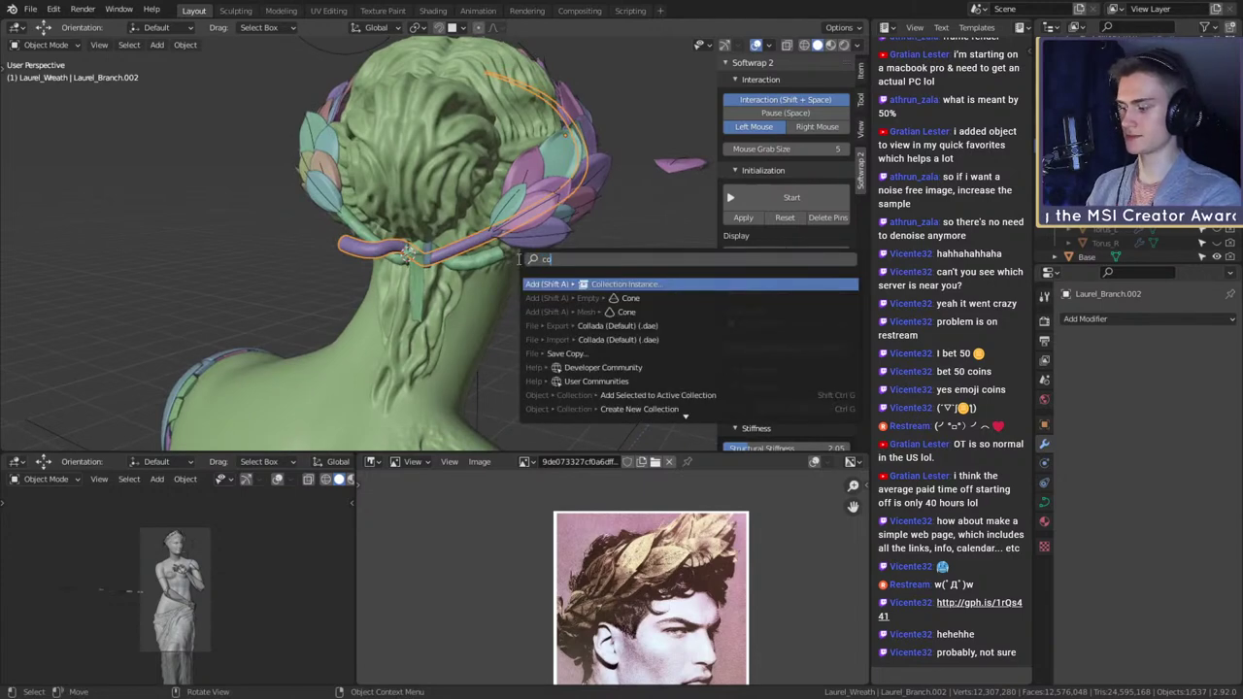
{"action": "key", "text": "Escape"}
{"action": "key", "text": "F3"}
{"action": "type", "text": "conver"}
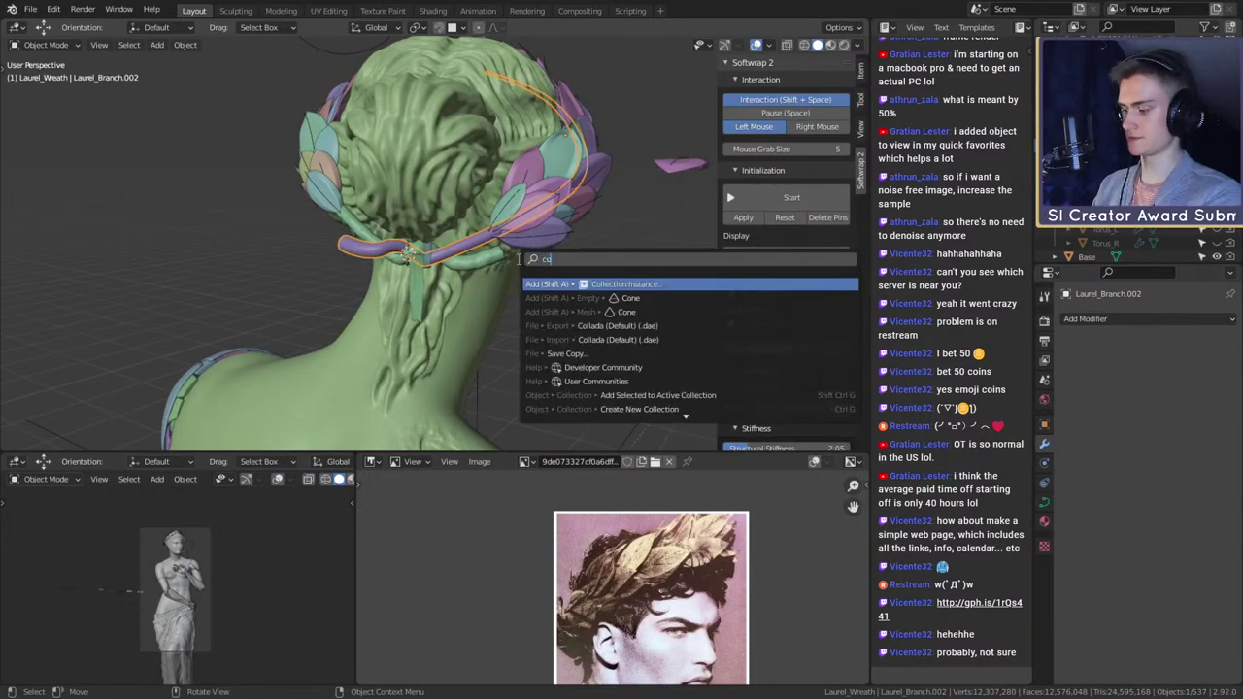
{"action": "key", "text": "Down"}
{"action": "key", "text": "Down"}
{"action": "key", "text": "Return"}
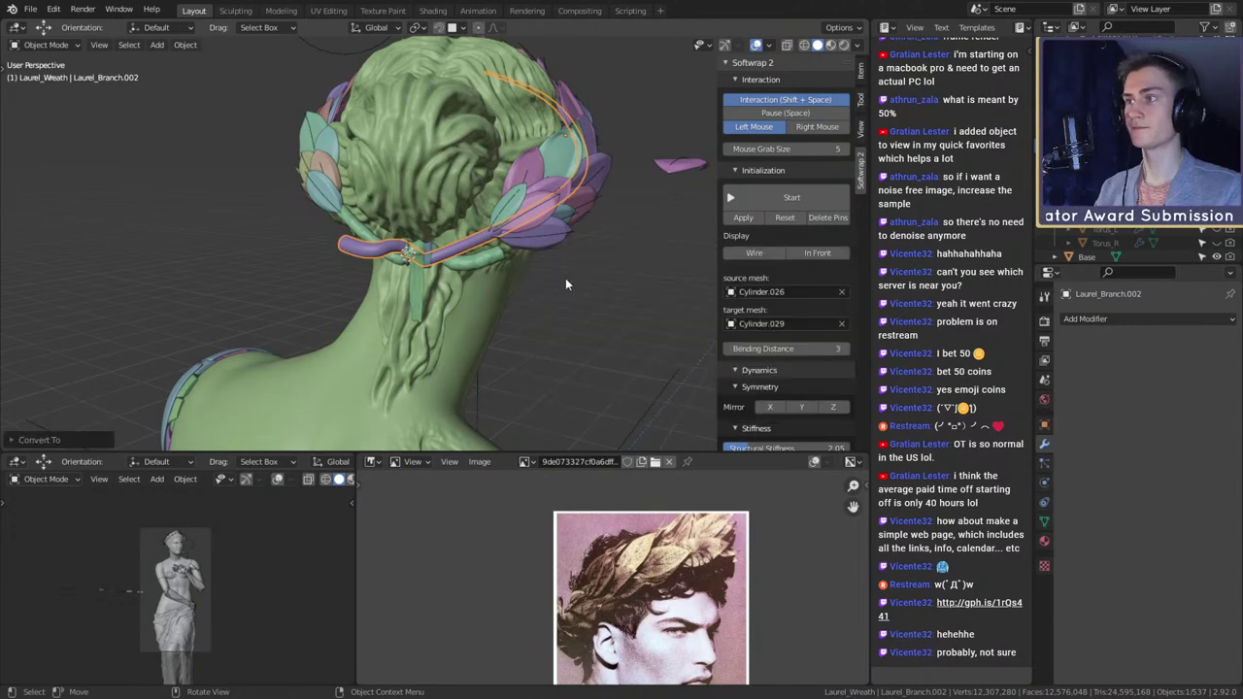
- Copy the Remesh and Displace modifiers from the finished green branch to the smooth purple branch, and clear the selection
{"action": "scroll", "coordinate": [551, 281], "scroll_direction": "up", "scroll_amount": 8}
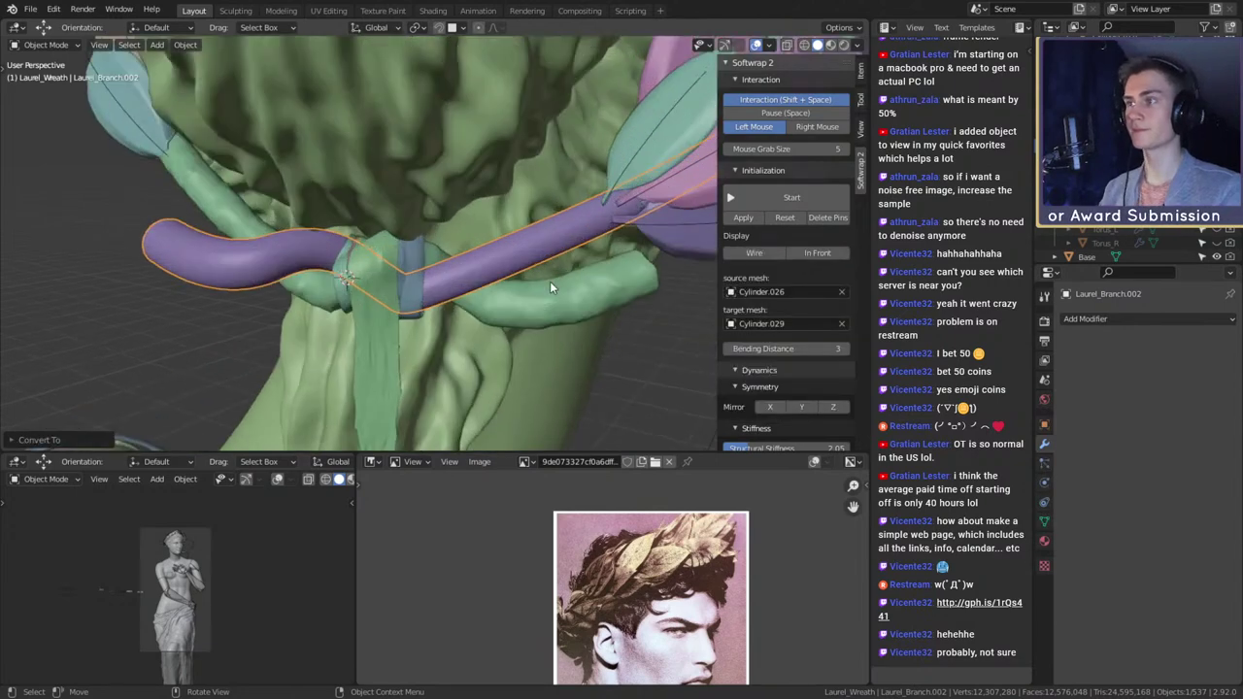
{"action": "right_click", "coordinate": [489, 251]}
{"action": "left_click", "coordinate": [470, 260]}
{"action": "middle_click_drag", "start_coordinate": [546, 326], "coordinate": [641, 287]}
{"action": "left_click", "coordinate": [667, 264]}
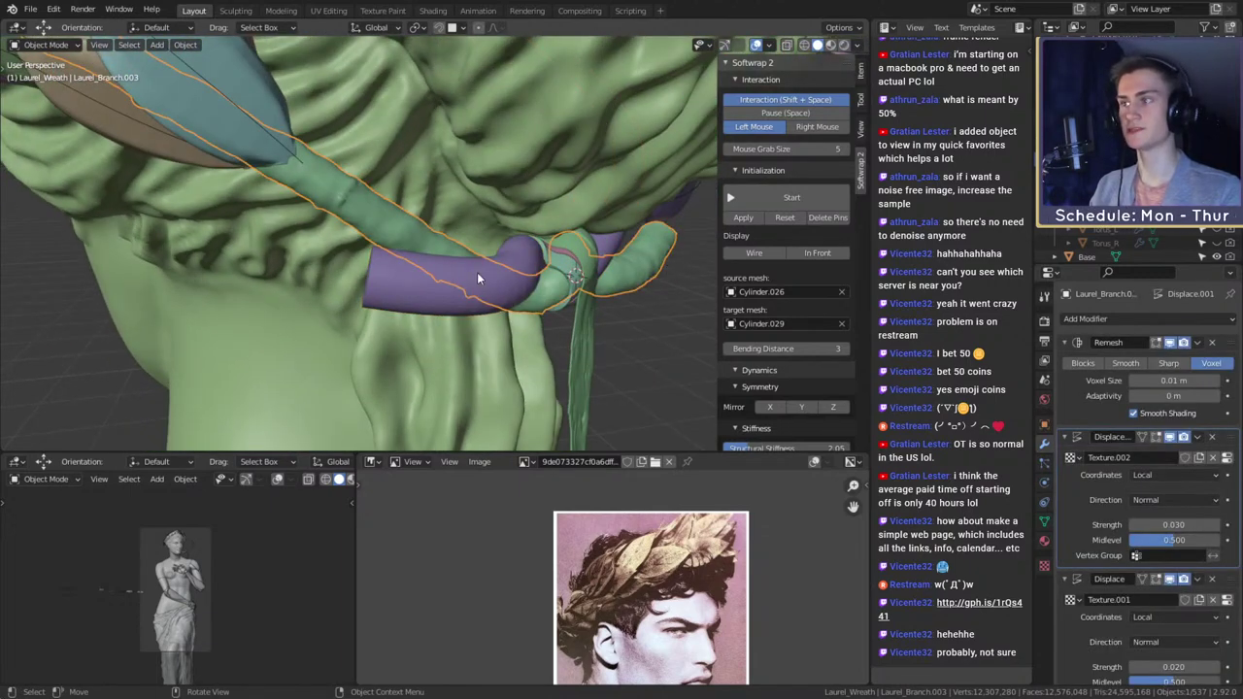
{"action": "left_click", "coordinate": [477, 279], "text": "shift"}
{"action": "left_click", "coordinate": [651, 286], "text": "shift"}
{"action": "key", "text": "ctrl+l"}
{"action": "mouse_move", "coordinate": [652, 289]}
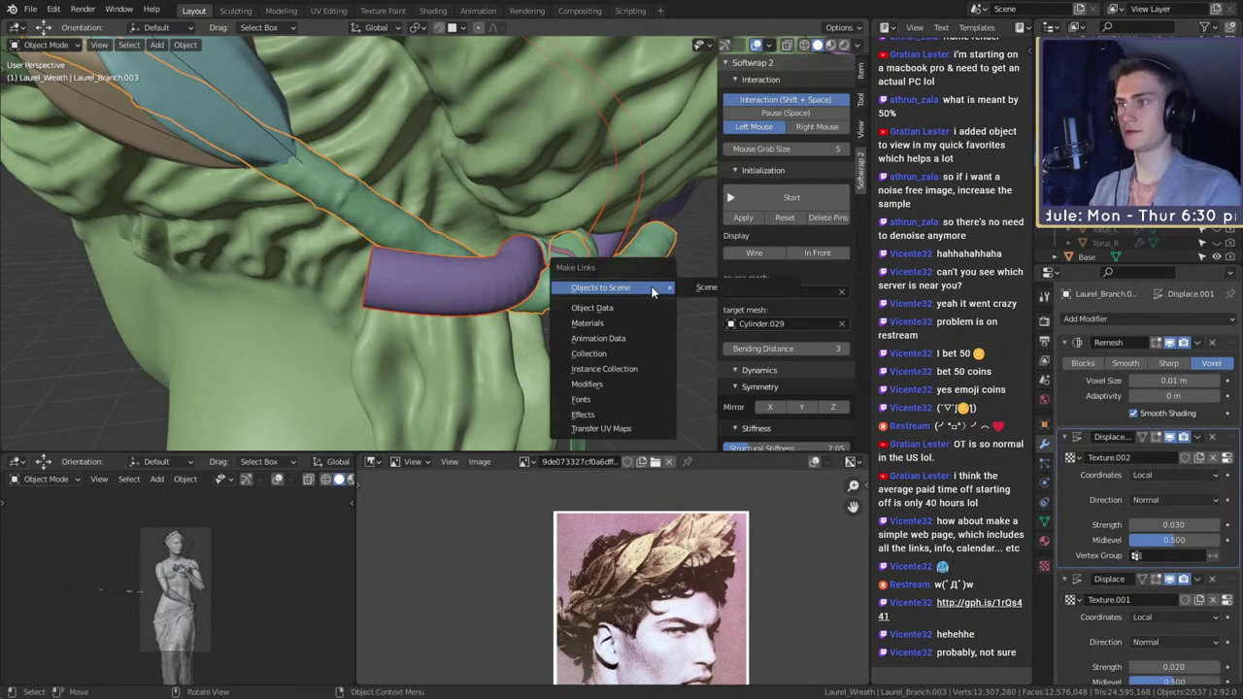
{"action": "left_click", "coordinate": [598, 386]}
{"action": "key", "text": "alt+a"}
- Open the purple laurel branch for mesh editing and set the proportional editing falloff to Linear
{"action": "scroll", "coordinate": [631, 321], "scroll_direction": "down", "scroll_amount": 6}
{"action": "middle_click_drag", "start_coordinate": [619, 310], "coordinate": [596, 288]}
{"action": "scroll", "coordinate": [504, 302], "scroll_direction": "down", "scroll_amount": 5}
{"action": "scroll", "coordinate": [396, 301], "scroll_direction": "up", "scroll_amount": 5}
{"action": "scroll", "coordinate": [523, 291], "scroll_direction": "up", "scroll_amount": 2}
{"action": "middle_click_drag", "start_coordinate": [539, 298], "coordinate": [524, 247]}
{"action": "left_click", "coordinate": [427, 285]}
{"action": "scroll", "coordinate": [560, 307], "scroll_direction": "up", "scroll_amount": 3}
{"action": "key", "text": "Tab"}
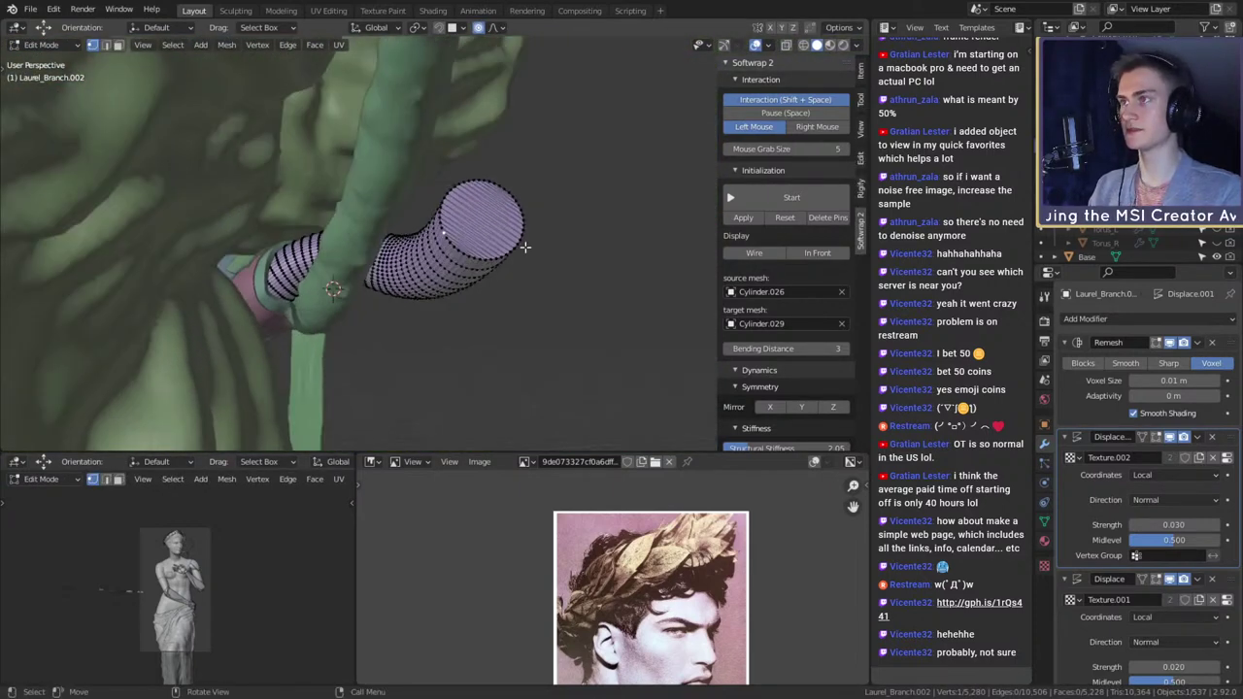
{"action": "left_click", "coordinate": [496, 30]}
{"action": "left_click", "coordinate": [501, 160]}
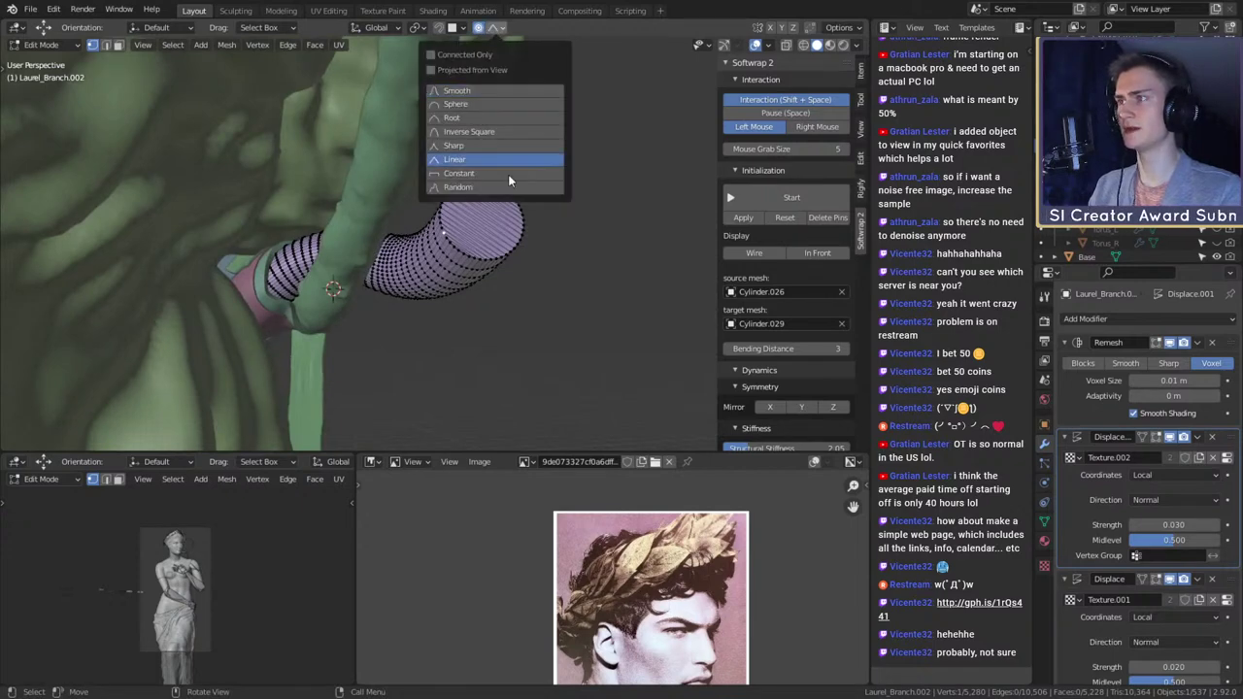
- Move two rim vertices on the purple branch's flat cut end with proportional editing to make it irregular, and leave mesh editing
{"action": "middle_click_drag", "start_coordinate": [585, 243], "coordinate": [479, 149]}
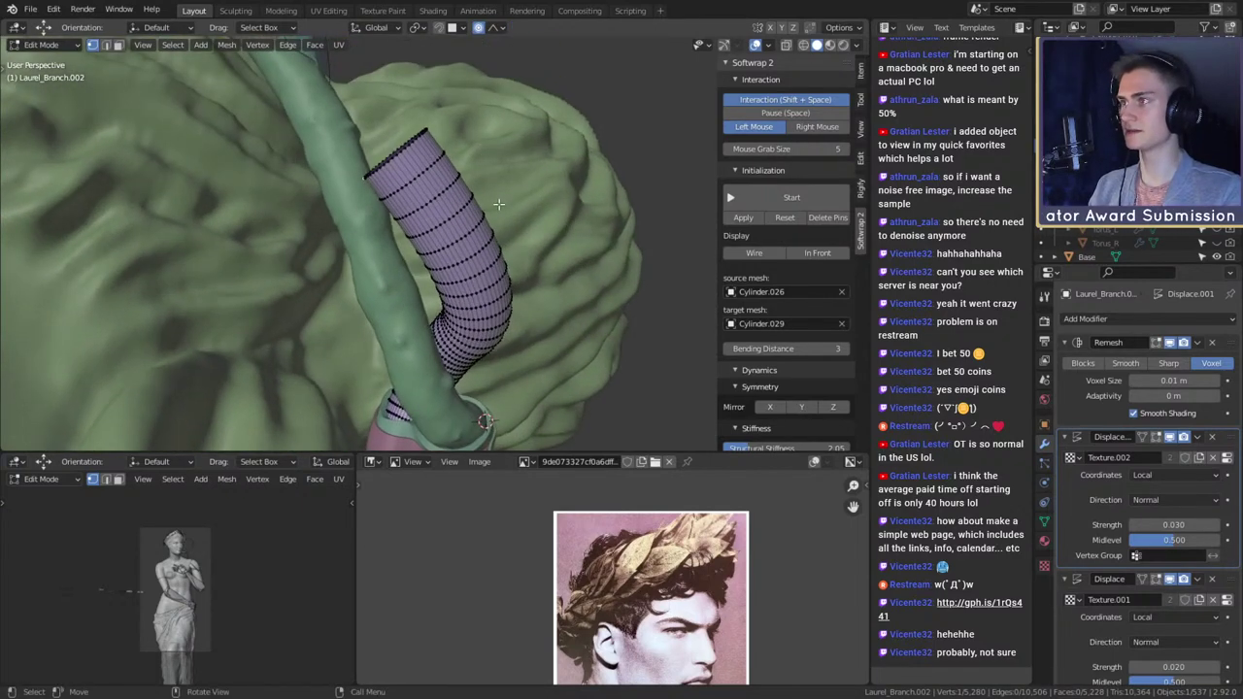
{"action": "key", "text": "g"}
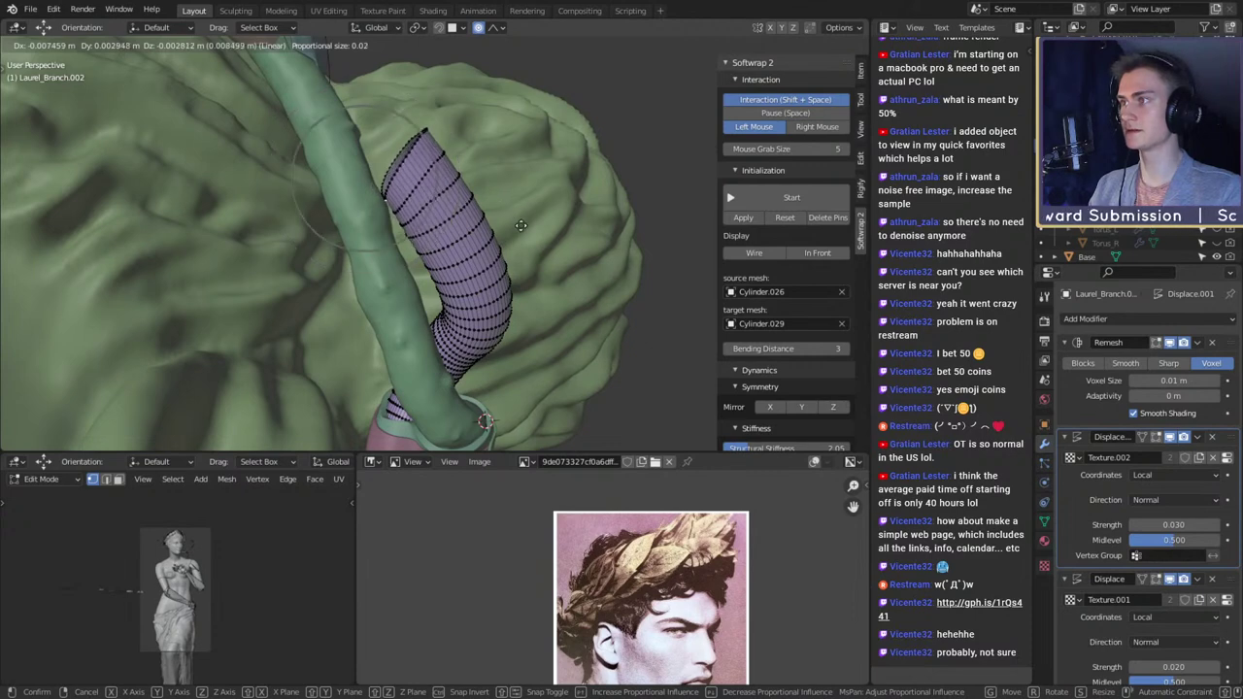
{"action": "left_click", "coordinate": [526, 231]}
{"action": "middle_click_drag", "start_coordinate": [525, 219], "coordinate": [488, 267]}
{"action": "left_click", "coordinate": [406, 157]}
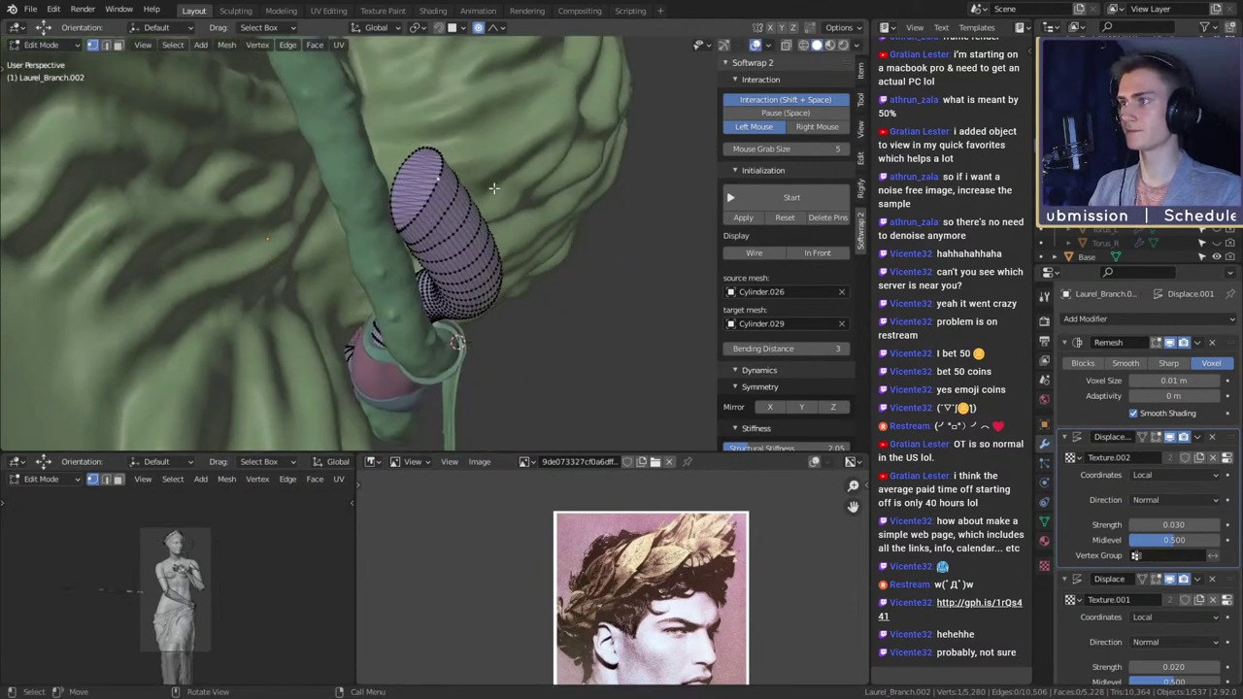
{"action": "key", "text": "g"}
{"action": "middle_click_drag", "start_coordinate": [414, 183], "coordinate": [473, 260]}
{"action": "scroll", "coordinate": [462, 151], "scroll_direction": "up", "scroll_amount": 5}
{"action": "left_click", "coordinate": [454, 138]}
{"action": "key", "text": "Tab"}
- Move a vertex at the green laurel branch's cut end to reshape its tip, and return to Object Mode
{"action": "scroll", "coordinate": [528, 268], "scroll_direction": "down", "scroll_amount": 3}
{"action": "scroll", "coordinate": [569, 287], "scroll_direction": "up", "scroll_amount": 3}
{"action": "left_click", "coordinate": [473, 261]}
{"action": "middle_click_drag", "start_coordinate": [680, 278], "coordinate": [496, 249]}
{"action": "key", "text": "Tab"}
{"action": "key", "text": "g"}
{"action": "left_click", "coordinate": [581, 214]}
{"action": "key", "text": "Tab"}
- Select the green strip hanging from the knot and examine it up close with both branches
{"action": "scroll", "coordinate": [463, 249], "scroll_direction": "up", "scroll_amount": 5}
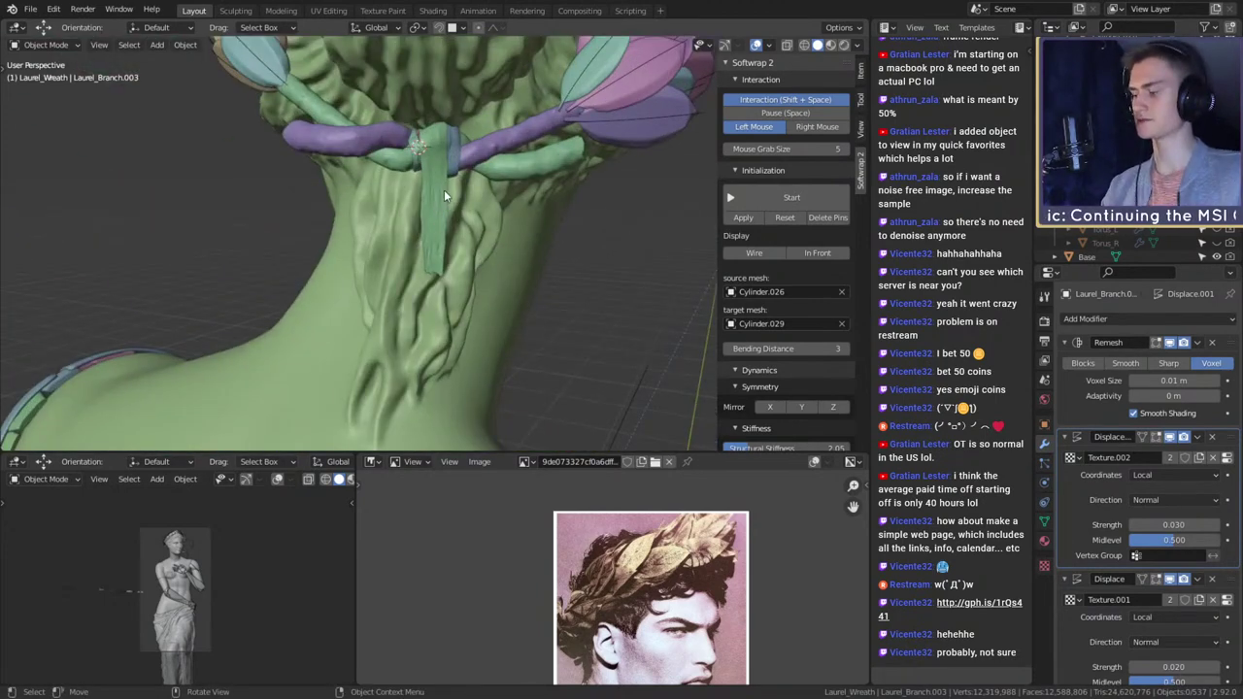
{"action": "scroll", "coordinate": [444, 190], "scroll_direction": "down", "scroll_amount": 7}
{"action": "scroll", "coordinate": [467, 292], "scroll_direction": "up", "scroll_amount": 7}
{"action": "middle_click_drag", "start_coordinate": [467, 292], "coordinate": [585, 251]}
{"action": "left_click", "coordinate": [536, 199]}
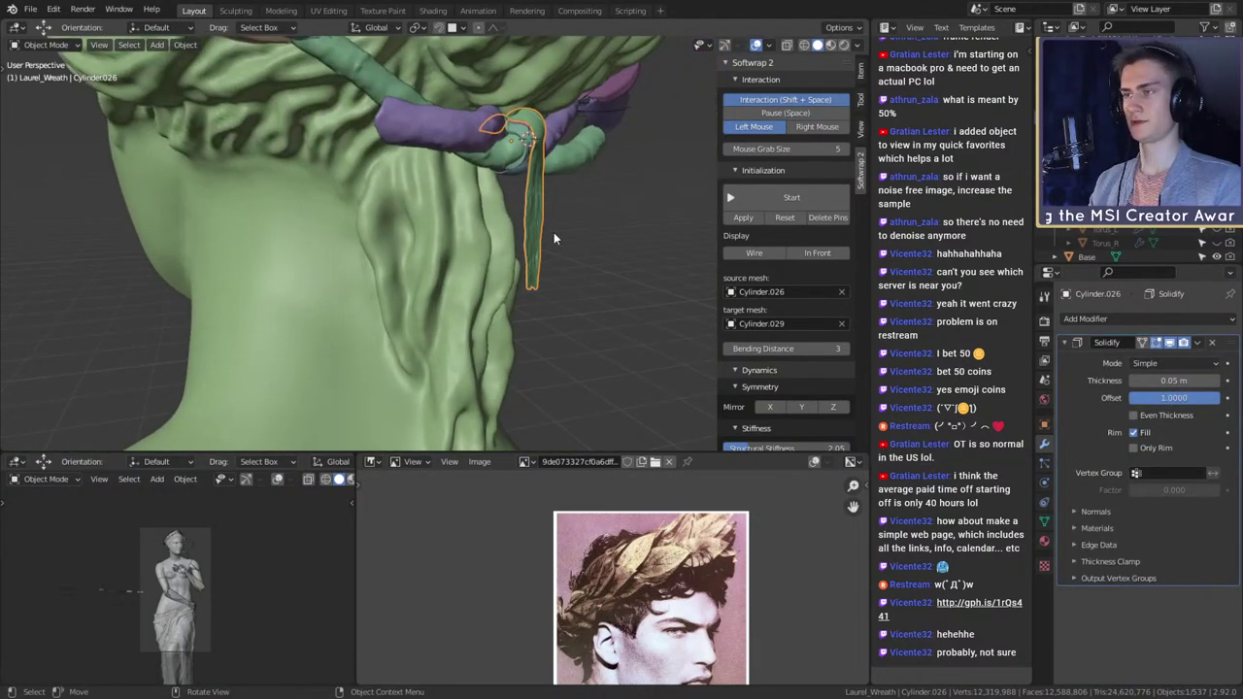
{"action": "key", "text": "KP_Decimal"}
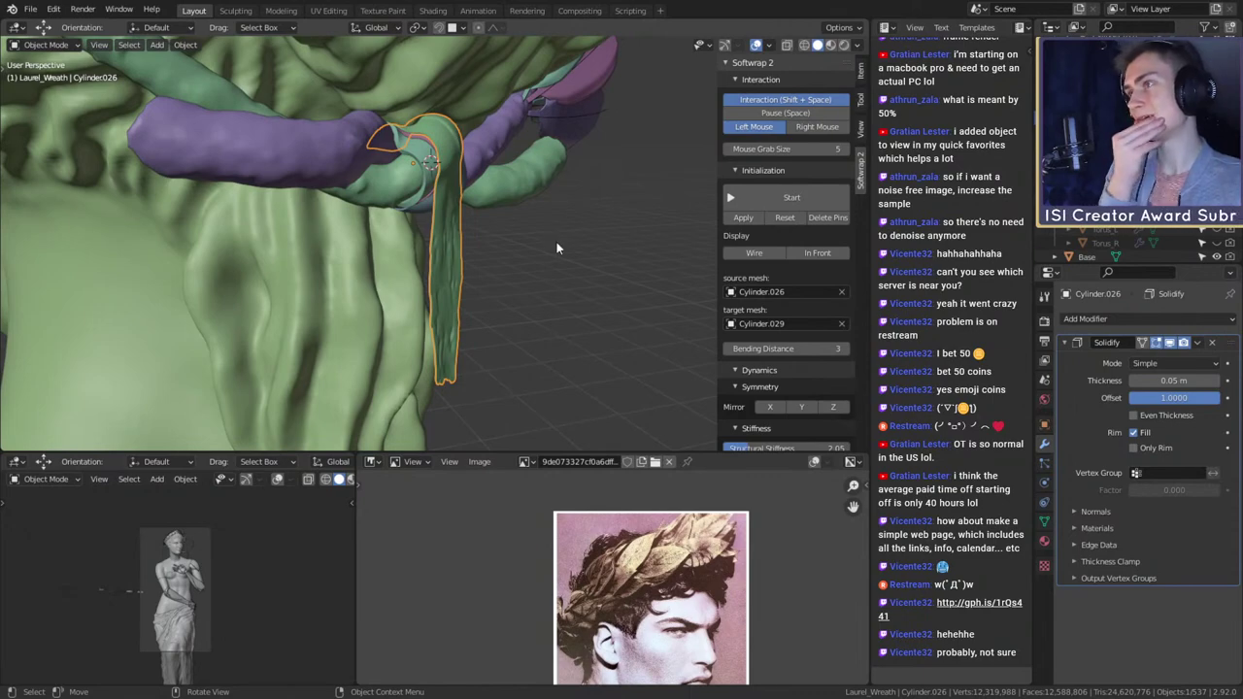
{"action": "middle_click_drag", "start_coordinate": [557, 242], "coordinate": [318, 300]}
- Locate the spare knot pieces and branch copies away from the statue, and examine the pink knot piece up close
{"action": "scroll", "coordinate": [490, 278], "scroll_direction": "down", "scroll_amount": 9}
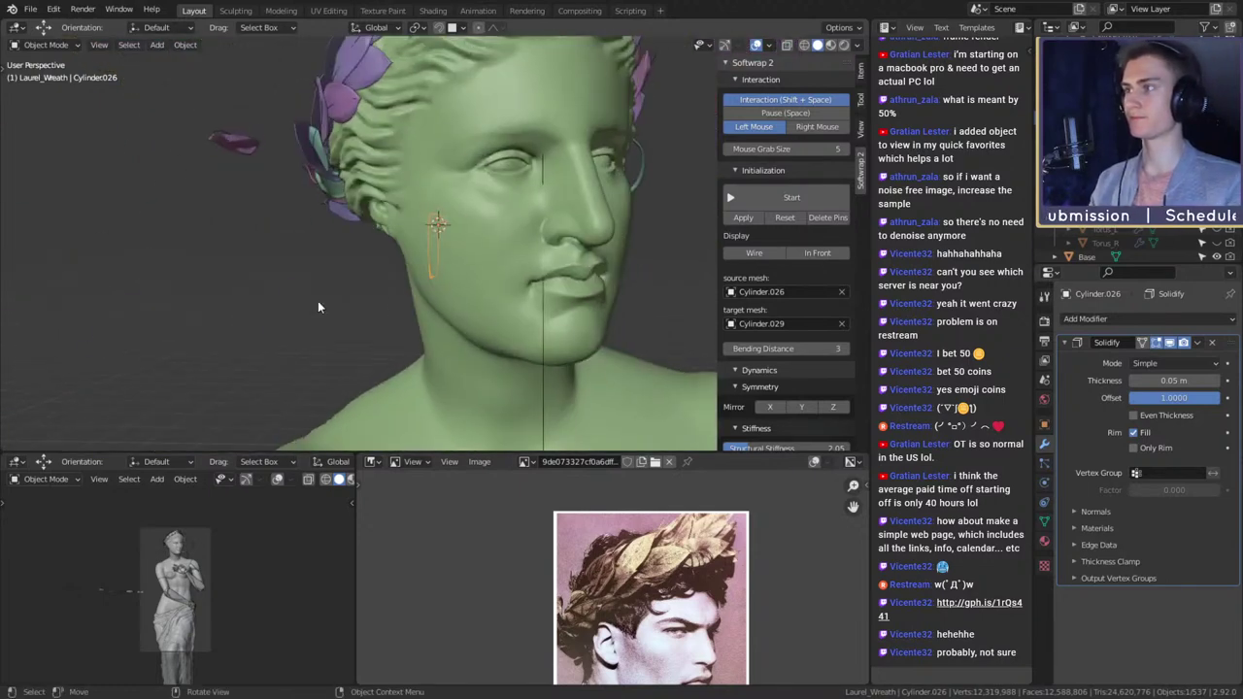
{"action": "scroll", "coordinate": [318, 300], "scroll_direction": "down", "scroll_amount": 7}
{"action": "middle_click_drag", "start_coordinate": [523, 336], "coordinate": [423, 336]}
{"action": "scroll", "coordinate": [423, 336], "scroll_direction": "up", "scroll_amount": 5}
{"action": "middle_click_drag", "start_coordinate": [522, 275], "coordinate": [457, 280]}
{"action": "scroll", "coordinate": [400, 300], "scroll_direction": "down", "scroll_amount": 5}
{"action": "scroll", "coordinate": [459, 338], "scroll_direction": "up", "scroll_amount": 3}
{"action": "scroll", "coordinate": [487, 311], "scroll_direction": "up", "scroll_amount": 4}
{"action": "left_click", "coordinate": [442, 168]}
{"action": "key", "text": "KP_Decimal"}
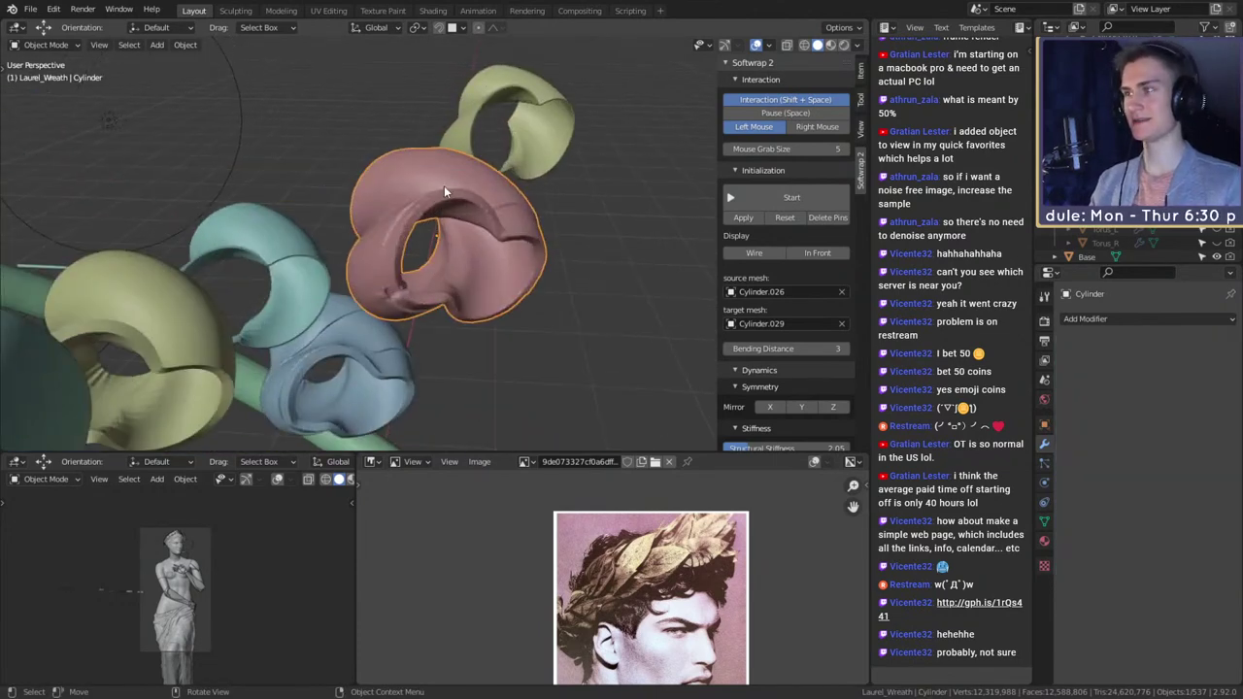
{"action": "scroll", "coordinate": [447, 214], "scroll_direction": "down", "scroll_amount": 5}
{"action": "scroll", "coordinate": [406, 238], "scroll_direction": "up", "scroll_amount": 3}
- Save the project file msi_creator_award_submission_v12a.blend
{"action": "left_click", "coordinate": [31, 9]}
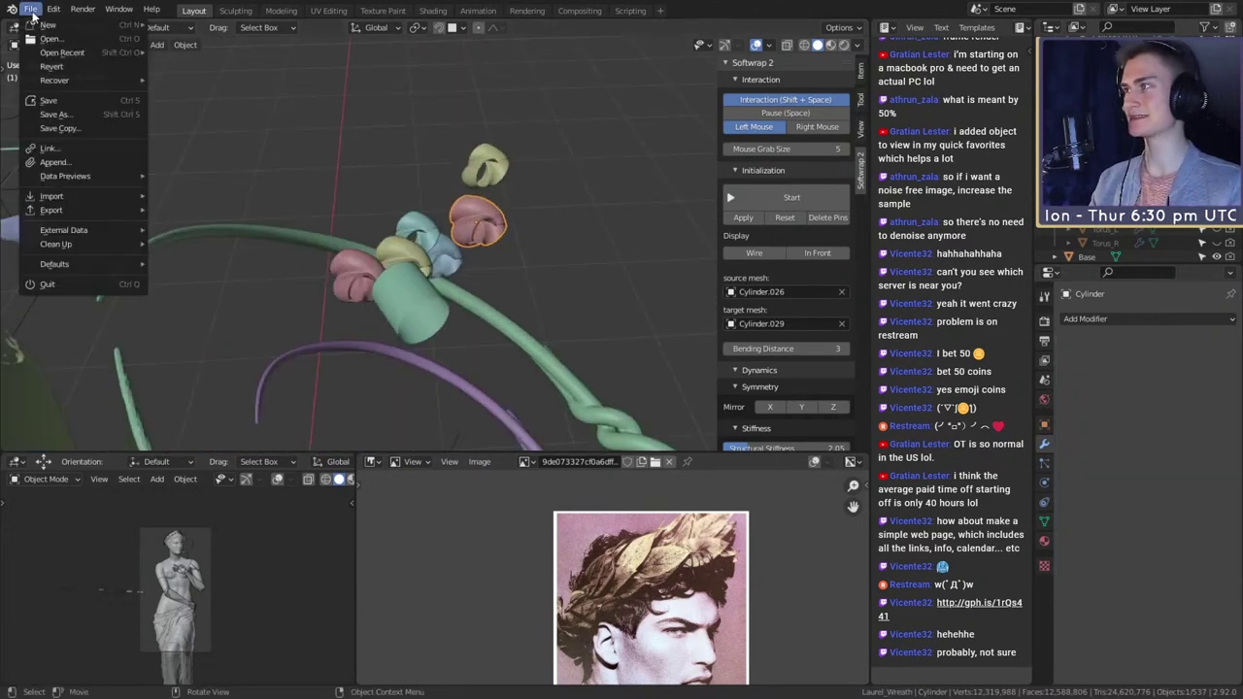
{"action": "left_click", "coordinate": [81, 102]}
{"action": "middle_click_drag", "start_coordinate": [369, 282], "coordinate": [604, 234]}
{"action": "middle_click_drag", "start_coordinate": [503, 246], "coordinate": [530, 291]}
{"action": "scroll", "coordinate": [571, 296], "scroll_direction": "down", "scroll_amount": 7}
{"action": "left_click", "coordinate": [30, 8]}
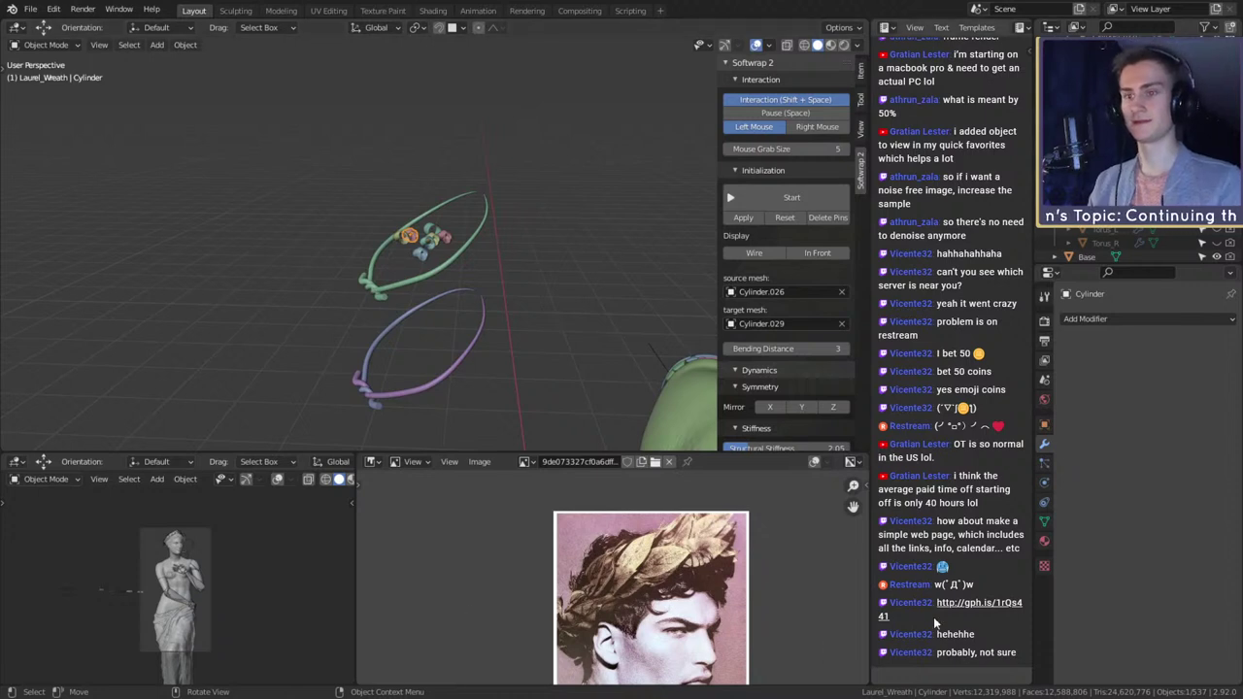
{"action": "key", "text": "ctrl+s"}
- Delete the spare knot pieces together with the green and purple branch copies standing away from the statue
{"action": "key", "text": "g"}
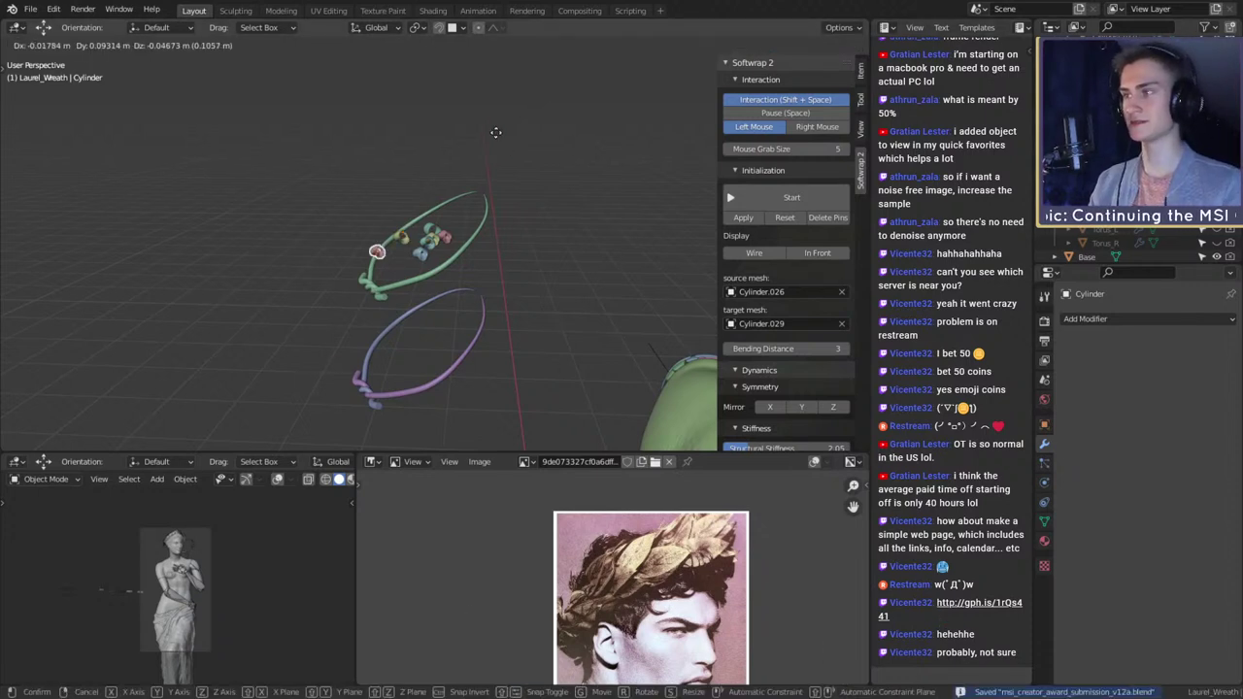
{"action": "key", "text": "Escape"}
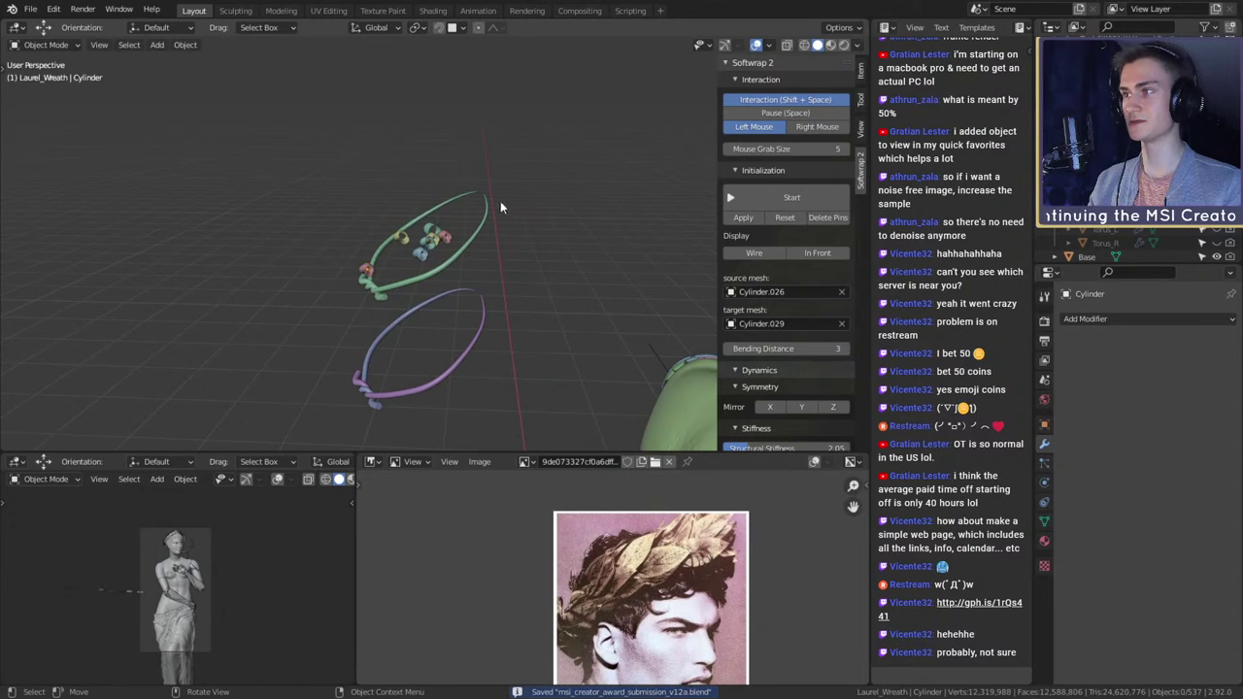
{"action": "scroll", "coordinate": [496, 248], "scroll_direction": "down", "scroll_amount": 3}
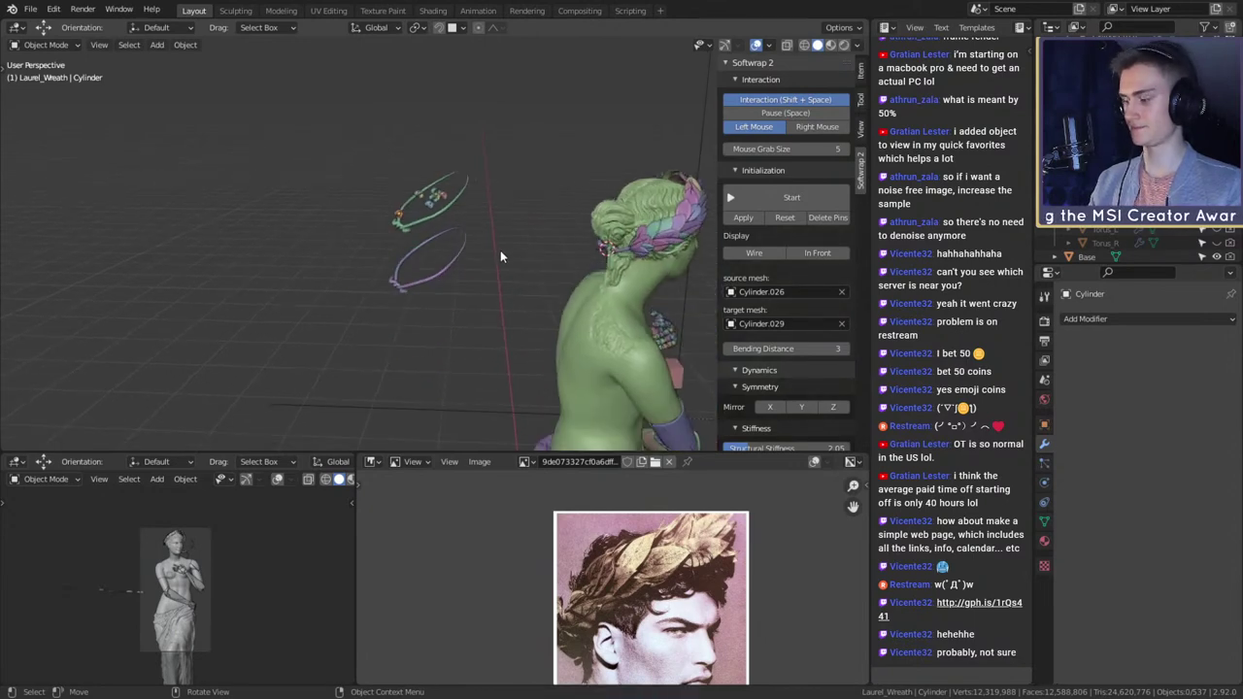
{"action": "key", "text": "b"}
{"action": "left_click_drag", "start_coordinate": [503, 103], "coordinate": [337, 301]}
{"action": "key", "text": "Delete"}
{"action": "middle_click_drag", "start_coordinate": [450, 324], "coordinate": [527, 329]}
{"action": "scroll", "coordinate": [539, 297], "scroll_direction": "up", "scroll_amount": 3}
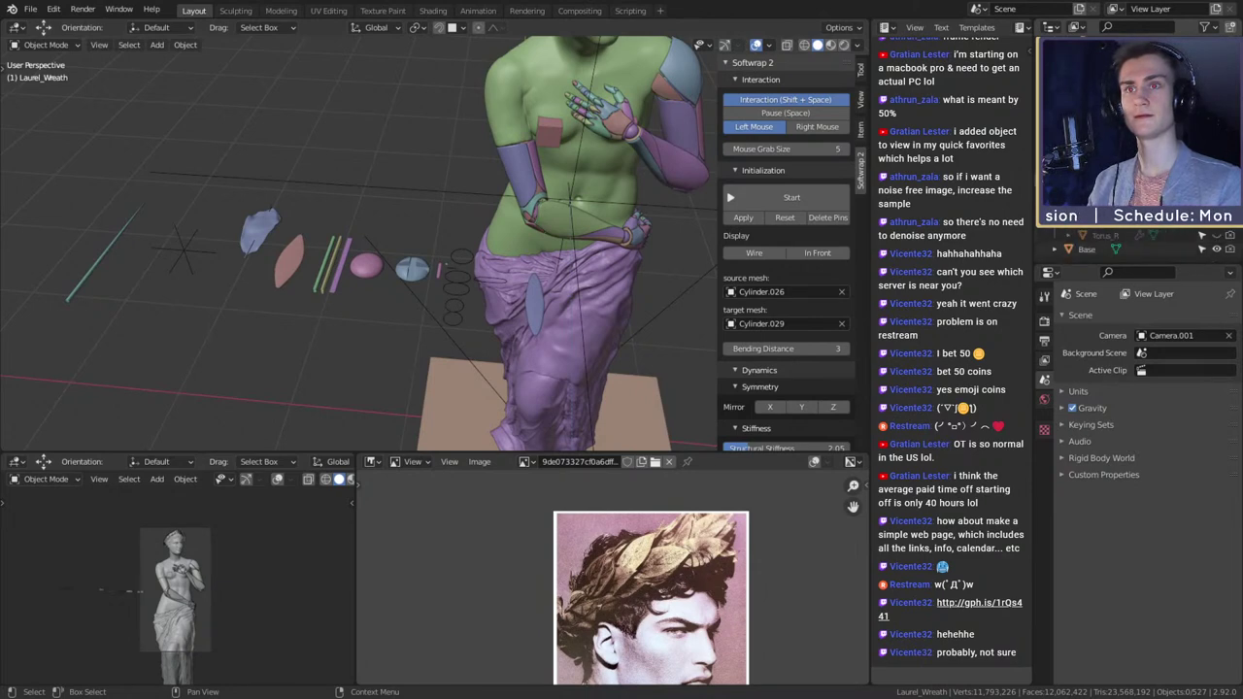
- Select the Base object and examine the whole statue and its plinth from the front and side
{"action": "left_click", "coordinate": [1087, 253]}
{"action": "scroll", "coordinate": [540, 329], "scroll_direction": "down", "scroll_amount": 4}
{"action": "middle_click_drag", "start_coordinate": [540, 328], "coordinate": [360, 272]}
{"action": "scroll", "coordinate": [499, 208], "scroll_direction": "down", "scroll_amount": 3}
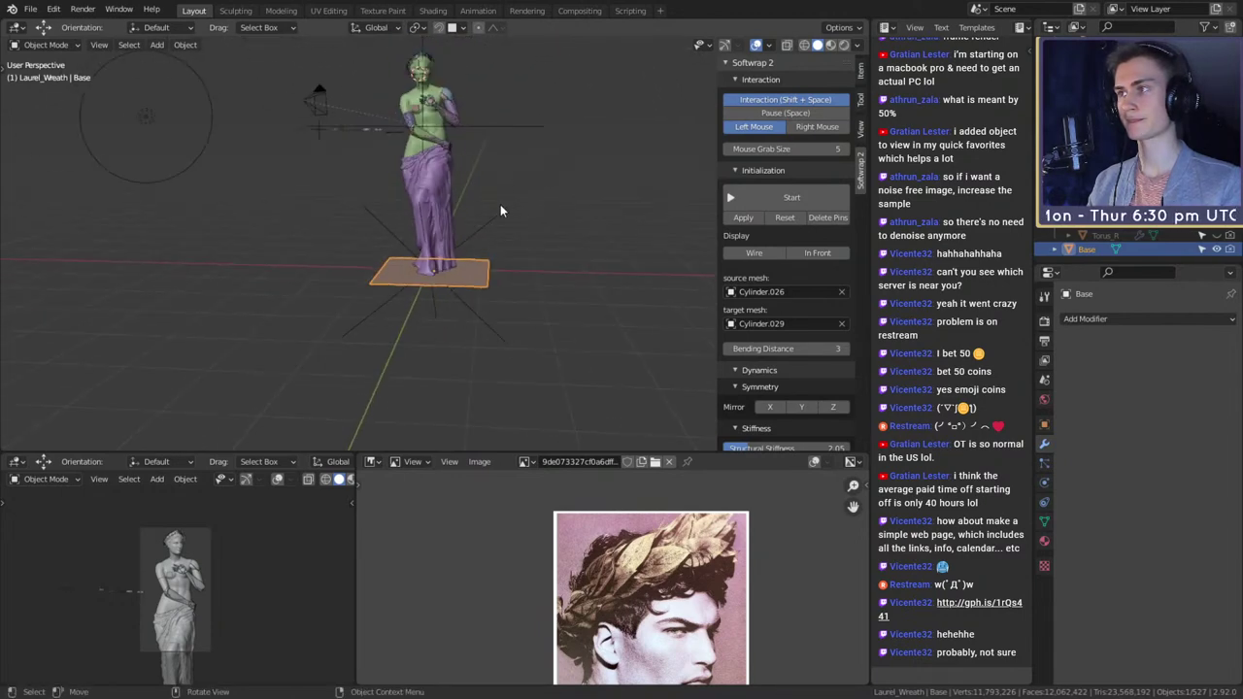
{"action": "middle_click_drag", "start_coordinate": [502, 204], "coordinate": [502, 318], "text": "shift"}
{"action": "scroll", "coordinate": [511, 282], "scroll_direction": "up", "scroll_amount": 5}
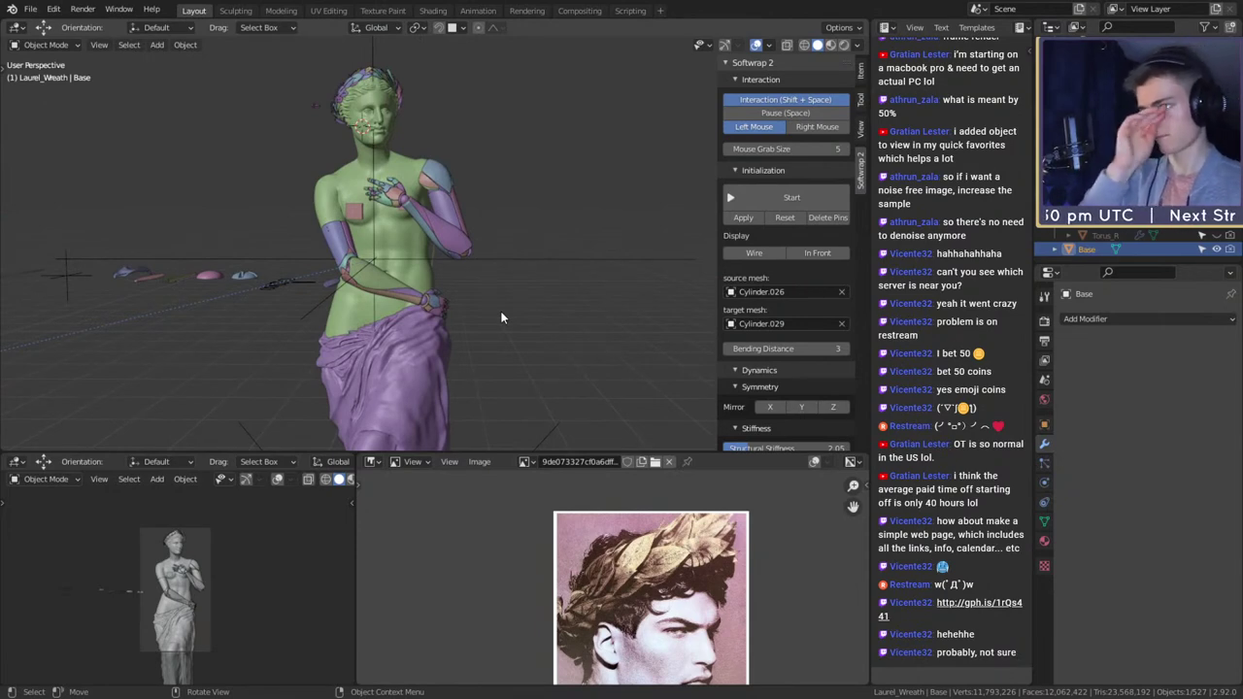
{"action": "middle_click_drag", "start_coordinate": [526, 344], "coordinate": [440, 309]}
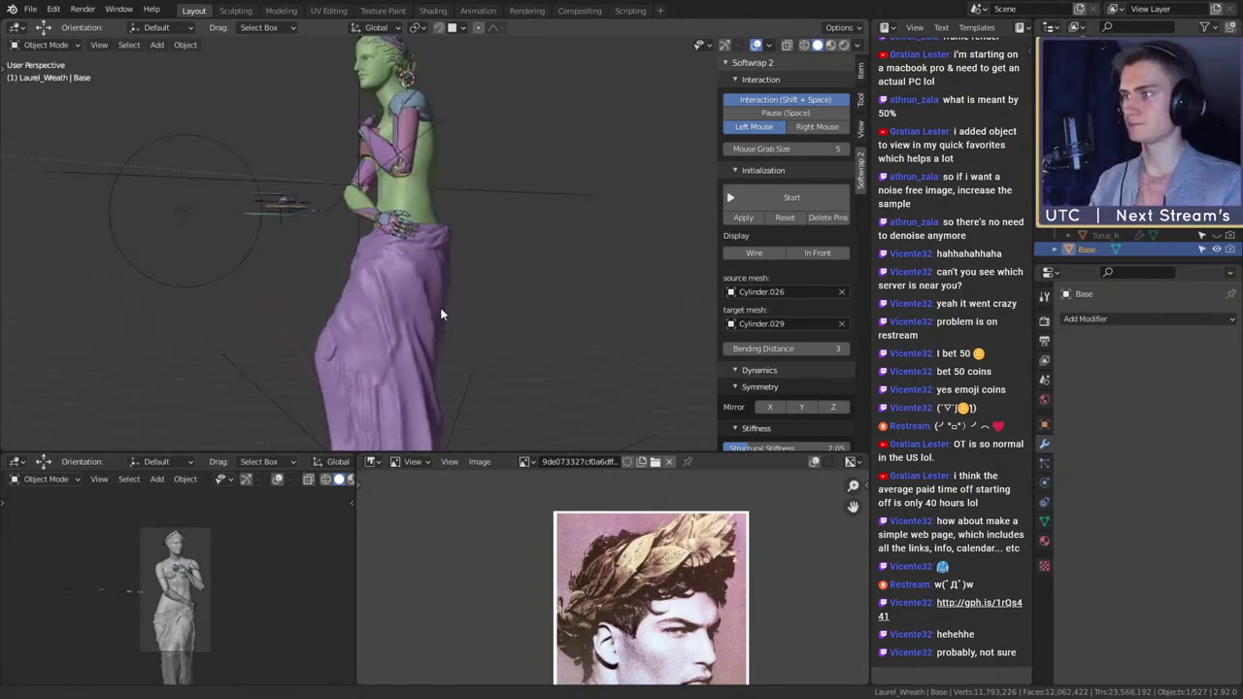
{"action": "middle_click_drag", "start_coordinate": [444, 427], "coordinate": [450, 321], "text": "shift"}
{"action": "middle_click_drag", "start_coordinate": [505, 257], "coordinate": [532, 255], "text": "shift"}
{"action": "scroll", "coordinate": [545, 255], "scroll_direction": "down", "scroll_amount": 3}
{"action": "scroll", "coordinate": [554, 280], "scroll_direction": "up", "scroll_amount": 4}
{"action": "middle_click_drag", "start_coordinate": [532, 282], "coordinate": [397, 300], "text": "shift"}
{"action": "scroll", "coordinate": [529, 238], "scroll_direction": "up", "scroll_amount": 3}
- Select the statue's draped cloth and examine it from several sides
{"action": "left_click", "coordinate": [492, 220]}
{"action": "scroll", "coordinate": [432, 337], "scroll_direction": "down", "scroll_amount": 5}
{"action": "scroll", "coordinate": [550, 356], "scroll_direction": "up", "scroll_amount": 3}
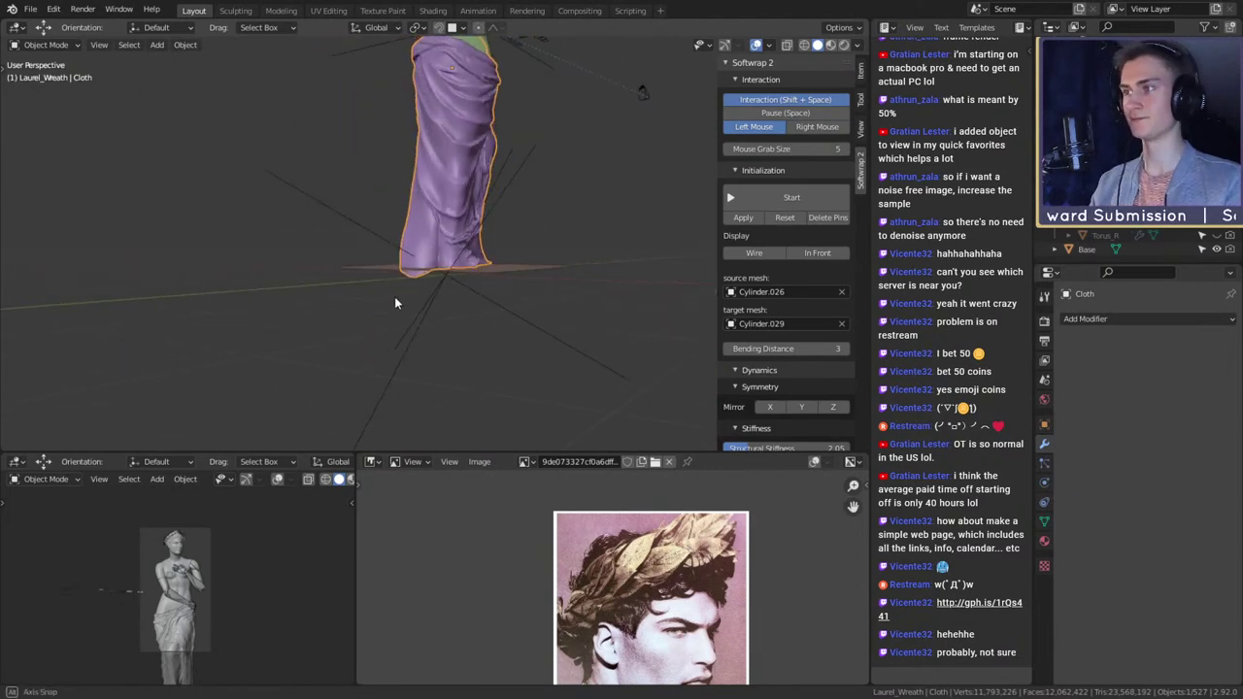
{"action": "middle_click_drag", "start_coordinate": [530, 167], "coordinate": [472, 243]}
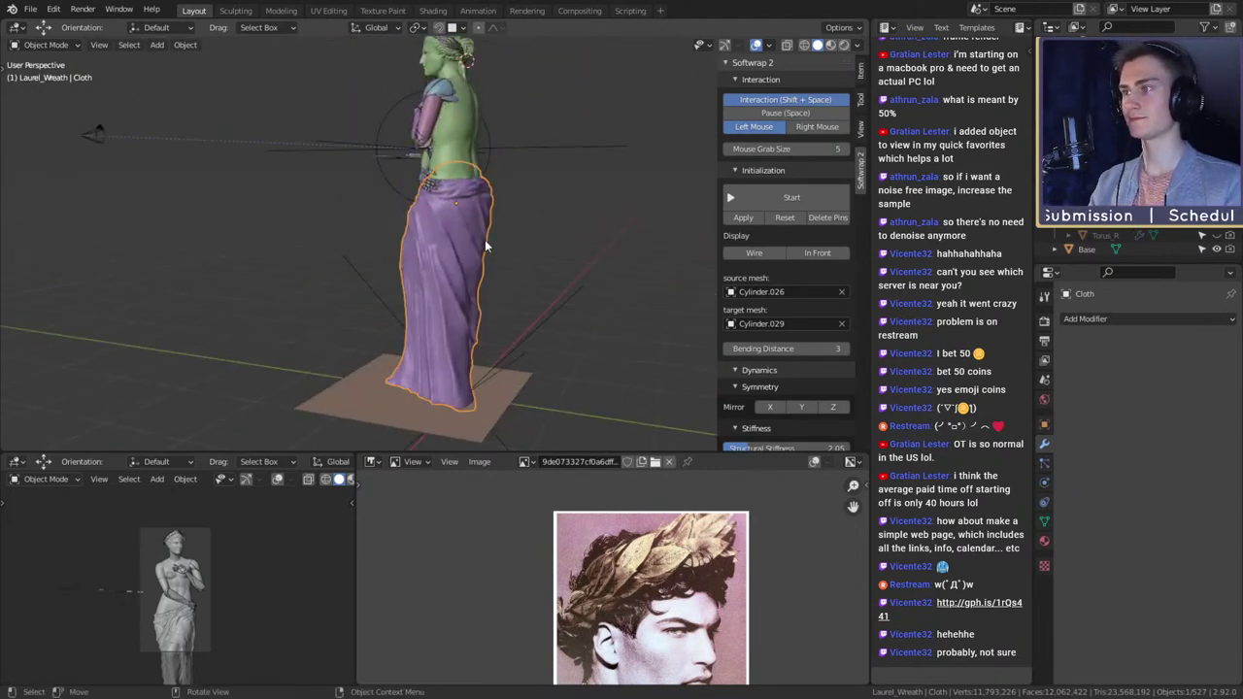
{"action": "right_click", "coordinate": [479, 241]}
{"action": "left_click", "coordinate": [478, 241]}
- Select a laurel leaf on the wreath and examine the leaves on the head up close
{"action": "middle_click_drag", "start_coordinate": [574, 238], "coordinate": [461, 232]}
{"action": "scroll", "coordinate": [573, 335], "scroll_direction": "up", "scroll_amount": 6}
{"action": "scroll", "coordinate": [573, 301], "scroll_direction": "up", "scroll_amount": 3}
{"action": "left_click", "coordinate": [462, 232]}
{"action": "scroll", "coordinate": [505, 251], "scroll_direction": "up", "scroll_amount": 3}
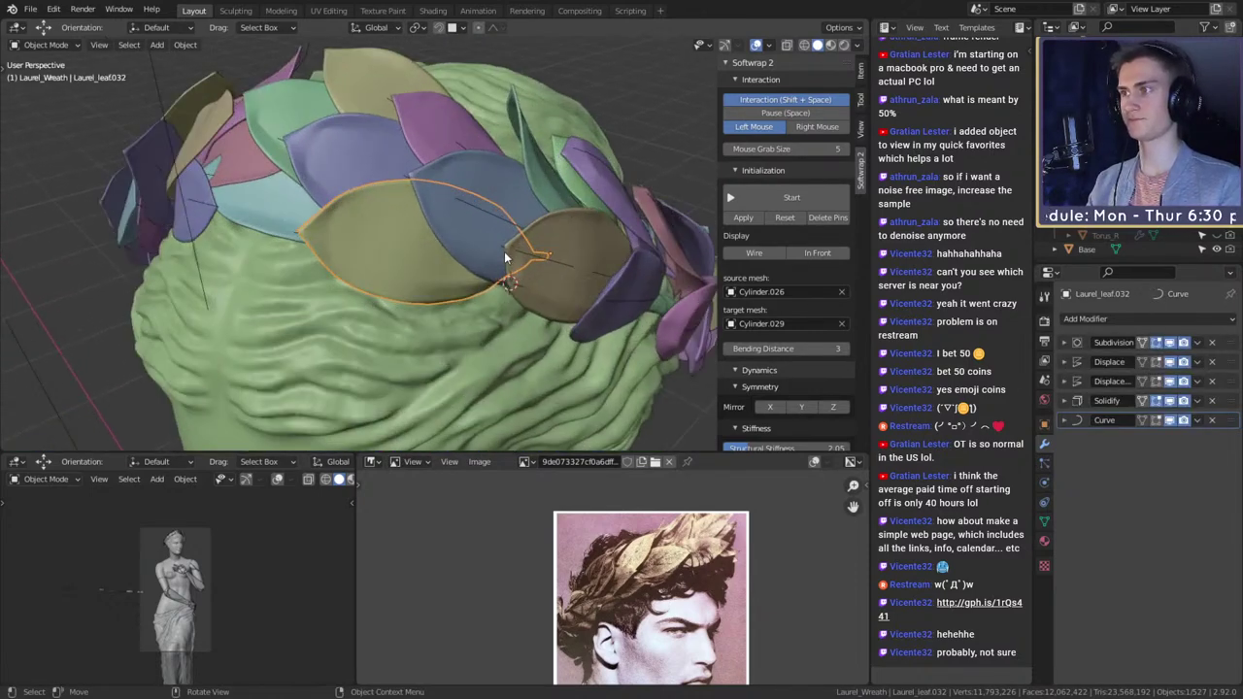
- Apply the Remesh modifier and both Displace modifiers on the green laurel branch at the back of the head
{"action": "scroll", "coordinate": [504, 252], "scroll_direction": "down", "scroll_amount": 5}
{"action": "middle_click_drag", "start_coordinate": [563, 279], "coordinate": [428, 273]}
{"action": "scroll", "coordinate": [450, 294], "scroll_direction": "up", "scroll_amount": 4}
{"action": "left_click", "coordinate": [429, 273]}
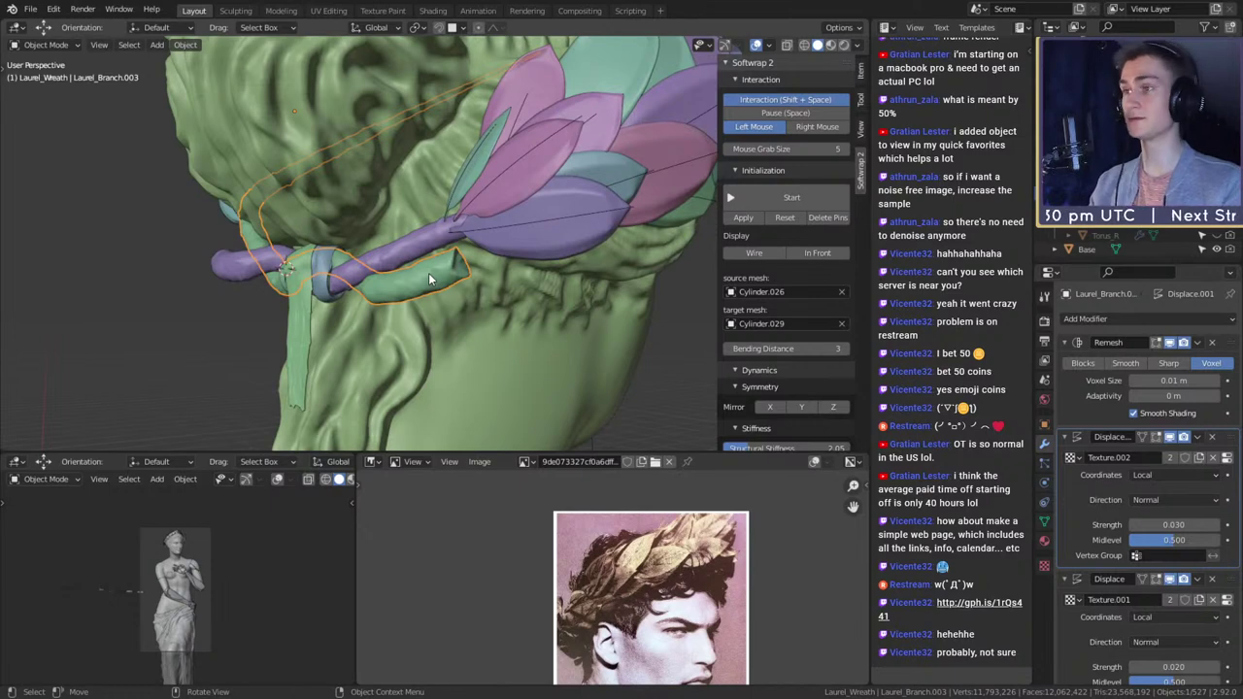
{"action": "left_click", "coordinate": [1077, 393]}
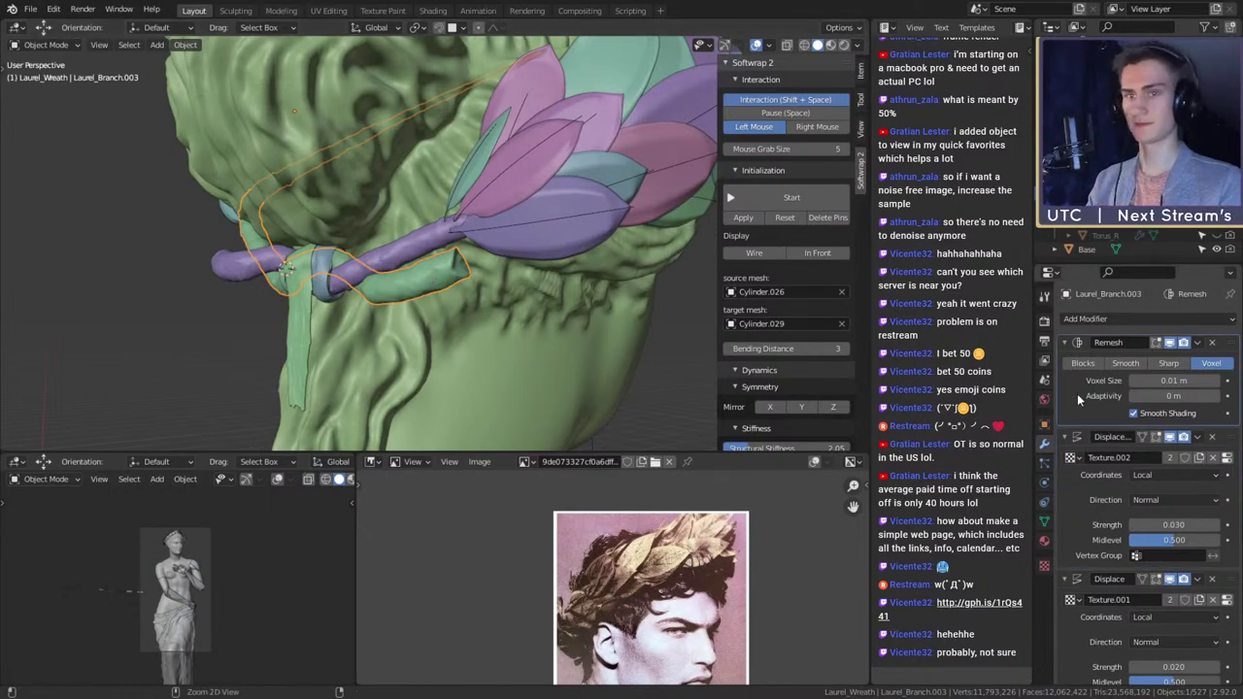
{"action": "key", "text": "ctrl+a"}
{"action": "key", "text": "ctrl+a"}
{"action": "key", "text": "ctrl+a"}
- Apply the Remesh modifier and both Displace modifiers on the purple laurel branch
{"action": "middle_click_drag", "start_coordinate": [334, 300], "coordinate": [539, 274]}
{"action": "left_click", "coordinate": [539, 274]}
{"action": "key", "text": "ctrl+a"}
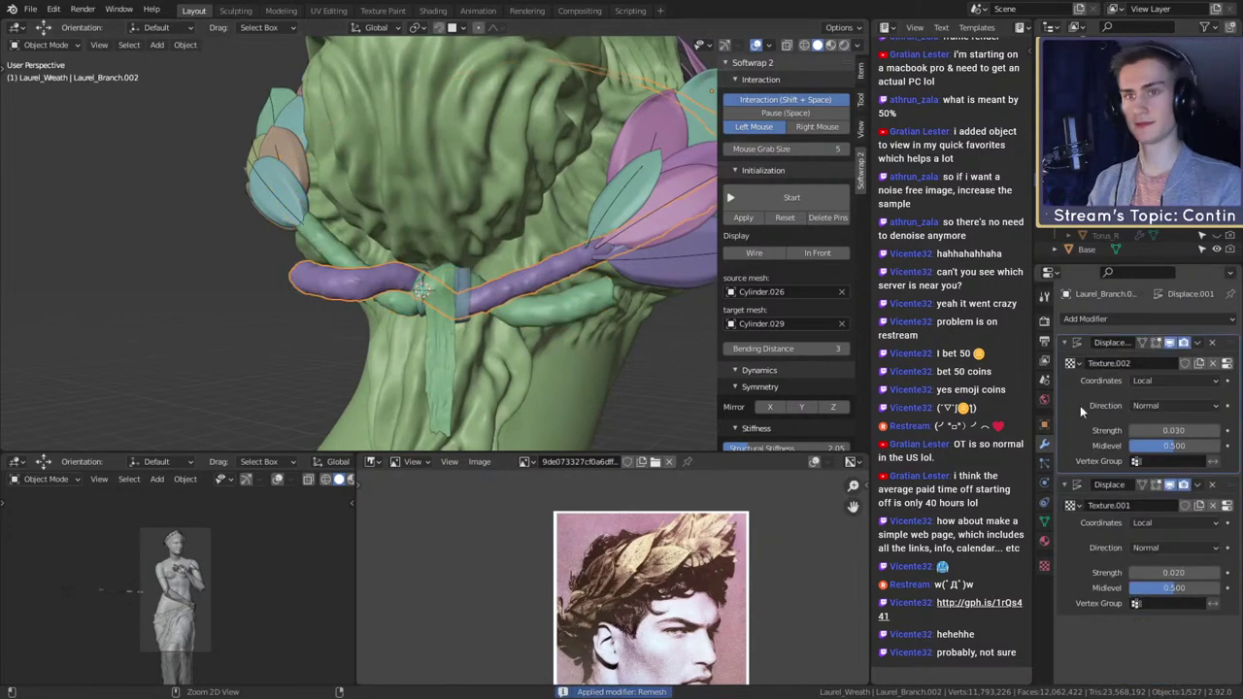
{"action": "key", "text": "ctrl+a"}
{"action": "key", "text": "ctrl+a"}
- Apply the Solidify modifiers on the hanging green strip and the blue knot band next to it
{"action": "middle_click_drag", "start_coordinate": [584, 310], "coordinate": [436, 315]}
{"action": "left_click", "coordinate": [435, 314]}
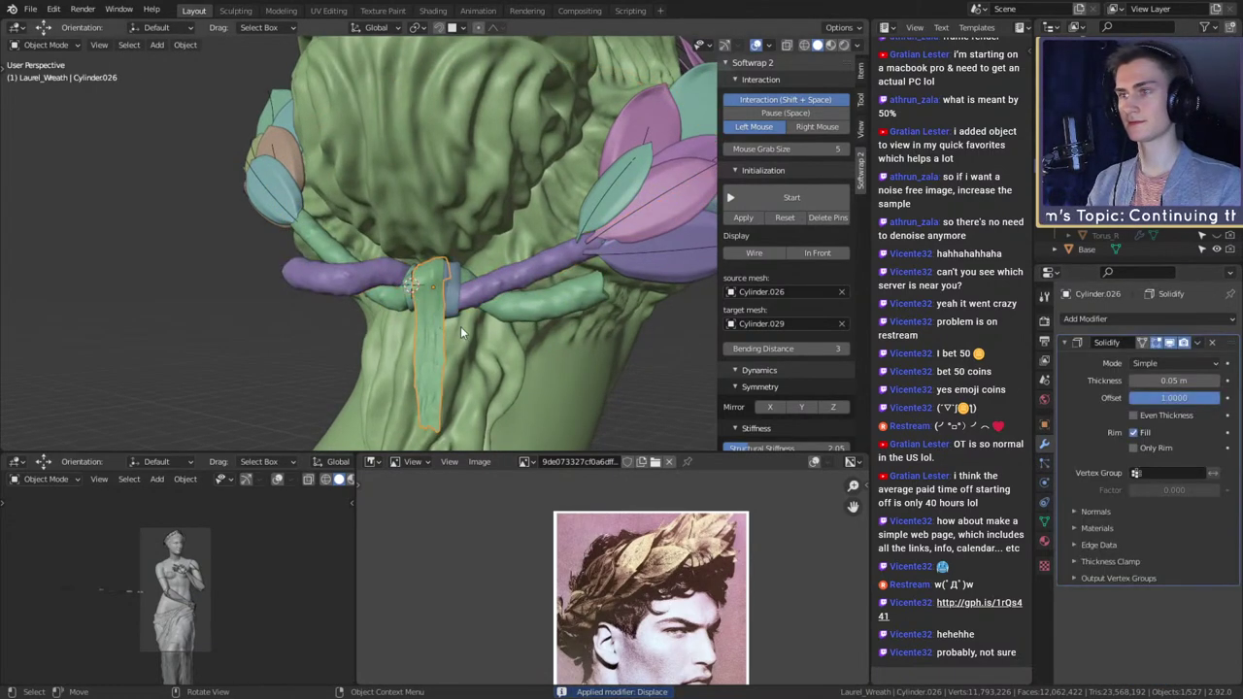
{"action": "key", "text": "ctrl+a"}
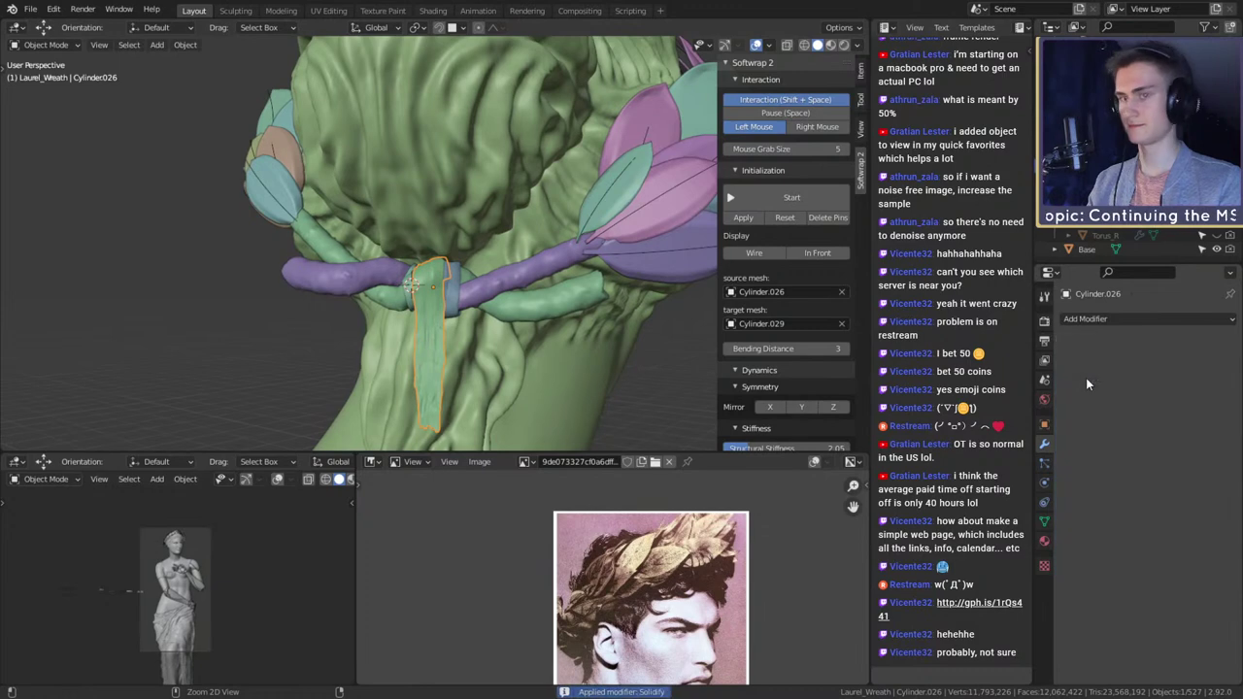
{"action": "left_click", "coordinate": [460, 304]}
{"action": "key", "text": "ctrl+a"}
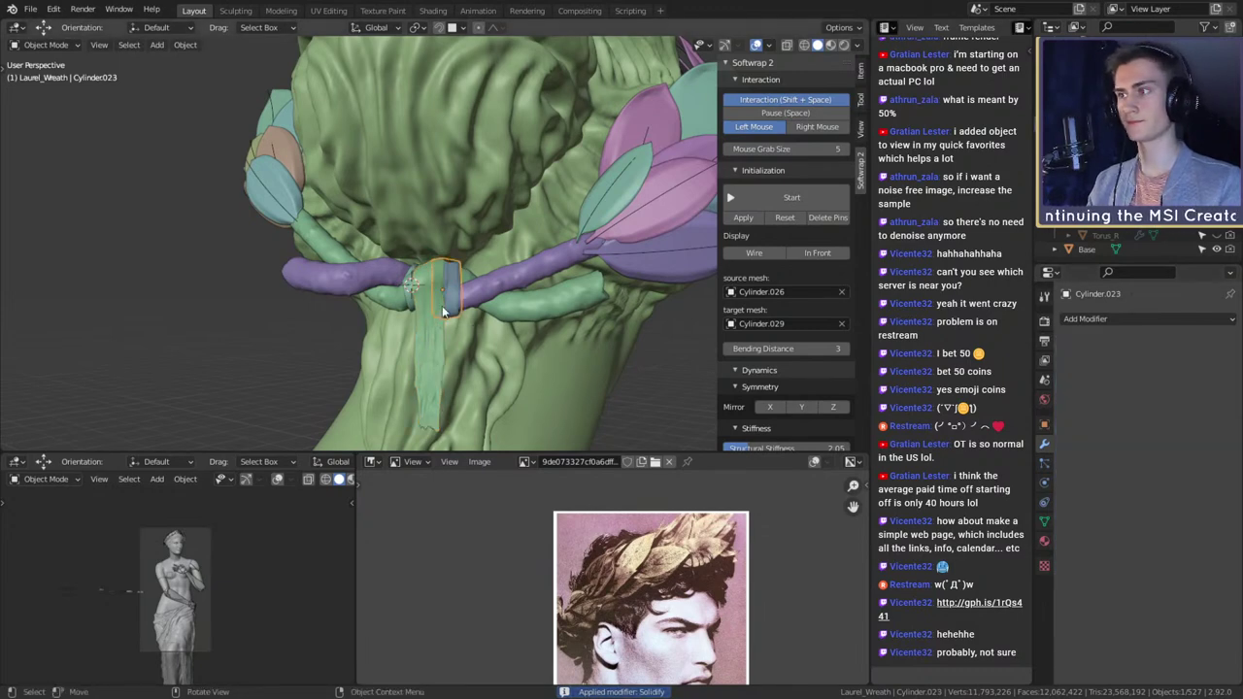
- Apply the Solidify modifiers on the two remaining knot wraps, Cylinder.024 and Cylinder.025
{"action": "middle_click_drag", "start_coordinate": [467, 294], "coordinate": [530, 291]}
{"action": "scroll", "coordinate": [569, 280], "scroll_direction": "up", "scroll_amount": 5}
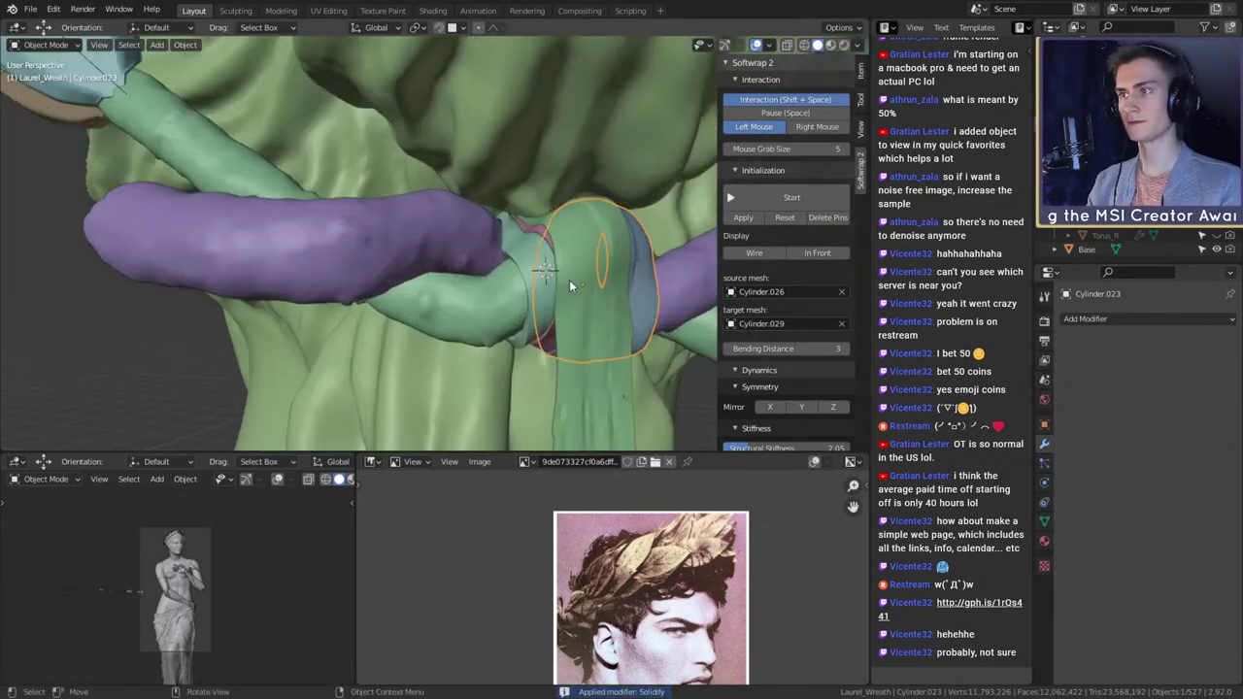
{"action": "left_click", "coordinate": [529, 229]}
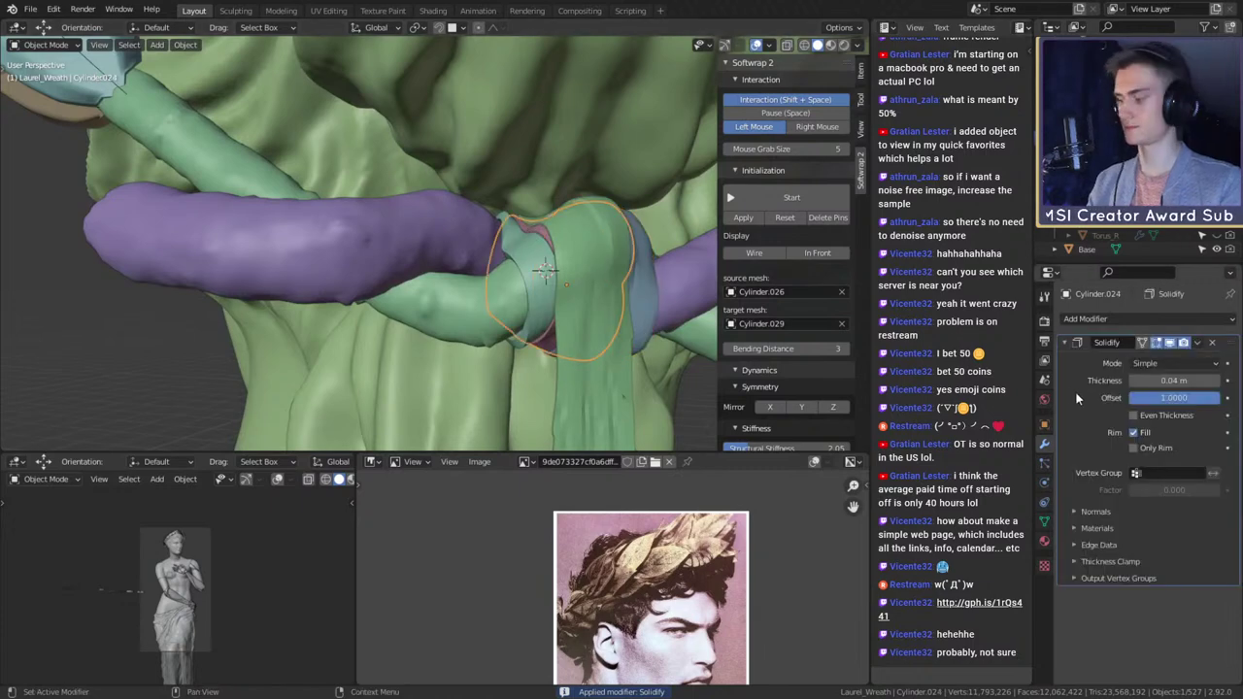
{"action": "key", "text": "ctrl+a"}
{"action": "left_click", "coordinate": [533, 271]}
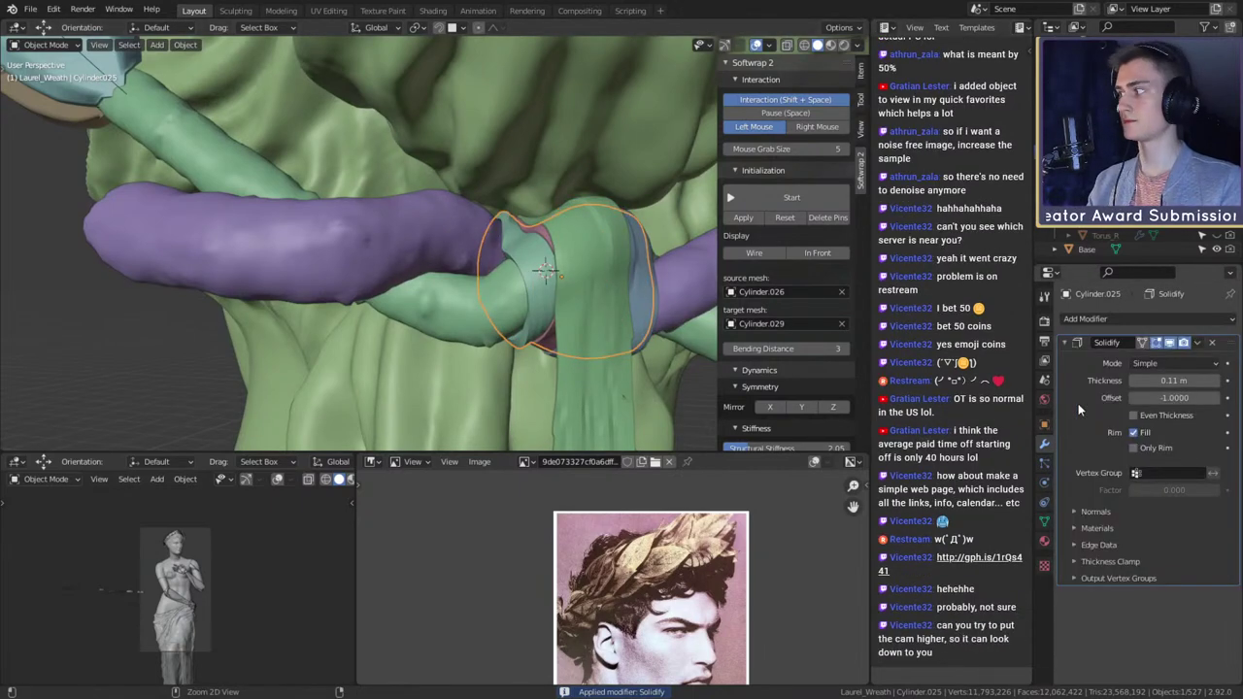
{"action": "key", "text": "ctrl+a"}
- Inspect the completed knot, strip and branches at the back of the head from several distances
{"action": "scroll", "coordinate": [476, 301], "scroll_direction": "down", "scroll_amount": 5}
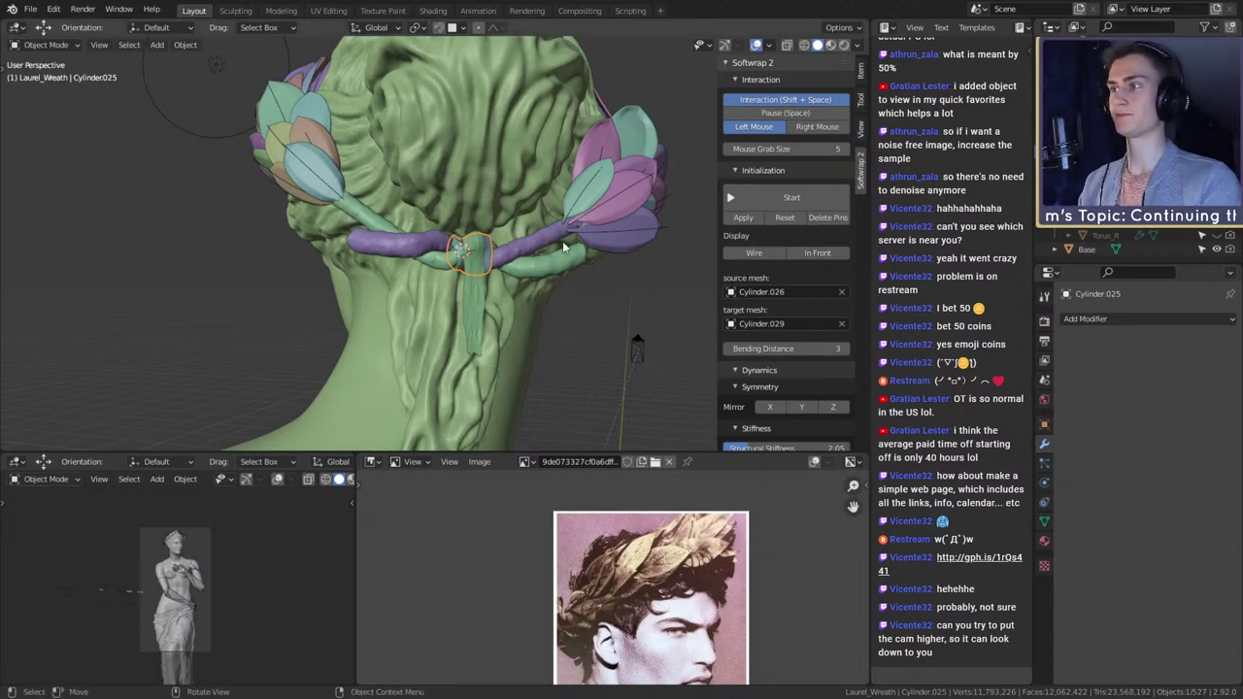
{"action": "middle_click_drag", "start_coordinate": [562, 241], "coordinate": [547, 280]}
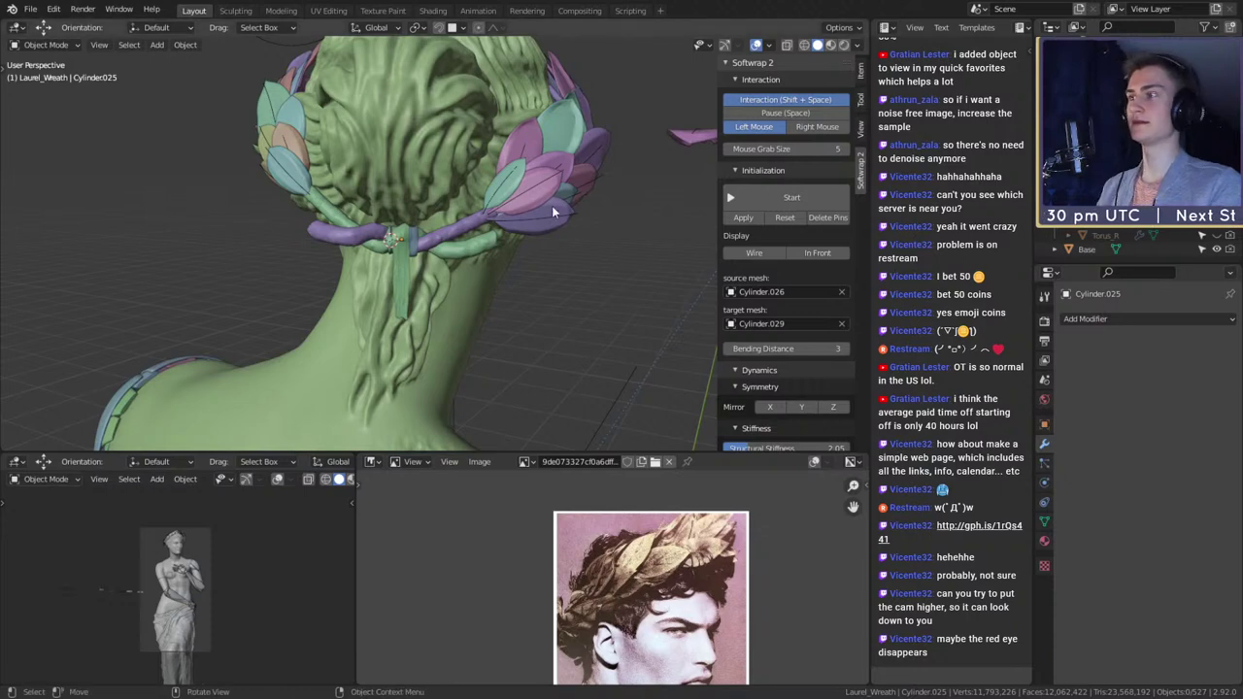
{"action": "scroll", "coordinate": [556, 292], "scroll_direction": "up", "scroll_amount": 7}
{"action": "middle_click_drag", "start_coordinate": [519, 292], "coordinate": [586, 308]}
{"action": "scroll", "coordinate": [556, 291], "scroll_direction": "down", "scroll_amount": 6}
{"action": "scroll", "coordinate": [586, 308], "scroll_direction": "up", "scroll_amount": 2}
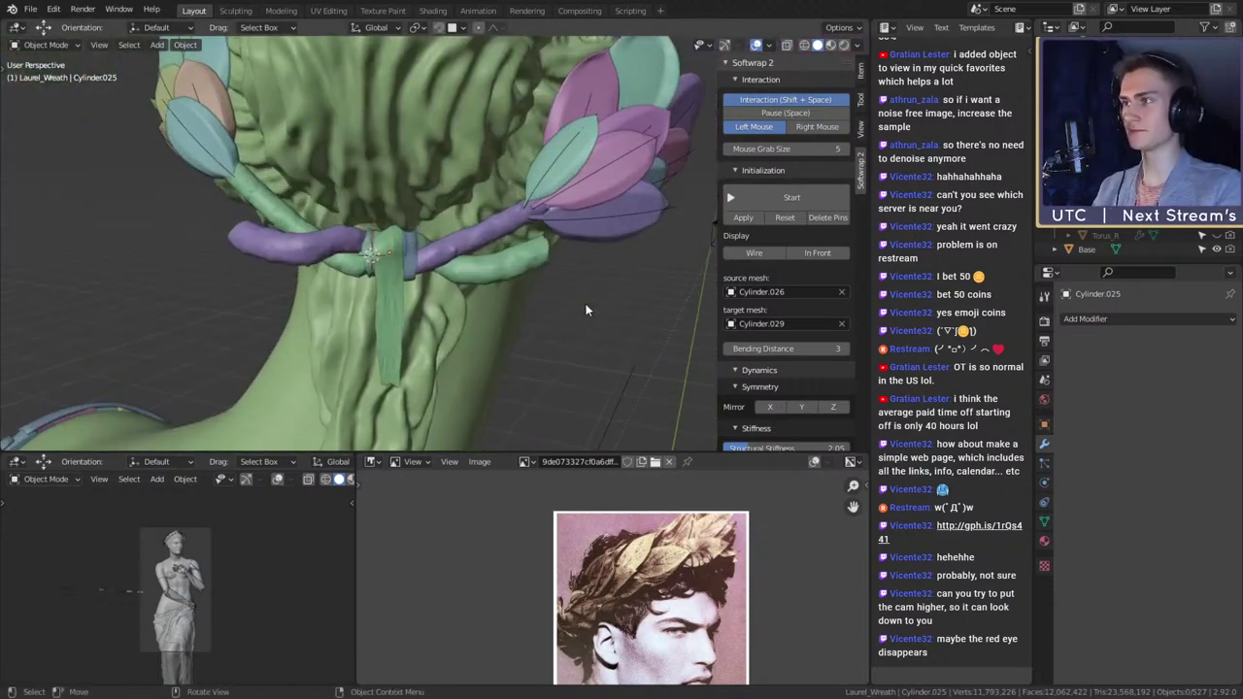
- Select the branch and knot parts one after another, ending on the wrap Cylinder.025 beside the purple branch
{"action": "left_click", "coordinate": [482, 250]}
{"action": "middle_click_drag", "start_coordinate": [481, 246], "coordinate": [592, 255]}
{"action": "scroll", "coordinate": [456, 274], "scroll_direction": "up", "scroll_amount": 3}
{"action": "left_click", "coordinate": [378, 256]}
{"action": "left_click", "coordinate": [349, 278]}
{"action": "left_click", "coordinate": [574, 227]}
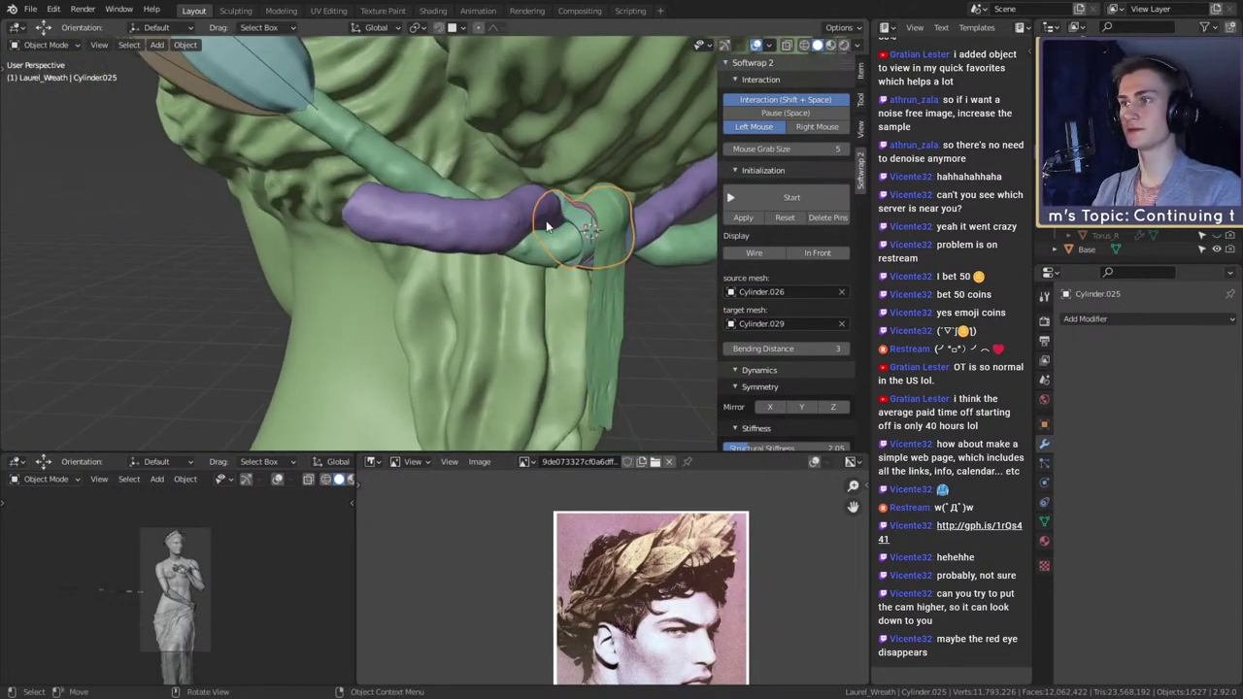
- Apply all modifiers on Laurel_leaf.024 at the branch end: Subdivision, both Displace modifiers, Solidify and Curve
{"action": "left_click", "coordinate": [546, 222]}
{"action": "scroll", "coordinate": [522, 224], "scroll_direction": "down", "scroll_amount": 4}
{"action": "middle_click_drag", "start_coordinate": [522, 222], "coordinate": [494, 289]}
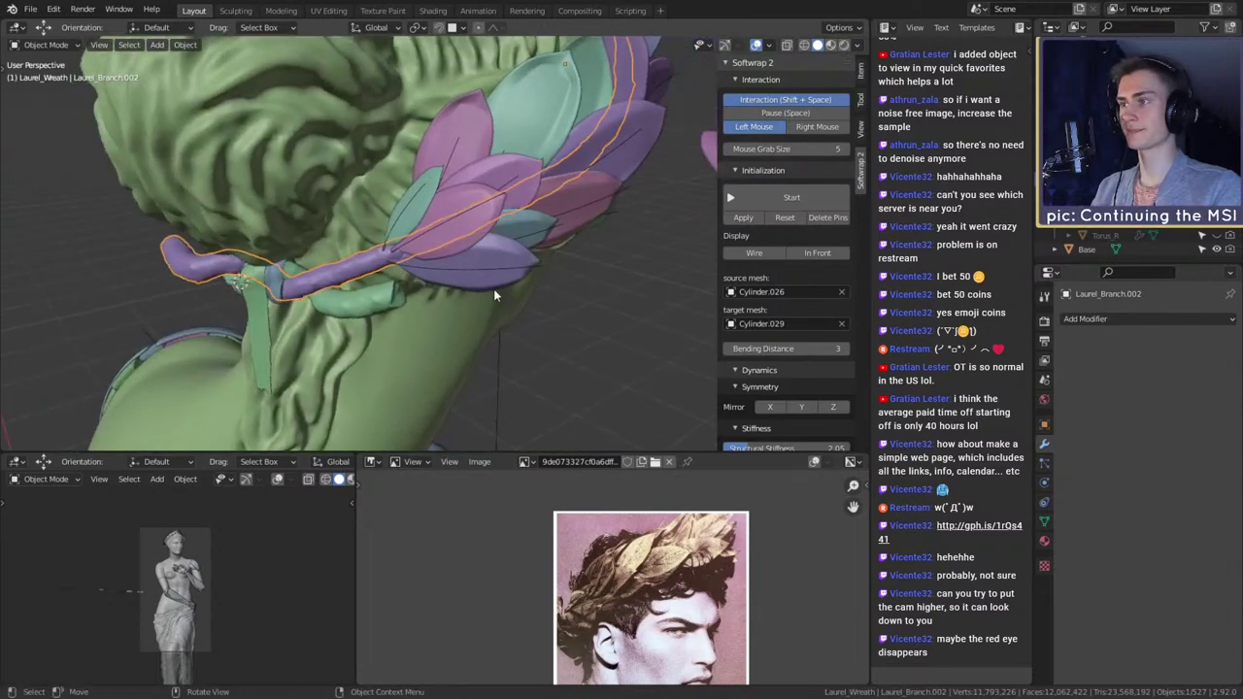
{"action": "left_click", "coordinate": [490, 281]}
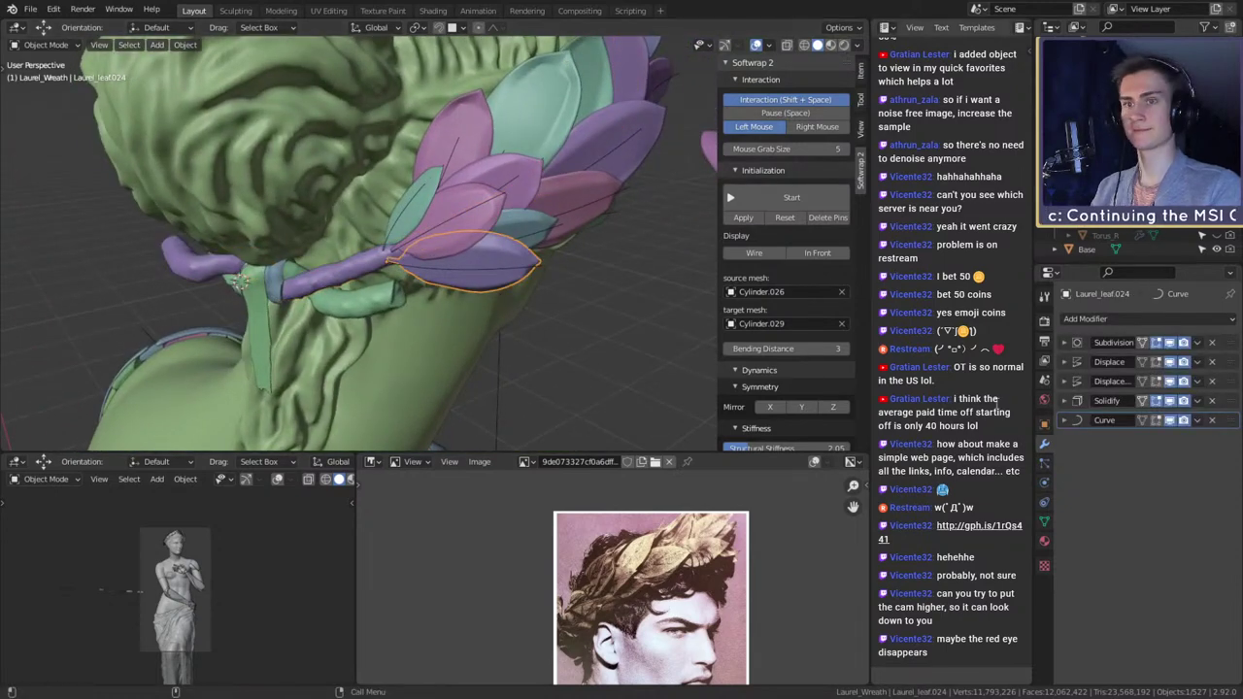
{"action": "left_click", "coordinate": [1064, 342]}
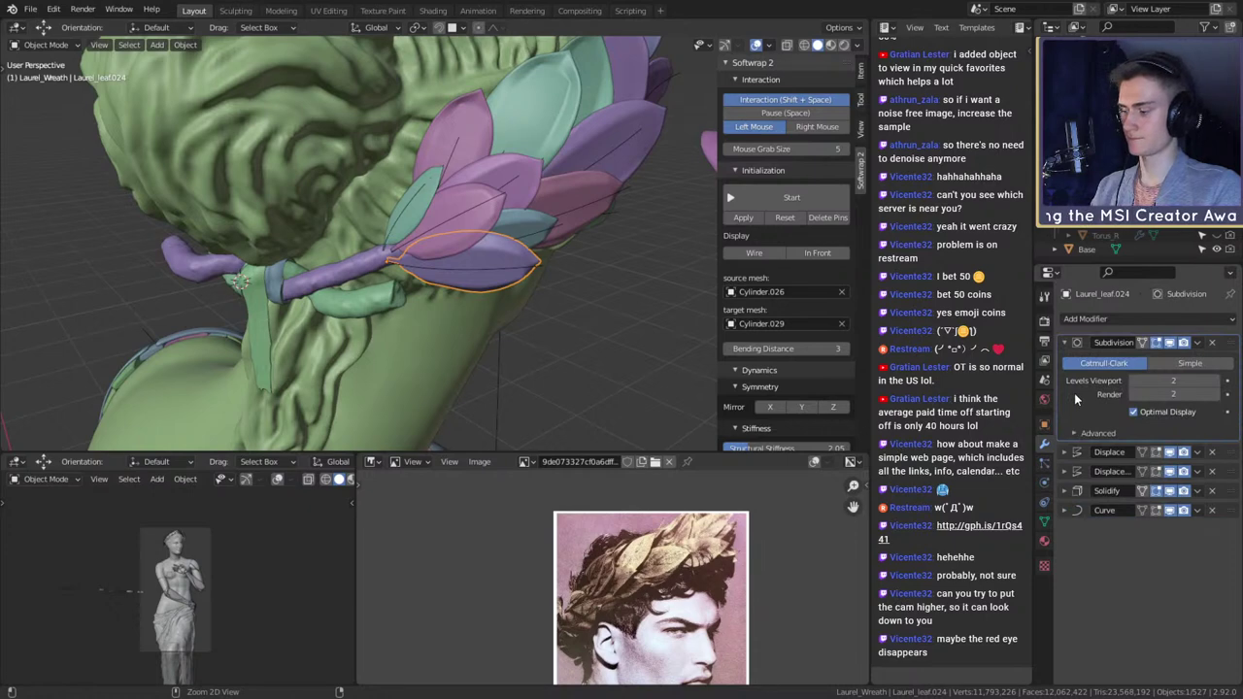
{"action": "key", "text": "ctrl+a"}
{"action": "key", "text": "ctrl+a"}
{"action": "key", "text": "ctrl+a"}
{"action": "key", "text": "ctrl+a"}
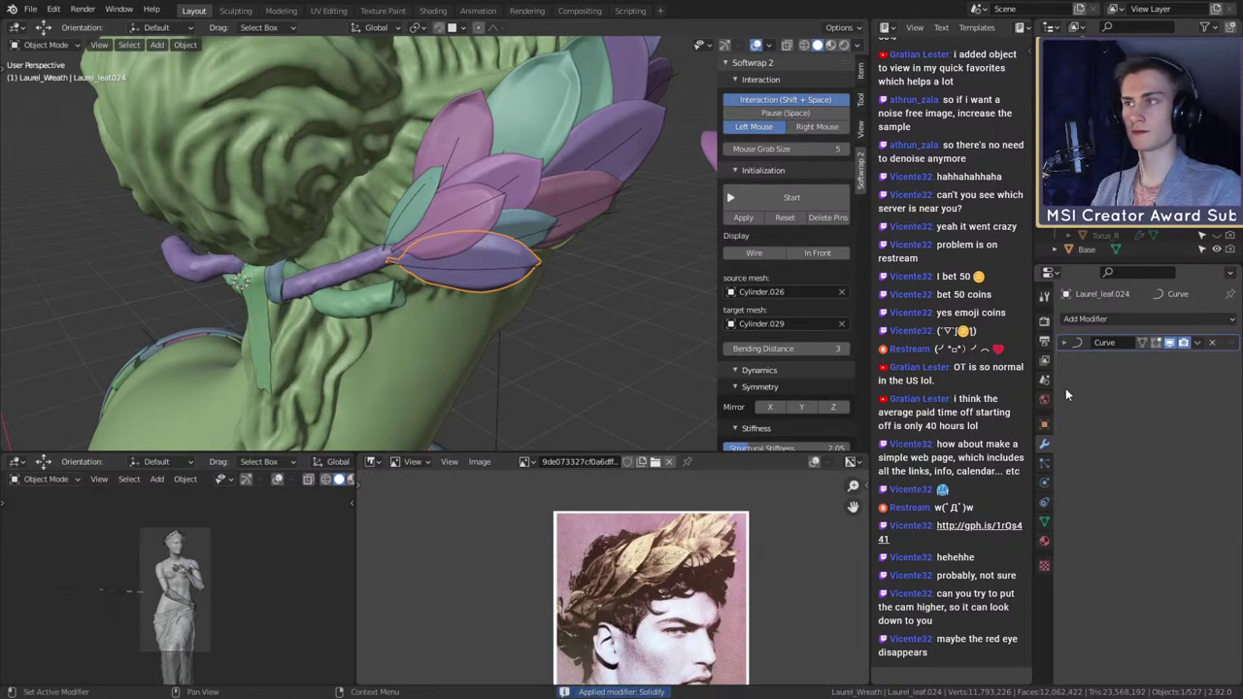
{"action": "key", "text": "ctrl+a"}
{"action": "left_click", "coordinate": [483, 222]}
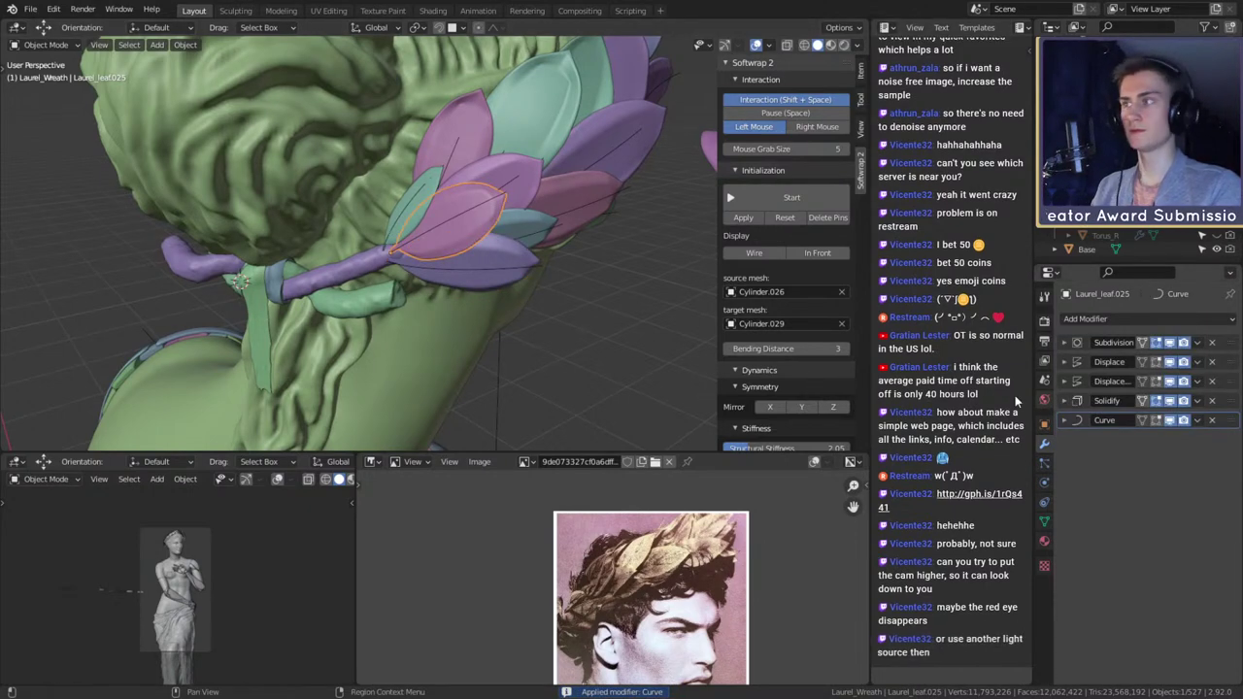
{"action": "mouse_move", "coordinate": [554, 258]}
{"action": "middle_mouse_down"}
{"action": "mouse_move", "coordinate": [575, 283]}
{"action": "mouse_move", "coordinate": [561, 294]}
{"action": "mouse_move", "coordinate": [546, 277]}
{"action": "middle_mouse_up"}
{"action": "scroll", "coordinate": [546, 277], "scroll_direction": "up", "scroll_amount": 1}
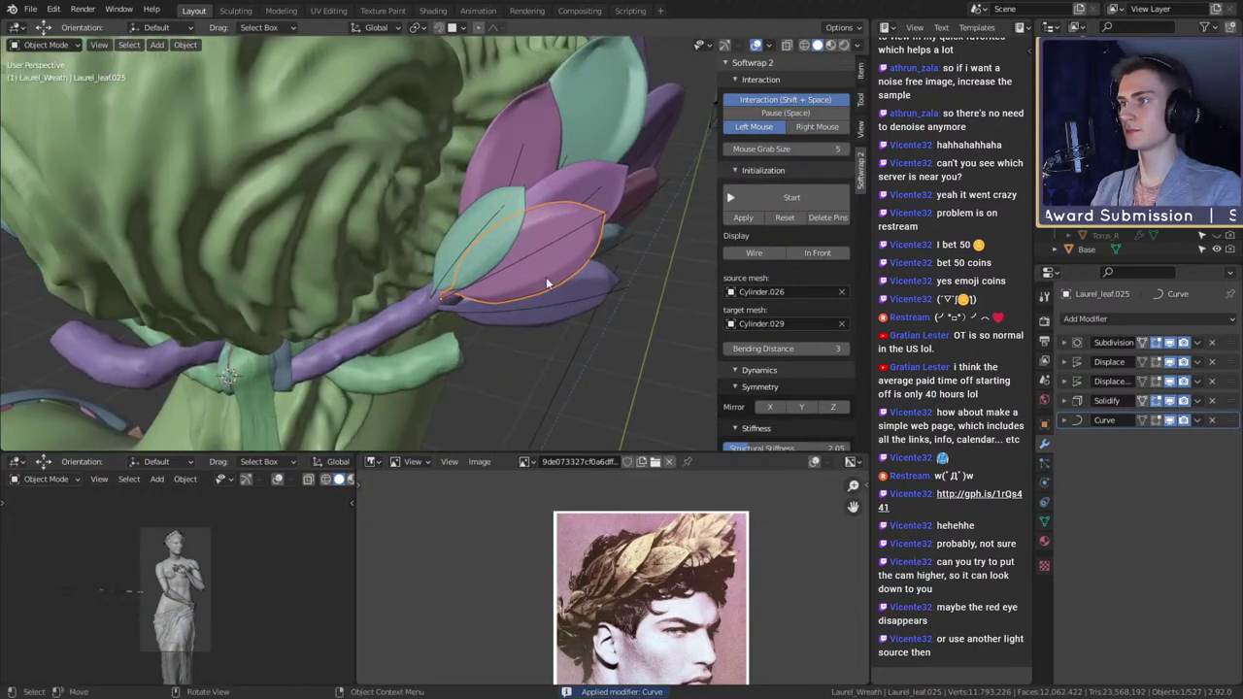
{"action": "left_click", "coordinate": [510, 205], "text": "shift"}
{"action": "middle_click_drag", "start_coordinate": [585, 200], "coordinate": [542, 229], "text": "shift"}
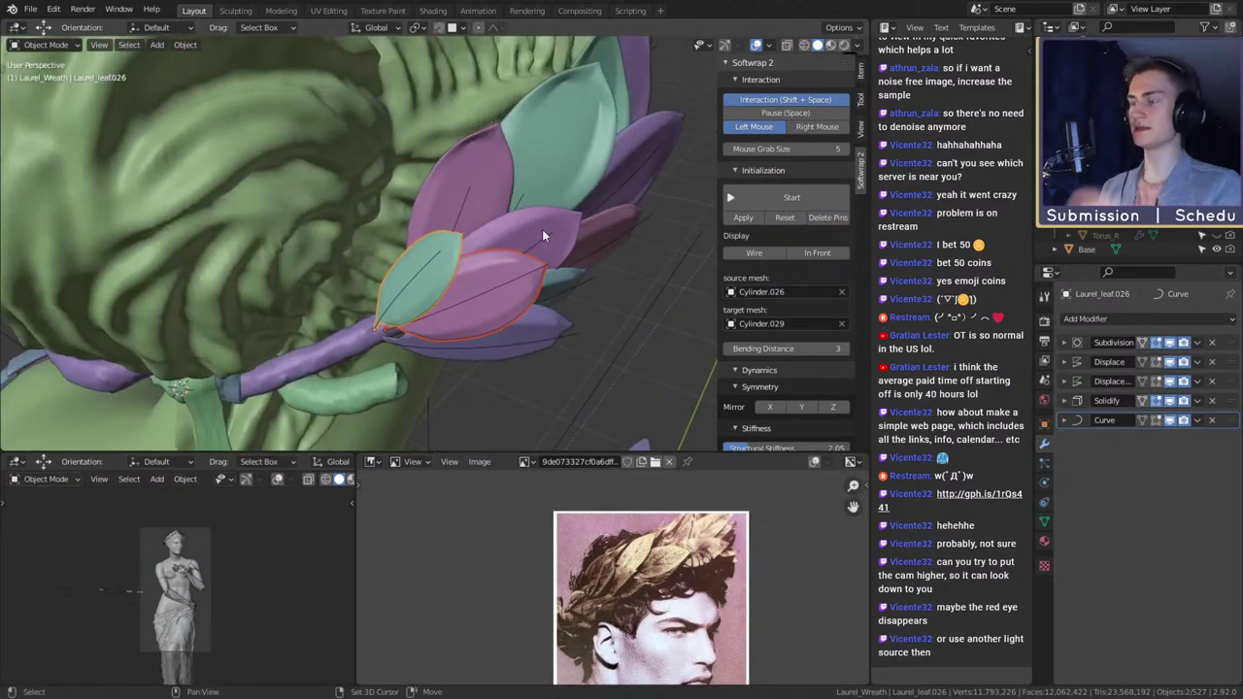
{"action": "left_click", "coordinate": [538, 232], "text": "shift"}
{"action": "left_click", "coordinate": [494, 159], "text": "shift"}
{"action": "middle_click_drag", "start_coordinate": [496, 163], "coordinate": [476, 242]}
{"action": "left_click", "coordinate": [419, 194], "text": "shift"}
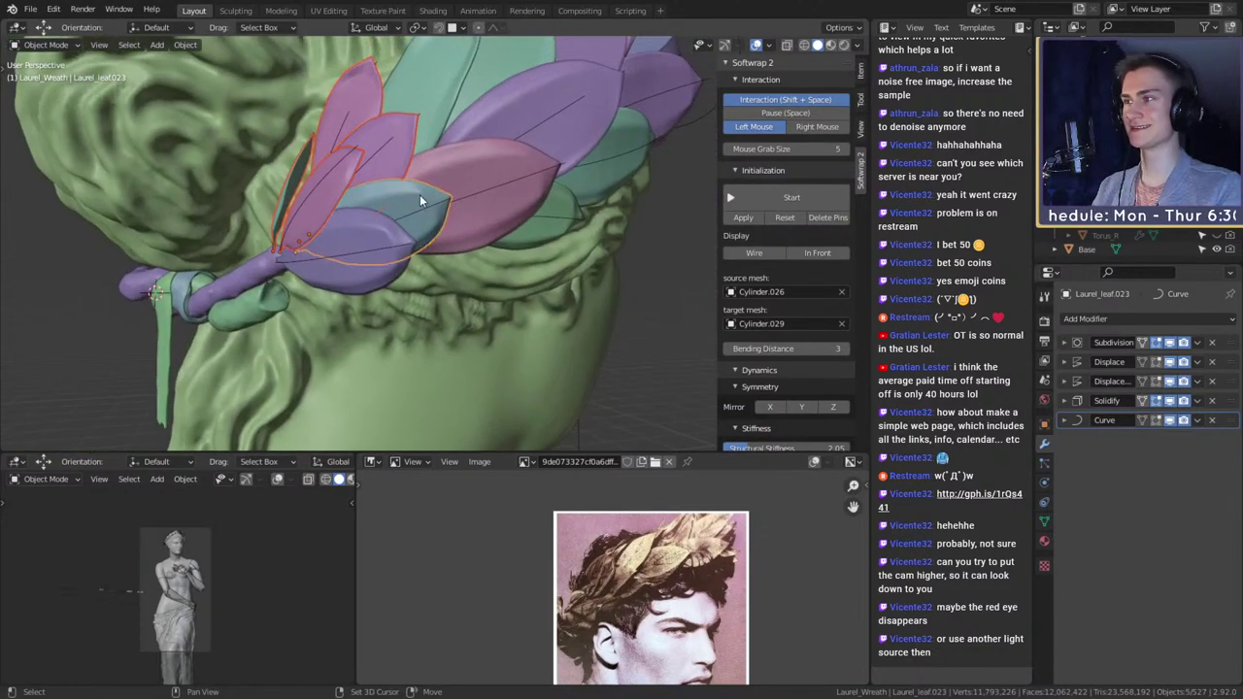
{"action": "left_click", "coordinate": [375, 231], "text": "shift"}
{"action": "left_click", "coordinate": [479, 159], "text": "shift"}
{"action": "left_click", "coordinate": [547, 282]}
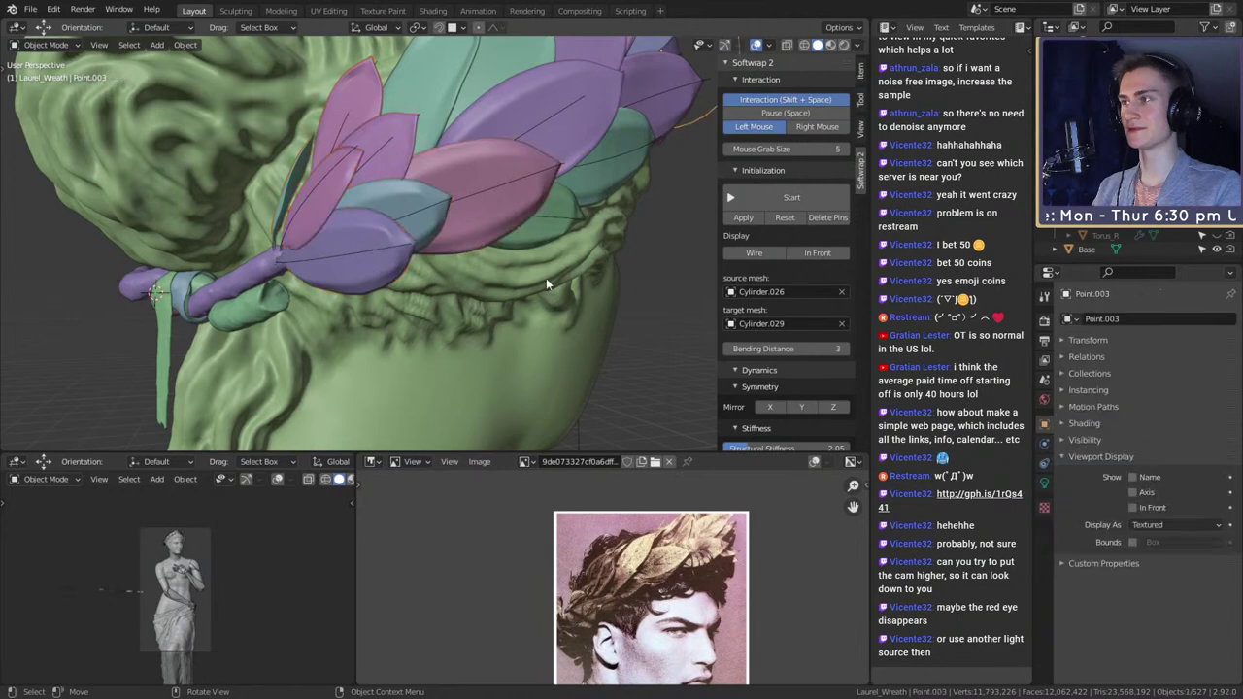
- Skip the already applied leaf and multi-select the unapplied leaves around the branch end, including the large teal Laurel_leaf.019
{"action": "left_click", "coordinate": [410, 198]}
{"action": "middle_click_drag", "start_coordinate": [411, 198], "coordinate": [364, 206]}
{"action": "middle_click_drag", "start_coordinate": [445, 235], "coordinate": [460, 253]}
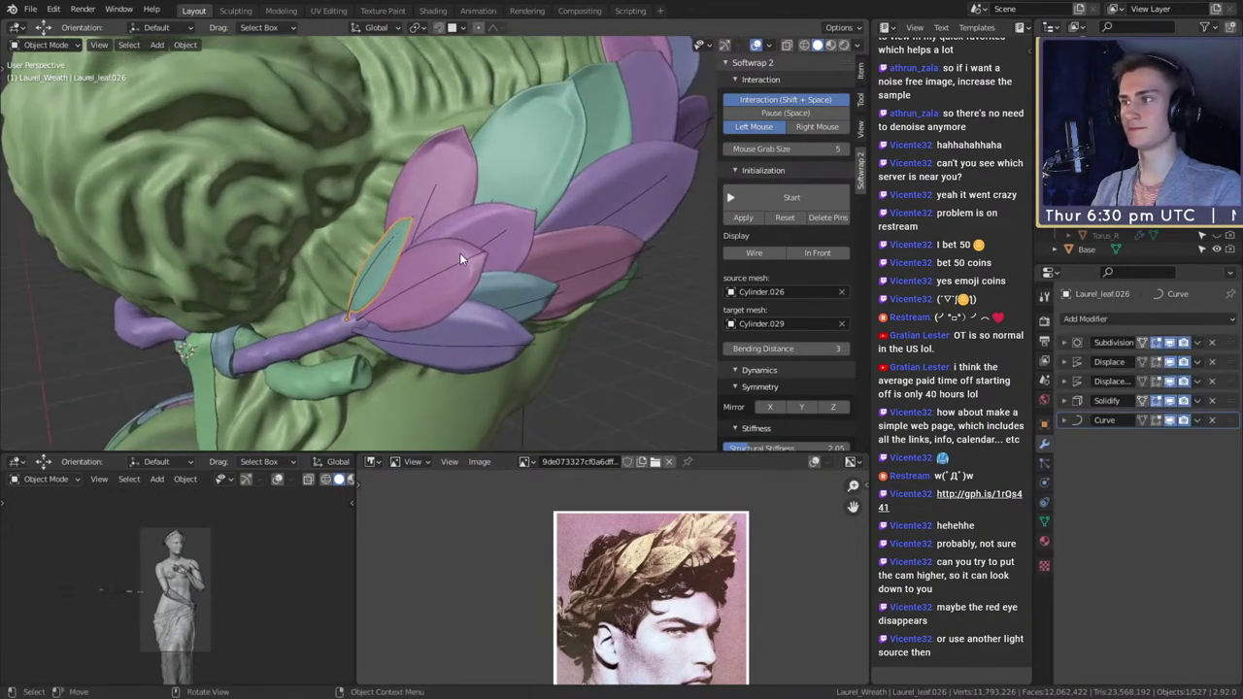
{"action": "left_click", "coordinate": [508, 329]}
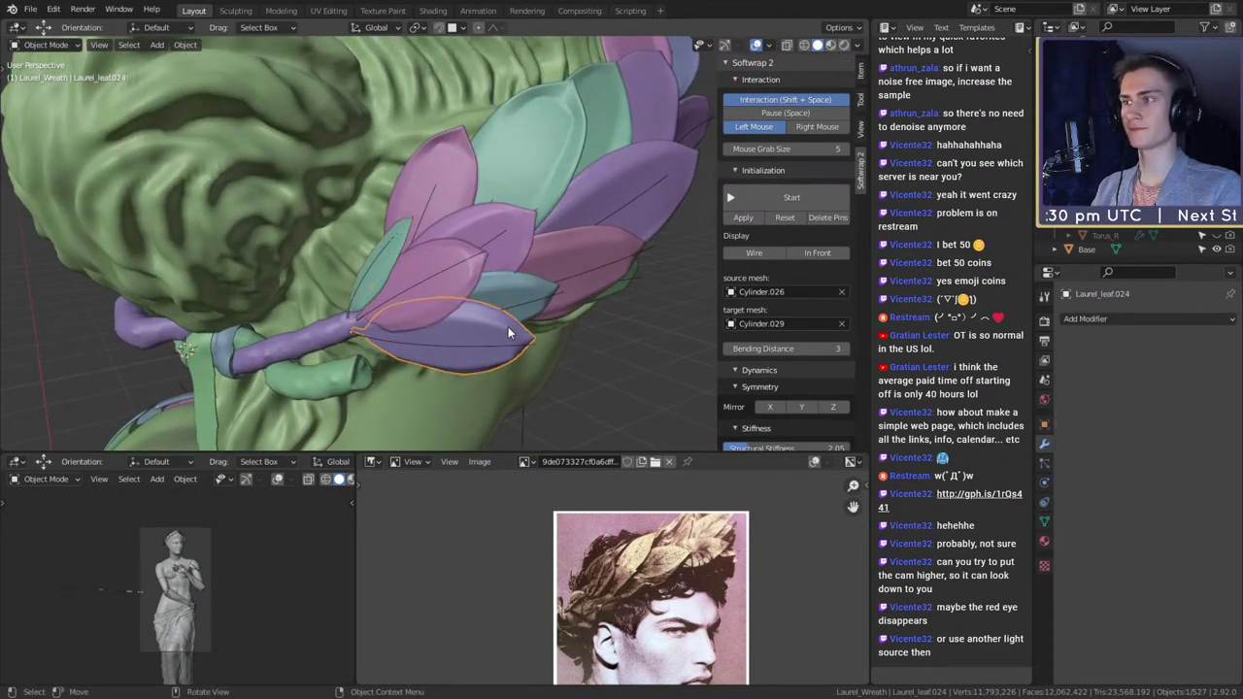
{"action": "left_click", "coordinate": [500, 289]}
{"action": "left_click", "coordinate": [467, 272], "text": "shift"}
{"action": "left_click", "coordinate": [469, 220], "text": "shift"}
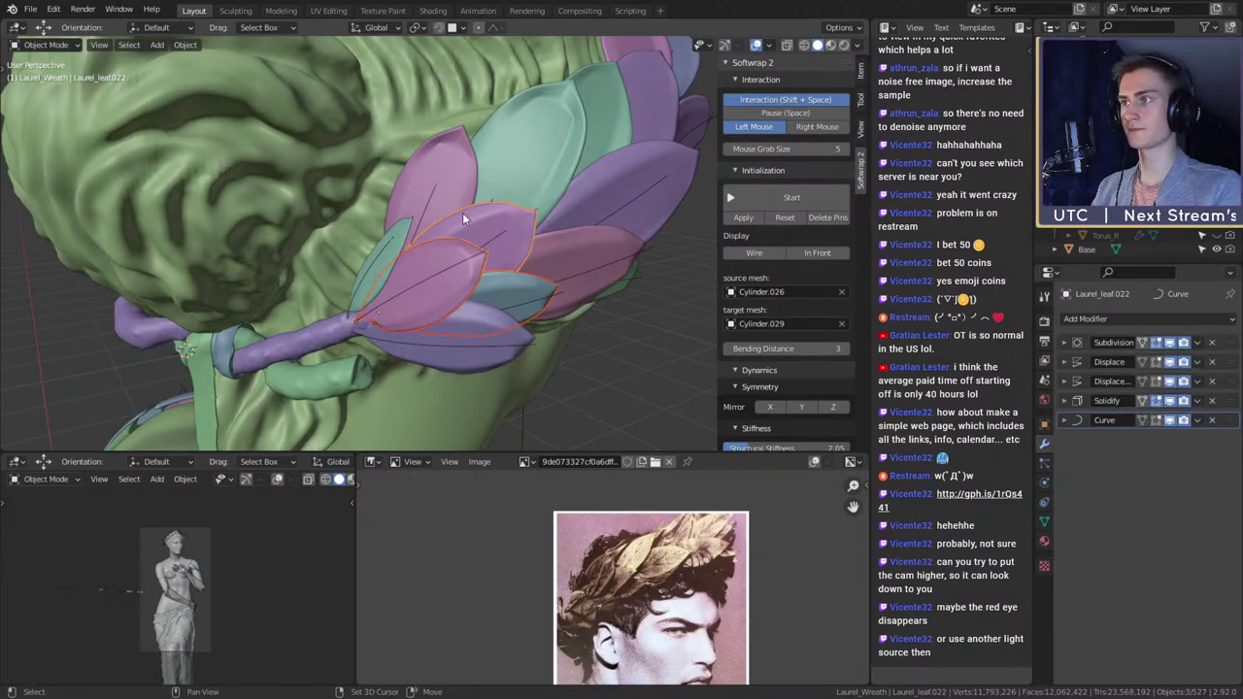
{"action": "left_click", "coordinate": [440, 199], "text": "shift"}
{"action": "left_click", "coordinate": [397, 244], "text": "shift"}
{"action": "middle_click_drag", "start_coordinate": [532, 232], "coordinate": [457, 206]}
{"action": "left_click", "coordinate": [455, 203], "text": "shift"}
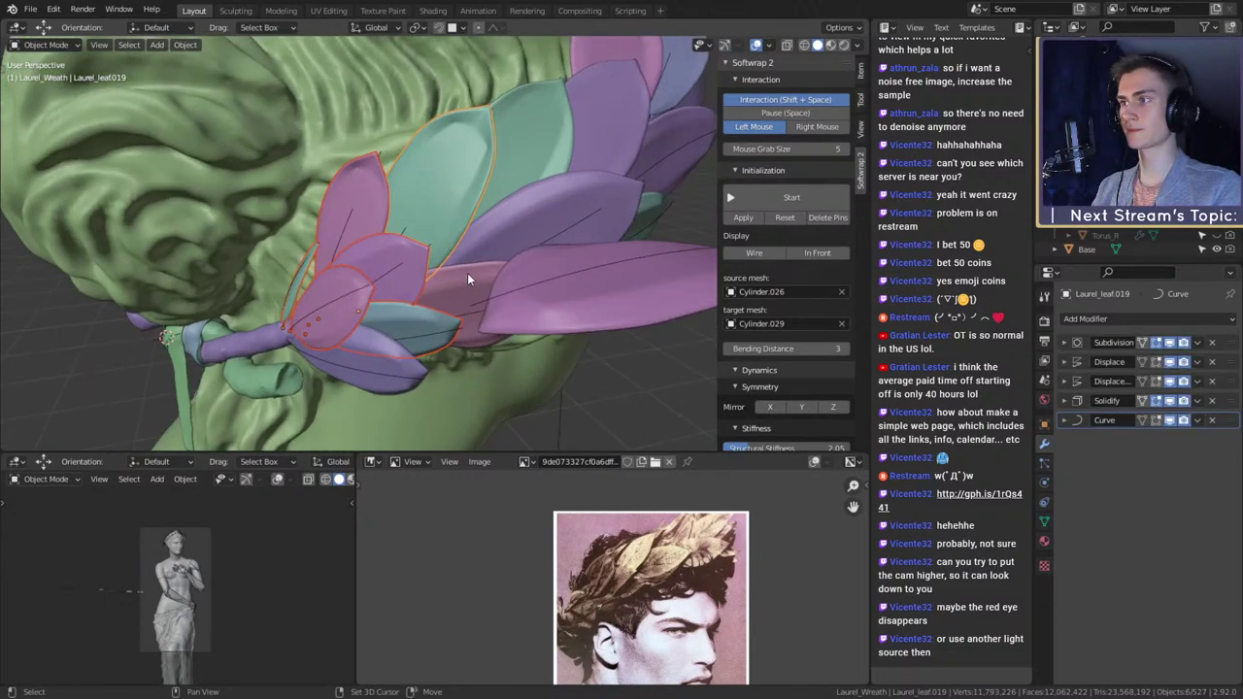
- Extend the leaf selection along the side of the wreath through the red, purple and teal leaves to the large pink ones
{"action": "left_click", "coordinate": [468, 276], "text": "shift"}
{"action": "left_click", "coordinate": [529, 209], "text": "shift"}
{"action": "left_click", "coordinate": [544, 148], "text": "shift"}
{"action": "middle_click_drag", "start_coordinate": [614, 171], "coordinate": [530, 180]}
{"action": "left_click", "coordinate": [531, 181], "text": "shift"}
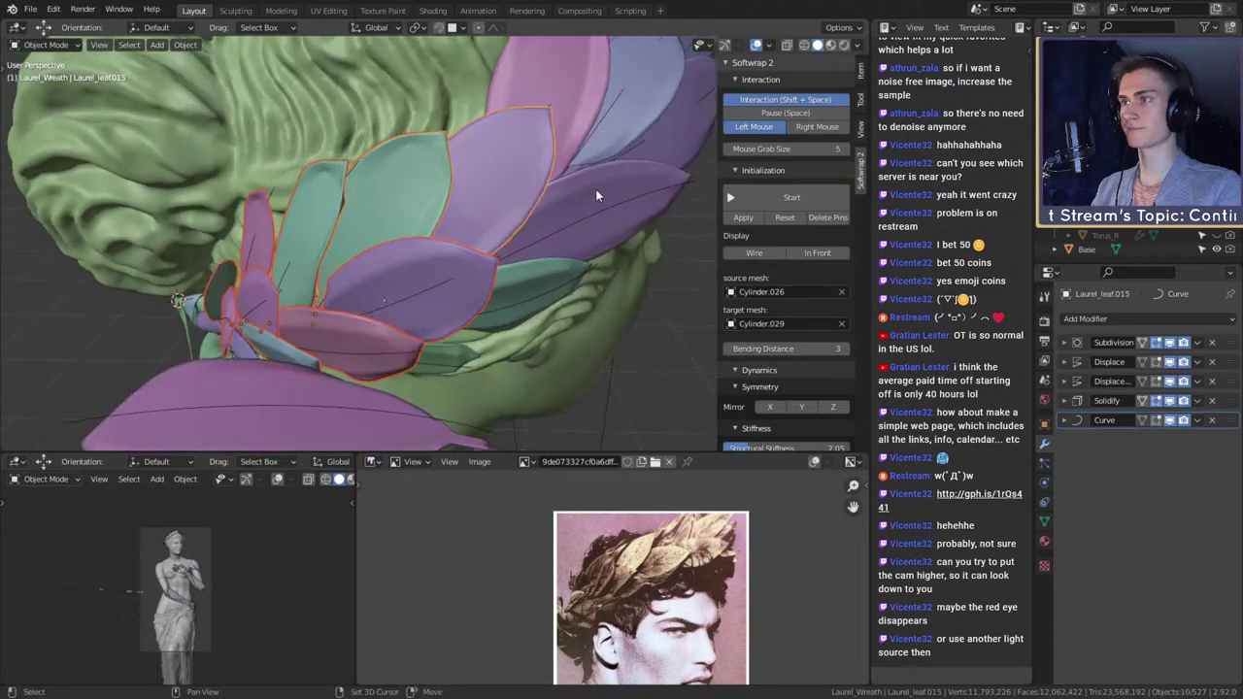
{"action": "left_click", "coordinate": [595, 190], "text": "shift"}
{"action": "left_click", "coordinate": [615, 119], "text": "shift"}
{"action": "left_click", "coordinate": [595, 68], "text": "shift"}
- Extend the leaf selection around to the front of the wreath, adding the blue, teal, yellow, purple and cream leaves
{"action": "middle_click_drag", "start_coordinate": [641, 160], "coordinate": [505, 271]}
{"action": "left_click", "coordinate": [468, 184], "text": "shift"}
{"action": "left_click", "coordinate": [515, 229], "text": "shift"}
{"action": "left_click", "coordinate": [496, 283], "text": "shift"}
{"action": "left_click", "coordinate": [482, 199], "text": "shift"}
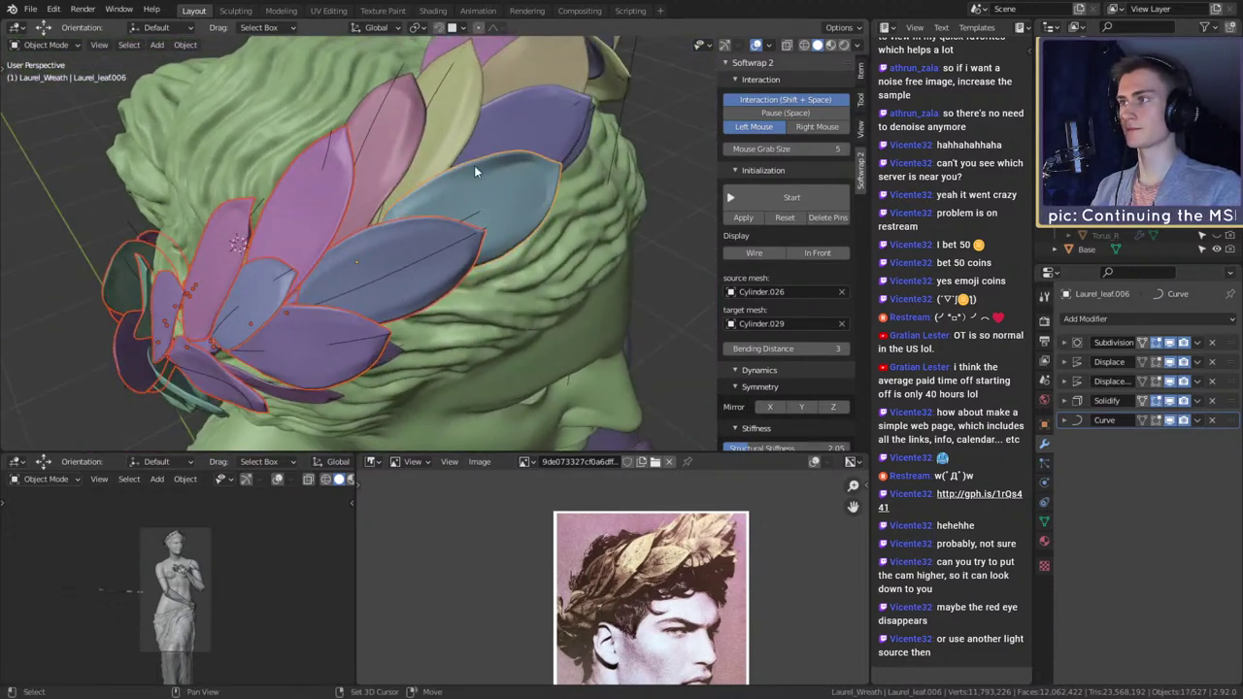
{"action": "left_click", "coordinate": [410, 141], "text": "shift"}
{"action": "left_click", "coordinate": [446, 123], "text": "shift"}
{"action": "left_click", "coordinate": [530, 128], "text": "shift"}
{"action": "middle_click_drag", "start_coordinate": [554, 155], "coordinate": [468, 225]}
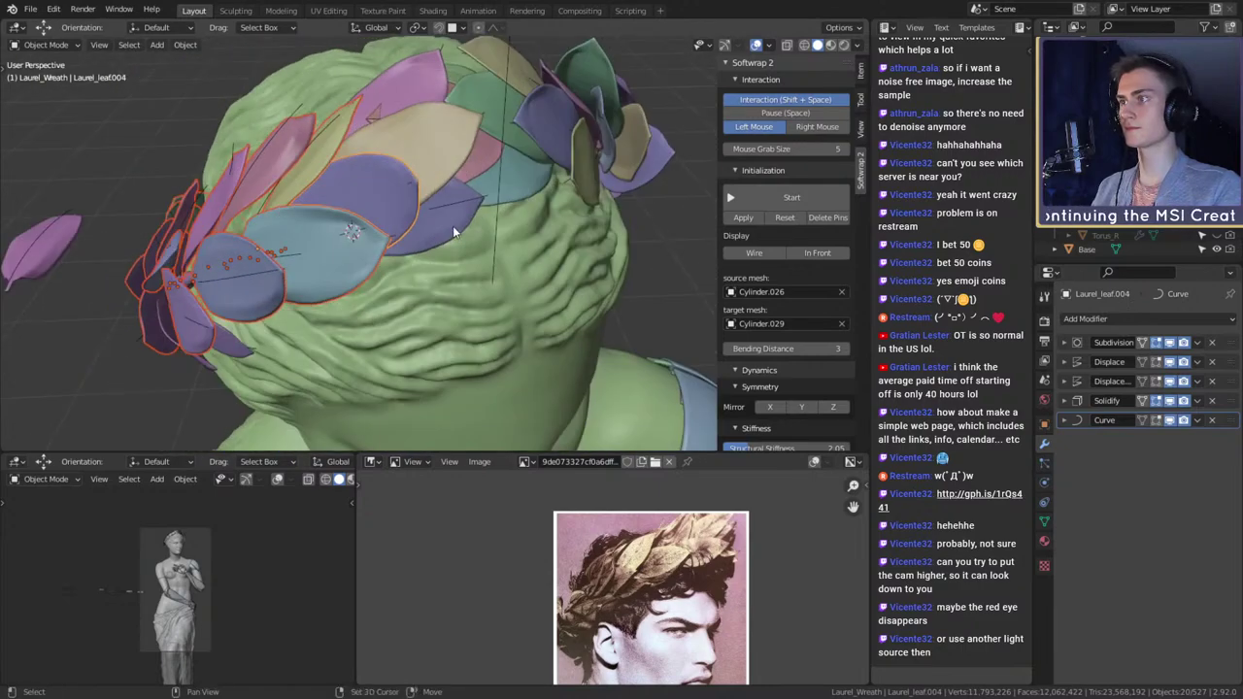
{"action": "left_click", "coordinate": [453, 226], "text": "shift"}
{"action": "left_click", "coordinate": [432, 130], "text": "shift"}
{"action": "left_click", "coordinate": [452, 112], "text": "shift"}
- Rotate the tip control point of Laurel_Leaf_Curve.027 at the top of the wreath and move it down toward the hair
{"action": "middle_click_drag", "start_coordinate": [452, 111], "coordinate": [527, 243]}
{"action": "mouse_move", "coordinate": [436, 194]}
{"action": "middle_mouse_down"}
{"action": "mouse_move", "coordinate": [499, 227]}
{"action": "mouse_move", "coordinate": [450, 202]}
{"action": "middle_mouse_up"}
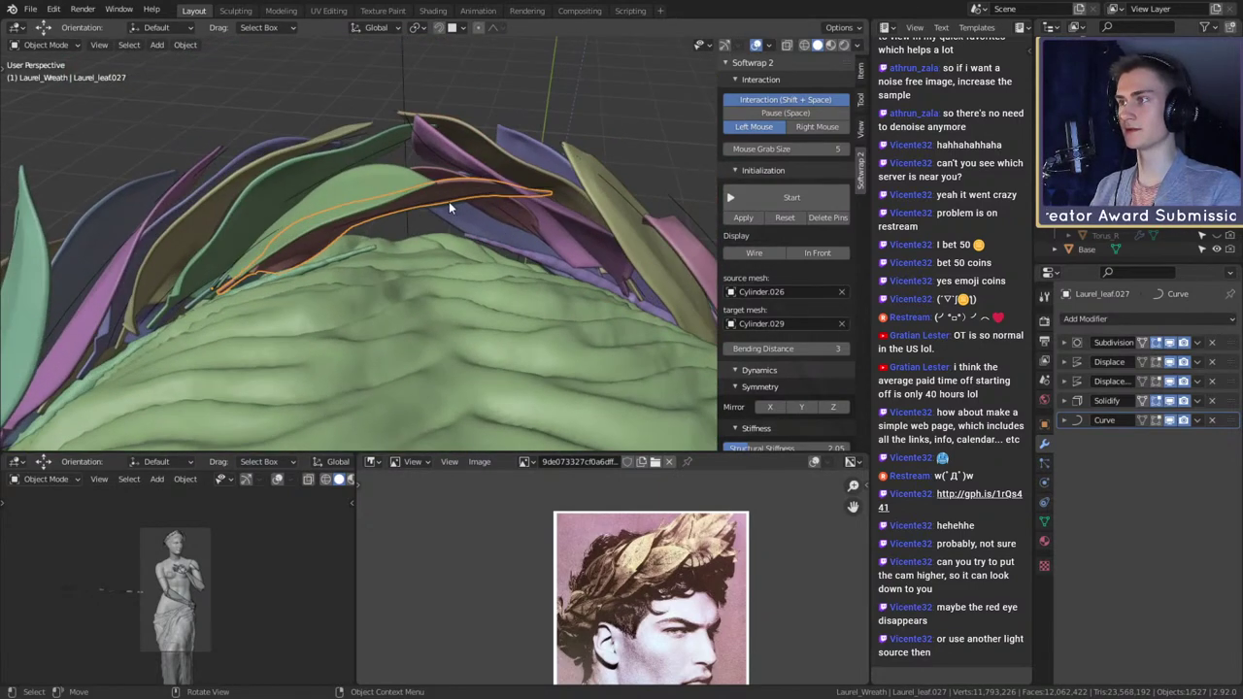
{"action": "left_click", "coordinate": [450, 201]}
{"action": "middle_click_drag", "start_coordinate": [528, 230], "coordinate": [570, 229]}
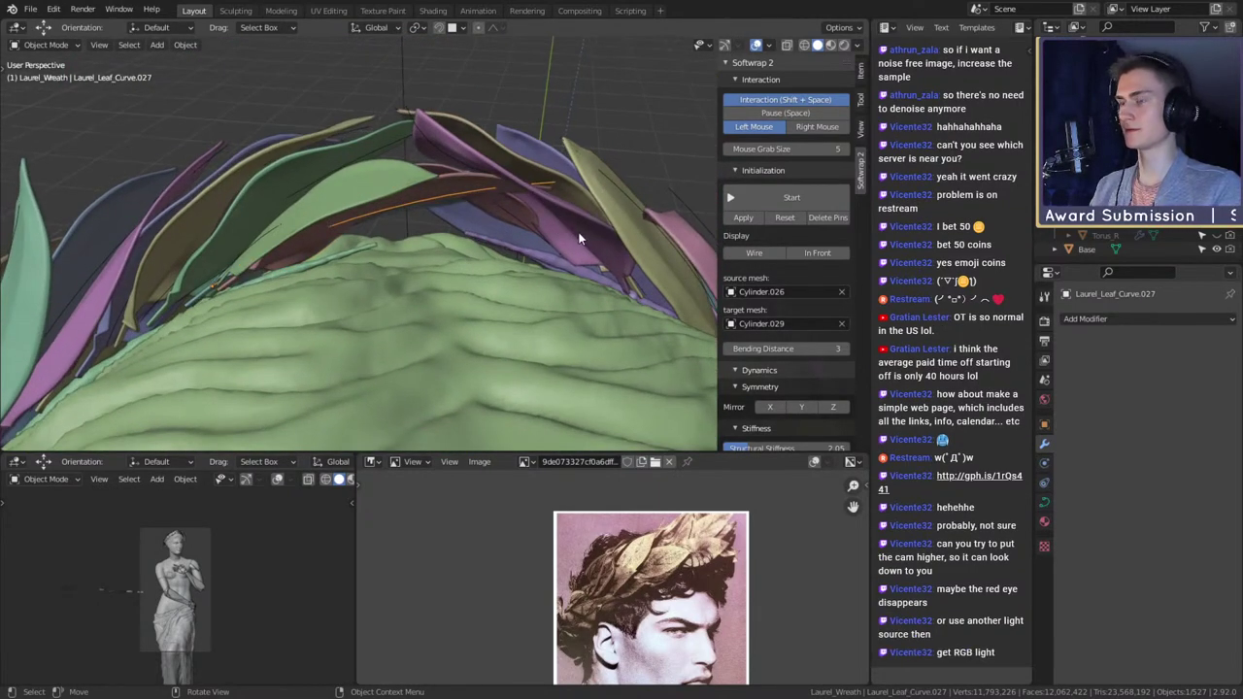
{"action": "key", "text": "Tab"}
{"action": "key", "text": "r"}
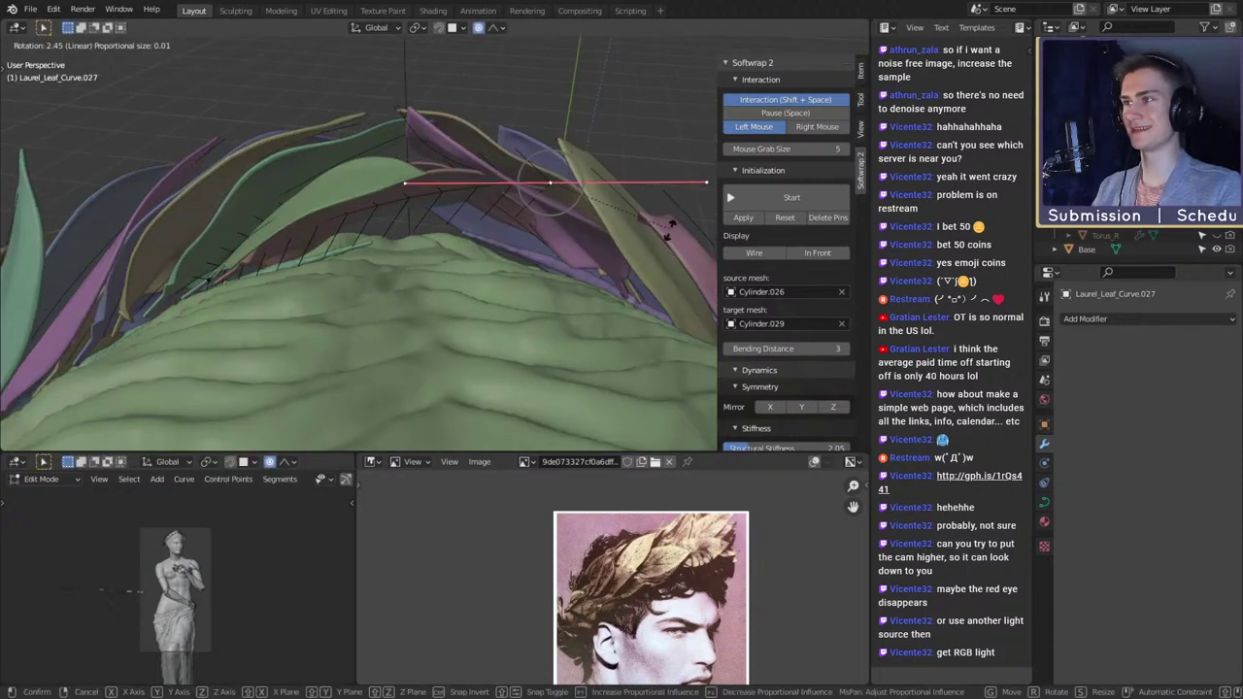
{"action": "left_click", "coordinate": [666, 238]}
{"action": "key", "text": "g"}
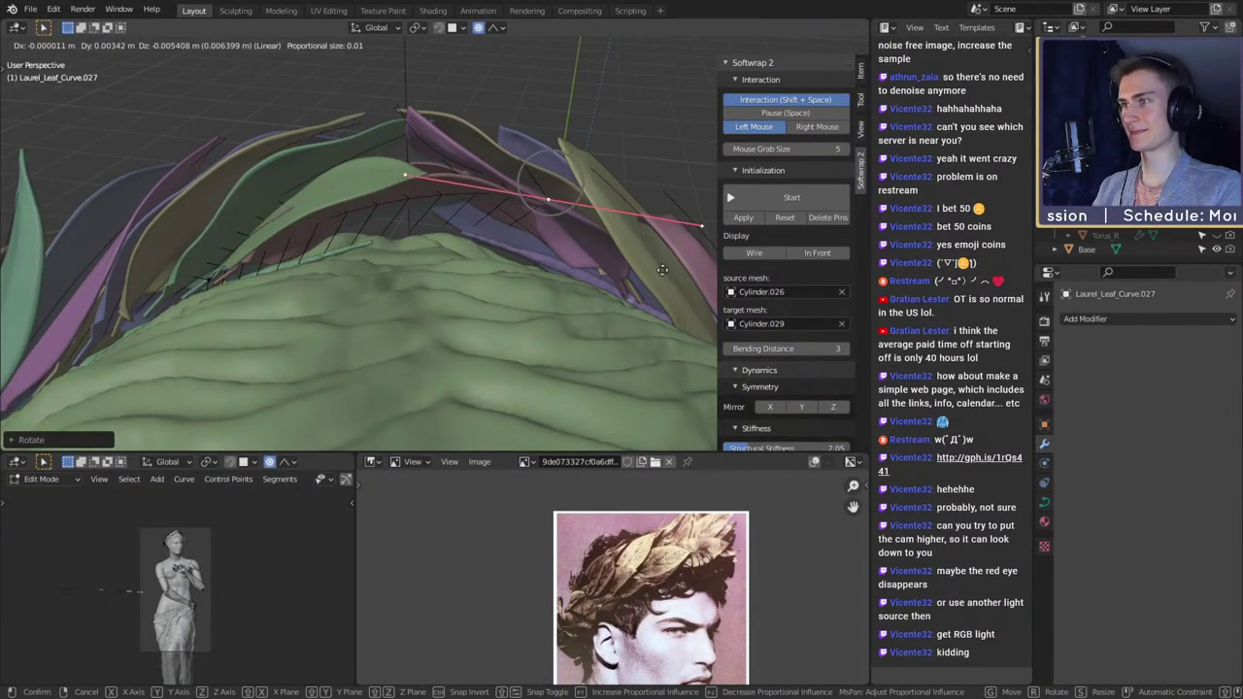
- Finish moving the selected leaf curve points about 0.006 m with linear proportional editing, and return to Object Mode
{"action": "left_click", "coordinate": [661, 269]}
{"action": "key", "text": "Tab"}
{"action": "middle_click_drag", "start_coordinate": [662, 269], "coordinate": [485, 298]}
{"action": "scroll", "coordinate": [391, 257], "scroll_direction": "down", "scroll_amount": 4}
{"action": "scroll", "coordinate": [615, 232], "scroll_direction": "up", "scroll_amount": 3}
{"action": "scroll", "coordinate": [537, 268], "scroll_direction": "down", "scroll_amount": 4}
{"action": "scroll", "coordinate": [537, 268], "scroll_direction": "up", "scroll_amount": 2}
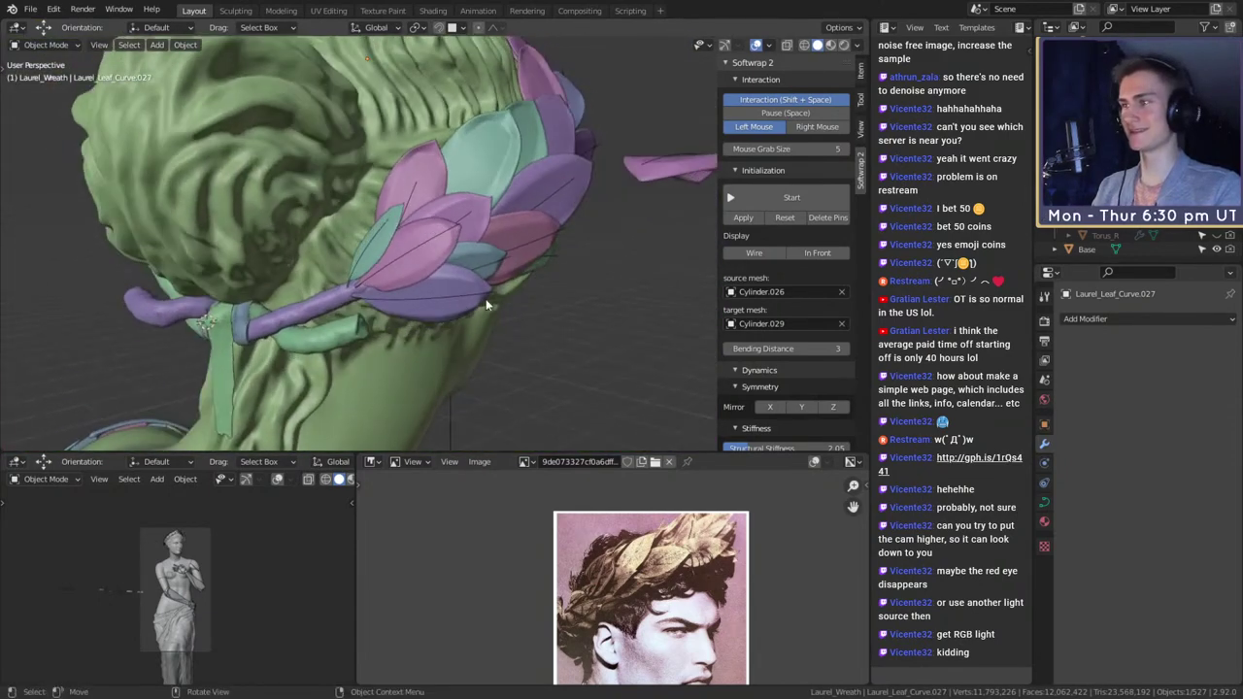
- Select the laurel leaves nearest the stem at the back of the head, continuing along that branch toward the ear
{"action": "left_click", "coordinate": [454, 281]}
{"action": "left_click", "coordinate": [440, 252]}
{"action": "left_click", "coordinate": [387, 229], "text": "shift"}
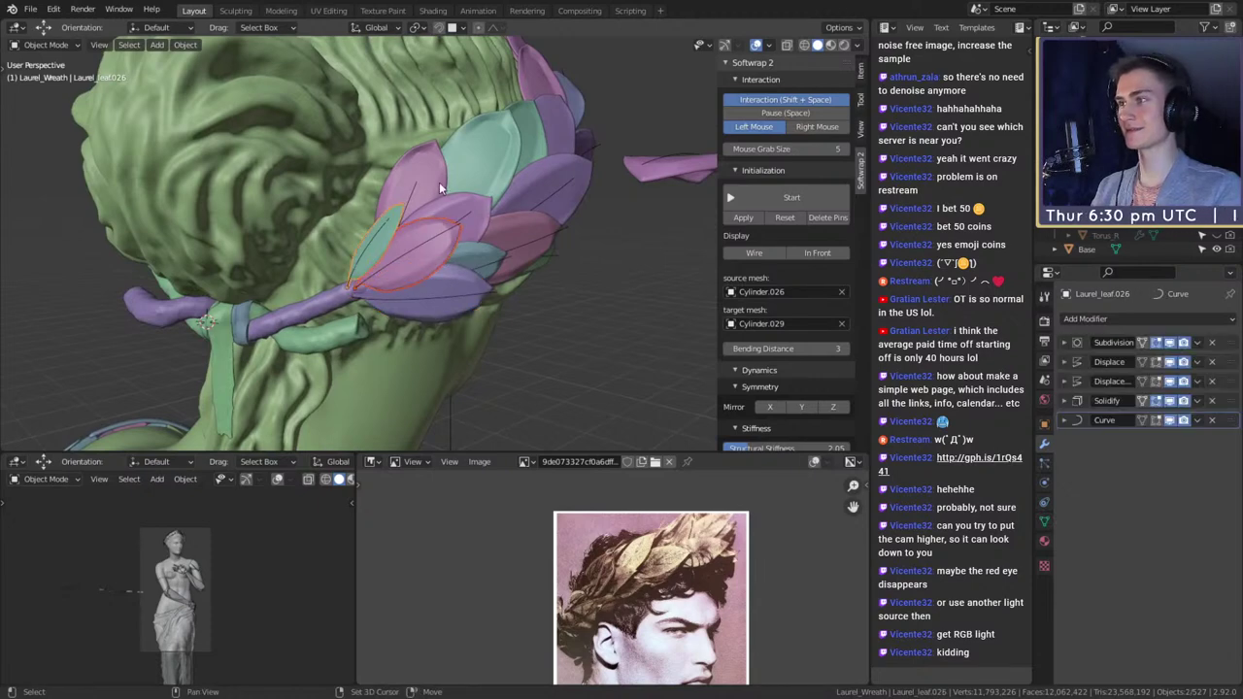
{"action": "left_click", "coordinate": [439, 182], "text": "shift"}
{"action": "left_click", "coordinate": [466, 216], "text": "shift"}
{"action": "left_click", "coordinate": [489, 256], "text": "shift"}
{"action": "left_click", "coordinate": [514, 229], "text": "shift"}
{"action": "left_click", "coordinate": [512, 167], "text": "shift"}
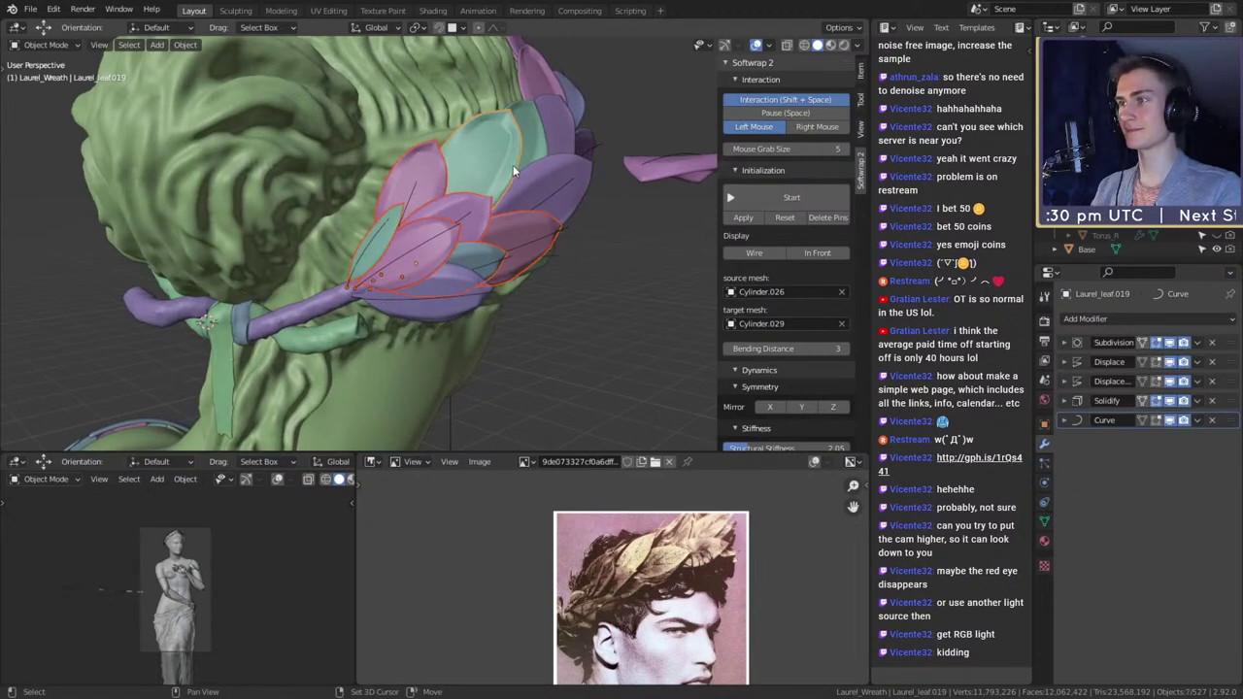
{"action": "left_click", "coordinate": [532, 148], "text": "shift"}
{"action": "left_click", "coordinate": [547, 178], "text": "shift"}
{"action": "middle_click_drag", "start_coordinate": [632, 199], "coordinate": [471, 203]}
{"action": "left_click", "coordinate": [470, 190], "text": "shift"}
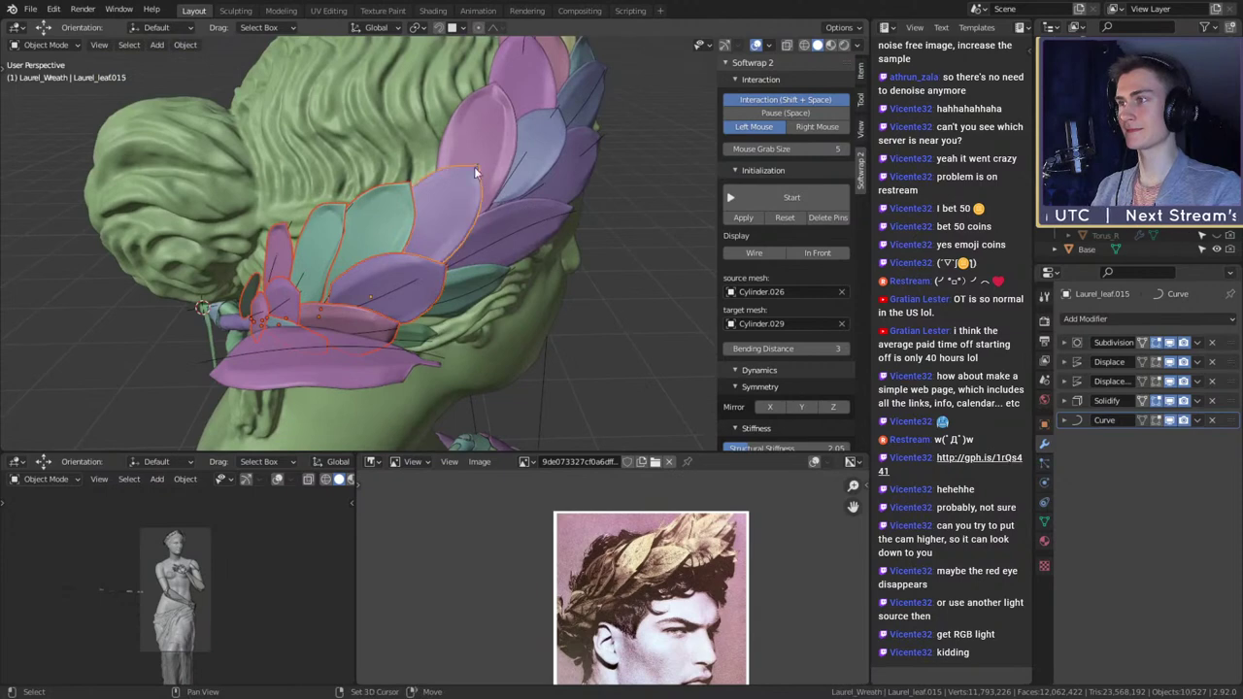
{"action": "left_click", "coordinate": [523, 135], "text": "shift"}
{"action": "left_click", "coordinate": [537, 136], "text": "shift"}
- Add the laurel leaves above the ear and up the side of the head to the selection
{"action": "middle_click_drag", "start_coordinate": [537, 136], "coordinate": [459, 195]}
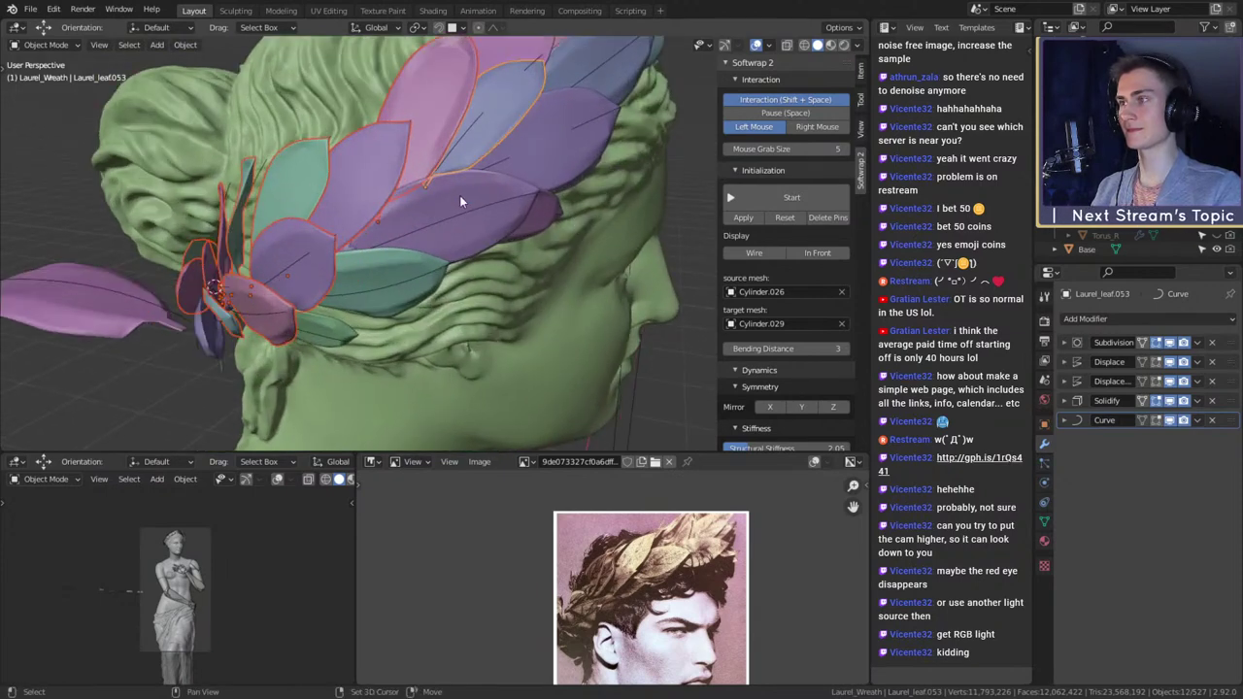
{"action": "left_click", "coordinate": [460, 195], "text": "shift"}
{"action": "left_click", "coordinate": [407, 259], "text": "shift"}
{"action": "middle_click_drag", "start_coordinate": [408, 259], "coordinate": [454, 282]}
{"action": "left_click", "coordinate": [330, 262], "text": "shift"}
{"action": "left_click", "coordinate": [472, 233], "text": "shift"}
{"action": "left_click", "coordinate": [480, 188], "text": "shift"}
{"action": "middle_click_drag", "start_coordinate": [481, 188], "coordinate": [498, 237]}
{"action": "left_click", "coordinate": [537, 221], "text": "shift"}
{"action": "left_click", "coordinate": [496, 170], "text": "shift"}
{"action": "left_click", "coordinate": [465, 162], "text": "shift"}
{"action": "left_click", "coordinate": [499, 237], "text": "shift"}
{"action": "left_click", "coordinate": [475, 202], "text": "shift"}
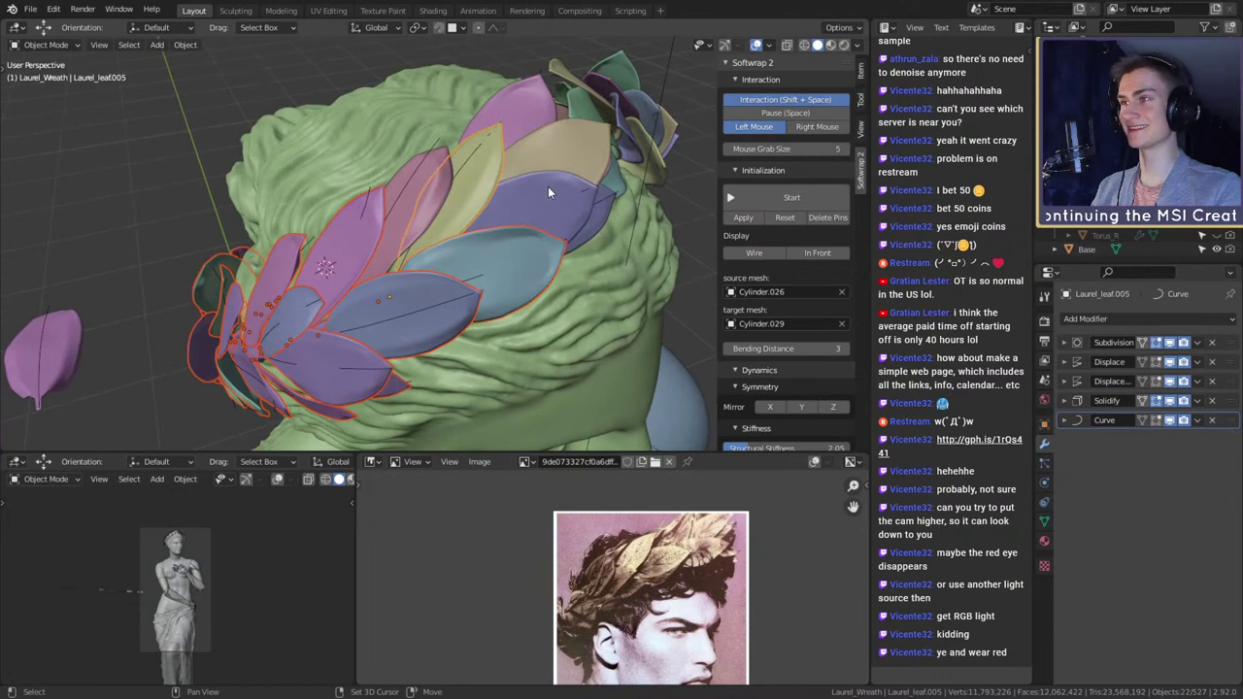
- Extend the selection to the wreath leaves at the front and top of the head, including the small overlapping ones
{"action": "middle_click_drag", "start_coordinate": [548, 191], "coordinate": [454, 284]}
{"action": "left_click", "coordinate": [503, 236], "text": "shift"}
{"action": "left_click", "coordinate": [472, 203], "text": "shift"}
{"action": "left_click", "coordinate": [539, 246], "text": "shift"}
{"action": "left_click", "coordinate": [499, 255], "text": "shift"}
{"action": "scroll", "coordinate": [529, 241], "scroll_direction": "up", "scroll_amount": 3}
{"action": "left_click", "coordinate": [474, 212], "text": "shift"}
{"action": "left_click", "coordinate": [524, 254], "text": "shift"}
{"action": "left_click", "coordinate": [529, 203], "text": "shift"}
{"action": "left_click", "coordinate": [492, 178], "text": "shift"}
{"action": "left_click", "coordinate": [453, 284], "text": "shift"}
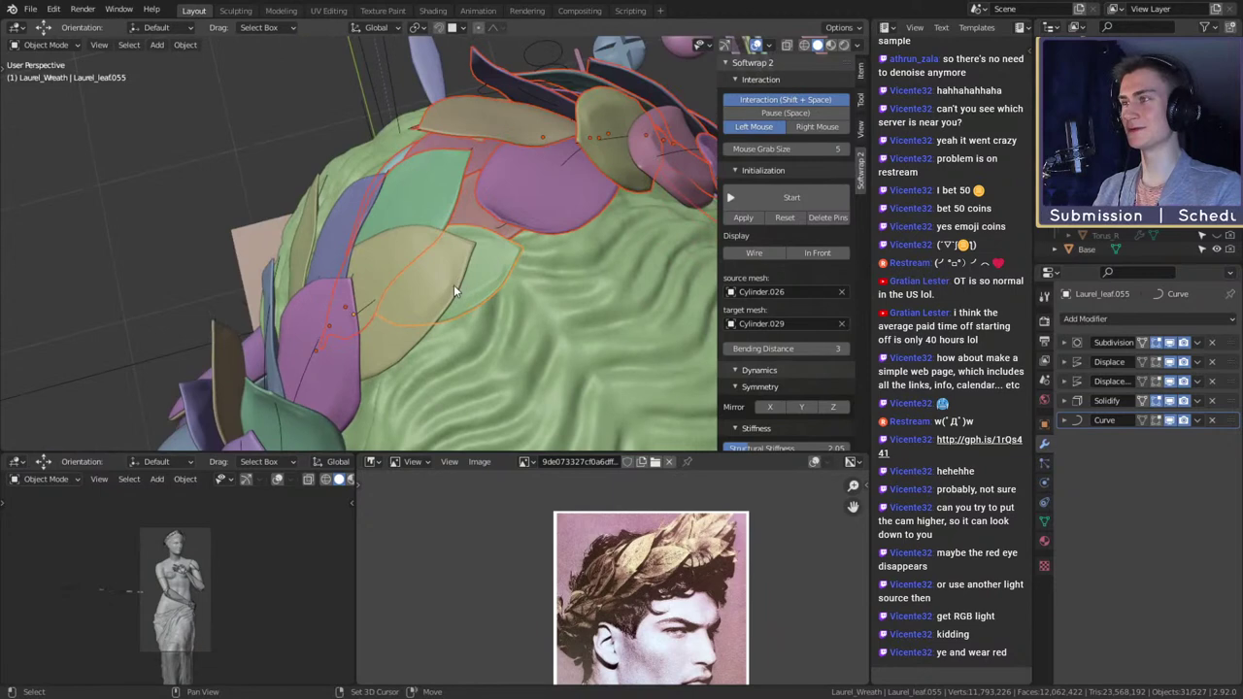
{"action": "left_click", "coordinate": [450, 284], "text": "shift"}
{"action": "left_click", "coordinate": [343, 216], "text": "shift"}
- Add the upper leaves of the opposite laurel branch, including the narrow leaves along its inner edge
{"action": "middle_click_drag", "start_coordinate": [343, 217], "coordinate": [544, 220]}
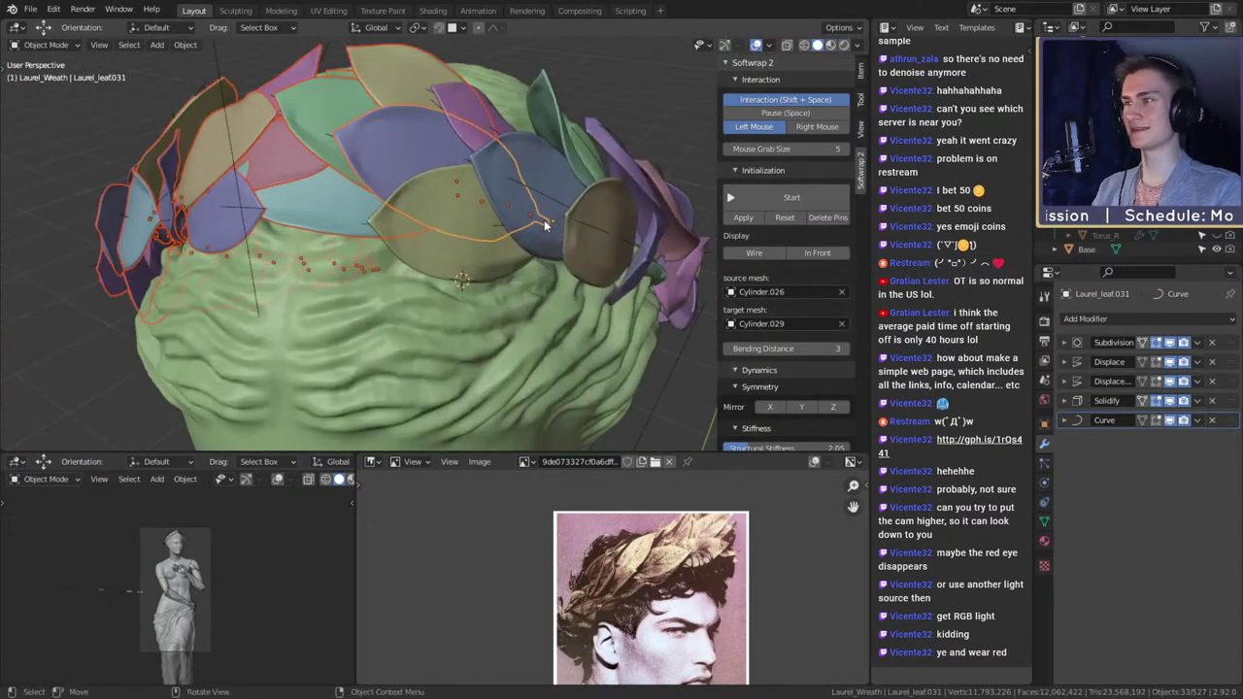
{"action": "left_click", "coordinate": [423, 260], "text": "shift"}
{"action": "middle_click_drag", "start_coordinate": [422, 260], "coordinate": [506, 153]}
{"action": "left_click", "coordinate": [555, 271], "text": "shift"}
{"action": "left_click", "coordinate": [562, 187], "text": "shift"}
{"action": "left_click", "coordinate": [499, 137], "text": "shift"}
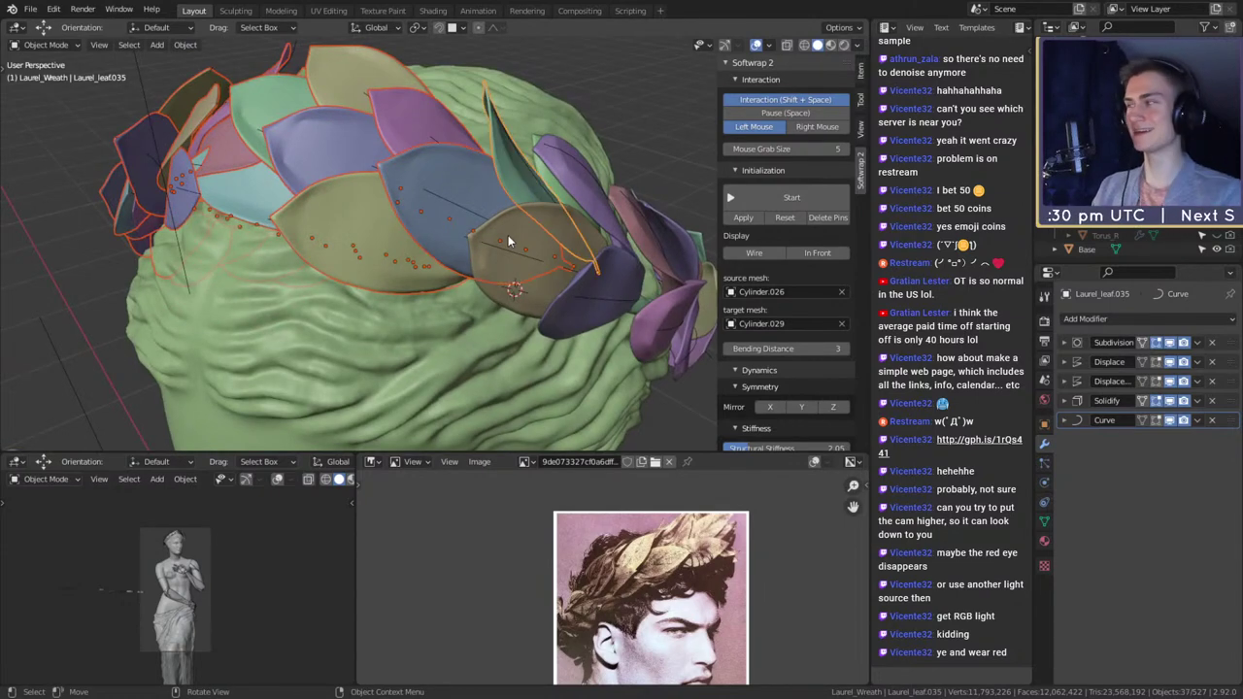
{"action": "left_click", "coordinate": [483, 275], "text": "shift"}
{"action": "mouse_move", "coordinate": [483, 276]}
{"action": "middle_mouse_down"}
{"action": "mouse_move", "coordinate": [575, 271]}
{"action": "mouse_move", "coordinate": [604, 245]}
{"action": "mouse_move", "coordinate": [473, 262]}
{"action": "middle_mouse_up"}
{"action": "left_click", "coordinate": [534, 318], "text": "shift"}
{"action": "left_click", "coordinate": [567, 201], "text": "shift"}
{"action": "left_click", "coordinate": [464, 313], "text": "shift"}
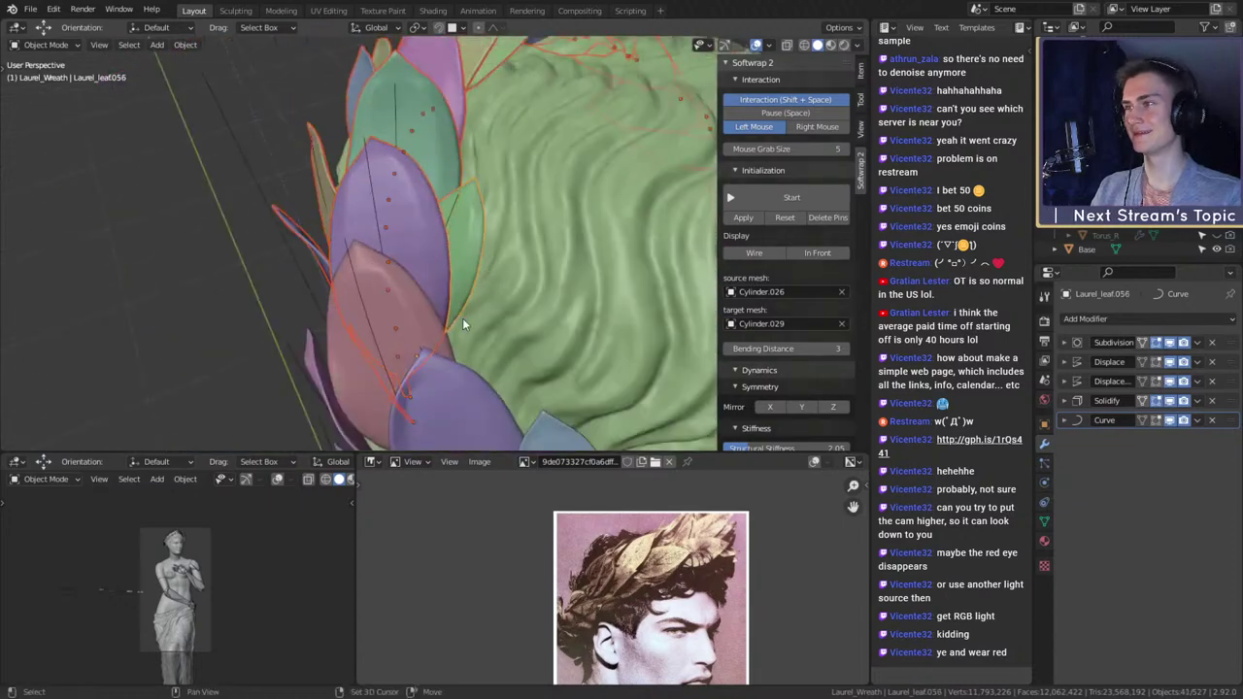
- Add the leaves running down the opposite side of the head toward the rear stem to the selection
{"action": "middle_click_drag", "start_coordinate": [462, 318], "coordinate": [582, 209]}
{"action": "left_click", "coordinate": [488, 292], "text": "shift"}
{"action": "left_click", "coordinate": [598, 340], "text": "shift"}
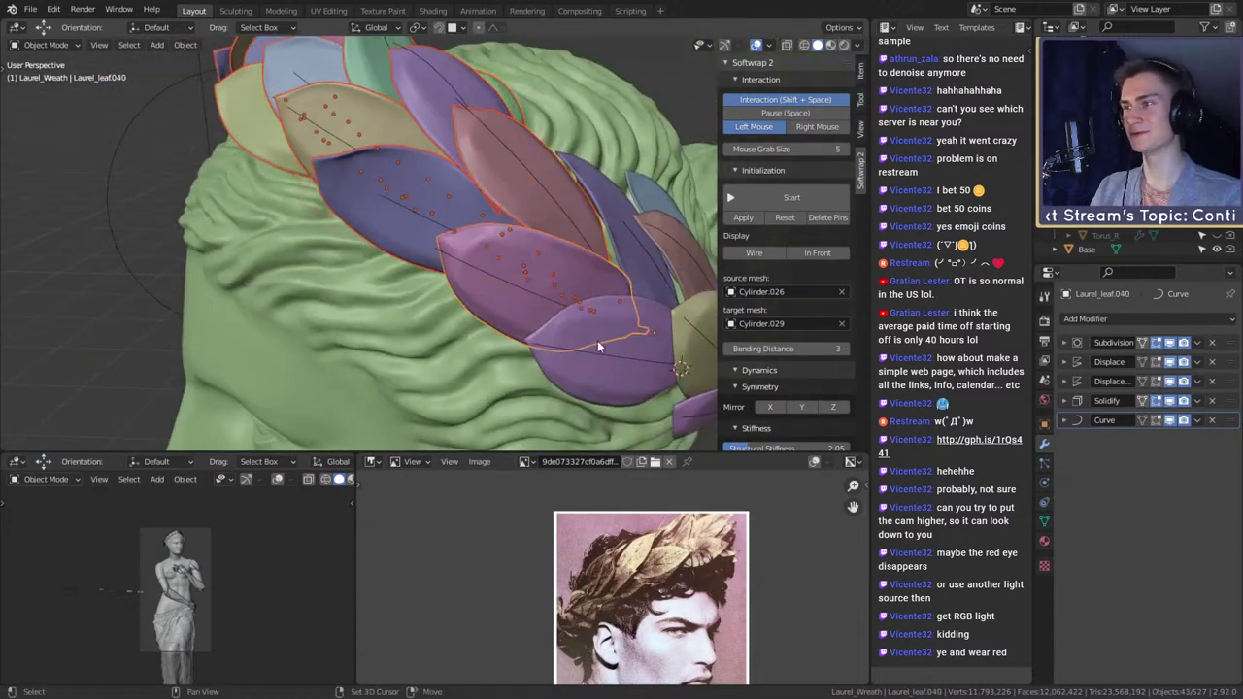
{"action": "middle_click_drag", "start_coordinate": [597, 340], "coordinate": [601, 312]}
{"action": "left_click", "coordinate": [529, 349], "text": "shift"}
{"action": "left_click", "coordinate": [602, 308], "text": "shift"}
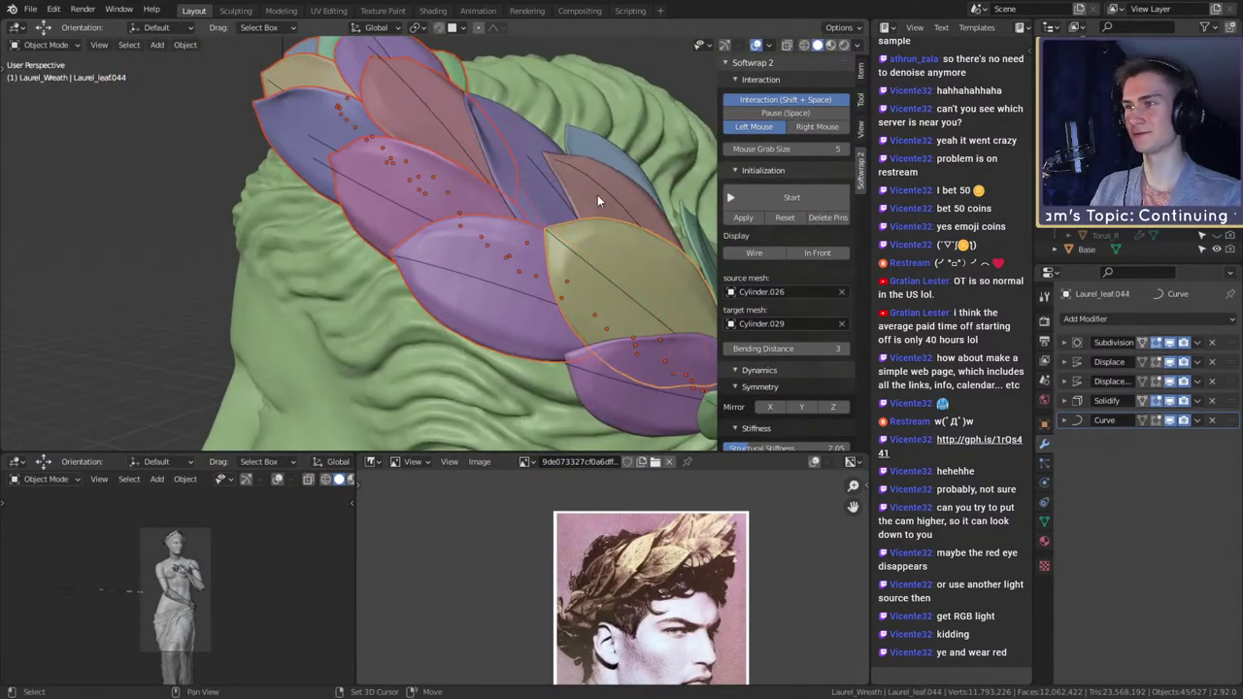
{"action": "middle_click_drag", "start_coordinate": [597, 194], "coordinate": [483, 156]}
{"action": "left_click", "coordinate": [537, 177], "text": "shift"}
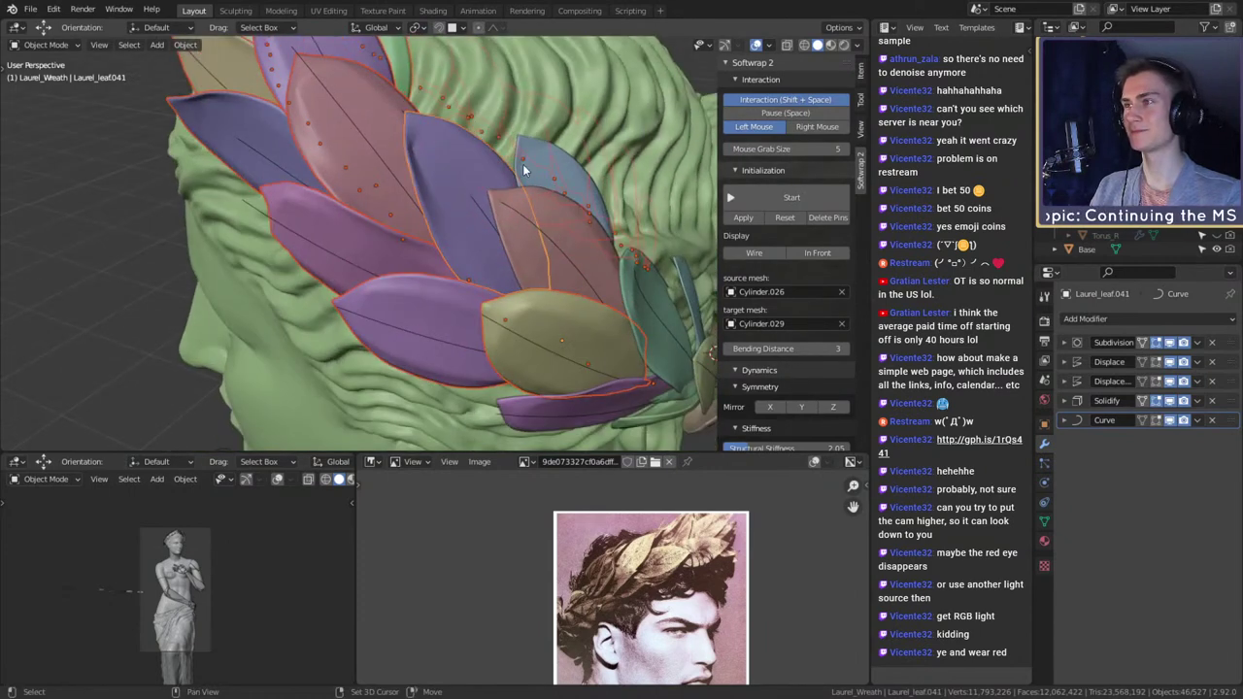
{"action": "left_click", "coordinate": [524, 173], "text": "shift"}
{"action": "left_click", "coordinate": [545, 224], "text": "shift"}
{"action": "middle_click_drag", "start_coordinate": [545, 224], "coordinate": [526, 342]}
{"action": "left_click", "coordinate": [542, 276], "text": "shift"}
{"action": "left_click", "coordinate": [556, 290], "text": "shift"}
{"action": "left_click", "coordinate": [463, 203], "text": "shift"}
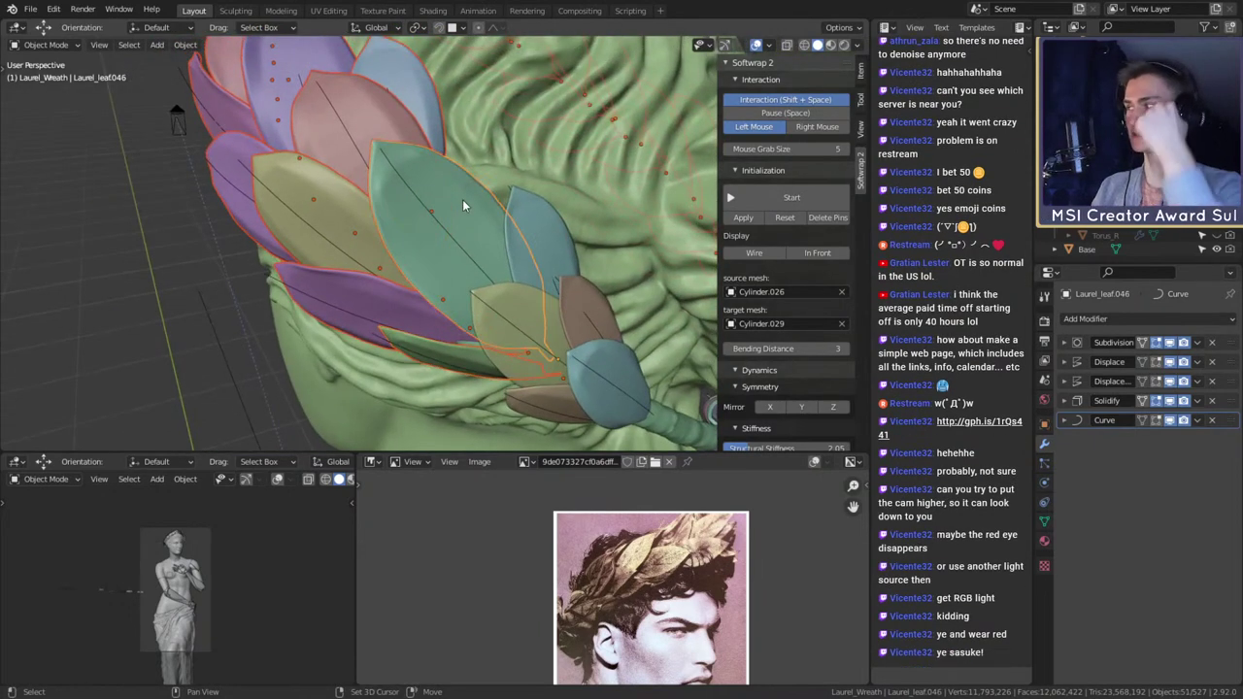
- Add the last leaves around the opposite branch's rear stem and convert all selected leaves to Mesh
{"action": "left_click", "coordinate": [560, 231], "text": "shift"}
{"action": "middle_click_drag", "start_coordinate": [559, 231], "coordinate": [541, 211]}
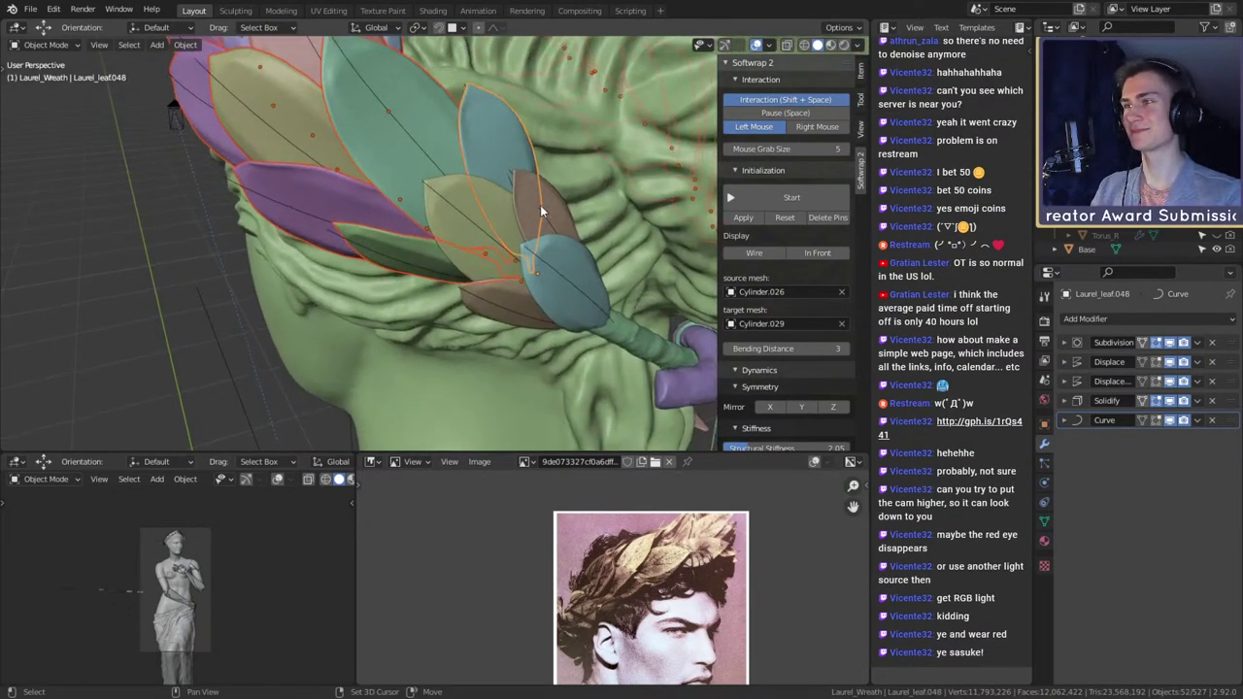
{"action": "left_click", "coordinate": [544, 215], "text": "shift"}
{"action": "left_click", "coordinate": [463, 194], "text": "shift"}
{"action": "middle_click_drag", "start_coordinate": [463, 194], "coordinate": [513, 236]}
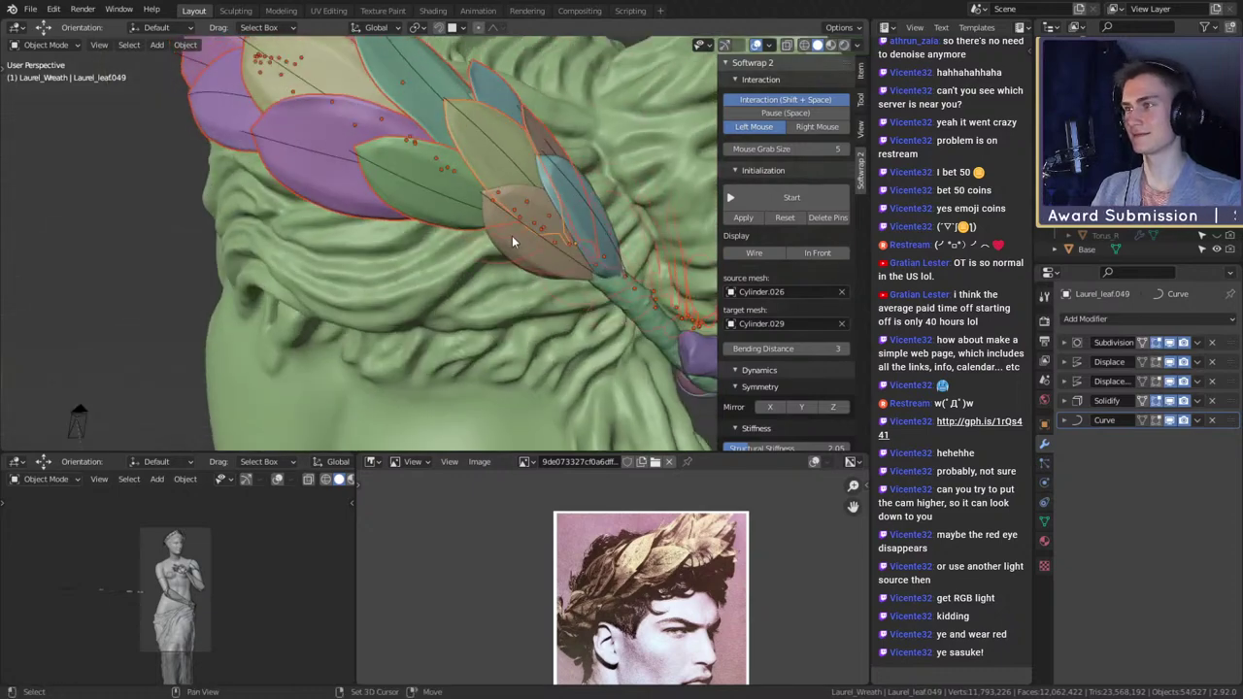
{"action": "left_click", "coordinate": [577, 208], "text": "shift"}
{"action": "left_click", "coordinate": [575, 208], "text": "shift"}
{"action": "middle_click_drag", "start_coordinate": [576, 208], "coordinate": [585, 279]}
{"action": "key", "text": "F3"}
{"action": "type", "text": "c"}
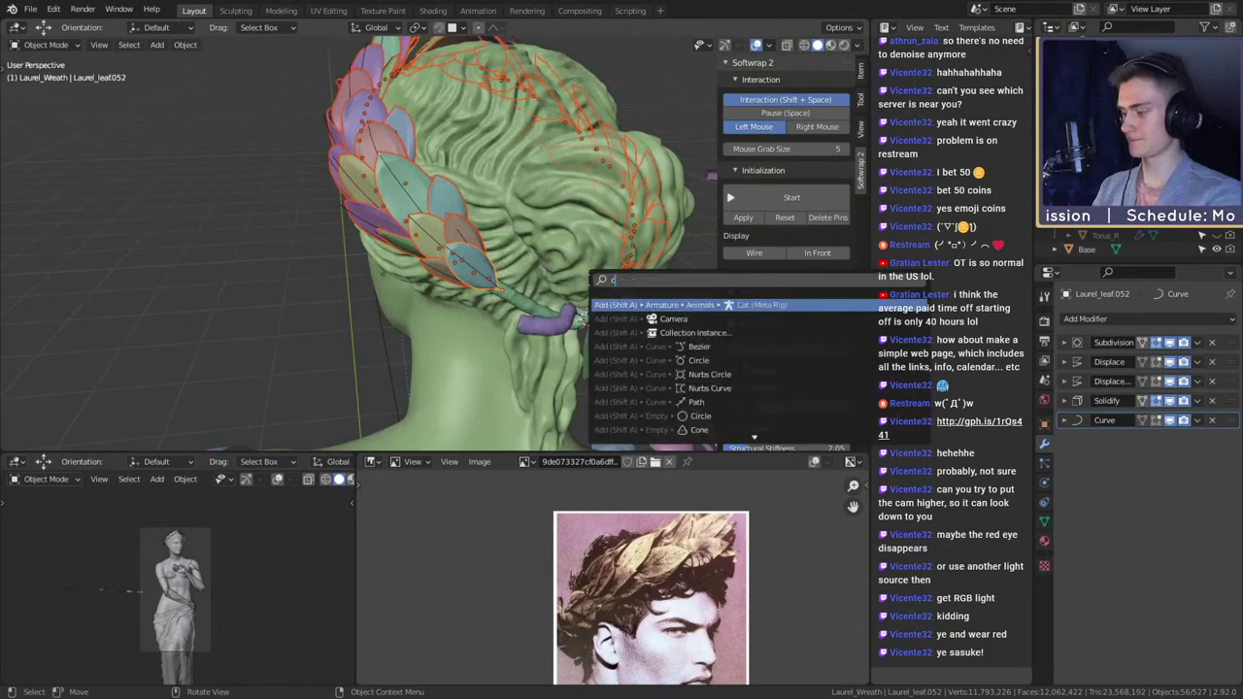
{"action": "type", "text": "onvert"}
{"action": "key", "text": "Down"}
{"action": "key", "text": "Down"}
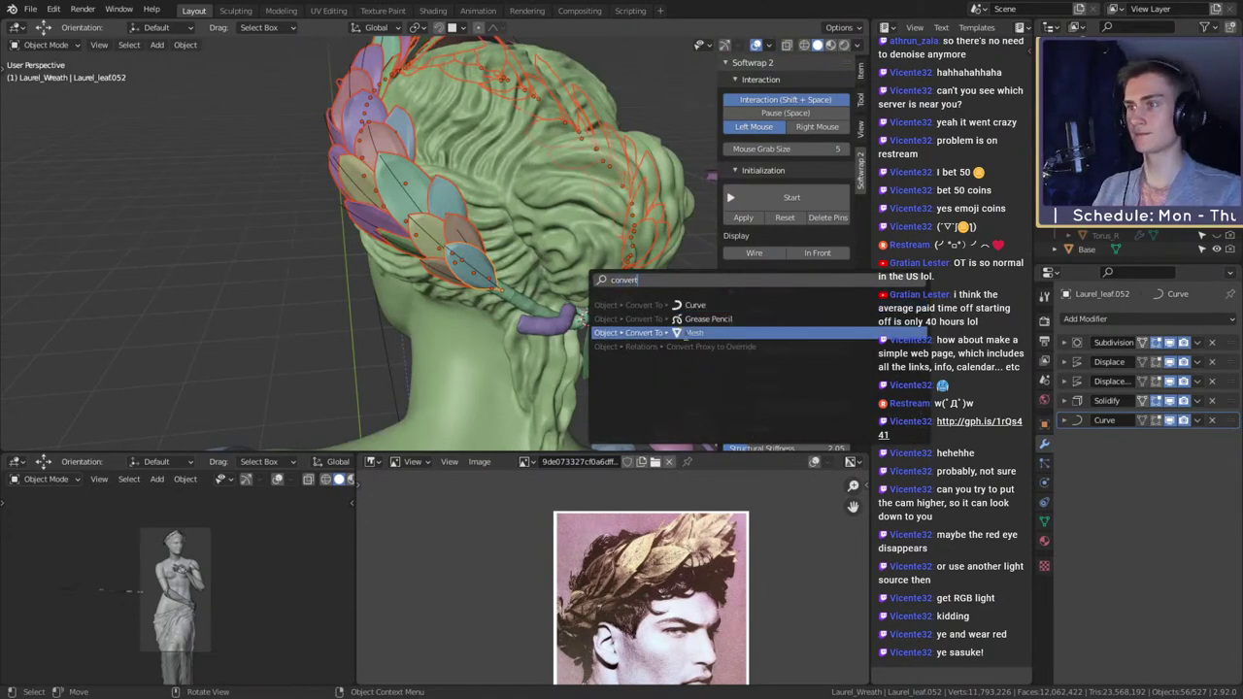
{"action": "left_click", "coordinate": [674, 331]}
- Check individual leaves near the rear stem for leftover modifiers and look through the object list
{"action": "middle_click_drag", "start_coordinate": [575, 261], "coordinate": [630, 290]}
{"action": "left_click", "coordinate": [606, 240]}
{"action": "scroll", "coordinate": [586, 293], "scroll_direction": "up", "scroll_amount": 3}
{"action": "middle_click_drag", "start_coordinate": [606, 240], "coordinate": [578, 294]}
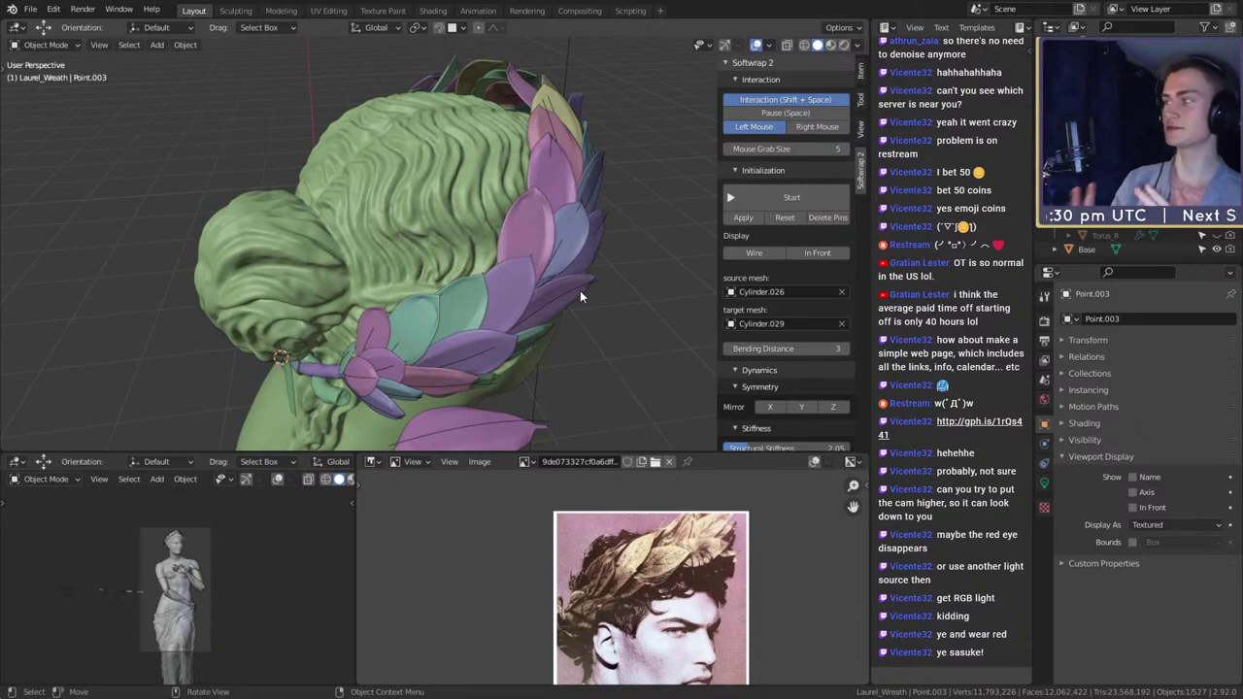
{"action": "middle_click_drag", "start_coordinate": [564, 259], "coordinate": [592, 277]}
{"action": "left_click", "coordinate": [504, 237]}
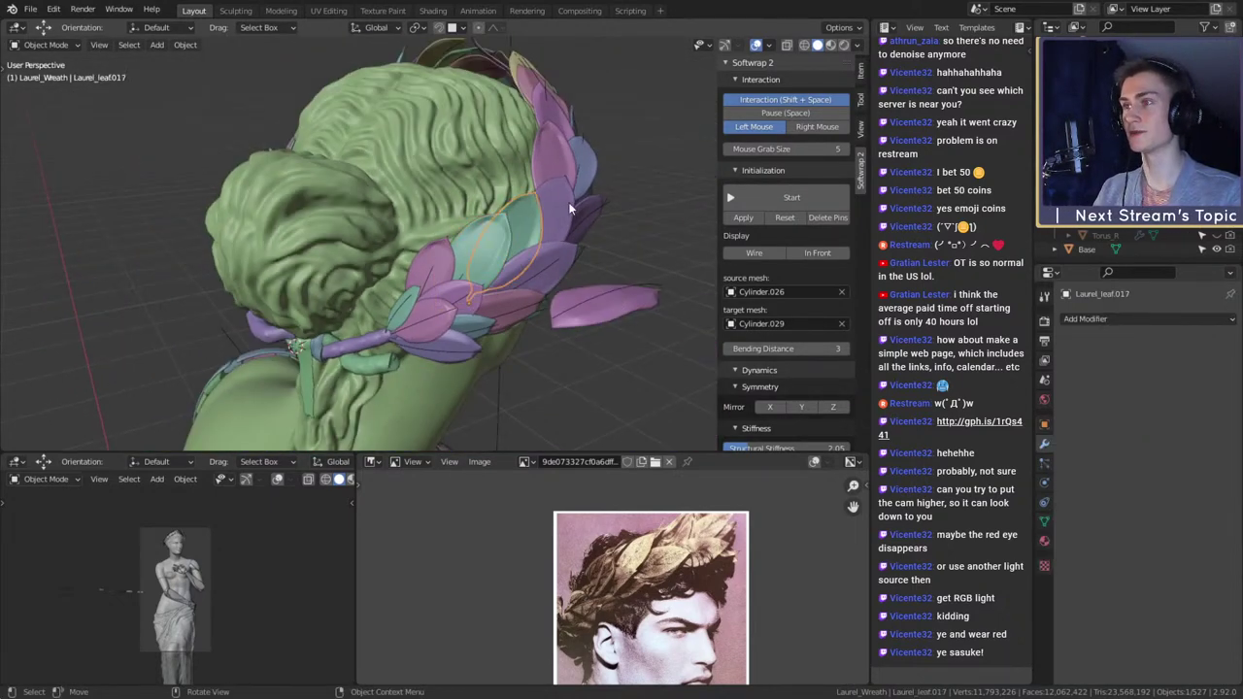
{"action": "middle_click_drag", "start_coordinate": [528, 219], "coordinate": [620, 291]}
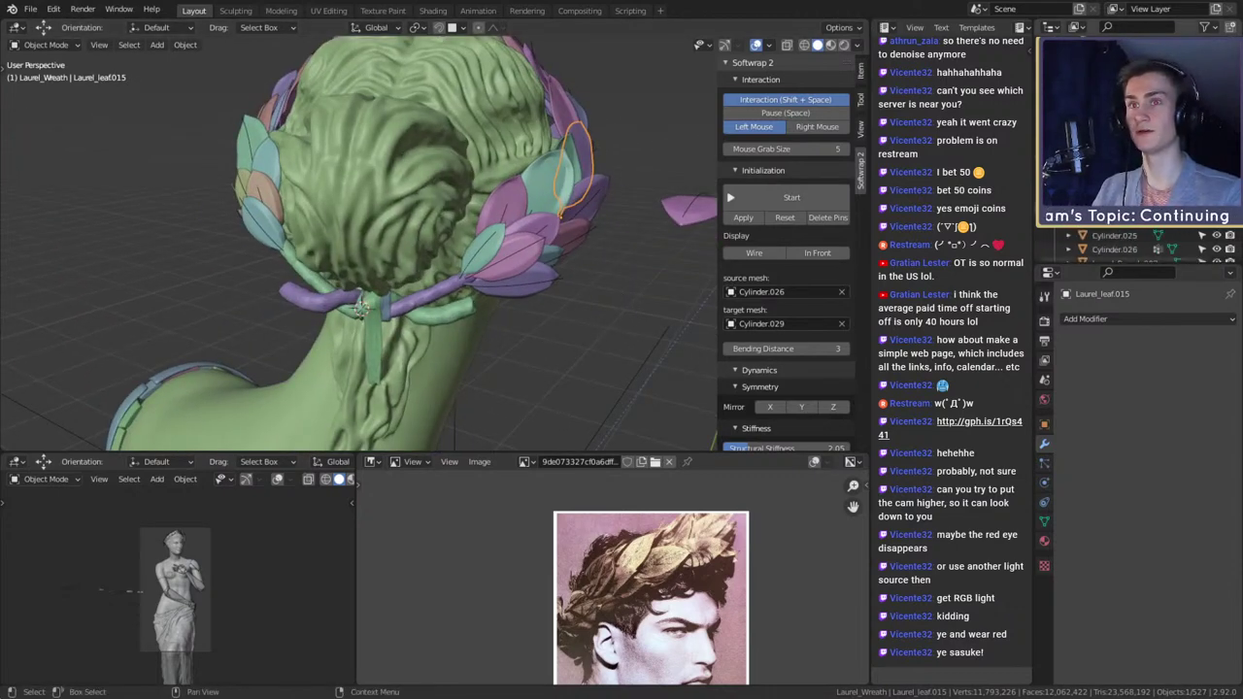
{"action": "left_click", "coordinate": [519, 186]}
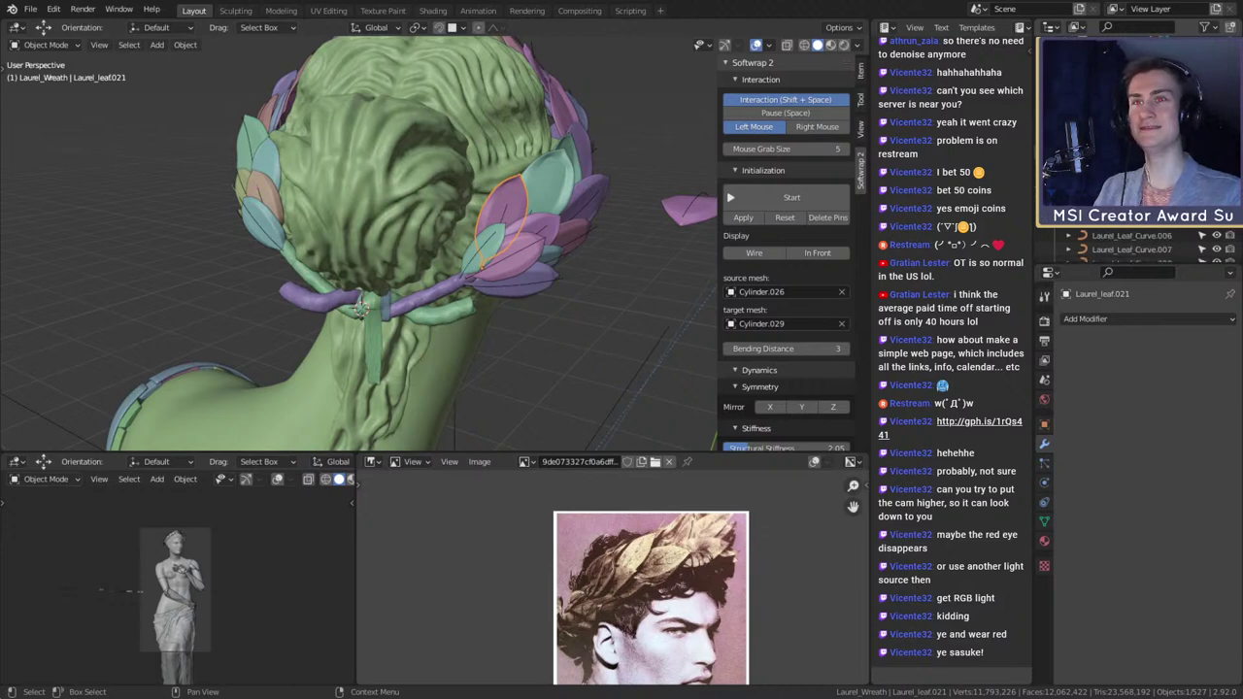
{"action": "left_click", "coordinate": [361, 309]}
{"action": "scroll", "coordinate": [538, 269], "scroll_direction": "down", "scroll_amount": 4}
{"action": "middle_click_drag", "start_coordinate": [538, 269], "coordinate": [462, 246]}
{"action": "scroll", "coordinate": [534, 279], "scroll_direction": "up", "scroll_amount": 4}
{"action": "scroll", "coordinate": [548, 278], "scroll_direction": "down", "scroll_amount": 2}
{"action": "left_click", "coordinate": [461, 245]}
{"action": "key", "text": "KP_Decimal"}
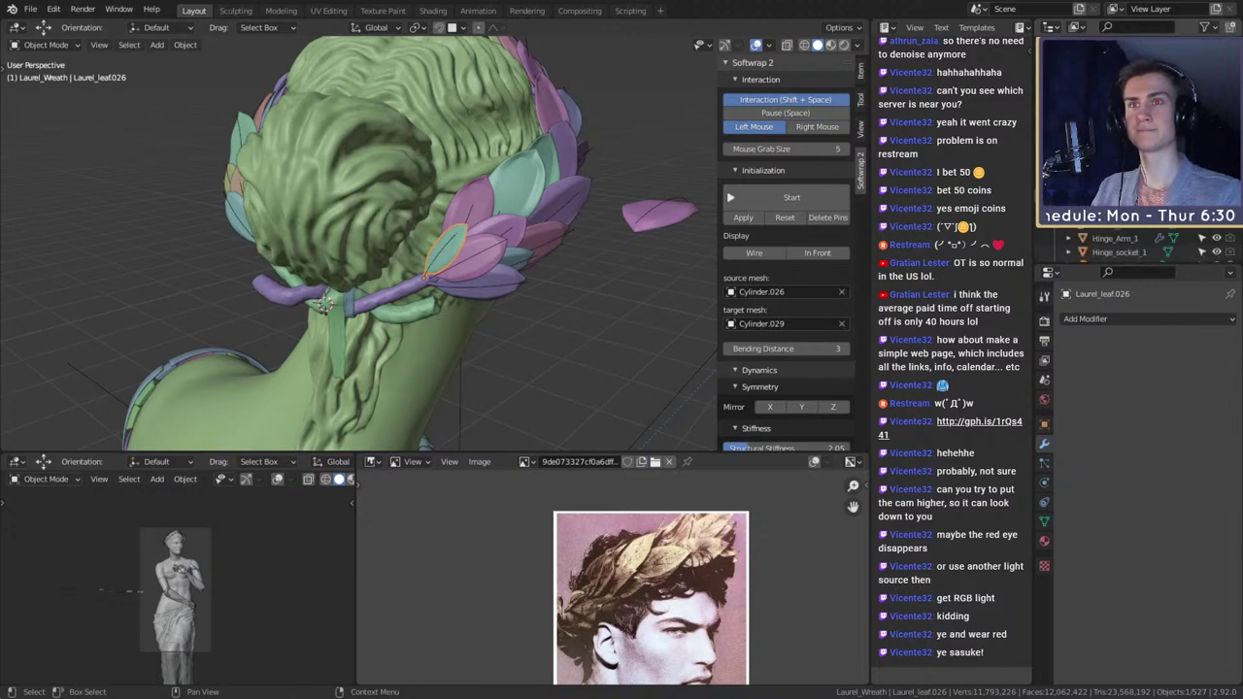
{"action": "scroll", "coordinate": [1131, 156], "scroll_direction": "down", "scroll_amount": 3}
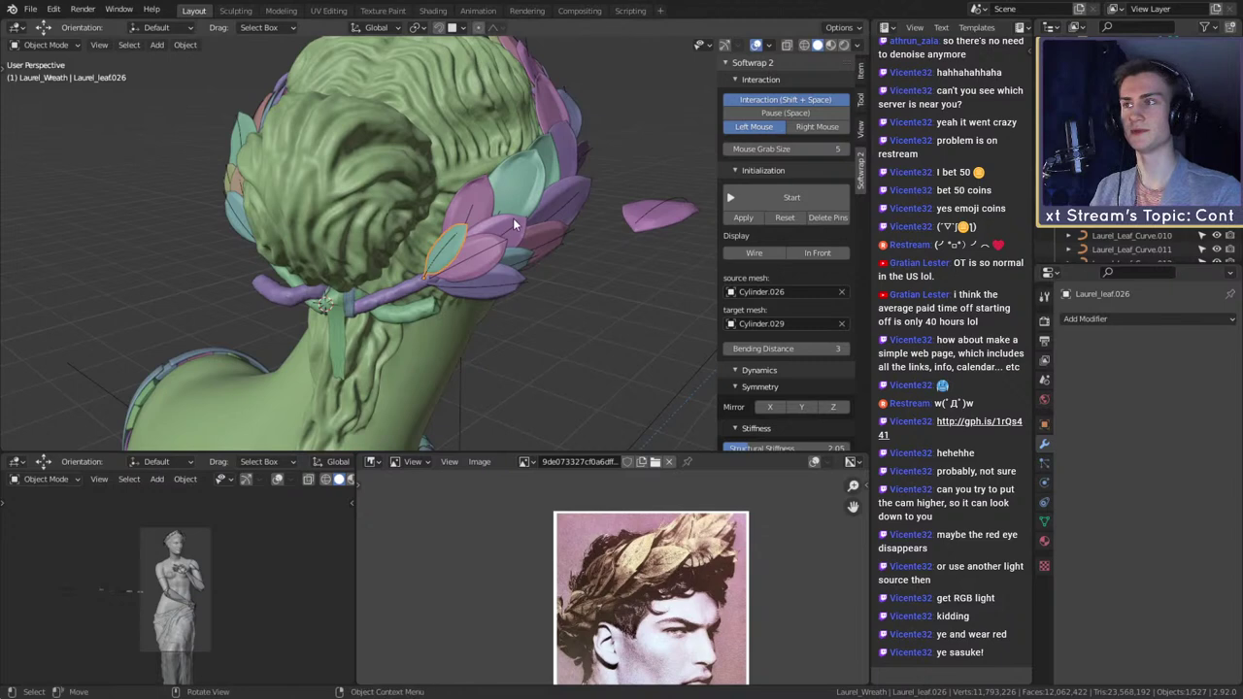
{"action": "middle_click_drag", "start_coordinate": [513, 218], "coordinate": [486, 217]}
{"action": "left_click", "coordinate": [454, 211], "text": "shift"}
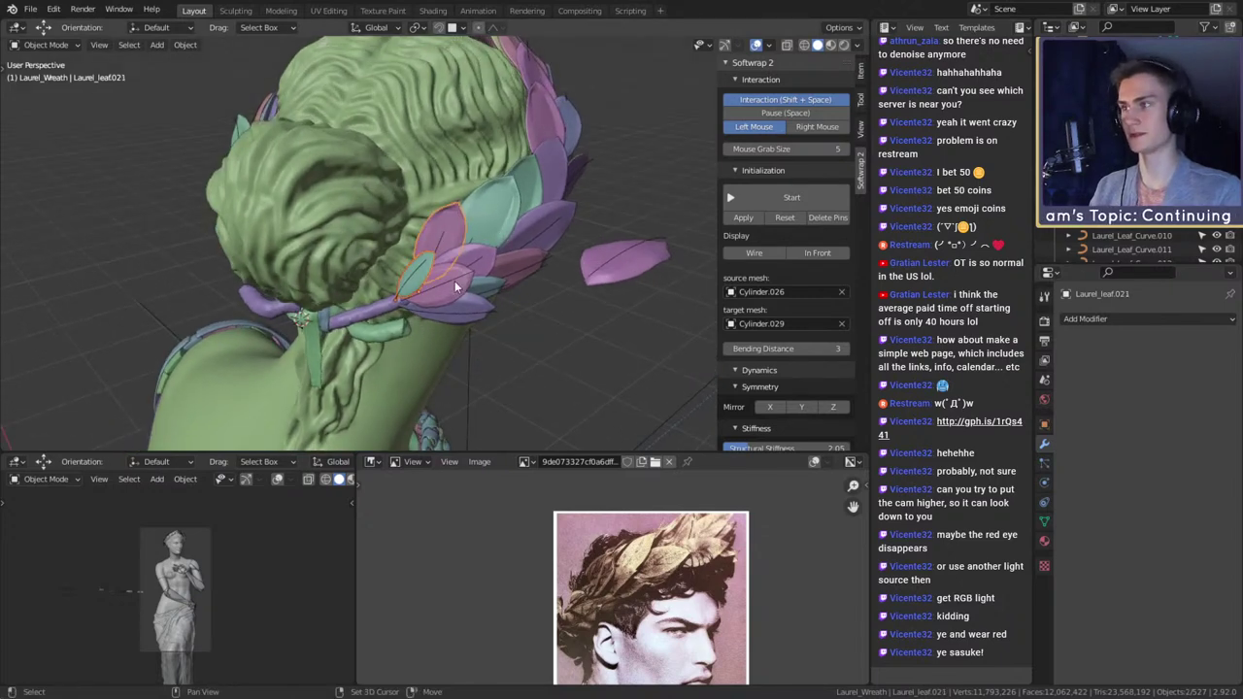
{"action": "left_click", "coordinate": [459, 285], "text": "shift"}
{"action": "left_click", "coordinate": [479, 304], "text": "shift"}
{"action": "left_click", "coordinate": [490, 284], "text": "shift"}
{"action": "left_click", "coordinate": [487, 259], "text": "shift"}
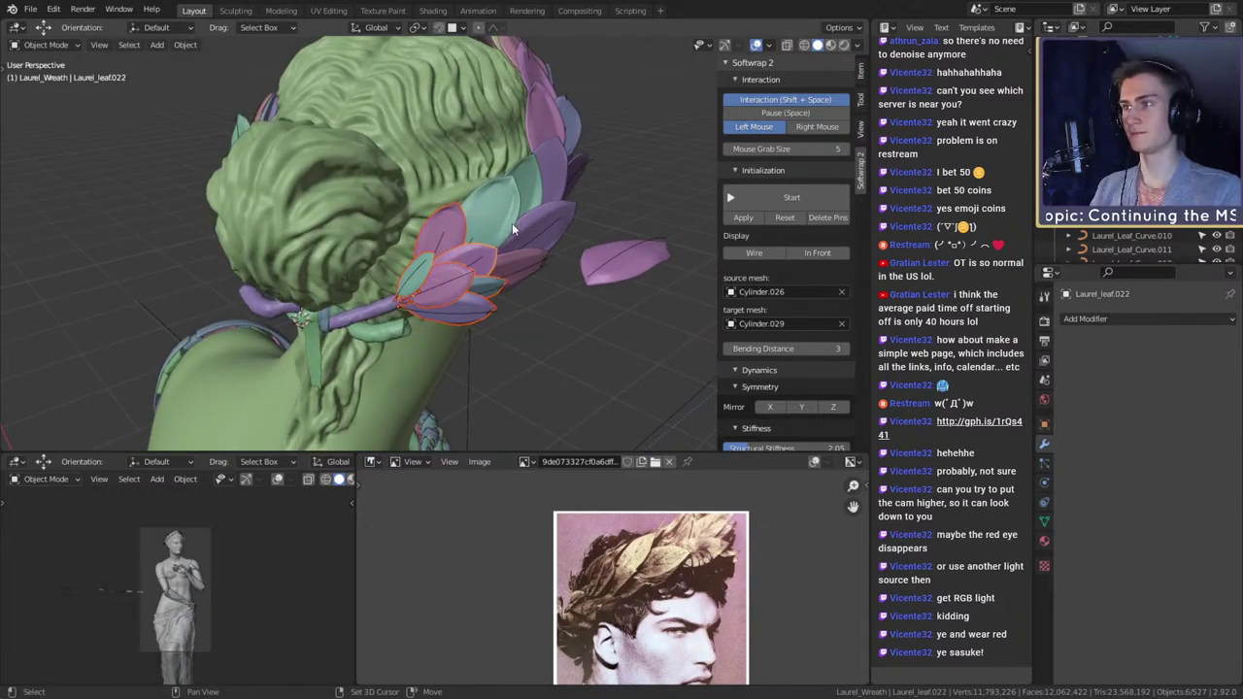
{"action": "left_click", "coordinate": [510, 219], "text": "shift"}
{"action": "left_click", "coordinate": [539, 224], "text": "shift"}
{"action": "left_click", "coordinate": [525, 263], "text": "shift"}
{"action": "left_click", "coordinate": [530, 182], "text": "shift"}
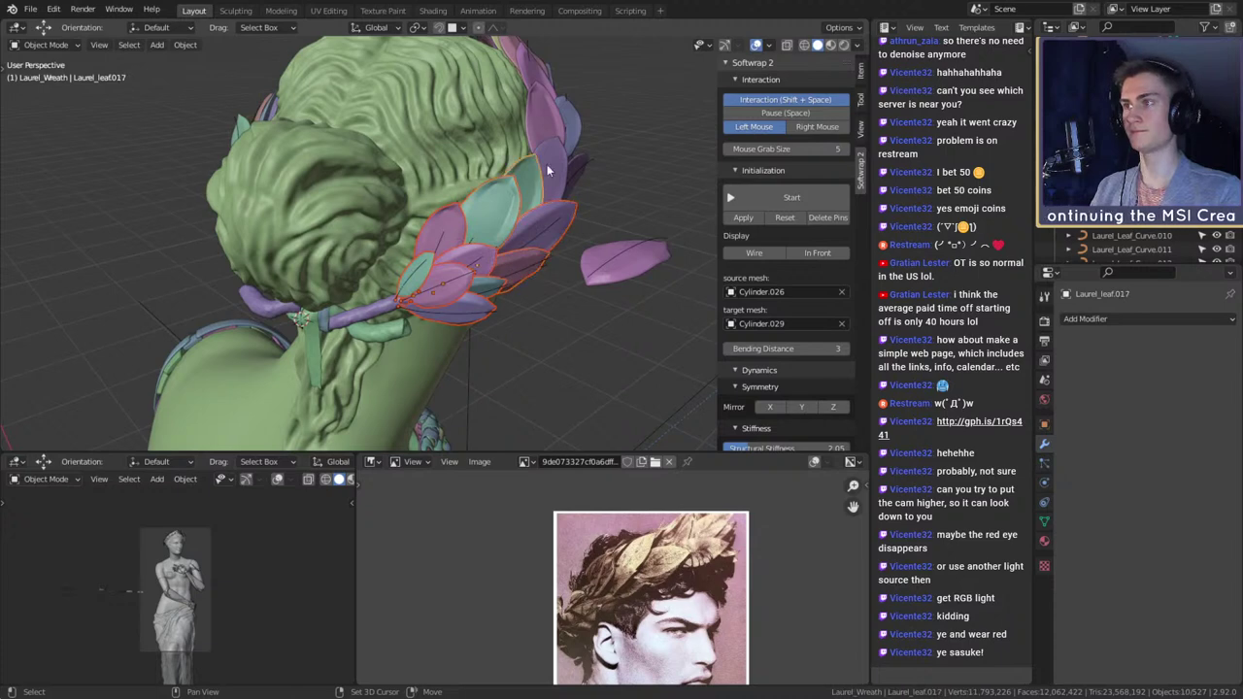
{"action": "left_click", "coordinate": [548, 165], "text": "shift"}
{"action": "middle_click_drag", "start_coordinate": [605, 162], "coordinate": [534, 213]}
{"action": "left_click", "coordinate": [471, 186], "text": "shift"}
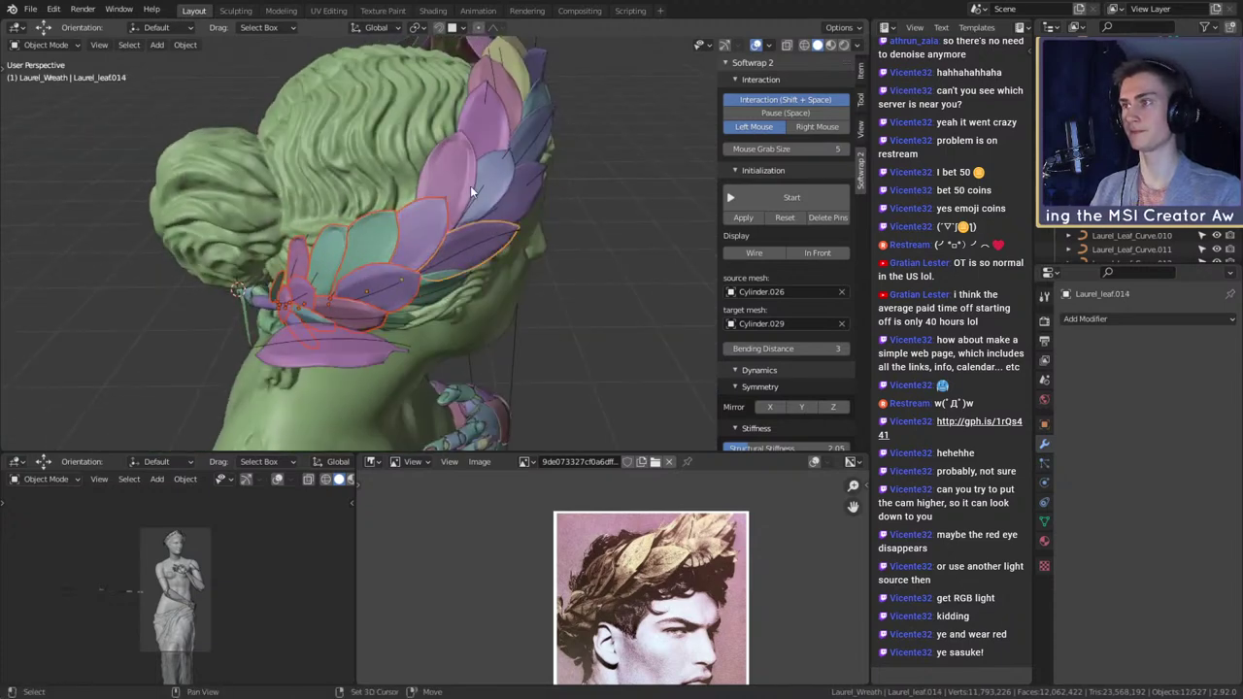
{"action": "left_click", "coordinate": [483, 182], "text": "shift"}
{"action": "left_click", "coordinate": [517, 195], "text": "shift"}
{"action": "left_click", "coordinate": [523, 171], "text": "shift"}
{"action": "left_click", "coordinate": [506, 128], "text": "shift"}
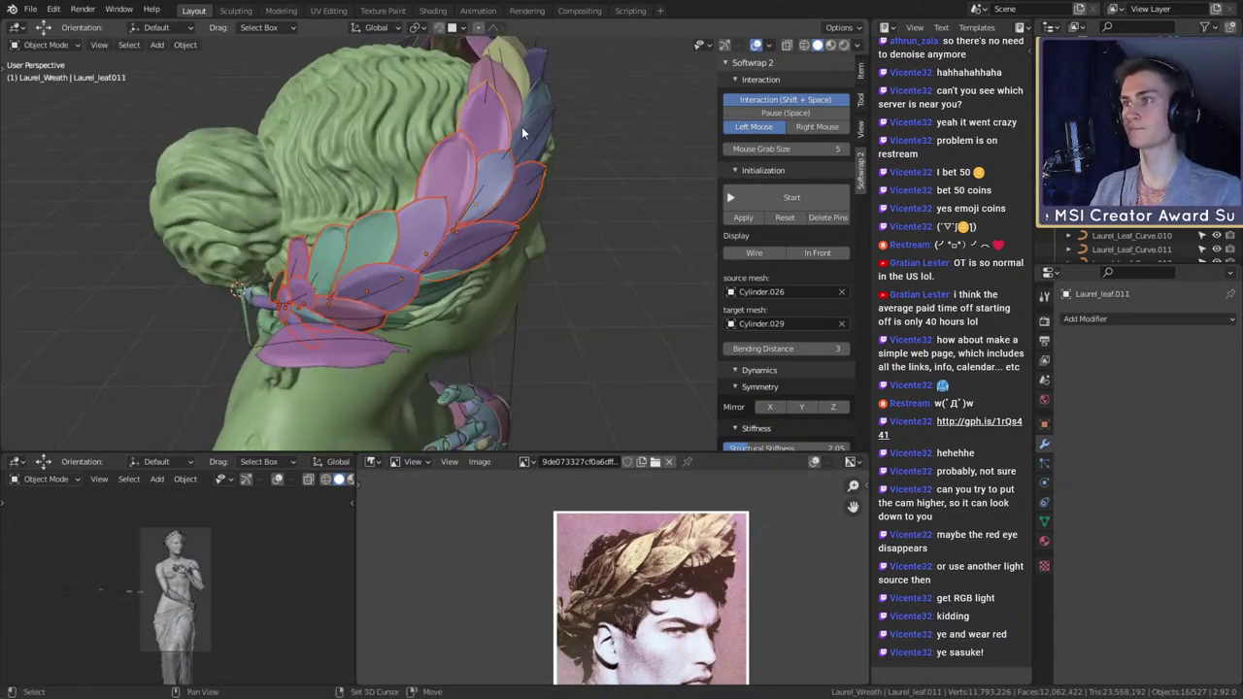
{"action": "left_click", "coordinate": [522, 127], "text": "shift"}
{"action": "middle_click_drag", "start_coordinate": [618, 157], "coordinate": [485, 205]}
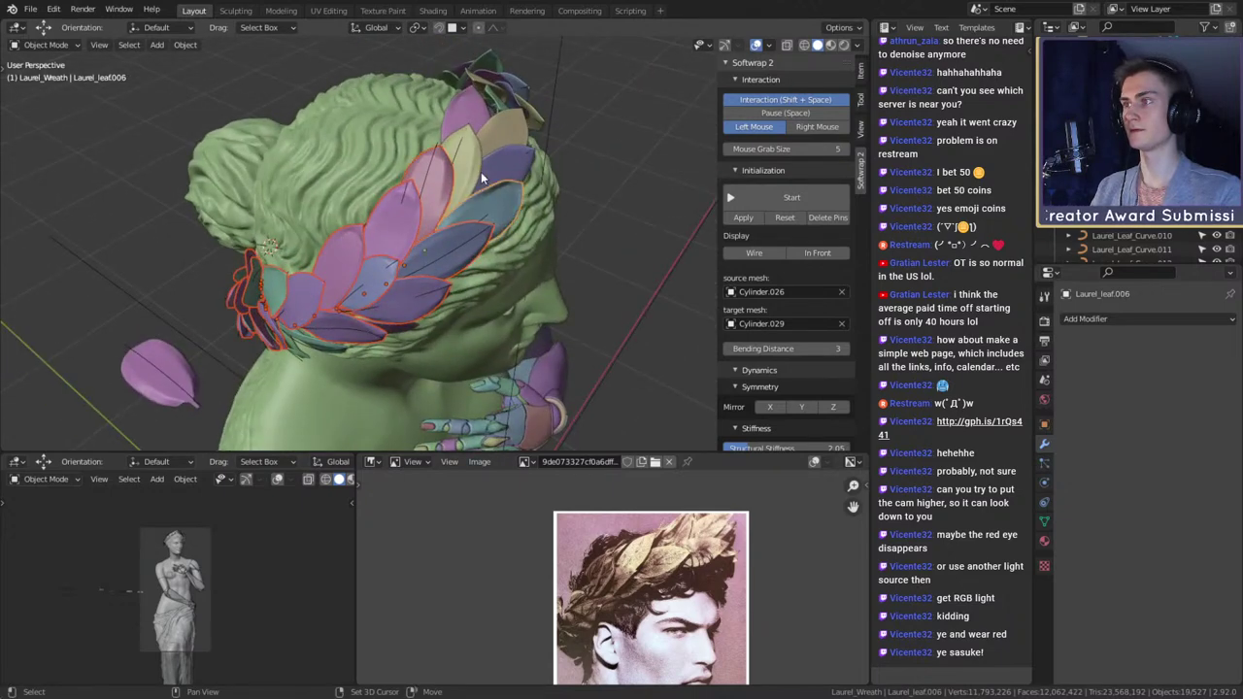
{"action": "left_click", "coordinate": [480, 162], "text": "shift"}
{"action": "left_click", "coordinate": [578, 210]}
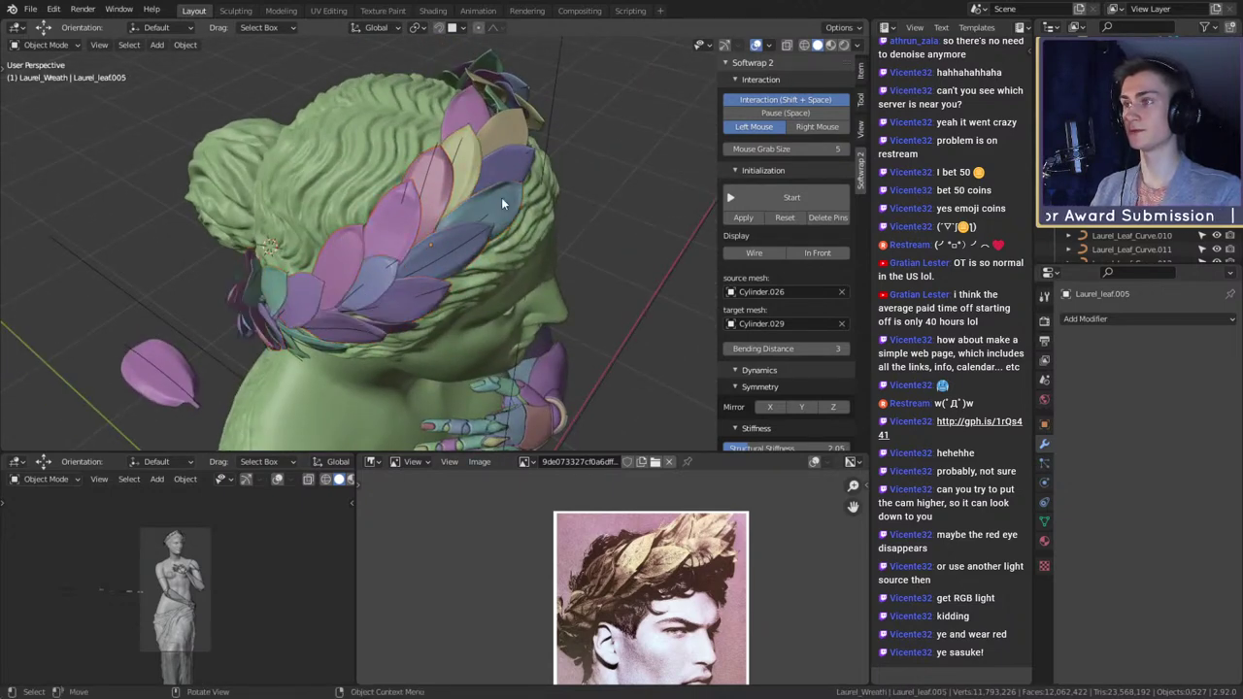
- Apply the Subdivision, both Displace, Solidify and Curve modifiers on the unconverted pink leaf beside the yellow one
{"action": "left_click", "coordinate": [443, 185]}
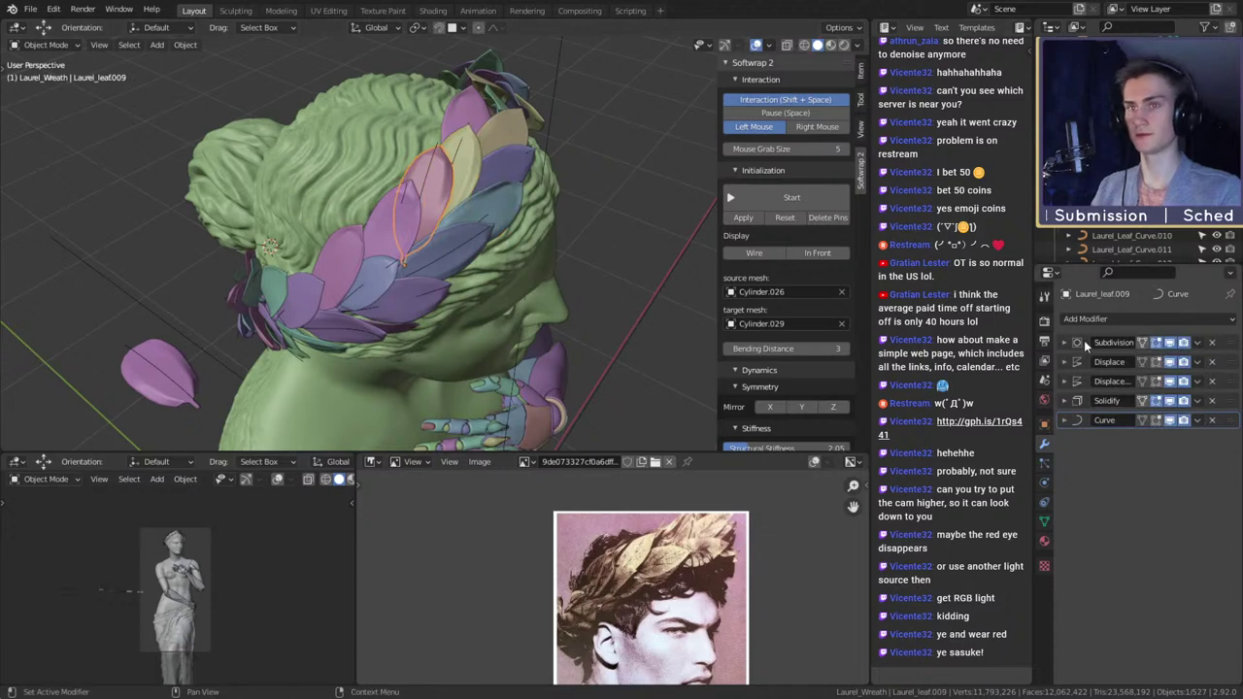
{"action": "key", "text": "ctrl+a"}
{"action": "key", "text": "ctrl+a"}
{"action": "key", "text": "ctrl+a"}
{"action": "key", "text": "ctrl+a"}
{"action": "key", "text": "ctrl+a"}
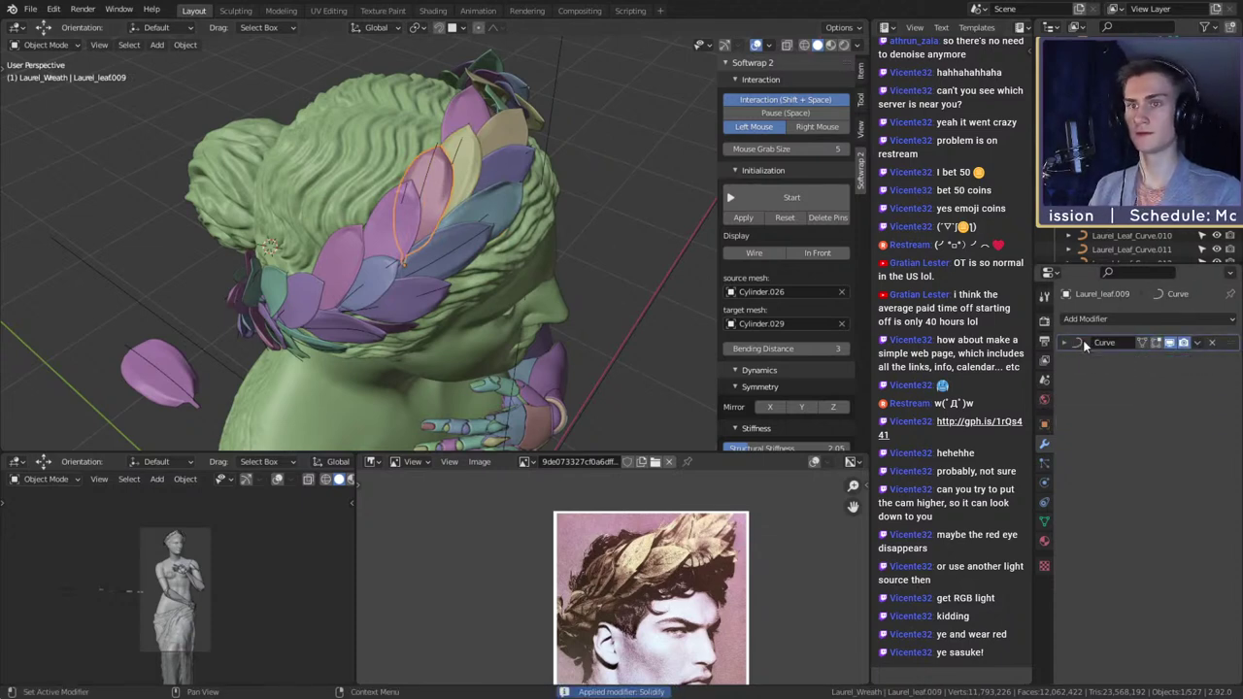
- Select the three leaves nearest the rear stem and clear their parents while keeping the transformation
{"action": "middle_click_drag", "start_coordinate": [450, 301], "coordinate": [498, 246]}
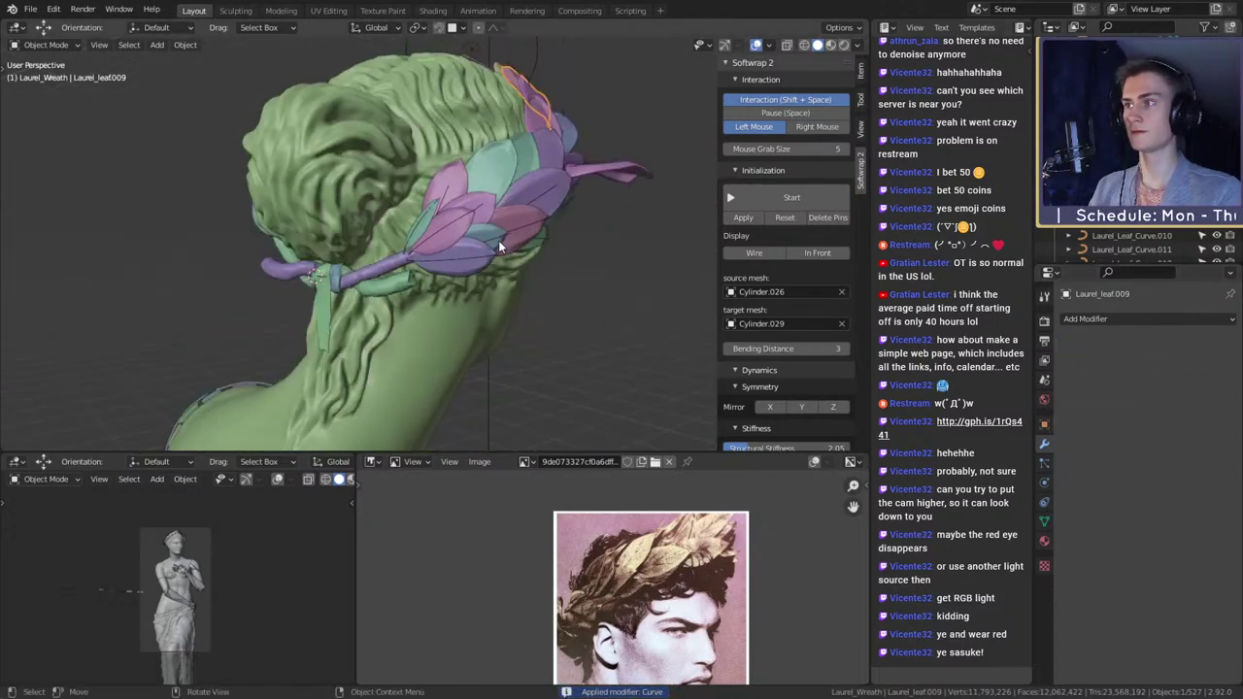
{"action": "left_click", "coordinate": [473, 254]}
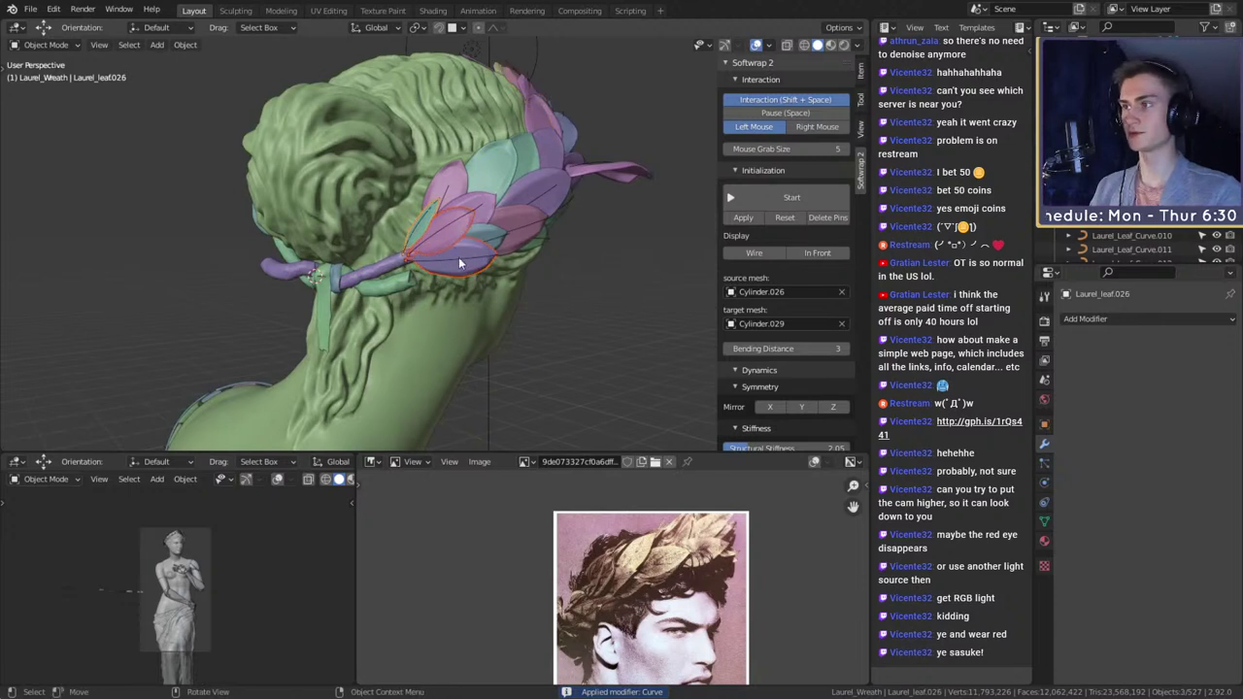
{"action": "key", "text": "alt+p"}
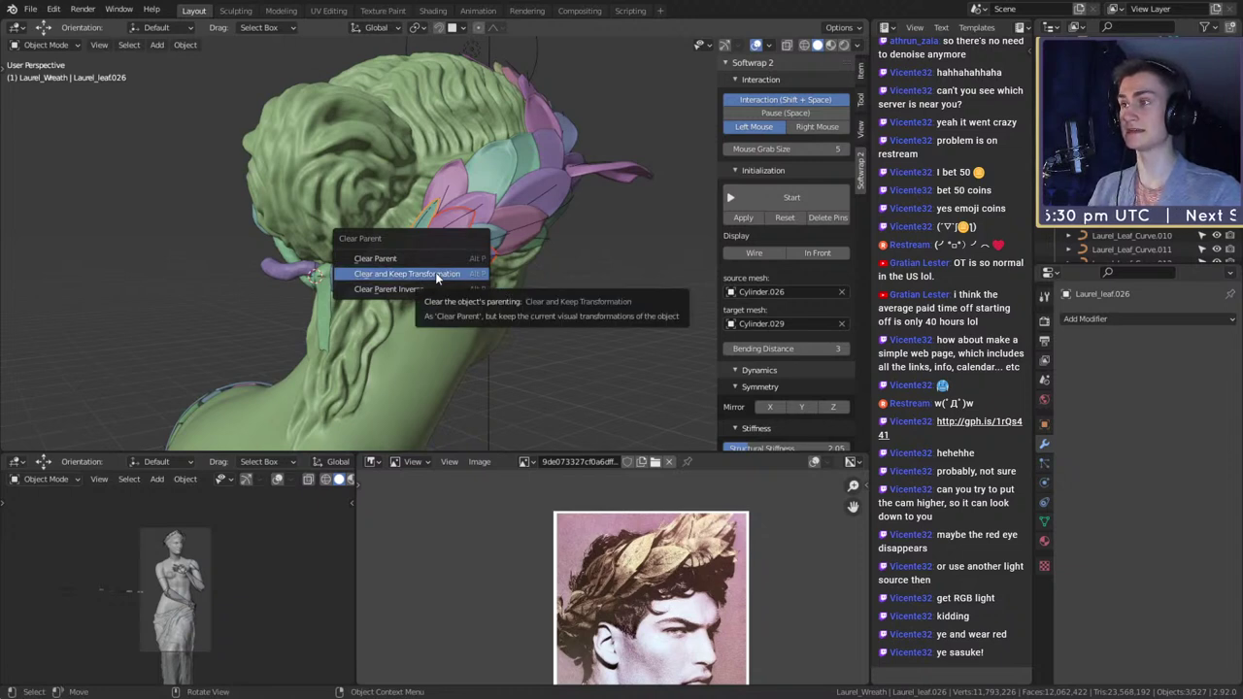
{"action": "left_click", "coordinate": [436, 273]}
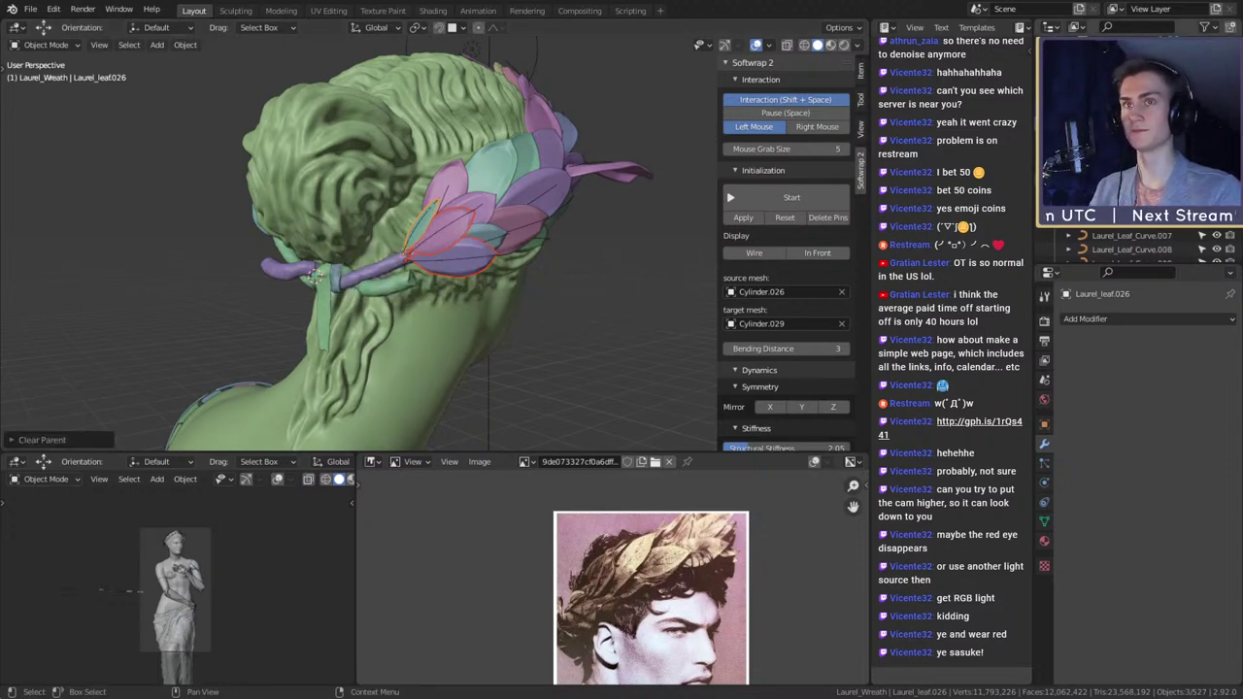
- Delete the guide curves of those three leaves at the rear stem one by one
{"action": "scroll", "coordinate": [480, 326], "scroll_direction": "up", "scroll_amount": 2}
{"action": "middle_click_drag", "start_coordinate": [581, 320], "coordinate": [542, 295]}
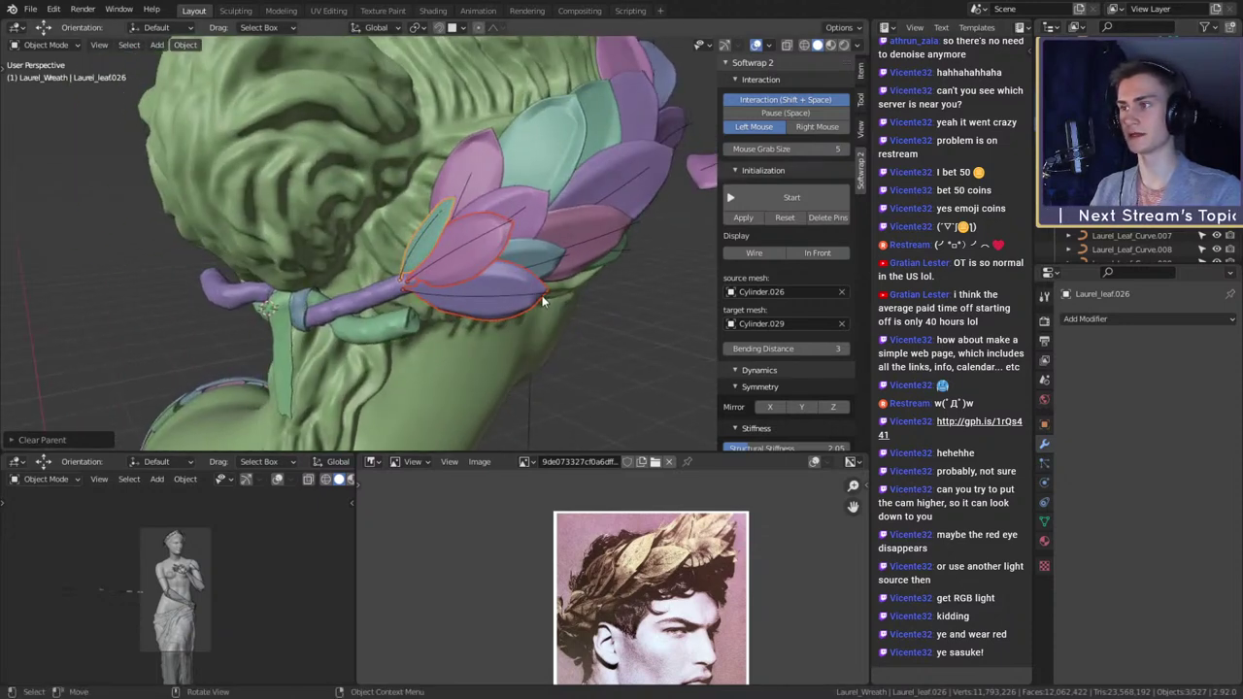
{"action": "key", "text": "Delete"}
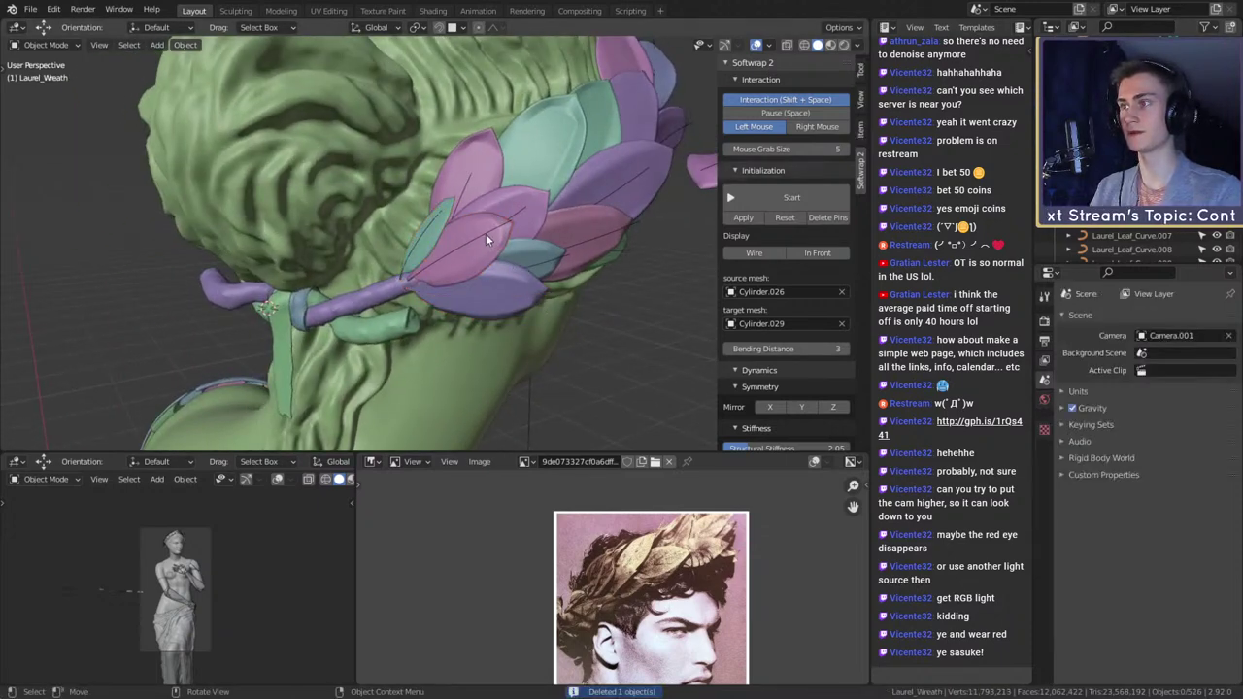
{"action": "left_click", "coordinate": [486, 234]}
{"action": "key", "text": "Delete"}
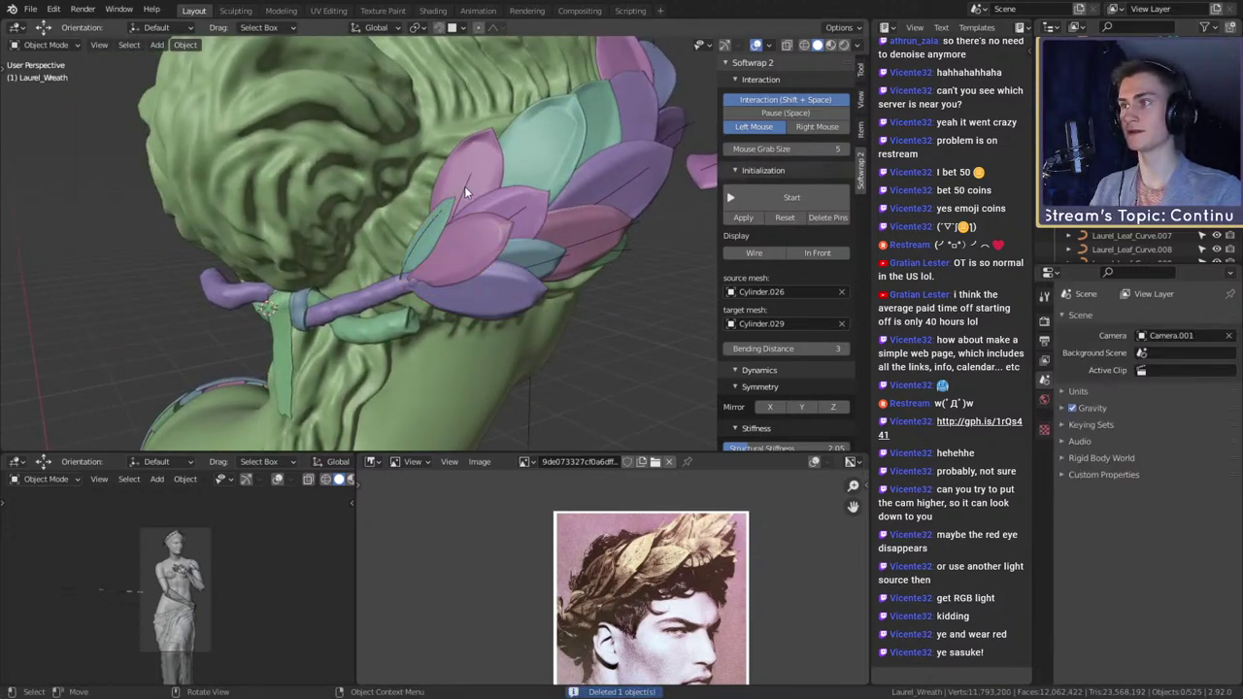
{"action": "left_click", "coordinate": [426, 225]}
{"action": "key", "text": "Delete"}
- Select the remaining leaves near the rear stem and along the lower side of the head, leaving out their guide curves
{"action": "middle_click_drag", "start_coordinate": [426, 227], "coordinate": [499, 272]}
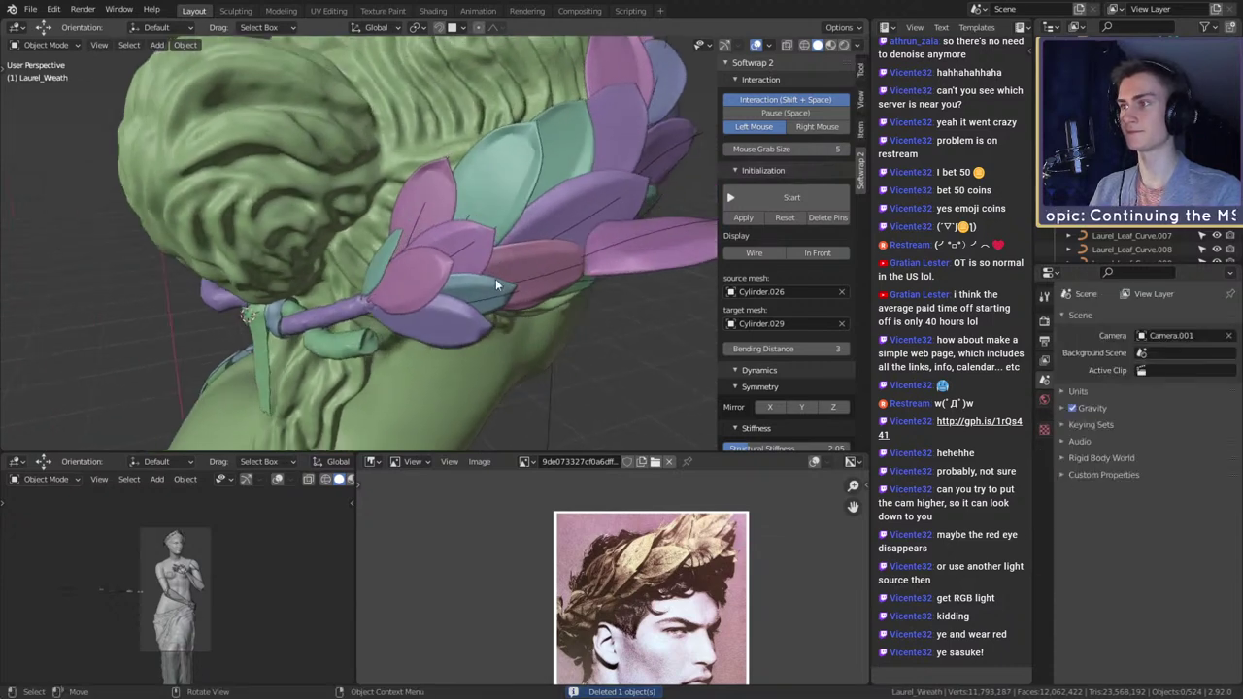
{"action": "left_click", "coordinate": [495, 281]}
{"action": "left_click", "coordinate": [486, 240], "text": "shift"}
{"action": "left_click", "coordinate": [449, 188], "text": "shift"}
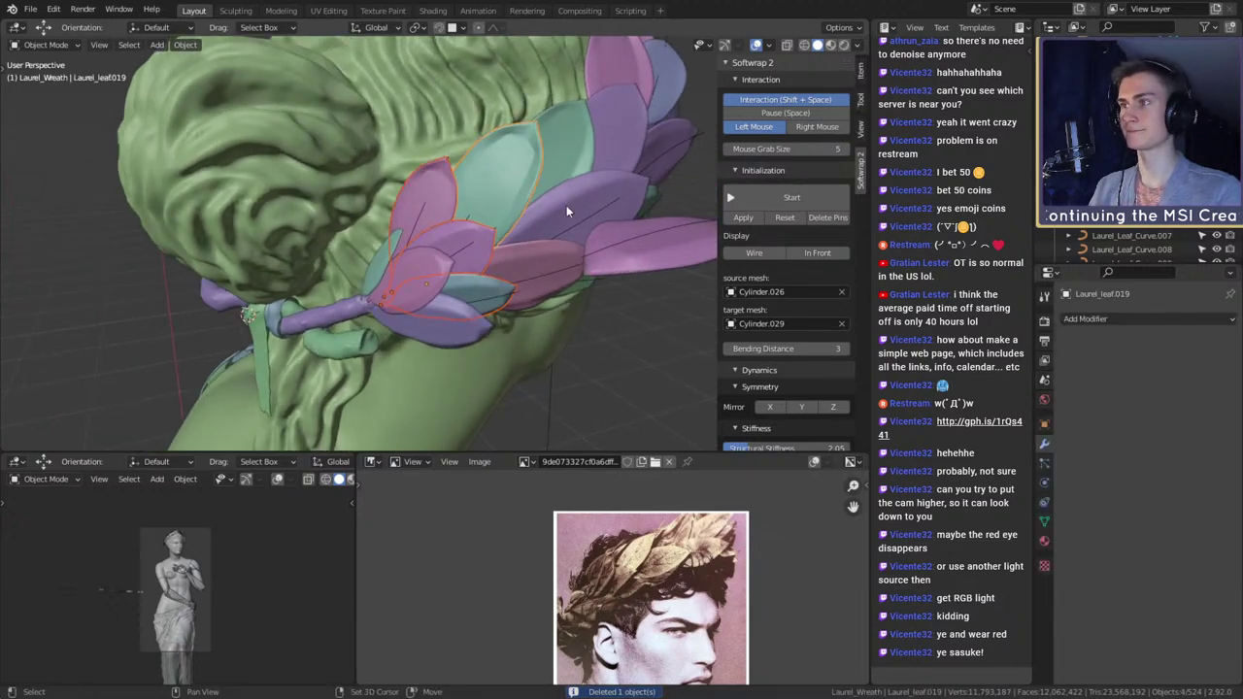
{"action": "middle_click_drag", "start_coordinate": [536, 250], "coordinate": [569, 200]}
{"action": "left_click", "coordinate": [488, 208]}
{"action": "left_click", "coordinate": [592, 215]}
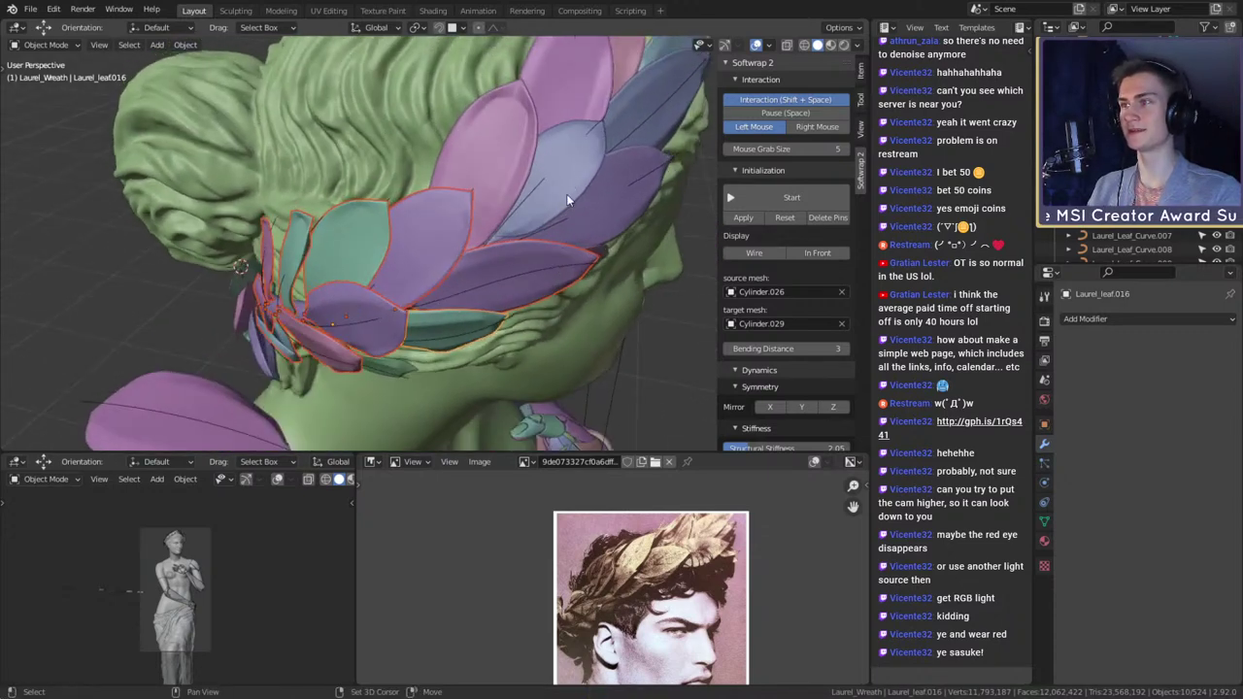
{"action": "left_click", "coordinate": [604, 193]}
{"action": "middle_click_drag", "start_coordinate": [656, 167], "coordinate": [555, 196]}
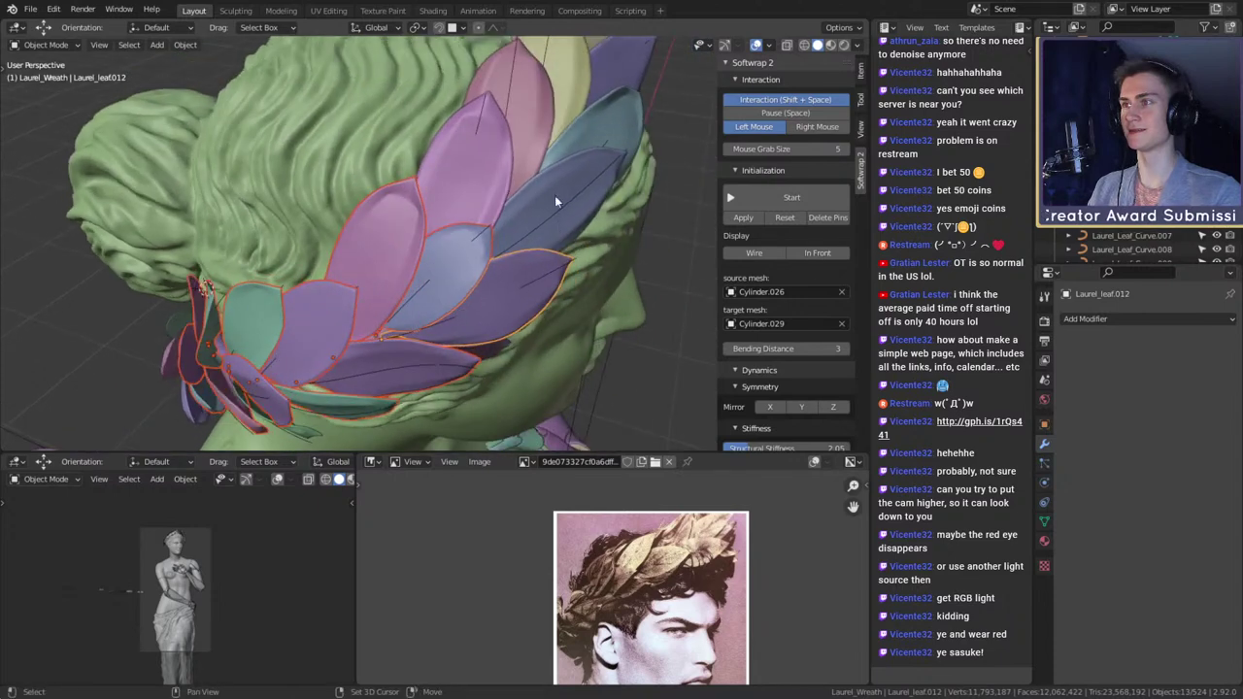
- Add the pink, yellow and blue leaves higher up the same side of the head to the selection
{"action": "left_click", "coordinate": [509, 156]}
{"action": "left_click", "coordinate": [507, 150], "text": "shift"}
{"action": "left_click", "coordinate": [531, 115], "text": "shift"}
{"action": "left_click", "coordinate": [563, 95], "text": "shift"}
{"action": "left_click", "coordinate": [618, 128], "text": "shift"}
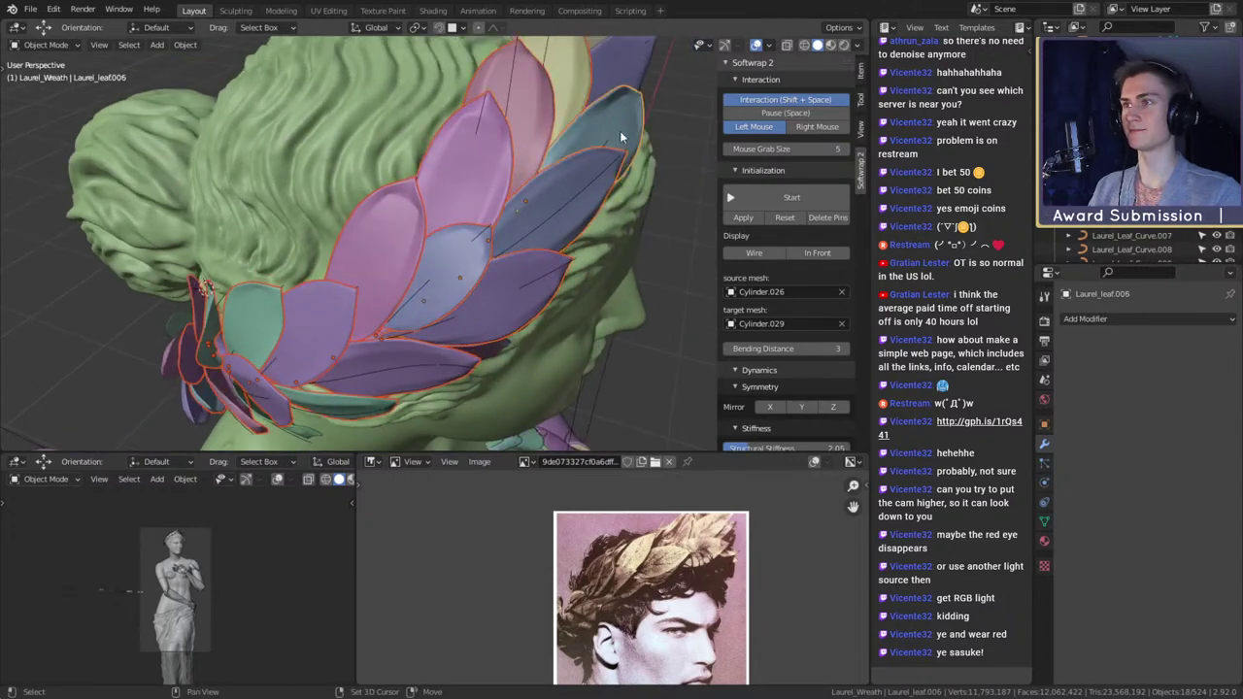
- Add the leaves above the forehead, where the branch reaches the wreath's front, to the selection
{"action": "middle_click_drag", "start_coordinate": [619, 130], "coordinate": [517, 248]}
{"action": "middle_click_drag", "start_coordinate": [620, 208], "coordinate": [363, 288]}
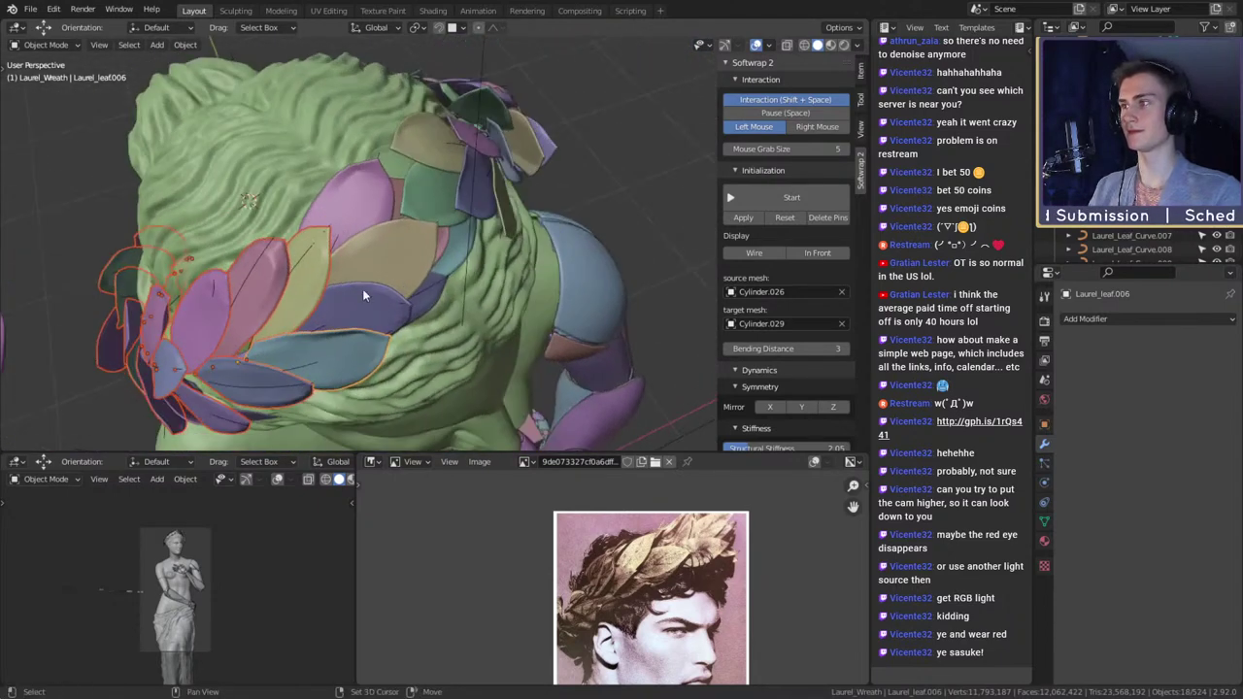
{"action": "left_click", "coordinate": [365, 198]}
{"action": "middle_click_drag", "start_coordinate": [365, 198], "coordinate": [587, 297]}
{"action": "left_click", "coordinate": [427, 191], "text": "shift"}
{"action": "left_click", "coordinate": [426, 189], "text": "shift"}
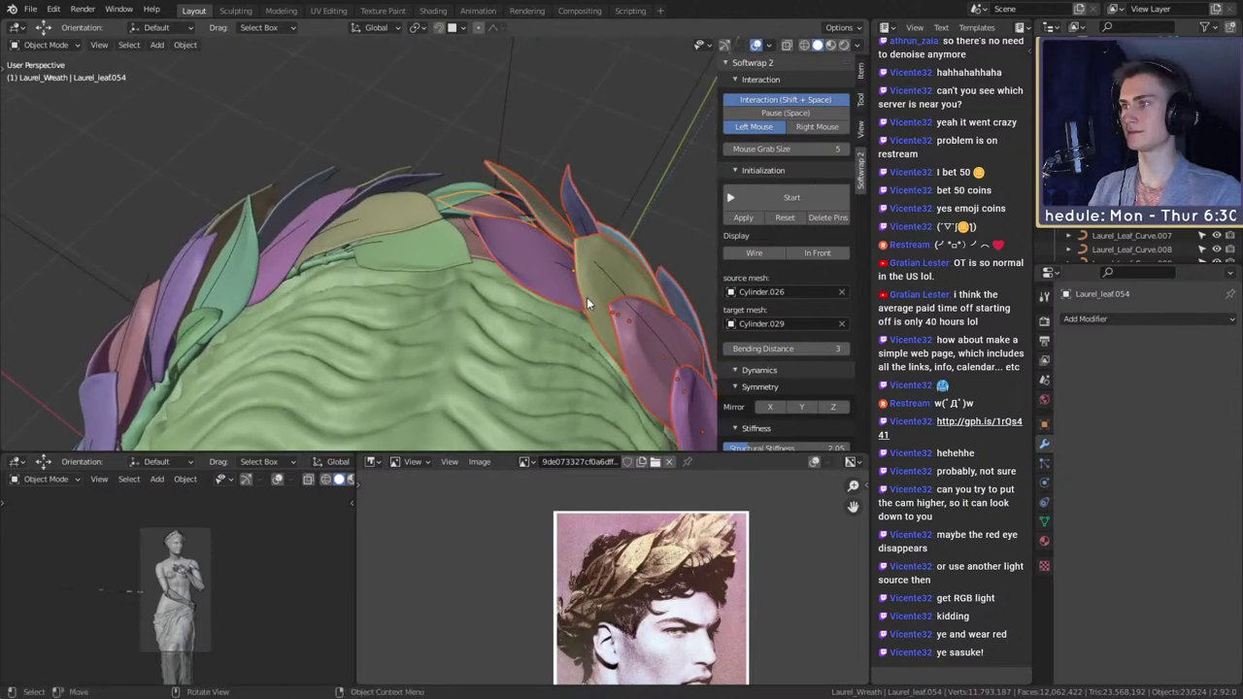
- Add the leaves across the wreath's front and at the start of the opposite branch to the selection
{"action": "left_click", "coordinate": [435, 256], "text": "shift"}
{"action": "mouse_move", "coordinate": [436, 256]}
{"action": "middle_mouse_down"}
{"action": "mouse_move", "coordinate": [447, 279]}
{"action": "mouse_move", "coordinate": [624, 199]}
{"action": "mouse_move", "coordinate": [486, 224]}
{"action": "mouse_move", "coordinate": [554, 238]}
{"action": "mouse_move", "coordinate": [447, 235]}
{"action": "middle_mouse_up"}
{"action": "left_click", "coordinate": [502, 243], "text": "shift"}
{"action": "left_click", "coordinate": [460, 240], "text": "shift"}
{"action": "left_click", "coordinate": [464, 216], "text": "shift"}
{"action": "left_click", "coordinate": [559, 240], "text": "shift"}
{"action": "left_click", "coordinate": [559, 241], "text": "shift"}
{"action": "left_click", "coordinate": [491, 253], "text": "shift"}
{"action": "left_click", "coordinate": [423, 290], "text": "shift"}
{"action": "left_click", "coordinate": [466, 314], "text": "shift"}
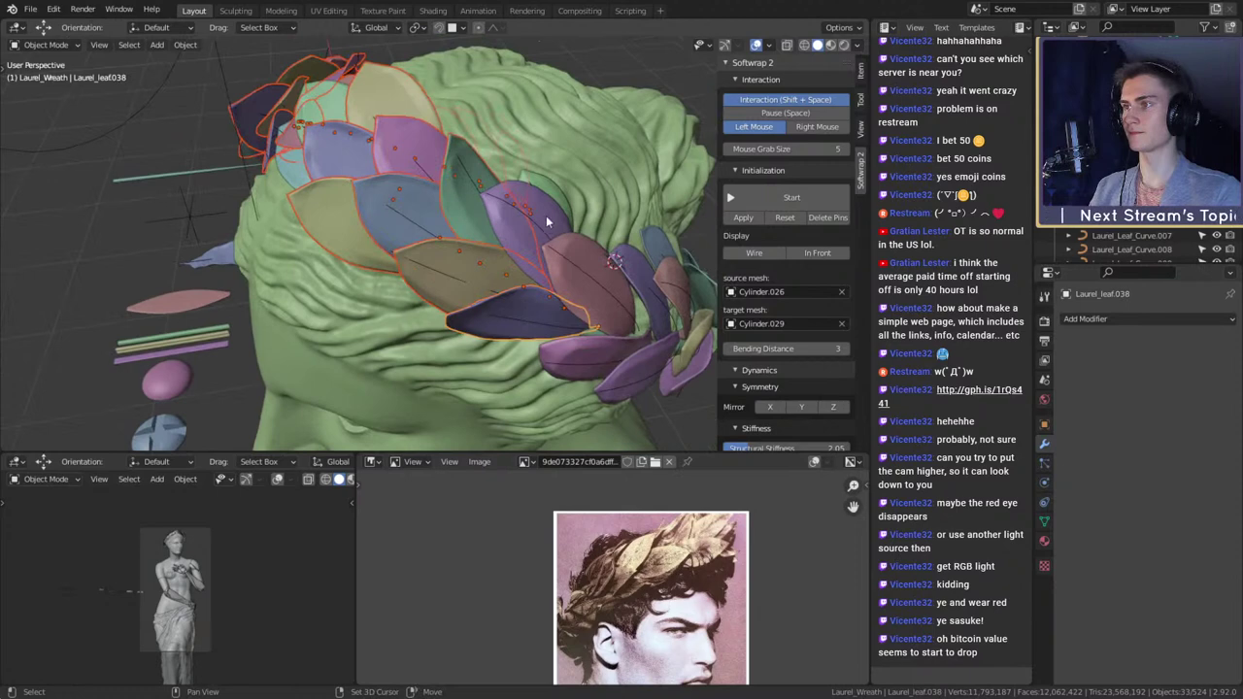
- Add the leaves along the middle of the opposite branch, down the side of the head, to the selection
{"action": "left_click", "coordinate": [546, 220], "text": "shift"}
{"action": "left_click", "coordinate": [556, 189], "text": "shift"}
{"action": "middle_click_drag", "start_coordinate": [622, 274], "coordinate": [489, 293]}
{"action": "left_click", "coordinate": [573, 325], "text": "shift"}
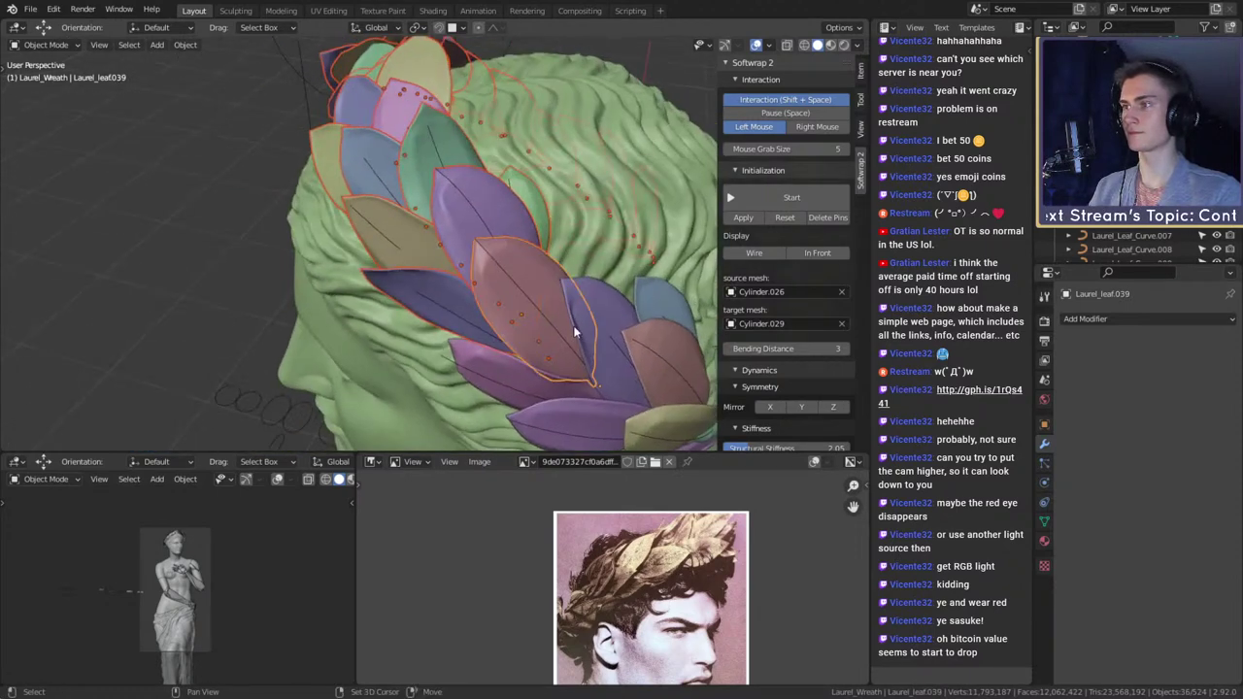
{"action": "middle_click_drag", "start_coordinate": [573, 326], "coordinate": [425, 279]}
{"action": "left_click", "coordinate": [528, 238], "text": "shift"}
{"action": "left_click", "coordinate": [529, 240], "text": "shift"}
{"action": "left_click", "coordinate": [574, 215], "text": "shift"}
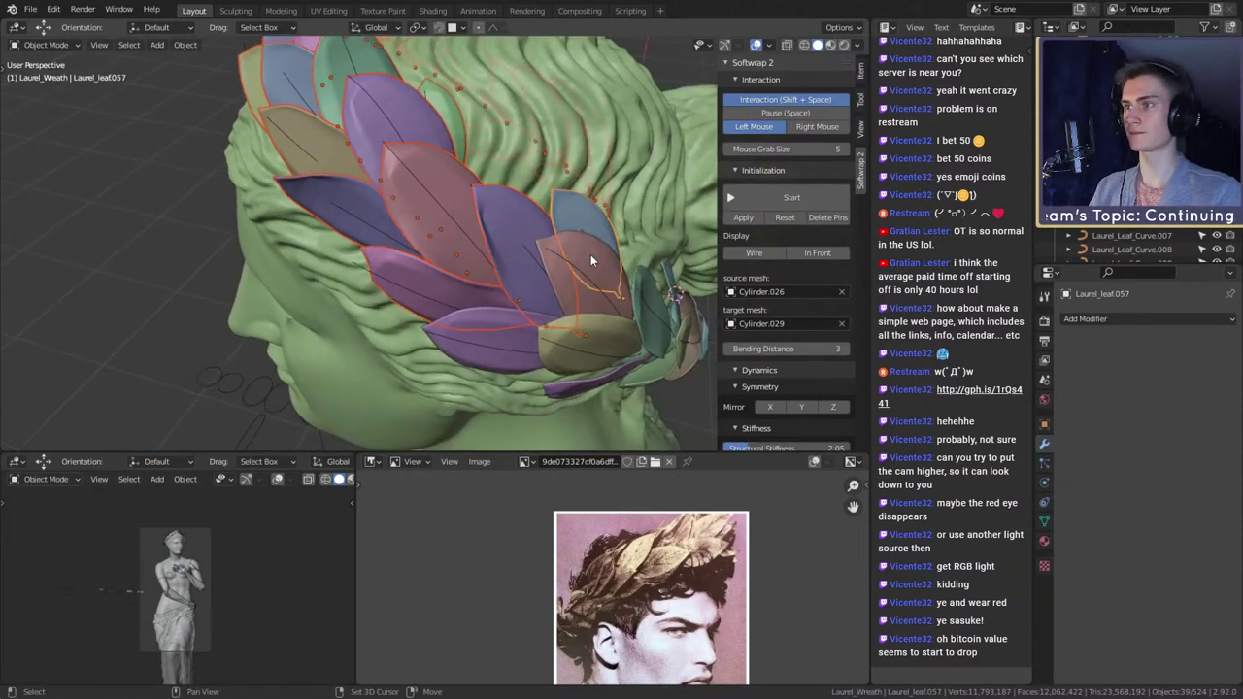
{"action": "left_click", "coordinate": [590, 255], "text": "shift"}
{"action": "left_click", "coordinate": [571, 344], "text": "shift"}
{"action": "left_click", "coordinate": [493, 362], "text": "shift"}
- Add the last leaves at the opposite branch's rear stem, including the small brown and blue ones, to the selection
{"action": "middle_click_drag", "start_coordinate": [544, 306], "coordinate": [414, 361]}
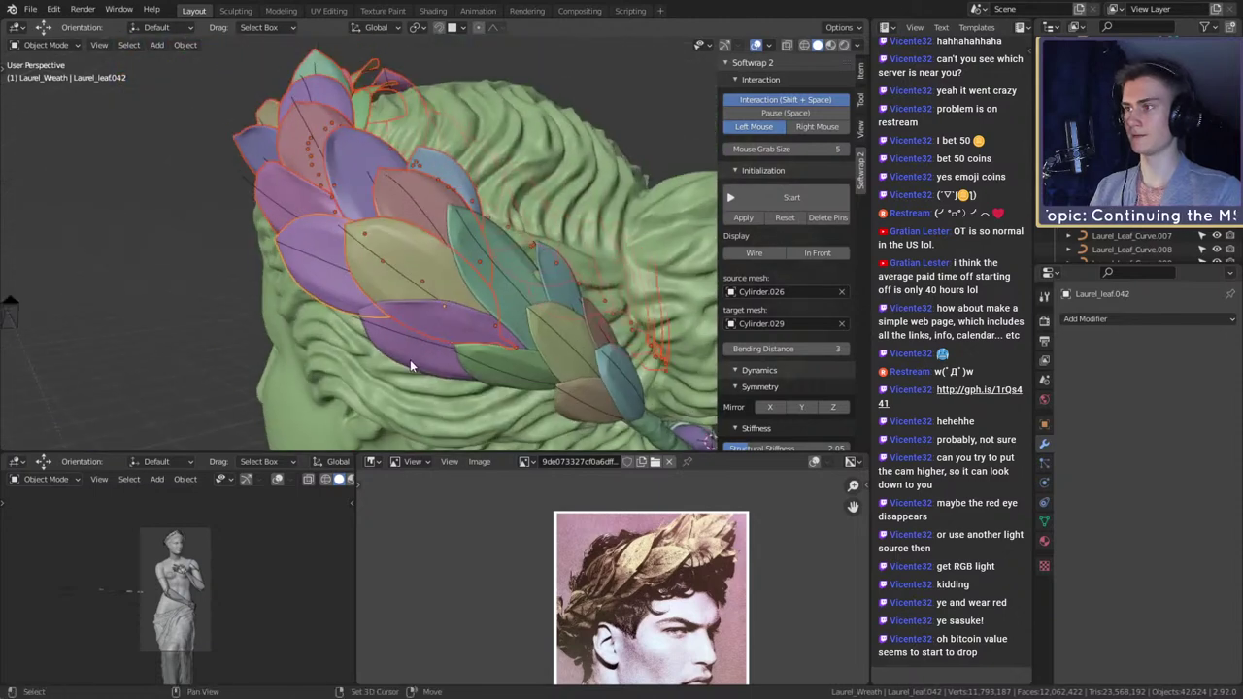
{"action": "left_click", "coordinate": [412, 360], "text": "shift"}
{"action": "left_click", "coordinate": [497, 353], "text": "shift"}
{"action": "middle_click_drag", "start_coordinate": [531, 300], "coordinate": [525, 290]}
{"action": "left_click", "coordinate": [500, 300], "text": "shift"}
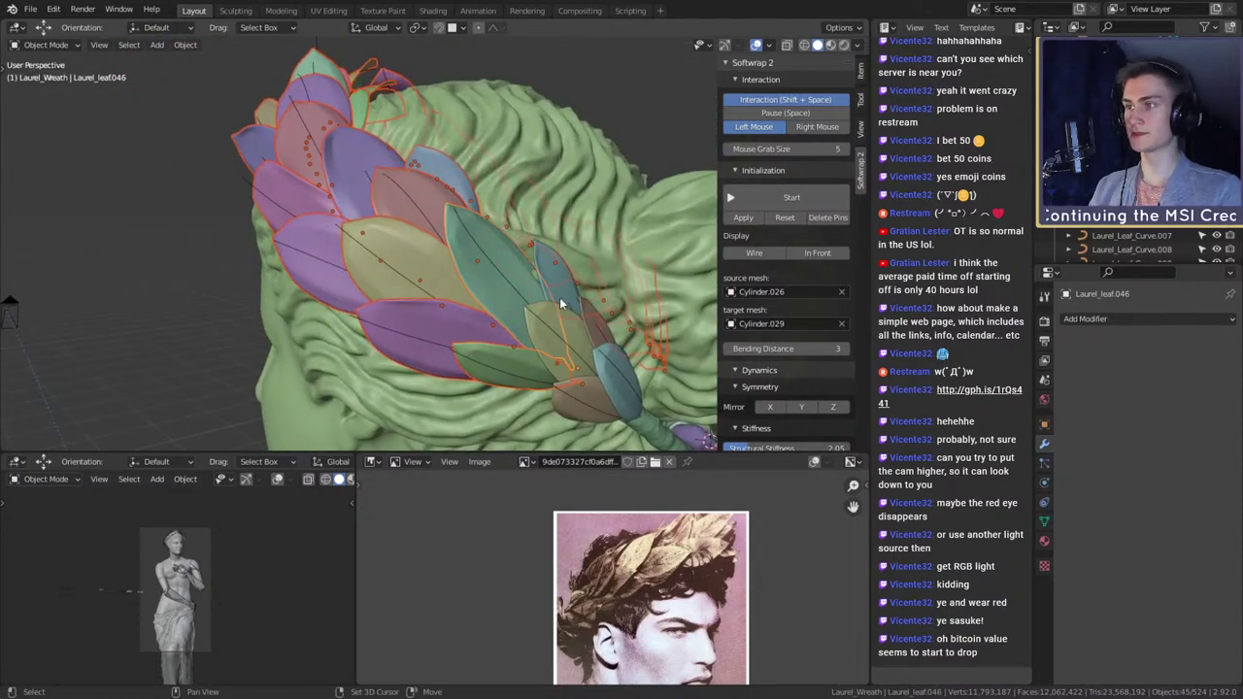
{"action": "left_click", "coordinate": [557, 288], "text": "shift"}
{"action": "left_click", "coordinate": [557, 365], "text": "shift"}
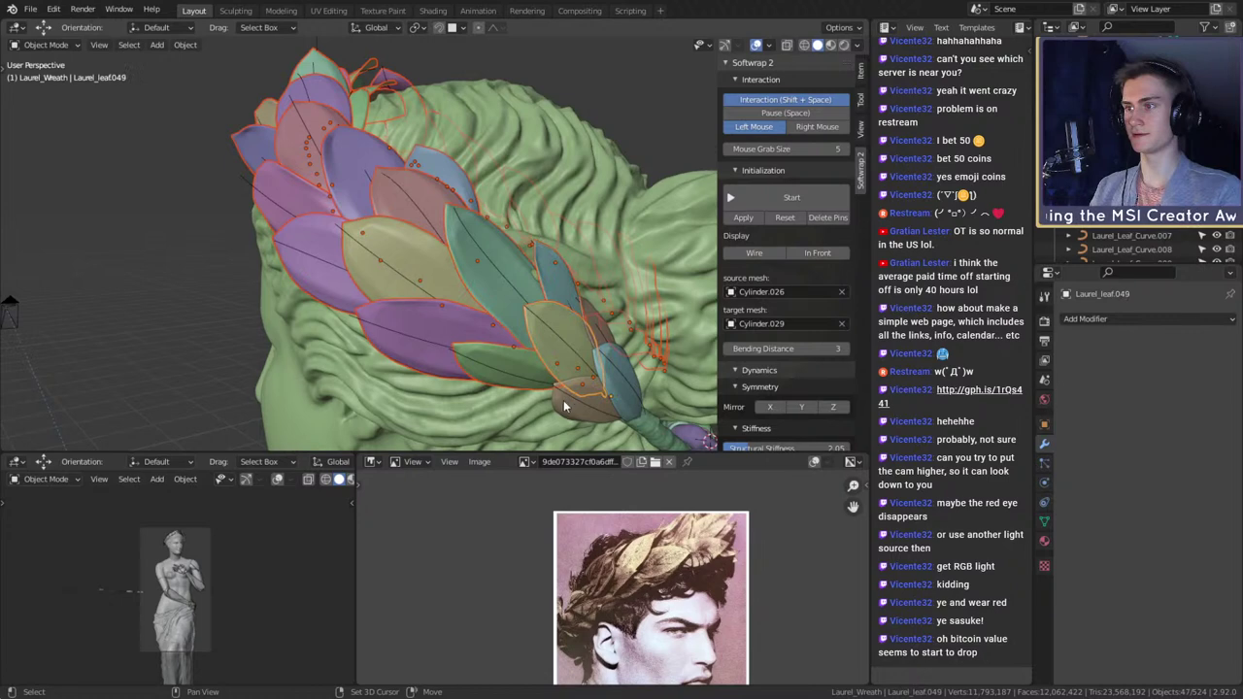
{"action": "left_click", "coordinate": [566, 403], "text": "shift"}
{"action": "left_click", "coordinate": [613, 389], "text": "shift"}
{"action": "middle_click_drag", "start_coordinate": [655, 391], "coordinate": [565, 381]}
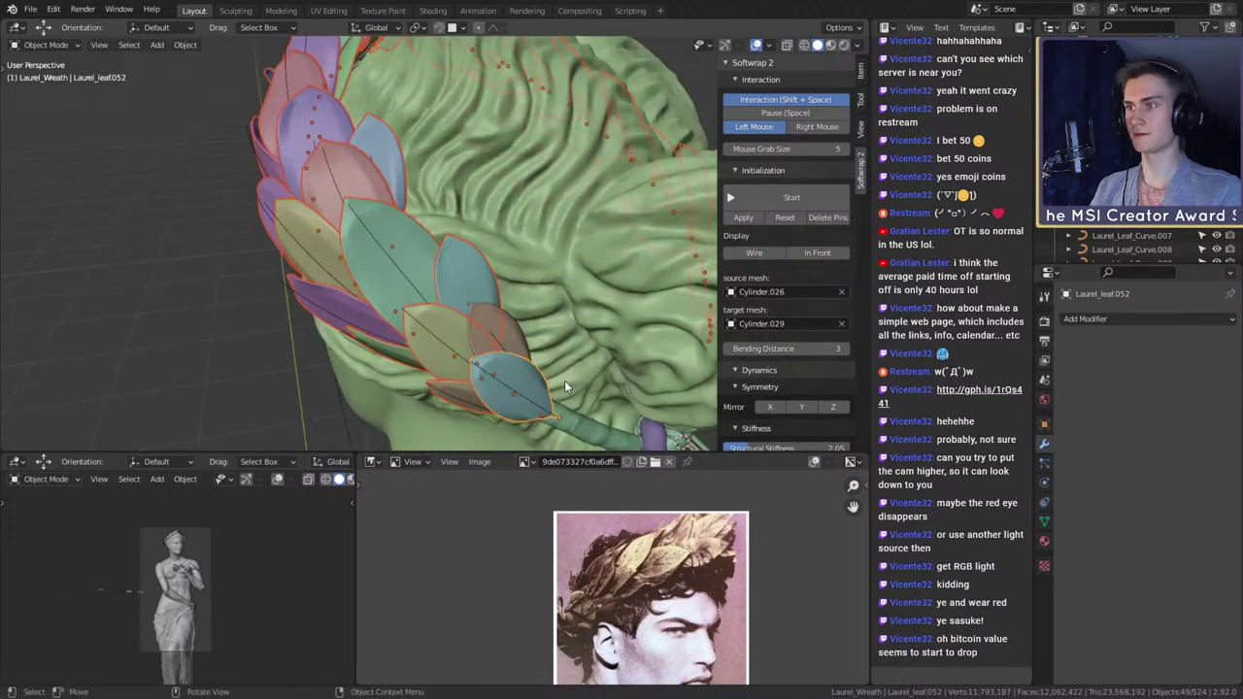
{"action": "left_click", "coordinate": [518, 331], "text": "shift"}
{"action": "middle_click_drag", "start_coordinate": [518, 331], "coordinate": [439, 291]}
- Clear the parents of all selected leaves while keeping their transformation
{"action": "key", "text": "alt+p"}
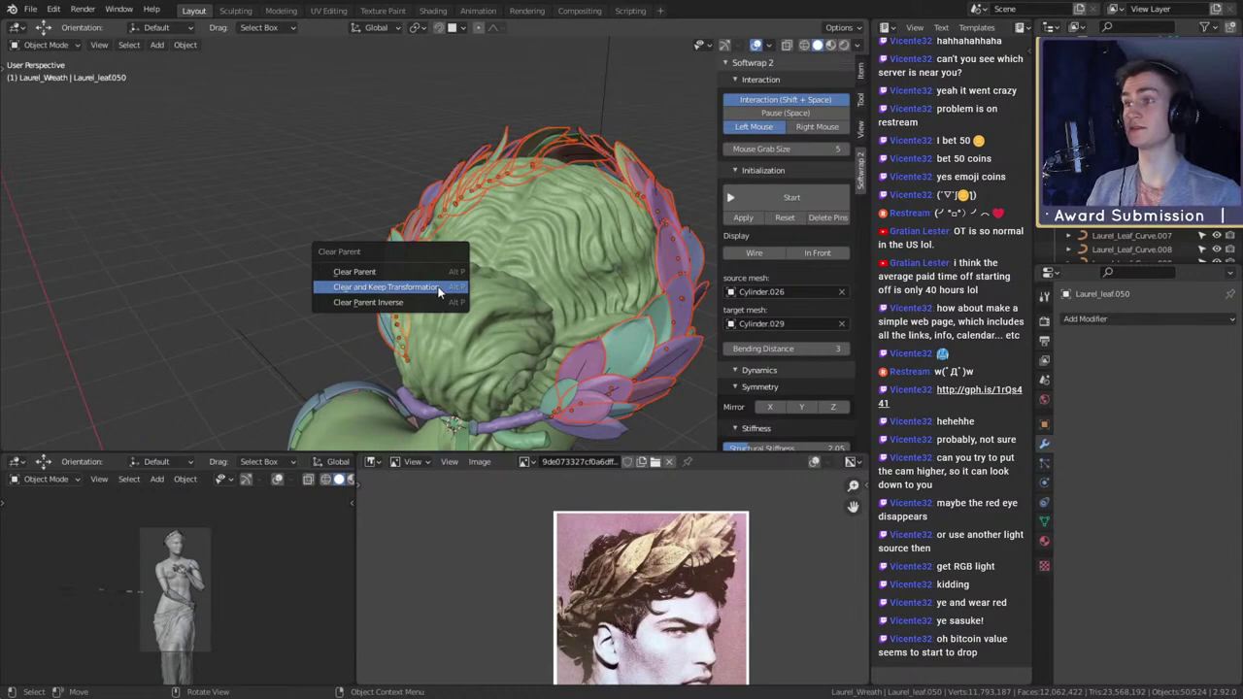
{"action": "left_click", "coordinate": [439, 291]}
{"action": "middle_click_drag", "start_coordinate": [439, 292], "coordinate": [582, 312]}
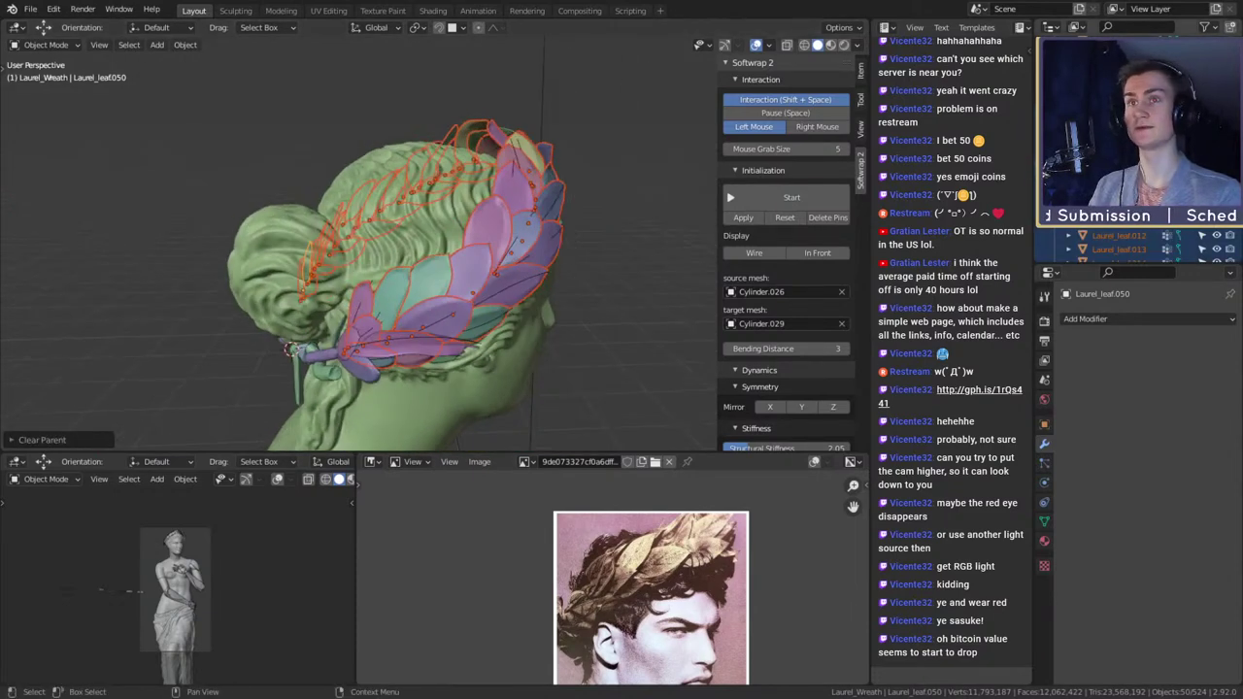
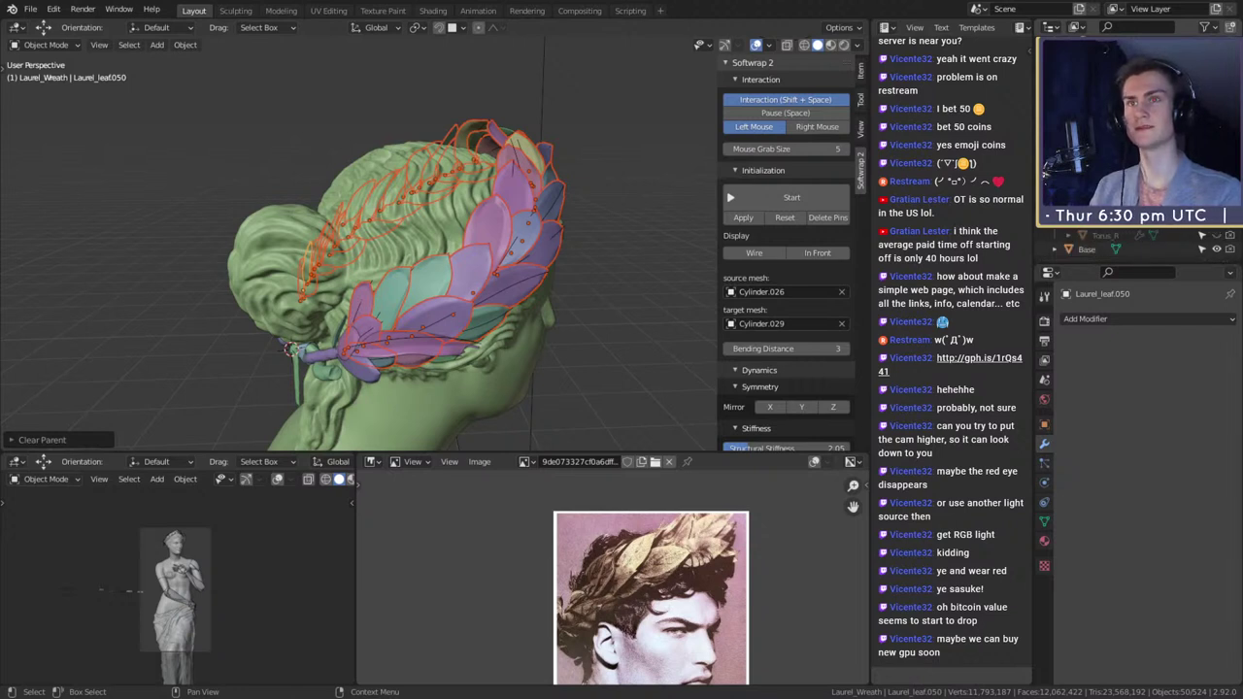
{"action": "key", "text": "ctrl+z"}
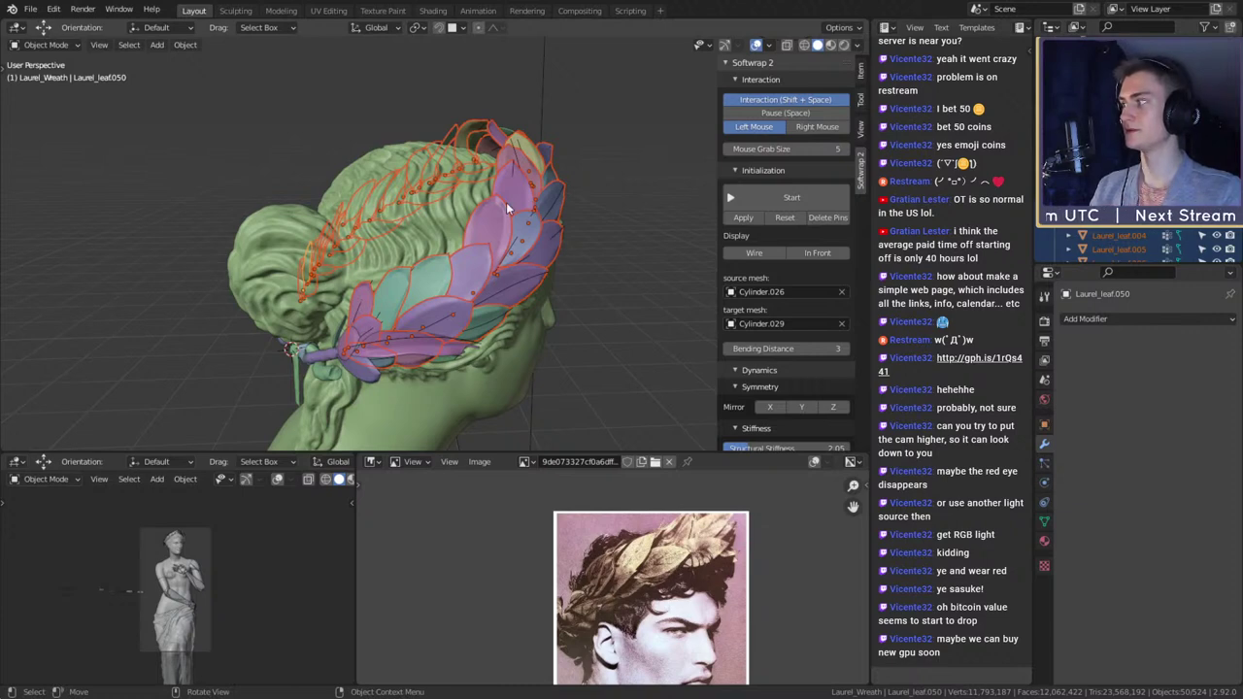
- Select the full range of Laurel_Leaf_Curve objects in the object list and make Laurel_Leaf_Curve the active one
{"action": "middle_click_drag", "start_coordinate": [506, 208], "coordinate": [455, 279]}
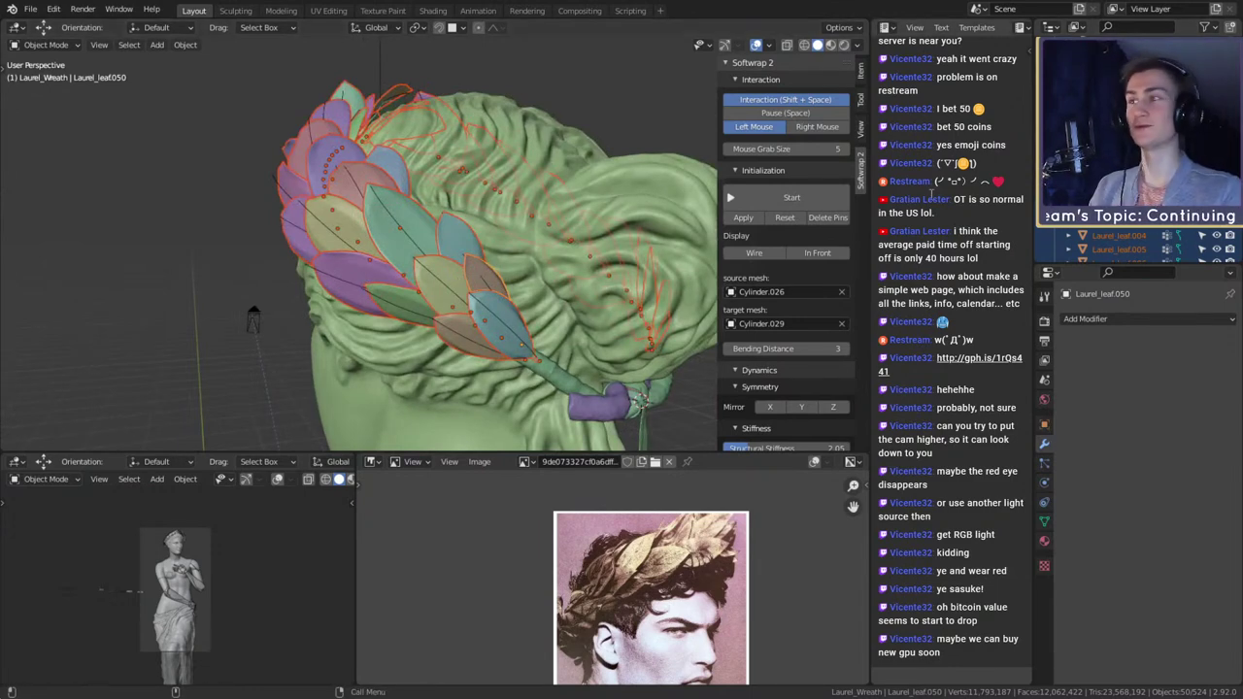
{"action": "middle_click_drag", "start_coordinate": [451, 224], "coordinate": [500, 269]}
{"action": "scroll", "coordinate": [537, 226], "scroll_direction": "down", "scroll_amount": 5}
{"action": "scroll", "coordinate": [490, 253], "scroll_direction": "up", "scroll_amount": 3}
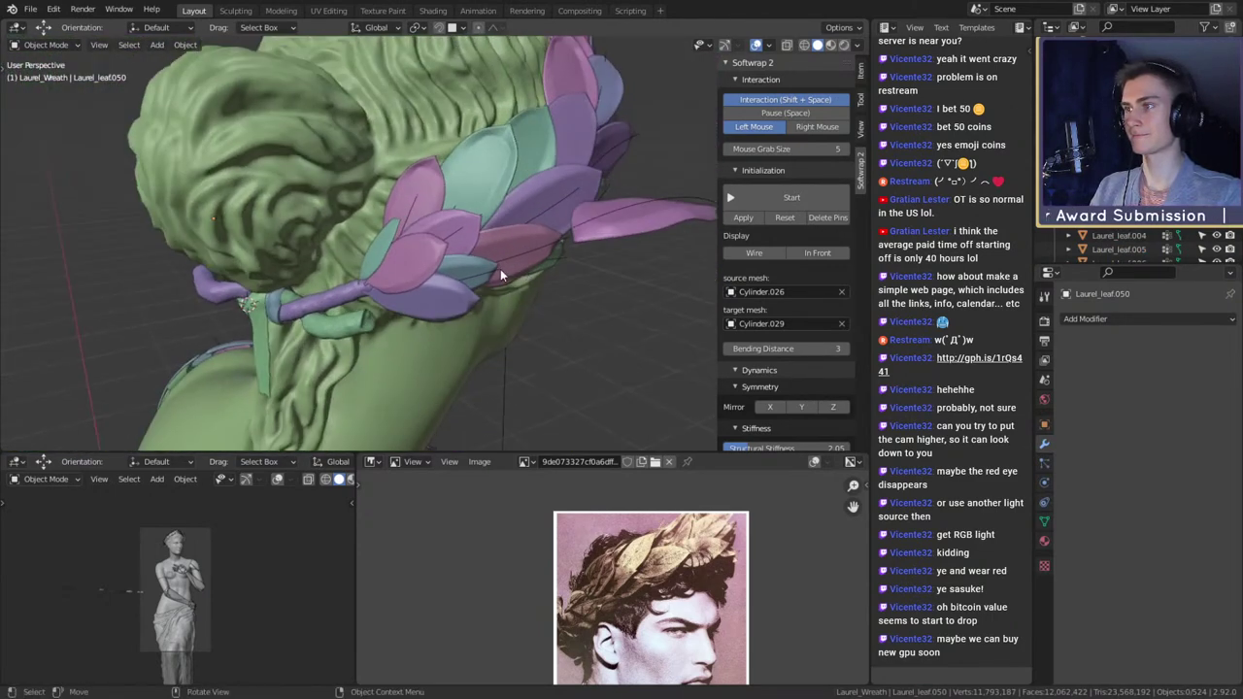
{"action": "left_click", "coordinate": [499, 269]}
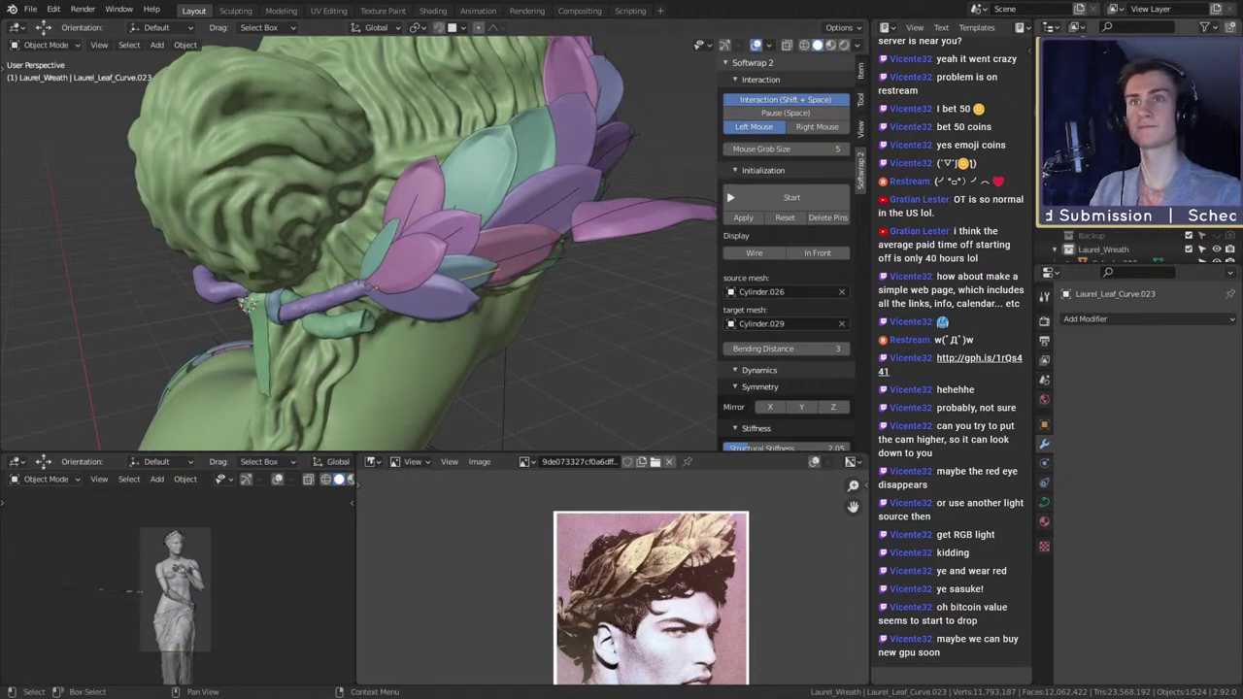
{"action": "left_click", "coordinate": [1153, 236]}
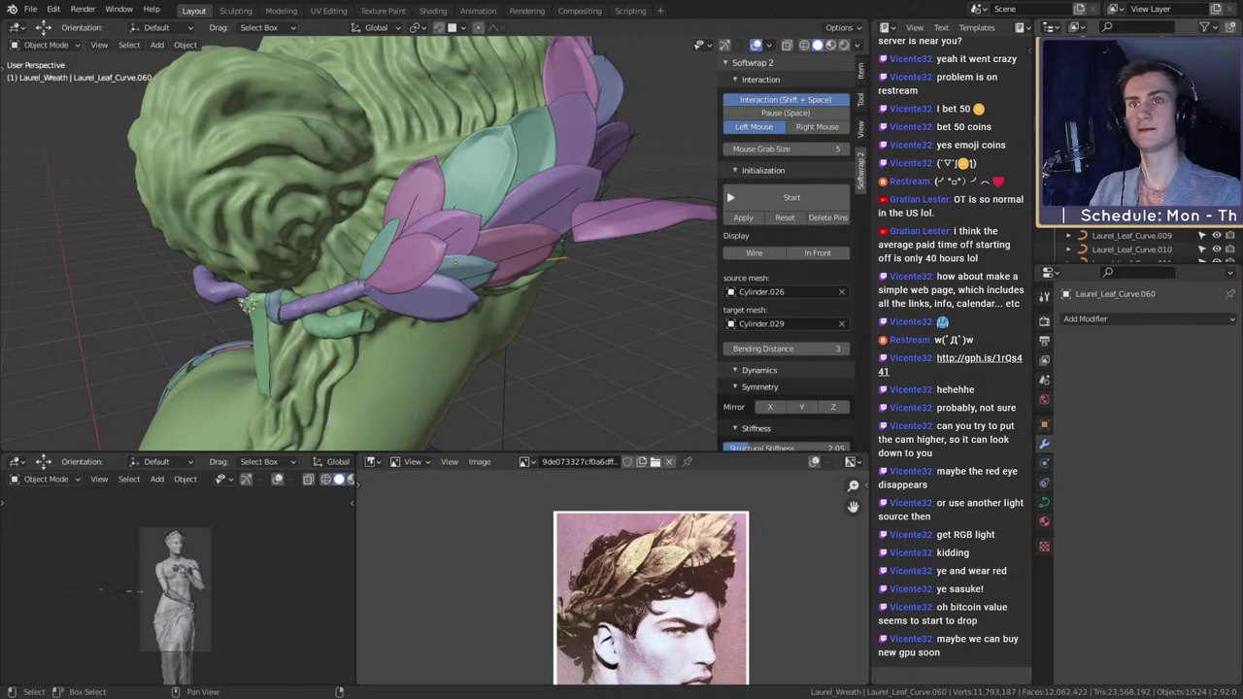
{"action": "left_click", "coordinate": [1133, 154], "text": "shift"}
{"action": "scroll", "coordinate": [474, 235], "scroll_direction": "down", "scroll_amount": 3}
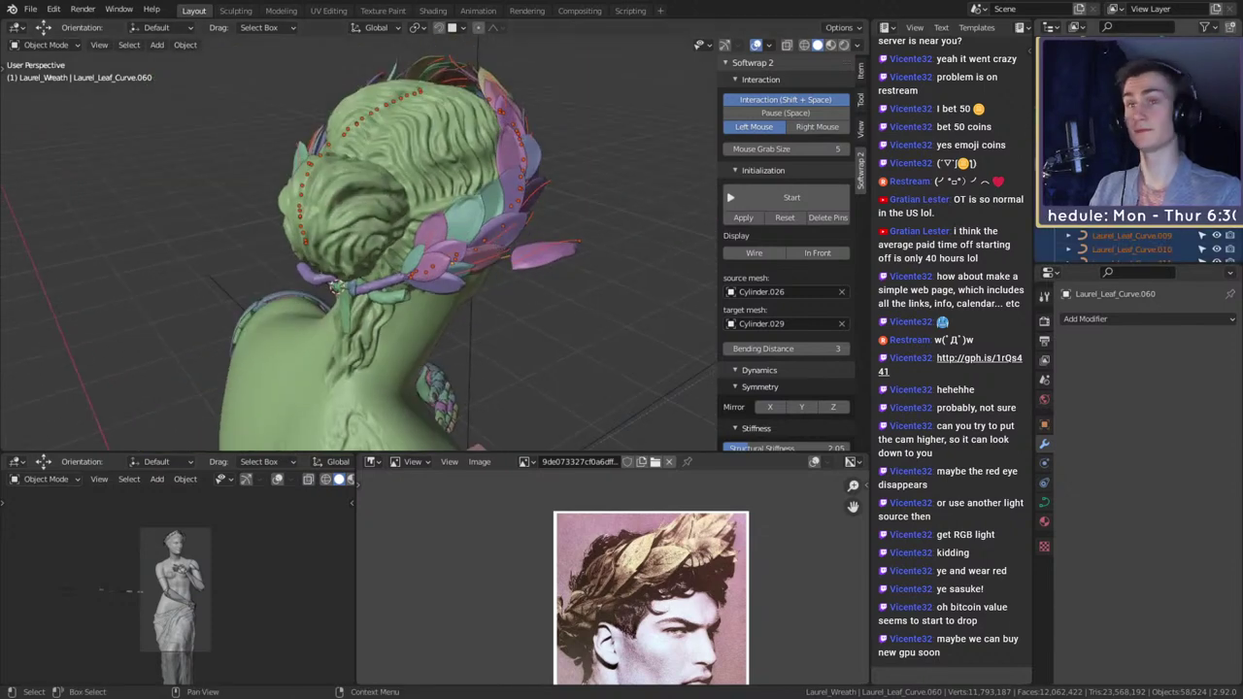
{"action": "left_click", "coordinate": [1127, 114], "text": "ctrl"}
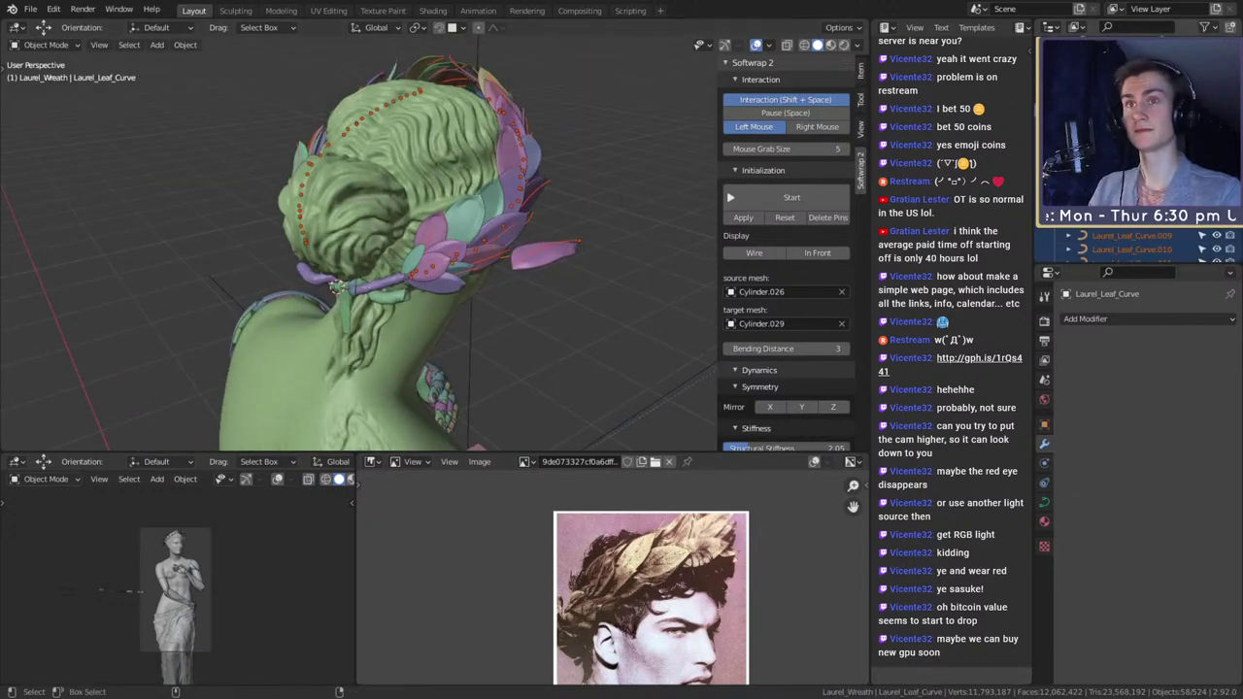
{"action": "left_click", "coordinate": [1127, 113], "text": "ctrl"}
- Remove the loose leaf's guide curves beside the head from the selection using Circle Select
{"action": "scroll", "coordinate": [580, 219], "scroll_direction": "up", "scroll_amount": 2}
{"action": "middle_click_drag", "start_coordinate": [594, 240], "coordinate": [578, 303]}
{"action": "key", "text": "c"}
{"action": "middle_click", "coordinate": [670, 245]}
{"action": "right_click", "coordinate": [666, 242]}
{"action": "scroll", "coordinate": [665, 239], "scroll_direction": "down", "scroll_amount": 2}
{"action": "scroll", "coordinate": [567, 251], "scroll_direction": "down", "scroll_amount": 1}
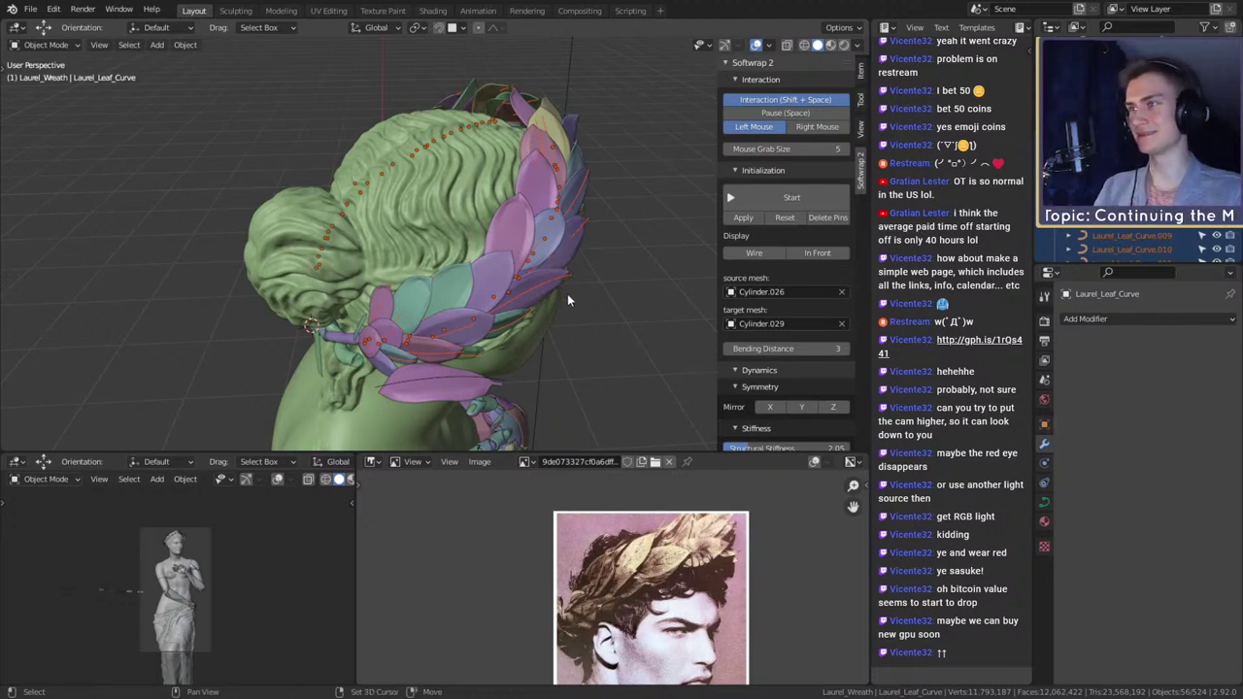
- Try to delete all selected laurel leaf guide curves at once, and undo the deletion
{"action": "mouse_move", "coordinate": [568, 296]}
{"action": "middle_mouse_down"}
{"action": "mouse_move", "coordinate": [564, 258]}
{"action": "mouse_move", "coordinate": [614, 253]}
{"action": "mouse_move", "coordinate": [531, 295]}
{"action": "mouse_move", "coordinate": [600, 250]}
{"action": "mouse_move", "coordinate": [575, 283]}
{"action": "middle_mouse_up"}
{"action": "scroll", "coordinate": [531, 296], "scroll_direction": "up", "scroll_amount": 3}
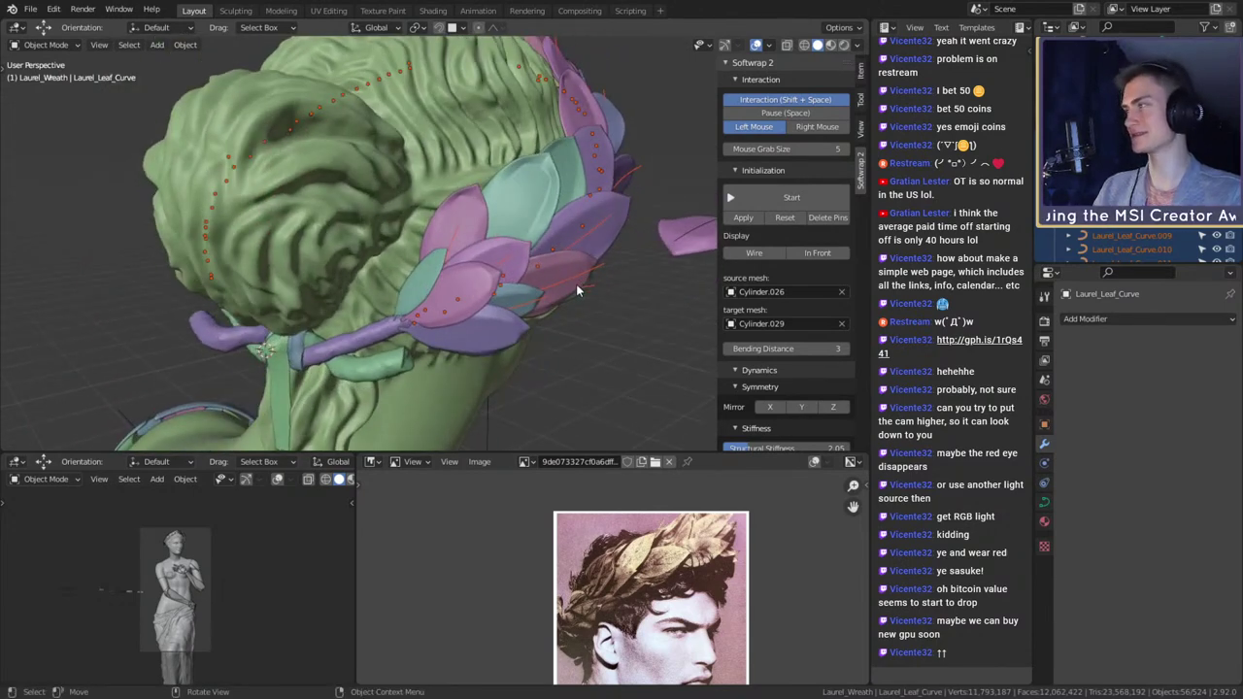
{"action": "key", "text": "Delete"}
{"action": "scroll", "coordinate": [576, 283], "scroll_direction": "down", "scroll_amount": 4}
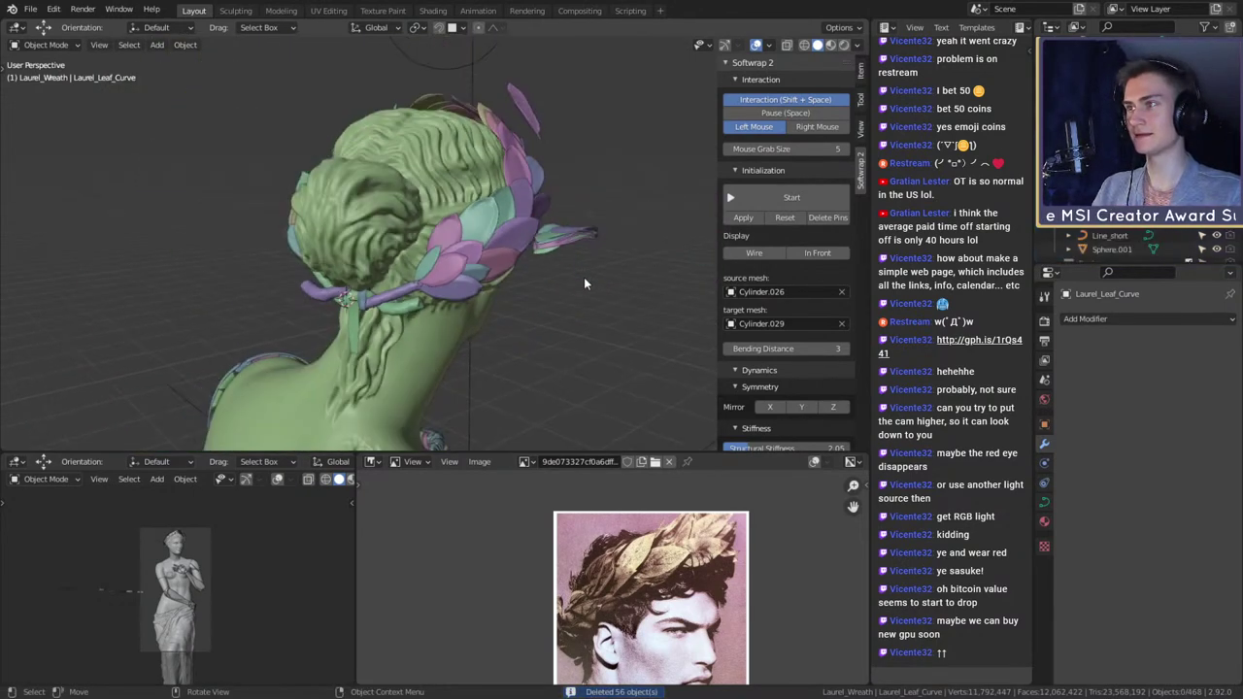
{"action": "key", "text": "ctrl+z"}
{"action": "middle_click_drag", "start_coordinate": [585, 277], "coordinate": [555, 278]}
{"action": "scroll", "coordinate": [562, 250], "scroll_direction": "up", "scroll_amount": 4}
{"action": "key", "text": "Delete"}
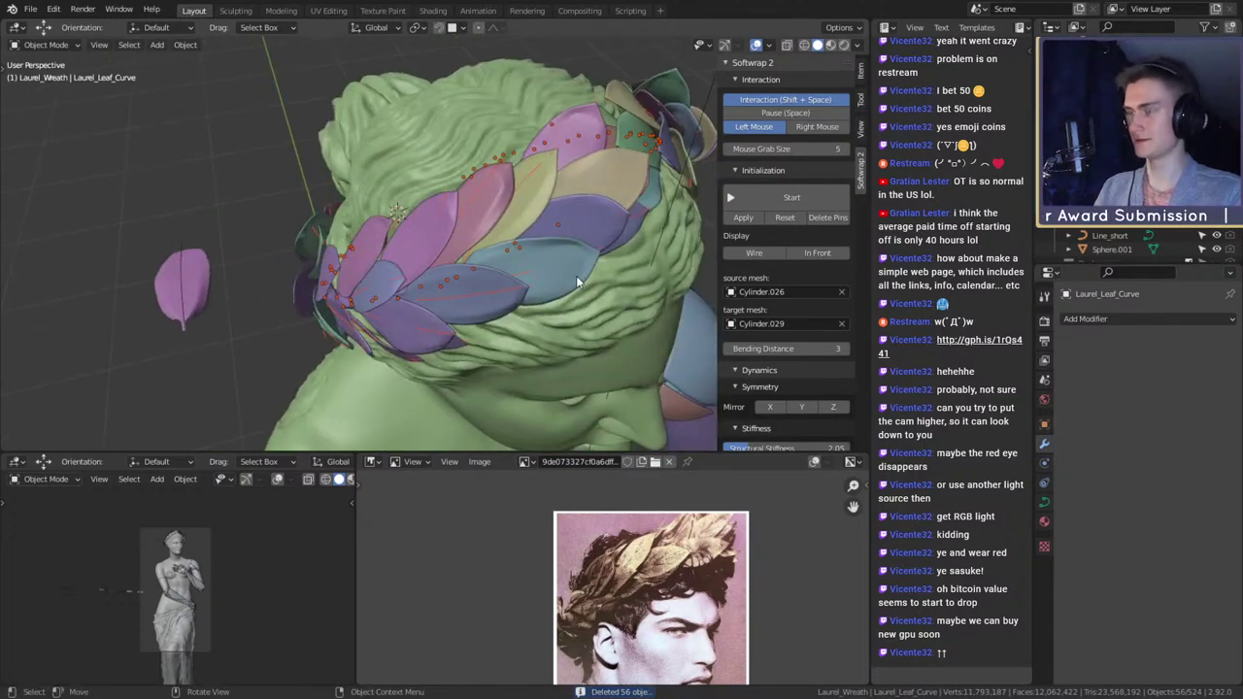
{"action": "key", "text": "ctrl"}
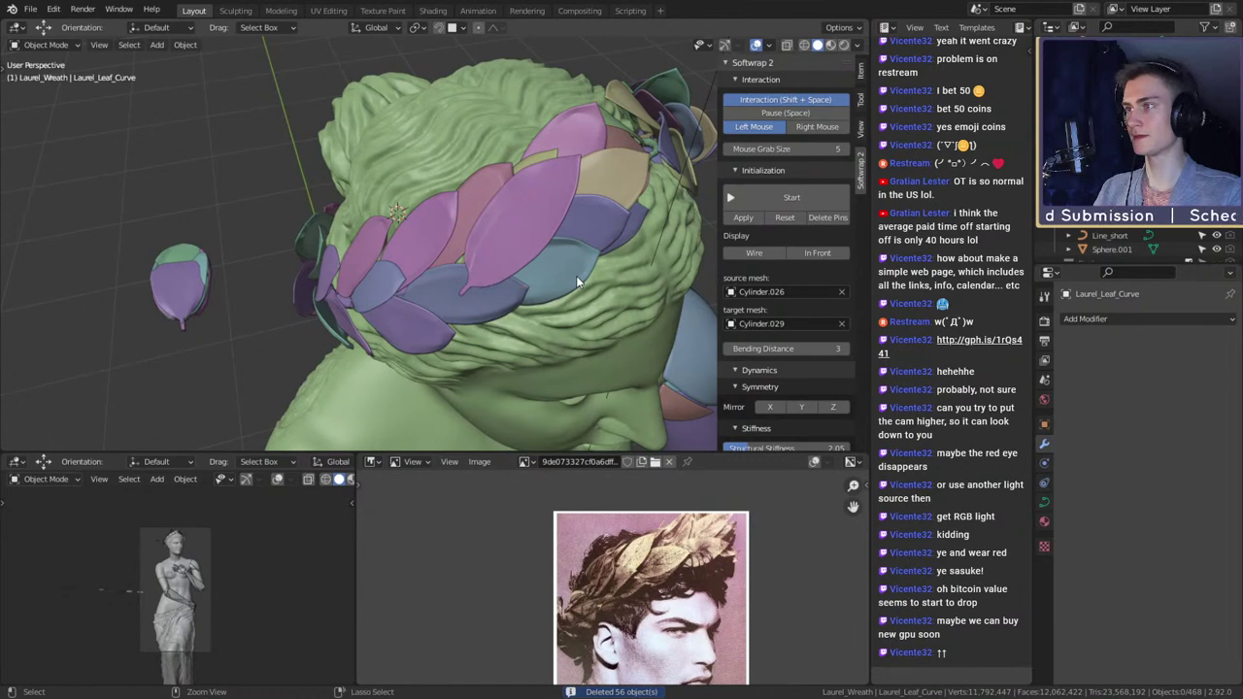
{"action": "key", "text": "ctrl+z"}
{"action": "middle_click_drag", "start_coordinate": [576, 276], "coordinate": [486, 277]}
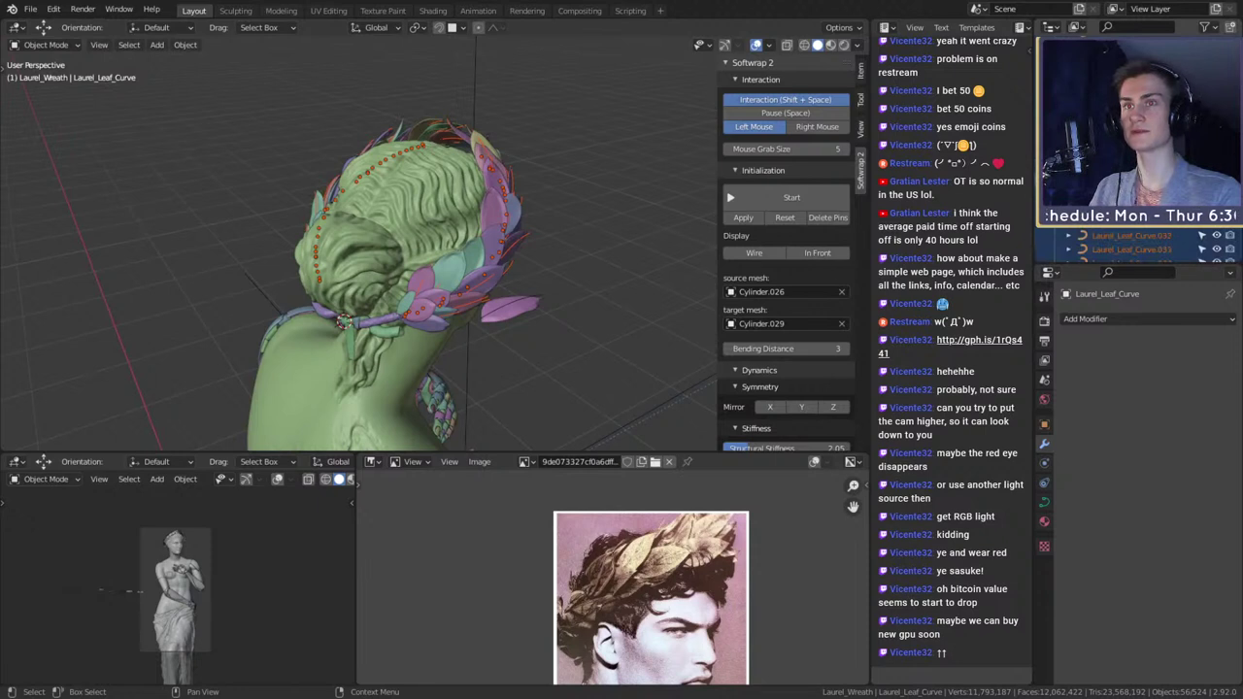
- Clear the selection and check individual leaves around the wreath, including the small ones at the rear stem, by selecting them
{"action": "left_click", "coordinate": [636, 202]}
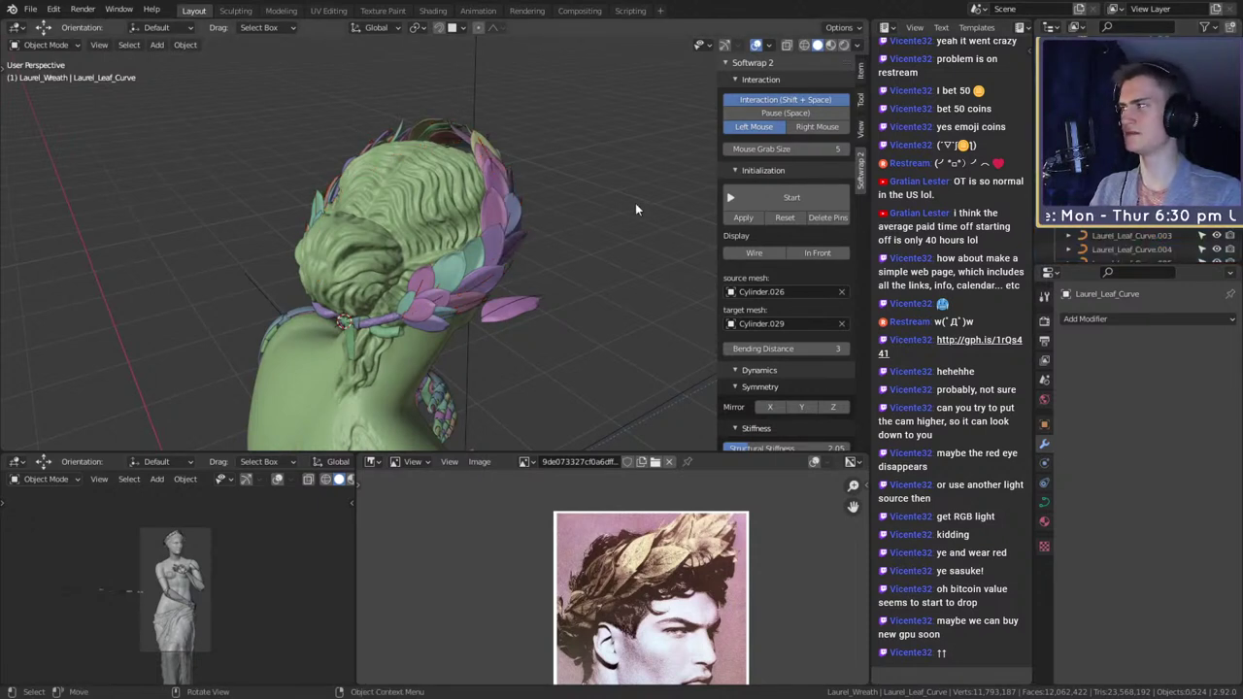
{"action": "scroll", "coordinate": [1138, 151], "scroll_direction": "down", "scroll_amount": 1}
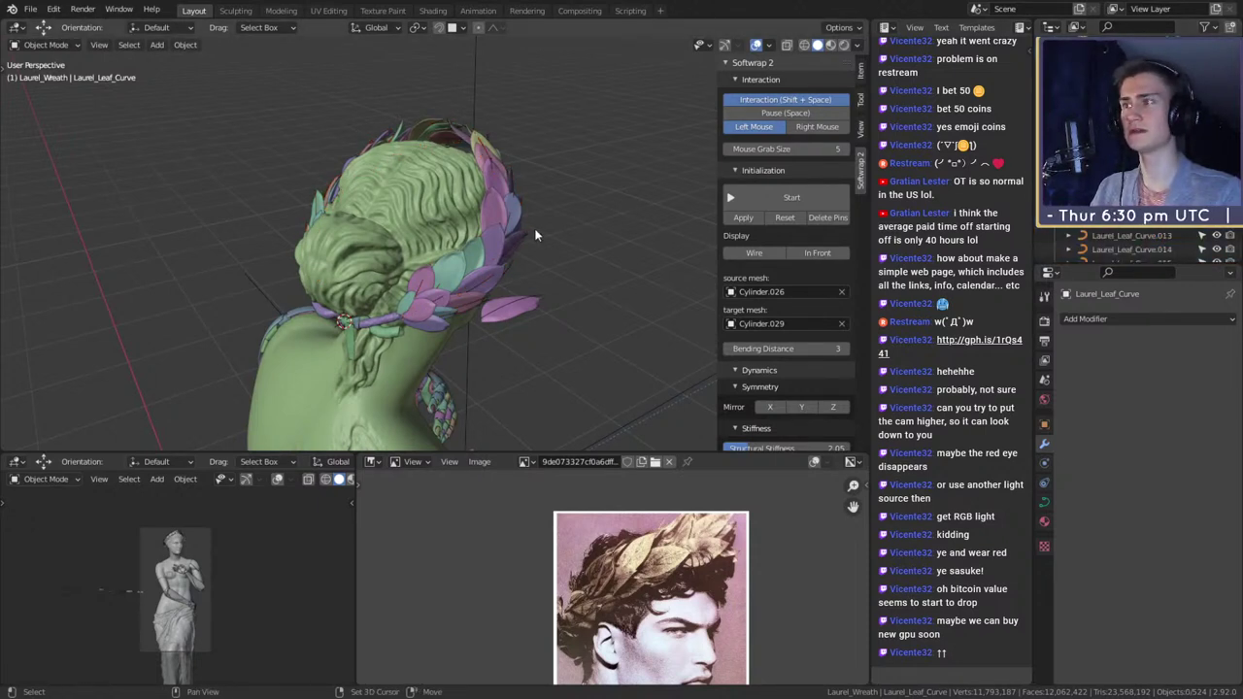
{"action": "scroll", "coordinate": [536, 236], "scroll_direction": "up", "scroll_amount": 4}
{"action": "middle_click_drag", "start_coordinate": [537, 238], "coordinate": [511, 271]}
{"action": "scroll", "coordinate": [503, 265], "scroll_direction": "up", "scroll_amount": 3}
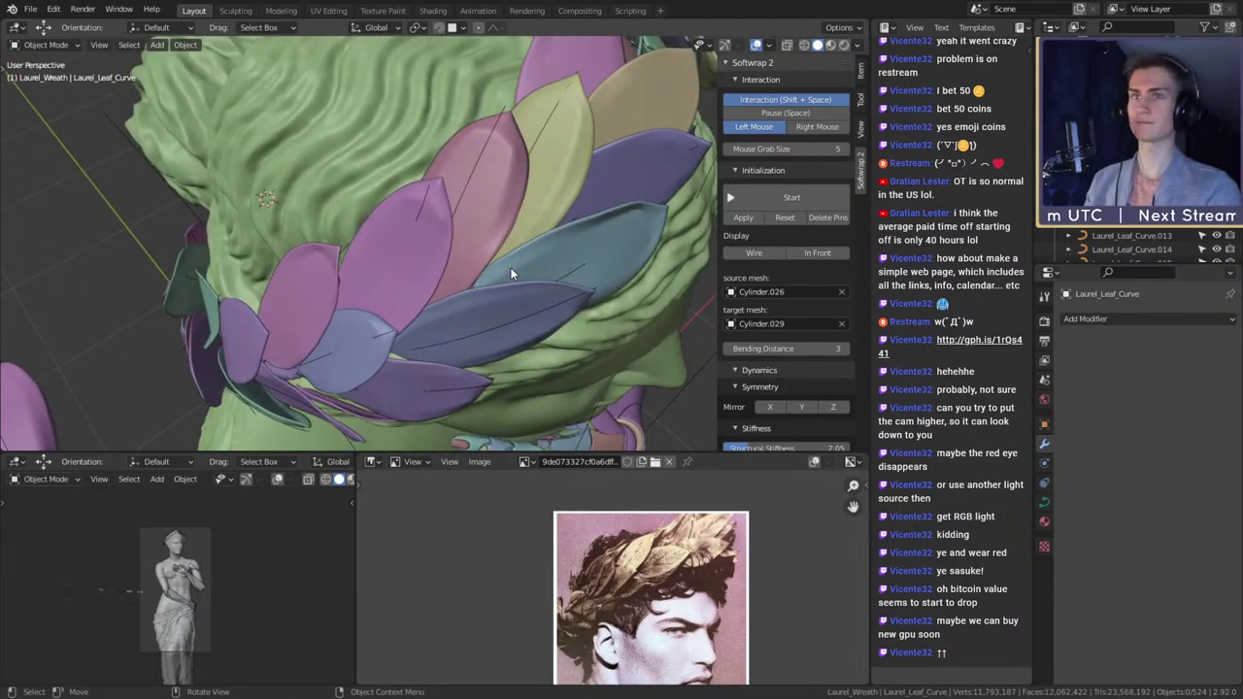
{"action": "left_click", "coordinate": [501, 162]}
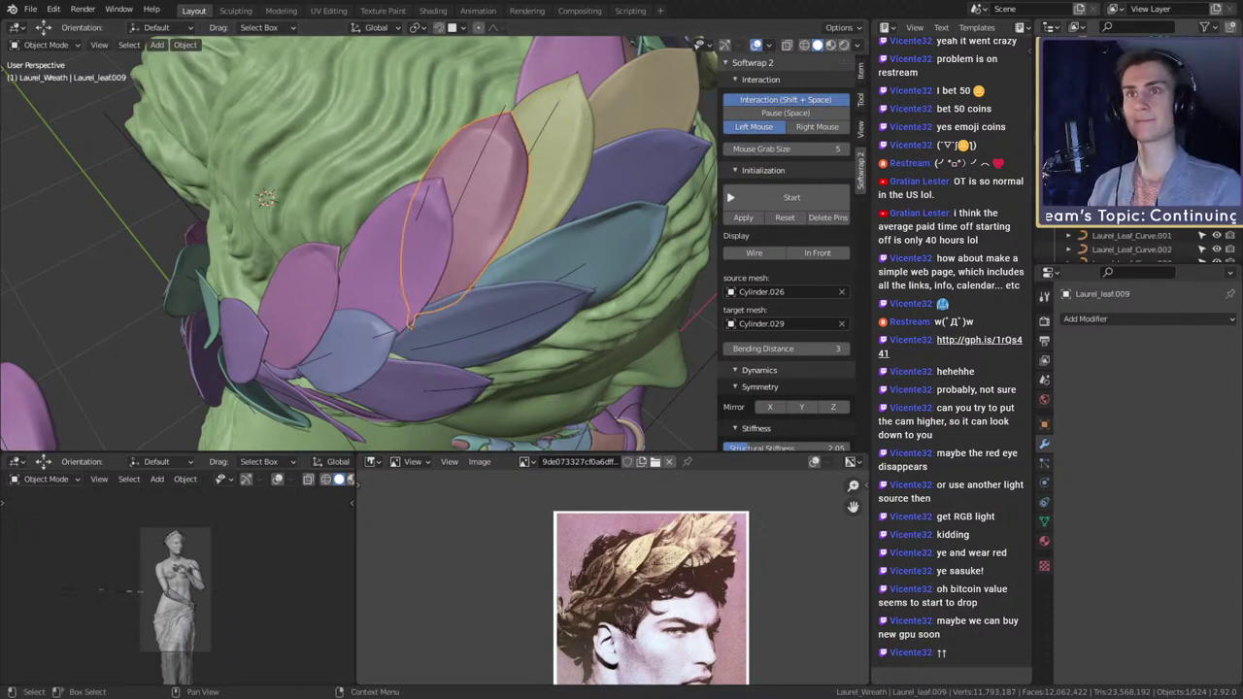
{"action": "left_click", "coordinate": [1117, 182]}
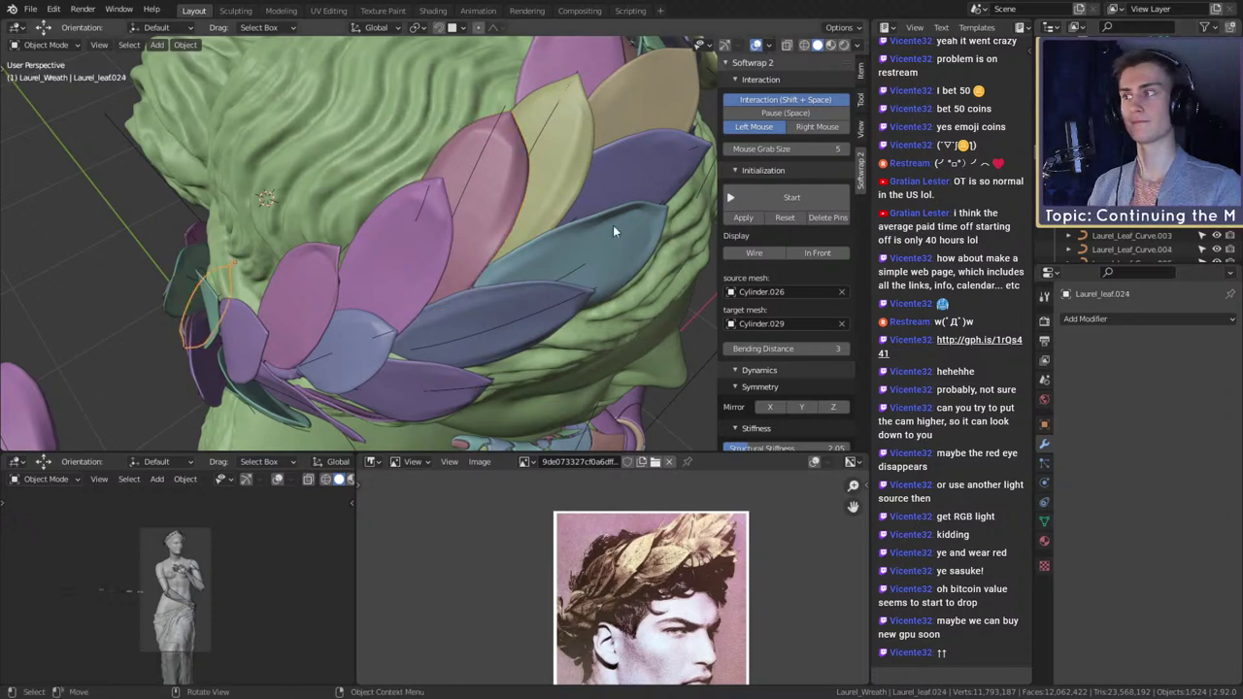
{"action": "scroll", "coordinate": [613, 226], "scroll_direction": "down", "scroll_amount": 7}
{"action": "middle_click_drag", "start_coordinate": [522, 236], "coordinate": [680, 199]}
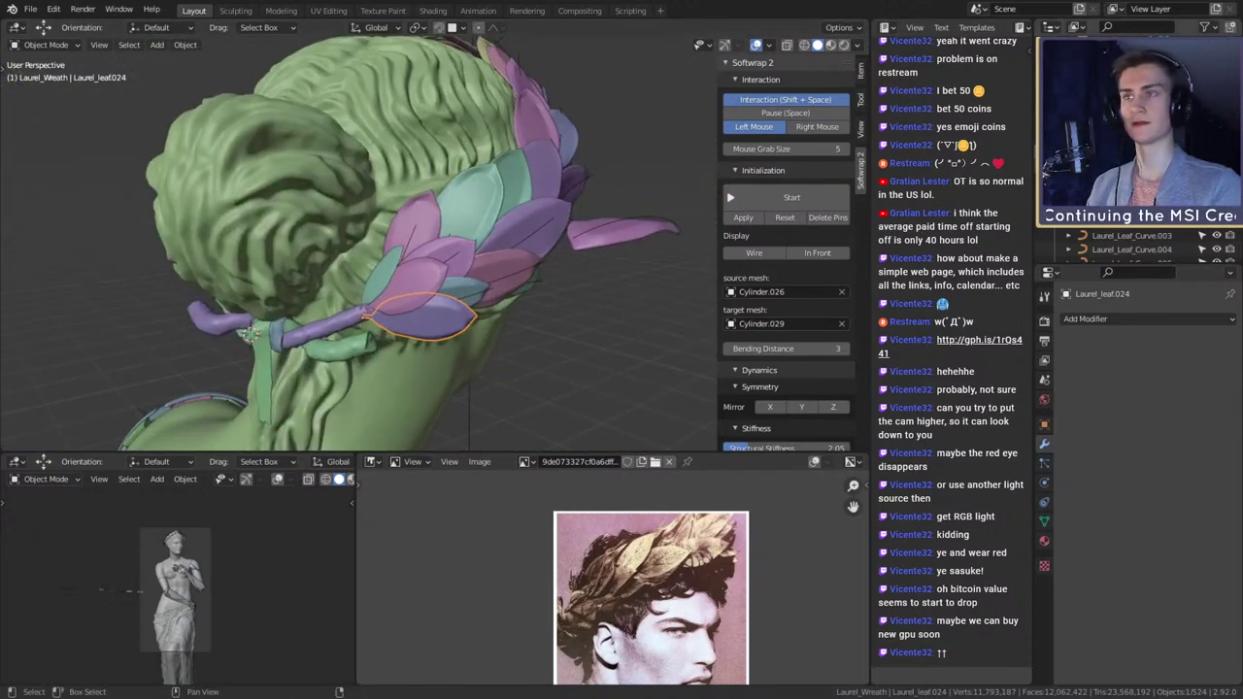
{"action": "left_click", "coordinate": [363, 308]}
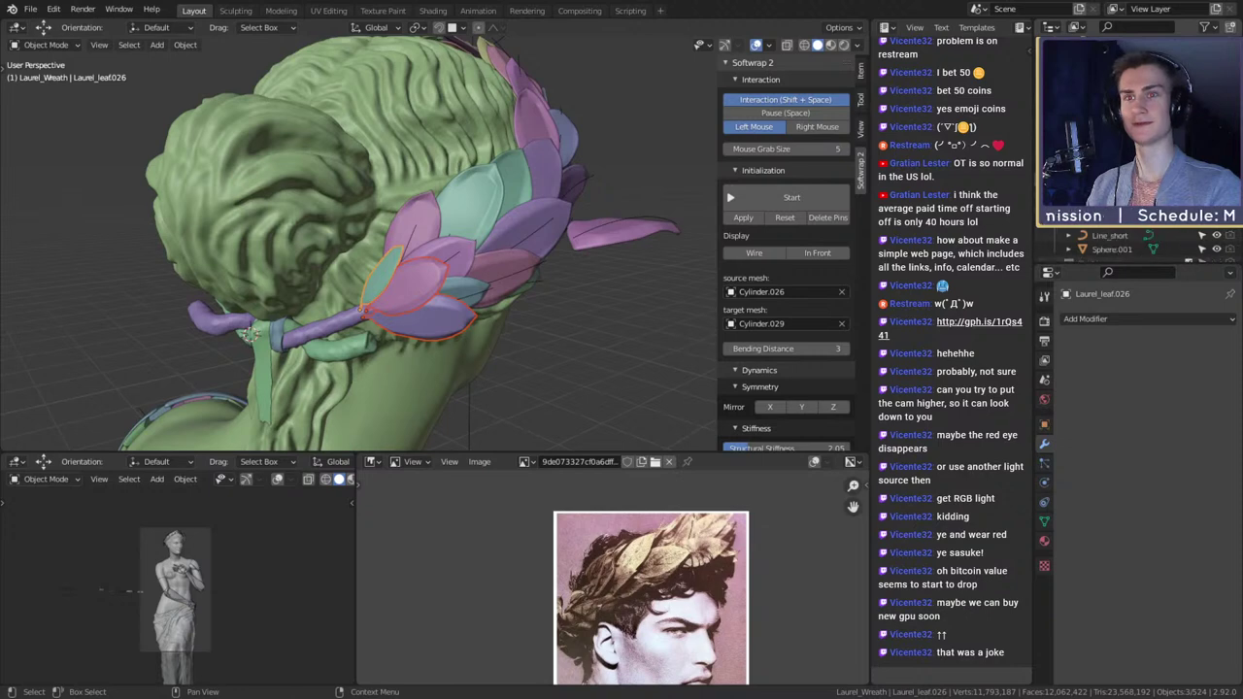
- Clear the parent of the small green leaf Laurel_leaf.060 and delete its guide curve
{"action": "left_click", "coordinate": [532, 284]}
{"action": "middle_click_drag", "start_coordinate": [661, 279], "coordinate": [576, 242]}
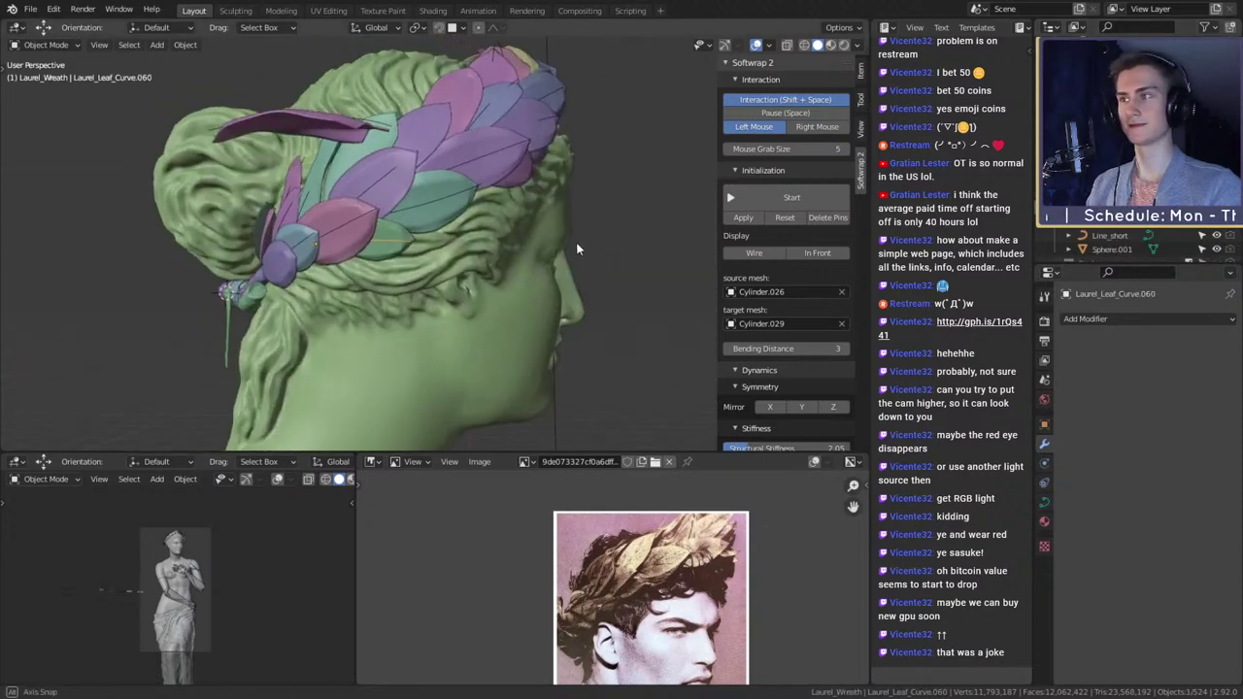
{"action": "scroll", "coordinate": [406, 250], "scroll_direction": "up", "scroll_amount": 3}
{"action": "left_click", "coordinate": [366, 233]}
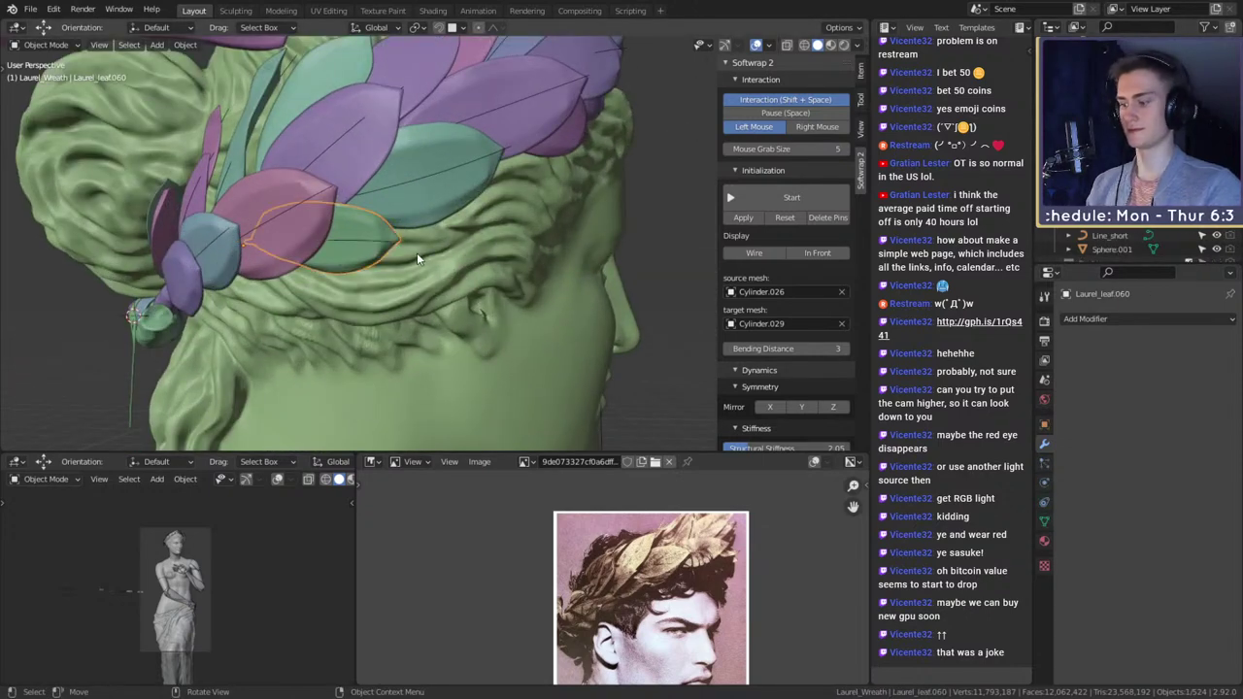
{"action": "key", "text": "alt+p"}
{"action": "left_click", "coordinate": [418, 255]}
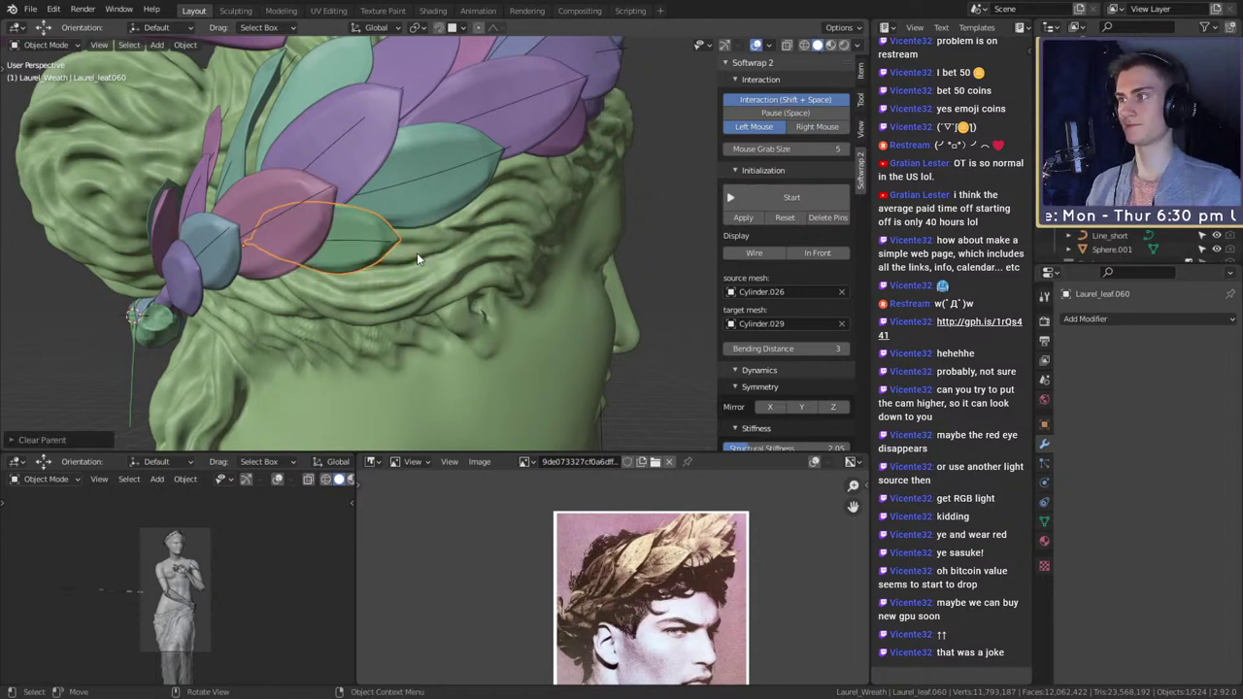
{"action": "left_click", "coordinate": [383, 247]}
{"action": "key", "text": "Delete"}
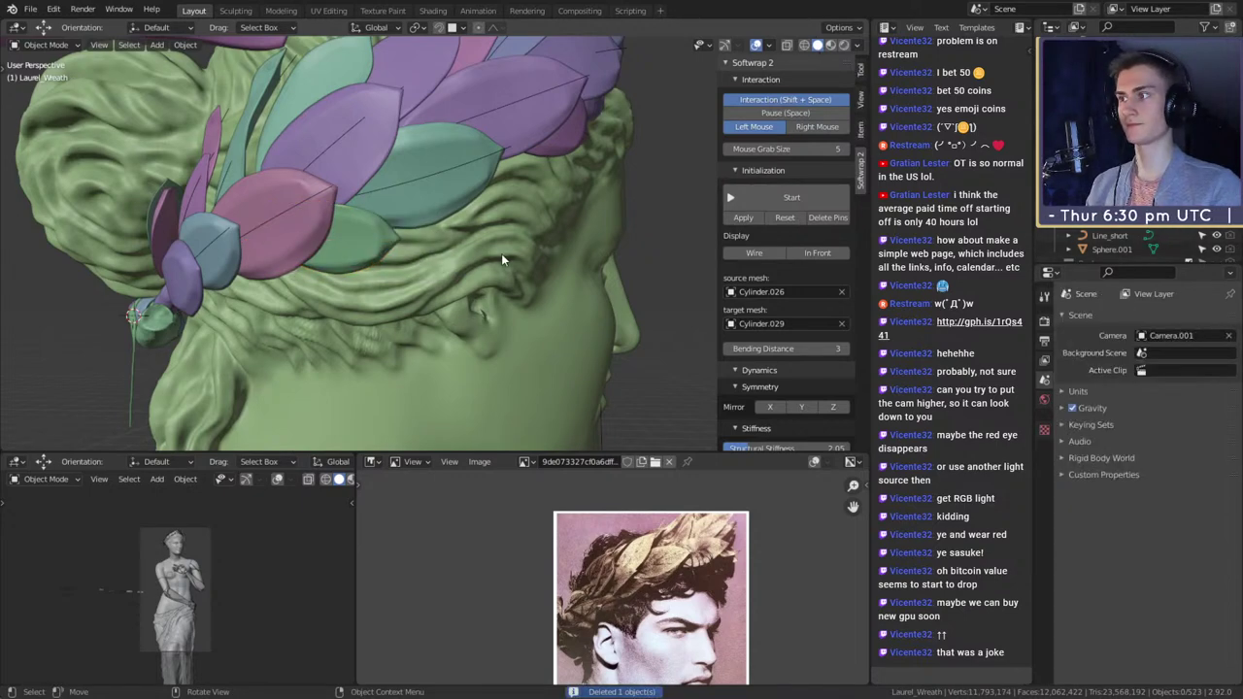
- Delete the guide curves of the pink, blue and magenta leaves clustered at the branch's rear stem
{"action": "left_click", "coordinate": [296, 207]}
{"action": "middle_click_drag", "start_coordinate": [387, 209], "coordinate": [469, 236]}
{"action": "key", "text": "Delete"}
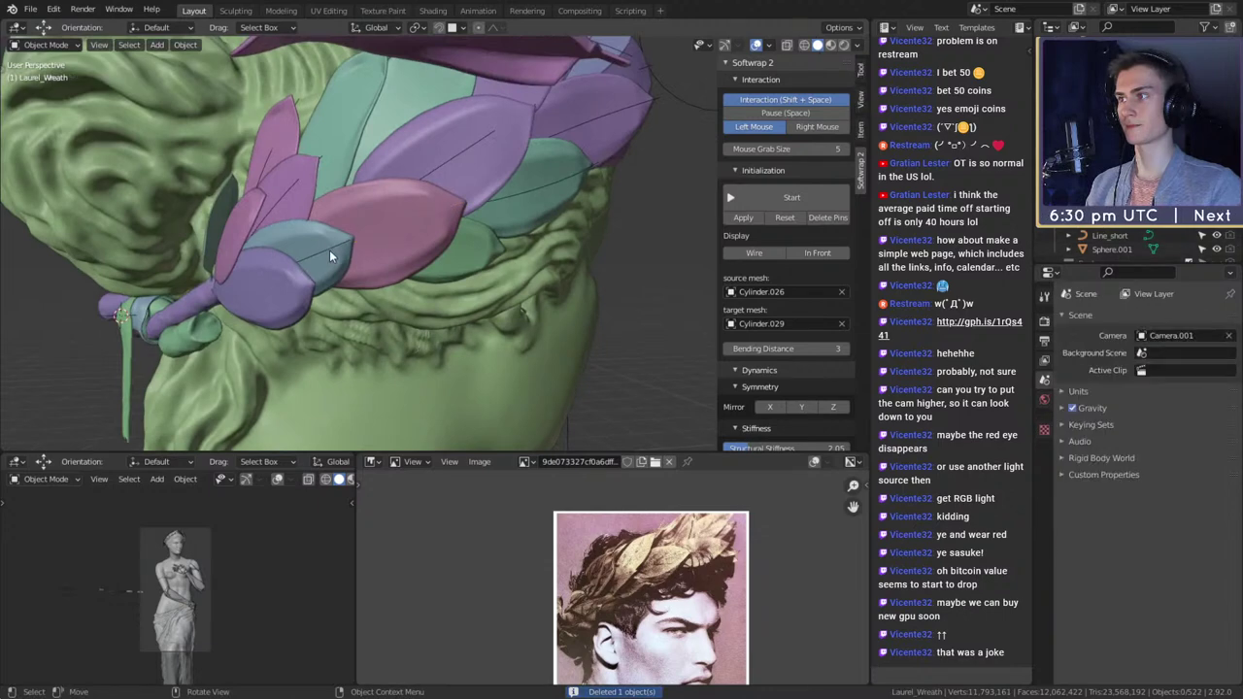
{"action": "left_click", "coordinate": [329, 245]}
{"action": "key", "text": "Delete"}
{"action": "left_click", "coordinate": [288, 183]}
{"action": "key", "text": "Delete"}
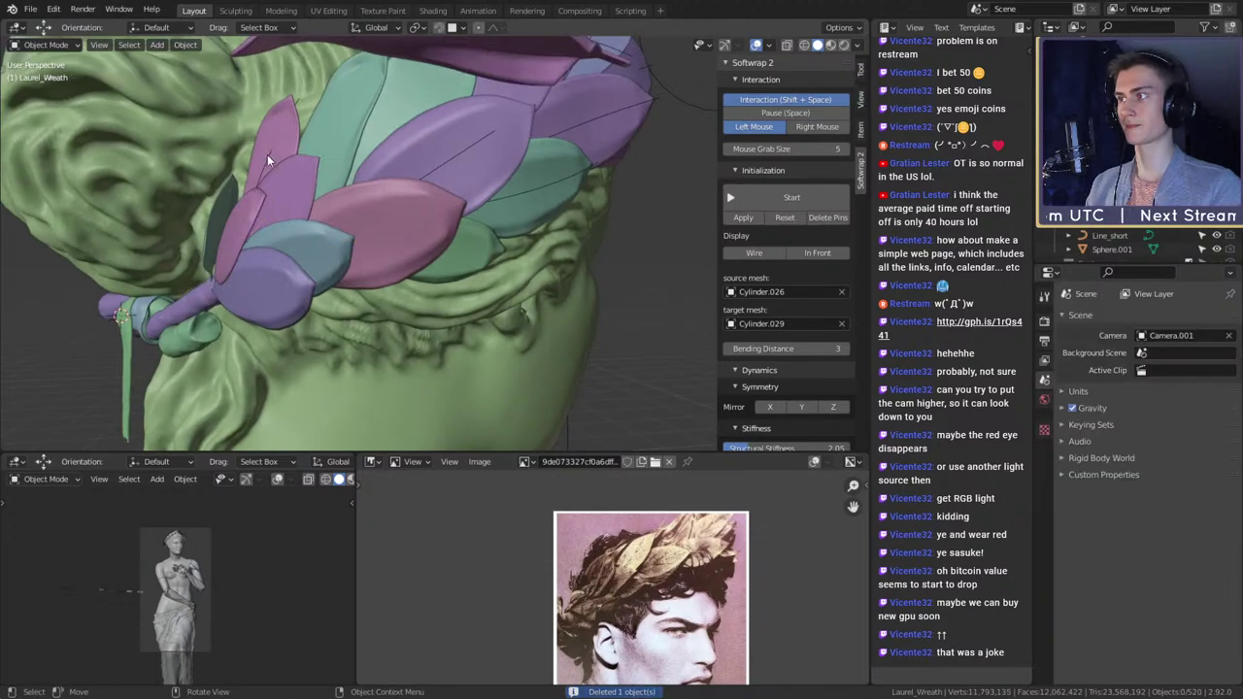
{"action": "left_click", "coordinate": [268, 157]}
{"action": "key", "text": "Delete"}
- Delete Laurel_Leaf_Curve.018 on the rounded purple leaf and the guide curve of the narrow teal leaf beside the hair bun
{"action": "middle_click_drag", "start_coordinate": [400, 166], "coordinate": [366, 242]}
{"action": "key", "text": "ctrl+z"}
{"action": "key", "text": "Delete"}
{"action": "left_click", "coordinate": [359, 243]}
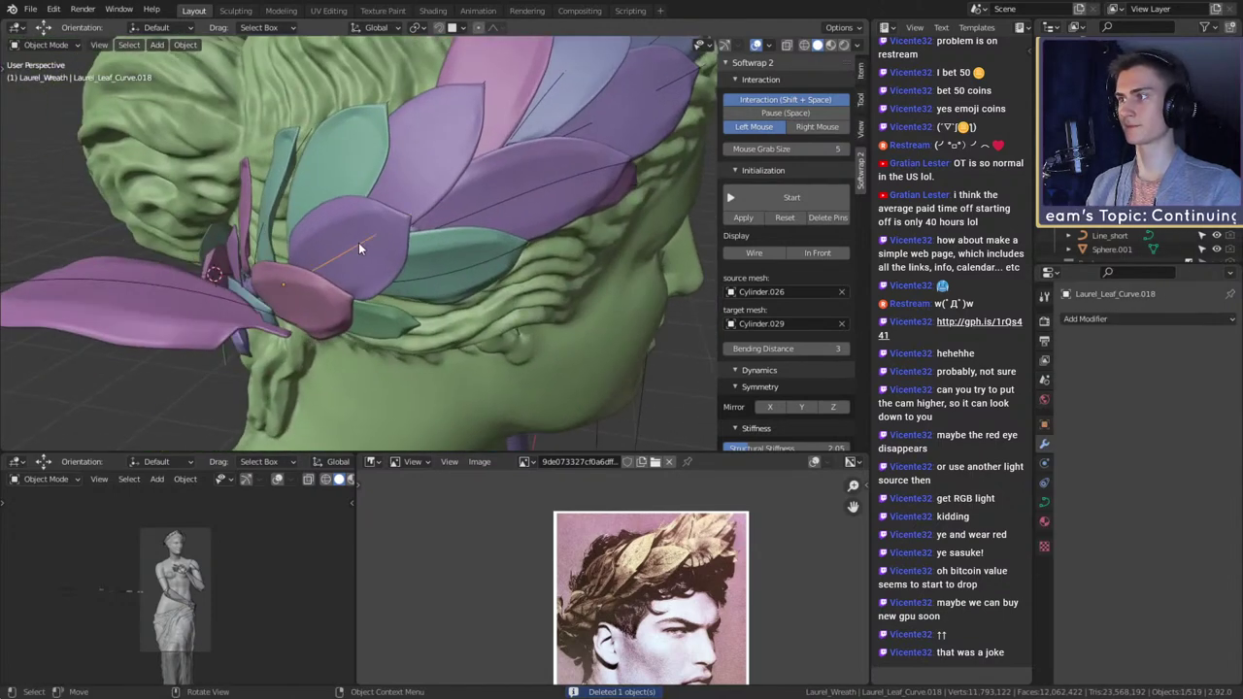
{"action": "key", "text": "Delete"}
{"action": "middle_click_drag", "start_coordinate": [327, 291], "coordinate": [355, 281]}
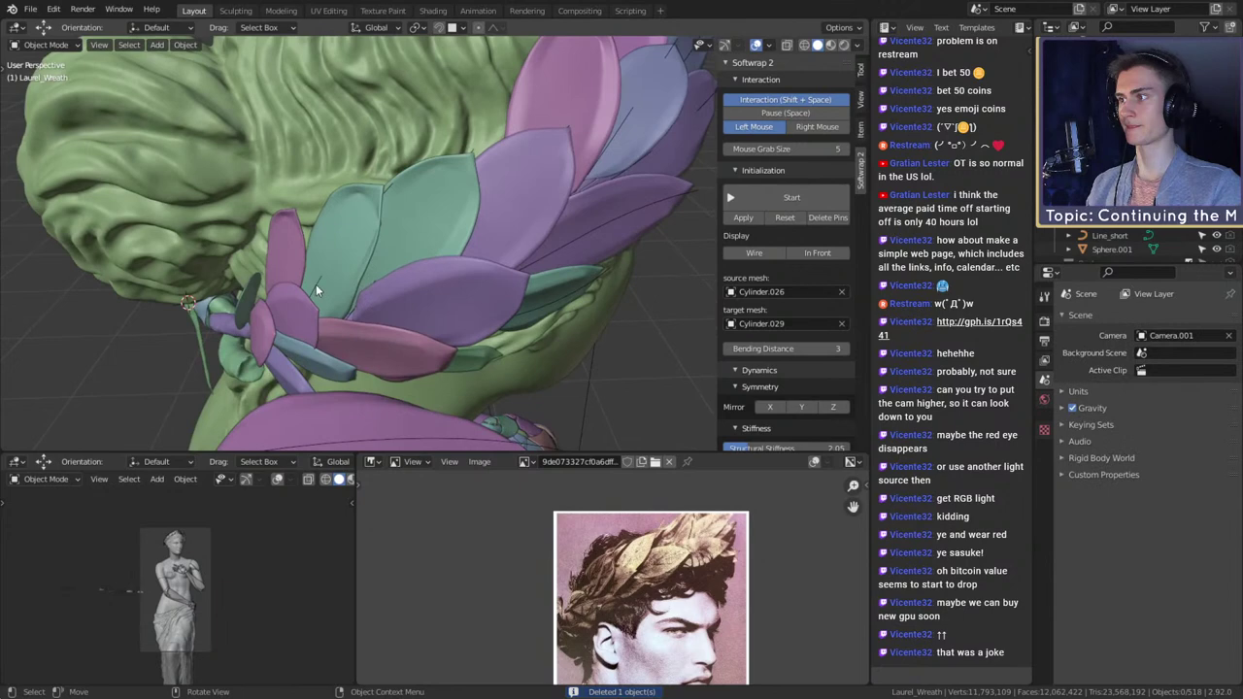
{"action": "left_click", "coordinate": [315, 284]}
{"action": "key", "text": "Delete"}
- Delete Laurel_Leaf_Curve.017 and the guide curves of the neighbouring leaves up to the light blue one
{"action": "left_click", "coordinate": [482, 154]}
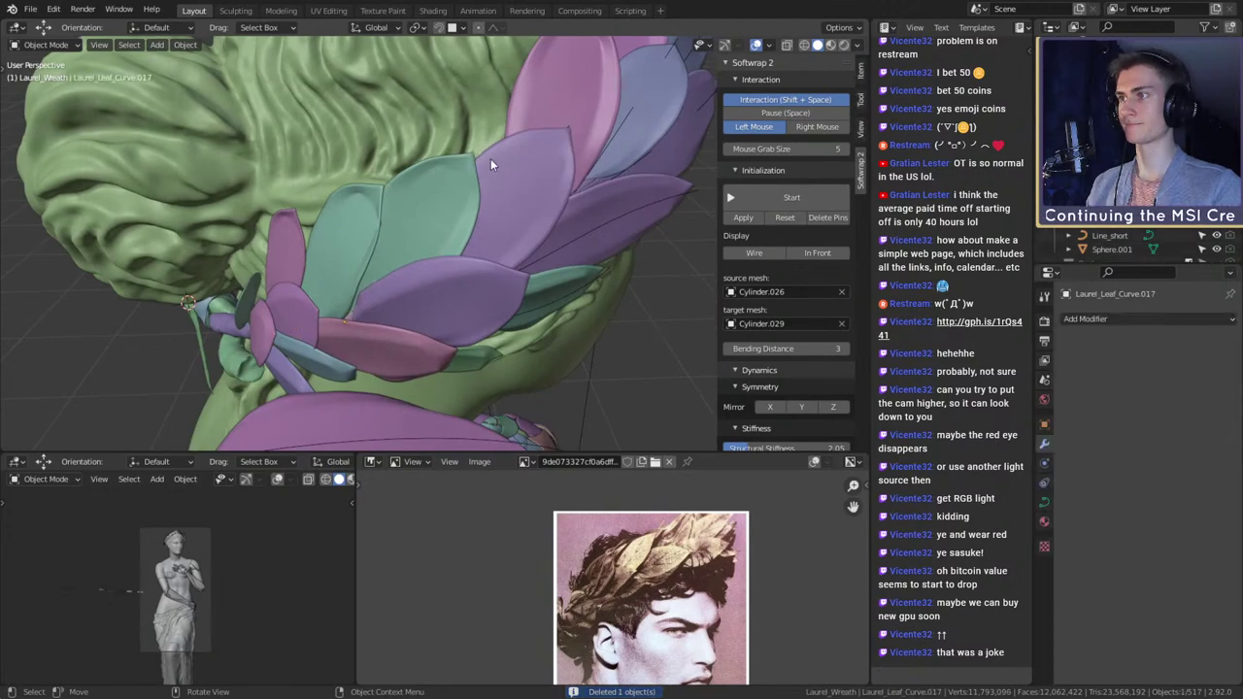
{"action": "key", "text": "Delete"}
{"action": "middle_click_drag", "start_coordinate": [490, 160], "coordinate": [473, 134]}
{"action": "left_click", "coordinate": [511, 182]}
{"action": "key", "text": "Delete"}
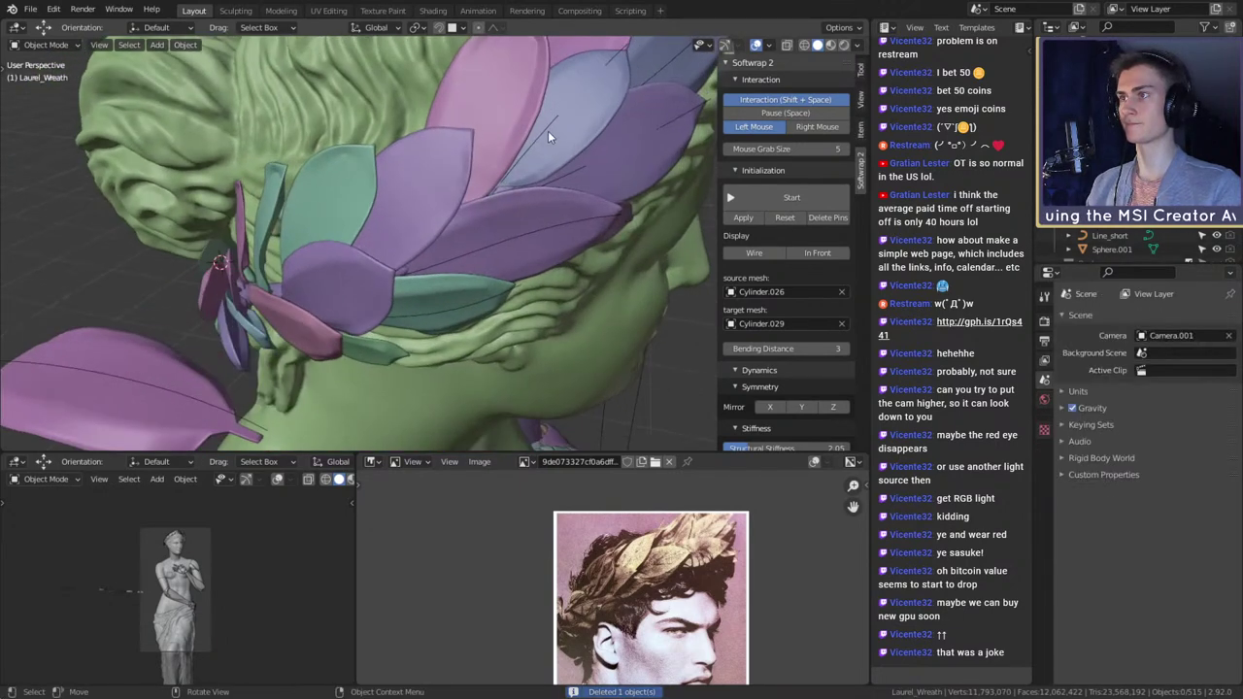
{"action": "left_click", "coordinate": [548, 130]}
{"action": "key", "text": "Delete"}
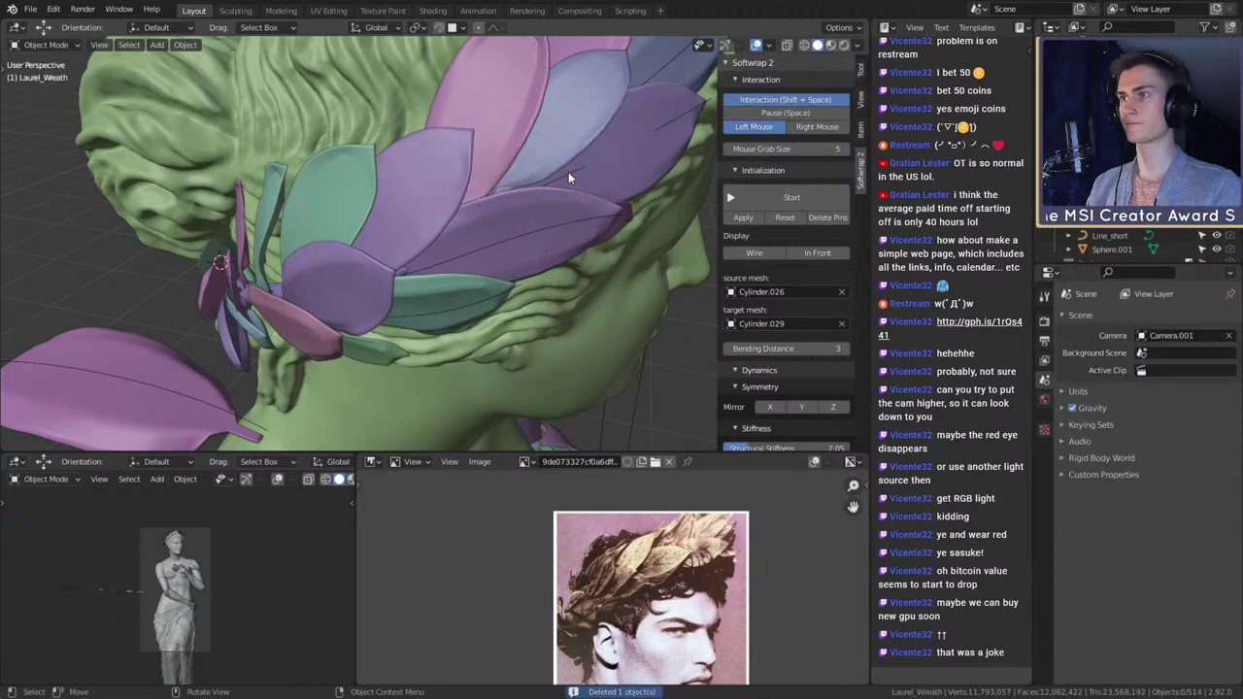
- Delete the guide curves of the remaining purple and green leaves along the side of the head toward the temple
{"action": "middle_click_drag", "start_coordinate": [566, 177], "coordinate": [570, 182]}
{"action": "left_click", "coordinate": [551, 131]}
{"action": "middle_click_drag", "start_coordinate": [551, 131], "coordinate": [544, 198]}
{"action": "key", "text": "Delete"}
{"action": "left_click", "coordinate": [425, 236]}
{"action": "key", "text": "Delete"}
{"action": "left_click", "coordinate": [587, 182]}
{"action": "key", "text": "Delete"}
{"action": "scroll", "coordinate": [544, 198], "scroll_direction": "down", "scroll_amount": 3}
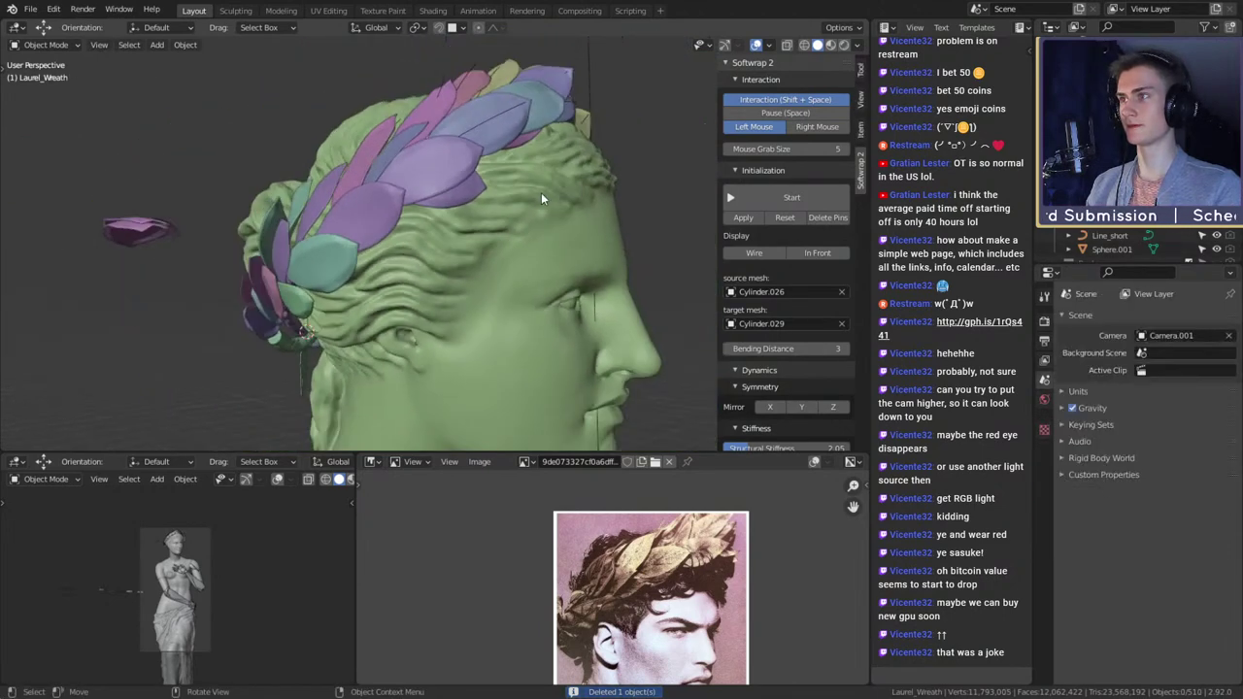
- Undo the last curve deletion and clear the parent of Laurel_leaf.059 near the temple while keeping its transformation
{"action": "key", "text": "ctrl+z"}
{"action": "scroll", "coordinate": [540, 255], "scroll_direction": "up", "scroll_amount": 4}
{"action": "middle_click_drag", "start_coordinate": [538, 267], "coordinate": [540, 242]}
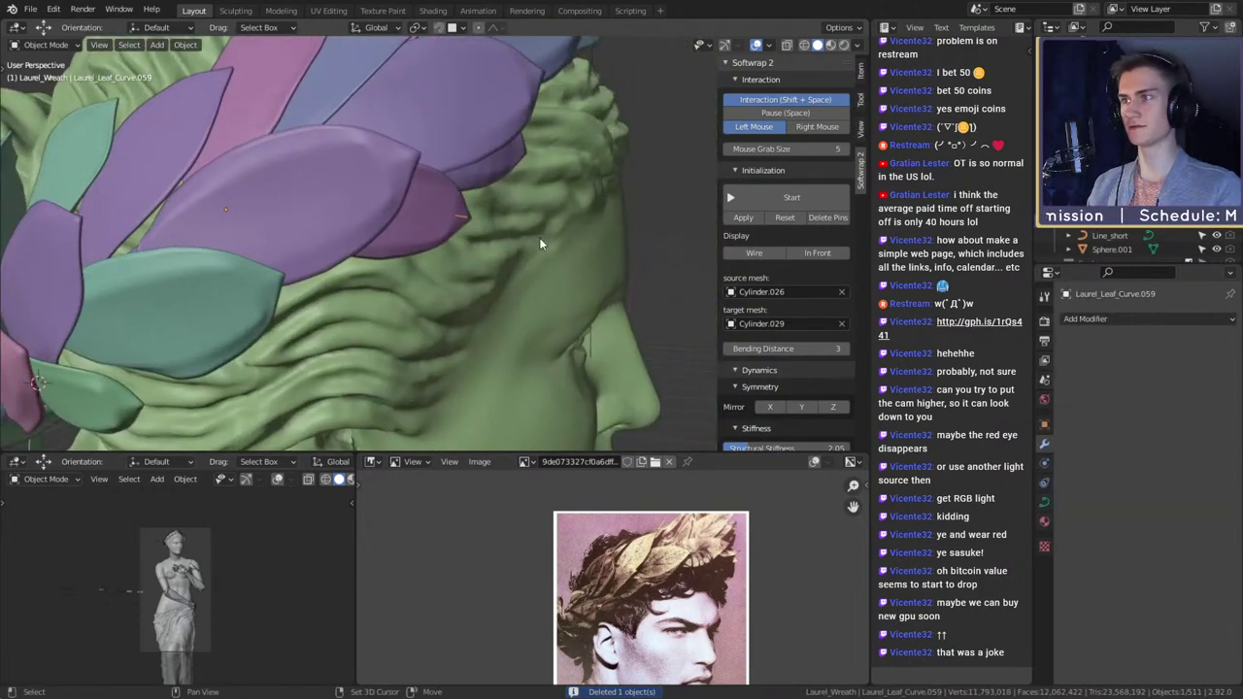
{"action": "left_click", "coordinate": [448, 237]}
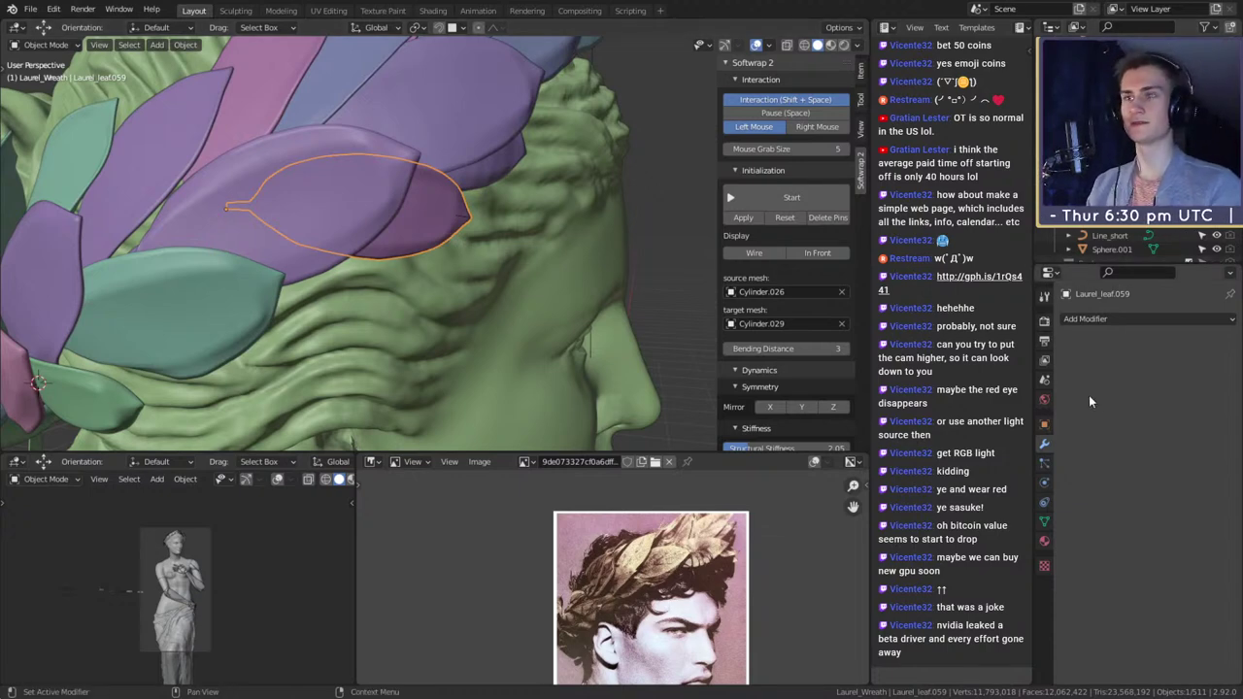
{"action": "key", "text": "alt+p"}
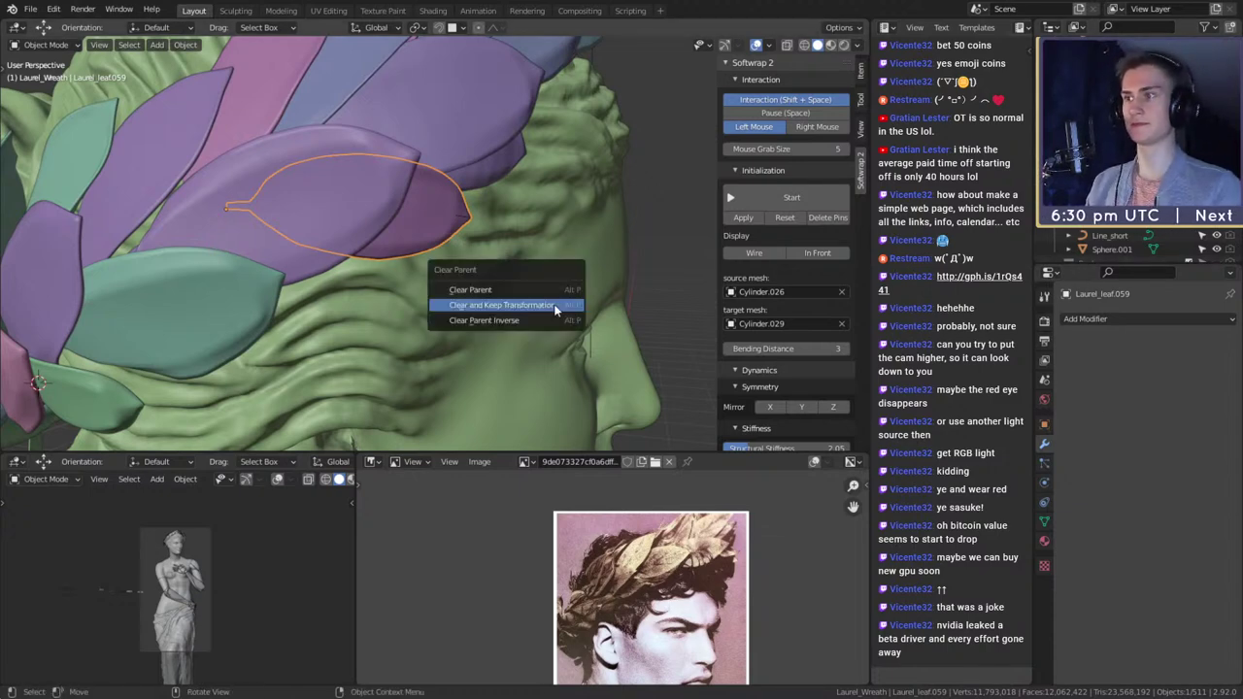
{"action": "left_click", "coordinate": [553, 305]}
- Delete the temple leaf's guide curve and those of the magenta and red leaves on the opposite branch
{"action": "left_click", "coordinate": [689, 237]}
{"action": "middle_click_drag", "start_coordinate": [550, 228], "coordinate": [439, 182]}
{"action": "left_click", "coordinate": [440, 207]}
{"action": "scroll", "coordinate": [447, 209], "scroll_direction": "down", "scroll_amount": 3}
{"action": "scroll", "coordinate": [544, 223], "scroll_direction": "up", "scroll_amount": 3}
{"action": "key", "text": "Delete"}
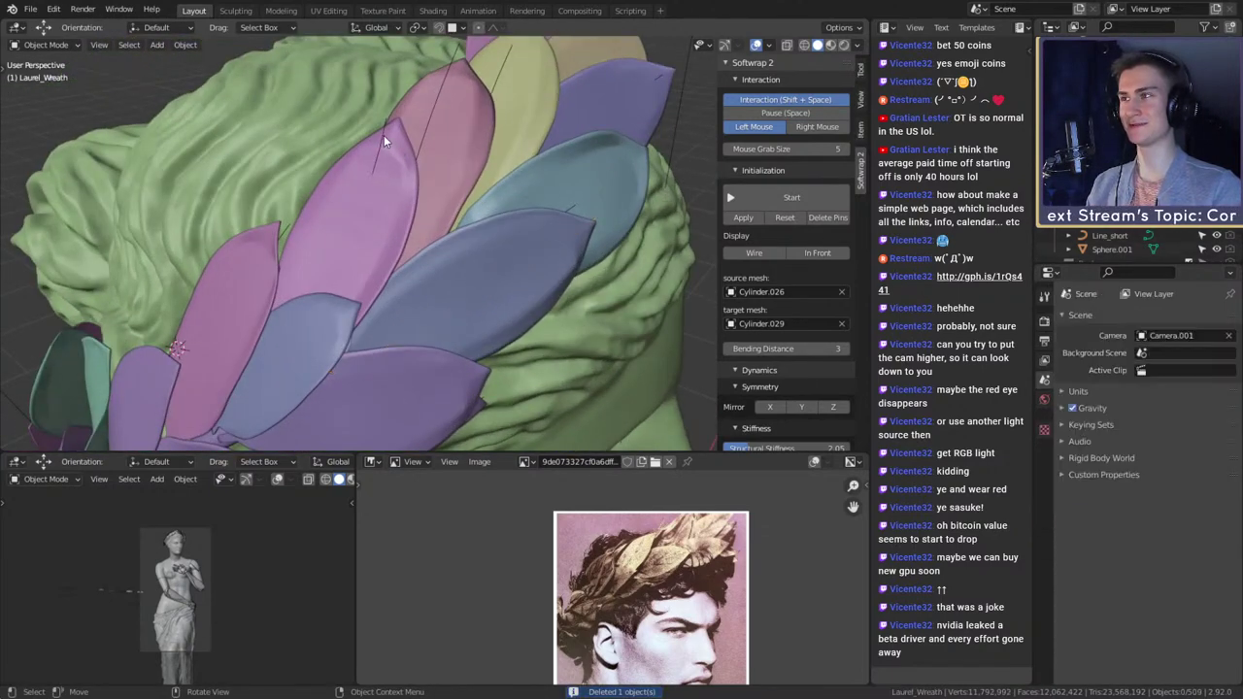
{"action": "middle_click_drag", "start_coordinate": [383, 135], "coordinate": [429, 105]}
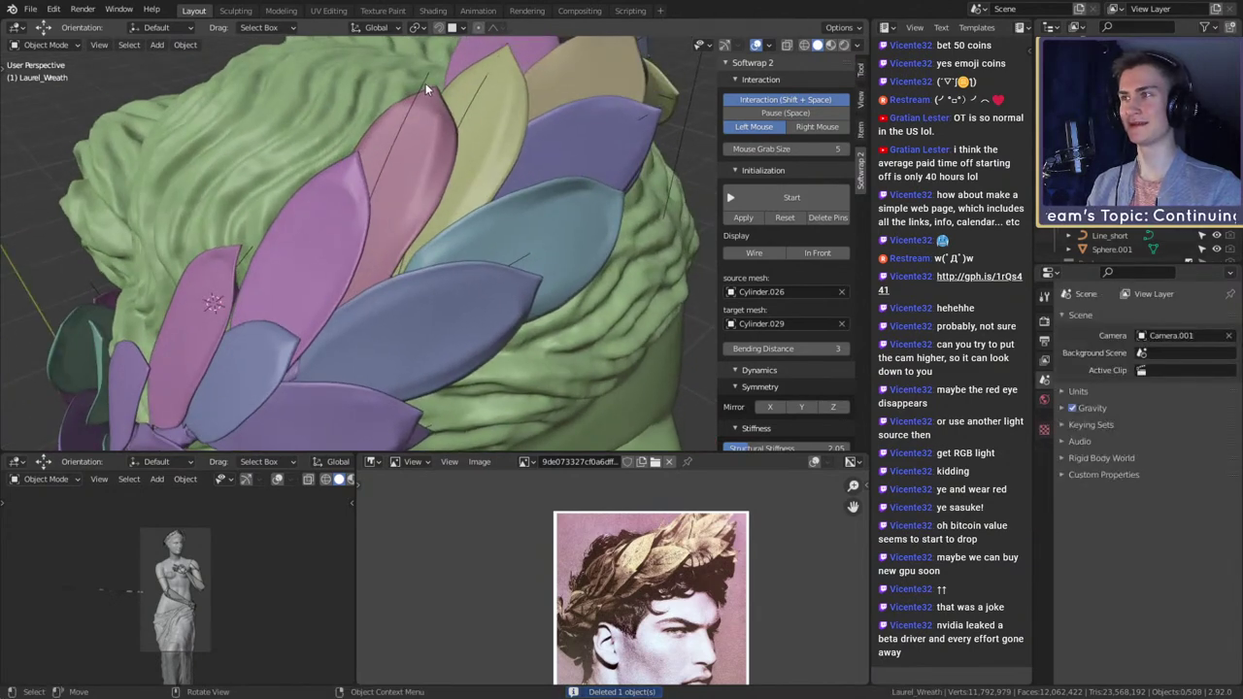
{"action": "left_click", "coordinate": [426, 83]}
{"action": "key", "text": "Delete"}
- Delete the guide curve of the yellow leaf and Laurel_Leaf_Curve.006 on the teal leaf
{"action": "left_click", "coordinate": [479, 92]}
{"action": "middle_click_drag", "start_coordinate": [479, 91], "coordinate": [531, 172]}
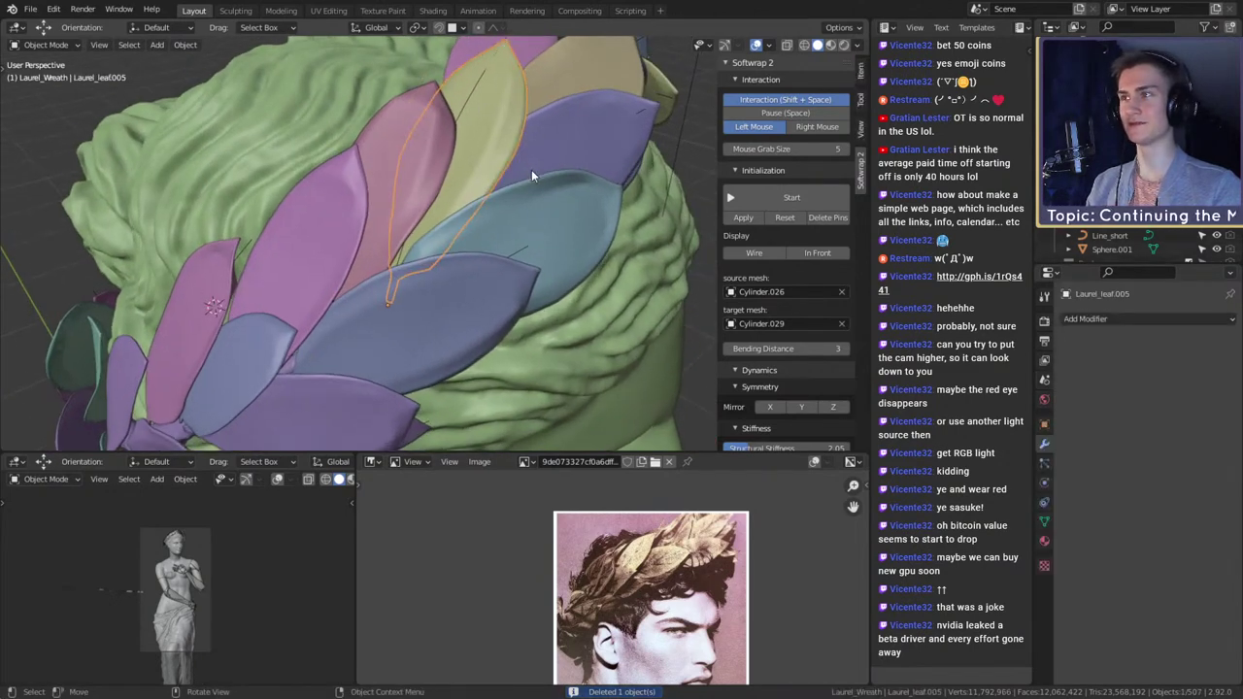
{"action": "left_click", "coordinate": [478, 99]}
{"action": "middle_click_drag", "start_coordinate": [596, 212], "coordinate": [523, 219]}
{"action": "key", "text": "Delete"}
{"action": "left_click", "coordinate": [506, 212]}
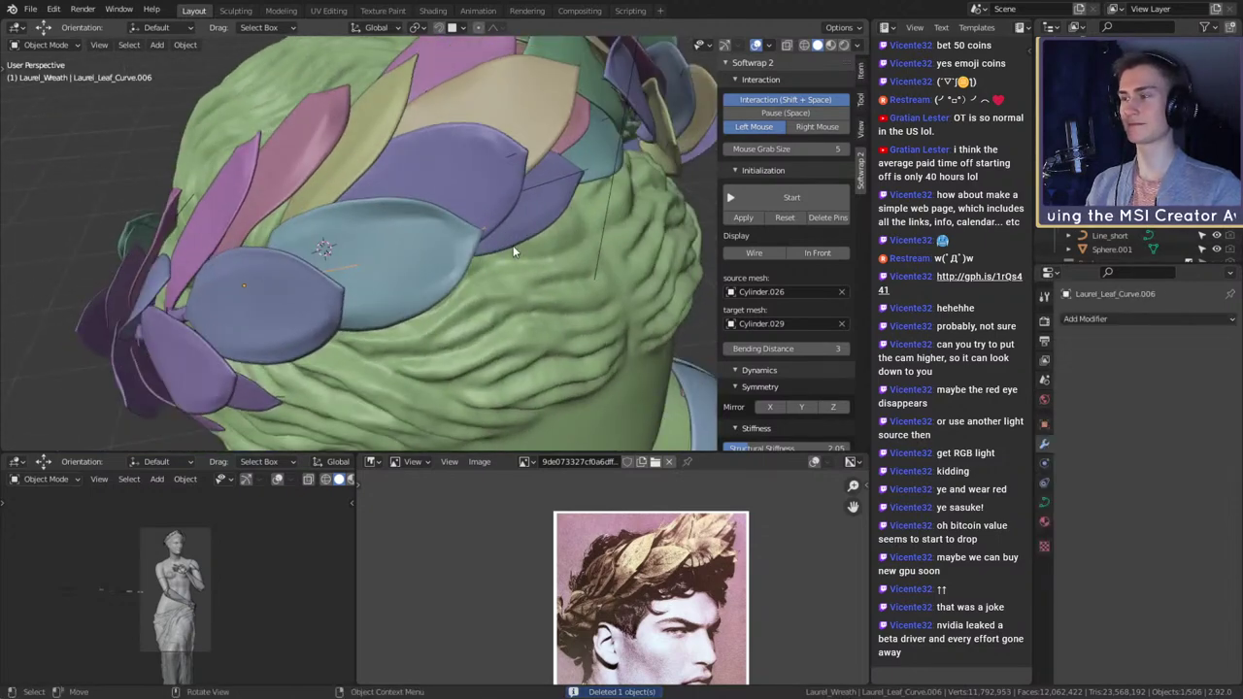
{"action": "key", "text": "Delete"}
- Delete Laurel_Leaf_Curve.008 and the guide curves of the purple and beige leaves near the top of the wreath
{"action": "left_click", "coordinate": [515, 158]}
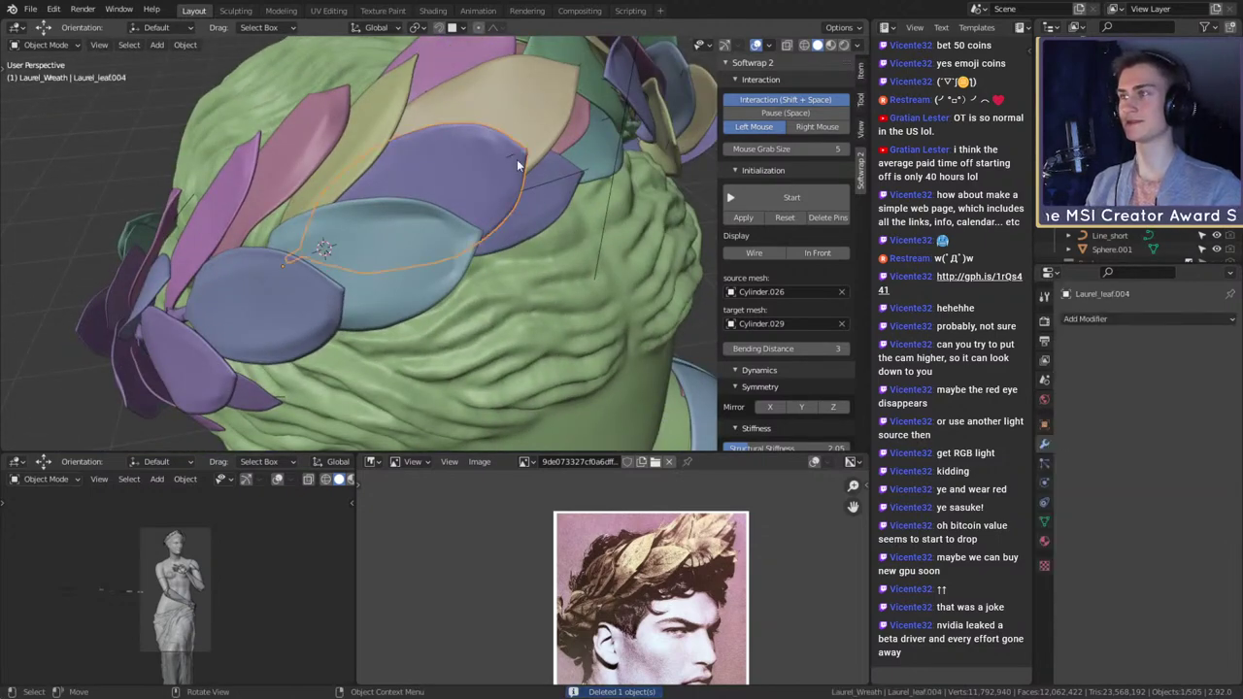
{"action": "key", "text": "Delete"}
{"action": "left_click", "coordinate": [576, 172]}
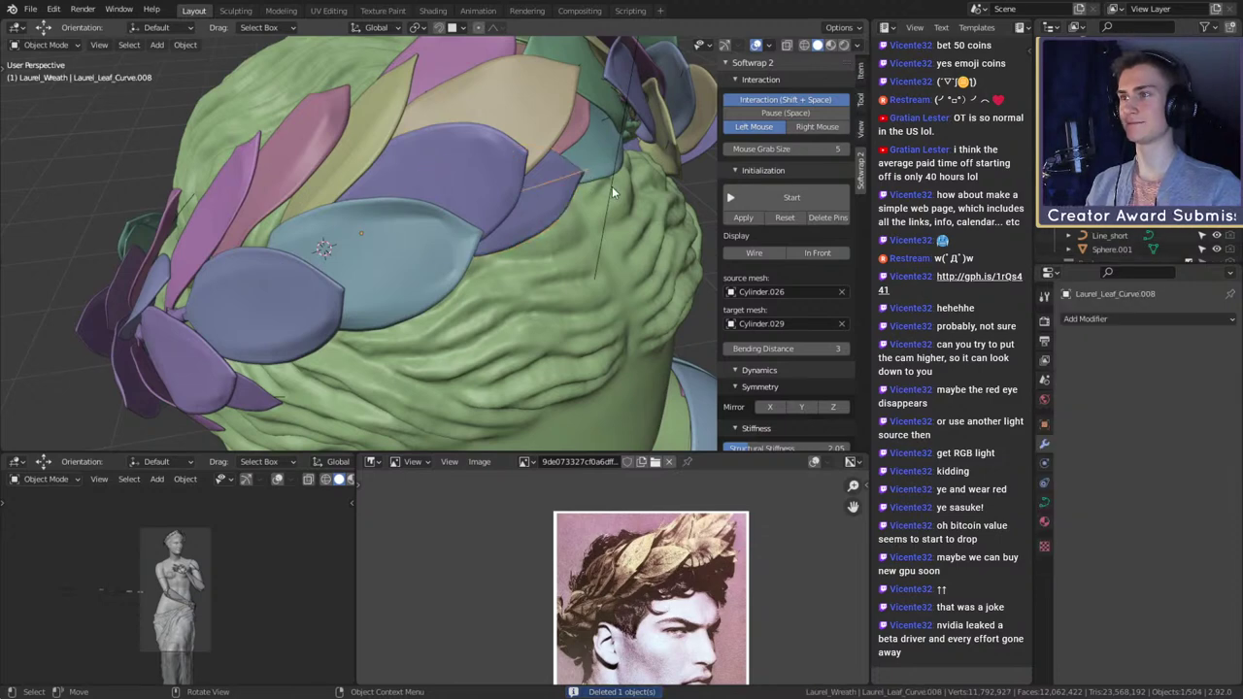
{"action": "key", "text": "Delete"}
{"action": "middle_click_drag", "start_coordinate": [612, 186], "coordinate": [516, 211]}
{"action": "left_click", "coordinate": [512, 219]}
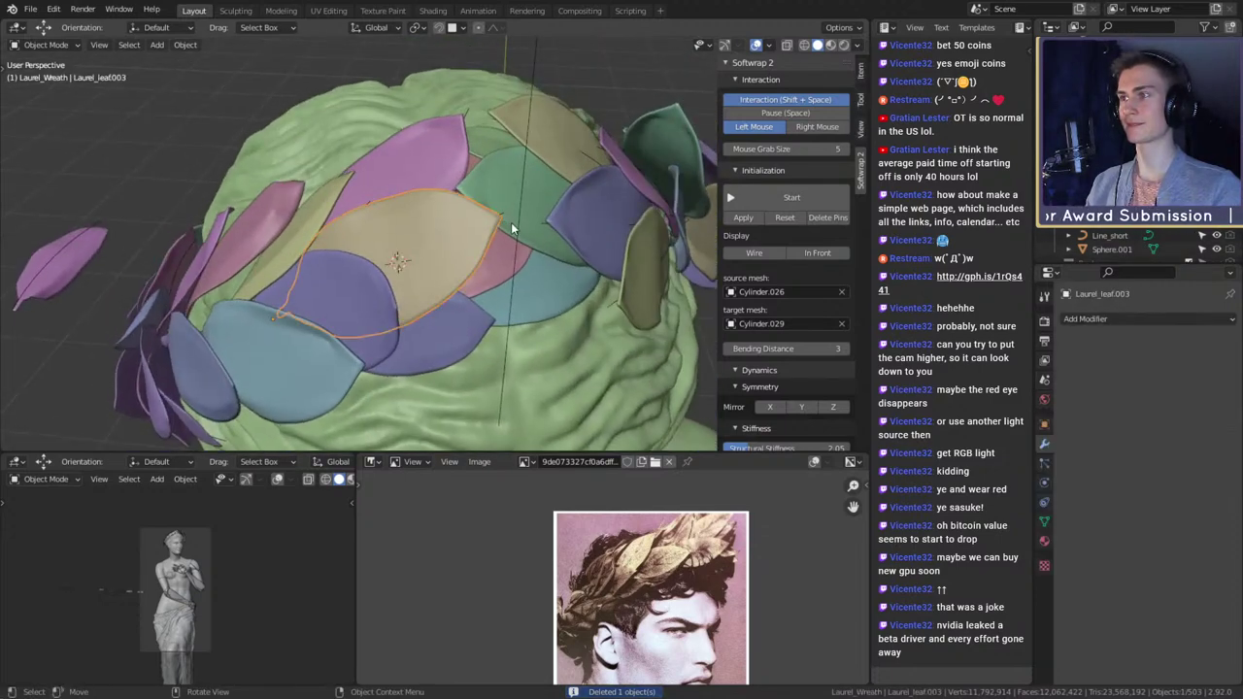
{"action": "key", "text": "Delete"}
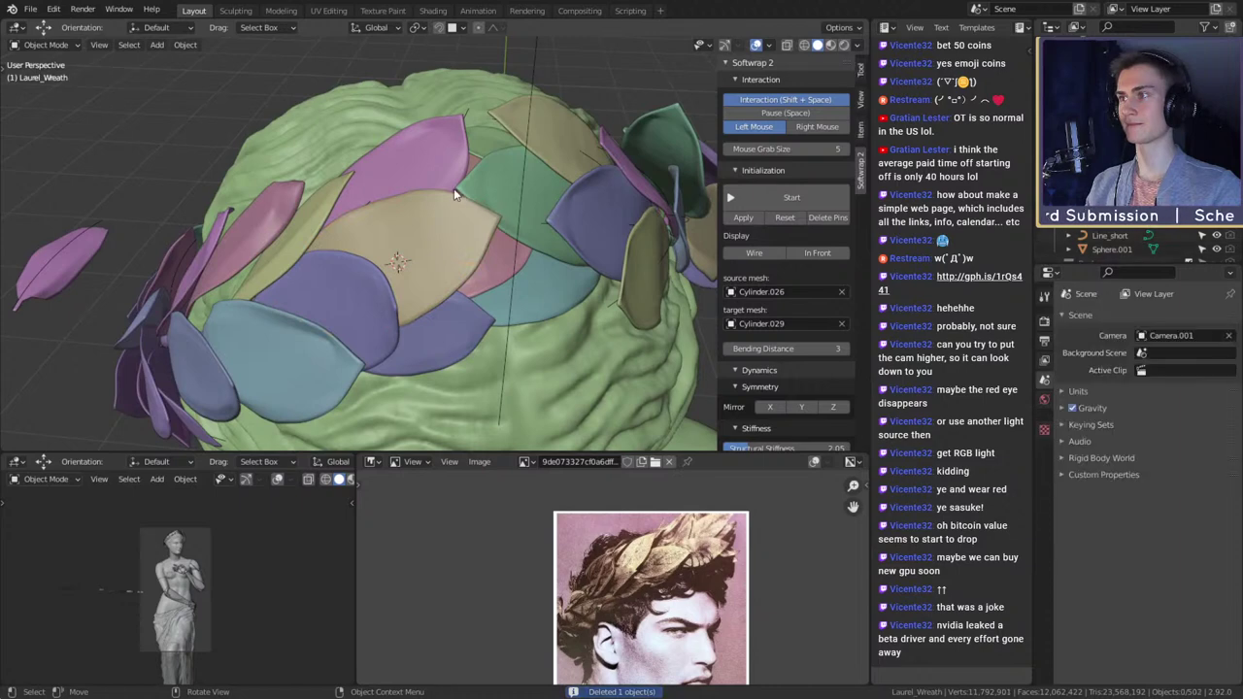
{"action": "left_click", "coordinate": [453, 189]}
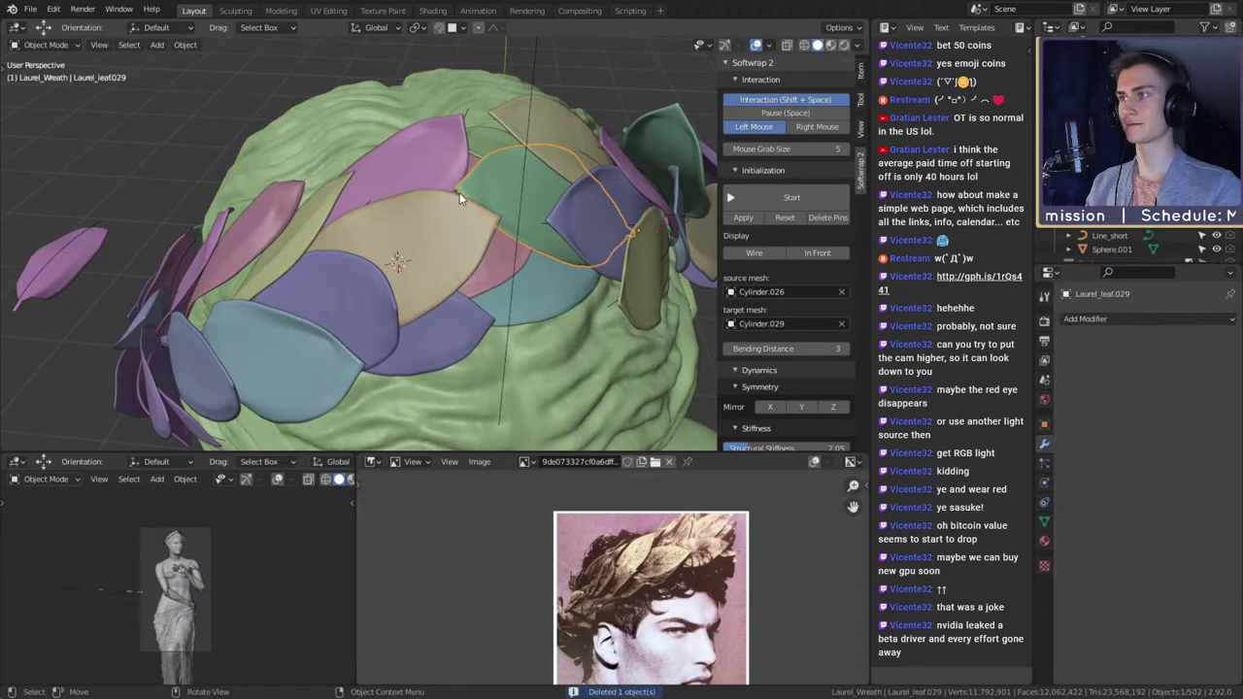
{"action": "left_click", "coordinate": [460, 193]}
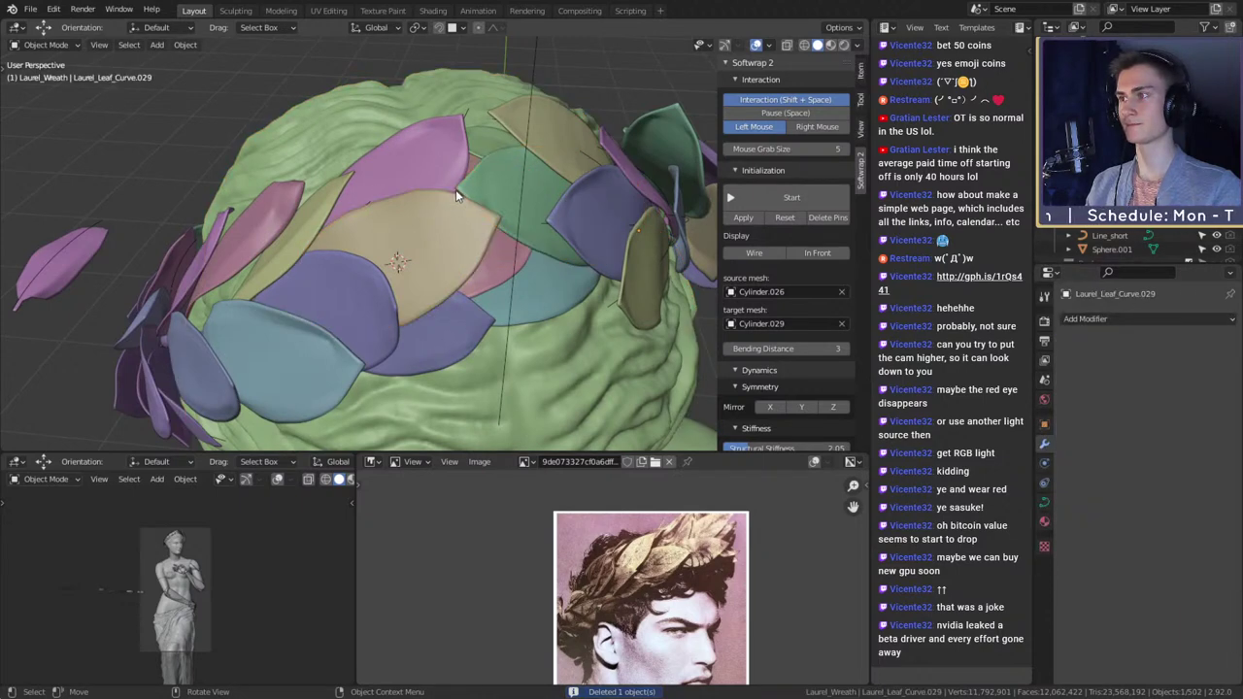
{"action": "key", "text": "Delete"}
{"action": "key", "text": "ctrl+z"}
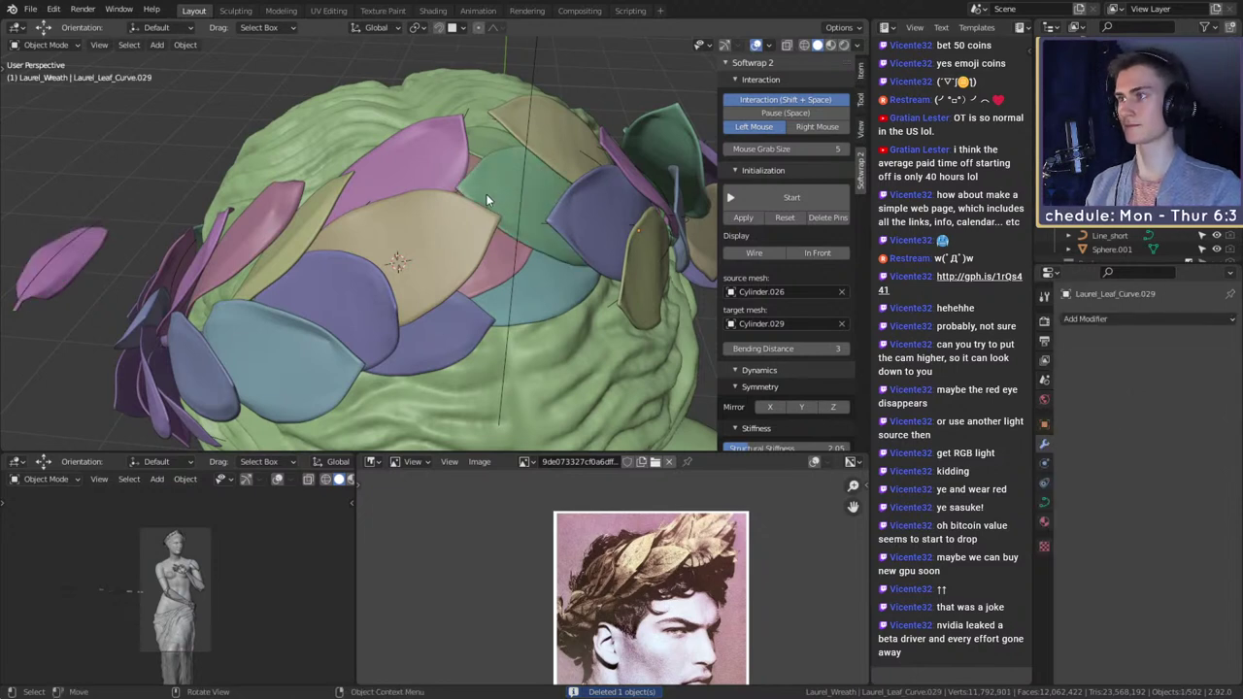
- Clear the parent of green leaf Laurel_leaf.029 while keeping its transformation, and delete its guide curve Laurel_Leaf_Curve.029
{"action": "left_click", "coordinate": [510, 187]}
{"action": "key", "text": "alt+p"}
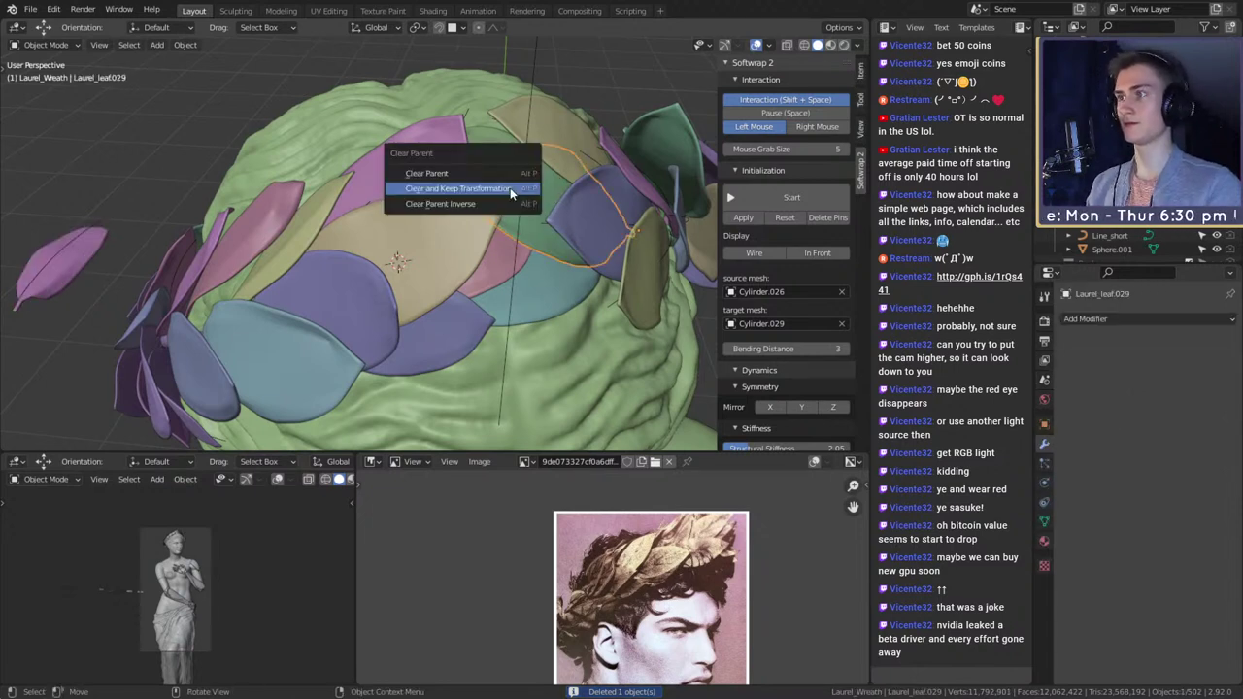
{"action": "left_click", "coordinate": [510, 189]}
{"action": "left_click", "coordinate": [457, 189]}
{"action": "left_click", "coordinate": [456, 190]}
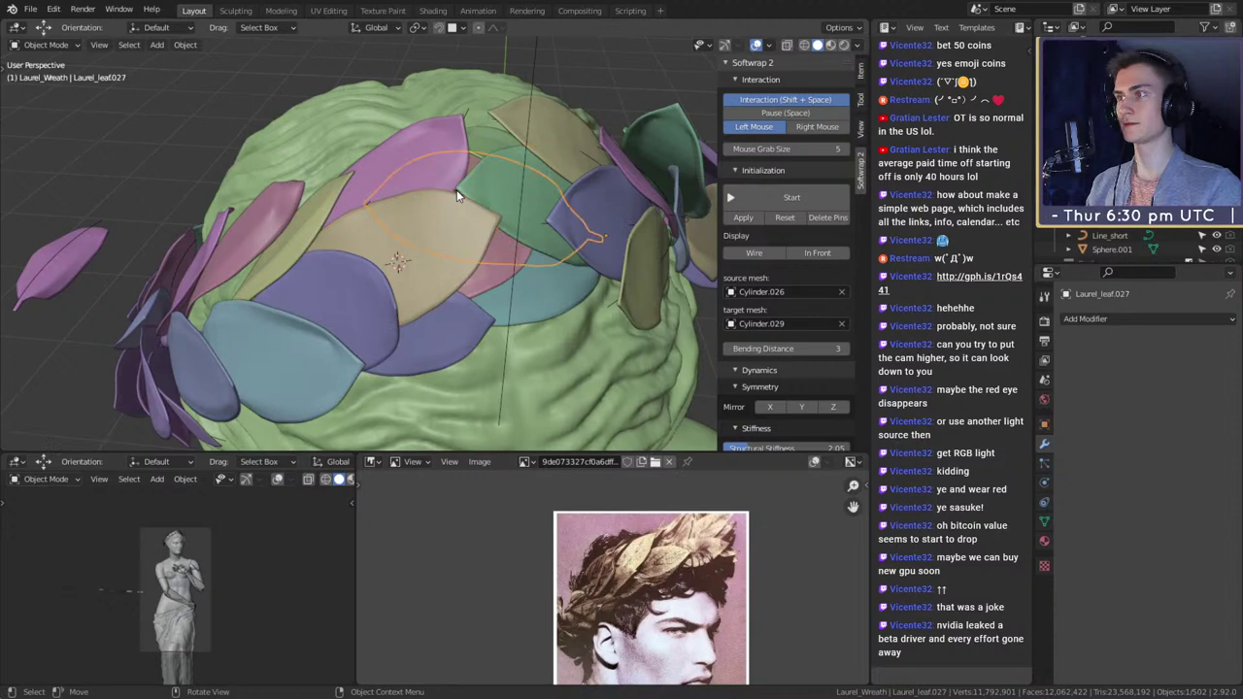
{"action": "left_click", "coordinate": [457, 190]}
{"action": "left_click", "coordinate": [457, 189]}
{"action": "key", "text": "Delete"}
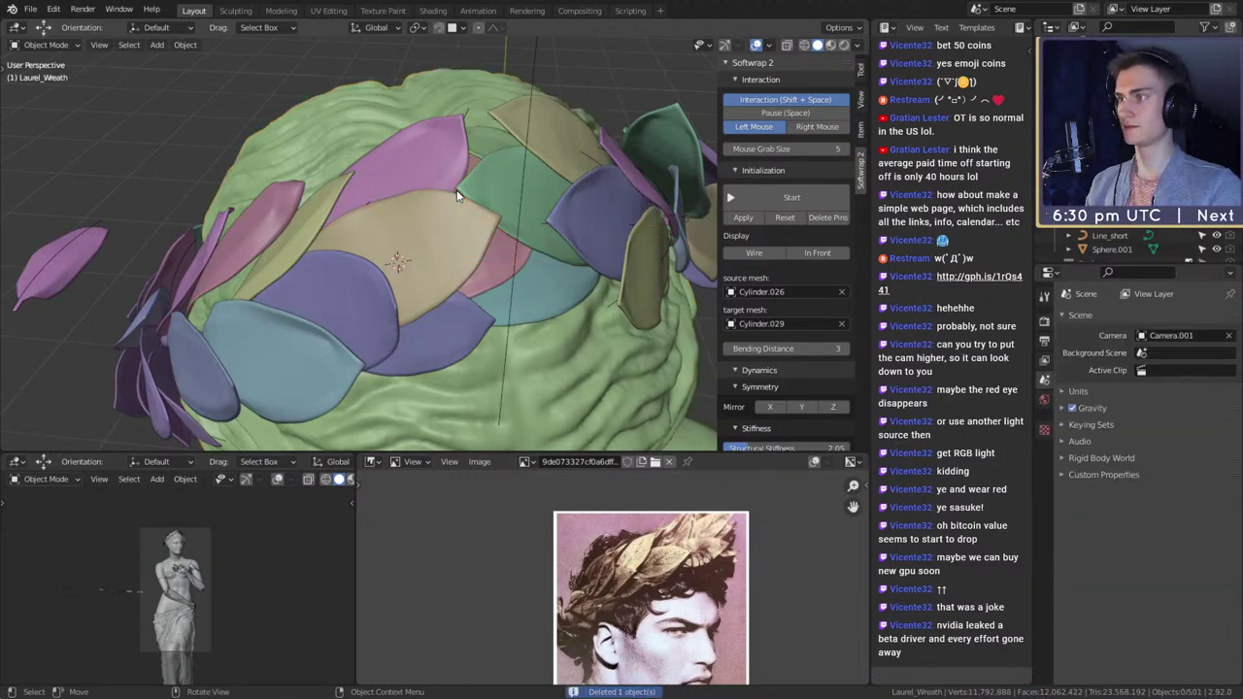
- Clear the parent of Laurel_leaf.054 on the wreath's underside while keeping its transformation, and delete its guide curve
{"action": "middle_click_drag", "start_coordinate": [486, 136], "coordinate": [525, 271]}
{"action": "left_click", "coordinate": [524, 270]}
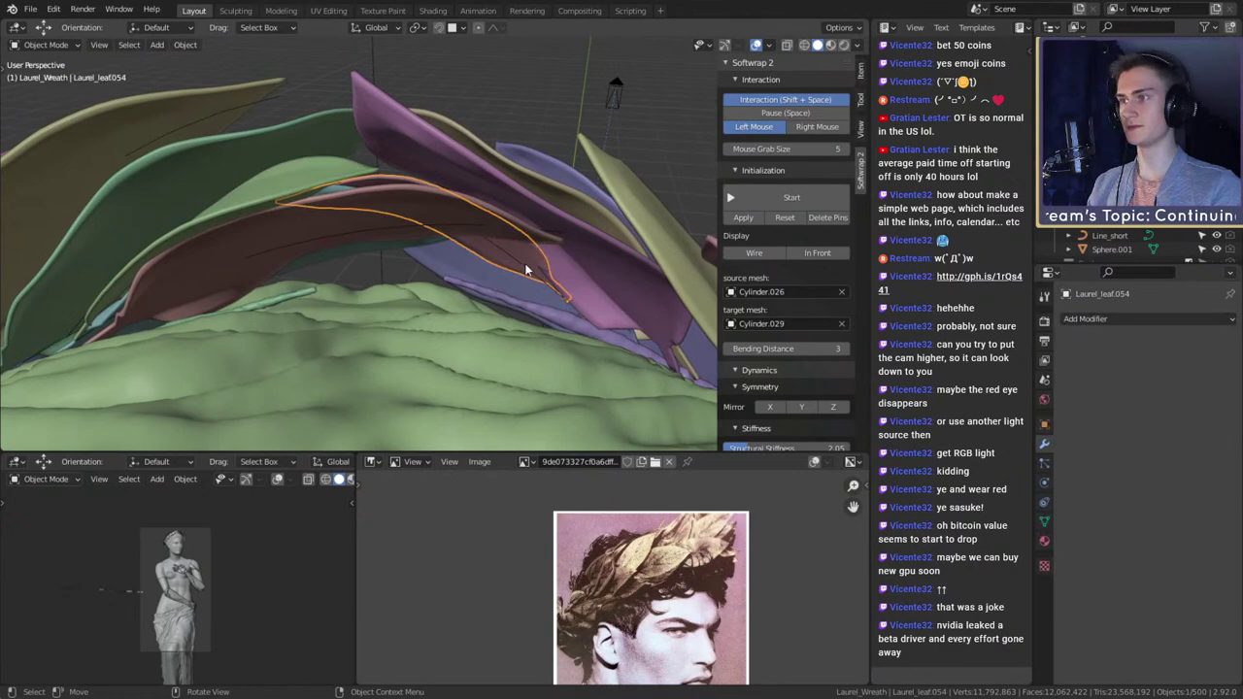
{"action": "key", "text": "alt+p"}
{"action": "left_click", "coordinate": [523, 264]}
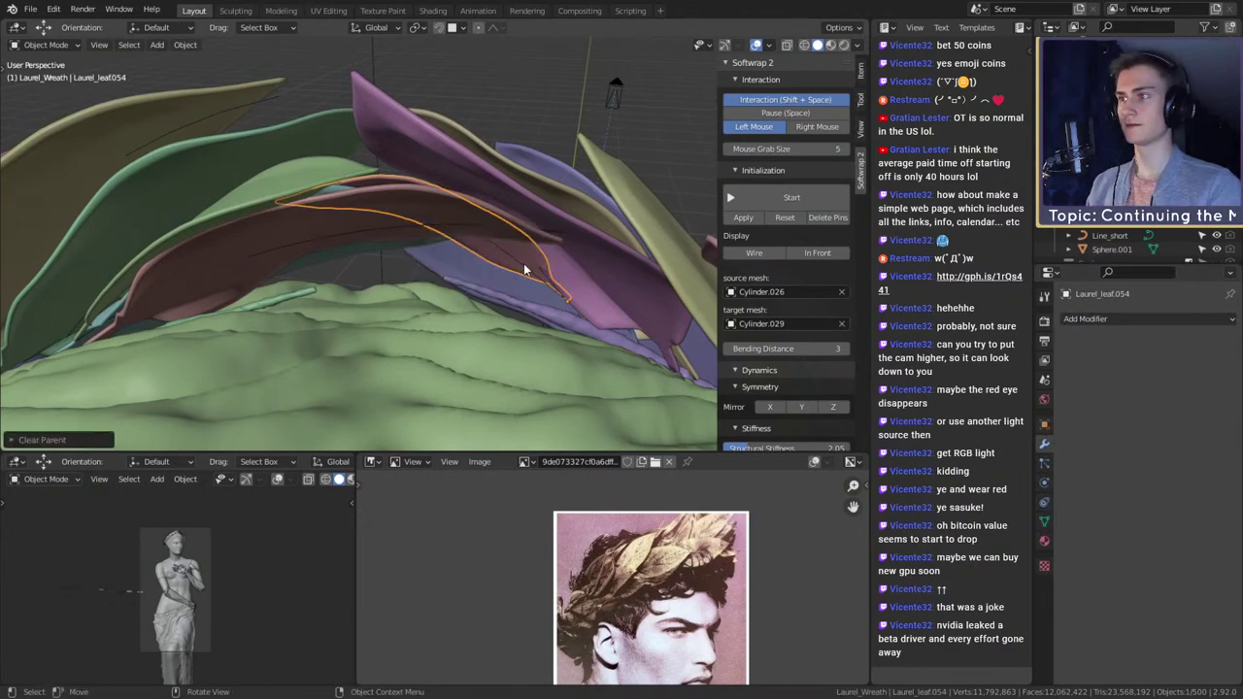
{"action": "key", "text": "Delete"}
- Clear the parent of the red leaf Laurel_leaf.027 while keeping its transformation, and delete its guide curve
{"action": "middle_click_drag", "start_coordinate": [522, 281], "coordinate": [456, 209]}
{"action": "left_click", "coordinate": [455, 210]}
{"action": "left_click", "coordinate": [438, 232]}
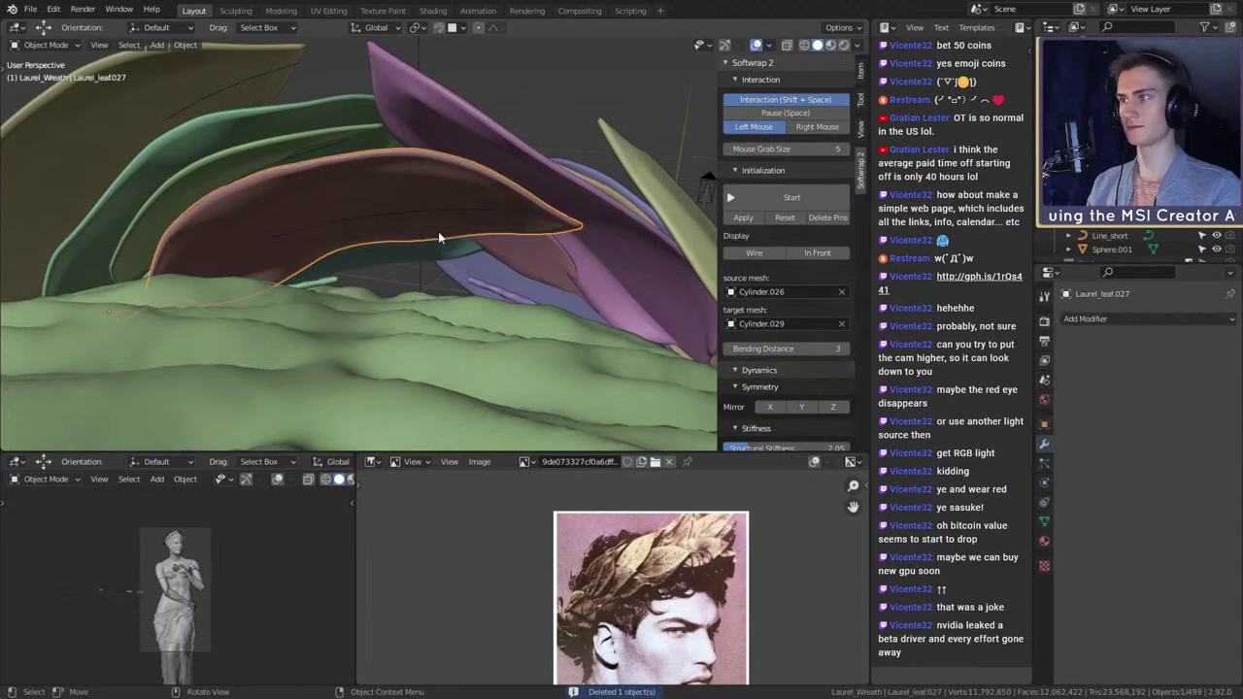
{"action": "key", "text": "alt+p"}
{"action": "left_click", "coordinate": [438, 231]}
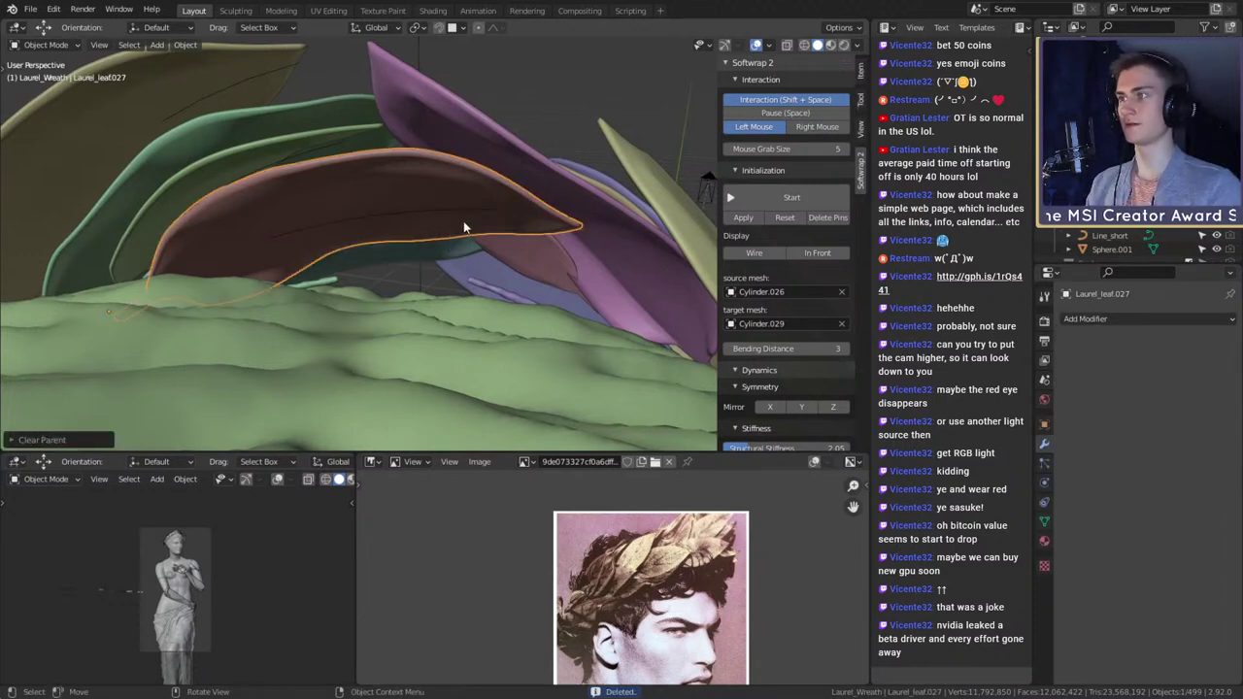
{"action": "left_click", "coordinate": [477, 208]}
{"action": "key", "text": "Delete"}
- Delete the guide curve at the green leaf Laurel_leaf.055 and the one on a neighbouring leaf
{"action": "middle_click_drag", "start_coordinate": [442, 233], "coordinate": [347, 198]}
{"action": "left_click", "coordinate": [325, 188]}
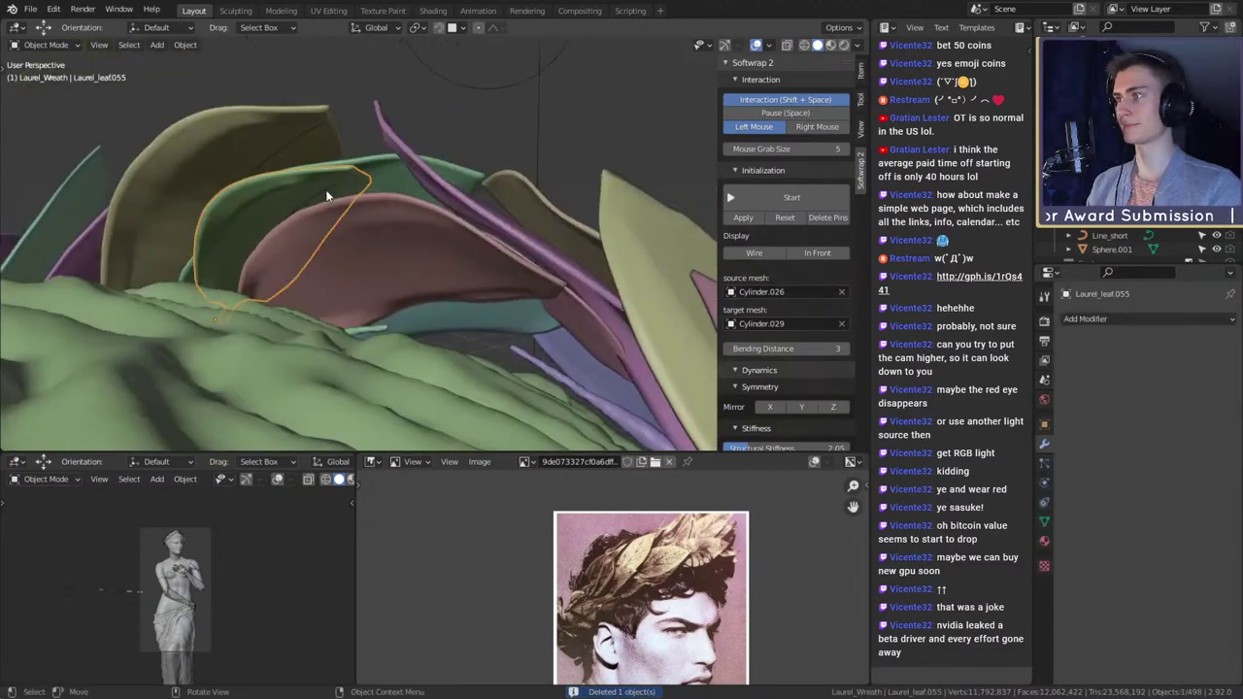
{"action": "key", "text": "Delete"}
{"action": "middle_click_drag", "start_coordinate": [412, 236], "coordinate": [456, 262]}
{"action": "left_click", "coordinate": [413, 214]}
{"action": "middle_click_drag", "start_coordinate": [414, 213], "coordinate": [508, 243]}
{"action": "key", "text": "Delete"}
{"action": "left_click", "coordinate": [438, 265]}
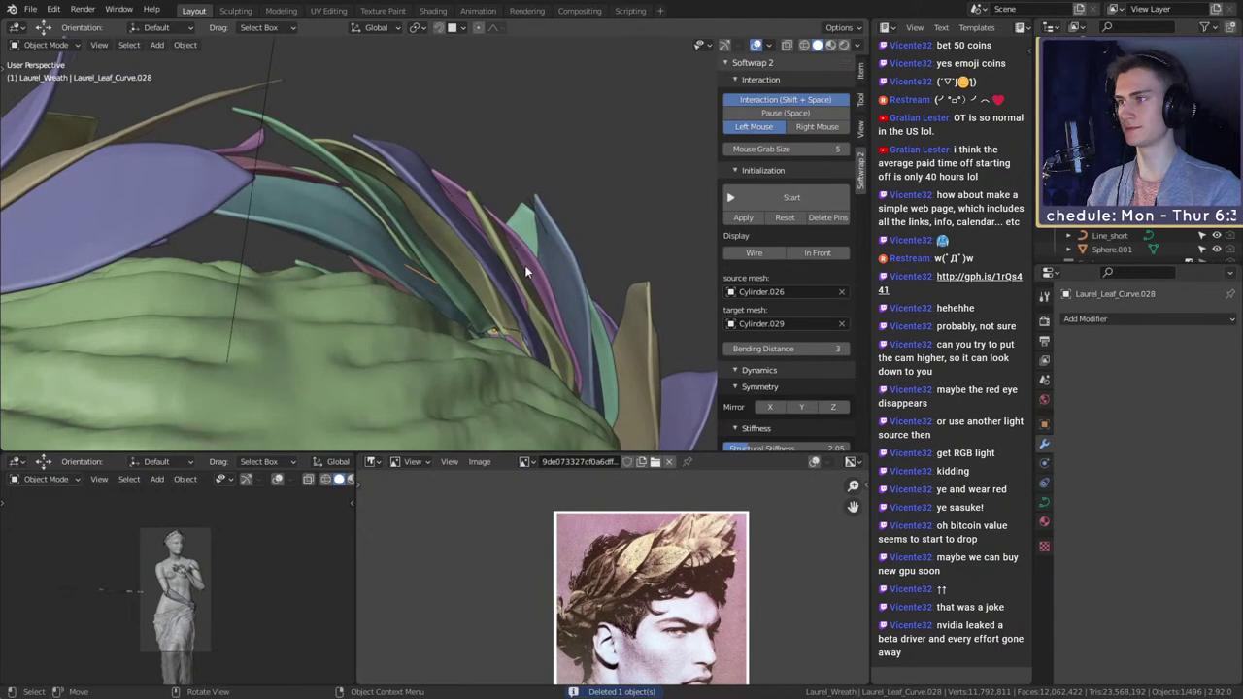
{"action": "key", "text": "Delete"}
{"action": "key", "text": "ctrl+z"}
- Clear the parent of Laurel_leaf.028 while keeping its transformation, and delete its guide curve Laurel_Leaf_Curve.028
{"action": "left_click", "coordinate": [390, 266]}
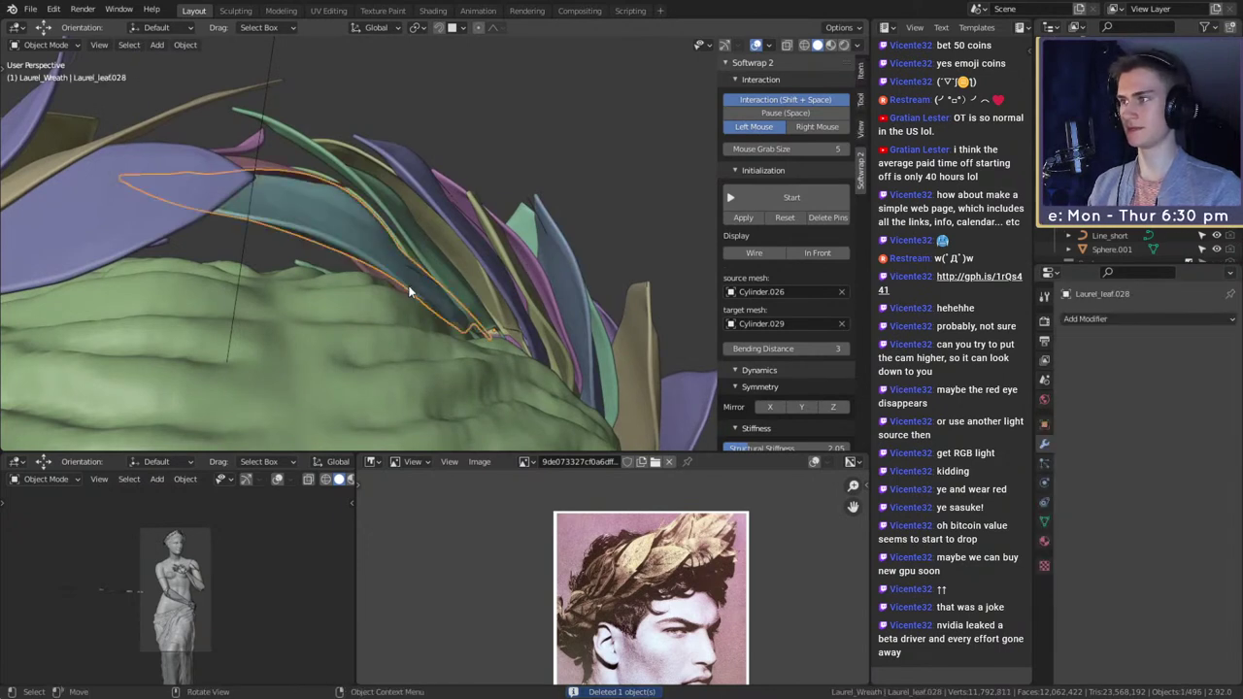
{"action": "key", "text": "alt+p"}
{"action": "left_click", "coordinate": [409, 292]}
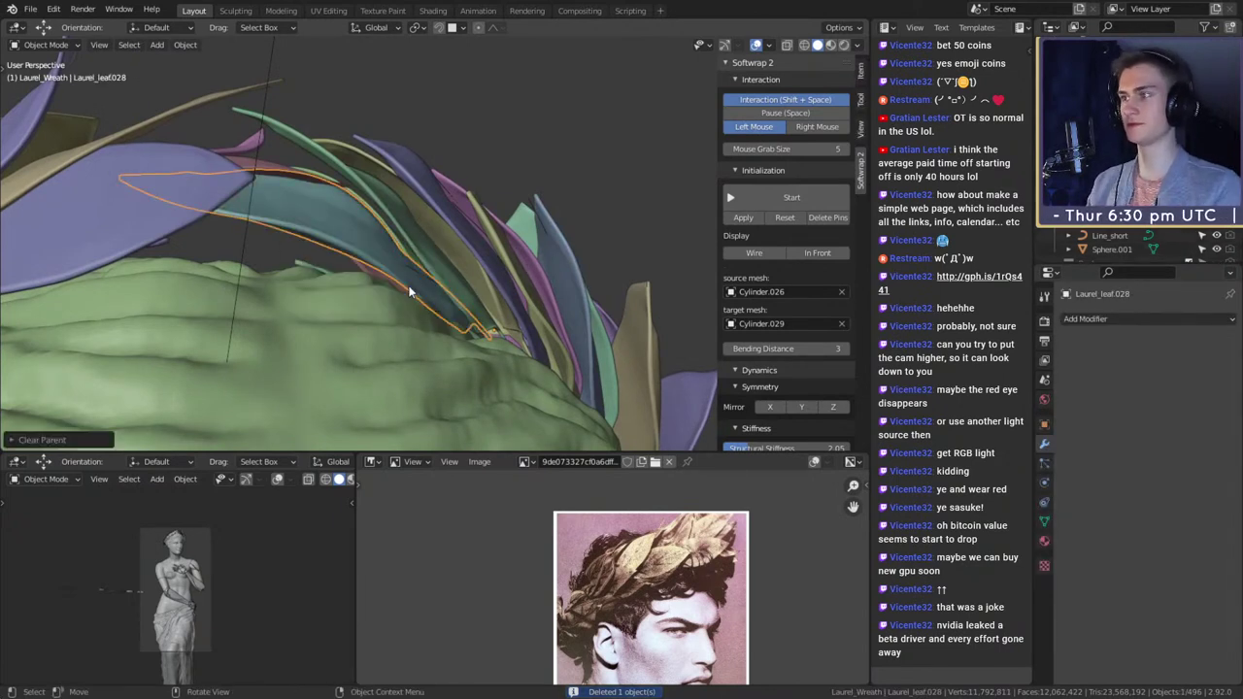
{"action": "key", "text": "Delete"}
- Delete the leftover guide curves of four more leaves along the upper side of the wreath
{"action": "mouse_move", "coordinate": [497, 305]}
{"action": "middle_mouse_down"}
{"action": "mouse_move", "coordinate": [496, 329]}
{"action": "mouse_move", "coordinate": [544, 334]}
{"action": "mouse_move", "coordinate": [529, 303]}
{"action": "mouse_move", "coordinate": [506, 357]}
{"action": "mouse_move", "coordinate": [473, 306]}
{"action": "middle_mouse_up"}
{"action": "left_click", "coordinate": [508, 250]}
{"action": "key", "text": "Delete"}
{"action": "left_click", "coordinate": [569, 268]}
{"action": "middle_click_drag", "start_coordinate": [571, 266], "coordinate": [466, 276]}
{"action": "key", "text": "Delete"}
{"action": "left_click", "coordinate": [493, 250]}
{"action": "key", "text": "Delete"}
{"action": "left_click", "coordinate": [503, 264]}
{"action": "key", "text": "Delete"}
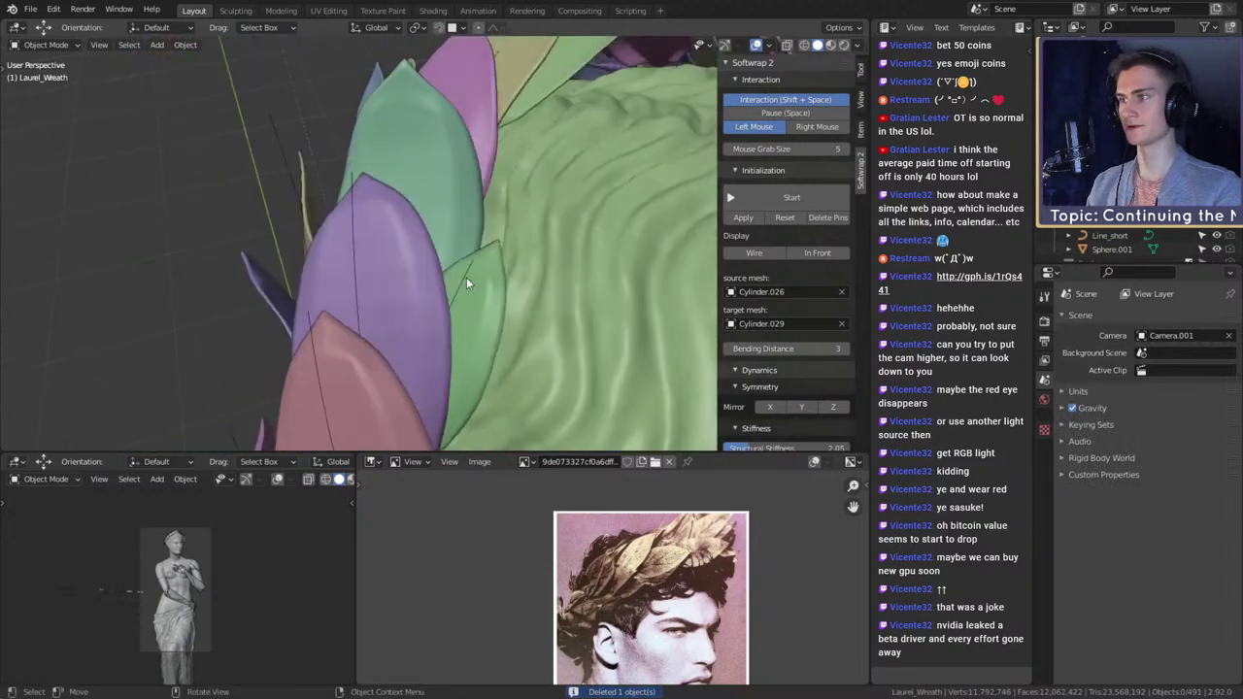
- Delete the guide curves of the small green leaf and the large purple leaf beside it
{"action": "left_click", "coordinate": [467, 276]}
{"action": "key", "text": "Delete"}
{"action": "middle_click_drag", "start_coordinate": [473, 320], "coordinate": [453, 303]}
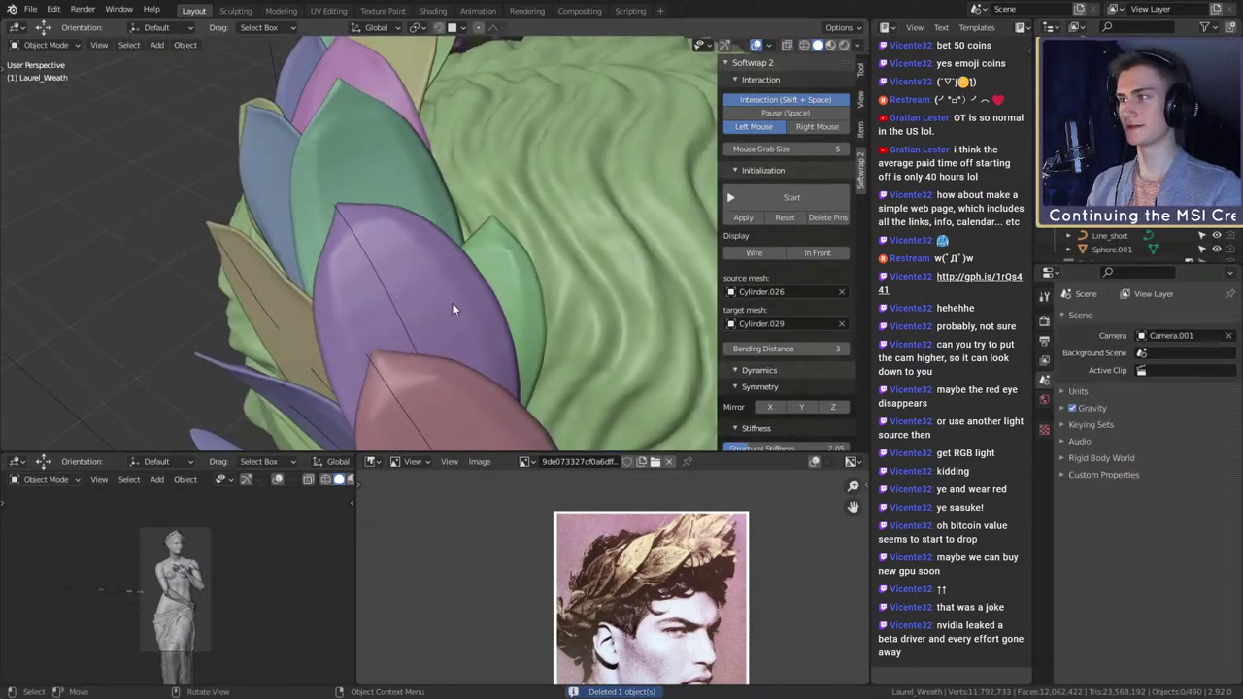
{"action": "left_click", "coordinate": [367, 259]}
{"action": "key", "text": "Delete"}
- Delete the guide curves of the next four leaves along the branch, continuing past the purple leaf
{"action": "middle_click_drag", "start_coordinate": [368, 258], "coordinate": [532, 268]}
{"action": "left_click", "coordinate": [393, 195]}
{"action": "left_click", "coordinate": [393, 195]}
{"action": "left_click", "coordinate": [397, 203]}
{"action": "key", "text": "Delete"}
{"action": "left_click", "coordinate": [379, 276]}
{"action": "left_click", "coordinate": [469, 312]}
{"action": "key", "text": "Delete"}
{"action": "left_click", "coordinate": [404, 271]}
{"action": "key", "text": "Delete"}
{"action": "left_click", "coordinate": [497, 206]}
{"action": "key", "text": "Delete"}
- Move the purple leaf Laurel_leaf.037 slightly outward and rotate it beside the neighbouring red leaf
{"action": "left_click", "coordinate": [492, 209]}
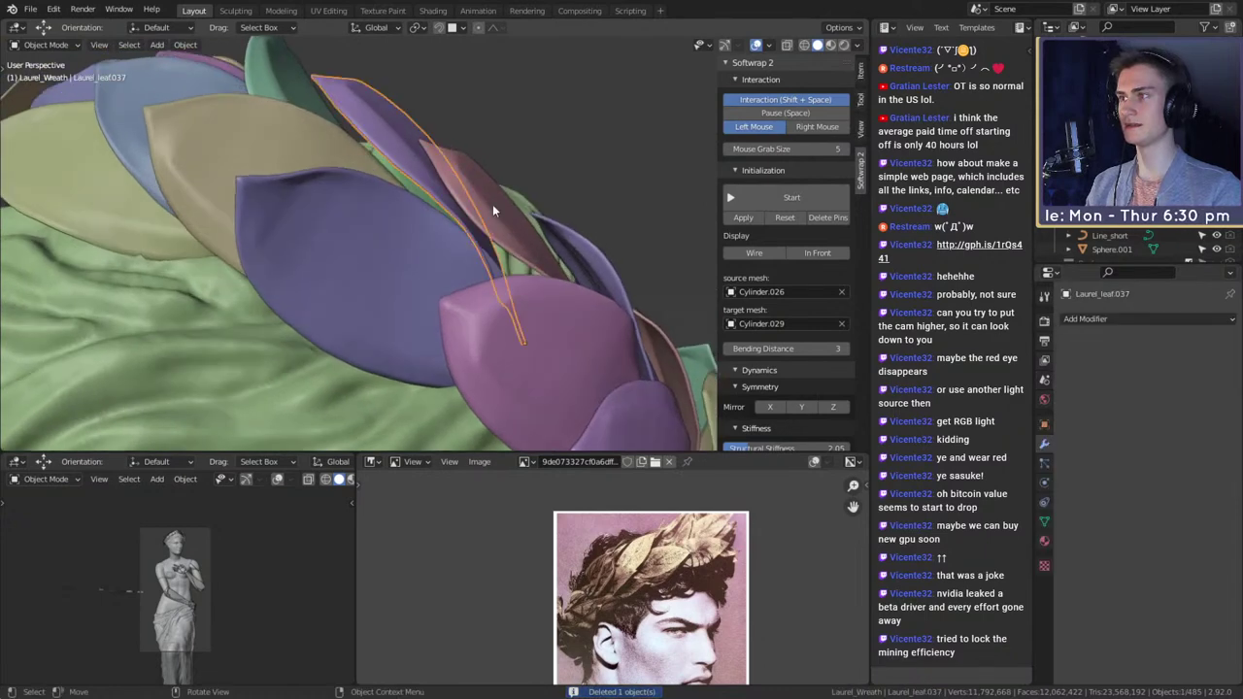
{"action": "middle_click_drag", "start_coordinate": [492, 208], "coordinate": [625, 275]}
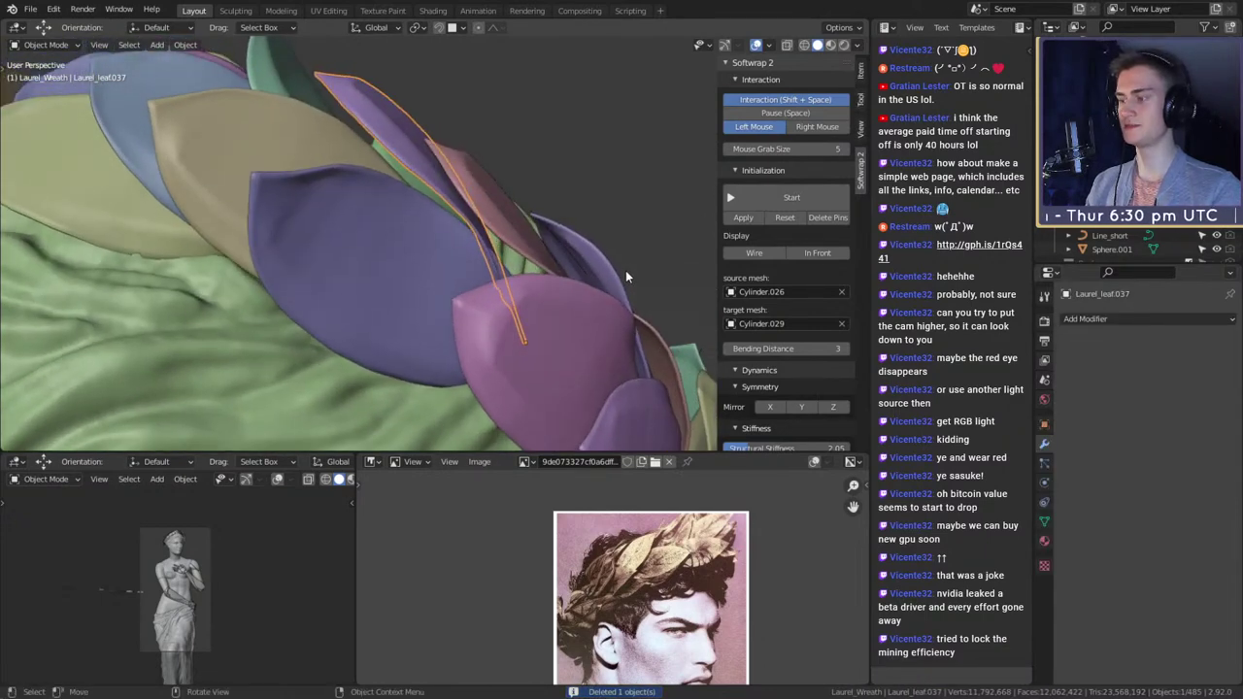
{"action": "key", "text": "g"}
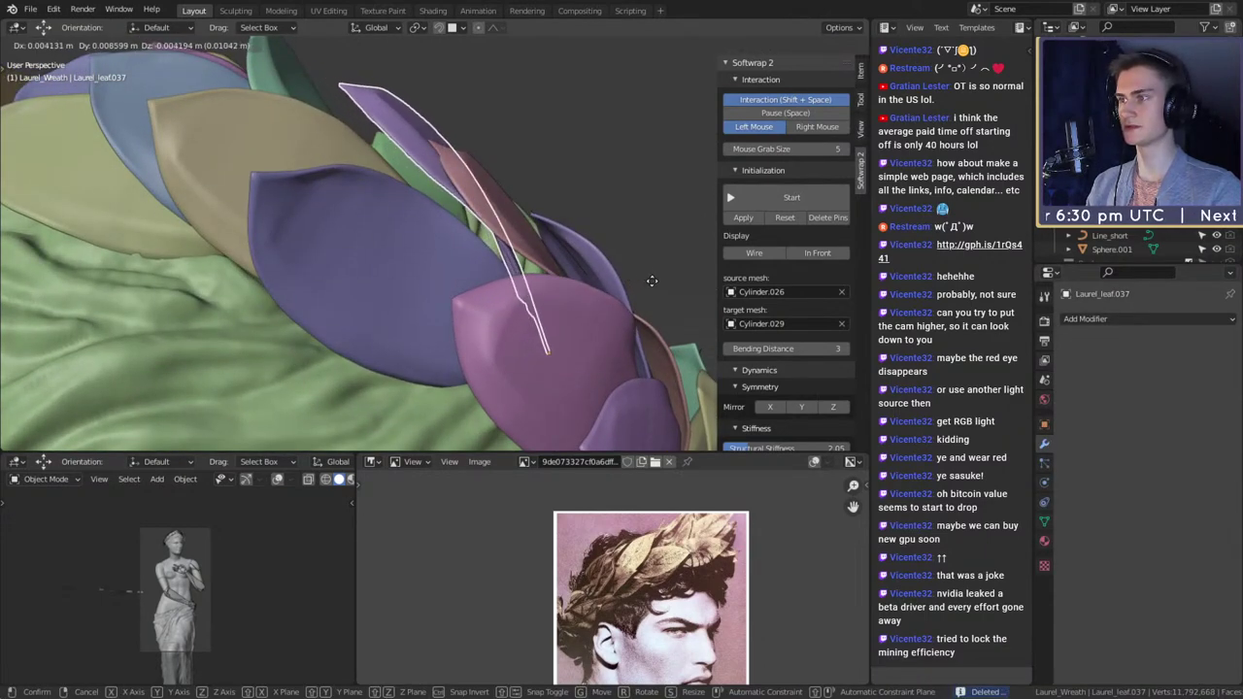
{"action": "left_click", "coordinate": [681, 273]}
{"action": "key", "text": "r"}
{"action": "middle_click_drag", "start_coordinate": [684, 272], "coordinate": [465, 294]}
{"action": "left_click", "coordinate": [686, 249]}
- Delete the guide curves of four following leaves and Laurel_Leaf_Curve.045 on the magenta leaf
{"action": "left_click", "coordinate": [474, 207]}
{"action": "middle_click_drag", "start_coordinate": [473, 207], "coordinate": [531, 246]}
{"action": "key", "text": "Delete"}
{"action": "left_click", "coordinate": [569, 312]}
{"action": "key", "text": "Delete"}
{"action": "left_click", "coordinate": [462, 274]}
{"action": "key", "text": "Delete"}
{"action": "left_click", "coordinate": [502, 268]}
{"action": "key", "text": "Delete"}
{"action": "left_click", "coordinate": [552, 339]}
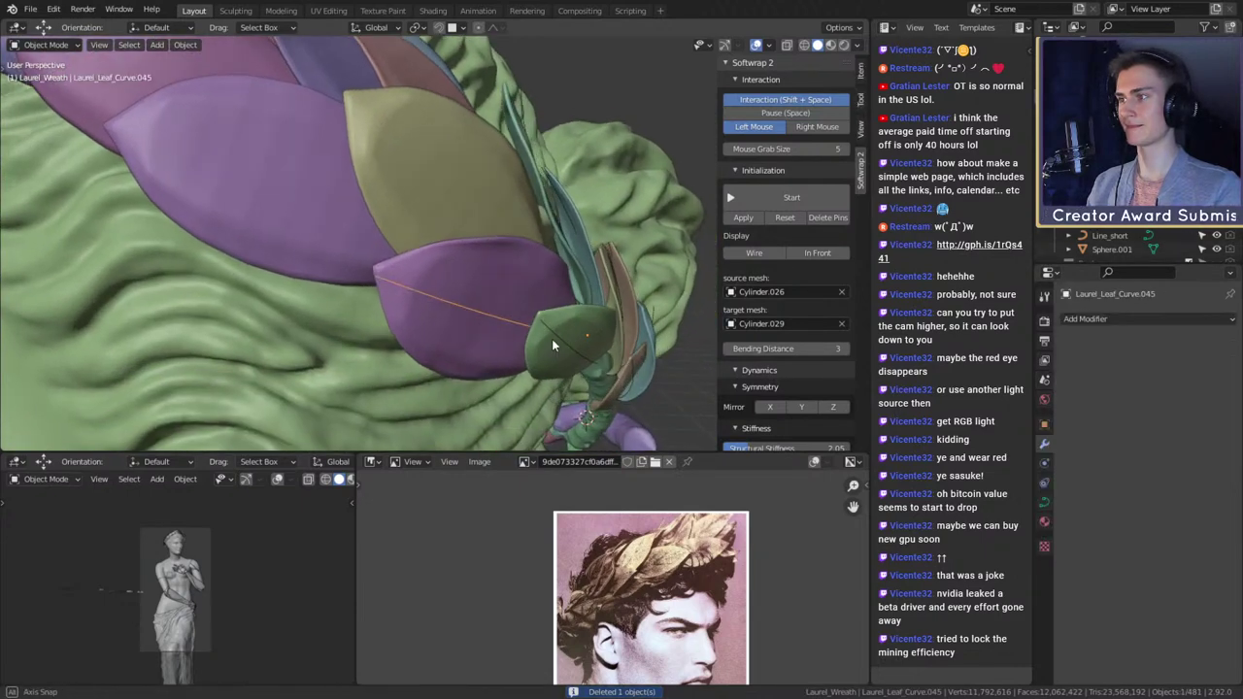
{"action": "key", "text": "Delete"}
- Delete four more guide curves toward the back of the branch, including Laurel_Leaf_Curve.048 on the narrow blue leaf
{"action": "middle_click_drag", "start_coordinate": [552, 339], "coordinate": [465, 175]}
{"action": "left_click", "coordinate": [481, 301]}
{"action": "key", "text": "Delete"}
{"action": "left_click", "coordinate": [476, 213]}
{"action": "key", "text": "Delete"}
{"action": "left_click", "coordinate": [459, 162]}
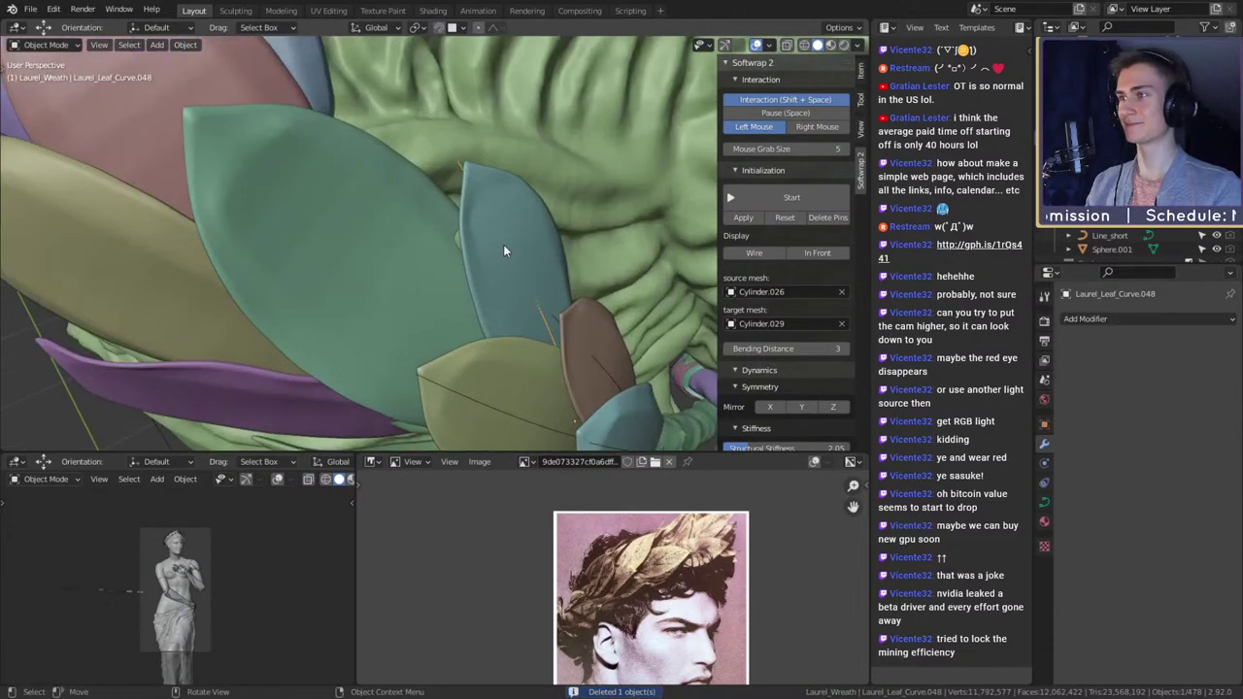
{"action": "key", "text": "Delete"}
{"action": "mouse_move", "coordinate": [503, 244]}
{"action": "middle_mouse_down"}
{"action": "mouse_move", "coordinate": [528, 308]}
{"action": "mouse_move", "coordinate": [434, 315]}
{"action": "mouse_move", "coordinate": [471, 314]}
{"action": "mouse_move", "coordinate": [514, 288]}
{"action": "mouse_move", "coordinate": [493, 253]}
{"action": "mouse_move", "coordinate": [389, 334]}
{"action": "mouse_move", "coordinate": [380, 186]}
{"action": "mouse_move", "coordinate": [477, 303]}
{"action": "mouse_move", "coordinate": [587, 239]}
{"action": "mouse_move", "coordinate": [580, 280]}
{"action": "mouse_move", "coordinate": [502, 320]}
{"action": "mouse_move", "coordinate": [529, 254]}
{"action": "mouse_move", "coordinate": [530, 269]}
{"action": "mouse_move", "coordinate": [536, 258]}
{"action": "mouse_move", "coordinate": [687, 305]}
{"action": "mouse_move", "coordinate": [697, 293]}
{"action": "mouse_move", "coordinate": [639, 330]}
{"action": "mouse_move", "coordinate": [523, 255]}
{"action": "middle_mouse_up"}
{"action": "left_click", "coordinate": [426, 322]}
{"action": "key", "text": "Delete"}
- Adjust the rotation of a leaf near the branch's end and delete one more guide curve there
{"action": "scroll", "coordinate": [514, 286], "scroll_direction": "down", "scroll_amount": 2}
{"action": "left_click", "coordinate": [379, 185]}
{"action": "key", "text": "r"}
{"action": "left_click", "coordinate": [535, 244]}
{"action": "key", "text": "r"}
{"action": "left_click", "coordinate": [696, 297]}
{"action": "key", "text": "Delete"}
- Delete the guide curves of the teal leaf and the brown leaf at the end of the branch
{"action": "middle_click_drag", "start_coordinate": [593, 344], "coordinate": [532, 276], "text": "shift"}
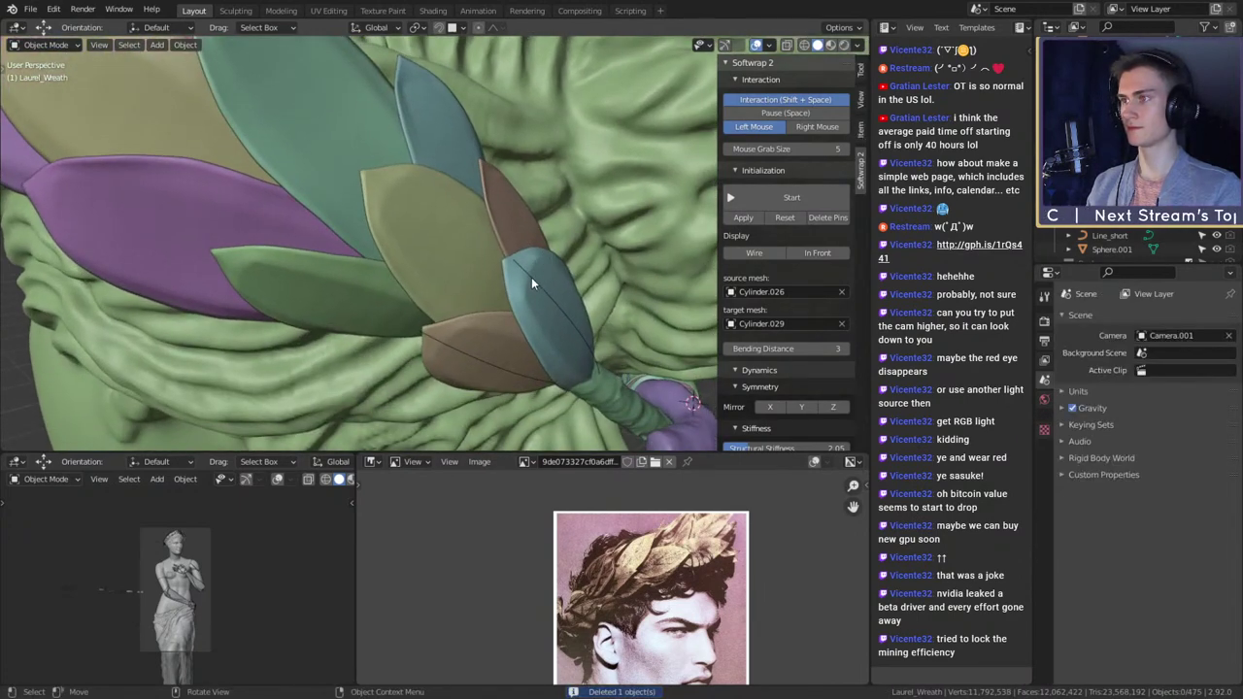
{"action": "left_click", "coordinate": [539, 281]}
{"action": "key", "text": "Delete"}
{"action": "middle_click_drag", "start_coordinate": [584, 326], "coordinate": [544, 277]}
{"action": "left_click", "coordinate": [508, 253]}
{"action": "key", "text": "Delete"}
- Select Laurel_Leaf_Curve, turn on X-ray display and locate the curve among the spare parts beside the statue
{"action": "scroll", "coordinate": [522, 282], "scroll_direction": "down", "scroll_amount": 5}
{"action": "scroll", "coordinate": [604, 293], "scroll_direction": "down", "scroll_amount": 4}
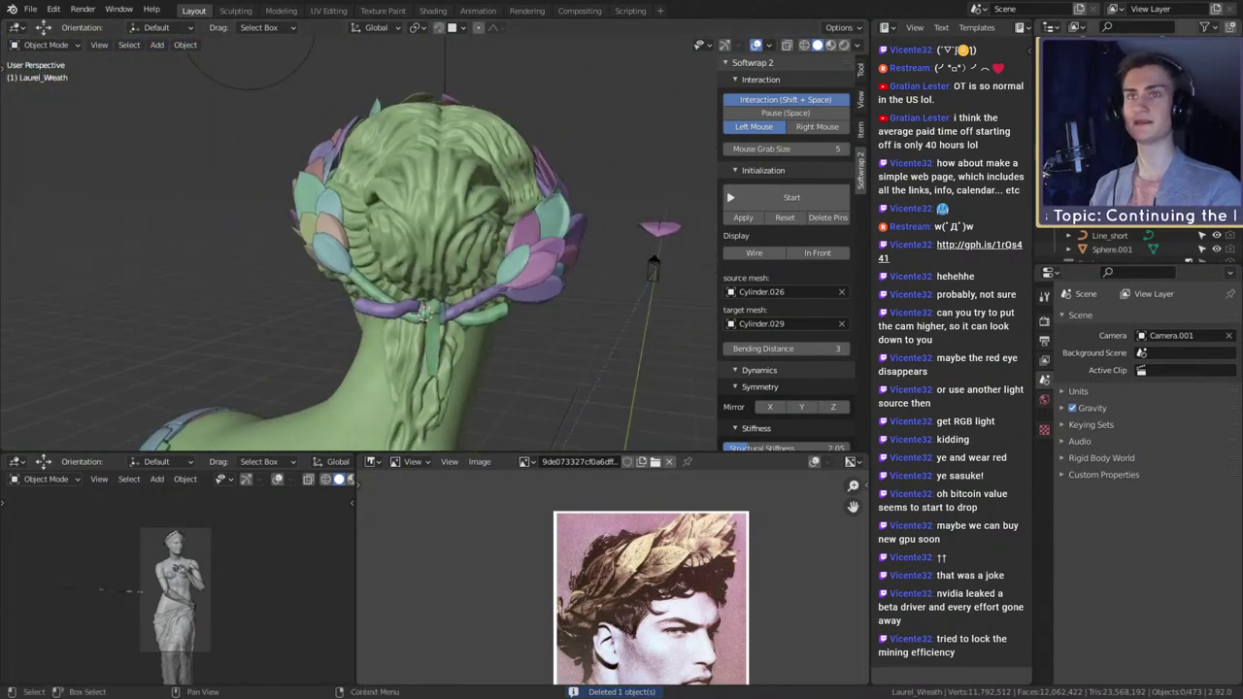
{"action": "left_click", "coordinate": [1112, 206]}
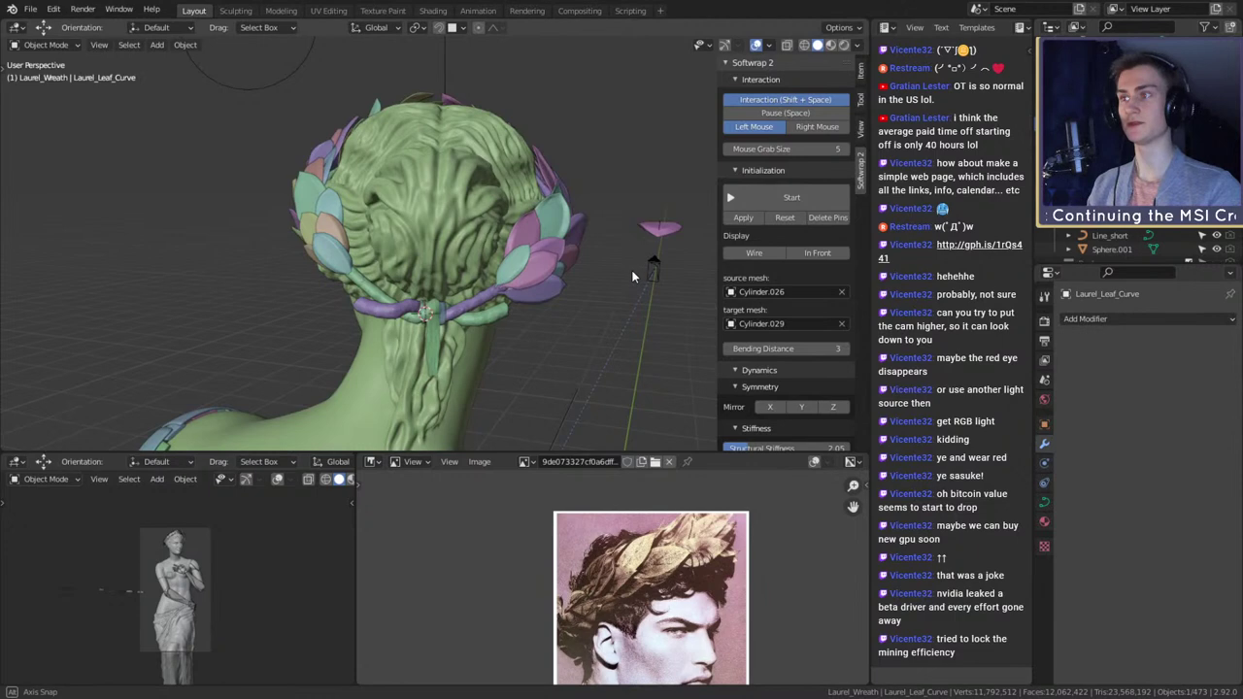
{"action": "middle_click_drag", "start_coordinate": [635, 275], "coordinate": [341, 255]}
{"action": "key", "text": "alt+z"}
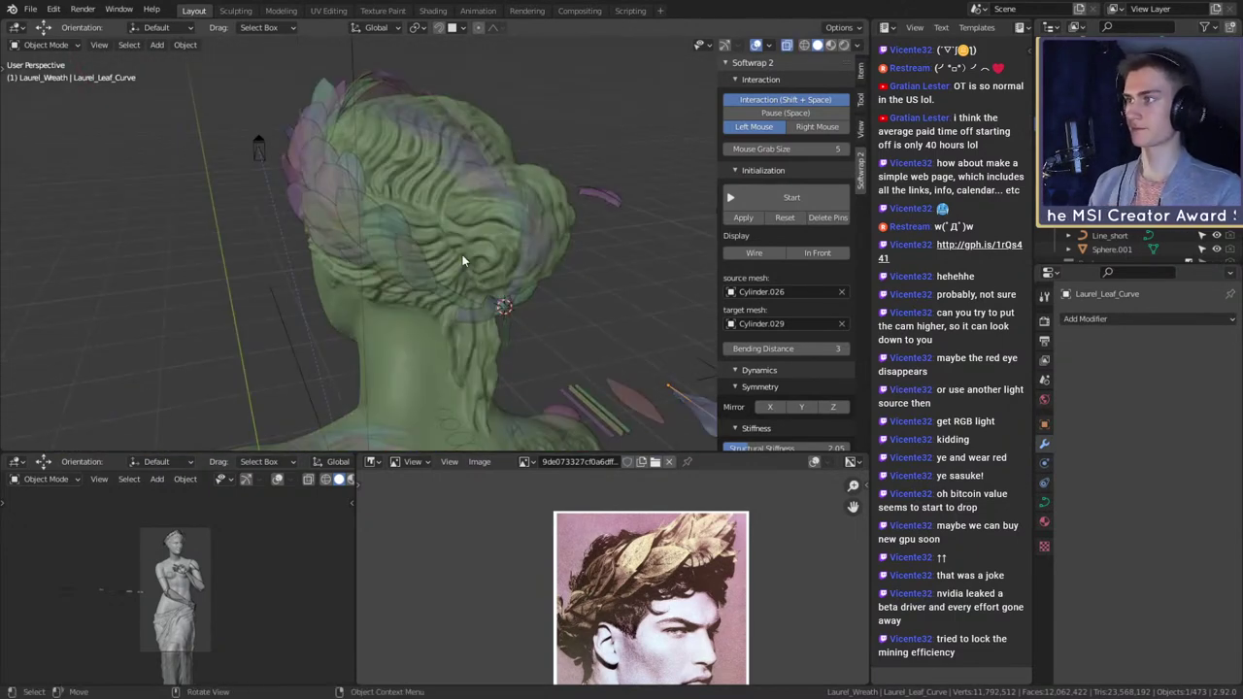
{"action": "mouse_move", "coordinate": [559, 228]}
{"action": "middle_mouse_down"}
{"action": "mouse_move", "coordinate": [483, 231]}
{"action": "mouse_move", "coordinate": [454, 278]}
{"action": "middle_mouse_up"}
{"action": "scroll", "coordinate": [454, 279], "scroll_direction": "up", "scroll_amount": 2}
{"action": "scroll", "coordinate": [508, 246], "scroll_direction": "down", "scroll_amount": 8}
{"action": "mouse_move", "coordinate": [552, 266]}
{"action": "middle_mouse_down"}
{"action": "mouse_move", "coordinate": [508, 246]}
{"action": "mouse_move", "coordinate": [505, 193]}
{"action": "mouse_move", "coordinate": [610, 232]}
{"action": "mouse_move", "coordinate": [558, 257]}
{"action": "middle_mouse_up"}
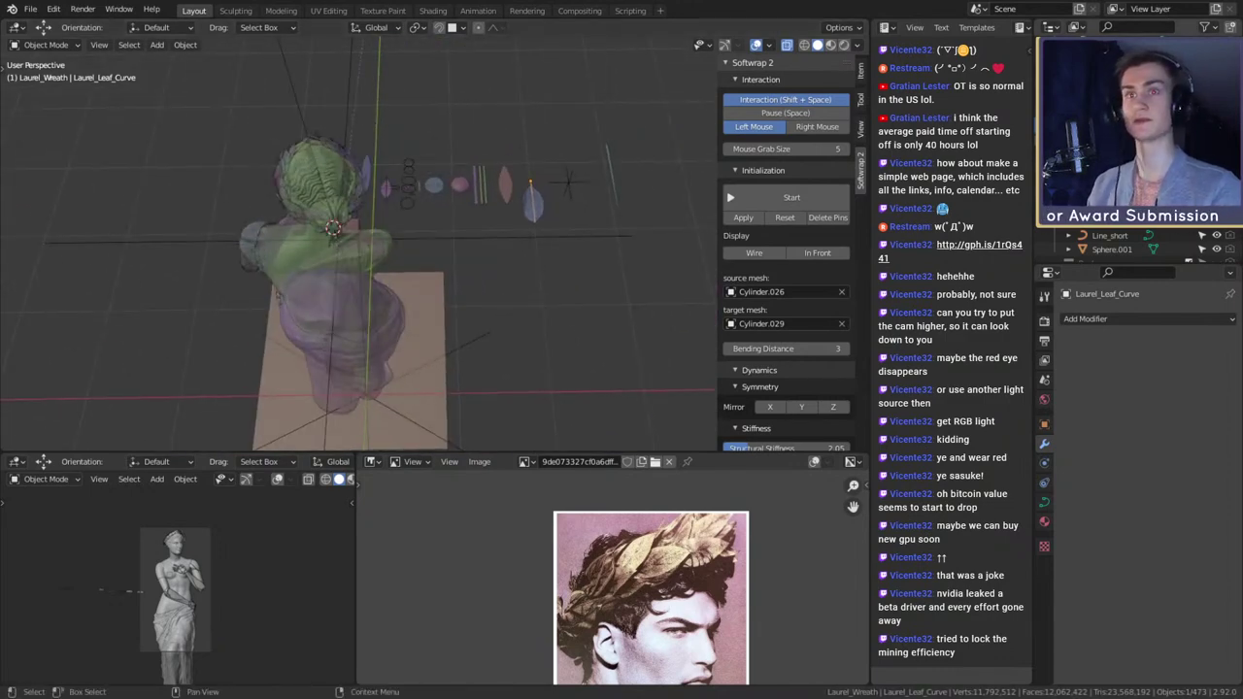
{"action": "left_click", "coordinate": [389, 188]}
{"action": "scroll", "coordinate": [508, 231], "scroll_direction": "up", "scroll_amount": 4}
{"action": "middle_click_drag", "start_coordinate": [369, 222], "coordinate": [410, 238]}
{"action": "left_click", "coordinate": [571, 197]}
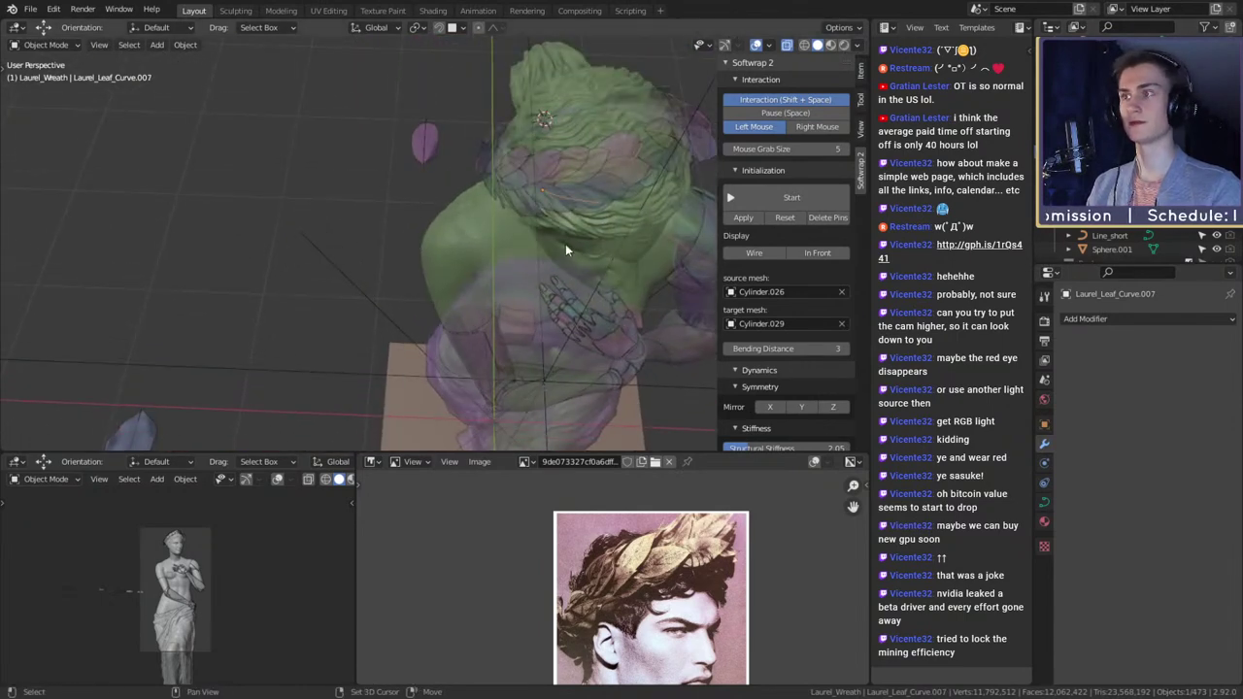
{"action": "key", "text": "Delete"}
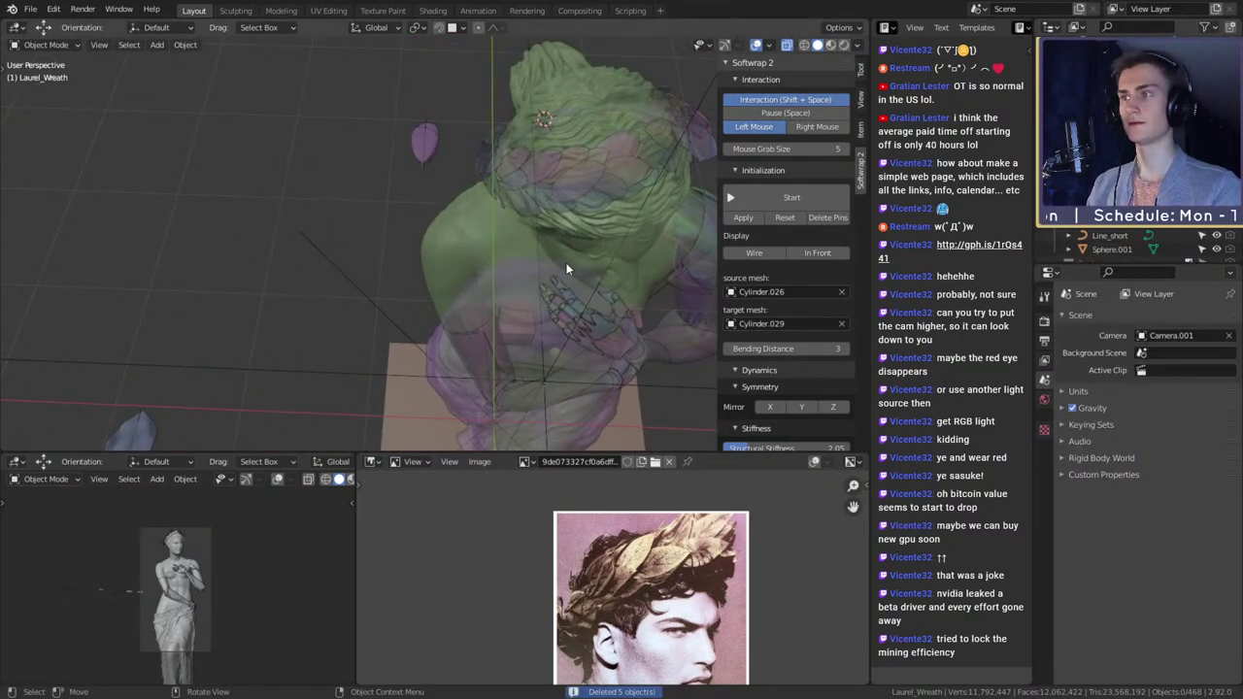
{"action": "key", "text": "ctrl+z"}
- Clear the parent of Laurel_leaf.058 near the temple while keeping its transformation, and delete its guide curve
{"action": "middle_click_drag", "start_coordinate": [642, 231], "coordinate": [515, 235]}
{"action": "left_click", "coordinate": [522, 230]}
{"action": "left_click", "coordinate": [453, 222]}
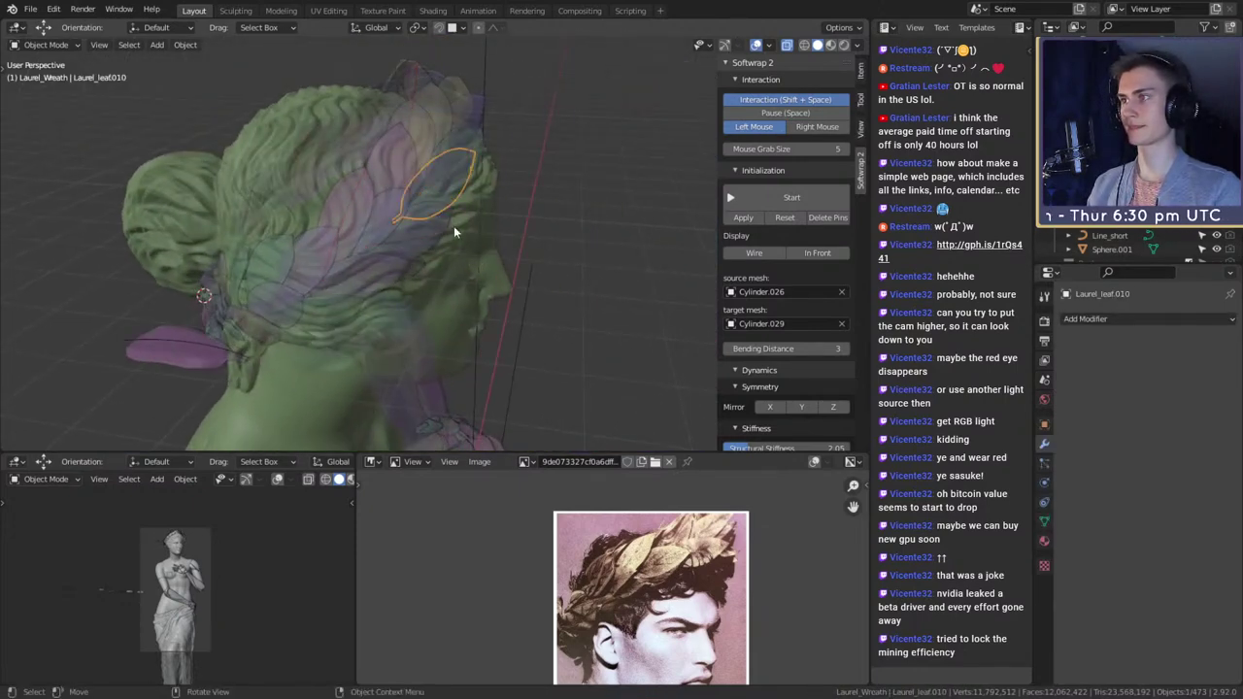
{"action": "left_click", "coordinate": [436, 240]}
{"action": "left_click", "coordinate": [430, 249]}
{"action": "middle_click_drag", "start_coordinate": [430, 249], "coordinate": [402, 183]}
{"action": "scroll", "coordinate": [515, 223], "scroll_direction": "up", "scroll_amount": 2}
{"action": "scroll", "coordinate": [411, 174], "scroll_direction": "up", "scroll_amount": 2}
{"action": "left_click", "coordinate": [402, 181]}
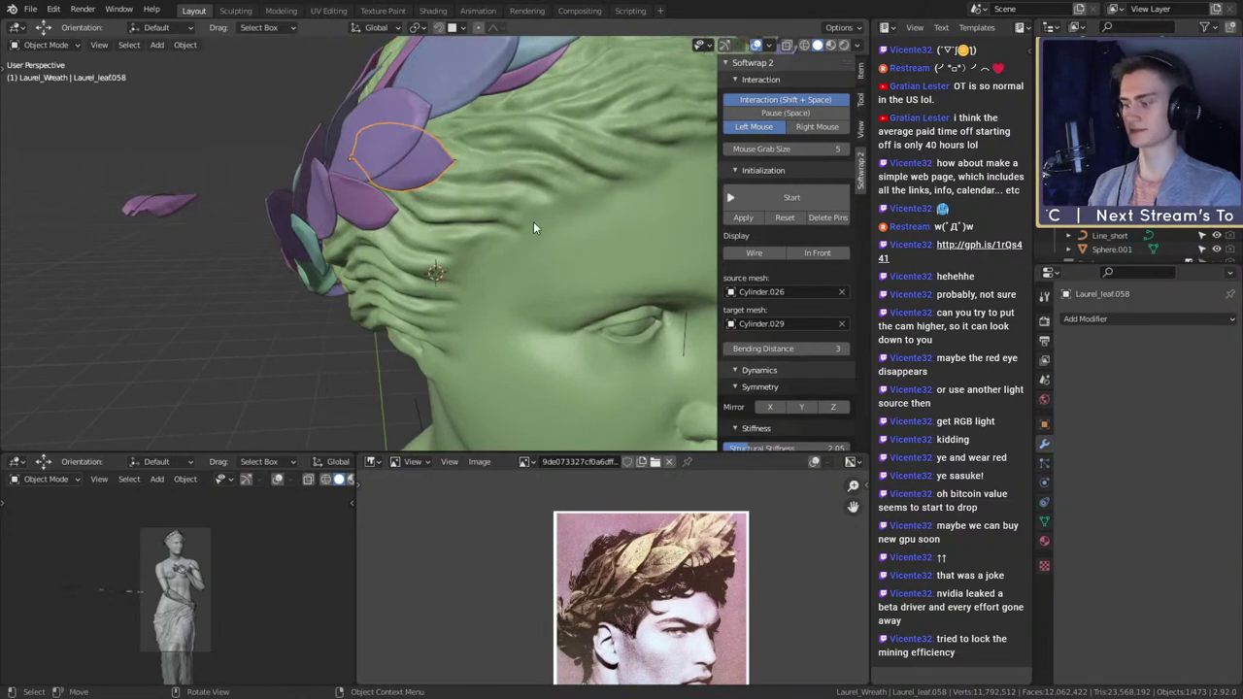
{"action": "key", "text": "alt+p"}
{"action": "left_click", "coordinate": [533, 222]}
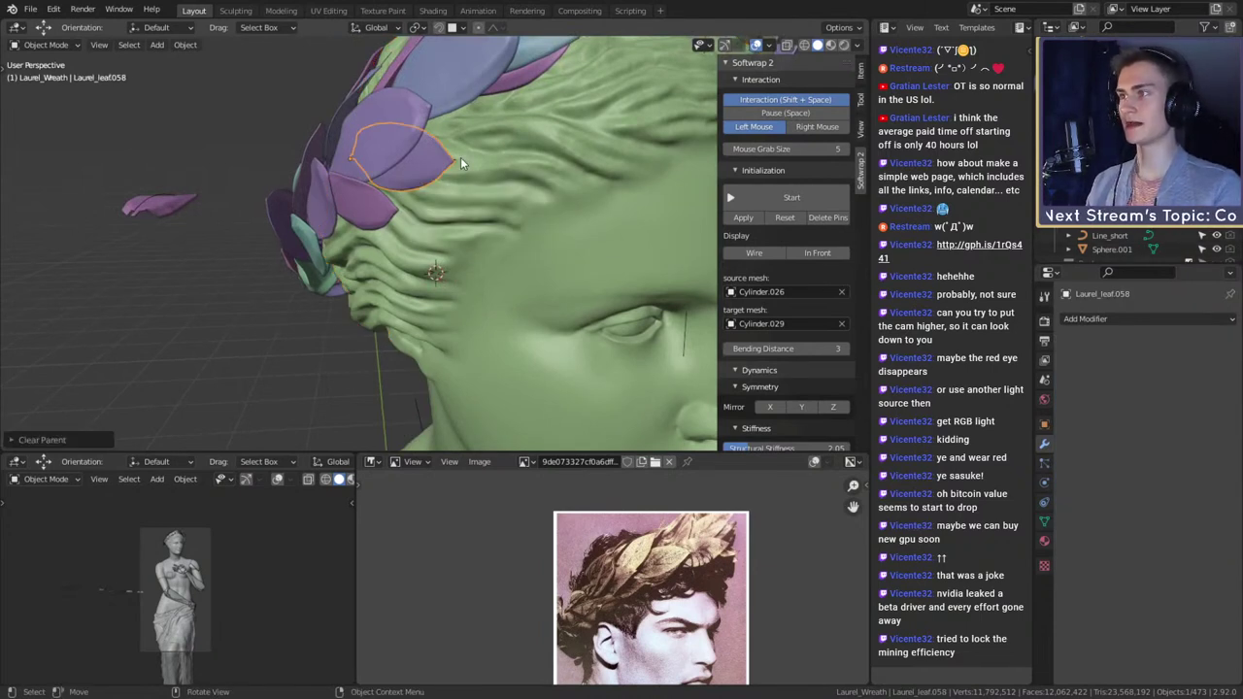
{"action": "key", "text": "Delete"}
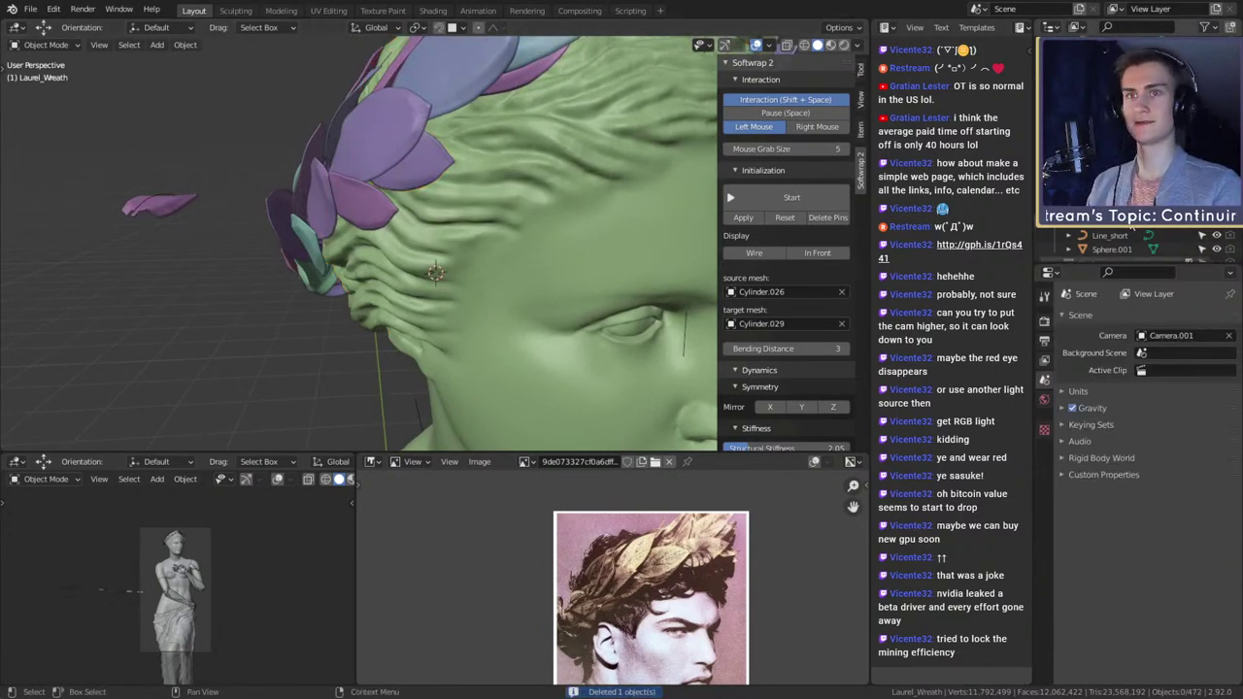
- Clear the parent of Laurel_Leaf_Curve.007 while keeping its transformation, and locate the curve with X-ray display
{"action": "left_click", "coordinate": [1117, 141]}
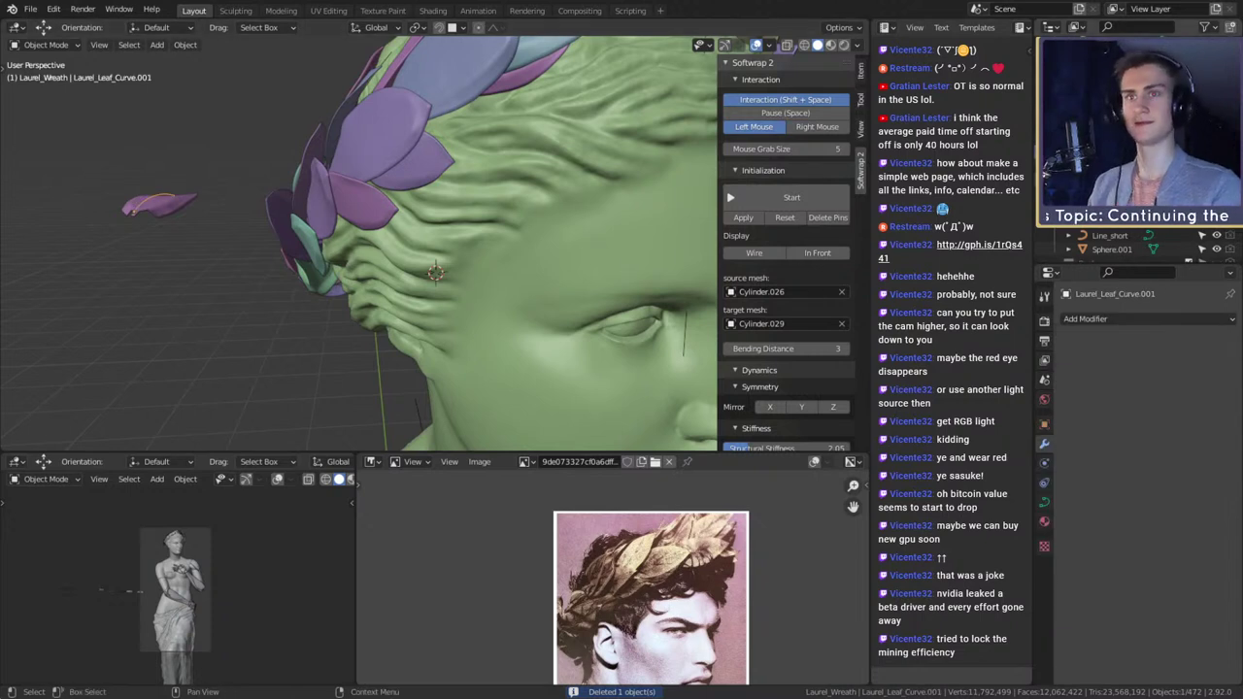
{"action": "left_click", "coordinate": [1117, 151]}
{"action": "key", "text": "alt+p"}
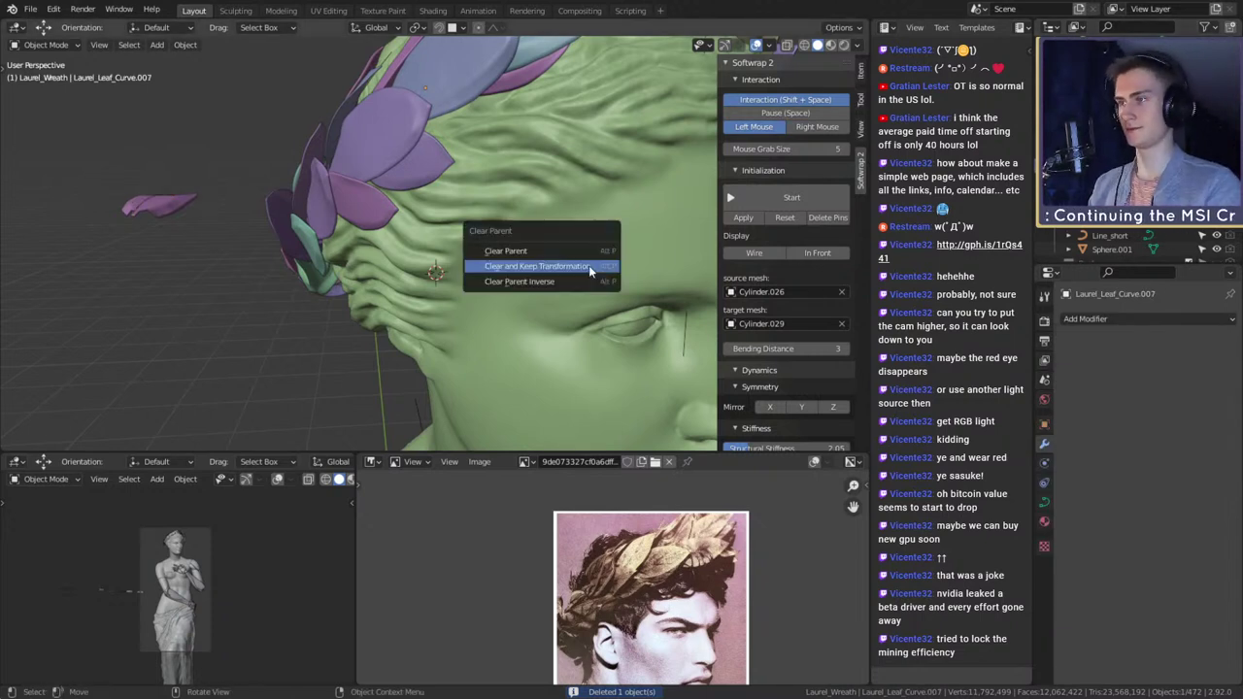
{"action": "left_click", "coordinate": [589, 266]}
{"action": "key", "text": "alt+z"}
{"action": "mouse_move", "coordinate": [493, 136]}
{"action": "middle_mouse_down"}
{"action": "mouse_move", "coordinate": [664, 216]}
{"action": "mouse_move", "coordinate": [531, 171]}
{"action": "mouse_move", "coordinate": [548, 194]}
{"action": "mouse_move", "coordinate": [374, 154]}
{"action": "mouse_move", "coordinate": [578, 209]}
{"action": "mouse_move", "coordinate": [527, 167]}
{"action": "mouse_move", "coordinate": [557, 209]}
{"action": "mouse_move", "coordinate": [481, 128]}
{"action": "middle_mouse_up"}
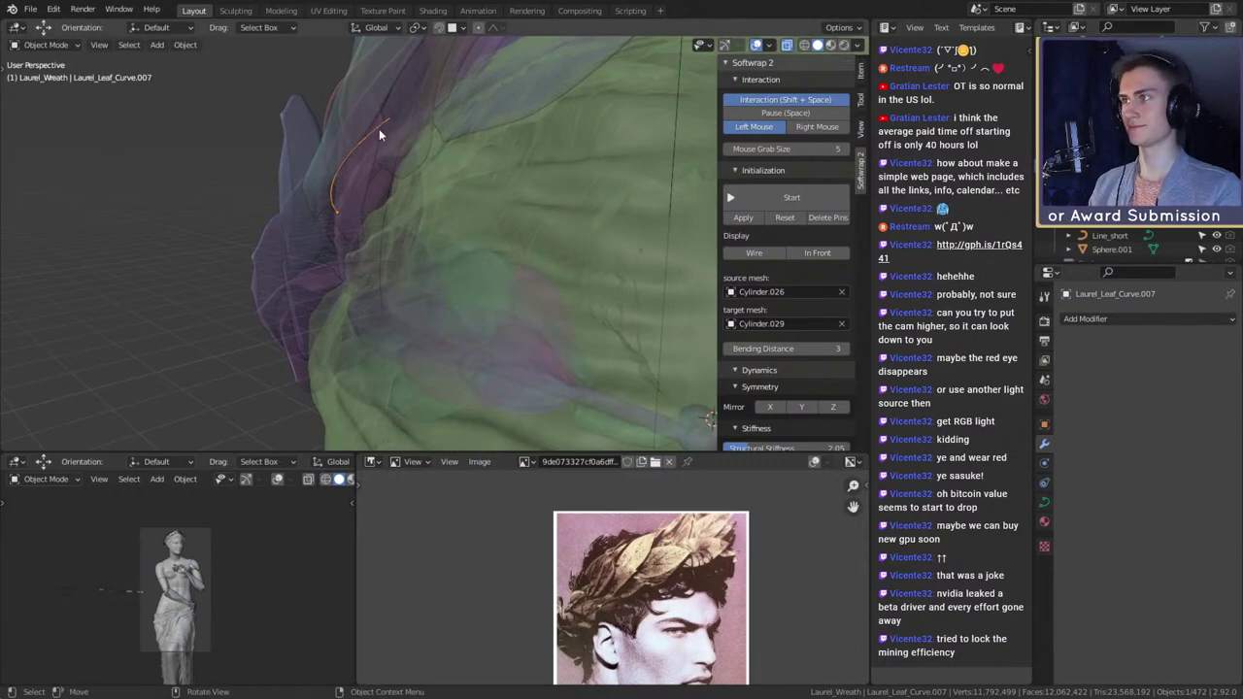
- Clear the parent of Laurel_leaf.007 while keeping its transformation, and try to delete its guide curve
{"action": "left_click", "coordinate": [385, 172]}
{"action": "key", "text": "alt+z"}
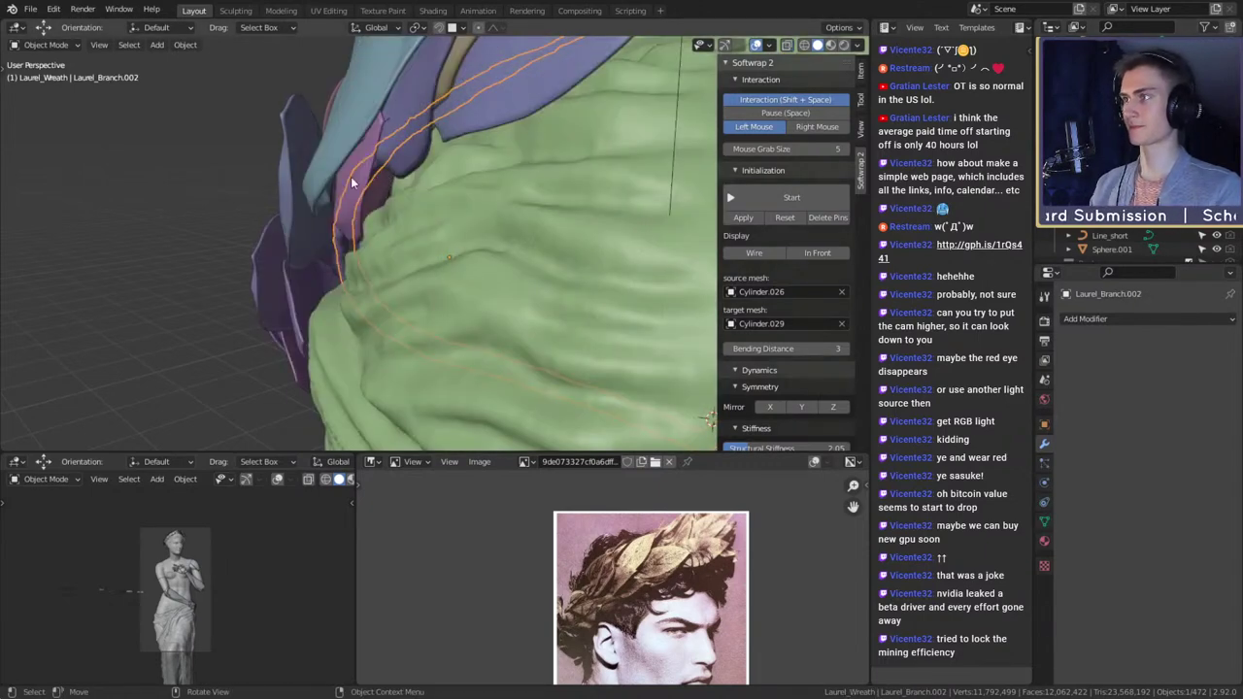
{"action": "left_click", "coordinate": [351, 177]}
{"action": "key", "text": "alt+p"}
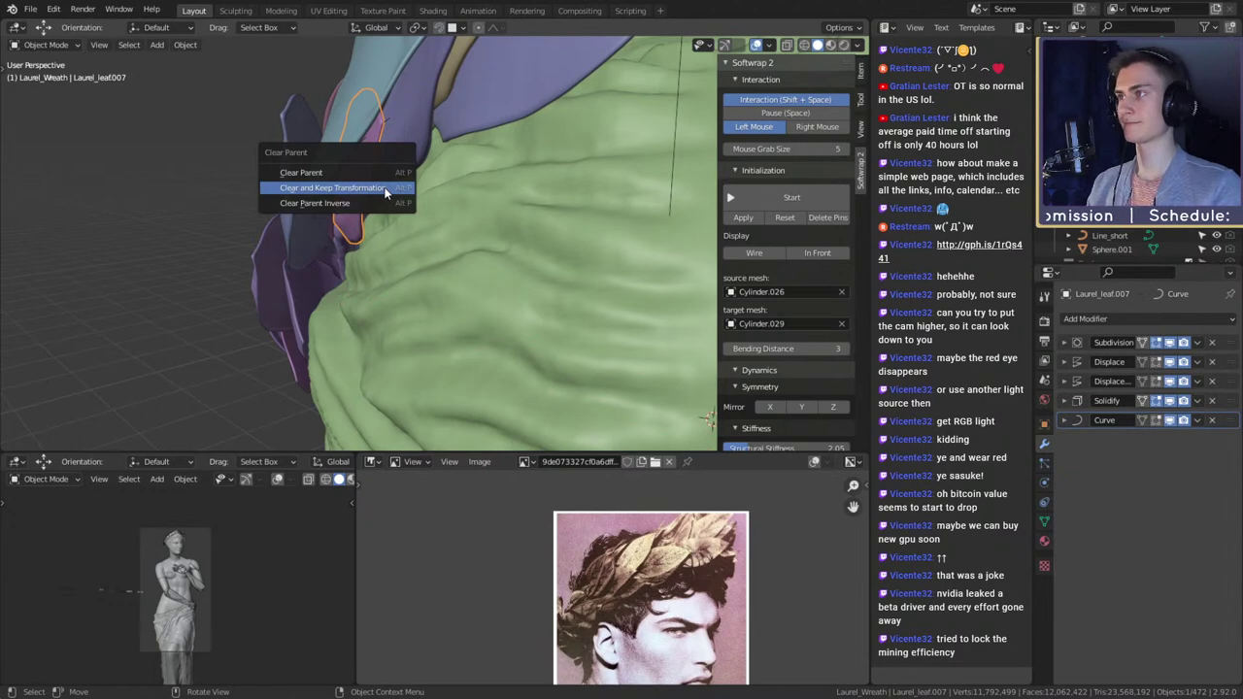
{"action": "left_click", "coordinate": [385, 193]}
{"action": "key", "text": "Delete"}
{"action": "scroll", "coordinate": [452, 170], "scroll_direction": "down", "scroll_amount": 3}
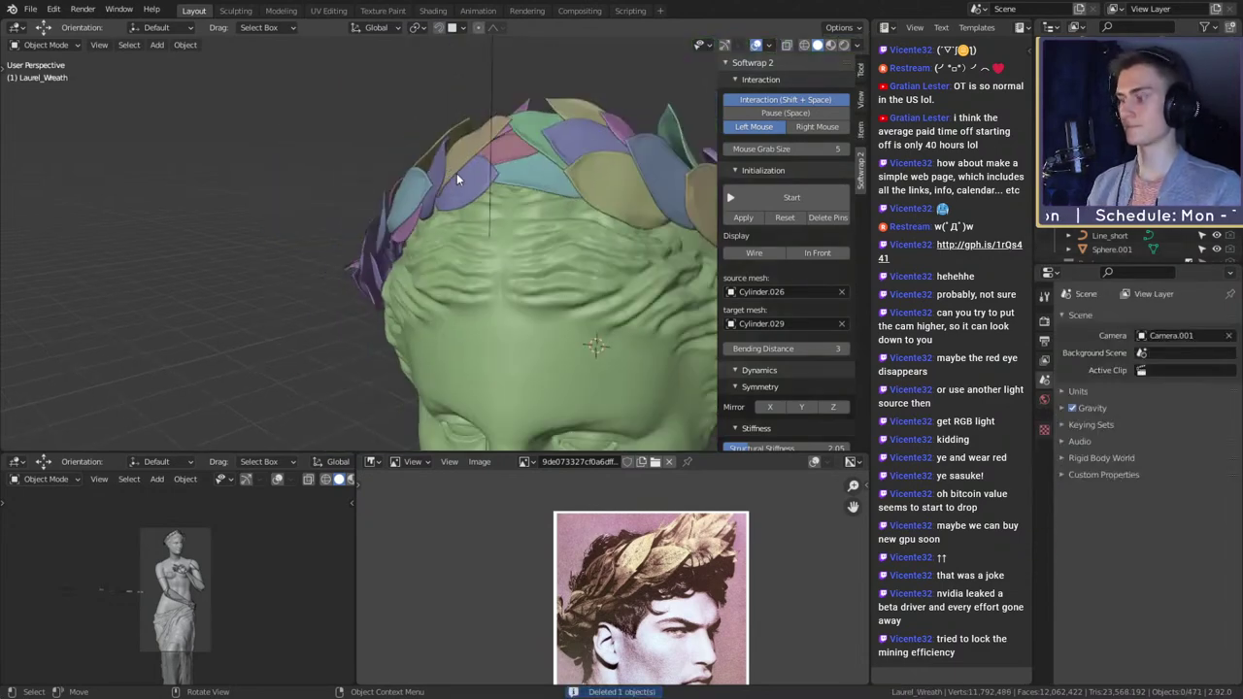
- Apply the Curve, Solidify, both Displace and Subdivision modifiers on Laurel_leaf.007
{"action": "scroll", "coordinate": [457, 173], "scroll_direction": "up", "scroll_amount": 3}
{"action": "left_click", "coordinate": [425, 184]}
{"action": "left_click", "coordinate": [389, 200]}
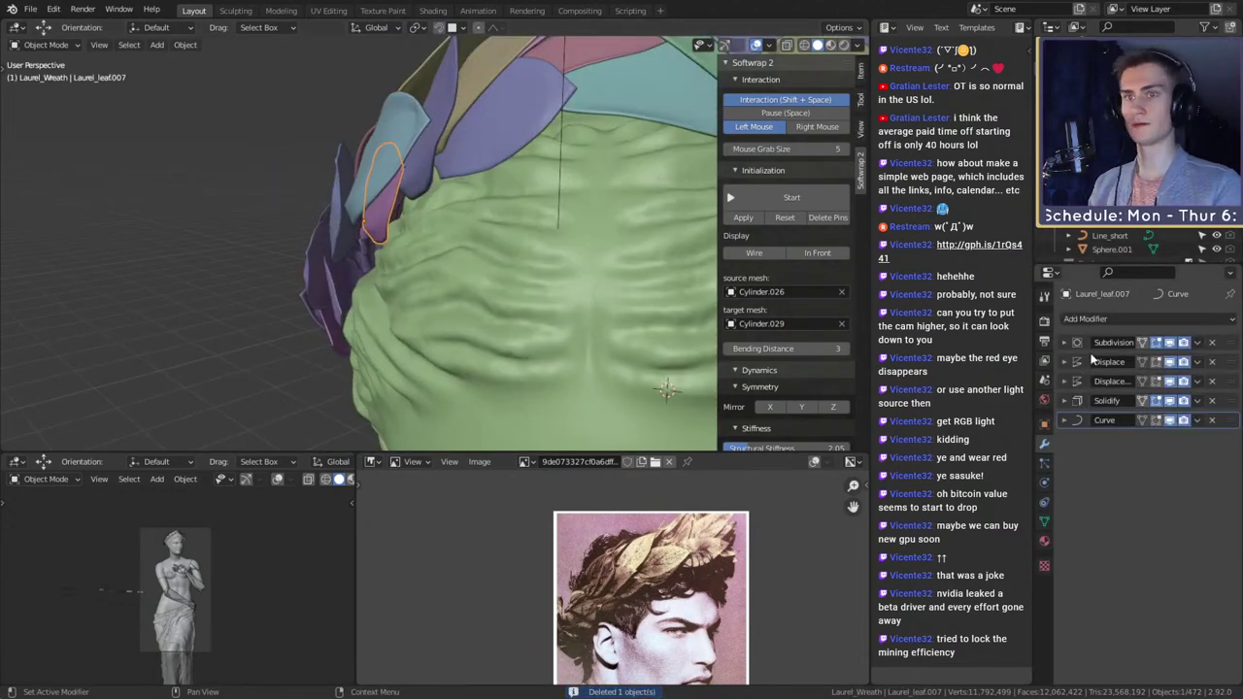
{"action": "key", "text": "a"}
{"action": "key", "text": "ctrl+a"}
{"action": "key", "text": "ctrl+a"}
{"action": "key", "text": "ctrl+a"}
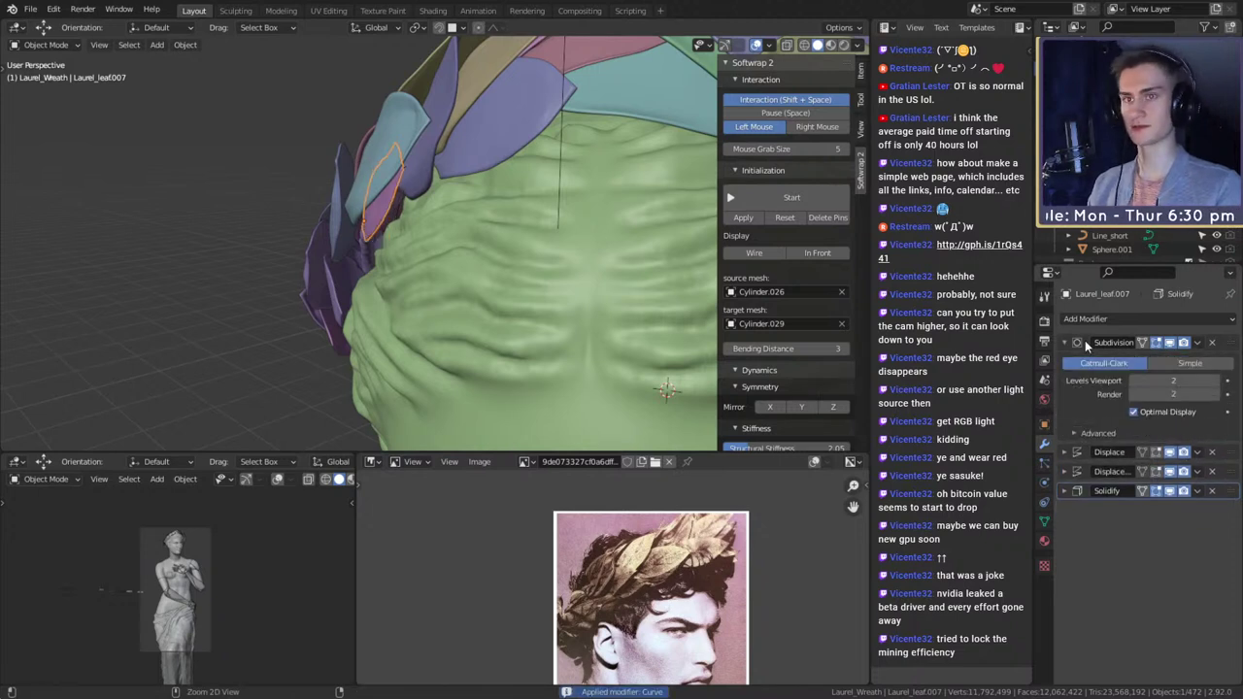
{"action": "key", "text": "ctrl+a"}
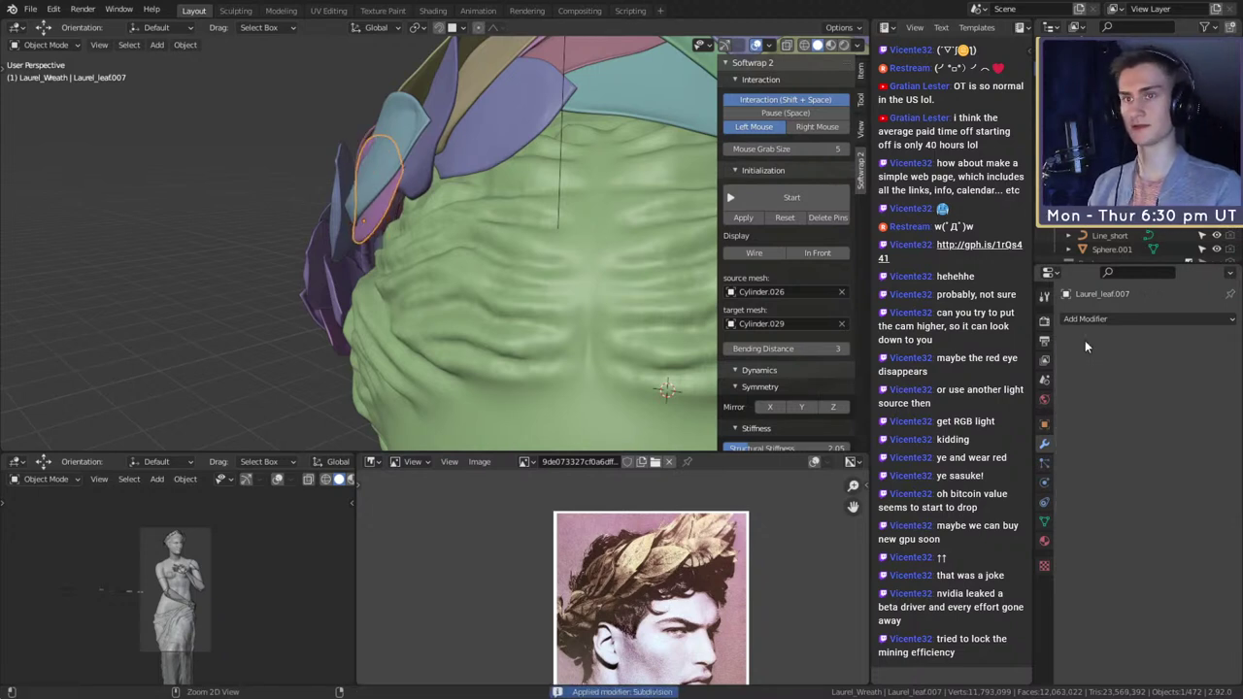
- Select Laurel_Leaf_Curve.007 at the side of the wreath and delete it
{"action": "left_click", "coordinate": [406, 166]}
{"action": "left_click", "coordinate": [406, 163]}
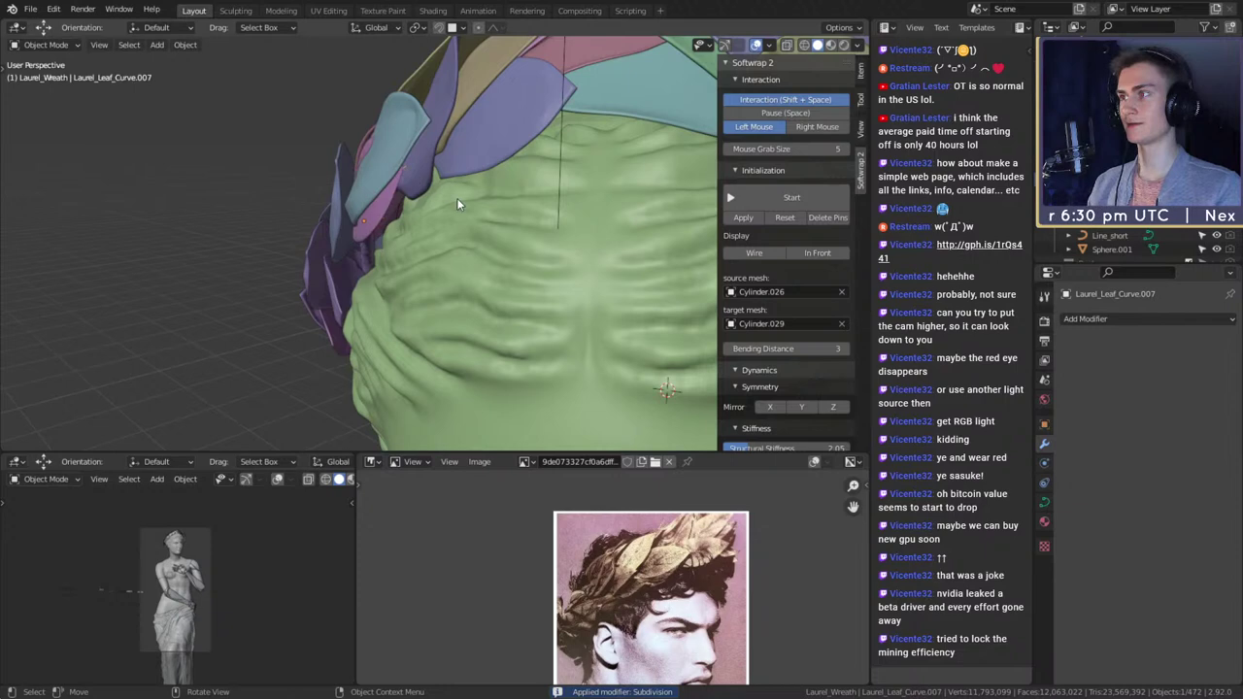
{"action": "mouse_move", "coordinate": [456, 198]}
{"action": "middle_mouse_down"}
{"action": "mouse_move", "coordinate": [561, 231]}
{"action": "mouse_move", "coordinate": [446, 217]}
{"action": "middle_mouse_up"}
{"action": "key", "text": "Delete"}
- Move and rotate Laurel_leaf.006, the light-blue leaf at the side of the wreath
{"action": "left_click", "coordinate": [446, 216]}
{"action": "middle_click_drag", "start_coordinate": [537, 206], "coordinate": [486, 262]}
{"action": "key", "text": "g"}
{"action": "left_click", "coordinate": [544, 249]}
{"action": "key", "text": "r"}
{"action": "left_click", "coordinate": [481, 245]}
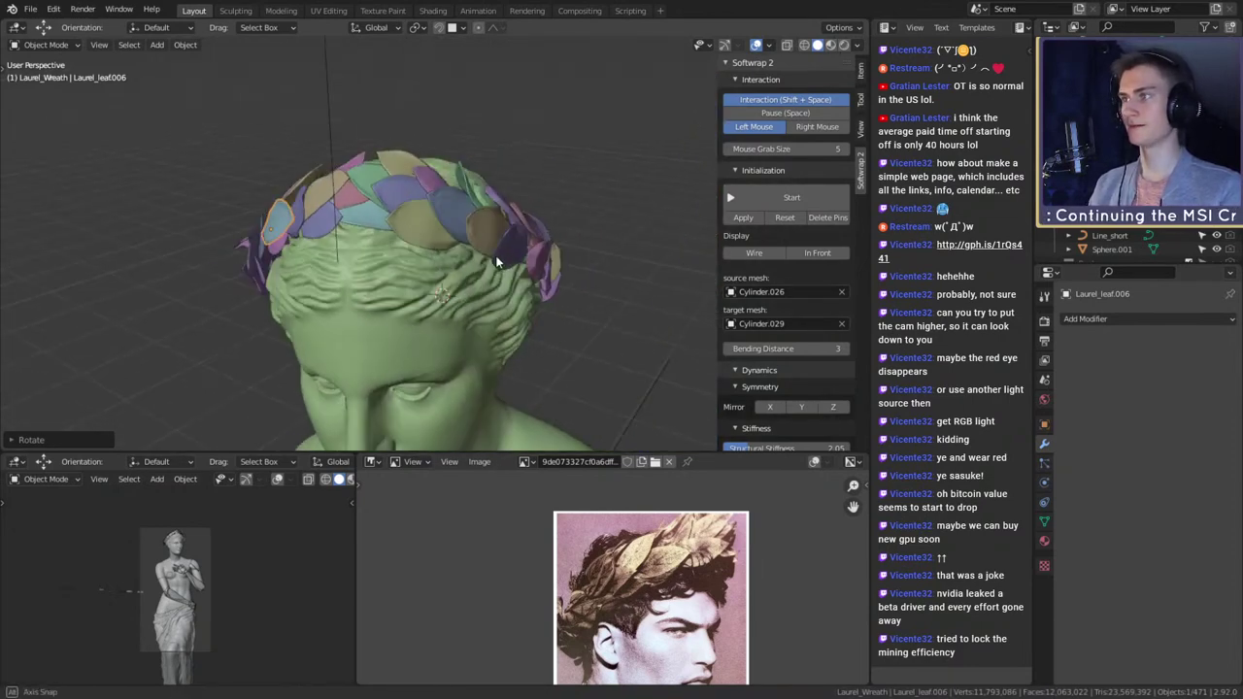
- Clear the parent of Laurel_leaf.013 near the back of the head while keeping its transformation, and delete its guide curve
{"action": "left_click", "coordinate": [561, 275]}
{"action": "middle_click_drag", "start_coordinate": [570, 278], "coordinate": [739, 251]}
{"action": "middle_click_drag", "start_coordinate": [423, 225], "coordinate": [476, 283]}
{"action": "left_click", "coordinate": [476, 284]}
{"action": "scroll", "coordinate": [476, 283], "scroll_direction": "up", "scroll_amount": 5}
{"action": "left_click", "coordinate": [411, 226]}
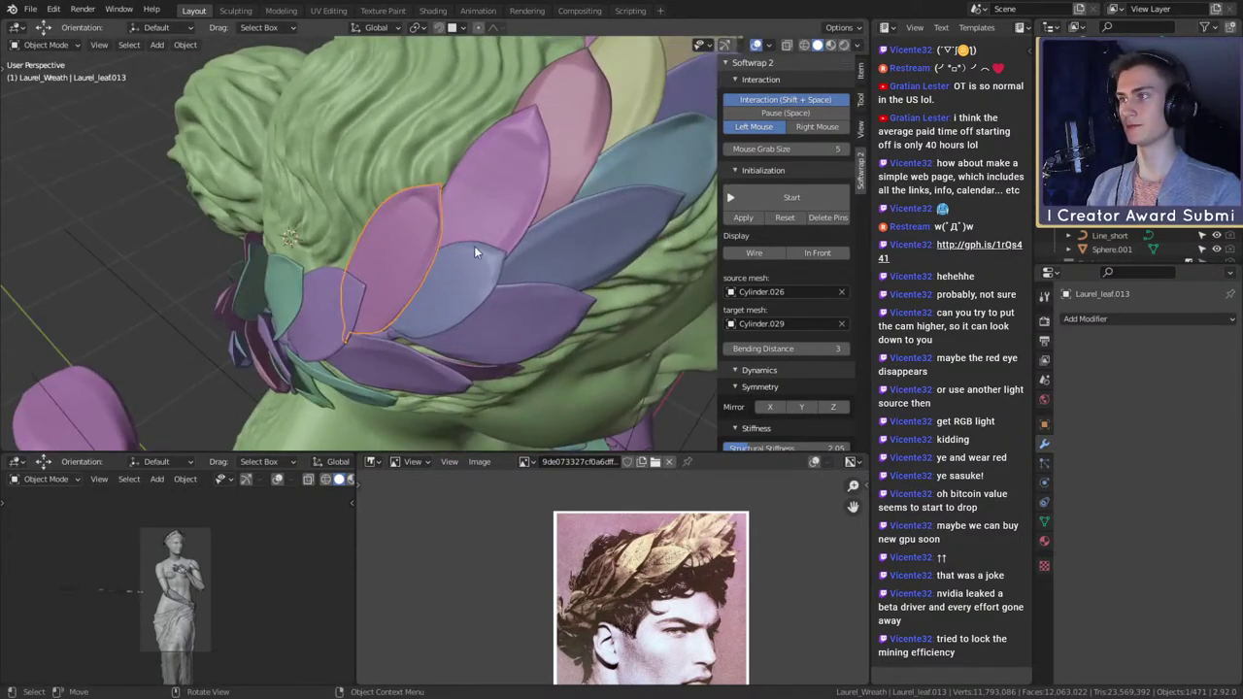
{"action": "key", "text": "alt+p"}
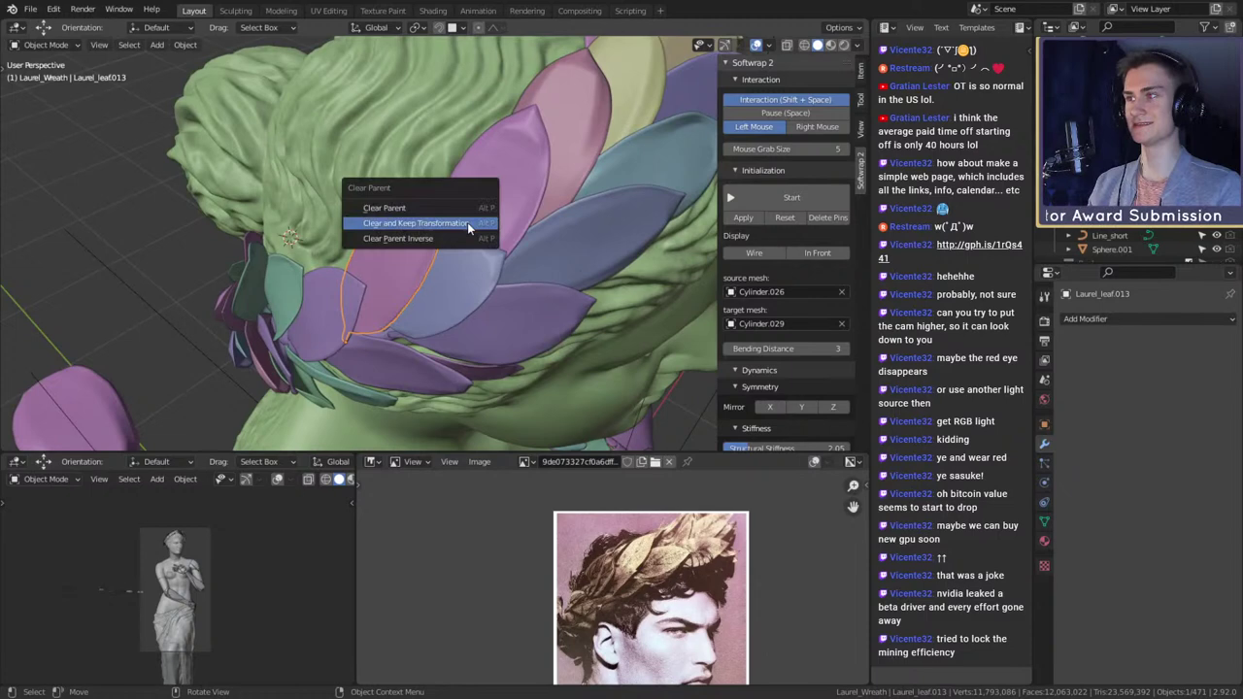
{"action": "left_click", "coordinate": [468, 222]}
{"action": "key", "text": "Delete"}
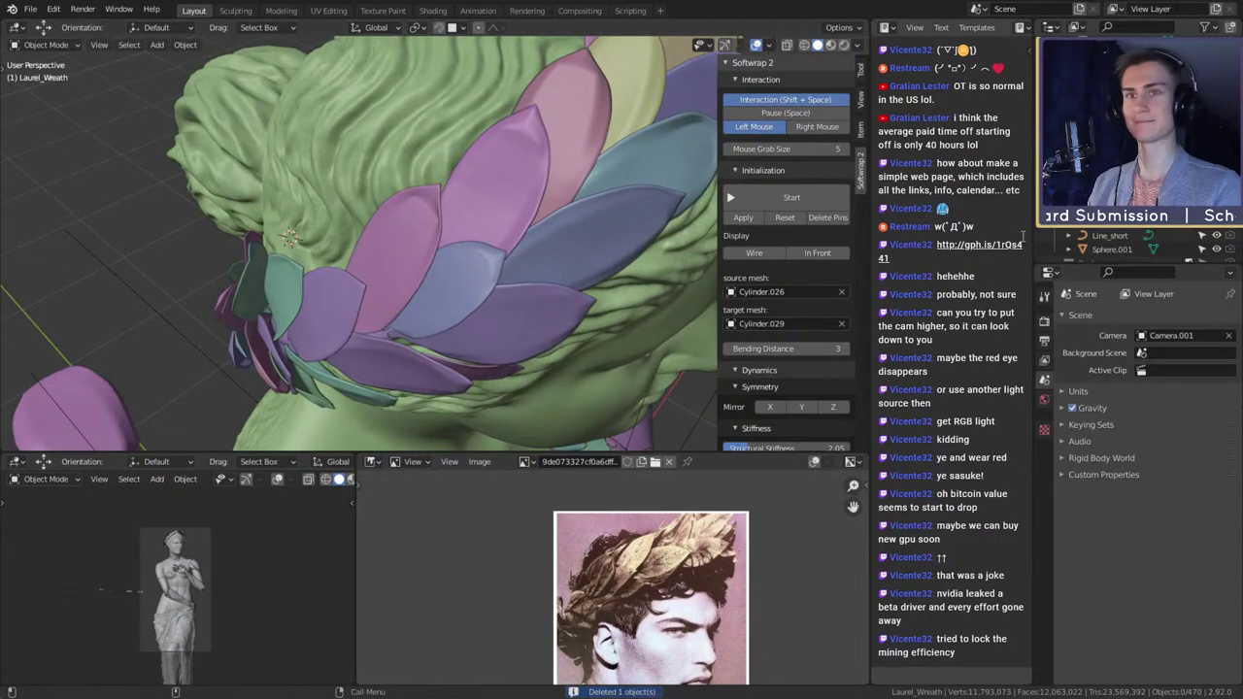
- Locate Laurel_Leaf_Curve.030, clear the parent of Laurel_leaf.030 while keeping its transformation, and delete the curve
{"action": "left_click", "coordinate": [387, 335]}
{"action": "scroll", "coordinate": [304, 266], "scroll_direction": "down", "scroll_amount": 5}
{"action": "middle_click_drag", "start_coordinate": [304, 266], "coordinate": [544, 209]}
{"action": "middle_click_drag", "start_coordinate": [315, 191], "coordinate": [571, 220]}
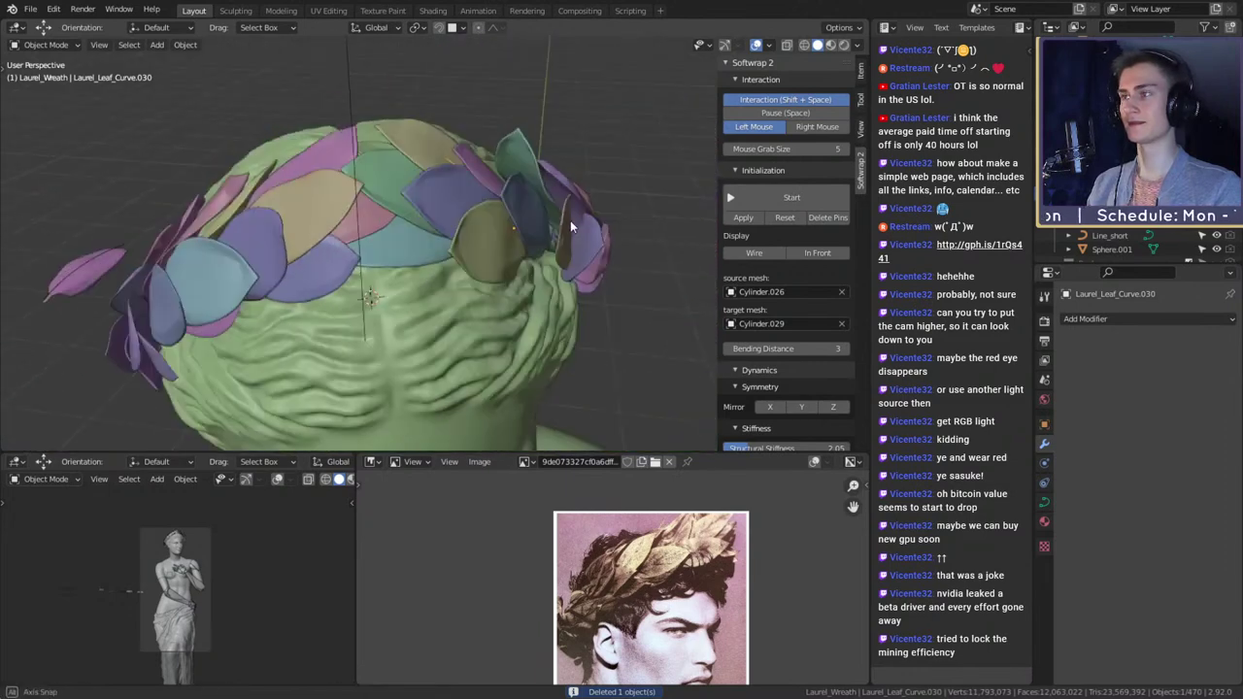
{"action": "scroll", "coordinate": [544, 240], "scroll_direction": "up", "scroll_amount": 4}
{"action": "scroll", "coordinate": [544, 240], "scroll_direction": "up", "scroll_amount": 1}
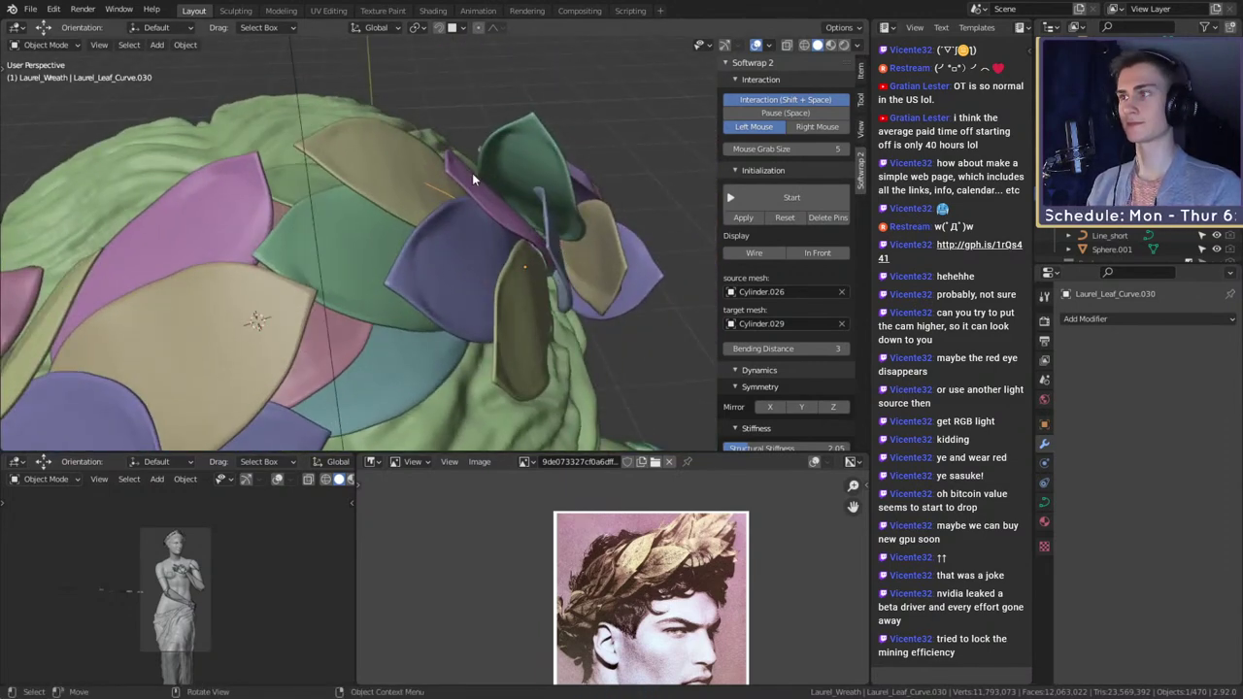
{"action": "middle_click_drag", "start_coordinate": [472, 173], "coordinate": [520, 260]}
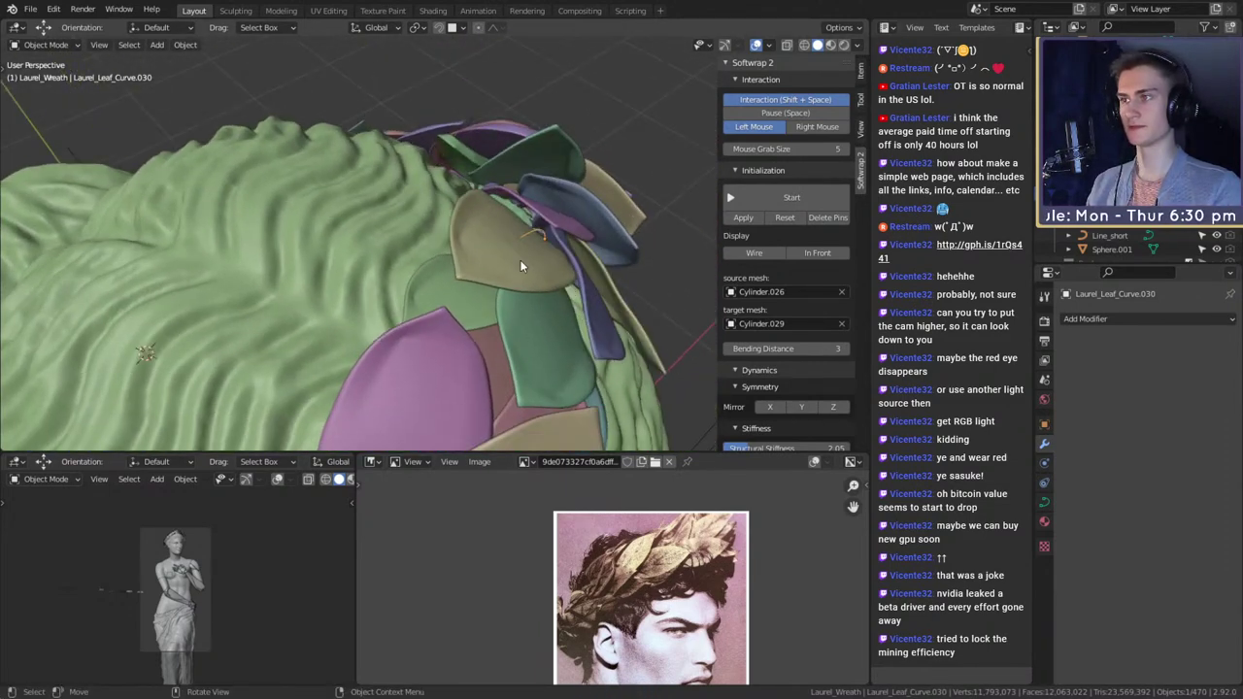
{"action": "left_click", "coordinate": [556, 280]}
{"action": "key", "text": "alt+p"}
{"action": "left_click", "coordinate": [553, 275]}
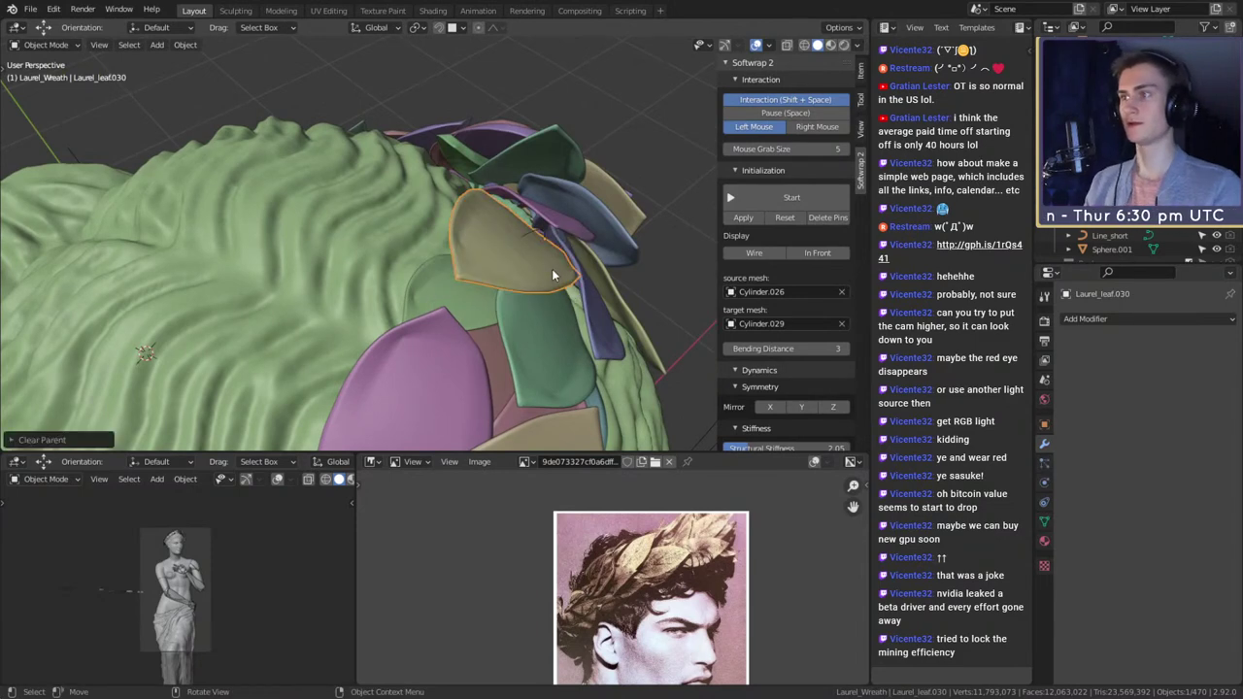
{"action": "key", "text": "Delete"}
- Clear the parent of the blue leaf Laurel_leaf.057 while keeping its transformation, and delete its guide curve
{"action": "middle_click_drag", "start_coordinate": [540, 229], "coordinate": [602, 320]}
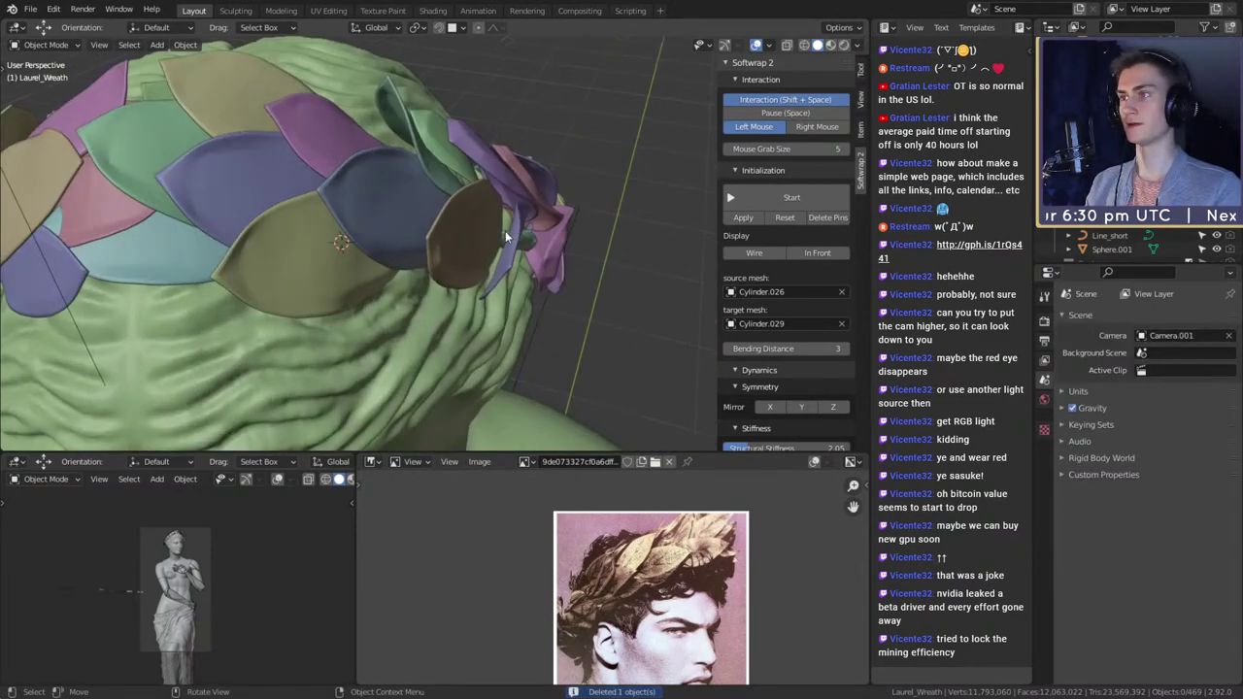
{"action": "left_click", "coordinate": [460, 267]}
{"action": "scroll", "coordinate": [455, 280], "scroll_direction": "down", "scroll_amount": 5}
{"action": "middle_click_drag", "start_coordinate": [455, 280], "coordinate": [441, 259]}
{"action": "left_click", "coordinate": [444, 264]}
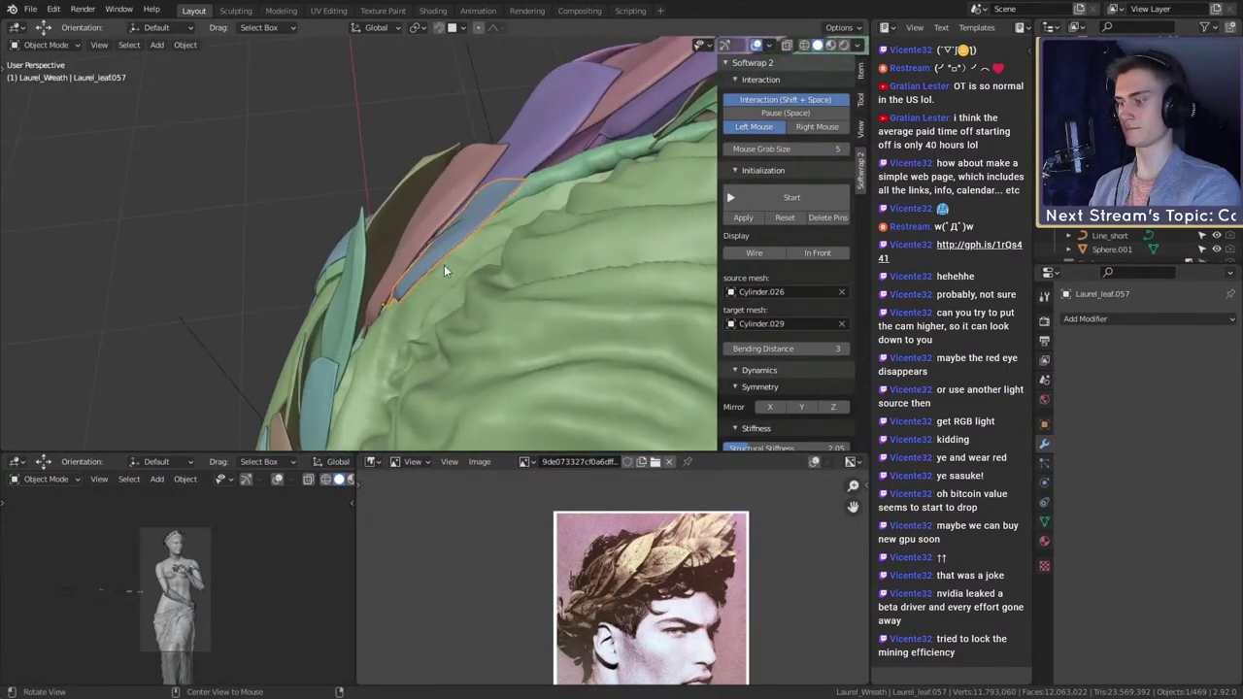
{"action": "key", "text": "alt+p"}
{"action": "left_click", "coordinate": [443, 264]}
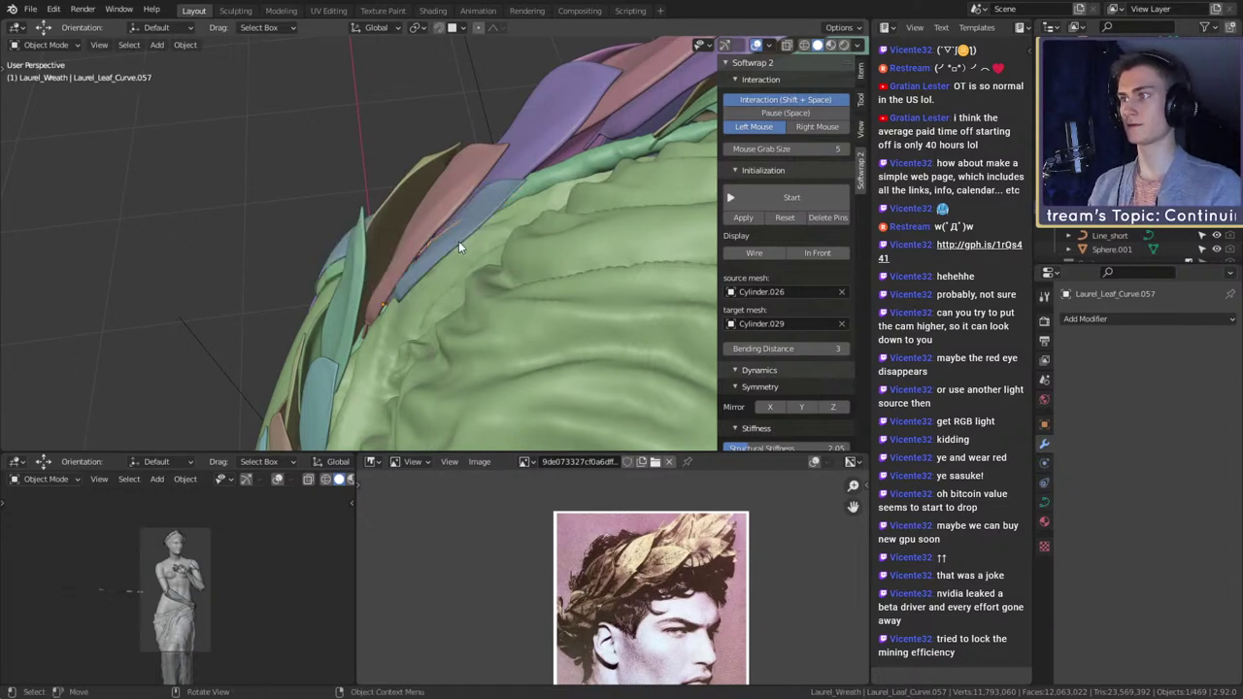
{"action": "key", "text": "Delete"}
- Examine the wreath from the side and back of the head for leaves that still have guide curves
{"action": "middle_click_drag", "start_coordinate": [459, 240], "coordinate": [585, 254]}
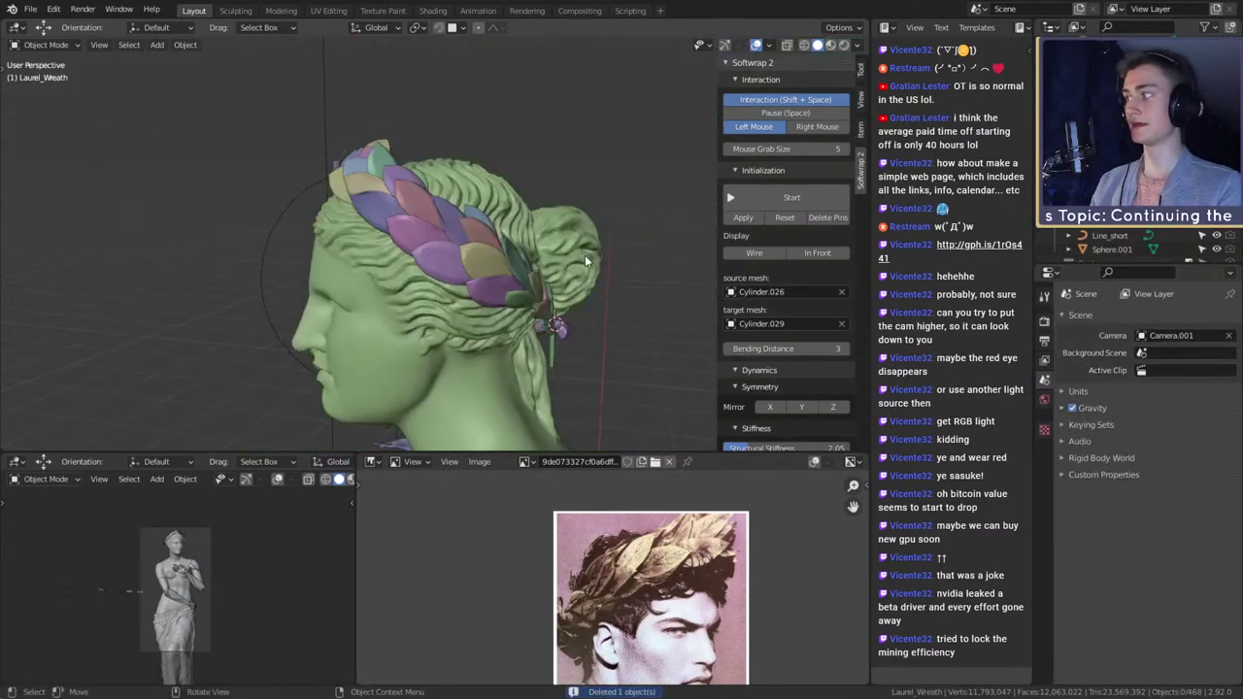
{"action": "scroll", "coordinate": [547, 268], "scroll_direction": "up", "scroll_amount": 5}
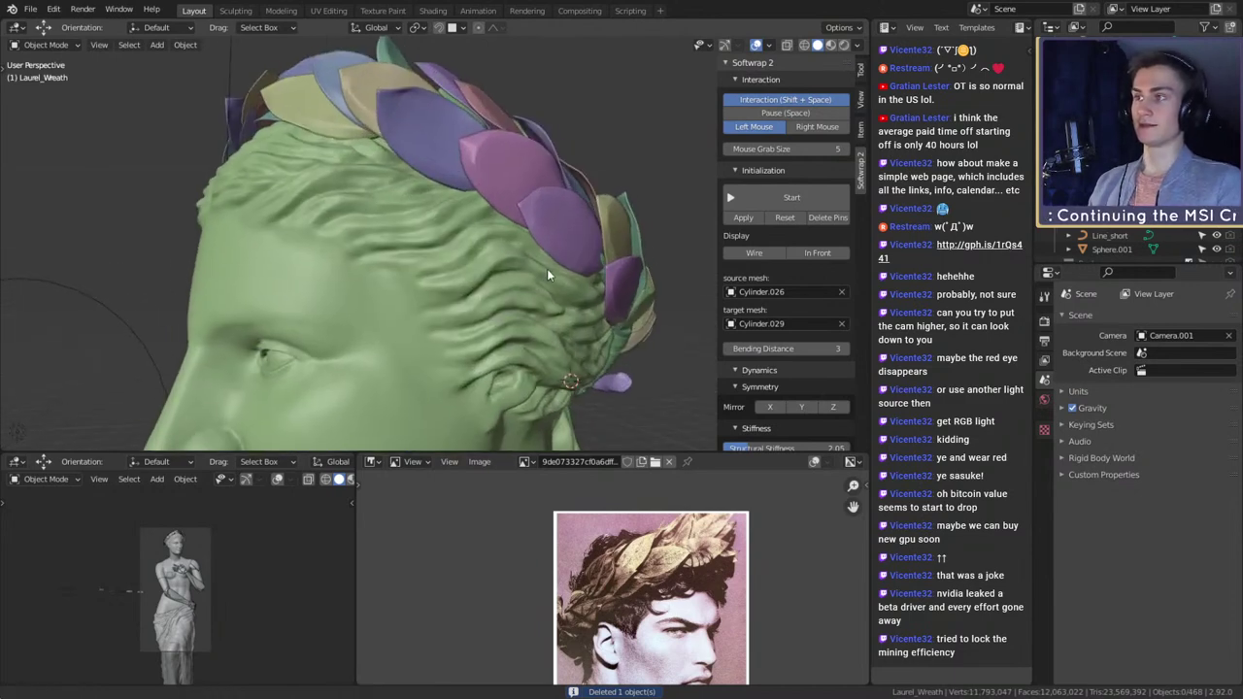
{"action": "left_click", "coordinate": [518, 251]}
{"action": "right_click", "coordinate": [518, 251]}
{"action": "left_click", "coordinate": [485, 238]}
{"action": "scroll", "coordinate": [566, 293], "scroll_direction": "down", "scroll_amount": 6}
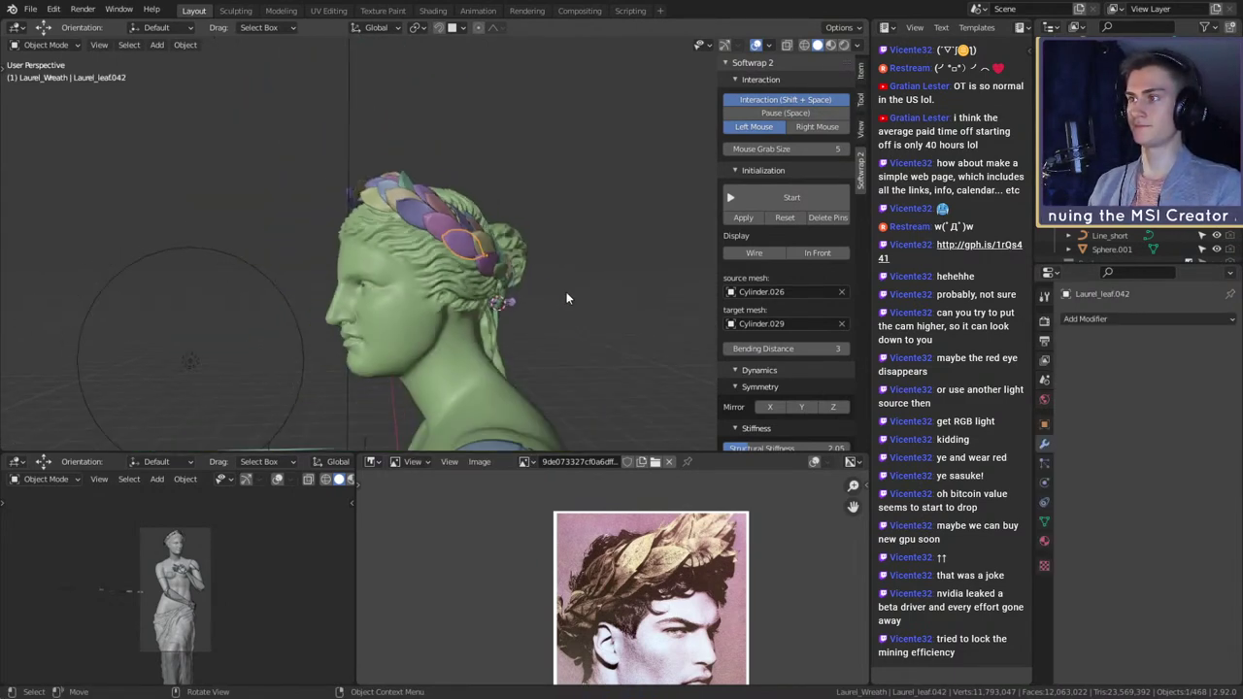
{"action": "middle_click_drag", "start_coordinate": [566, 294], "coordinate": [522, 292]}
{"action": "scroll", "coordinate": [469, 309], "scroll_direction": "down", "scroll_amount": 4}
{"action": "scroll", "coordinate": [472, 320], "scroll_direction": "down", "scroll_amount": 4}
{"action": "scroll", "coordinate": [486, 301], "scroll_direction": "up", "scroll_amount": 5}
- Save the Blender file under its existing name
{"action": "left_click", "coordinate": [30, 9]}
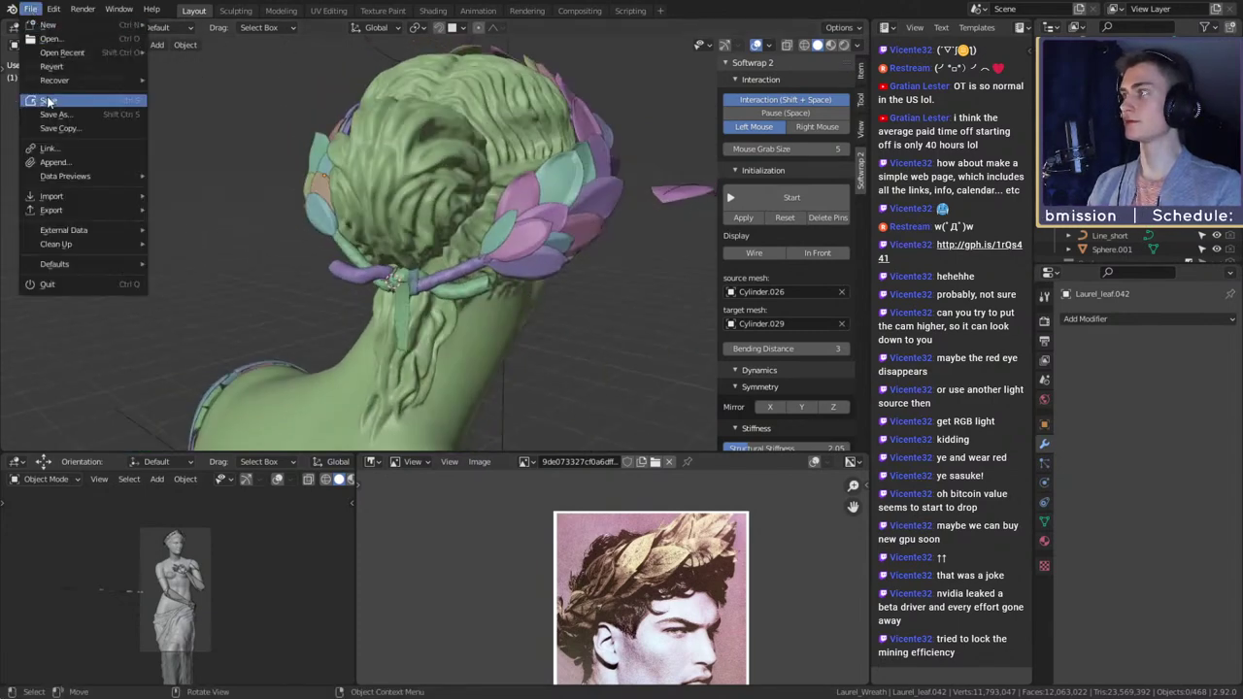
{"action": "left_click", "coordinate": [46, 101]}
- Select Laurel_leaf.007 together with the other wreath leaves linked to it
{"action": "middle_click_drag", "start_coordinate": [615, 228], "coordinate": [712, 245]}
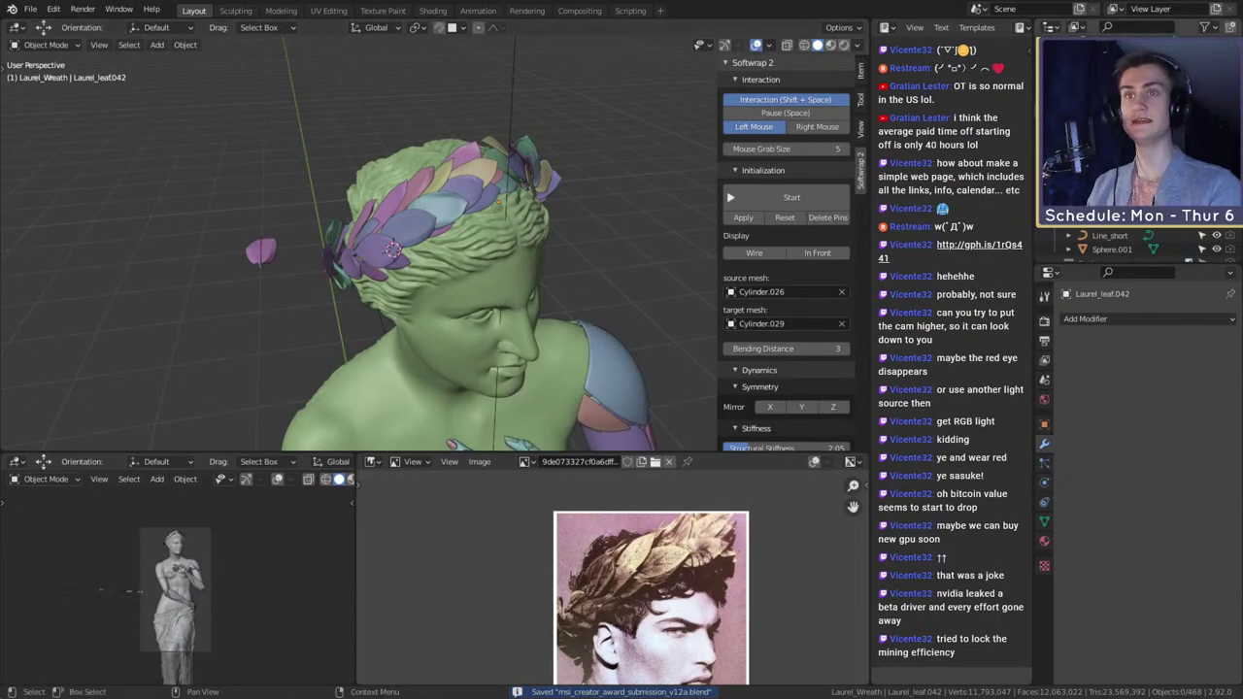
{"action": "left_click", "coordinate": [428, 222]}
{"action": "key", "text": "shift+l"}
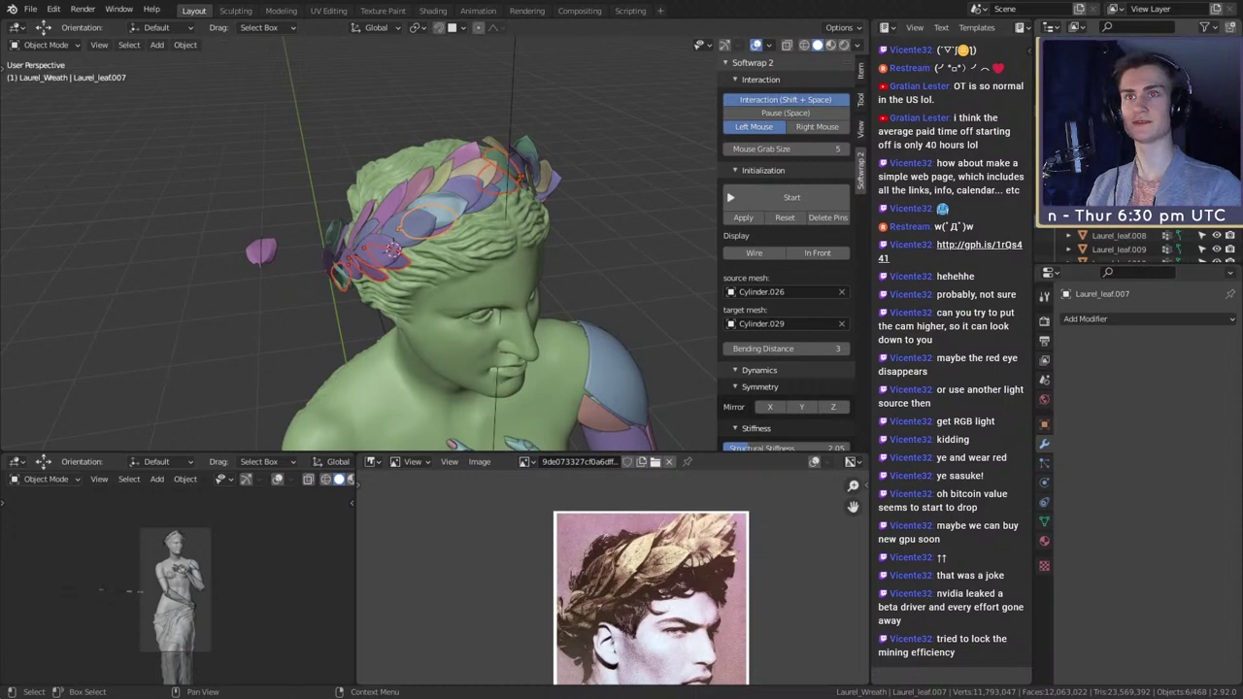
- Rename Cylinder.025, one of the wrapping pieces where the branches cross behind the neck
{"action": "left_click", "coordinate": [392, 270]}
{"action": "middle_click_drag", "start_coordinate": [392, 267], "coordinate": [622, 233]}
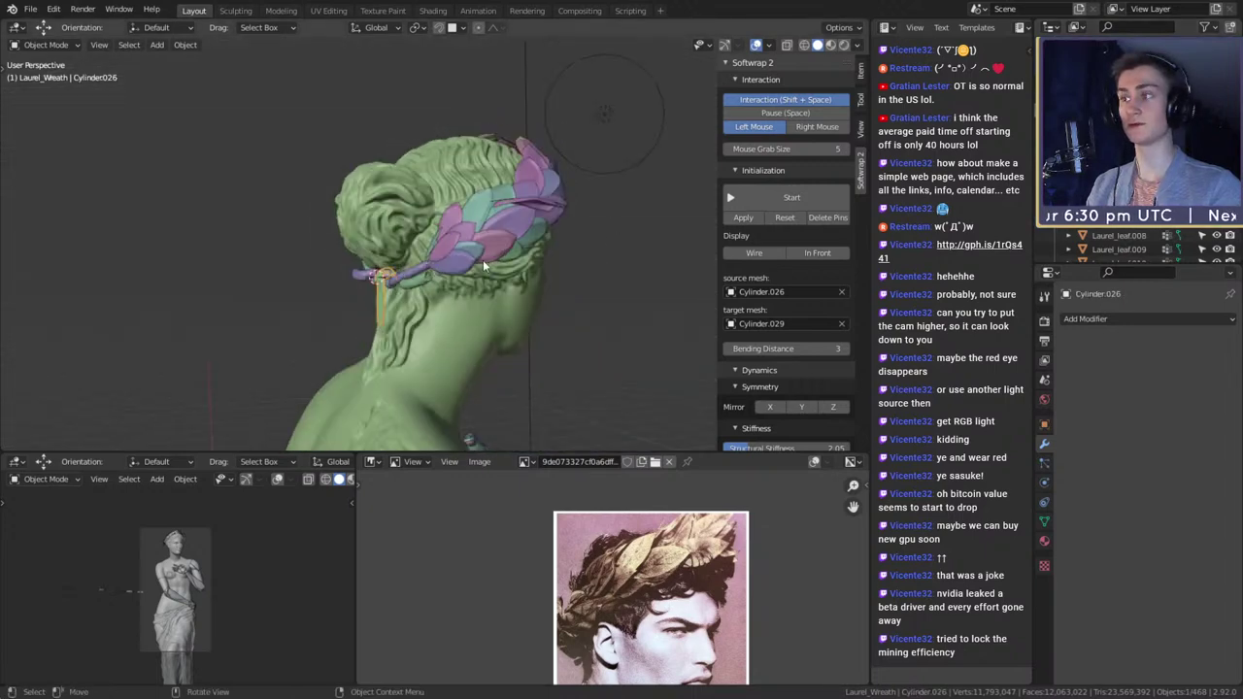
{"action": "scroll", "coordinate": [483, 255], "scroll_direction": "up", "scroll_amount": 4}
{"action": "middle_click_drag", "start_coordinate": [432, 243], "coordinate": [525, 233]}
{"action": "middle_click_drag", "start_coordinate": [525, 234], "coordinate": [639, 242], "text": "shift"}
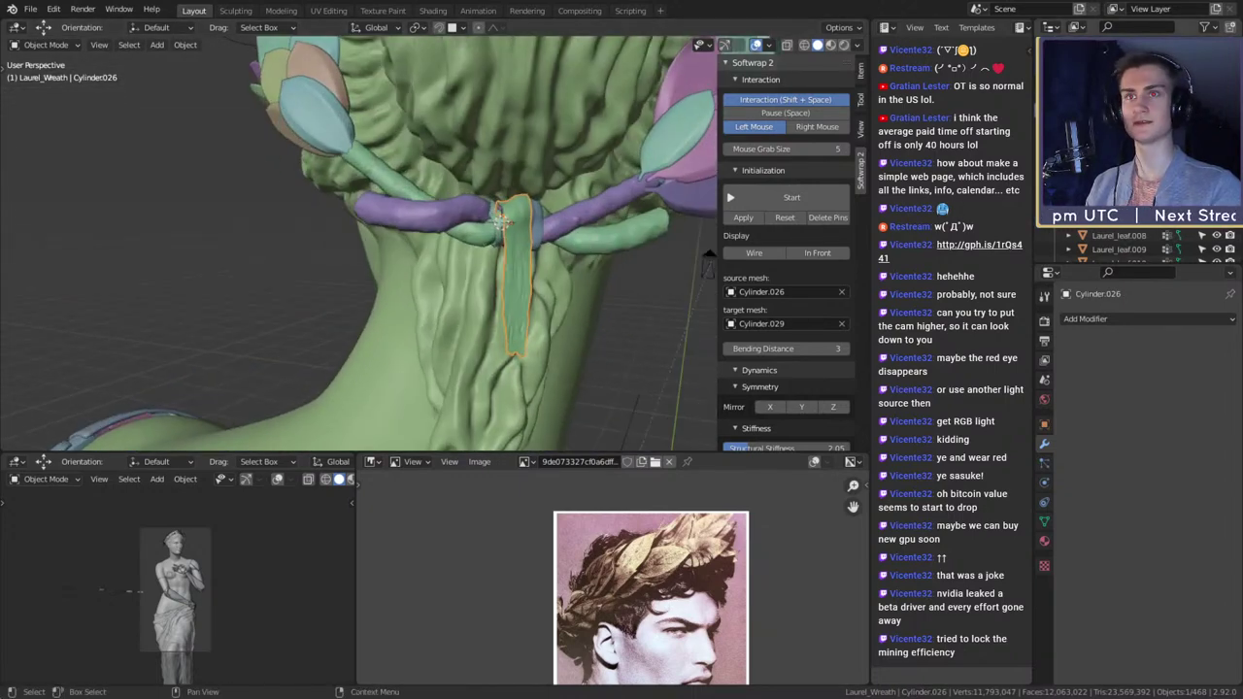
{"action": "left_click", "coordinate": [502, 220]}
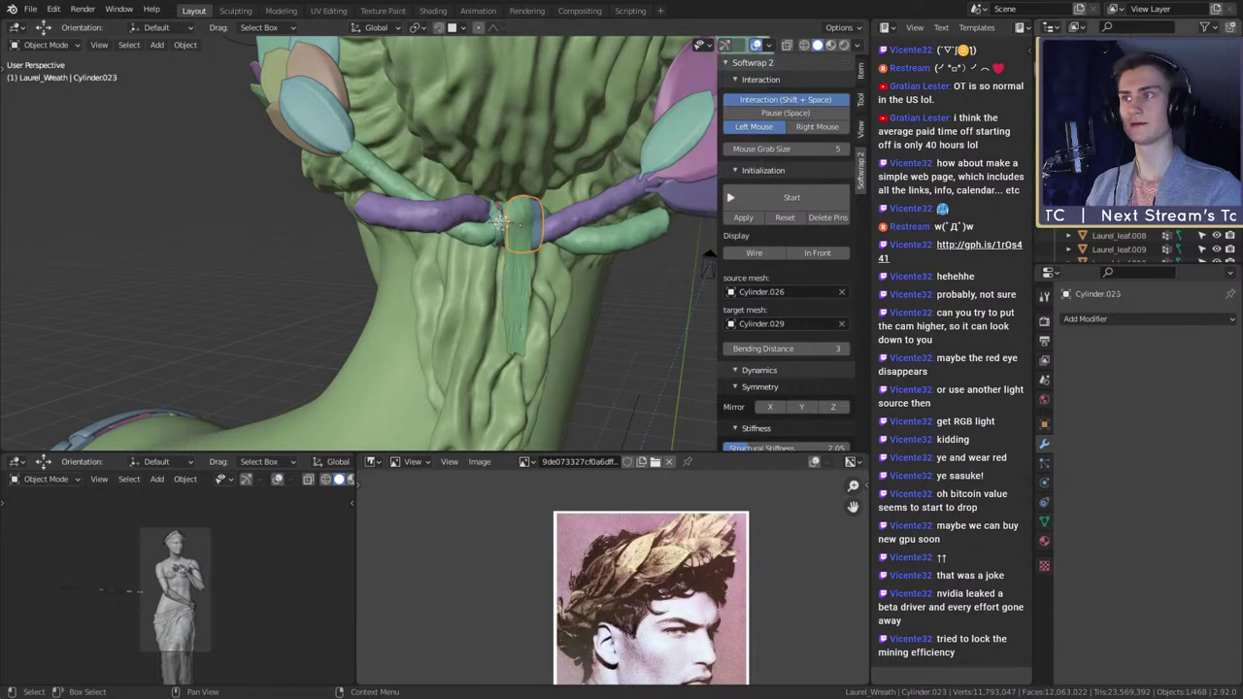
{"action": "left_click", "coordinate": [499, 222]}
{"action": "left_click", "coordinate": [499, 223]}
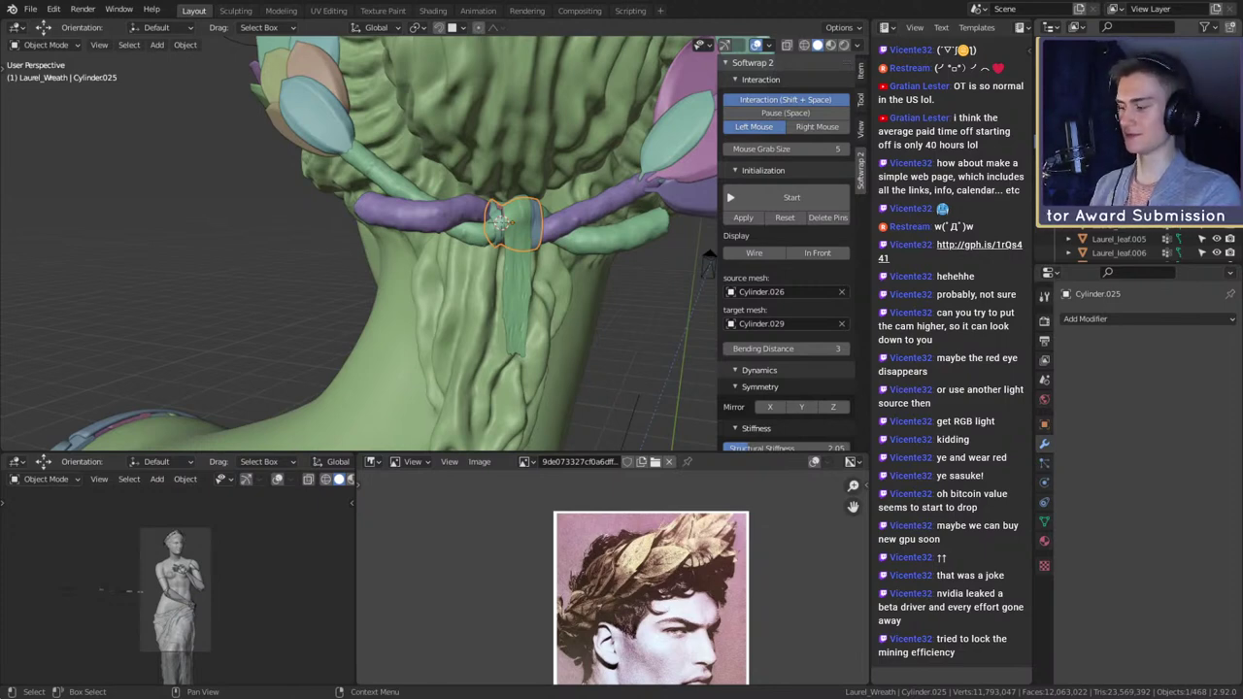
{"action": "key", "text": "Return"}
- Rename the wrapping piece Cylinder.024 at the branch crossing as rapper_2
{"action": "scroll", "coordinate": [618, 207], "scroll_direction": "up", "scroll_amount": 5}
{"action": "middle_click_drag", "start_coordinate": [550, 200], "coordinate": [537, 259]}
{"action": "left_click", "coordinate": [536, 238]}
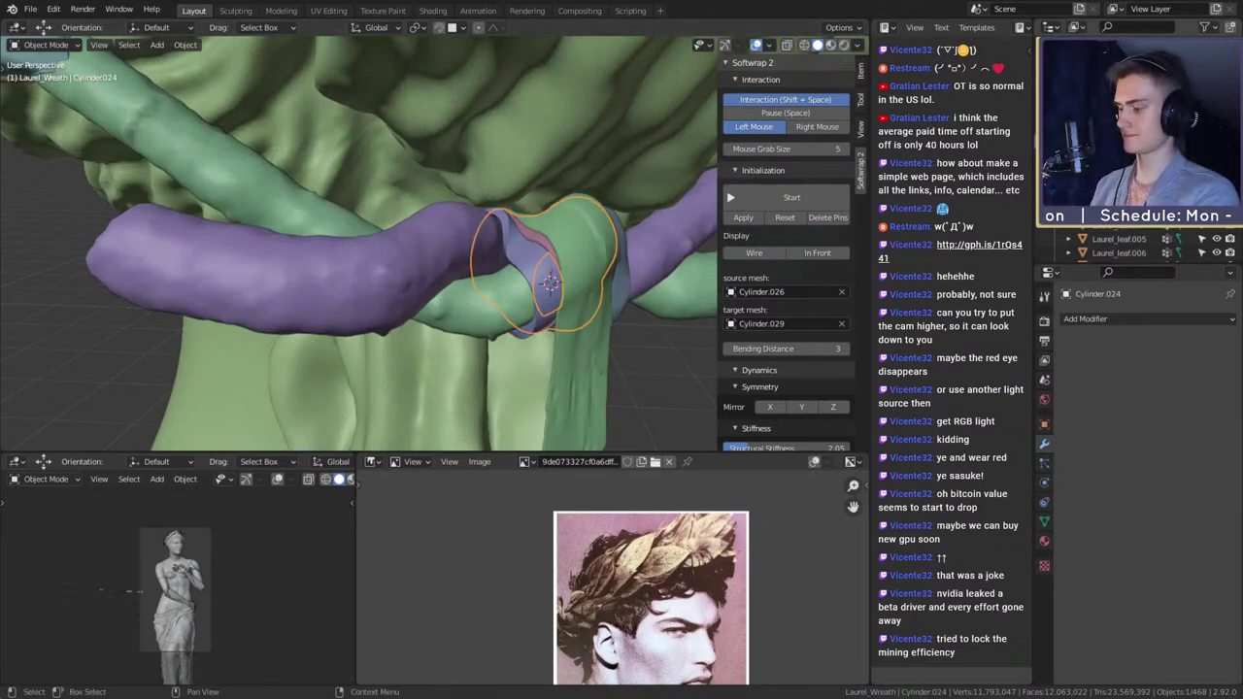
{"action": "key", "text": "Return"}
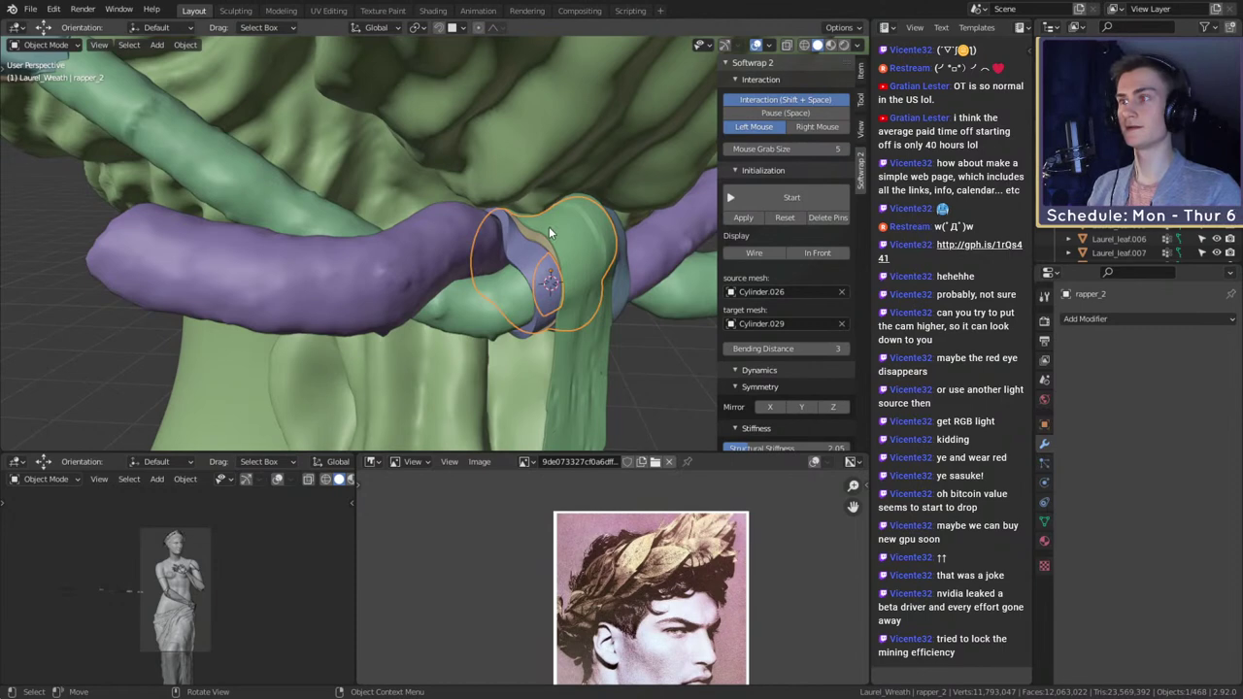
- Rename the wrapping piece Cylinder.023 as Wrapper_3 and the long hanging strip Cylinder.026 as Wrapper_4
{"action": "middle_click_drag", "start_coordinate": [548, 226], "coordinate": [520, 288]}
{"action": "left_click", "coordinate": [520, 289]}
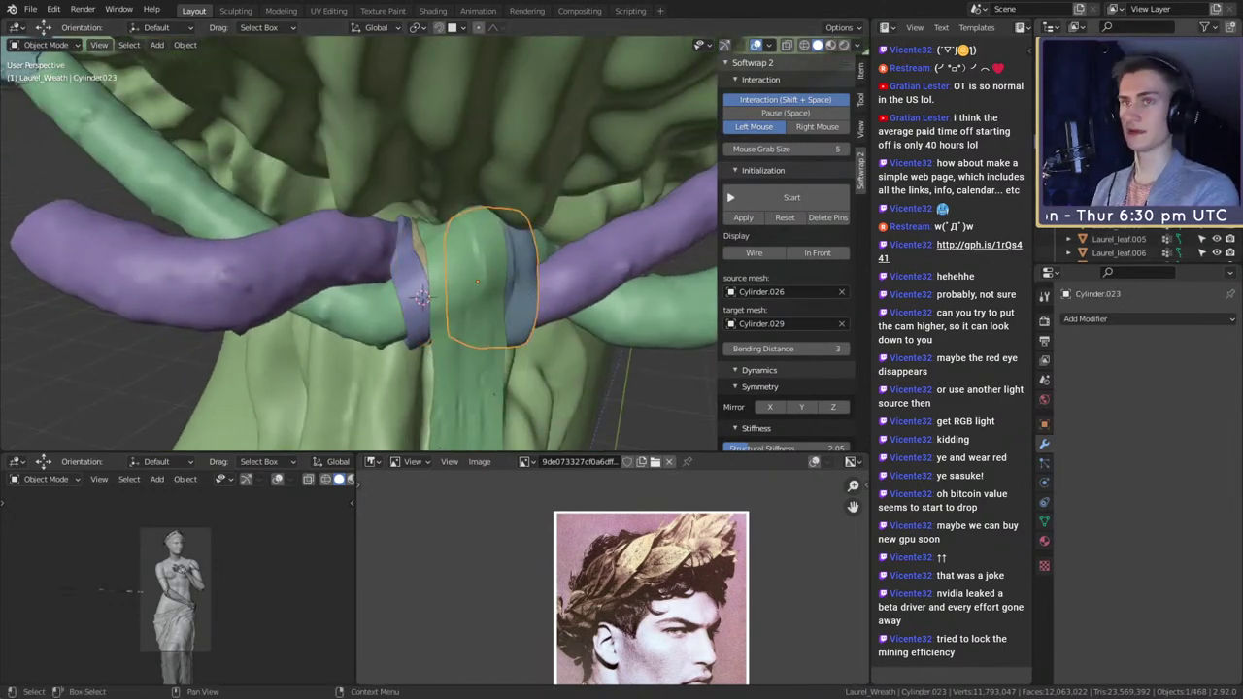
{"action": "left_click", "coordinate": [420, 296]}
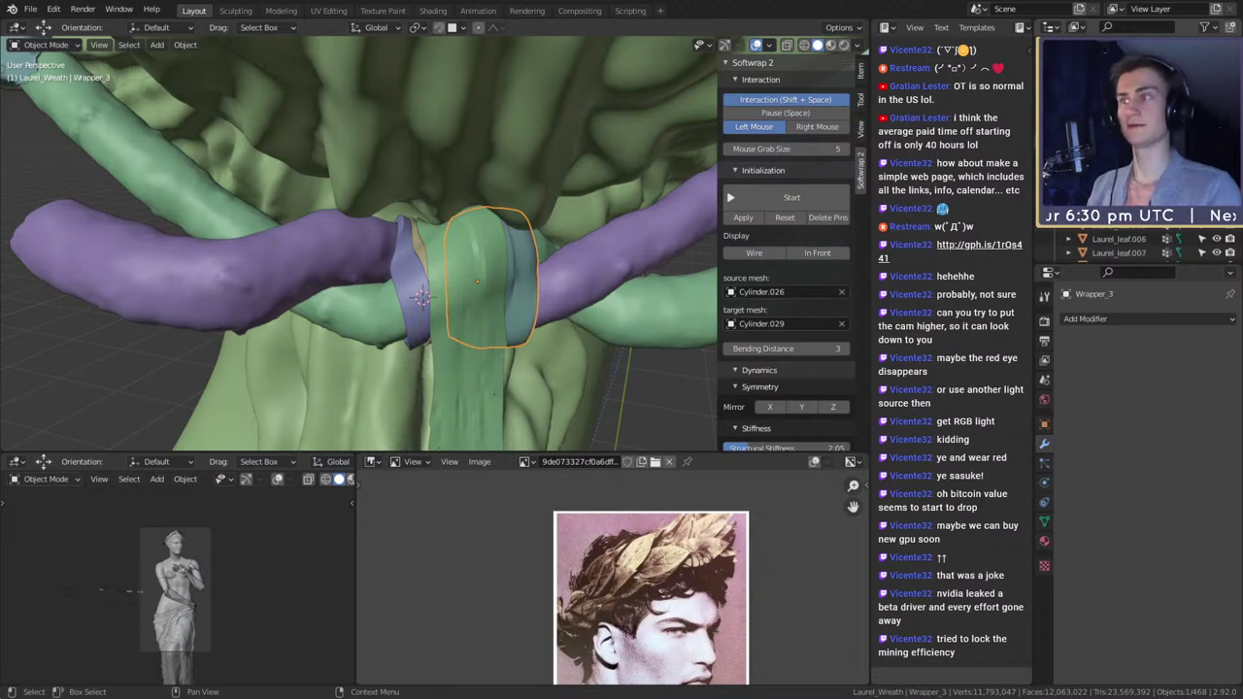
{"action": "left_click", "coordinate": [486, 357]}
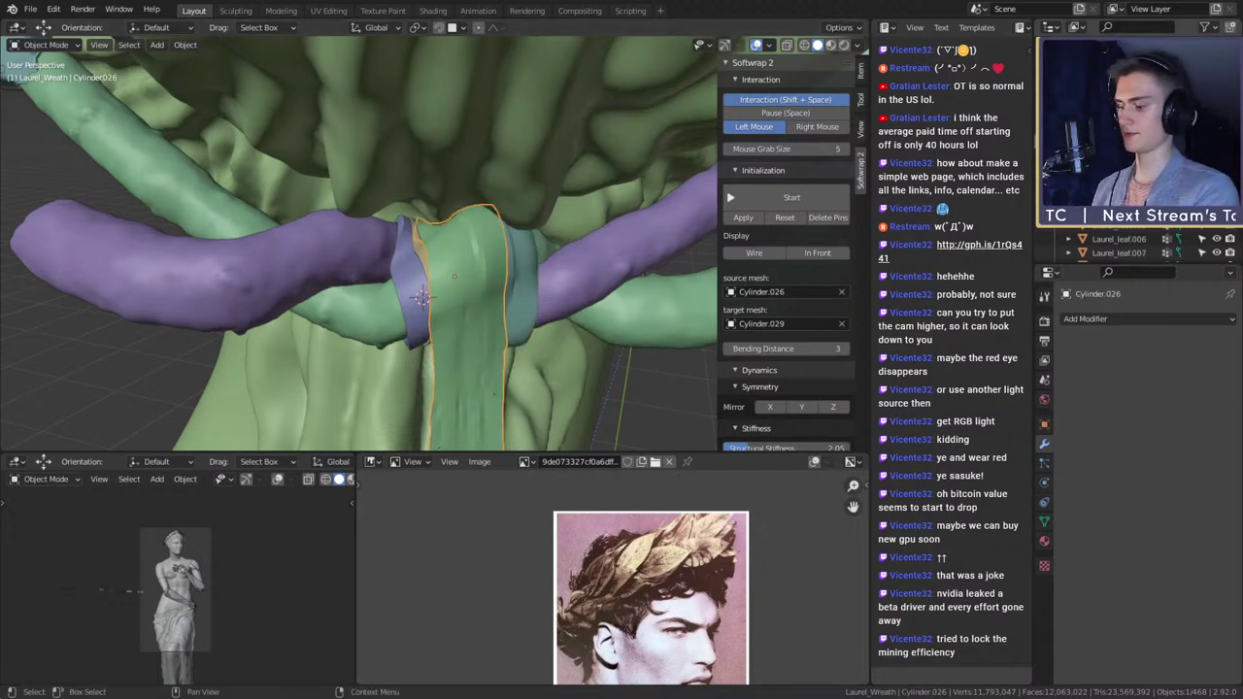
{"action": "key", "text": "Return"}
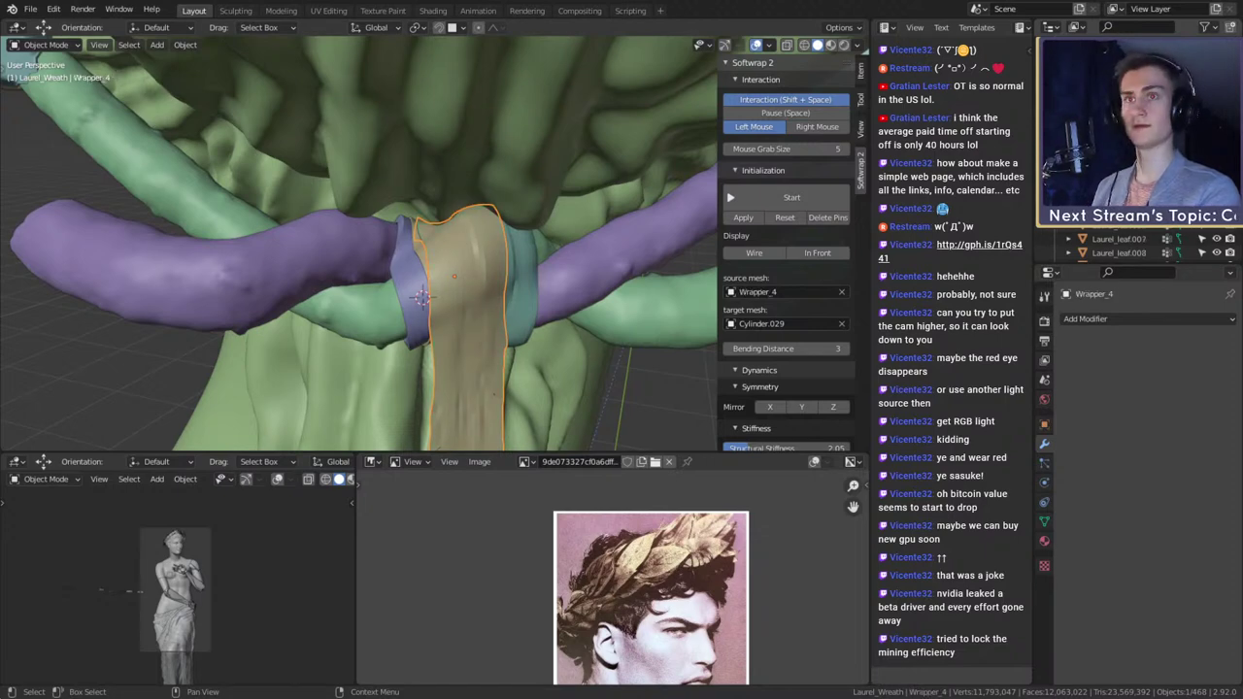
- Rename the branch Laurel_Branch.002 as Laurel_Branch and the branch Laurel_Branch.003 as Laurel_Branch_L
{"action": "left_click", "coordinate": [678, 220]}
{"action": "scroll", "coordinate": [621, 234], "scroll_direction": "down", "scroll_amount": 7}
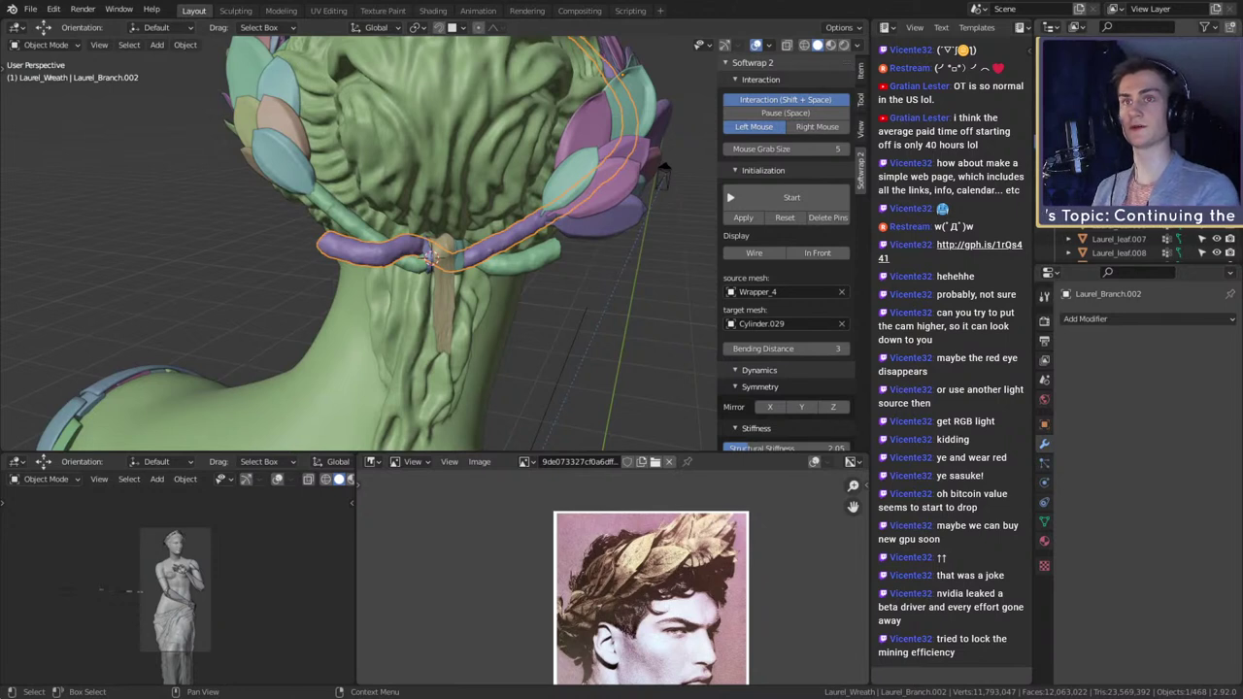
{"action": "key", "text": "Return"}
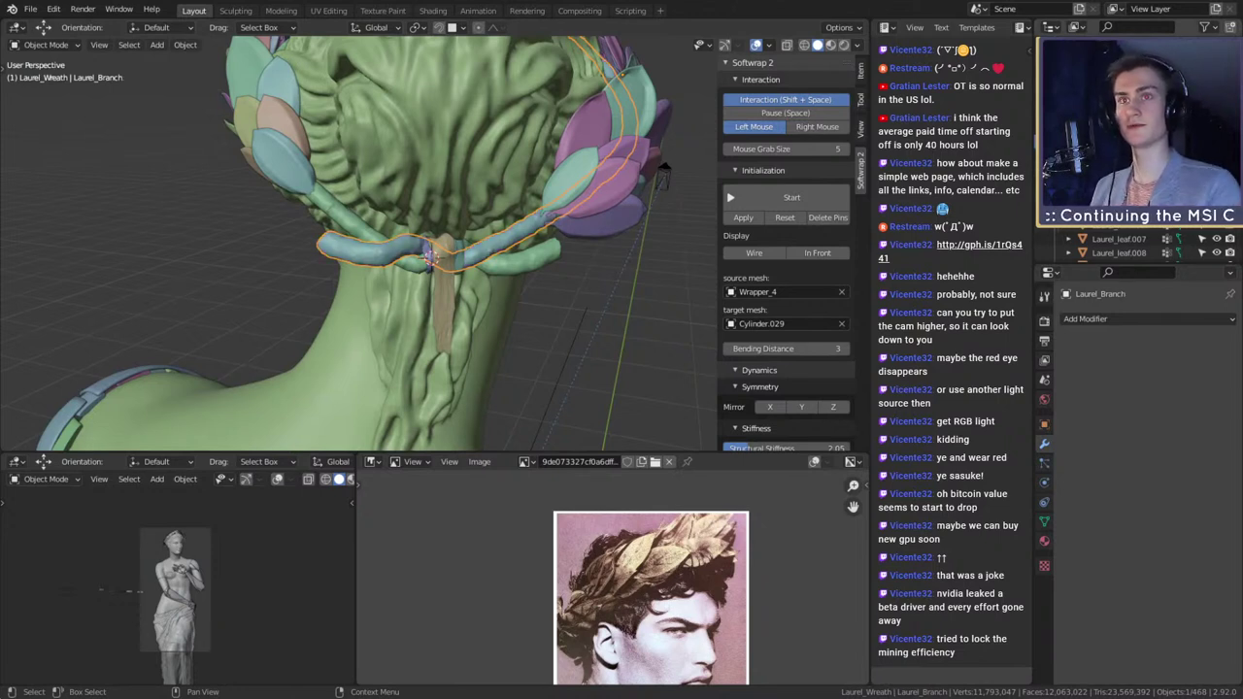
{"action": "left_click", "coordinate": [429, 254]}
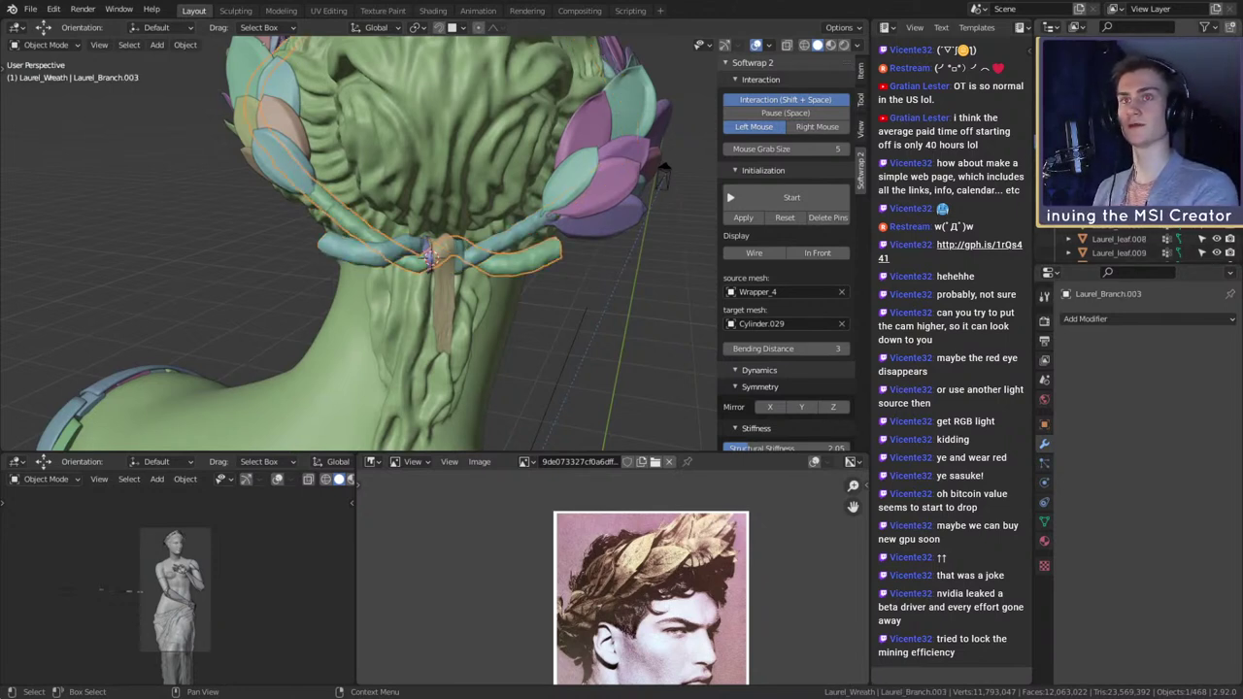
{"action": "key", "text": "F2"}
{"action": "type", "text": "Laurel_Branch_L"}
{"action": "key", "text": "Return"}
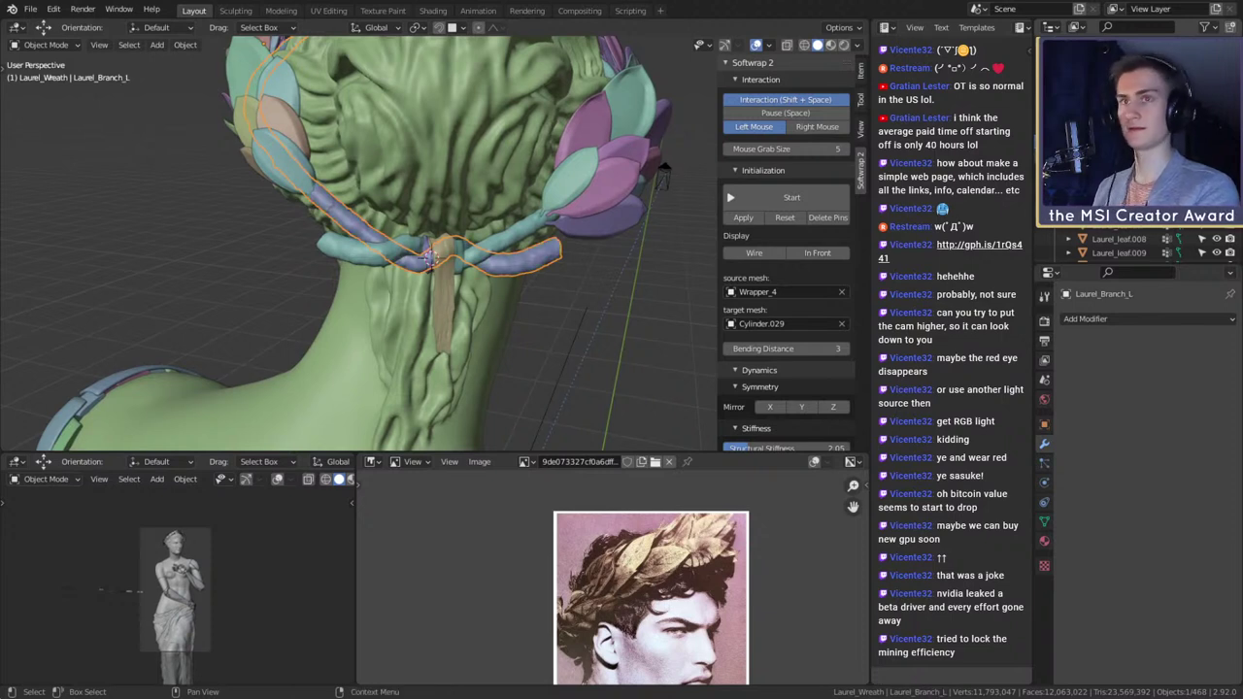
- Rename the other wreath branch, Laurel_Branch, as Laurel_Branch_R and clear the selection
{"action": "left_click", "coordinate": [429, 255]}
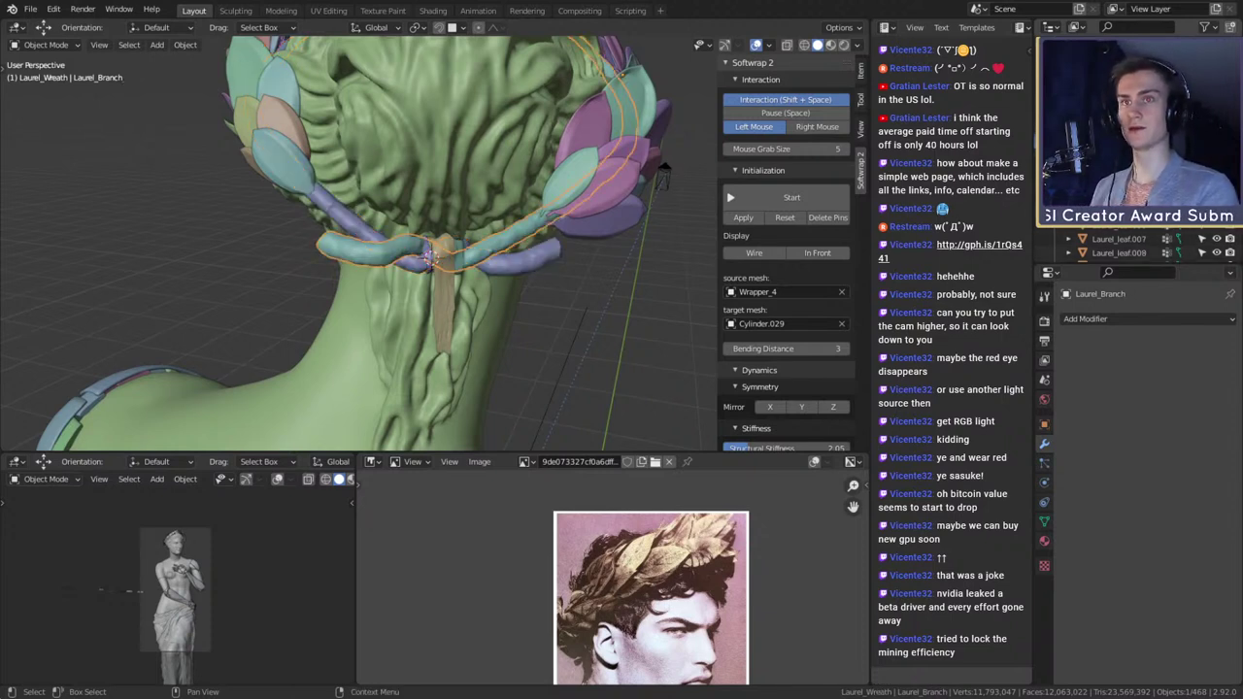
{"action": "key", "text": "F2"}
{"action": "type", "text": "Laurel_Branch_R"}
{"action": "key", "text": "Return"}
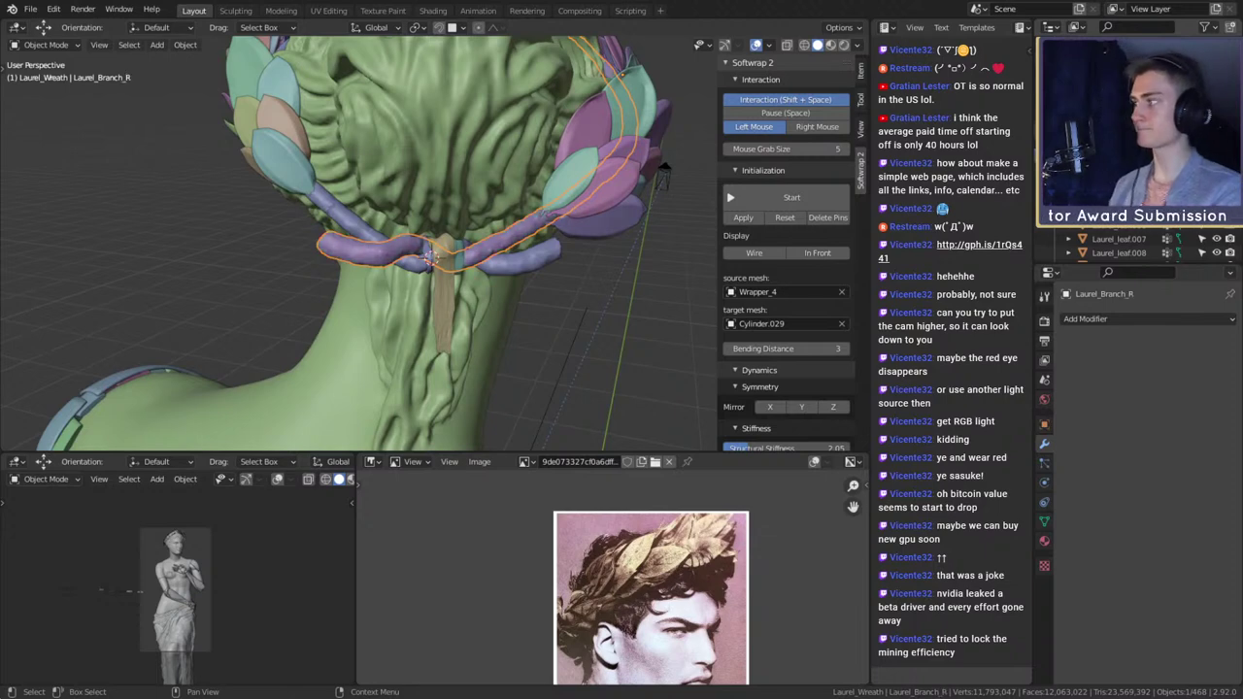
{"action": "left_click", "coordinate": [641, 323]}
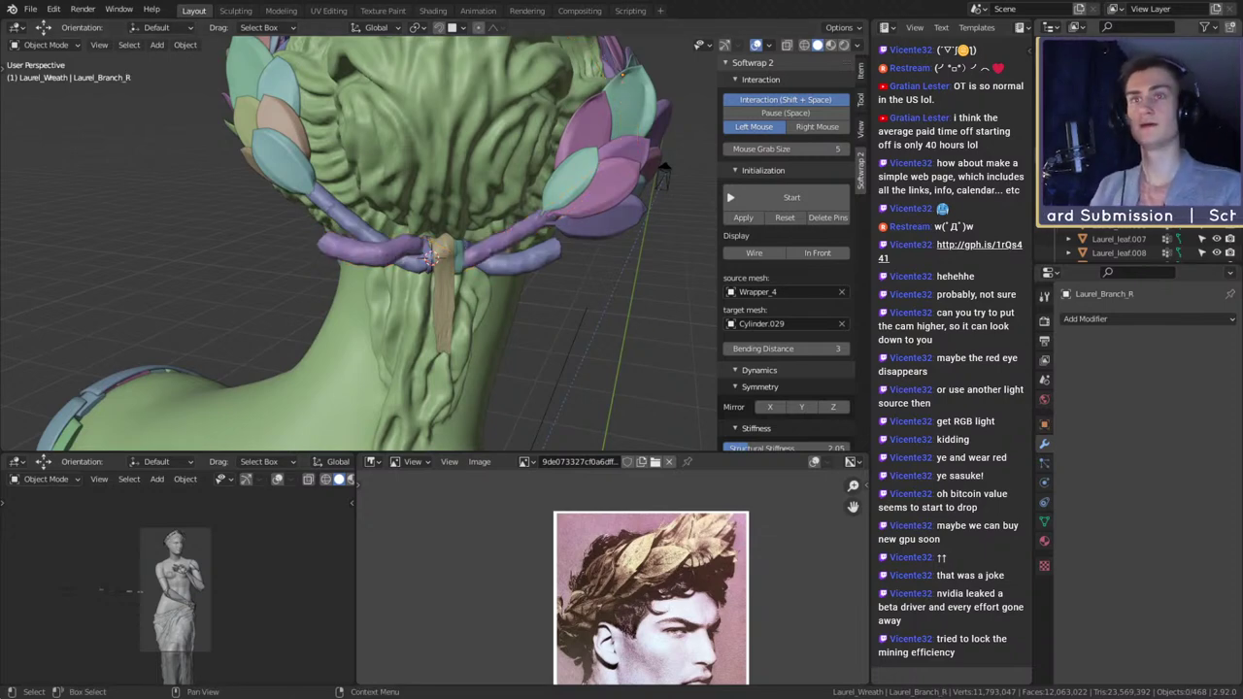
- Check the wreath around the head and delete the leftover object from the Laurel_Wreath collection
{"action": "left_click", "coordinate": [512, 239]}
{"action": "mouse_move", "coordinate": [511, 240]}
{"action": "middle_mouse_down"}
{"action": "mouse_move", "coordinate": [565, 235]}
{"action": "mouse_move", "coordinate": [404, 244]}
{"action": "mouse_move", "coordinate": [515, 243]}
{"action": "middle_mouse_up"}
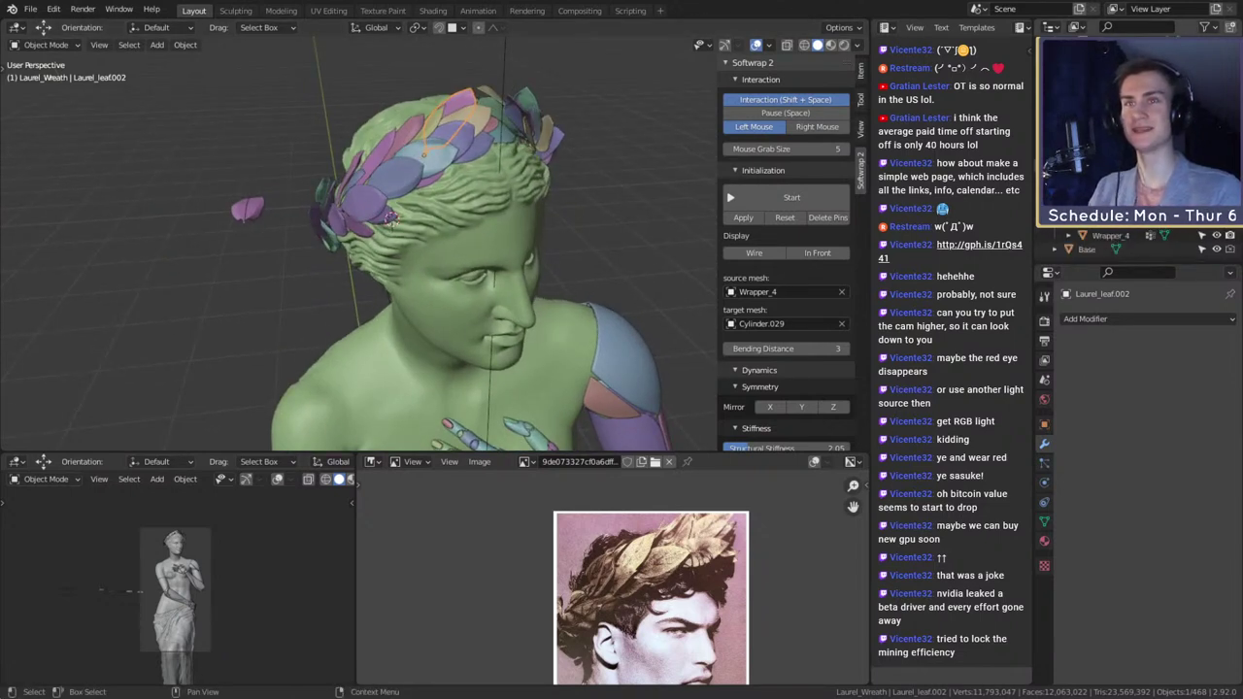
{"action": "middle_click_drag", "start_coordinate": [392, 217], "coordinate": [612, 246]}
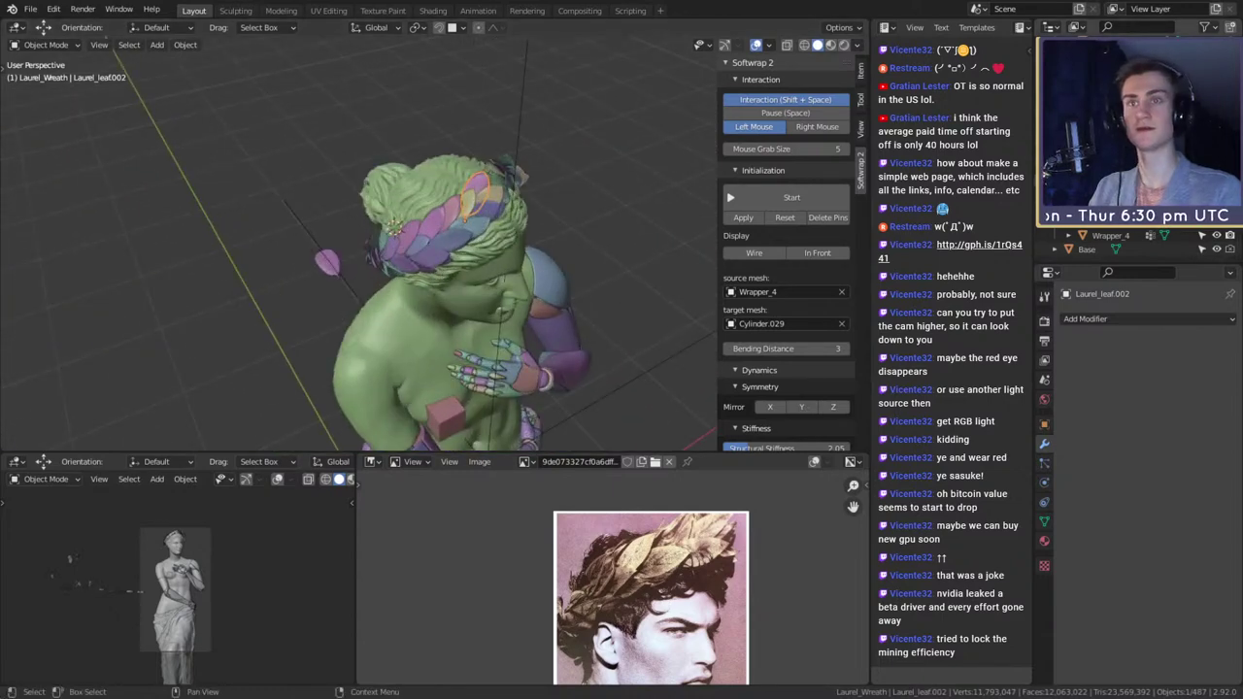
{"action": "key", "text": "ctrl+z"}
{"action": "scroll", "coordinate": [560, 289], "scroll_direction": "down", "scroll_amount": 5}
{"action": "middle_click_drag", "start_coordinate": [561, 289], "coordinate": [522, 287]}
{"action": "middle_click_drag", "start_coordinate": [522, 286], "coordinate": [534, 237], "text": "shift"}
{"action": "key", "text": "Delete"}
{"action": "key", "text": "ctrl+z"}
{"action": "scroll", "coordinate": [321, 245], "scroll_direction": "up", "scroll_amount": 5}
{"action": "key", "text": "Delete"}
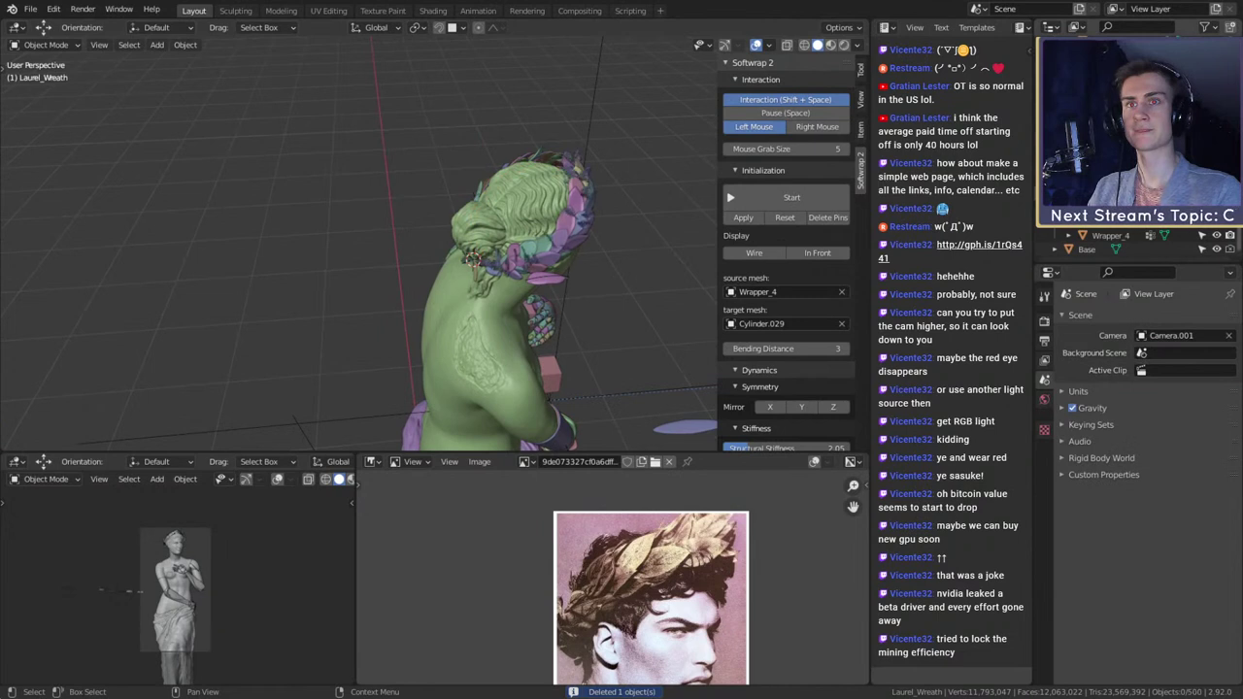
{"action": "left_click", "coordinate": [1112, 165]}
{"action": "key", "text": "Delete"}
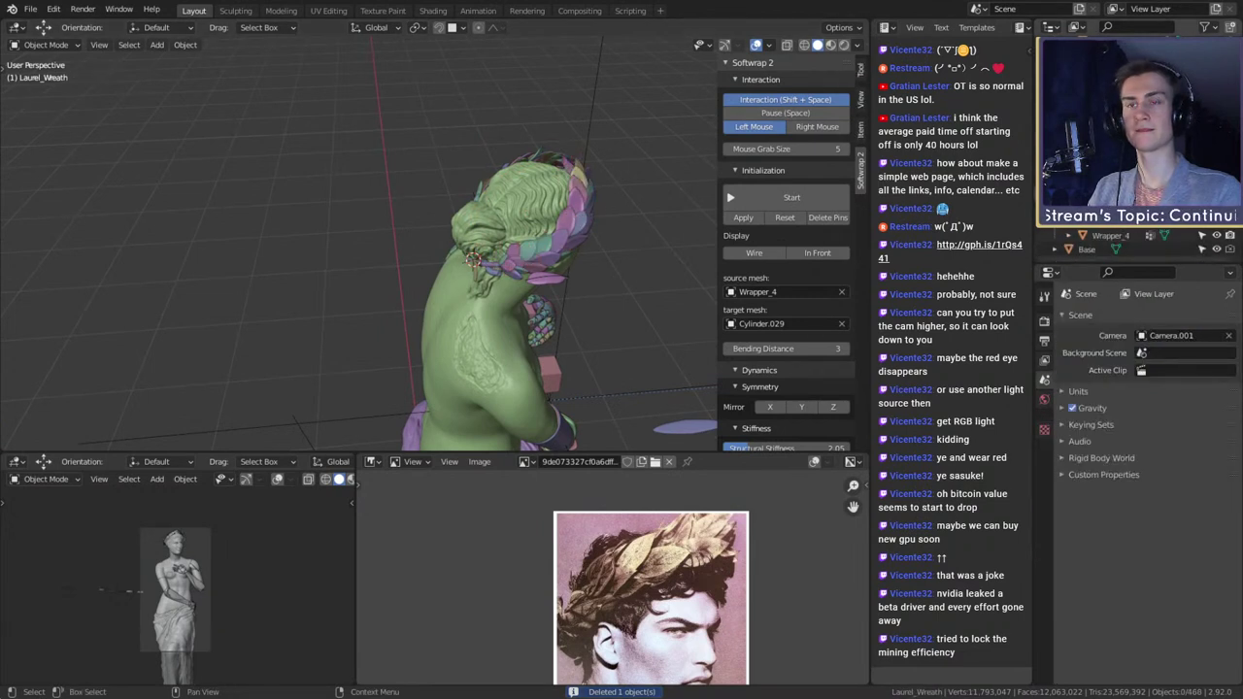
- Correct the name of the wrapping piece rapper_2 at the branch crossing to Wrapper_2
{"action": "left_click", "coordinate": [1110, 222]}
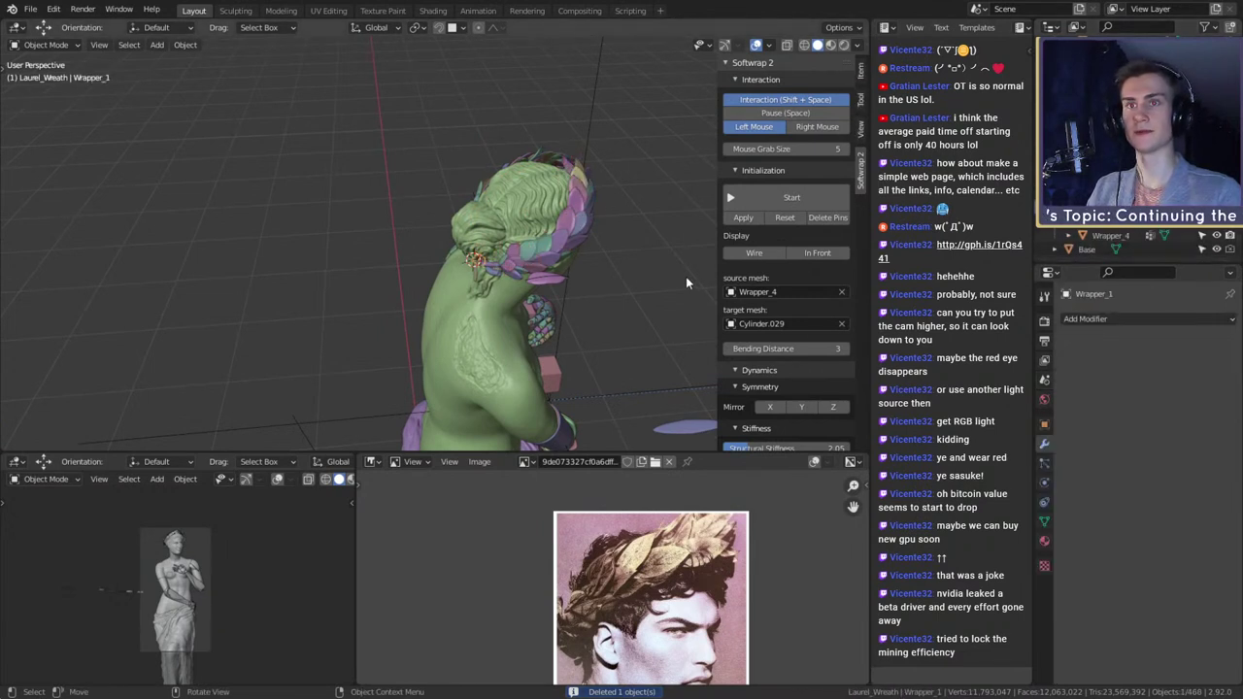
{"action": "left_click", "coordinate": [1110, 208]}
{"action": "middle_click_drag", "start_coordinate": [595, 299], "coordinate": [528, 286]}
{"action": "scroll", "coordinate": [582, 267], "scroll_direction": "up", "scroll_amount": 5}
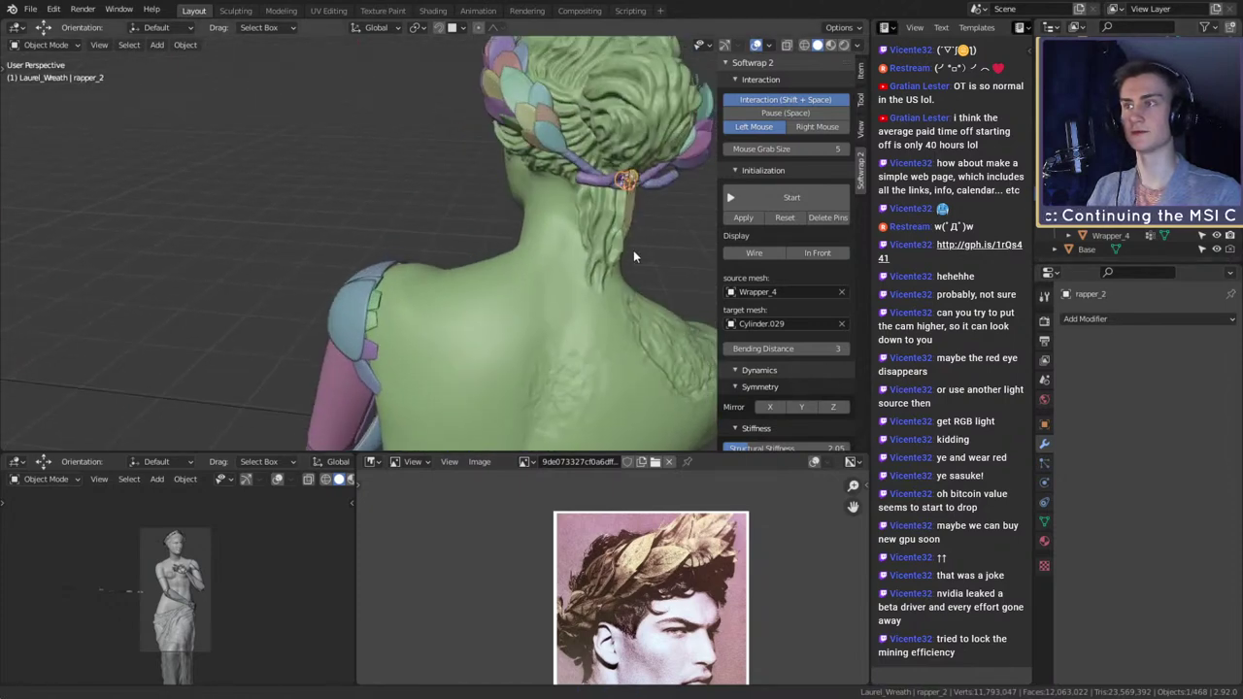
{"action": "middle_click_drag", "start_coordinate": [633, 250], "coordinate": [553, 304], "text": "shift"}
{"action": "scroll", "coordinate": [554, 304], "scroll_direction": "up", "scroll_amount": 3}
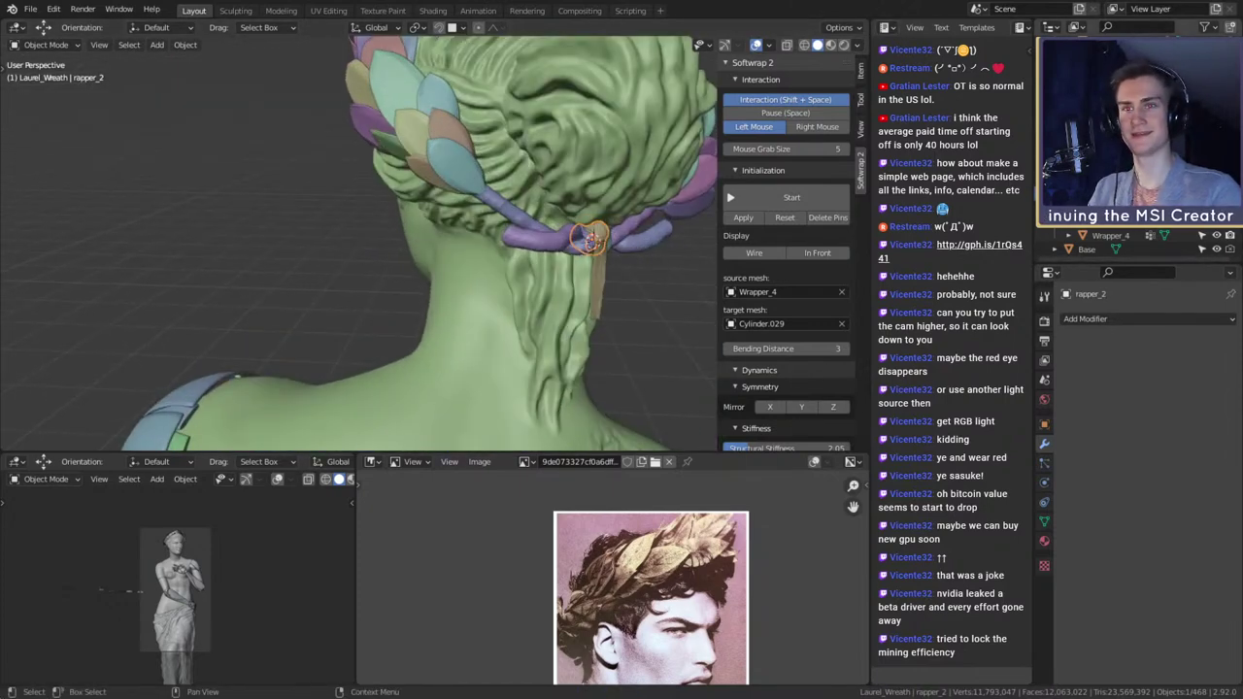
{"action": "double_click", "coordinate": [1110, 208]}
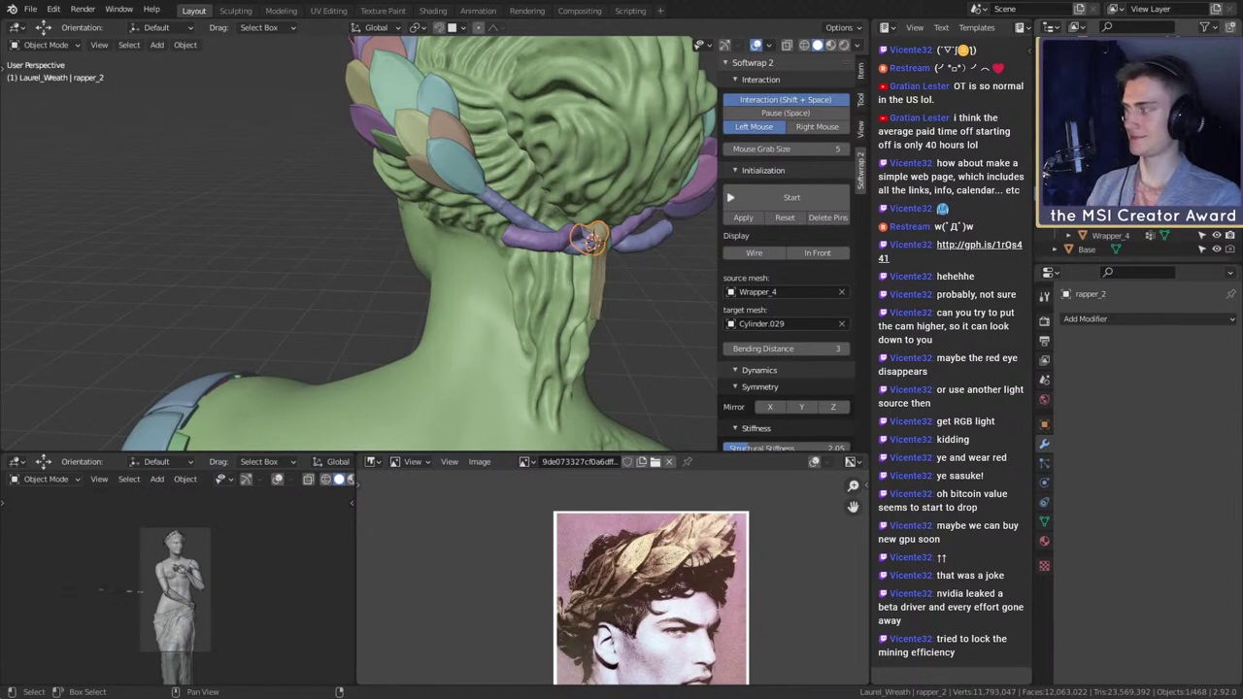
{"action": "key", "text": "Home"}
{"action": "type", "text": "W"}
{"action": "key", "text": "Return"}
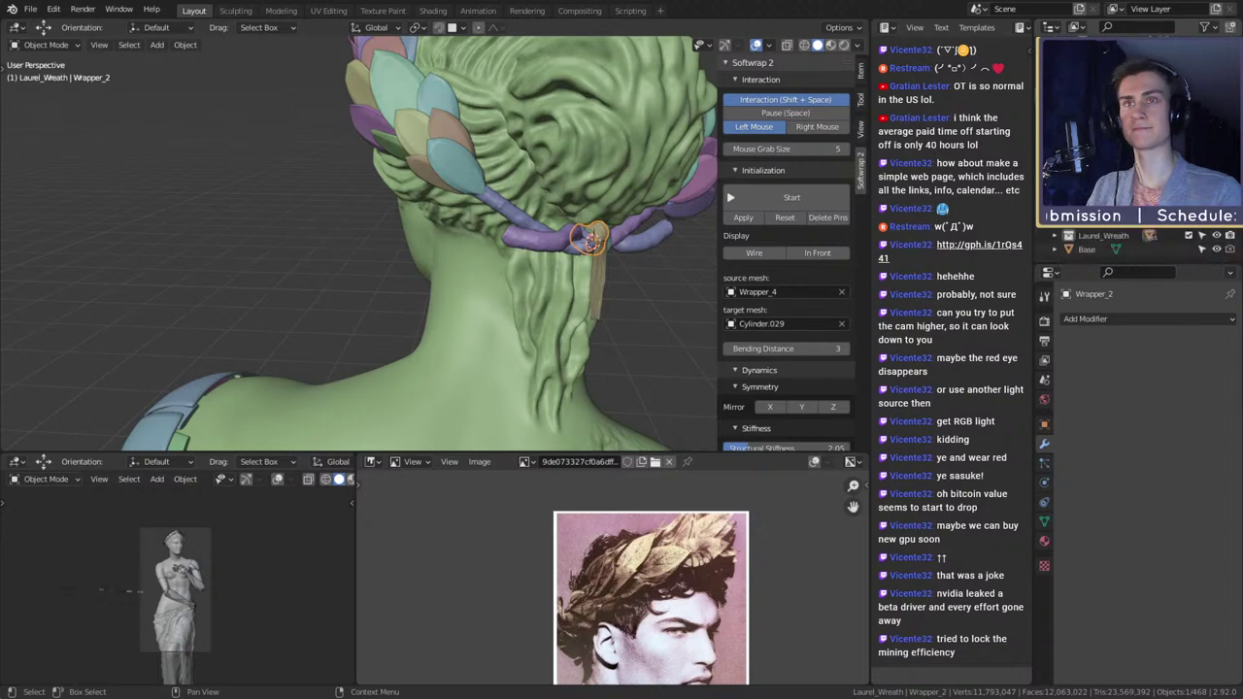
- Delete the stray leaf Laurel_leaf.001 floating beside the head together with its guide curve Laurel_Leaf_Curve.001
{"action": "left_click", "coordinate": [1217, 236]}
{"action": "left_click", "coordinate": [1217, 236]}
{"action": "scroll", "coordinate": [591, 241], "scroll_direction": "down", "scroll_amount": 6}
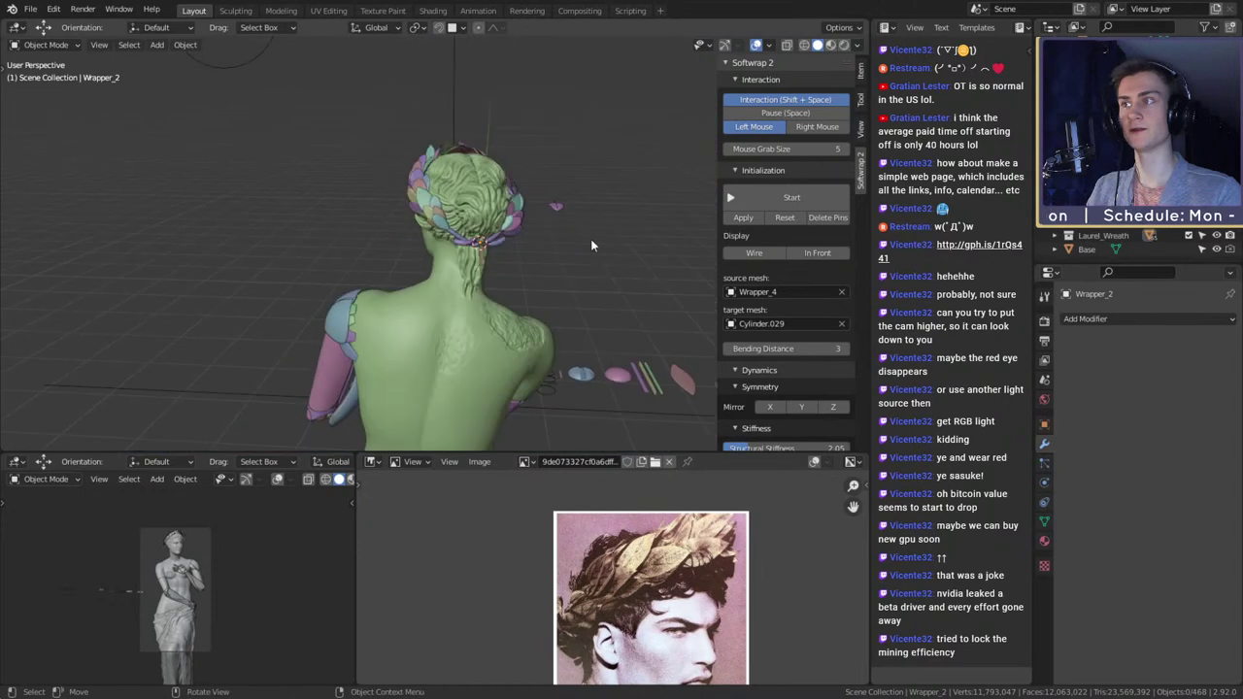
{"action": "middle_click_drag", "start_coordinate": [591, 240], "coordinate": [308, 278]}
{"action": "middle_click_drag", "start_coordinate": [533, 250], "coordinate": [541, 308], "text": "shift"}
{"action": "scroll", "coordinate": [541, 308], "scroll_direction": "up", "scroll_amount": 4}
{"action": "middle_click_drag", "start_coordinate": [340, 264], "coordinate": [417, 293]}
{"action": "middle_click_drag", "start_coordinate": [446, 277], "coordinate": [475, 178], "text": "shift"}
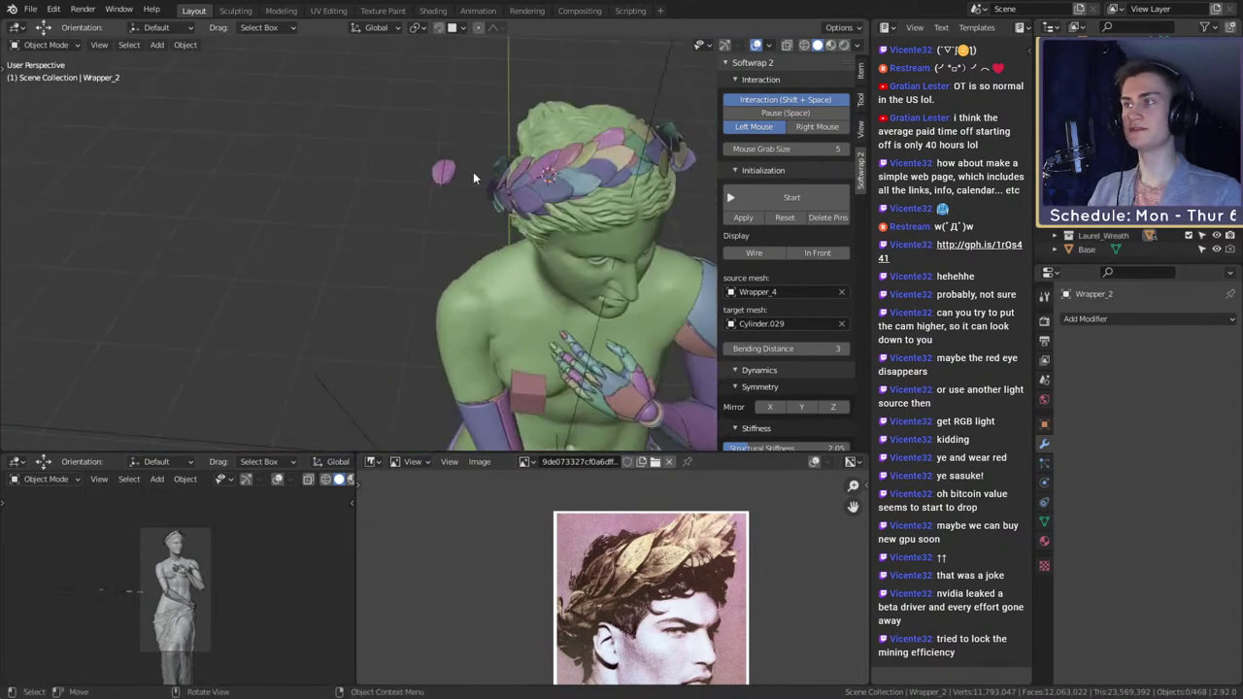
{"action": "left_click", "coordinate": [444, 175]}
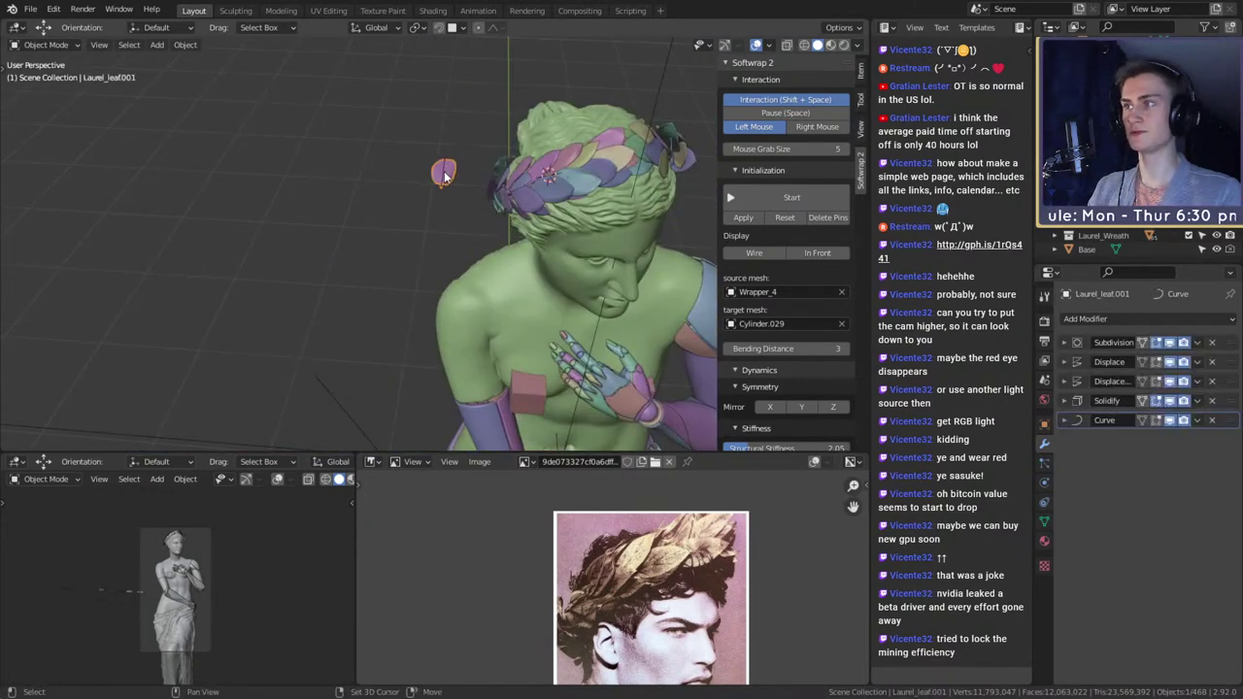
{"action": "left_click", "coordinate": [444, 176], "text": "shift"}
{"action": "scroll", "coordinate": [444, 185], "scroll_direction": "down", "scroll_amount": 3}
{"action": "middle_click_drag", "start_coordinate": [465, 262], "coordinate": [477, 139], "text": "shift"}
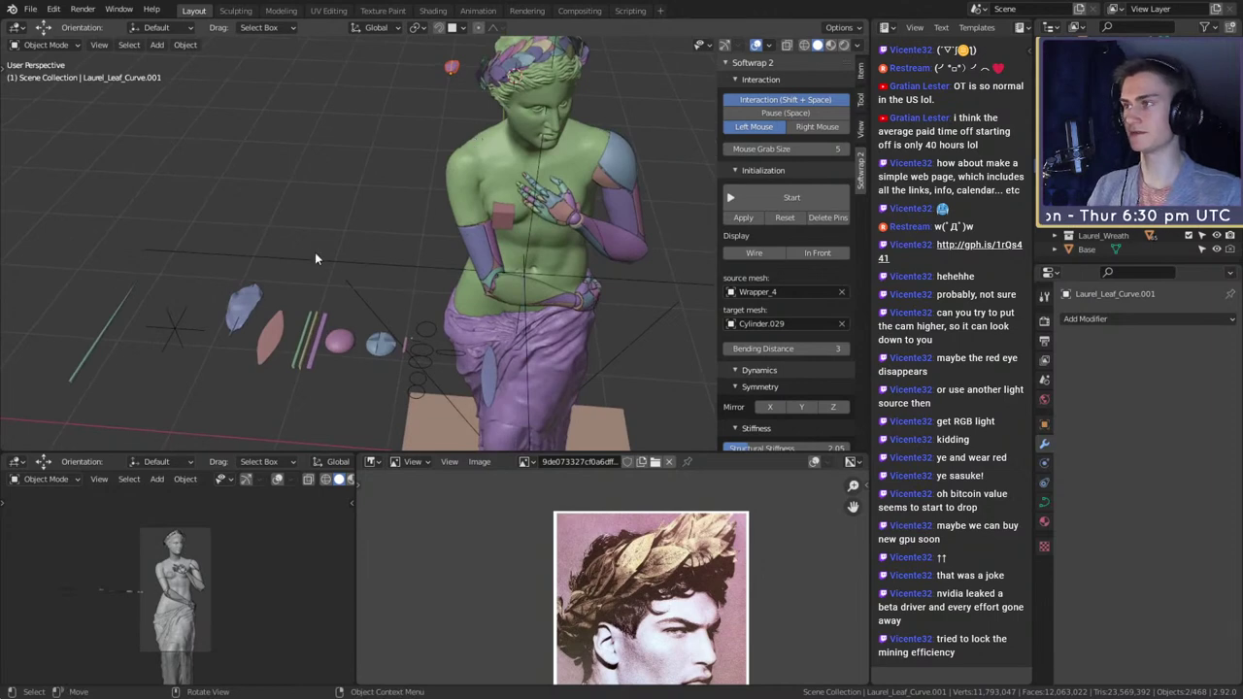
{"action": "key", "text": "Delete"}
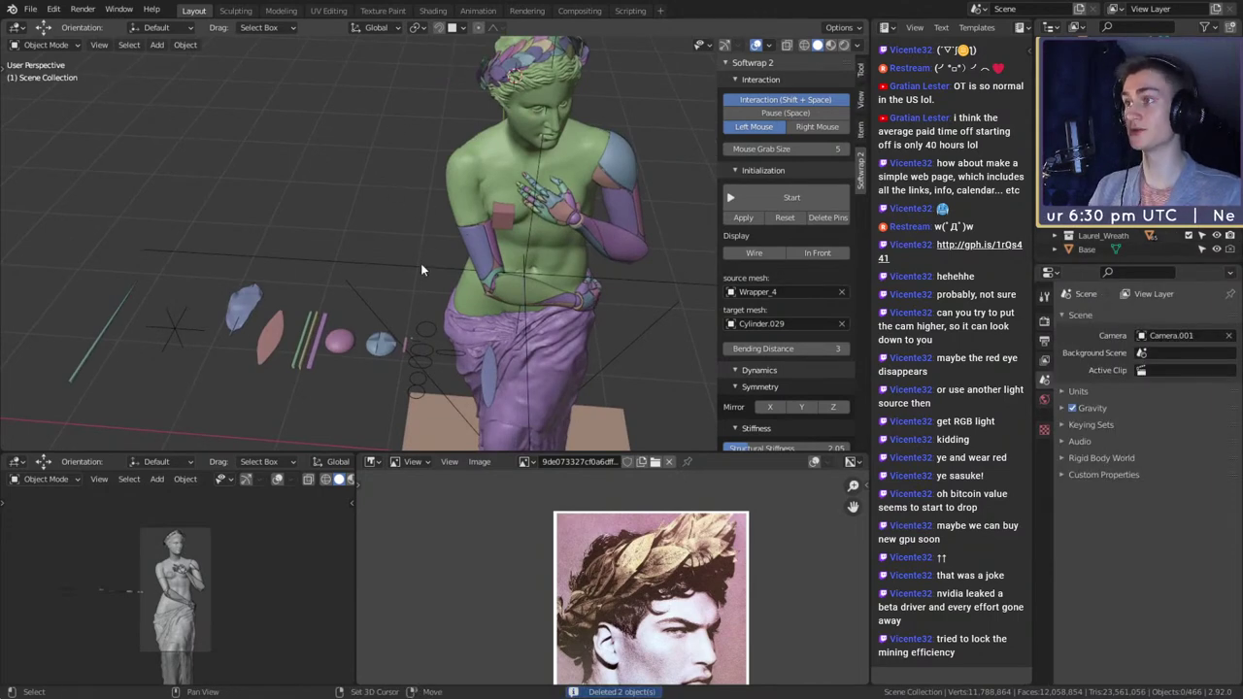
- Exclude the Modules collection so the spare pieces laid out beside the statue are hidden
{"action": "middle_click_drag", "start_coordinate": [421, 263], "coordinate": [452, 258]}
{"action": "scroll", "coordinate": [1132, 175], "scroll_direction": "down", "scroll_amount": 5}
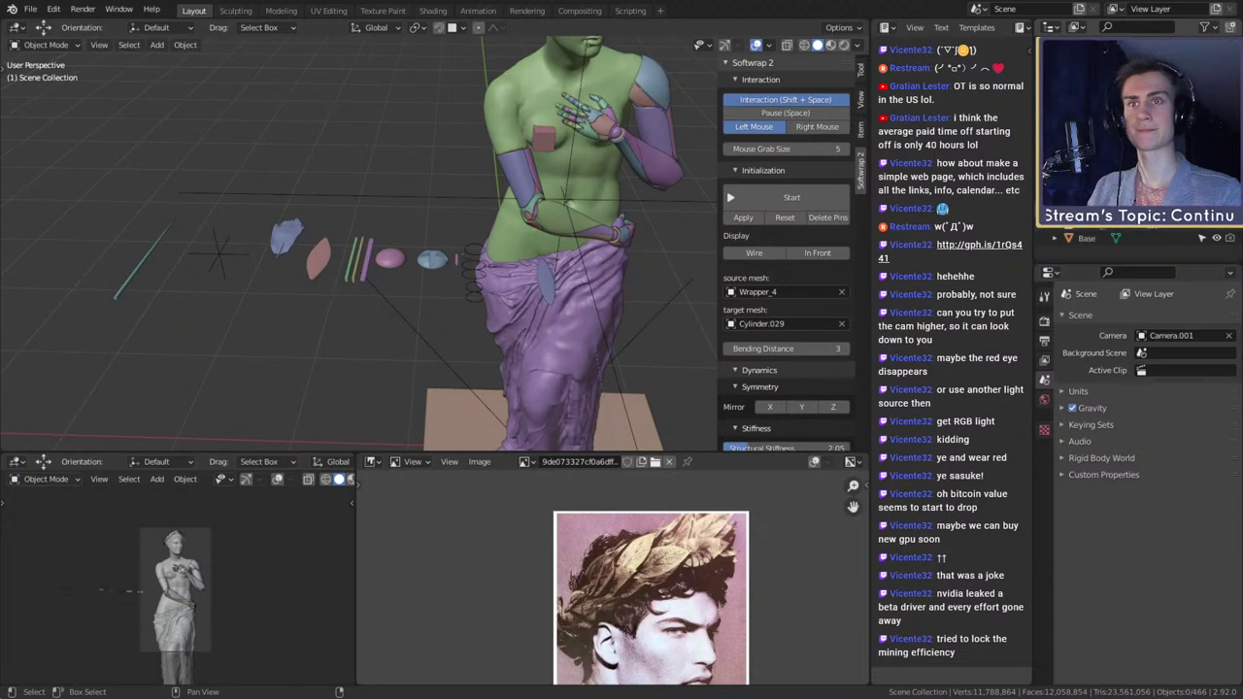
{"action": "left_click", "coordinate": [1187, 146]}
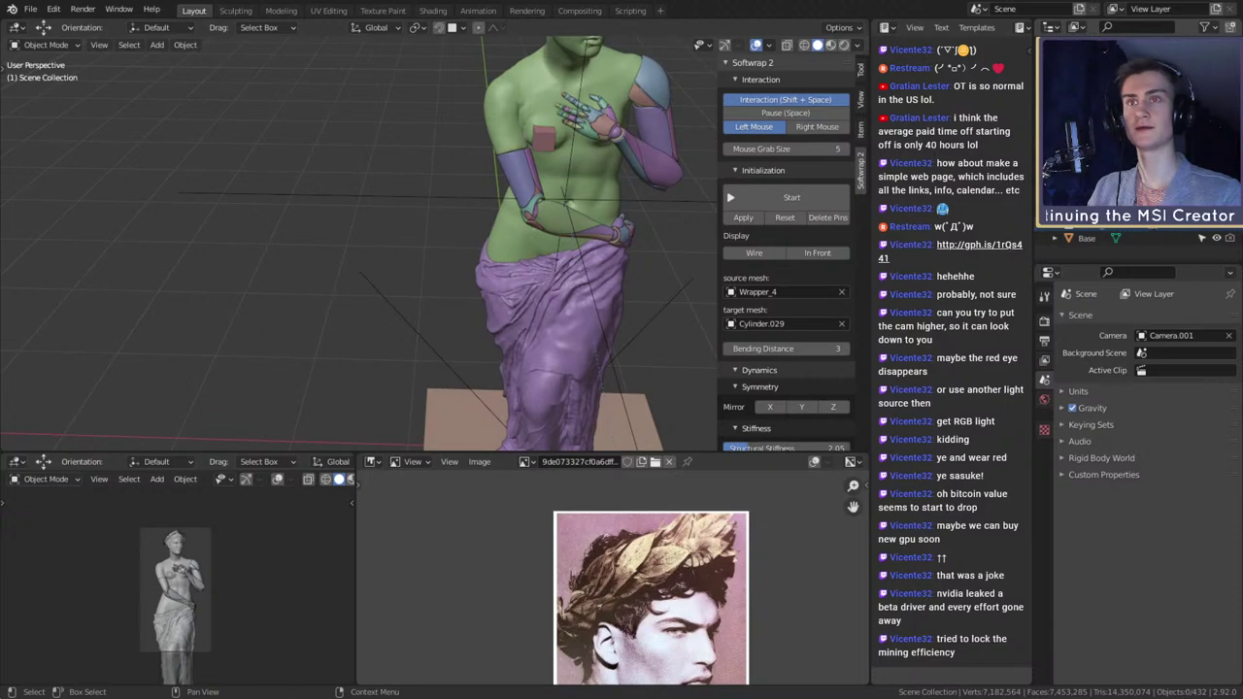
{"action": "scroll", "coordinate": [482, 256], "scroll_direction": "down", "scroll_amount": 5}
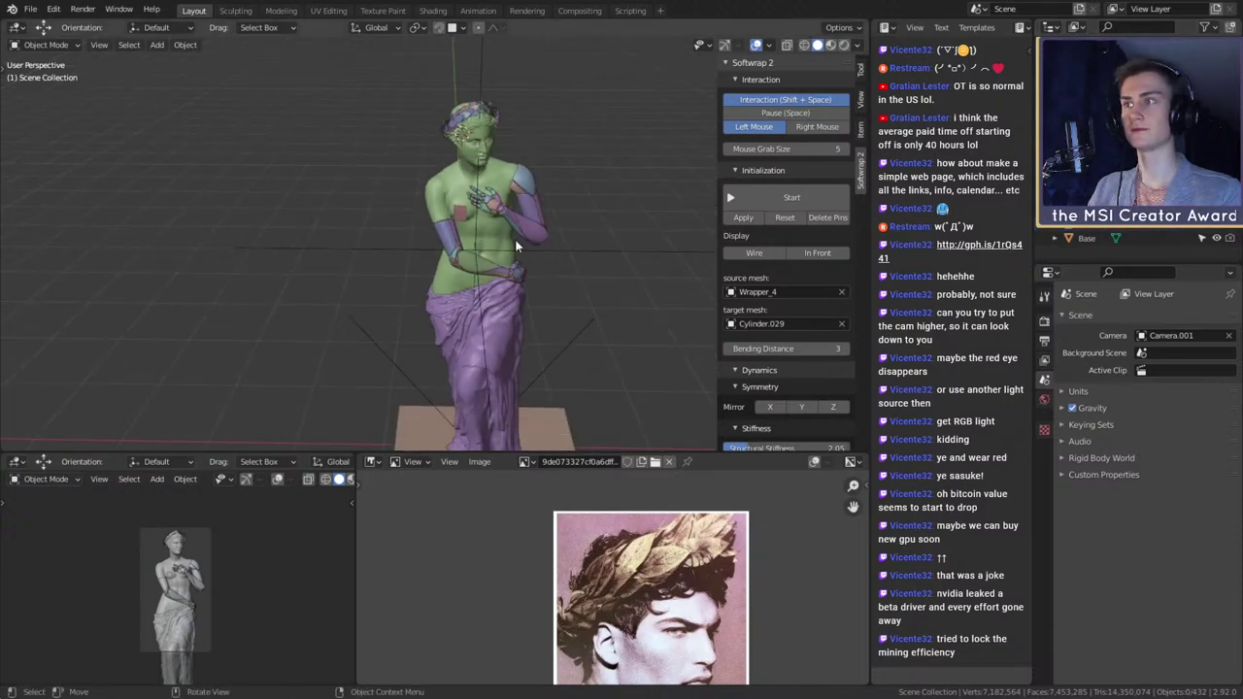
{"action": "middle_click_drag", "start_coordinate": [543, 231], "coordinate": [642, 194]}
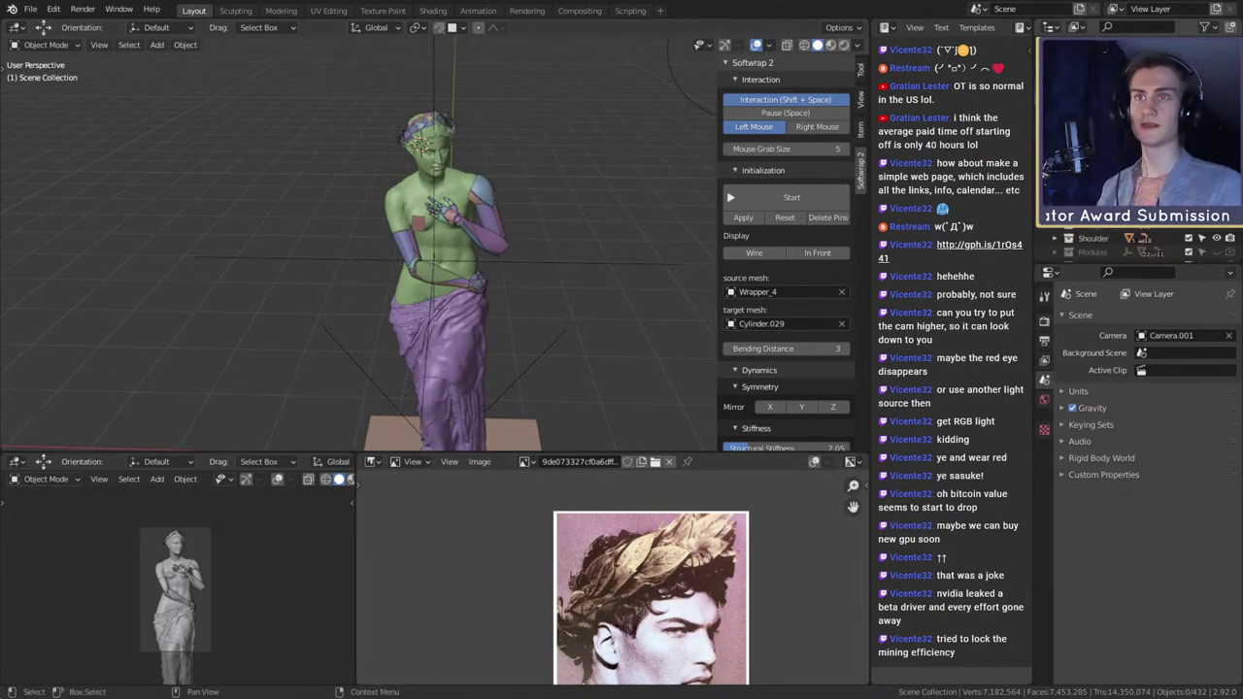
- Reveal the foot mesh Foot_R at the hem of the drapery, select it and inspect its toes
{"action": "middle_click_drag", "start_coordinate": [508, 295], "coordinate": [515, 136], "text": "shift"}
{"action": "middle_click_drag", "start_coordinate": [515, 136], "coordinate": [603, 223]}
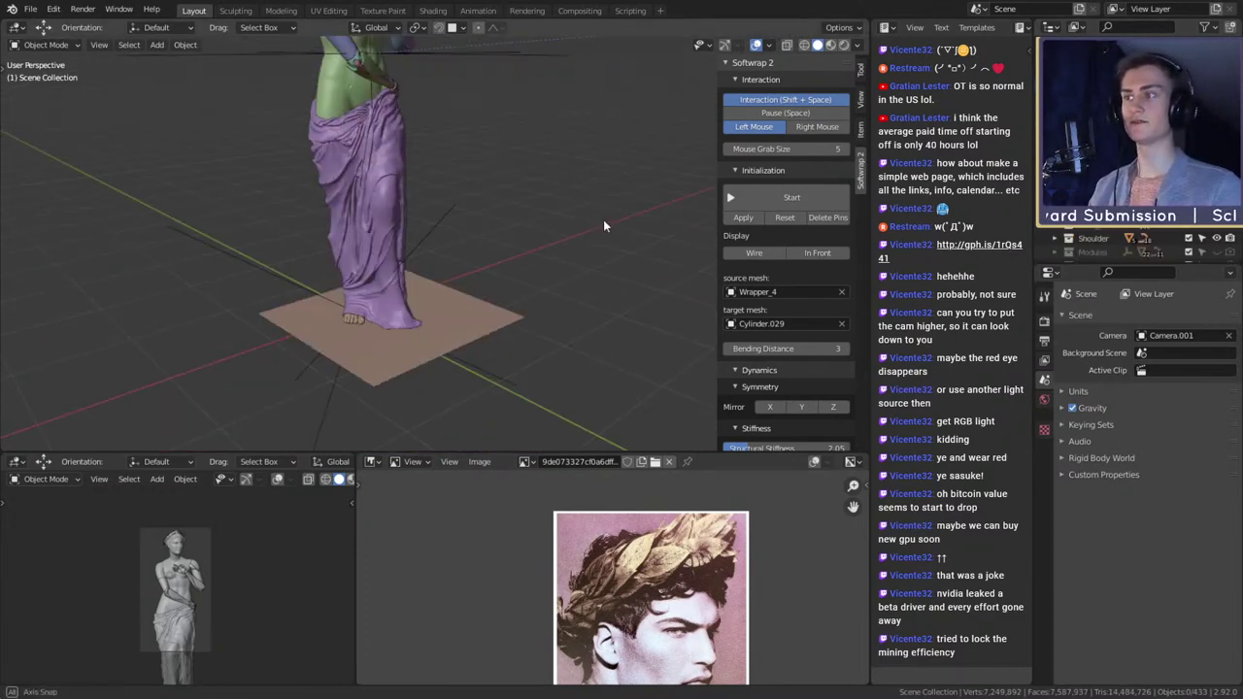
{"action": "scroll", "coordinate": [603, 222], "scroll_direction": "up", "scroll_amount": 3}
{"action": "middle_click_drag", "start_coordinate": [313, 323], "coordinate": [583, 160], "text": "shift"}
{"action": "middle_click_drag", "start_coordinate": [583, 160], "coordinate": [569, 258]}
{"action": "left_click", "coordinate": [528, 201]}
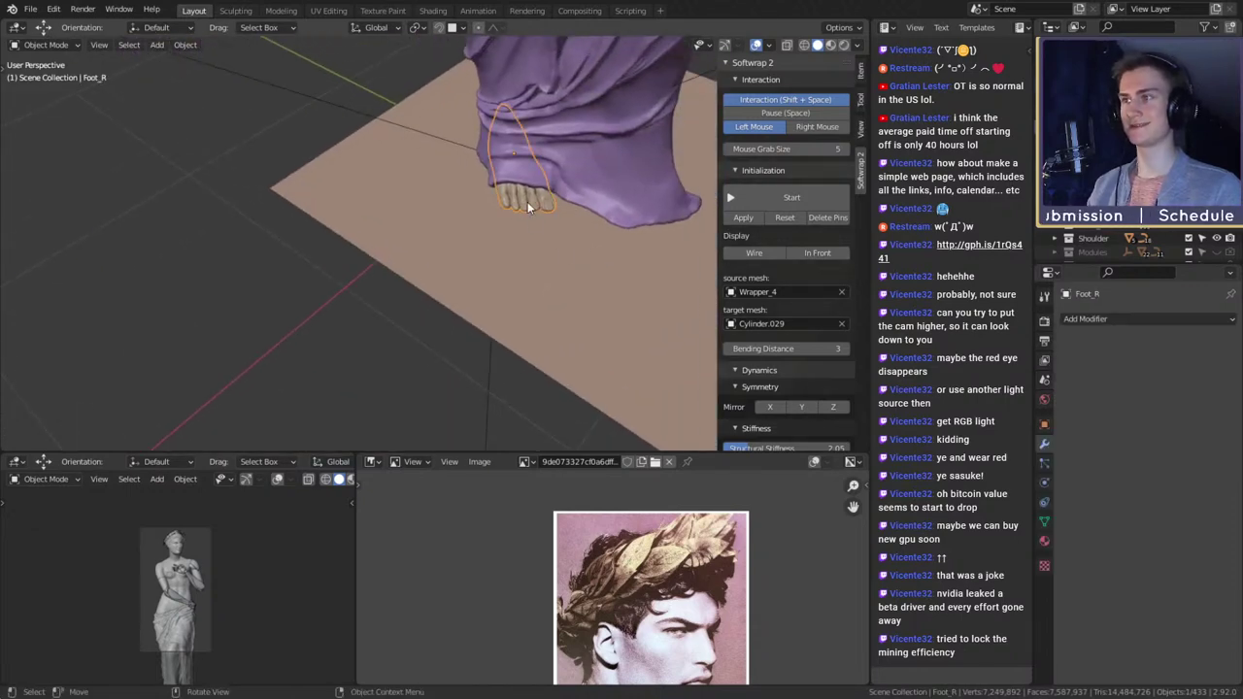
{"action": "key", "text": "KP_Decimal"}
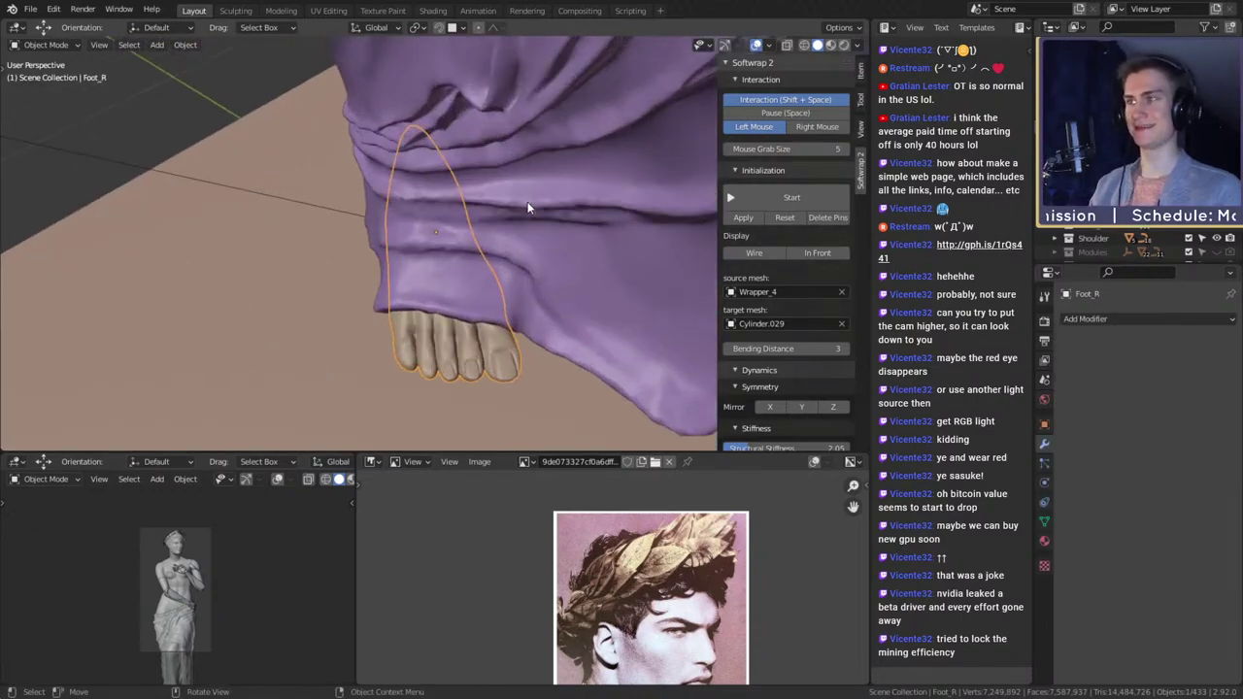
{"action": "right_click", "coordinate": [466, 350]}
{"action": "scroll", "coordinate": [528, 354], "scroll_direction": "down", "scroll_amount": 5}
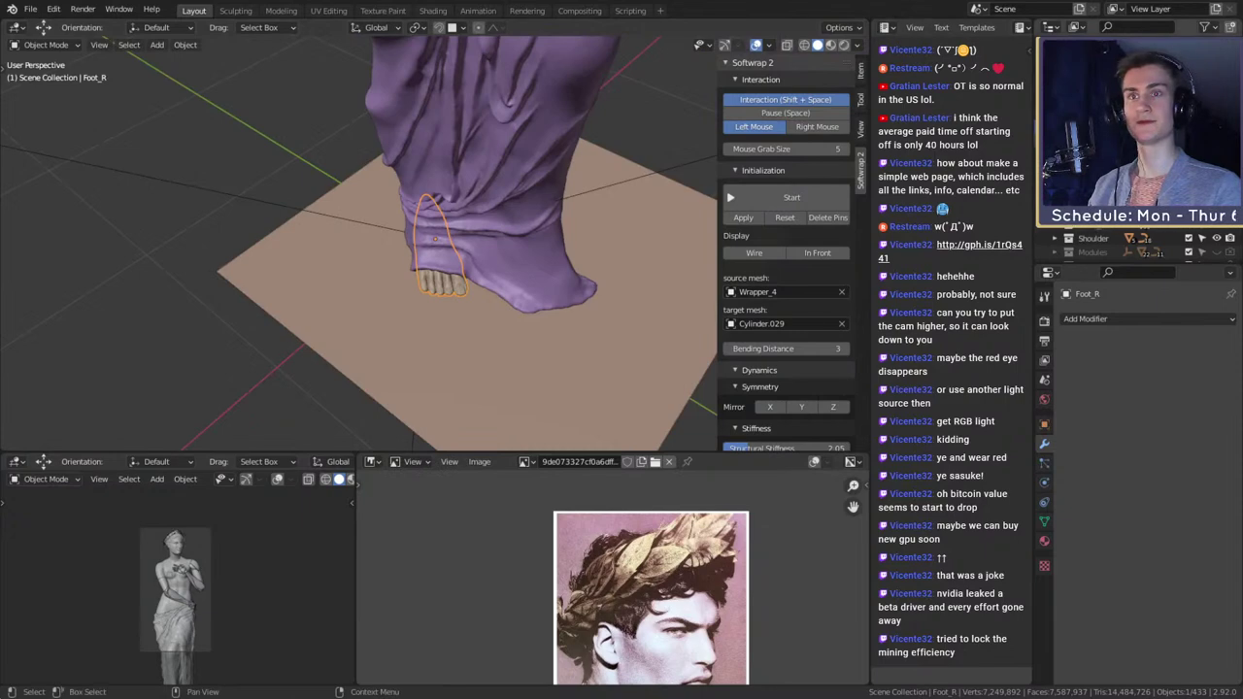
- Delete the old foot sculpt sculpt_foot_L hidden inside the drapery
{"action": "key", "text": "ctrl+z"}
{"action": "middle_click_drag", "start_coordinate": [583, 282], "coordinate": [680, 272]}
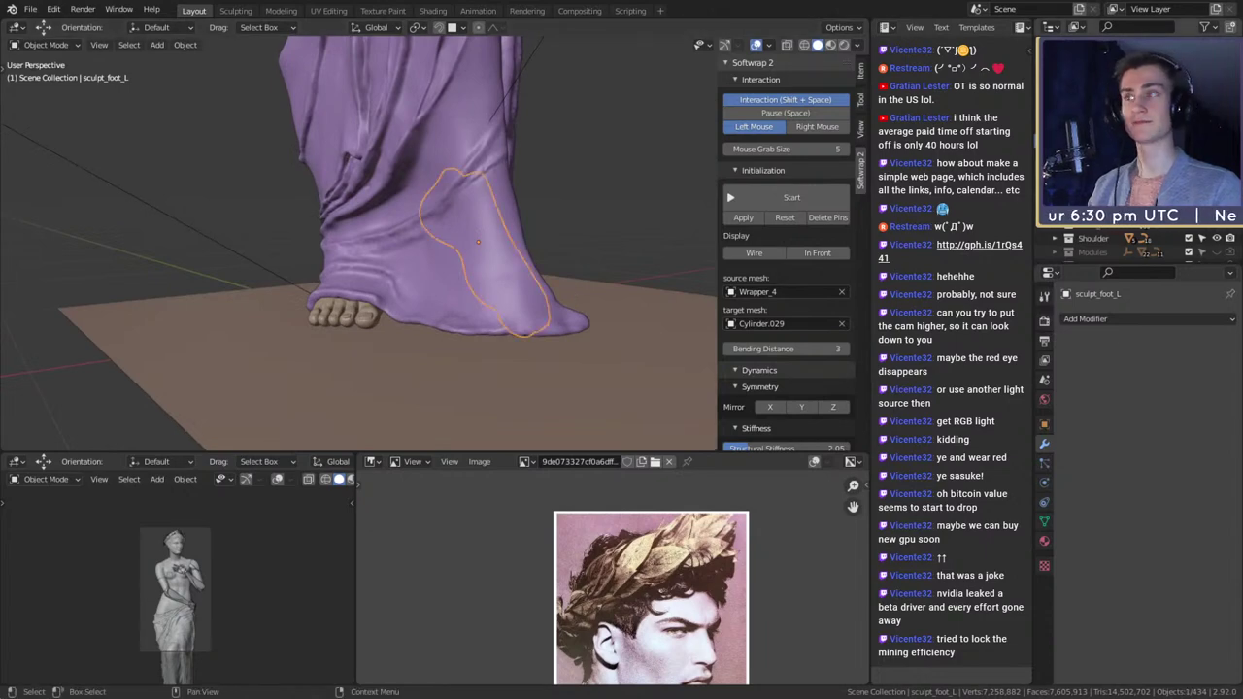
{"action": "key", "text": "Delete"}
- Save the cleaned-up statue file
{"action": "scroll", "coordinate": [536, 264], "scroll_direction": "down", "scroll_amount": 9}
{"action": "middle_click_drag", "start_coordinate": [544, 253], "coordinate": [439, 309]}
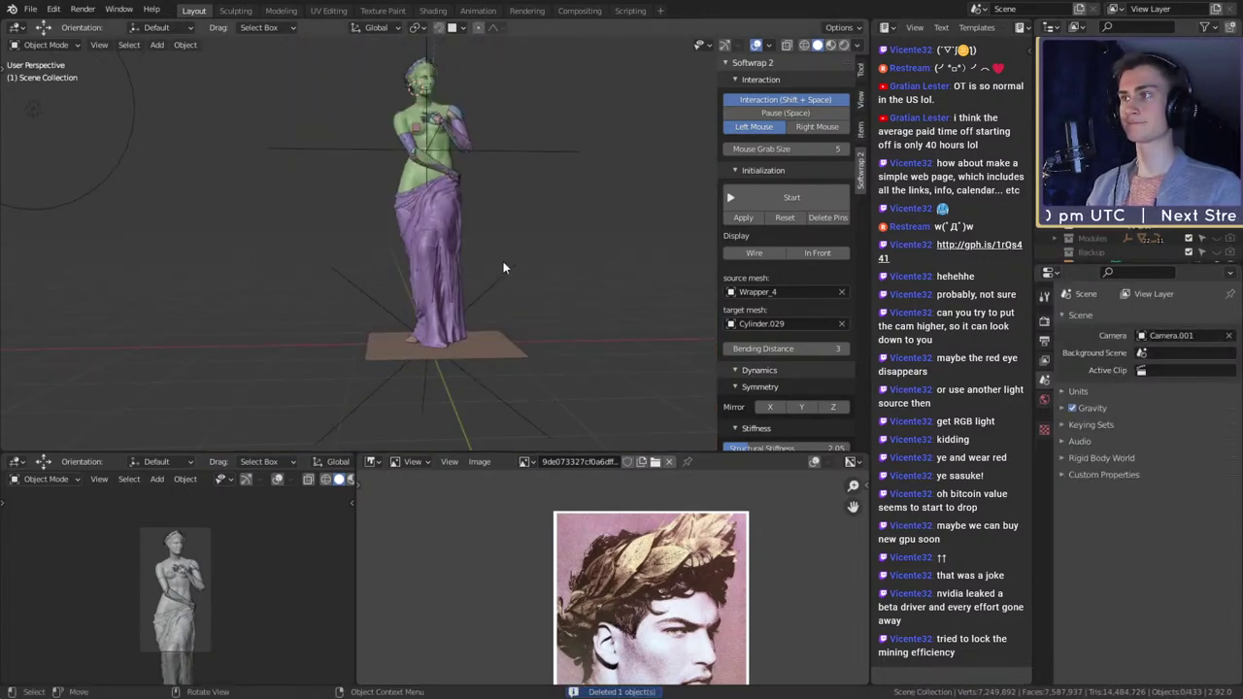
{"action": "left_click", "coordinate": [30, 8]}
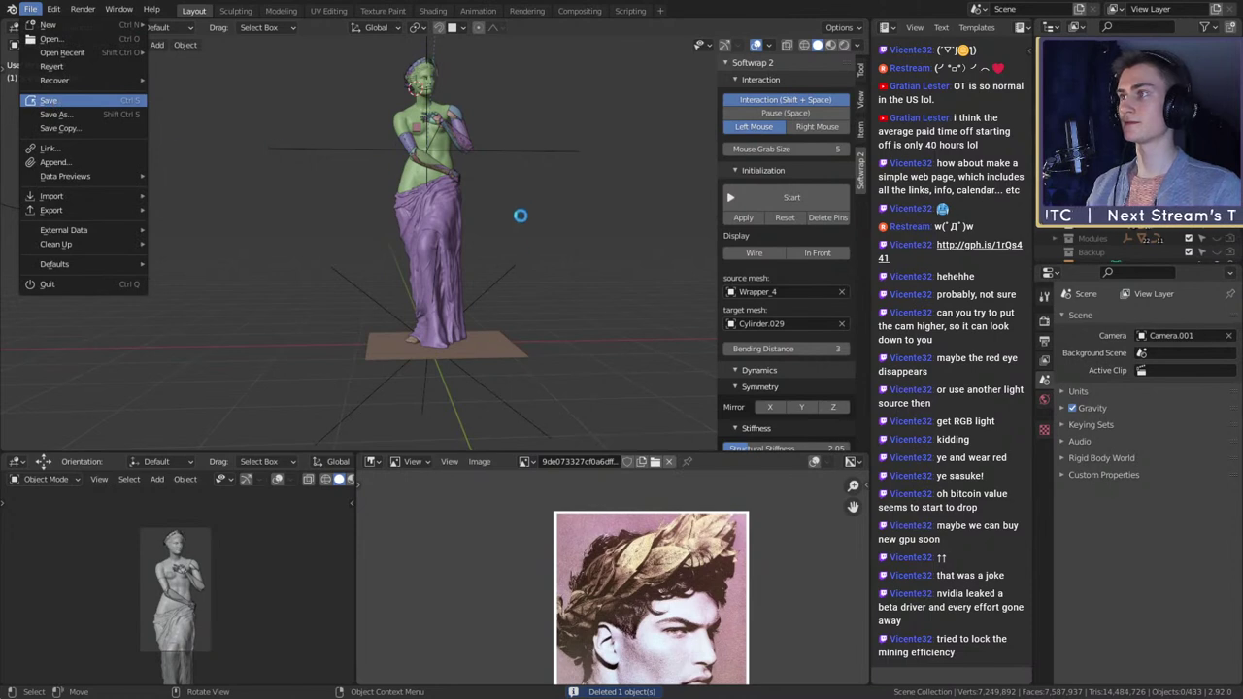
- Lower the Multires viewport level of the body mesh body_retopo_multi to 1 and save the file
{"action": "middle_click_drag", "start_coordinate": [508, 220], "coordinate": [501, 238]}
{"action": "middle_click_drag", "start_coordinate": [500, 237], "coordinate": [501, 278], "text": "shift"}
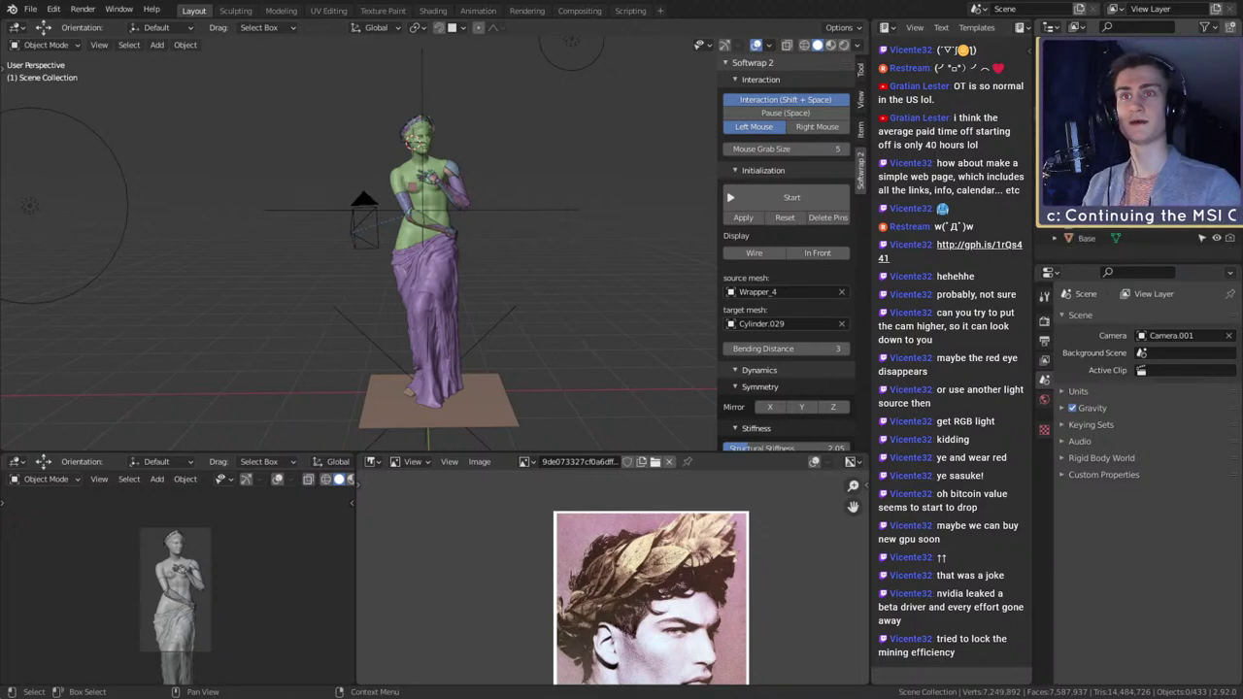
{"action": "scroll", "coordinate": [583, 149], "scroll_direction": "up", "scroll_amount": 6}
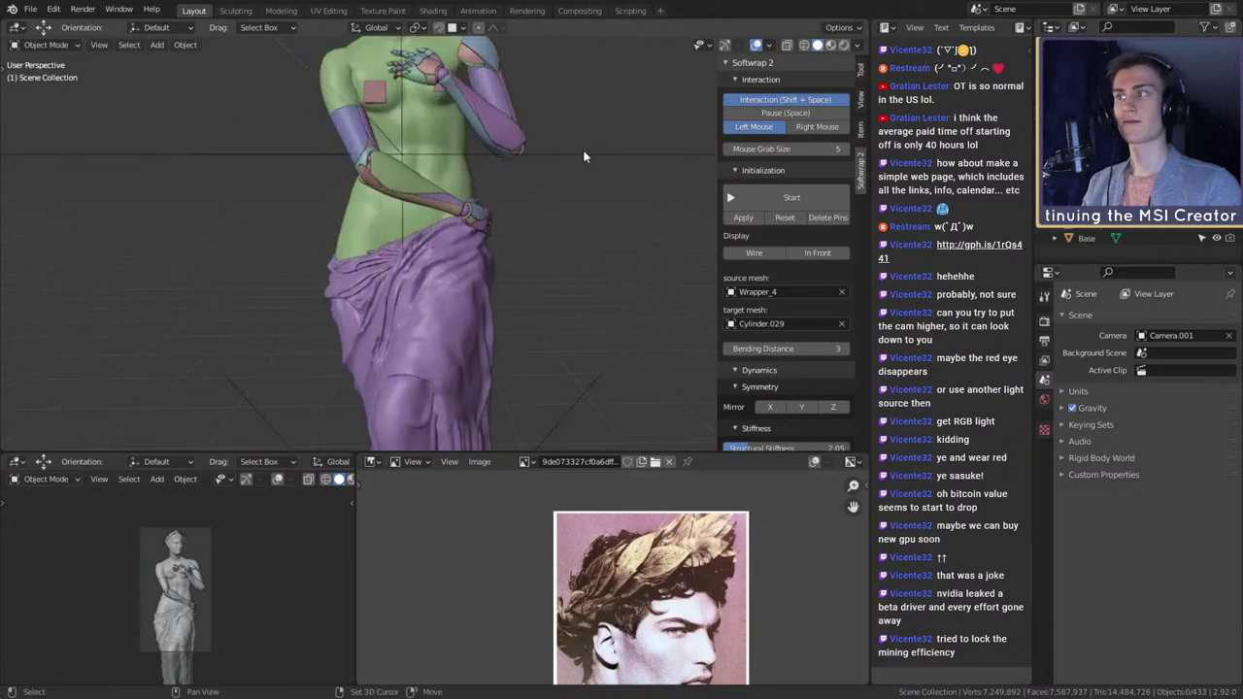
{"action": "left_click", "coordinate": [450, 237]}
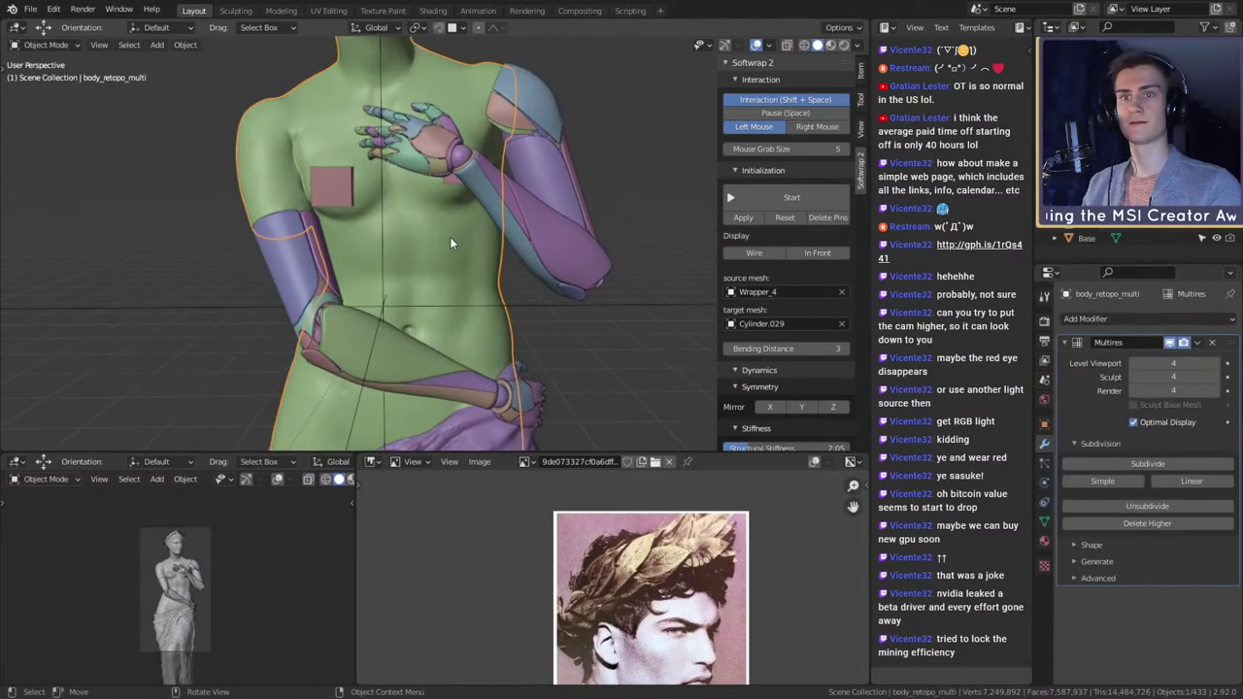
{"action": "left_click", "coordinate": [1133, 364]}
{"action": "scroll", "coordinate": [549, 218], "scroll_direction": "down", "scroll_amount": 4}
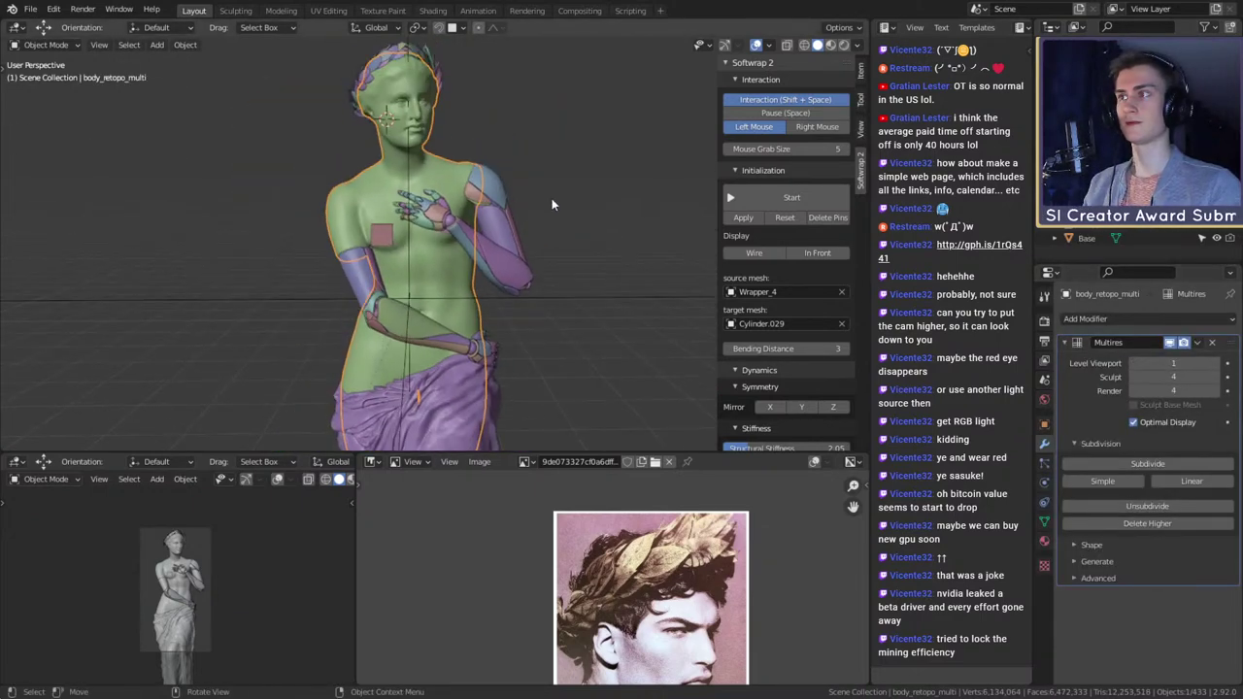
{"action": "left_click", "coordinate": [29, 9]}
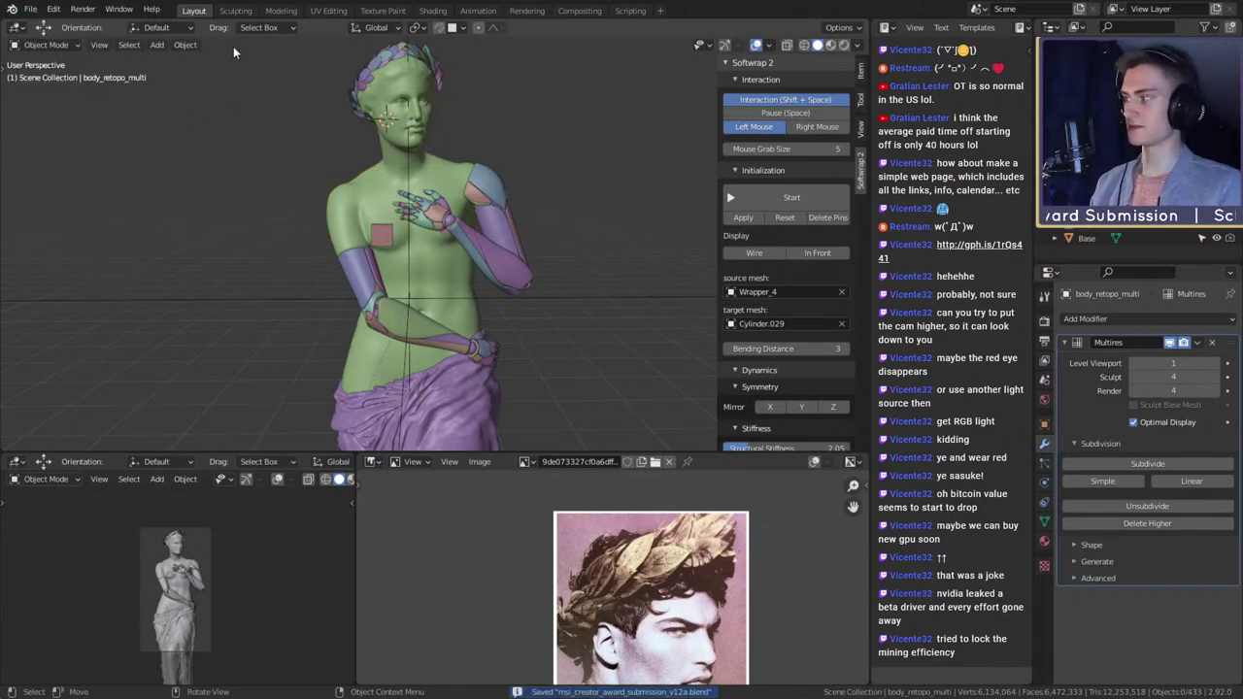
- Select a loop of faces encircling the armoured shoulder on the body mesh, using face selection in Edit Mode
{"action": "middle_click_drag", "start_coordinate": [570, 152], "coordinate": [326, 233]}
{"action": "scroll", "coordinate": [325, 234], "scroll_direction": "up", "scroll_amount": 5}
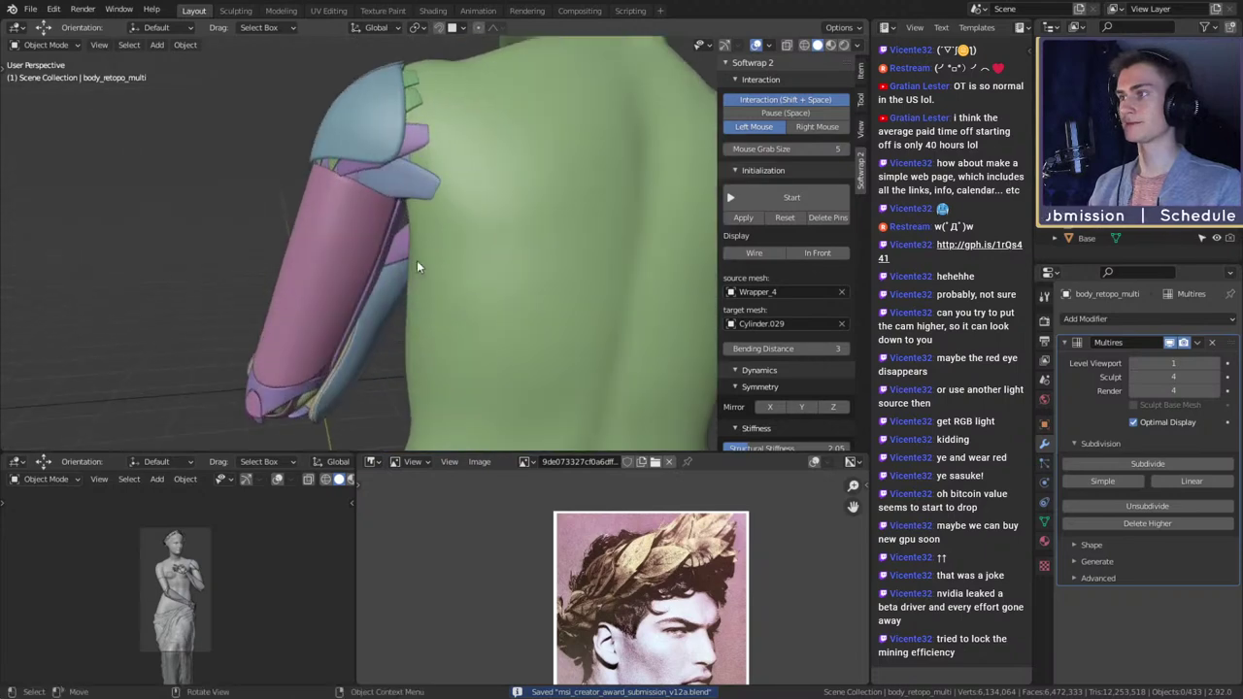
{"action": "middle_click_drag", "start_coordinate": [417, 260], "coordinate": [576, 218]}
{"action": "key", "text": "Tab"}
{"action": "key", "text": "alt+a"}
{"action": "key", "text": "3"}
{"action": "left_click", "coordinate": [501, 243], "text": "alt"}
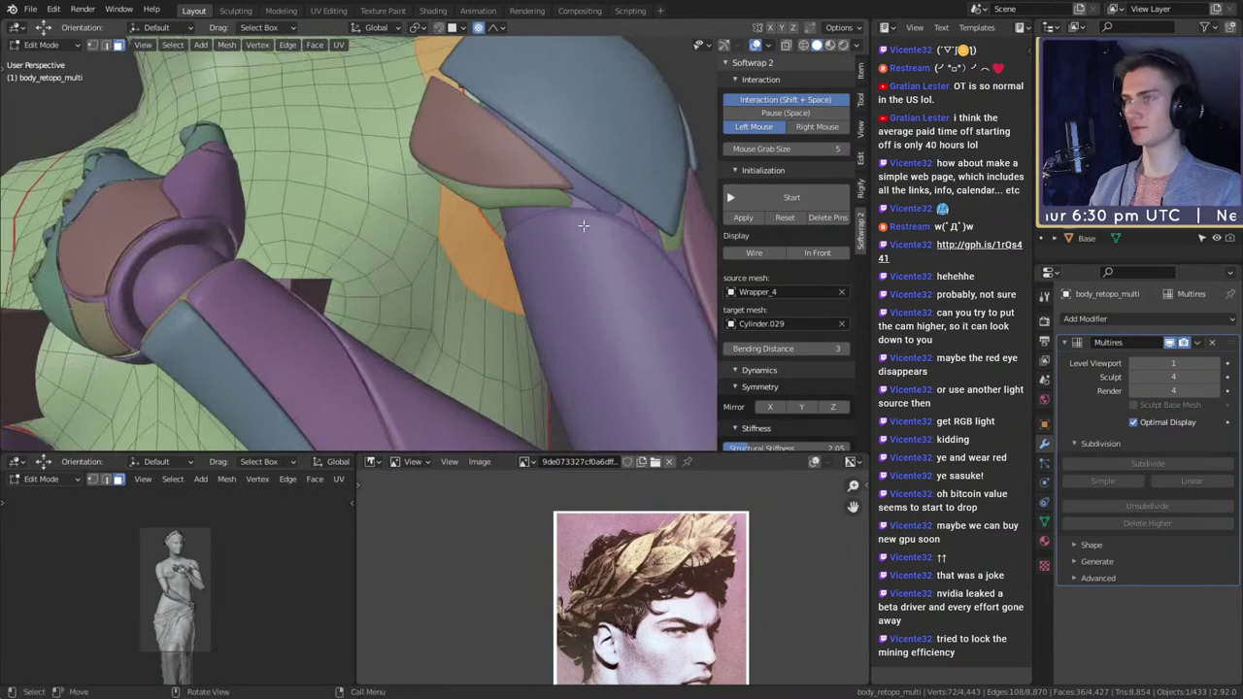
{"action": "key", "text": "Tab"}
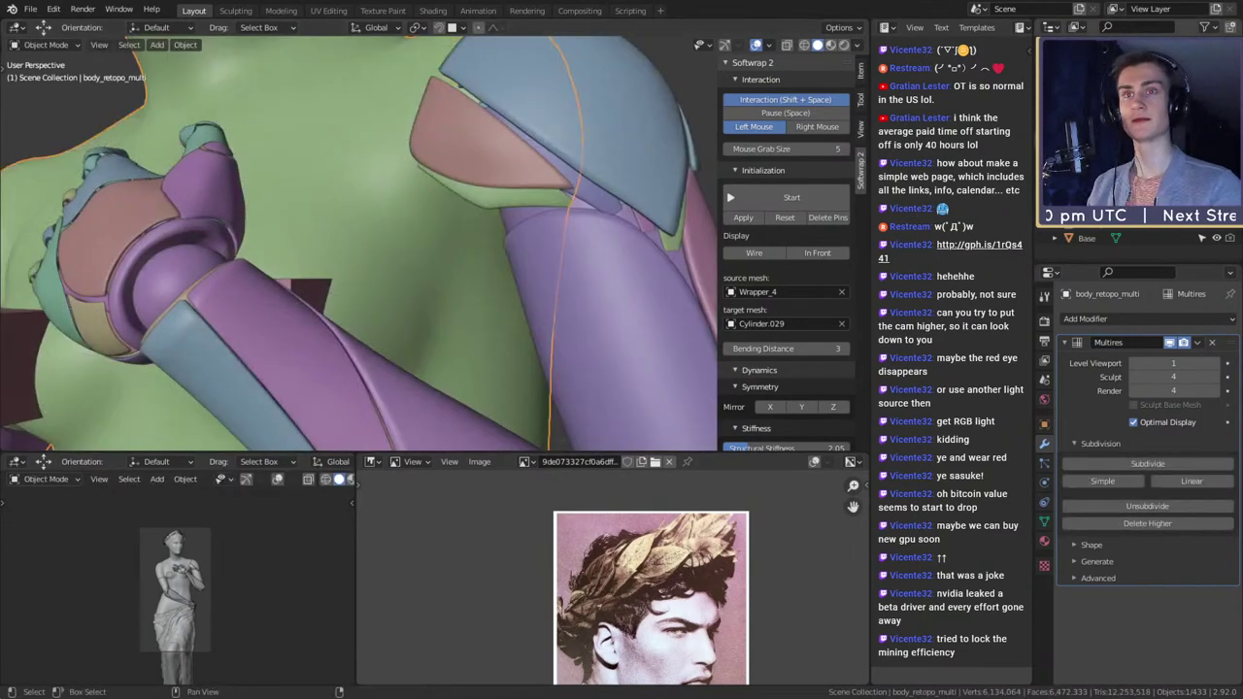
- Hide the collections of mechanical arm, hand and shoulder parts so the bare body is exposed
{"action": "left_click", "coordinate": [1215, 145]}
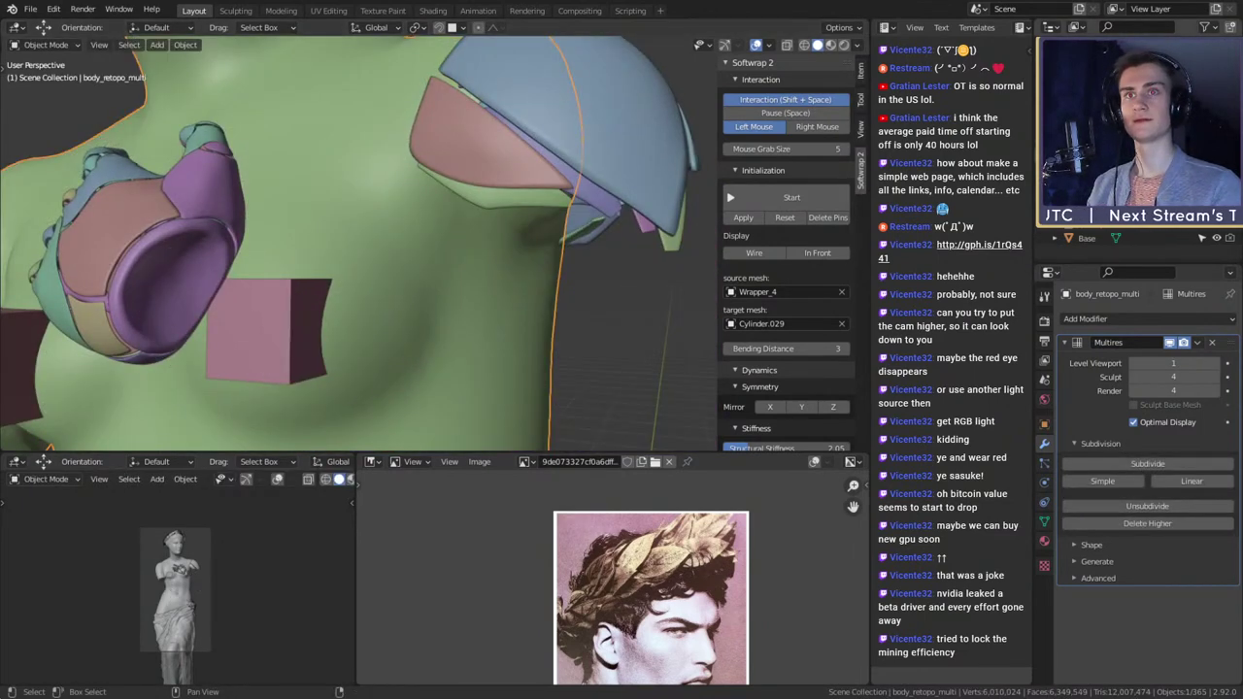
{"action": "left_click", "coordinate": [1215, 154]}
{"action": "left_click", "coordinate": [1215, 170]}
{"action": "left_click", "coordinate": [1216, 187]}
{"action": "left_click", "coordinate": [1215, 204]}
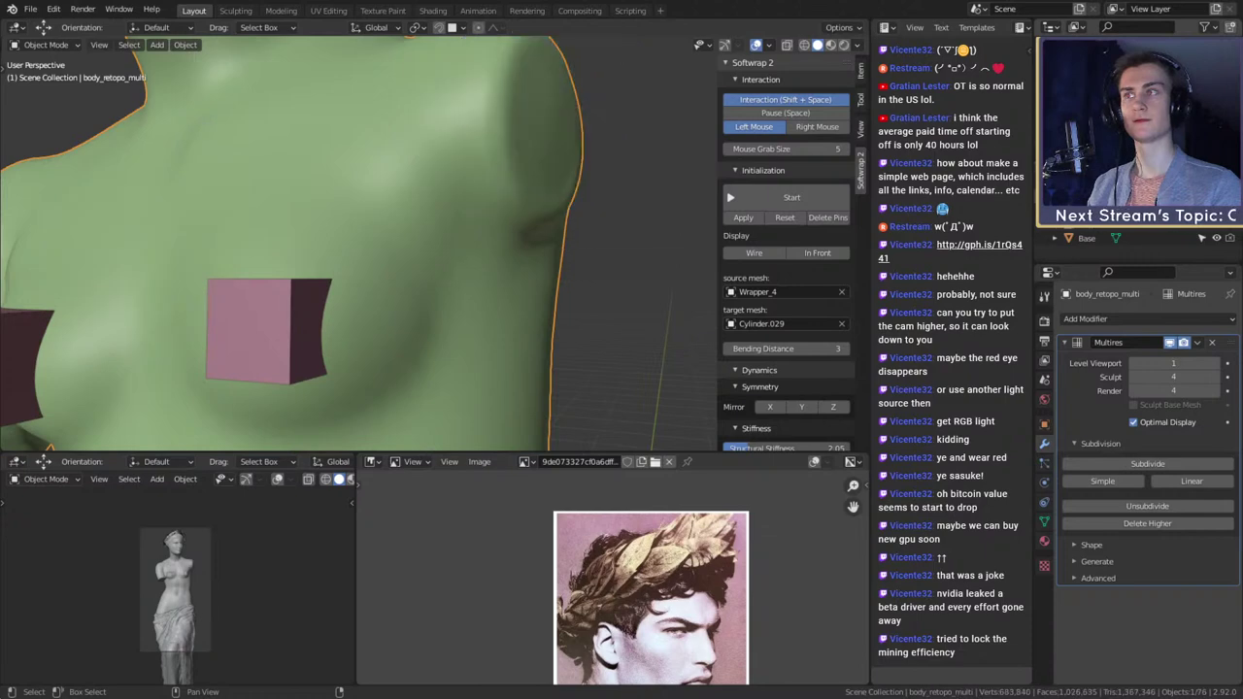
- Extend the body mesh's face selection across the whole shoulder stump, filling in its round end cap with circle select
{"action": "scroll", "coordinate": [574, 263], "scroll_direction": "down", "scroll_amount": 5}
{"action": "left_click", "coordinate": [522, 208]}
{"action": "left_click", "coordinate": [498, 213]}
{"action": "middle_click_drag", "start_coordinate": [581, 235], "coordinate": [545, 215]}
{"action": "scroll", "coordinate": [544, 253], "scroll_direction": "up", "scroll_amount": 3}
{"action": "key", "text": "Tab"}
{"action": "scroll", "coordinate": [545, 215], "scroll_direction": "up", "scroll_amount": 3}
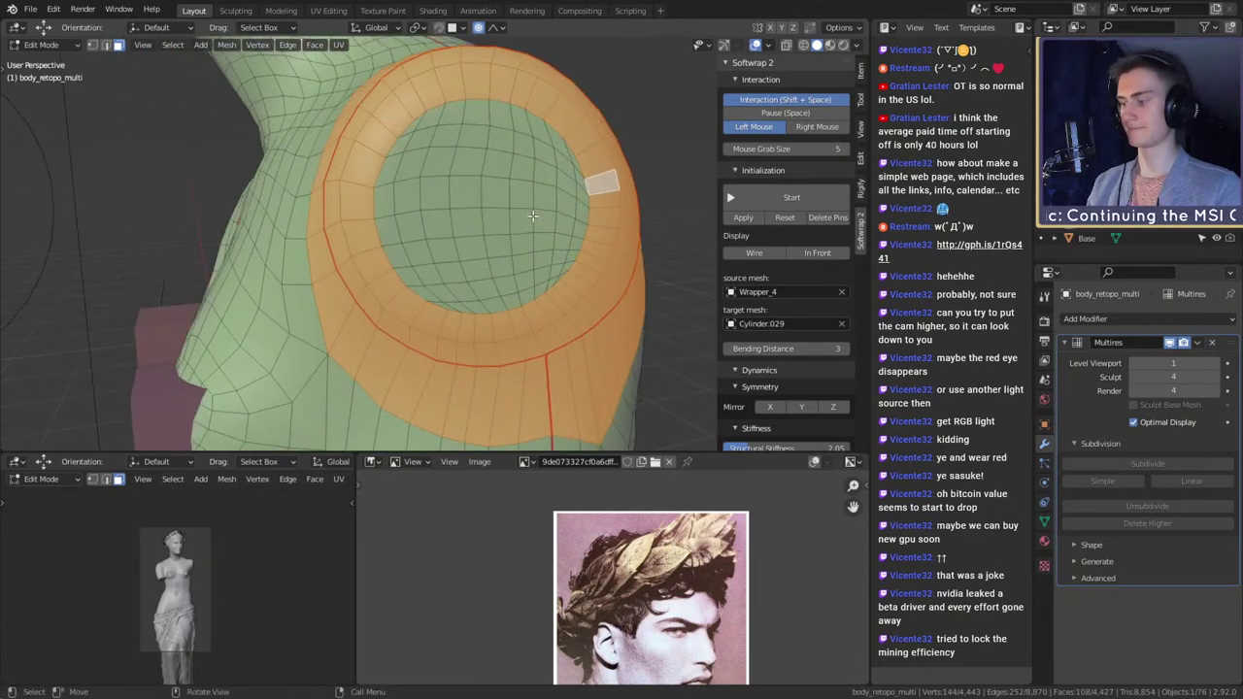
{"action": "key", "text": "c"}
{"action": "mouse_move", "coordinate": [558, 277]}
{"action": "left_mouse_down"}
{"action": "mouse_move", "coordinate": [529, 194]}
{"action": "mouse_move", "coordinate": [412, 197]}
{"action": "mouse_move", "coordinate": [491, 199]}
{"action": "mouse_move", "coordinate": [571, 167]}
{"action": "left_mouse_up"}
{"action": "key", "text": "Escape"}
{"action": "scroll", "coordinate": [591, 258], "scroll_direction": "down", "scroll_amount": 3}
{"action": "middle_click_drag", "start_coordinate": [591, 259], "coordinate": [626, 270]}
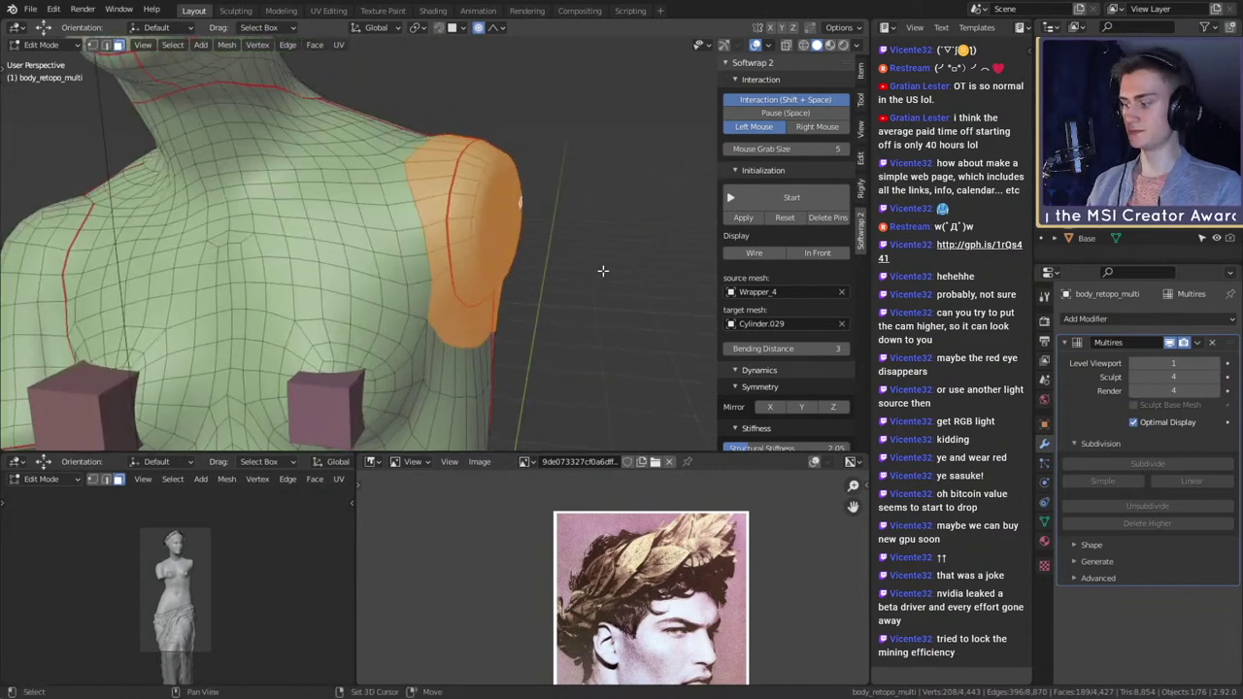
- Duplicate the selected shoulder faces in place, separate them into their own object and select that new shoulder piece
{"action": "key", "text": "shift+d"}
{"action": "right_click", "coordinate": [602, 271]}
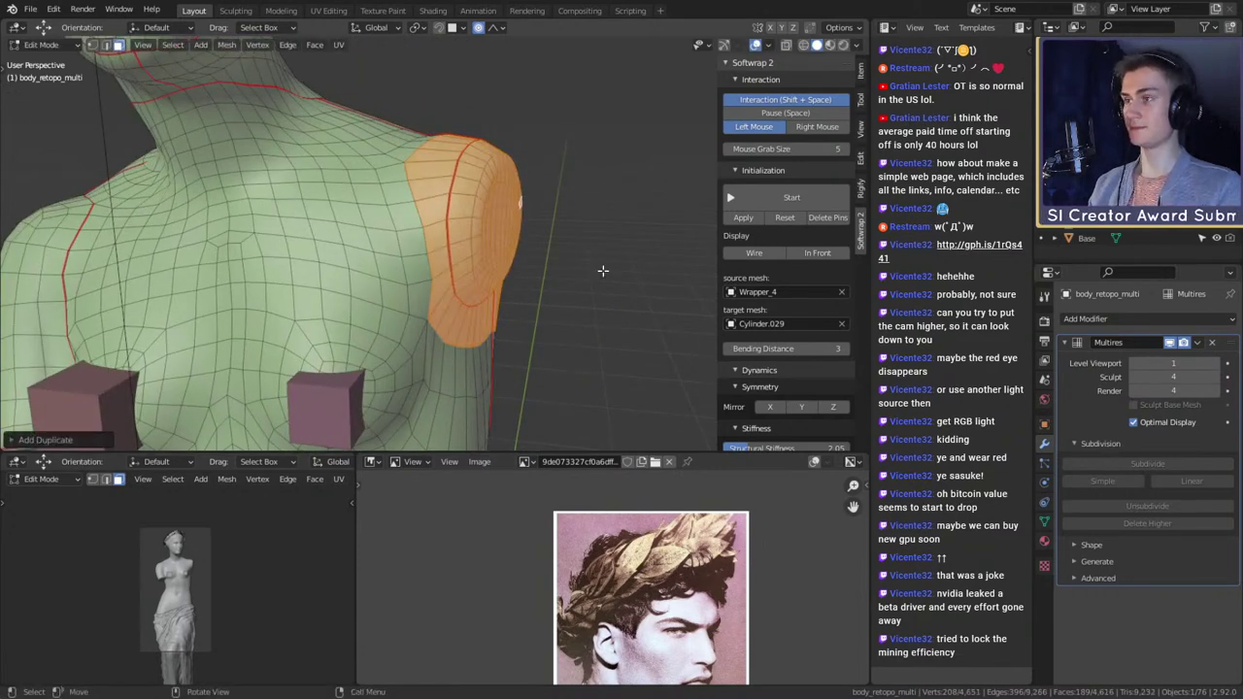
{"action": "key", "text": "p"}
{"action": "left_click", "coordinate": [603, 274]}
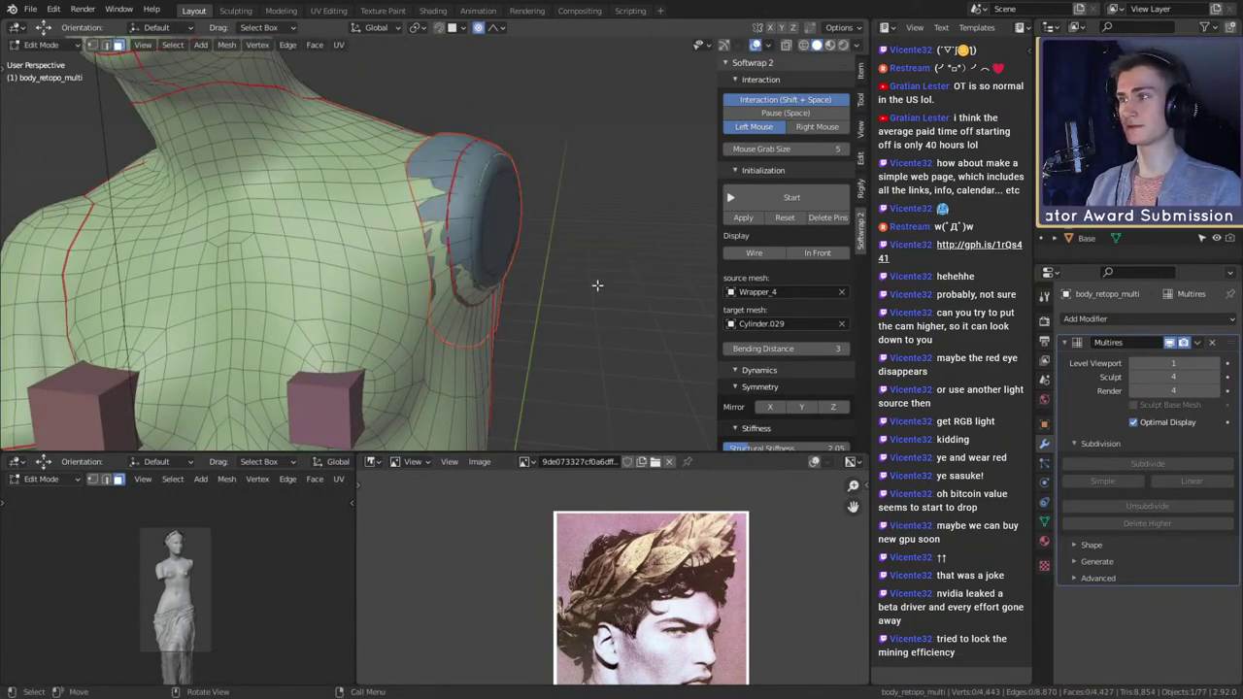
{"action": "key", "text": "Tab"}
{"action": "middle_click_drag", "start_coordinate": [608, 285], "coordinate": [532, 234]}
{"action": "left_click", "coordinate": [449, 92]}
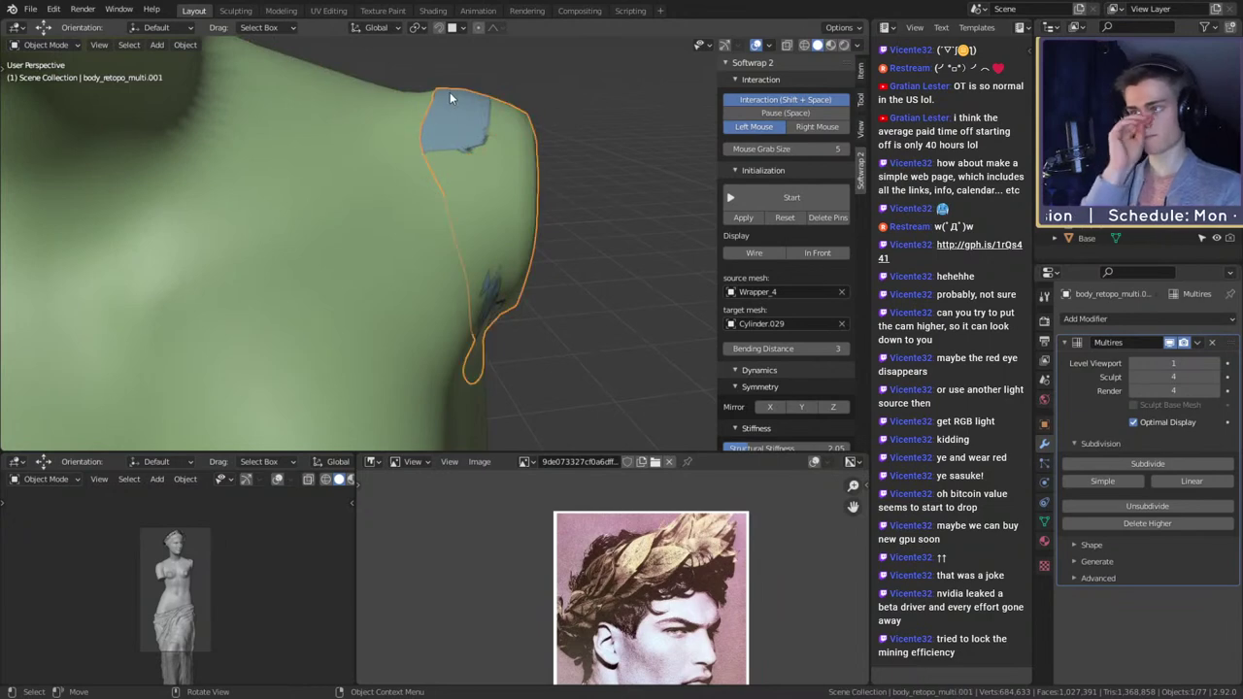
- Add a Solidify modifier to the shoulder piece with an offset of 1 and a thickness of 0.07 m
{"action": "left_click", "coordinate": [1105, 320]}
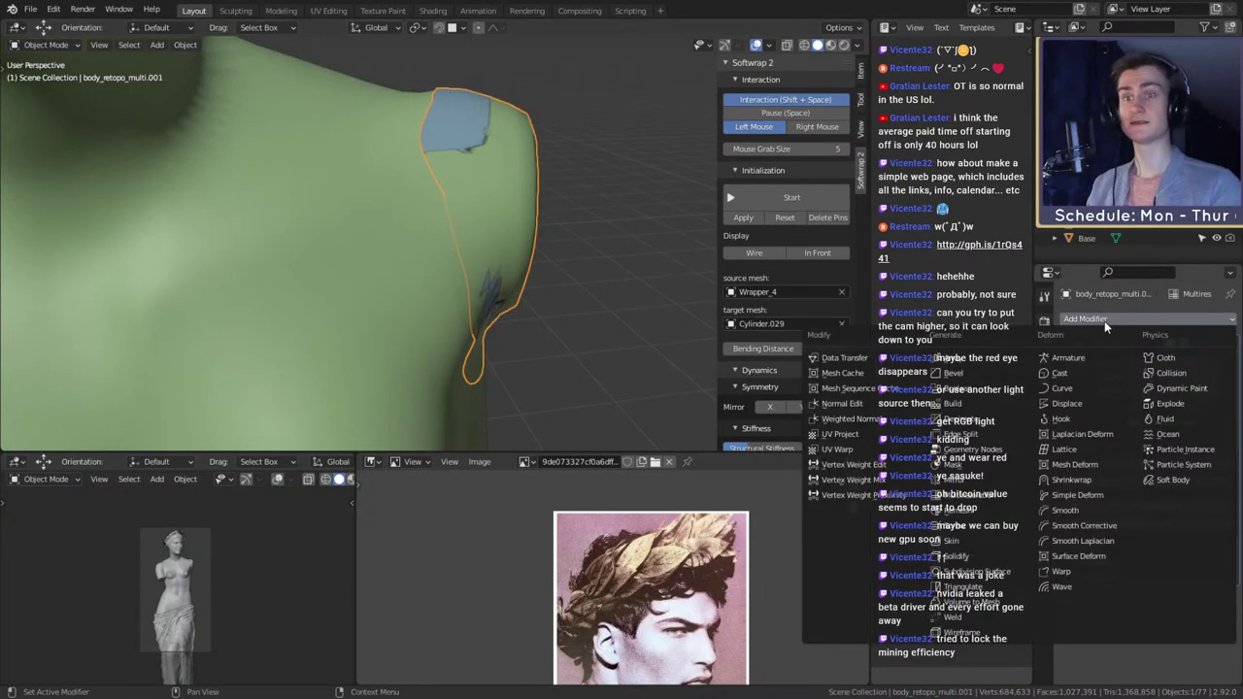
{"action": "left_click", "coordinate": [957, 557]}
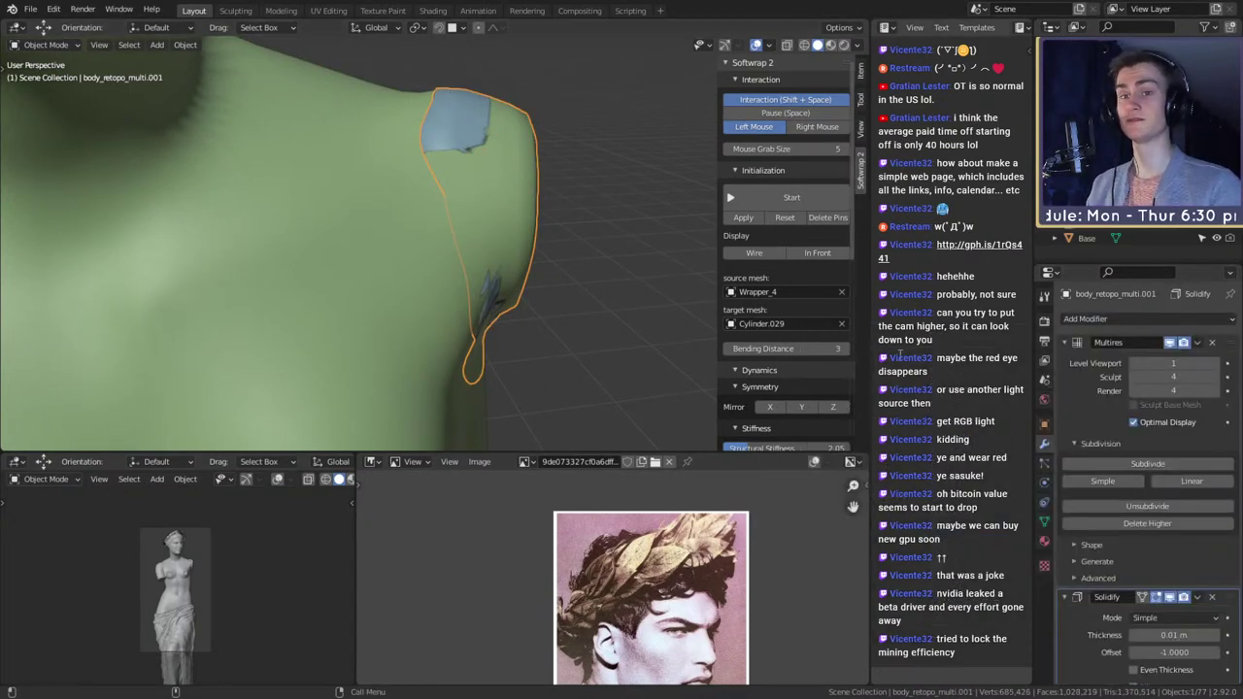
{"action": "left_click_drag", "start_coordinate": [1177, 653], "coordinate": [1220, 653]}
{"action": "left_click", "coordinate": [1219, 637]}
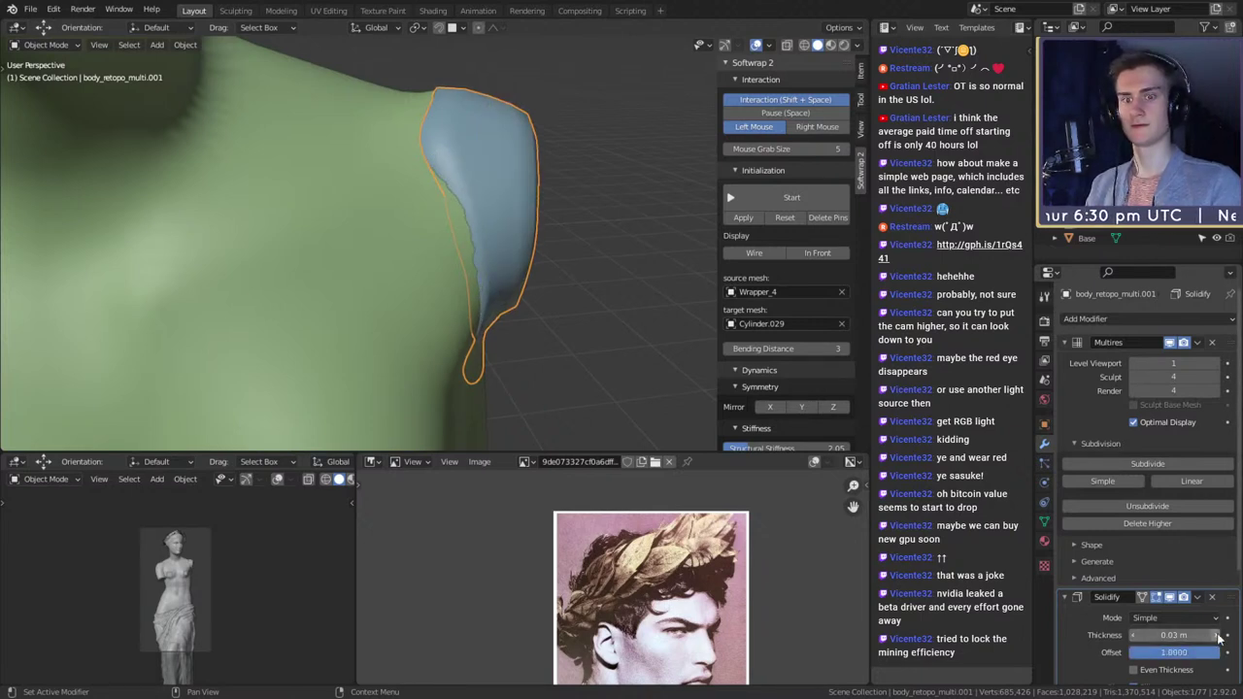
{"action": "left_click", "coordinate": [1219, 637]}
{"action": "left_click", "coordinate": [1219, 637]}
{"action": "left_click", "coordinate": [1219, 637]}
{"action": "left_click", "coordinate": [1219, 637]}
{"action": "middle_click_drag", "start_coordinate": [665, 340], "coordinate": [578, 284]}
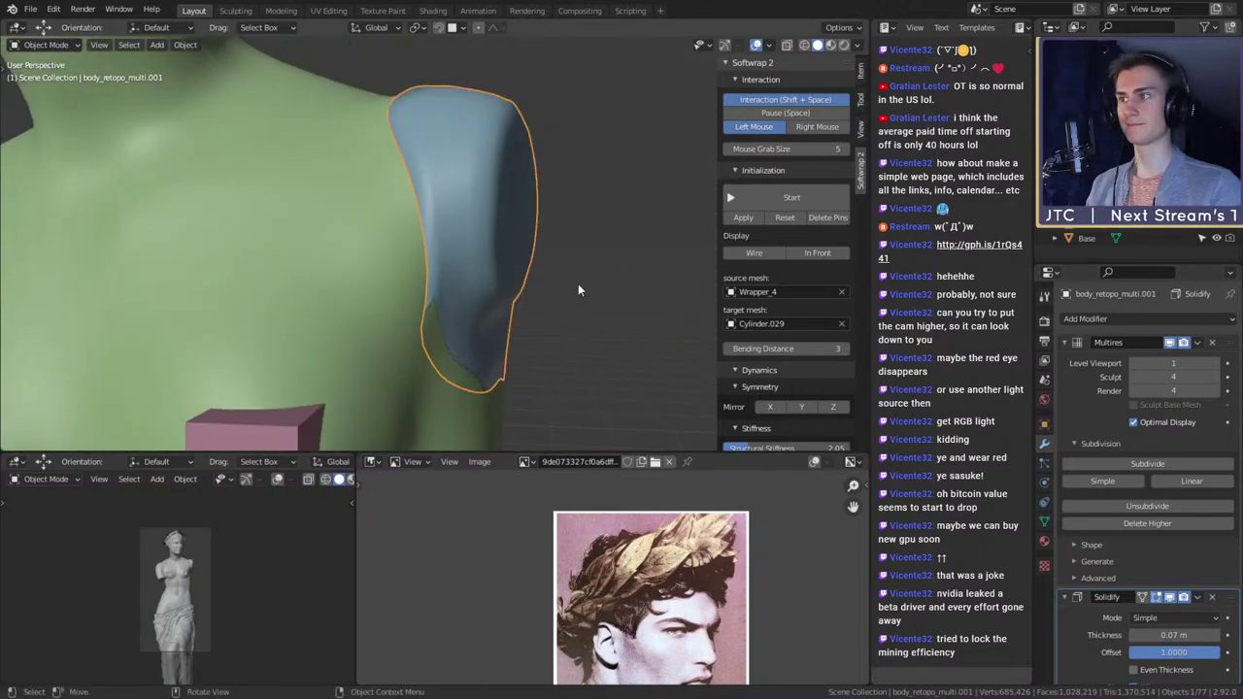
{"action": "left_click", "coordinate": [578, 284]}
- Raise the body mesh's Multires viewport level to 4
{"action": "left_click", "coordinate": [363, 281]}
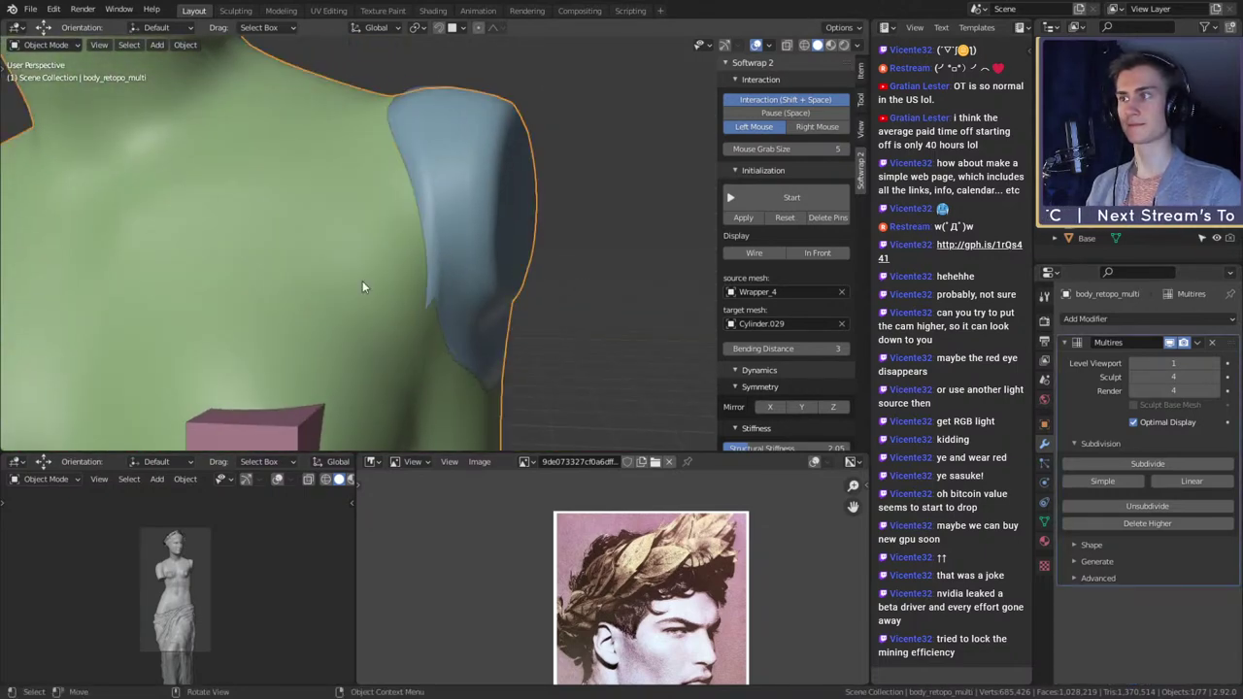
{"action": "left_click", "coordinate": [1216, 363]}
{"action": "left_click", "coordinate": [1216, 363]}
{"action": "left_click", "coordinate": [1218, 362]}
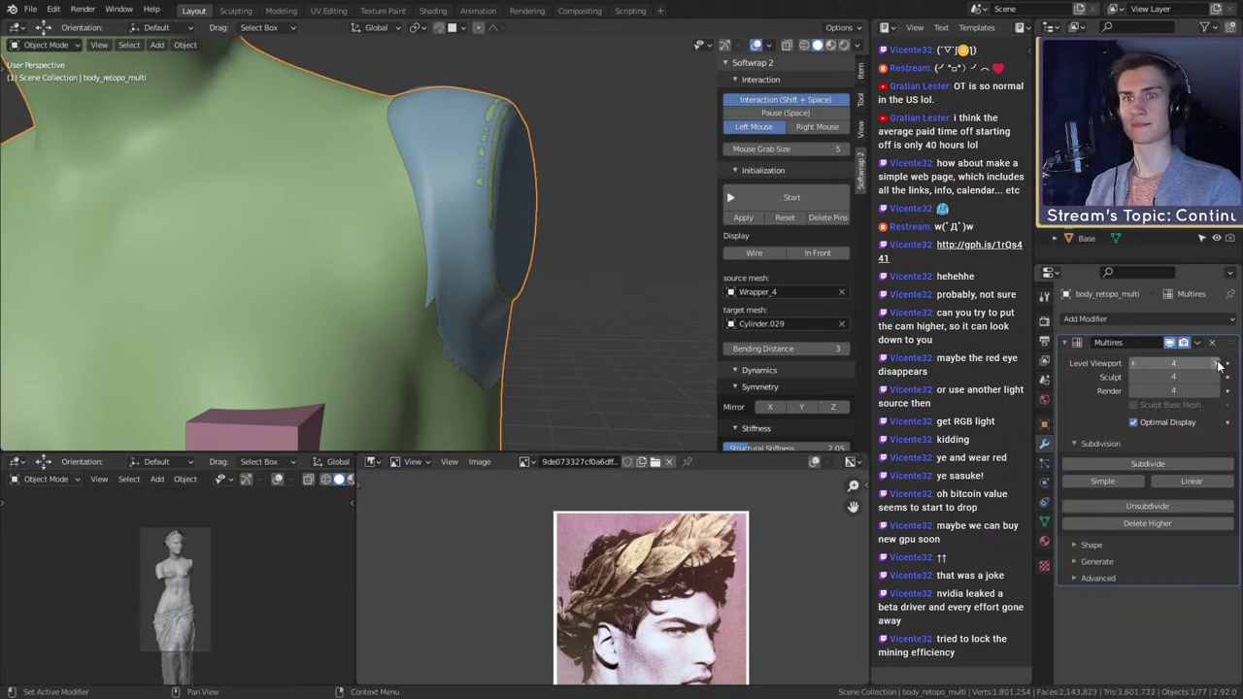
{"action": "left_click", "coordinate": [586, 286]}
- Raise the separated shoulder piece's Multires viewport level to 4
{"action": "left_click", "coordinate": [444, 173]}
{"action": "middle_click_drag", "start_coordinate": [546, 223], "coordinate": [524, 266]}
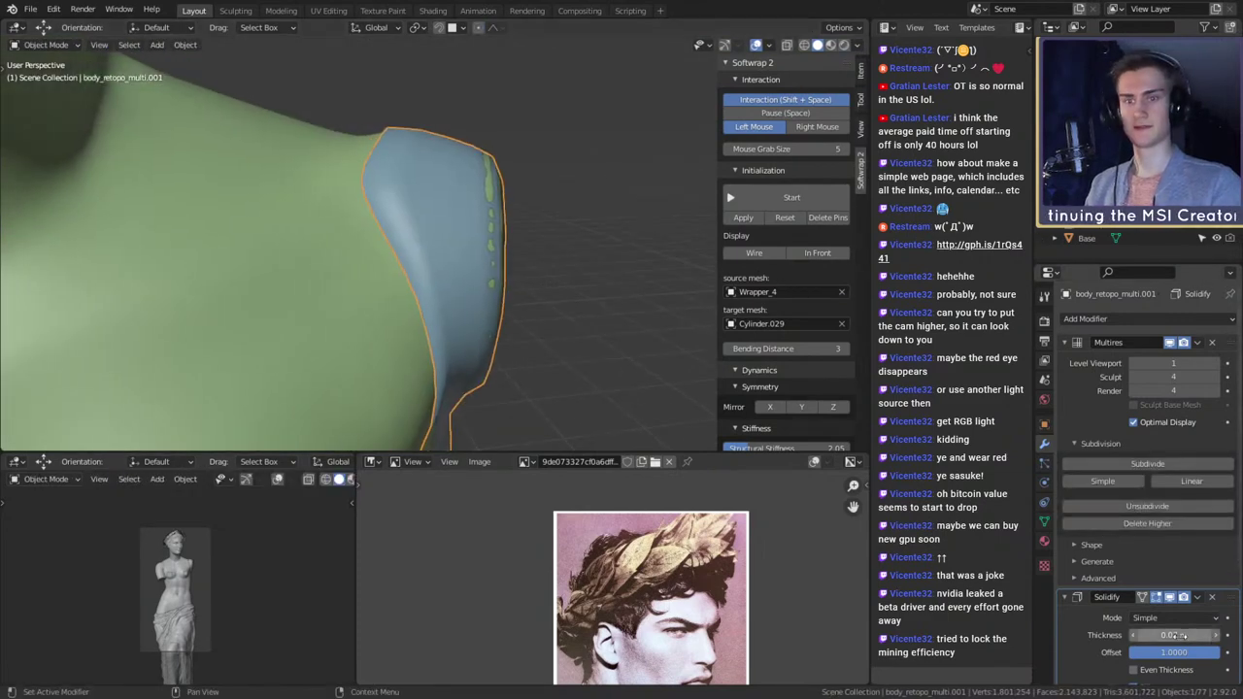
{"action": "left_click", "coordinate": [1215, 367]}
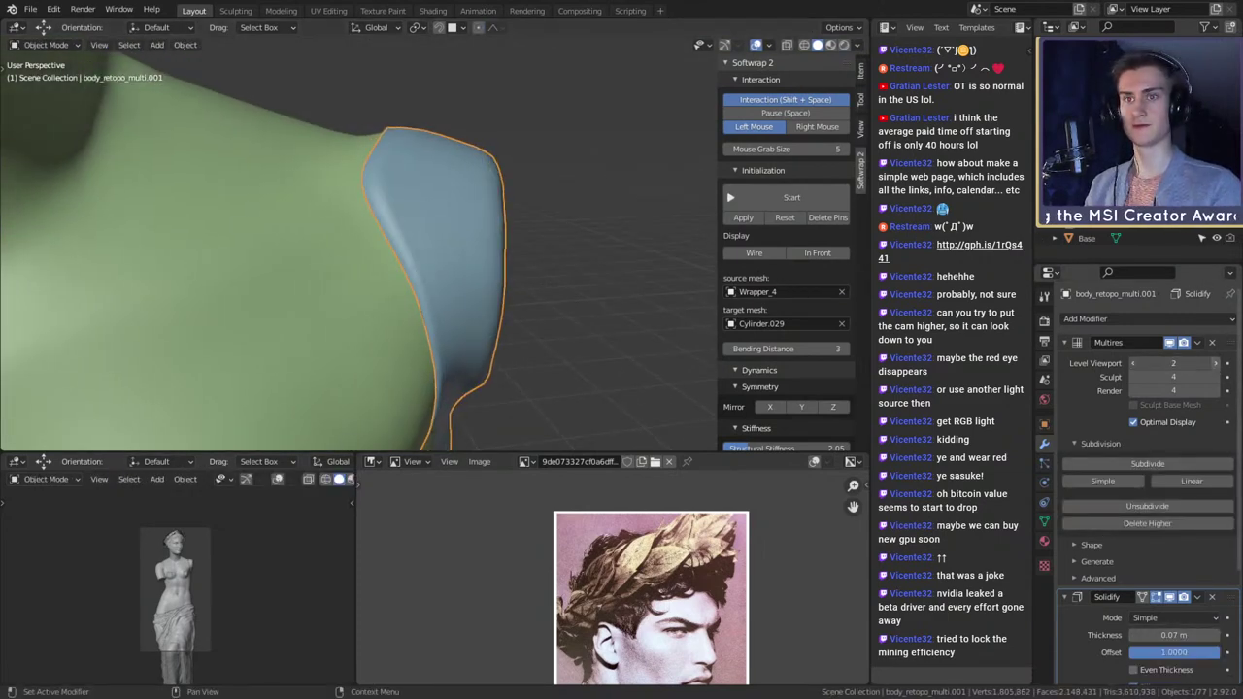
{"action": "left_click", "coordinate": [1215, 368]}
{"action": "left_click", "coordinate": [1215, 367]}
- Inspect how the thickened shoulder piece sits on the body, checking its lower rim from the front and side
{"action": "scroll", "coordinate": [563, 340], "scroll_direction": "down", "scroll_amount": 6}
{"action": "middle_click_drag", "start_coordinate": [562, 342], "coordinate": [499, 258]}
{"action": "left_click", "coordinate": [539, 303]}
{"action": "scroll", "coordinate": [539, 303], "scroll_direction": "down", "scroll_amount": 2}
{"action": "scroll", "coordinate": [414, 308], "scroll_direction": "up", "scroll_amount": 5}
{"action": "scroll", "coordinate": [661, 324], "scroll_direction": "up", "scroll_amount": 3}
{"action": "scroll", "coordinate": [558, 293], "scroll_direction": "up", "scroll_amount": 2}
{"action": "left_click", "coordinate": [541, 292]}
{"action": "key", "text": "Tab"}
{"action": "key", "text": "Tab"}
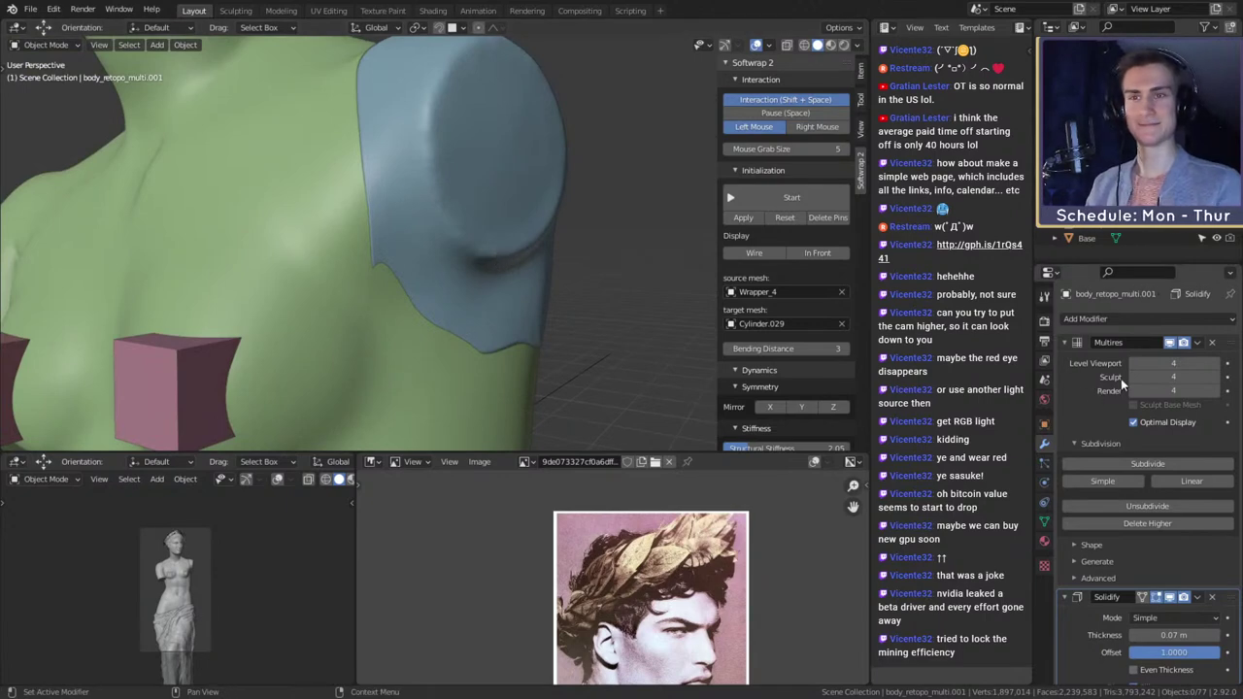
- Move an edge on the front rim of the shoulder piece slightly outward in Edit Mode
{"action": "middle_click_drag", "start_coordinate": [529, 316], "coordinate": [702, 308]}
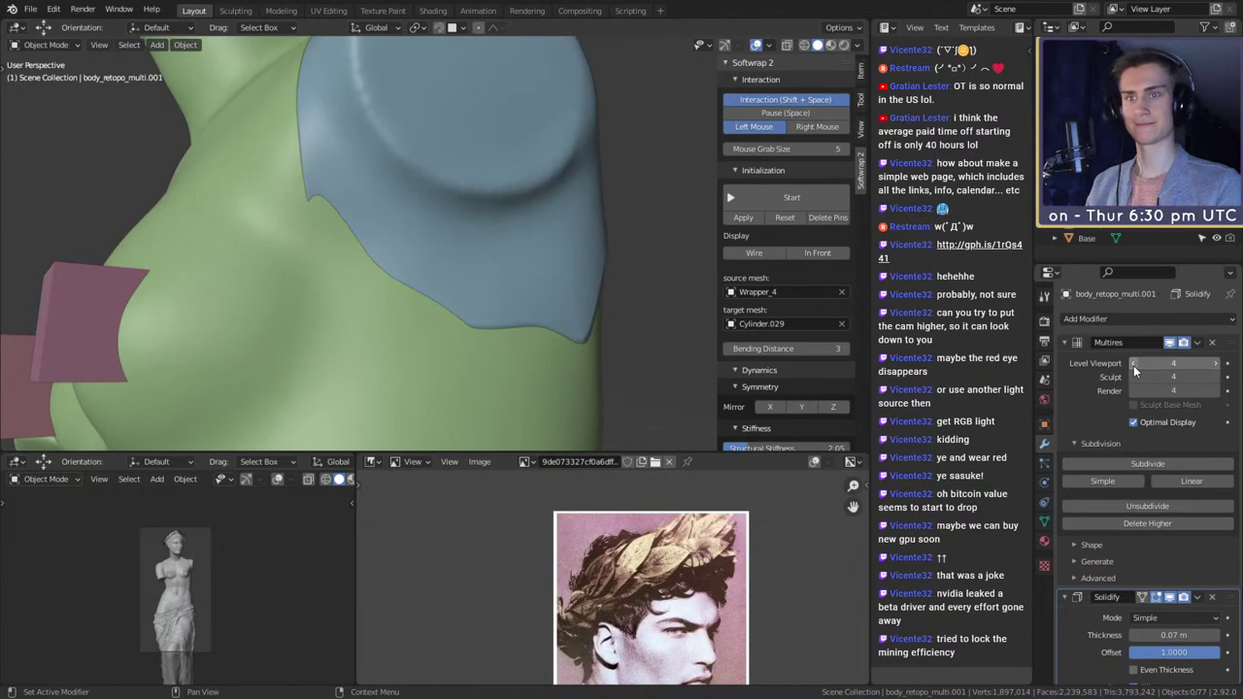
{"action": "left_click", "coordinate": [587, 253]}
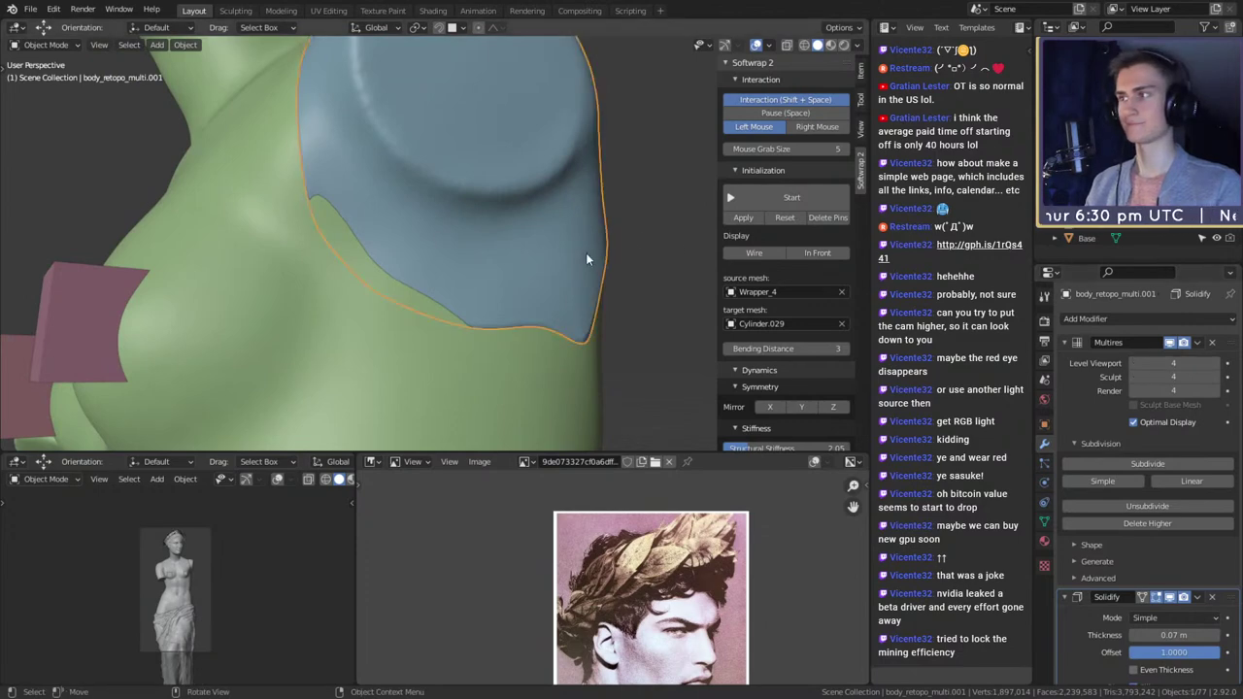
{"action": "middle_click_drag", "start_coordinate": [586, 252], "coordinate": [561, 259]}
{"action": "key", "text": "Tab"}
{"action": "key", "text": "g"}
{"action": "right_click", "coordinate": [564, 255]}
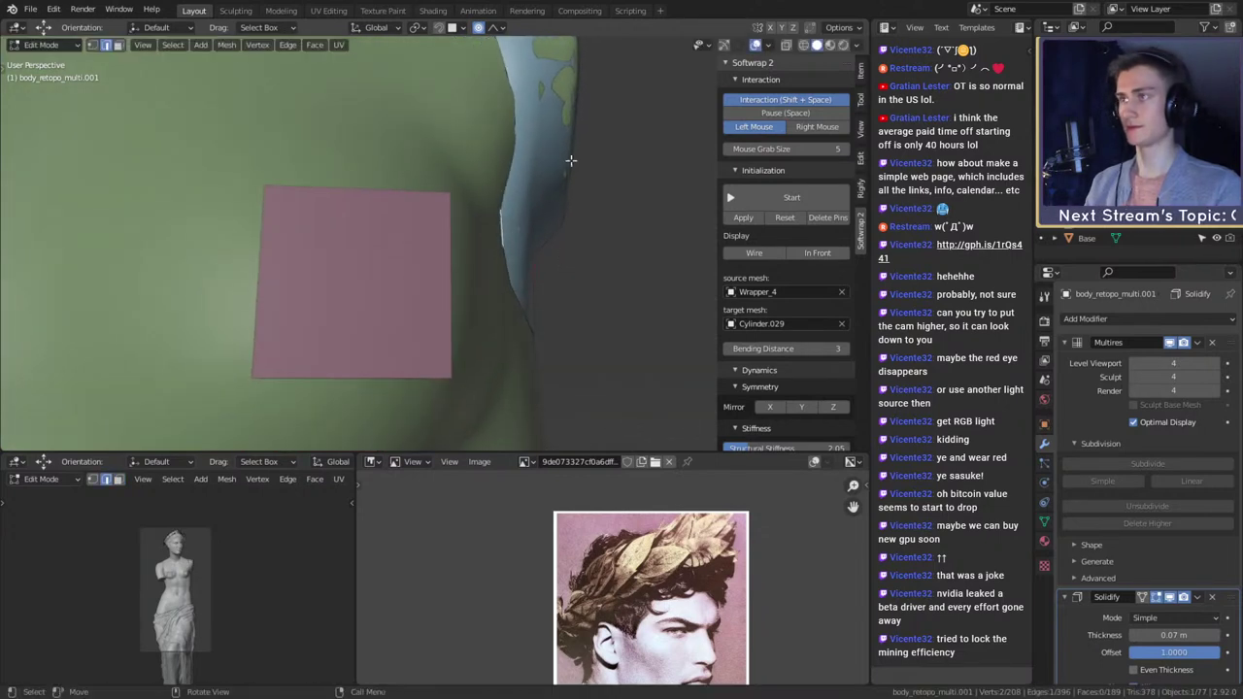
{"action": "mouse_move", "coordinate": [656, 358]}
{"action": "middle_mouse_down"}
{"action": "mouse_move", "coordinate": [621, 327]}
{"action": "mouse_move", "coordinate": [653, 339]}
{"action": "middle_mouse_up"}
{"action": "key", "text": "g"}
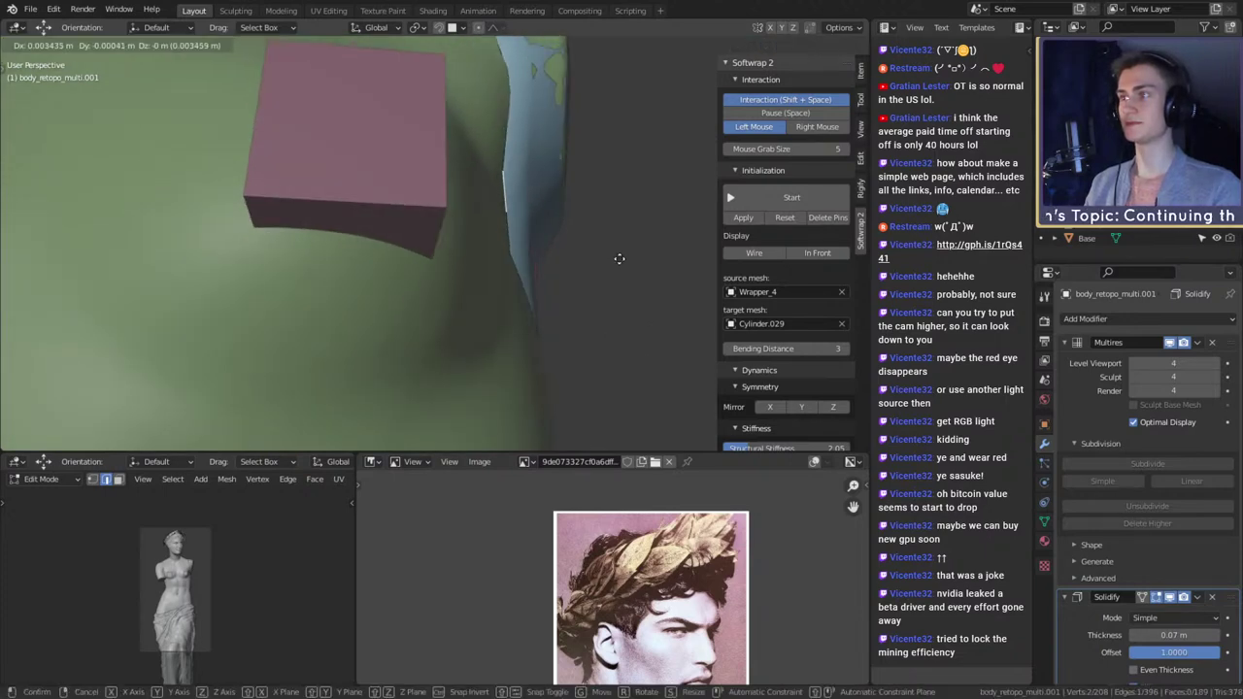
{"action": "left_click", "coordinate": [621, 258]}
- Move and rotate another edge of the shoulder piece's rim to even out its fit against the body
{"action": "middle_click_drag", "start_coordinate": [561, 271], "coordinate": [496, 130]}
{"action": "left_click", "coordinate": [469, 221]}
{"action": "key", "text": "g"}
{"action": "left_click", "coordinate": [577, 181]}
{"action": "key", "text": "r"}
{"action": "left_click", "coordinate": [586, 205]}
{"action": "key", "text": "Tab"}
- Nudge the selected rim edge of the shoulder piece once more to refine where it meets the body
{"action": "scroll", "coordinate": [587, 207], "scroll_direction": "down", "scroll_amount": 5}
{"action": "scroll", "coordinate": [602, 292], "scroll_direction": "down", "scroll_amount": 3}
{"action": "scroll", "coordinate": [555, 243], "scroll_direction": "up", "scroll_amount": 5}
{"action": "key", "text": "Tab"}
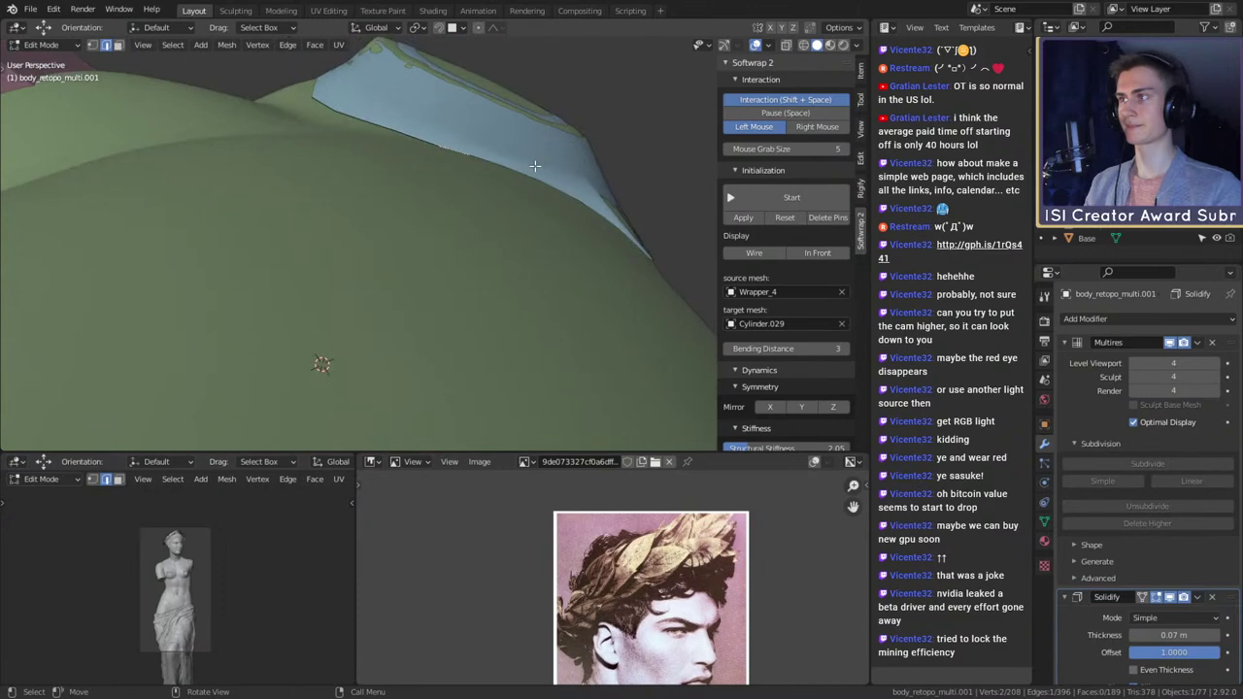
{"action": "key", "text": "g"}
{"action": "left_click", "coordinate": [538, 162]}
{"action": "key", "text": "Tab"}
- Slide the protruding vertices of the shoulder piece's lower rim up along their edges with X-ray on, smoothing its outline
{"action": "middle_click_drag", "start_coordinate": [544, 165], "coordinate": [462, 302]}
{"action": "scroll", "coordinate": [524, 277], "scroll_direction": "up", "scroll_amount": 4}
{"action": "key", "text": "Tab"}
{"action": "left_click", "coordinate": [446, 352]}
{"action": "key", "text": "g"}
{"action": "key", "text": "g"}
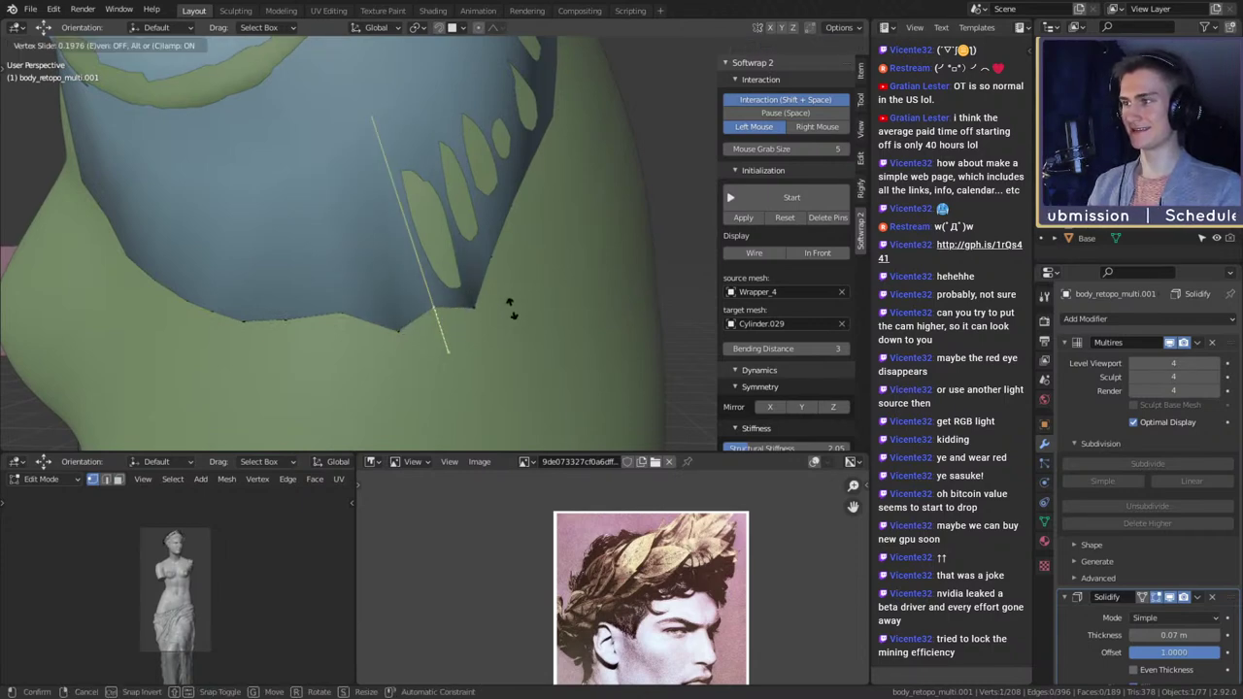
{"action": "right_click", "coordinate": [505, 292]}
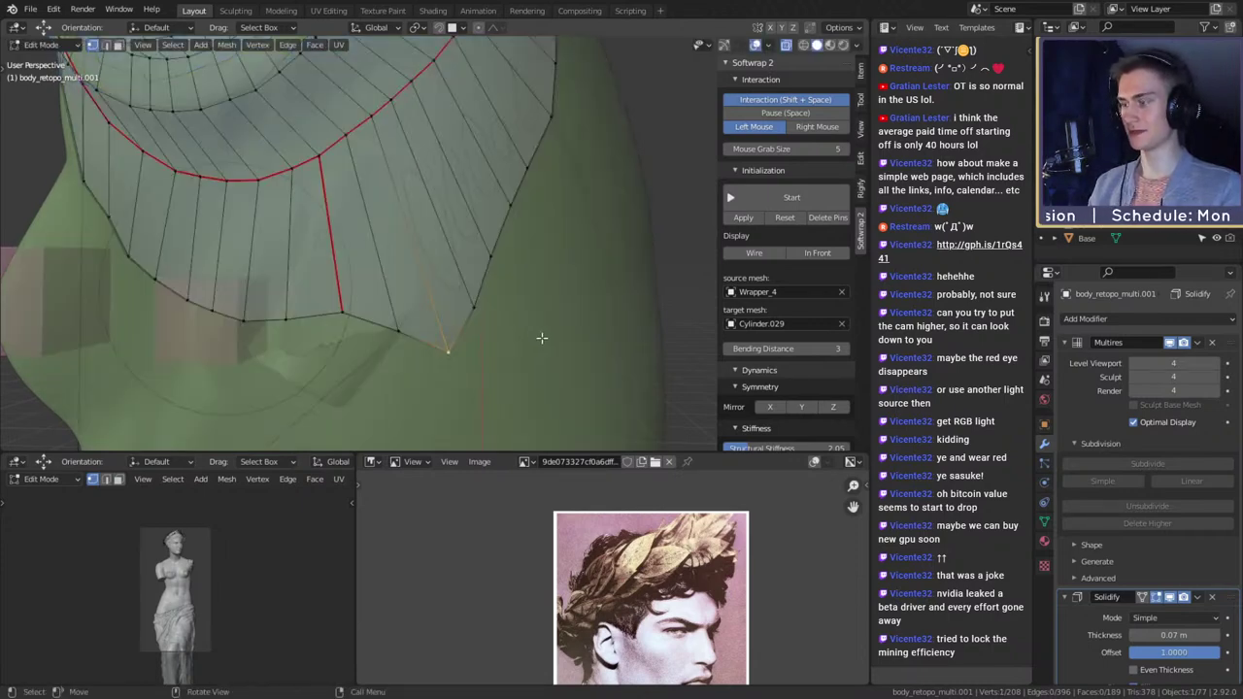
{"action": "key", "text": "g"}
{"action": "key", "text": "g"}
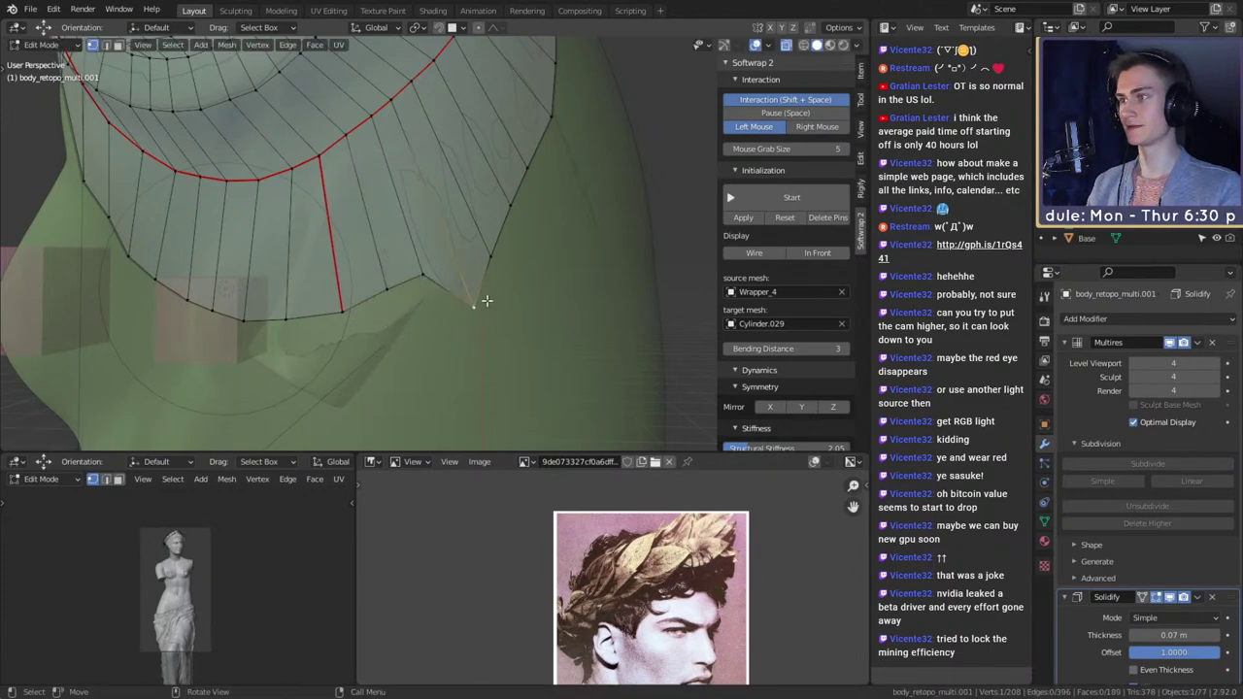
{"action": "left_click", "coordinate": [519, 246]}
{"action": "middle_click_drag", "start_coordinate": [538, 243], "coordinate": [519, 258]}
{"action": "key", "text": "Tab"}
{"action": "scroll", "coordinate": [503, 271], "scroll_direction": "down", "scroll_amount": 4}
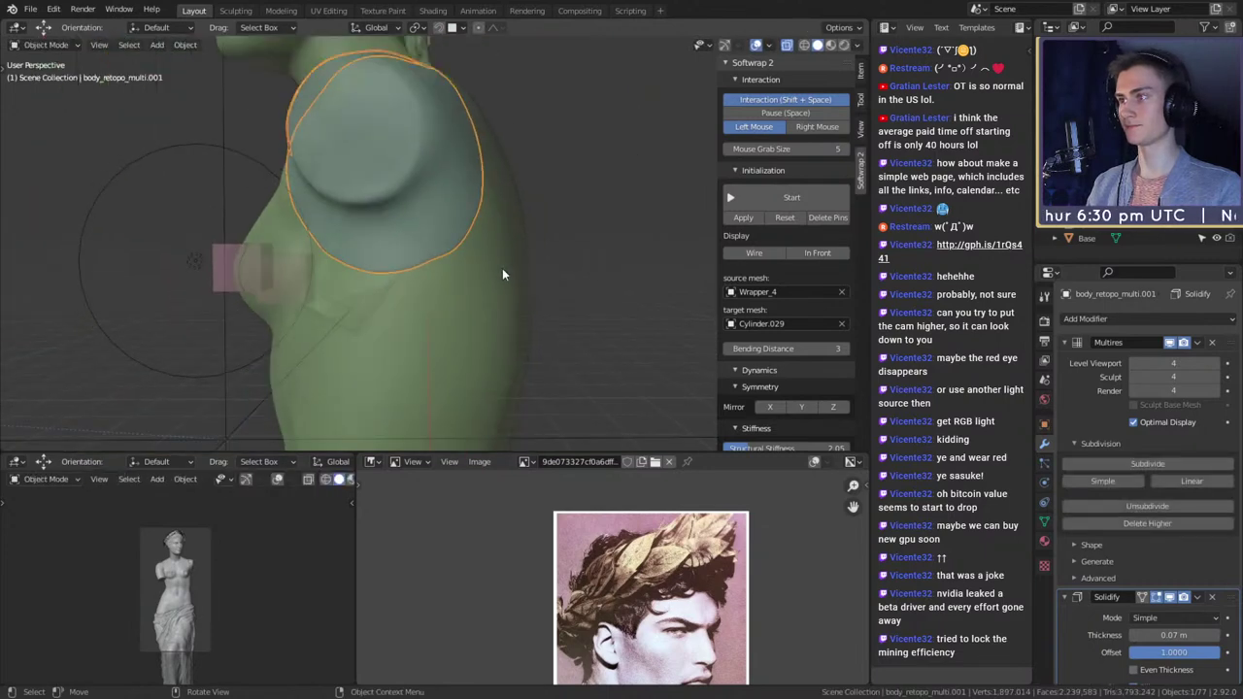
- Turn off X-ray, deselect the shoulder piece and show the hidden shoulder armour collection again
{"action": "key", "text": "alt+z"}
{"action": "left_click", "coordinate": [594, 260]}
{"action": "middle_click_drag", "start_coordinate": [433, 282], "coordinate": [599, 268]}
{"action": "scroll", "coordinate": [527, 289], "scroll_direction": "down", "scroll_amount": 5}
{"action": "scroll", "coordinate": [481, 237], "scroll_direction": "up", "scroll_amount": 3}
{"action": "scroll", "coordinate": [548, 230], "scroll_direction": "up", "scroll_amount": 2}
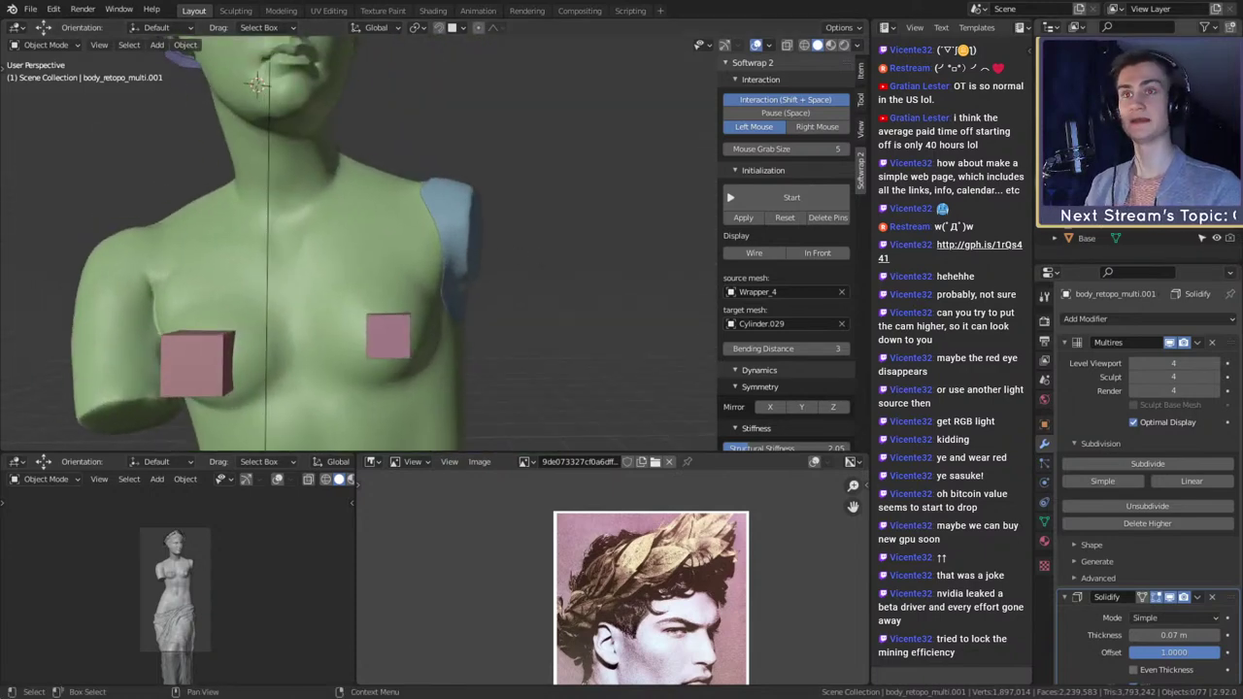
{"action": "left_click", "coordinate": [1216, 145]}
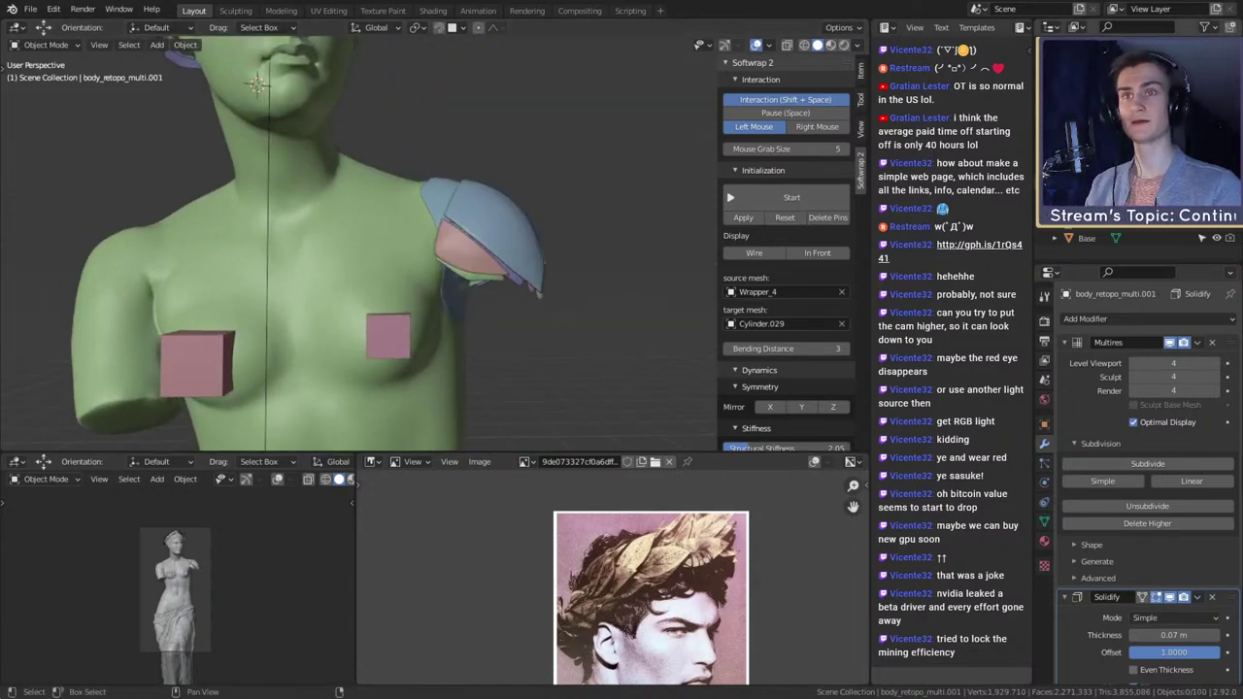
- Examine how the shoulder piece fits against the shoulder armour and the body, checking its mesh
{"action": "mouse_move", "coordinate": [582, 243]}
{"action": "middle_mouse_down"}
{"action": "mouse_move", "coordinate": [435, 259]}
{"action": "mouse_move", "coordinate": [452, 231]}
{"action": "mouse_move", "coordinate": [524, 226]}
{"action": "mouse_move", "coordinate": [490, 257]}
{"action": "mouse_move", "coordinate": [650, 299]}
{"action": "mouse_move", "coordinate": [568, 257]}
{"action": "middle_mouse_up"}
{"action": "left_click", "coordinate": [488, 261]}
{"action": "left_click", "coordinate": [496, 205]}
{"action": "middle_click_drag", "start_coordinate": [571, 247], "coordinate": [529, 241]}
{"action": "scroll", "coordinate": [574, 266], "scroll_direction": "up", "scroll_amount": 2}
{"action": "left_click", "coordinate": [454, 191]}
{"action": "scroll", "coordinate": [533, 233], "scroll_direction": "down", "scroll_amount": 6}
{"action": "key", "text": "Tab"}
{"action": "scroll", "coordinate": [461, 271], "scroll_direction": "up", "scroll_amount": 6}
{"action": "left_click", "coordinate": [475, 173]}
{"action": "key", "text": "Tab"}
{"action": "key", "text": "Tab"}
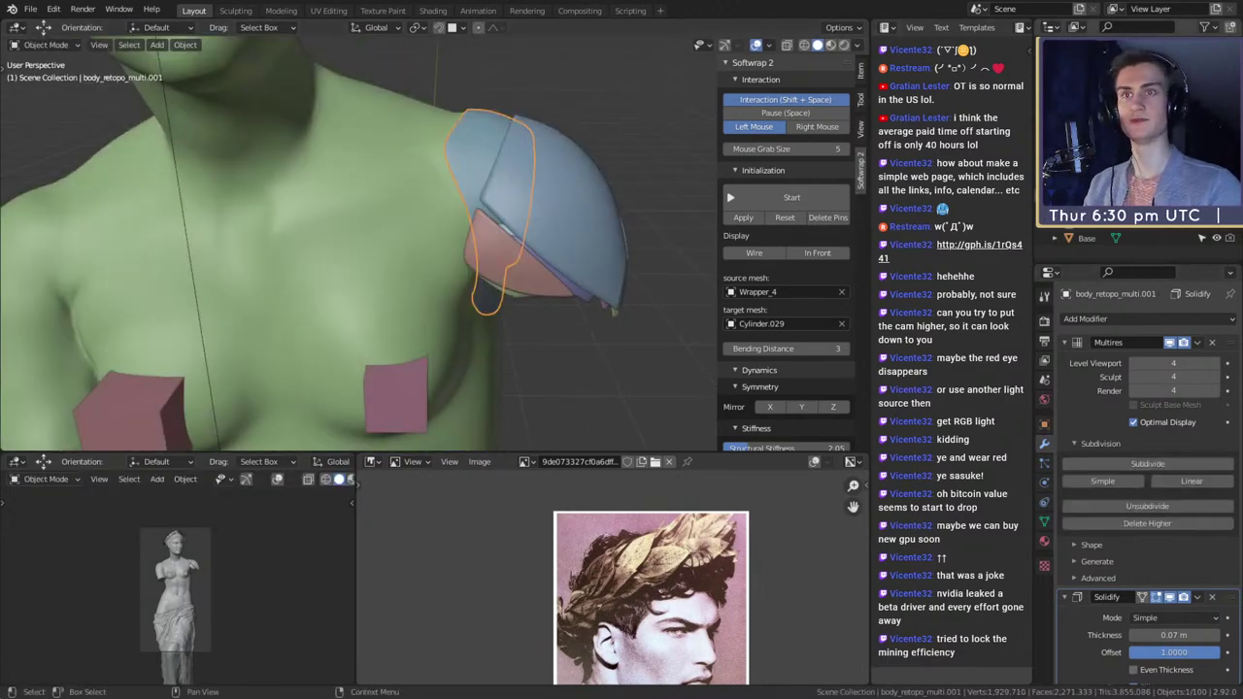
- Check the body's topology around the shoulder and delete the existing shoulder piece
{"action": "left_click", "coordinate": [338, 277]}
{"action": "key", "text": "Tab"}
{"action": "middle_click_drag", "start_coordinate": [338, 277], "coordinate": [559, 160]}
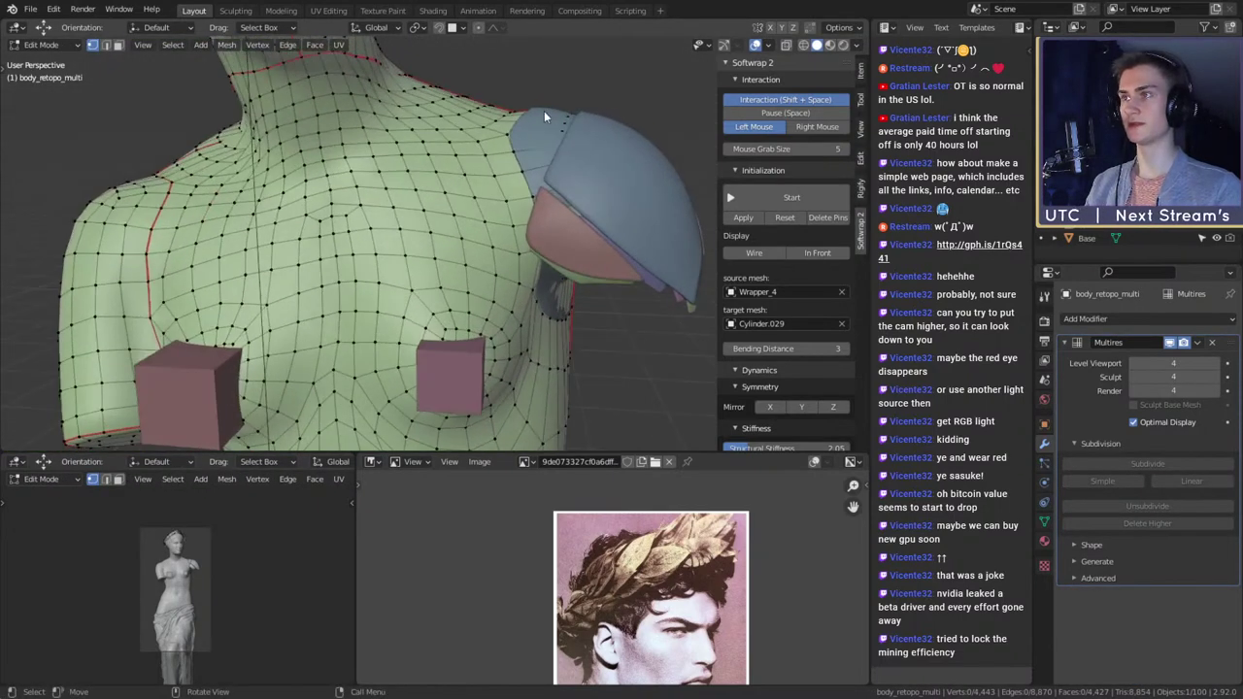
{"action": "key", "text": "Tab"}
{"action": "left_click", "coordinate": [576, 159]}
{"action": "left_click", "coordinate": [538, 119]}
{"action": "key", "text": "Delete"}
- Select a face loop around the armless shoulder on the body mesh and isolate the body in local view
{"action": "middle_click_drag", "start_coordinate": [611, 243], "coordinate": [532, 186]}
{"action": "left_click", "coordinate": [450, 222]}
{"action": "key", "text": "Tab"}
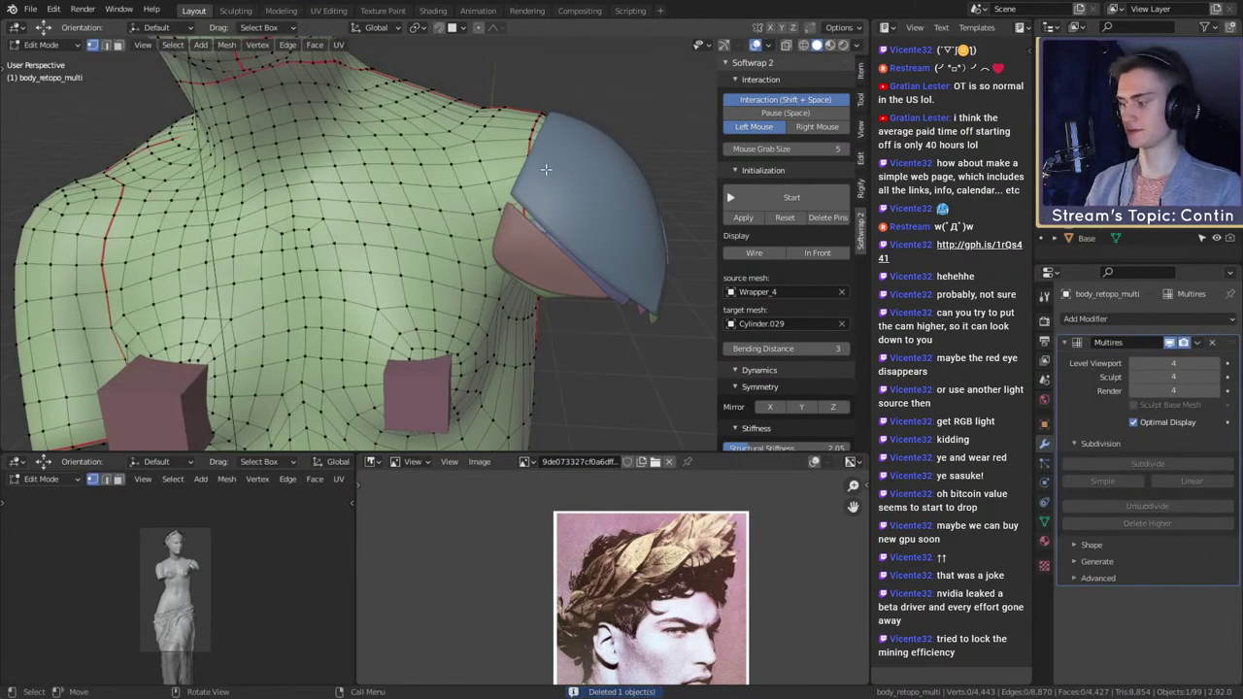
{"action": "key", "text": "3"}
{"action": "left_click", "coordinate": [509, 157], "text": "alt"}
{"action": "middle_click_drag", "start_coordinate": [643, 202], "coordinate": [516, 164]}
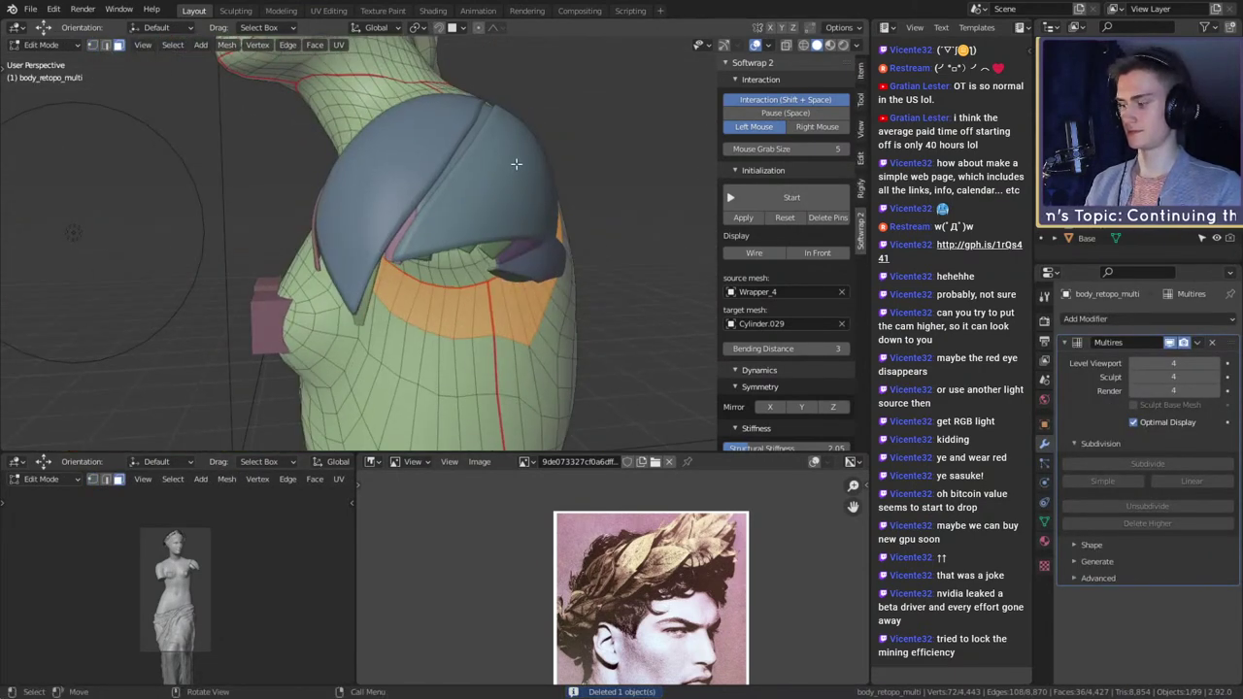
{"action": "key", "text": "KP_Divide"}
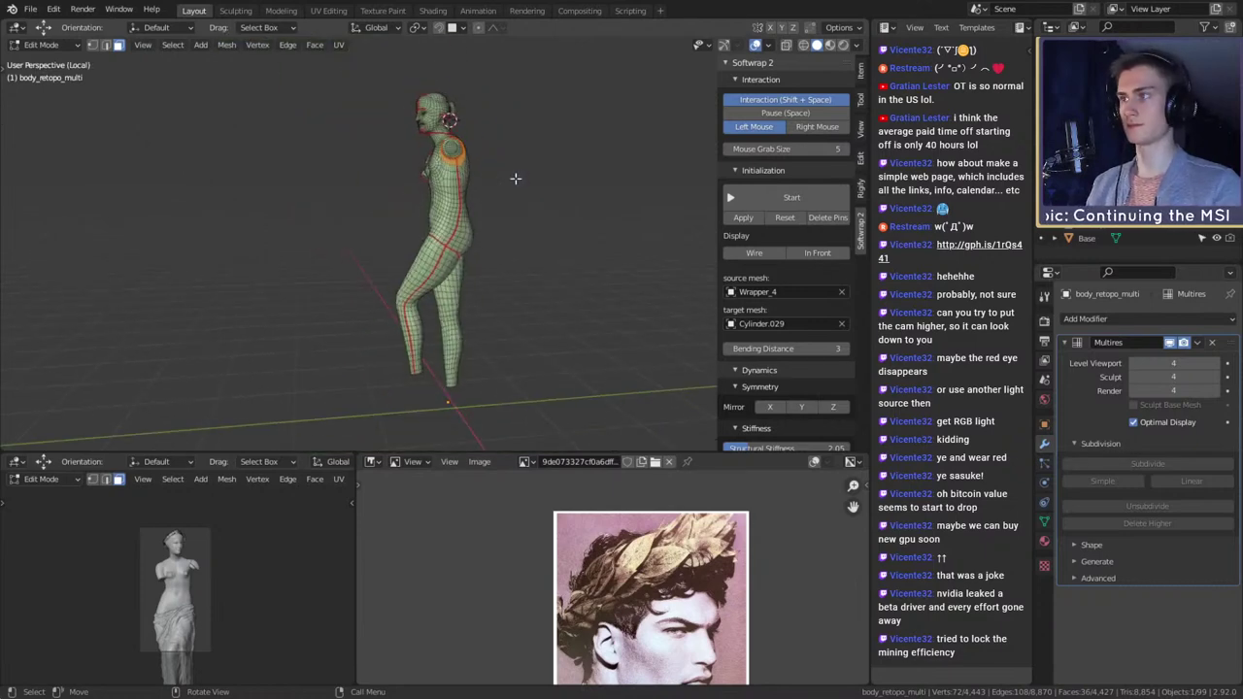
- Add the socket faces inside the shoulder's face loop to the selection with Circle Select
{"action": "scroll", "coordinate": [516, 179], "scroll_direction": "up", "scroll_amount": 6}
{"action": "middle_click_drag", "start_coordinate": [516, 179], "coordinate": [437, 237], "text": "shift"}
{"action": "scroll", "coordinate": [437, 237], "scroll_direction": "up", "scroll_amount": 3}
{"action": "mouse_move", "coordinate": [437, 237]}
{"action": "middle_mouse_down", "text": "shift"}
{"action": "mouse_move", "coordinate": [435, 267]}
{"action": "mouse_move", "coordinate": [390, 209]}
{"action": "mouse_move", "coordinate": [479, 216]}
{"action": "mouse_move", "coordinate": [523, 204]}
{"action": "middle_mouse_up", "text": "shift"}
{"action": "key", "text": "c"}
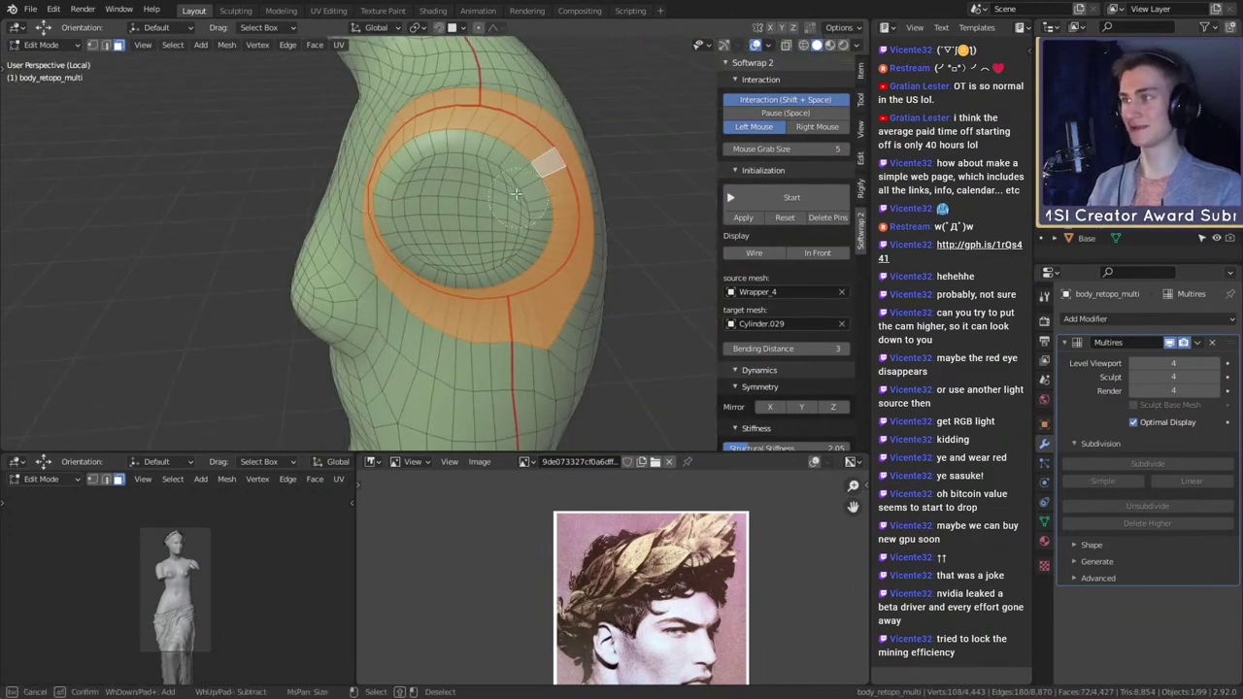
{"action": "mouse_move", "coordinate": [510, 229]}
{"action": "left_mouse_down"}
{"action": "mouse_move", "coordinate": [418, 202]}
{"action": "mouse_move", "coordinate": [496, 246]}
{"action": "left_mouse_up"}
{"action": "key", "text": "Escape"}
{"action": "middle_click_drag", "start_coordinate": [496, 246], "coordinate": [470, 242]}
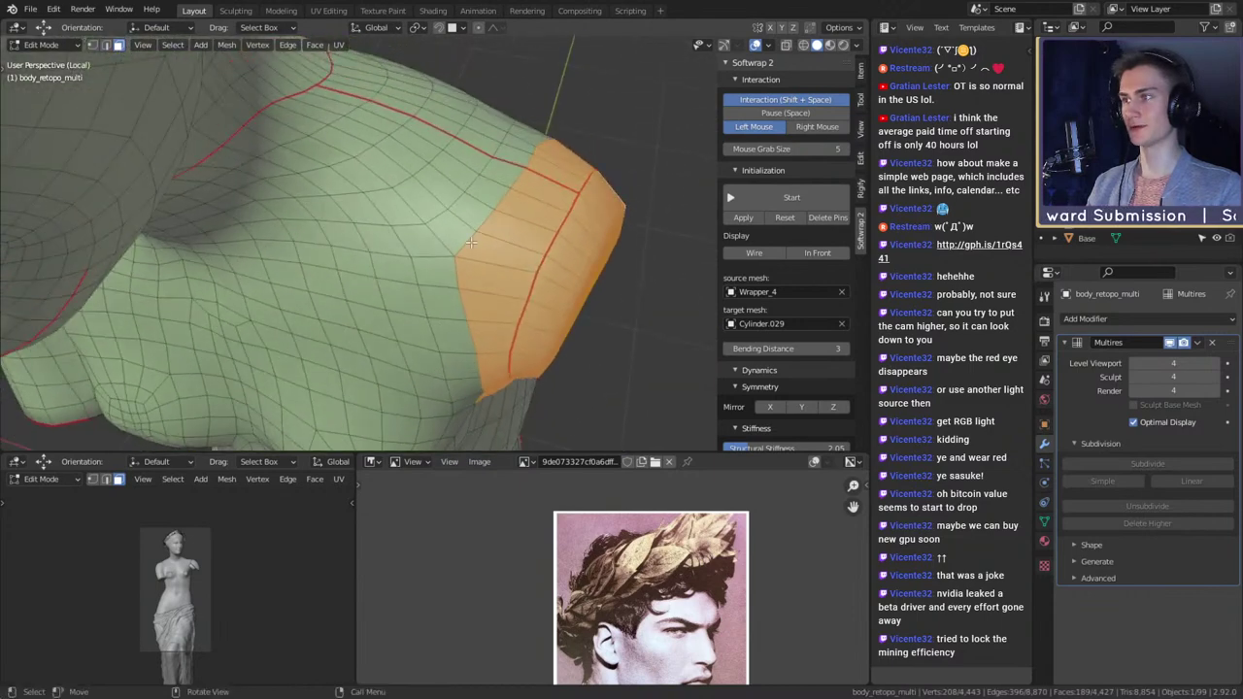
- Extend the face selection inward over the top and chest side of the shoulder
{"action": "left_click", "coordinate": [436, 239], "text": "alt+shift"}
{"action": "left_click", "coordinate": [468, 238], "text": "alt+shift"}
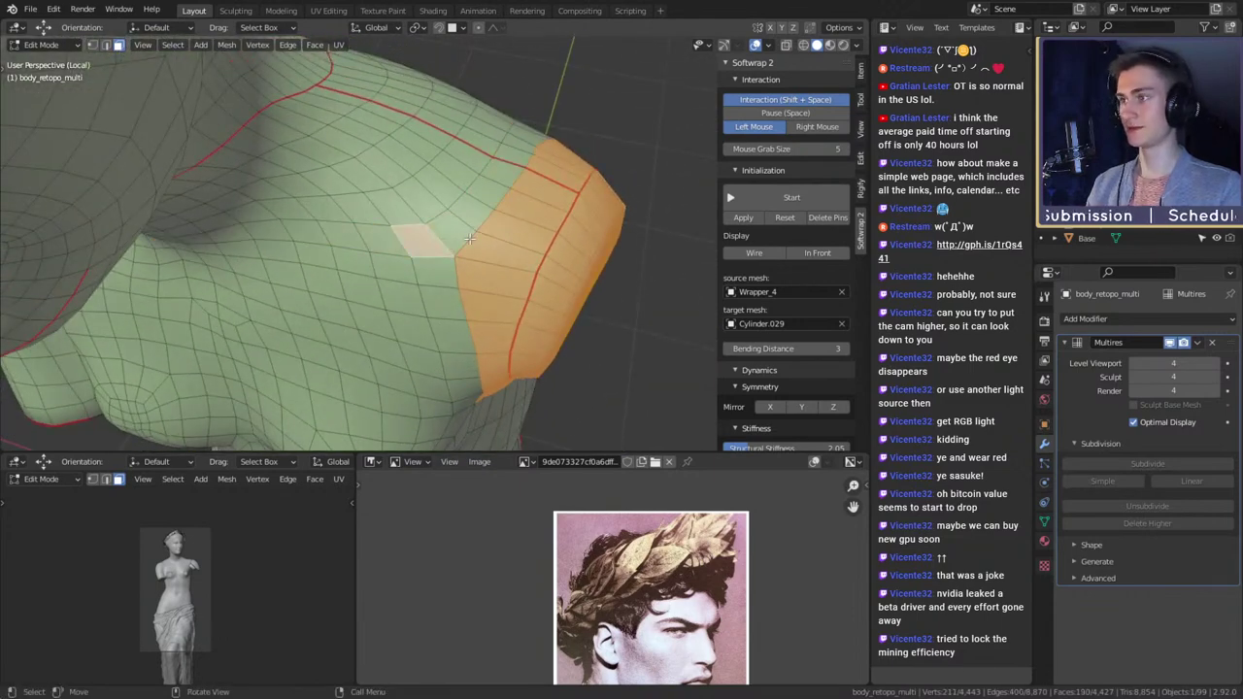
{"action": "key", "text": "c"}
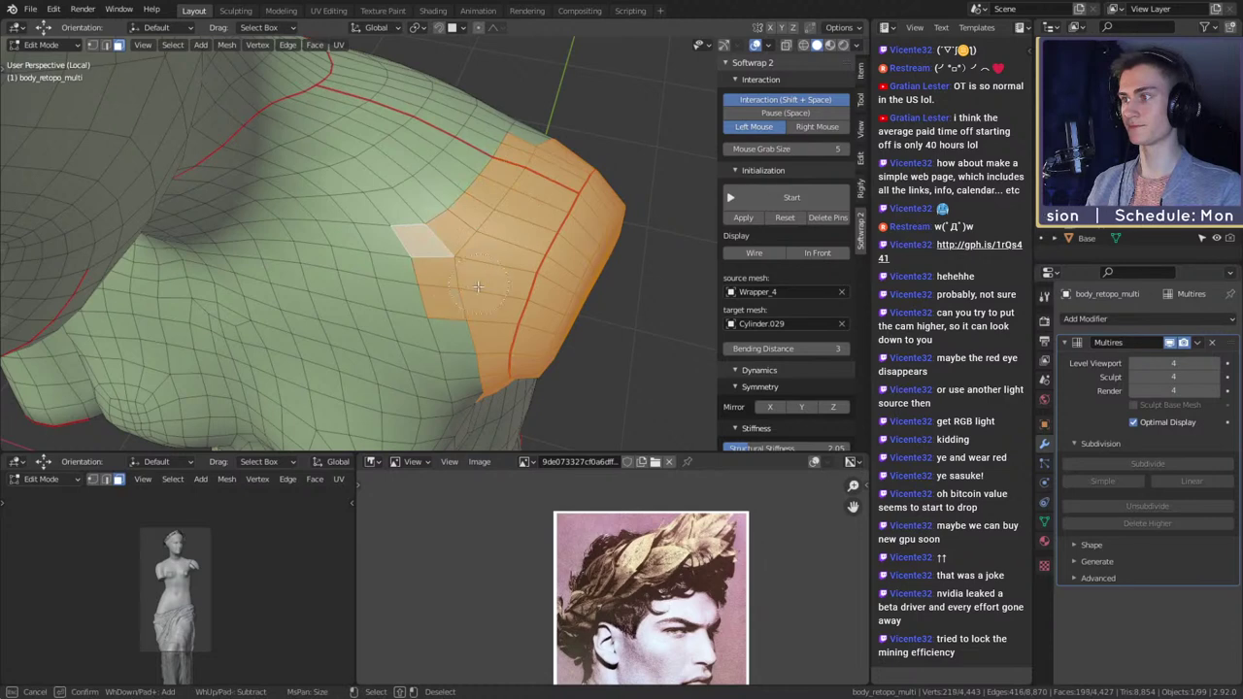
{"action": "left_click_drag", "start_coordinate": [478, 287], "coordinate": [472, 351]}
{"action": "right_click", "coordinate": [514, 358]}
{"action": "right_click_drag", "start_coordinate": [527, 303], "coordinate": [532, 298], "text": "shift"}
{"action": "mouse_move", "coordinate": [536, 321]}
{"action": "middle_mouse_down"}
{"action": "mouse_move", "coordinate": [456, 102]}
{"action": "mouse_move", "coordinate": [461, 192]}
{"action": "mouse_move", "coordinate": [500, 218]}
{"action": "mouse_move", "coordinate": [442, 289]}
{"action": "middle_mouse_up"}
- Extend the face selection over the rear of the shoulder, filling the gaps in its outline
{"action": "key", "text": "c"}
{"action": "right_click", "coordinate": [453, 107]}
{"action": "key", "text": "c"}
{"action": "key", "text": "Escape"}
{"action": "key", "text": "c"}
{"action": "left_click_drag", "start_coordinate": [440, 300], "coordinate": [454, 184]}
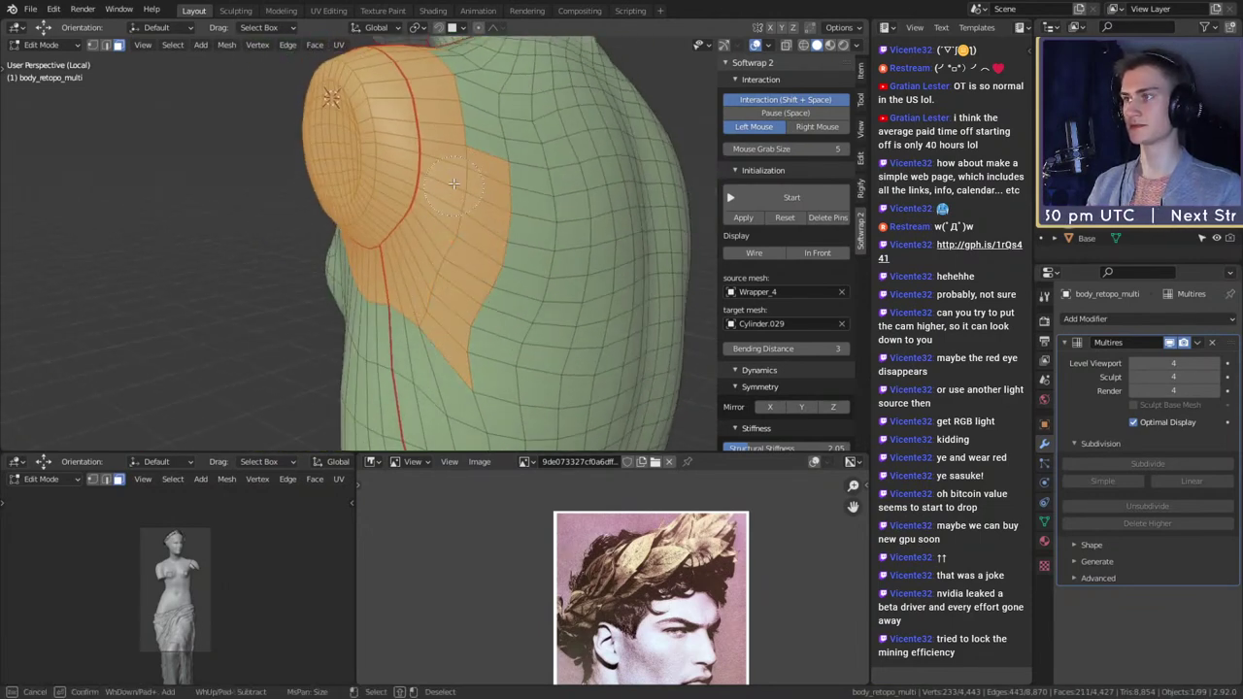
{"action": "key", "text": "Escape"}
{"action": "middle_click_drag", "start_coordinate": [441, 113], "coordinate": [439, 206]}
{"action": "key", "text": "c"}
{"action": "left_click", "coordinate": [445, 203]}
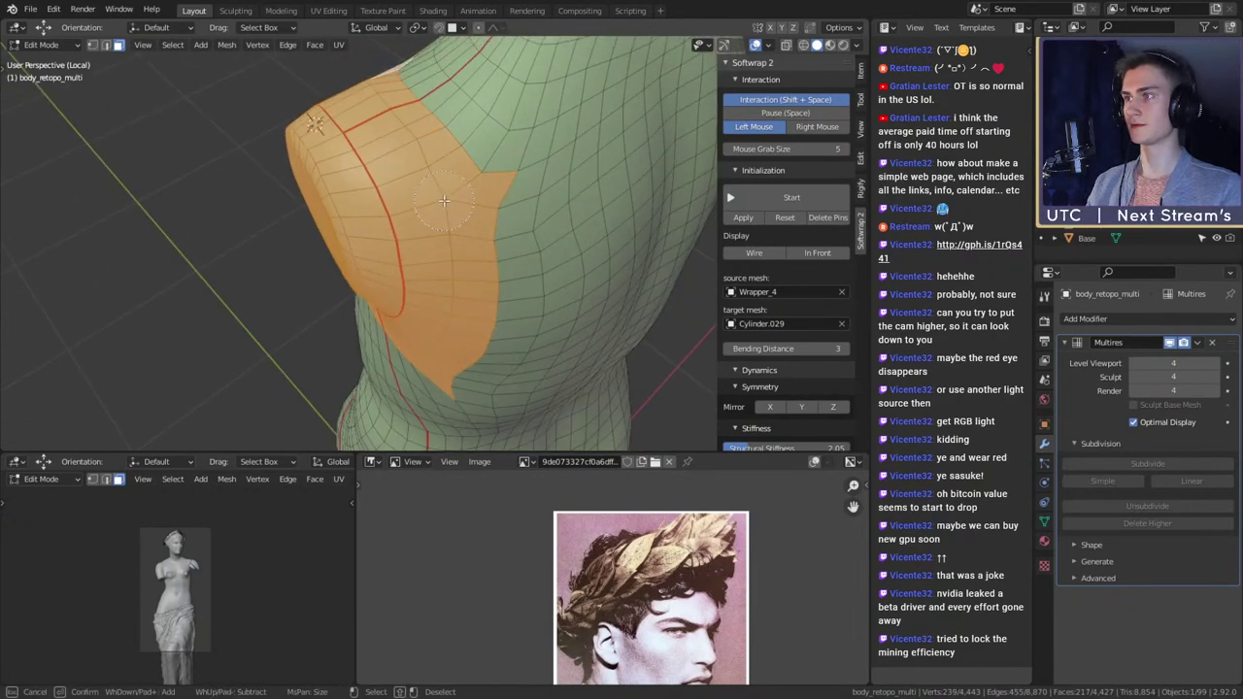
{"action": "key", "text": "Escape"}
- Duplicate the selected shoulder faces in place and separate them into their own object
{"action": "scroll", "coordinate": [493, 249], "scroll_direction": "down", "scroll_amount": 1}
{"action": "middle_click_drag", "start_coordinate": [492, 249], "coordinate": [564, 239]}
{"action": "key", "text": "shift+d"}
{"action": "right_click", "coordinate": [565, 239]}
{"action": "key", "text": "p"}
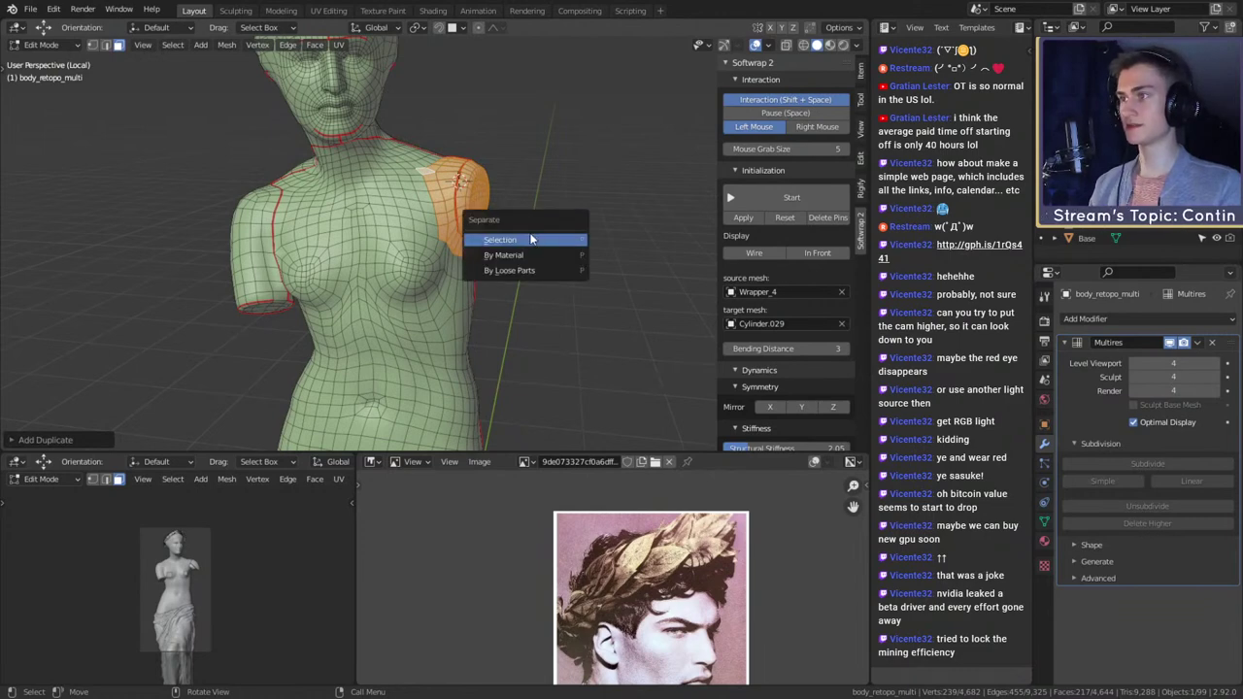
{"action": "left_click", "coordinate": [531, 239]}
{"action": "key", "text": "Tab"}
{"action": "scroll", "coordinate": [546, 202], "scroll_direction": "up", "scroll_amount": 4}
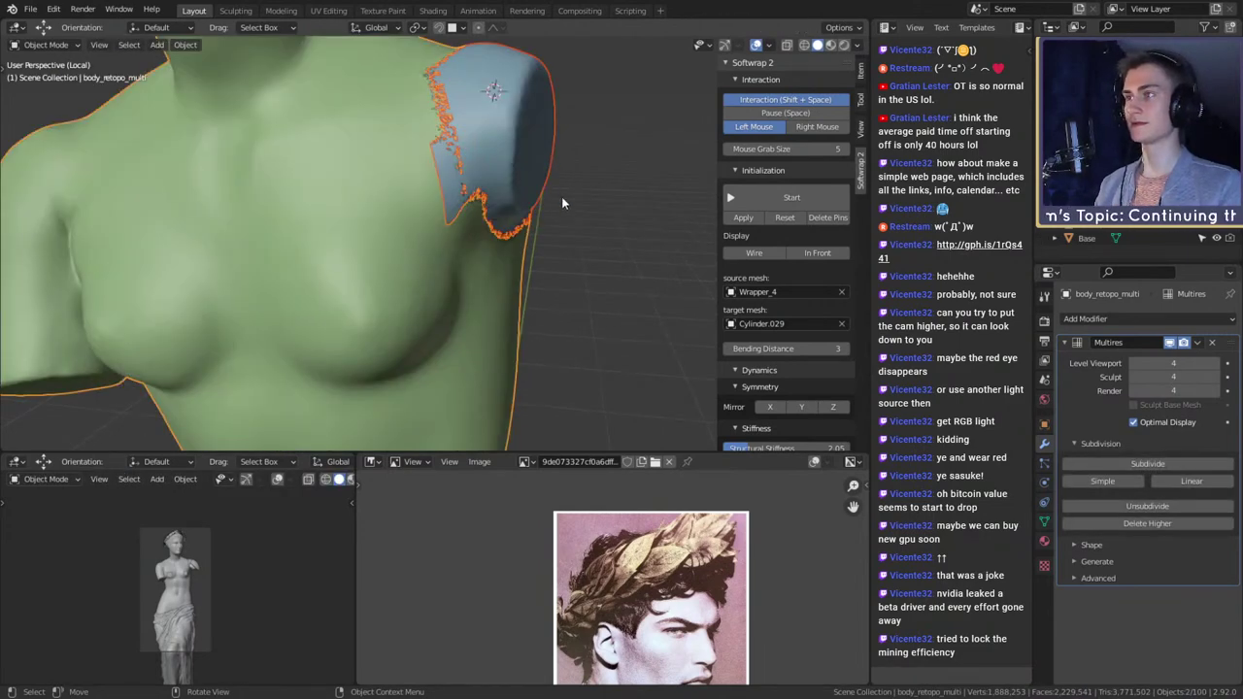
- Add a Solidify modifier to the new shoulder piece with a thickness of 0.22 m and an offset of 1
{"action": "scroll", "coordinate": [573, 204], "scroll_direction": "down", "scroll_amount": 3}
{"action": "left_click", "coordinate": [591, 221]}
{"action": "left_click", "coordinate": [448, 267]}
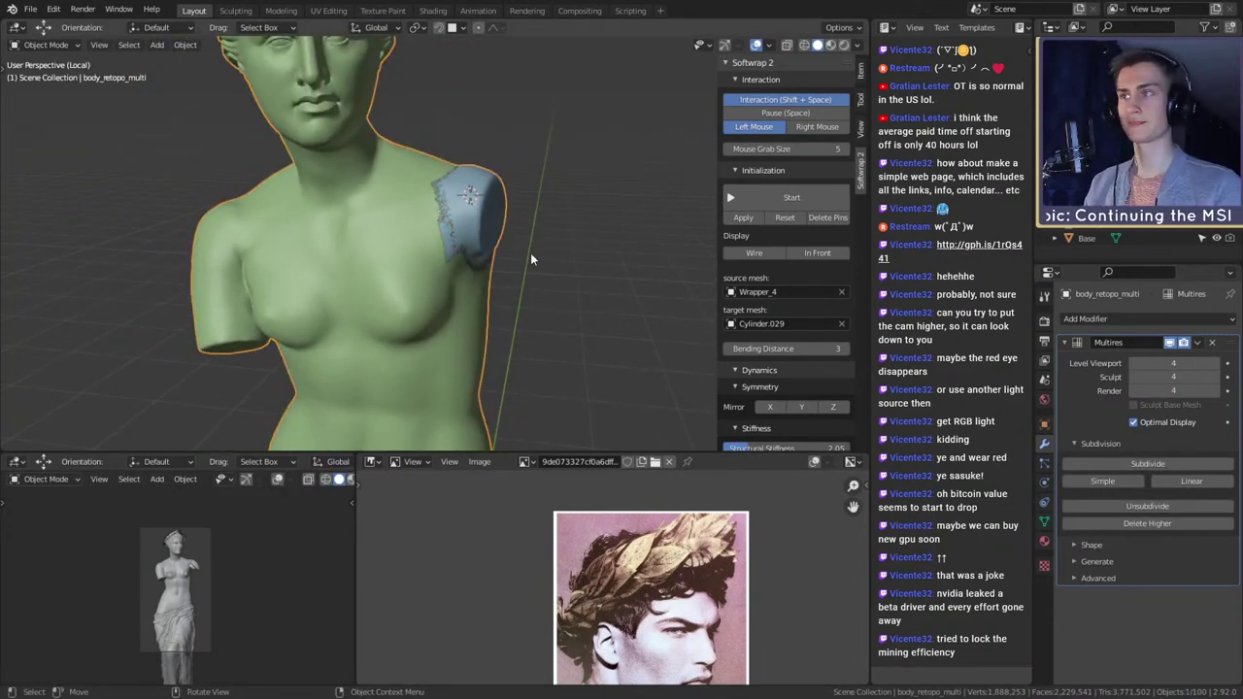
{"action": "left_click", "coordinate": [489, 179]}
{"action": "scroll", "coordinate": [535, 225], "scroll_direction": "up", "scroll_amount": 4}
{"action": "middle_click_drag", "start_coordinate": [533, 233], "coordinate": [573, 223]}
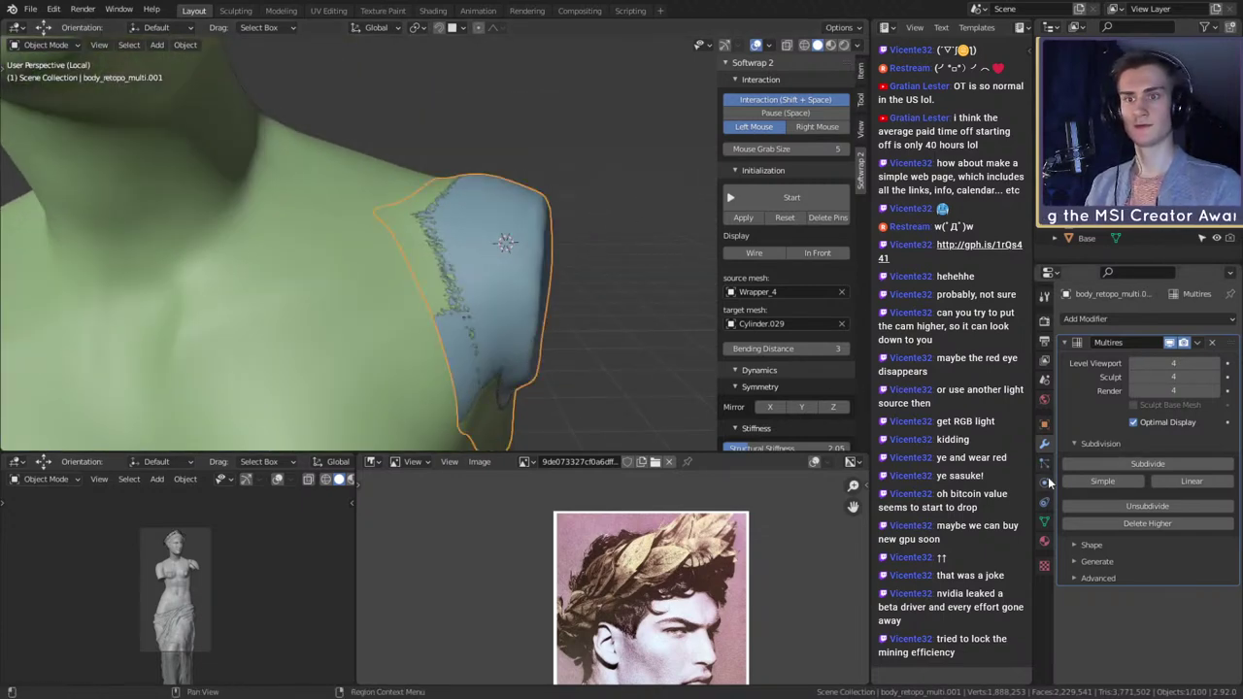
{"action": "left_click", "coordinate": [1095, 320]}
{"action": "left_click", "coordinate": [966, 558]}
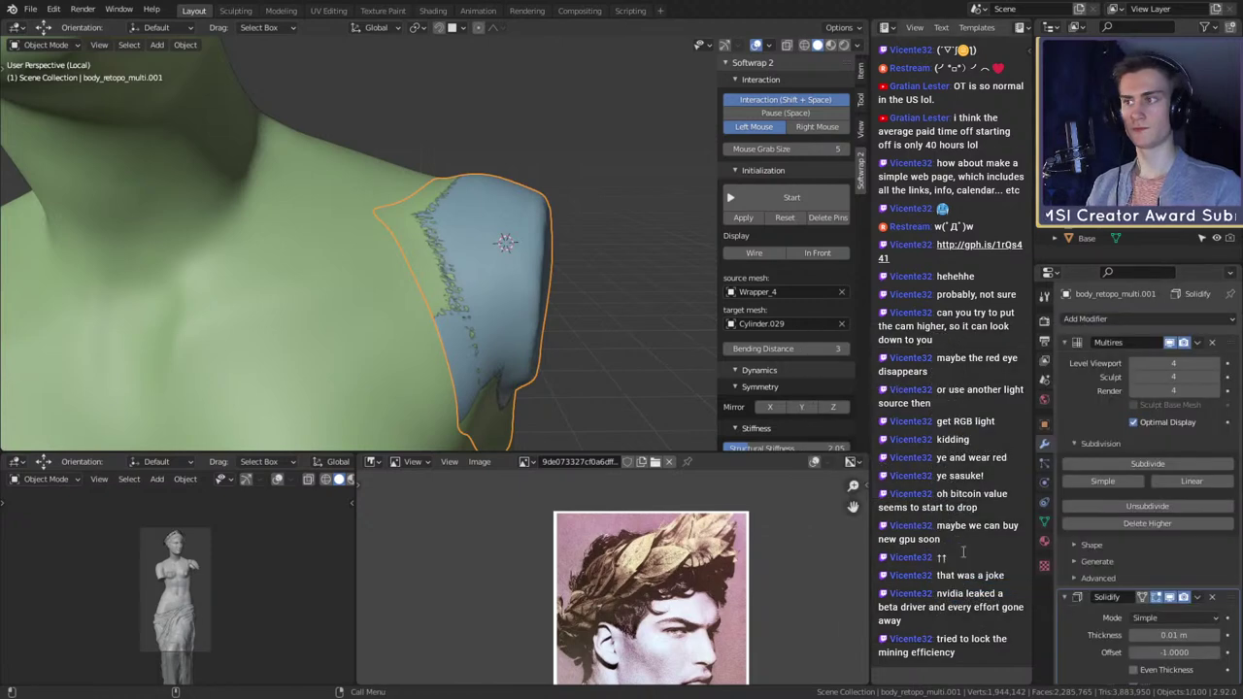
{"action": "left_click_drag", "start_coordinate": [1175, 635], "coordinate": [1230, 654]}
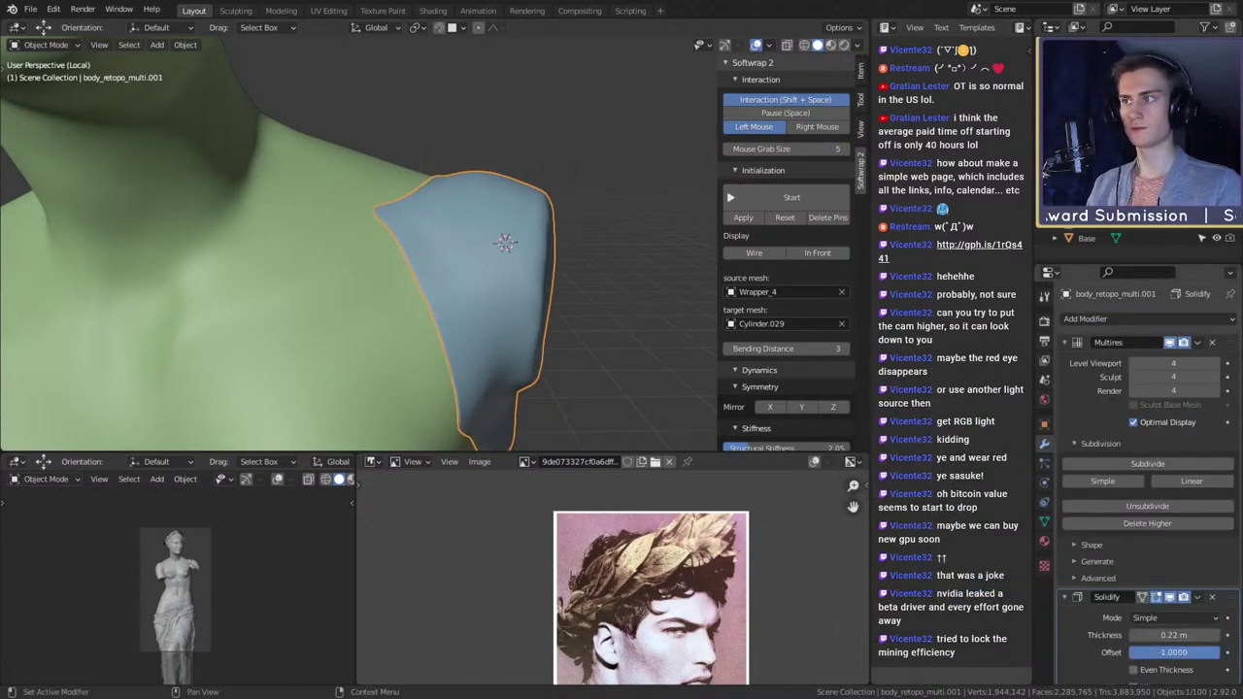
- Slide the protruding tip of the shoulder piece's lower rim up along its edges with X-ray on
{"action": "scroll", "coordinate": [548, 319], "scroll_direction": "down", "scroll_amount": 3}
{"action": "middle_click_drag", "start_coordinate": [548, 318], "coordinate": [493, 246]}
{"action": "key", "text": "Tab"}
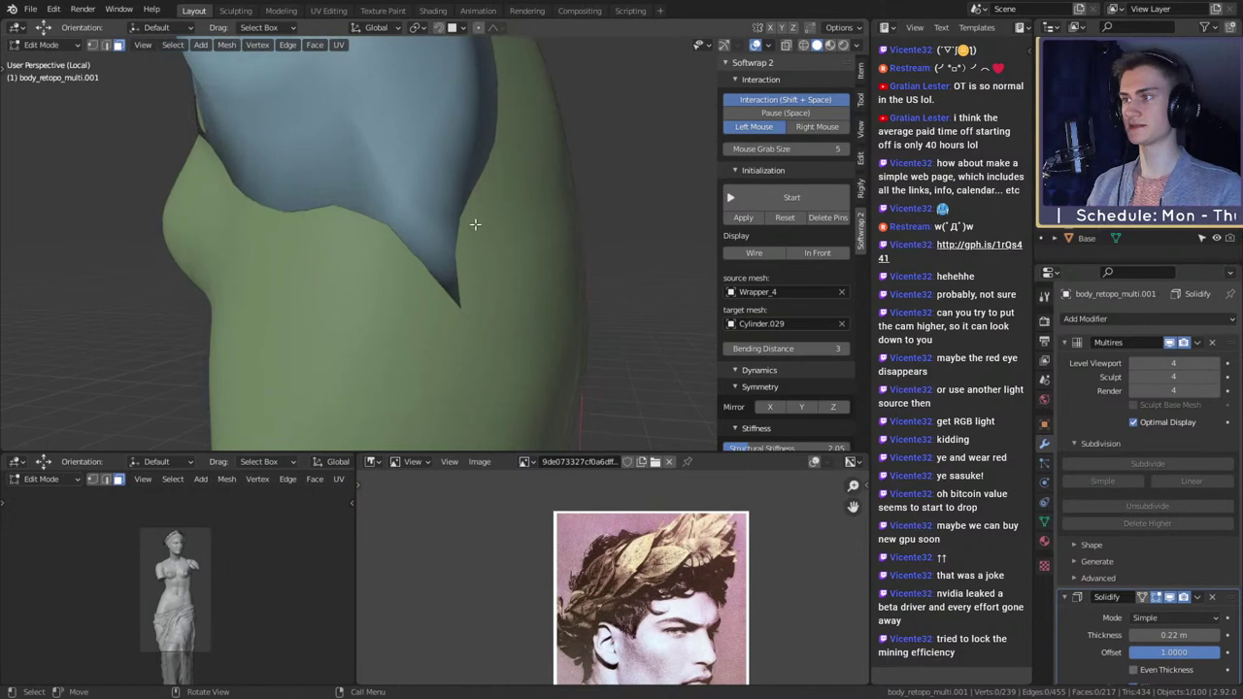
{"action": "left_click", "coordinate": [460, 302]}
{"action": "middle_click_drag", "start_coordinate": [460, 302], "coordinate": [524, 301]}
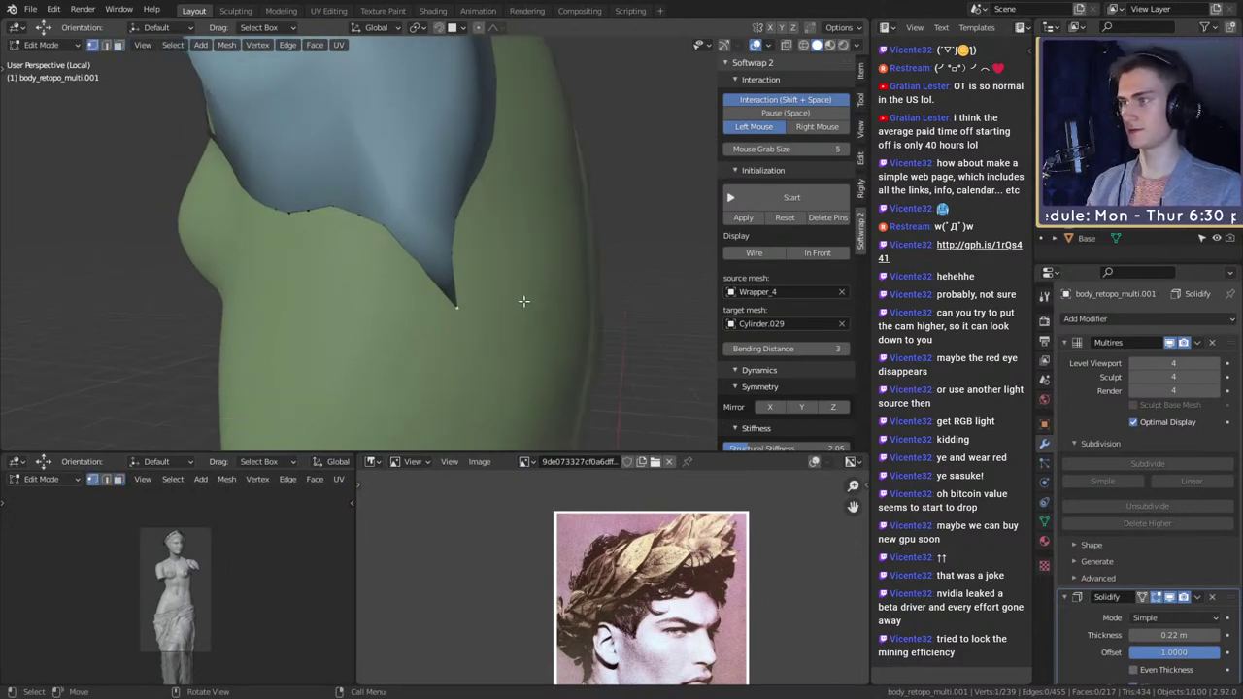
{"action": "key", "text": "alt+z"}
{"action": "key", "text": "shift+v"}
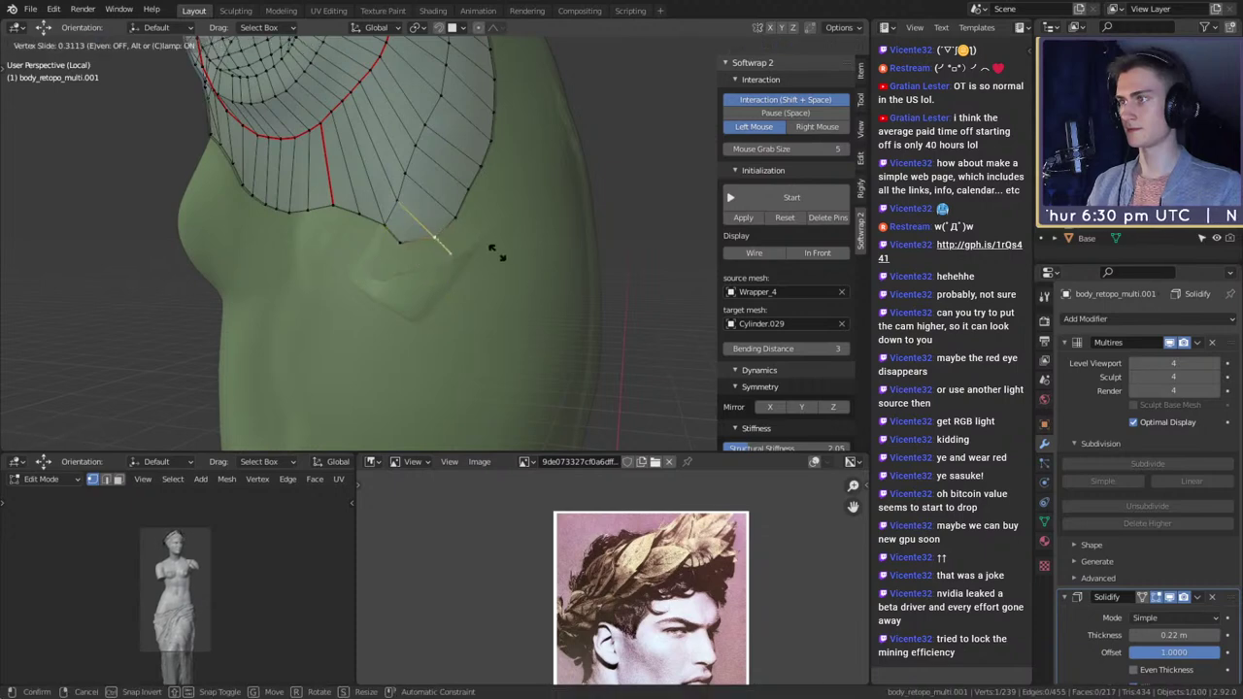
{"action": "left_click", "coordinate": [492, 248]}
{"action": "middle_click_drag", "start_coordinate": [386, 228], "coordinate": [501, 248]}
{"action": "key", "text": "Tab"}
{"action": "scroll", "coordinate": [529, 252], "scroll_direction": "down", "scroll_amount": 3}
{"action": "left_click", "coordinate": [536, 258]}
{"action": "scroll", "coordinate": [580, 265], "scroll_direction": "up", "scroll_amount": 3}
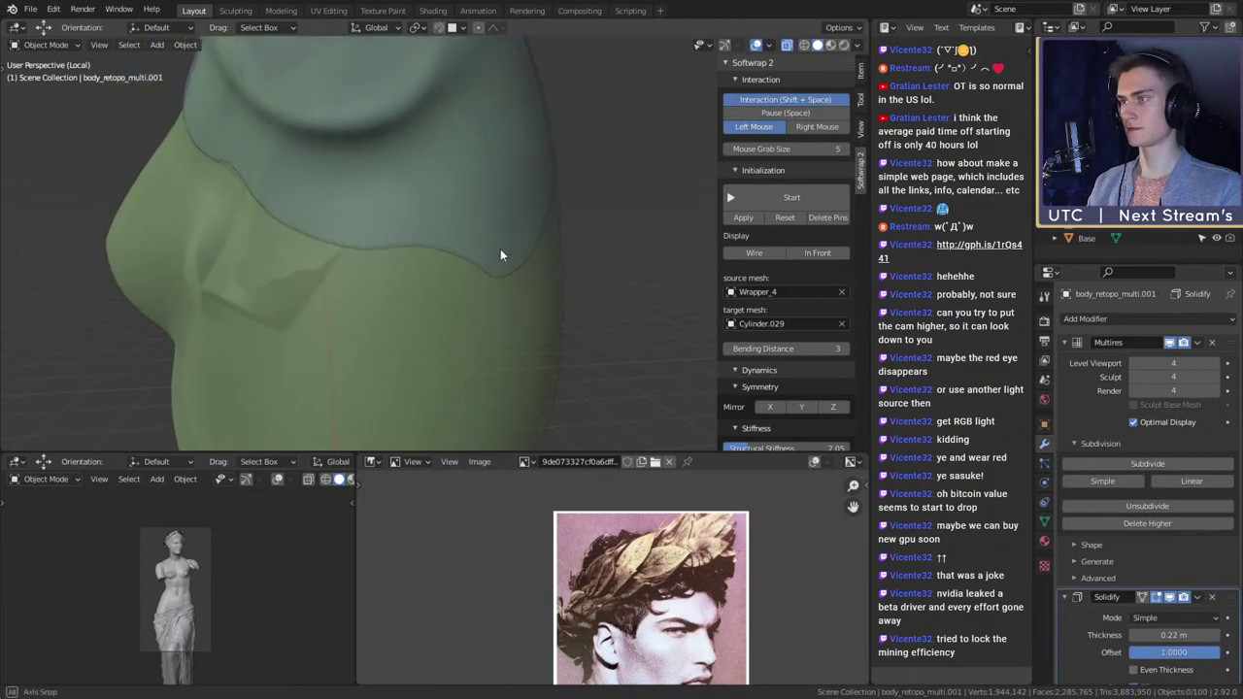
- Move the vertices around the lowest point of the shoulder piece's rim to round off its outline
{"action": "key", "text": "Tab"}
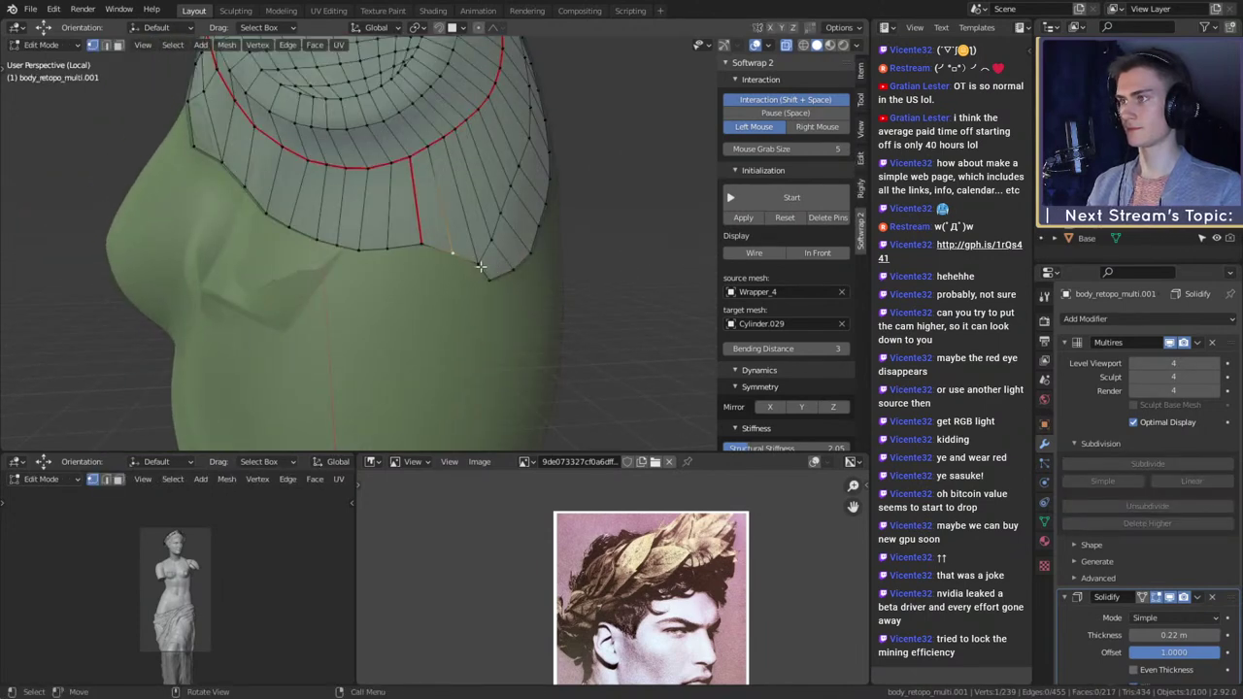
{"action": "key", "text": "g"}
{"action": "left_click", "coordinate": [514, 273]}
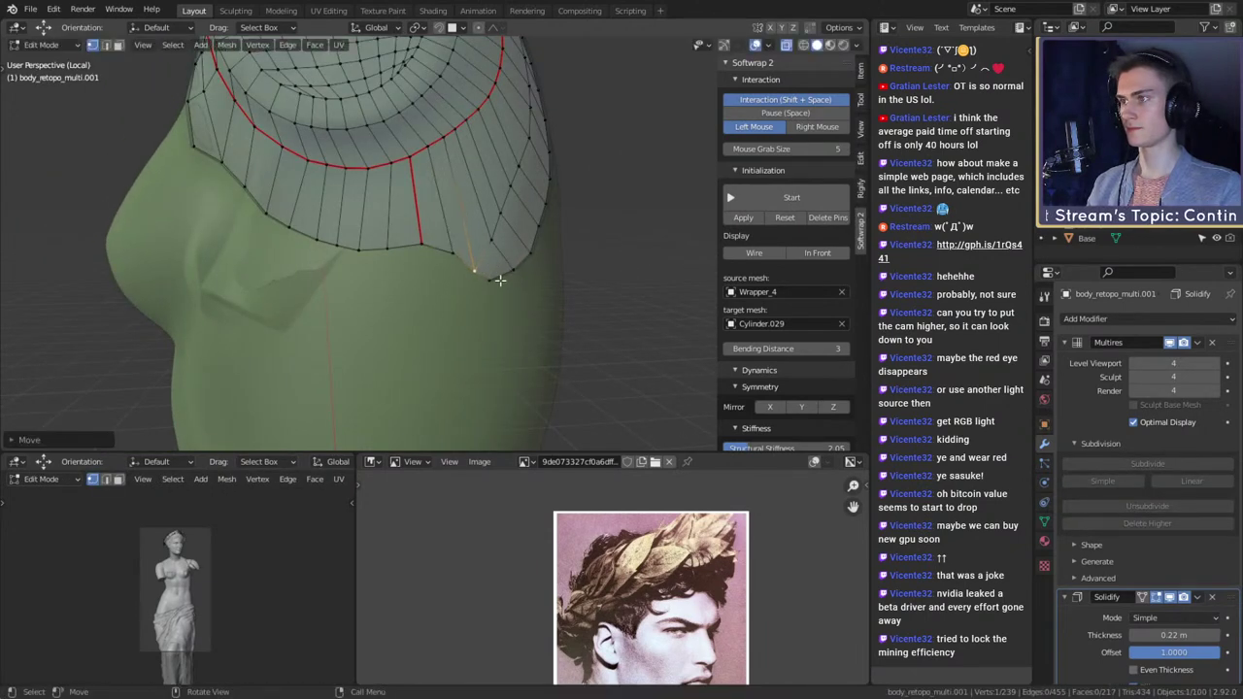
{"action": "left_click", "coordinate": [498, 281]}
{"action": "middle_click_drag", "start_coordinate": [536, 286], "coordinate": [511, 283]}
{"action": "key", "text": "g"}
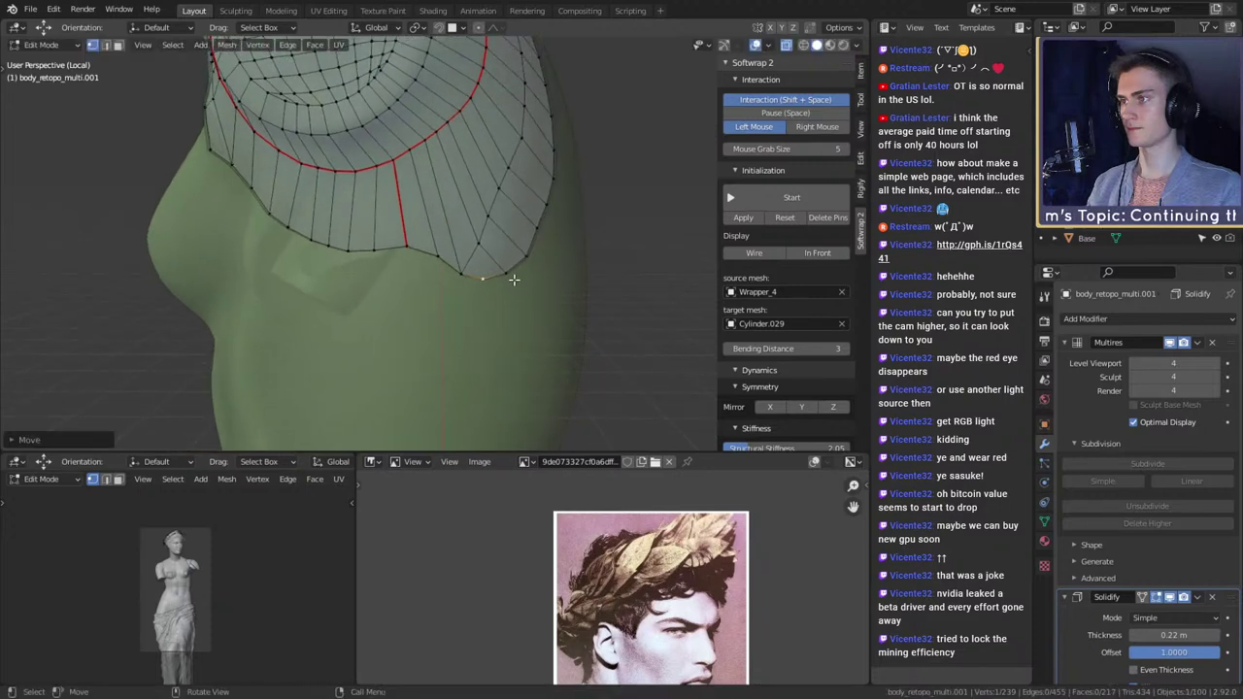
{"action": "left_click", "coordinate": [481, 268]}
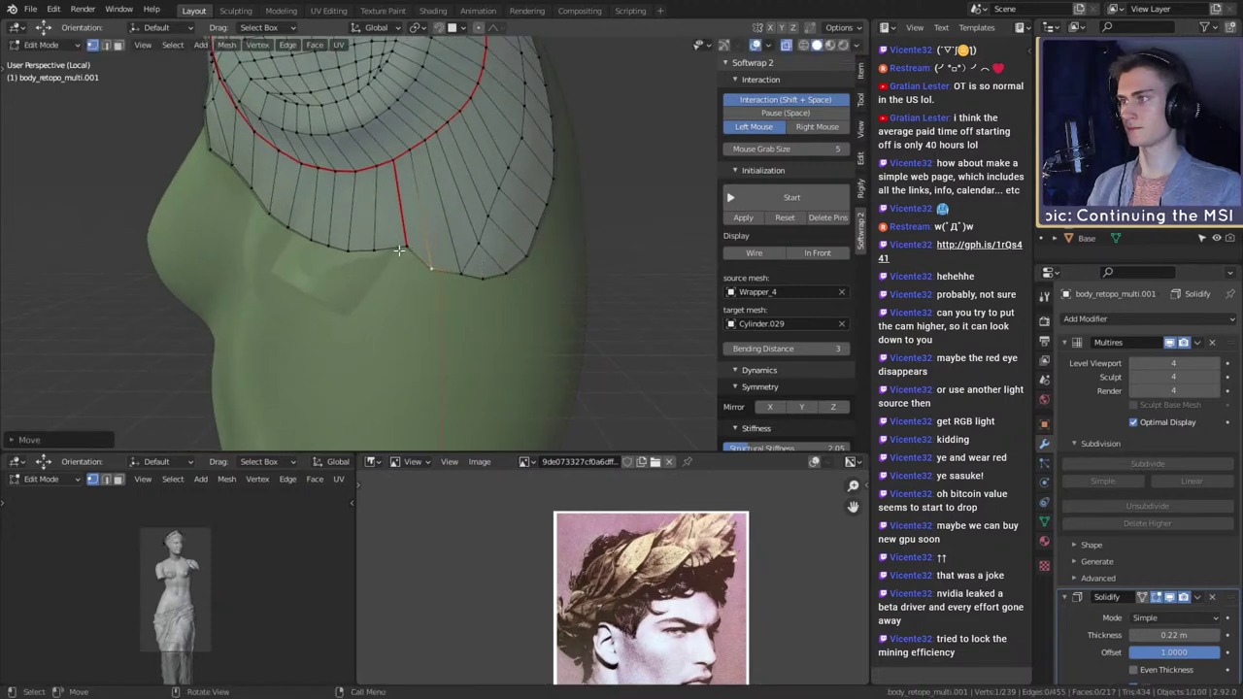
- Move the rim vertices around the underarm seam down to even out the lower edge
{"action": "left_click", "coordinate": [405, 249]}
{"action": "key", "text": "g"}
{"action": "left_click", "coordinate": [446, 258]}
{"action": "left_click", "coordinate": [385, 252]}
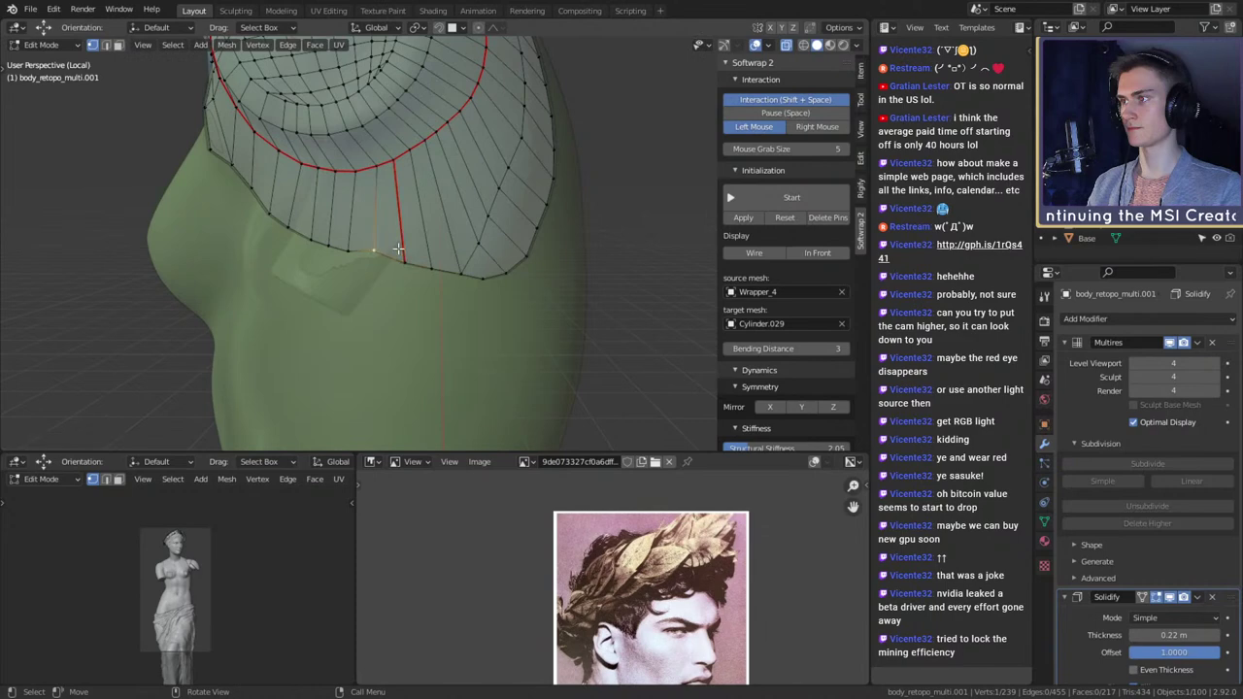
{"action": "key", "text": "g"}
{"action": "left_click", "coordinate": [413, 253]}
{"action": "key", "text": "Tab"}
{"action": "scroll", "coordinate": [427, 240], "scroll_direction": "down", "scroll_amount": 6}
{"action": "left_click", "coordinate": [463, 225]}
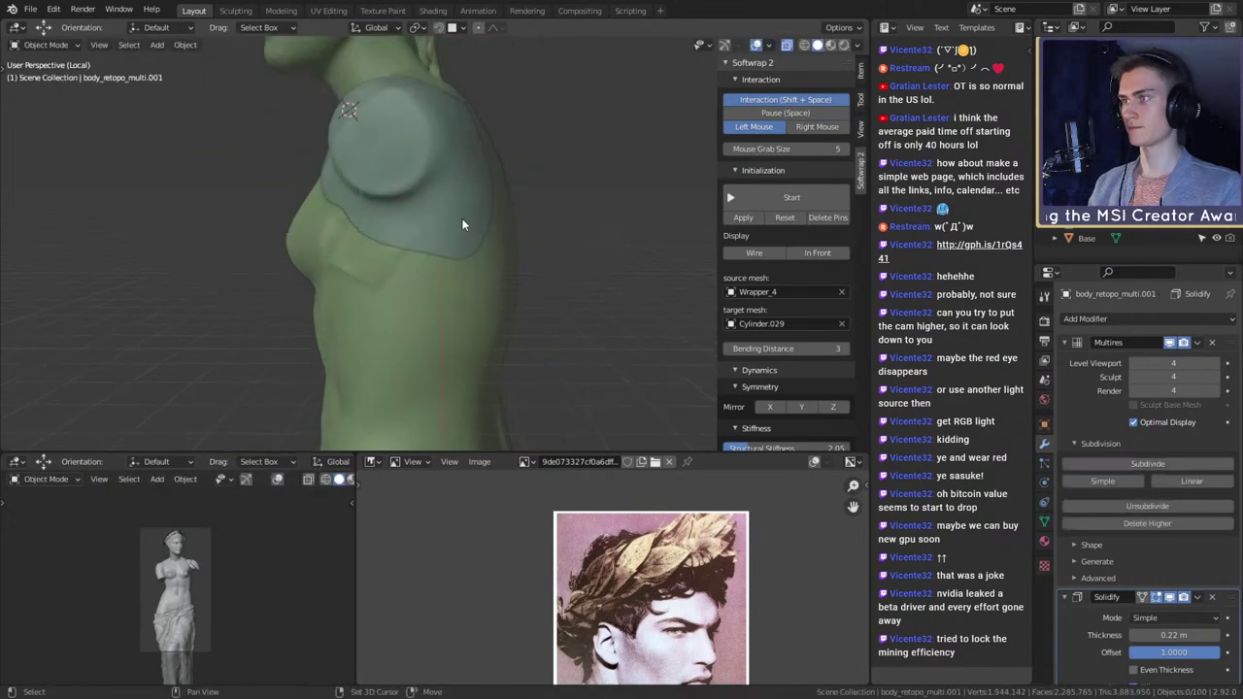
- Pull in the spiked vertex on the shoulder piece's back rim and adjust the rim vertex beside it
{"action": "middle_click_drag", "start_coordinate": [463, 224], "coordinate": [460, 254]}
{"action": "scroll", "coordinate": [447, 299], "scroll_direction": "up", "scroll_amount": 4}
{"action": "key", "text": "Tab"}
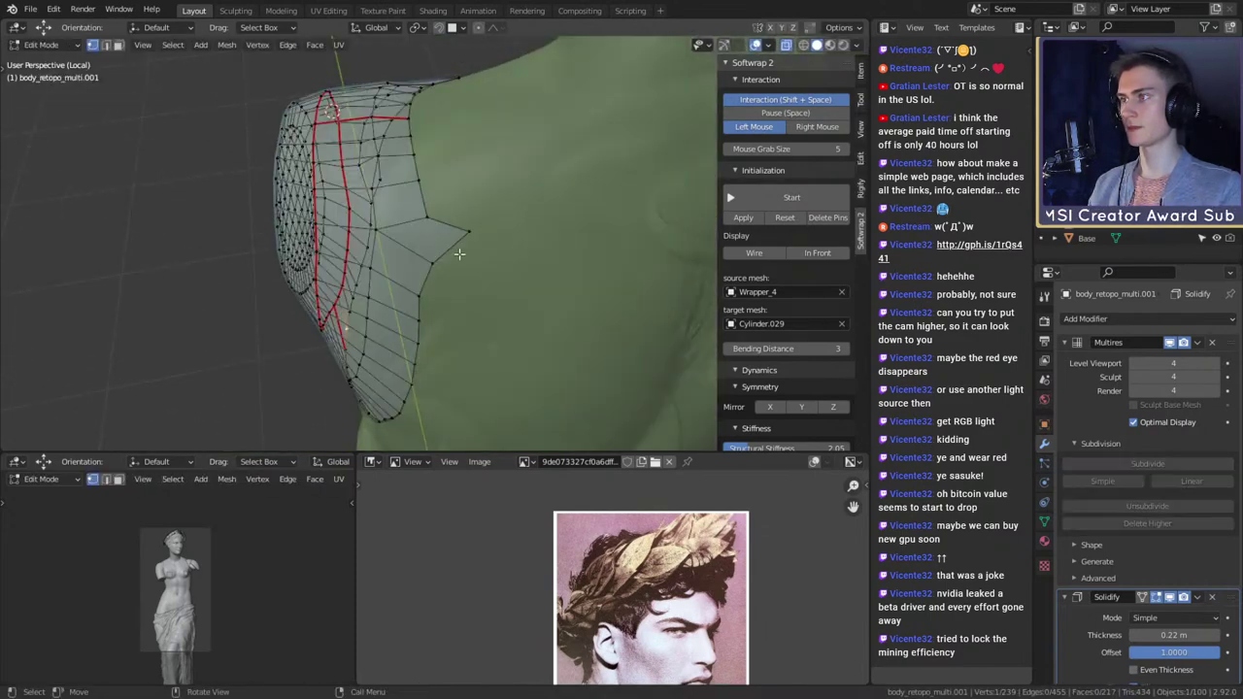
{"action": "key", "text": "g"}
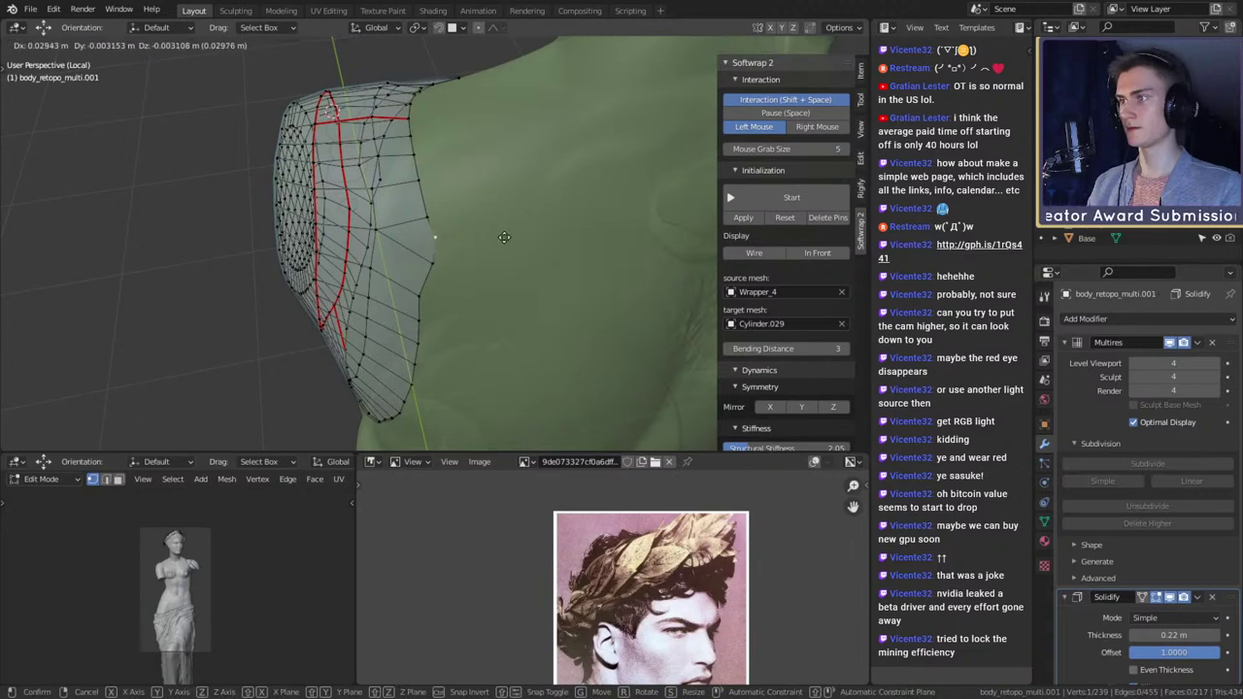
{"action": "left_click", "coordinate": [504, 237]}
{"action": "left_click", "coordinate": [420, 290]}
{"action": "middle_click_drag", "start_coordinate": [421, 290], "coordinate": [447, 226]}
{"action": "key", "text": "g"}
{"action": "left_click", "coordinate": [501, 259]}
- Pull in the spiked vertex on the shoulder piece's chest-side rim and smooth the vertices on either side
{"action": "key", "text": "Tab"}
{"action": "key", "text": "Tab"}
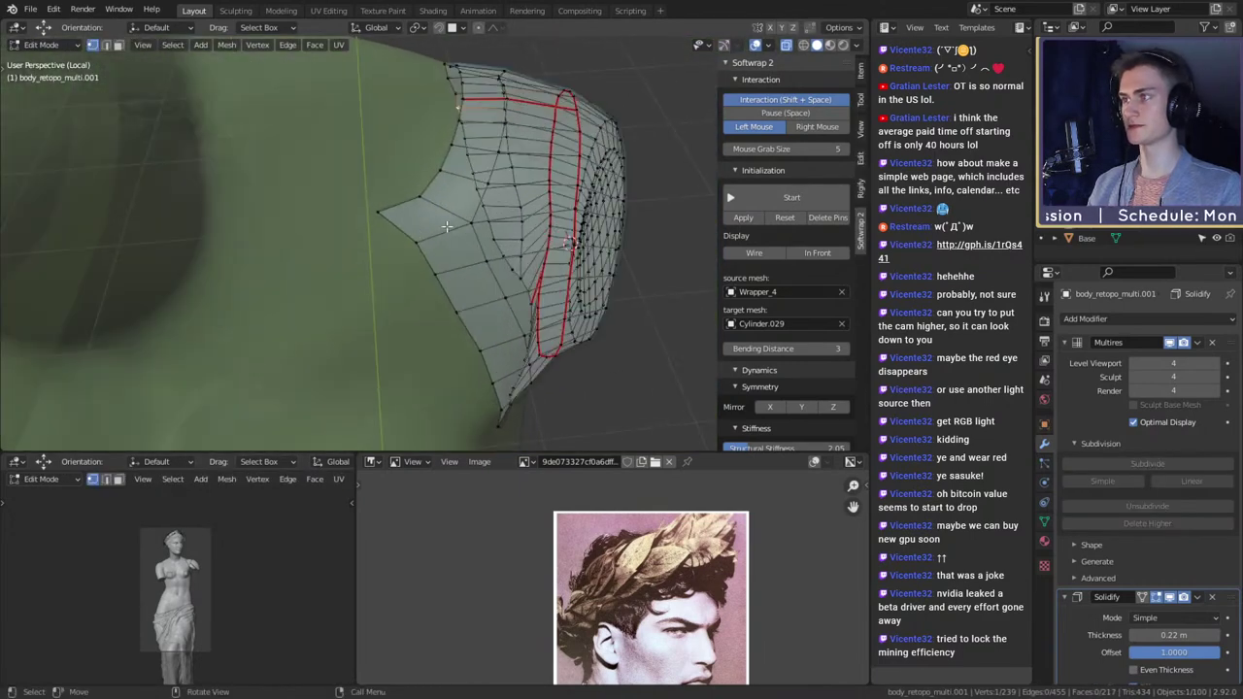
{"action": "key", "text": "g"}
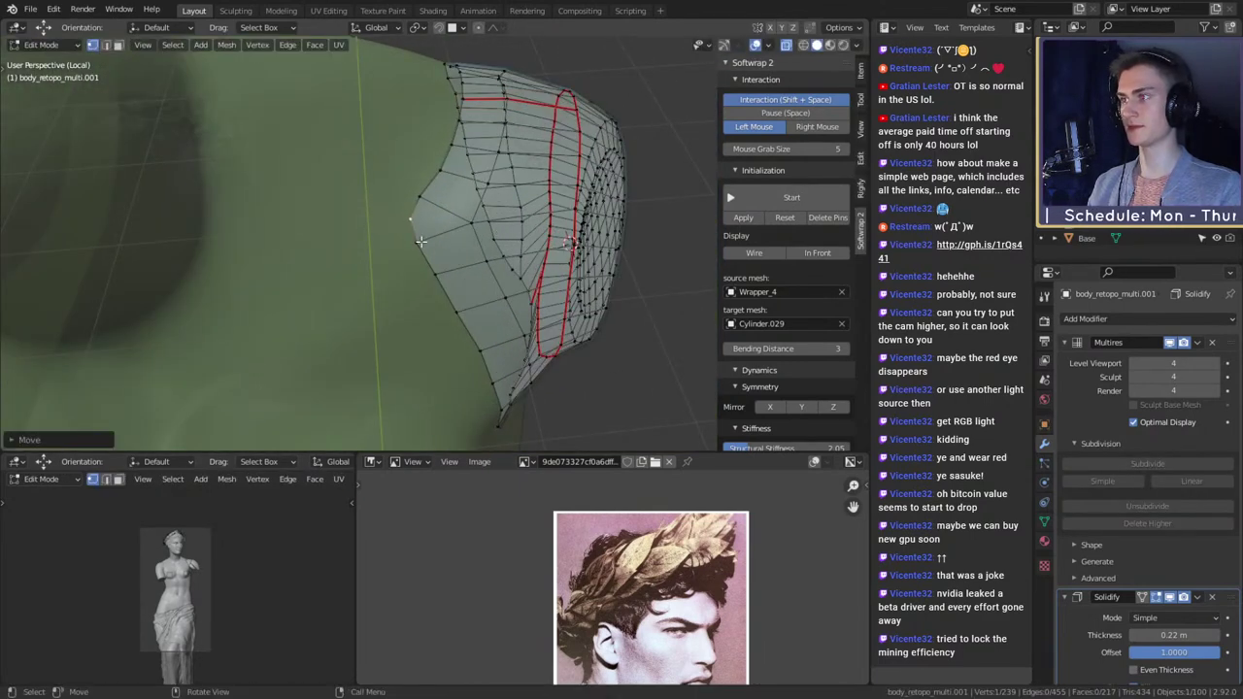
{"action": "left_click", "coordinate": [464, 224]}
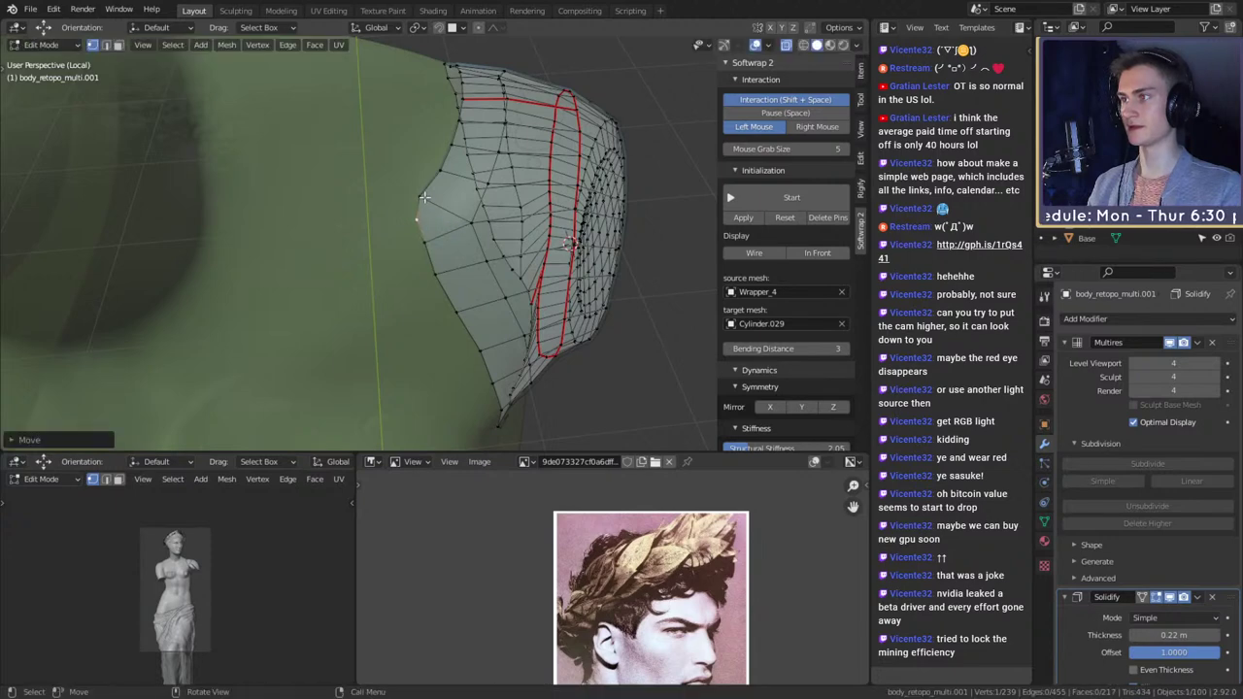
{"action": "left_click", "coordinate": [427, 197]}
{"action": "middle_click_drag", "start_coordinate": [499, 212], "coordinate": [519, 190]}
{"action": "key", "text": "g"}
{"action": "left_click", "coordinate": [505, 224]}
{"action": "left_click", "coordinate": [424, 240]}
{"action": "key", "text": "g"}
{"action": "left_click", "coordinate": [436, 238]}
- Leave mesh editing and turn off X-ray to check the reshaped shoulder piece on the whole statue
{"action": "key", "text": "Tab"}
{"action": "scroll", "coordinate": [485, 248], "scroll_direction": "down", "scroll_amount": 4}
{"action": "key", "text": "alt+z"}
{"action": "scroll", "coordinate": [486, 204], "scroll_direction": "down", "scroll_amount": 3}
{"action": "scroll", "coordinate": [519, 190], "scroll_direction": "up", "scroll_amount": 1}
{"action": "scroll", "coordinate": [518, 195], "scroll_direction": "down", "scroll_amount": 3}
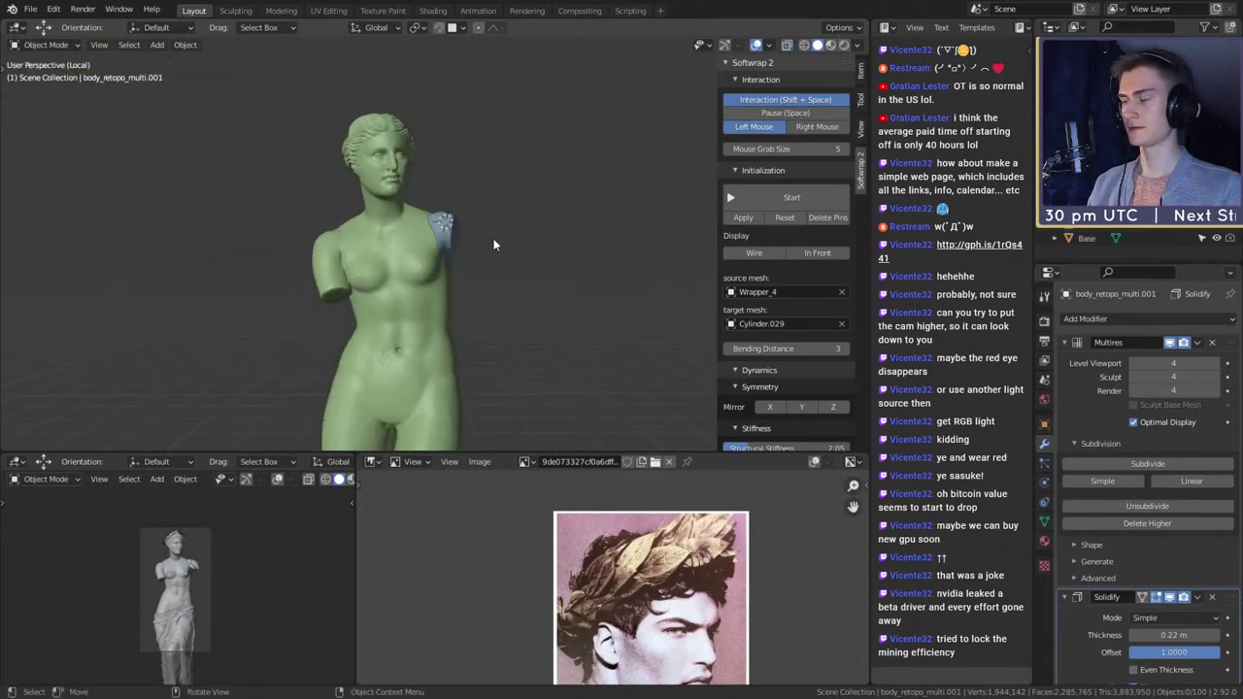
- Adjust the rim vertices along the shoulder piece's lower chest side to even out the kink in its edge
{"action": "middle_click_drag", "start_coordinate": [493, 244], "coordinate": [392, 255]}
{"action": "scroll", "coordinate": [392, 256], "scroll_direction": "up", "scroll_amount": 4}
{"action": "scroll", "coordinate": [392, 250], "scroll_direction": "up", "scroll_amount": 5}
{"action": "left_click", "coordinate": [476, 237]}
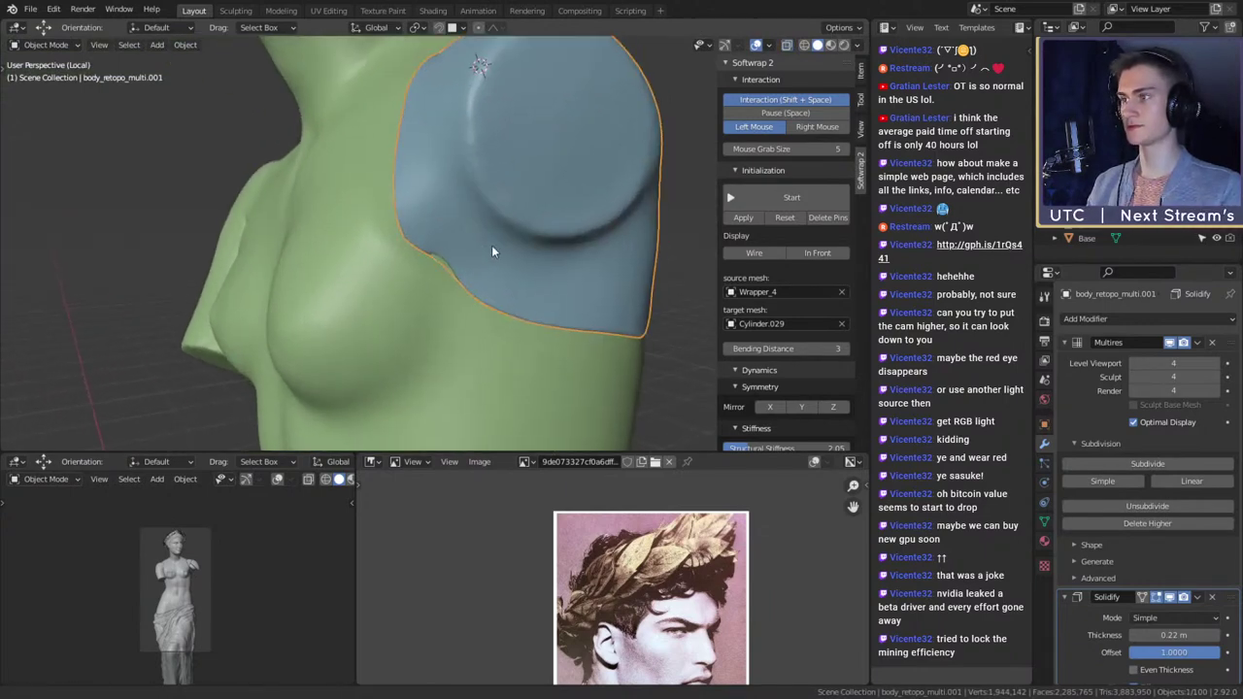
{"action": "key", "text": "Tab"}
{"action": "middle_click_drag", "start_coordinate": [436, 266], "coordinate": [458, 302]}
{"action": "key", "text": "g"}
{"action": "left_click", "coordinate": [571, 203]}
{"action": "left_click", "coordinate": [561, 230]}
{"action": "key", "text": "g"}
{"action": "left_click", "coordinate": [558, 233]}
{"action": "key", "text": "Tab"}
{"action": "key", "text": "g"}
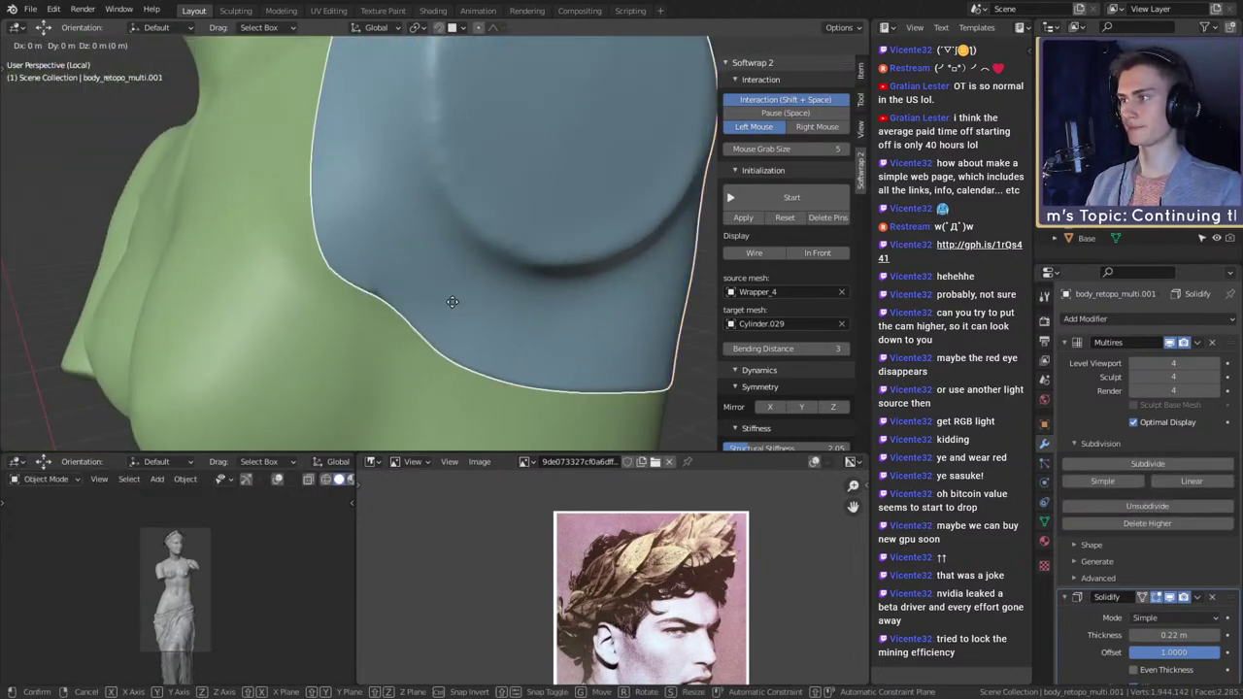
{"action": "key", "text": "Escape"}
- Using X-ray, reposition the lower chest-side corner vertex and another rim vertex of the shoulder piece, then return to solid object view
{"action": "key", "text": "Tab"}
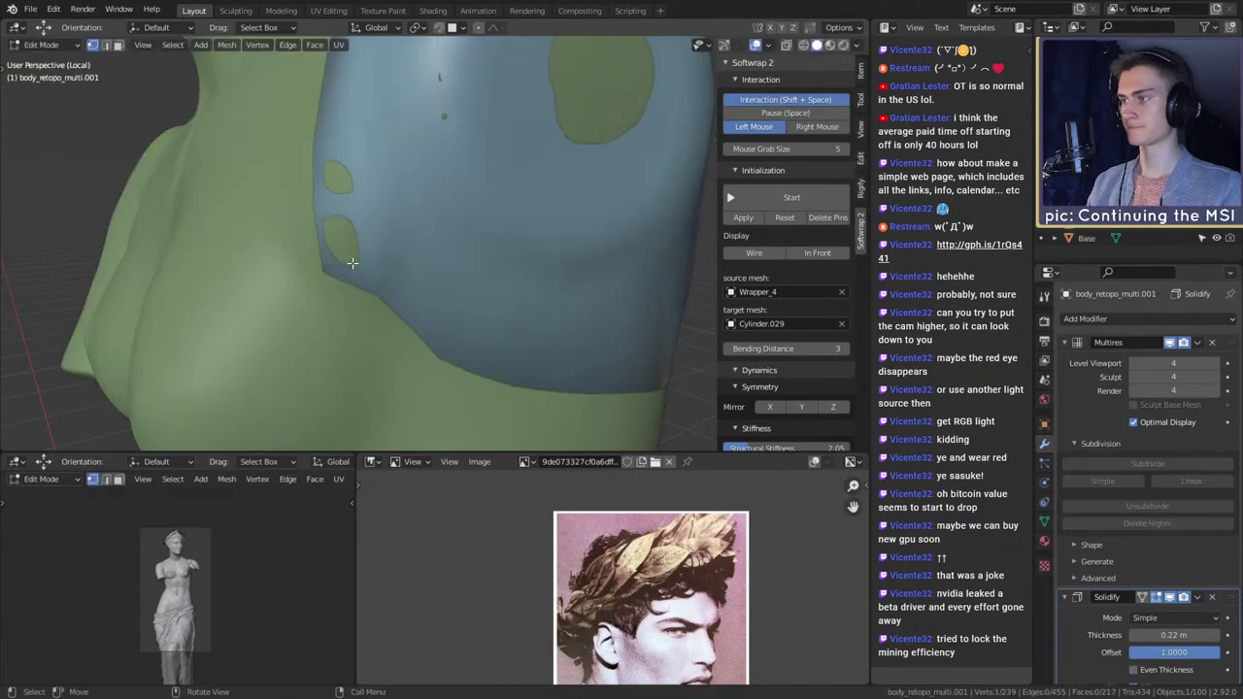
{"action": "key", "text": "alt+z"}
{"action": "left_click", "coordinate": [327, 272]}
{"action": "middle_click_drag", "start_coordinate": [327, 272], "coordinate": [444, 255]}
{"action": "key", "text": "g"}
{"action": "left_click", "coordinate": [415, 254]}
{"action": "left_click", "coordinate": [585, 254]}
{"action": "key", "text": "g"}
{"action": "left_click", "coordinate": [632, 254]}
{"action": "key", "text": "Tab"}
{"action": "key", "text": "alt+z"}
{"action": "scroll", "coordinate": [441, 260], "scroll_direction": "down", "scroll_amount": 8}
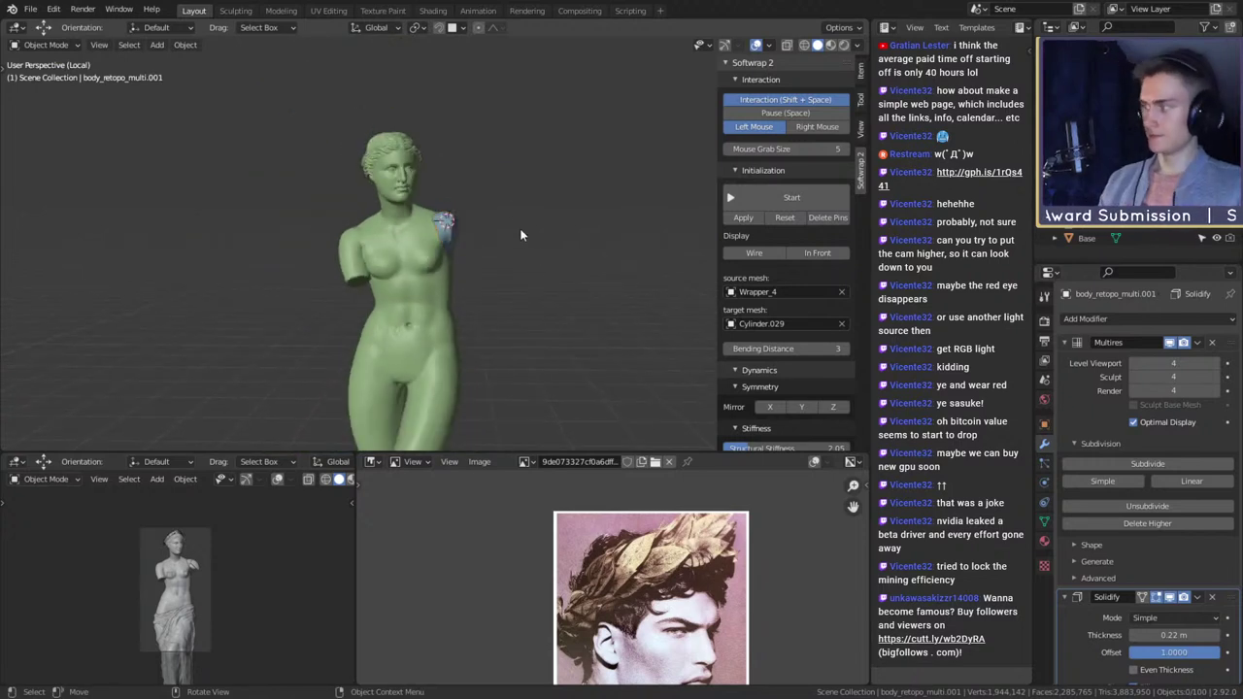
- Examine the isolated body from several sides, including the shoulder piece and the opposite arm stump with its armpit seam
{"action": "scroll", "coordinate": [505, 204], "scroll_direction": "up", "scroll_amount": 6}
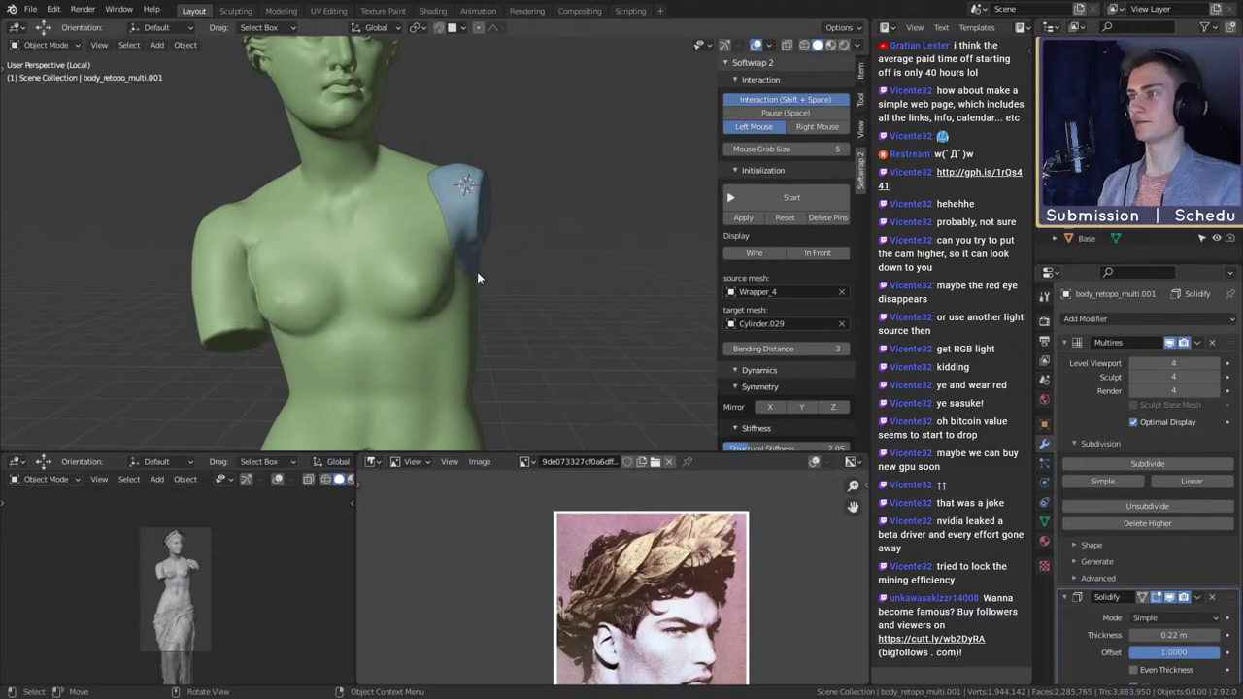
{"action": "middle_click_drag", "start_coordinate": [480, 267], "coordinate": [481, 229]}
{"action": "scroll", "coordinate": [544, 206], "scroll_direction": "up", "scroll_amount": 3}
{"action": "scroll", "coordinate": [481, 229], "scroll_direction": "down", "scroll_amount": 5}
{"action": "scroll", "coordinate": [449, 265], "scroll_direction": "up", "scroll_amount": 2}
{"action": "middle_click_drag", "start_coordinate": [359, 312], "coordinate": [506, 243], "text": "shift"}
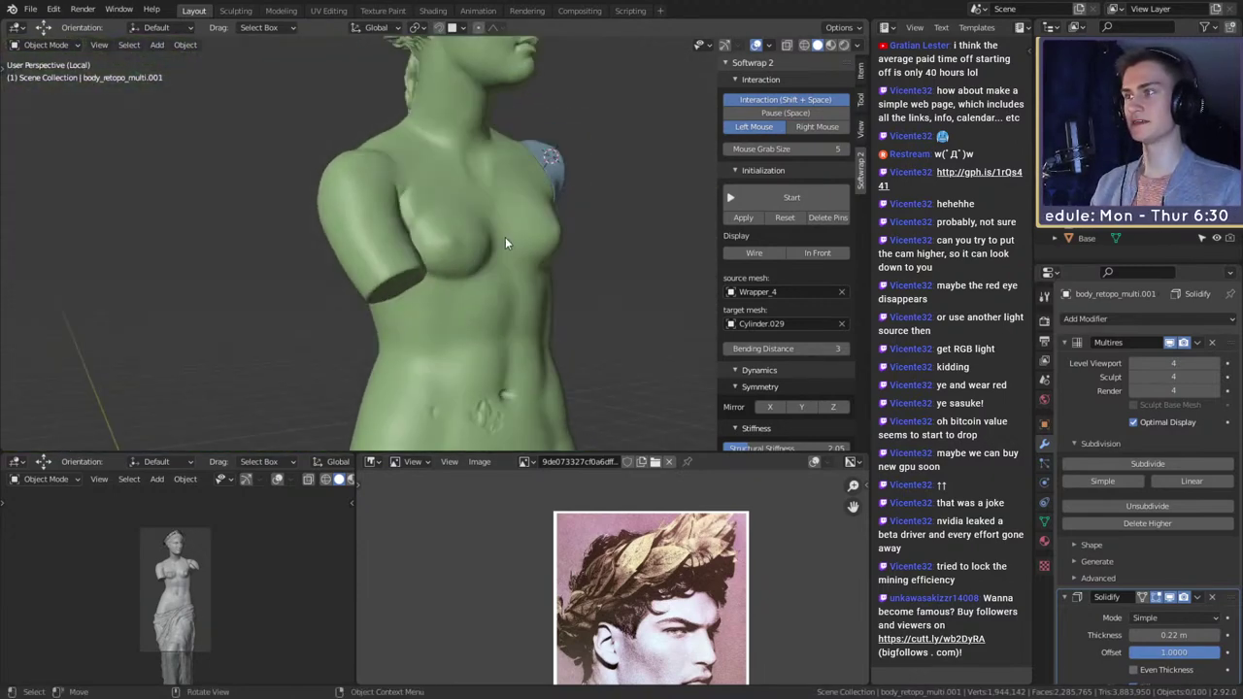
{"action": "scroll", "coordinate": [495, 239], "scroll_direction": "down", "scroll_amount": 3}
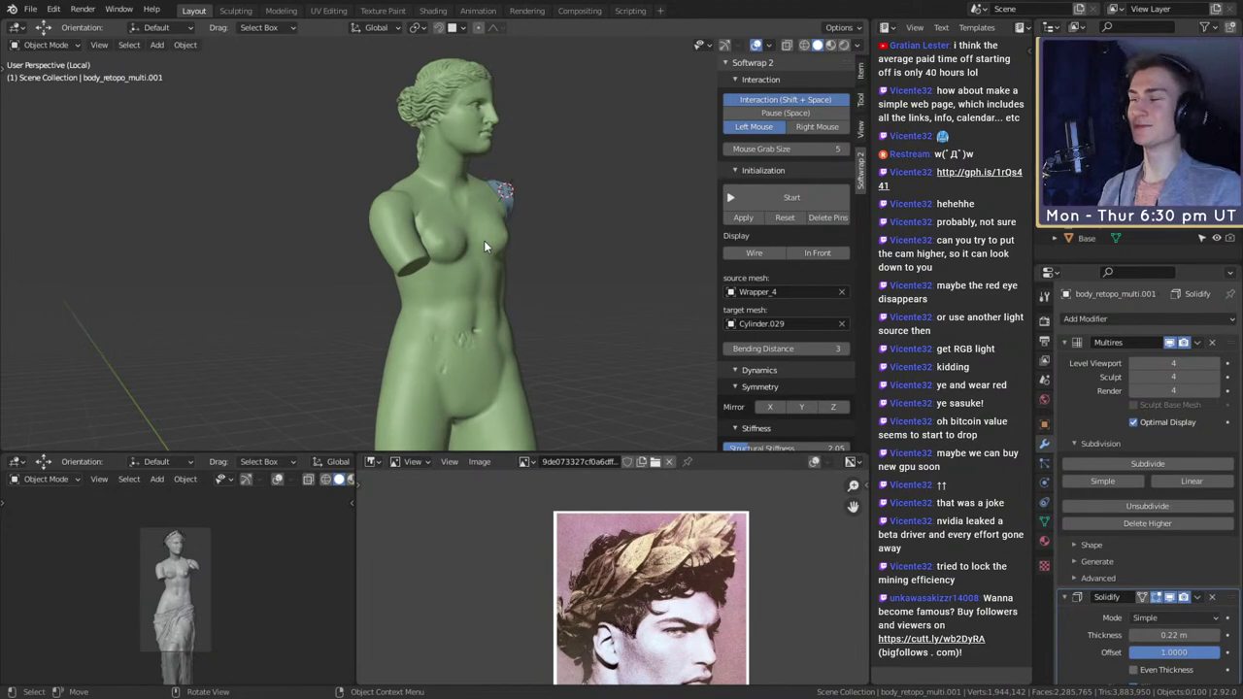
{"action": "scroll", "coordinate": [483, 240], "scroll_direction": "up", "scroll_amount": 3}
{"action": "middle_click_drag", "start_coordinate": [447, 233], "coordinate": [510, 219]}
{"action": "scroll", "coordinate": [506, 221], "scroll_direction": "up", "scroll_amount": 2}
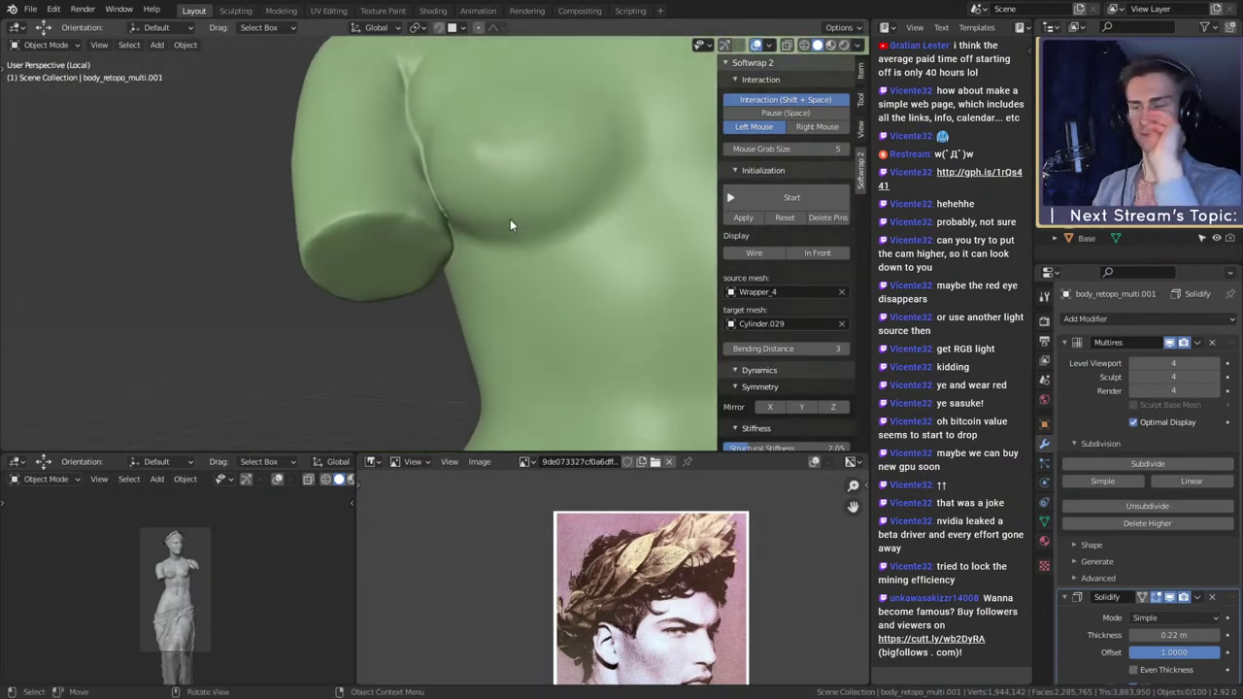
{"action": "scroll", "coordinate": [504, 261], "scroll_direction": "down", "scroll_amount": 4}
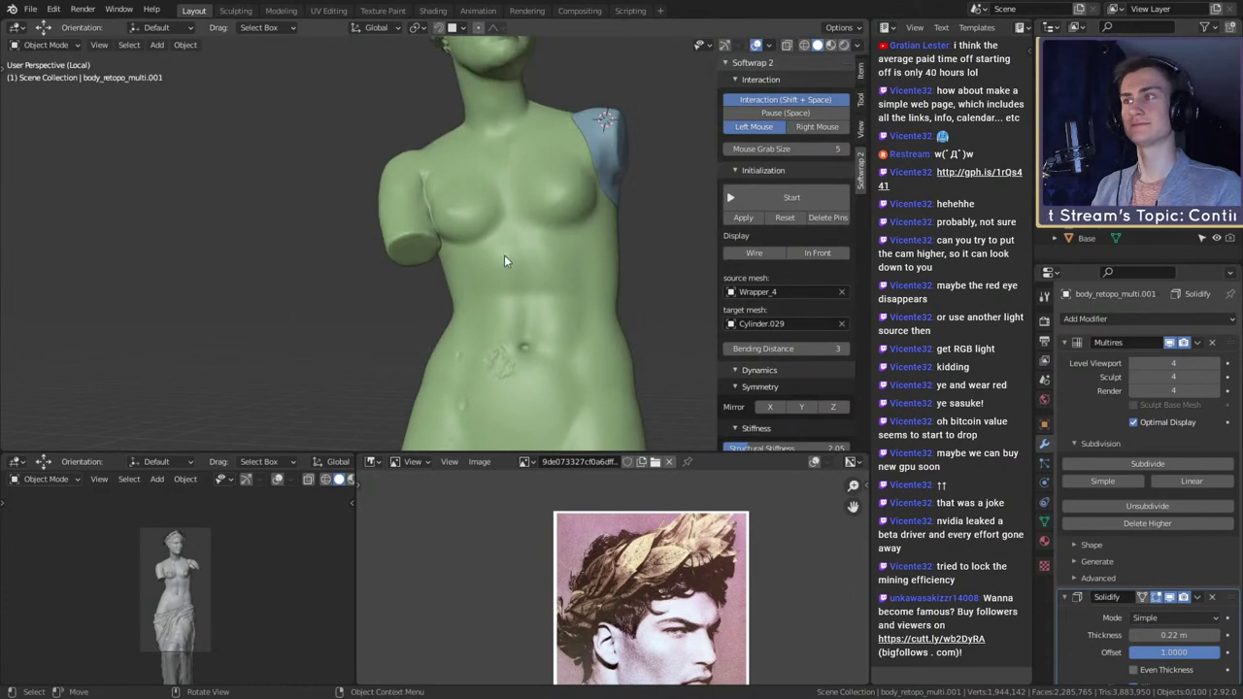
- Select the end faces and the surrounding face ring of the body mesh's remaining upper-arm stump
{"action": "middle_click_drag", "start_coordinate": [504, 260], "coordinate": [609, 250]}
{"action": "scroll", "coordinate": [493, 270], "scroll_direction": "up", "scroll_amount": 6}
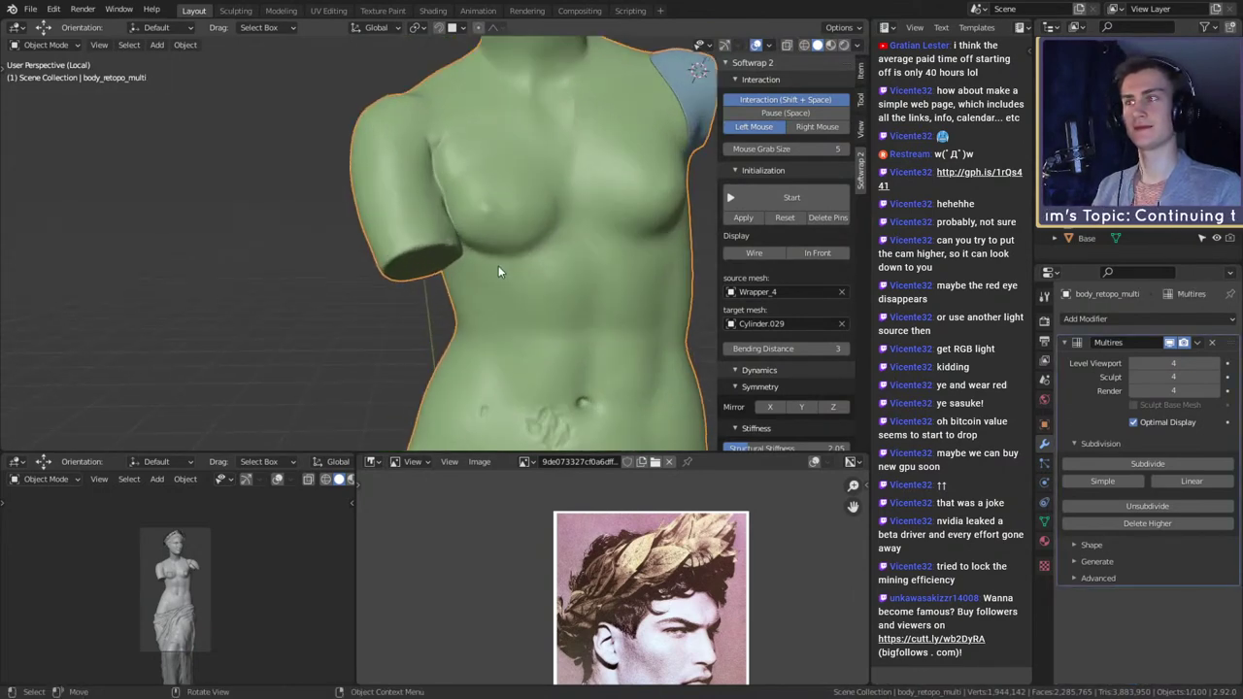
{"action": "key", "text": "Tab"}
{"action": "mouse_move", "coordinate": [492, 259]}
{"action": "middle_mouse_down"}
{"action": "mouse_move", "coordinate": [419, 257]}
{"action": "mouse_move", "coordinate": [457, 238]}
{"action": "mouse_move", "coordinate": [419, 180]}
{"action": "middle_mouse_up"}
{"action": "key", "text": "3"}
{"action": "left_click", "coordinate": [418, 260], "text": "alt"}
{"action": "key", "text": "c"}
{"action": "scroll", "coordinate": [413, 176], "scroll_direction": "down", "scroll_amount": 3}
{"action": "mouse_move", "coordinate": [413, 176]}
{"action": "left_mouse_down"}
{"action": "mouse_move", "coordinate": [335, 173]}
{"action": "mouse_move", "coordinate": [354, 151]}
{"action": "mouse_move", "coordinate": [392, 204]}
{"action": "left_mouse_up"}
{"action": "right_click", "coordinate": [392, 205]}
{"action": "scroll", "coordinate": [393, 205], "scroll_direction": "down", "scroll_amount": 4}
{"action": "middle_click_drag", "start_coordinate": [402, 207], "coordinate": [478, 263]}
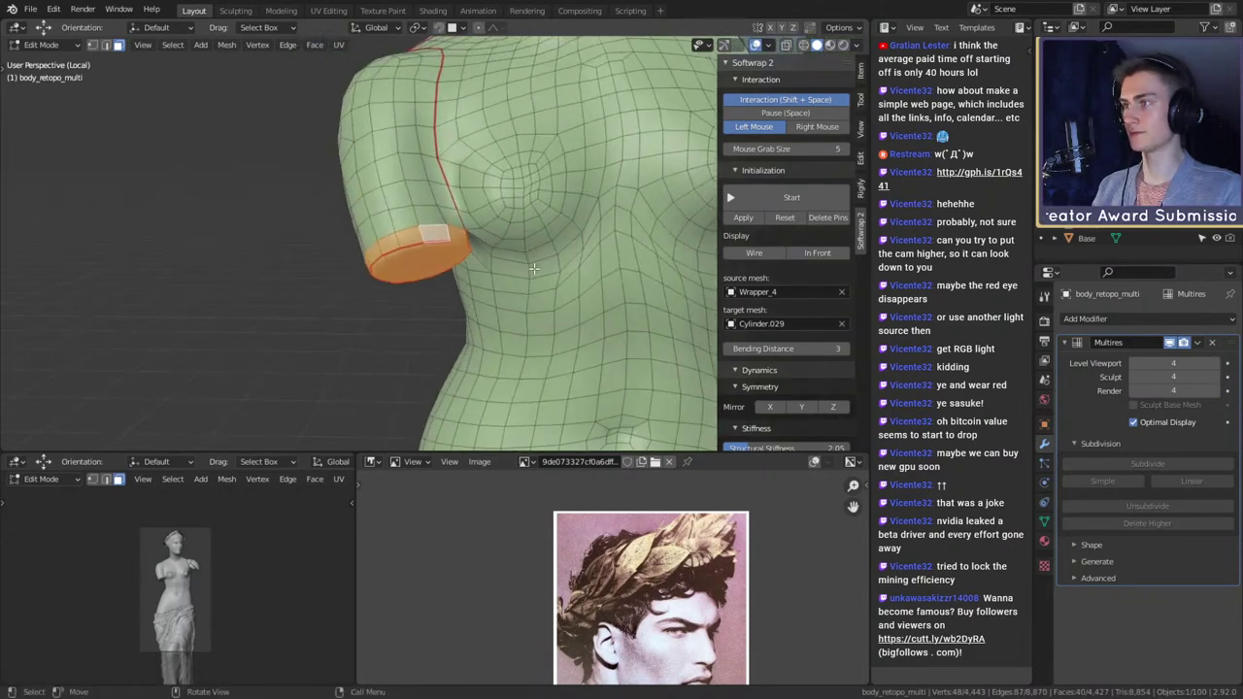
- Duplicate the stump-end faces in place, separate the copy into its own object and select it
{"action": "key", "text": "shift+d"}
{"action": "right_click", "coordinate": [534, 269]}
{"action": "key", "text": "o"}
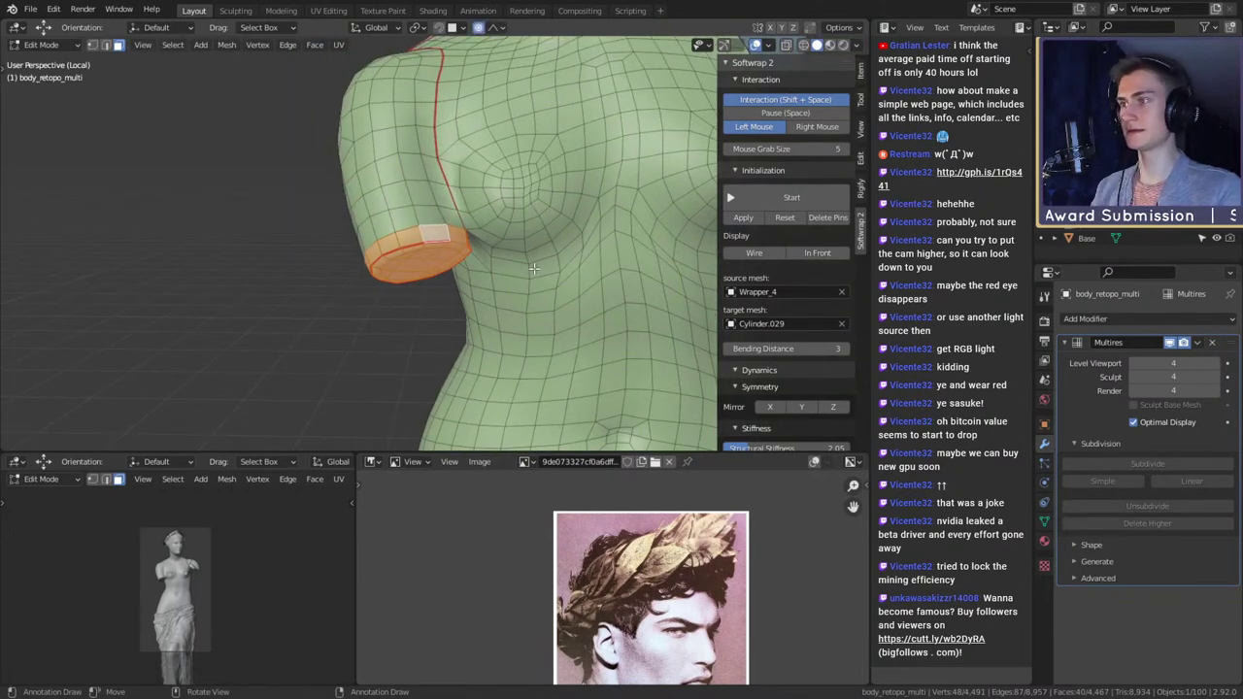
{"action": "right_click", "coordinate": [534, 267]}
{"action": "key", "text": "Escape"}
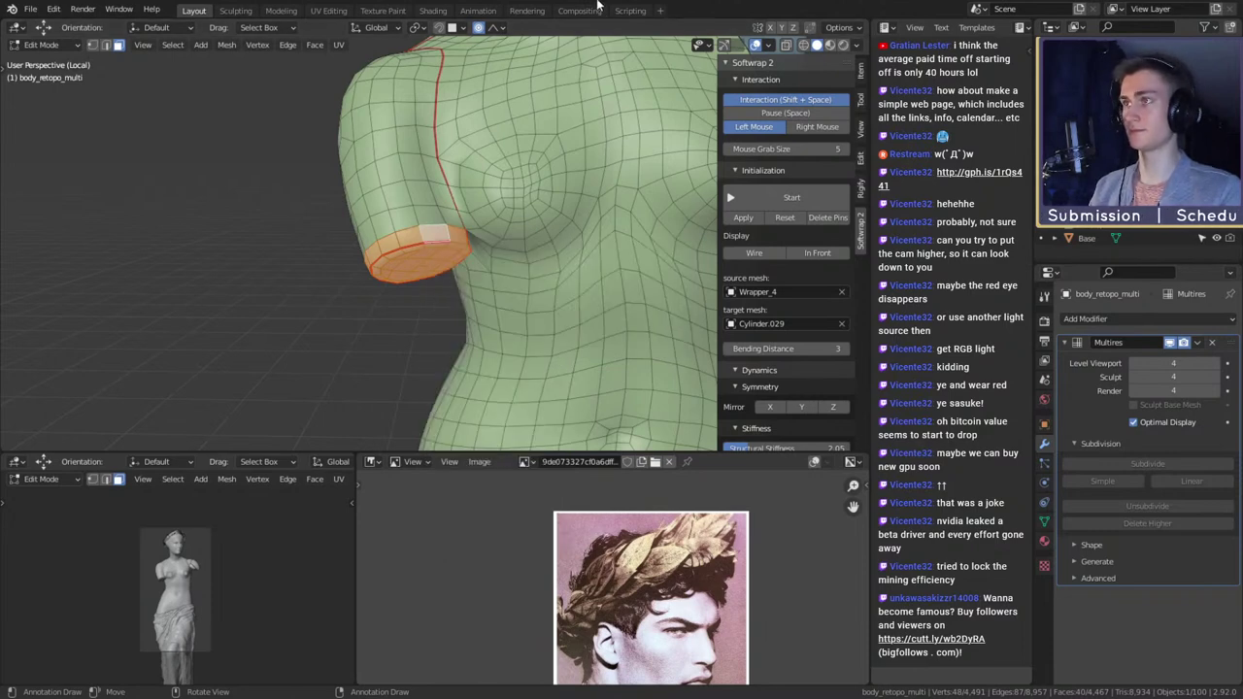
{"action": "key", "text": "p"}
{"action": "key", "text": "Return"}
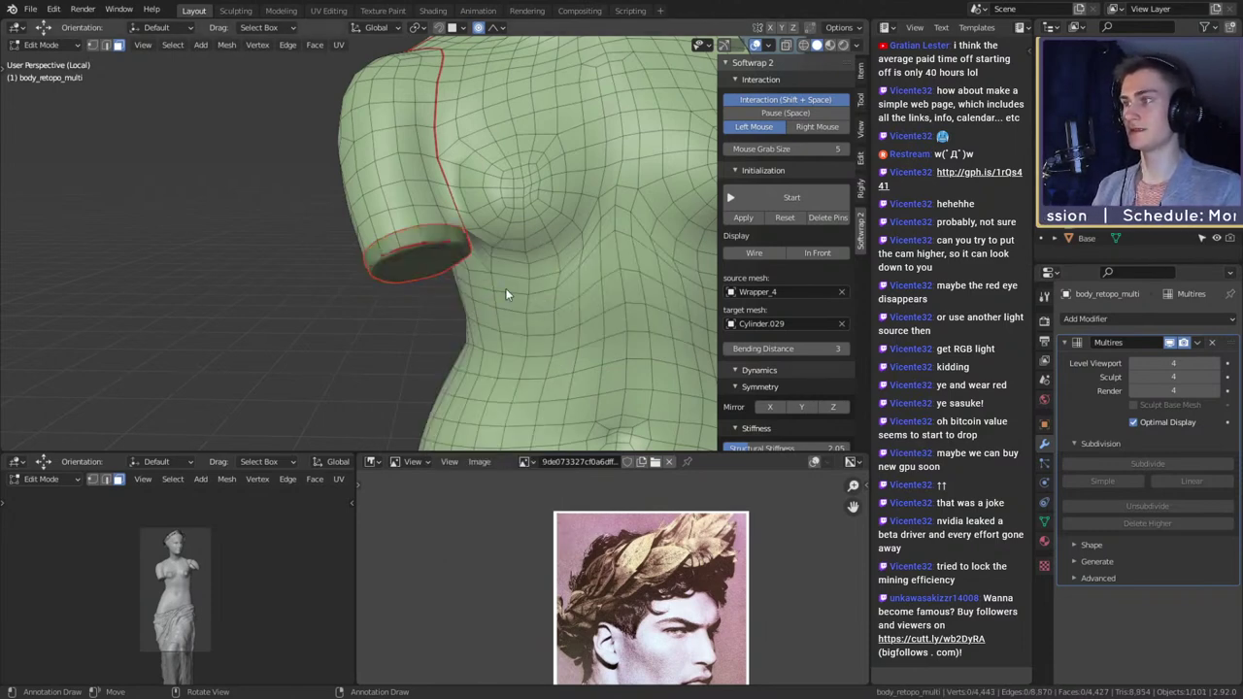
{"action": "key", "text": "Tab"}
{"action": "left_click", "coordinate": [432, 279]}
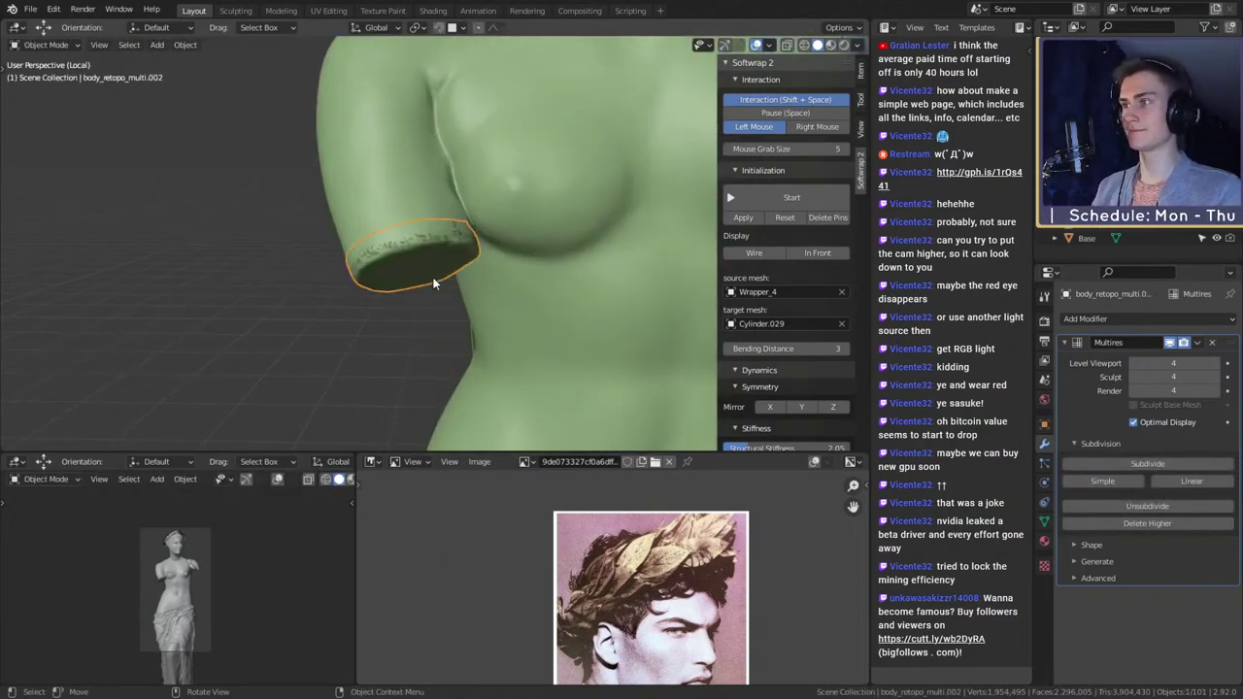
- Add a Solidify modifier to the separated arm cap with a thickness of 0.22 m and an offset of 1
{"action": "left_click", "coordinate": [1085, 319]}
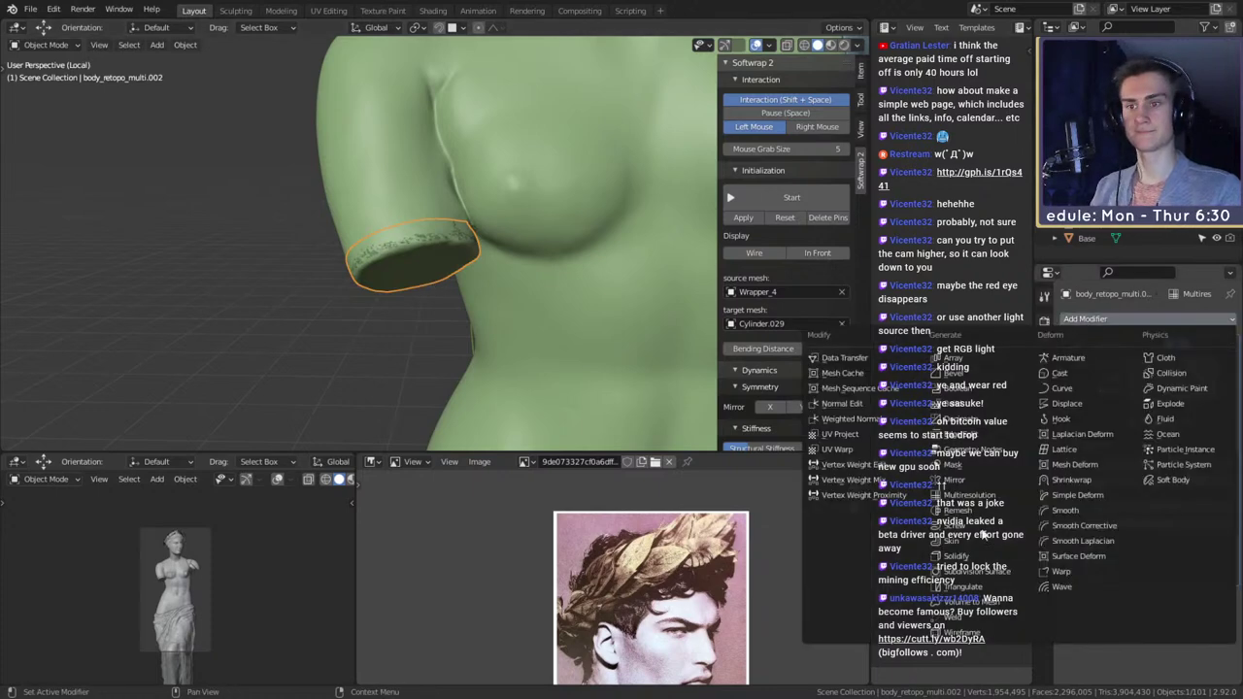
{"action": "left_click", "coordinate": [957, 556]}
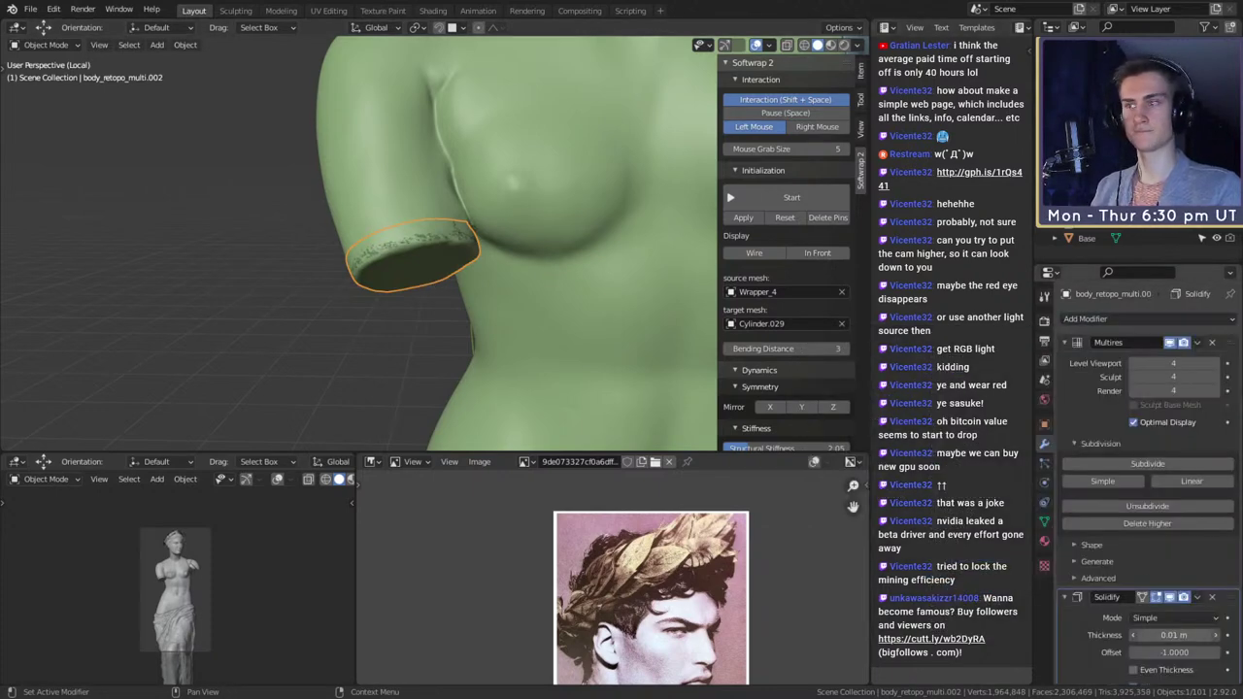
{"action": "middle_click_drag", "start_coordinate": [699, 230], "coordinate": [354, 323]}
{"action": "left_click", "coordinate": [447, 195]}
{"action": "left_click", "coordinate": [355, 322]}
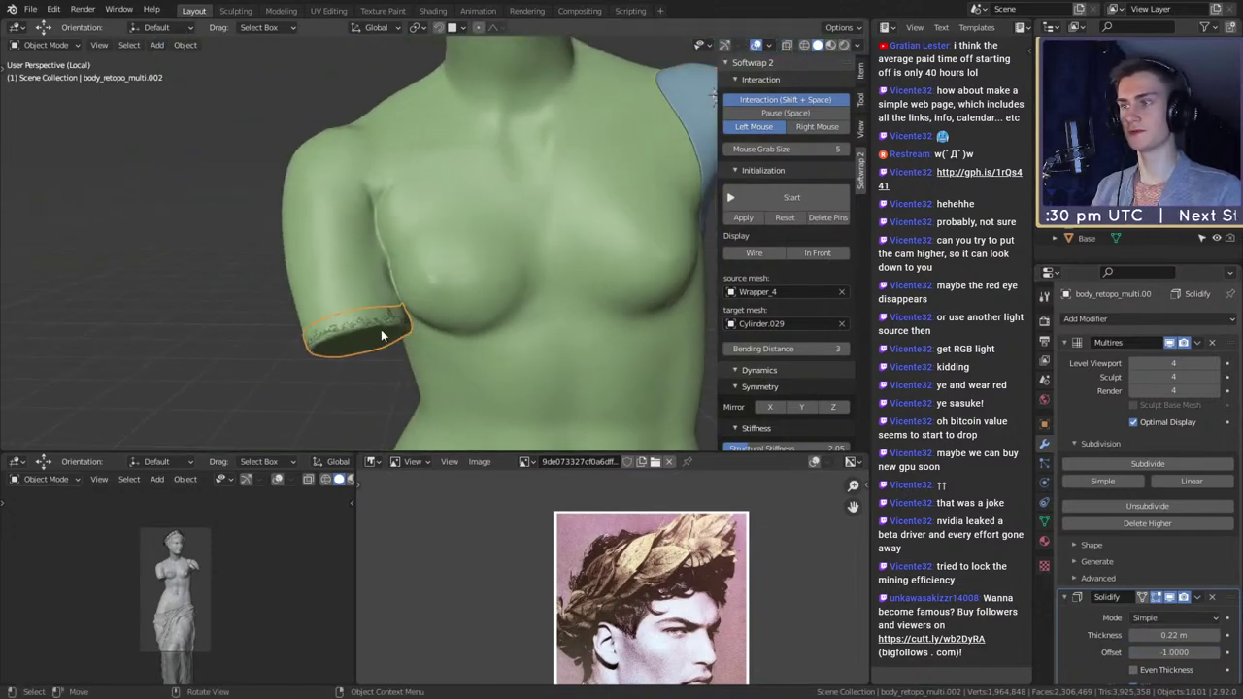
{"action": "left_click_drag", "start_coordinate": [1170, 654], "coordinate": [1235, 654]}
{"action": "scroll", "coordinate": [441, 338], "scroll_direction": "down", "scroll_amount": 2}
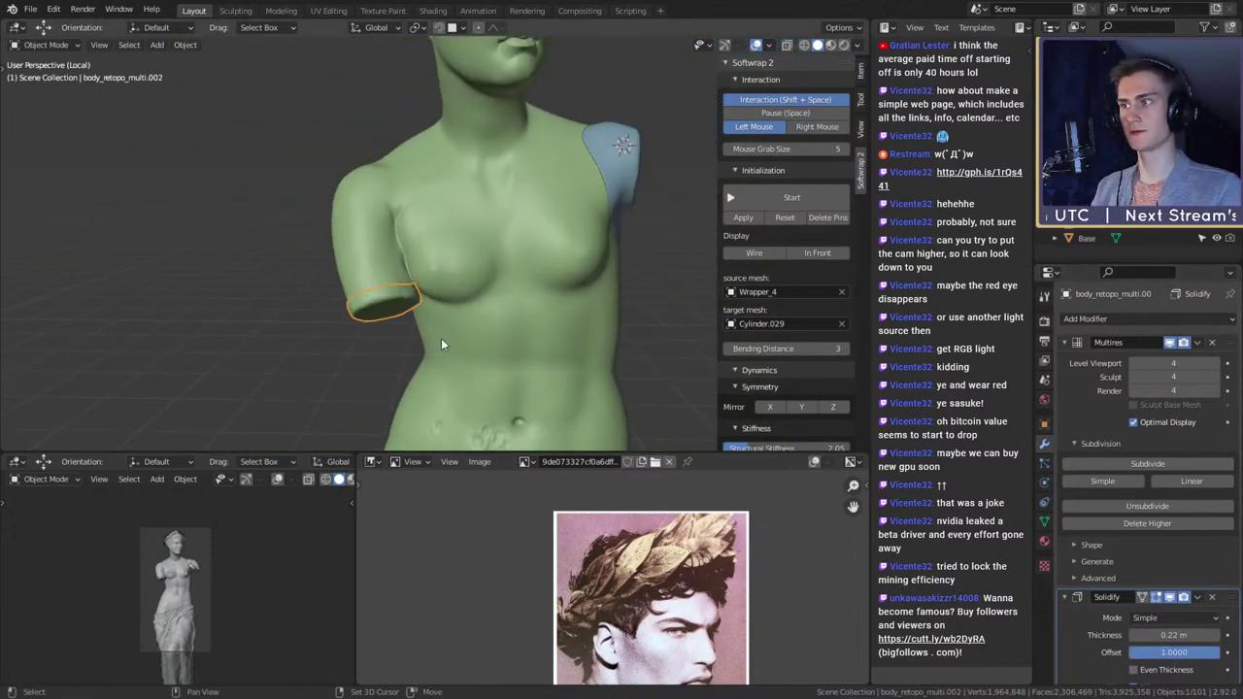
- Inspect the thickened arm cap's rim and underside against the upper arm from several angles
{"action": "middle_click_drag", "start_coordinate": [440, 338], "coordinate": [427, 303]}
{"action": "left_click", "coordinate": [361, 302]}
{"action": "scroll", "coordinate": [476, 273], "scroll_direction": "up", "scroll_amount": 4}
{"action": "middle_click_drag", "start_coordinate": [488, 270], "coordinate": [516, 282]}
{"action": "scroll", "coordinate": [471, 302], "scroll_direction": "down", "scroll_amount": 4}
{"action": "scroll", "coordinate": [472, 302], "scroll_direction": "down", "scroll_amount": 4}
{"action": "scroll", "coordinate": [515, 281], "scroll_direction": "up", "scroll_amount": 8}
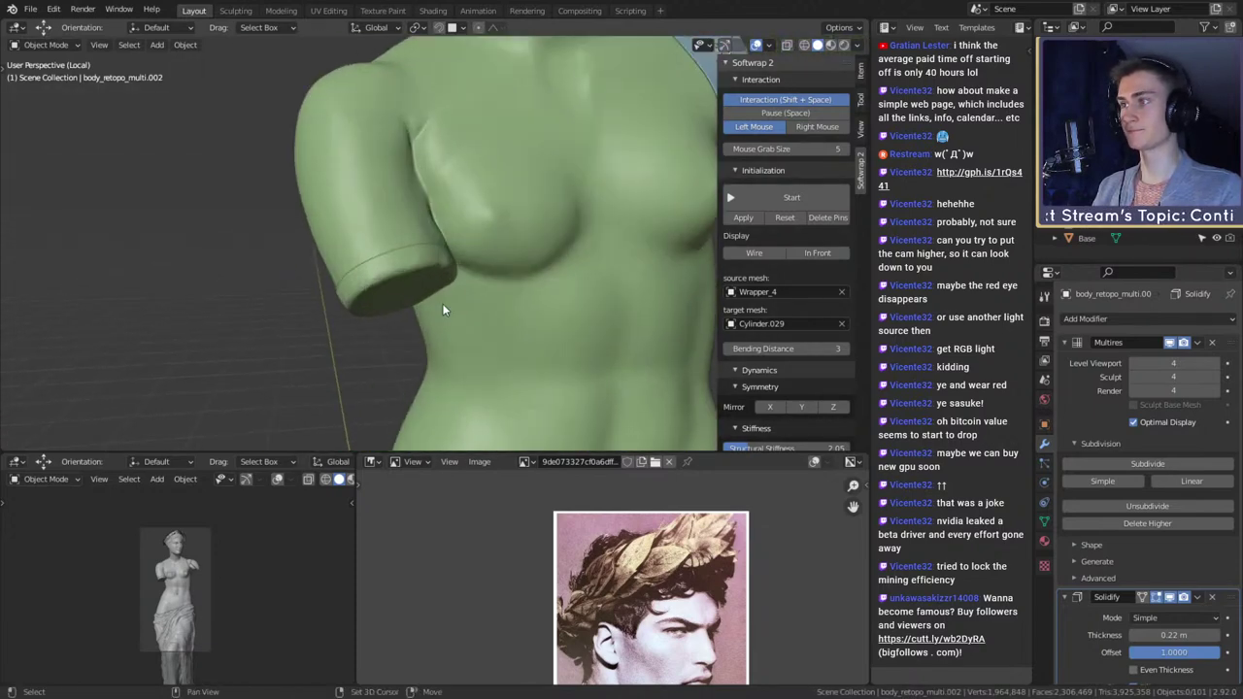
{"action": "left_click", "coordinate": [397, 293]}
{"action": "middle_click_drag", "start_coordinate": [397, 293], "coordinate": [479, 302]}
{"action": "scroll", "coordinate": [479, 302], "scroll_direction": "up", "scroll_amount": 4}
{"action": "middle_click_drag", "start_coordinate": [436, 212], "coordinate": [464, 308]}
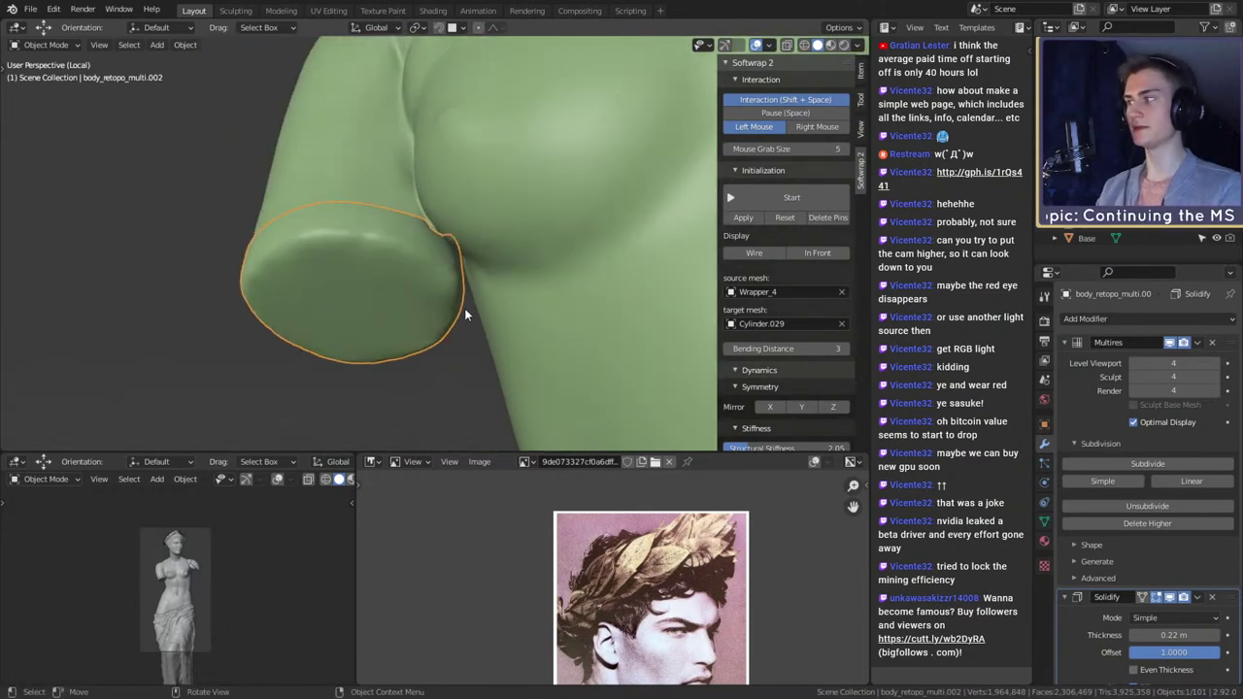
{"action": "left_click", "coordinate": [51, 44]}
{"action": "left_click", "coordinate": [44, 78]}
{"action": "middle_click_drag", "start_coordinate": [321, 242], "coordinate": [379, 272]}
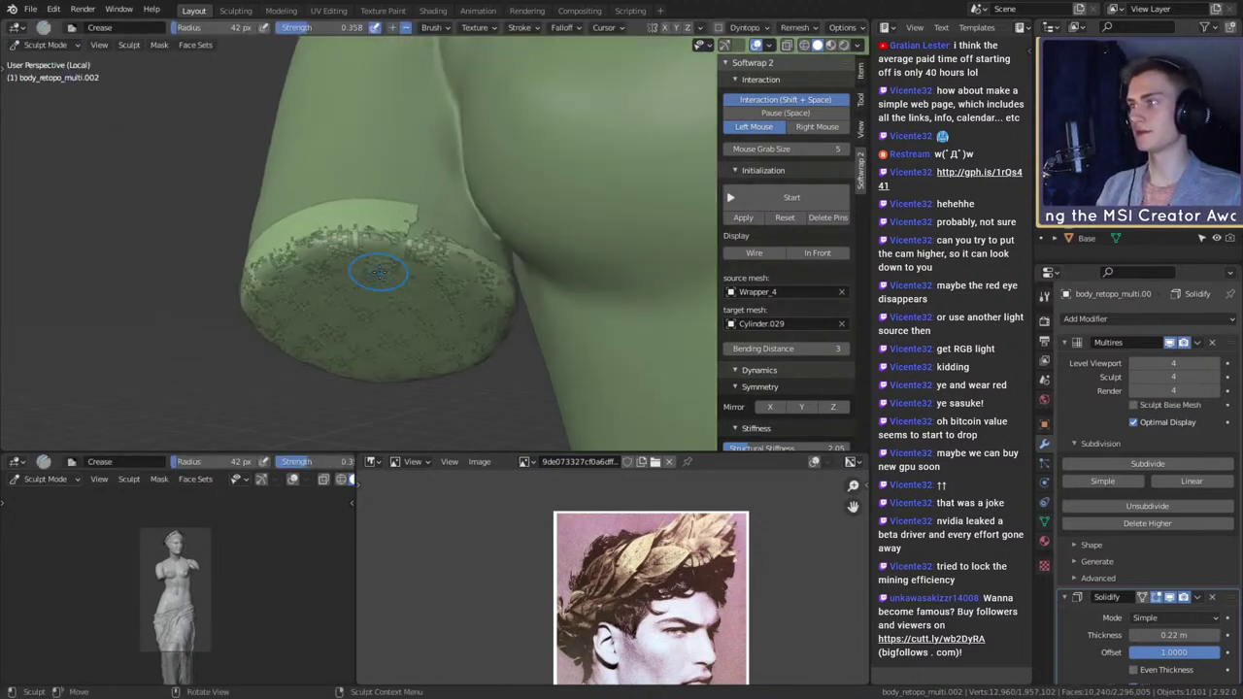
{"action": "key", "text": "f"}
{"action": "left_click", "coordinate": [460, 274]}
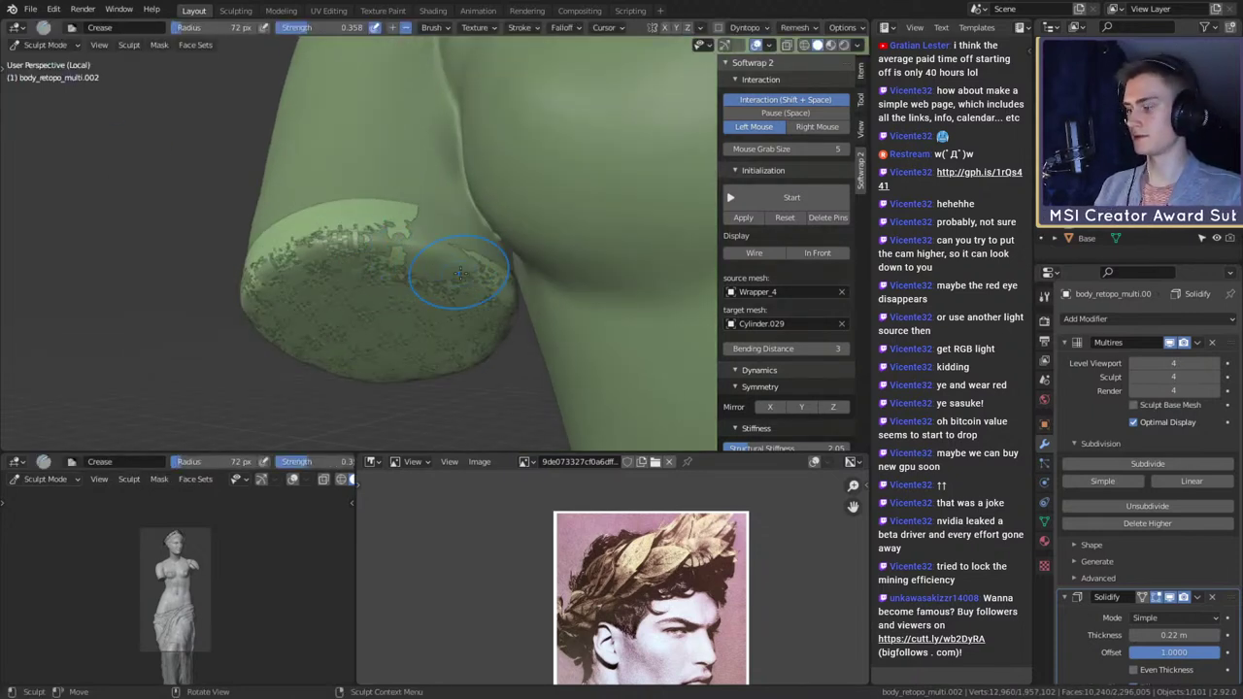
{"action": "left_click", "coordinate": [48, 44]}
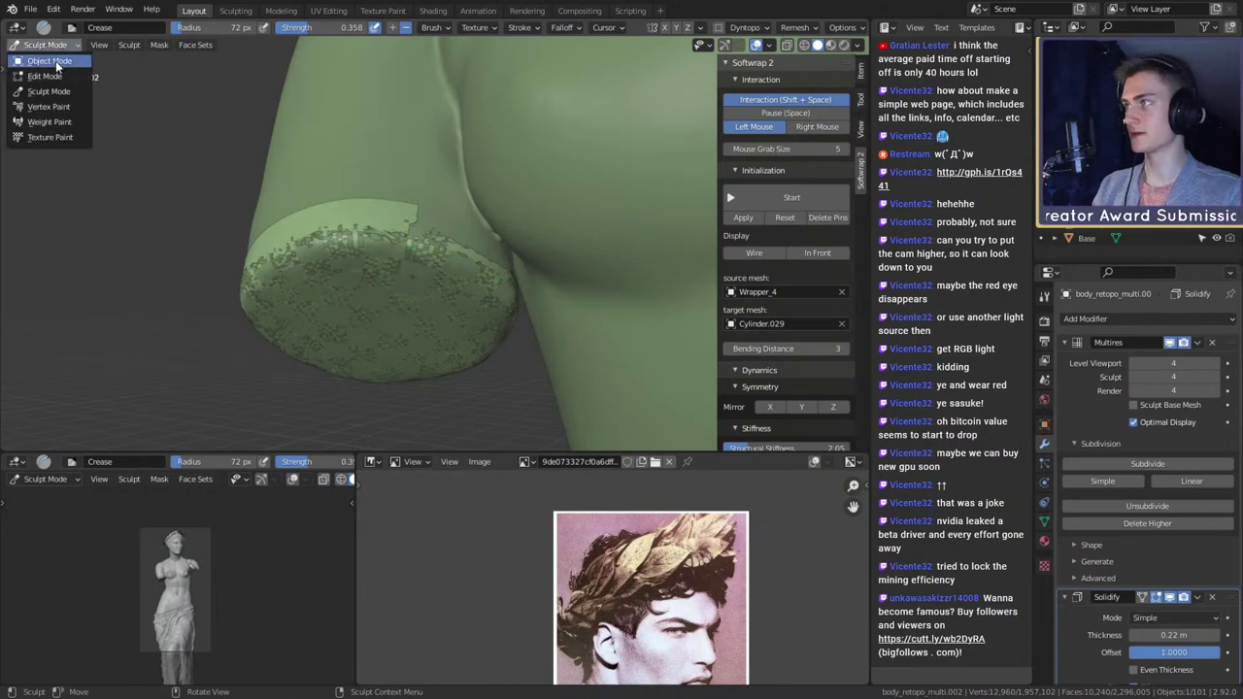
{"action": "left_click", "coordinate": [49, 61]}
- Compare the thickened arm cap with the shoulder piece on the isolated body
{"action": "middle_click_drag", "start_coordinate": [187, 220], "coordinate": [471, 343]}
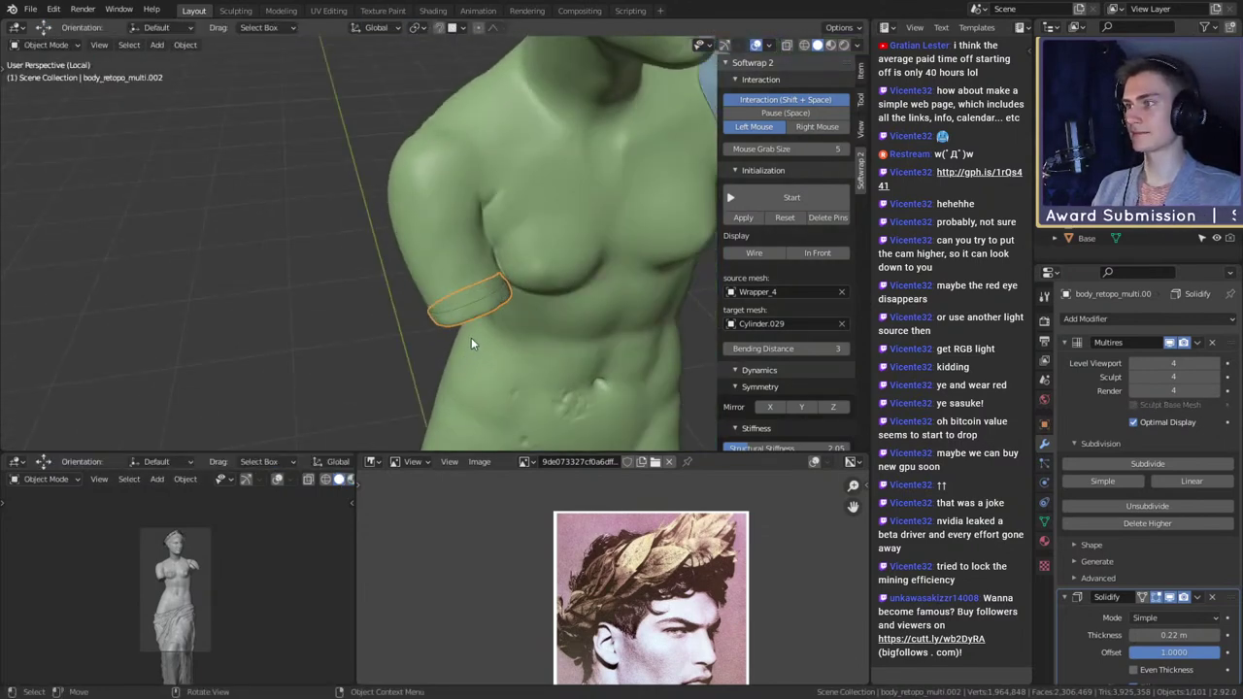
{"action": "scroll", "coordinate": [468, 321], "scroll_direction": "down", "scroll_amount": 3}
{"action": "left_click", "coordinate": [608, 299]}
{"action": "middle_click_drag", "start_coordinate": [576, 299], "coordinate": [474, 289], "text": "shift"}
{"action": "scroll", "coordinate": [505, 299], "scroll_direction": "up", "scroll_amount": 3}
{"action": "scroll", "coordinate": [450, 260], "scroll_direction": "down", "scroll_amount": 5}
{"action": "scroll", "coordinate": [451, 245], "scroll_direction": "up", "scroll_amount": 5}
{"action": "middle_click_drag", "start_coordinate": [451, 244], "coordinate": [493, 269]}
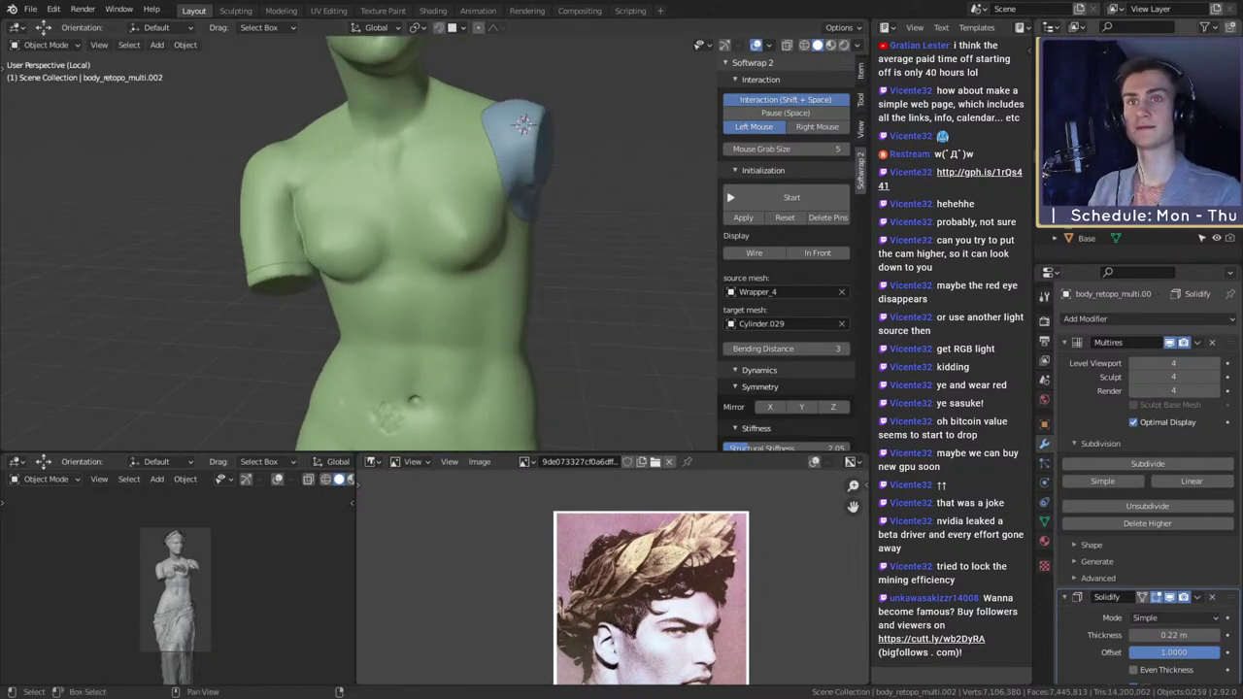
- Leave the isolated view to bring back all statue parts, and inspect the shoulder piece's back rim beneath the armour
{"action": "key", "text": "KP_Divide"}
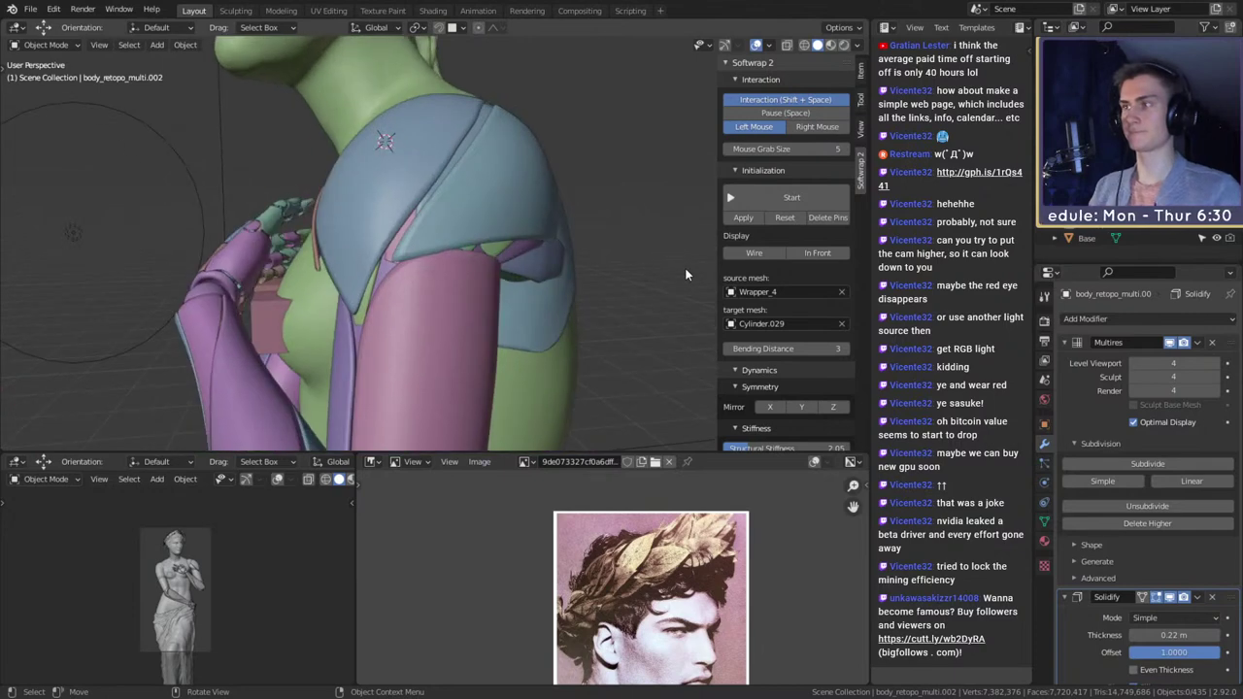
{"action": "scroll", "coordinate": [685, 270], "scroll_direction": "down", "scroll_amount": 5}
{"action": "middle_click_drag", "start_coordinate": [685, 270], "coordinate": [488, 261]}
{"action": "scroll", "coordinate": [607, 271], "scroll_direction": "down", "scroll_amount": 4}
{"action": "scroll", "coordinate": [529, 302], "scroll_direction": "up", "scroll_amount": 5}
{"action": "scroll", "coordinate": [573, 302], "scroll_direction": "up", "scroll_amount": 3}
{"action": "scroll", "coordinate": [464, 261], "scroll_direction": "up", "scroll_amount": 3}
{"action": "scroll", "coordinate": [464, 243], "scroll_direction": "down", "scroll_amount": 9}
{"action": "scroll", "coordinate": [523, 254], "scroll_direction": "up", "scroll_amount": 3}
{"action": "scroll", "coordinate": [494, 324], "scroll_direction": "up", "scroll_amount": 3}
- Move the two protruding vertices on the shoulder piece's back rim inward to soften its corner
{"action": "key", "text": "Tab"}
{"action": "scroll", "coordinate": [467, 245], "scroll_direction": "up", "scroll_amount": 2}
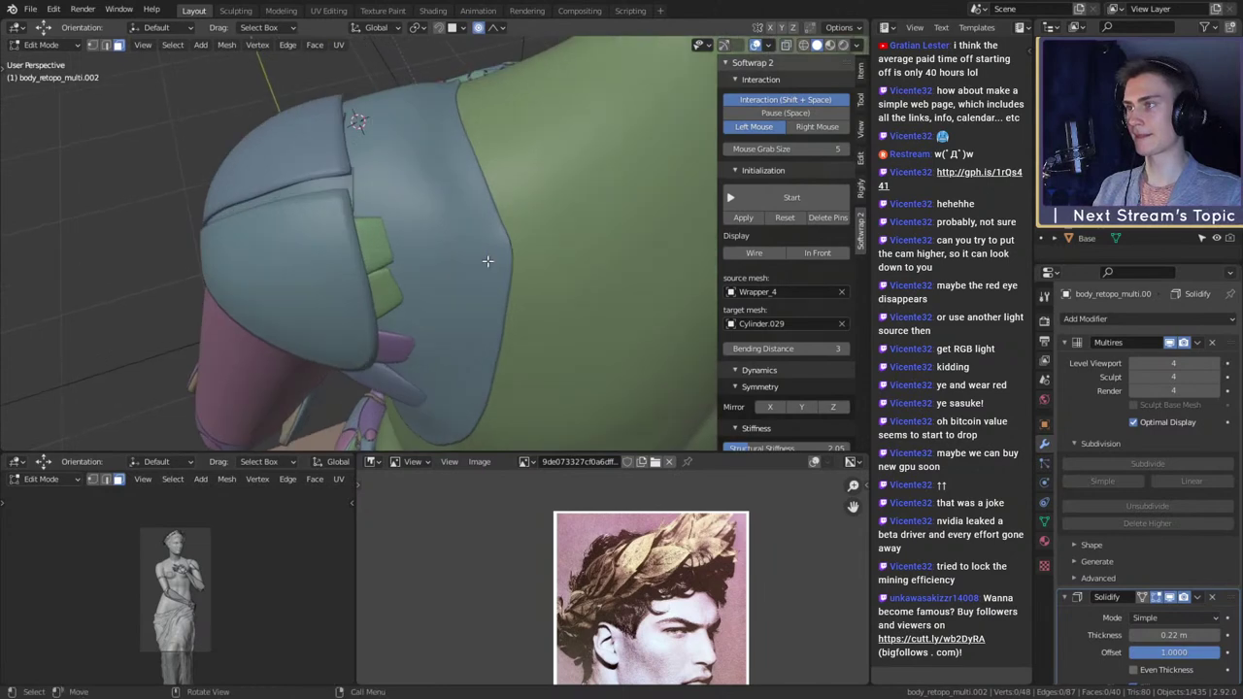
{"action": "key", "text": "Tab"}
{"action": "left_click", "coordinate": [444, 242]}
{"action": "key", "text": "Tab"}
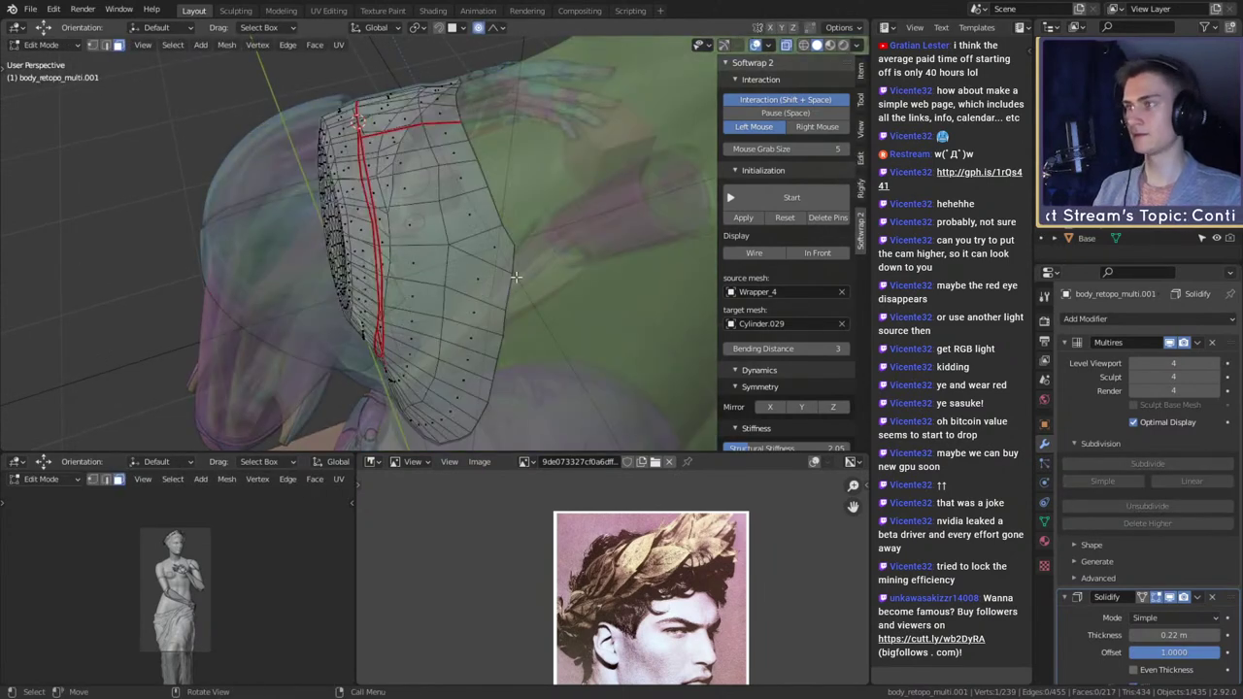
{"action": "key", "text": "1"}
{"action": "left_click", "coordinate": [513, 247]}
{"action": "key", "text": "g"}
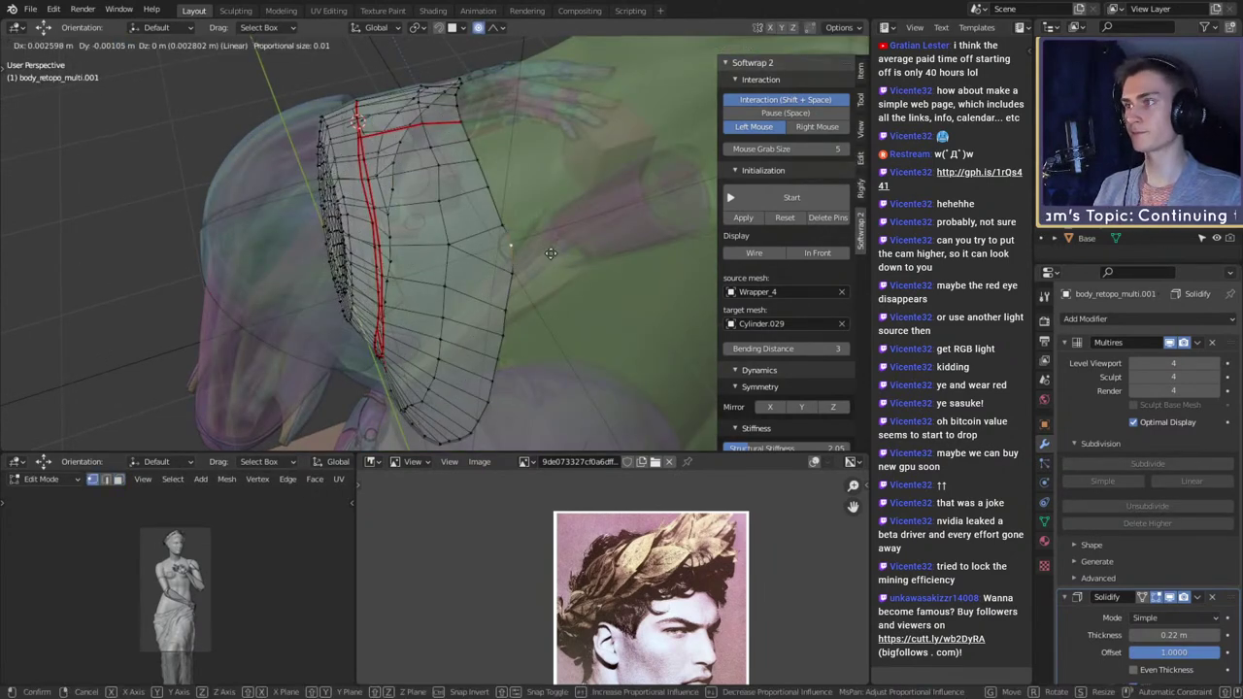
{"action": "left_click", "coordinate": [538, 266]}
{"action": "left_click_drag", "start_coordinate": [511, 277], "coordinate": [553, 285]}
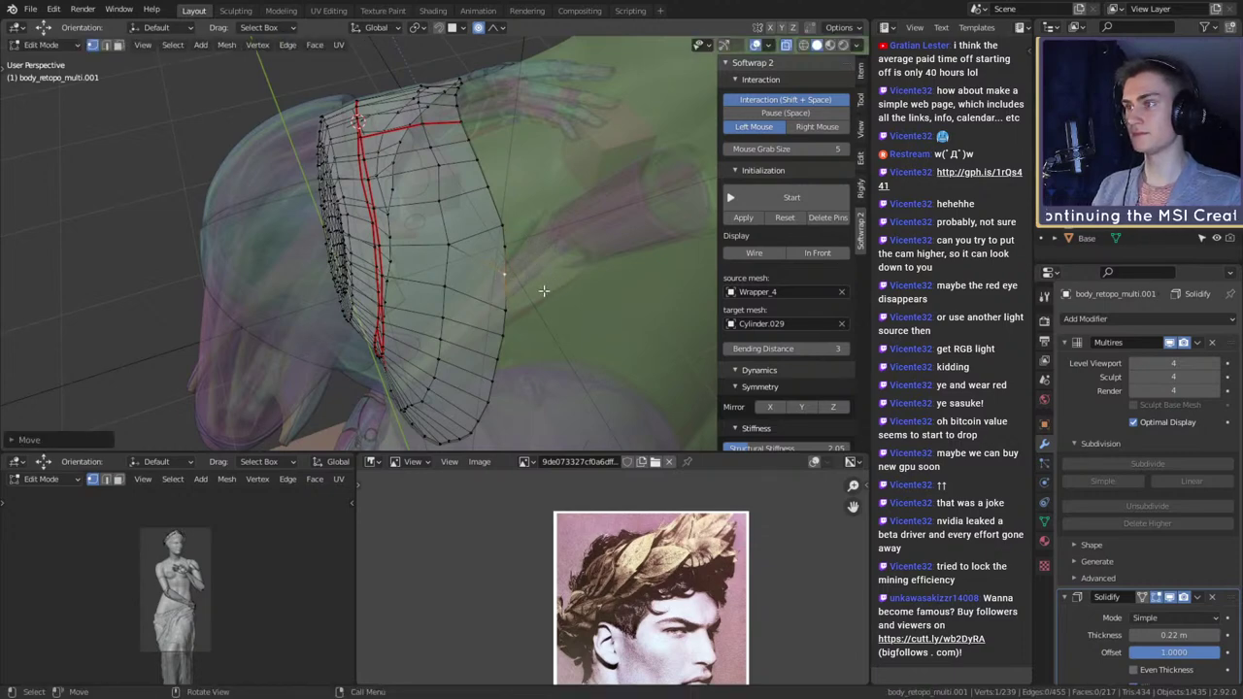
- Leave mesh editing with X-ray off, check the back rim up close, and deselect the piece to review the whole statue
{"action": "key", "text": "Tab"}
{"action": "scroll", "coordinate": [549, 291], "scroll_direction": "up", "scroll_amount": 5}
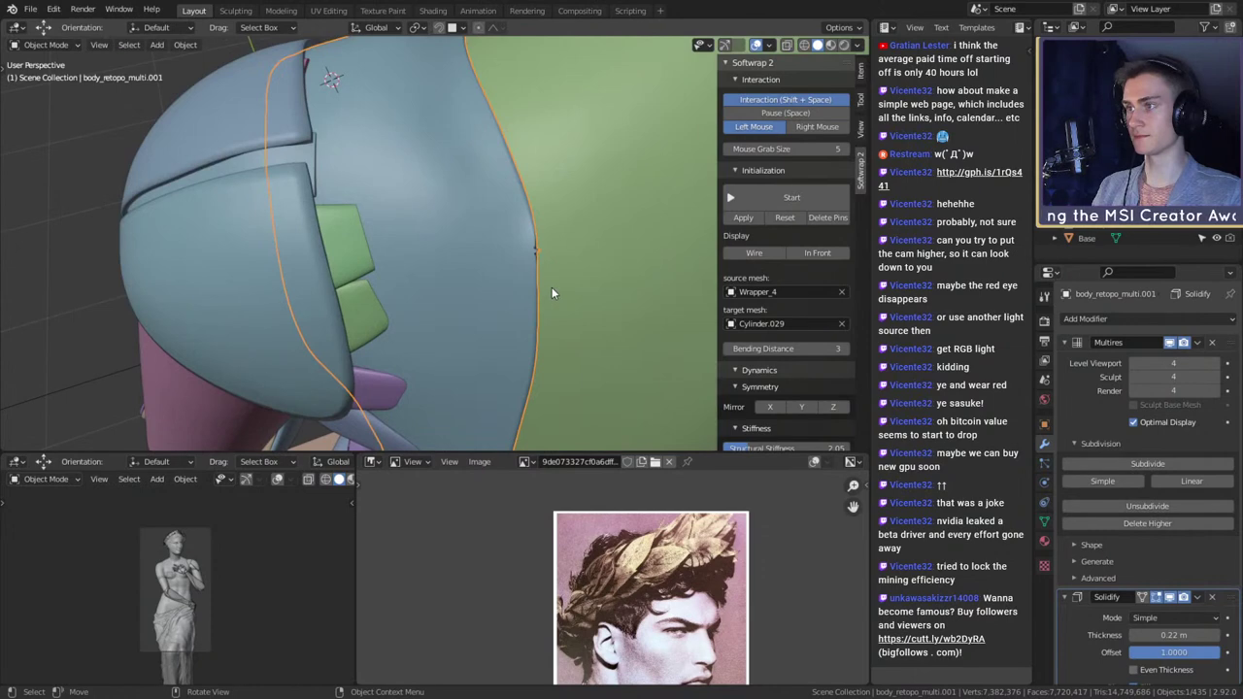
{"action": "key", "text": "Tab"}
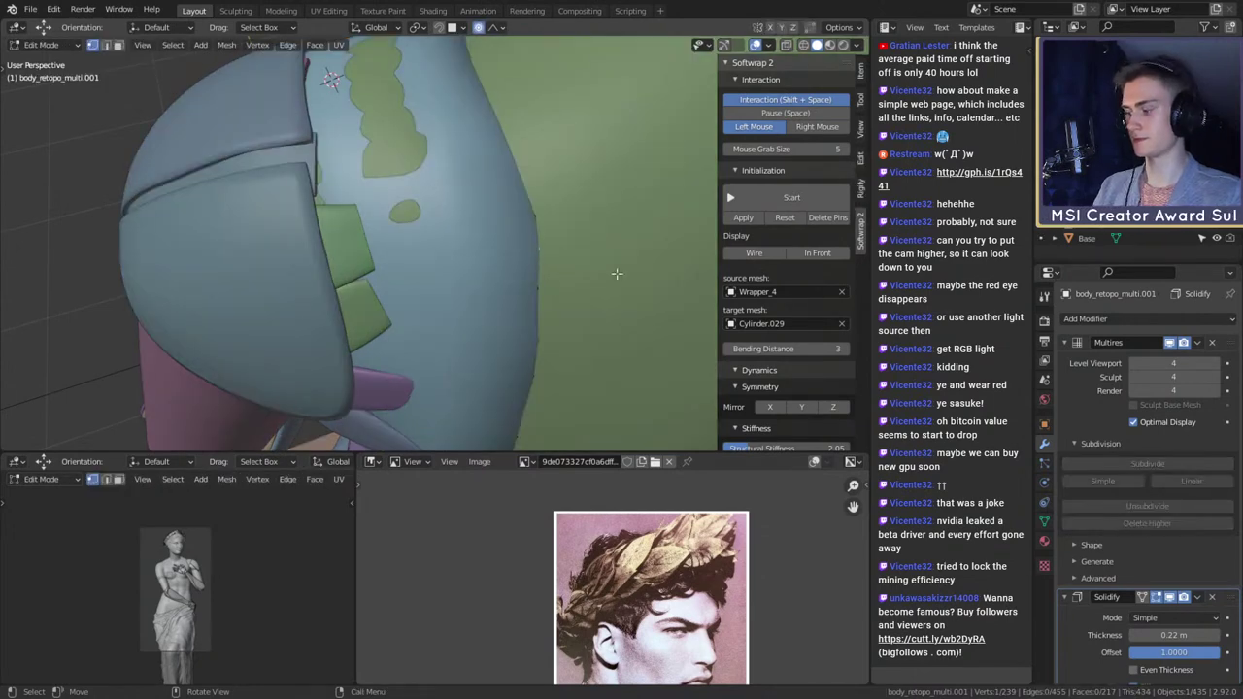
{"action": "key", "text": "Tab"}
{"action": "scroll", "coordinate": [581, 290], "scroll_direction": "down", "scroll_amount": 5}
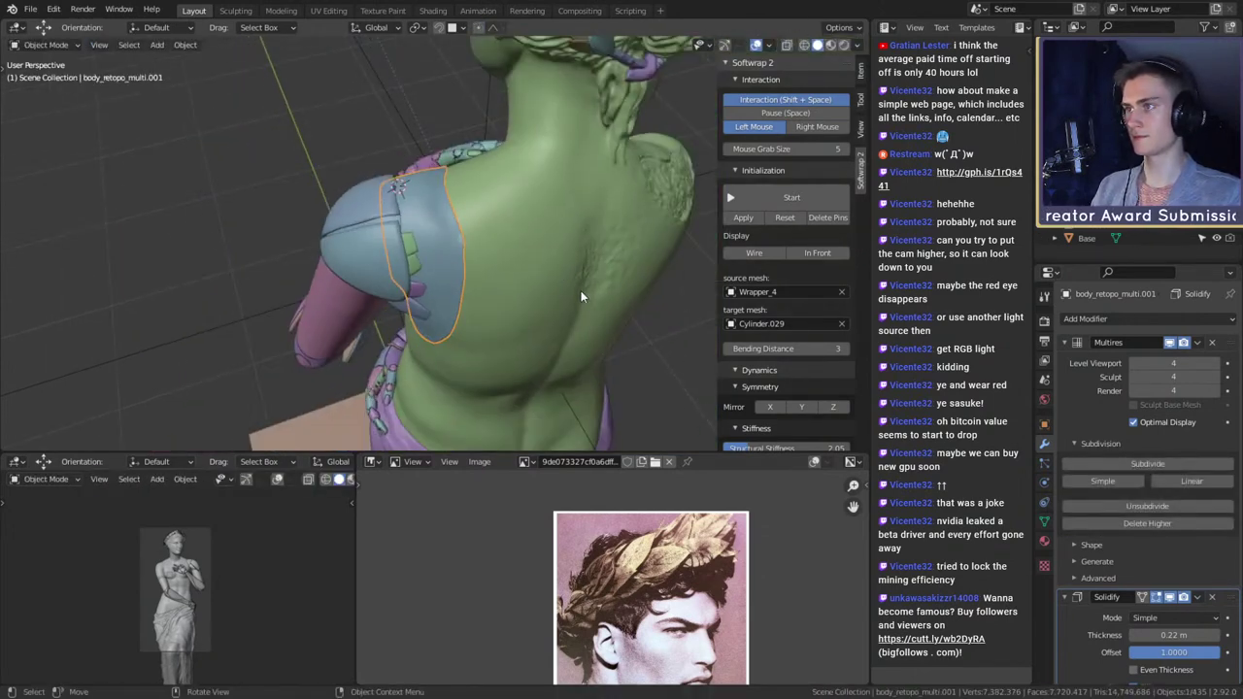
{"action": "middle_click_drag", "start_coordinate": [507, 281], "coordinate": [650, 236]}
{"action": "left_click", "coordinate": [651, 236]}
{"action": "scroll", "coordinate": [506, 273], "scroll_direction": "down", "scroll_amount": 5}
{"action": "middle_click_drag", "start_coordinate": [505, 273], "coordinate": [569, 252]}
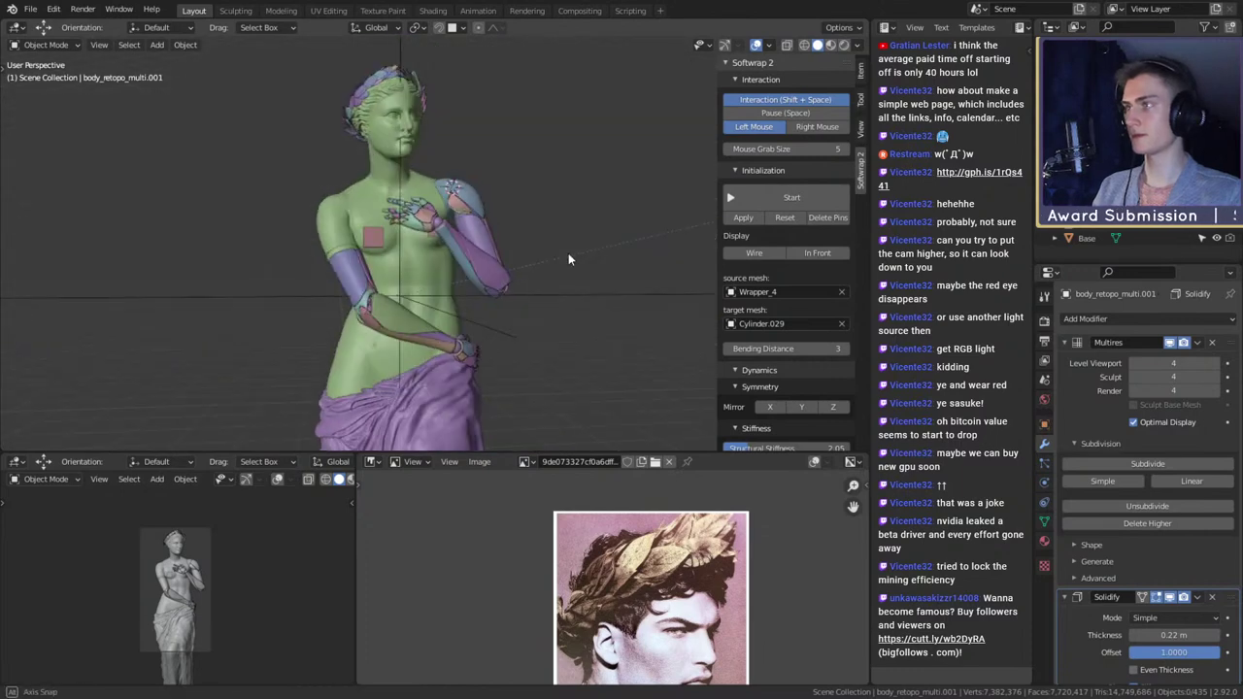
- Save the statue project file under its current name
{"action": "scroll", "coordinate": [514, 223], "scroll_direction": "down", "scroll_amount": 1}
{"action": "middle_click_drag", "start_coordinate": [499, 210], "coordinate": [525, 249], "text": "shift"}
{"action": "scroll", "coordinate": [526, 249], "scroll_direction": "up", "scroll_amount": 1}
{"action": "left_click", "coordinate": [30, 8]}
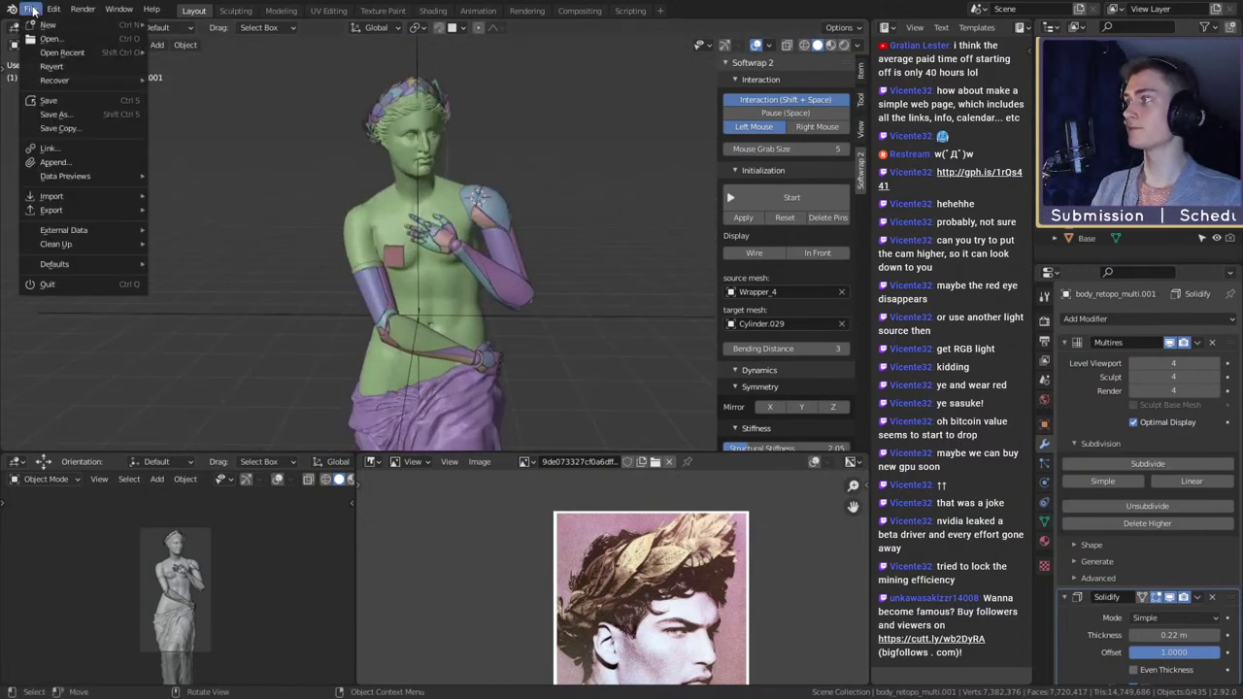
{"action": "left_click", "coordinate": [53, 102]}
{"action": "scroll", "coordinate": [484, 232], "scroll_direction": "down", "scroll_amount": 3}
{"action": "scroll", "coordinate": [484, 232], "scroll_direction": "up", "scroll_amount": 3}
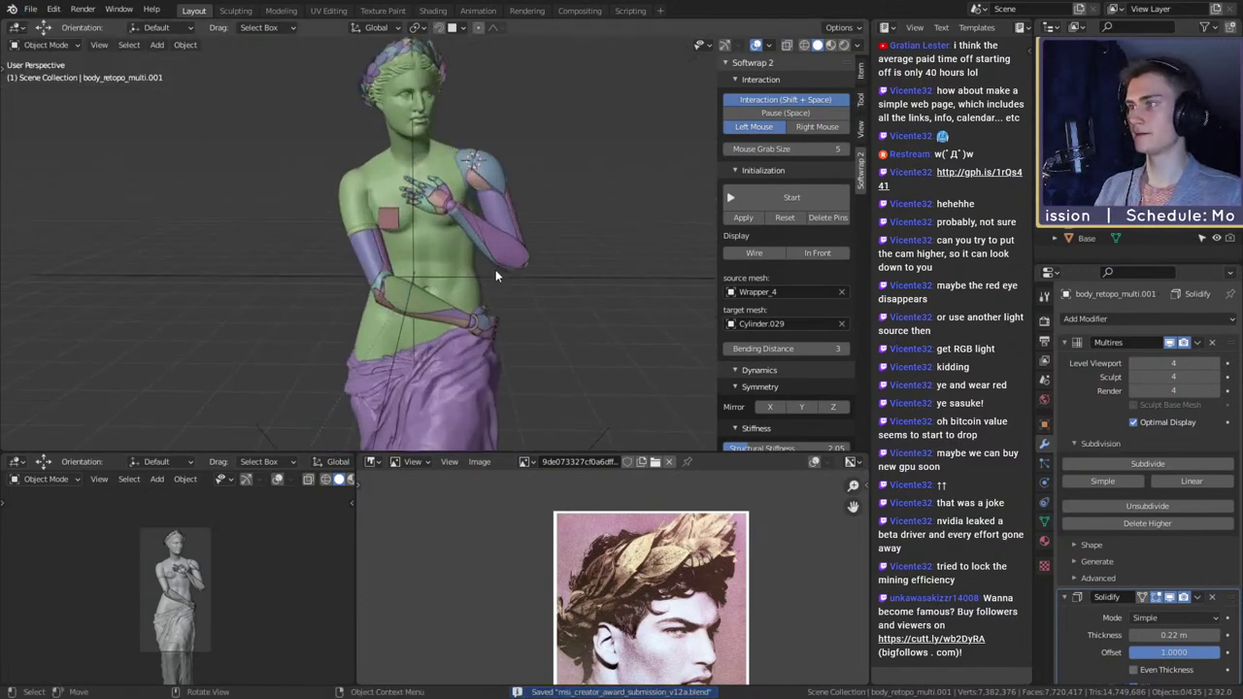
{"action": "key", "text": "z"}
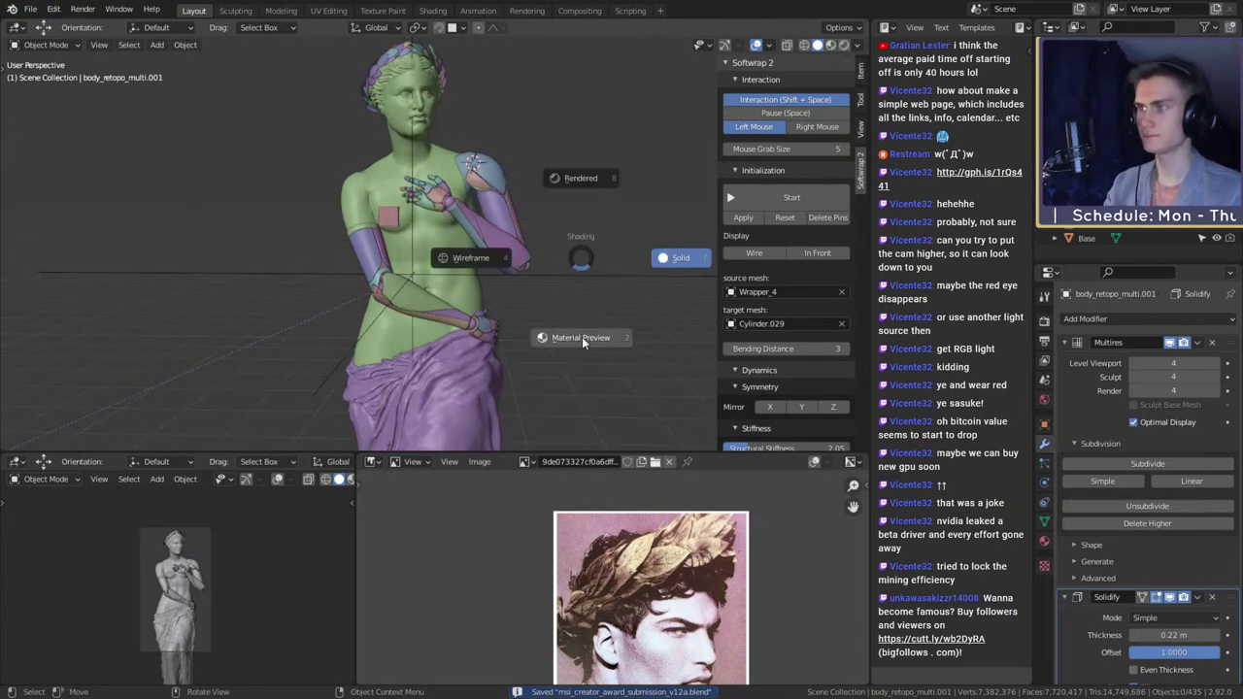
{"action": "key", "text": "Escape"}
- Lower the Multires viewport level to 1 on the body mesh and on the shoulder connector piece
{"action": "left_click", "coordinate": [445, 164]}
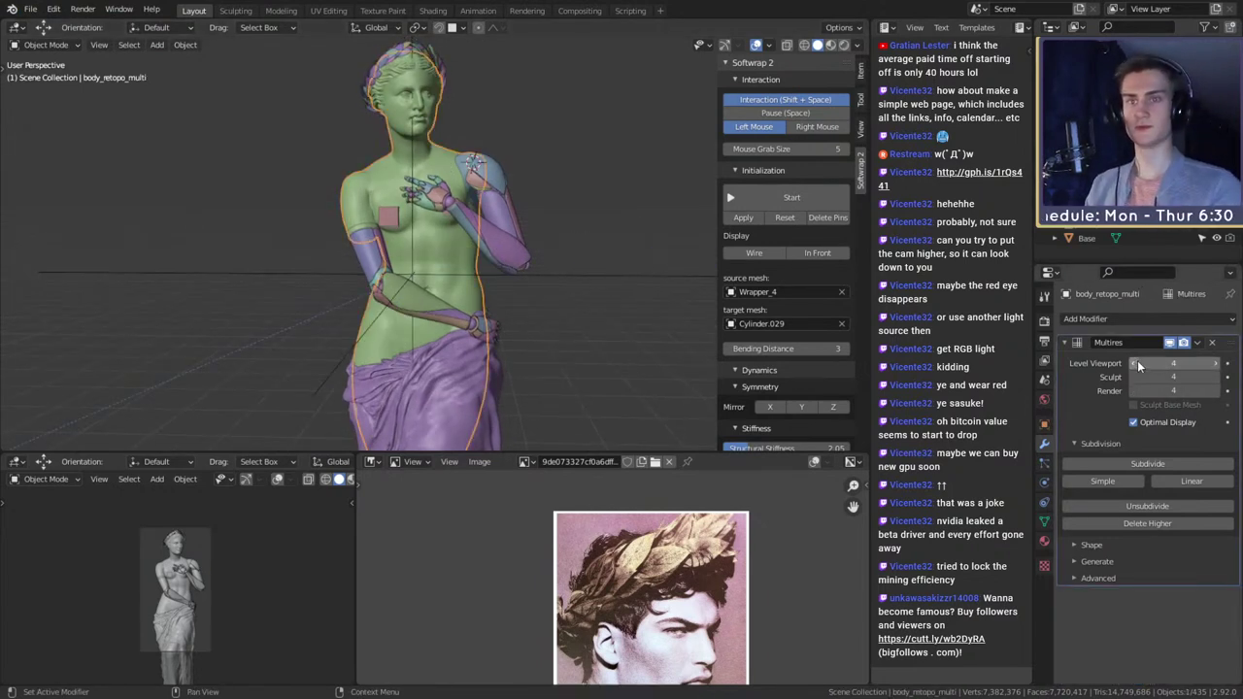
{"action": "scroll", "coordinate": [579, 200], "scroll_direction": "up", "scroll_amount": 3}
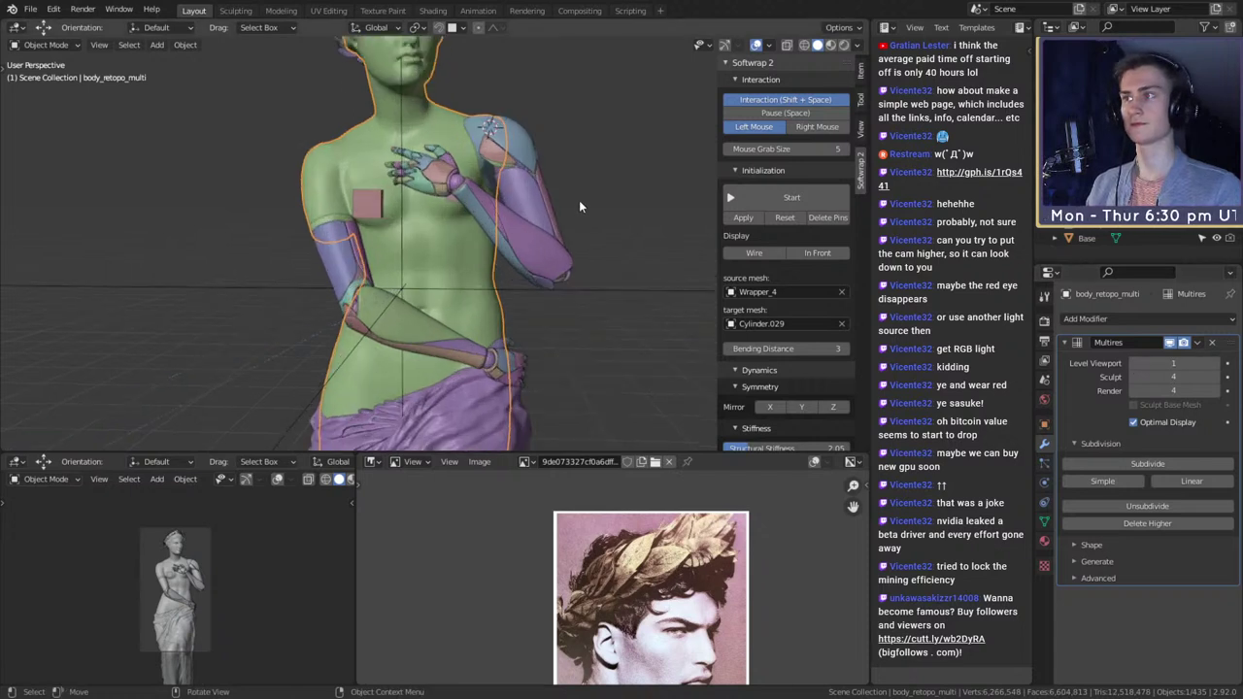
{"action": "left_click", "coordinate": [476, 171]}
{"action": "left_click", "coordinate": [1137, 363]}
{"action": "left_click", "coordinate": [1136, 364]}
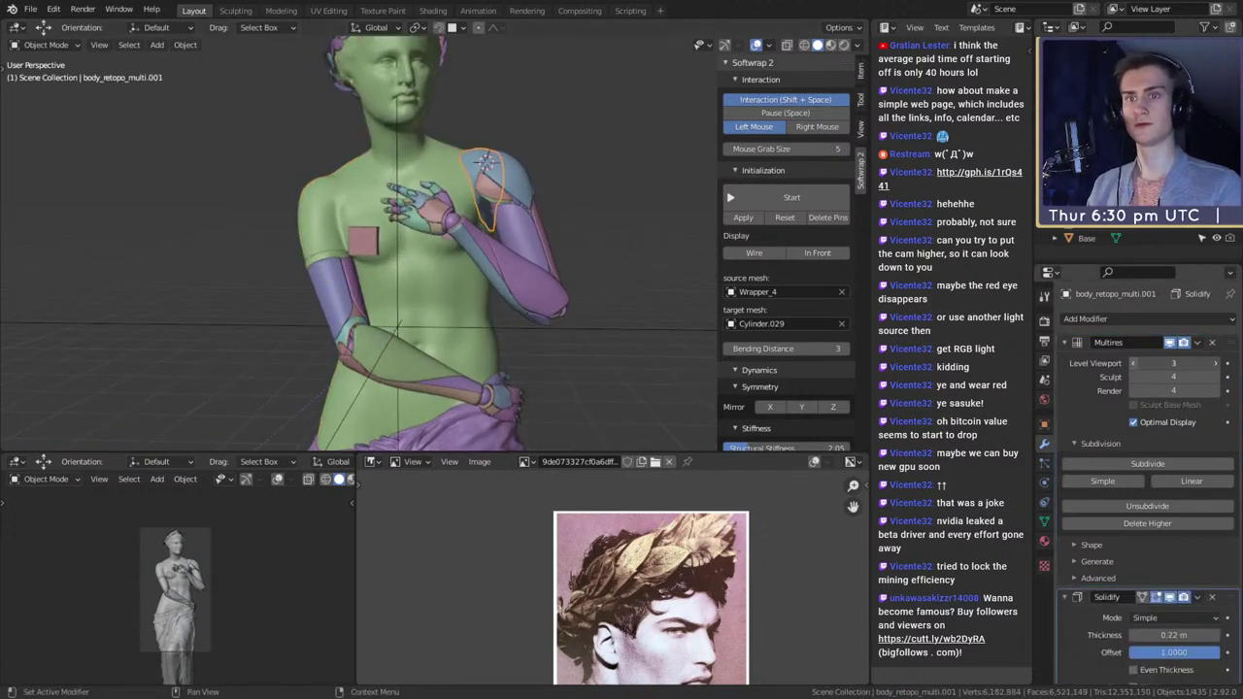
{"action": "left_click", "coordinate": [1136, 363]}
- Lower the Multires viewport level of the opposite arm's stump cap to 1
{"action": "left_click", "coordinate": [327, 259]}
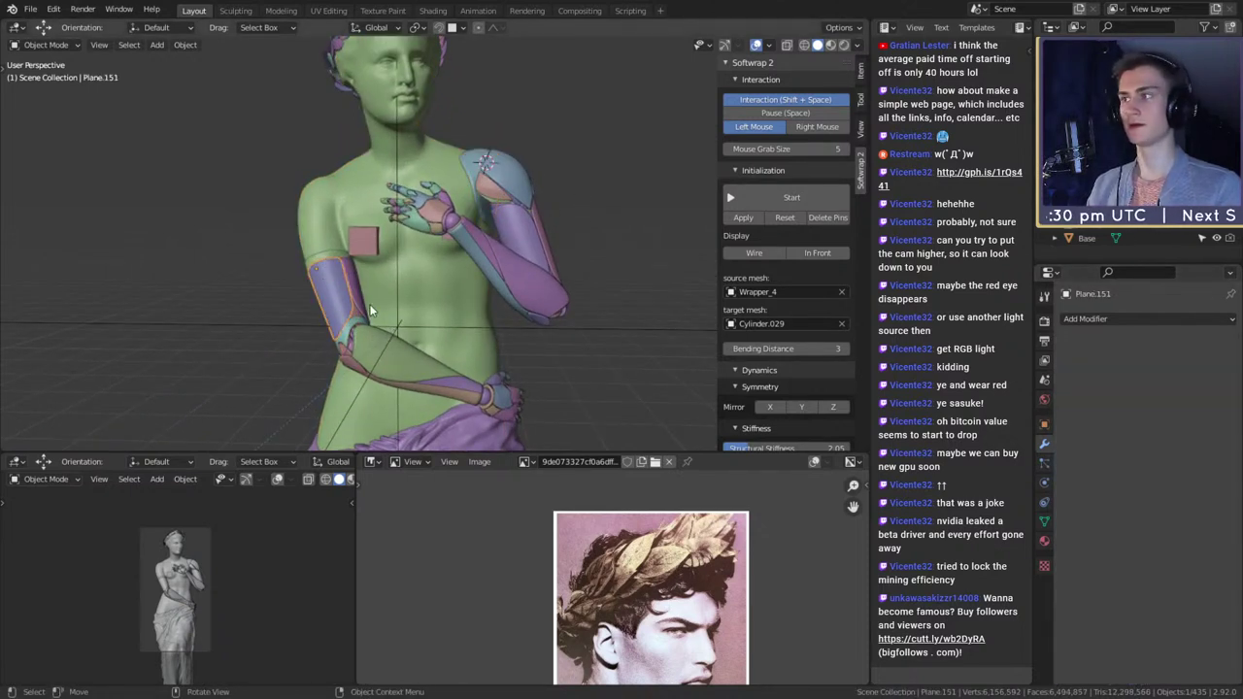
{"action": "left_click", "coordinate": [1133, 363]}
{"action": "left_click", "coordinate": [1133, 362]}
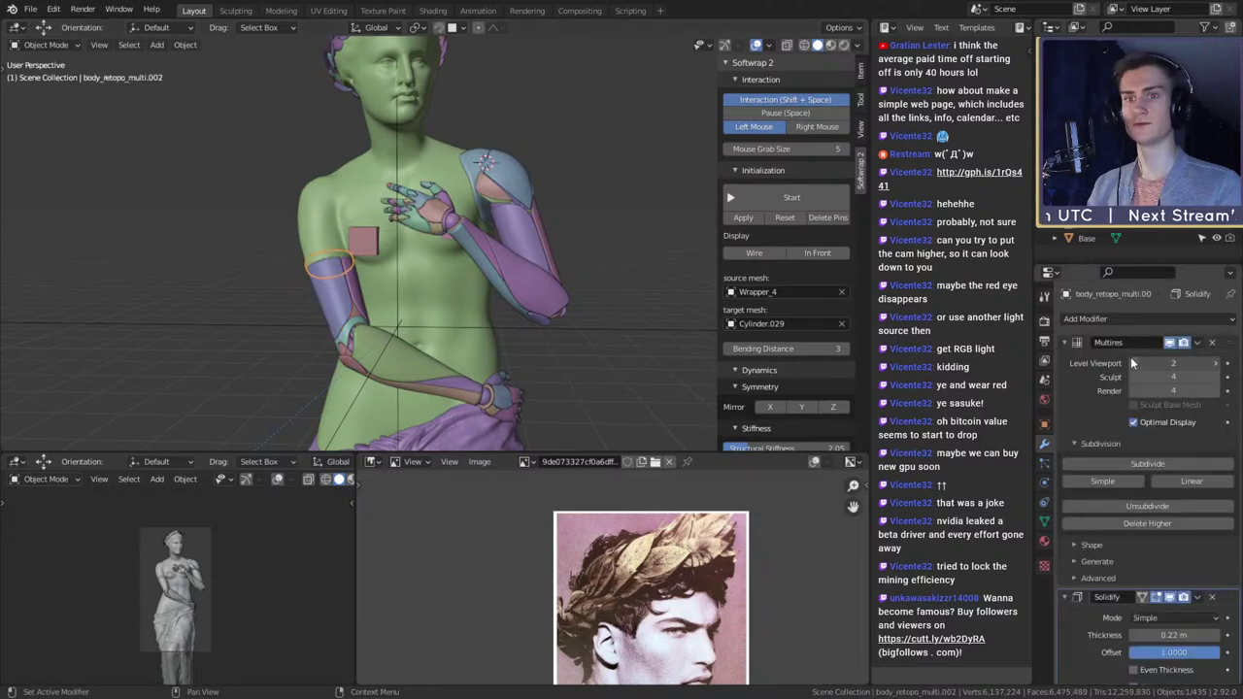
{"action": "left_click", "coordinate": [1134, 362]}
- Switch the main 3D view to Material Preview shading and view the statue's chest and arms closer
{"action": "left_click", "coordinate": [594, 265]}
{"action": "key", "text": "z"}
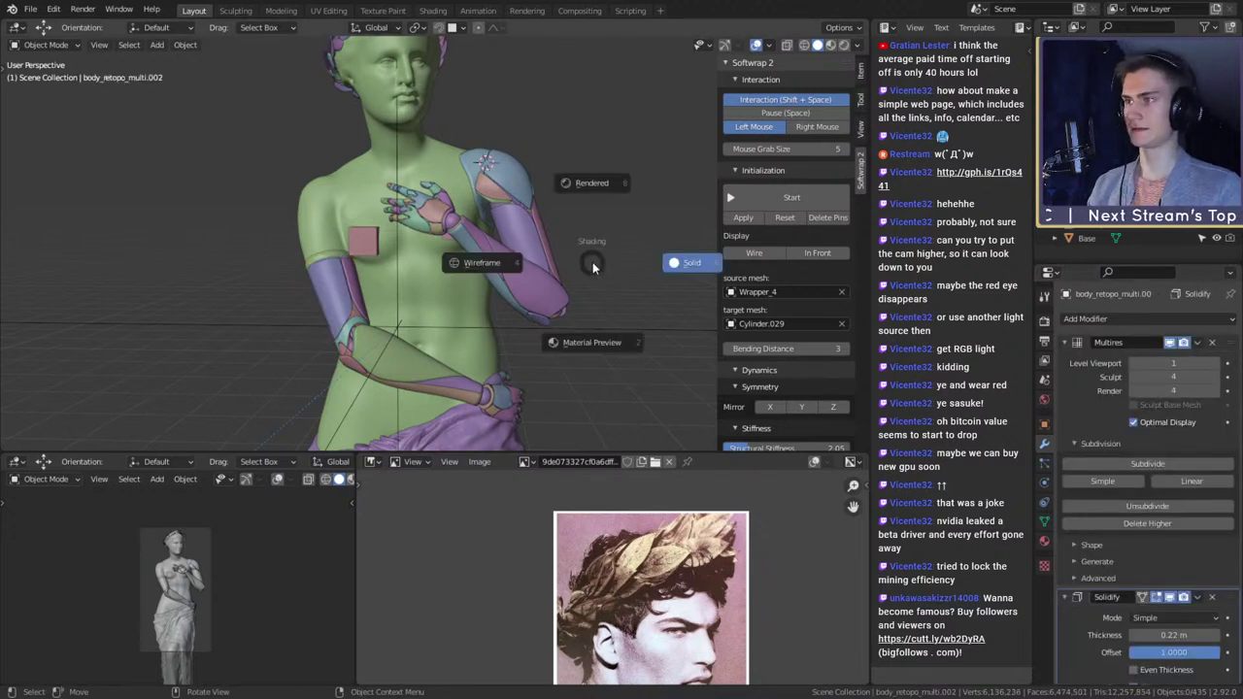
{"action": "left_click", "coordinate": [596, 349]}
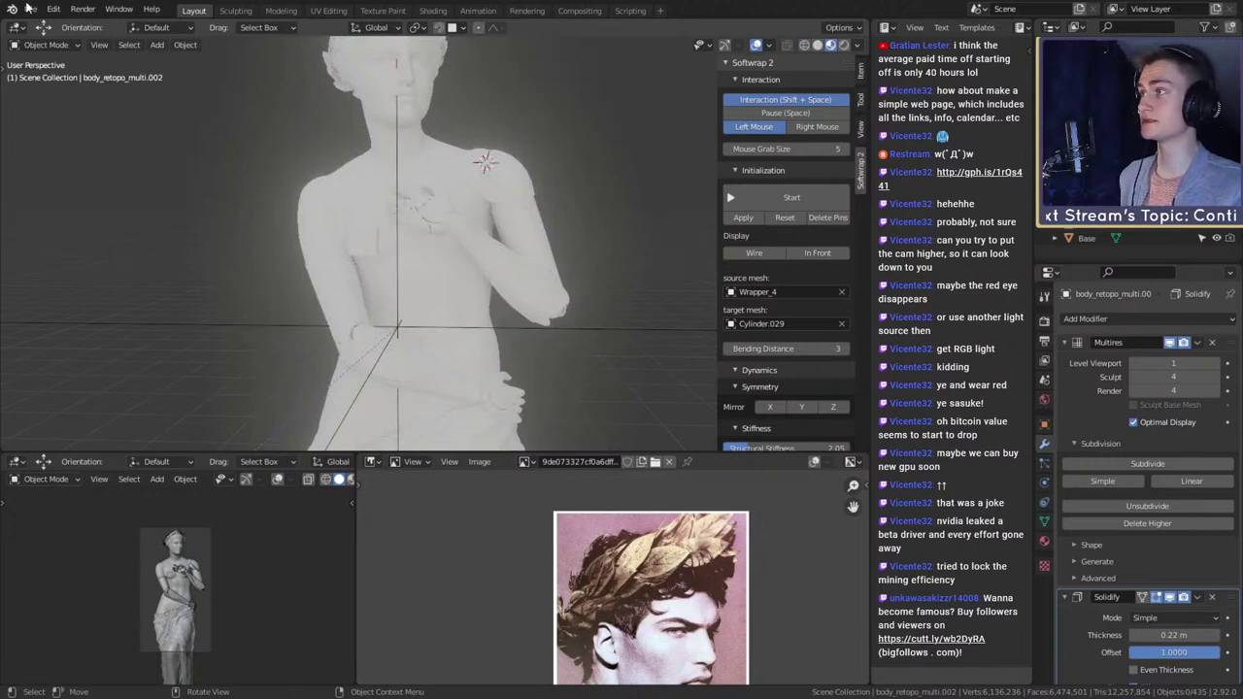
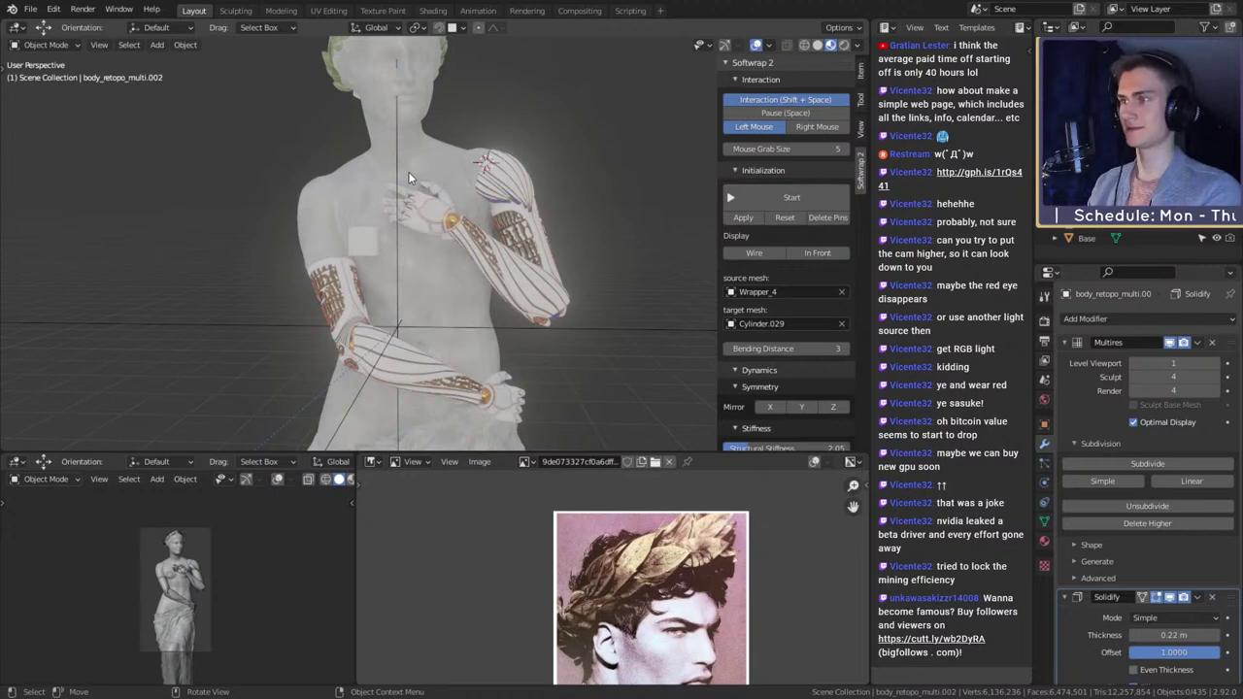
{"action": "middle_click_drag", "start_coordinate": [391, 153], "coordinate": [488, 172]}
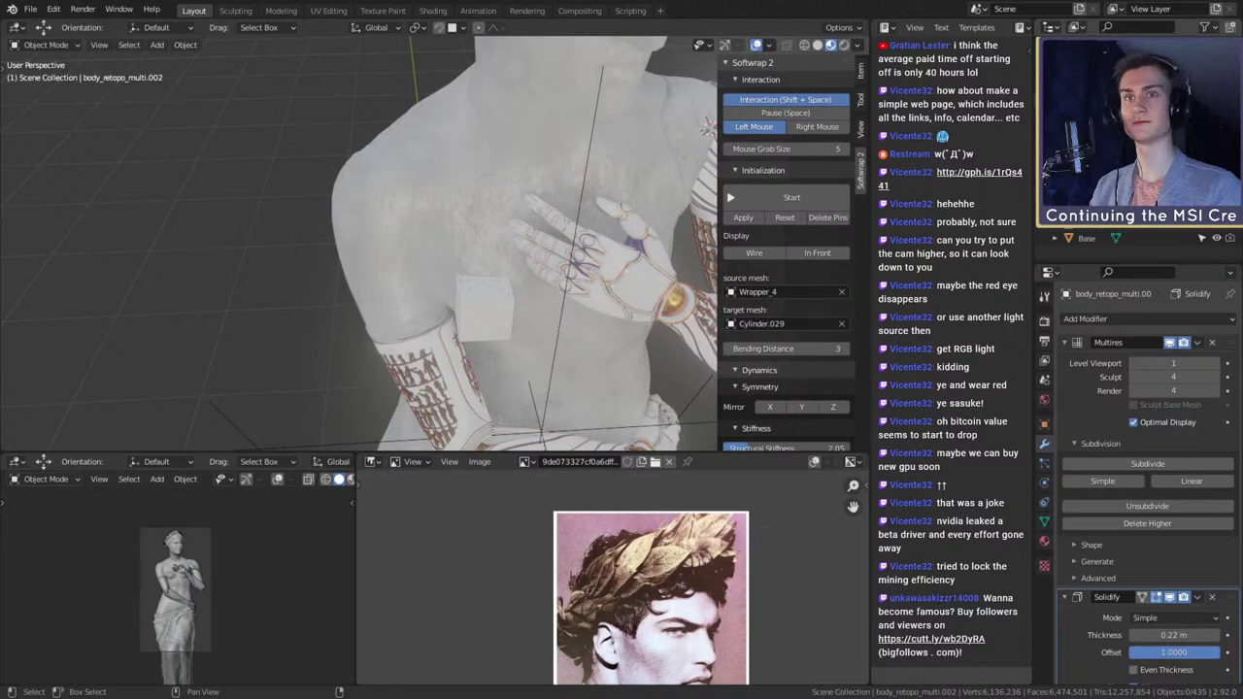
- Hide the statue's body and its drapery in the viewport
{"action": "left_click", "coordinate": [1217, 146], "text": "shift"}
{"action": "scroll", "coordinate": [493, 309], "scroll_direction": "down", "scroll_amount": 5}
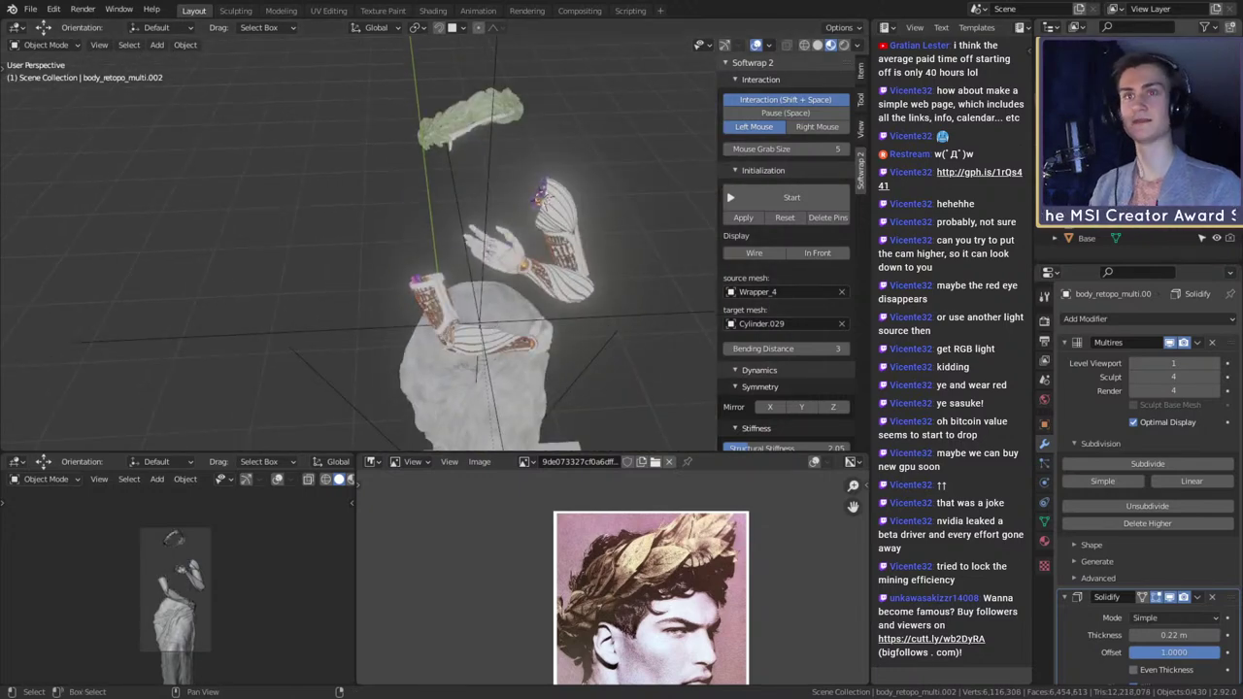
{"action": "left_click", "coordinate": [1217, 146]}
{"action": "middle_click_drag", "start_coordinate": [557, 311], "coordinate": [594, 269]}
{"action": "scroll", "coordinate": [549, 191], "scroll_direction": "down", "scroll_amount": 2}
- Select a single large leaf of the laurel wreath in close-up
{"action": "left_click", "coordinate": [419, 167]}
{"action": "key", "text": "KP_Decimal"}
{"action": "scroll", "coordinate": [432, 164], "scroll_direction": "down", "scroll_amount": 4}
{"action": "scroll", "coordinate": [470, 294], "scroll_direction": "down", "scroll_amount": 3}
{"action": "scroll", "coordinate": [579, 287], "scroll_direction": "up", "scroll_amount": 9}
{"action": "left_click", "coordinate": [523, 236]}
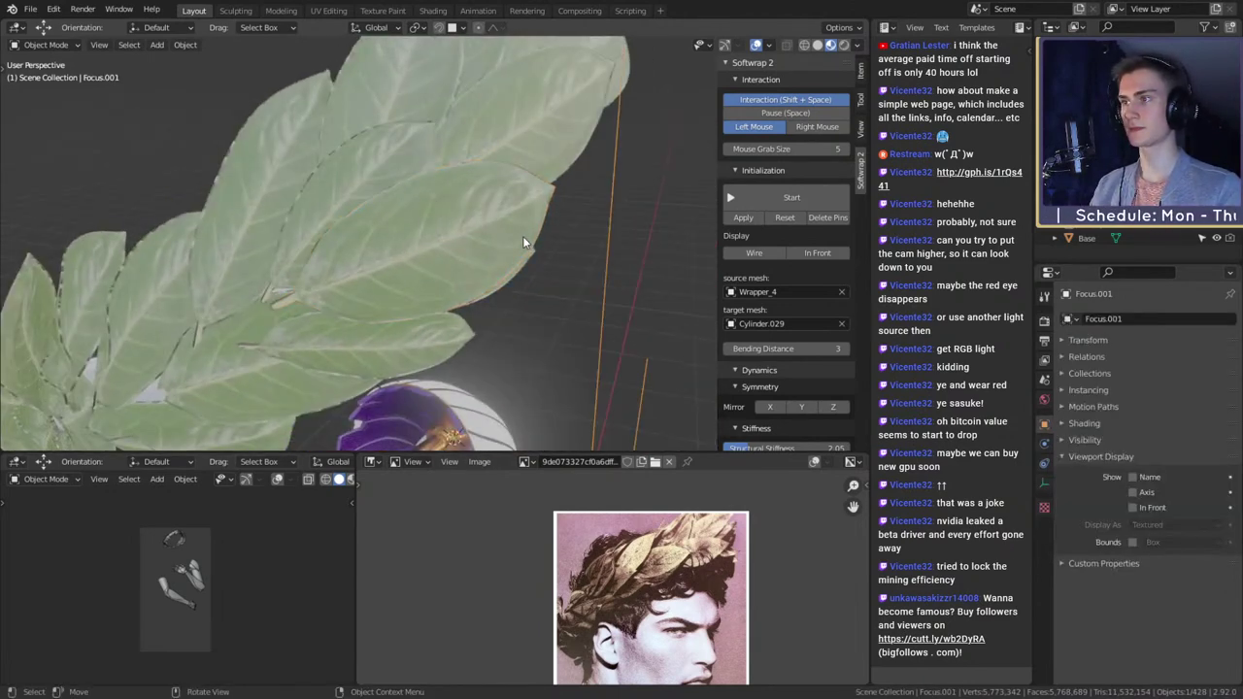
{"action": "left_click", "coordinate": [522, 236]}
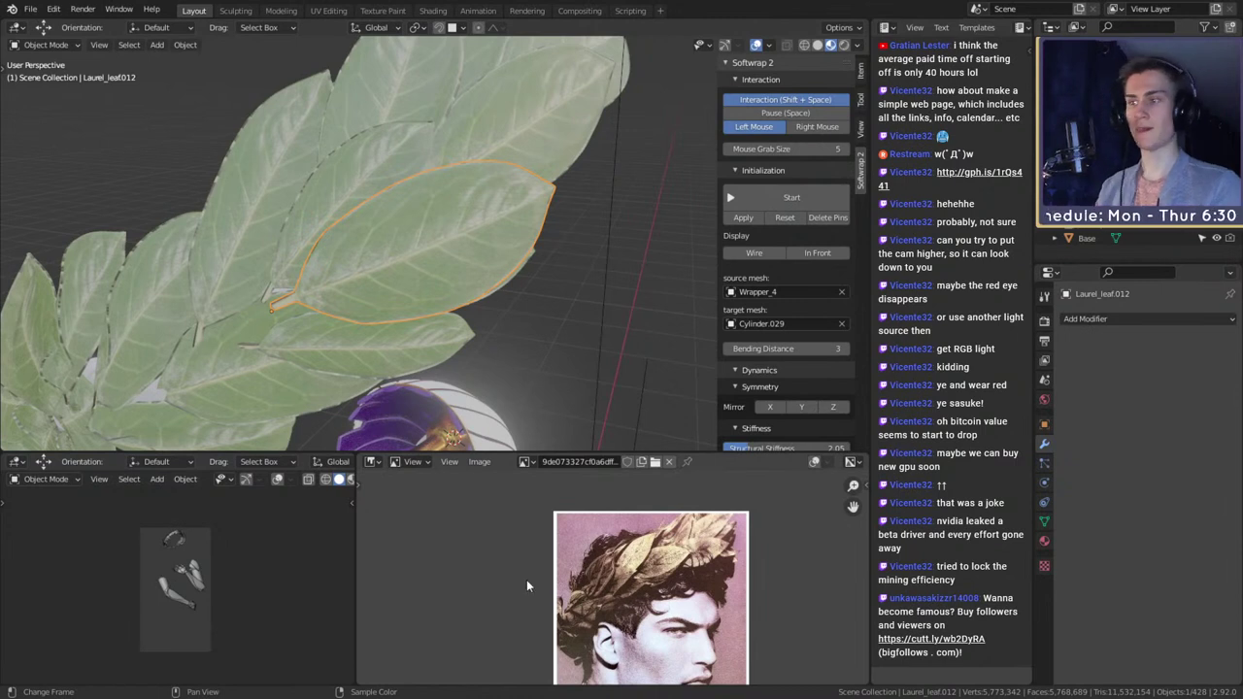
- Replace the reference image editor with the Shader Editor and move the leaf's image texture node farther from the Principled BSDF
{"action": "left_click", "coordinate": [372, 463]}
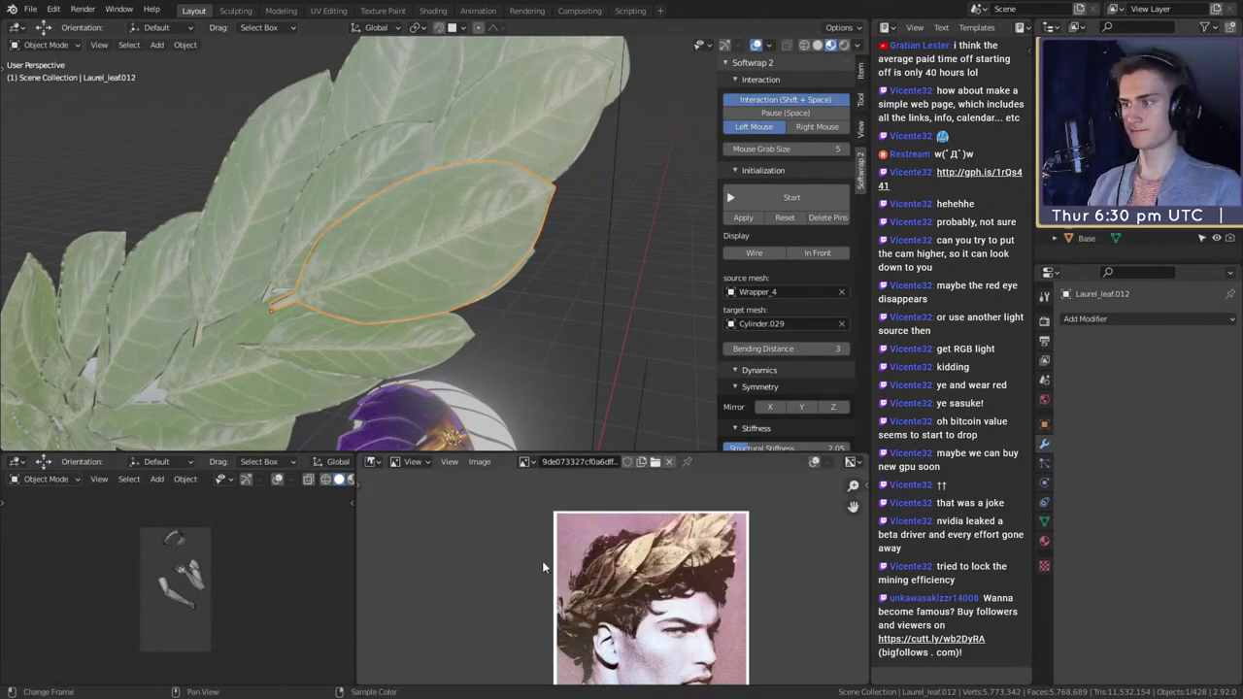
{"action": "key", "text": "shift+F3"}
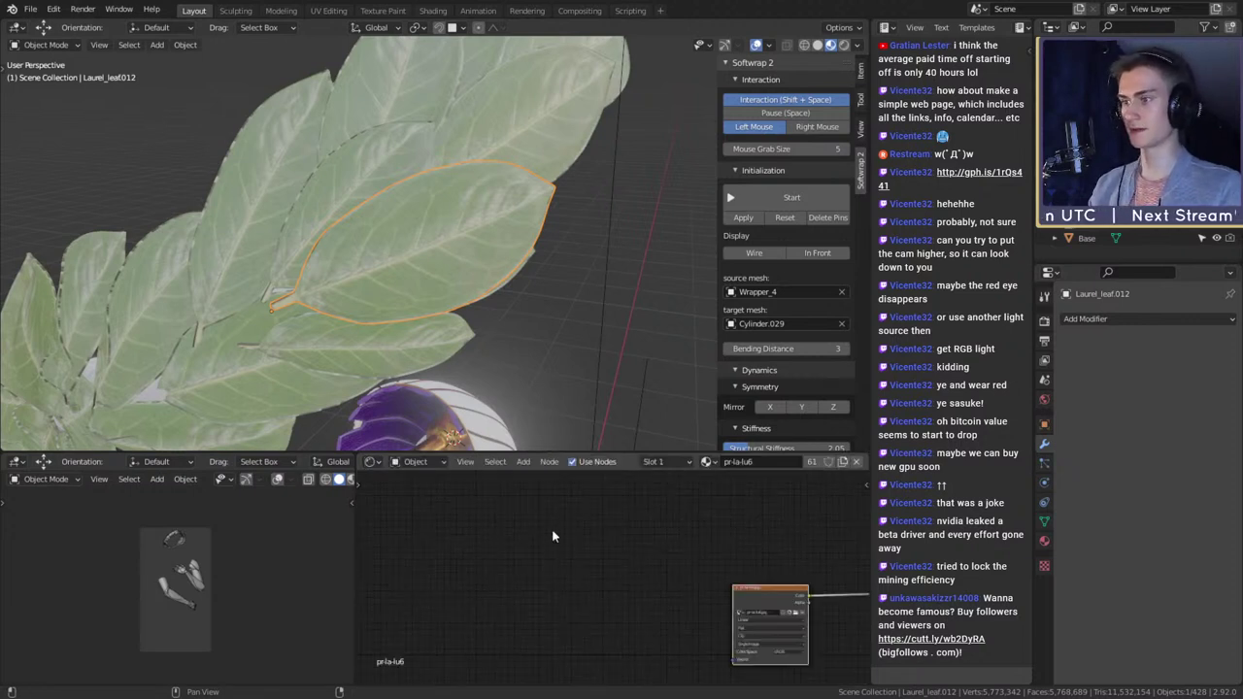
{"action": "key", "text": "Home"}
{"action": "scroll", "coordinate": [806, 595], "scroll_direction": "up", "scroll_amount": 3}
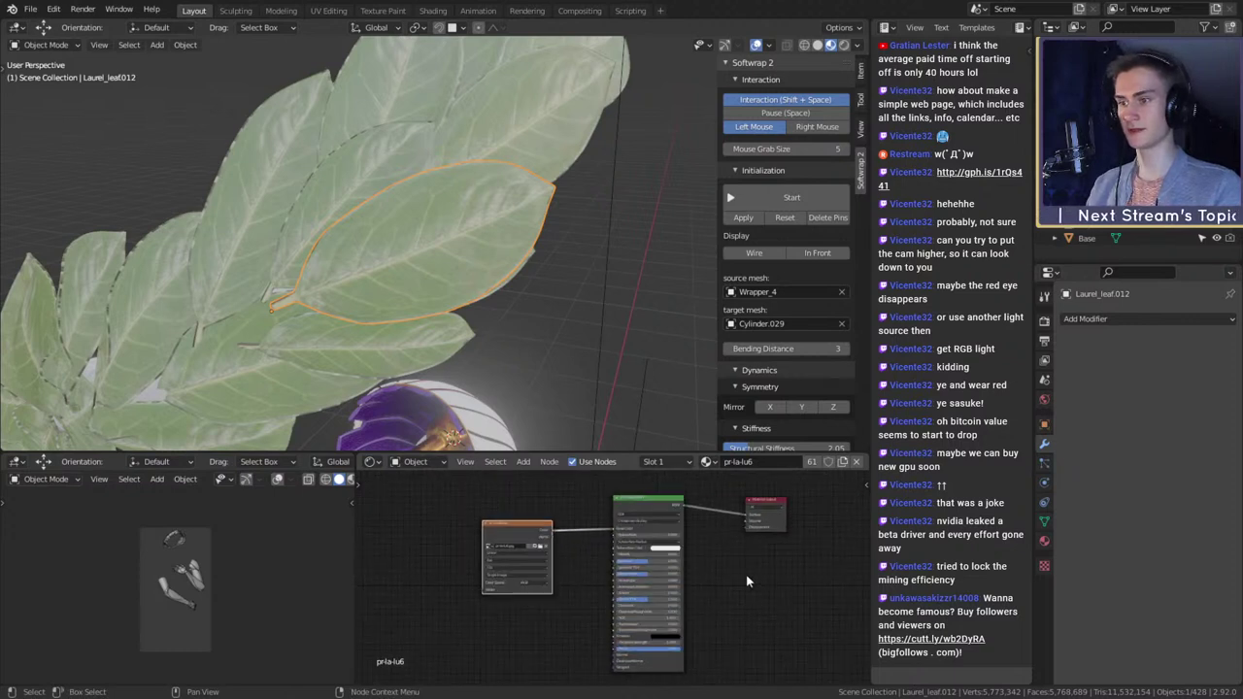
{"action": "middle_click_drag", "start_coordinate": [601, 520], "coordinate": [690, 535]}
{"action": "left_click_drag", "start_coordinate": [616, 538], "coordinate": [557, 528]}
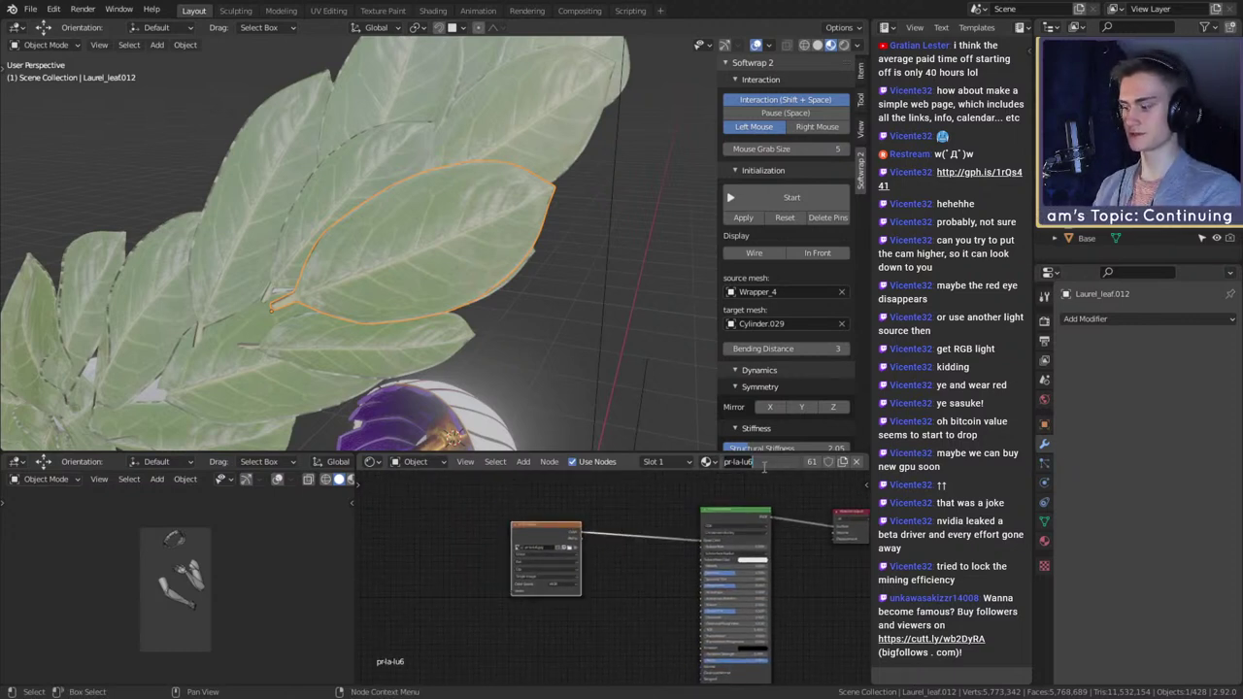
- Rename the leaf's material to Laurel_Leaves
{"action": "type", "text": "Laurel_Lea"}
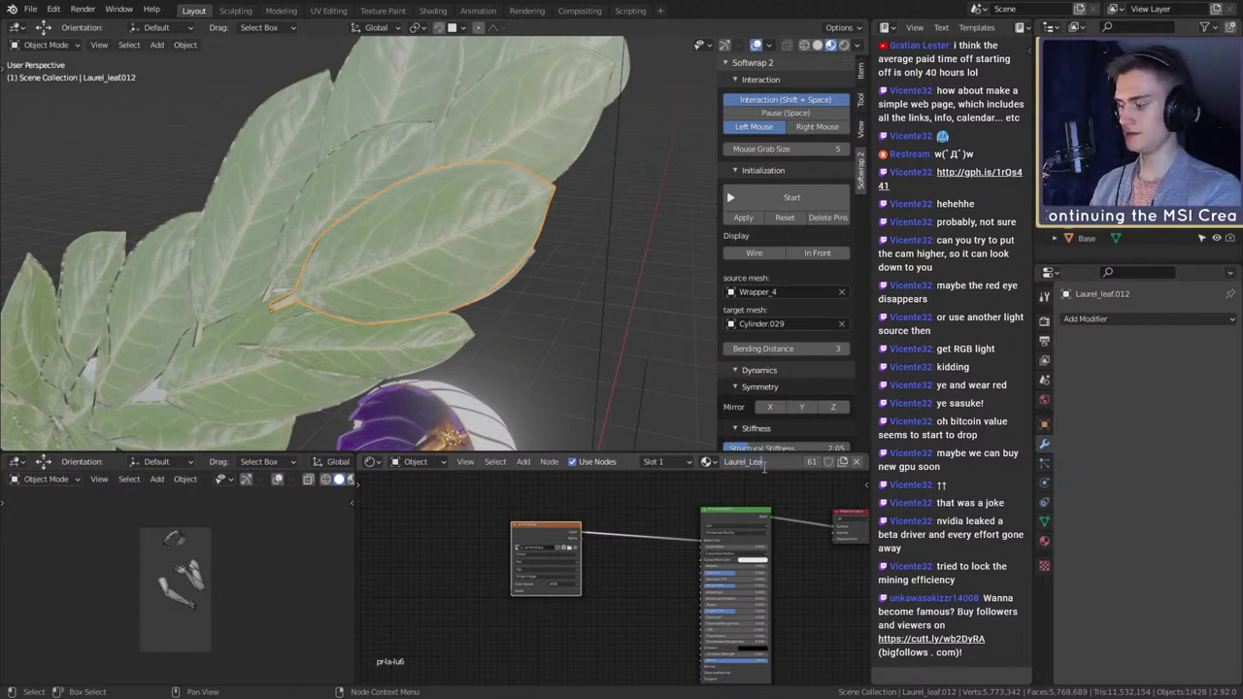
{"action": "type", "text": "ves"}
{"action": "key", "text": "Return"}
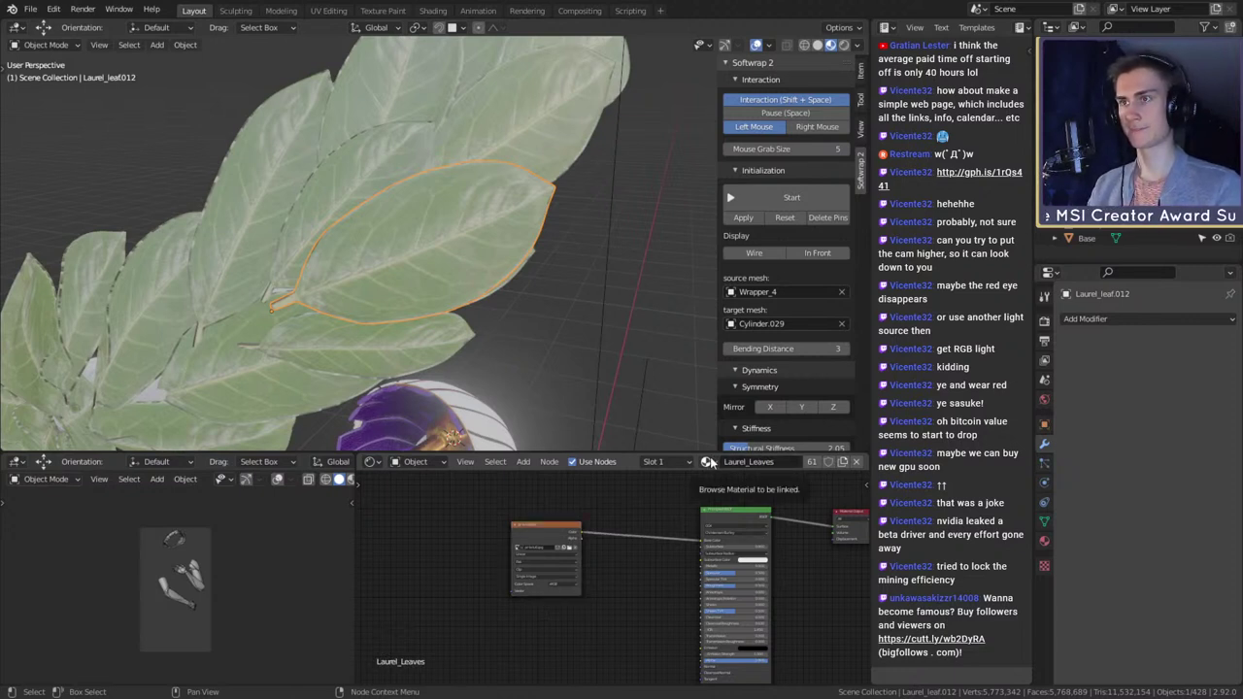
- Try to copy the gold material's nodes into the Laurel_Leaves material by temporarily assigning gold to the leaf
{"action": "left_click", "coordinate": [709, 462]}
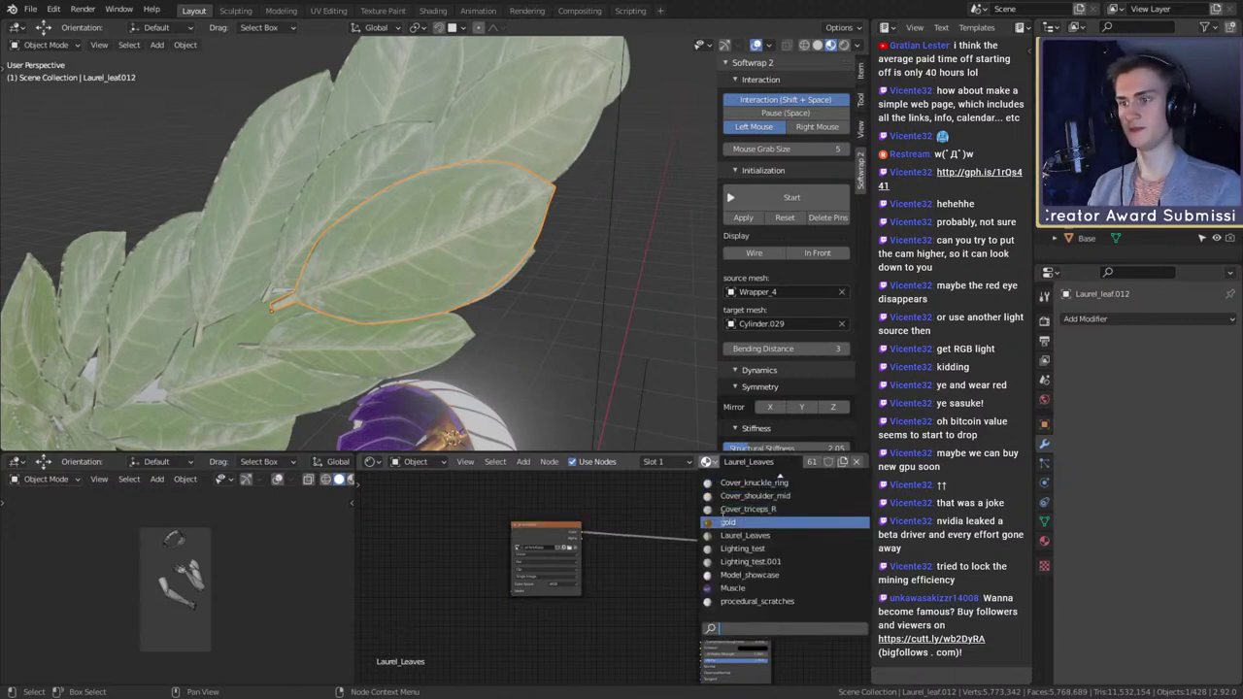
{"action": "left_click", "coordinate": [728, 522]}
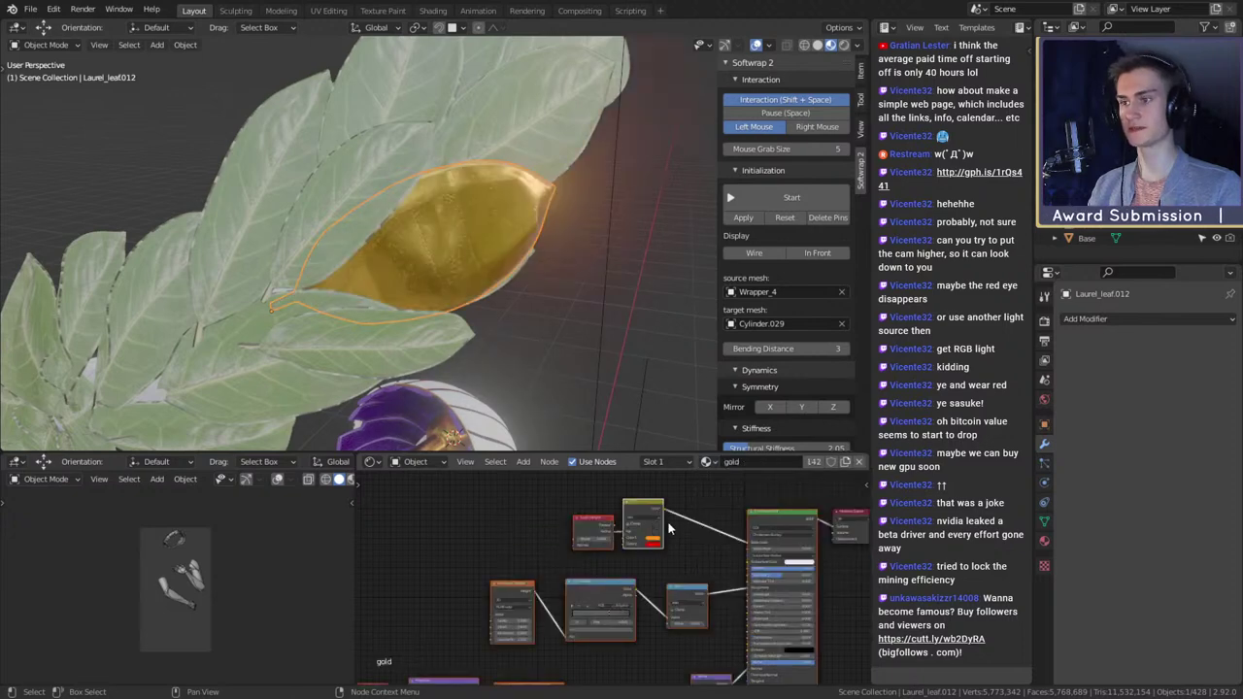
{"action": "scroll", "coordinate": [668, 527], "scroll_direction": "down", "scroll_amount": 3}
{"action": "left_click_drag", "start_coordinate": [668, 497], "coordinate": [416, 670]}
{"action": "left_click", "coordinate": [706, 462]}
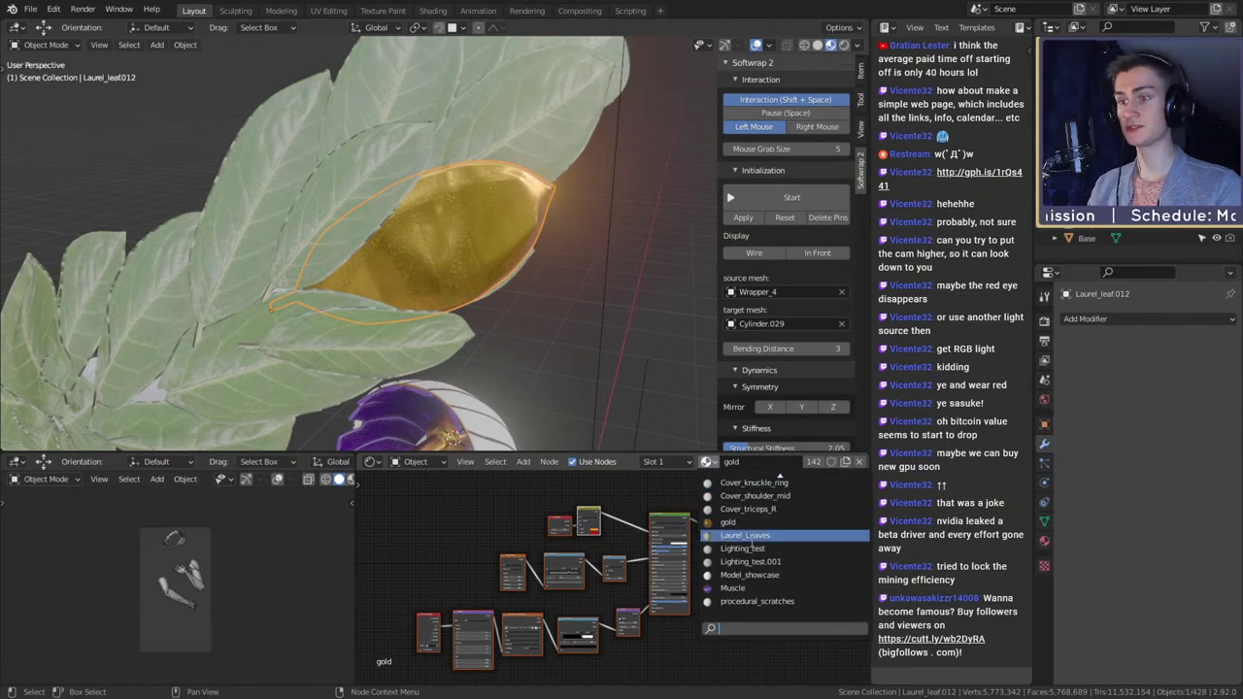
{"action": "left_click", "coordinate": [747, 535]}
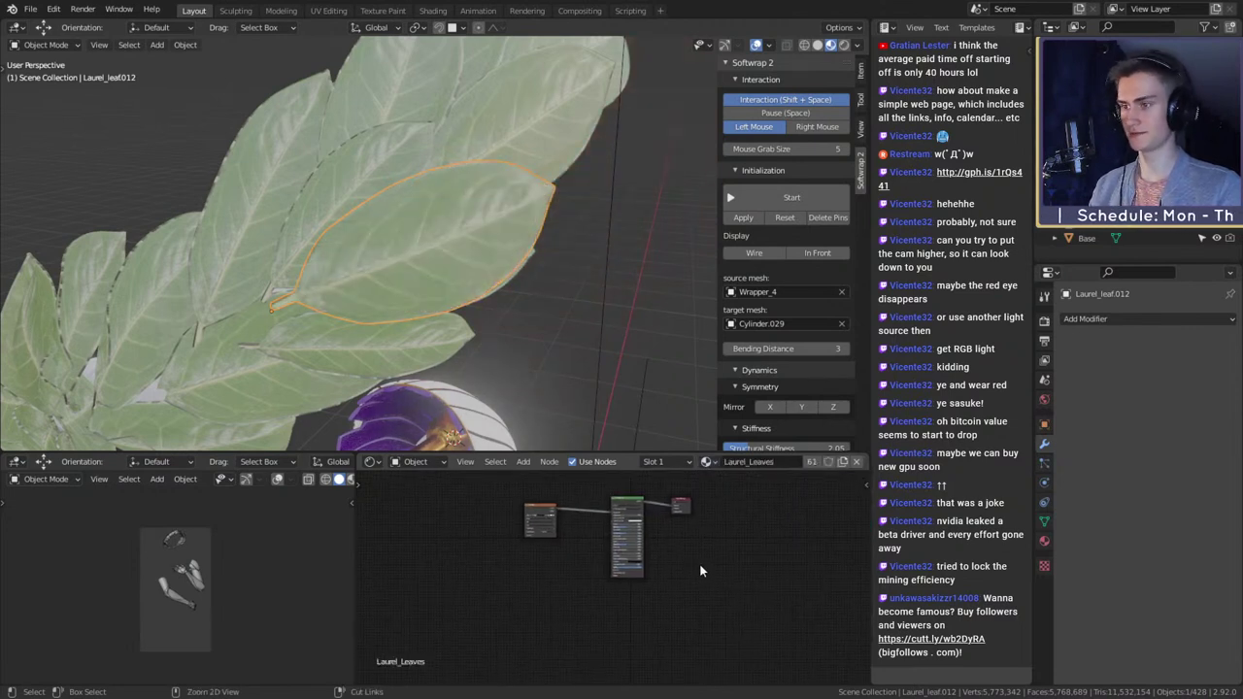
{"action": "key", "text": "ctrl+v"}
- Copy the gold material's shader and texture nodes and paste them into the Laurel_Leaves material
{"action": "left_click", "coordinate": [708, 463]}
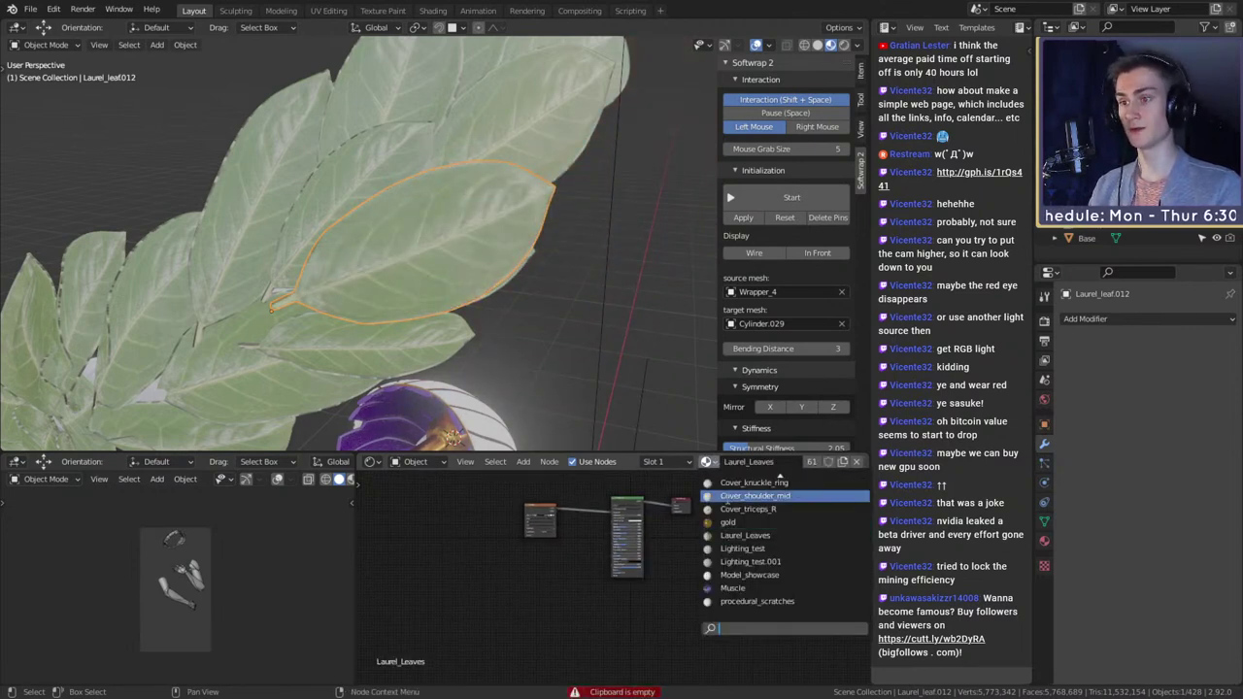
{"action": "left_click", "coordinate": [728, 522]}
{"action": "left_click_drag", "start_coordinate": [649, 476], "coordinate": [439, 627]}
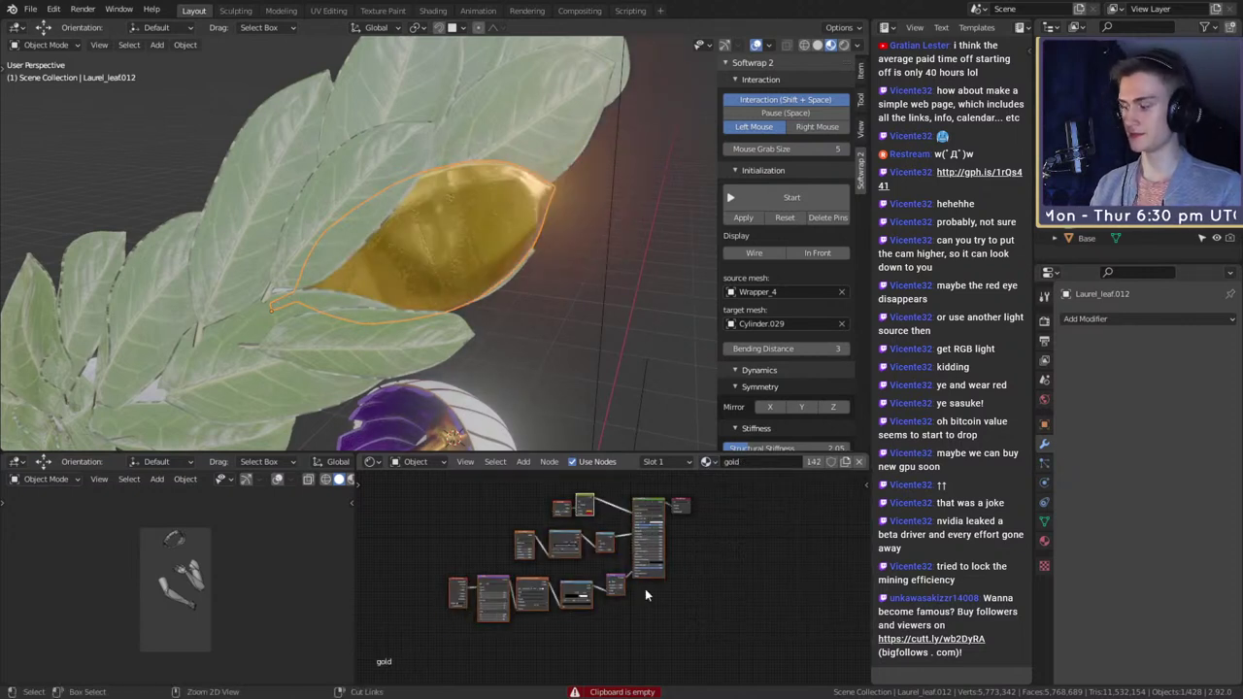
{"action": "left_click", "coordinate": [711, 463]}
{"action": "left_click", "coordinate": [744, 535]}
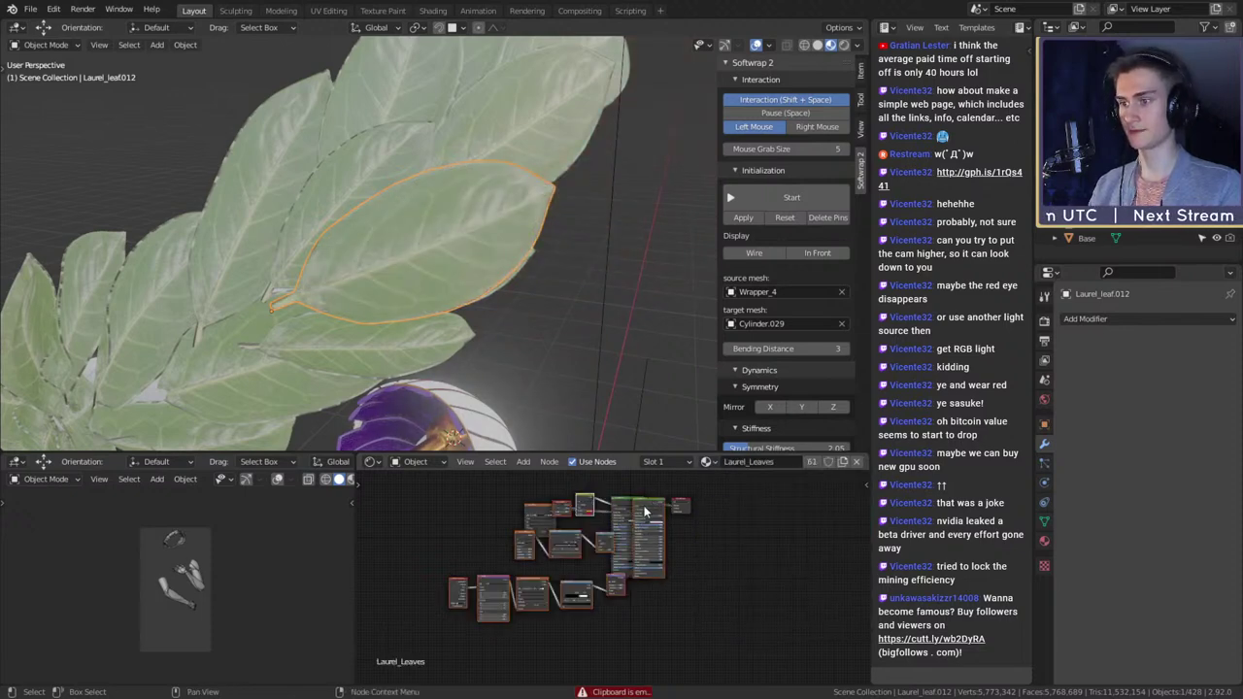
- Move the pasted gold nodes below the leaf's image texture and delete the original Principled BSDF
{"action": "key", "text": "g"}
{"action": "left_click_drag", "start_coordinate": [607, 480], "coordinate": [607, 480]}
{"action": "key", "text": "x"}
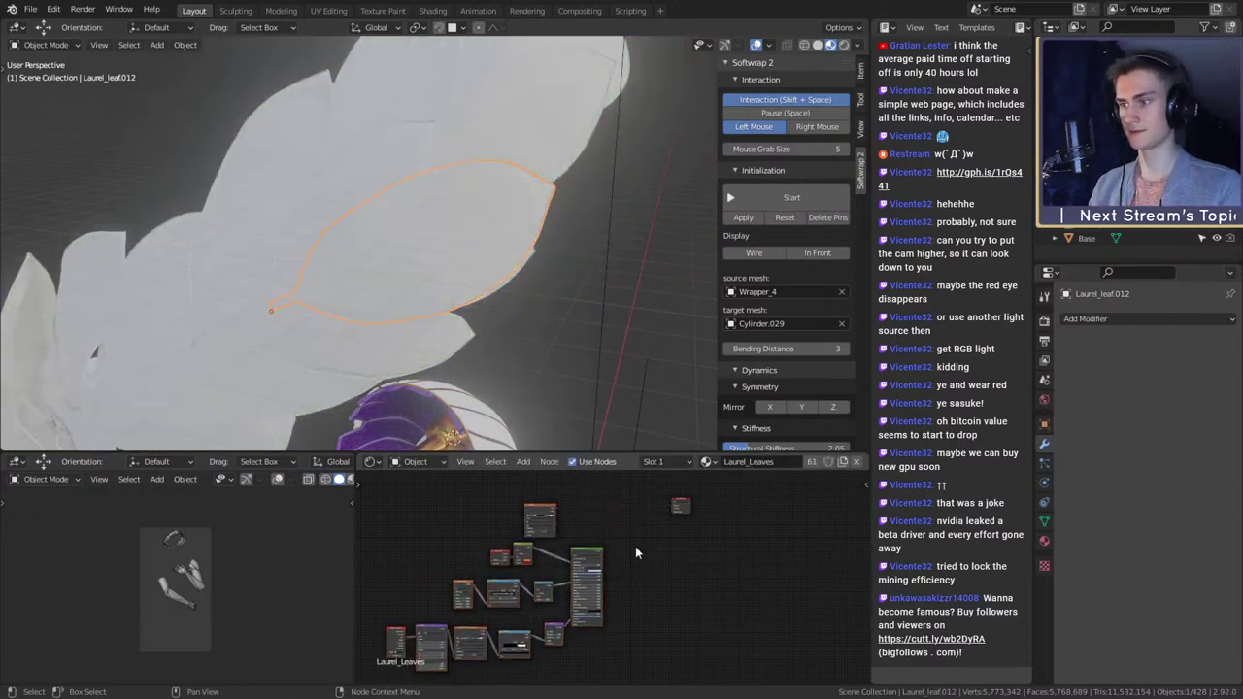
- Space the image texture apart from the gold nodes and connect the pasted Principled BSDF to the Material Output
{"action": "scroll", "coordinate": [622, 547], "scroll_direction": "up", "scroll_amount": 5}
{"action": "middle_click_drag", "start_coordinate": [614, 548], "coordinate": [732, 568]}
{"action": "left_click_drag", "start_coordinate": [624, 514], "coordinate": [471, 515]}
{"action": "scroll", "coordinate": [683, 550], "scroll_direction": "down", "scroll_amount": 2}
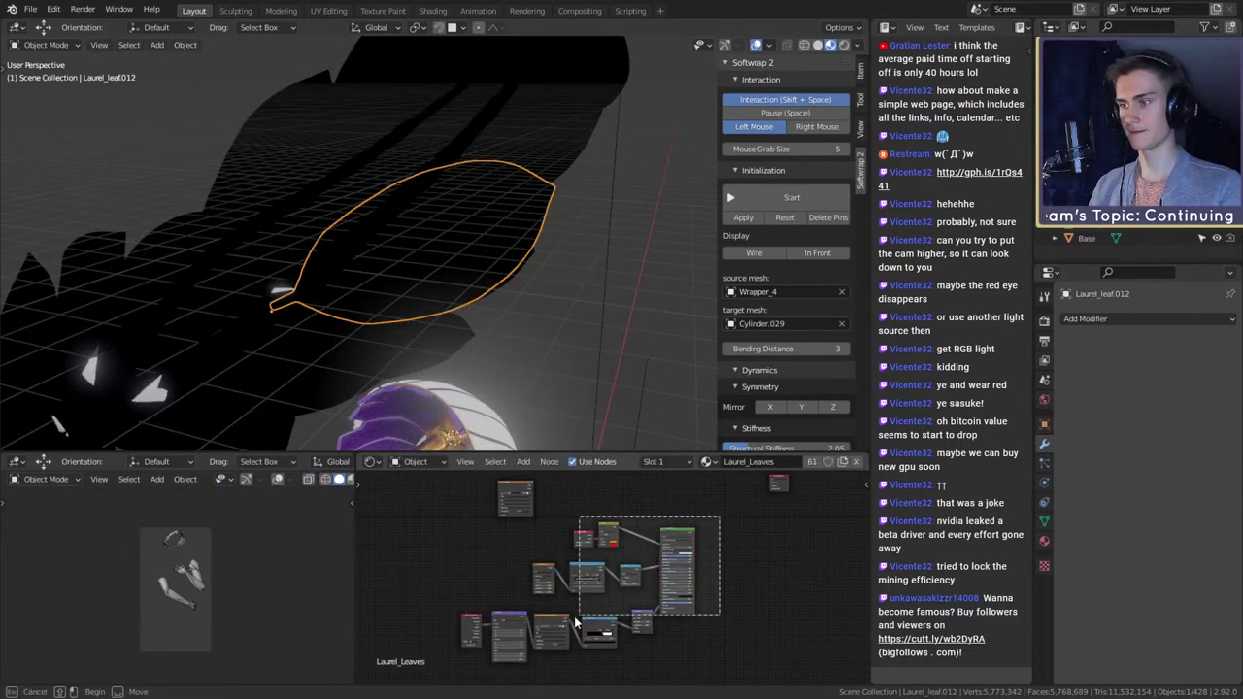
{"action": "left_click_drag", "start_coordinate": [733, 527], "coordinate": [726, 494]}
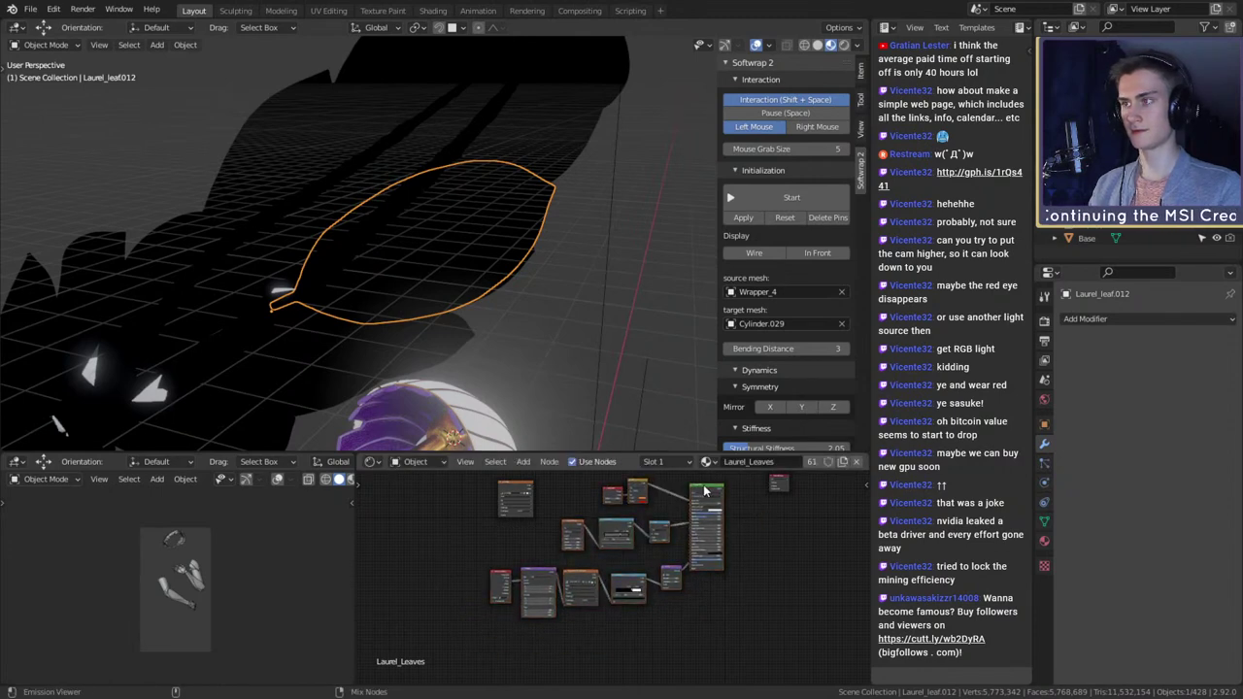
{"action": "left_click", "coordinate": [706, 492], "text": "ctrl+shift"}
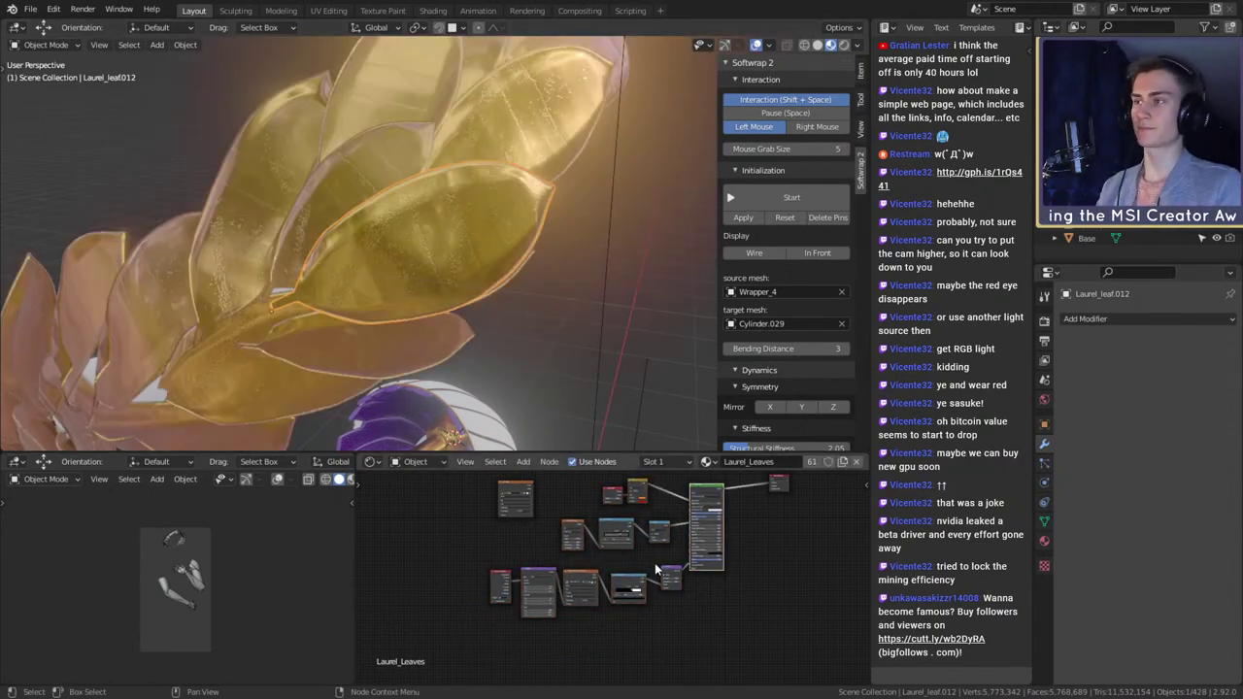
- Check the gold leaves up close and shift the bump node chain slightly away from the Principled BSDF
{"action": "scroll", "coordinate": [476, 278], "scroll_direction": "up", "scroll_amount": 4}
{"action": "middle_click_drag", "start_coordinate": [486, 260], "coordinate": [513, 305]}
{"action": "scroll", "coordinate": [473, 284], "scroll_direction": "down", "scroll_amount": 3}
{"action": "scroll", "coordinate": [487, 284], "scroll_direction": "up", "scroll_amount": 2}
{"action": "scroll", "coordinate": [682, 561], "scroll_direction": "up", "scroll_amount": 10}
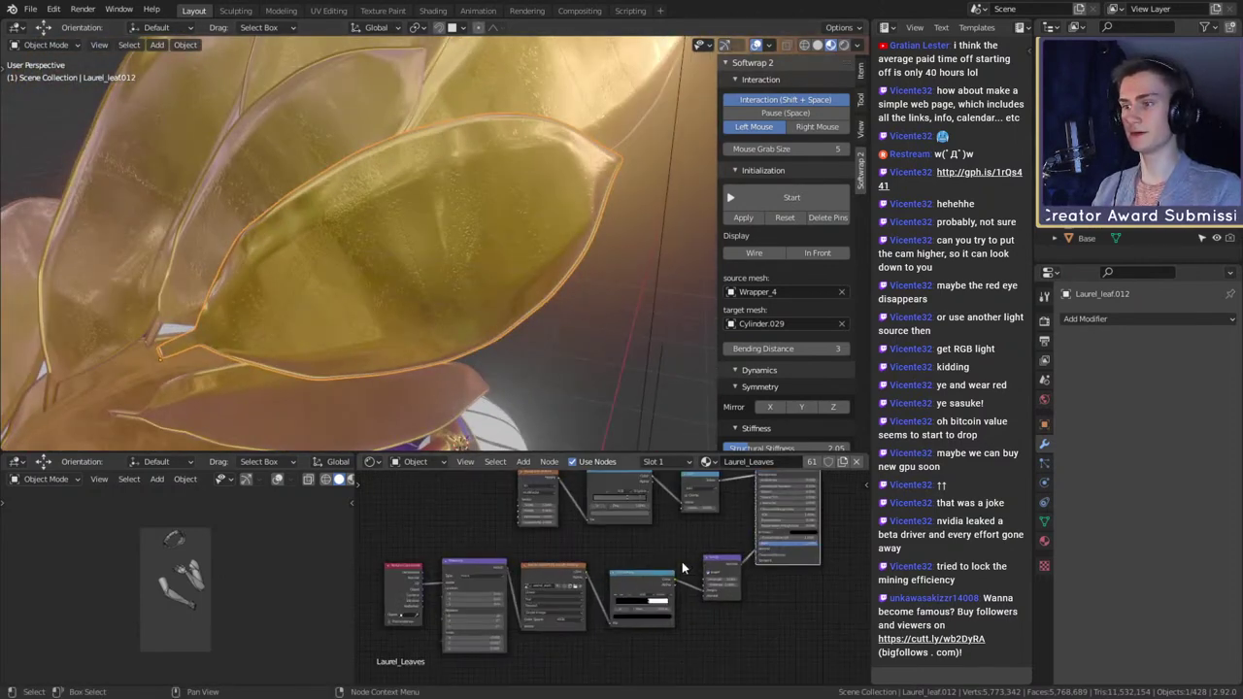
{"action": "middle_click_drag", "start_coordinate": [671, 554], "coordinate": [704, 608]}
{"action": "scroll", "coordinate": [700, 567], "scroll_direction": "down", "scroll_amount": 4}
{"action": "middle_click_drag", "start_coordinate": [581, 514], "coordinate": [626, 560]}
{"action": "left_click_drag", "start_coordinate": [551, 523], "coordinate": [556, 530]}
{"action": "scroll", "coordinate": [716, 583], "scroll_direction": "down", "scroll_amount": 2}
{"action": "middle_click_drag", "start_coordinate": [716, 583], "coordinate": [640, 529]}
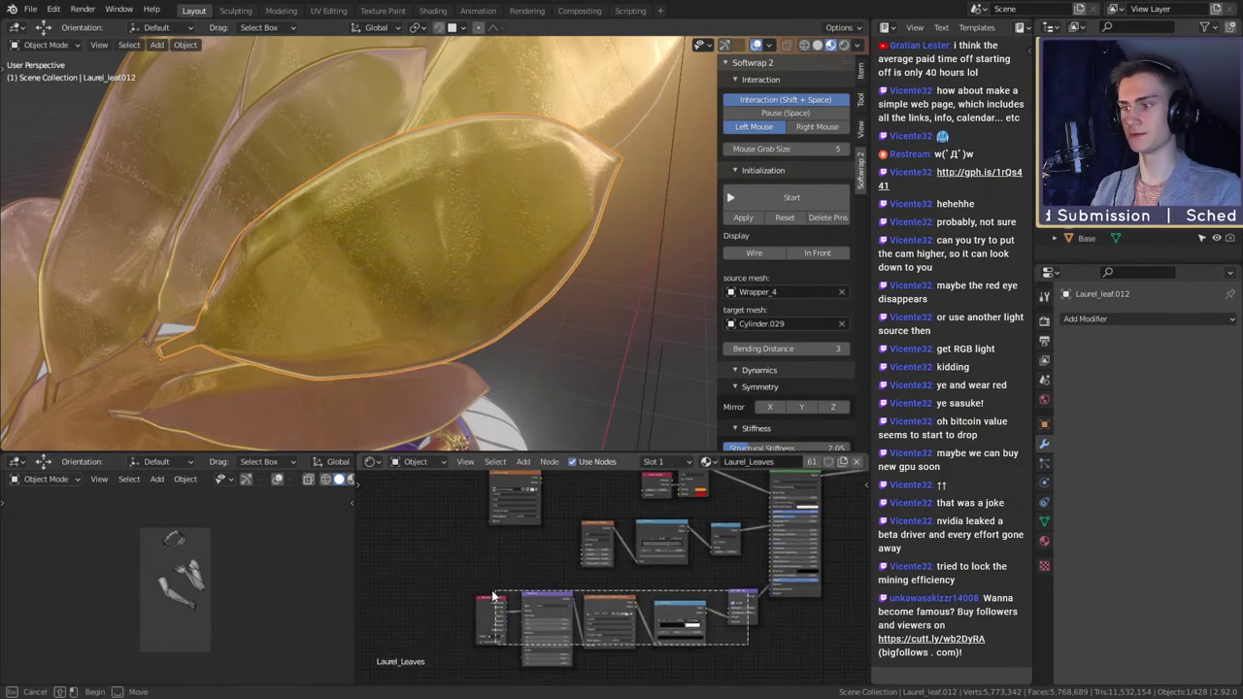
{"action": "mouse_move", "coordinate": [740, 595]}
{"action": "left_mouse_down"}
{"action": "mouse_move", "coordinate": [680, 588]}
{"action": "mouse_move", "coordinate": [722, 591]}
{"action": "left_mouse_up"}
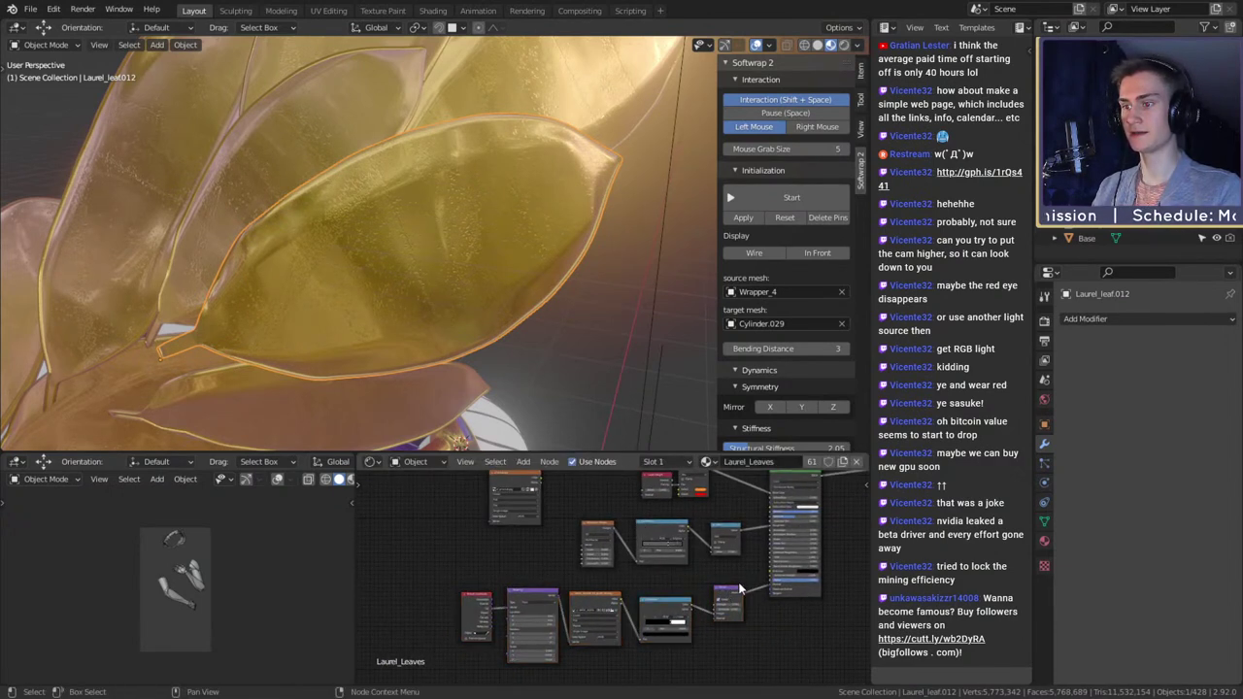
- Spread the bump node chain away from the Principled BSDF and move the leaf image texture down beside the Bump node
{"action": "middle_click_drag", "start_coordinate": [741, 588], "coordinate": [783, 561]}
{"action": "scroll", "coordinate": [726, 636], "scroll_direction": "up", "scroll_amount": 3}
{"action": "left_click_drag", "start_coordinate": [729, 645], "coordinate": [501, 580]}
{"action": "left_click_drag", "start_coordinate": [728, 589], "coordinate": [611, 581]}
{"action": "left_click", "coordinate": [579, 534]}
{"action": "middle_click_drag", "start_coordinate": [576, 533], "coordinate": [610, 592]}
{"action": "left_click_drag", "start_coordinate": [564, 509], "coordinate": [711, 567]}
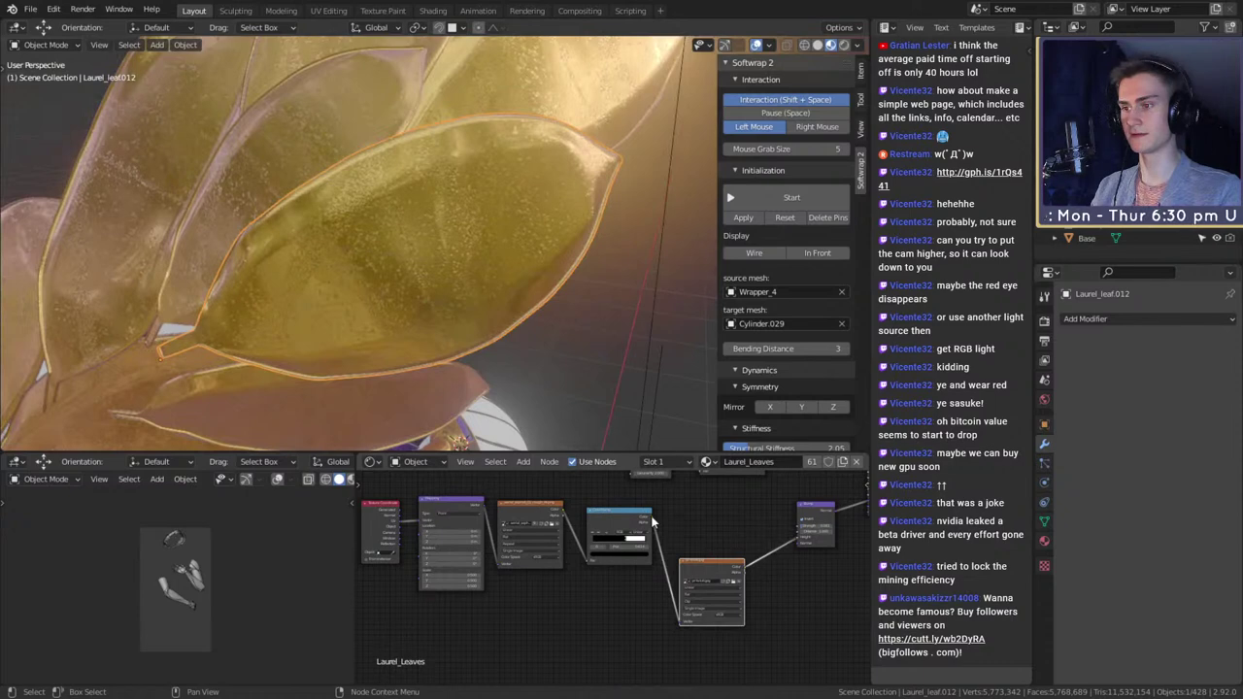
- Place the leaf image texture below the bump chain and preview its output directly on the leaves
{"action": "left_click_drag", "start_coordinate": [793, 537], "coordinate": [530, 610]}
{"action": "left_click", "coordinate": [530, 609], "text": "ctrl+shift"}
{"action": "scroll", "coordinate": [532, 609], "scroll_direction": "down", "scroll_amount": 3}
{"action": "middle_click_drag", "start_coordinate": [594, 623], "coordinate": [662, 573]}
{"action": "scroll", "coordinate": [612, 555], "scroll_direction": "up", "scroll_amount": 3}
{"action": "left_click_drag", "start_coordinate": [602, 551], "coordinate": [510, 575]}
- Insert a ColorRamp node after the leaf image texture
{"action": "key", "text": "shift+a"}
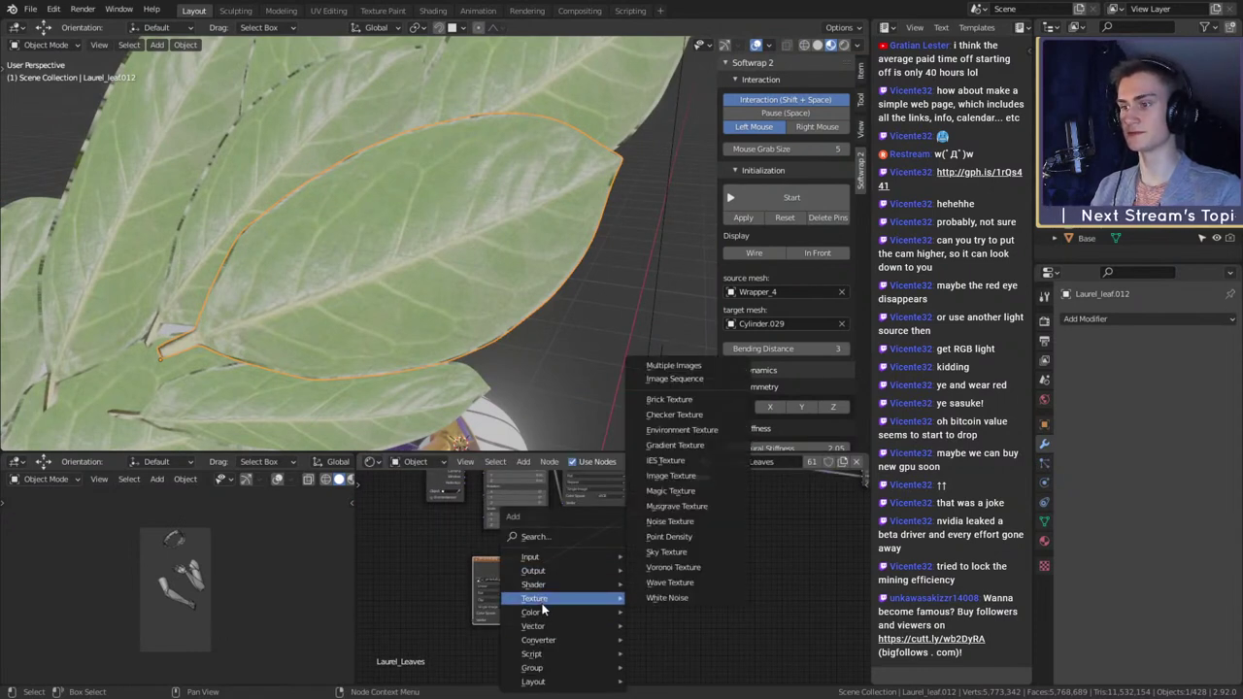
{"action": "mouse_move", "coordinate": [566, 643]}
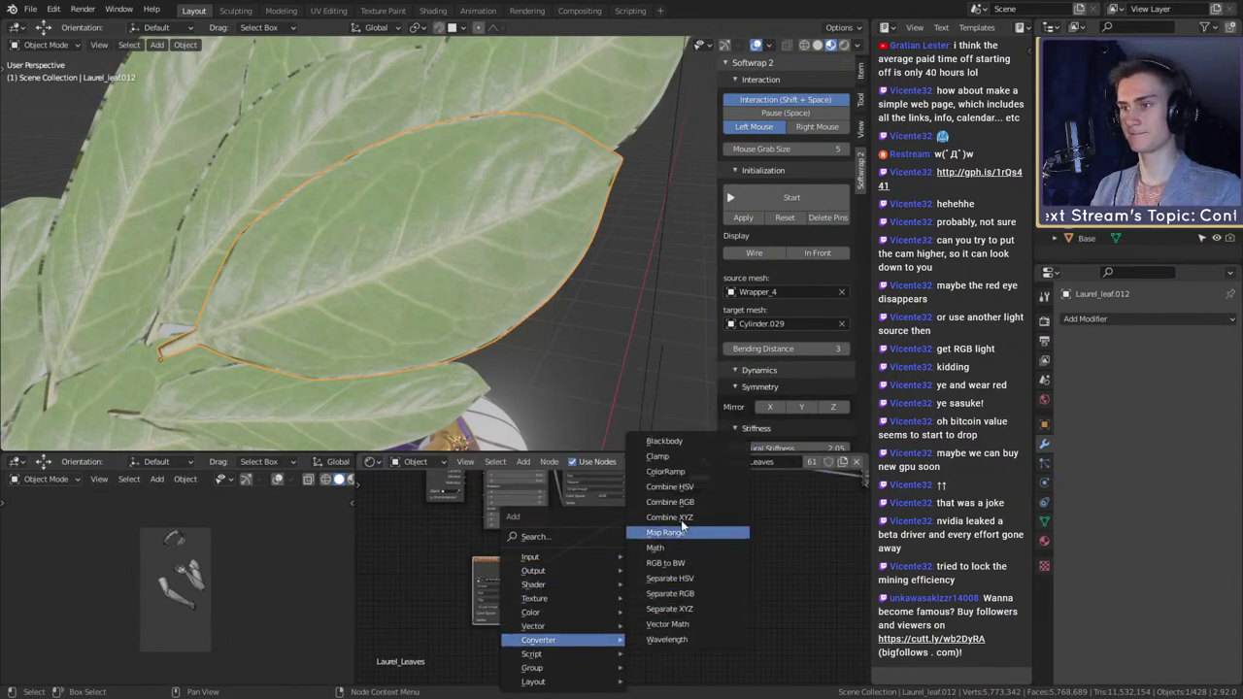
{"action": "left_click", "coordinate": [666, 471]}
{"action": "left_click", "coordinate": [596, 583]}
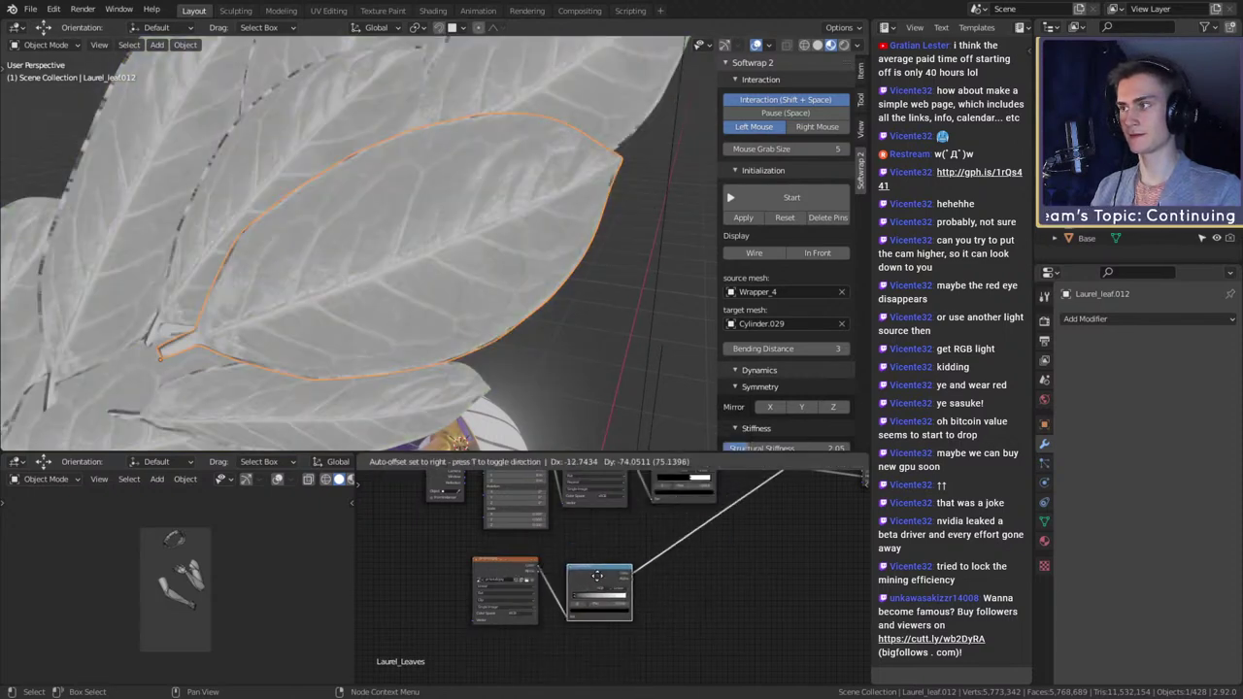
- Examine the wreath's leaves from several angles in solid shading
{"action": "middle_click_drag", "start_coordinate": [517, 427], "coordinate": [565, 302]}
{"action": "scroll", "coordinate": [553, 323], "scroll_direction": "down", "scroll_amount": 5}
{"action": "left_click", "coordinate": [571, 329]}
{"action": "key", "text": "z"}
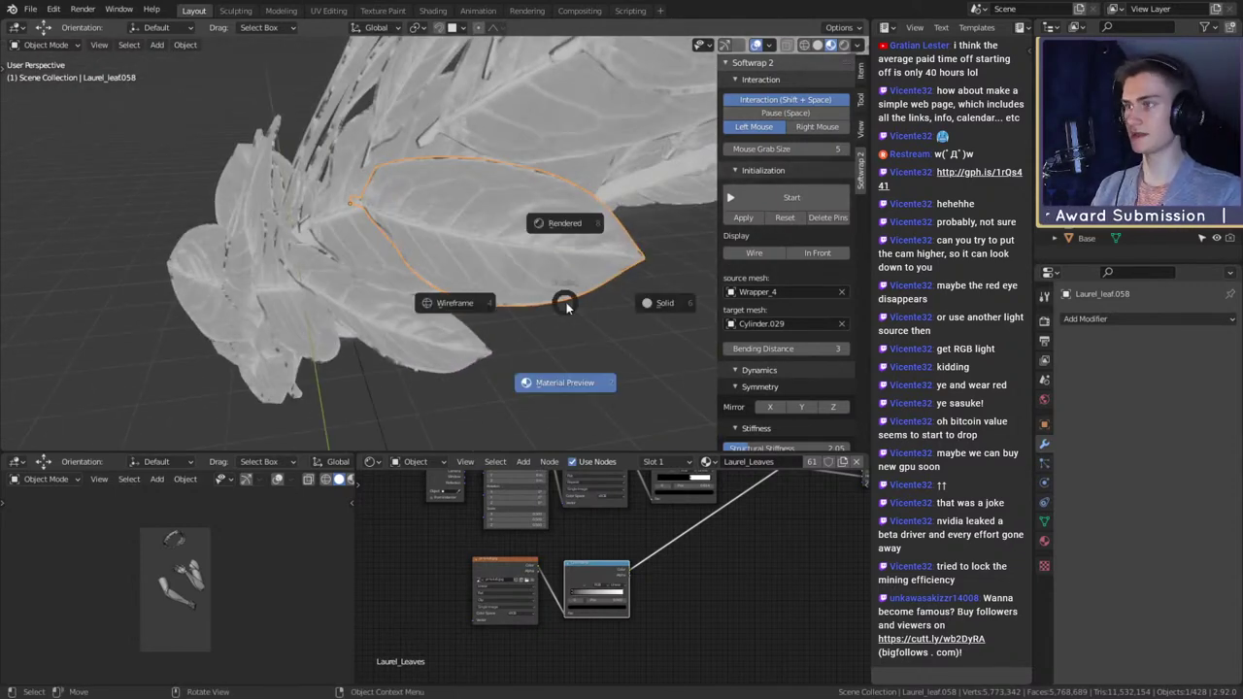
{"action": "left_click", "coordinate": [641, 300]}
{"action": "middle_click_drag", "start_coordinate": [641, 298], "coordinate": [537, 268]}
{"action": "left_click", "coordinate": [546, 215]}
{"action": "middle_click_drag", "start_coordinate": [546, 215], "coordinate": [516, 326]}
{"action": "key", "text": "Tab"}
{"action": "key", "text": "Tab"}
{"action": "scroll", "coordinate": [470, 249], "scroll_direction": "down", "scroll_amount": 5}
- Mark a UV seam along the edge loop running around the rim of the small upright laurel leaf
{"action": "left_click", "coordinate": [532, 182]}
{"action": "key", "text": "KP_Decimal"}
{"action": "key", "text": "Tab"}
{"action": "key", "text": "3"}
{"action": "left_click", "coordinate": [491, 203], "text": "alt"}
{"action": "scroll", "coordinate": [454, 263], "scroll_direction": "down", "scroll_amount": 4}
{"action": "key", "text": "alt+z"}
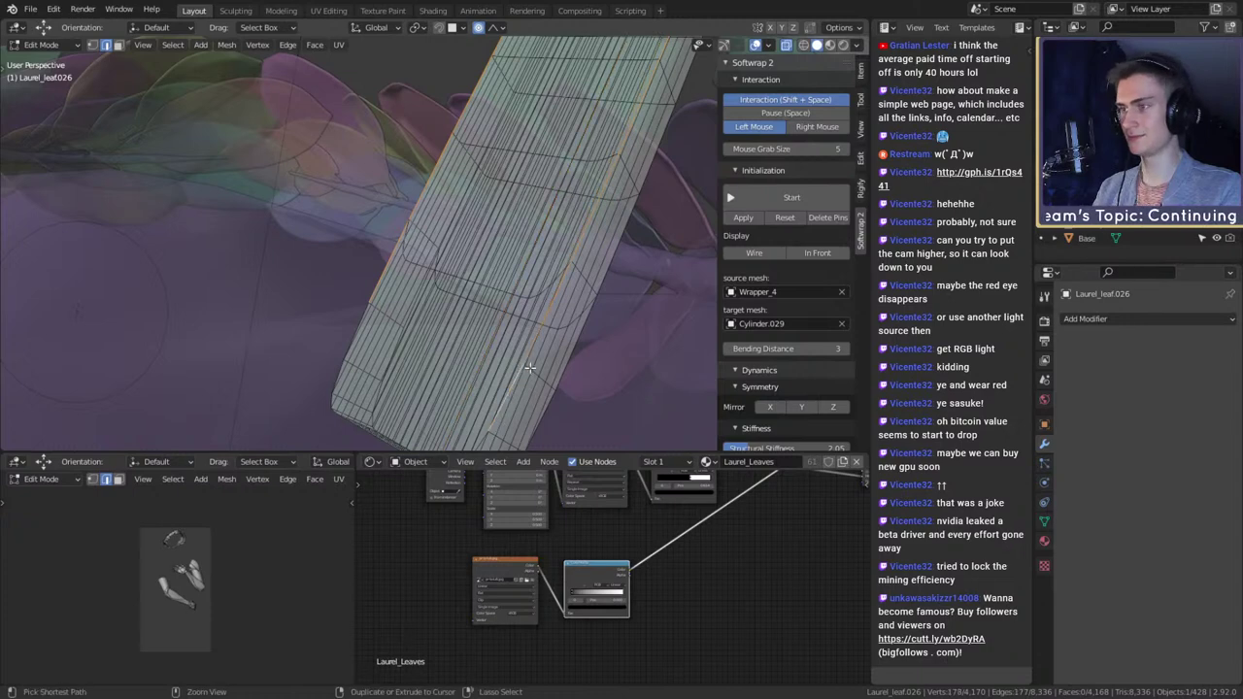
{"action": "middle_click_drag", "start_coordinate": [529, 367], "coordinate": [531, 309]}
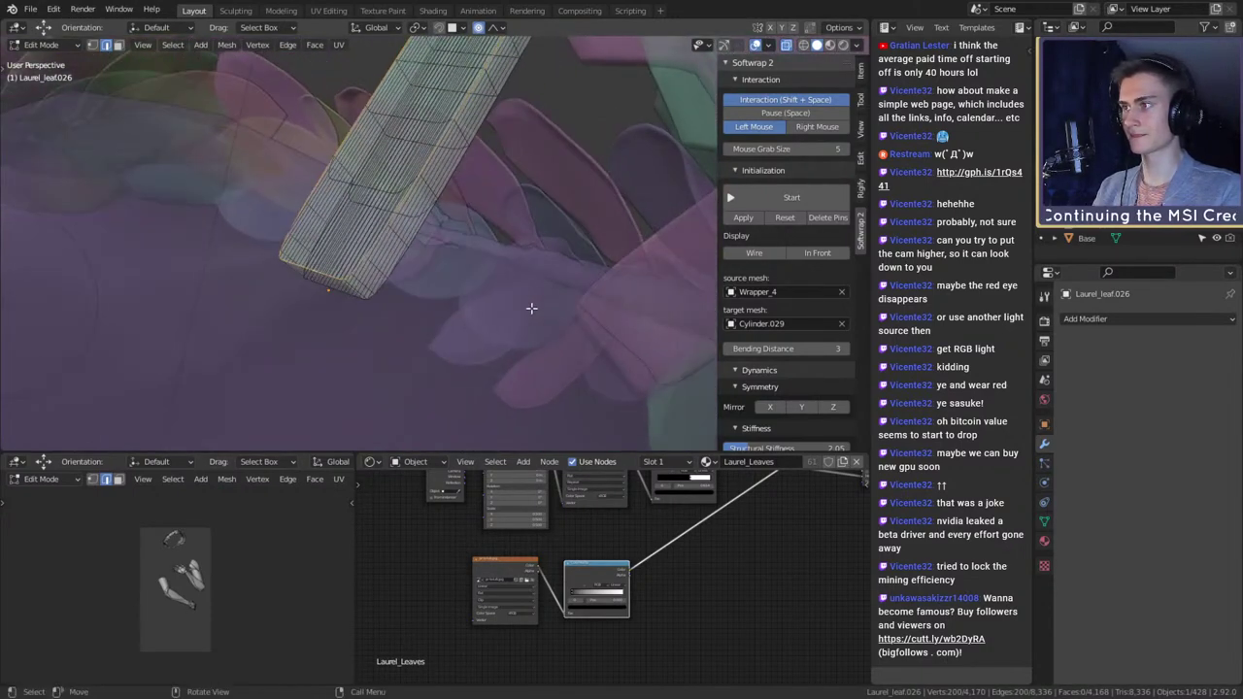
{"action": "key", "text": "u"}
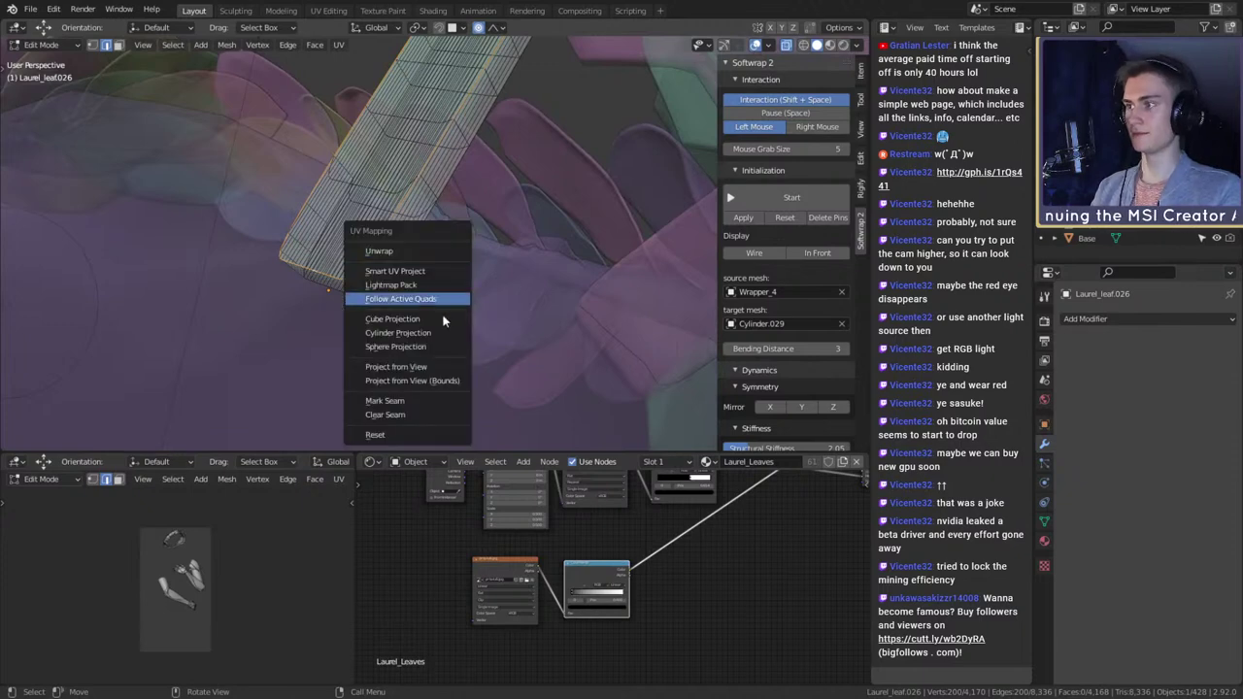
{"action": "left_click", "coordinate": [385, 400]}
- Unwrap the whole leaf mesh and return to object mode with material preview shading
{"action": "middle_click_drag", "start_coordinate": [401, 404], "coordinate": [502, 313]}
{"action": "key", "text": "a"}
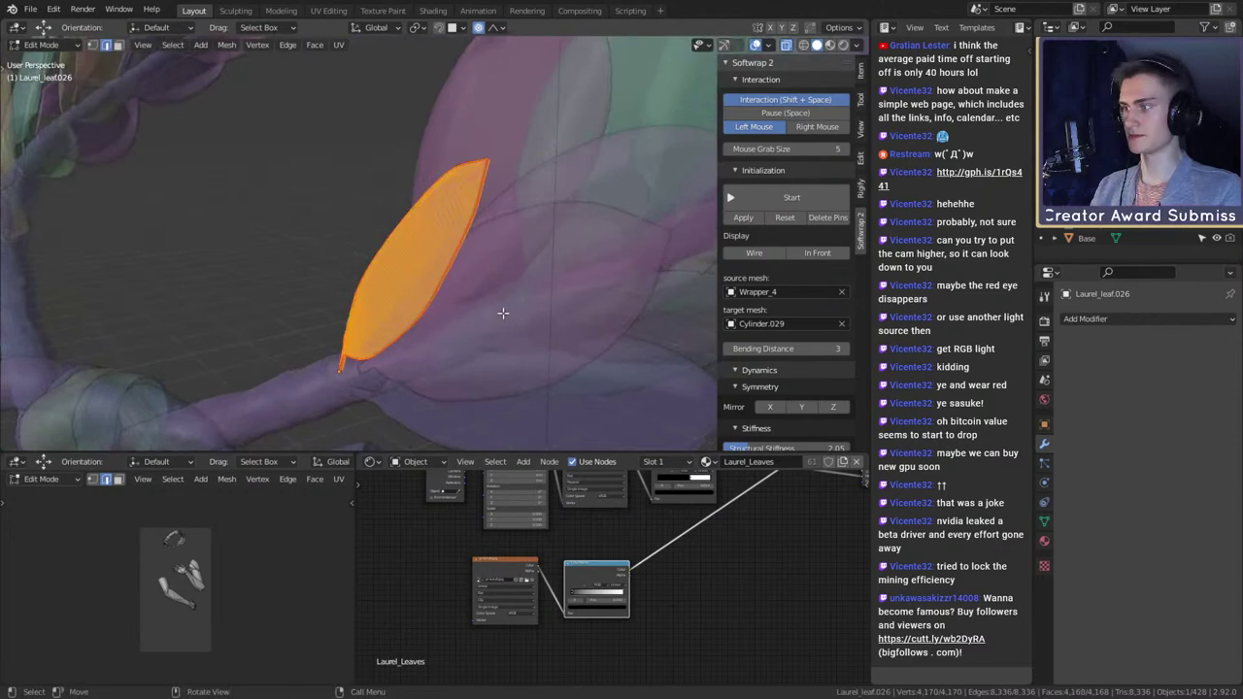
{"action": "key", "text": "u"}
{"action": "key", "text": "Return"}
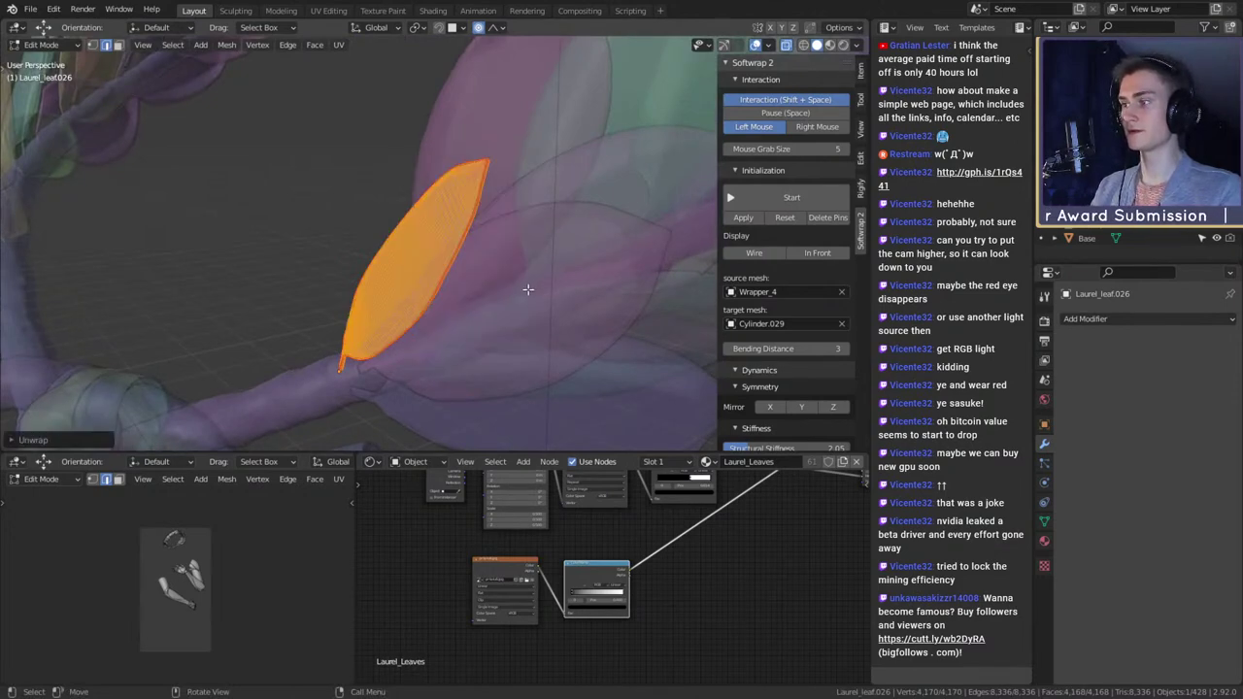
{"action": "key", "text": "Tab"}
{"action": "key", "text": "alt+z"}
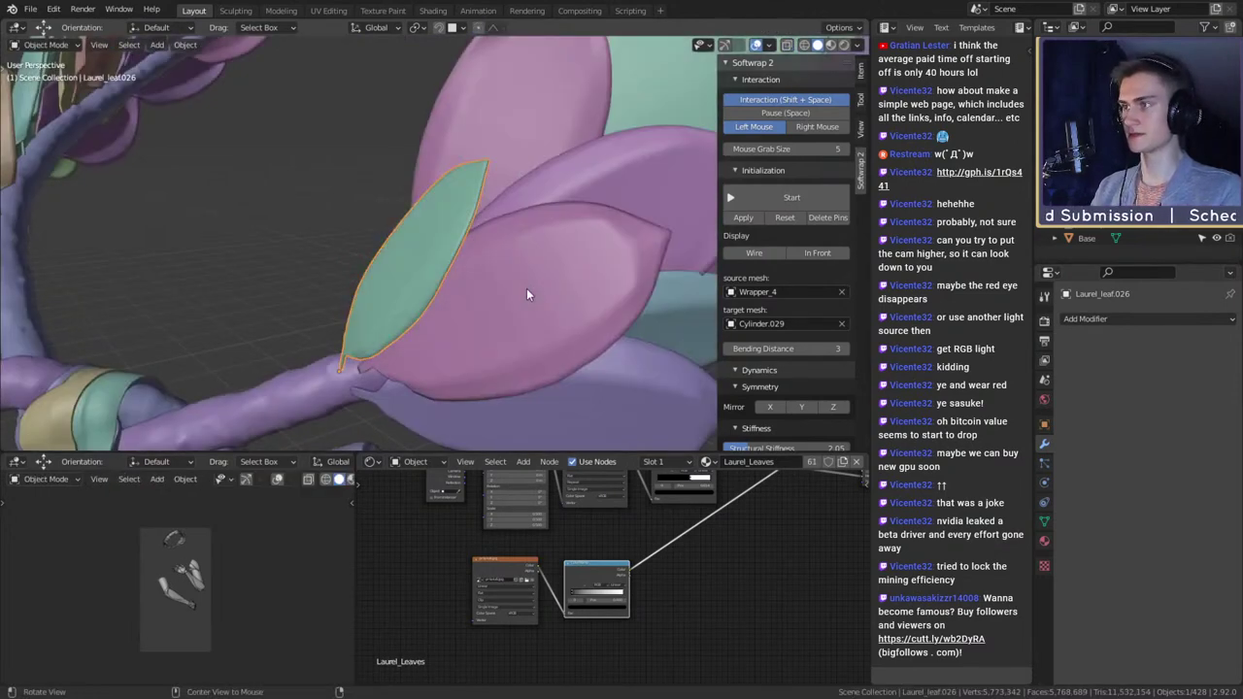
{"action": "key", "text": "z"}
{"action": "left_click", "coordinate": [520, 380]}
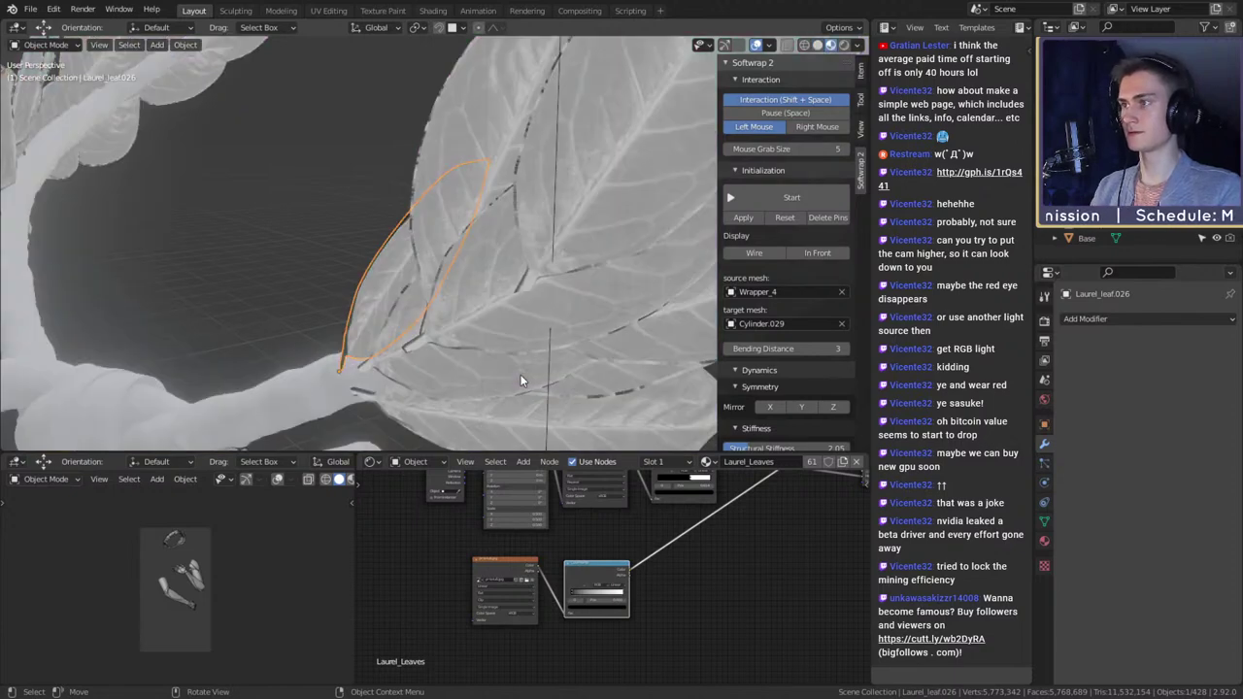
- Add Mapping and Texture Coordinate nodes in front of the leaf image texture
{"action": "middle_click_drag", "start_coordinate": [407, 348], "coordinate": [583, 299]}
{"action": "scroll", "coordinate": [601, 328], "scroll_direction": "up", "scroll_amount": 3}
{"action": "scroll", "coordinate": [533, 322], "scroll_direction": "down", "scroll_amount": 5}
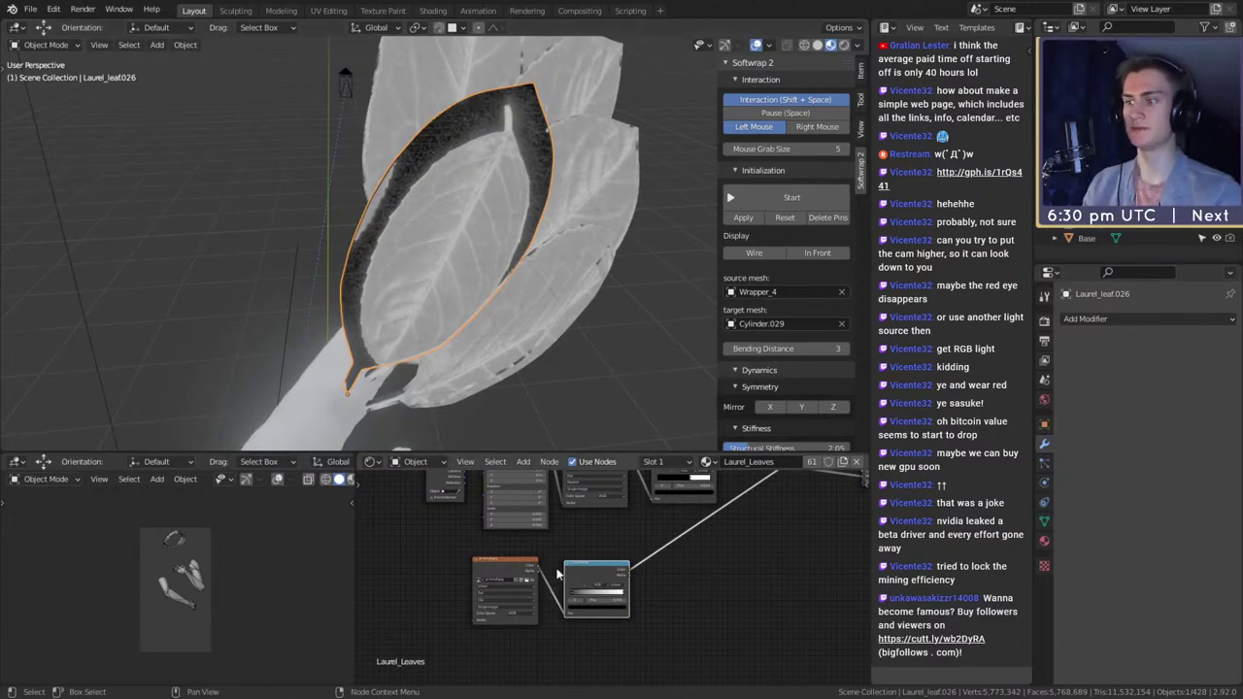
{"action": "key", "text": "ctrl+t"}
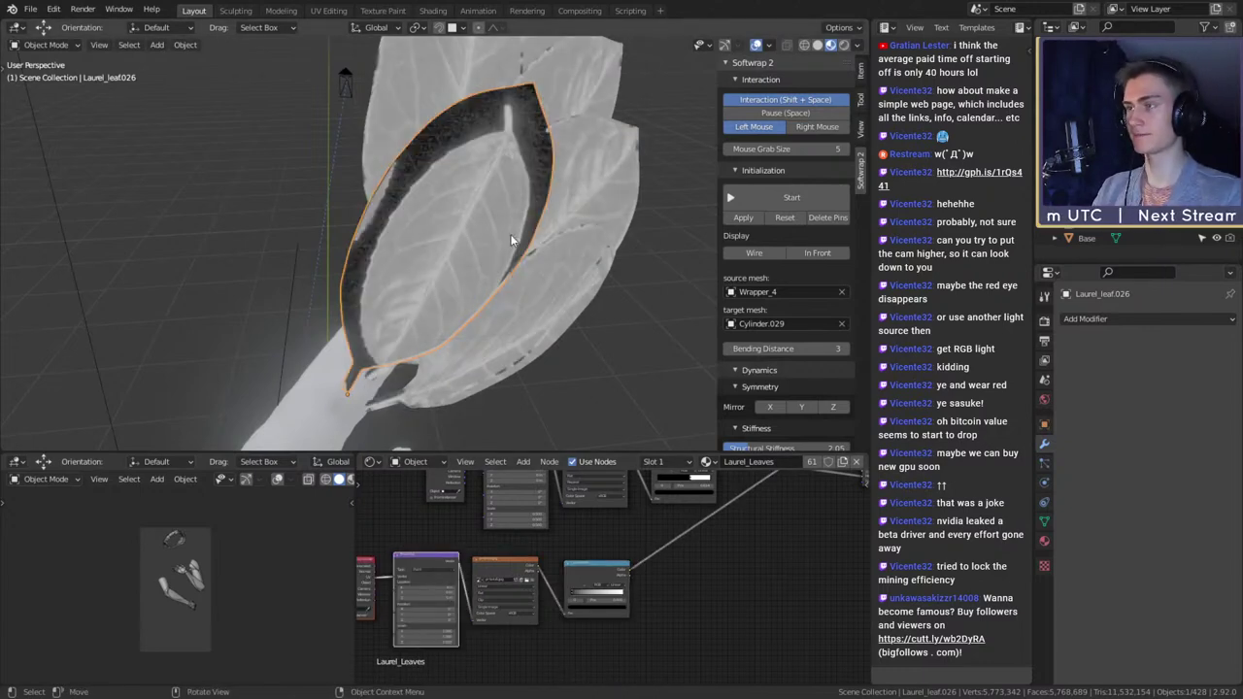
- Try shifting the leaf texture to X location -0.02 m and rotating it 180° about Z, then reset both values
{"action": "middle_click_drag", "start_coordinate": [513, 241], "coordinate": [531, 297]}
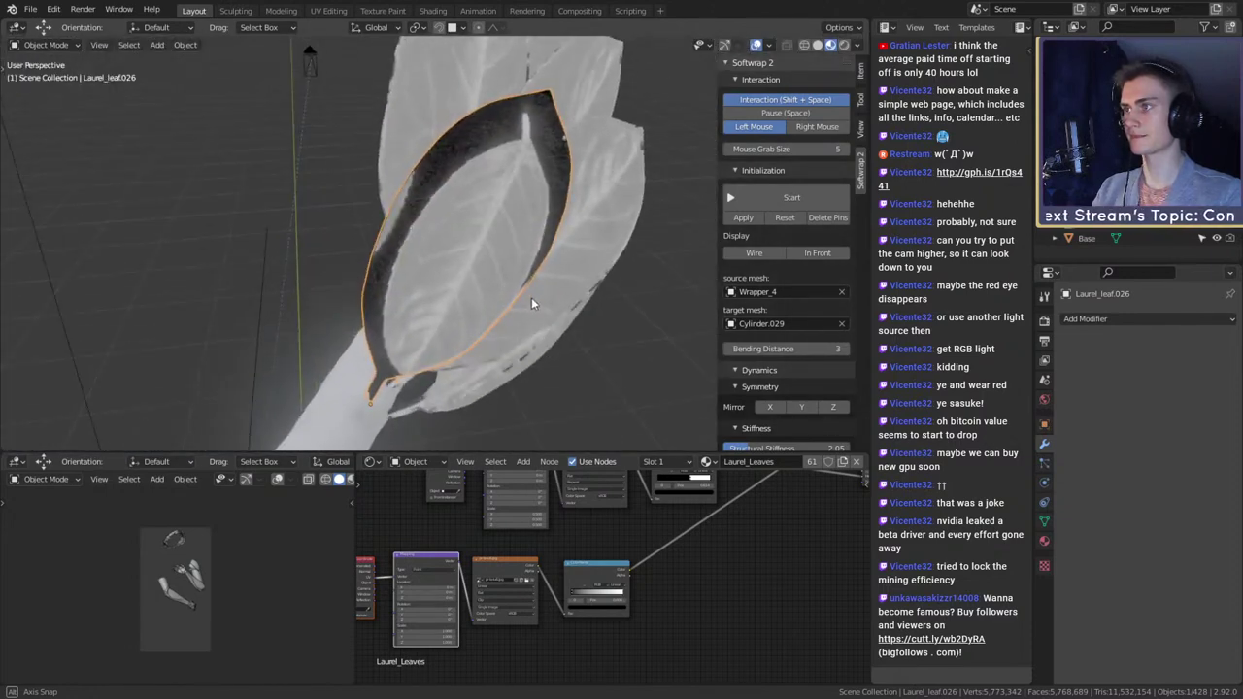
{"action": "scroll", "coordinate": [696, 562], "scroll_direction": "up", "scroll_amount": 3}
{"action": "scroll", "coordinate": [696, 561], "scroll_direction": "up", "scroll_amount": 3}
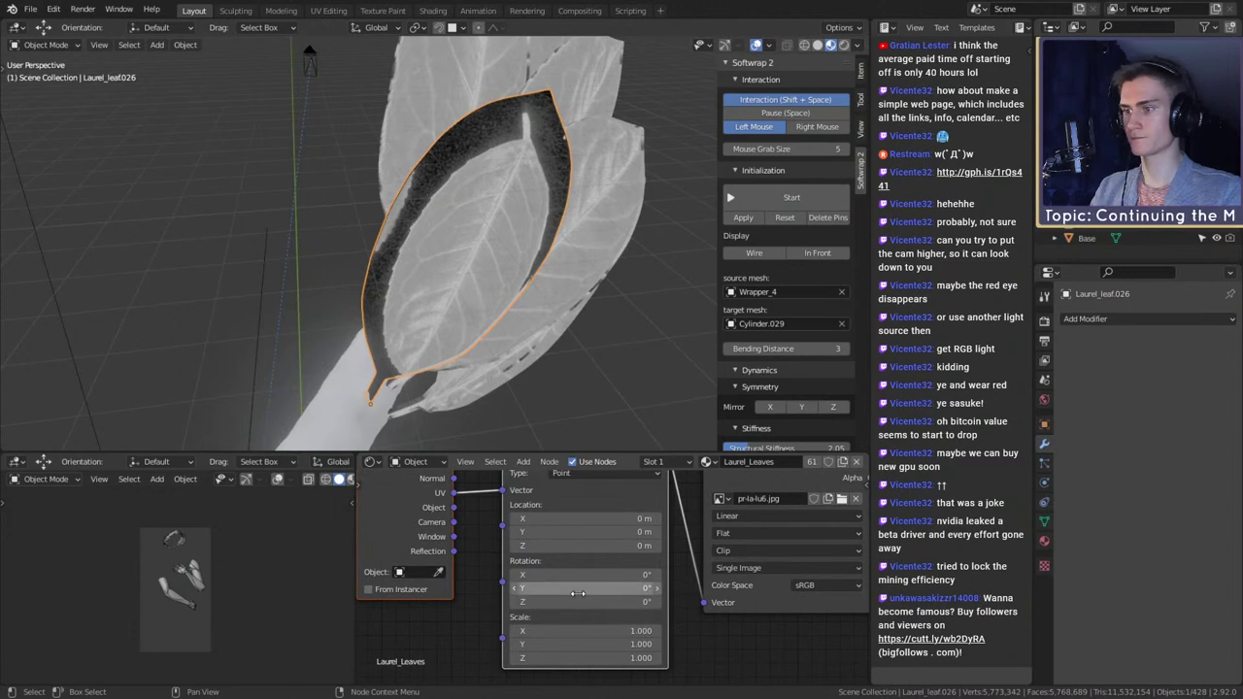
{"action": "mouse_move", "coordinate": [577, 601]}
{"action": "left_mouse_down"}
{"action": "mouse_move", "coordinate": [611, 601]}
{"action": "mouse_move", "coordinate": [581, 602]}
{"action": "left_mouse_up"}
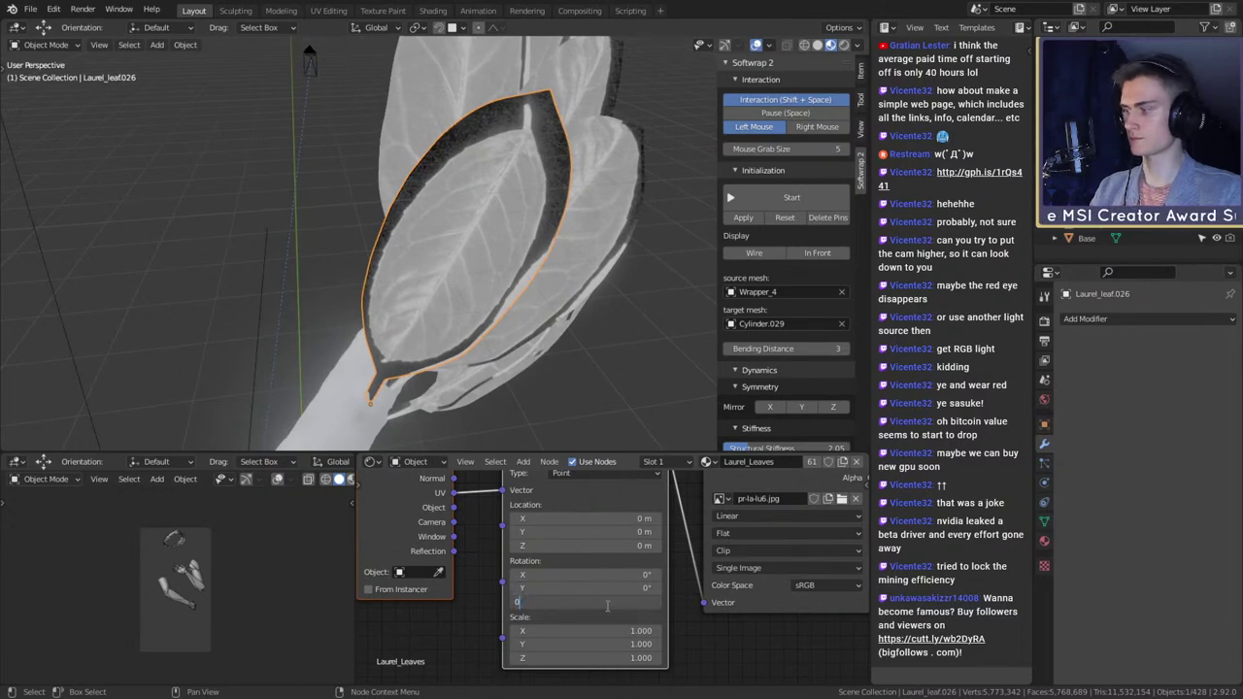
{"action": "key", "text": "Return"}
{"action": "mouse_move", "coordinate": [576, 511]}
{"action": "left_mouse_down"}
{"action": "mouse_move", "coordinate": [545, 511]}
{"action": "mouse_move", "coordinate": [638, 510]}
{"action": "mouse_move", "coordinate": [573, 511]}
{"action": "left_mouse_up"}
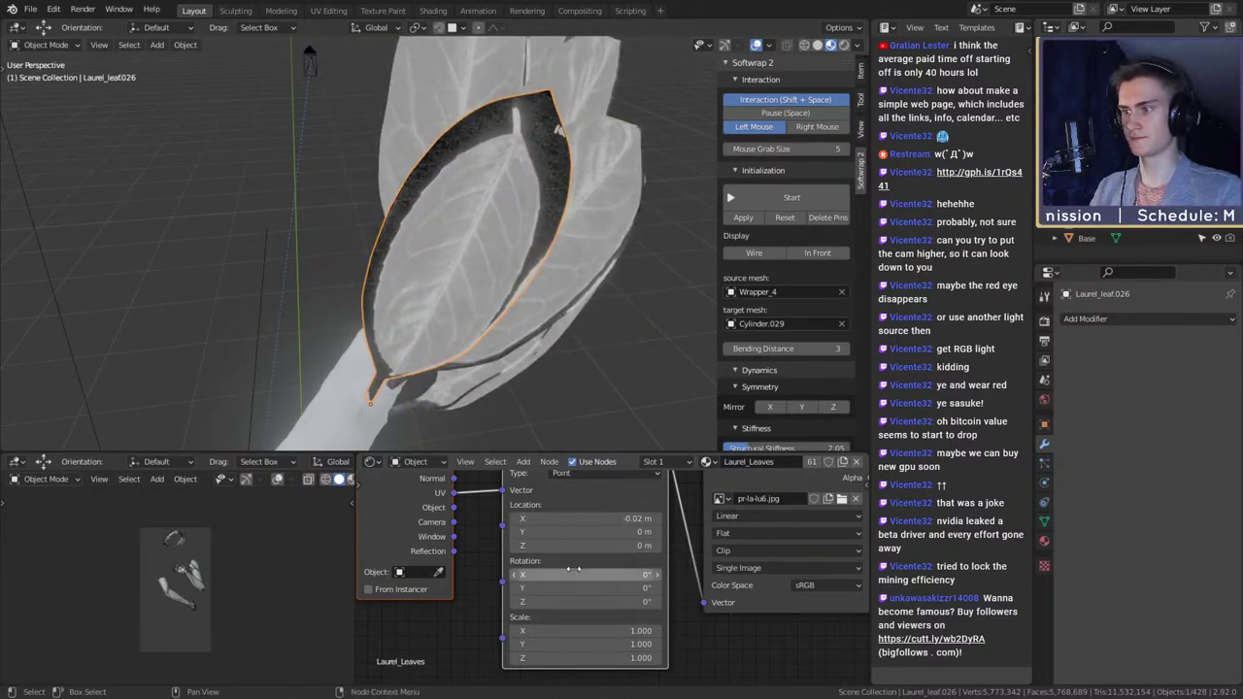
{"action": "left_click_drag", "start_coordinate": [571, 603], "coordinate": [594, 604]}
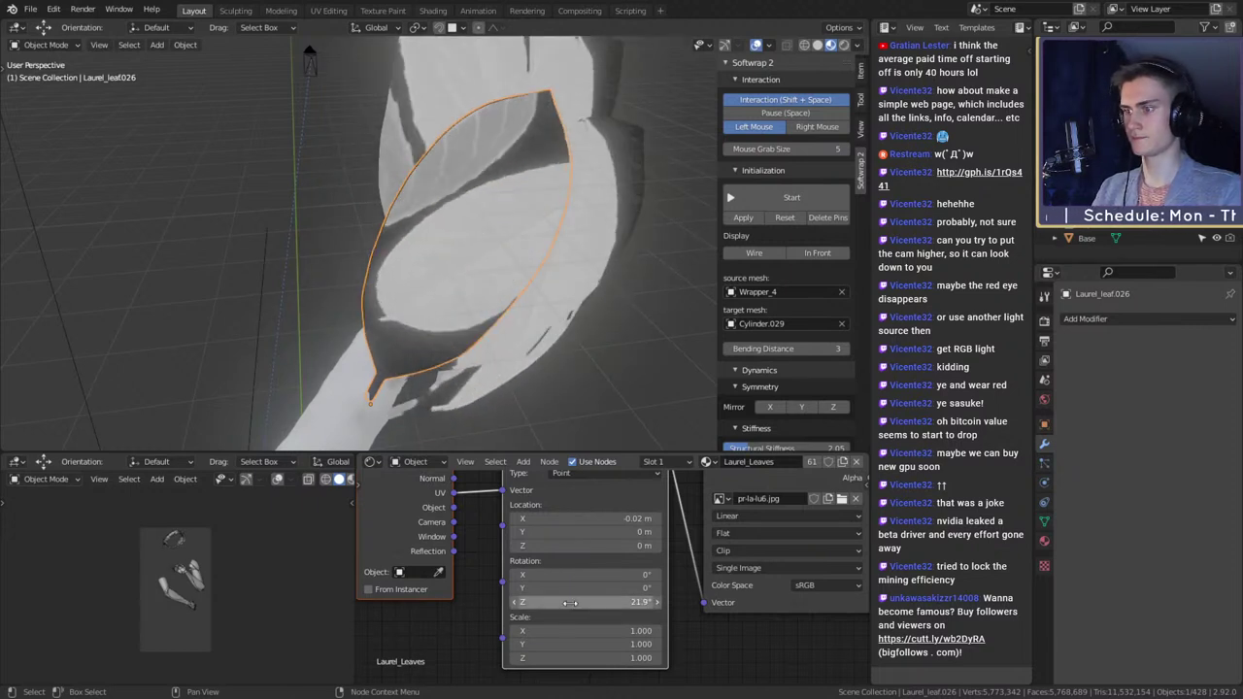
{"action": "key", "text": "Return"}
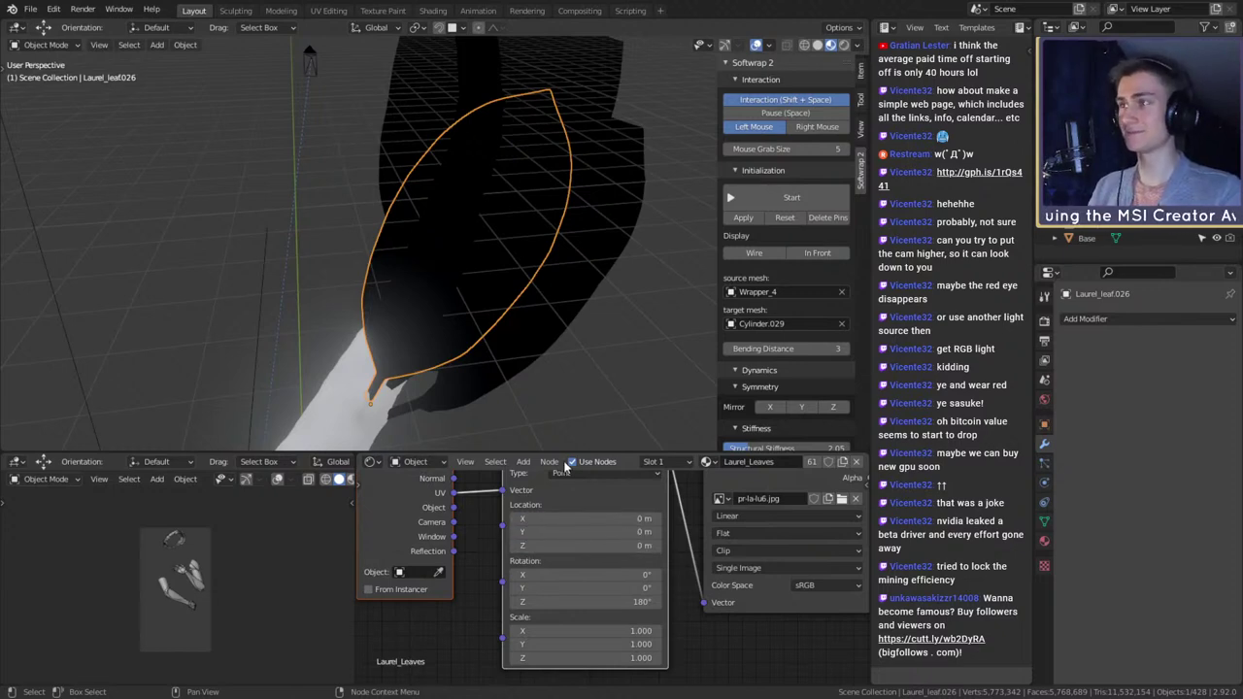
{"action": "mouse_move", "coordinate": [562, 367]}
{"action": "middle_mouse_down"}
{"action": "mouse_move", "coordinate": [495, 312]}
{"action": "mouse_move", "coordinate": [573, 353]}
{"action": "mouse_move", "coordinate": [577, 374]}
{"action": "middle_mouse_up"}
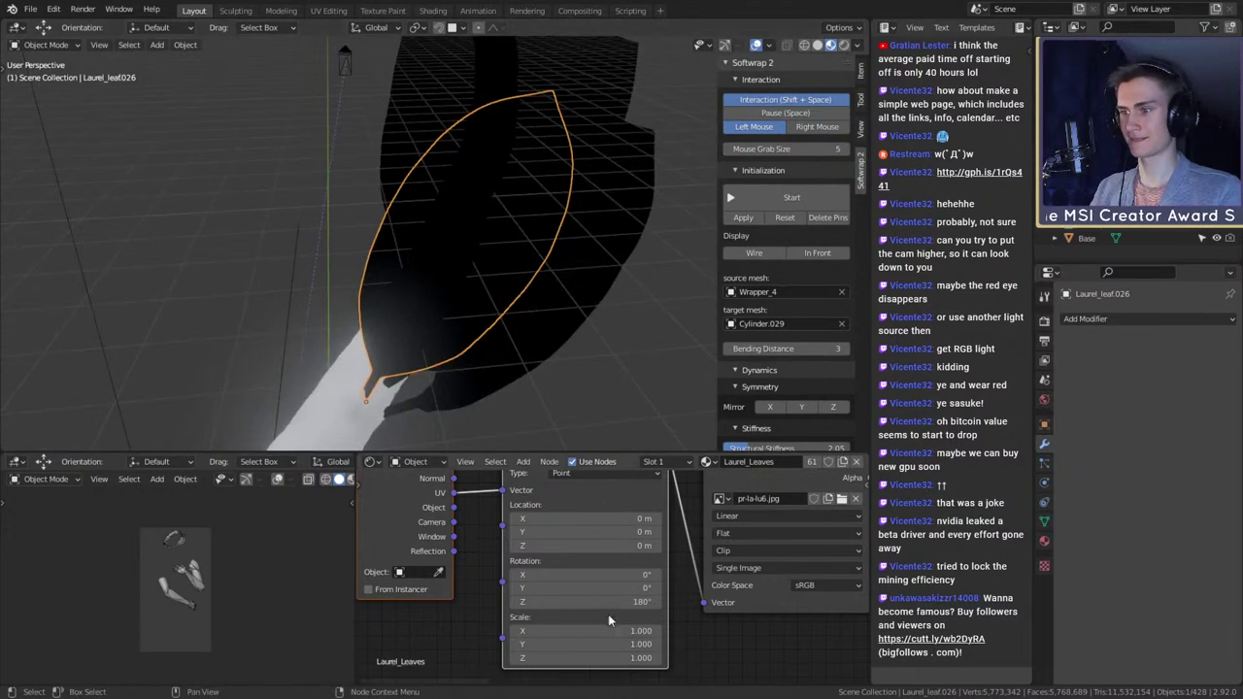
{"action": "key", "text": "Return"}
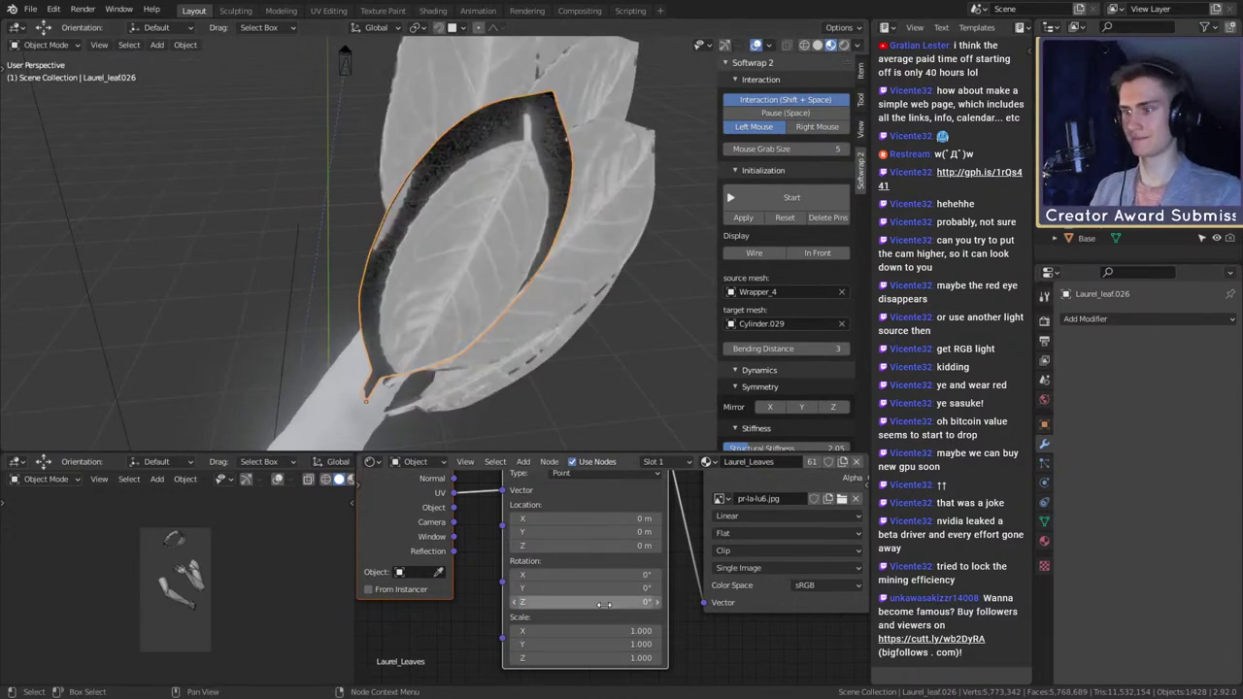
- Try aligning the texture to the leaf with Z rotation 183°, X location 0.86 m and Y location 0.95 m
{"action": "mouse_move", "coordinate": [603, 604]}
{"action": "left_mouse_down"}
{"action": "mouse_move", "coordinate": [622, 604]}
{"action": "mouse_move", "coordinate": [597, 607]}
{"action": "left_mouse_up"}
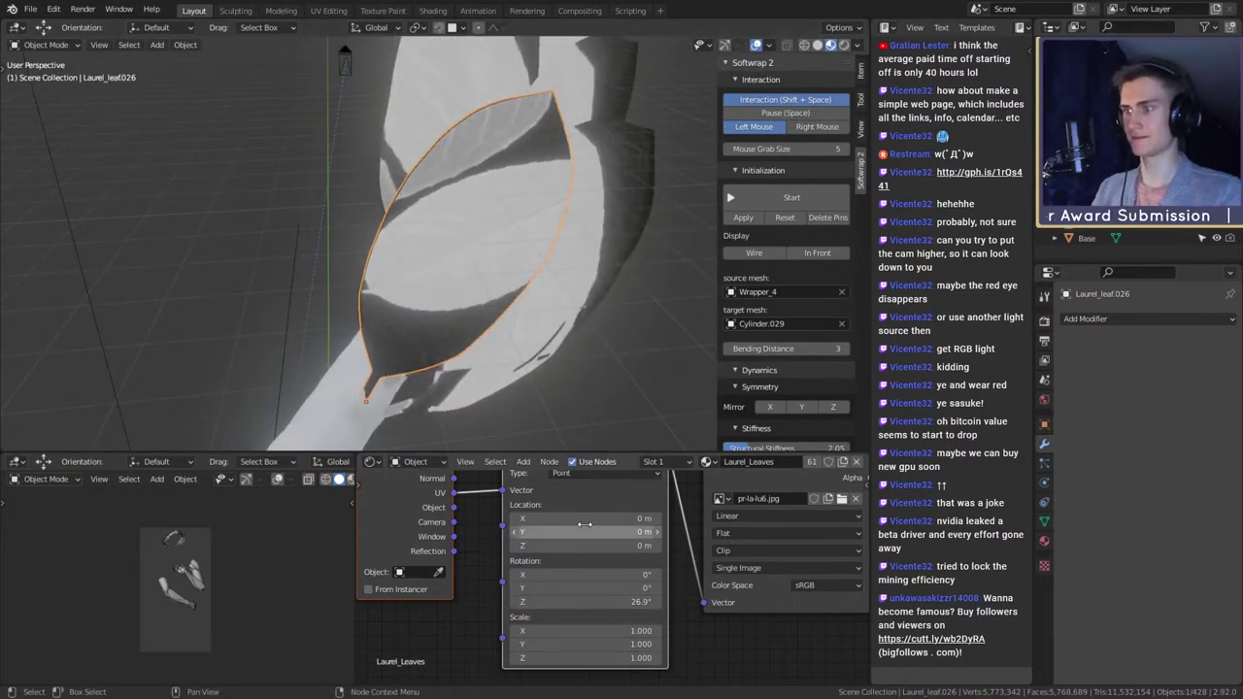
{"action": "left_click_drag", "start_coordinate": [583, 519], "coordinate": [625, 519]}
{"action": "left_click_drag", "start_coordinate": [591, 602], "coordinate": [626, 603]}
{"action": "left_click_drag", "start_coordinate": [580, 523], "coordinate": [680, 522]}
{"action": "left_click_drag", "start_coordinate": [583, 602], "coordinate": [660, 602]}
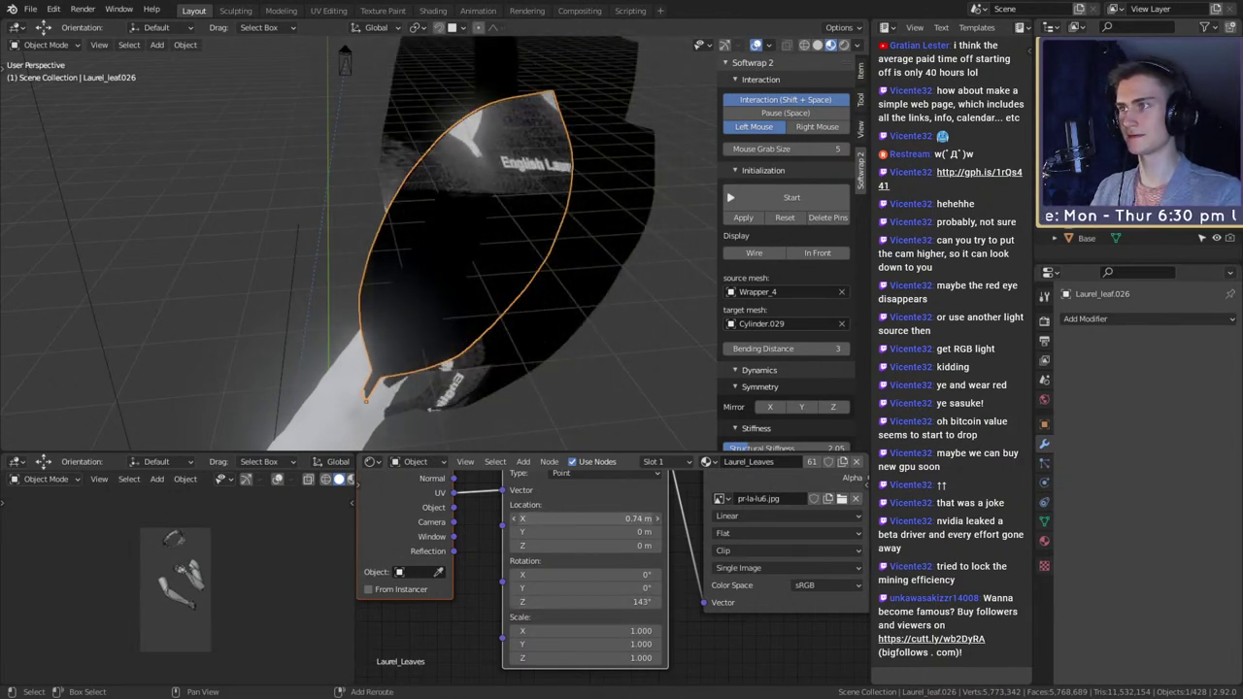
{"action": "left_click_drag", "start_coordinate": [582, 532], "coordinate": [651, 532]}
{"action": "left_click_drag", "start_coordinate": [622, 602], "coordinate": [646, 603]}
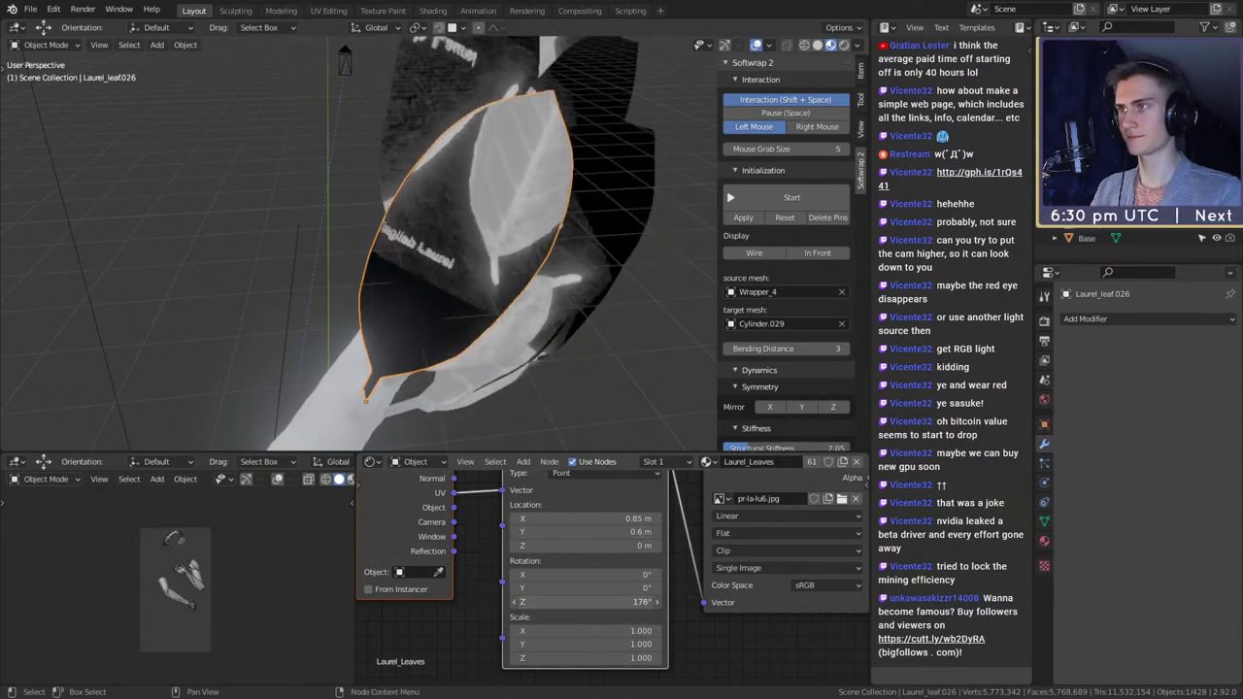
{"action": "left_click_drag", "start_coordinate": [632, 519], "coordinate": [689, 532]}
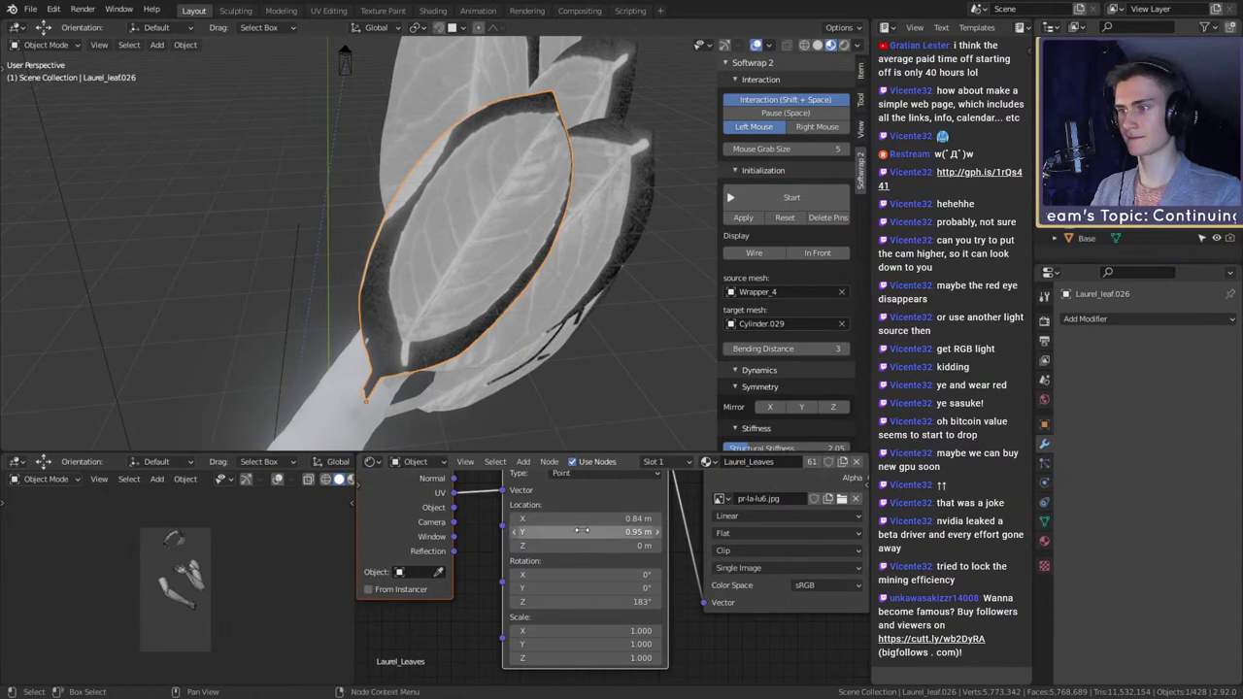
{"action": "left_click_drag", "start_coordinate": [593, 519], "coordinate": [610, 518]}
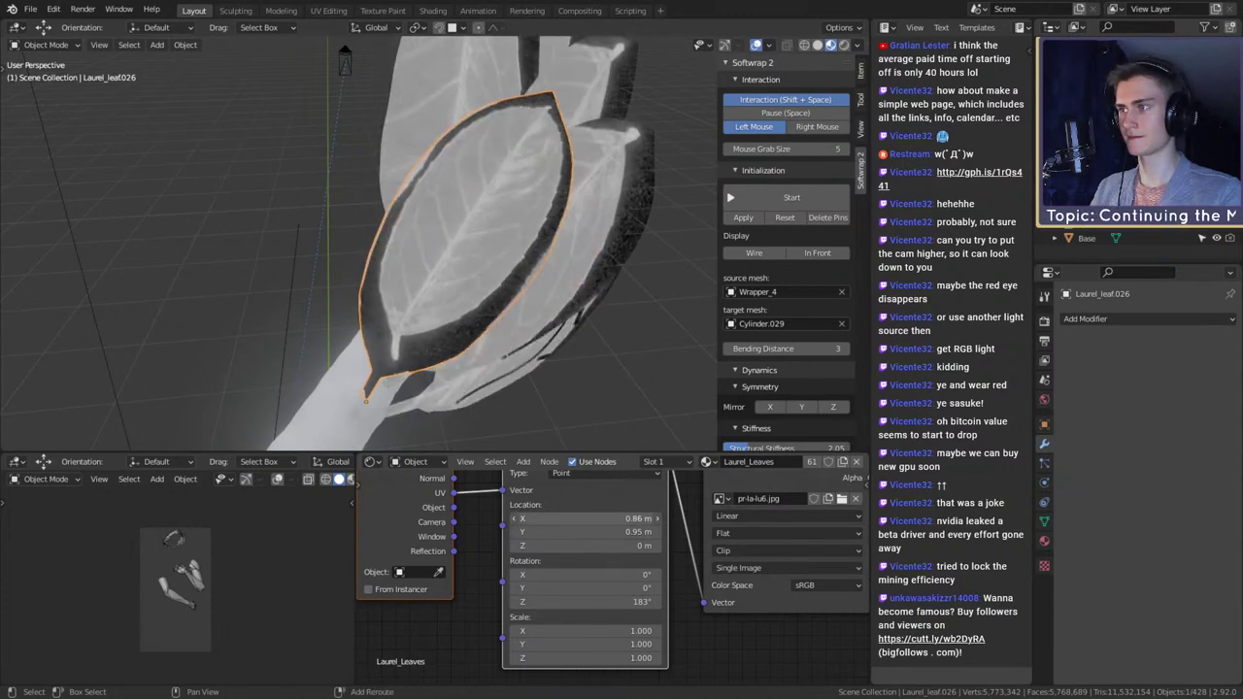
- Reset the Mapping node's X and Y location and Z rotation to 0
{"action": "left_click", "coordinate": [580, 520]}
{"action": "type", "text": "0"}
{"action": "key", "text": "Return"}
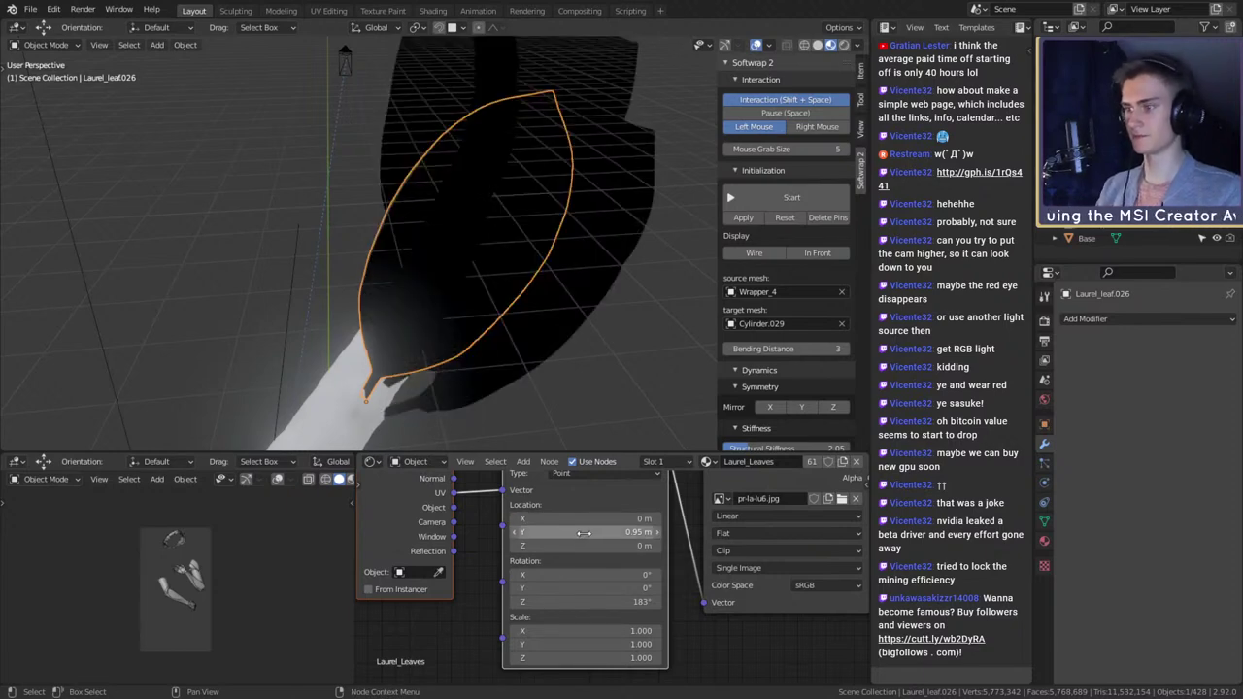
{"action": "left_click", "coordinate": [585, 533]}
{"action": "type", "text": "0"}
{"action": "key", "text": "Return"}
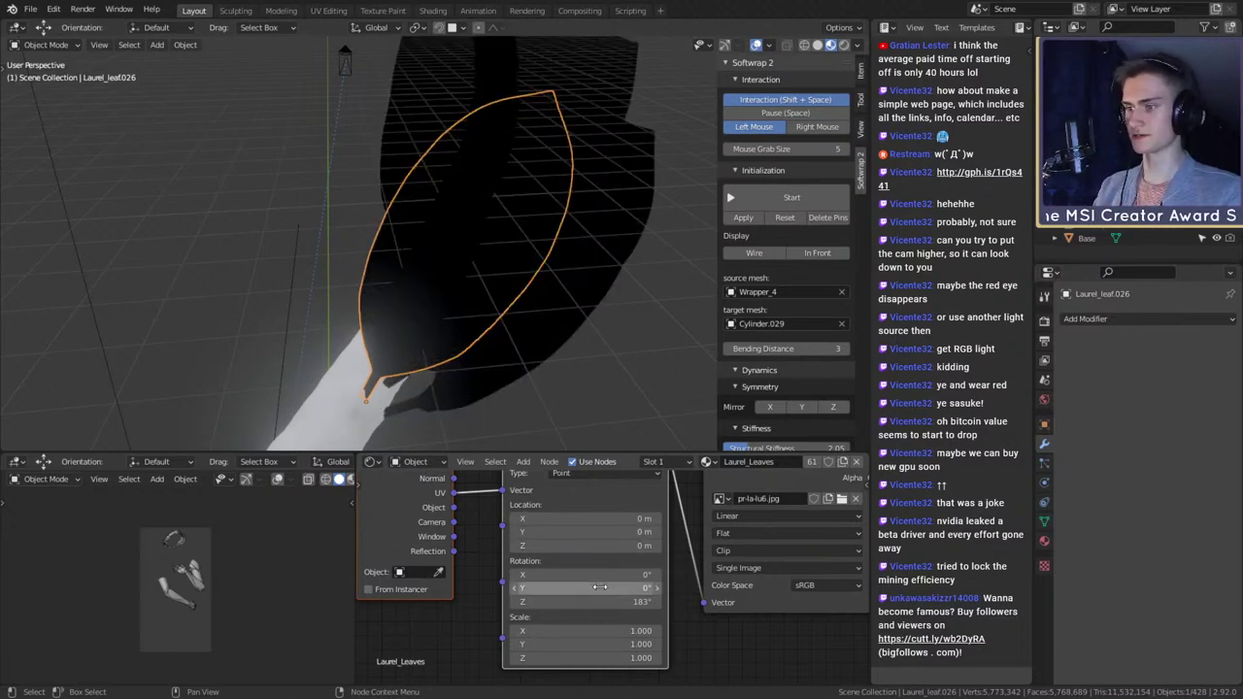
{"action": "type", "text": "0"}
{"action": "key", "text": "Return"}
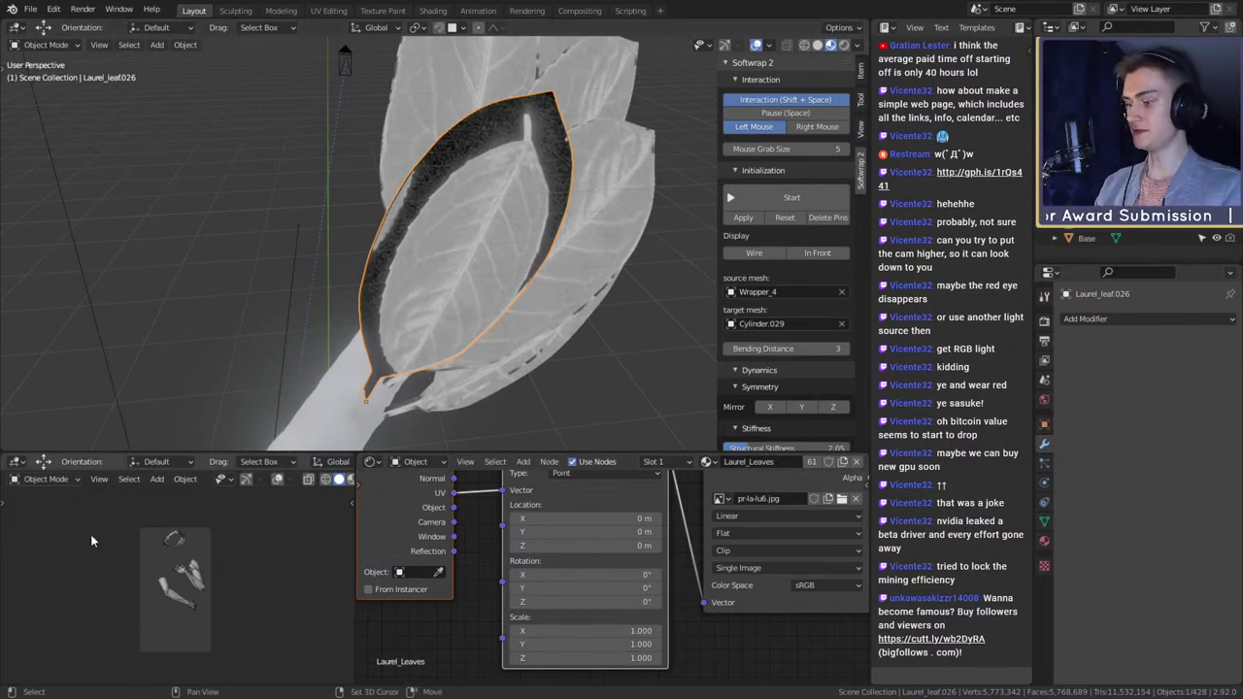
- Show pr-la-lu6.jpg in a UV Editor and enter Edit Mode to display the leaf's UVs over it
{"action": "key", "text": "shift+F10"}
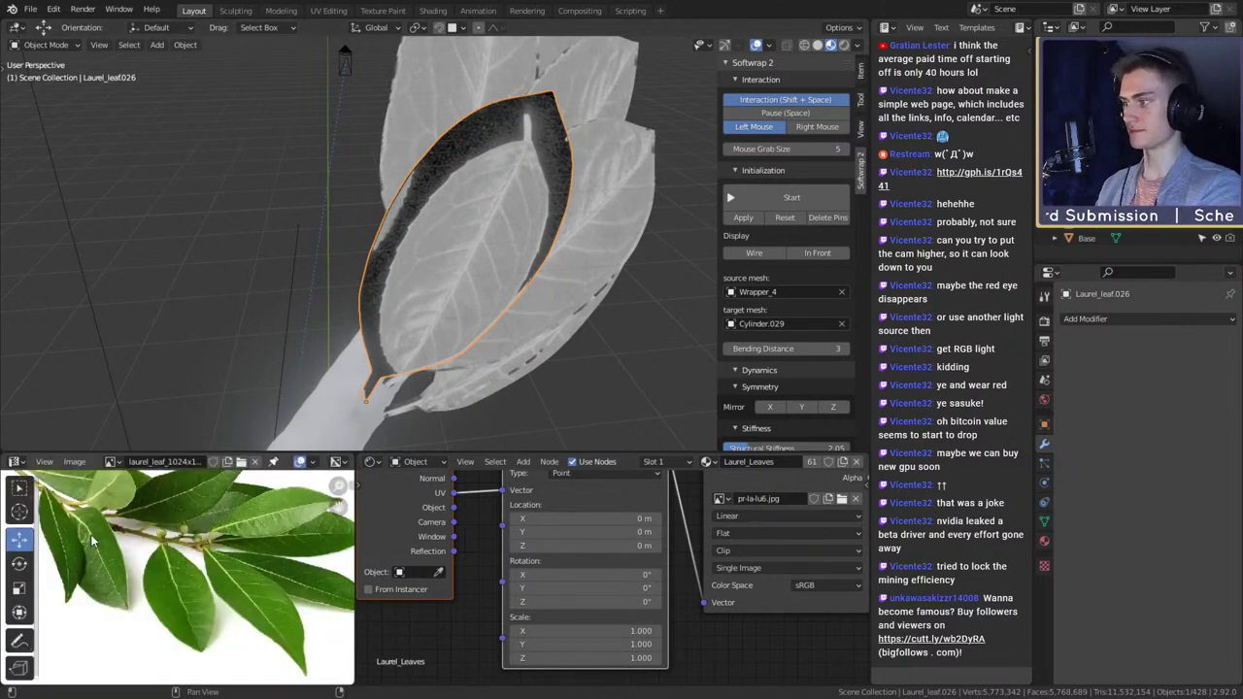
{"action": "key", "text": "shift+F10"}
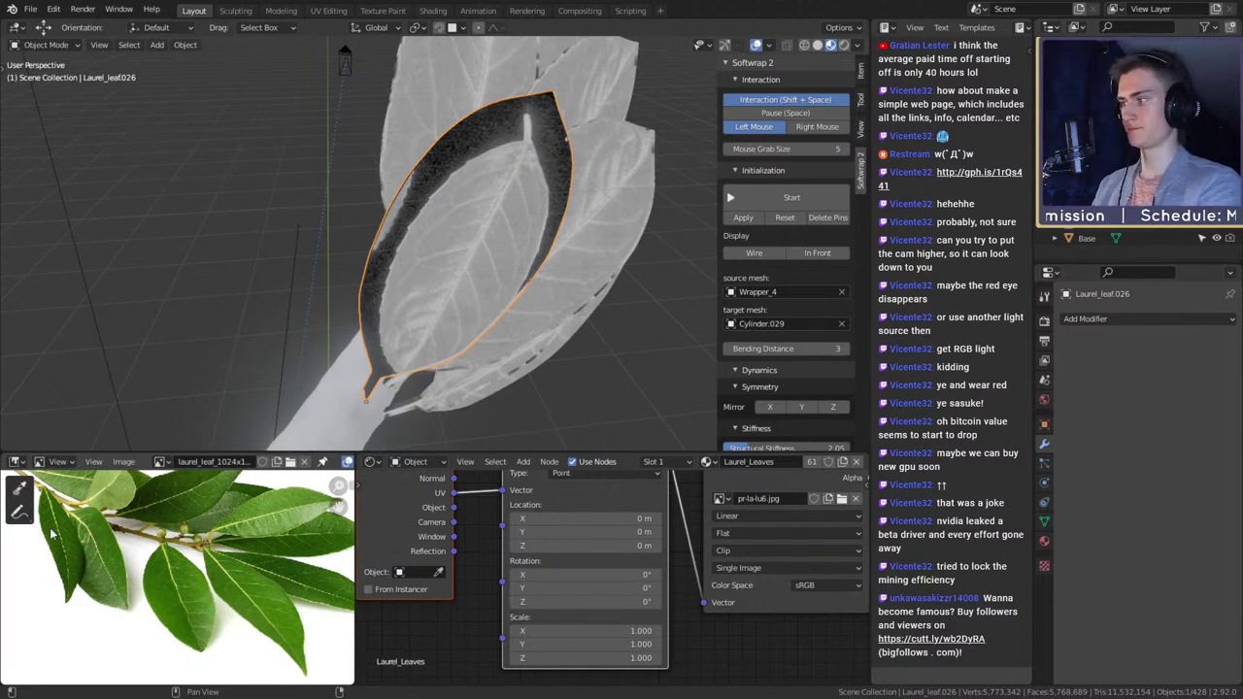
{"action": "key", "text": "shift+F10"}
{"action": "left_click", "coordinate": [111, 460]}
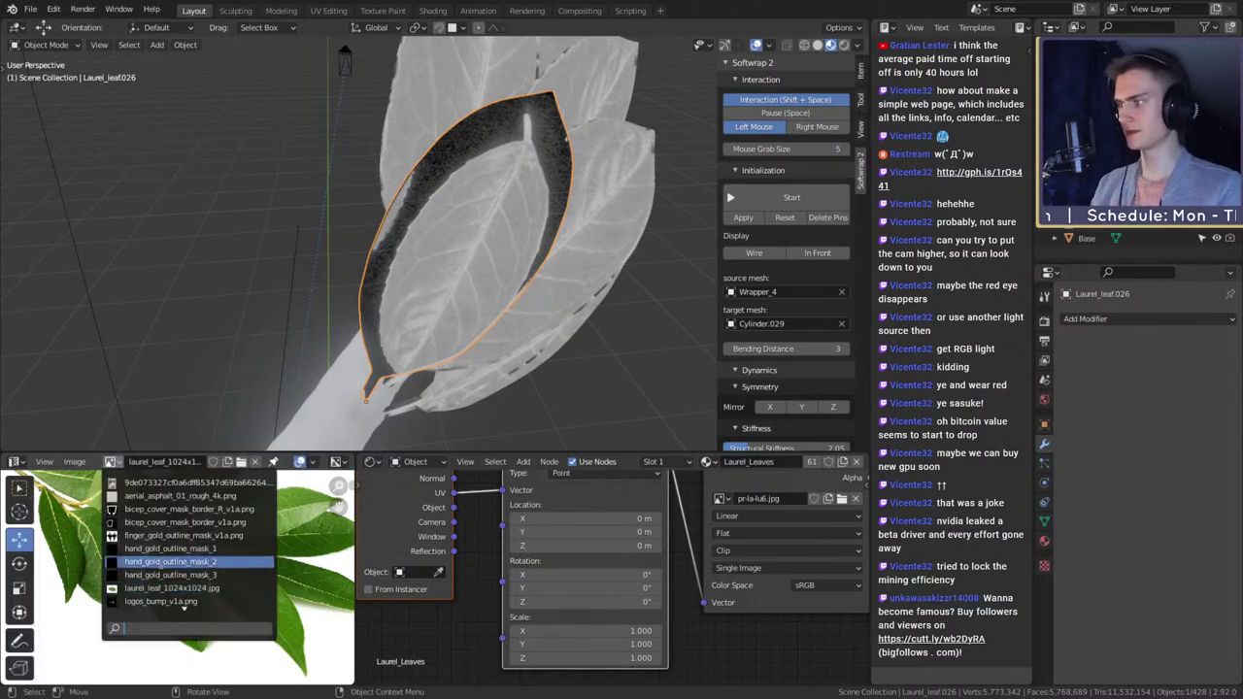
{"action": "scroll", "coordinate": [160, 561], "scroll_direction": "down", "scroll_amount": 6}
{"action": "left_click", "coordinate": [152, 575]}
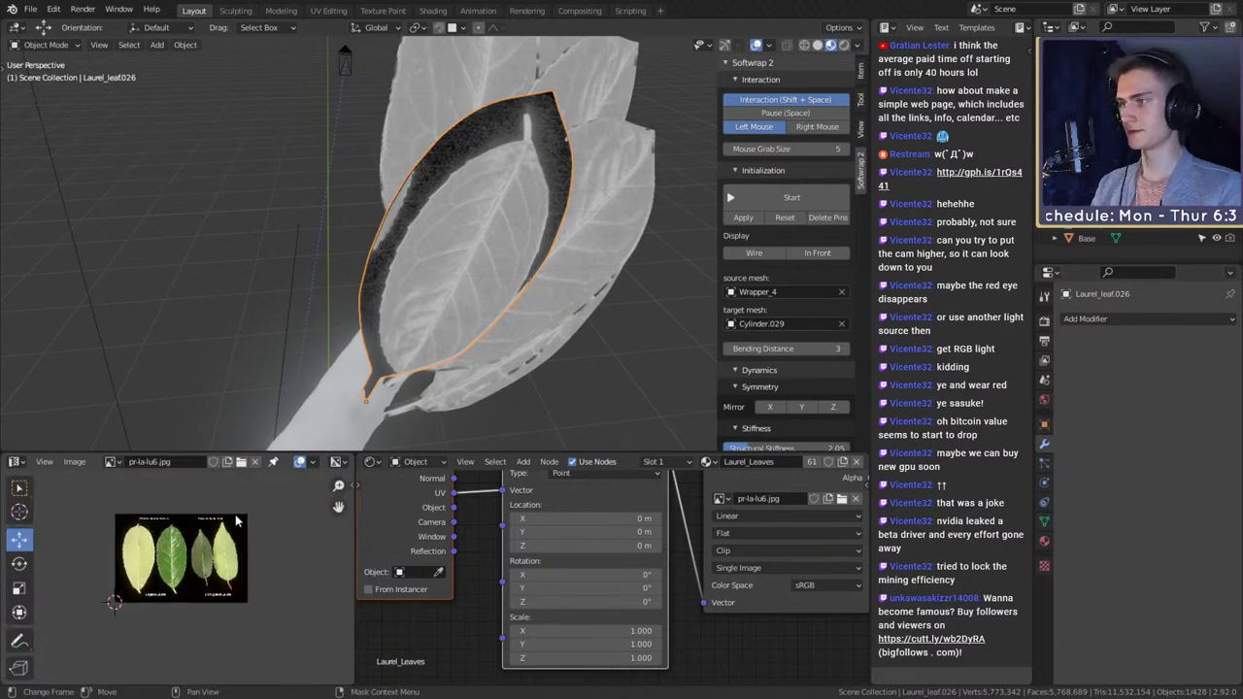
{"action": "key", "text": "Tab"}
{"action": "scroll", "coordinate": [190, 587], "scroll_direction": "up", "scroll_amount": 5}
{"action": "scroll", "coordinate": [187, 587], "scroll_direction": "down", "scroll_amount": 6}
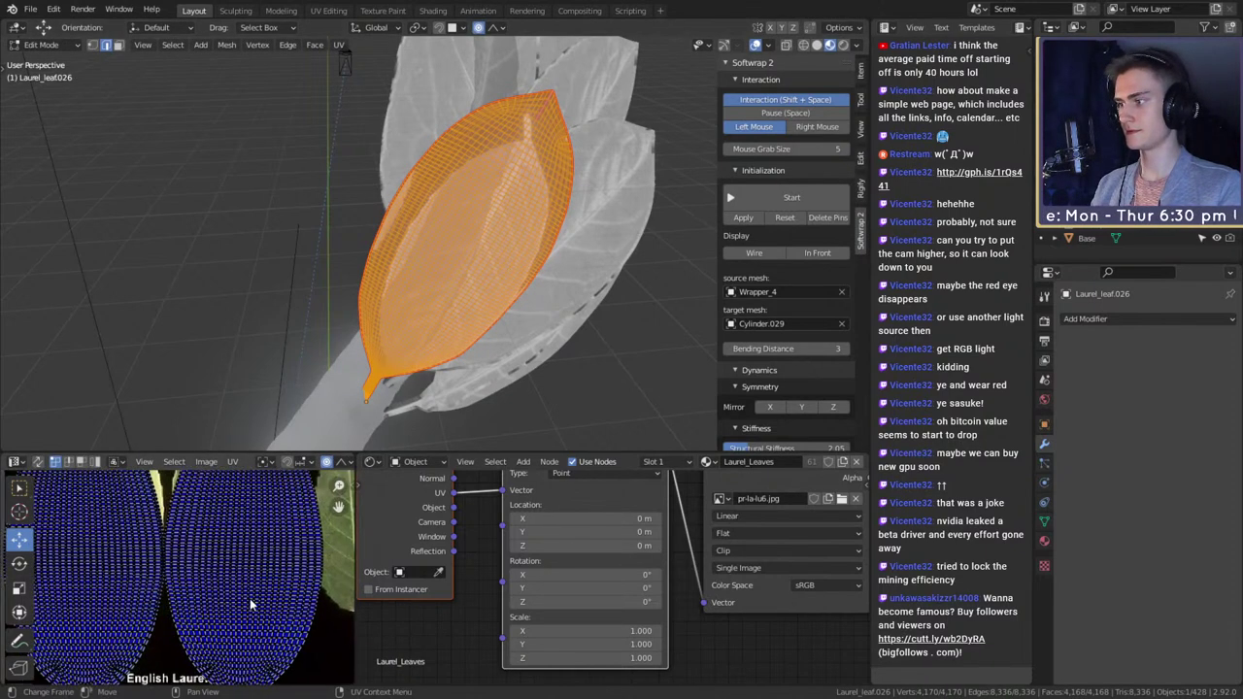
- Select the whole right-hand leaf UV island by growing the selection until it covers the full island
{"action": "scroll", "coordinate": [187, 579], "scroll_direction": "up", "scroll_amount": 3}
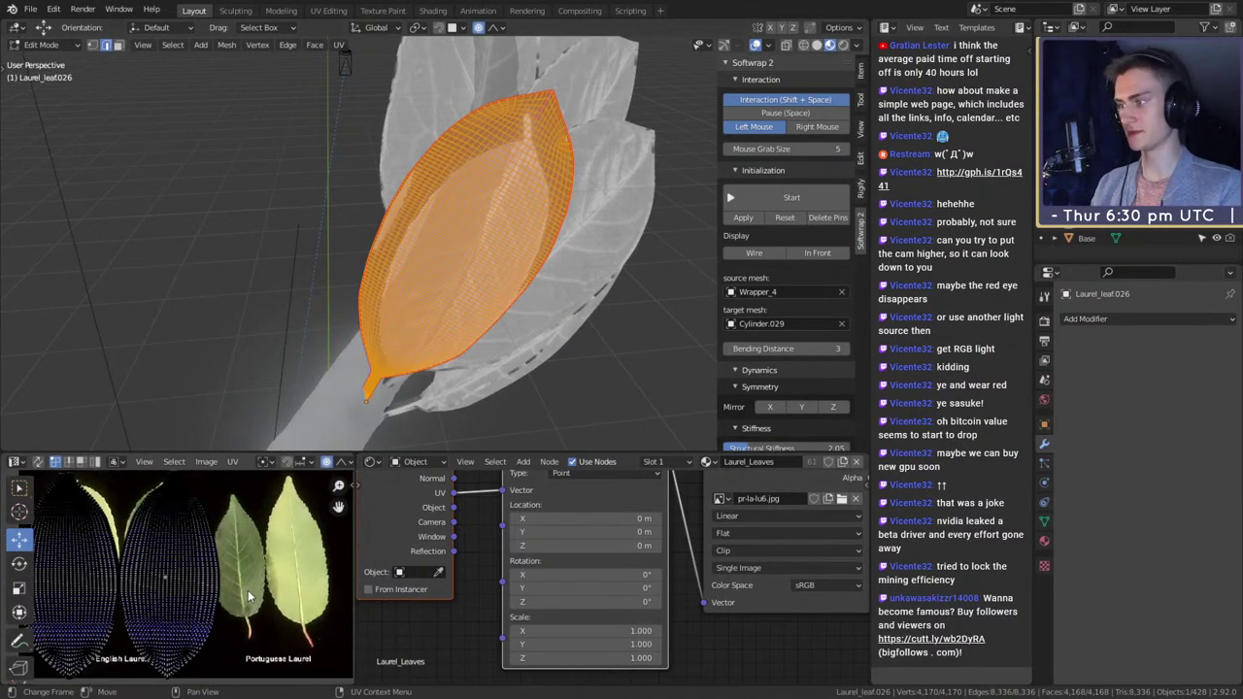
{"action": "key", "text": "ctrl+KP_Add"}
{"action": "key", "text": "ctrl+KP_Add"}
{"action": "key", "text": "ctrl+KP_Add"}
{"action": "key", "text": "ctrl+KP_Add"}
{"action": "key", "text": "ctrl+KP_Add"}
{"action": "key", "text": "ctrl+KP_Add"}
{"action": "key", "text": "ctrl+KP_Add"}
{"action": "key", "text": "ctrl+KP_Add"}
{"action": "key", "text": "ctrl+KP_Add"}
{"action": "key", "text": "ctrl+KP_Add"}
{"action": "key", "text": "ctrl+KP_Add"}
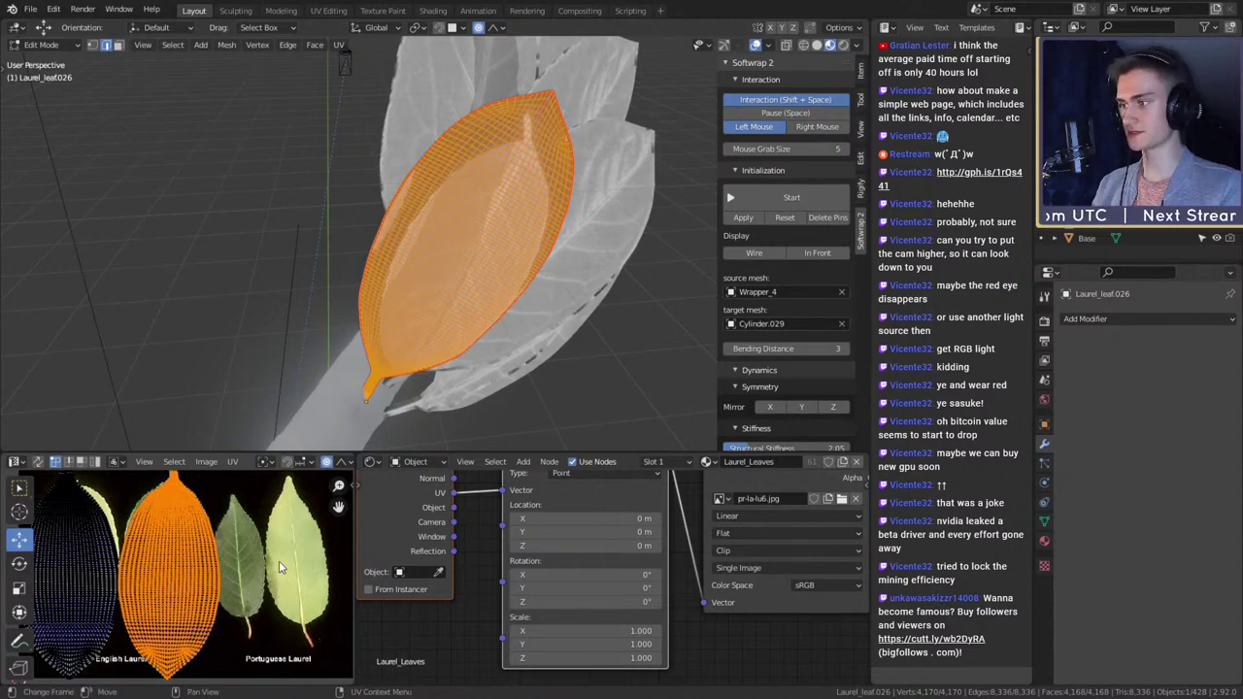
- Rotate the selected leaf UV island about half a turn, without proportional editing, so its stem end points down
{"action": "key", "text": "r"}
{"action": "right_click", "coordinate": [200, 643]}
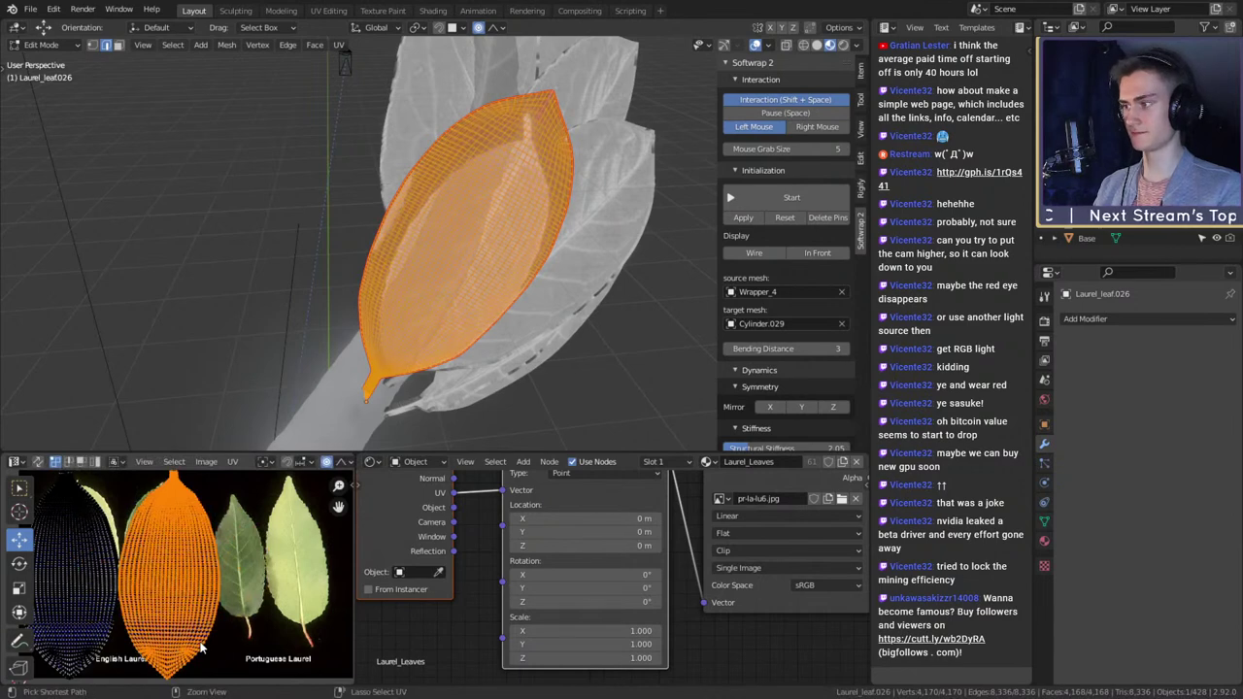
{"action": "key", "text": "r"}
{"action": "key", "text": "Escape"}
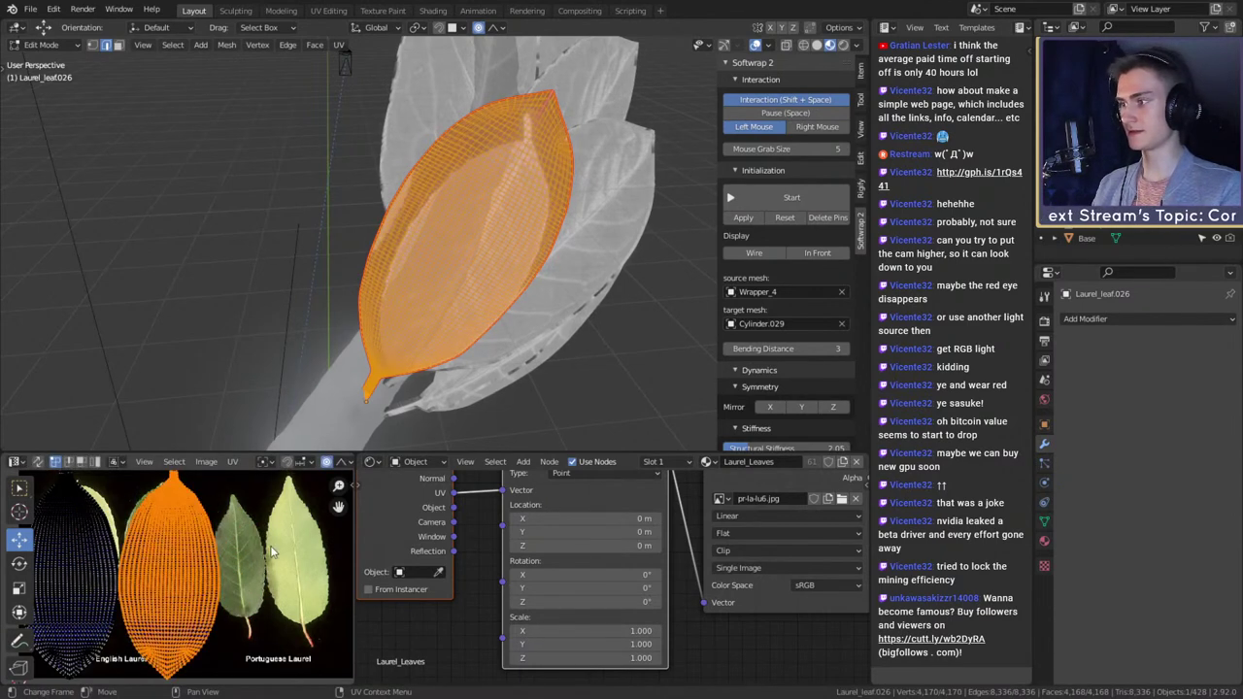
{"action": "key", "text": "r"}
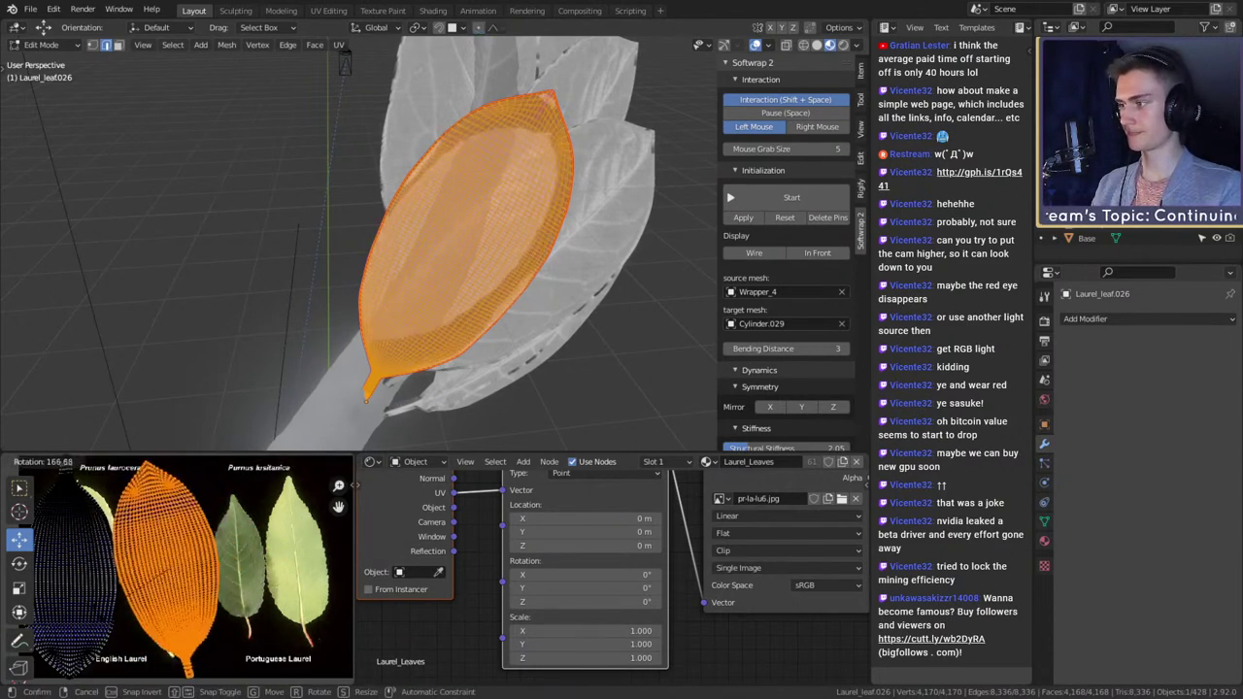
{"action": "left_click", "coordinate": [95, 601]}
- Scale down the rotated UV island and move it onto the dark green English Laurel leaf in the image
{"action": "scroll", "coordinate": [174, 596], "scroll_direction": "up", "scroll_amount": 3}
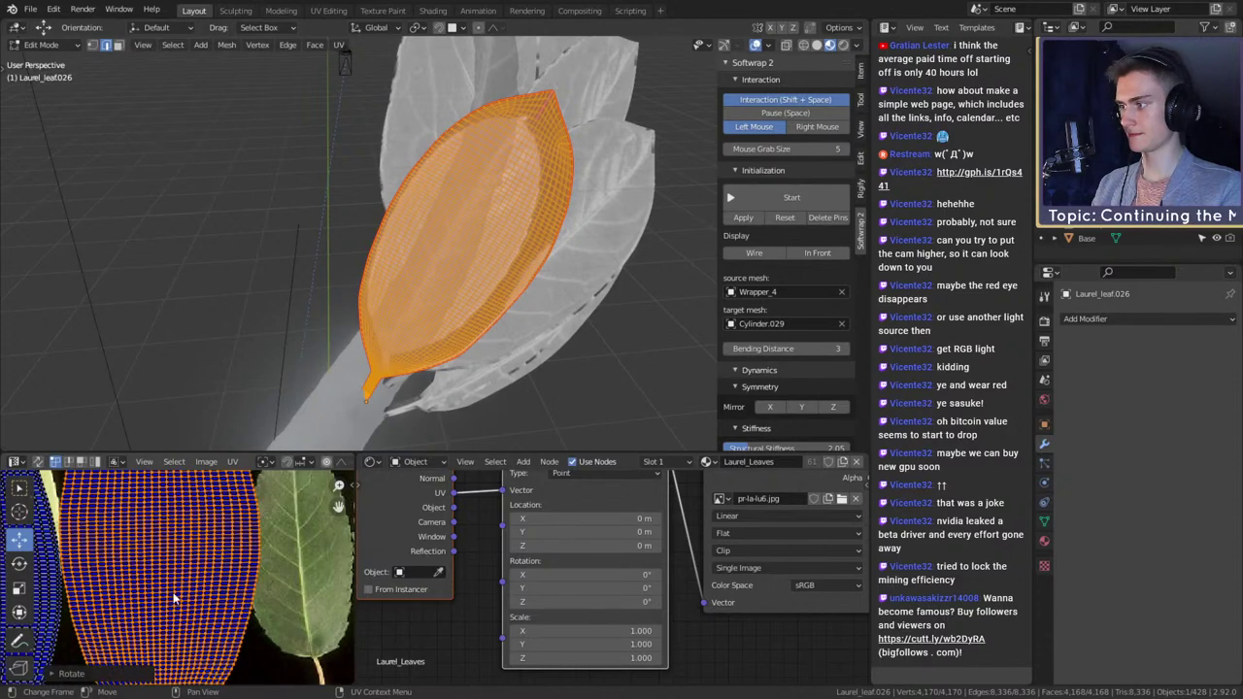
{"action": "middle_click_drag", "start_coordinate": [175, 597], "coordinate": [182, 643]}
{"action": "key", "text": "s"}
{"action": "left_click", "coordinate": [261, 603]}
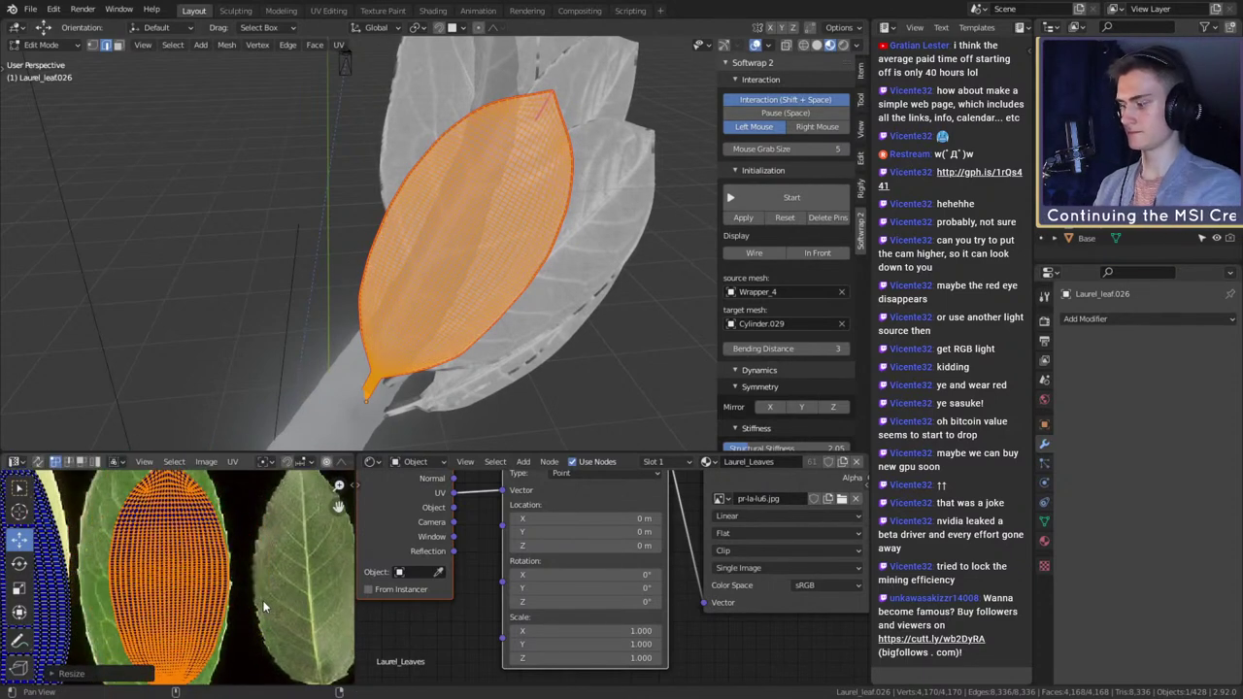
{"action": "scroll", "coordinate": [262, 600], "scroll_direction": "down", "scroll_amount": 3}
{"action": "key", "text": "s"}
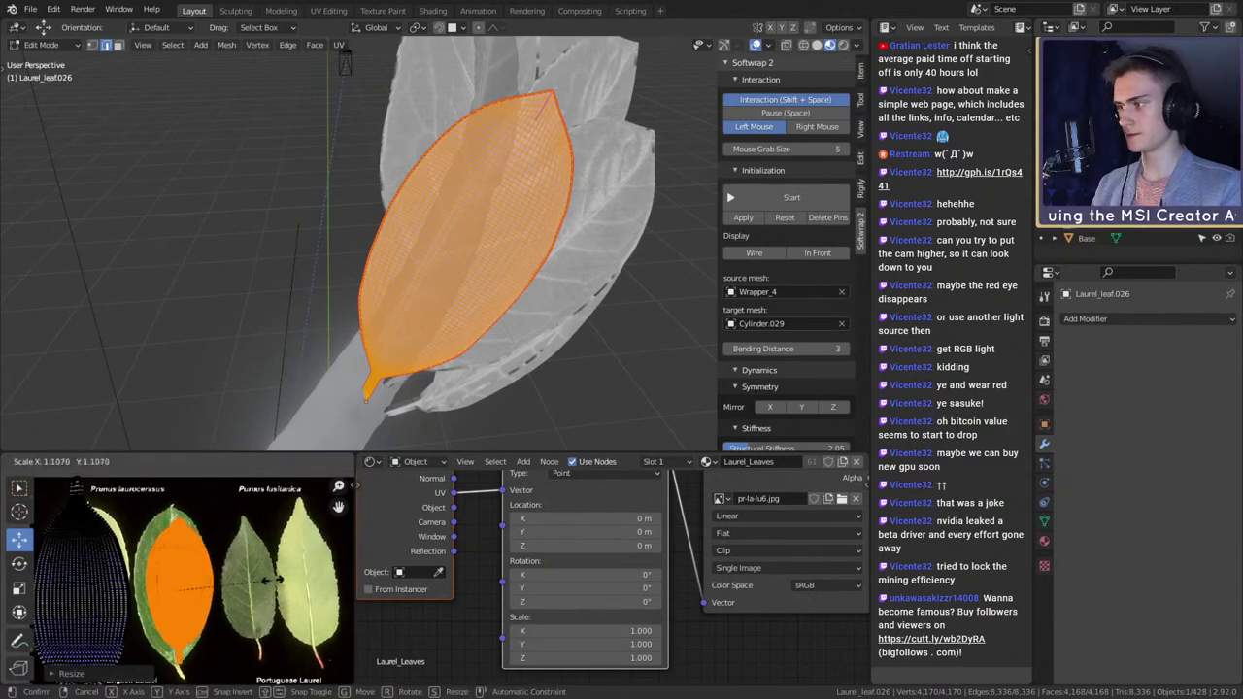
{"action": "key", "text": "g"}
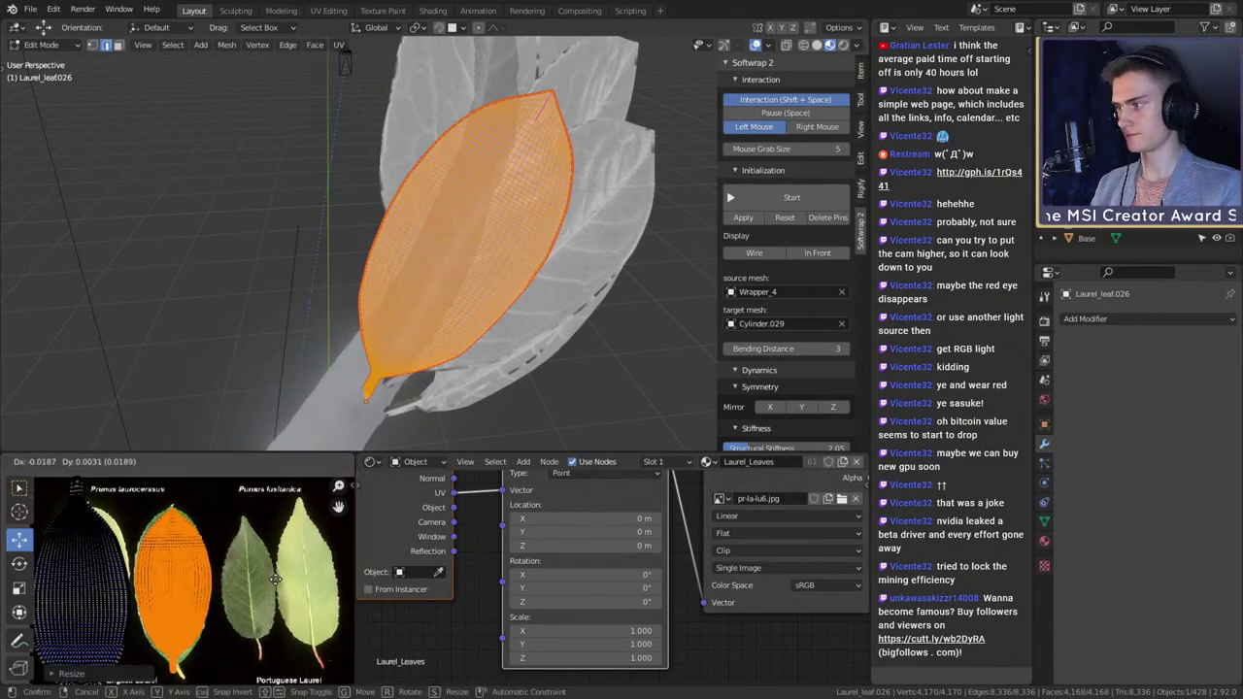
{"action": "left_click", "coordinate": [276, 579]}
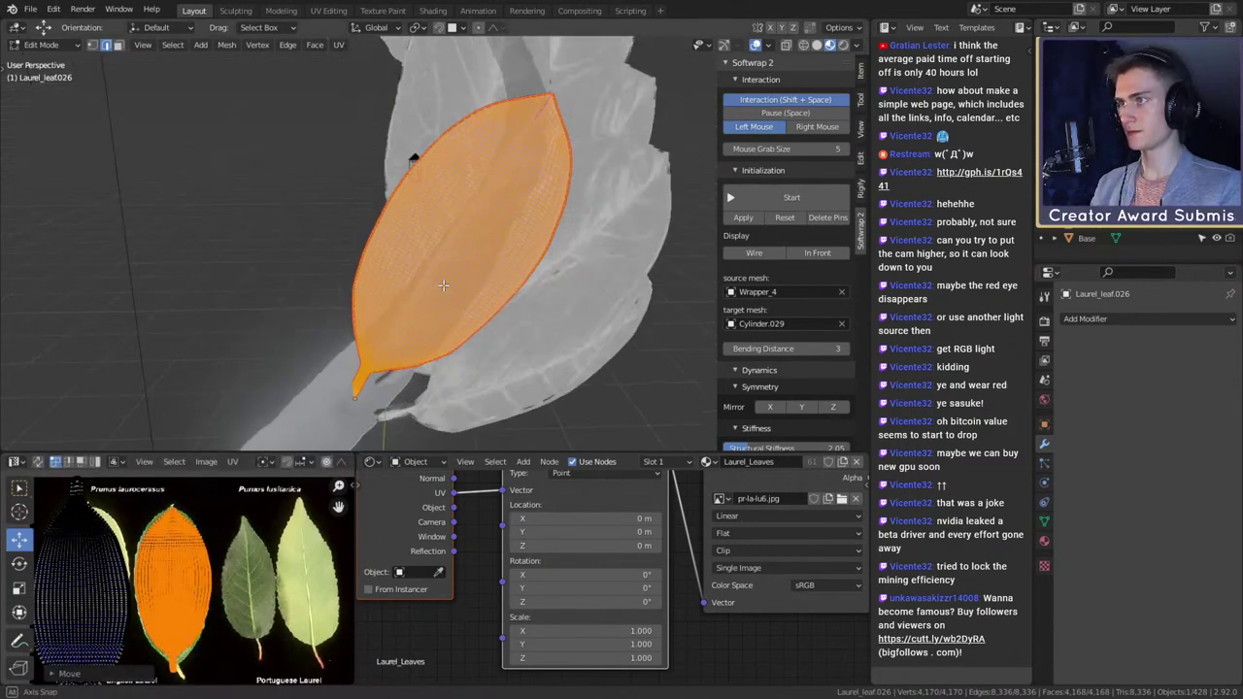
- Check the texture's fit on the leaf in Object Mode, then compare the UV outline with the image leaf in Edit Mode
{"action": "key", "text": "Tab"}
{"action": "mouse_move", "coordinate": [494, 325]}
{"action": "middle_mouse_down"}
{"action": "mouse_move", "coordinate": [526, 323]}
{"action": "mouse_move", "coordinate": [486, 272]}
{"action": "mouse_move", "coordinate": [471, 323]}
{"action": "middle_mouse_up"}
{"action": "scroll", "coordinate": [495, 321], "scroll_direction": "up", "scroll_amount": 2}
{"action": "scroll", "coordinate": [482, 292], "scroll_direction": "down", "scroll_amount": 3}
{"action": "key", "text": "Tab"}
{"action": "scroll", "coordinate": [282, 547], "scroll_direction": "up", "scroll_amount": 3}
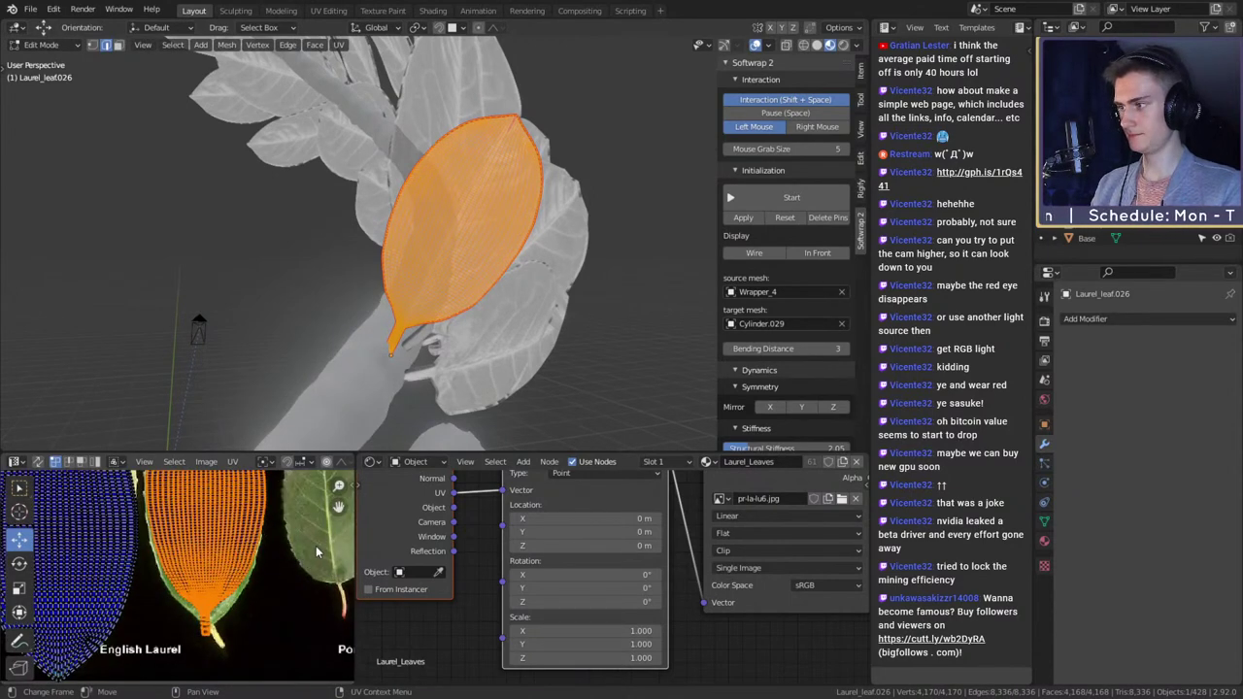
{"action": "middle_click_drag", "start_coordinate": [315, 552], "coordinate": [271, 574]}
{"action": "scroll", "coordinate": [274, 579], "scroll_direction": "down", "scroll_amount": 2}
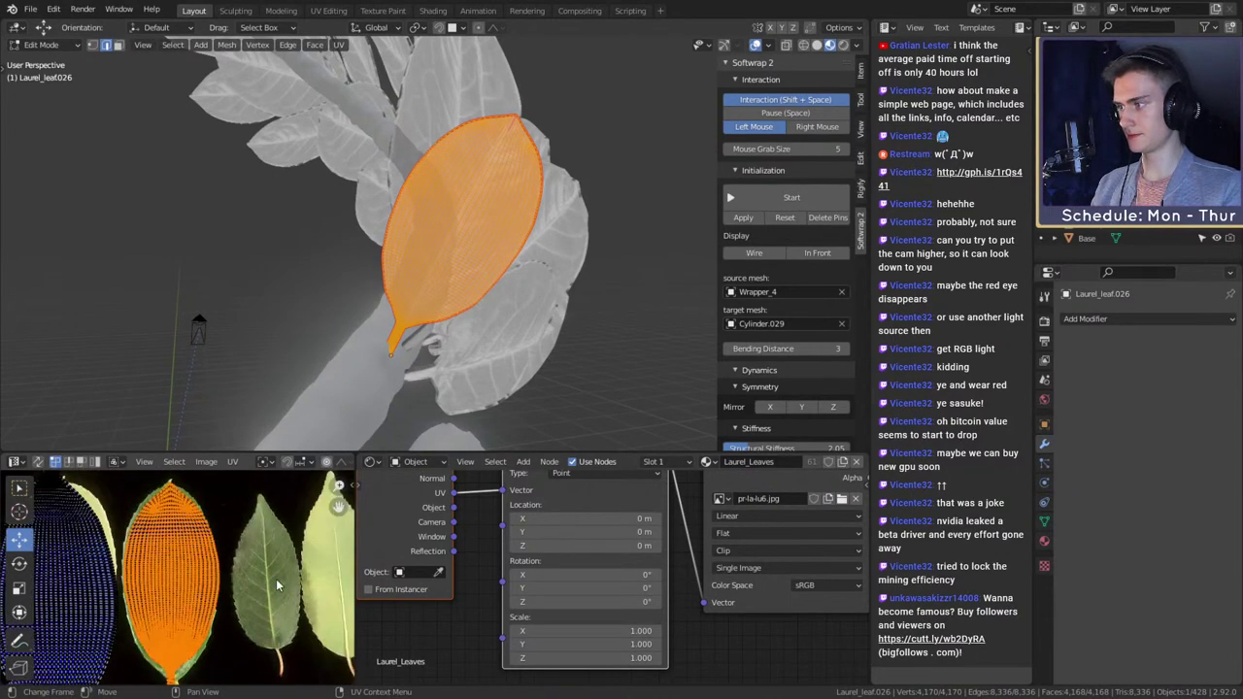
- Enable proportional editing with Smooth falloff in the UV Editor and adjust the UVs near the leaf tip toward the image leaf
{"action": "left_click", "coordinate": [327, 462]}
{"action": "left_click", "coordinate": [339, 463]}
{"action": "left_click", "coordinate": [304, 510]}
{"action": "scroll", "coordinate": [272, 578], "scroll_direction": "up", "scroll_amount": 4}
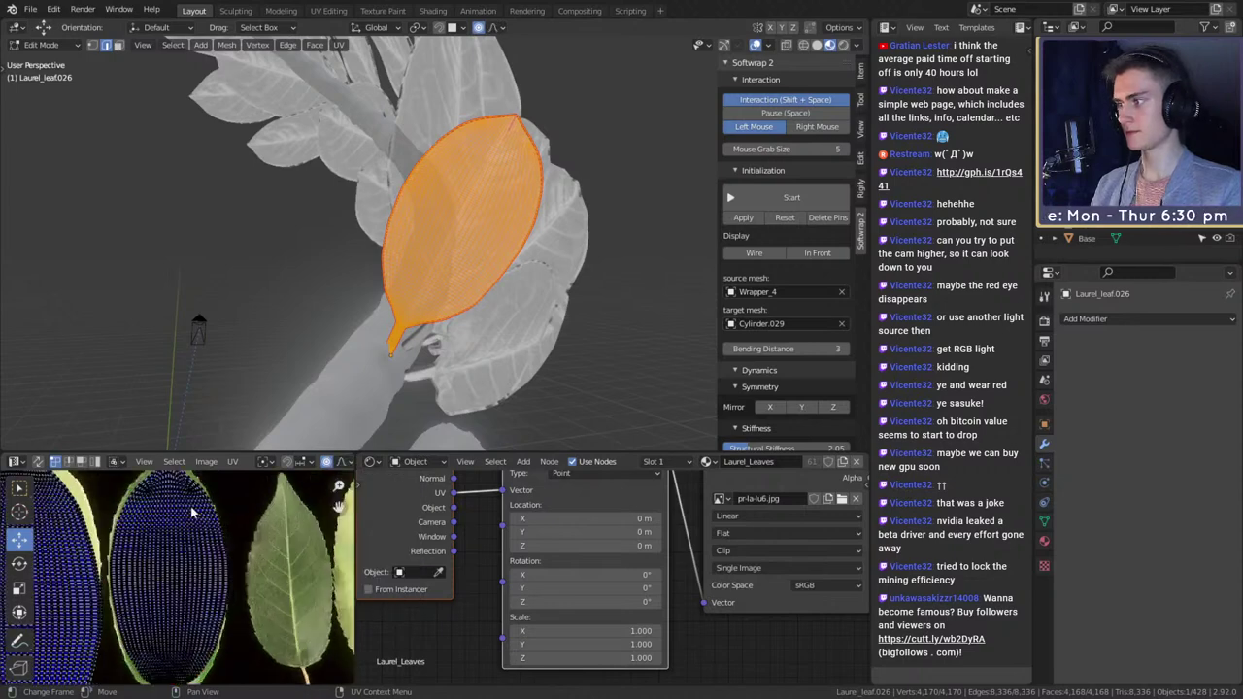
{"action": "key", "text": "g"}
{"action": "left_click", "coordinate": [273, 581]}
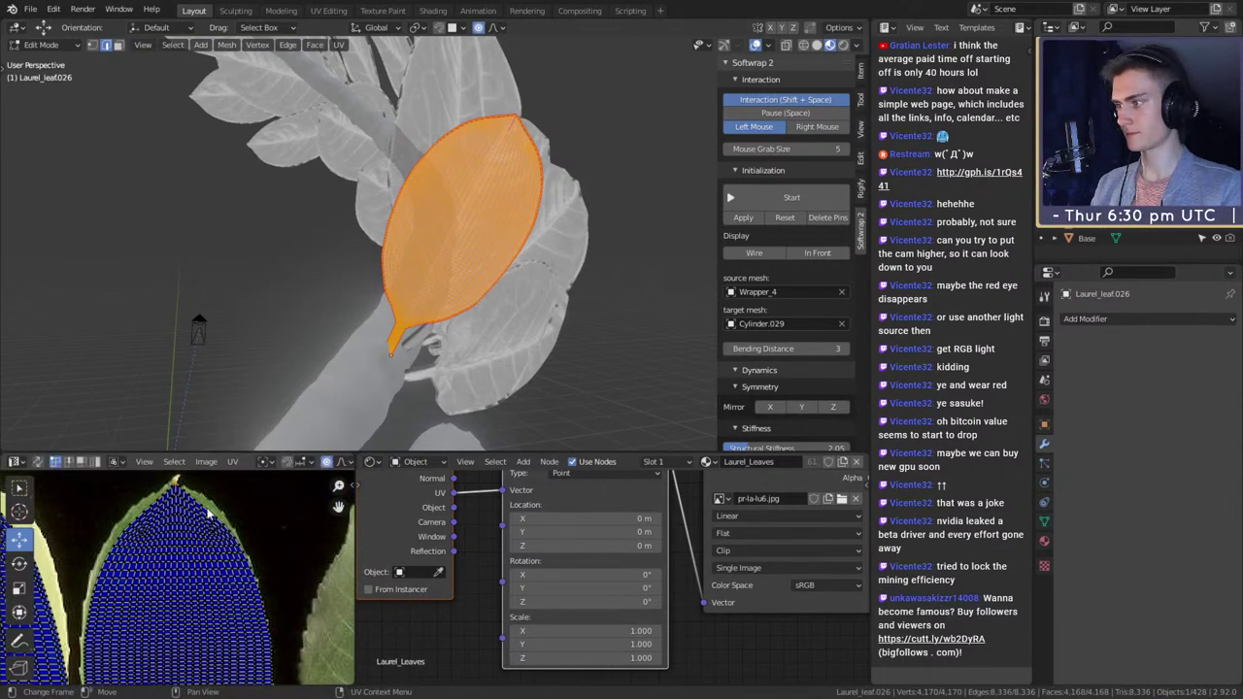
- Move the UVs on the right side of the leaf tip toward the image leaf's edge with proportional size 0.20
{"action": "key", "text": "g"}
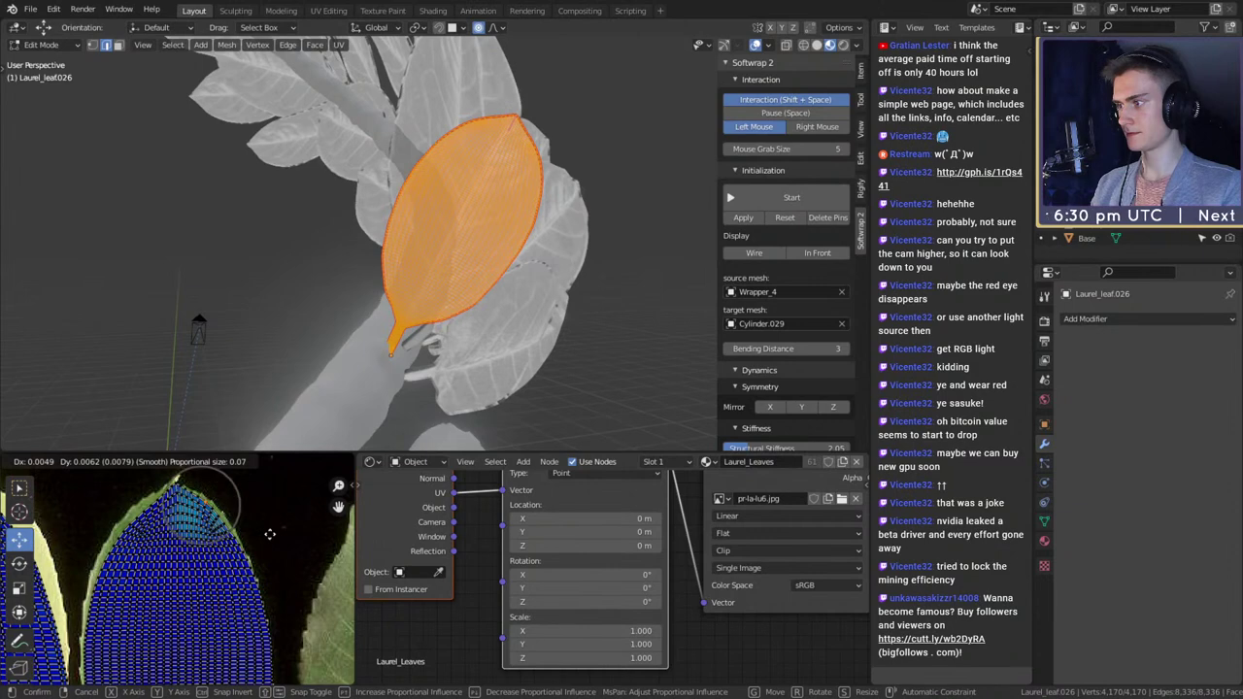
{"action": "scroll", "coordinate": [269, 534], "scroll_direction": "down", "scroll_amount": 2}
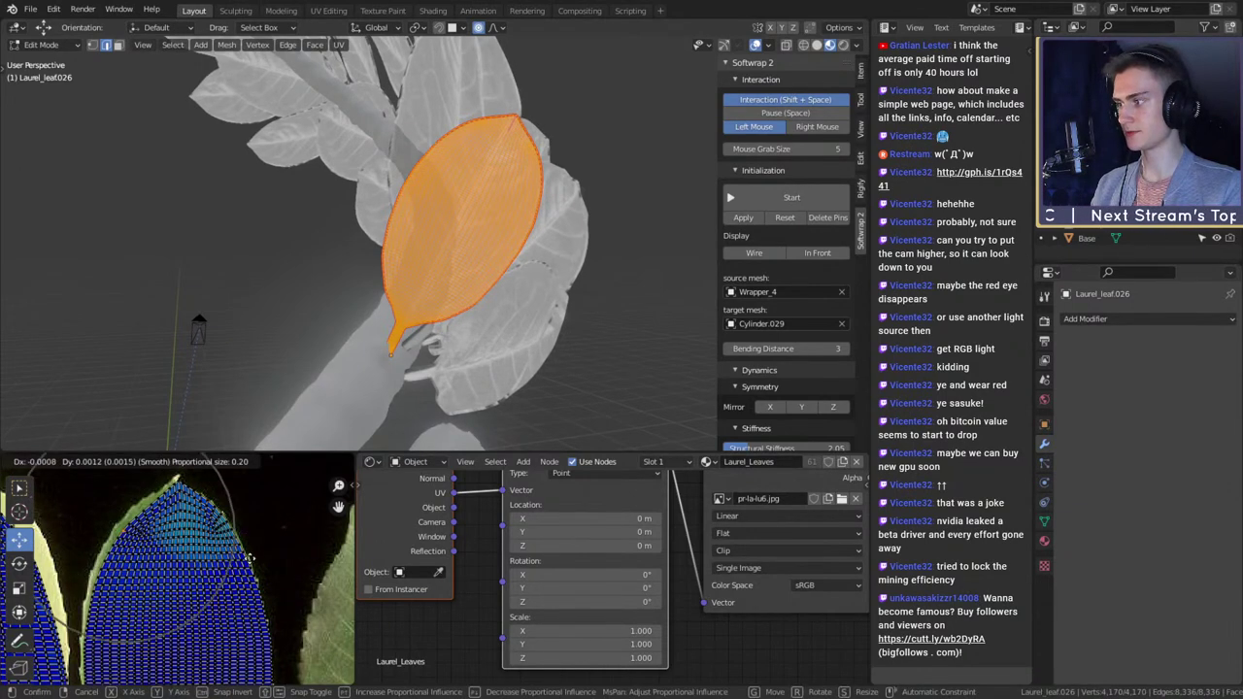
{"action": "left_click", "coordinate": [247, 559]}
- Pull the UV island's lower end down to the image leaf's base and shift its stem UVs toward the pictured stem
{"action": "mouse_move", "coordinate": [247, 560]}
{"action": "middle_mouse_down"}
{"action": "mouse_move", "coordinate": [239, 500]}
{"action": "mouse_move", "coordinate": [247, 632]}
{"action": "mouse_move", "coordinate": [256, 544]}
{"action": "middle_mouse_up"}
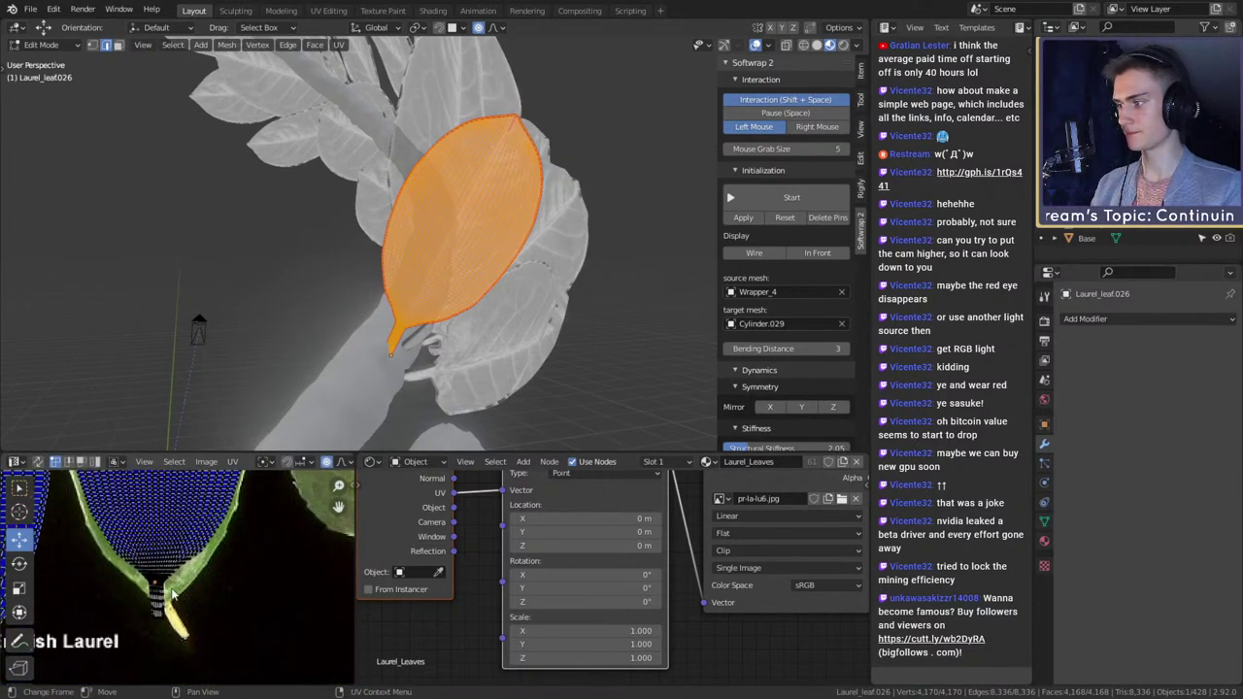
{"action": "key", "text": "g"}
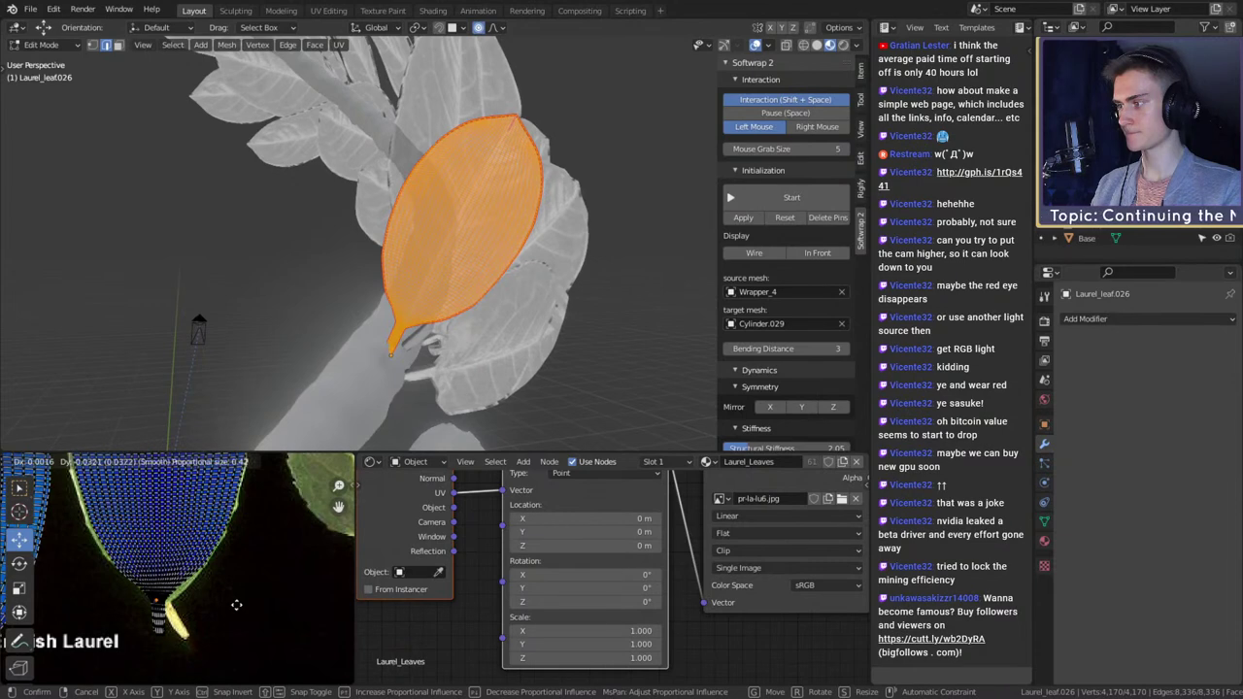
{"action": "left_click", "coordinate": [236, 605]}
{"action": "middle_click_drag", "start_coordinate": [236, 605], "coordinate": [175, 609]}
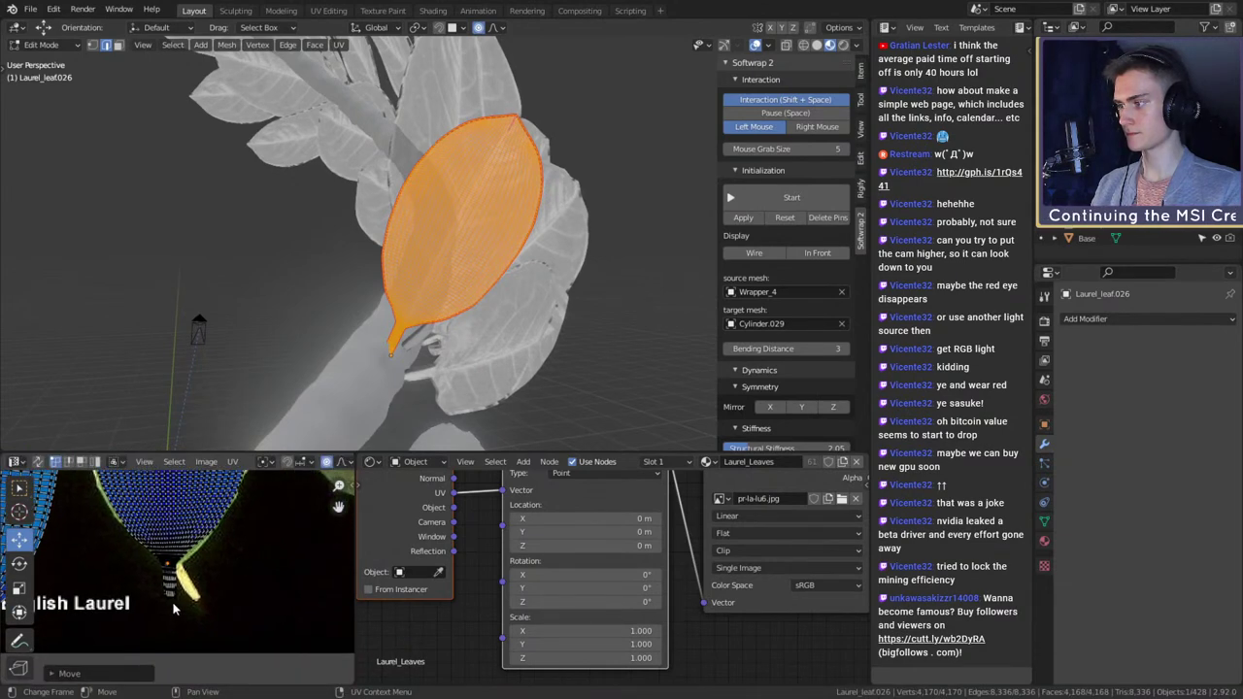
{"action": "key", "text": "g"}
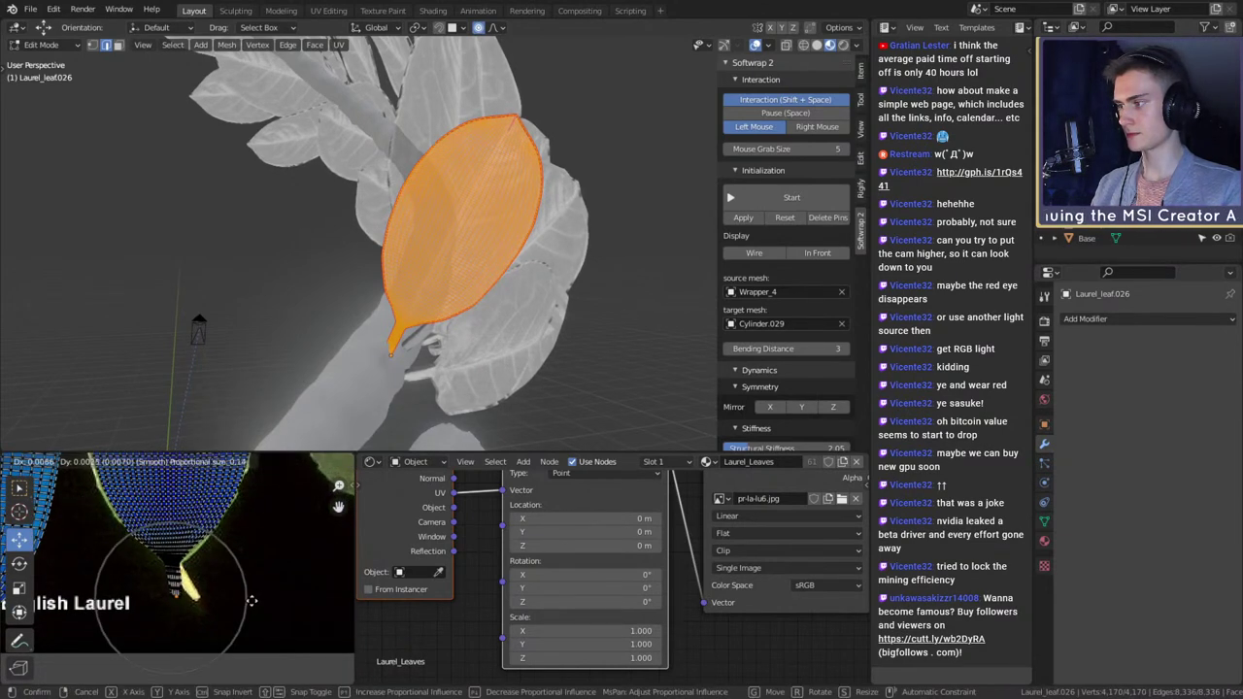
{"action": "left_click", "coordinate": [265, 599]}
- Rotate the stem UVs to follow the slanted stem in the image and fine-tune their position with a proportional size of 0.09
{"action": "key", "text": "r"}
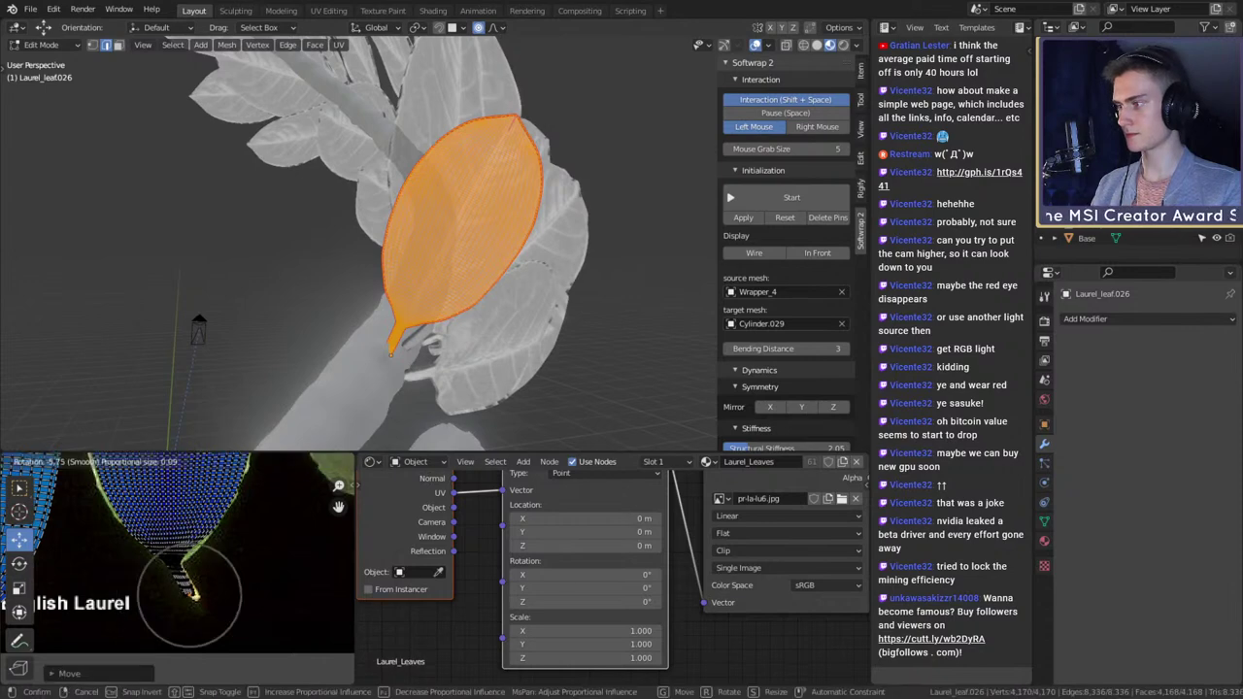
{"action": "left_click", "coordinate": [281, 566]}
{"action": "key", "text": "g"}
{"action": "left_click", "coordinate": [260, 570]}
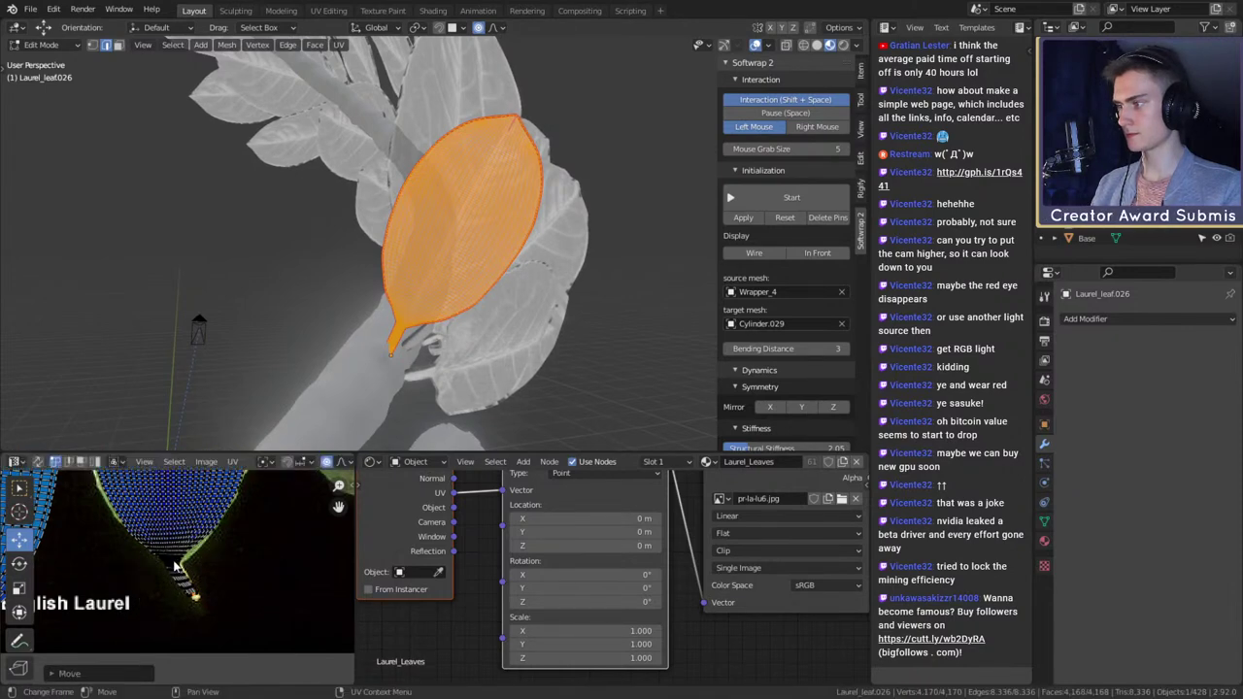
{"action": "key", "text": "g"}
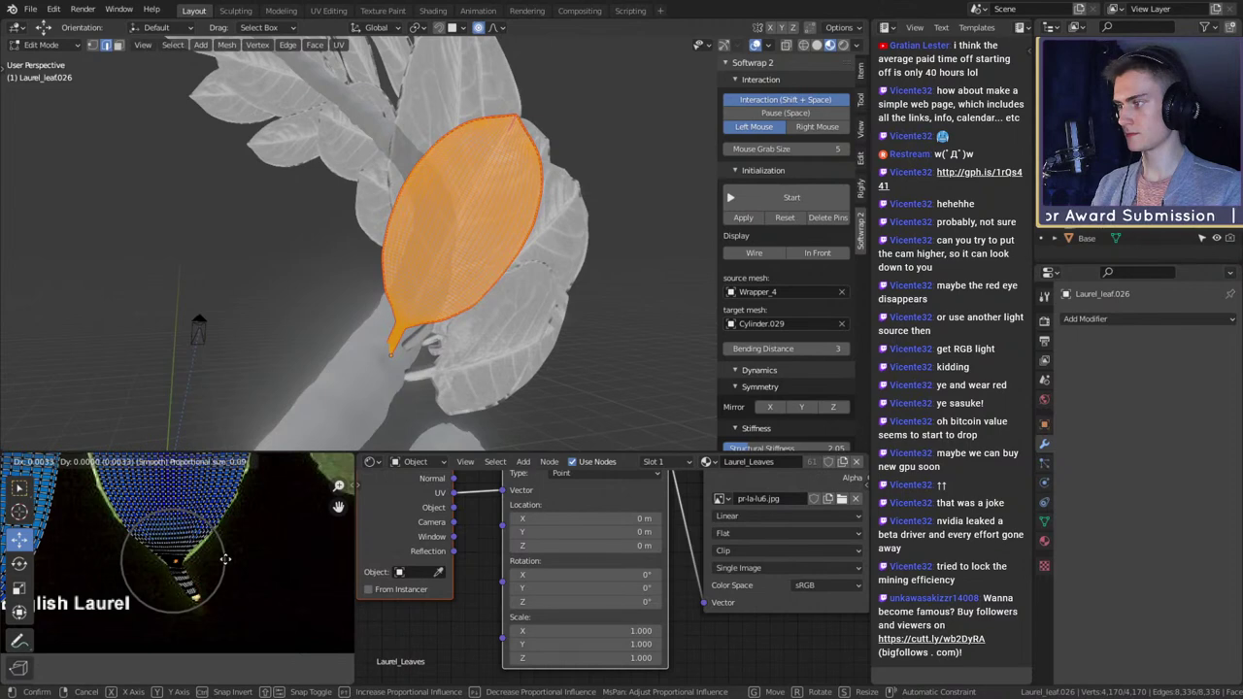
- Finish moving the leaf's stem UVs with proportional editing and return to Object Mode to check the texture
{"action": "left_click", "coordinate": [226, 559]}
{"action": "key", "text": "Tab"}
{"action": "scroll", "coordinate": [456, 324], "scroll_direction": "down", "scroll_amount": 5}
{"action": "scroll", "coordinate": [523, 292], "scroll_direction": "up", "scroll_amount": 5}
{"action": "middle_click_drag", "start_coordinate": [456, 324], "coordinate": [493, 321]}
{"action": "scroll", "coordinate": [197, 563], "scroll_direction": "down", "scroll_amount": 6}
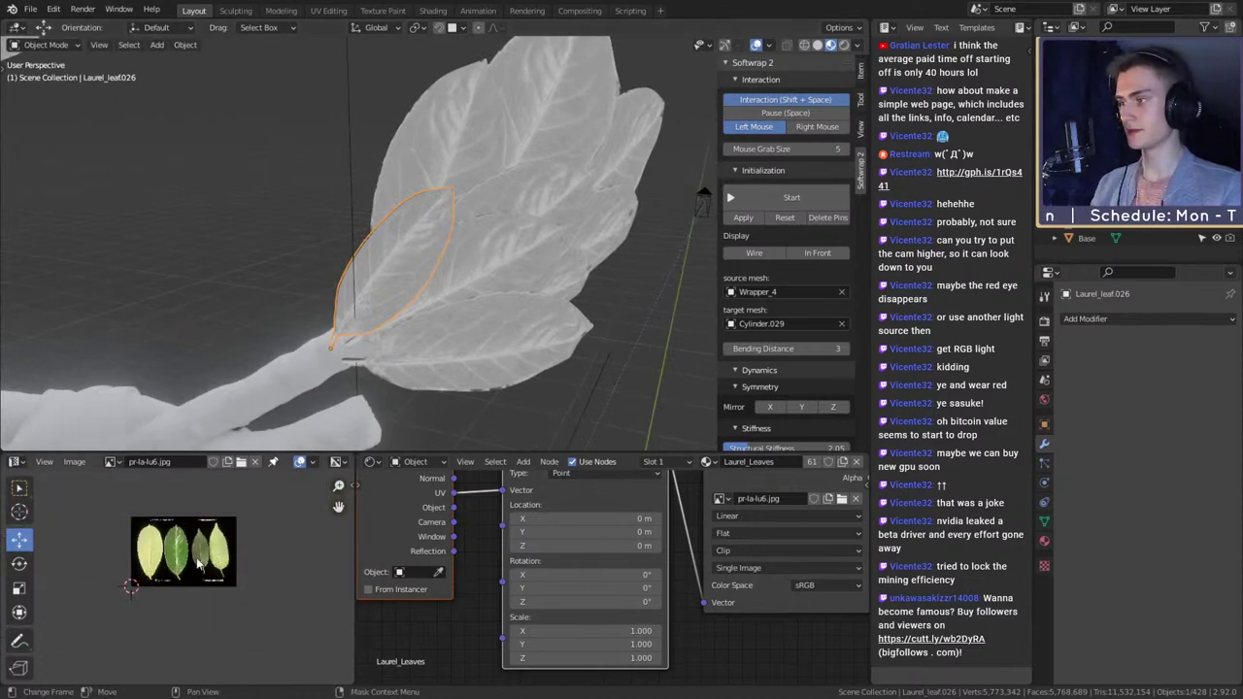
- Reopen the leaf in Edit Mode and grow the UV selection across the whole island beside the first English Laurel leaf
{"action": "key", "text": "Tab"}
{"action": "scroll", "coordinate": [504, 289], "scroll_direction": "up", "scroll_amount": 4}
{"action": "key", "text": "a"}
{"action": "key", "text": "KP_Decimal"}
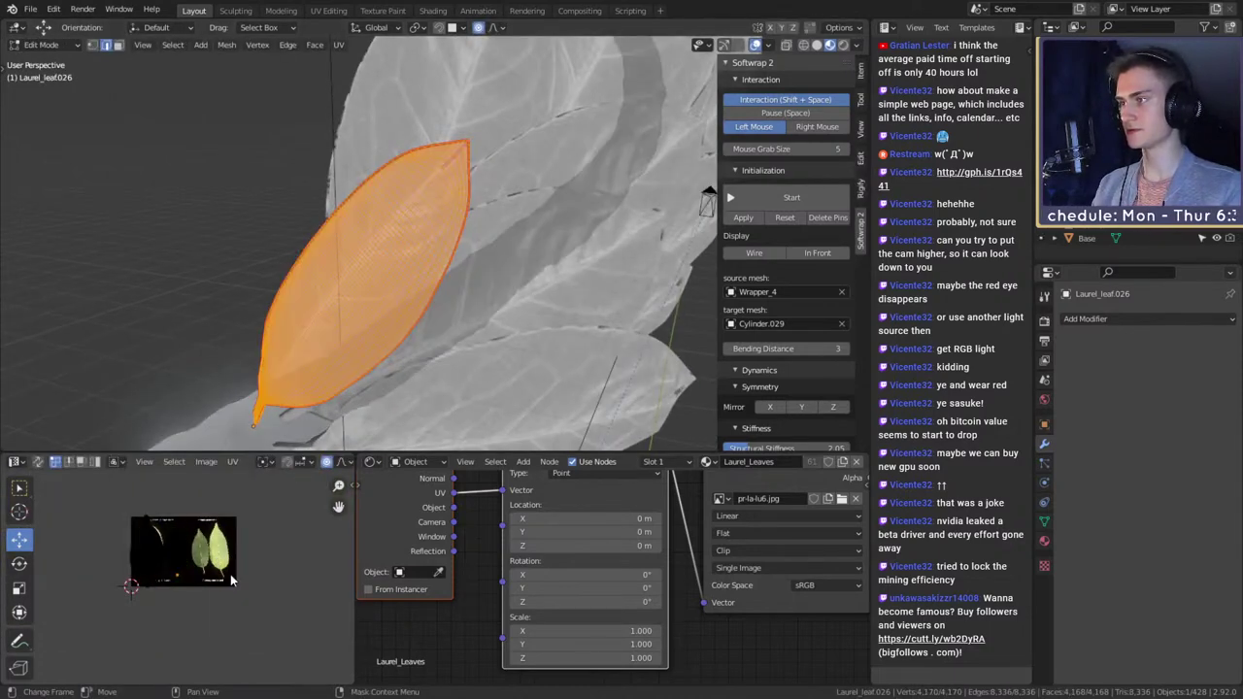
{"action": "scroll", "coordinate": [218, 574], "scroll_direction": "up", "scroll_amount": 5}
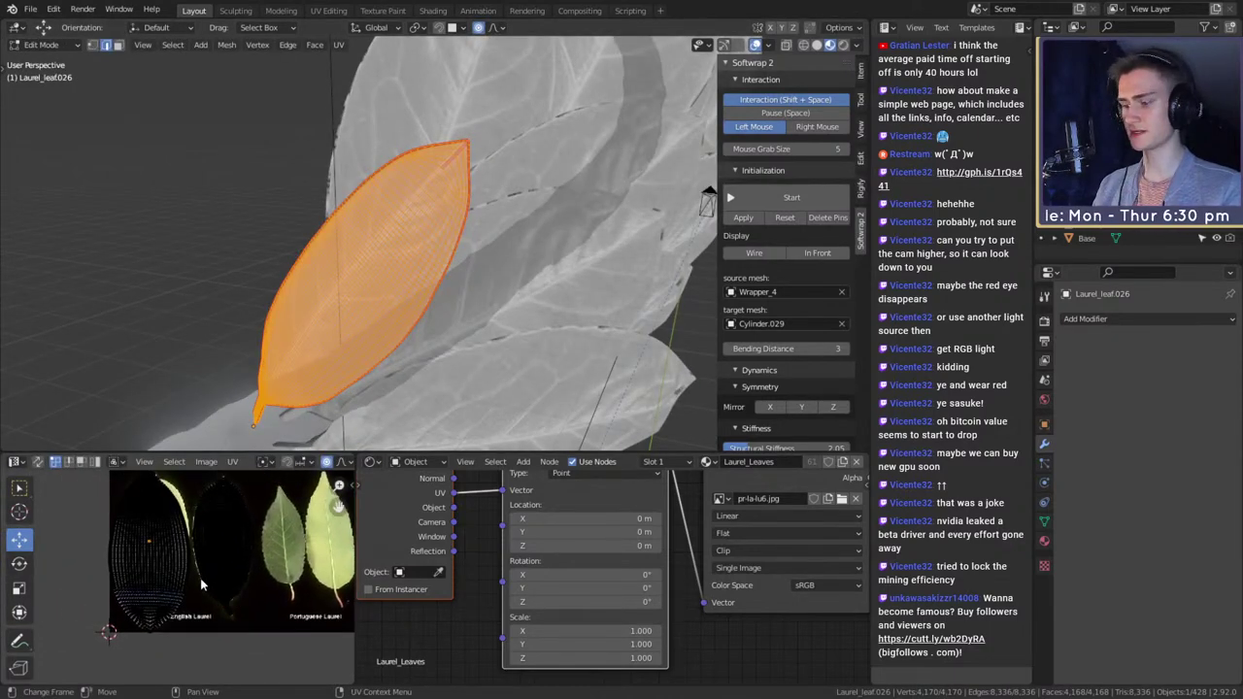
{"action": "key", "text": "ctrl+KP_Add"}
{"action": "key", "text": "ctrl+KP_Add"}
{"action": "key", "text": "ctrl+KP_Add"}
{"action": "key", "text": "ctrl+KP_Add"}
{"action": "key", "text": "ctrl+KP_Add"}
{"action": "key", "text": "ctrl+KP_Add"}
{"action": "key", "text": "ctrl+KP_Add"}
{"action": "key", "text": "ctrl+KP_Add"}
{"action": "key", "text": "ctrl+KP_Add"}
{"action": "key", "text": "ctrl+KP_Add"}
{"action": "key", "text": "ctrl+KP_Add"}
{"action": "key", "text": "ctrl+KP_Add"}
{"action": "key", "text": "ctrl+KP_Add"}
{"action": "key", "text": "ctrl+KP_Add"}
{"action": "key", "text": "ctrl+KP_Add"}
{"action": "key", "text": "ctrl+KP_Add"}
{"action": "key", "text": "ctrl+KP_Add"}
{"action": "key", "text": "ctrl+KP_Add"}
{"action": "key", "text": "ctrl+KP_Add"}
{"action": "key", "text": "ctrl+KP_Add"}
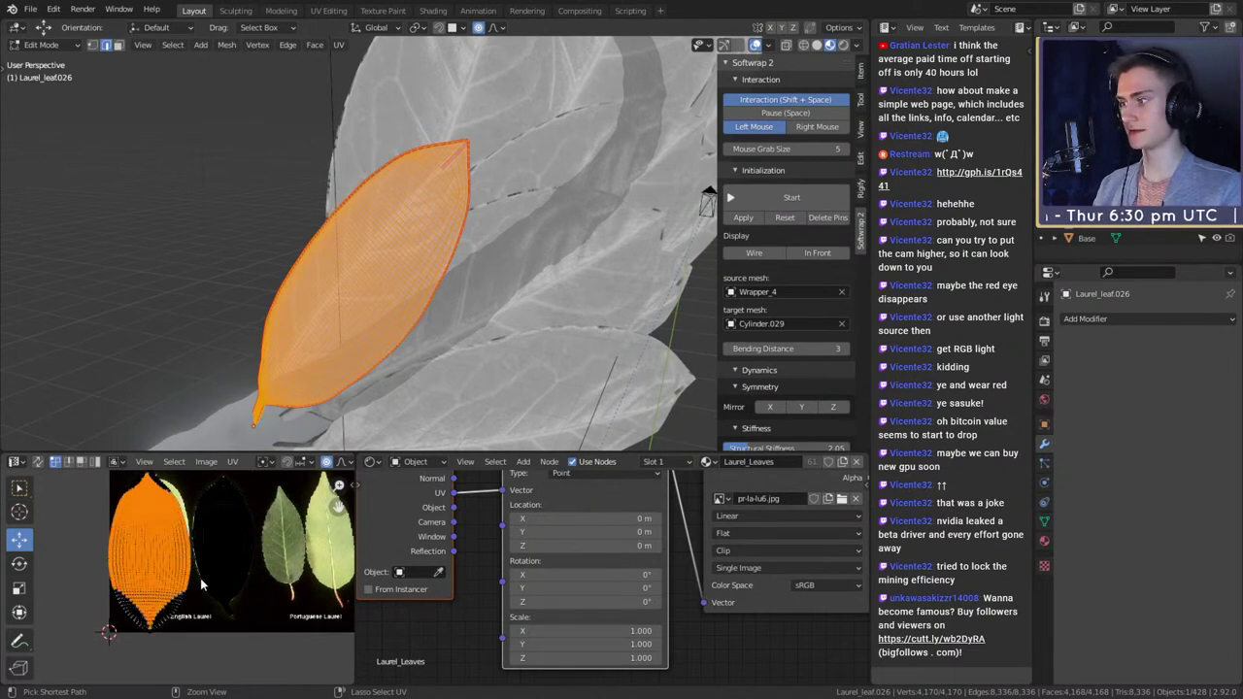
- Turn off proportional editing and rotate the selected UV island about half a turn, stem end downward
{"action": "key", "text": "r"}
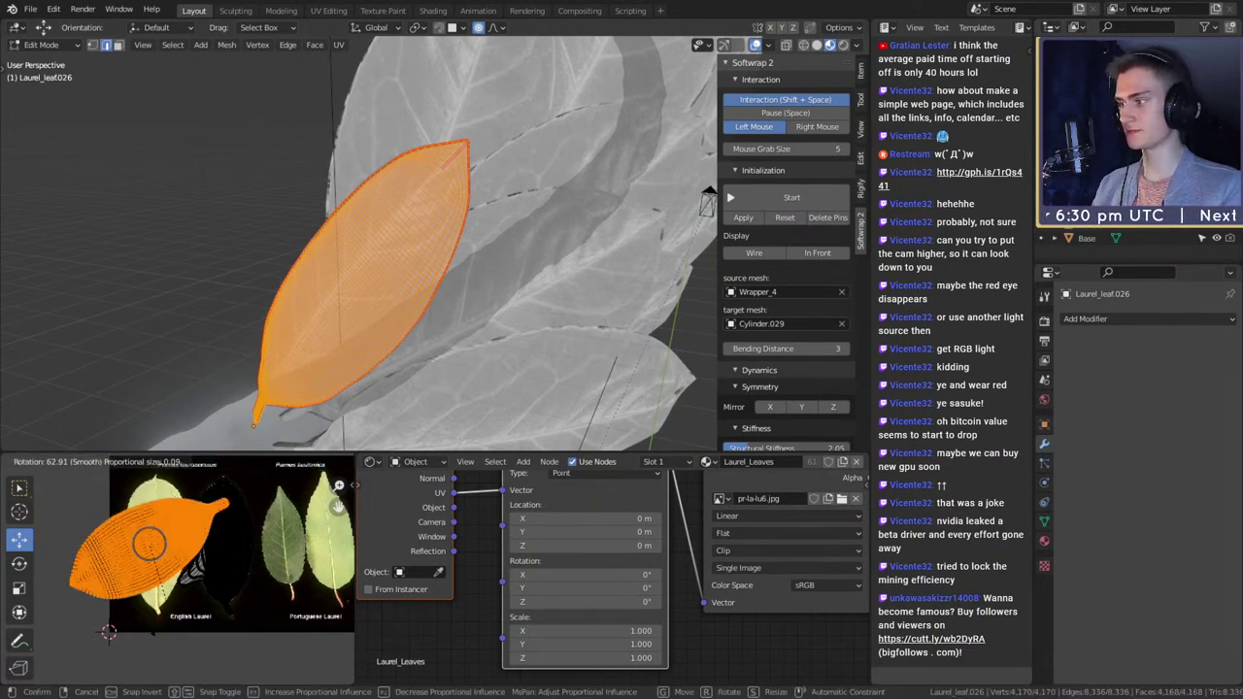
{"action": "right_click", "coordinate": [311, 491]}
{"action": "key", "text": "r"}
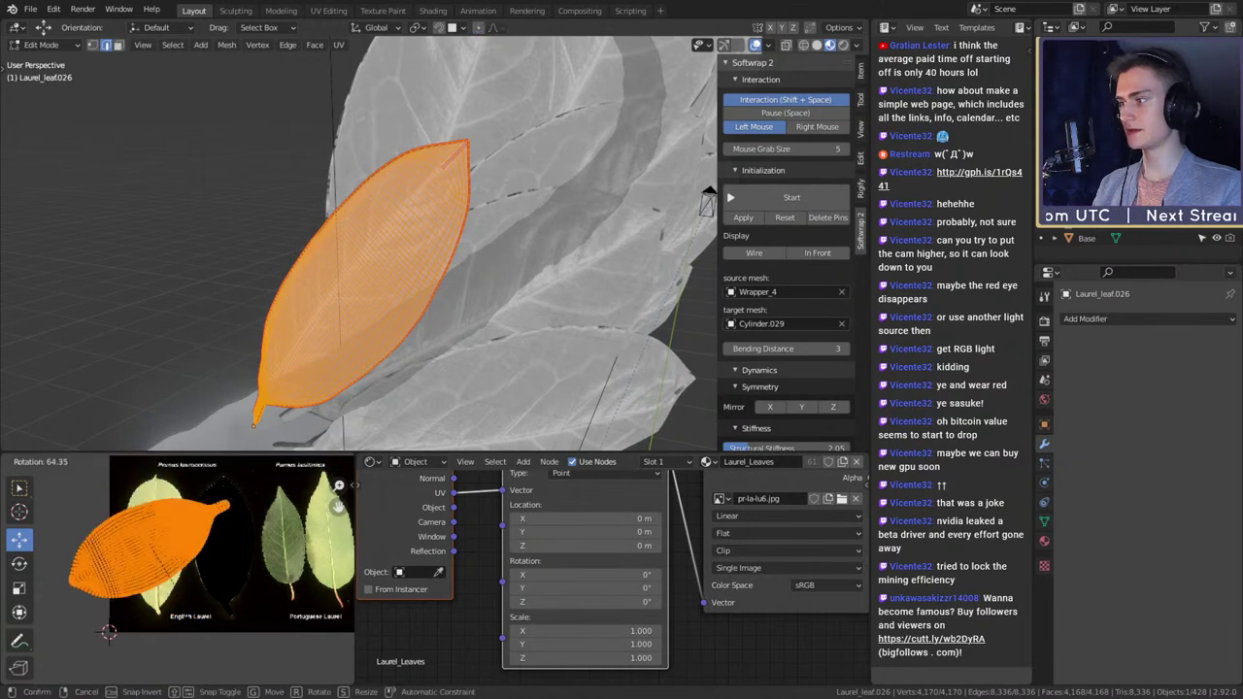
{"action": "left_click", "coordinate": [64, 558]}
- Scale the UV island to match the size of the first English Laurel leaf, undoing the overly small resize
{"action": "key", "text": "s"}
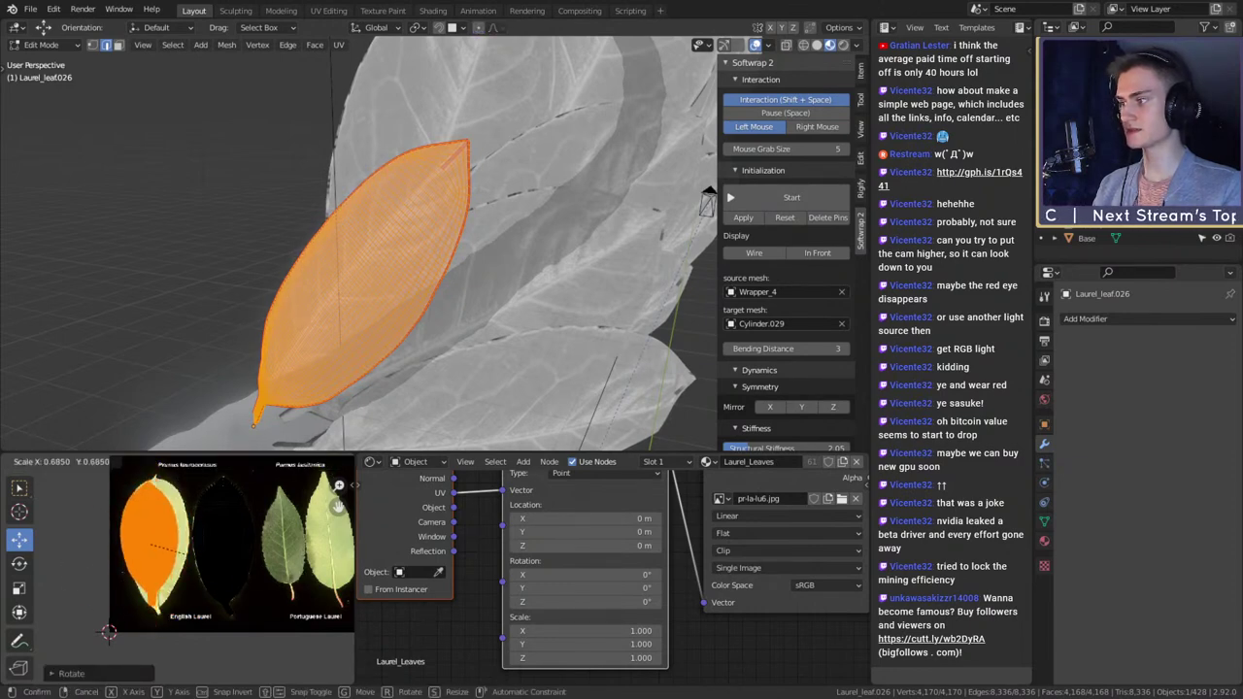
{"action": "left_click", "coordinate": [189, 557]}
{"action": "scroll", "coordinate": [194, 573], "scroll_direction": "up", "scroll_amount": 2}
{"action": "middle_click_drag", "start_coordinate": [225, 539], "coordinate": [258, 580]}
{"action": "scroll", "coordinate": [254, 569], "scroll_direction": "down", "scroll_amount": 2}
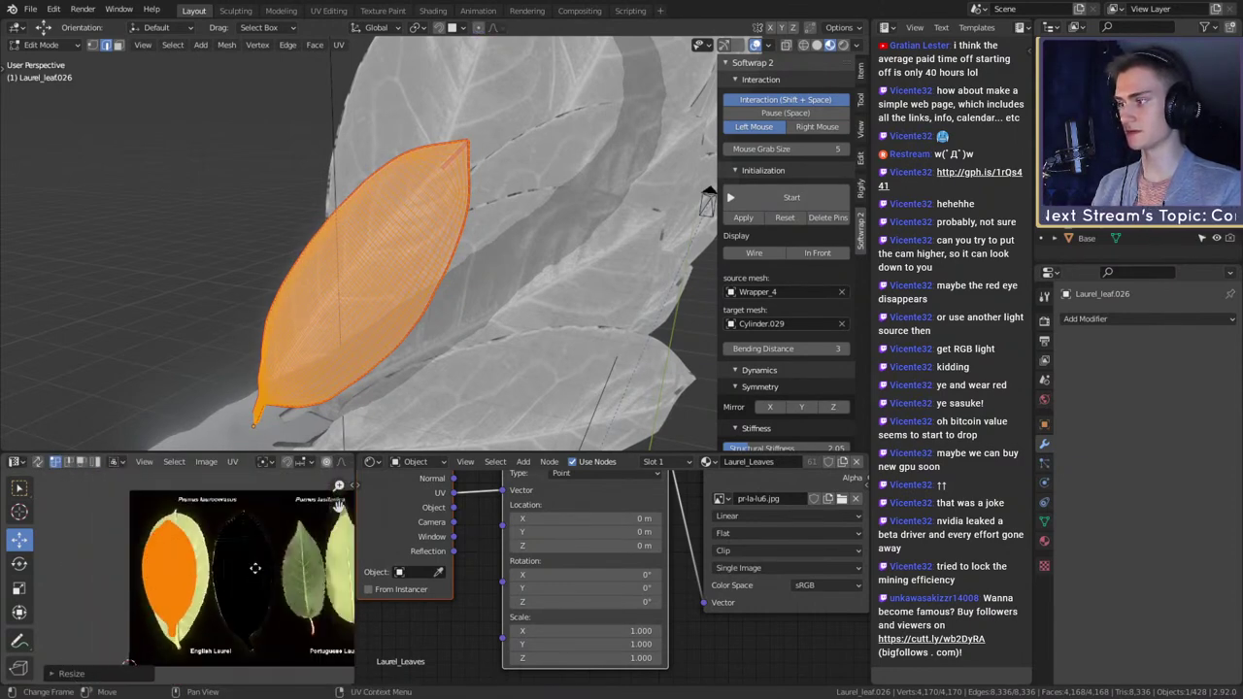
{"action": "key", "text": "ctrl+z"}
{"action": "key", "text": "s"}
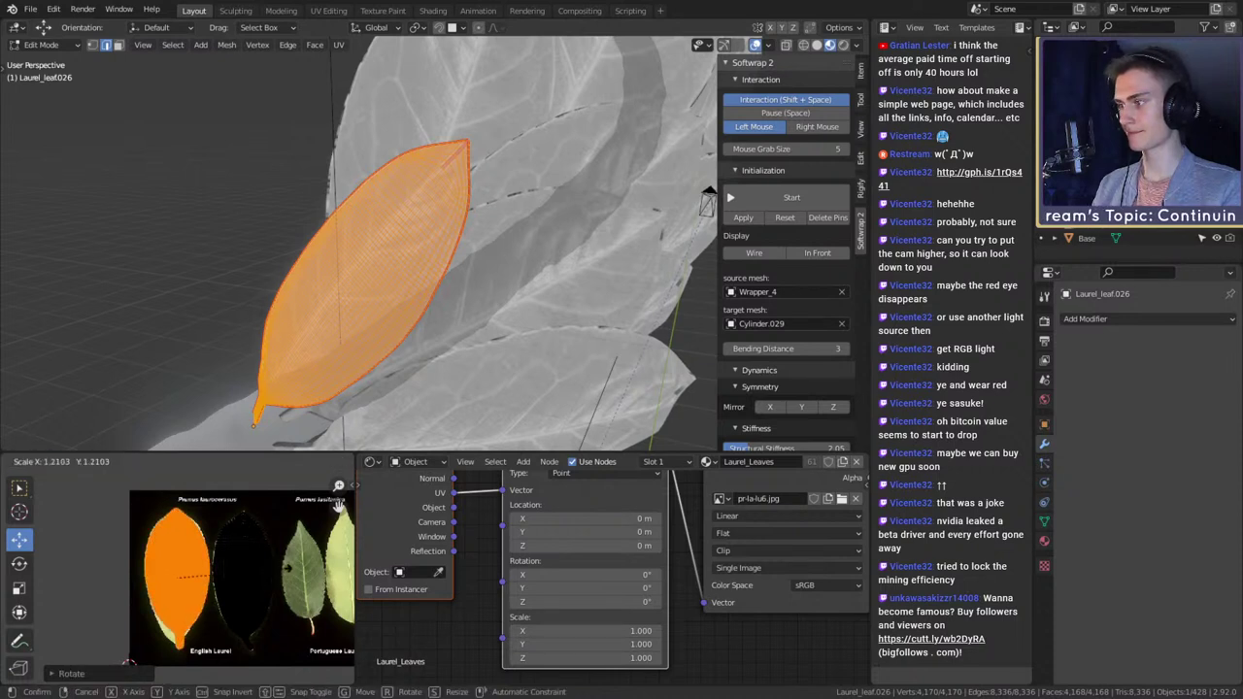
{"action": "left_click", "coordinate": [286, 569]}
- Move the UV island onto the first English Laurel leaf and check the texture on the mesh
{"action": "key", "text": "g"}
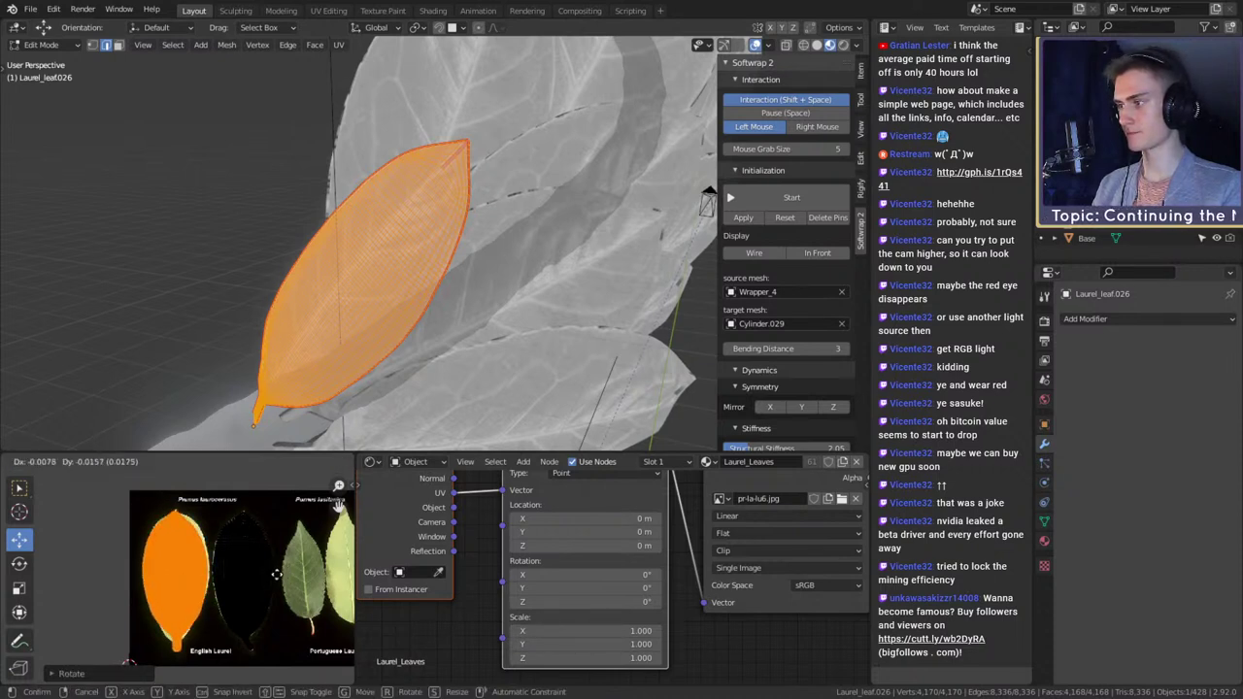
{"action": "left_click", "coordinate": [274, 574]}
{"action": "key", "text": "g"}
{"action": "left_click", "coordinate": [276, 575]}
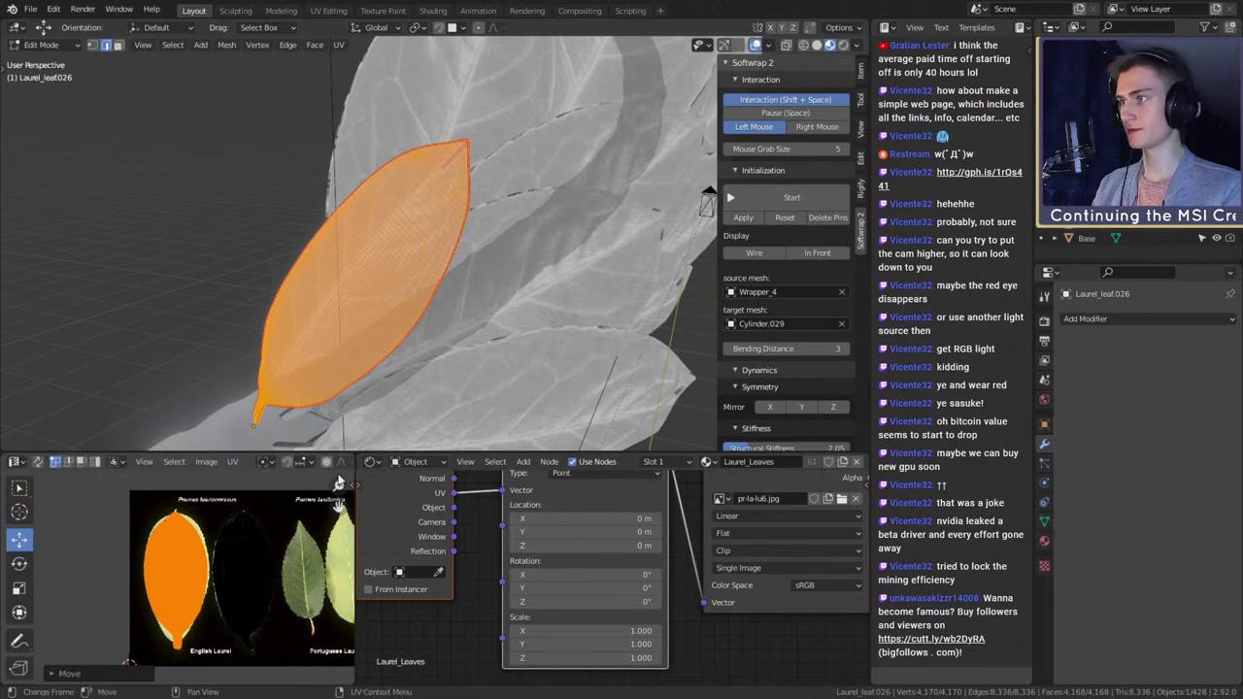
{"action": "middle_click_drag", "start_coordinate": [453, 356], "coordinate": [520, 342]}
{"action": "key", "text": "Tab"}
{"action": "key", "text": "Tab"}
- Turn on proportional editing and move the upper UVs of the island toward the photographed leaf's tip
{"action": "scroll", "coordinate": [180, 560], "scroll_direction": "up", "scroll_amount": 3}
{"action": "middle_click_drag", "start_coordinate": [211, 567], "coordinate": [215, 612]}
{"action": "scroll", "coordinate": [221, 544], "scroll_direction": "up", "scroll_amount": 3}
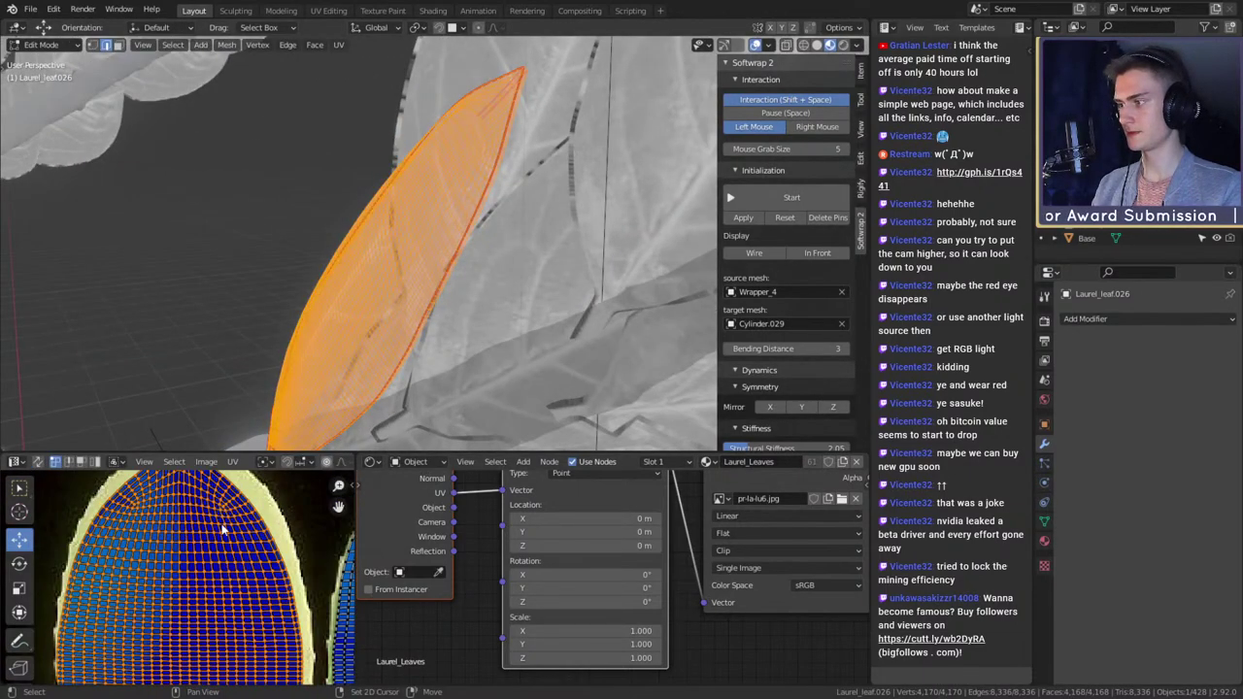
{"action": "middle_click_drag", "start_coordinate": [224, 527], "coordinate": [232, 595]}
{"action": "left_click", "coordinate": [250, 576]}
{"action": "scroll", "coordinate": [301, 602], "scroll_direction": "down", "scroll_amount": 3}
{"action": "key", "text": "g"}
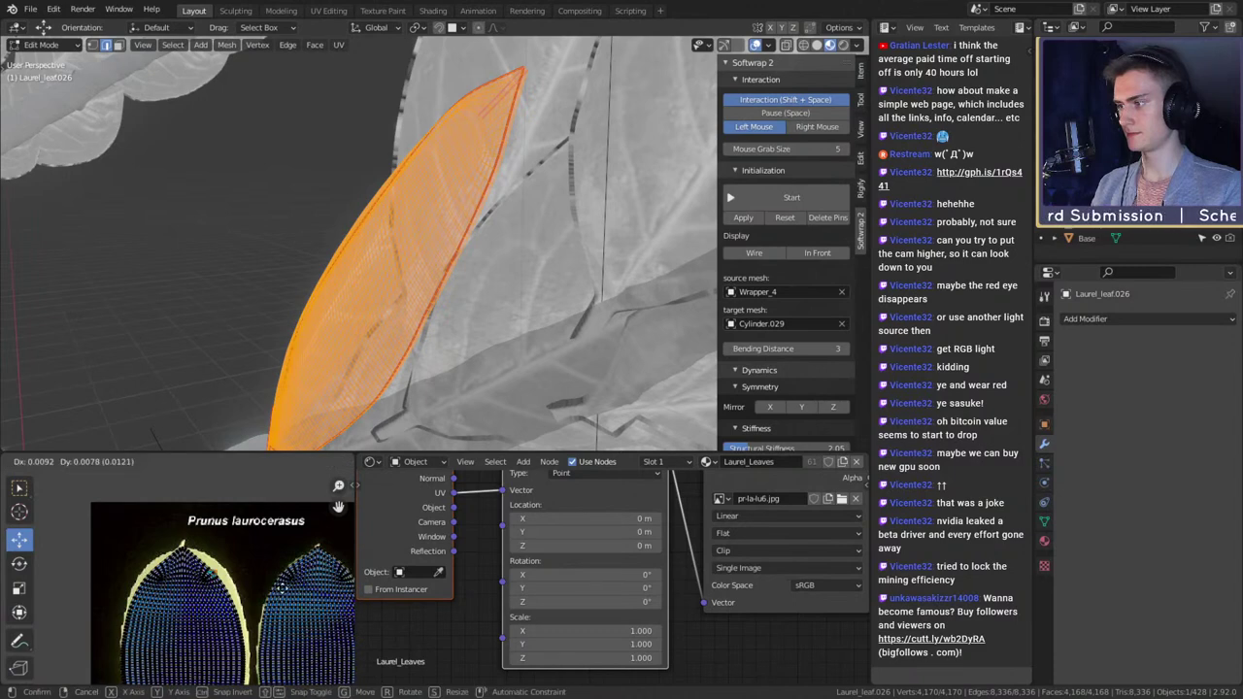
{"action": "right_click", "coordinate": [282, 587]}
{"action": "key", "text": "g"}
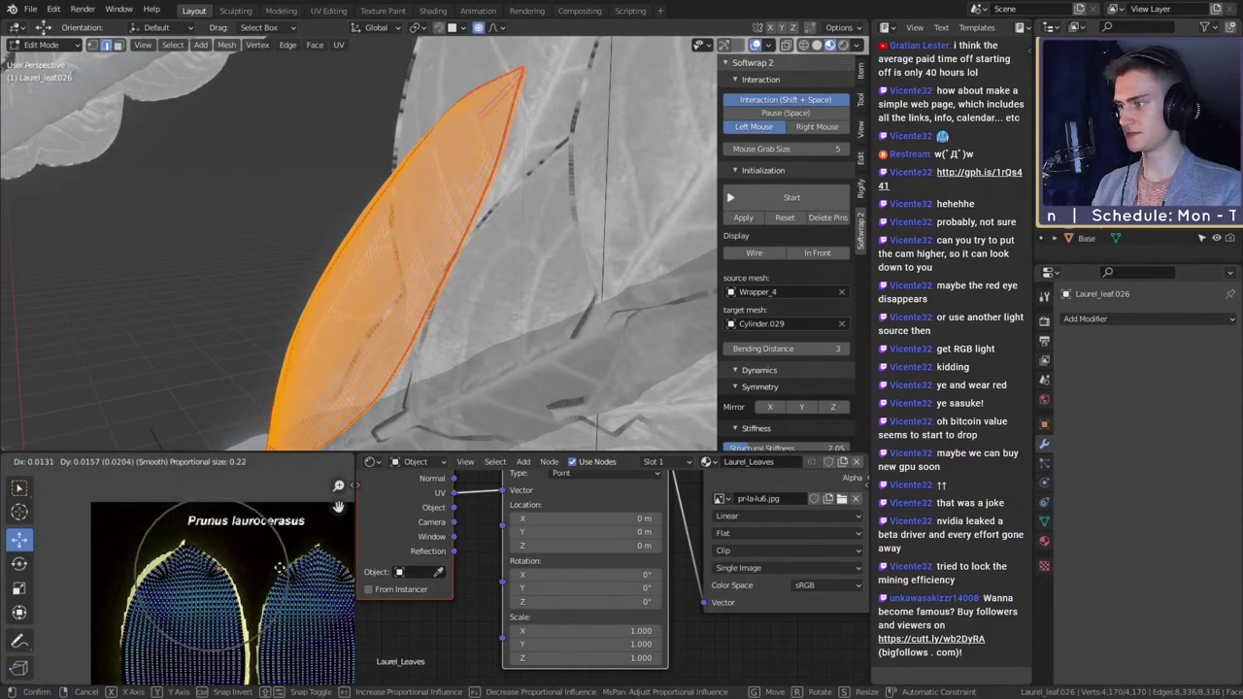
{"action": "left_click", "coordinate": [258, 638]}
{"action": "middle_click_drag", "start_coordinate": [258, 638], "coordinate": [250, 582]}
{"action": "key", "text": "g"}
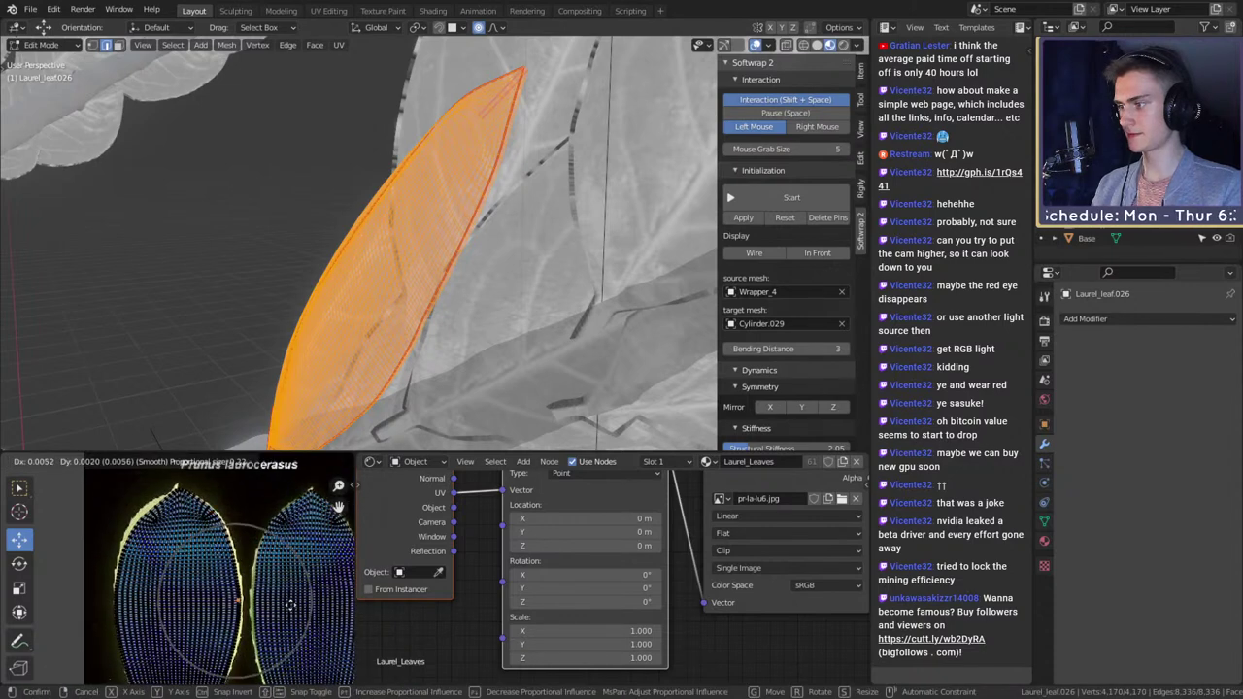
{"action": "right_click", "coordinate": [292, 609]}
{"action": "key", "text": "g"}
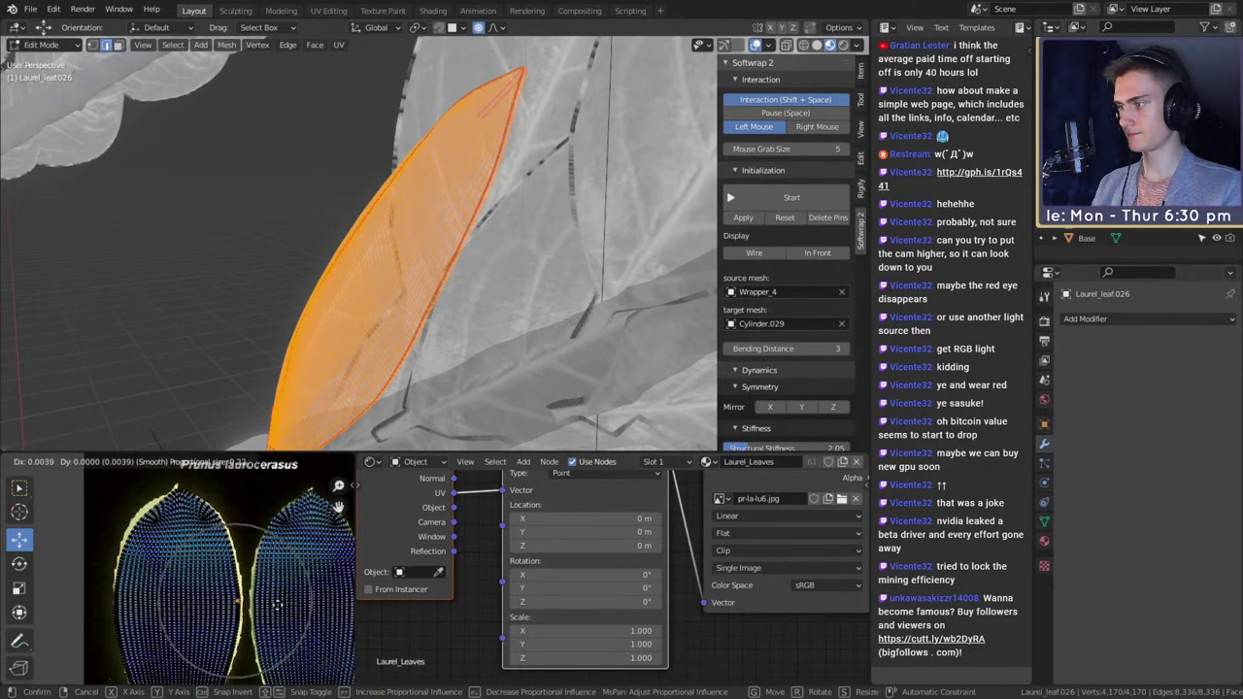
{"action": "scroll", "coordinate": [278, 604], "scroll_direction": "up", "scroll_amount": 2}
{"action": "right_click", "coordinate": [278, 604]}
- Pull the island's upper-left edge out to the photographed leaf's outline with a proportional size of 0.16
{"action": "middle_click_drag", "start_coordinate": [178, 573], "coordinate": [232, 574]}
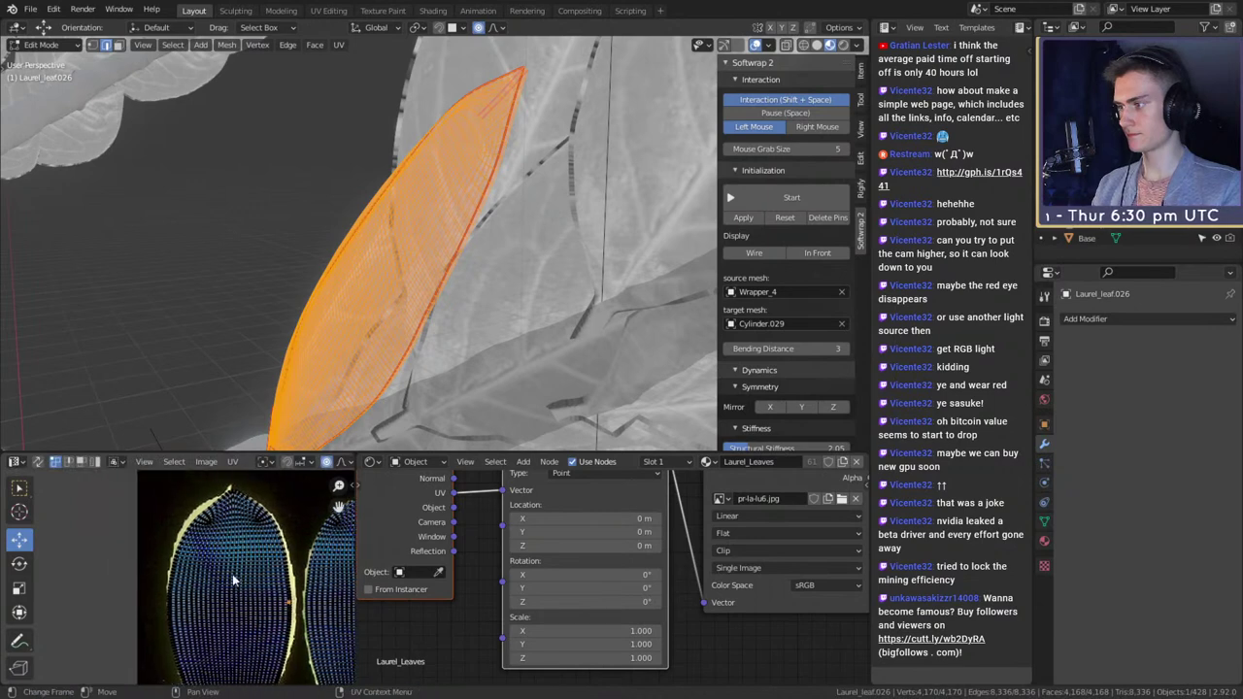
{"action": "key", "text": "g"}
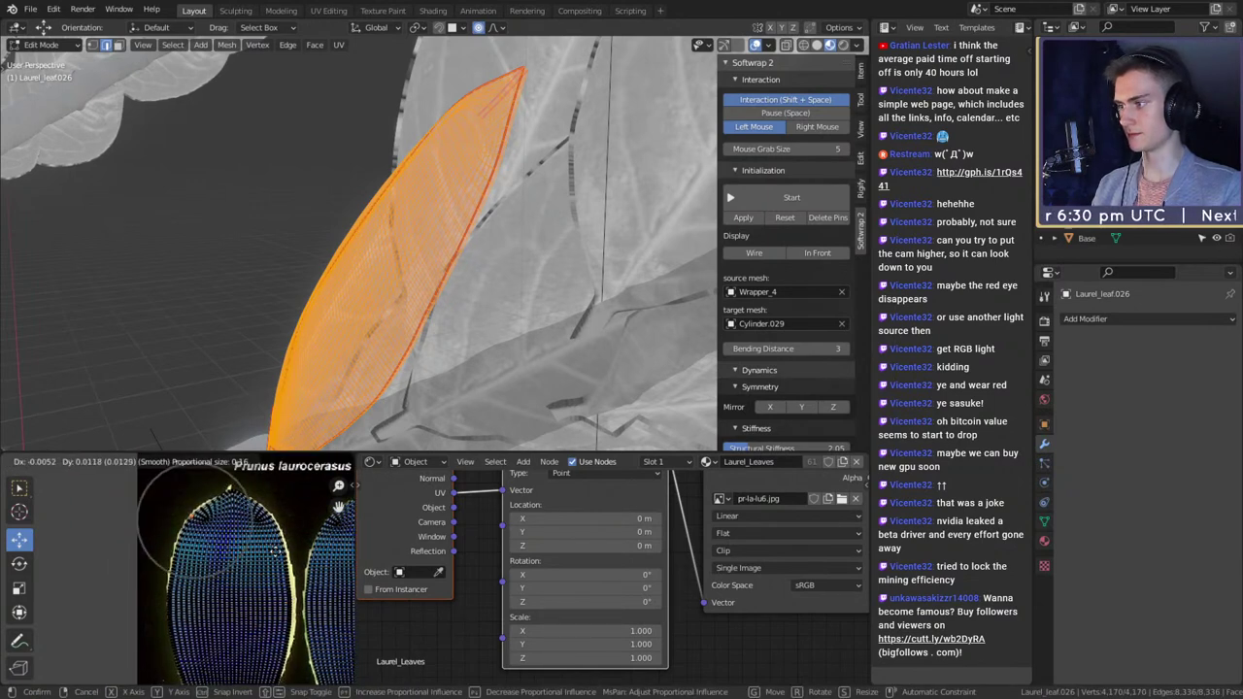
{"action": "left_click", "coordinate": [273, 551]}
- Move the UVs at the island's base down over the photographed stem with a proportional size of 0.16
{"action": "middle_click_drag", "start_coordinate": [253, 633], "coordinate": [231, 519]}
{"action": "scroll", "coordinate": [230, 619], "scroll_direction": "up", "scroll_amount": 1}
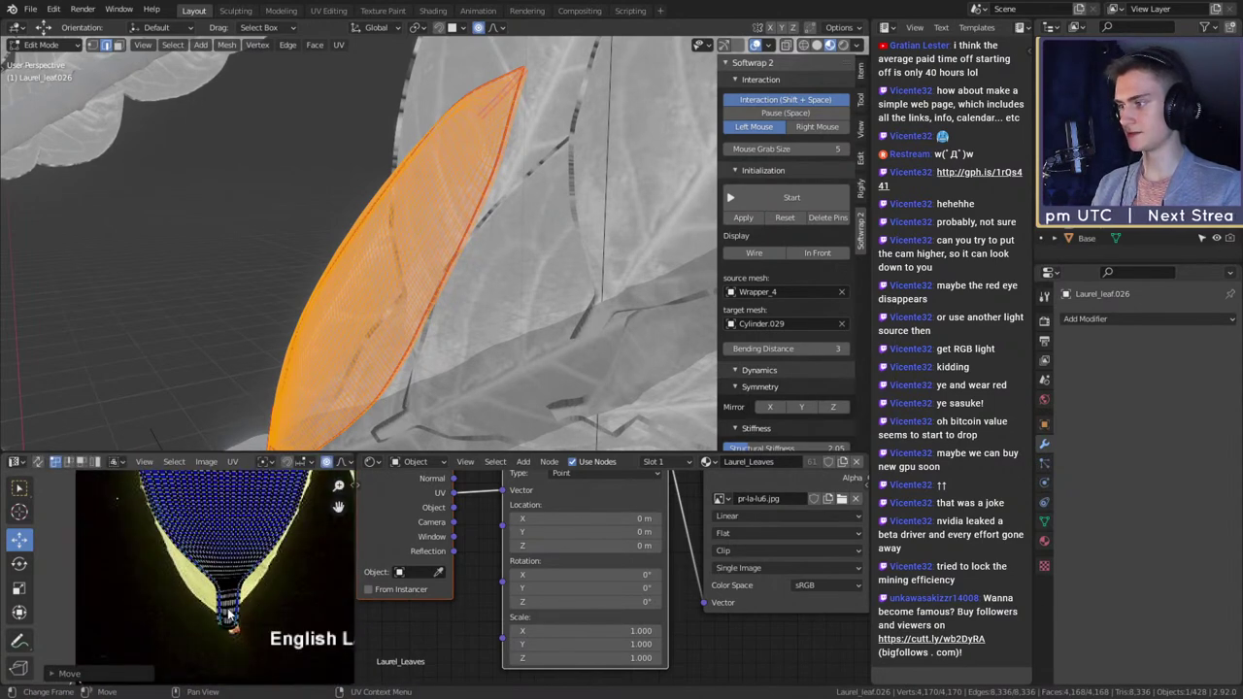
{"action": "scroll", "coordinate": [249, 617], "scroll_direction": "down", "scroll_amount": 1}
{"action": "key", "text": "g"}
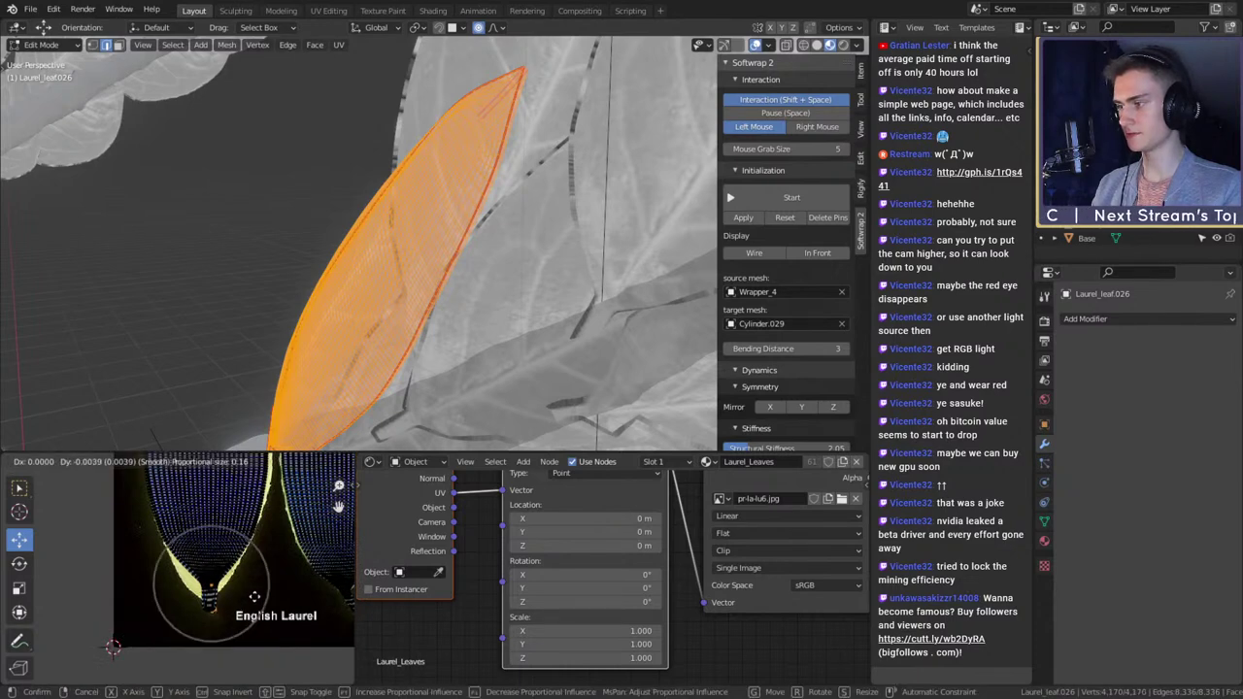
{"action": "left_click", "coordinate": [252, 614]}
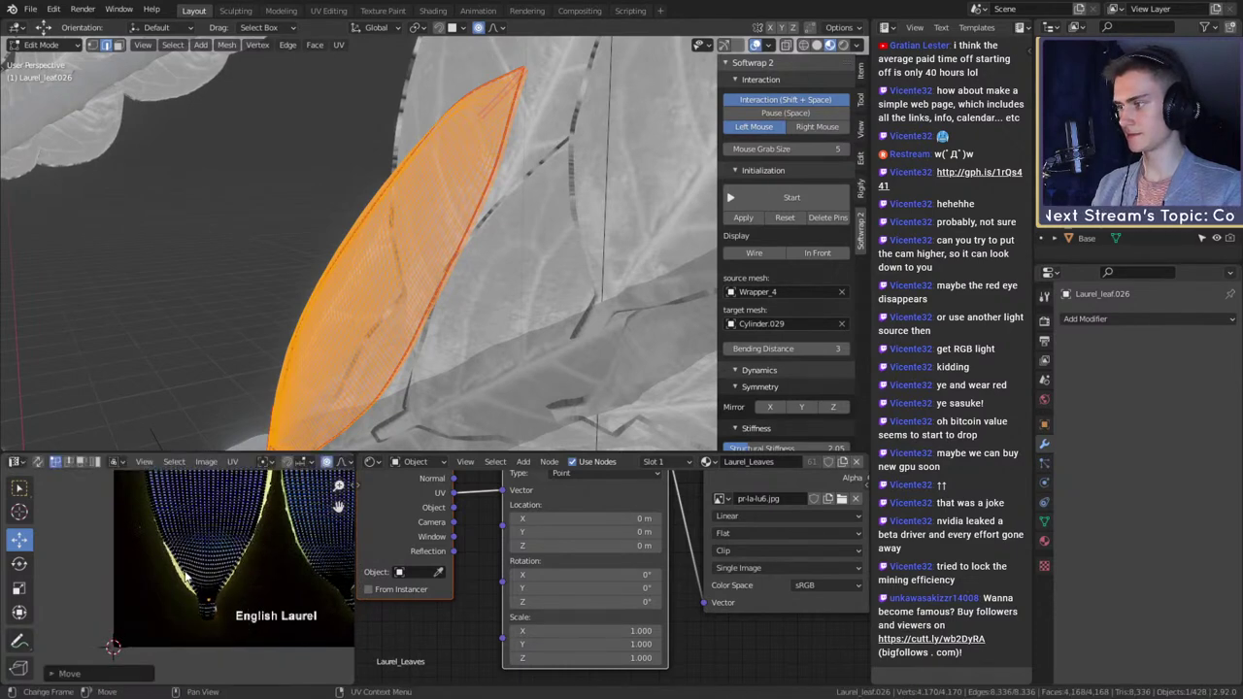
{"action": "key", "text": "g"}
{"action": "left_click", "coordinate": [230, 574]}
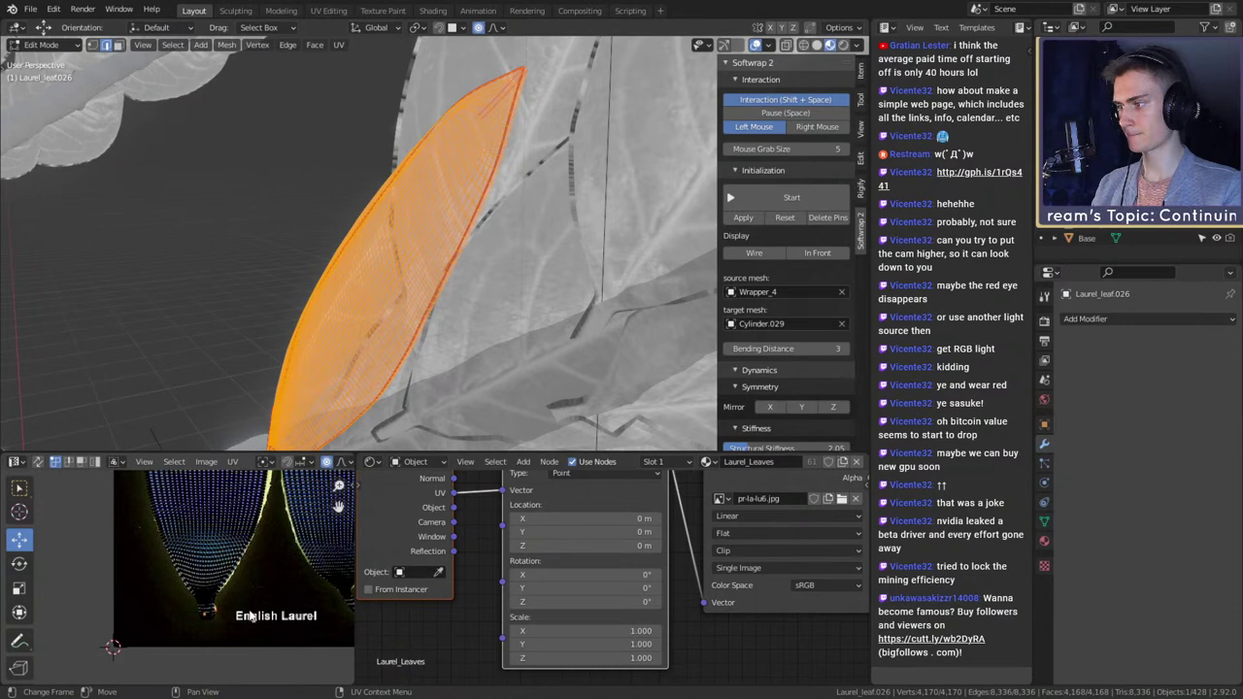
- Shift and rotate the stem-end UVs to follow the photographed stem, reducing the proportional size to 0.07
{"action": "scroll", "coordinate": [250, 615], "scroll_direction": "up", "scroll_amount": 6}
{"action": "key", "text": "g"}
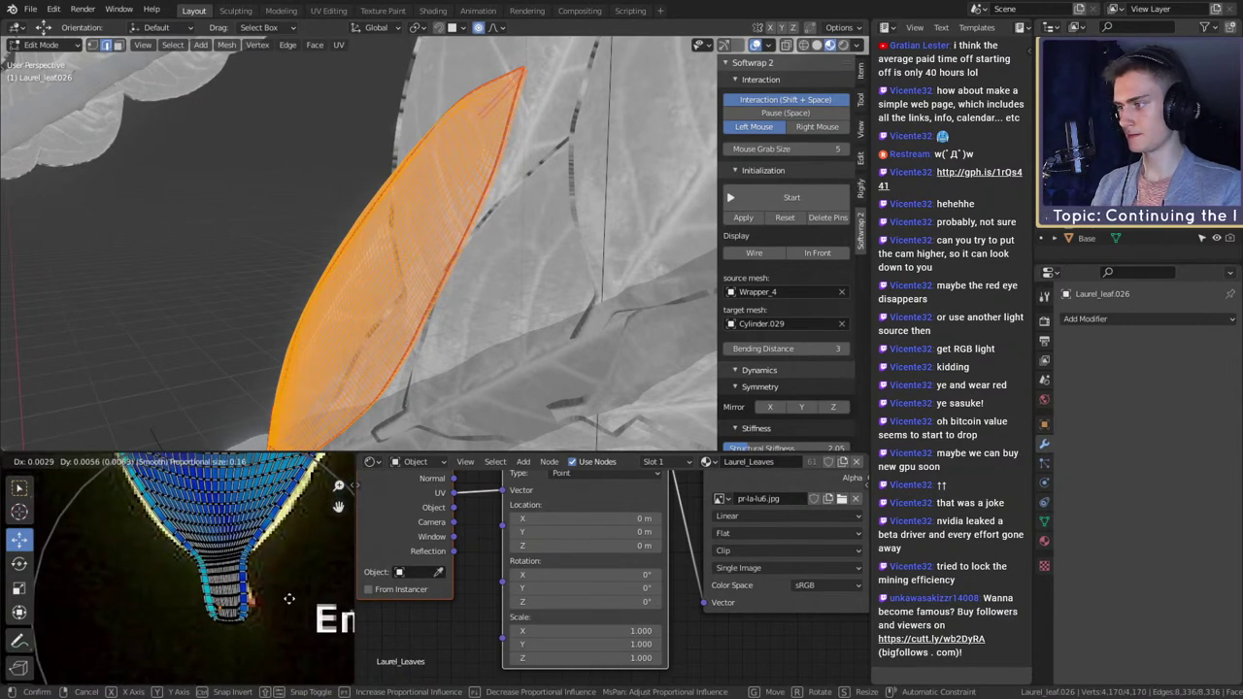
{"action": "scroll", "coordinate": [291, 597], "scroll_direction": "up", "scroll_amount": 8}
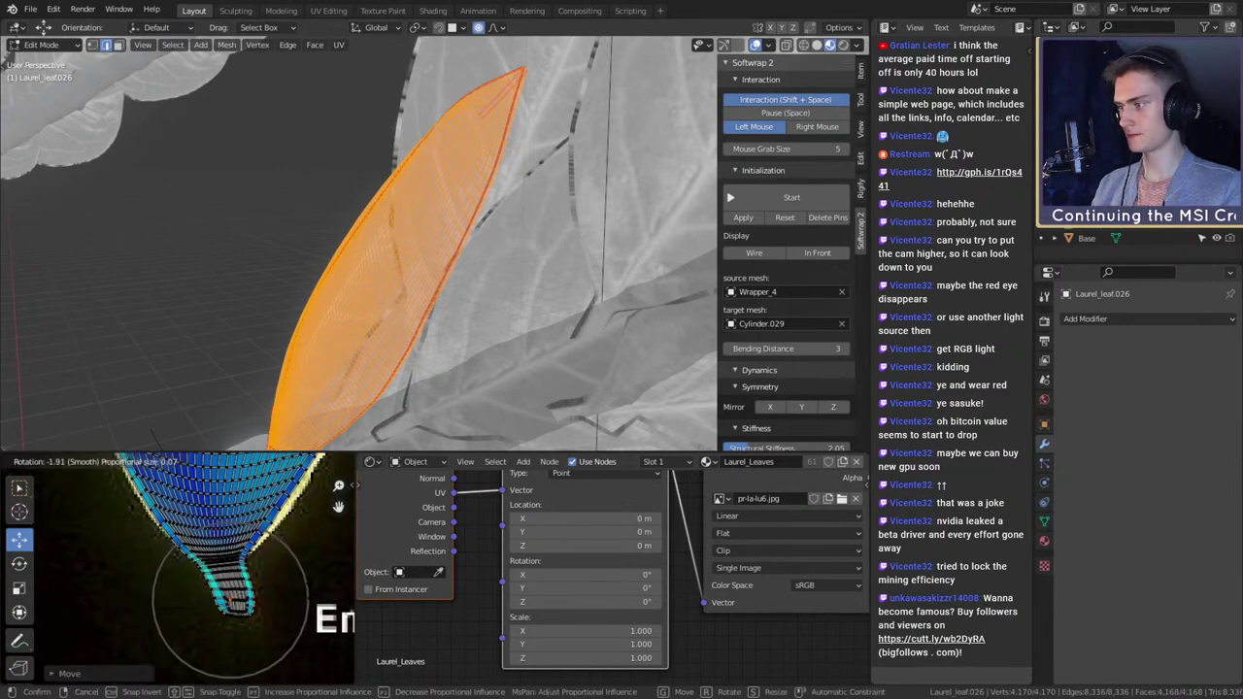
{"action": "left_click", "coordinate": [312, 563]}
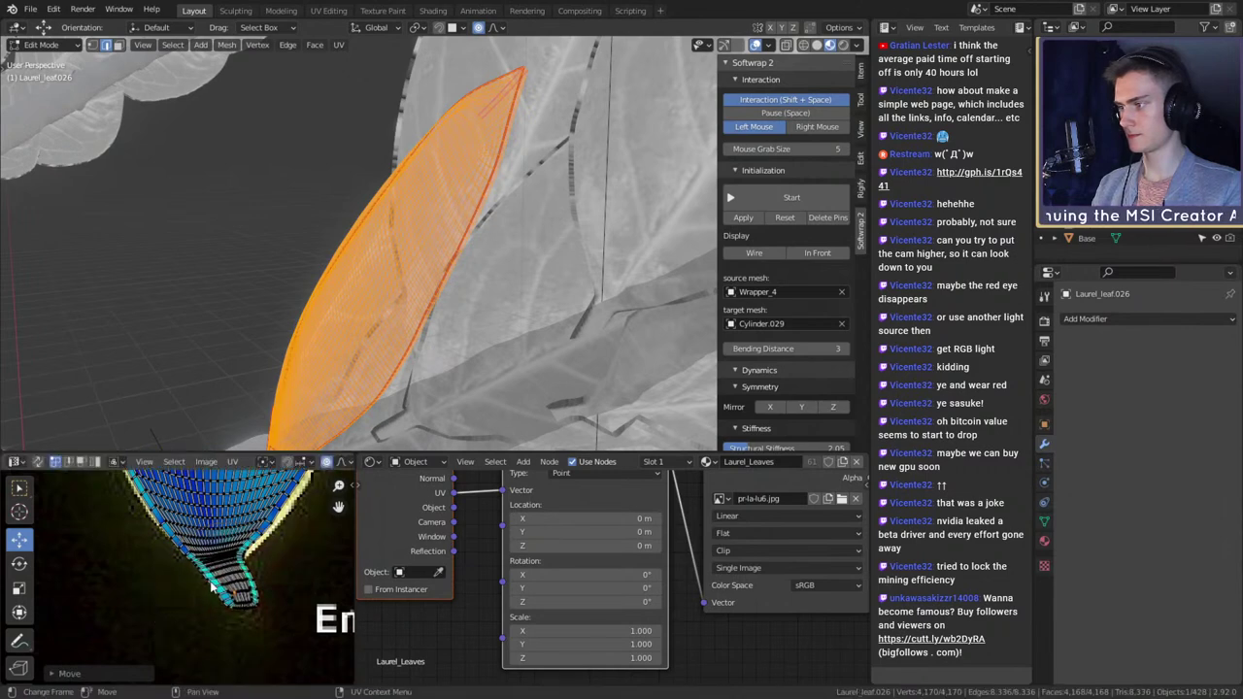
- Nudge the UV points along both stem edges to fit the photographed stem with a proportional size of 0.07
{"action": "key", "text": "g"}
{"action": "left_click", "coordinate": [288, 589]}
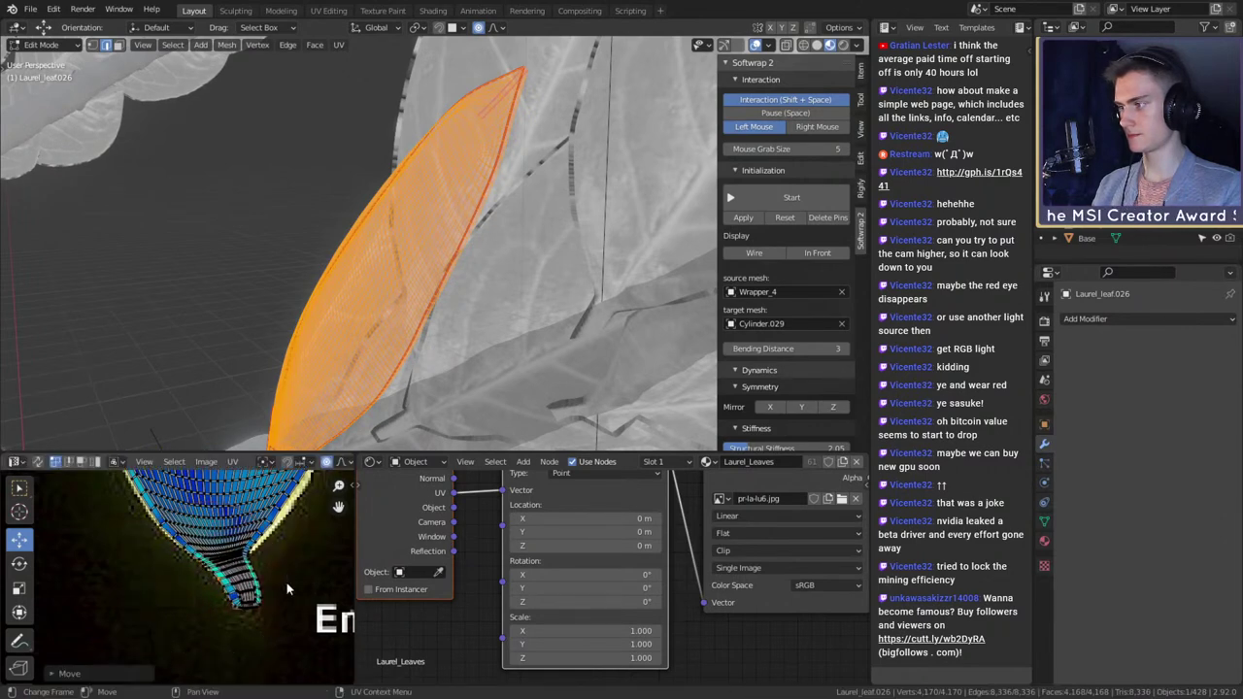
{"action": "key", "text": "g"}
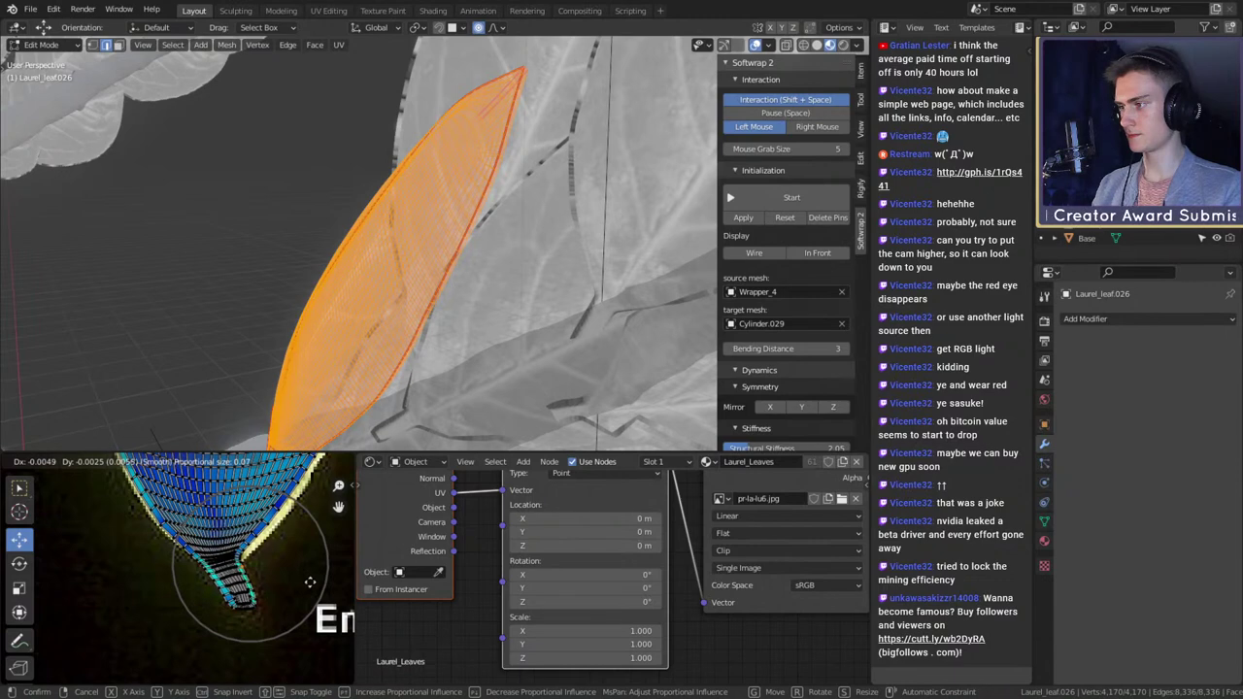
{"action": "left_click", "coordinate": [262, 602]}
{"action": "key", "text": "g"}
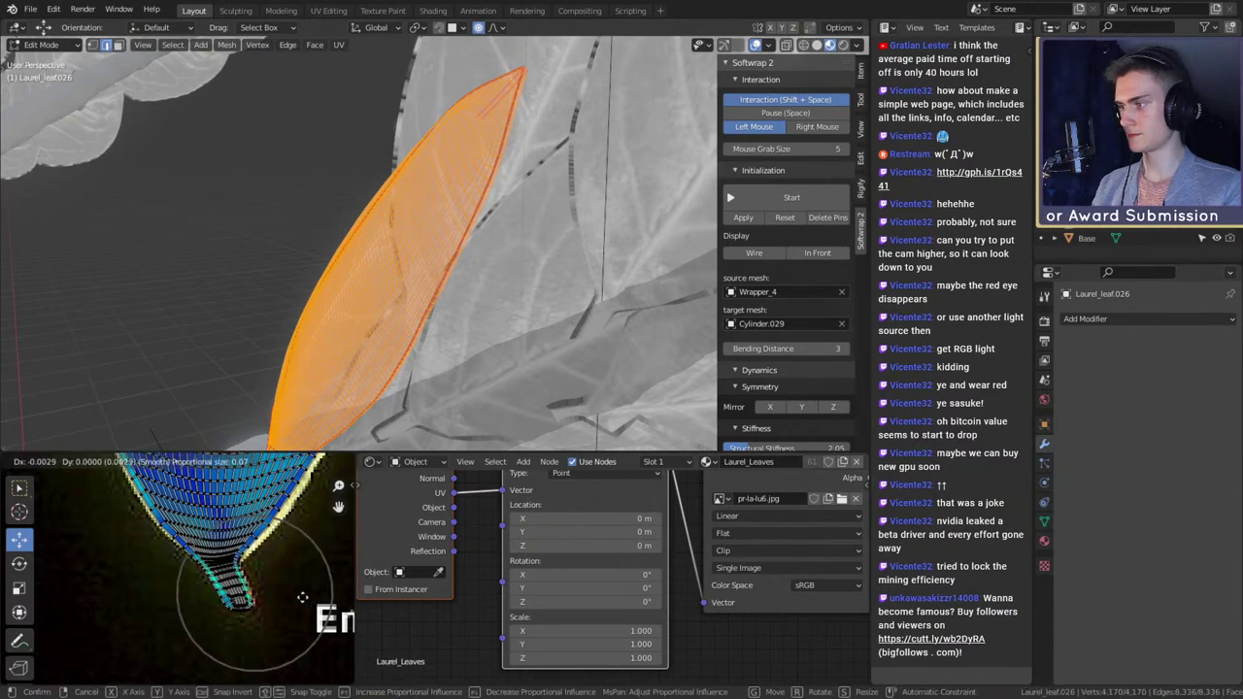
{"action": "left_click", "coordinate": [215, 596]}
{"action": "key", "text": "g"}
{"action": "left_click", "coordinate": [274, 584]}
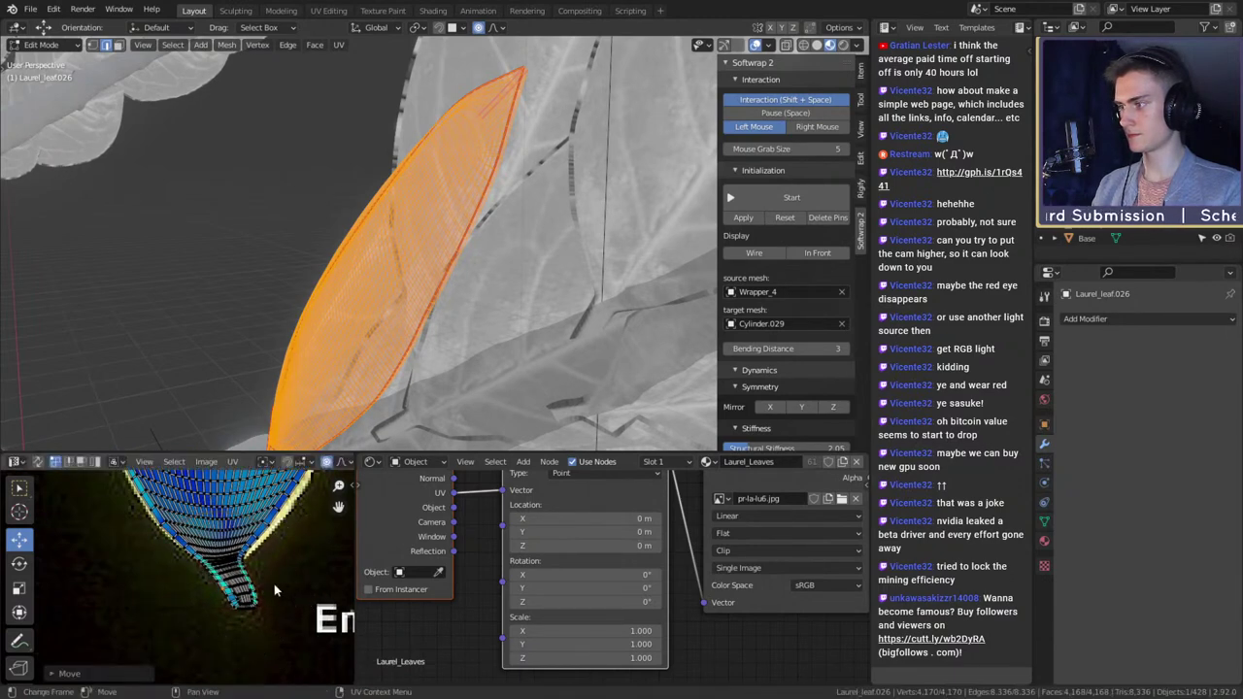
- Return to Object Mode and inspect the leaf among its neighbours in Solid shading with and without X-ray, and in Material Preview
{"action": "key", "text": "Tab"}
{"action": "scroll", "coordinate": [251, 549], "scroll_direction": "down", "scroll_amount": 1}
{"action": "scroll", "coordinate": [477, 297], "scroll_direction": "down", "scroll_amount": 4}
{"action": "middle_click_drag", "start_coordinate": [477, 297], "coordinate": [451, 304]}
{"action": "scroll", "coordinate": [474, 311], "scroll_direction": "up", "scroll_amount": 2}
{"action": "scroll", "coordinate": [452, 304], "scroll_direction": "down", "scroll_amount": 2}
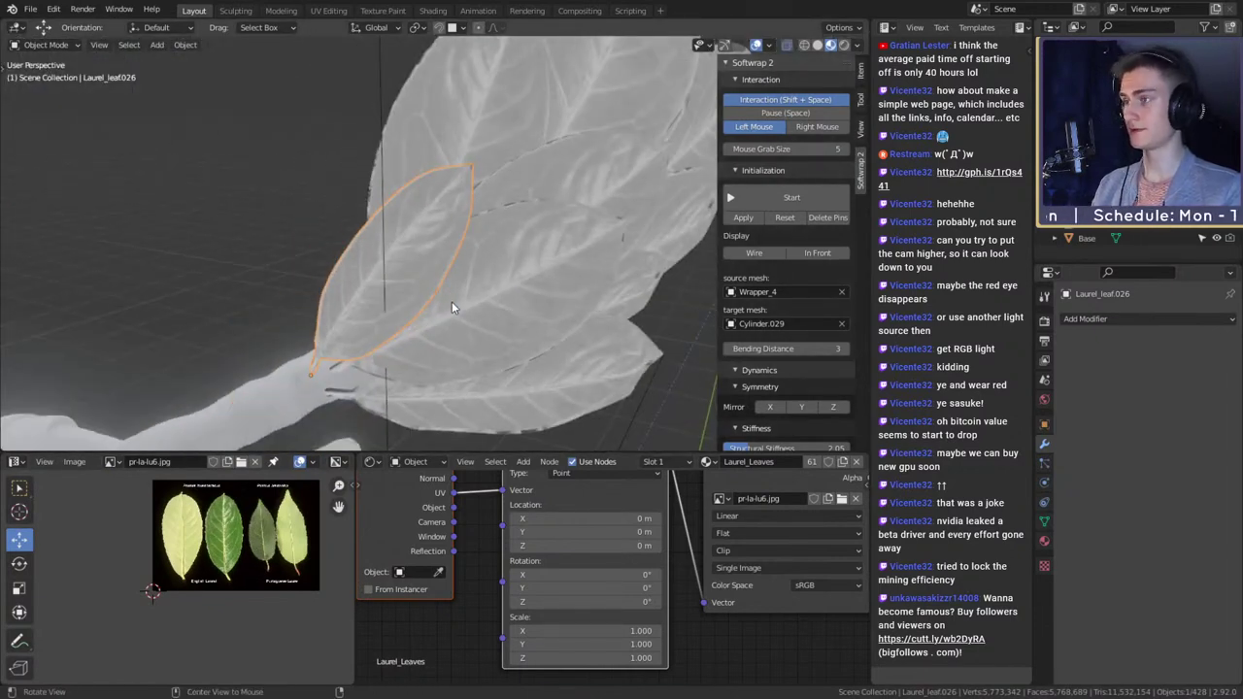
{"action": "key", "text": "alt+z"}
{"action": "key", "text": "z"}
{"action": "left_click", "coordinate": [515, 306]}
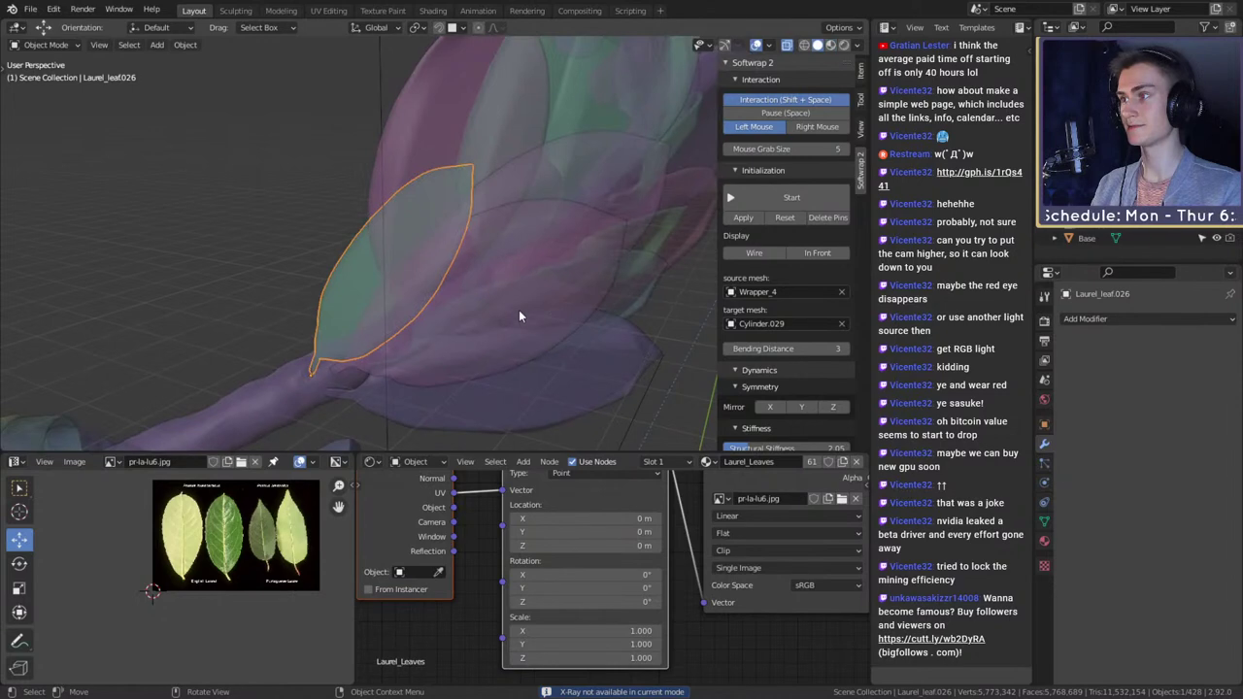
{"action": "key", "text": "alt+z"}
{"action": "key", "text": "z"}
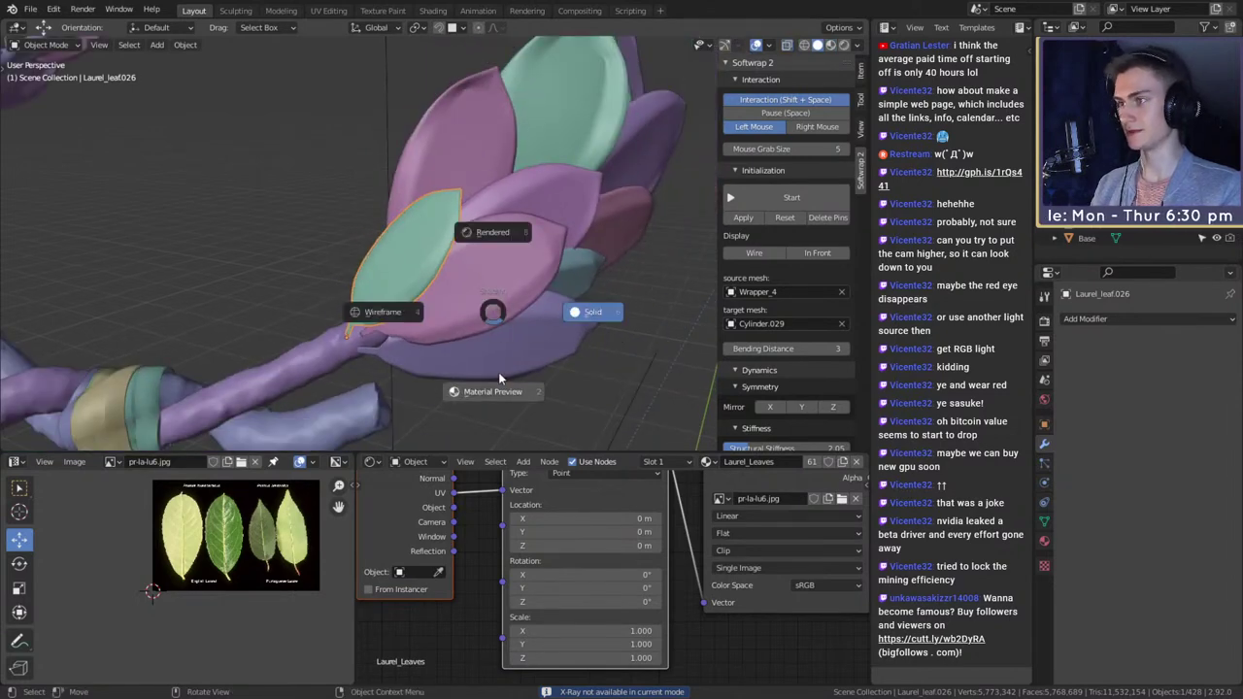
{"action": "left_click", "coordinate": [498, 384]}
- Select the neighbouring leaf together with the unwrapped leaf as the active object and transfer its UV maps
{"action": "scroll", "coordinate": [487, 297], "scroll_direction": "up", "scroll_amount": 4}
{"action": "middle_click_drag", "start_coordinate": [475, 303], "coordinate": [565, 234]}
{"action": "middle_click_drag", "start_coordinate": [484, 231], "coordinate": [479, 275]}
{"action": "scroll", "coordinate": [360, 251], "scroll_direction": "up", "scroll_amount": 3}
{"action": "left_click", "coordinate": [539, 294]}
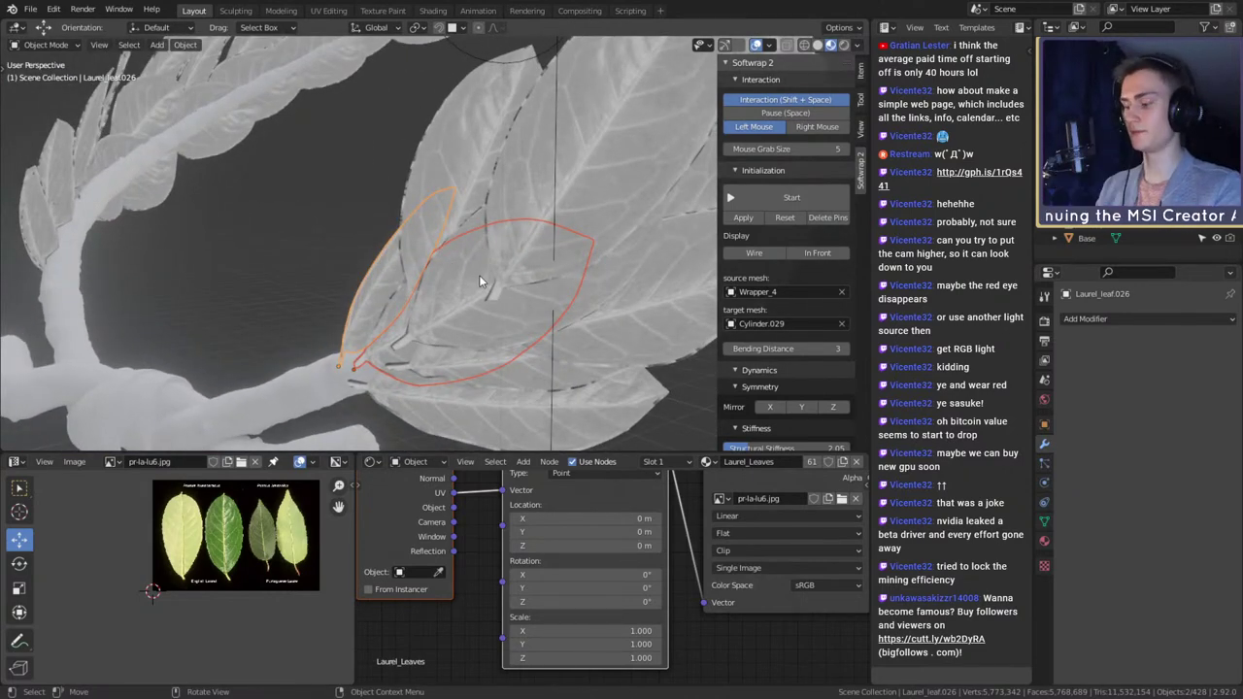
{"action": "key", "text": "ctrl+l"}
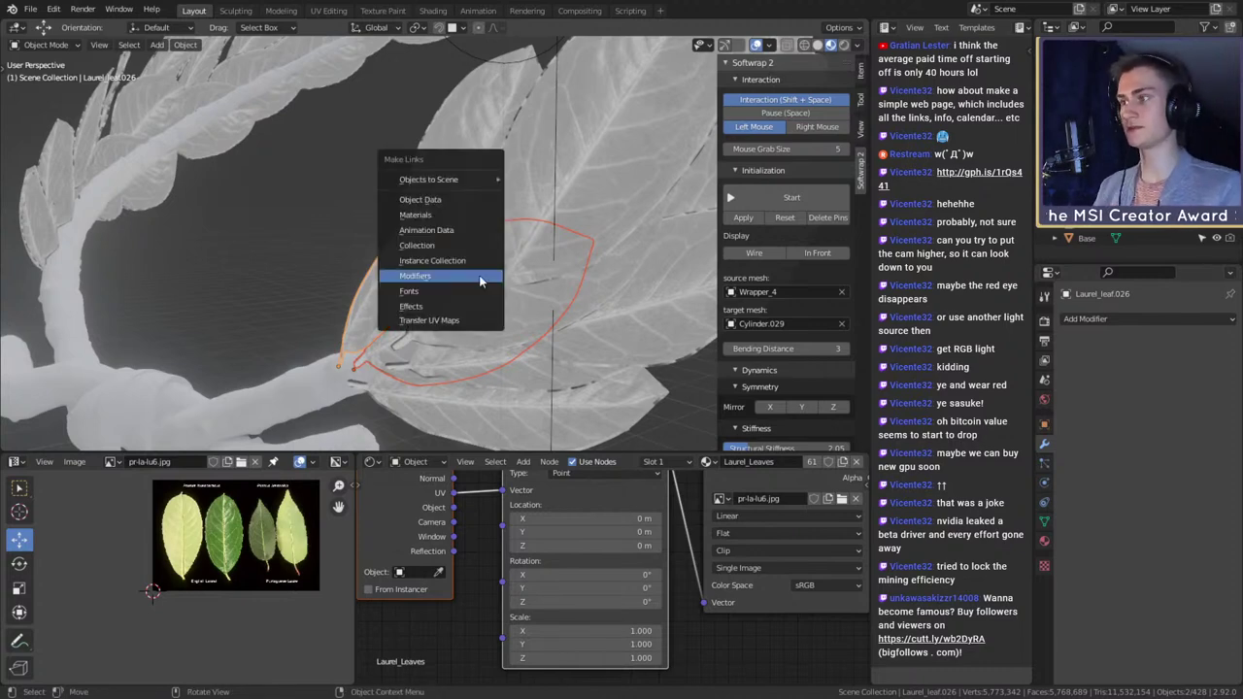
{"action": "left_click", "coordinate": [449, 319]}
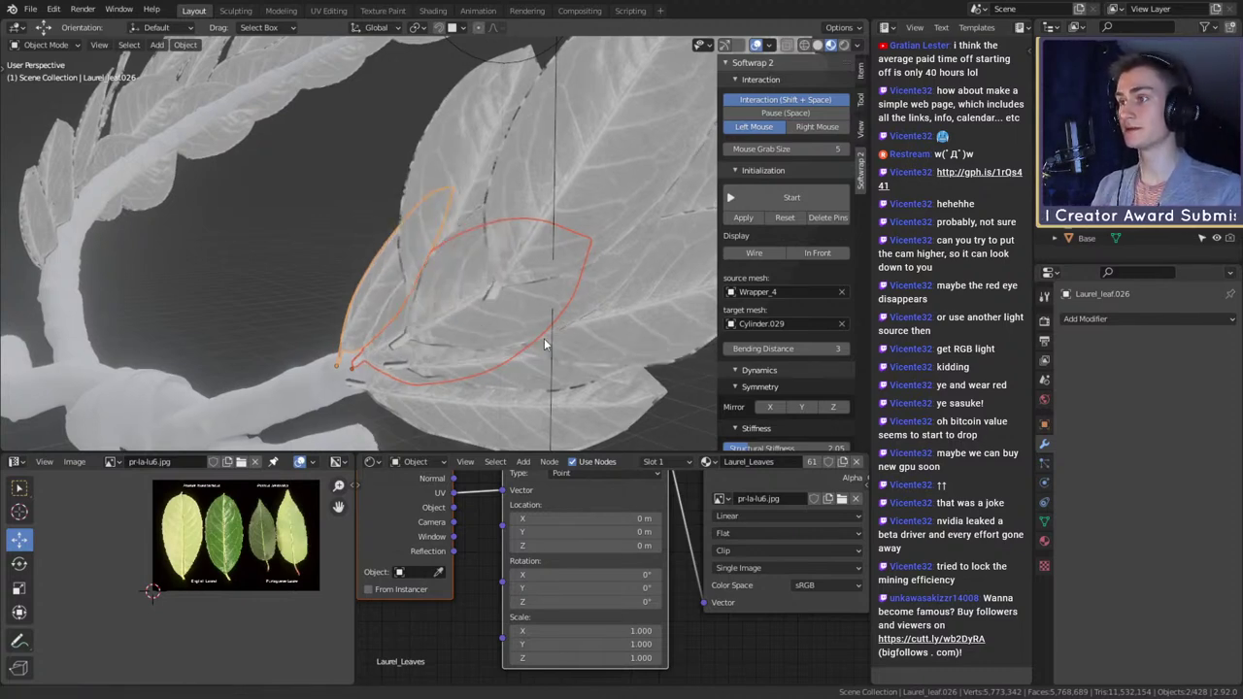
- Switch to Solid shading and add the neighbouring leaves at the base of the wreath to the selection
{"action": "mouse_move", "coordinate": [544, 343]}
{"action": "middle_mouse_down"}
{"action": "mouse_move", "coordinate": [450, 310]}
{"action": "mouse_move", "coordinate": [415, 335]}
{"action": "mouse_move", "coordinate": [410, 375]}
{"action": "mouse_move", "coordinate": [550, 378]}
{"action": "mouse_move", "coordinate": [573, 328]}
{"action": "mouse_move", "coordinate": [508, 332]}
{"action": "middle_mouse_up"}
{"action": "key", "text": "z"}
{"action": "left_click", "coordinate": [594, 309]}
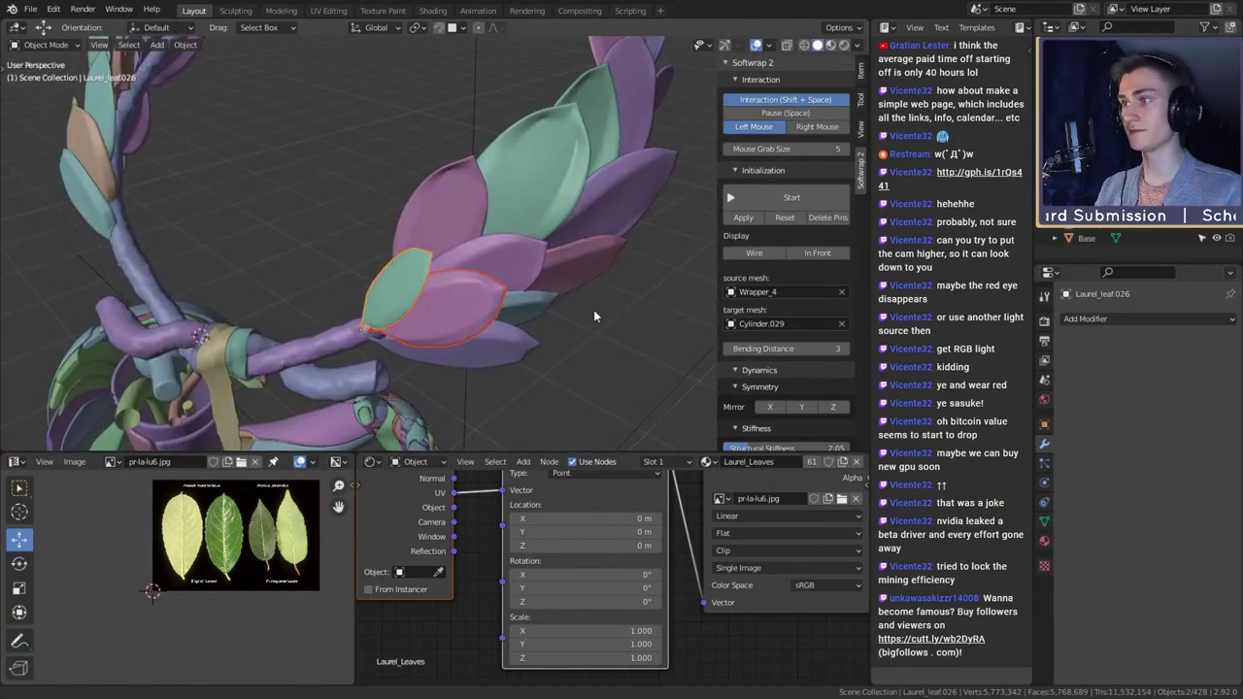
{"action": "middle_click_drag", "start_coordinate": [595, 314], "coordinate": [473, 392]}
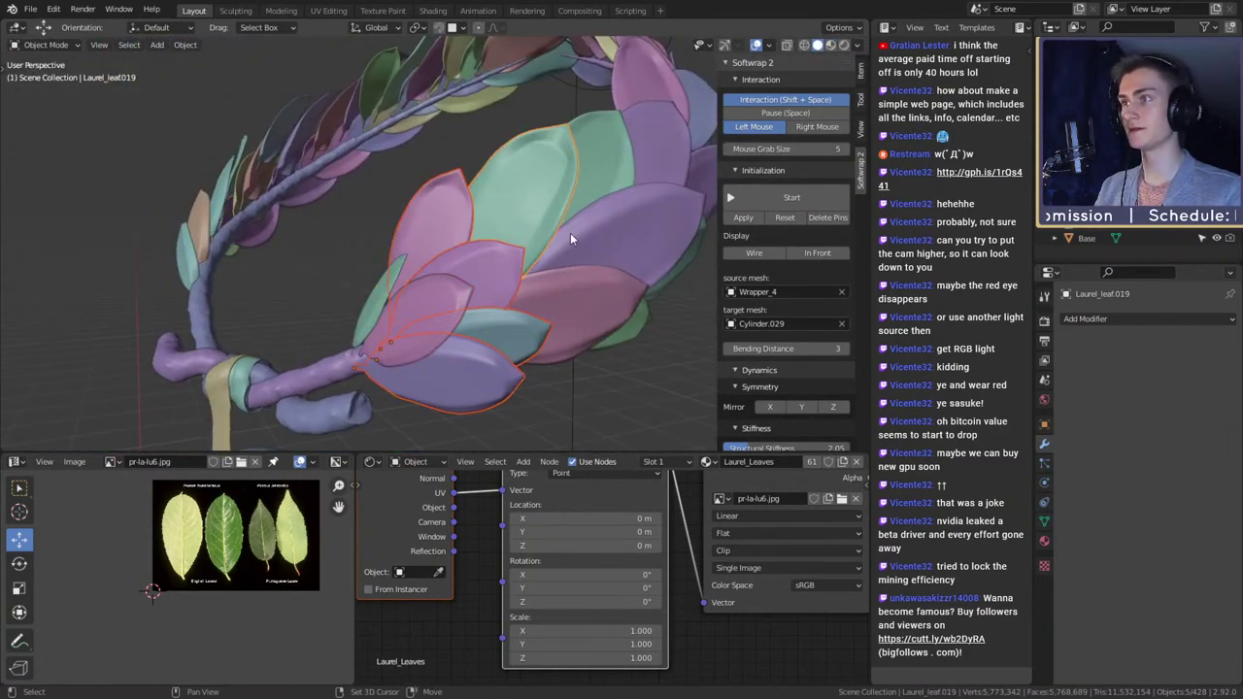
{"action": "left_click", "coordinate": [638, 316], "text": "shift"}
{"action": "middle_click_drag", "start_coordinate": [638, 316], "coordinate": [570, 314]}
{"action": "middle_click_drag", "start_coordinate": [656, 283], "coordinate": [540, 309]}
- Turn on X-ray and circle-select the remaining laurel leaves all around the wreath
{"action": "key", "text": "alt+z"}
{"action": "scroll", "coordinate": [561, 296], "scroll_direction": "down", "scroll_amount": 5}
{"action": "key", "text": "c"}
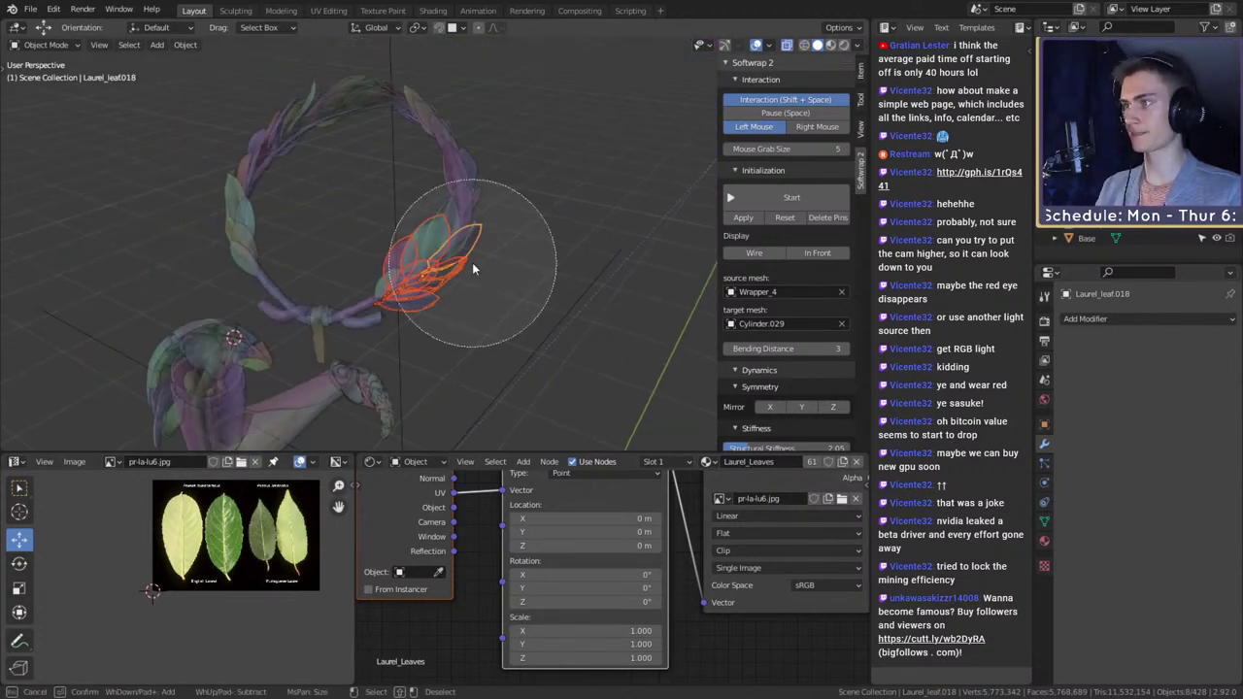
{"action": "key", "text": "Escape"}
{"action": "middle_click_drag", "start_coordinate": [457, 269], "coordinate": [518, 237]}
{"action": "key", "text": "c"}
{"action": "mouse_move", "coordinate": [518, 236]}
{"action": "left_mouse_down"}
{"action": "mouse_move", "coordinate": [482, 242]}
{"action": "mouse_move", "coordinate": [384, 158]}
{"action": "mouse_move", "coordinate": [319, 227]}
{"action": "mouse_move", "coordinate": [401, 305]}
{"action": "left_mouse_up"}
{"action": "scroll", "coordinate": [399, 303], "scroll_direction": "up", "scroll_amount": 4}
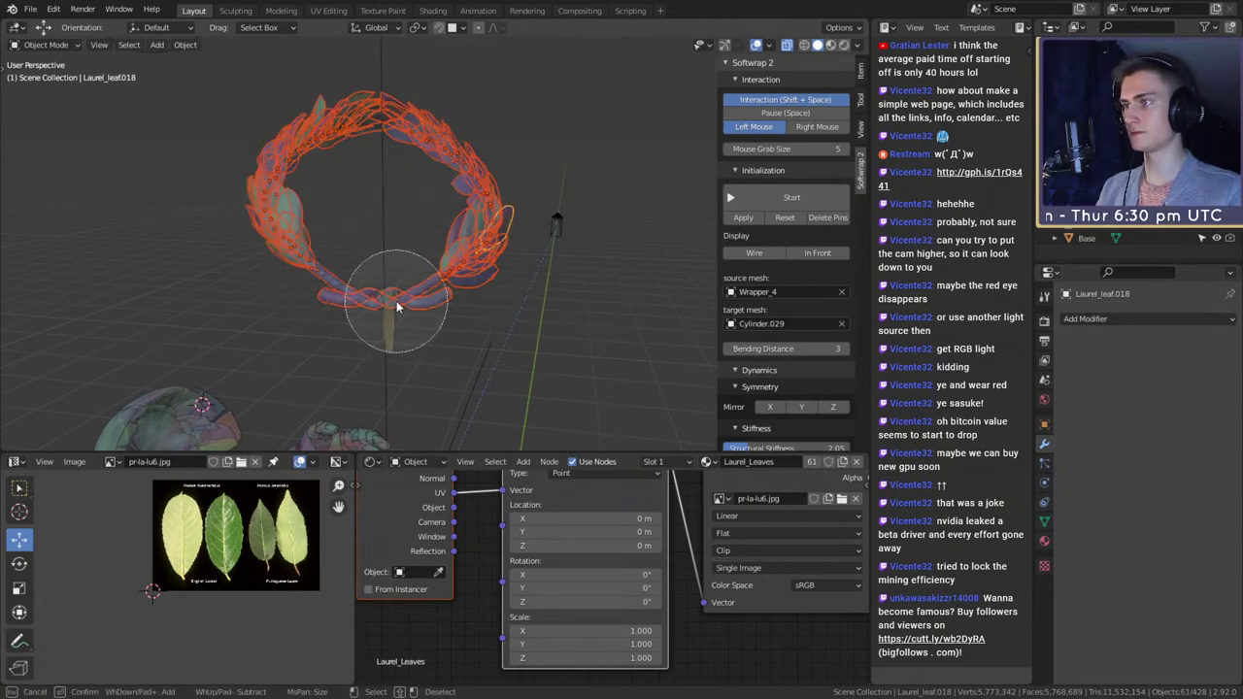
{"action": "key", "text": "Escape"}
- Remove the two branch objects at the bottom of the wreath from the leaf selection
{"action": "scroll", "coordinate": [424, 288], "scroll_direction": "up", "scroll_amount": 4}
{"action": "middle_click_drag", "start_coordinate": [466, 288], "coordinate": [529, 373]}
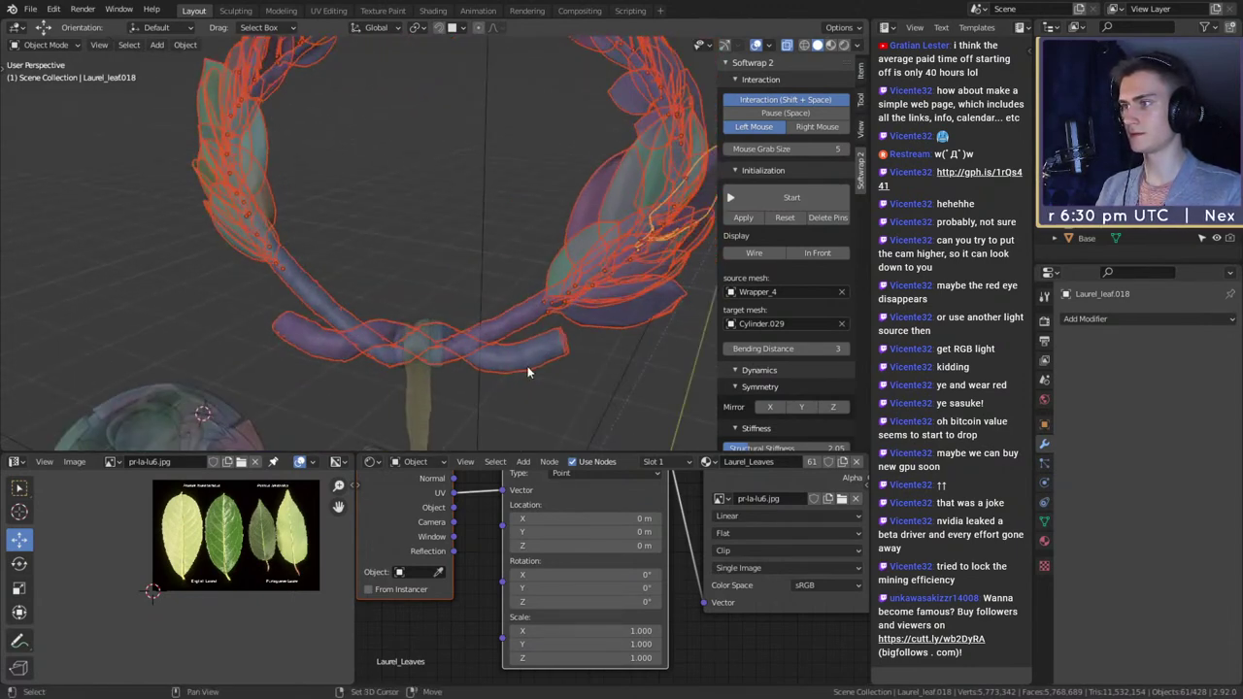
{"action": "left_click", "coordinate": [534, 372], "text": "shift"}
{"action": "left_click", "coordinate": [502, 325], "text": "shift"}
{"action": "left_click", "coordinate": [502, 325], "text": "shift"}
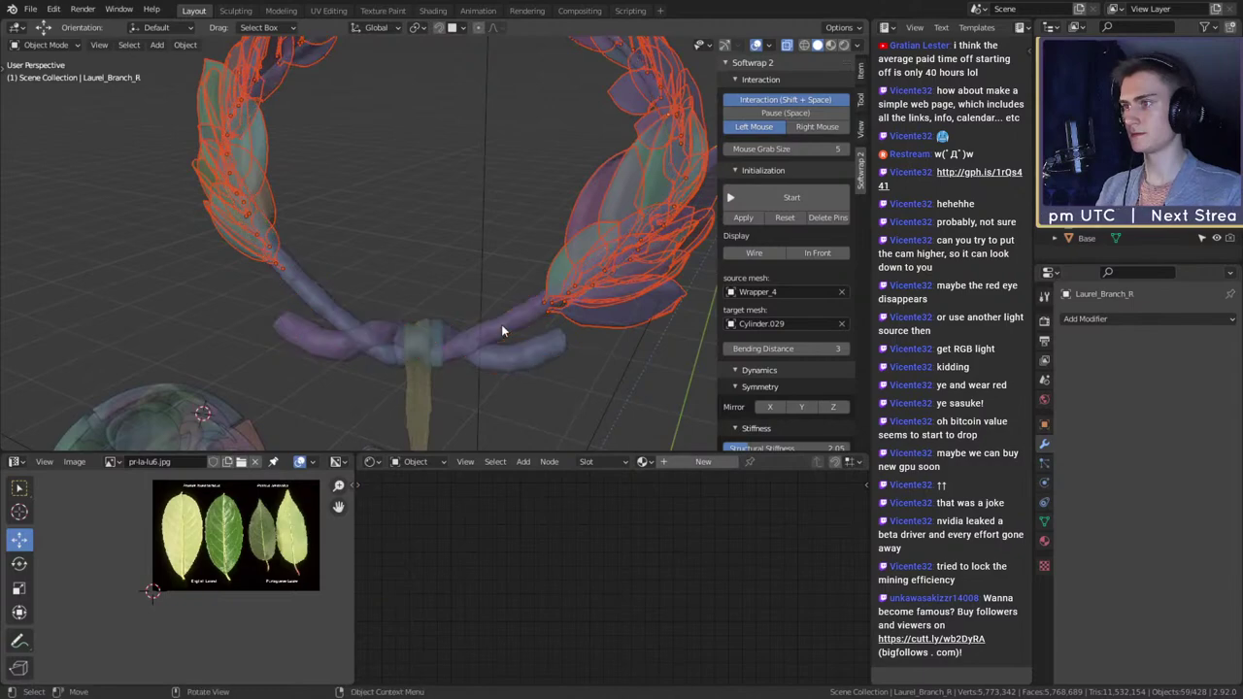
- Make the unwrapped Laurel_leaf.026 the active object, transfer its UV maps to all selected leaves, and clear the selection
{"action": "scroll", "coordinate": [501, 324], "scroll_direction": "down", "scroll_amount": 5}
{"action": "middle_click_drag", "start_coordinate": [501, 324], "coordinate": [377, 222]}
{"action": "scroll", "coordinate": [491, 291], "scroll_direction": "up", "scroll_amount": 4}
{"action": "left_click", "coordinate": [434, 246], "text": "shift"}
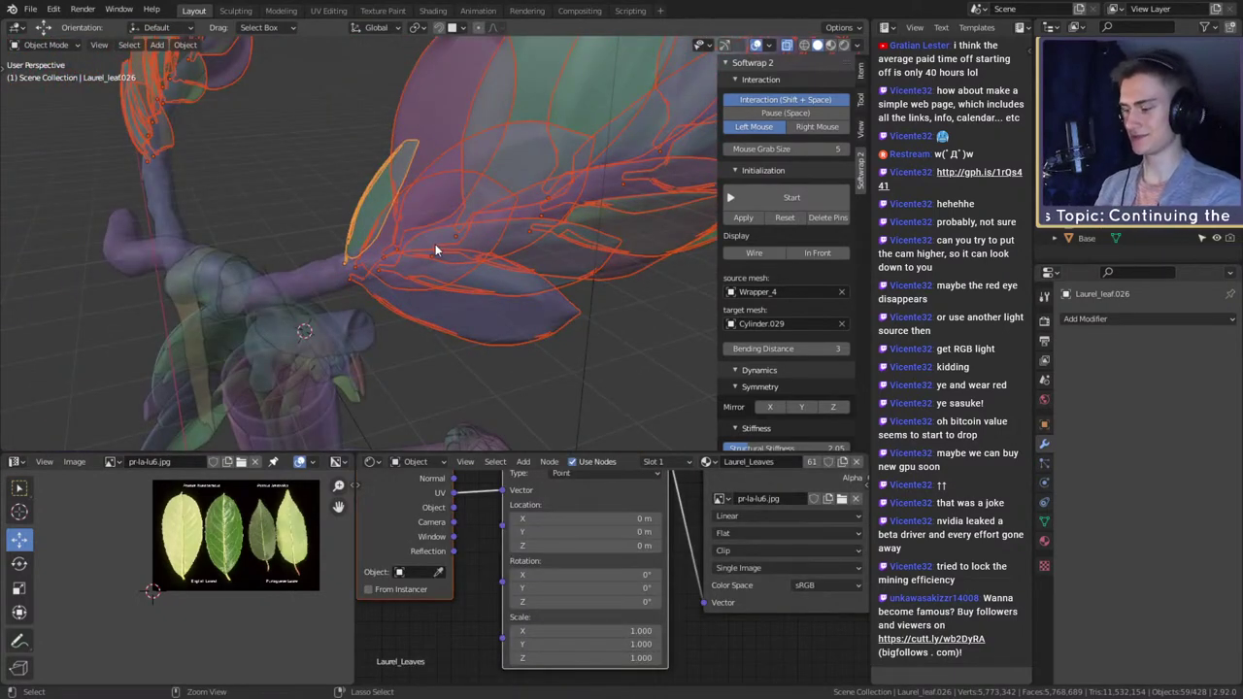
{"action": "key", "text": "ctrl+l"}
{"action": "left_click", "coordinate": [435, 247]}
{"action": "left_click", "coordinate": [642, 342]}
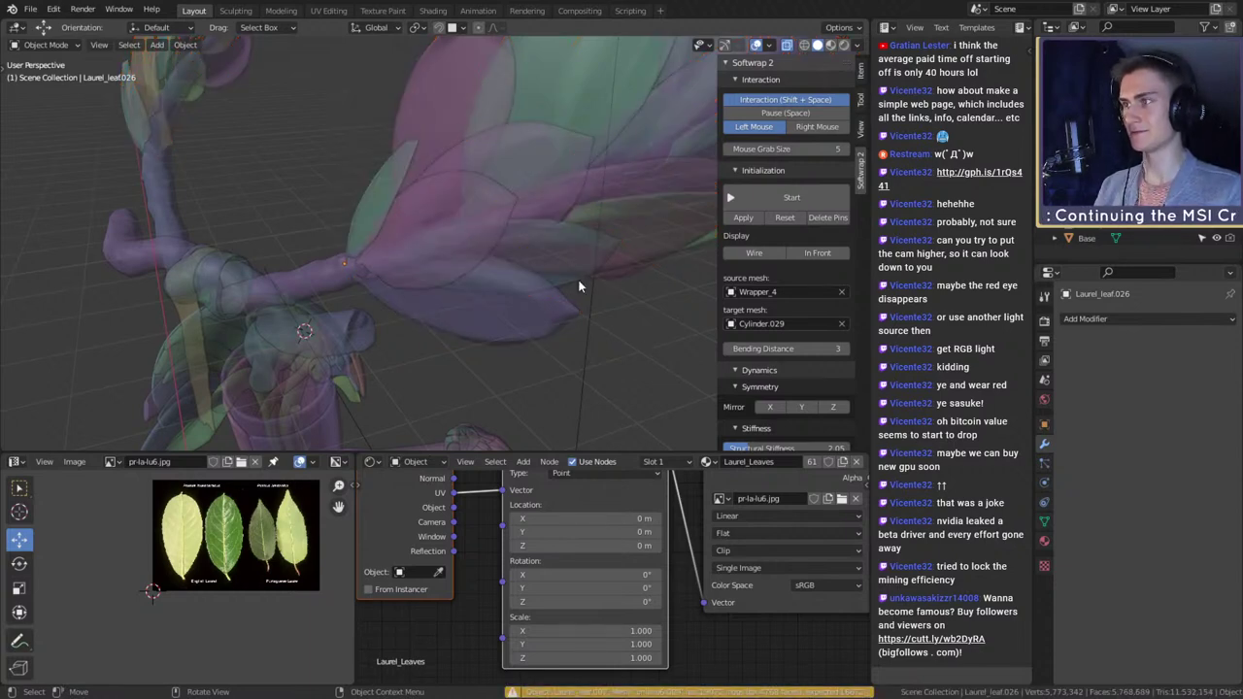
- Turn off X-ray and examine the leaf texture across the wreath in Material Preview
{"action": "key", "text": "alt+z"}
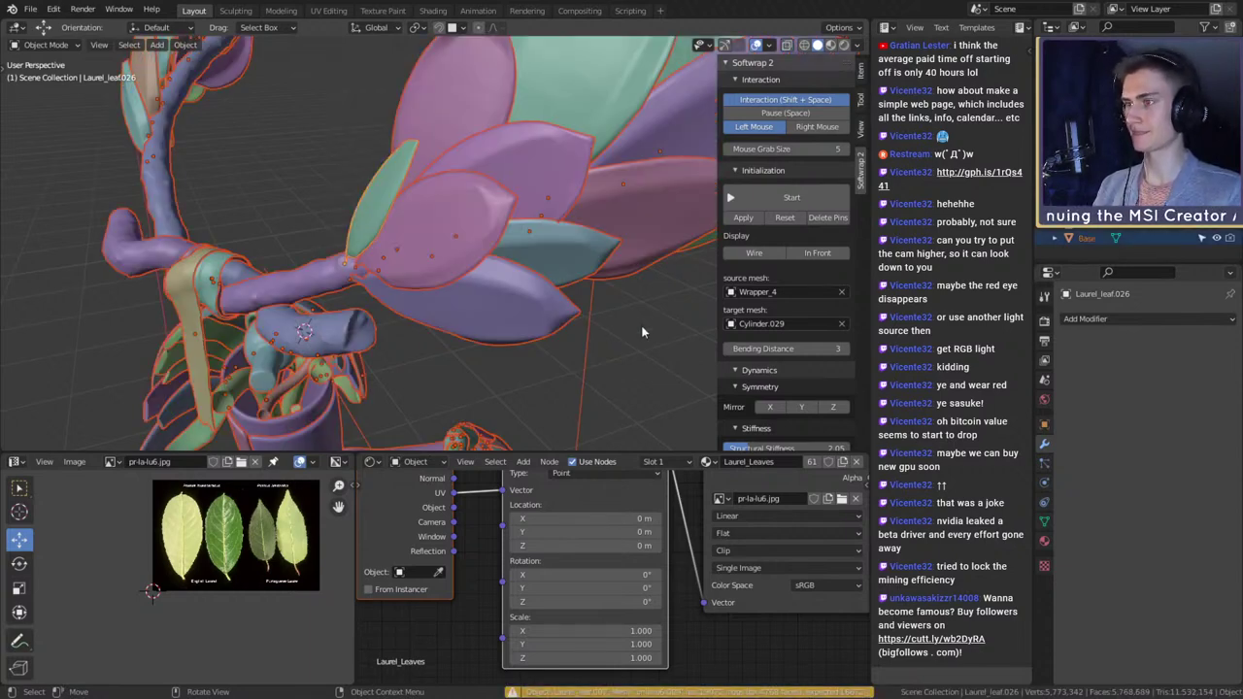
{"action": "key", "text": "z"}
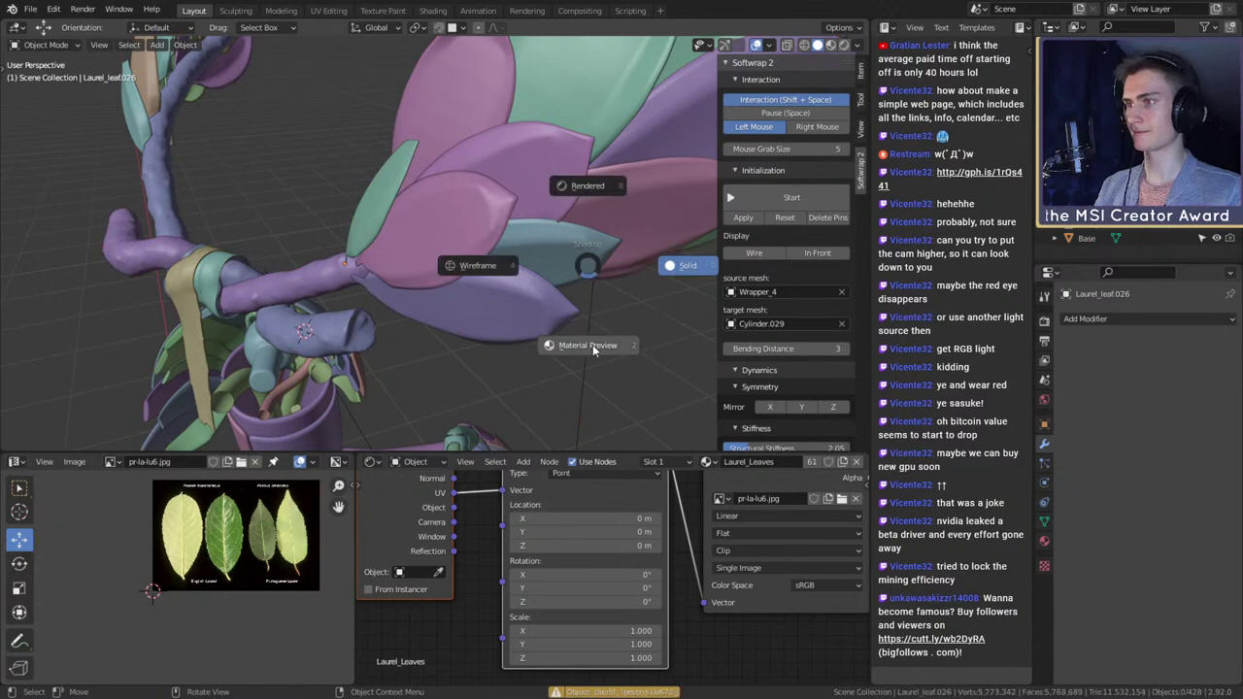
{"action": "left_click", "coordinate": [591, 349]}
{"action": "mouse_move", "coordinate": [591, 342]}
{"action": "middle_mouse_down"}
{"action": "mouse_move", "coordinate": [562, 292]}
{"action": "mouse_move", "coordinate": [492, 274]}
{"action": "mouse_move", "coordinate": [481, 284]}
{"action": "mouse_move", "coordinate": [605, 244]}
{"action": "mouse_move", "coordinate": [488, 291]}
{"action": "mouse_move", "coordinate": [547, 328]}
{"action": "mouse_move", "coordinate": [630, 261]}
{"action": "mouse_move", "coordinate": [415, 288]}
{"action": "mouse_move", "coordinate": [576, 289]}
{"action": "mouse_move", "coordinate": [616, 264]}
{"action": "mouse_move", "coordinate": [636, 288]}
{"action": "mouse_move", "coordinate": [395, 344]}
{"action": "mouse_move", "coordinate": [457, 276]}
{"action": "mouse_move", "coordinate": [536, 272]}
{"action": "mouse_move", "coordinate": [516, 286]}
{"action": "middle_mouse_up"}
{"action": "key", "text": "z"}
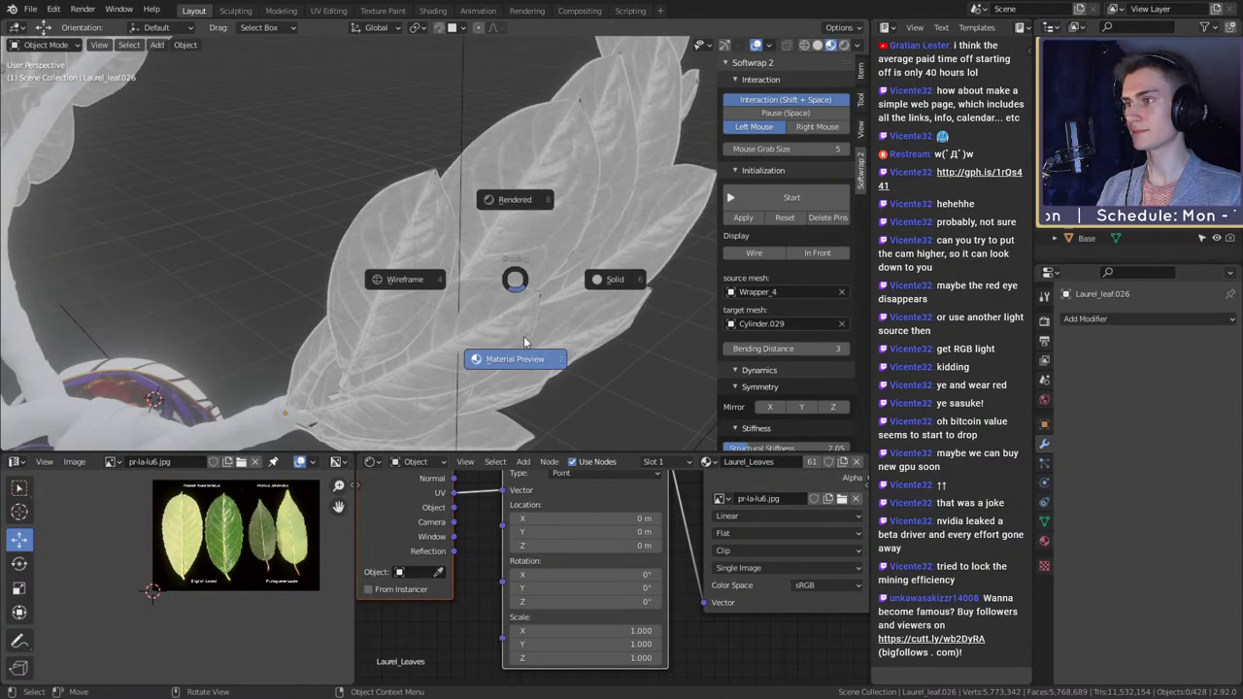
{"action": "left_click", "coordinate": [517, 355]}
{"action": "scroll", "coordinate": [506, 347], "scroll_direction": "down", "scroll_amount": 5}
{"action": "middle_click_drag", "start_coordinate": [504, 342], "coordinate": [508, 276]}
- Flip the Color Ramp that follows the leaf image texture in the Laurel_Leaves material
{"action": "scroll", "coordinate": [673, 553], "scroll_direction": "down", "scroll_amount": 8}
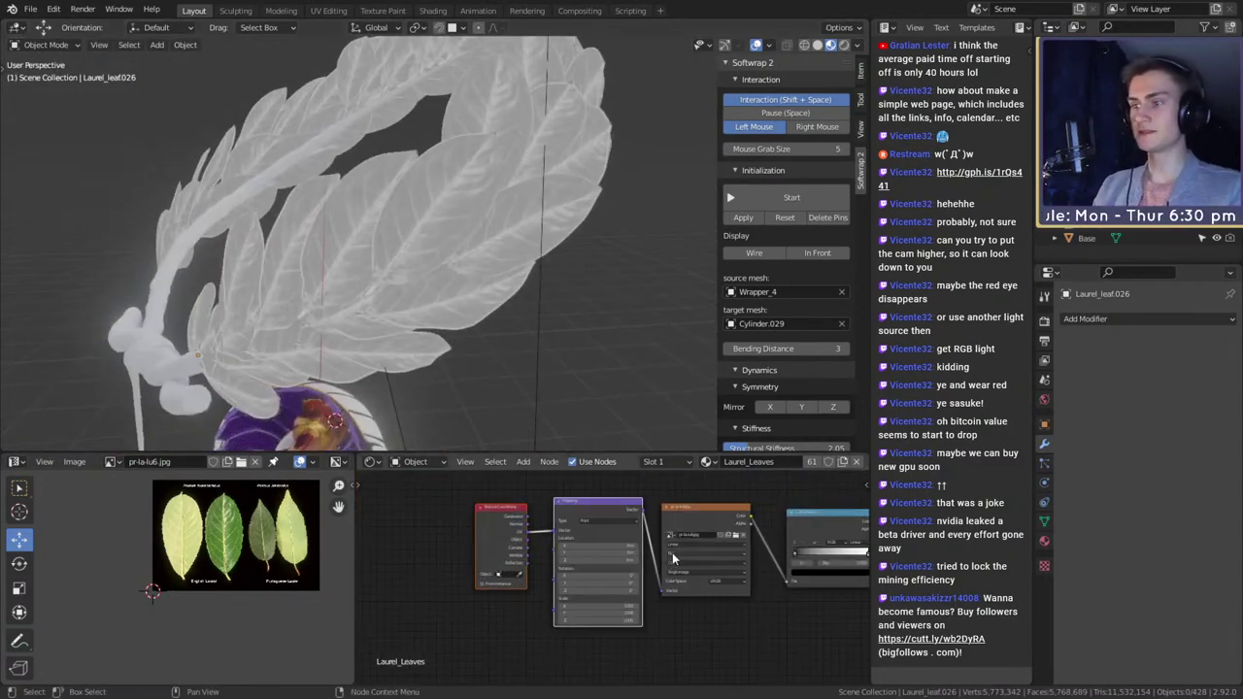
{"action": "middle_click_drag", "start_coordinate": [715, 632], "coordinate": [644, 629]}
{"action": "scroll", "coordinate": [644, 628], "scroll_direction": "down", "scroll_amount": 2}
{"action": "scroll", "coordinate": [644, 628], "scroll_direction": "up", "scroll_amount": 5}
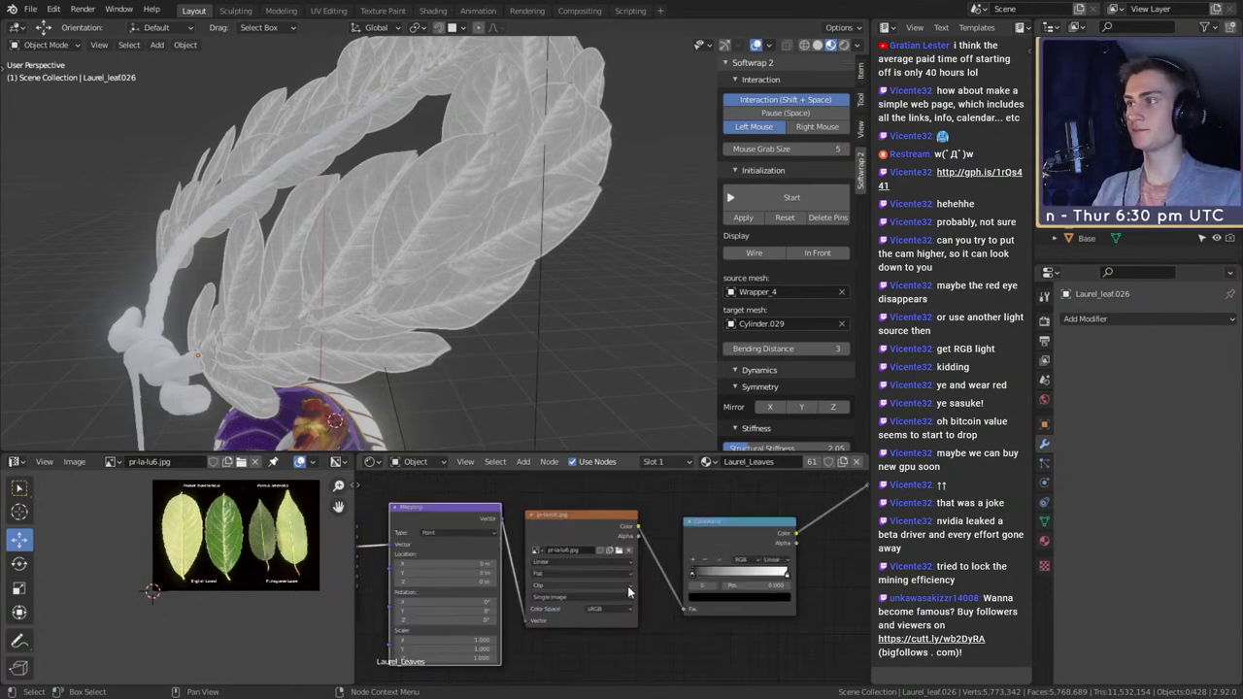
{"action": "scroll", "coordinate": [627, 586], "scroll_direction": "down", "scroll_amount": 7}
{"action": "middle_click_drag", "start_coordinate": [740, 586], "coordinate": [698, 582]}
{"action": "scroll", "coordinate": [647, 602], "scroll_direction": "up", "scroll_amount": 5}
{"action": "scroll", "coordinate": [647, 587], "scroll_direction": "down", "scroll_amount": 8}
{"action": "scroll", "coordinate": [649, 583], "scroll_direction": "up", "scroll_amount": 8}
{"action": "scroll", "coordinate": [742, 598], "scroll_direction": "up", "scroll_amount": 1}
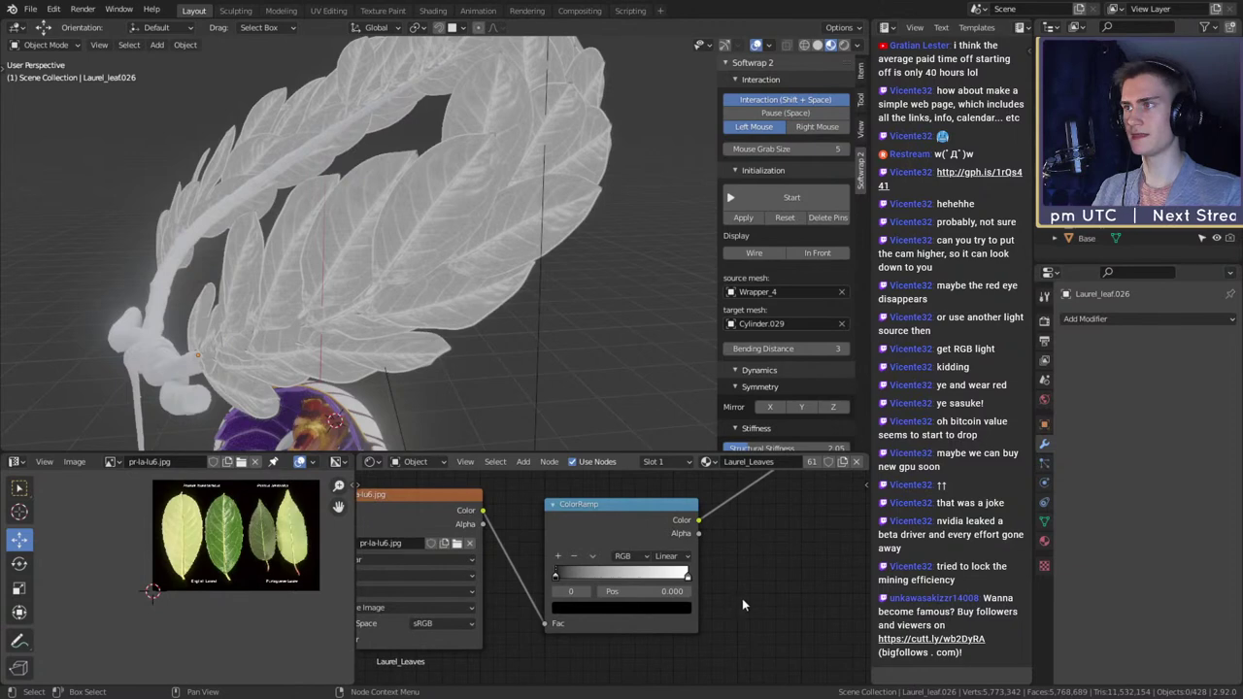
{"action": "scroll", "coordinate": [741, 597], "scroll_direction": "up", "scroll_amount": 4}
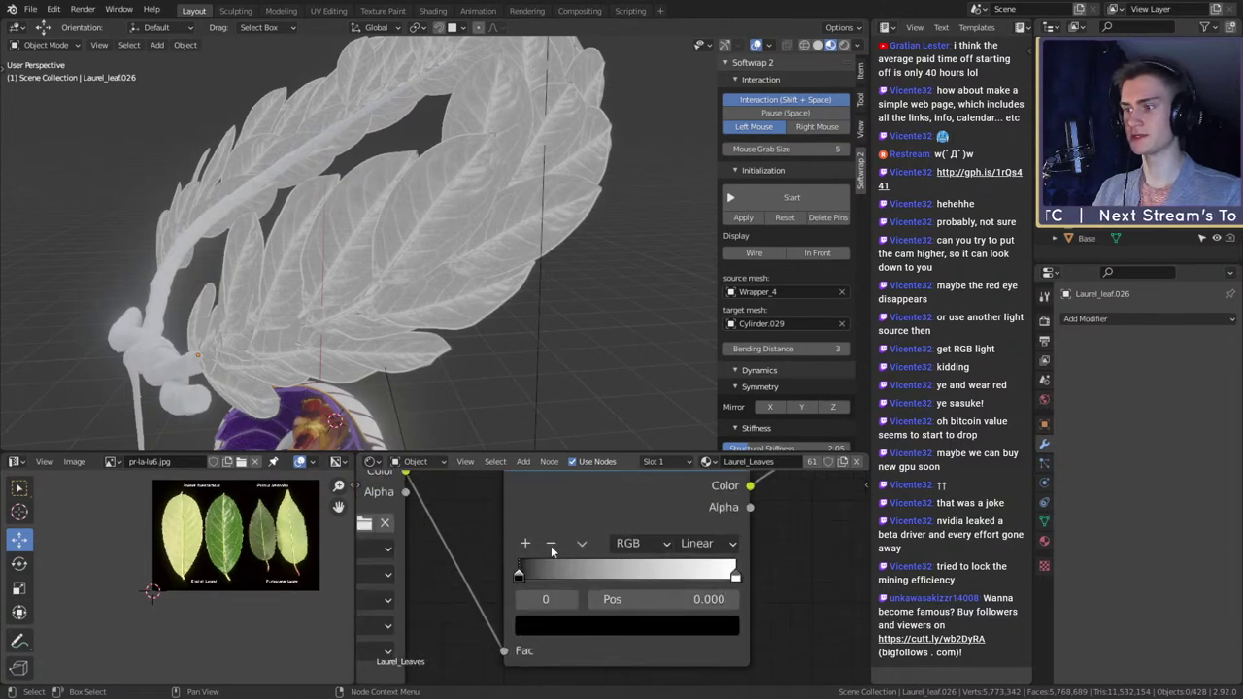
{"action": "left_click", "coordinate": [582, 544]}
{"action": "left_click", "coordinate": [644, 564]}
- Examine the inverted vein pattern on the leaves up close and across the whole wreath, checking the ramp's white stop
{"action": "scroll", "coordinate": [500, 241], "scroll_direction": "up", "scroll_amount": 5}
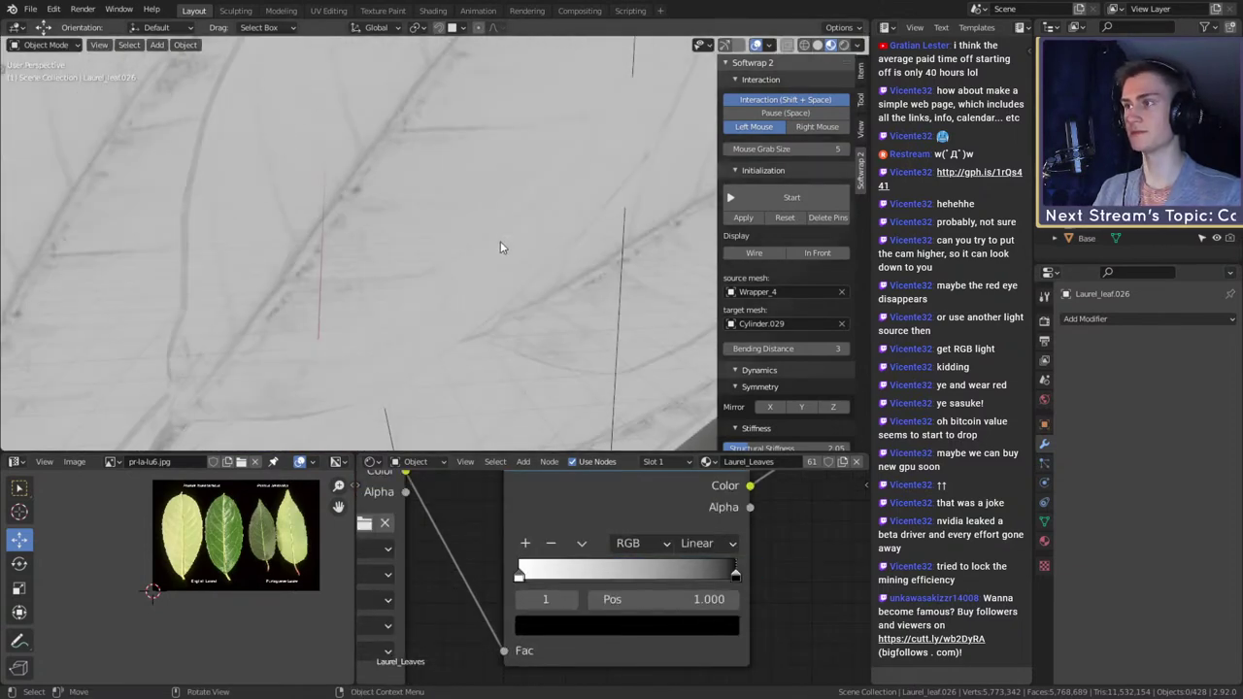
{"action": "middle_click_drag", "start_coordinate": [500, 240], "coordinate": [493, 238]}
{"action": "scroll", "coordinate": [491, 236], "scroll_direction": "down", "scroll_amount": 3}
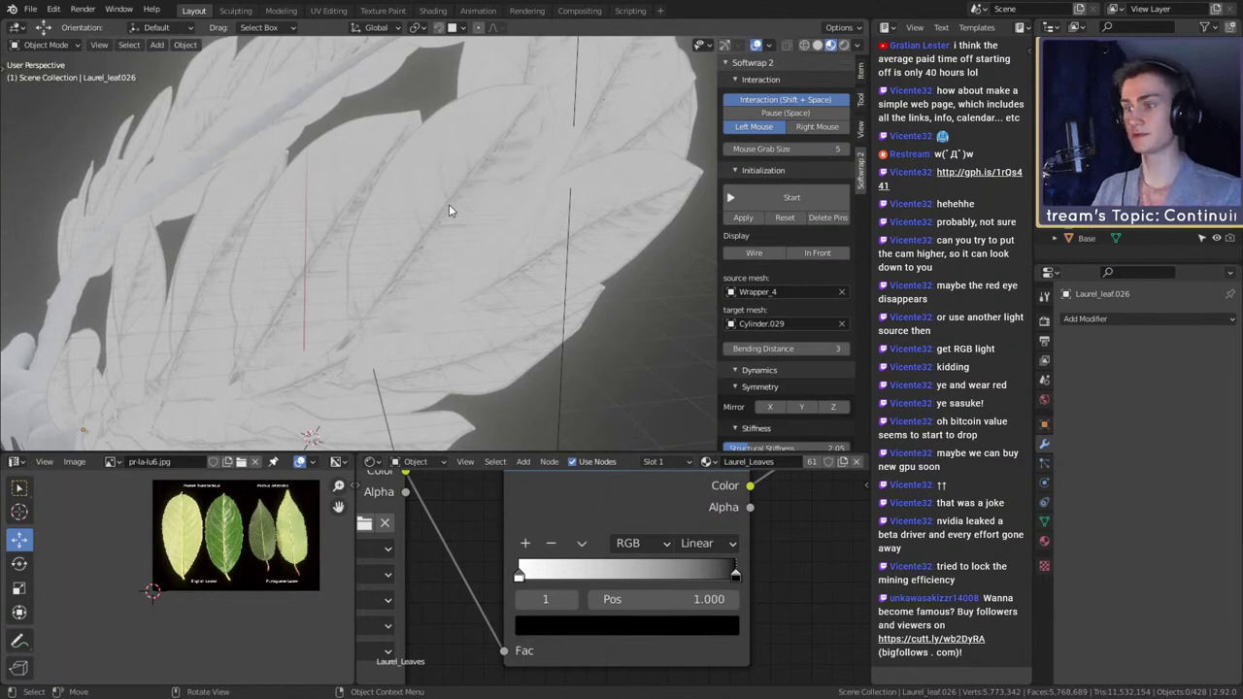
{"action": "left_click", "coordinate": [519, 575]}
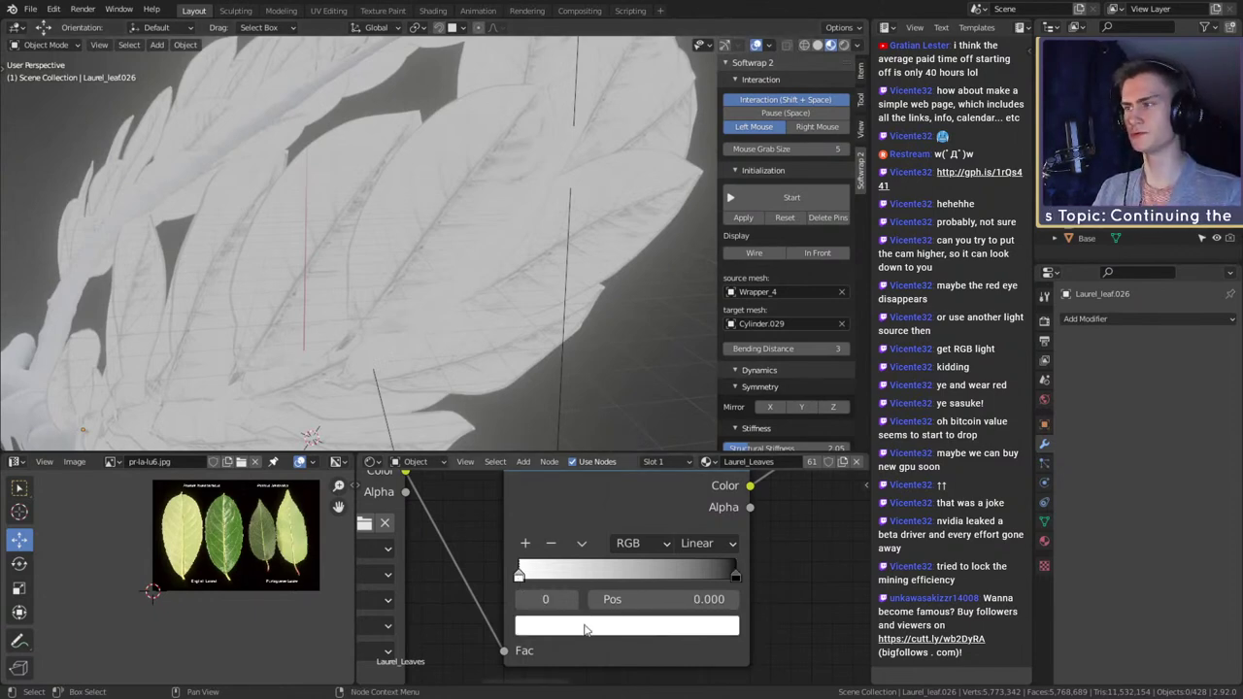
{"action": "scroll", "coordinate": [532, 269], "scroll_direction": "down", "scroll_amount": 5}
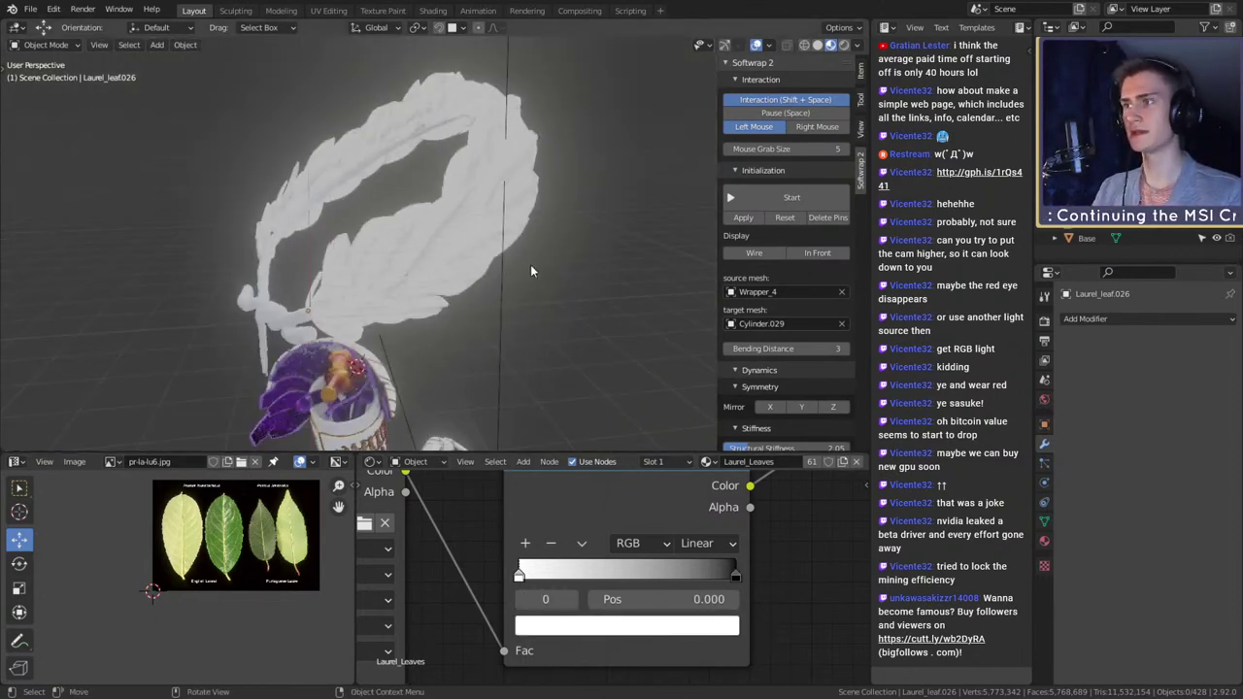
{"action": "middle_click_drag", "start_coordinate": [532, 269], "coordinate": [493, 349]}
{"action": "scroll", "coordinate": [432, 312], "scroll_direction": "up", "scroll_amount": 3}
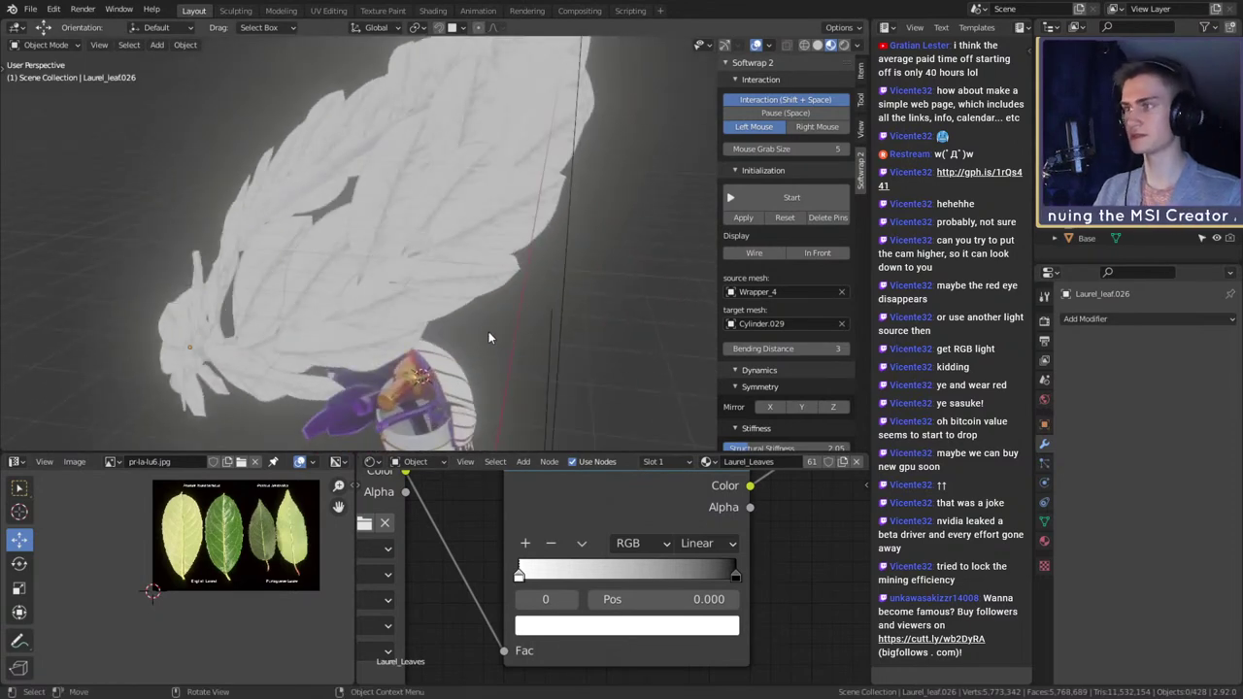
- Connect the leaf-texture Color Ramp to the Bump node's Height and output the Principled BSDF to the material surface
{"action": "scroll", "coordinate": [767, 574], "scroll_direction": "down", "scroll_amount": 9}
{"action": "middle_click_drag", "start_coordinate": [767, 558], "coordinate": [495, 675]}
{"action": "middle_click_drag", "start_coordinate": [731, 577], "coordinate": [642, 600]}
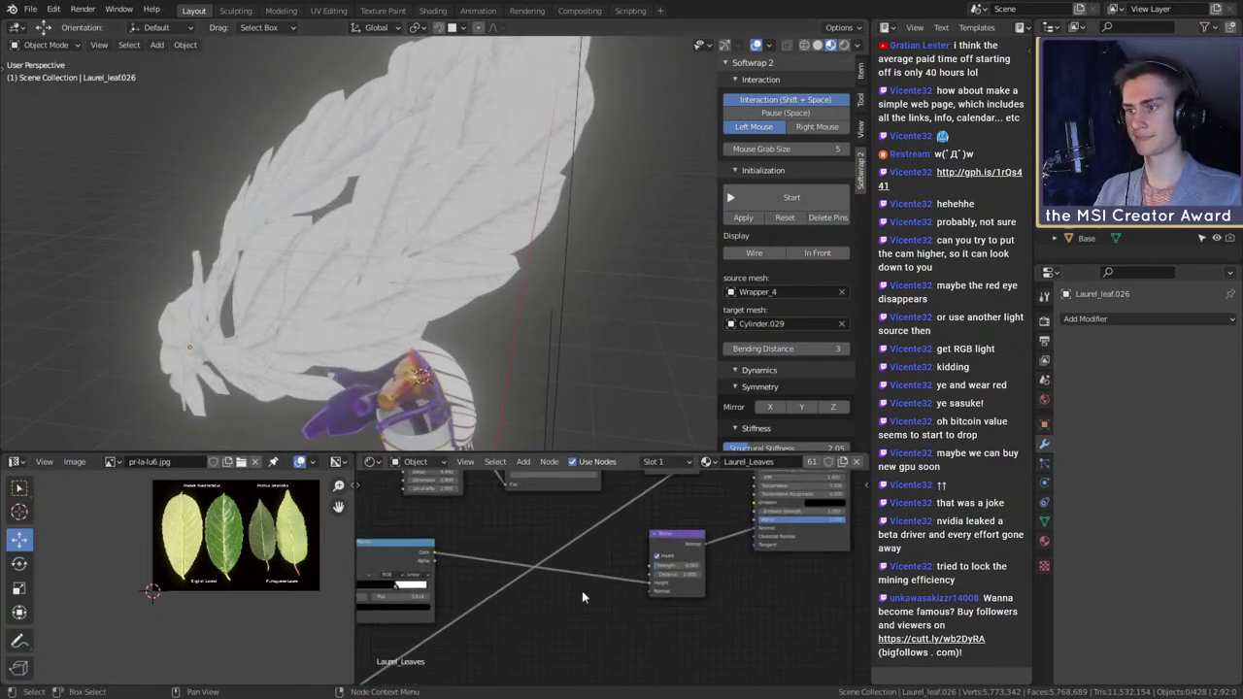
{"action": "scroll", "coordinate": [564, 597], "scroll_direction": "down", "scroll_amount": 3}
{"action": "middle_click_drag", "start_coordinate": [415, 661], "coordinate": [516, 616]}
{"action": "left_click_drag", "start_coordinate": [461, 648], "coordinate": [734, 539]}
{"action": "middle_click_drag", "start_coordinate": [777, 539], "coordinate": [692, 654]}
{"action": "left_click", "coordinate": [645, 504], "text": "ctrl+shift"}
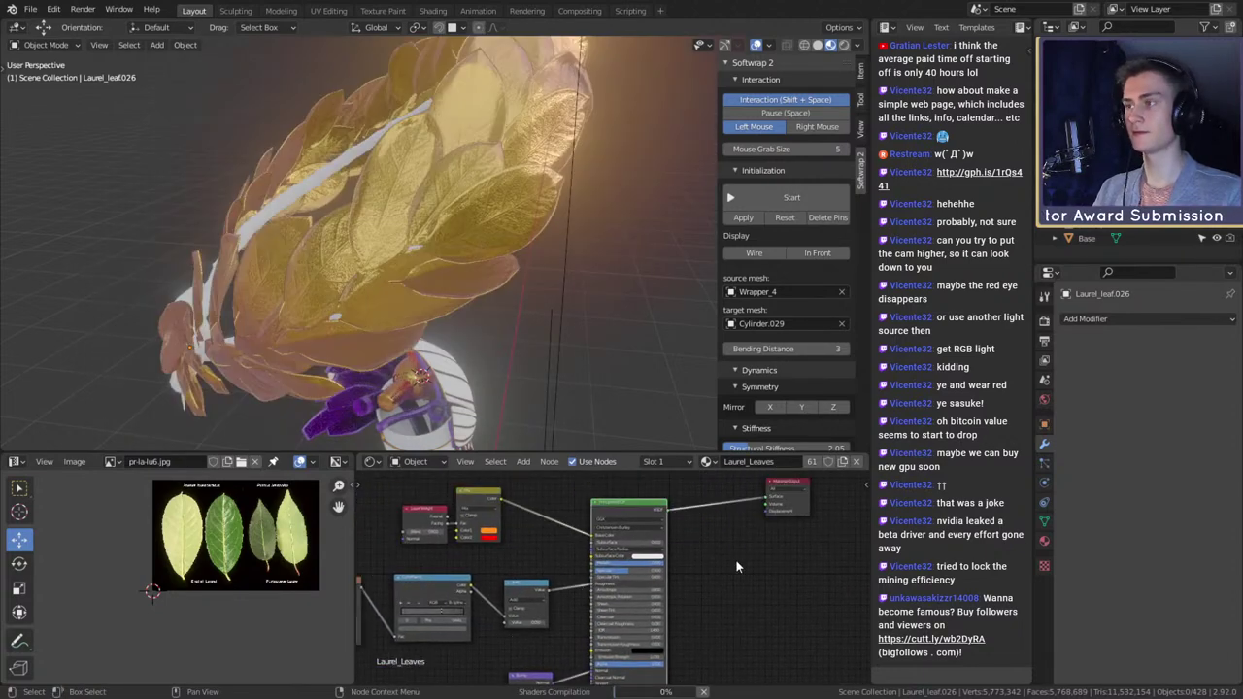
- Examine the bump detail on the golden leaves from near and far in Material Preview
{"action": "scroll", "coordinate": [541, 260], "scroll_direction": "up", "scroll_amount": 3}
{"action": "middle_click_drag", "start_coordinate": [540, 266], "coordinate": [409, 316]}
{"action": "scroll", "coordinate": [505, 309], "scroll_direction": "down", "scroll_amount": 4}
{"action": "scroll", "coordinate": [514, 292], "scroll_direction": "up", "scroll_amount": 4}
{"action": "scroll", "coordinate": [504, 311], "scroll_direction": "down", "scroll_amount": 5}
{"action": "scroll", "coordinate": [453, 339], "scroll_direction": "up", "scroll_amount": 3}
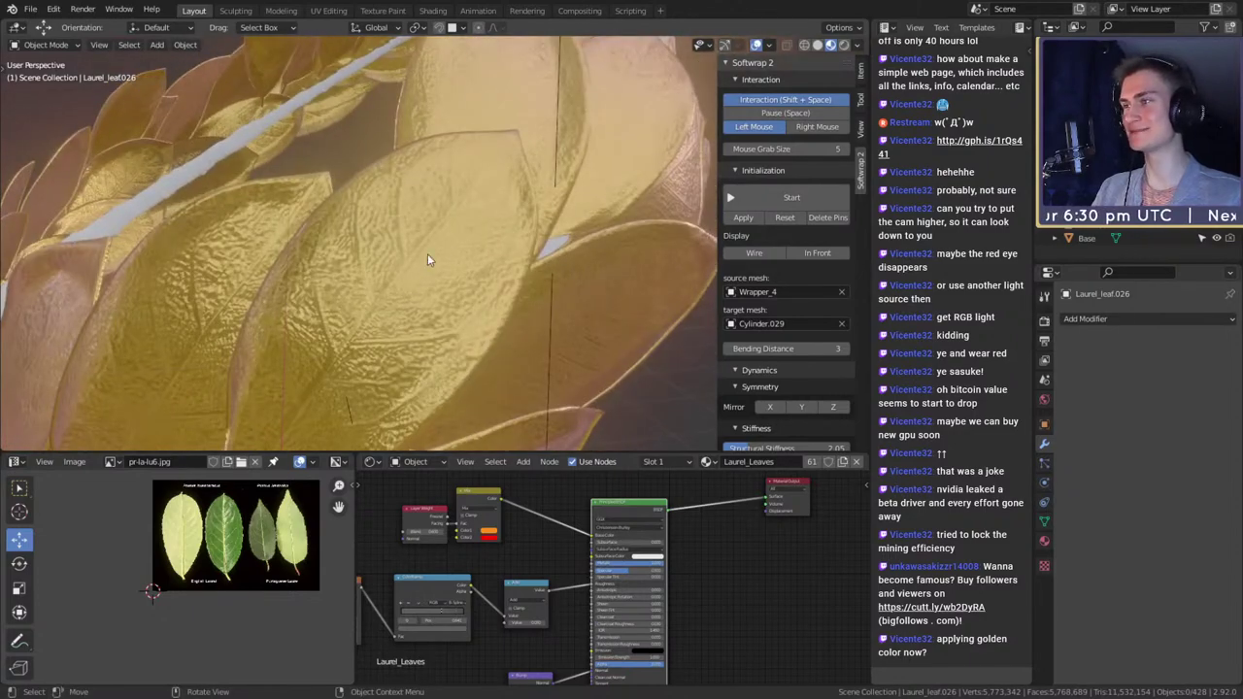
{"action": "mouse_move", "coordinate": [424, 253]}
{"action": "middle_mouse_down"}
{"action": "mouse_move", "coordinate": [481, 326]}
{"action": "mouse_move", "coordinate": [489, 268]}
{"action": "mouse_move", "coordinate": [312, 328]}
{"action": "mouse_move", "coordinate": [505, 284]}
{"action": "middle_mouse_up"}
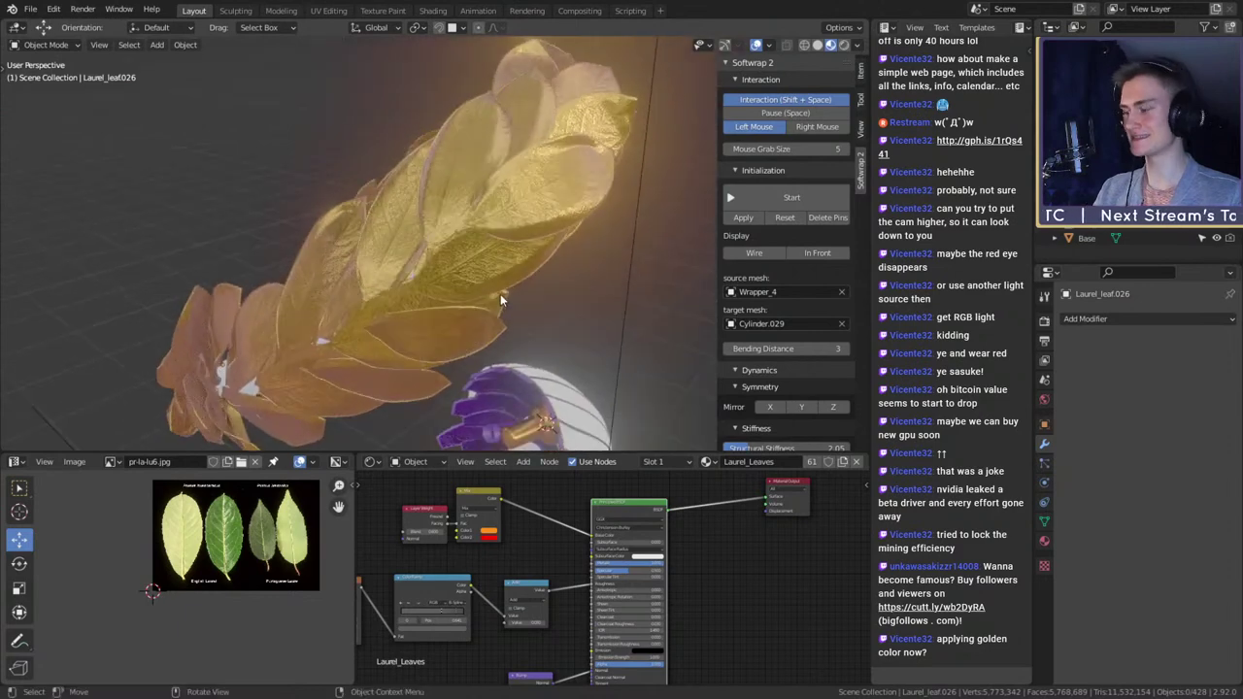
- Switch to Rendered shading and examine the golden leaves from several sides
{"action": "key", "text": "z"}
{"action": "left_click", "coordinate": [503, 200]}
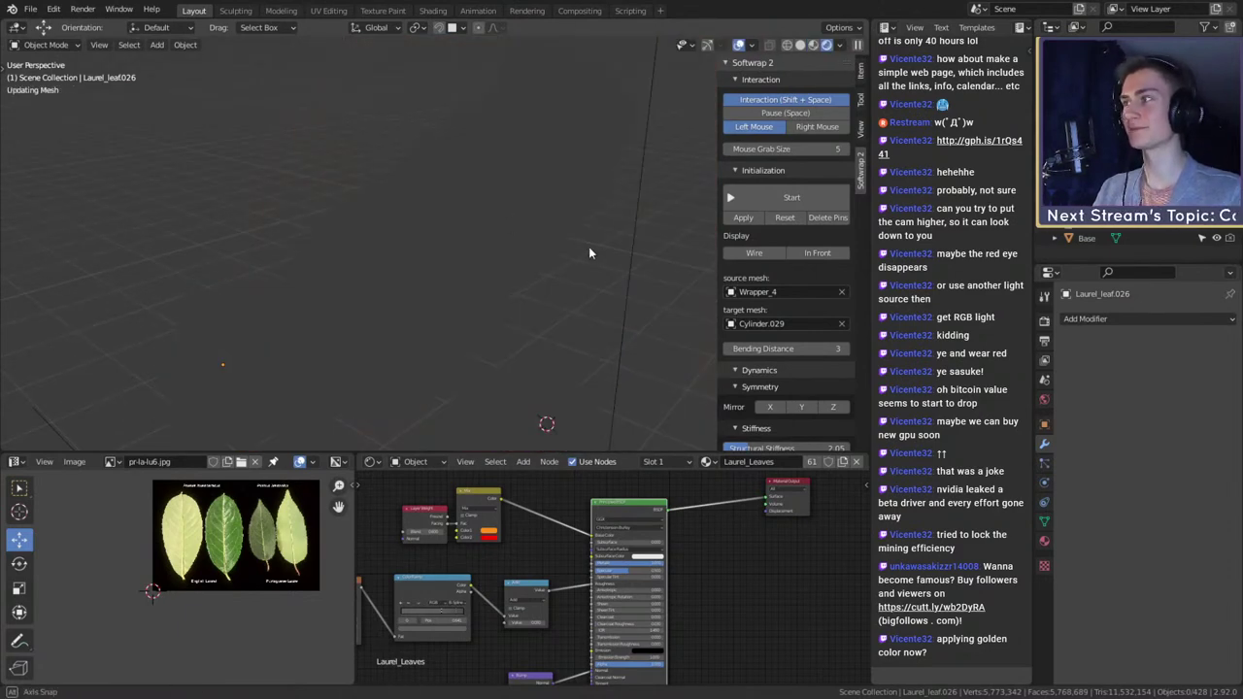
{"action": "middle_click_drag", "start_coordinate": [440, 259], "coordinate": [385, 259]}
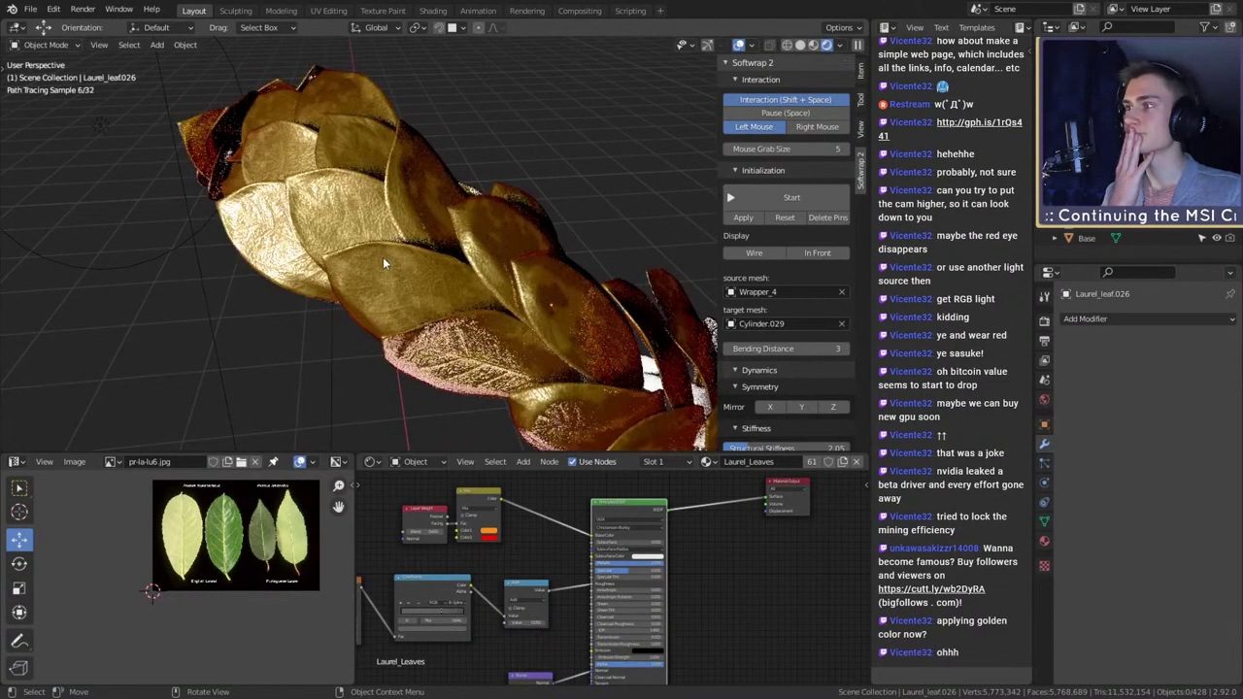
{"action": "mouse_move", "coordinate": [410, 256]}
{"action": "middle_mouse_down"}
{"action": "mouse_move", "coordinate": [463, 269]}
{"action": "mouse_move", "coordinate": [509, 256]}
{"action": "middle_mouse_up"}
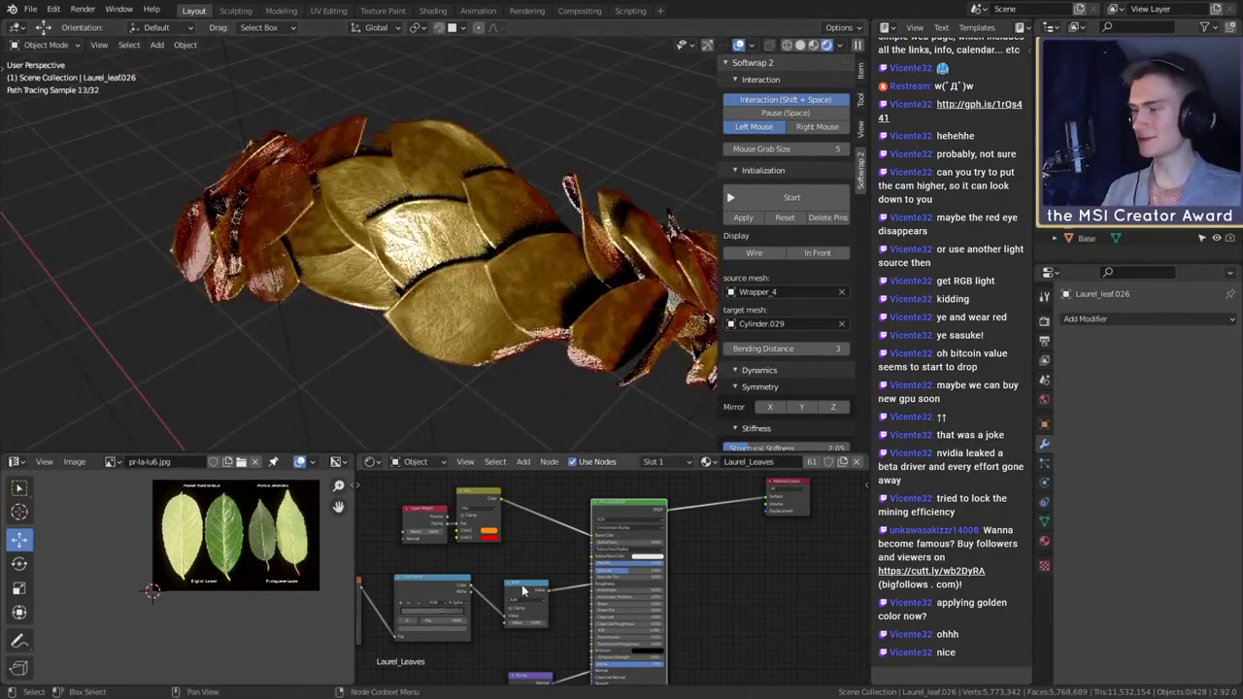
- Try shifting the white stop of the leaf-texture Color Ramp and compare the bump relief on the rendered leaves
{"action": "middle_click_drag", "start_coordinate": [509, 627], "coordinate": [591, 572]}
{"action": "middle_click_drag", "start_coordinate": [499, 672], "coordinate": [808, 492]}
{"action": "scroll", "coordinate": [696, 550], "scroll_direction": "up", "scroll_amount": 4}
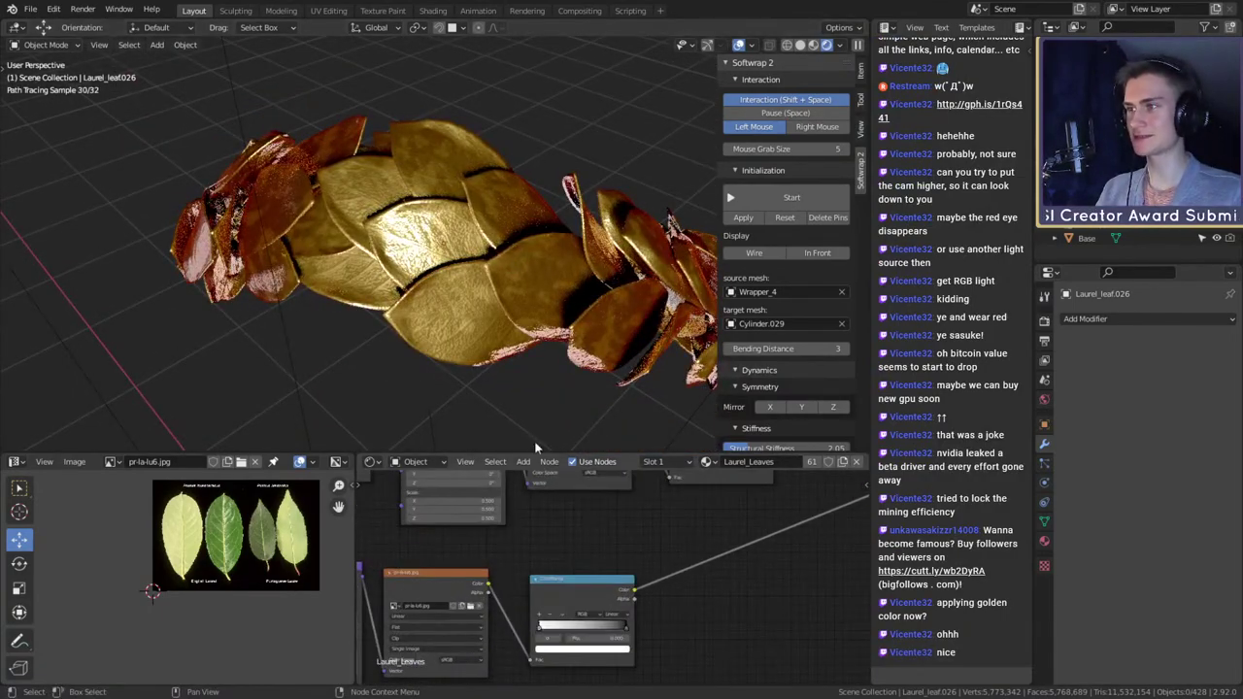
{"action": "scroll", "coordinate": [445, 266], "scroll_direction": "up", "scroll_amount": 3}
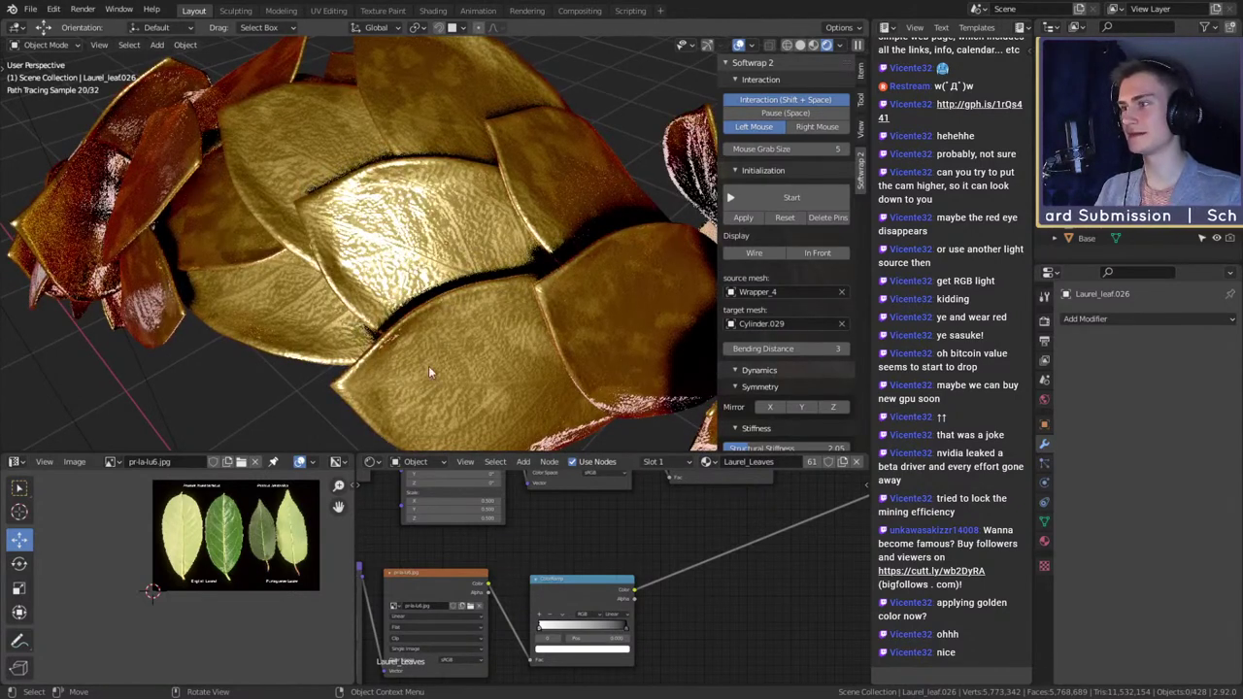
{"action": "scroll", "coordinate": [646, 607], "scroll_direction": "up", "scroll_amount": 4}
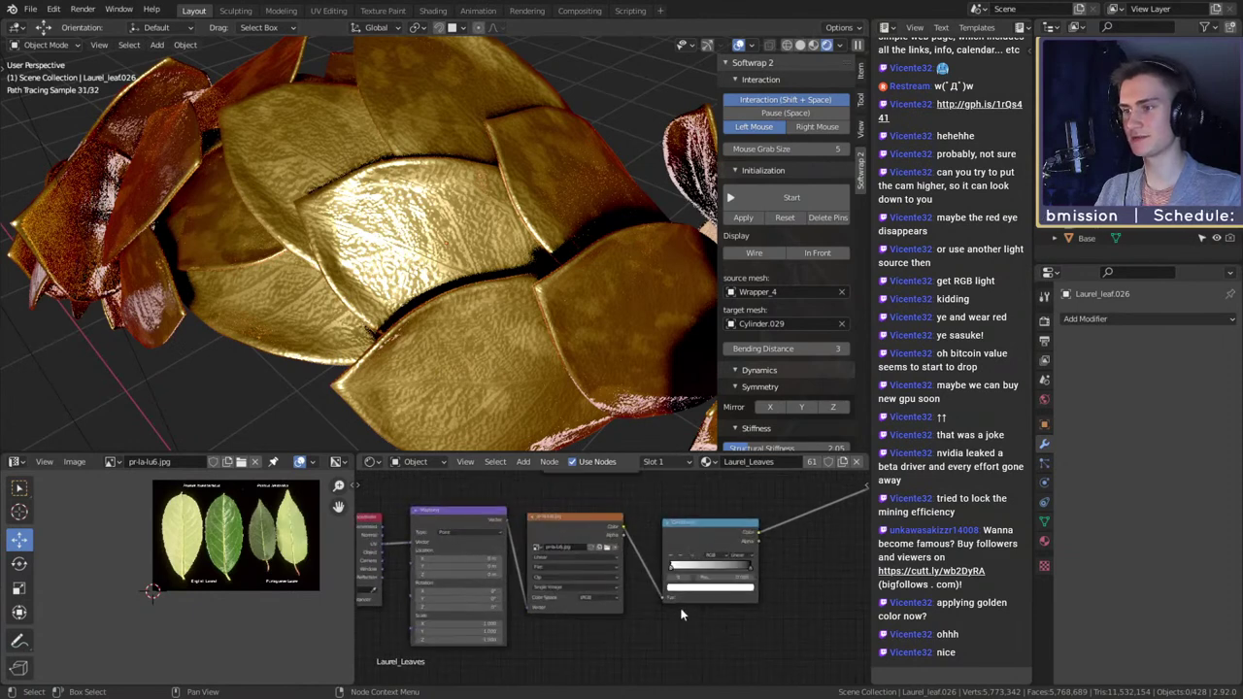
{"action": "middle_click_drag", "start_coordinate": [611, 610], "coordinate": [538, 608]}
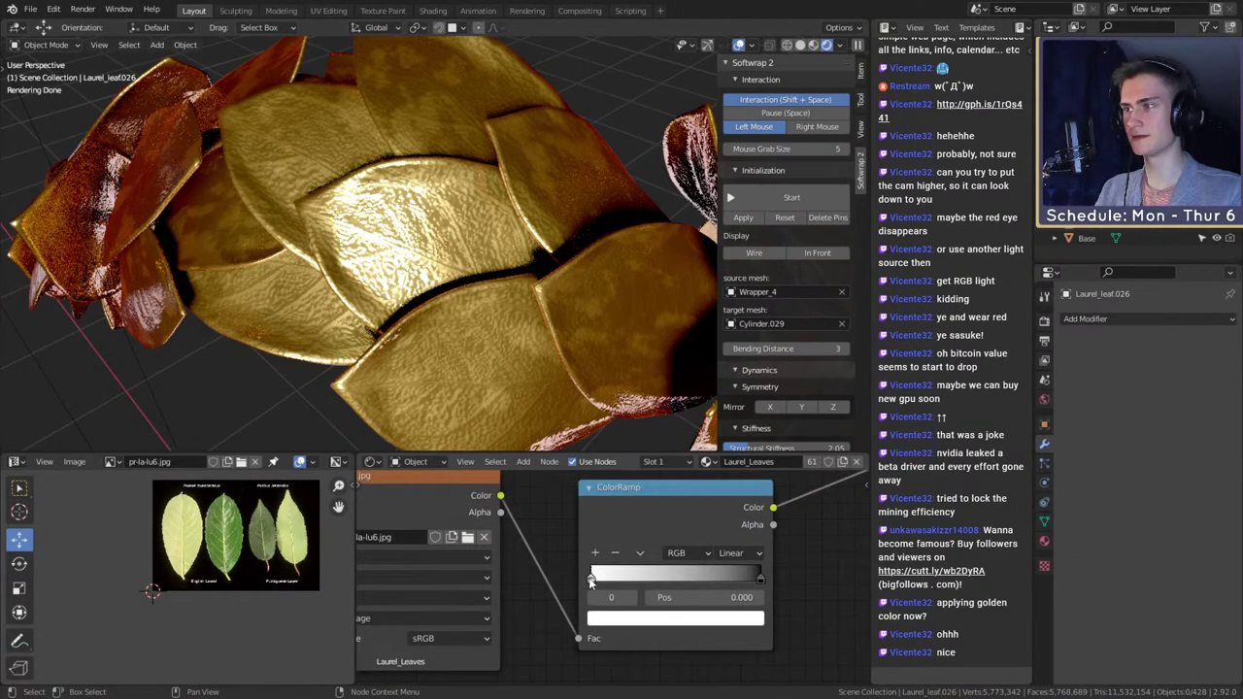
{"action": "mouse_move", "coordinate": [591, 577]}
{"action": "left_mouse_down"}
{"action": "mouse_move", "coordinate": [635, 581]}
{"action": "mouse_move", "coordinate": [586, 586]}
{"action": "left_mouse_up"}
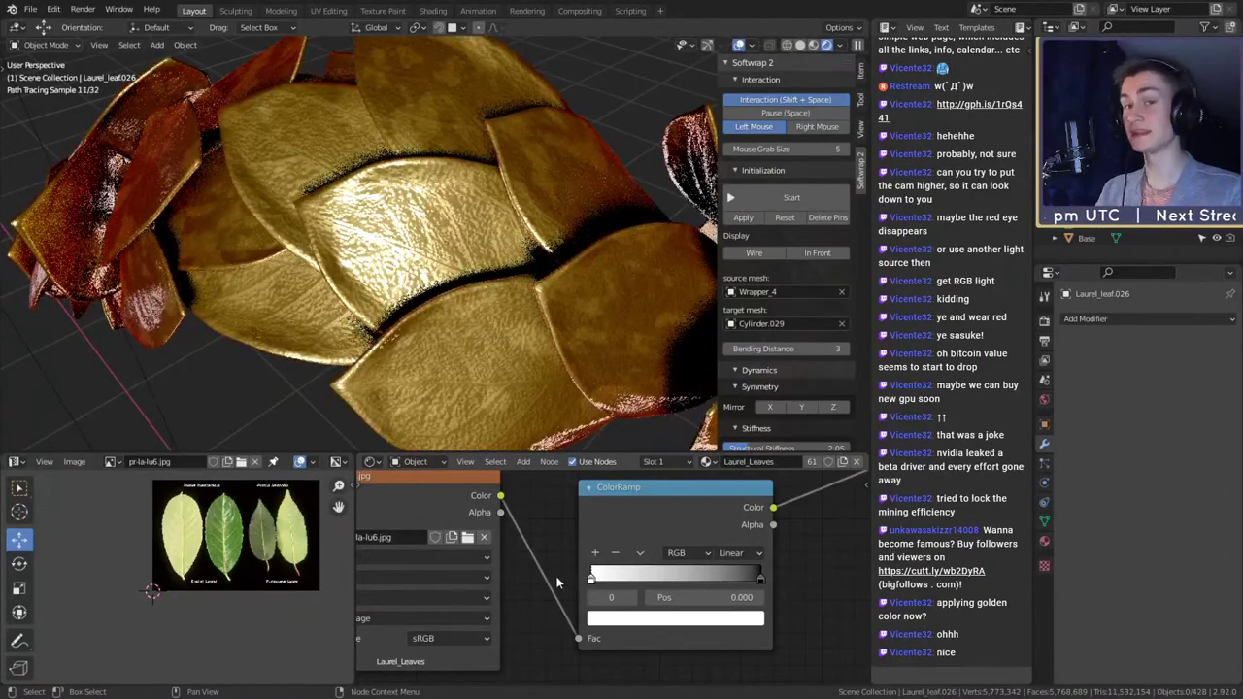
{"action": "scroll", "coordinate": [455, 246], "scroll_direction": "down", "scroll_amount": 6}
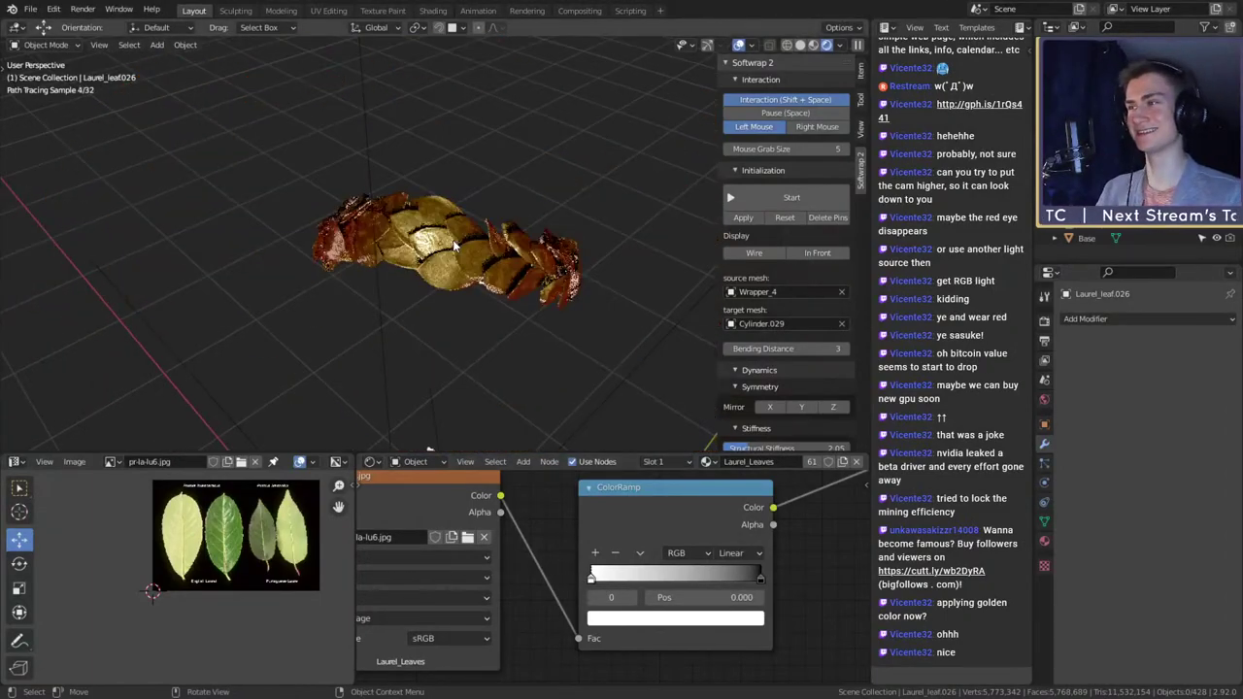
{"action": "scroll", "coordinate": [455, 245], "scroll_direction": "up", "scroll_amount": 5}
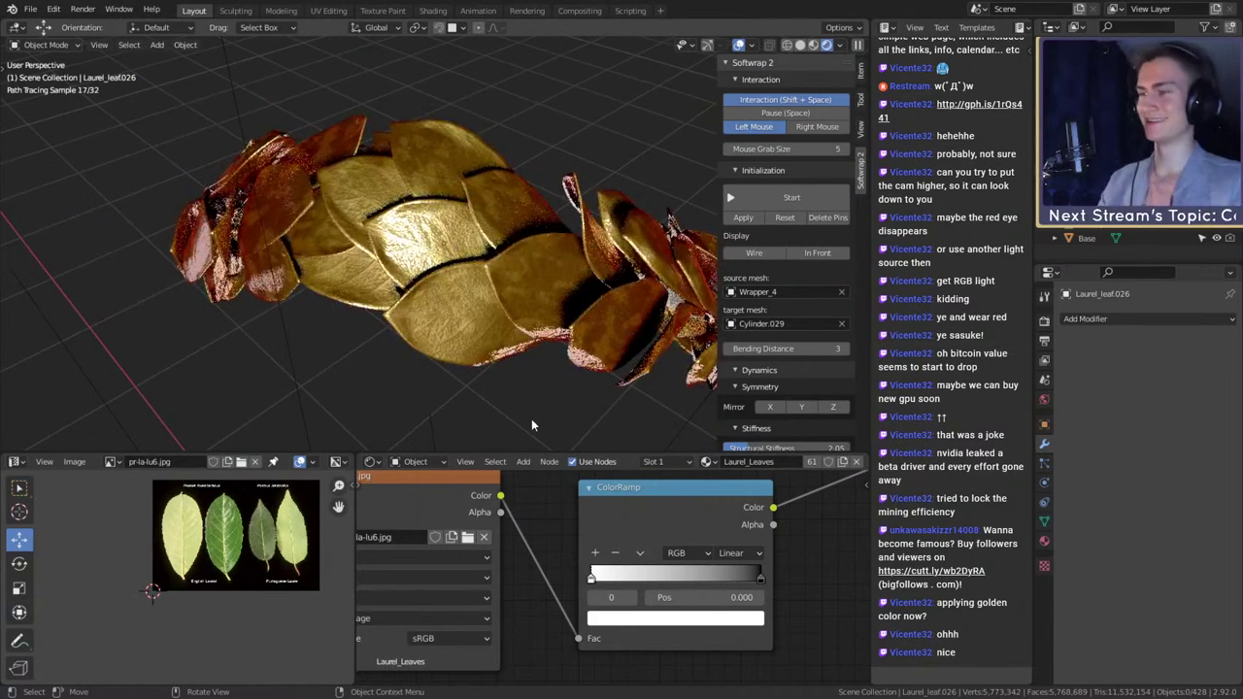
{"action": "scroll", "coordinate": [729, 601], "scroll_direction": "down", "scroll_amount": 2}
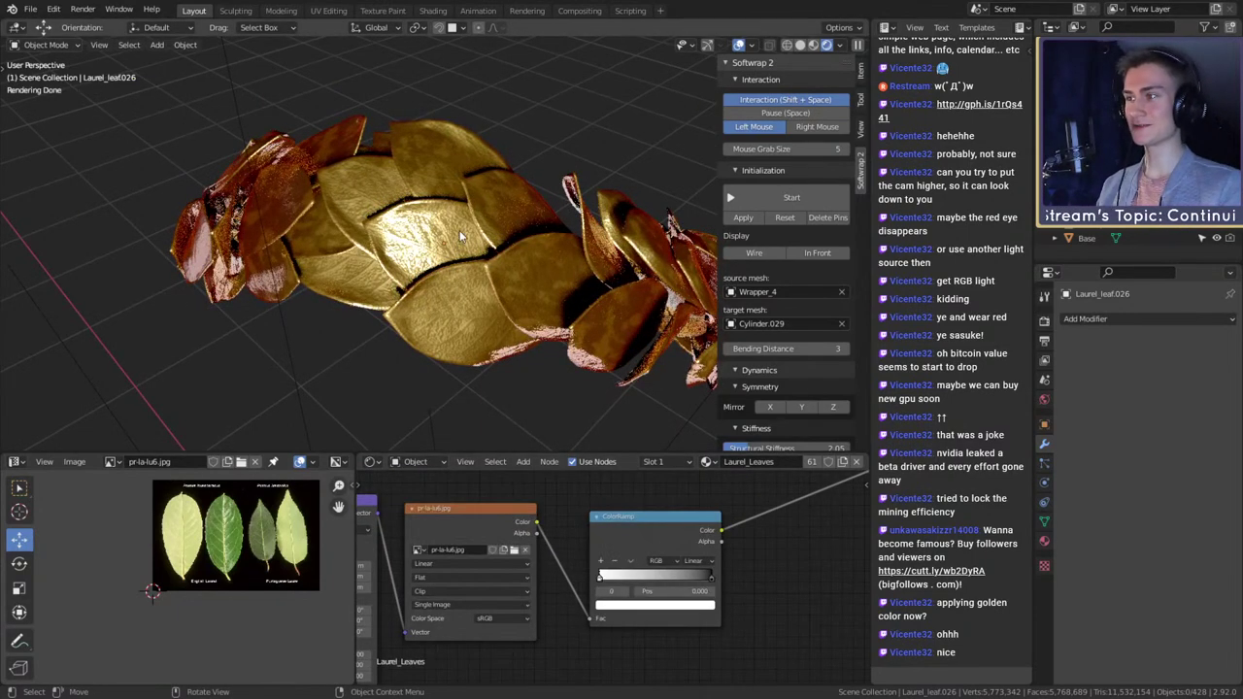
- Insert a Math node on the link between the leaf-texture Color Ramp and the Bump node's Height
{"action": "scroll", "coordinate": [735, 581], "scroll_direction": "down", "scroll_amount": 2}
{"action": "scroll", "coordinate": [735, 581], "scroll_direction": "up", "scroll_amount": 3}
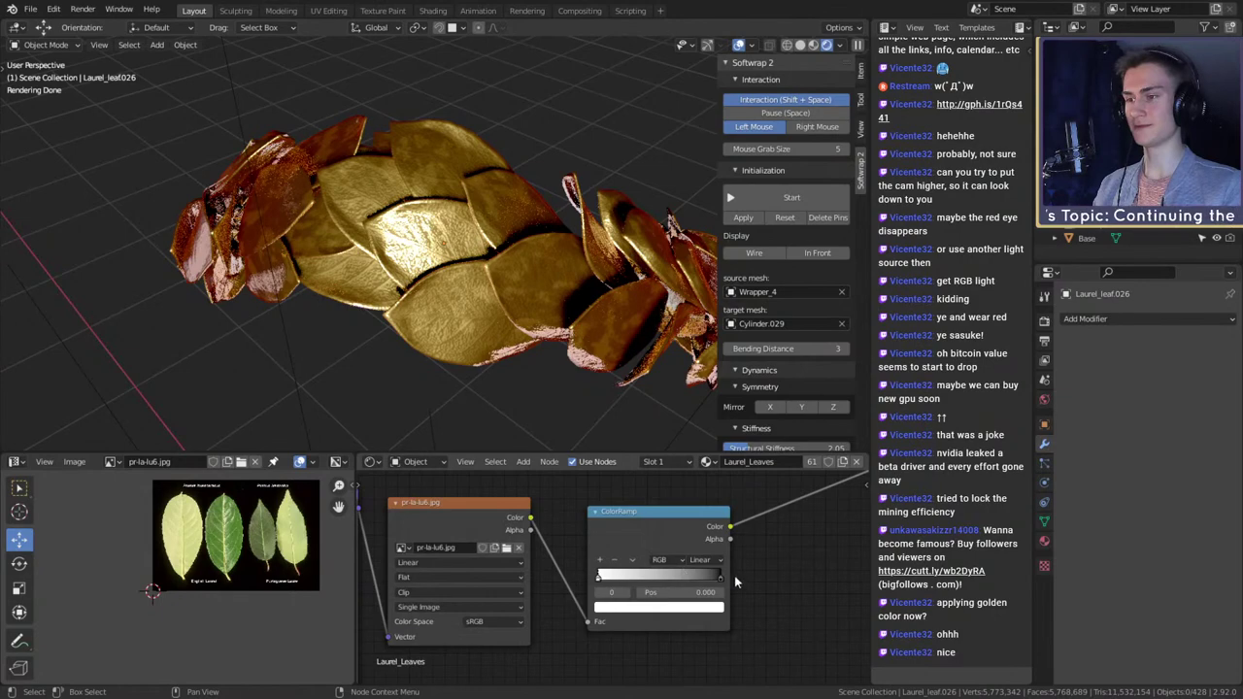
{"action": "scroll", "coordinate": [735, 581], "scroll_direction": "up", "scroll_amount": 3}
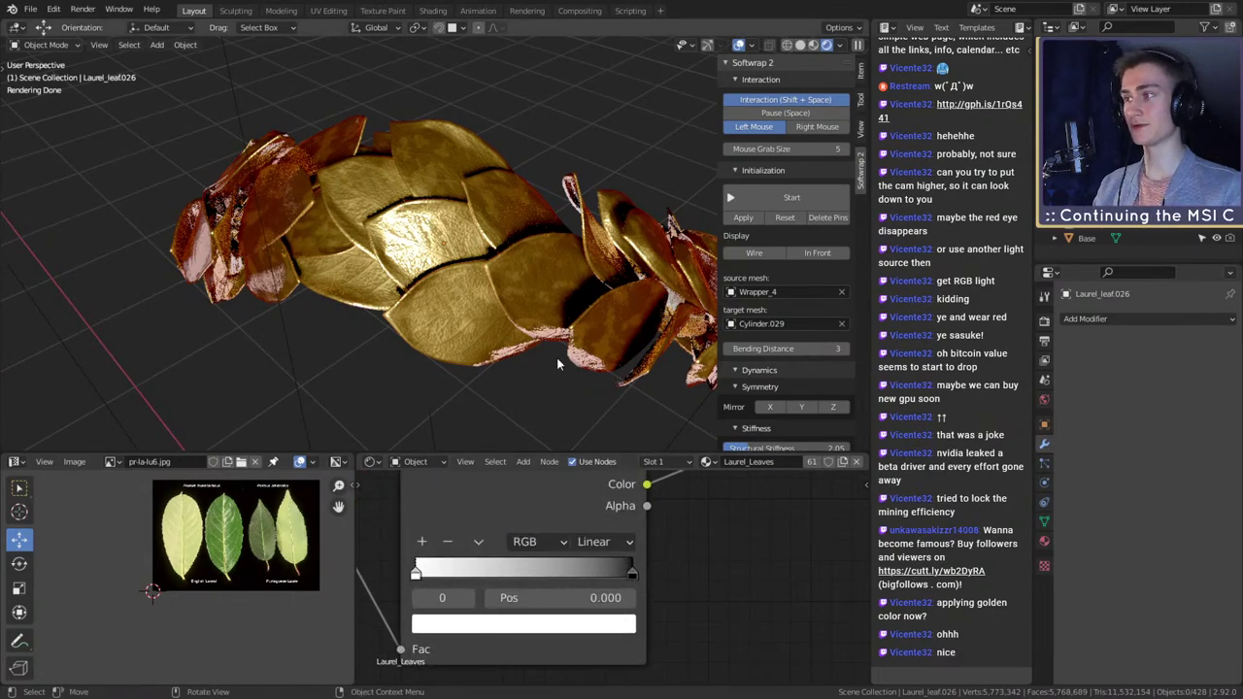
{"action": "middle_click_drag", "start_coordinate": [556, 357], "coordinate": [622, 427]}
{"action": "scroll", "coordinate": [672, 486], "scroll_direction": "down", "scroll_amount": 4}
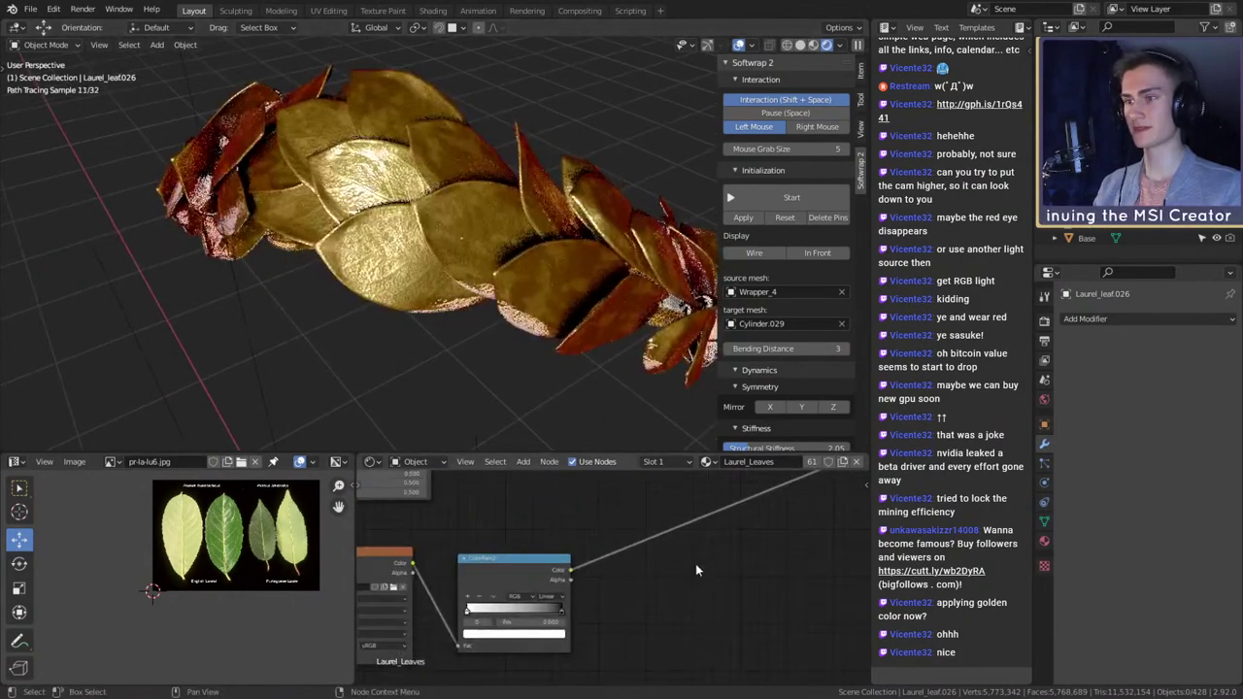
{"action": "middle_click_drag", "start_coordinate": [701, 561], "coordinate": [627, 588]}
{"action": "scroll", "coordinate": [625, 588], "scroll_direction": "down", "scroll_amount": 5}
{"action": "key", "text": "shift+a"}
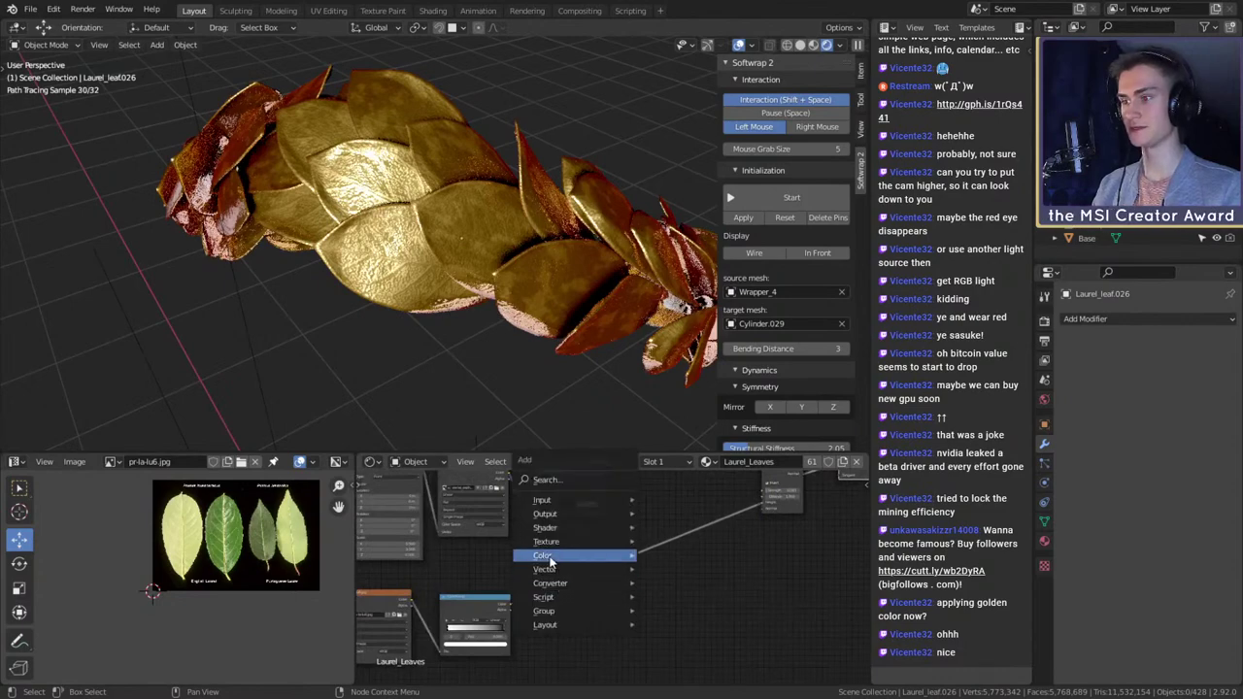
{"action": "mouse_move", "coordinate": [550, 583]}
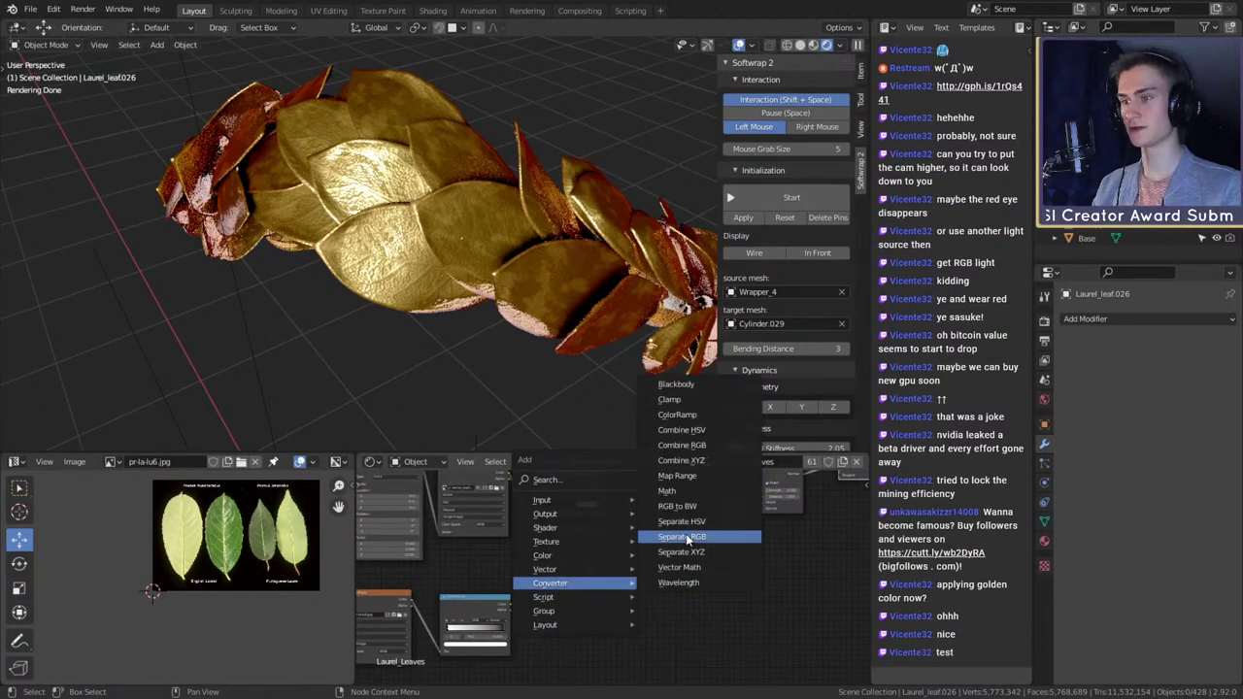
{"action": "left_click", "coordinate": [674, 492]}
{"action": "left_click", "coordinate": [550, 576]}
{"action": "middle_click_drag", "start_coordinate": [580, 614], "coordinate": [729, 570], "text": "ctrl"}
{"action": "scroll", "coordinate": [674, 594], "scroll_direction": "up", "scroll_amount": 4}
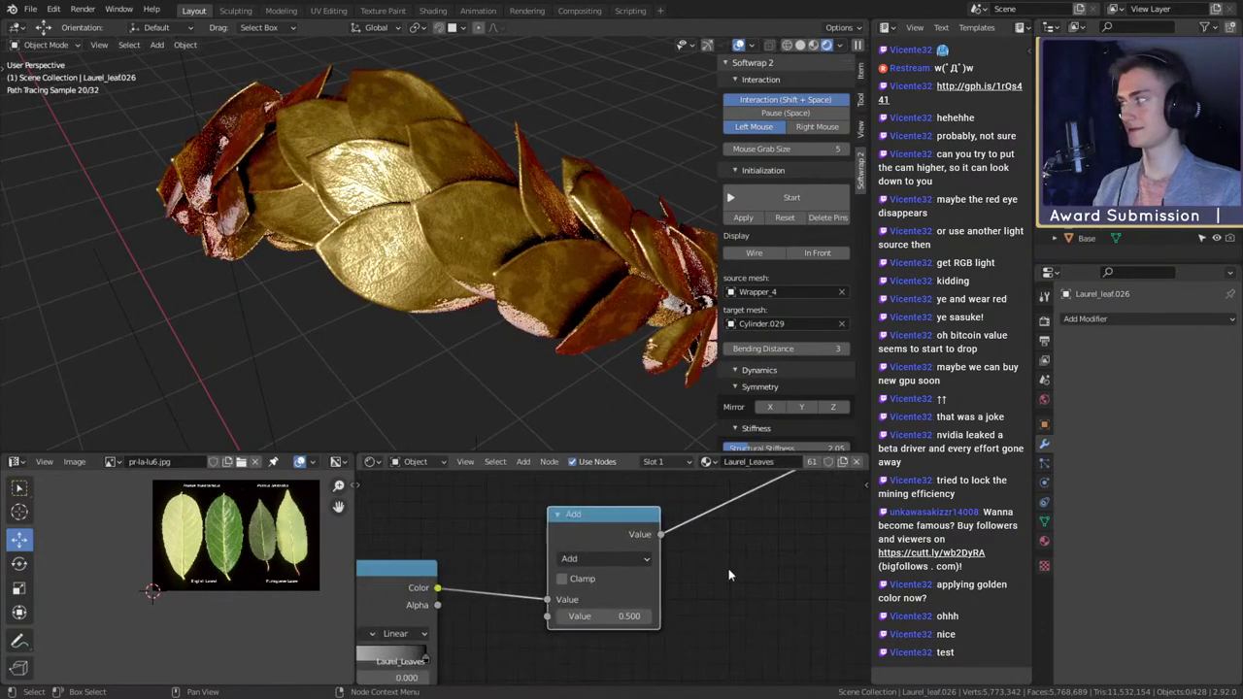
- Set the Math node's operation to Multiply and shift the node slightly in the node tree
{"action": "left_click", "coordinate": [610, 559]}
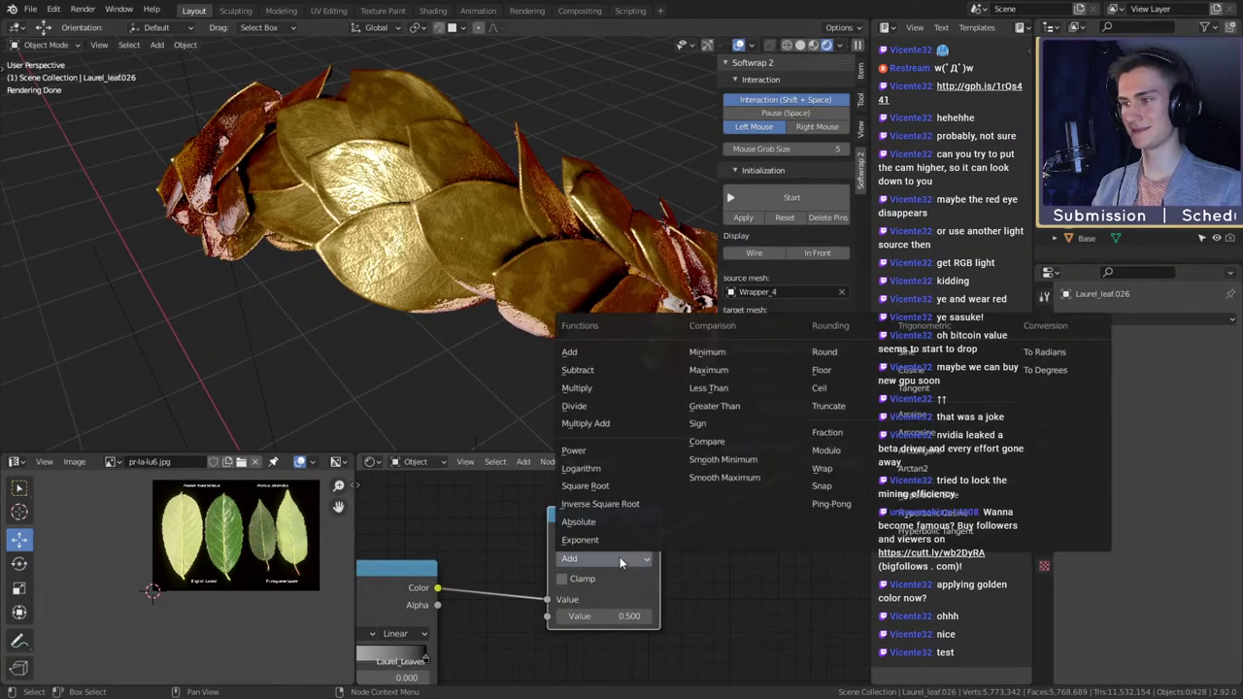
{"action": "left_click", "coordinate": [583, 393]}
{"action": "key", "text": "g"}
{"action": "left_click", "coordinate": [676, 531]}
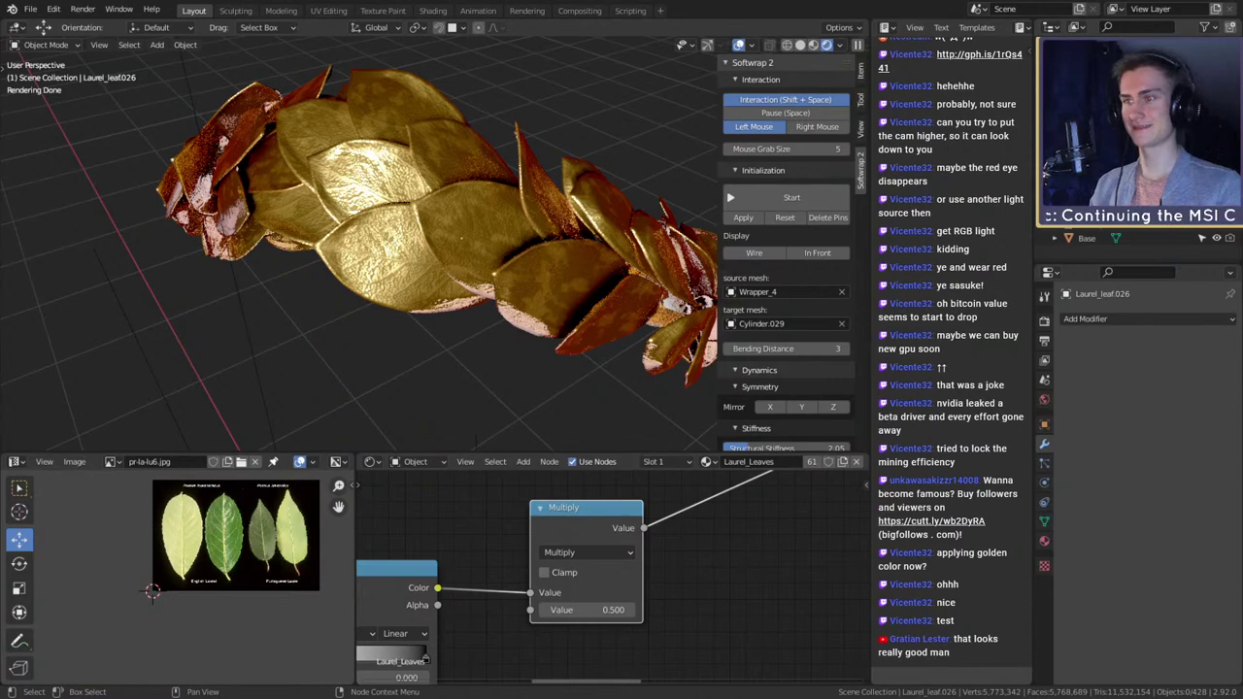
- Select a front leaf of the wreath and compare its rendered bump relief with the veins in the leaf photo
{"action": "scroll", "coordinate": [473, 286], "scroll_direction": "down", "scroll_amount": 4}
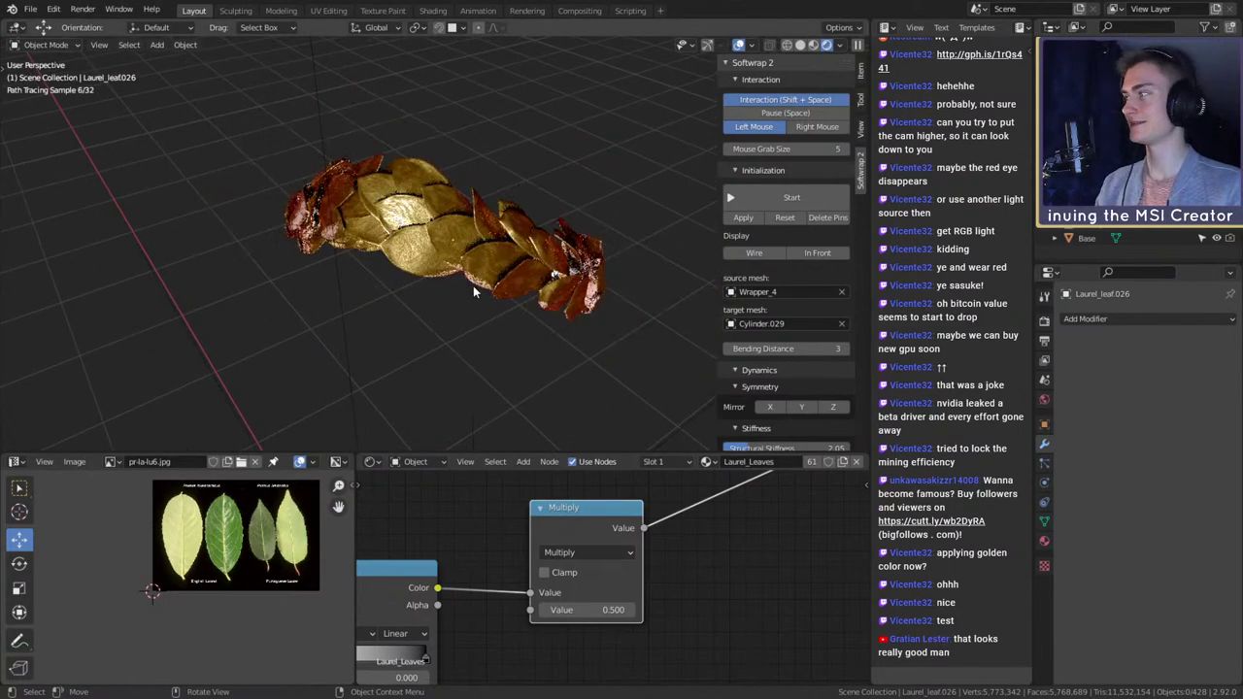
{"action": "scroll", "coordinate": [474, 287], "scroll_direction": "up", "scroll_amount": 4}
{"action": "left_click", "coordinate": [397, 280]}
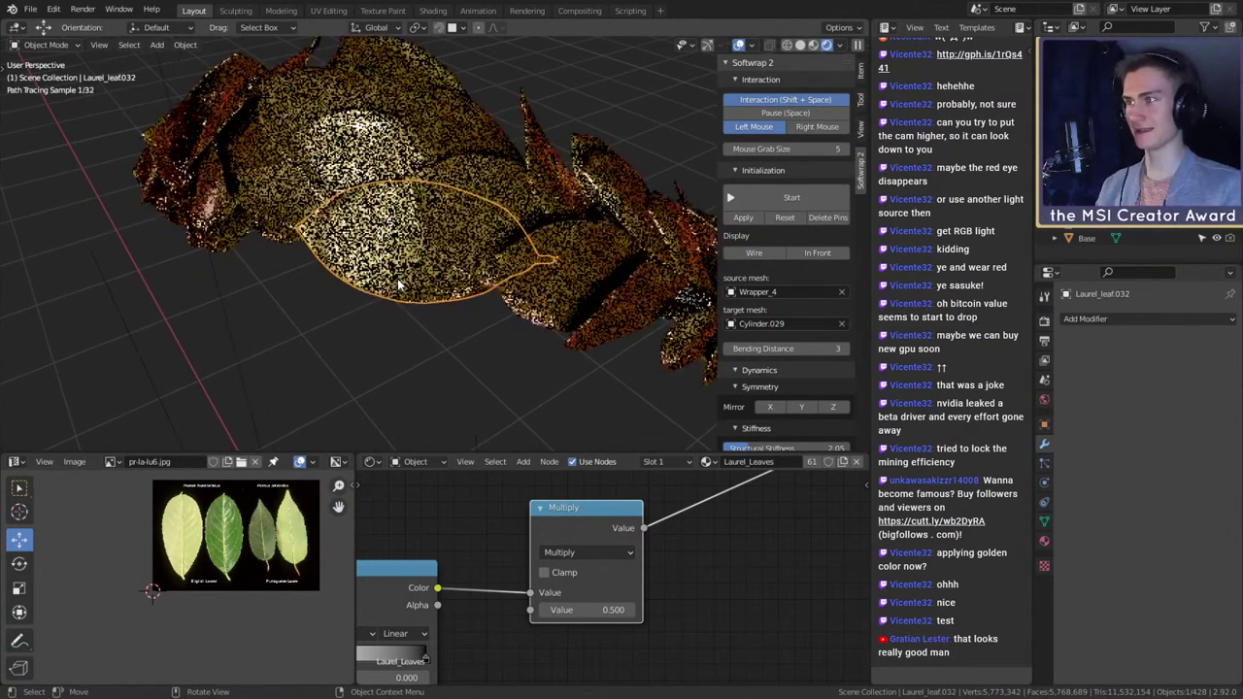
{"action": "scroll", "coordinate": [672, 585], "scroll_direction": "down", "scroll_amount": 3}
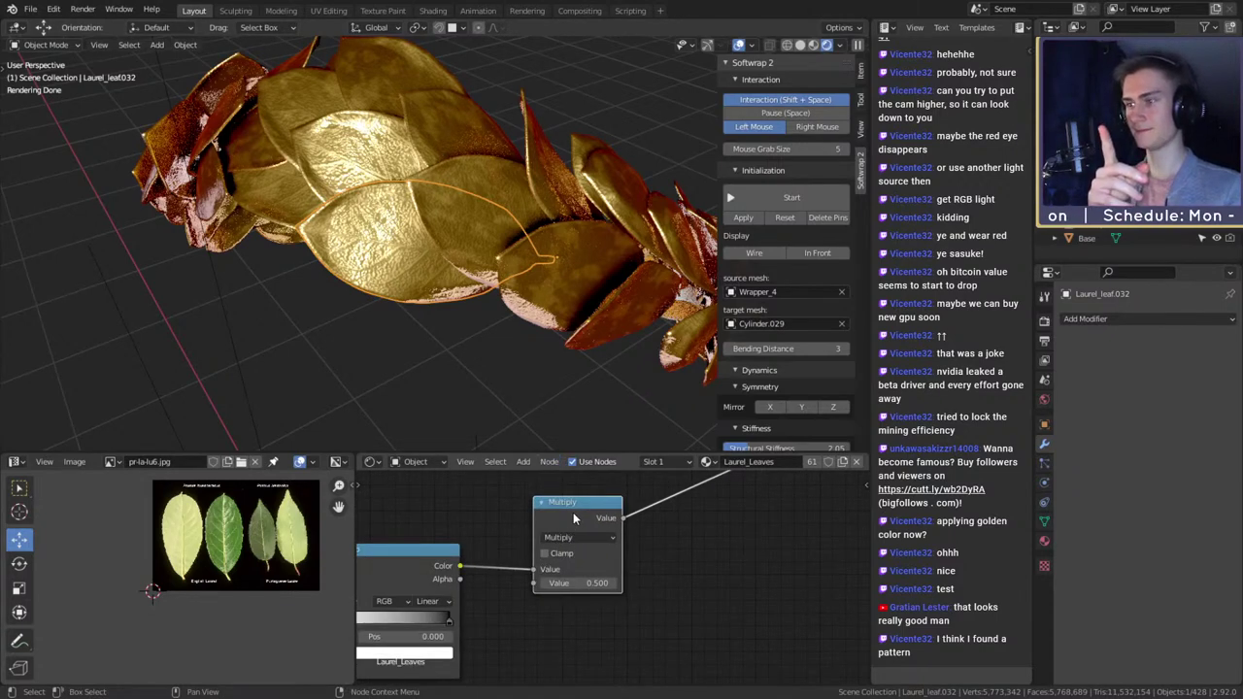
{"action": "middle_click_drag", "start_coordinate": [507, 527], "coordinate": [633, 508]}
{"action": "left_click", "coordinate": [497, 549]}
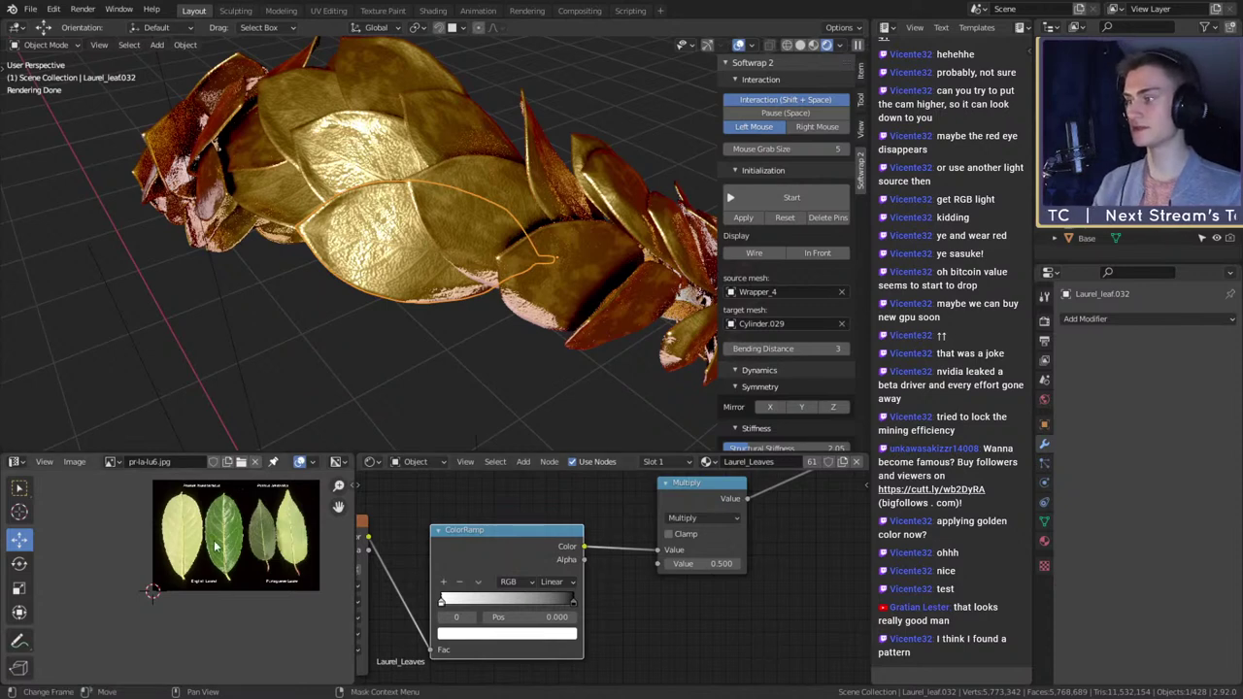
{"action": "scroll", "coordinate": [194, 550], "scroll_direction": "up", "scroll_amount": 5}
{"action": "scroll", "coordinate": [194, 550], "scroll_direction": "down", "scroll_amount": 2}
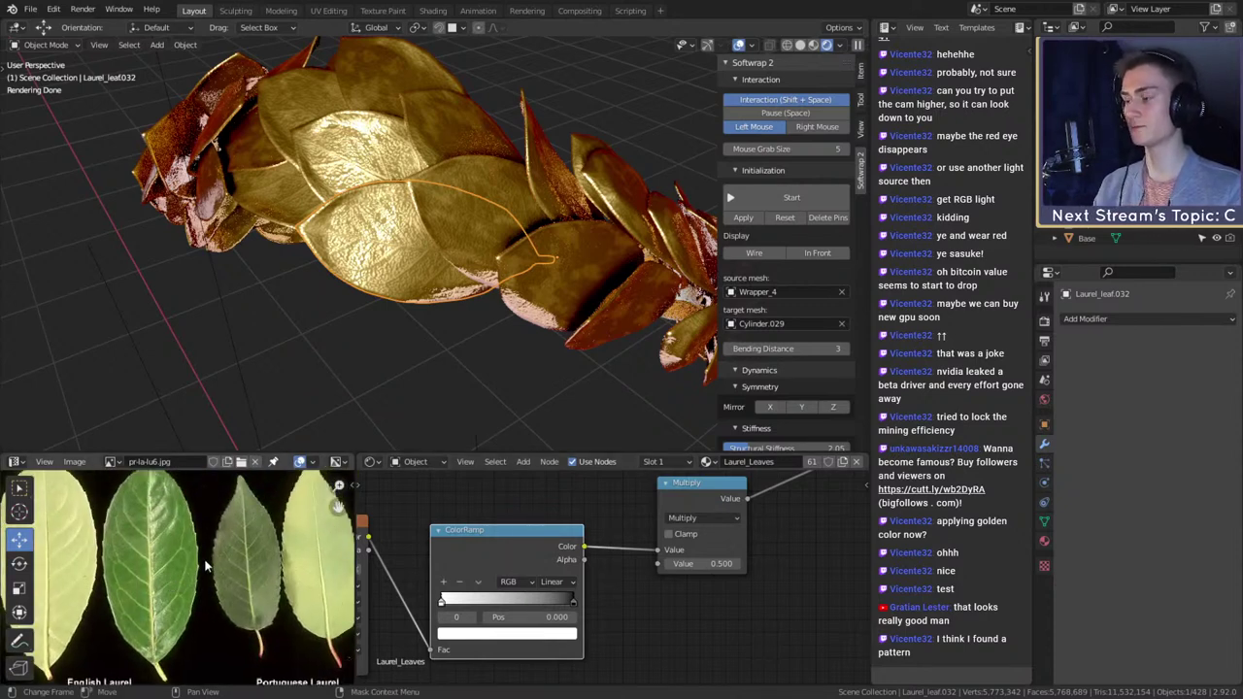
{"action": "scroll", "coordinate": [187, 579], "scroll_direction": "down", "scroll_amount": 3}
{"action": "scroll", "coordinate": [189, 579], "scroll_direction": "up", "scroll_amount": 1}
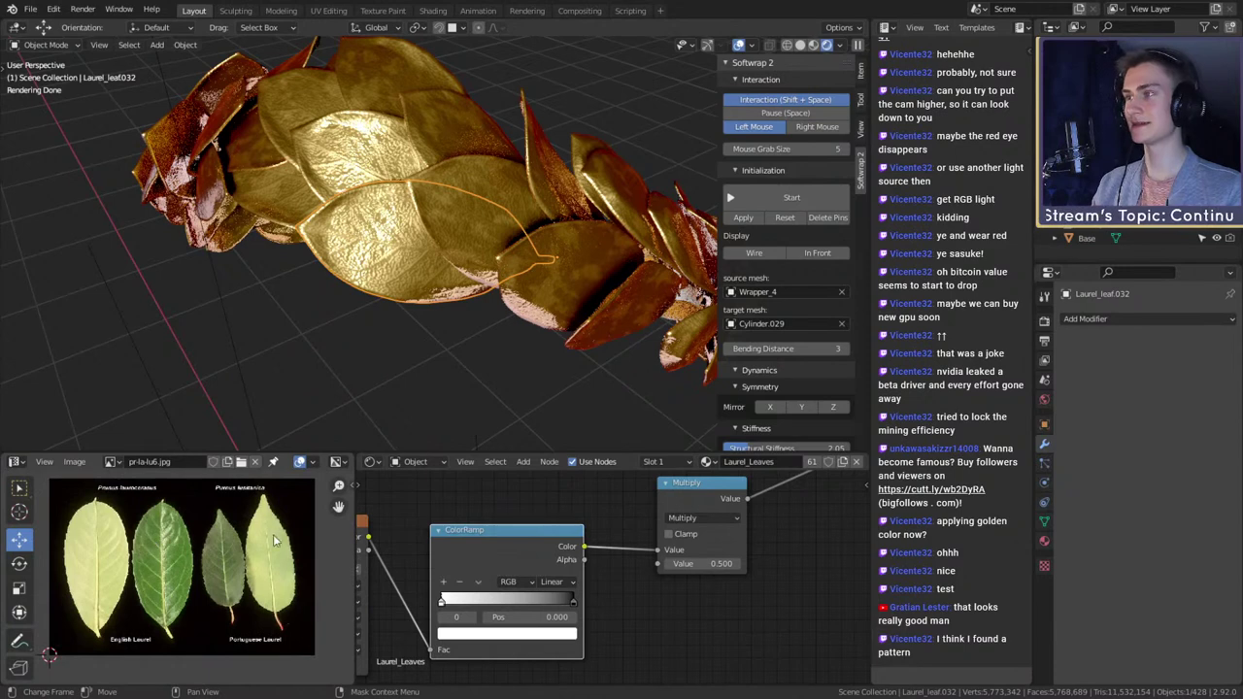
{"action": "scroll", "coordinate": [207, 563], "scroll_direction": "up", "scroll_amount": 3}
{"action": "scroll", "coordinate": [156, 564], "scroll_direction": "up", "scroll_amount": 2}
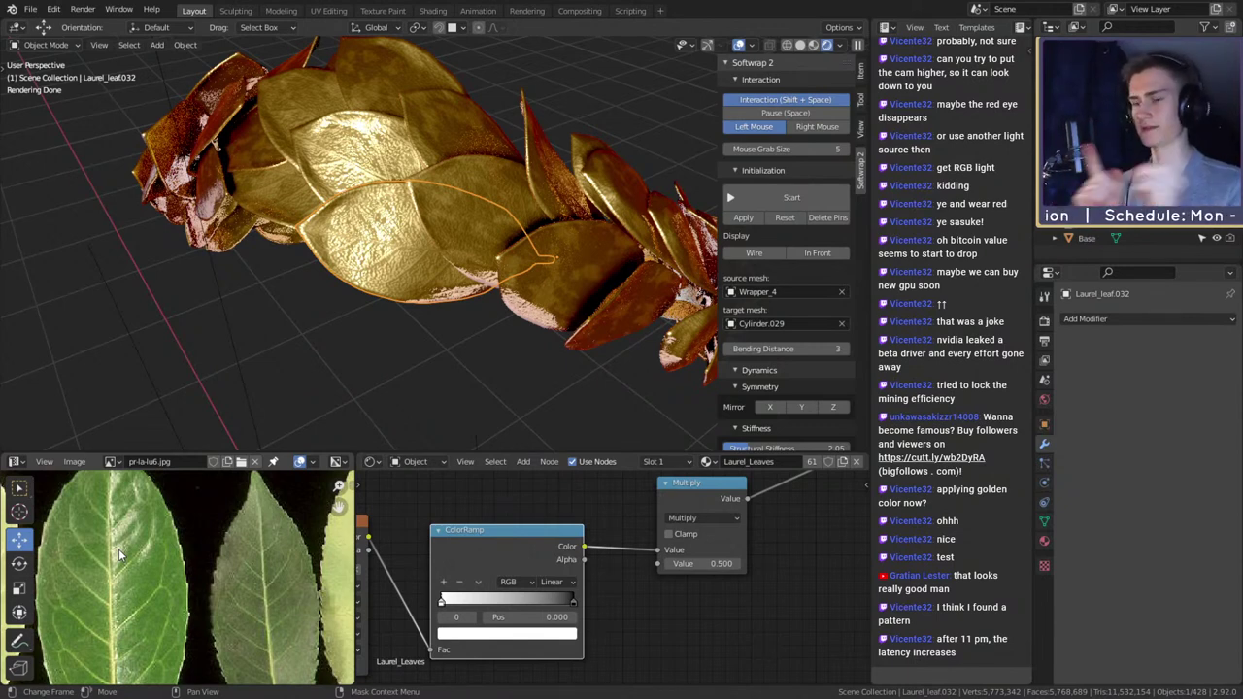
- Review the leaf-texture chain from the pr-la-lu6.jpg image node through the Color Ramp to the Multiply node
{"action": "left_click_drag", "start_coordinate": [584, 593], "coordinate": [574, 581]}
{"action": "scroll", "coordinate": [575, 580], "scroll_direction": "down", "scroll_amount": 4}
{"action": "middle_click_drag", "start_coordinate": [610, 593], "coordinate": [758, 580]}
{"action": "scroll", "coordinate": [722, 585], "scroll_direction": "up", "scroll_amount": 4}
{"action": "left_click", "coordinate": [587, 522]}
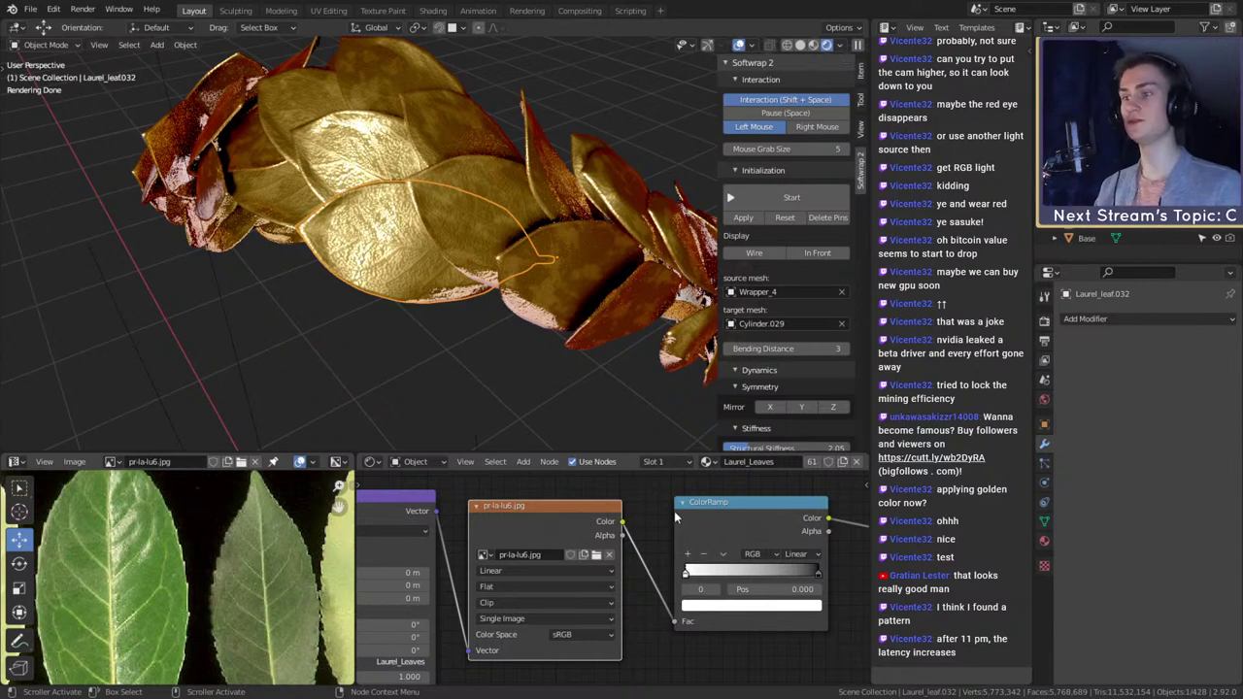
{"action": "mouse_move", "coordinate": [721, 524]}
{"action": "left_mouse_down"}
{"action": "mouse_move", "coordinate": [688, 520]}
{"action": "mouse_move", "coordinate": [712, 524]}
{"action": "left_mouse_up"}
{"action": "scroll", "coordinate": [712, 524], "scroll_direction": "down", "scroll_amount": 5}
{"action": "middle_click_drag", "start_coordinate": [814, 515], "coordinate": [752, 546]}
{"action": "scroll", "coordinate": [665, 550], "scroll_direction": "up", "scroll_amount": 4}
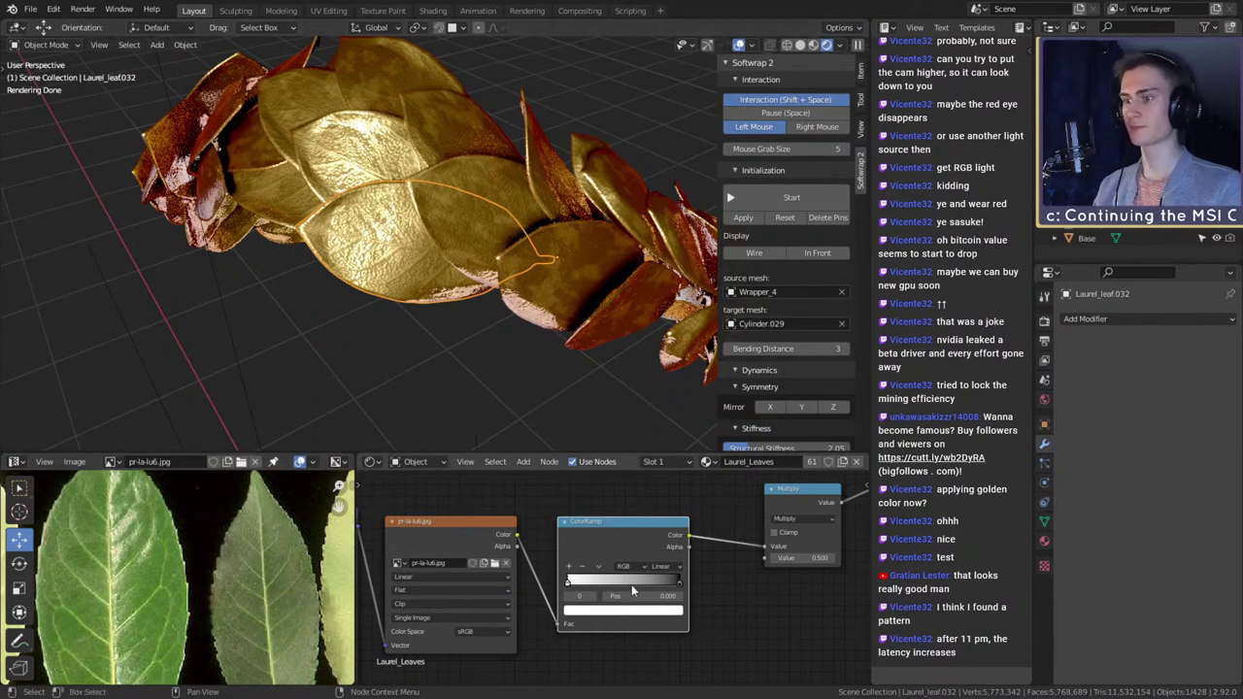
{"action": "scroll", "coordinate": [612, 557], "scroll_direction": "down", "scroll_amount": 2}
{"action": "scroll", "coordinate": [613, 556], "scroll_direction": "up", "scroll_amount": 2}
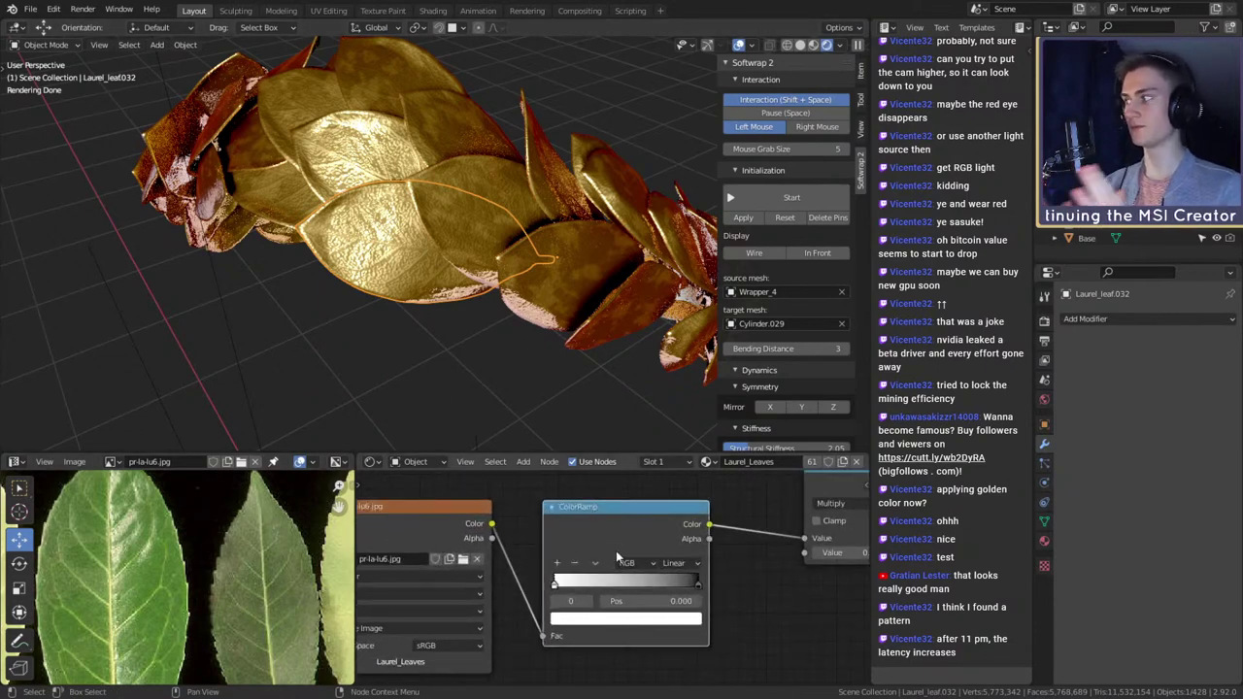
{"action": "middle_click_drag", "start_coordinate": [732, 572], "coordinate": [568, 613]}
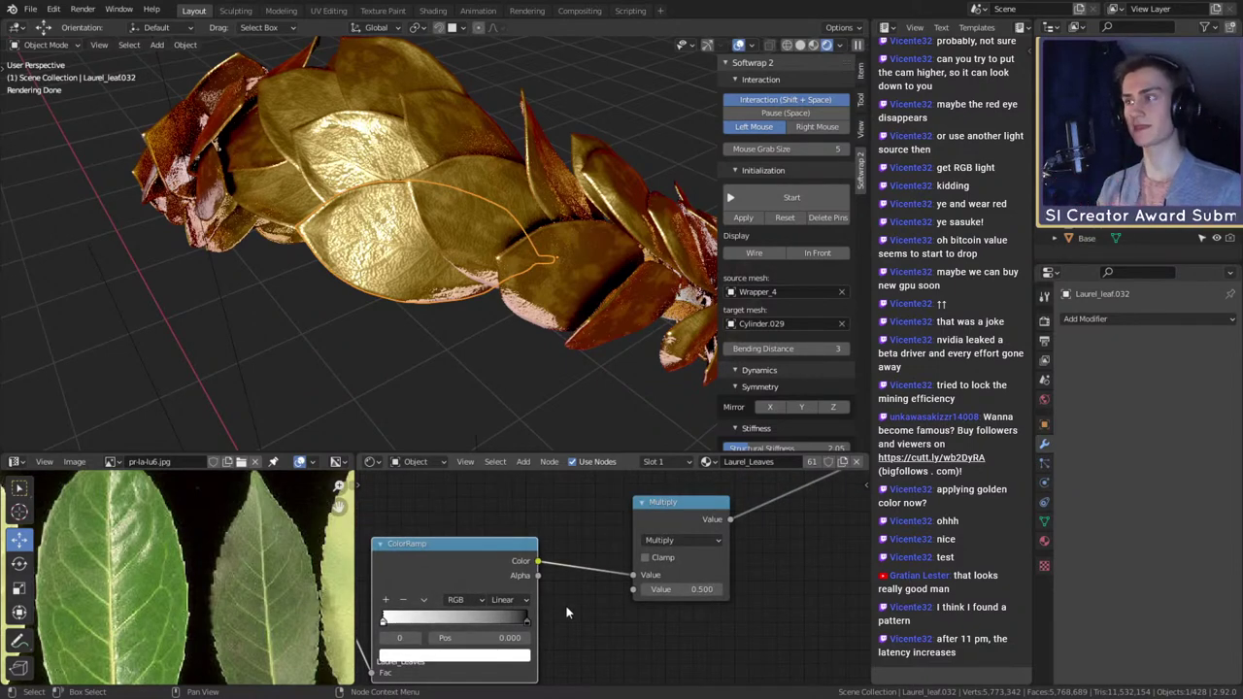
{"action": "scroll", "coordinate": [675, 543], "scroll_direction": "up", "scroll_amount": 1}
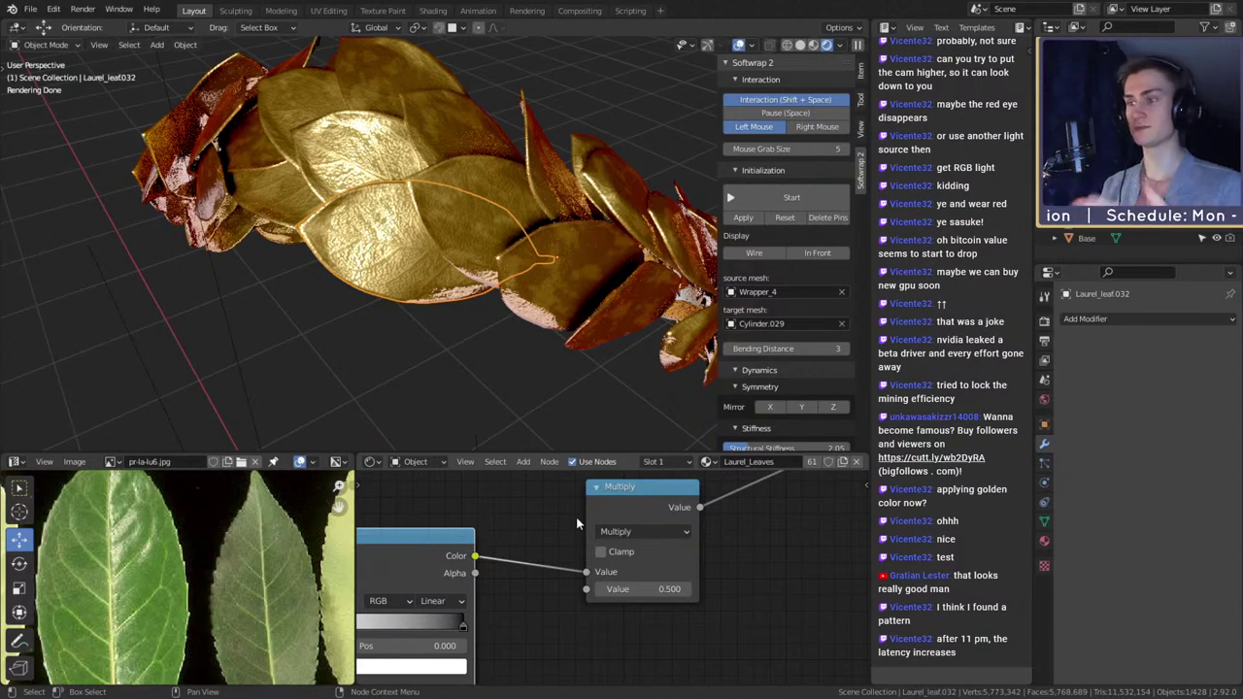
- Try factors of 1 and 10 on the Multiply node and compare the relief on the rendered leaves
{"action": "left_click", "coordinate": [644, 531]}
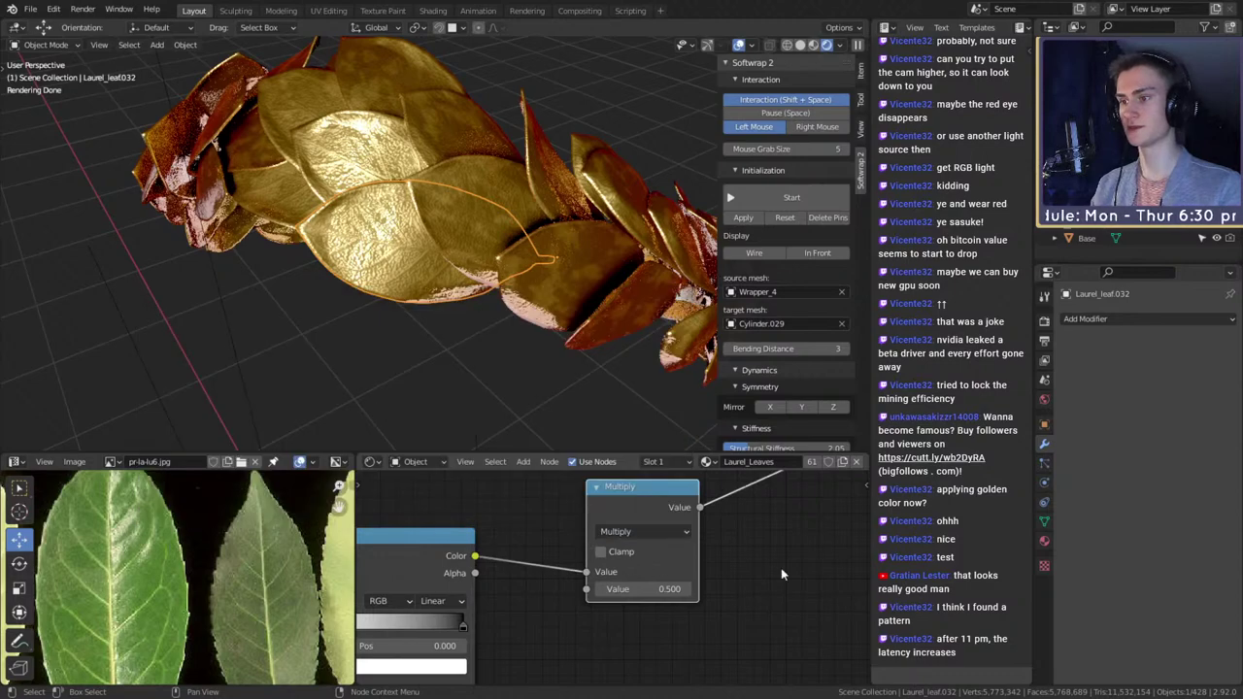
{"action": "left_click", "coordinate": [642, 590]}
{"action": "type", "text": "1"}
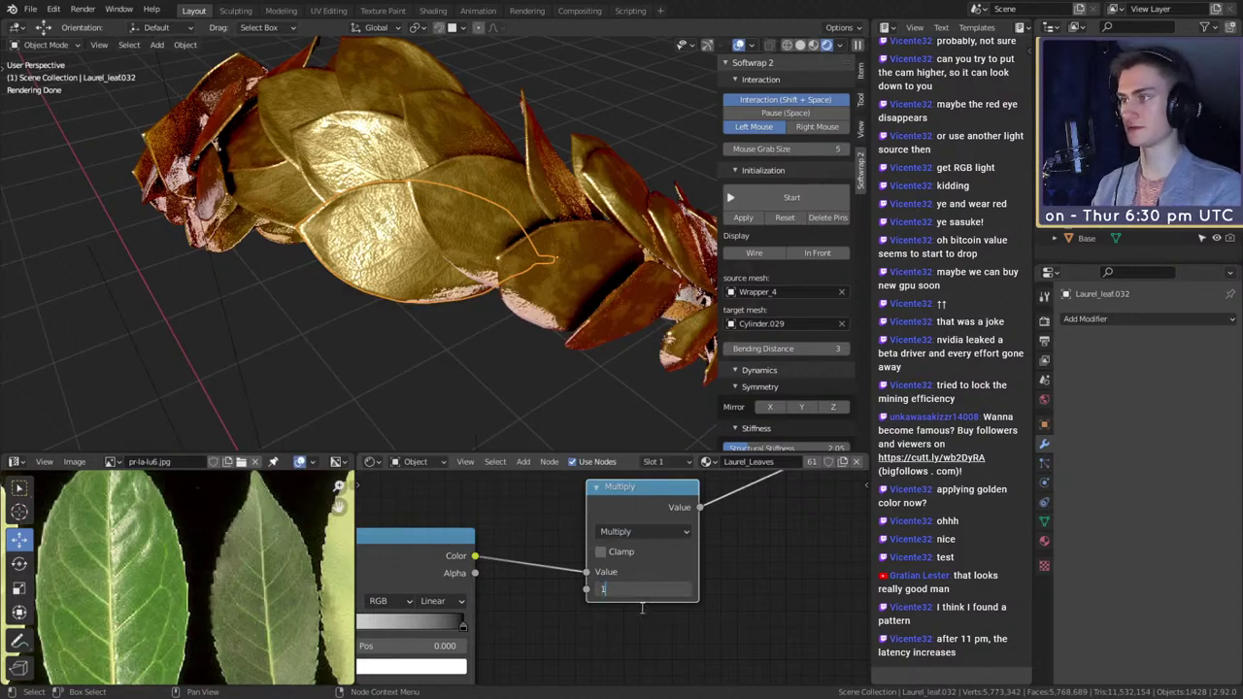
{"action": "key", "text": "Return"}
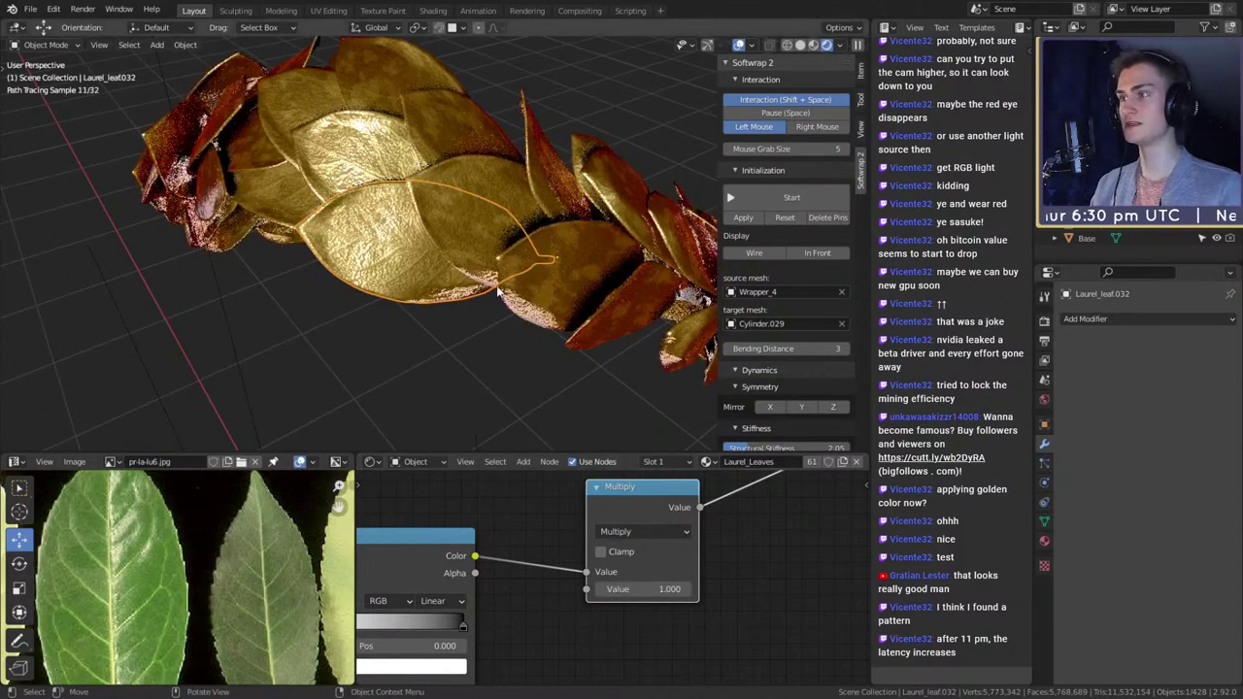
{"action": "left_click", "coordinate": [664, 590]}
{"action": "type", "text": "10"}
{"action": "key", "text": "Return"}
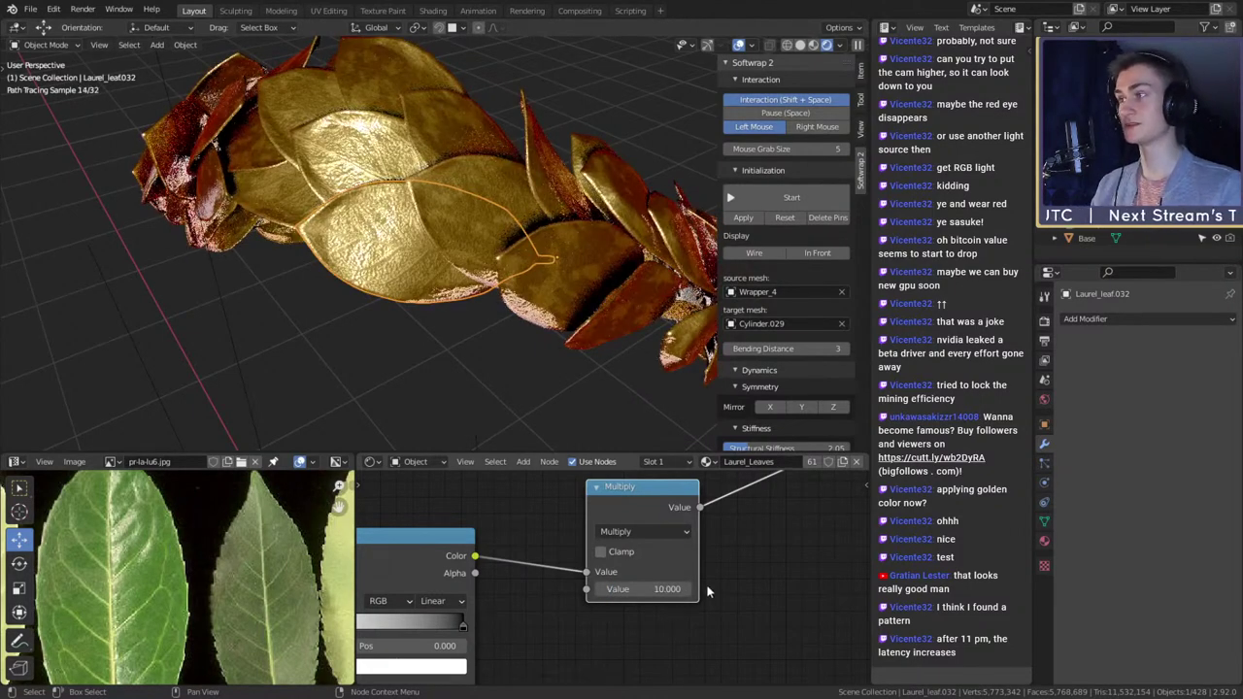
- Check the Bump node's settings, delete the Multiply node and reconnect the Color Ramp directly to the Bump node's Height
{"action": "scroll", "coordinate": [759, 542], "scroll_direction": "down", "scroll_amount": 3}
{"action": "middle_click_drag", "start_coordinate": [760, 542], "coordinate": [607, 608]}
{"action": "scroll", "coordinate": [607, 608], "scroll_direction": "up", "scroll_amount": 3}
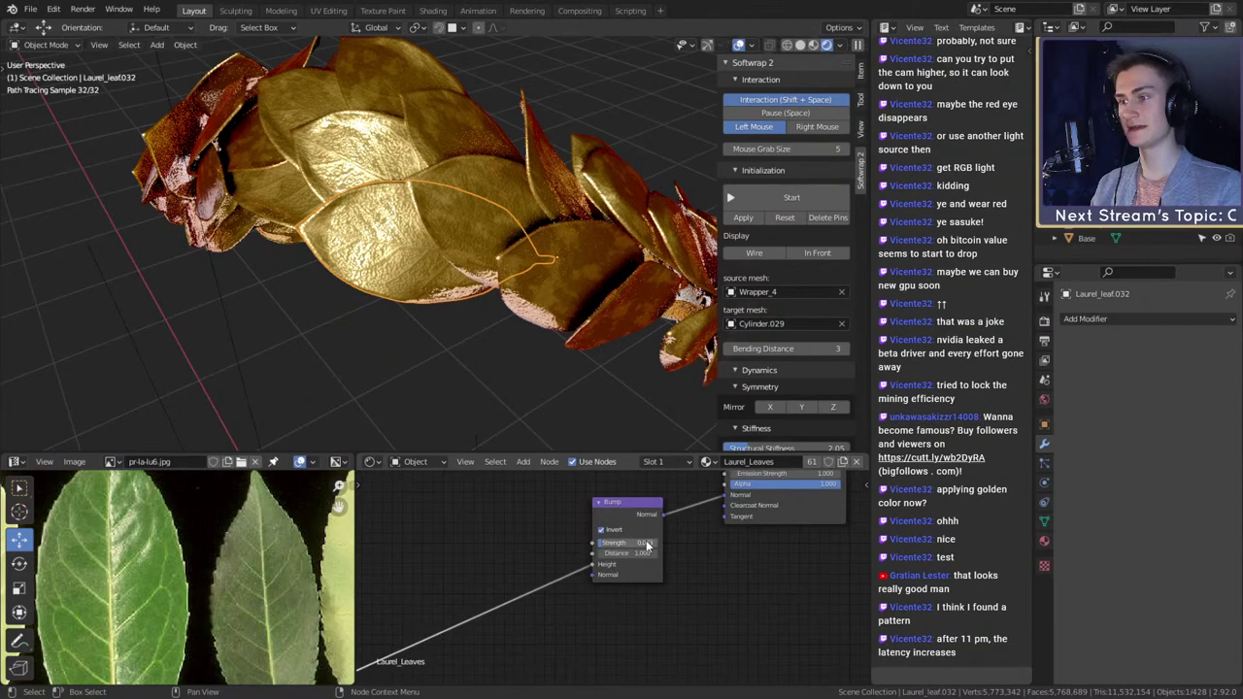
{"action": "scroll", "coordinate": [632, 588], "scroll_direction": "up", "scroll_amount": 4}
{"action": "middle_click_drag", "start_coordinate": [686, 604], "coordinate": [712, 608]}
{"action": "scroll", "coordinate": [679, 534], "scroll_direction": "up", "scroll_amount": 4}
{"action": "scroll", "coordinate": [621, 544], "scroll_direction": "down", "scroll_amount": 5}
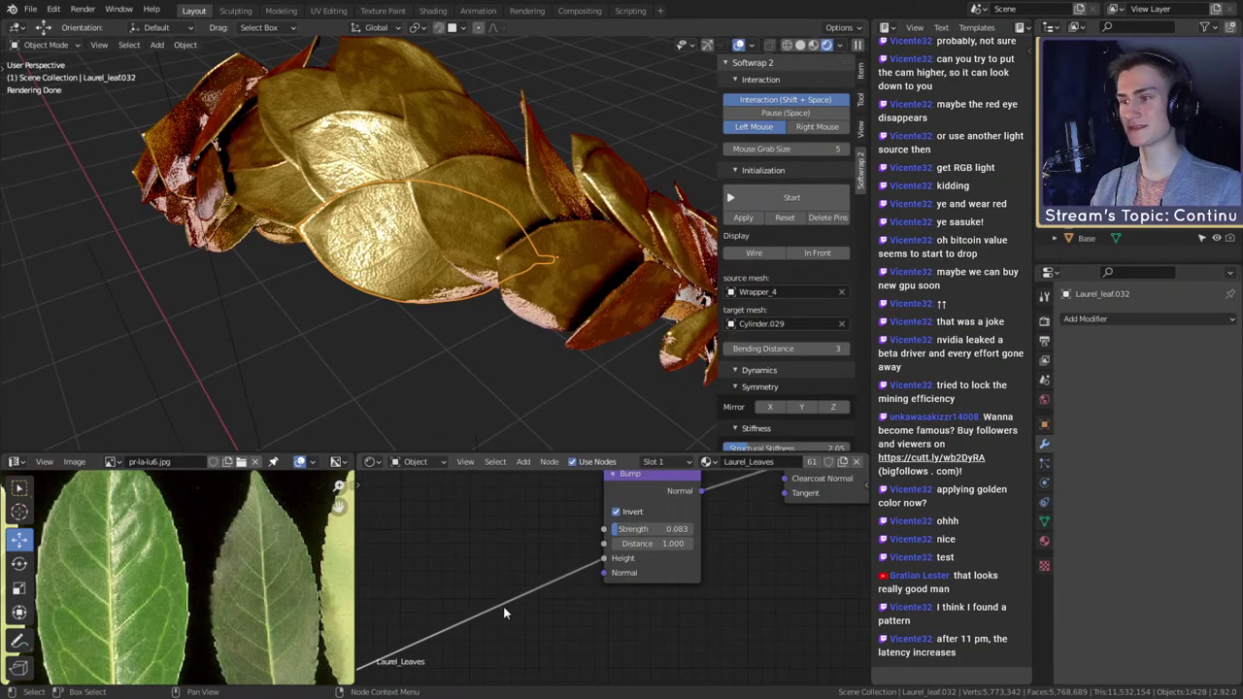
{"action": "middle_click_drag", "start_coordinate": [374, 678], "coordinate": [835, 476]}
{"action": "middle_click_drag", "start_coordinate": [639, 541], "coordinate": [558, 575]}
{"action": "scroll", "coordinate": [641, 583], "scroll_direction": "down", "scroll_amount": 6}
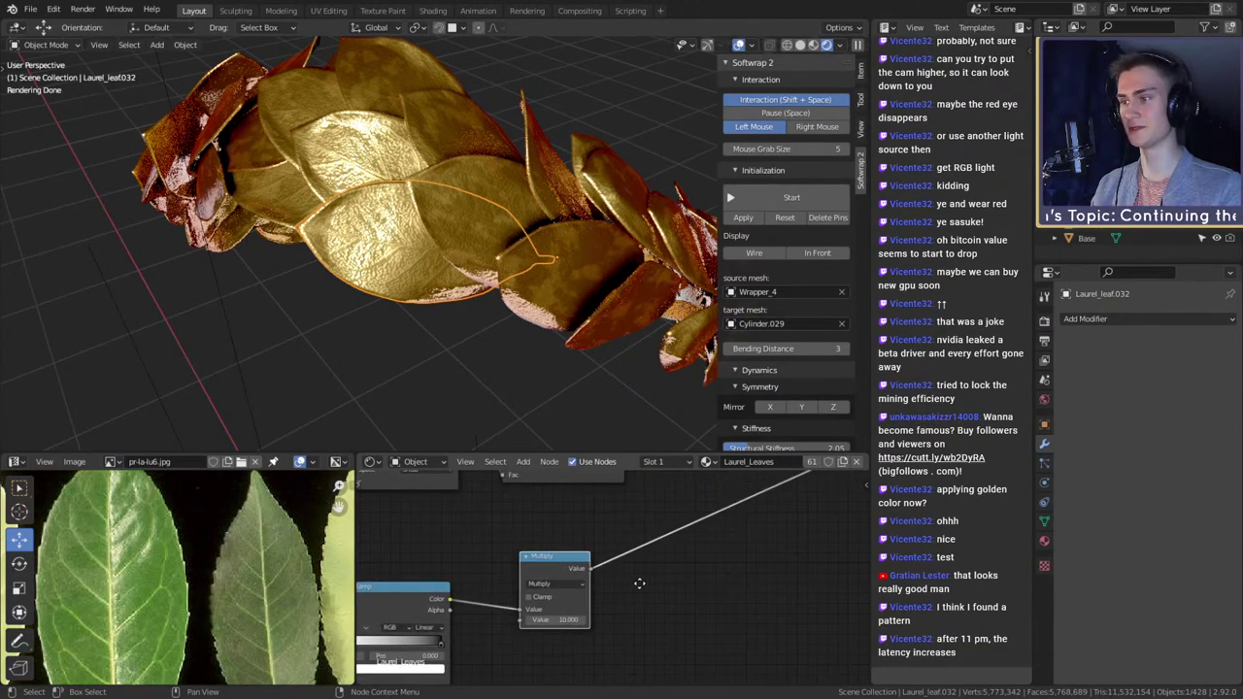
{"action": "key", "text": "x"}
{"action": "middle_click_drag", "start_coordinate": [656, 573], "coordinate": [606, 603]}
{"action": "left_click_drag", "start_coordinate": [443, 623], "coordinate": [772, 503]}
- Set the Bump node's strength to 0.2 and examine the rendered wreath from another side
{"action": "scroll", "coordinate": [622, 554], "scroll_direction": "up", "scroll_amount": 4}
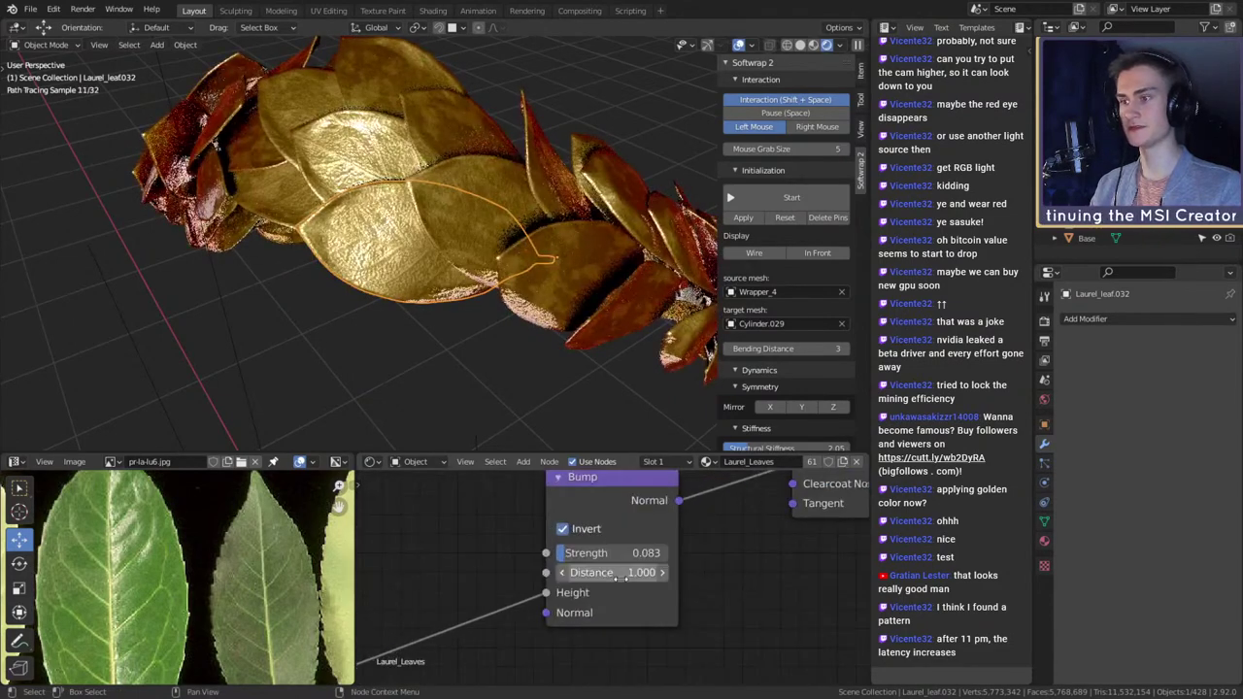
{"action": "double_click", "coordinate": [616, 555]}
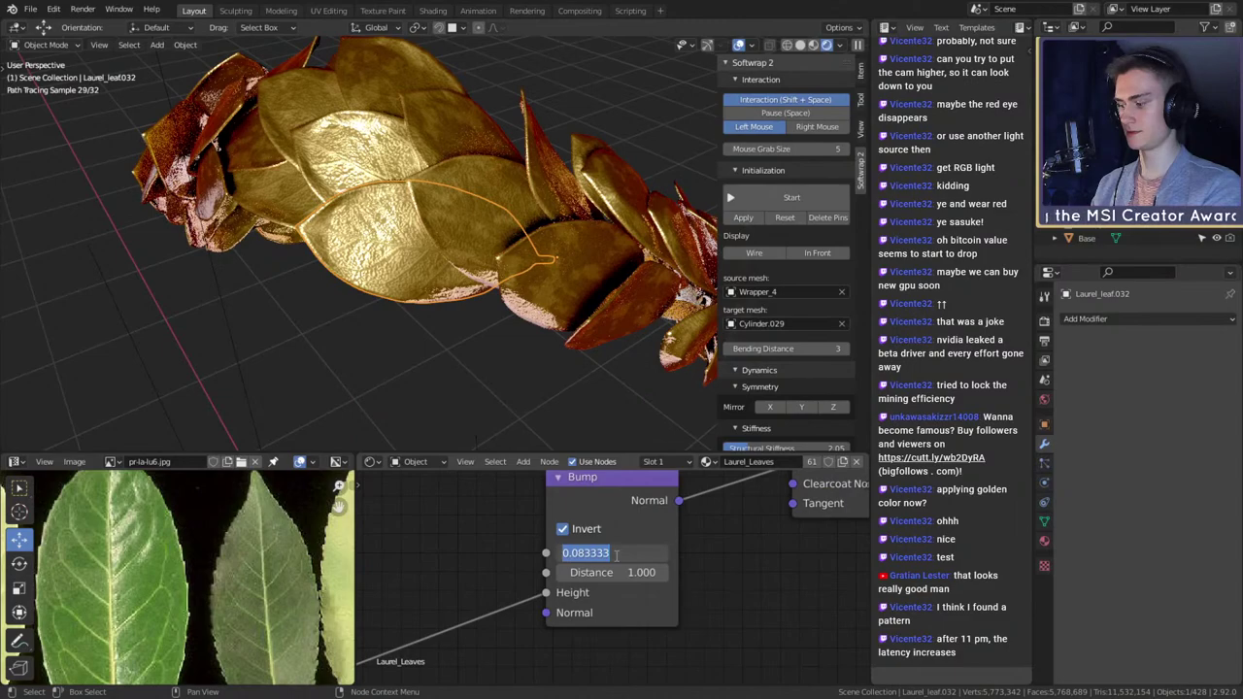
{"action": "type", "text": "0.2"}
{"action": "key", "text": "Return"}
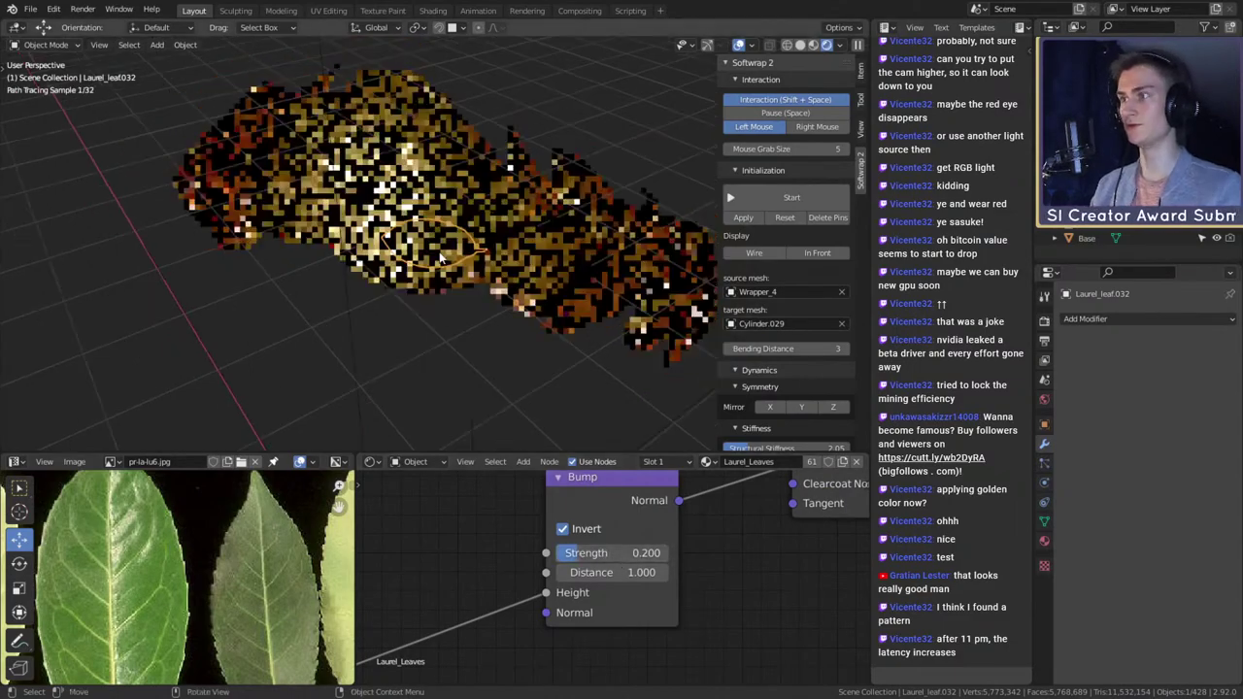
{"action": "middle_click_drag", "start_coordinate": [442, 257], "coordinate": [537, 269]}
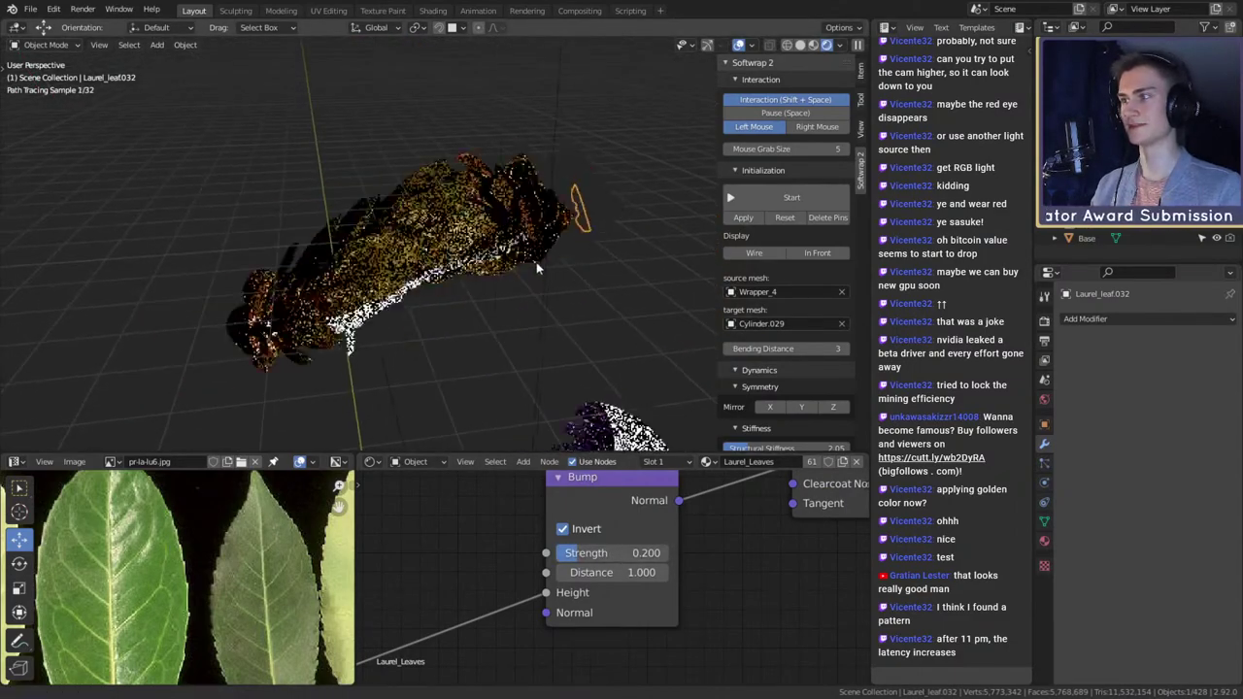
- Try Bump strengths of 1 and 0.3 and compare the vein relief on the rendered leaves
{"action": "left_click", "coordinate": [626, 546]}
{"action": "type", "text": "1"}
{"action": "key", "text": "Return"}
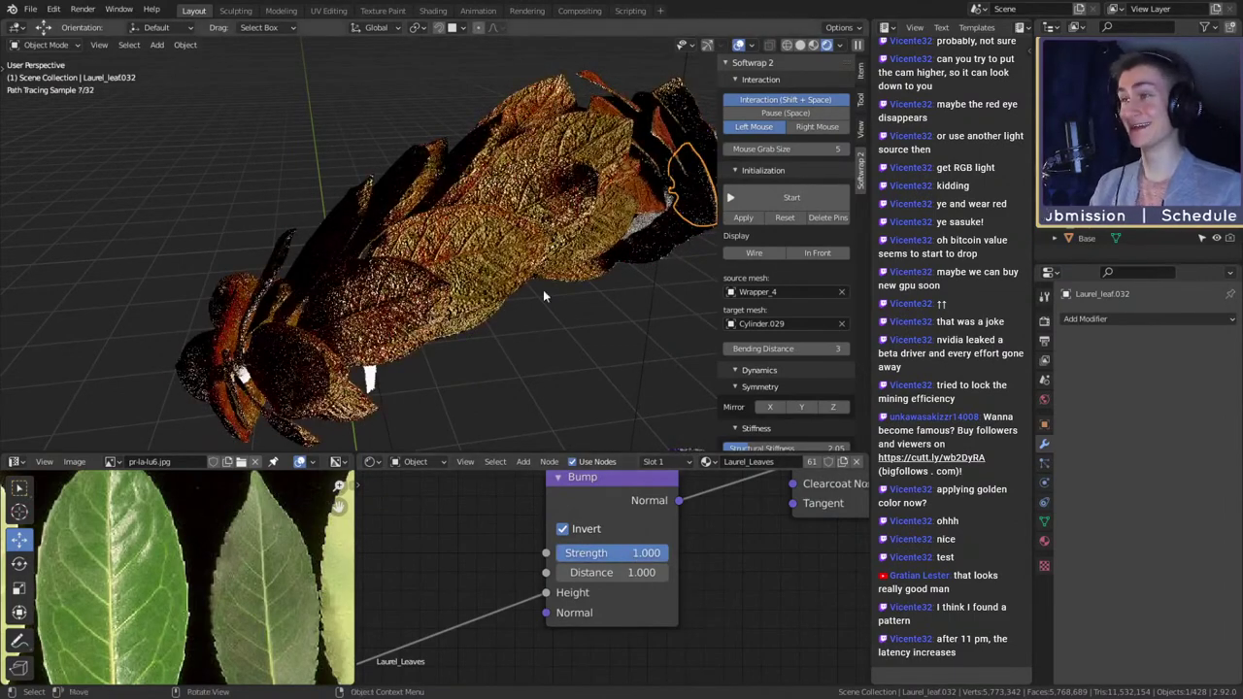
{"action": "left_click", "coordinate": [625, 555]}
{"action": "type", "text": "0.3"}
{"action": "key", "text": "Return"}
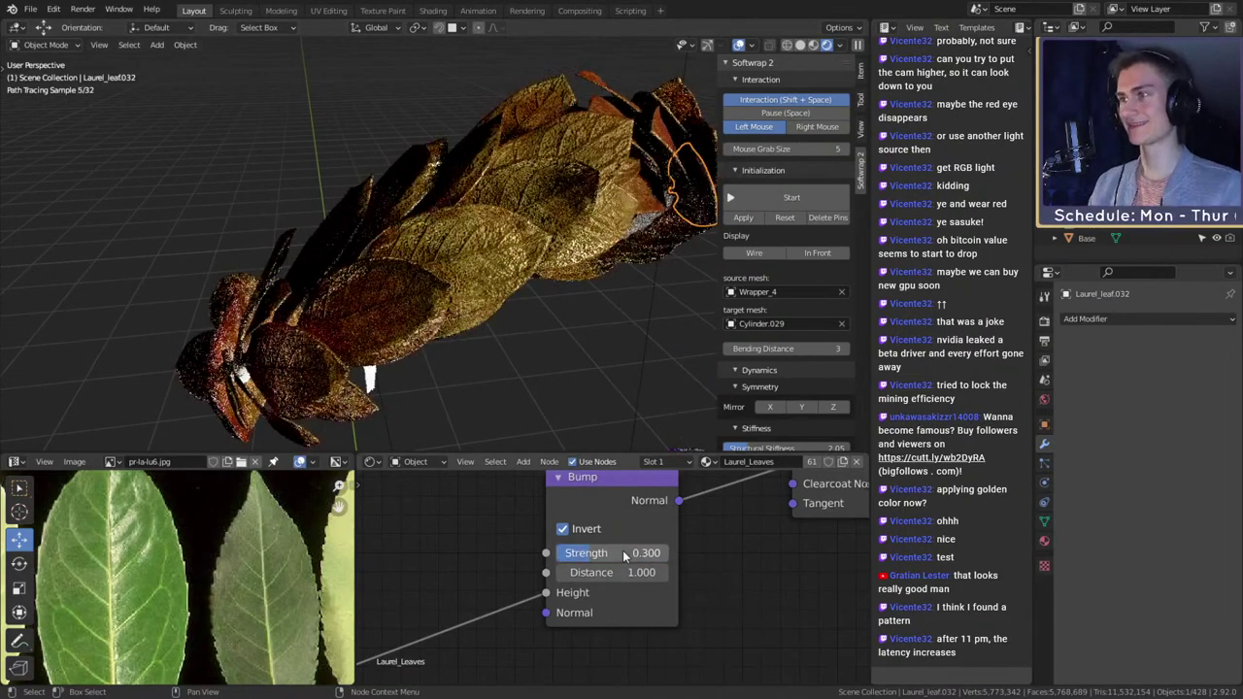
- Set the Bump node's strength to 0.2 and check the relief on the leaves up close
{"action": "left_click", "coordinate": [624, 554]}
{"action": "key", "text": "BackSpace"}
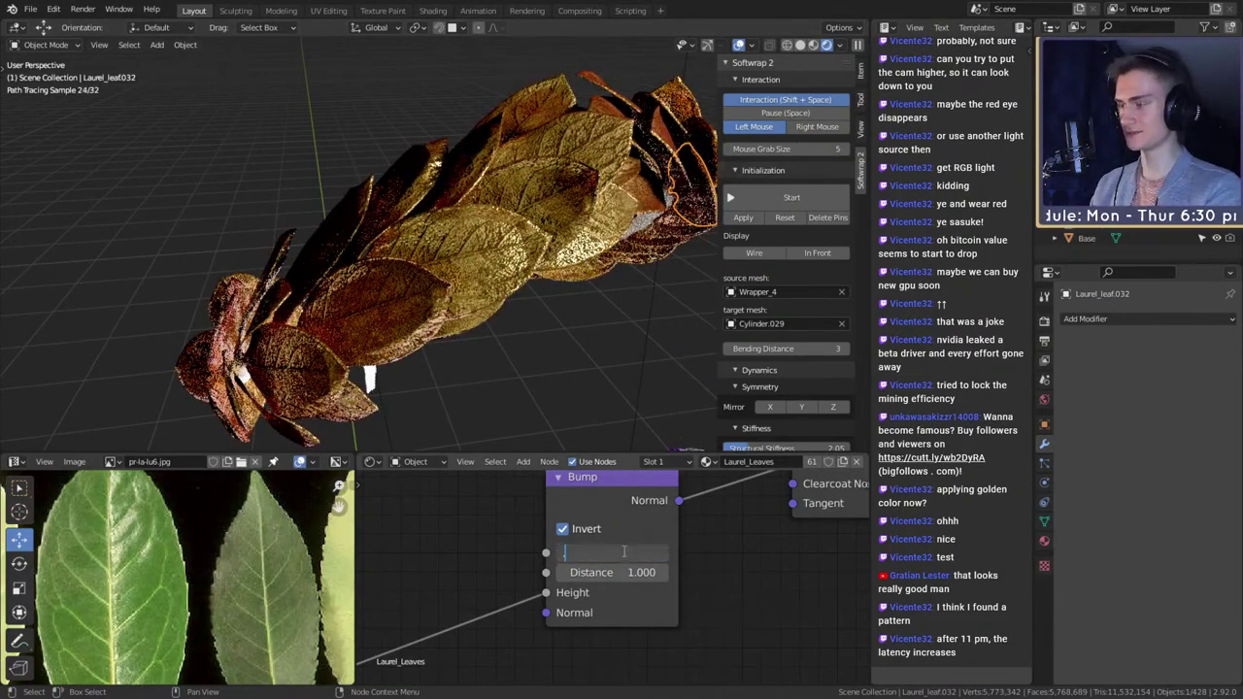
{"action": "type", "text": "0.2"}
{"action": "key", "text": "Return"}
{"action": "mouse_move", "coordinate": [583, 320]}
{"action": "middle_mouse_down"}
{"action": "mouse_move", "coordinate": [567, 296]}
{"action": "mouse_move", "coordinate": [586, 291]}
{"action": "mouse_move", "coordinate": [524, 330]}
{"action": "mouse_move", "coordinate": [537, 325]}
{"action": "middle_mouse_up"}
{"action": "scroll", "coordinate": [586, 291], "scroll_direction": "up", "scroll_amount": 2}
{"action": "scroll", "coordinate": [537, 326], "scroll_direction": "up", "scroll_amount": 2}
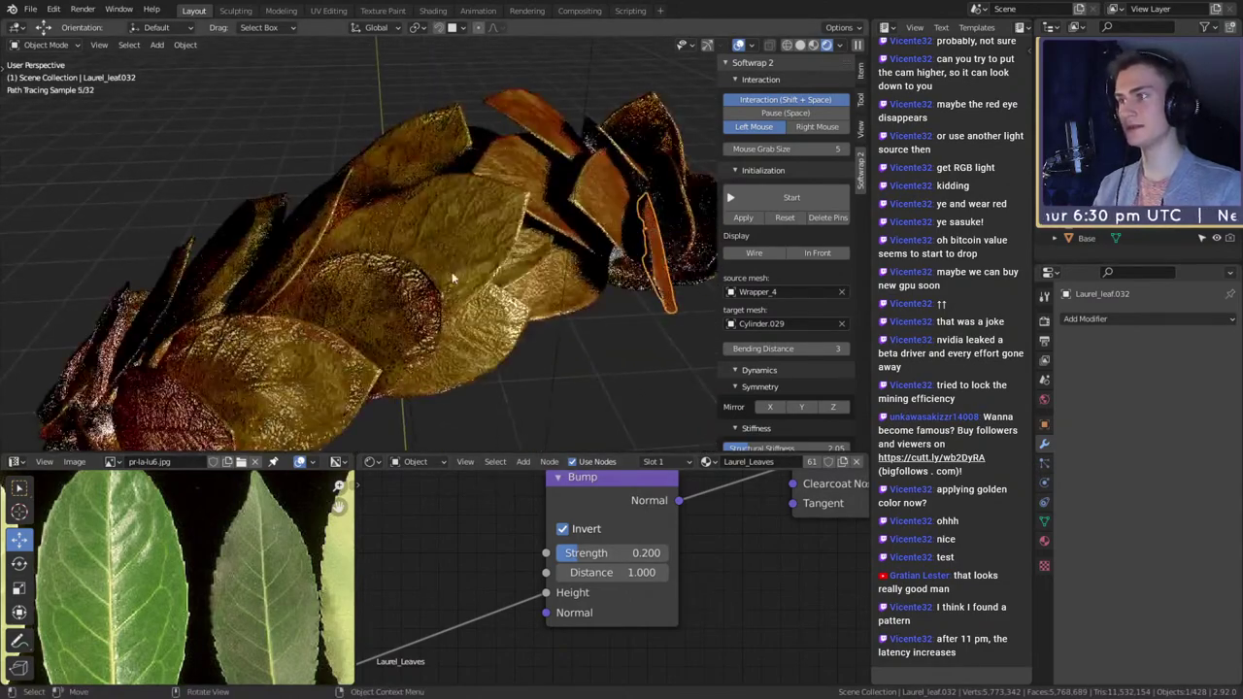
- Examine the leaf veins in the pr-la-lu6.jpg reference image at several magnifications
{"action": "scroll", "coordinate": [194, 587], "scroll_direction": "down", "scroll_amount": 4}
{"action": "middle_click_drag", "start_coordinate": [171, 595], "coordinate": [241, 588]}
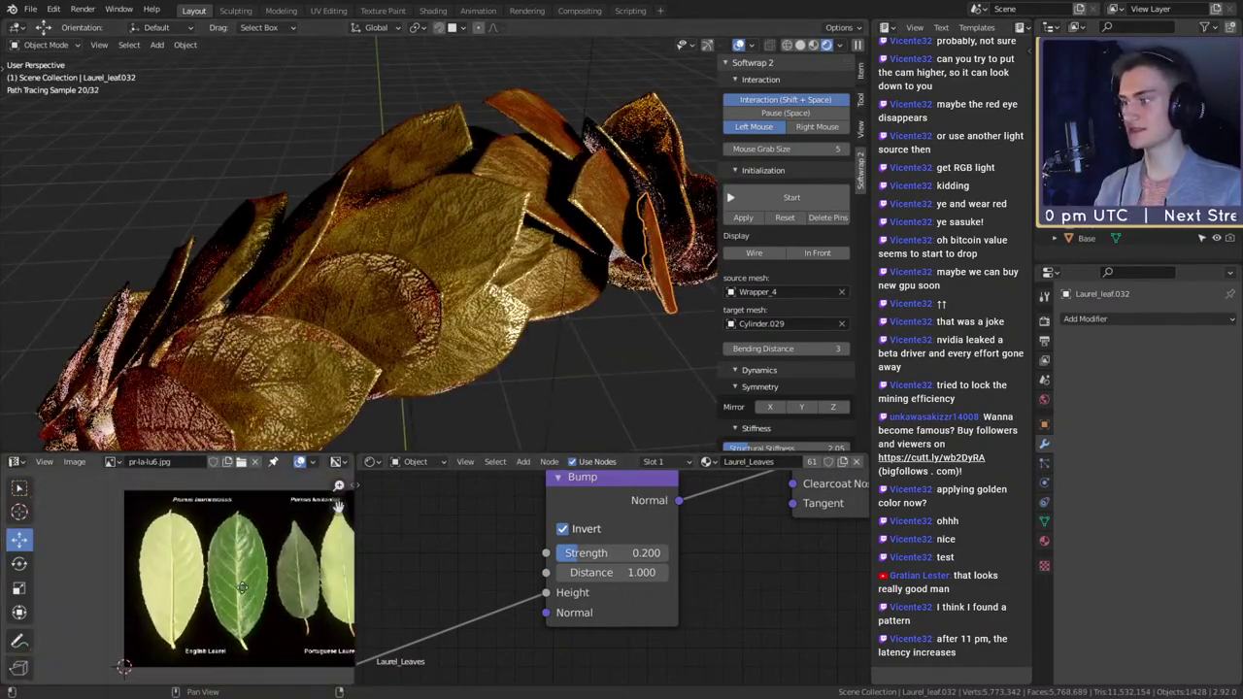
{"action": "scroll", "coordinate": [237, 587], "scroll_direction": "up", "scroll_amount": 4}
{"action": "scroll", "coordinate": [209, 593], "scroll_direction": "down", "scroll_amount": 4}
{"action": "scroll", "coordinate": [182, 597], "scroll_direction": "up", "scroll_amount": 2}
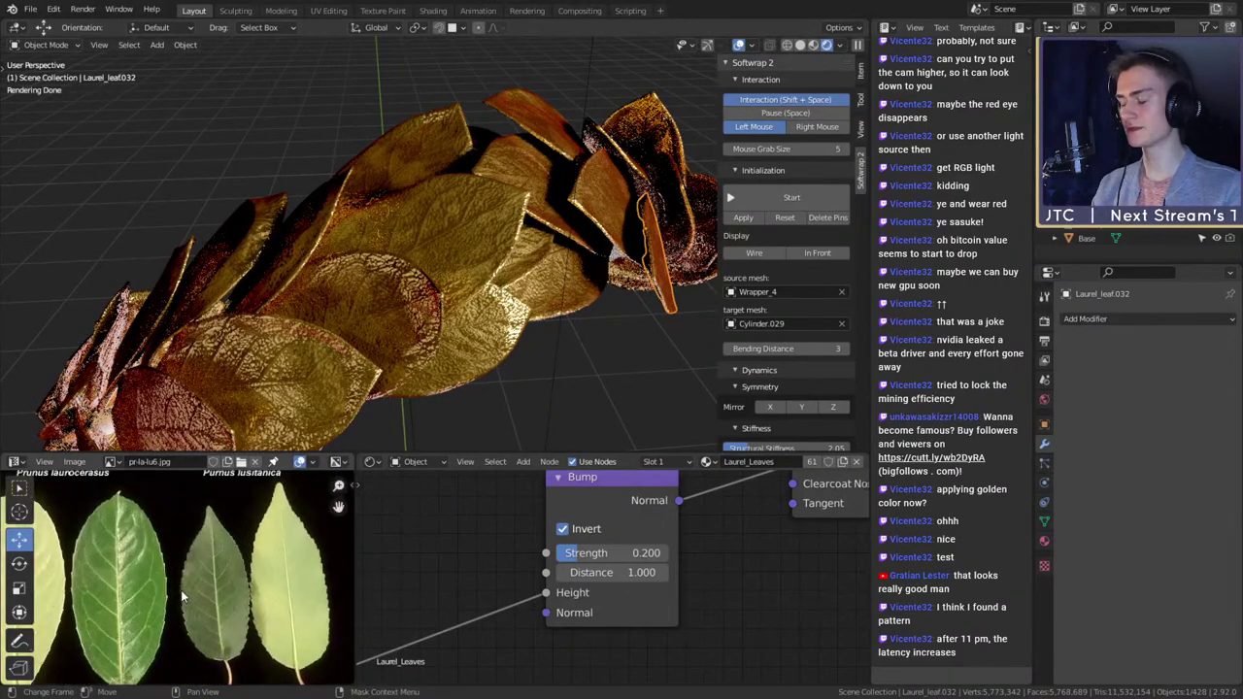
{"action": "scroll", "coordinate": [181, 595], "scroll_direction": "up", "scroll_amount": 1}
{"action": "scroll", "coordinate": [181, 593], "scroll_direction": "down", "scroll_amount": 2}
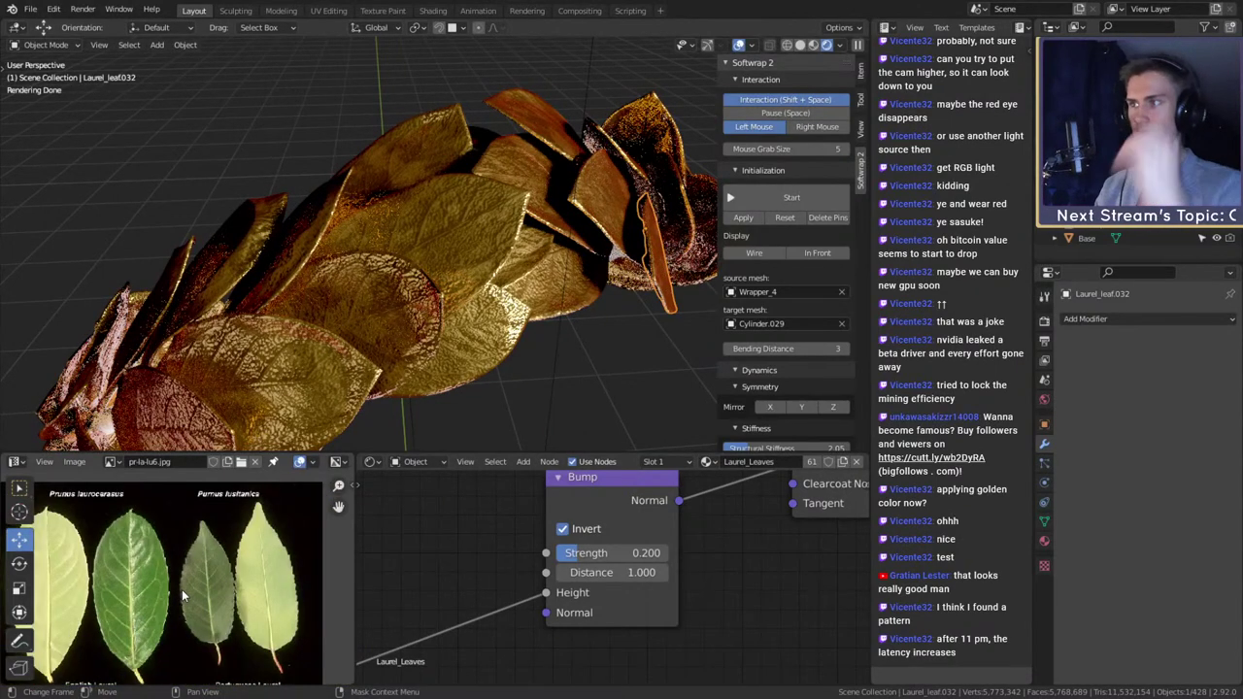
{"action": "scroll", "coordinate": [437, 238], "scroll_direction": "down", "scroll_amount": 6}
- Deselect the leaf and examine the vein relief on the rendered wreath up close and from several sides
{"action": "left_click", "coordinate": [495, 331]}
{"action": "scroll", "coordinate": [489, 337], "scroll_direction": "up", "scroll_amount": 1}
{"action": "scroll", "coordinate": [488, 340], "scroll_direction": "up", "scroll_amount": 8}
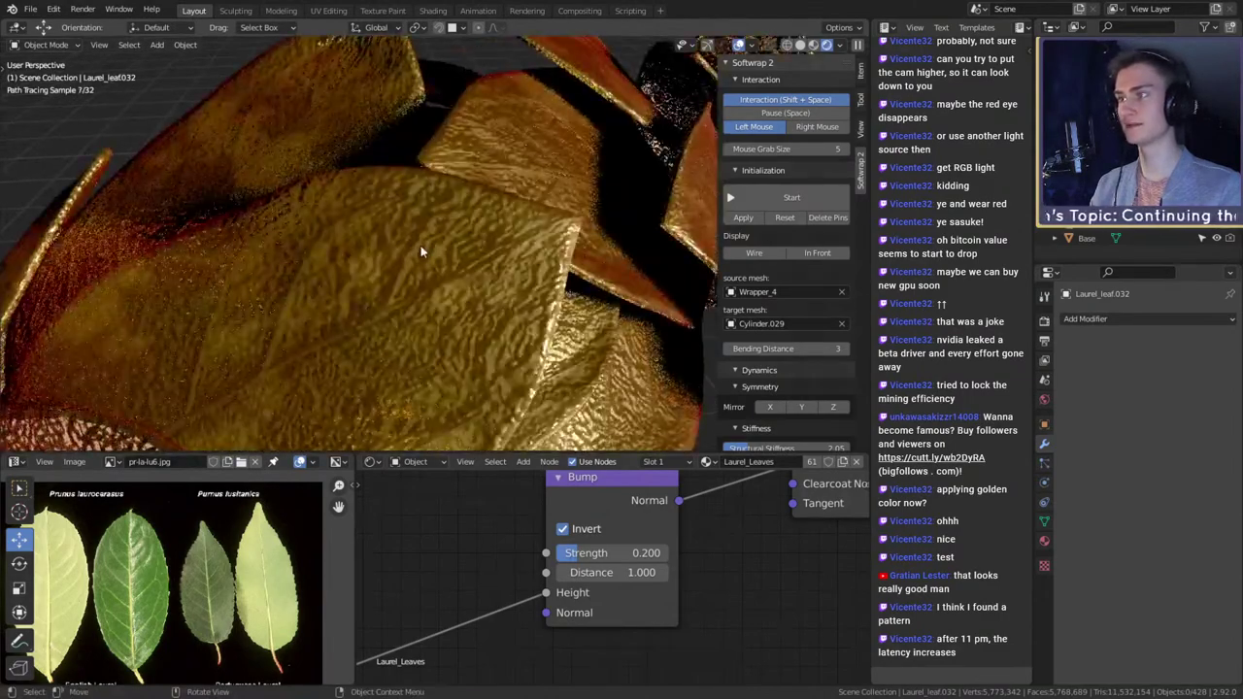
{"action": "scroll", "coordinate": [430, 250], "scroll_direction": "down", "scroll_amount": 10}
{"action": "middle_click_drag", "start_coordinate": [452, 342], "coordinate": [452, 318]}
{"action": "scroll", "coordinate": [483, 309], "scroll_direction": "up", "scroll_amount": 8}
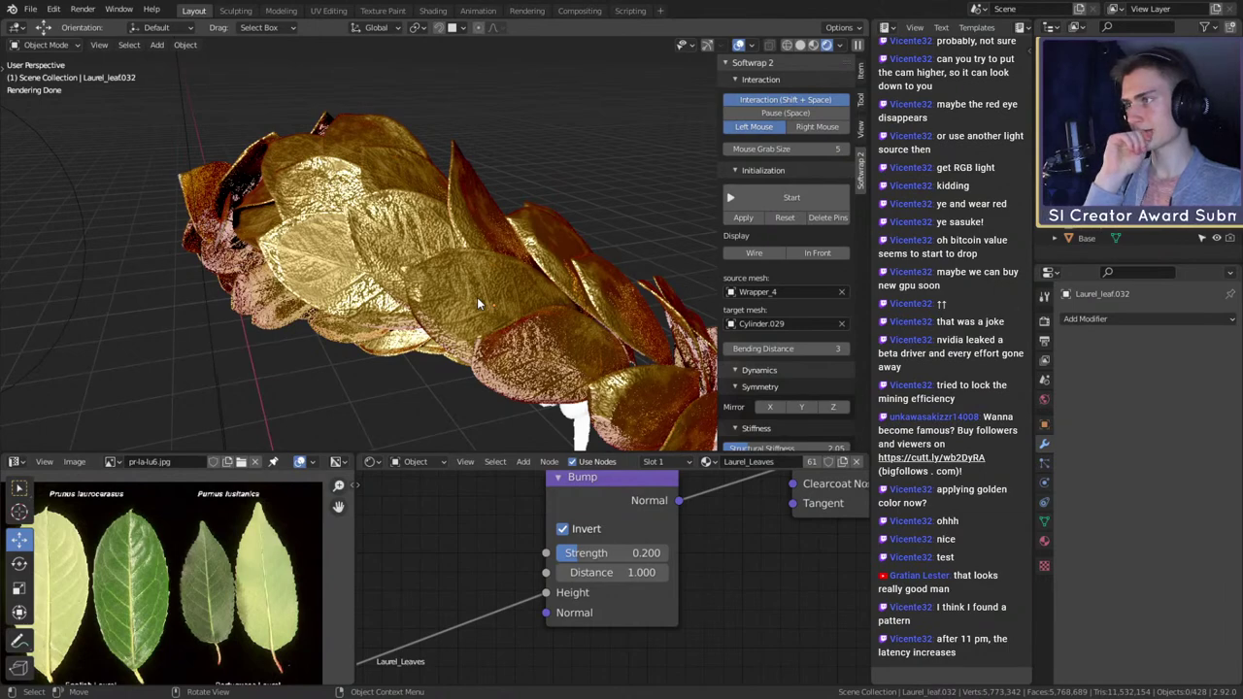
{"action": "mouse_move", "coordinate": [427, 330]}
{"action": "middle_mouse_down"}
{"action": "mouse_move", "coordinate": [484, 352]}
{"action": "mouse_move", "coordinate": [502, 400]}
{"action": "middle_mouse_up"}
- Bring the Laurel_Leaves texture nodes into view and save the Blender file
{"action": "scroll", "coordinate": [482, 586], "scroll_direction": "down", "scroll_amount": 6}
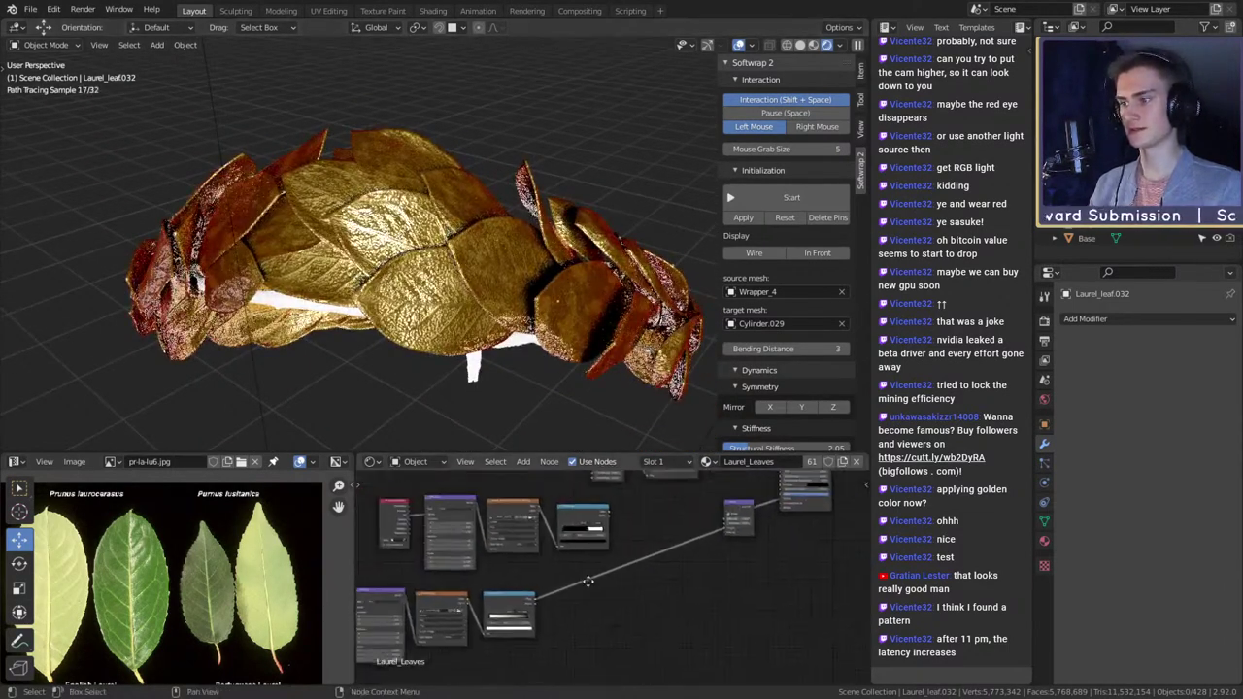
{"action": "middle_click_drag", "start_coordinate": [589, 581], "coordinate": [668, 557]}
{"action": "left_click", "coordinate": [30, 9]}
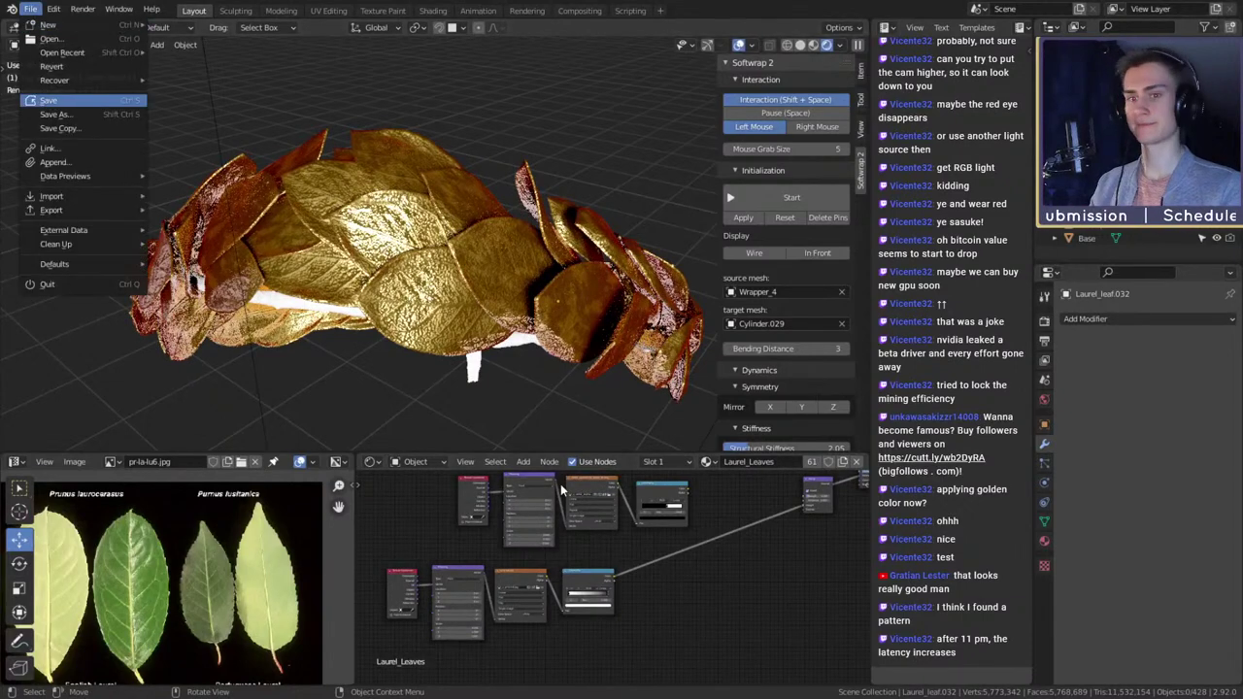
{"action": "key", "text": "ctrl+s"}
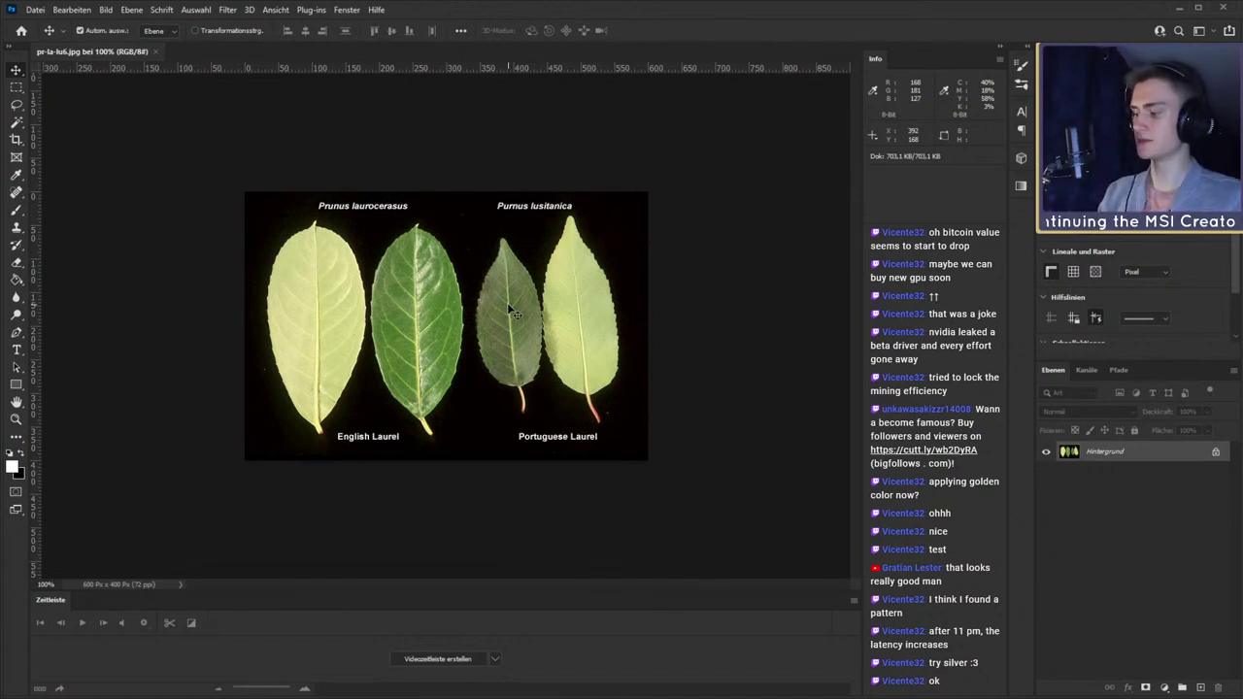
- Switch to Photoshop and examine the vein detail of the leaves in pr-la-lu6.jpg up close
{"action": "key", "text": "z"}
{"action": "left_click", "coordinate": [443, 301]}
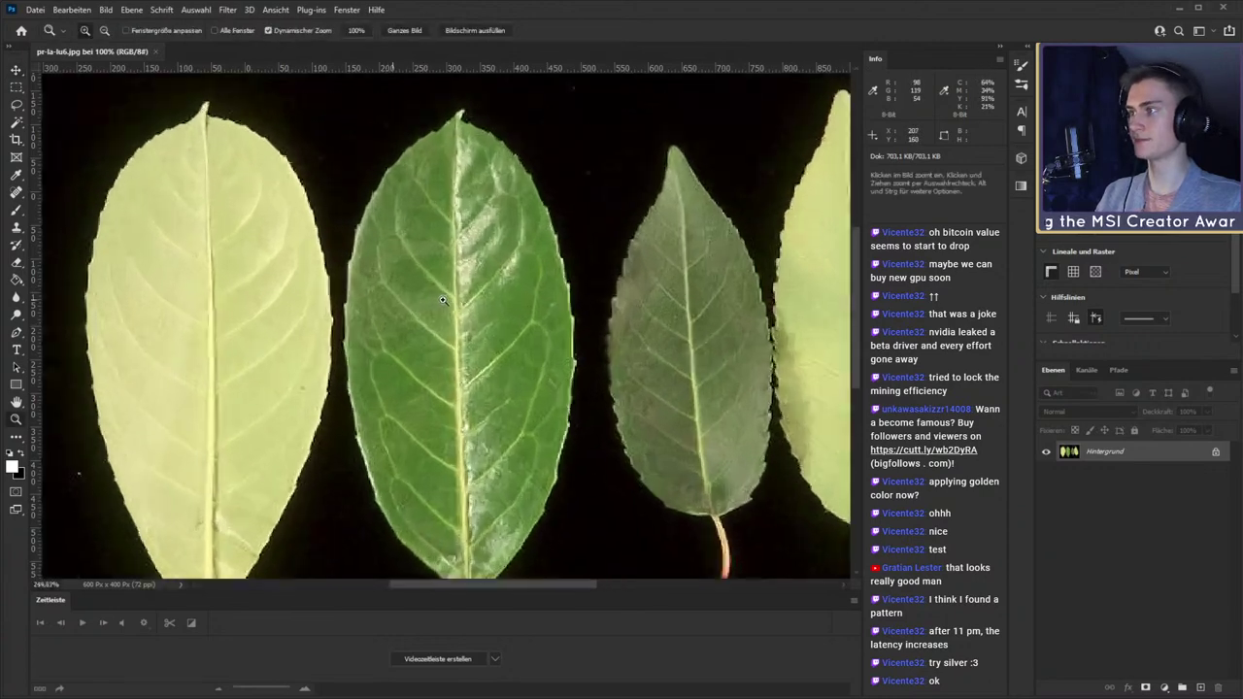
{"action": "mouse_move", "coordinate": [443, 300]}
{"action": "left_mouse_down"}
{"action": "mouse_move", "coordinate": [472, 299]}
{"action": "mouse_move", "coordinate": [460, 304]}
{"action": "left_mouse_up"}
{"action": "left_click_drag", "start_coordinate": [460, 228], "coordinate": [480, 218]}
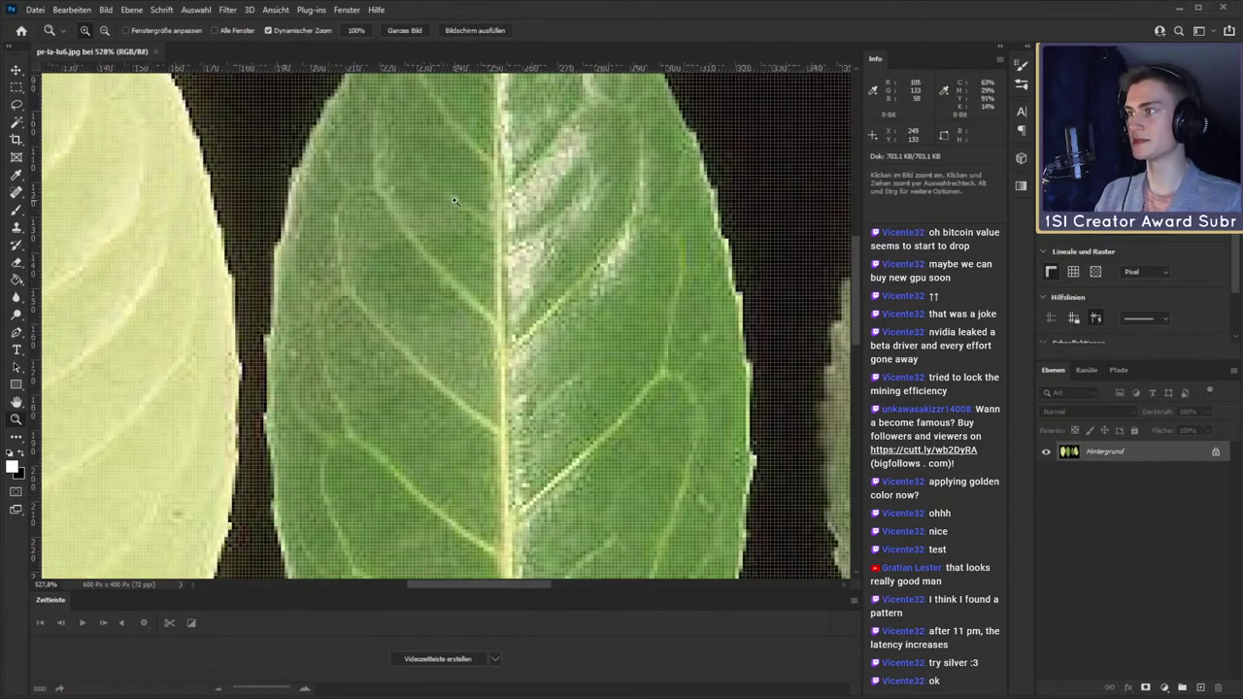
{"action": "scroll", "coordinate": [454, 200], "scroll_direction": "down", "scroll_amount": 2, "text": "alt"}
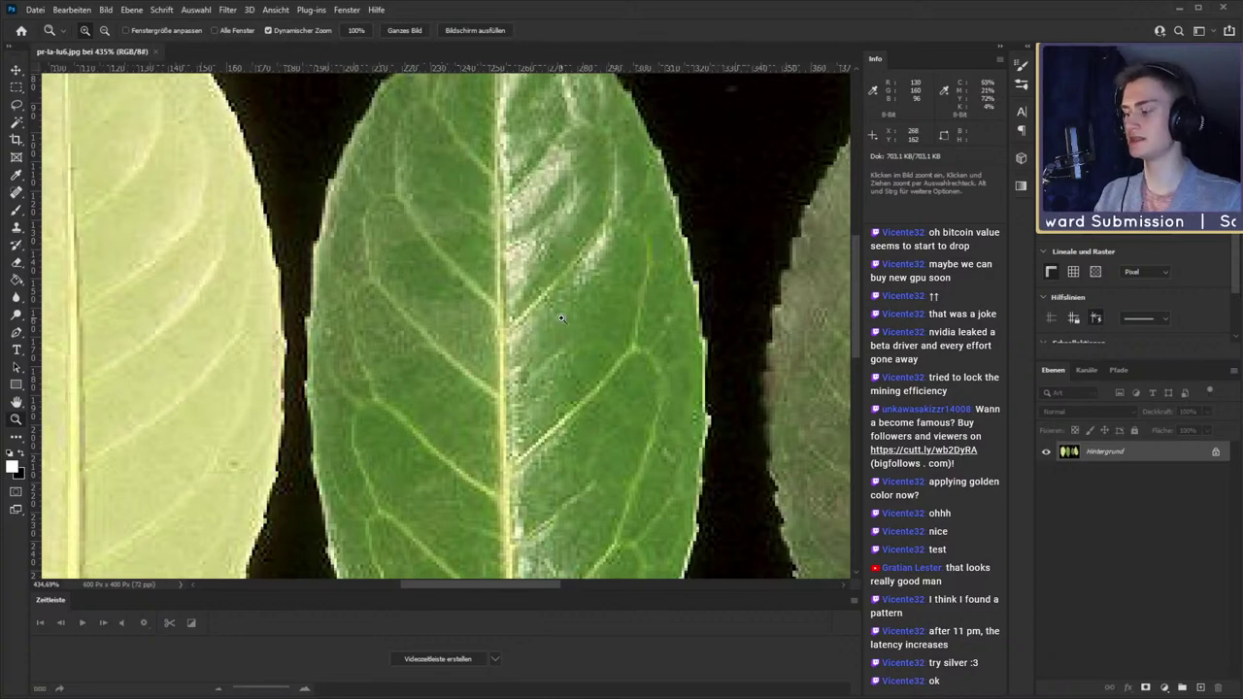
{"action": "scroll", "coordinate": [564, 320], "scroll_direction": "down", "scroll_amount": 6, "text": "alt"}
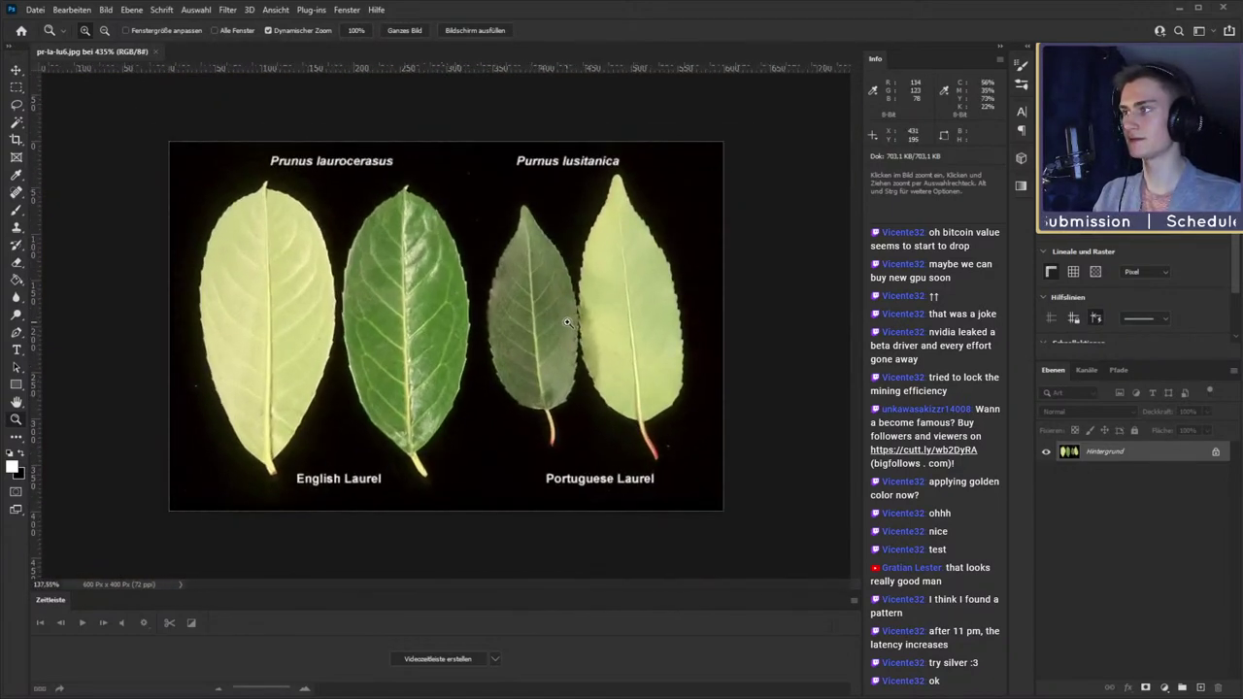
- Enlarge the leaf photo to 1200 × 800 px at 144 ppi and check the leaf detail
{"action": "left_click", "coordinate": [15, 70]}
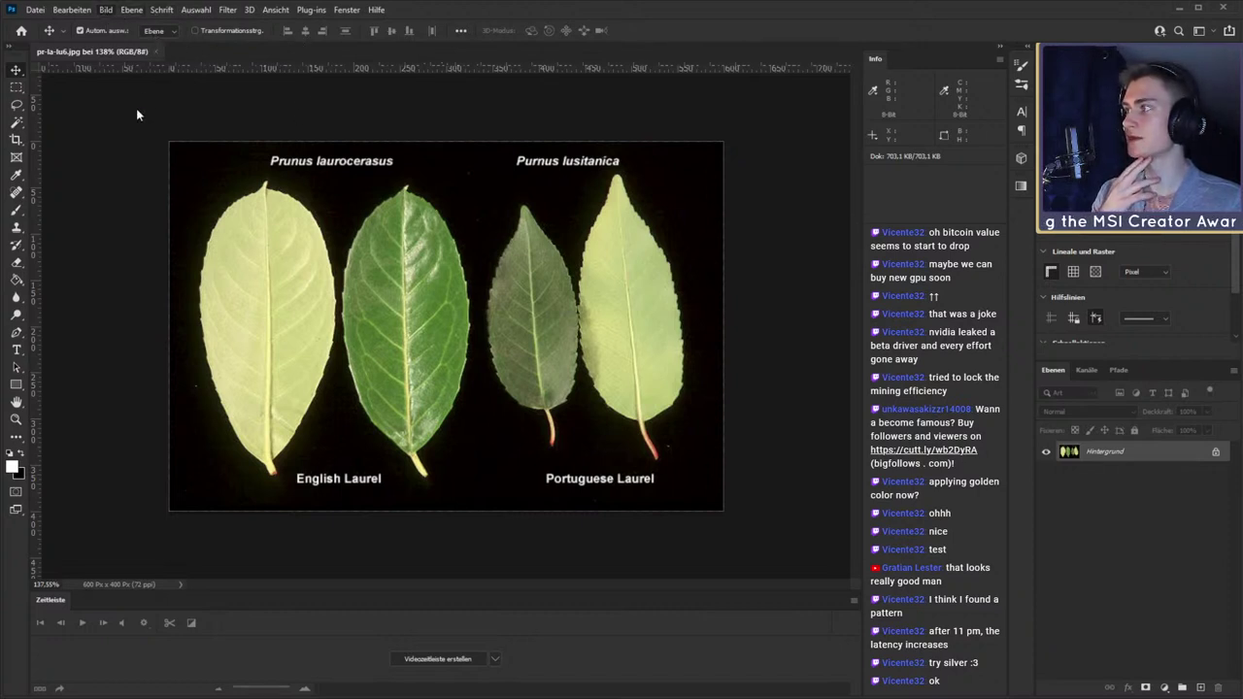
{"action": "key", "text": "h"}
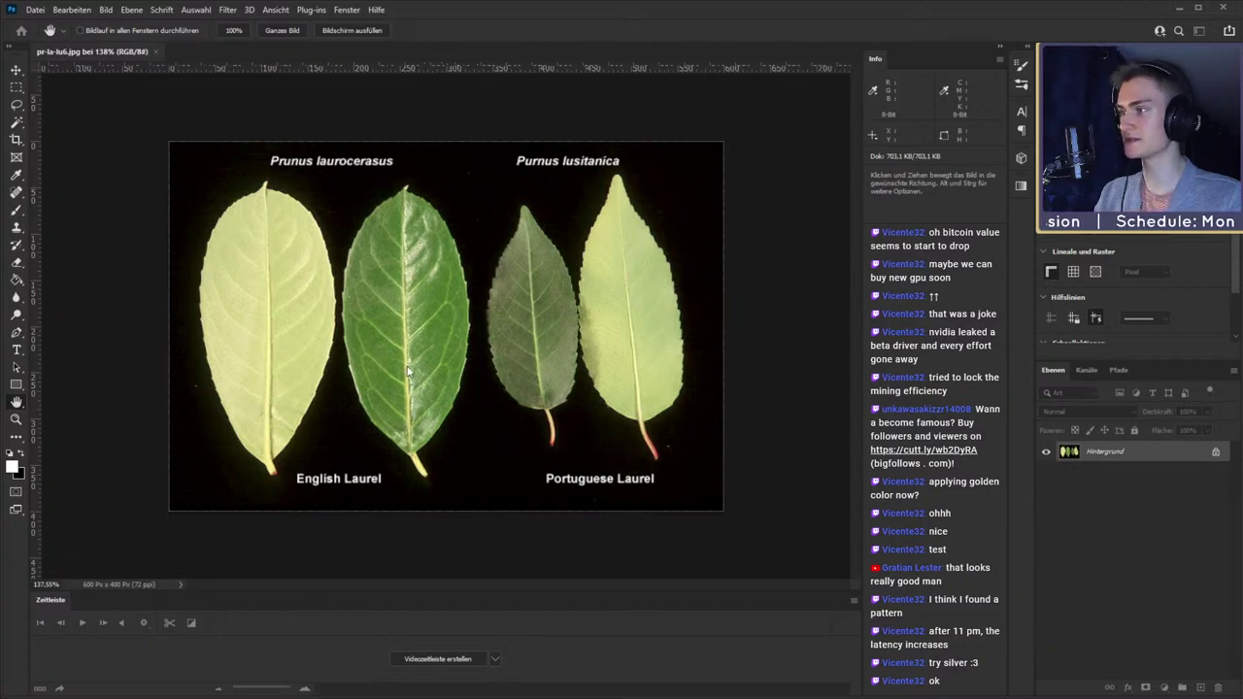
{"action": "left_click", "coordinate": [433, 413]}
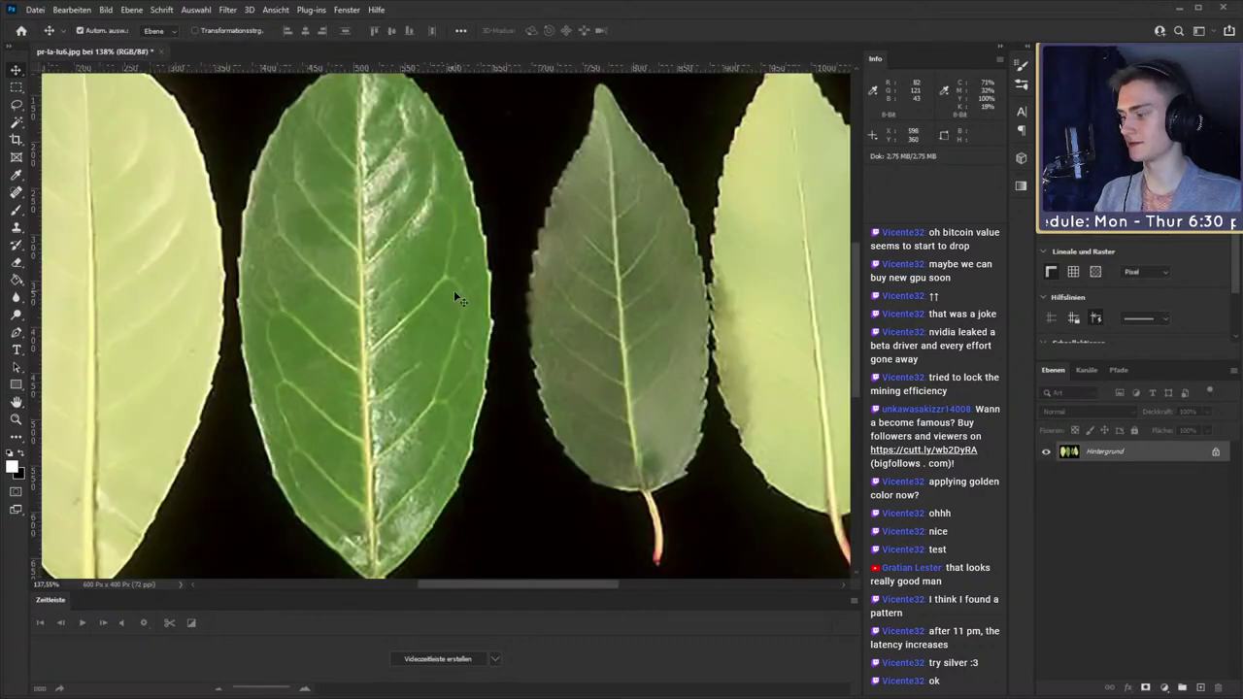
{"action": "key", "text": "z"}
{"action": "left_click_drag", "start_coordinate": [454, 292], "coordinate": [255, 208]}
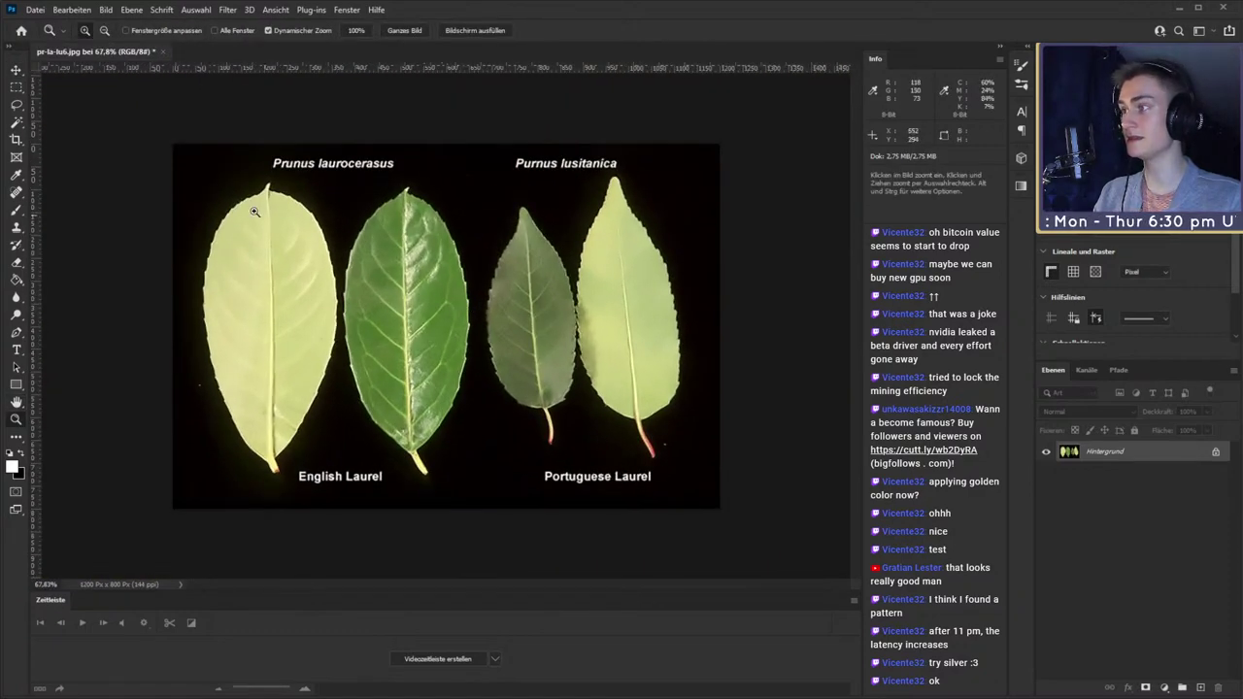
{"action": "left_click", "coordinate": [17, 70]}
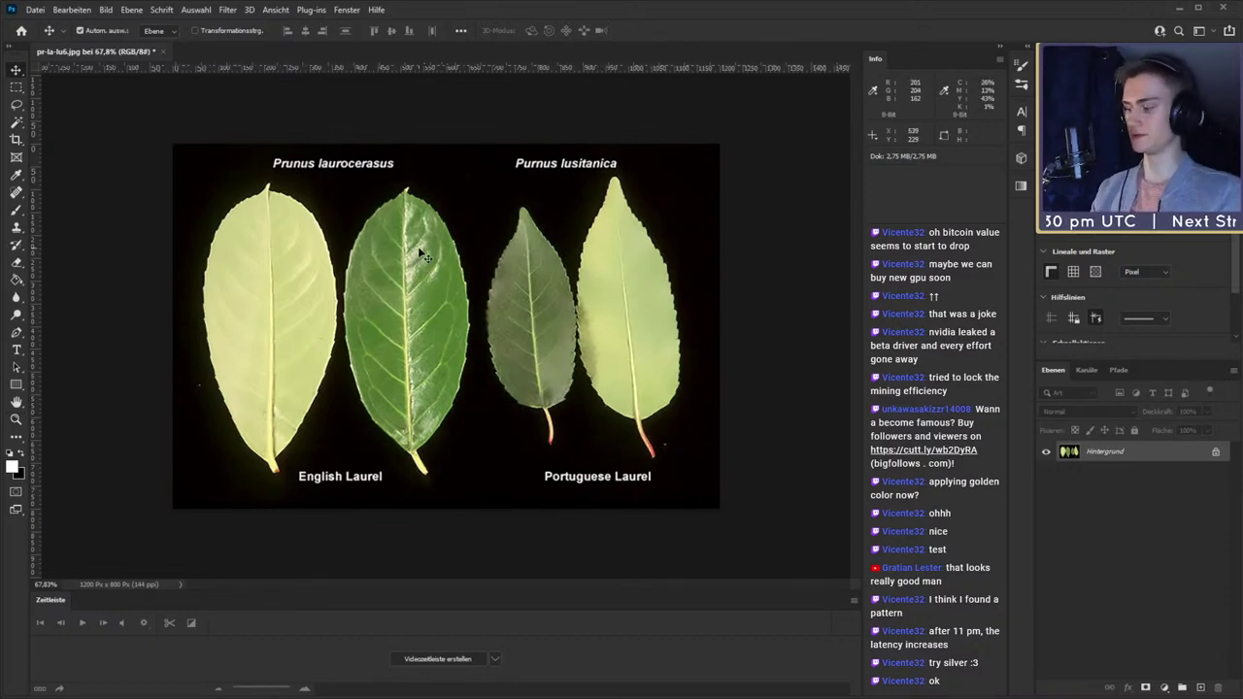
{"action": "key", "text": "z"}
{"action": "mouse_move", "coordinate": [429, 302]}
{"action": "left_mouse_down"}
{"action": "mouse_move", "coordinate": [491, 302]}
{"action": "mouse_move", "coordinate": [445, 308]}
{"action": "left_mouse_up"}
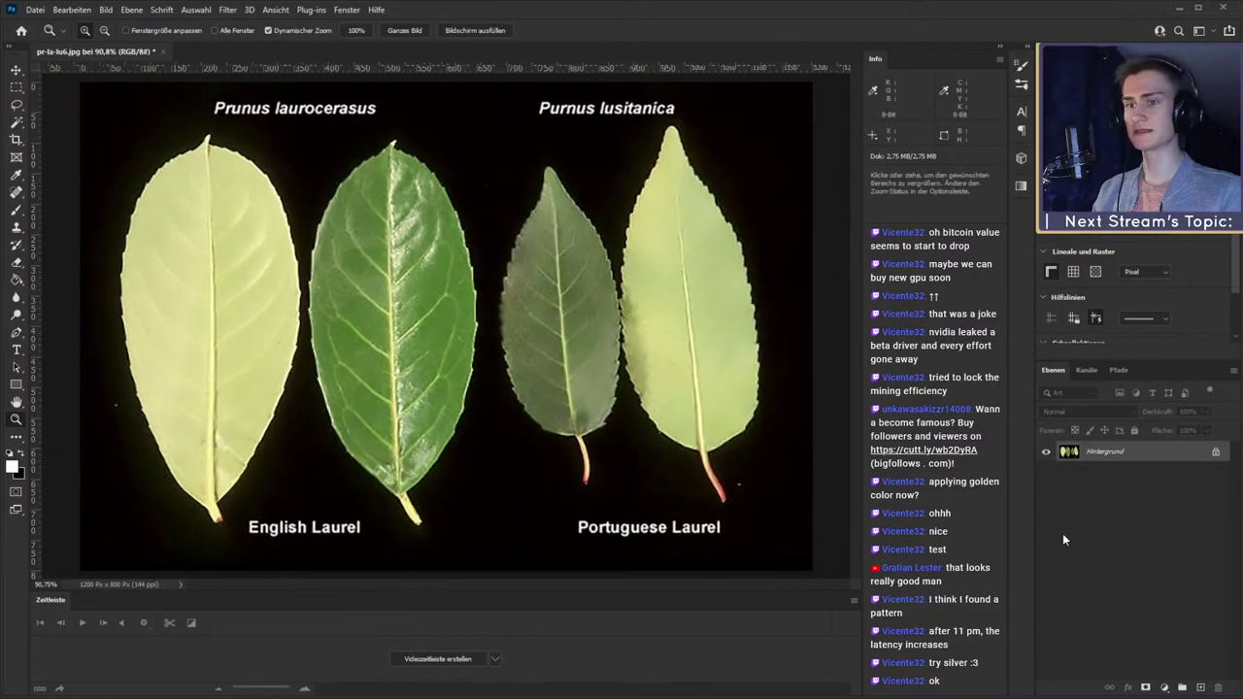
- Save the enlarged leaf photo as laurel_leaves_bump.jpg
{"action": "left_click", "coordinate": [14, 74]}
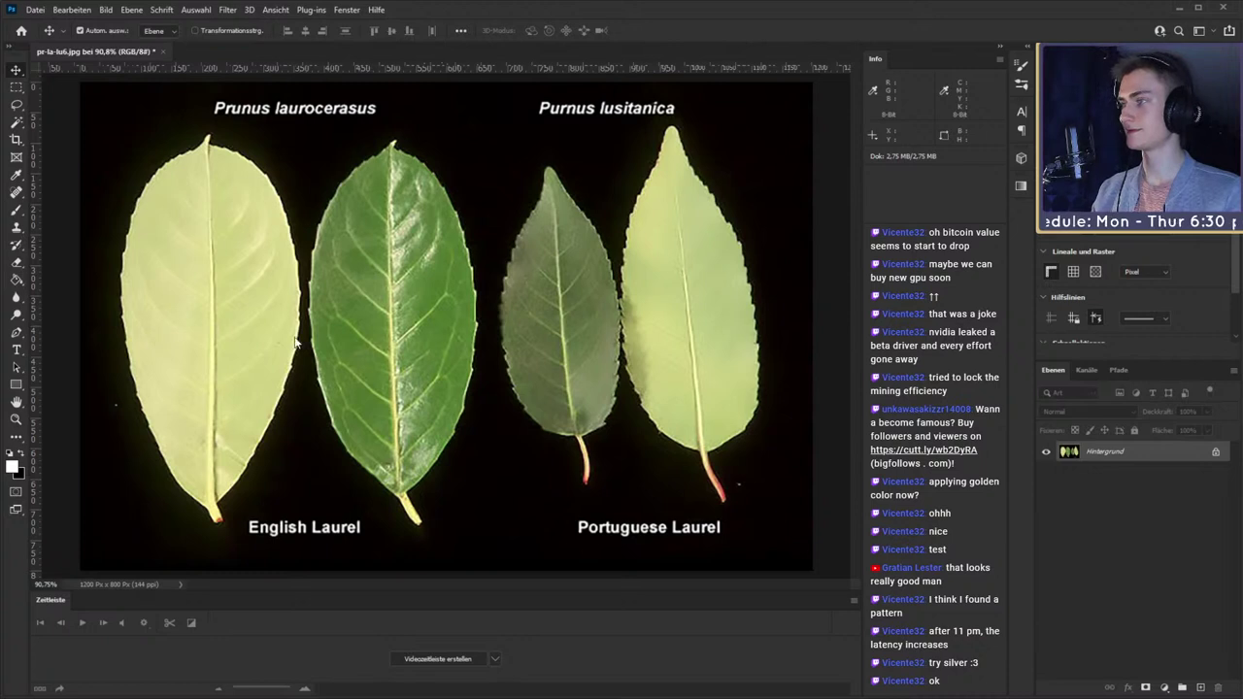
{"action": "key", "text": "h"}
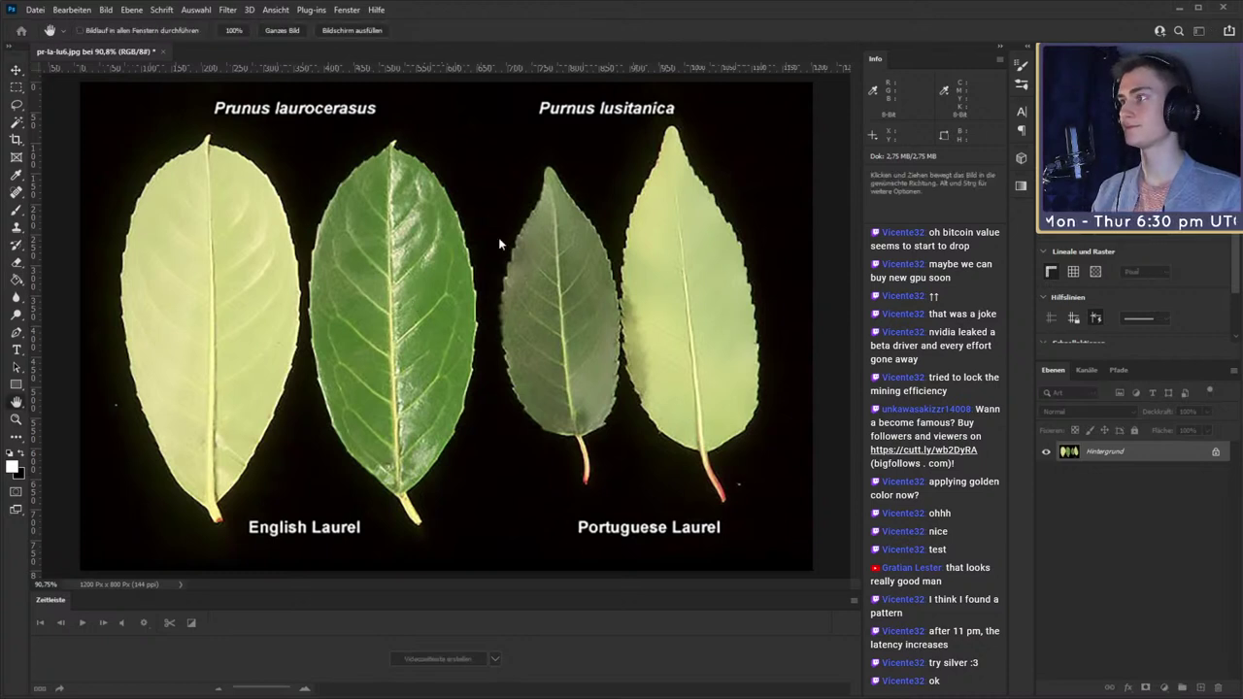
{"action": "key", "text": "v"}
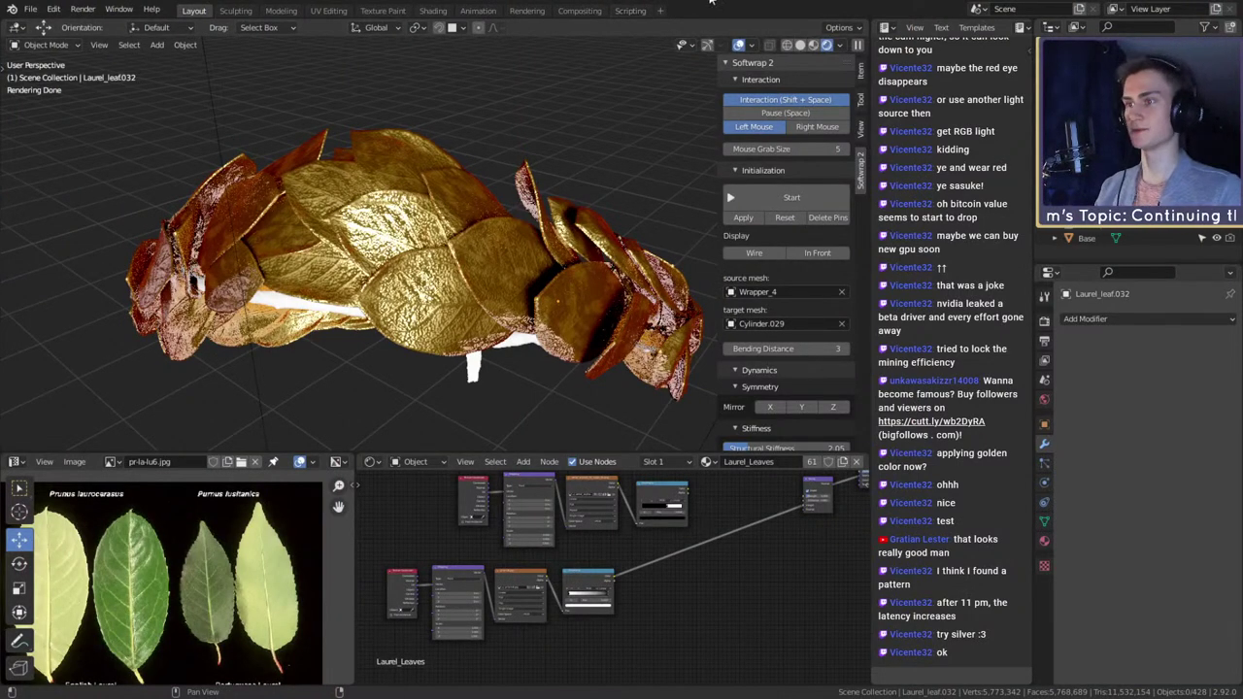
- Switch to Blender and load laurel_leaves_bump.jpg into the Image Texture node that held pr-la-lu6.jpg
{"action": "scroll", "coordinate": [761, 581], "scroll_direction": "up", "scroll_amount": 3}
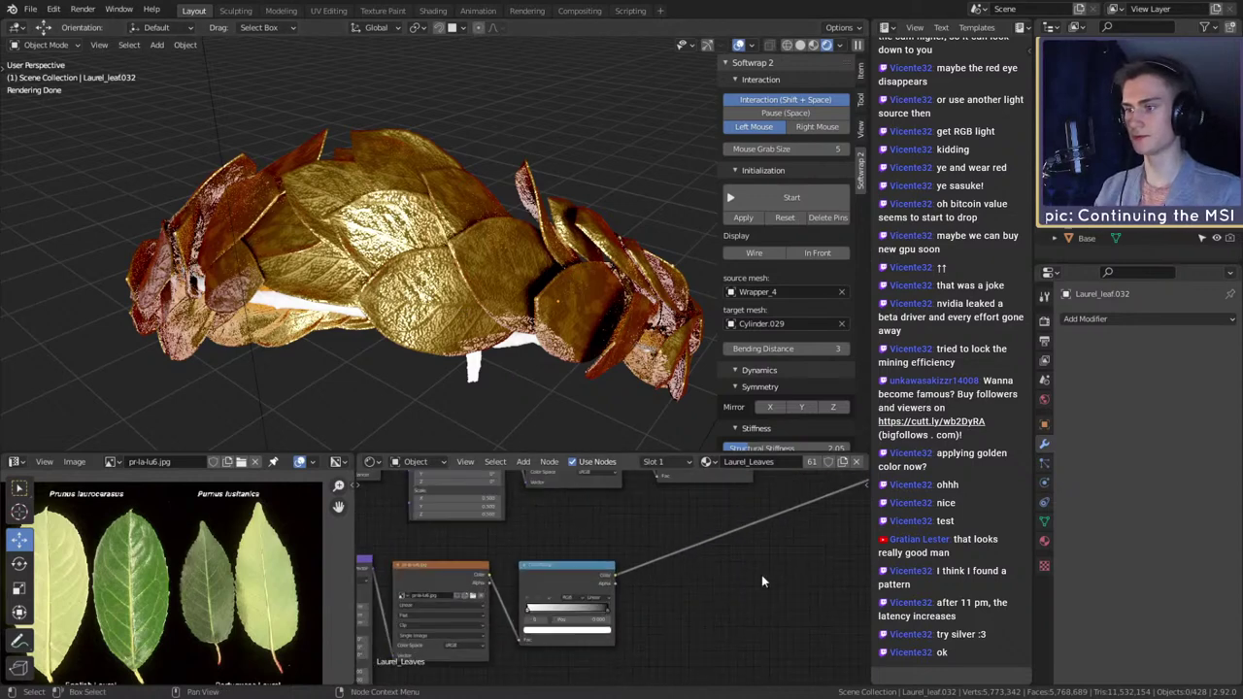
{"action": "scroll", "coordinate": [762, 580], "scroll_direction": "up", "scroll_amount": 4}
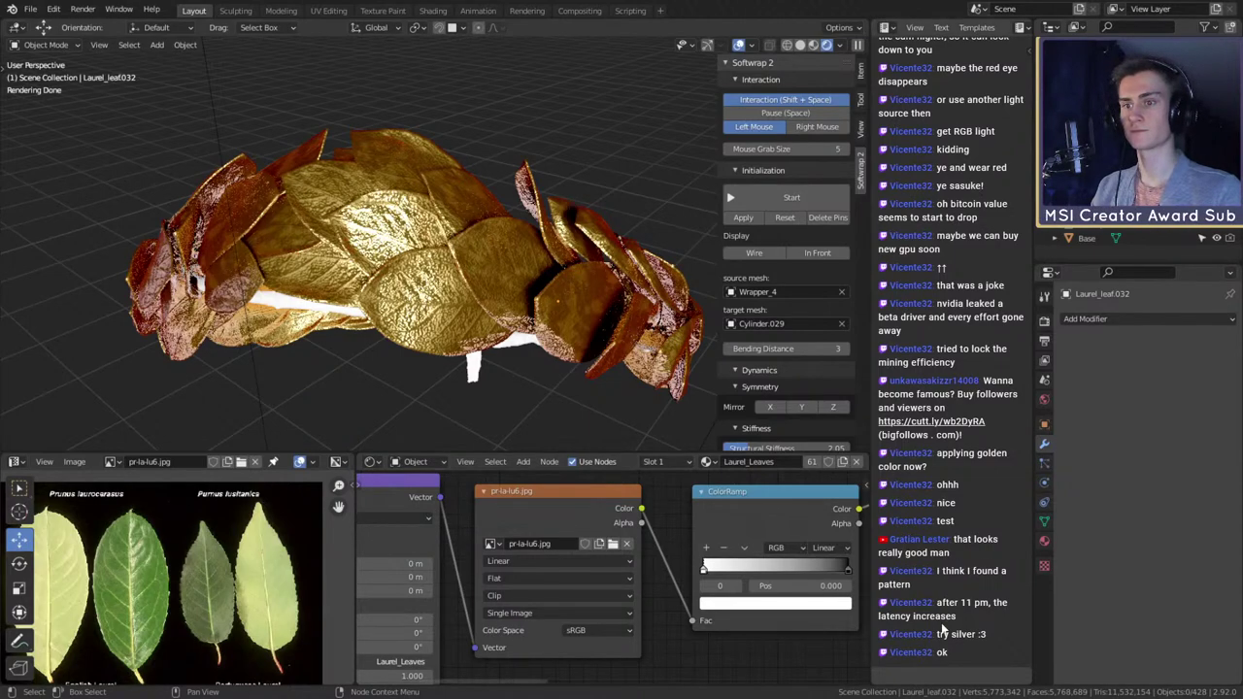
{"action": "key", "text": "ctrl+z"}
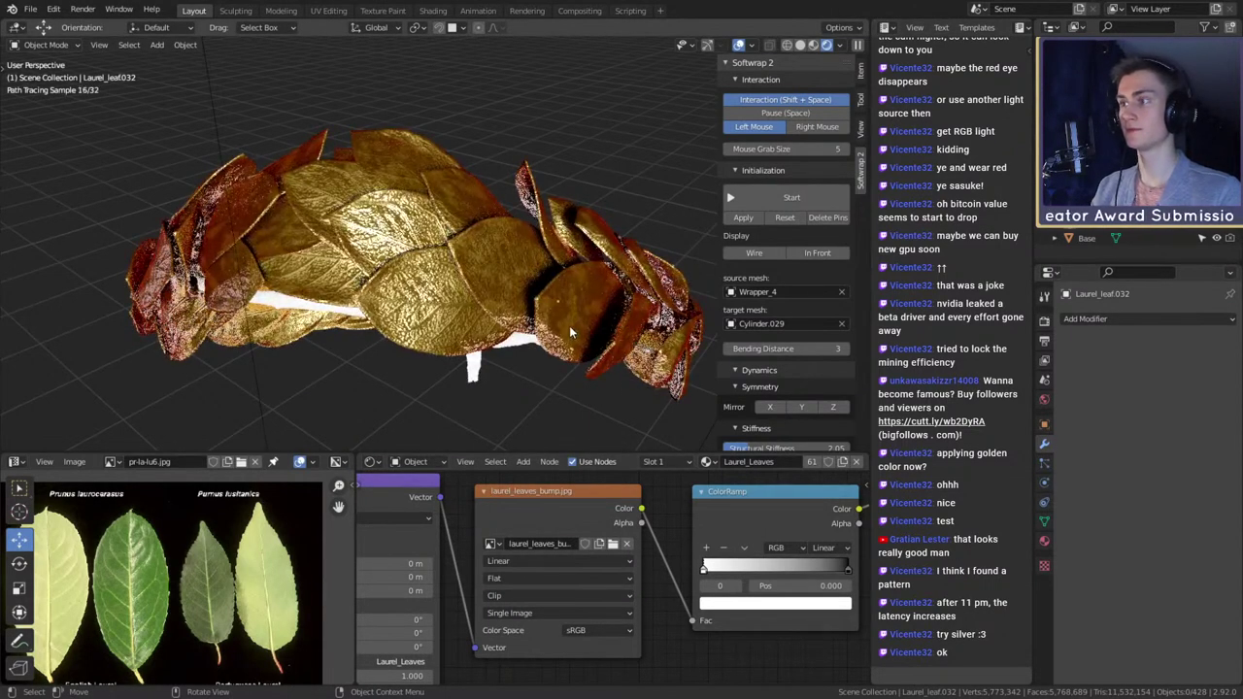
- Inspect the wreath leaves with the new bump image from several angles and distances
{"action": "middle_click_drag", "start_coordinate": [569, 326], "coordinate": [625, 280]}
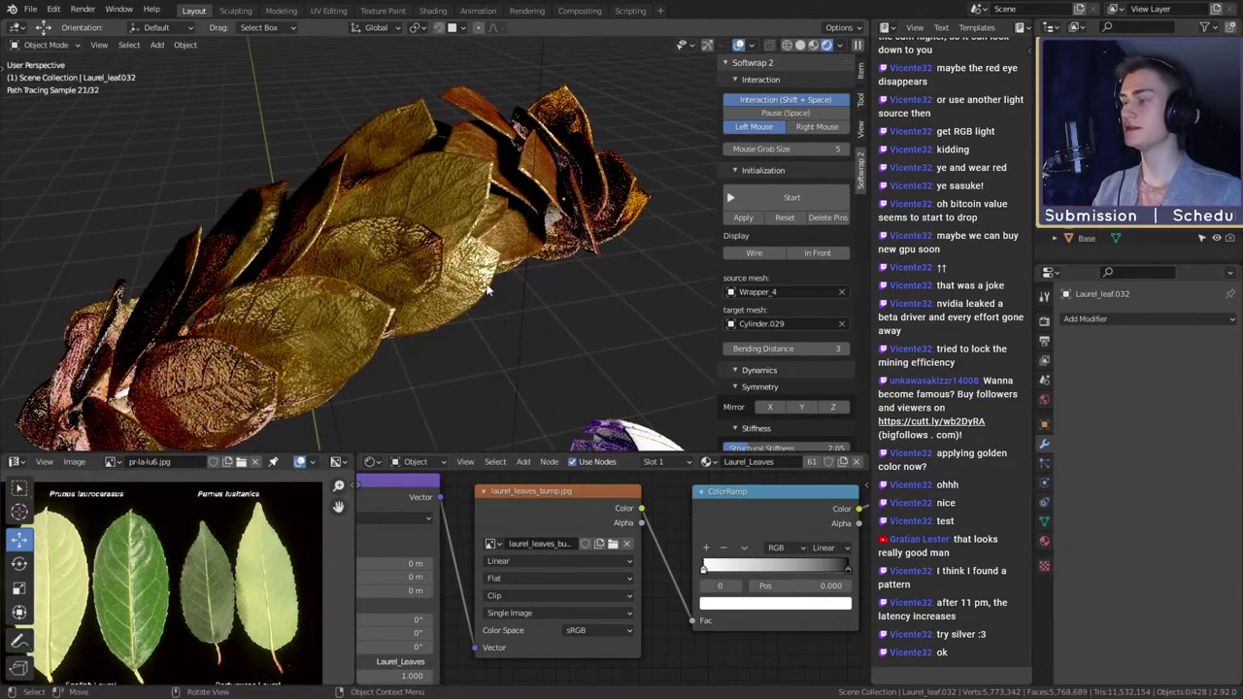
{"action": "scroll", "coordinate": [640, 594], "scroll_direction": "down", "scroll_amount": 4}
{"action": "scroll", "coordinate": [642, 604], "scroll_direction": "up", "scroll_amount": 3}
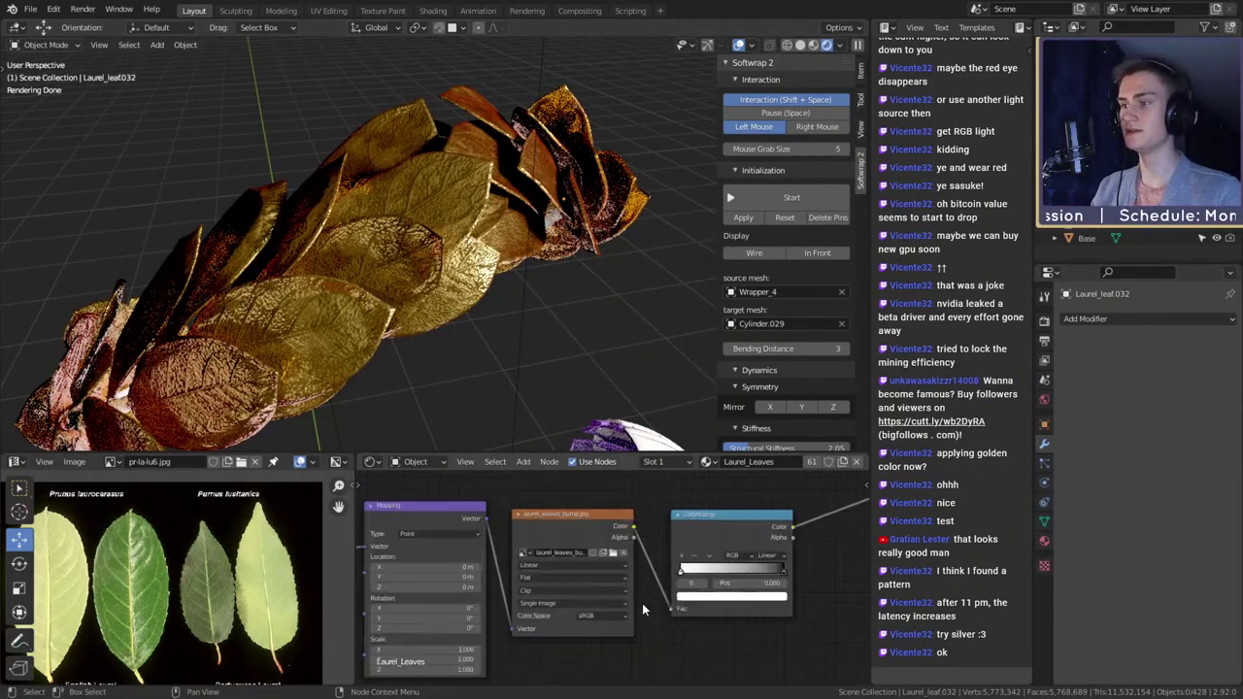
{"action": "middle_click_drag", "start_coordinate": [468, 291], "coordinate": [504, 254]}
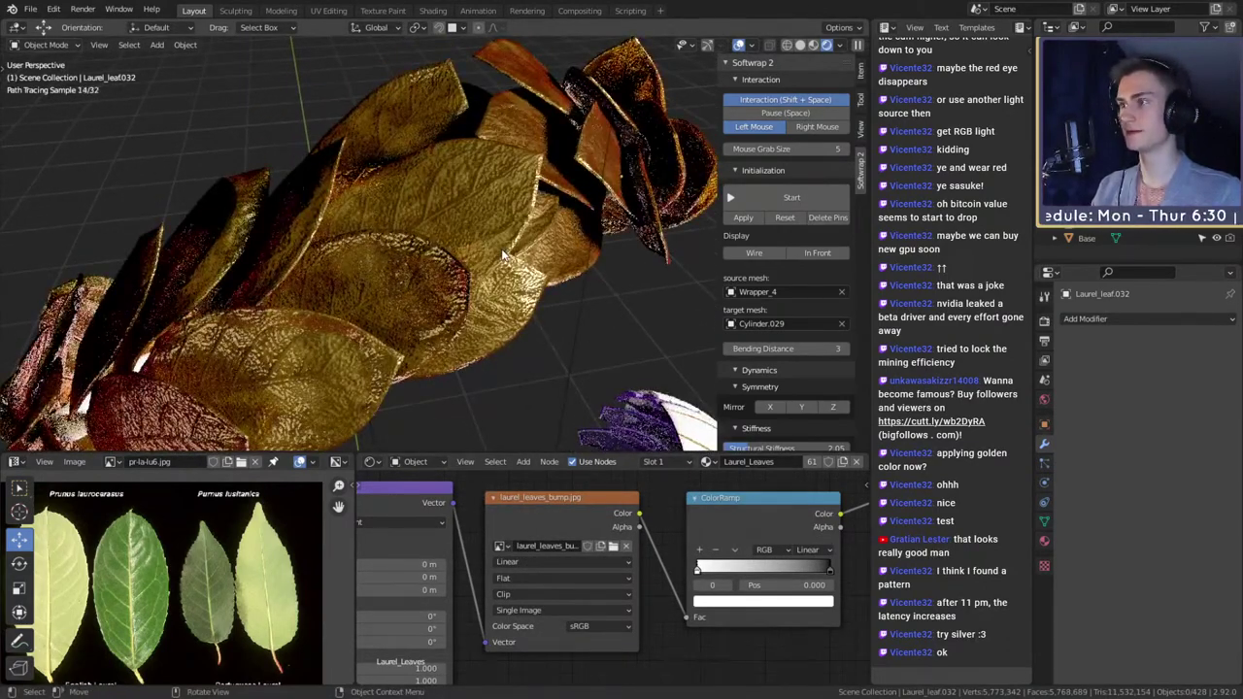
{"action": "scroll", "coordinate": [504, 255], "scroll_direction": "down", "scroll_amount": 4}
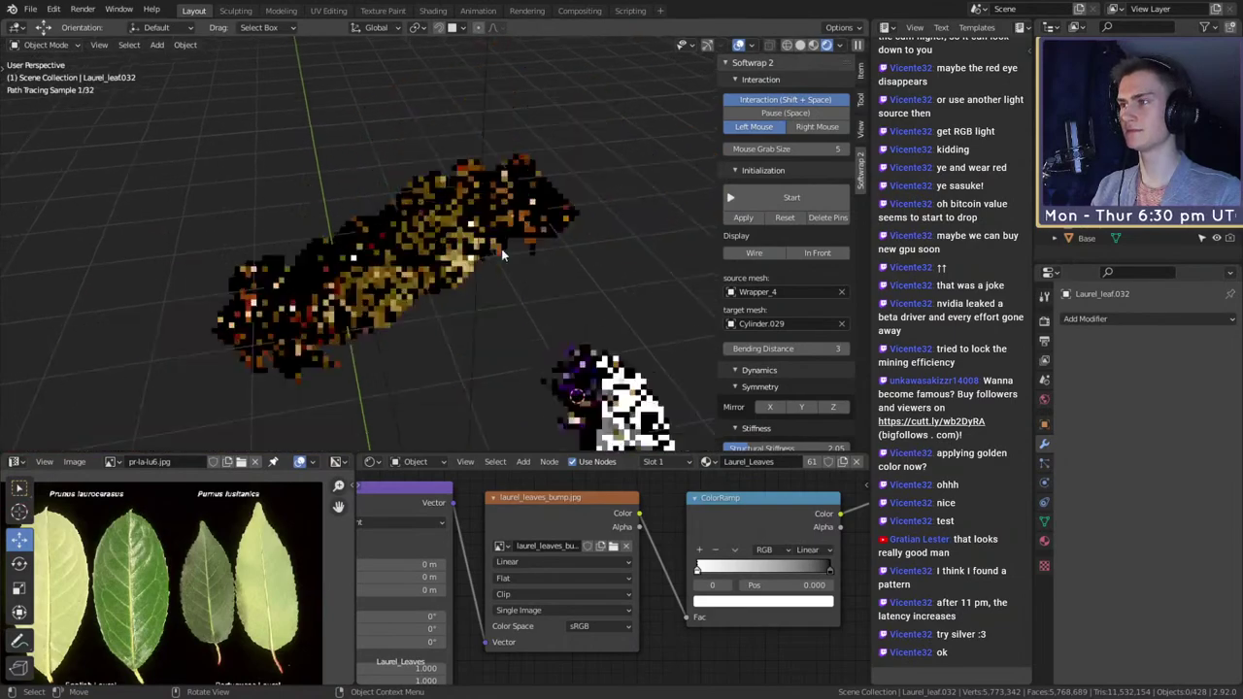
{"action": "scroll", "coordinate": [503, 255], "scroll_direction": "up", "scroll_amount": 4}
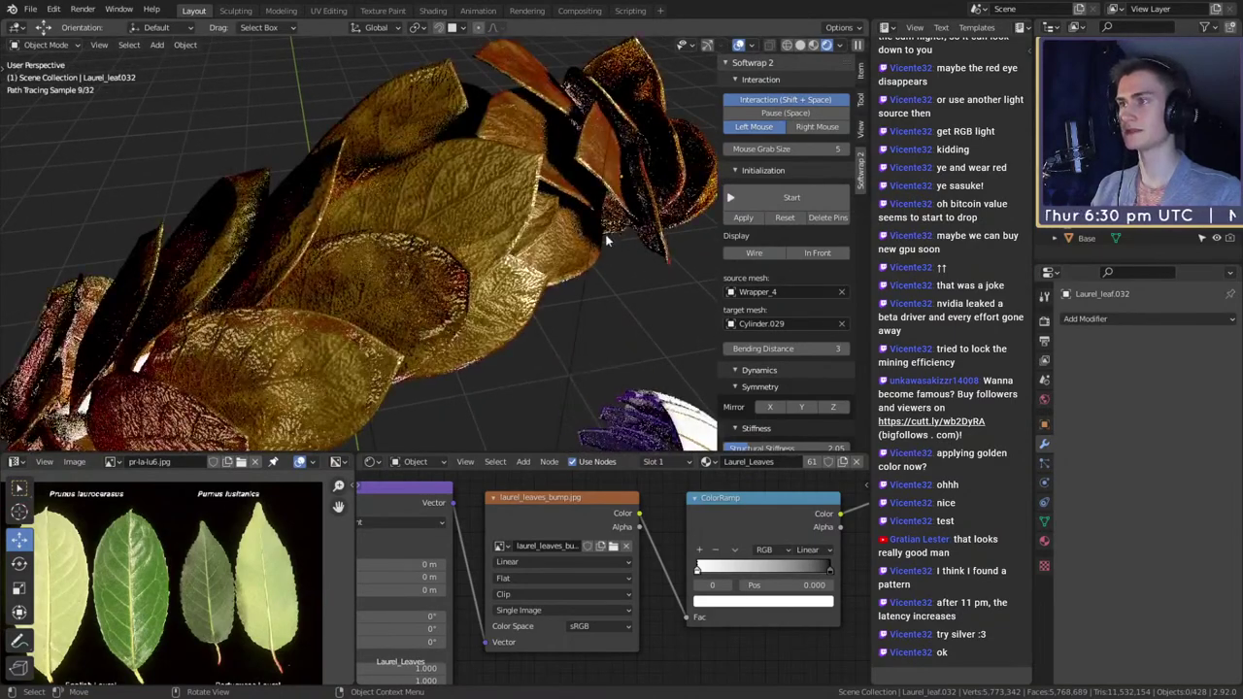
{"action": "middle_click_drag", "start_coordinate": [506, 263], "coordinate": [516, 300]}
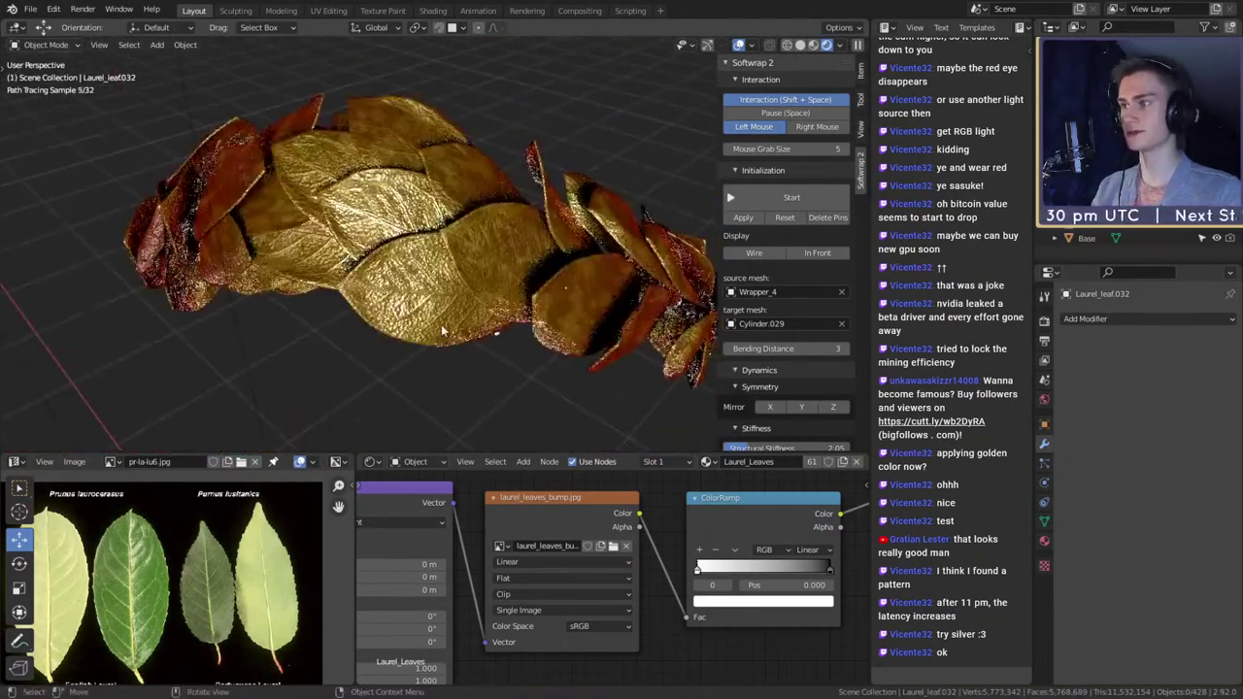
- Move the laurel_leaves_bump.jpg node chain closer to the Bump node, below the other texture chain
{"action": "scroll", "coordinate": [662, 599], "scroll_direction": "down", "scroll_amount": 2}
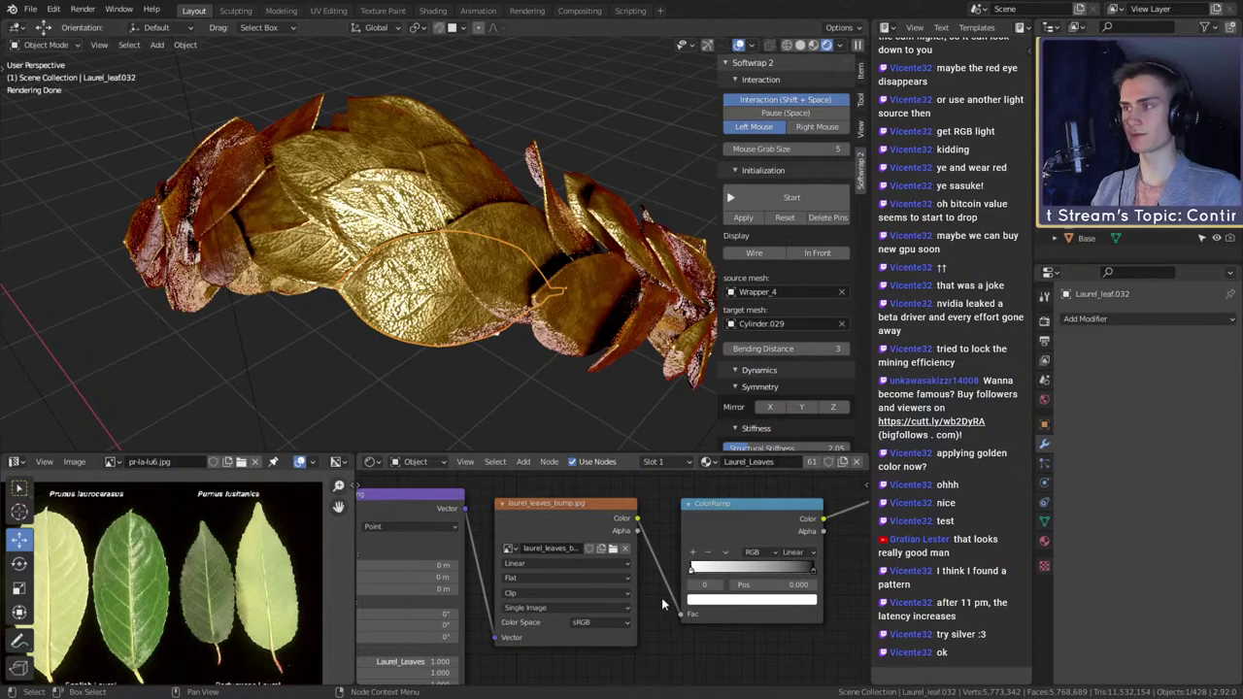
{"action": "scroll", "coordinate": [661, 597], "scroll_direction": "down", "scroll_amount": 5}
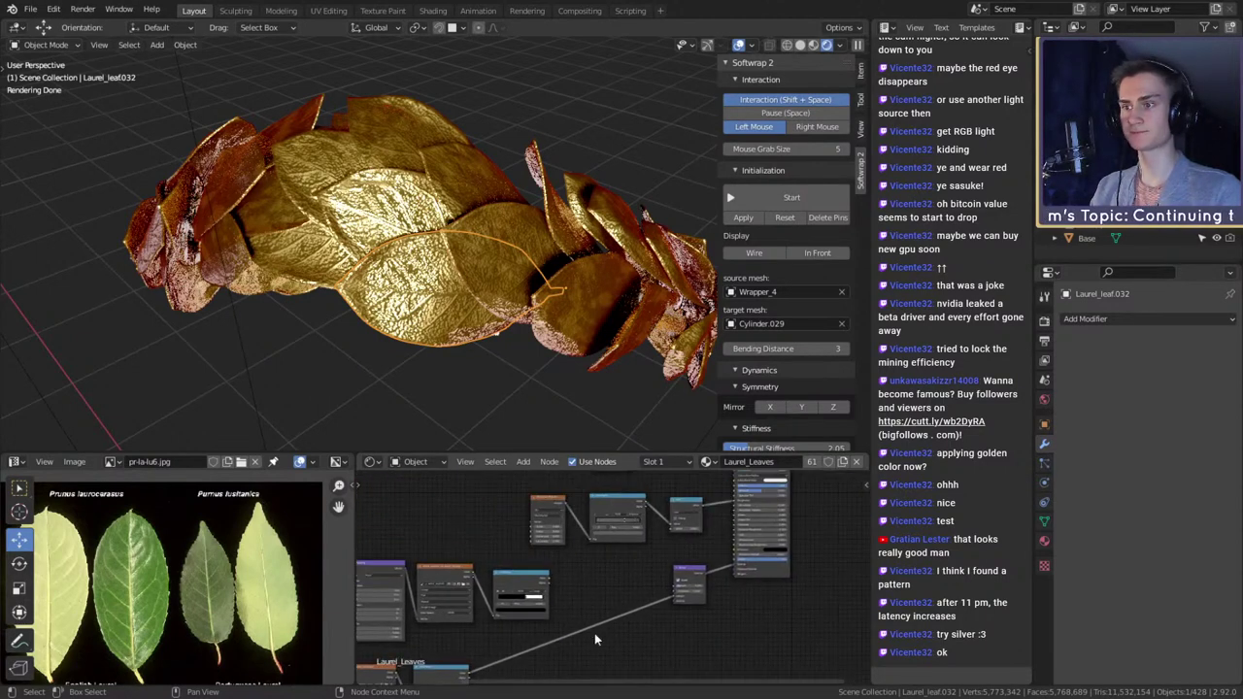
{"action": "middle_click_drag", "start_coordinate": [596, 637], "coordinate": [757, 552]}
{"action": "scroll", "coordinate": [619, 594], "scroll_direction": "up", "scroll_amount": 4}
{"action": "middle_click_drag", "start_coordinate": [687, 606], "coordinate": [794, 579]}
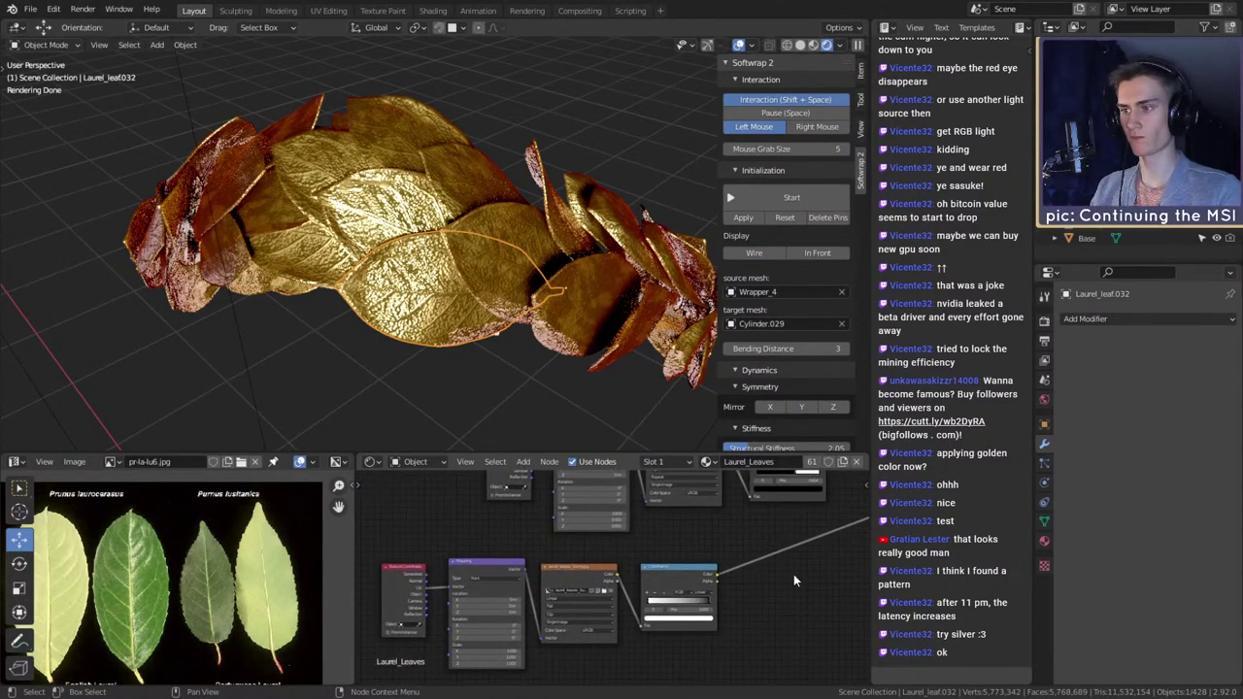
{"action": "left_click_drag", "start_coordinate": [793, 576], "coordinate": [408, 652]}
{"action": "left_click_drag", "start_coordinate": [658, 570], "coordinate": [784, 560]}
{"action": "middle_click_drag", "start_coordinate": [836, 500], "coordinate": [690, 562]}
{"action": "scroll", "coordinate": [691, 563], "scroll_direction": "down", "scroll_amount": 1}
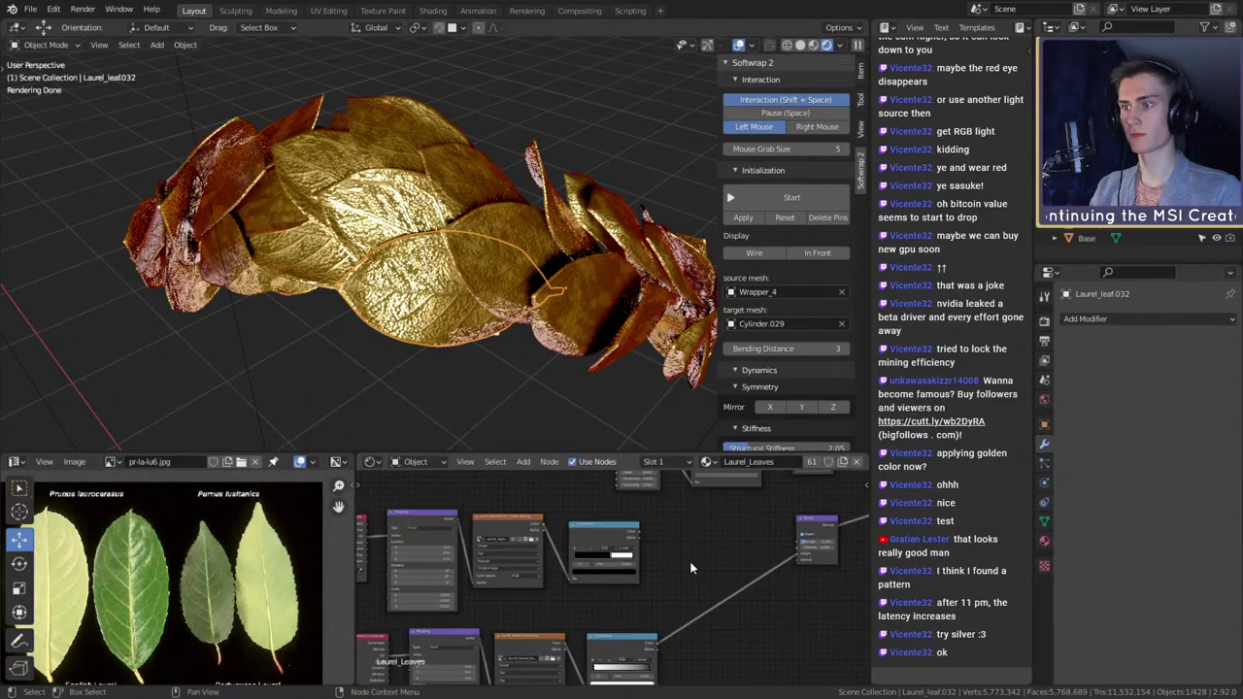
{"action": "scroll", "coordinate": [690, 560], "scroll_direction": "up", "scroll_amount": 5}
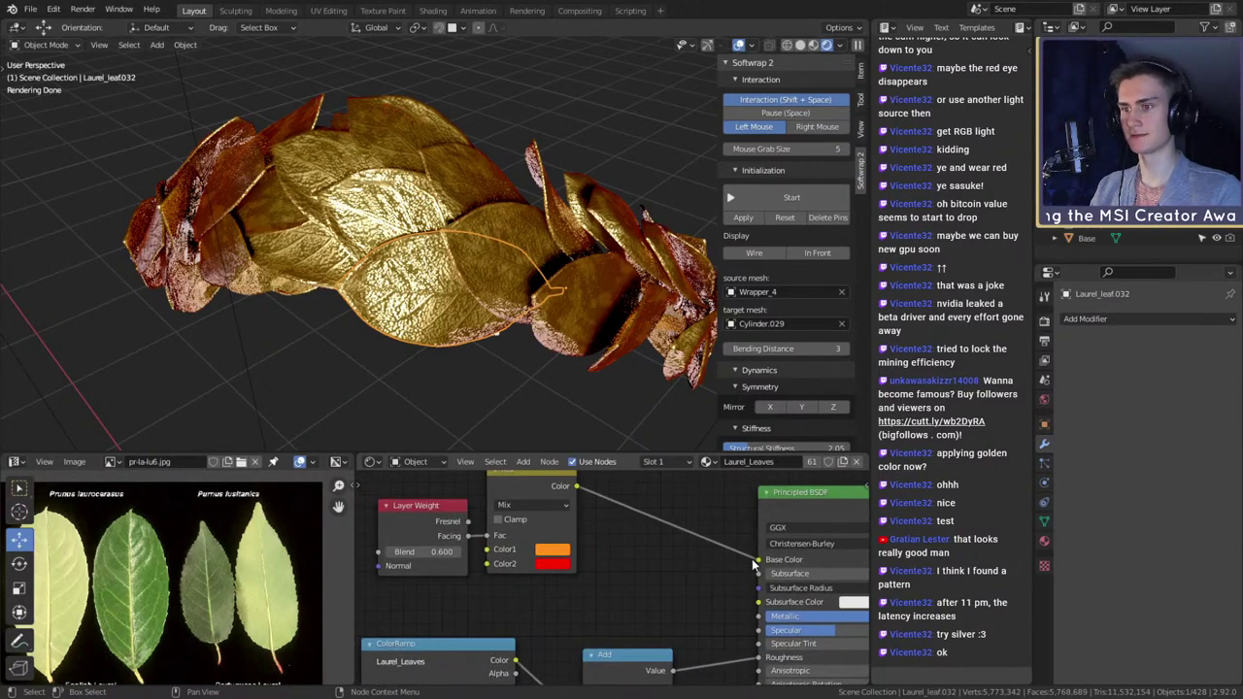
- Try a silver look on the leaves: disconnect the Base Color input and set the base colour's saturation to 0 and value to 1
{"action": "left_click_drag", "start_coordinate": [758, 562], "coordinate": [677, 542]}
{"action": "middle_click_drag", "start_coordinate": [690, 560], "coordinate": [526, 560]}
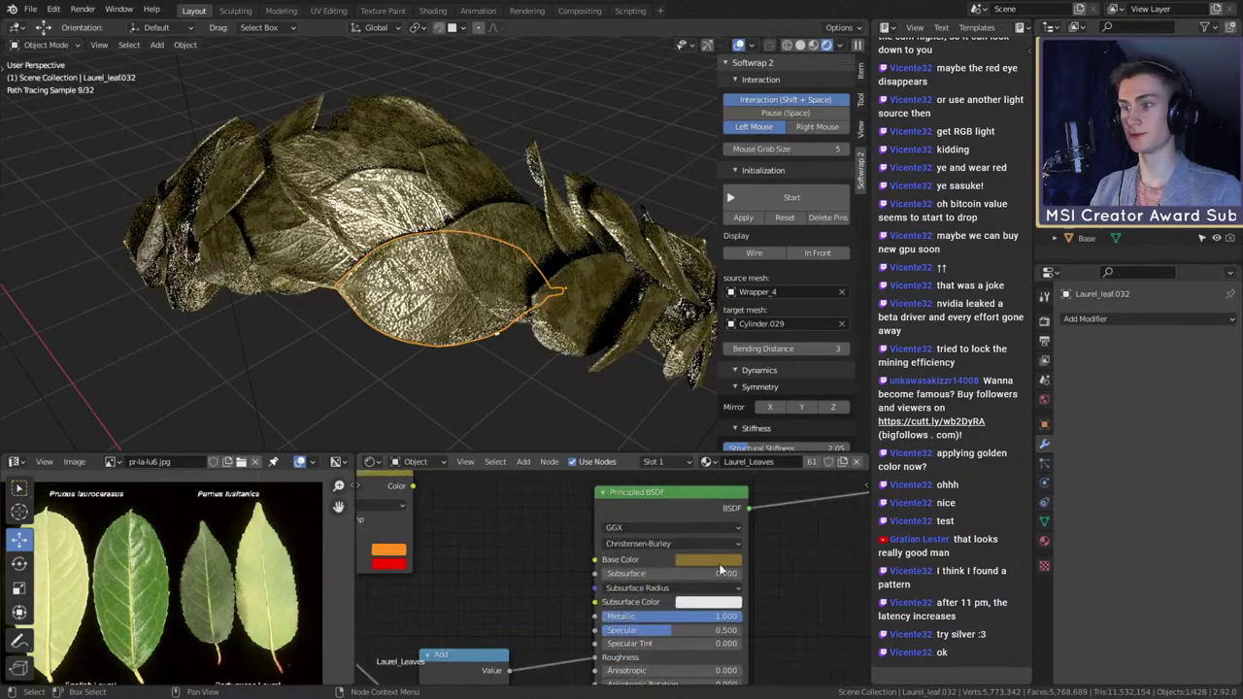
{"action": "left_click", "coordinate": [722, 562]}
{"action": "mouse_move", "coordinate": [710, 447]}
{"action": "left_mouse_down"}
{"action": "mouse_move", "coordinate": [704, 455]}
{"action": "mouse_move", "coordinate": [712, 445]}
{"action": "left_mouse_up"}
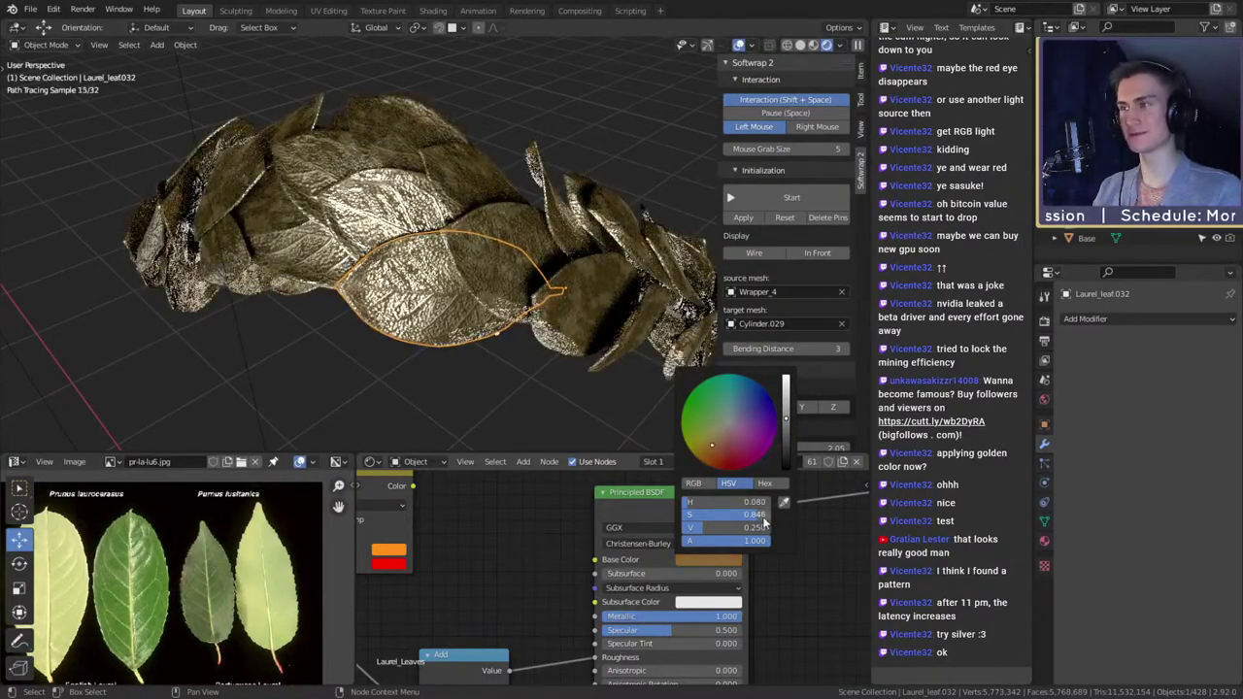
{"action": "left_click_drag", "start_coordinate": [752, 515], "coordinate": [683, 514]}
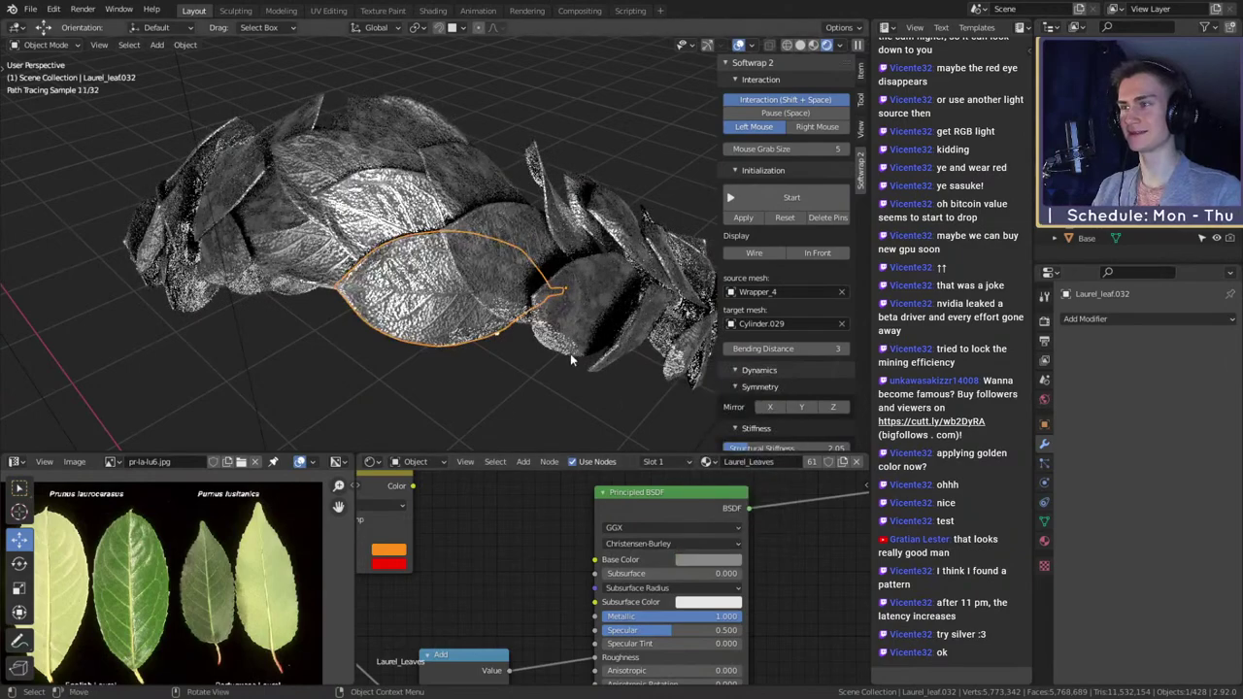
{"action": "left_click", "coordinate": [705, 561]}
{"action": "left_click_drag", "start_coordinate": [714, 527], "coordinate": [771, 527]}
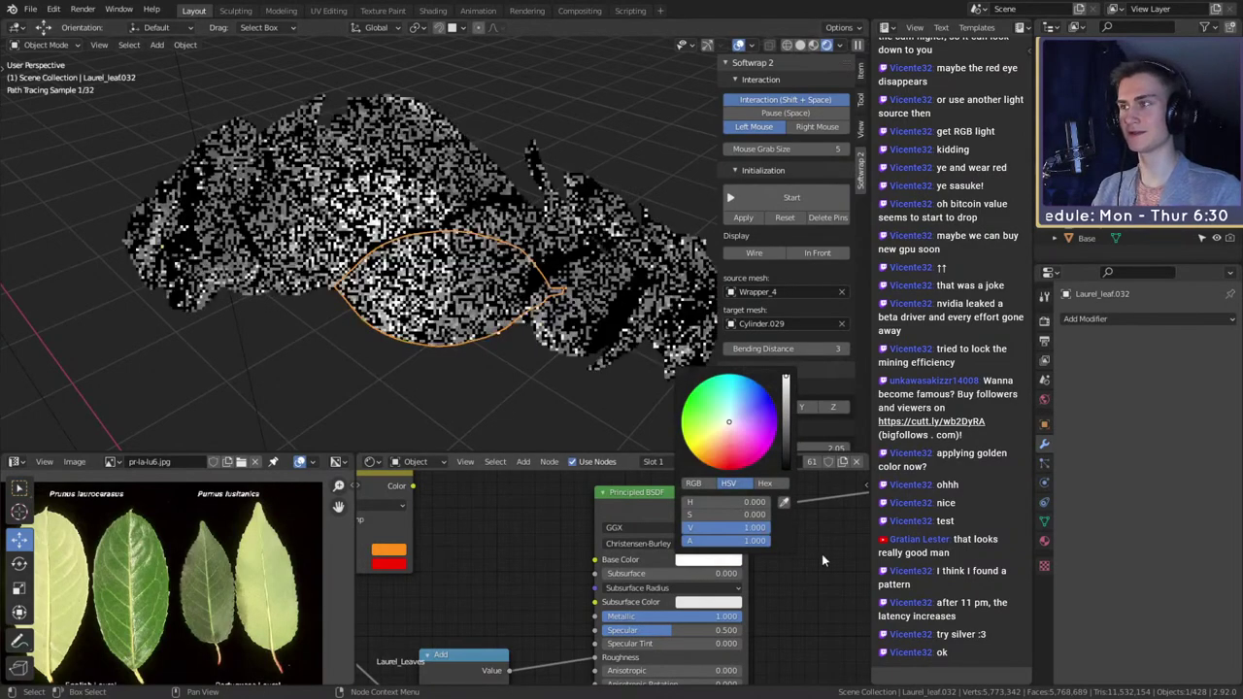
{"action": "middle_click_drag", "start_coordinate": [417, 281], "coordinate": [377, 305]}
{"action": "scroll", "coordinate": [551, 287], "scroll_direction": "down", "scroll_amount": 4}
{"action": "scroll", "coordinate": [379, 306], "scroll_direction": "up", "scroll_amount": 1}
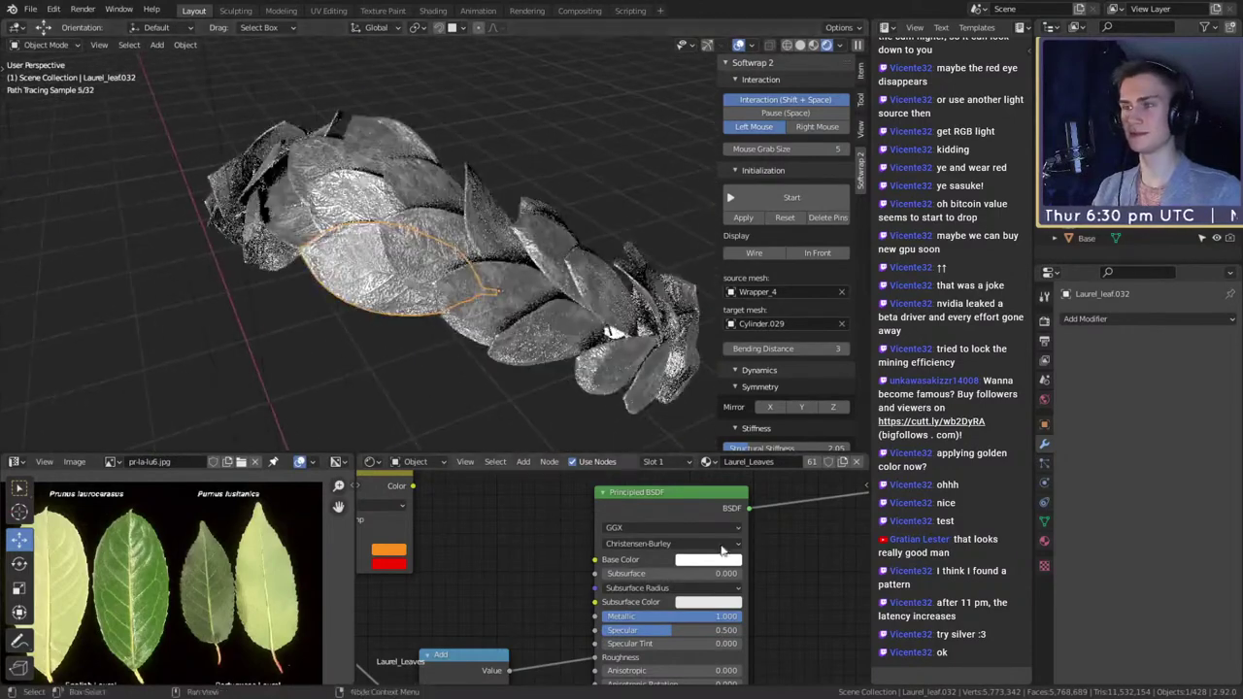
- Try a glossier metal by disconnecting the Add node from Roughness and setting the roughness to 0.068
{"action": "middle_click_drag", "start_coordinate": [793, 579], "coordinate": [716, 523]}
{"action": "left_click_drag", "start_coordinate": [588, 598], "coordinate": [539, 610]}
{"action": "left_click_drag", "start_coordinate": [637, 599], "coordinate": [605, 602]}
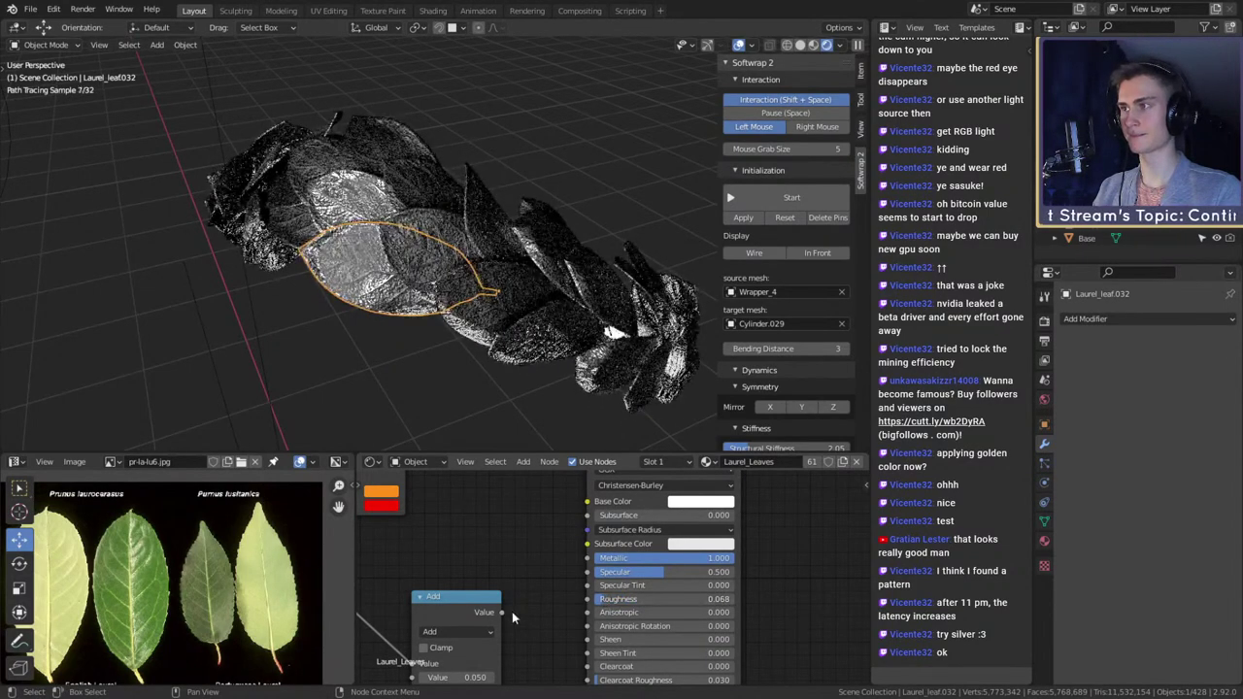
{"action": "mouse_move", "coordinate": [476, 319]}
{"action": "middle_mouse_down"}
{"action": "mouse_move", "coordinate": [558, 316]}
{"action": "mouse_move", "coordinate": [548, 292]}
{"action": "middle_mouse_up"}
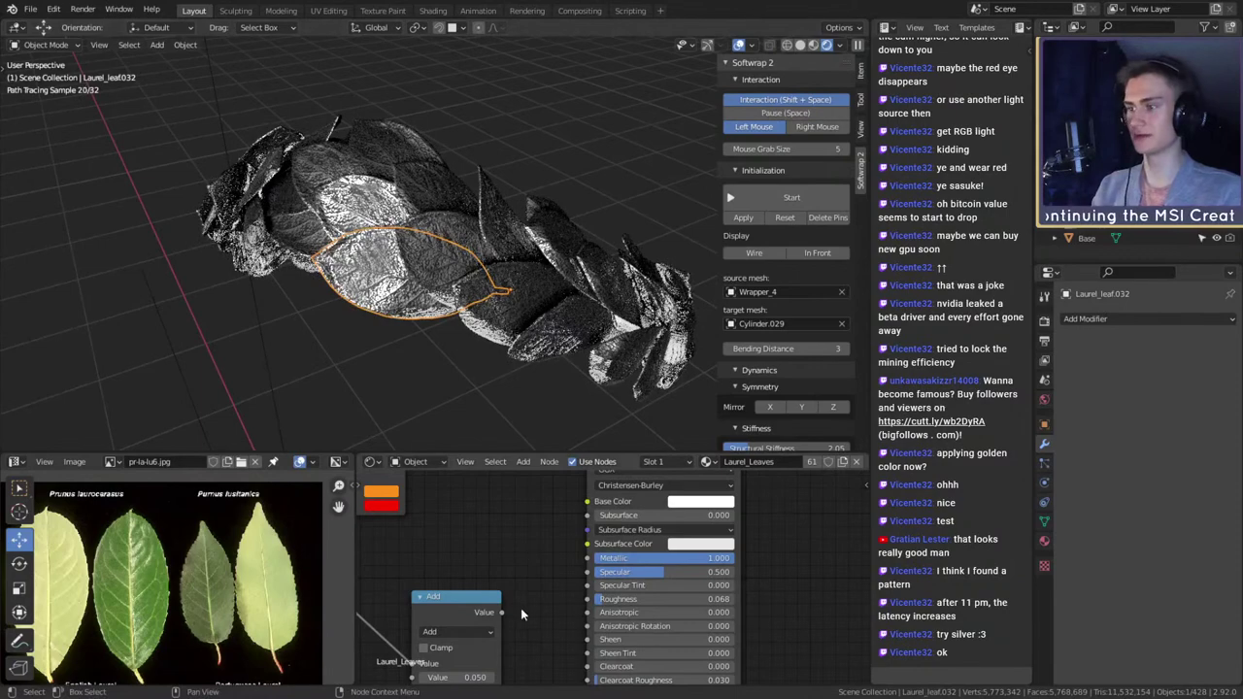
- Restore the gold material by reconnecting the Add node to Roughness and the Mix node's colour to Base Color
{"action": "left_click_drag", "start_coordinate": [502, 614], "coordinate": [584, 599]}
{"action": "scroll", "coordinate": [495, 545], "scroll_direction": "down", "scroll_amount": 2}
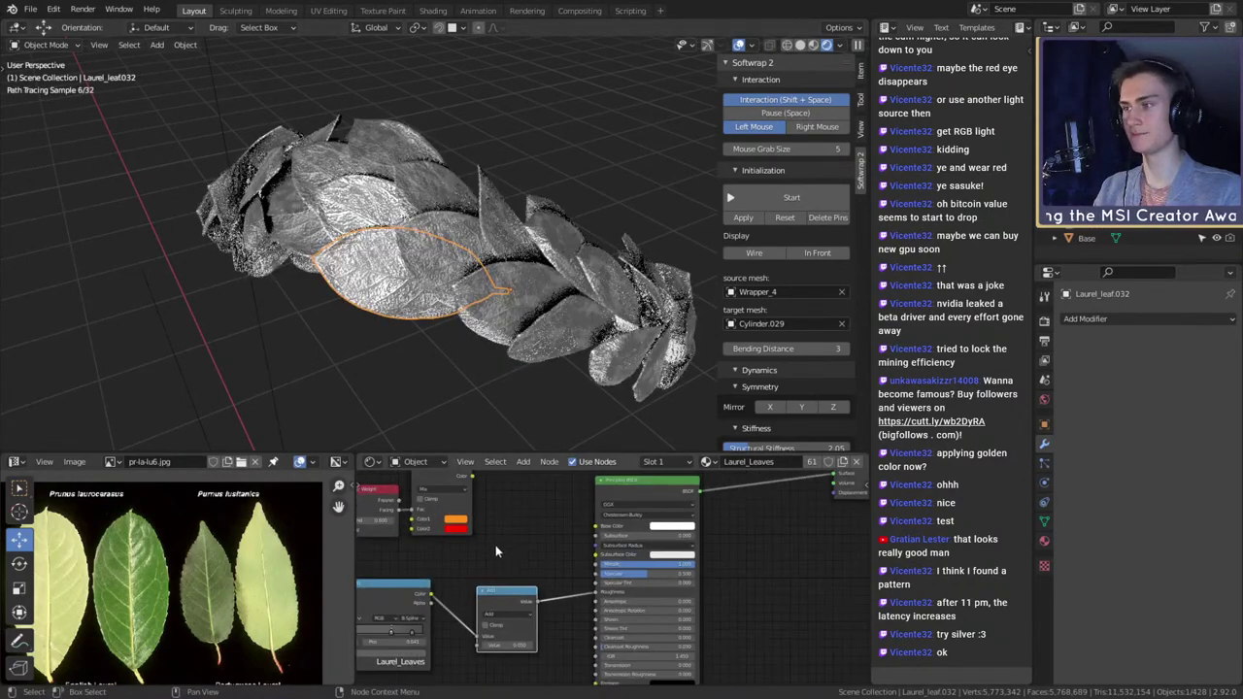
{"action": "middle_click_drag", "start_coordinate": [496, 545], "coordinate": [583, 589]}
{"action": "scroll", "coordinate": [583, 589], "scroll_direction": "up", "scroll_amount": 1}
{"action": "scroll", "coordinate": [578, 587], "scroll_direction": "up", "scroll_amount": 1}
{"action": "left_click_drag", "start_coordinate": [516, 493], "coordinate": [683, 561]}
{"action": "scroll", "coordinate": [546, 305], "scroll_direction": "up", "scroll_amount": 5}
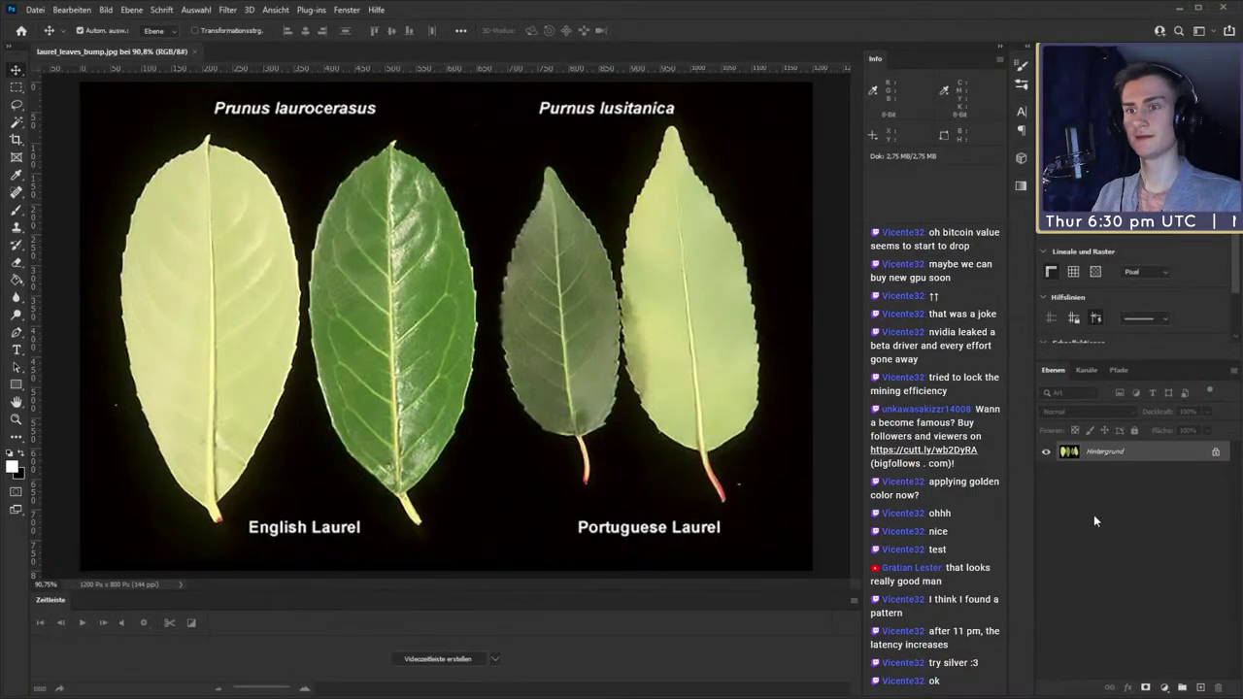
- Switch to Photoshop, duplicate the leaf photo's background layer and soften a glossy highlight on the dark green leaf with a small Blur brush
{"action": "key", "text": "ctrl+j"}
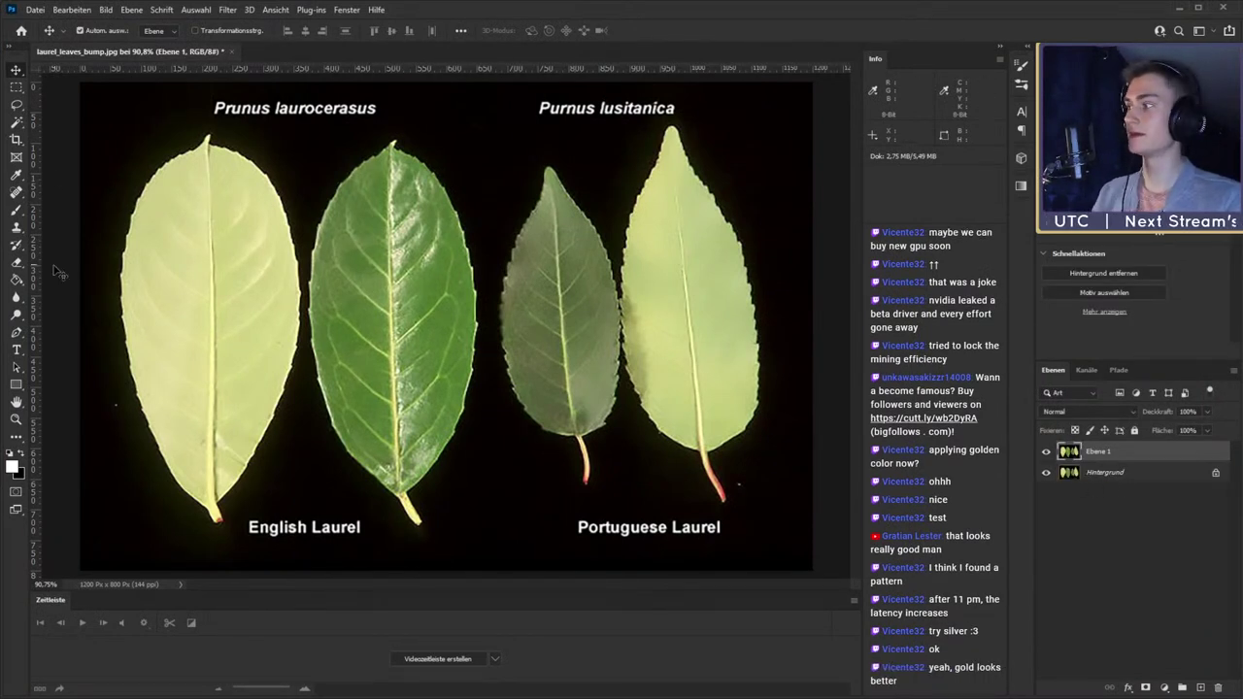
{"action": "left_click", "coordinate": [16, 298]}
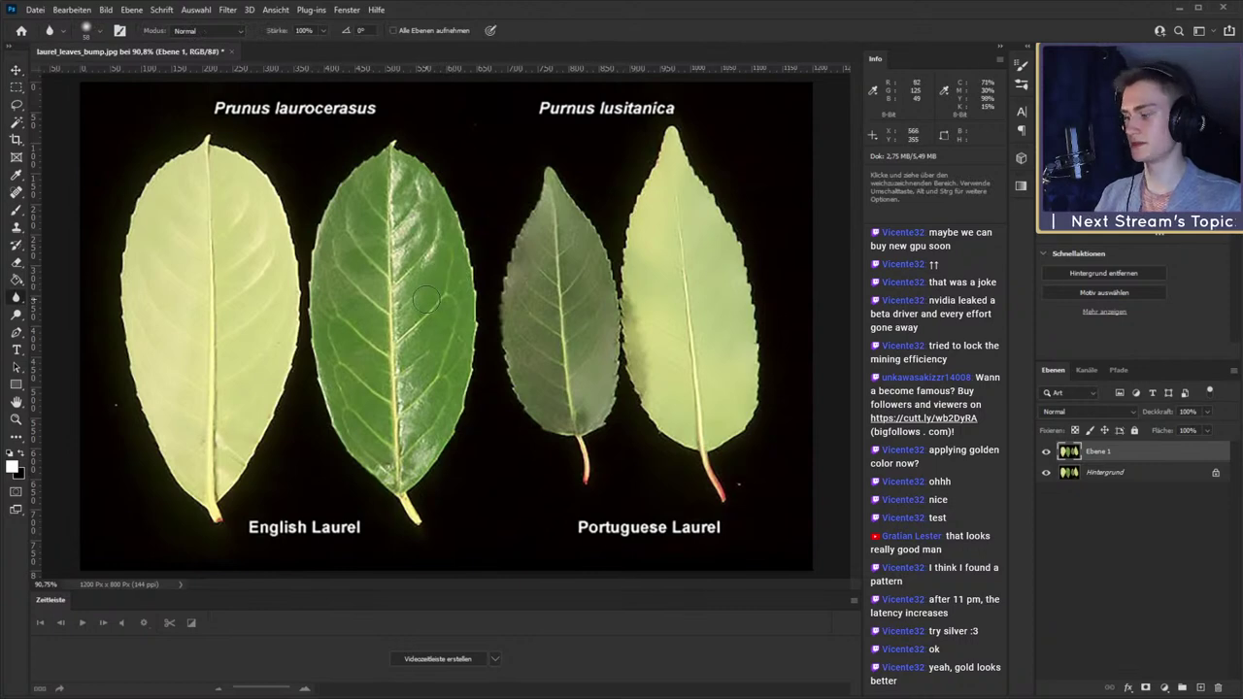
{"action": "key", "text": "z"}
{"action": "left_click_drag", "start_coordinate": [406, 292], "coordinate": [464, 279]}
{"action": "left_click_drag", "start_coordinate": [444, 207], "coordinate": [502, 311]}
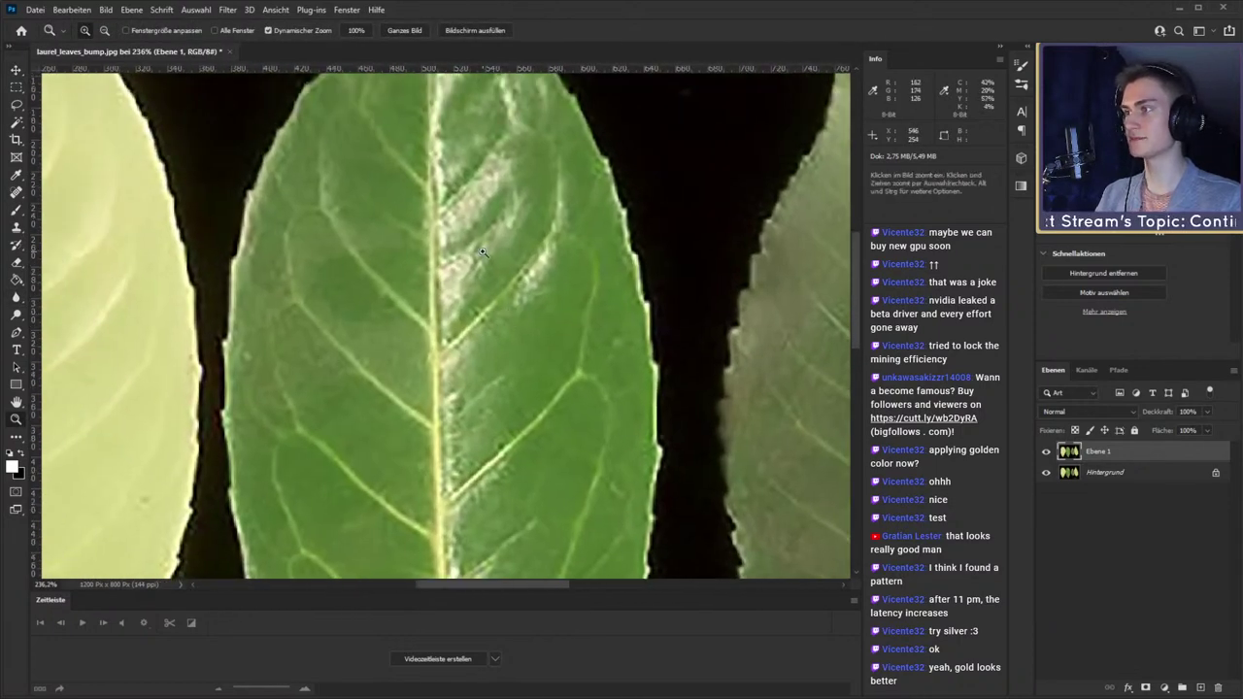
{"action": "left_click", "coordinate": [16, 298]}
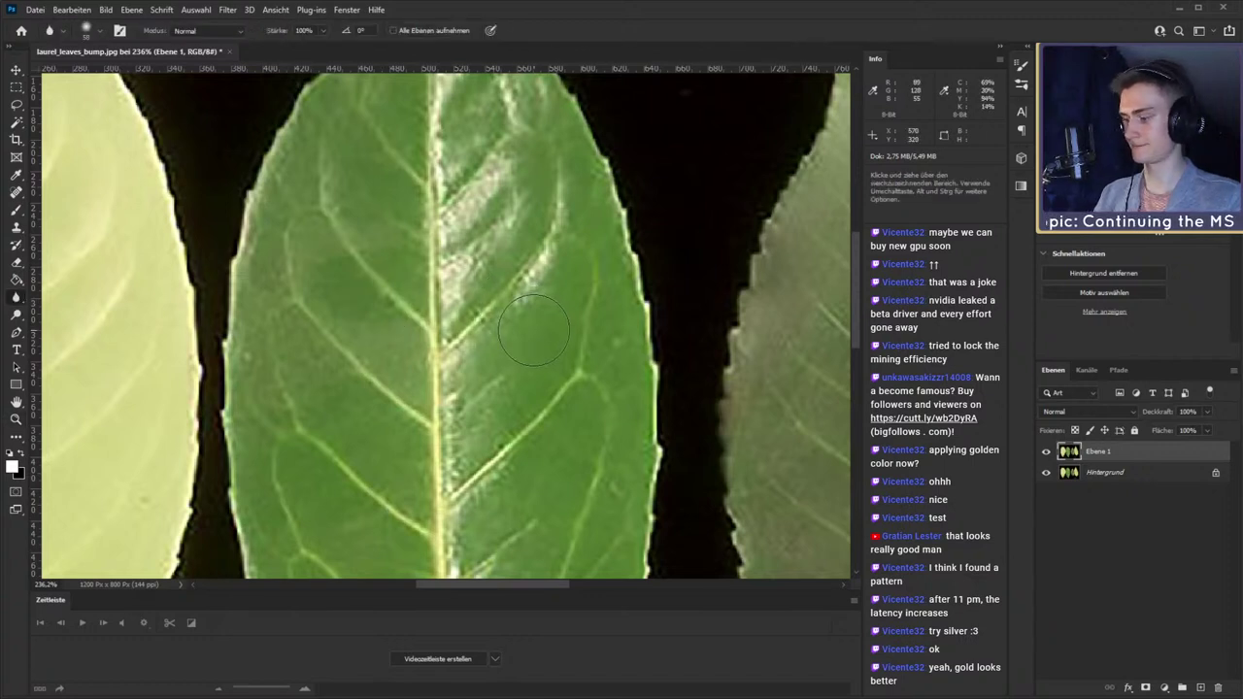
{"action": "key", "text": "bracketleft"}
{"action": "key", "text": "bracketleft"}
{"action": "key", "text": "bracketleft"}
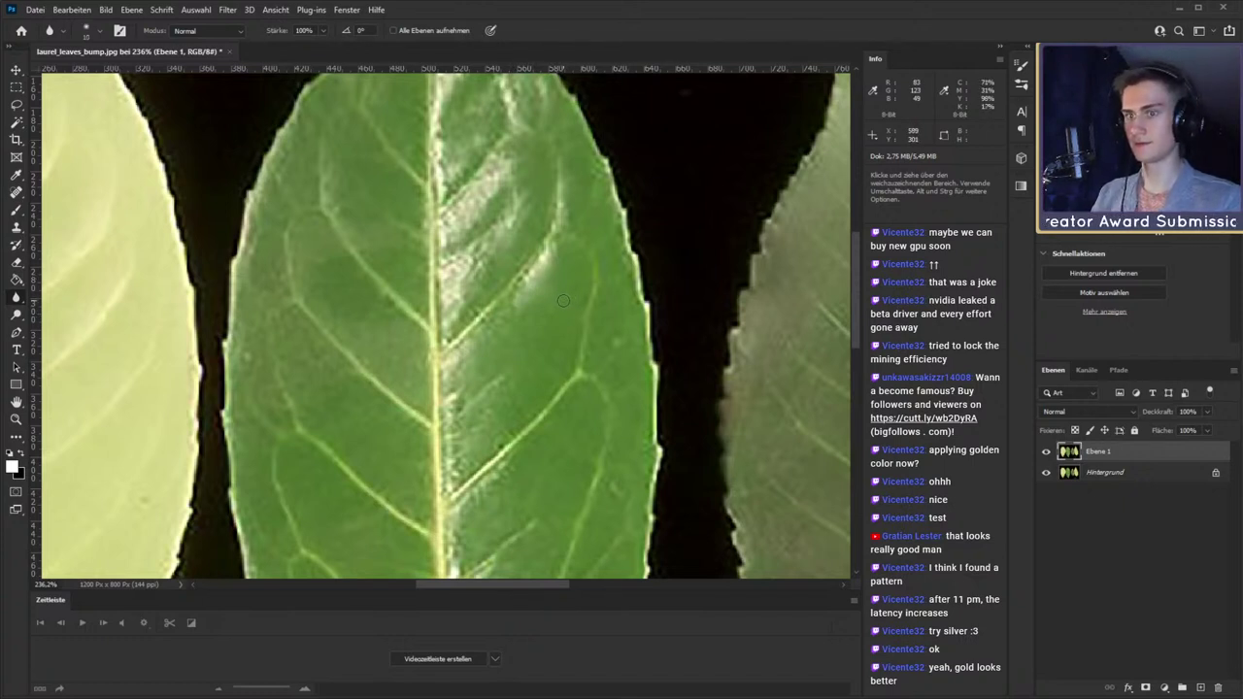
- Blur the surfaces of the laurel leaves on the duplicated layer using a large Blur brush of up to 125 px
{"action": "key", "text": "z"}
{"action": "left_click_drag", "start_coordinate": [565, 295], "coordinate": [512, 212]}
{"action": "left_click", "coordinate": [16, 296]}
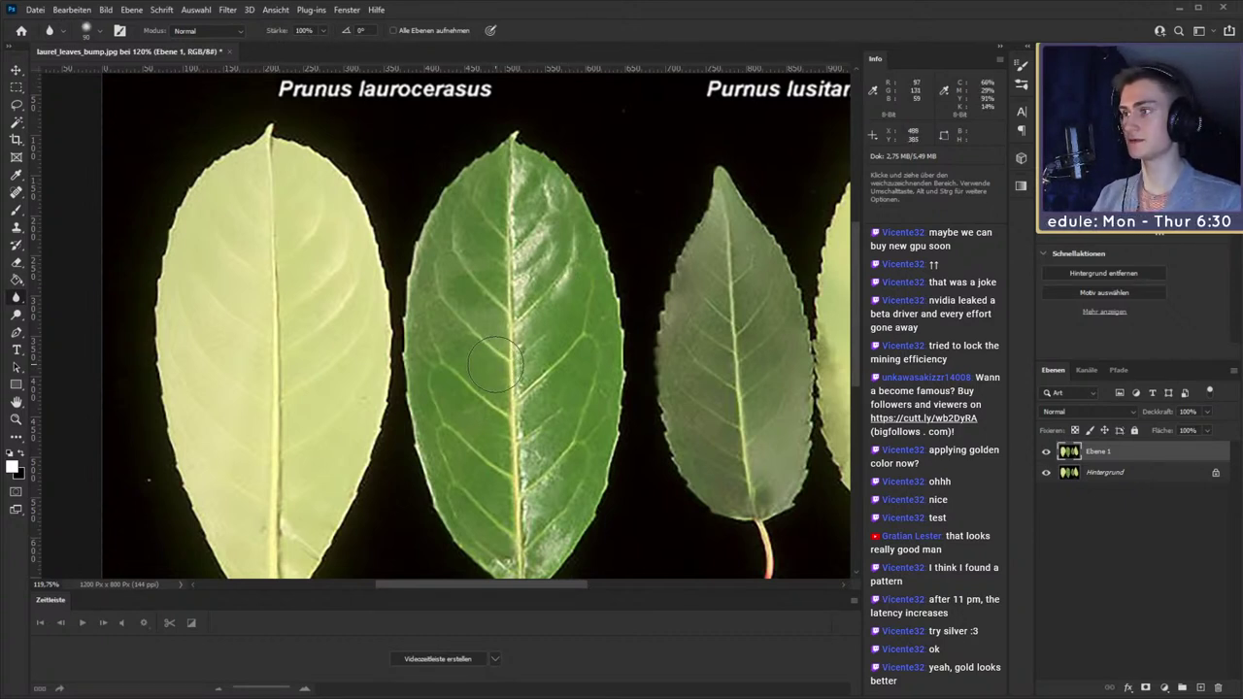
{"action": "left_click_drag", "start_coordinate": [530, 395], "coordinate": [510, 328]}
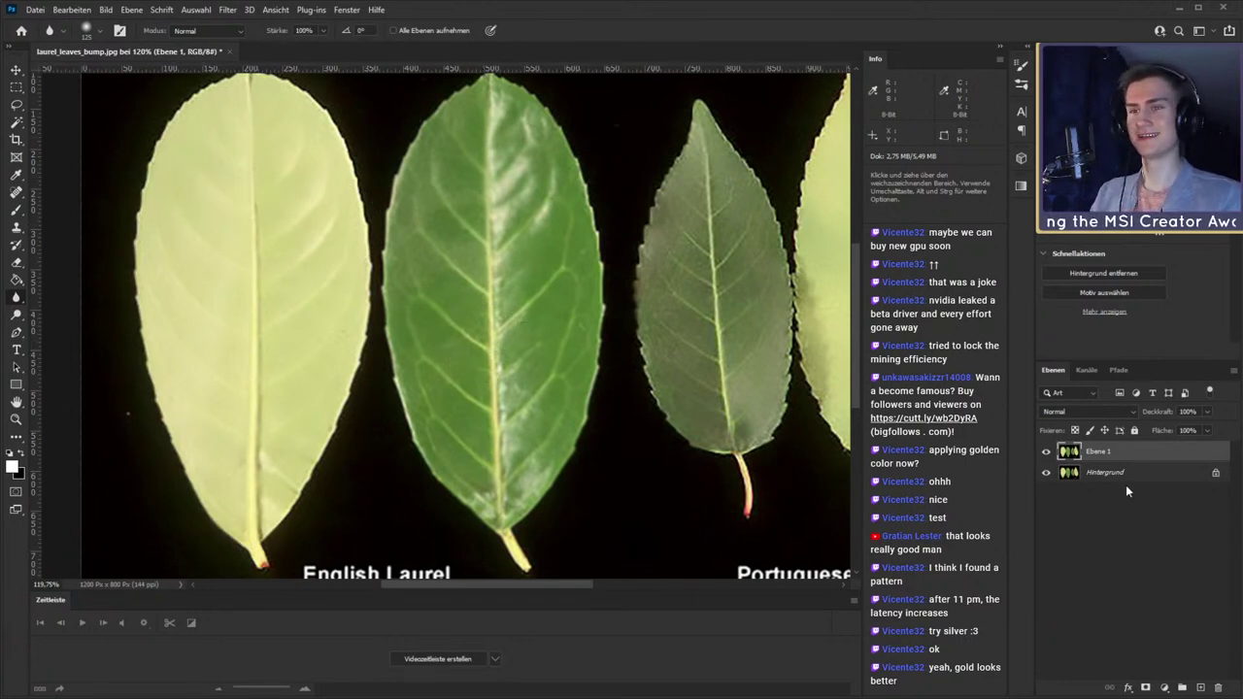
- Add a layer mask to Ebene 1 and prepare a small black brush for painting on it
{"action": "left_click", "coordinate": [1146, 689]}
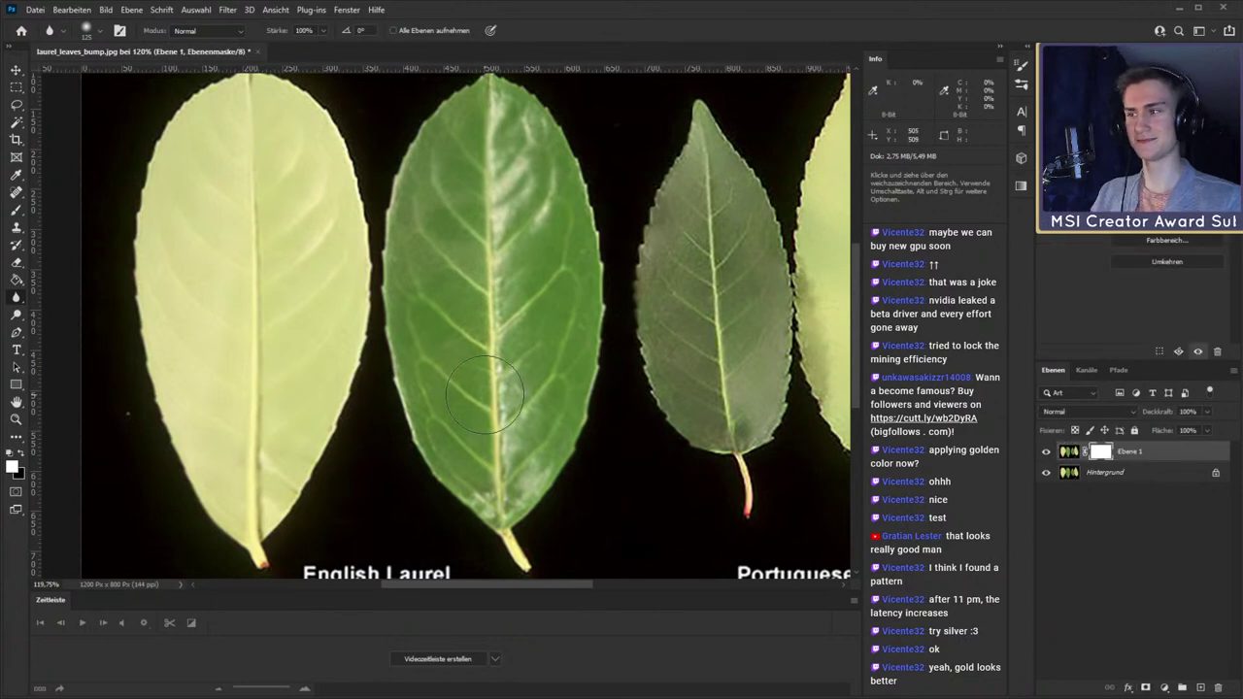
{"action": "key", "text": "b"}
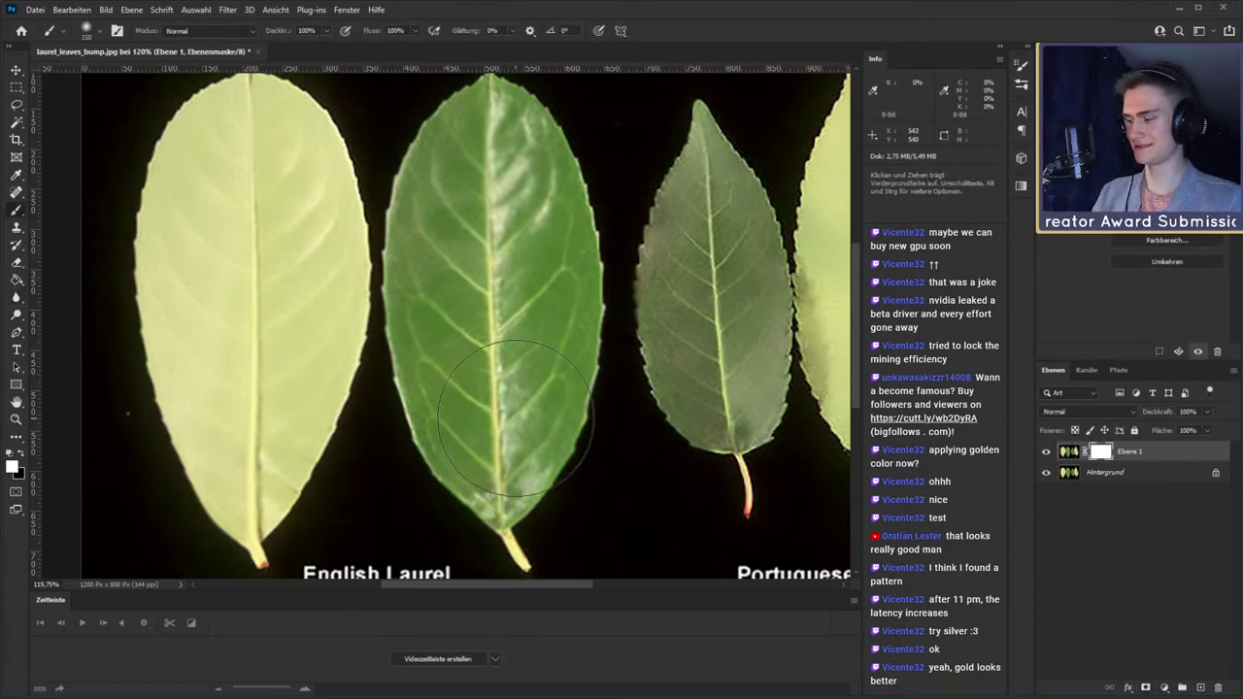
{"action": "key", "text": "z"}
{"action": "mouse_move", "coordinate": [510, 404]}
{"action": "left_mouse_down"}
{"action": "mouse_move", "coordinate": [494, 414]}
{"action": "mouse_move", "coordinate": [541, 409]}
{"action": "left_mouse_up"}
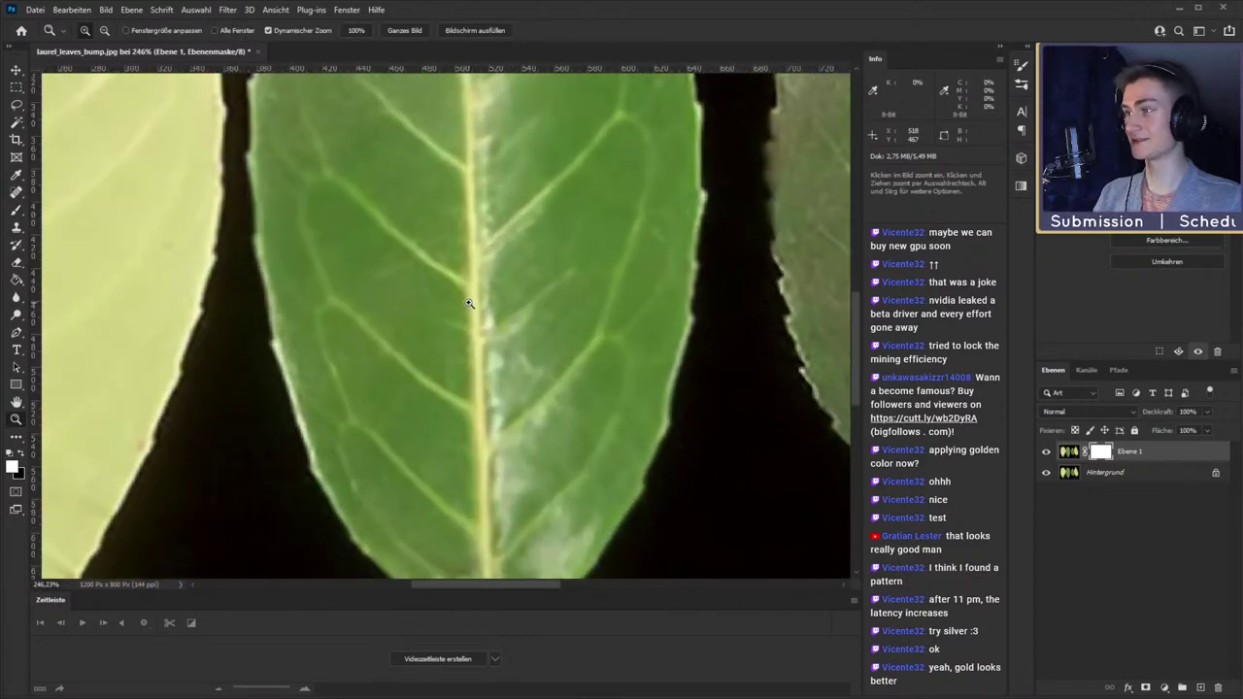
{"action": "key", "text": "b"}
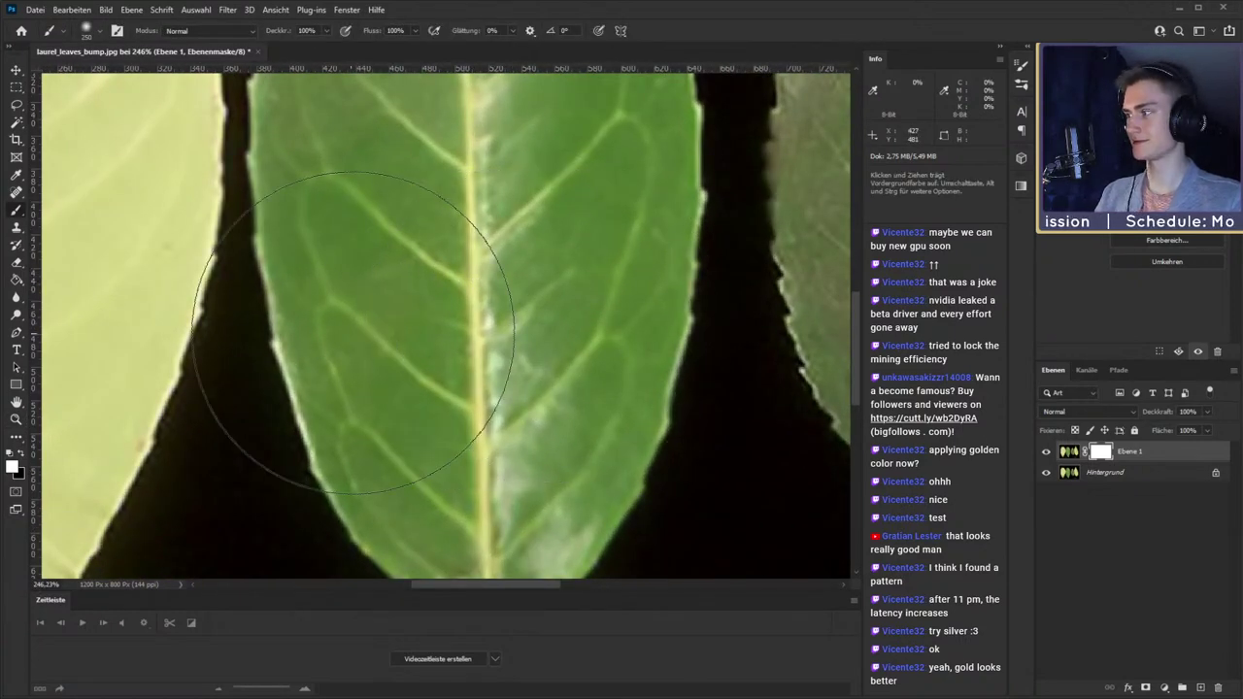
{"action": "key", "text": "bracketleft"}
{"action": "key", "text": "bracketleft"}
{"action": "key", "text": "bracketleft"}
{"action": "key", "text": "bracketleft"}
{"action": "key", "text": "bracketleft"}
{"action": "key", "text": "bracketleft"}
{"action": "key", "text": "bracketleft"}
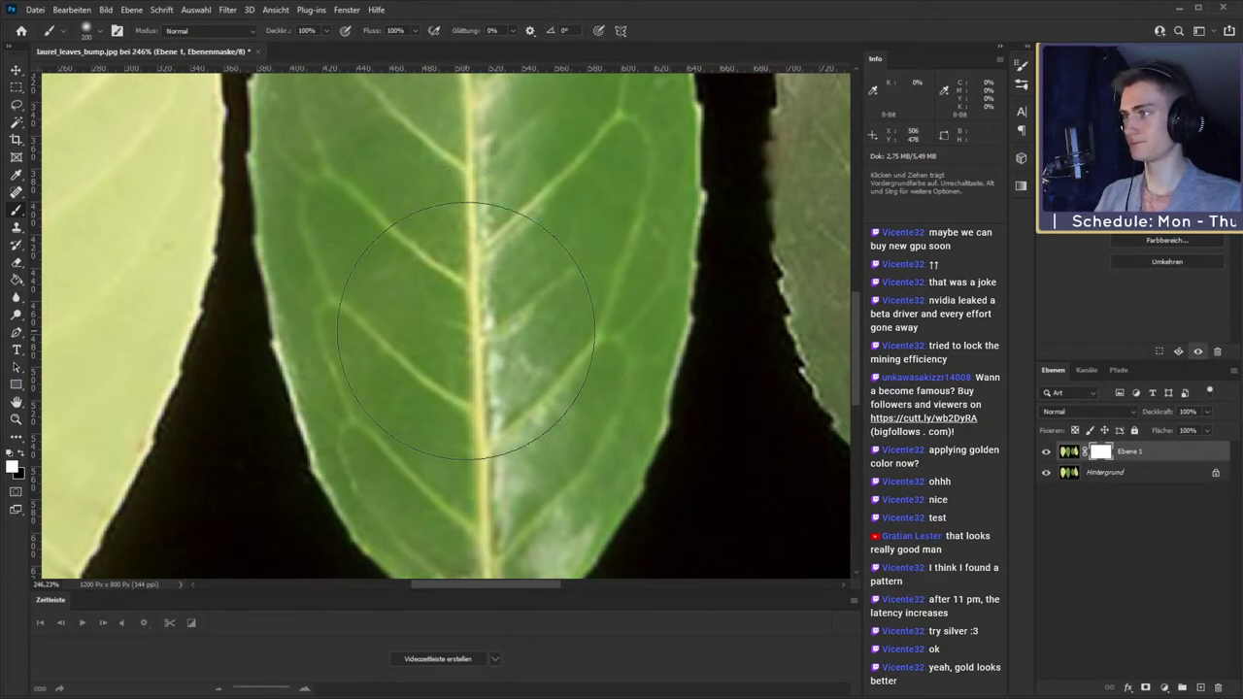
{"action": "key", "text": "bracketleft"}
{"action": "key", "text": "bracketleft"}
{"action": "key", "text": "bracketleft"}
{"action": "key", "text": "bracketleft"}
{"action": "key", "text": "bracketleft"}
{"action": "key", "text": "bracketleft"}
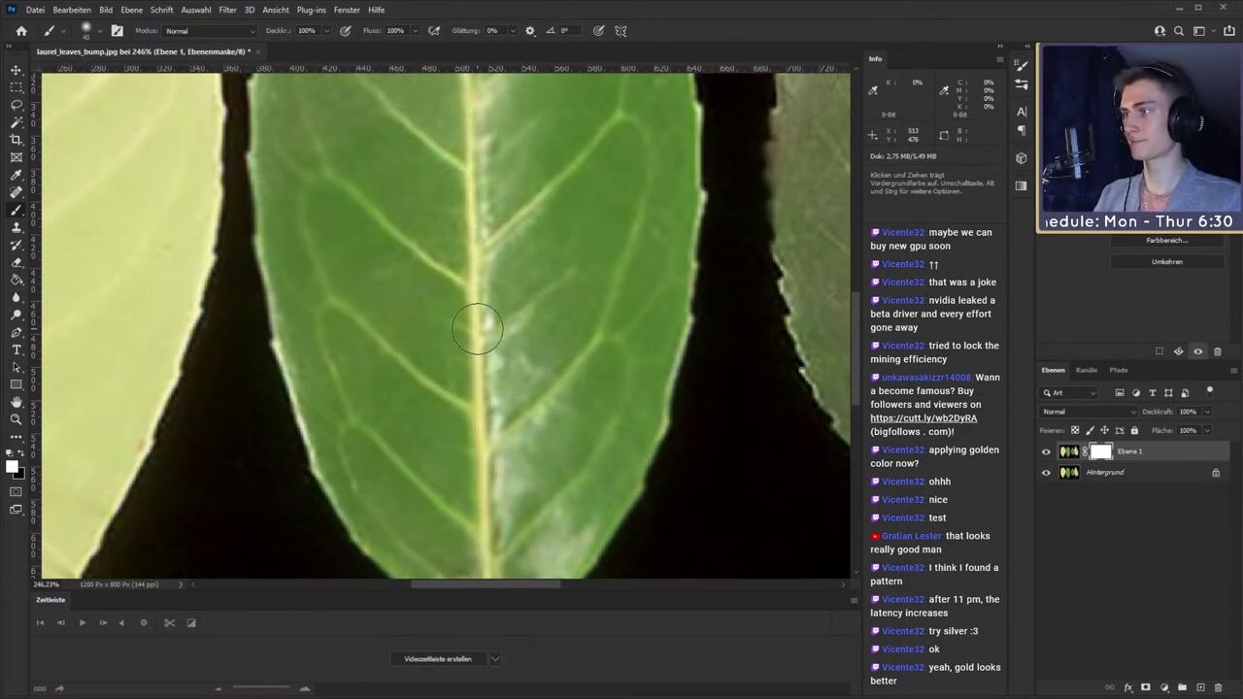
{"action": "left_click", "coordinate": [26, 457]}
- Paint black on the mask along the dark green leaf's lower midrib and lower right side vein to restore their sharpness
{"action": "left_click_drag", "start_coordinate": [460, 442], "coordinate": [480, 269]}
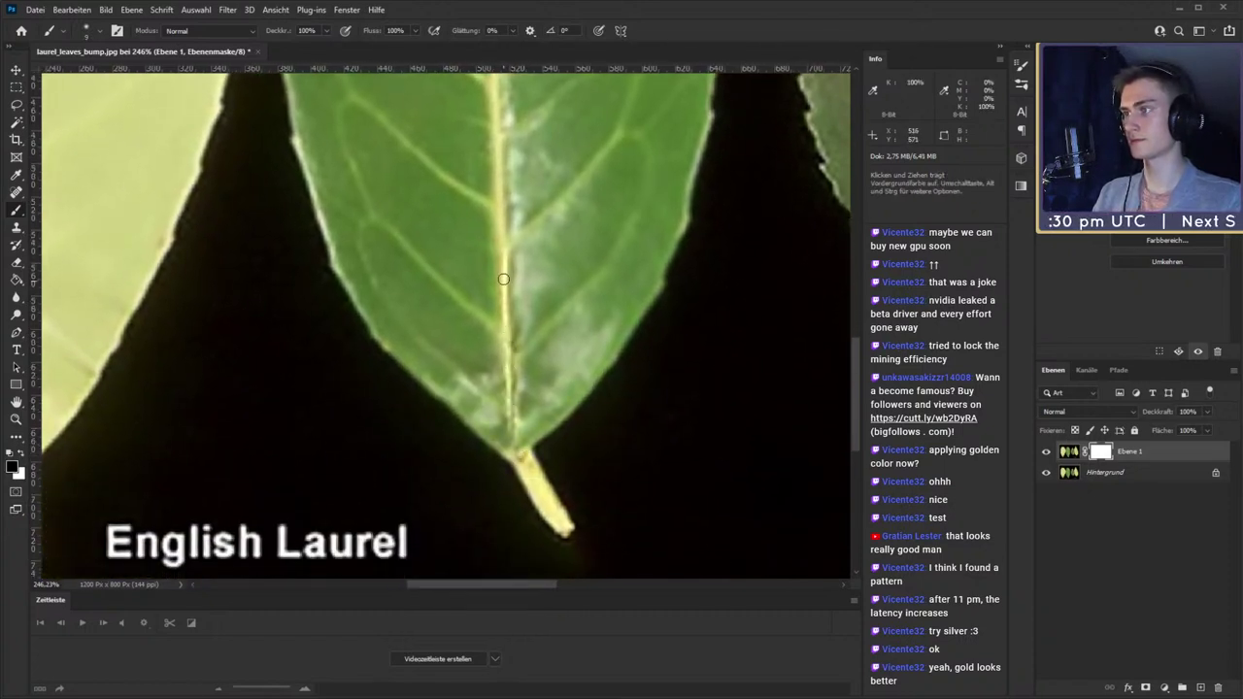
{"action": "mouse_move", "coordinate": [505, 203]}
{"action": "left_mouse_down"}
{"action": "mouse_move", "coordinate": [504, 353]}
{"action": "mouse_move", "coordinate": [552, 333]}
{"action": "left_mouse_up"}
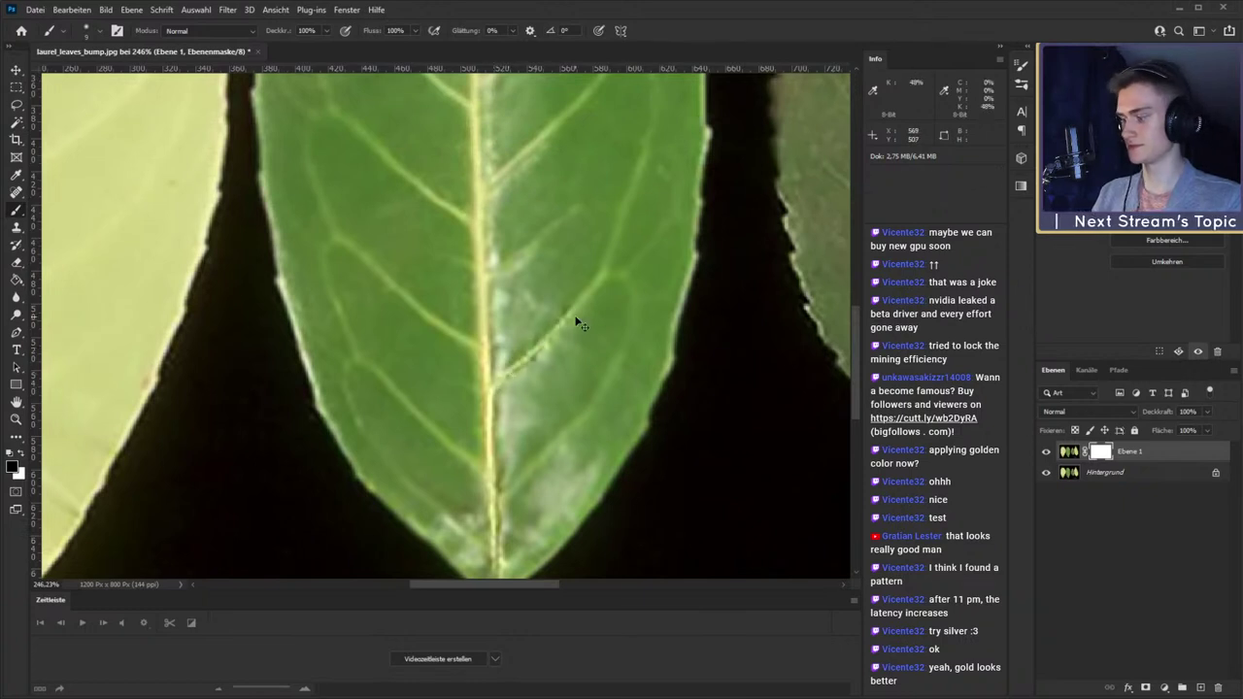
{"action": "key", "text": "ctrl+z"}
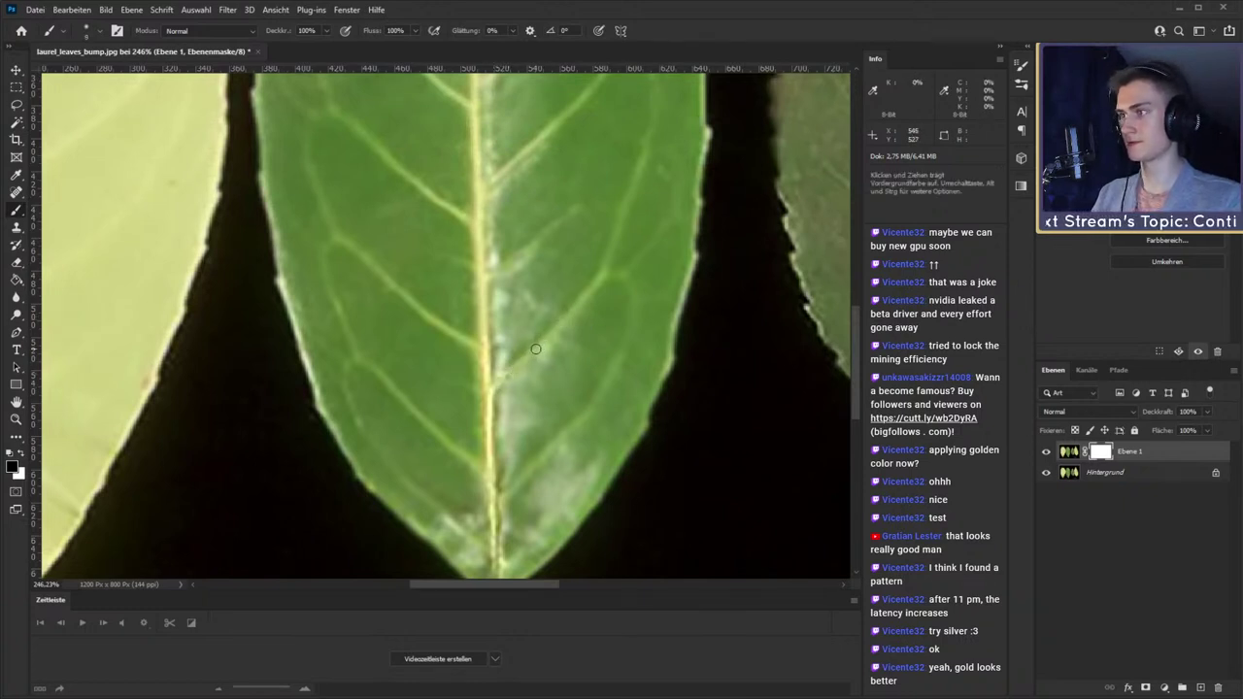
{"action": "left_click_drag", "start_coordinate": [495, 383], "coordinate": [555, 339]}
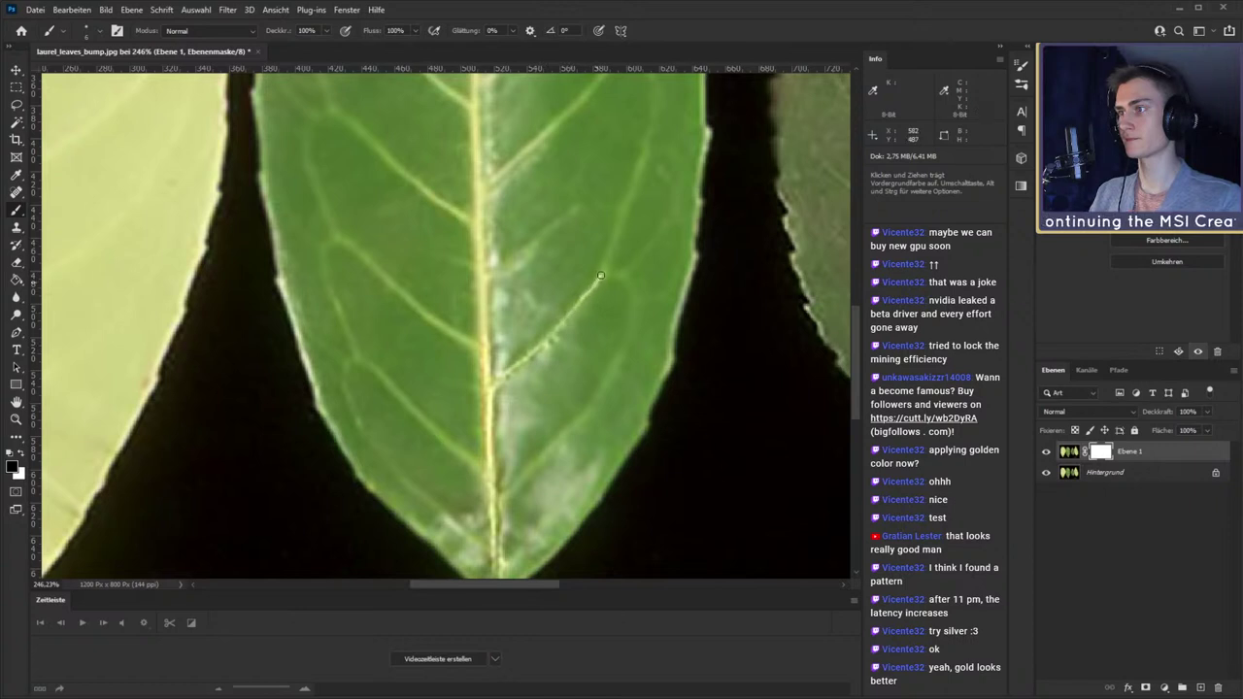
{"action": "left_click_drag", "start_coordinate": [598, 280], "coordinate": [567, 360]}
{"action": "left_click_drag", "start_coordinate": [533, 419], "coordinate": [575, 297]}
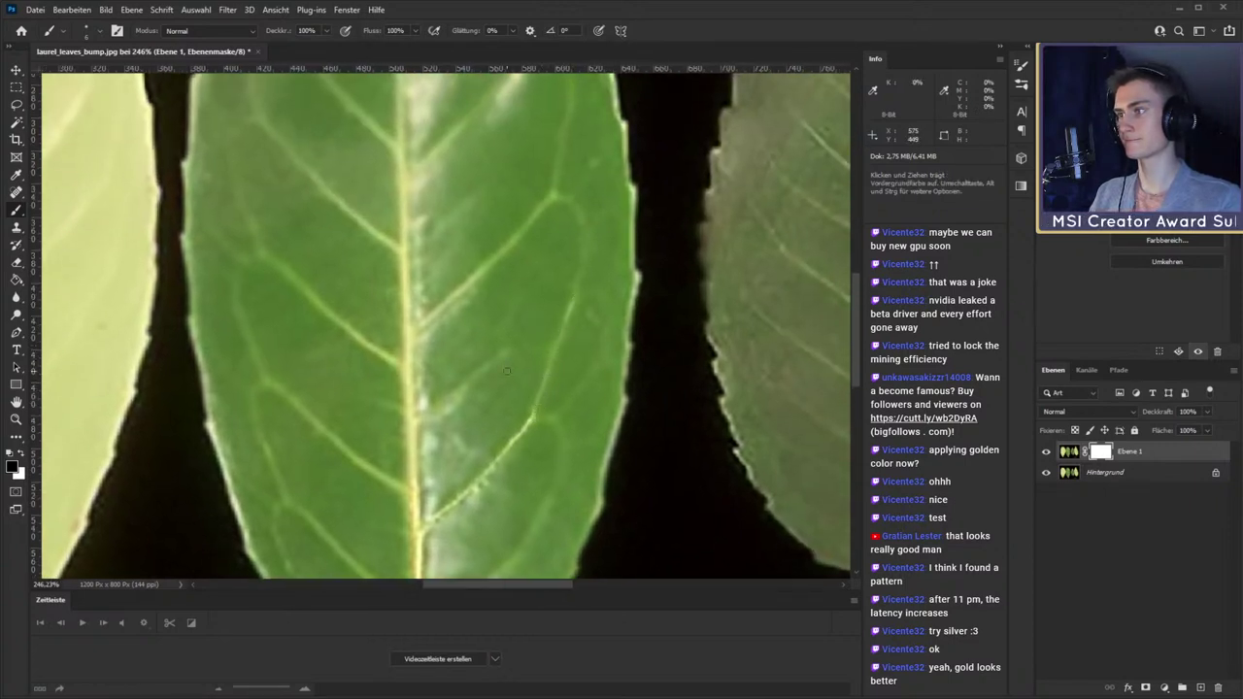
- Mask out the blur along the short middle vein and the next longer vein above it on the leaf's right half
{"action": "left_click_drag", "start_coordinate": [418, 420], "coordinate": [506, 351]}
{"action": "left_click_drag", "start_coordinate": [508, 298], "coordinate": [561, 384]}
{"action": "mouse_move", "coordinate": [465, 420]}
{"action": "left_mouse_down"}
{"action": "mouse_move", "coordinate": [608, 285]}
{"action": "mouse_move", "coordinate": [622, 295]}
{"action": "left_mouse_up"}
{"action": "mouse_move", "coordinate": [521, 271]}
{"action": "left_mouse_down"}
{"action": "mouse_move", "coordinate": [546, 281]}
{"action": "mouse_move", "coordinate": [589, 344]}
{"action": "left_mouse_up"}
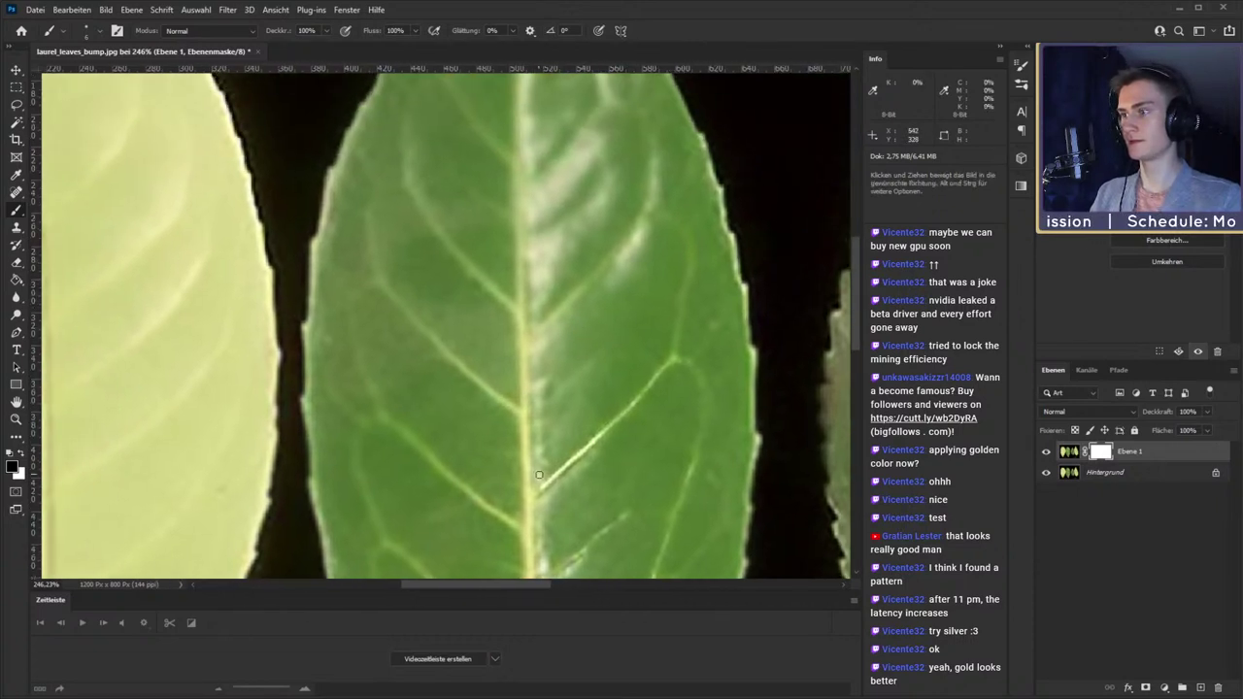
{"action": "left_click_drag", "start_coordinate": [539, 457], "coordinate": [531, 194]}
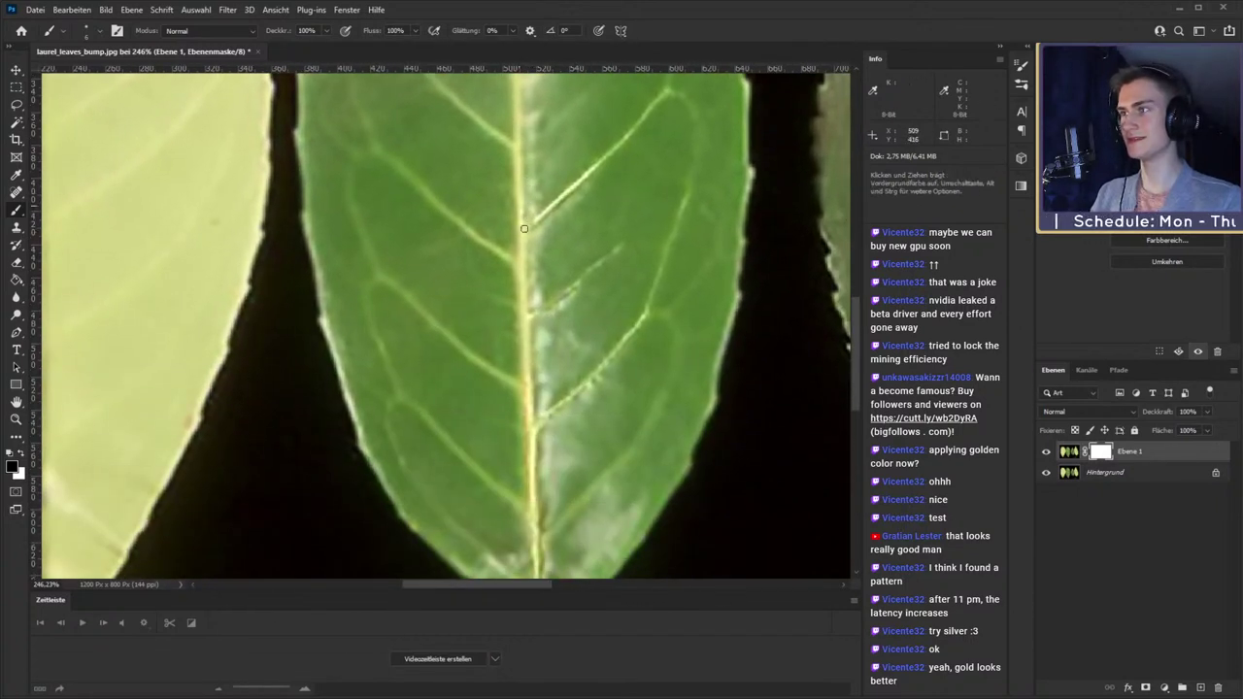
- Mask out the blur along the lower side veins on the left half of the dark green leaf
{"action": "left_click_drag", "start_coordinate": [519, 281], "coordinate": [406, 176]}
{"action": "scroll", "coordinate": [466, 204], "scroll_direction": "down", "scroll_amount": 2}
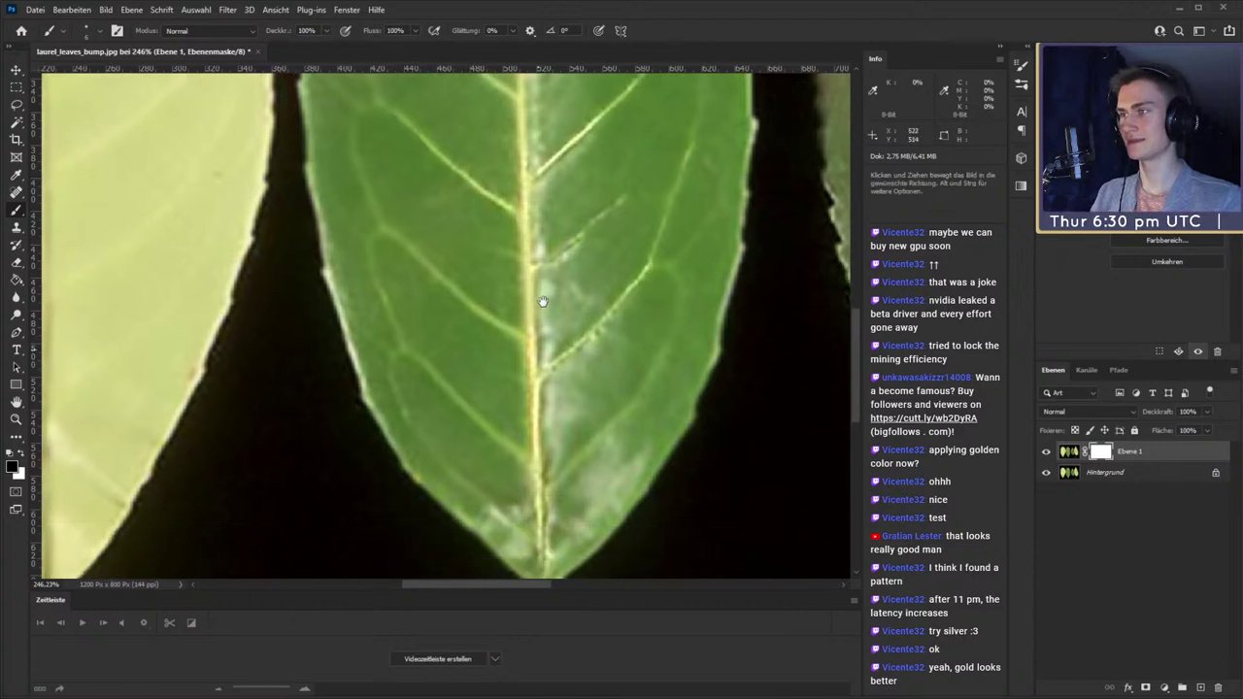
{"action": "mouse_move", "coordinate": [526, 247]}
{"action": "left_mouse_down"}
{"action": "mouse_move", "coordinate": [532, 343]}
{"action": "mouse_move", "coordinate": [490, 300]}
{"action": "left_mouse_up"}
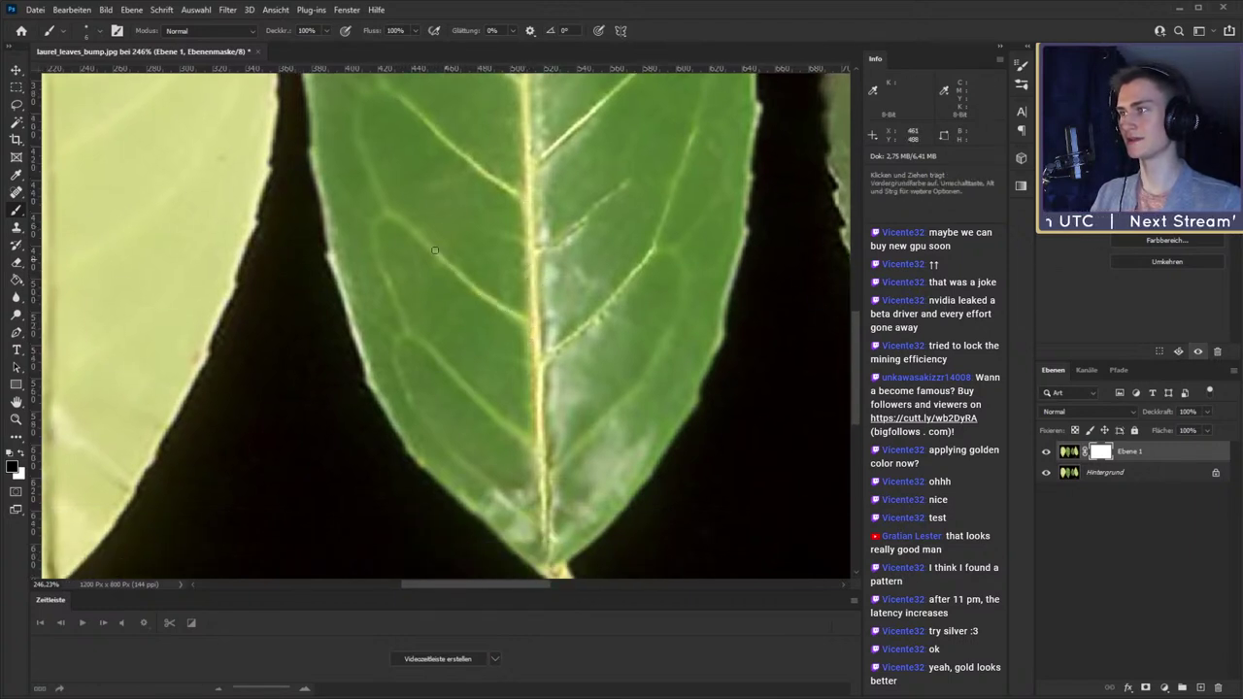
{"action": "scroll", "coordinate": [535, 363], "scroll_direction": "down", "scroll_amount": 3}
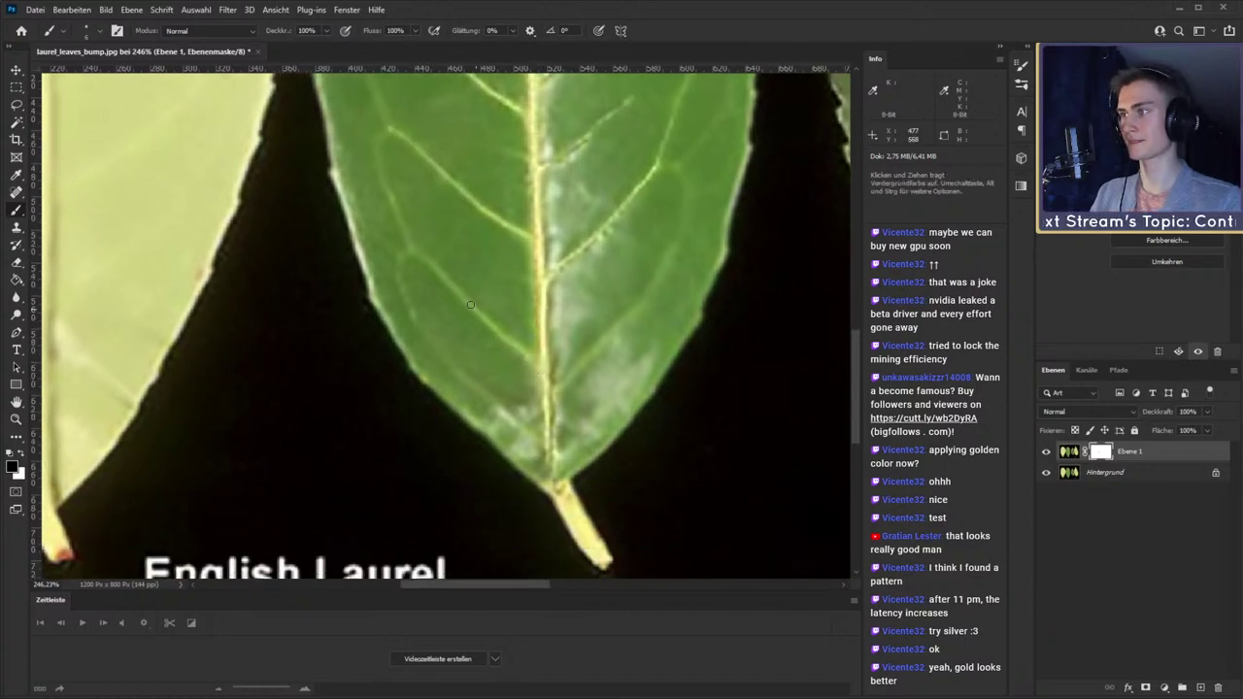
{"action": "left_click_drag", "start_coordinate": [480, 269], "coordinate": [565, 374]}
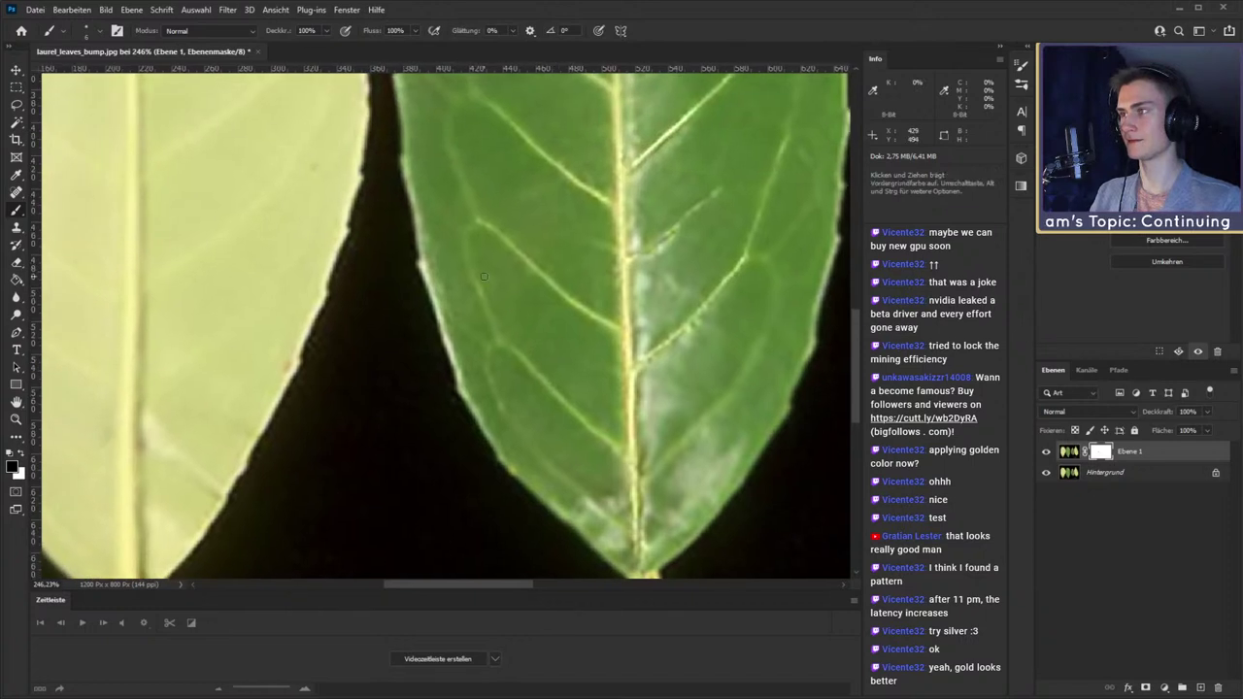
- Mask out the blur along the upper midrib, the upper left side veins and the upper right side vein of the dark green leaf
{"action": "mouse_move", "coordinate": [589, 270]}
{"action": "left_mouse_down"}
{"action": "mouse_move", "coordinate": [593, 311]}
{"action": "mouse_move", "coordinate": [547, 459]}
{"action": "left_mouse_up"}
{"action": "left_click_drag", "start_coordinate": [583, 325], "coordinate": [573, 449]}
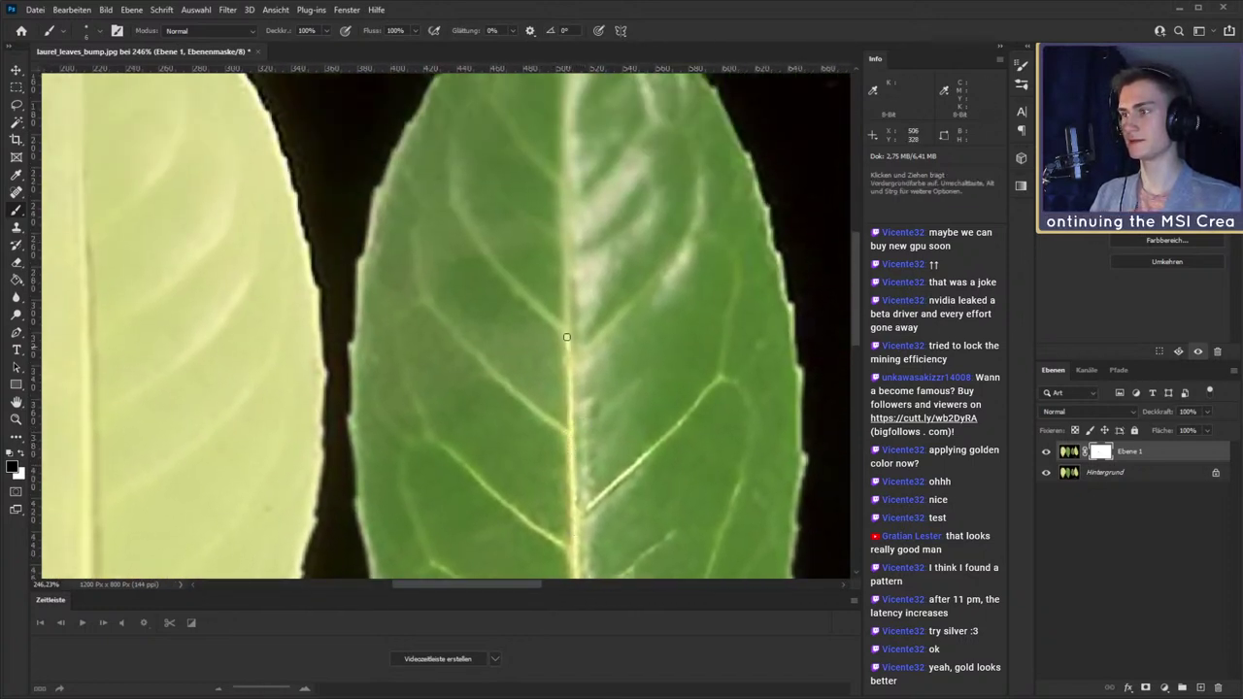
{"action": "key", "text": "space"}
{"action": "left_click_drag", "start_coordinate": [577, 231], "coordinate": [573, 315]}
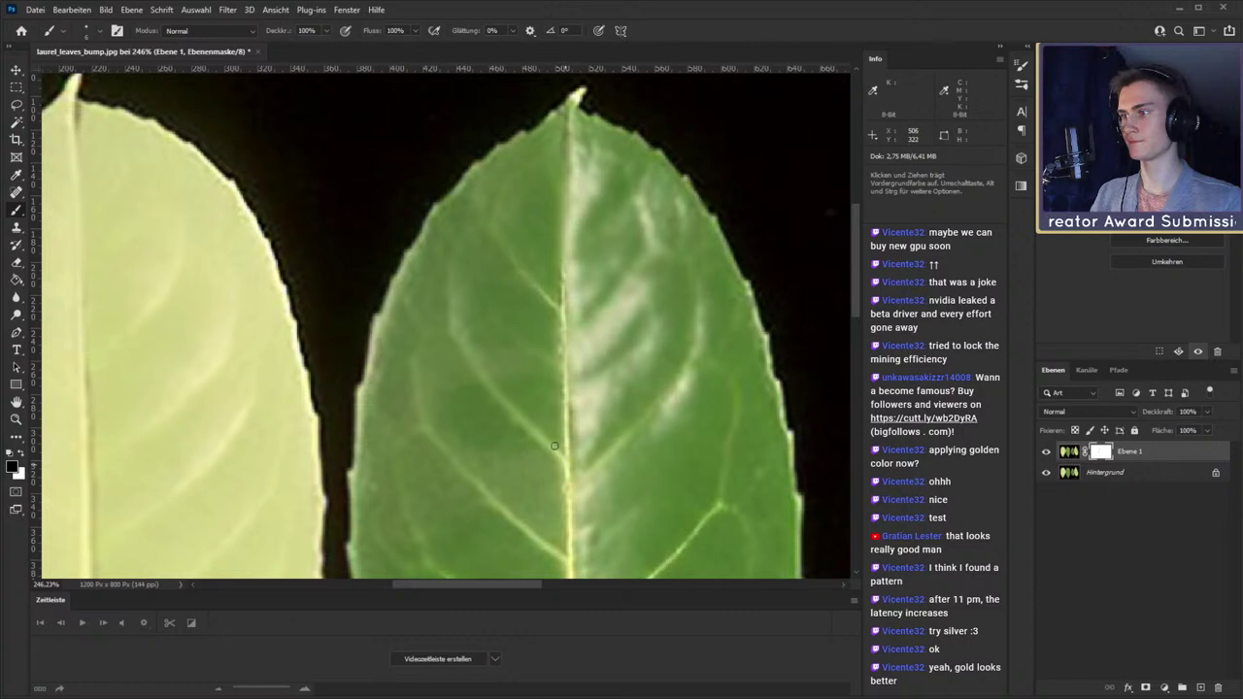
{"action": "left_click_drag", "start_coordinate": [571, 490], "coordinate": [633, 439]}
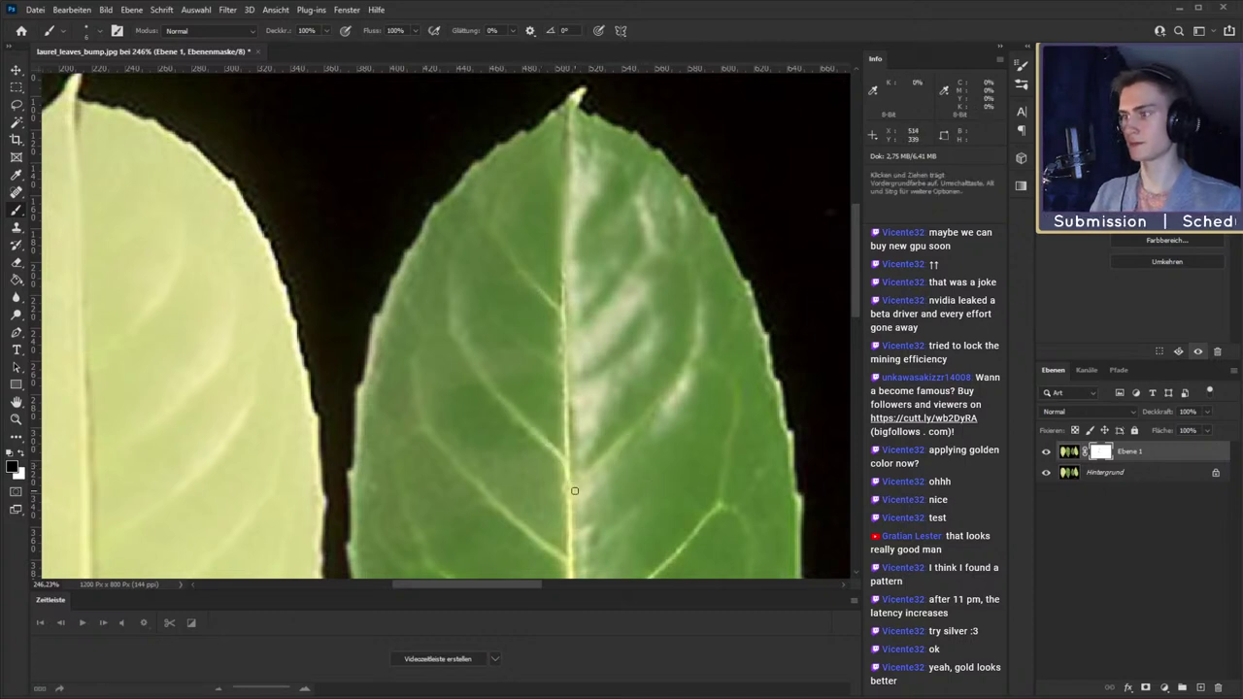
{"action": "left_click_drag", "start_coordinate": [571, 489], "coordinate": [635, 430]}
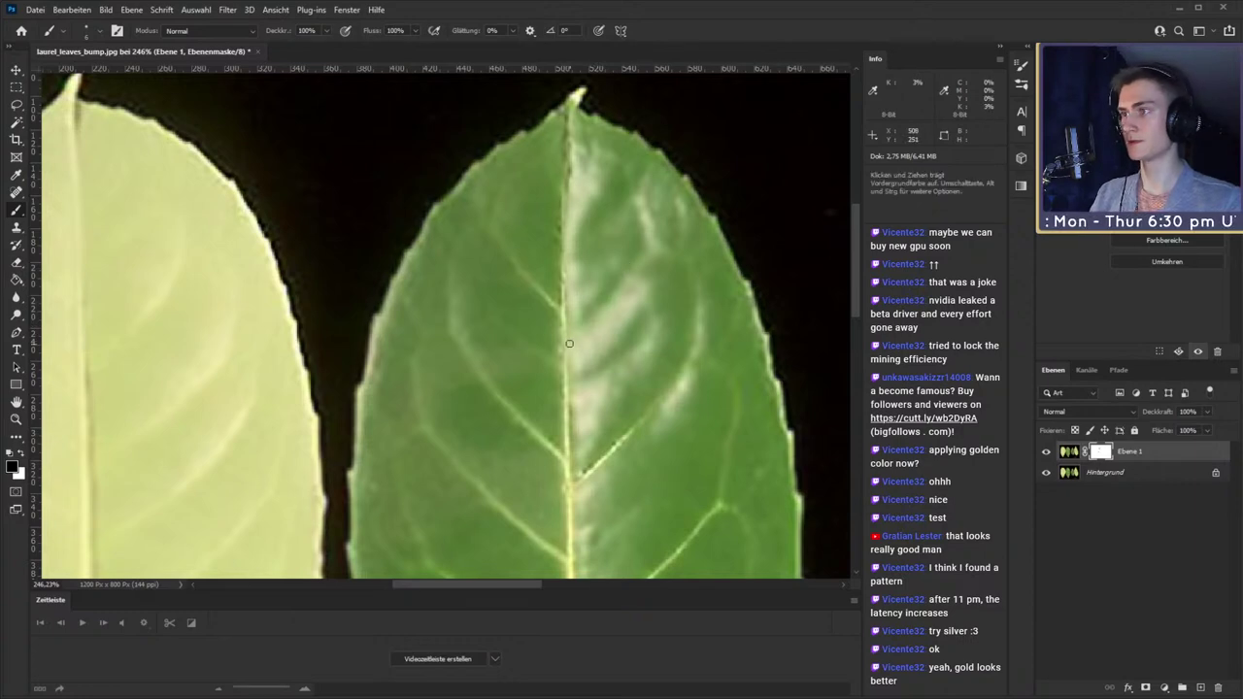
- Paint black on the Ebene 1 mask along the full midrib of the light English Laurel leaf to restore its sharpness
{"action": "key", "text": "z"}
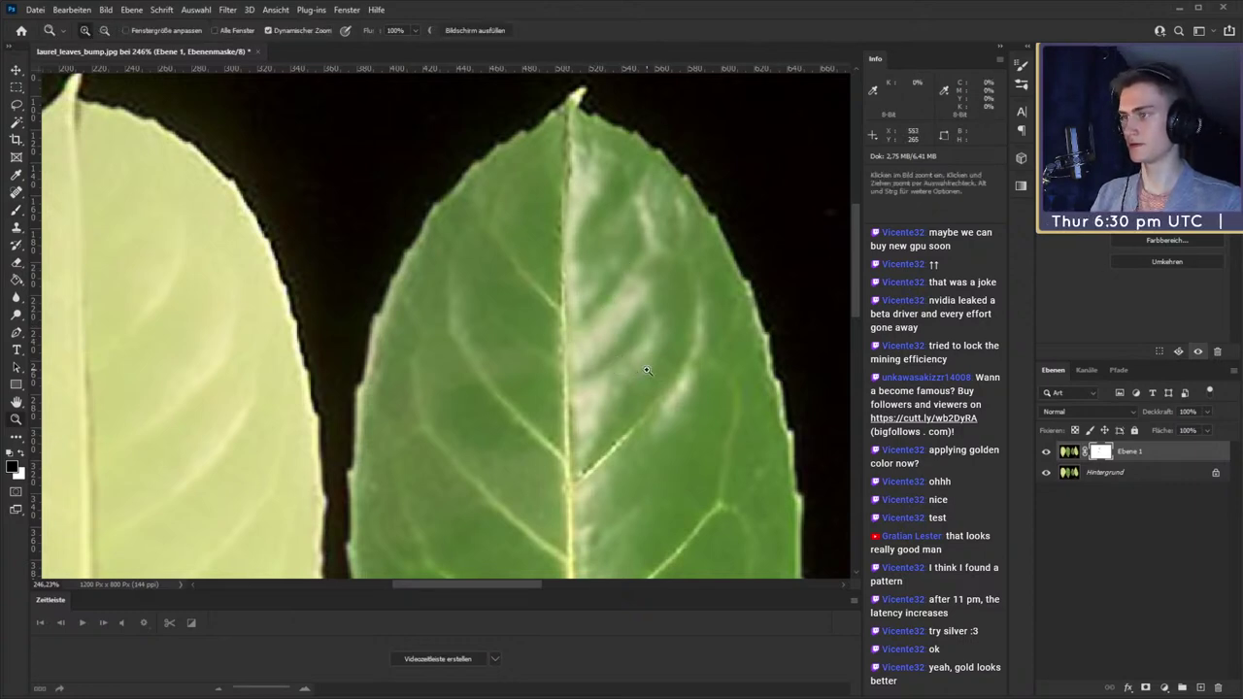
{"action": "left_click_drag", "start_coordinate": [647, 370], "coordinate": [551, 368]}
{"action": "left_click_drag", "start_coordinate": [221, 270], "coordinate": [293, 268]}
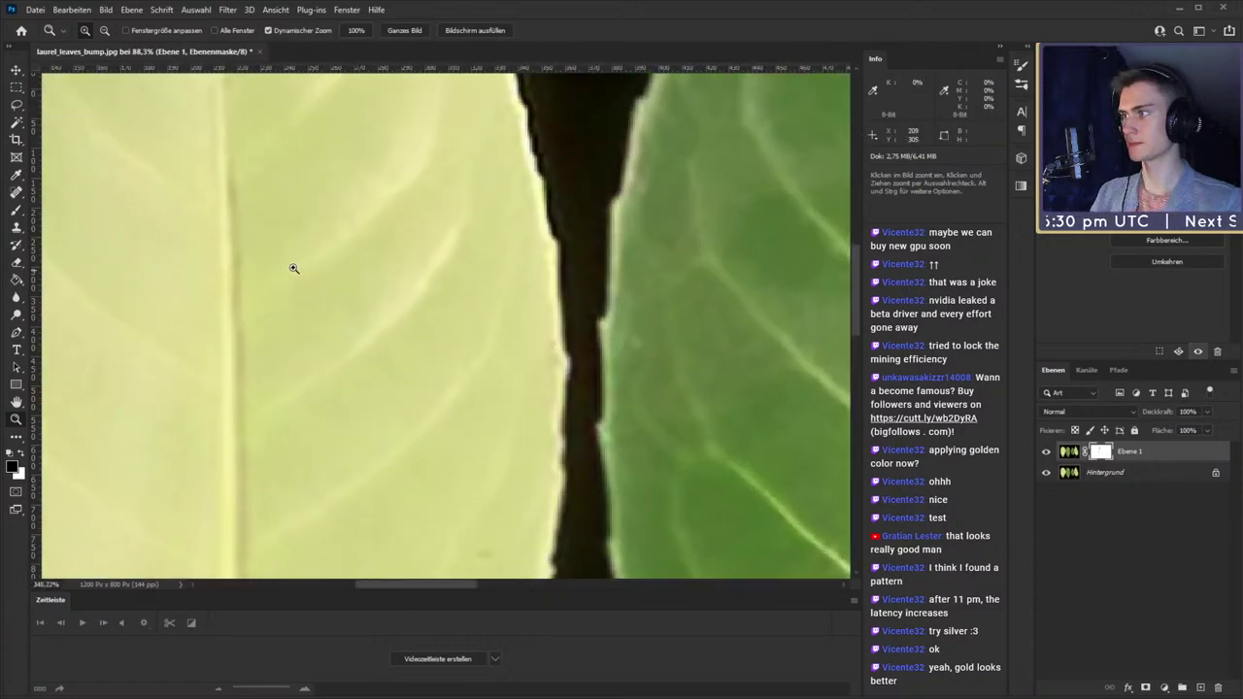
{"action": "left_click_drag", "start_coordinate": [296, 330], "coordinate": [451, 86]}
{"action": "left_click_drag", "start_coordinate": [397, 341], "coordinate": [349, 339]}
{"action": "left_click_drag", "start_coordinate": [441, 357], "coordinate": [479, 254]}
{"action": "key", "text": "b"}
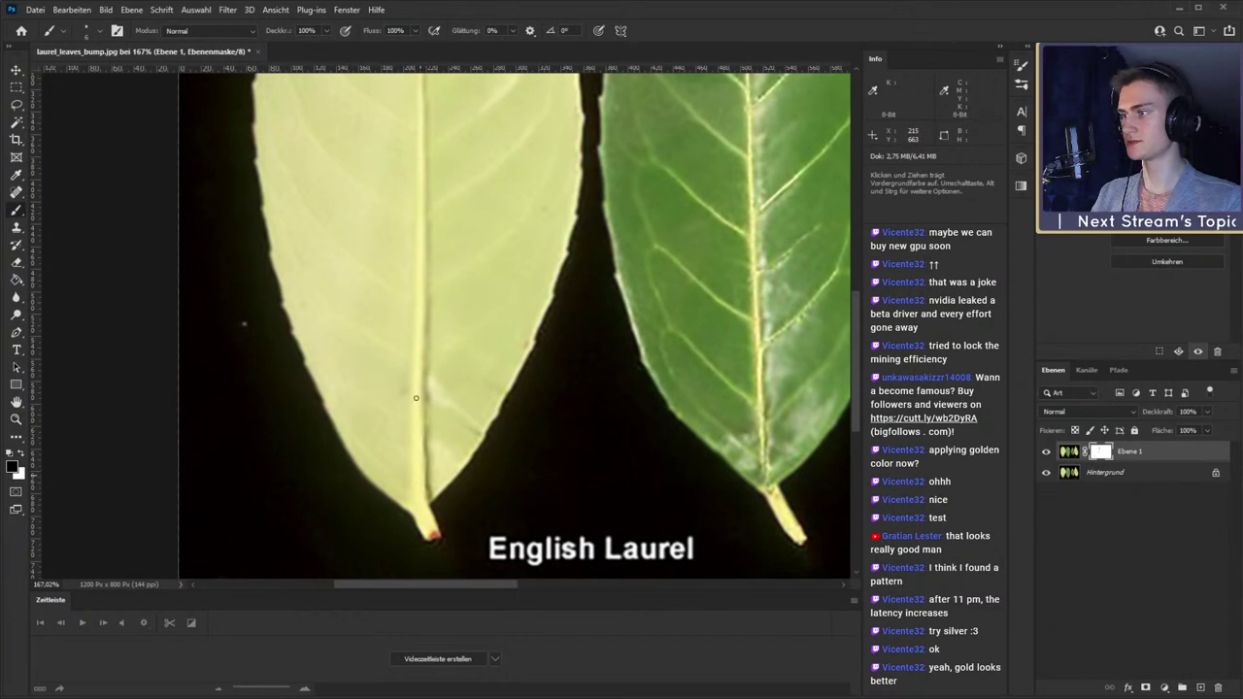
{"action": "left_click_drag", "start_coordinate": [423, 371], "coordinate": [425, 399]}
{"action": "left_click_drag", "start_coordinate": [426, 233], "coordinate": [416, 347]}
{"action": "mouse_move", "coordinate": [423, 214]}
{"action": "left_mouse_down"}
{"action": "mouse_move", "coordinate": [428, 97]}
{"action": "mouse_move", "coordinate": [453, 408]}
{"action": "left_mouse_up"}
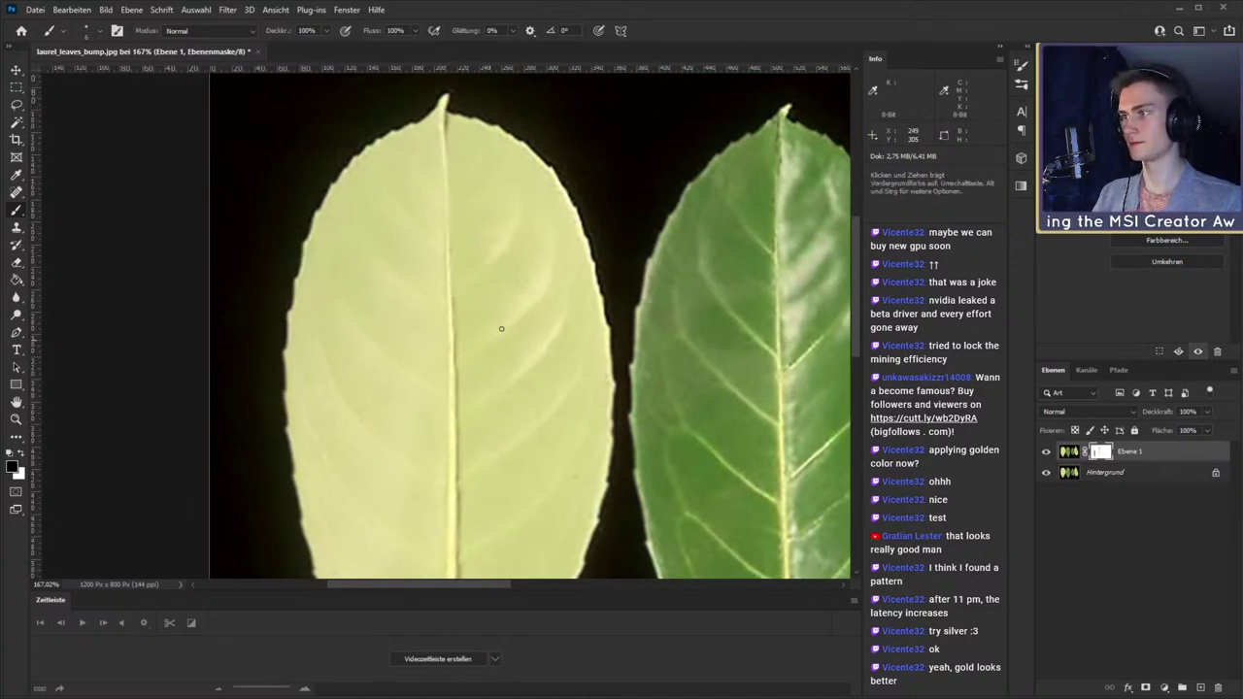
- Save the layered document as laurel_leaves_bump_blur_v1a.psd and save a PNG copy under the same name
{"action": "key", "text": "ctrl+0"}
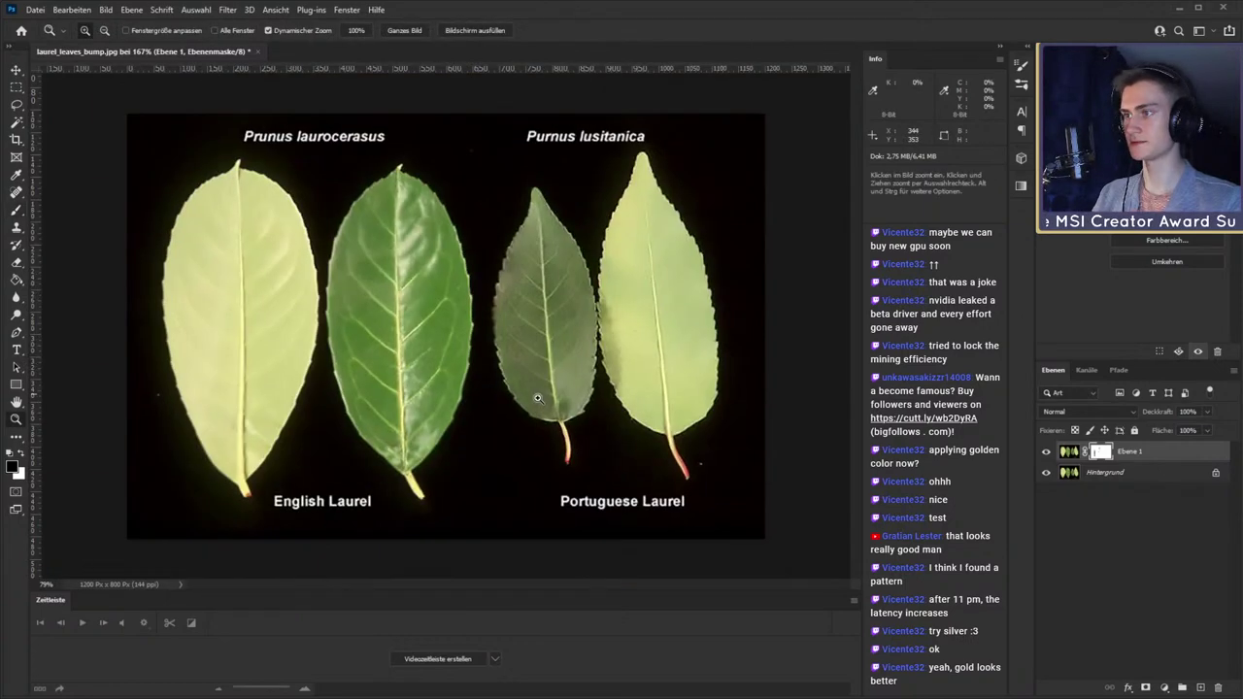
{"action": "key", "text": "v"}
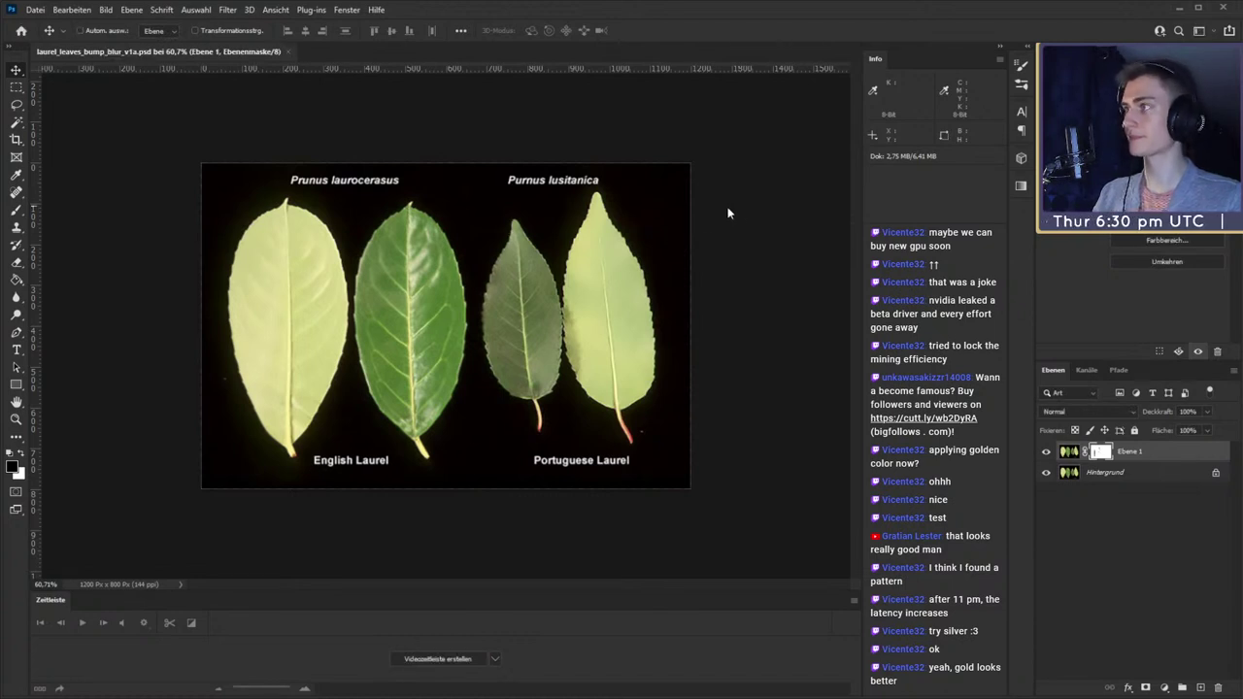
{"action": "key", "text": "ctrl"}
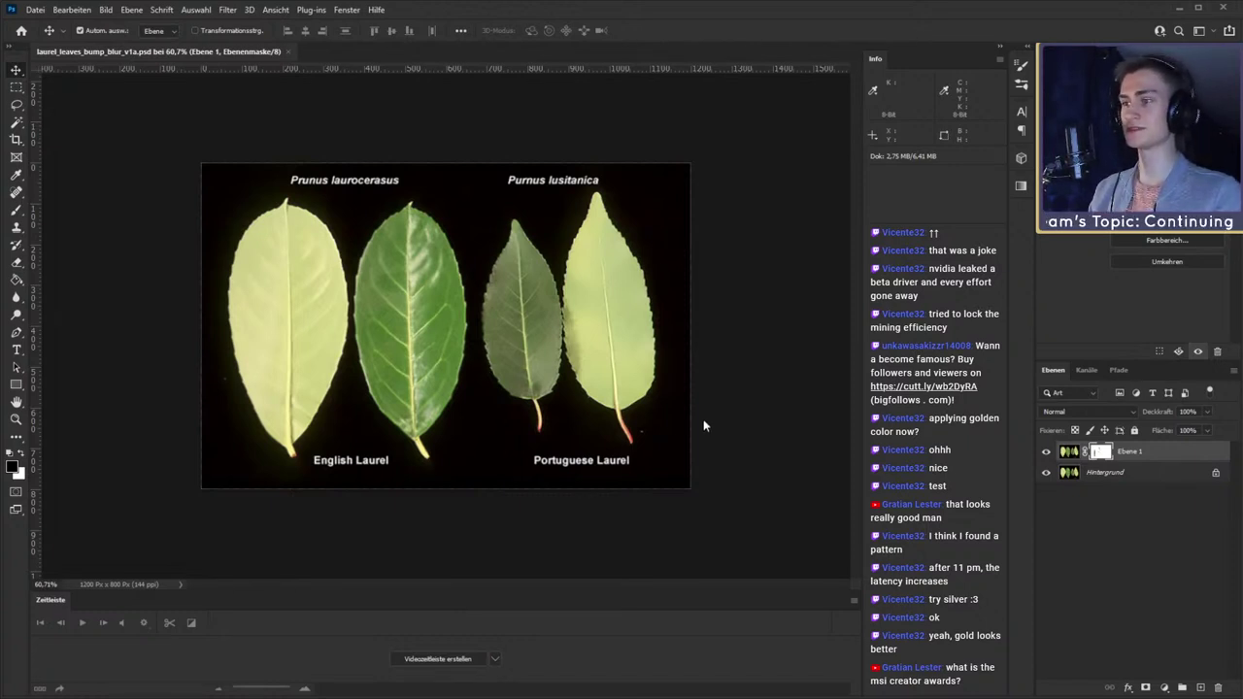
{"action": "key", "text": "ctrl+shift+s"}
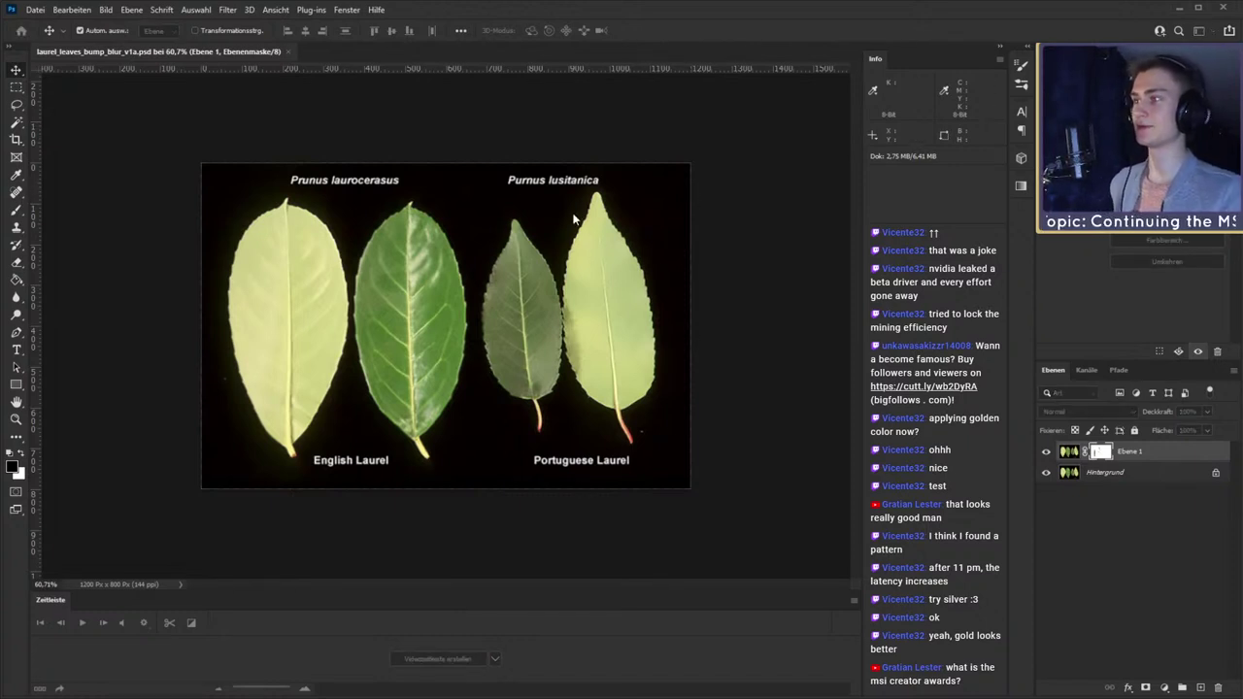
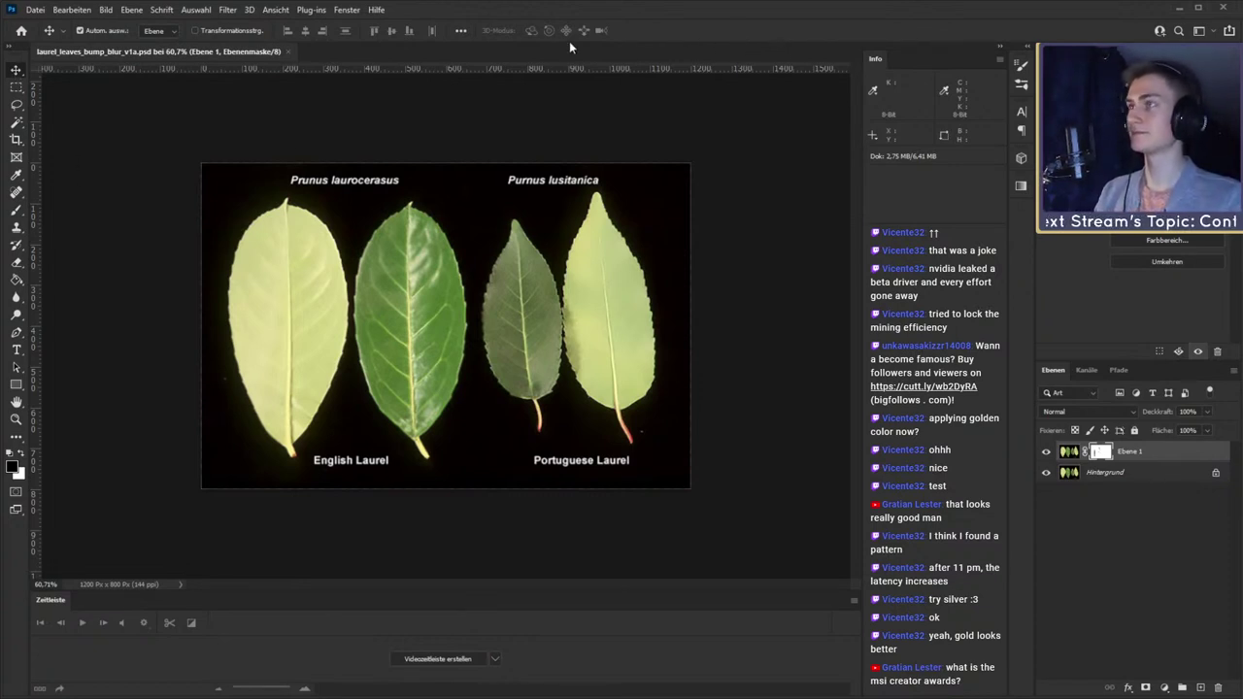
{"action": "left_click", "coordinate": [1080, 541]}
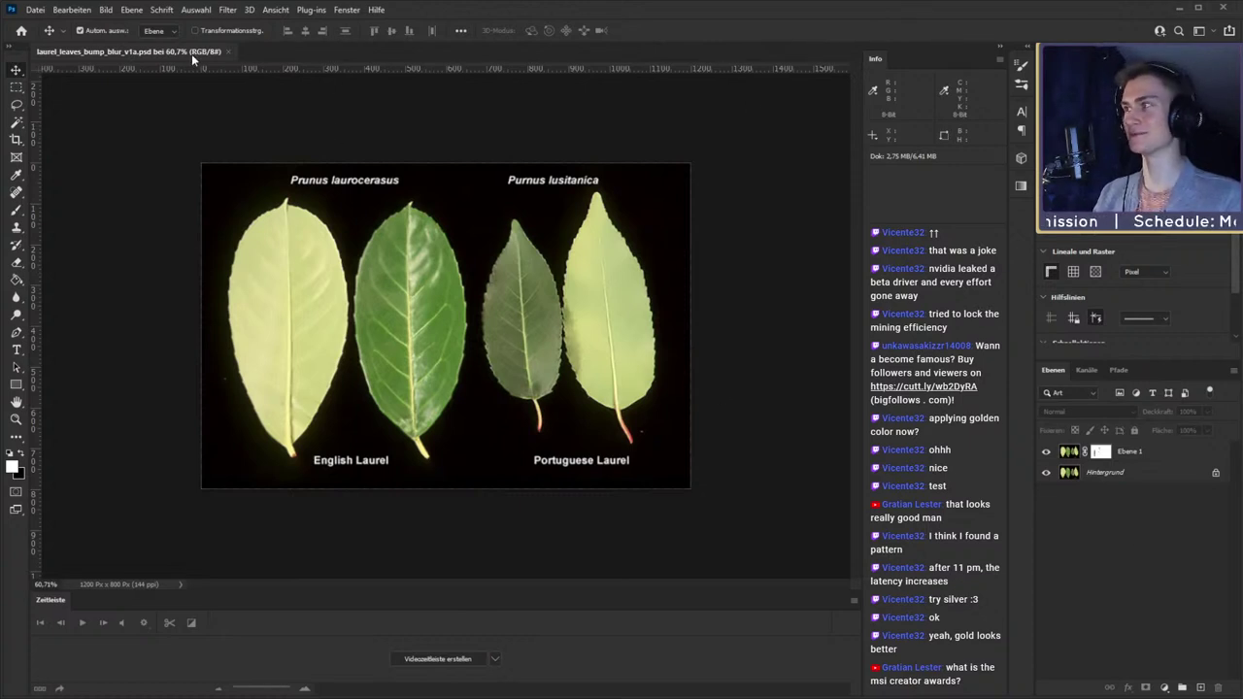
- Switch to Blender, check the rendered gold wreath and save the scene file msi_creator_award_submission_v12a.blend
{"action": "left_click", "coordinate": [1179, 9]}
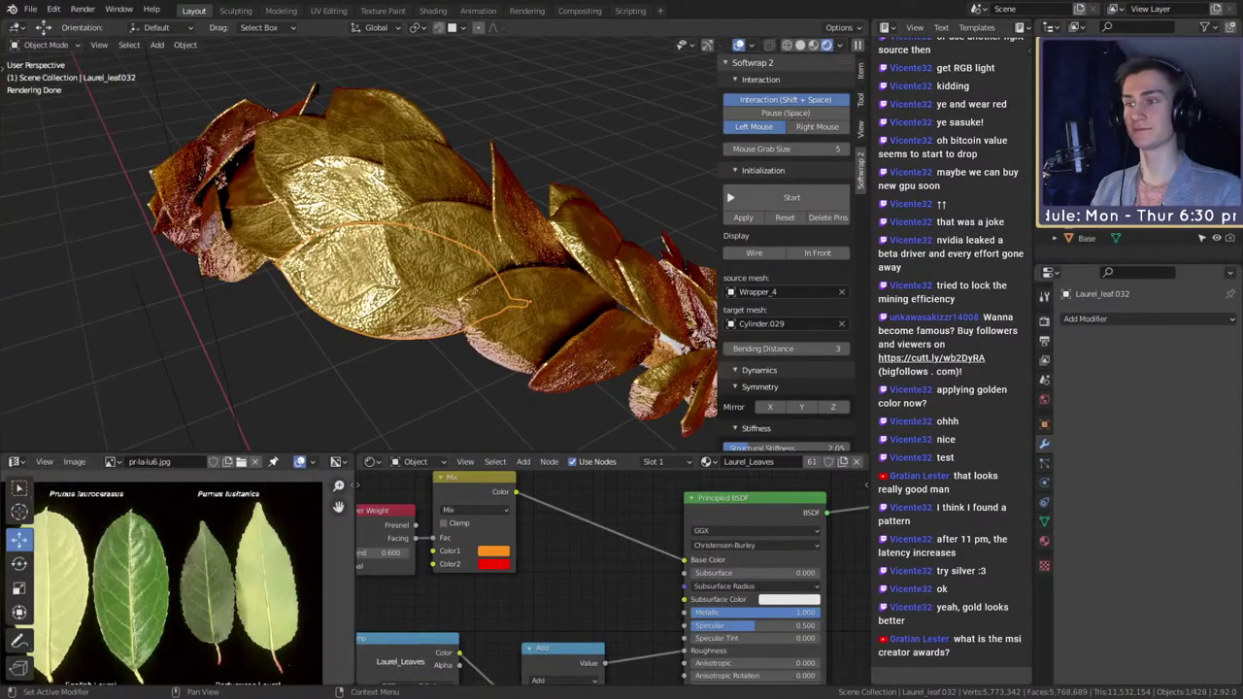
{"action": "mouse_move", "coordinate": [423, 283]}
{"action": "middle_mouse_down"}
{"action": "mouse_move", "coordinate": [524, 316]}
{"action": "mouse_move", "coordinate": [436, 355]}
{"action": "middle_mouse_up"}
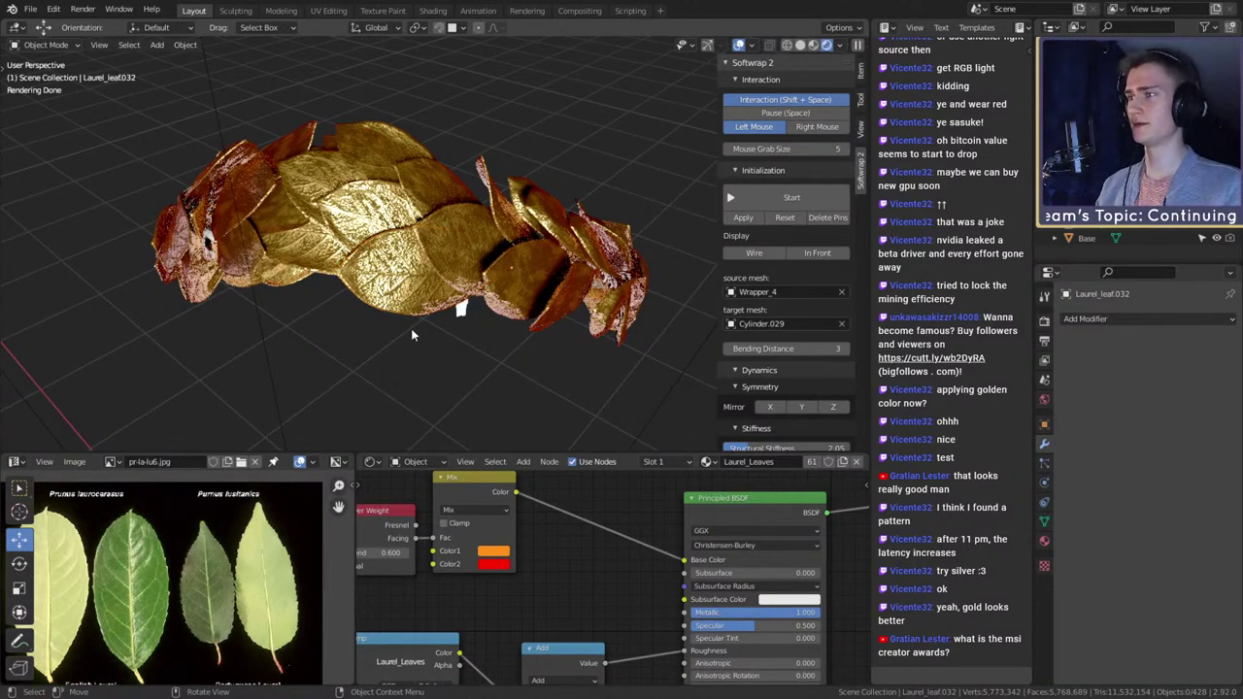
{"action": "middle_click_drag", "start_coordinate": [478, 360], "coordinate": [495, 346]}
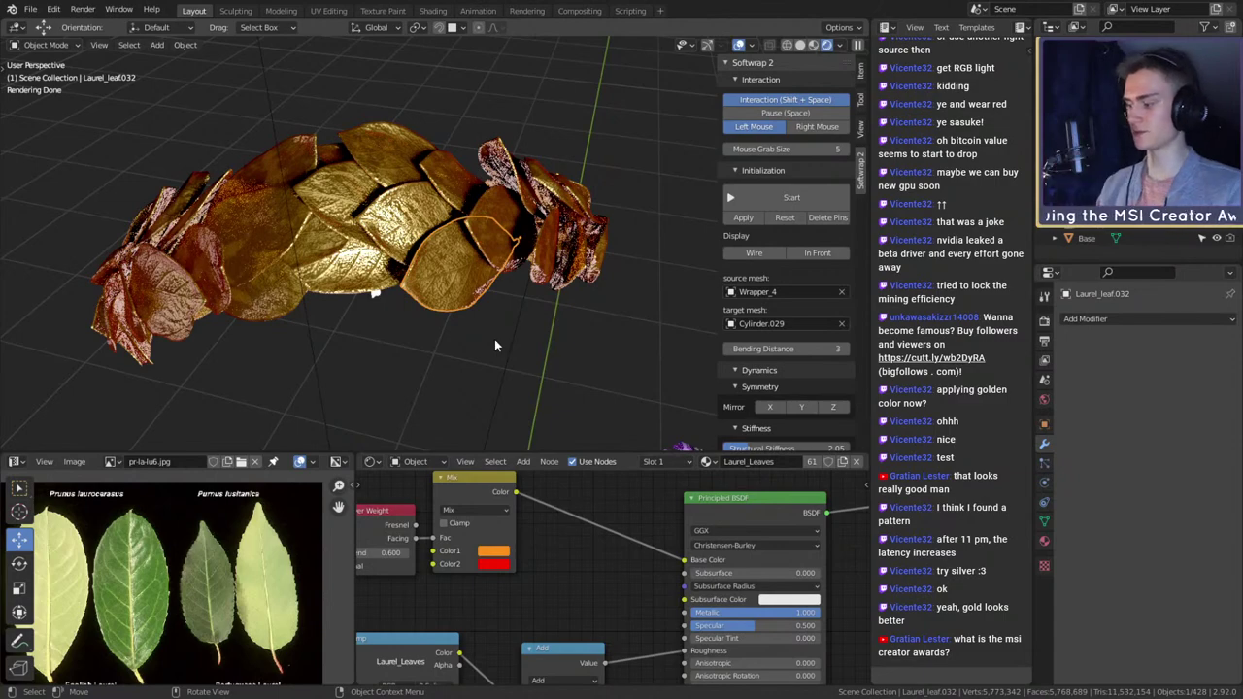
{"action": "mouse_move", "coordinate": [520, 328]}
{"action": "middle_mouse_down"}
{"action": "mouse_move", "coordinate": [495, 326]}
{"action": "mouse_move", "coordinate": [516, 307]}
{"action": "middle_mouse_up"}
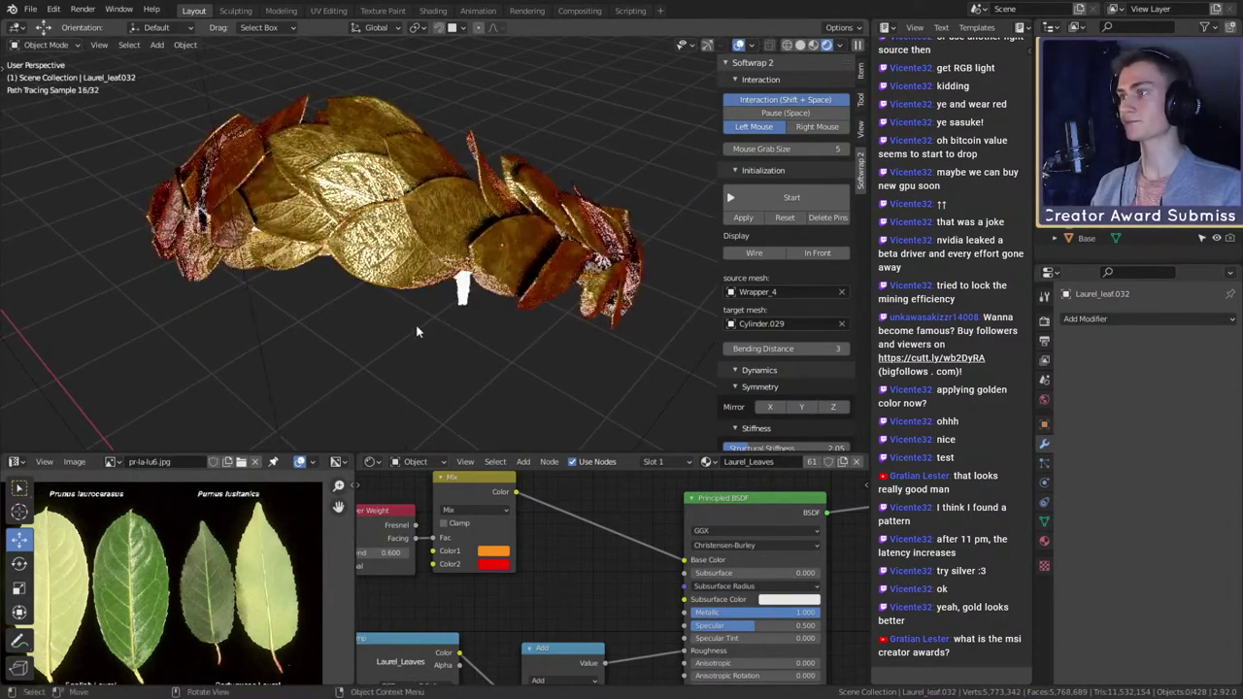
{"action": "left_click", "coordinate": [32, 10]}
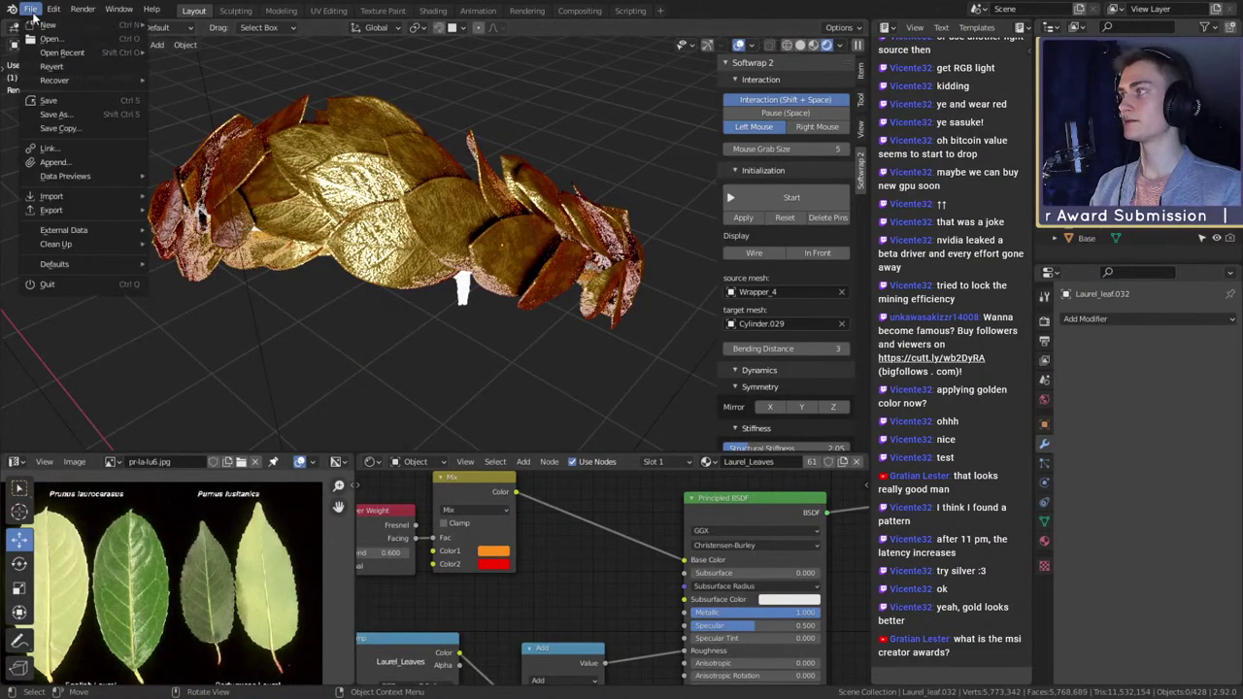
{"action": "left_click", "coordinate": [55, 105]}
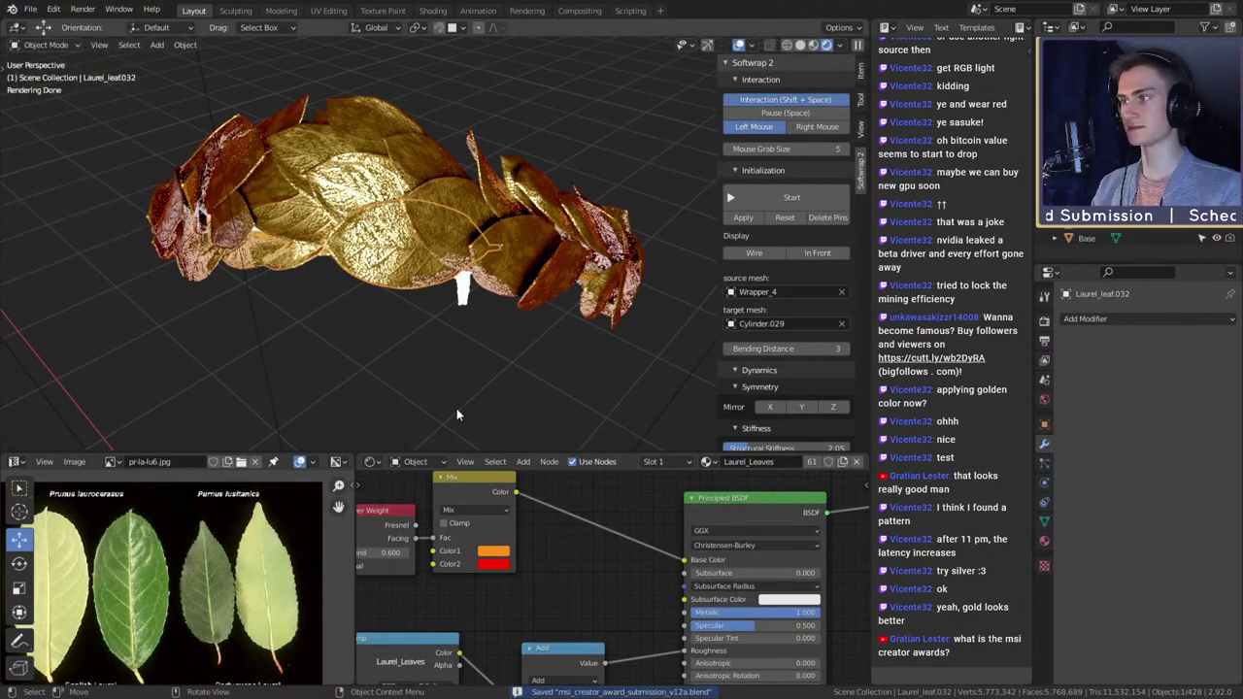
- Load laurel_leaves_bump_blur_v1a.png into the bump image texture node of the Laurel_Leaves material
{"action": "scroll", "coordinate": [610, 586], "scroll_direction": "down", "scroll_amount": 5}
{"action": "middle_click_drag", "start_coordinate": [566, 619], "coordinate": [632, 553]}
{"action": "middle_click_drag", "start_coordinate": [519, 682], "coordinate": [732, 537]}
{"action": "middle_click_drag", "start_coordinate": [631, 648], "coordinate": [735, 559]}
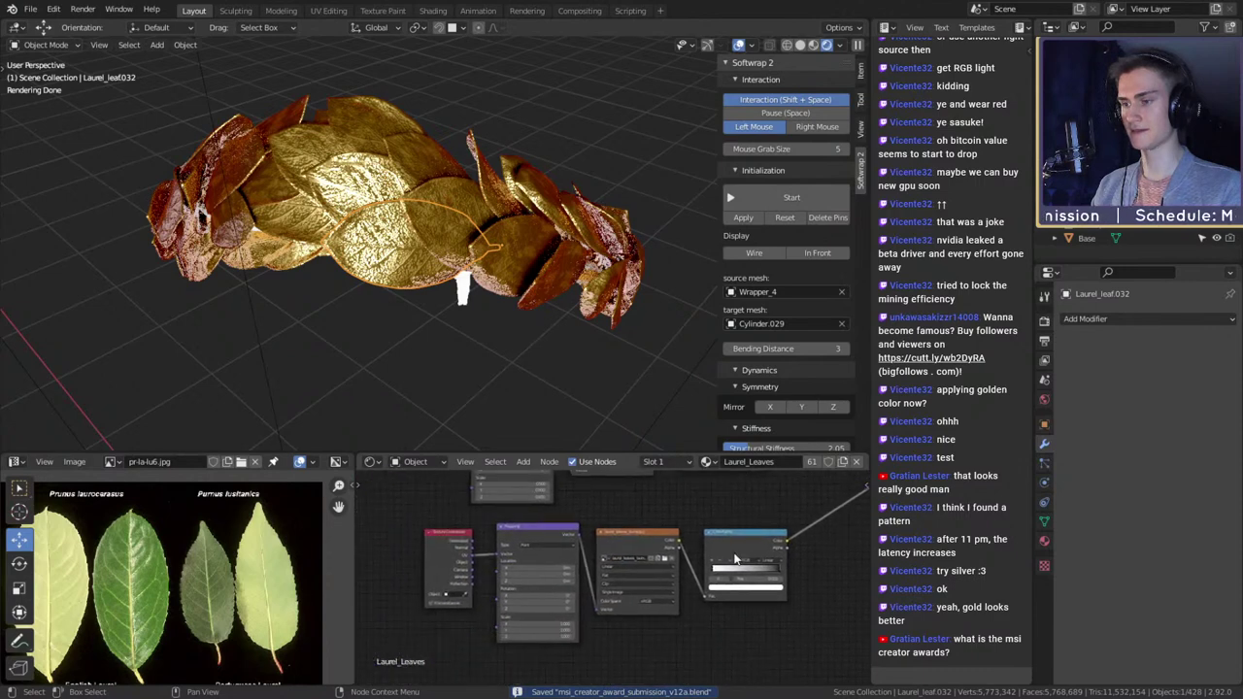
{"action": "scroll", "coordinate": [689, 554], "scroll_direction": "up", "scroll_amount": 2}
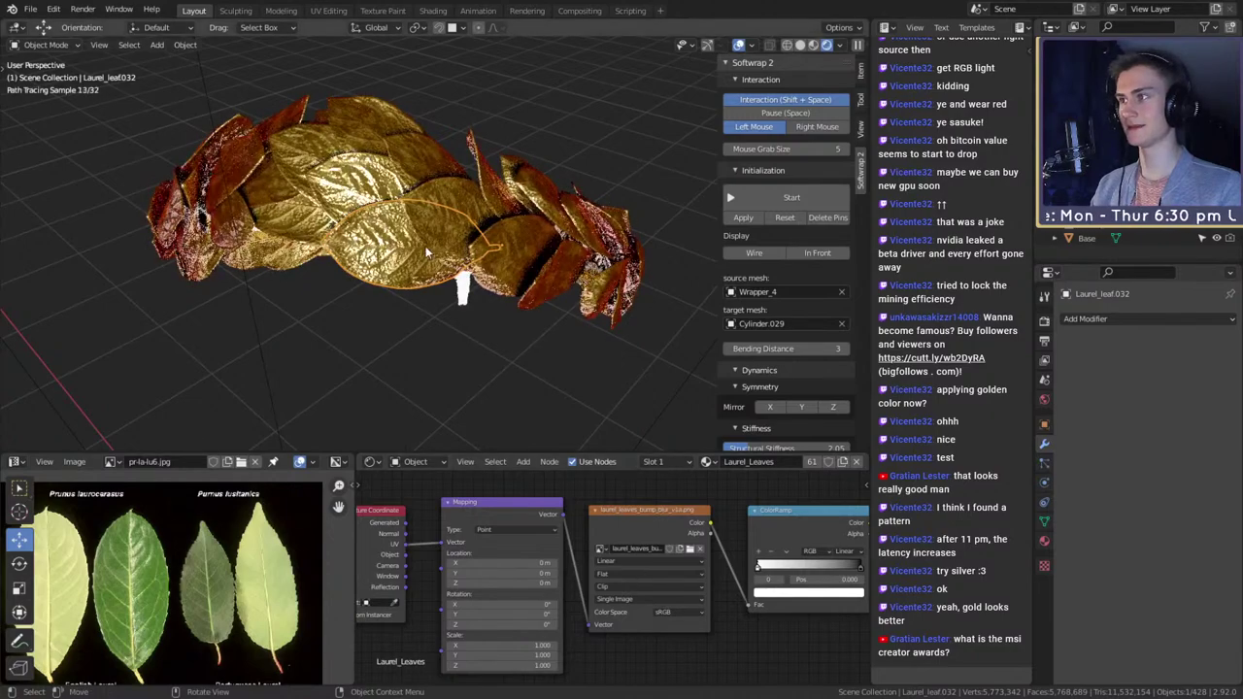
- Examine the rendered gold leaves up close and from several angles to judge the bump and vein detail
{"action": "scroll", "coordinate": [422, 239], "scroll_direction": "up", "scroll_amount": 4}
{"action": "scroll", "coordinate": [424, 243], "scroll_direction": "up", "scroll_amount": 3}
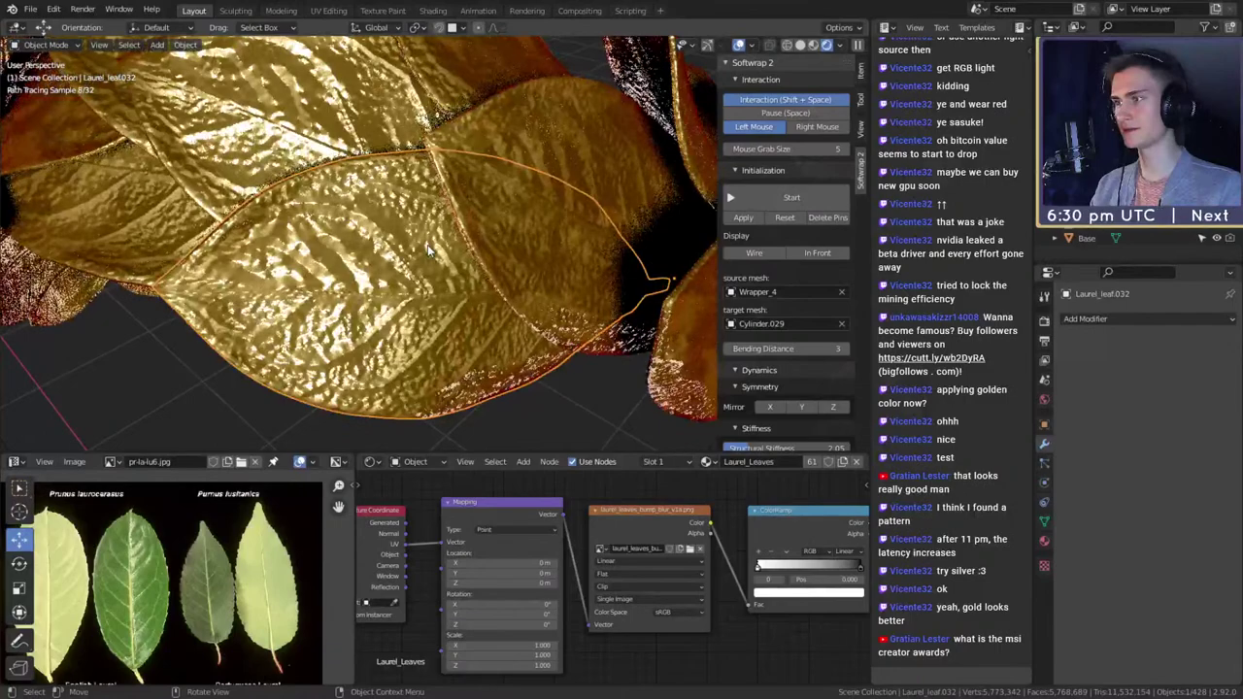
{"action": "scroll", "coordinate": [428, 311], "scroll_direction": "down", "scroll_amount": 8}
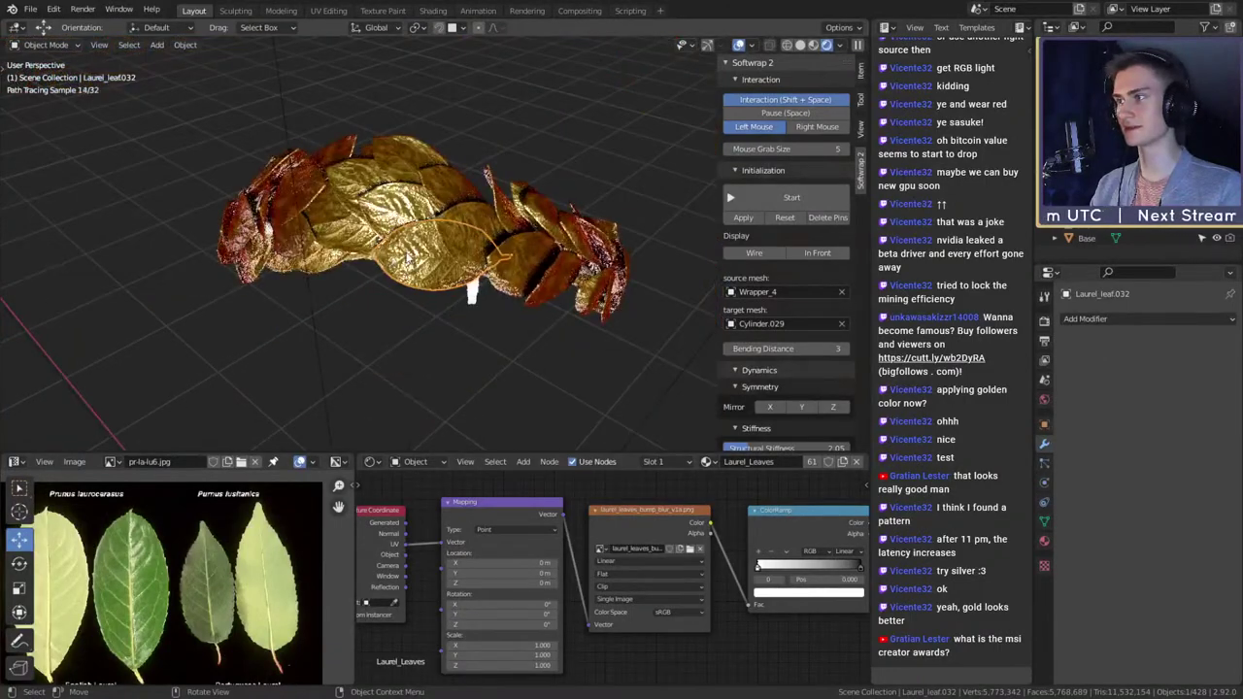
{"action": "middle_click_drag", "start_coordinate": [451, 306], "coordinate": [544, 248]}
{"action": "scroll", "coordinate": [543, 247], "scroll_direction": "up", "scroll_amount": 5}
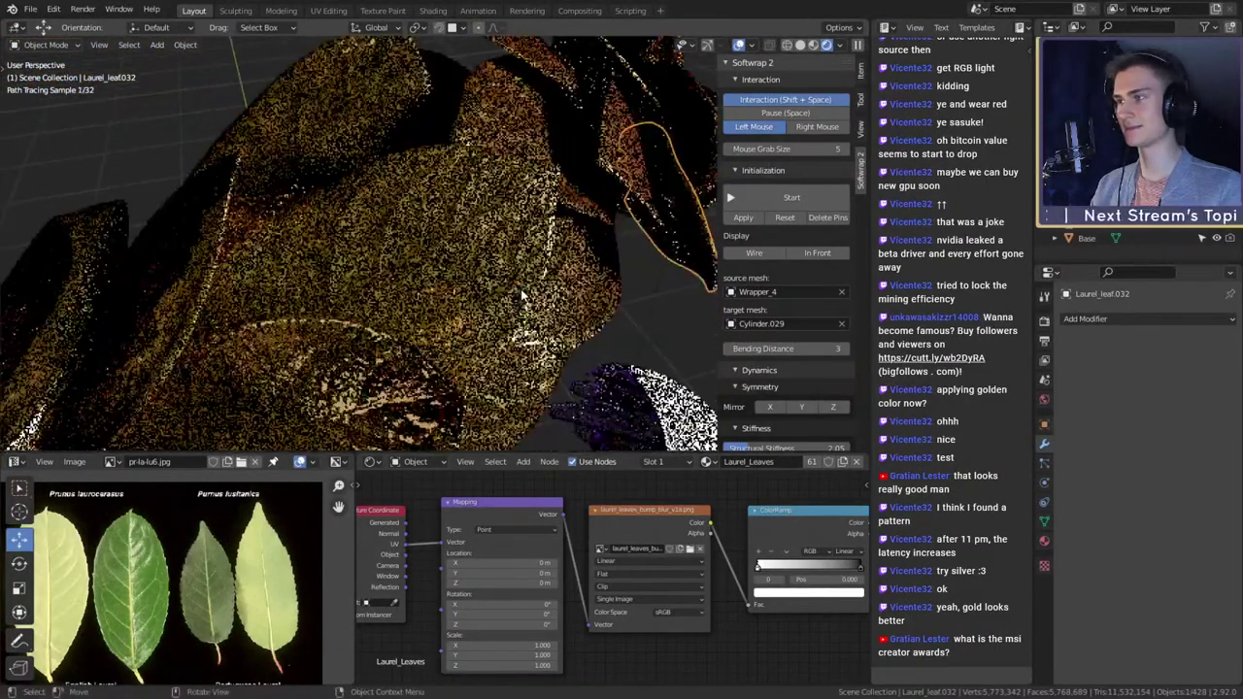
{"action": "scroll", "coordinate": [544, 292], "scroll_direction": "down", "scroll_amount": 6}
{"action": "middle_click_drag", "start_coordinate": [561, 294], "coordinate": [393, 279]}
{"action": "scroll", "coordinate": [394, 278], "scroll_direction": "up", "scroll_amount": 3}
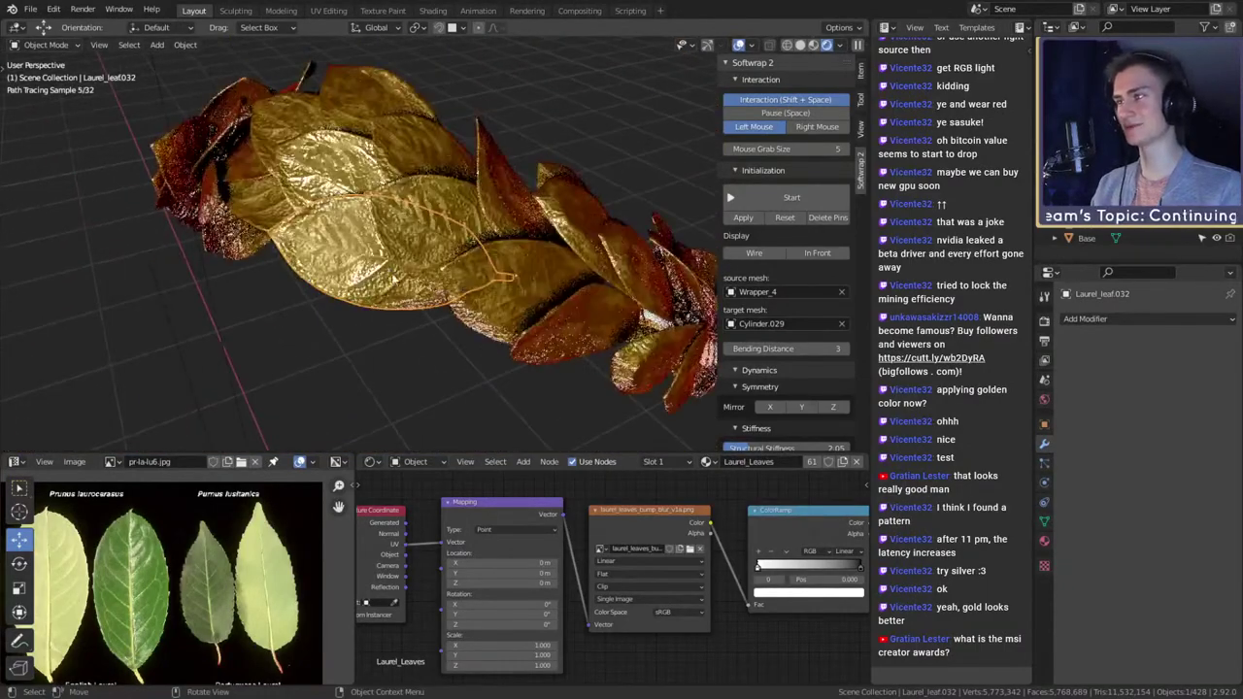
{"action": "scroll", "coordinate": [402, 344], "scroll_direction": "down", "scroll_amount": 4}
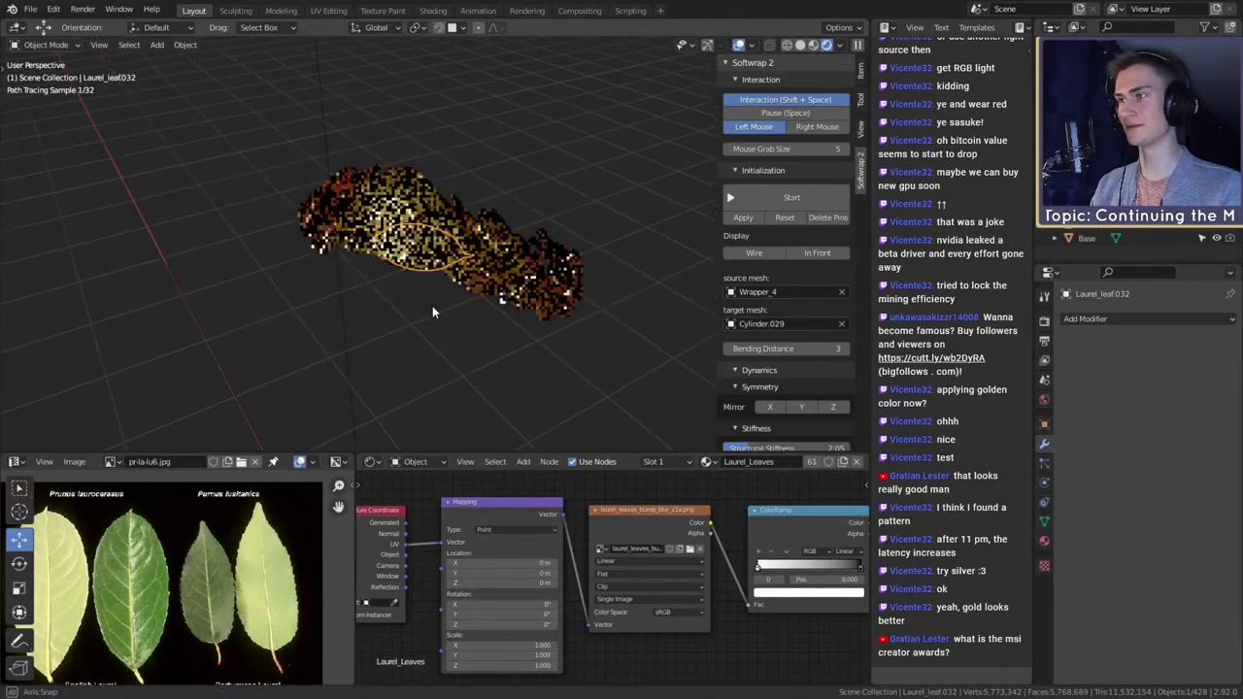
{"action": "middle_click_drag", "start_coordinate": [432, 306], "coordinate": [547, 295]}
{"action": "middle_click_drag", "start_coordinate": [458, 285], "coordinate": [515, 288]}
{"action": "scroll", "coordinate": [515, 287], "scroll_direction": "up", "scroll_amount": 5}
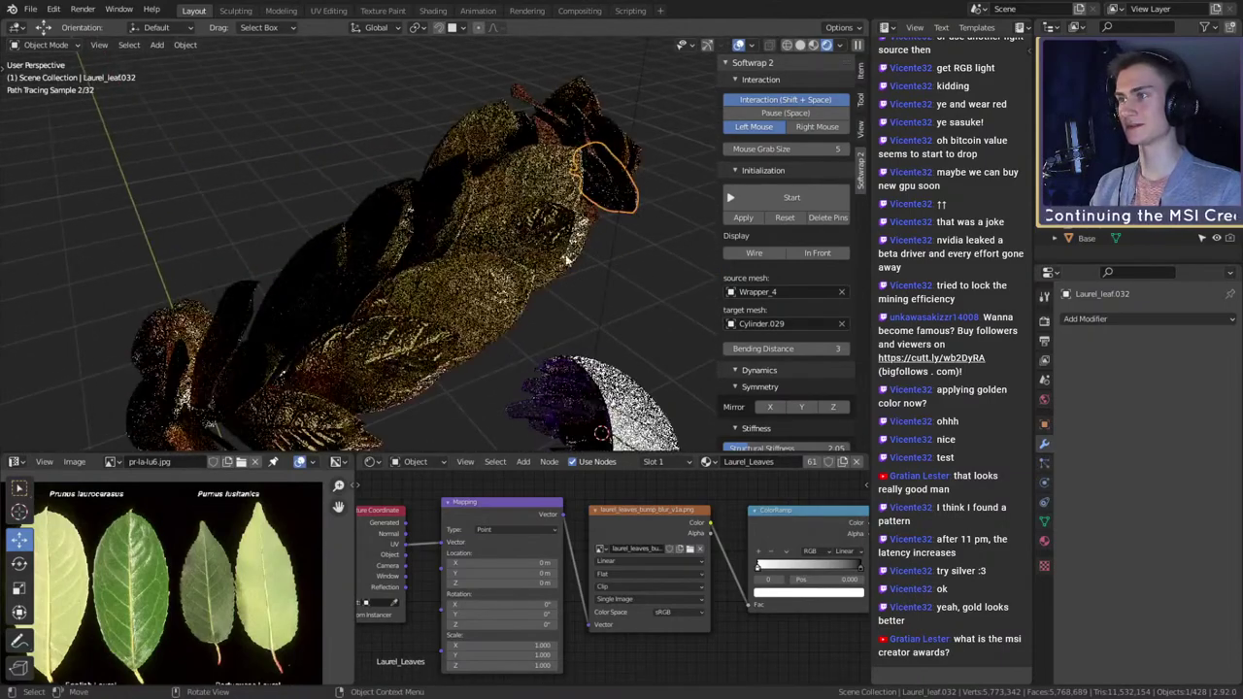
- Try shifting the white stop of the ColorRamp connected to the leaf bump texture
{"action": "mouse_move", "coordinate": [674, 661]}
{"action": "middle_mouse_down"}
{"action": "mouse_move", "coordinate": [663, 596]}
{"action": "mouse_move", "coordinate": [600, 522]}
{"action": "middle_mouse_up"}
{"action": "middle_click_drag", "start_coordinate": [661, 625], "coordinate": [677, 500]}
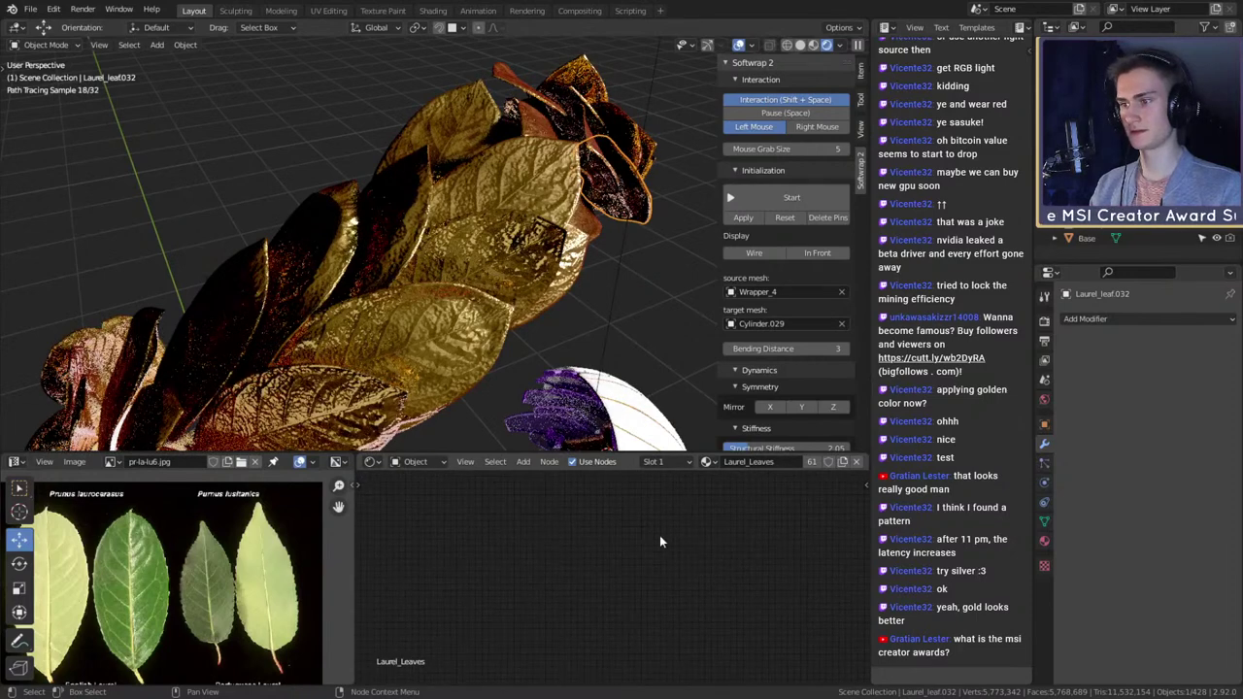
{"action": "middle_click_drag", "start_coordinate": [652, 558], "coordinate": [659, 669]}
{"action": "scroll", "coordinate": [660, 596], "scroll_direction": "up", "scroll_amount": 6}
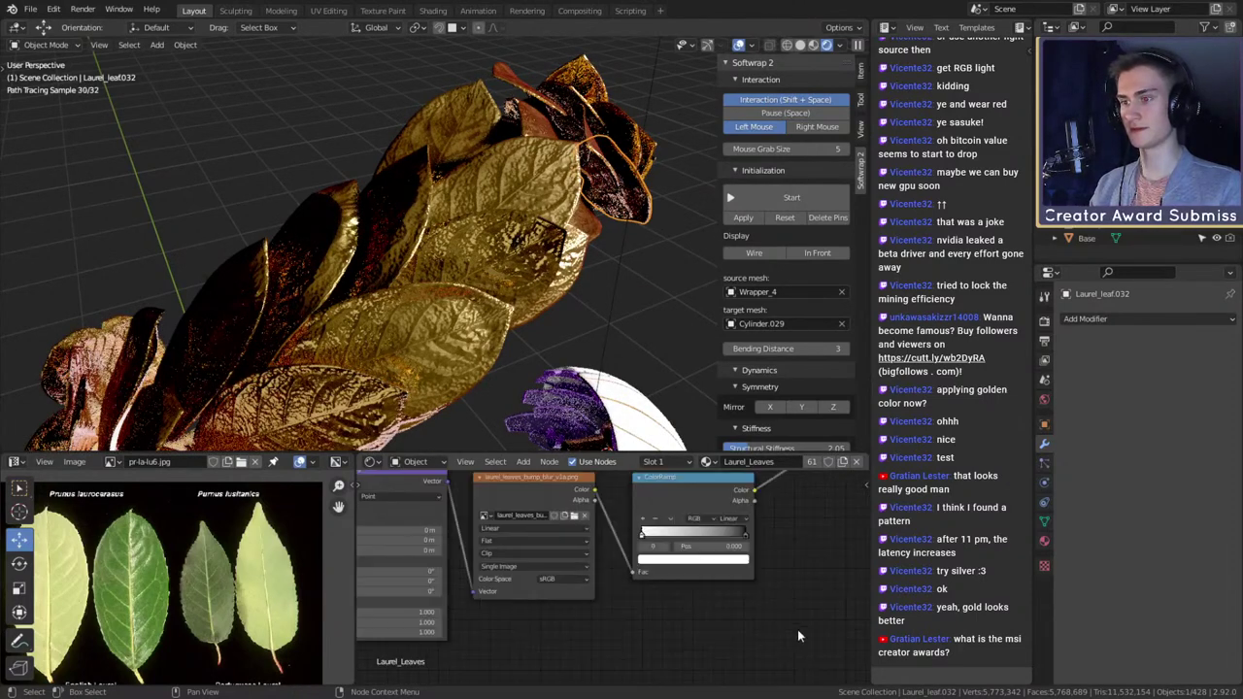
{"action": "middle_click_drag", "start_coordinate": [773, 574], "coordinate": [727, 621]}
{"action": "scroll", "coordinate": [700, 601], "scroll_direction": "up", "scroll_amount": 2}
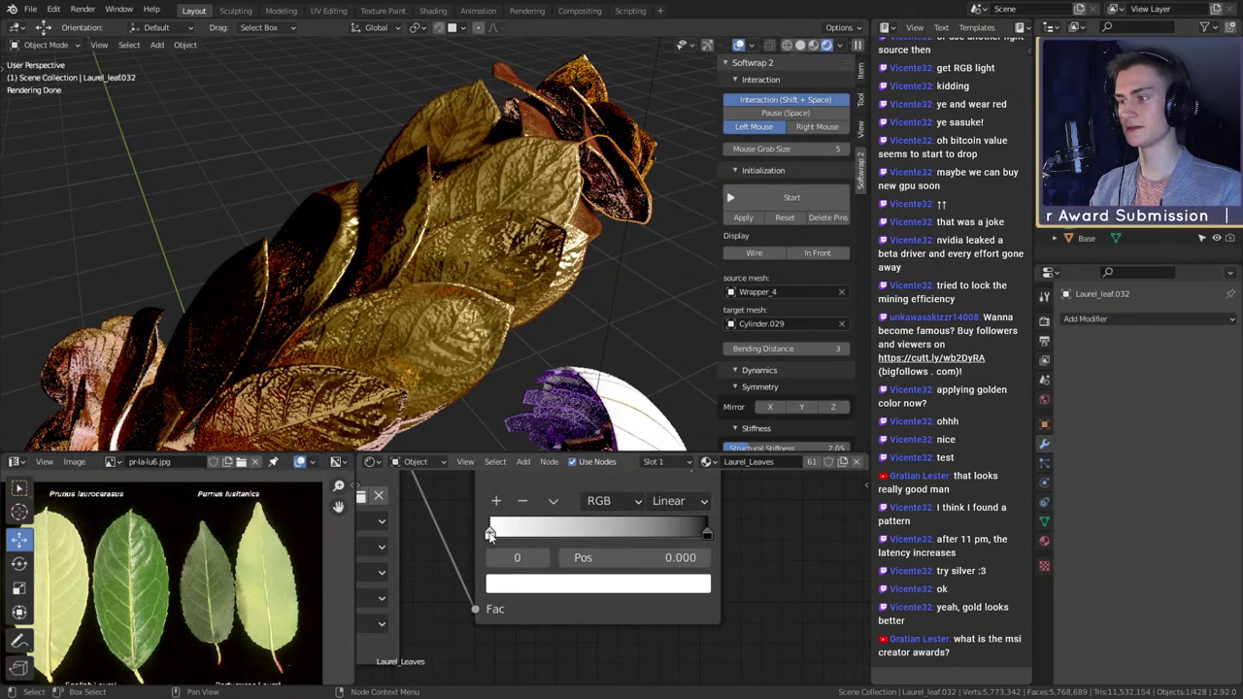
{"action": "middle_click_drag", "start_coordinate": [544, 301], "coordinate": [486, 345]}
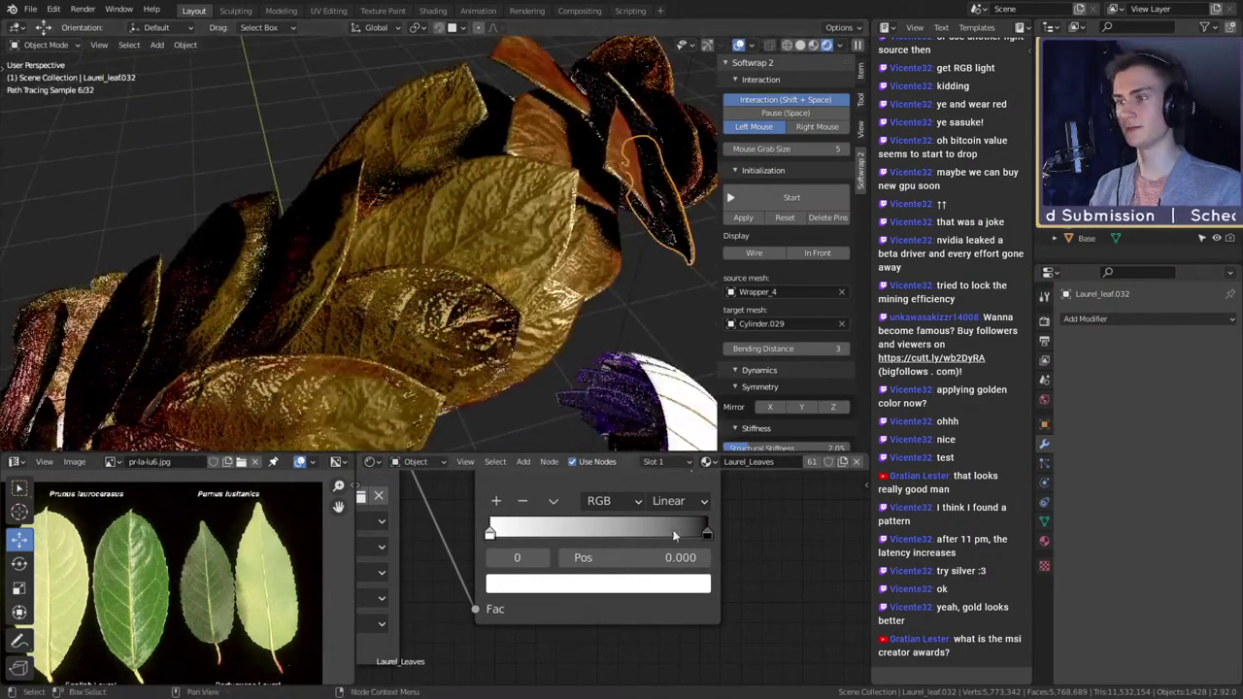
{"action": "mouse_move", "coordinate": [490, 535]}
{"action": "left_mouse_down"}
{"action": "mouse_move", "coordinate": [583, 533]}
{"action": "mouse_move", "coordinate": [490, 534]}
{"action": "left_mouse_up"}
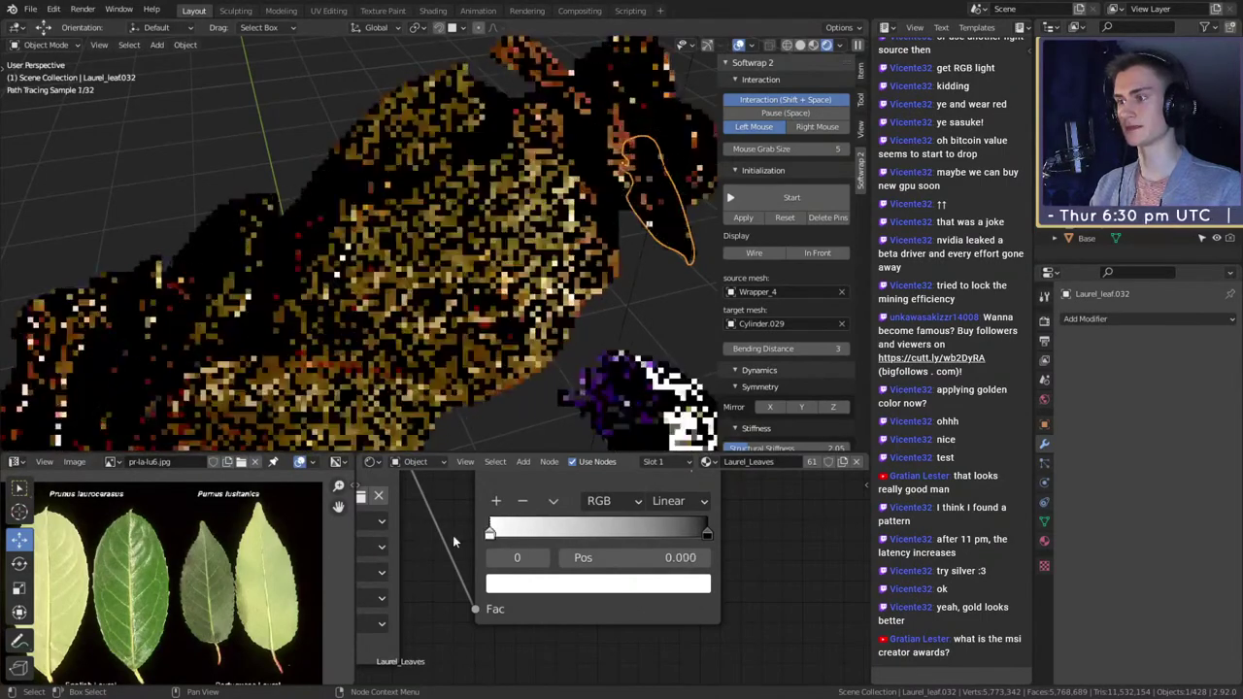
- Save the current scene file with the updated gold leaf material
{"action": "middle_click_drag", "start_coordinate": [480, 291], "coordinate": [519, 281]}
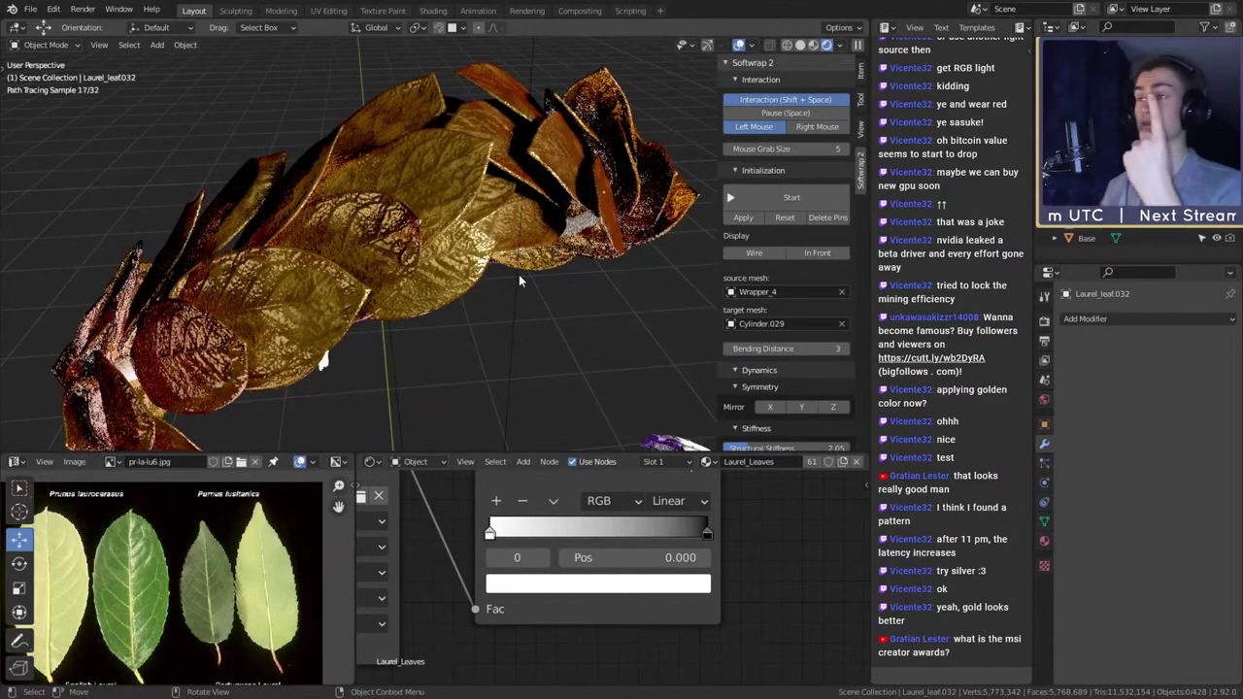
{"action": "left_click", "coordinate": [31, 10]}
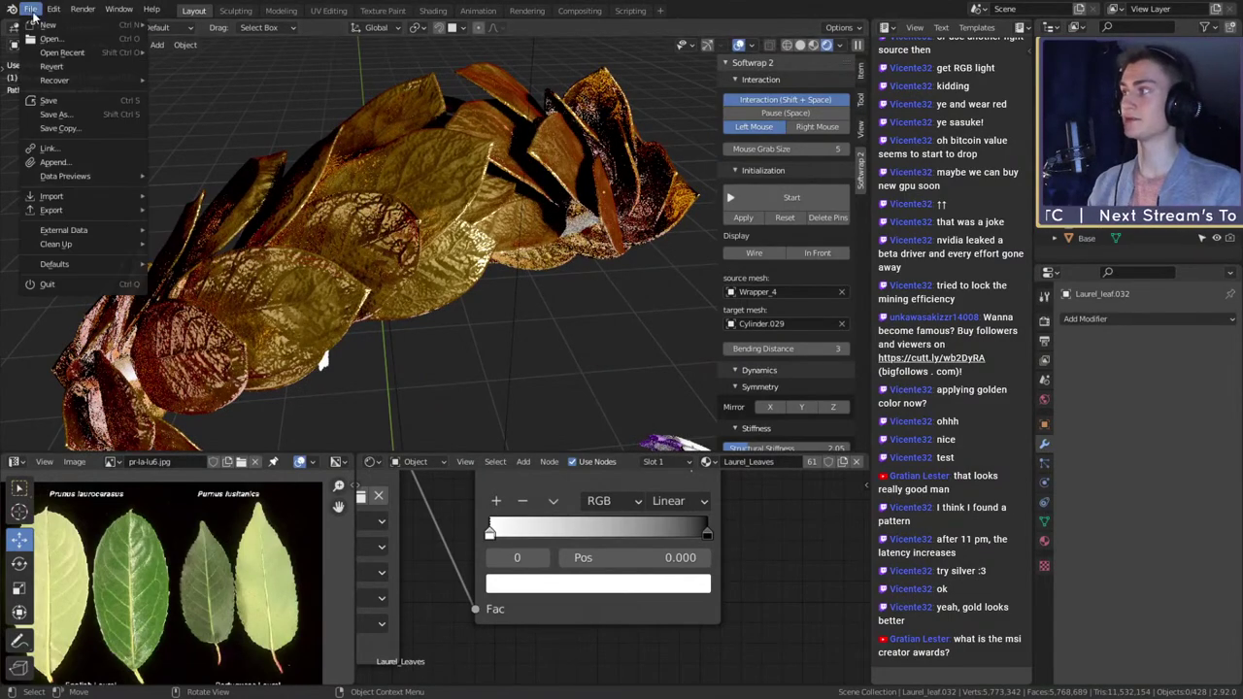
{"action": "left_click", "coordinate": [55, 101]}
{"action": "middle_click_drag", "start_coordinate": [412, 333], "coordinate": [457, 328]}
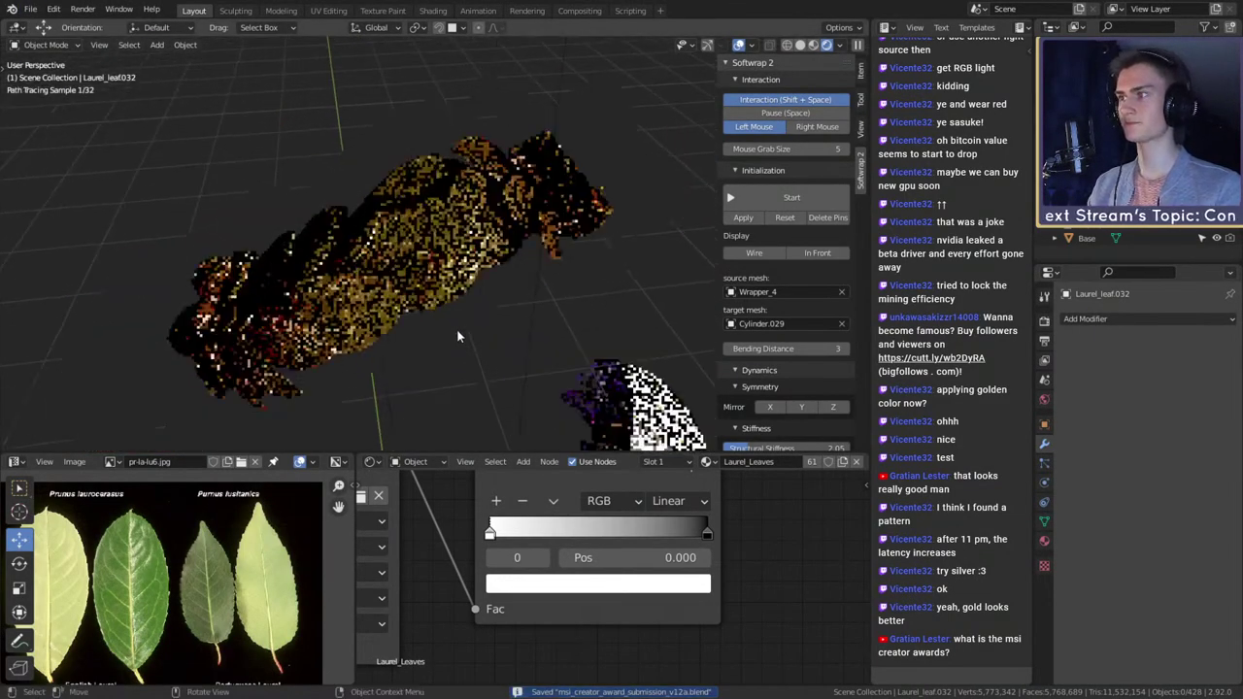
- Preview the output of the Add node that feeds the Laurel_Leaves material's roughness on the wreath
{"action": "scroll", "coordinate": [763, 563], "scroll_direction": "down", "scroll_amount": 6}
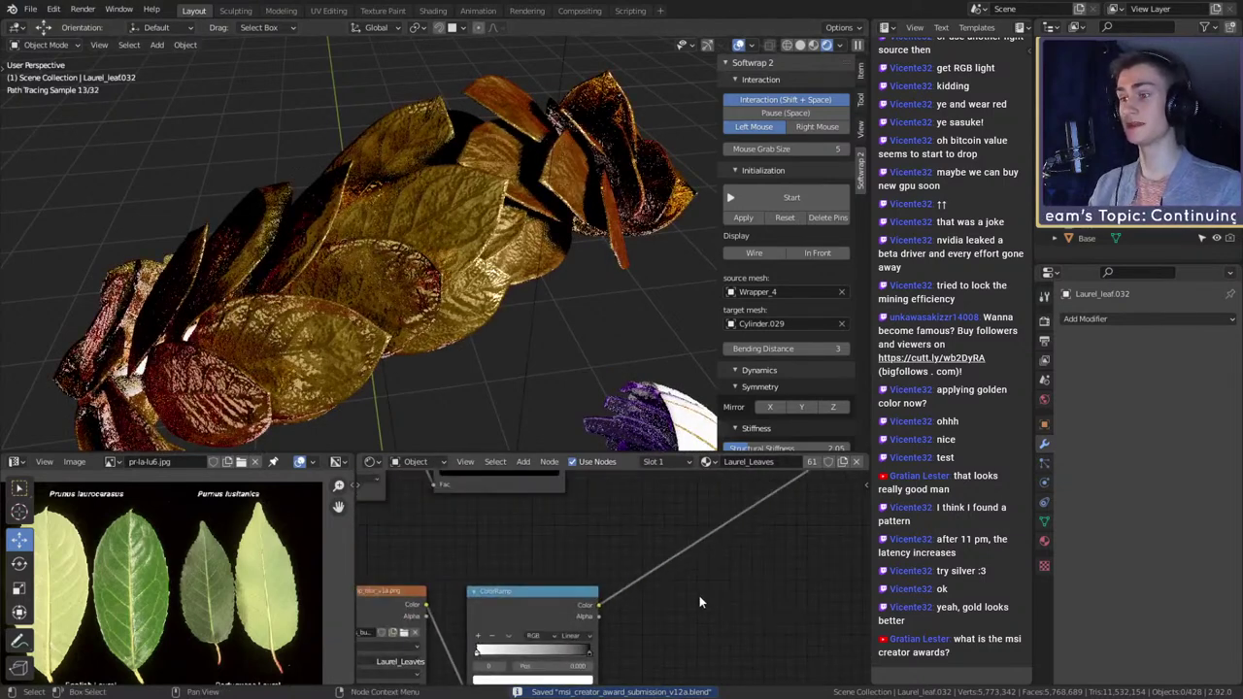
{"action": "scroll", "coordinate": [712, 568], "scroll_direction": "down", "scroll_amount": 3}
{"action": "middle_click_drag", "start_coordinate": [714, 580], "coordinate": [732, 587]}
{"action": "middle_click_drag", "start_coordinate": [799, 528], "coordinate": [698, 594]}
{"action": "scroll", "coordinate": [701, 550], "scroll_direction": "up", "scroll_amount": 3}
{"action": "middle_click_drag", "start_coordinate": [703, 549], "coordinate": [680, 610]}
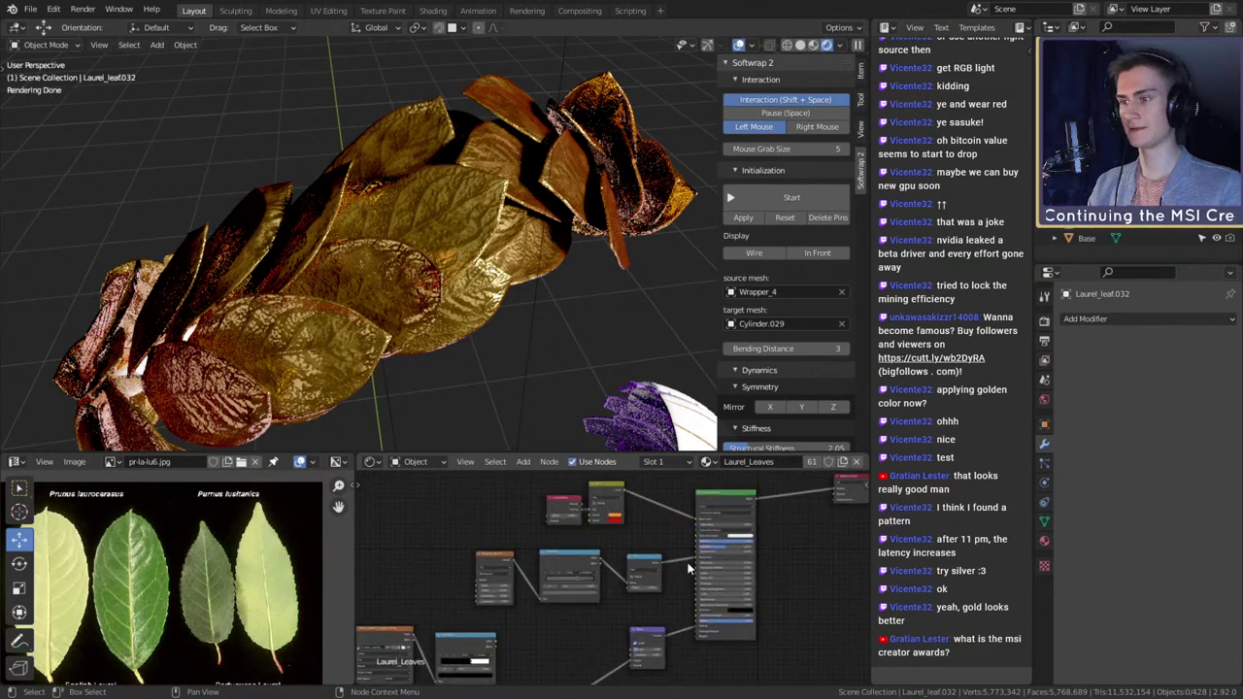
{"action": "scroll", "coordinate": [690, 561], "scroll_direction": "up", "scroll_amount": 4}
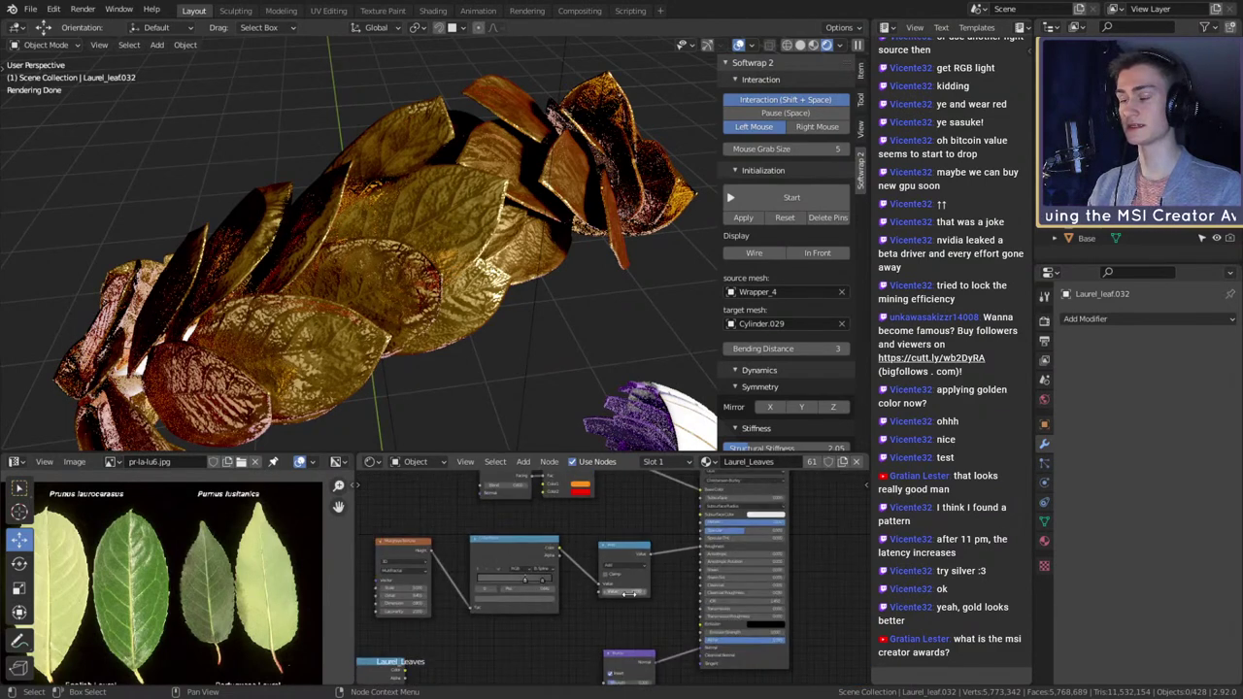
{"action": "middle_click_drag", "start_coordinate": [629, 593], "coordinate": [680, 618]}
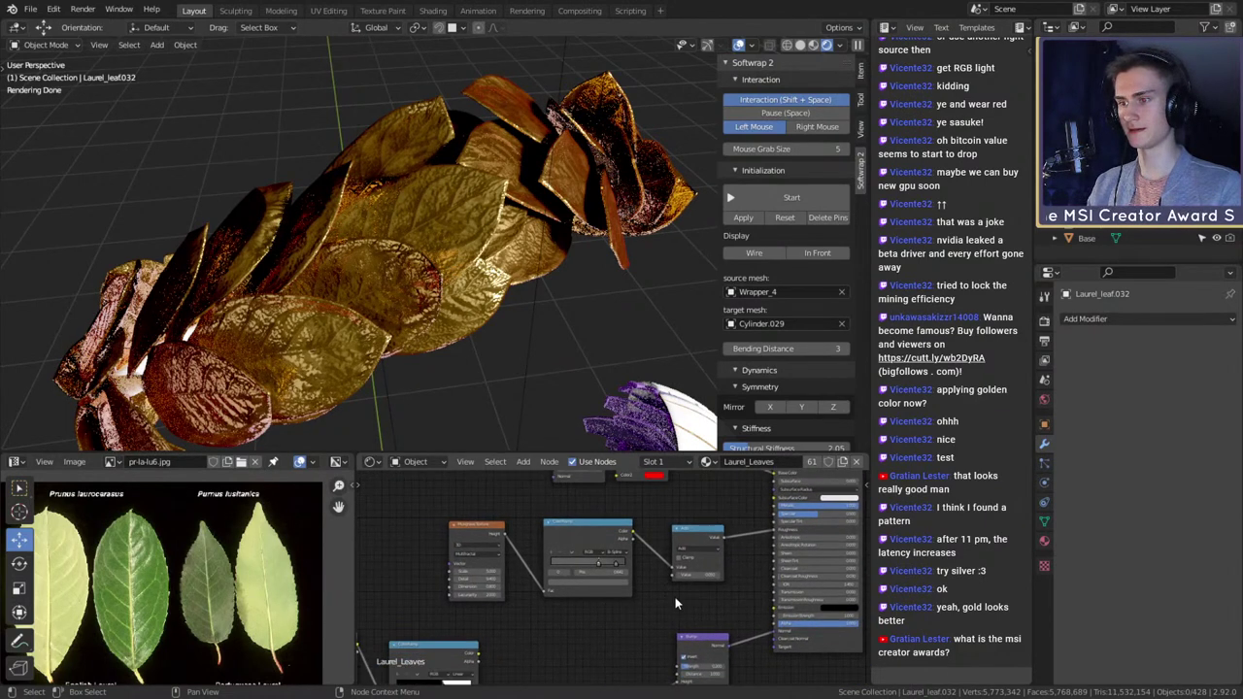
{"action": "scroll", "coordinate": [492, 557], "scroll_direction": "up", "scroll_amount": 2}
{"action": "middle_click_drag", "start_coordinate": [393, 505], "coordinate": [457, 503]}
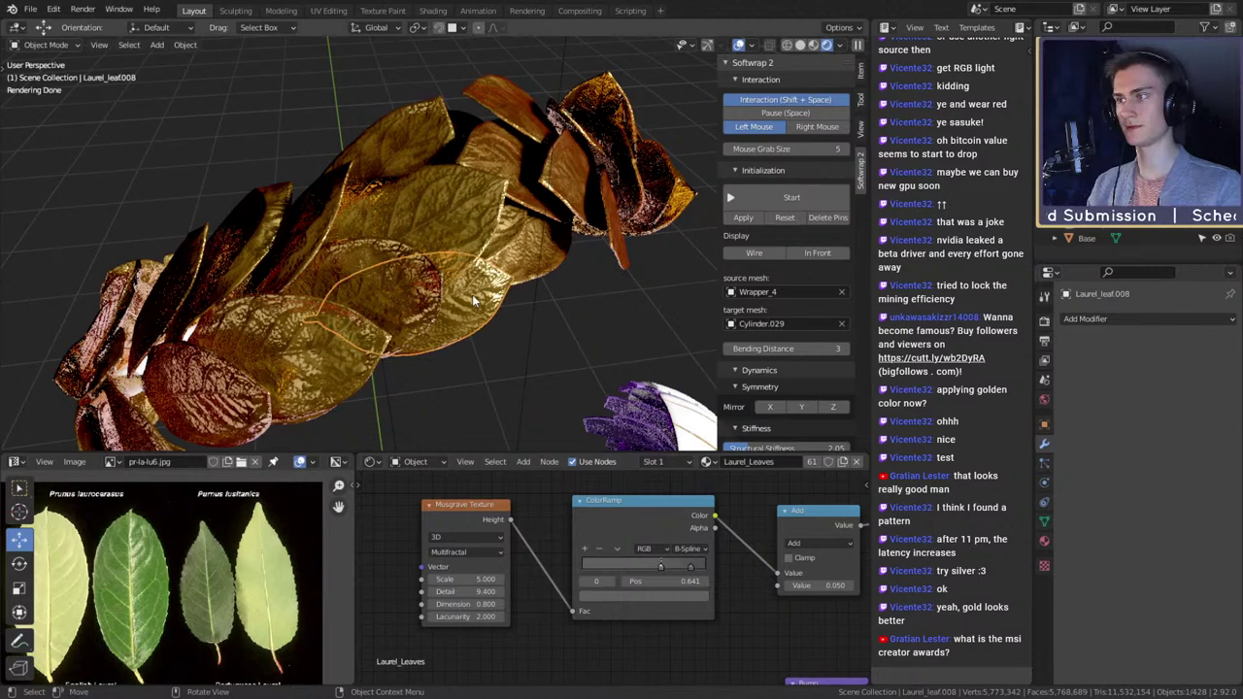
{"action": "scroll", "coordinate": [527, 561], "scroll_direction": "down", "scroll_amount": 3}
{"action": "scroll", "coordinate": [559, 580], "scroll_direction": "up", "scroll_amount": 3}
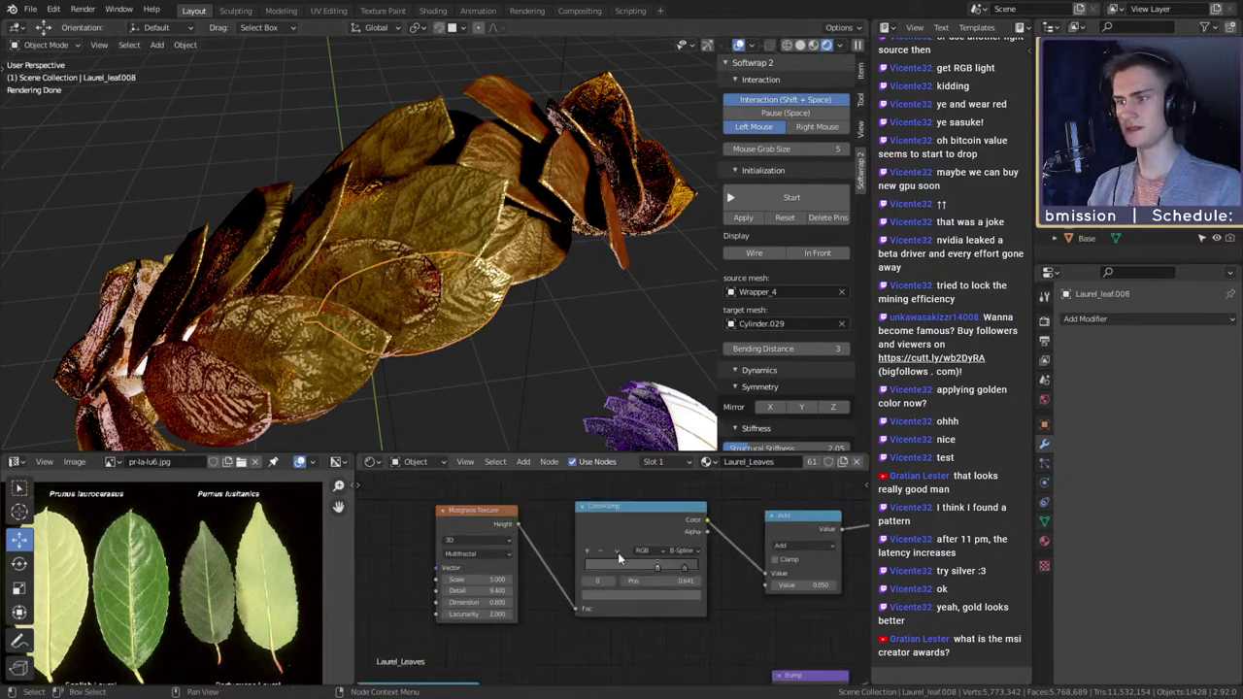
{"action": "left_click", "coordinate": [784, 523], "text": "ctrl+shift"}
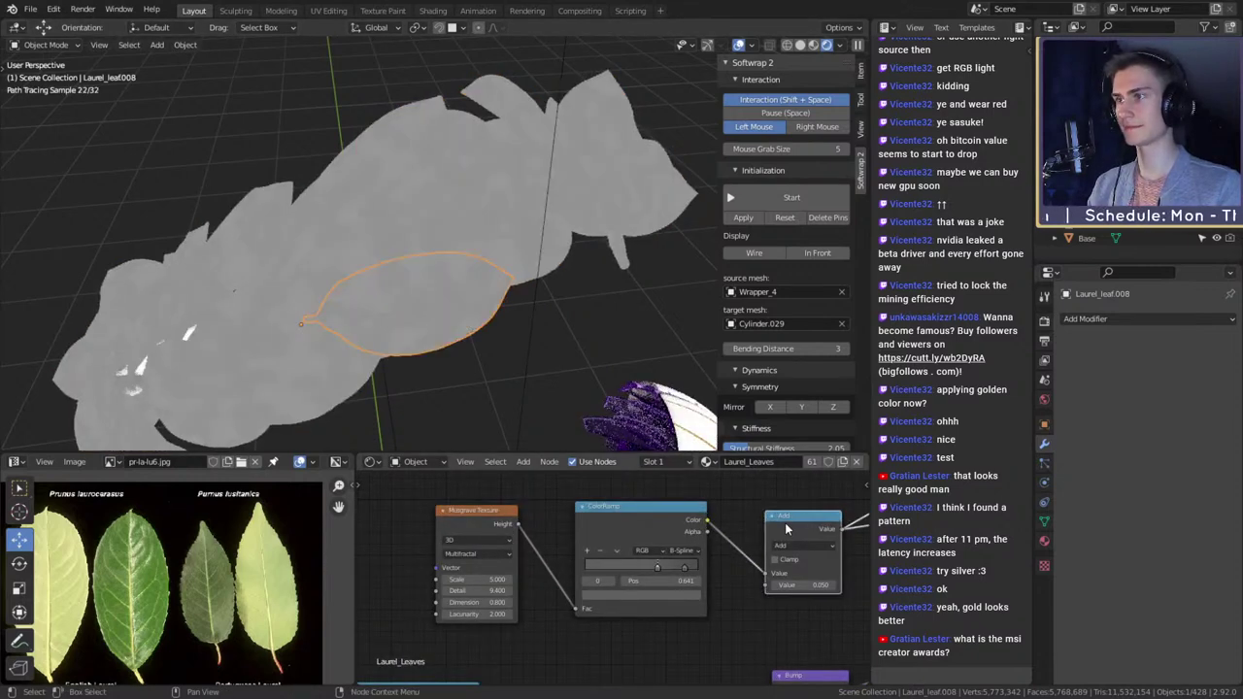
{"action": "mouse_move", "coordinate": [414, 284]}
{"action": "middle_mouse_down"}
{"action": "mouse_move", "coordinate": [438, 260]}
{"action": "mouse_move", "coordinate": [406, 280]}
{"action": "middle_mouse_up"}
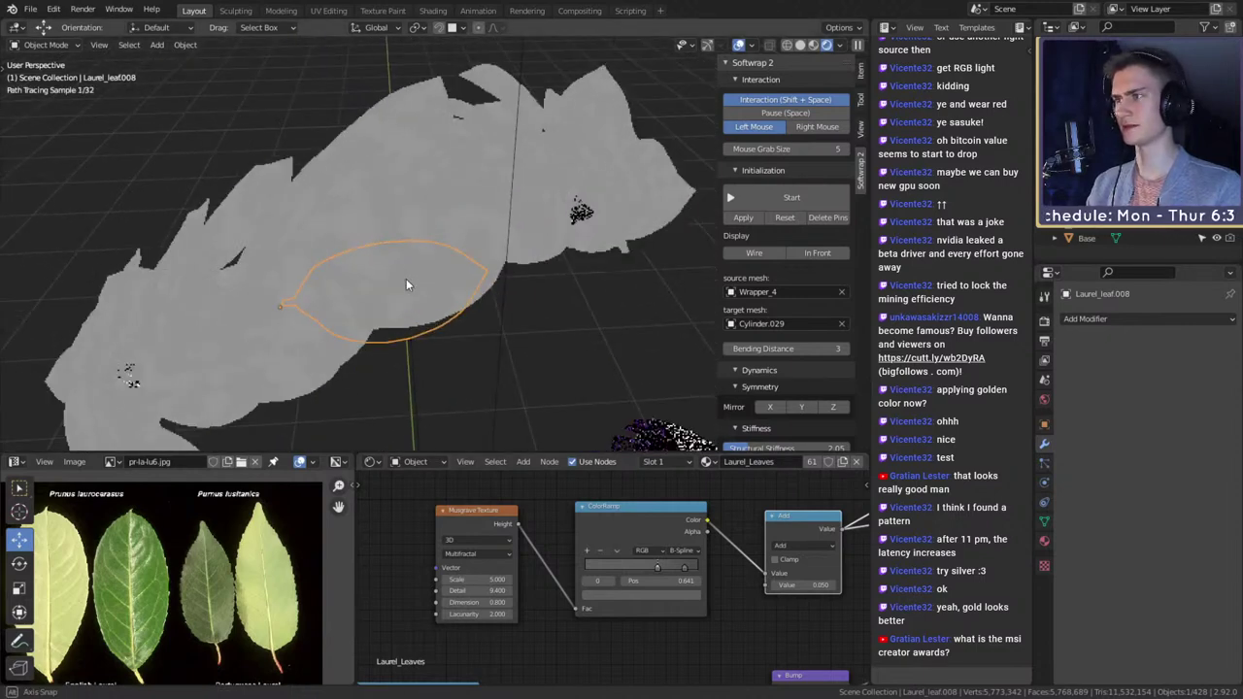
- Switch the leaf preview back to the Principled BSDF and check its Roughness connection
{"action": "scroll", "coordinate": [797, 529], "scroll_direction": "down", "scroll_amount": 5}
{"action": "middle_click_drag", "start_coordinate": [805, 525], "coordinate": [574, 572]}
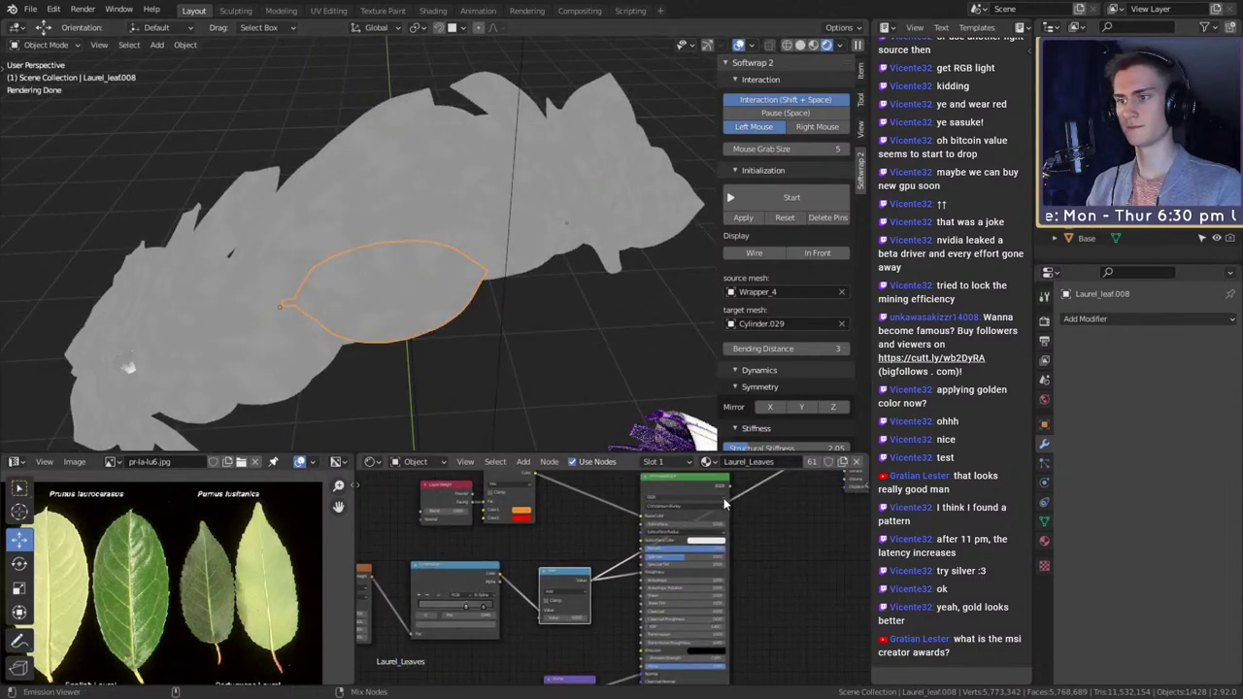
{"action": "left_click", "coordinate": [723, 503], "text": "ctrl+shift"}
{"action": "scroll", "coordinate": [586, 553], "scroll_direction": "up", "scroll_amount": 2}
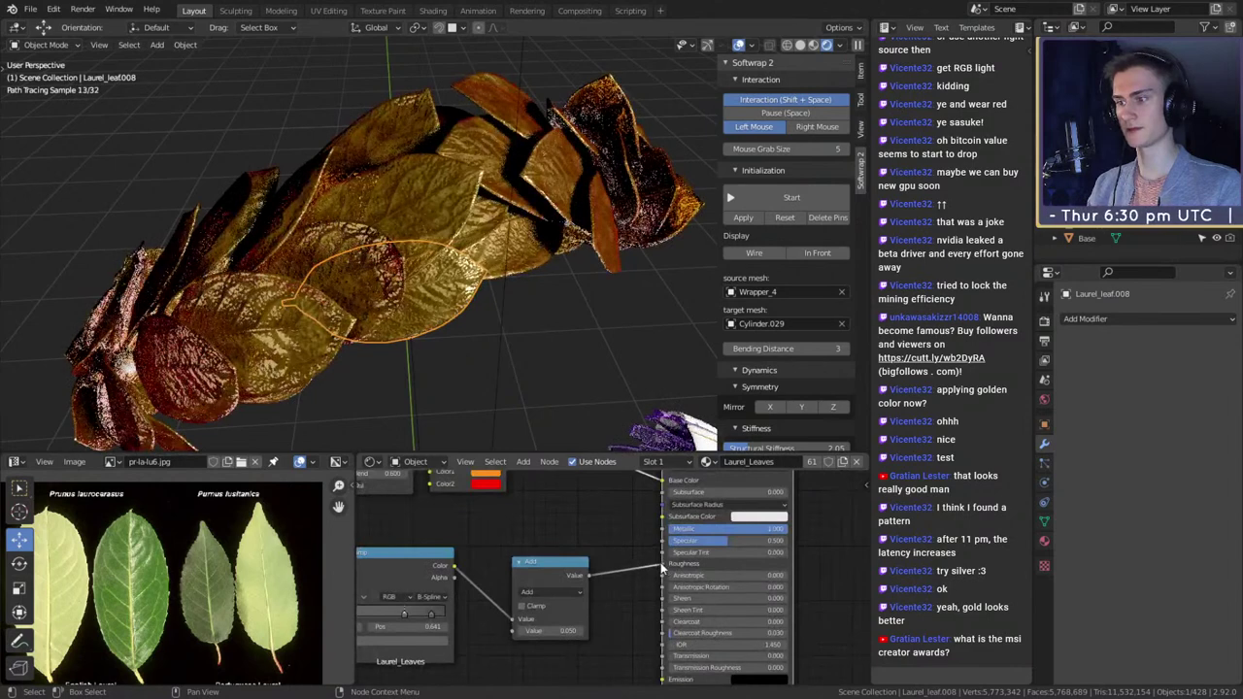
{"action": "mouse_move", "coordinate": [649, 564]}
{"action": "left_mouse_down"}
{"action": "mouse_move", "coordinate": [622, 570]}
{"action": "mouse_move", "coordinate": [665, 564]}
{"action": "left_mouse_up"}
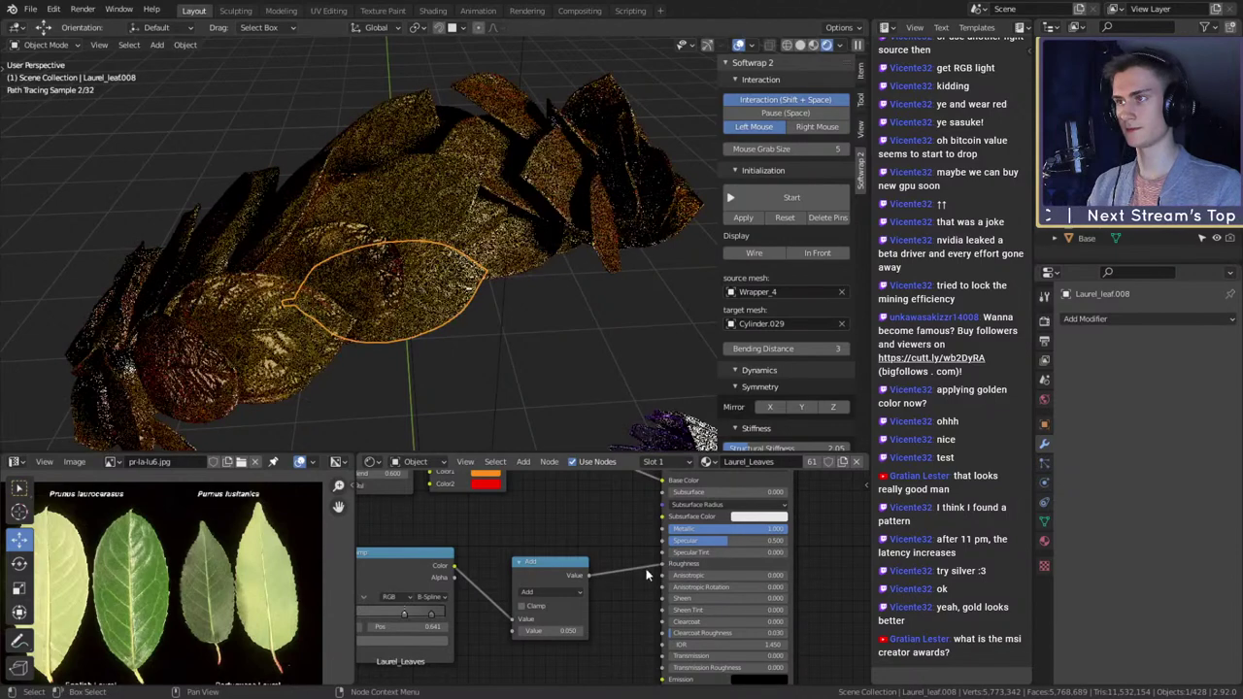
{"action": "scroll", "coordinate": [680, 563], "scroll_direction": "down", "scroll_amount": 3}
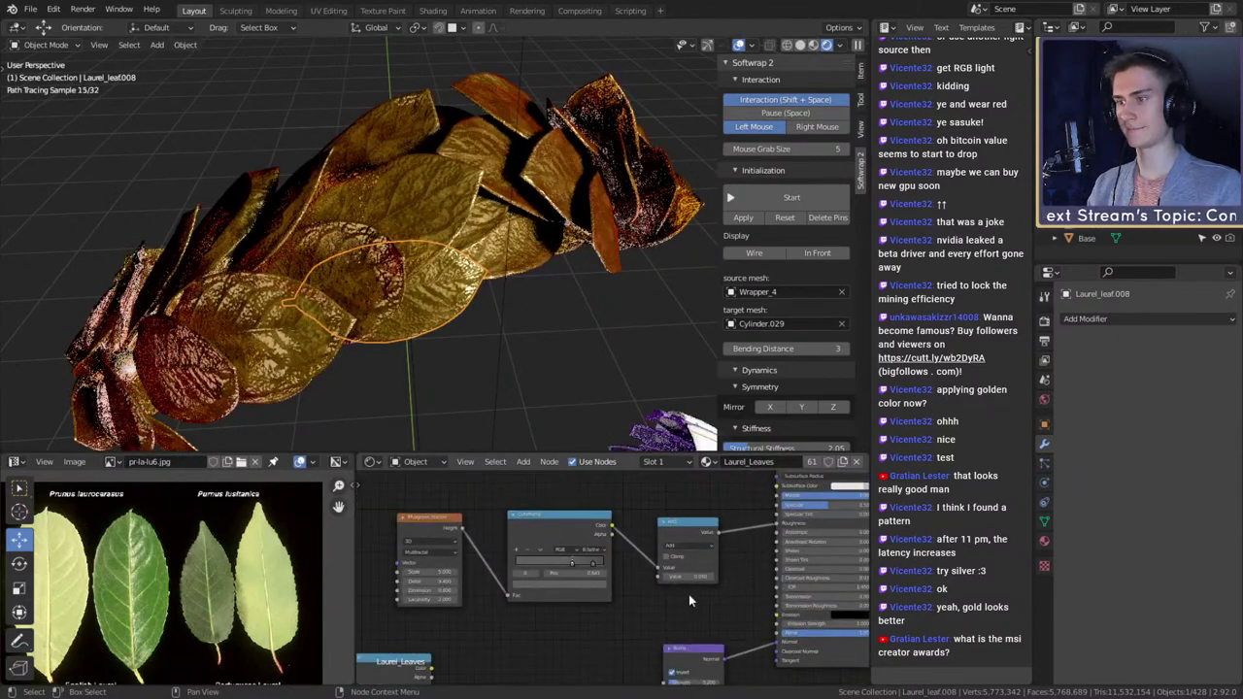
- Move the roughness texture nodes and the Add node away from the Principled BSDF to make room between them
{"action": "left_click_drag", "start_coordinate": [692, 529], "coordinate": [496, 519]}
{"action": "scroll", "coordinate": [525, 523], "scroll_direction": "down", "scroll_amount": 5}
{"action": "middle_click_drag", "start_coordinate": [550, 524], "coordinate": [735, 550]}
{"action": "left_click_drag", "start_coordinate": [678, 539], "coordinate": [588, 522]}
{"action": "left_click", "coordinate": [680, 560]}
{"action": "middle_click_drag", "start_coordinate": [717, 571], "coordinate": [613, 566]}
{"action": "scroll", "coordinate": [613, 565], "scroll_direction": "up", "scroll_amount": 4}
- Insert a MixRGB node set to Multiply between the Add node's value and the Principled BSDF's Roughness, using Color1 as the input
{"action": "key", "text": "shift+a"}
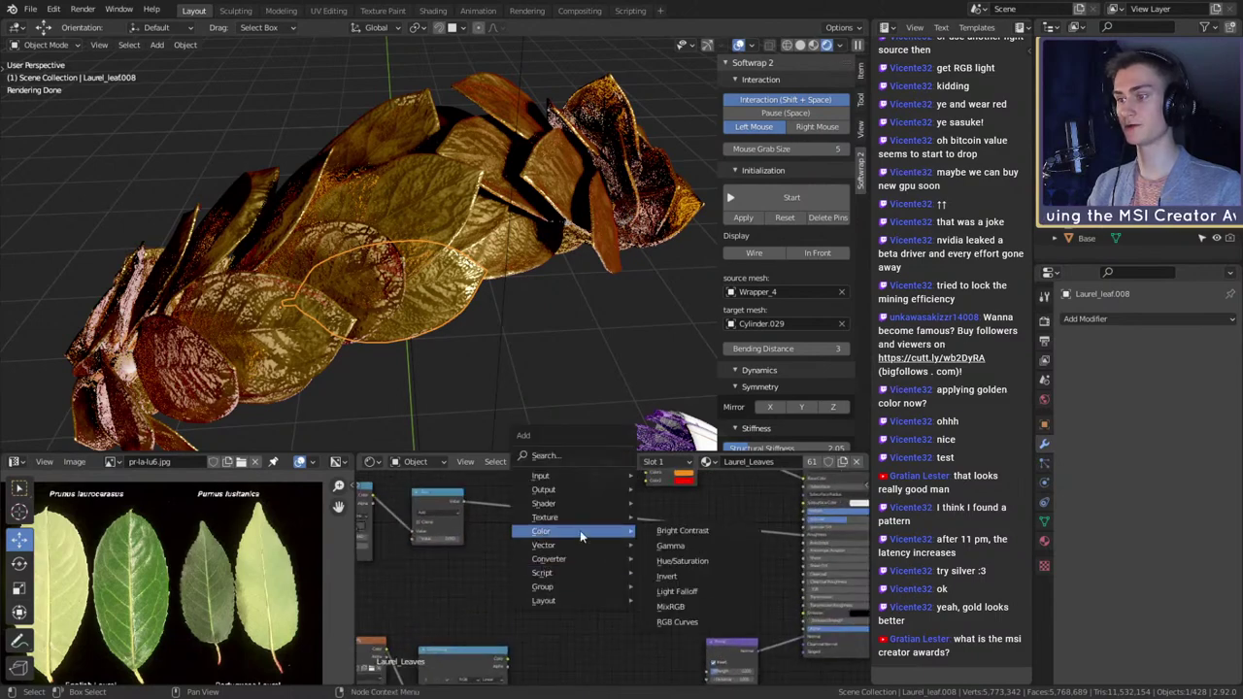
{"action": "left_click", "coordinate": [671, 606]}
{"action": "left_click", "coordinate": [658, 541]}
{"action": "scroll", "coordinate": [793, 560], "scroll_direction": "up", "scroll_amount": 7}
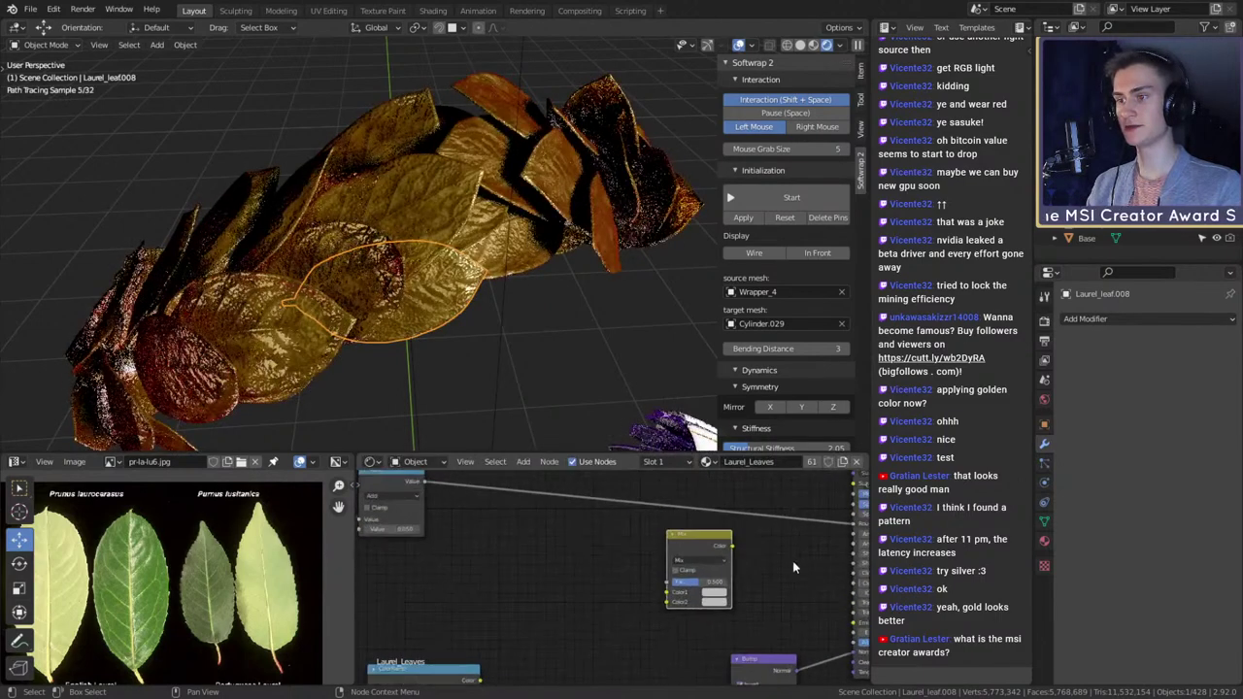
{"action": "left_click", "coordinate": [731, 555]}
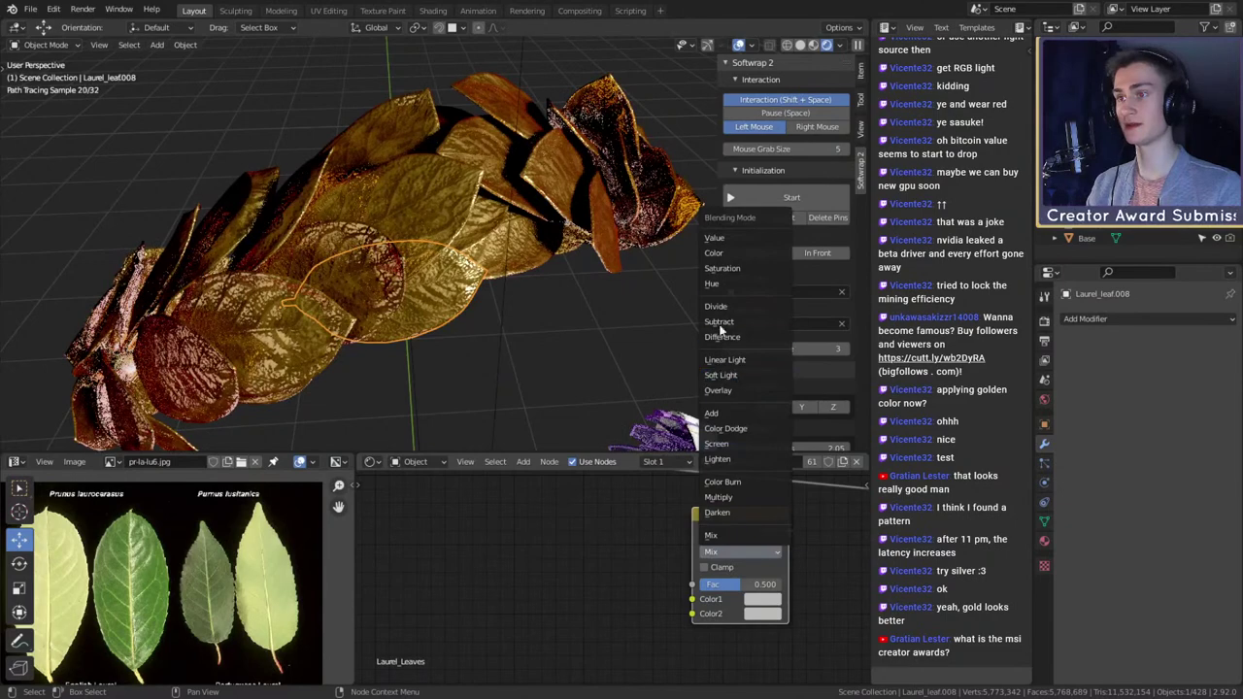
{"action": "left_click", "coordinate": [721, 499]}
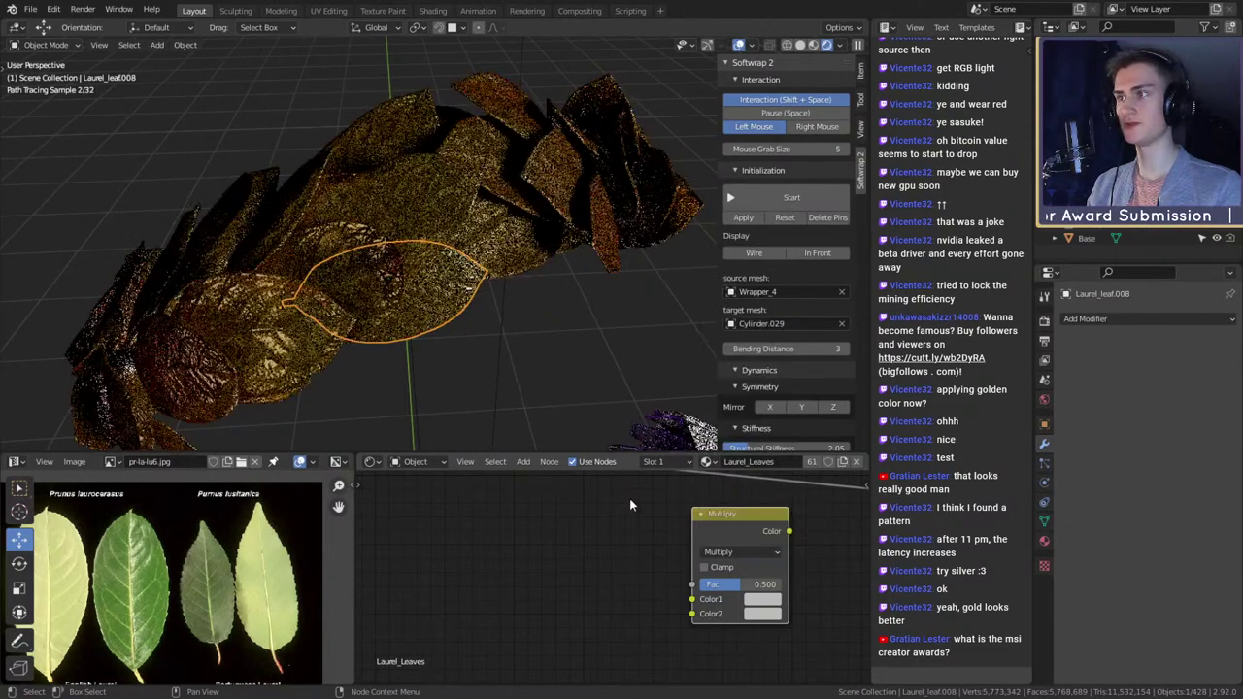
{"action": "scroll", "coordinate": [575, 646], "scroll_direction": "down", "scroll_amount": 5}
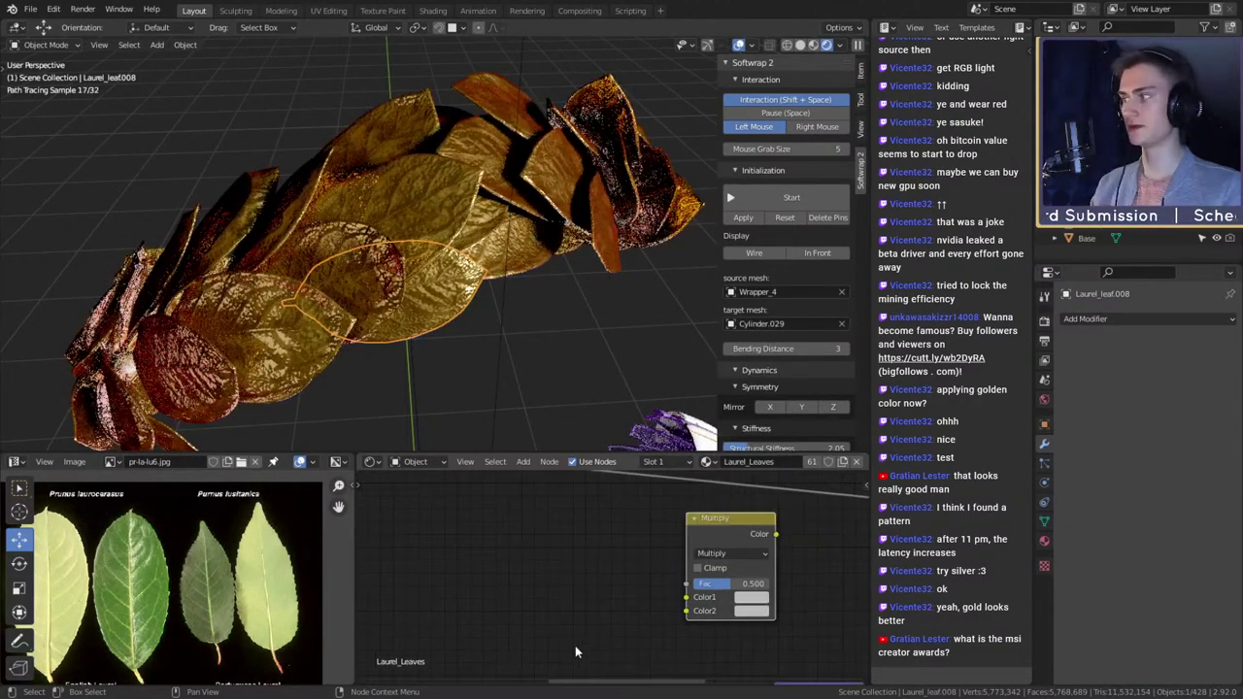
{"action": "left_click_drag", "start_coordinate": [662, 568], "coordinate": [660, 526]}
{"action": "scroll", "coordinate": [603, 601], "scroll_direction": "down", "scroll_amount": 5}
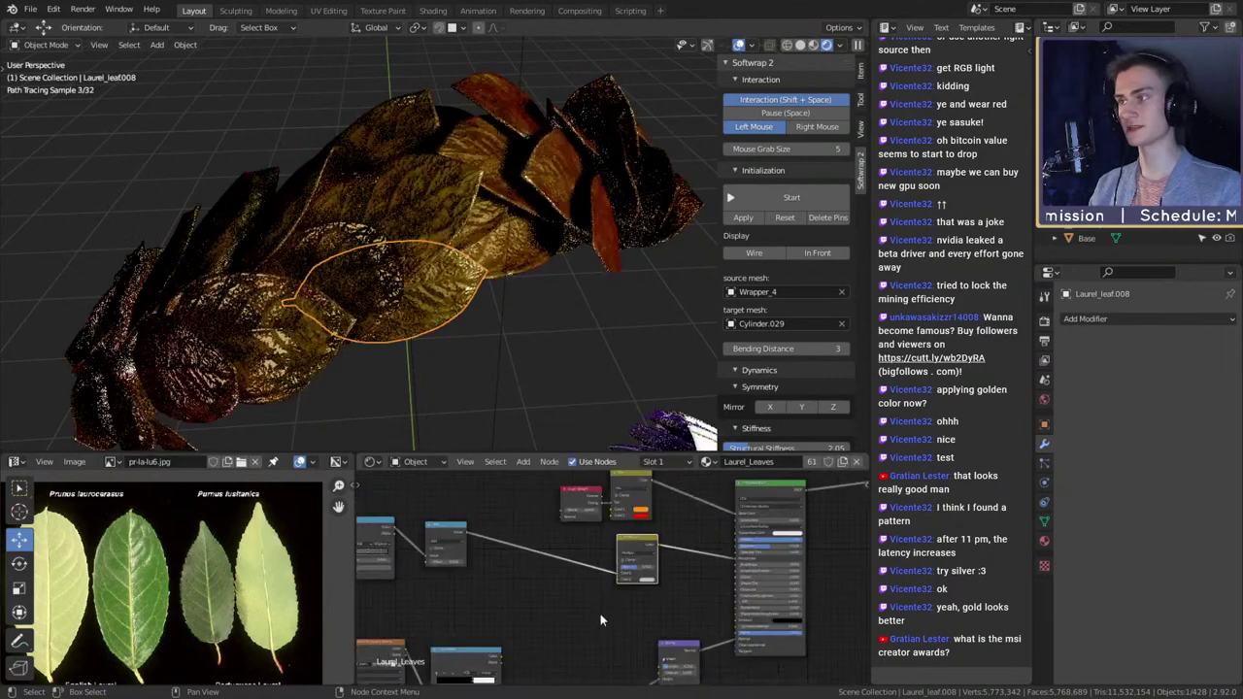
- Preview the leaf bump ColorRamp's output on the wreath and inspect the veins up close
{"action": "middle_click_drag", "start_coordinate": [573, 672], "coordinate": [671, 538]}
{"action": "left_click", "coordinate": [580, 600], "text": "ctrl+shift"}
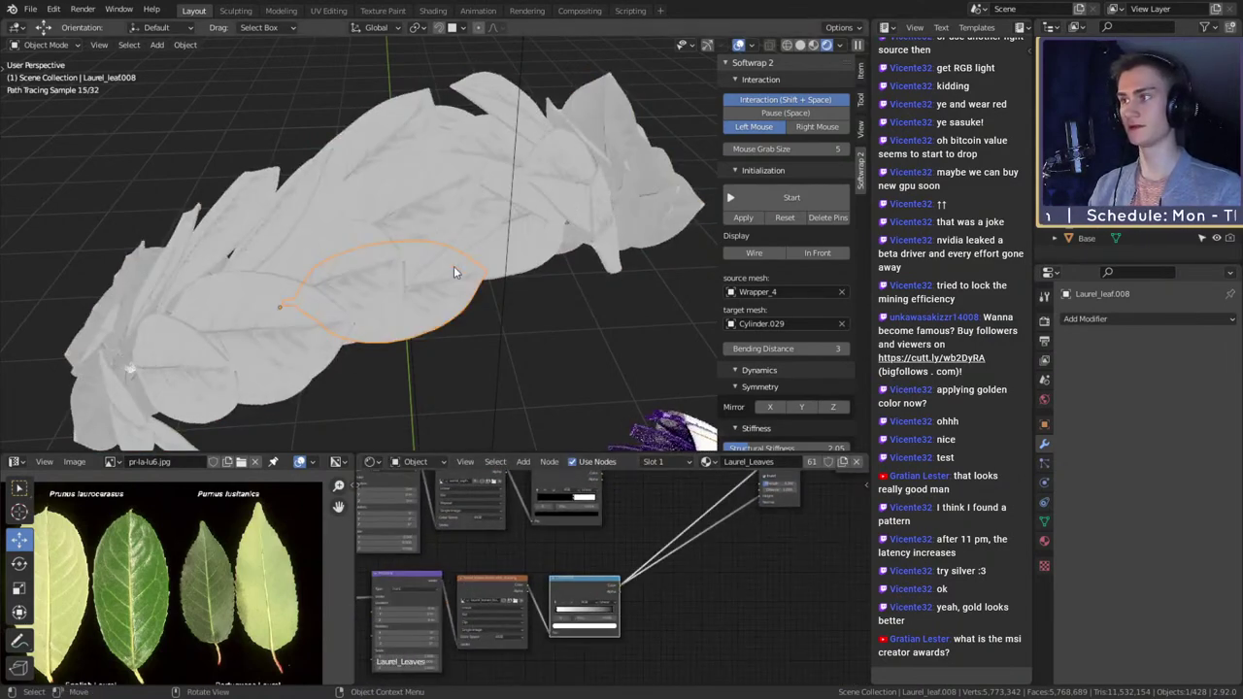
{"action": "scroll", "coordinate": [444, 214], "scroll_direction": "up", "scroll_amount": 8}
{"action": "middle_click_drag", "start_coordinate": [527, 295], "coordinate": [511, 284], "text": "shift"}
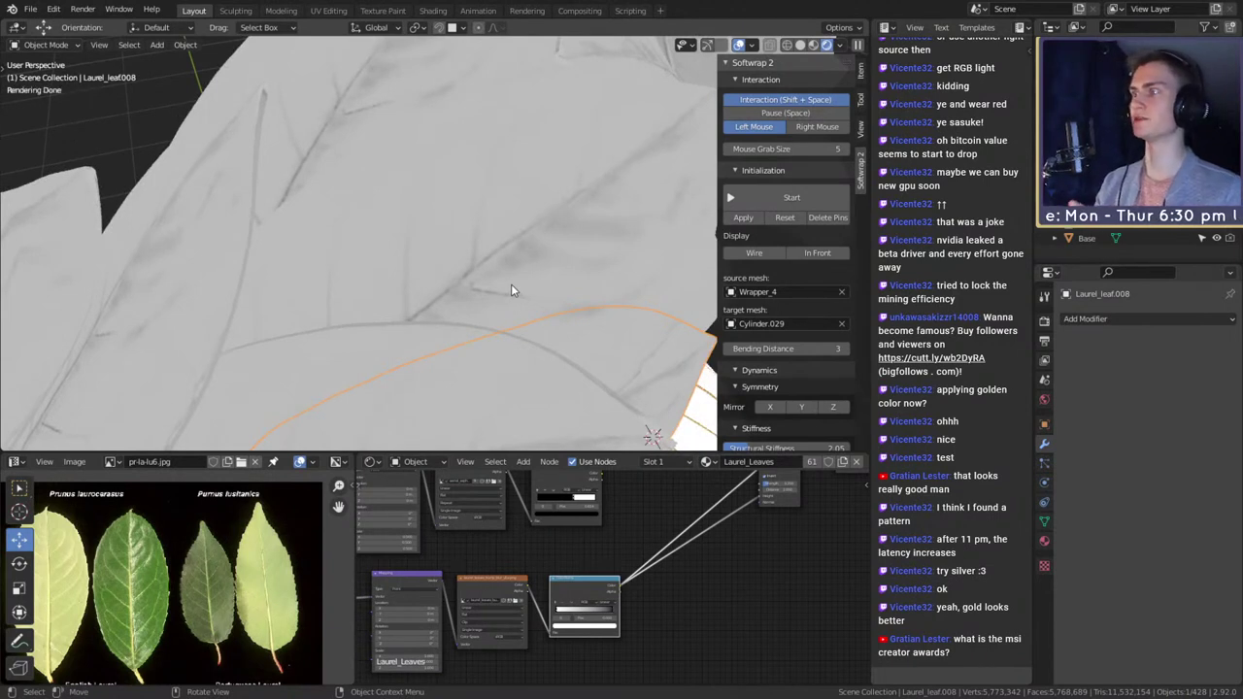
{"action": "scroll", "coordinate": [661, 580], "scroll_direction": "down", "scroll_amount": 2}
{"action": "scroll", "coordinate": [664, 583], "scroll_direction": "up", "scroll_amount": 2}
- Add an Invert node in the free space between the bump ColorRamp and the Multiply node
{"action": "middle_click_drag", "start_coordinate": [686, 532], "coordinate": [630, 595]}
{"action": "key", "text": "shift+a"}
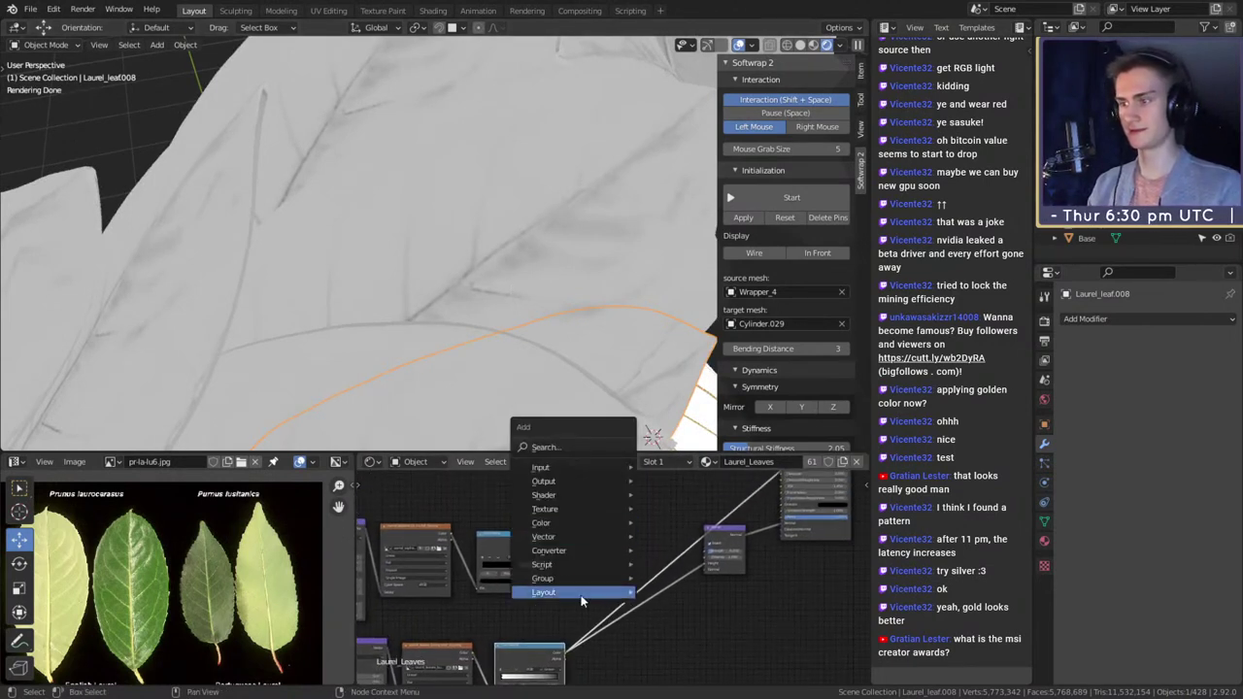
{"action": "mouse_move", "coordinate": [554, 525]}
{"action": "left_click", "coordinate": [673, 568]}
{"action": "left_click", "coordinate": [609, 501]}
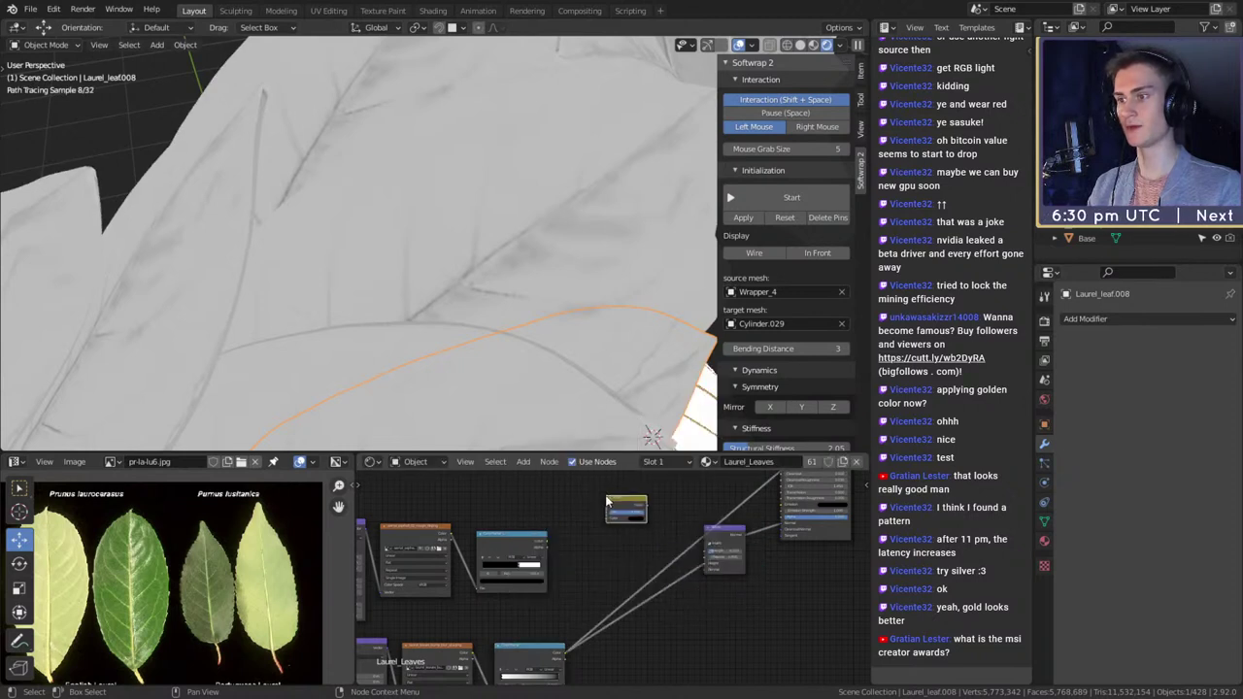
{"action": "scroll", "coordinate": [609, 619], "scroll_direction": "up", "scroll_amount": 4}
{"action": "scroll", "coordinate": [591, 600], "scroll_direction": "down", "scroll_amount": 3}
- Connect the bump ColorRamp's color to the Invert node and the inverted color to Color2 of the Multiply node
{"action": "middle_click_drag", "start_coordinate": [613, 583], "coordinate": [590, 632]}
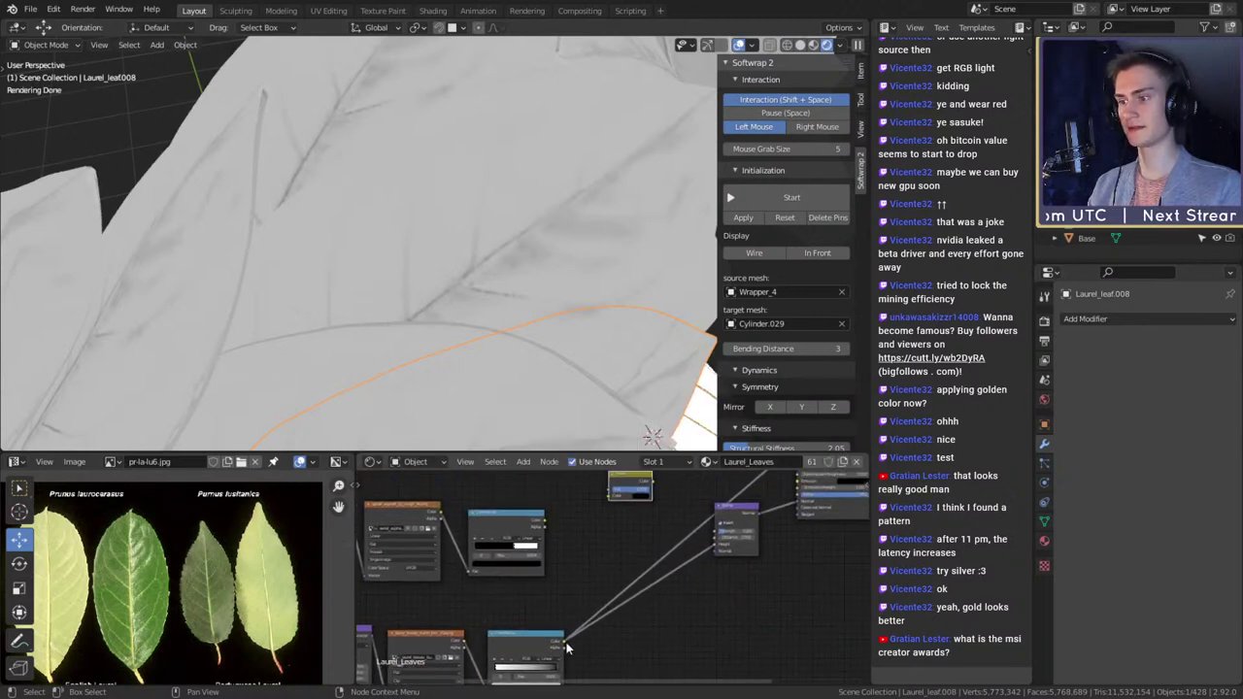
{"action": "middle_click_drag", "start_coordinate": [609, 494], "coordinate": [596, 571]}
{"action": "left_click_drag", "start_coordinate": [612, 552], "coordinate": [599, 556]}
{"action": "scroll", "coordinate": [631, 553], "scroll_direction": "up", "scroll_amount": 3}
{"action": "middle_click_drag", "start_coordinate": [653, 547], "coordinate": [629, 591]}
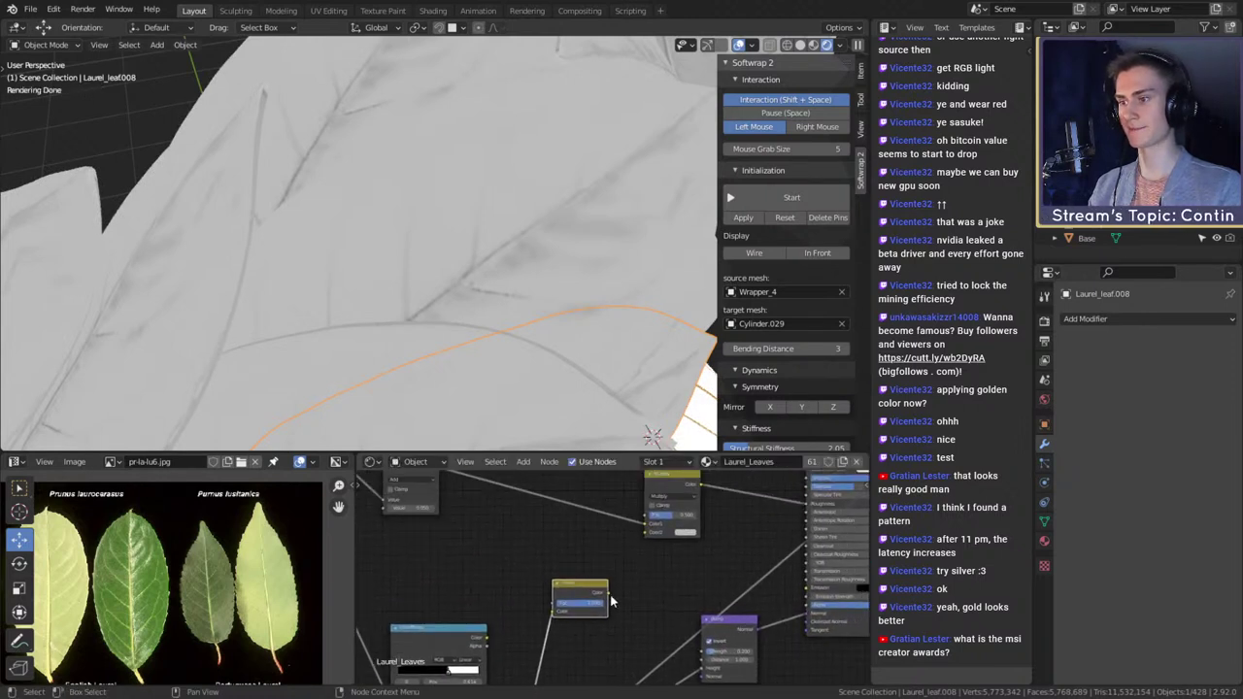
{"action": "left_click_drag", "start_coordinate": [643, 534], "coordinate": [644, 533]}
{"action": "middle_click_drag", "start_coordinate": [703, 550], "coordinate": [661, 595]}
- Preview the Multiply node's output on the leaves and set its factor to 1.000
{"action": "left_click", "coordinate": [632, 527], "text": "ctrl+shift"}
{"action": "scroll", "coordinate": [531, 336], "scroll_direction": "down", "scroll_amount": 7}
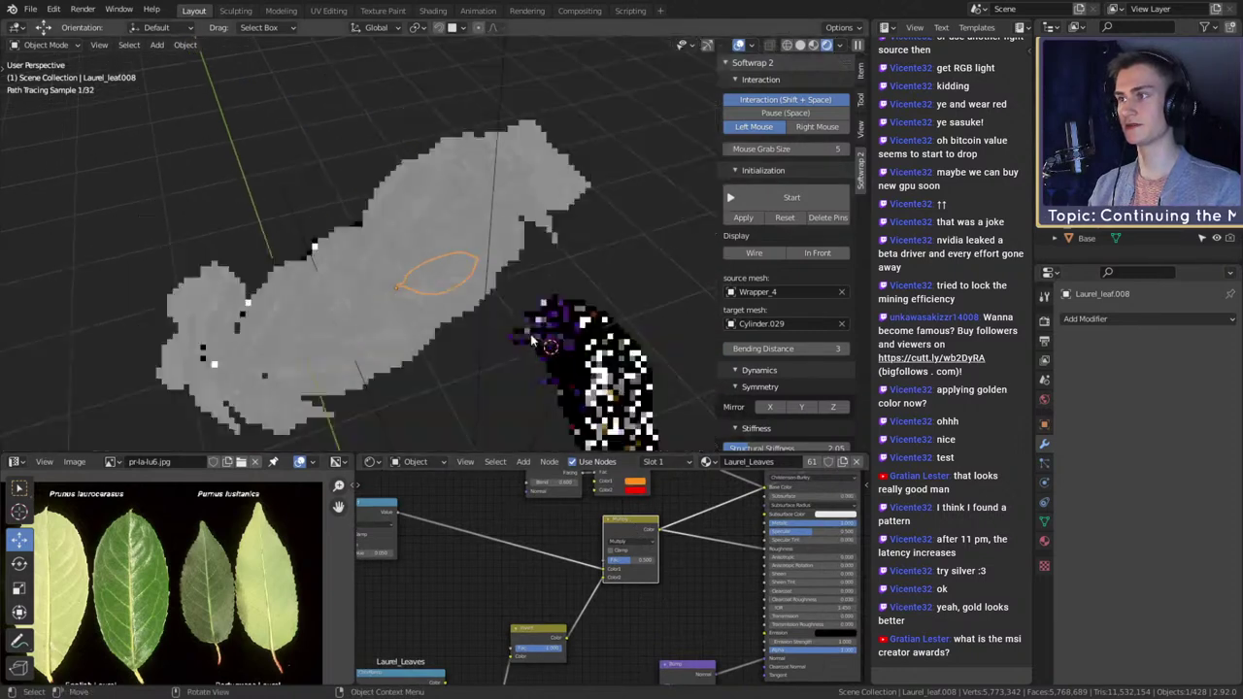
{"action": "scroll", "coordinate": [519, 287], "scroll_direction": "up", "scroll_amount": 11}
{"action": "scroll", "coordinate": [514, 284], "scroll_direction": "down", "scroll_amount": 5}
{"action": "scroll", "coordinate": [728, 597], "scroll_direction": "up", "scroll_amount": 4}
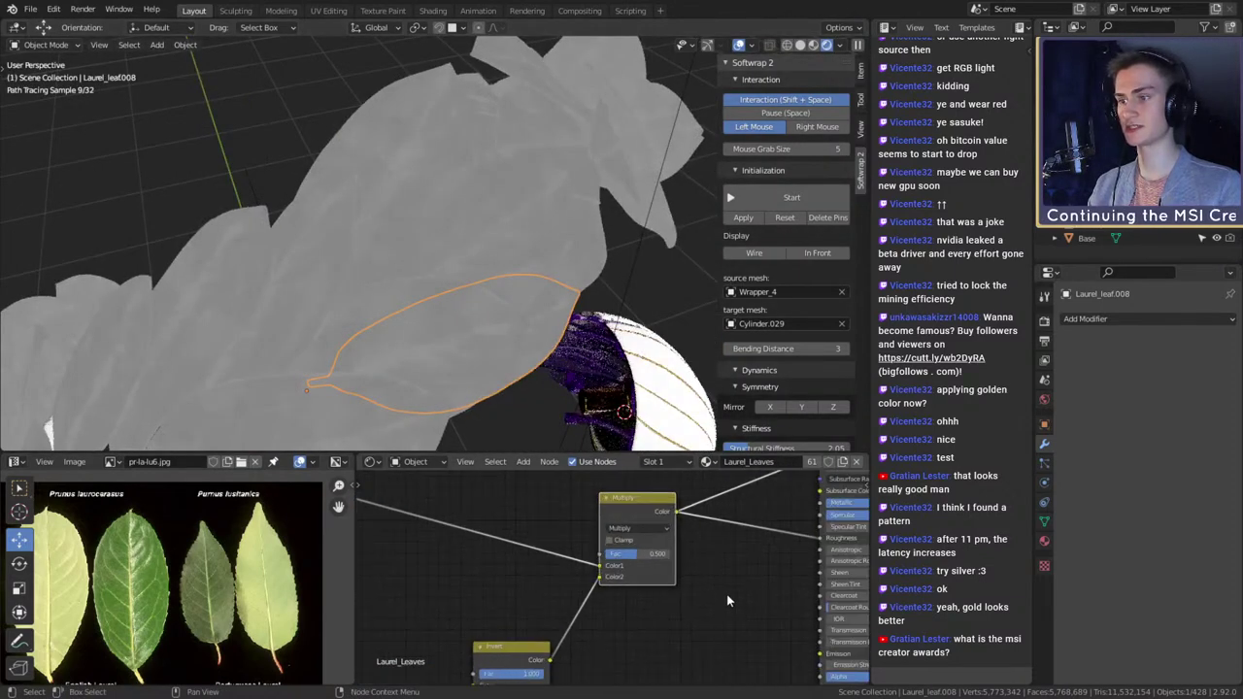
{"action": "scroll", "coordinate": [726, 600], "scroll_direction": "up", "scroll_amount": 2}
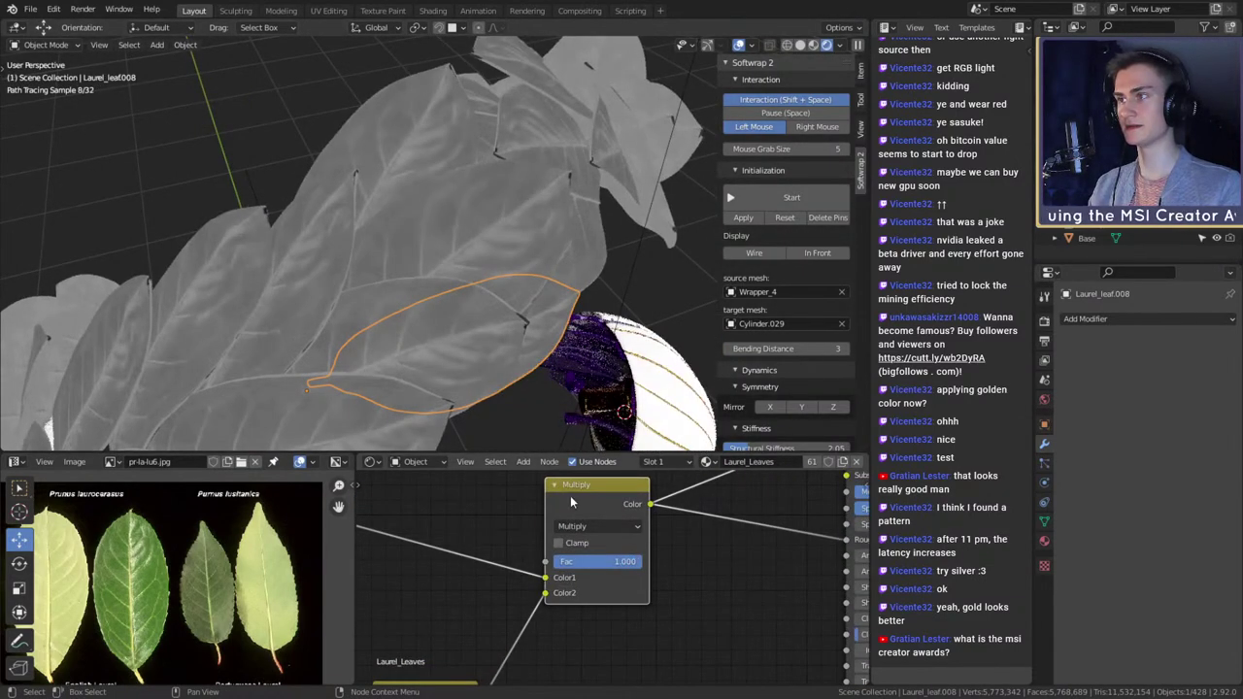
- Return the leaf preview from the Multiply node to the Principled BSDF
{"action": "scroll", "coordinate": [683, 559], "scroll_direction": "down", "scroll_amount": 2}
{"action": "scroll", "coordinate": [683, 560], "scroll_direction": "down", "scroll_amount": 1}
{"action": "middle_click_drag", "start_coordinate": [682, 560], "coordinate": [535, 618]}
{"action": "scroll", "coordinate": [555, 602], "scroll_direction": "down", "scroll_amount": 3}
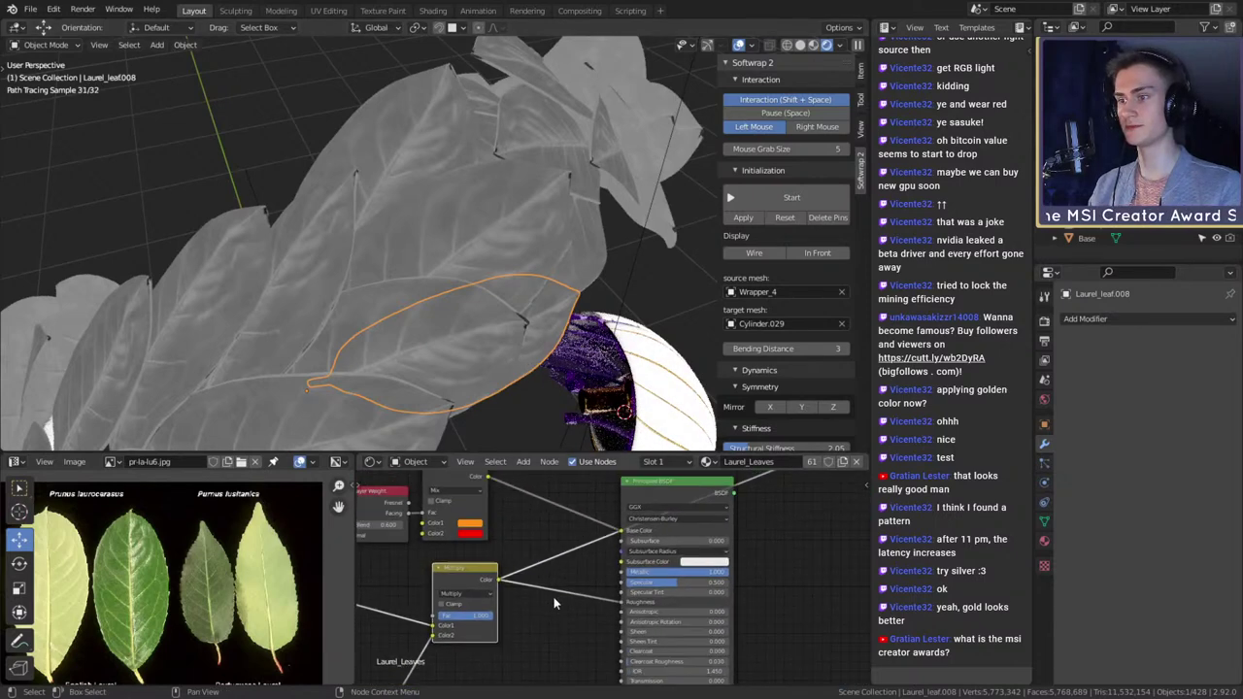
{"action": "scroll", "coordinate": [575, 582], "scroll_direction": "up", "scroll_amount": 2}
{"action": "middle_click_drag", "start_coordinate": [543, 541], "coordinate": [551, 586]}
{"action": "scroll", "coordinate": [622, 532], "scroll_direction": "up", "scroll_amount": 3}
{"action": "scroll", "coordinate": [623, 532], "scroll_direction": "down", "scroll_amount": 1}
{"action": "scroll", "coordinate": [645, 514], "scroll_direction": "down", "scroll_amount": 2}
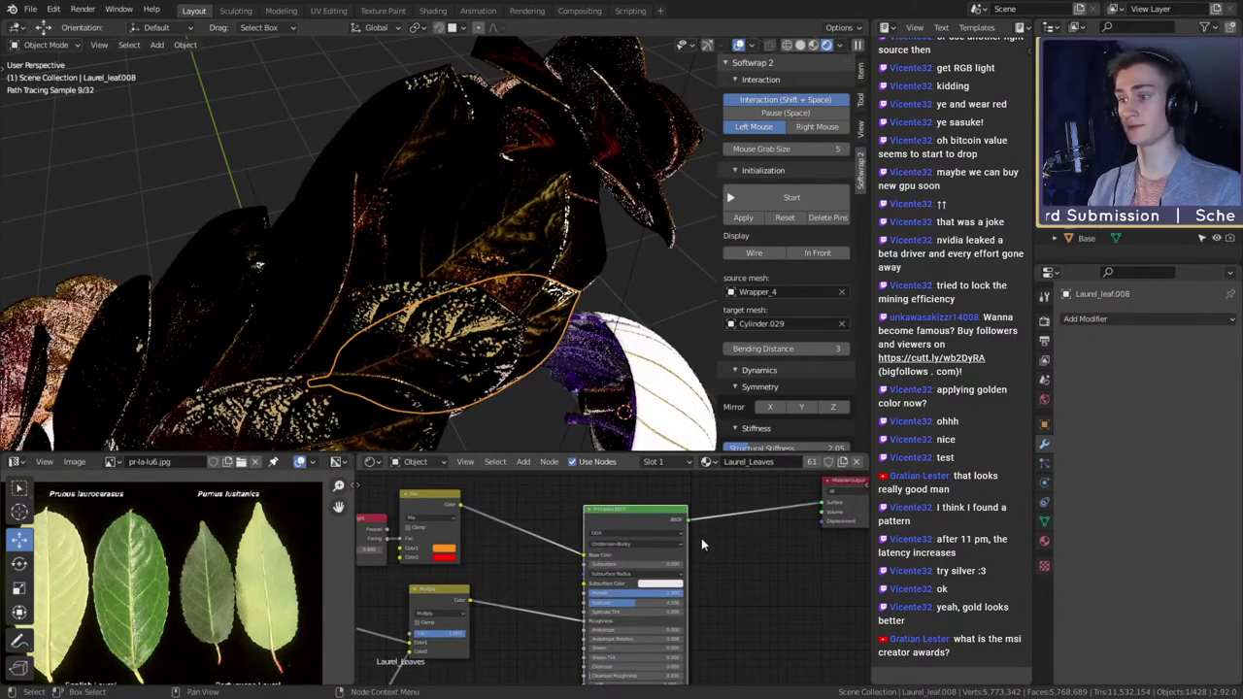
- Examine the rendered leaves from another angle and inspect the Multiply and Invert nodes driving their roughness
{"action": "middle_click_drag", "start_coordinate": [520, 611], "coordinate": [683, 518]}
{"action": "scroll", "coordinate": [683, 519], "scroll_direction": "up", "scroll_amount": 4}
{"action": "left_click_drag", "start_coordinate": [580, 502], "coordinate": [582, 522]}
{"action": "scroll", "coordinate": [622, 529], "scroll_direction": "up", "scroll_amount": 2}
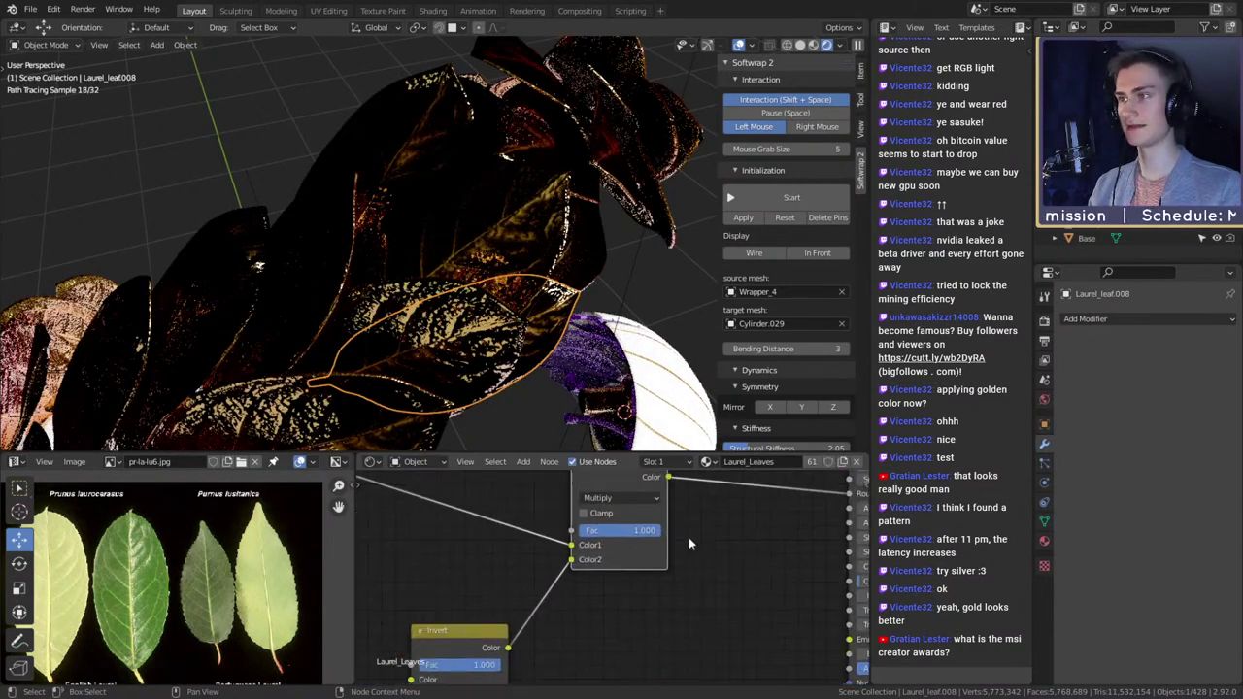
{"action": "middle_click_drag", "start_coordinate": [479, 309], "coordinate": [470, 298]}
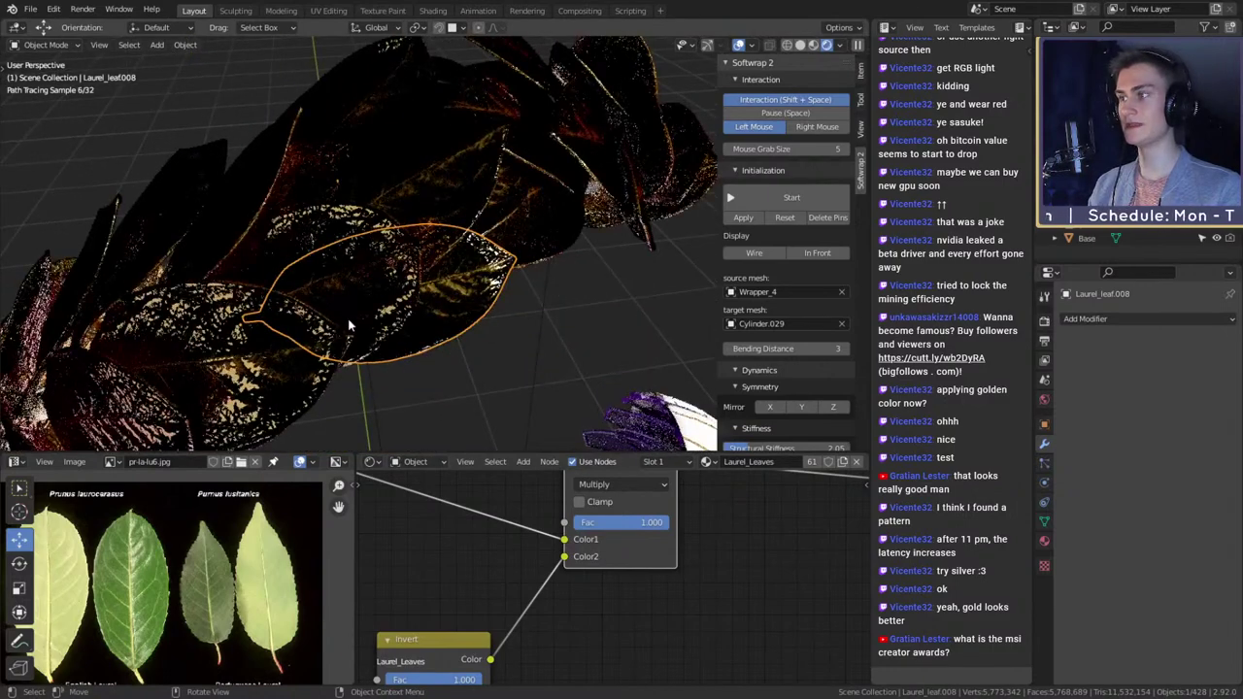
{"action": "scroll", "coordinate": [602, 585], "scroll_direction": "down", "scroll_amount": 6}
{"action": "middle_click_drag", "start_coordinate": [568, 619], "coordinate": [588, 575]}
{"action": "scroll", "coordinate": [588, 575], "scroll_direction": "up", "scroll_amount": 4}
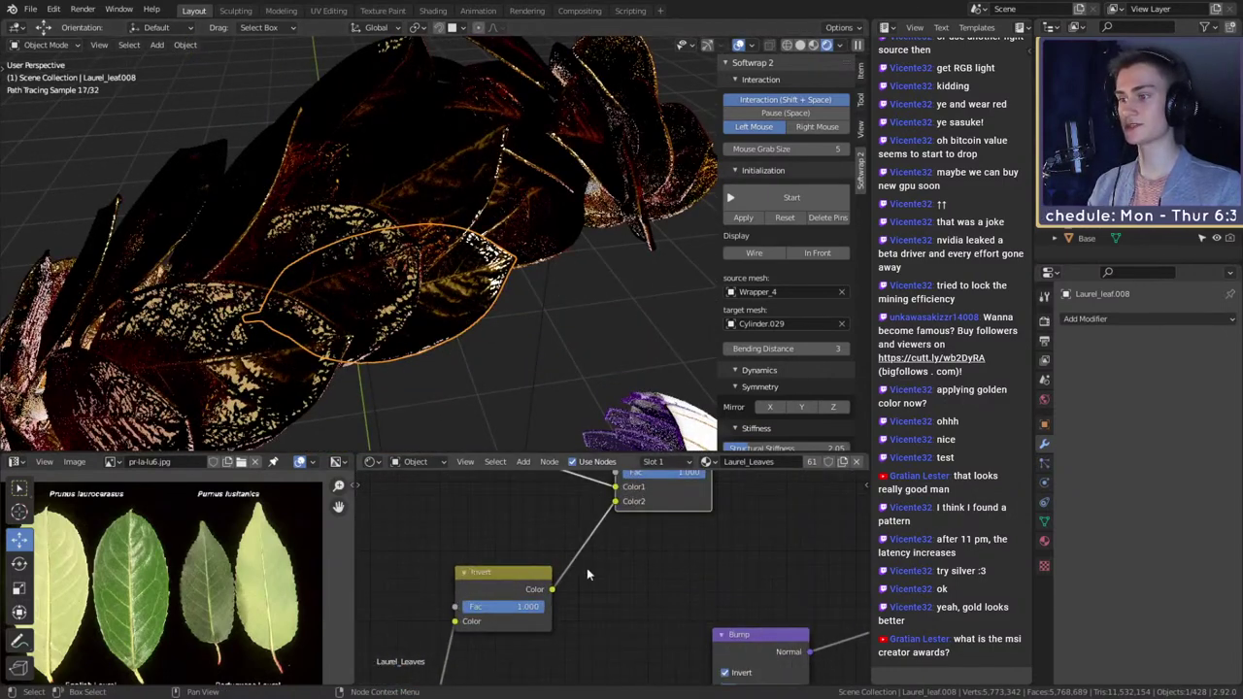
- Set the factor of the Multiply node driving the leaves' roughness to 0.500
{"action": "middle_click_drag", "start_coordinate": [672, 499], "coordinate": [667, 584]}
{"action": "left_click_drag", "start_coordinate": [693, 570], "coordinate": [581, 572]}
{"action": "left_click", "coordinate": [664, 557]}
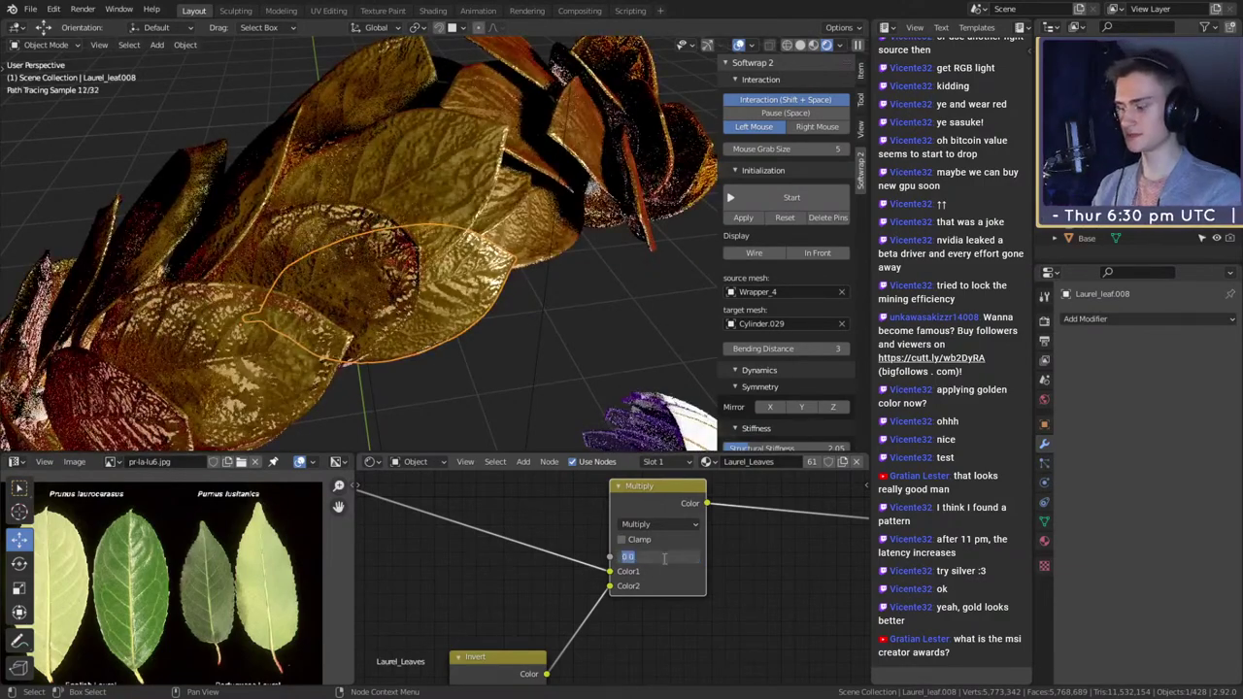
{"action": "type", "text": ".05"}
{"action": "key", "text": "Return"}
- Duplicate the bump ColorRamp, insert the copy between the original ramp and the Invert node, and preview its output on the leaves
{"action": "scroll", "coordinate": [558, 616], "scroll_direction": "down", "scroll_amount": 11}
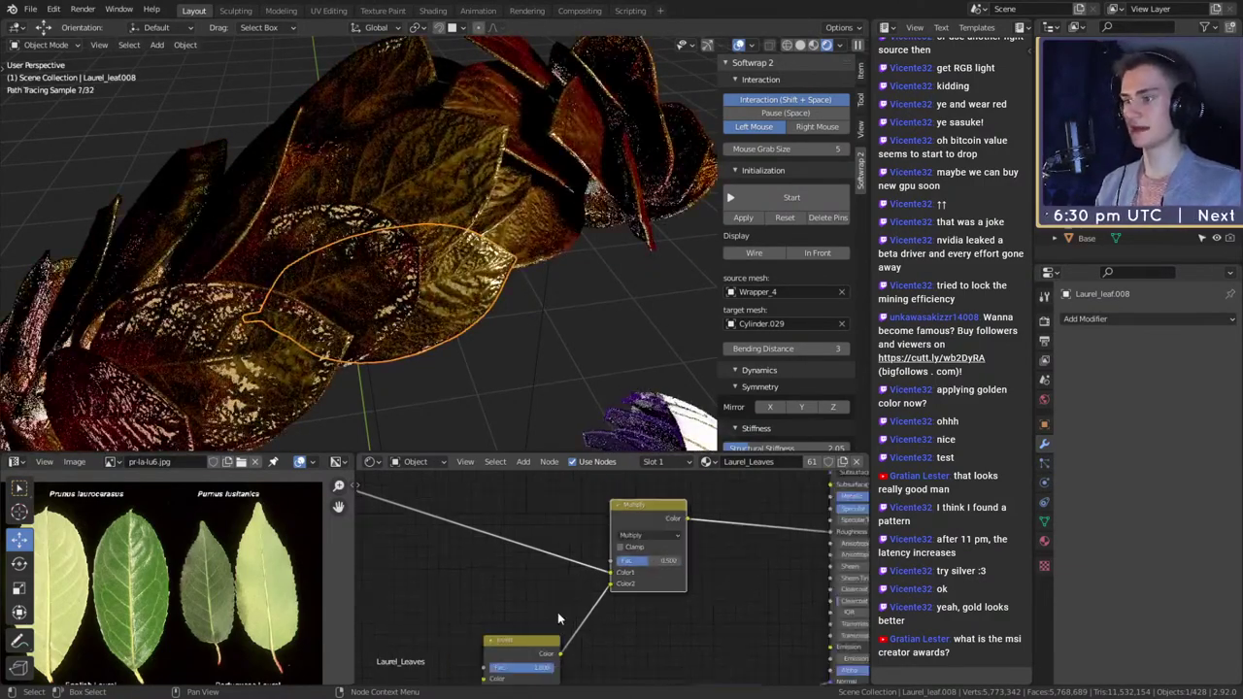
{"action": "middle_click_drag", "start_coordinate": [594, 649], "coordinate": [762, 559]}
{"action": "left_click_drag", "start_coordinate": [671, 513], "coordinate": [408, 565]}
{"action": "left_click_drag", "start_coordinate": [652, 537], "coordinate": [533, 512]}
{"action": "left_click_drag", "start_coordinate": [683, 594], "coordinate": [408, 637]}
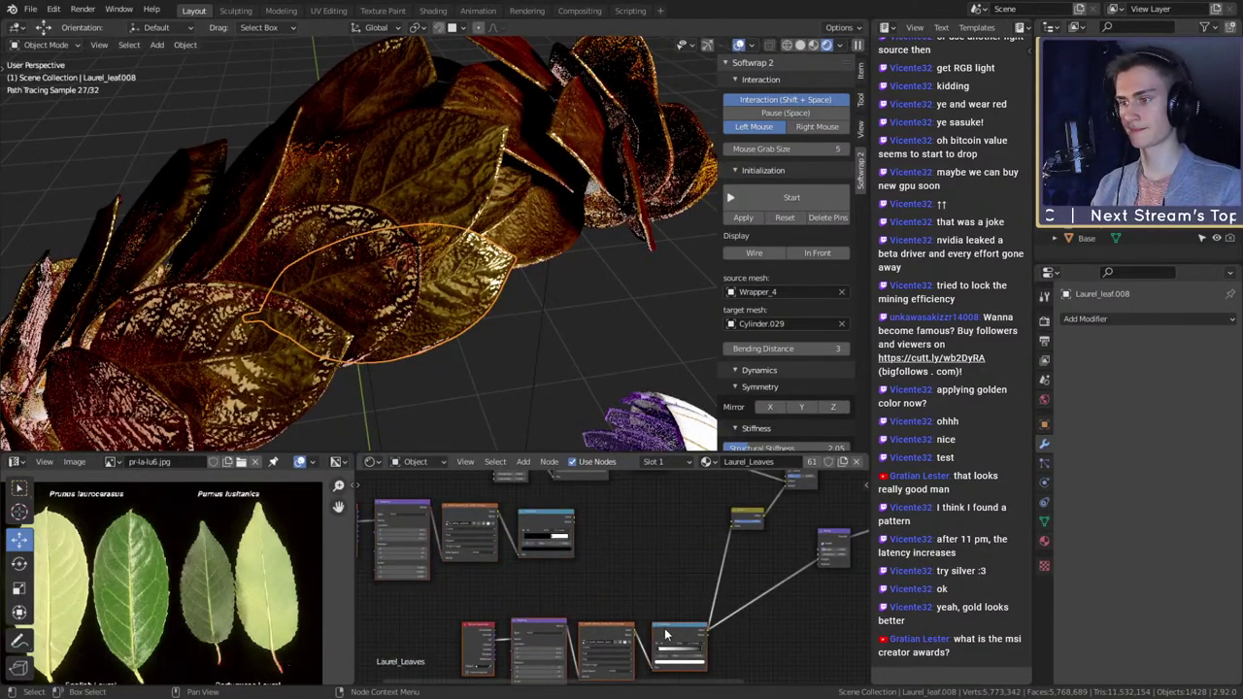
{"action": "left_click_drag", "start_coordinate": [664, 630], "coordinate": [537, 636]}
{"action": "key", "text": "shift+d"}
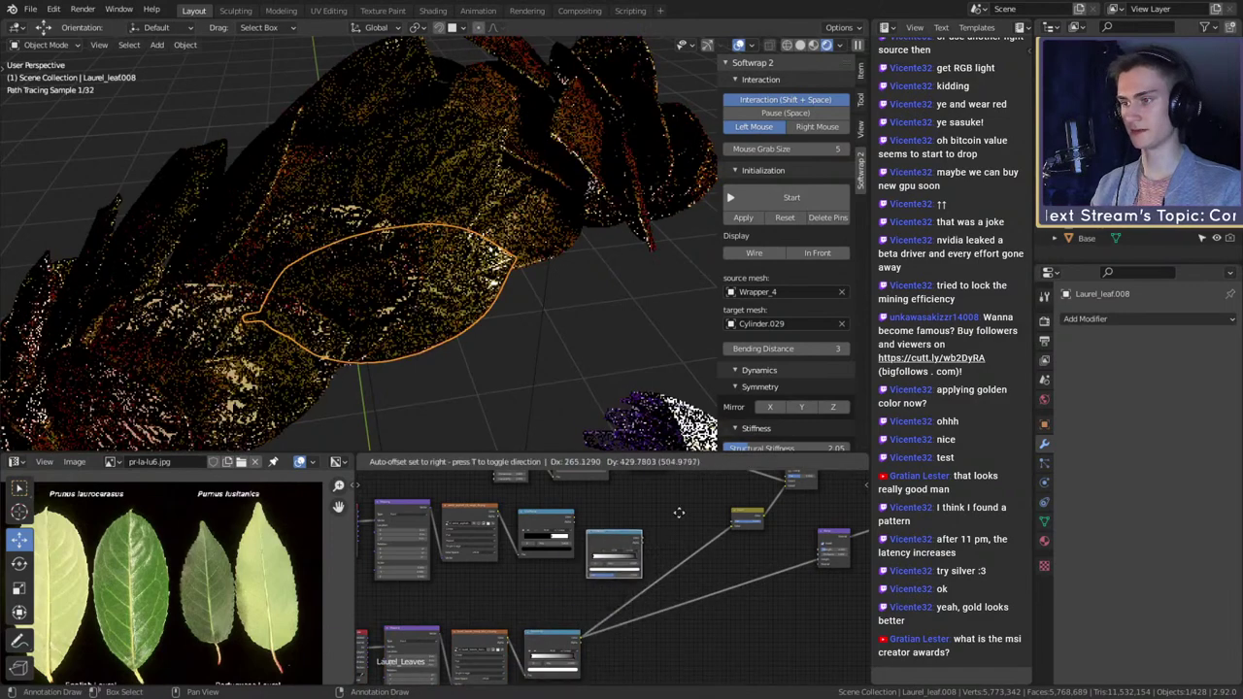
{"action": "left_click", "coordinate": [721, 530]}
{"action": "scroll", "coordinate": [738, 550], "scroll_direction": "up", "scroll_amount": 1}
{"action": "middle_click_drag", "start_coordinate": [756, 569], "coordinate": [695, 580]}
{"action": "left_click", "coordinate": [609, 561], "text": "ctrl+shift"}
{"action": "scroll", "coordinate": [664, 595], "scroll_direction": "up", "scroll_amount": 4}
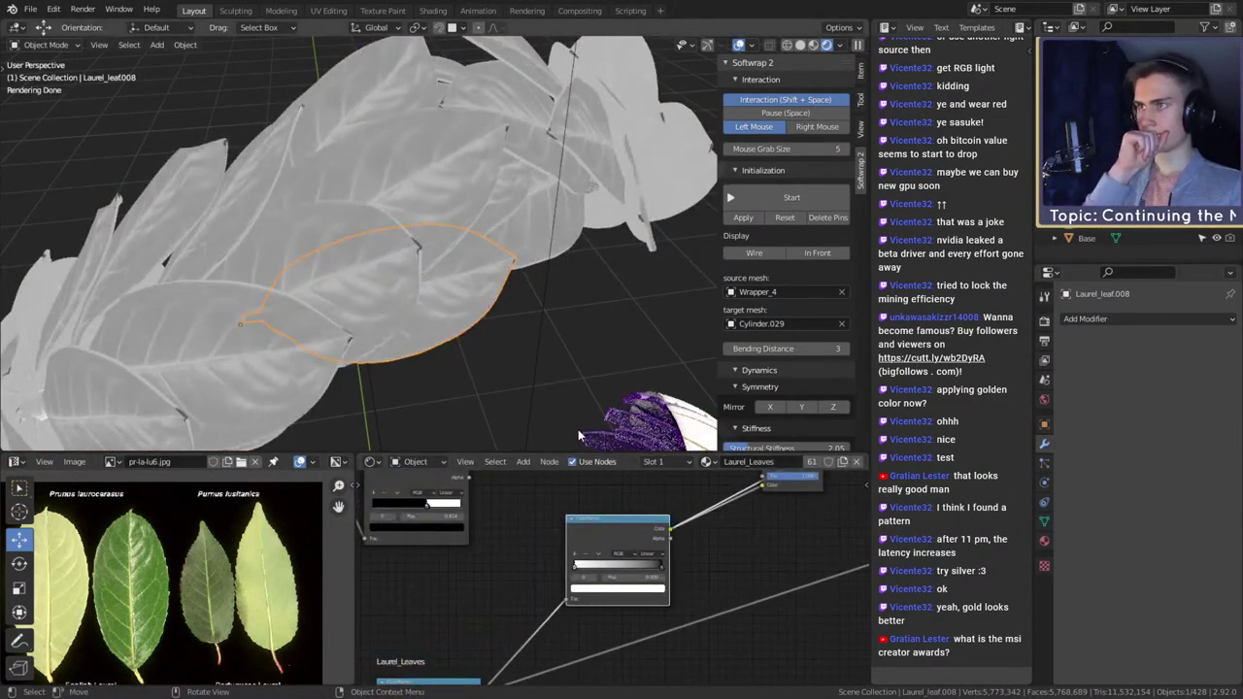
- Set the brightness value of the duplicated ColorRamp's black end stop to 0.300
{"action": "scroll", "coordinate": [700, 595], "scroll_direction": "up", "scroll_amount": 4}
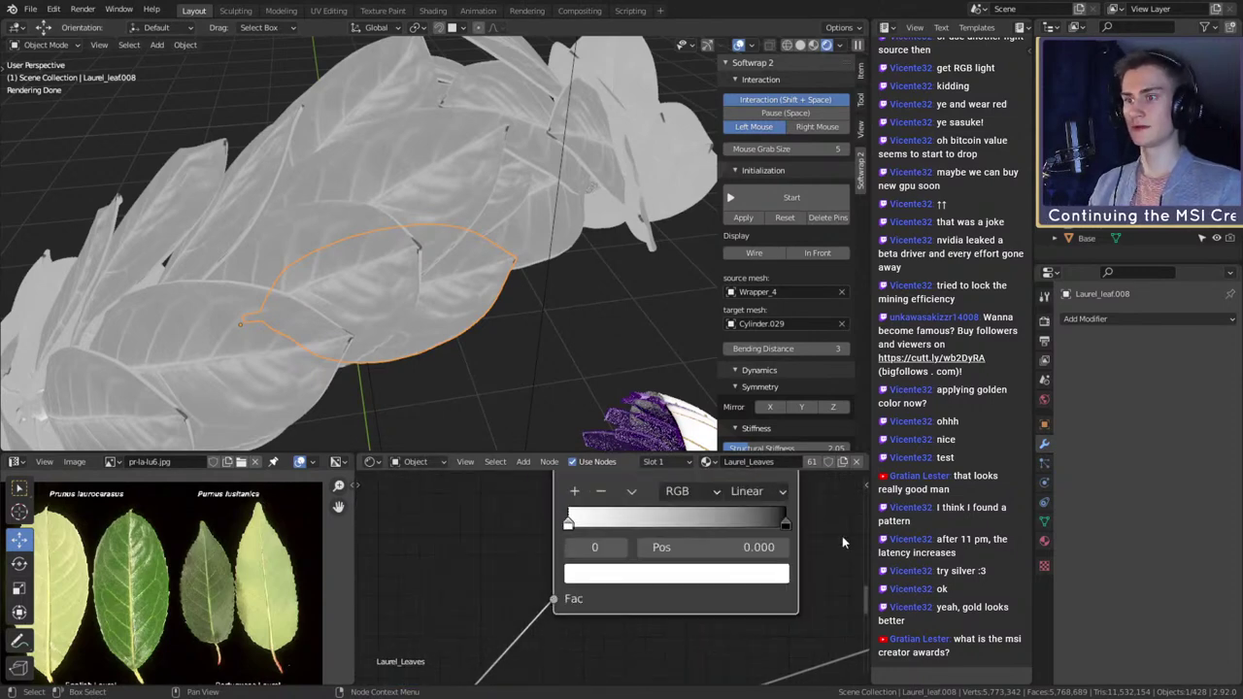
{"action": "scroll", "coordinate": [807, 555], "scroll_direction": "up", "scroll_amount": 2}
{"action": "left_click", "coordinate": [753, 551]}
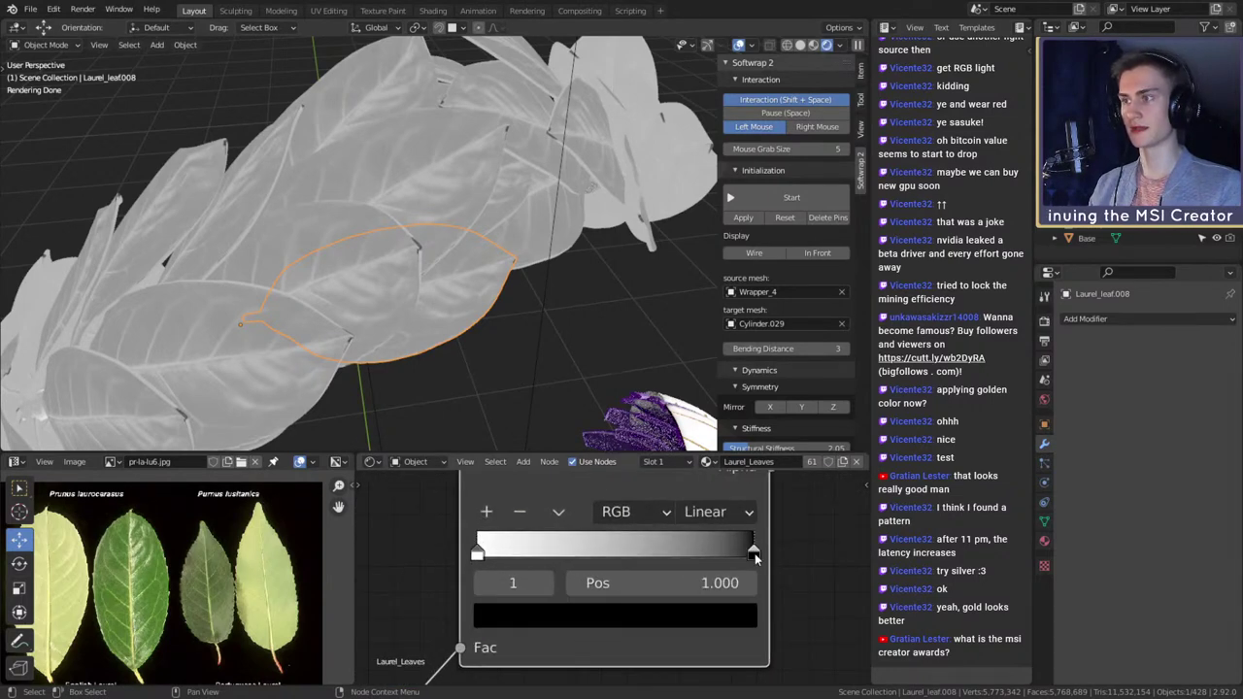
{"action": "left_click", "coordinate": [672, 613]}
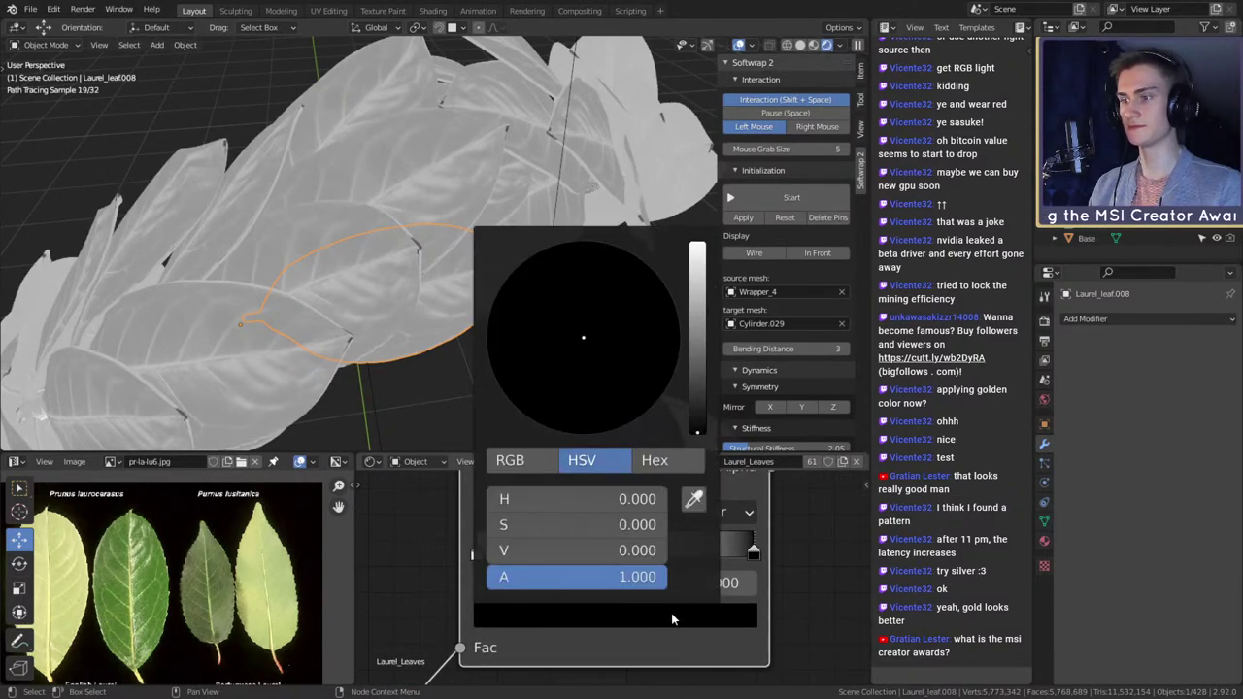
{"action": "left_click", "coordinate": [603, 549]}
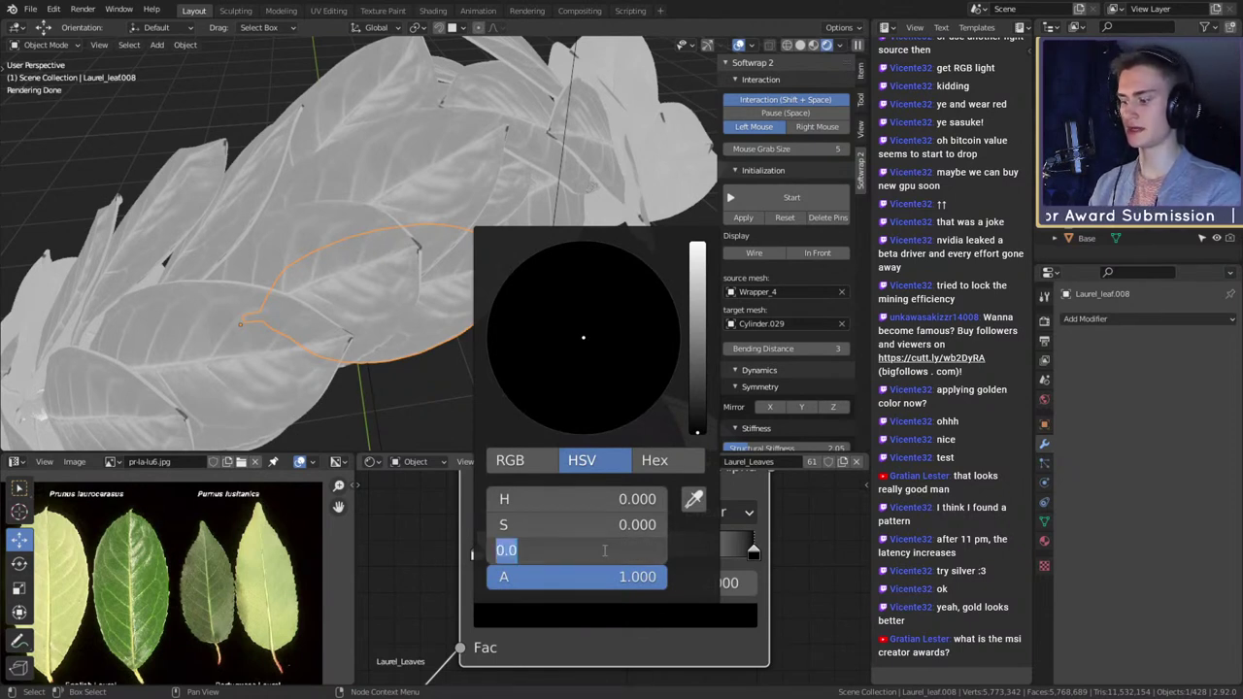
{"action": "type", "text": ".3"}
{"action": "key", "text": "Return"}
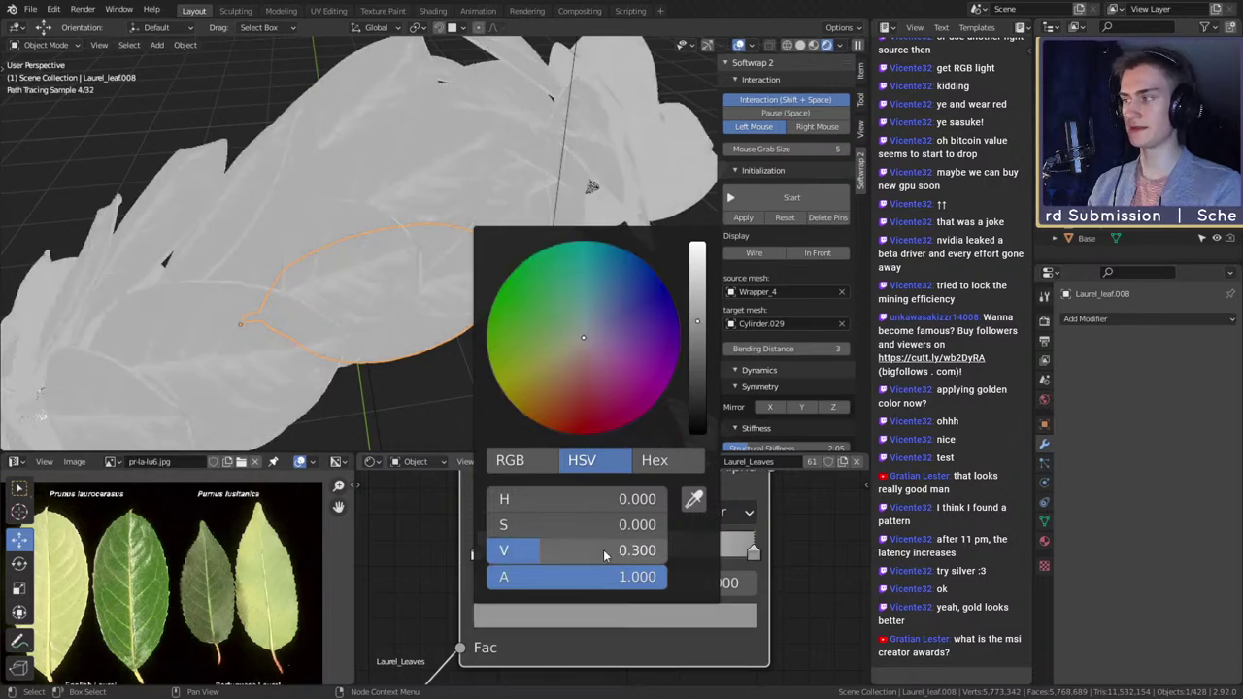
- Compare the Musgrave texture's ColorRamp stops with those of the duplicated ColorRamp feeding the Invert node
{"action": "scroll", "coordinate": [535, 540], "scroll_direction": "down", "scroll_amount": 5}
{"action": "middle_click_drag", "start_coordinate": [535, 540], "coordinate": [583, 670]}
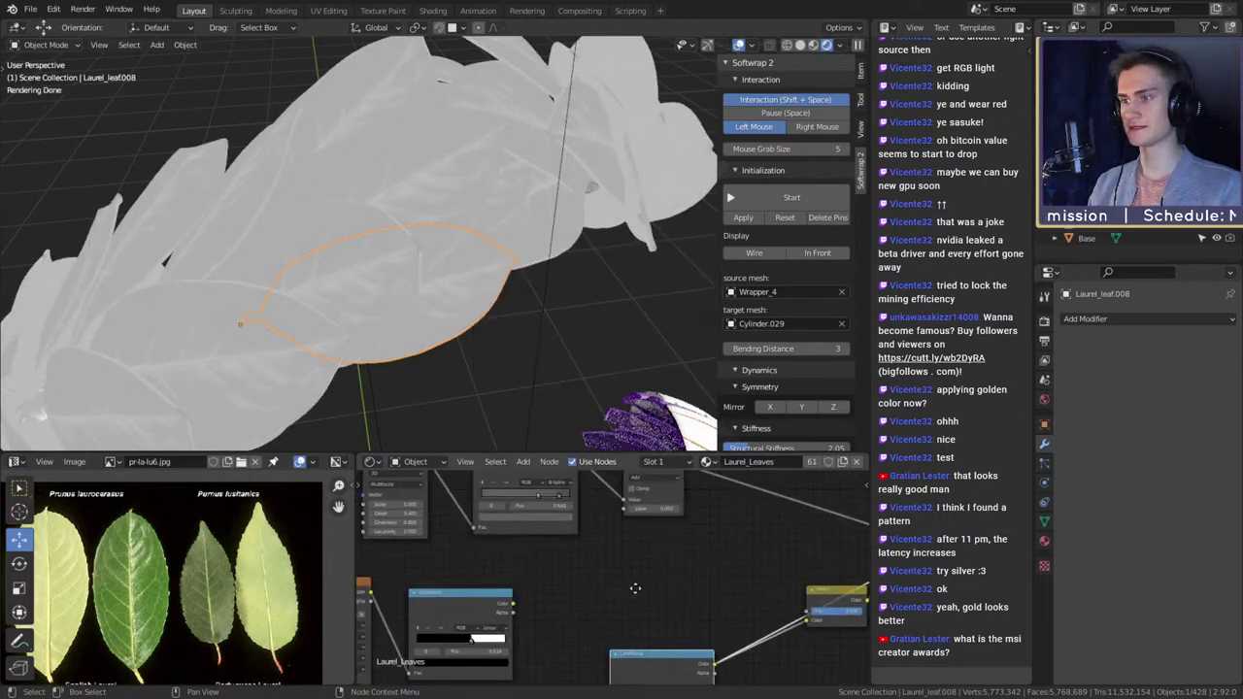
{"action": "middle_click_drag", "start_coordinate": [594, 589], "coordinate": [630, 641]}
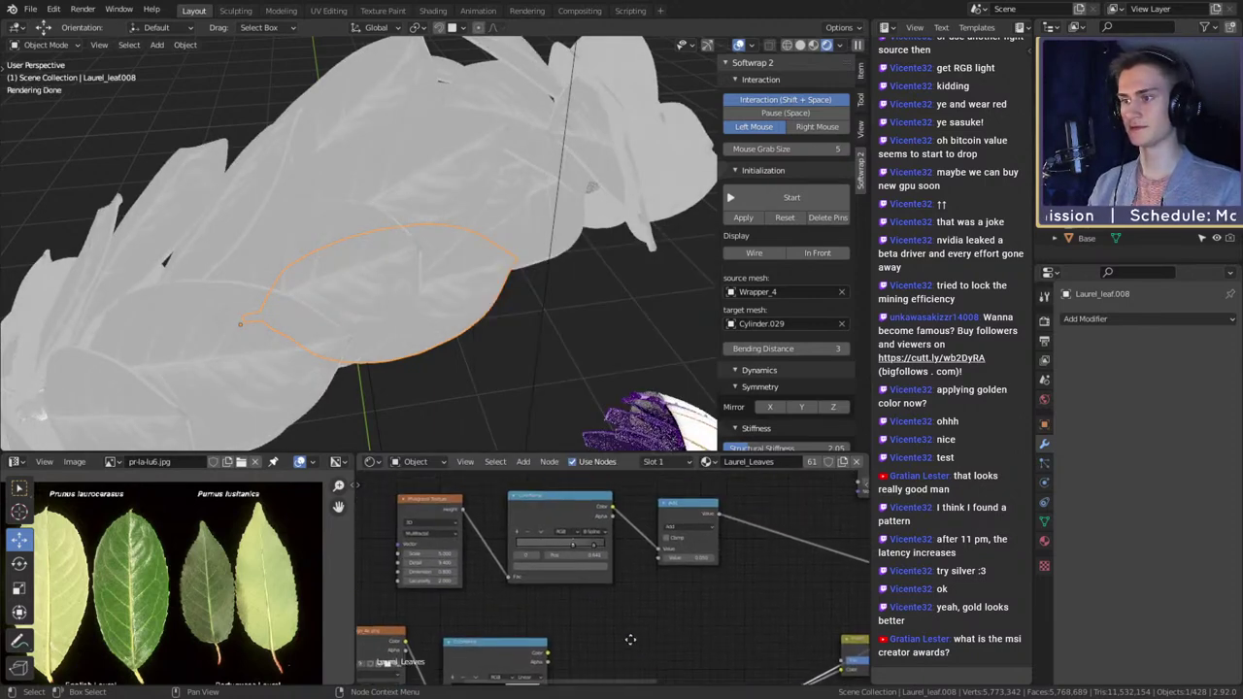
{"action": "left_click", "coordinate": [574, 567]}
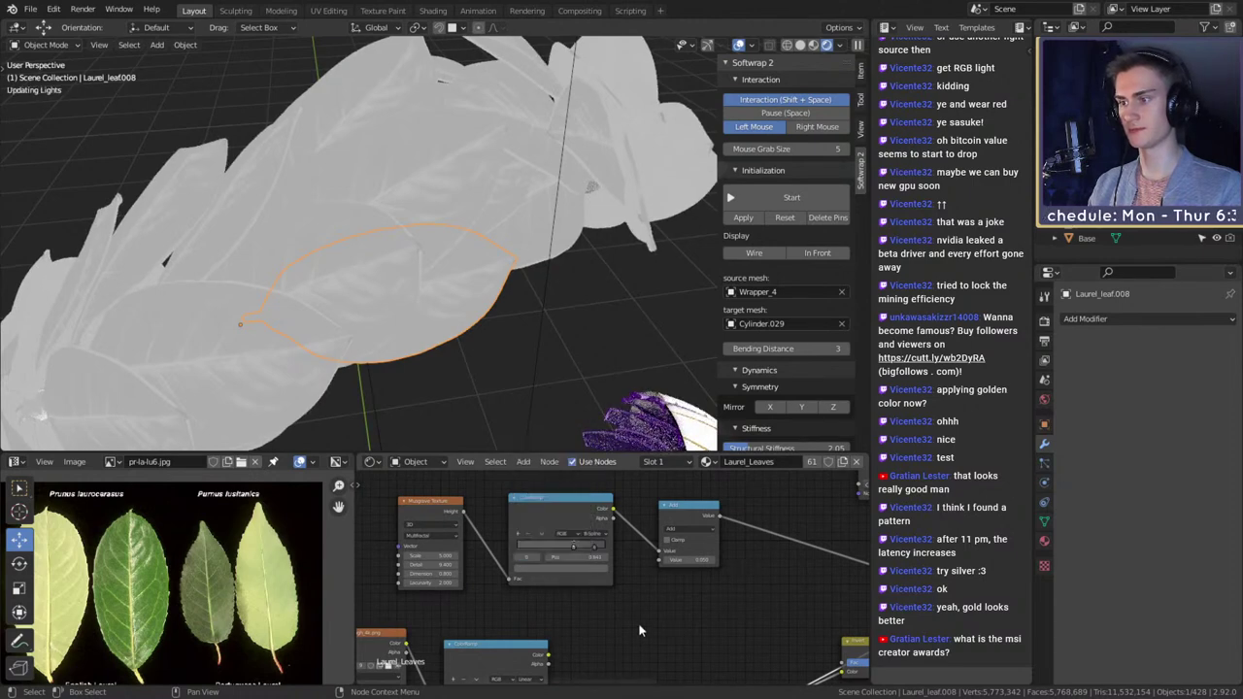
{"action": "left_click", "coordinate": [592, 564]}
{"action": "middle_click_drag", "start_coordinate": [644, 614], "coordinate": [612, 519]}
{"action": "middle_click_drag", "start_coordinate": [680, 604], "coordinate": [627, 540]}
{"action": "scroll", "coordinate": [684, 608], "scroll_direction": "up", "scroll_amount": 5}
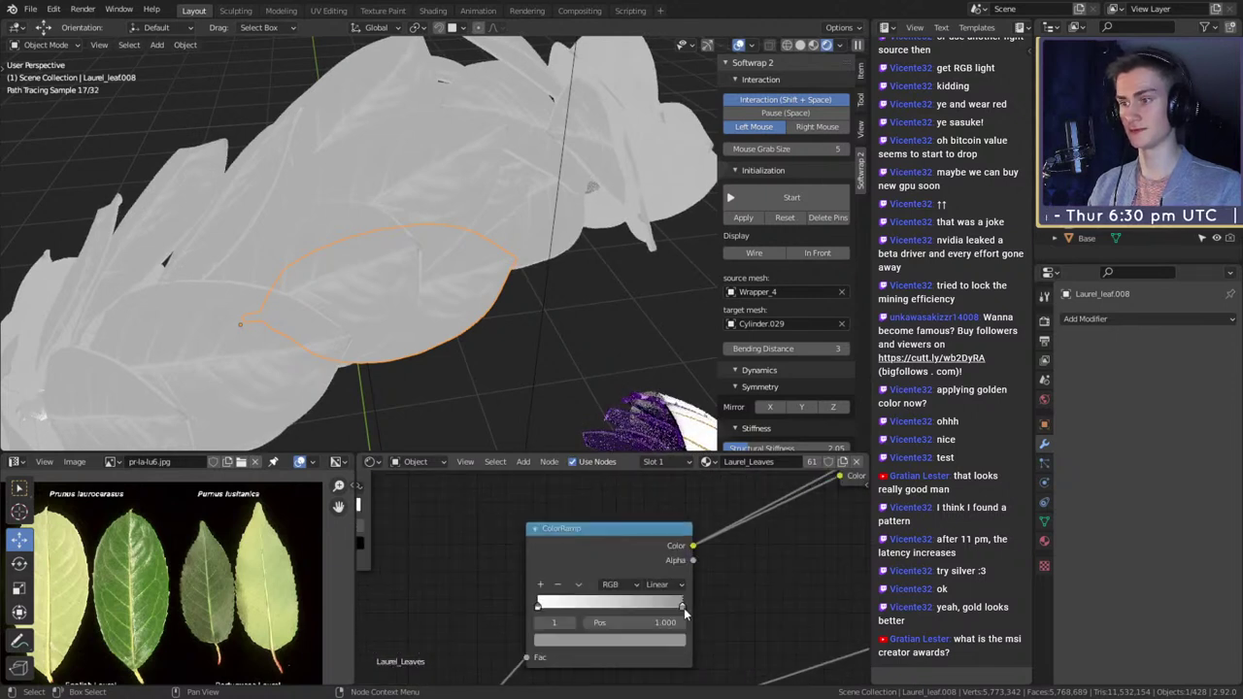
{"action": "middle_click_drag", "start_coordinate": [743, 629], "coordinate": [757, 532]}
{"action": "scroll", "coordinate": [734, 555], "scroll_direction": "down", "scroll_amount": 6}
{"action": "scroll", "coordinate": [701, 592], "scroll_direction": "down", "scroll_amount": 3}
{"action": "scroll", "coordinate": [699, 596], "scroll_direction": "up", "scroll_amount": 4}
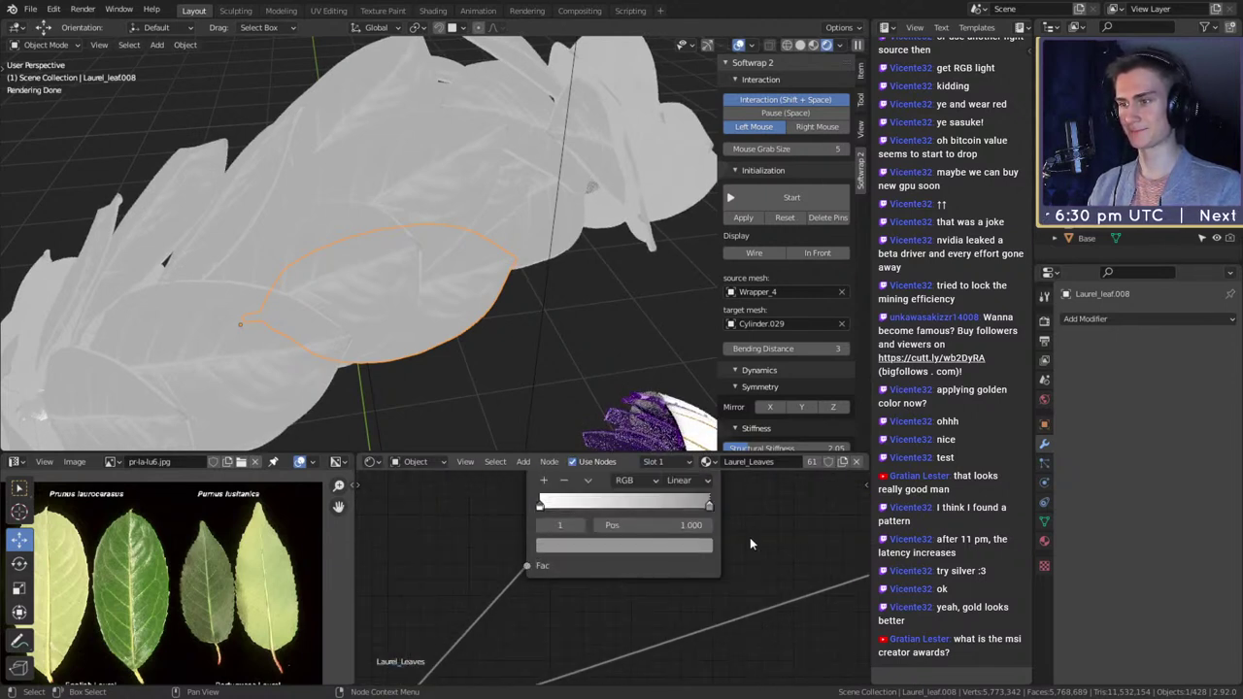
{"action": "scroll", "coordinate": [746, 551], "scroll_direction": "down", "scroll_amount": 6}
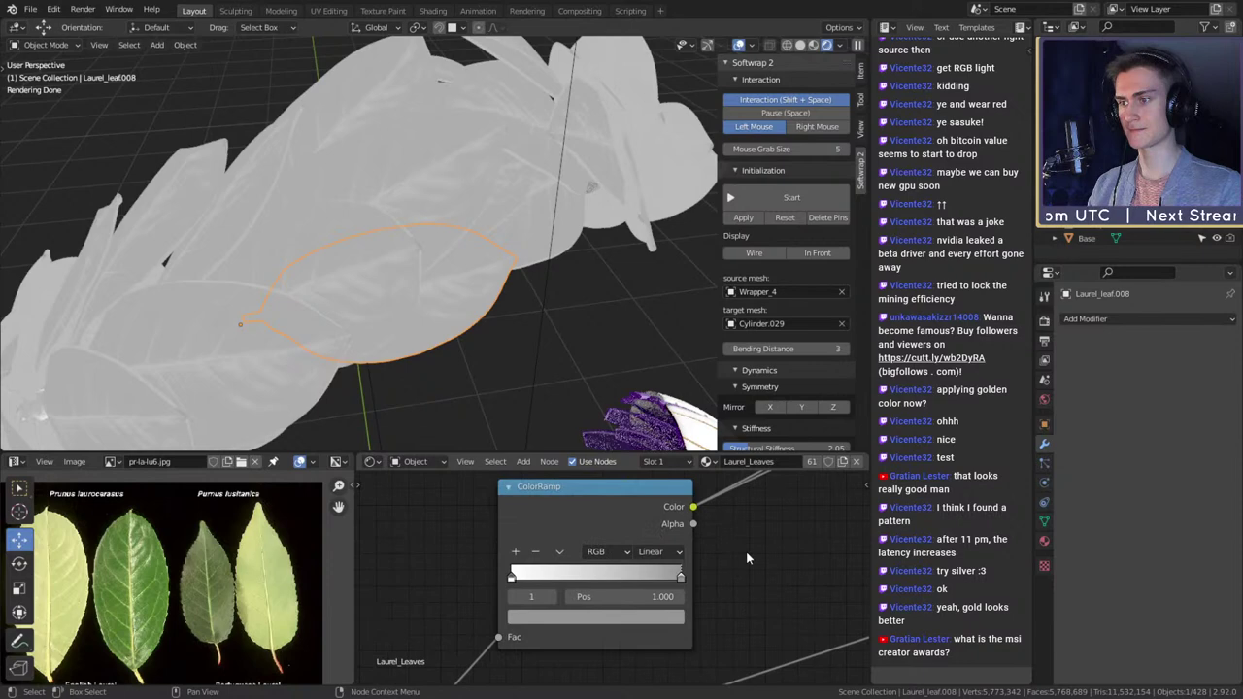
- Return the leaf preview to the Principled BSDF and check the result against the duplicated ColorRamp
{"action": "middle_click_drag", "start_coordinate": [766, 546], "coordinate": [735, 544]}
{"action": "left_click", "coordinate": [732, 495], "text": "ctrl+shift"}
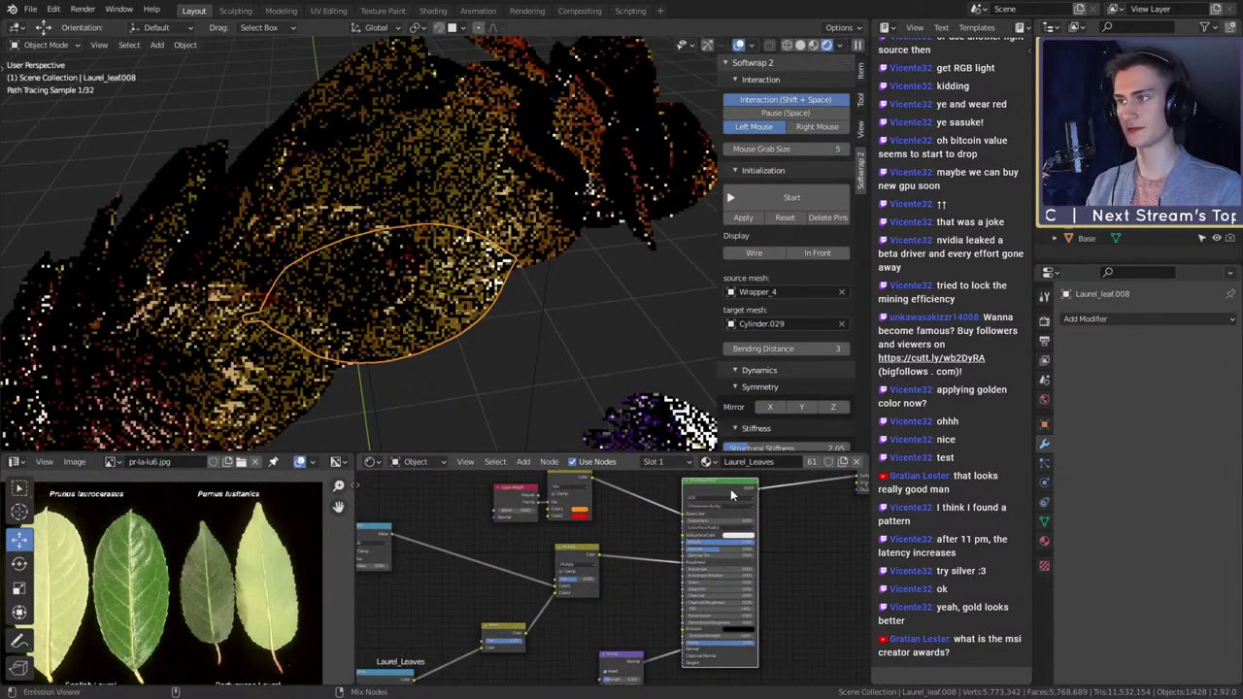
{"action": "middle_click_drag", "start_coordinate": [551, 626], "coordinate": [655, 543]}
{"action": "middle_click_drag", "start_coordinate": [545, 631], "coordinate": [650, 548]}
{"action": "scroll", "coordinate": [649, 547], "scroll_direction": "up", "scroll_amount": 5}
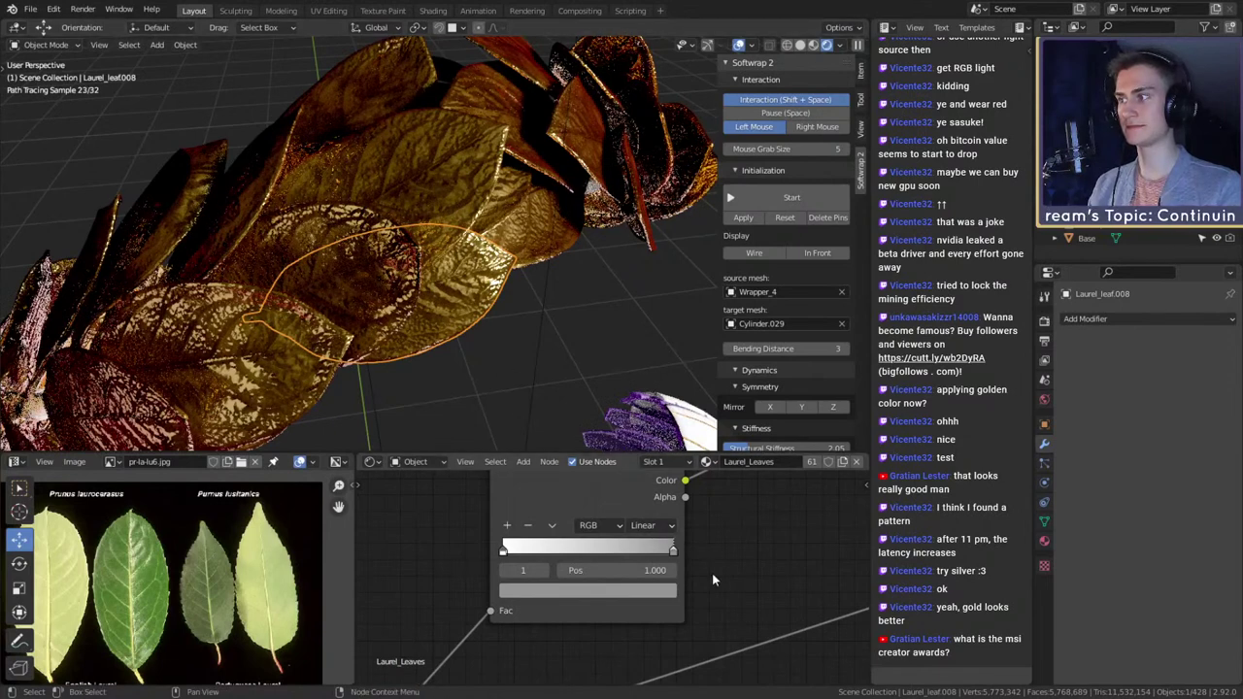
{"action": "middle_click_drag", "start_coordinate": [730, 575], "coordinate": [714, 604]}
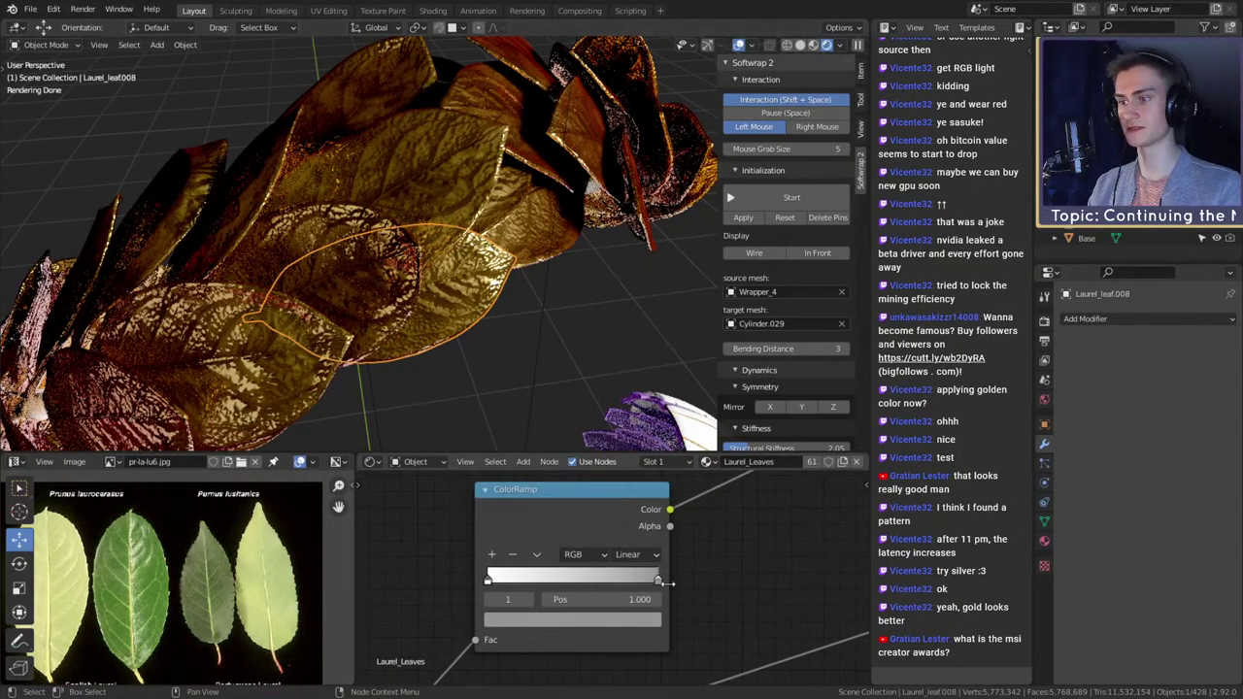
- Raise the factor of the roughness Multiply node to 1.000
{"action": "middle_click_drag", "start_coordinate": [746, 535], "coordinate": [578, 639]}
{"action": "middle_click_drag", "start_coordinate": [719, 555], "coordinate": [619, 641]}
{"action": "middle_click_drag", "start_coordinate": [805, 520], "coordinate": [643, 640]}
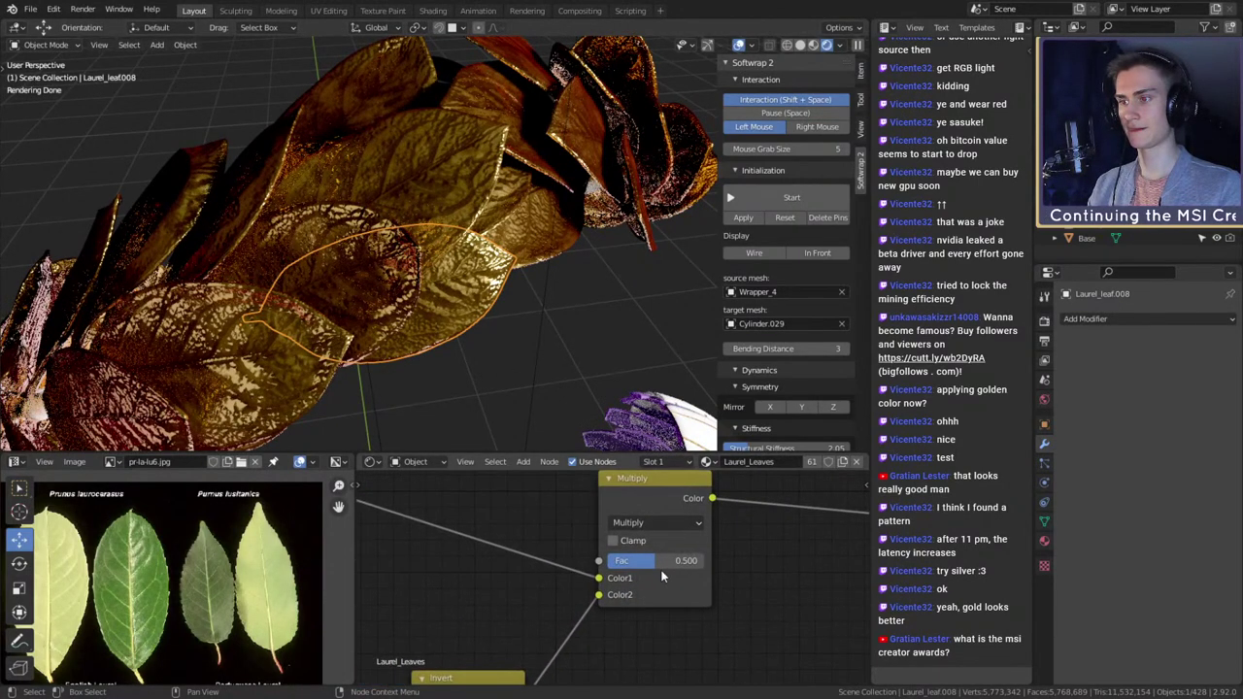
{"action": "left_click_drag", "start_coordinate": [662, 562], "coordinate": [723, 562]}
- Try pure white and pure black as the color of the duplicated ColorRamp's end stop
{"action": "middle_click_drag", "start_coordinate": [608, 608], "coordinate": [757, 531]}
{"action": "middle_click_drag", "start_coordinate": [630, 590], "coordinate": [753, 506]}
{"action": "middle_click_drag", "start_coordinate": [606, 593], "coordinate": [728, 509]}
{"action": "scroll", "coordinate": [666, 590], "scroll_direction": "up", "scroll_amount": 3}
{"action": "middle_click_drag", "start_coordinate": [663, 593], "coordinate": [735, 530]}
{"action": "left_click", "coordinate": [645, 638]}
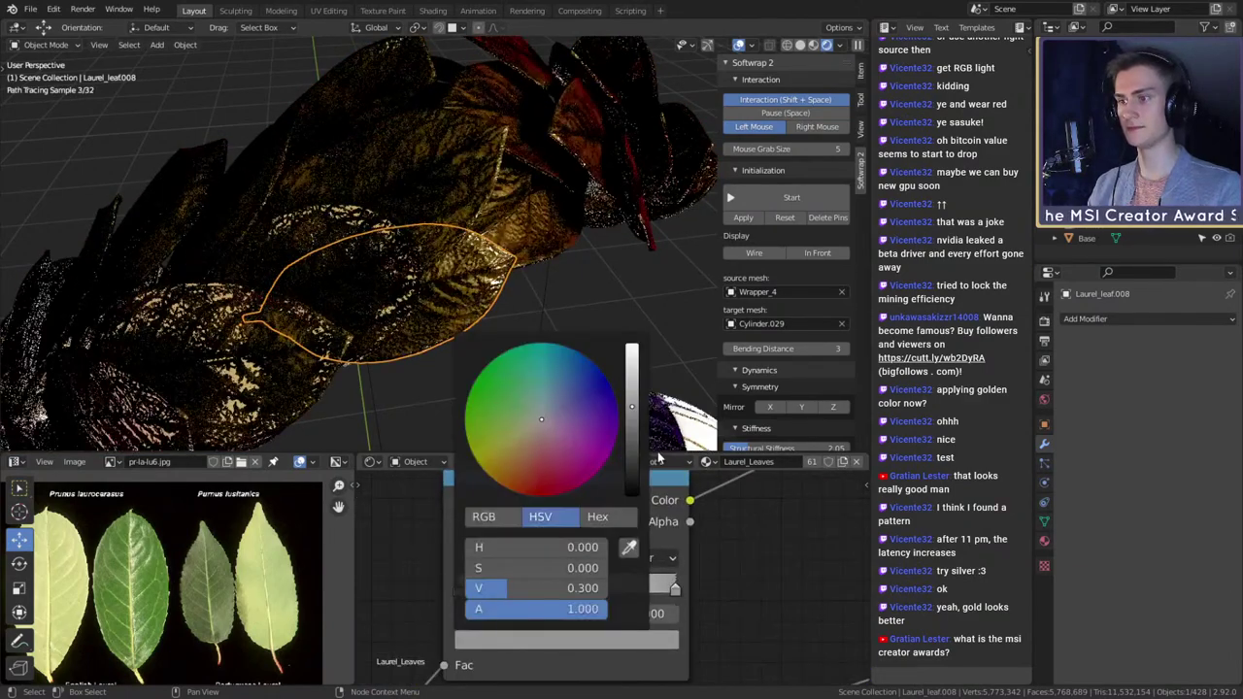
{"action": "left_click_drag", "start_coordinate": [631, 410], "coordinate": [632, 347]}
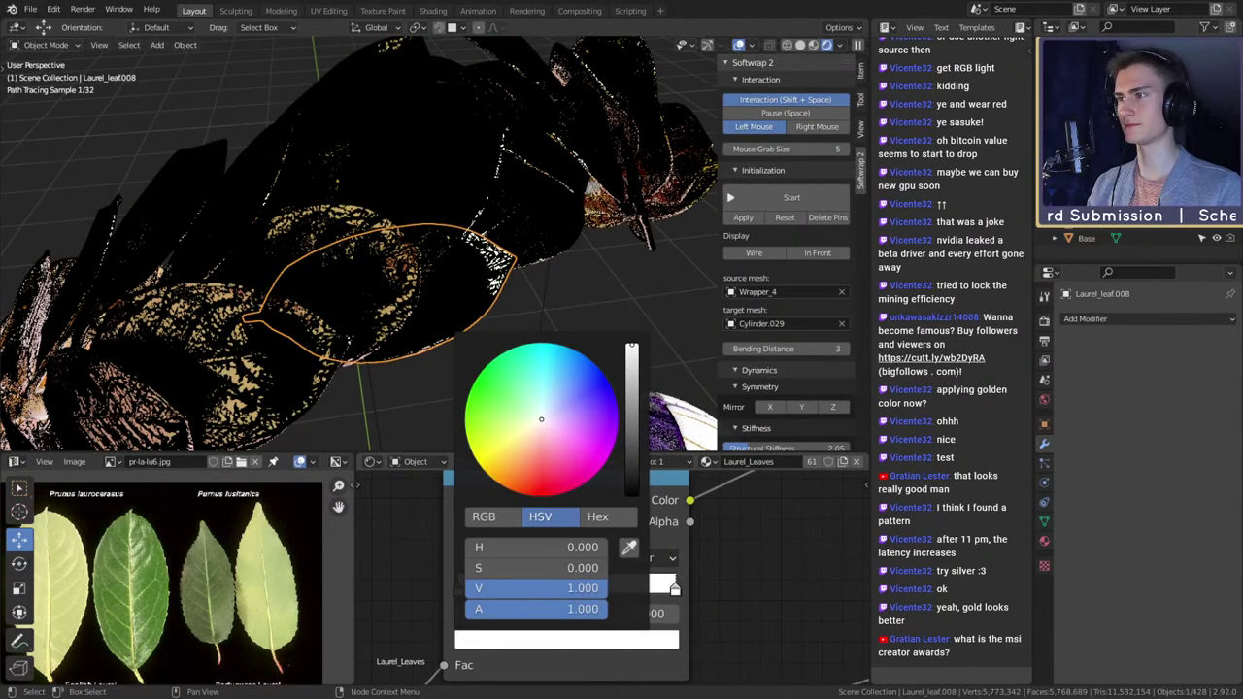
{"action": "left_click_drag", "start_coordinate": [631, 347], "coordinate": [631, 497]}
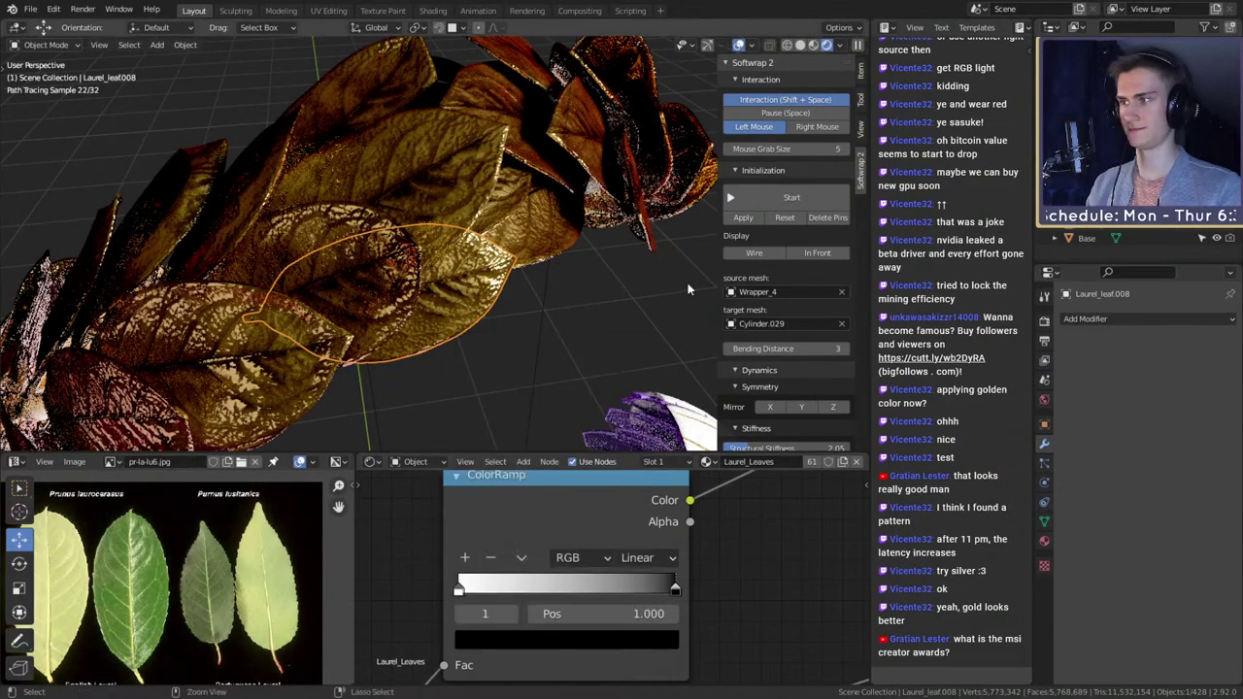
- Preview the Multiply node's output on the leaves and examine it from another angle
{"action": "scroll", "coordinate": [756, 549], "scroll_direction": "down", "scroll_amount": 6}
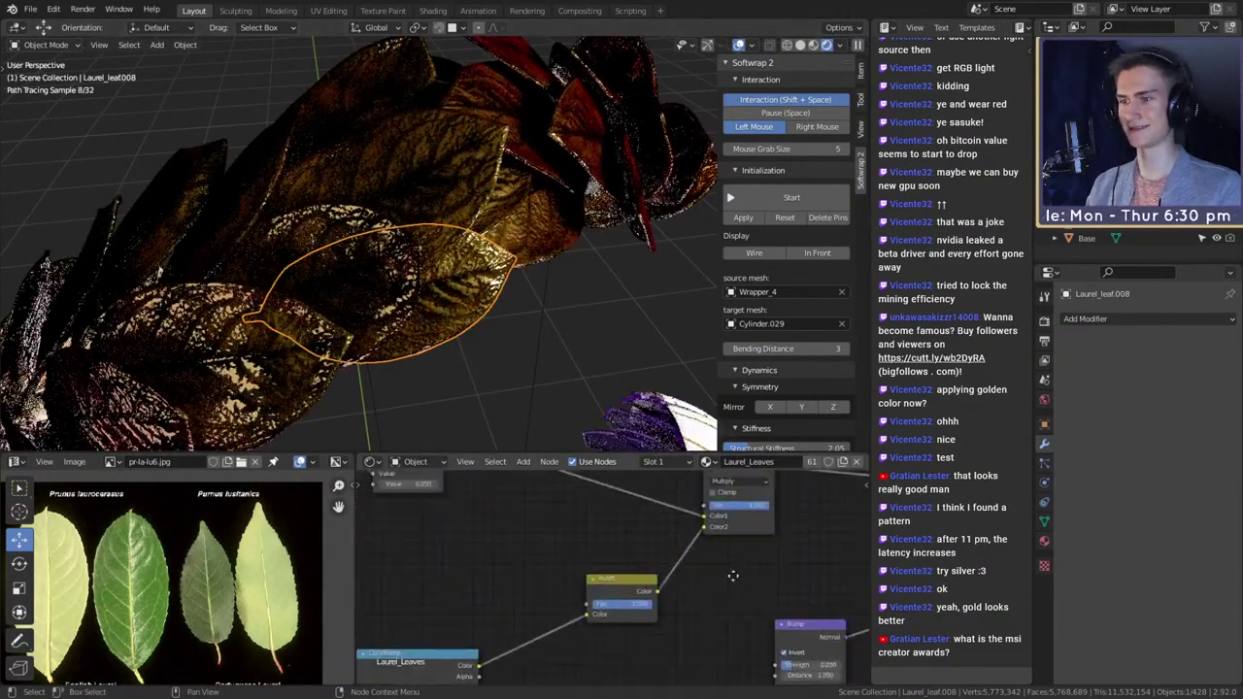
{"action": "middle_click_drag", "start_coordinate": [686, 603], "coordinate": [670, 611]}
{"action": "left_click", "coordinate": [692, 529], "text": "ctrl+shift"}
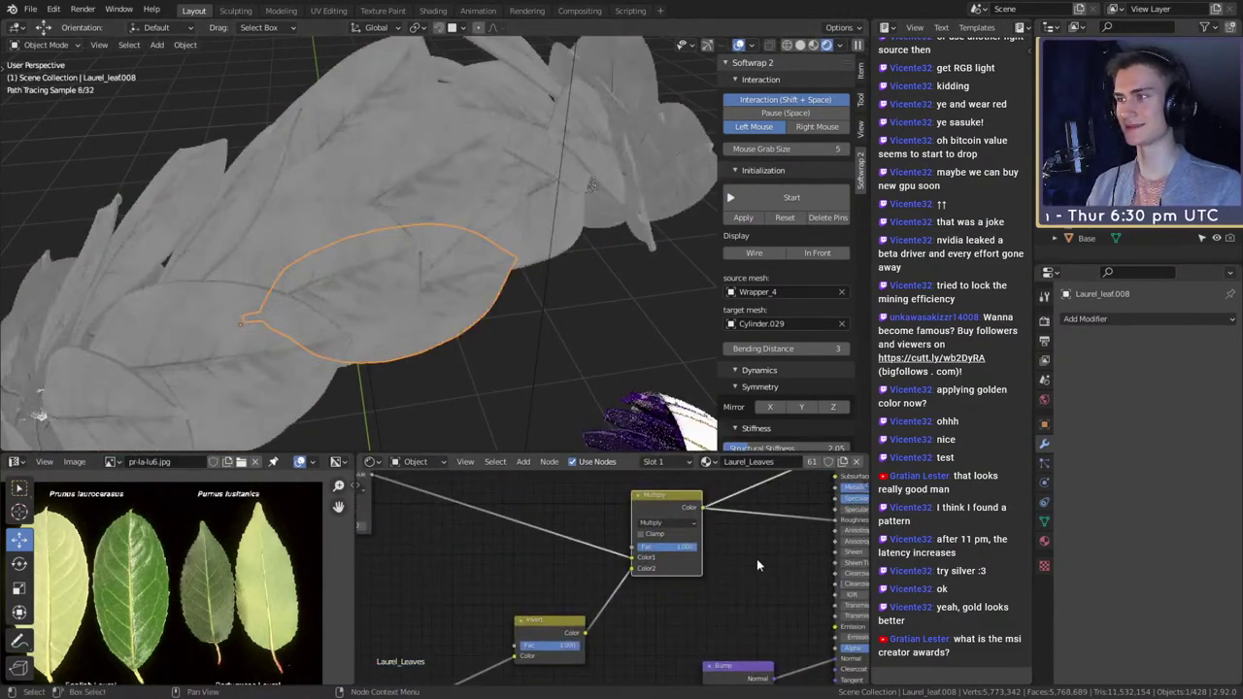
{"action": "middle_click_drag", "start_coordinate": [544, 292], "coordinate": [569, 264]}
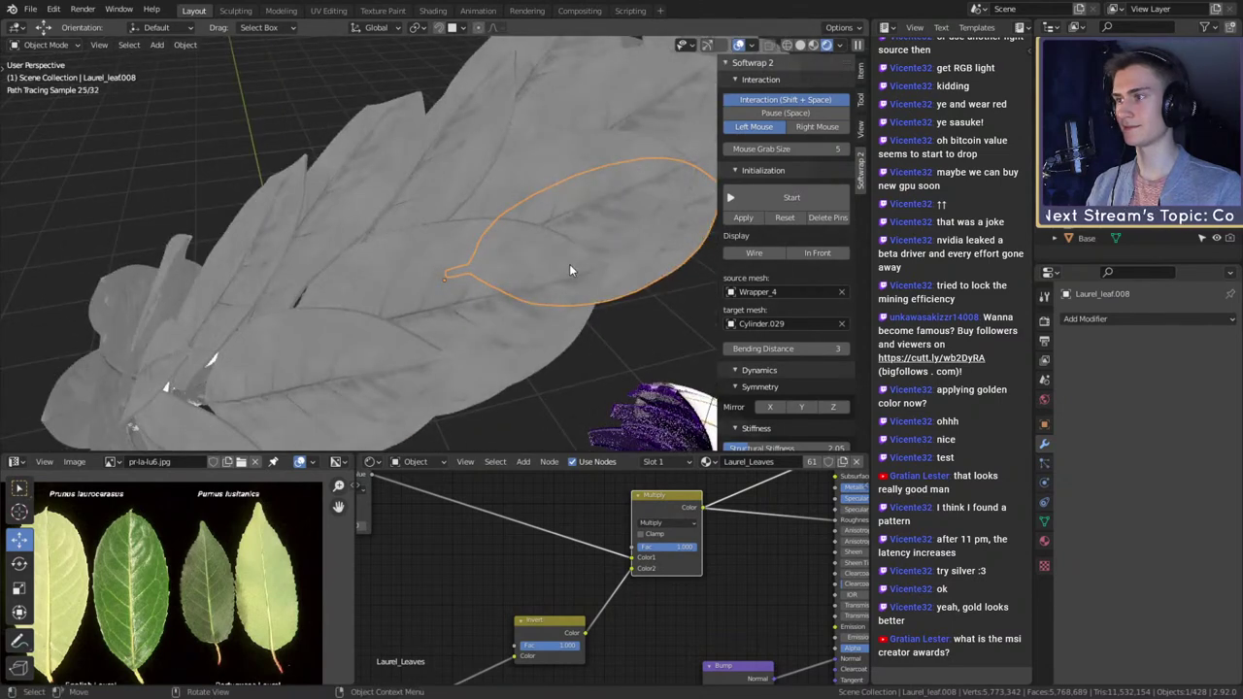
- Connect the Invert node's color directly to the Principled BSDF's Roughness and return the leaf preview to the shader
{"action": "scroll", "coordinate": [653, 559], "scroll_direction": "down", "scroll_amount": 7}
{"action": "middle_click_drag", "start_coordinate": [698, 576], "coordinate": [668, 562]}
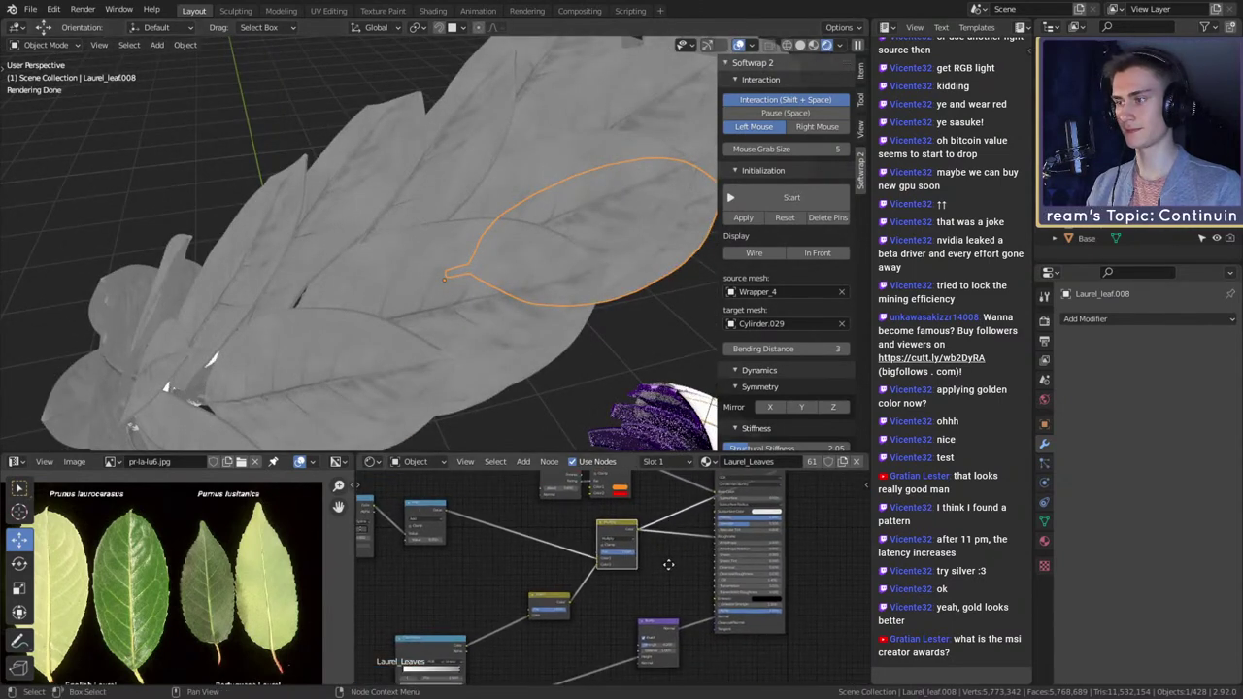
{"action": "scroll", "coordinate": [668, 562], "scroll_direction": "up", "scroll_amount": 4}
{"action": "left_click_drag", "start_coordinate": [554, 614], "coordinate": [684, 559]}
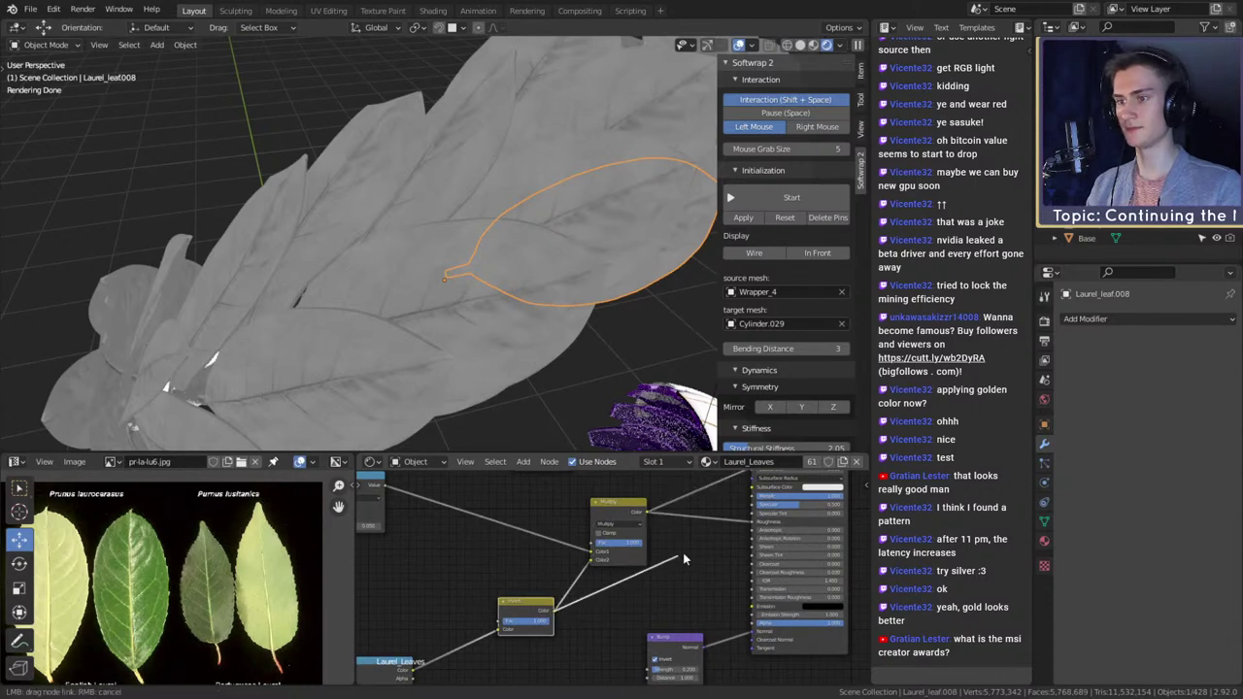
{"action": "left_click_drag", "start_coordinate": [753, 525], "coordinate": [754, 523]}
{"action": "middle_click_drag", "start_coordinate": [699, 533], "coordinate": [553, 572]}
{"action": "middle_click_drag", "start_coordinate": [760, 534], "coordinate": [755, 587]}
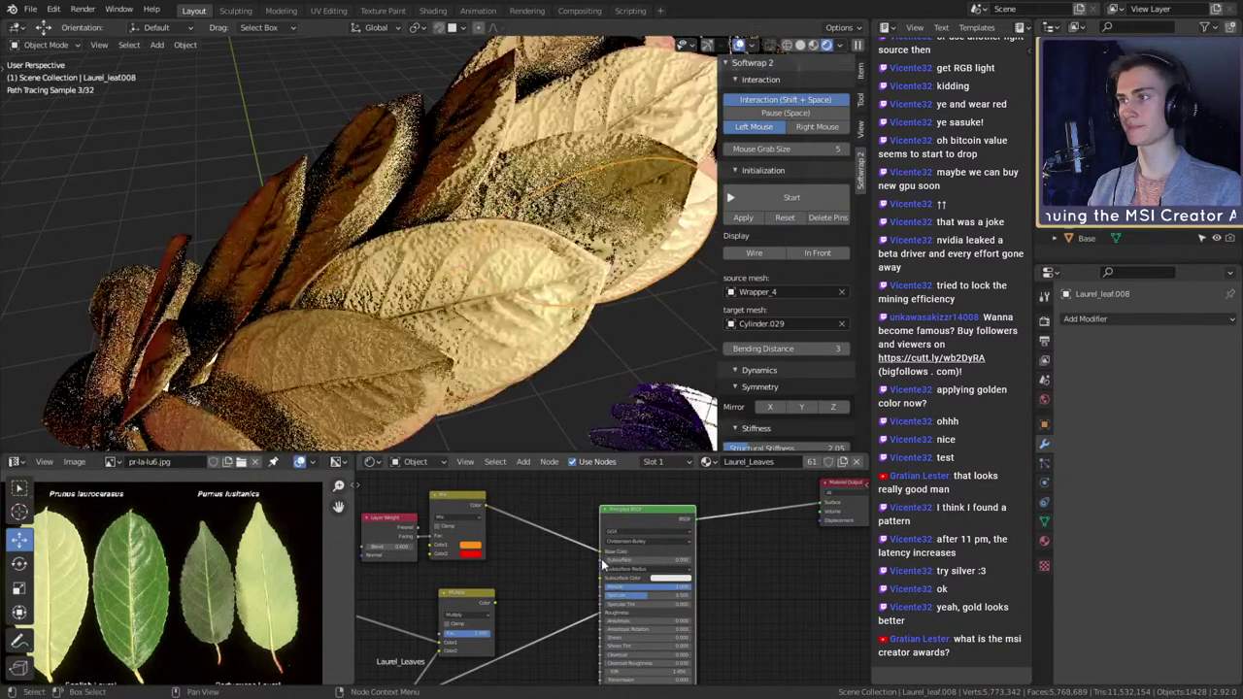
- Inspect the Invert node and the duplicated ColorRamp's white start stop while examining the leaves' new roughness
{"action": "middle_click_drag", "start_coordinate": [499, 669], "coordinate": [702, 513]}
{"action": "scroll", "coordinate": [666, 585], "scroll_direction": "up", "scroll_amount": 7}
{"action": "middle_click_drag", "start_coordinate": [679, 560], "coordinate": [708, 551]}
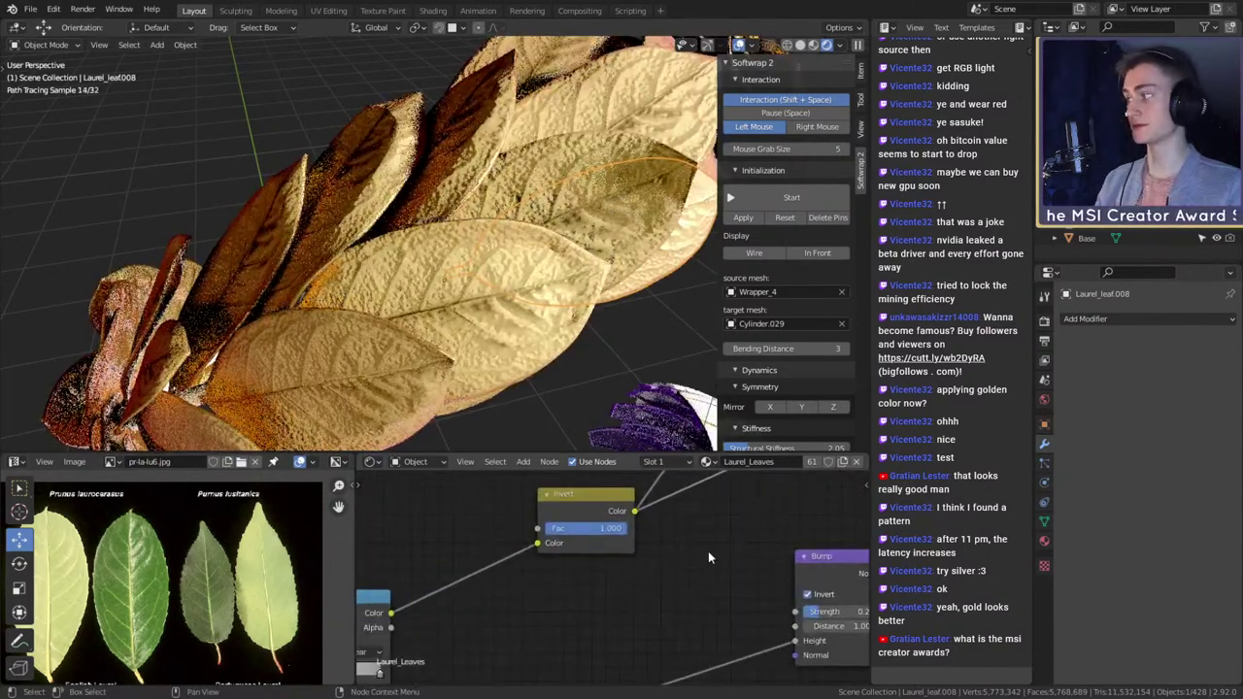
{"action": "middle_click_drag", "start_coordinate": [436, 635], "coordinate": [709, 556]}
{"action": "scroll", "coordinate": [705, 561], "scroll_direction": "up", "scroll_amount": 5}
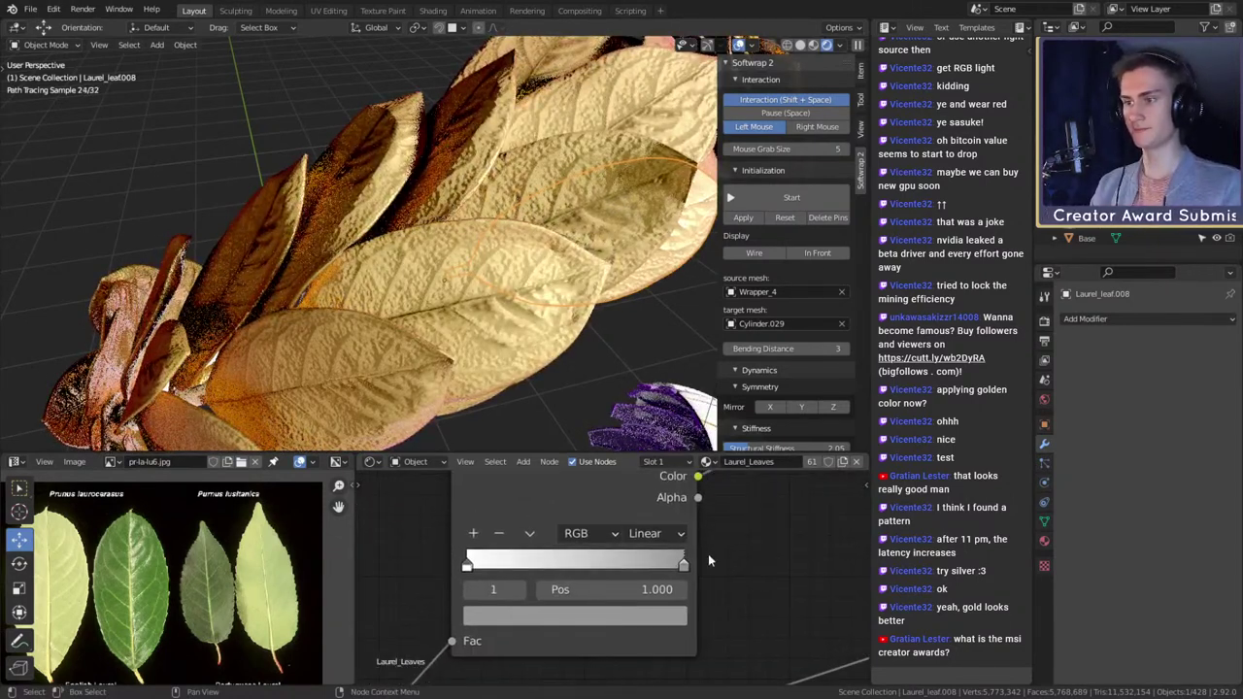
{"action": "left_click", "coordinate": [468, 570]}
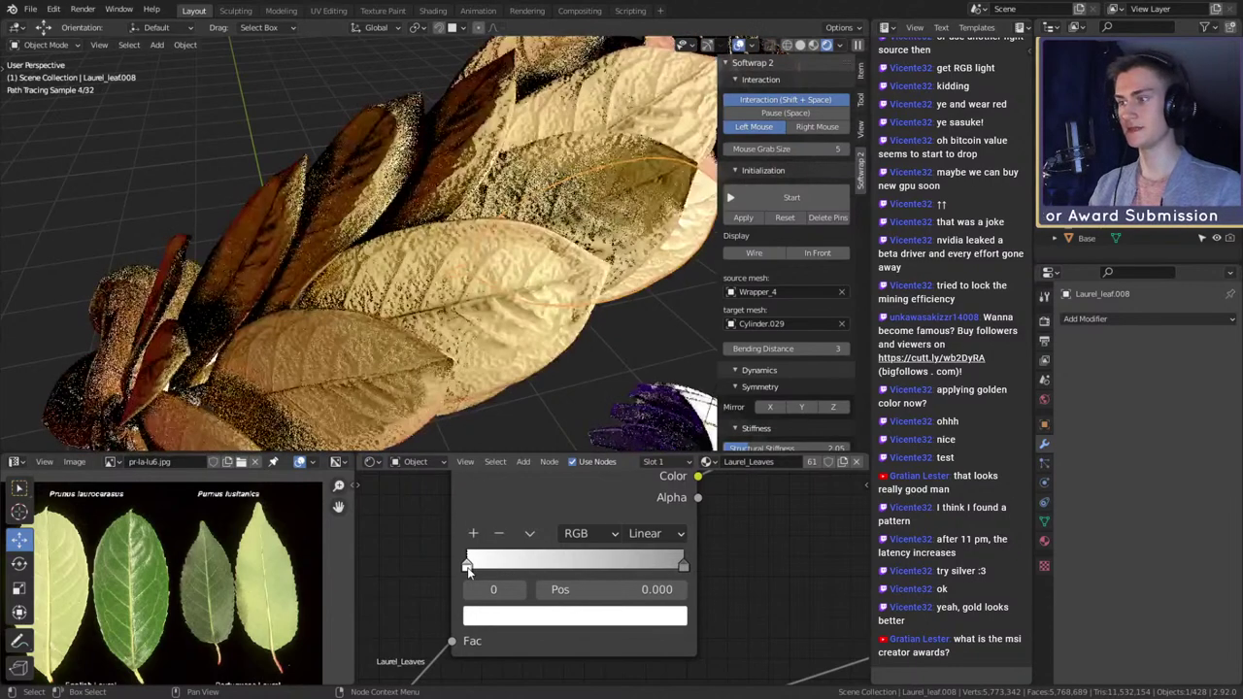
{"action": "scroll", "coordinate": [766, 523], "scroll_direction": "down", "scroll_amount": 2}
{"action": "middle_click_drag", "start_coordinate": [741, 532], "coordinate": [650, 600]}
{"action": "scroll", "coordinate": [649, 607], "scroll_direction": "up", "scroll_amount": 3}
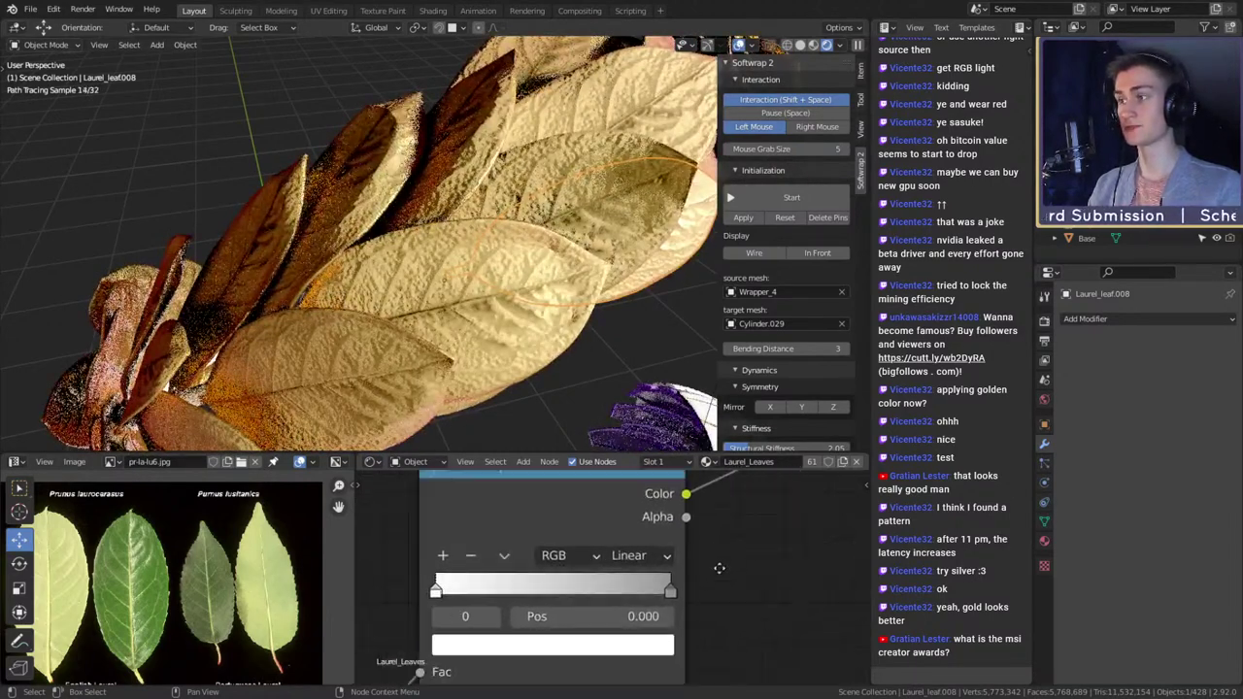
{"action": "left_click", "coordinate": [612, 624]}
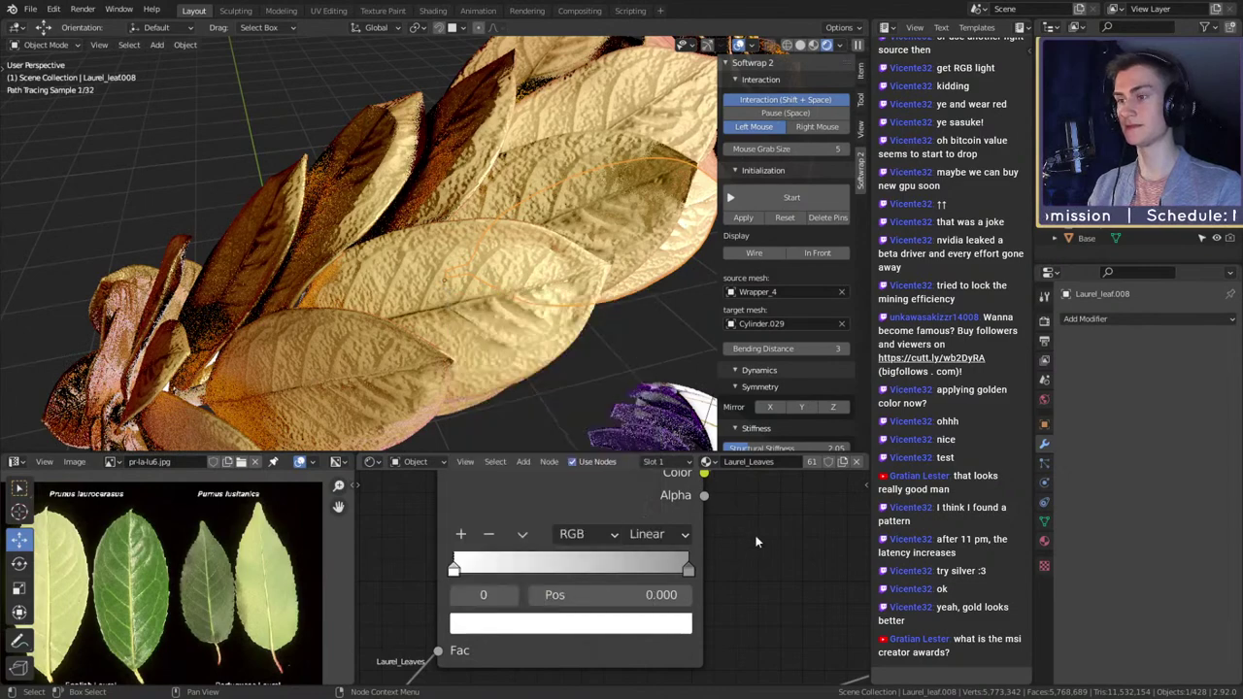
{"action": "scroll", "coordinate": [614, 635], "scroll_direction": "down", "scroll_amount": 2}
{"action": "middle_click_drag", "start_coordinate": [532, 670], "coordinate": [760, 564]}
{"action": "scroll", "coordinate": [727, 529], "scroll_direction": "up", "scroll_amount": 5}
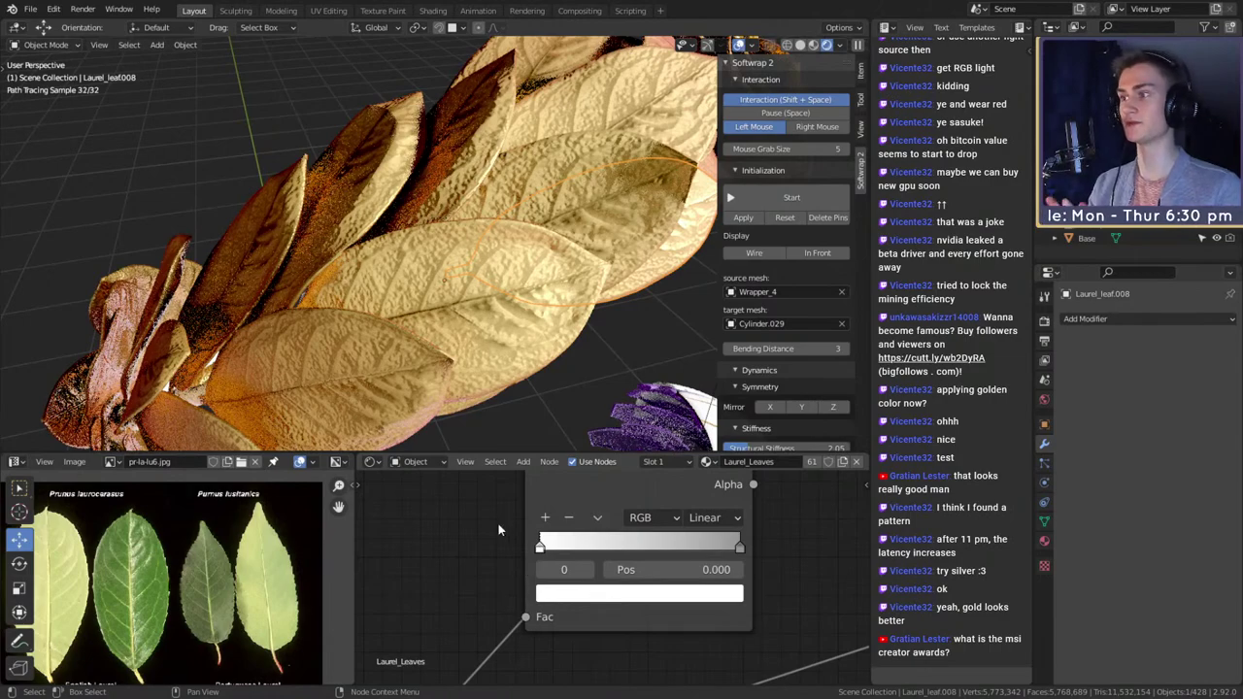
- Try pure black as the color of the duplicated ColorRamp's start stop and return it to pure white
{"action": "left_click", "coordinate": [594, 594]}
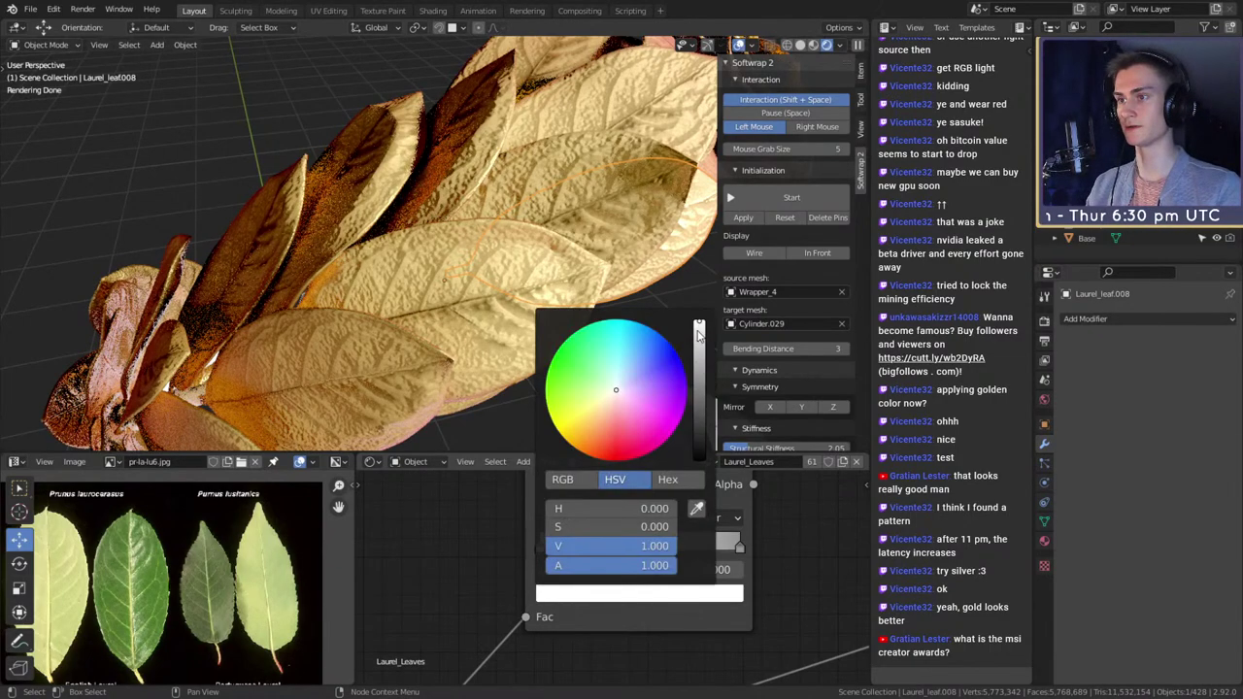
{"action": "left_click_drag", "start_coordinate": [698, 333], "coordinate": [699, 459]}
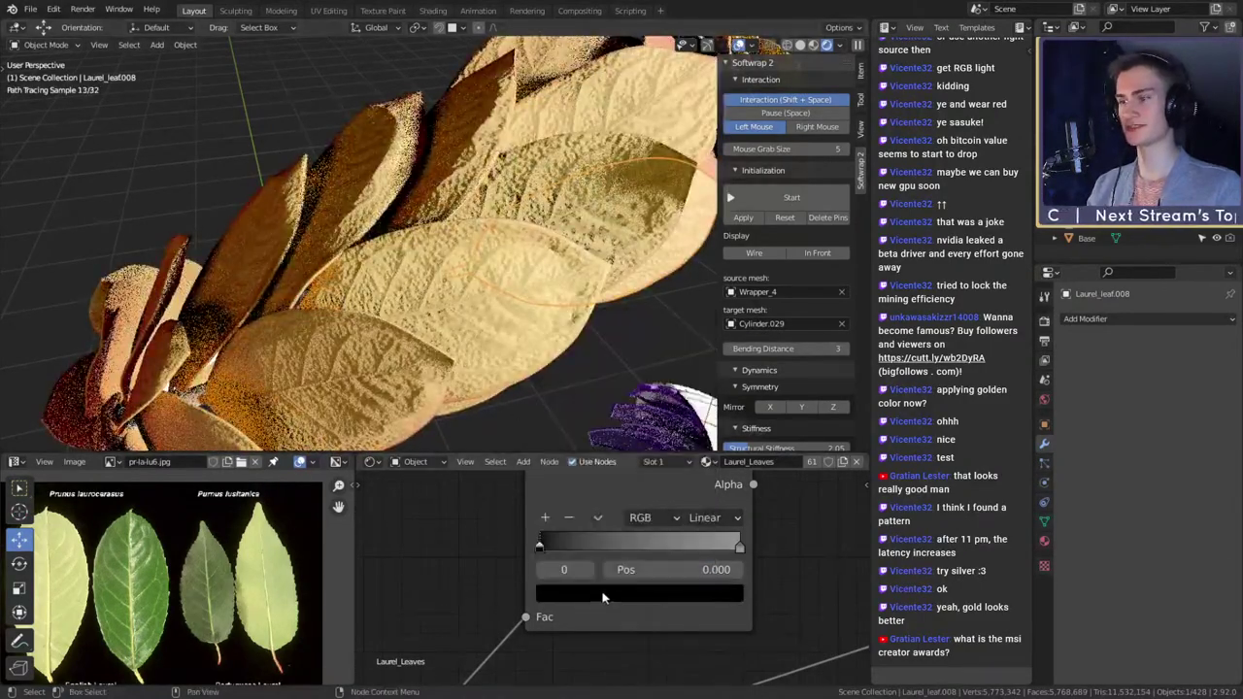
{"action": "left_click", "coordinate": [610, 593]}
{"action": "left_click_drag", "start_coordinate": [699, 458], "coordinate": [699, 323]}
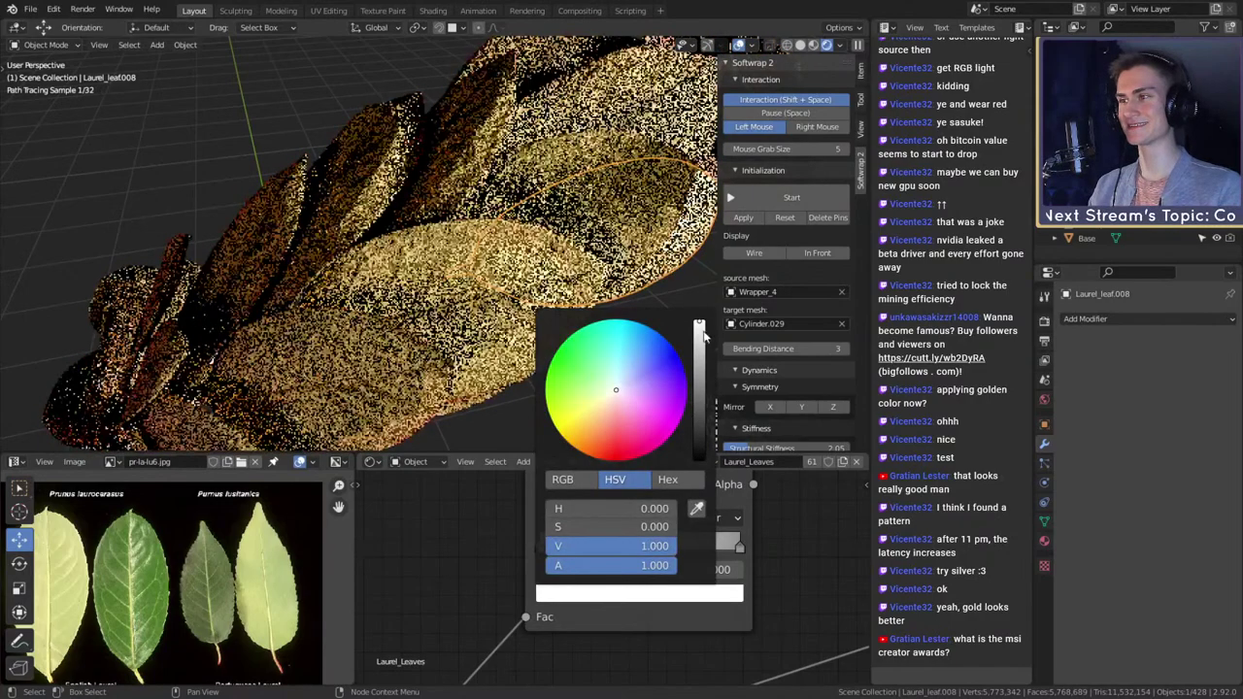
- Try pure white as the color of the duplicated ColorRamp's end stop
{"action": "middle_click_drag", "start_coordinate": [781, 548], "coordinate": [733, 576]}
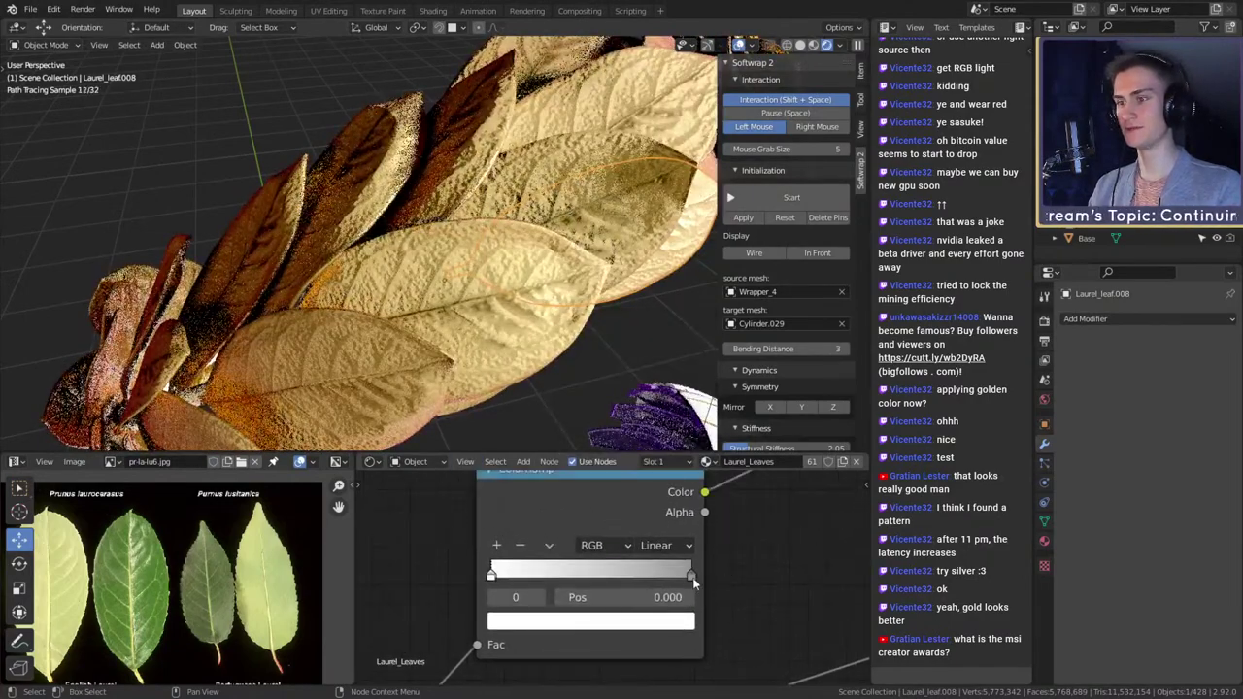
{"action": "left_click", "coordinate": [693, 579]}
{"action": "left_click", "coordinate": [683, 620]}
{"action": "left_click_drag", "start_coordinate": [651, 408], "coordinate": [651, 347]}
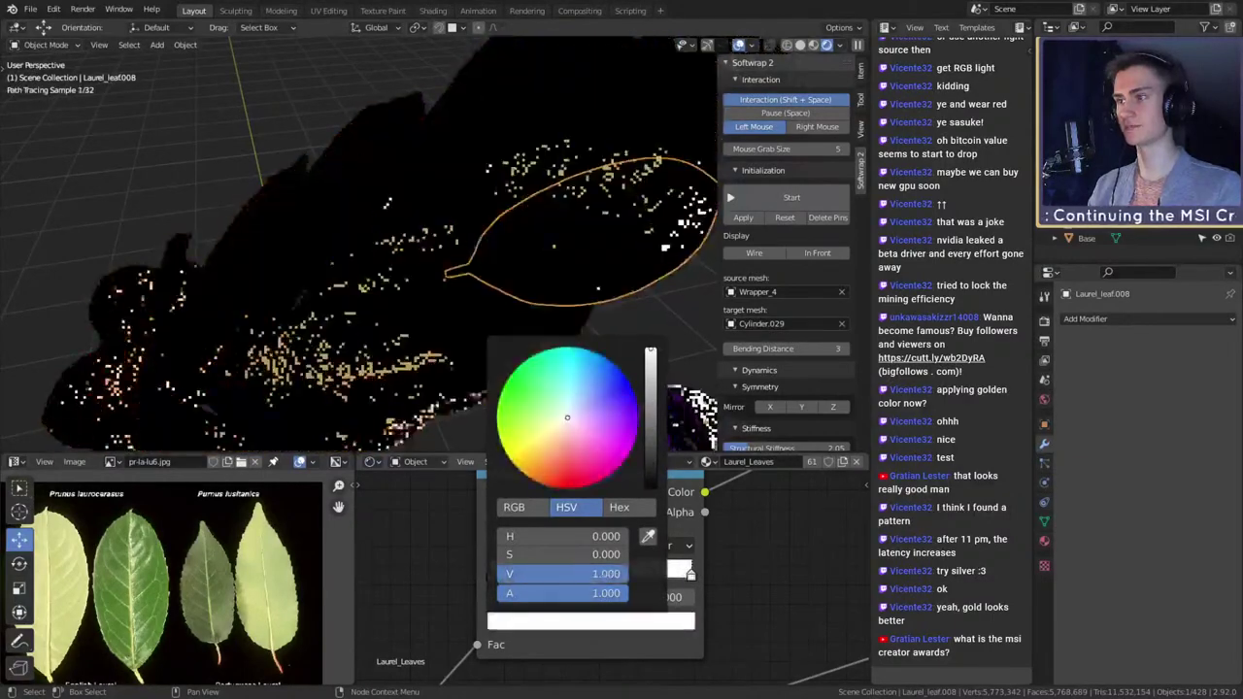
- Preview the duplicated ColorRamp's output on the leaves and set its end stop's color to pure black
{"action": "scroll", "coordinate": [768, 572], "scroll_direction": "down", "scroll_amount": 2}
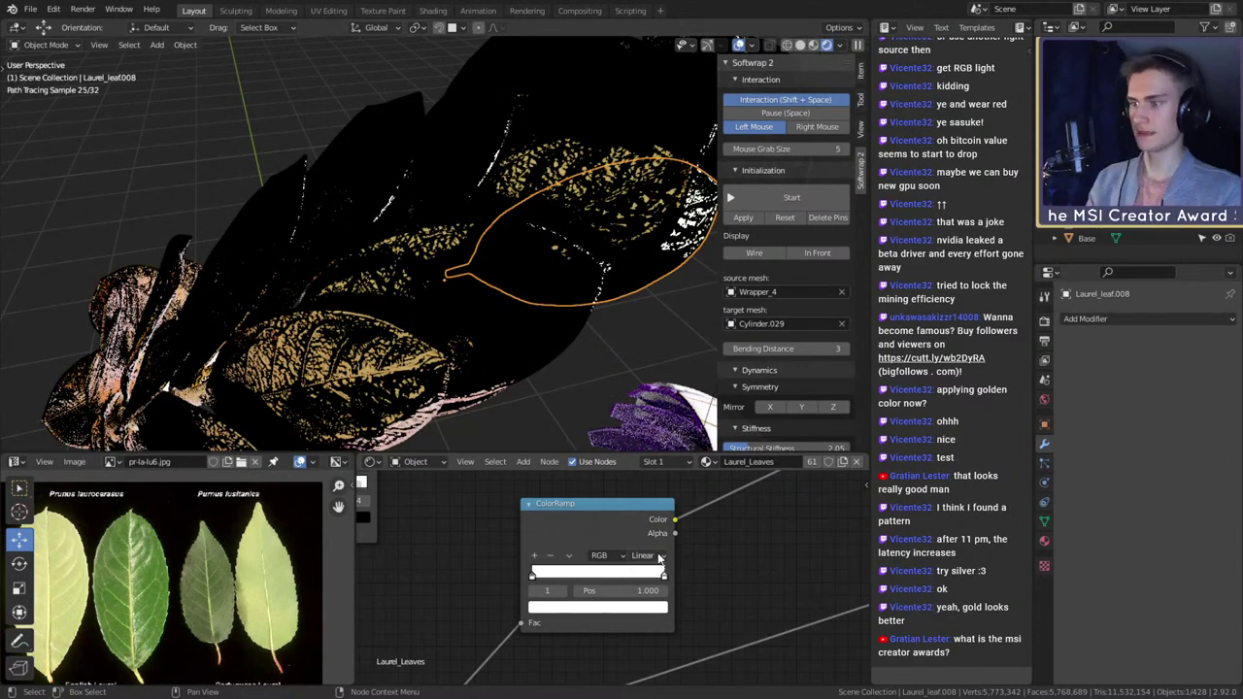
{"action": "left_click", "coordinate": [598, 516], "text": "ctrl+shift"}
{"action": "scroll", "coordinate": [708, 574], "scroll_direction": "up", "scroll_amount": 5}
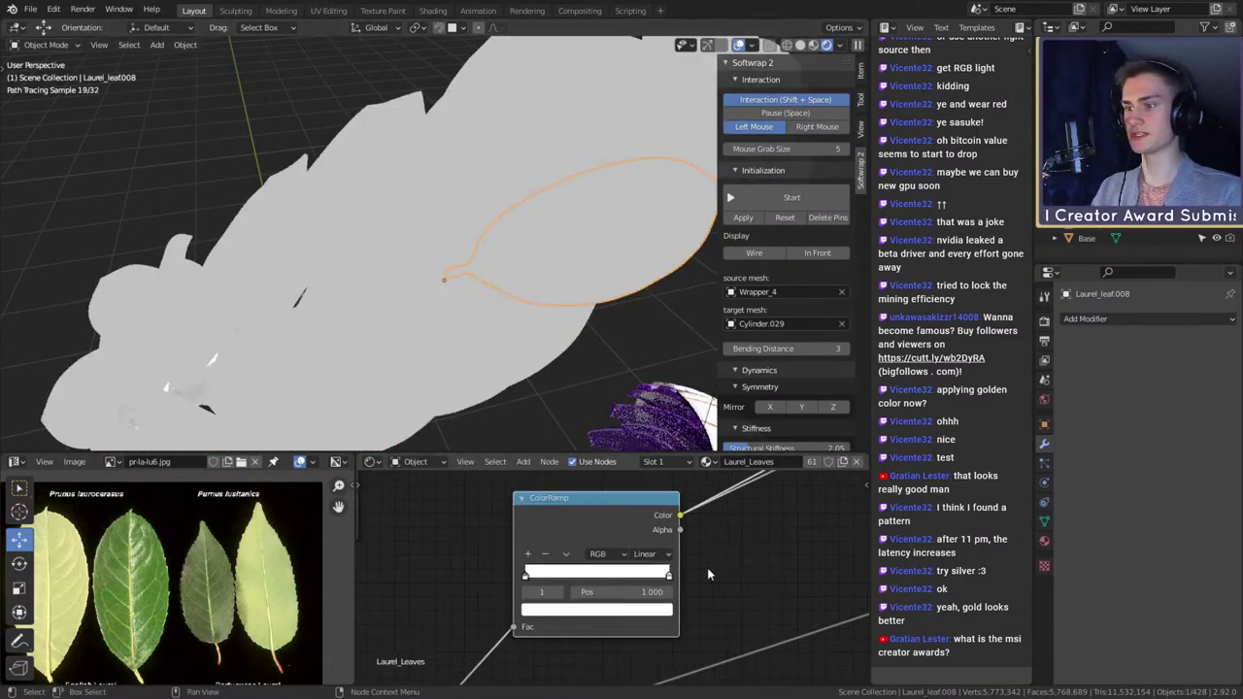
{"action": "left_click", "coordinate": [653, 621]}
{"action": "left_click_drag", "start_coordinate": [651, 355], "coordinate": [649, 488]}
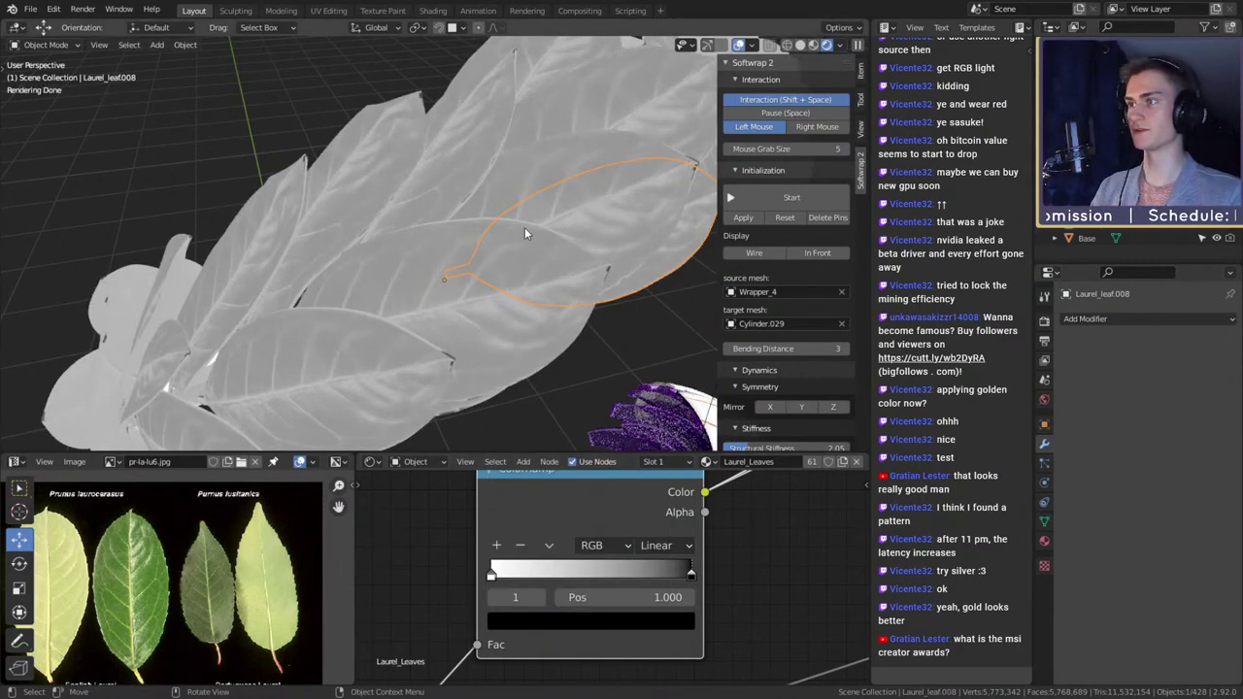
- Preview the Invert node's output on the leaves and compare it with the ColorRamp feeding it
{"action": "middle_click_drag", "start_coordinate": [757, 553], "coordinate": [674, 600]}
{"action": "scroll", "coordinate": [695, 586], "scroll_direction": "down", "scroll_amount": 6}
{"action": "middle_click_drag", "start_coordinate": [774, 521], "coordinate": [757, 545]}
{"action": "left_click", "coordinate": [677, 516], "text": "ctrl+shift"}
{"action": "middle_click_drag", "start_coordinate": [638, 605], "coordinate": [741, 543]}
{"action": "scroll", "coordinate": [741, 543], "scroll_direction": "up", "scroll_amount": 5}
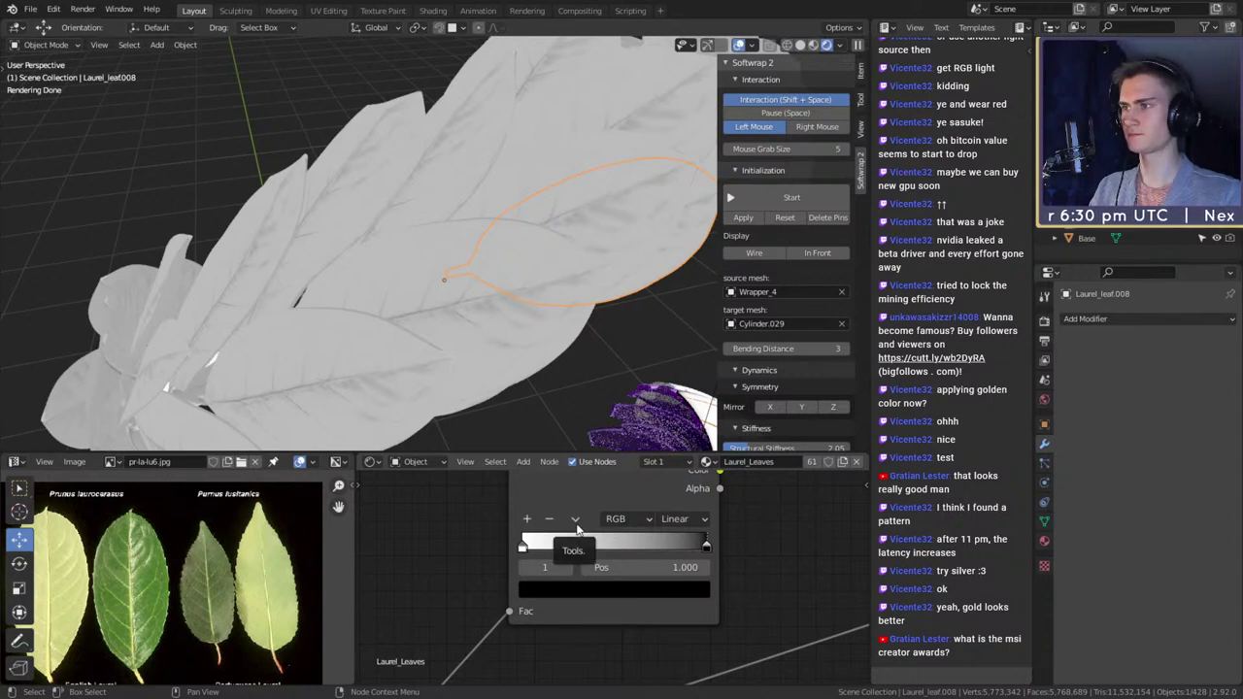
- Set the Invert node's Fac to 0.000
{"action": "scroll", "coordinate": [576, 525], "scroll_direction": "down", "scroll_amount": 5}
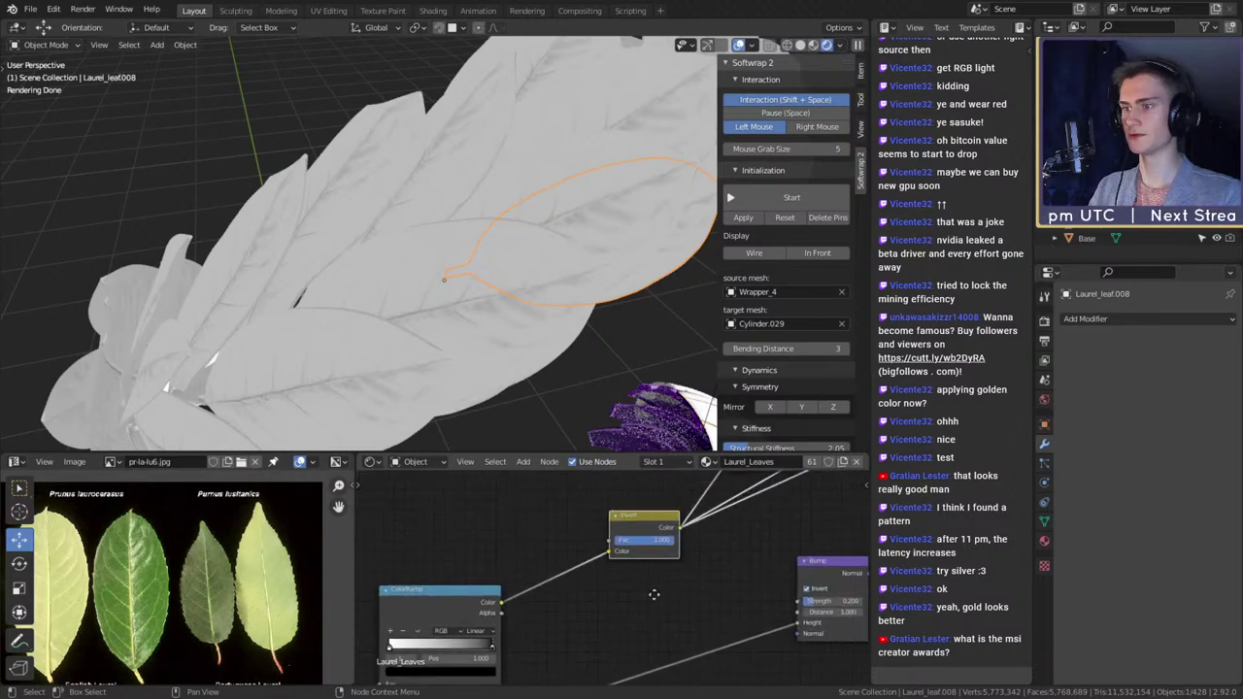
{"action": "scroll", "coordinate": [602, 535], "scroll_direction": "down", "scroll_amount": 5}
{"action": "middle_click_drag", "start_coordinate": [634, 566], "coordinate": [667, 583]}
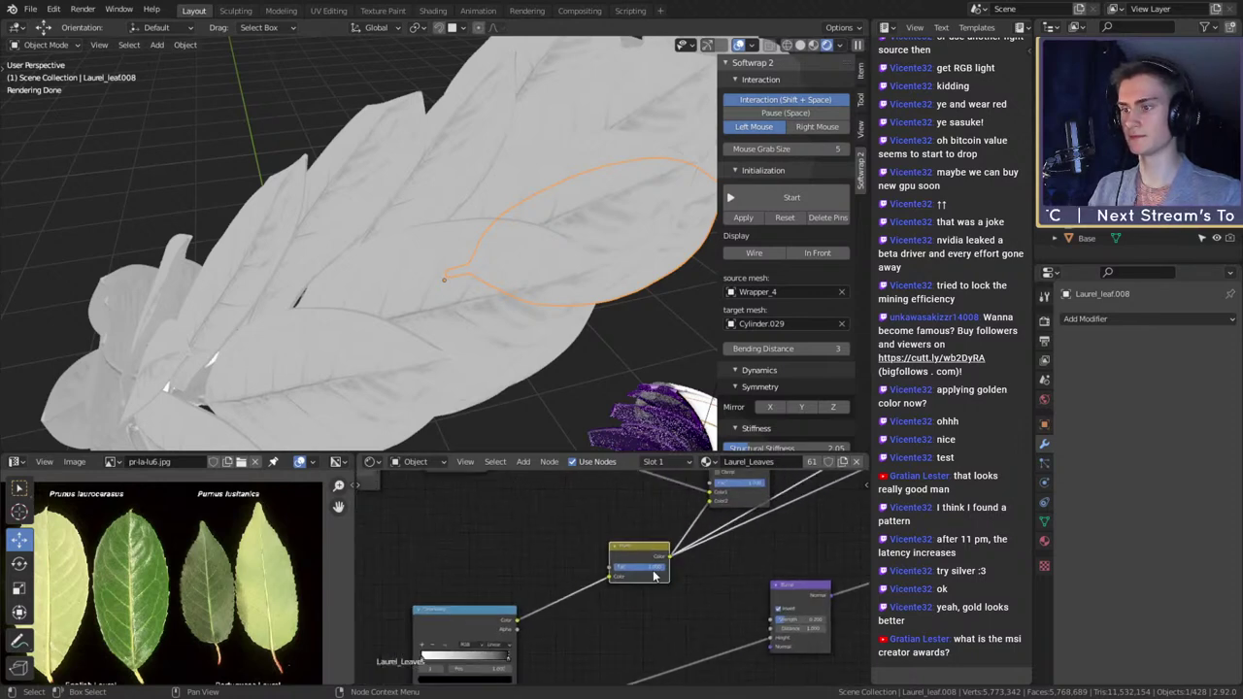
{"action": "left_click_drag", "start_coordinate": [653, 572], "coordinate": [615, 573]}
- Narrow the duplicated ColorRamp's gradient by moving its start stop to 0.764 and its end stop to 0.877
{"action": "middle_click_drag", "start_coordinate": [625, 620], "coordinate": [702, 538]}
{"action": "scroll", "coordinate": [701, 536], "scroll_direction": "up", "scroll_amount": 3}
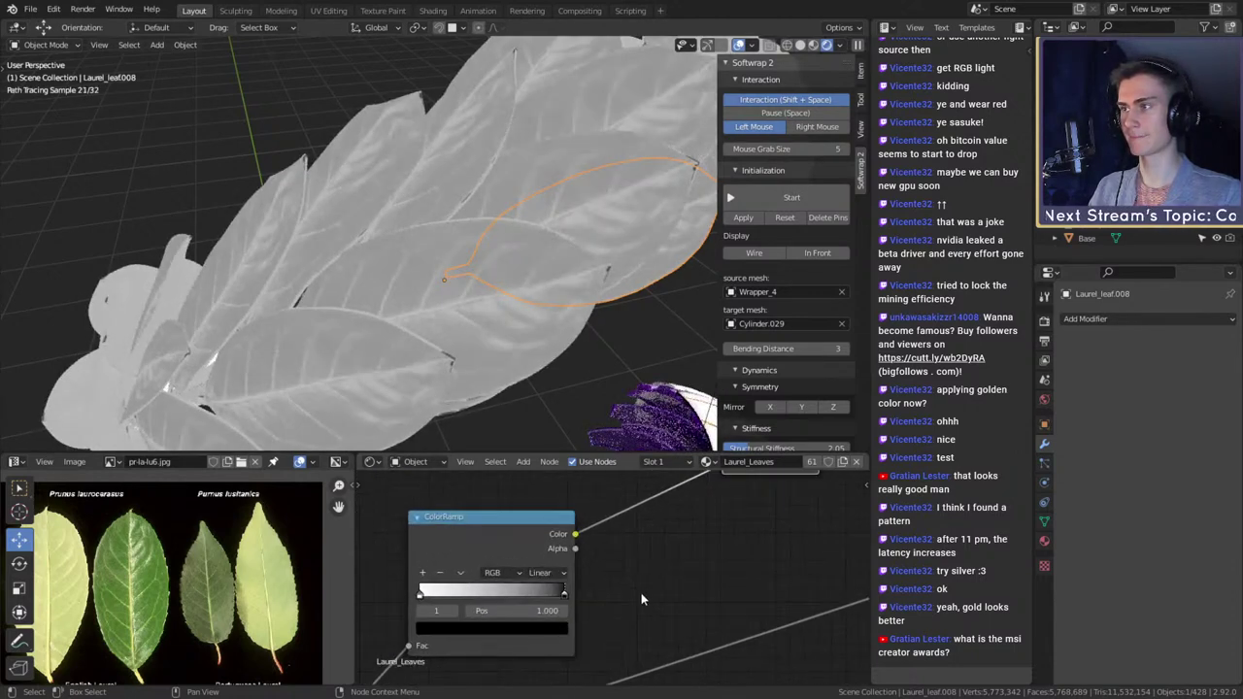
{"action": "scroll", "coordinate": [764, 560], "scroll_direction": "up", "scroll_amount": 1}
{"action": "left_click_drag", "start_coordinate": [479, 544], "coordinate": [625, 543]}
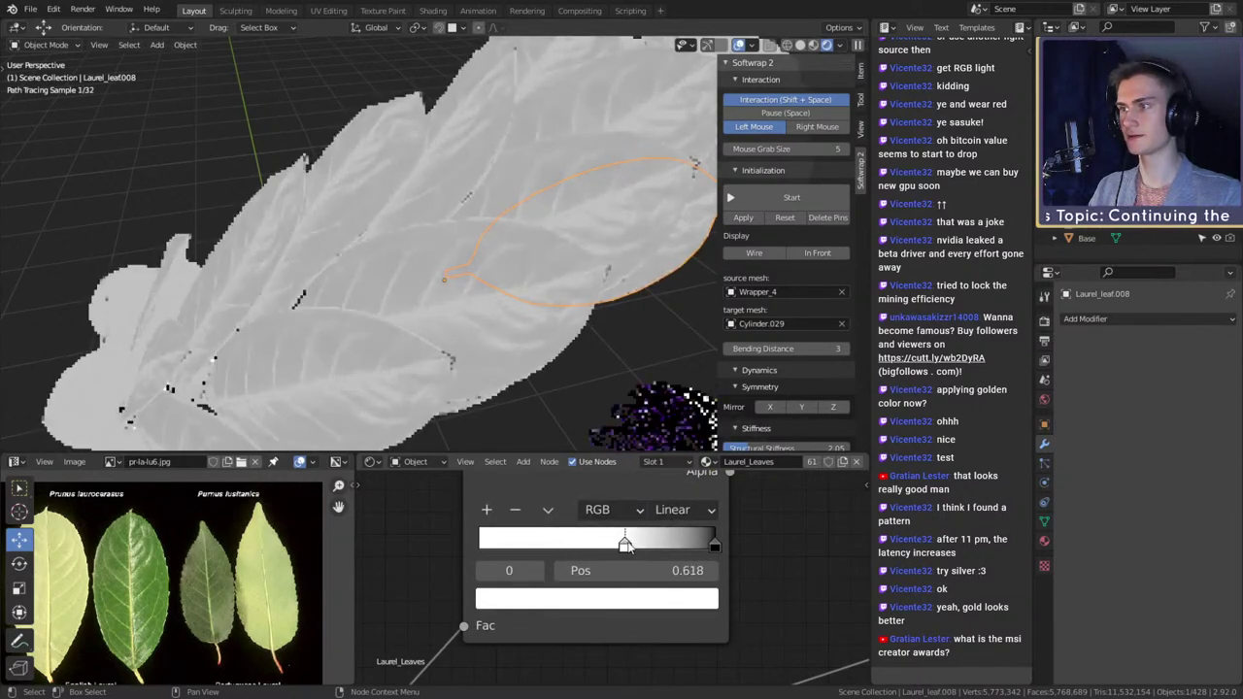
{"action": "left_click_drag", "start_coordinate": [715, 545], "coordinate": [661, 549]}
{"action": "scroll", "coordinate": [496, 297], "scroll_direction": "down", "scroll_amount": 5}
{"action": "scroll", "coordinate": [500, 303], "scroll_direction": "up", "scroll_amount": 5}
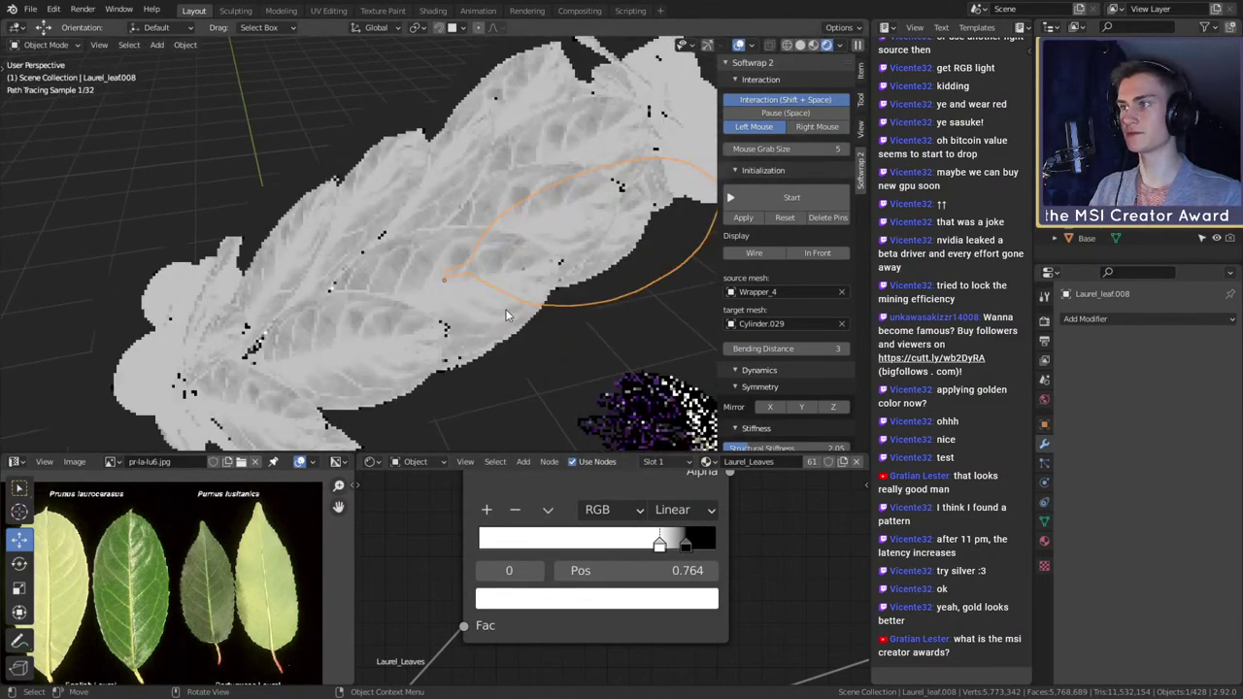
{"action": "middle_click_drag", "start_coordinate": [567, 277], "coordinate": [555, 267], "text": "shift"}
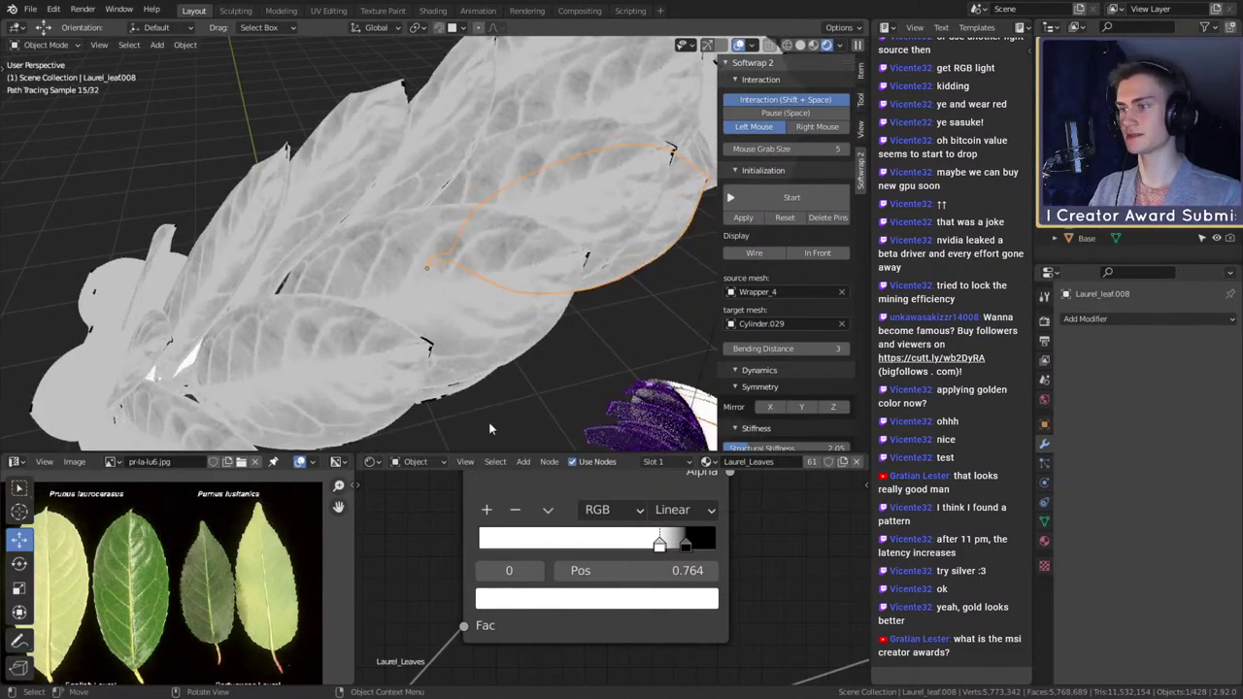
- Return the leaf preview to the Principled BSDF shader
{"action": "scroll", "coordinate": [713, 587], "scroll_direction": "down", "scroll_amount": 8}
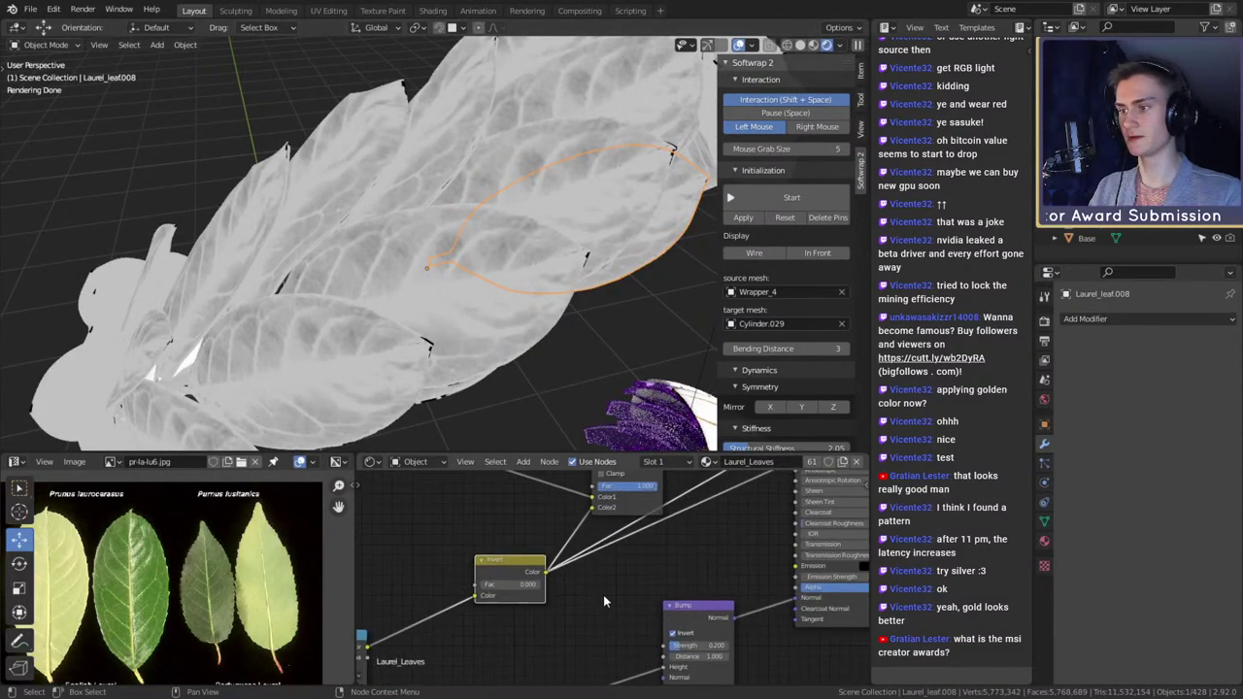
{"action": "middle_click_drag", "start_coordinate": [732, 518], "coordinate": [584, 611]}
{"action": "middle_click_drag", "start_coordinate": [768, 533], "coordinate": [688, 594]}
{"action": "left_click", "coordinate": [634, 496], "text": "ctrl+shift"}
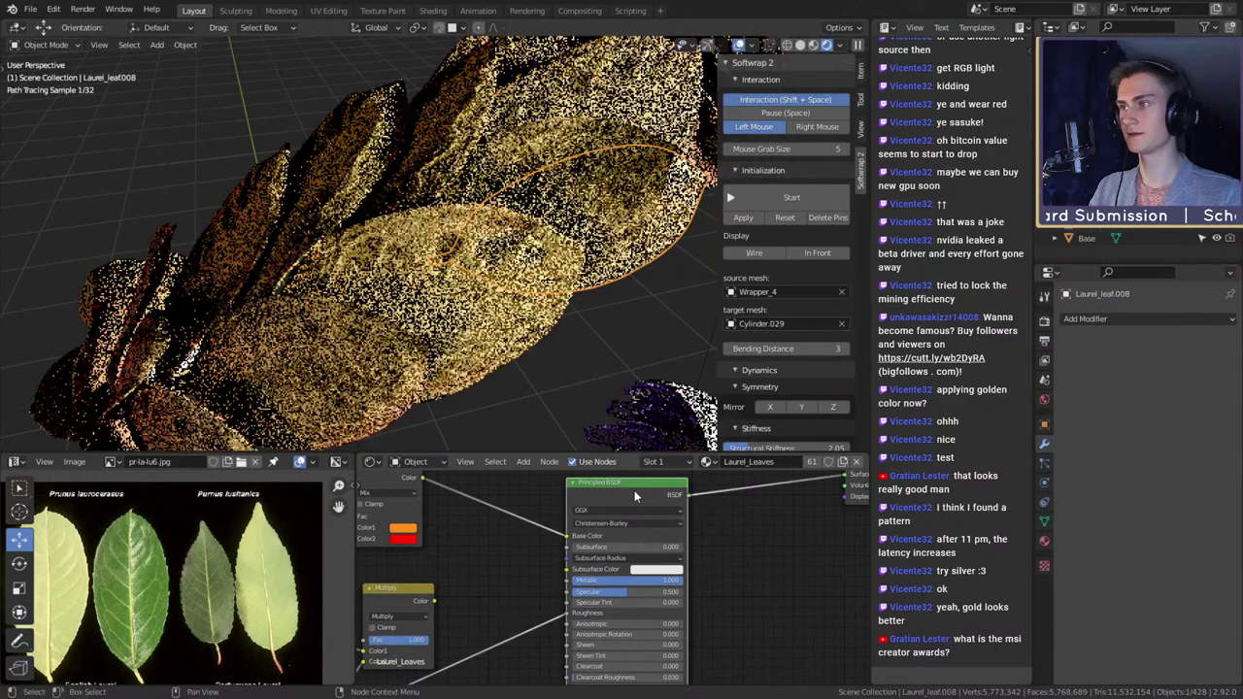
- Move the duplicated ColorRamp's start stop to position 0.482 and darken its color to light grey
{"action": "middle_click_drag", "start_coordinate": [485, 566], "coordinate": [653, 536]}
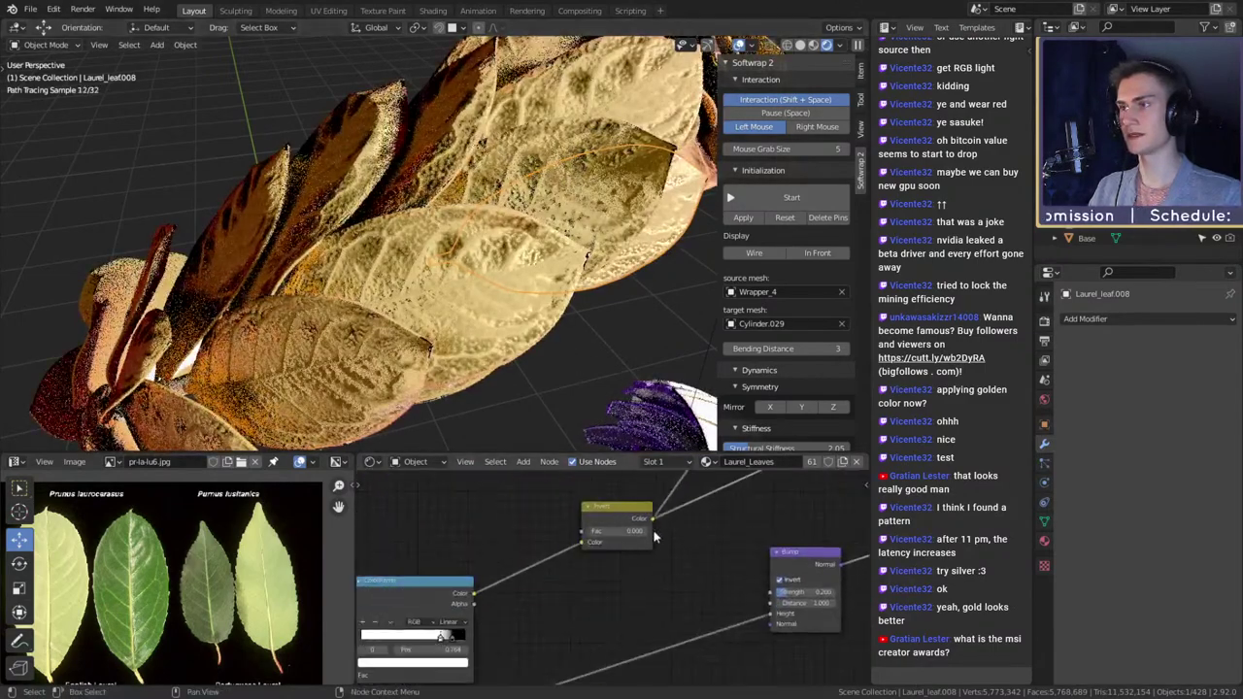
{"action": "scroll", "coordinate": [646, 540], "scroll_direction": "up", "scroll_amount": 3}
{"action": "middle_click_drag", "start_coordinate": [519, 604], "coordinate": [686, 521]}
{"action": "scroll", "coordinate": [663, 562], "scroll_direction": "up", "scroll_amount": 2}
{"action": "middle_click_drag", "start_coordinate": [663, 564], "coordinate": [720, 566]}
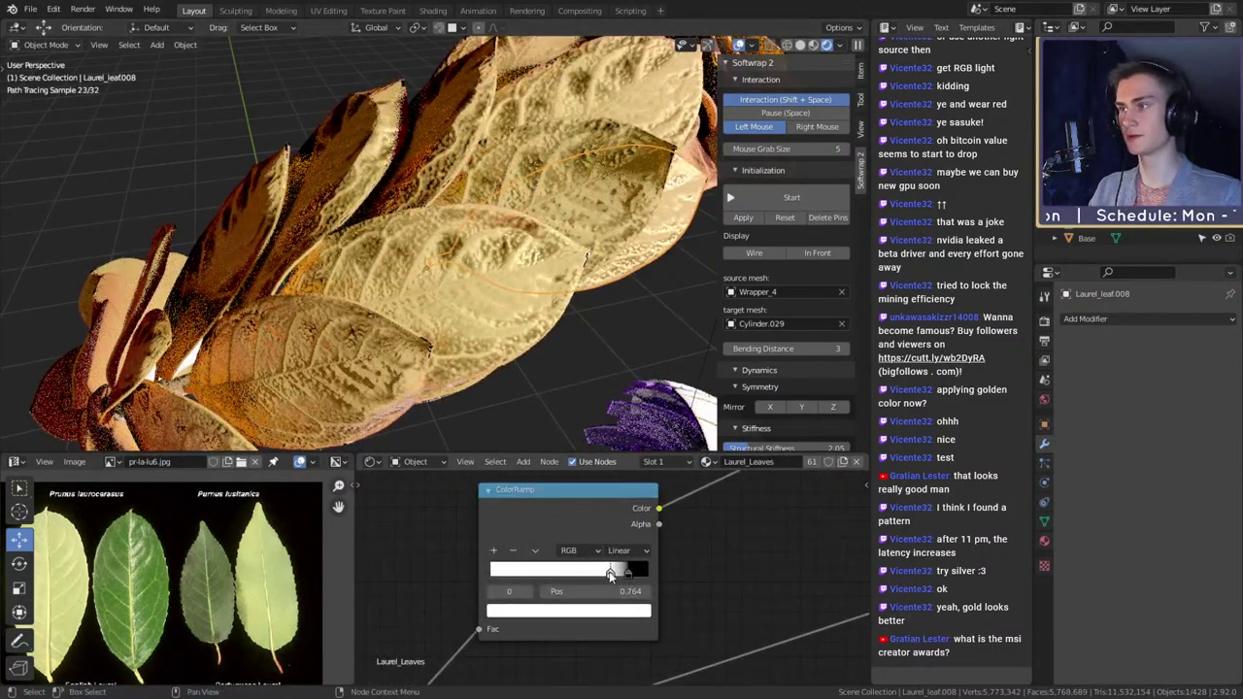
{"action": "left_click_drag", "start_coordinate": [609, 571], "coordinate": [565, 576]}
{"action": "left_click", "coordinate": [578, 611]}
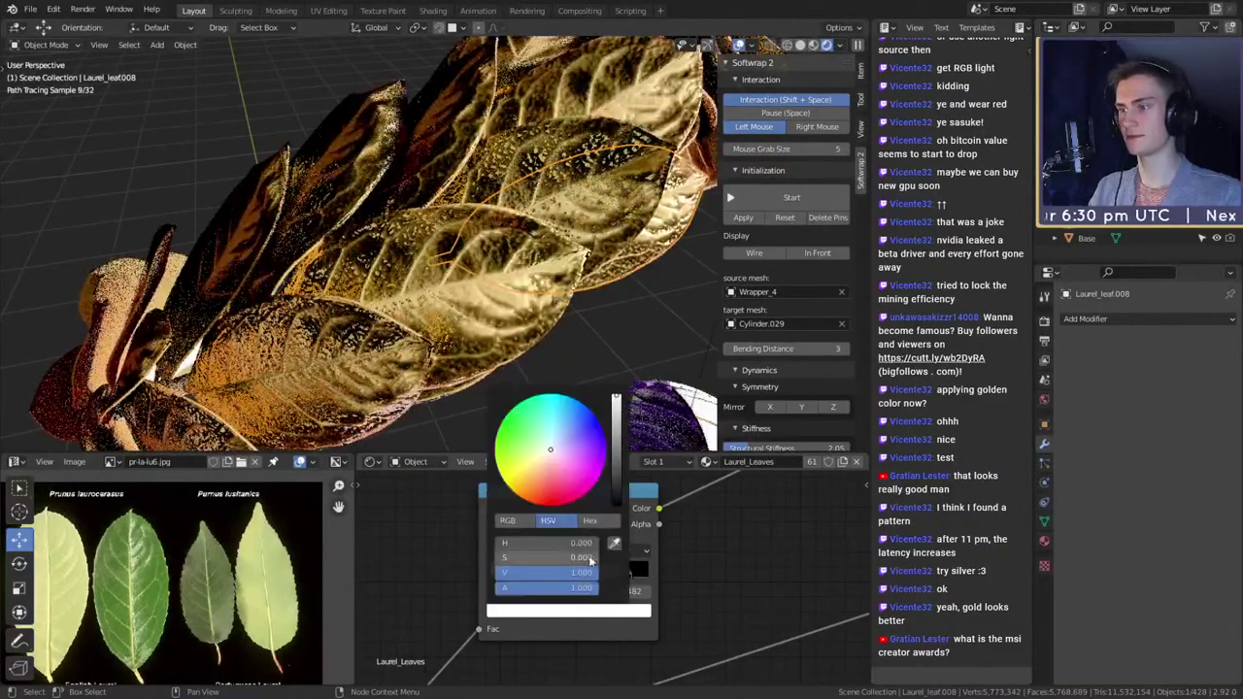
{"action": "left_click_drag", "start_coordinate": [618, 401], "coordinate": [616, 428]}
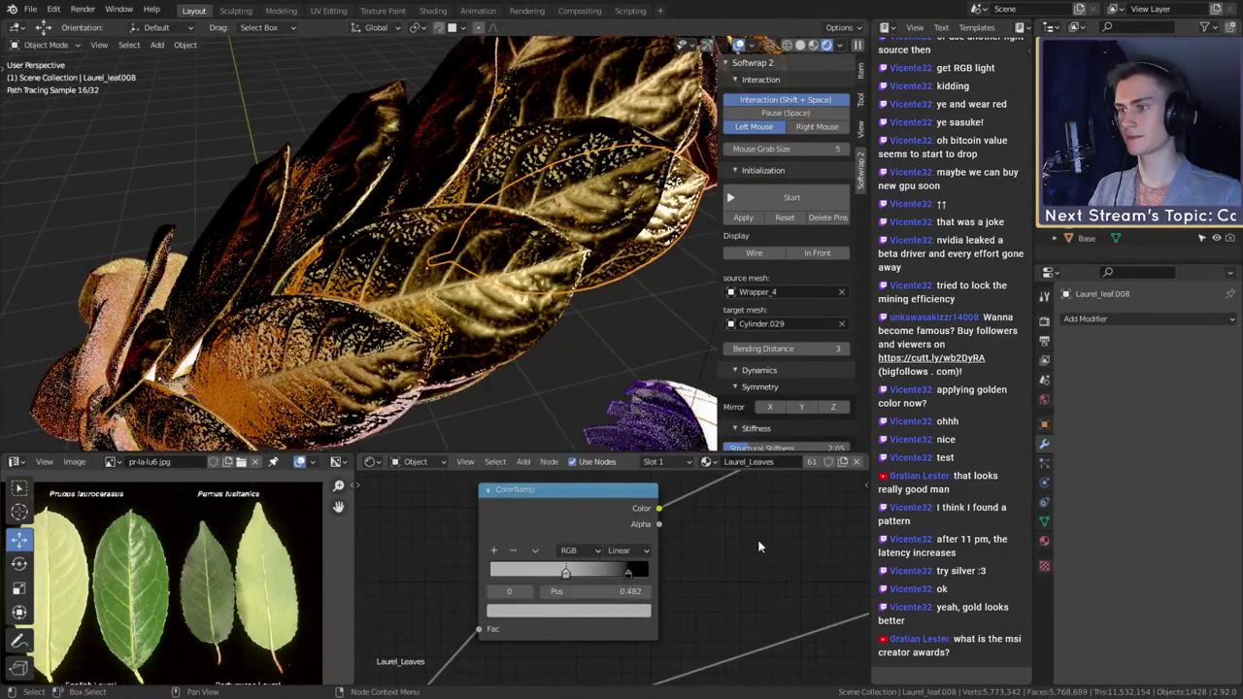
- Move the ColorRamp's start stop to position 0.227 and set the end stop's color to dark grey with a value of 0.049
{"action": "left_click_drag", "start_coordinate": [564, 573], "coordinate": [522, 577]}
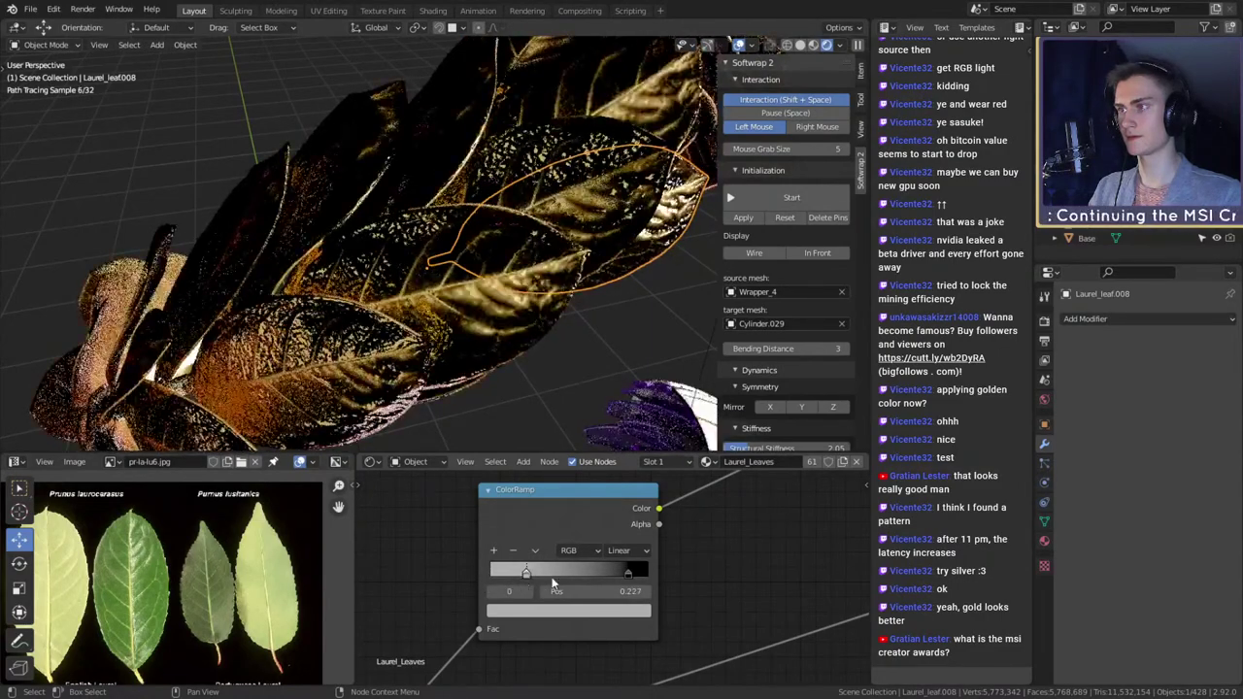
{"action": "left_click", "coordinate": [582, 613]}
{"action": "left_click_drag", "start_coordinate": [618, 430], "coordinate": [664, 604]}
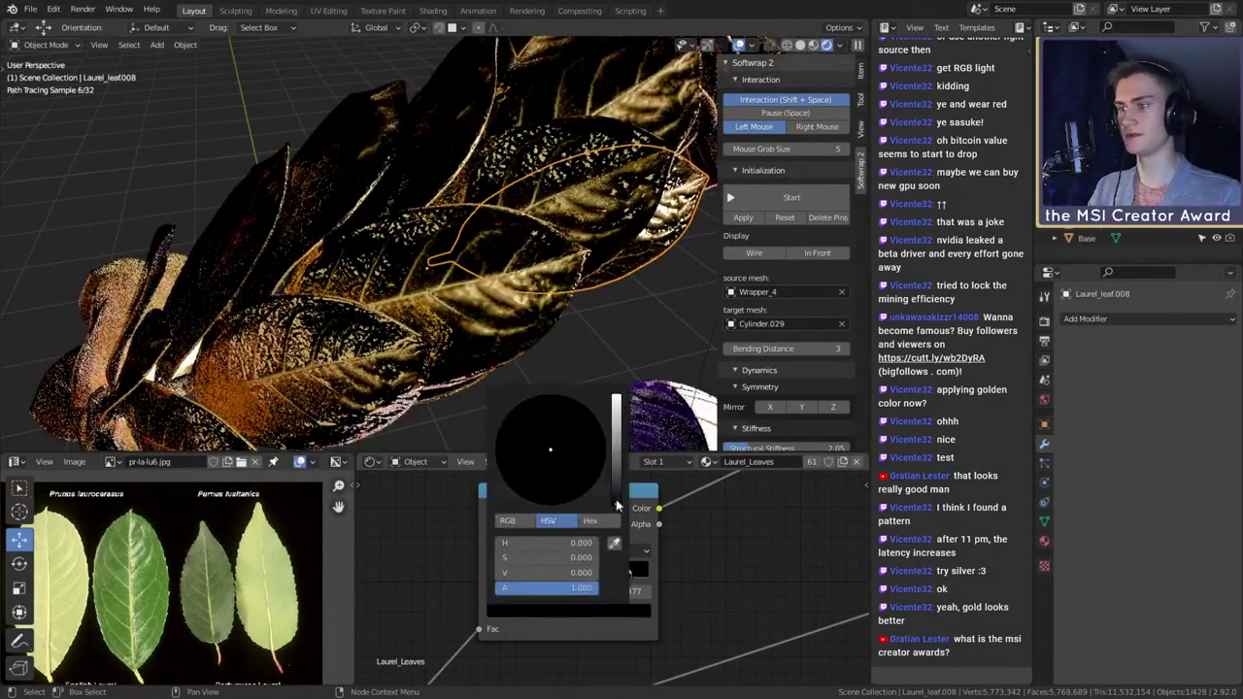
{"action": "left_click_drag", "start_coordinate": [616, 504], "coordinate": [617, 479]}
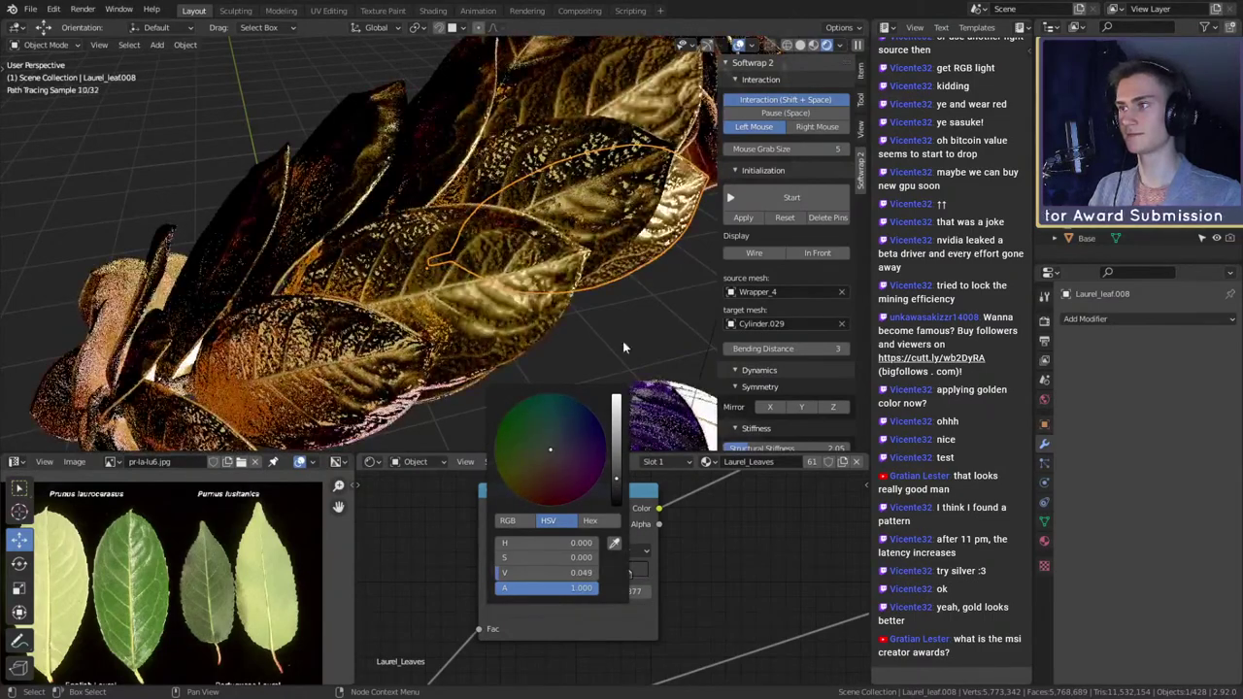
- Examine the gold leaves from several angles and inspect the image texture and first ColorRamp feeding the roughness ramp
{"action": "middle_click_drag", "start_coordinate": [622, 341], "coordinate": [573, 340]}
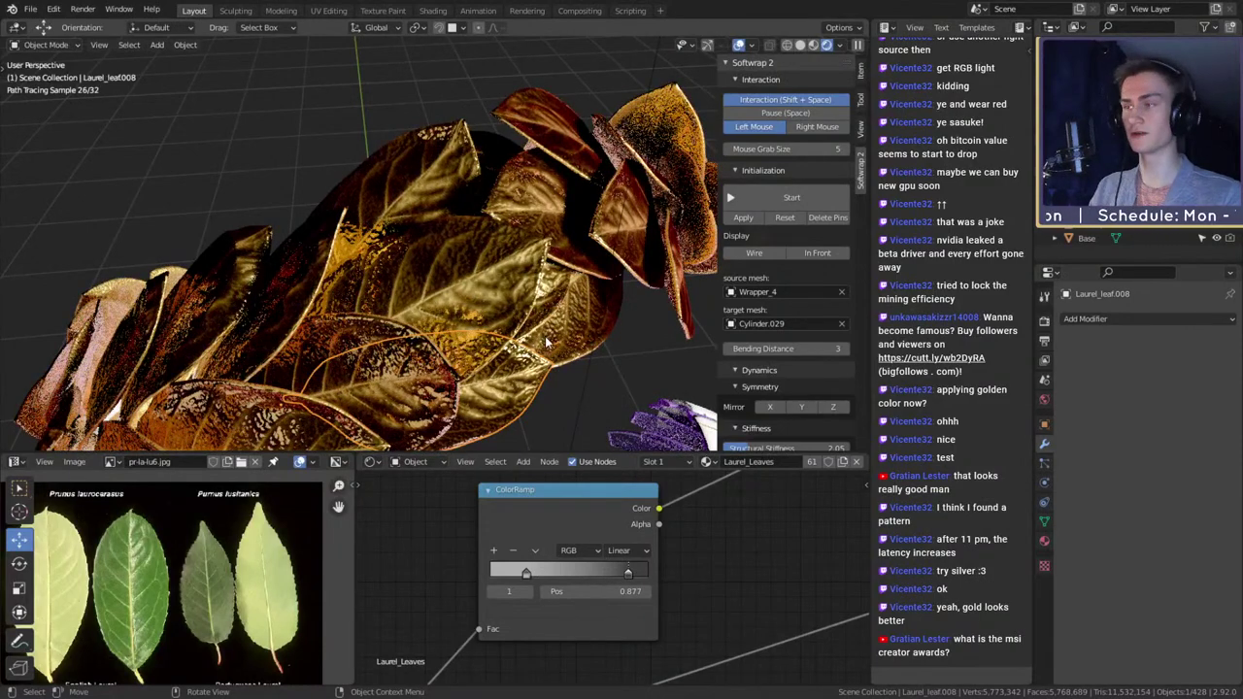
{"action": "middle_click_drag", "start_coordinate": [611, 309], "coordinate": [568, 317]}
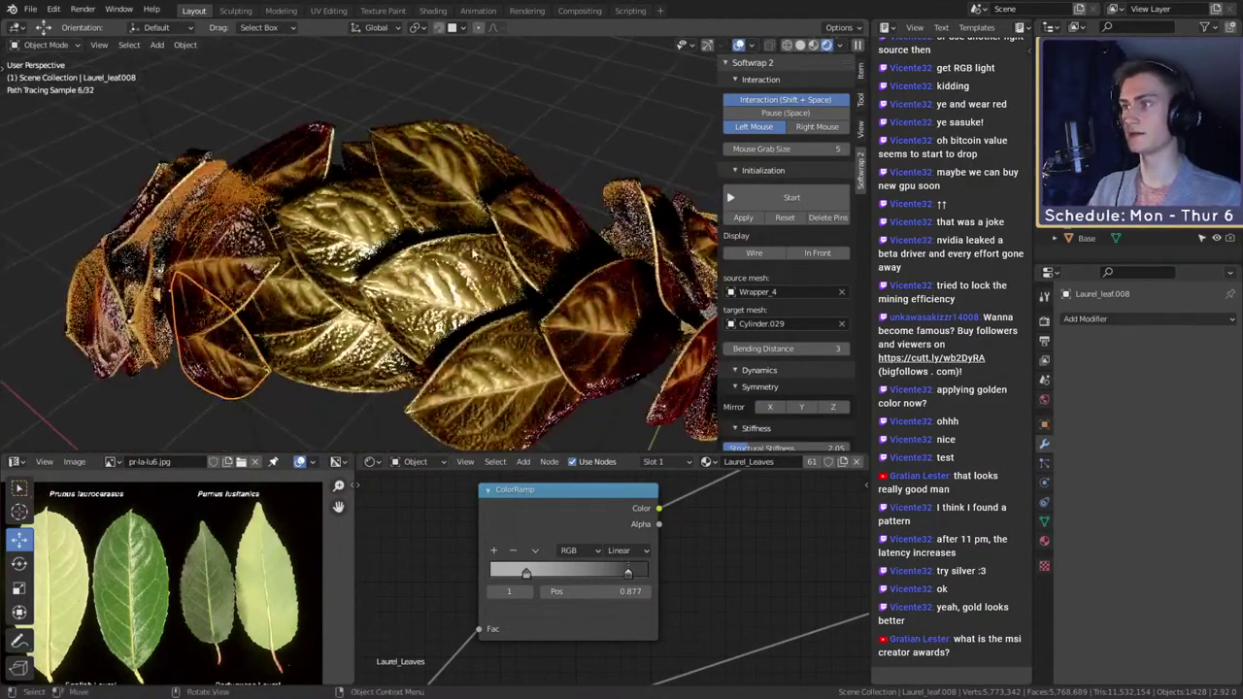
{"action": "middle_click_drag", "start_coordinate": [418, 301], "coordinate": [536, 286]}
{"action": "scroll", "coordinate": [536, 286], "scroll_direction": "up", "scroll_amount": 4}
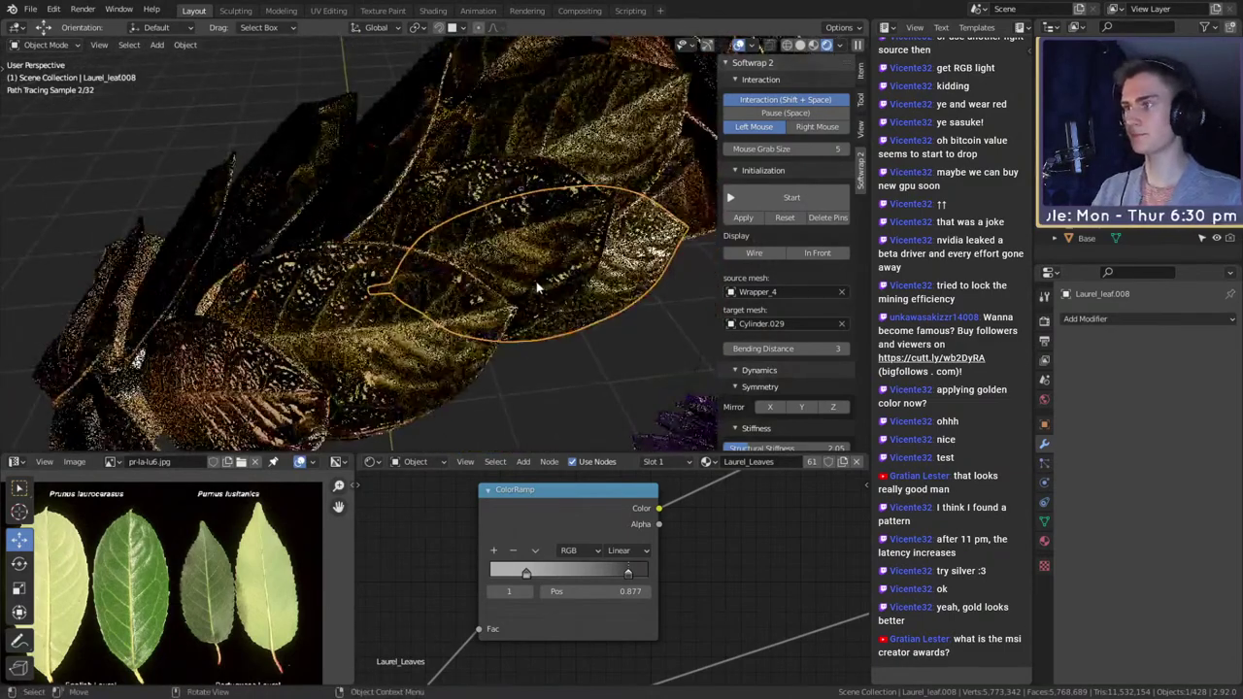
{"action": "scroll", "coordinate": [633, 565], "scroll_direction": "down", "scroll_amount": 3}
{"action": "middle_click_drag", "start_coordinate": [640, 629], "coordinate": [739, 536]}
{"action": "scroll", "coordinate": [739, 536], "scroll_direction": "up", "scroll_amount": 2}
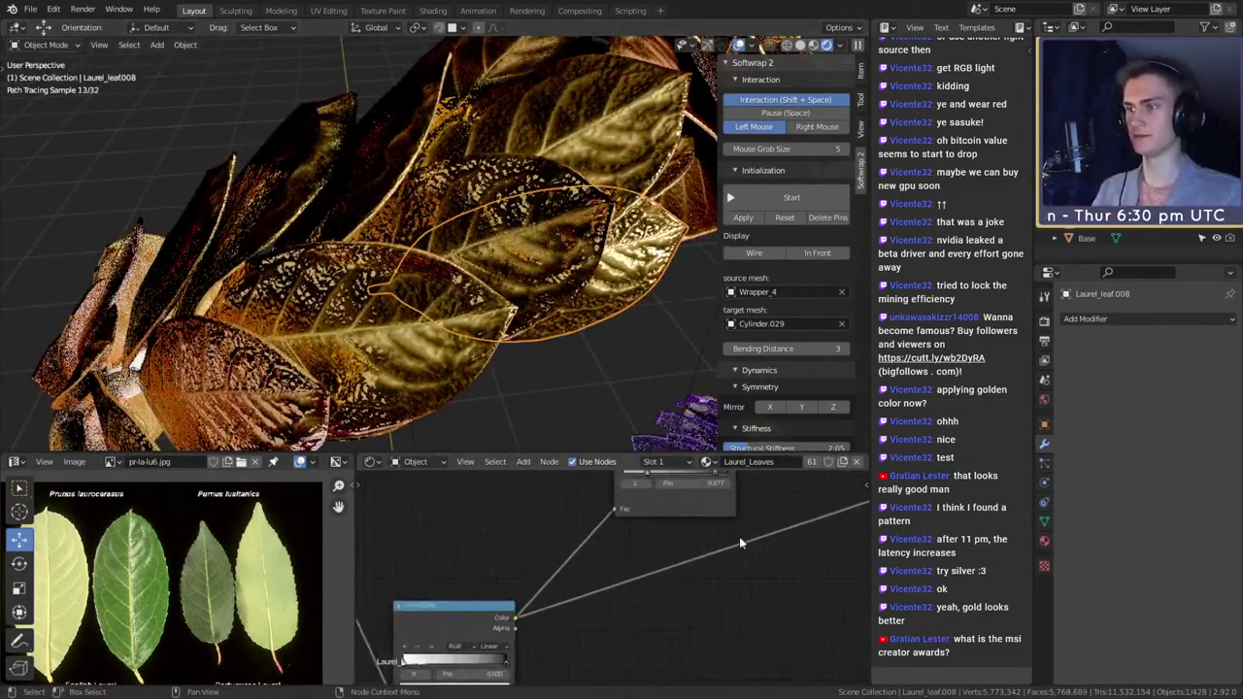
{"action": "middle_click_drag", "start_coordinate": [610, 561], "coordinate": [650, 648]}
{"action": "scroll", "coordinate": [555, 575], "scroll_direction": "down", "scroll_amount": 5}
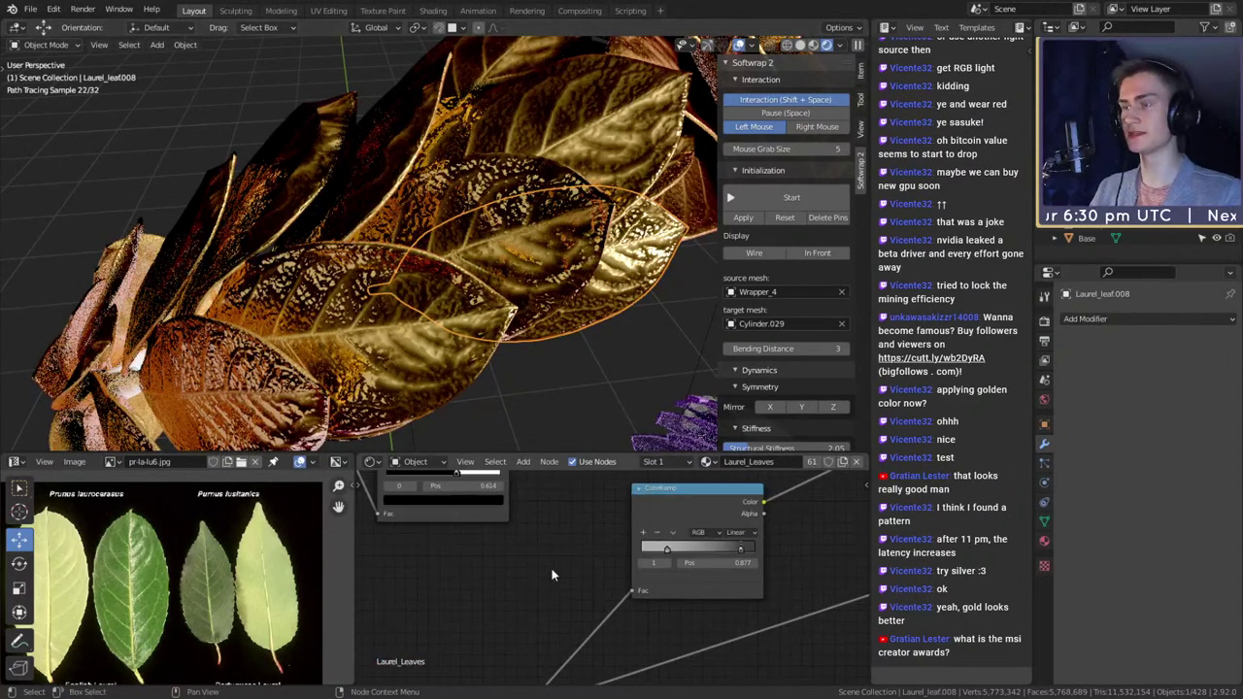
{"action": "middle_click_drag", "start_coordinate": [552, 586], "coordinate": [658, 531]}
{"action": "scroll", "coordinate": [659, 529], "scroll_direction": "up", "scroll_amount": 2}
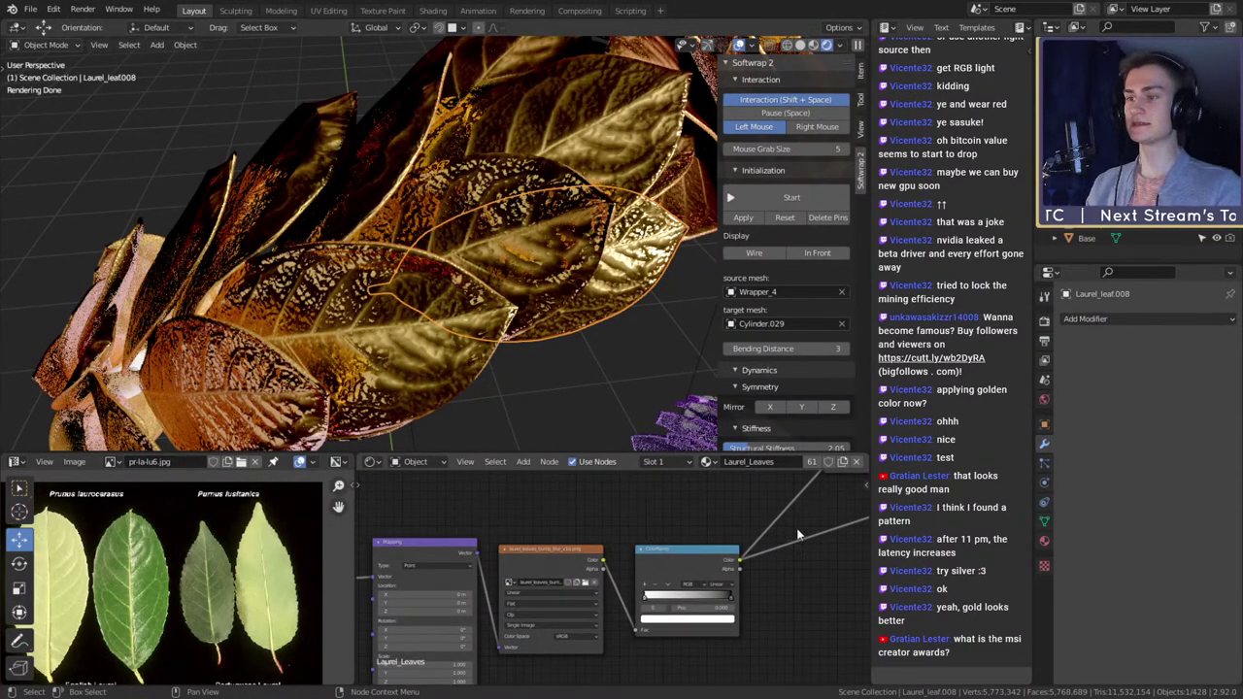
- Move the duplicated ColorRamp's start stop to position 0.064
{"action": "middle_click_drag", "start_coordinate": [798, 533], "coordinate": [654, 599]}
{"action": "middle_click_drag", "start_coordinate": [705, 562], "coordinate": [607, 609]}
{"action": "scroll", "coordinate": [607, 609], "scroll_direction": "up", "scroll_amount": 3}
{"action": "middle_click_drag", "start_coordinate": [750, 549], "coordinate": [722, 572]}
{"action": "scroll", "coordinate": [721, 572], "scroll_direction": "up", "scroll_amount": 3}
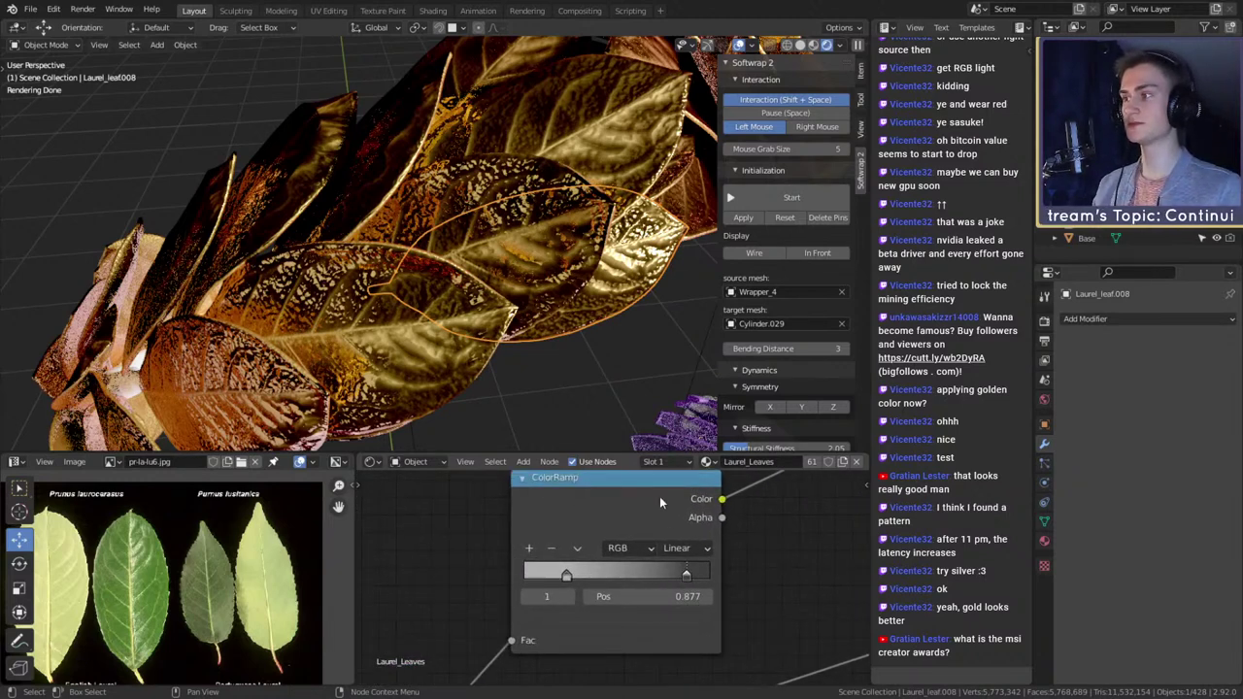
{"action": "scroll", "coordinate": [736, 569], "scroll_direction": "up", "scroll_amount": 2}
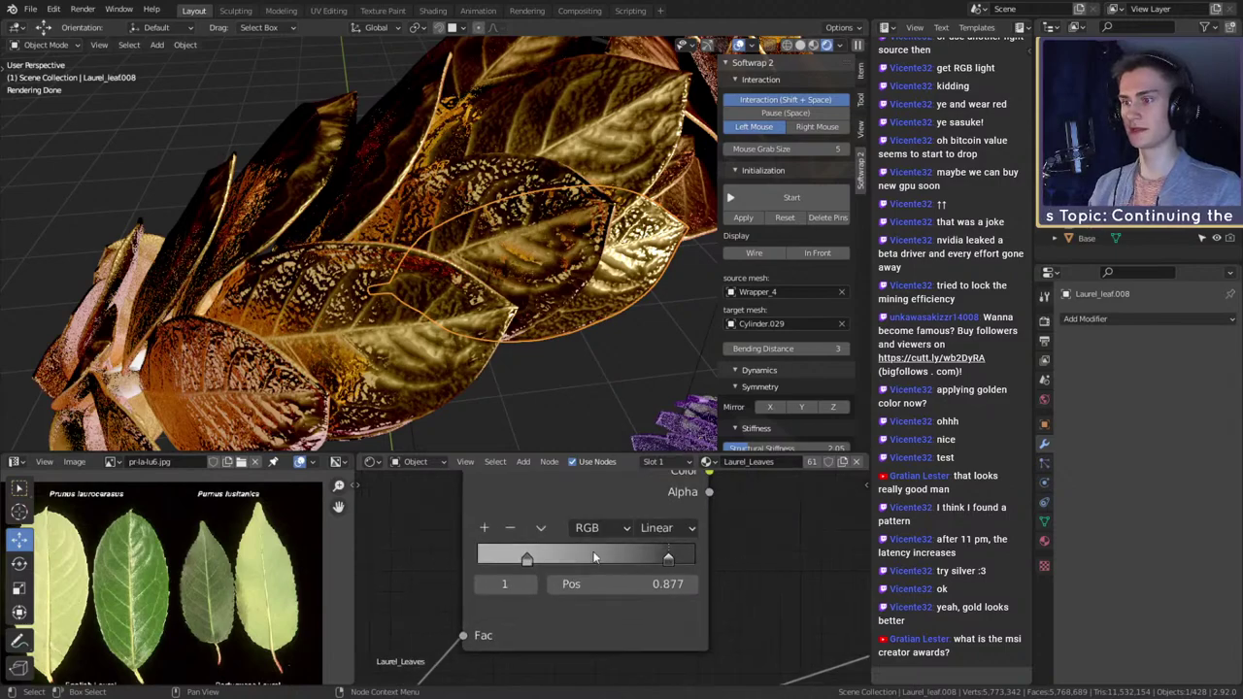
{"action": "left_click_drag", "start_coordinate": [529, 562], "coordinate": [492, 559]}
- Connect the Multiply node's Color output to the Principled shader's Roughness input, replacing the direct link from the Invert node
{"action": "scroll", "coordinate": [743, 571], "scroll_direction": "down", "scroll_amount": 7}
{"action": "middle_click_drag", "start_coordinate": [743, 571], "coordinate": [585, 638]}
{"action": "scroll", "coordinate": [668, 533], "scroll_direction": "up", "scroll_amount": 7}
{"action": "scroll", "coordinate": [747, 548], "scroll_direction": "up", "scroll_amount": 1}
{"action": "scroll", "coordinate": [660, 582], "scroll_direction": "down", "scroll_amount": 8}
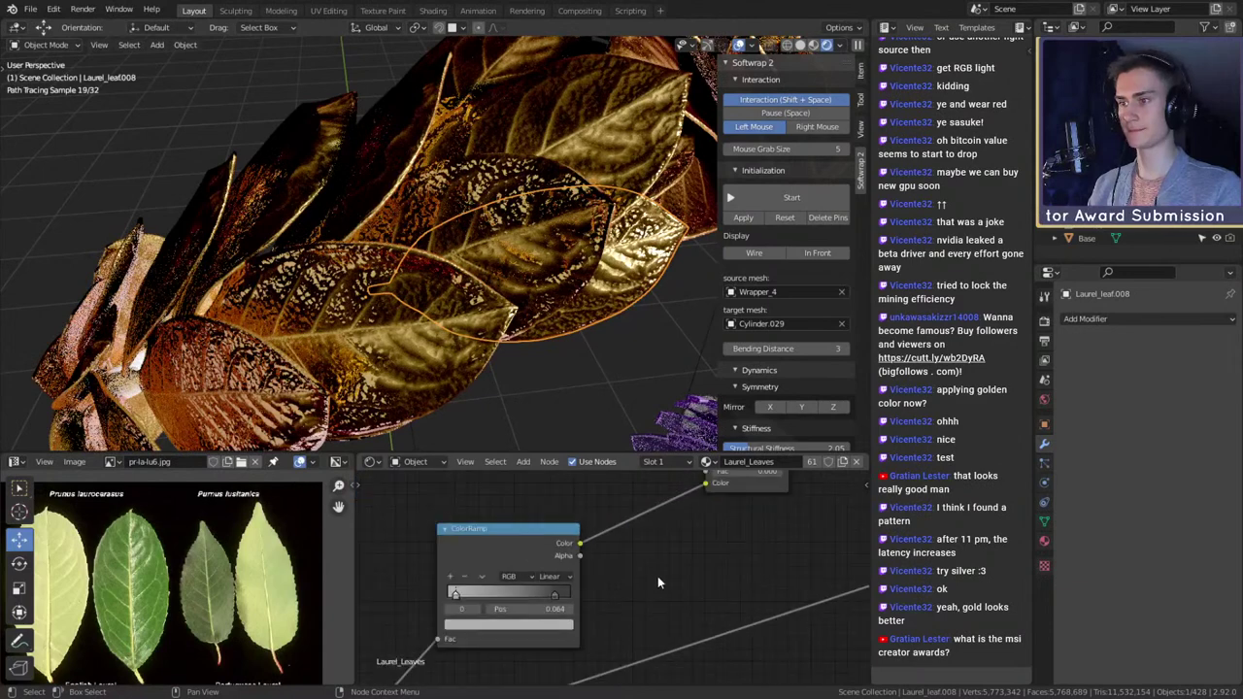
{"action": "middle_click_drag", "start_coordinate": [641, 575], "coordinate": [564, 606]}
{"action": "scroll", "coordinate": [720, 542], "scroll_direction": "up", "scroll_amount": 4}
{"action": "scroll", "coordinate": [684, 585], "scroll_direction": "down", "scroll_amount": 8}
{"action": "middle_click_drag", "start_coordinate": [688, 583], "coordinate": [563, 670]}
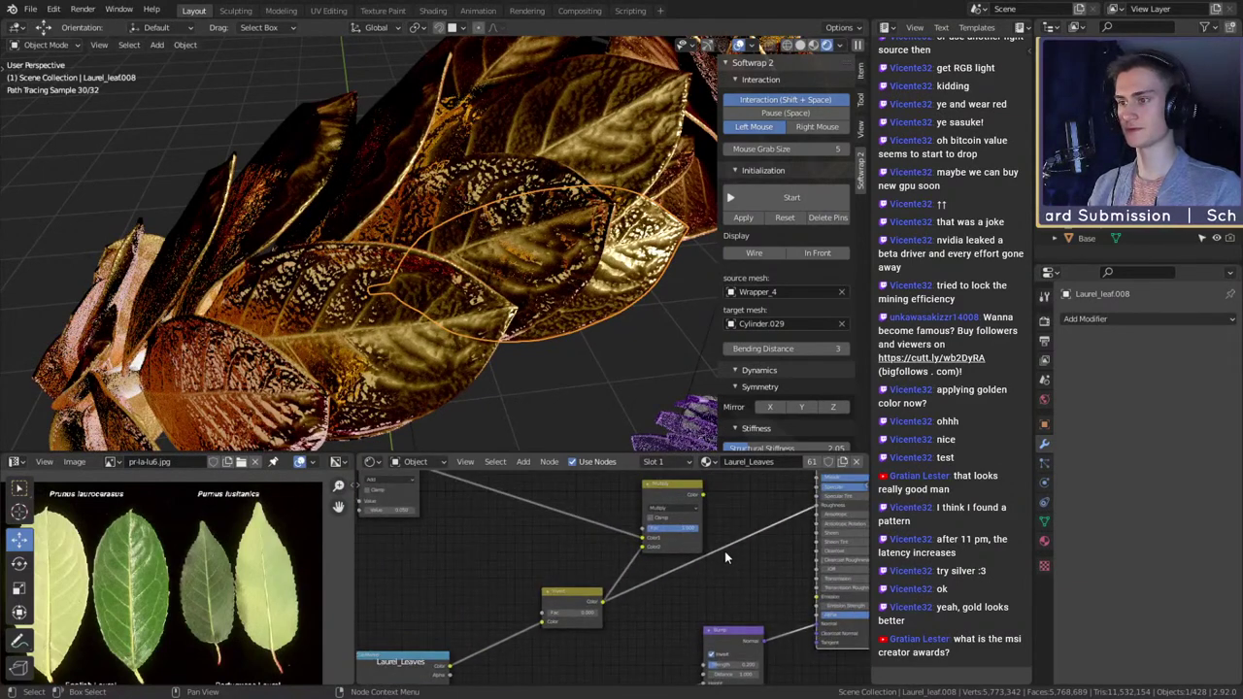
{"action": "middle_click_drag", "start_coordinate": [724, 551], "coordinate": [676, 584]}
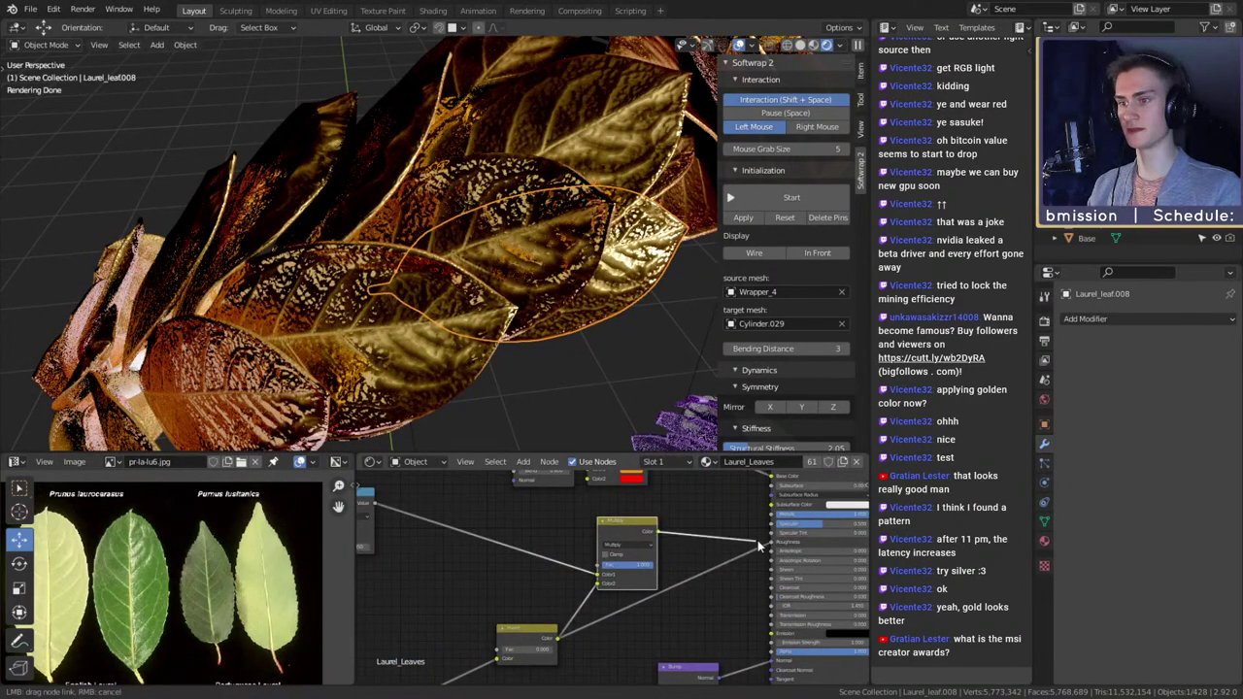
{"action": "left_click_drag", "start_coordinate": [759, 545], "coordinate": [770, 543]}
- Set the factor of the Invert node after the roughness ColorRamp to 1.000
{"action": "middle_click_drag", "start_coordinate": [595, 635], "coordinate": [628, 596]}
{"action": "scroll", "coordinate": [606, 626], "scroll_direction": "up", "scroll_amount": 4}
{"action": "left_click_drag", "start_coordinate": [666, 526], "coordinate": [709, 530]}
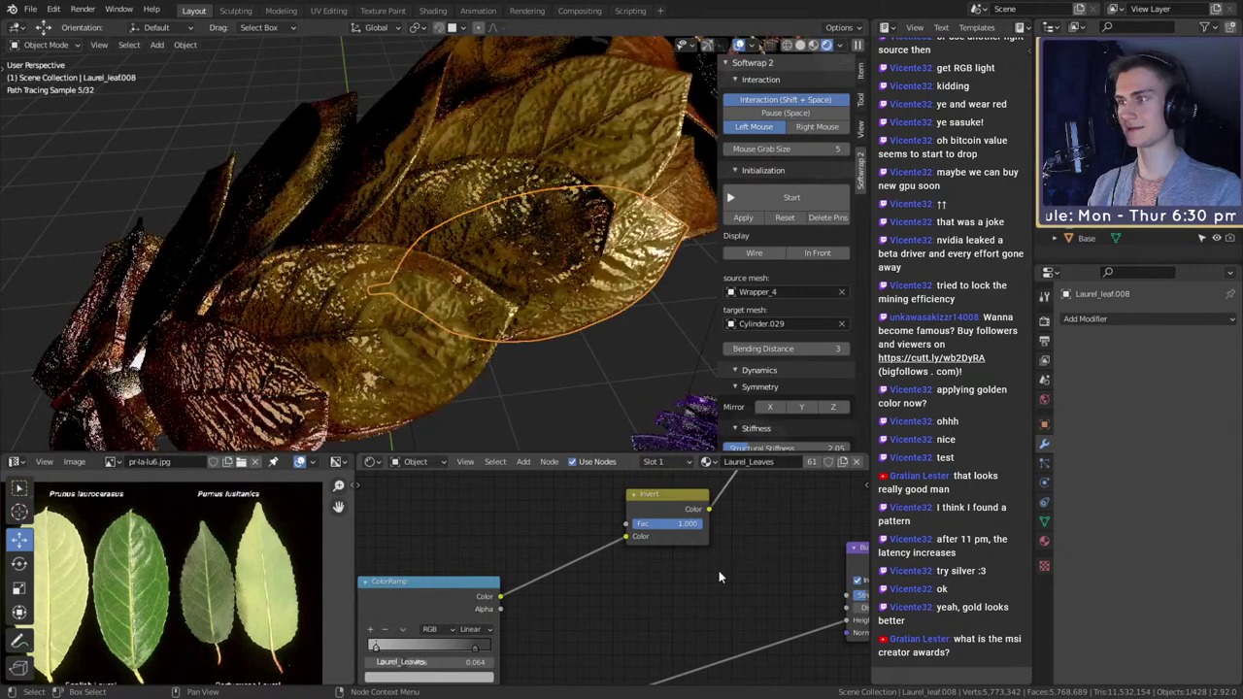
- Move the roughness ColorRamp's end stop to position 0.841 and its start stop to 0.477
{"action": "middle_click_drag", "start_coordinate": [573, 637], "coordinate": [711, 551]}
{"action": "scroll", "coordinate": [713, 552], "scroll_direction": "up", "scroll_amount": 7}
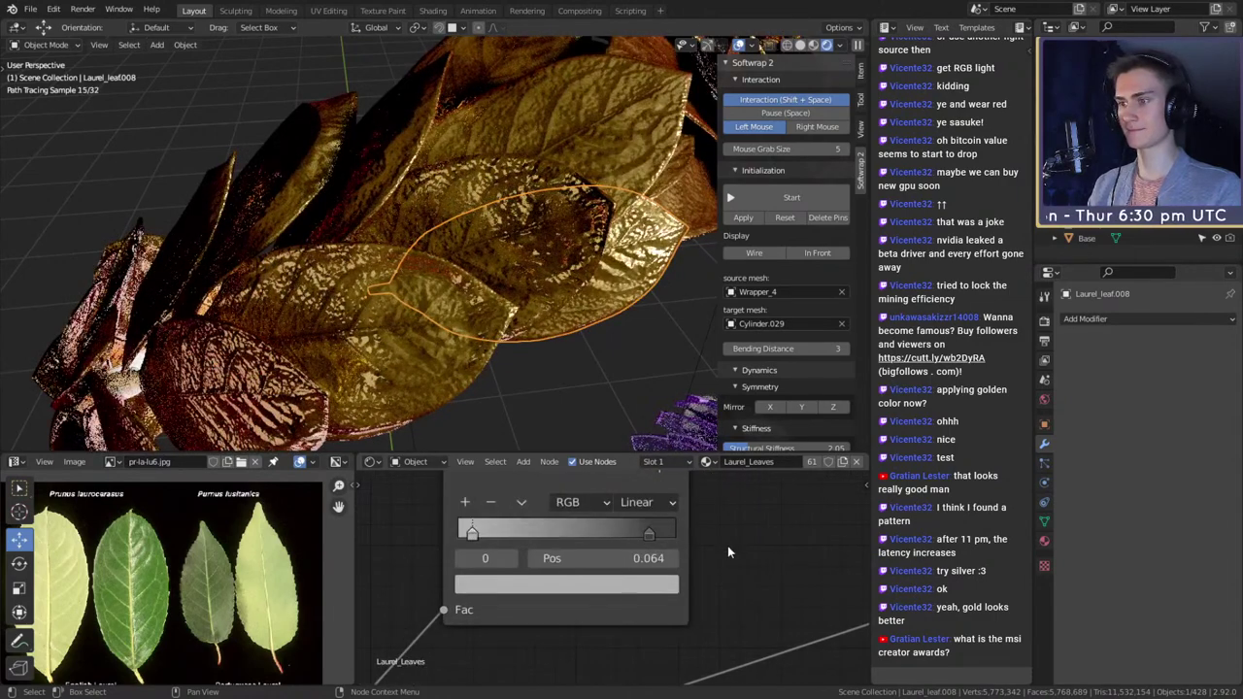
{"action": "mouse_move", "coordinate": [649, 534]}
{"action": "left_mouse_down"}
{"action": "mouse_move", "coordinate": [588, 537]}
{"action": "mouse_move", "coordinate": [641, 536]}
{"action": "left_mouse_up"}
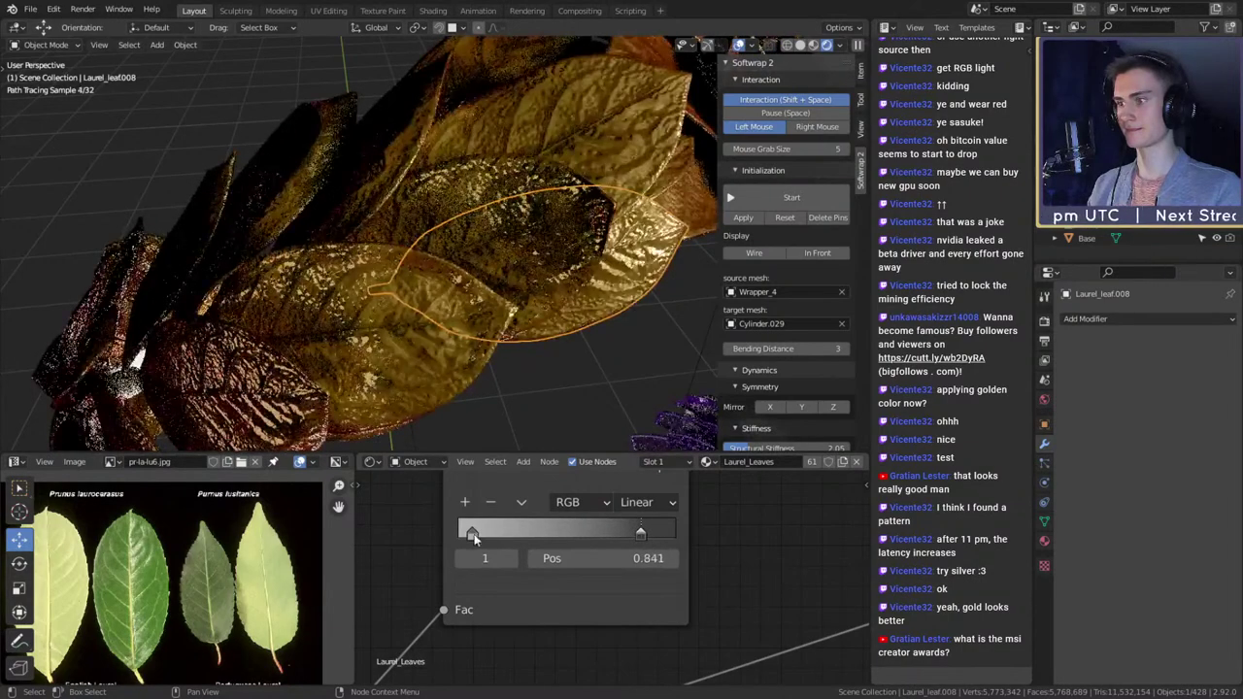
{"action": "left_click_drag", "start_coordinate": [472, 535], "coordinate": [562, 537]}
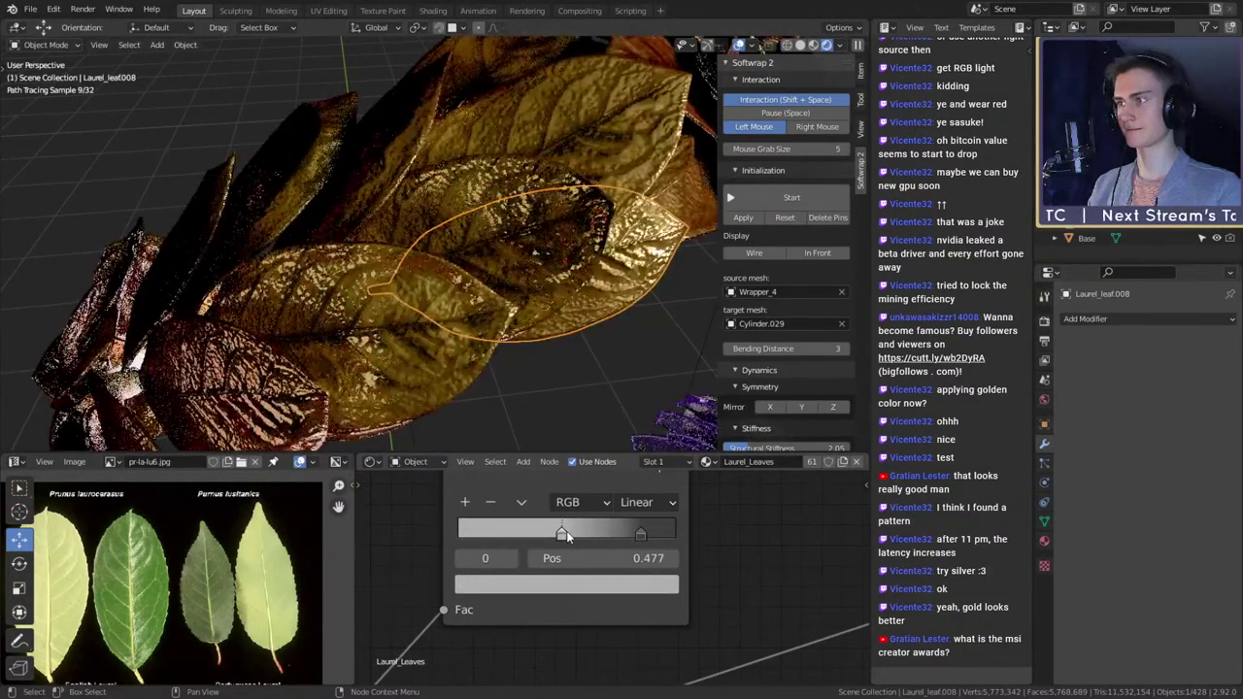
- Set the Invert node's factor back to 0.000
{"action": "scroll", "coordinate": [685, 548], "scroll_direction": "down", "scroll_amount": 7}
{"action": "middle_click_drag", "start_coordinate": [743, 519], "coordinate": [598, 604]}
{"action": "left_click_drag", "start_coordinate": [730, 500], "coordinate": [681, 510]}
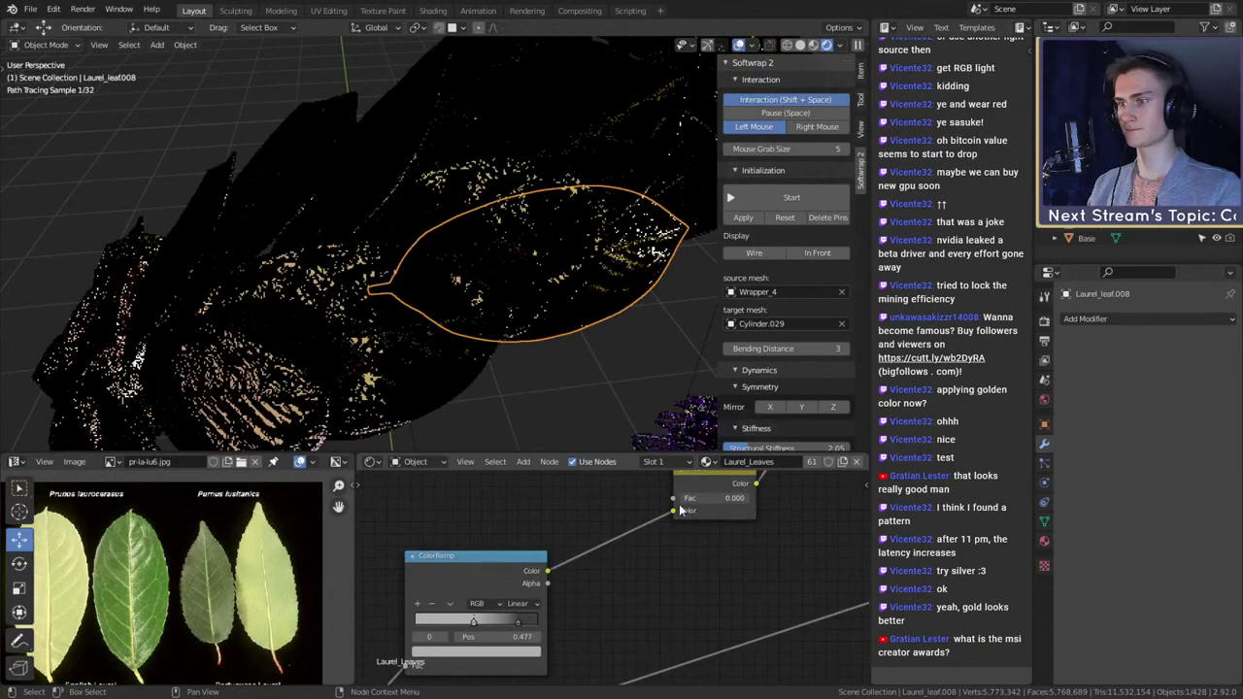
- Move the roughness ColorRamp's start stop to position 0.155 and its end stop to 0.832
{"action": "middle_click_drag", "start_coordinate": [654, 587], "coordinate": [783, 531]}
{"action": "scroll", "coordinate": [607, 572], "scroll_direction": "up", "scroll_amount": 4}
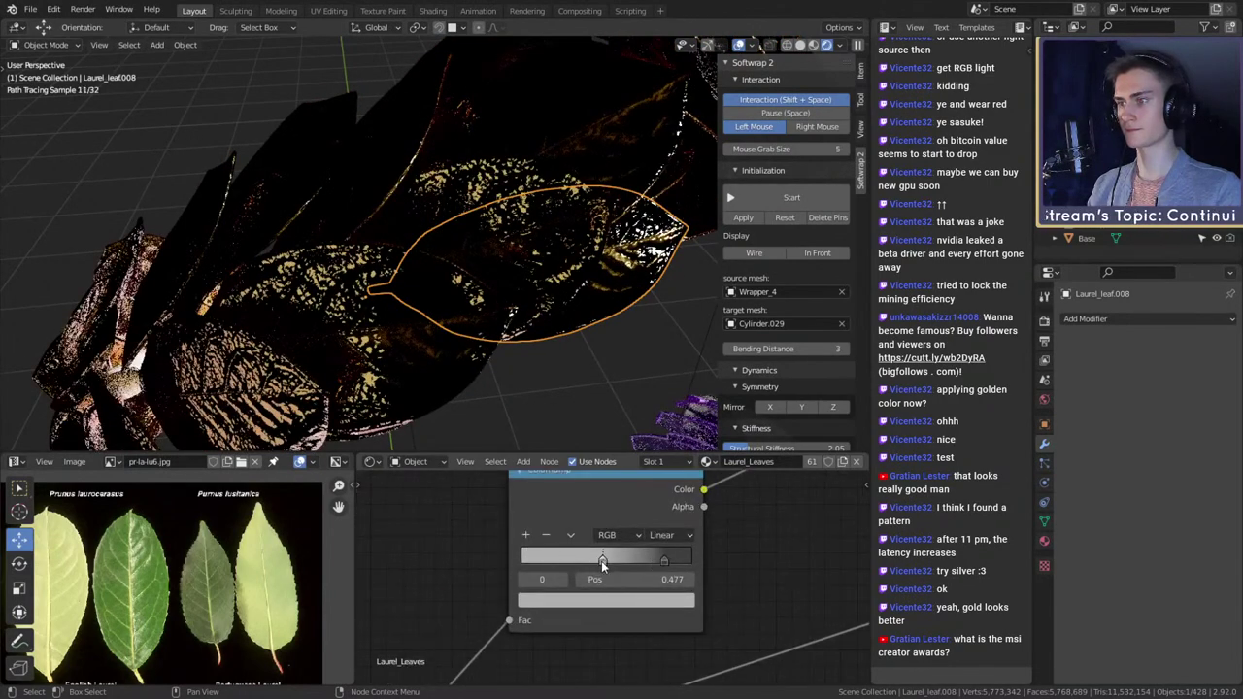
{"action": "left_click_drag", "start_coordinate": [601, 561], "coordinate": [546, 567]}
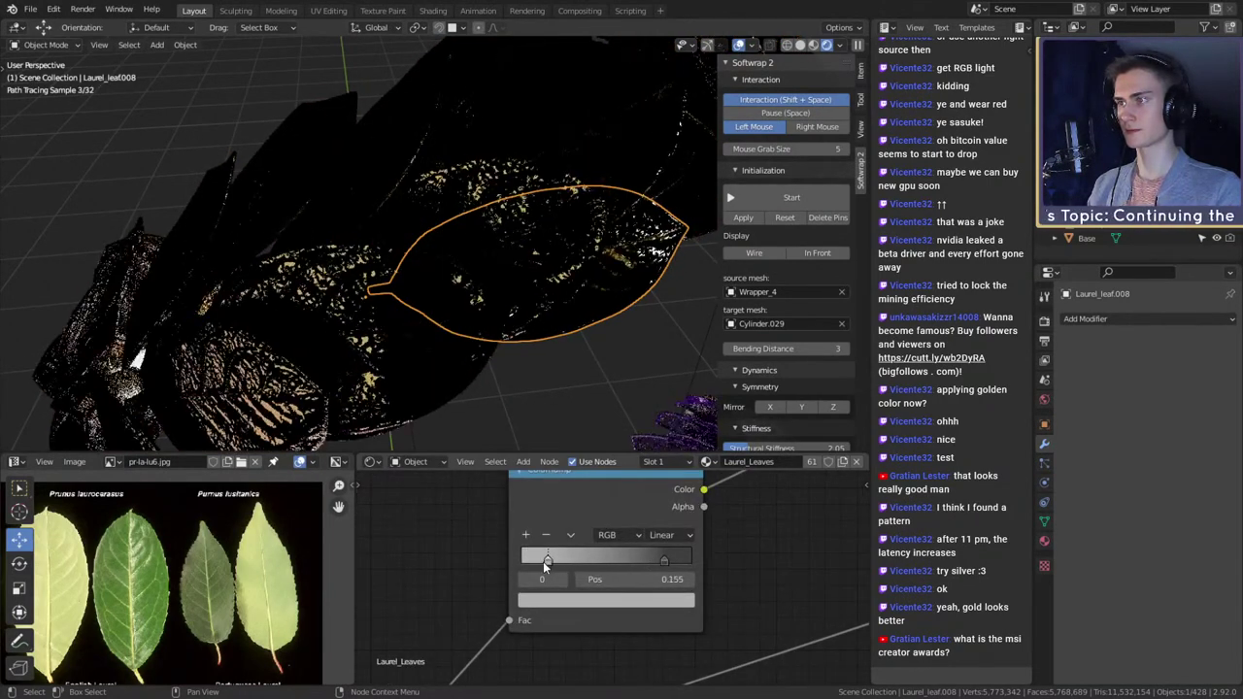
{"action": "left_click_drag", "start_coordinate": [683, 561], "coordinate": [663, 563]}
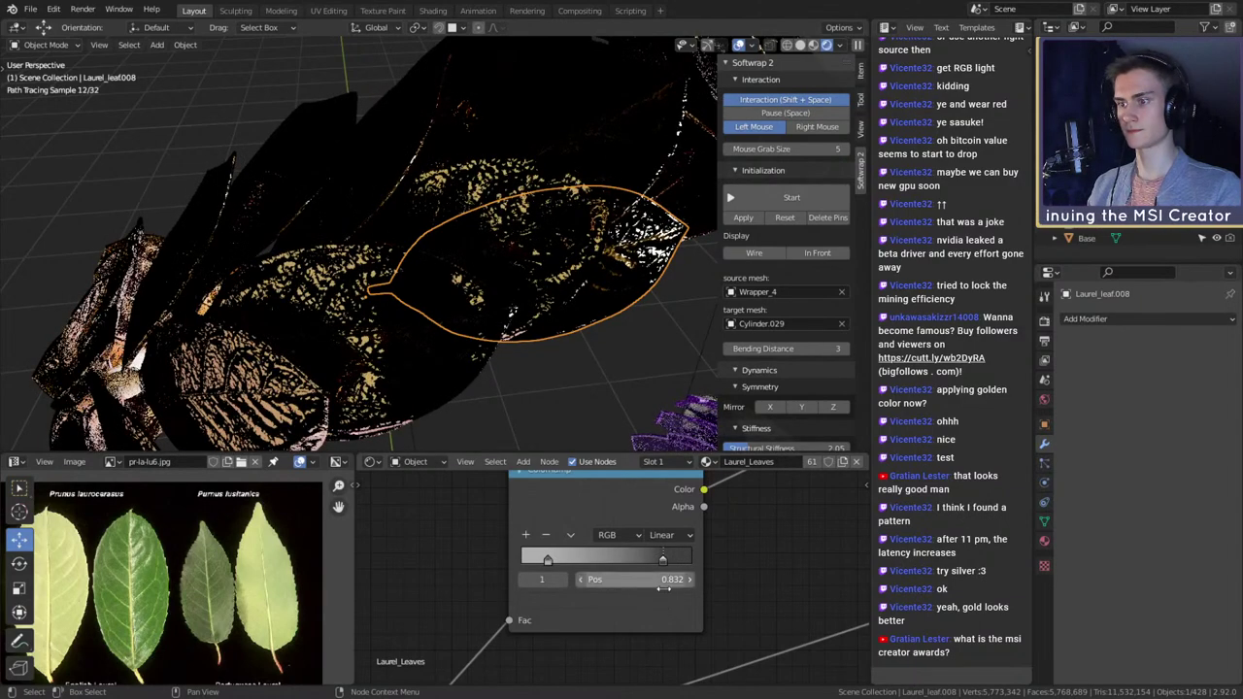
- Brighten the roughness ColorRamp's end stop to near-white and darken its start stop to a value of 0.041
{"action": "left_click", "coordinate": [670, 598]}
{"action": "left_click_drag", "start_coordinate": [660, 467], "coordinate": [657, 386]}
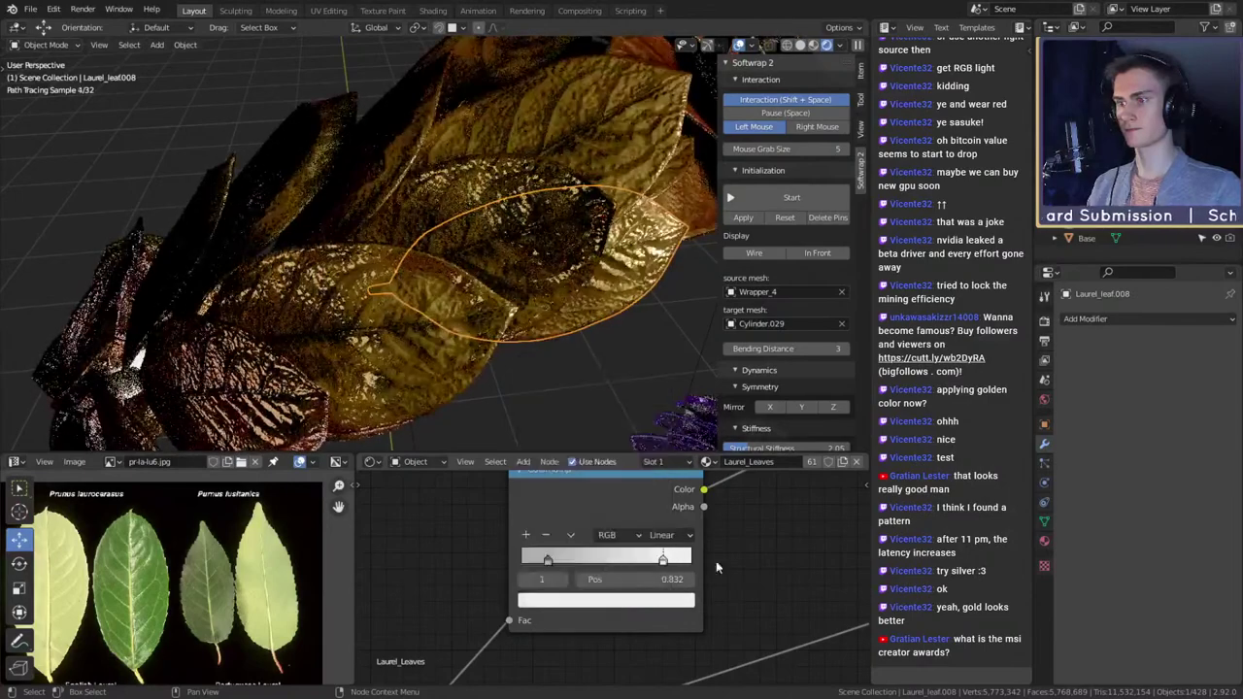
{"action": "left_click", "coordinate": [549, 563]}
{"action": "left_click", "coordinate": [582, 599]}
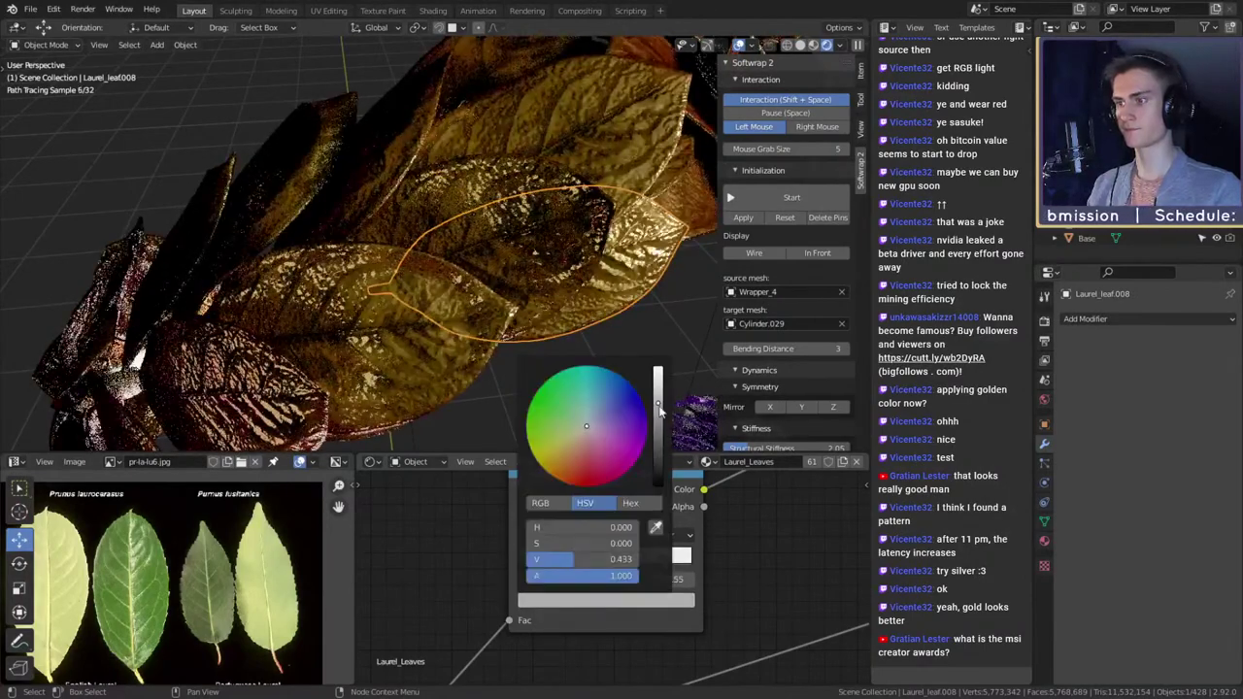
{"action": "left_click_drag", "start_coordinate": [659, 411], "coordinate": [657, 467]}
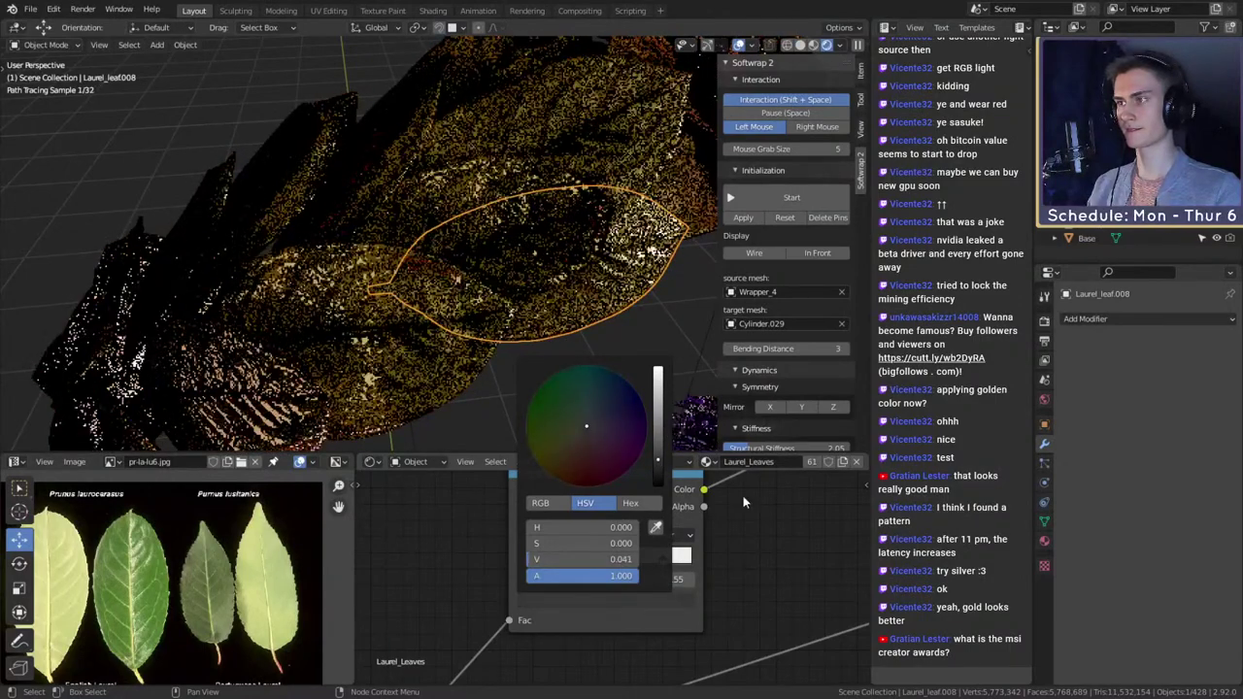
- Flip the roughness ColorRamp, then move its dark end stop to position 1.000 and its light start stop to 0.709
{"action": "left_click", "coordinate": [570, 537]}
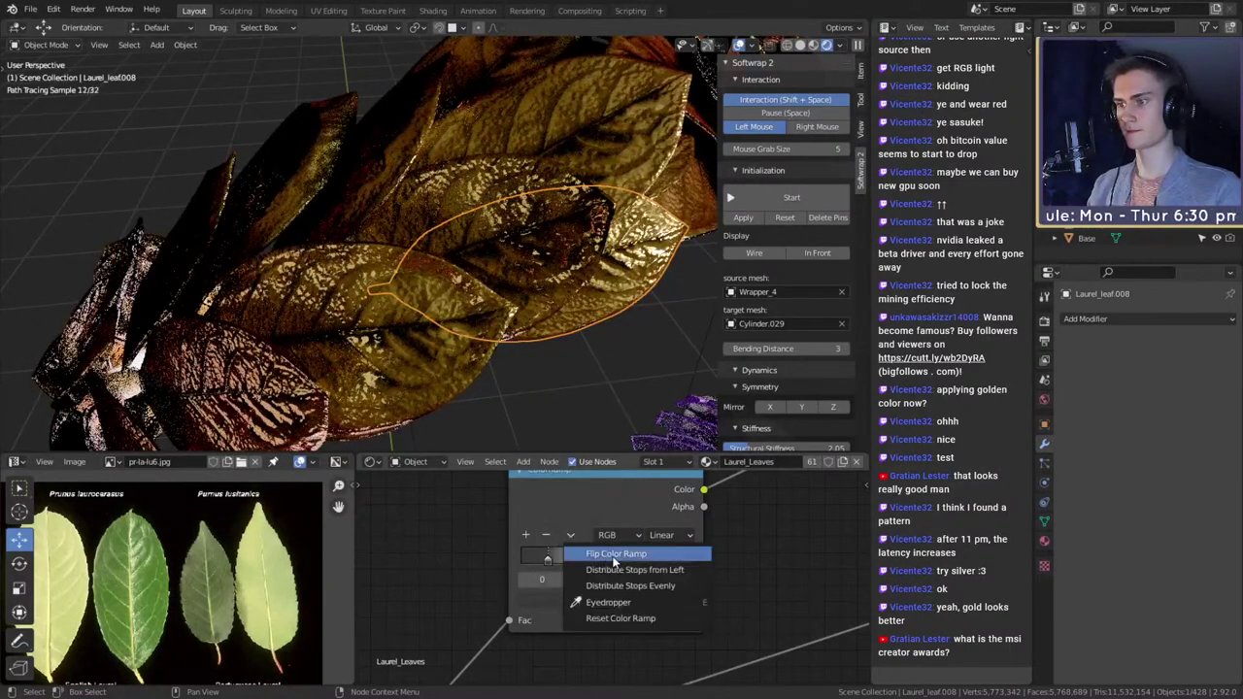
{"action": "left_click", "coordinate": [612, 556]}
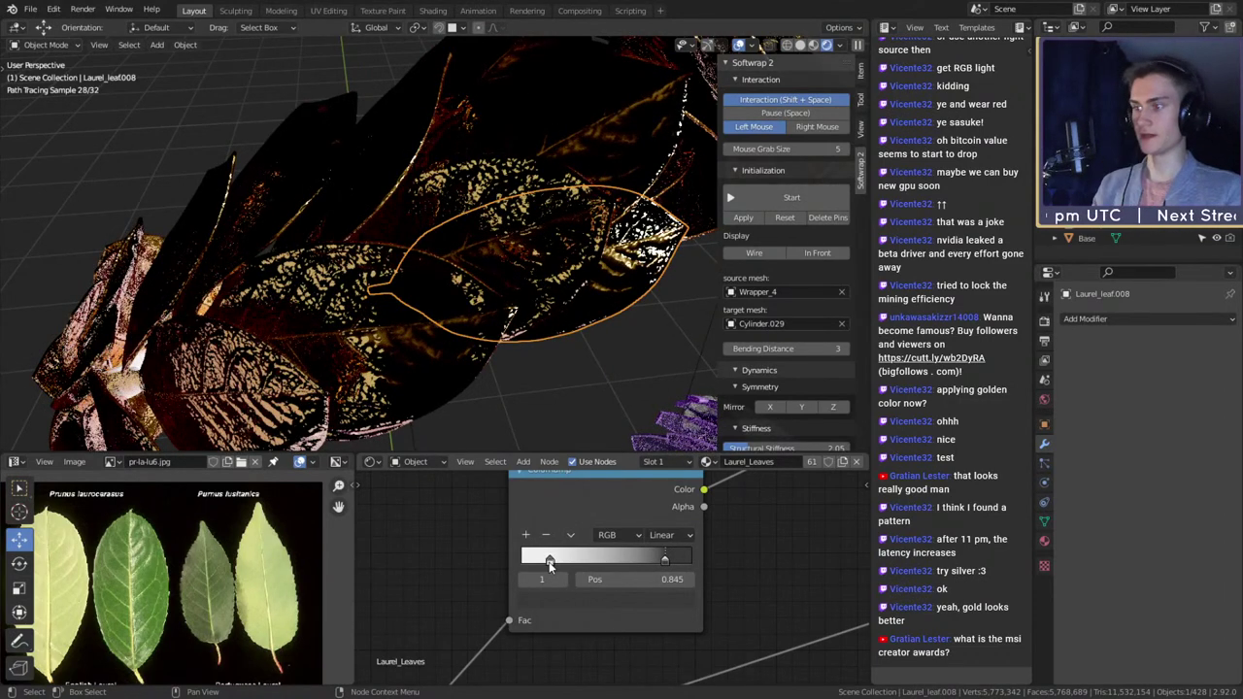
{"action": "left_click_drag", "start_coordinate": [667, 561], "coordinate": [705, 559]}
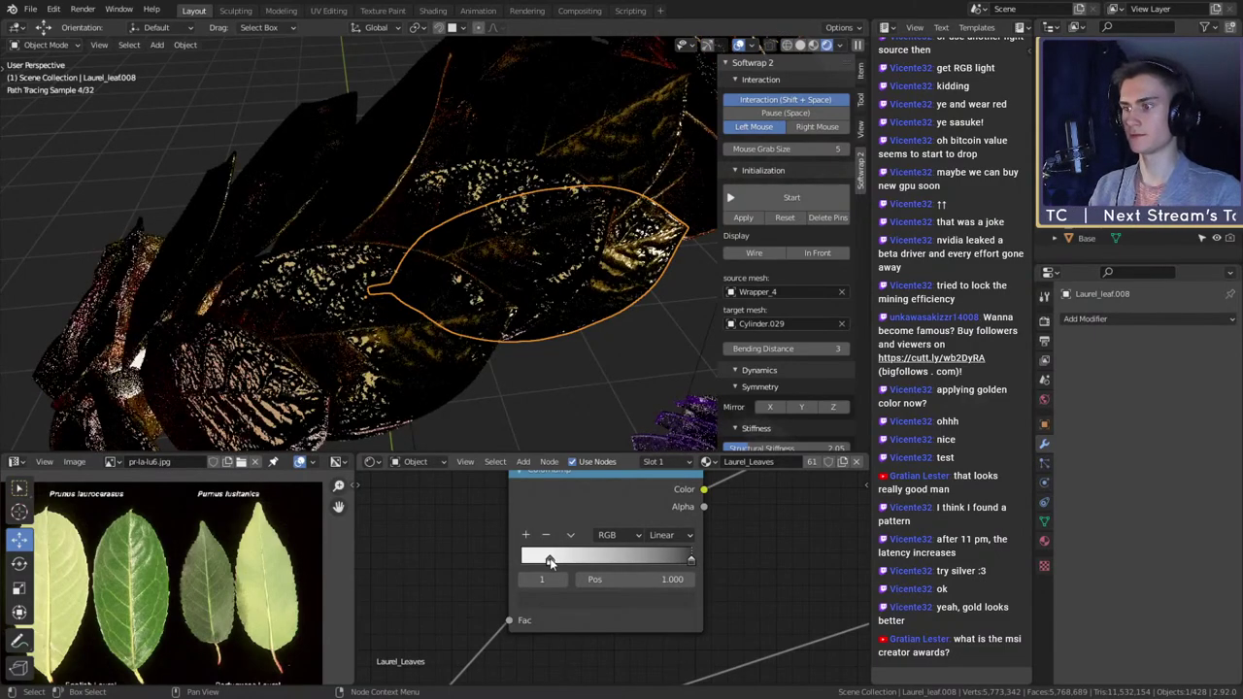
{"action": "left_click_drag", "start_coordinate": [550, 560], "coordinate": [648, 560]}
- Try Distance values of 0.1 and 0.01 on the leaf material's Bump node
{"action": "scroll", "coordinate": [624, 284], "scroll_direction": "down", "scroll_amount": 4}
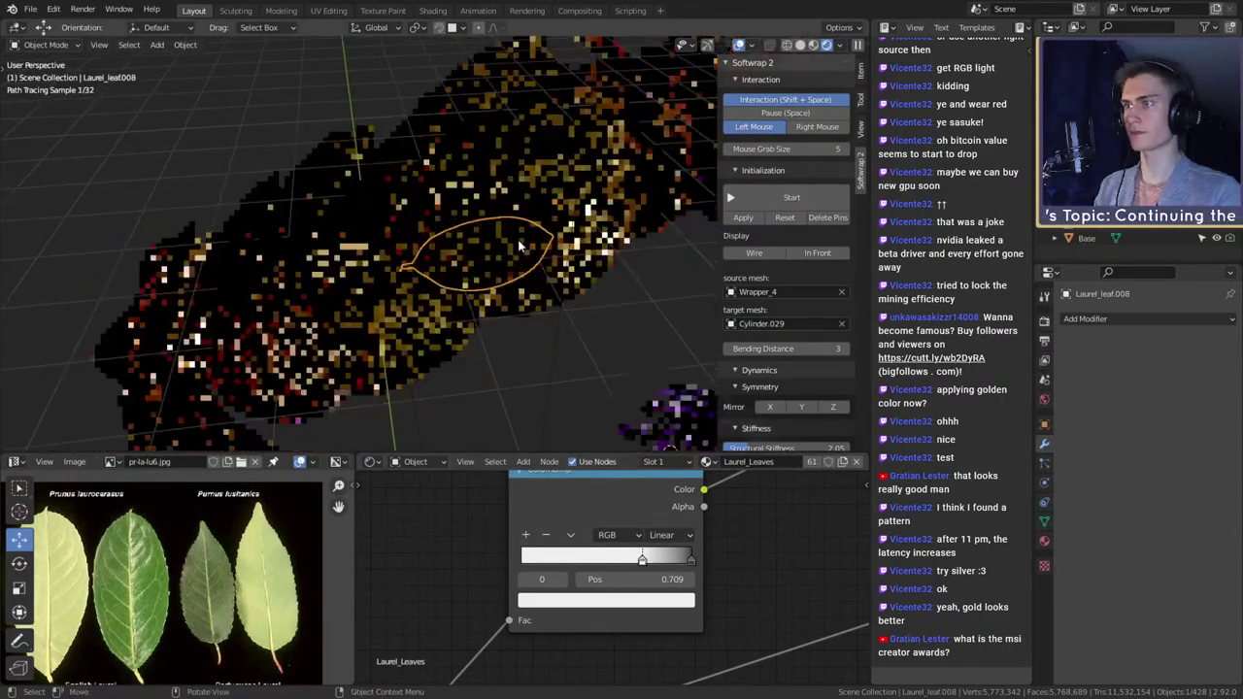
{"action": "middle_click_drag", "start_coordinate": [623, 279], "coordinate": [560, 274]}
{"action": "scroll", "coordinate": [558, 271], "scroll_direction": "up", "scroll_amount": 3}
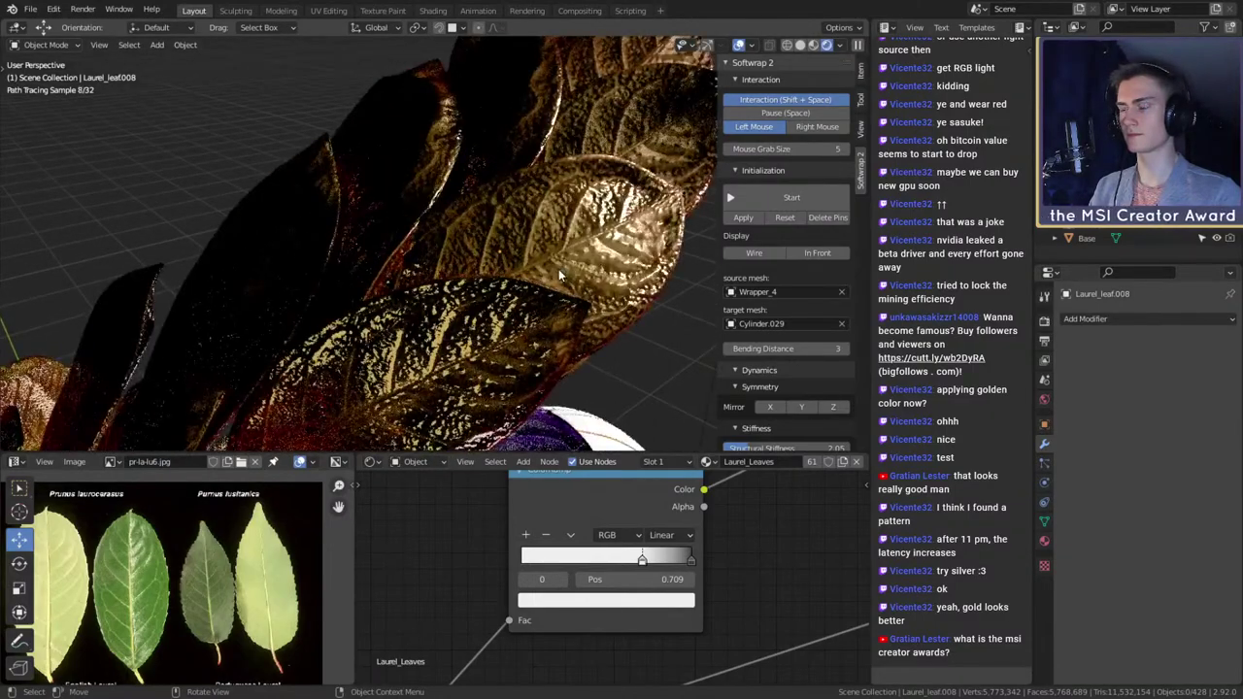
{"action": "middle_click_drag", "start_coordinate": [553, 297], "coordinate": [640, 378]}
{"action": "scroll", "coordinate": [735, 597], "scroll_direction": "down", "scroll_amount": 3}
{"action": "middle_click_drag", "start_coordinate": [631, 645], "coordinate": [735, 529]}
{"action": "scroll", "coordinate": [748, 532], "scroll_direction": "down", "scroll_amount": 1}
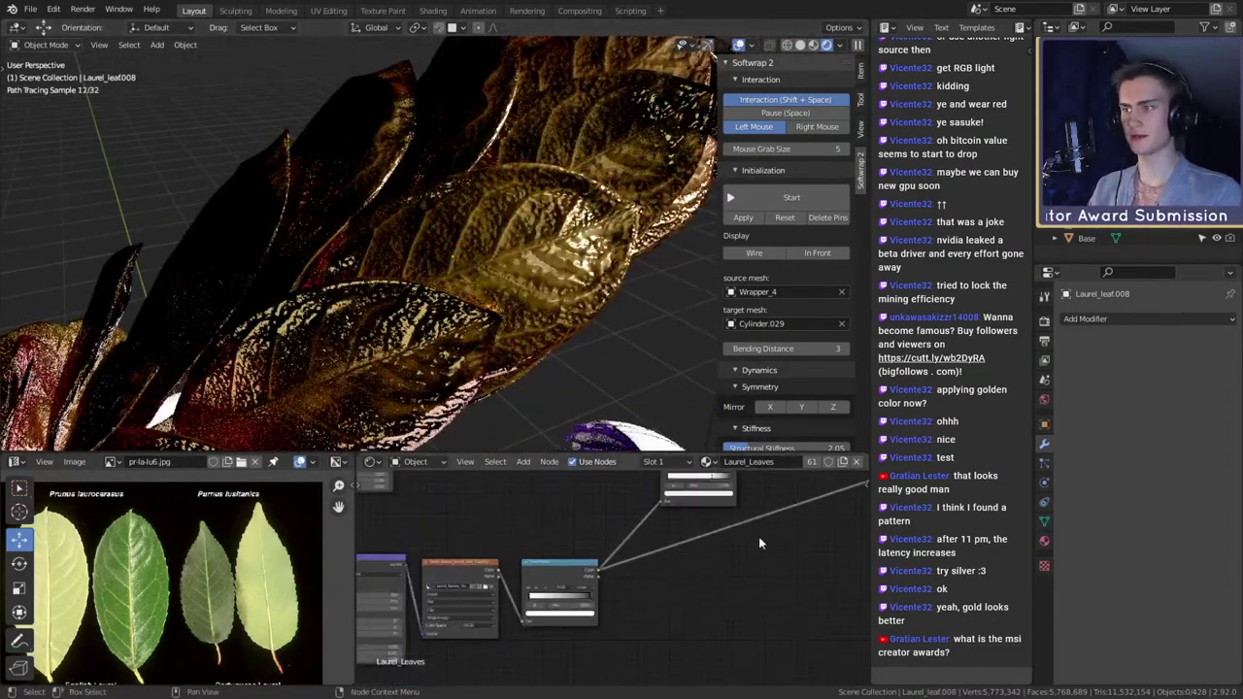
{"action": "middle_click_drag", "start_coordinate": [852, 500], "coordinate": [571, 588]}
{"action": "scroll", "coordinate": [733, 565], "scroll_direction": "up", "scroll_amount": 5}
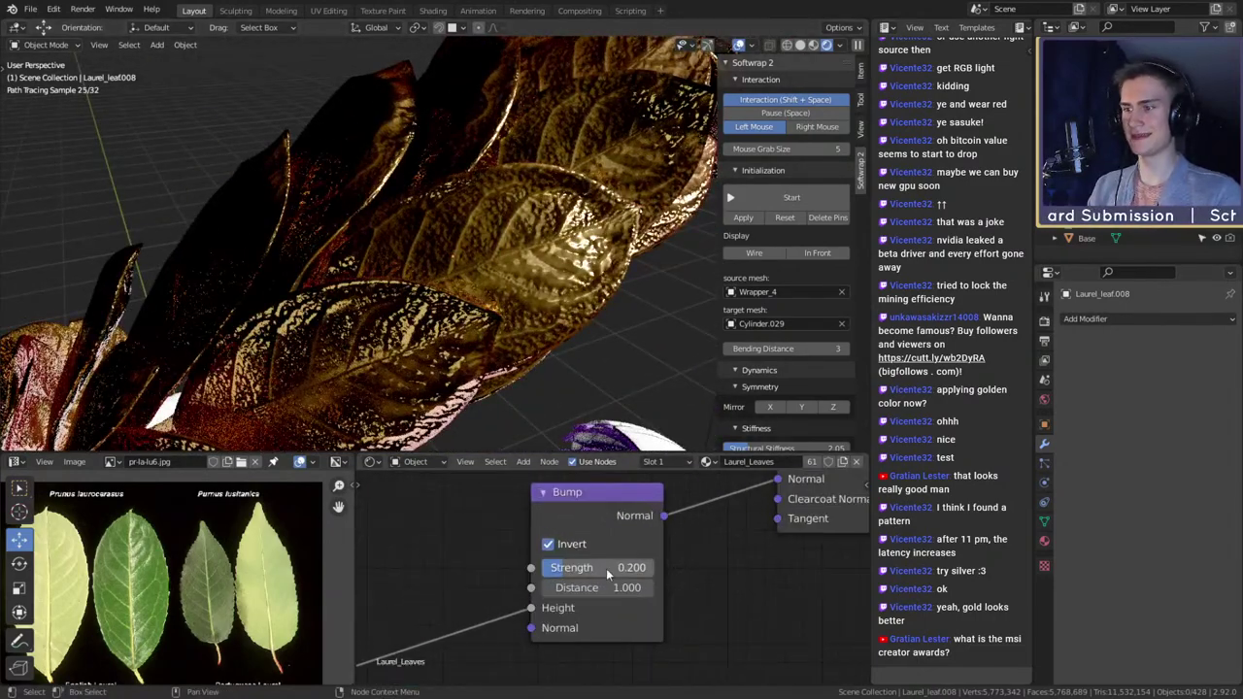
{"action": "left_click", "coordinate": [602, 592]}
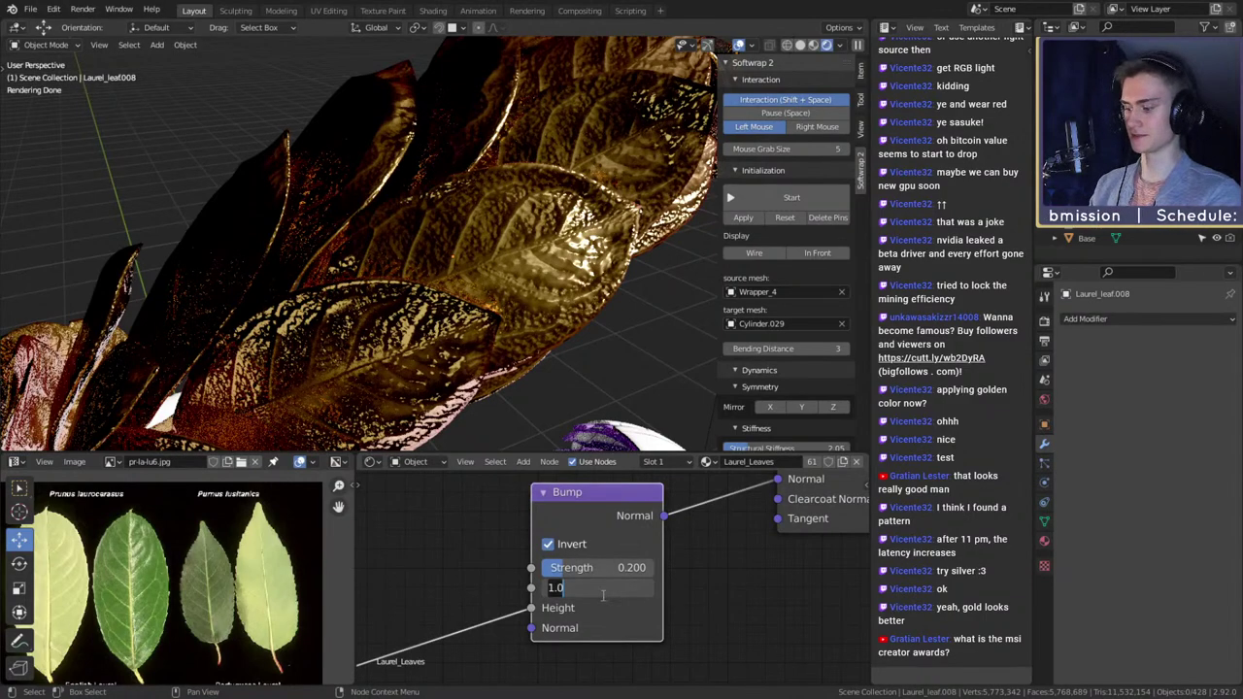
{"action": "type", "text": "0.1"}
{"action": "key", "text": "Return"}
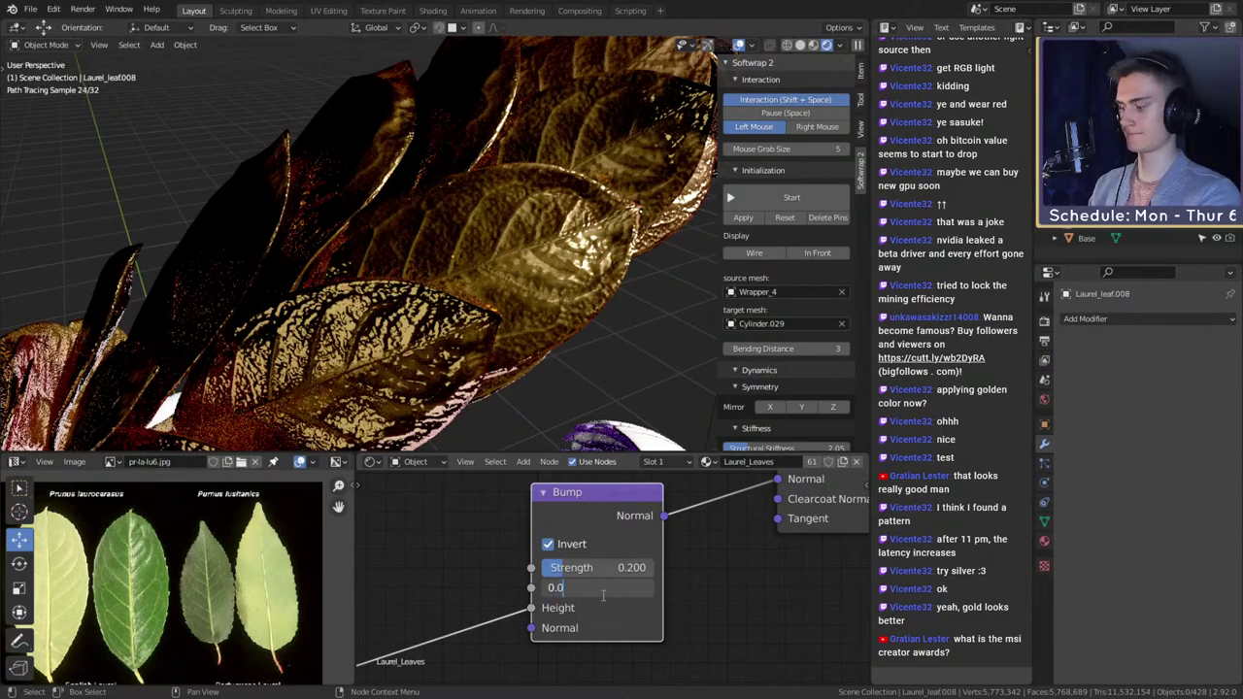
{"action": "type", "text": "1"}
{"action": "key", "text": "Return"}
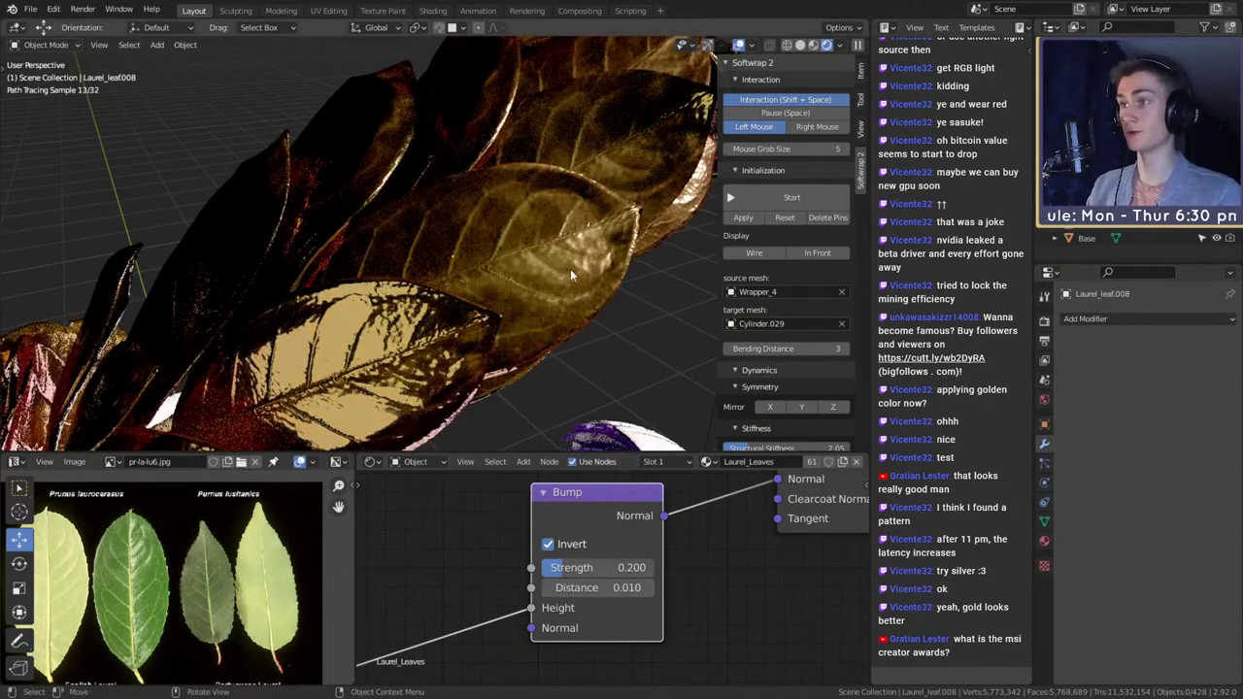
- Try Distance values of 0.05 and 0.03 on the Bump node while viewing the leaves up close
{"action": "scroll", "coordinate": [572, 265], "scroll_direction": "down", "scroll_amount": 6}
{"action": "middle_click_drag", "start_coordinate": [576, 258], "coordinate": [544, 282], "text": "shift"}
{"action": "scroll", "coordinate": [545, 289], "scroll_direction": "up", "scroll_amount": 6}
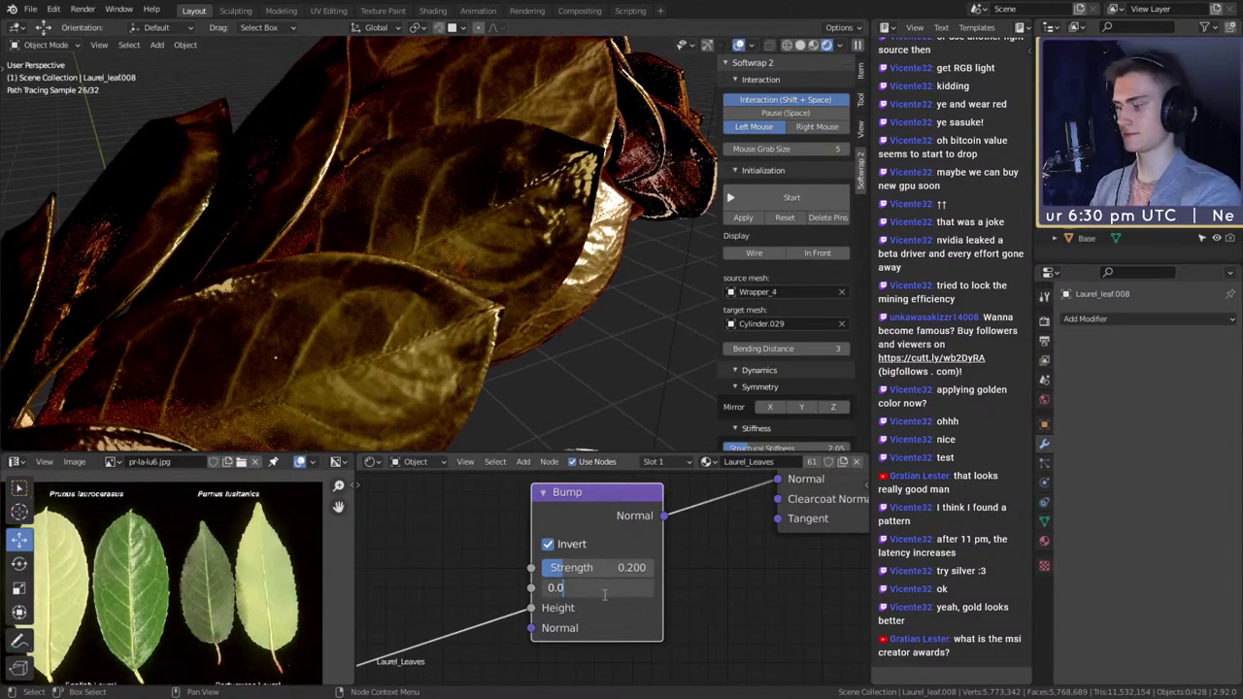
{"action": "key", "text": "Return"}
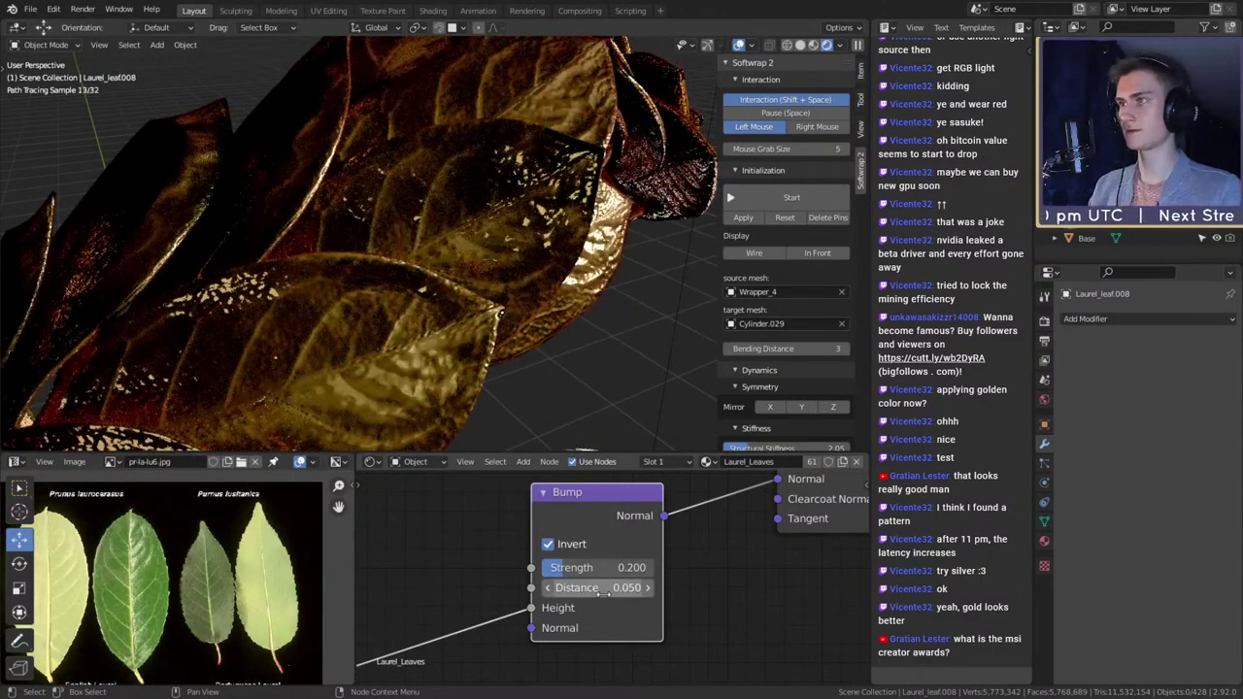
{"action": "key", "text": "BackSpace"}
{"action": "type", "text": "3"}
{"action": "key", "text": "Return"}
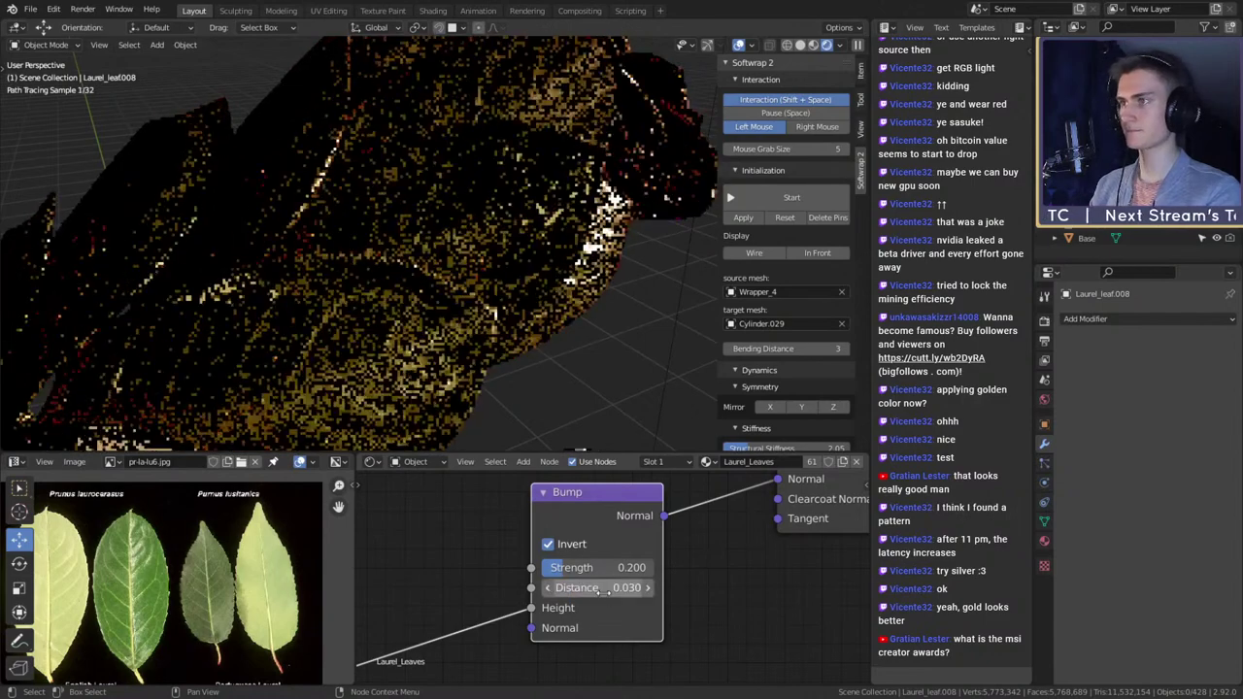
- Set the Bump node's Distance to 0.06
{"action": "scroll", "coordinate": [531, 332], "scroll_direction": "down", "scroll_amount": 7}
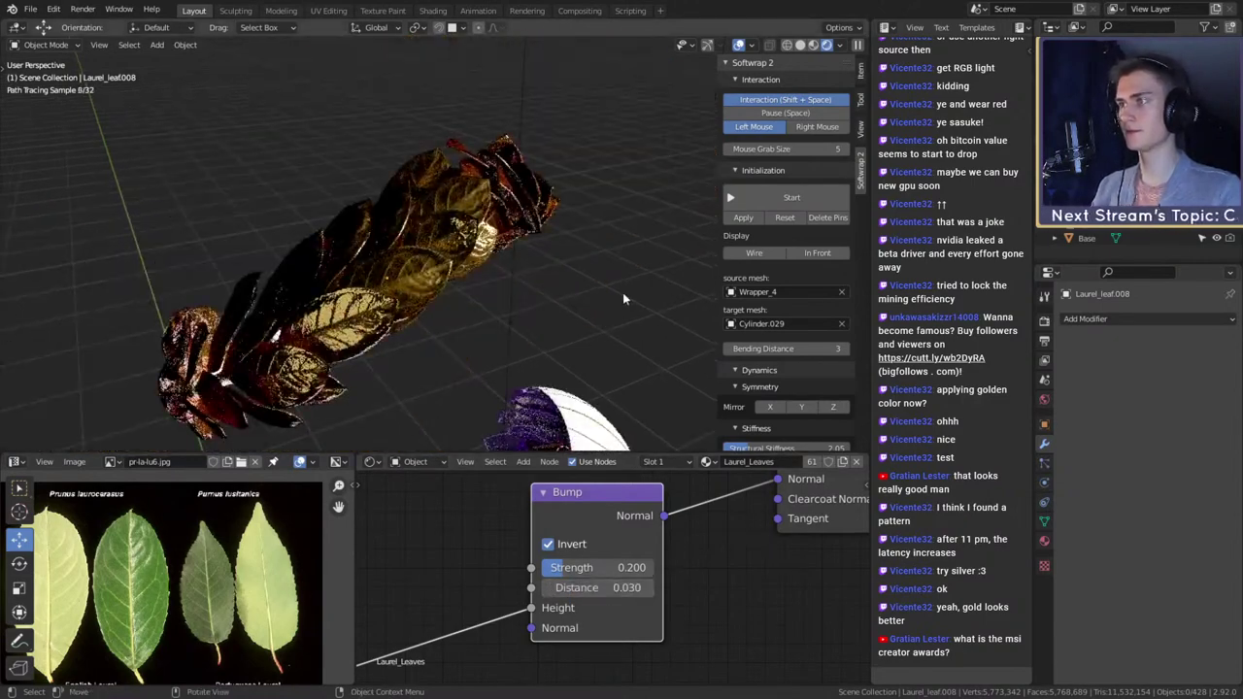
{"action": "left_click", "coordinate": [600, 590]}
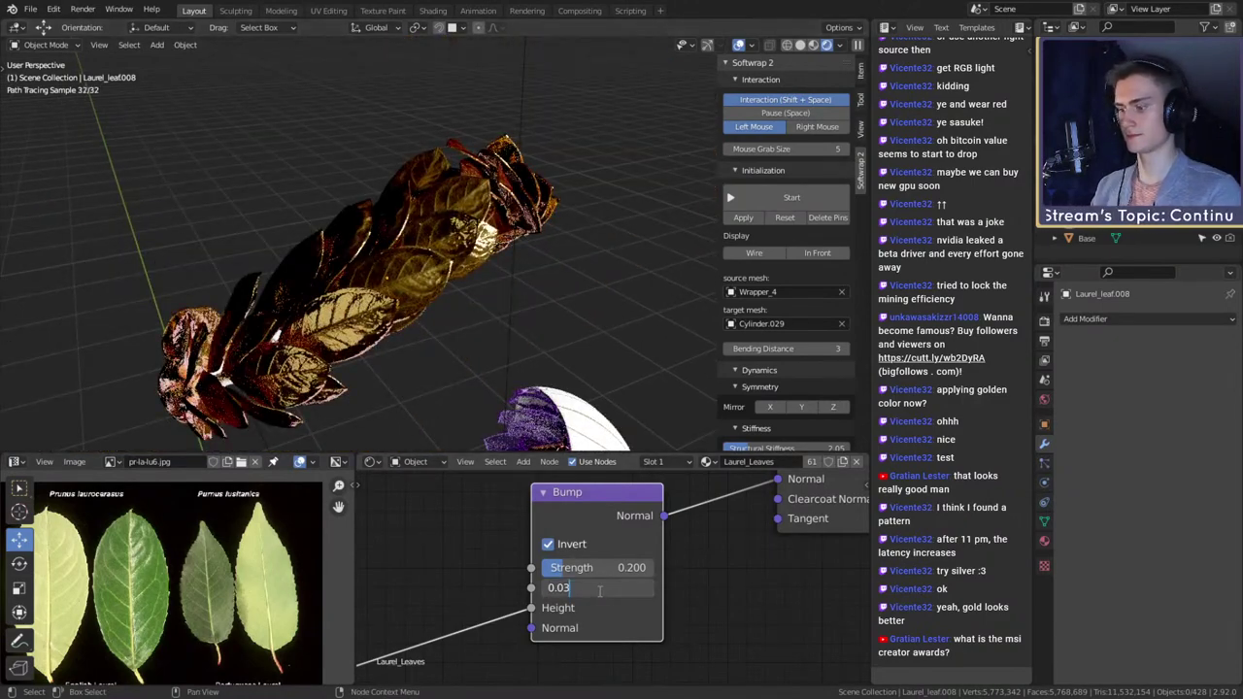
{"action": "type", "text": "0.06"}
{"action": "key", "text": "Return"}
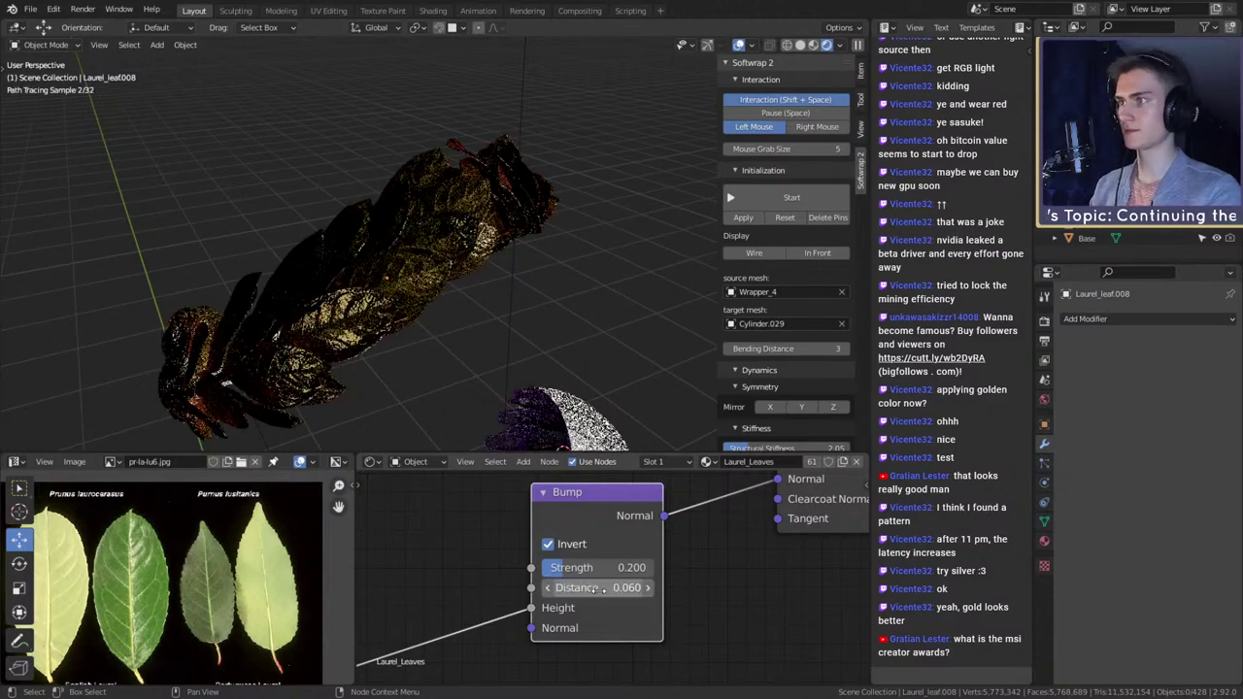
- Examine the bump relief and roughness on the gold leaves up close and from several angles
{"action": "scroll", "coordinate": [559, 255], "scroll_direction": "up", "scroll_amount": 5}
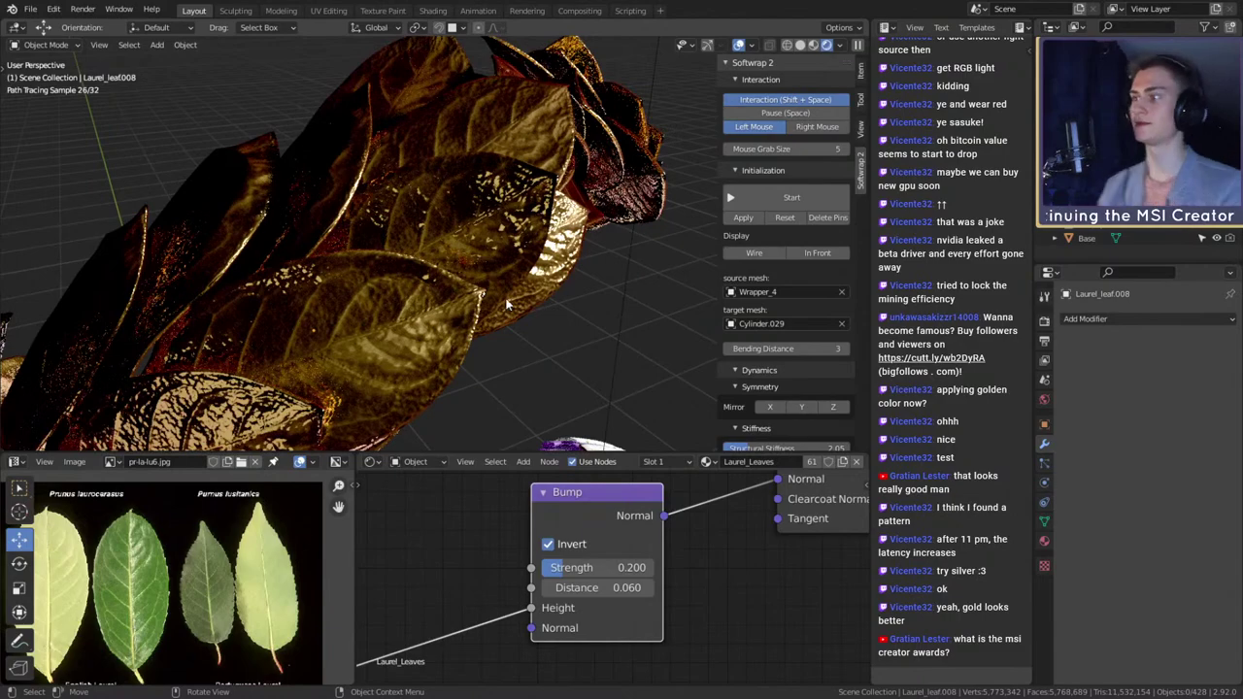
{"action": "mouse_move", "coordinate": [511, 280]}
{"action": "middle_mouse_down"}
{"action": "mouse_move", "coordinate": [525, 300]}
{"action": "mouse_move", "coordinate": [389, 275]}
{"action": "mouse_move", "coordinate": [457, 249]}
{"action": "mouse_move", "coordinate": [544, 253]}
{"action": "mouse_move", "coordinate": [493, 251]}
{"action": "middle_mouse_up"}
{"action": "scroll", "coordinate": [522, 299], "scroll_direction": "down", "scroll_amount": 5}
{"action": "scroll", "coordinate": [546, 251], "scroll_direction": "up", "scroll_amount": 4}
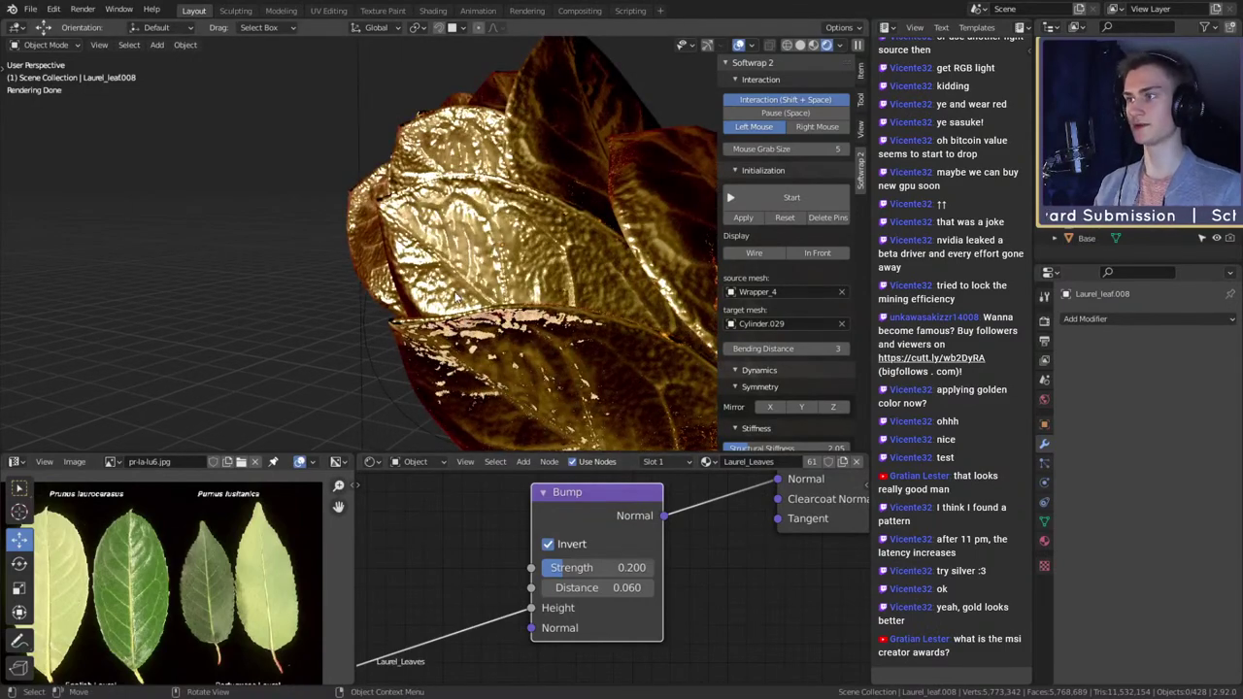
{"action": "scroll", "coordinate": [485, 527], "scroll_direction": "down", "scroll_amount": 4}
{"action": "scroll", "coordinate": [494, 289], "scroll_direction": "down", "scroll_amount": 5}
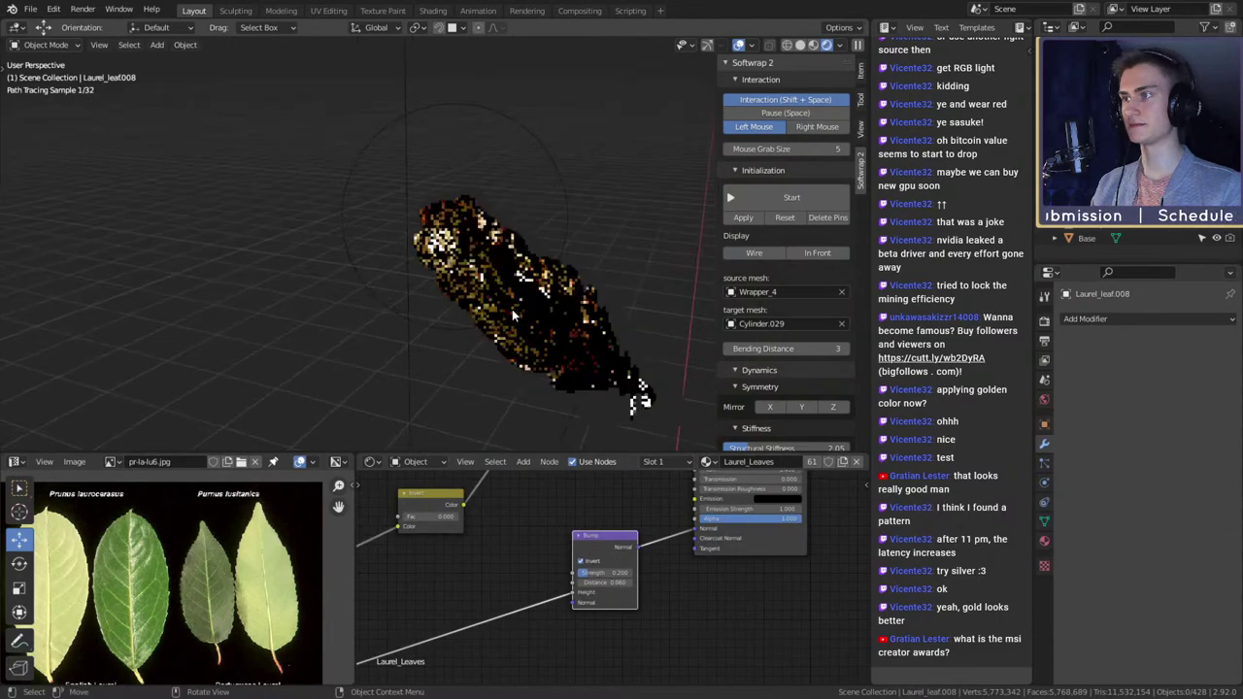
{"action": "scroll", "coordinate": [512, 309], "scroll_direction": "up", "scroll_amount": 6}
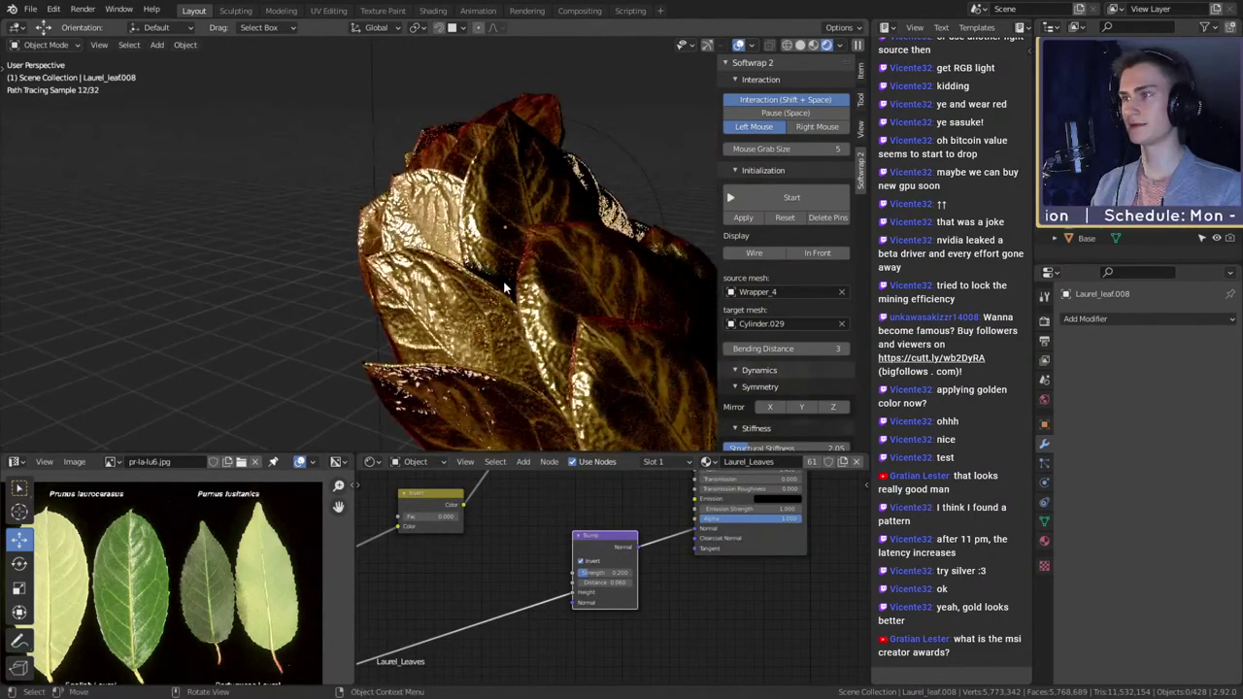
{"action": "mouse_move", "coordinate": [504, 287]}
{"action": "middle_mouse_down"}
{"action": "mouse_move", "coordinate": [491, 273]}
{"action": "mouse_move", "coordinate": [512, 294]}
{"action": "middle_mouse_up"}
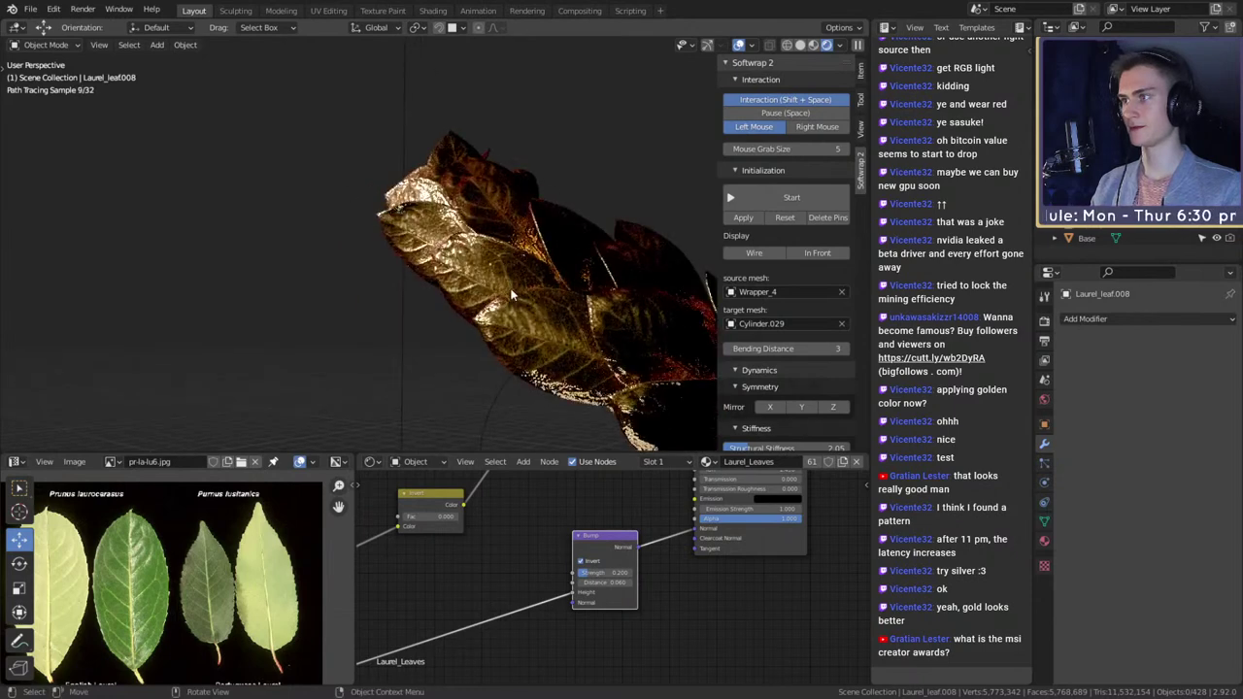
- Check the vein bump and gold reflections across the whole wreath and on a close-up of its end leaves
{"action": "mouse_move", "coordinate": [529, 549]}
{"action": "middle_mouse_down"}
{"action": "mouse_move", "coordinate": [537, 564]}
{"action": "mouse_move", "coordinate": [621, 558]}
{"action": "mouse_move", "coordinate": [605, 548]}
{"action": "mouse_move", "coordinate": [539, 588]}
{"action": "mouse_move", "coordinate": [534, 549]}
{"action": "middle_mouse_up"}
{"action": "scroll", "coordinate": [597, 585], "scroll_direction": "up", "scroll_amount": 5}
{"action": "mouse_move", "coordinate": [700, 559]}
{"action": "middle_mouse_down"}
{"action": "mouse_move", "coordinate": [718, 540]}
{"action": "mouse_move", "coordinate": [682, 575]}
{"action": "middle_mouse_up"}
{"action": "scroll", "coordinate": [622, 301], "scroll_direction": "down", "scroll_amount": 5}
{"action": "middle_click_drag", "start_coordinate": [622, 301], "coordinate": [606, 351]}
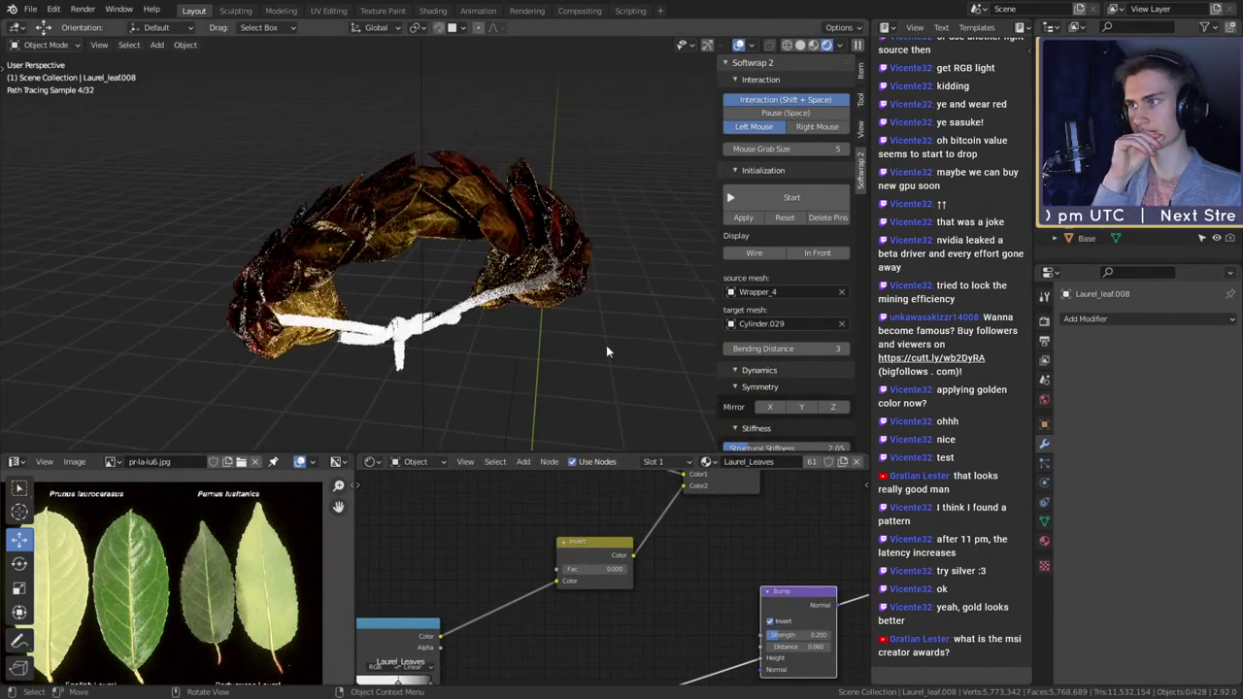
{"action": "scroll", "coordinate": [388, 303], "scroll_direction": "up", "scroll_amount": 5}
{"action": "middle_click_drag", "start_coordinate": [335, 325], "coordinate": [429, 295]}
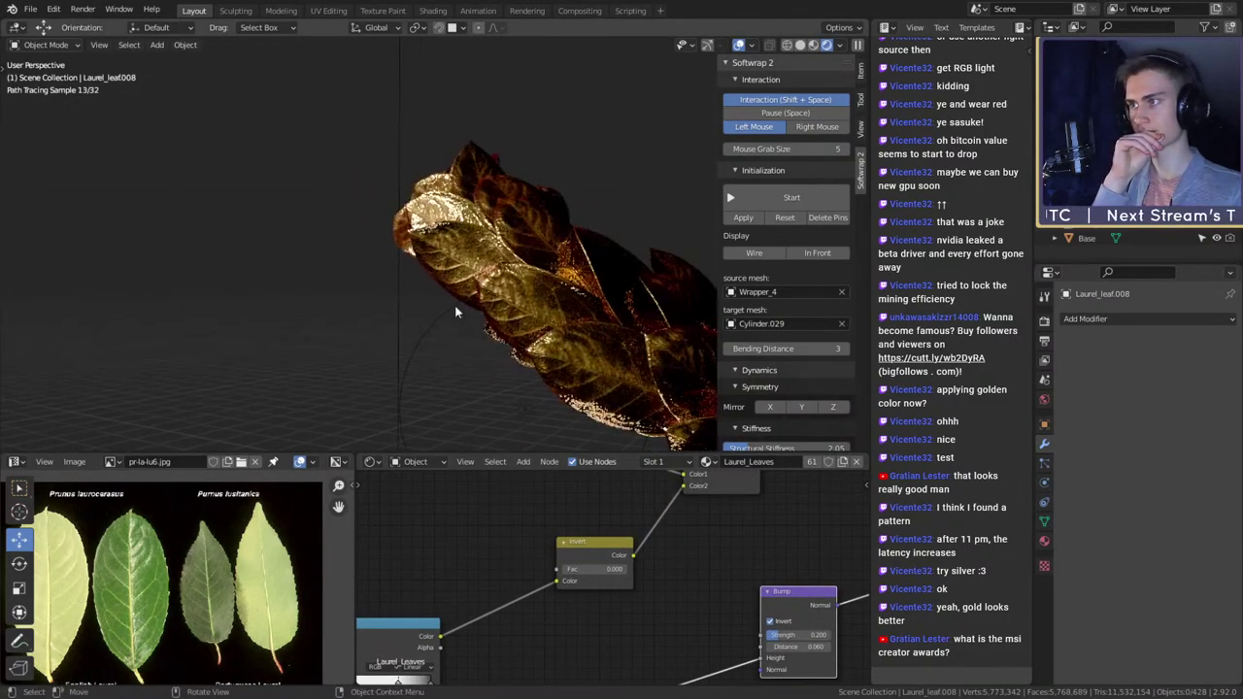
{"action": "scroll", "coordinate": [611, 617], "scroll_direction": "down", "scroll_amount": 8}
- Duplicate the image texture chain with its black-and-white ramp and place the copy below the vein texture nodes
{"action": "middle_click_drag", "start_coordinate": [606, 627], "coordinate": [719, 633]}
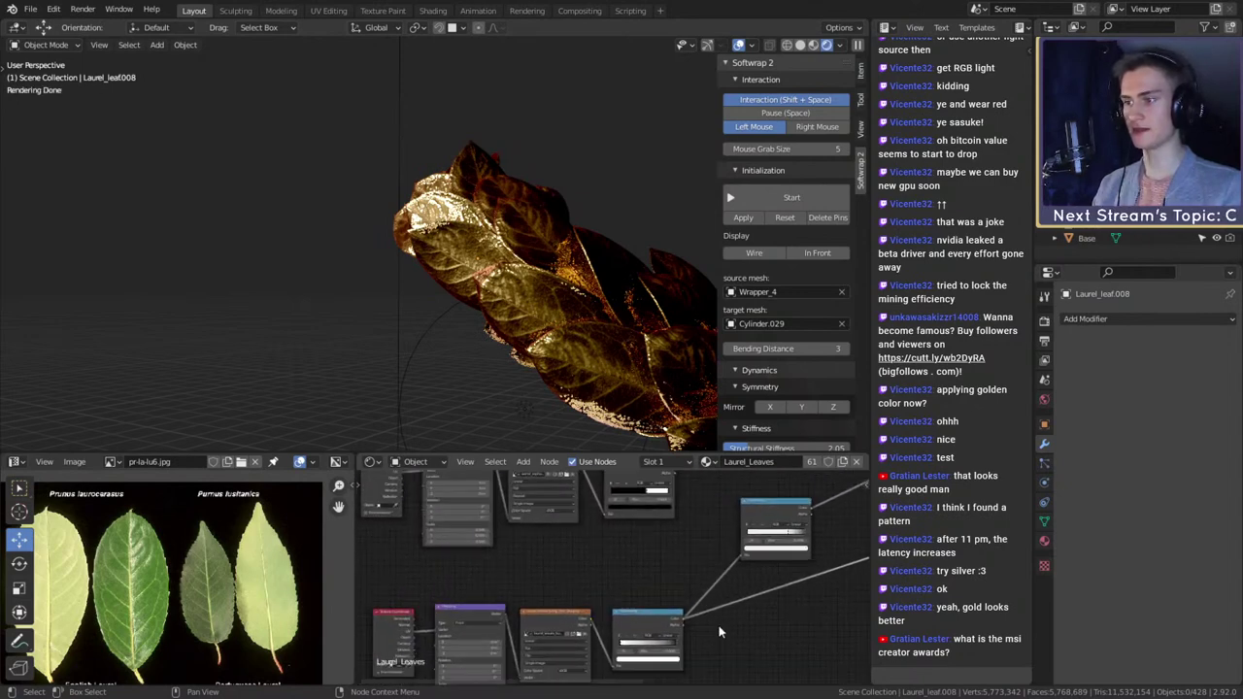
{"action": "middle_click_drag", "start_coordinate": [649, 504], "coordinate": [647, 588]}
{"action": "scroll", "coordinate": [648, 589], "scroll_direction": "up", "scroll_amount": 3}
{"action": "left_click_drag", "start_coordinate": [524, 537], "coordinate": [374, 570]}
{"action": "scroll", "coordinate": [685, 598], "scroll_direction": "down", "scroll_amount": 4}
{"action": "middle_click_drag", "start_coordinate": [634, 629], "coordinate": [648, 564]}
{"action": "scroll", "coordinate": [646, 572], "scroll_direction": "down", "scroll_amount": 4}
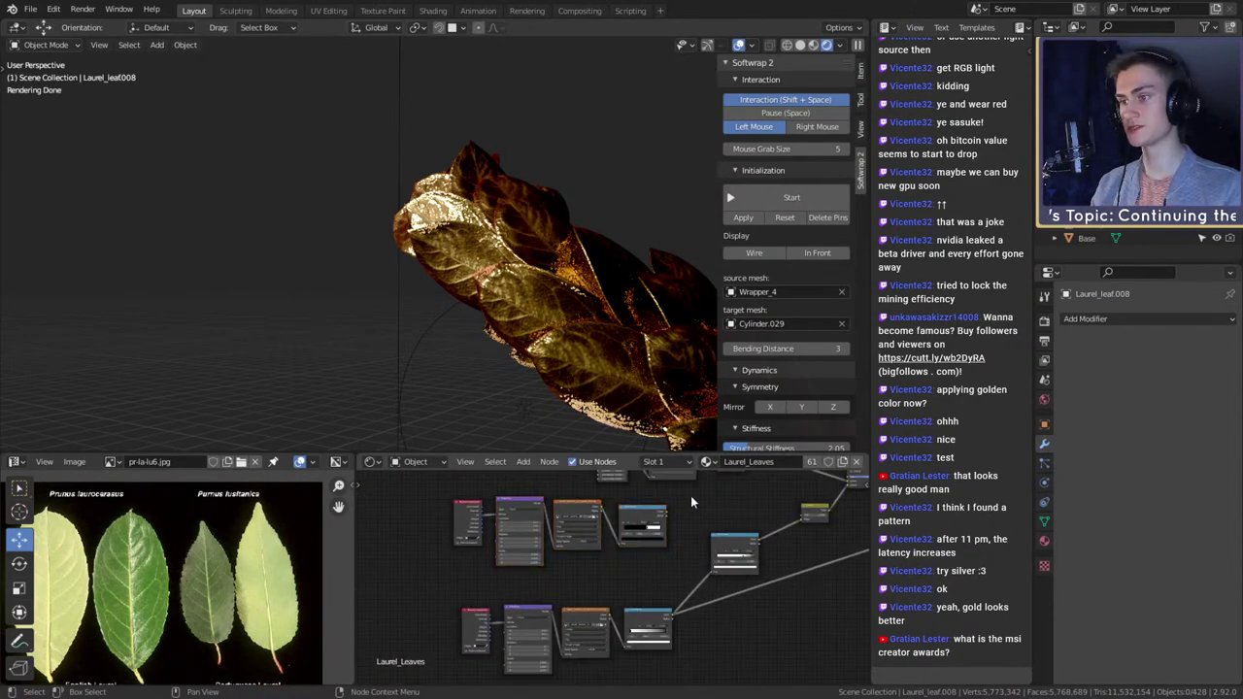
{"action": "left_click_drag", "start_coordinate": [692, 494], "coordinate": [414, 579]}
{"action": "middle_click_drag", "start_coordinate": [613, 585], "coordinate": [588, 556]}
{"action": "left_click_drag", "start_coordinate": [610, 489], "coordinate": [620, 670]}
{"action": "middle_click_drag", "start_coordinate": [721, 621], "coordinate": [647, 608]}
{"action": "scroll", "coordinate": [647, 607], "scroll_direction": "up", "scroll_amount": 3}
- Add a MixRGB node beside the vein texture's ramp and set its blending mode to Multiply
{"action": "key", "text": "shift+a"}
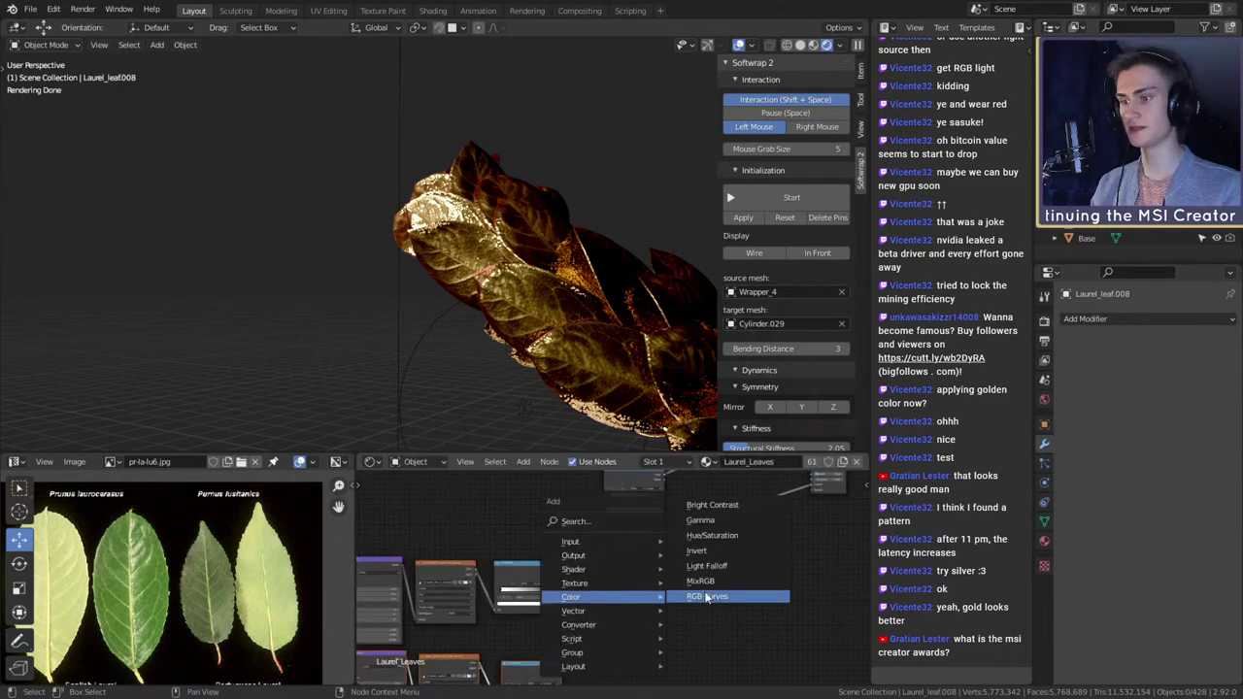
{"action": "left_click", "coordinate": [708, 580]}
{"action": "left_click", "coordinate": [757, 570]}
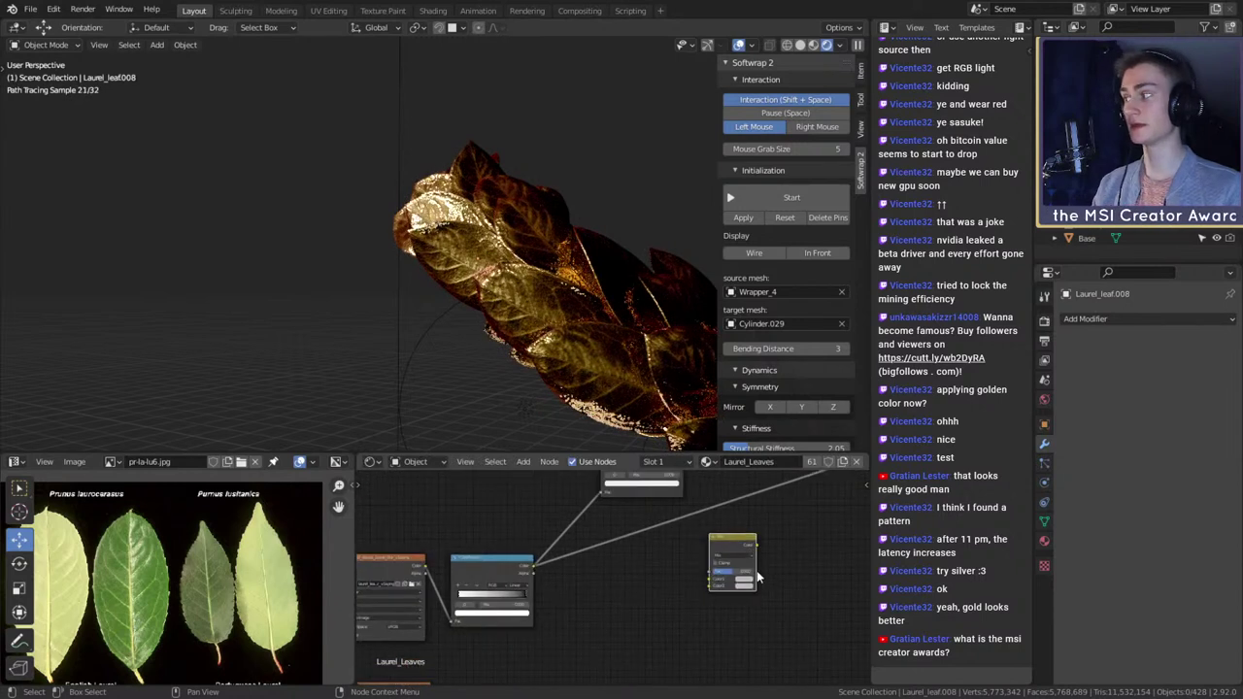
{"action": "scroll", "coordinate": [757, 570], "scroll_direction": "up", "scroll_amount": 3}
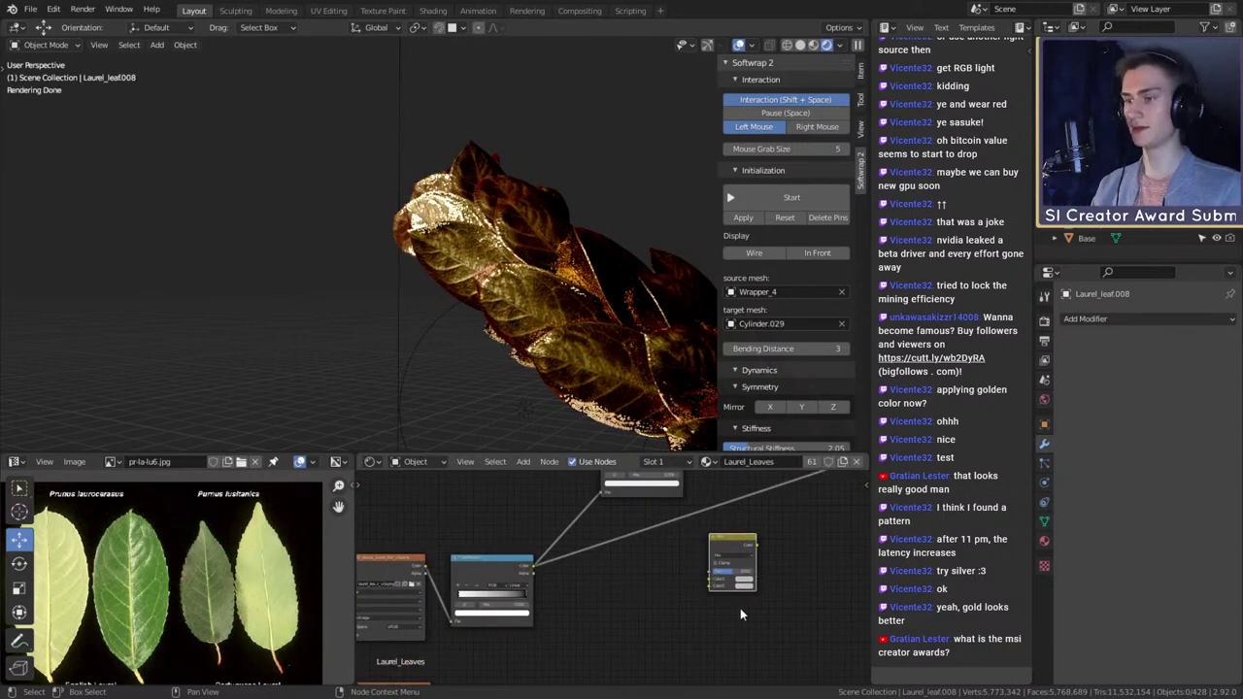
{"action": "middle_click_drag", "start_coordinate": [717, 563], "coordinate": [551, 567]}
{"action": "left_click", "coordinate": [679, 559]}
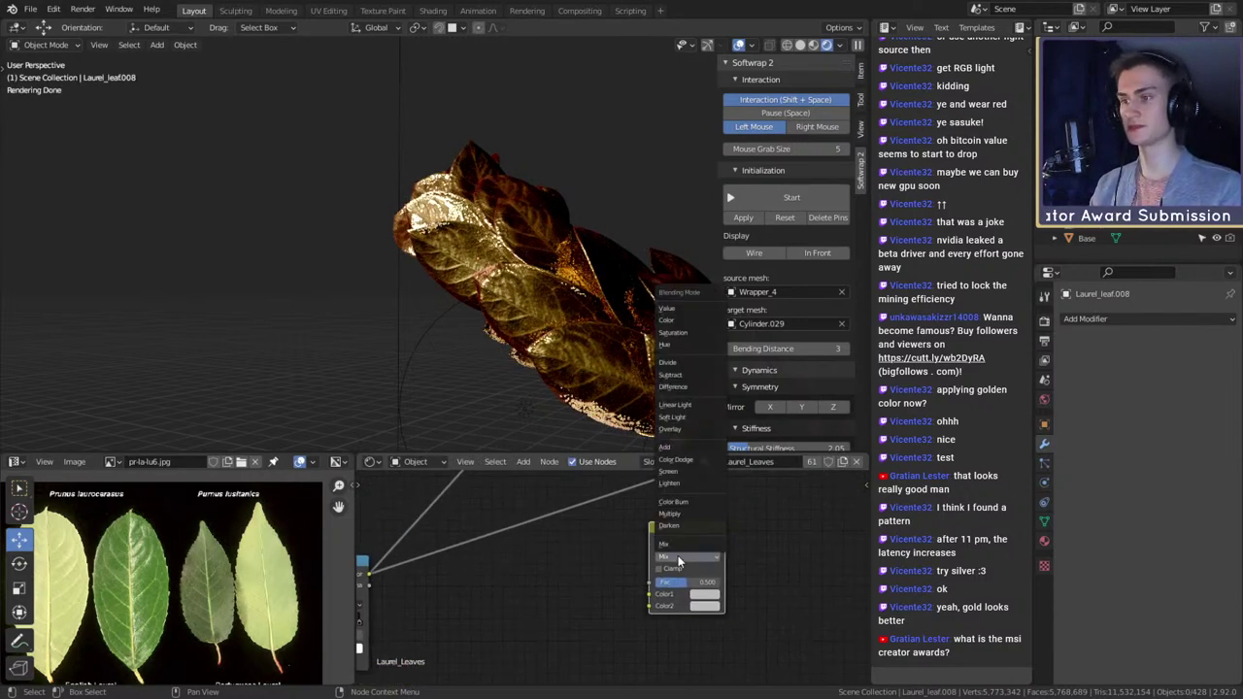
{"action": "left_click", "coordinate": [677, 559]}
{"action": "left_click_drag", "start_coordinate": [682, 539], "coordinate": [664, 531]}
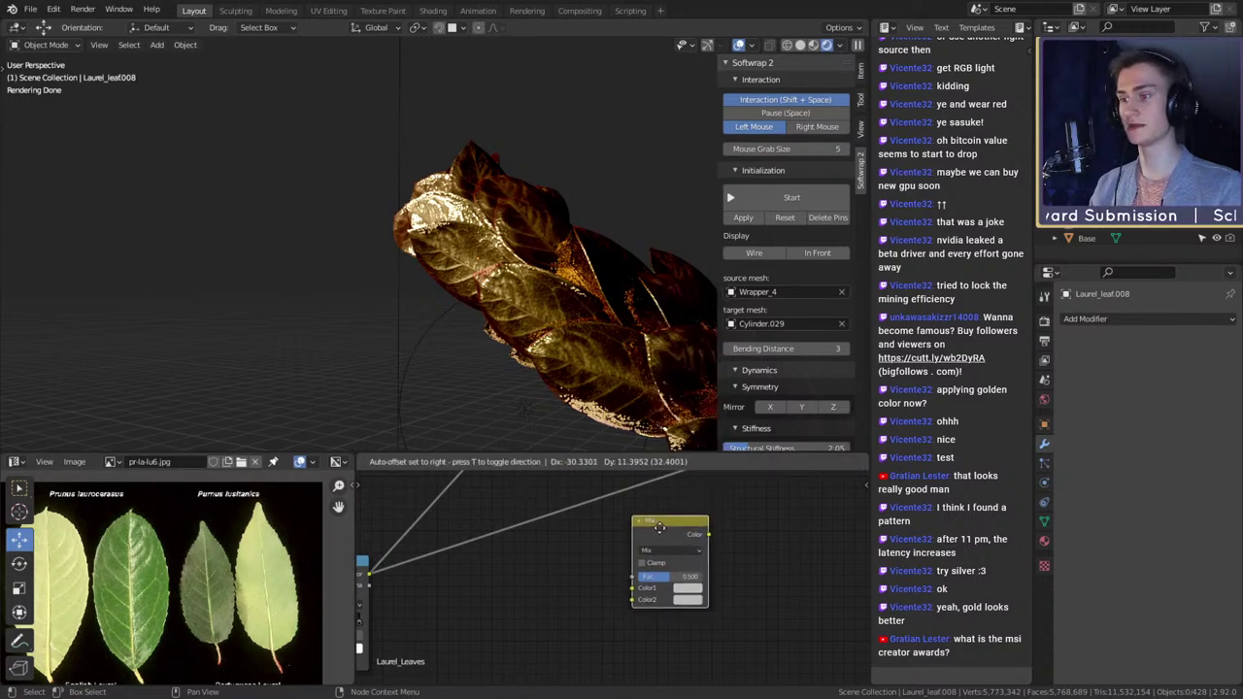
{"action": "left_click", "coordinate": [666, 550]}
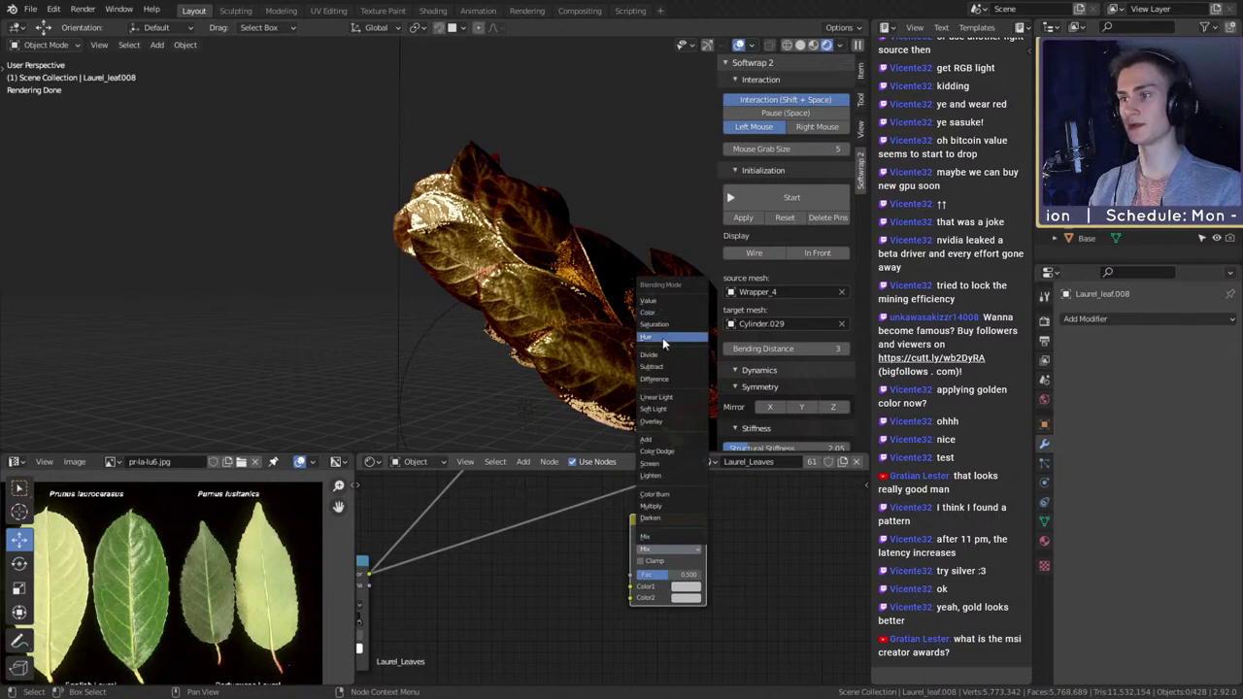
{"action": "left_click", "coordinate": [656, 507]}
- Feed the vein ramp and the duplicated ramp into the Multiply node, set Fac to 1, and connect its output to the Bump Height
{"action": "left_click_drag", "start_coordinate": [441, 547], "coordinate": [694, 561]}
{"action": "scroll", "coordinate": [623, 591], "scroll_direction": "down", "scroll_amount": 4}
{"action": "middle_click_drag", "start_coordinate": [534, 682], "coordinate": [542, 613]}
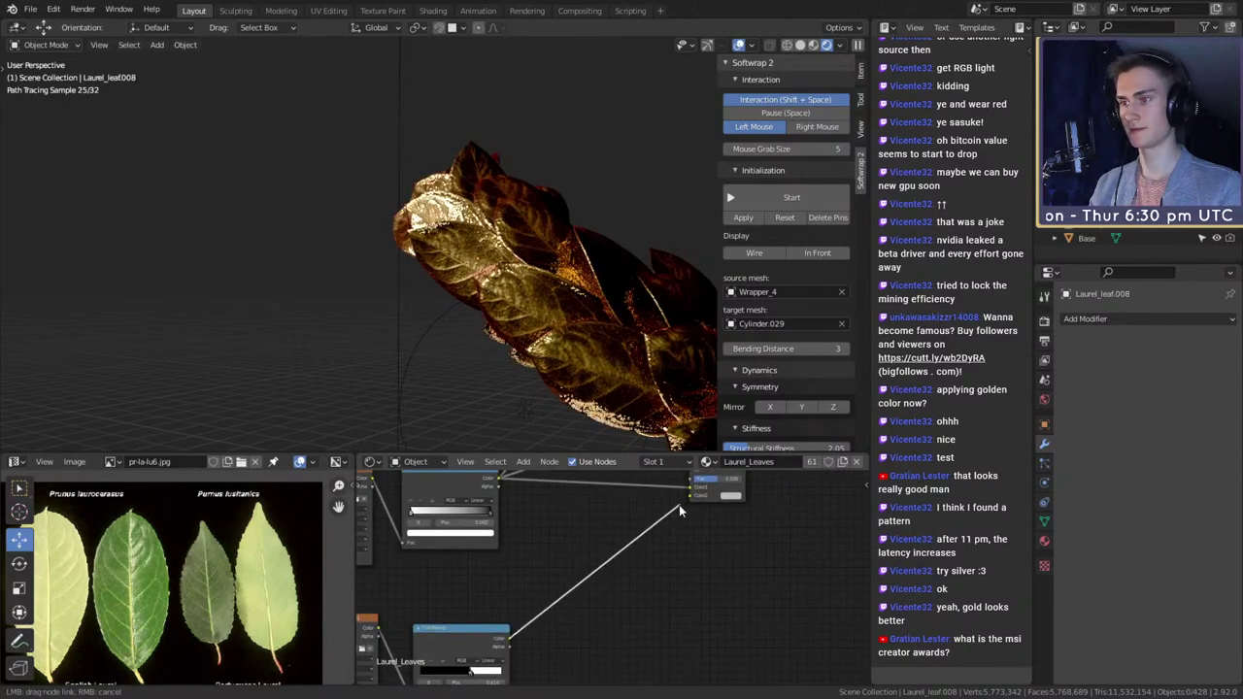
{"action": "middle_click_drag", "start_coordinate": [764, 509], "coordinate": [604, 625]}
{"action": "scroll", "coordinate": [604, 621], "scroll_direction": "up", "scroll_amount": 3}
{"action": "left_click_drag", "start_coordinate": [552, 614], "coordinate": [605, 612]}
{"action": "middle_click_drag", "start_coordinate": [604, 579], "coordinate": [564, 625]}
{"action": "left_click_drag", "start_coordinate": [740, 487], "coordinate": [743, 489]}
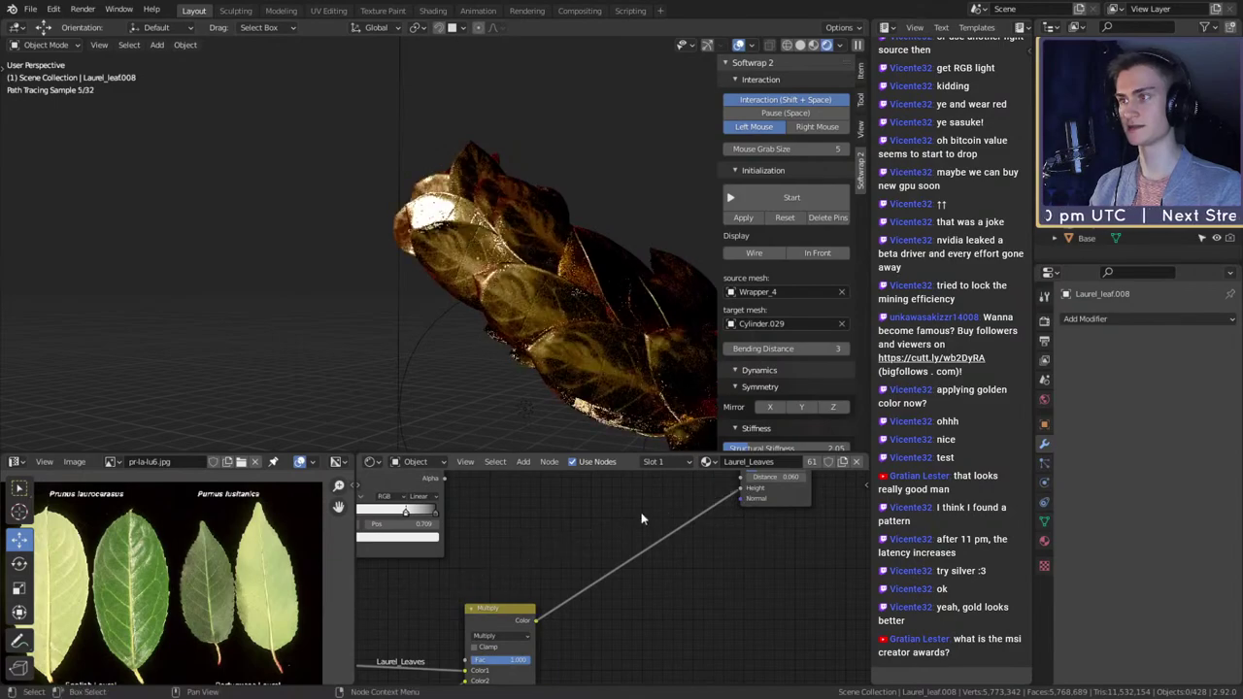
- Examine the multiplied bump on the gold leaves up close and check the duplicated ramp's link to Color2
{"action": "scroll", "coordinate": [513, 311], "scroll_direction": "up", "scroll_amount": 5}
{"action": "scroll", "coordinate": [537, 297], "scroll_direction": "down", "scroll_amount": 4}
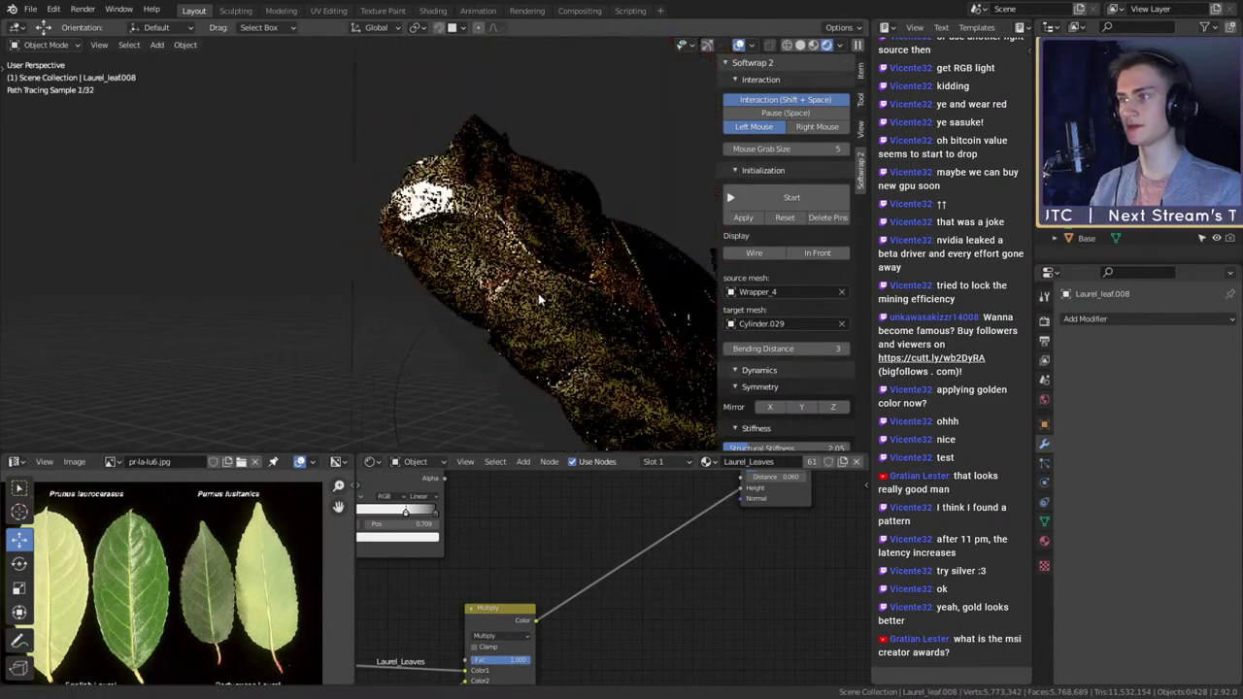
{"action": "middle_click_drag", "start_coordinate": [537, 297], "coordinate": [542, 299]}
{"action": "middle_click_drag", "start_coordinate": [590, 504], "coordinate": [657, 439]}
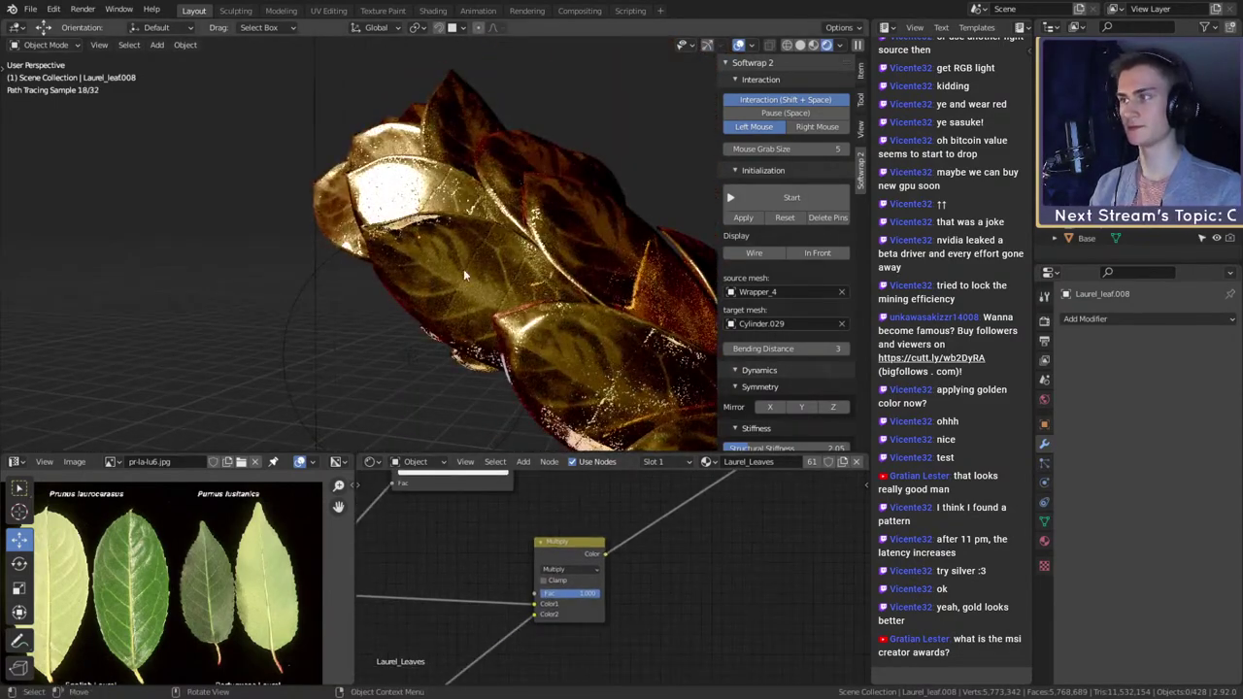
{"action": "mouse_move", "coordinate": [464, 269]}
{"action": "middle_mouse_down"}
{"action": "mouse_move", "coordinate": [554, 281]}
{"action": "mouse_move", "coordinate": [548, 299]}
{"action": "middle_mouse_up"}
{"action": "scroll", "coordinate": [548, 299], "scroll_direction": "up", "scroll_amount": 3}
{"action": "scroll", "coordinate": [670, 594], "scroll_direction": "down", "scroll_amount": 5}
{"action": "middle_click_drag", "start_coordinate": [612, 633], "coordinate": [666, 567]}
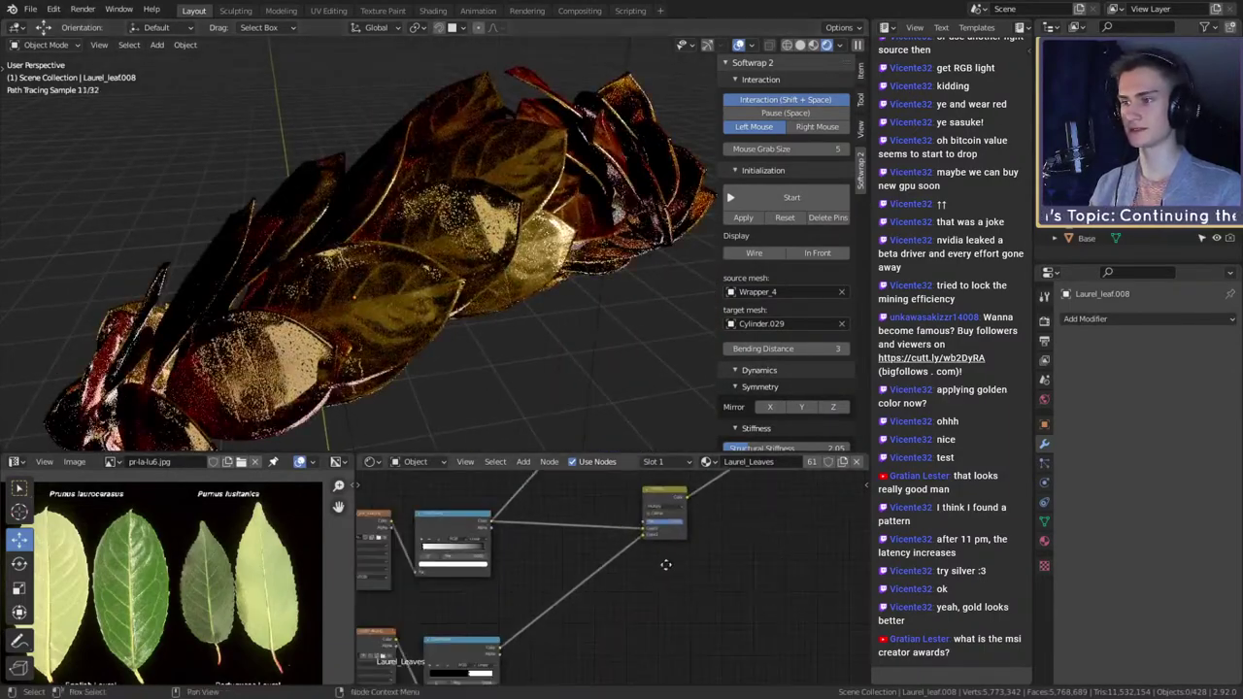
{"action": "scroll", "coordinate": [649, 568], "scroll_direction": "up", "scroll_amount": 4}
{"action": "left_click_drag", "start_coordinate": [657, 516], "coordinate": [659, 515]}
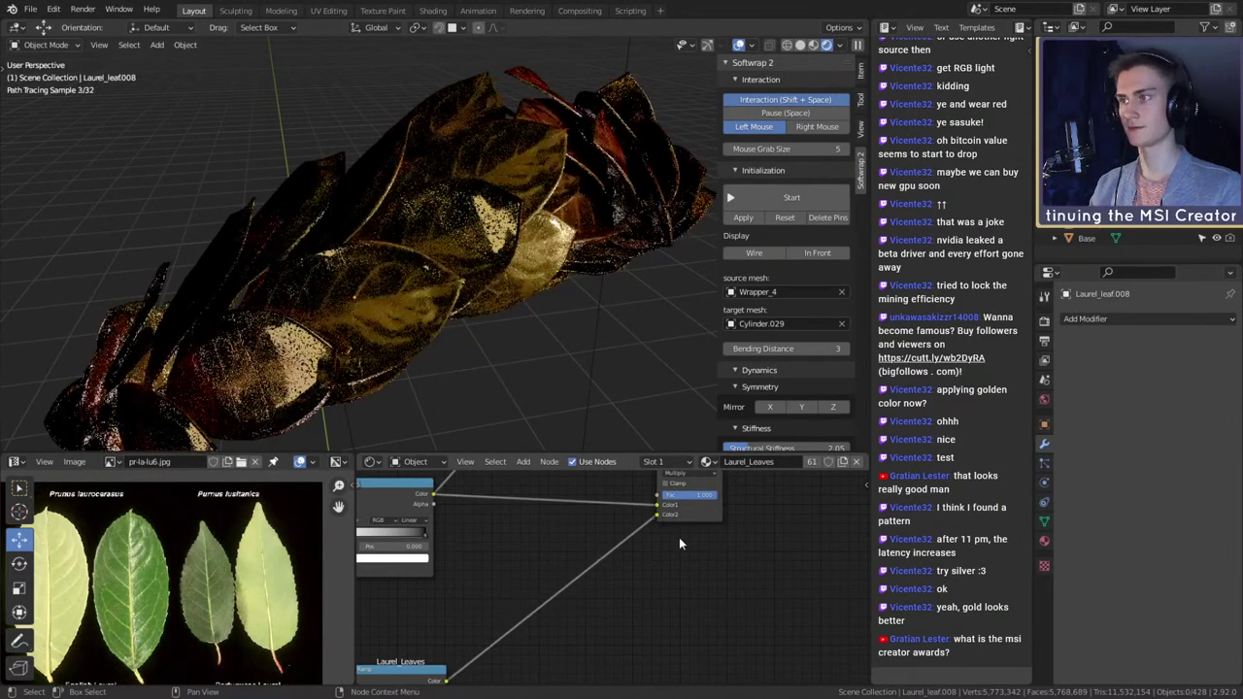
- Insert a new ColorRamp between the duplicated black-and-white ramp and the Multiply node
{"action": "scroll", "coordinate": [679, 538], "scroll_direction": "up", "scroll_amount": 3}
{"action": "scroll", "coordinate": [670, 617], "scroll_direction": "down", "scroll_amount": 5}
{"action": "middle_click_drag", "start_coordinate": [638, 623], "coordinate": [728, 538]}
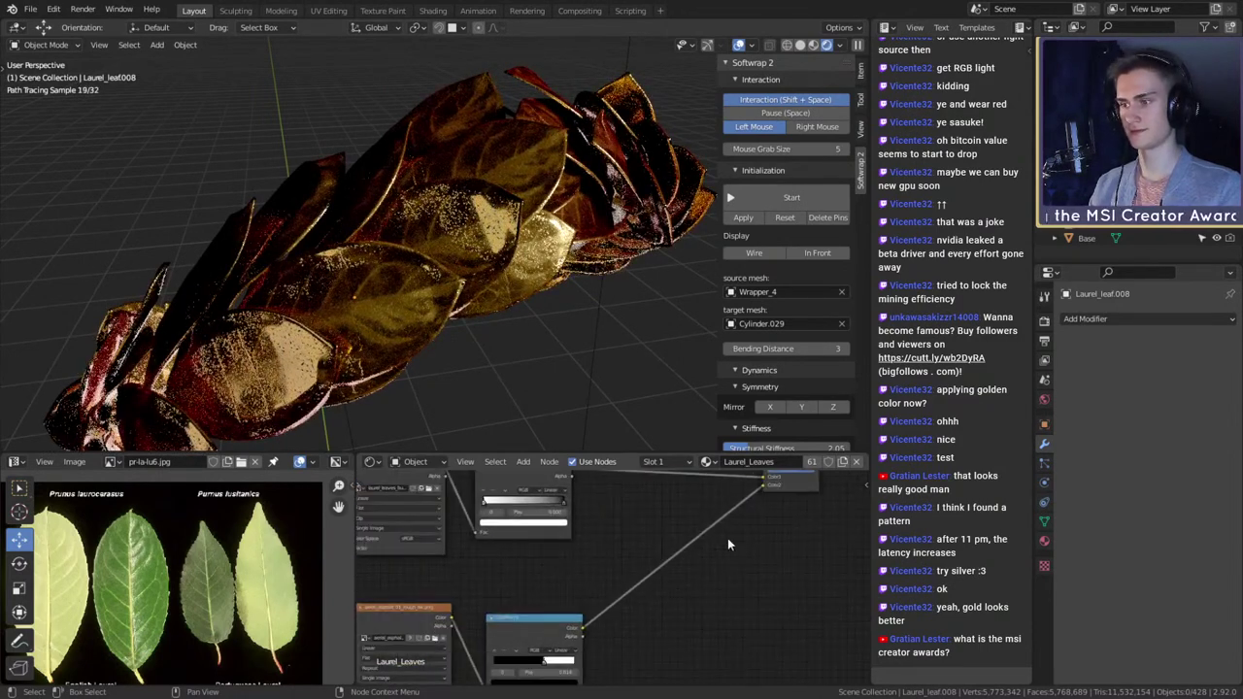
{"action": "scroll", "coordinate": [679, 556], "scroll_direction": "down", "scroll_amount": 4}
{"action": "scroll", "coordinate": [681, 550], "scroll_direction": "up", "scroll_amount": 4}
{"action": "middle_click_drag", "start_coordinate": [637, 573], "coordinate": [681, 498]}
{"action": "scroll", "coordinate": [681, 550], "scroll_direction": "up", "scroll_amount": 2}
{"action": "scroll", "coordinate": [699, 577], "scroll_direction": "up", "scroll_amount": 2}
{"action": "scroll", "coordinate": [715, 540], "scroll_direction": "up", "scroll_amount": 4}
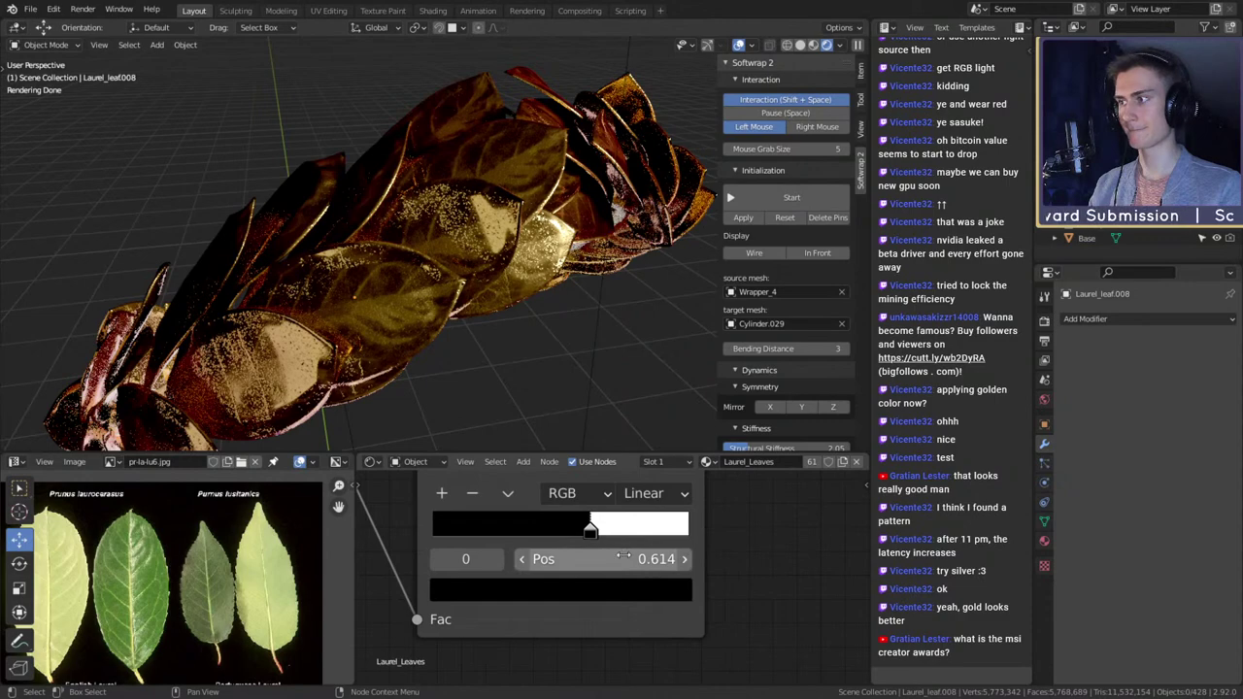
{"action": "scroll", "coordinate": [670, 573], "scroll_direction": "down", "scroll_amount": 5}
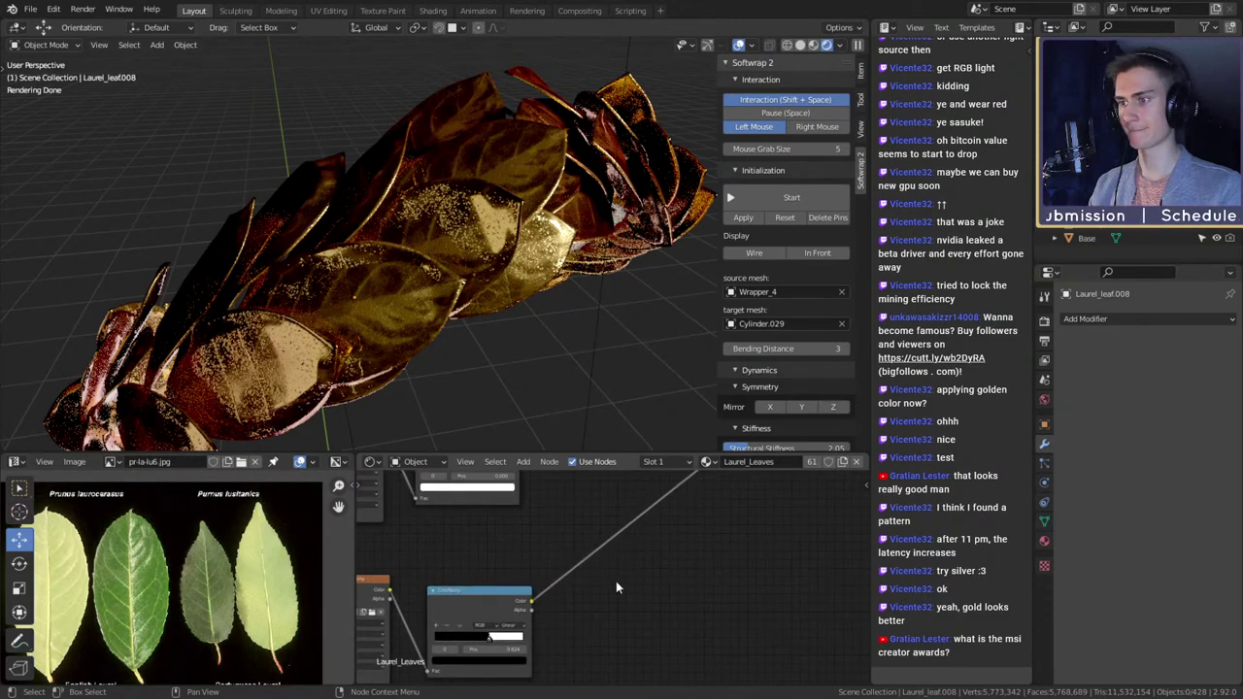
{"action": "key", "text": "shift+a"}
{"action": "mouse_move", "coordinate": [602, 577]}
{"action": "left_click", "coordinate": [687, 410]}
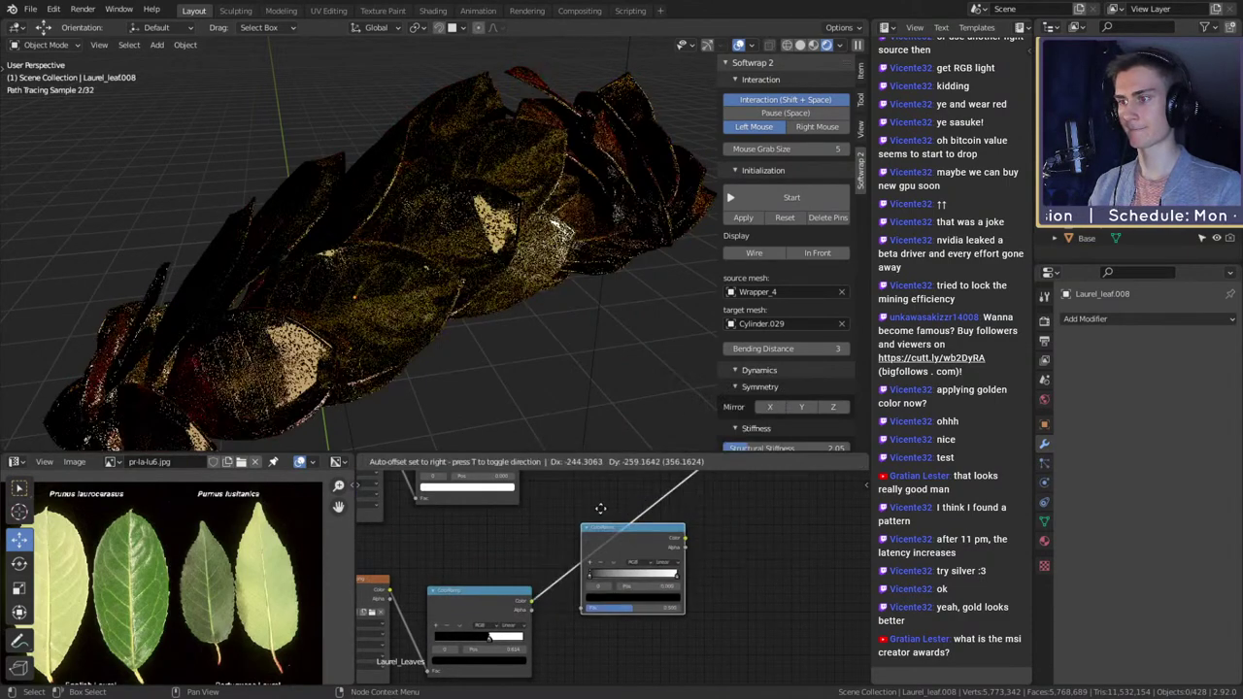
{"action": "left_click", "coordinate": [725, 553]}
- Lighten the new ColorRamp's black stop to a grey value of about 0.34 and check the bump on the leaves
{"action": "left_click", "coordinate": [568, 584]}
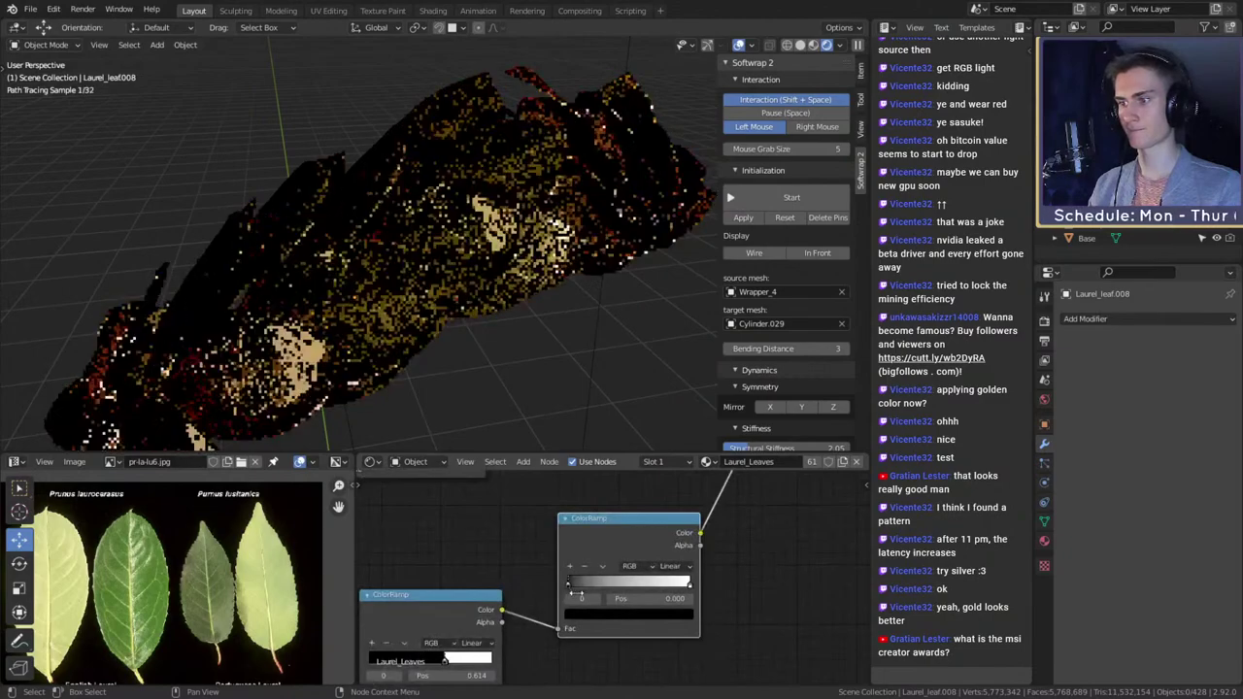
{"action": "left_click", "coordinate": [595, 612]}
{"action": "left_click_drag", "start_coordinate": [666, 522], "coordinate": [666, 477]}
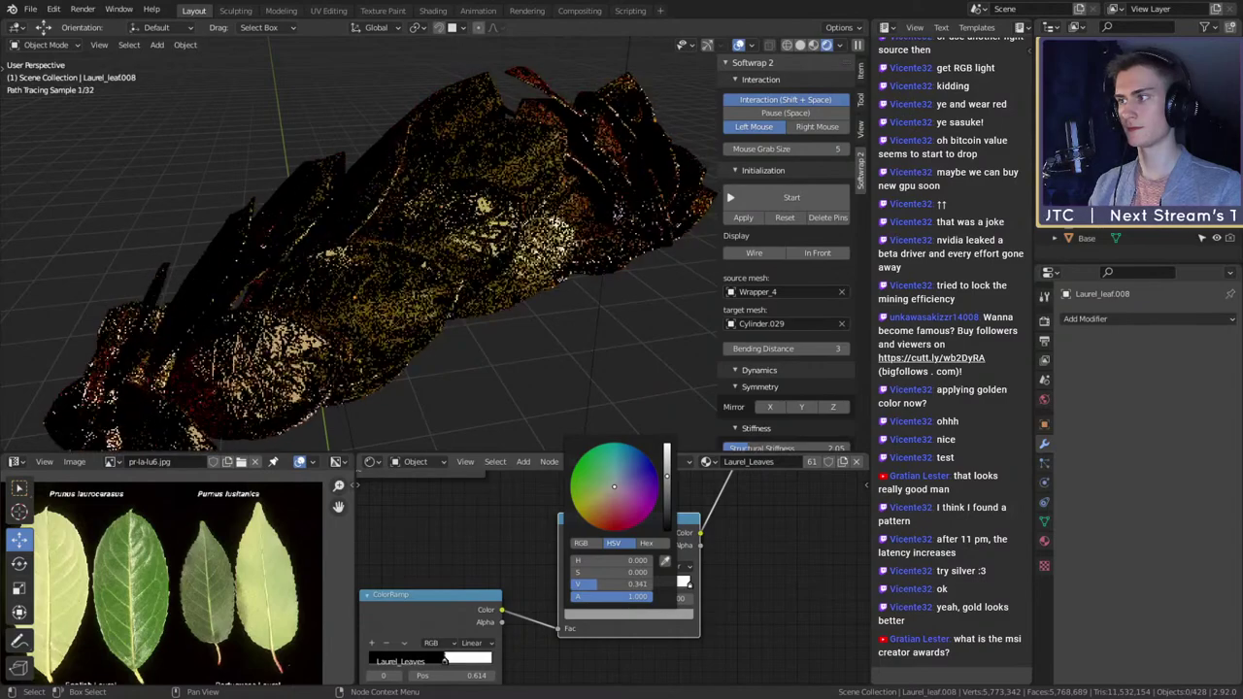
{"action": "scroll", "coordinate": [533, 312], "scroll_direction": "up", "scroll_amount": 5}
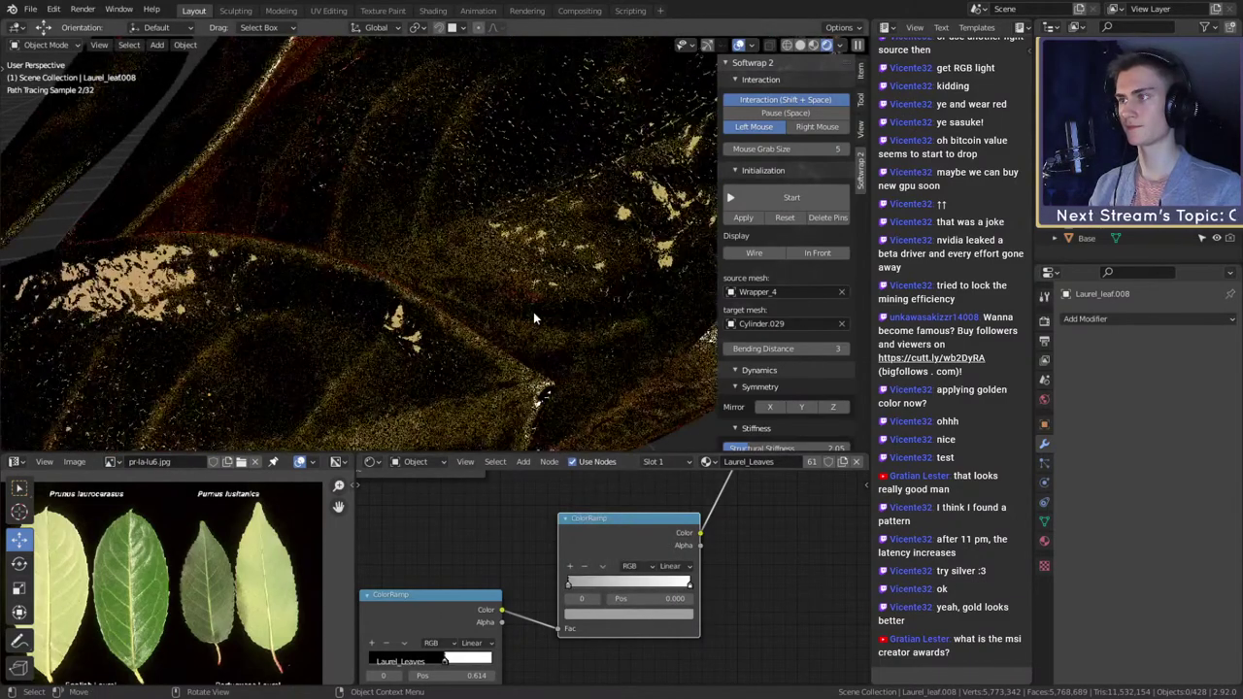
{"action": "scroll", "coordinate": [533, 312], "scroll_direction": "down", "scroll_amount": 4}
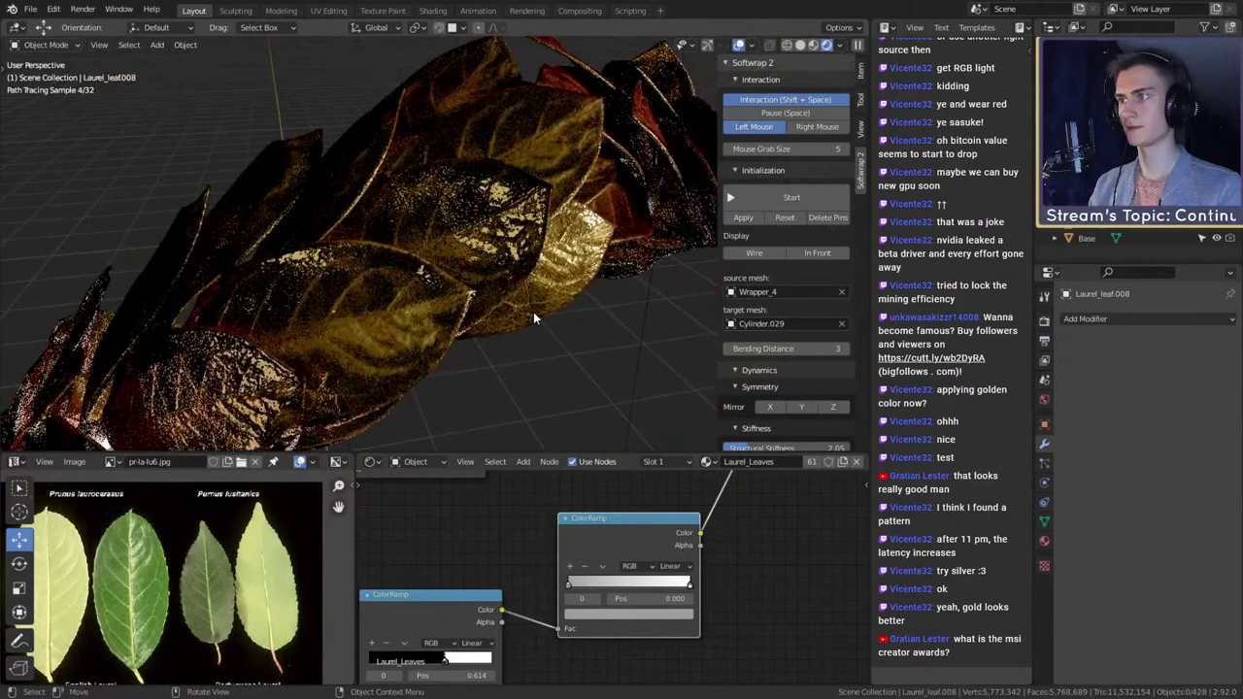
{"action": "scroll", "coordinate": [736, 559], "scroll_direction": "down", "scroll_amount": 3}
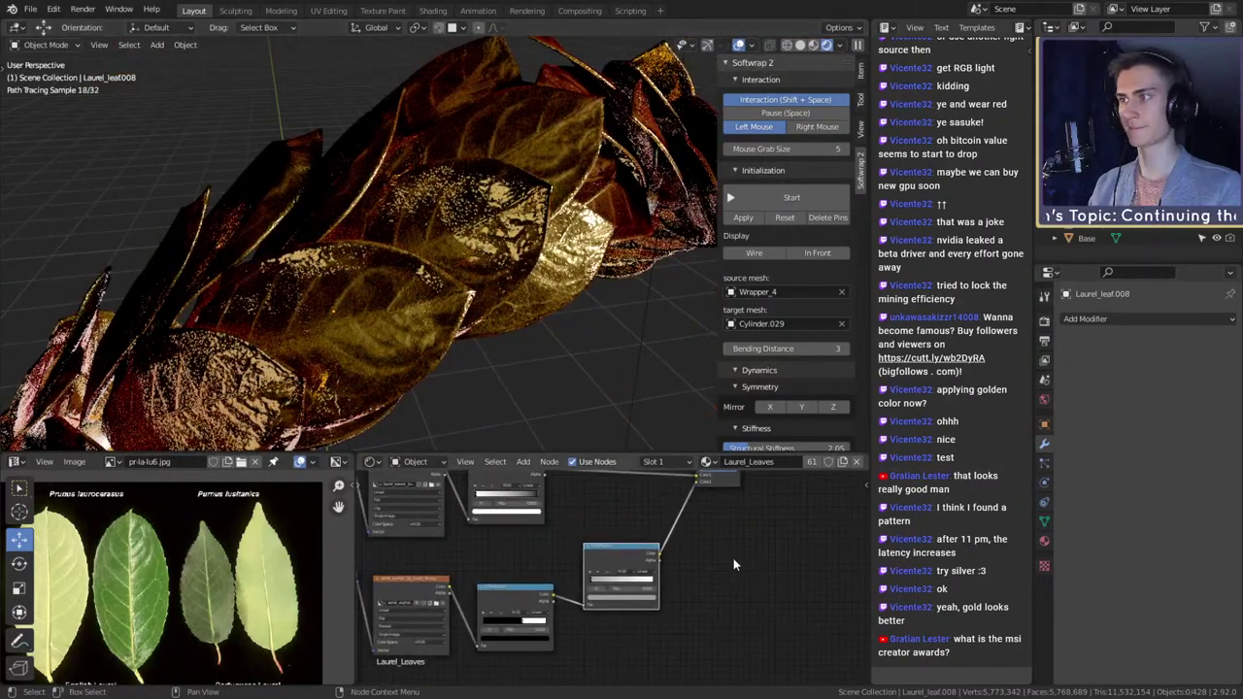
- Delete the duplicated texture chain together with both of its ColorRamps
{"action": "scroll", "coordinate": [704, 630], "scroll_direction": "down", "scroll_amount": 7}
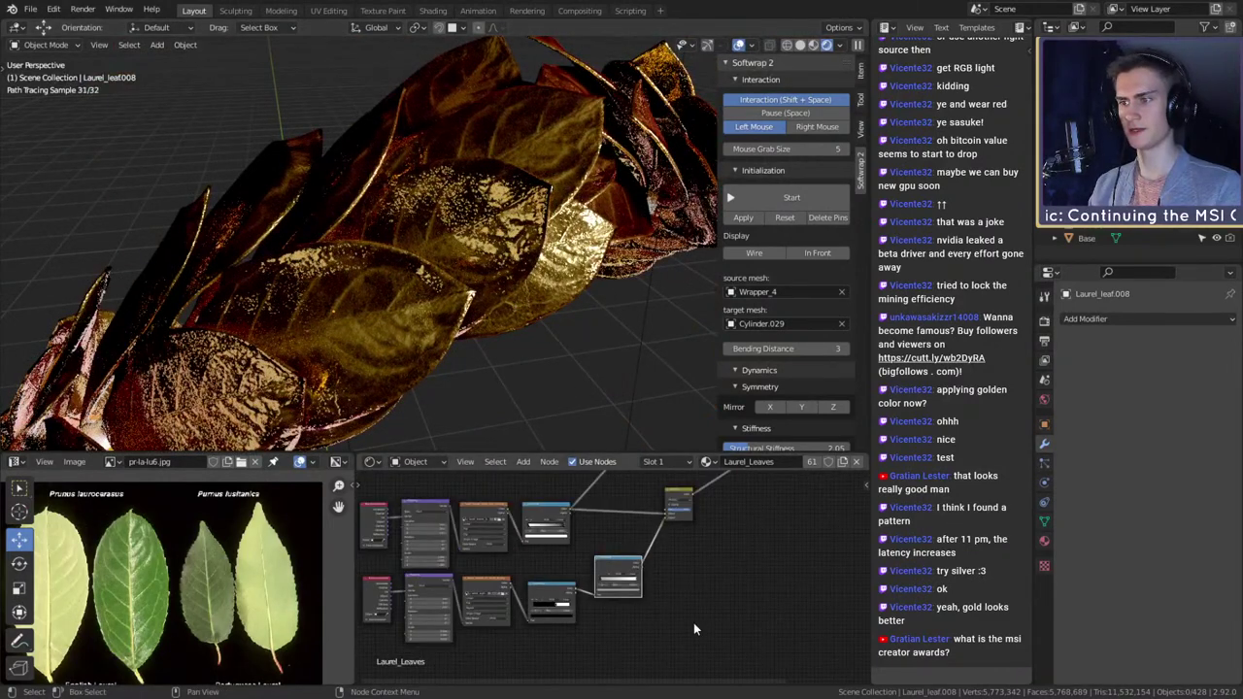
{"action": "scroll", "coordinate": [679, 624], "scroll_direction": "up", "scroll_amount": 6}
{"action": "middle_click_drag", "start_coordinate": [655, 622], "coordinate": [826, 562]}
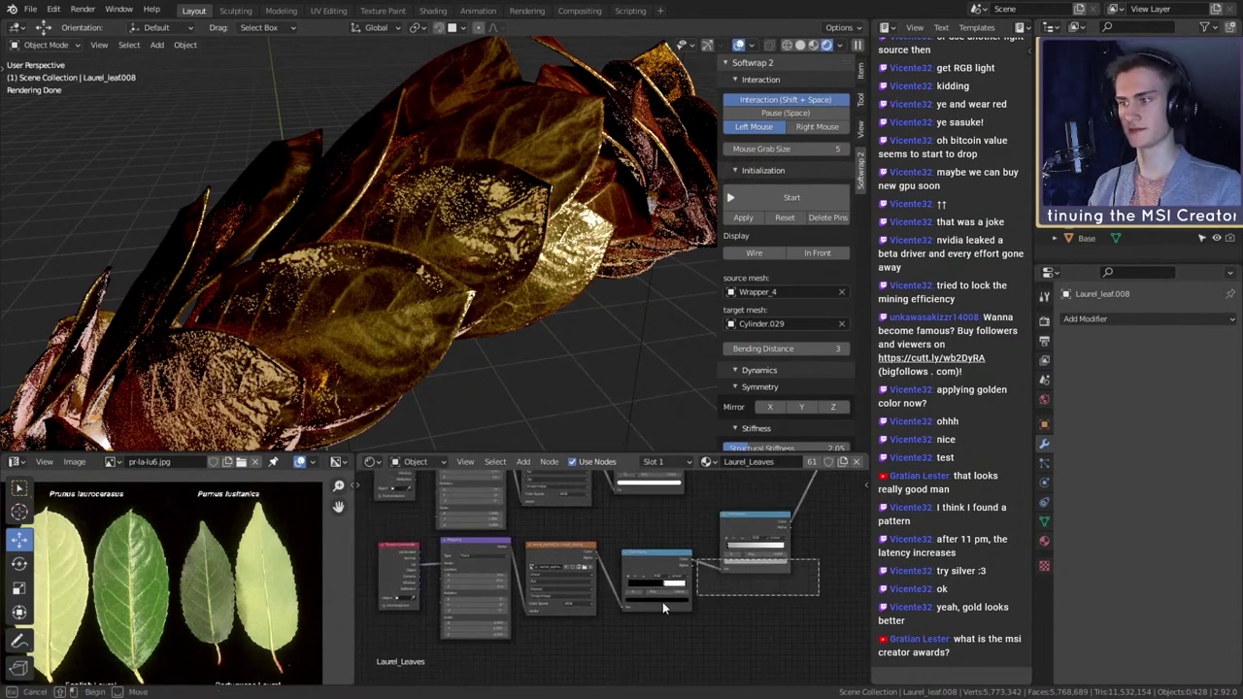
{"action": "key", "text": "x"}
{"action": "scroll", "coordinate": [749, 532], "scroll_direction": "down", "scroll_amount": 1}
{"action": "middle_click_drag", "start_coordinate": [792, 510], "coordinate": [623, 619]}
{"action": "scroll", "coordinate": [624, 619], "scroll_direction": "up", "scroll_amount": 1}
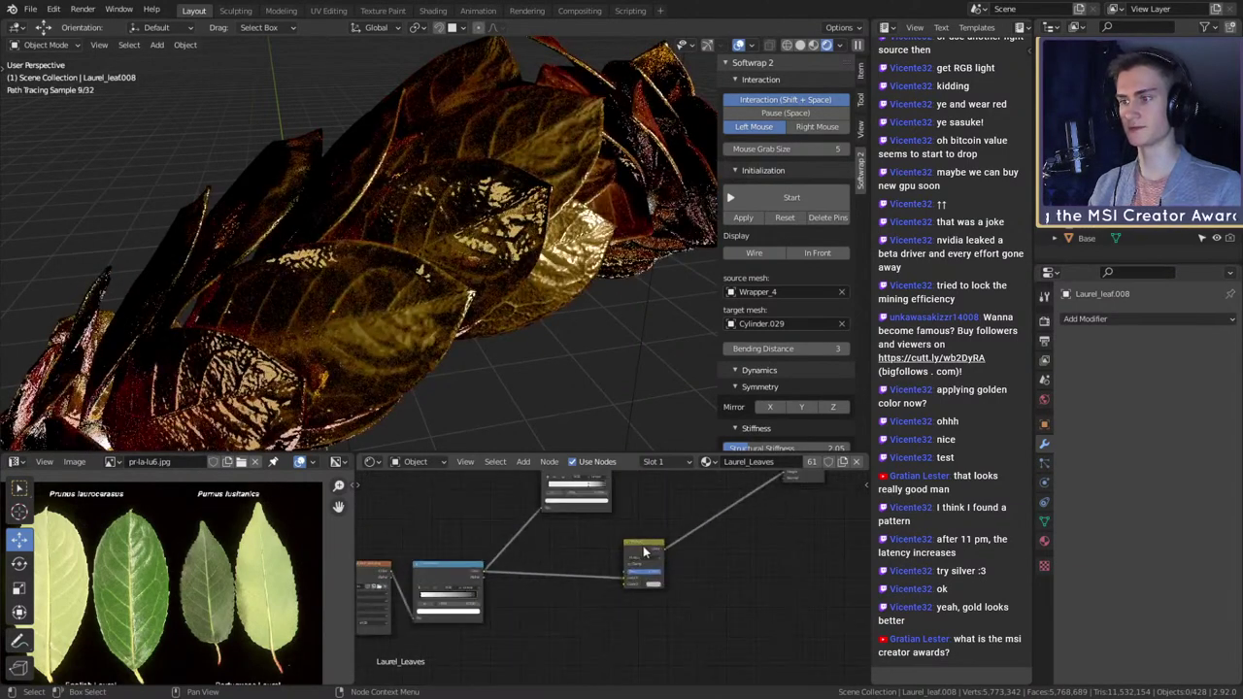
- Delete the bump's Multiply node and connect the vein ramp's Color directly to the Bump node's Height
{"action": "middle_click_drag", "start_coordinate": [643, 552], "coordinate": [688, 563]}
{"action": "key", "text": "x"}
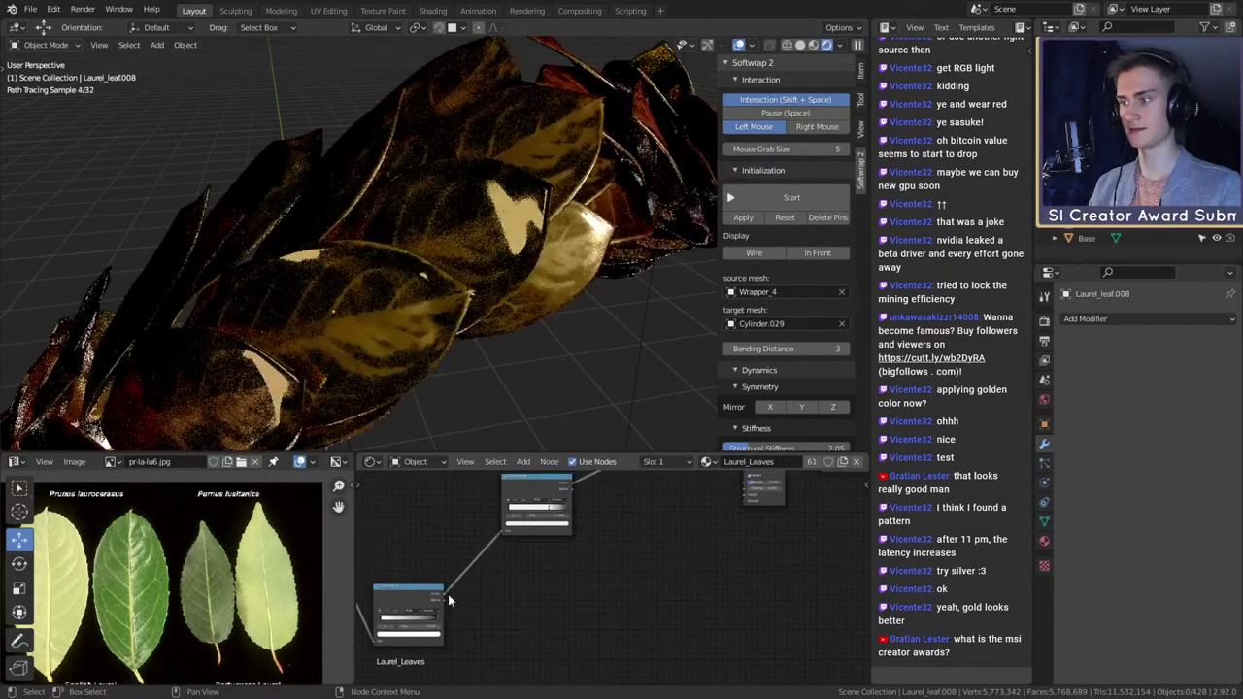
{"action": "left_click_drag", "start_coordinate": [445, 593], "coordinate": [741, 495]}
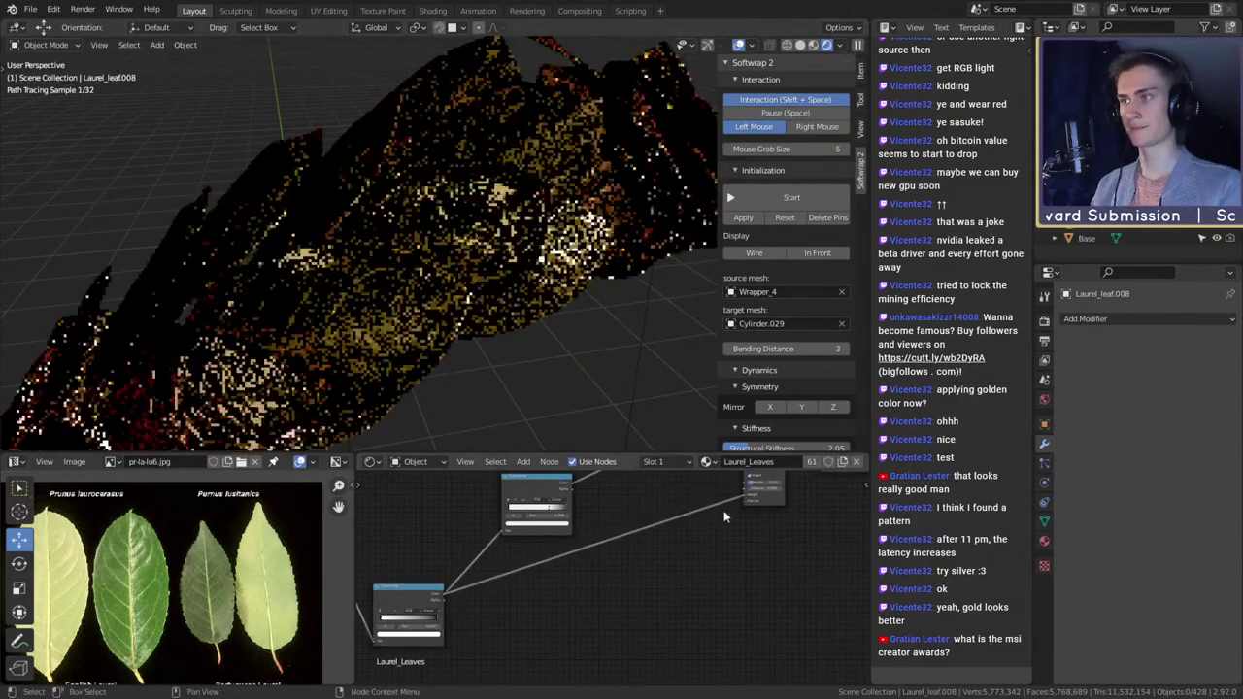
- Inspect the gold leaves with the vein-only bump from another side of the wreath
{"action": "scroll", "coordinate": [502, 306], "scroll_direction": "down", "scroll_amount": 5}
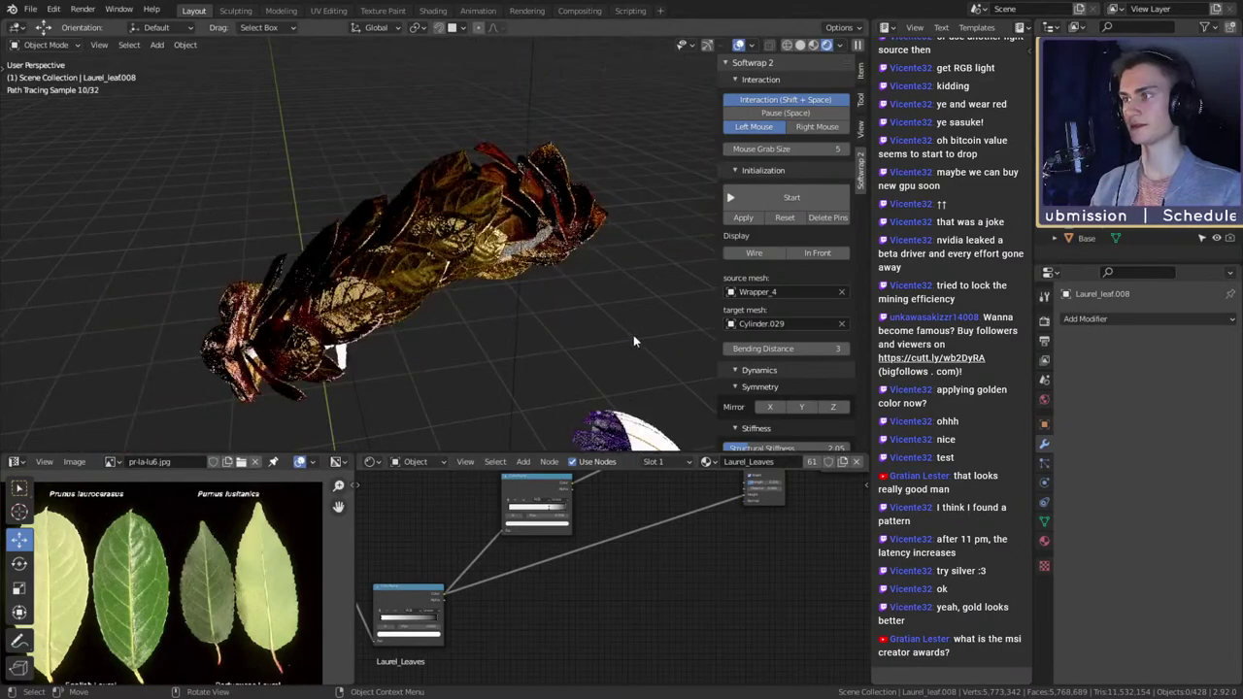
{"action": "middle_click_drag", "start_coordinate": [633, 335], "coordinate": [406, 287]}
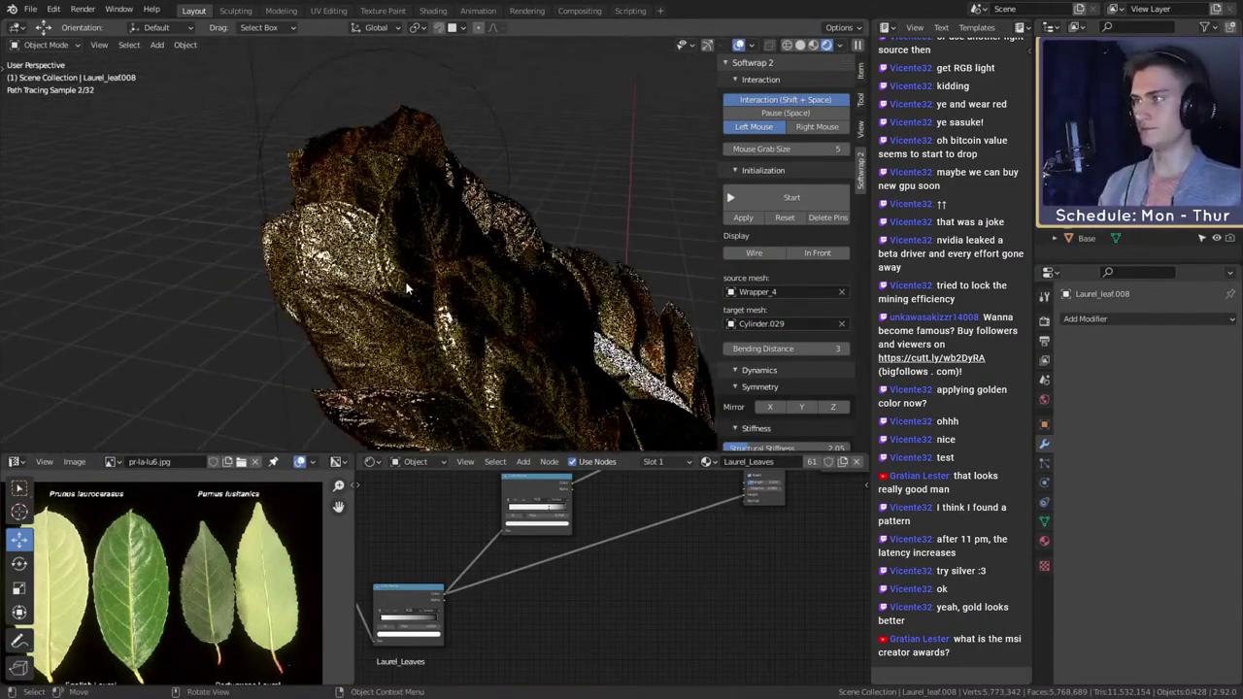
{"action": "scroll", "coordinate": [630, 589], "scroll_direction": "down", "scroll_amount": 3}
{"action": "scroll", "coordinate": [631, 589], "scroll_direction": "up", "scroll_amount": 5}
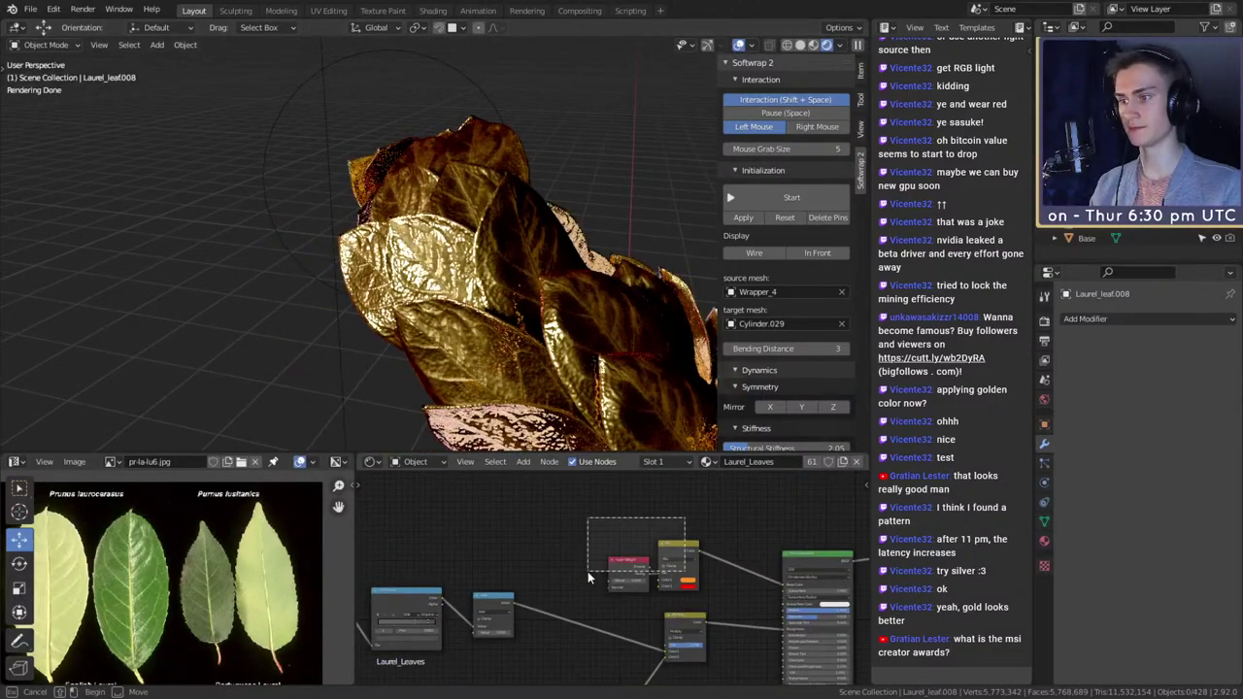
- Move the Layer Weight node and the orange-red Mix node farther away from the Principled BSDF
{"action": "left_click_drag", "start_coordinate": [588, 571], "coordinate": [589, 571]}
{"action": "left_click_drag", "start_coordinate": [668, 537], "coordinate": [601, 480]}
{"action": "middle_click_drag", "start_coordinate": [677, 526], "coordinate": [652, 552]}
{"action": "left_click_drag", "start_coordinate": [588, 482], "coordinate": [517, 542]}
{"action": "left_click_drag", "start_coordinate": [570, 508], "coordinate": [580, 495]}
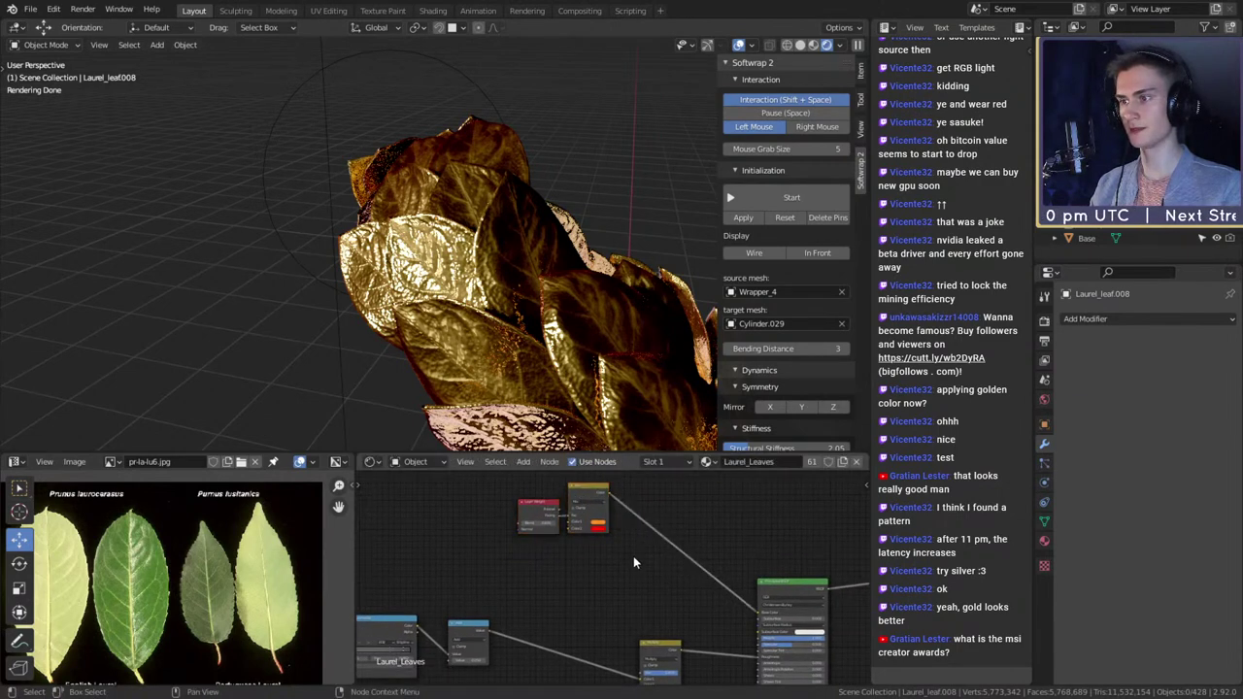
- Switch the viewport to Material Preview shading and view the lower wreath leaves up close
{"action": "key", "text": "z"}
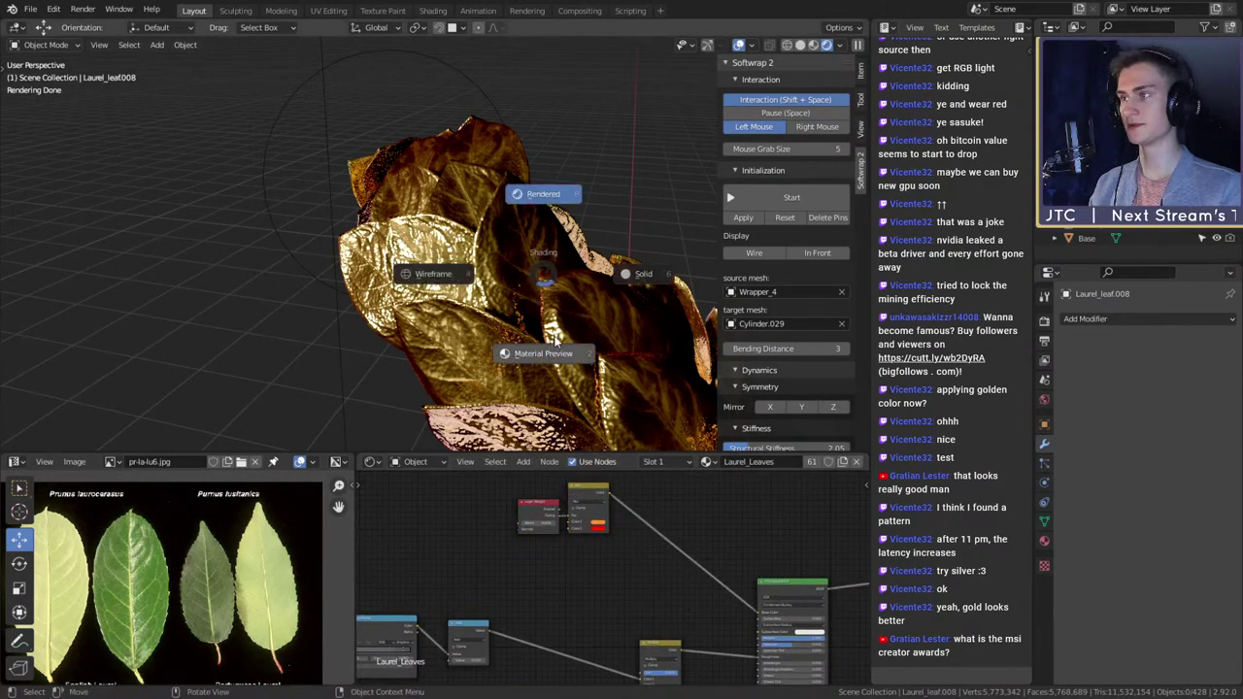
{"action": "key", "text": "6"}
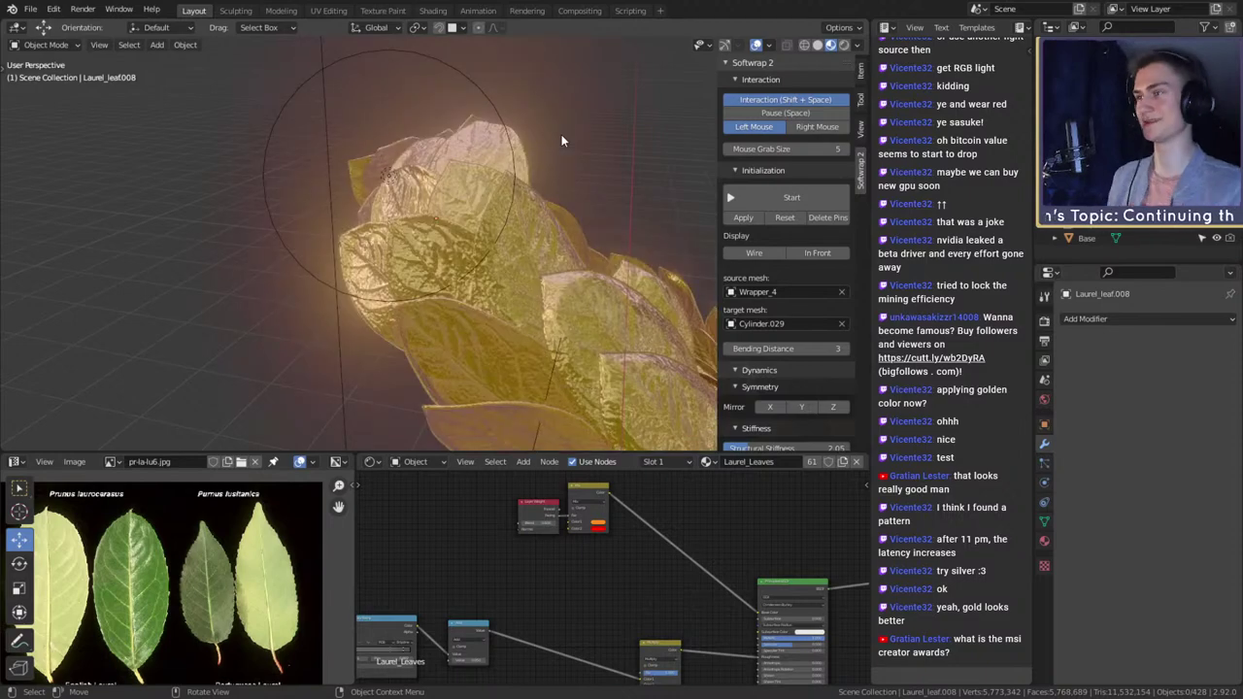
{"action": "middle_click_drag", "start_coordinate": [562, 134], "coordinate": [485, 320]}
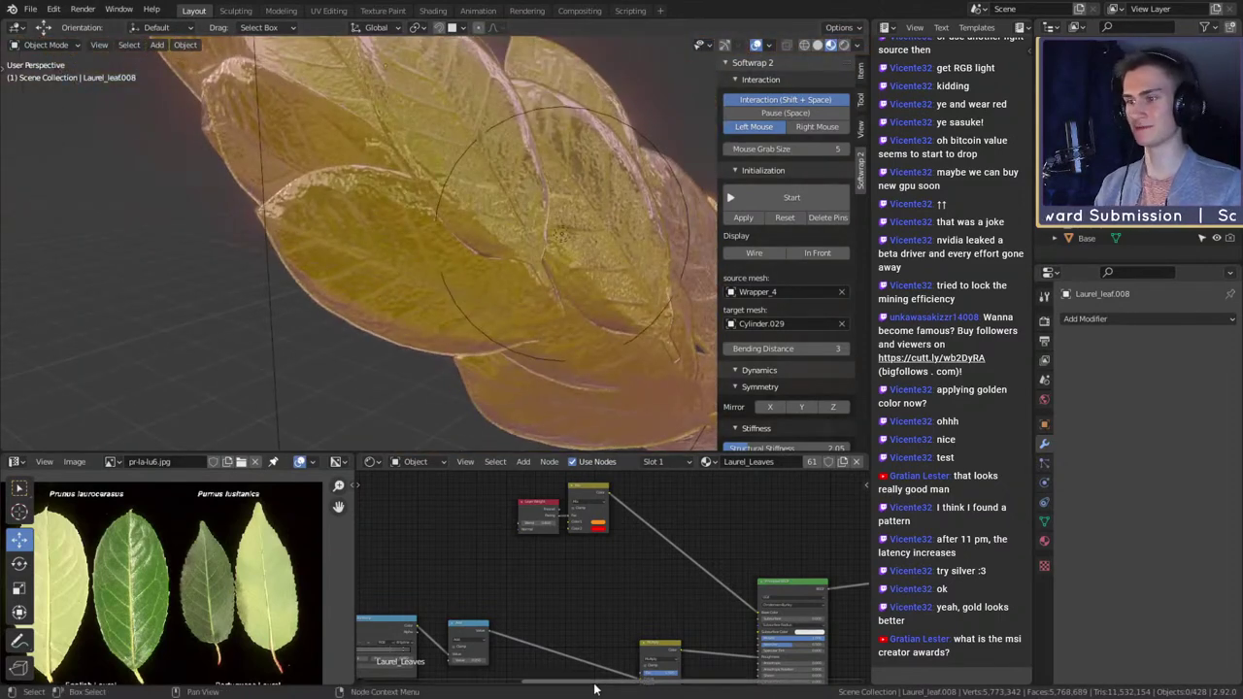
- Shift the Layer Weight and orange-red Mix pair further back to make room before the Principled BSDF's Base Color
{"action": "scroll", "coordinate": [631, 621], "scroll_direction": "down", "scroll_amount": 6}
{"action": "scroll", "coordinate": [625, 588], "scroll_direction": "up", "scroll_amount": 4}
{"action": "scroll", "coordinate": [622, 585], "scroll_direction": "down", "scroll_amount": 4}
{"action": "middle_click_drag", "start_coordinate": [602, 627], "coordinate": [631, 525]}
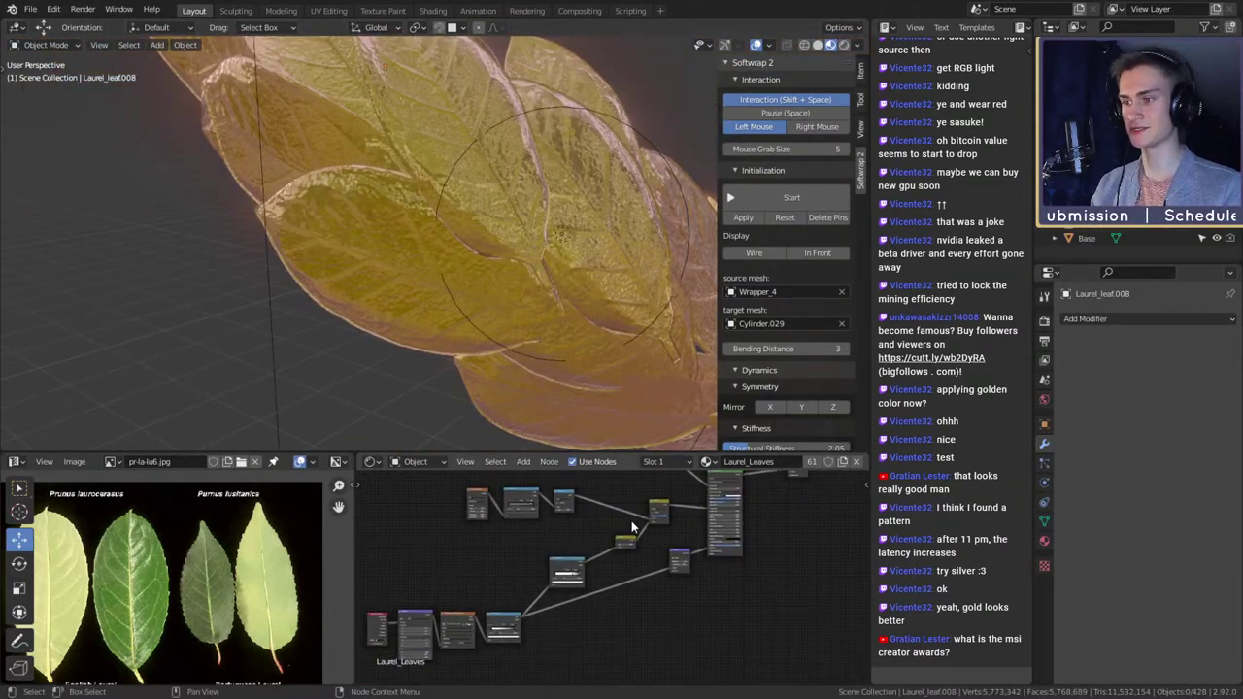
{"action": "scroll", "coordinate": [627, 544], "scroll_direction": "up", "scroll_amount": 5}
{"action": "middle_click_drag", "start_coordinate": [615, 573], "coordinate": [674, 623]}
{"action": "left_click_drag", "start_coordinate": [602, 616], "coordinate": [590, 606]}
{"action": "middle_click_drag", "start_coordinate": [672, 558], "coordinate": [634, 621]}
{"action": "left_click_drag", "start_coordinate": [615, 482], "coordinate": [583, 491]}
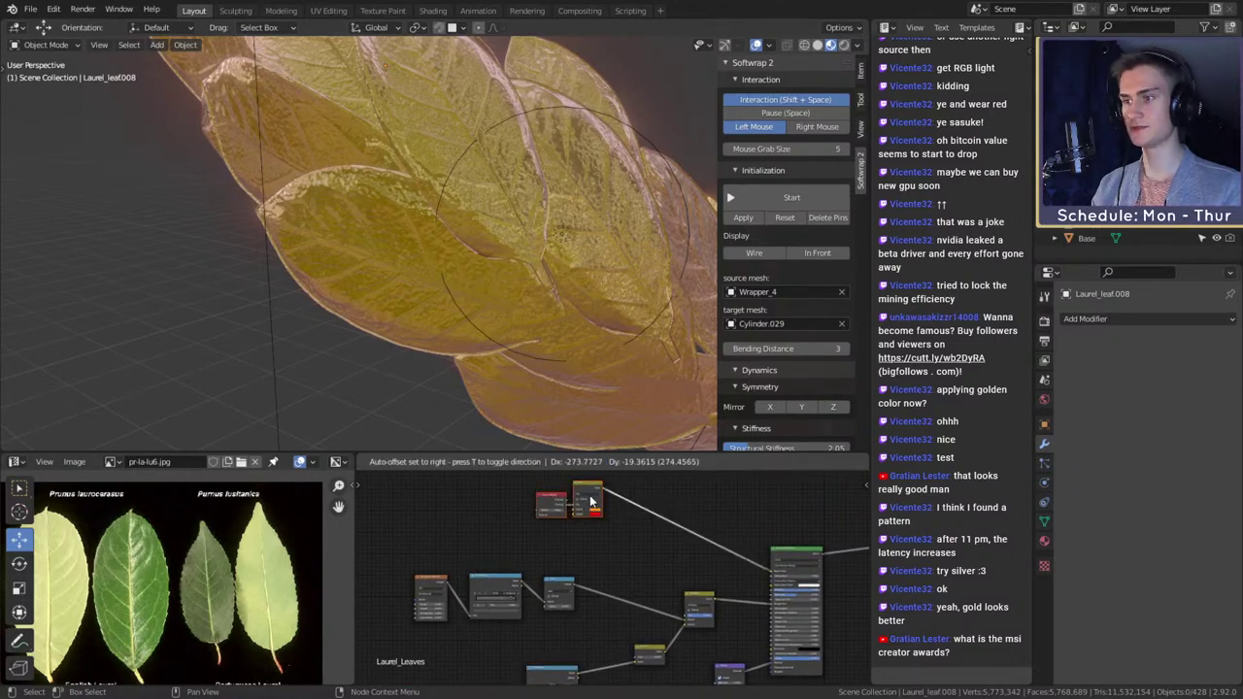
- Duplicate the orange-red Mix node and set the copy's blending mode to Multiply with a Fac of 1.000
{"action": "left_click", "coordinate": [629, 531]}
{"action": "scroll", "coordinate": [631, 532], "scroll_direction": "up", "scroll_amount": 5}
{"action": "middle_click_drag", "start_coordinate": [632, 533], "coordinate": [615, 608]}
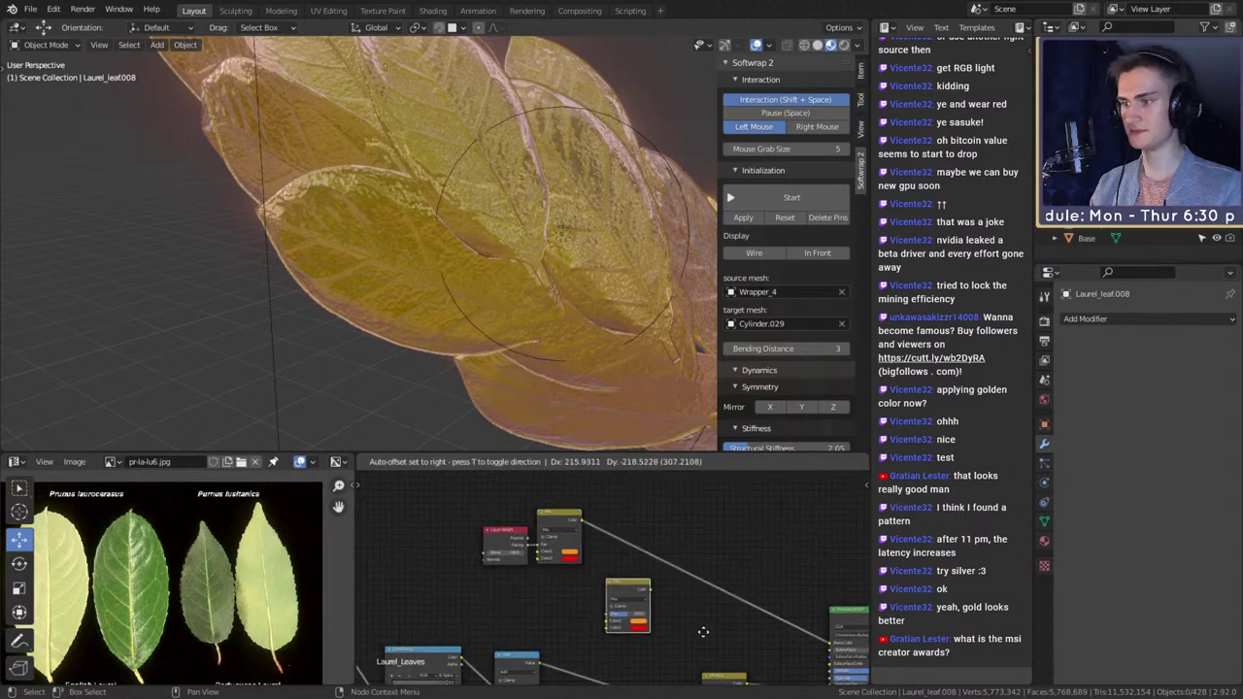
{"action": "scroll", "coordinate": [617, 515], "scroll_direction": "up", "scroll_amount": 3}
{"action": "left_click", "coordinate": [609, 495]}
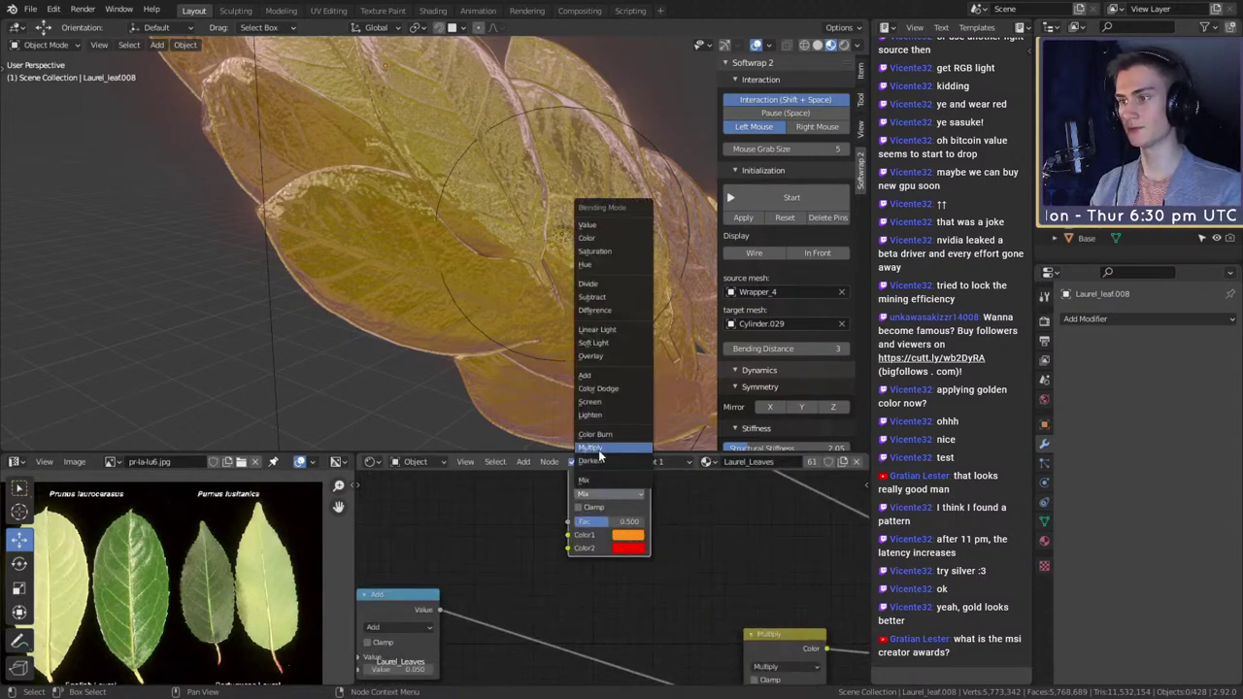
{"action": "left_click", "coordinate": [598, 448]}
{"action": "middle_click_drag", "start_coordinate": [603, 521], "coordinate": [639, 590]}
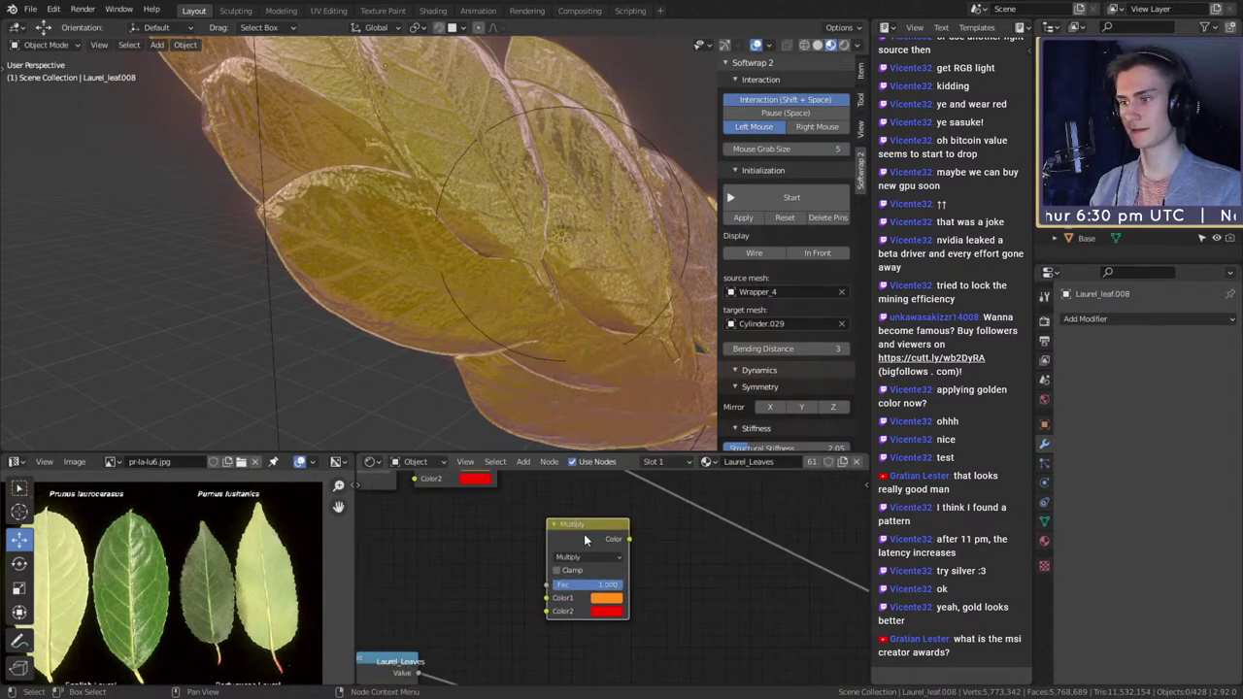
- Insert the new Multiply node into the link between the orange-red Mix and the Principled BSDF's Base Color
{"action": "left_click_drag", "start_coordinate": [585, 533], "coordinate": [673, 486]}
{"action": "scroll", "coordinate": [699, 578], "scroll_direction": "down", "scroll_amount": 4}
{"action": "scroll", "coordinate": [677, 596], "scroll_direction": "up", "scroll_amount": 3}
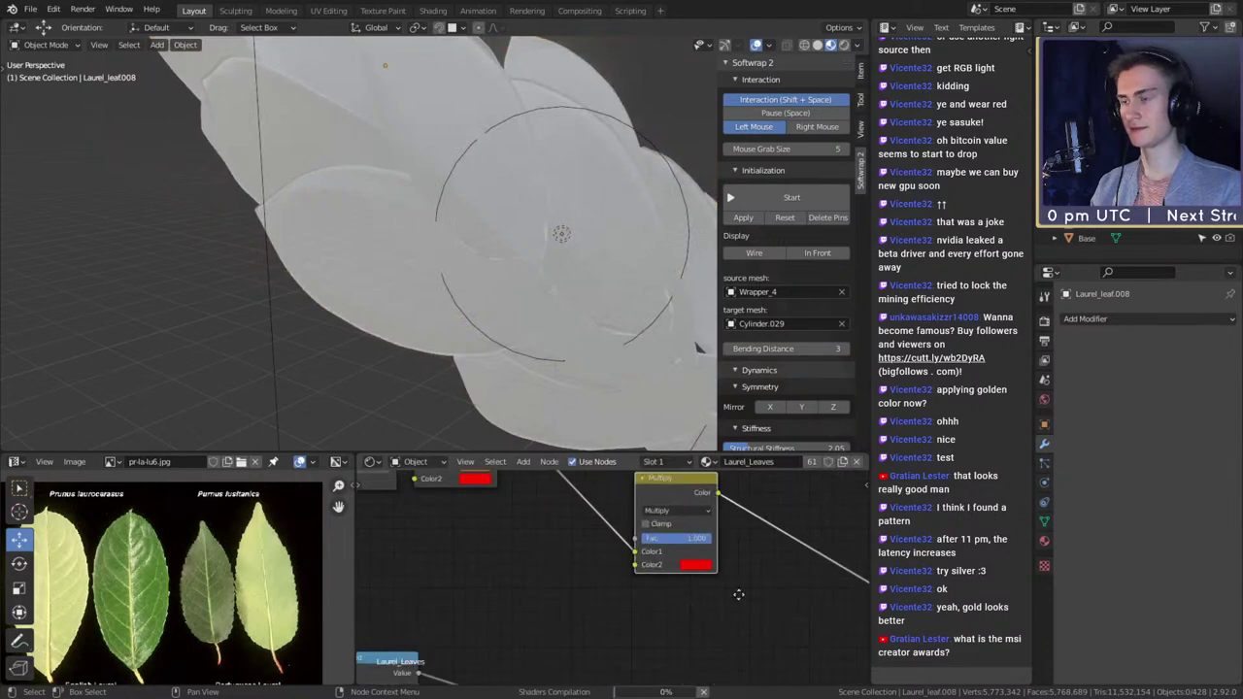
- Turn the Multiply node's Color2 from red to white with saturation 0, trying a darker value on the leaves
{"action": "left_click", "coordinate": [639, 580]}
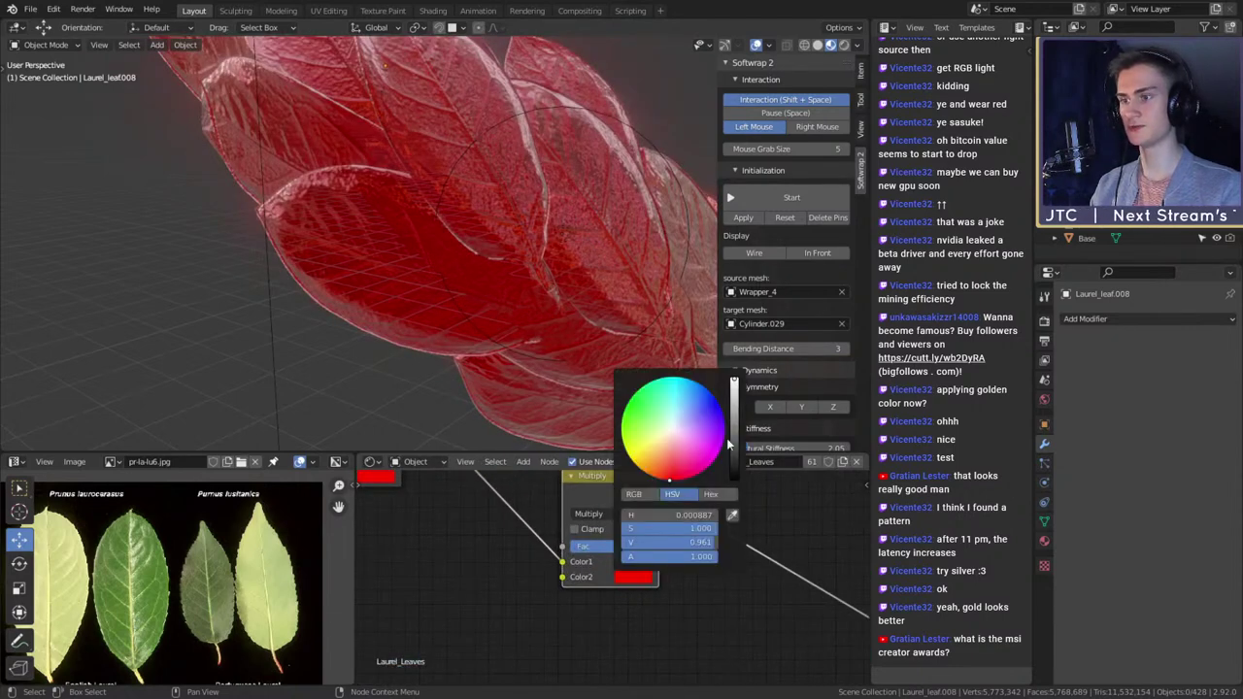
{"action": "left_click_drag", "start_coordinate": [688, 530], "coordinate": [623, 531]}
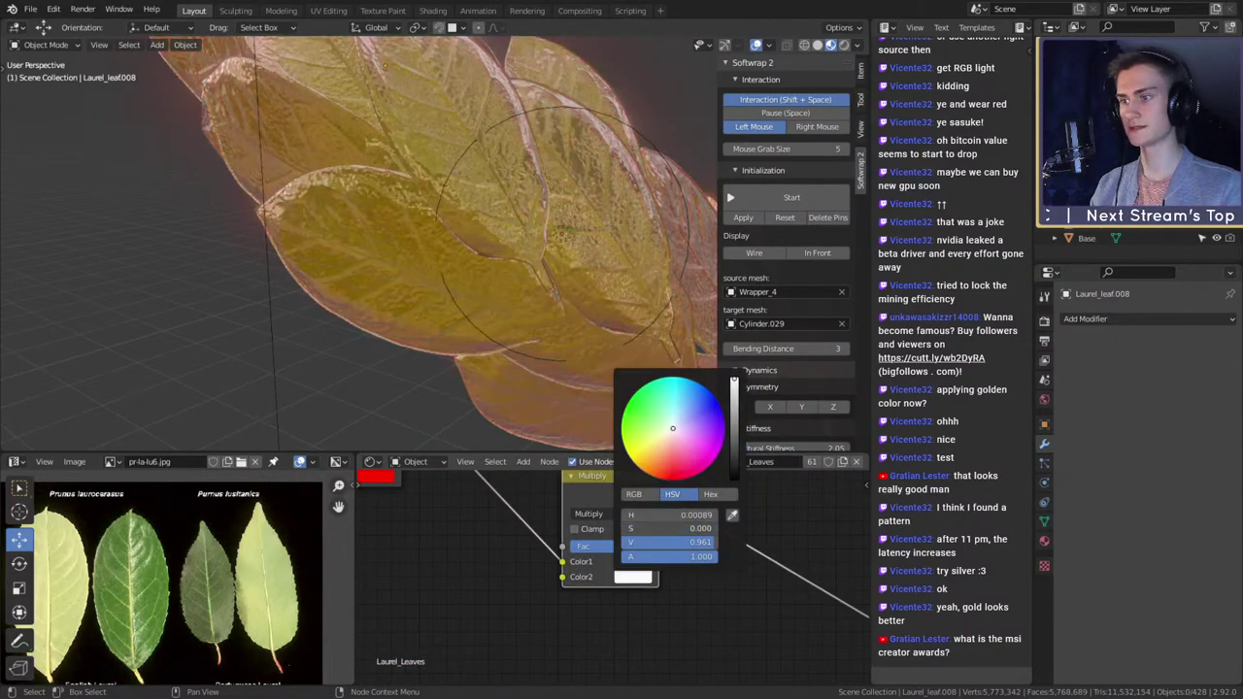
{"action": "left_click", "coordinate": [638, 580]}
{"action": "mouse_move", "coordinate": [735, 385]}
{"action": "left_mouse_down"}
{"action": "mouse_move", "coordinate": [734, 477]}
{"action": "mouse_move", "coordinate": [738, 386]}
{"action": "left_mouse_up"}
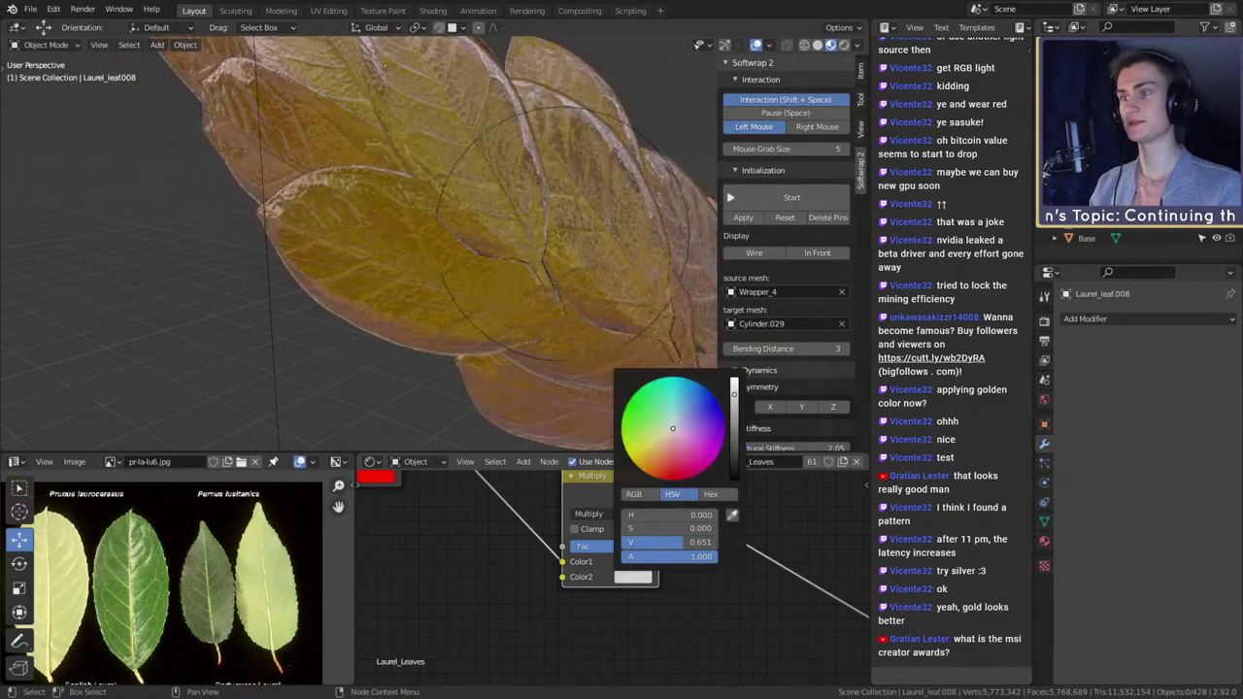
- Add a ColorRamp node next to the ramp that feeds the roughness branch
{"action": "scroll", "coordinate": [697, 605], "scroll_direction": "down", "scroll_amount": 5}
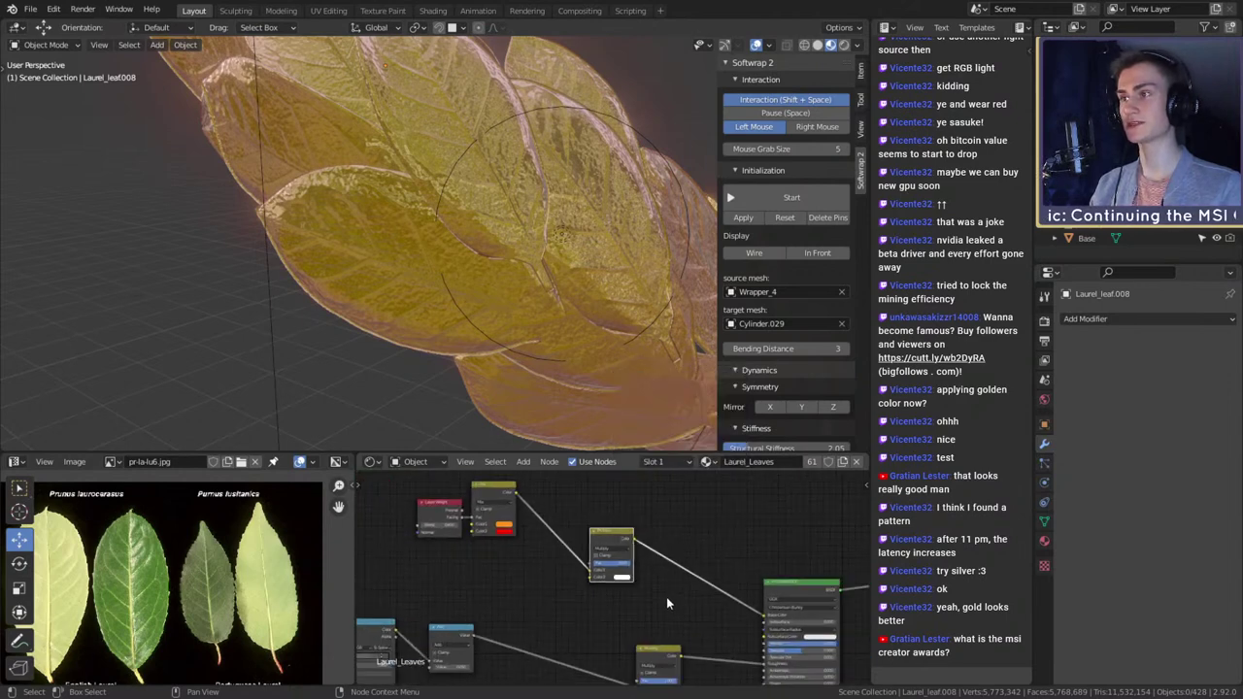
{"action": "scroll", "coordinate": [628, 598], "scroll_direction": "up", "scroll_amount": 4}
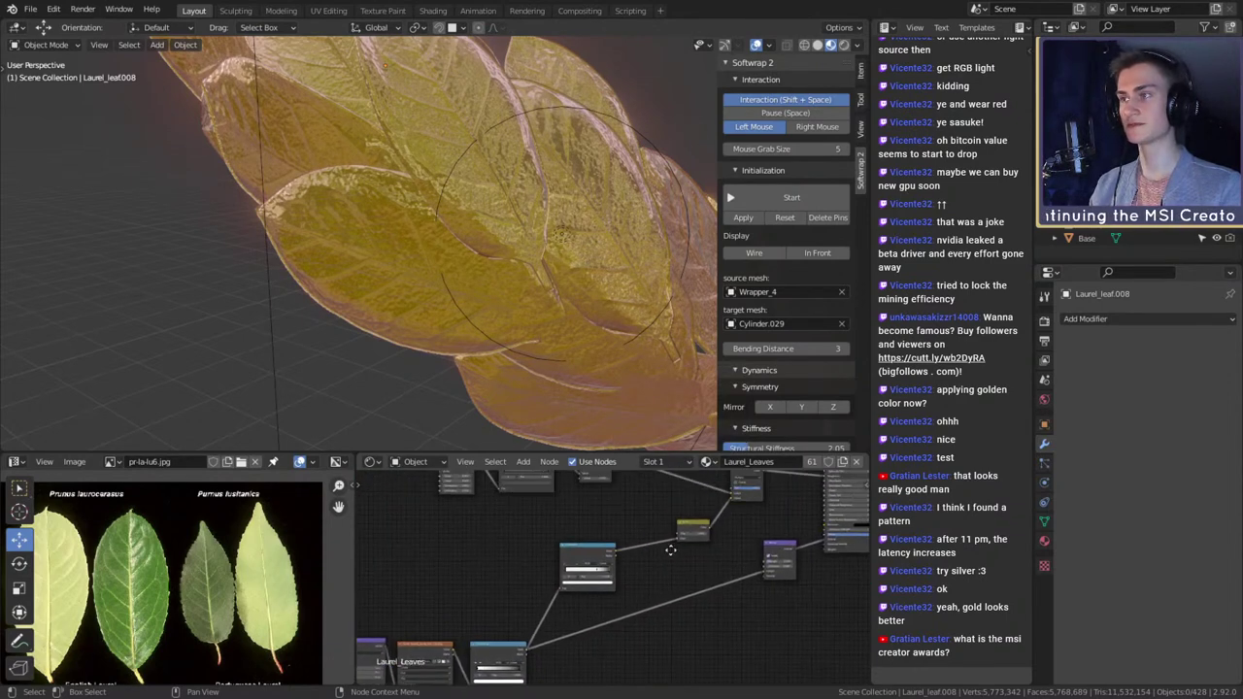
{"action": "scroll", "coordinate": [650, 562], "scroll_direction": "down", "scroll_amount": 2}
{"action": "middle_click_drag", "start_coordinate": [621, 568], "coordinate": [688, 530]}
{"action": "scroll", "coordinate": [603, 585], "scroll_direction": "up", "scroll_amount": 5}
{"action": "scroll", "coordinate": [647, 563], "scroll_direction": "down", "scroll_amount": 2}
{"action": "scroll", "coordinate": [613, 618], "scroll_direction": "down", "scroll_amount": 1}
{"action": "scroll", "coordinate": [583, 613], "scroll_direction": "up", "scroll_amount": 1}
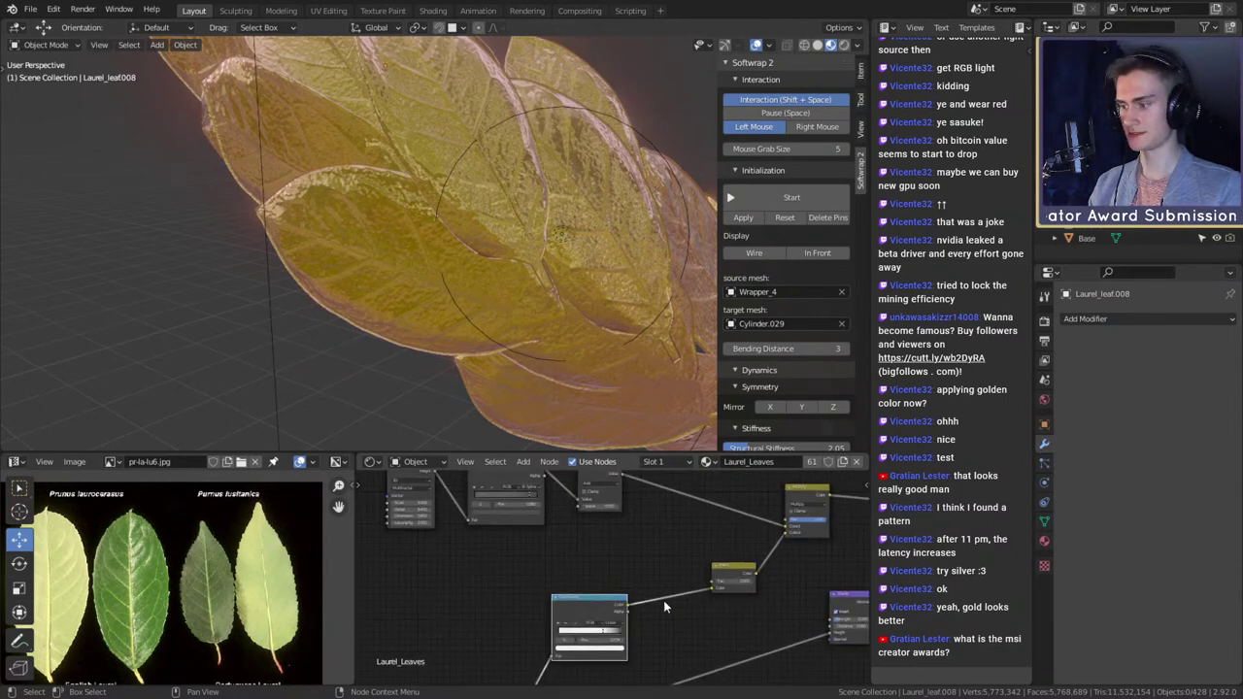
{"action": "middle_click_drag", "start_coordinate": [664, 607], "coordinate": [661, 529]}
{"action": "key", "text": "shift+a"}
{"action": "mouse_move", "coordinate": [612, 584]}
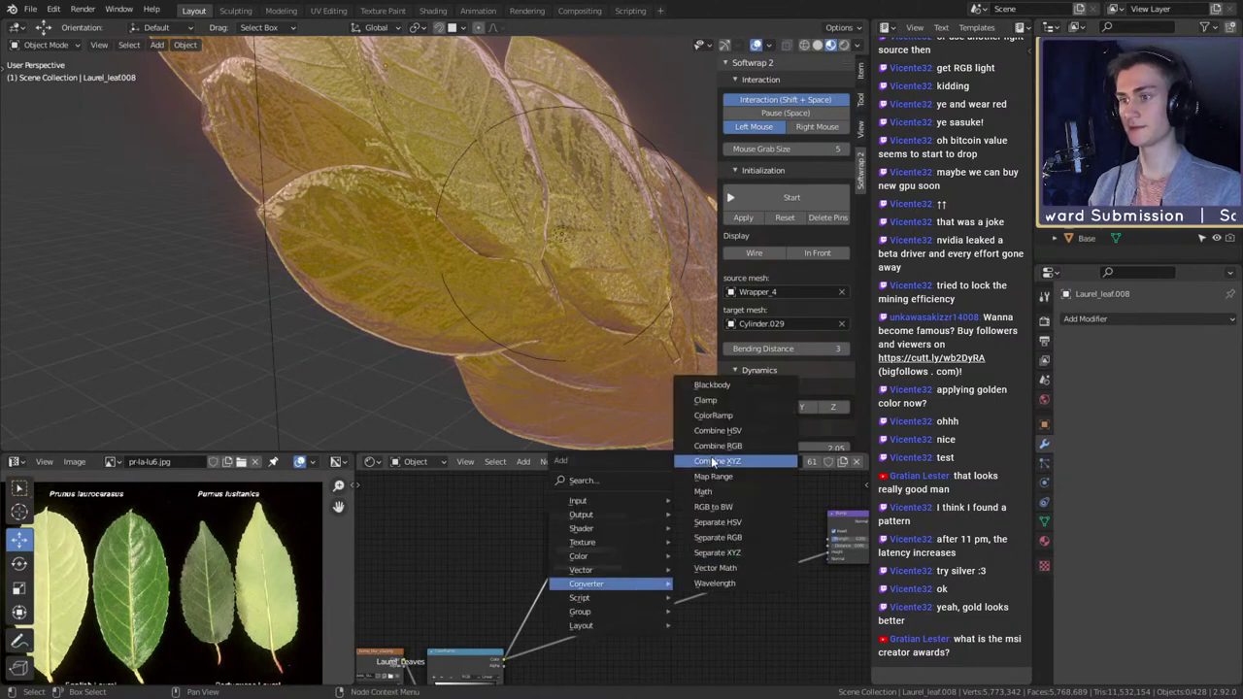
{"action": "left_click", "coordinate": [714, 462]}
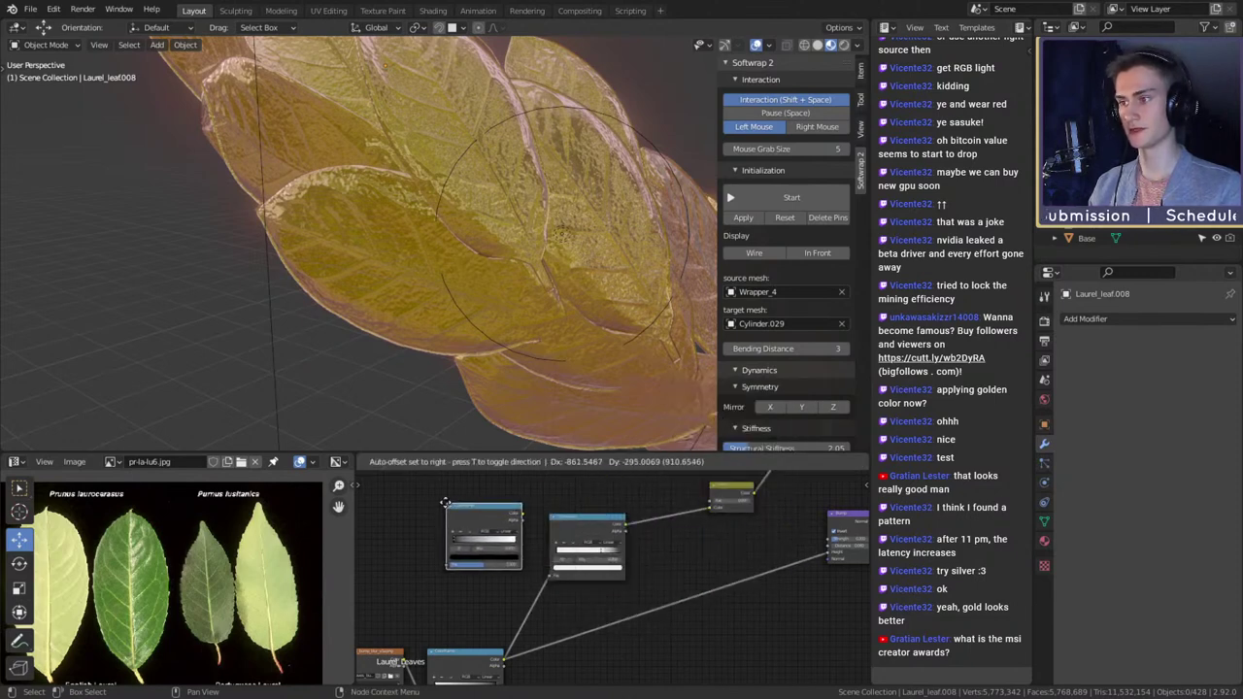
{"action": "left_click", "coordinate": [446, 503]}
- Rearrange the two ramps so the new ColorRamp sits directly above the roughness one
{"action": "middle_click_drag", "start_coordinate": [589, 515], "coordinate": [665, 579]}
{"action": "scroll", "coordinate": [614, 599], "scroll_direction": "down", "scroll_amount": 4}
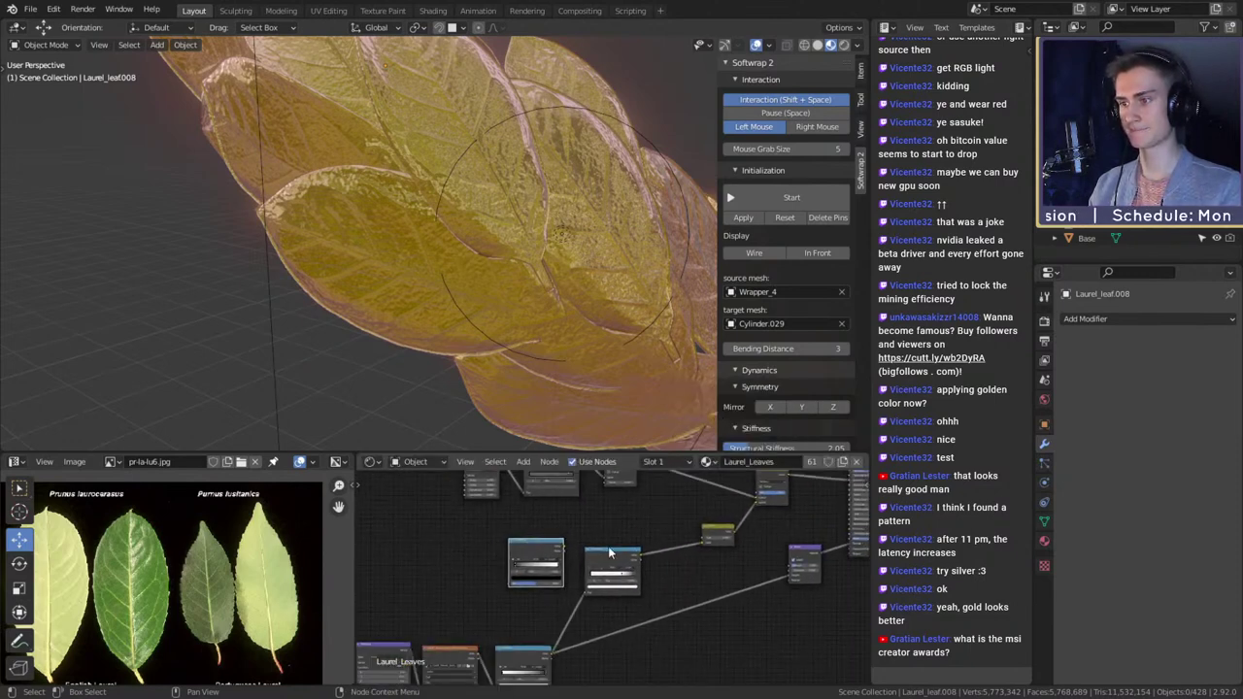
{"action": "left_click_drag", "start_coordinate": [609, 549], "coordinate": [620, 571]}
{"action": "left_click_drag", "start_coordinate": [526, 552], "coordinate": [619, 516]}
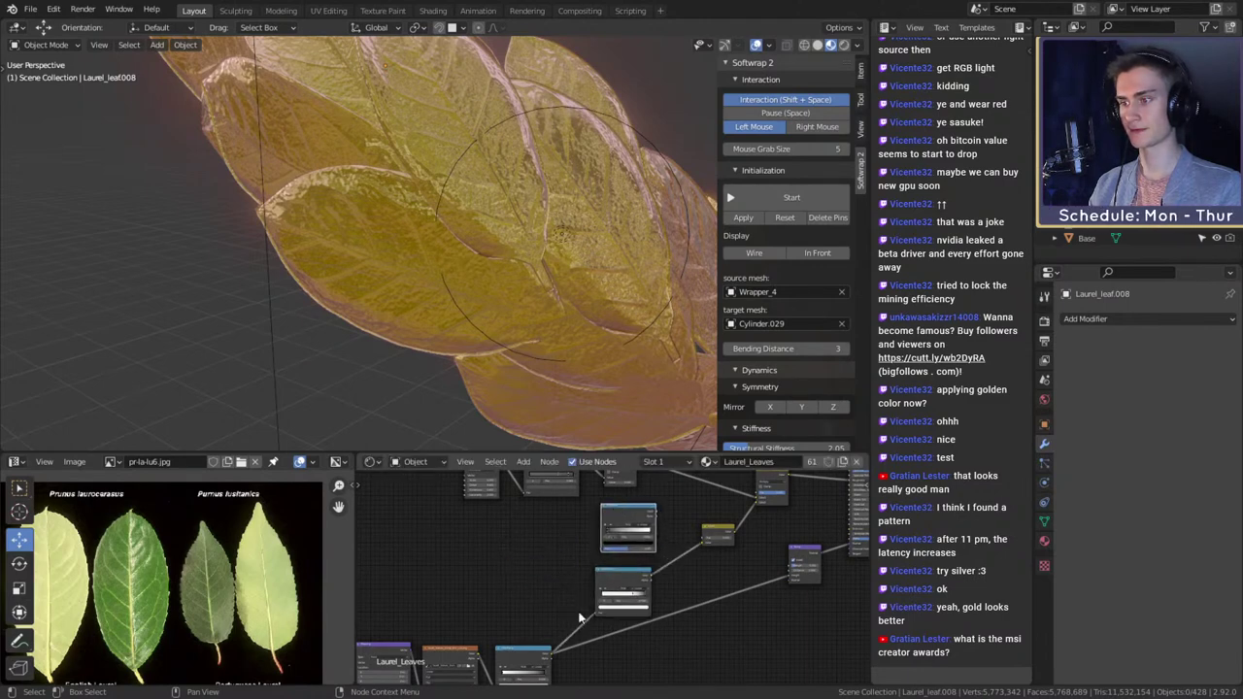
- Connect the vein ramp's Color to the new ColorRamp's Fac and the new ramp's Color to the base-color Multiply's Color2
{"action": "scroll", "coordinate": [580, 619], "scroll_direction": "up", "scroll_amount": 1}
{"action": "middle_click_drag", "start_coordinate": [580, 619], "coordinate": [596, 601]}
{"action": "left_click_drag", "start_coordinate": [561, 642], "coordinate": [622, 523]}
{"action": "middle_click_drag", "start_coordinate": [700, 519], "coordinate": [612, 632]}
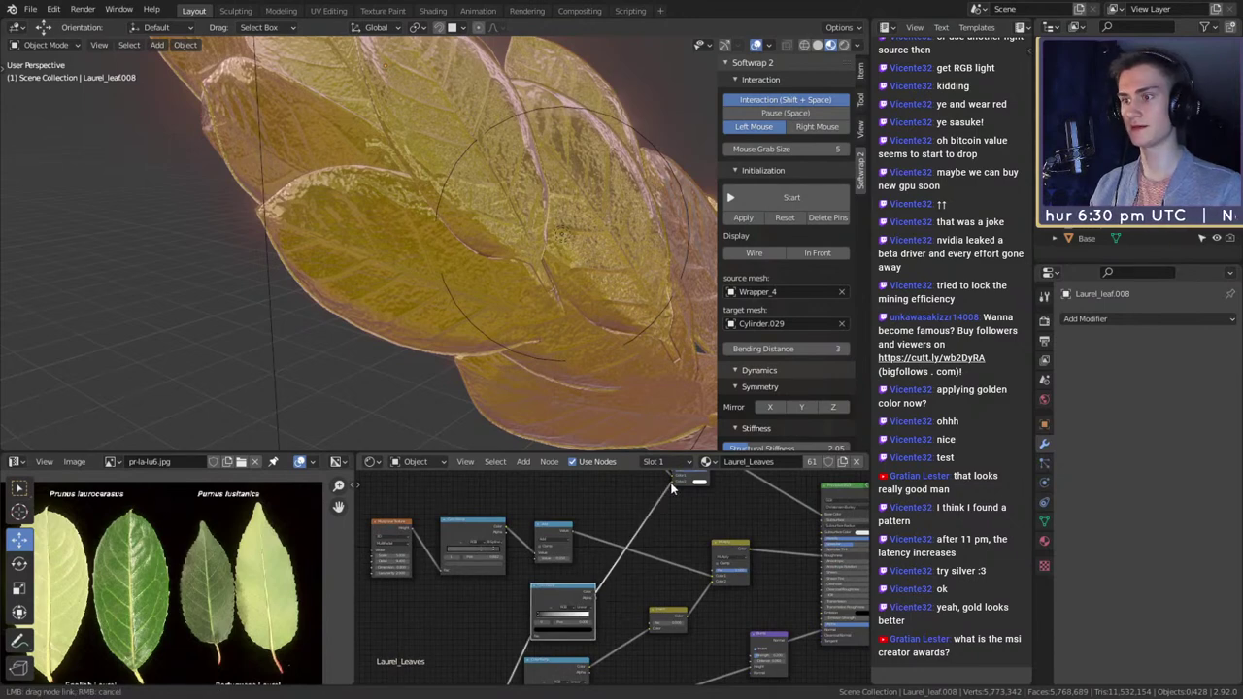
- Link the new ColorRamp's Color output to the upper Multiply node's Color2 input and move the ramp's black stop to about 0.164
{"action": "left_click_drag", "start_coordinate": [672, 489], "coordinate": [673, 484]}
{"action": "scroll", "coordinate": [641, 591], "scroll_direction": "up", "scroll_amount": 6}
{"action": "middle_click_drag", "start_coordinate": [645, 600], "coordinate": [658, 538]}
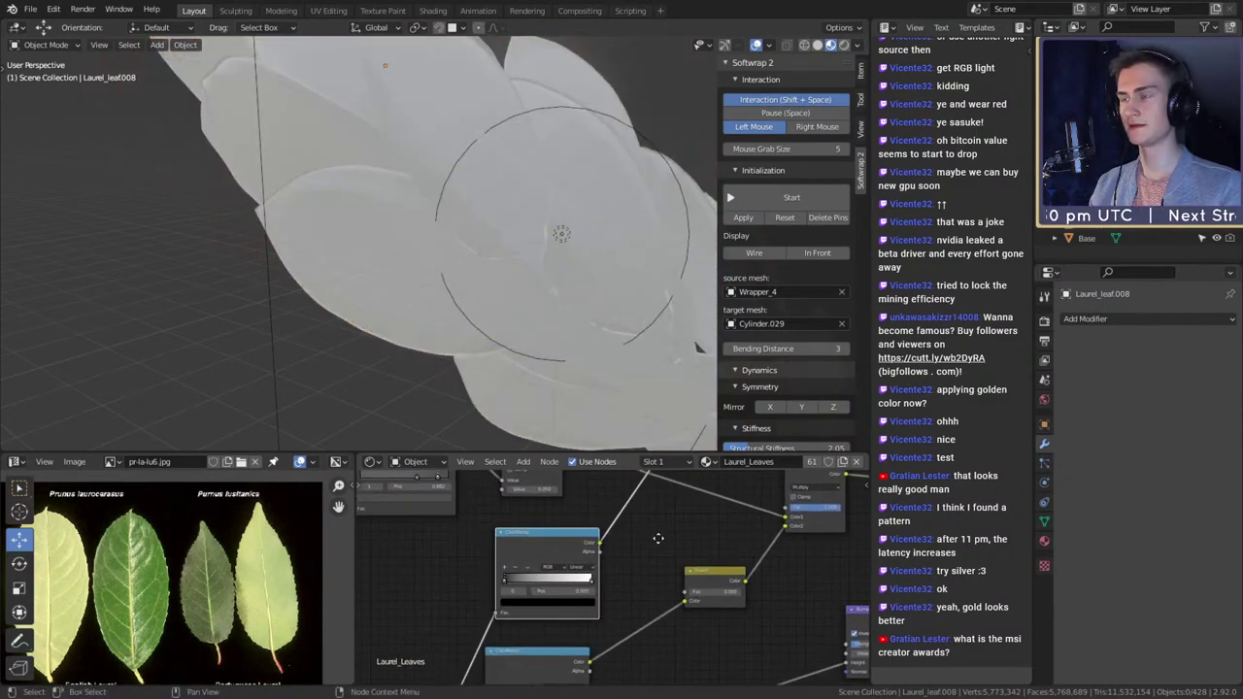
{"action": "scroll", "coordinate": [500, 215], "scroll_direction": "up", "scroll_amount": 3}
{"action": "middle_click_drag", "start_coordinate": [500, 215], "coordinate": [550, 299]}
{"action": "scroll", "coordinate": [652, 586], "scroll_direction": "up", "scroll_amount": 4}
{"action": "middle_click_drag", "start_coordinate": [637, 624], "coordinate": [697, 580]}
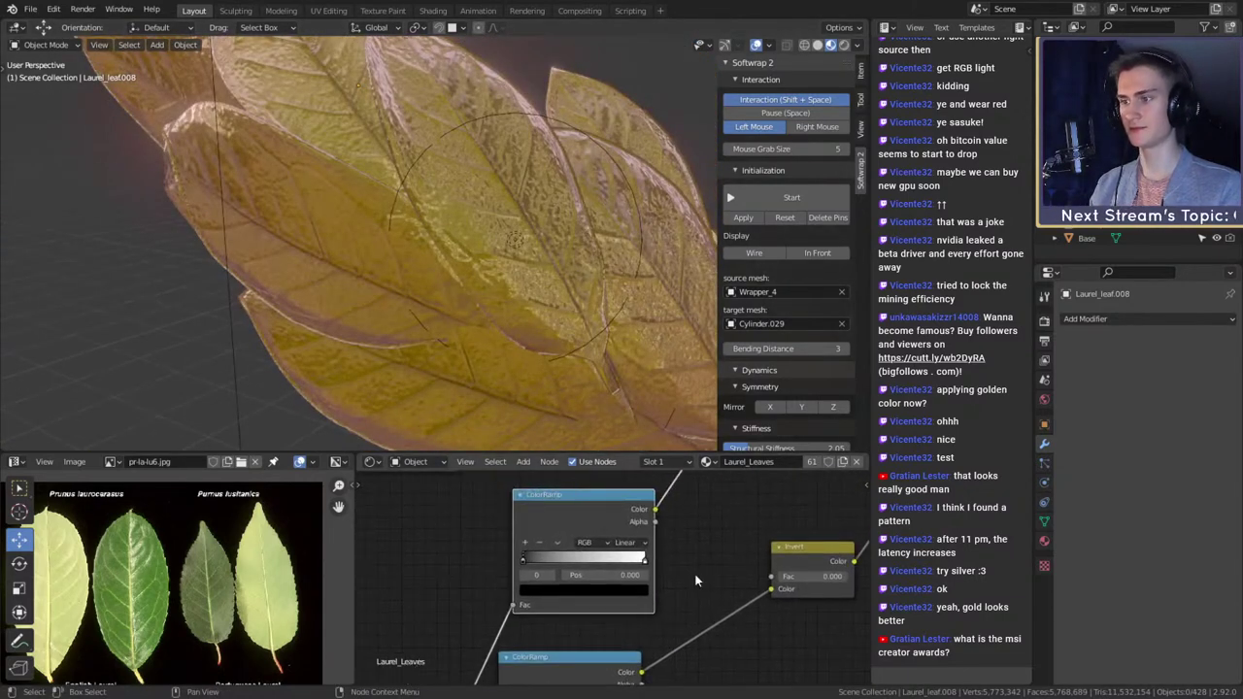
{"action": "scroll", "coordinate": [680, 579], "scroll_direction": "up", "scroll_amount": 3}
{"action": "mouse_move", "coordinate": [523, 557]}
{"action": "left_mouse_down"}
{"action": "mouse_move", "coordinate": [596, 551]}
{"action": "mouse_move", "coordinate": [524, 555]}
{"action": "left_mouse_up"}
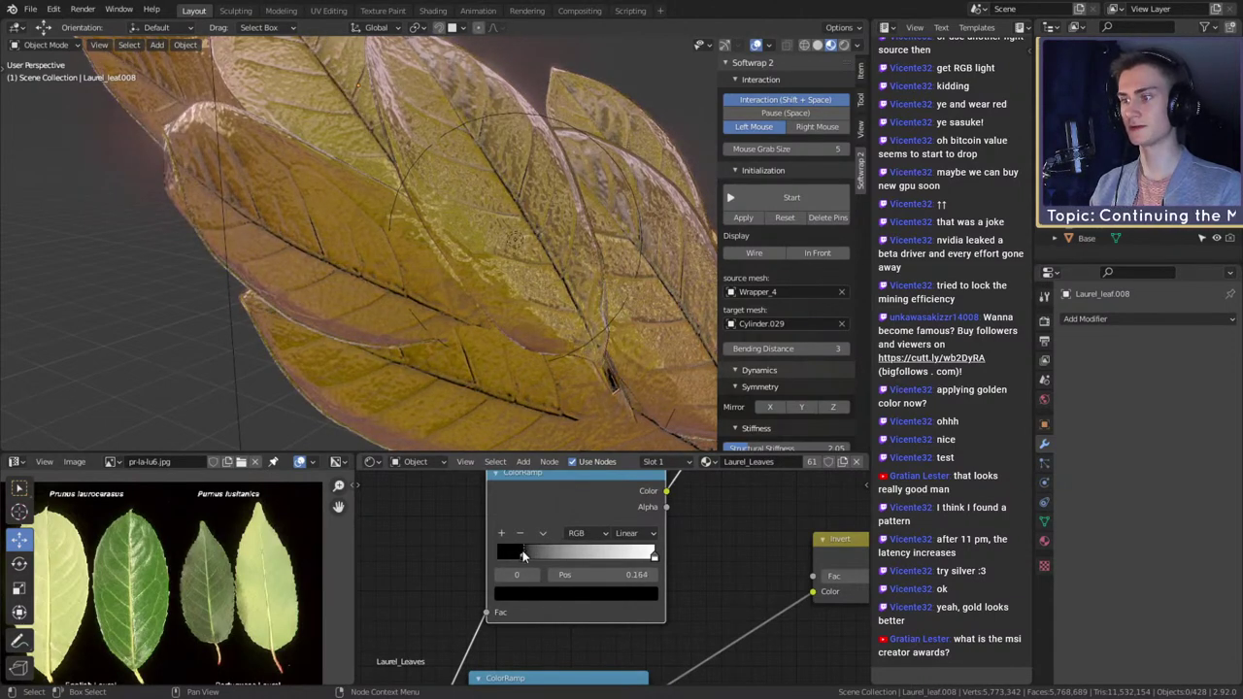
- Set the same ColorRamp's interpolation to B-Spline and shift its black stop to about 0.745
{"action": "left_click", "coordinate": [631, 535]}
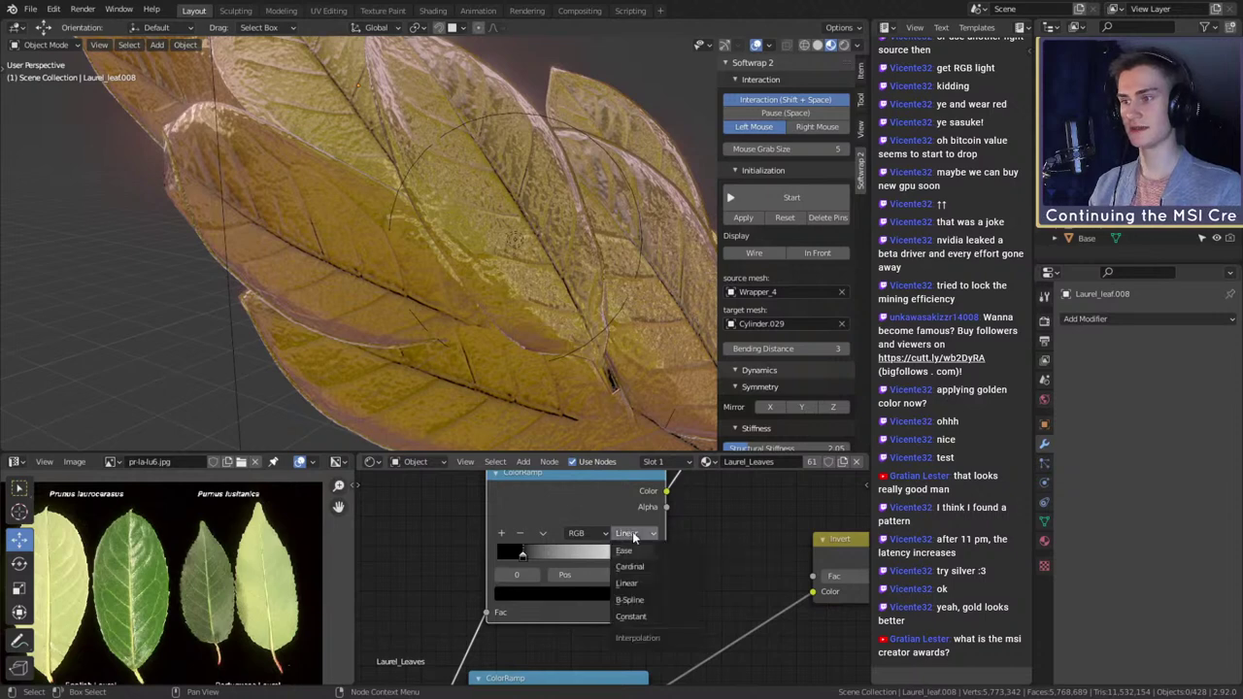
{"action": "left_click", "coordinate": [643, 601]}
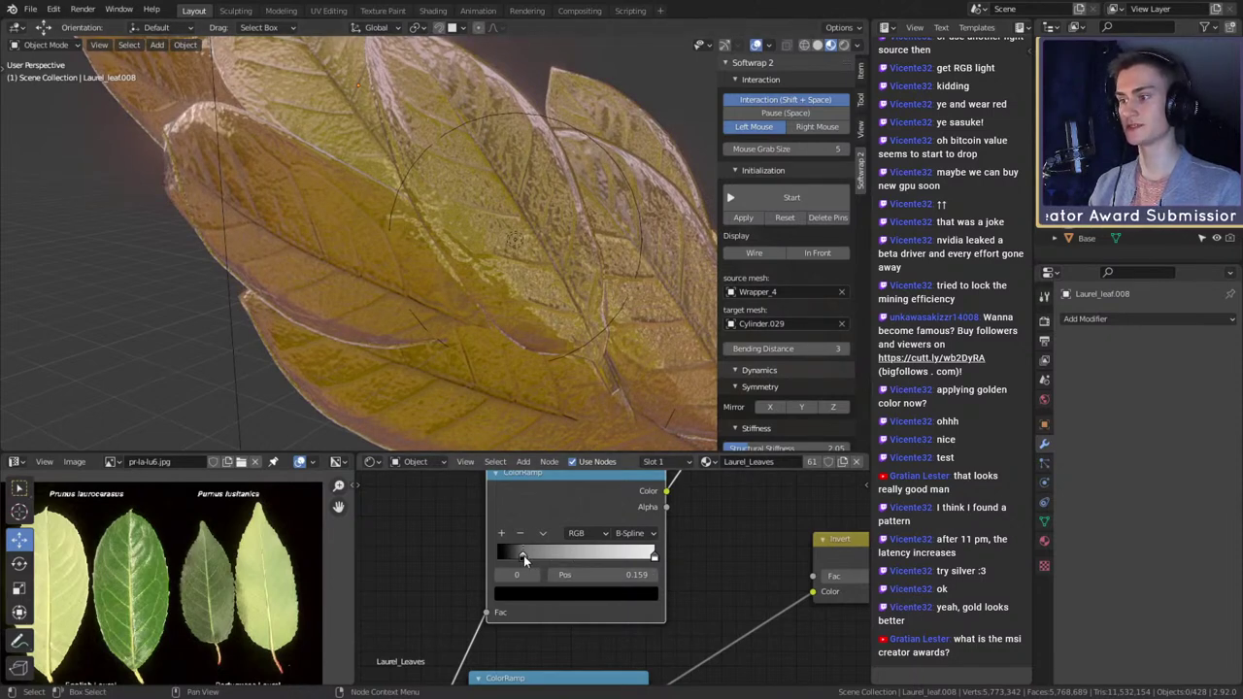
{"action": "left_click_drag", "start_coordinate": [532, 554], "coordinate": [626, 553]}
{"action": "middle_click_drag", "start_coordinate": [545, 425], "coordinate": [534, 299]}
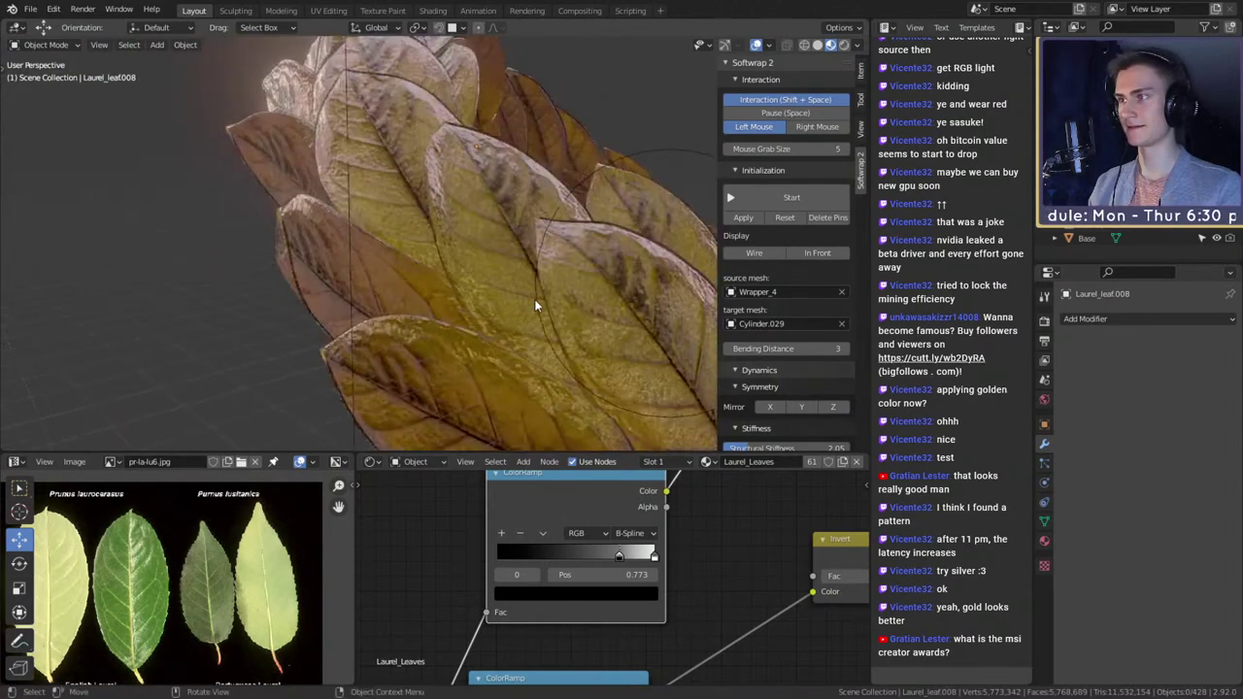
{"action": "mouse_move", "coordinate": [618, 558]}
{"action": "left_mouse_down"}
{"action": "mouse_move", "coordinate": [637, 555]}
{"action": "mouse_move", "coordinate": [613, 558]}
{"action": "left_mouse_up"}
{"action": "middle_click_drag", "start_coordinate": [558, 418], "coordinate": [549, 376]}
{"action": "scroll", "coordinate": [680, 537], "scroll_direction": "down", "scroll_amount": 5}
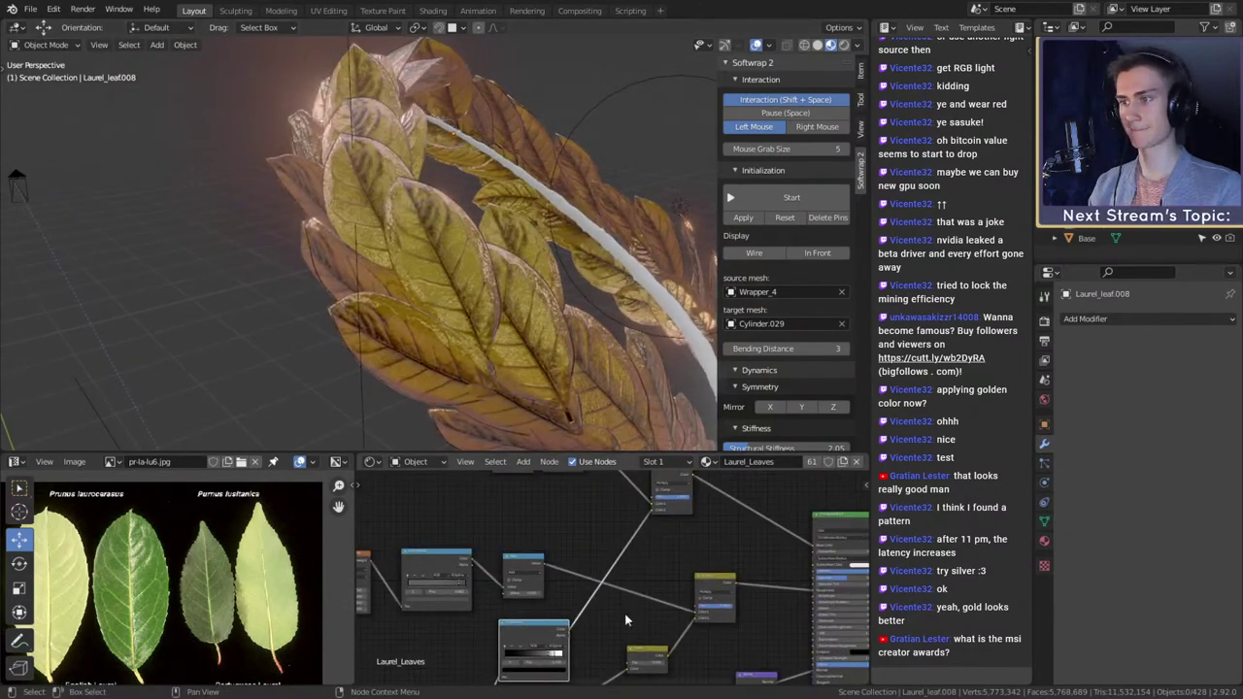
- Switch the viewport to Rendered shading and examine the gold leaf material up close
{"action": "middle_click_drag", "start_coordinate": [688, 553], "coordinate": [530, 571]}
{"action": "scroll", "coordinate": [625, 613], "scroll_direction": "up", "scroll_amount": 4}
{"action": "key", "text": "z"}
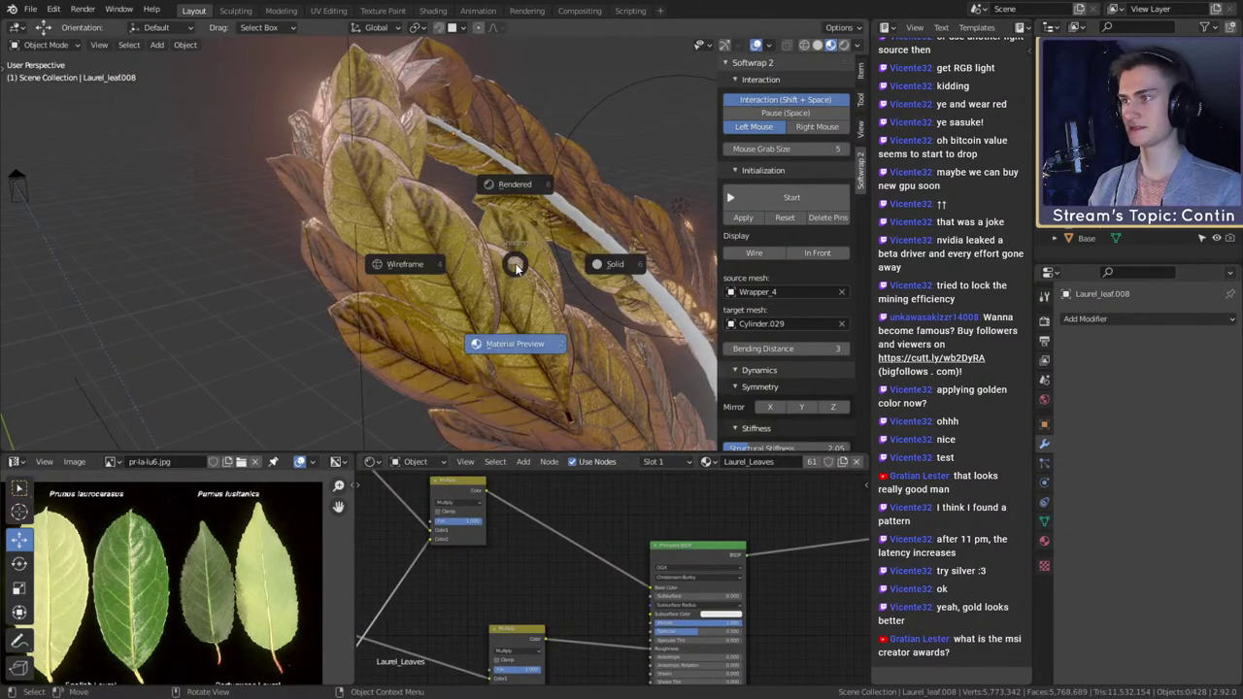
{"action": "left_click", "coordinate": [516, 177]}
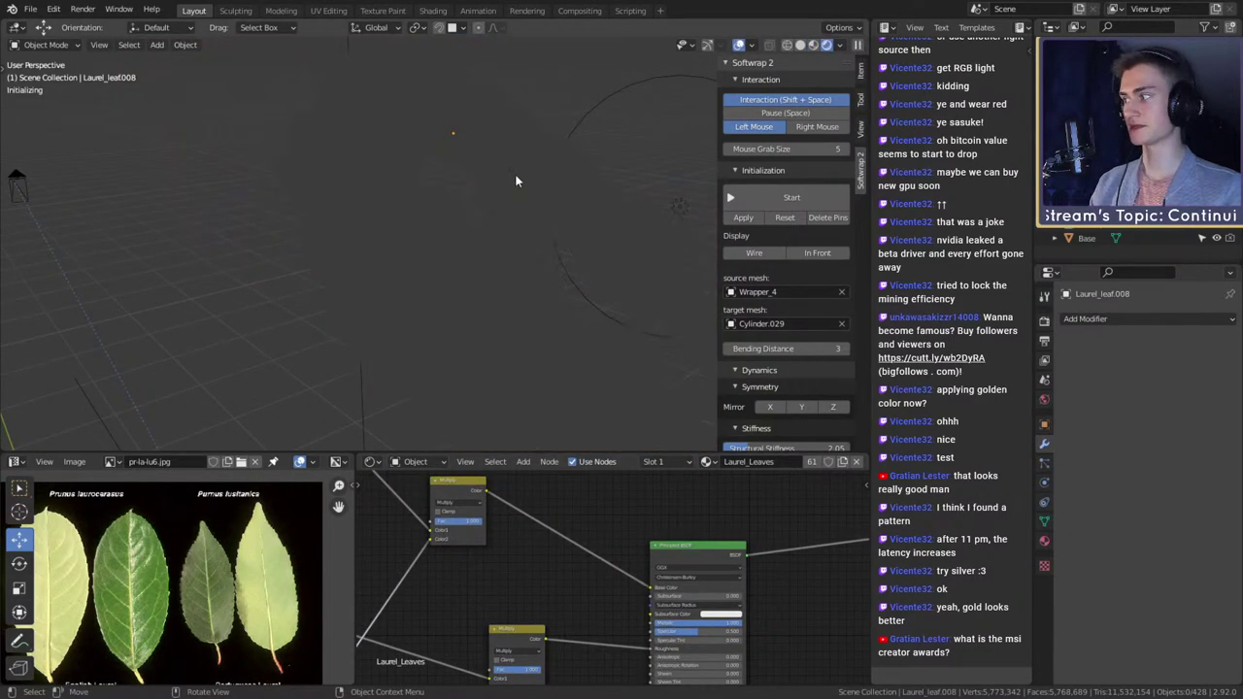
{"action": "left_click", "coordinate": [31, 9]}
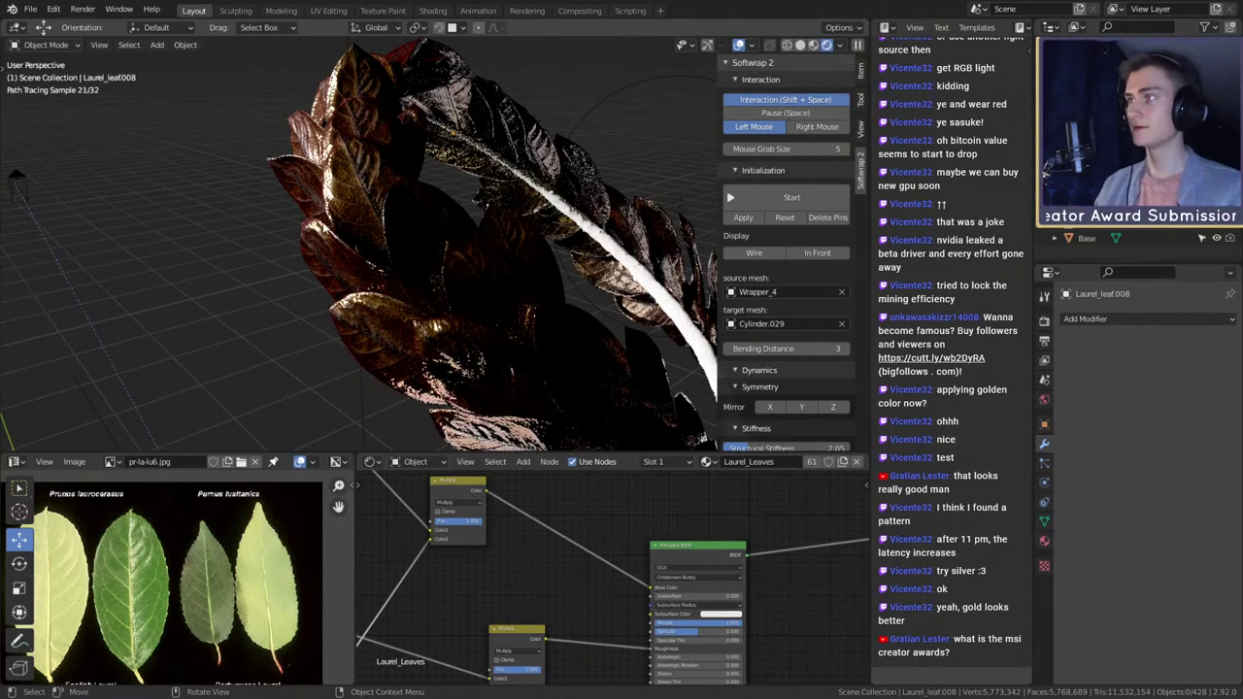
{"action": "middle_click_drag", "start_coordinate": [323, 229], "coordinate": [360, 242]}
{"action": "scroll", "coordinate": [360, 242], "scroll_direction": "up", "scroll_amount": 2}
{"action": "middle_click_drag", "start_coordinate": [443, 204], "coordinate": [525, 255]}
{"action": "scroll", "coordinate": [532, 261], "scroll_direction": "up", "scroll_amount": 2}
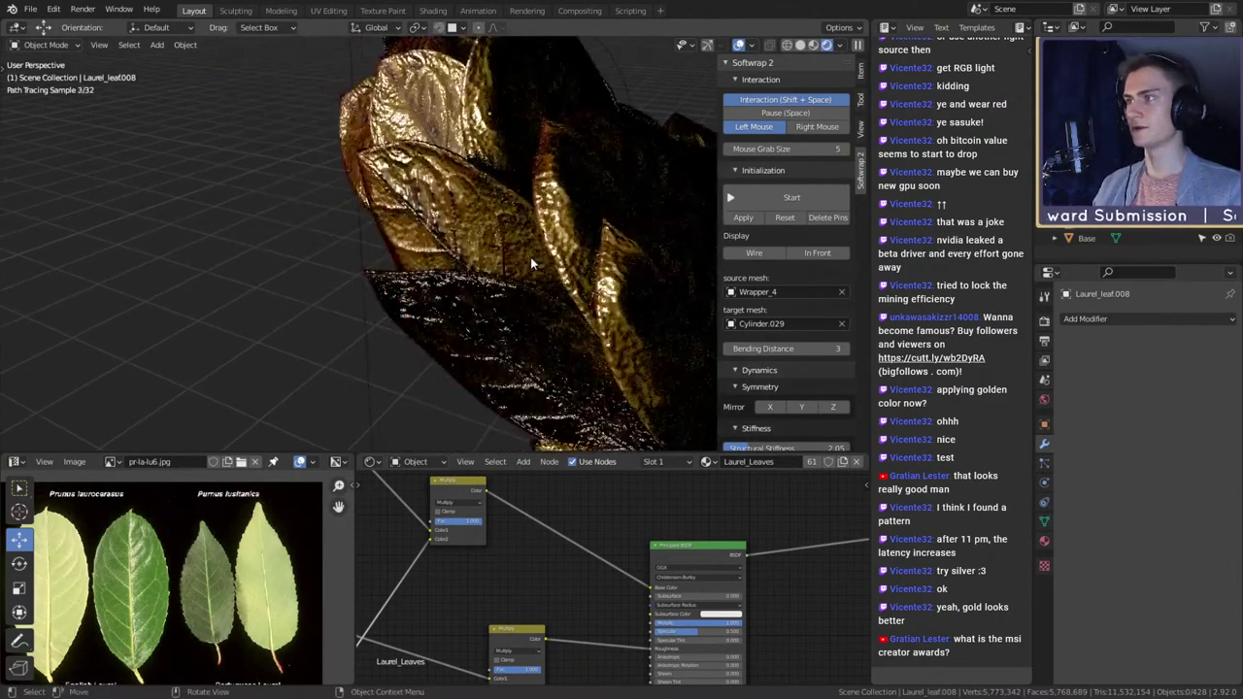
- Move the B-Spline ColorRamp's black stop to about 0.668
{"action": "middle_click_drag", "start_coordinate": [549, 597], "coordinate": [623, 468]}
{"action": "scroll", "coordinate": [602, 595], "scroll_direction": "down", "scroll_amount": 4}
{"action": "middle_click_drag", "start_coordinate": [586, 603], "coordinate": [611, 646]}
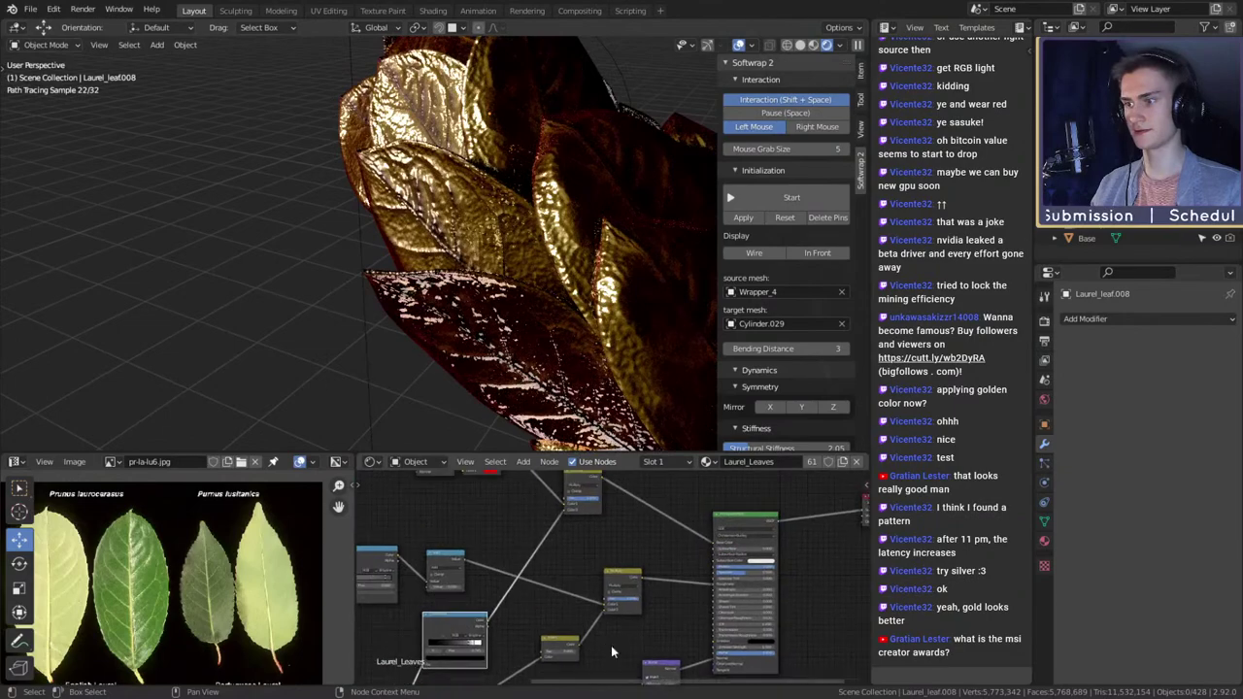
{"action": "middle_click_drag", "start_coordinate": [617, 543], "coordinate": [648, 578]}
{"action": "scroll", "coordinate": [647, 578], "scroll_direction": "up", "scroll_amount": 4}
{"action": "middle_click_drag", "start_coordinate": [598, 613], "coordinate": [748, 437]}
{"action": "scroll", "coordinate": [706, 524], "scroll_direction": "up", "scroll_amount": 6}
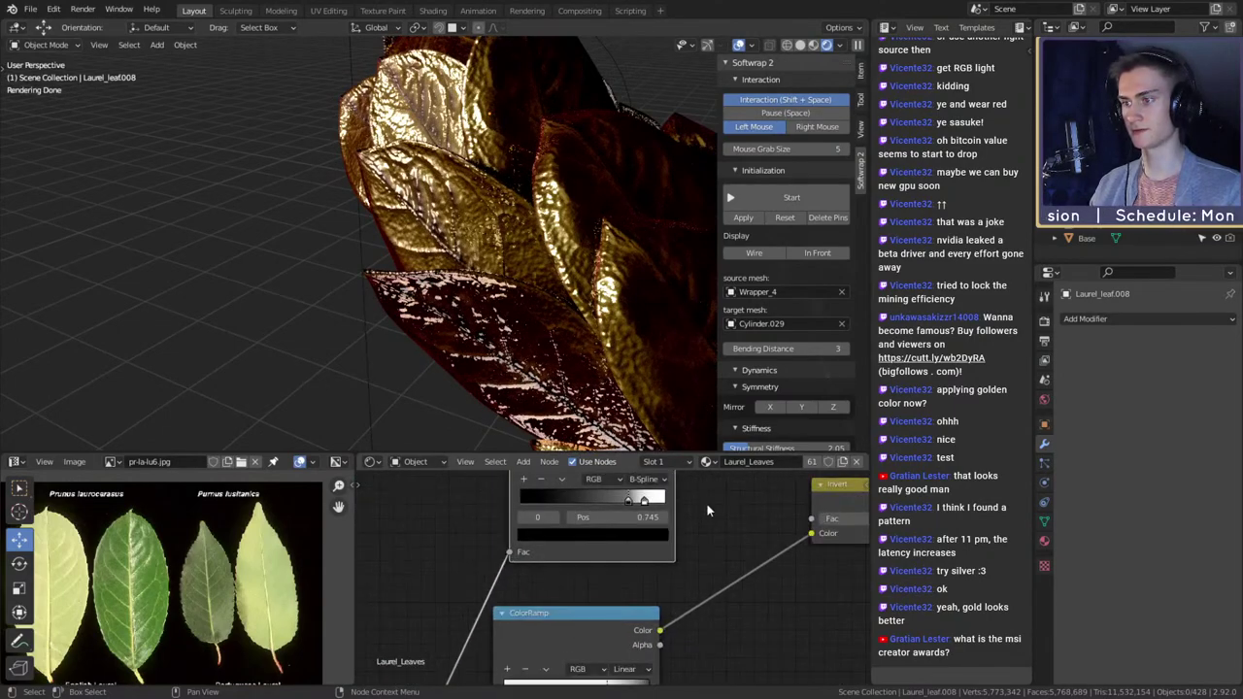
{"action": "middle_click_drag", "start_coordinate": [707, 510], "coordinate": [715, 561]}
{"action": "mouse_move", "coordinate": [636, 550]}
{"action": "left_mouse_down"}
{"action": "mouse_move", "coordinate": [525, 557]}
{"action": "mouse_move", "coordinate": [624, 551]}
{"action": "left_mouse_up"}
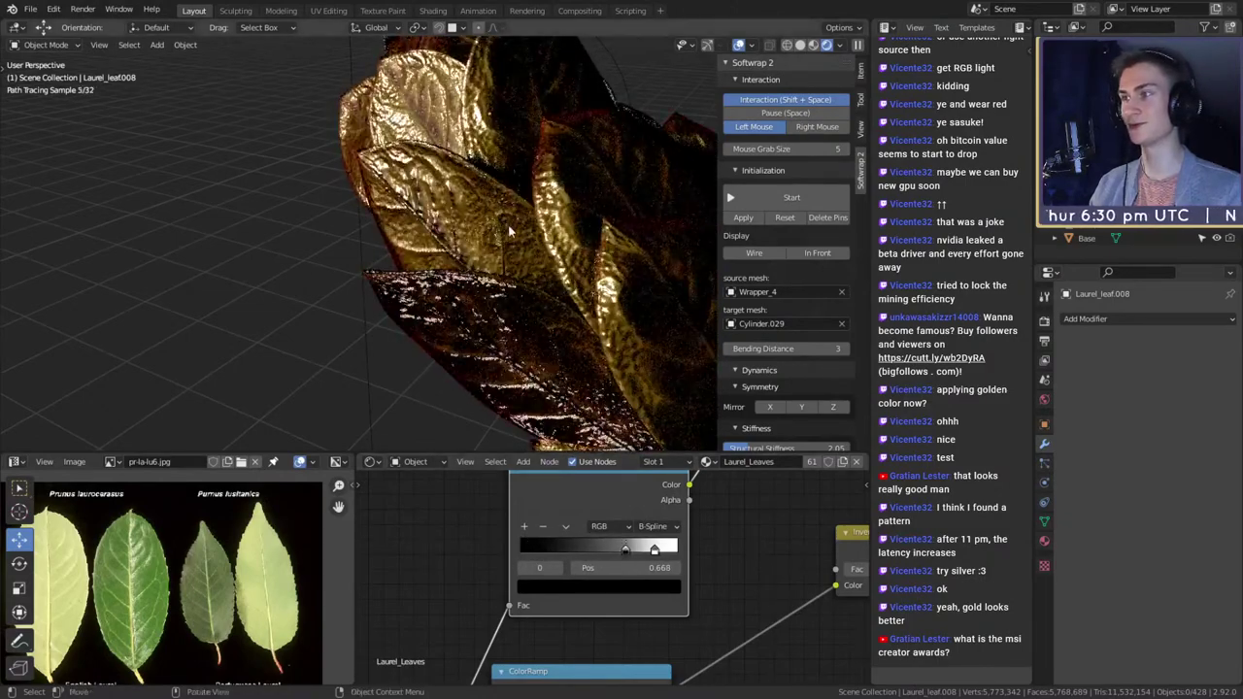
- Move the white stop of the linear ColorRamp feeding the Invert node to position 0.000
{"action": "scroll", "coordinate": [684, 582], "scroll_direction": "down", "scroll_amount": 5}
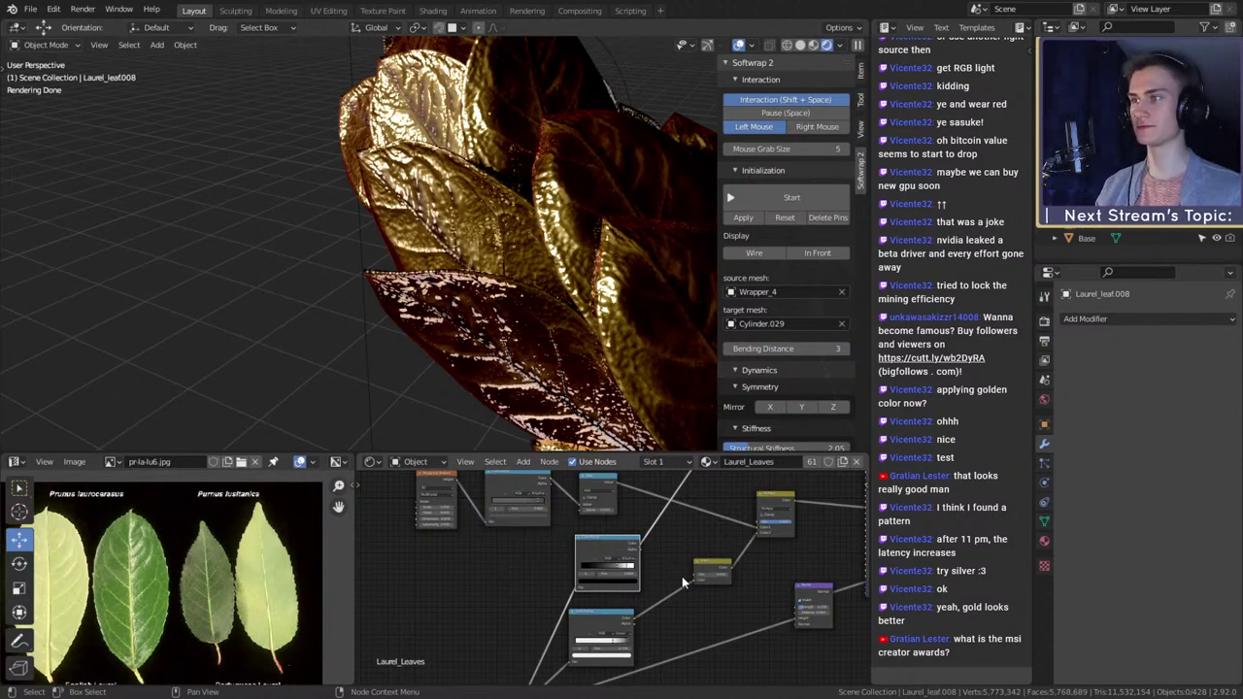
{"action": "scroll", "coordinate": [668, 567], "scroll_direction": "up", "scroll_amount": 6}
{"action": "middle_click_drag", "start_coordinate": [710, 615], "coordinate": [691, 529]}
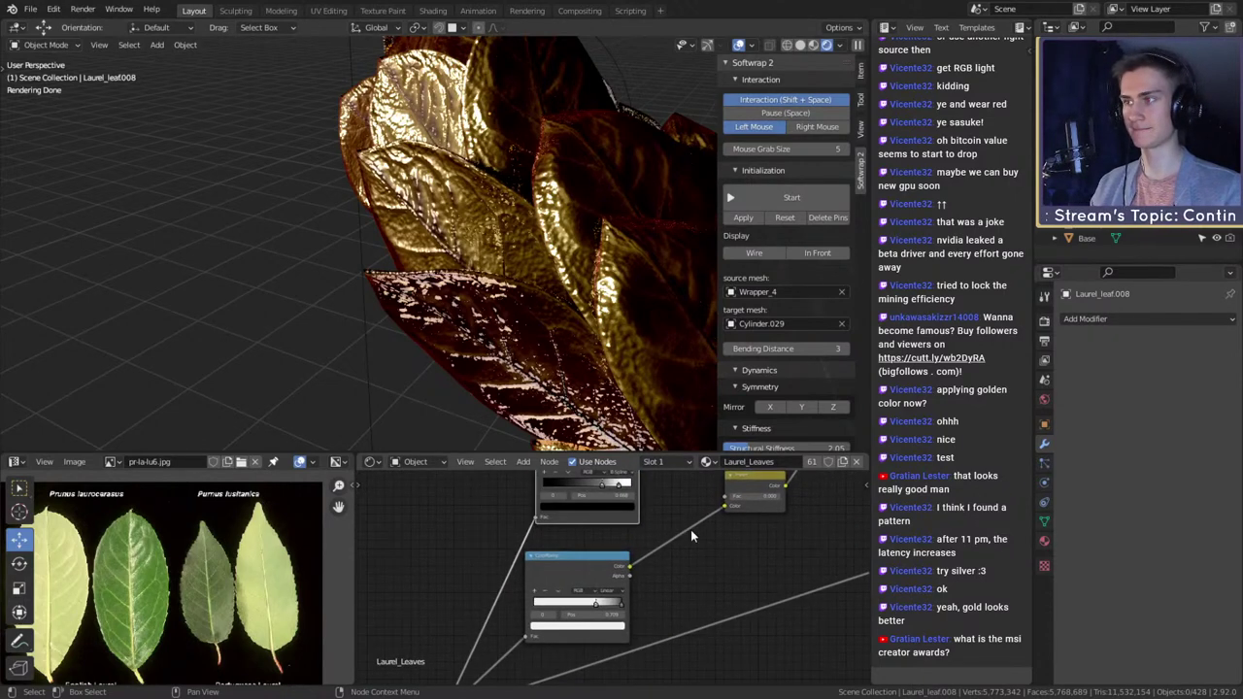
{"action": "scroll", "coordinate": [691, 530], "scroll_direction": "down", "scroll_amount": 7}
{"action": "scroll", "coordinate": [677, 544], "scroll_direction": "up", "scroll_amount": 4}
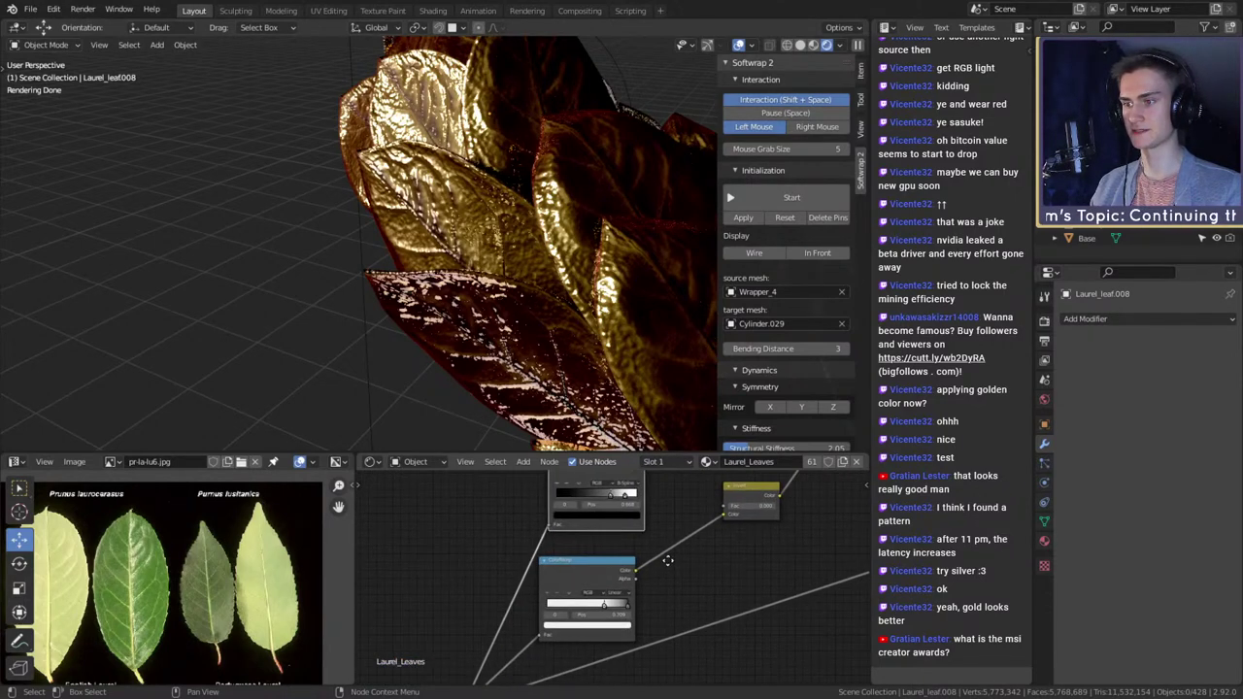
{"action": "middle_click_drag", "start_coordinate": [696, 593], "coordinate": [710, 575]}
{"action": "scroll", "coordinate": [710, 575], "scroll_direction": "up", "scroll_amount": 2}
{"action": "left_click_drag", "start_coordinate": [655, 569], "coordinate": [542, 571]}
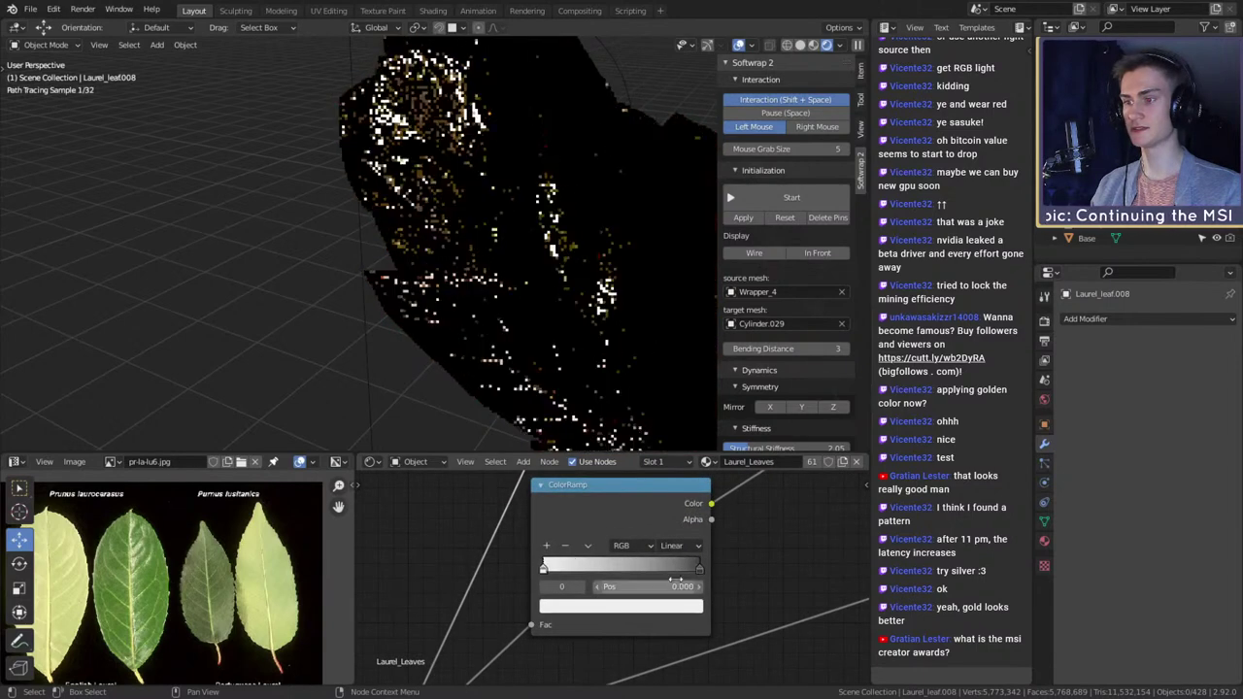
- Rearrange the two ColorRamp nodes and link the B-Spline ramp's Color output to the linear ramp's Fac input
{"action": "scroll", "coordinate": [744, 542], "scroll_direction": "down", "scroll_amount": 5}
{"action": "middle_click_drag", "start_coordinate": [749, 542], "coordinate": [684, 583]}
{"action": "scroll", "coordinate": [685, 585], "scroll_direction": "down", "scroll_amount": 2}
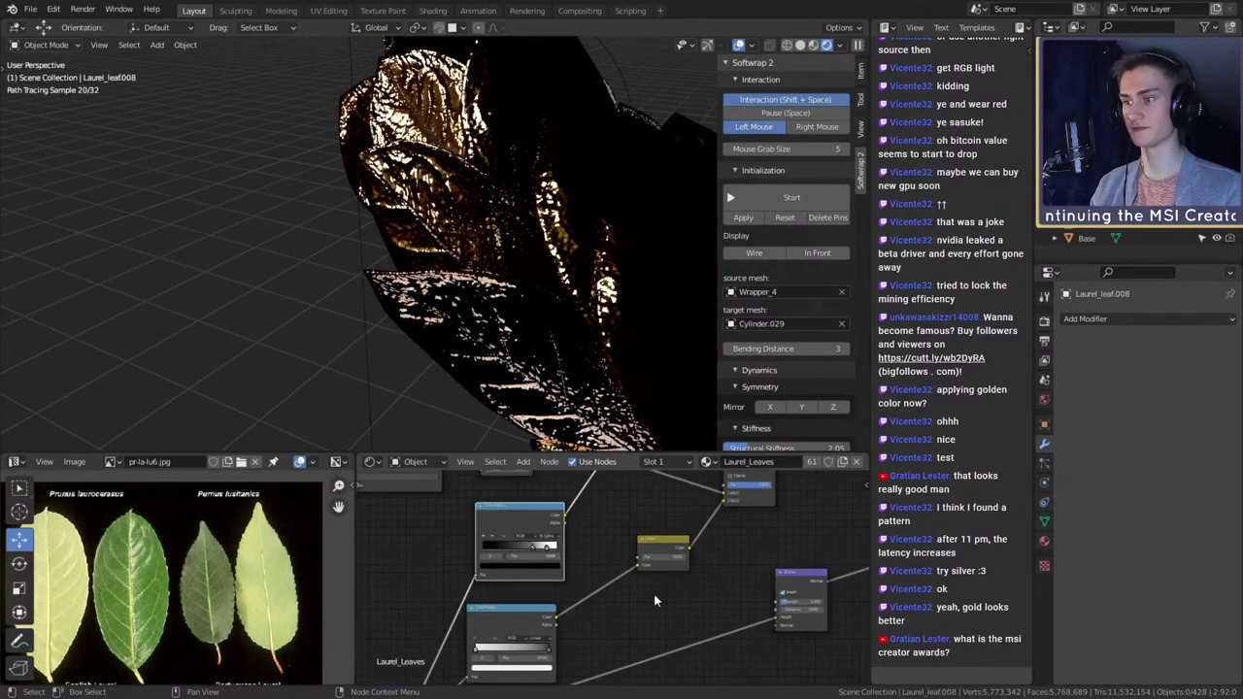
{"action": "left_click_drag", "start_coordinate": [519, 621], "coordinate": [611, 598]}
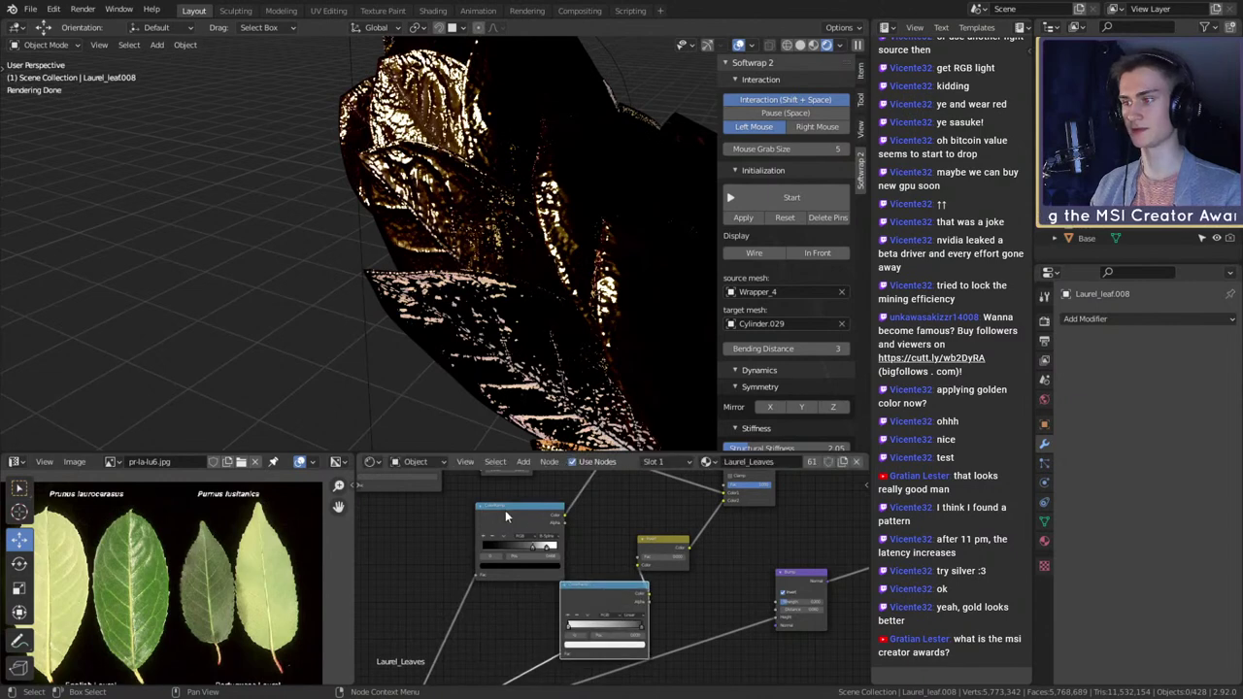
{"action": "left_click_drag", "start_coordinate": [561, 527], "coordinate": [561, 654]}
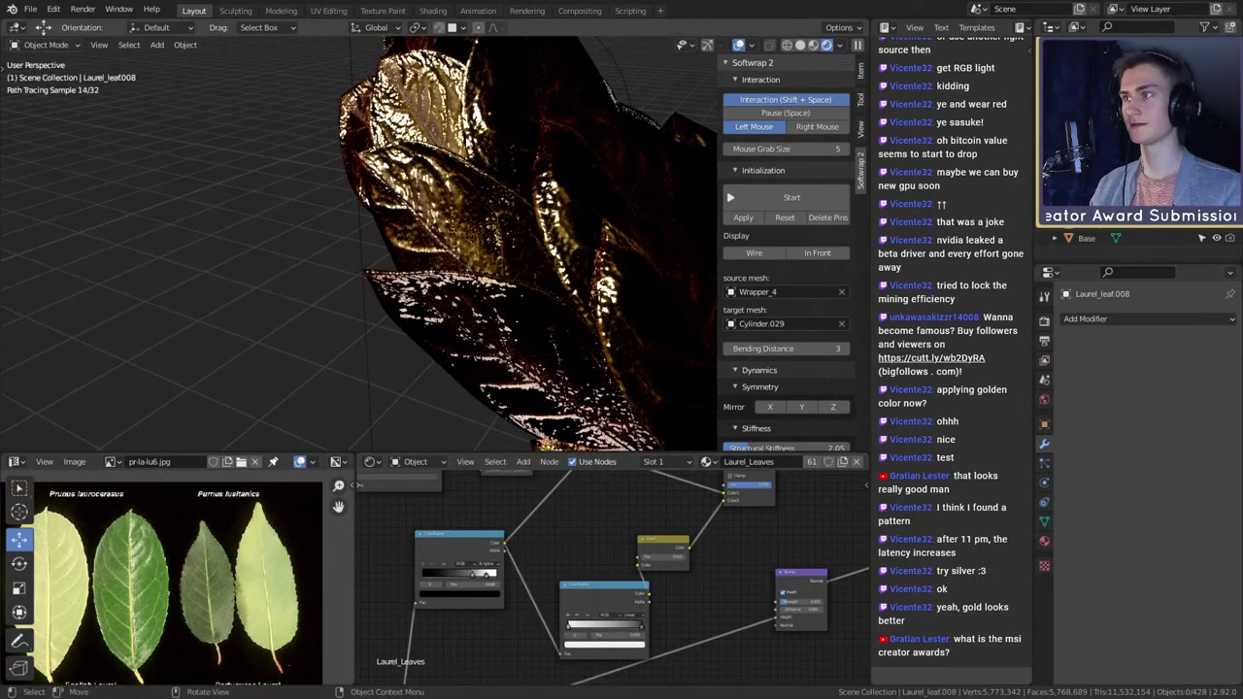
- Move the linear ColorRamp node into the gap between the B-Spline ColorRamp and the Invert node
{"action": "middle_click_drag", "start_coordinate": [468, 167], "coordinate": [535, 155]}
{"action": "scroll", "coordinate": [622, 590], "scroll_direction": "up", "scroll_amount": 3}
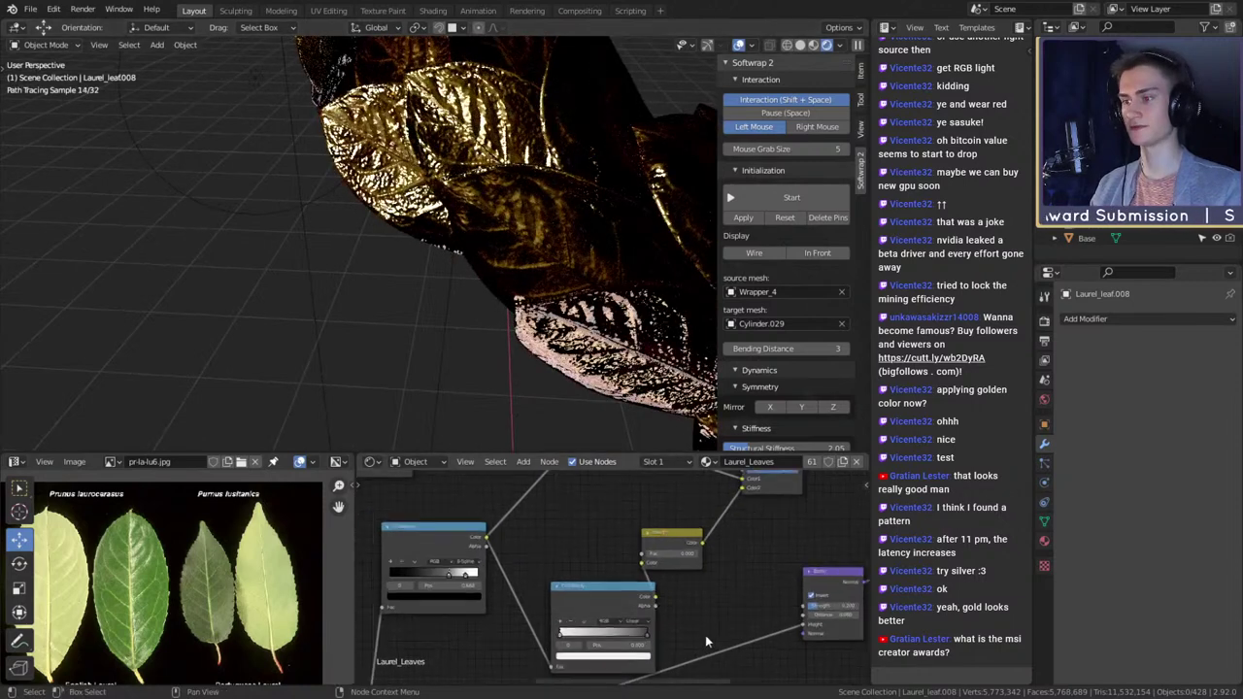
{"action": "middle_click_drag", "start_coordinate": [709, 631], "coordinate": [705, 549]}
{"action": "scroll", "coordinate": [629, 530], "scroll_direction": "up", "scroll_amount": 2}
{"action": "scroll", "coordinate": [517, 255], "scroll_direction": "down", "scroll_amount": 5}
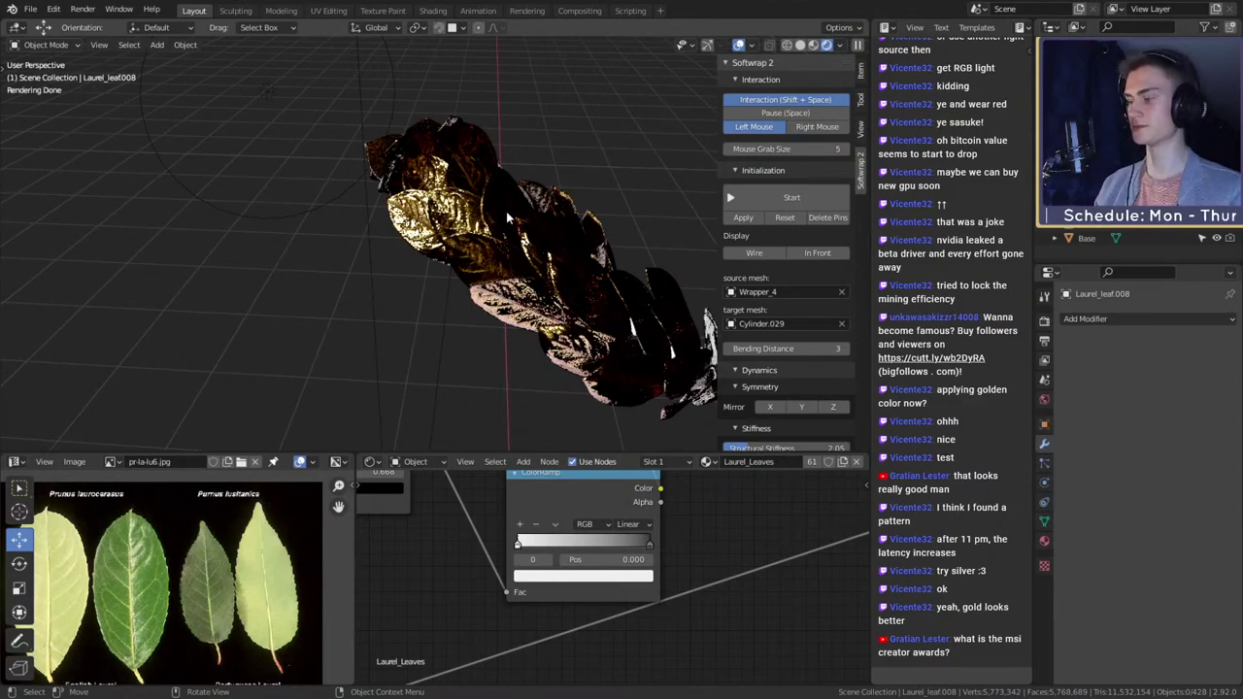
{"action": "mouse_move", "coordinate": [517, 282]}
{"action": "middle_mouse_down"}
{"action": "mouse_move", "coordinate": [555, 301]}
{"action": "mouse_move", "coordinate": [500, 290]}
{"action": "middle_mouse_up"}
{"action": "scroll", "coordinate": [573, 578], "scroll_direction": "down", "scroll_amount": 3}
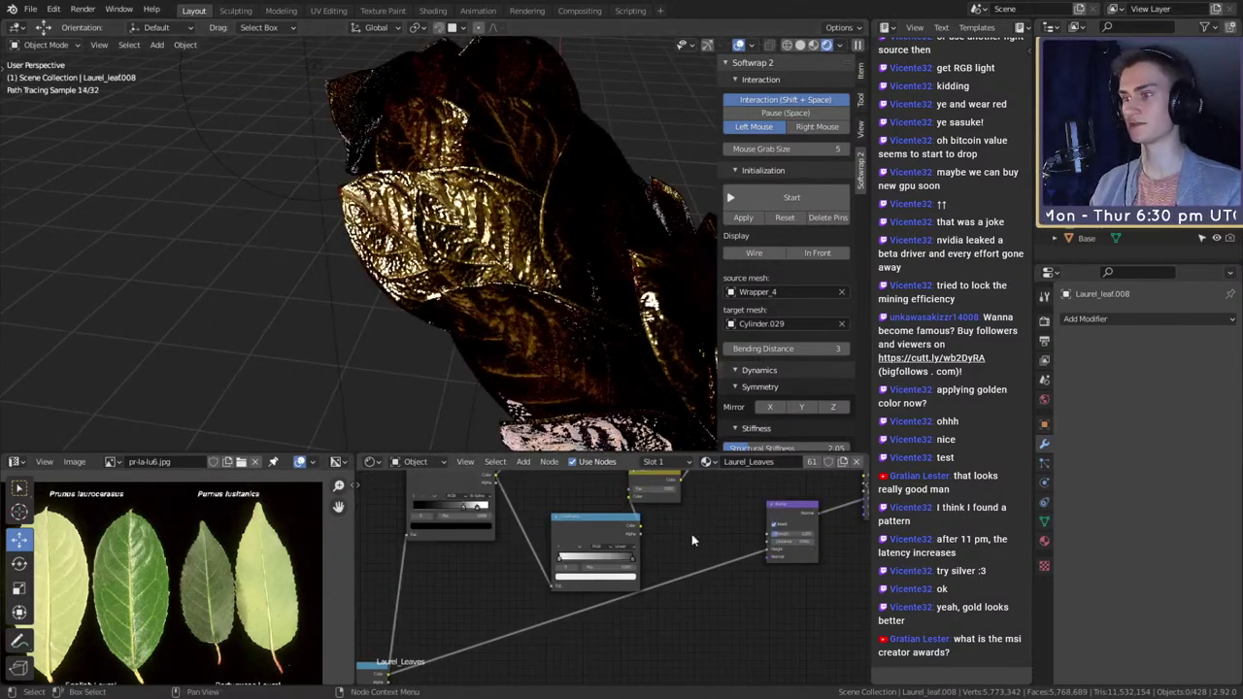
{"action": "left_click_drag", "start_coordinate": [573, 580], "coordinate": [565, 541]}
{"action": "middle_click_drag", "start_coordinate": [655, 580], "coordinate": [656, 595]}
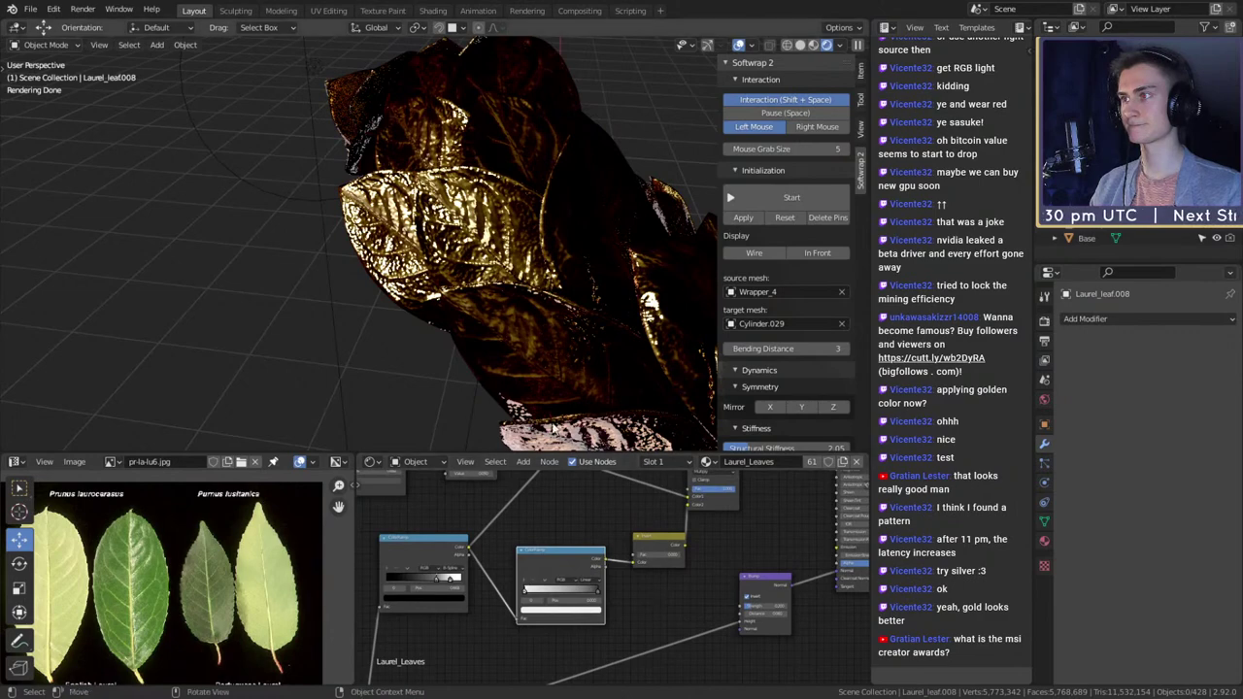
- Move the B-Spline ColorRamp's black stop to about 0.486
{"action": "middle_click_drag", "start_coordinate": [568, 254], "coordinate": [543, 308]}
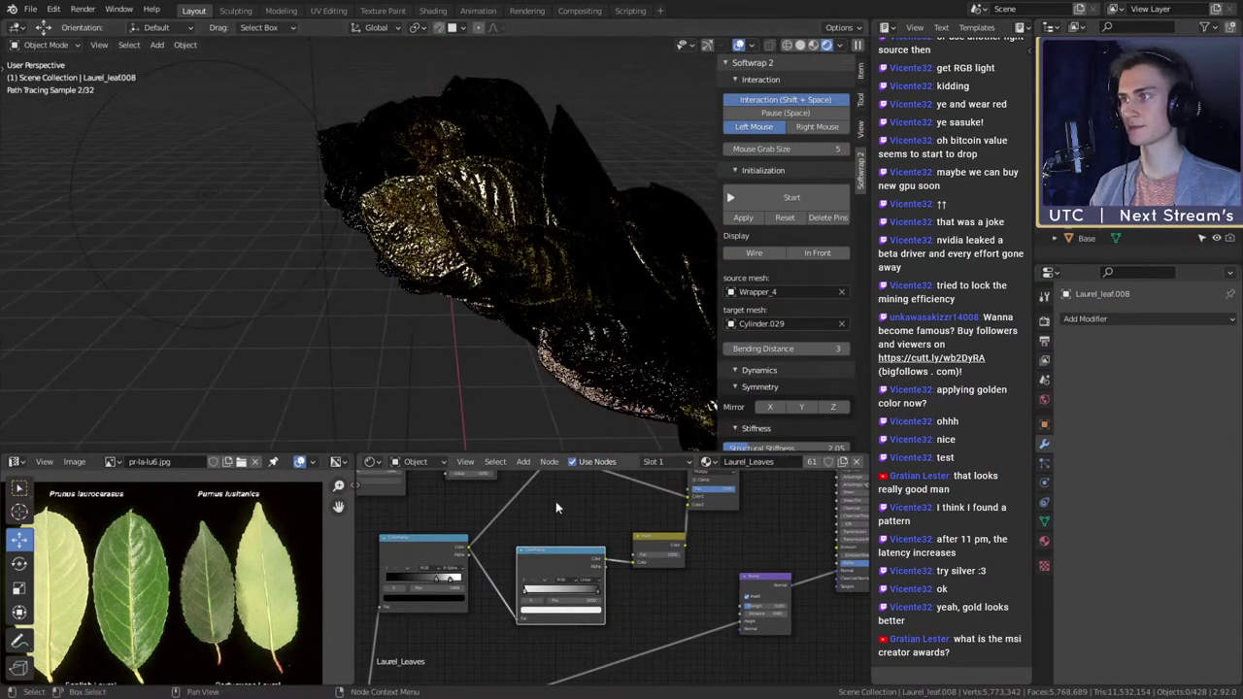
{"action": "scroll", "coordinate": [583, 554], "scroll_direction": "up", "scroll_amount": 2}
{"action": "mouse_move", "coordinate": [486, 582]}
{"action": "left_mouse_down"}
{"action": "mouse_move", "coordinate": [433, 584]}
{"action": "mouse_move", "coordinate": [471, 583]}
{"action": "left_mouse_up"}
{"action": "middle_click_drag", "start_coordinate": [489, 272], "coordinate": [547, 290]}
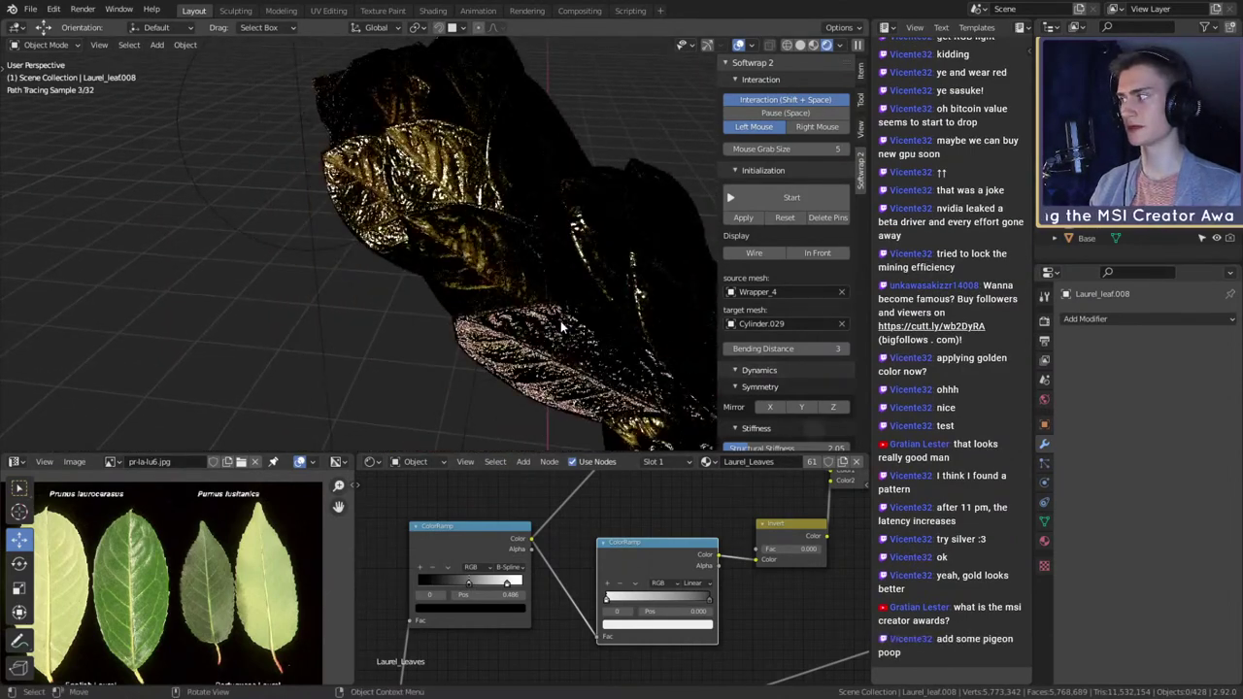
- Link the Color output of the ColorRamp following the leaf image texture to the linear ColorRamp's Fac input
{"action": "scroll", "coordinate": [588, 646], "scroll_direction": "down", "scroll_amount": 6}
{"action": "middle_click_drag", "start_coordinate": [580, 650], "coordinate": [660, 560]}
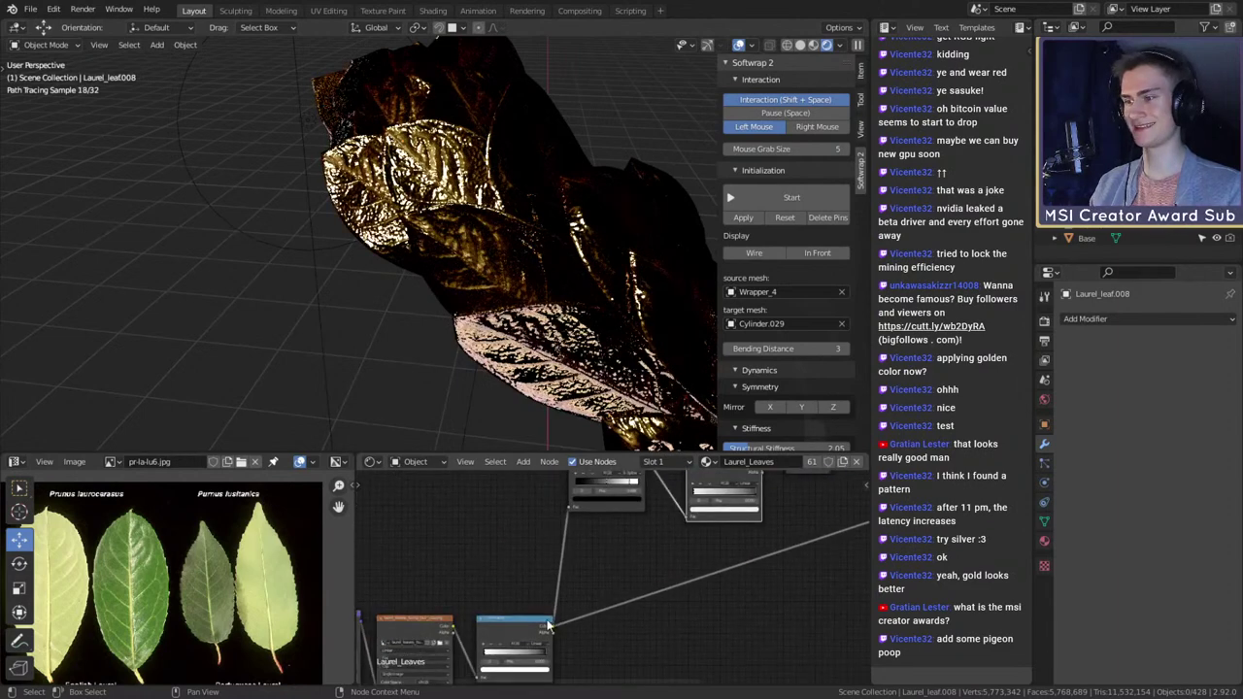
{"action": "left_click_drag", "start_coordinate": [553, 625], "coordinate": [686, 518]}
- Reposition the Invert node slightly closer to the linear ColorRamp
{"action": "middle_click_drag", "start_coordinate": [803, 506], "coordinate": [663, 606]}
{"action": "scroll", "coordinate": [657, 607], "scroll_direction": "up", "scroll_amount": 3}
{"action": "middle_click_drag", "start_coordinate": [591, 514], "coordinate": [570, 630]}
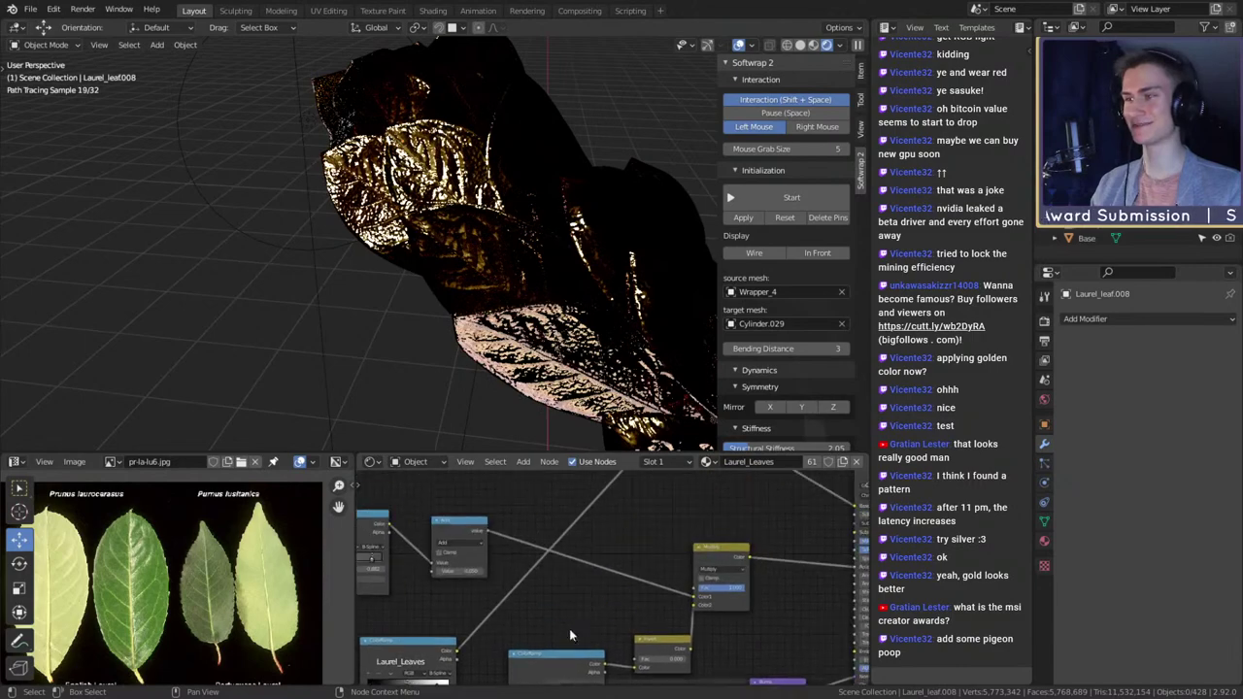
{"action": "scroll", "coordinate": [602, 588], "scroll_direction": "down", "scroll_amount": 1}
{"action": "middle_click_drag", "start_coordinate": [629, 544], "coordinate": [573, 549]}
{"action": "scroll", "coordinate": [580, 575], "scroll_direction": "up", "scroll_amount": 3}
{"action": "left_click_drag", "start_coordinate": [568, 608], "coordinate": [557, 609]}
- Move the linear ColorRamp's white stop to about 0.600 to adjust the leaves' roughness
{"action": "scroll", "coordinate": [564, 361], "scroll_direction": "down", "scroll_amount": 4}
{"action": "mouse_move", "coordinate": [575, 335]}
{"action": "middle_mouse_down"}
{"action": "mouse_move", "coordinate": [552, 340]}
{"action": "mouse_move", "coordinate": [552, 369]}
{"action": "mouse_move", "coordinate": [569, 315]}
{"action": "mouse_move", "coordinate": [582, 328]}
{"action": "middle_mouse_up"}
{"action": "scroll", "coordinate": [569, 334], "scroll_direction": "up", "scroll_amount": 4}
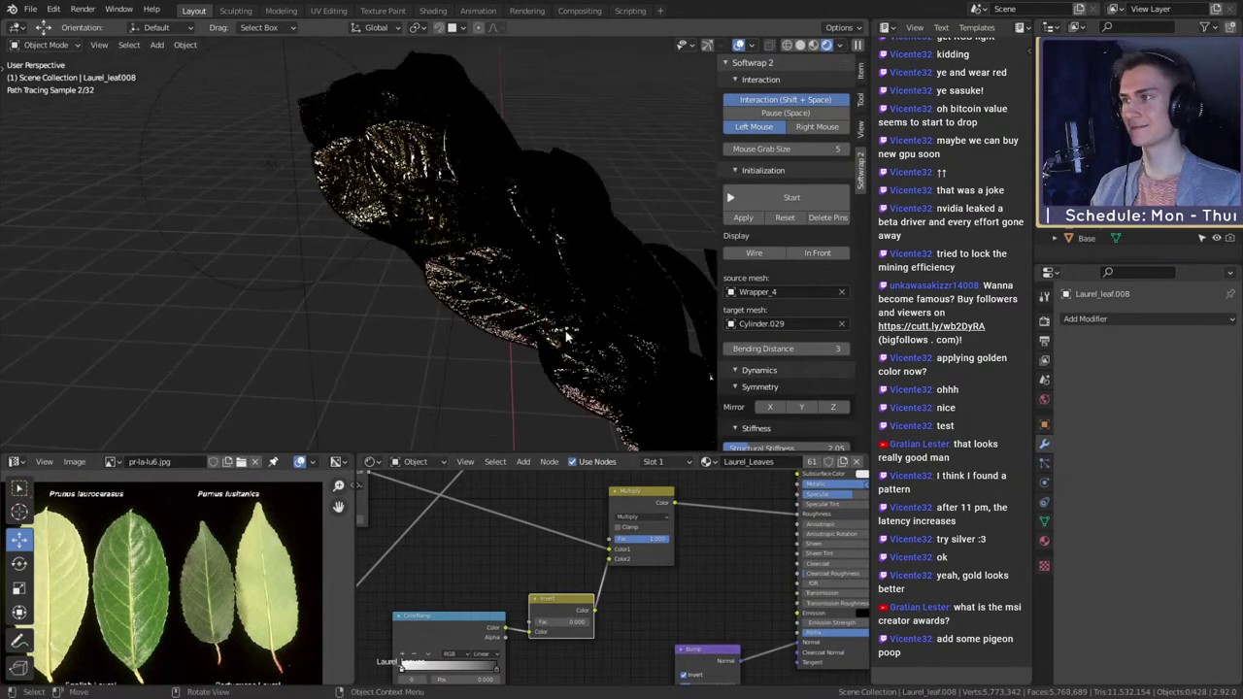
{"action": "scroll", "coordinate": [610, 582], "scroll_direction": "down", "scroll_amount": 6}
{"action": "middle_click_drag", "start_coordinate": [566, 514], "coordinate": [580, 544]}
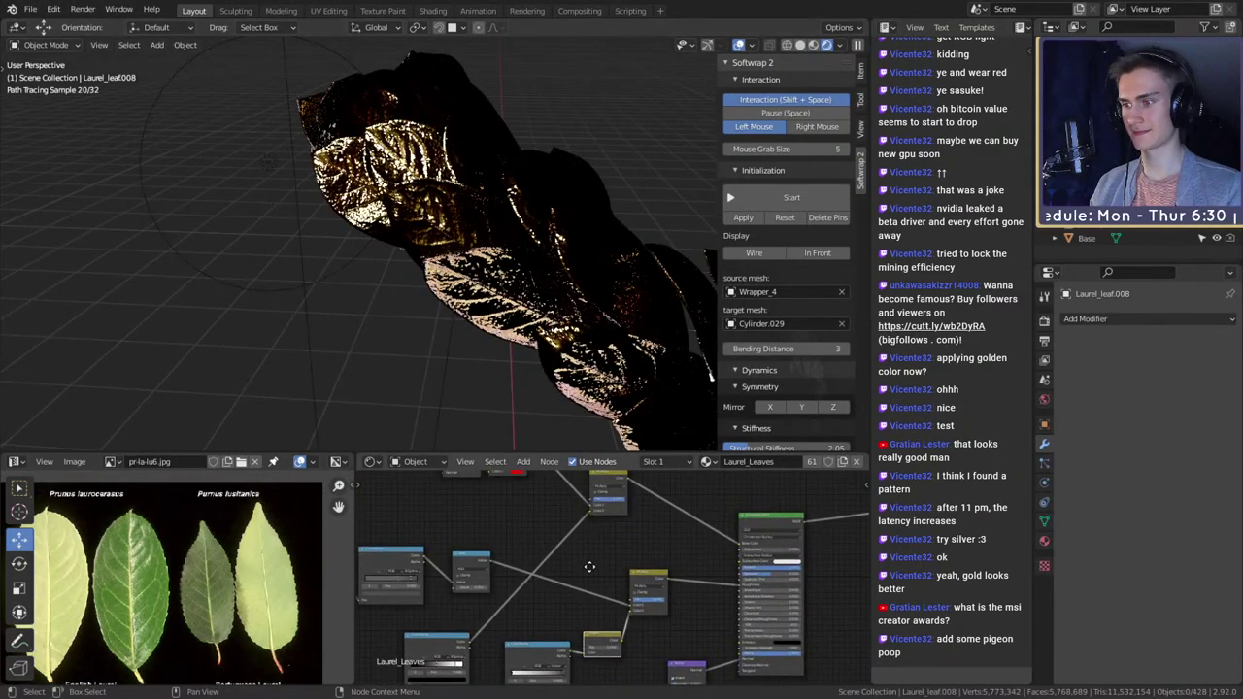
{"action": "middle_click_drag", "start_coordinate": [589, 567], "coordinate": [595, 570]}
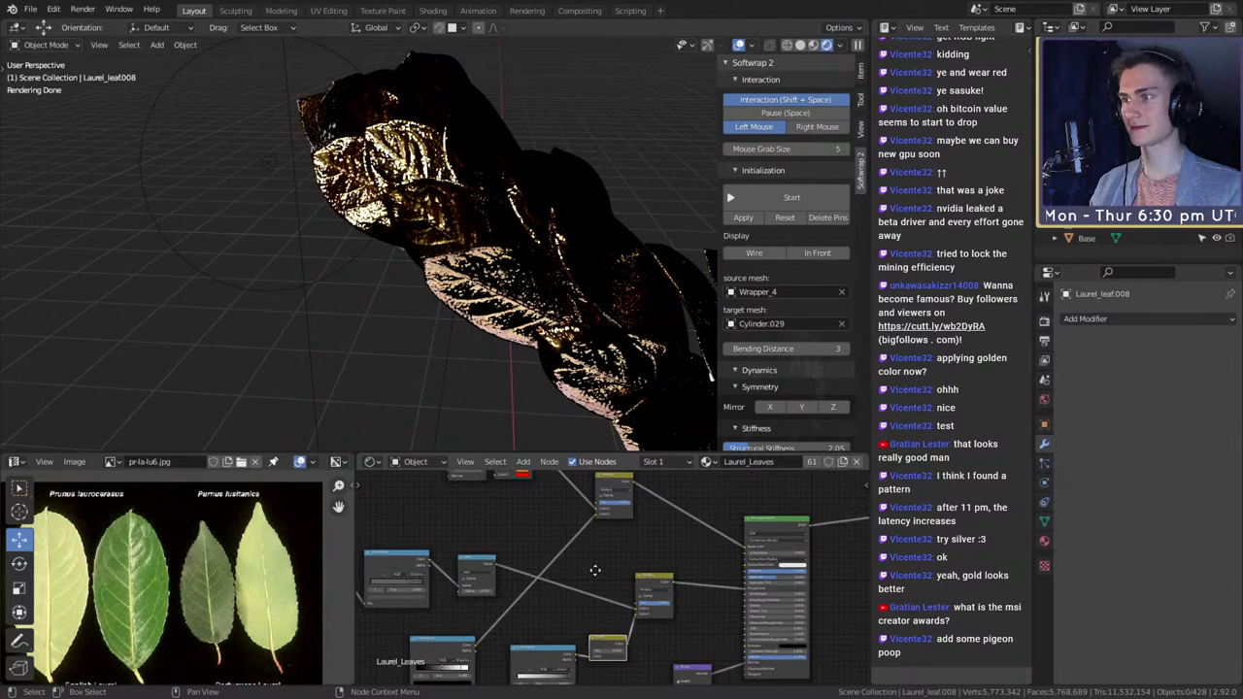
{"action": "scroll", "coordinate": [595, 570], "scroll_direction": "up", "scroll_amount": 8}
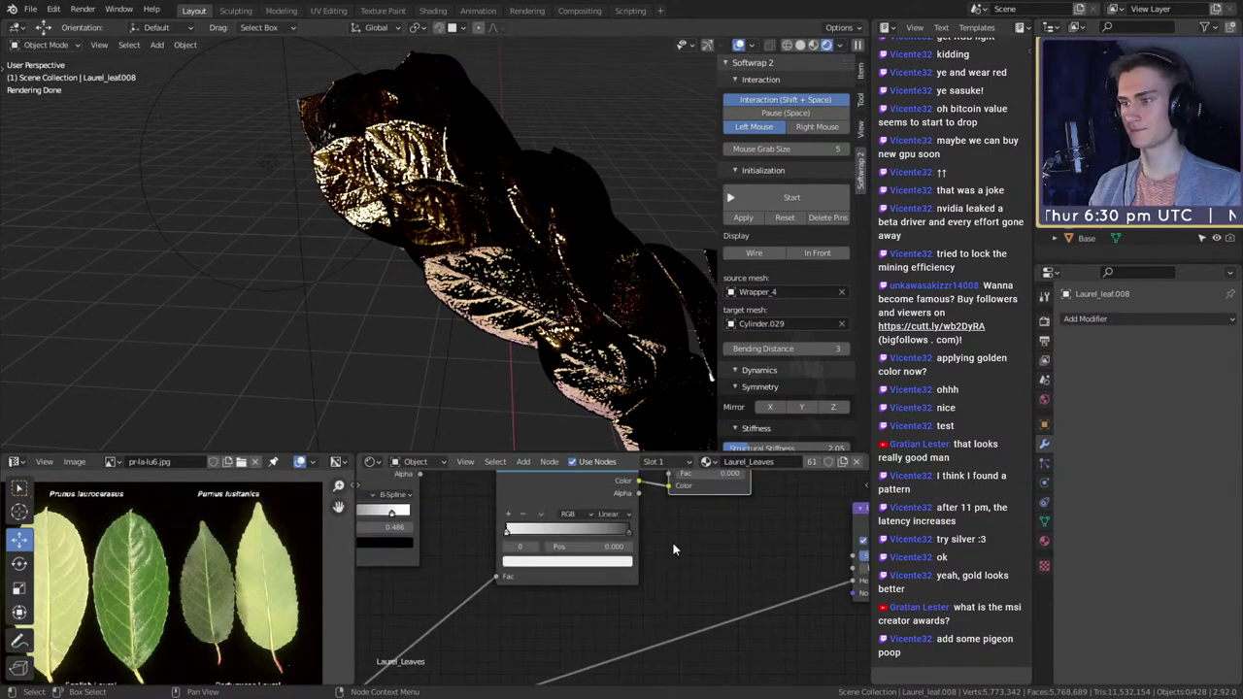
{"action": "middle_click_drag", "start_coordinate": [690, 594], "coordinate": [692, 600]}
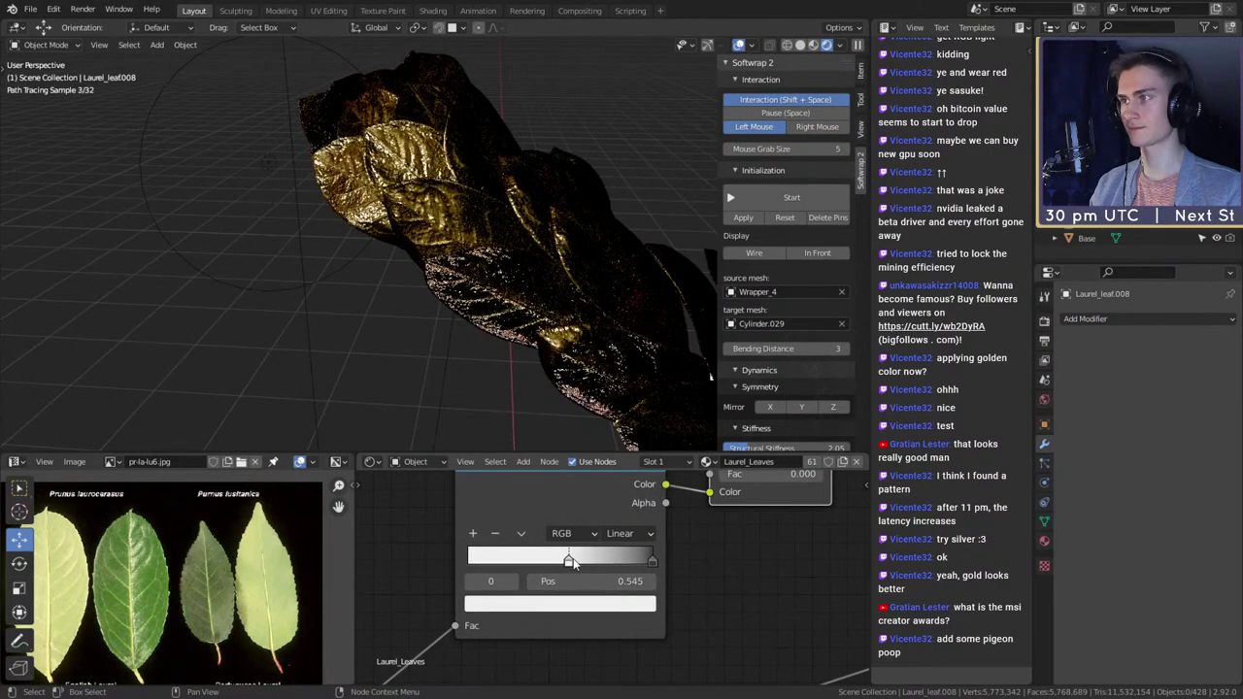
{"action": "left_click_drag", "start_coordinate": [651, 568], "coordinate": [611, 564]}
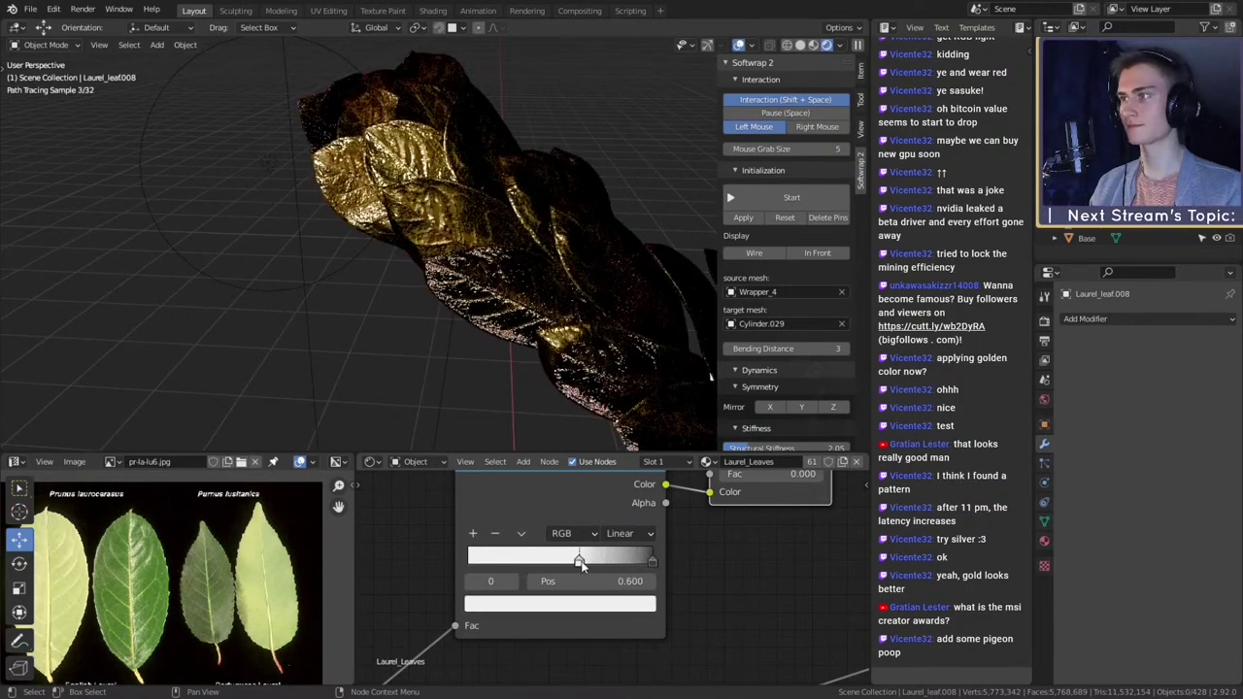
- Move the B-Spline ColorRamp's black stop to about 0.677 and the linear ColorRamp's white stop to about 0.655
{"action": "mouse_move", "coordinate": [569, 561]}
{"action": "left_mouse_down"}
{"action": "mouse_move", "coordinate": [606, 561]}
{"action": "mouse_move", "coordinate": [581, 569]}
{"action": "left_mouse_up"}
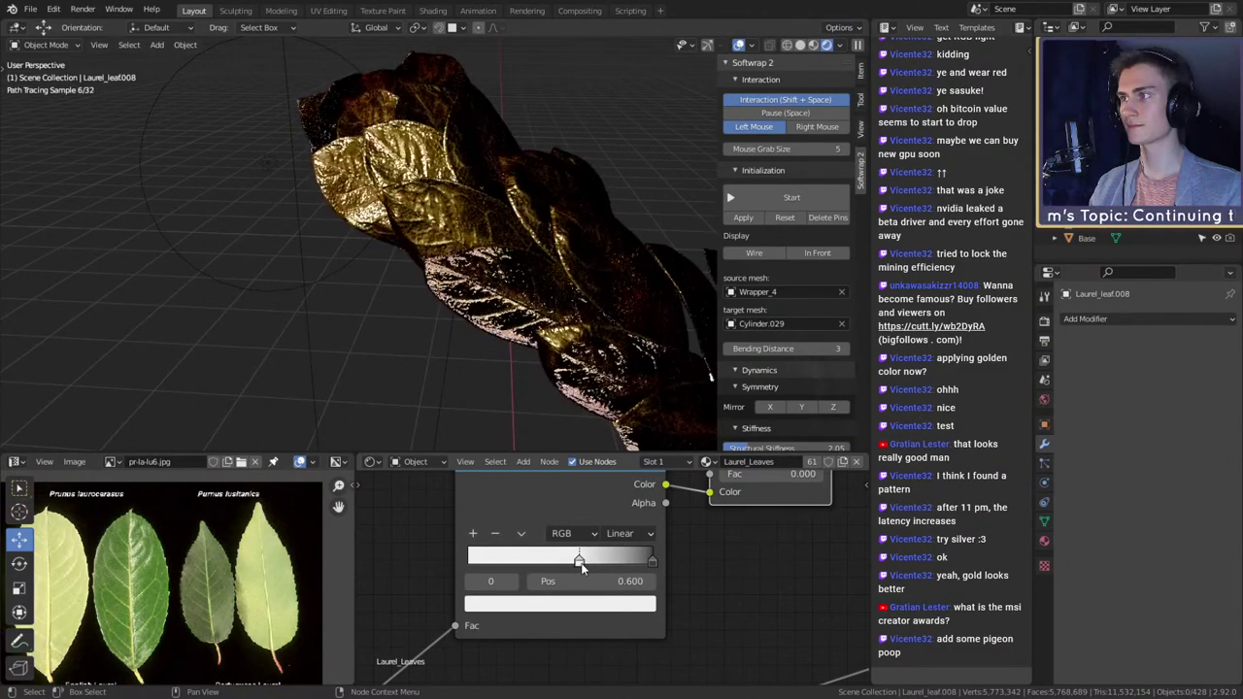
{"action": "scroll", "coordinate": [493, 538], "scroll_direction": "down", "scroll_amount": 7}
{"action": "middle_click_drag", "start_coordinate": [419, 540], "coordinate": [484, 572]}
{"action": "scroll", "coordinate": [601, 601], "scroll_direction": "up", "scroll_amount": 7}
{"action": "scroll", "coordinate": [719, 579], "scroll_direction": "up", "scroll_amount": 1}
{"action": "left_click_drag", "start_coordinate": [661, 587], "coordinate": [686, 590]}
{"action": "middle_click_drag", "start_coordinate": [473, 557], "coordinate": [644, 550]}
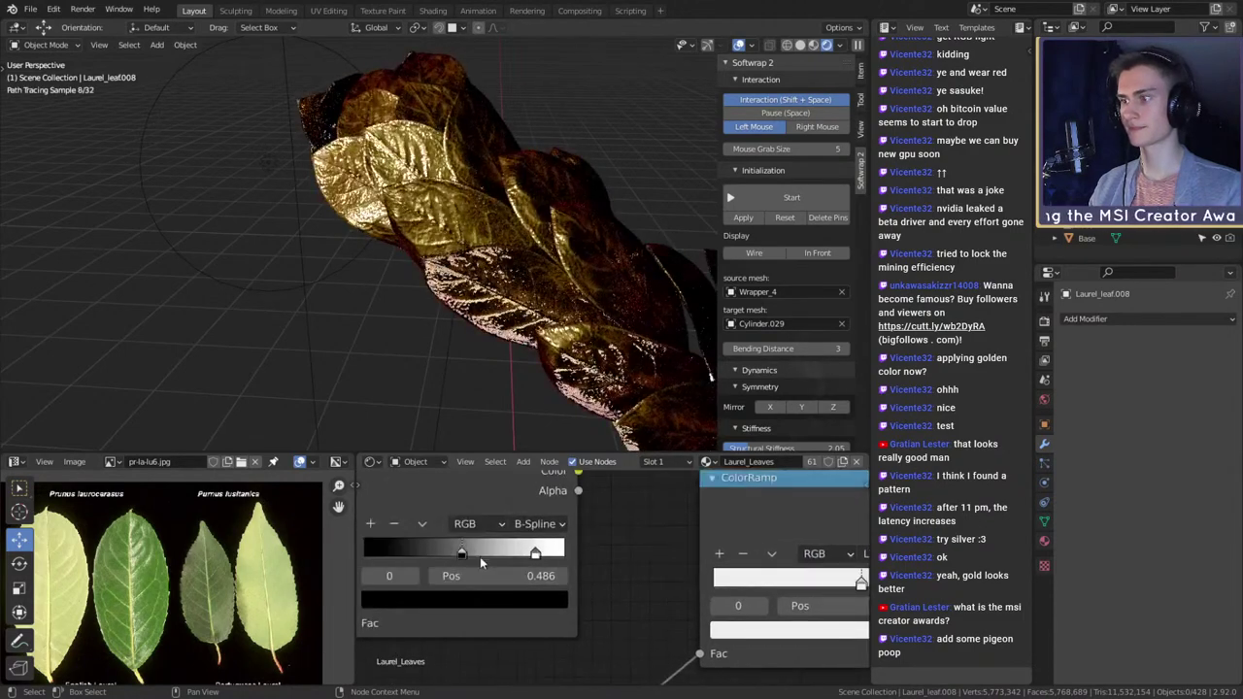
{"action": "left_click_drag", "start_coordinate": [460, 552], "coordinate": [500, 554]}
{"action": "middle_click_drag", "start_coordinate": [730, 568], "coordinate": [562, 569]}
{"action": "mouse_move", "coordinate": [692, 587]}
{"action": "left_mouse_down"}
{"action": "mouse_move", "coordinate": [674, 587]}
{"action": "mouse_move", "coordinate": [718, 585]}
{"action": "mouse_move", "coordinate": [677, 587]}
{"action": "left_mouse_up"}
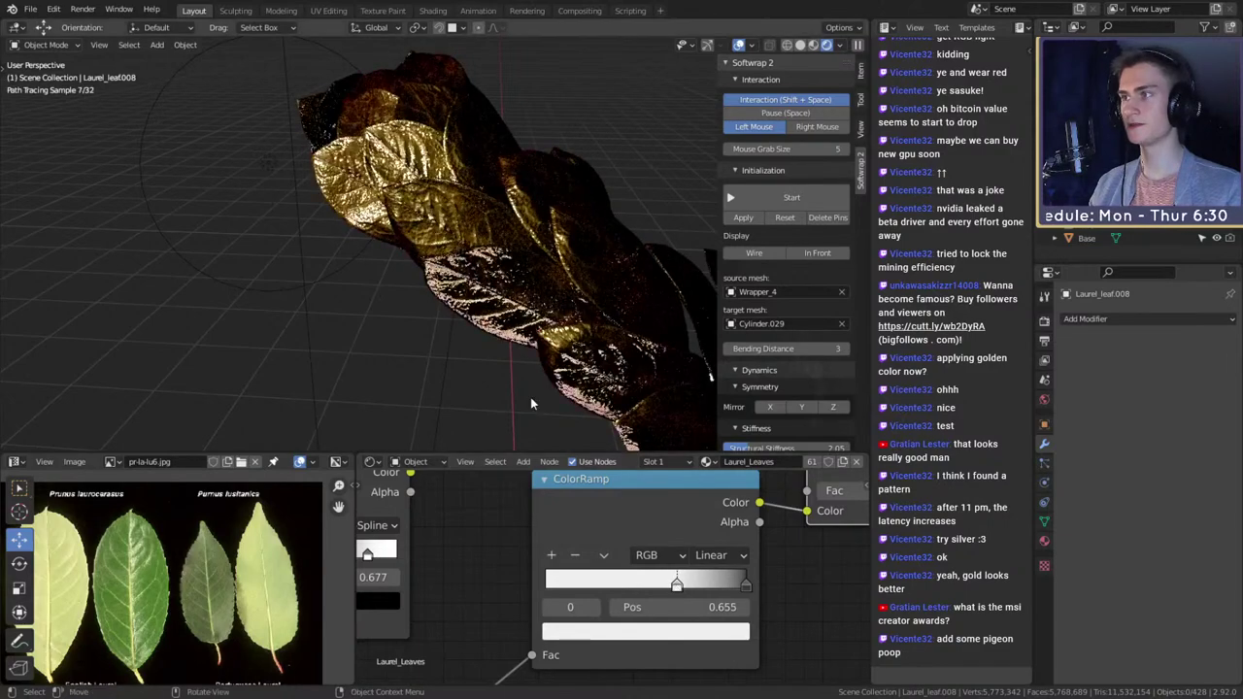
- Select a golden leaf near the wreath's end and examine the gold shading up close and from several angles
{"action": "mouse_move", "coordinate": [530, 397]}
{"action": "middle_mouse_down"}
{"action": "mouse_move", "coordinate": [618, 273]}
{"action": "mouse_move", "coordinate": [592, 302]}
{"action": "mouse_move", "coordinate": [626, 296]}
{"action": "mouse_move", "coordinate": [391, 305]}
{"action": "mouse_move", "coordinate": [521, 327]}
{"action": "mouse_move", "coordinate": [450, 333]}
{"action": "mouse_move", "coordinate": [500, 293]}
{"action": "mouse_move", "coordinate": [462, 274]}
{"action": "mouse_move", "coordinate": [517, 286]}
{"action": "mouse_move", "coordinate": [506, 290]}
{"action": "middle_mouse_up"}
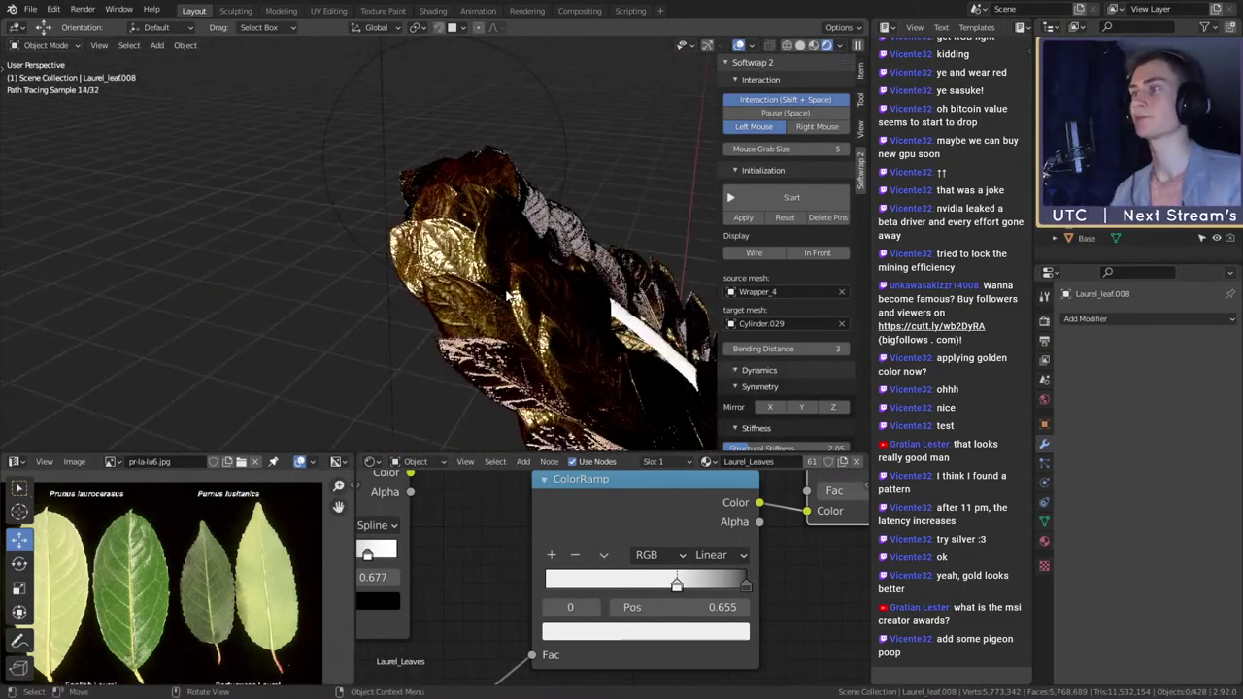
{"action": "left_click", "coordinate": [507, 294]}
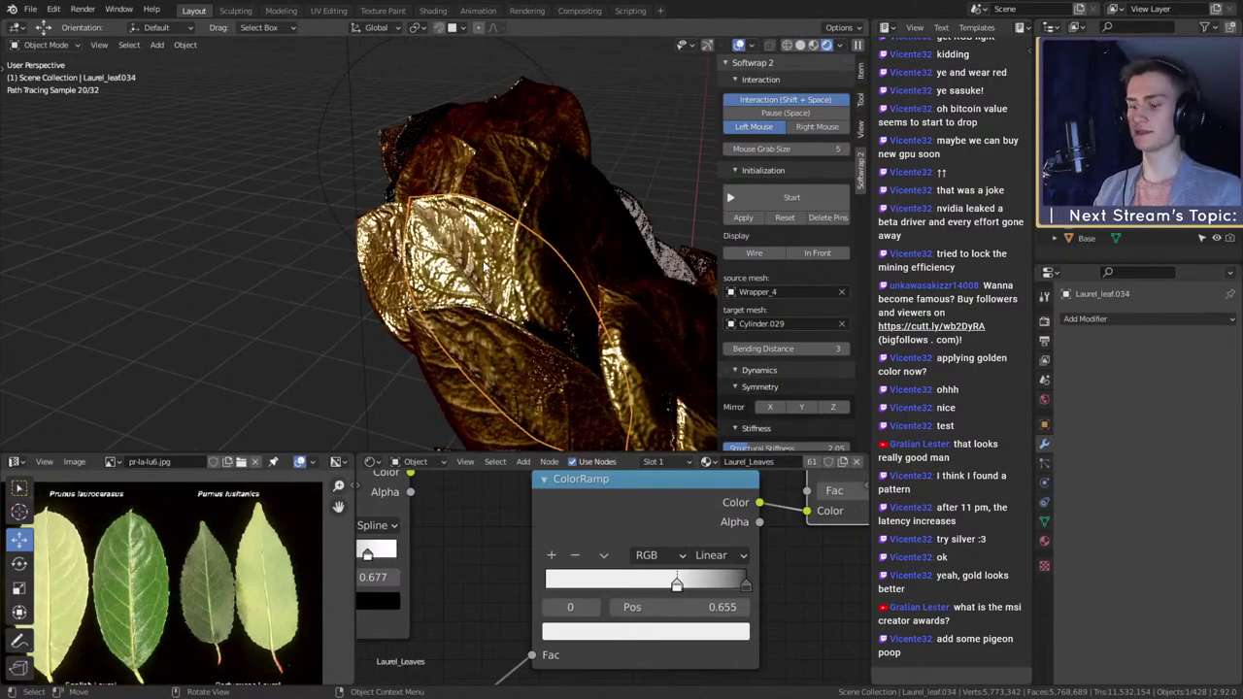
{"action": "mouse_move", "coordinate": [483, 262]}
{"action": "middle_mouse_down"}
{"action": "mouse_move", "coordinate": [532, 304]}
{"action": "mouse_move", "coordinate": [470, 283]}
{"action": "middle_mouse_up"}
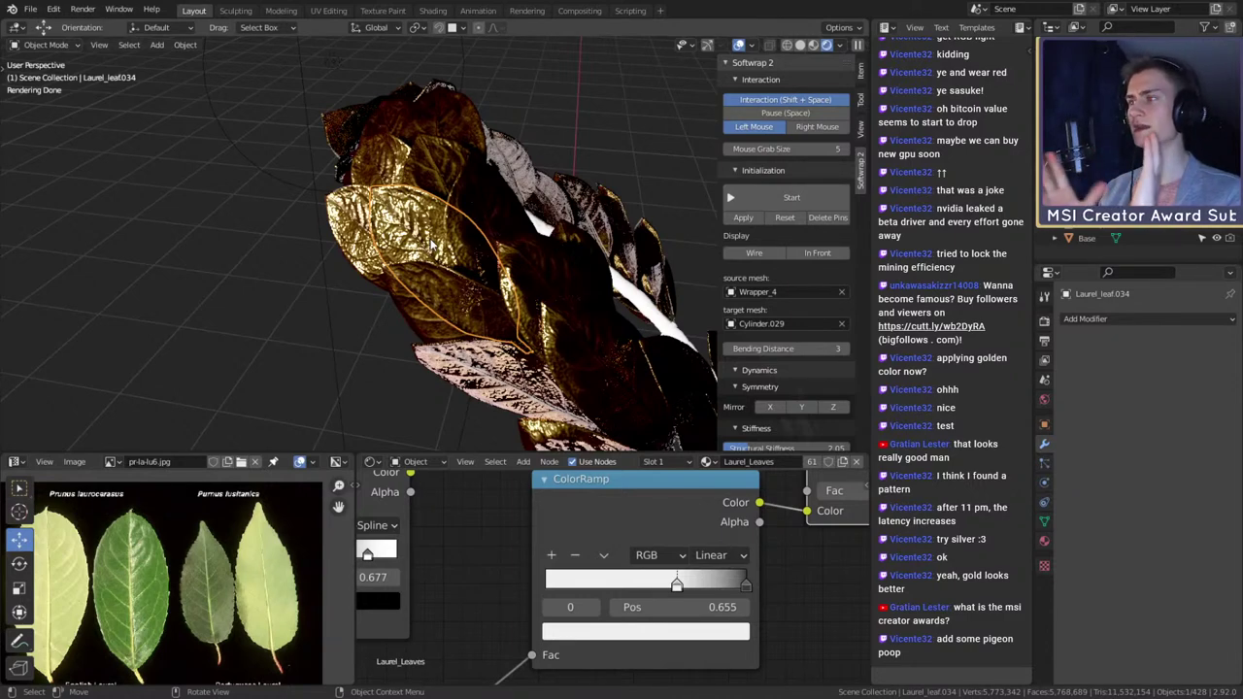
{"action": "scroll", "coordinate": [429, 244], "scroll_direction": "down", "scroll_amount": 10}
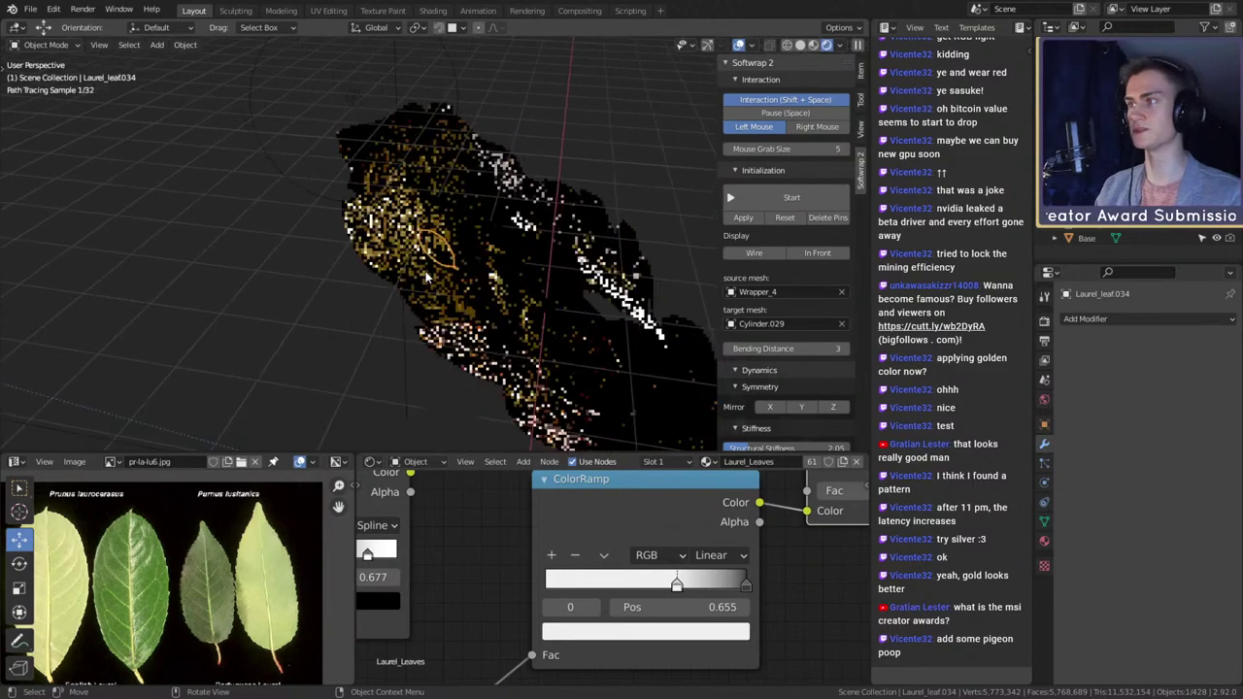
{"action": "scroll", "coordinate": [429, 271], "scroll_direction": "up", "scroll_amount": 10}
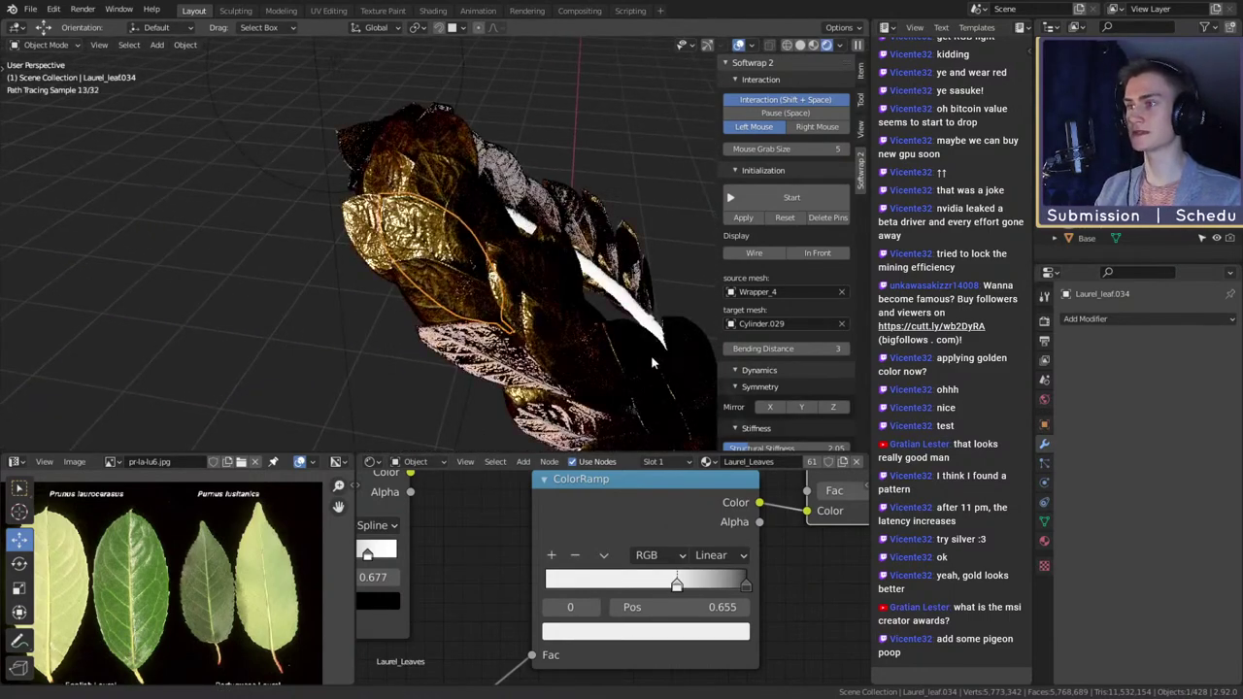
{"action": "mouse_move", "coordinate": [650, 354]}
{"action": "middle_mouse_down"}
{"action": "mouse_move", "coordinate": [548, 296]}
{"action": "mouse_move", "coordinate": [604, 313]}
{"action": "middle_mouse_up"}
{"action": "mouse_move", "coordinate": [667, 340]}
{"action": "middle_mouse_down"}
{"action": "mouse_move", "coordinate": [643, 307]}
{"action": "mouse_move", "coordinate": [519, 255]}
{"action": "mouse_move", "coordinate": [529, 282]}
{"action": "middle_mouse_up"}
{"action": "scroll", "coordinate": [666, 310], "scroll_direction": "down", "scroll_amount": 4}
- Show the World shader nodes and link the HDR Environment Texture's Color output to the upper Background node's Color input
{"action": "scroll", "coordinate": [526, 557], "scroll_direction": "down", "scroll_amount": 4}
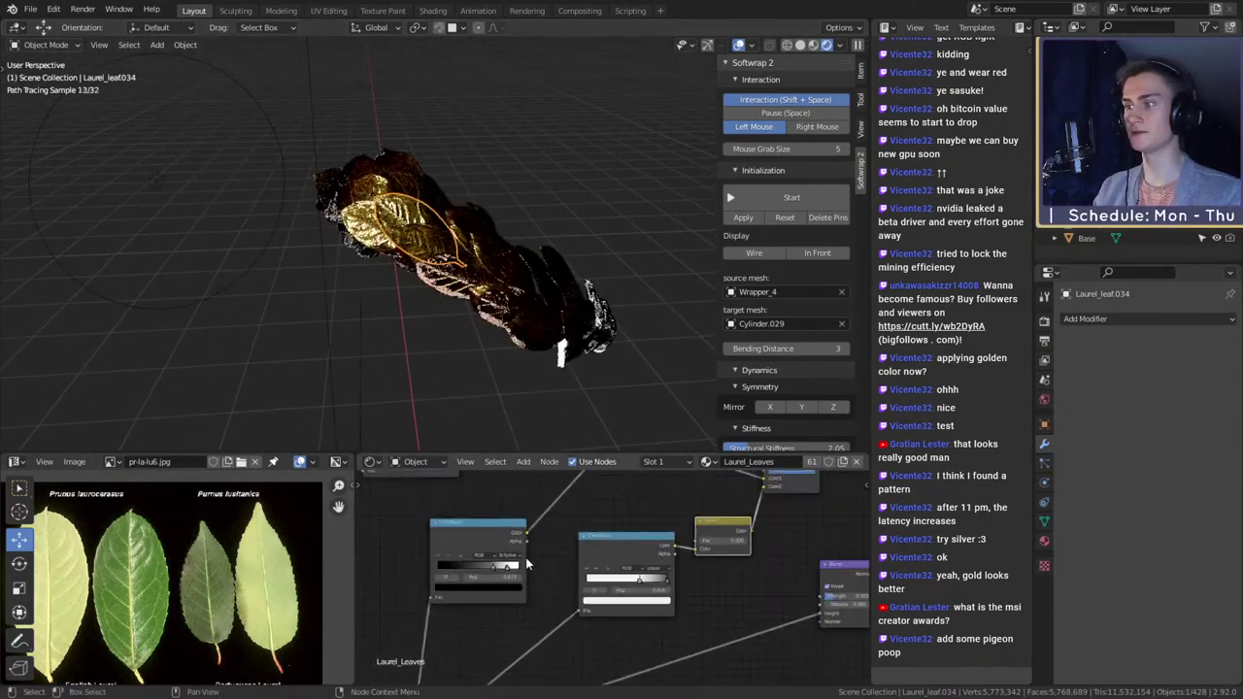
{"action": "left_click", "coordinate": [415, 461]}
{"action": "left_click", "coordinate": [408, 486]}
{"action": "scroll", "coordinate": [589, 579], "scroll_direction": "down", "scroll_amount": 3}
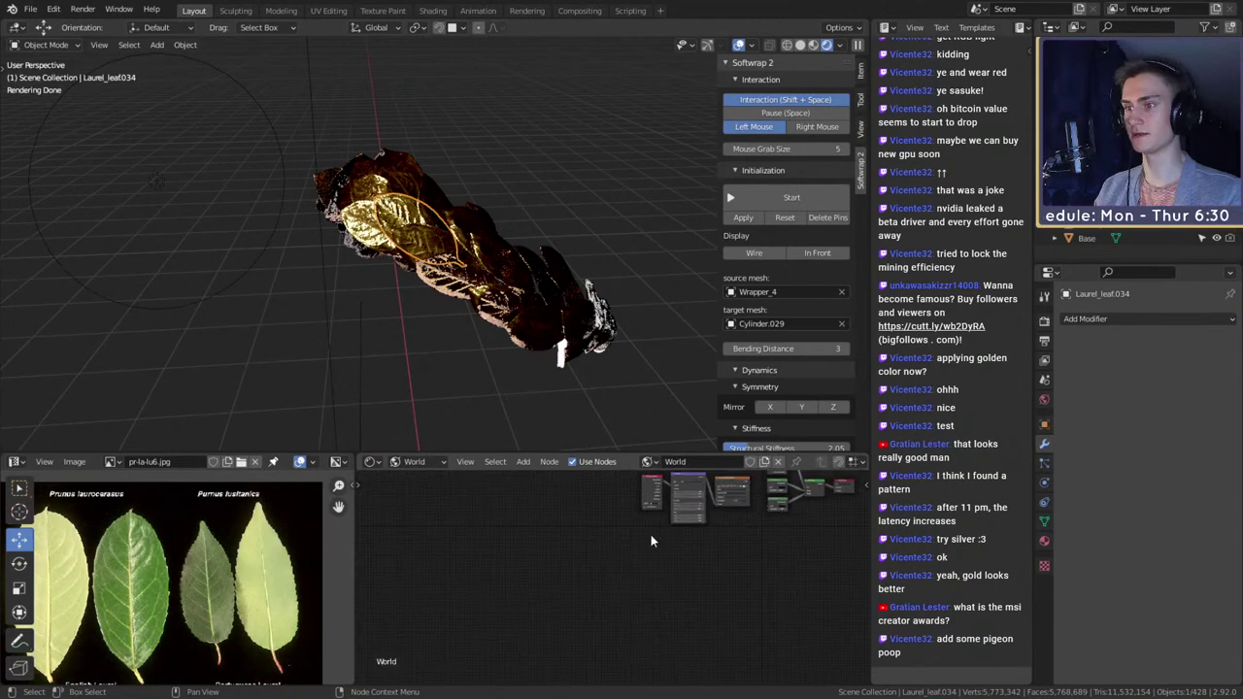
{"action": "middle_click_drag", "start_coordinate": [695, 526], "coordinate": [595, 583]}
{"action": "scroll", "coordinate": [596, 585], "scroll_direction": "up", "scroll_amount": 3}
{"action": "middle_click_drag", "start_coordinate": [670, 569], "coordinate": [591, 631]}
{"action": "scroll", "coordinate": [591, 632], "scroll_direction": "up", "scroll_amount": 3}
{"action": "scroll", "coordinate": [578, 573], "scroll_direction": "up", "scroll_amount": 2}
{"action": "left_click_drag", "start_coordinate": [567, 529], "coordinate": [643, 553]}
- Save the file and load bell_park_pier_2k.hdr into the world's Environment Texture node
{"action": "left_click", "coordinate": [30, 9]}
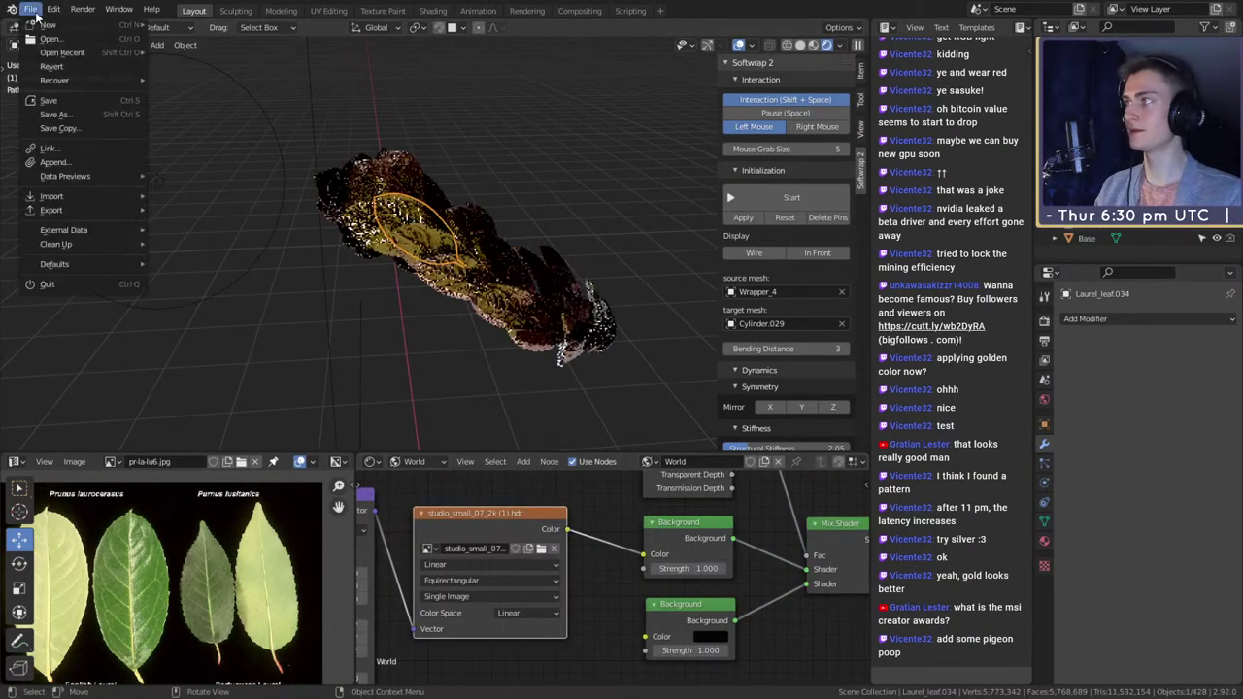
{"action": "left_click", "coordinate": [47, 99]}
{"action": "middle_click_drag", "start_coordinate": [570, 553], "coordinate": [615, 539]}
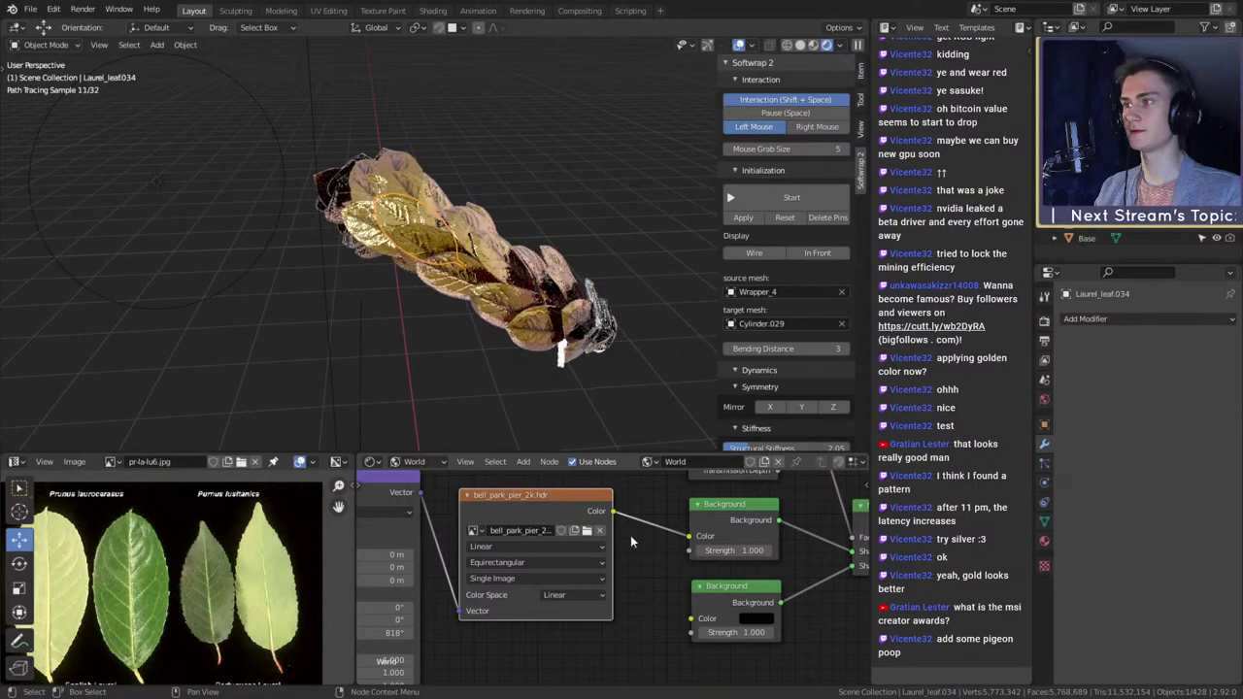
- Load qwantani_2k.hdr into the world's Environment Texture node and unlink the texture from the Background node's Color
{"action": "mouse_move", "coordinate": [587, 274]}
{"action": "middle_mouse_down"}
{"action": "mouse_move", "coordinate": [559, 264]}
{"action": "mouse_move", "coordinate": [606, 320]}
{"action": "mouse_move", "coordinate": [507, 251]}
{"action": "mouse_move", "coordinate": [506, 266]}
{"action": "middle_mouse_up"}
{"action": "scroll", "coordinate": [606, 320], "scroll_direction": "down", "scroll_amount": 3}
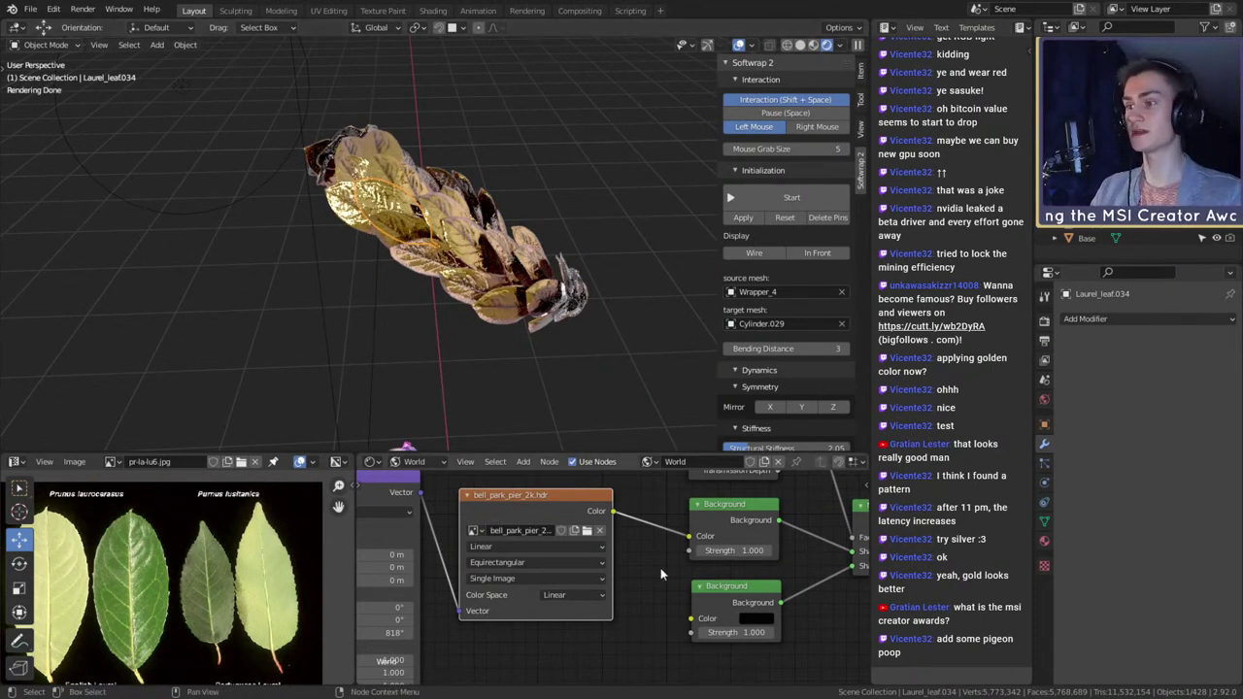
{"action": "scroll", "coordinate": [638, 556], "scroll_direction": "up", "scroll_amount": 2}
{"action": "scroll", "coordinate": [694, 551], "scroll_direction": "up", "scroll_amount": 2}
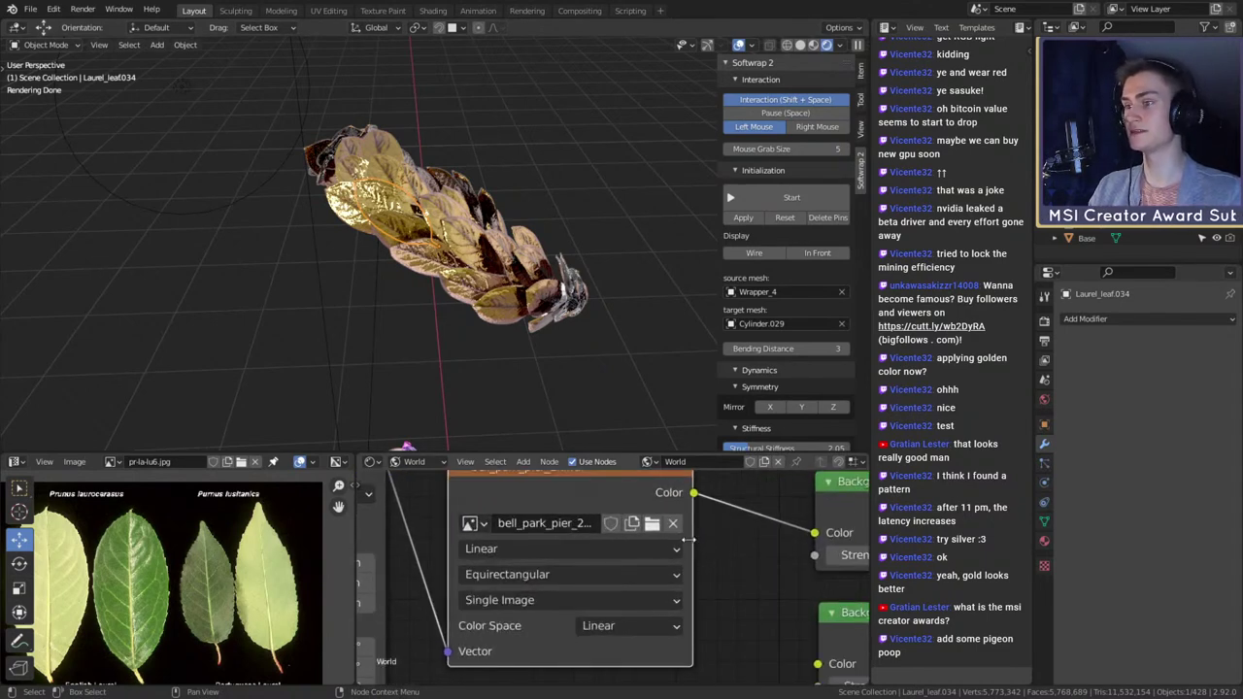
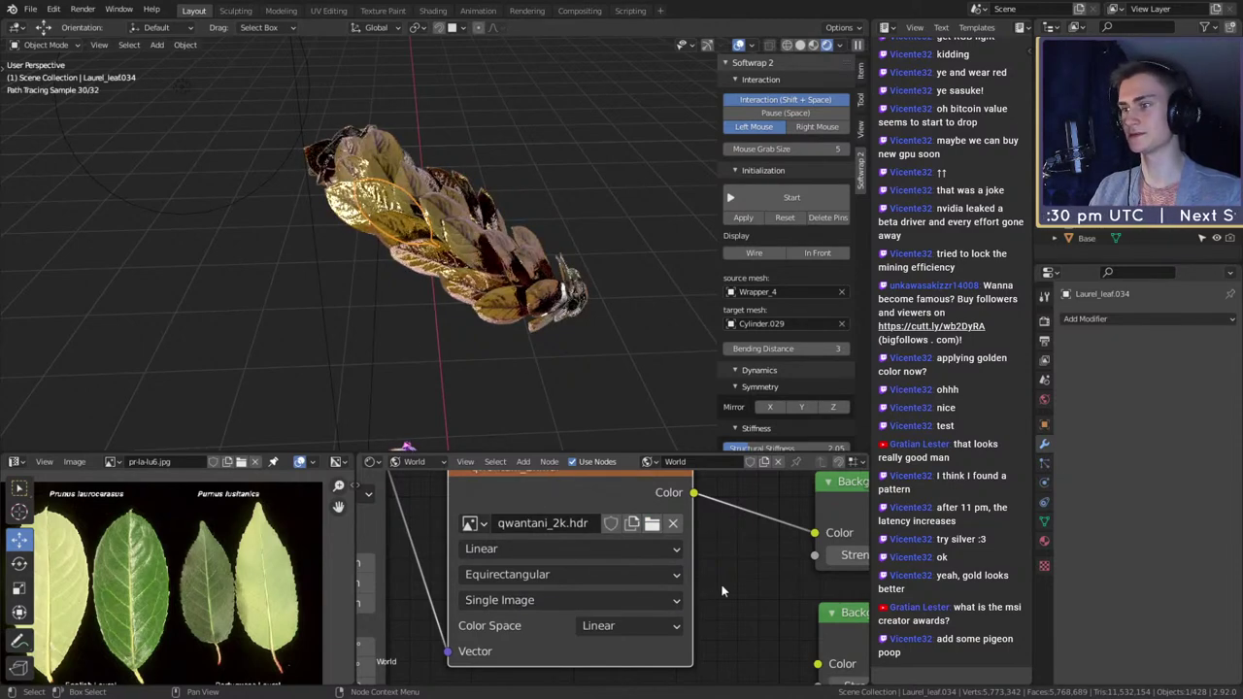
{"action": "scroll", "coordinate": [741, 534], "scroll_direction": "down", "scroll_amount": 3}
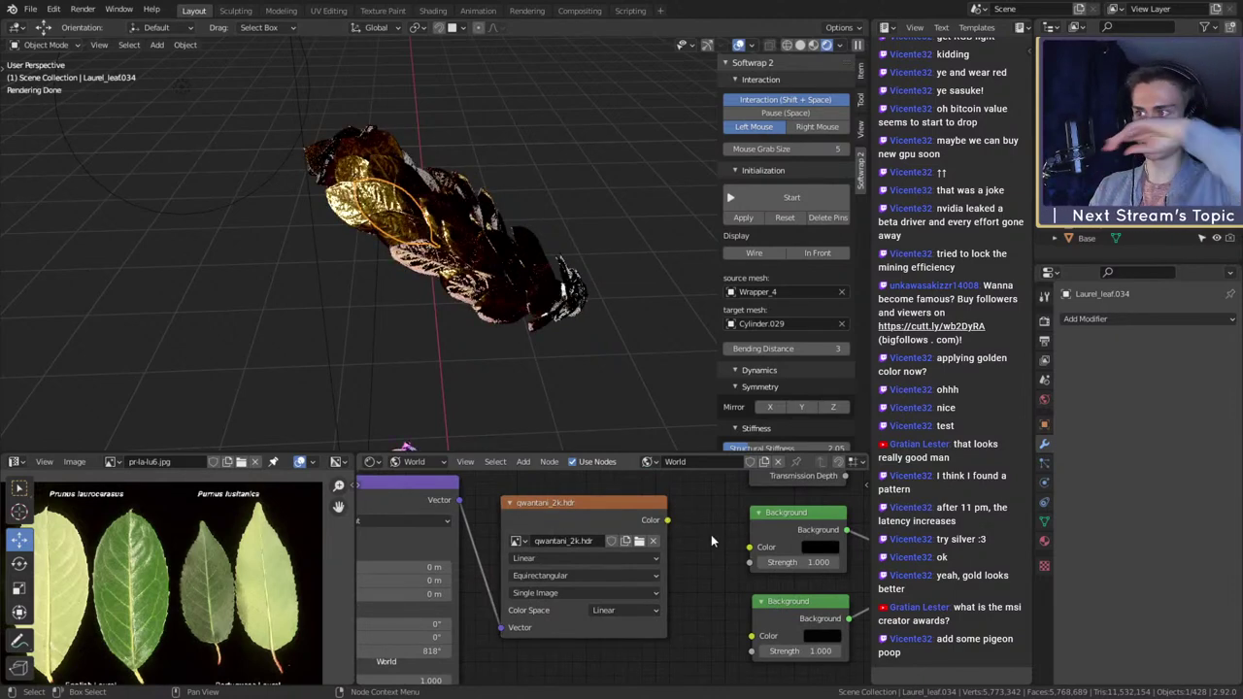
- Select a leaf in the middle of the wreath and return the node editor to its Object shader
{"action": "scroll", "coordinate": [527, 244], "scroll_direction": "down", "scroll_amount": 7}
{"action": "mouse_move", "coordinate": [515, 254]}
{"action": "middle_mouse_down"}
{"action": "mouse_move", "coordinate": [556, 337]}
{"action": "mouse_move", "coordinate": [591, 283]}
{"action": "mouse_move", "coordinate": [509, 307]}
{"action": "mouse_move", "coordinate": [466, 299]}
{"action": "middle_mouse_up"}
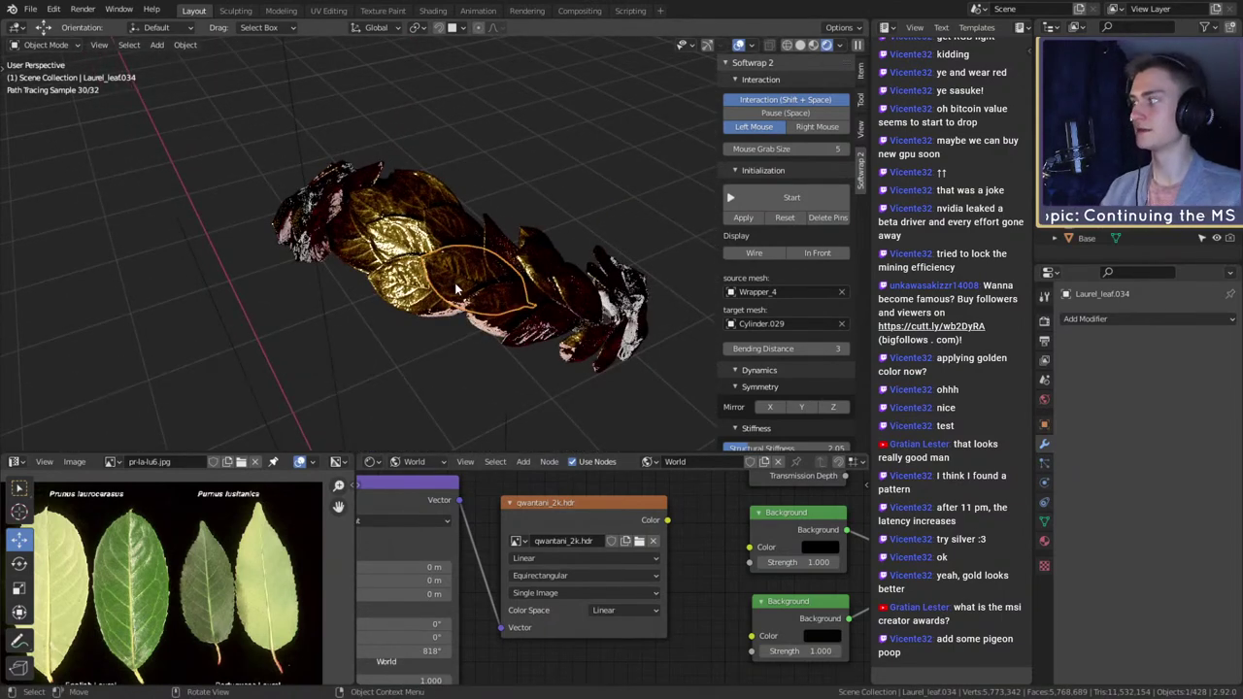
{"action": "mouse_move", "coordinate": [476, 231]}
{"action": "middle_mouse_down"}
{"action": "mouse_move", "coordinate": [497, 261]}
{"action": "mouse_move", "coordinate": [468, 270]}
{"action": "mouse_move", "coordinate": [612, 304]}
{"action": "mouse_move", "coordinate": [621, 288]}
{"action": "mouse_move", "coordinate": [596, 309]}
{"action": "middle_mouse_up"}
{"action": "left_click", "coordinate": [529, 222]}
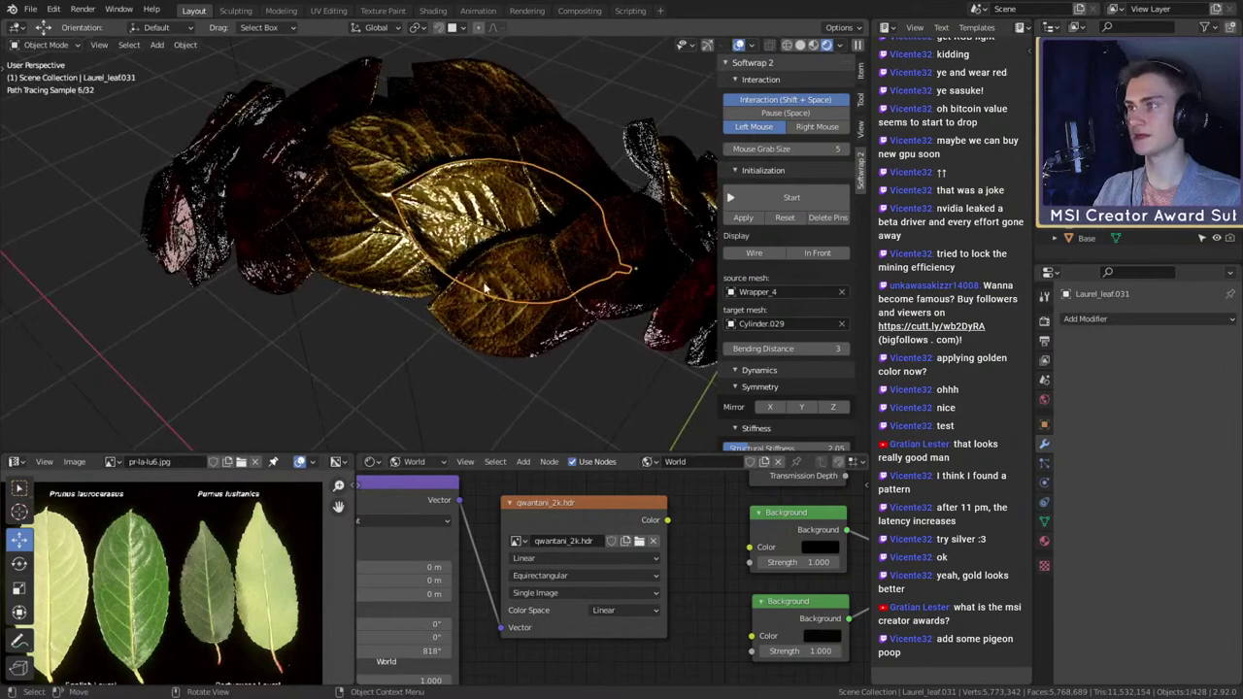
{"action": "scroll", "coordinate": [543, 533], "scroll_direction": "down", "scroll_amount": 7}
{"action": "left_click", "coordinate": [414, 461]}
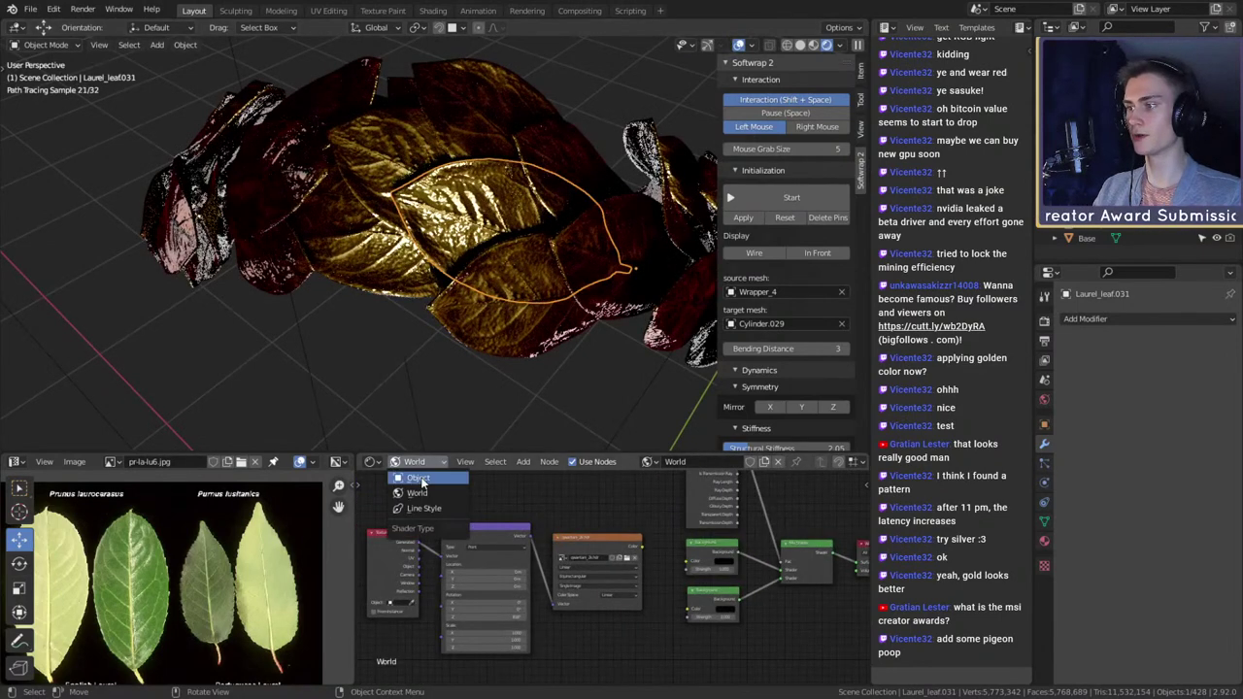
{"action": "left_click", "coordinate": [422, 476]}
- Move the linear ColorRamp's white stop to about 0.832 in the Laurel_Leaves material
{"action": "scroll", "coordinate": [571, 546], "scroll_direction": "up", "scroll_amount": 6}
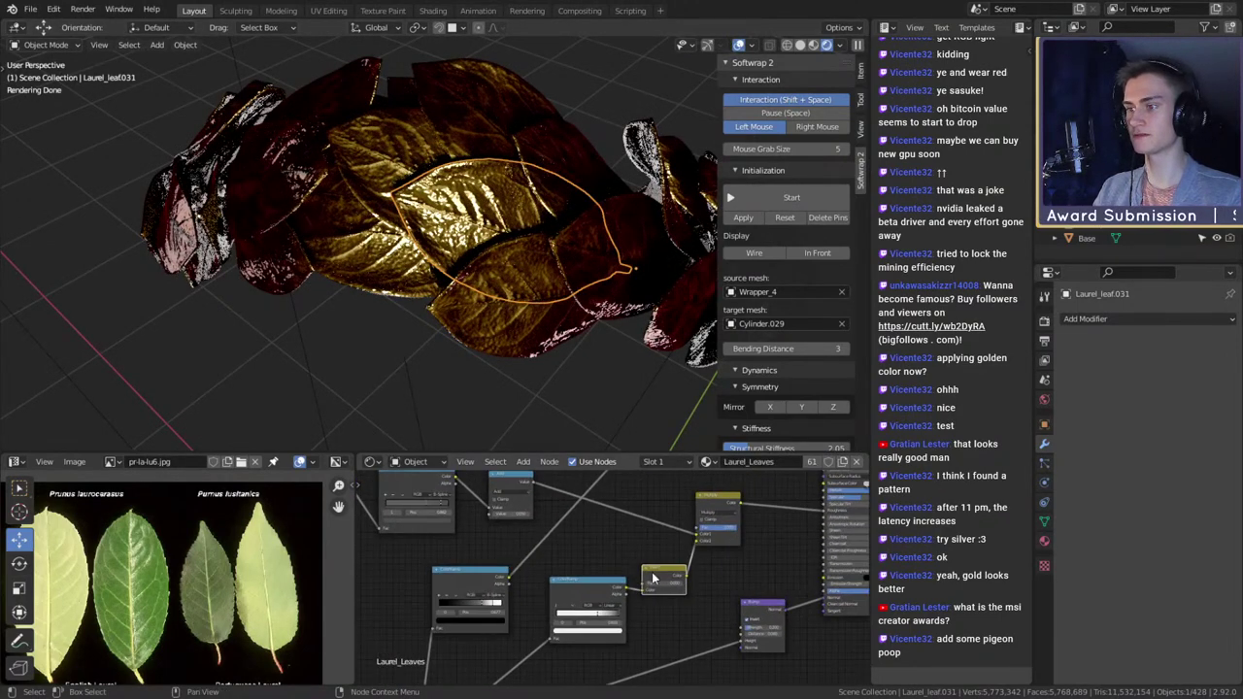
{"action": "scroll", "coordinate": [714, 554], "scroll_direction": "up", "scroll_amount": 1}
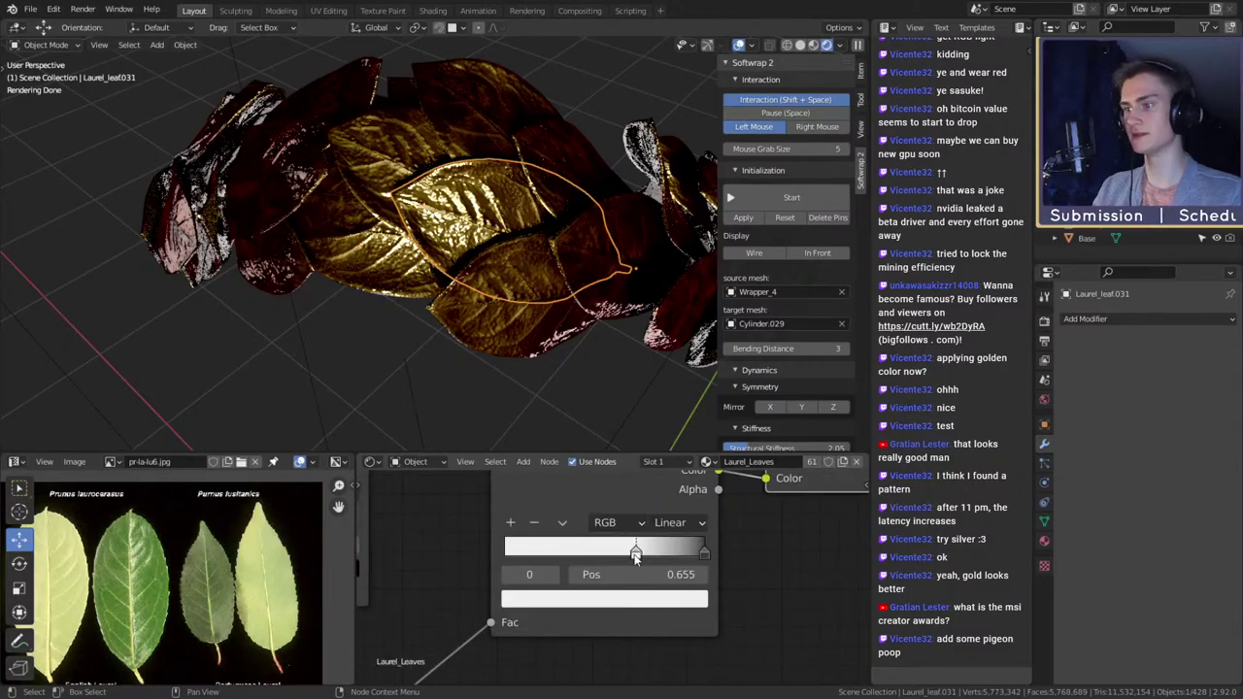
{"action": "left_click_drag", "start_coordinate": [636, 556], "coordinate": [671, 552]}
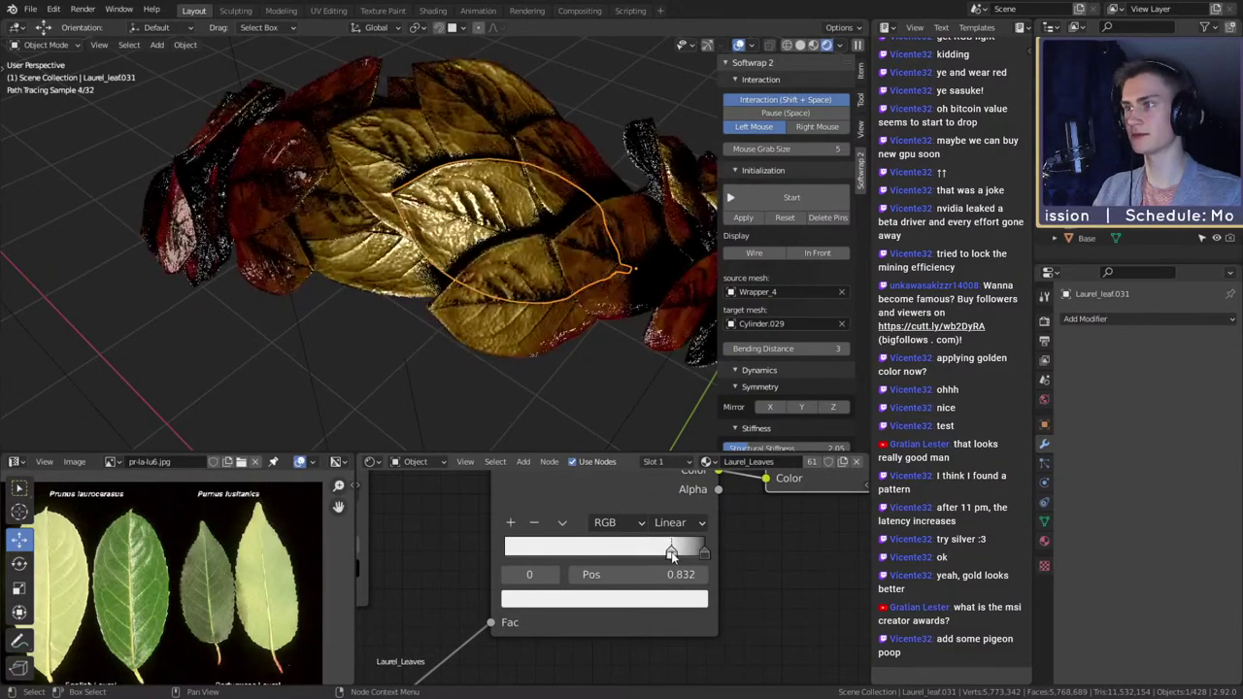
{"action": "mouse_move", "coordinate": [531, 278]}
{"action": "middle_mouse_down"}
{"action": "mouse_move", "coordinate": [514, 290]}
{"action": "mouse_move", "coordinate": [431, 253]}
{"action": "mouse_move", "coordinate": [417, 277]}
{"action": "mouse_move", "coordinate": [492, 252]}
{"action": "mouse_move", "coordinate": [525, 275]}
{"action": "middle_mouse_up"}
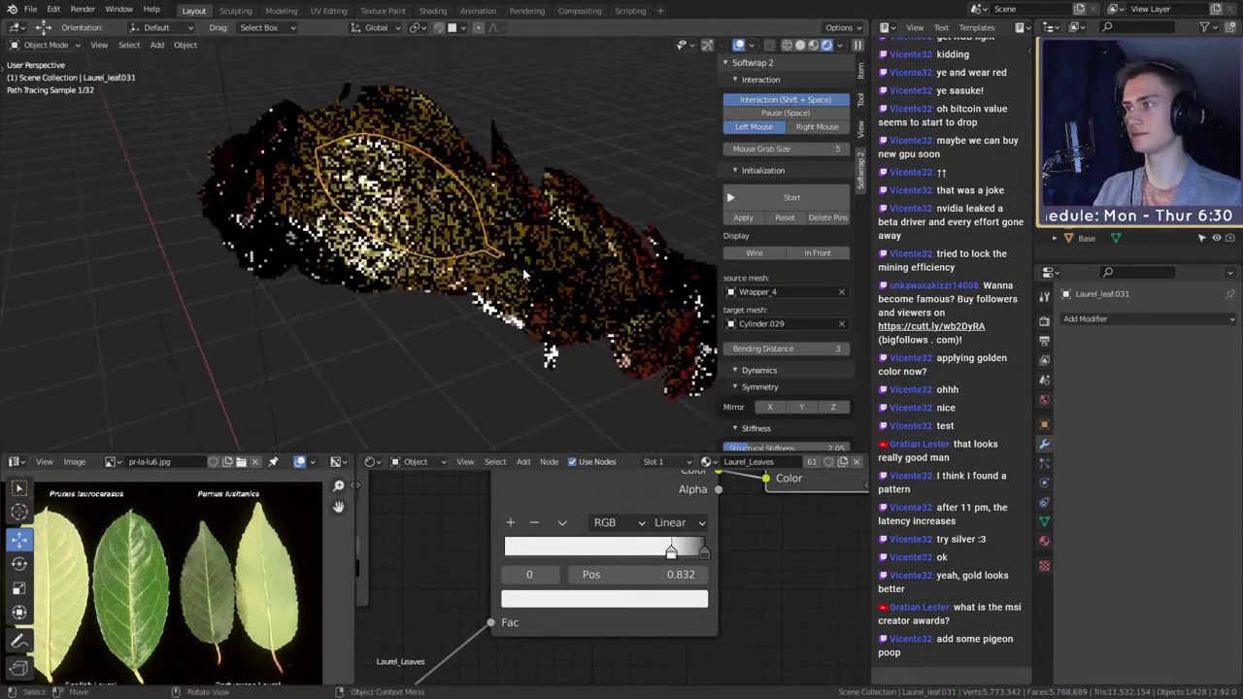
- Move the B-Spline ColorRamp's black stop to about 0.600 in the Laurel_Leaves material
{"action": "scroll", "coordinate": [590, 571], "scroll_direction": "down", "scroll_amount": 5}
{"action": "middle_click_drag", "start_coordinate": [478, 562], "coordinate": [656, 585]}
{"action": "scroll", "coordinate": [655, 585], "scroll_direction": "up", "scroll_amount": 5}
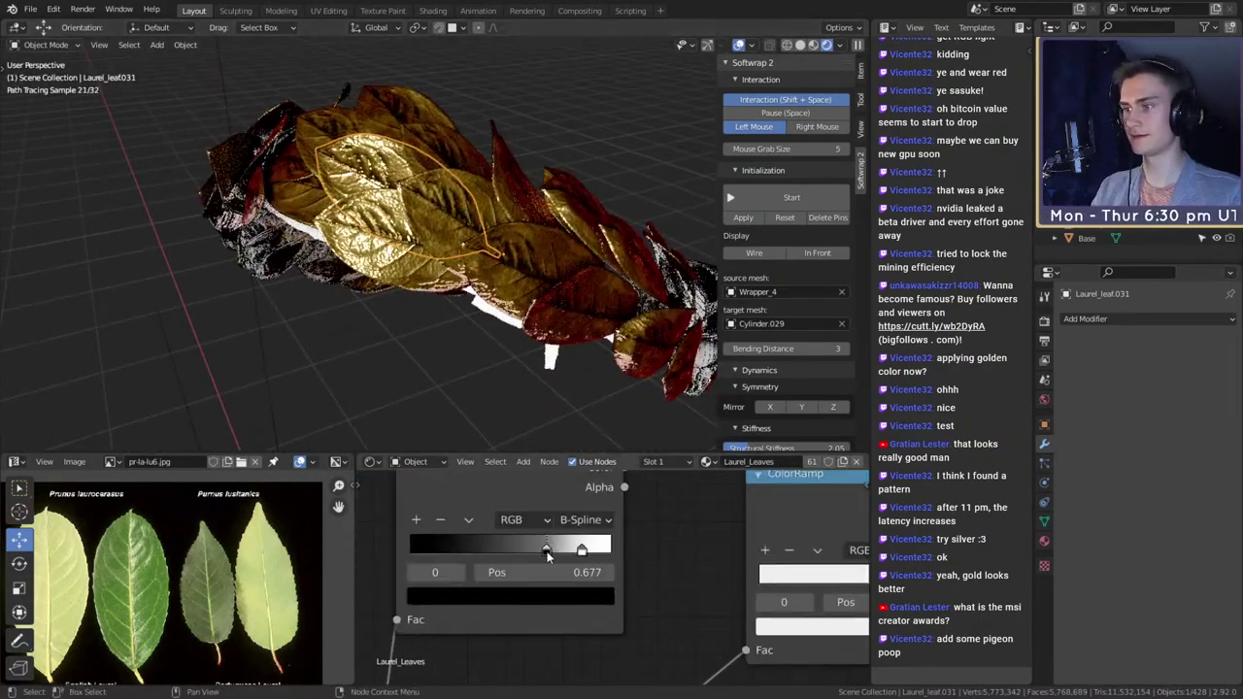
{"action": "left_click_drag", "start_coordinate": [547, 555], "coordinate": [531, 553]}
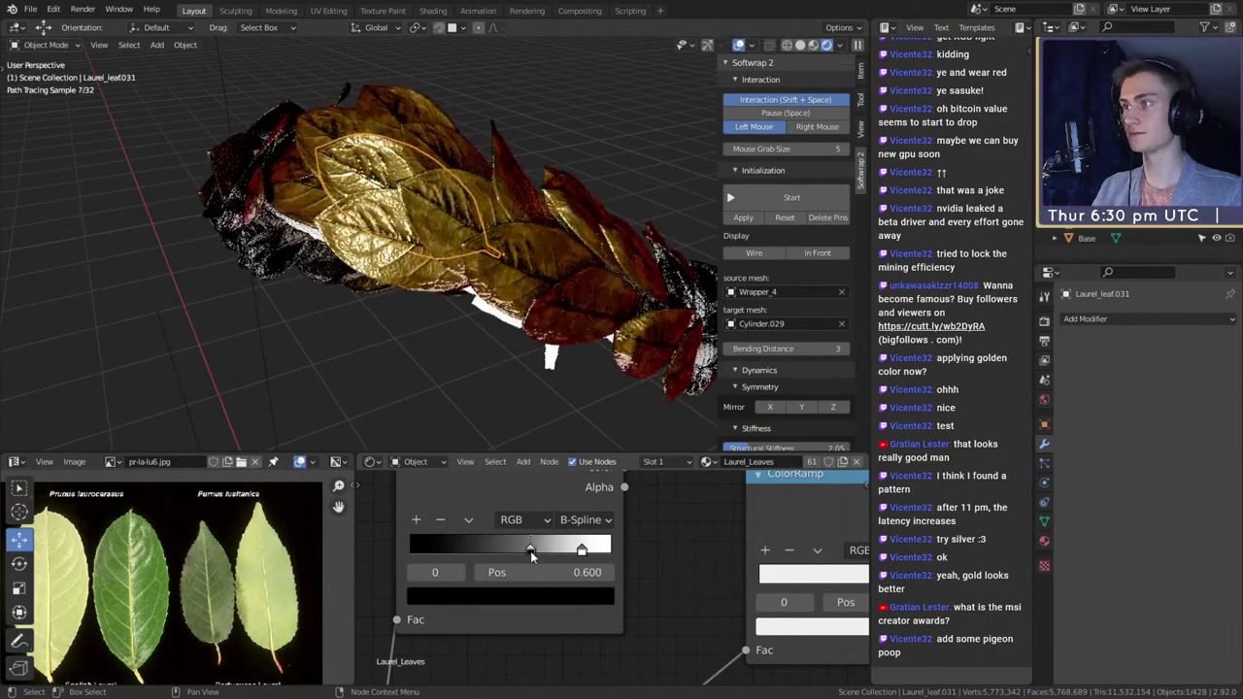
- Select the golden wrist joint and compare its gold material and shader nodes with the laurel wreath's leaves
{"action": "middle_click_drag", "start_coordinate": [505, 389], "coordinate": [564, 256]}
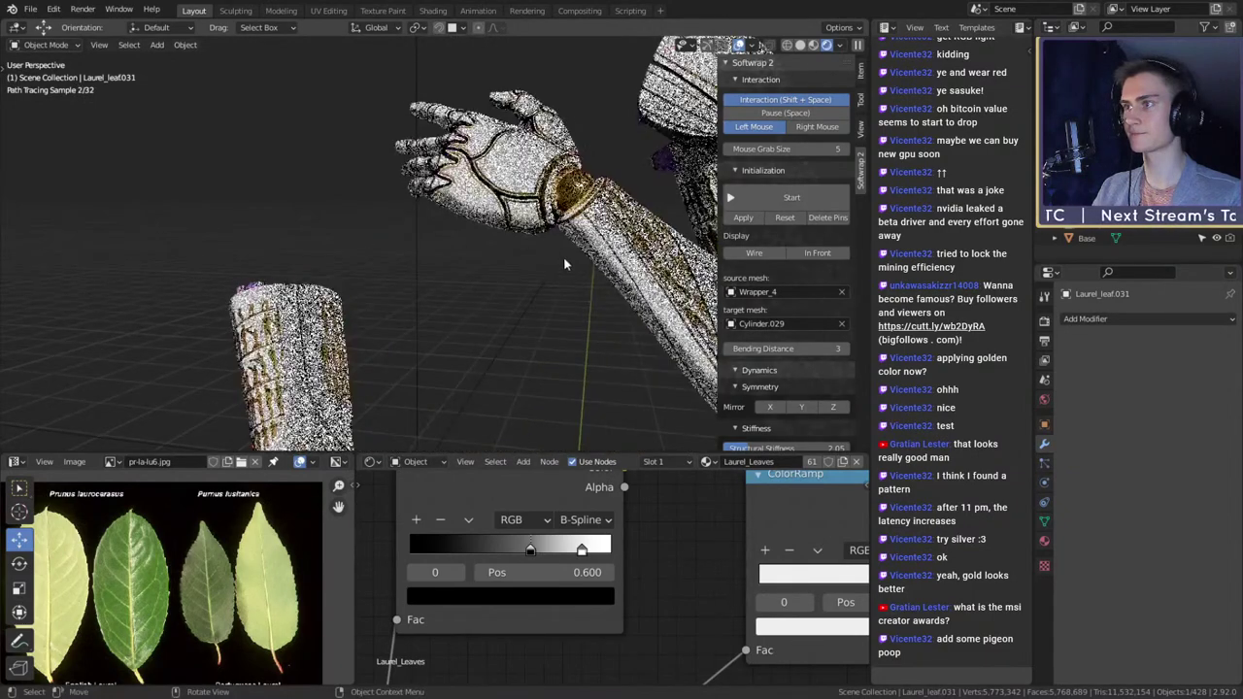
{"action": "left_click", "coordinate": [585, 189]}
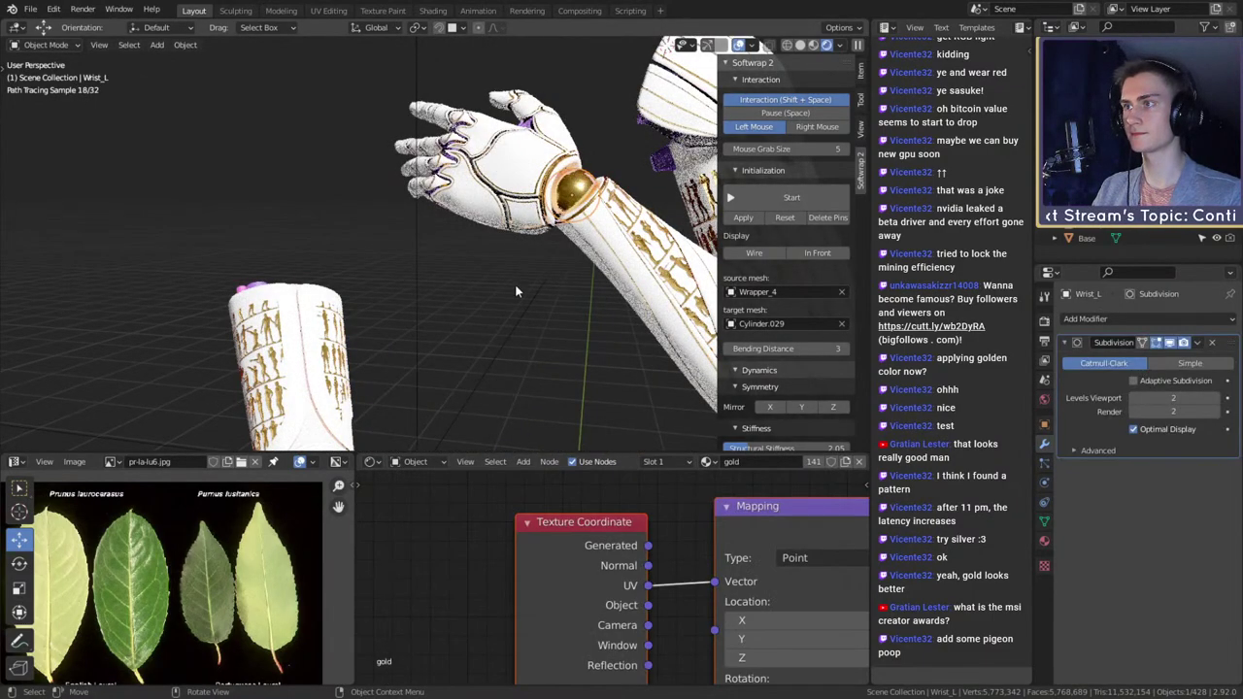
{"action": "middle_click_drag", "start_coordinate": [515, 289], "coordinate": [534, 170]}
{"action": "scroll", "coordinate": [534, 281], "scroll_direction": "down", "scroll_amount": 5}
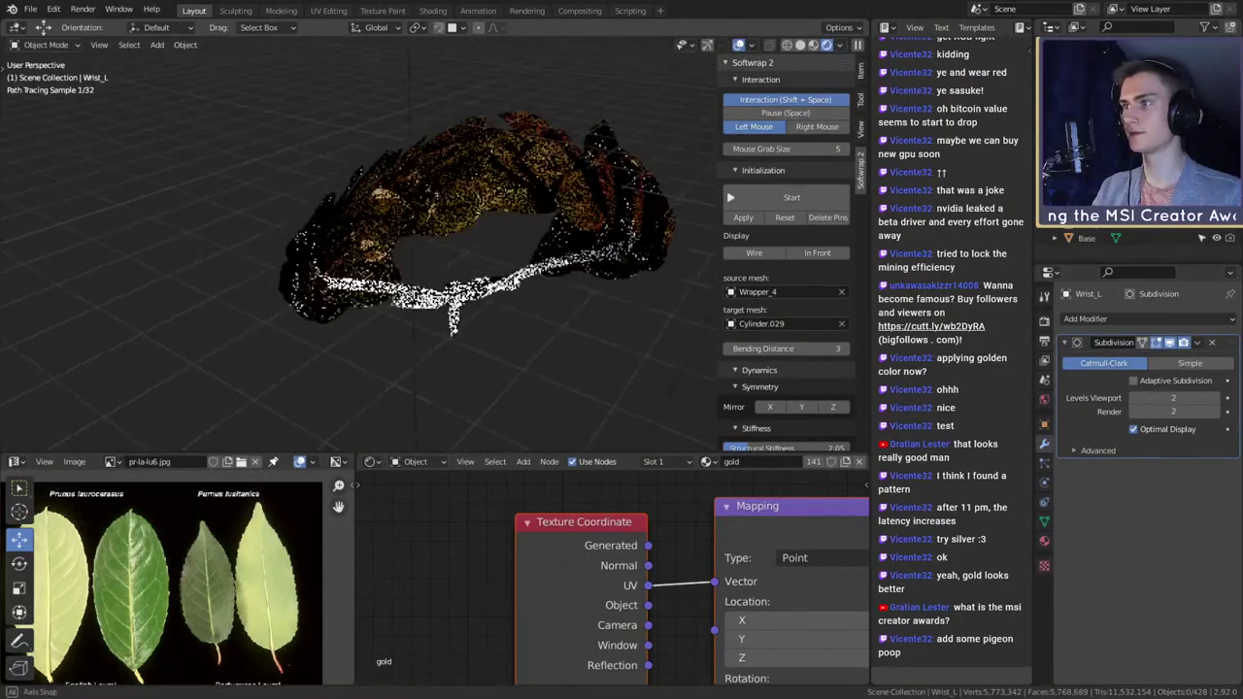
{"action": "middle_click_drag", "start_coordinate": [454, 331], "coordinate": [495, 328]}
{"action": "scroll", "coordinate": [507, 342], "scroll_direction": "down", "scroll_amount": 3}
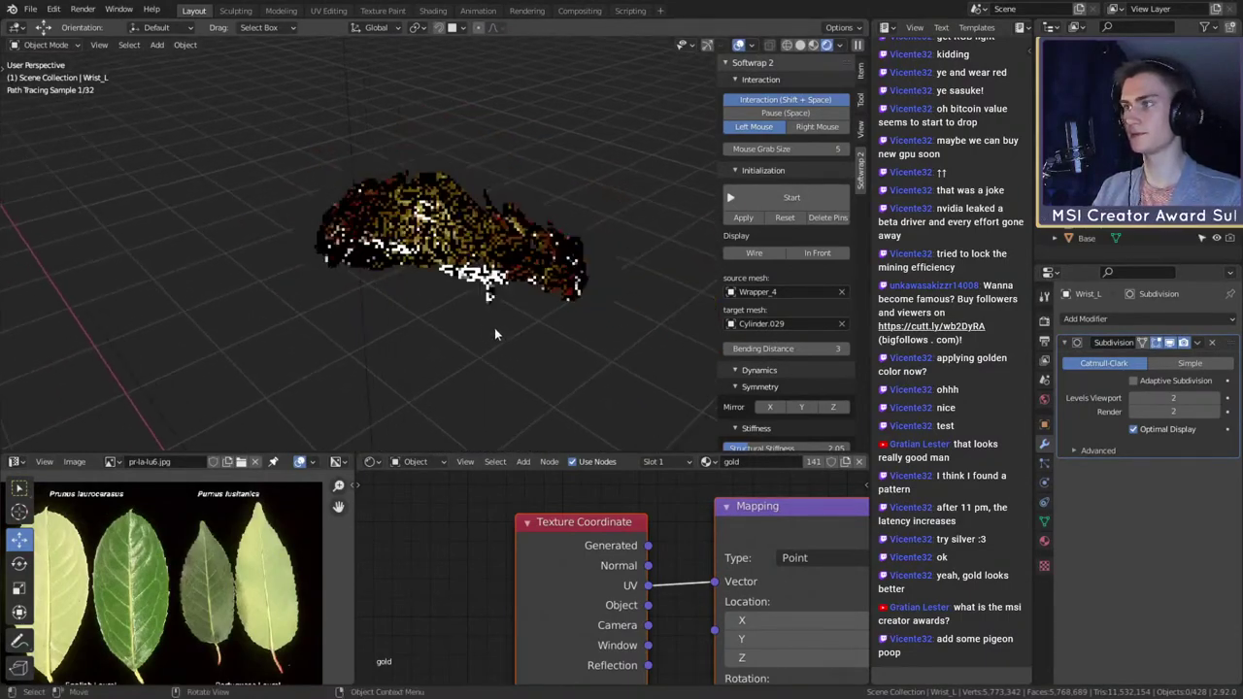
{"action": "scroll", "coordinate": [495, 327], "scroll_direction": "up", "scroll_amount": 3}
{"action": "scroll", "coordinate": [579, 566], "scroll_direction": "down", "scroll_amount": 3}
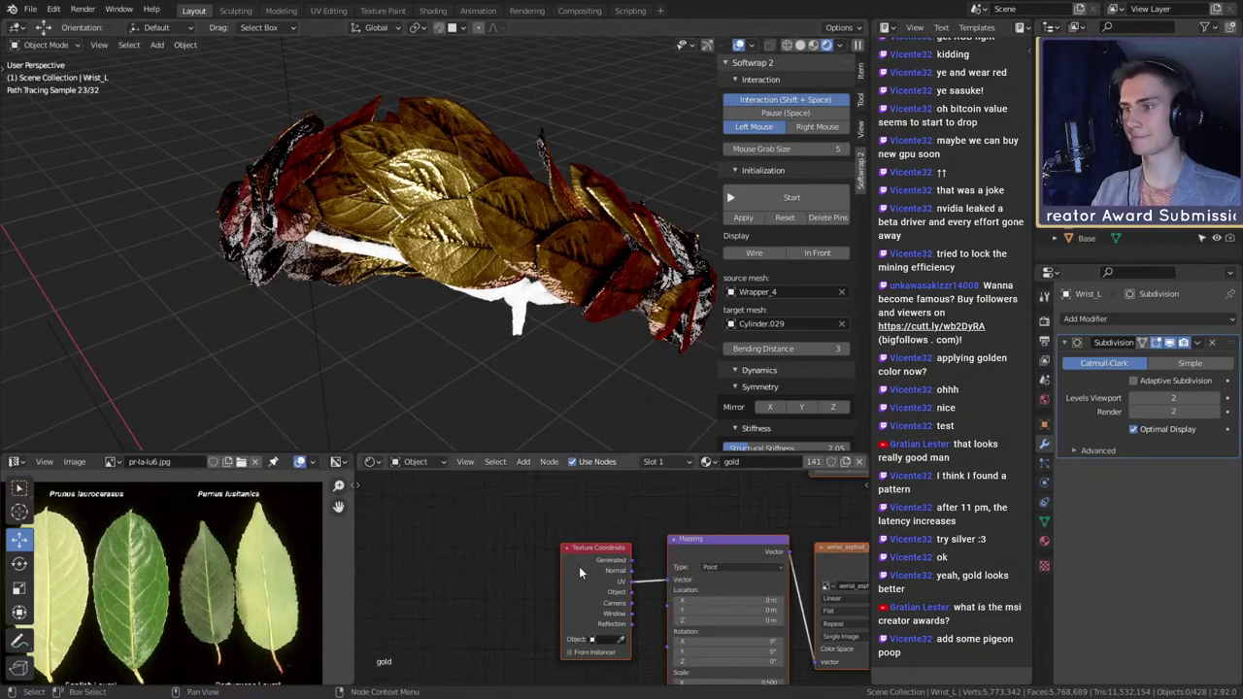
{"action": "scroll", "coordinate": [579, 566], "scroll_direction": "down", "scroll_amount": 5}
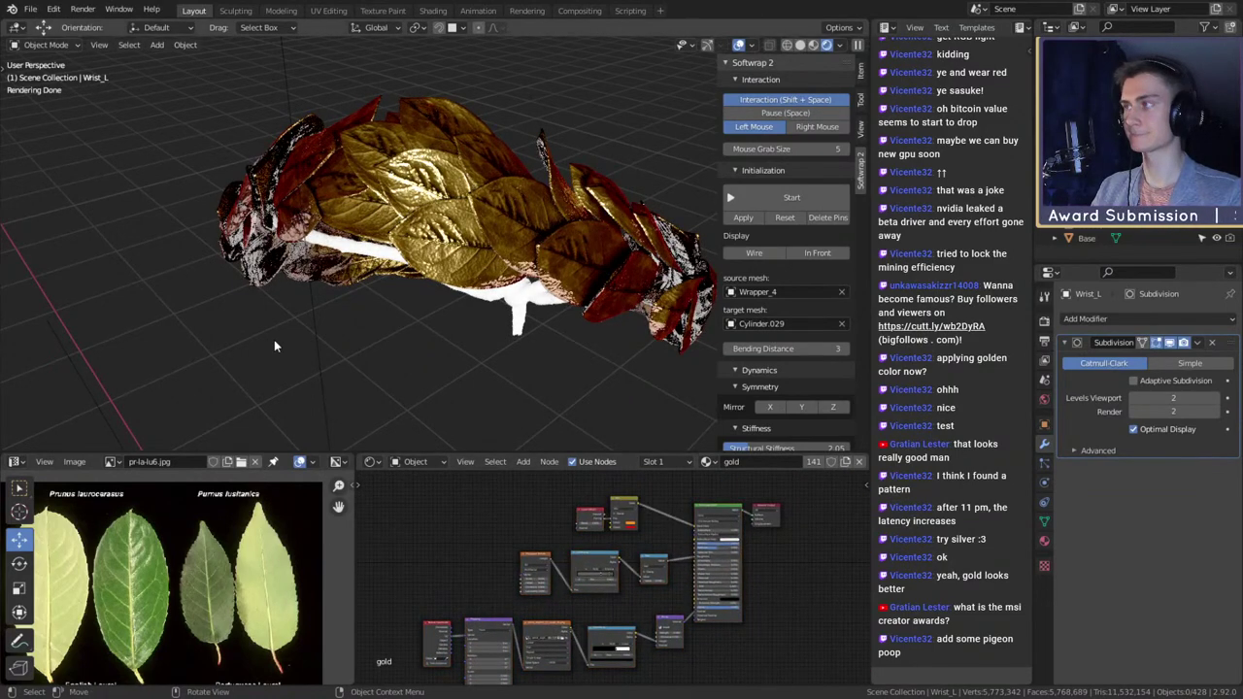
- Save the file with the adjusted leaf material
{"action": "left_click", "coordinate": [31, 10]}
{"action": "left_click", "coordinate": [46, 101]}
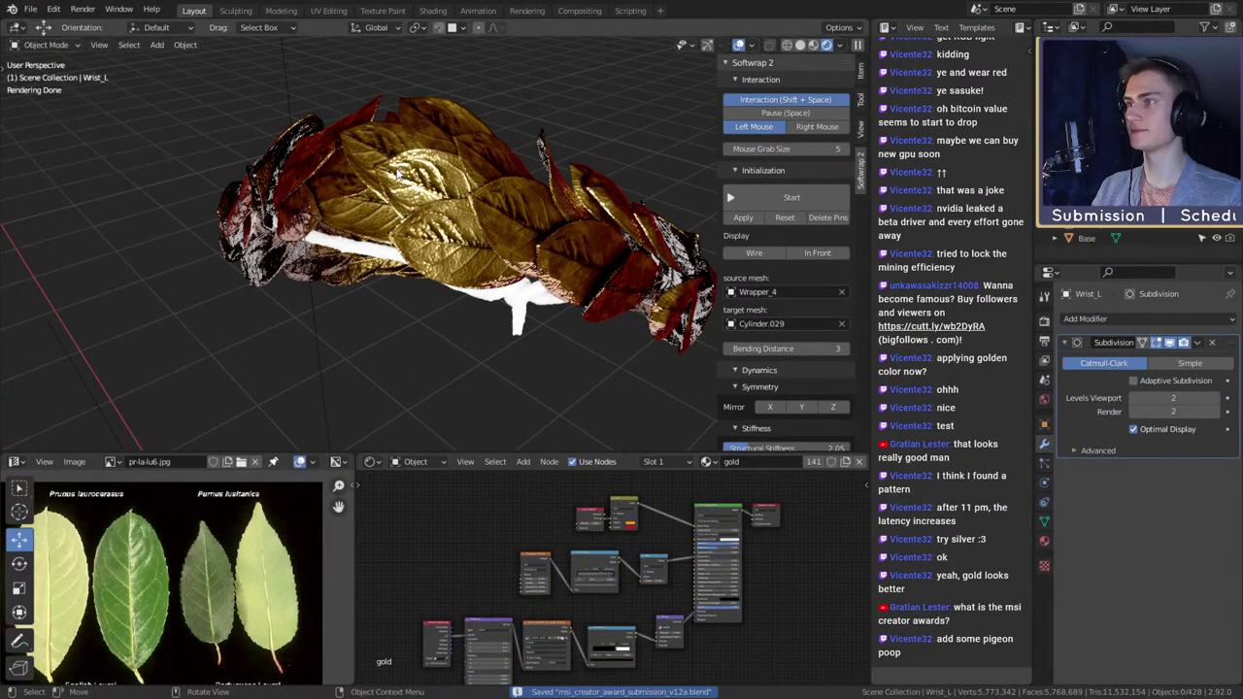
- Select both laurel branches with a neighbouring leaf as the active object and link the leaf's material to them
{"action": "middle_click_drag", "start_coordinate": [379, 369], "coordinate": [505, 272]}
{"action": "left_click", "coordinate": [538, 305]}
{"action": "left_click", "coordinate": [538, 305], "text": "shift"}
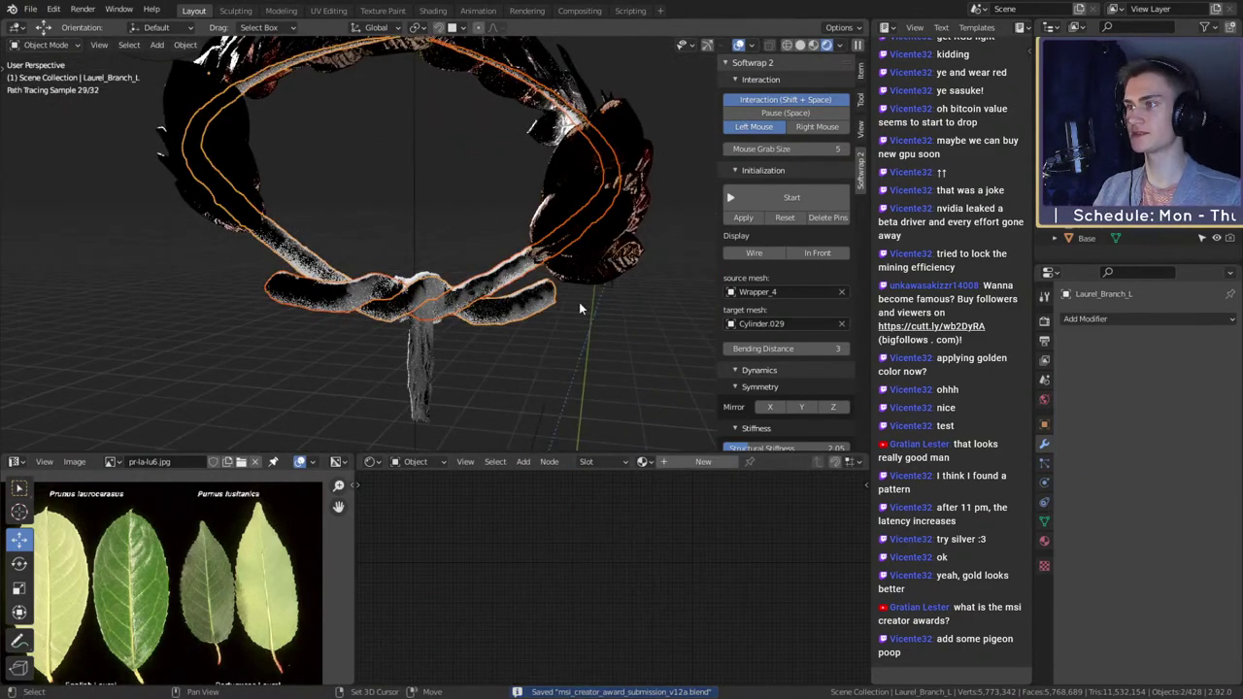
{"action": "left_click", "coordinate": [631, 262], "text": "shift"}
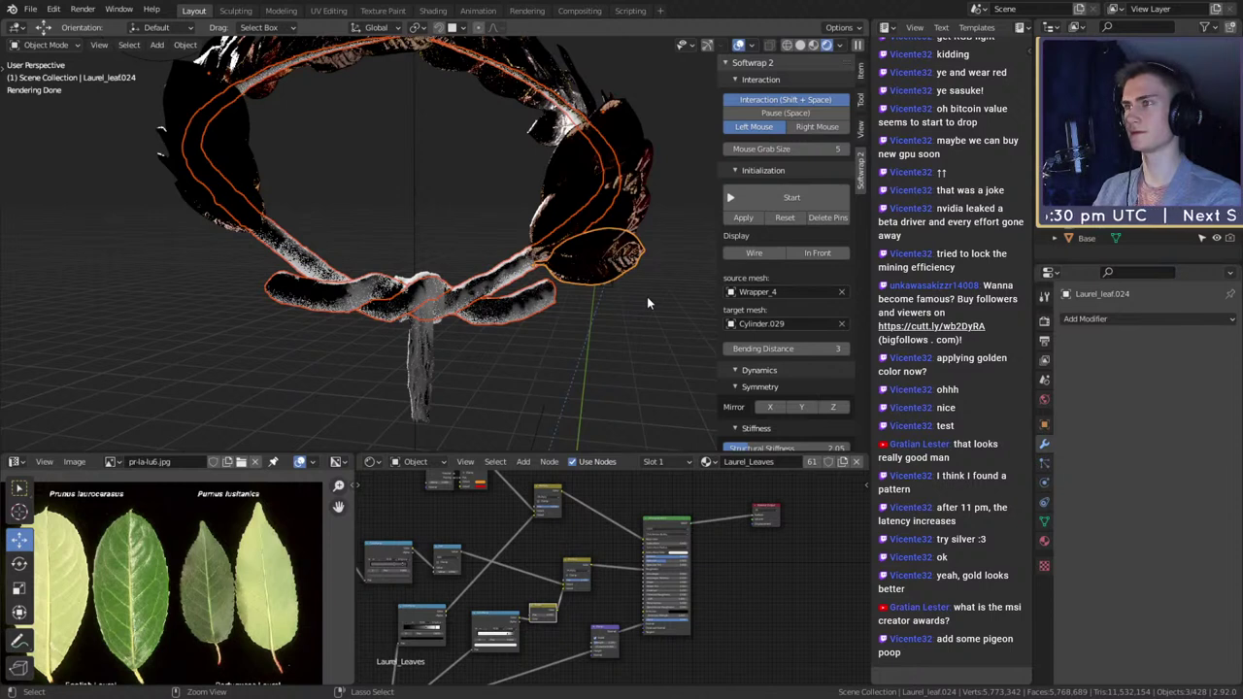
{"action": "key", "text": "ctrl+l"}
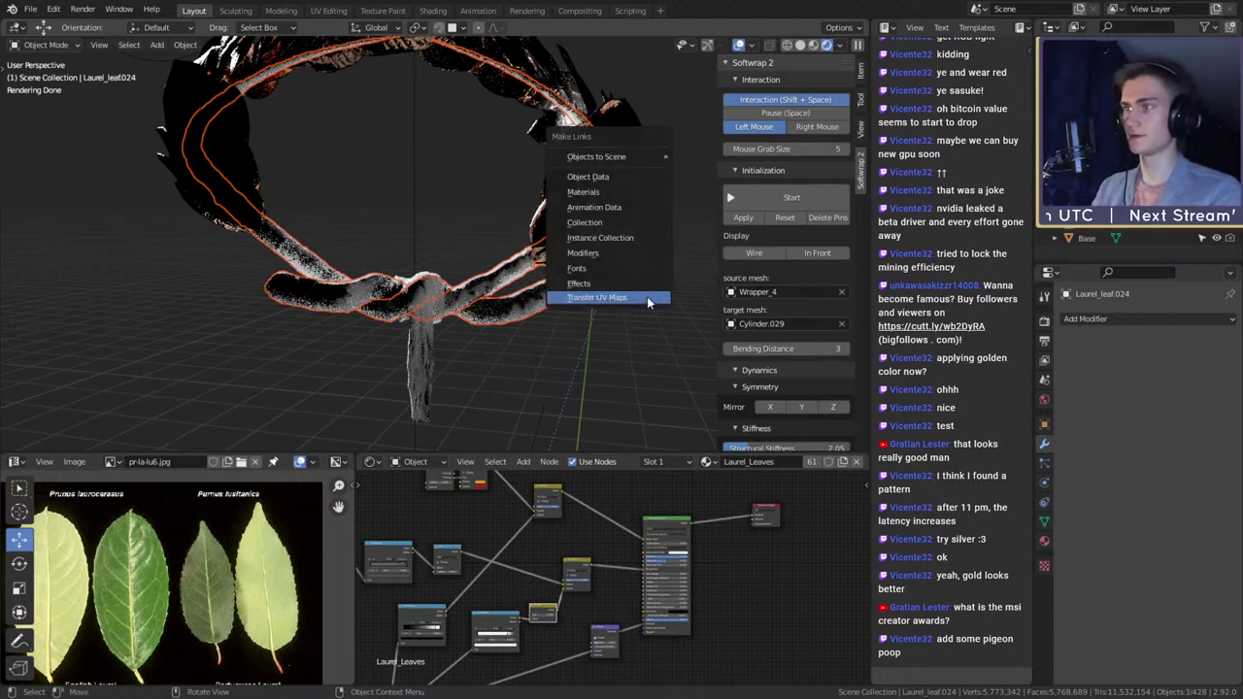
{"action": "left_click", "coordinate": [590, 193]}
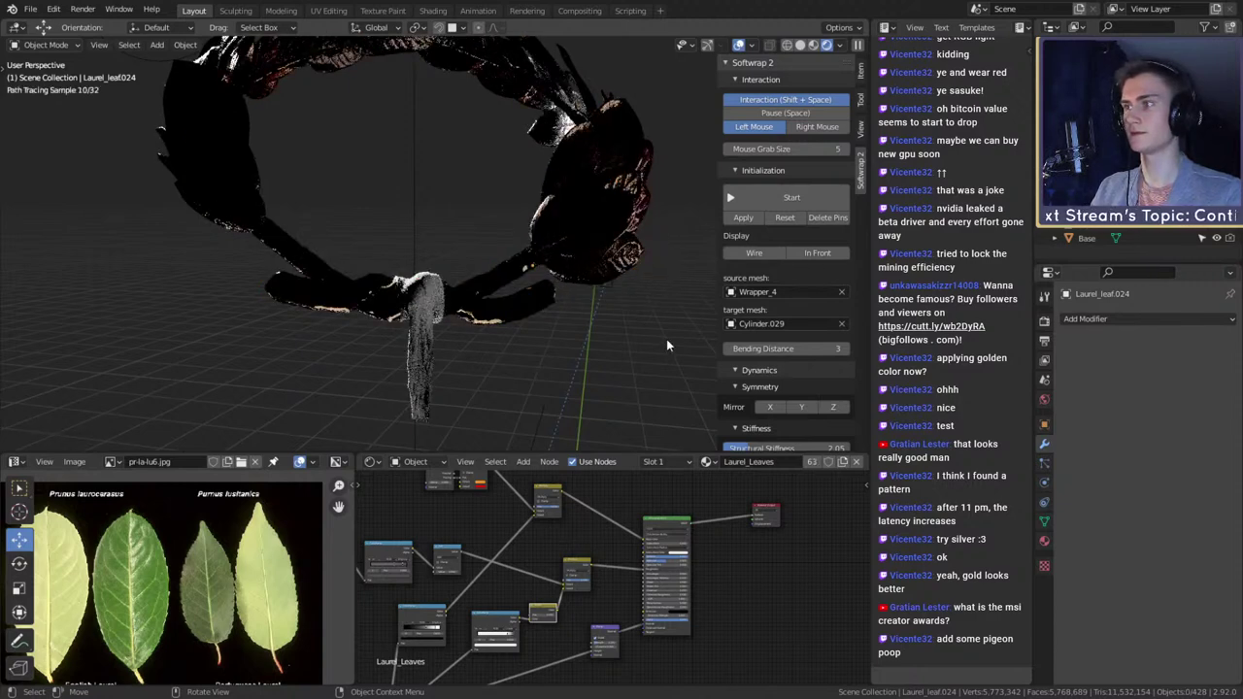
- Make the left branch's Laurel_Leaves material a single-user copy and name it Laurel_Branch
{"action": "middle_click_drag", "start_coordinate": [660, 343], "coordinate": [559, 310]}
{"action": "left_click", "coordinate": [462, 274]}
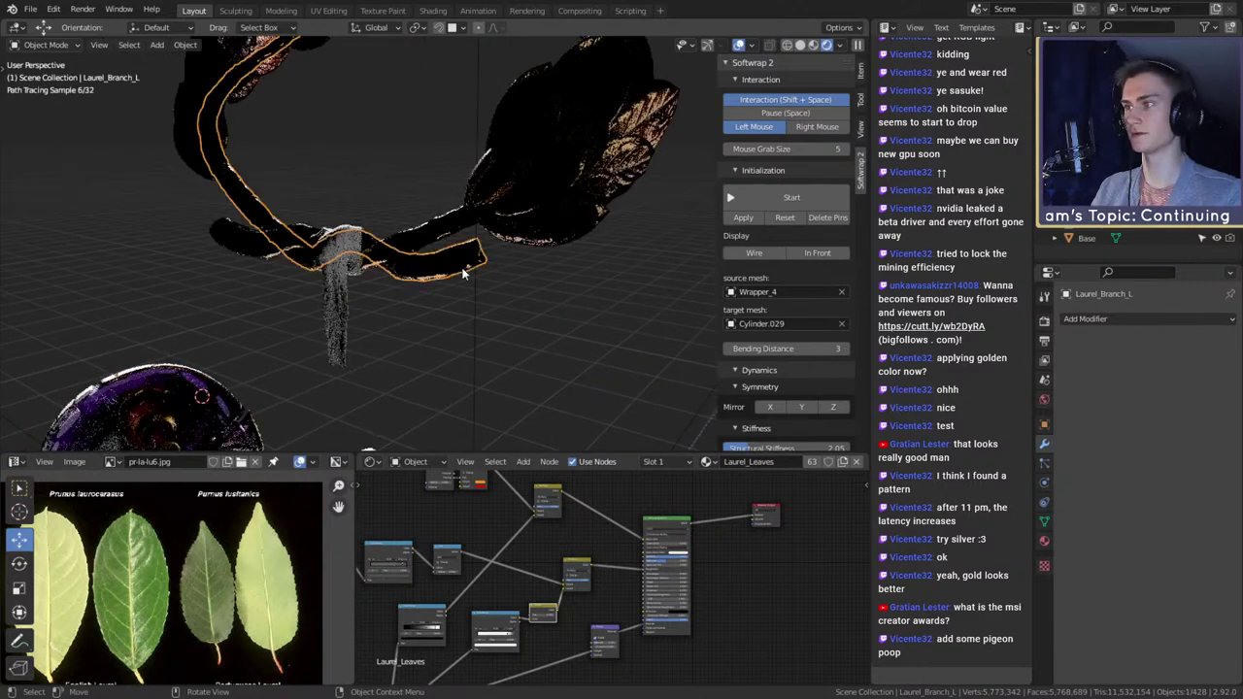
{"action": "scroll", "coordinate": [589, 620], "scroll_direction": "down", "scroll_amount": 7}
{"action": "middle_click_drag", "start_coordinate": [589, 620], "coordinate": [738, 581]}
{"action": "scroll", "coordinate": [737, 581], "scroll_direction": "up", "scroll_amount": 3}
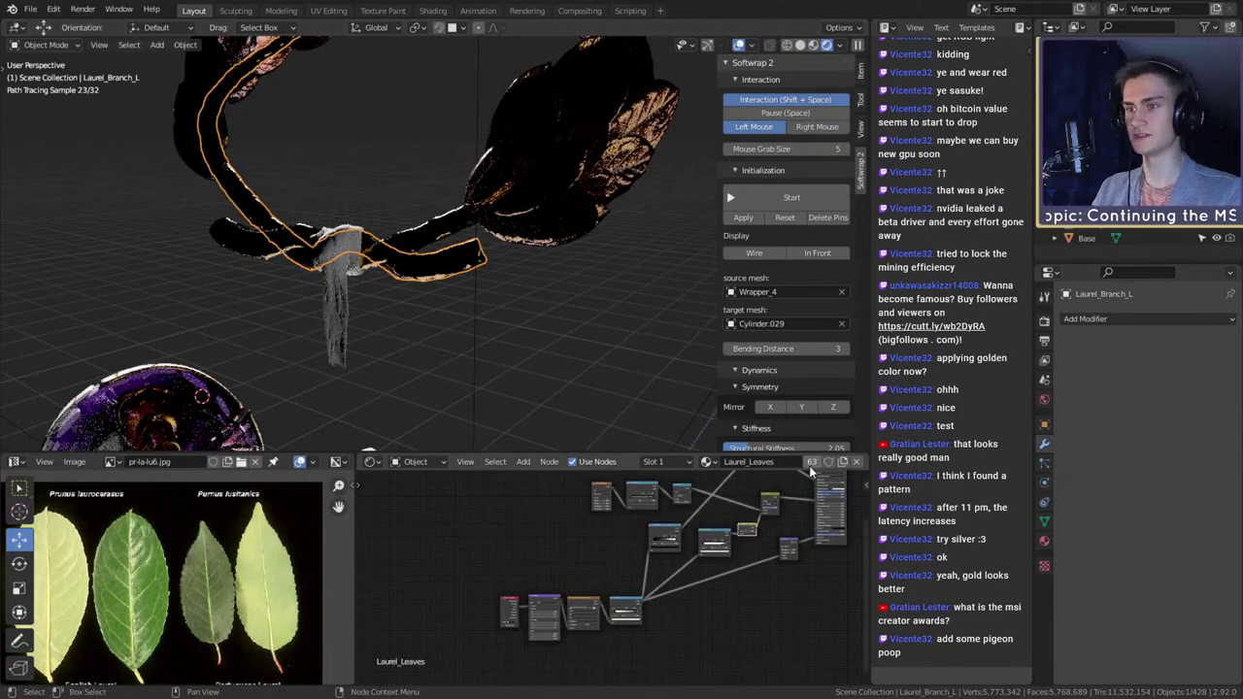
{"action": "left_click", "coordinate": [758, 462]}
{"action": "key", "text": "BackSpace"}
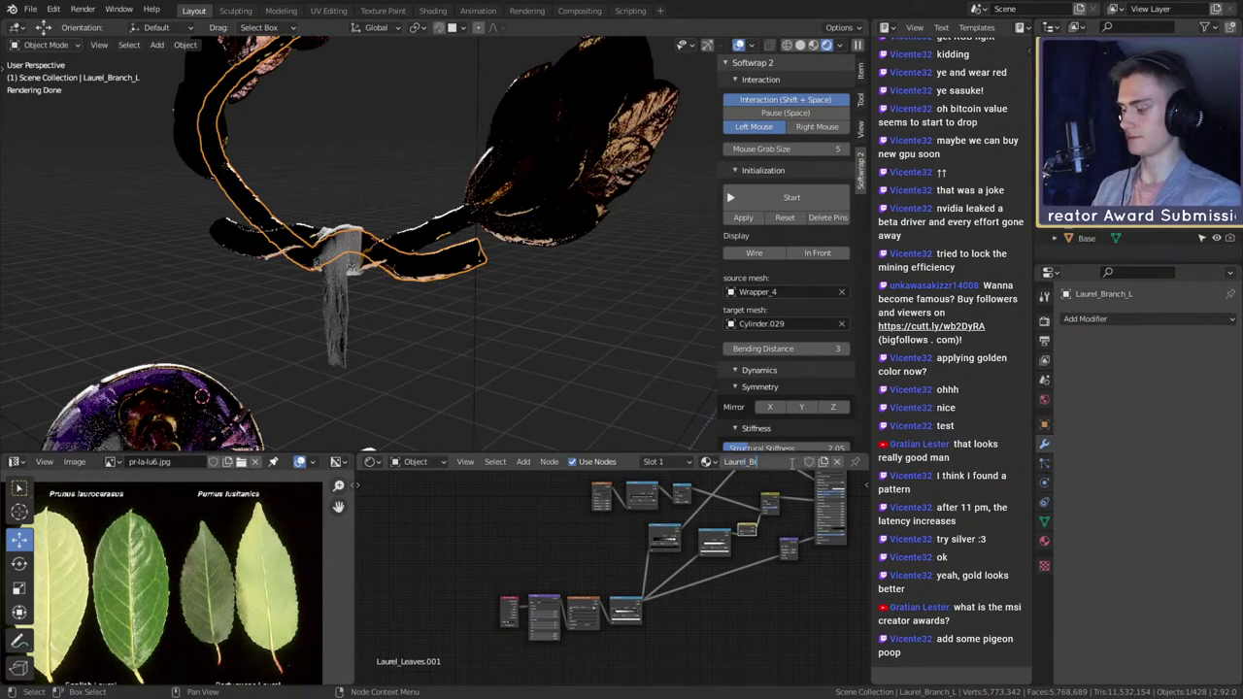
{"action": "type", "text": "Laurel_Branch"}
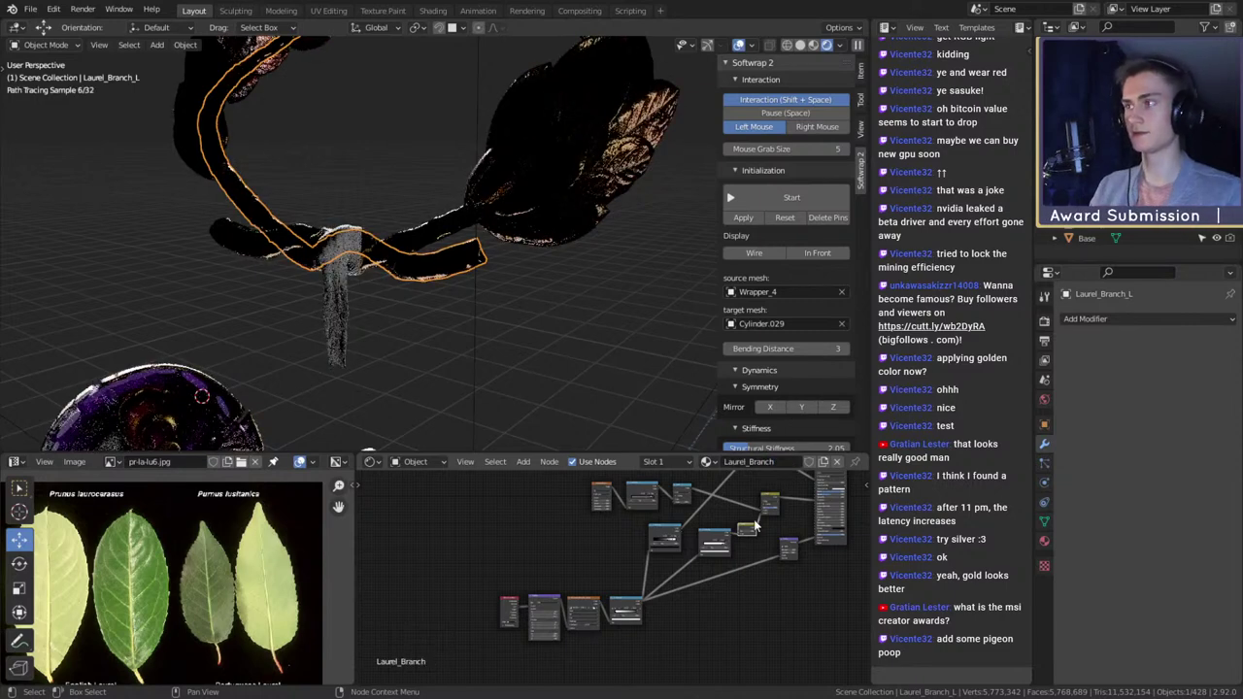
{"action": "key", "text": "Return"}
- Show the scene in Material Preview shading and examine the selected branch's end up close
{"action": "key", "text": "z"}
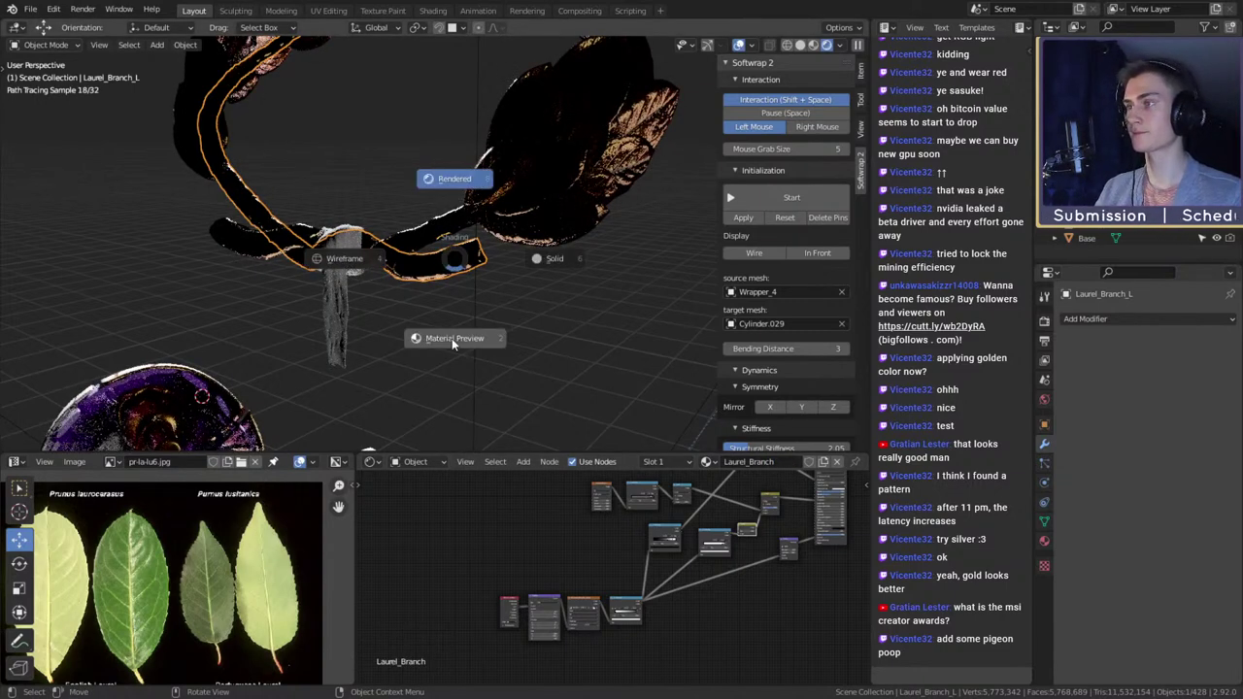
{"action": "left_click", "coordinate": [452, 338]}
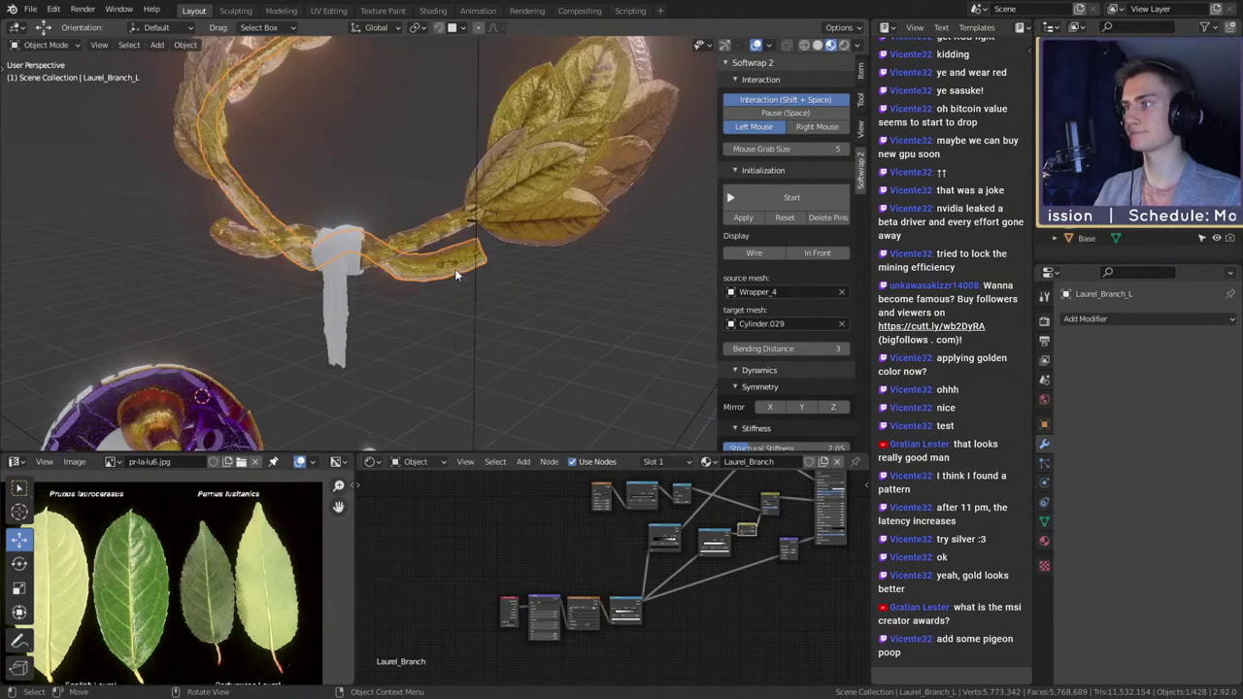
{"action": "scroll", "coordinate": [457, 317], "scroll_direction": "up", "scroll_amount": 6}
{"action": "middle_click_drag", "start_coordinate": [483, 312], "coordinate": [533, 216], "text": "shift"}
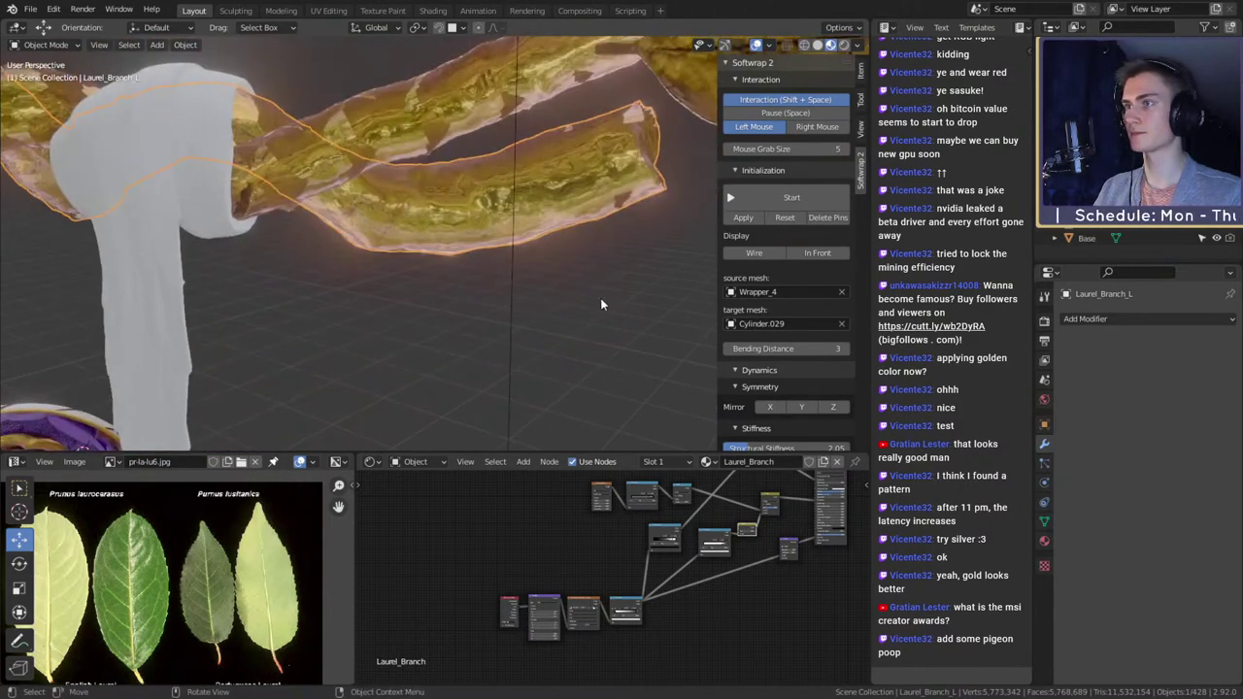
- Delete the leaf-specific roughness mixing nodes and the texture chain feeding the Bump node from the Laurel_Branch material
{"action": "scroll", "coordinate": [642, 583], "scroll_direction": "down", "scroll_amount": 2}
{"action": "scroll", "coordinate": [643, 621], "scroll_direction": "up", "scroll_amount": 8}
{"action": "scroll", "coordinate": [713, 547], "scroll_direction": "up", "scroll_amount": 5}
{"action": "middle_click_drag", "start_coordinate": [716, 623], "coordinate": [674, 565]}
{"action": "scroll", "coordinate": [674, 565], "scroll_direction": "down", "scroll_amount": 6}
{"action": "left_click_drag", "start_coordinate": [667, 515], "coordinate": [463, 619]}
{"action": "key", "text": "x"}
{"action": "middle_click_drag", "start_coordinate": [719, 545], "coordinate": [623, 632]}
{"action": "left_click_drag", "start_coordinate": [549, 639], "coordinate": [693, 565]}
{"action": "key", "text": "x"}
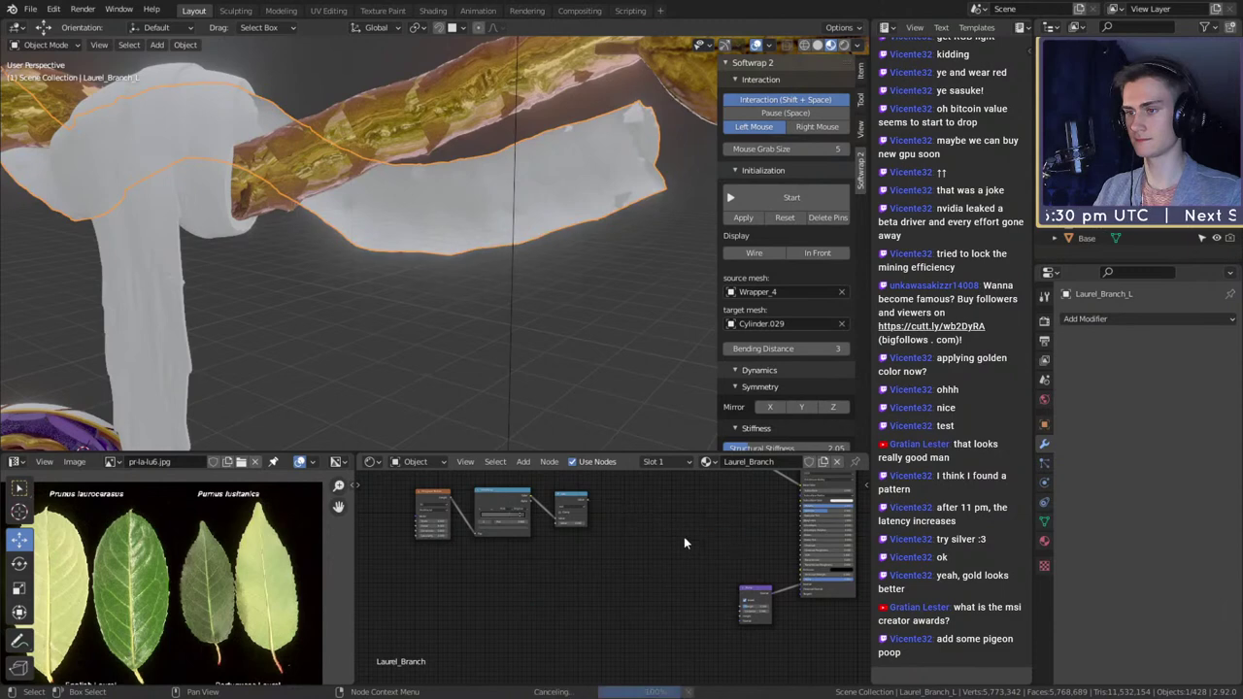
- Move the remaining texture, ColorRamp and Add nodes closer to the Principled BSDF and link Add's value to Roughness
{"action": "middle_click_drag", "start_coordinate": [612, 498], "coordinate": [638, 528]}
{"action": "left_click_drag", "start_coordinate": [613, 509], "coordinate": [454, 544]}
{"action": "left_click_drag", "start_coordinate": [588, 528], "coordinate": [706, 536]}
{"action": "middle_click_drag", "start_coordinate": [755, 546], "coordinate": [569, 561]}
{"action": "scroll", "coordinate": [528, 557], "scroll_direction": "up", "scroll_amount": 6}
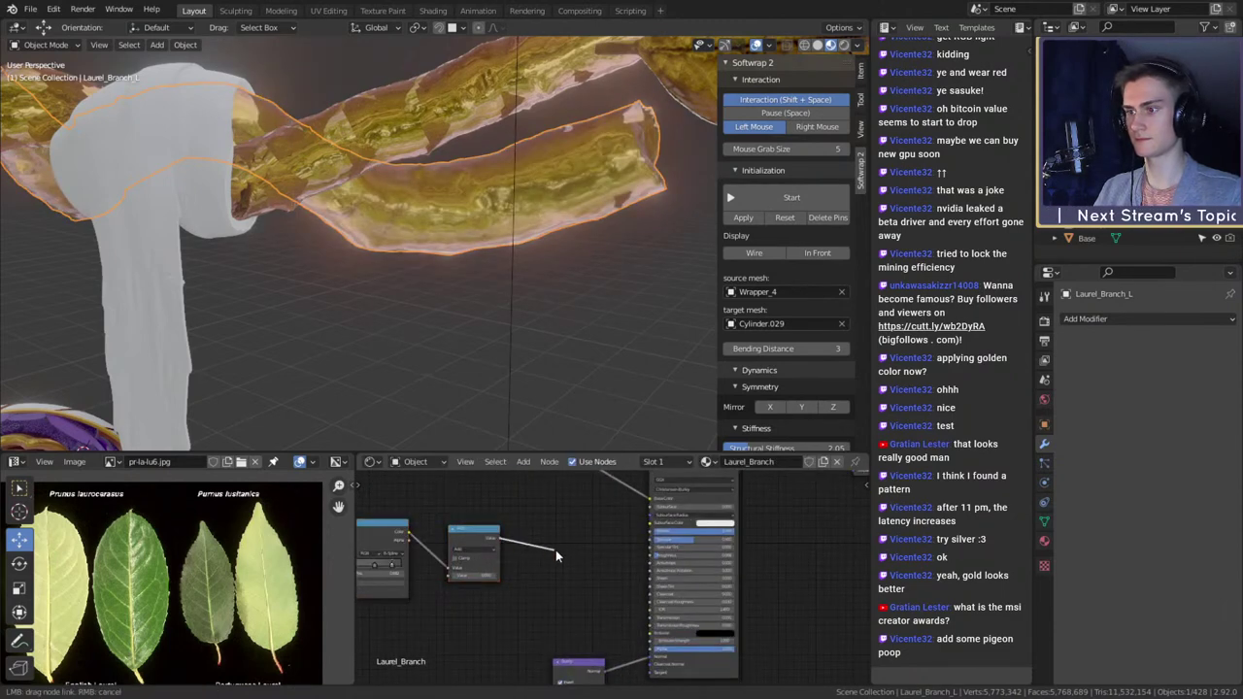
{"action": "left_click_drag", "start_coordinate": [646, 559], "coordinate": [648, 559]}
{"action": "scroll", "coordinate": [571, 567], "scroll_direction": "down", "scroll_amount": 5}
{"action": "middle_click_drag", "start_coordinate": [524, 543], "coordinate": [626, 547]}
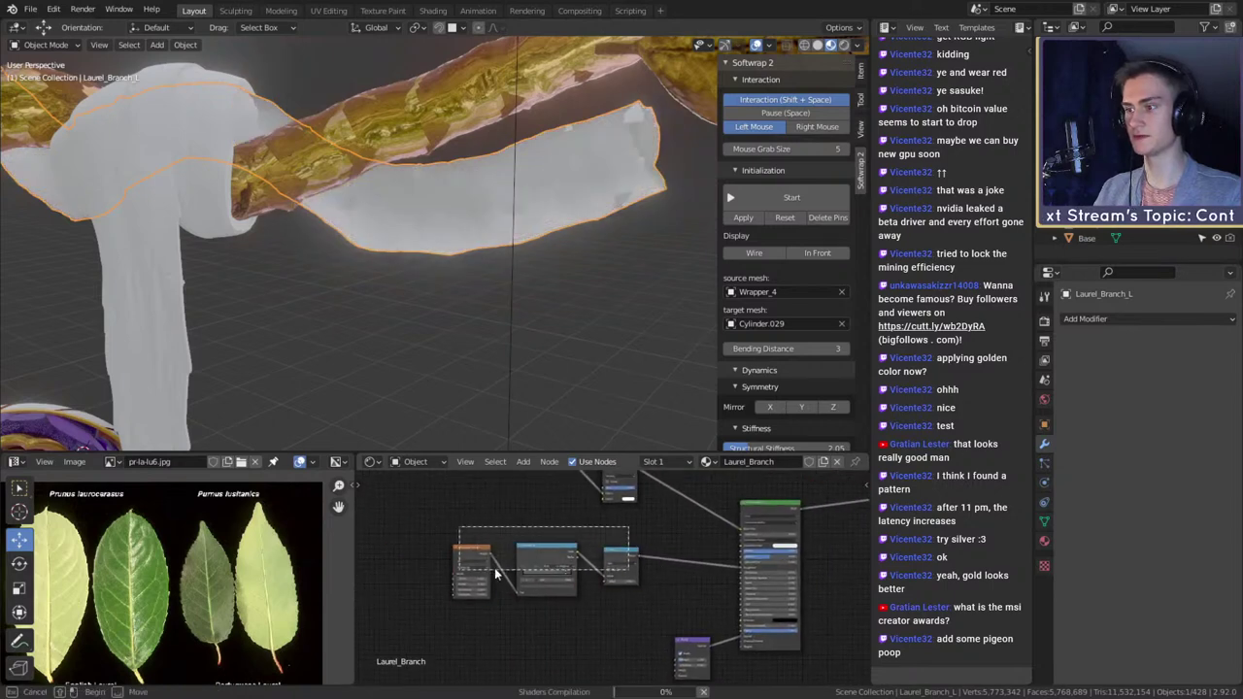
{"action": "left_click_drag", "start_coordinate": [495, 569], "coordinate": [460, 570]}
{"action": "left_click_drag", "start_coordinate": [625, 551], "coordinate": [641, 558]}
- Delete the extra Mix node before Base Color and connect the Layer Weight Mix node's color directly to Base Color
{"action": "scroll", "coordinate": [643, 525], "scroll_direction": "down", "scroll_amount": 3}
{"action": "middle_click_drag", "start_coordinate": [642, 494], "coordinate": [652, 552]}
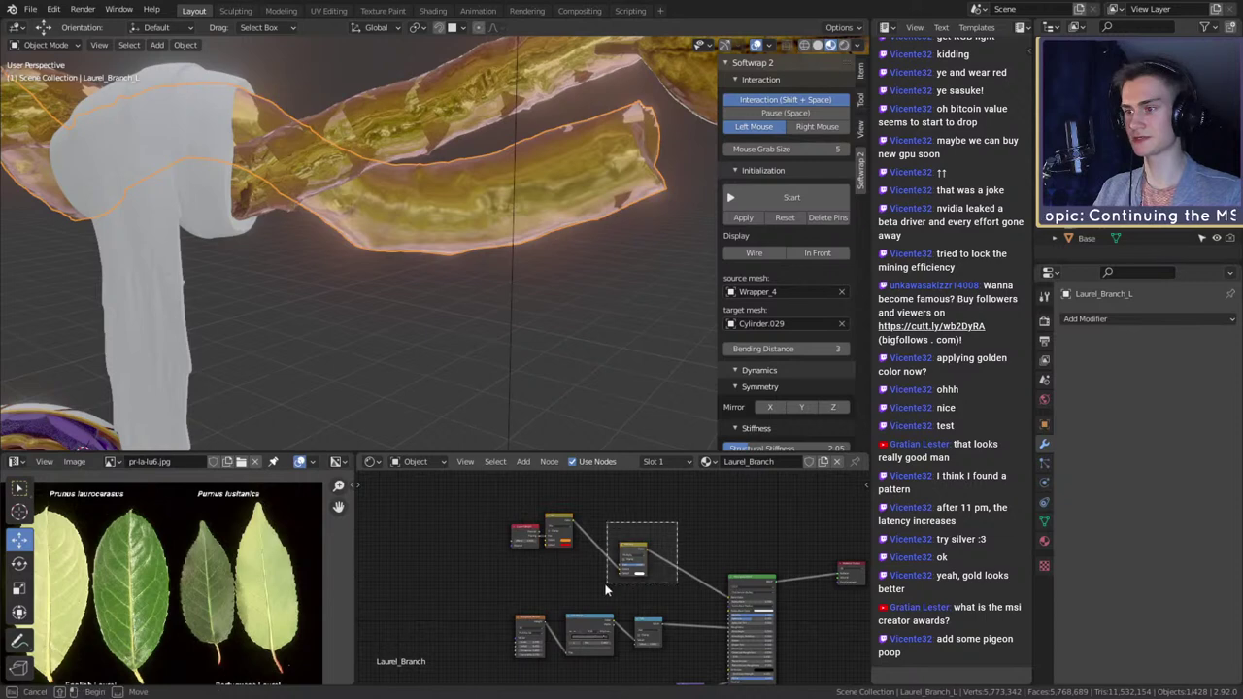
{"action": "left_click_drag", "start_coordinate": [605, 590], "coordinate": [606, 586]}
{"action": "key", "text": "x"}
{"action": "left_click_drag", "start_coordinate": [561, 524], "coordinate": [654, 575]}
{"action": "scroll", "coordinate": [712, 592], "scroll_direction": "up", "scroll_amount": 8}
{"action": "middle_click_drag", "start_coordinate": [767, 597], "coordinate": [571, 550]}
{"action": "scroll", "coordinate": [569, 548], "scroll_direction": "up", "scroll_amount": 1}
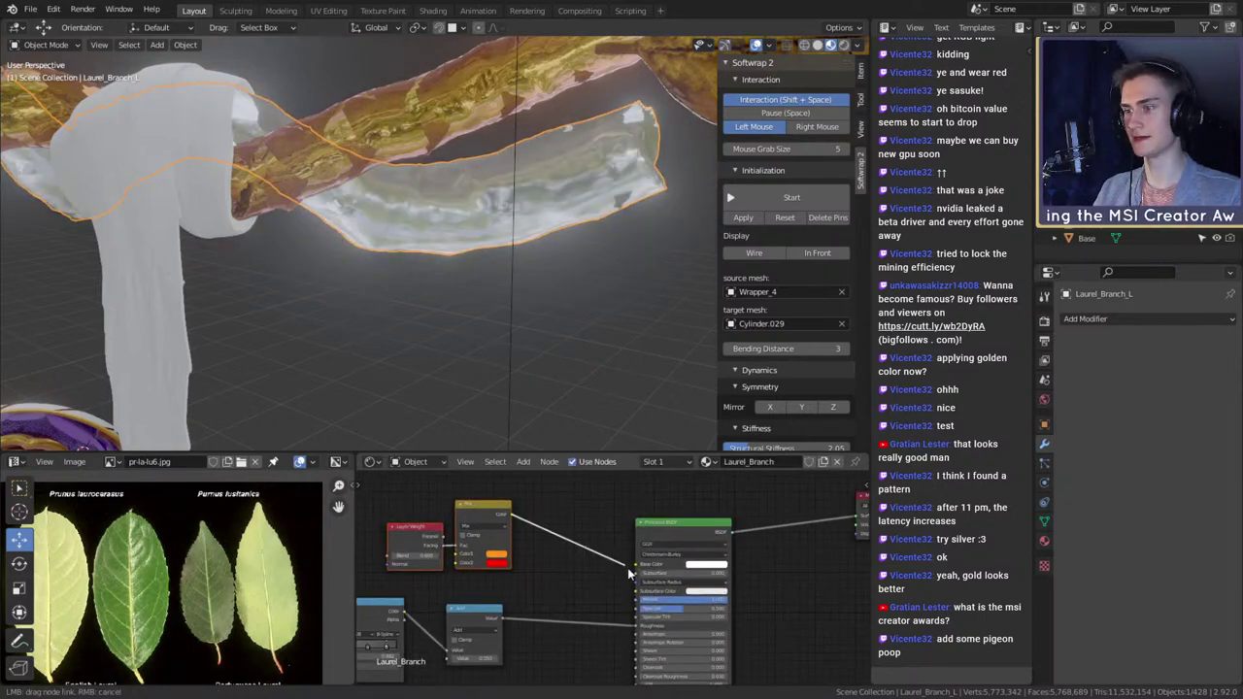
{"action": "scroll", "coordinate": [588, 554], "scroll_direction": "down", "scroll_amount": 3}
{"action": "middle_click_drag", "start_coordinate": [582, 626], "coordinate": [630, 566]}
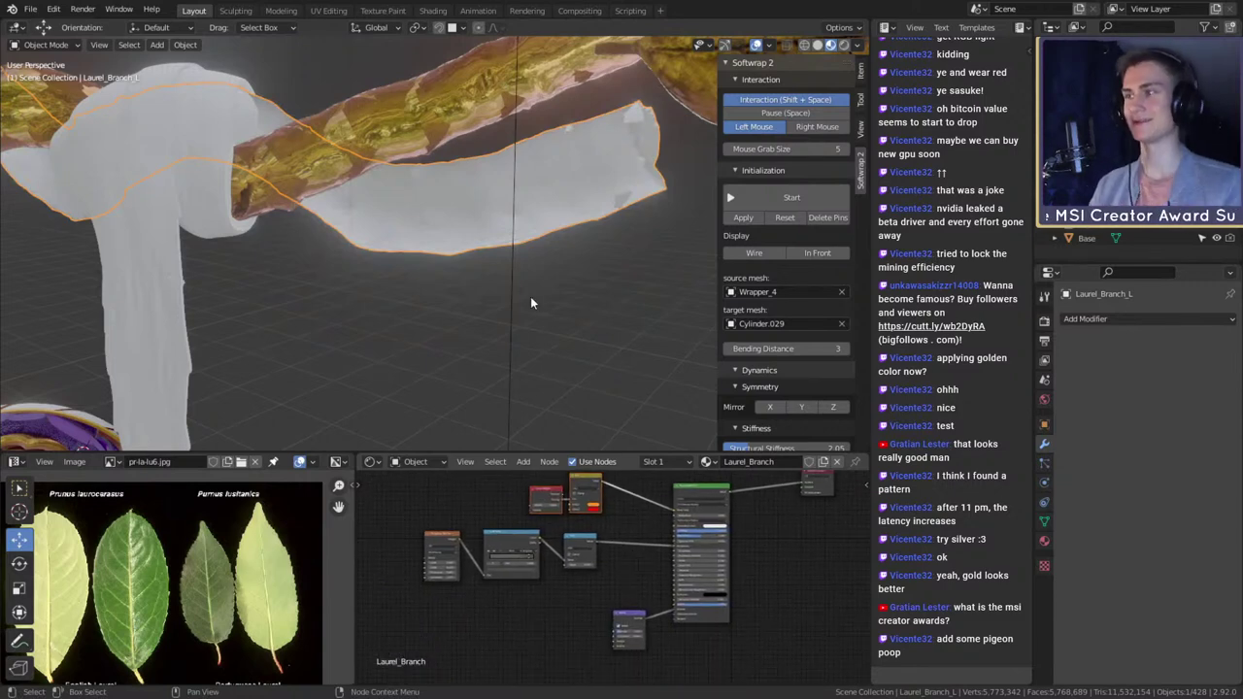
- Copy the shader nodes of the gold object below the wreath and paste them beneath the existing nodes in Laurel_Branch
{"action": "scroll", "coordinate": [551, 276], "scroll_direction": "down", "scroll_amount": 11}
{"action": "middle_click_drag", "start_coordinate": [555, 291], "coordinate": [527, 327]}
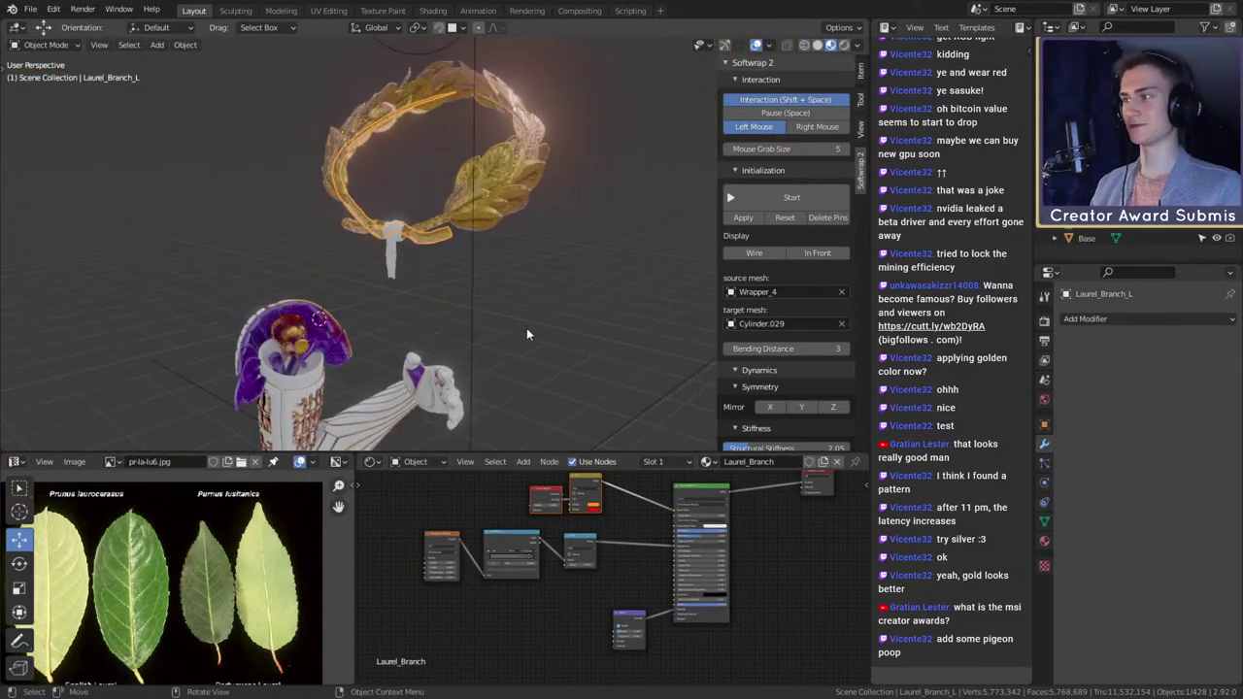
{"action": "left_click", "coordinate": [288, 340]}
{"action": "left_click_drag", "start_coordinate": [673, 633], "coordinate": [443, 573]}
{"action": "left_click", "coordinate": [441, 209]}
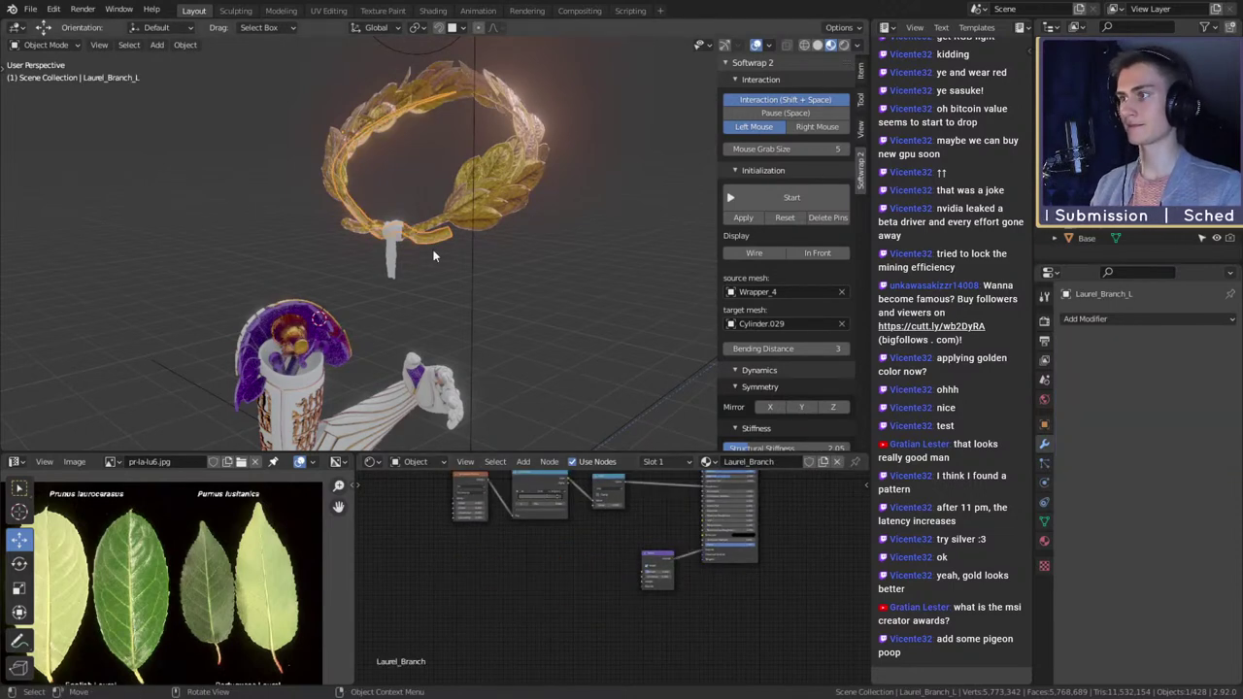
{"action": "key", "text": "ctrl+v"}
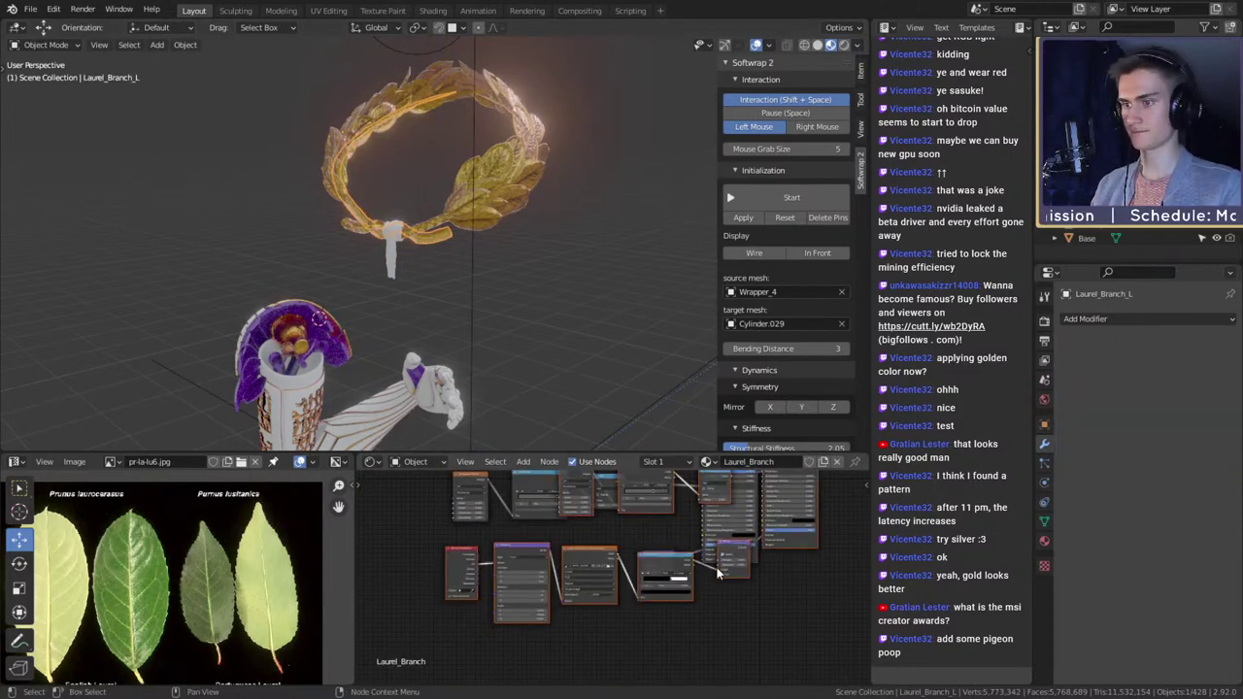
{"action": "key", "text": "g"}
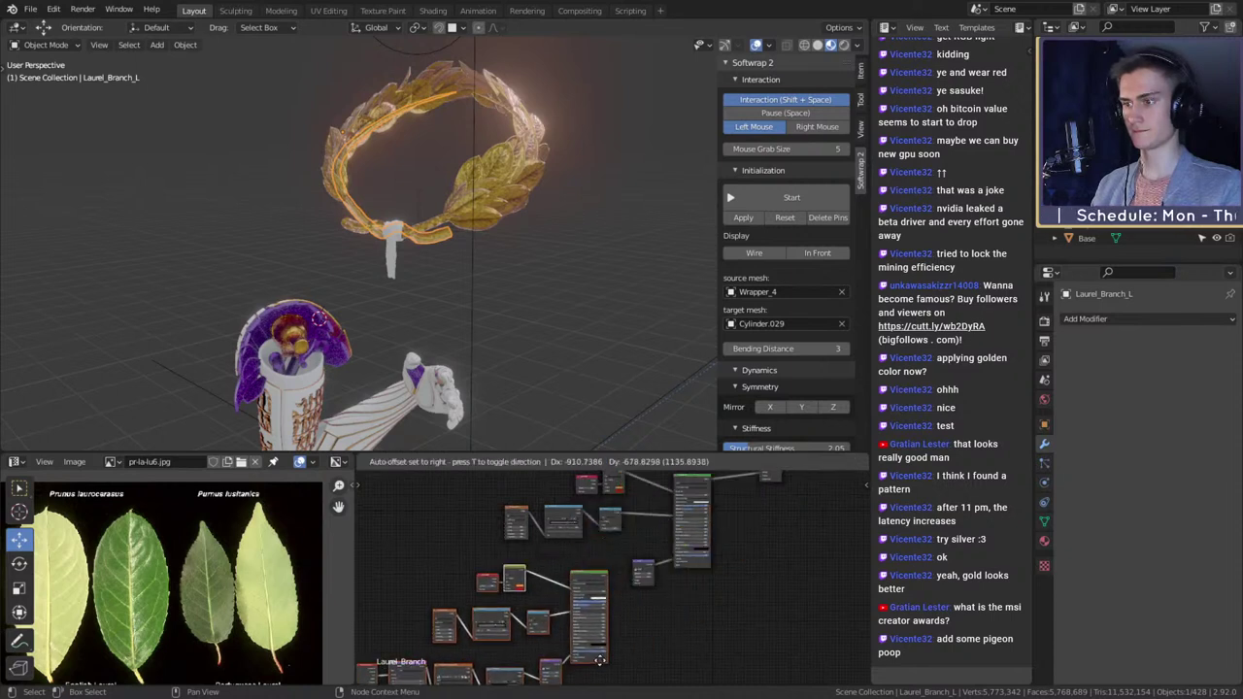
{"action": "left_click", "coordinate": [621, 656]}
{"action": "scroll", "coordinate": [653, 633], "scroll_direction": "down", "scroll_amount": 2}
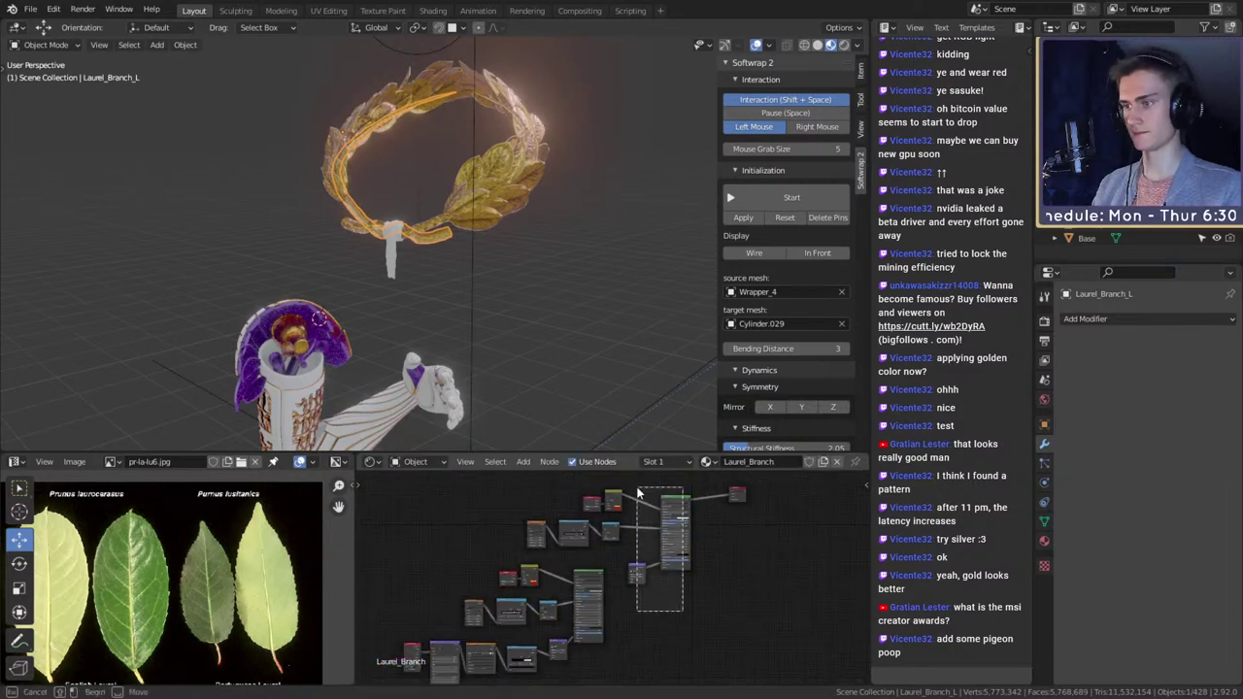
- Delete the old Laurel_Branch nodes, move the pasted gold nodes into their place and connect their Principled BSDF to the Material Output
{"action": "left_click_drag", "start_coordinate": [638, 493], "coordinate": [664, 527]}
{"action": "left_click_drag", "start_coordinate": [650, 484], "coordinate": [528, 540]}
{"action": "key", "text": "x"}
{"action": "left_click_drag", "start_coordinate": [618, 549], "coordinate": [394, 682]}
{"action": "key", "text": "g"}
{"action": "left_click", "coordinate": [686, 497]}
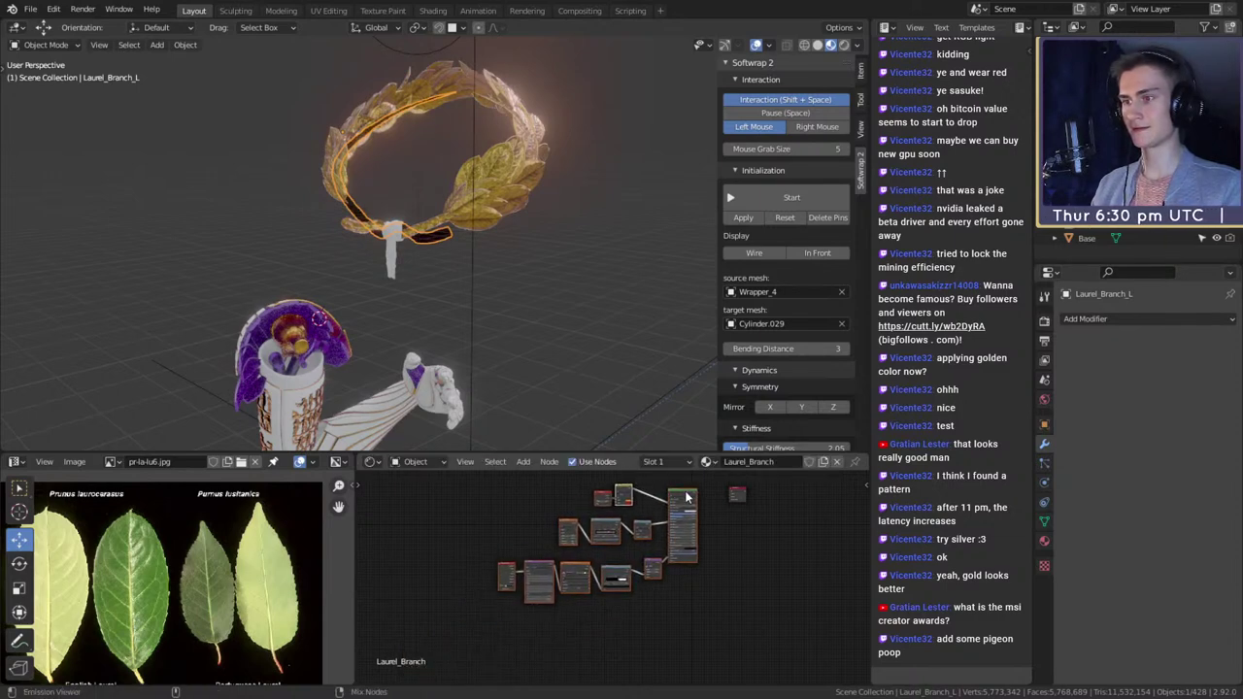
{"action": "left_click", "coordinate": [733, 560]}
- Inspect the branch's new gold material in the preview while rotating the environment lighting
{"action": "scroll", "coordinate": [508, 291], "scroll_direction": "up", "scroll_amount": 9}
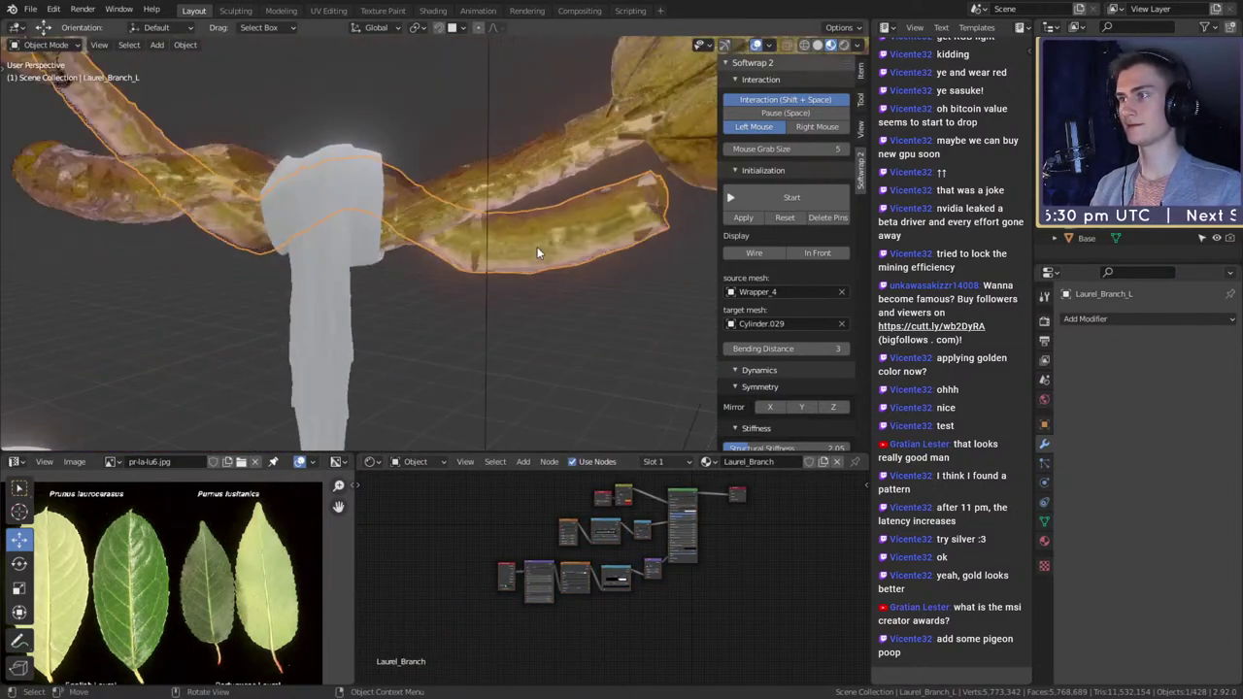
{"action": "mouse_move", "coordinate": [537, 248]}
{"action": "middle_mouse_down"}
{"action": "mouse_move", "coordinate": [533, 278]}
{"action": "mouse_move", "coordinate": [490, 275]}
{"action": "mouse_move", "coordinate": [592, 278]}
{"action": "mouse_move", "coordinate": [487, 280]}
{"action": "mouse_move", "coordinate": [430, 256]}
{"action": "mouse_move", "coordinate": [563, 286]}
{"action": "middle_mouse_up"}
{"action": "left_click", "coordinate": [856, 46]}
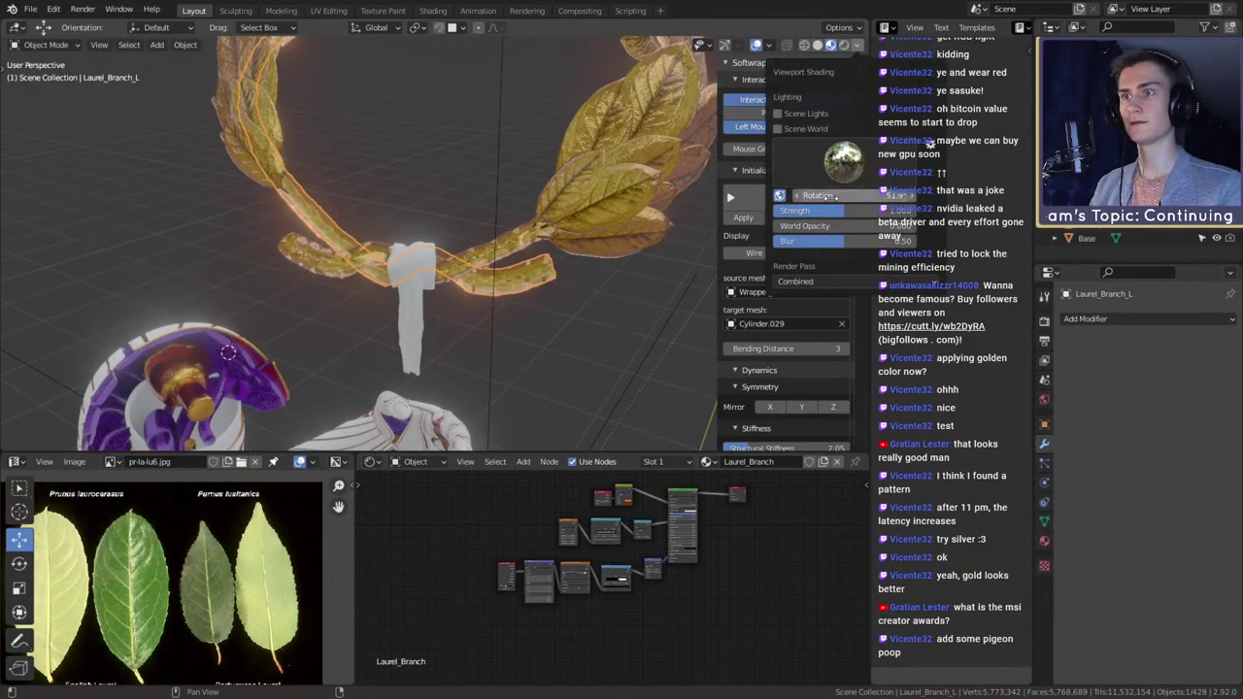
{"action": "scroll", "coordinate": [560, 341], "scroll_direction": "up", "scroll_amount": 6}
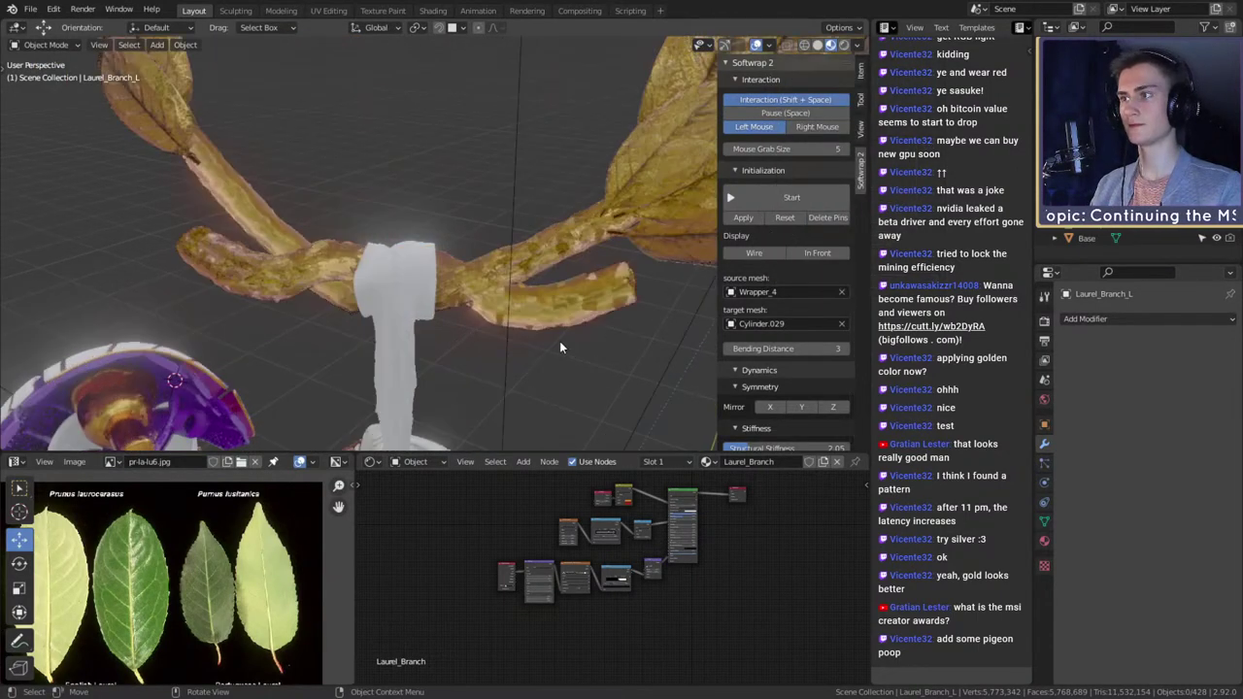
- Switch the viewport to Rendered shading and examine the golden branch around the wrapped knot
{"action": "key", "text": "z"}
{"action": "left_click", "coordinate": [569, 245]}
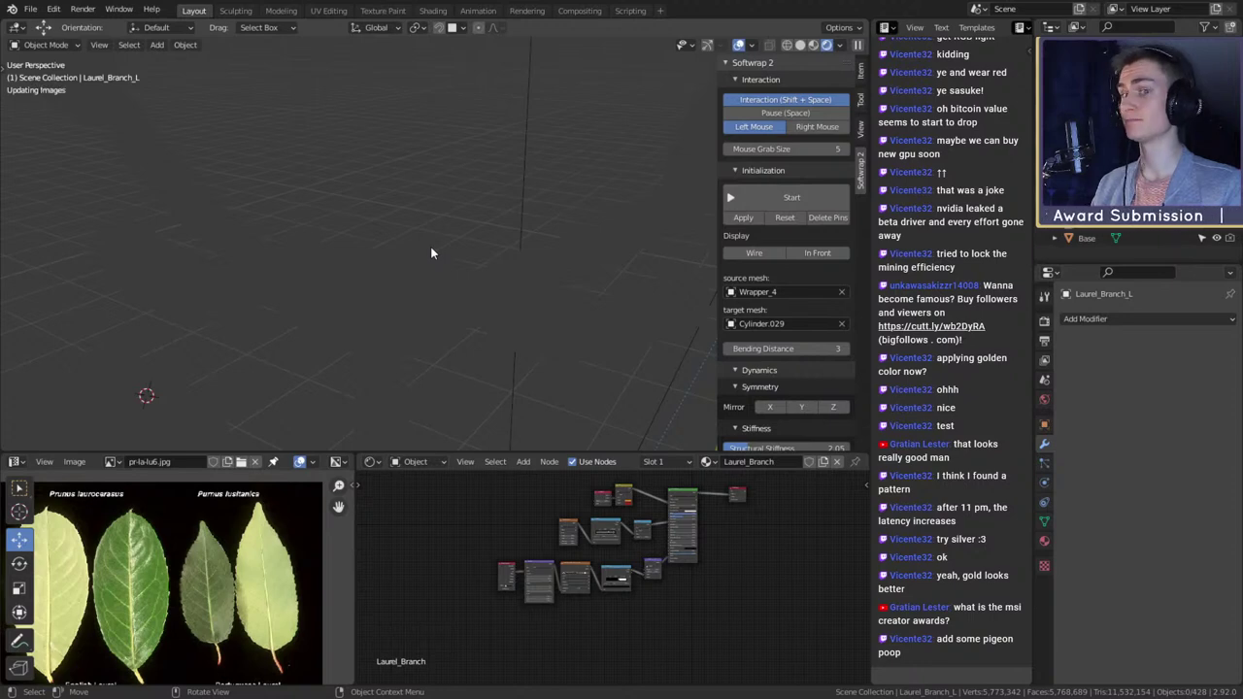
{"action": "mouse_move", "coordinate": [432, 252]}
{"action": "middle_mouse_down"}
{"action": "mouse_move", "coordinate": [307, 227]}
{"action": "mouse_move", "coordinate": [566, 230]}
{"action": "mouse_move", "coordinate": [471, 263]}
{"action": "mouse_move", "coordinate": [465, 251]}
{"action": "mouse_move", "coordinate": [423, 277]}
{"action": "mouse_move", "coordinate": [510, 284]}
{"action": "mouse_move", "coordinate": [327, 286]}
{"action": "mouse_move", "coordinate": [512, 311]}
{"action": "mouse_move", "coordinate": [505, 303]}
{"action": "middle_mouse_up"}
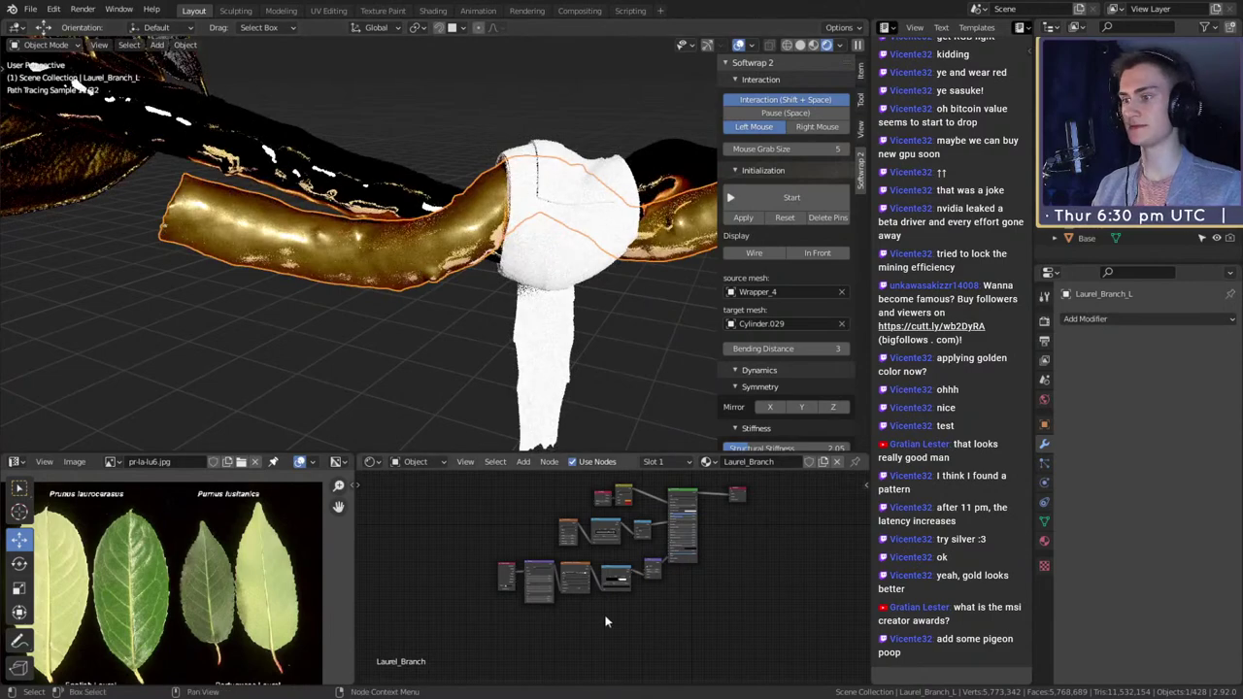
- Set the scale of the Mapping node for the branch's bump texture to 11.8 on all axes
{"action": "scroll", "coordinate": [605, 622], "scroll_direction": "up", "scroll_amount": 7}
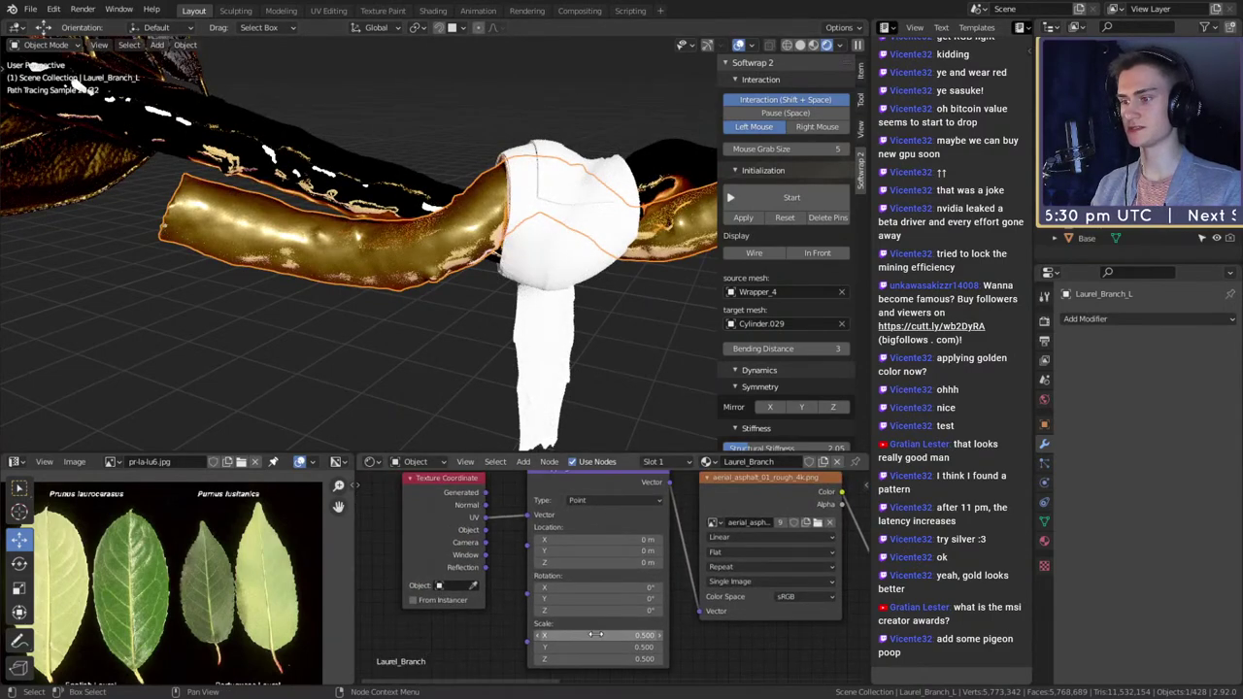
{"action": "key", "text": "ctrl+z"}
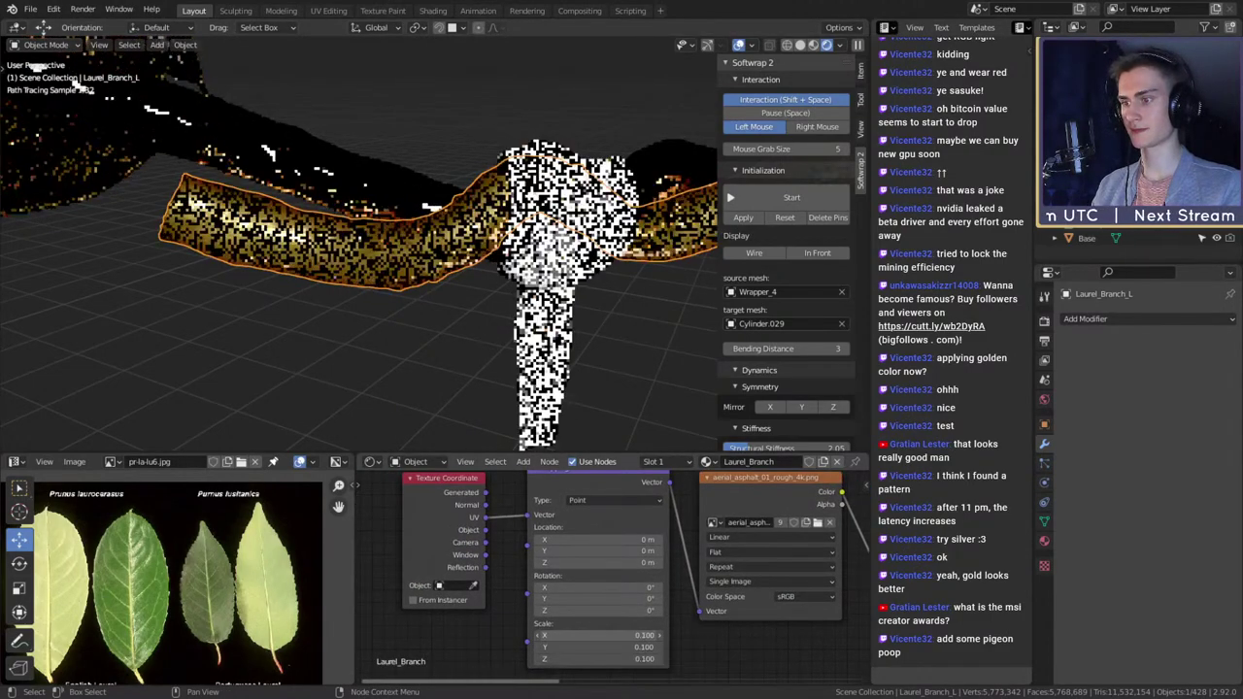
{"action": "left_click_drag", "start_coordinate": [594, 637], "coordinate": [649, 636]}
- Preview the bump texture's ColorRamp output on the branch and set the Mapping node's scale to 1.6 on all axes
{"action": "scroll", "coordinate": [733, 640], "scroll_direction": "down", "scroll_amount": 2}
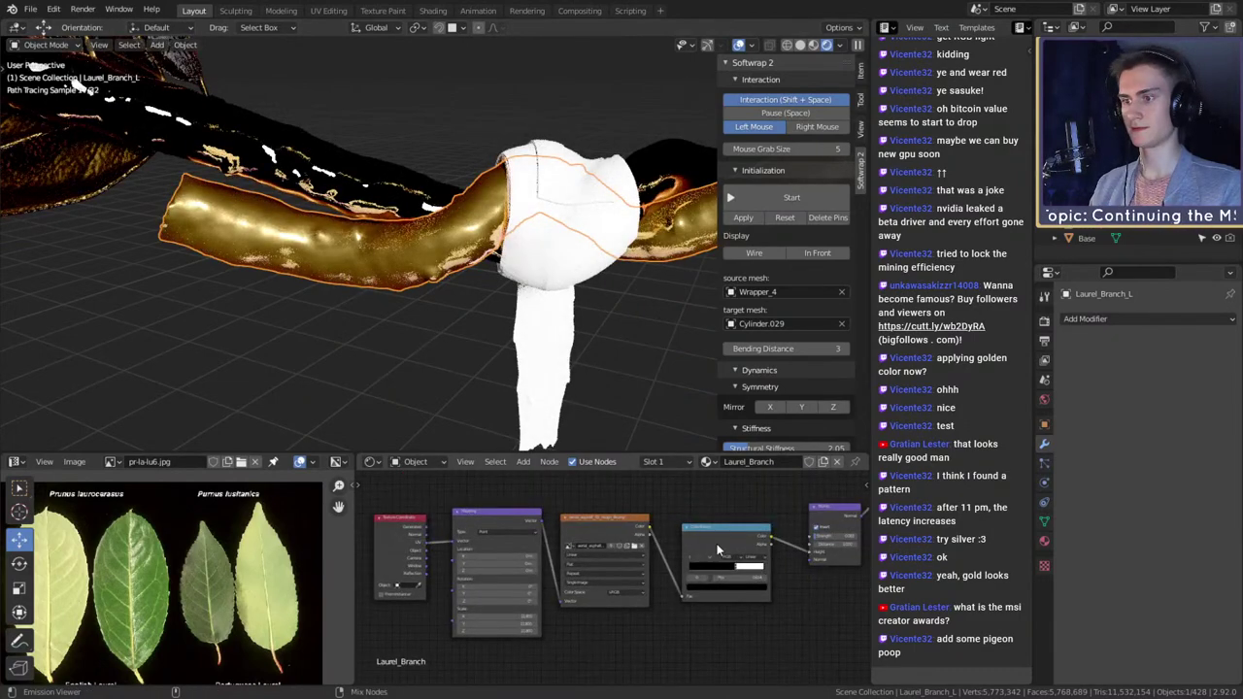
{"action": "left_click", "coordinate": [718, 583], "text": "ctrl+shift"}
{"action": "scroll", "coordinate": [620, 623], "scroll_direction": "up", "scroll_amount": 3}
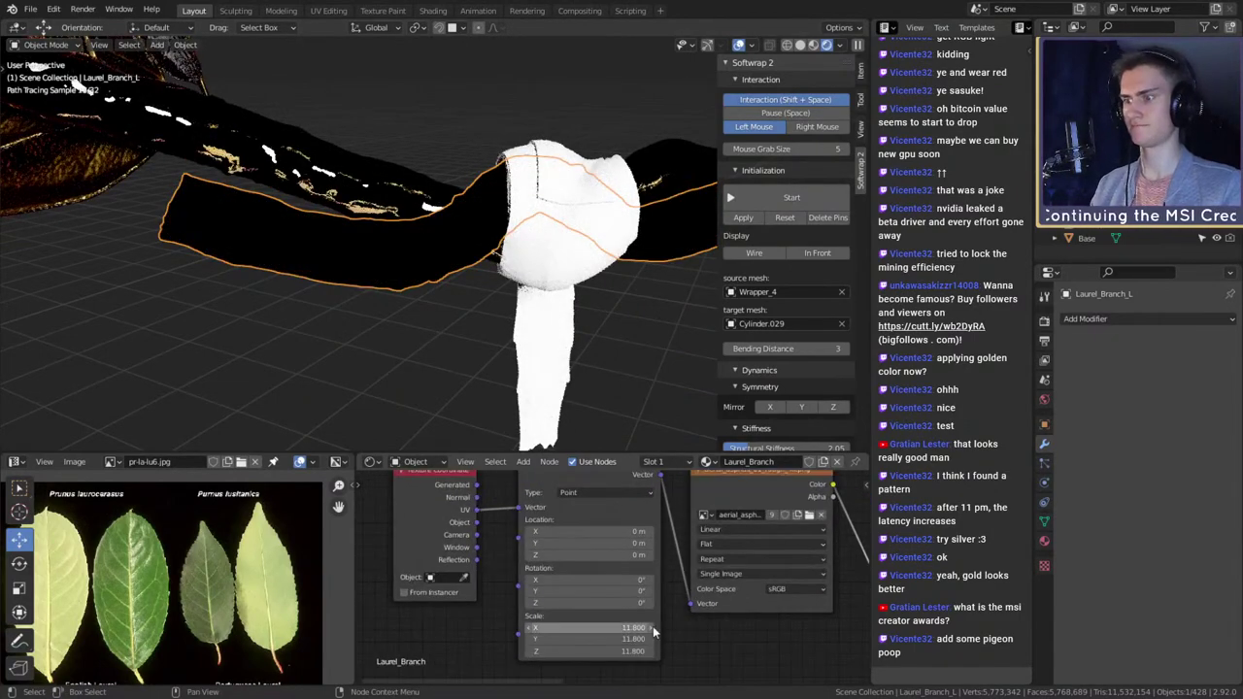
{"action": "left_click_drag", "start_coordinate": [602, 627], "coordinate": [703, 650]}
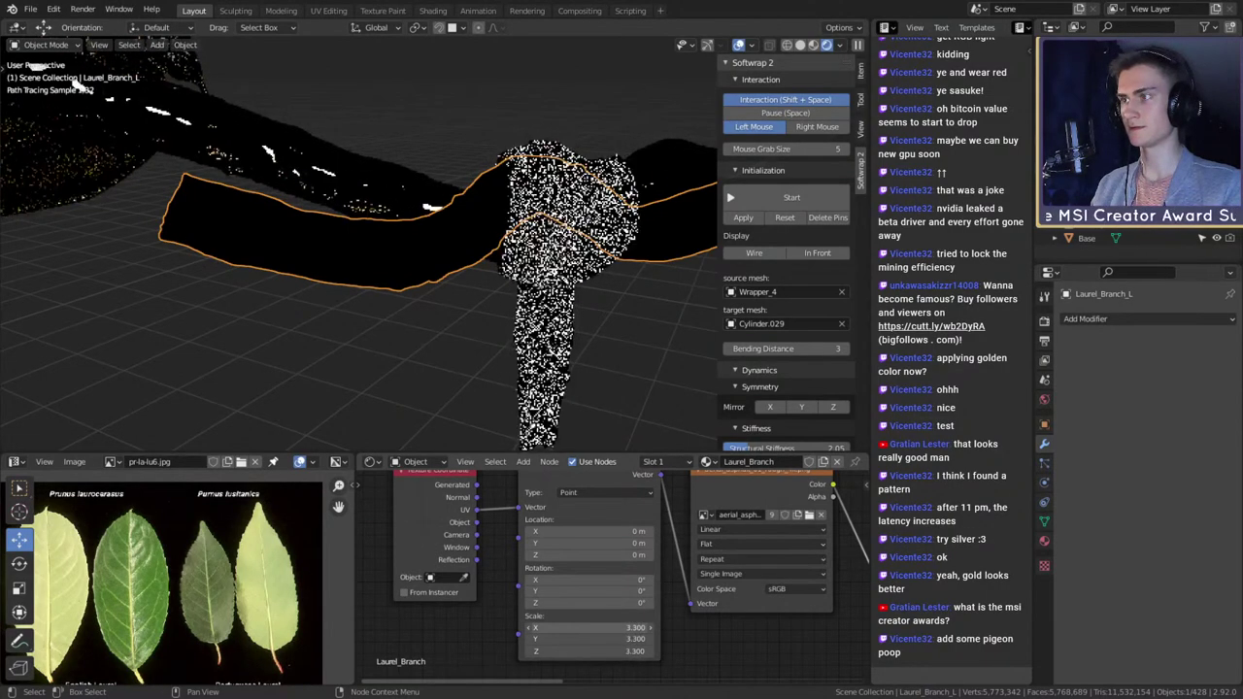
{"action": "left_click_drag", "start_coordinate": [602, 627], "coordinate": [592, 627]}
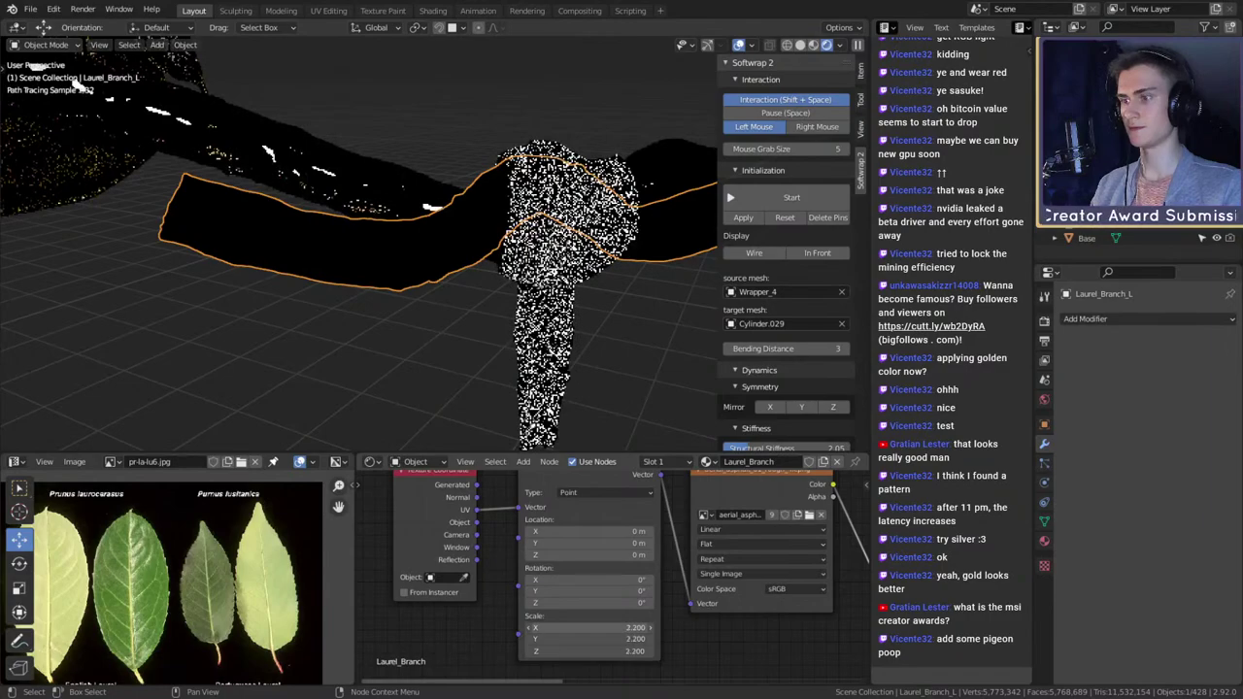
{"action": "scroll", "coordinate": [738, 577], "scroll_direction": "down", "scroll_amount": 3}
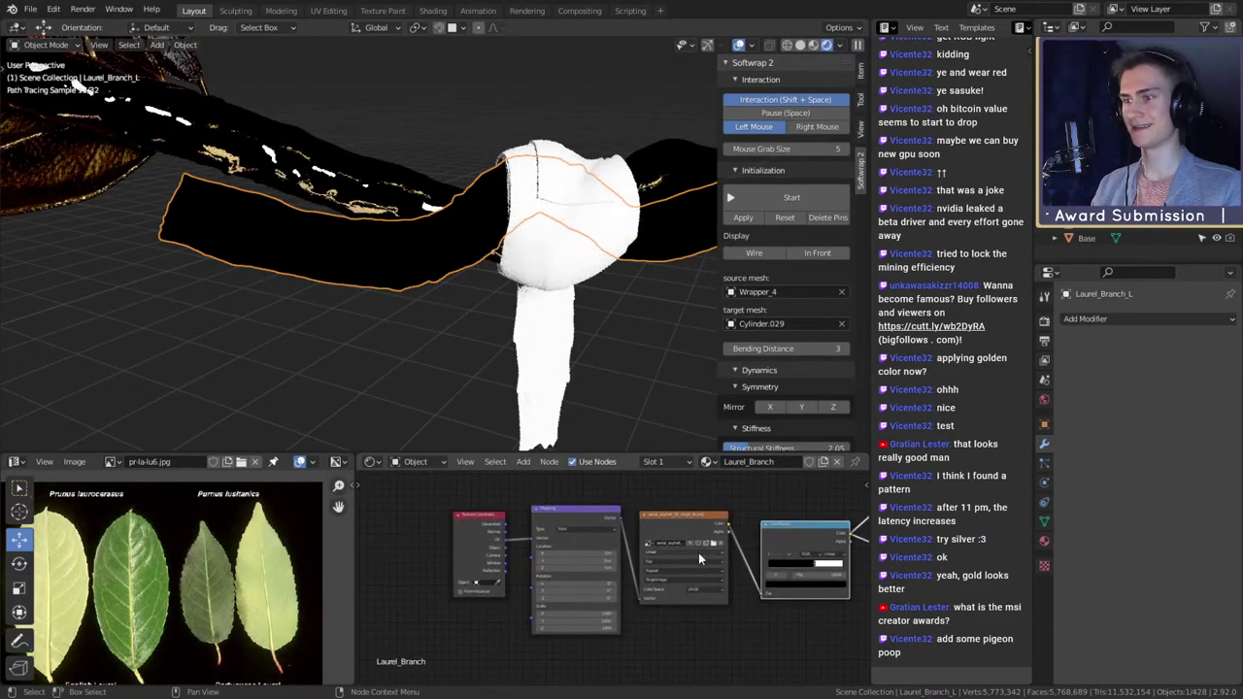
- Preview the raw aerial_asphalt_01_rough_4k.png output on the branch and examine how the texture lies along it and around the knot
{"action": "left_click", "coordinate": [690, 525], "text": "ctrl+shift"}
{"action": "mouse_move", "coordinate": [438, 247]}
{"action": "middle_mouse_down"}
{"action": "mouse_move", "coordinate": [539, 229]}
{"action": "mouse_move", "coordinate": [443, 256]}
{"action": "mouse_move", "coordinate": [474, 297]}
{"action": "middle_mouse_up"}
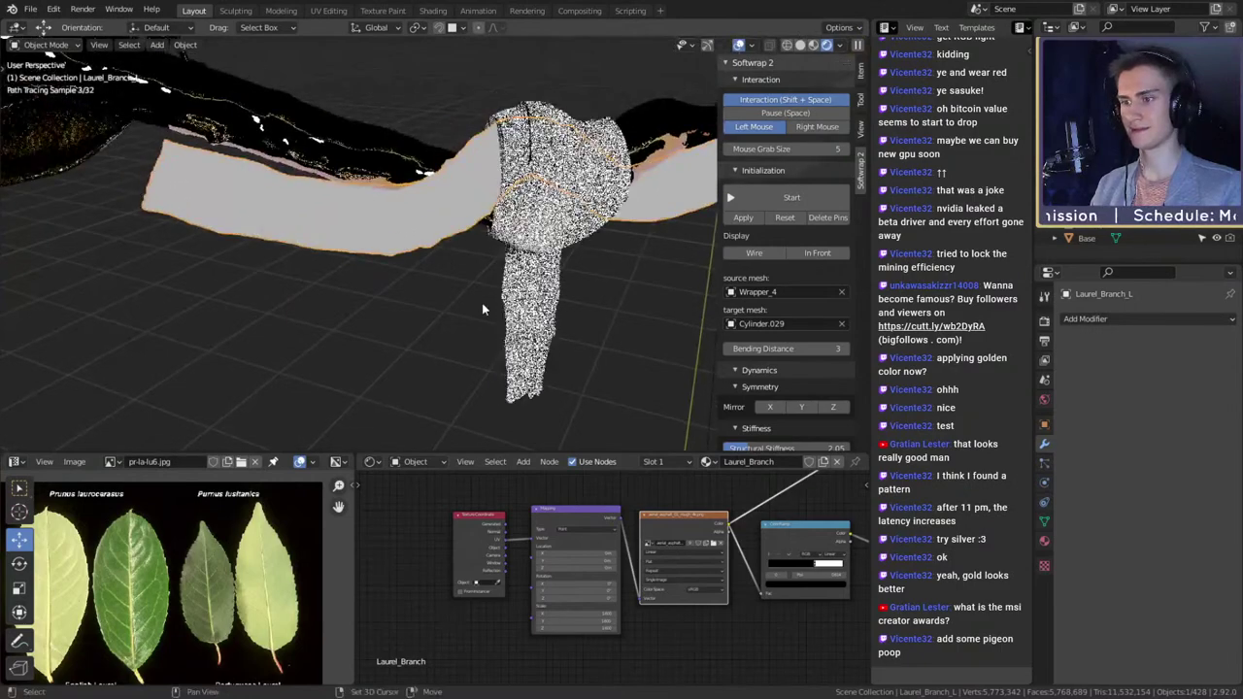
{"action": "scroll", "coordinate": [790, 586], "scroll_direction": "down", "scroll_amount": 3}
{"action": "scroll", "coordinate": [790, 586], "scroll_direction": "up", "scroll_amount": 5}
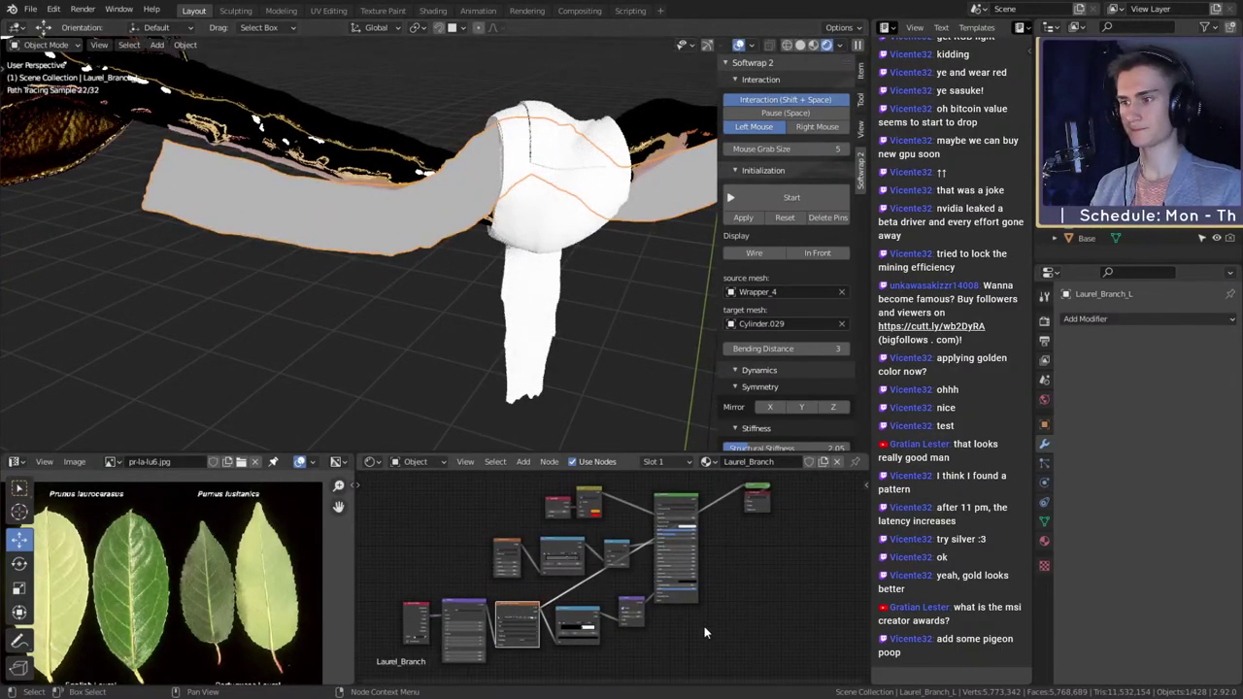
{"action": "scroll", "coordinate": [764, 619], "scroll_direction": "up", "scroll_amount": 2}
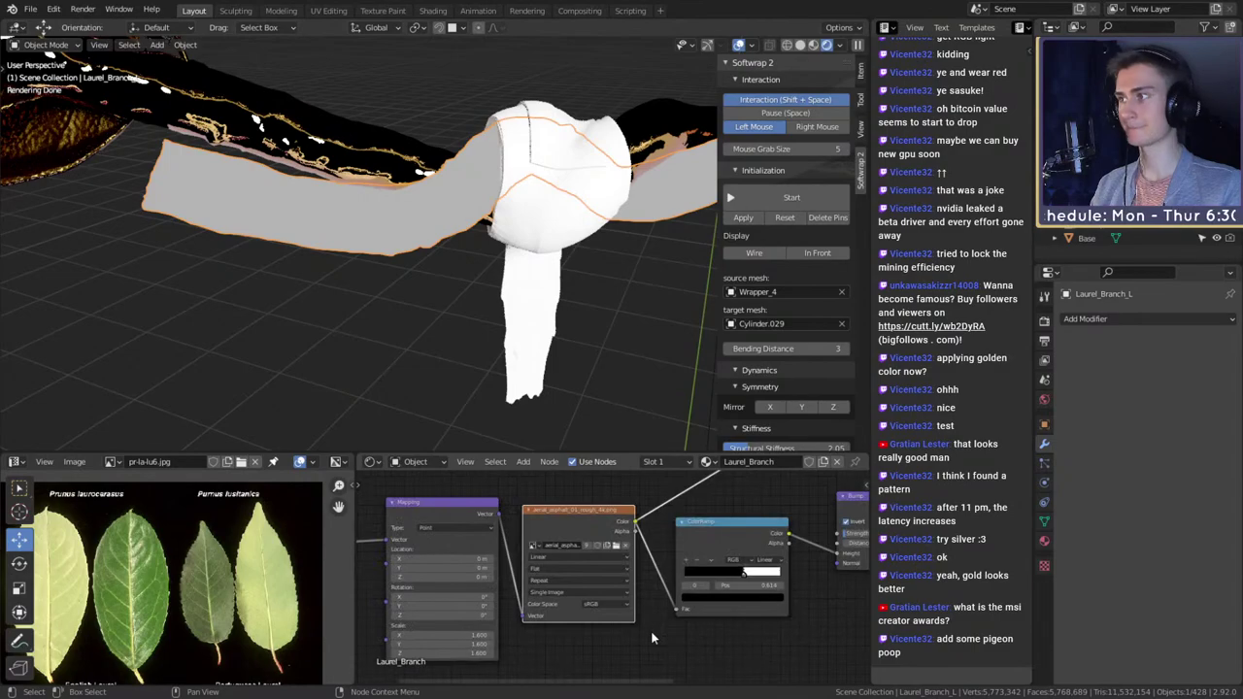
{"action": "middle_click_drag", "start_coordinate": [563, 311], "coordinate": [580, 185]}
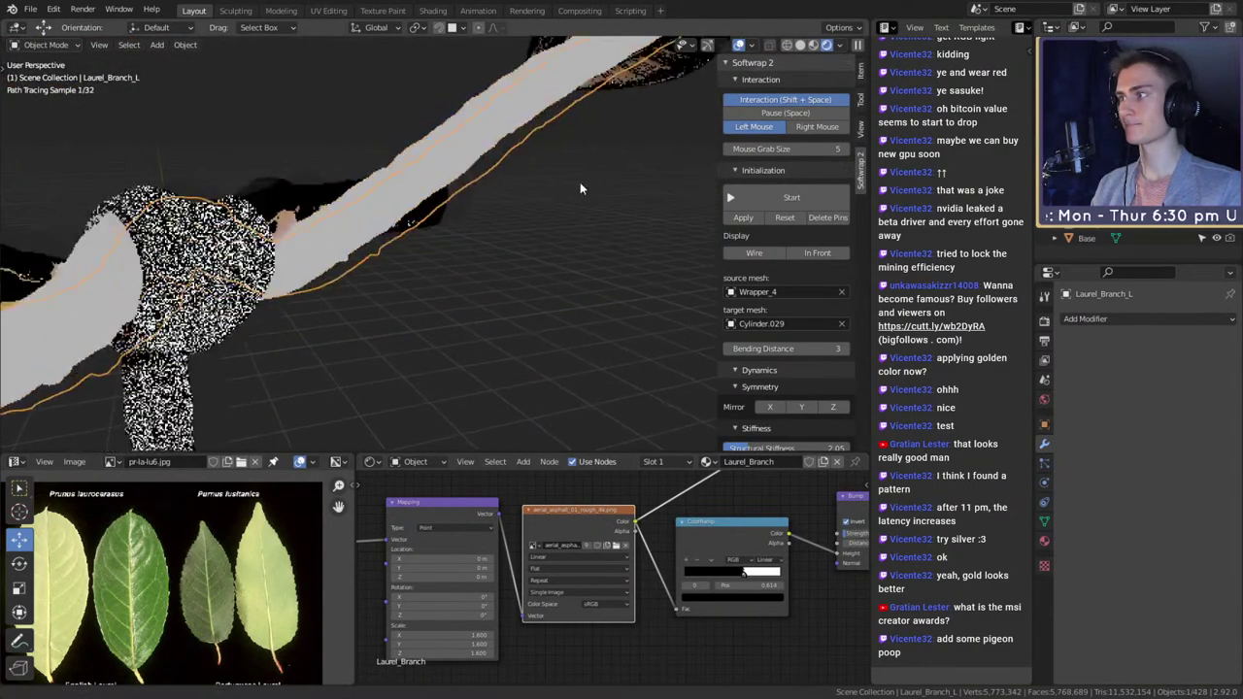
{"action": "mouse_move", "coordinate": [449, 267]}
{"action": "middle_mouse_down"}
{"action": "mouse_move", "coordinate": [614, 226]}
{"action": "mouse_move", "coordinate": [406, 295]}
{"action": "middle_mouse_up"}
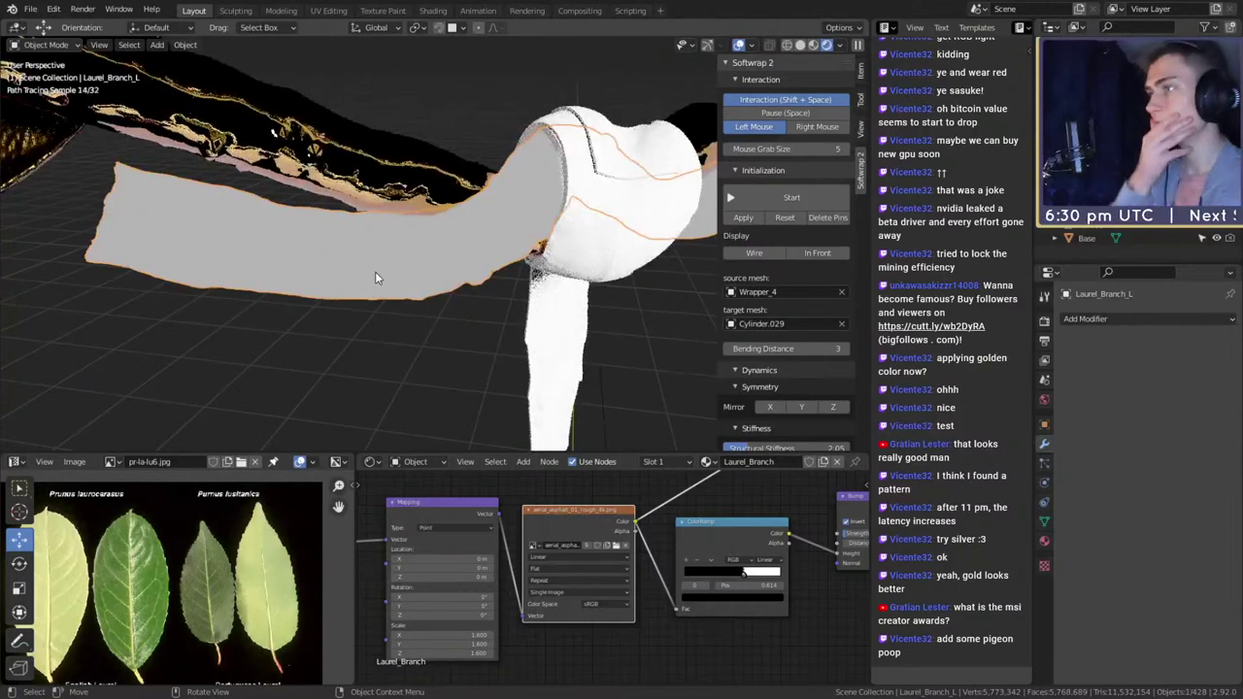
{"action": "scroll", "coordinate": [675, 646], "scroll_direction": "up", "scroll_amount": 3}
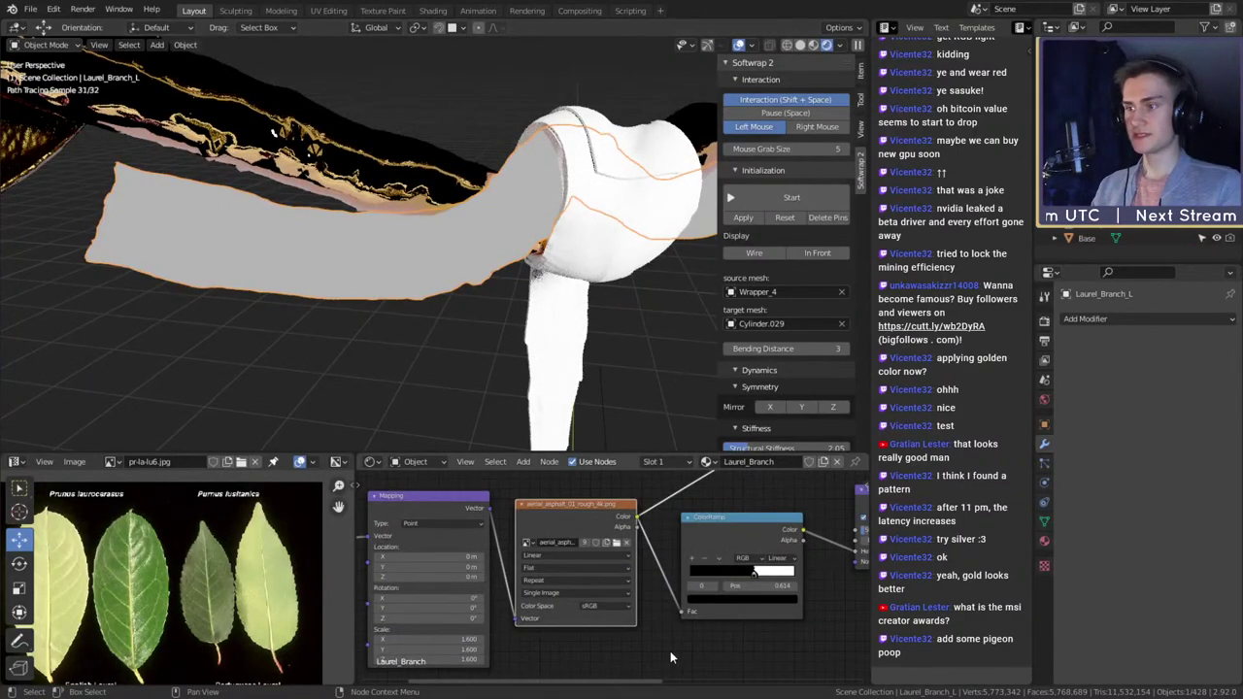
{"action": "scroll", "coordinate": [690, 634], "scroll_direction": "down", "scroll_amount": 3}
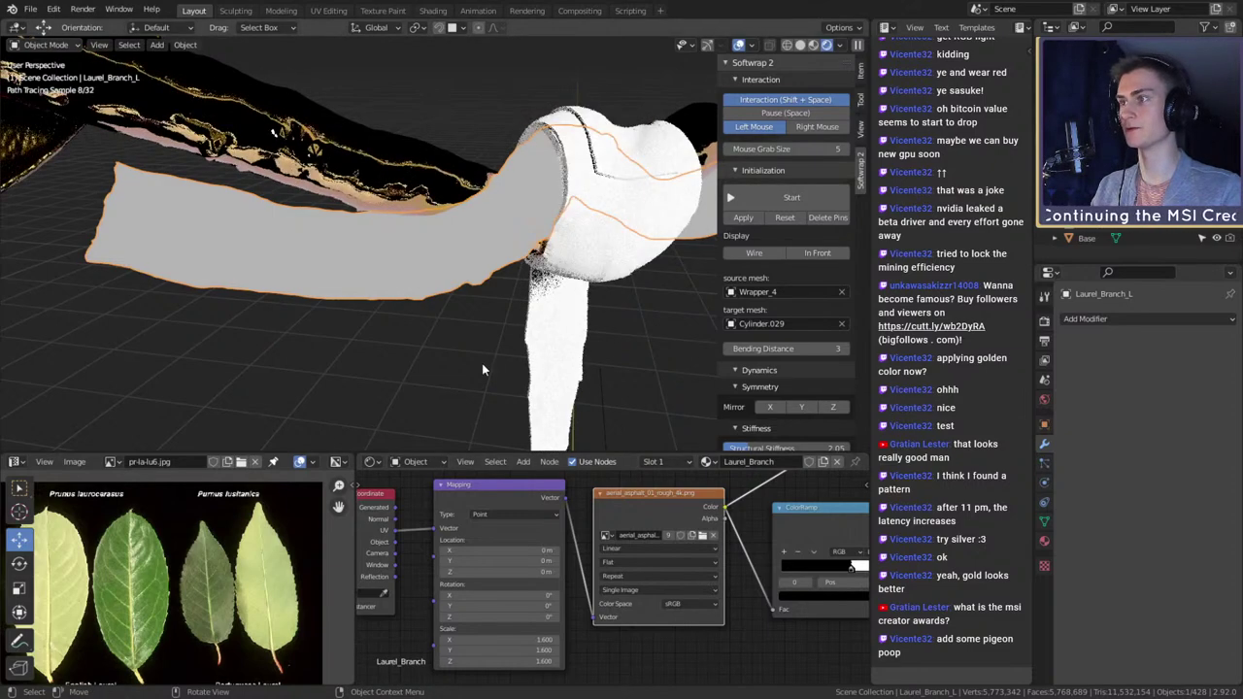
- Preview the ColorRamp output on the branch again and set the Mapping node's scale to 54.53 on all axes
{"action": "scroll", "coordinate": [677, 614], "scroll_direction": "down", "scroll_amount": 2}
{"action": "scroll", "coordinate": [677, 613], "scroll_direction": "up", "scroll_amount": 2}
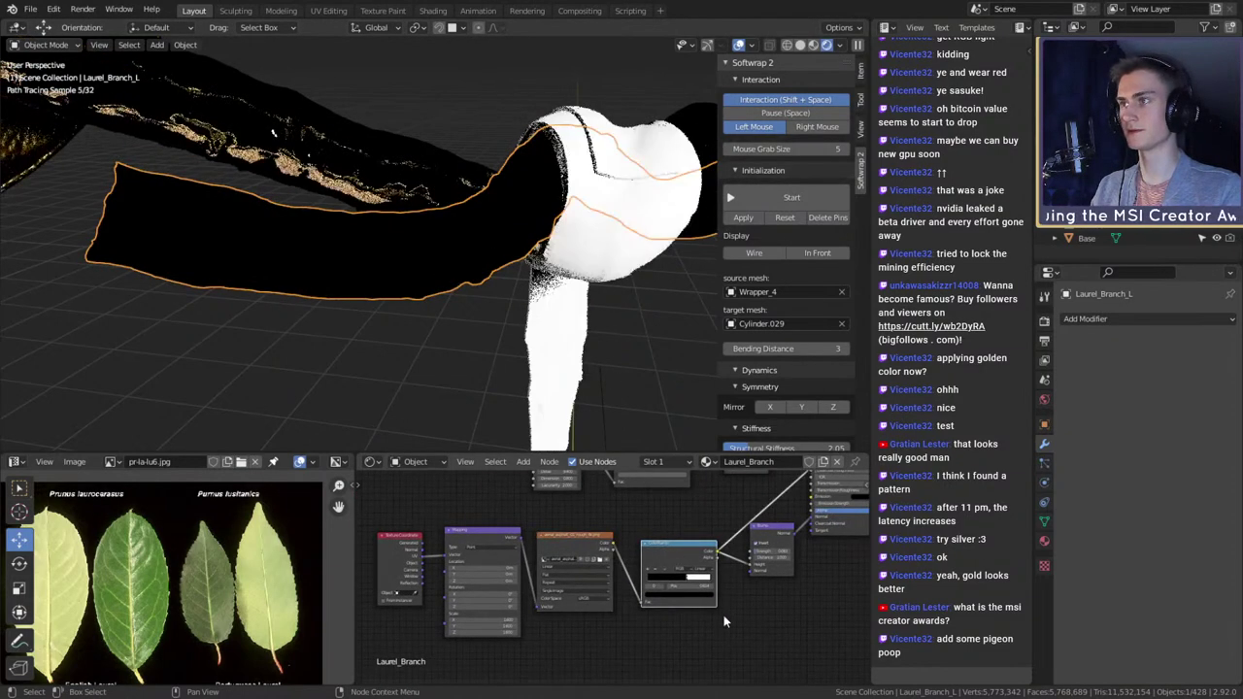
{"action": "scroll", "coordinate": [646, 633], "scroll_direction": "up", "scroll_amount": 1}
{"action": "middle_click_drag", "start_coordinate": [641, 632], "coordinate": [775, 615]}
{"action": "middle_click_drag", "start_coordinate": [612, 633], "coordinate": [642, 644]}
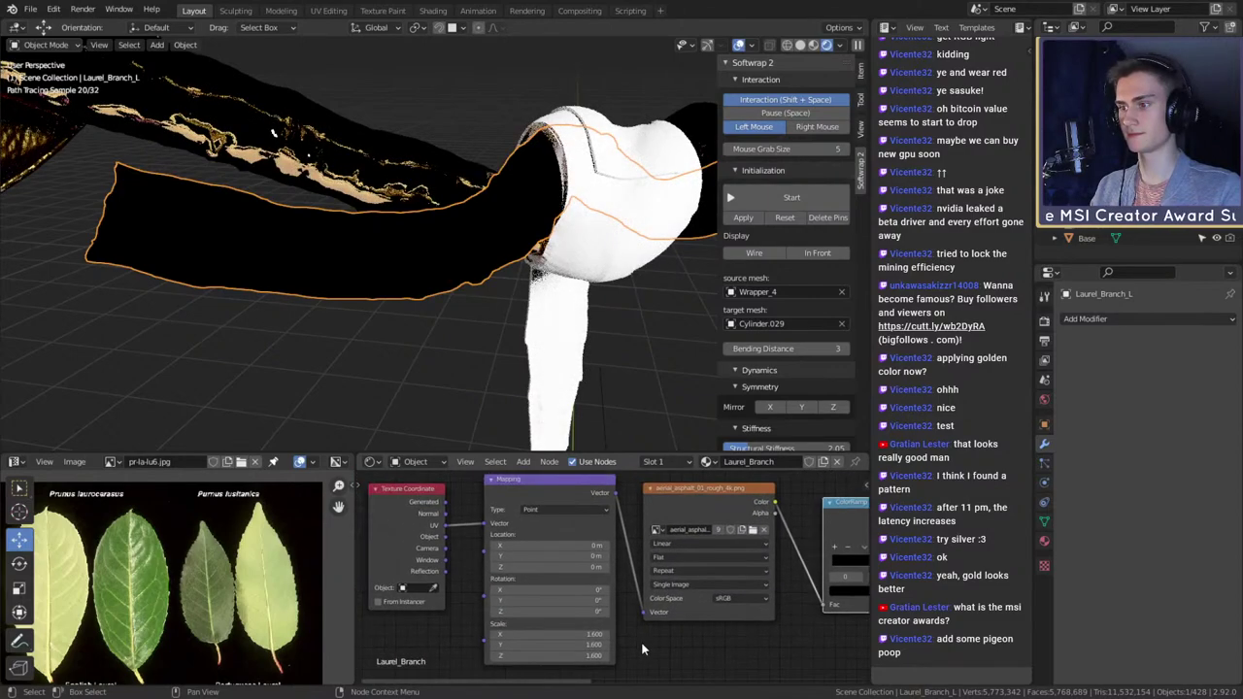
{"action": "left_click_drag", "start_coordinate": [551, 635], "coordinate": [467, 634]}
{"action": "left_click_drag", "start_coordinate": [543, 634], "coordinate": [758, 635]}
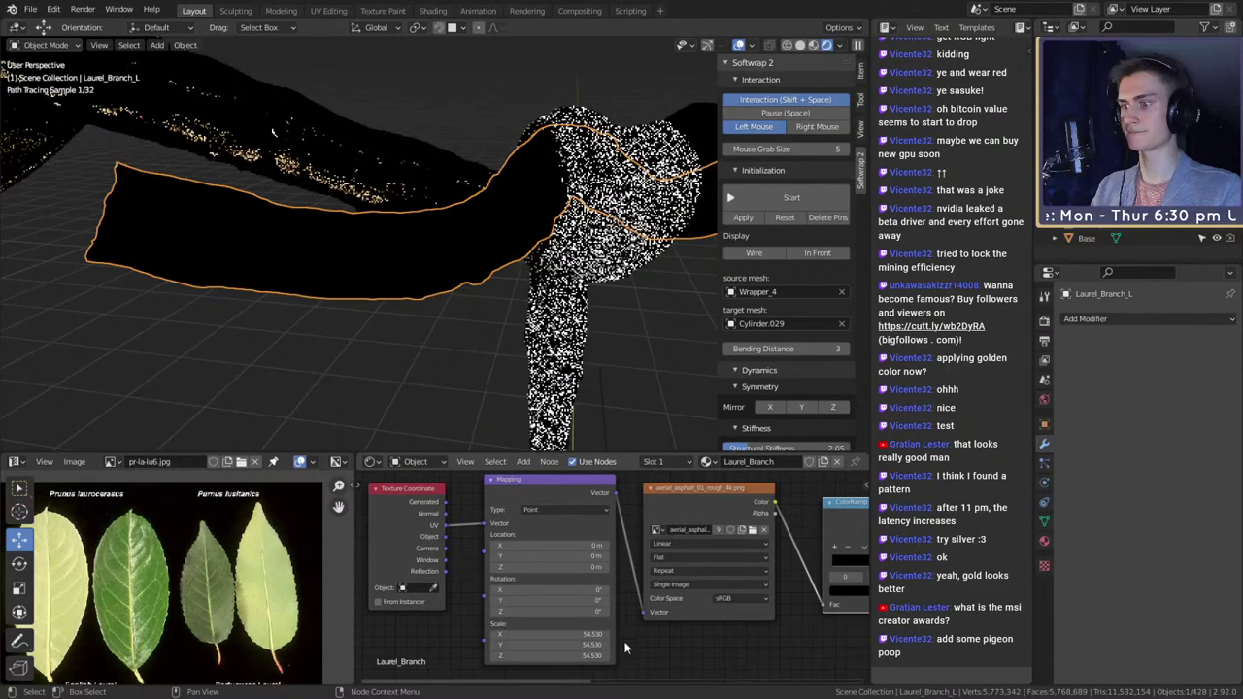
- Set the black stop of the bump texture's ColorRamp to position 0.550
{"action": "middle_click_drag", "start_coordinate": [772, 617], "coordinate": [547, 637]}
{"action": "scroll", "coordinate": [715, 617], "scroll_direction": "up", "scroll_amount": 7}
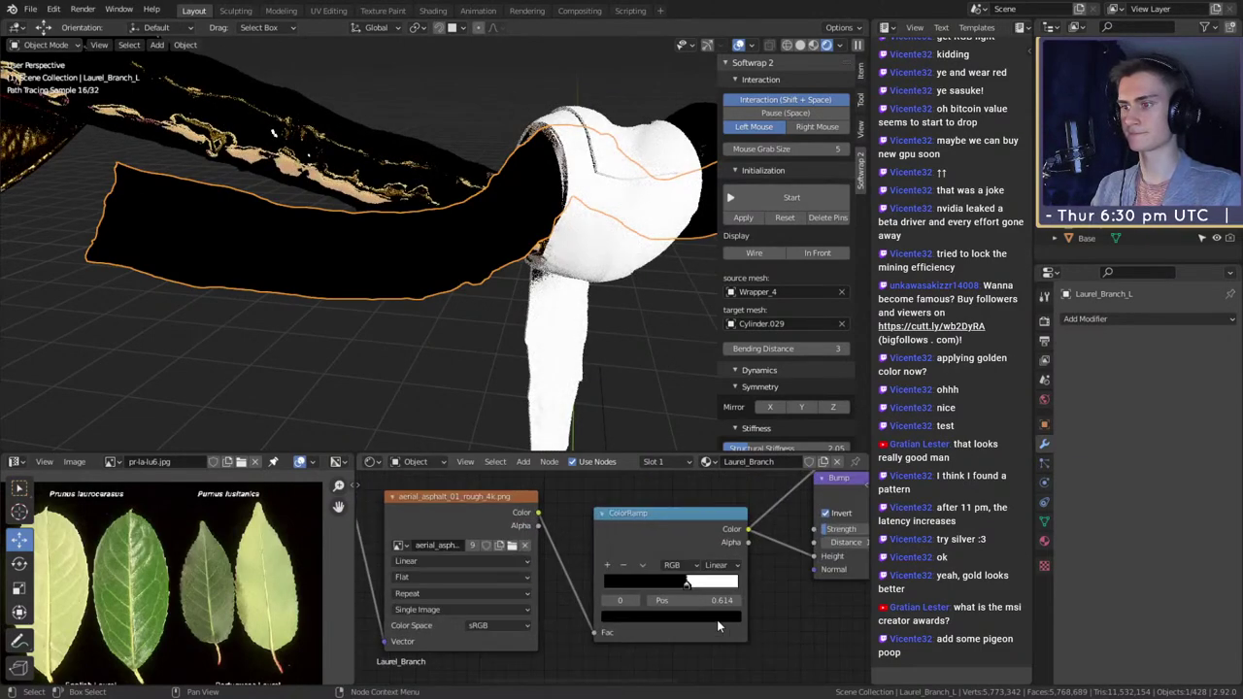
{"action": "scroll", "coordinate": [727, 640], "scroll_direction": "up", "scroll_amount": 2}
{"action": "mouse_move", "coordinate": [666, 596]}
{"action": "left_mouse_down"}
{"action": "mouse_move", "coordinate": [434, 617]}
{"action": "mouse_move", "coordinate": [655, 606]}
{"action": "left_mouse_up"}
{"action": "scroll", "coordinate": [486, 618], "scroll_direction": "down", "scroll_amount": 7}
{"action": "middle_click_drag", "start_coordinate": [464, 632], "coordinate": [492, 609]}
{"action": "scroll", "coordinate": [617, 580], "scroll_direction": "up", "scroll_amount": 3}
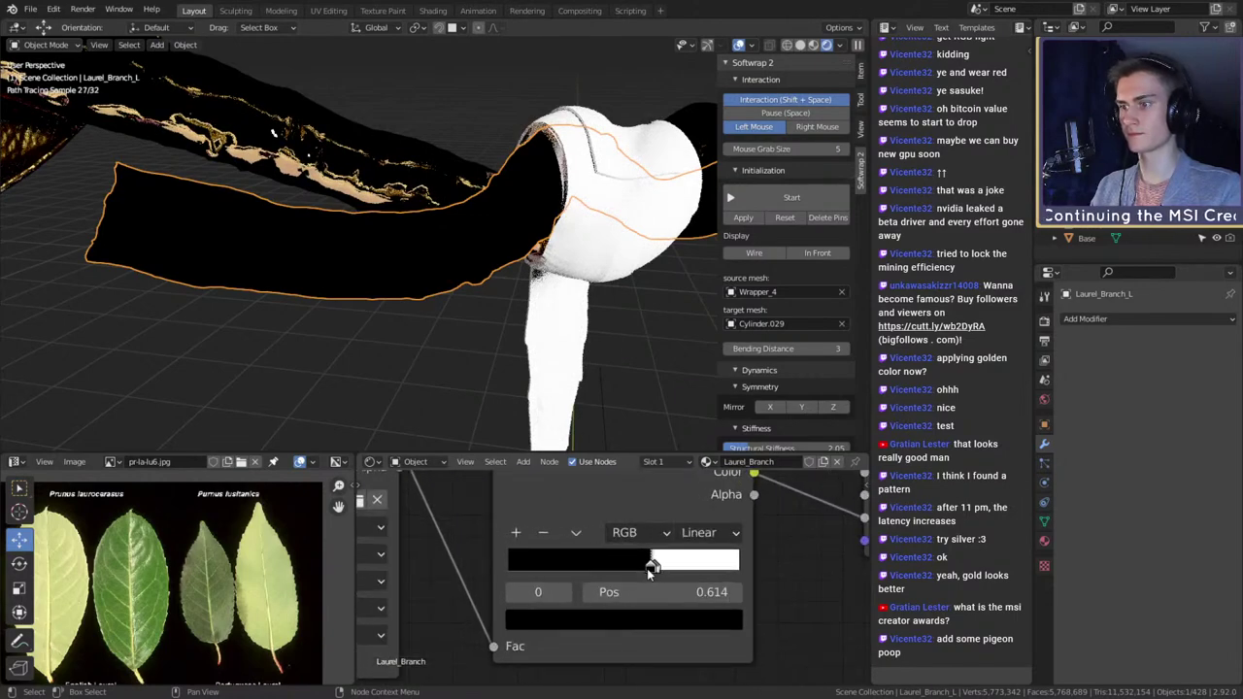
{"action": "left_click_drag", "start_coordinate": [648, 570], "coordinate": [632, 571]}
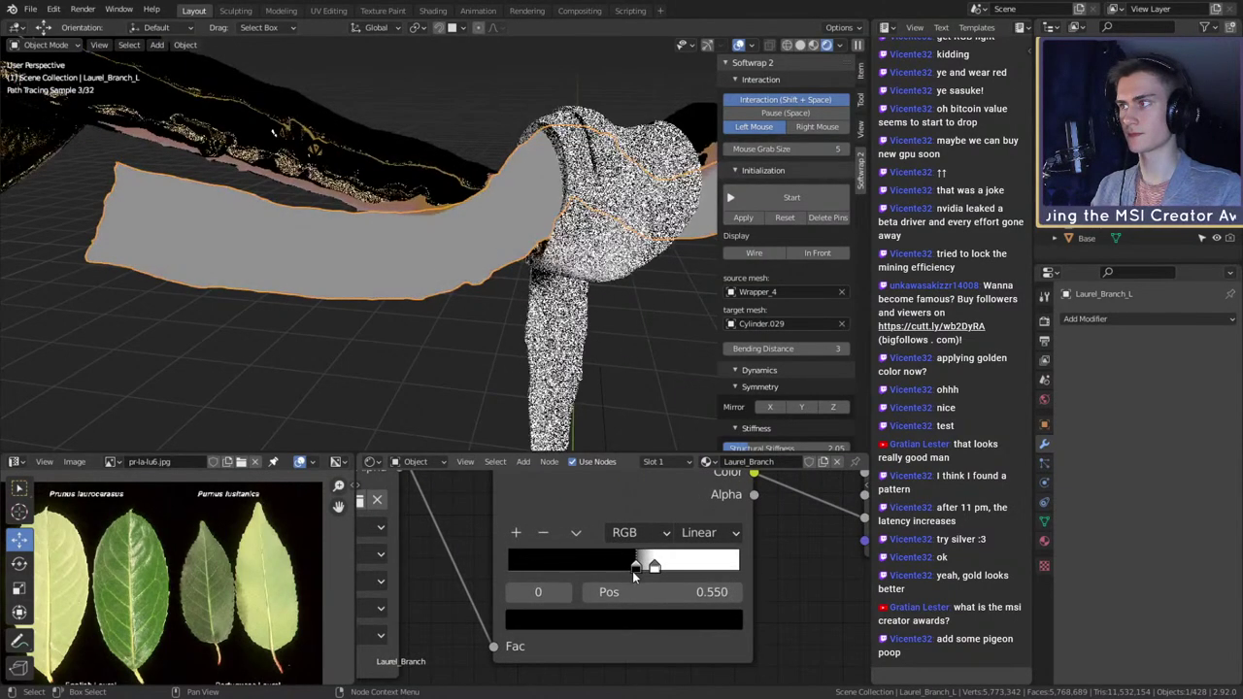
- Switch the viewport to Material Preview and examine the branch and the wrapped knot up close
{"action": "key", "text": "z"}
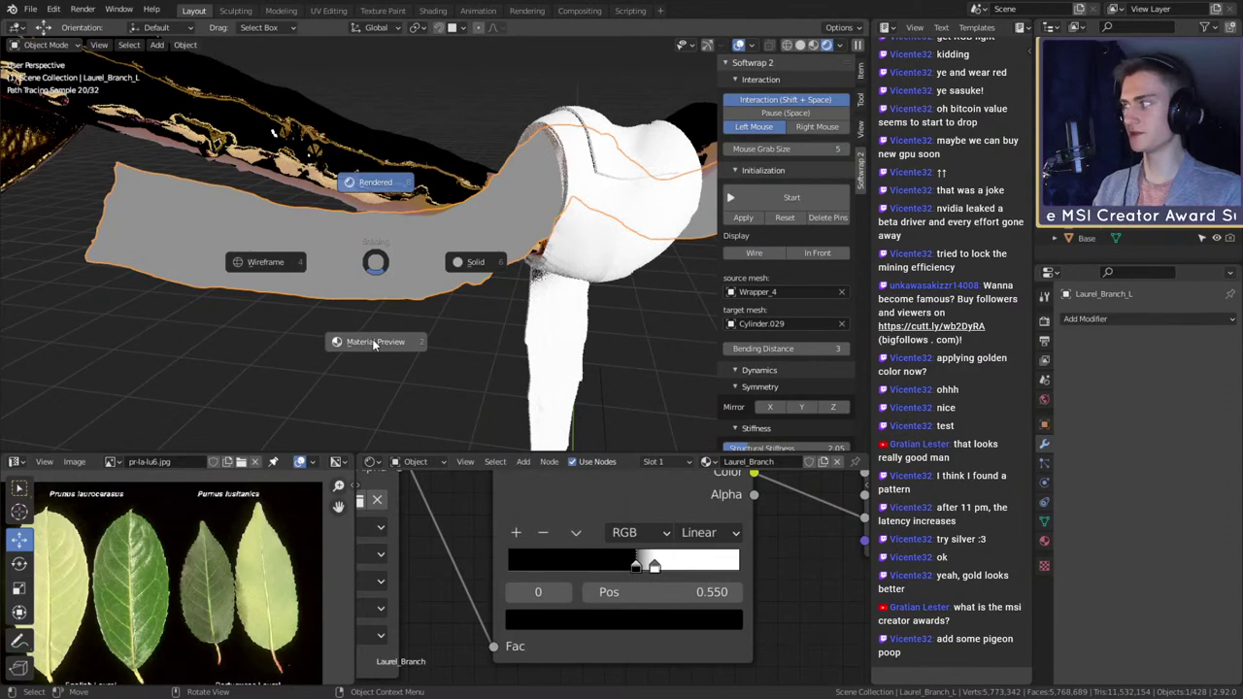
{"action": "left_click", "coordinate": [376, 341]}
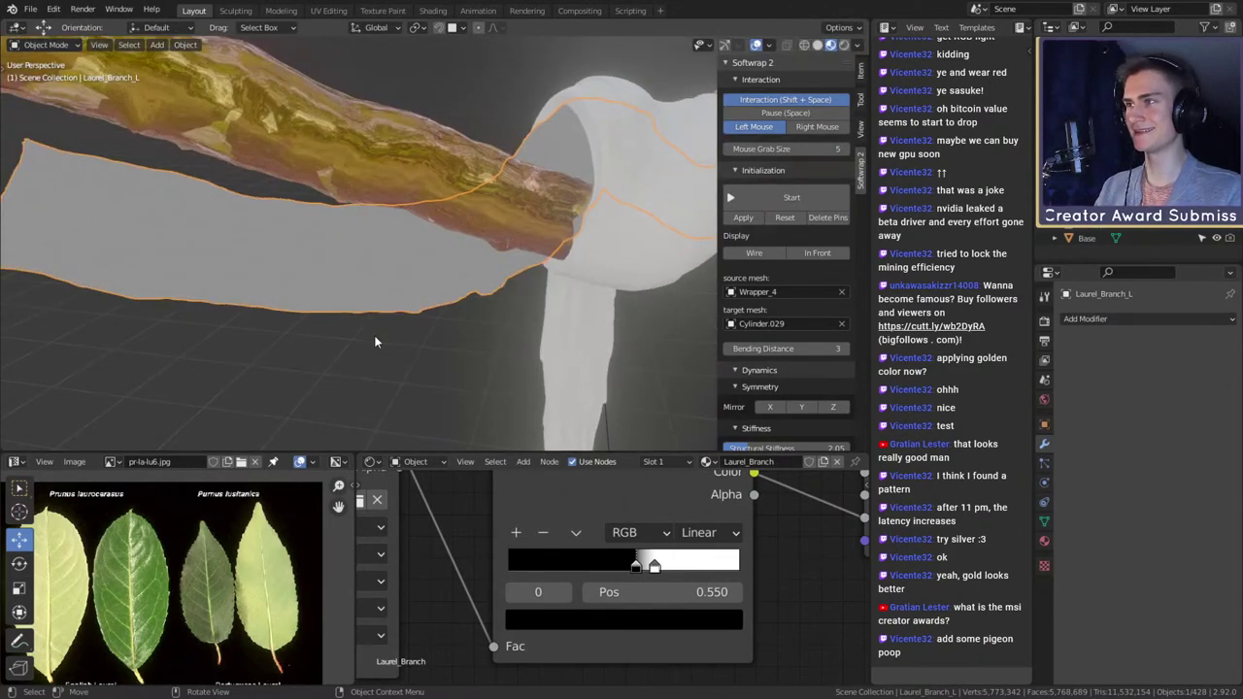
{"action": "mouse_move", "coordinate": [494, 324]}
{"action": "middle_mouse_down"}
{"action": "mouse_move", "coordinate": [456, 312]}
{"action": "mouse_move", "coordinate": [470, 281]}
{"action": "mouse_move", "coordinate": [390, 309]}
{"action": "mouse_move", "coordinate": [616, 275]}
{"action": "mouse_move", "coordinate": [451, 355]}
{"action": "mouse_move", "coordinate": [460, 313]}
{"action": "mouse_move", "coordinate": [482, 307]}
{"action": "middle_mouse_up"}
{"action": "left_click", "coordinate": [440, 344]}
{"action": "key", "text": "KP_Decimal"}
{"action": "scroll", "coordinate": [440, 344], "scroll_direction": "up", "scroll_amount": 4}
{"action": "scroll", "coordinate": [554, 298], "scroll_direction": "up", "scroll_amount": 4}
{"action": "scroll", "coordinate": [747, 597], "scroll_direction": "down", "scroll_amount": 3}
{"action": "middle_click_drag", "start_coordinate": [544, 408], "coordinate": [485, 324]}
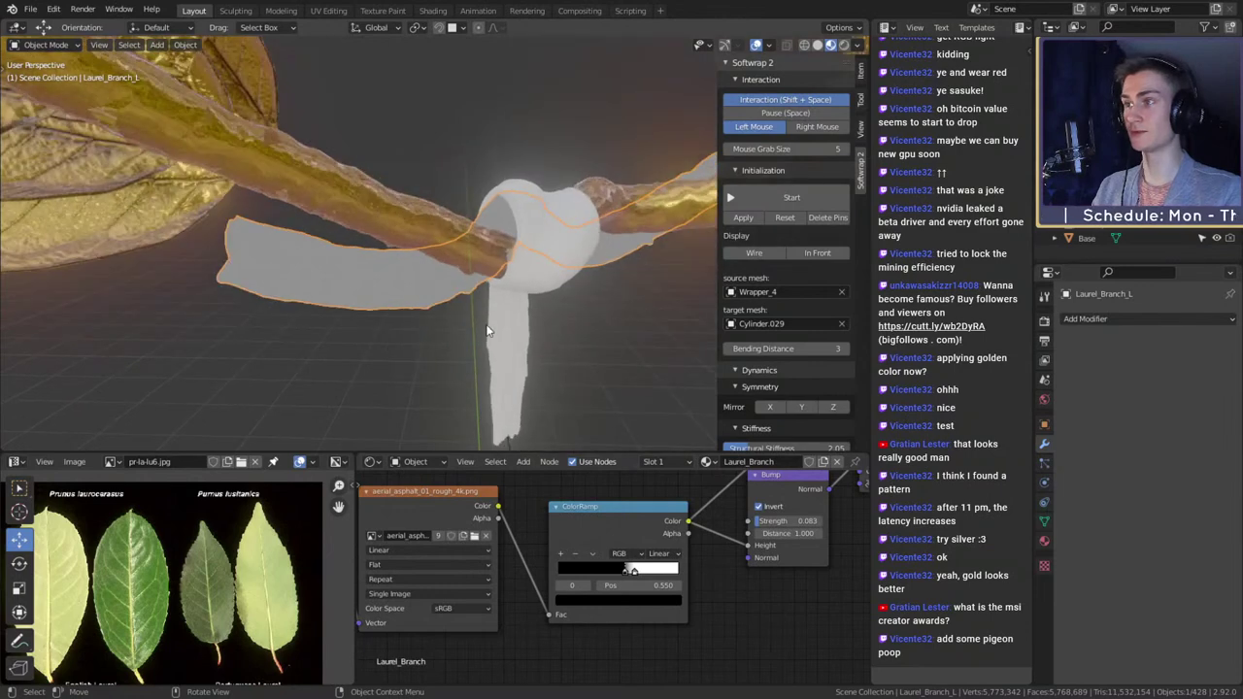
- Unwrap the entire Laurel_Branch_L mesh with Smart UV Project at a 66° angle limit and return to Object Mode
{"action": "key", "text": "Tab"}
{"action": "key", "text": "a"}
{"action": "key", "text": "u"}
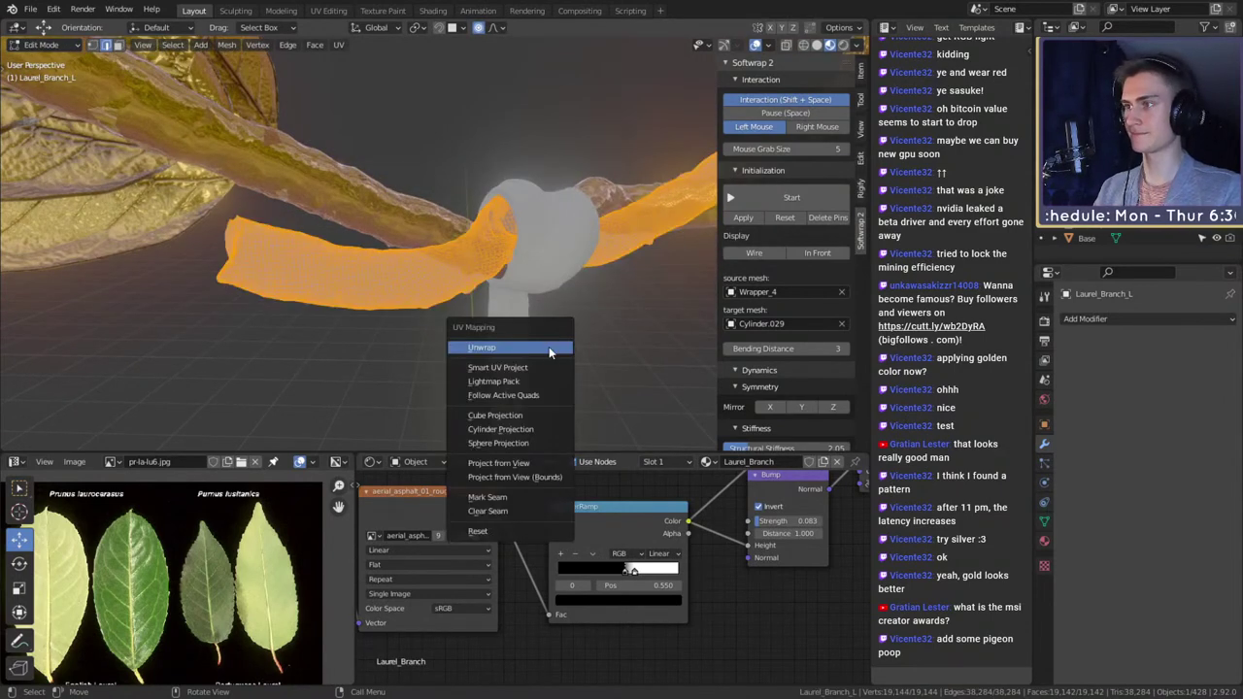
{"action": "left_click", "coordinate": [497, 367]}
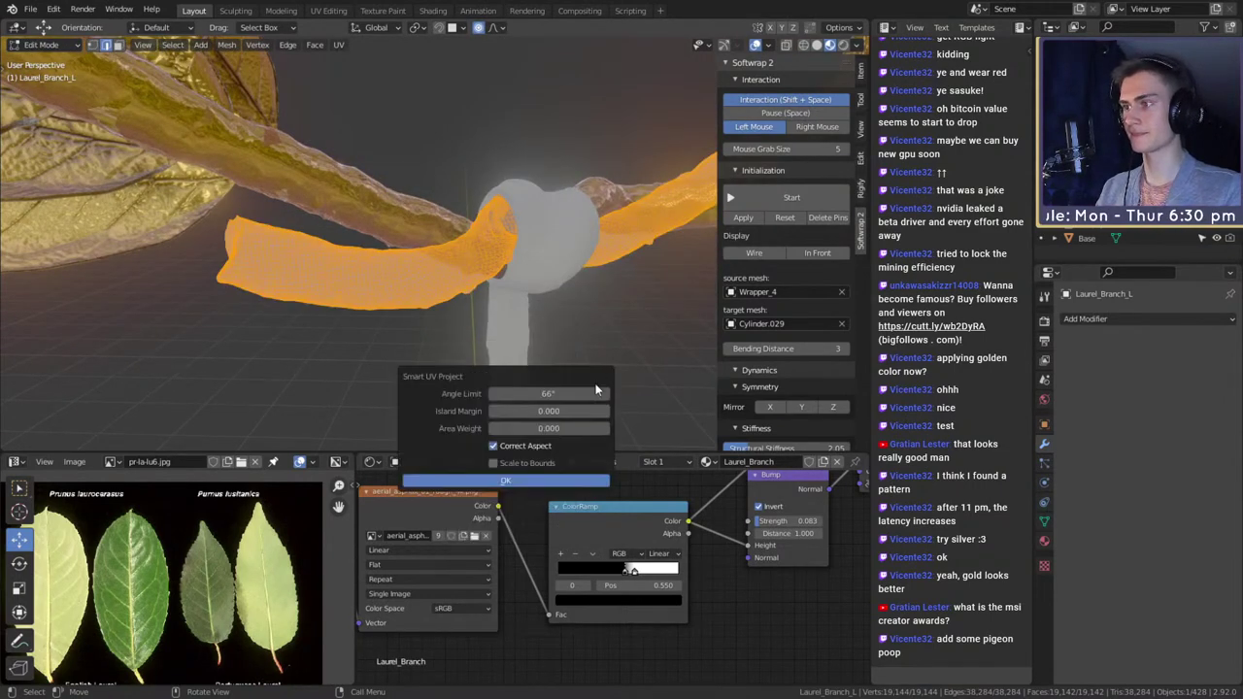
{"action": "left_click", "coordinate": [506, 462]}
{"action": "key", "text": "Tab"}
{"action": "middle_click_drag", "start_coordinate": [451, 346], "coordinate": [489, 324]}
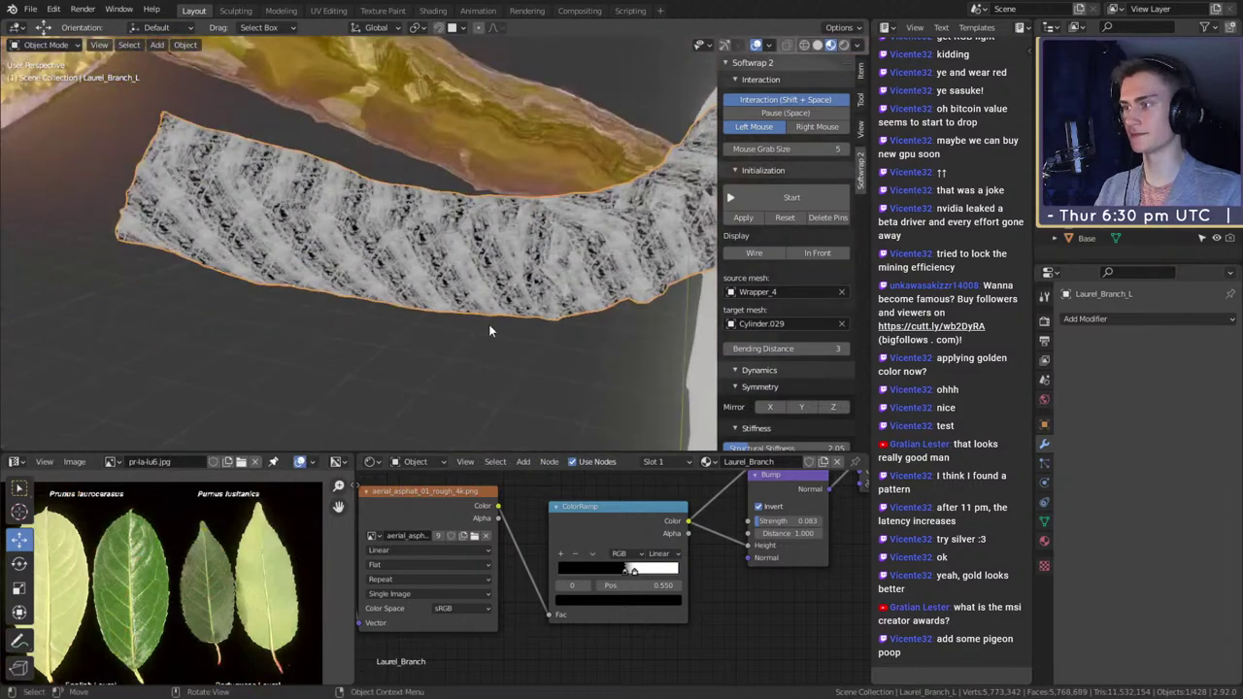
- Move the black stop of the bump texture's ColorRamp to position 0.595 and check the speckle pattern on the branch
{"action": "key", "text": "z"}
{"action": "left_click", "coordinate": [505, 341]}
{"action": "scroll", "coordinate": [695, 576], "scroll_direction": "down", "scroll_amount": 1}
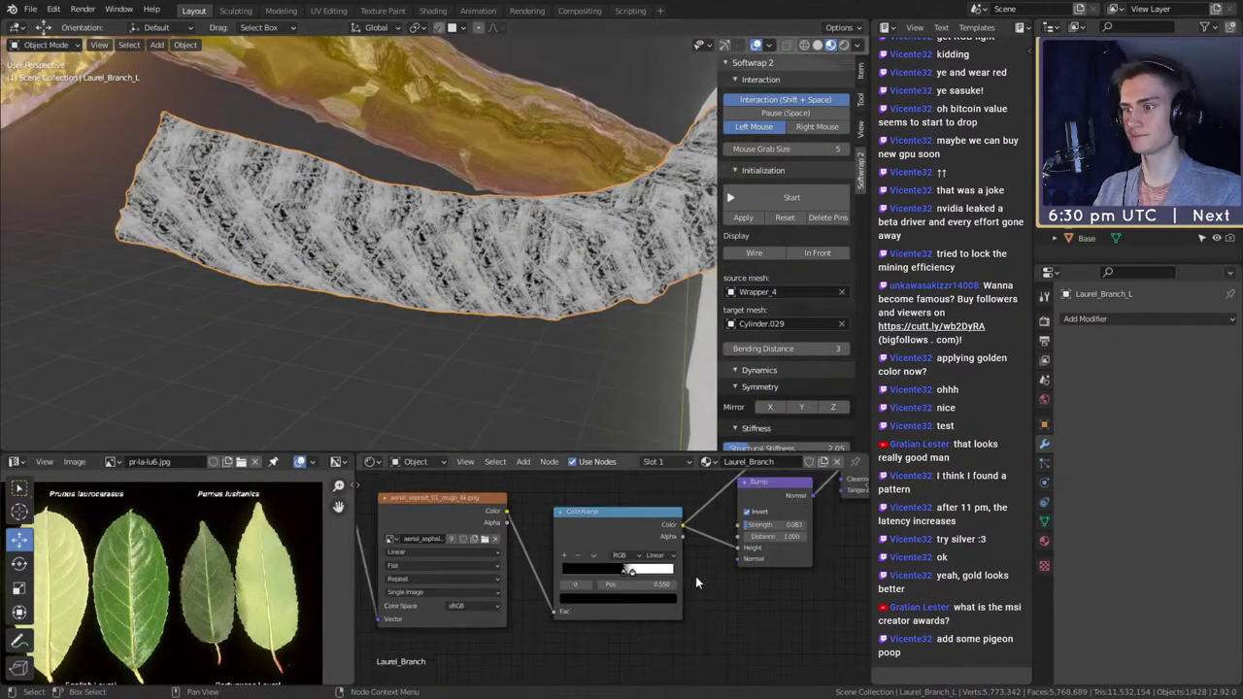
{"action": "scroll", "coordinate": [678, 596], "scroll_direction": "up", "scroll_amount": 5}
{"action": "scroll", "coordinate": [680, 617], "scroll_direction": "up", "scroll_amount": 1}
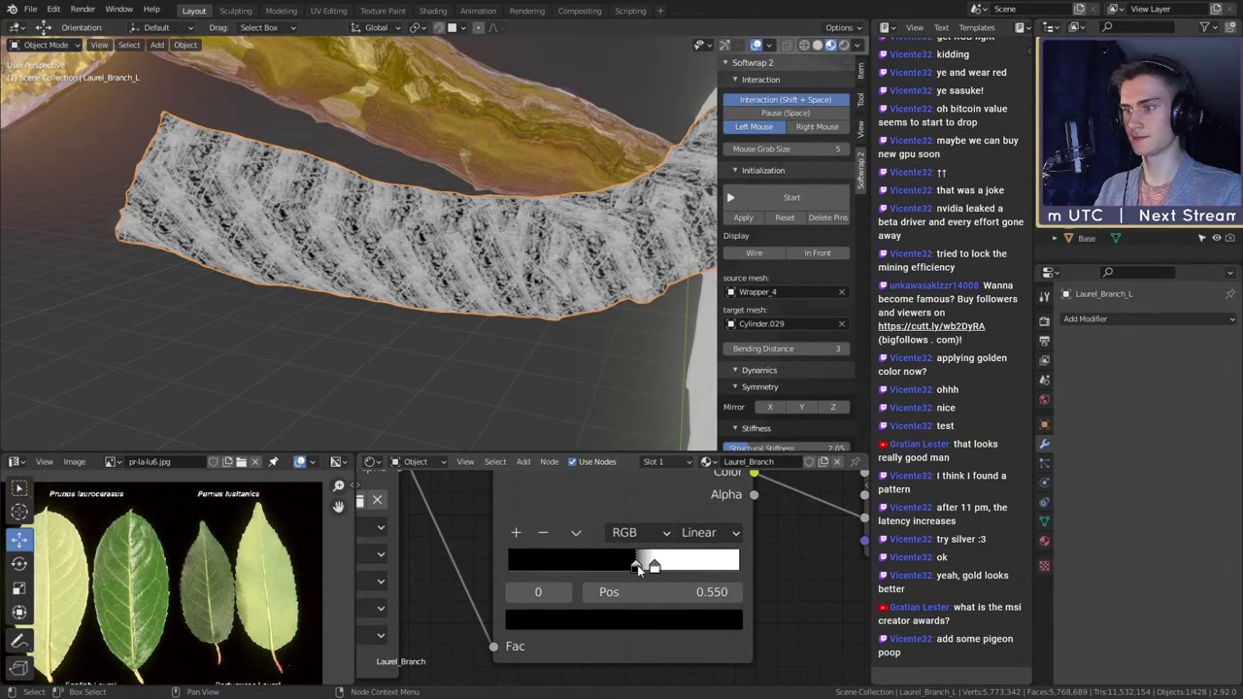
{"action": "mouse_move", "coordinate": [638, 568]}
{"action": "left_mouse_down"}
{"action": "mouse_move", "coordinate": [651, 570]}
{"action": "mouse_move", "coordinate": [641, 565]}
{"action": "left_mouse_up"}
{"action": "scroll", "coordinate": [482, 236], "scroll_direction": "down", "scroll_amount": 2}
{"action": "mouse_move", "coordinate": [482, 235]}
{"action": "middle_mouse_down"}
{"action": "mouse_move", "coordinate": [496, 278]}
{"action": "mouse_move", "coordinate": [474, 280]}
{"action": "middle_mouse_up"}
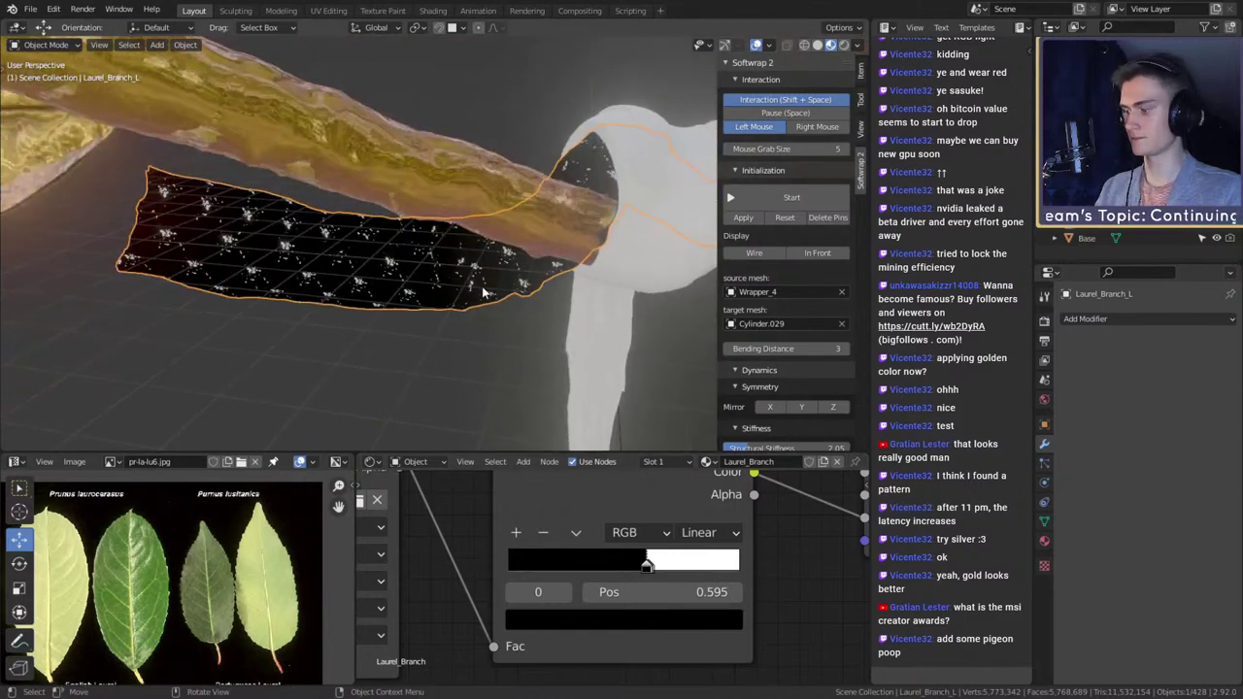
- Switch the viewport to Rendered shading and lower the bump texture's Mapping scale on all axes
{"action": "key", "text": "z"}
{"action": "left_click", "coordinate": [479, 192]}
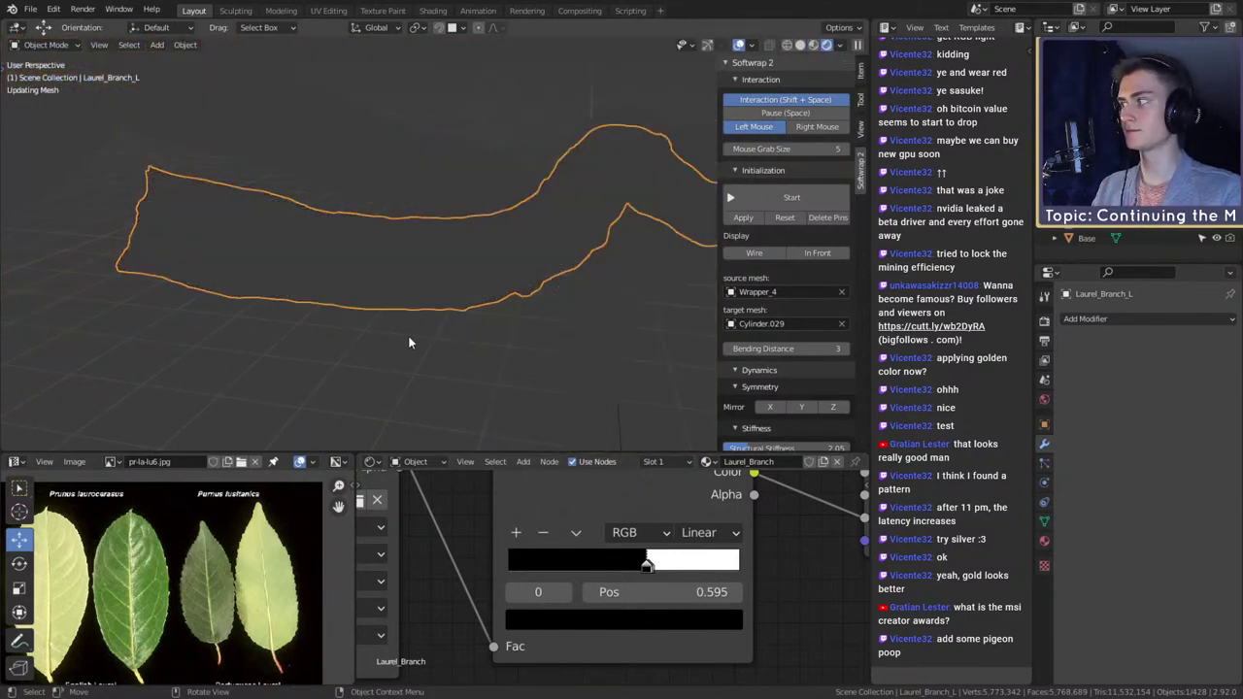
{"action": "middle_click_drag", "start_coordinate": [427, 563], "coordinate": [729, 605]}
{"action": "scroll", "coordinate": [729, 605], "scroll_direction": "up", "scroll_amount": 1}
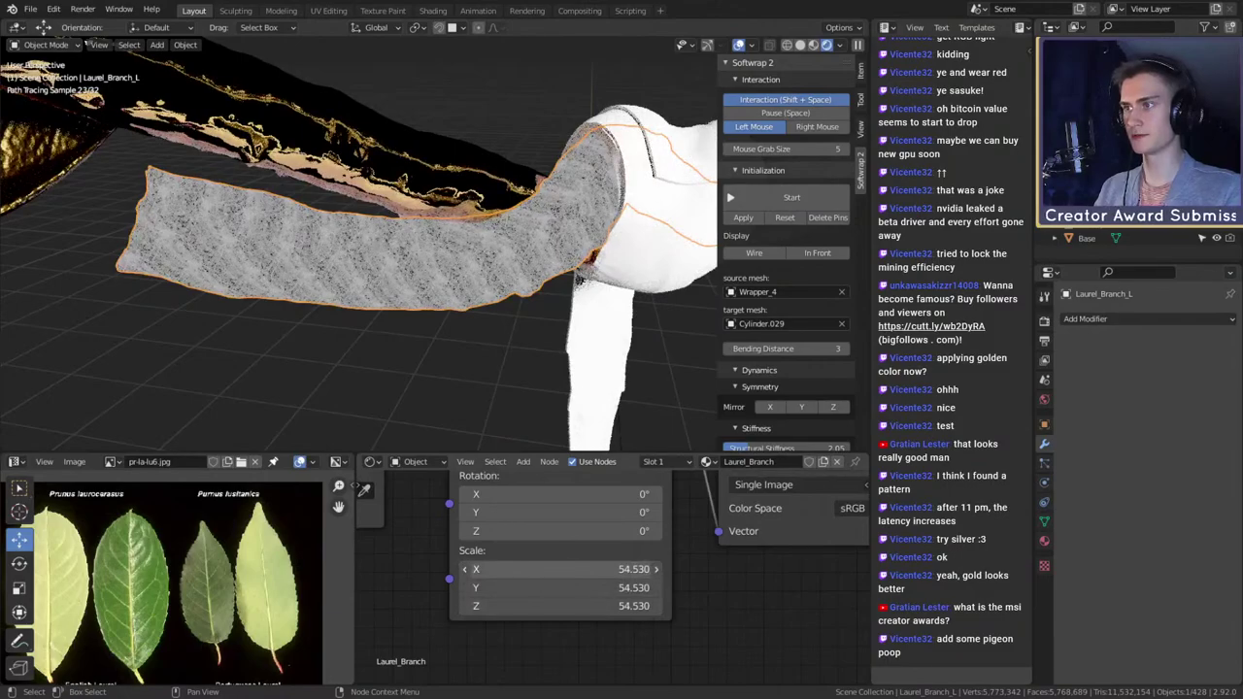
{"action": "left_click_drag", "start_coordinate": [560, 569], "coordinate": [503, 605]}
{"action": "left_click_drag", "start_coordinate": [561, 569], "coordinate": [513, 569]}
- Connect the Principled BSDF back to the Material Output and inspect the gold surface of the branch up close
{"action": "scroll", "coordinate": [607, 587], "scroll_direction": "down", "scroll_amount": 10}
{"action": "middle_click_drag", "start_coordinate": [705, 618], "coordinate": [741, 630]}
{"action": "left_click", "coordinate": [633, 483], "text": "ctrl+shift"}
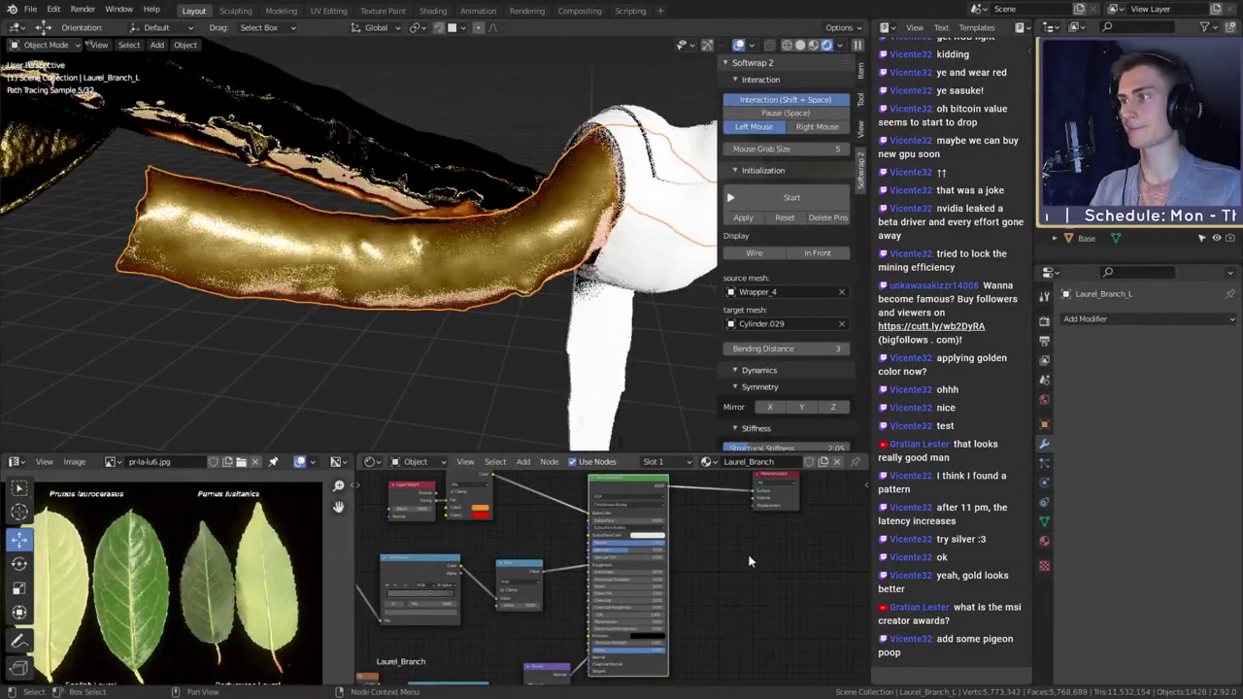
{"action": "scroll", "coordinate": [565, 312], "scroll_direction": "up", "scroll_amount": 3}
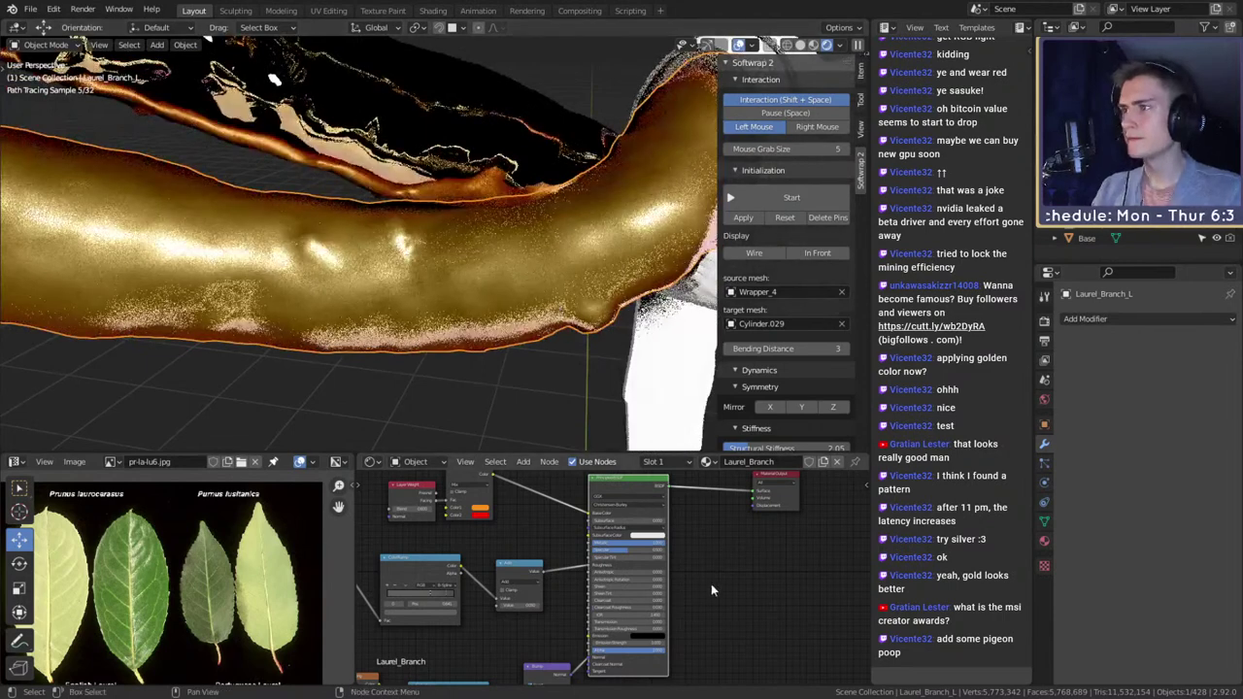
- Adjust the black and white stops of the bump texture's ColorRamp for a softer black-to-white transition
{"action": "middle_click_drag", "start_coordinate": [711, 585], "coordinate": [746, 579]}
{"action": "scroll", "coordinate": [573, 577], "scroll_direction": "up", "scroll_amount": 6}
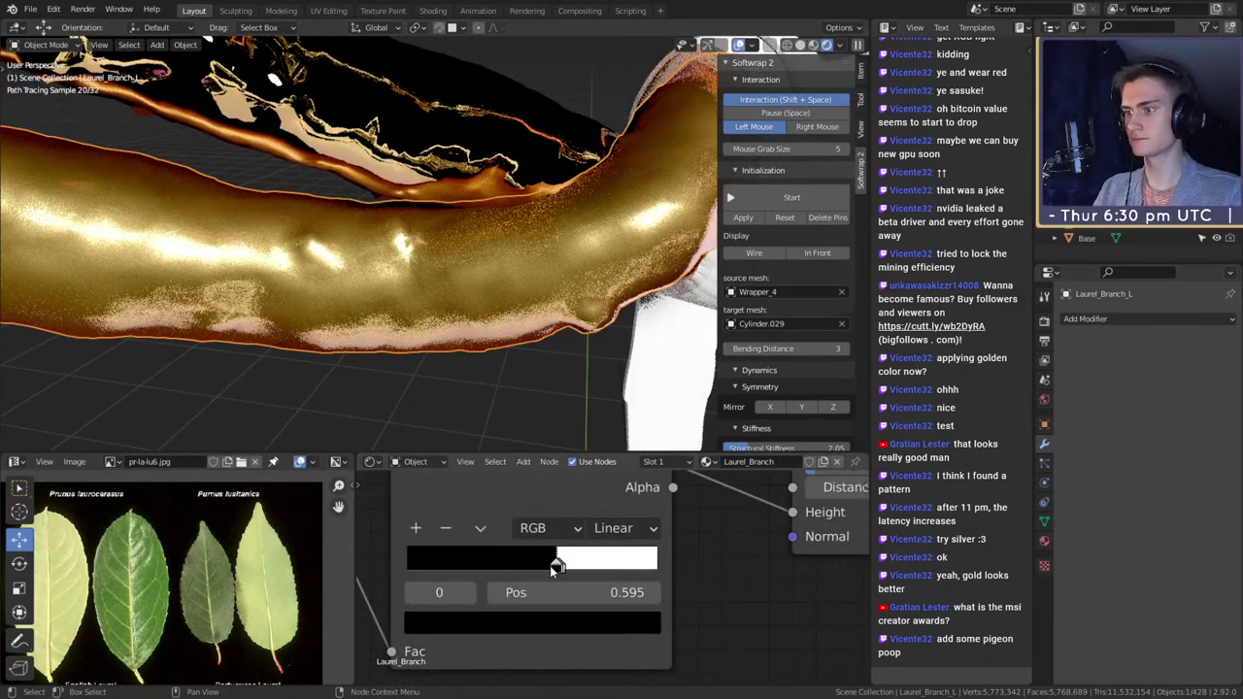
{"action": "mouse_move", "coordinate": [551, 569]}
{"action": "left_mouse_down"}
{"action": "mouse_move", "coordinate": [507, 575]}
{"action": "mouse_move", "coordinate": [569, 569]}
{"action": "left_mouse_up"}
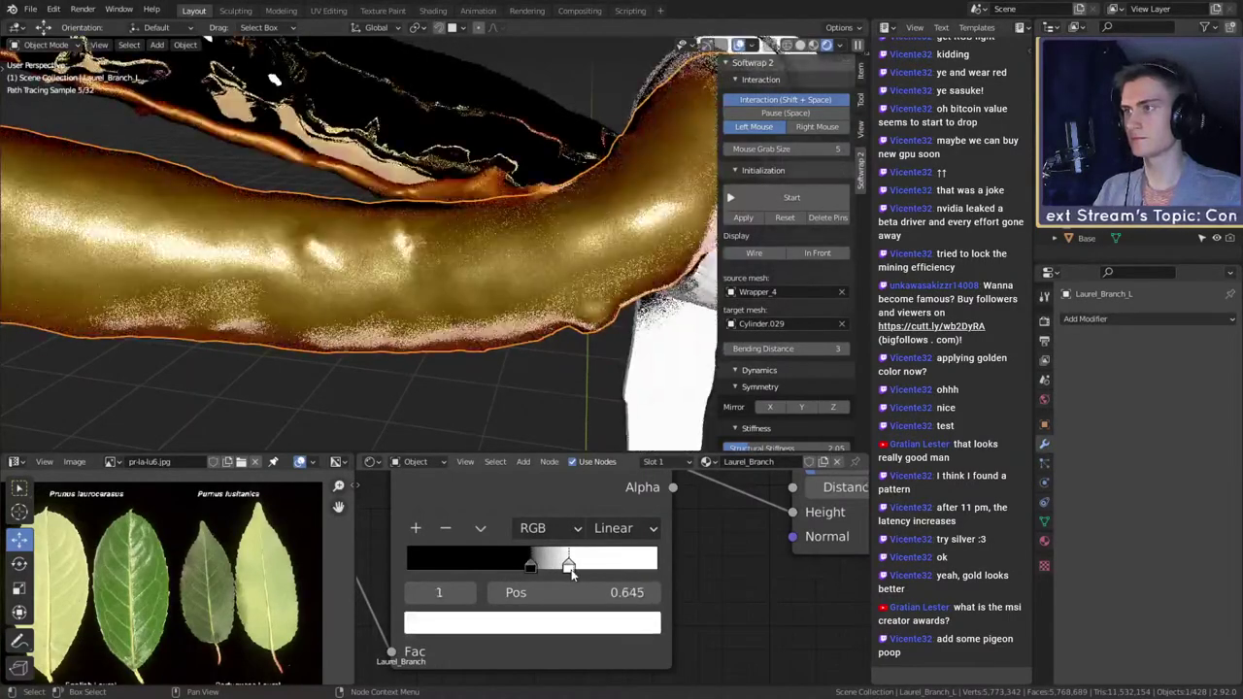
{"action": "left_click_drag", "start_coordinate": [568, 571], "coordinate": [544, 566]}
- Delete all nodes from the Laurel_Branch material
{"action": "scroll", "coordinate": [716, 593], "scroll_direction": "down", "scroll_amount": 8}
{"action": "scroll", "coordinate": [689, 586], "scroll_direction": "down", "scroll_amount": 8}
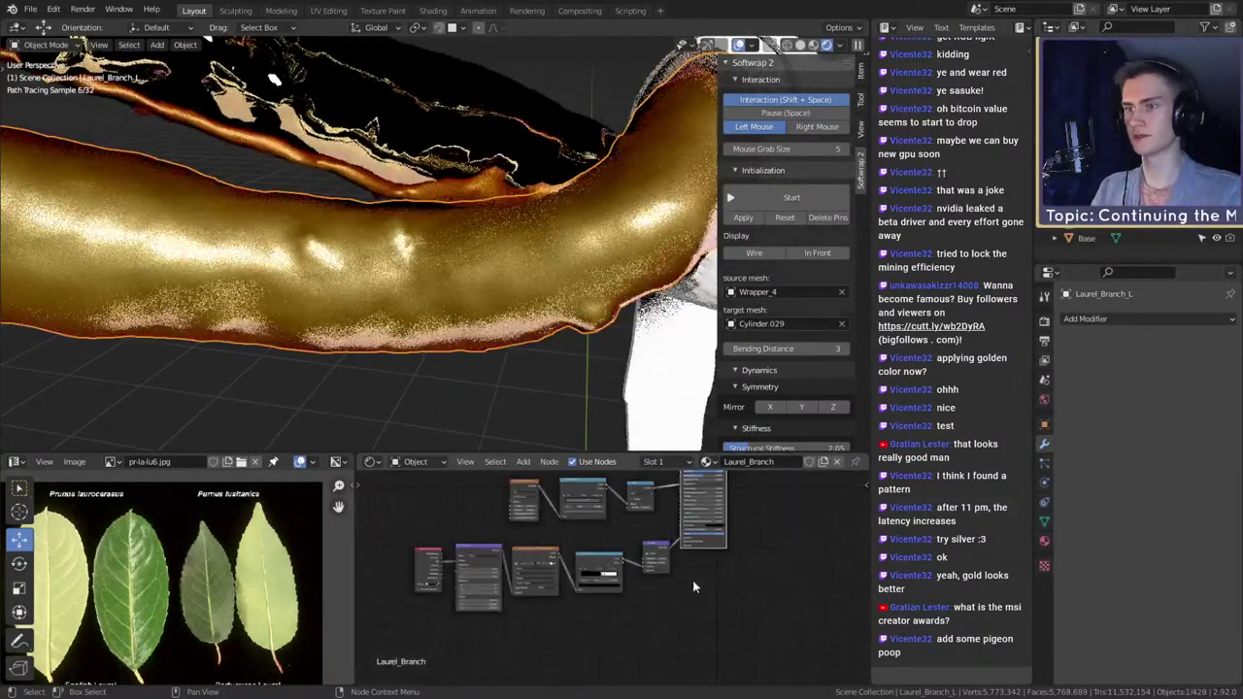
{"action": "middle_click_drag", "start_coordinate": [709, 582], "coordinate": [729, 613]}
{"action": "scroll", "coordinate": [728, 622], "scroll_direction": "down", "scroll_amount": 1}
{"action": "left_click_drag", "start_coordinate": [724, 664], "coordinate": [523, 491]}
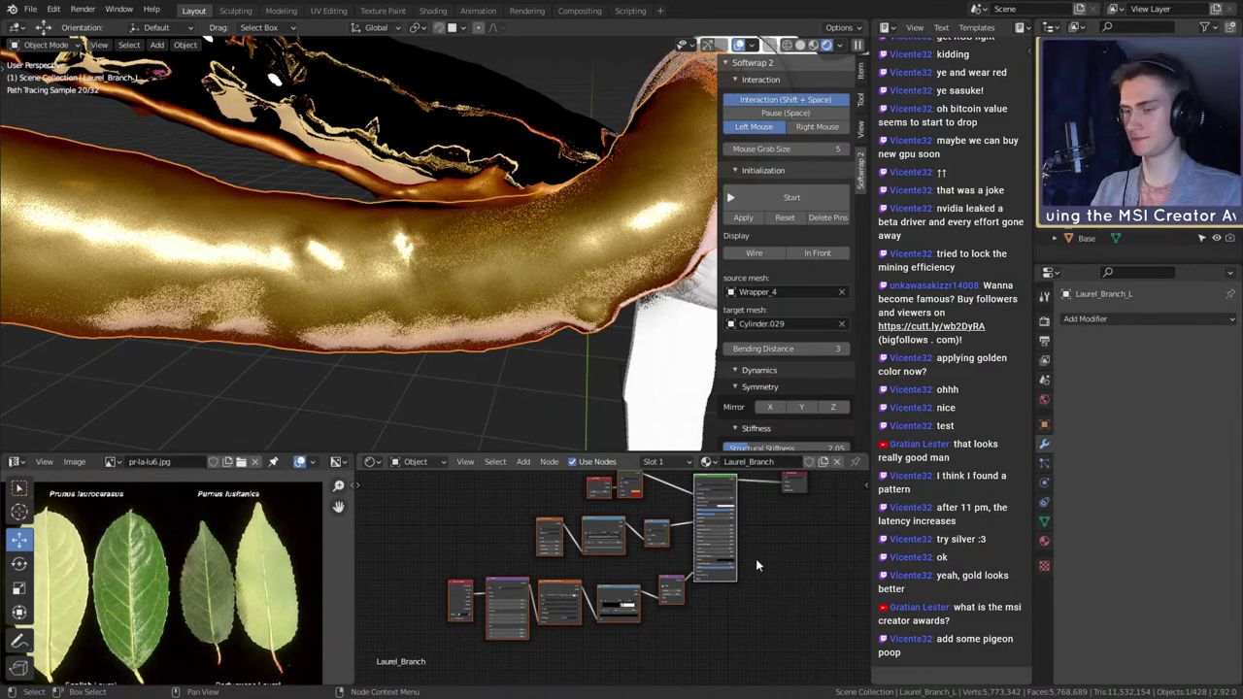
- Copy the complete node tree of the gold material and paste it into the Laurel_Branch material
{"action": "left_click", "coordinate": [706, 461]}
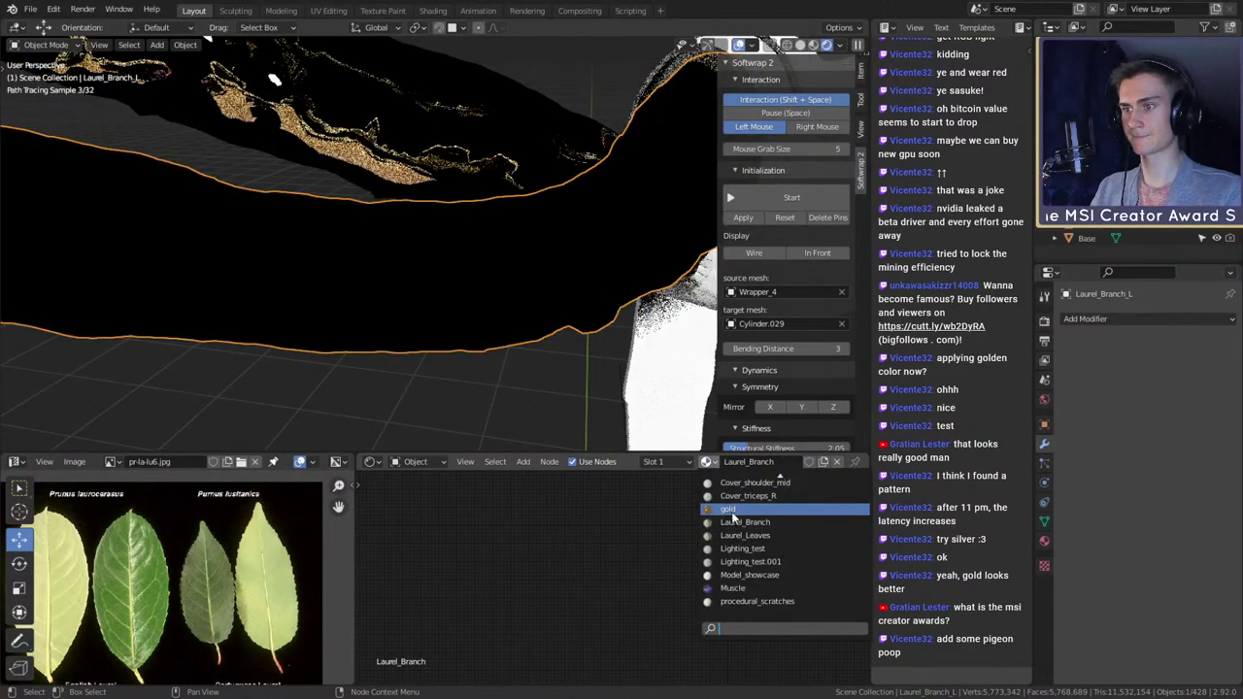
{"action": "left_click", "coordinate": [730, 511]}
{"action": "left_click_drag", "start_coordinate": [727, 649], "coordinate": [505, 466]}
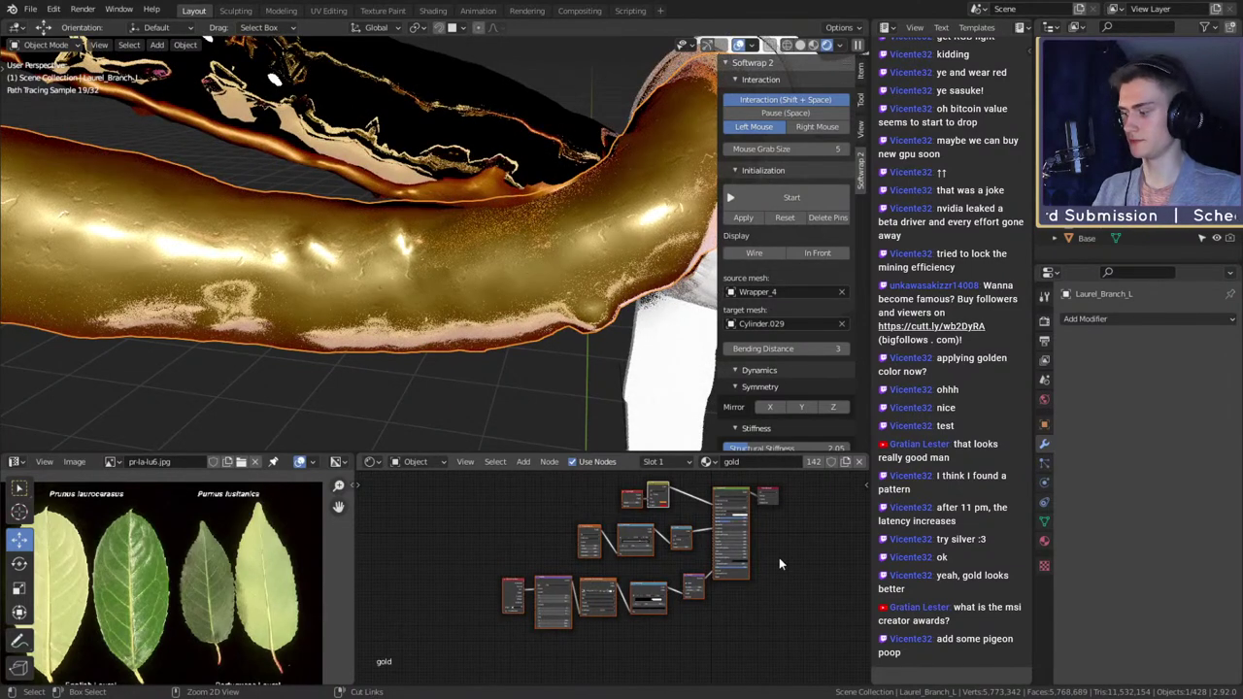
{"action": "left_click", "coordinate": [706, 461]}
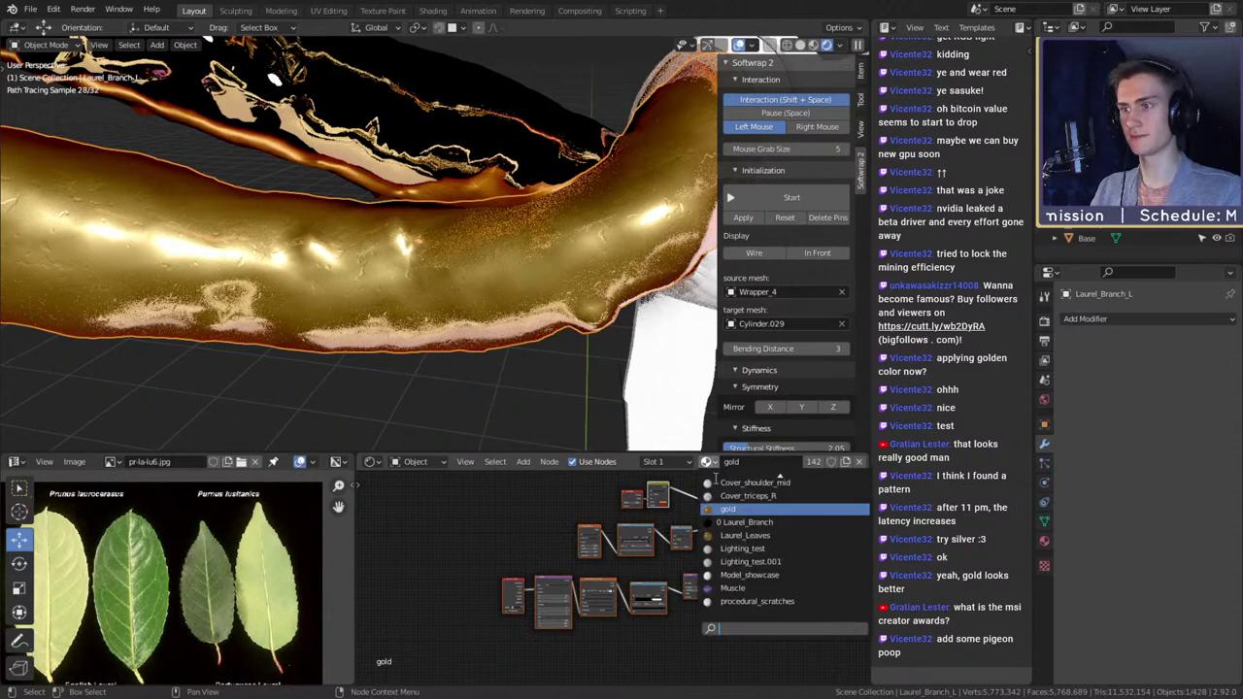
{"action": "left_click", "coordinate": [747, 523]}
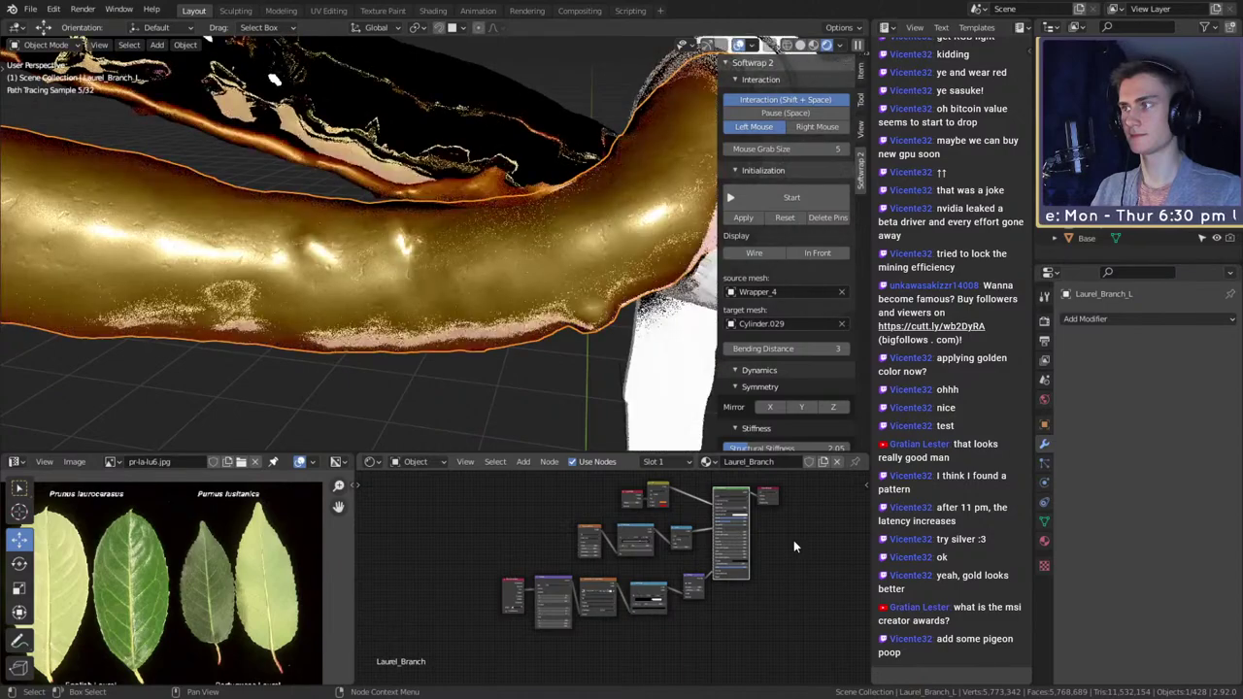
- Soften the bump texture's ColorRamp on Laurel_Branch by setting the black stop to 0.582 and moving the white stop farther toward the bright end
{"action": "left_click", "coordinate": [454, 386]}
{"action": "scroll", "coordinate": [432, 315], "scroll_direction": "down", "scroll_amount": 2}
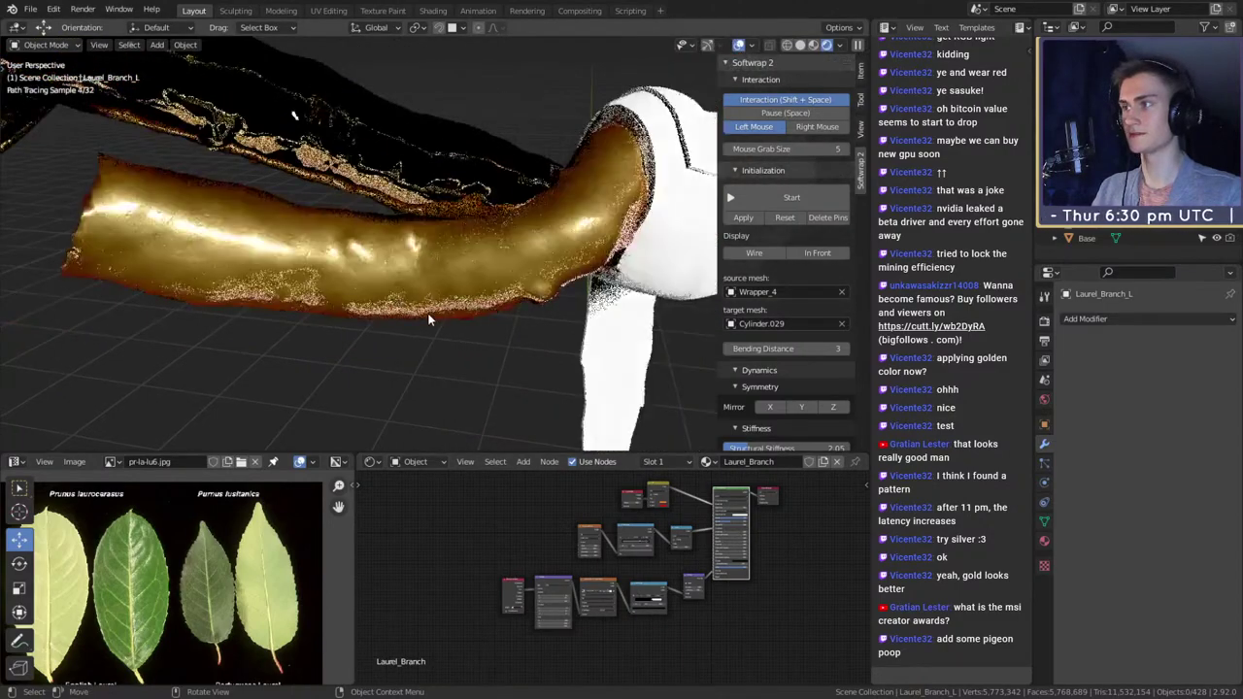
{"action": "scroll", "coordinate": [435, 299], "scroll_direction": "up", "scroll_amount": 1}
{"action": "scroll", "coordinate": [719, 602], "scroll_direction": "up", "scroll_amount": 4}
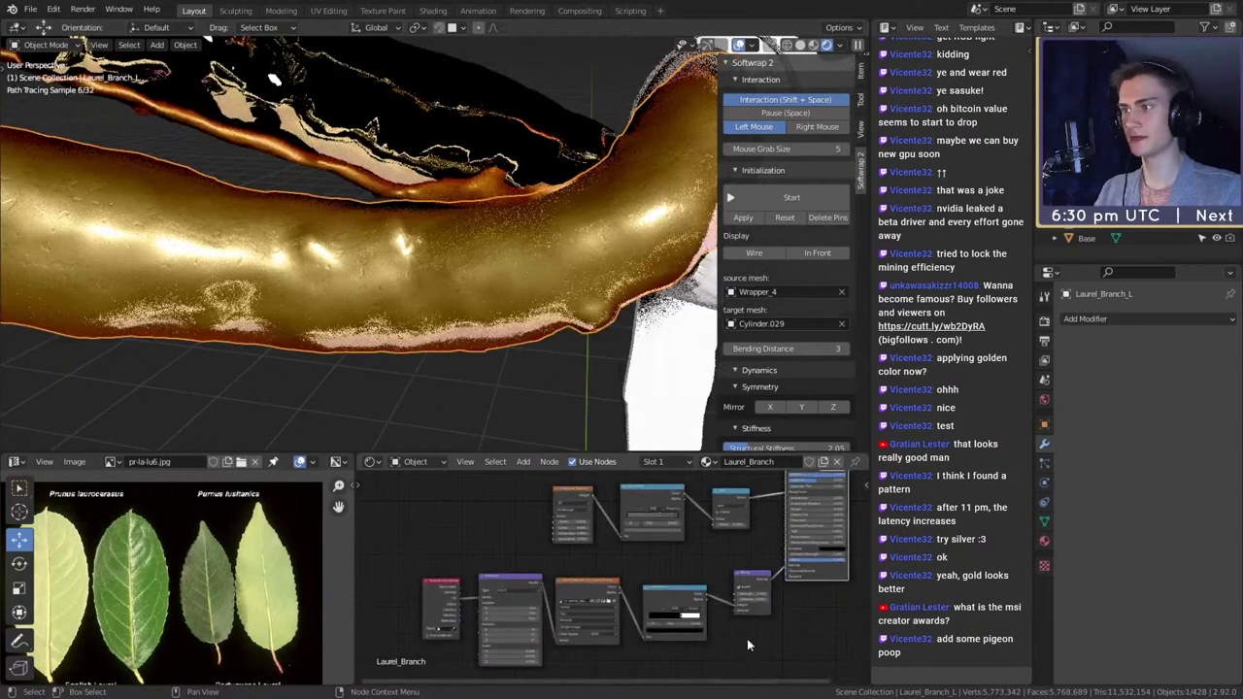
{"action": "scroll", "coordinate": [705, 568], "scroll_direction": "up", "scroll_amount": 6}
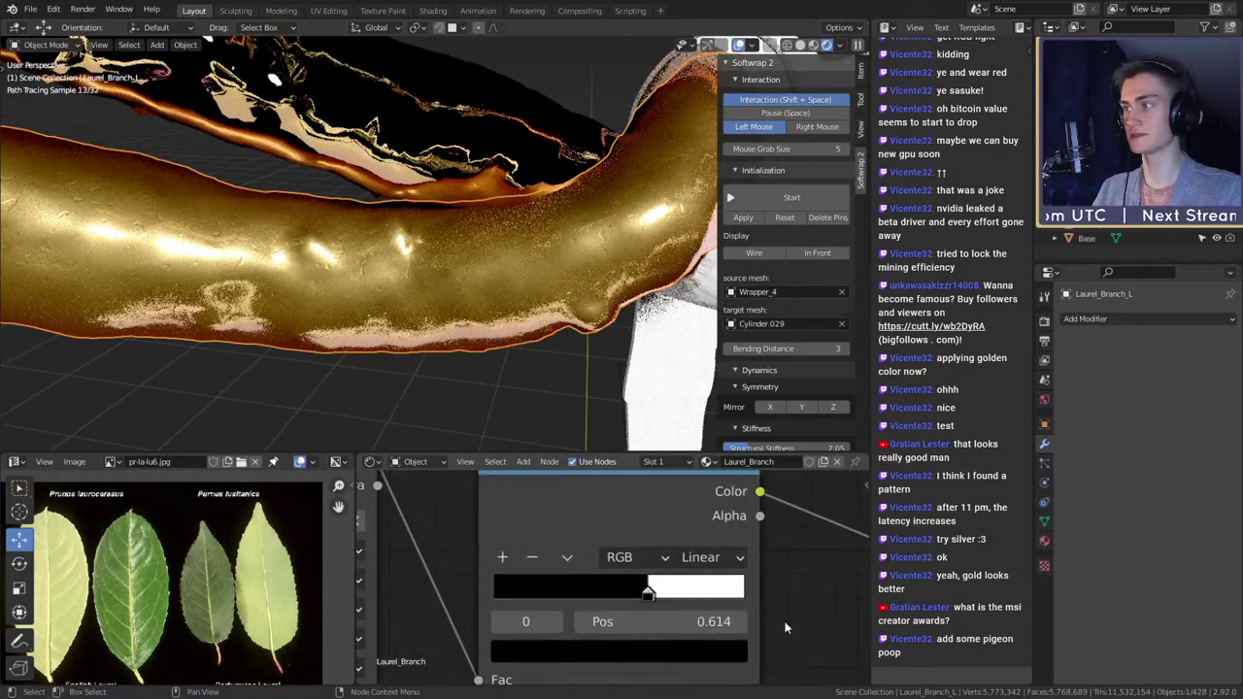
{"action": "scroll", "coordinate": [820, 610], "scroll_direction": "up", "scroll_amount": 2}
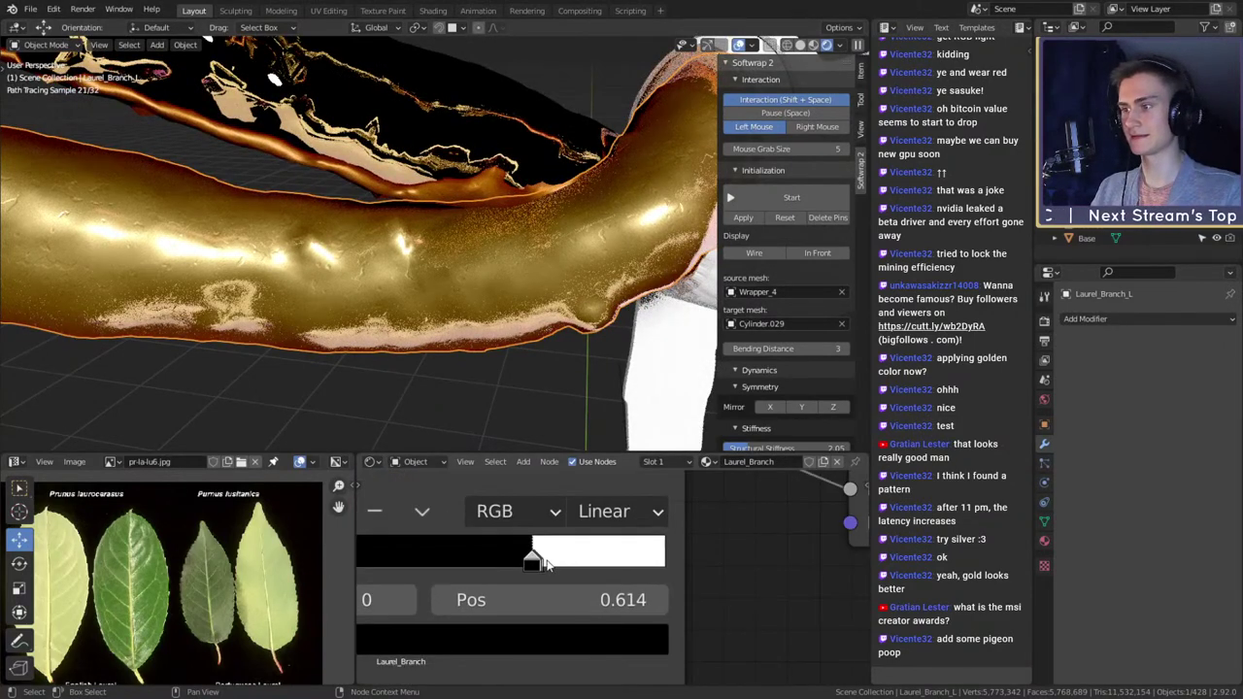
{"action": "mouse_move", "coordinate": [544, 566]}
{"action": "left_mouse_down"}
{"action": "mouse_move", "coordinate": [588, 568]}
{"action": "mouse_move", "coordinate": [521, 567]}
{"action": "left_mouse_up"}
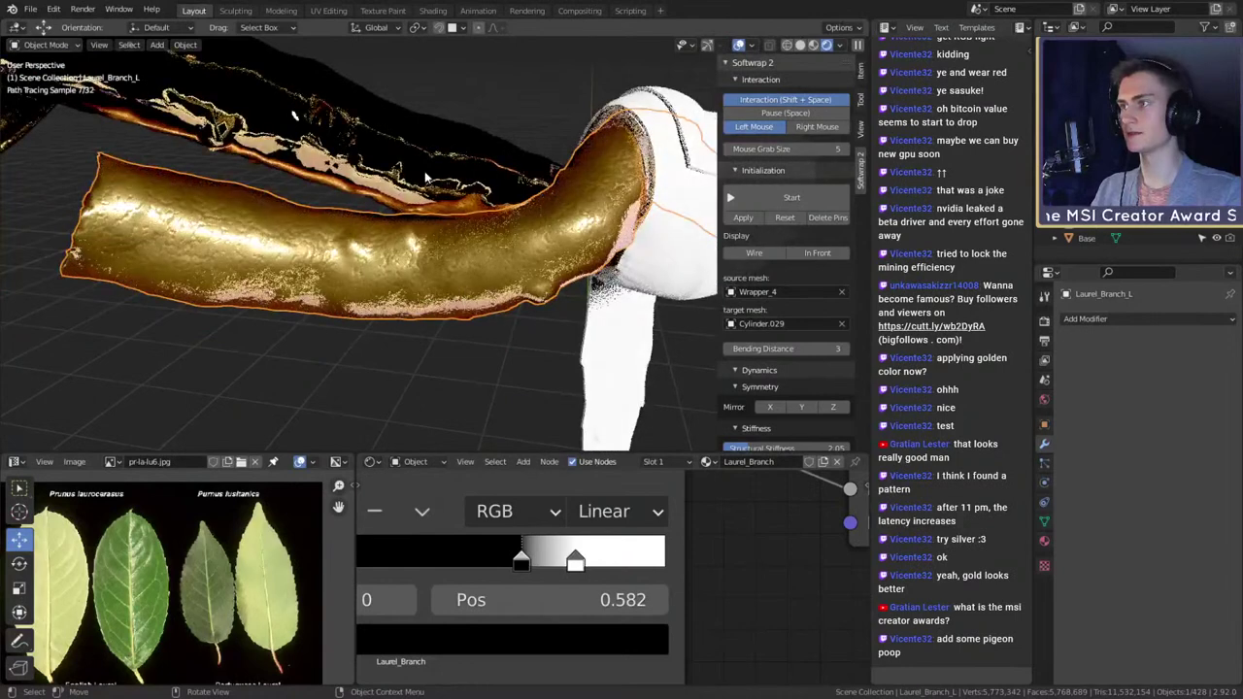
- Assign the Laurel_Branch material to the other branch, Laurel_Branch_R
{"action": "left_click", "coordinate": [468, 157]}
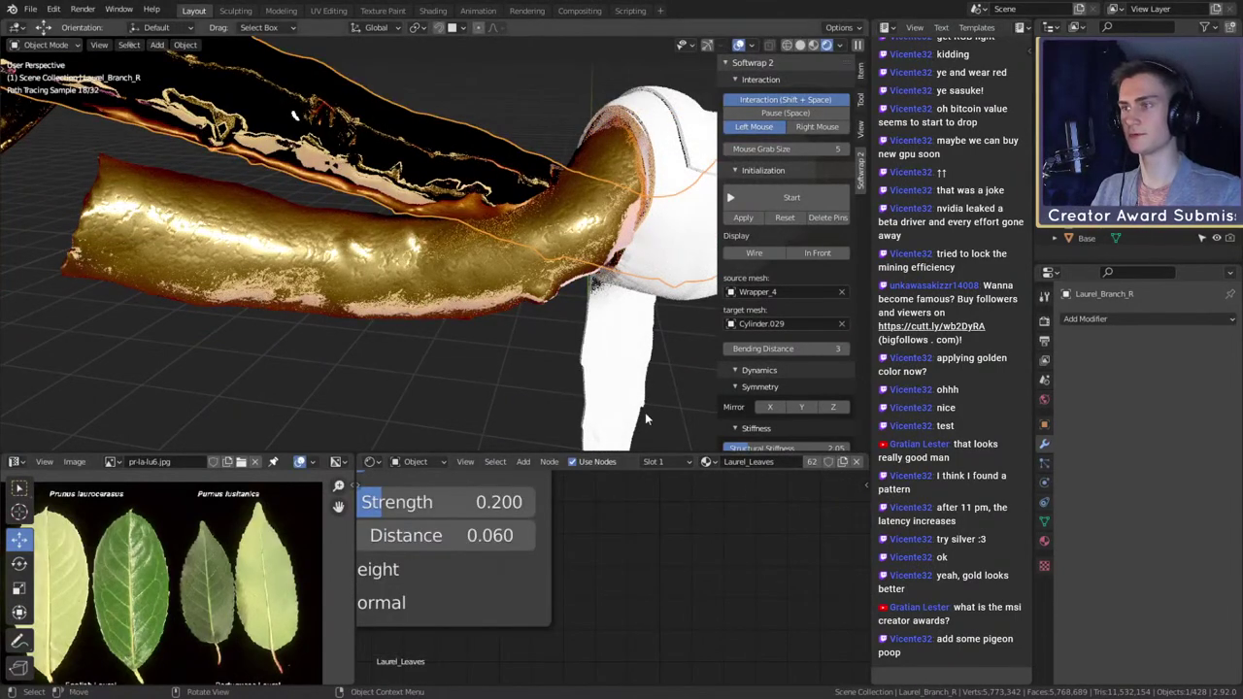
{"action": "left_click", "coordinate": [709, 462]}
{"action": "left_click", "coordinate": [745, 521]}
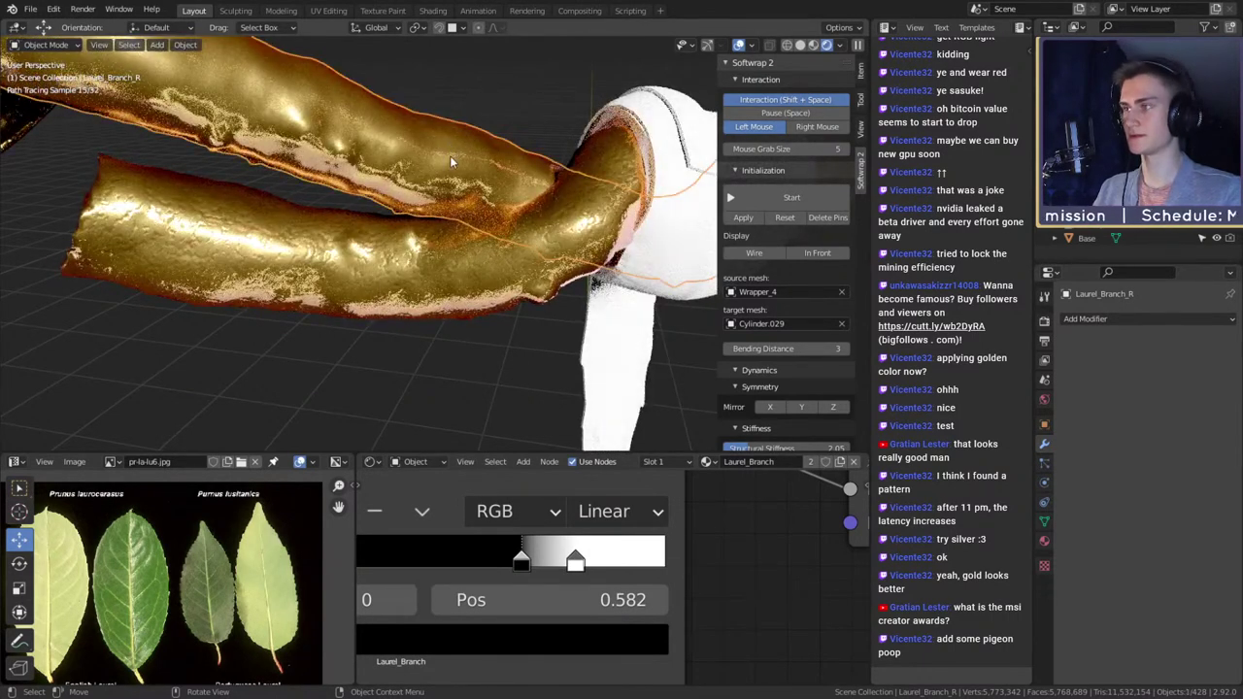
- Generate new UVs for the whole Laurel_Branch_R mesh with Smart UV Project
{"action": "key", "text": "Tab"}
{"action": "key", "text": "u"}
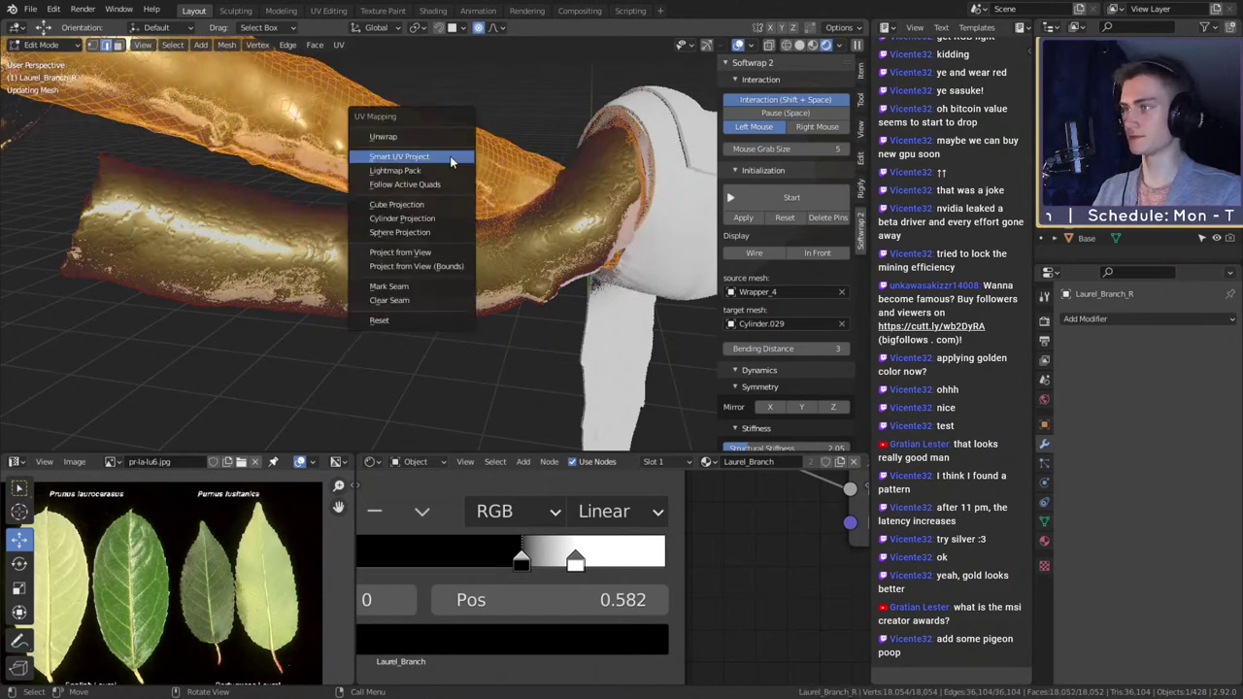
{"action": "left_click", "coordinate": [428, 158]}
{"action": "left_click", "coordinate": [428, 268]}
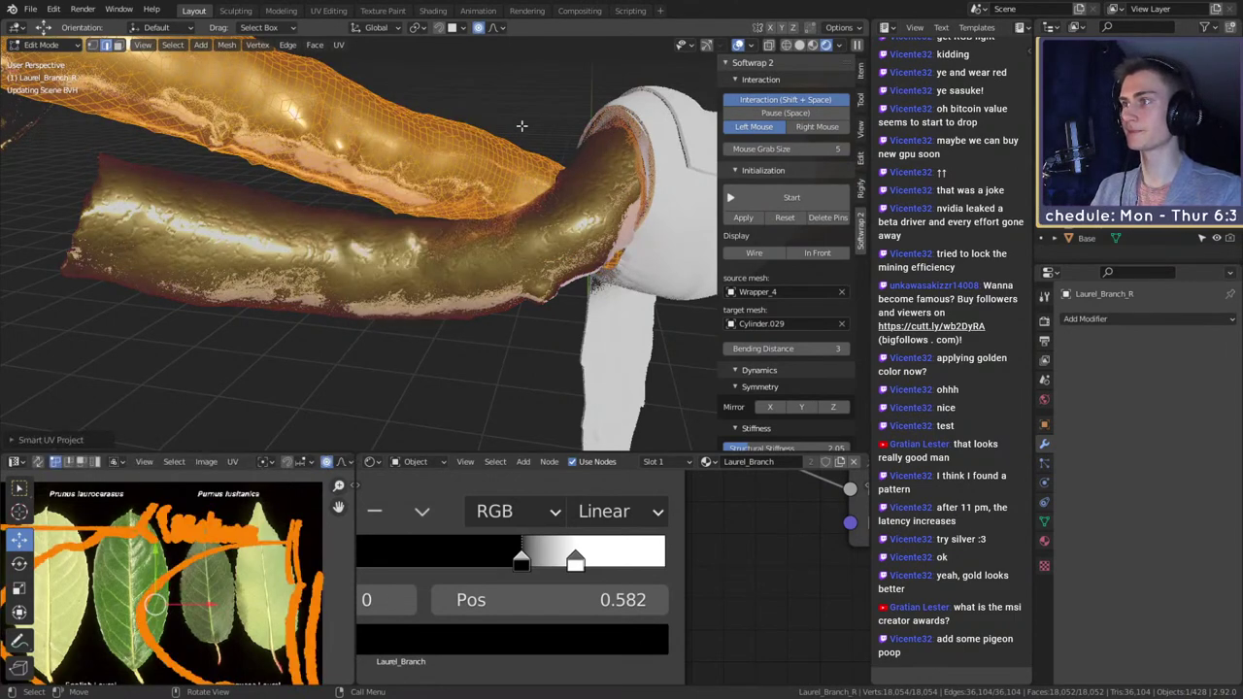
{"action": "key", "text": "Tab"}
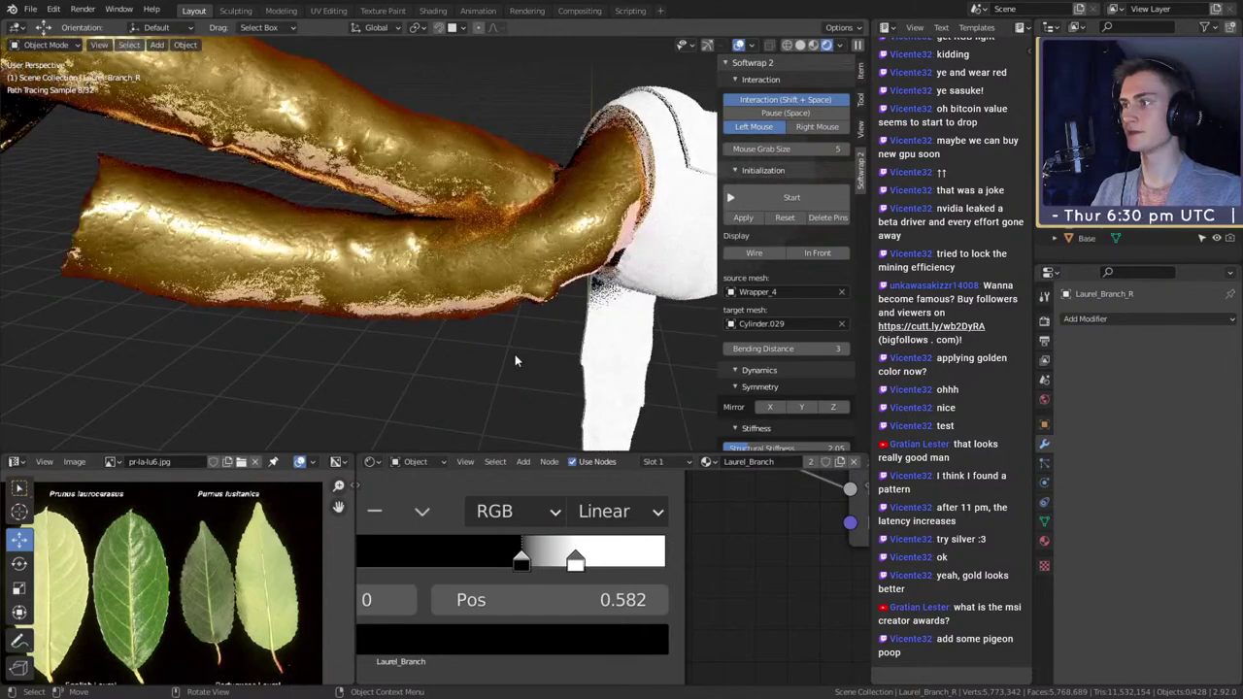
- Switch the viewport to Material Preview shading and shade the hanging cloth strip between the branches smooth
{"action": "scroll", "coordinate": [515, 355], "scroll_direction": "down", "scroll_amount": 5}
{"action": "middle_click_drag", "start_coordinate": [317, 291], "coordinate": [515, 279]}
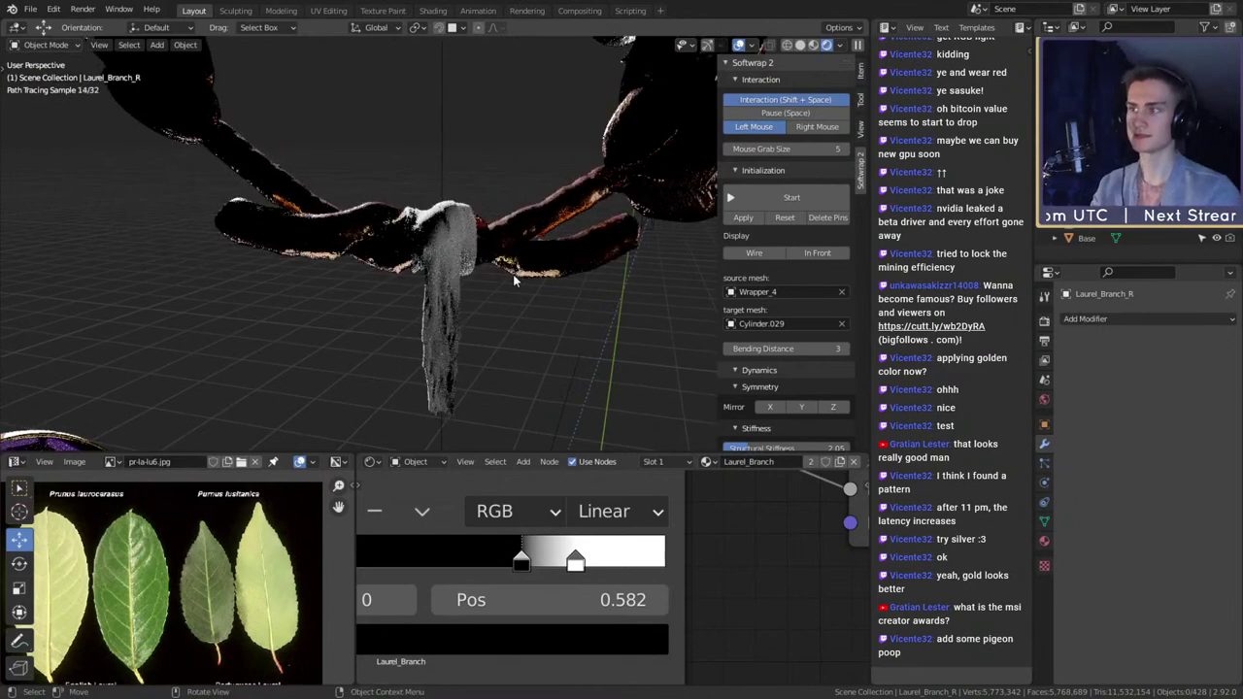
{"action": "key", "text": "z"}
{"action": "left_click", "coordinate": [518, 365]}
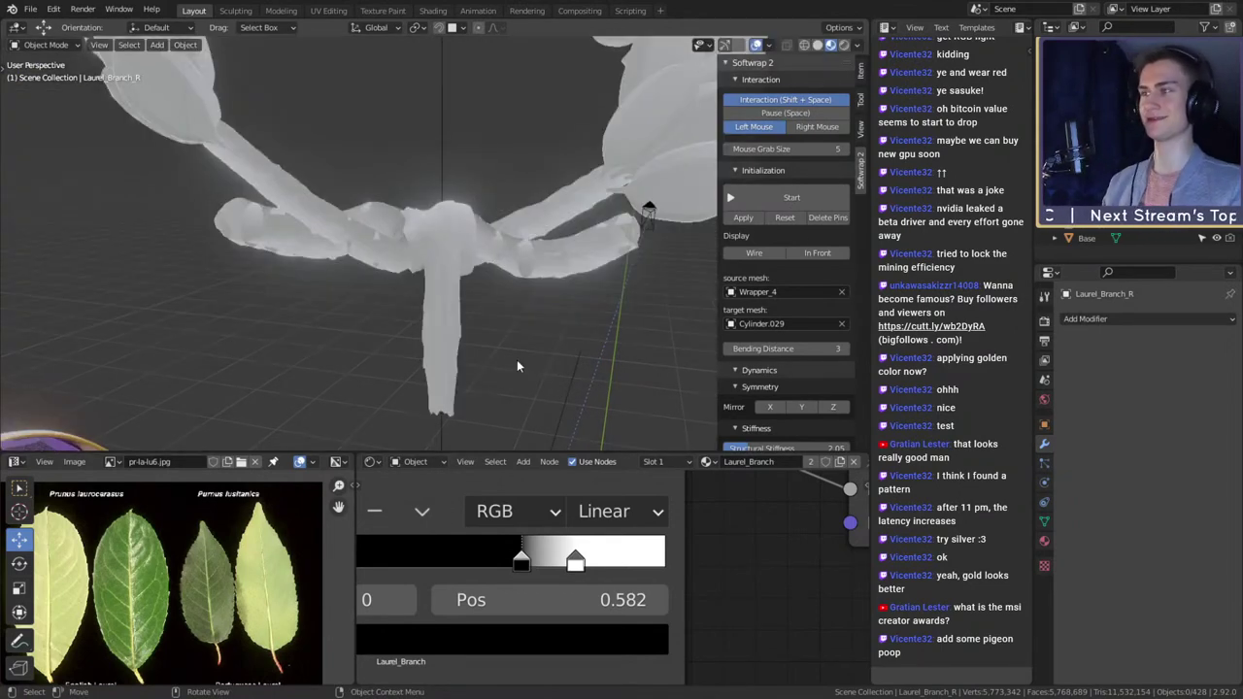
{"action": "scroll", "coordinate": [518, 365], "scroll_direction": "up", "scroll_amount": 3}
{"action": "middle_click_drag", "start_coordinate": [587, 359], "coordinate": [453, 288]}
{"action": "left_click", "coordinate": [531, 325]}
{"action": "right_click", "coordinate": [451, 289]}
{"action": "left_click", "coordinate": [437, 290]}
- Shade the wrapper pieces Wrapper_3, Wrapper_2 and Wrapper_1 smooth and save the file
{"action": "left_click", "coordinate": [516, 194]}
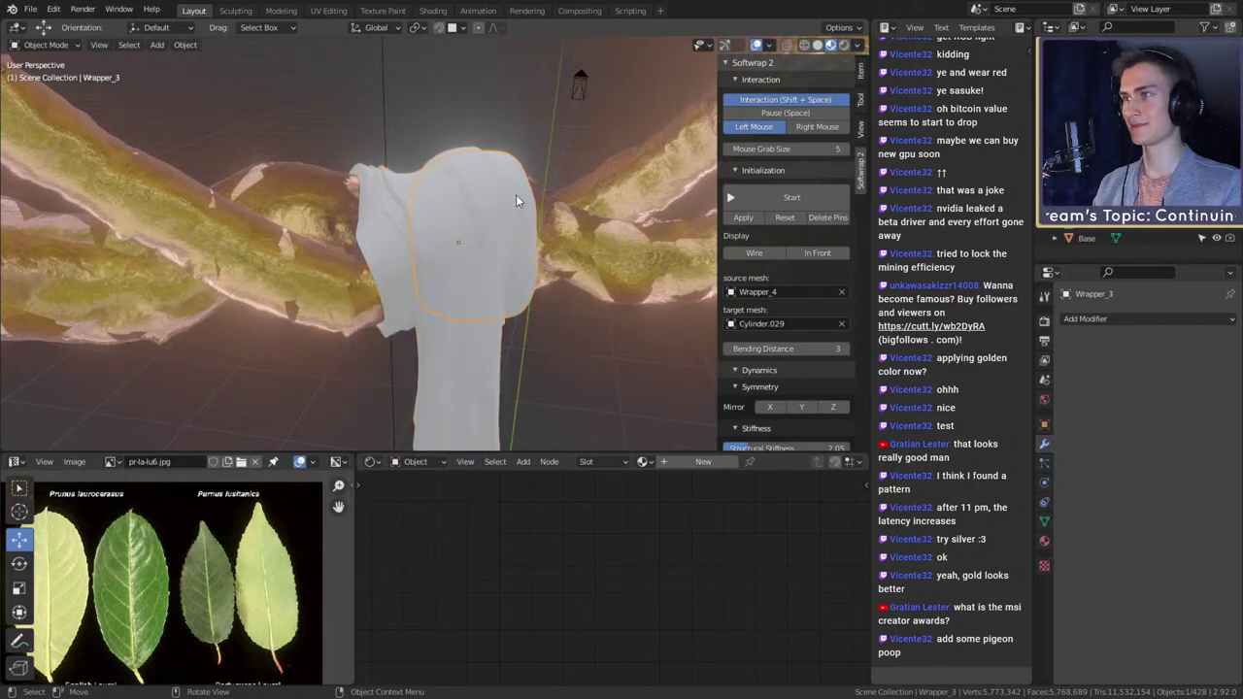
{"action": "right_click", "coordinate": [516, 194]}
{"action": "left_click", "coordinate": [516, 194]}
{"action": "left_click", "coordinate": [393, 205]}
{"action": "right_click", "coordinate": [392, 206]}
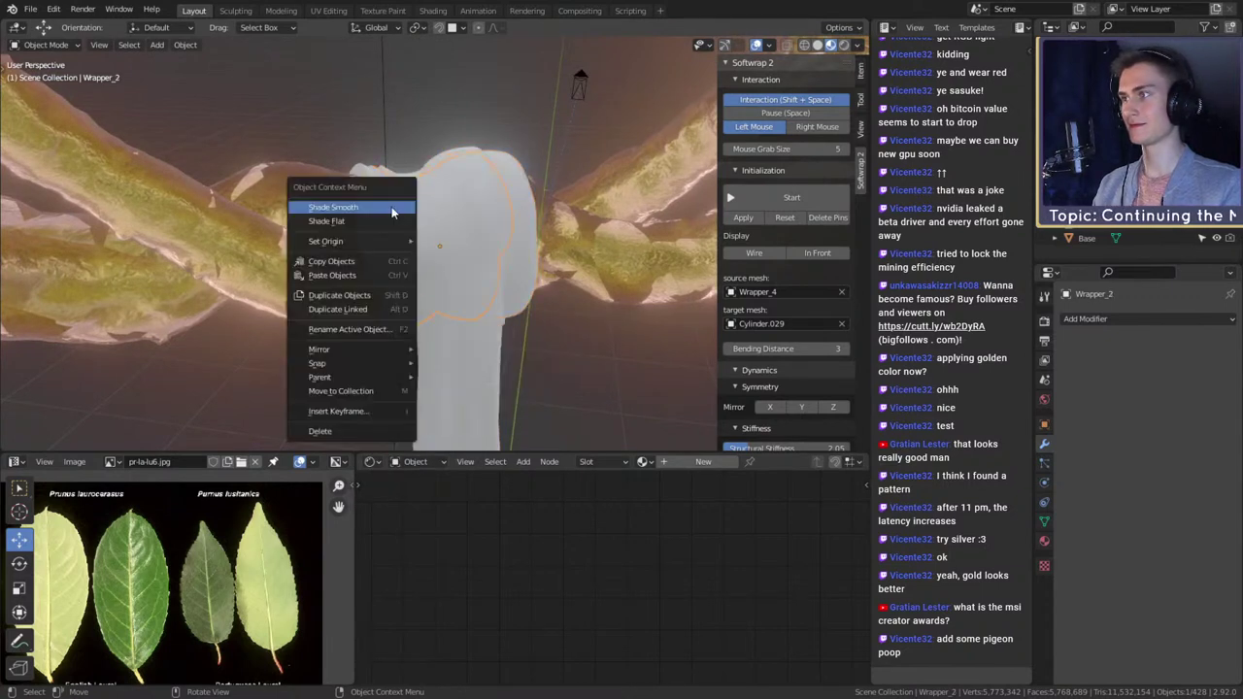
{"action": "left_click", "coordinate": [390, 207]}
{"action": "left_click", "coordinate": [379, 243]}
{"action": "right_click", "coordinate": [378, 246]}
{"action": "left_click", "coordinate": [378, 248]}
{"action": "middle_click_drag", "start_coordinate": [450, 262], "coordinate": [626, 304]}
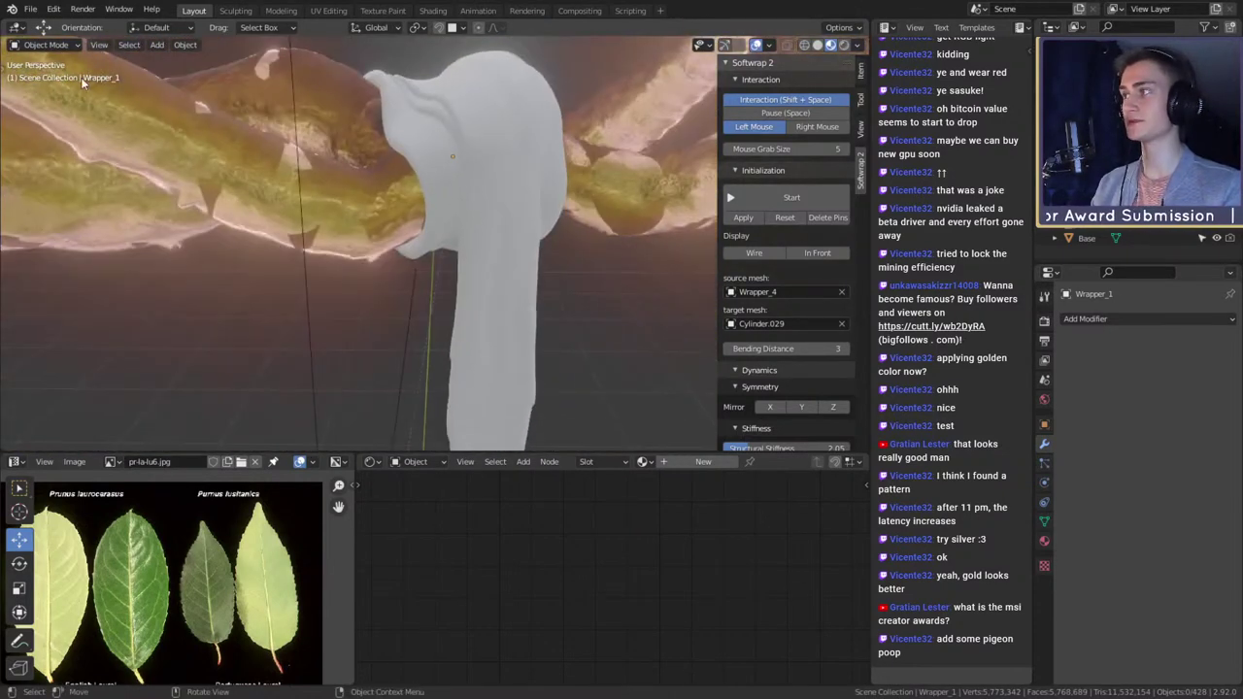
{"action": "left_click", "coordinate": [30, 9]}
{"action": "left_click", "coordinate": [58, 105]}
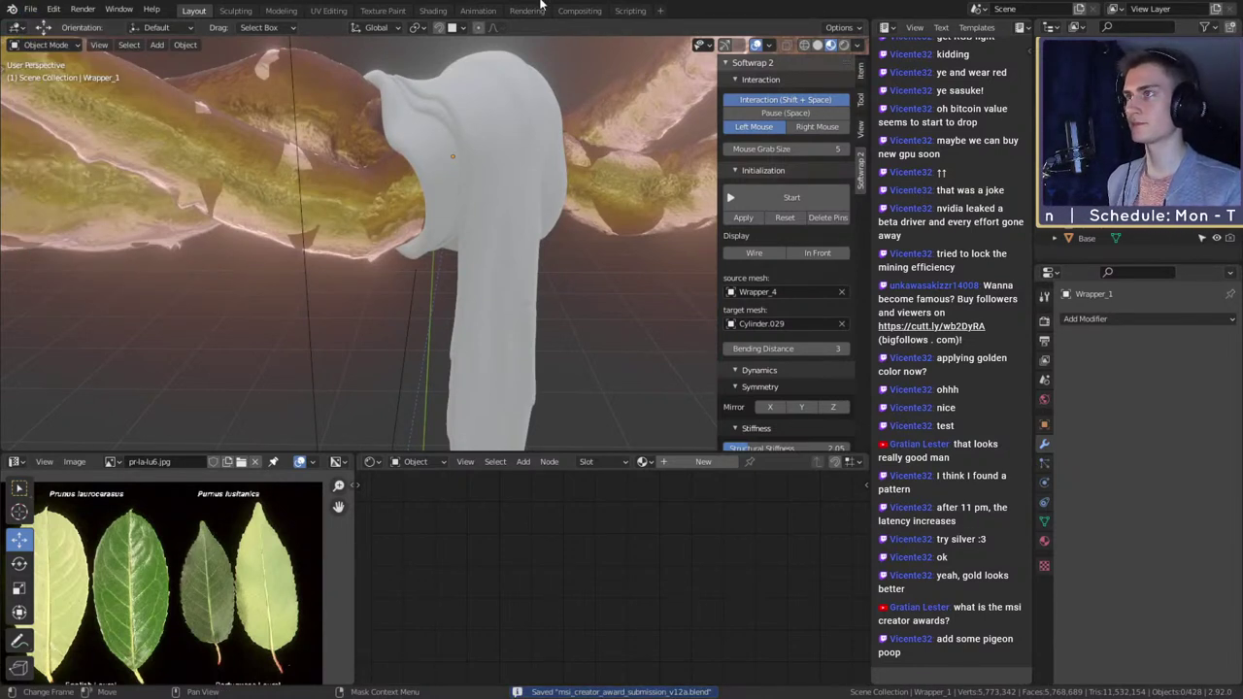
- Append the 05 Weavr fabric material from procedural_fabric_complex.blend
{"action": "left_click", "coordinate": [512, 305]}
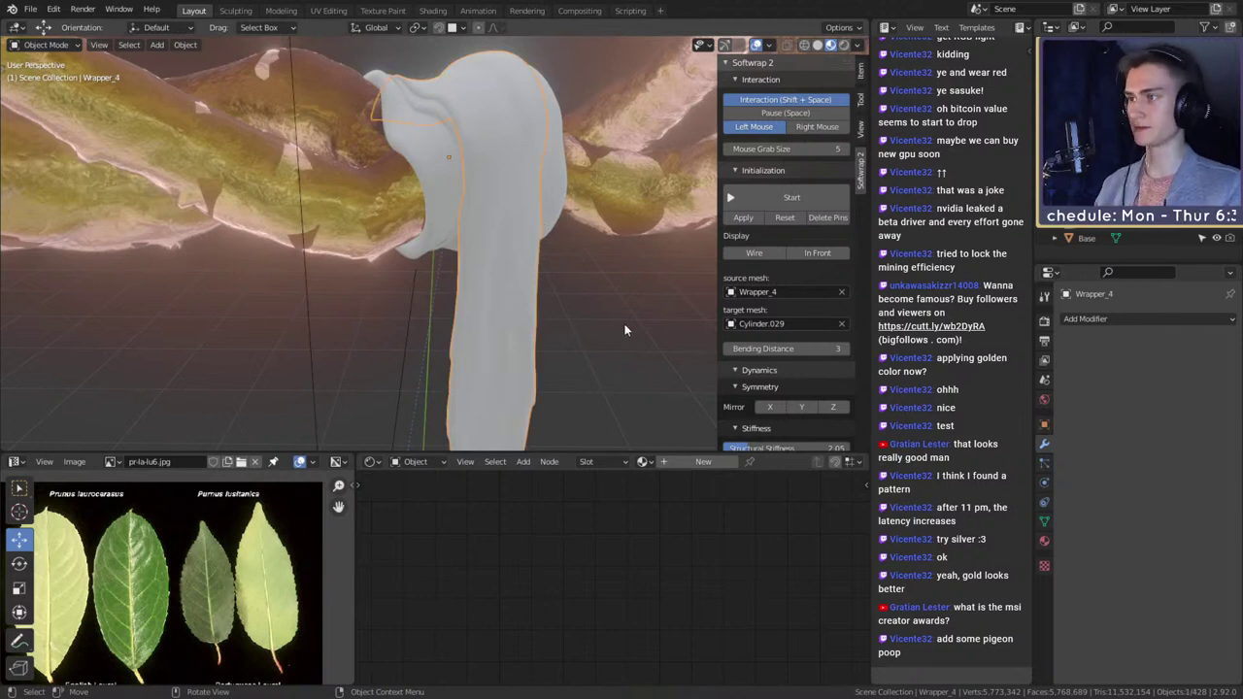
{"action": "left_click", "coordinate": [642, 462]}
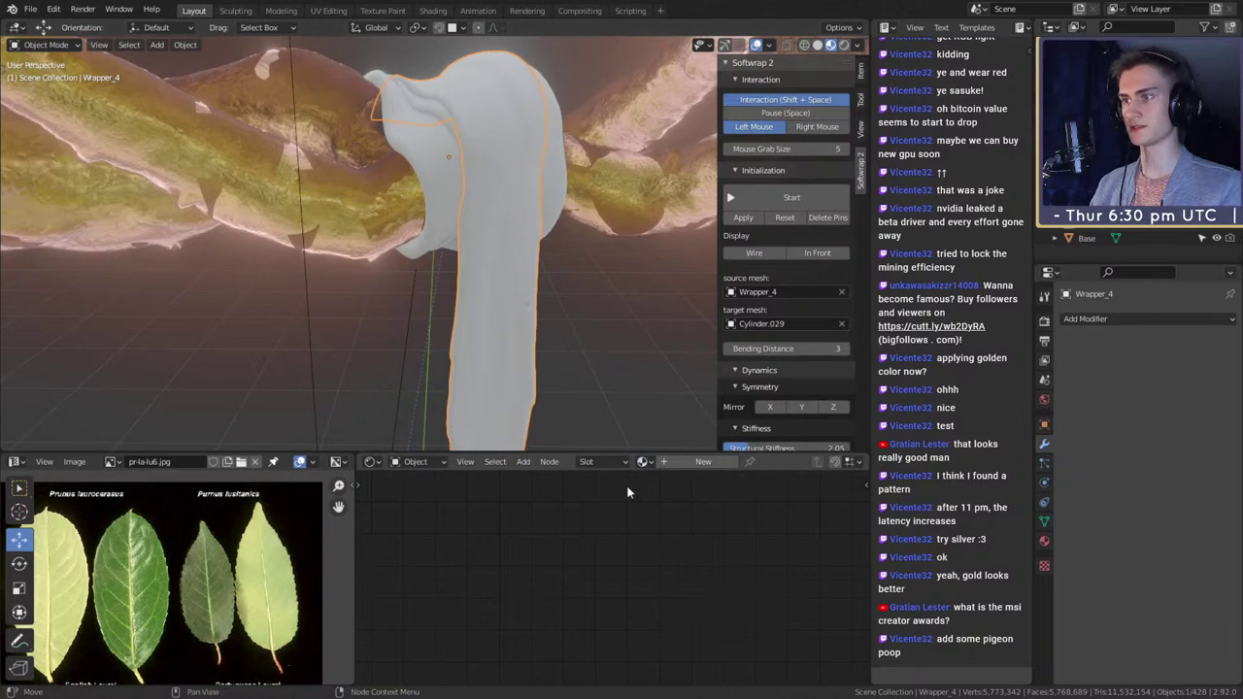
{"action": "left_click", "coordinate": [504, 351]}
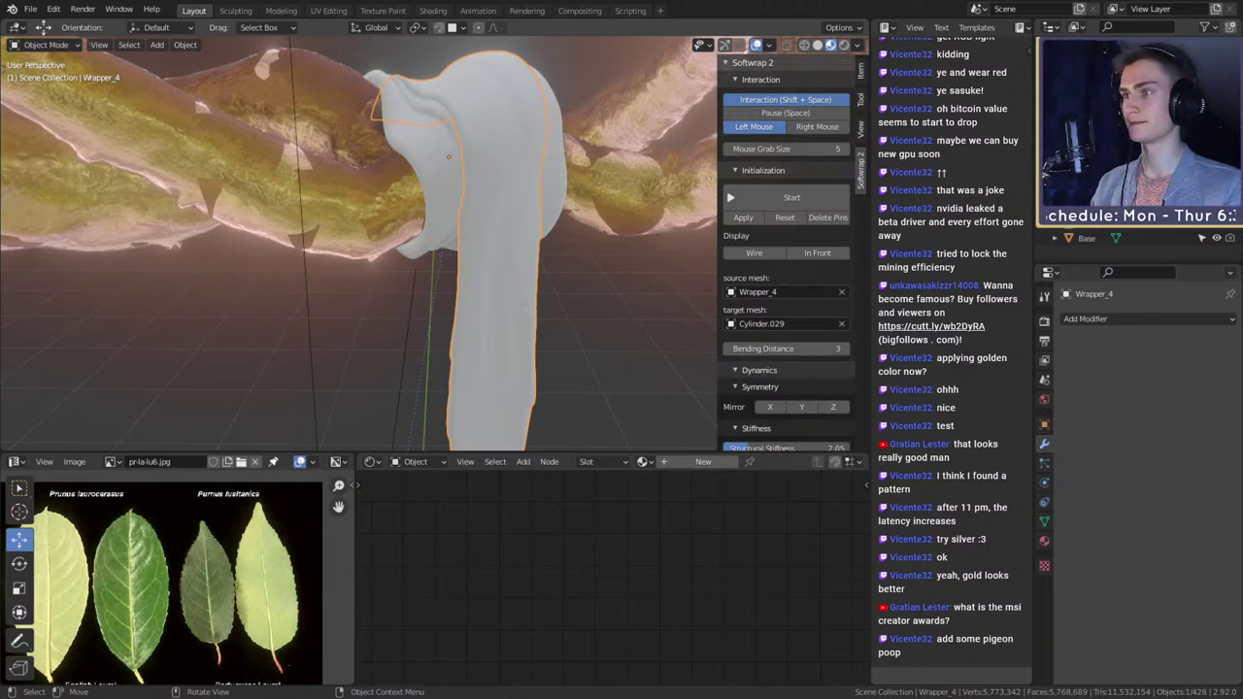
{"action": "left_click_drag", "start_coordinate": [583, 298], "coordinate": [529, 297]}
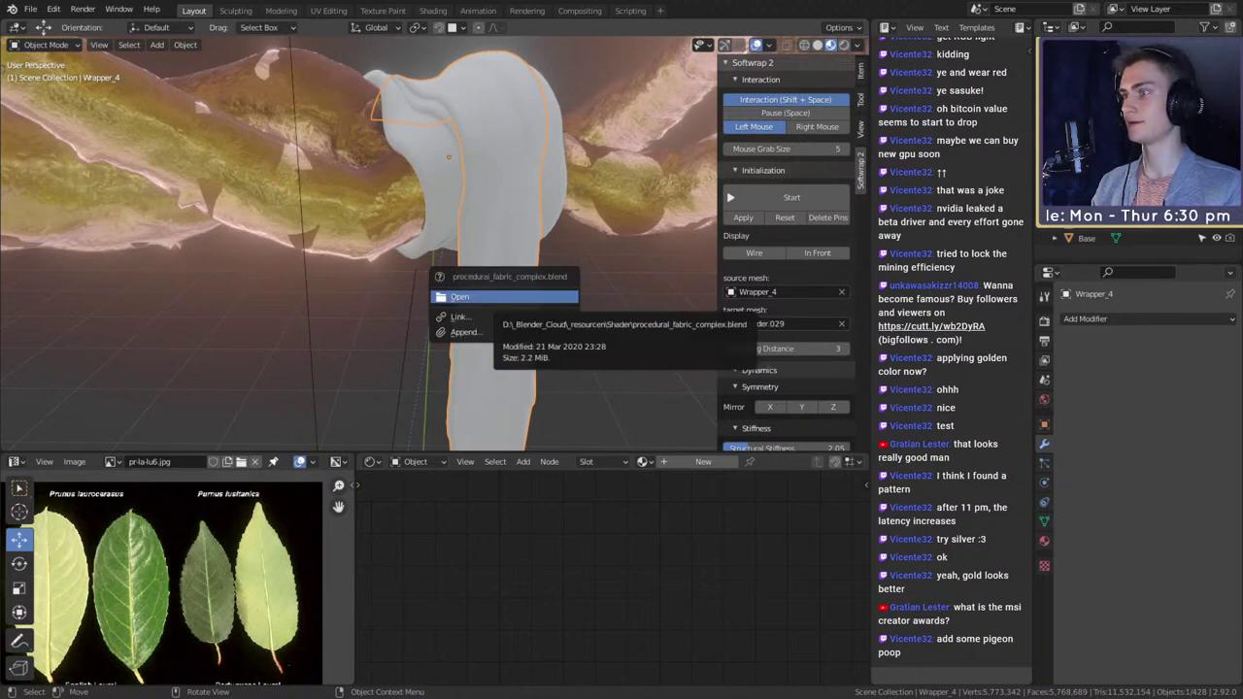
{"action": "left_click", "coordinate": [464, 331]}
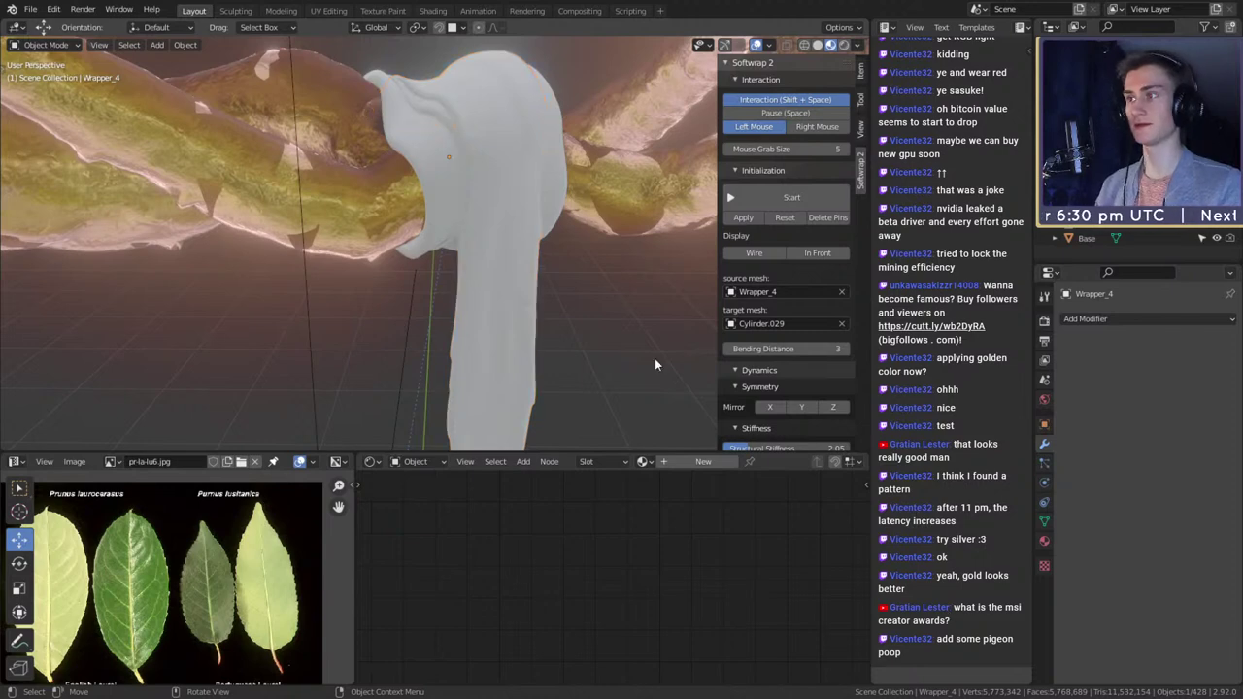
- Assign the 05 Weavr material to the hanging cloth strip Wrapper_4
{"action": "left_click", "coordinate": [530, 329]}
{"action": "left_click", "coordinate": [643, 462]}
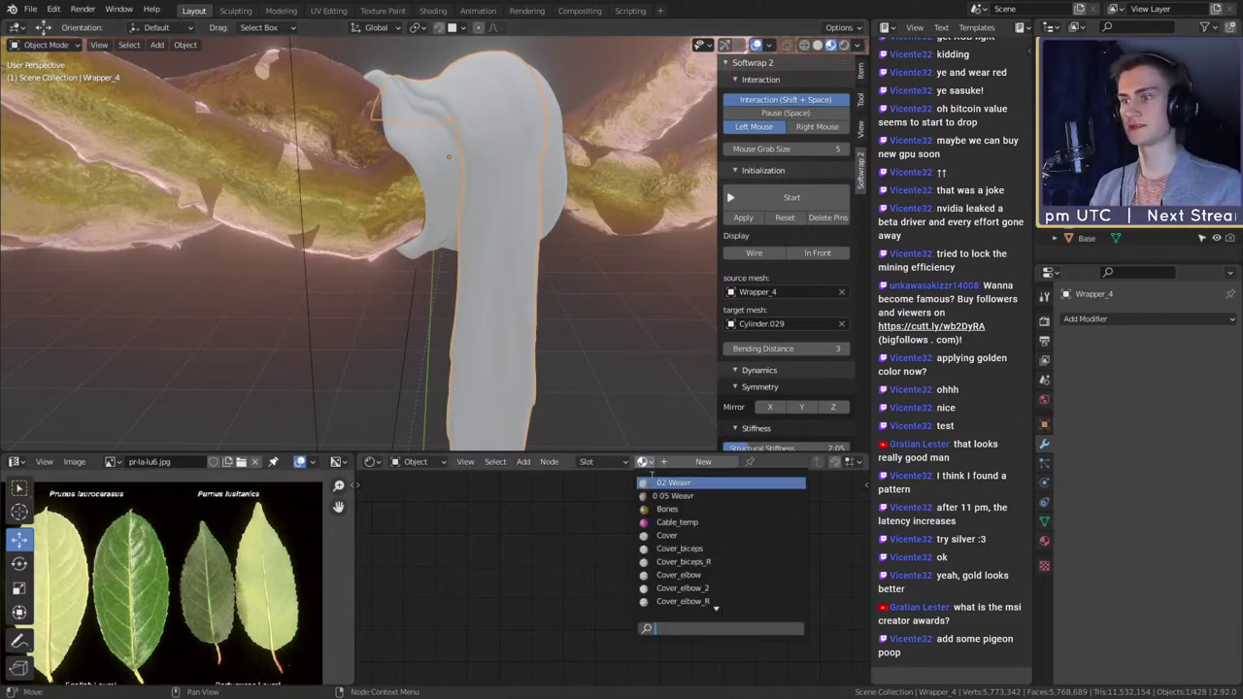
{"action": "left_click", "coordinate": [673, 495]}
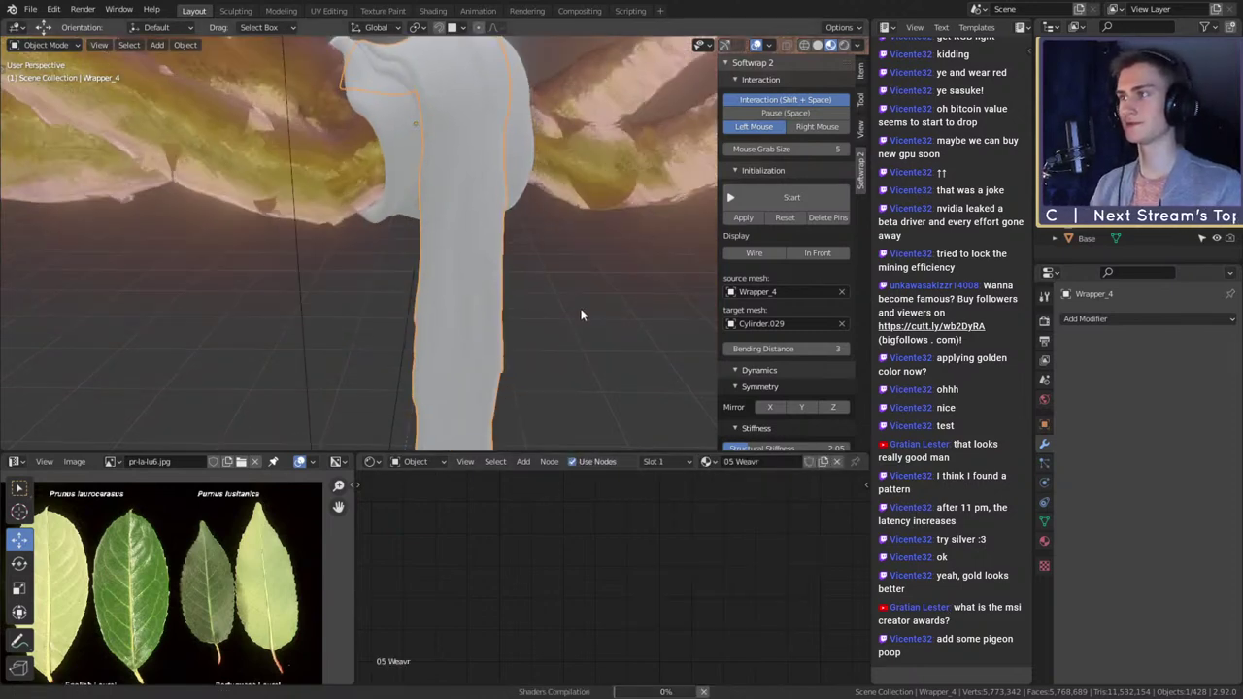
- Unwrap all faces of the Wrapper_4 mesh
{"action": "middle_click_drag", "start_coordinate": [582, 315], "coordinate": [551, 332]}
{"action": "key", "text": "Tab"}
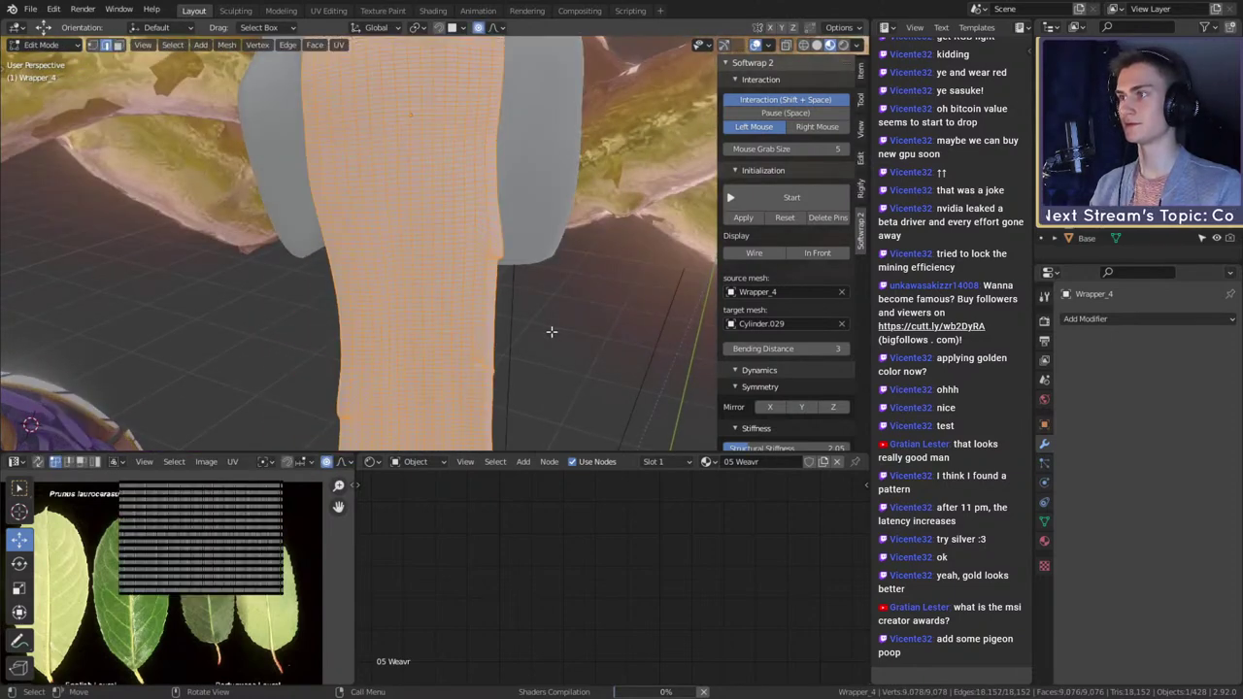
{"action": "key", "text": "u"}
{"action": "left_click", "coordinate": [501, 313]}
{"action": "scroll", "coordinate": [563, 311], "scroll_direction": "down", "scroll_amount": 3}
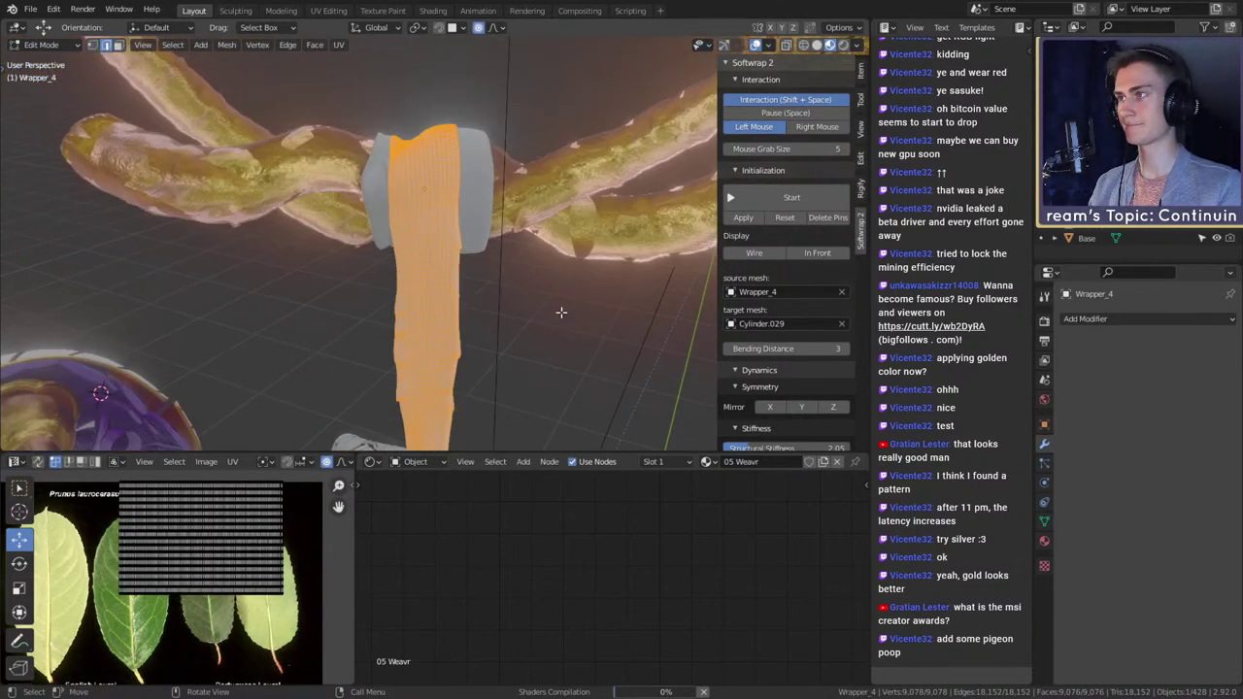
- Select the edge loops running around the border of the Wrapper_4 strip and mark them as seams
{"action": "middle_click_drag", "start_coordinate": [563, 311], "coordinate": [375, 224]}
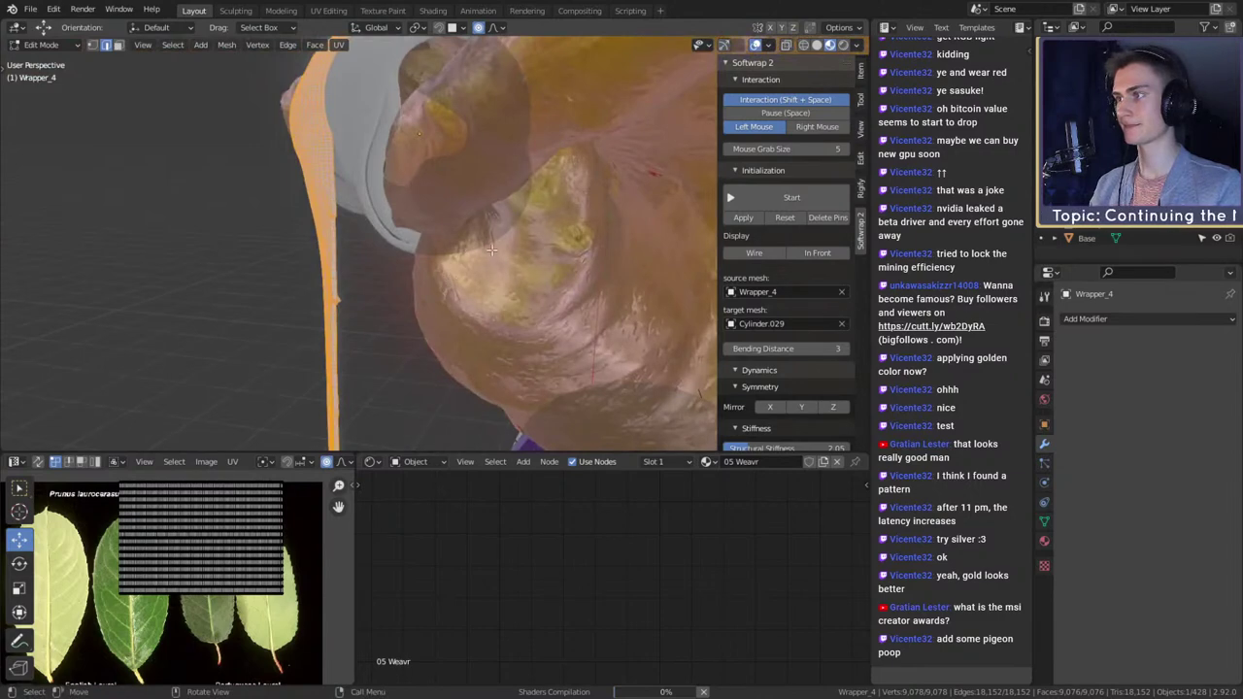
{"action": "key", "text": "Tab"}
{"action": "mouse_move", "coordinate": [510, 243]}
{"action": "middle_mouse_down"}
{"action": "mouse_move", "coordinate": [474, 246]}
{"action": "mouse_move", "coordinate": [516, 239]}
{"action": "mouse_move", "coordinate": [610, 281]}
{"action": "mouse_move", "coordinate": [602, 322]}
{"action": "mouse_move", "coordinate": [475, 244]}
{"action": "mouse_move", "coordinate": [513, 262]}
{"action": "mouse_move", "coordinate": [470, 278]}
{"action": "mouse_move", "coordinate": [476, 339]}
{"action": "mouse_move", "coordinate": [525, 225]}
{"action": "mouse_move", "coordinate": [497, 331]}
{"action": "mouse_move", "coordinate": [475, 243]}
{"action": "mouse_move", "coordinate": [405, 234]}
{"action": "mouse_move", "coordinate": [538, 280]}
{"action": "mouse_move", "coordinate": [506, 233]}
{"action": "middle_mouse_up"}
{"action": "key", "text": "Tab"}
{"action": "key", "text": "alt+a"}
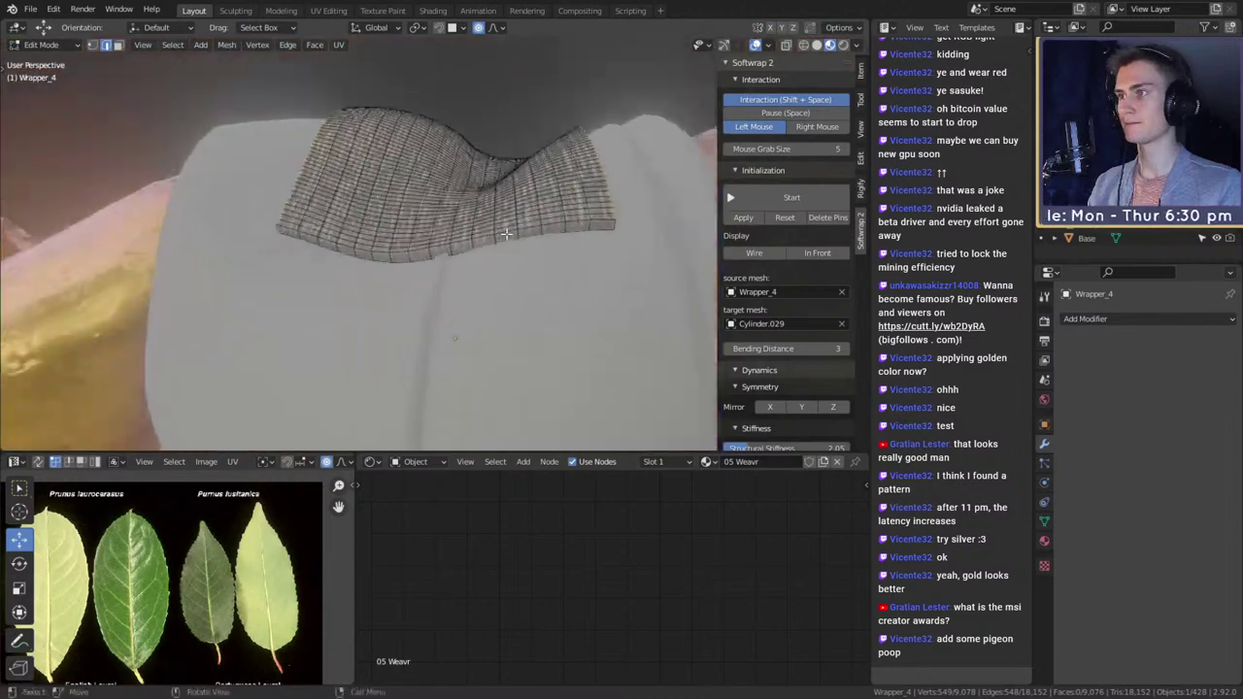
{"action": "left_click", "coordinate": [506, 233], "text": "alt"}
{"action": "key", "text": "u"}
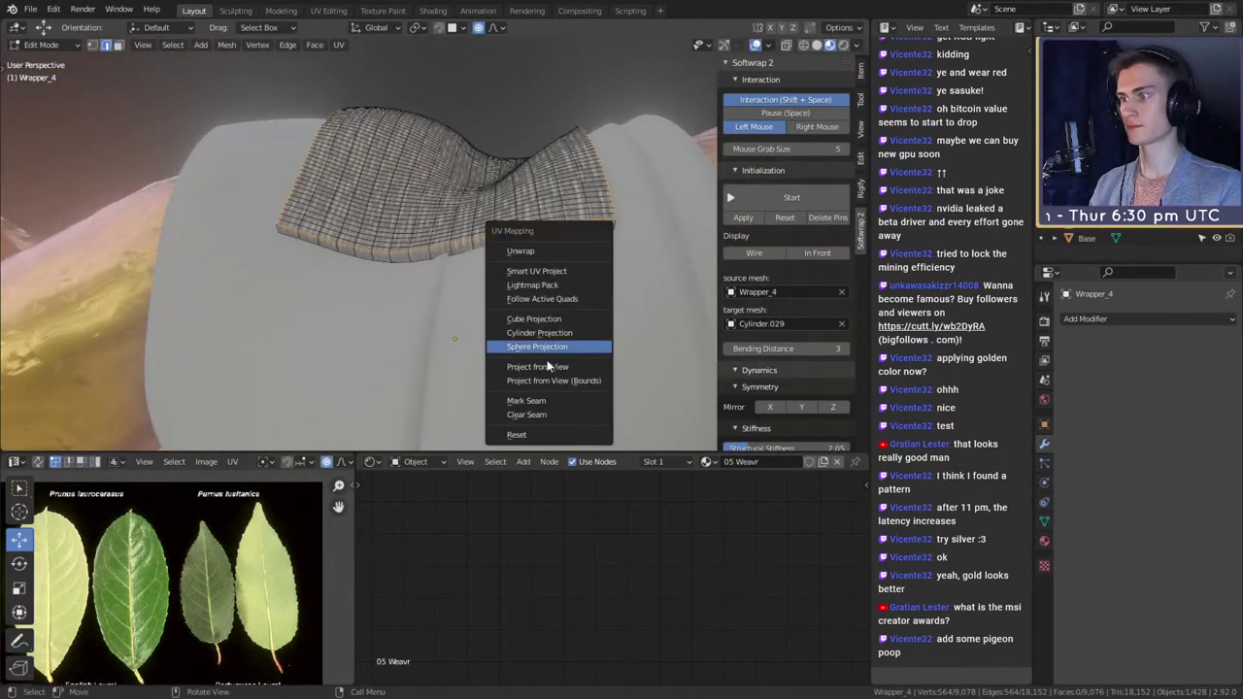
{"action": "left_click", "coordinate": [535, 380]}
- Unwrap the whole Wrapper_4 mesh again using the marked border seams and return to Object Mode
{"action": "key", "text": "a"}
{"action": "key", "text": "u"}
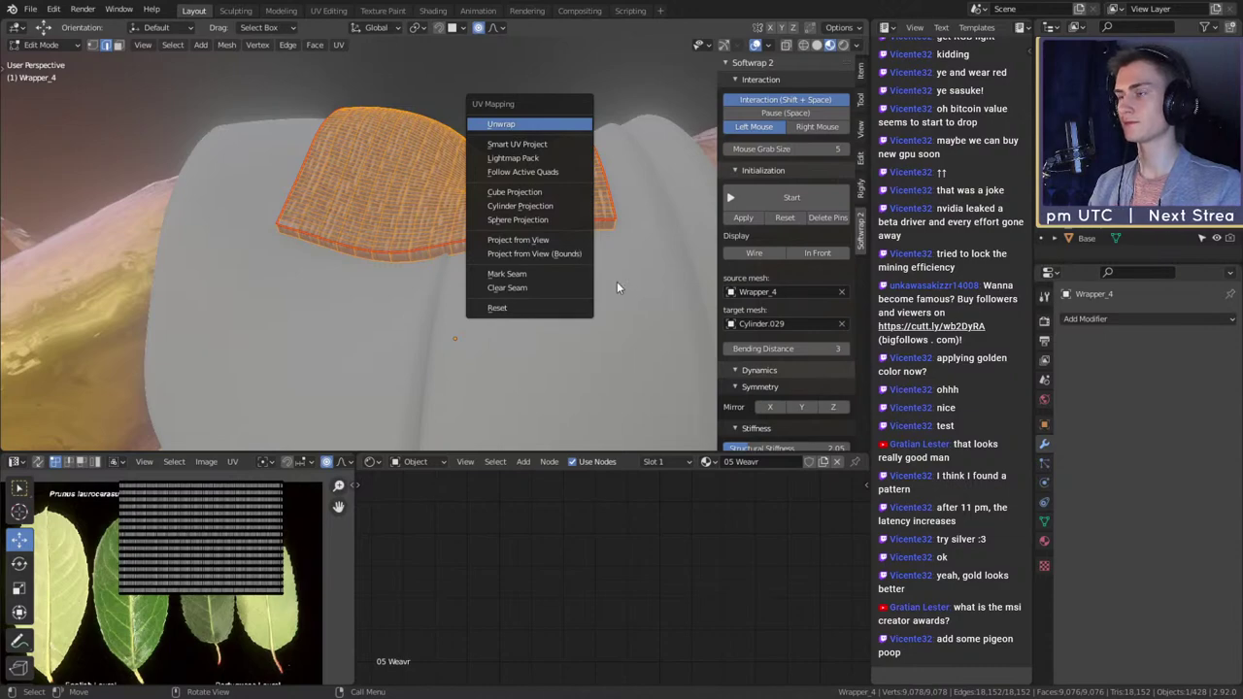
{"action": "key", "text": "Return"}
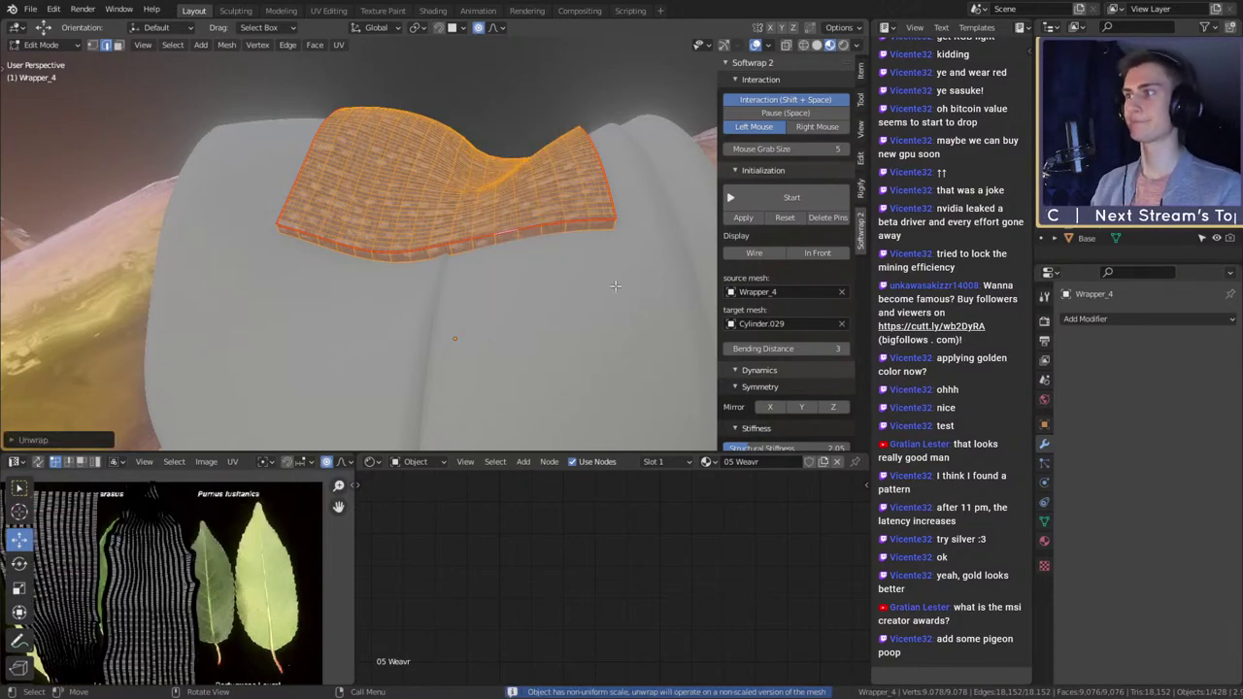
{"action": "key", "text": "Tab"}
{"action": "middle_click_drag", "start_coordinate": [608, 286], "coordinate": [549, 303]}
{"action": "scroll", "coordinate": [384, 334], "scroll_direction": "down", "scroll_amount": 6}
{"action": "scroll", "coordinate": [515, 287], "scroll_direction": "up", "scroll_amount": 6}
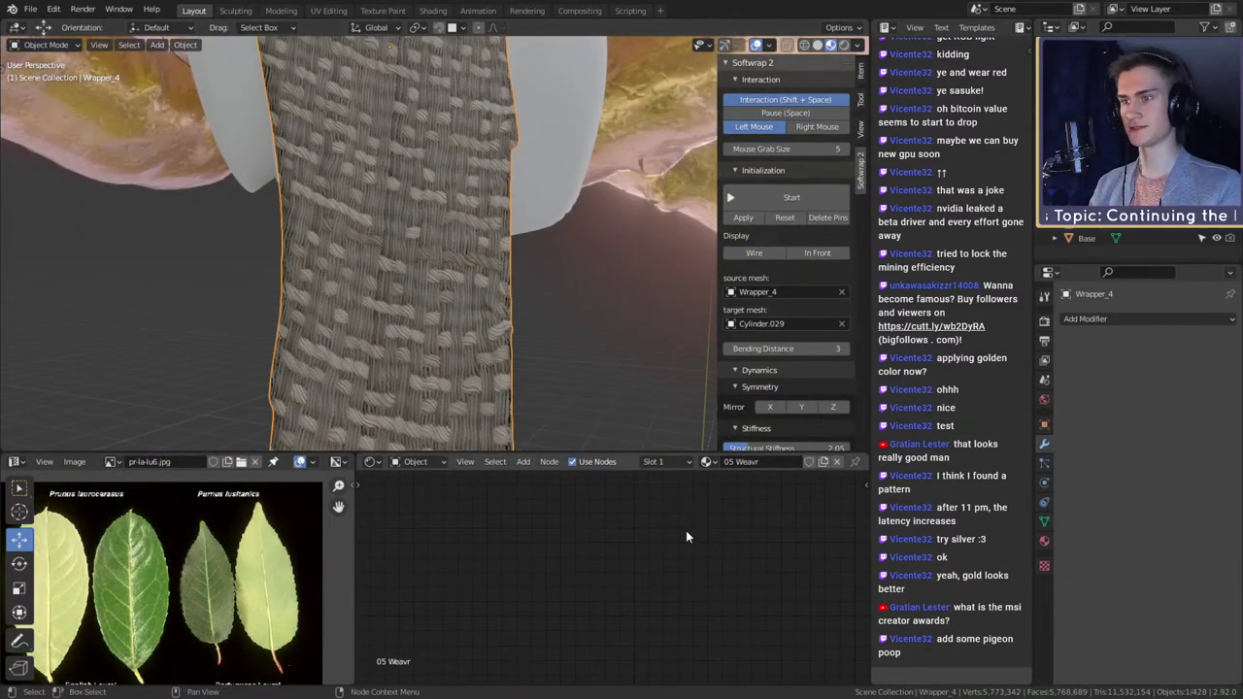
- Examine the 05 Weavr node tree and how its weave pattern lies on the cloth strip
{"action": "key", "text": "Home"}
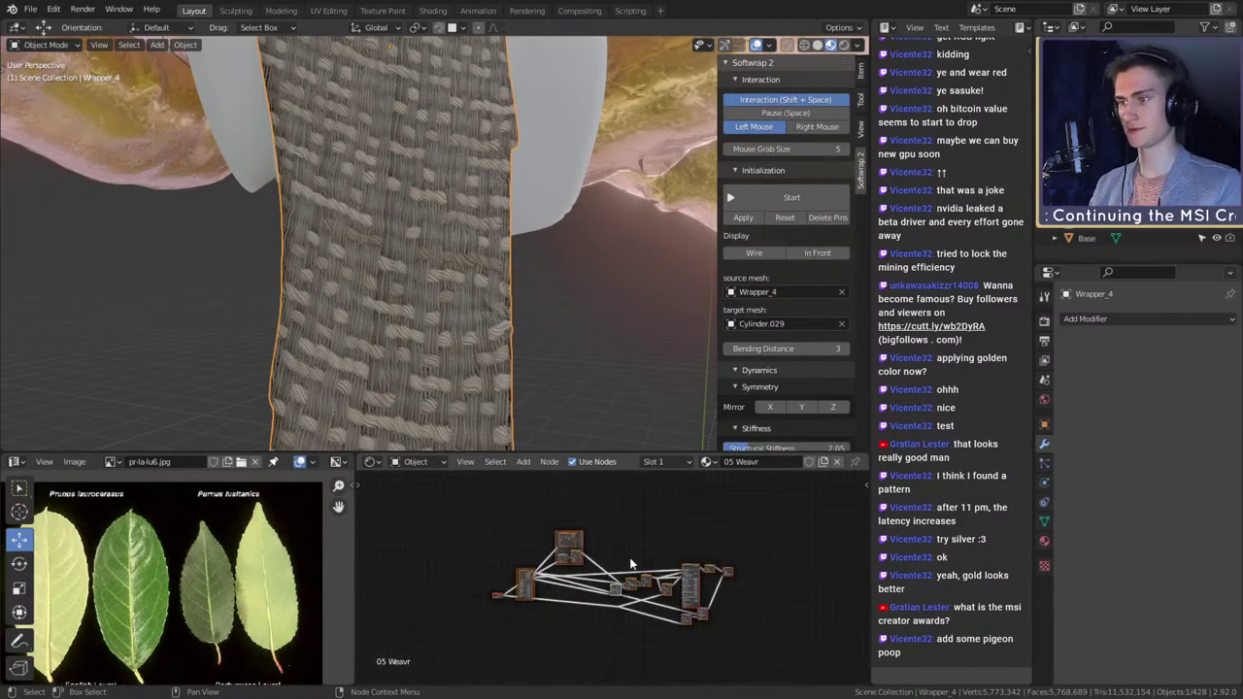
{"action": "scroll", "coordinate": [621, 580], "scroll_direction": "up", "scroll_amount": 3}
{"action": "scroll", "coordinate": [622, 580], "scroll_direction": "down", "scroll_amount": 4}
{"action": "mouse_move", "coordinate": [625, 577]}
{"action": "middle_mouse_down"}
{"action": "mouse_move", "coordinate": [589, 549]}
{"action": "mouse_move", "coordinate": [609, 581]}
{"action": "middle_mouse_up"}
{"action": "scroll", "coordinate": [604, 547], "scroll_direction": "up", "scroll_amount": 3}
{"action": "middle_click_drag", "start_coordinate": [713, 548], "coordinate": [500, 590]}
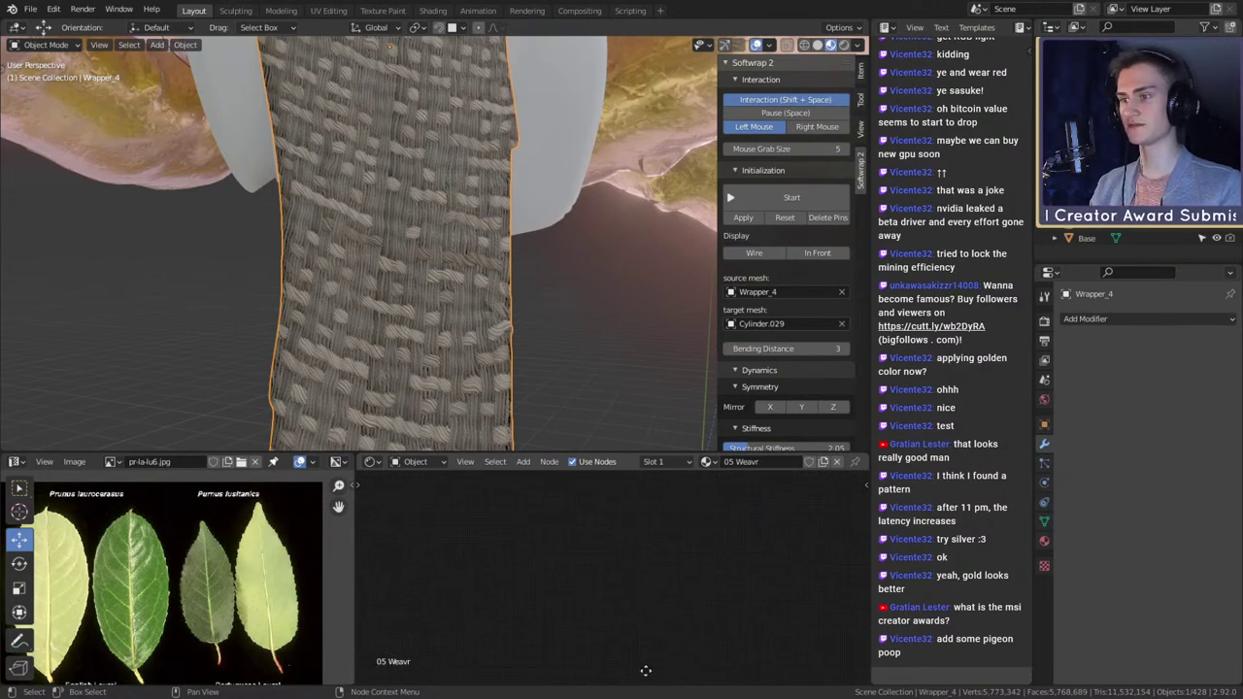
{"action": "middle_click_drag", "start_coordinate": [696, 442], "coordinate": [716, 37]}
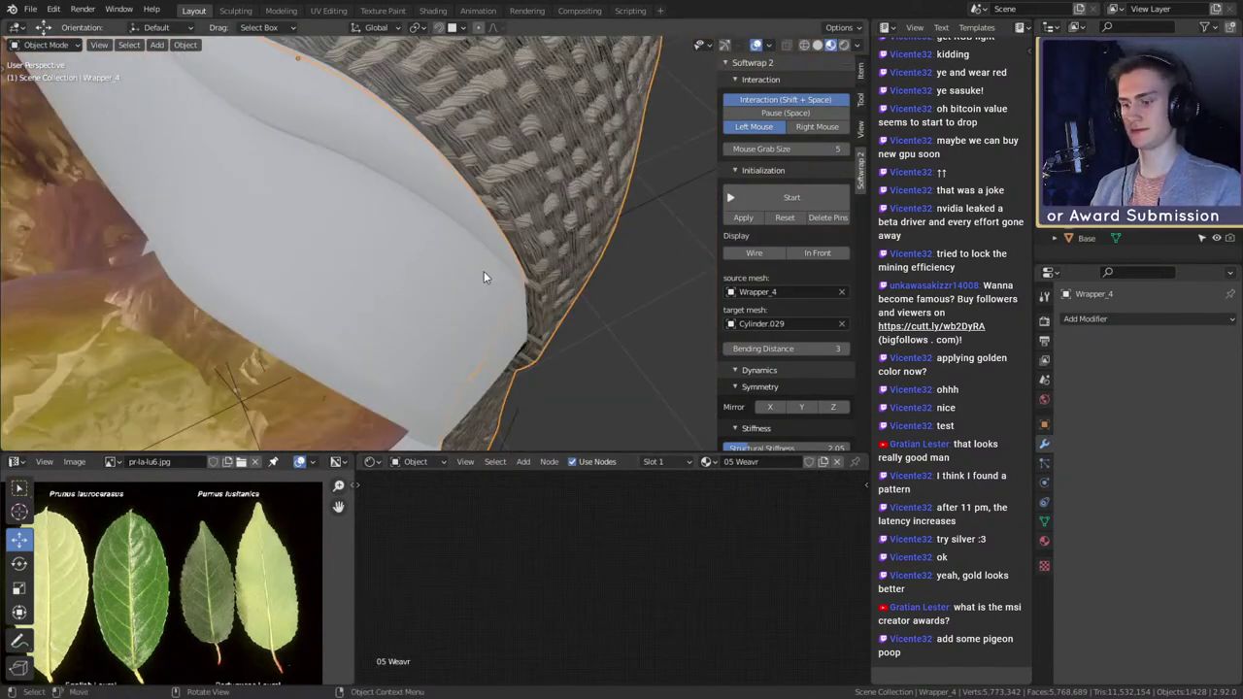
{"action": "mouse_move", "coordinate": [483, 271]}
{"action": "middle_mouse_down"}
{"action": "mouse_move", "coordinate": [484, 230]}
{"action": "mouse_move", "coordinate": [483, 275]}
{"action": "middle_mouse_up"}
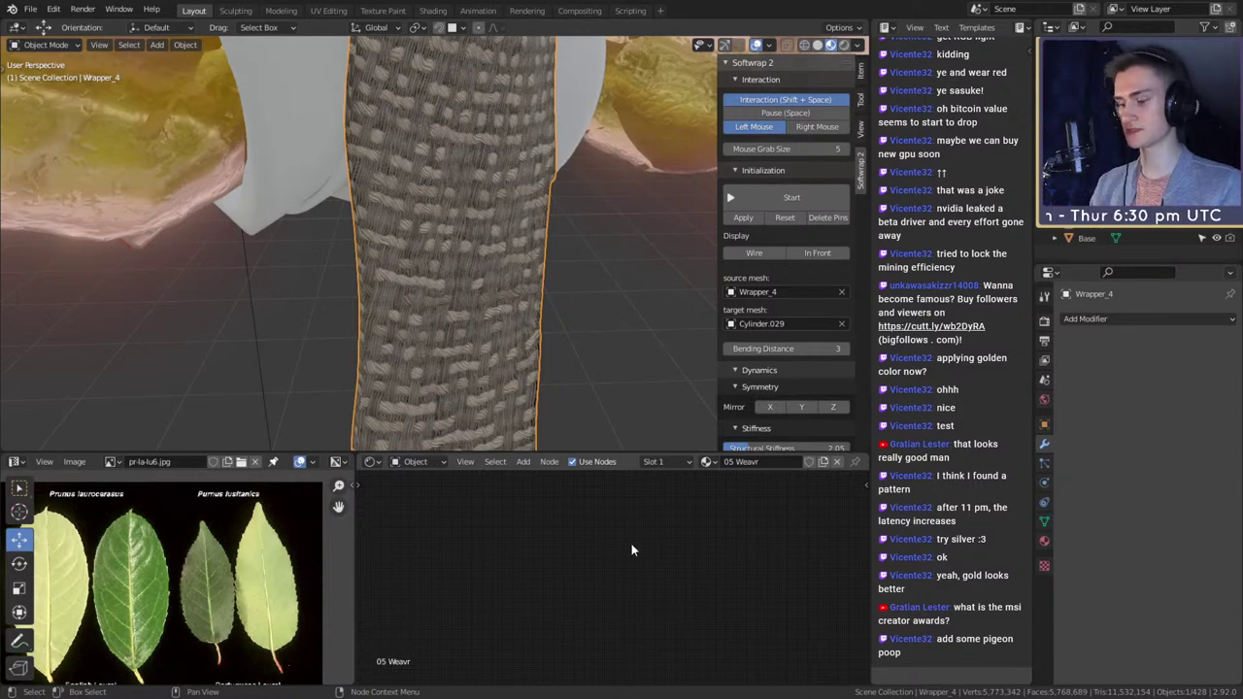
- Lower the Value node feeding the weave node group's Division to 80.5 to enlarge the weave
{"action": "key", "text": "Home"}
{"action": "scroll", "coordinate": [634, 525], "scroll_direction": "up", "scroll_amount": 8}
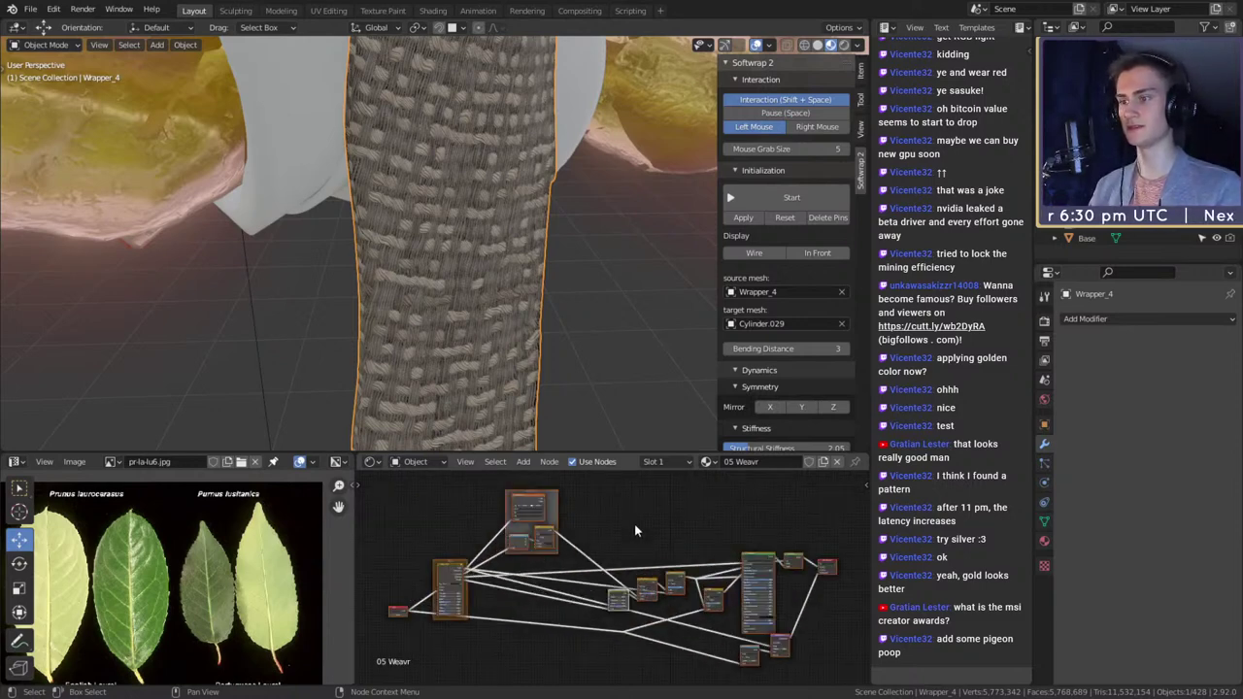
{"action": "left_click", "coordinate": [635, 523]}
{"action": "scroll", "coordinate": [619, 553], "scroll_direction": "up", "scroll_amount": 5}
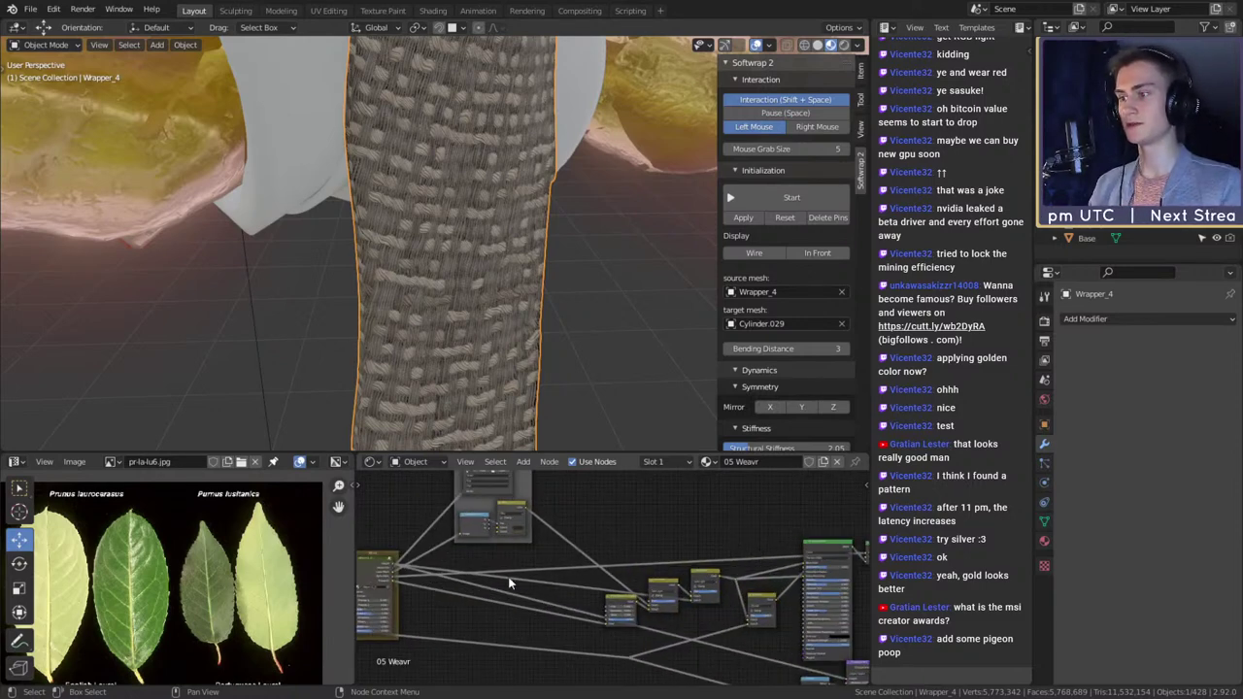
{"action": "scroll", "coordinate": [493, 598], "scroll_direction": "up", "scroll_amount": 4}
{"action": "middle_click_drag", "start_coordinate": [493, 598], "coordinate": [752, 599]}
{"action": "scroll", "coordinate": [753, 604], "scroll_direction": "up", "scroll_amount": 5}
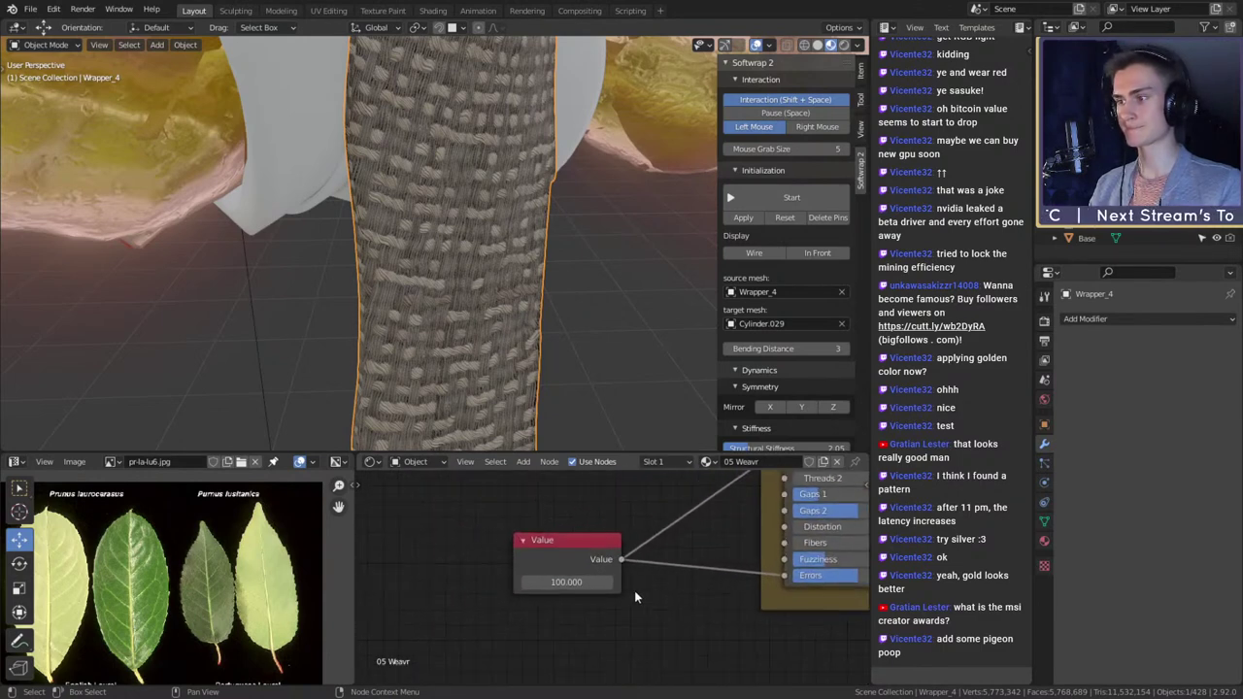
{"action": "mouse_move", "coordinate": [571, 582]}
{"action": "left_mouse_down"}
{"action": "mouse_move", "coordinate": [691, 582]}
{"action": "mouse_move", "coordinate": [592, 582]}
{"action": "left_mouse_up"}
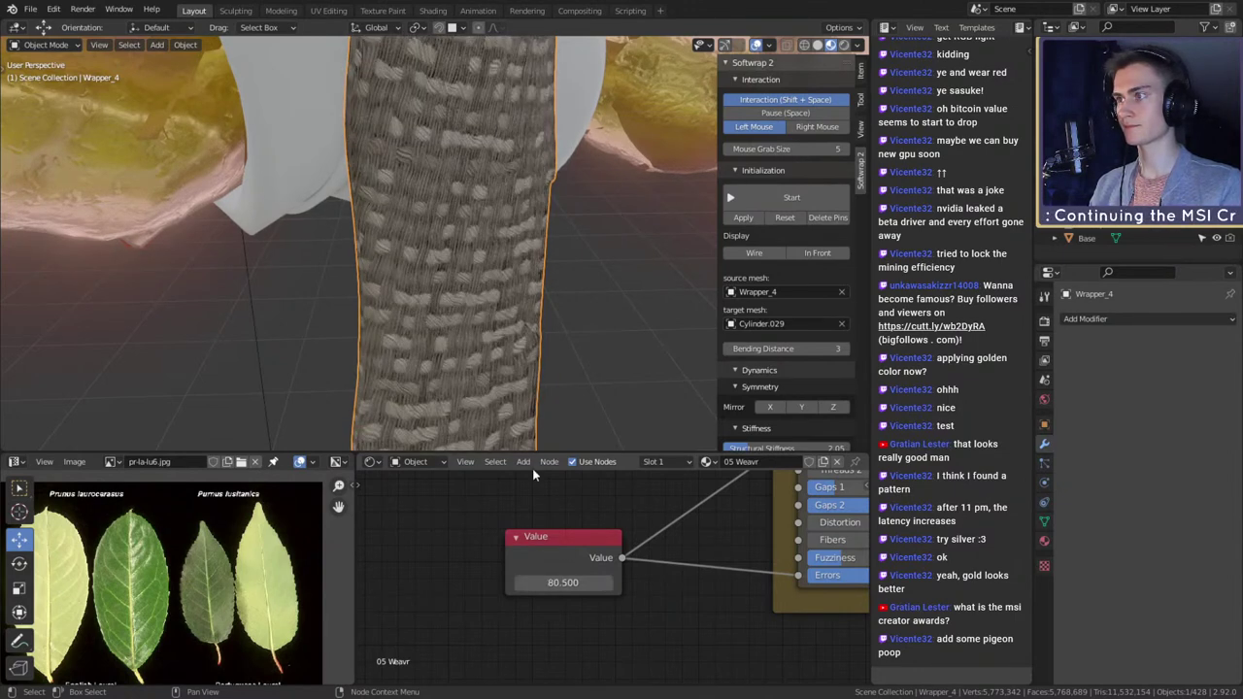
- Set Threads 1 of the weave node group to 1.000
{"action": "scroll", "coordinate": [558, 317], "scroll_direction": "down", "scroll_amount": 4}
{"action": "scroll", "coordinate": [527, 285], "scroll_direction": "up", "scroll_amount": 4}
{"action": "middle_click_drag", "start_coordinate": [558, 316], "coordinate": [558, 355]}
{"action": "scroll", "coordinate": [701, 620], "scroll_direction": "down", "scroll_amount": 3}
{"action": "middle_click_drag", "start_coordinate": [702, 620], "coordinate": [554, 627]}
{"action": "scroll", "coordinate": [755, 560], "scroll_direction": "up", "scroll_amount": 3}
{"action": "scroll", "coordinate": [627, 515], "scroll_direction": "up", "scroll_amount": 3}
{"action": "mouse_move", "coordinate": [625, 517]}
{"action": "left_mouse_down"}
{"action": "mouse_move", "coordinate": [597, 517]}
{"action": "mouse_move", "coordinate": [618, 516]}
{"action": "left_mouse_up"}
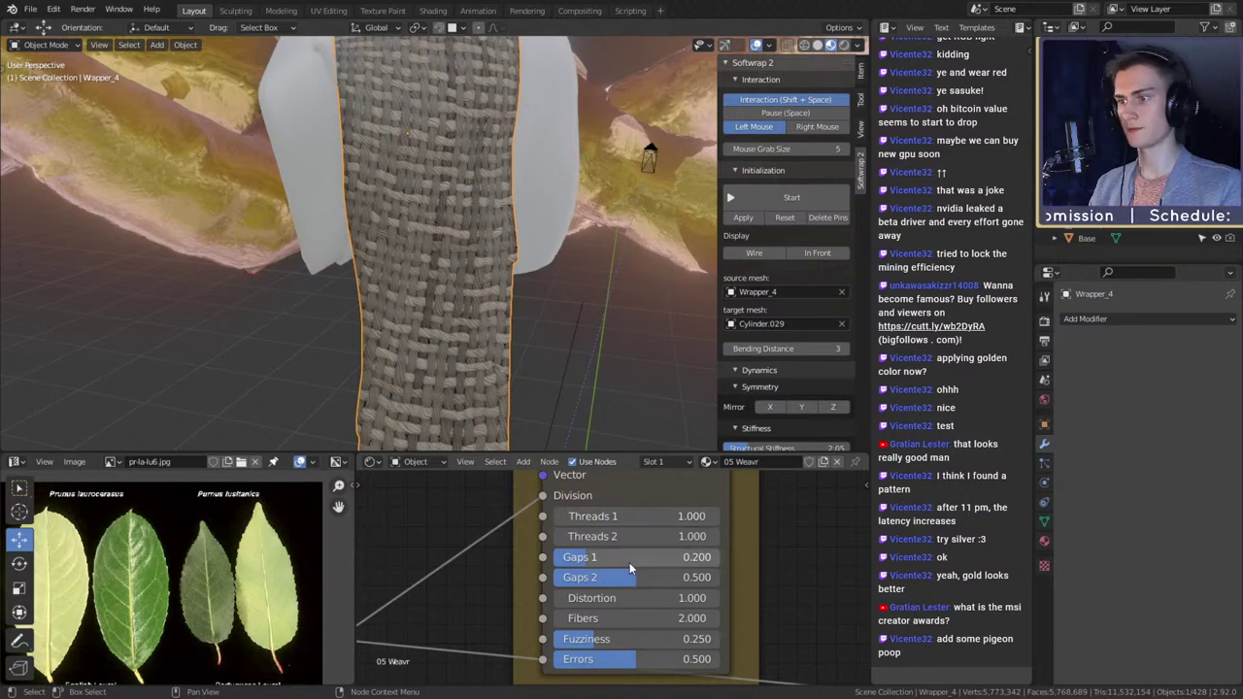
- Try a Gaps 1 value of 0.427 on the weave node group and settle on 0.194
{"action": "mouse_move", "coordinate": [622, 556]}
{"action": "left_mouse_down"}
{"action": "mouse_move", "coordinate": [641, 556]}
{"action": "mouse_move", "coordinate": [624, 556]}
{"action": "left_mouse_up"}
{"action": "scroll", "coordinate": [438, 331], "scroll_direction": "down", "scroll_amount": 5}
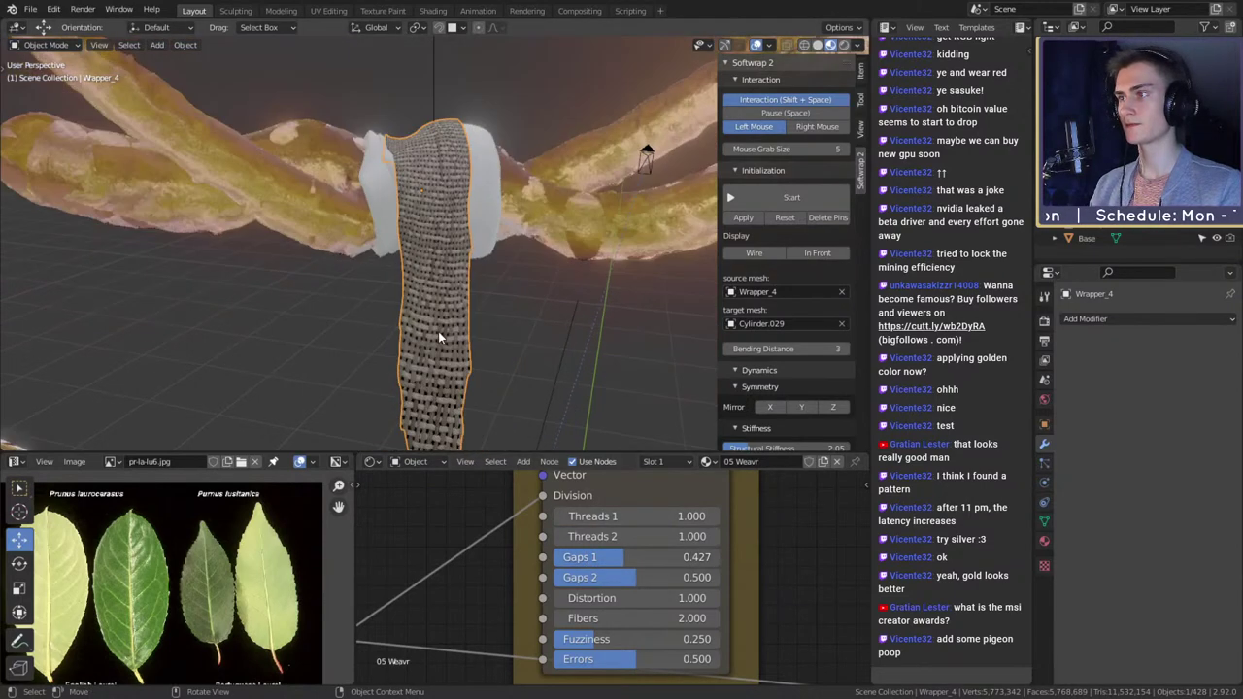
{"action": "middle_click_drag", "start_coordinate": [438, 332], "coordinate": [559, 385]}
{"action": "scroll", "coordinate": [500, 319], "scroll_direction": "up", "scroll_amount": 5}
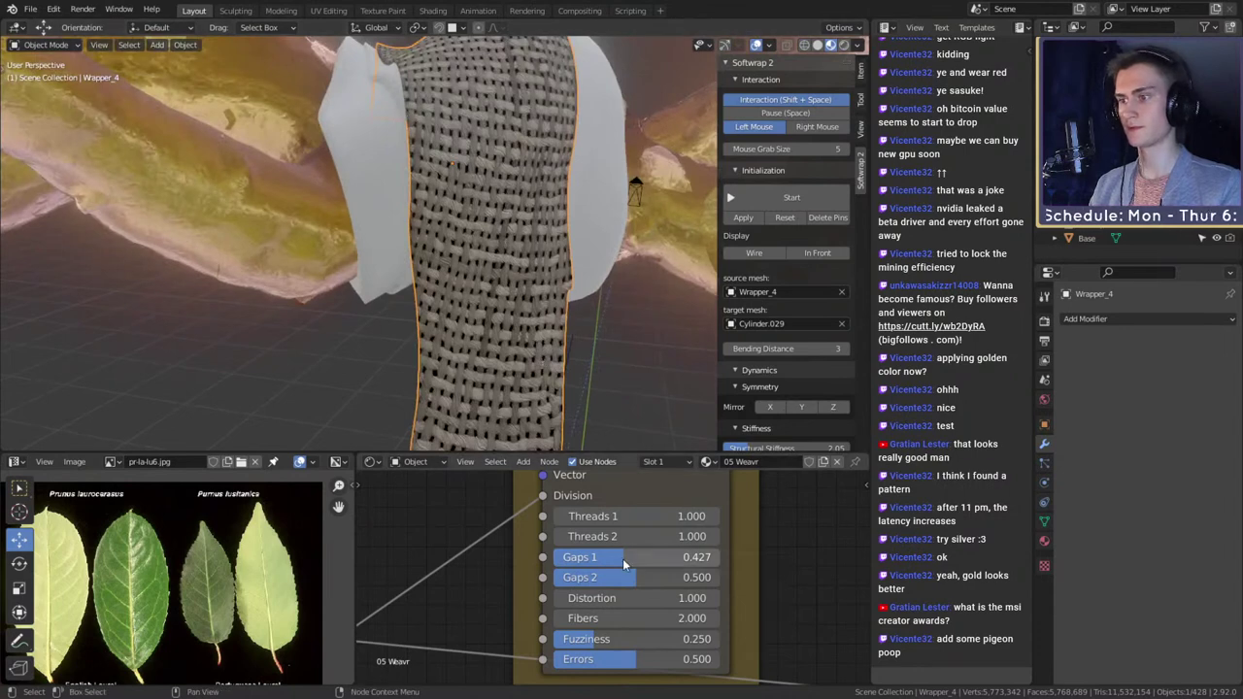
{"action": "left_click_drag", "start_coordinate": [645, 557], "coordinate": [588, 557]}
{"action": "scroll", "coordinate": [554, 347], "scroll_direction": "down", "scroll_amount": 5}
{"action": "middle_click_drag", "start_coordinate": [554, 347], "coordinate": [532, 311]}
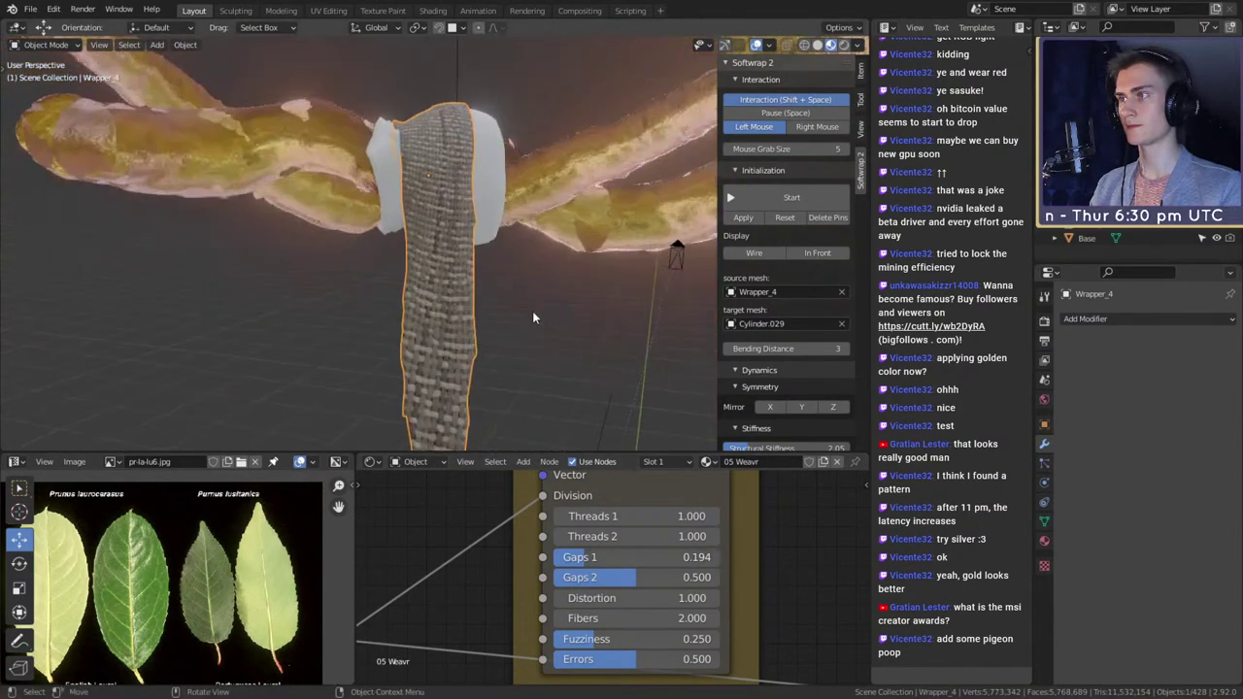
{"action": "scroll", "coordinate": [533, 316], "scroll_direction": "up", "scroll_amount": 3}
- Make Color1 of the Mix node beside Separate RGB white, with full value and zero saturation
{"action": "scroll", "coordinate": [764, 568], "scroll_direction": "down", "scroll_amount": 5}
{"action": "middle_click_drag", "start_coordinate": [751, 604], "coordinate": [633, 593]}
{"action": "scroll", "coordinate": [738, 580], "scroll_direction": "up", "scroll_amount": 1}
{"action": "scroll", "coordinate": [806, 563], "scroll_direction": "down", "scroll_amount": 2}
{"action": "middle_click_drag", "start_coordinate": [672, 557], "coordinate": [579, 610]}
{"action": "scroll", "coordinate": [586, 608], "scroll_direction": "down", "scroll_amount": 3}
{"action": "scroll", "coordinate": [670, 533], "scroll_direction": "up", "scroll_amount": 4}
{"action": "middle_click_drag", "start_coordinate": [671, 532], "coordinate": [670, 644]}
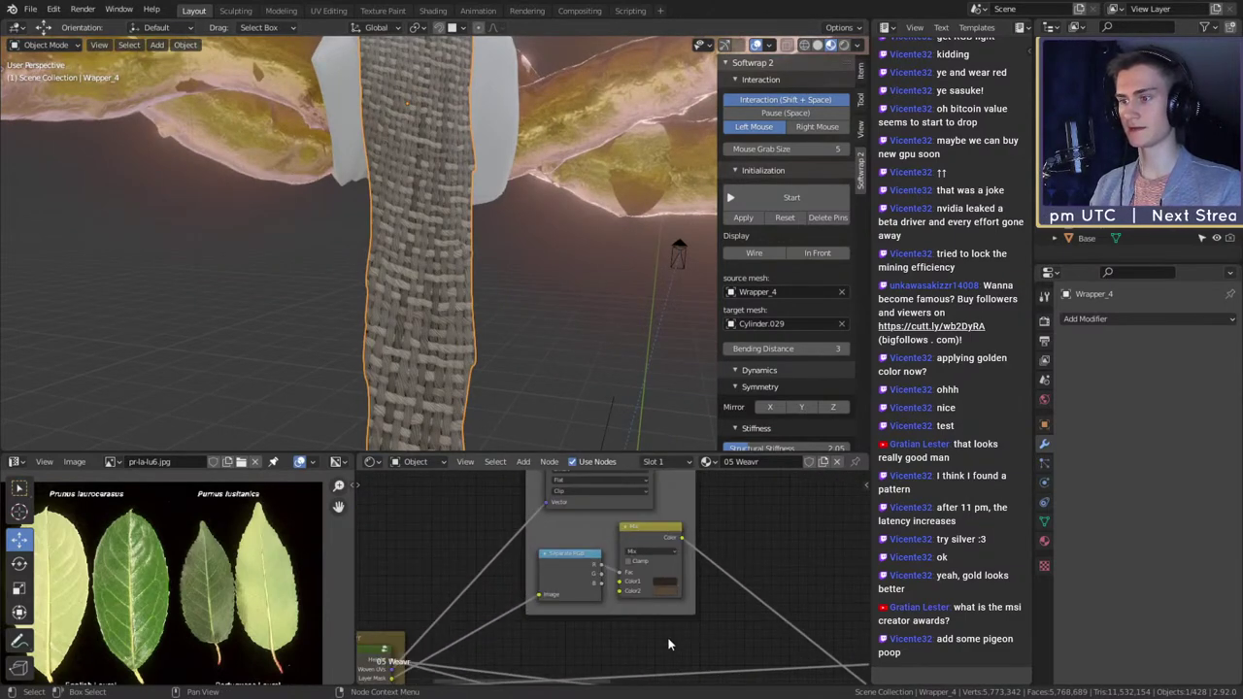
{"action": "scroll", "coordinate": [733, 592], "scroll_direction": "up", "scroll_amount": 4}
{"action": "middle_click_drag", "start_coordinate": [734, 592], "coordinate": [743, 569]}
{"action": "scroll", "coordinate": [734, 537], "scroll_direction": "up", "scroll_amount": 3}
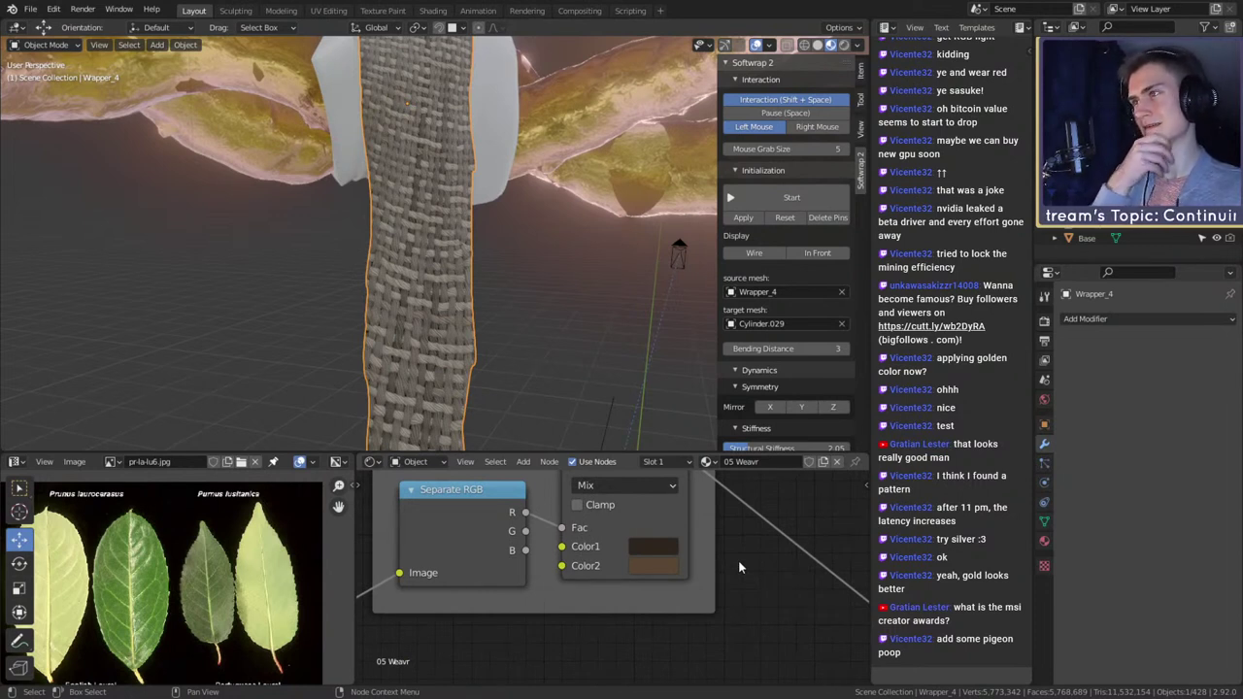
{"action": "left_click", "coordinate": [658, 549]}
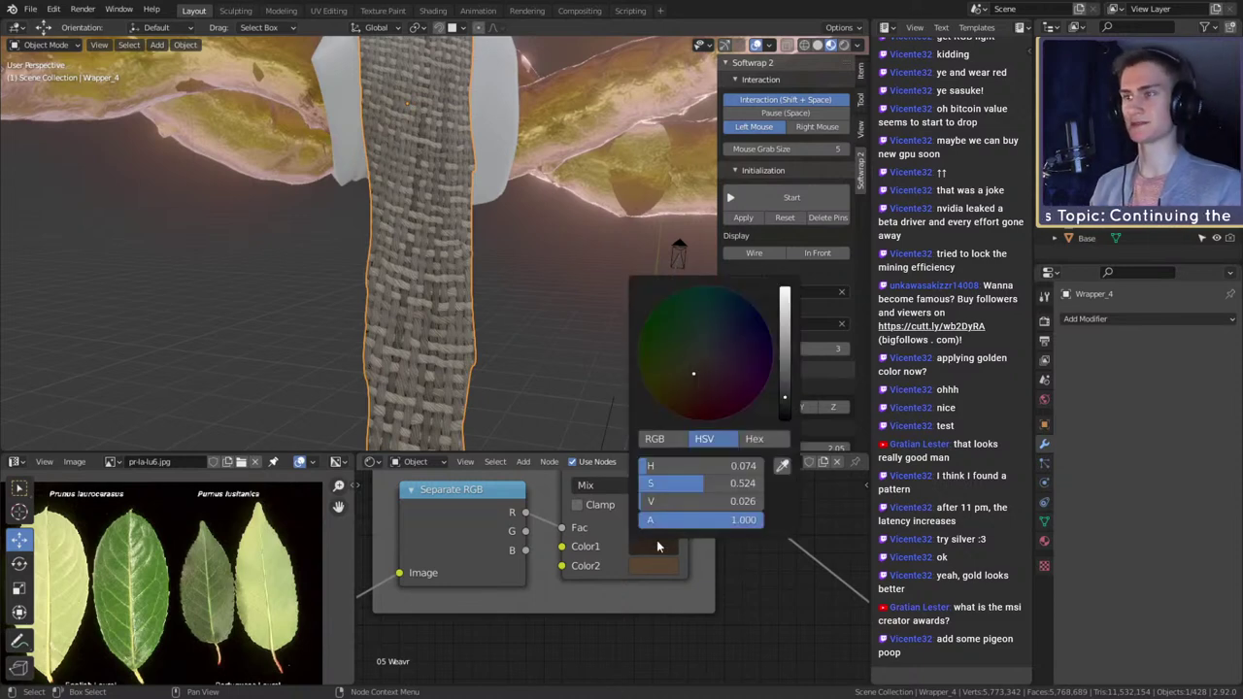
{"action": "left_click_drag", "start_coordinate": [787, 401], "coordinate": [785, 291]}
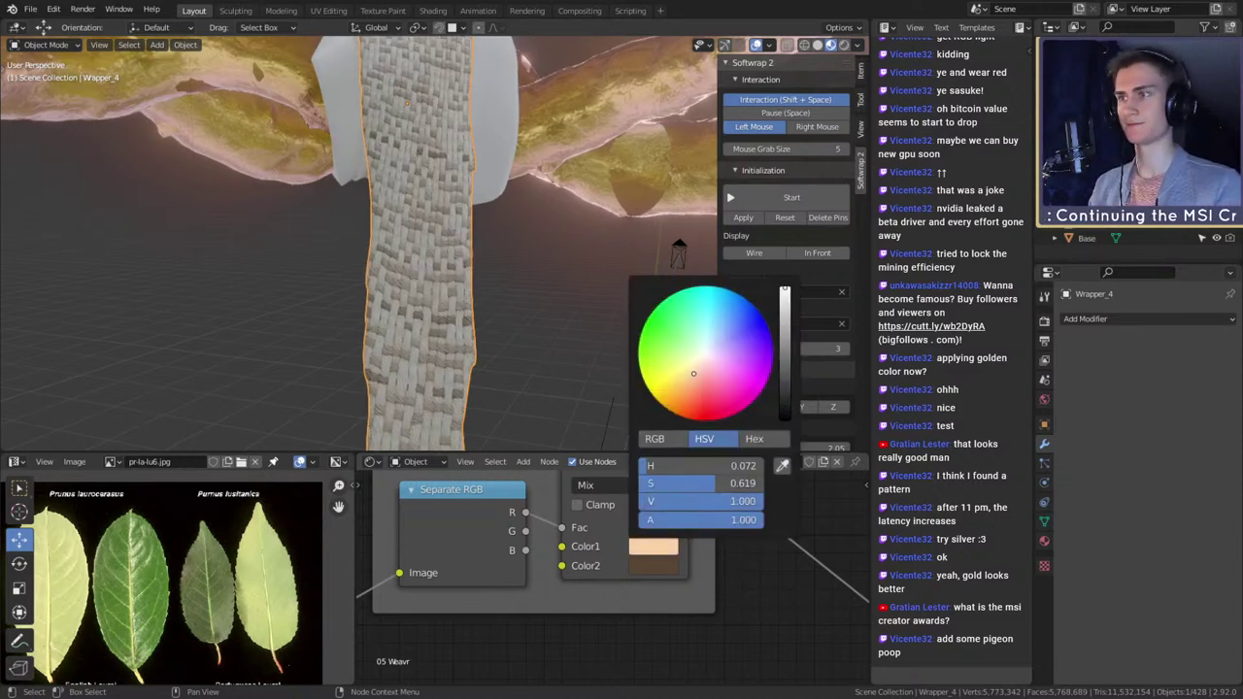
{"action": "left_click", "coordinate": [657, 569]}
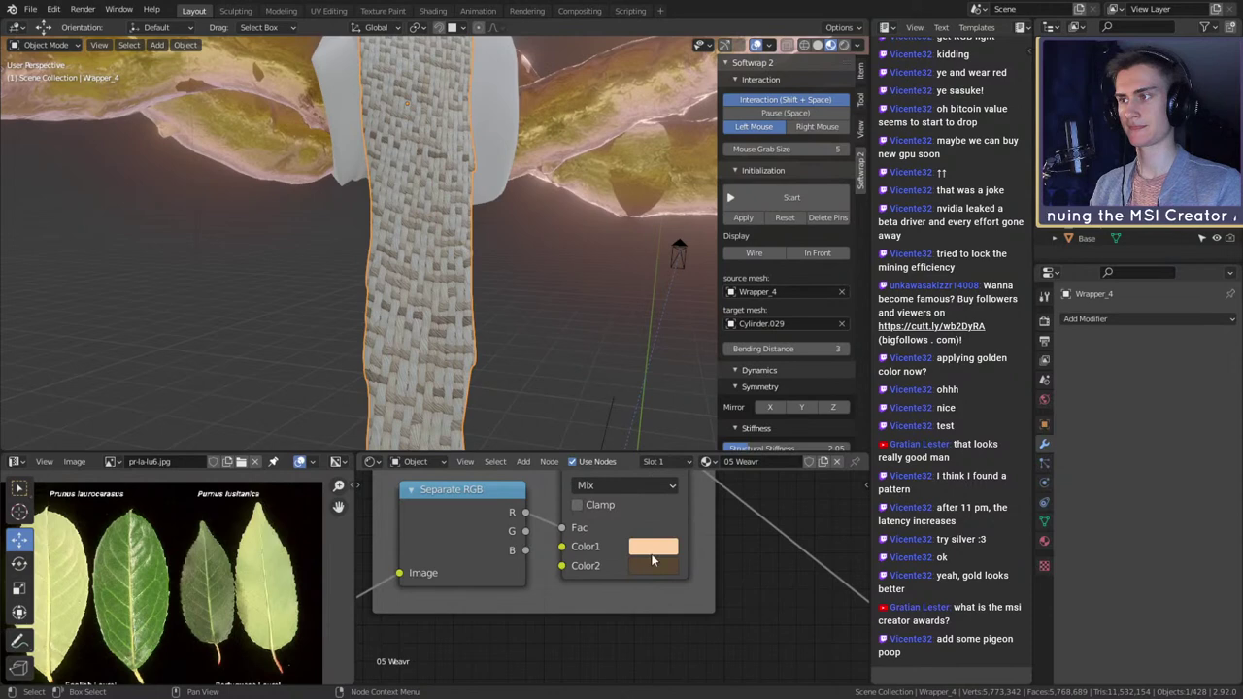
{"action": "left_click", "coordinate": [658, 550]}
{"action": "left_click_drag", "start_coordinate": [728, 481], "coordinate": [651, 483]}
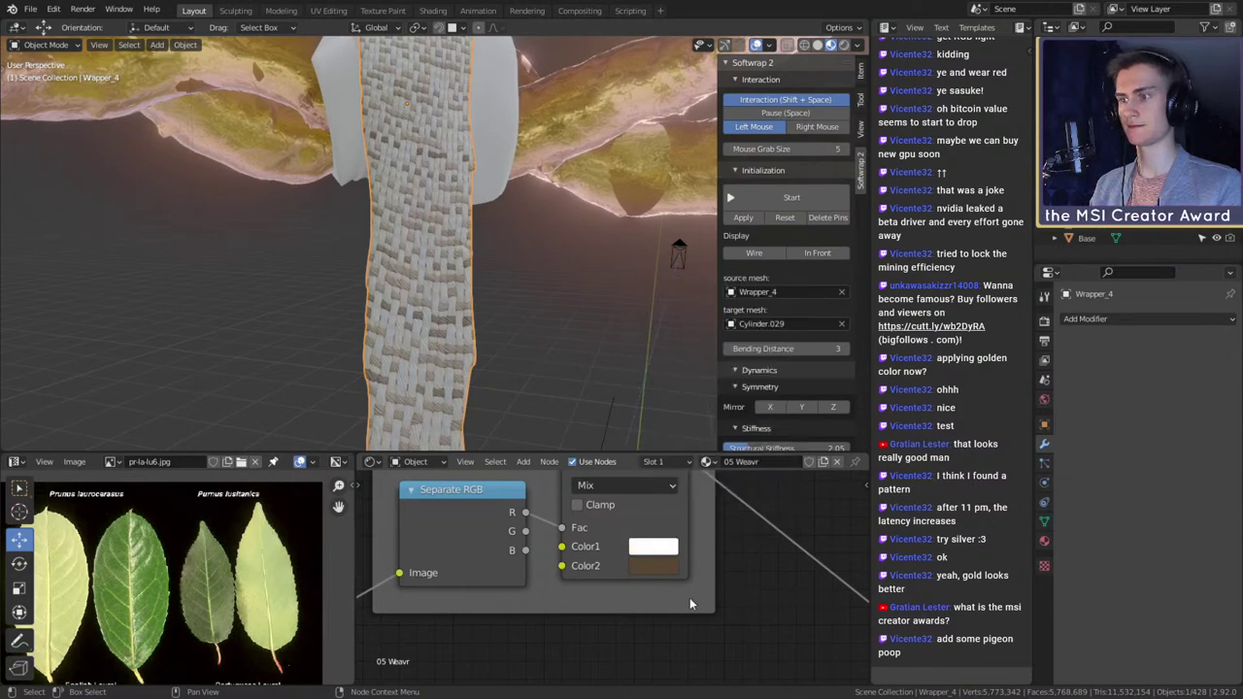
- Turn the Mix node's Color2 into a neutral dark grey with saturation 0 and value 0.165
{"action": "left_click", "coordinate": [662, 568]}
{"action": "left_click_drag", "start_coordinate": [731, 512], "coordinate": [641, 507]}
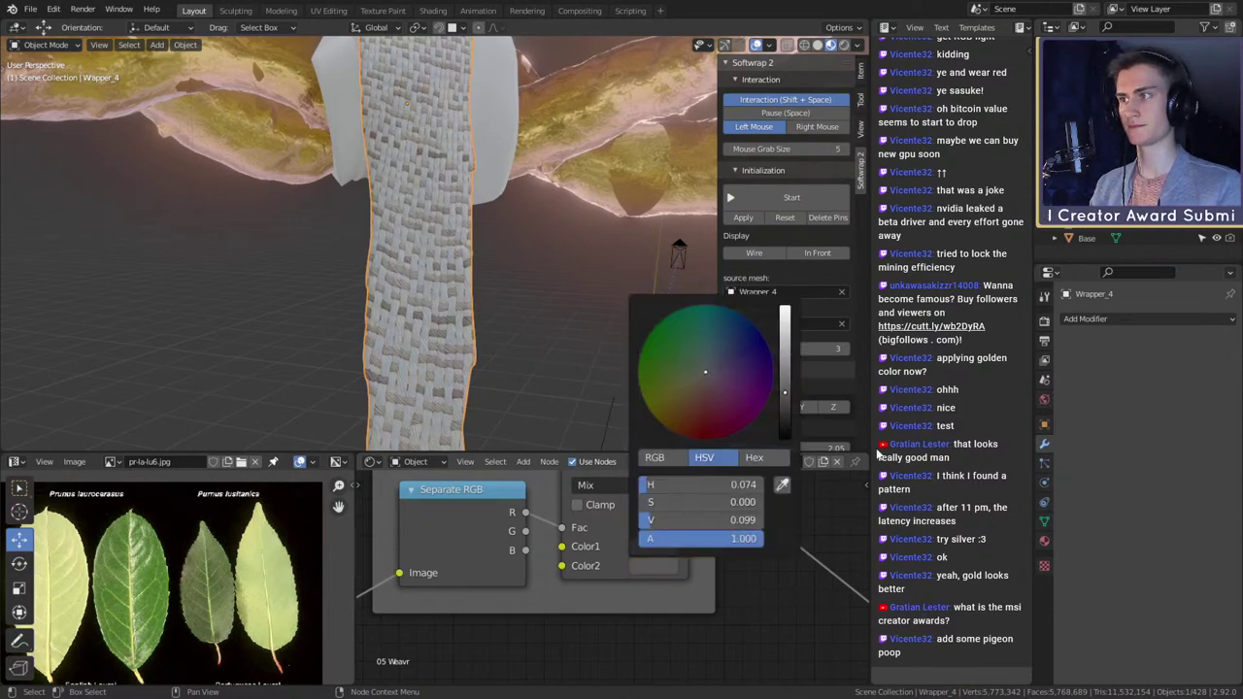
{"action": "left_click", "coordinate": [659, 566]}
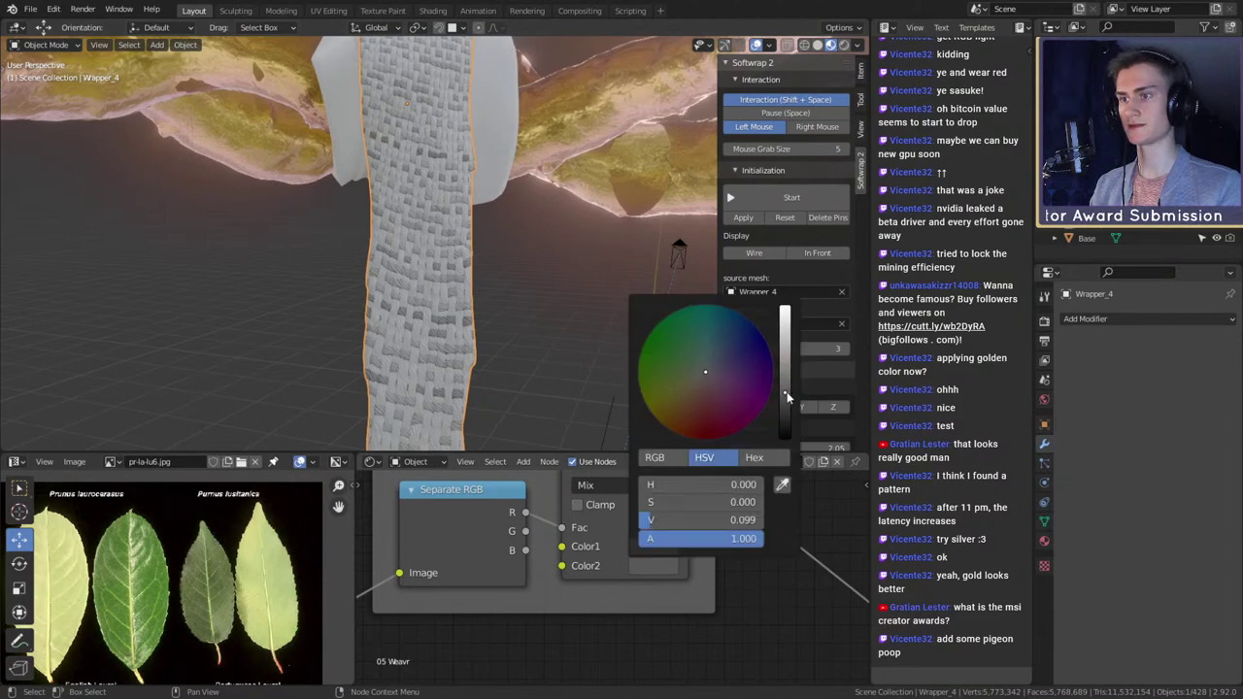
{"action": "mouse_move", "coordinate": [787, 397]}
{"action": "left_mouse_down"}
{"action": "mouse_move", "coordinate": [786, 358]}
{"action": "mouse_move", "coordinate": [786, 379]}
{"action": "left_mouse_up"}
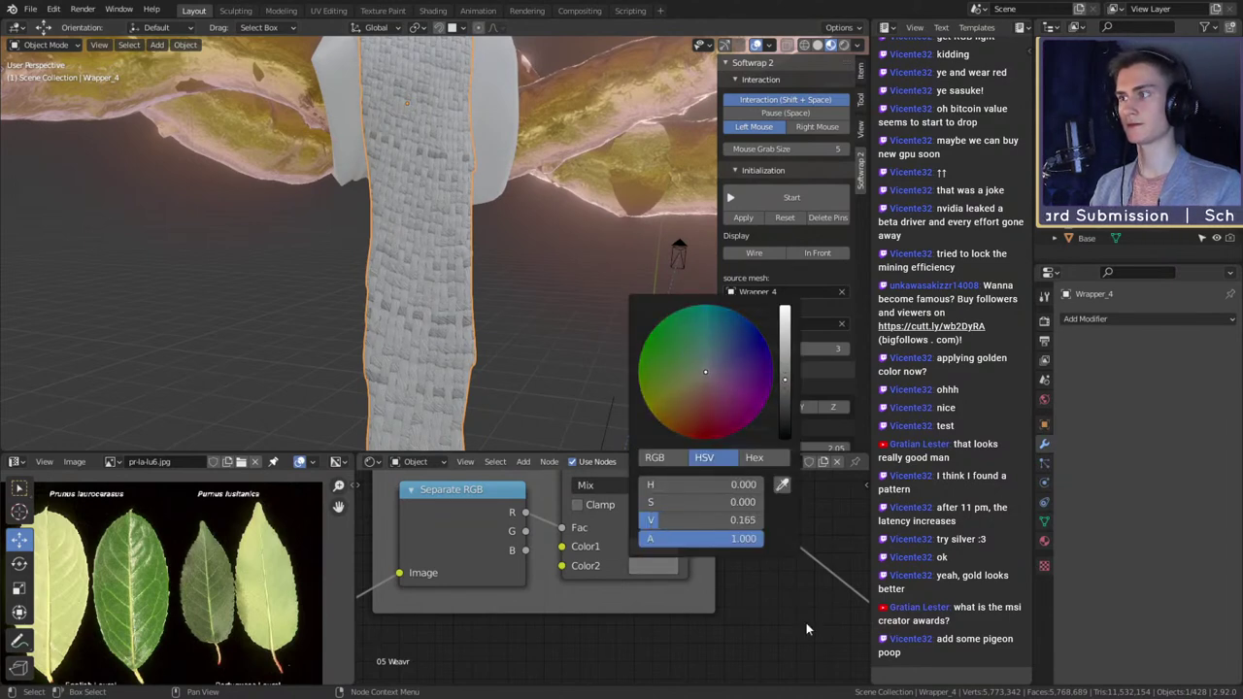
{"action": "scroll", "coordinate": [520, 326], "scroll_direction": "down", "scroll_amount": 4}
{"action": "middle_click_drag", "start_coordinate": [513, 303], "coordinate": [542, 314]}
{"action": "scroll", "coordinate": [542, 313], "scroll_direction": "up", "scroll_amount": 4}
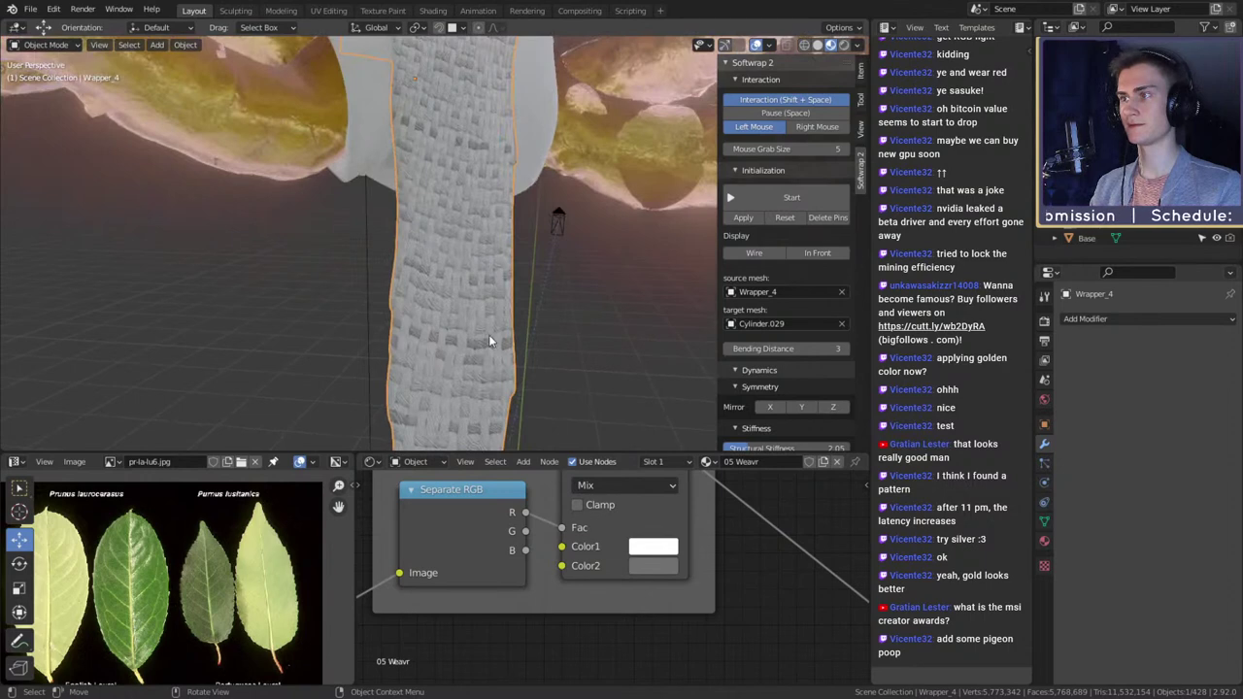
- Darken the Mix node's Color1 from white to a light neutral grey and inspect the fabric
{"action": "left_click", "coordinate": [653, 546]}
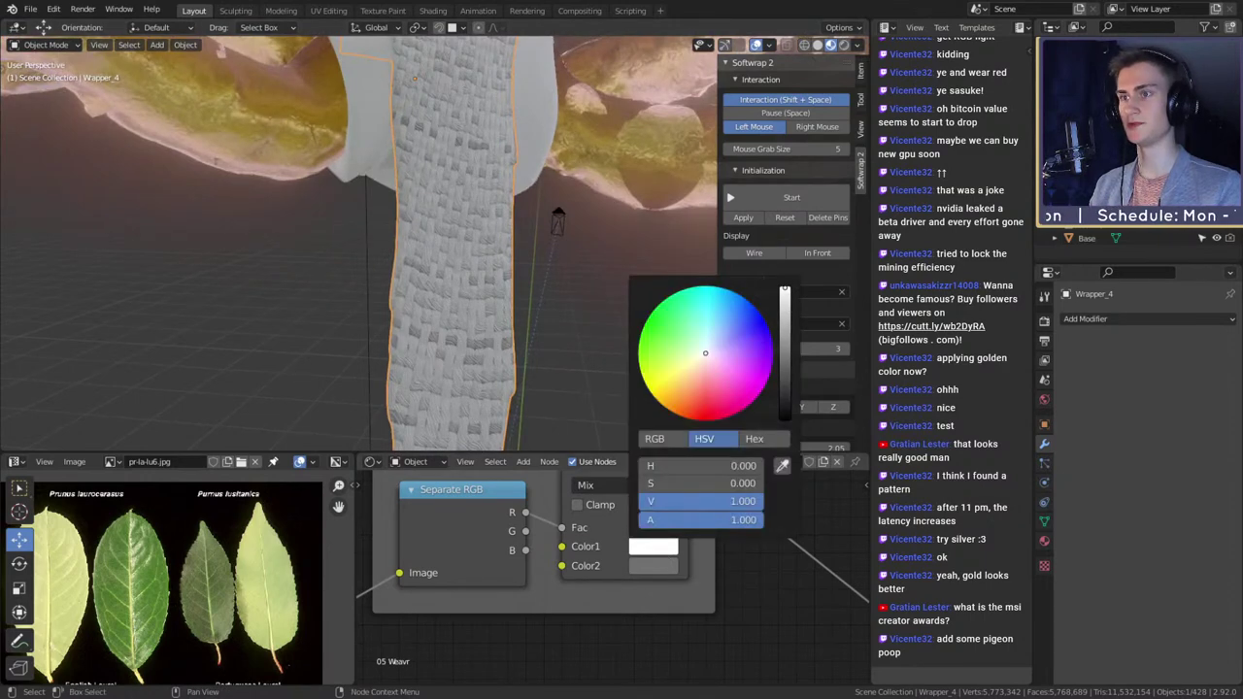
{"action": "left_click_drag", "start_coordinate": [785, 299], "coordinate": [785, 340]}
{"action": "scroll", "coordinate": [504, 314], "scroll_direction": "down", "scroll_amount": 3}
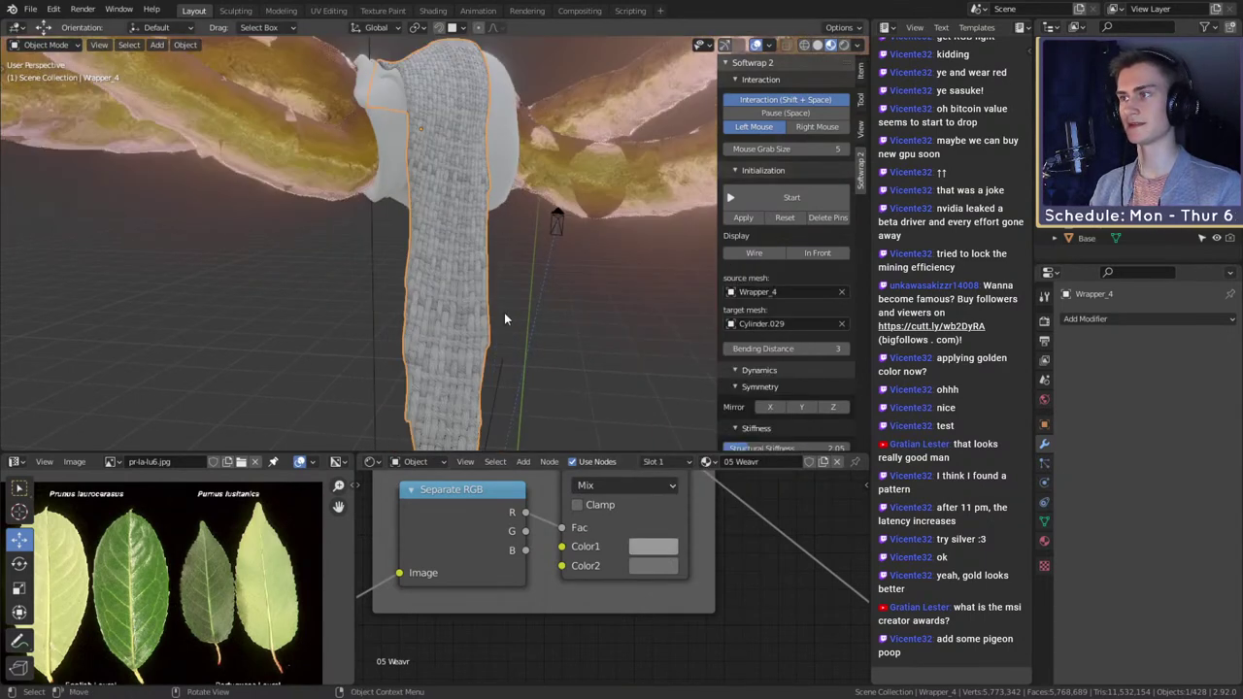
{"action": "middle_click_drag", "start_coordinate": [504, 319], "coordinate": [538, 307]}
{"action": "scroll", "coordinate": [538, 307], "scroll_direction": "up", "scroll_amount": 4}
{"action": "left_click", "coordinate": [454, 295]}
{"action": "scroll", "coordinate": [524, 380], "scroll_direction": "down", "scroll_amount": 4}
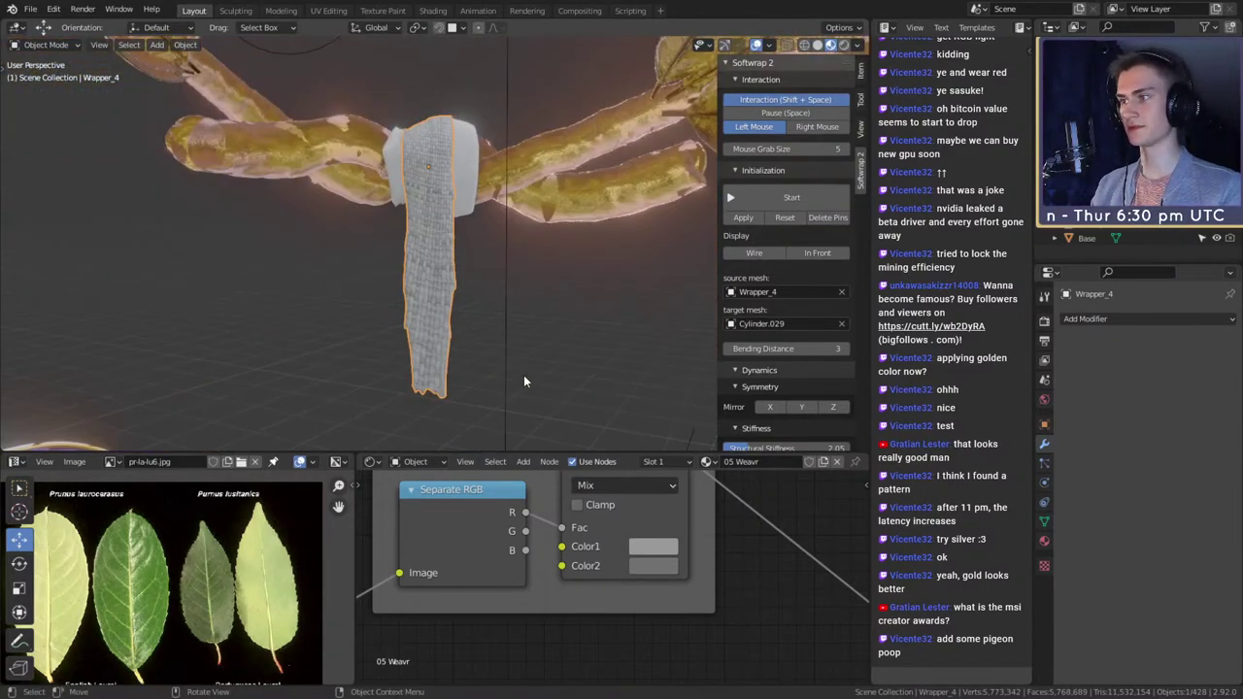
- Set the weave node group's Fuzziness to 0.645, Errors to 1.000 and Fibers to 11.5
{"action": "scroll", "coordinate": [737, 615], "scroll_direction": "down", "scroll_amount": 6}
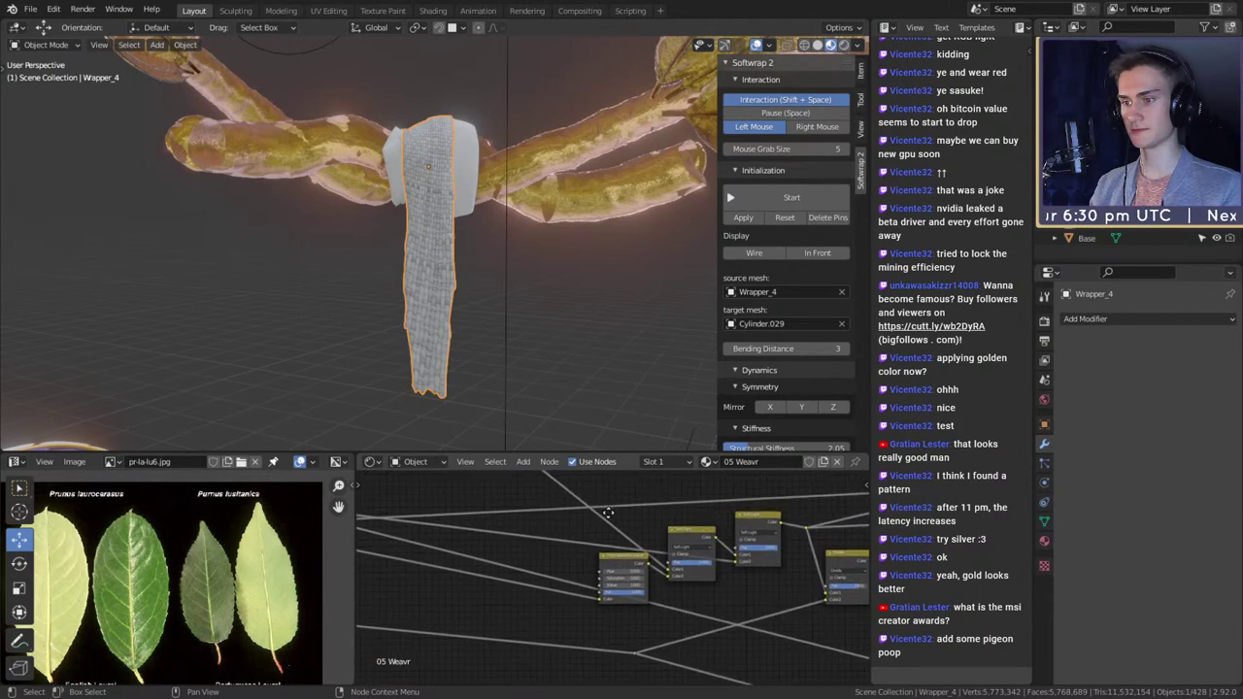
{"action": "scroll", "coordinate": [615, 535], "scroll_direction": "up", "scroll_amount": 2}
{"action": "scroll", "coordinate": [771, 624], "scroll_direction": "down", "scroll_amount": 4}
{"action": "middle_click_drag", "start_coordinate": [820, 651], "coordinate": [619, 602]}
{"action": "middle_click_drag", "start_coordinate": [516, 595], "coordinate": [713, 596]}
{"action": "middle_click_drag", "start_coordinate": [451, 575], "coordinate": [701, 601]}
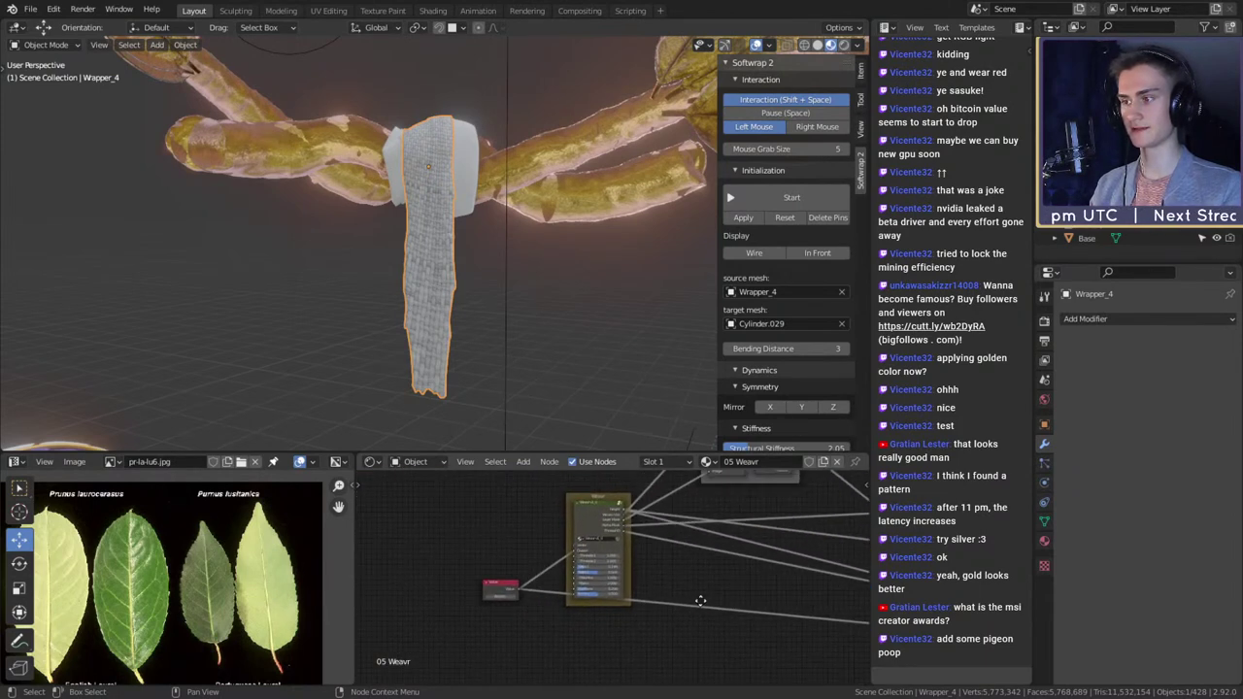
{"action": "scroll", "coordinate": [769, 612], "scroll_direction": "up", "scroll_amount": 6}
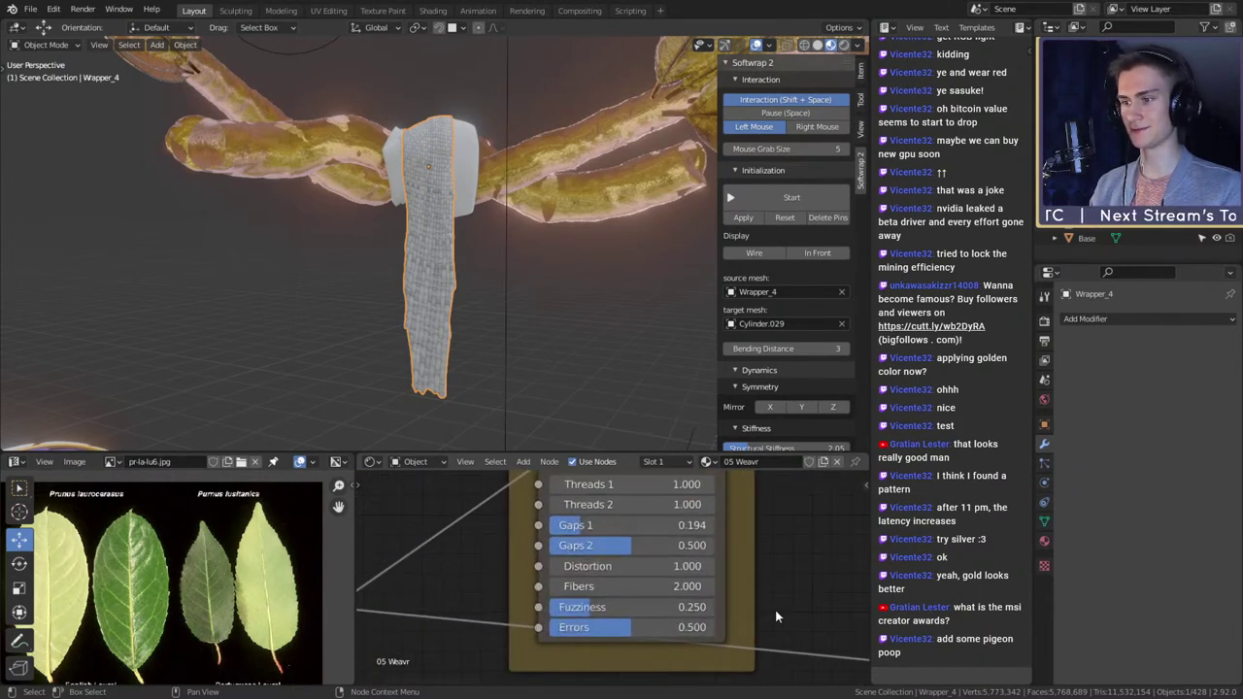
{"action": "scroll", "coordinate": [512, 338], "scroll_direction": "up", "scroll_amount": 6}
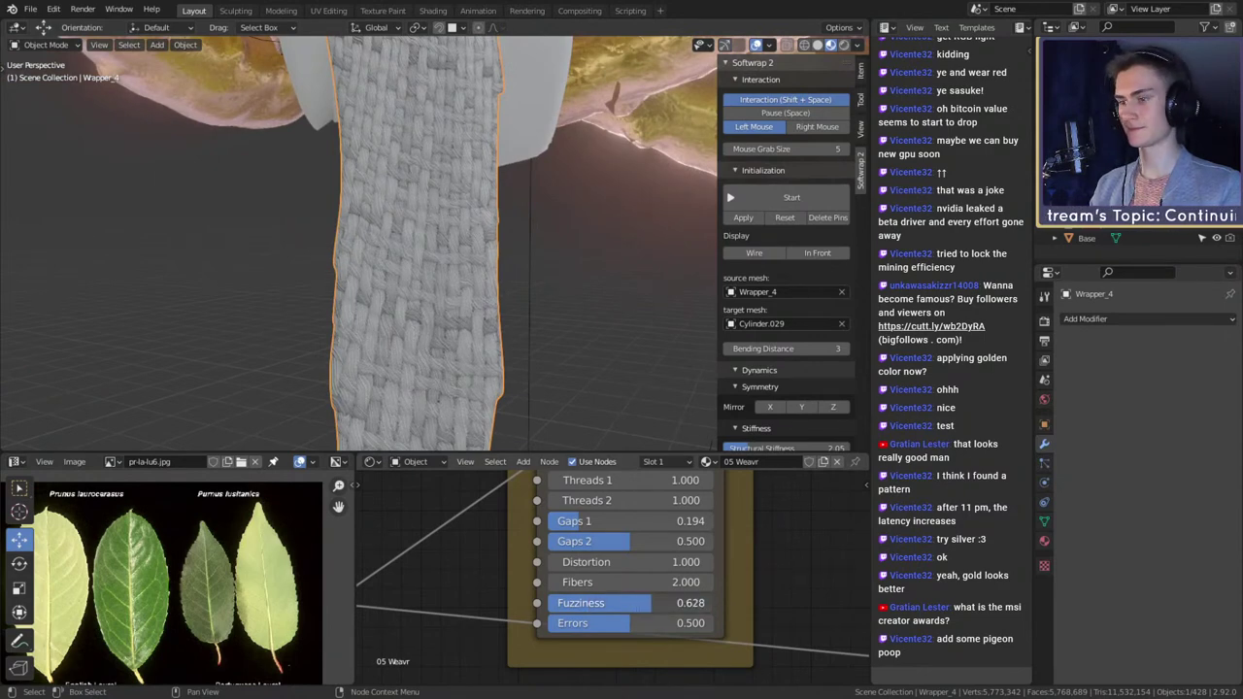
{"action": "left_click_drag", "start_coordinate": [650, 633], "coordinate": [714, 632]}
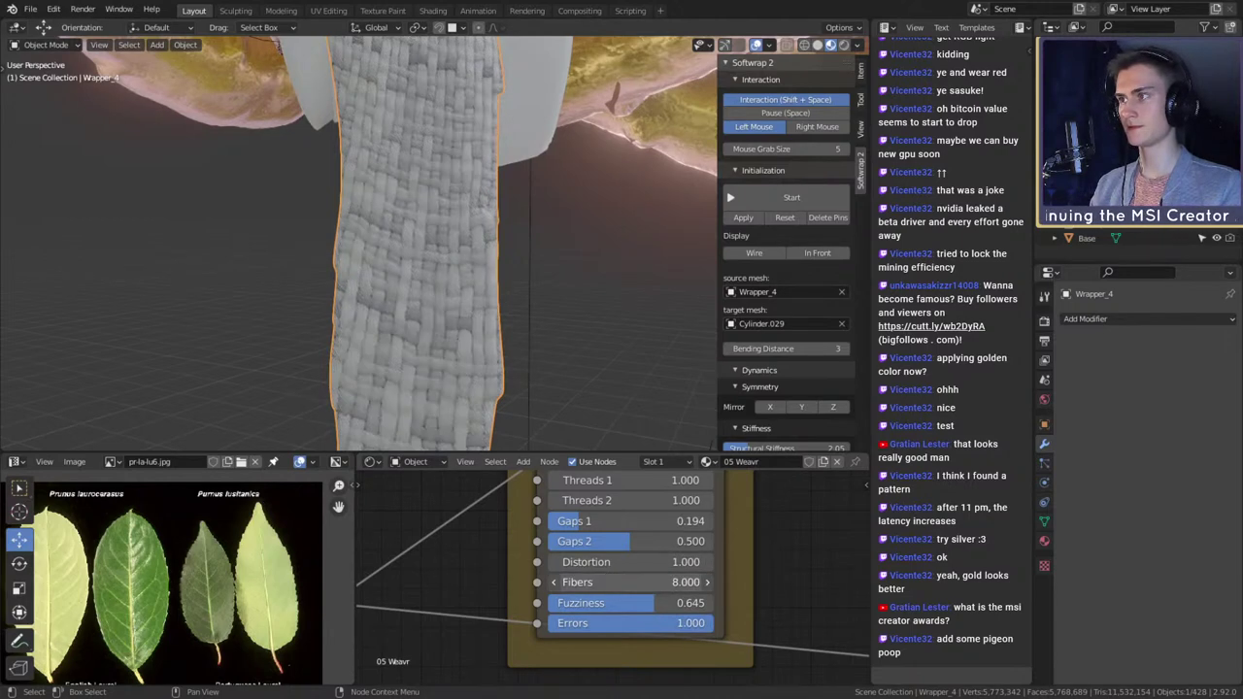
{"action": "scroll", "coordinate": [753, 561], "scroll_direction": "down", "scroll_amount": 5}
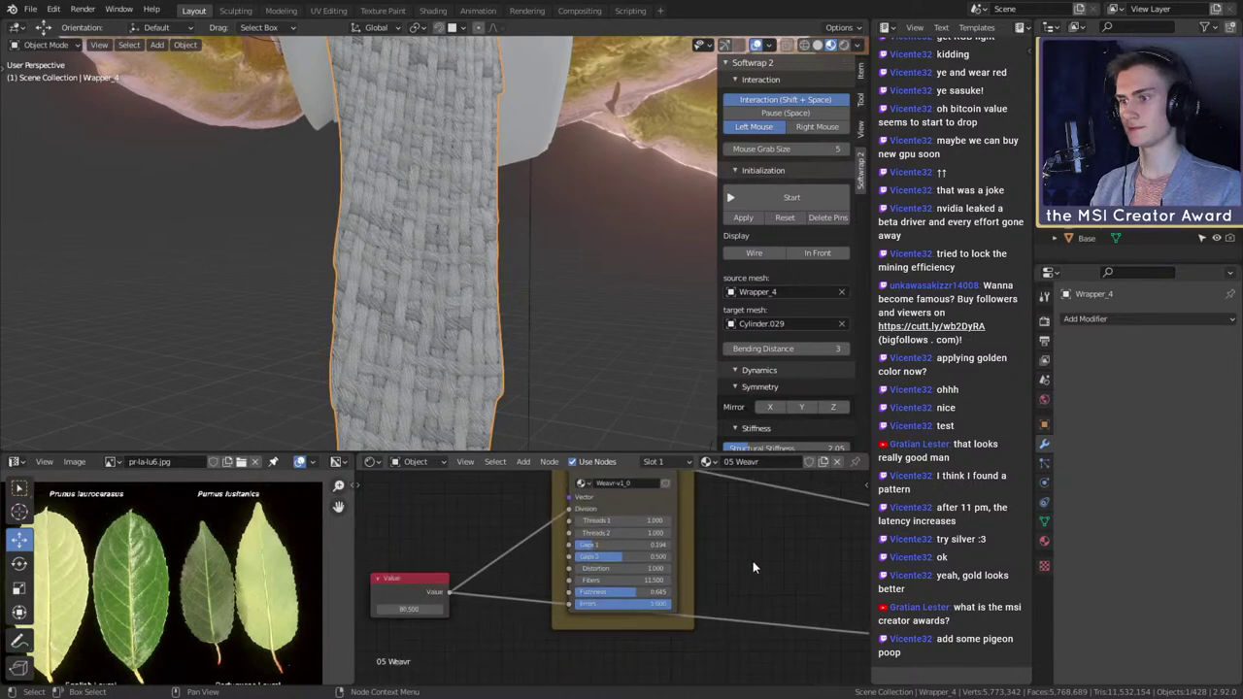
{"action": "middle_click_drag", "start_coordinate": [735, 560], "coordinate": [705, 574]}
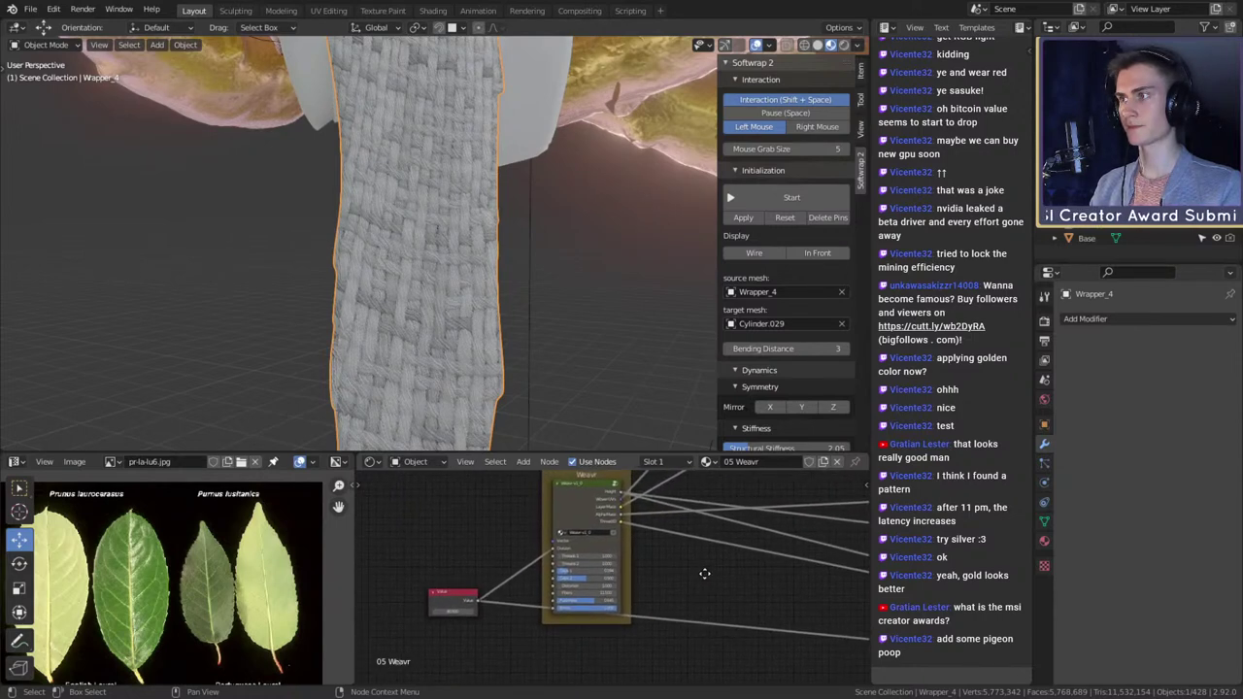
- Examine the node network inside the Weavr-v1_0 weave group
{"action": "scroll", "coordinate": [669, 544], "scroll_direction": "up", "scroll_amount": 3}
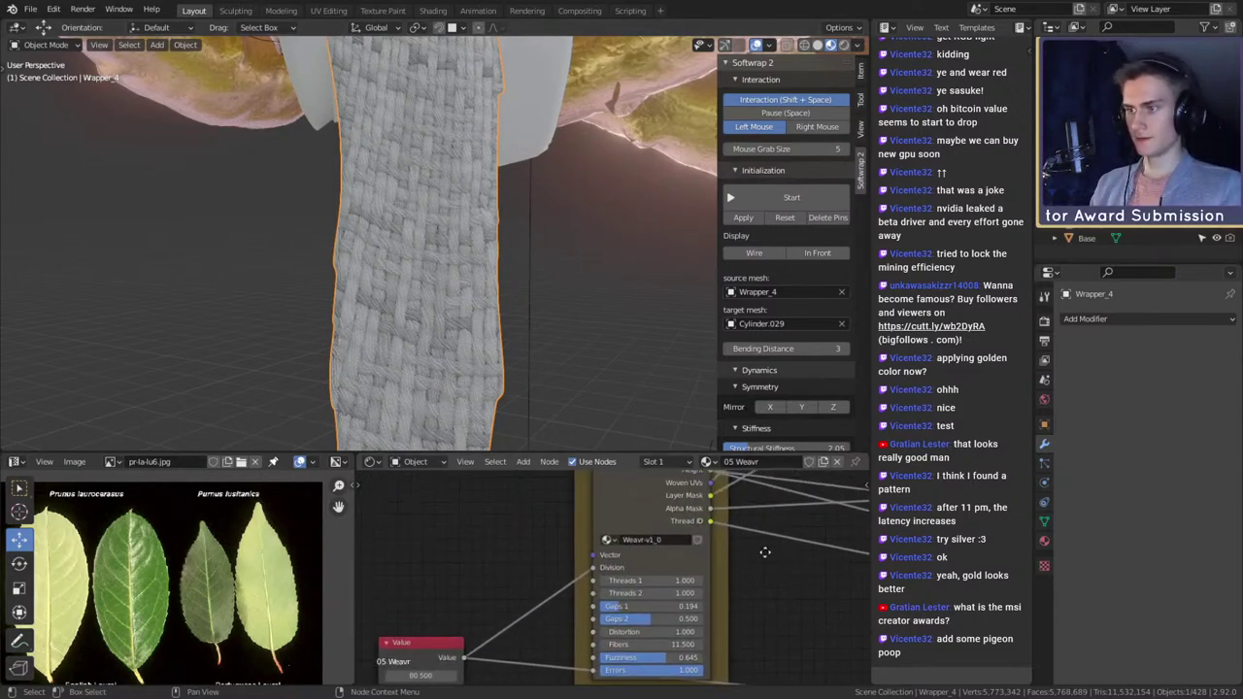
{"action": "middle_click_drag", "start_coordinate": [765, 552], "coordinate": [758, 567]}
{"action": "left_click", "coordinate": [689, 492]}
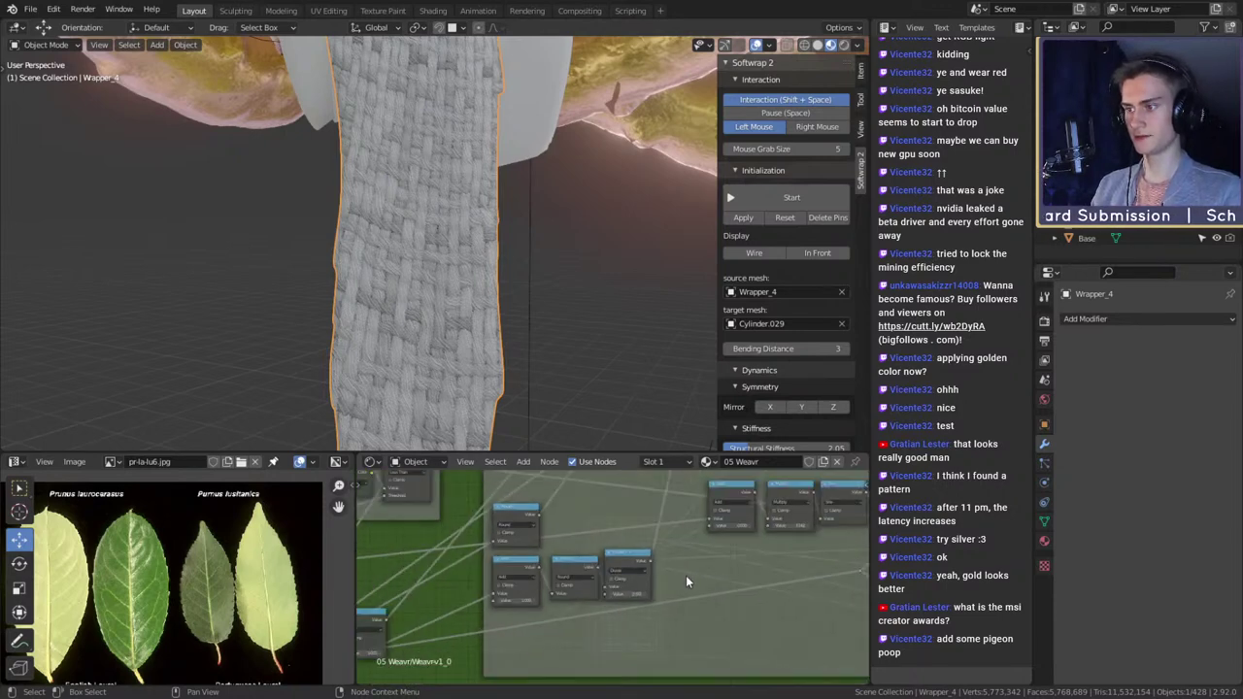
{"action": "scroll", "coordinate": [686, 575], "scroll_direction": "down", "scroll_amount": 6}
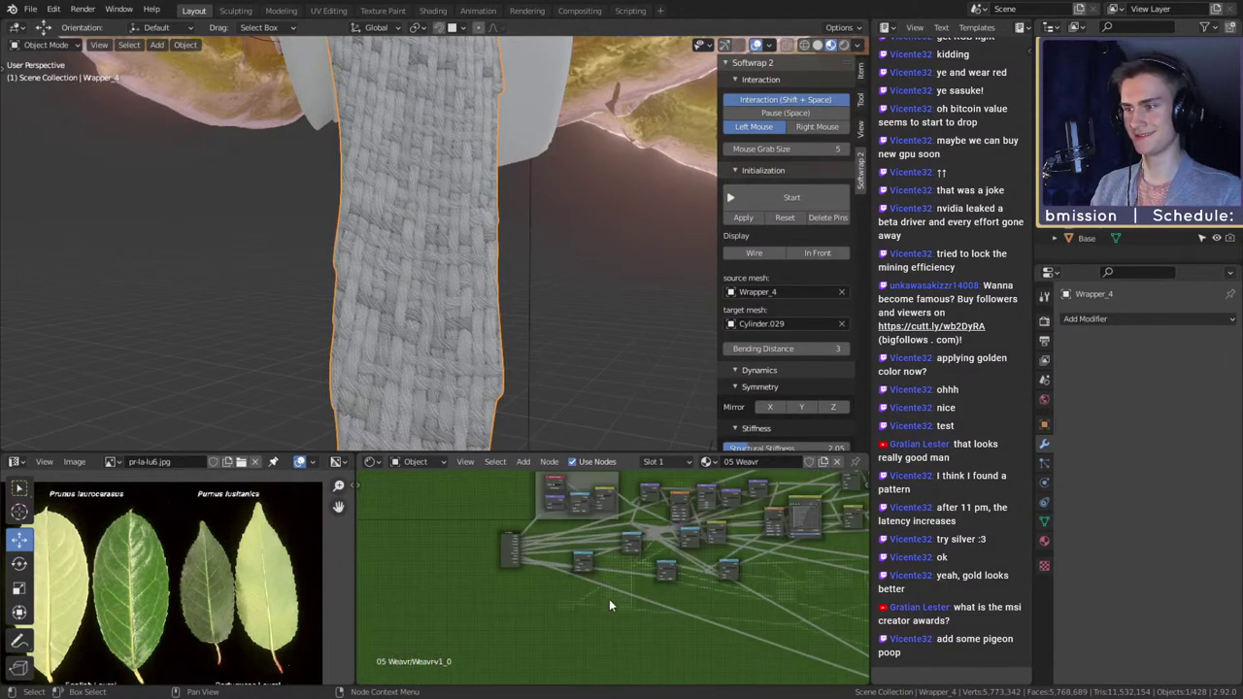
{"action": "scroll", "coordinate": [610, 602], "scroll_direction": "up", "scroll_amount": 4}
{"action": "middle_click_drag", "start_coordinate": [550, 558], "coordinate": [610, 660]}
{"action": "scroll", "coordinate": [604, 627], "scroll_direction": "up", "scroll_amount": 5}
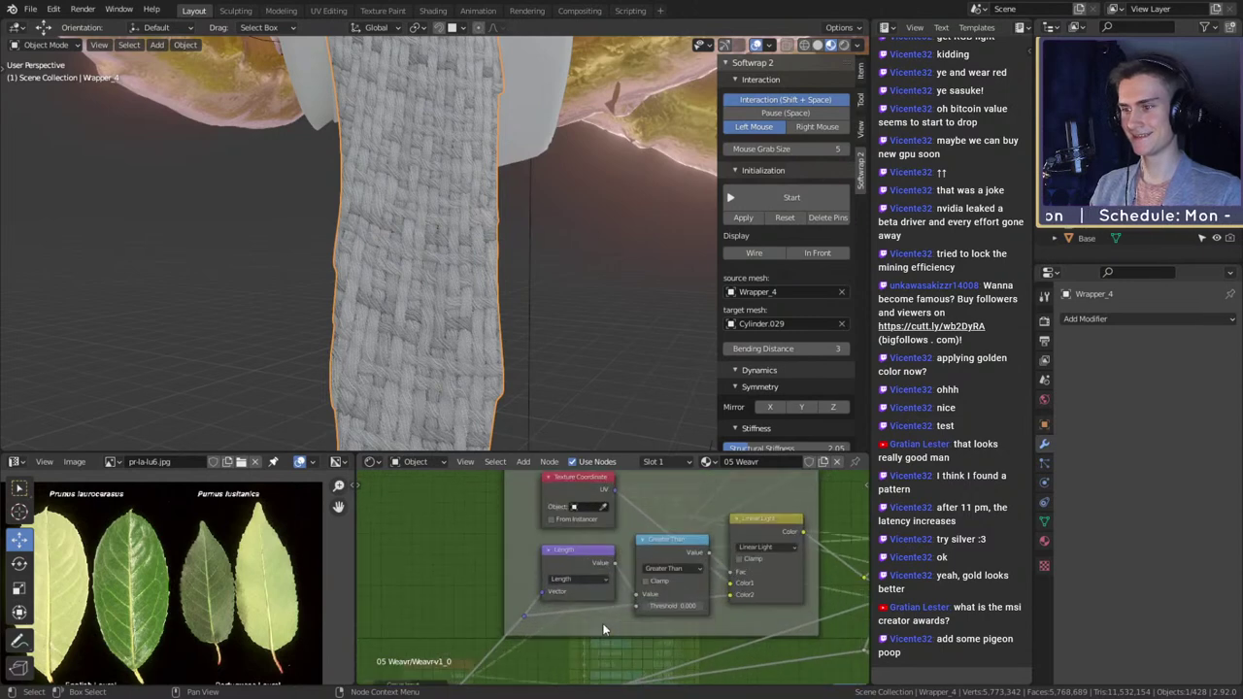
{"action": "scroll", "coordinate": [603, 629], "scroll_direction": "down", "scroll_amount": 6}
{"action": "middle_click_drag", "start_coordinate": [691, 668], "coordinate": [632, 623]}
{"action": "scroll", "coordinate": [550, 616], "scroll_direction": "down", "scroll_amount": 4}
{"action": "scroll", "coordinate": [632, 624], "scroll_direction": "up", "scroll_amount": 3}
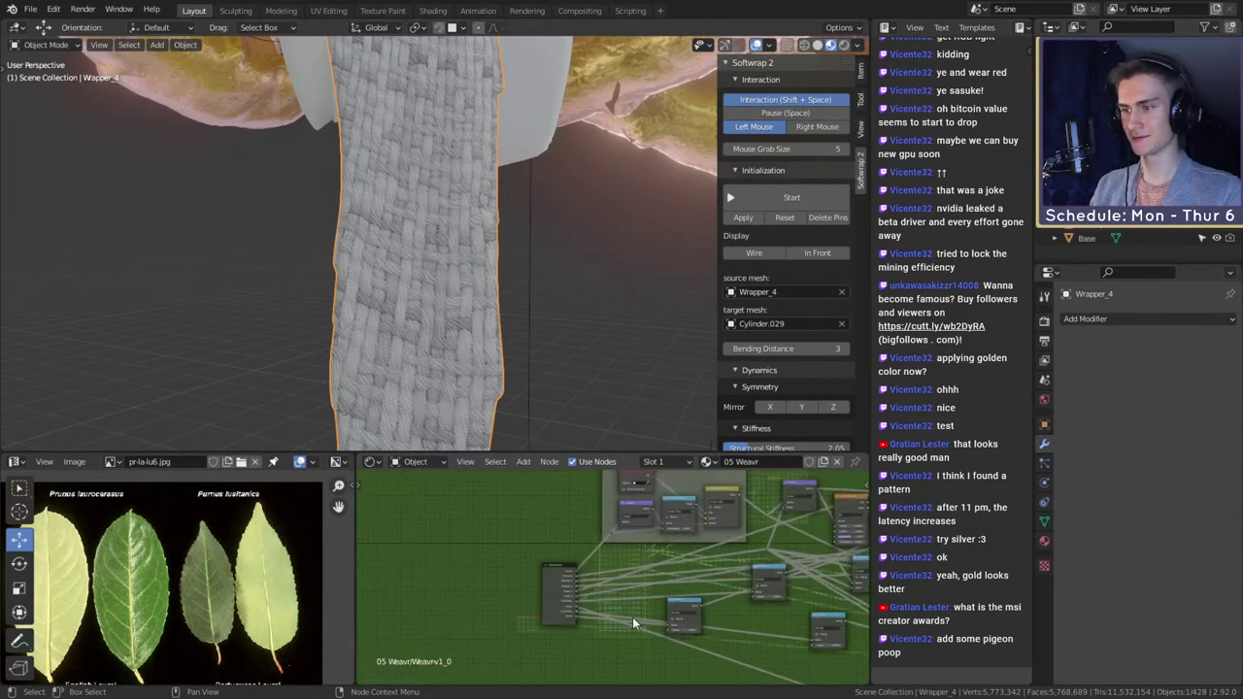
{"action": "scroll", "coordinate": [657, 562], "scroll_direction": "down", "scroll_amount": 3}
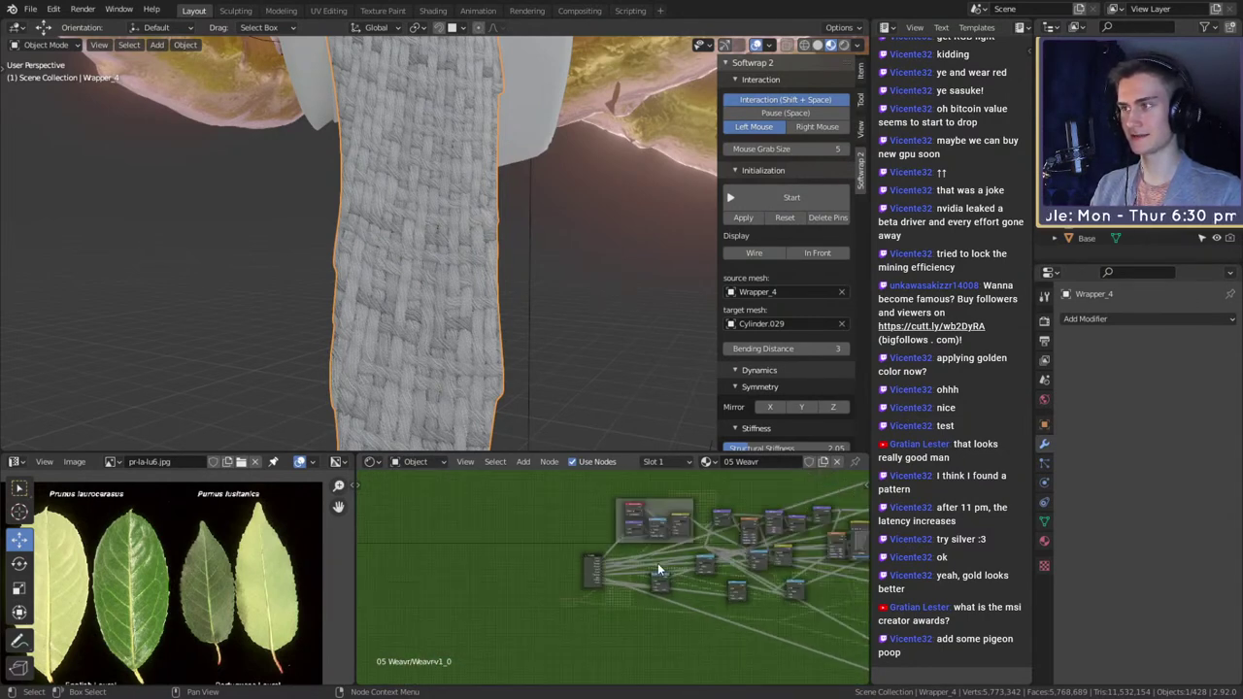
{"action": "middle_click_drag", "start_coordinate": [742, 618], "coordinate": [528, 595]}
{"action": "scroll", "coordinate": [544, 594], "scroll_direction": "down", "scroll_amount": 5}
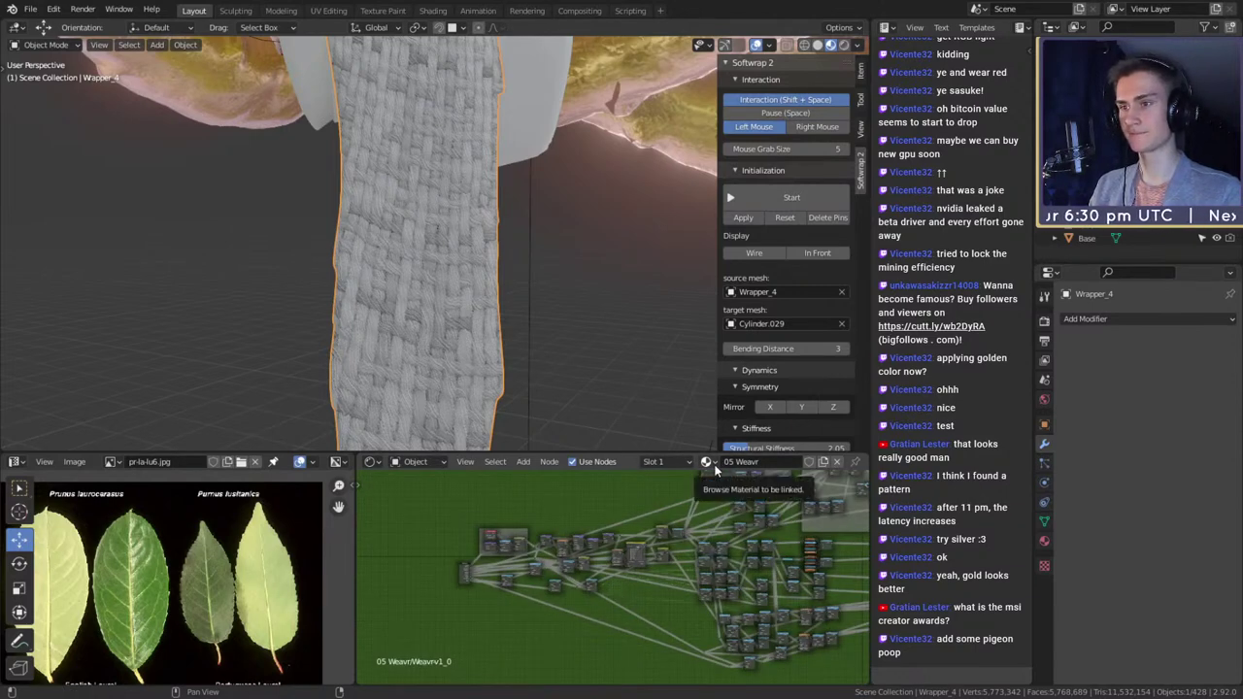
{"action": "scroll", "coordinate": [550, 555], "scroll_direction": "up", "scroll_amount": 2}
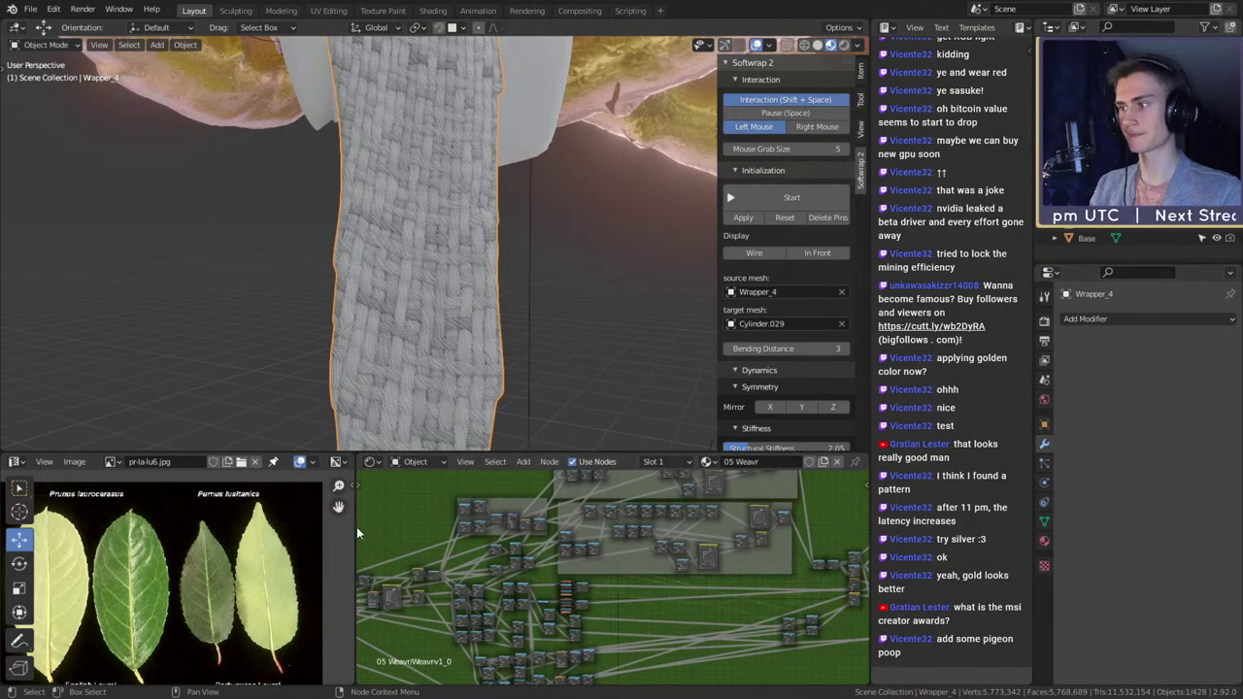
- Widen the image editor area and return to the main node tree of the 05 Weavr material
{"action": "left_click_drag", "start_coordinate": [356, 526], "coordinate": [411, 534]}
{"action": "key", "text": "Home"}
{"action": "scroll", "coordinate": [685, 546], "scroll_direction": "up", "scroll_amount": 4}
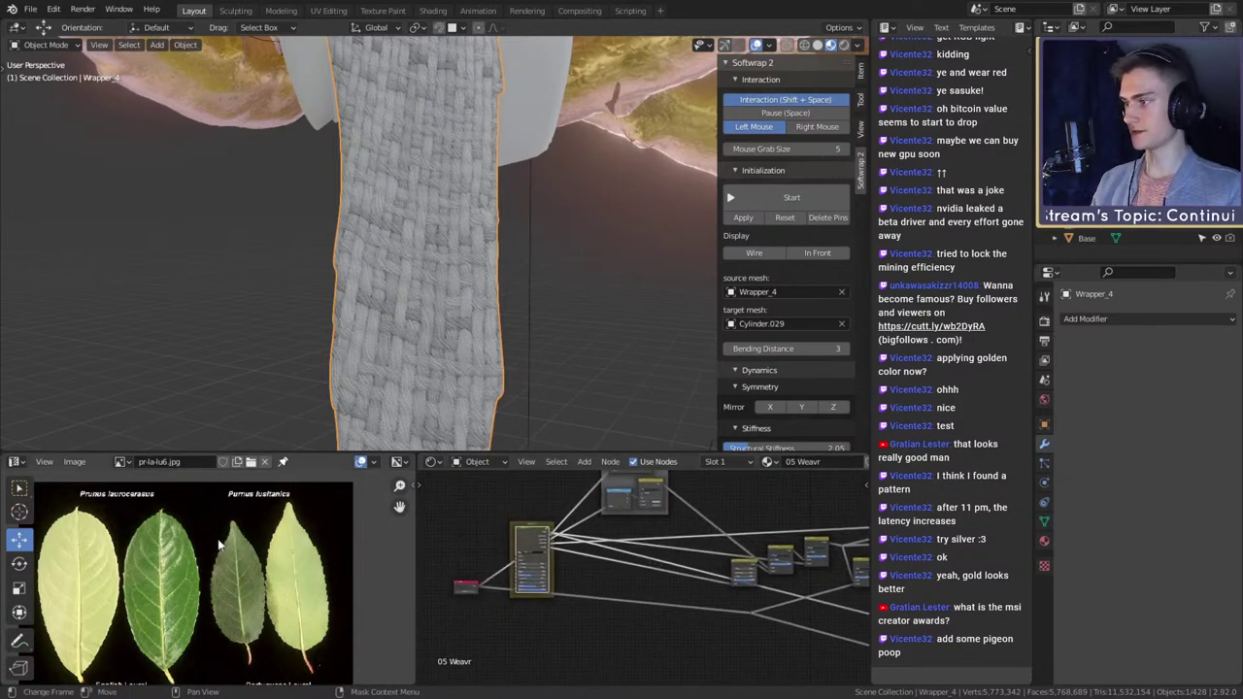
- Select the whole tapered UV island of Wrapper_4 in the UV editor and rotate it by about 3.85 degrees
{"action": "key", "text": "Tab"}
{"action": "scroll", "coordinate": [325, 554], "scroll_direction": "down", "scroll_amount": 4}
{"action": "scroll", "coordinate": [285, 580], "scroll_direction": "up", "scroll_amount": 4}
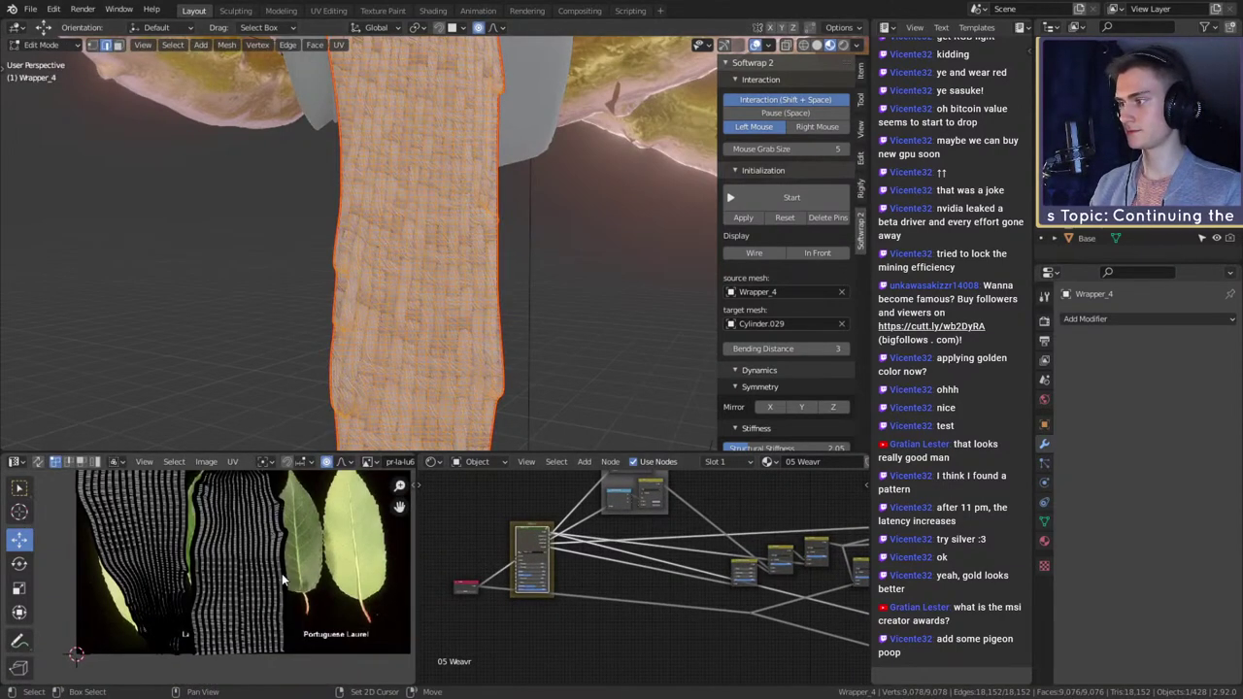
{"action": "middle_click_drag", "start_coordinate": [283, 577], "coordinate": [289, 596]}
{"action": "key", "text": "ctrl+KP_Add"}
{"action": "key", "text": "ctrl+KP_Add"}
{"action": "key", "text": "ctrl+KP_Add"}
{"action": "key", "text": "ctrl+KP_Add"}
{"action": "key", "text": "ctrl+KP_Add"}
{"action": "key", "text": "ctrl+KP_Add"}
{"action": "key", "text": "ctrl+KP_Add"}
{"action": "key", "text": "ctrl+KP_Add"}
{"action": "key", "text": "ctrl+KP_Add"}
{"action": "key", "text": "ctrl+KP_Add"}
{"action": "key", "text": "ctrl+KP_Add"}
{"action": "key", "text": "ctrl+KP_Add"}
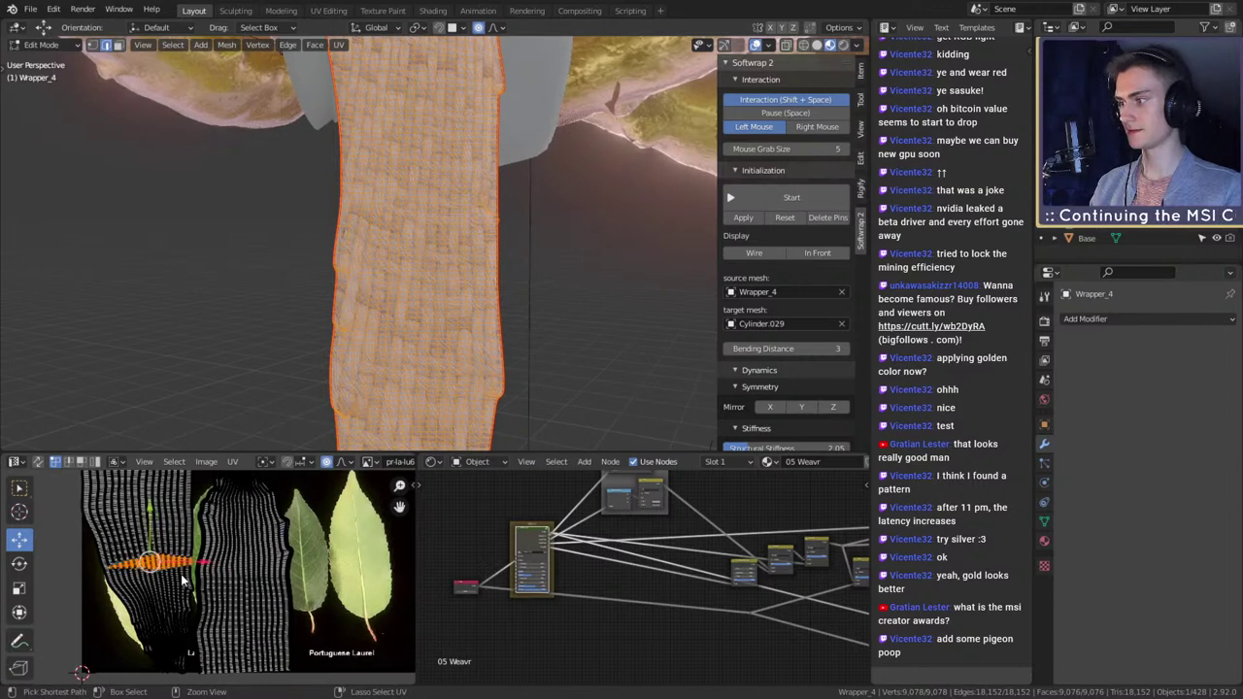
{"action": "key", "text": "l"}
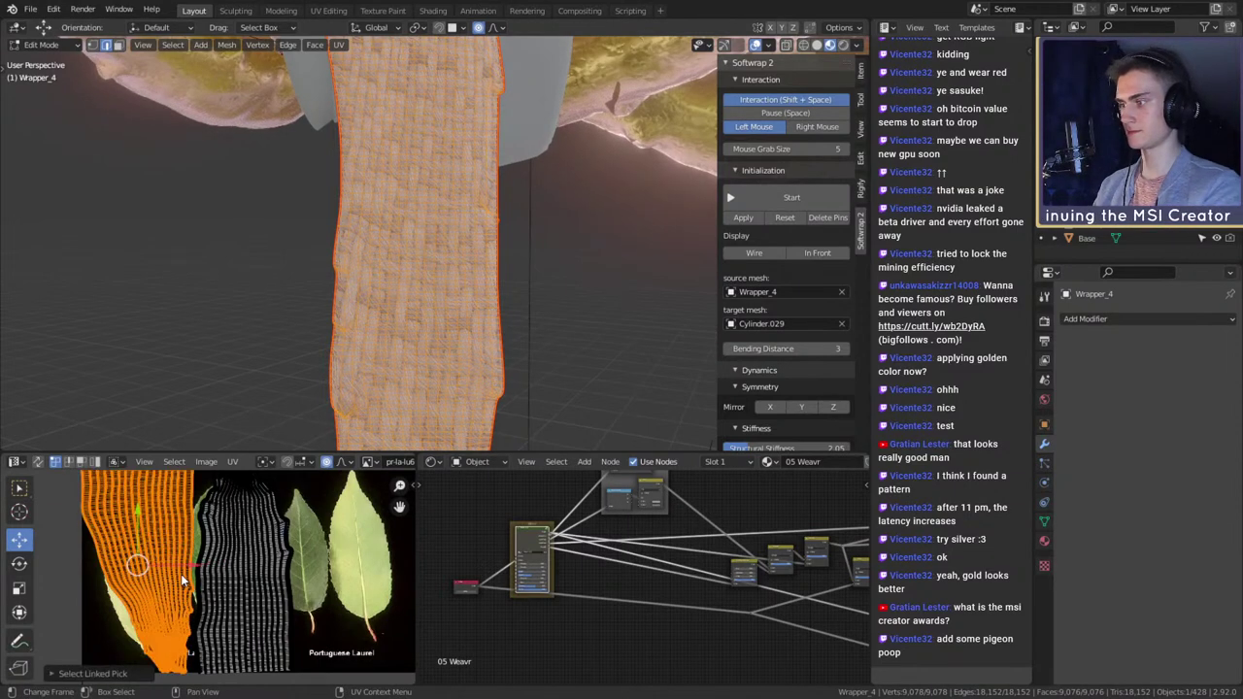
{"action": "key", "text": "r"}
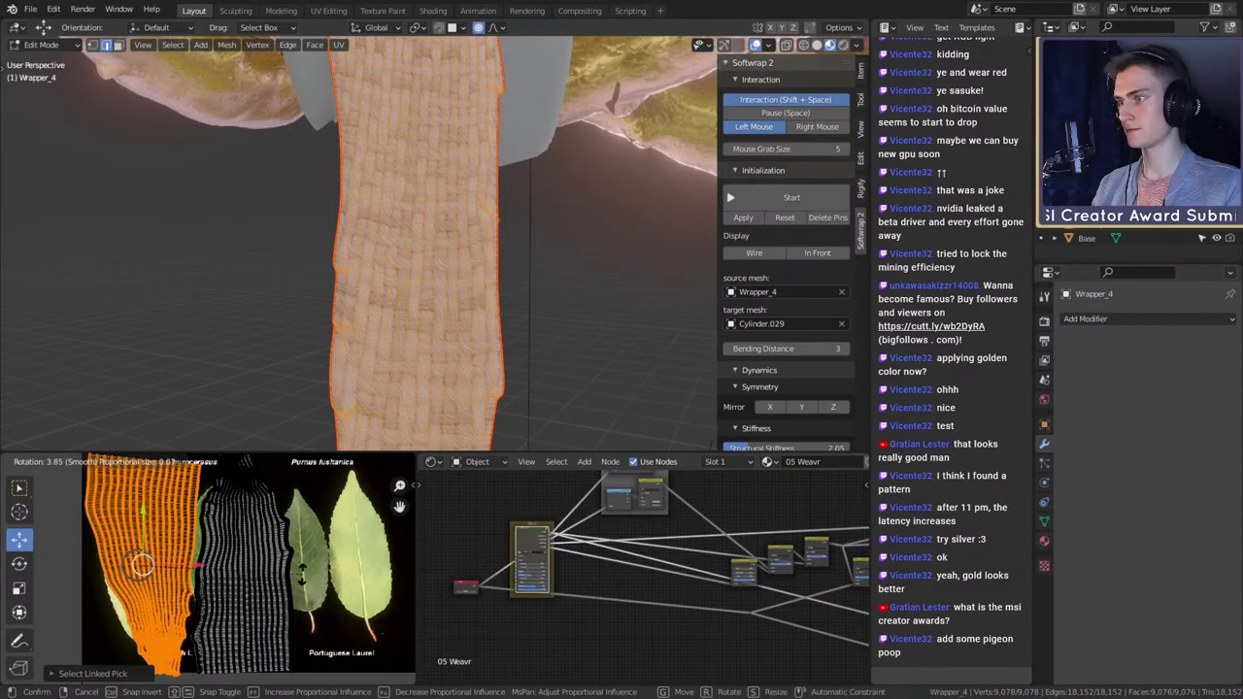
{"action": "left_click", "coordinate": [302, 573]}
{"action": "key", "text": "Tab"}
- Mark the edge loops along both borders of Wrapper_3 as seams
{"action": "scroll", "coordinate": [529, 316], "scroll_direction": "down", "scroll_amount": 5}
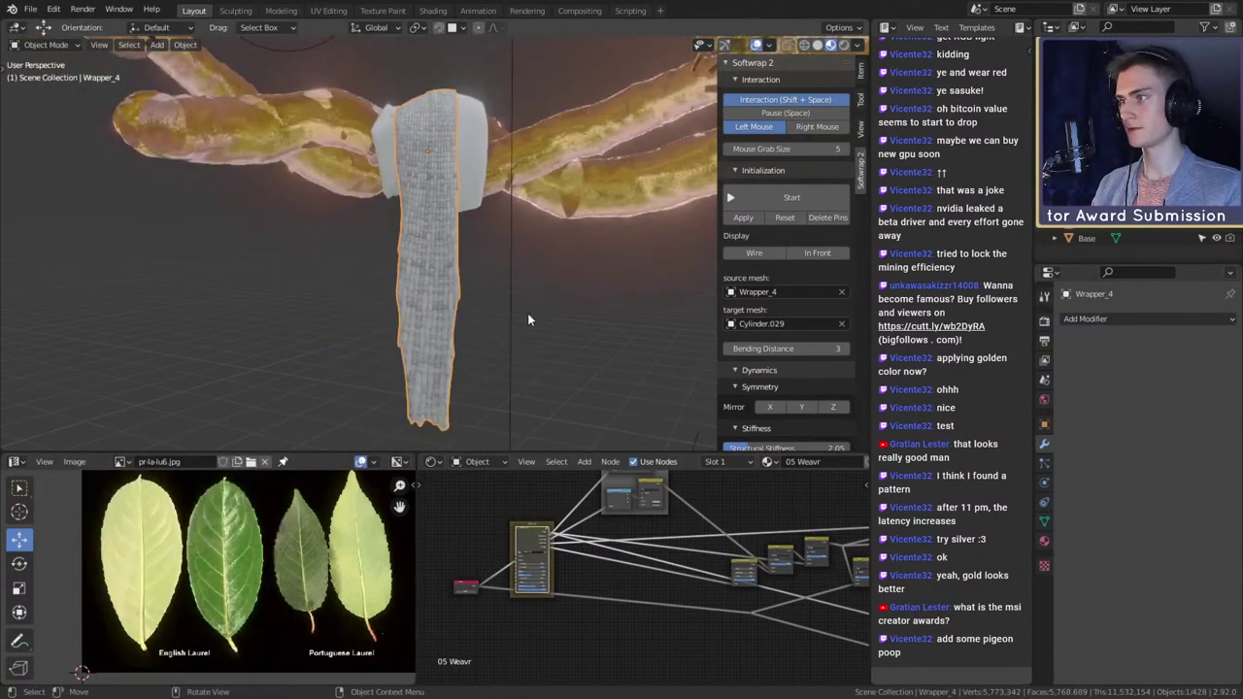
{"action": "middle_click_drag", "start_coordinate": [529, 315], "coordinate": [464, 226]}
{"action": "scroll", "coordinate": [505, 283], "scroll_direction": "up", "scroll_amount": 4}
{"action": "left_click", "coordinate": [520, 131]}
{"action": "key", "text": "Tab"}
{"action": "scroll", "coordinate": [456, 291], "scroll_direction": "up", "scroll_amount": 3}
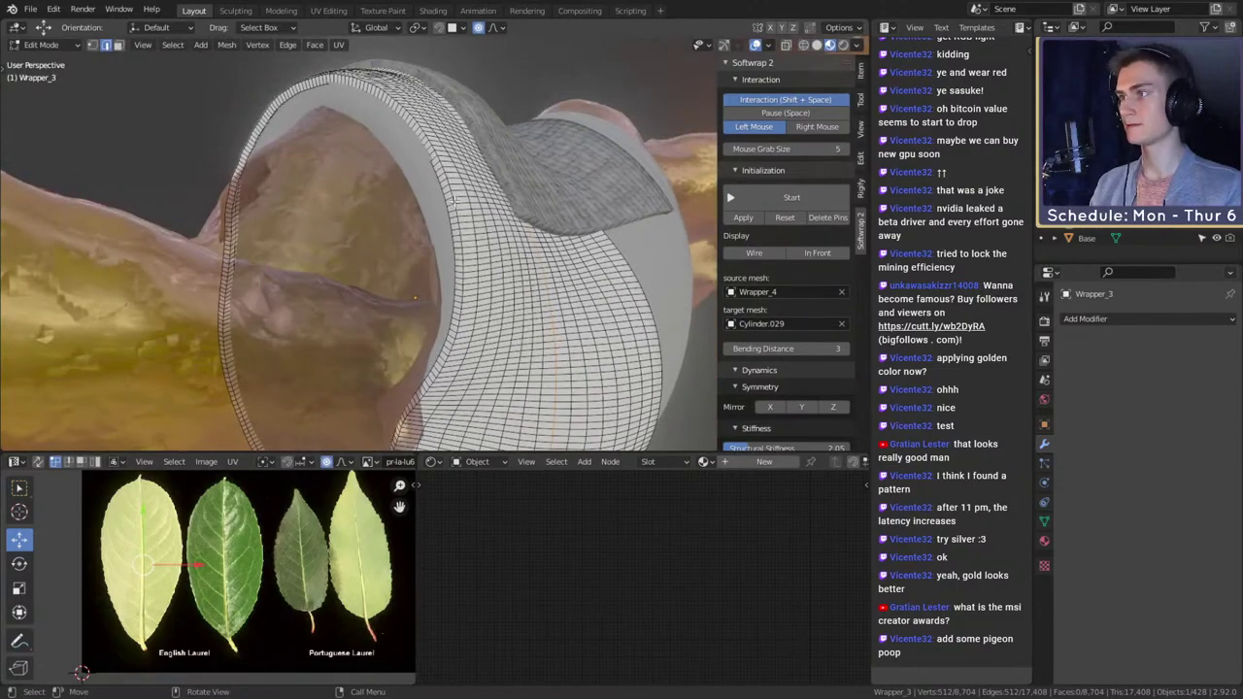
{"action": "middle_click_drag", "start_coordinate": [536, 253], "coordinate": [406, 251]}
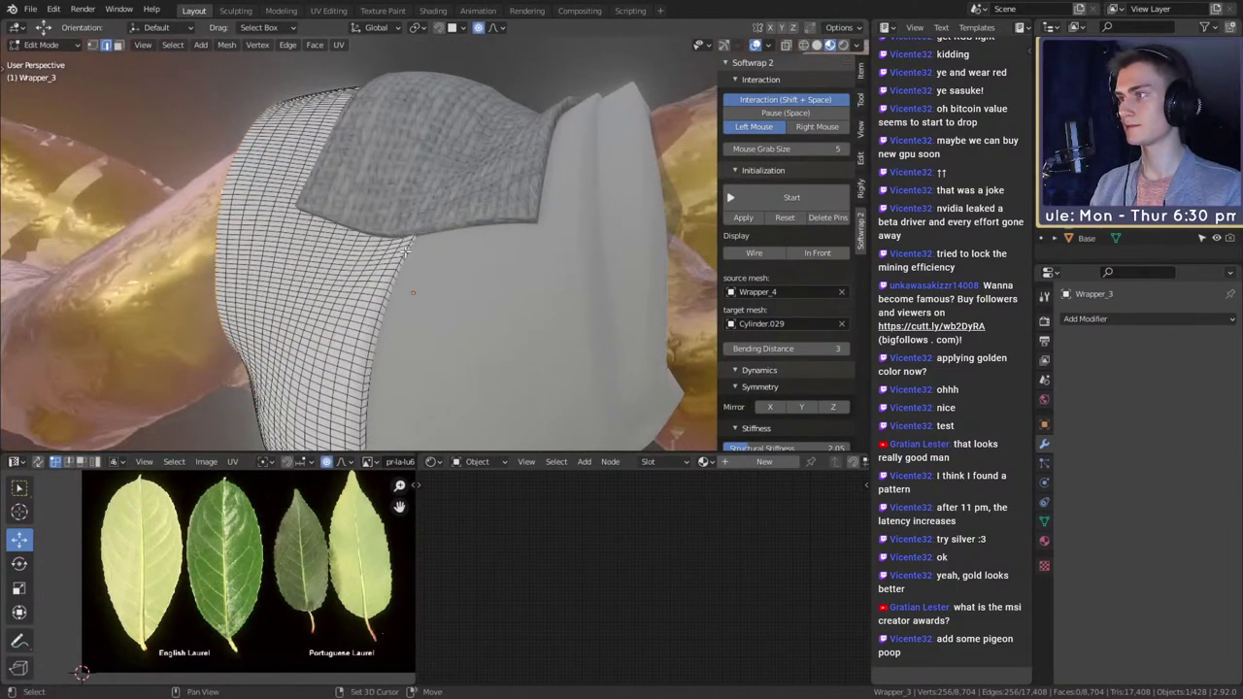
{"action": "scroll", "coordinate": [475, 282], "scroll_direction": "down", "scroll_amount": 5}
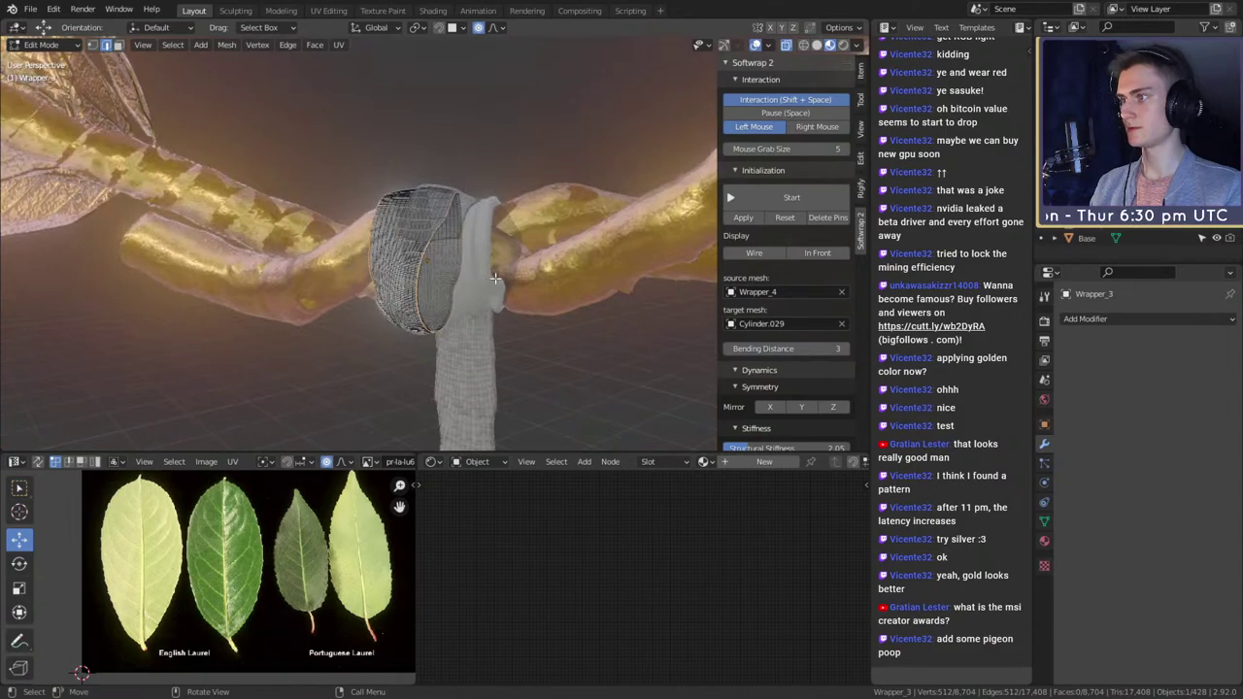
{"action": "scroll", "coordinate": [475, 282], "scroll_direction": "up", "scroll_amount": 4}
{"action": "mouse_move", "coordinate": [505, 280]}
{"action": "middle_mouse_down"}
{"action": "mouse_move", "coordinate": [453, 276]}
{"action": "mouse_move", "coordinate": [522, 284]}
{"action": "middle_mouse_up"}
{"action": "key", "text": "u"}
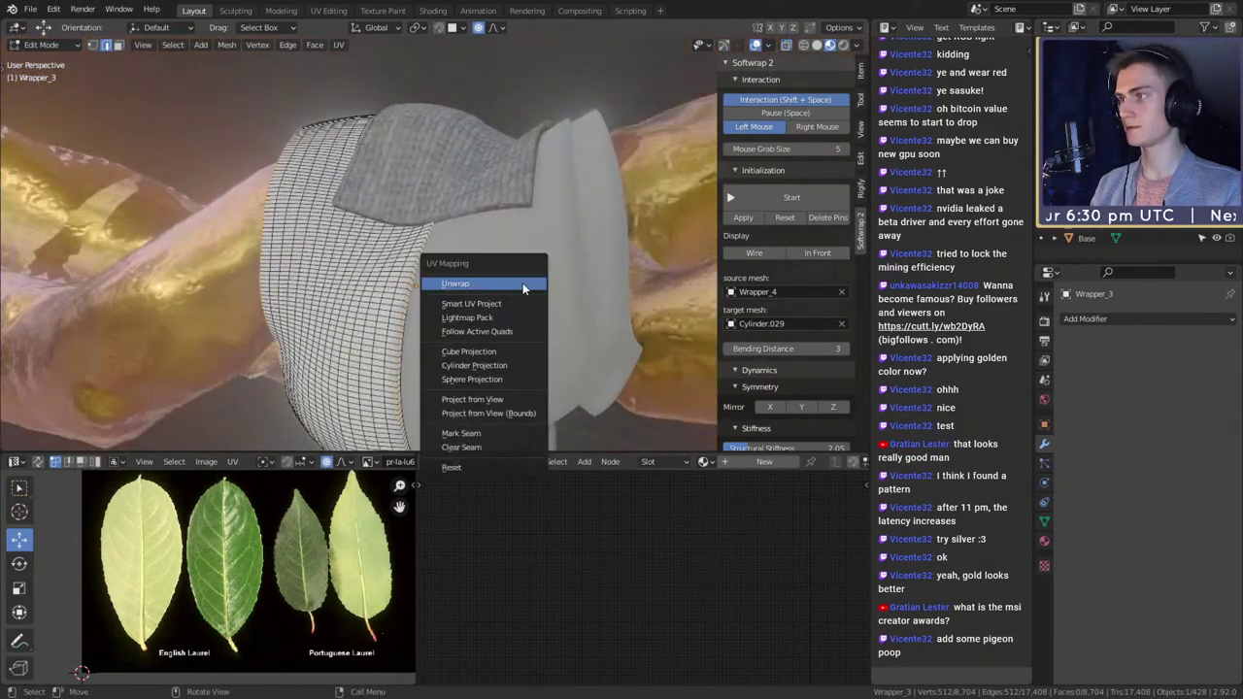
{"action": "left_click", "coordinate": [460, 434]}
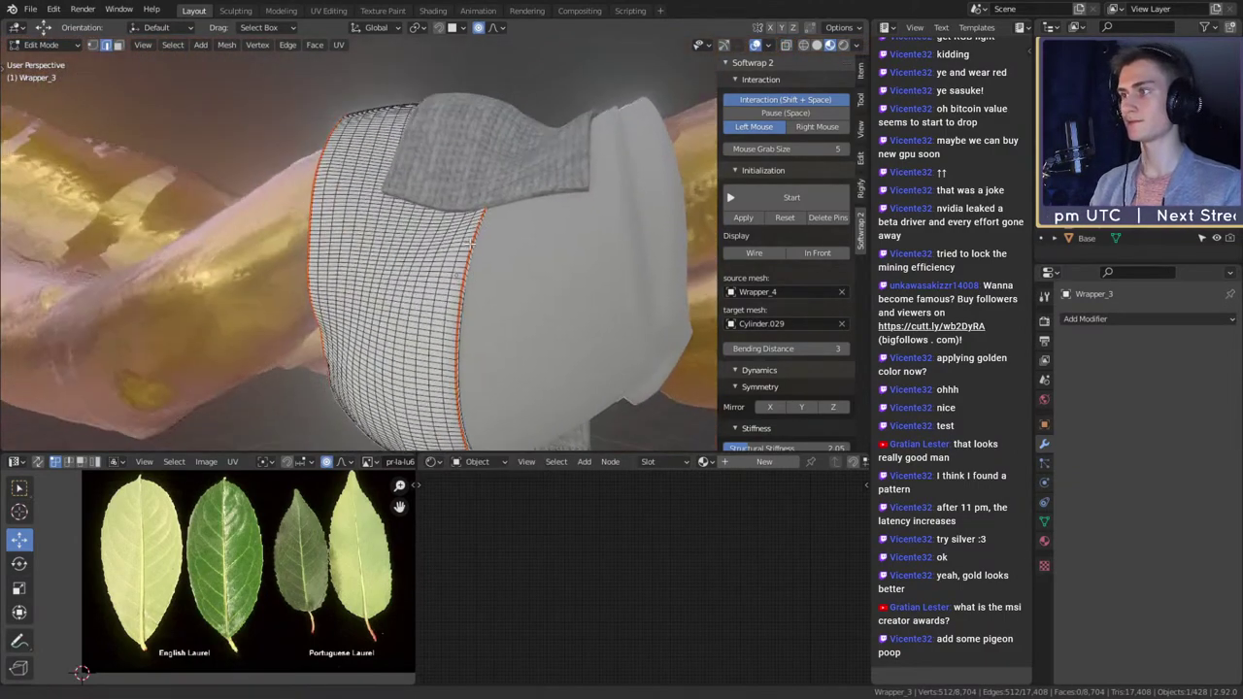
- Mark an edge loop running across the width of Wrapper_3 as a seam
{"action": "scroll", "coordinate": [550, 264], "scroll_direction": "up", "scroll_amount": 5}
{"action": "left_click", "coordinate": [495, 253], "text": "alt"}
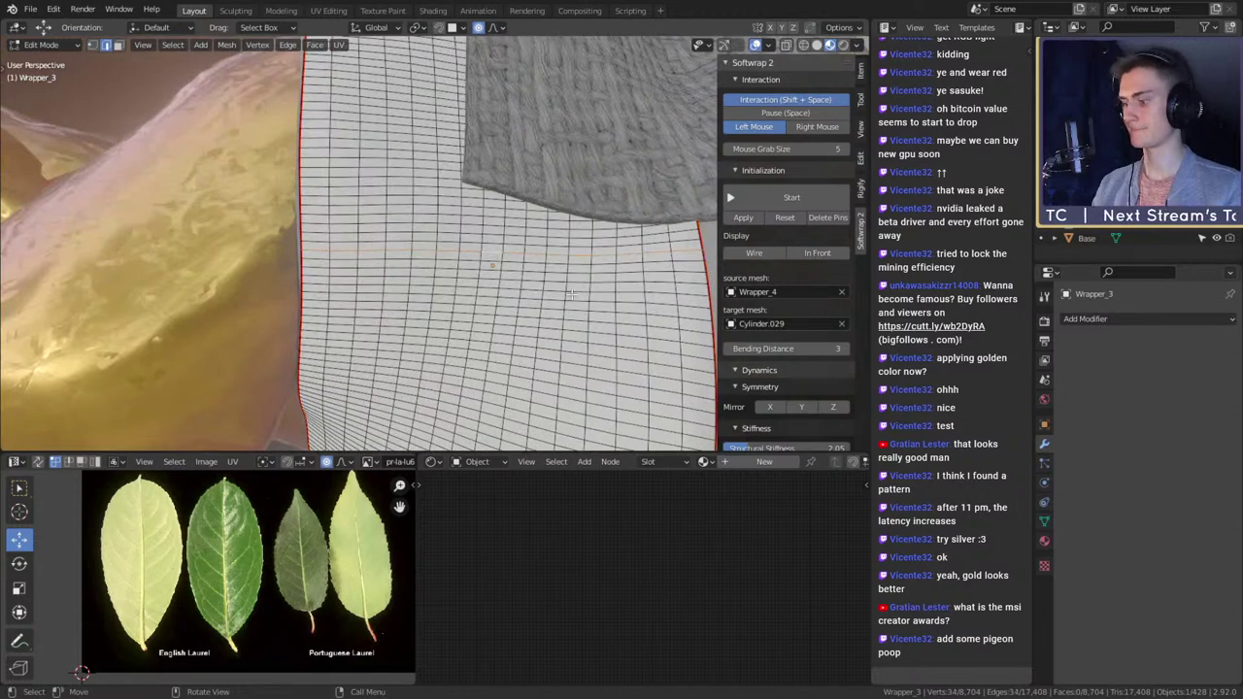
{"action": "key", "text": "u"}
{"action": "left_click", "coordinate": [513, 311]}
- Unwrap the entire Wrapper_3 mesh along its seams and check the resulting UV islands
{"action": "scroll", "coordinate": [512, 308], "scroll_direction": "down", "scroll_amount": 6}
{"action": "key", "text": "l"}
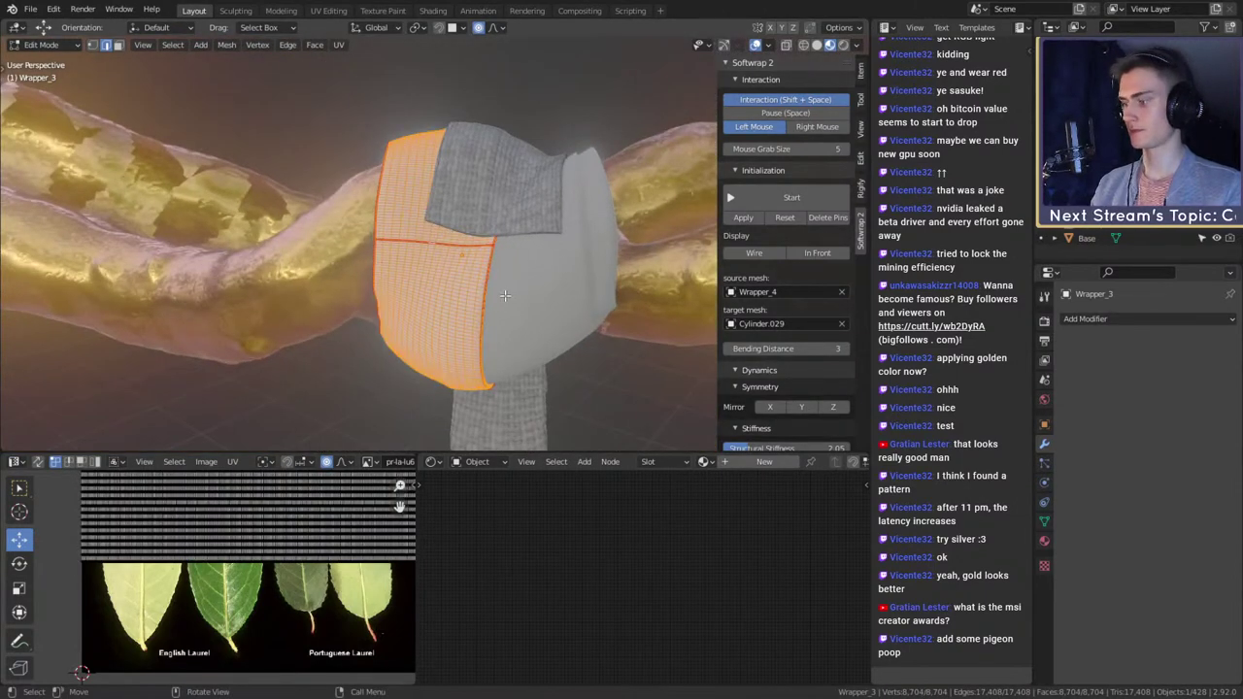
{"action": "key", "text": "u"}
{"action": "left_click", "coordinate": [458, 146]}
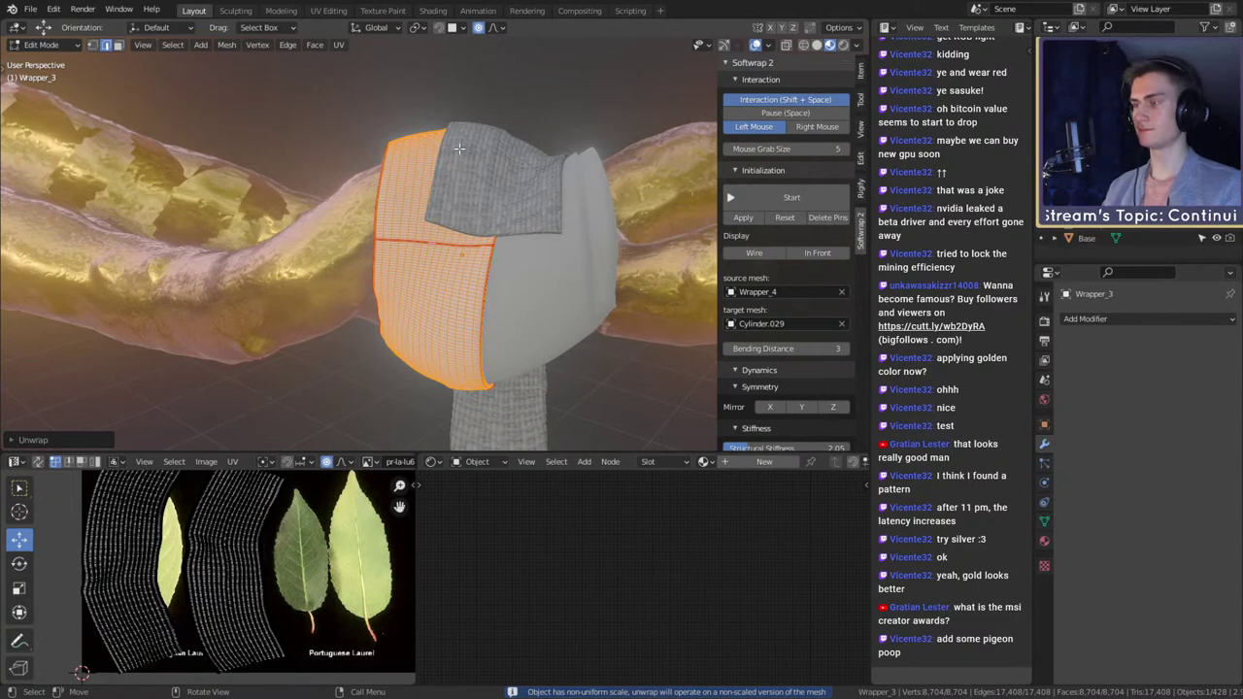
{"action": "middle_click_drag", "start_coordinate": [490, 269], "coordinate": [518, 301]}
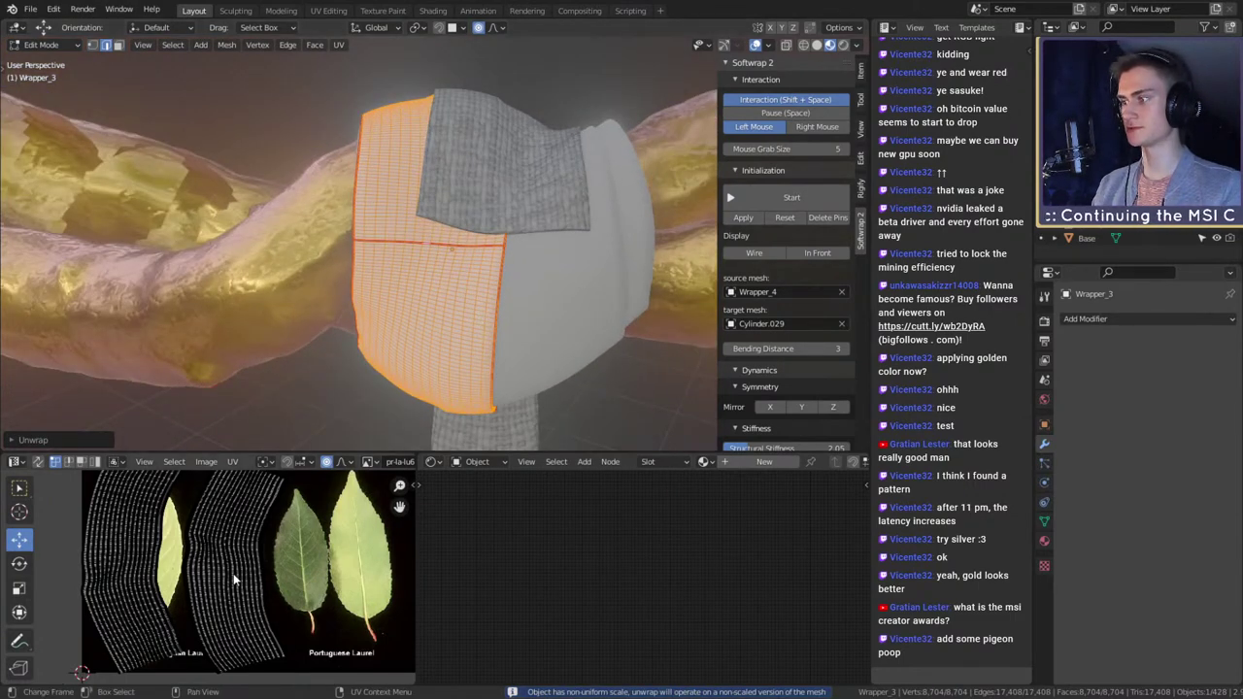
{"action": "scroll", "coordinate": [233, 573], "scroll_direction": "up", "scroll_amount": 3}
{"action": "scroll", "coordinate": [301, 560], "scroll_direction": "down", "scroll_amount": 4}
{"action": "scroll", "coordinate": [309, 591], "scroll_direction": "up", "scroll_amount": 5}
{"action": "scroll", "coordinate": [311, 592], "scroll_direction": "up", "scroll_amount": 1}
{"action": "middle_click_drag", "start_coordinate": [318, 588], "coordinate": [314, 618]}
- Return Wrapper_3 to Object Mode and assign the existing 05 Weavr material to it
{"action": "key", "text": "Tab"}
{"action": "scroll", "coordinate": [499, 329], "scroll_direction": "down", "scroll_amount": 3}
{"action": "middle_click_drag", "start_coordinate": [502, 327], "coordinate": [528, 303]}
{"action": "scroll", "coordinate": [528, 303], "scroll_direction": "up", "scroll_amount": 3}
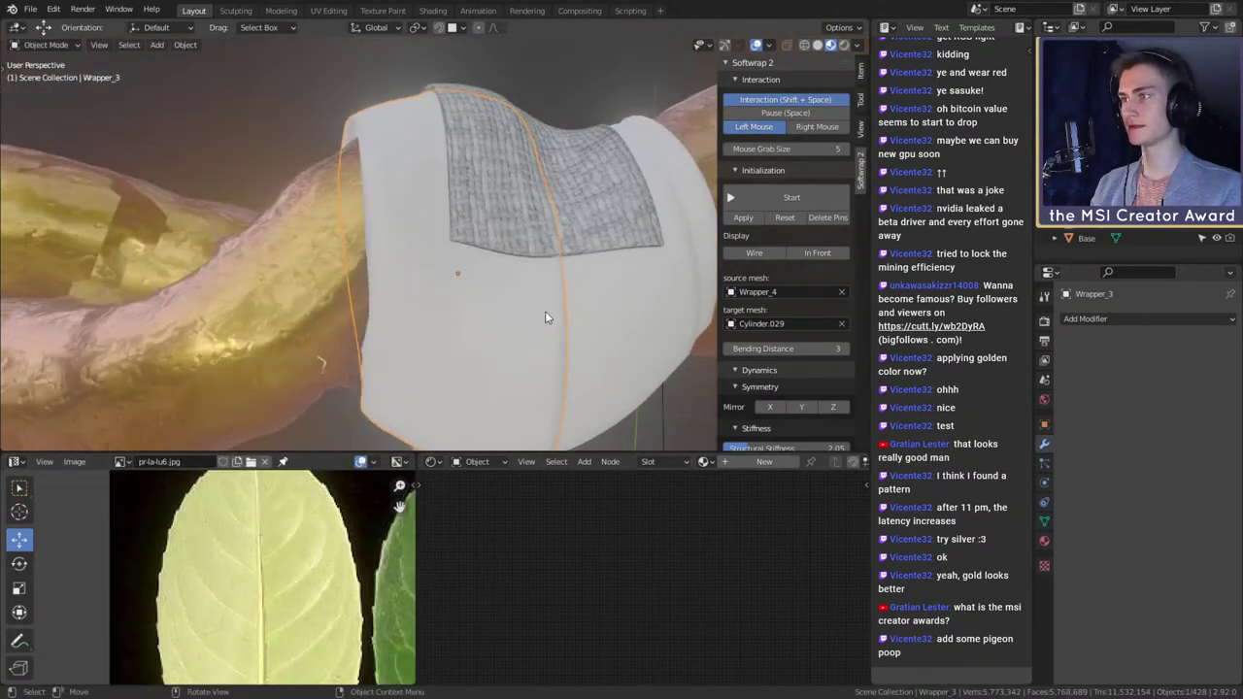
{"action": "left_click", "coordinate": [705, 462]}
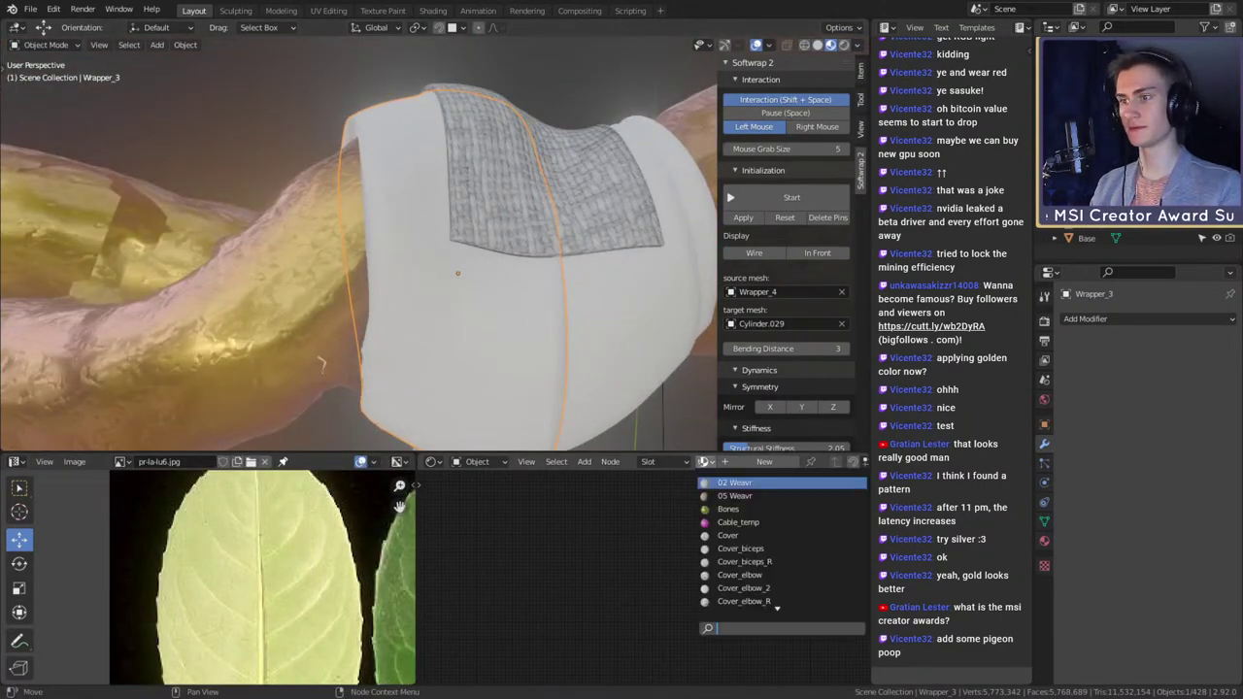
{"action": "left_click", "coordinate": [735, 495]}
{"action": "scroll", "coordinate": [510, 315], "scroll_direction": "down", "scroll_amount": 3}
{"action": "scroll", "coordinate": [510, 311], "scroll_direction": "up", "scroll_amount": 5}
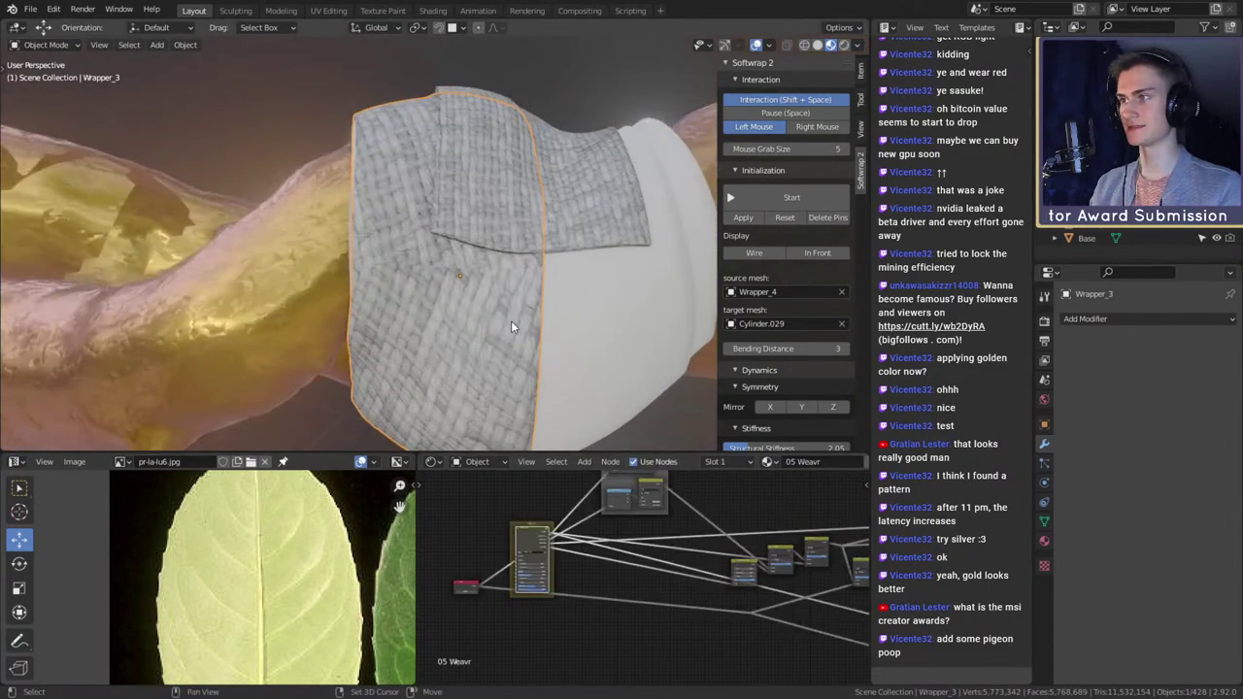
- Mark the border edge loops of Wrapper_2 and one loop across its width as seams
{"action": "scroll", "coordinate": [499, 310], "scroll_direction": "down", "scroll_amount": 4}
{"action": "middle_click_drag", "start_coordinate": [497, 310], "coordinate": [517, 275]}
{"action": "left_click", "coordinate": [499, 259]}
{"action": "key", "text": "Tab"}
{"action": "scroll", "coordinate": [477, 225], "scroll_direction": "up", "scroll_amount": 2}
{"action": "left_click", "coordinate": [469, 218], "text": "alt"}
{"action": "scroll", "coordinate": [469, 219], "scroll_direction": "down", "scroll_amount": 3}
{"action": "key", "text": "alt+z"}
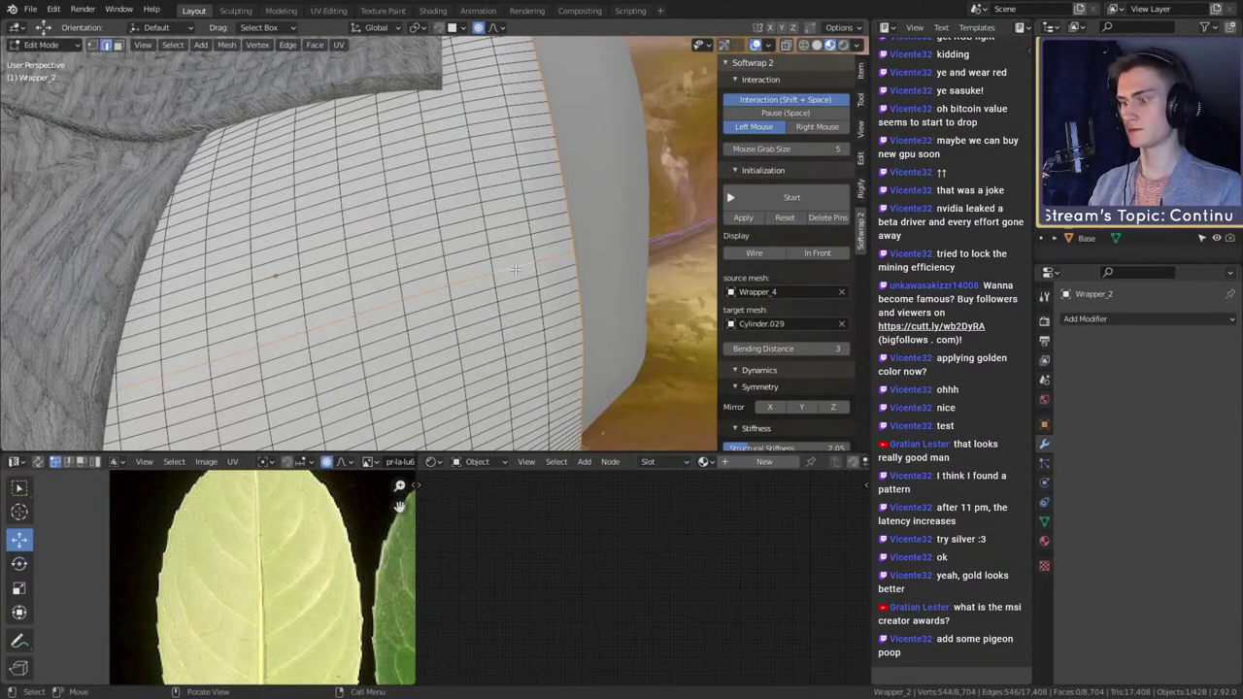
{"action": "key", "text": "u"}
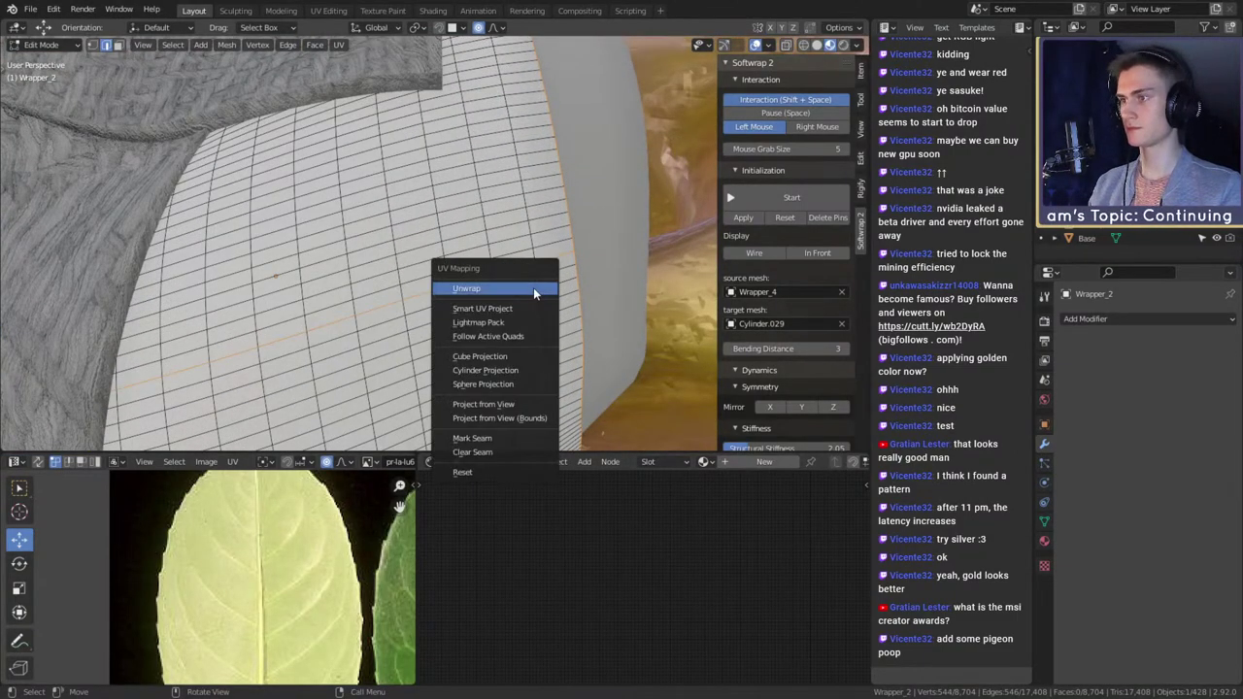
{"action": "left_click", "coordinate": [473, 439]}
- Unwrap the entire Wrapper_2 mesh along its seams and return to Object Mode
{"action": "key", "text": "a"}
{"action": "key", "text": "u"}
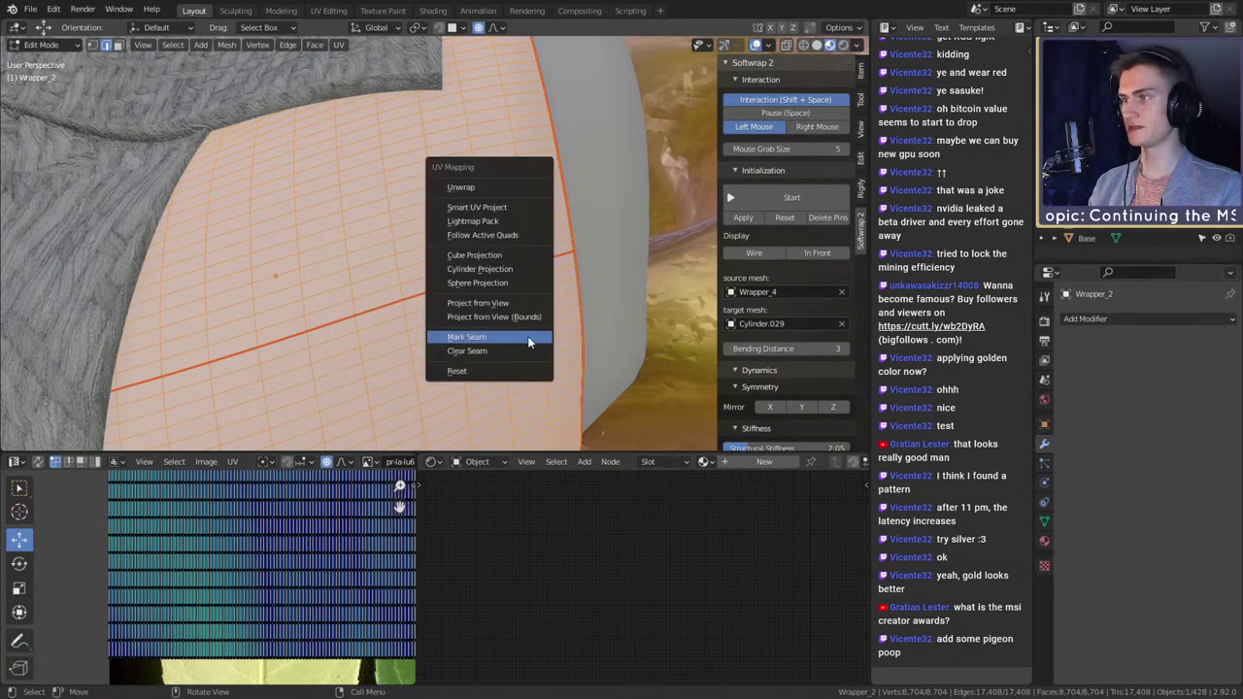
{"action": "left_click", "coordinate": [467, 191]}
{"action": "key", "text": "Tab"}
- Assign the existing 05 Weavr material to Wrapper_2
{"action": "scroll", "coordinate": [473, 250], "scroll_direction": "down", "scroll_amount": 5}
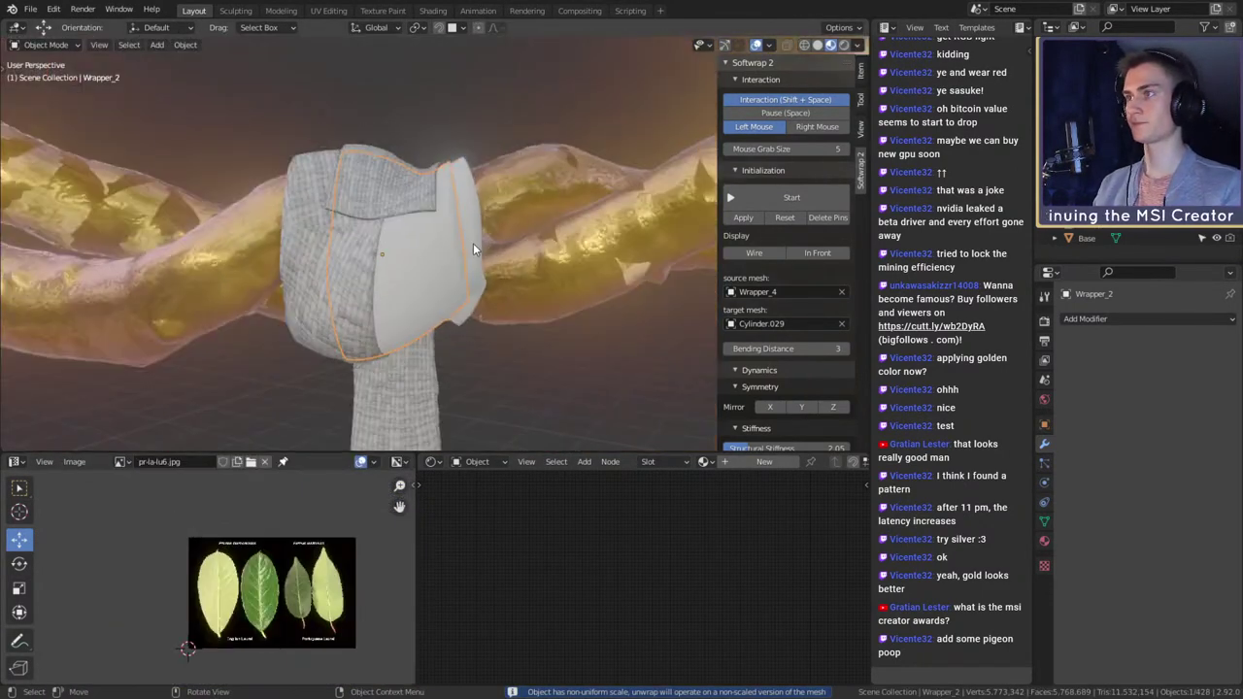
{"action": "middle_click_drag", "start_coordinate": [473, 243], "coordinate": [476, 321]}
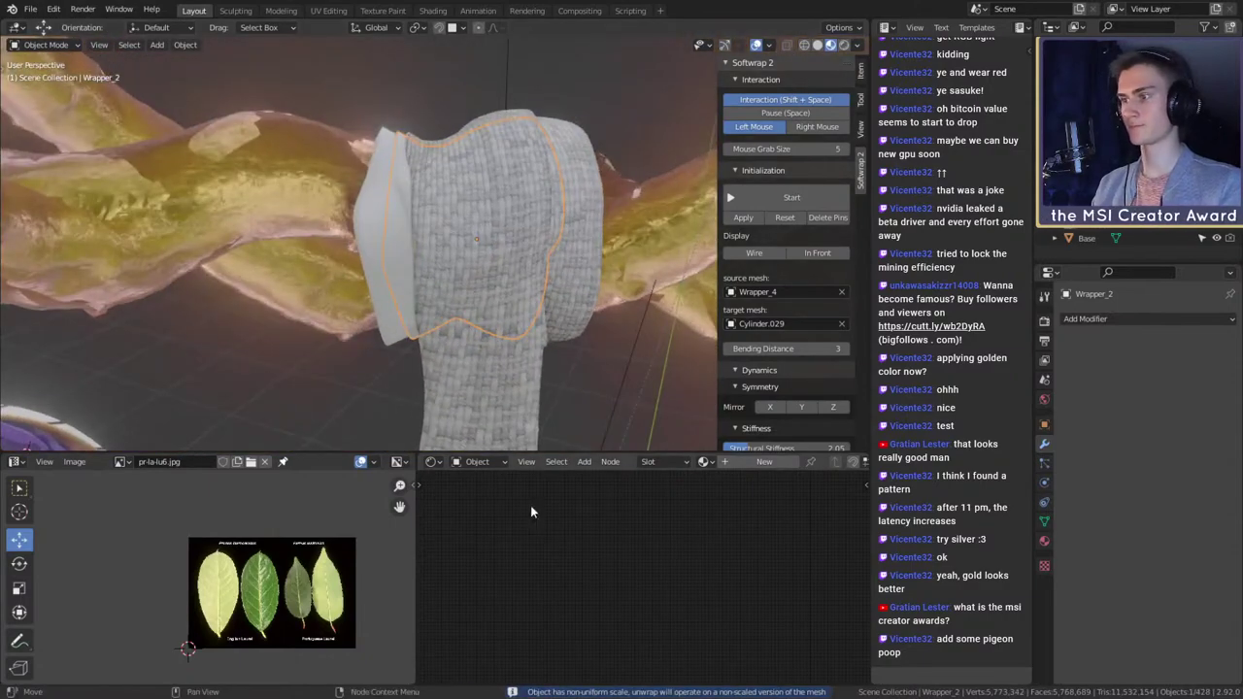
{"action": "left_click", "coordinate": [703, 462]}
{"action": "left_click", "coordinate": [738, 498]}
{"action": "scroll", "coordinate": [556, 311], "scroll_direction": "up", "scroll_amount": 5}
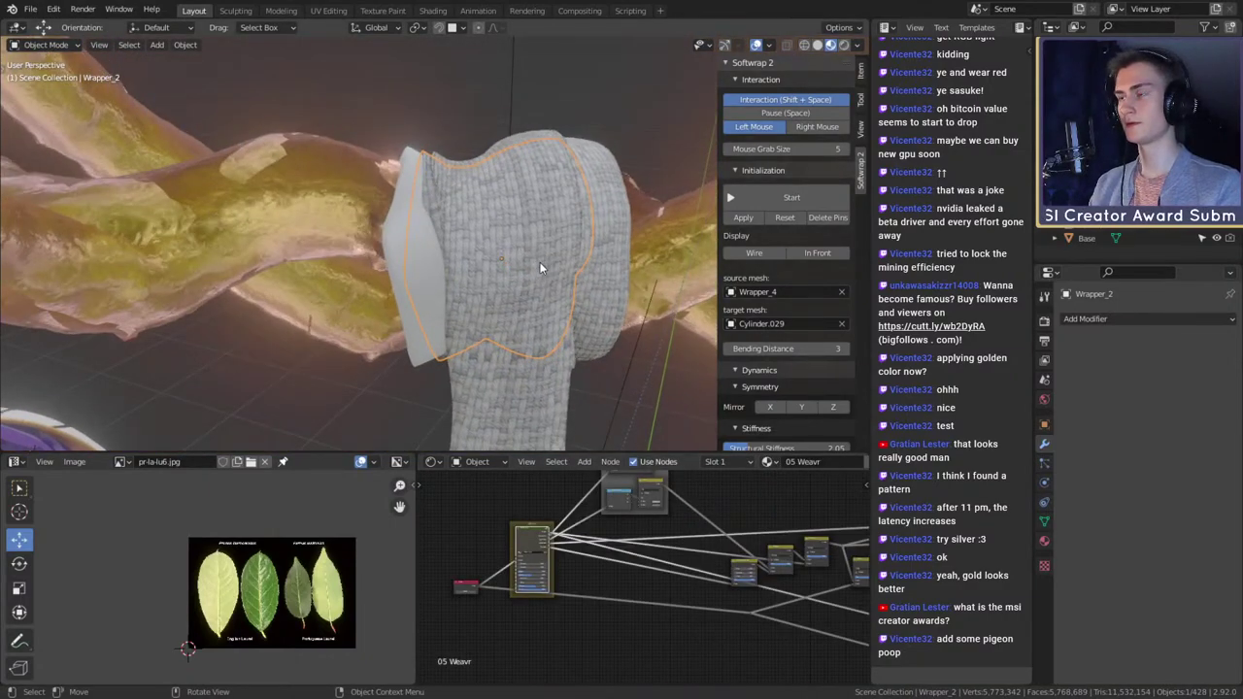
- Mark the border edge loops of Wrapper_1 and one loop across its width as seams
{"action": "middle_click_drag", "start_coordinate": [557, 304], "coordinate": [509, 258]}
{"action": "scroll", "coordinate": [541, 290], "scroll_direction": "down", "scroll_amount": 5}
{"action": "scroll", "coordinate": [503, 285], "scroll_direction": "up", "scroll_amount": 4}
{"action": "left_click", "coordinate": [404, 256]}
{"action": "left_click", "coordinate": [394, 74]}
{"action": "key", "text": "Tab"}
{"action": "scroll", "coordinate": [519, 287], "scroll_direction": "up", "scroll_amount": 4}
{"action": "left_click", "coordinate": [586, 237], "text": "alt"}
{"action": "scroll", "coordinate": [586, 237], "scroll_direction": "down", "scroll_amount": 4}
{"action": "scroll", "coordinate": [466, 219], "scroll_direction": "up", "scroll_amount": 2}
{"action": "left_click", "coordinate": [504, 167], "text": "alt+shift"}
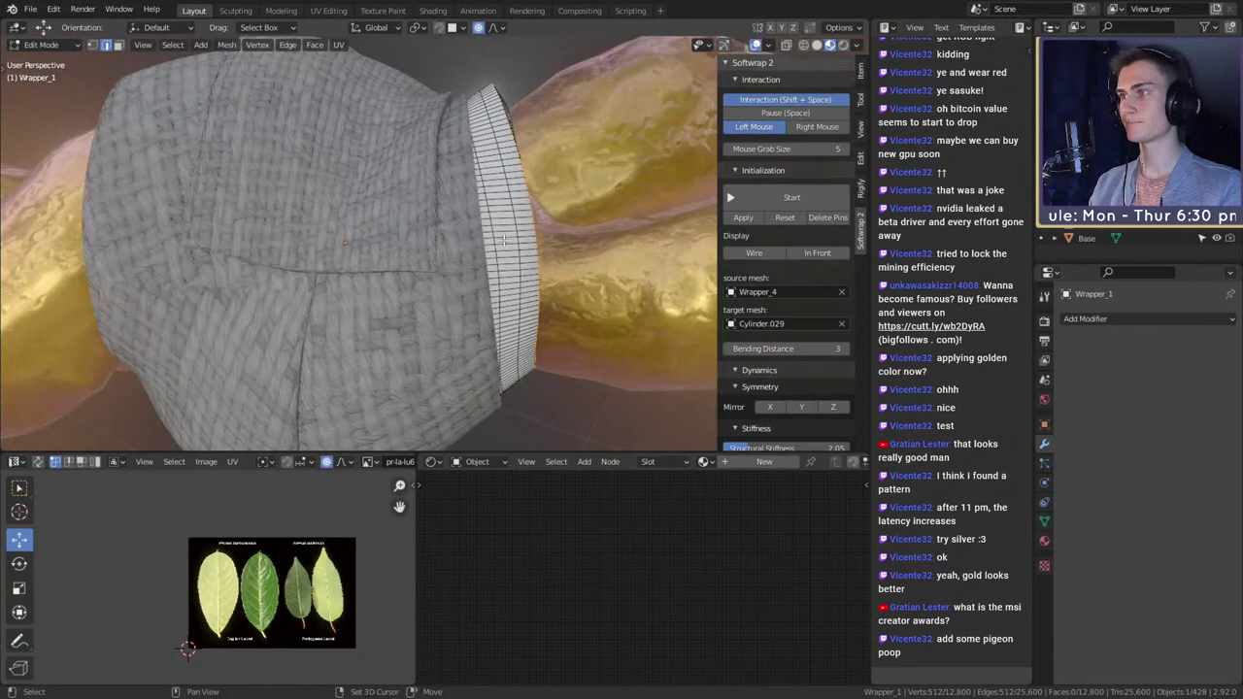
{"action": "key", "text": "u"}
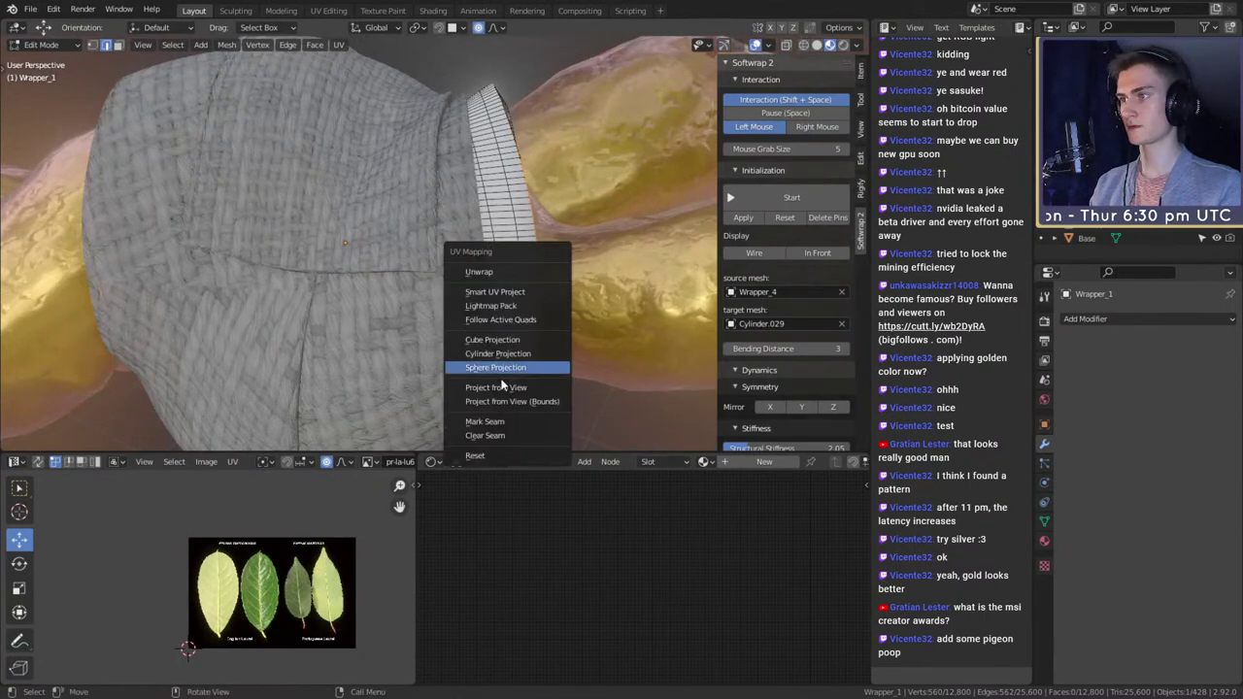
{"action": "left_click", "coordinate": [486, 419]}
- Unwrap the entire Wrapper_1 mesh along its seams and return to Object Mode
{"action": "key", "text": "a"}
{"action": "key", "text": "u"}
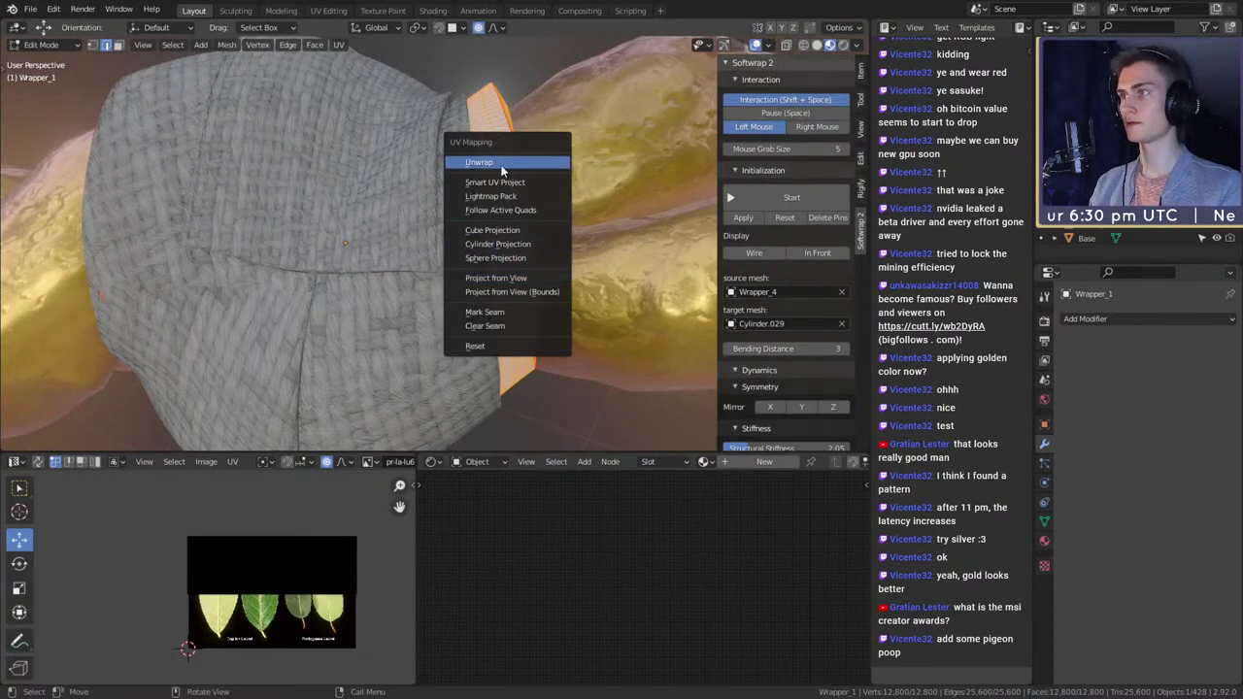
{"action": "key", "text": "Return"}
{"action": "scroll", "coordinate": [549, 285], "scroll_direction": "down", "scroll_amount": 5}
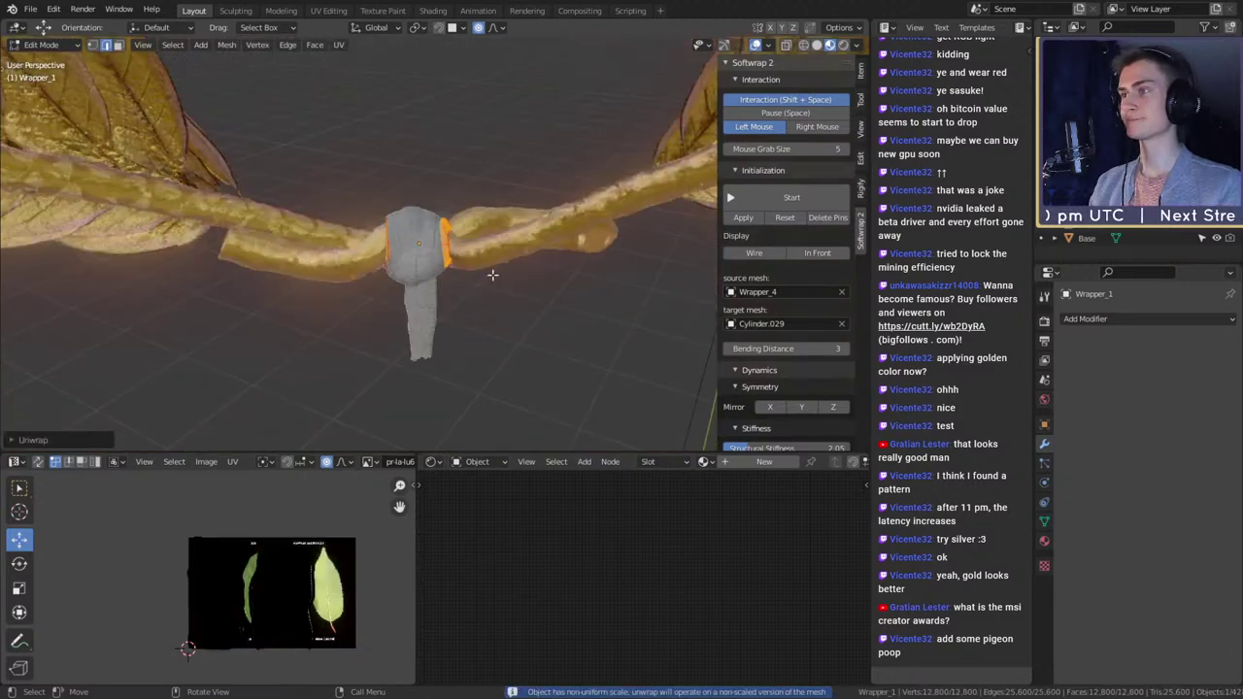
{"action": "middle_click_drag", "start_coordinate": [492, 275], "coordinate": [408, 311]}
{"action": "scroll", "coordinate": [287, 291], "scroll_direction": "up", "scroll_amount": 8}
{"action": "key", "text": "Tab"}
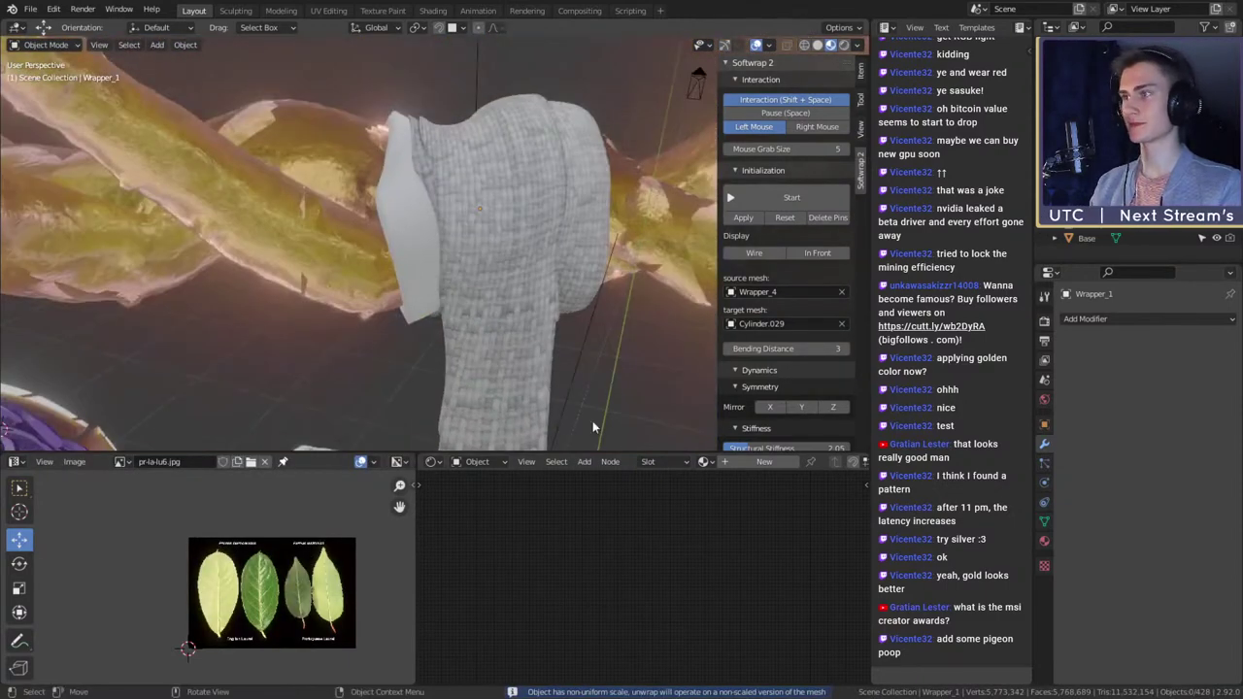
- Assign the existing 05 Weavr material to Wrapper_1
{"action": "left_click", "coordinate": [708, 462]}
{"action": "left_click", "coordinate": [743, 496]}
{"action": "scroll", "coordinate": [427, 342], "scroll_direction": "down", "scroll_amount": 6}
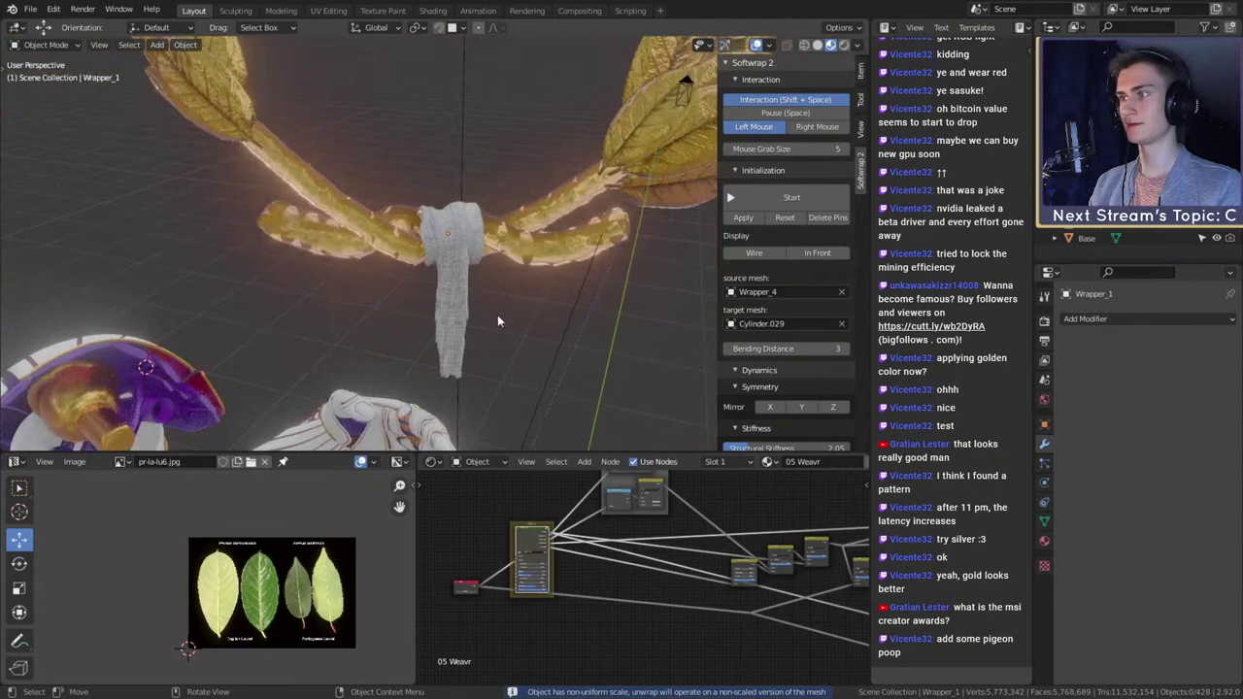
- Switch the 3D viewport to Rendered shading for the wrapped branch joint
{"action": "scroll", "coordinate": [497, 315], "scroll_direction": "up", "scroll_amount": 7}
{"action": "scroll", "coordinate": [504, 308], "scroll_direction": "down", "scroll_amount": 6}
{"action": "middle_click_drag", "start_coordinate": [503, 308], "coordinate": [547, 300]}
{"action": "scroll", "coordinate": [489, 306], "scroll_direction": "down", "scroll_amount": 5}
{"action": "scroll", "coordinate": [489, 306], "scroll_direction": "up", "scroll_amount": 5}
{"action": "scroll", "coordinate": [471, 298], "scroll_direction": "down", "scroll_amount": 5}
{"action": "scroll", "coordinate": [471, 297], "scroll_direction": "up", "scroll_amount": 5}
{"action": "key", "text": "z"}
{"action": "left_click", "coordinate": [510, 248]}
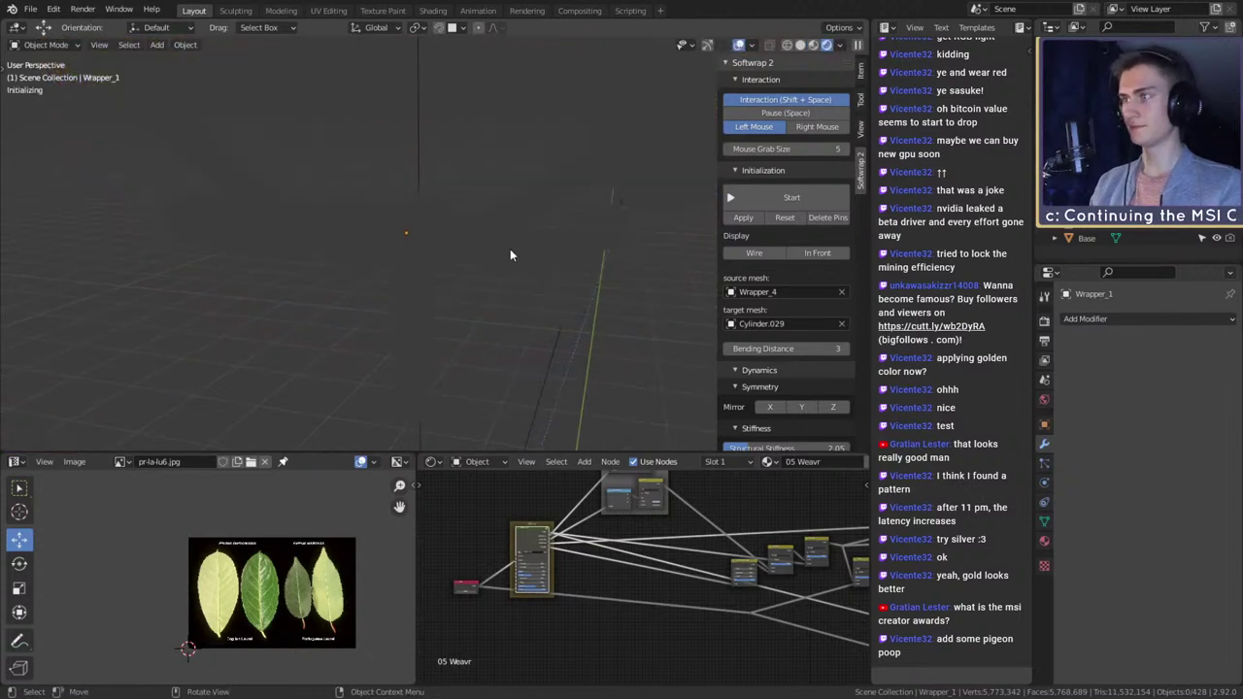
{"action": "left_click", "coordinate": [511, 254]}
{"action": "left_click", "coordinate": [467, 331]}
{"action": "middle_click_drag", "start_coordinate": [467, 331], "coordinate": [477, 338]}
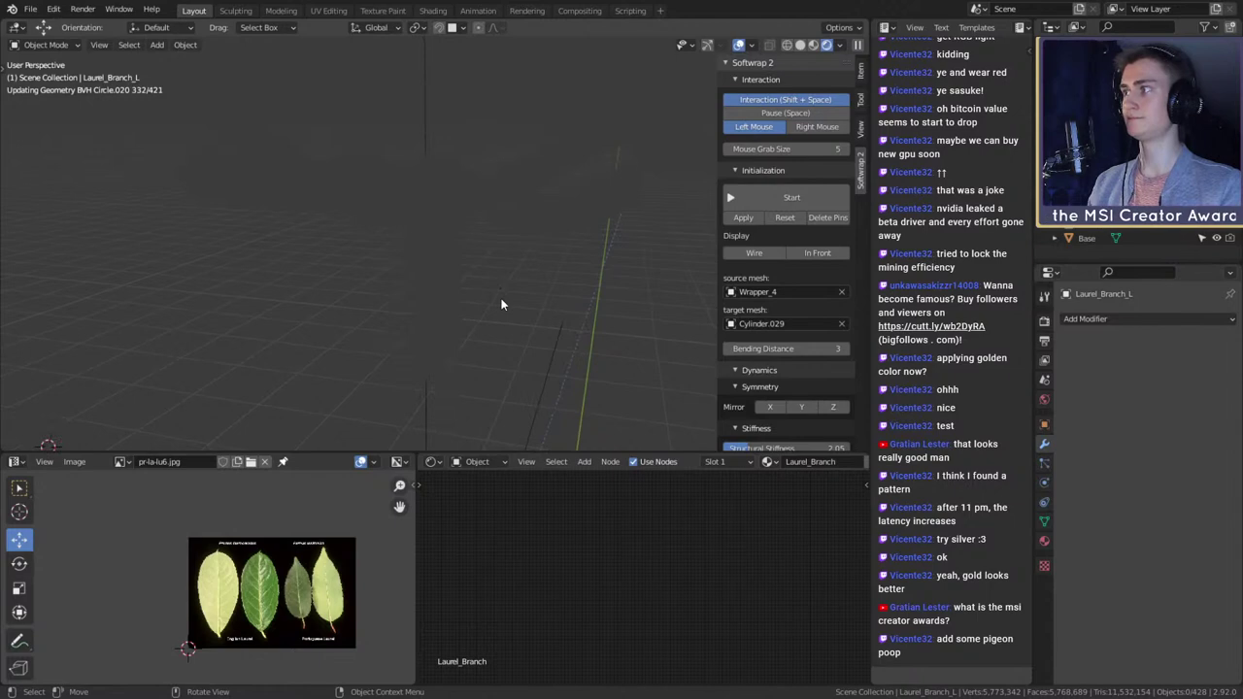
- Save the Blender project file under its current name
{"action": "left_click", "coordinate": [31, 8]}
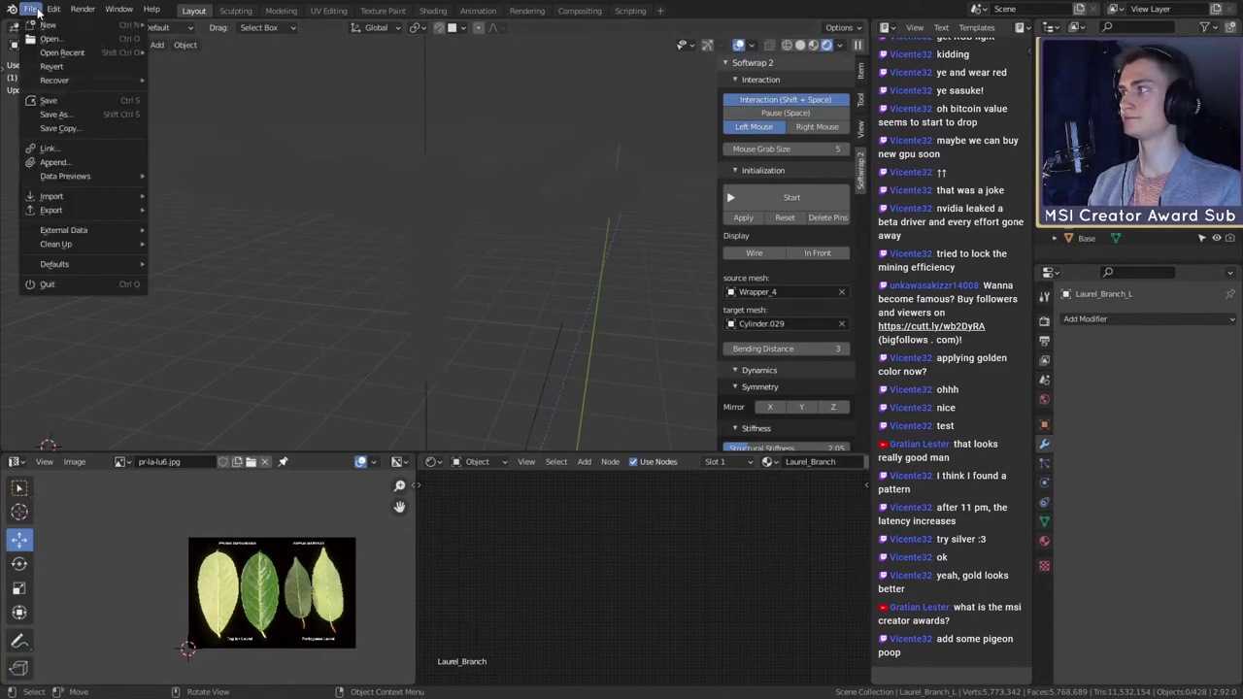
{"action": "left_click", "coordinate": [49, 100]}
{"action": "scroll", "coordinate": [462, 289], "scroll_direction": "up", "scroll_amount": 3}
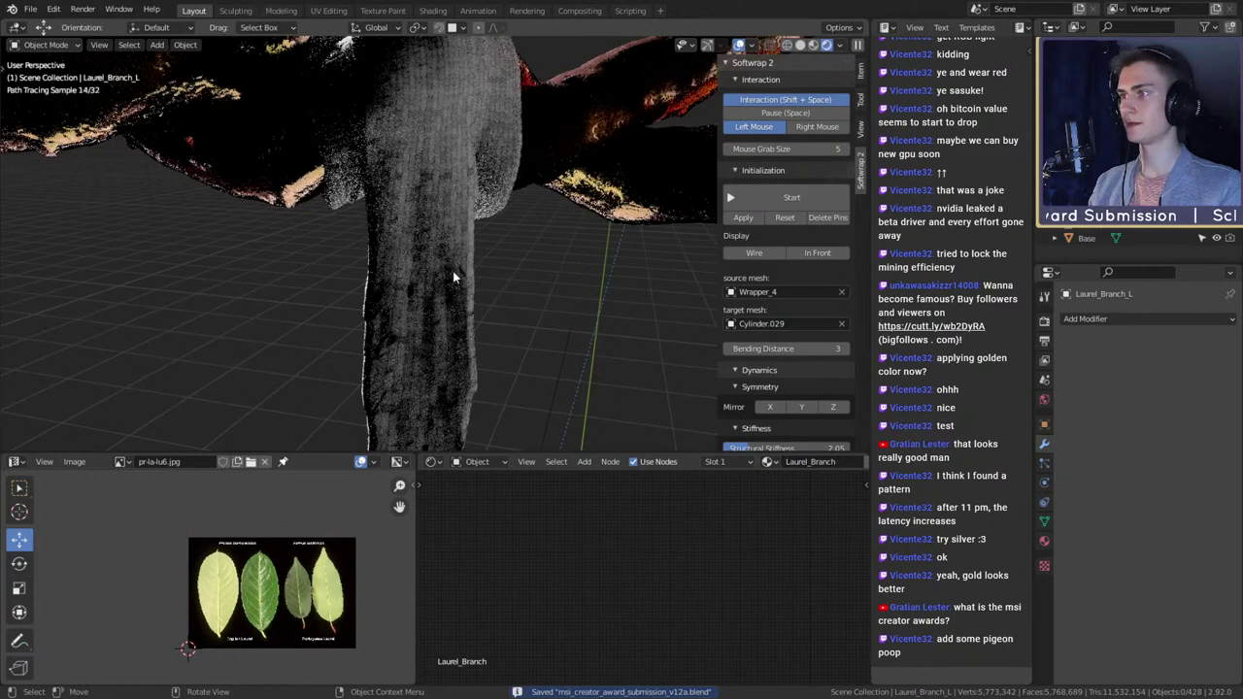
- Select Wrapper_4 and examine the displacement, Weavr group and colour mix nodes of its 05 Weavr material
{"action": "left_click", "coordinate": [453, 271]}
{"action": "scroll", "coordinate": [670, 602], "scroll_direction": "up", "scroll_amount": 5}
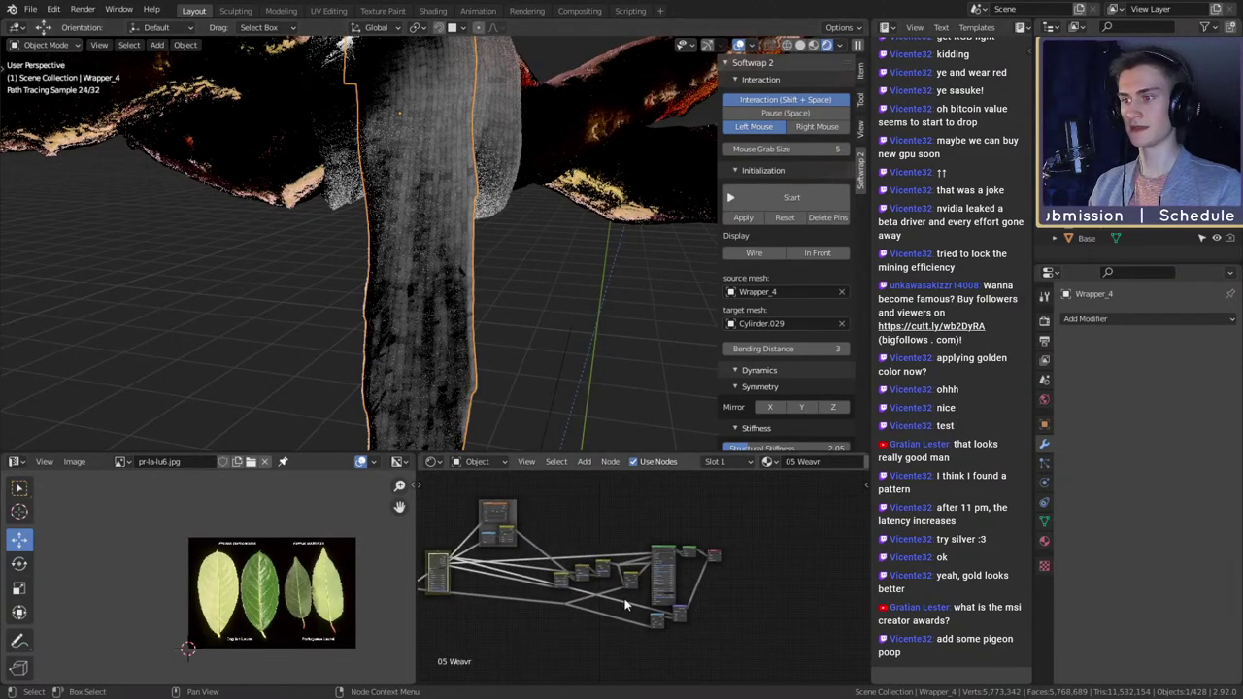
{"action": "scroll", "coordinate": [670, 599], "scroll_direction": "up", "scroll_amount": 5}
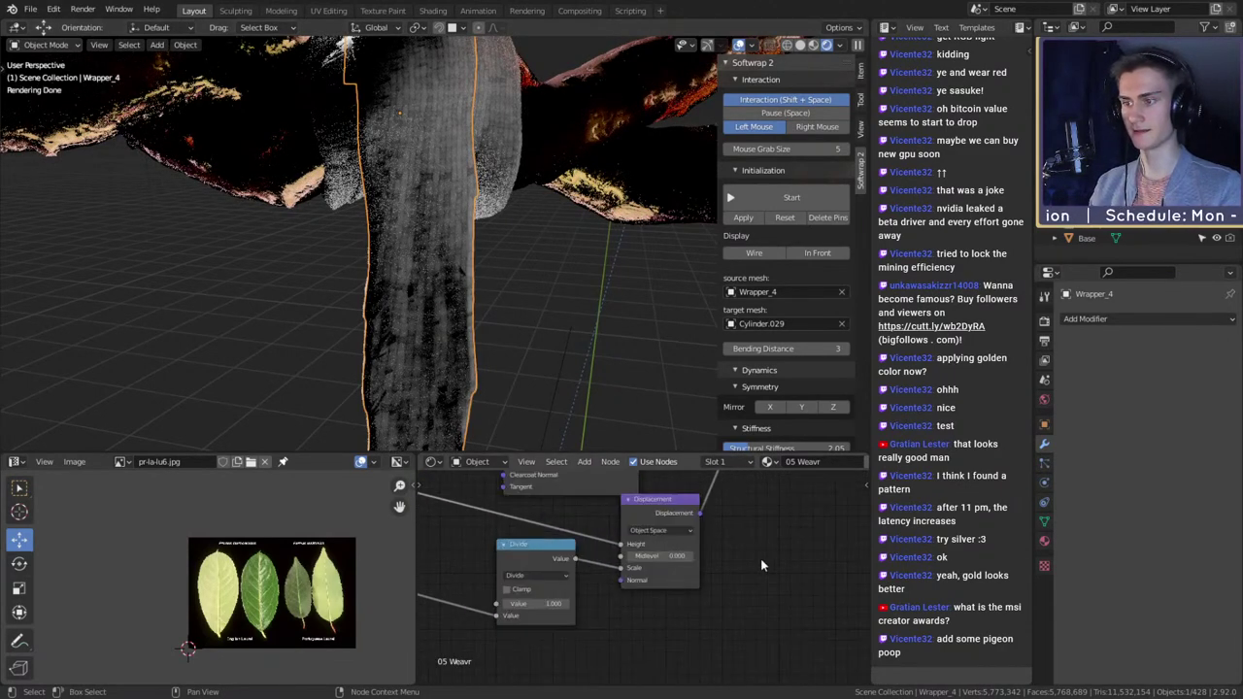
{"action": "scroll", "coordinate": [503, 528], "scroll_direction": "down", "scroll_amount": 1}
{"action": "mouse_move", "coordinate": [502, 528]}
{"action": "middle_mouse_down"}
{"action": "mouse_move", "coordinate": [701, 573]}
{"action": "mouse_move", "coordinate": [693, 585]}
{"action": "mouse_move", "coordinate": [826, 622]}
{"action": "middle_mouse_up"}
{"action": "middle_click_drag", "start_coordinate": [552, 553], "coordinate": [739, 607]}
{"action": "scroll", "coordinate": [658, 594], "scroll_direction": "up", "scroll_amount": 4}
{"action": "middle_click_drag", "start_coordinate": [658, 595], "coordinate": [702, 532]}
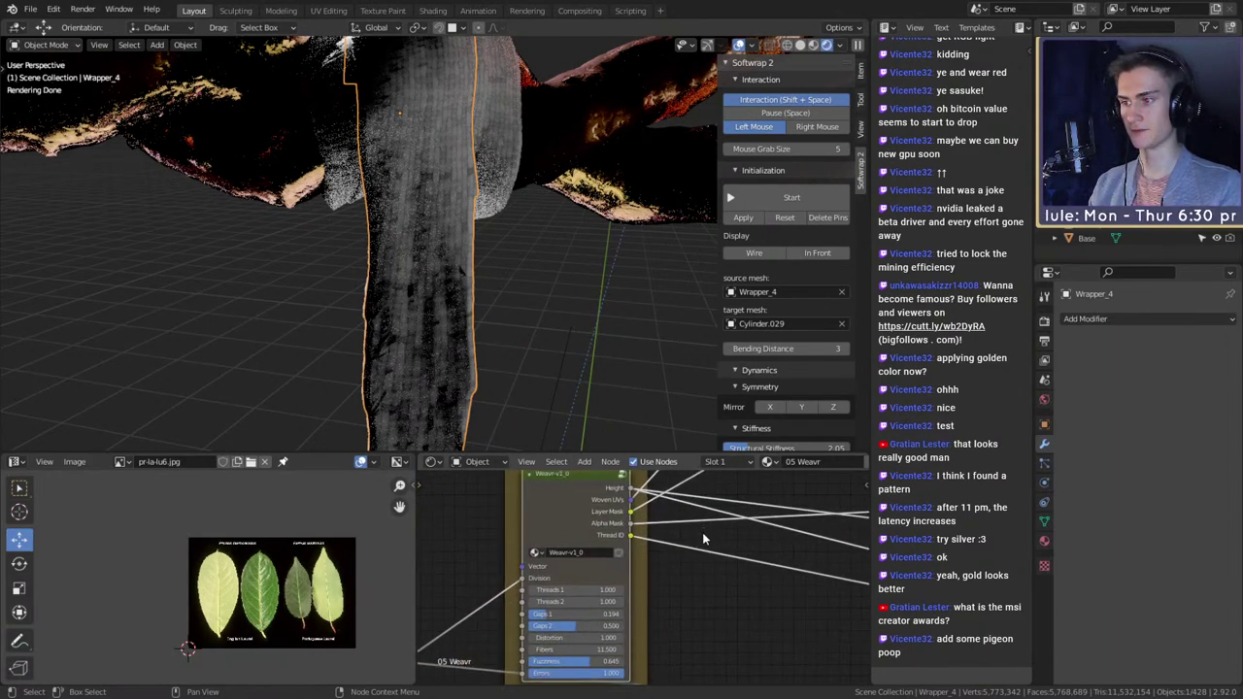
{"action": "scroll", "coordinate": [702, 532], "scroll_direction": "down", "scroll_amount": 4}
{"action": "middle_click_drag", "start_coordinate": [855, 500], "coordinate": [624, 585]}
{"action": "scroll", "coordinate": [671, 582], "scroll_direction": "down", "scroll_amount": 4}
{"action": "scroll", "coordinate": [625, 585], "scroll_direction": "up", "scroll_amount": 5}
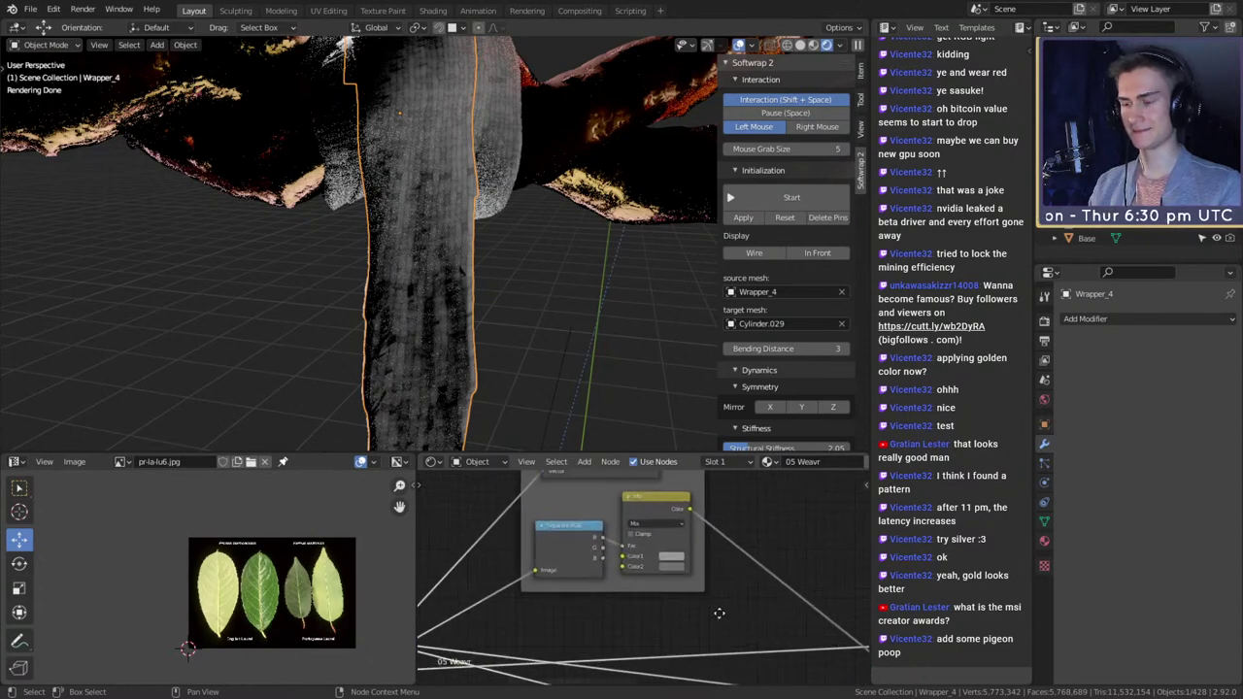
{"action": "middle_click_drag", "start_coordinate": [719, 613], "coordinate": [632, 571]}
{"action": "scroll", "coordinate": [631, 571], "scroll_direction": "down", "scroll_amount": 4}
- Set the value of the Divide node feeding the displacement scale to 2.000
{"action": "middle_click_drag", "start_coordinate": [758, 643], "coordinate": [632, 583]}
{"action": "middle_click_drag", "start_coordinate": [765, 637], "coordinate": [602, 553]}
{"action": "middle_click_drag", "start_coordinate": [718, 618], "coordinate": [583, 557]}
{"action": "scroll", "coordinate": [556, 577], "scroll_direction": "up", "scroll_amount": 5}
{"action": "scroll", "coordinate": [582, 558], "scroll_direction": "up", "scroll_amount": 2}
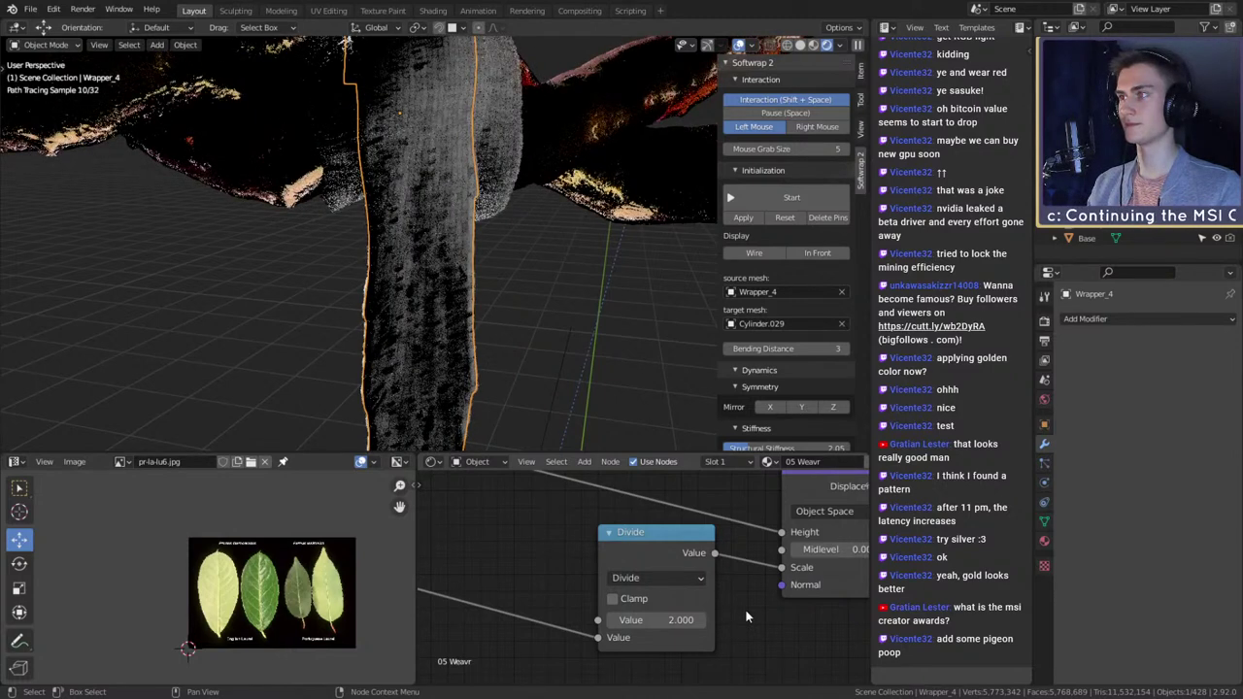
- Raise the Divide node's value to 10.000 for a stronger displacement
{"action": "scroll", "coordinate": [751, 644], "scroll_direction": "down", "scroll_amount": 6}
{"action": "middle_click_drag", "start_coordinate": [792, 624], "coordinate": [734, 638]}
{"action": "scroll", "coordinate": [666, 664], "scroll_direction": "up", "scroll_amount": 4}
{"action": "scroll", "coordinate": [735, 637], "scroll_direction": "down", "scroll_amount": 7}
{"action": "middle_click_drag", "start_coordinate": [758, 535], "coordinate": [796, 519]}
{"action": "scroll", "coordinate": [729, 622], "scroll_direction": "up", "scroll_amount": 9}
{"action": "left_click", "coordinate": [687, 604]}
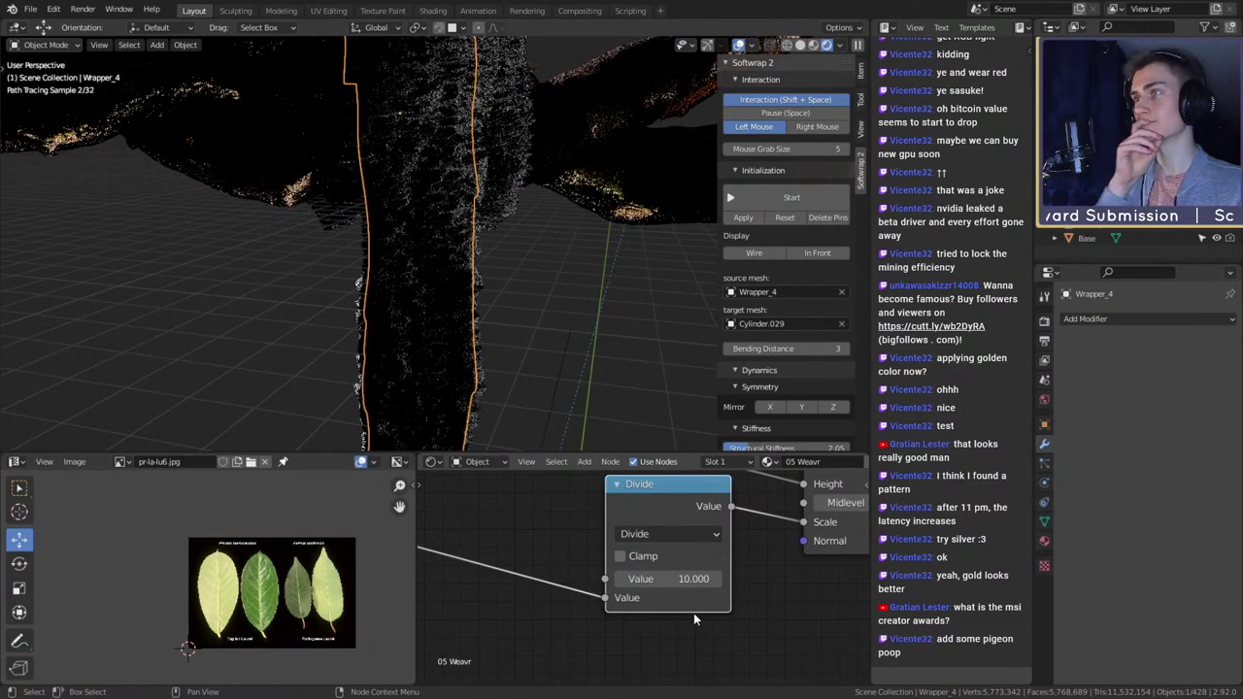
- Restore the original value of the Divide node feeding the displacement scale
{"action": "scroll", "coordinate": [694, 615], "scroll_direction": "down", "scroll_amount": 8}
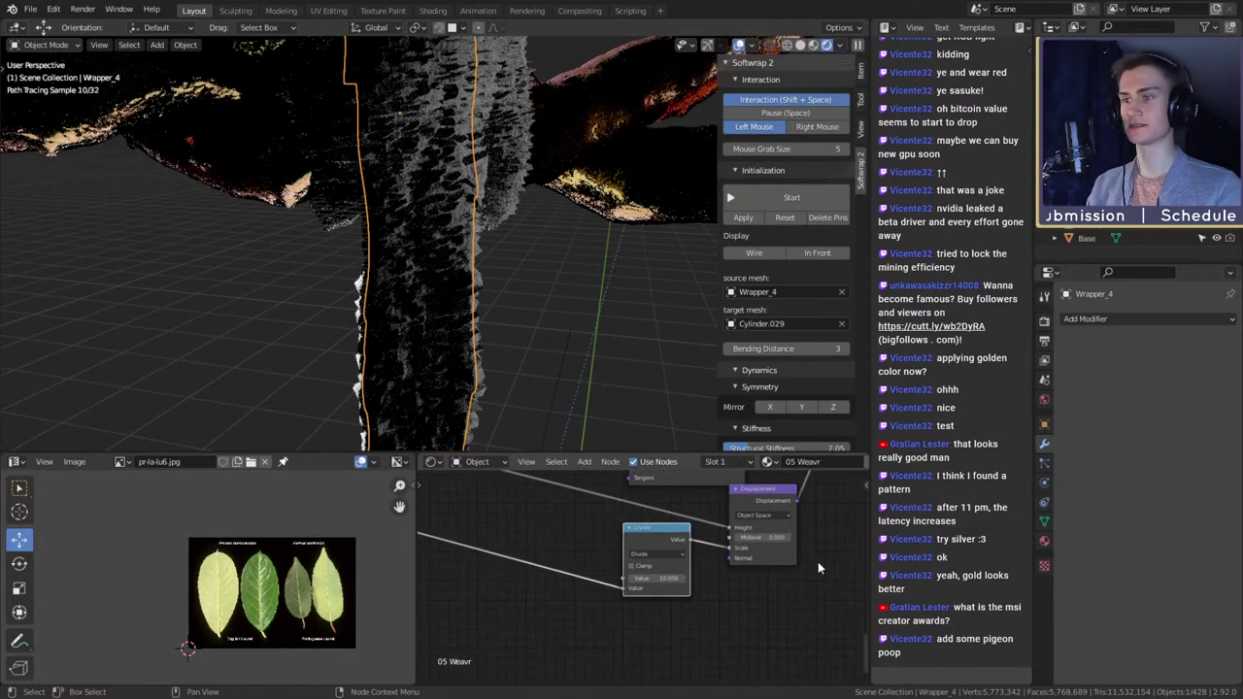
{"action": "middle_click_drag", "start_coordinate": [818, 562], "coordinate": [806, 586]}
{"action": "scroll", "coordinate": [798, 552], "scroll_direction": "up", "scroll_amount": 2}
{"action": "scroll", "coordinate": [685, 622], "scroll_direction": "up", "scroll_amount": 4}
{"action": "middle_click_drag", "start_coordinate": [678, 617], "coordinate": [749, 604]}
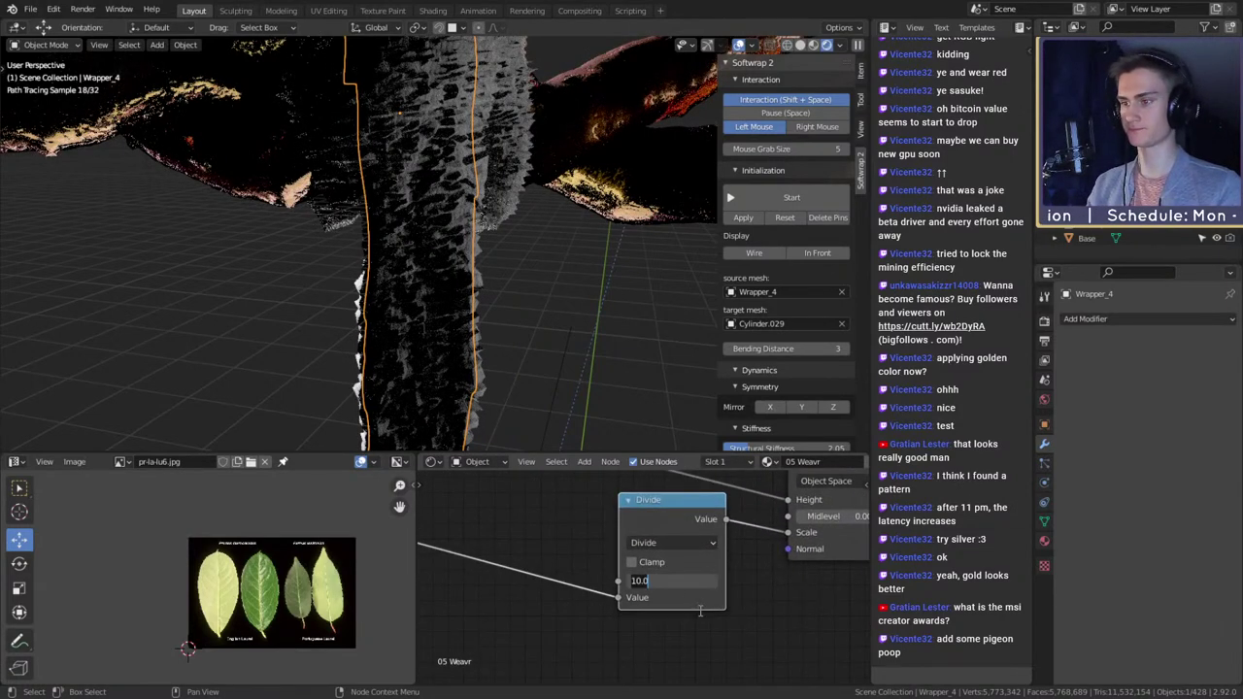
{"action": "scroll", "coordinate": [772, 622], "scroll_direction": "down", "scroll_amount": 10}
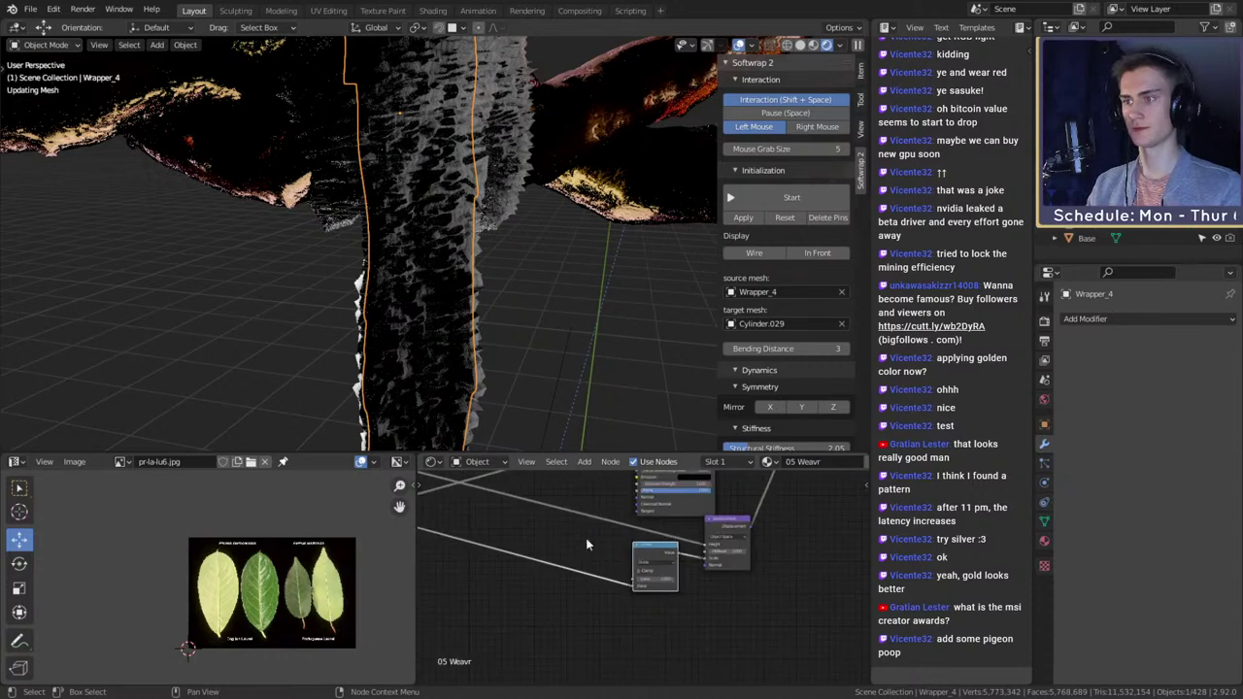
- Add a Bump node to the 05 Weavr material and place it in the free area below the existing nodes
{"action": "scroll", "coordinate": [559, 515], "scroll_direction": "up", "scroll_amount": 3}
{"action": "middle_click_drag", "start_coordinate": [530, 493], "coordinate": [657, 619]}
{"action": "key", "text": "shift+a"}
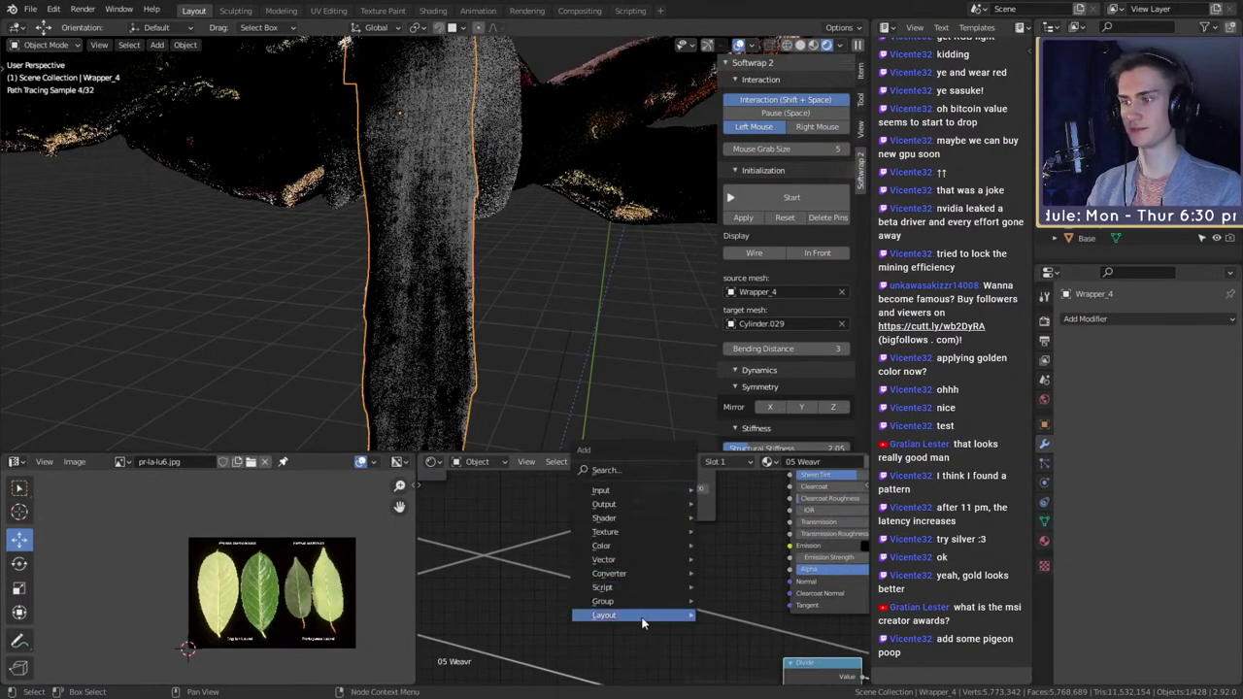
{"action": "mouse_move", "coordinate": [616, 565]}
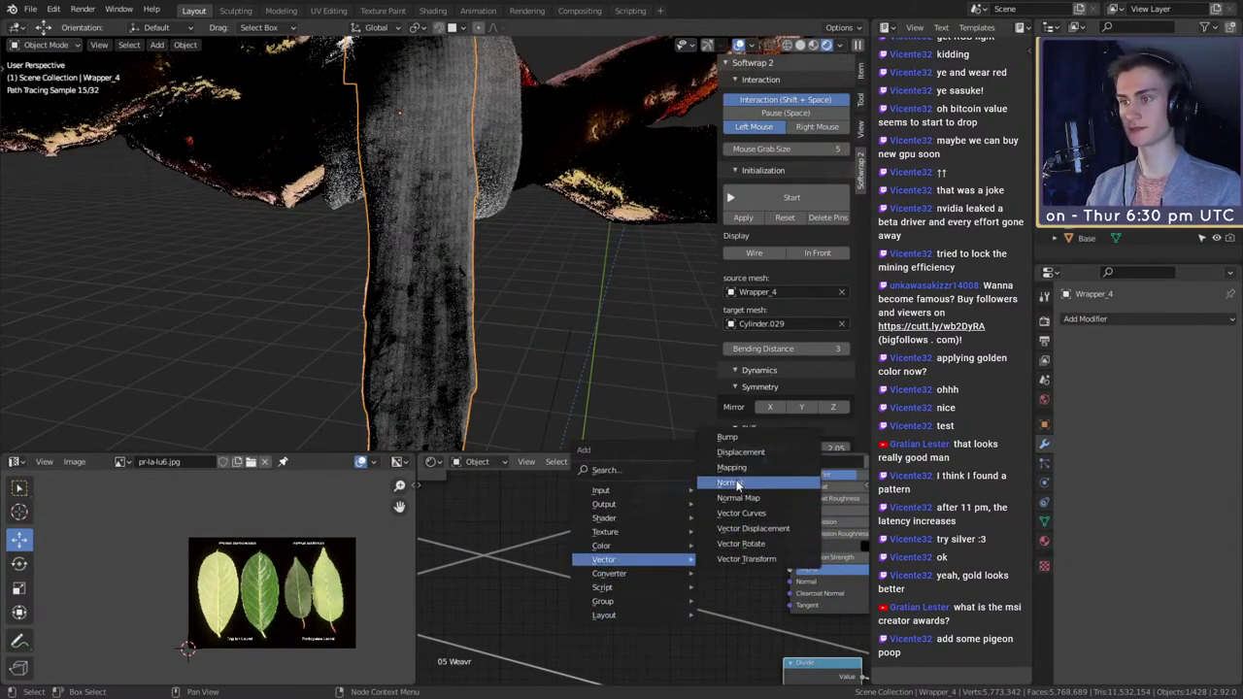
{"action": "left_click", "coordinate": [729, 438]}
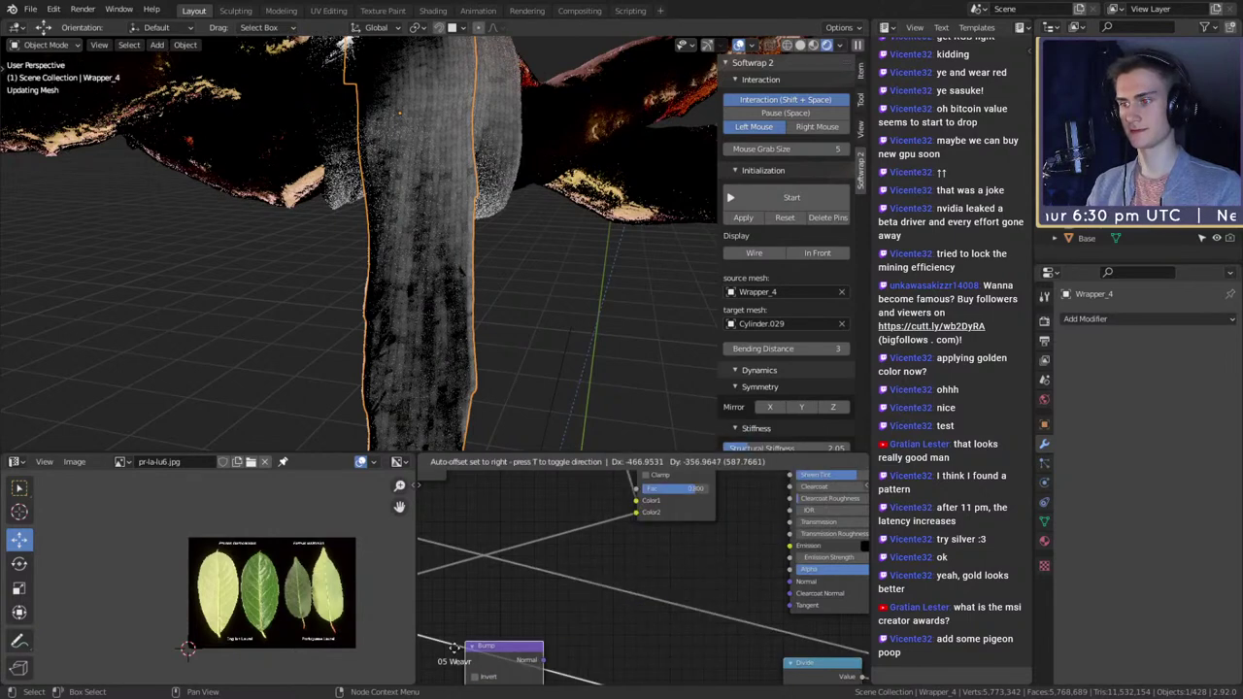
{"action": "left_click", "coordinate": [464, 678]}
{"action": "middle_click_drag", "start_coordinate": [466, 677], "coordinate": [588, 585]}
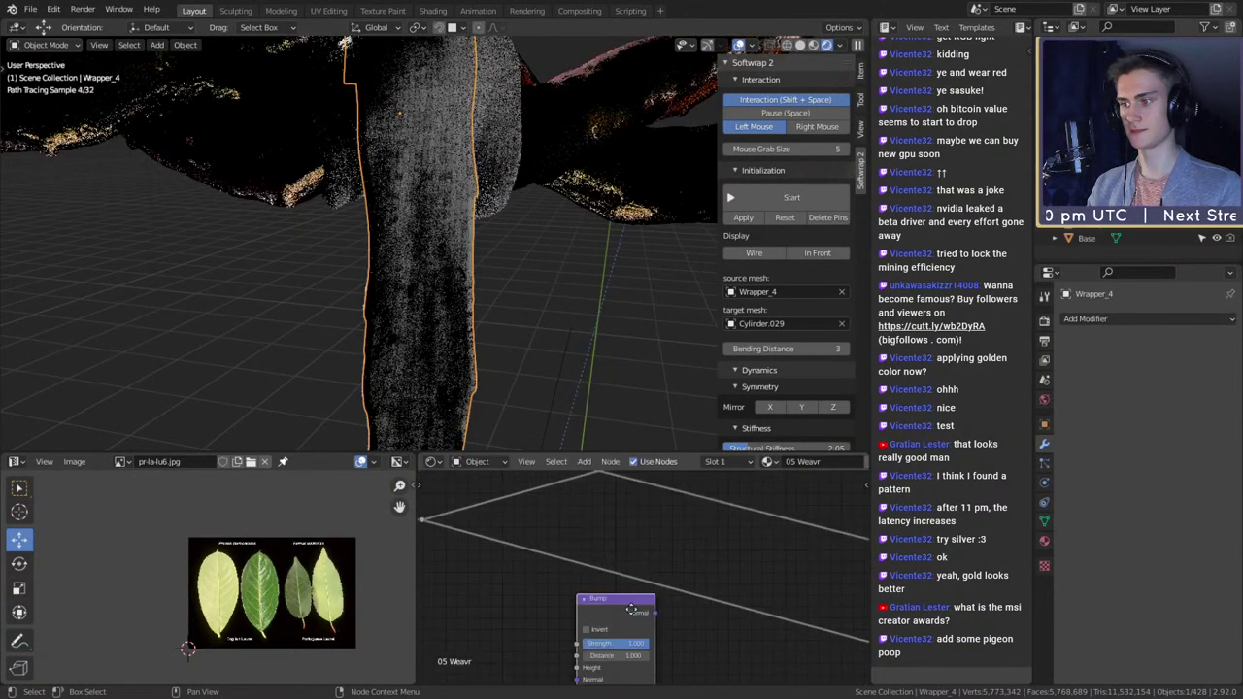
- Connect the Weavr group's Height output to the Bump node's Height and the Bump's Normal output to the Principled shader's Normal input
{"action": "scroll", "coordinate": [685, 563], "scroll_direction": "down", "scroll_amount": 6}
{"action": "middle_click_drag", "start_coordinate": [670, 558], "coordinate": [752, 628]}
{"action": "scroll", "coordinate": [752, 629], "scroll_direction": "down", "scroll_amount": 2}
{"action": "middle_click_drag", "start_coordinate": [624, 607], "coordinate": [730, 615]}
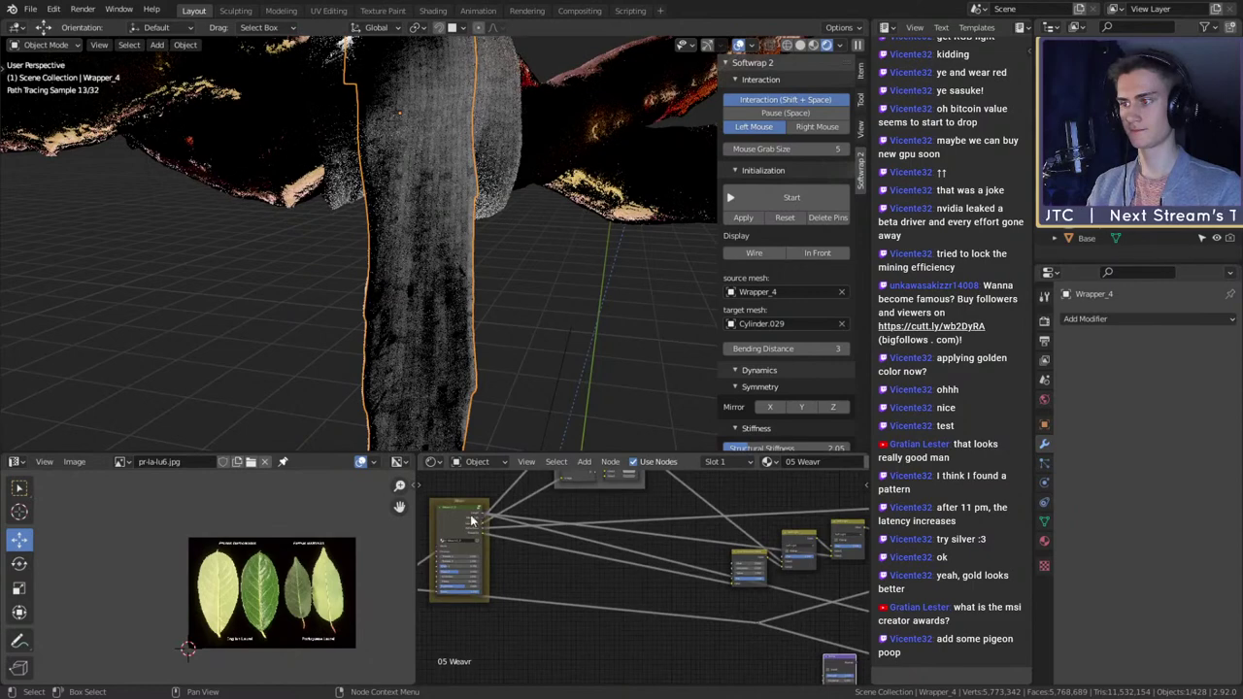
{"action": "left_click_drag", "start_coordinate": [483, 518], "coordinate": [822, 684]}
{"action": "middle_click_drag", "start_coordinate": [814, 641], "coordinate": [672, 546]}
{"action": "scroll", "coordinate": [672, 546], "scroll_direction": "up", "scroll_amount": 5}
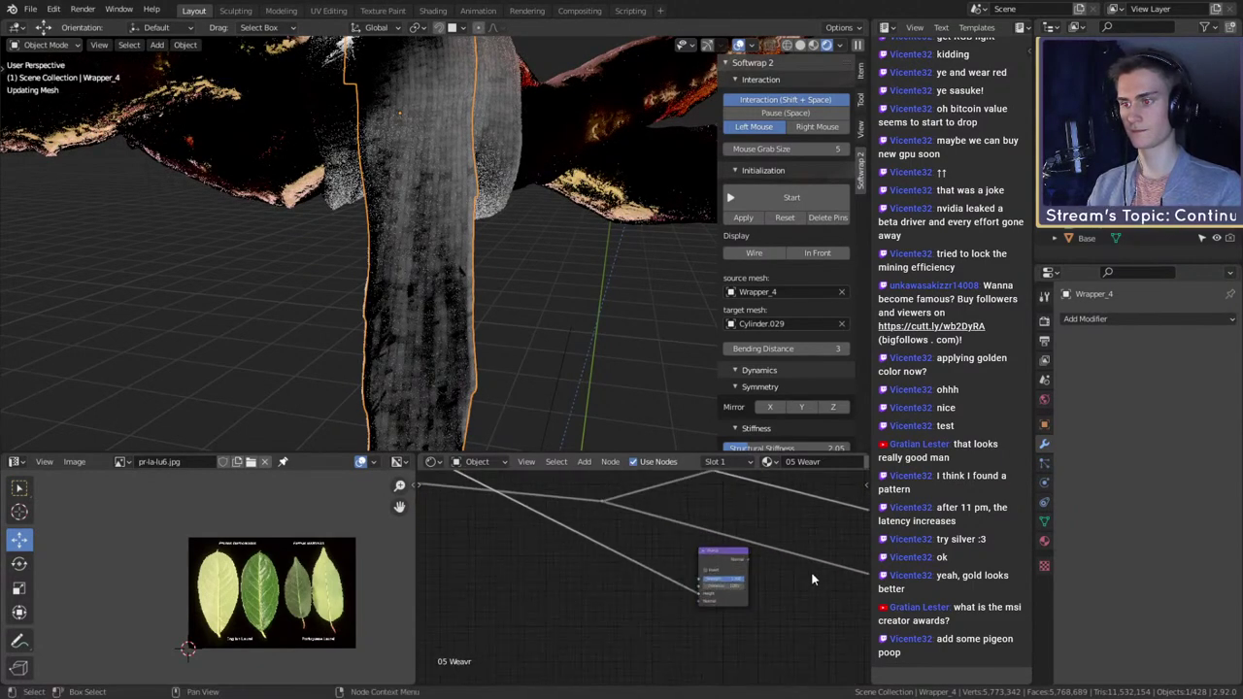
{"action": "middle_click_drag", "start_coordinate": [811, 571], "coordinate": [676, 645]}
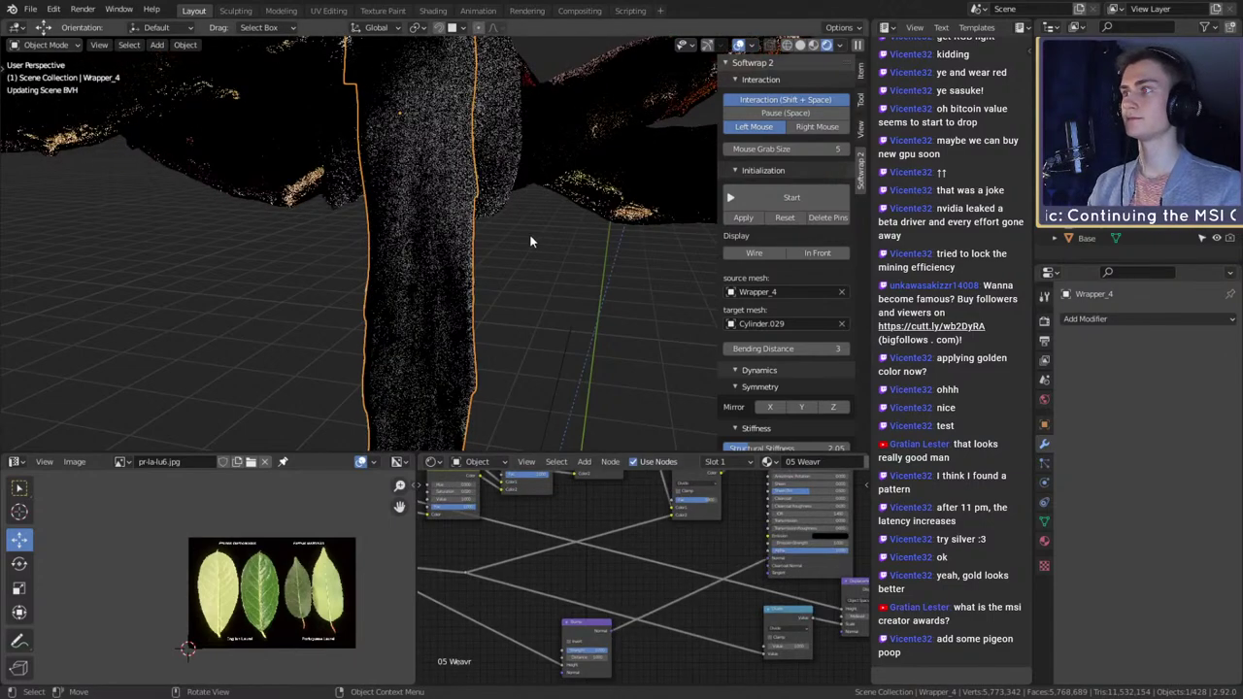
- Examine the bumped weave on the wrappers from several angles in the render, along with the material's node tree
{"action": "scroll", "coordinate": [521, 227], "scroll_direction": "up", "scroll_amount": 3}
{"action": "middle_click_drag", "start_coordinate": [522, 227], "coordinate": [500, 309], "text": "shift"}
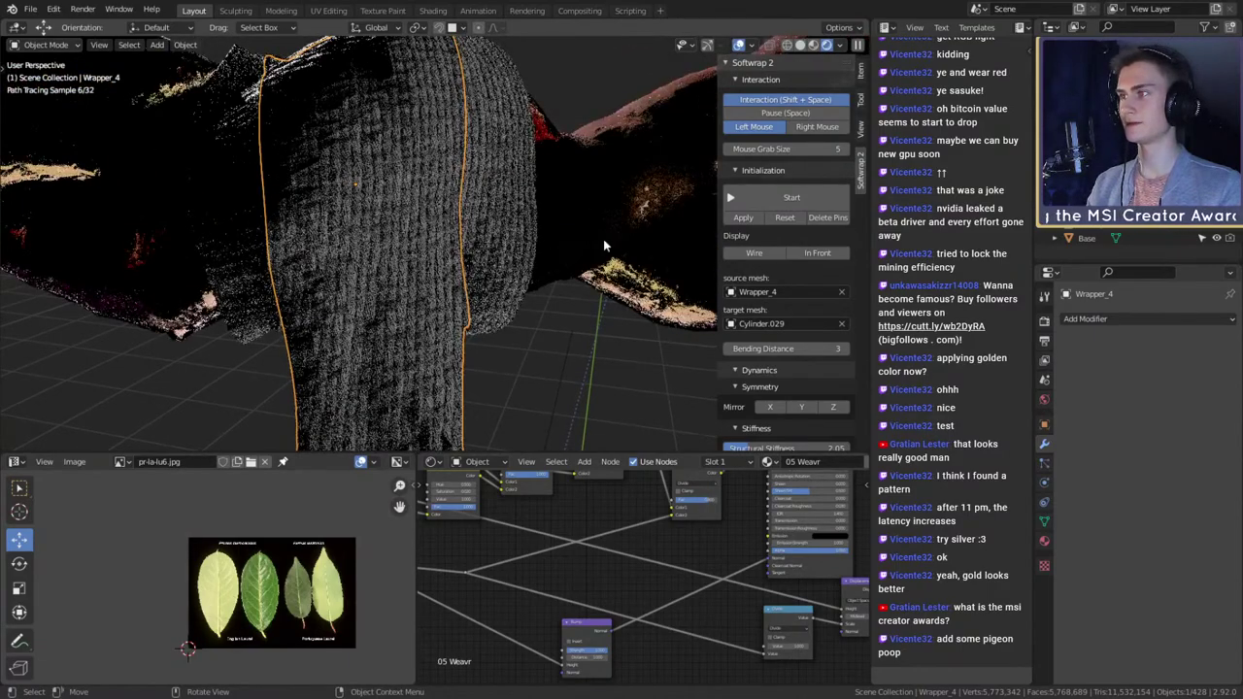
{"action": "mouse_move", "coordinate": [604, 243]}
{"action": "middle_mouse_down"}
{"action": "mouse_move", "coordinate": [398, 257]}
{"action": "mouse_move", "coordinate": [505, 233]}
{"action": "mouse_move", "coordinate": [598, 252]}
{"action": "mouse_move", "coordinate": [505, 265]}
{"action": "middle_mouse_up"}
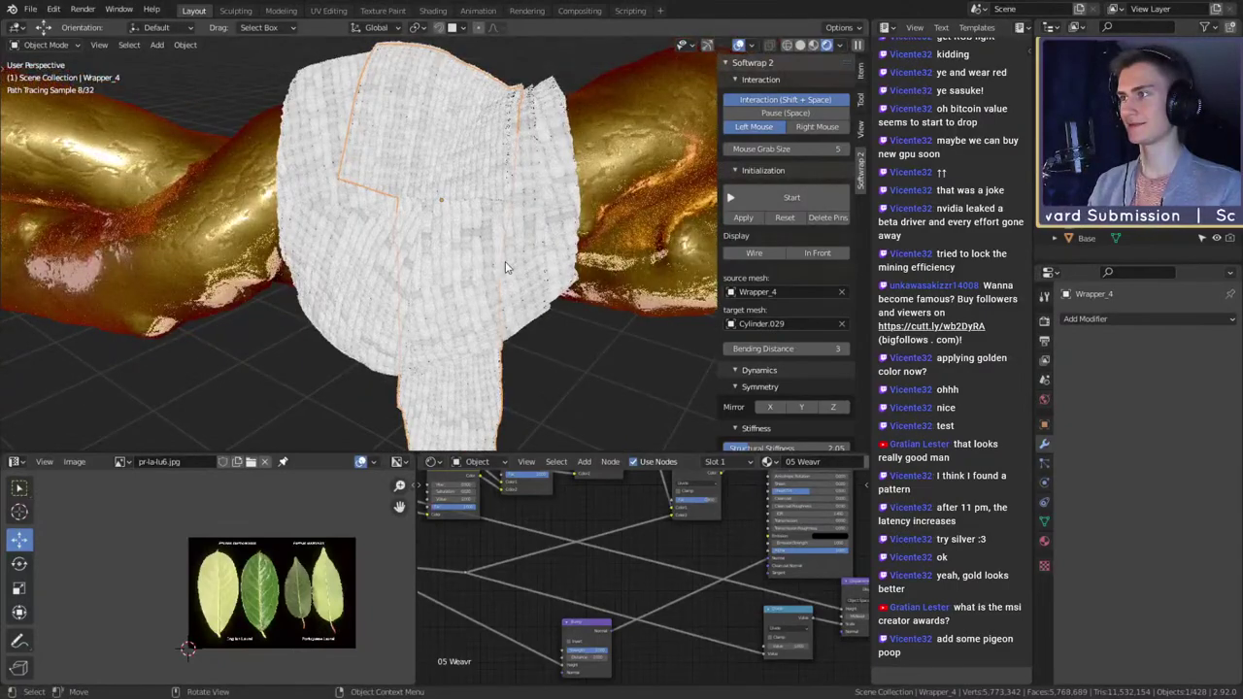
{"action": "scroll", "coordinate": [505, 267], "scroll_direction": "down", "scroll_amount": 4}
{"action": "mouse_move", "coordinate": [641, 257]}
{"action": "middle_mouse_down"}
{"action": "mouse_move", "coordinate": [519, 247]}
{"action": "mouse_move", "coordinate": [594, 233]}
{"action": "middle_mouse_up"}
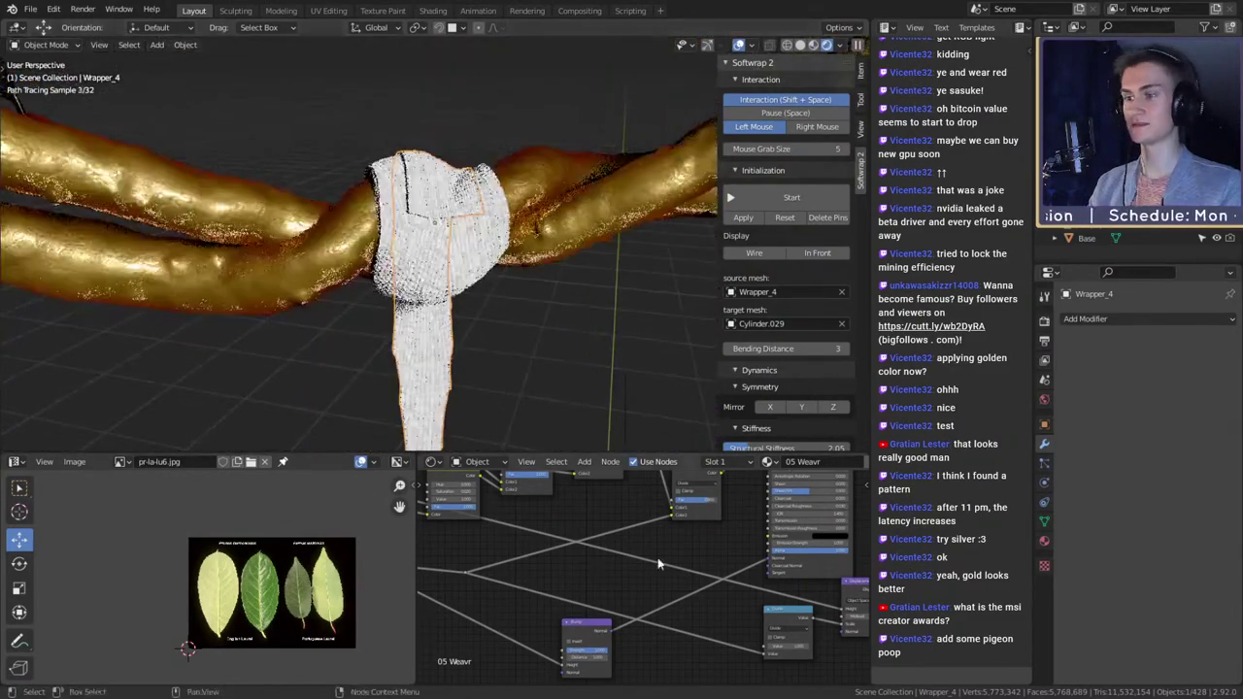
{"action": "scroll", "coordinate": [658, 564], "scroll_direction": "down", "scroll_amount": 6}
{"action": "middle_click_drag", "start_coordinate": [680, 574], "coordinate": [604, 622]}
{"action": "scroll", "coordinate": [605, 622], "scroll_direction": "up", "scroll_amount": 5}
{"action": "scroll", "coordinate": [619, 575], "scroll_direction": "up", "scroll_amount": 5}
{"action": "mouse_move", "coordinate": [616, 572]}
{"action": "middle_mouse_down"}
{"action": "mouse_move", "coordinate": [629, 592]}
{"action": "mouse_move", "coordinate": [640, 573]}
{"action": "middle_mouse_up"}
{"action": "scroll", "coordinate": [628, 592], "scroll_direction": "down", "scroll_amount": 3}
{"action": "mouse_move", "coordinate": [470, 290]}
{"action": "middle_mouse_down"}
{"action": "mouse_move", "coordinate": [481, 289]}
{"action": "mouse_move", "coordinate": [285, 290]}
{"action": "mouse_move", "coordinate": [636, 299]}
{"action": "middle_mouse_up"}
{"action": "scroll", "coordinate": [487, 281], "scroll_direction": "up", "scroll_amount": 3}
{"action": "scroll", "coordinate": [629, 555], "scroll_direction": "down", "scroll_amount": 3}
- Set Color1 of the Mix node beside Separate RGB to black
{"action": "middle_click_drag", "start_coordinate": [454, 555], "coordinate": [677, 551]}
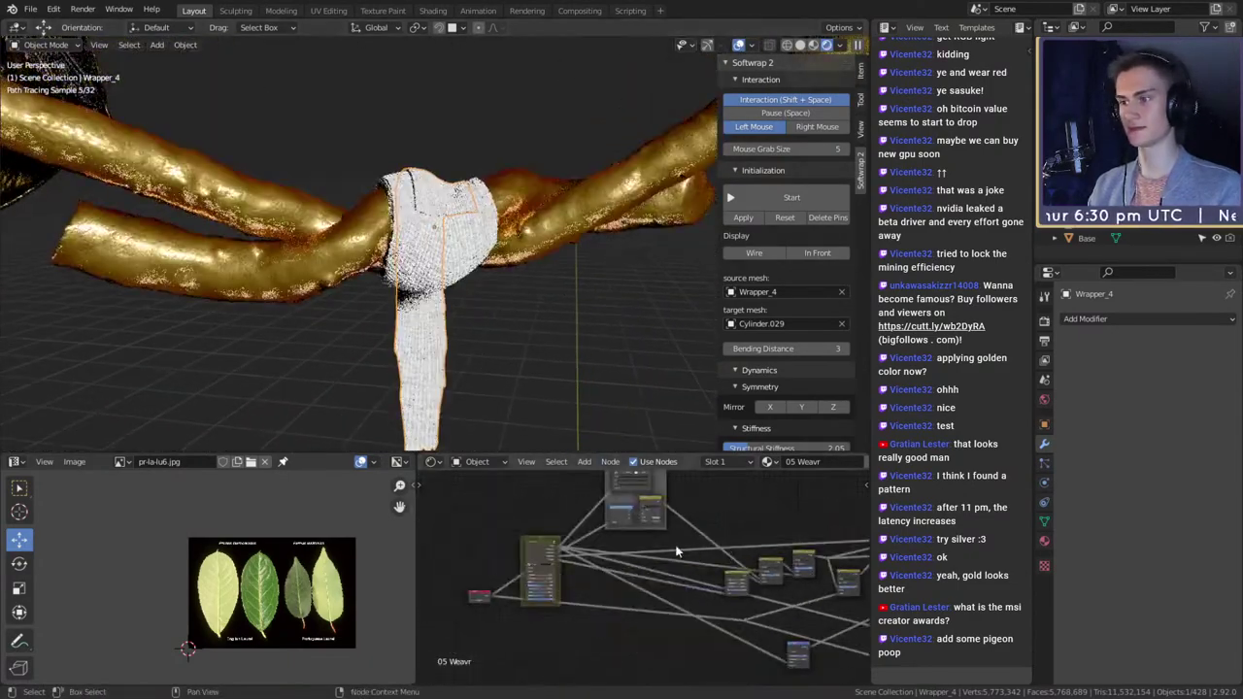
{"action": "scroll", "coordinate": [671, 551], "scroll_direction": "up", "scroll_amount": 8}
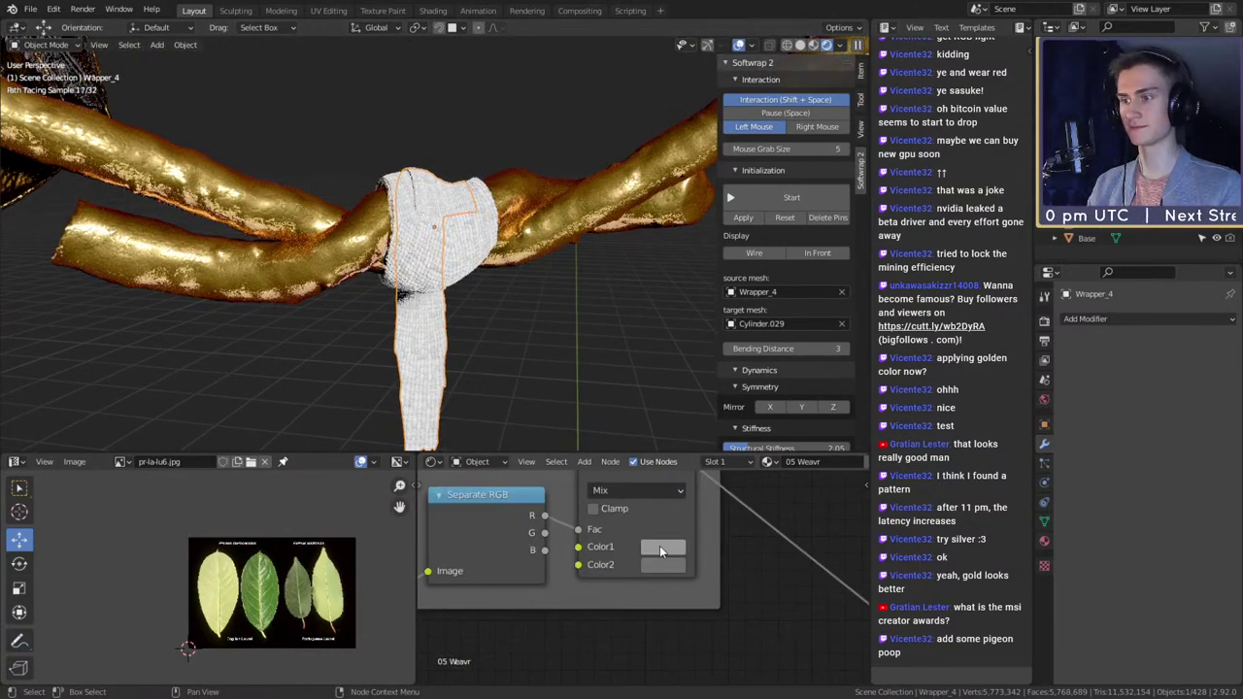
{"action": "left_click", "coordinate": [660, 550]}
{"action": "left_click_drag", "start_coordinate": [785, 355], "coordinate": [792, 547]}
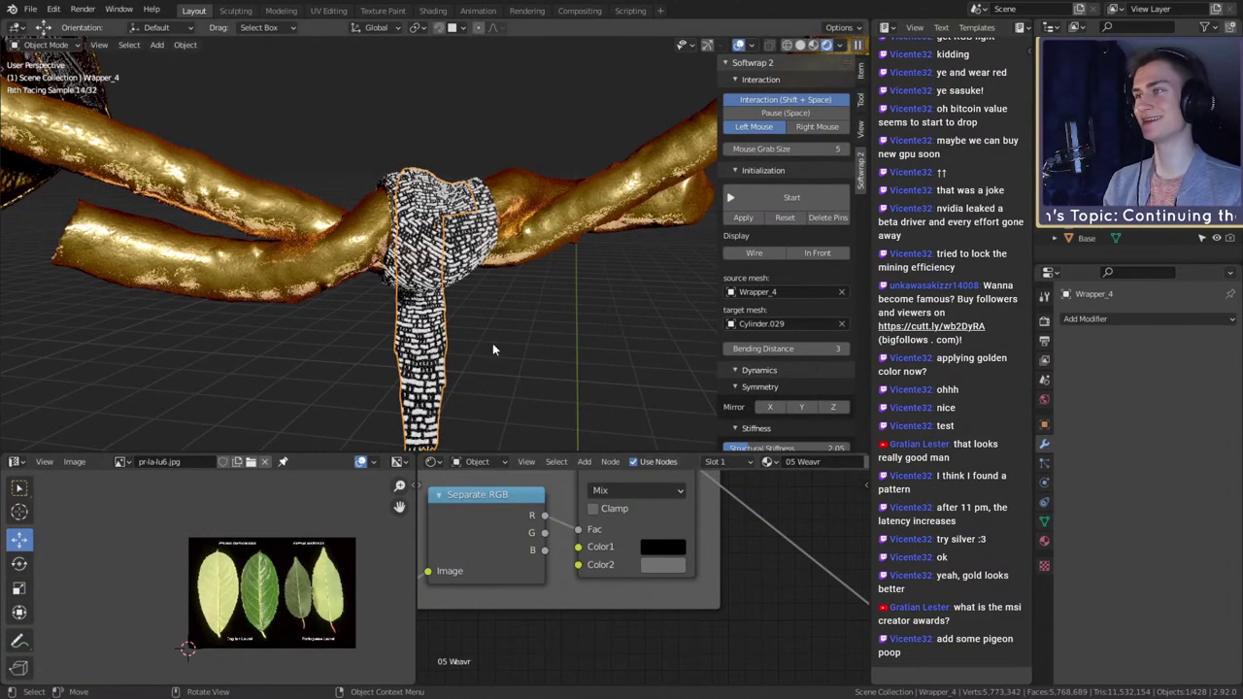
- Darken Color2 of the same Mix node to near black, checking the wrapper in the render
{"action": "left_click", "coordinate": [663, 564]}
{"action": "left_click_drag", "start_coordinate": [785, 404], "coordinate": [806, 486]}
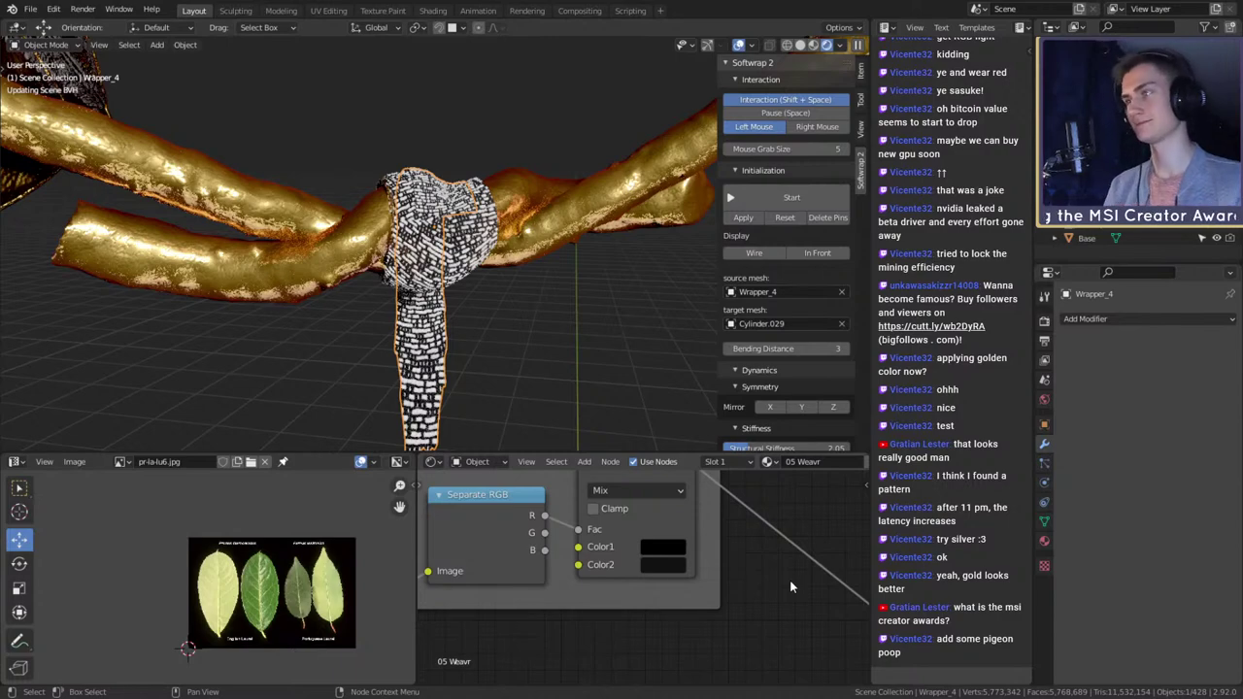
{"action": "scroll", "coordinate": [464, 302], "scroll_direction": "down", "scroll_amount": 5}
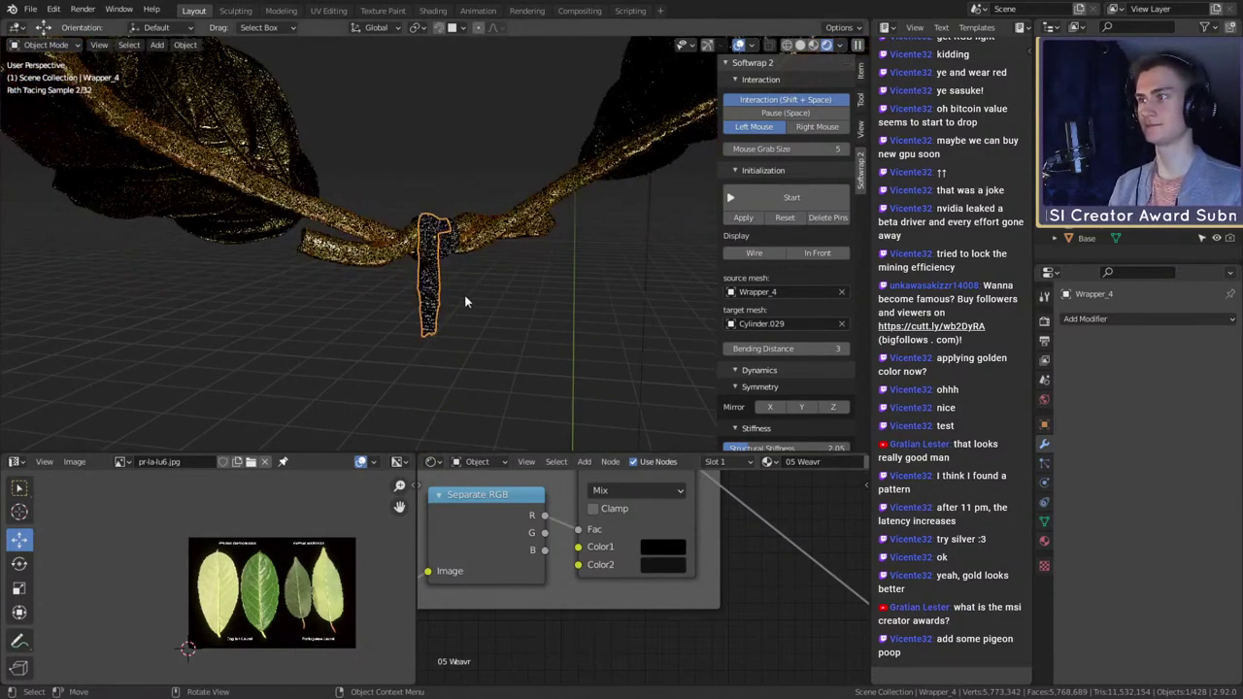
{"action": "middle_click_drag", "start_coordinate": [192, 291], "coordinate": [222, 291]}
{"action": "scroll", "coordinate": [509, 282], "scroll_direction": "up", "scroll_amount": 4}
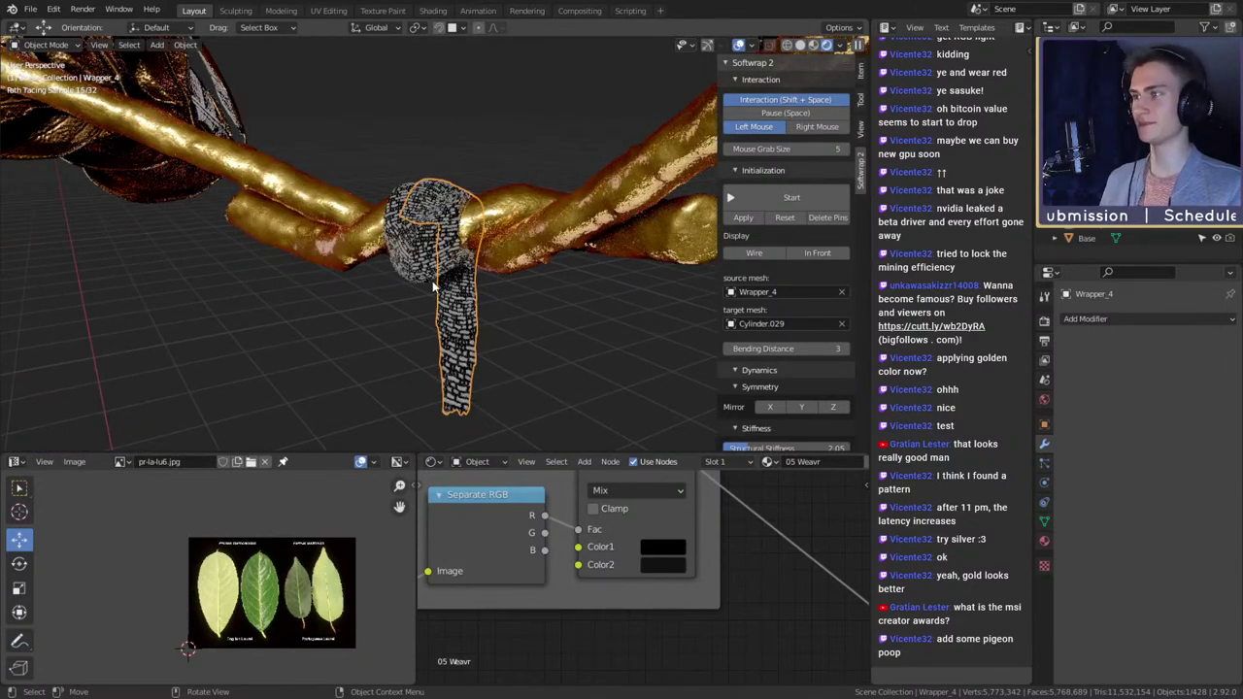
{"action": "left_click", "coordinate": [669, 562]}
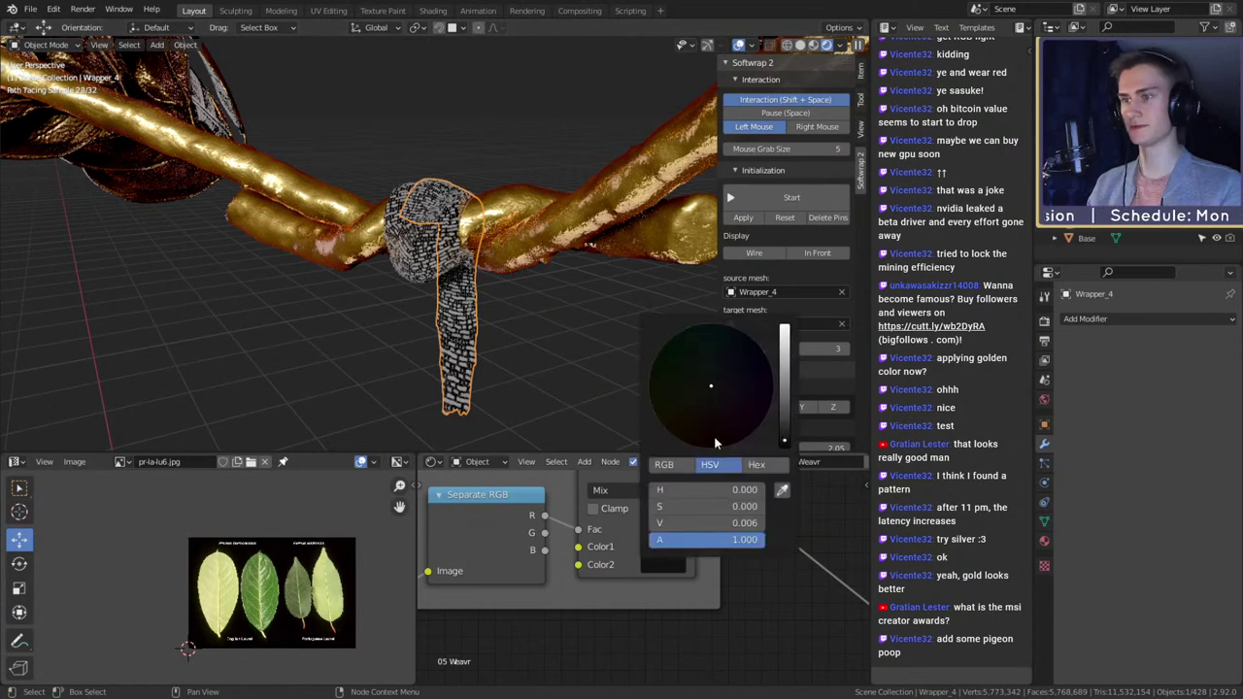
{"action": "left_click_drag", "start_coordinate": [785, 445], "coordinate": [785, 450]}
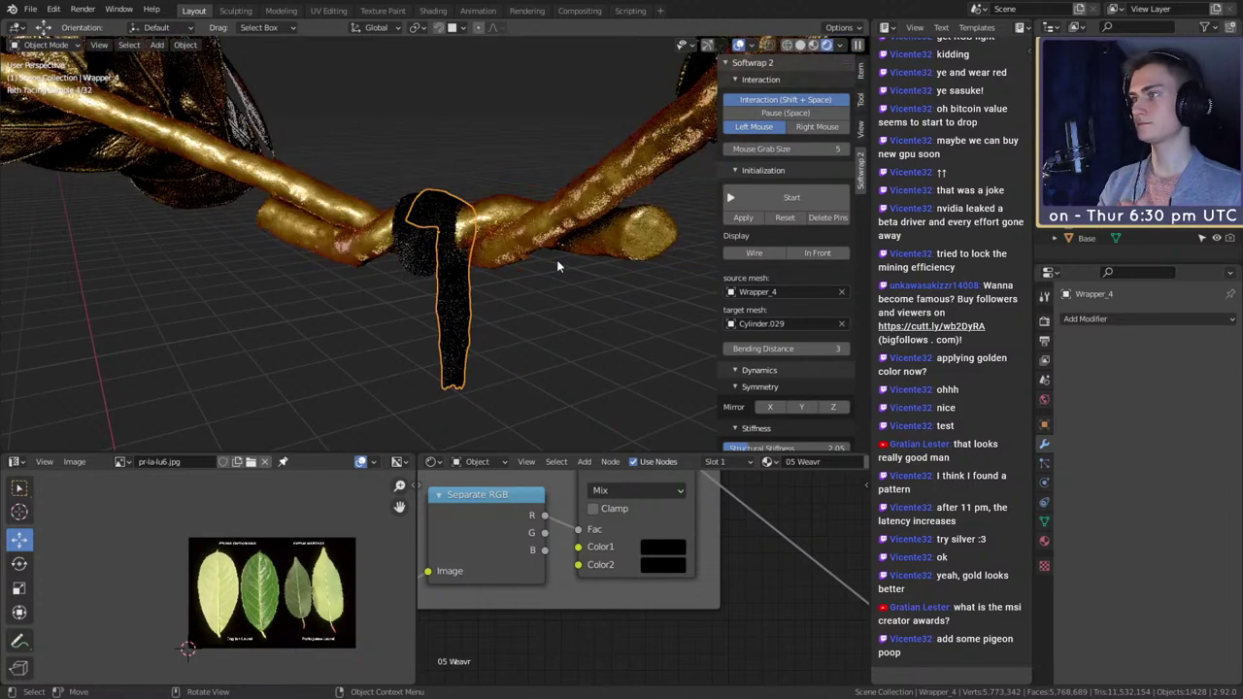
- Set Color1 of the Mix node beside Separate RGB to a near-black grey with Value 0.004, checking the wrapper in the render
{"action": "middle_click_drag", "start_coordinate": [580, 259], "coordinate": [246, 268]}
{"action": "scroll", "coordinate": [246, 268], "scroll_direction": "up", "scroll_amount": 2}
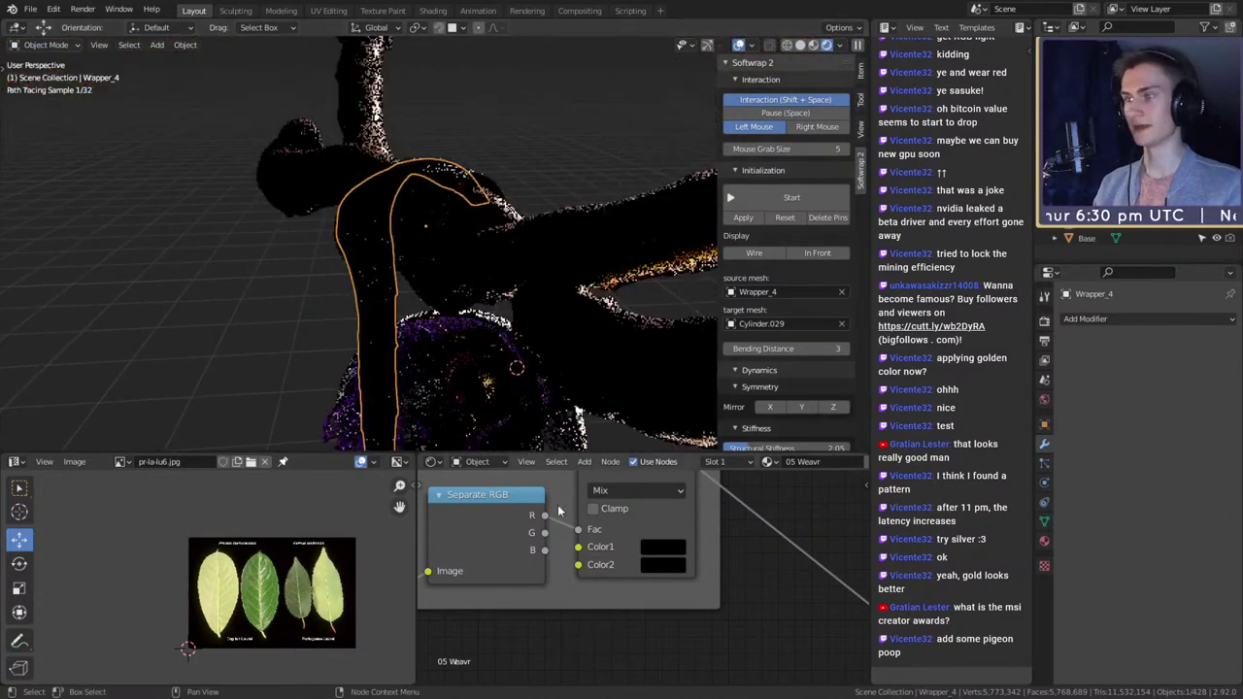
{"action": "left_click", "coordinate": [672, 549]}
{"action": "left_click_drag", "start_coordinate": [784, 428], "coordinate": [784, 423]}
{"action": "middle_click_drag", "start_coordinate": [544, 291], "coordinate": [322, 225]}
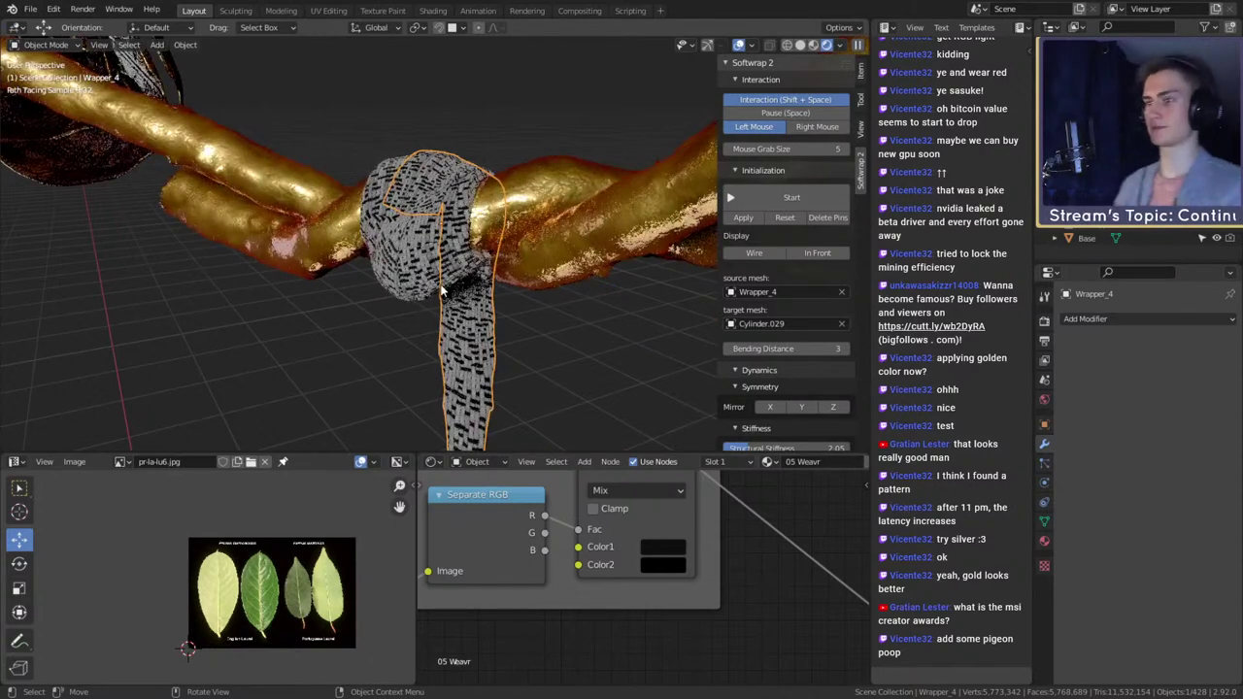
{"action": "left_click", "coordinate": [666, 553]}
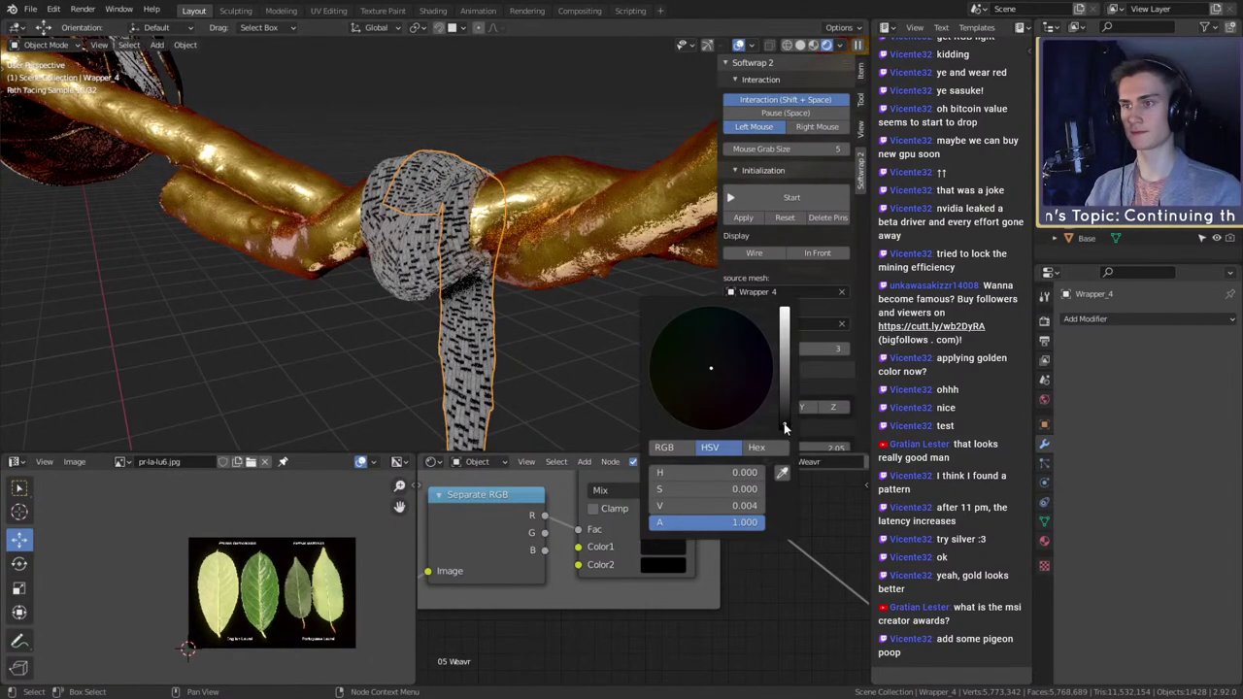
{"action": "left_click", "coordinate": [828, 523]}
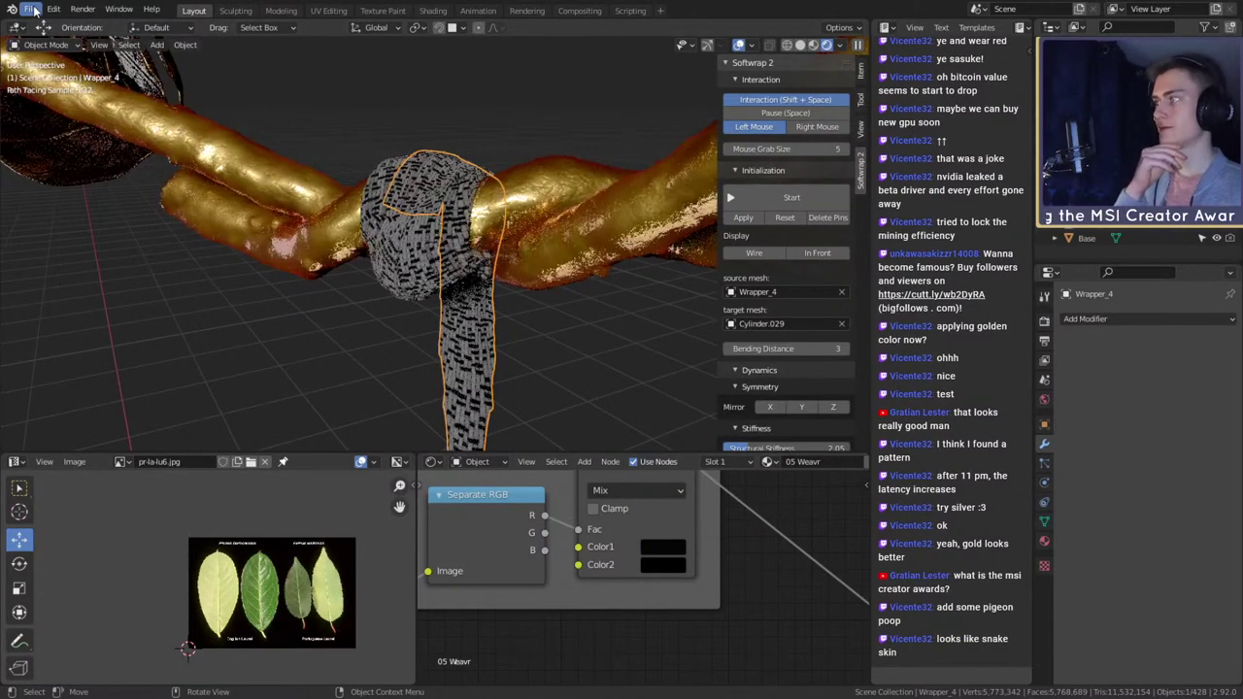
- Save the scene file msi_creator_award_submission_v12a.blend under its current name
{"action": "left_click", "coordinate": [32, 10]}
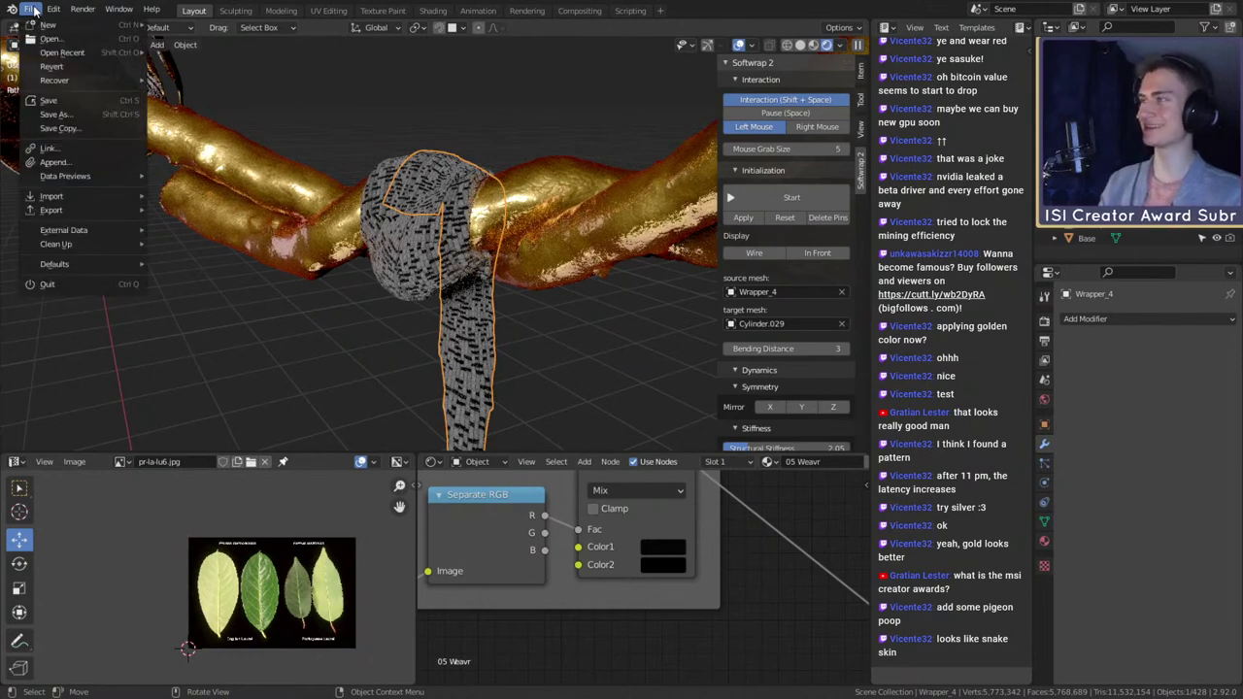
{"action": "left_click", "coordinate": [48, 100]}
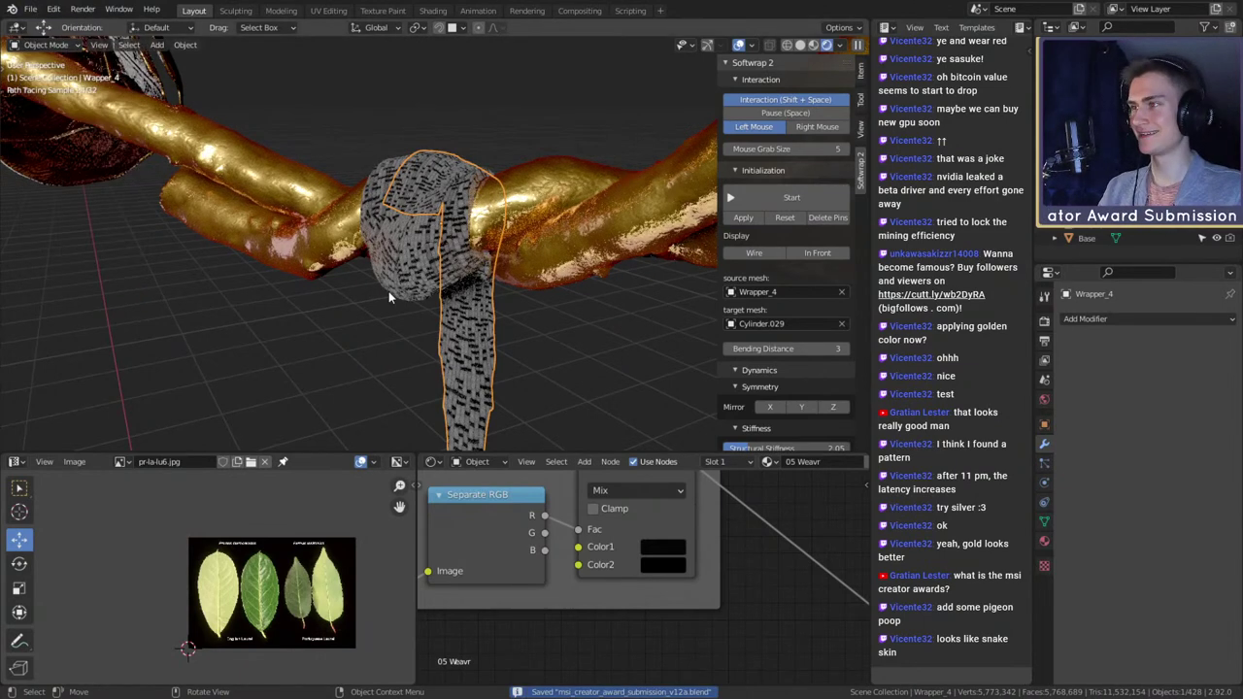
{"action": "scroll", "coordinate": [724, 579], "scroll_direction": "up", "scroll_amount": 4}
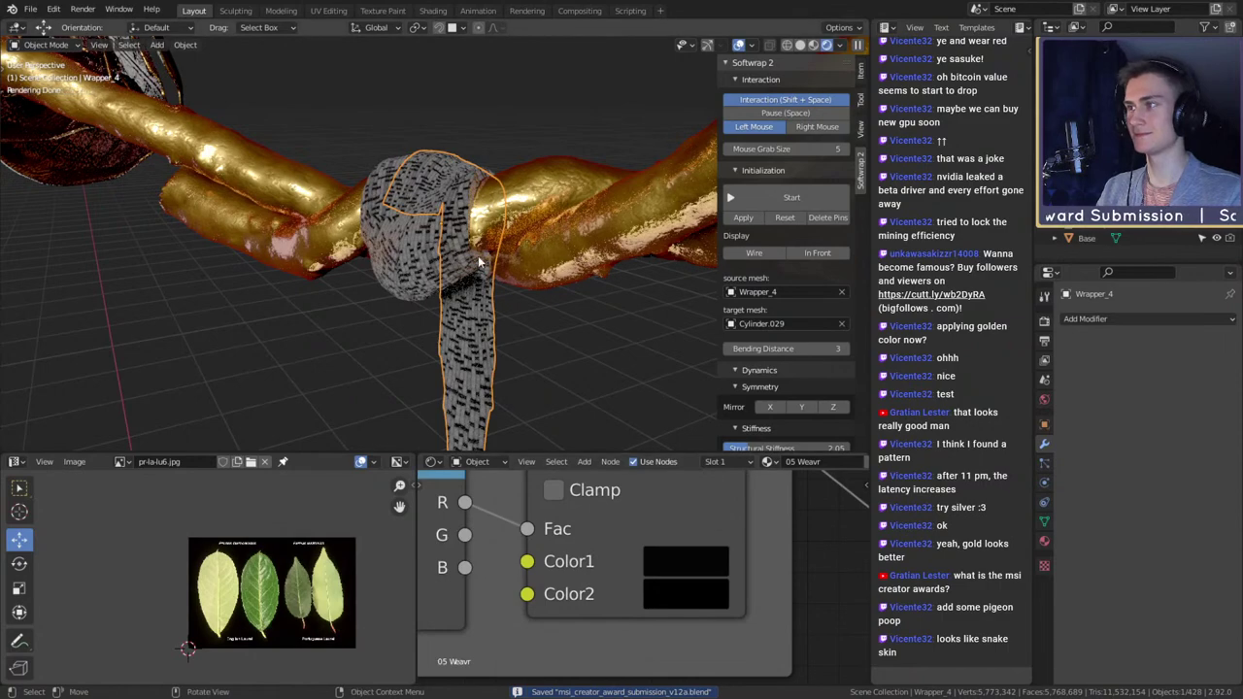
{"action": "middle_click_drag", "start_coordinate": [566, 272], "coordinate": [539, 249]}
{"action": "scroll", "coordinate": [503, 294], "scroll_direction": "down", "scroll_amount": 9}
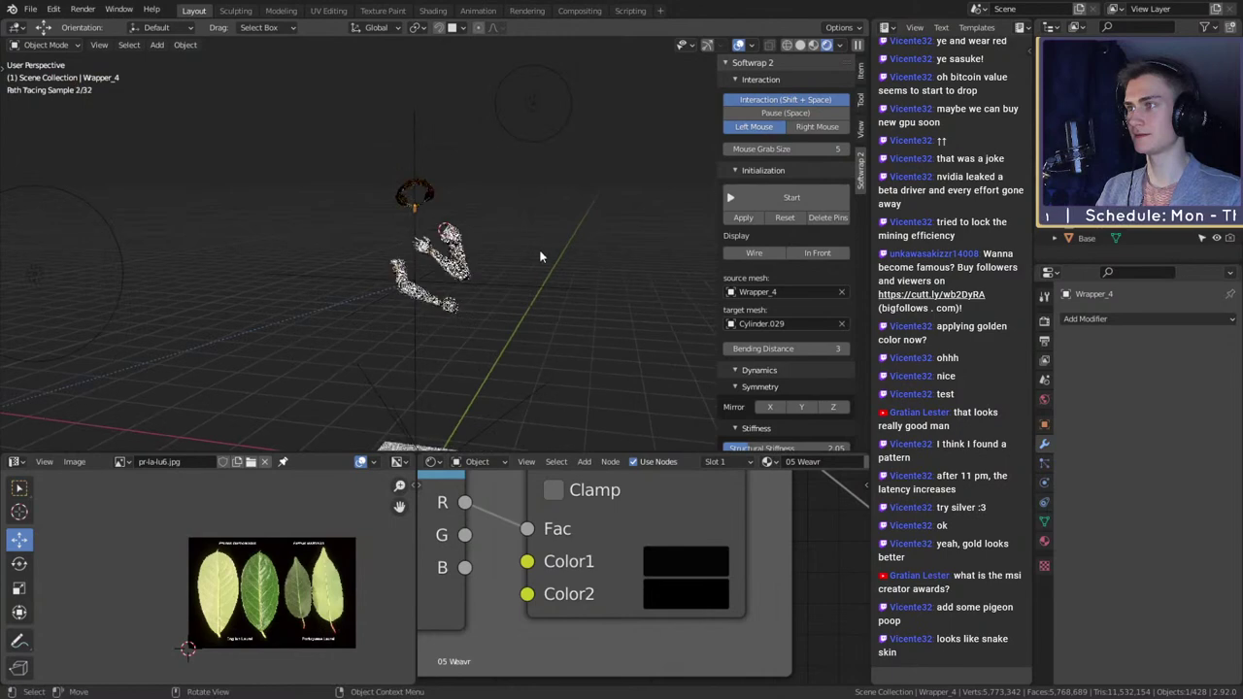
{"action": "left_click", "coordinate": [30, 9]}
{"action": "left_click", "coordinate": [44, 112]}
- Switch the viewport to Solid shading and unhide all hidden objects so the full statue is shown
{"action": "scroll", "coordinate": [488, 342], "scroll_direction": "down", "scroll_amount": 3}
{"action": "middle_click_drag", "start_coordinate": [488, 342], "coordinate": [504, 311]}
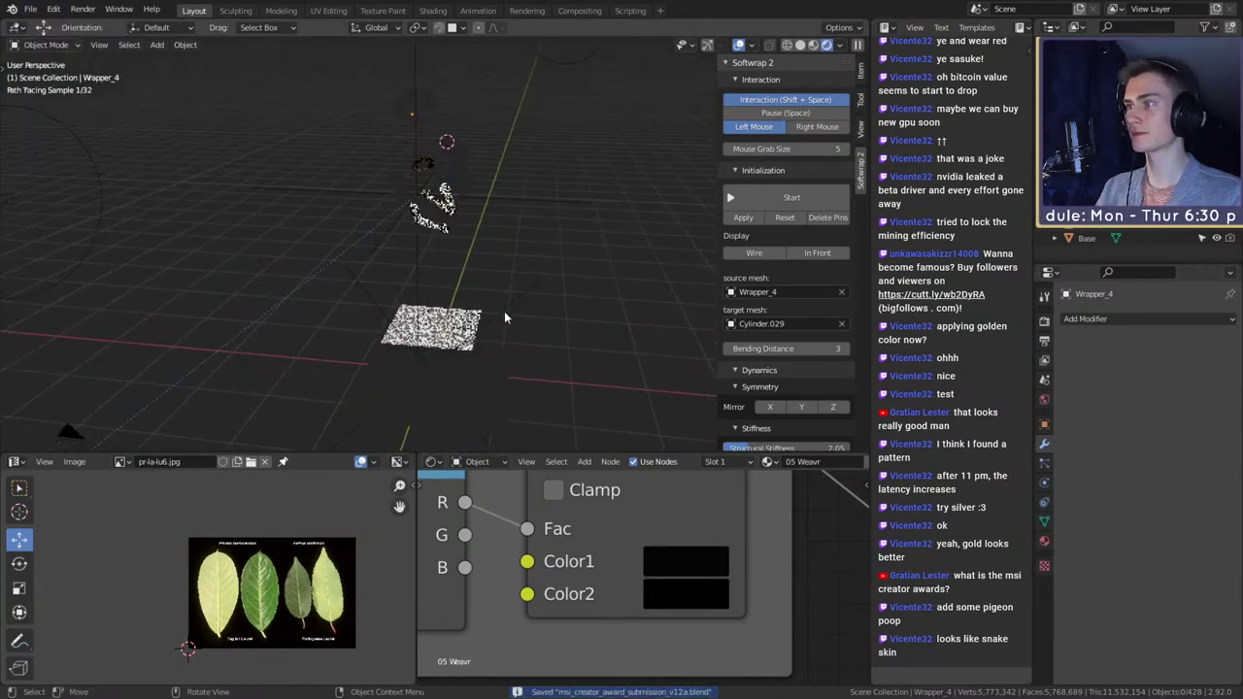
{"action": "scroll", "coordinate": [494, 293], "scroll_direction": "up", "scroll_amount": 3}
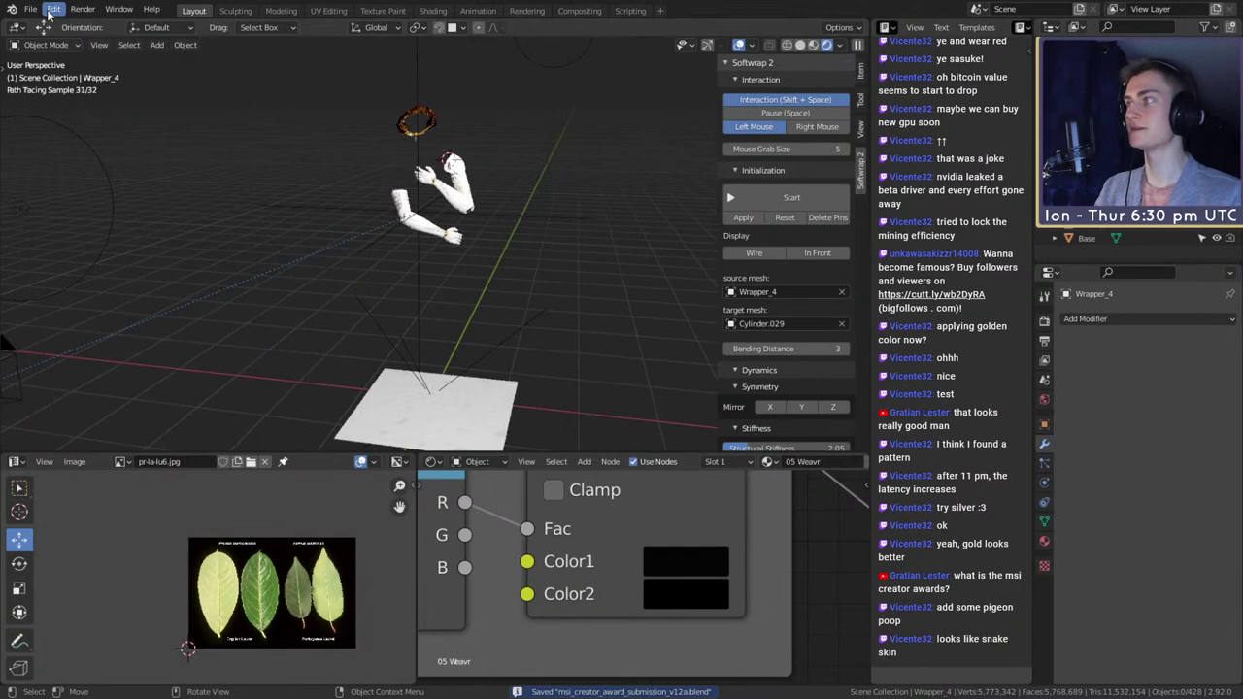
{"action": "scroll", "coordinate": [465, 177], "scroll_direction": "up", "scroll_amount": 4}
{"action": "middle_click_drag", "start_coordinate": [467, 178], "coordinate": [472, 338], "text": "shift"}
{"action": "scroll", "coordinate": [494, 280], "scroll_direction": "down", "scroll_amount": 3}
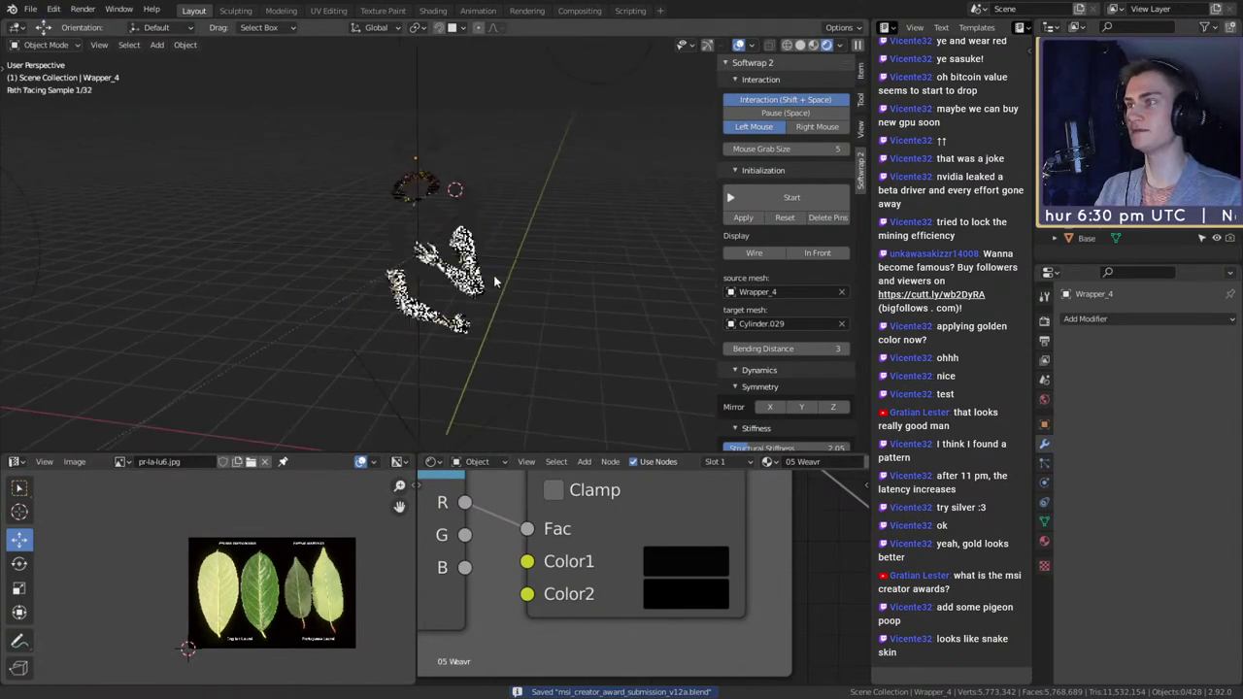
{"action": "middle_click_drag", "start_coordinate": [493, 280], "coordinate": [496, 234], "text": "shift"}
{"action": "scroll", "coordinate": [506, 266], "scroll_direction": "up", "scroll_amount": 3}
{"action": "key", "text": "z"}
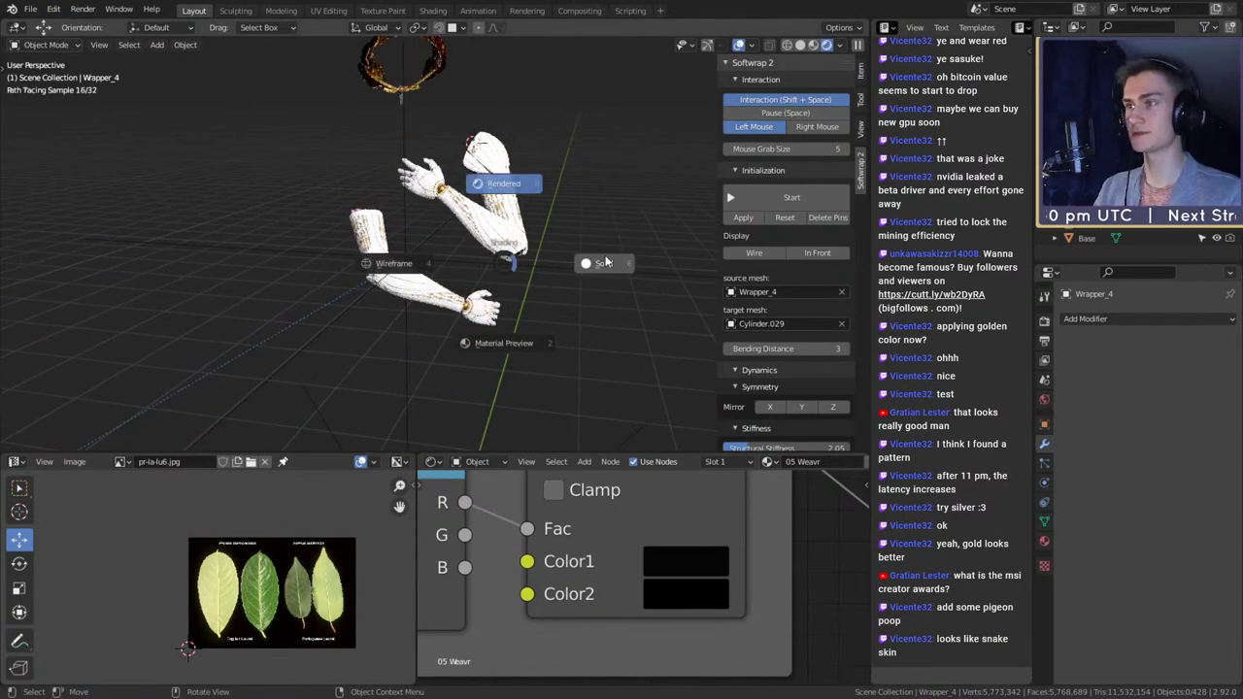
{"action": "left_click", "coordinate": [612, 236]}
{"action": "middle_click_drag", "start_coordinate": [612, 241], "coordinate": [599, 284], "text": "shift"}
{"action": "scroll", "coordinate": [602, 283], "scroll_direction": "up", "scroll_amount": 1}
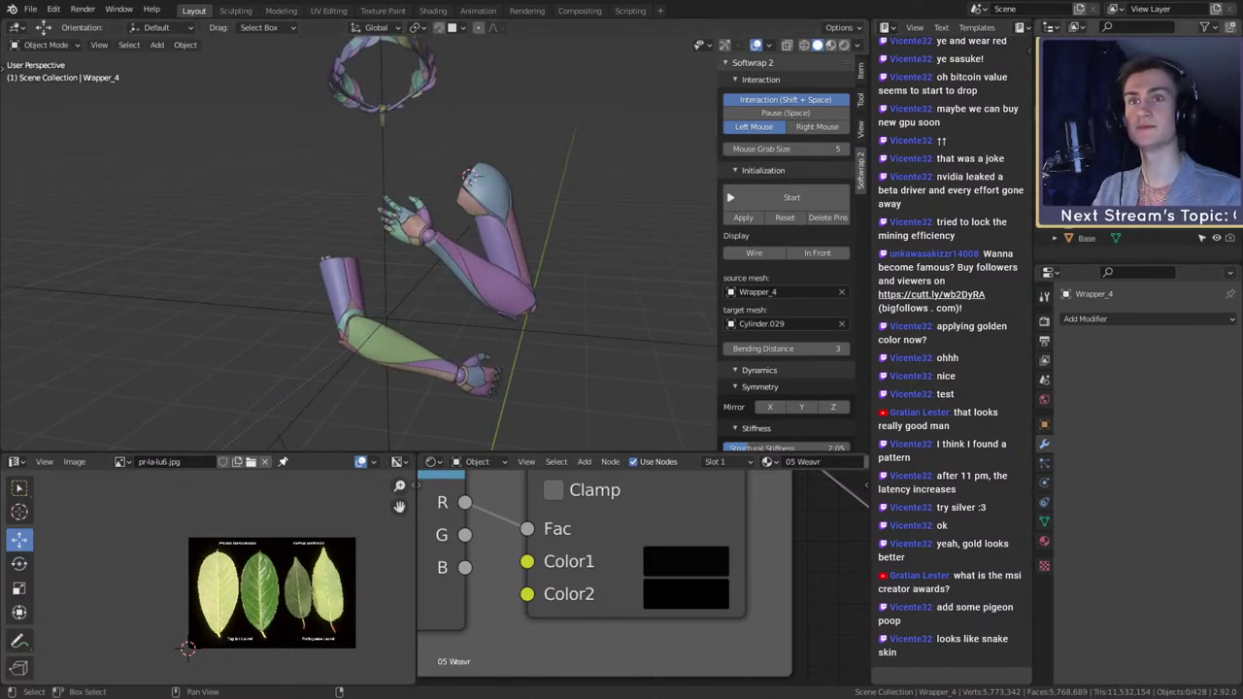
{"action": "key", "text": "alt+h"}
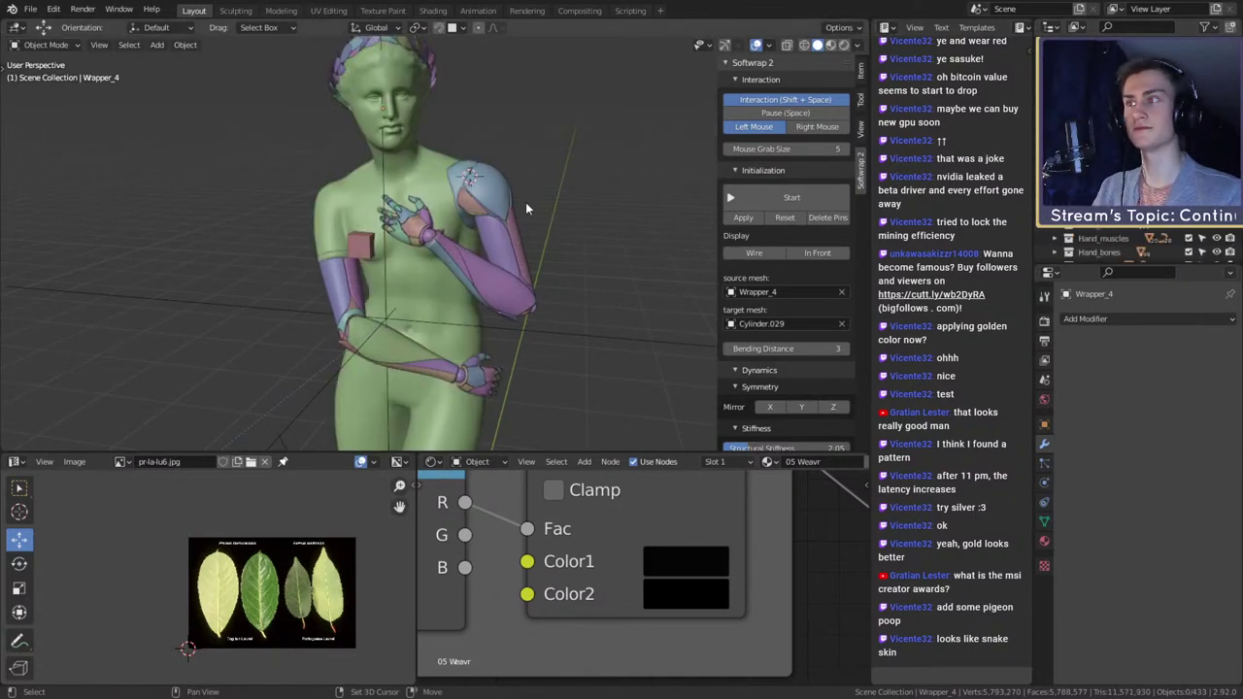
- Rename the statue's left shoulder cup as Arm_Cup_L and the band at its right upper arm as Arm_Cup_R
{"action": "scroll", "coordinate": [554, 227], "scroll_direction": "up", "scroll_amount": 5}
{"action": "middle_click_drag", "start_coordinate": [555, 228], "coordinate": [561, 292], "text": "shift"}
{"action": "left_click", "coordinate": [510, 145]}
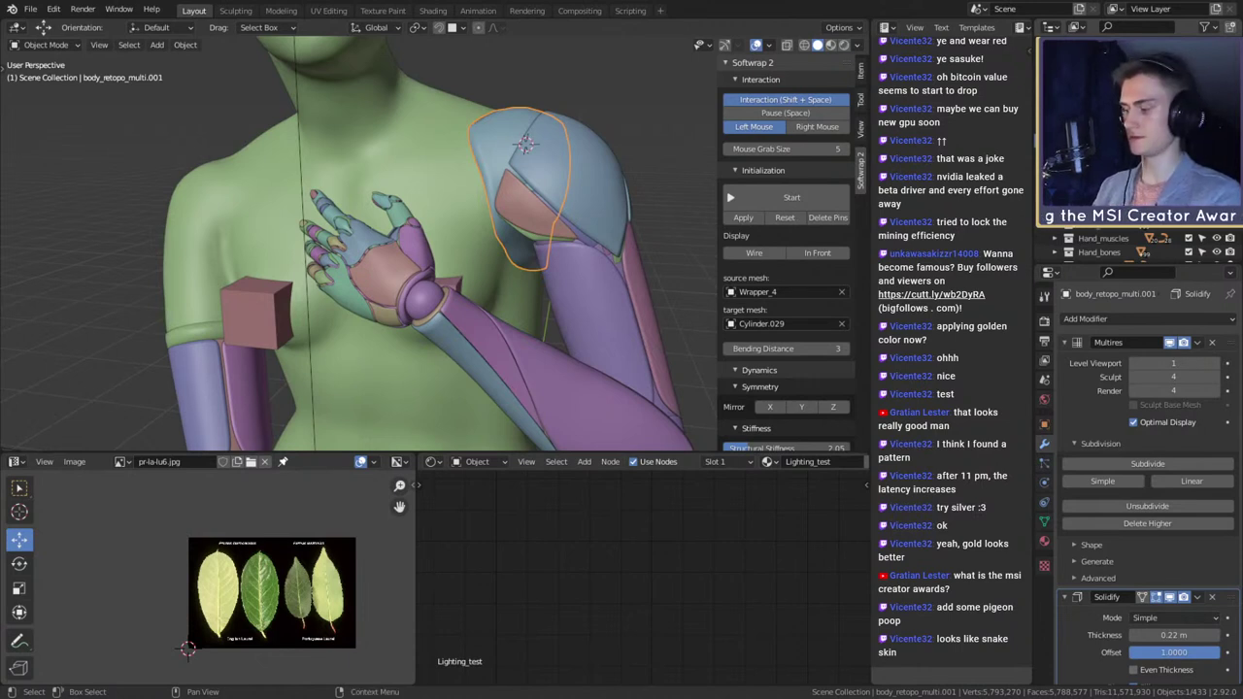
{"action": "left_click", "coordinate": [323, 257]}
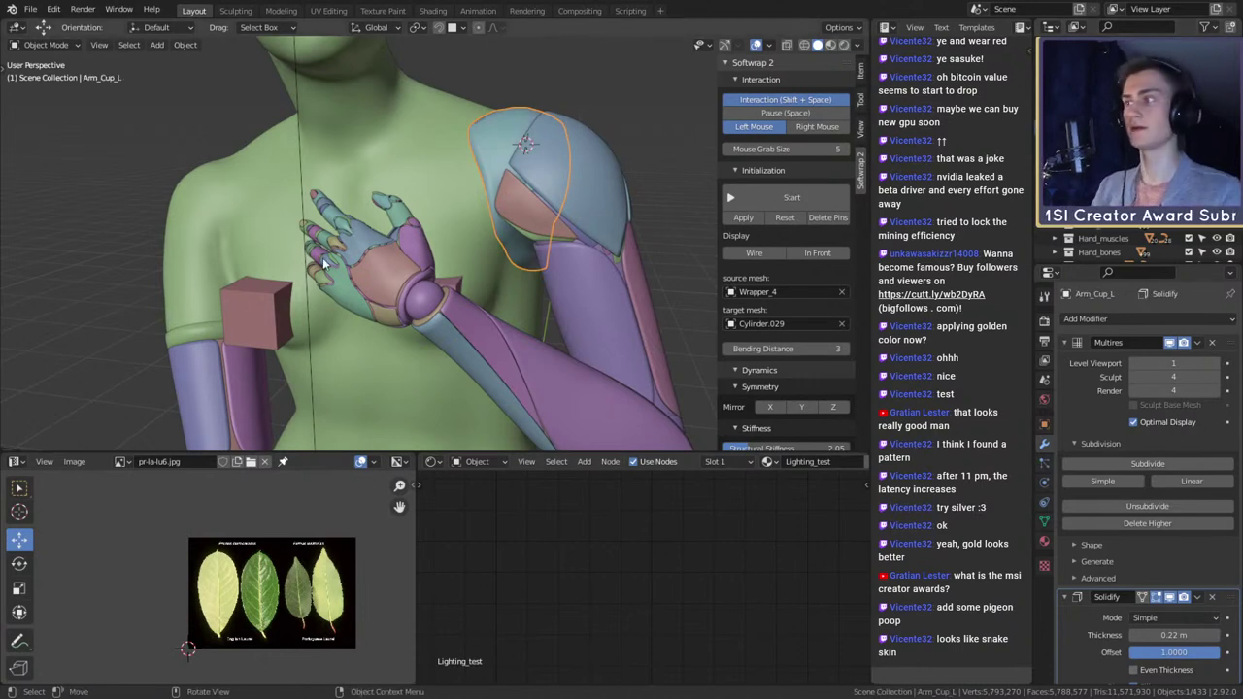
{"action": "left_click", "coordinate": [197, 332]}
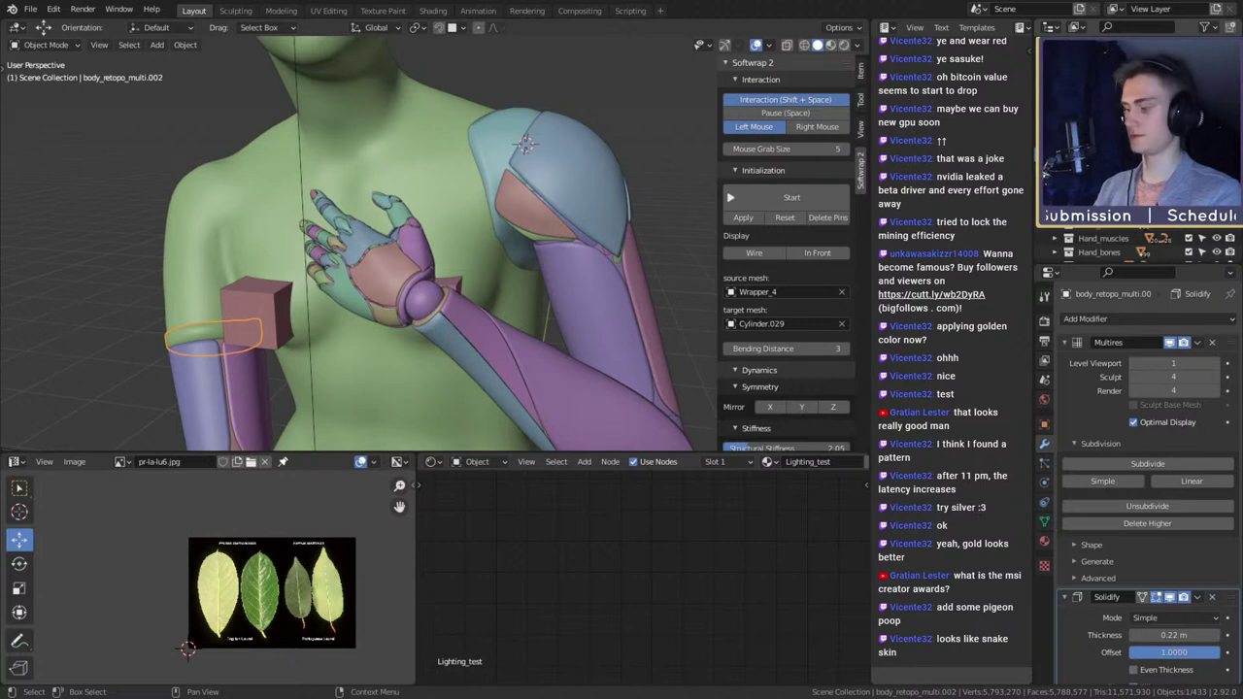
{"action": "left_click", "coordinate": [481, 189]}
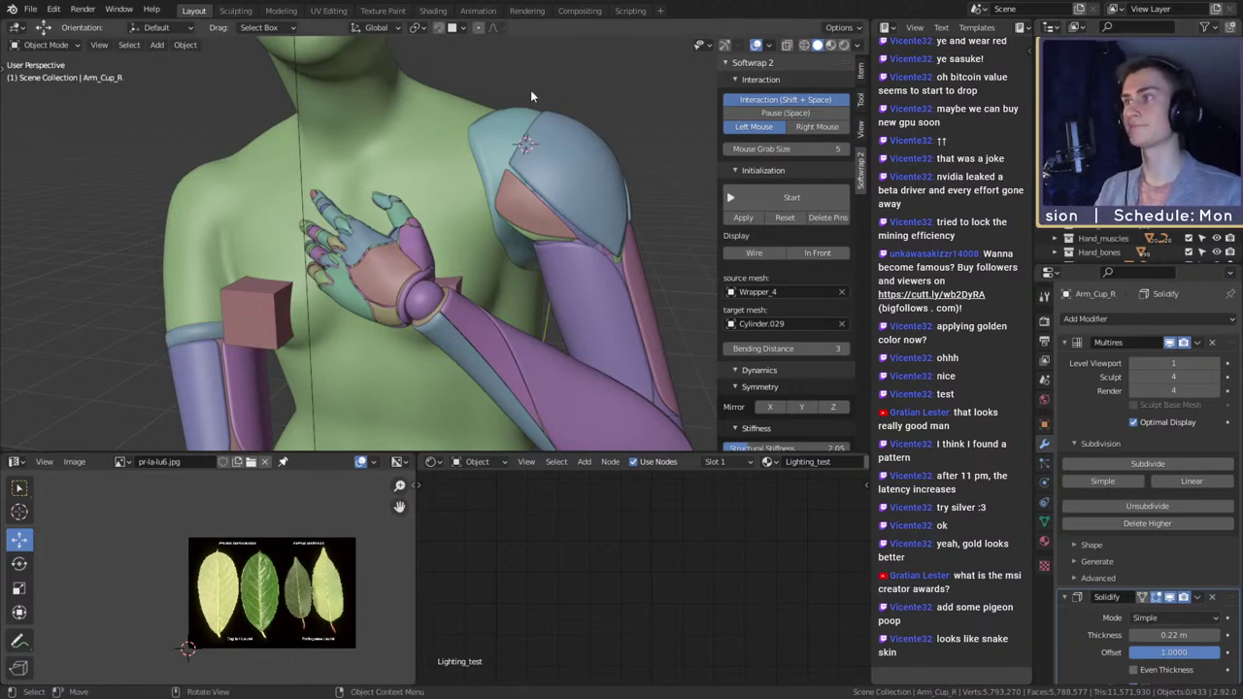
- Isolate Arm_Cup_L in local view to inspect its shape, and return to the full scene
{"action": "left_click", "coordinate": [529, 116]}
{"action": "middle_click_drag", "start_coordinate": [532, 124], "coordinate": [547, 190]}
{"action": "key", "text": "KP_Divide"}
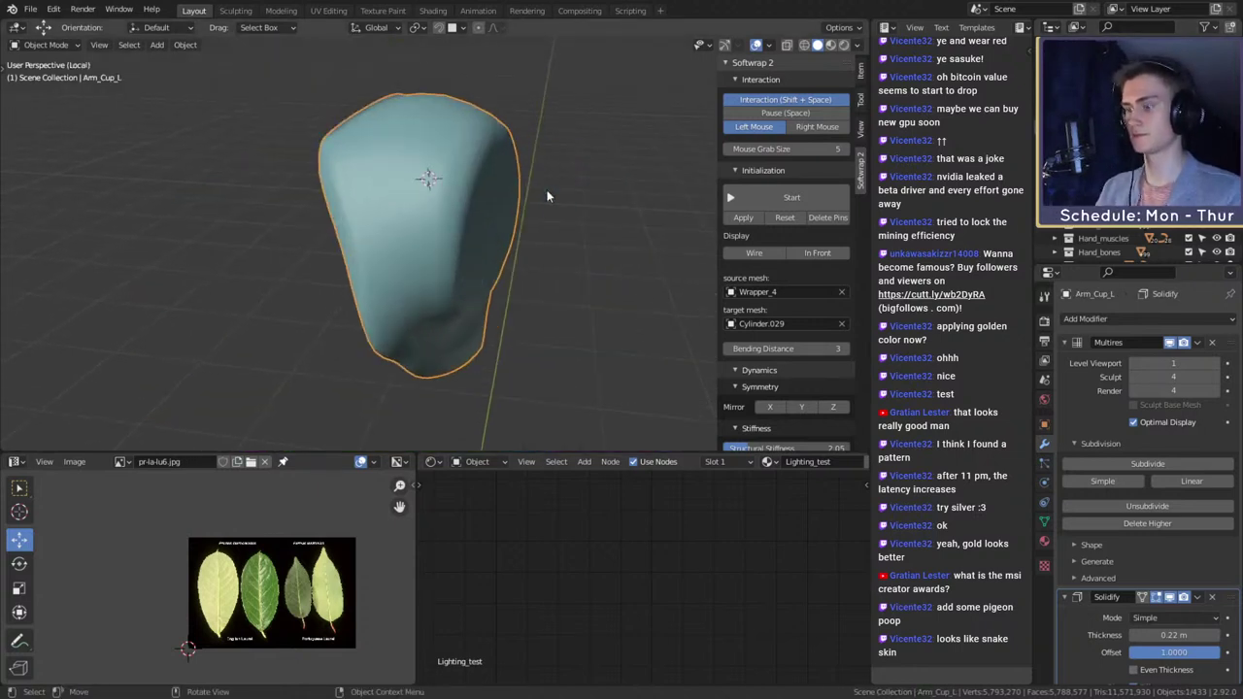
{"action": "key", "text": "KP_Divide"}
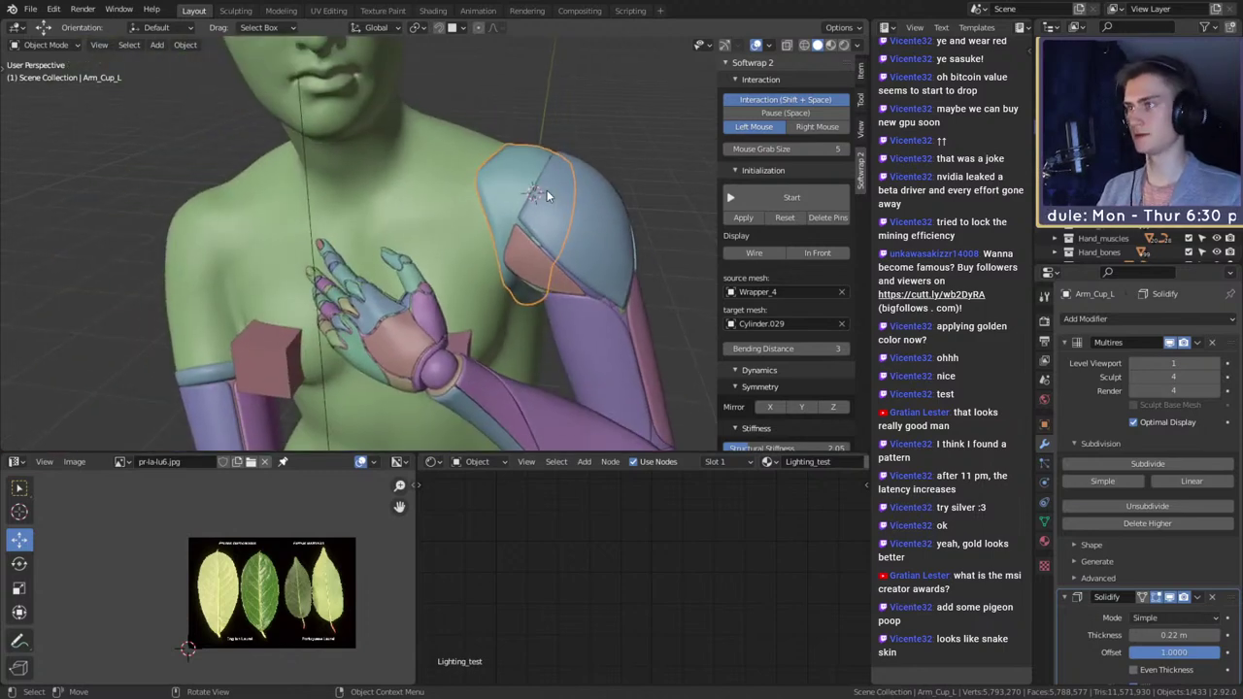
- Save the scene file, select the statue's body and switch the viewport to Material Preview shading
{"action": "left_click", "coordinate": [30, 8]}
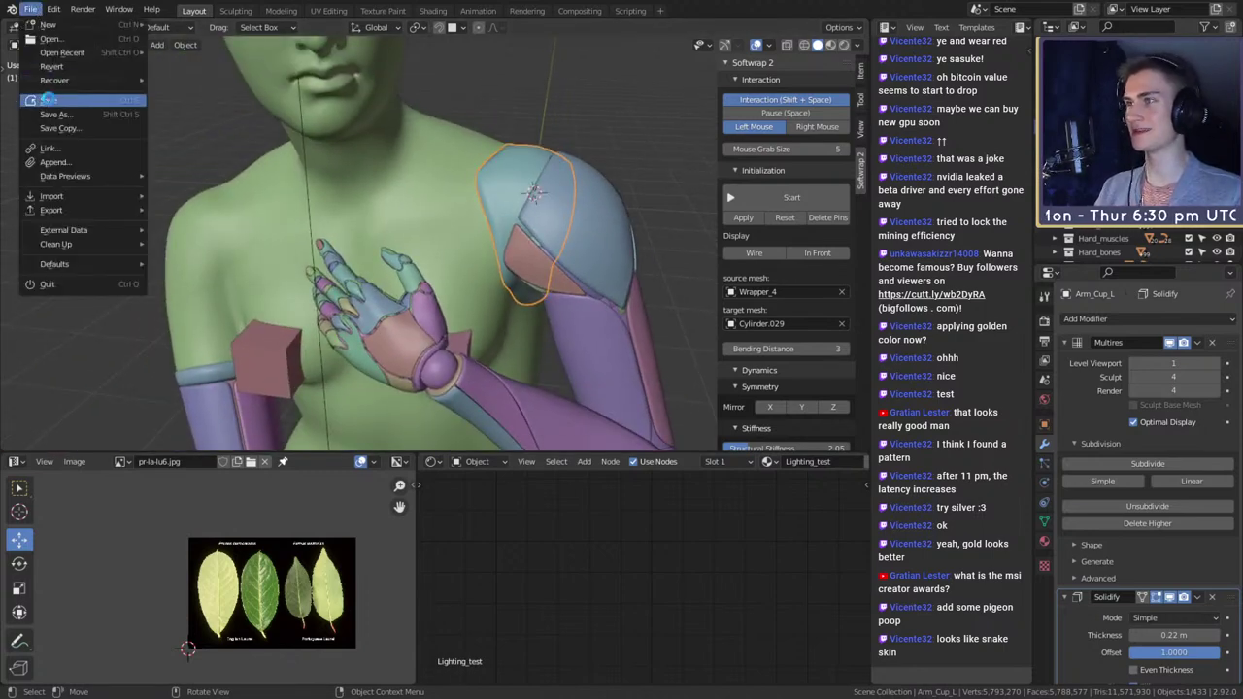
{"action": "left_click", "coordinate": [49, 100]}
{"action": "left_click", "coordinate": [489, 140]}
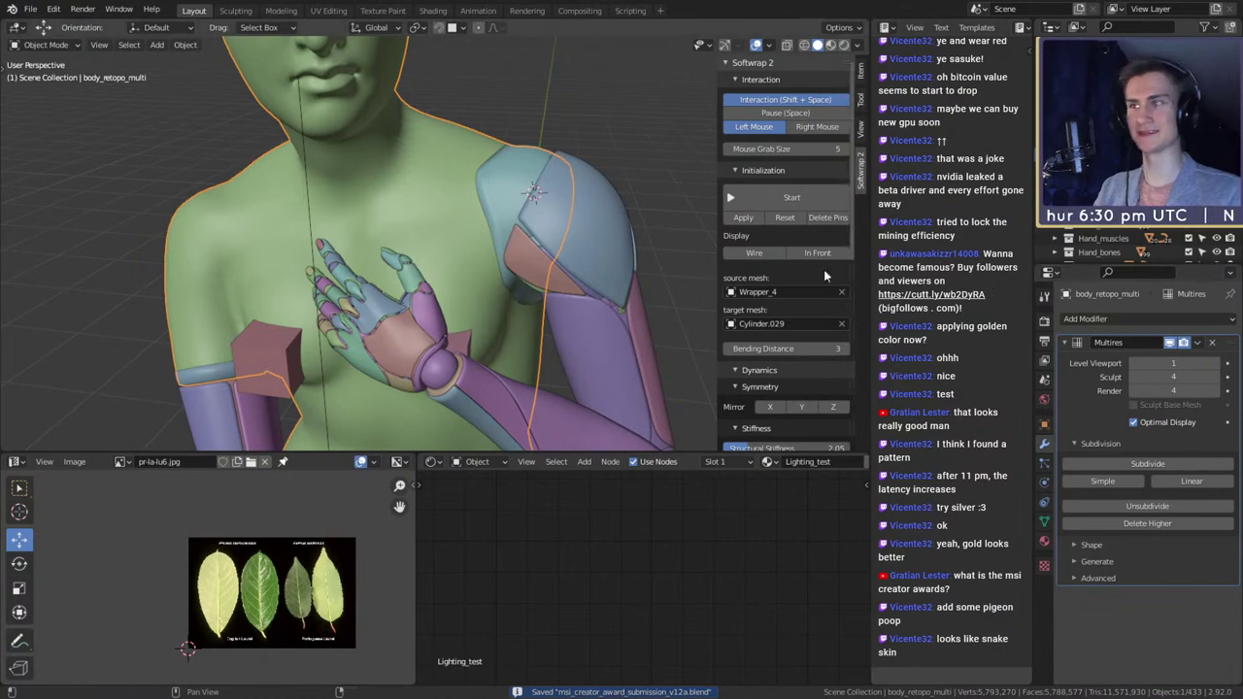
{"action": "key", "text": "z"}
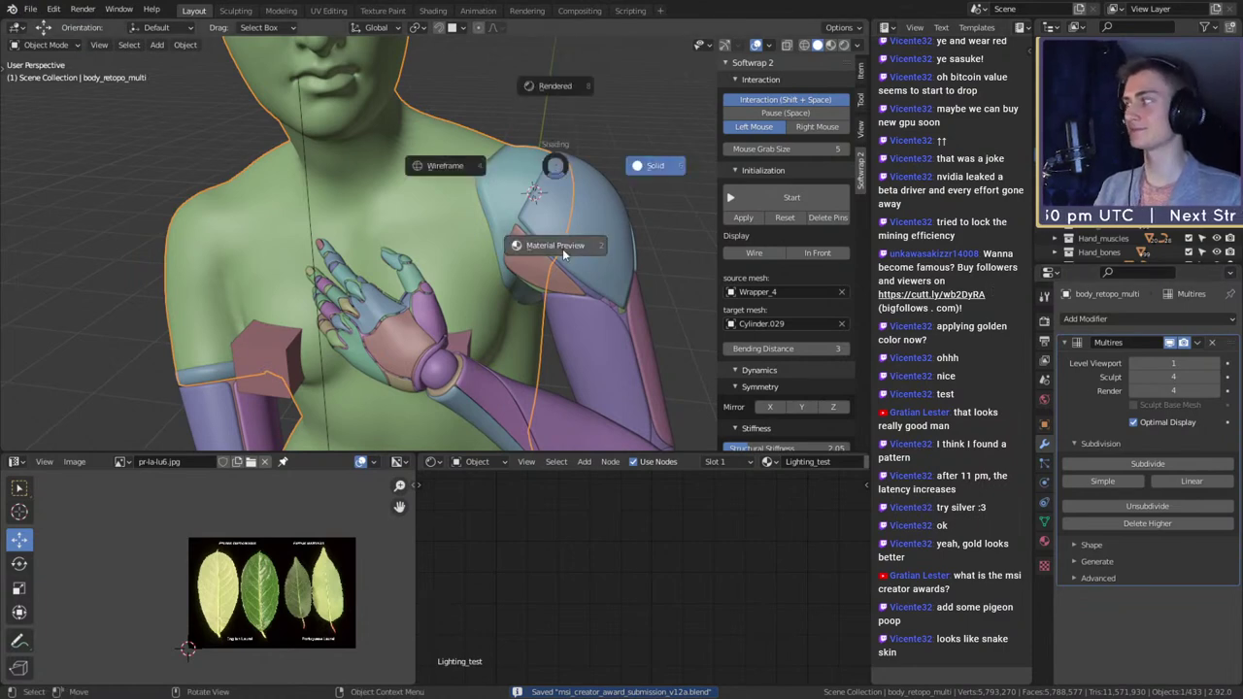
{"action": "left_click", "coordinate": [562, 250]}
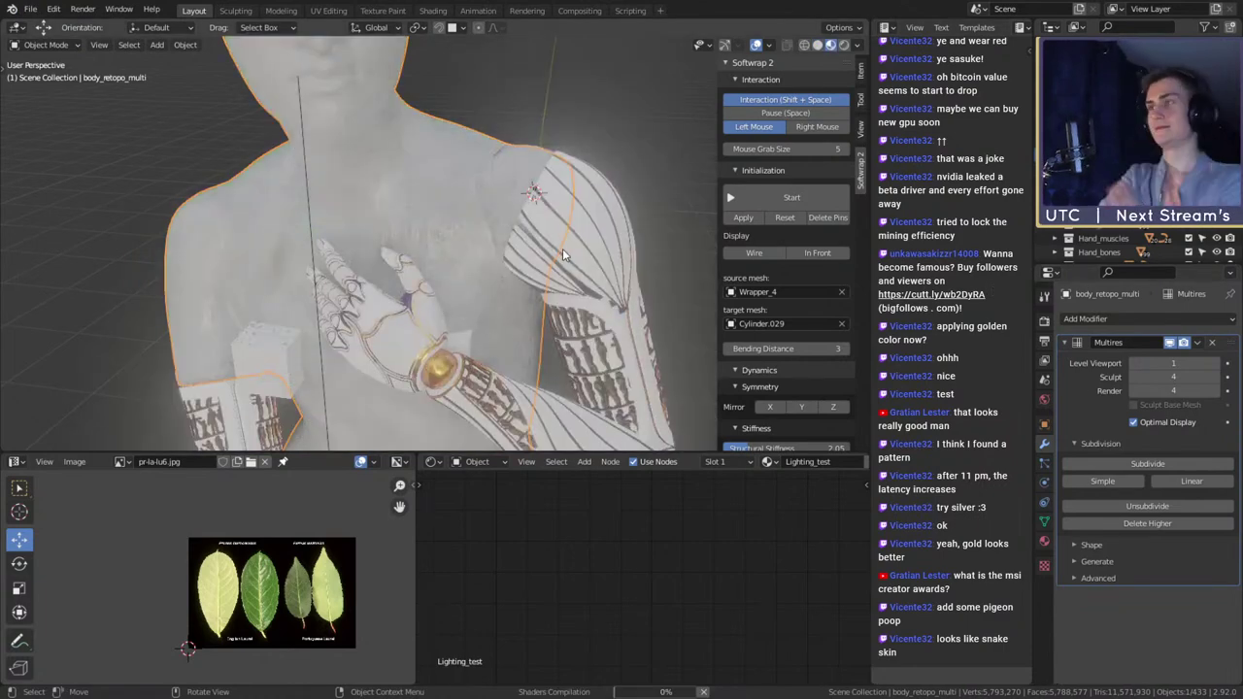
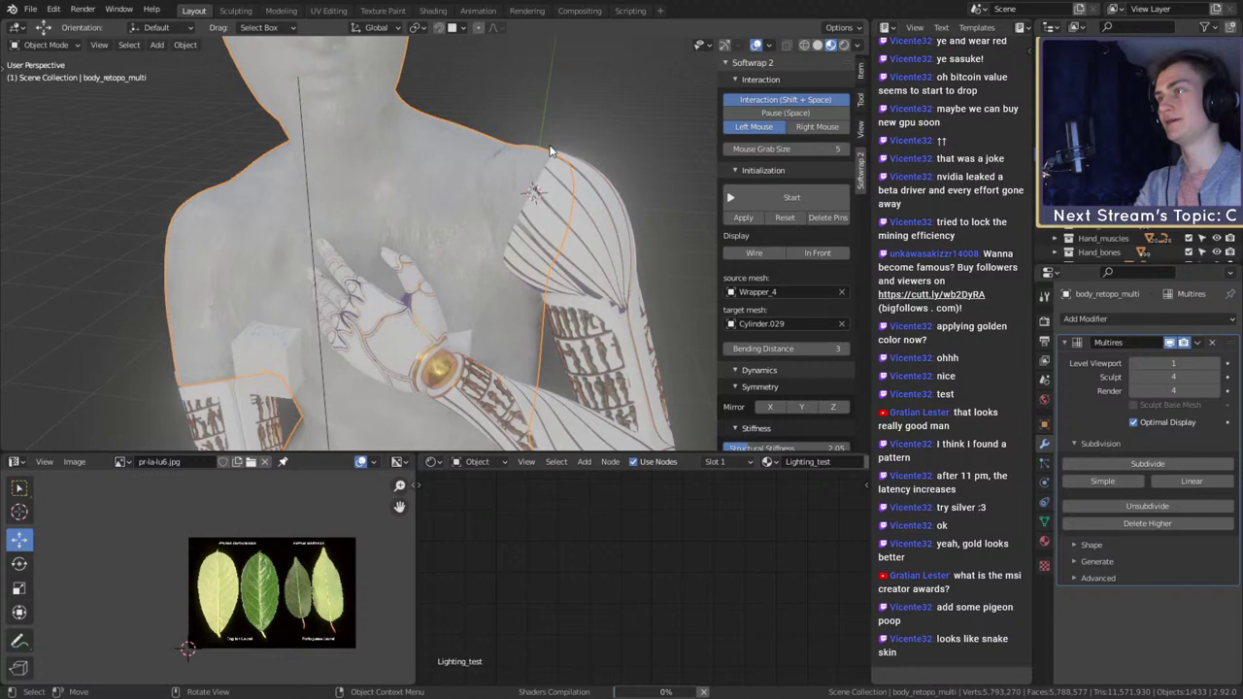
- Select the left shoulder cup Arm_Cup_L and save the scene file again
{"action": "left_click", "coordinate": [549, 151]}
{"action": "left_click", "coordinate": [31, 9]}
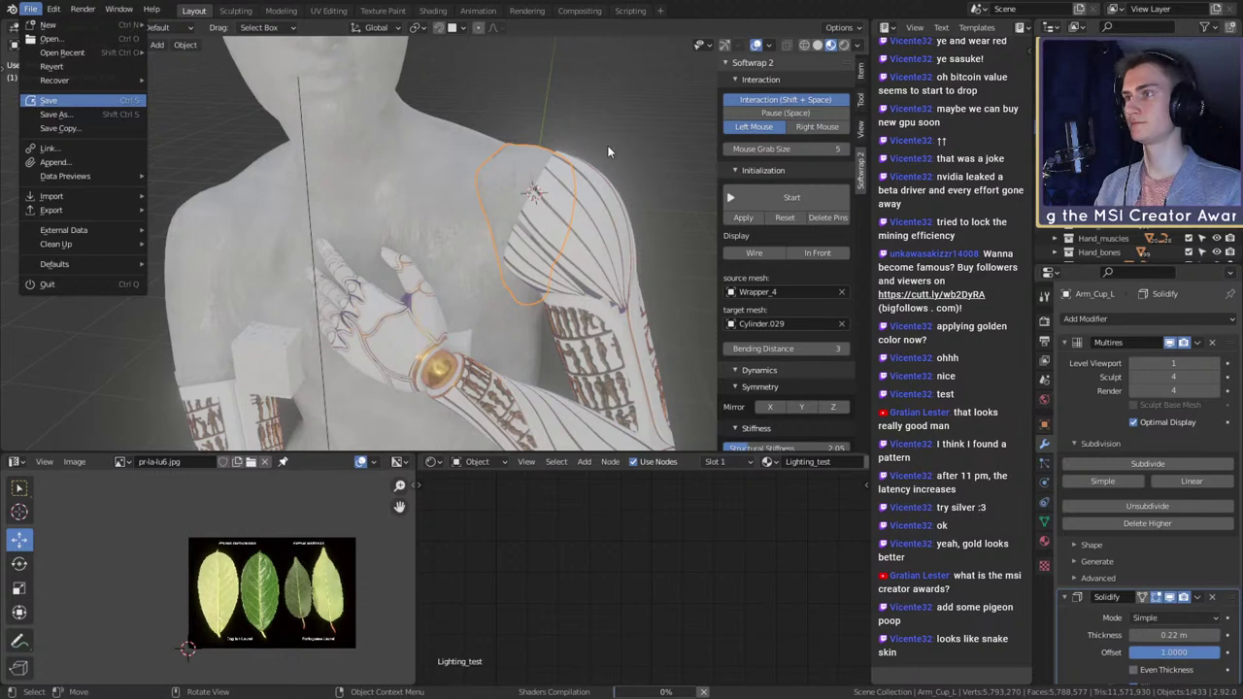
{"action": "key", "text": "ctrl+s"}
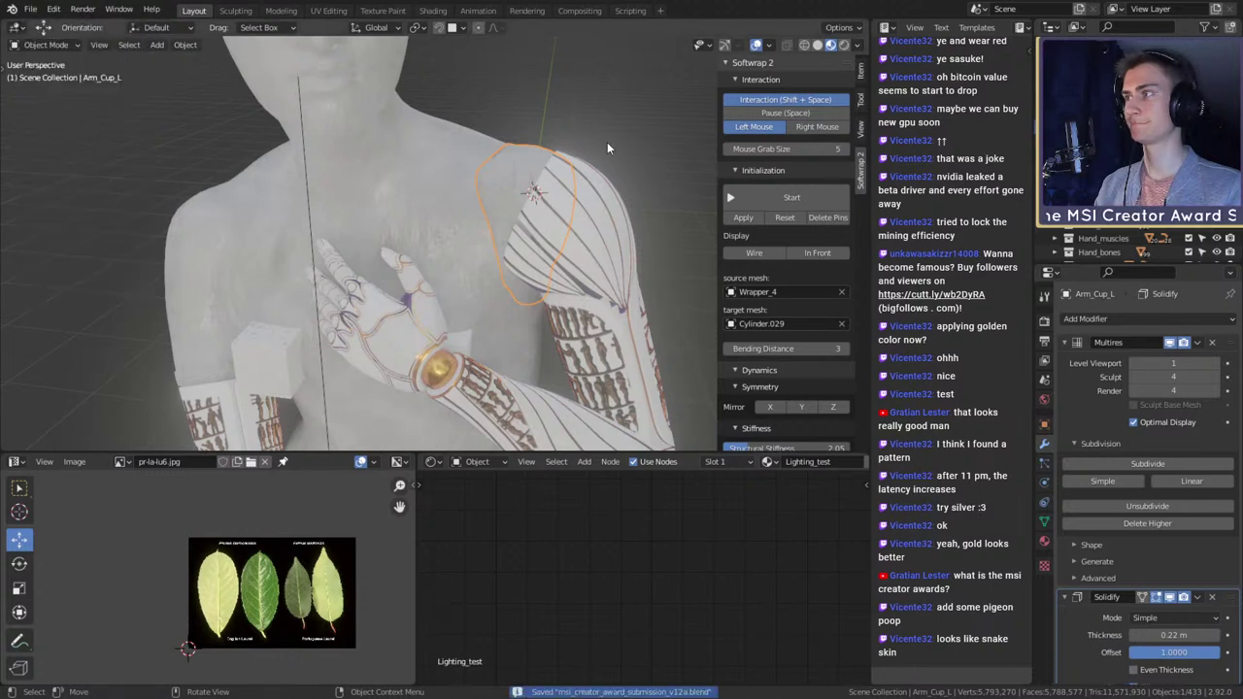
- Replace the Lighting_test material on Arm_Cup_L with the gold material and check it against the whole statue
{"action": "left_click", "coordinate": [535, 142]}
{"action": "left_click", "coordinate": [533, 152]}
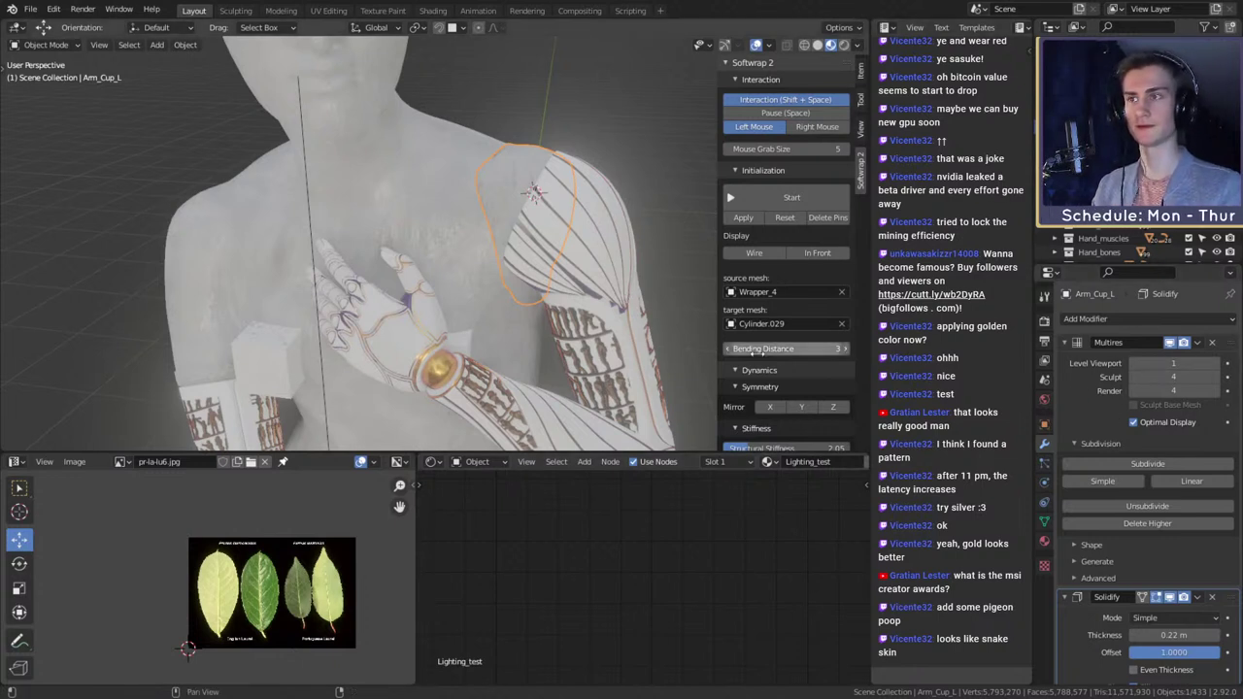
{"action": "scroll", "coordinate": [1093, 472], "scroll_direction": "down", "scroll_amount": 4}
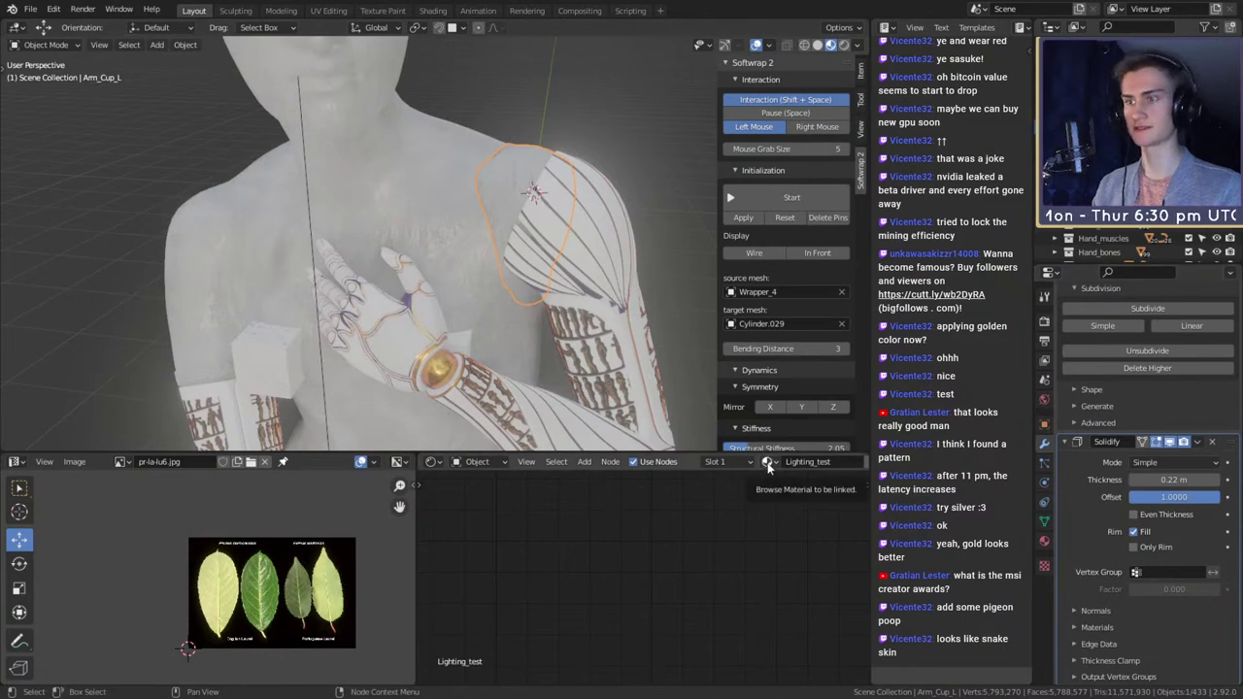
{"action": "middle_click_drag", "start_coordinate": [669, 384], "coordinate": [605, 248]}
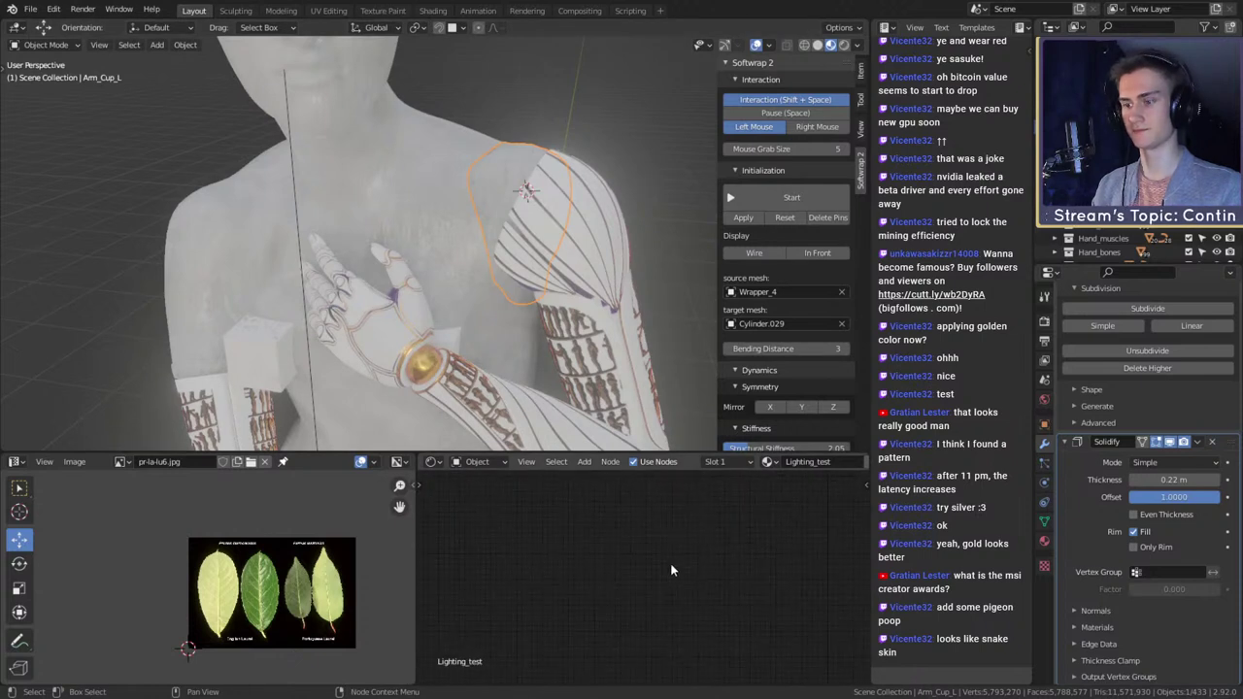
{"action": "key", "text": "Home"}
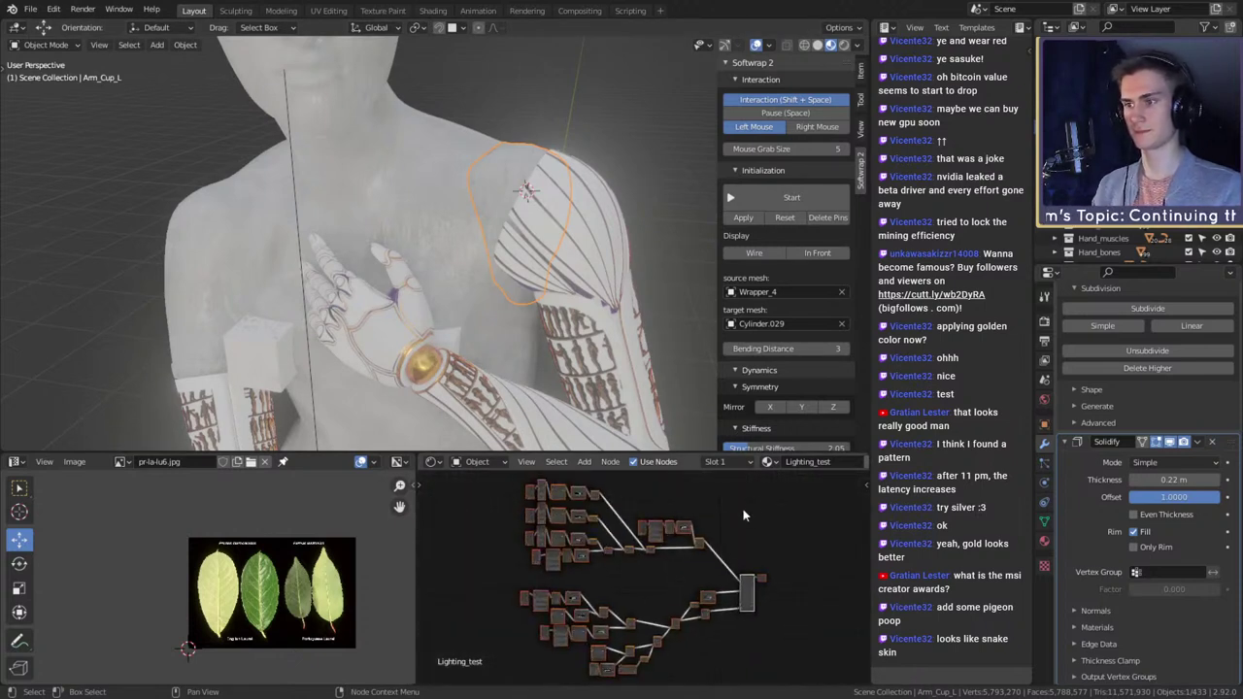
{"action": "left_click", "coordinate": [767, 462]}
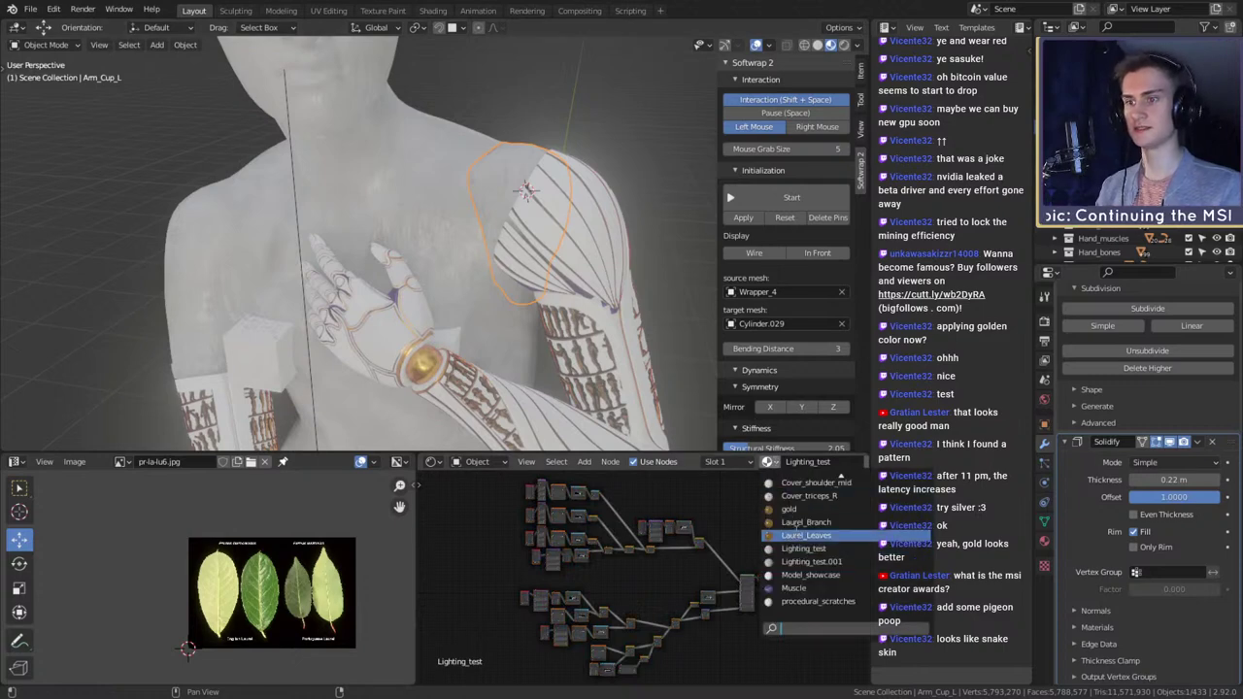
{"action": "left_click", "coordinate": [798, 511]}
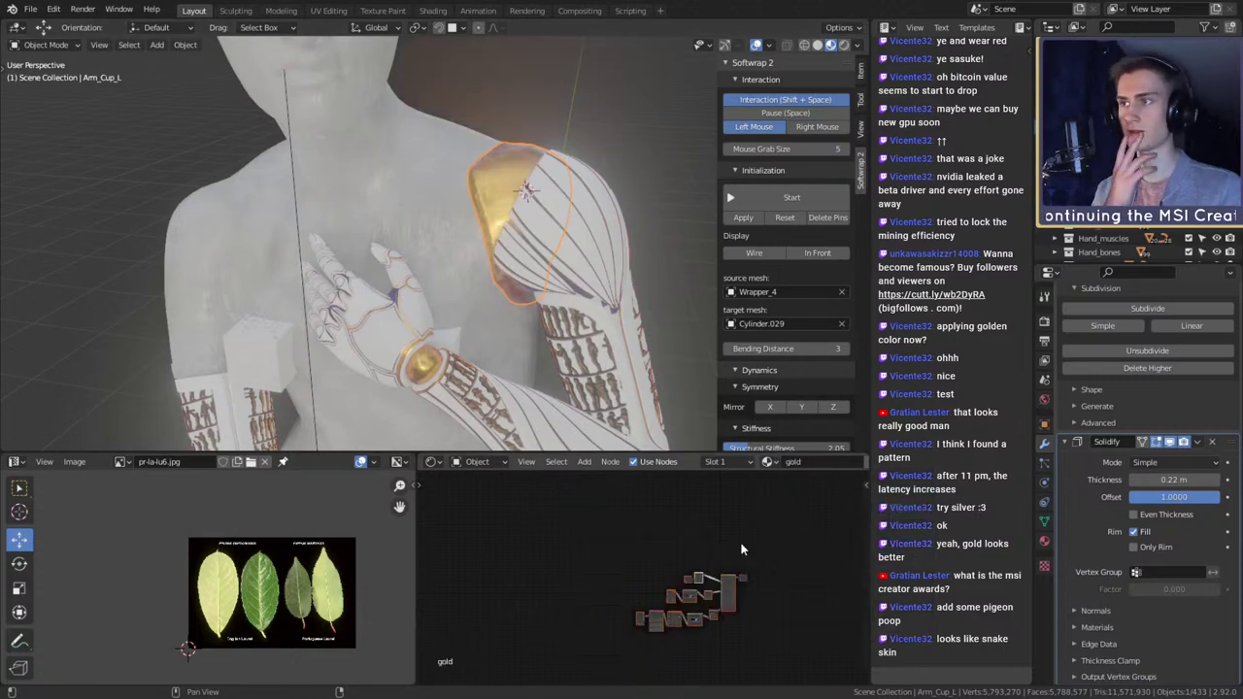
{"action": "scroll", "coordinate": [572, 270], "scroll_direction": "down", "scroll_amount": 6}
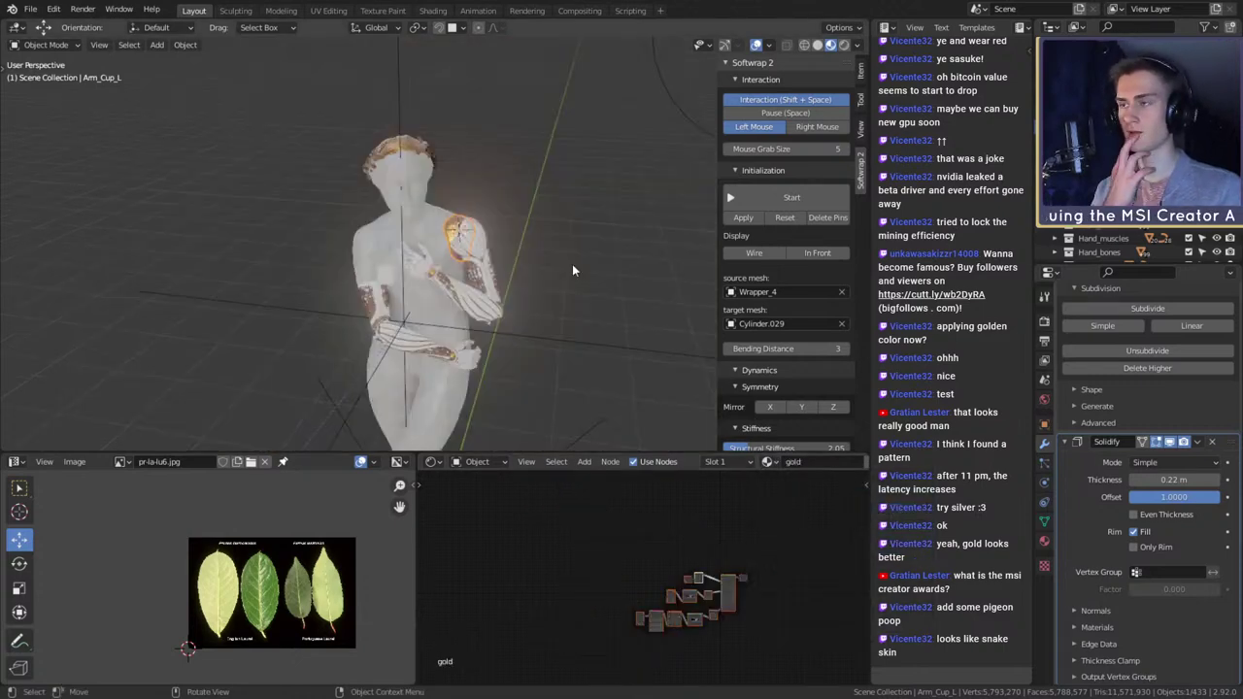
{"action": "middle_click_drag", "start_coordinate": [572, 271], "coordinate": [565, 277]}
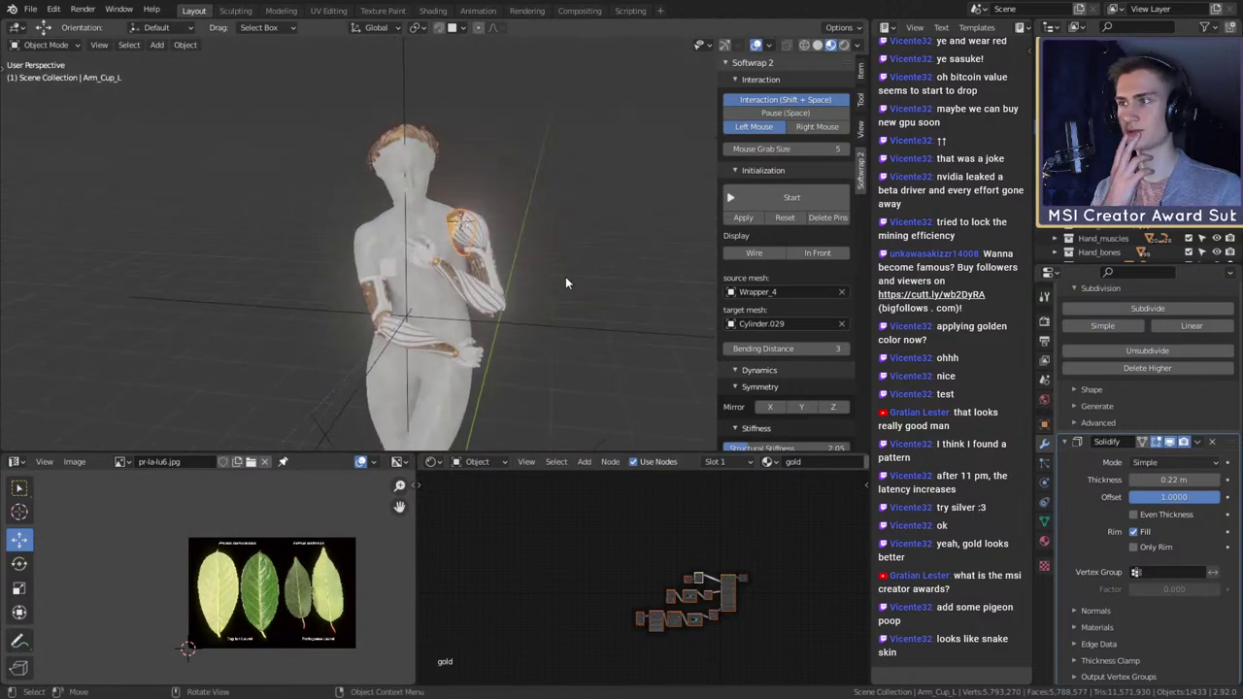
- Try the Cover material on Arm_Cup_L in place of gold and look over its node setup
{"action": "scroll", "coordinate": [566, 277], "scroll_direction": "up", "scroll_amount": 4}
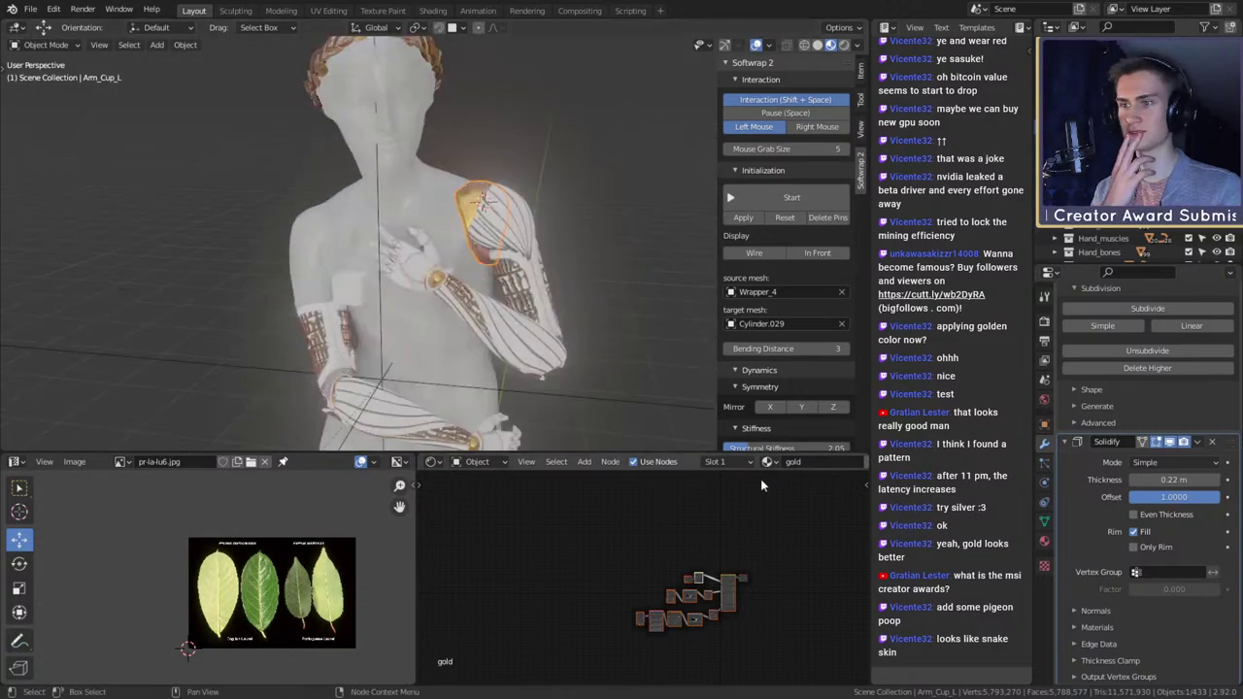
{"action": "left_click", "coordinate": [767, 461]}
{"action": "scroll", "coordinate": [802, 524], "scroll_direction": "up", "scroll_amount": 12}
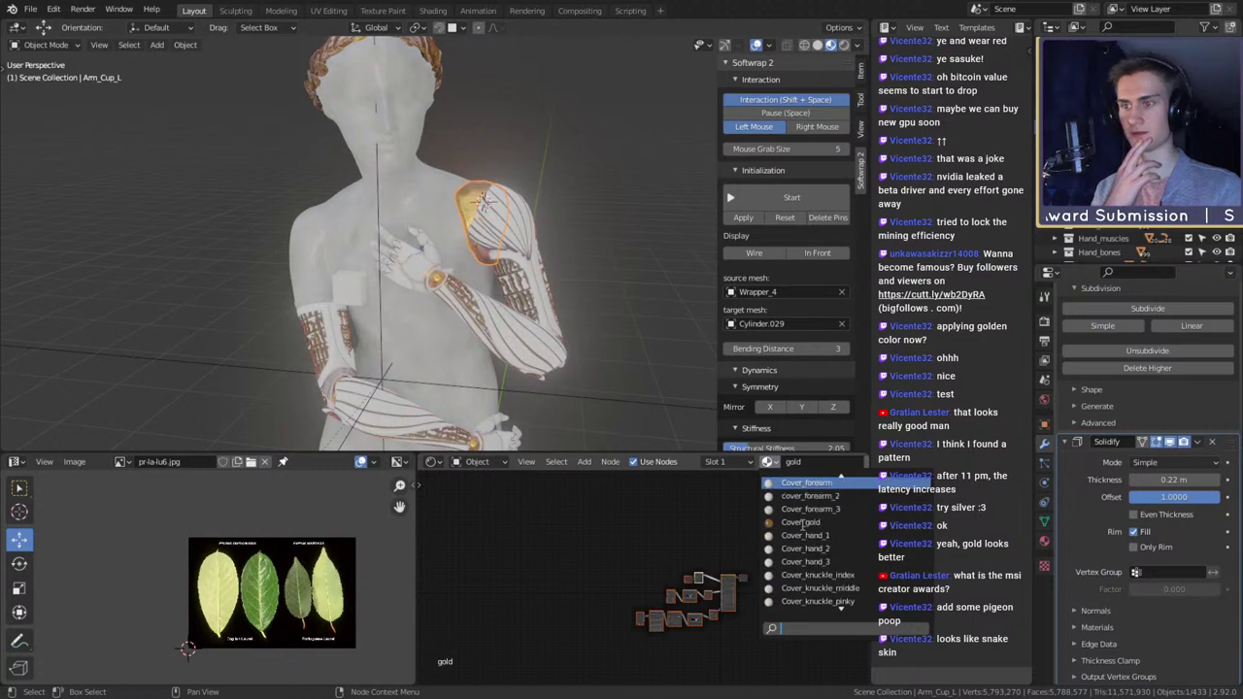
{"action": "scroll", "coordinate": [802, 525], "scroll_direction": "up", "scroll_amount": 4}
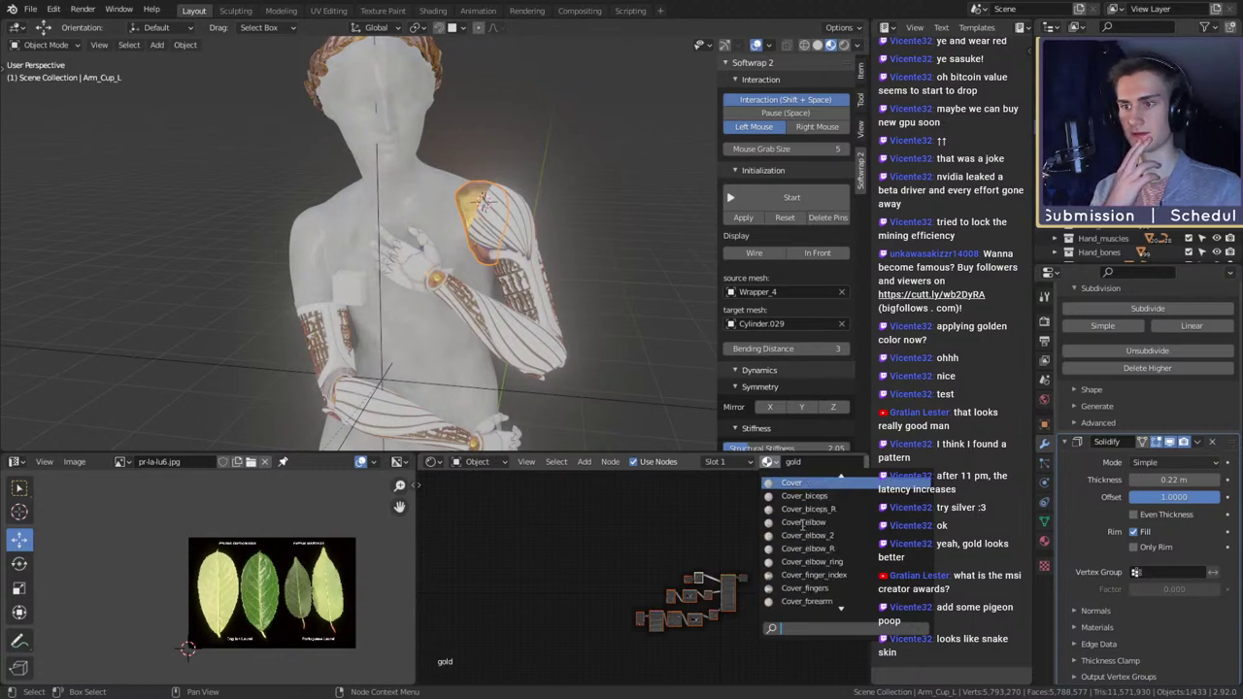
{"action": "left_click", "coordinate": [789, 513]}
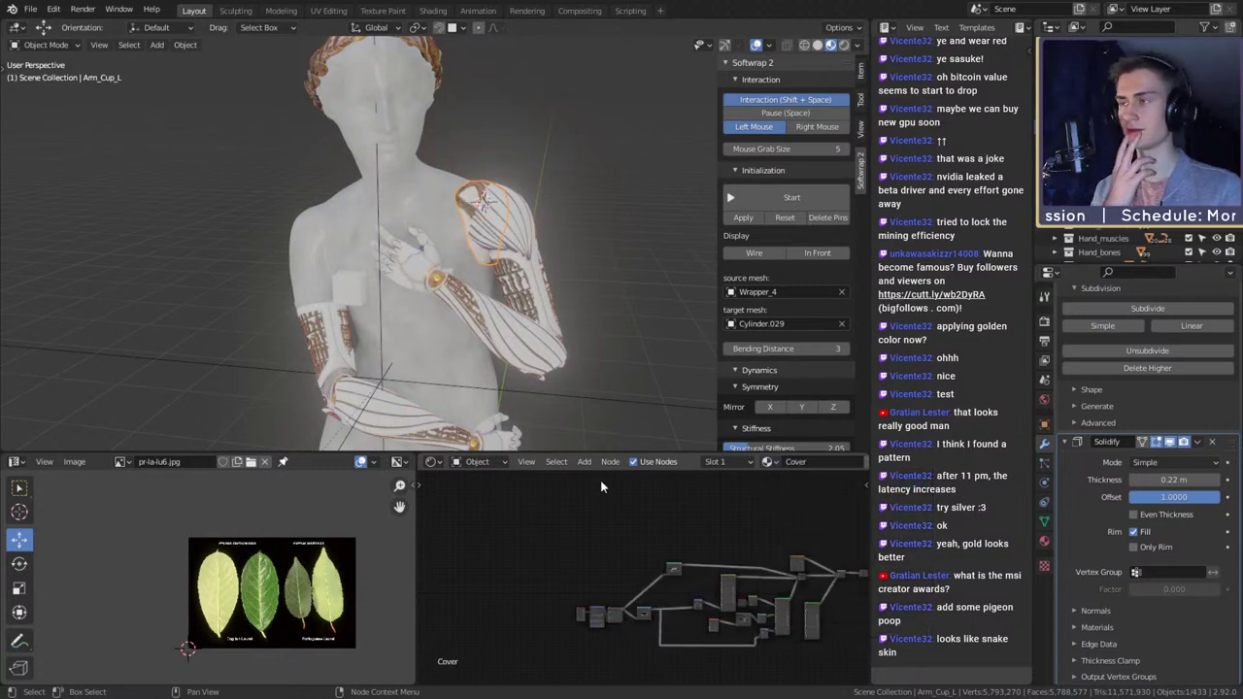
{"action": "middle_click_drag", "start_coordinate": [667, 536], "coordinate": [571, 530]}
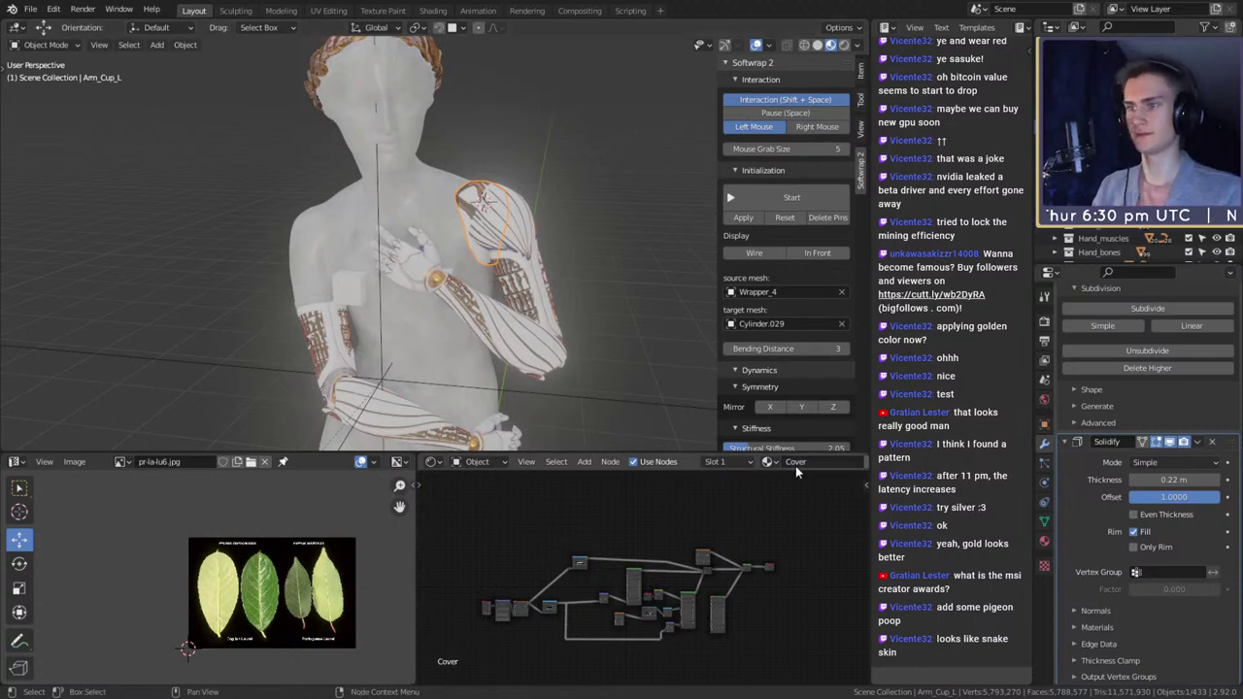
- Browse the other materials for Arm_Cup_L and assign gold to it again
{"action": "left_click", "coordinate": [769, 463]}
{"action": "scroll", "coordinate": [797, 542], "scroll_direction": "down", "scroll_amount": 15}
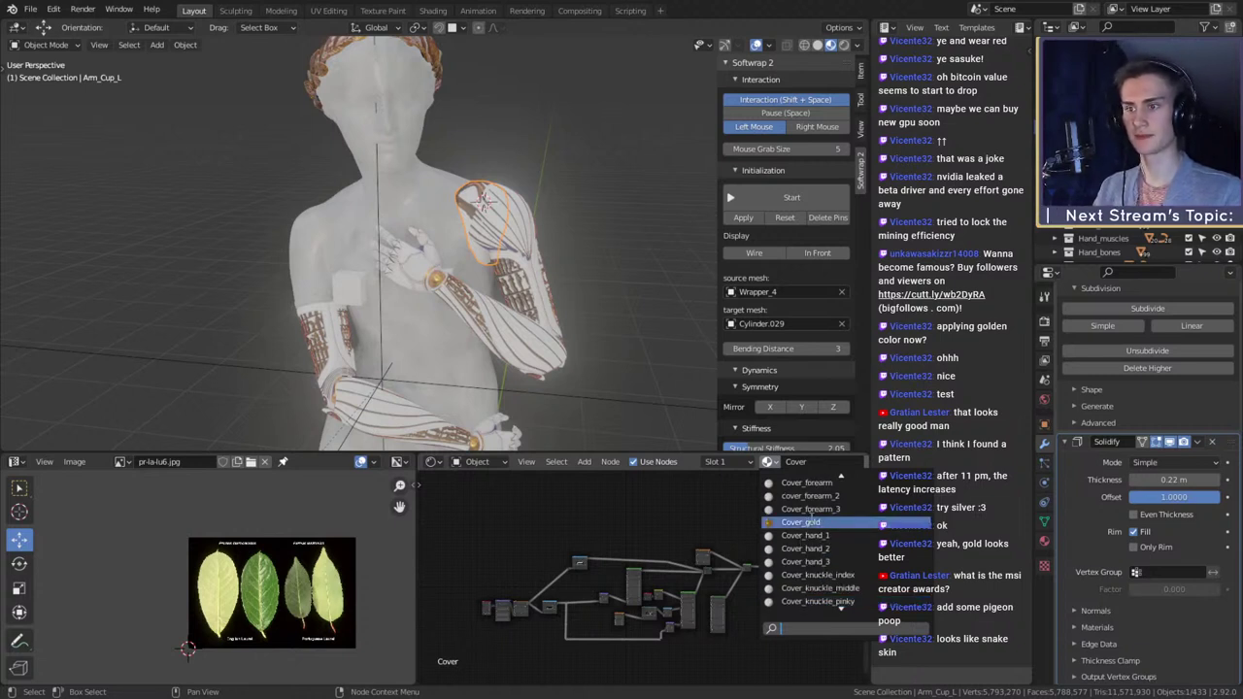
{"action": "scroll", "coordinate": [812, 525], "scroll_direction": "up", "scroll_amount": 12}
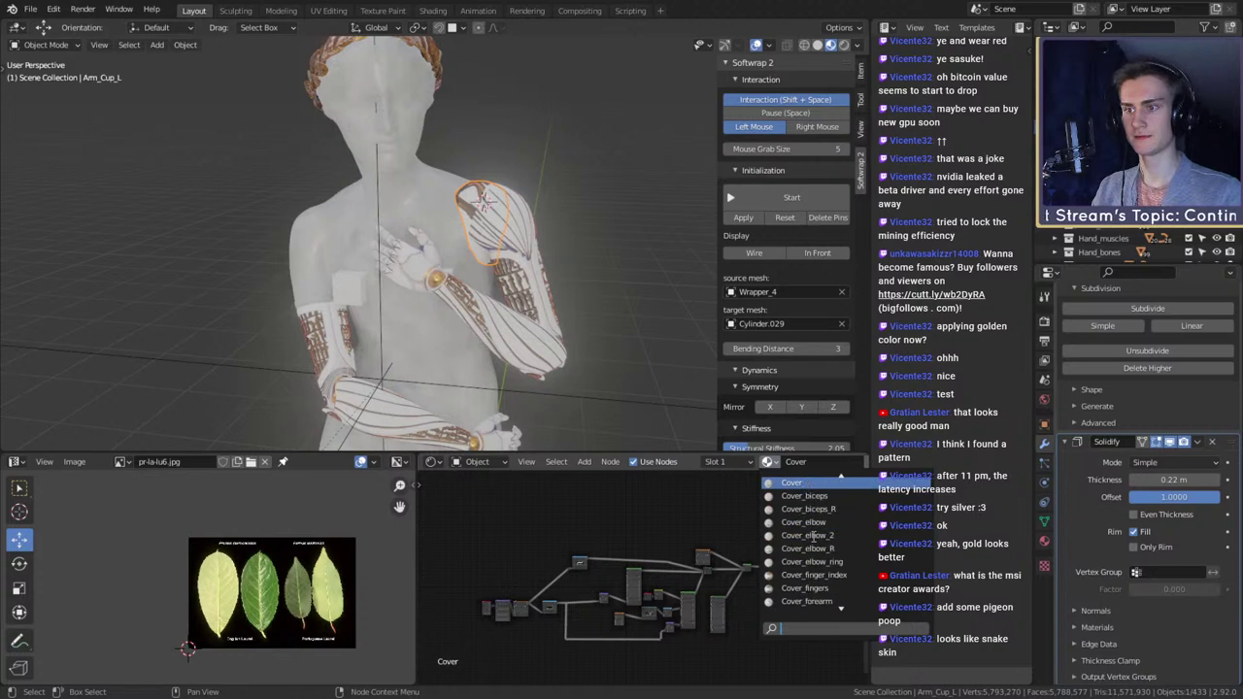
{"action": "scroll", "coordinate": [814, 534], "scroll_direction": "up", "scroll_amount": 4}
{"action": "scroll", "coordinate": [814, 536], "scroll_direction": "down", "scroll_amount": 15}
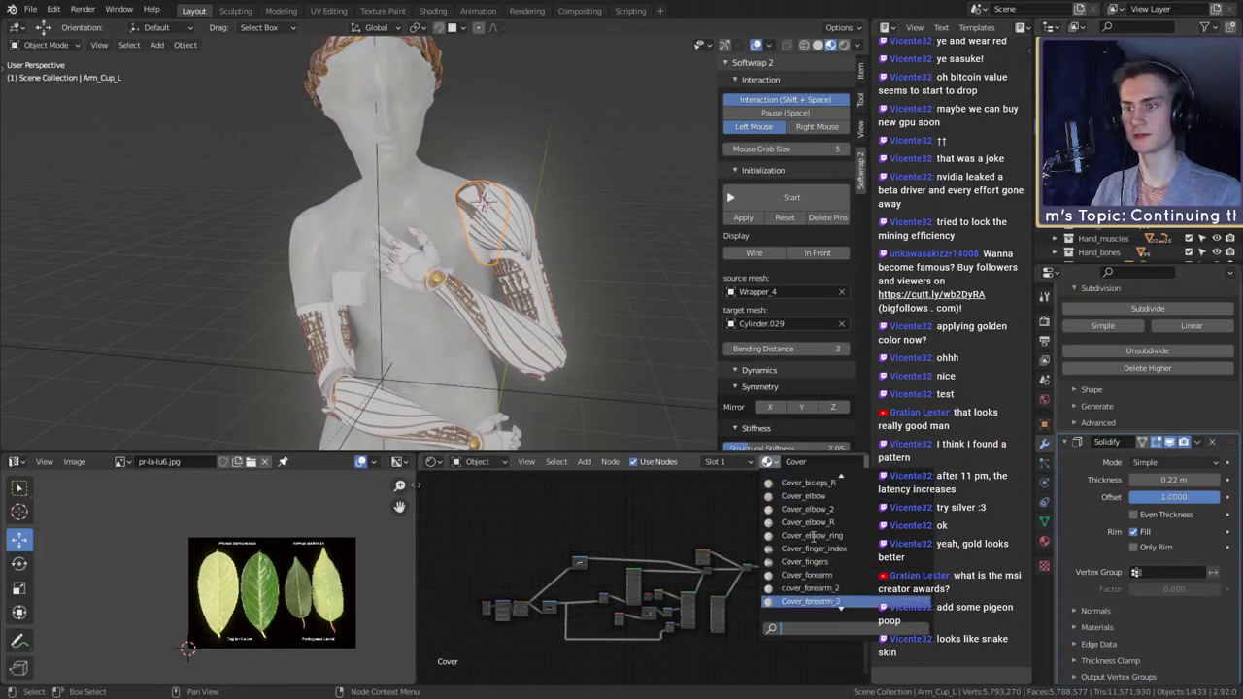
{"action": "left_click", "coordinate": [793, 576]}
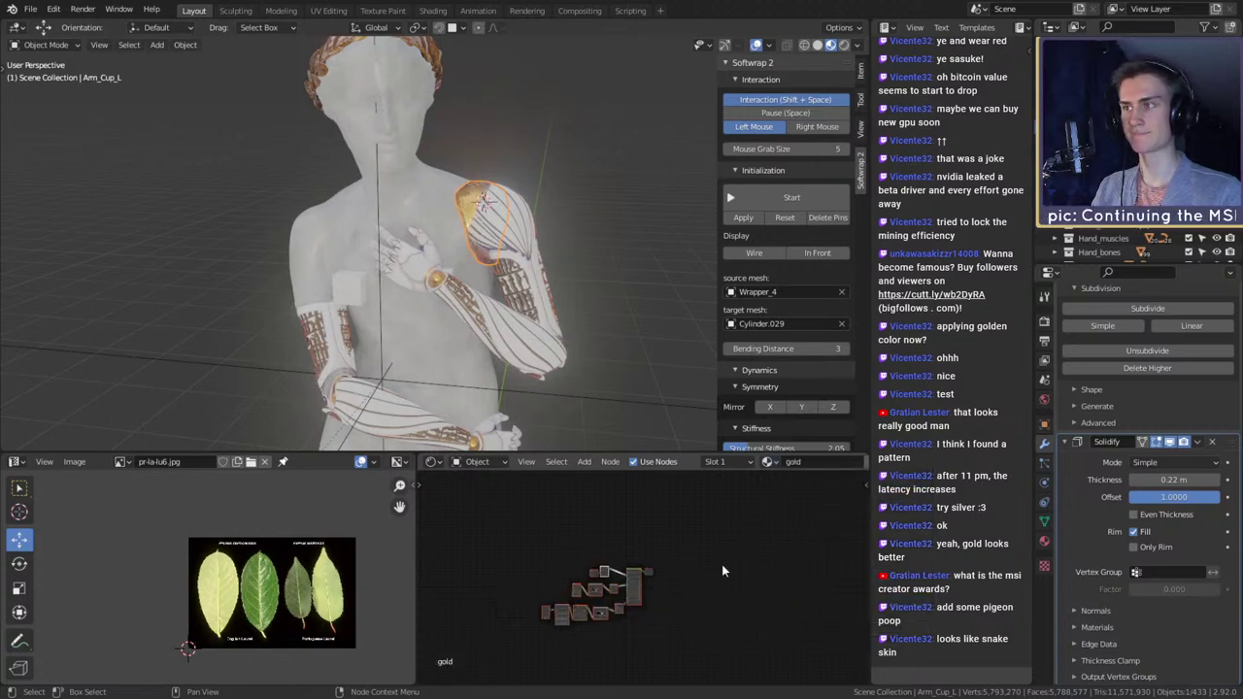
- Replace the Lighting_test material on the right arm cup Arm_Cup_R with gold
{"action": "left_click", "coordinate": [313, 309]}
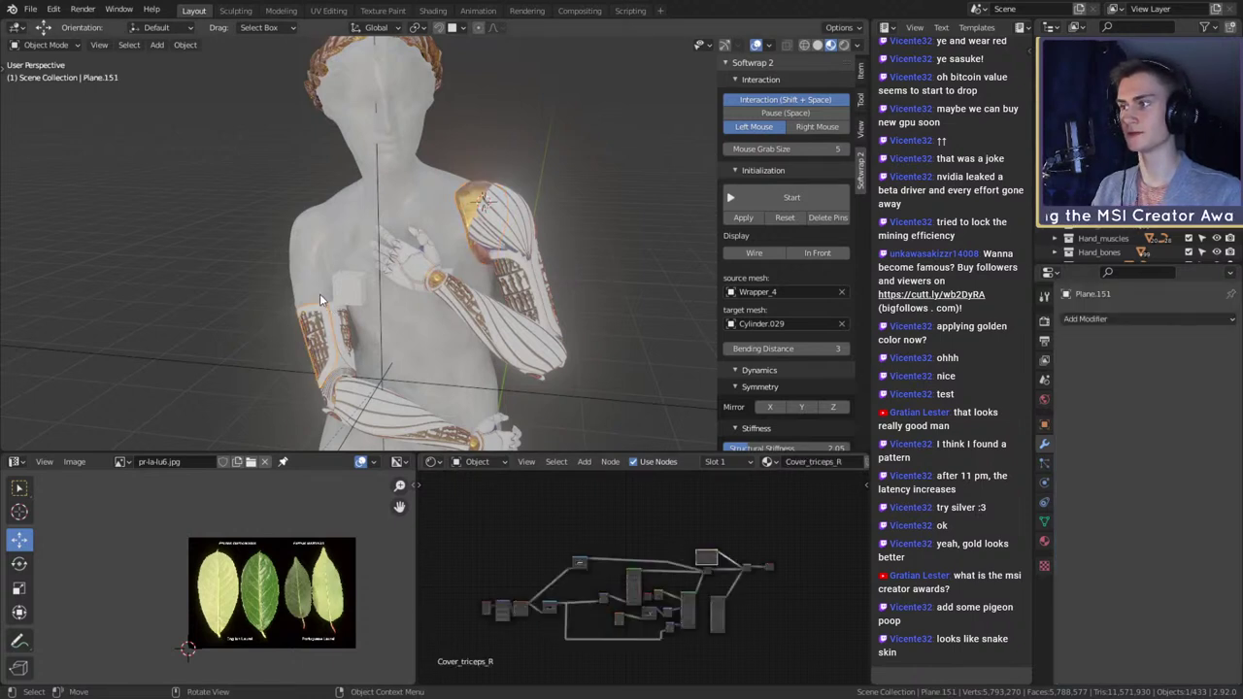
{"action": "left_click", "coordinate": [320, 293]}
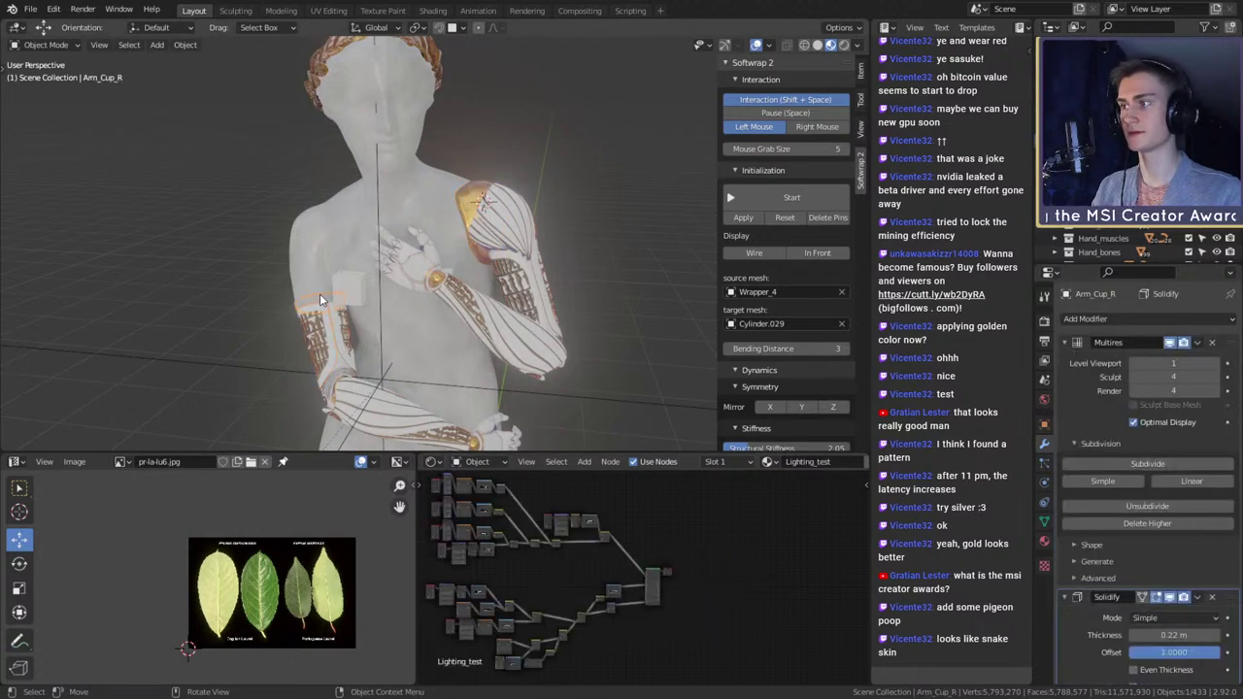
{"action": "left_click", "coordinate": [768, 461]}
{"action": "left_click", "coordinate": [795, 507]}
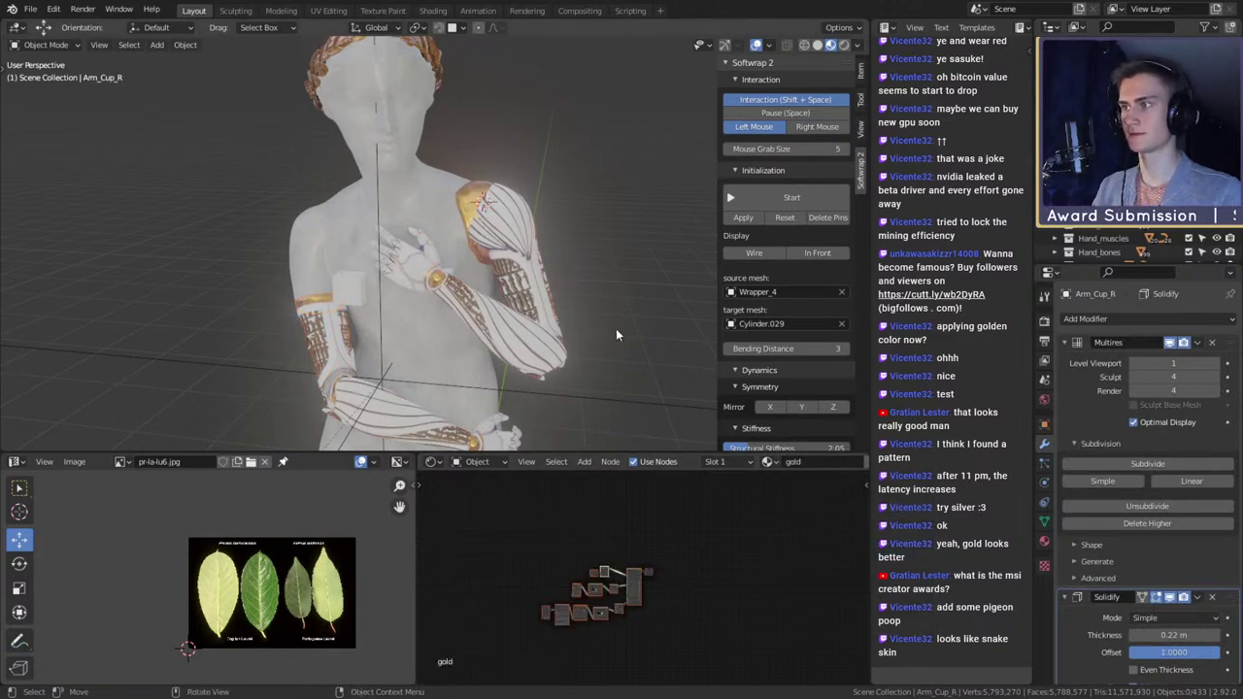
- Look at the whole statue through the scene camera and save the scene file
{"action": "key", "text": "KP_Decimal"}
{"action": "key", "text": "KP_0"}
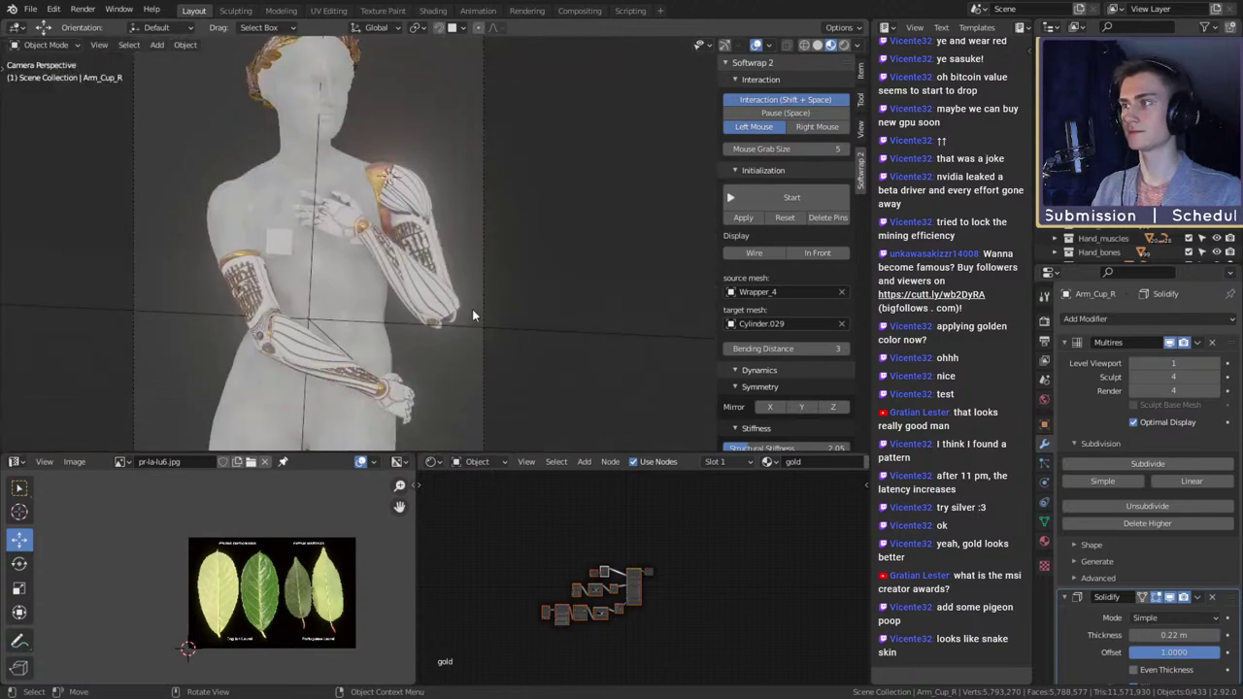
{"action": "scroll", "coordinate": [470, 305], "scroll_direction": "down", "scroll_amount": 2}
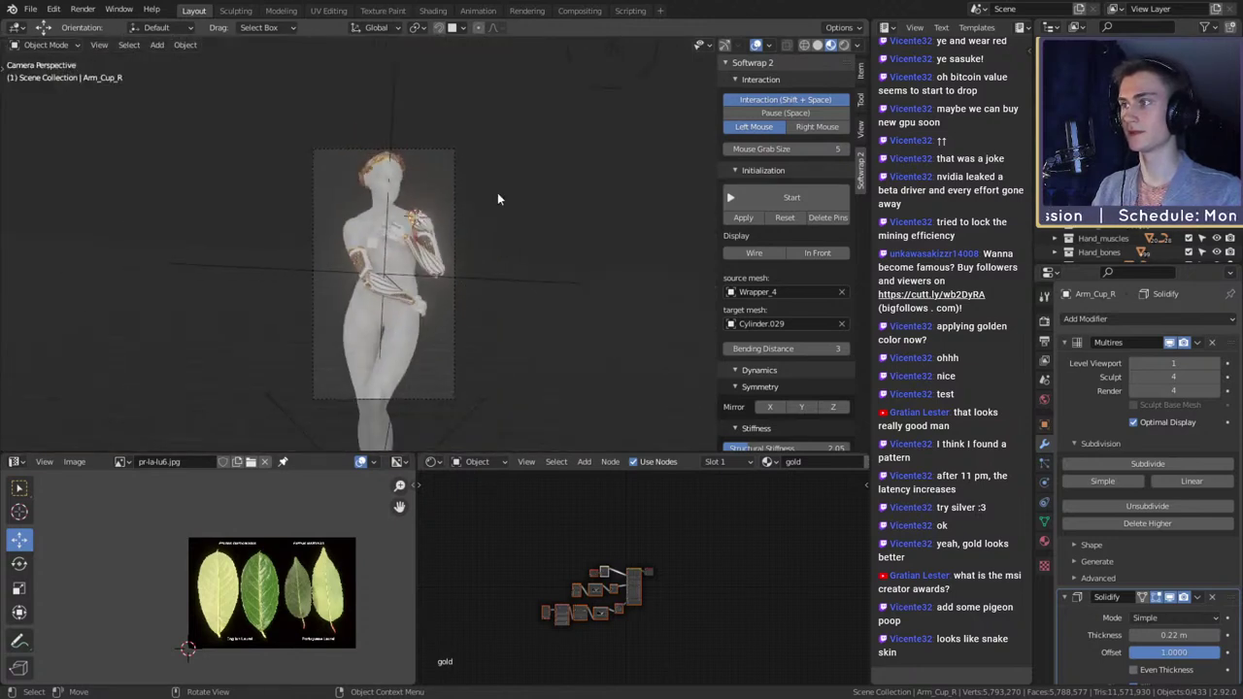
{"action": "left_click", "coordinate": [30, 9]}
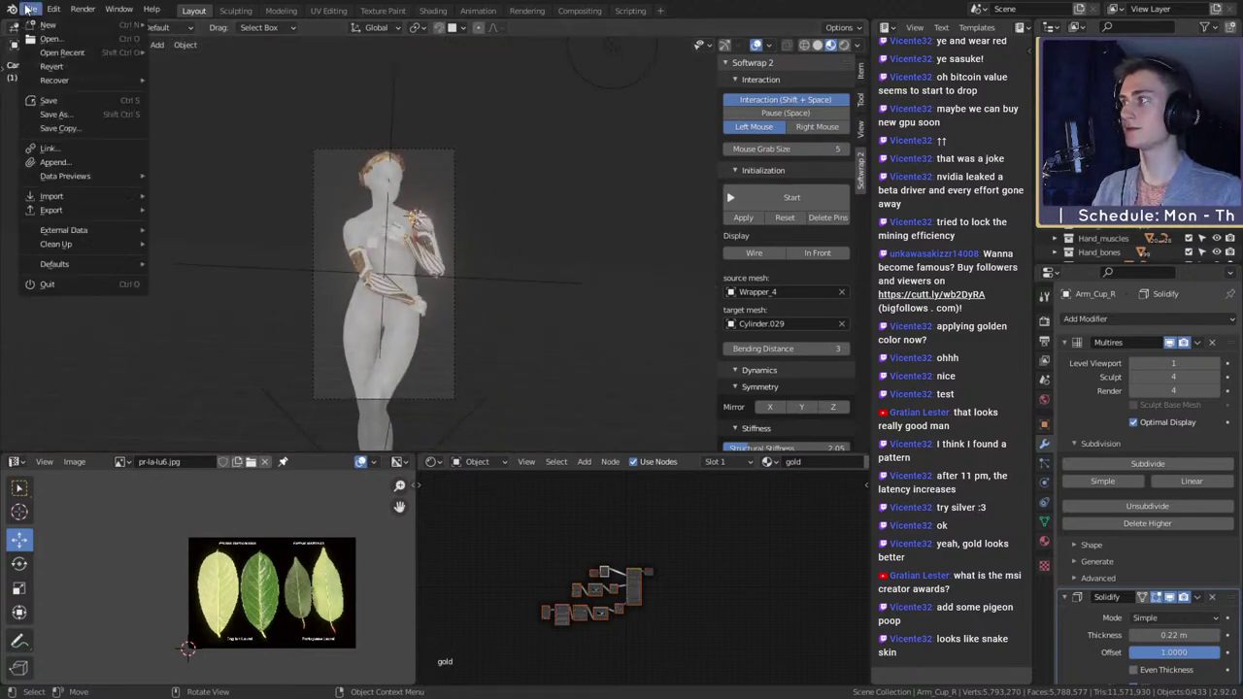
{"action": "left_click", "coordinate": [48, 100]}
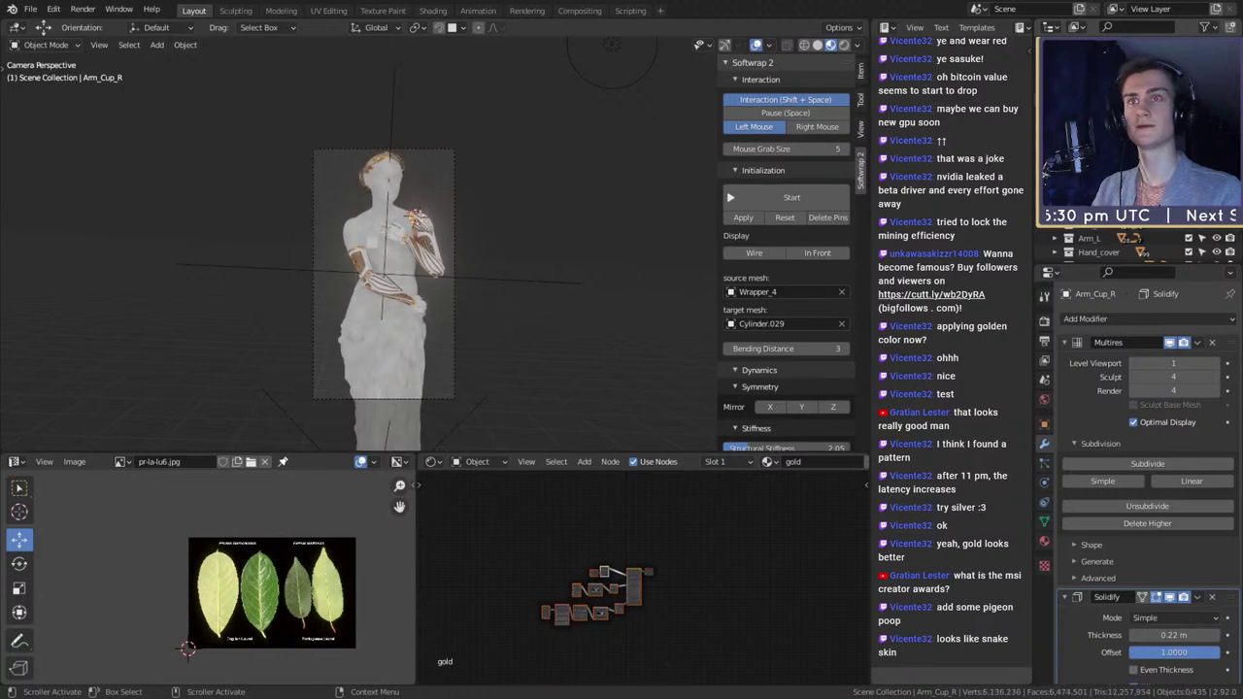
- Save the scene file with the lower-body drapery shown, and inspect the gold arm cups in Rendered shading
{"action": "left_click", "coordinate": [30, 9]}
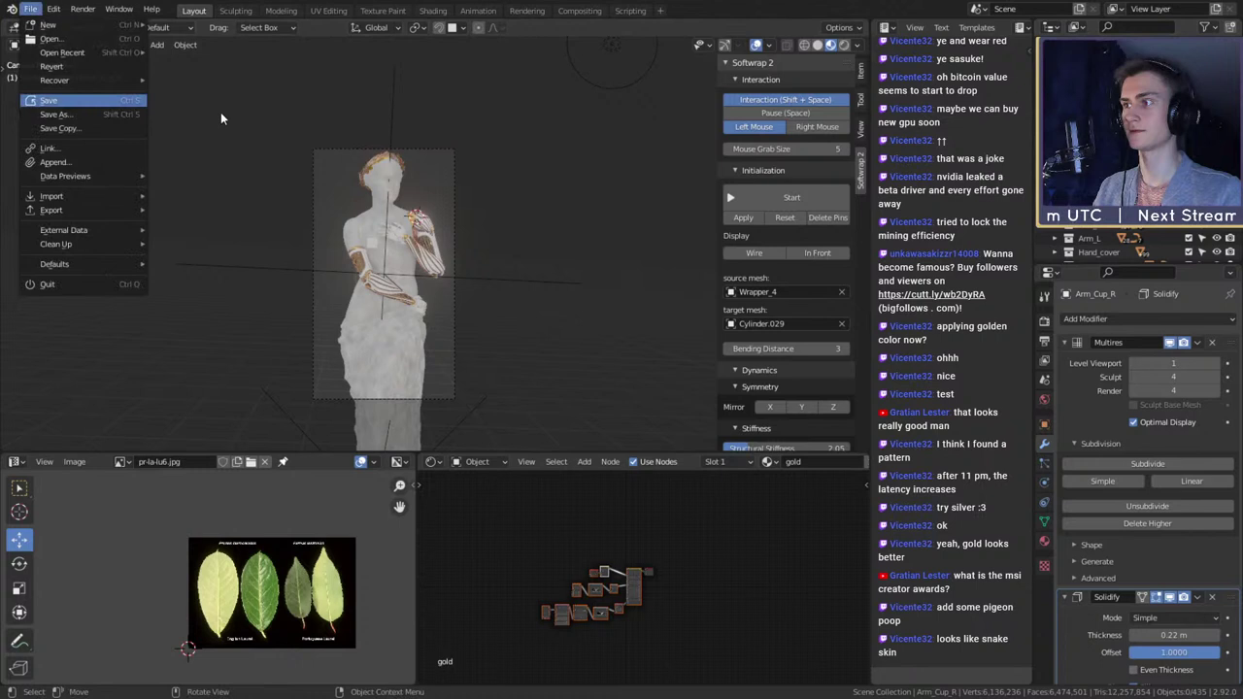
{"action": "left_click", "coordinate": [97, 103]}
{"action": "key", "text": "z"}
{"action": "left_click", "coordinate": [467, 184]}
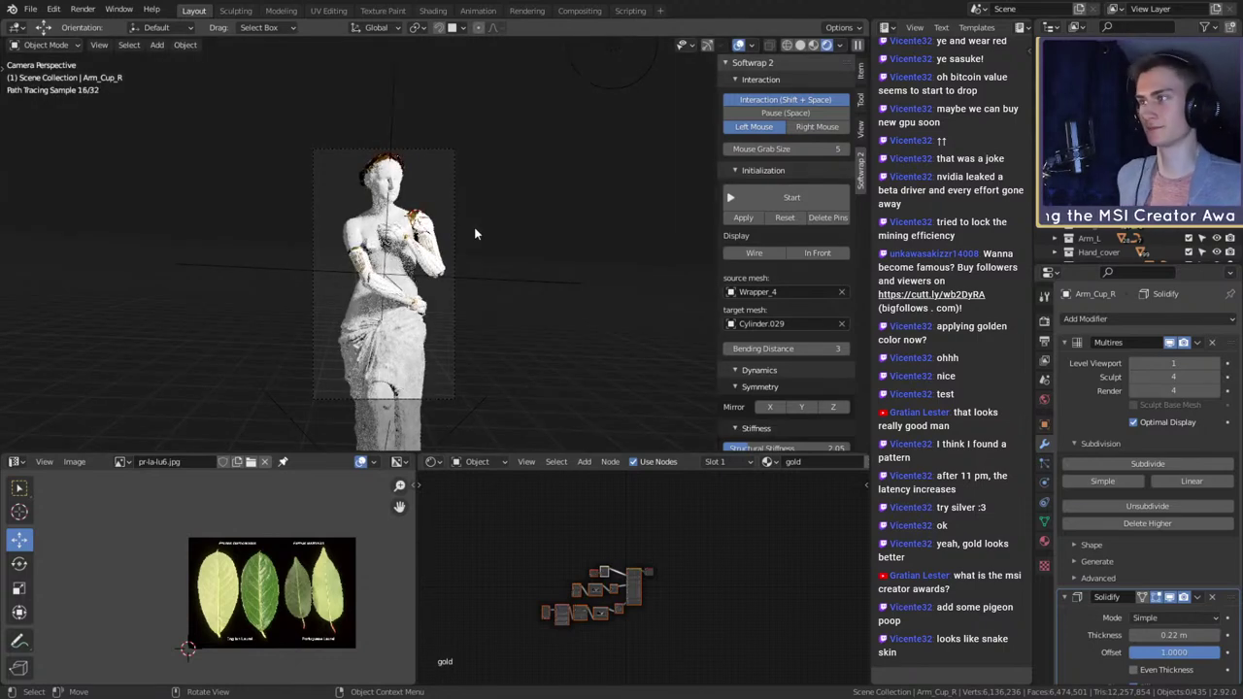
{"action": "scroll", "coordinate": [474, 233], "scroll_direction": "up", "scroll_amount": 6}
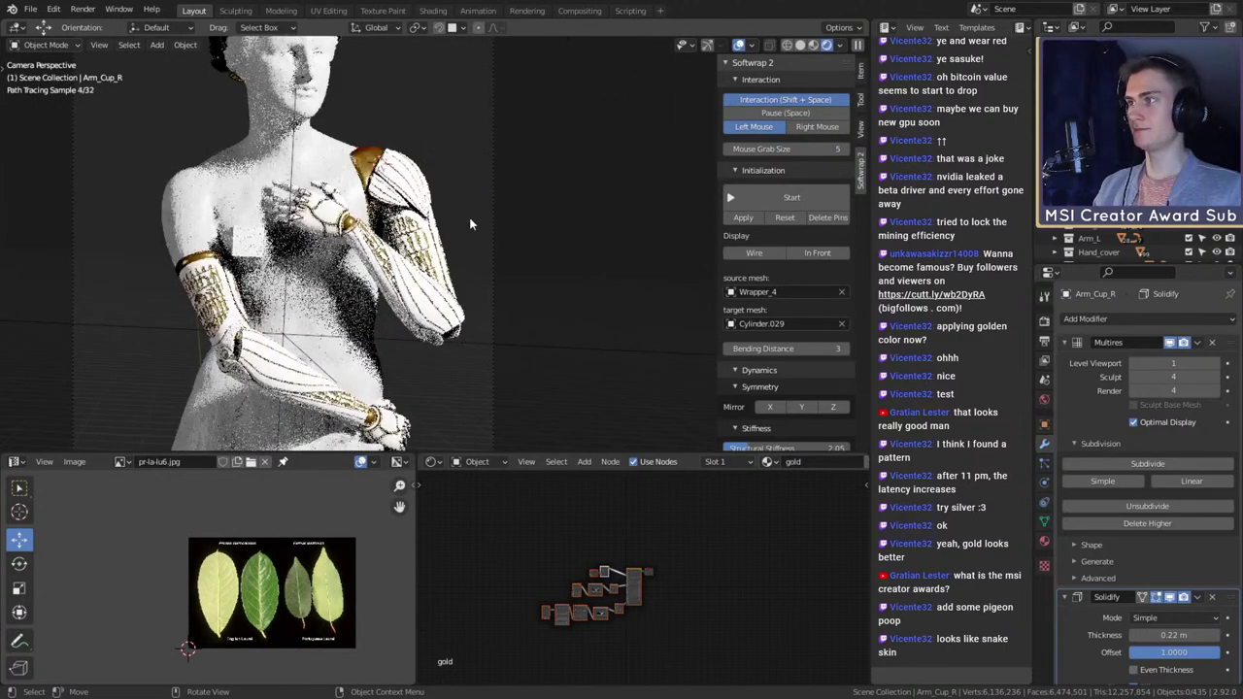
{"action": "scroll", "coordinate": [496, 223], "scroll_direction": "down", "scroll_amount": 5}
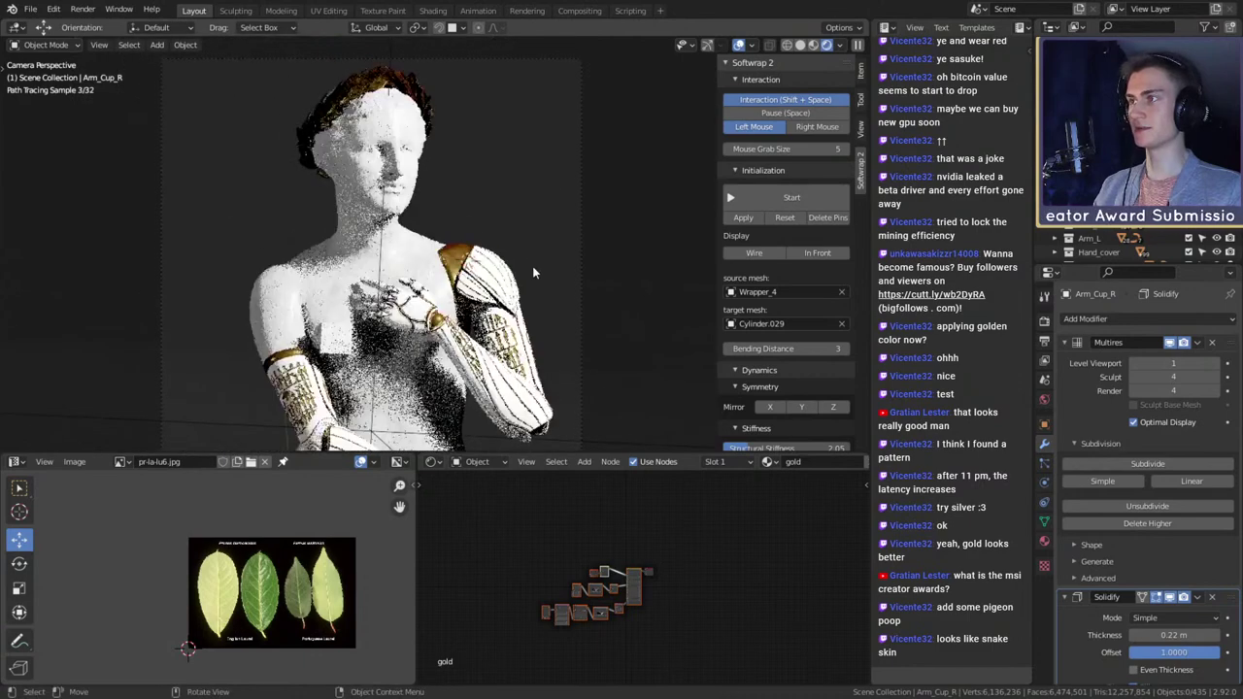
{"action": "scroll", "coordinate": [514, 254], "scroll_direction": "down", "scroll_amount": 3}
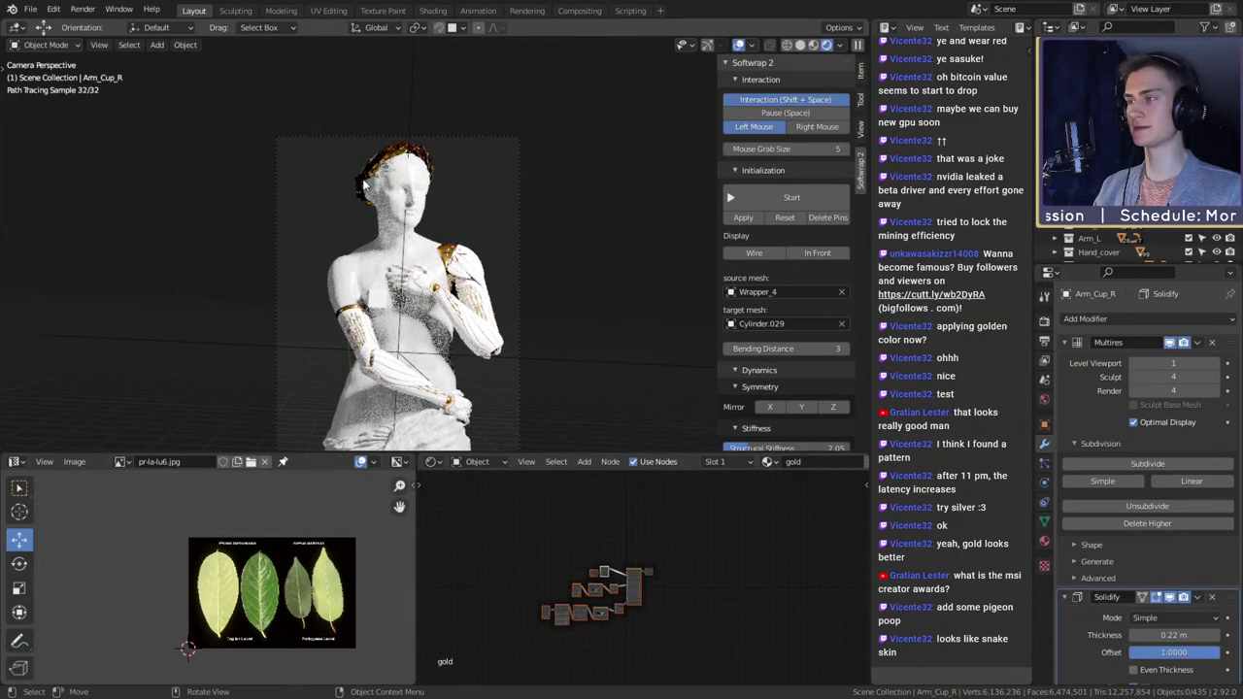
{"action": "scroll", "coordinate": [474, 251], "scroll_direction": "up", "scroll_amount": 5}
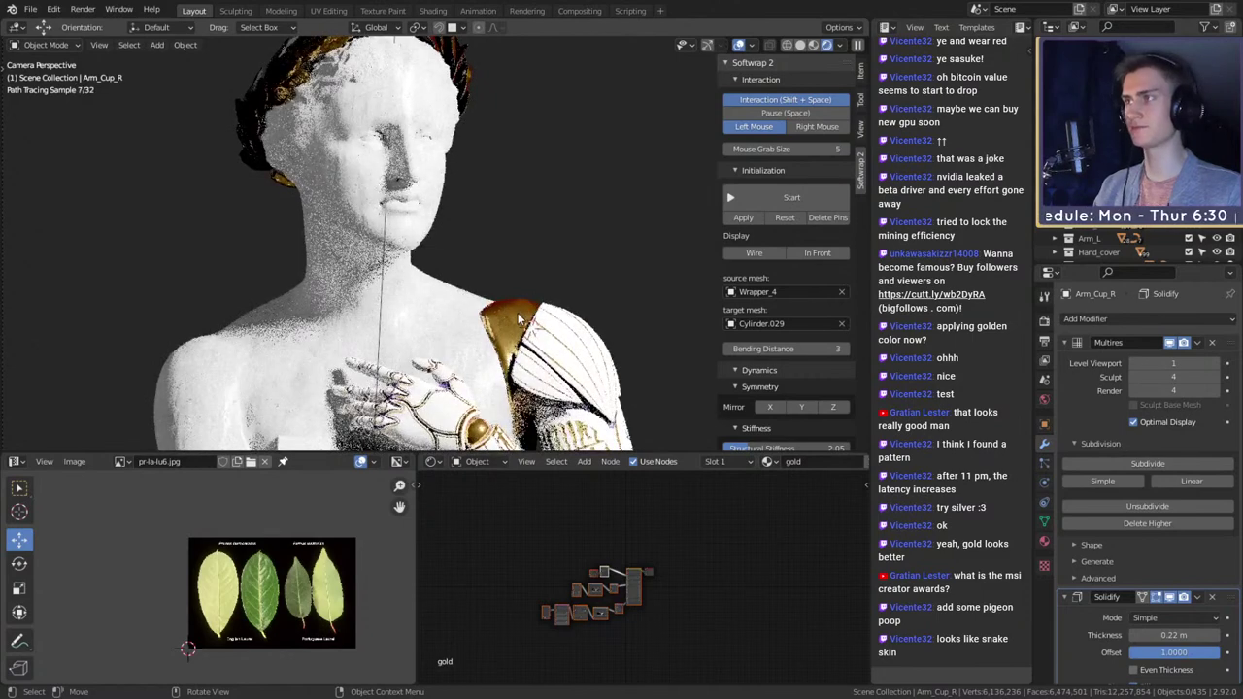
- Make a separate copy of the gold material for the left shoulder cup Arm_Cup_L and name it gold_Cup
{"action": "left_click", "coordinate": [518, 313]}
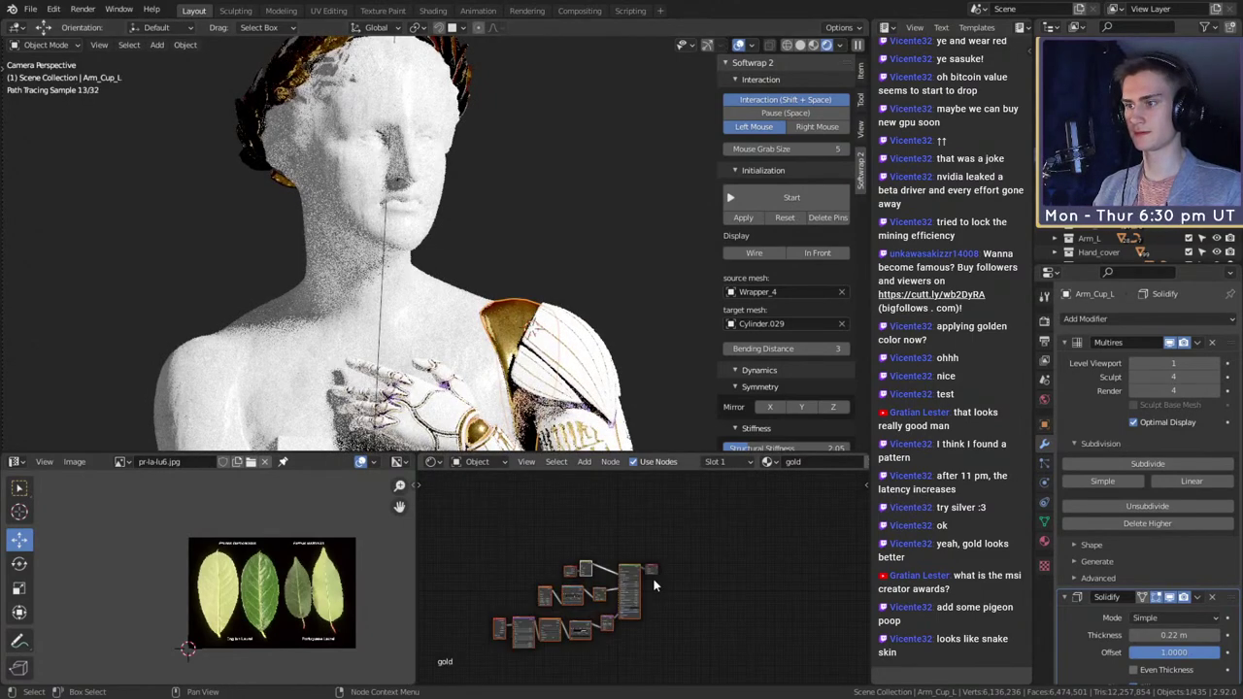
{"action": "scroll", "coordinate": [654, 584], "scroll_direction": "up", "scroll_amount": 3}
{"action": "scroll", "coordinate": [418, 243], "scroll_direction": "down", "scroll_amount": 3}
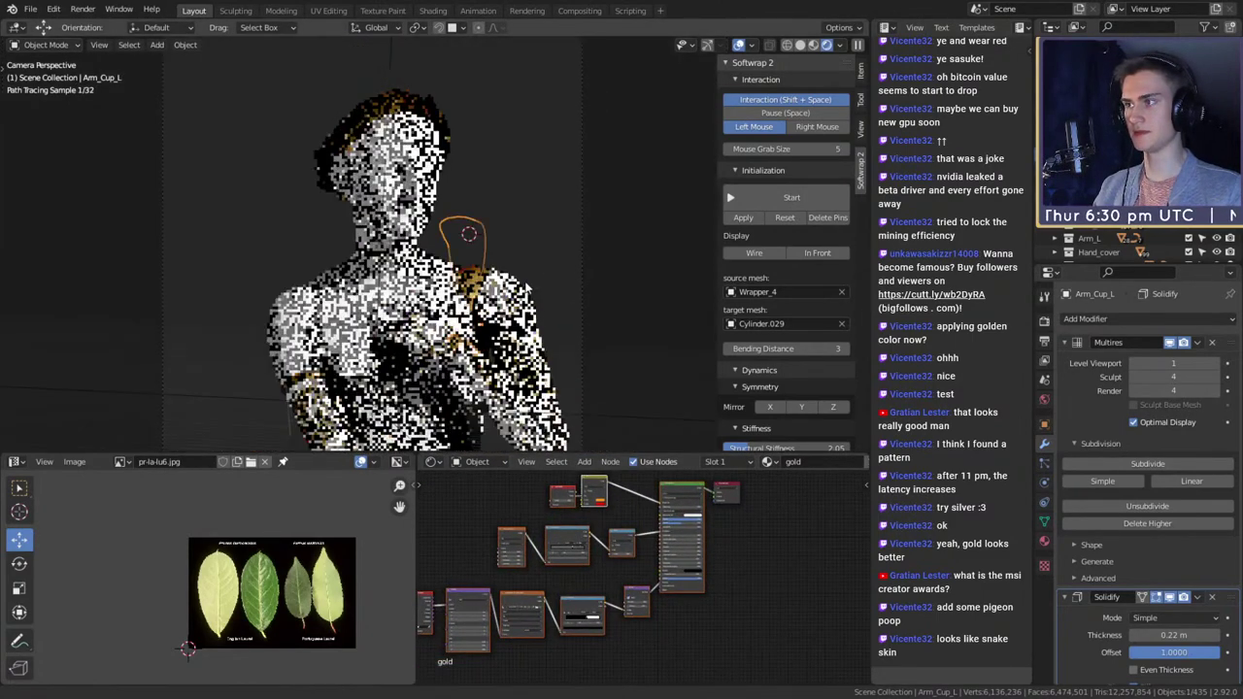
{"action": "scroll", "coordinate": [527, 288], "scroll_direction": "up", "scroll_amount": 5}
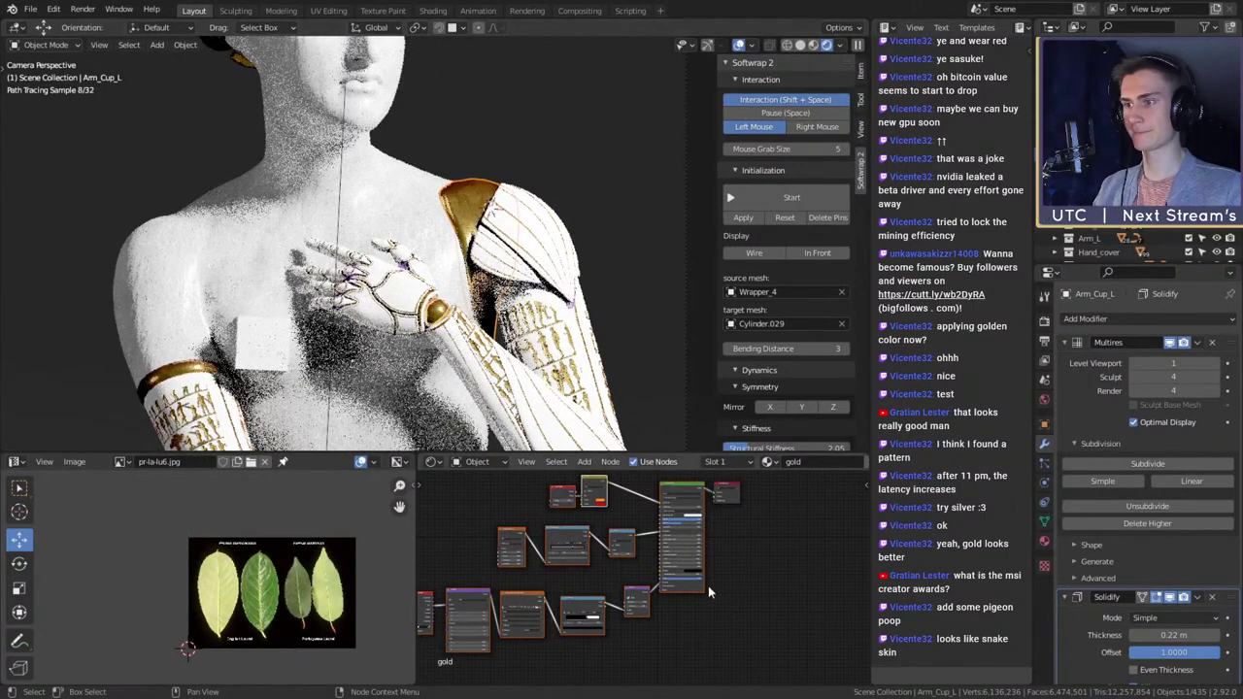
{"action": "scroll", "coordinate": [708, 586], "scroll_direction": "up", "scroll_amount": 4}
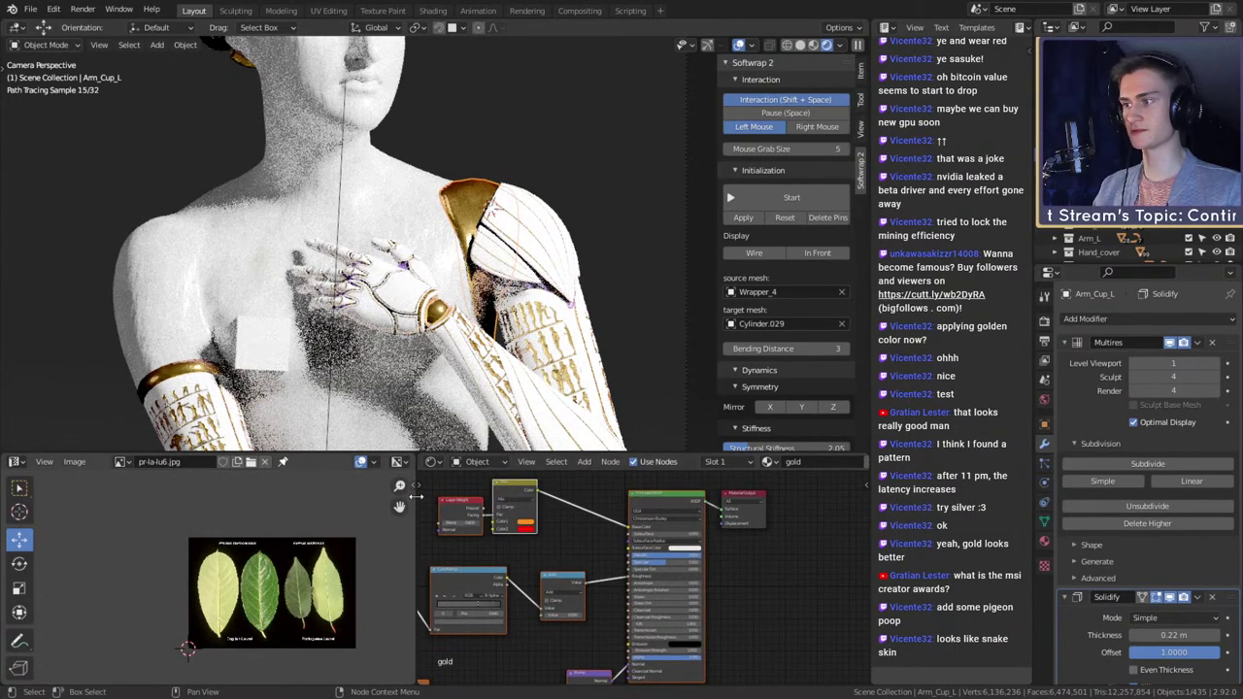
{"action": "left_click_drag", "start_coordinate": [416, 497], "coordinate": [332, 497]}
{"action": "left_click", "coordinate": [801, 463]}
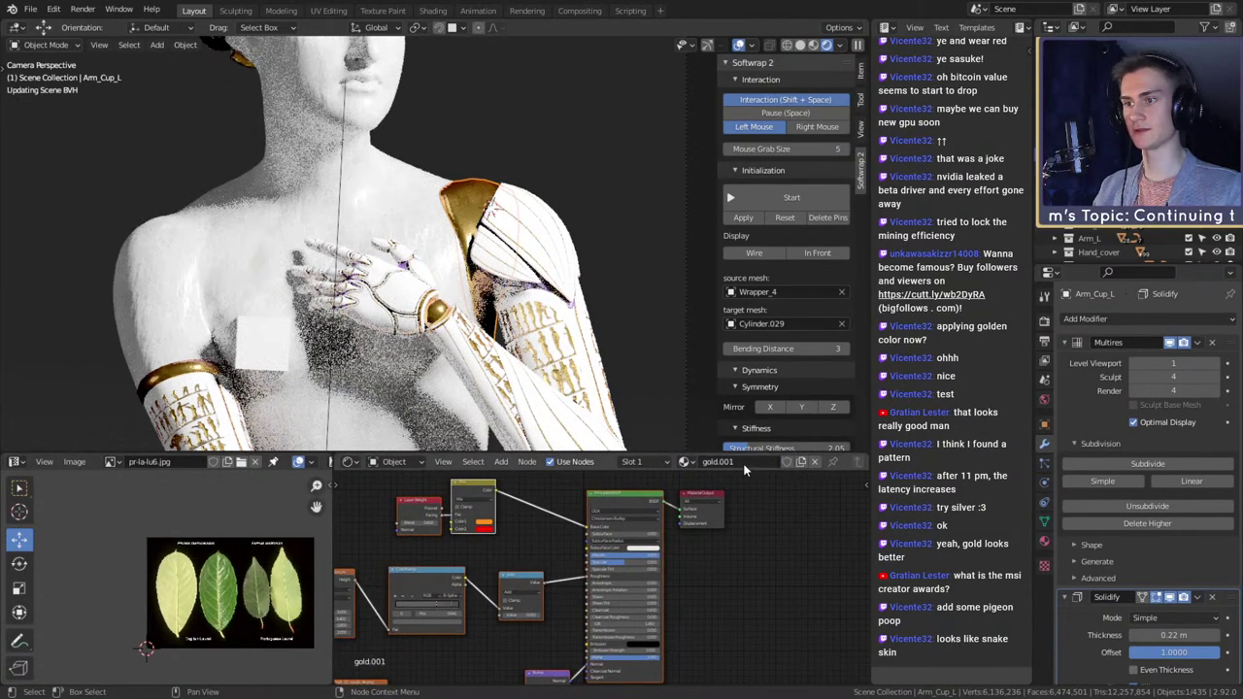
{"action": "left_click", "coordinate": [745, 466]}
{"action": "type", "text": "gol"}
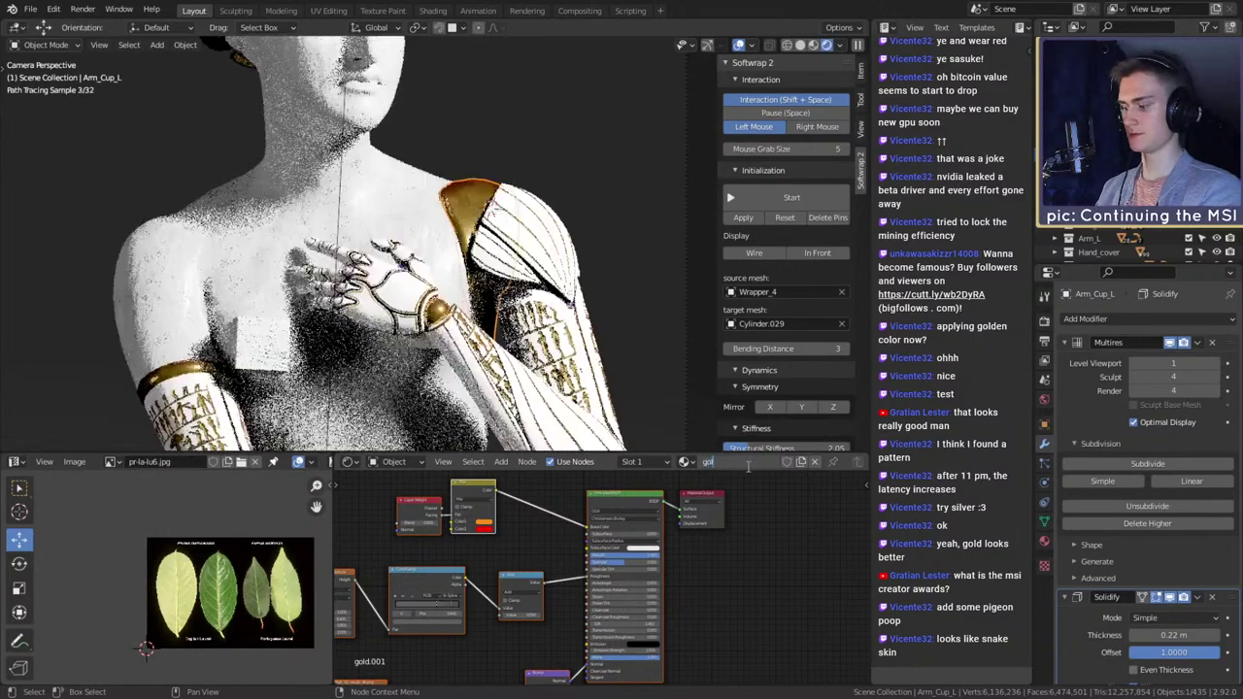
{"action": "type", "text": "d_Cup"}
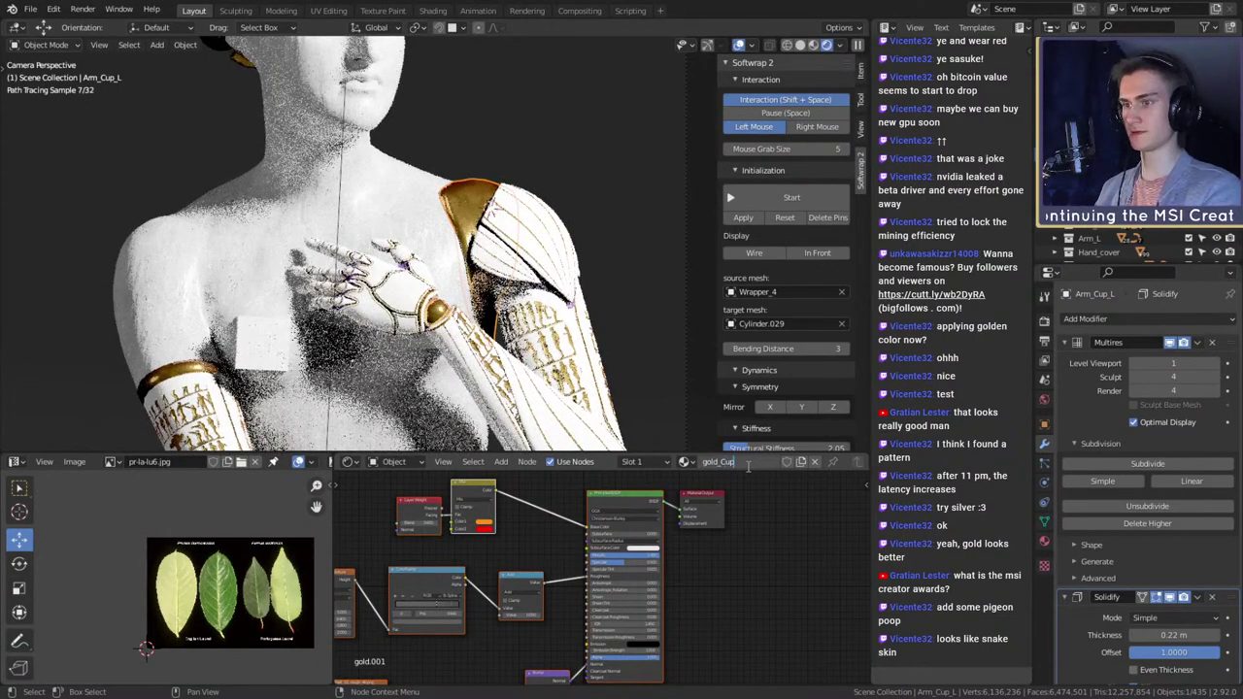
{"action": "key", "text": "Return"}
- Set the value of gold_Cup's Add node feeding Roughness to 0.15, after comparing it with 0.05 and 0.25
{"action": "middle_click_drag", "start_coordinate": [527, 595], "coordinate": [677, 560]}
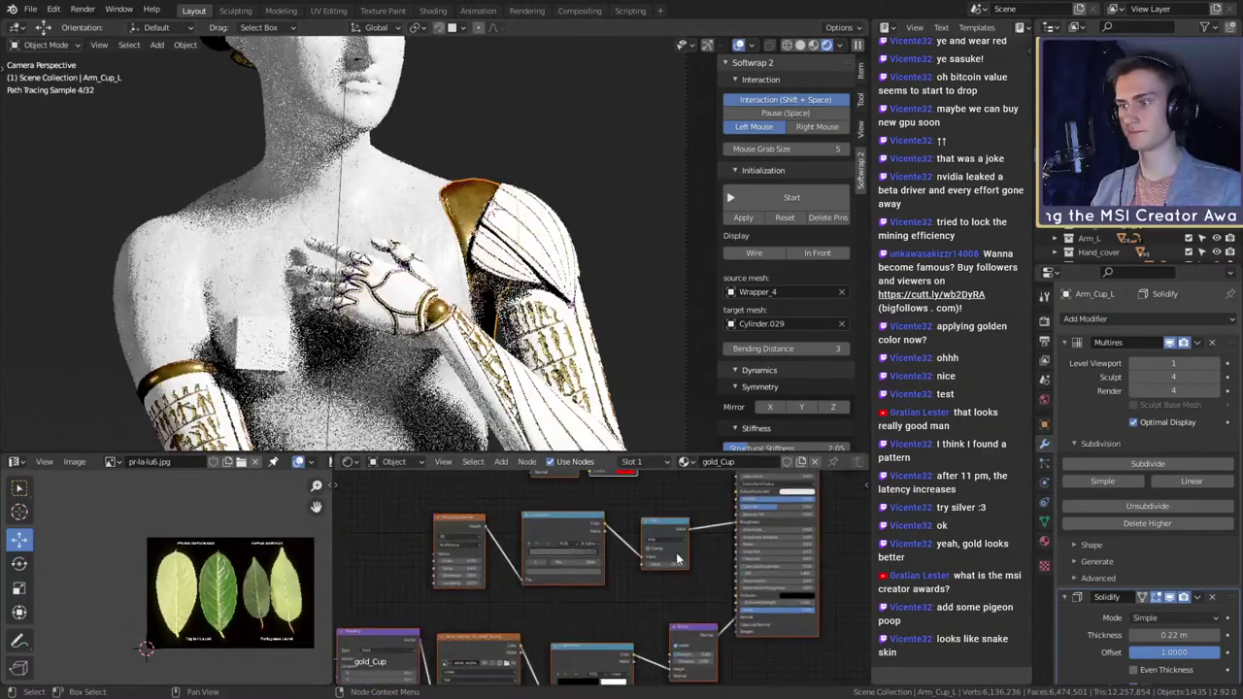
{"action": "scroll", "coordinate": [677, 560], "scroll_direction": "up", "scroll_amount": 4}
{"action": "double_click", "coordinate": [684, 565]}
{"action": "type", "text": "0.05"}
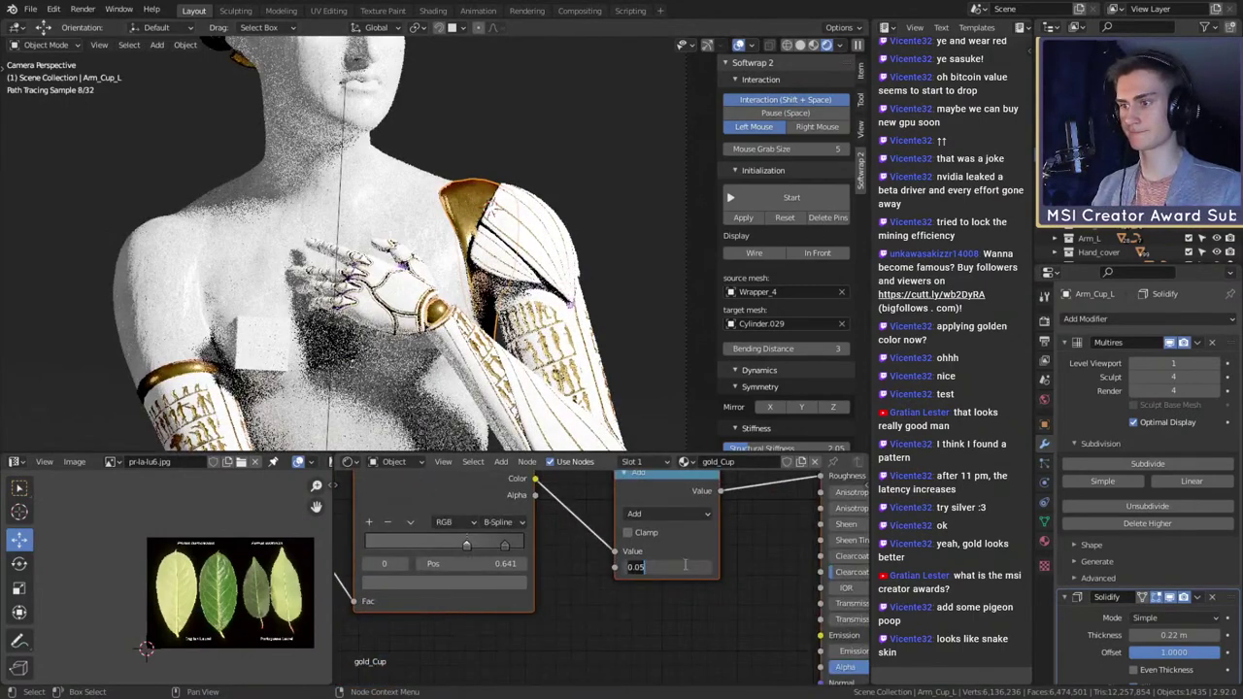
{"action": "key", "text": "Return"}
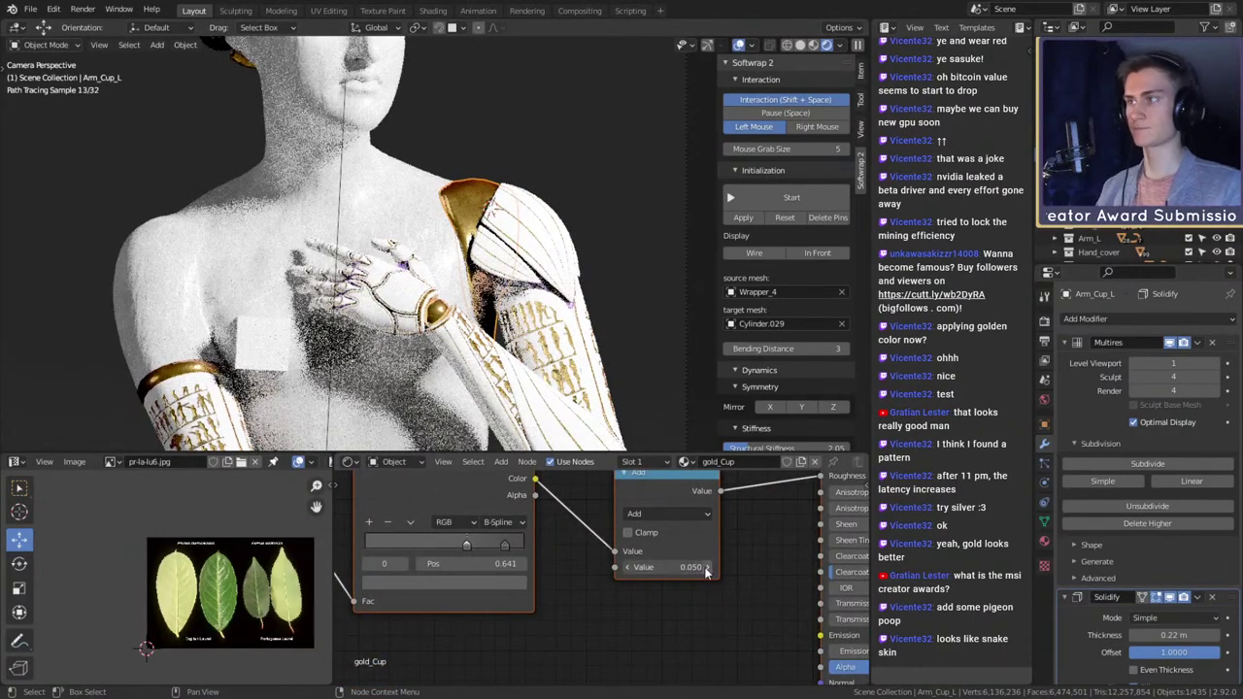
{"action": "left_click", "coordinate": [706, 569]}
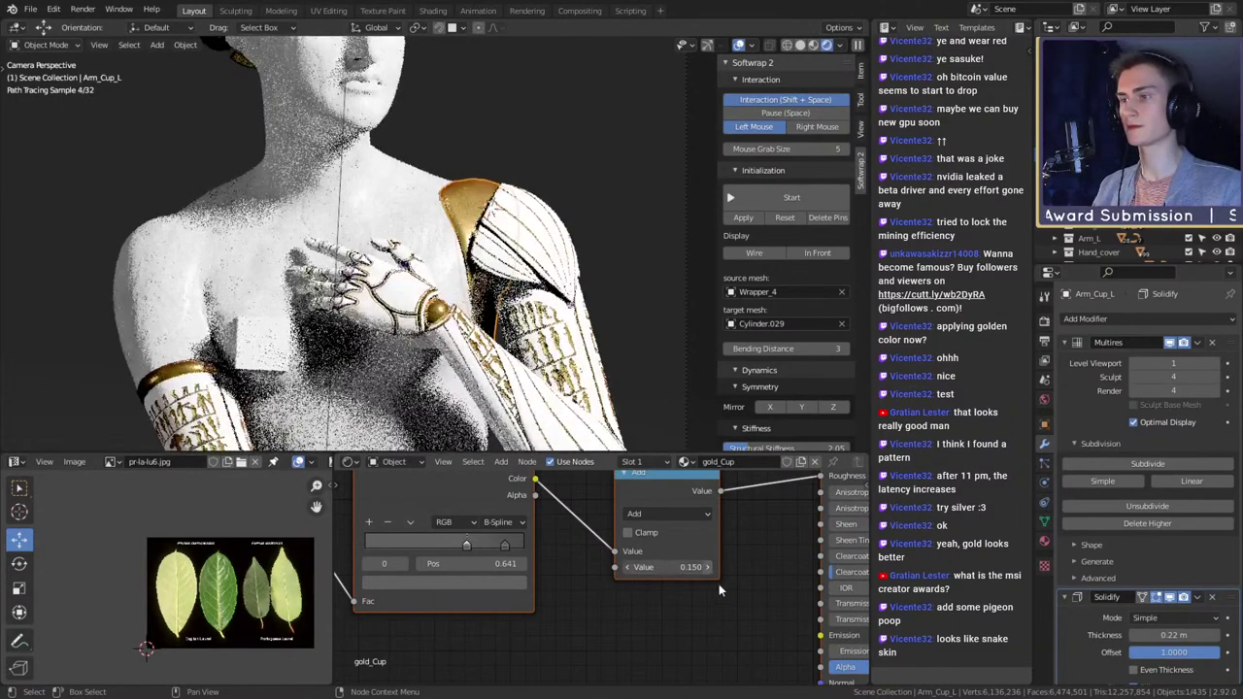
{"action": "left_click", "coordinate": [706, 567]}
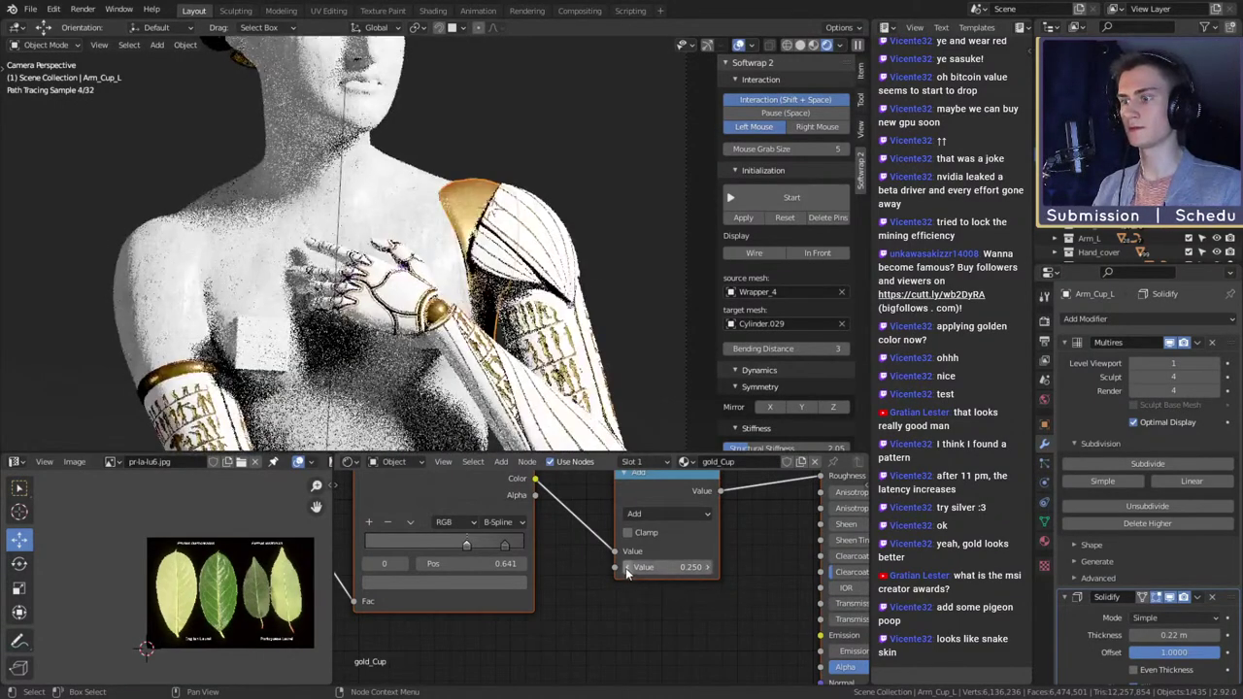
{"action": "left_click", "coordinate": [626, 569]}
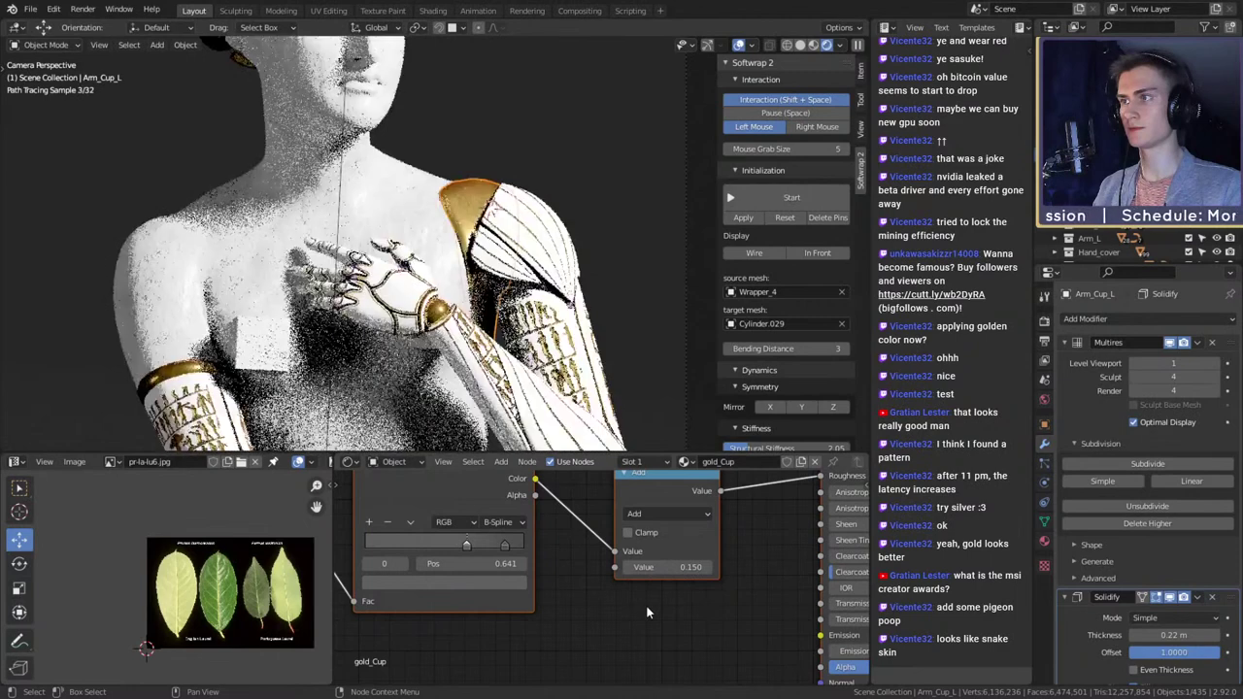
- Assign the existing gold_Cup material to the right arm cup Arm_Cup_R in place of gold and deselect the cup
{"action": "left_click", "coordinate": [180, 373]}
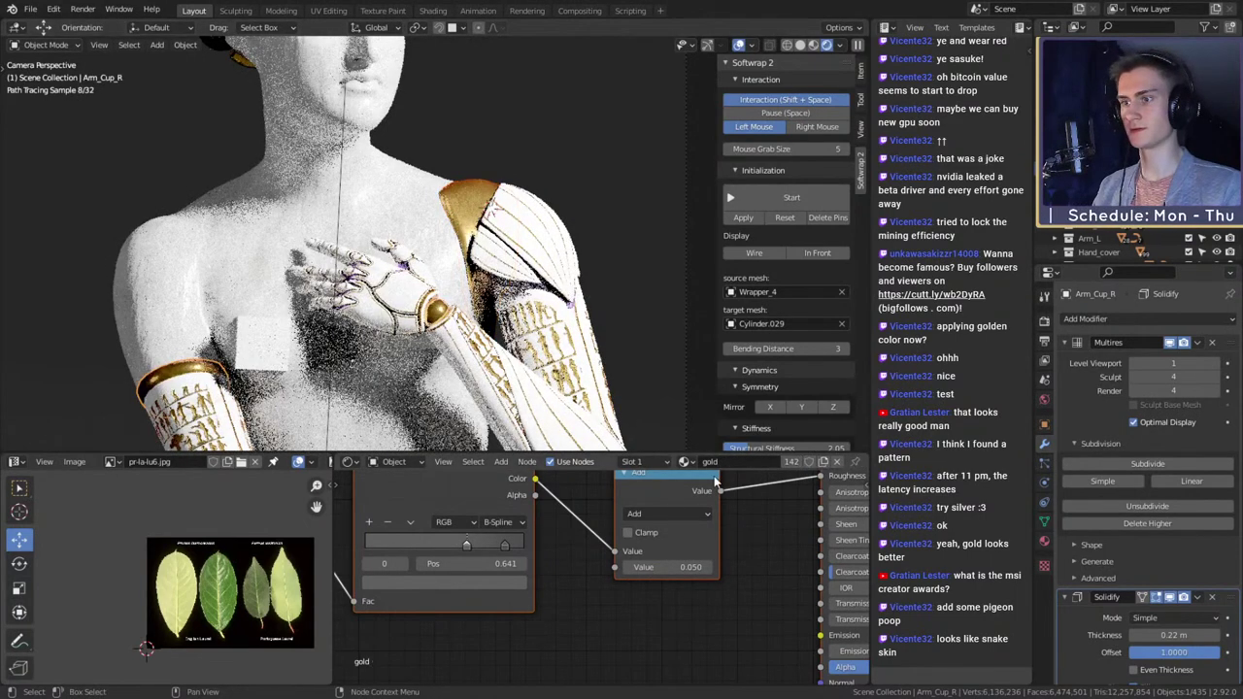
{"action": "left_click", "coordinate": [684, 462]}
{"action": "left_click", "coordinate": [723, 511]}
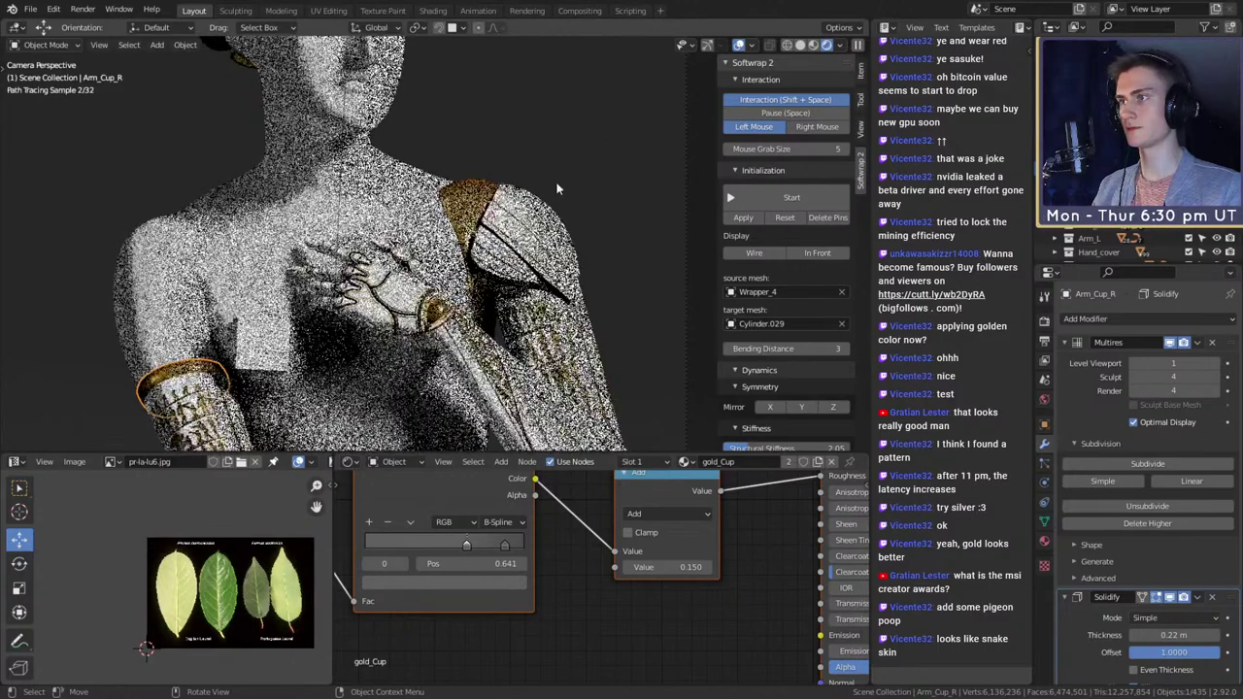
{"action": "left_click", "coordinate": [557, 183]}
- Select a leaf on the front of the laurel wreath to bring up its Laurel_Leaves material nodes
{"action": "scroll", "coordinate": [509, 149], "scroll_direction": "down", "scroll_amount": 4}
{"action": "middle_click_drag", "start_coordinate": [509, 149], "coordinate": [544, 257], "text": "shift"}
{"action": "scroll", "coordinate": [517, 231], "scroll_direction": "up", "scroll_amount": 2}
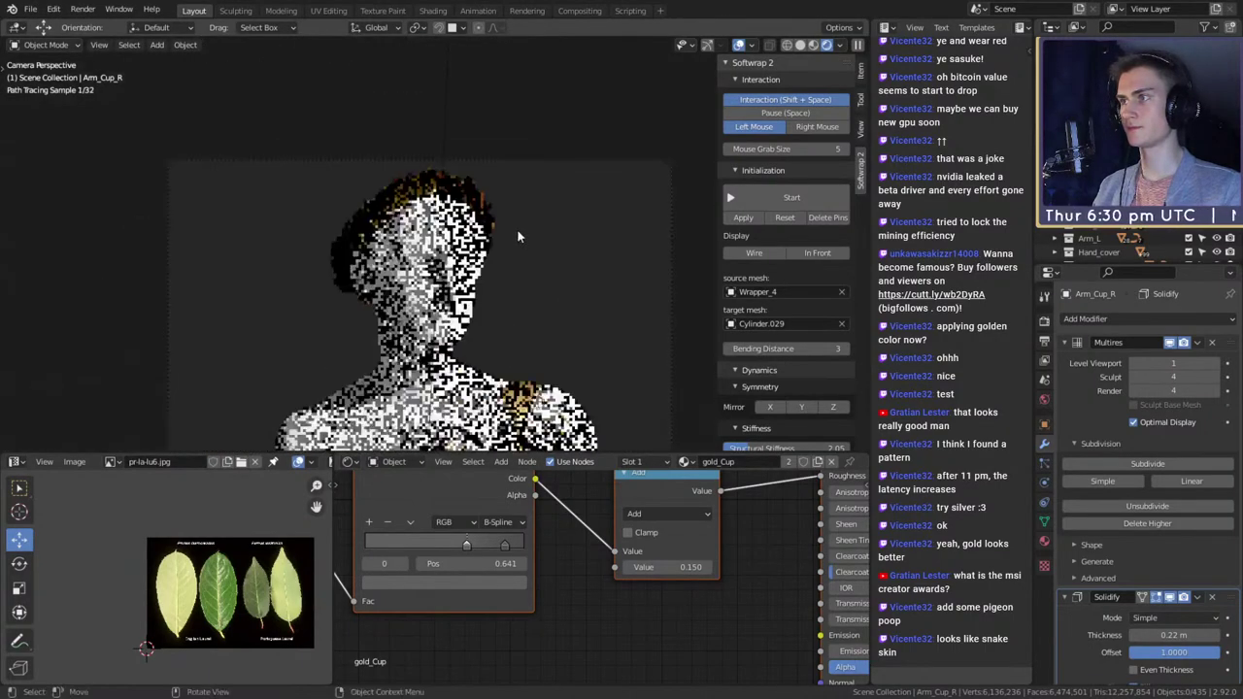
{"action": "left_click", "coordinate": [493, 221]}
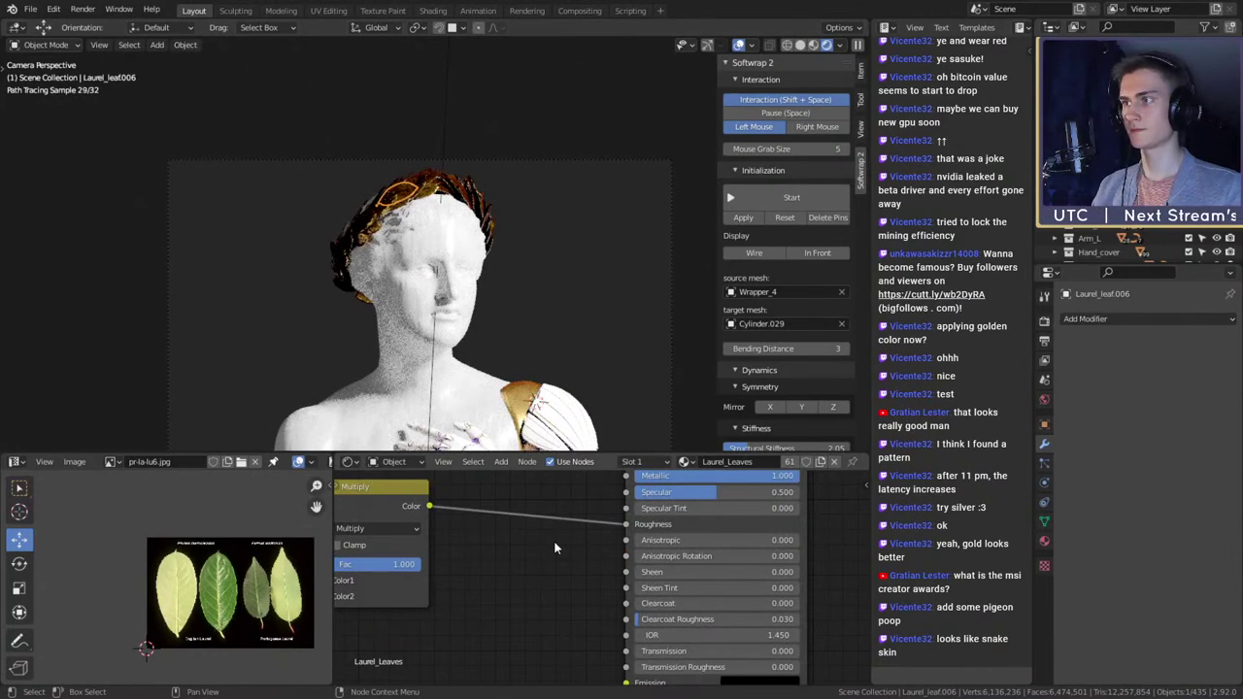
- Examine the World shader's mapping, environment texture and Background nodes, and return to the object material nodes
{"action": "left_click", "coordinate": [394, 461]}
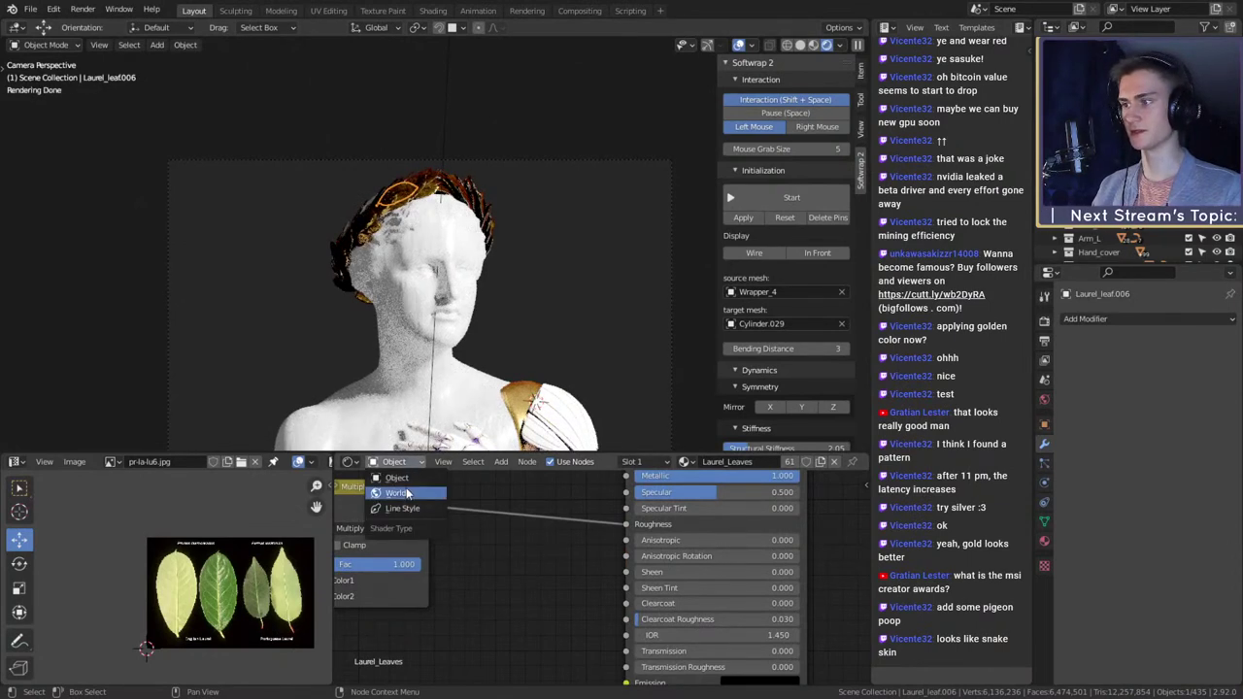
{"action": "left_click", "coordinate": [381, 491]}
{"action": "scroll", "coordinate": [542, 574], "scroll_direction": "down", "scroll_amount": 10}
{"action": "middle_click_drag", "start_coordinate": [573, 559], "coordinate": [566, 629]}
{"action": "scroll", "coordinate": [582, 621], "scroll_direction": "up", "scroll_amount": 6}
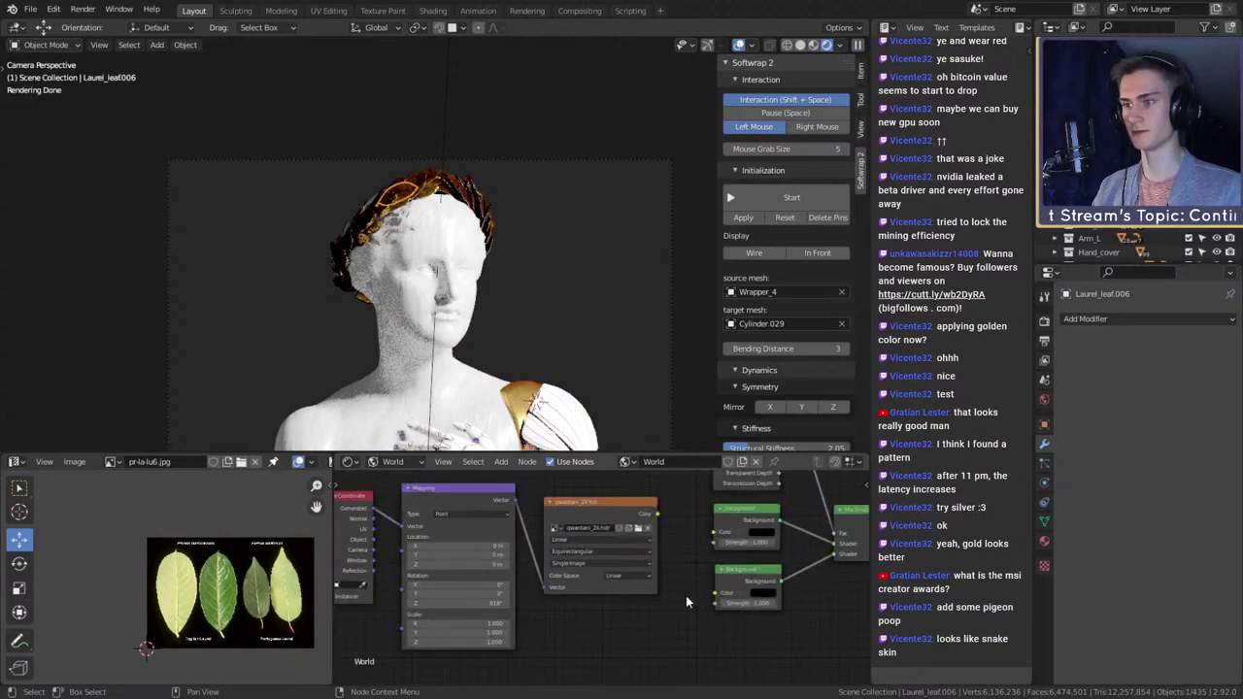
{"action": "middle_click_drag", "start_coordinate": [689, 596], "coordinate": [623, 594]}
{"action": "left_click", "coordinate": [393, 461]}
{"action": "left_click", "coordinate": [382, 476]}
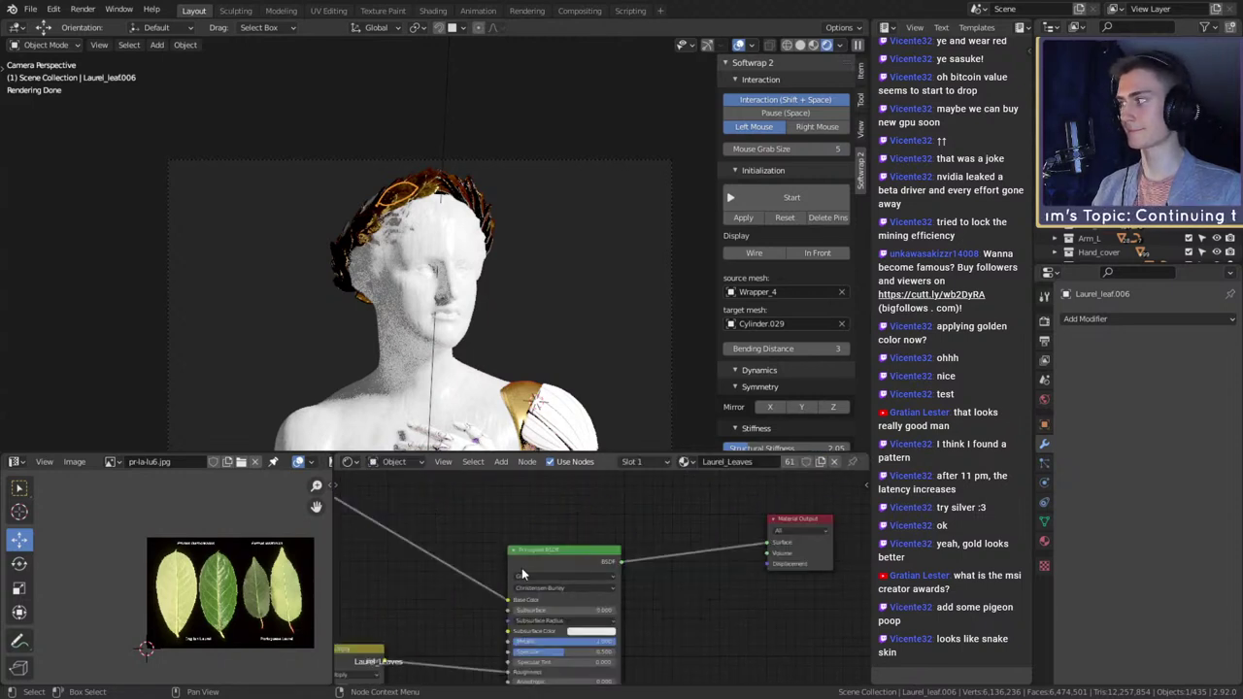
- Examine the Laurel_Leaves node tree from the leaf texture to the ColorRamp and Invert nodes feeding the roughness Multiply
{"action": "key", "text": "Home"}
{"action": "middle_click_drag", "start_coordinate": [639, 584], "coordinate": [702, 533]}
{"action": "scroll", "coordinate": [663, 548], "scroll_direction": "down", "scroll_amount": 4}
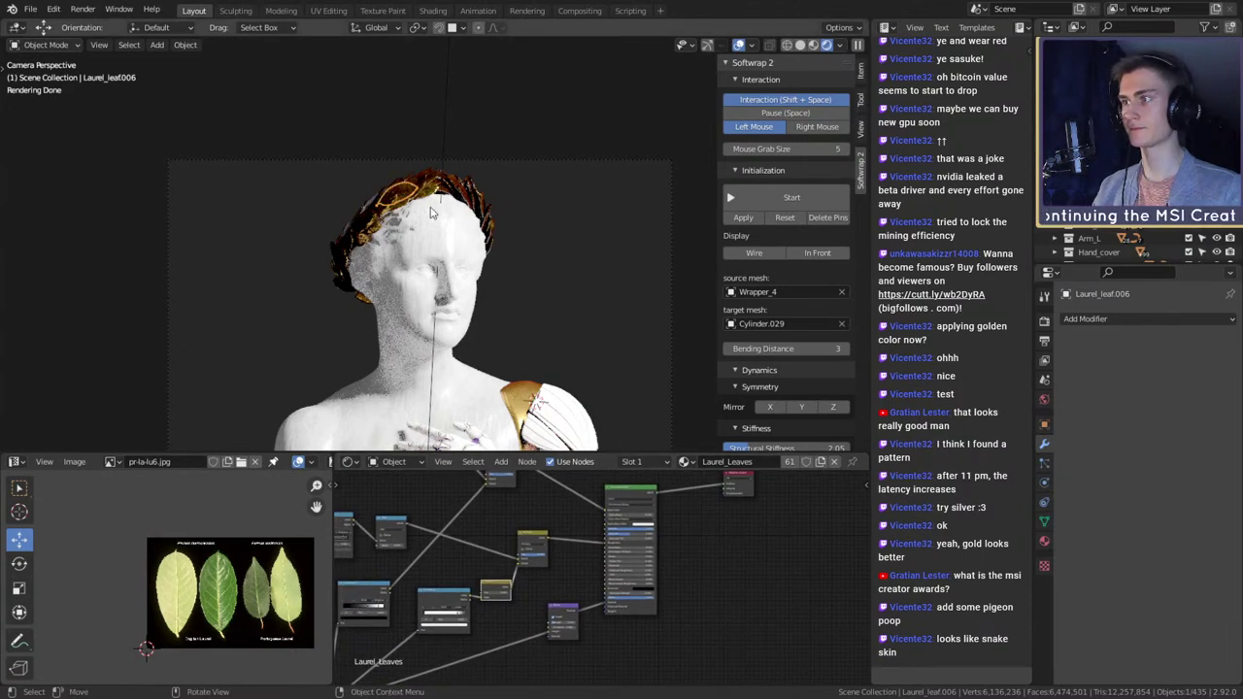
{"action": "middle_click_drag", "start_coordinate": [703, 569], "coordinate": [774, 530]}
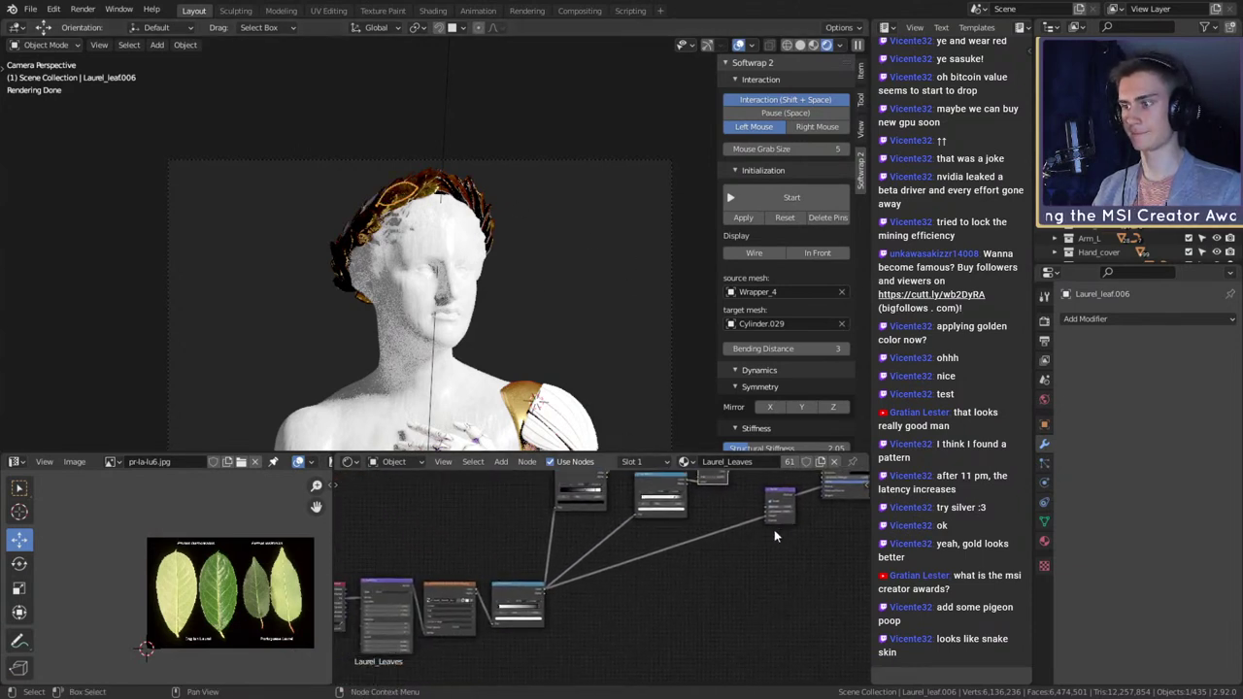
{"action": "middle_click_drag", "start_coordinate": [621, 590], "coordinate": [720, 592]}
{"action": "scroll", "coordinate": [736, 555], "scroll_direction": "up", "scroll_amount": 3}
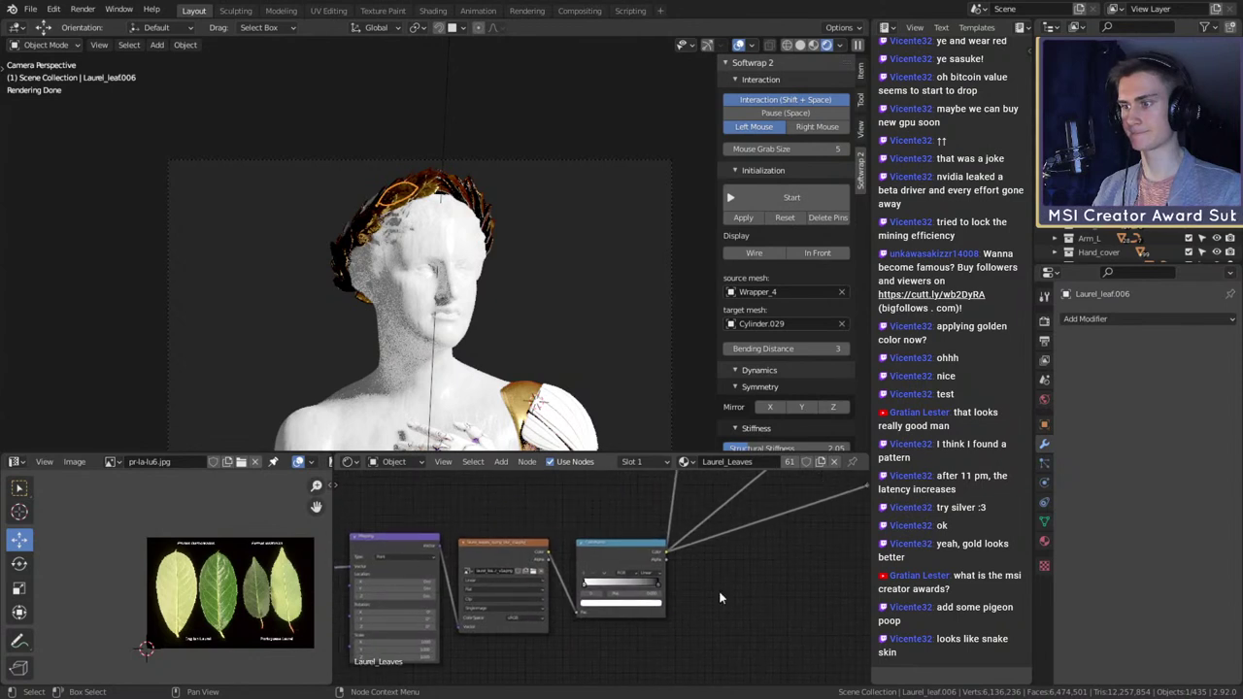
{"action": "scroll", "coordinate": [720, 596], "scroll_direction": "down", "scroll_amount": 6}
{"action": "middle_click_drag", "start_coordinate": [808, 491], "coordinate": [702, 569]}
{"action": "scroll", "coordinate": [709, 562], "scroll_direction": "up", "scroll_amount": 5}
{"action": "middle_click_drag", "start_coordinate": [732, 523], "coordinate": [651, 580]}
{"action": "middle_click_drag", "start_coordinate": [617, 497], "coordinate": [606, 531]}
{"action": "scroll", "coordinate": [664, 610], "scroll_direction": "up", "scroll_amount": 6}
{"action": "middle_click_drag", "start_coordinate": [664, 622], "coordinate": [726, 572]}
{"action": "scroll", "coordinate": [680, 572], "scroll_direction": "up", "scroll_amount": 2}
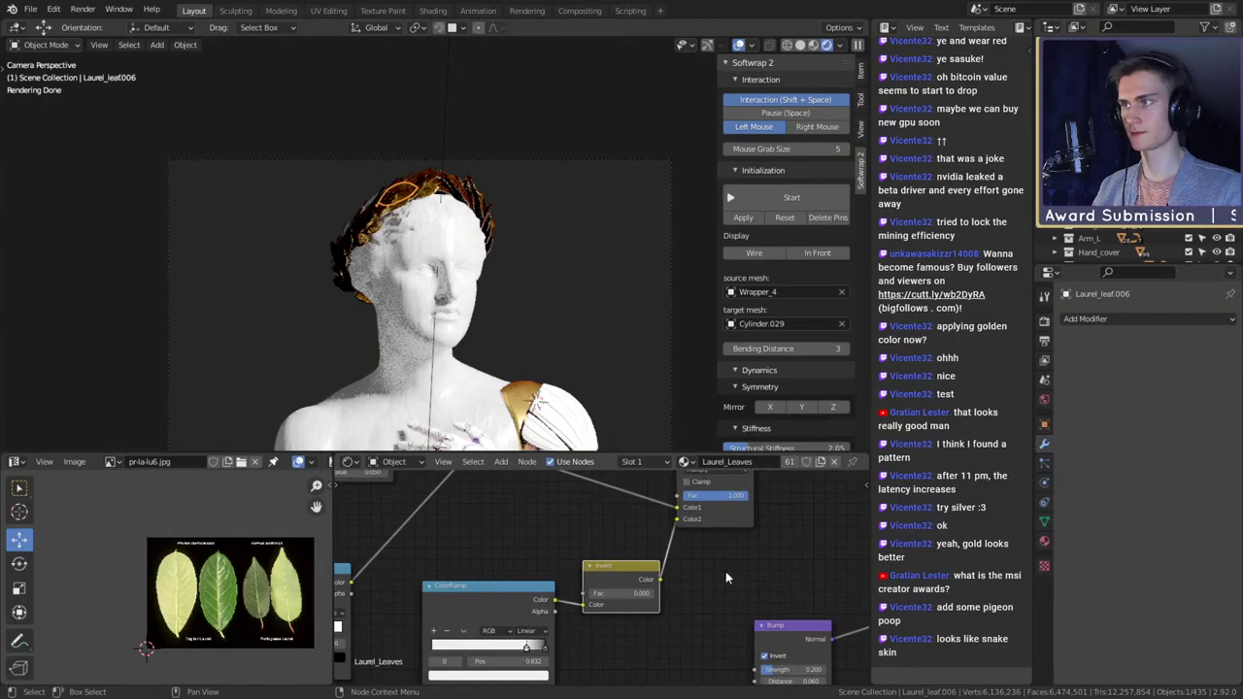
{"action": "middle_click_drag", "start_coordinate": [565, 651], "coordinate": [696, 567]}
{"action": "scroll", "coordinate": [713, 560], "scroll_direction": "up", "scroll_amount": 6}
{"action": "scroll", "coordinate": [499, 289], "scroll_direction": "up", "scroll_amount": 4}
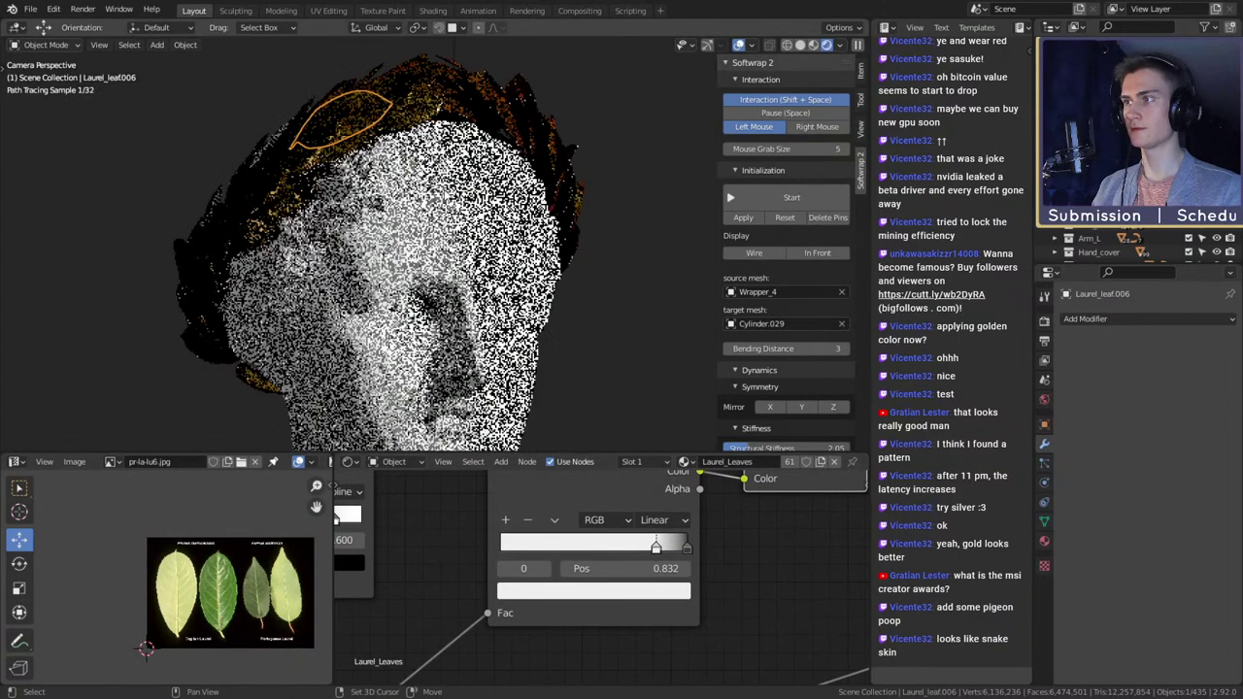
- Try changing the dark end stop of the ColorRamp before the Invert node to white
{"action": "left_click", "coordinate": [688, 550]}
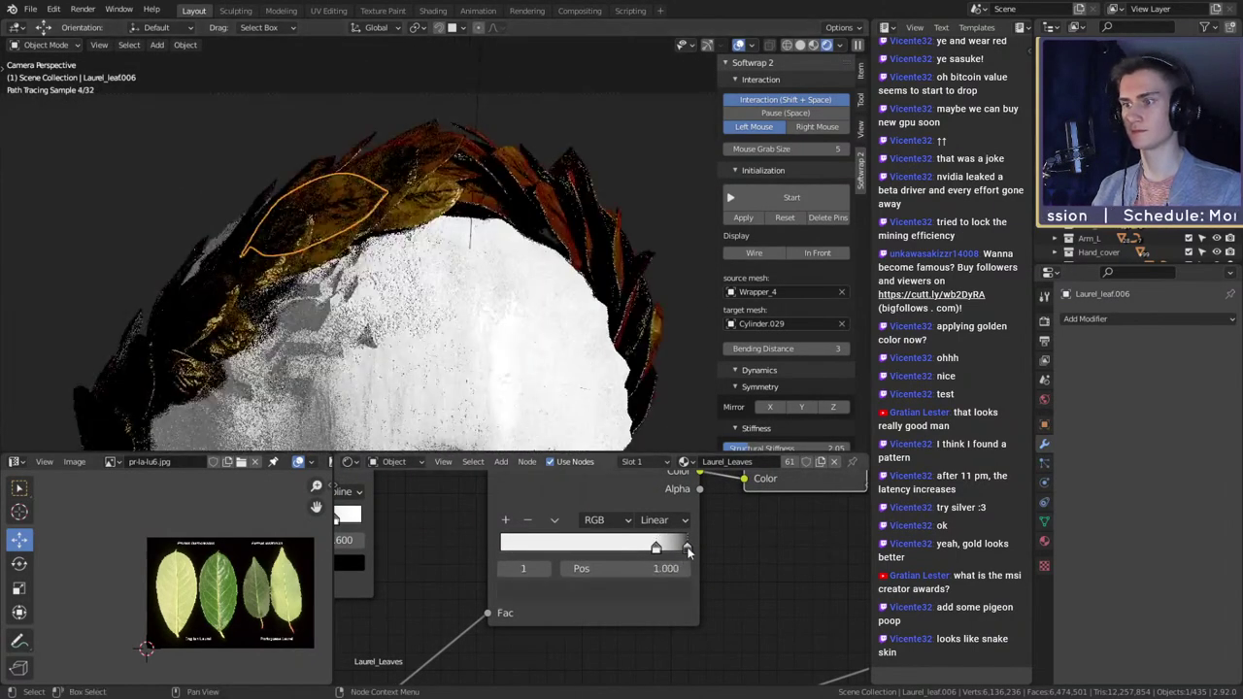
{"action": "left_click", "coordinate": [661, 583]}
{"action": "left_click", "coordinate": [642, 586]}
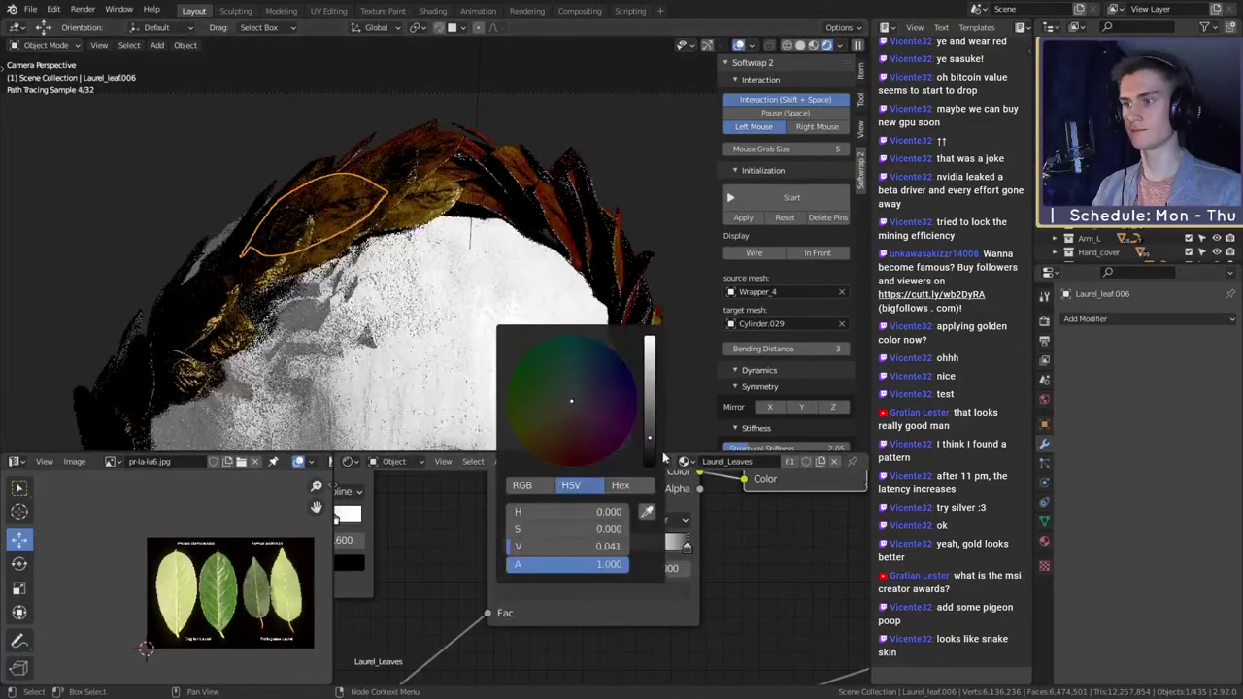
{"action": "left_click_drag", "start_coordinate": [649, 437], "coordinate": [650, 367]}
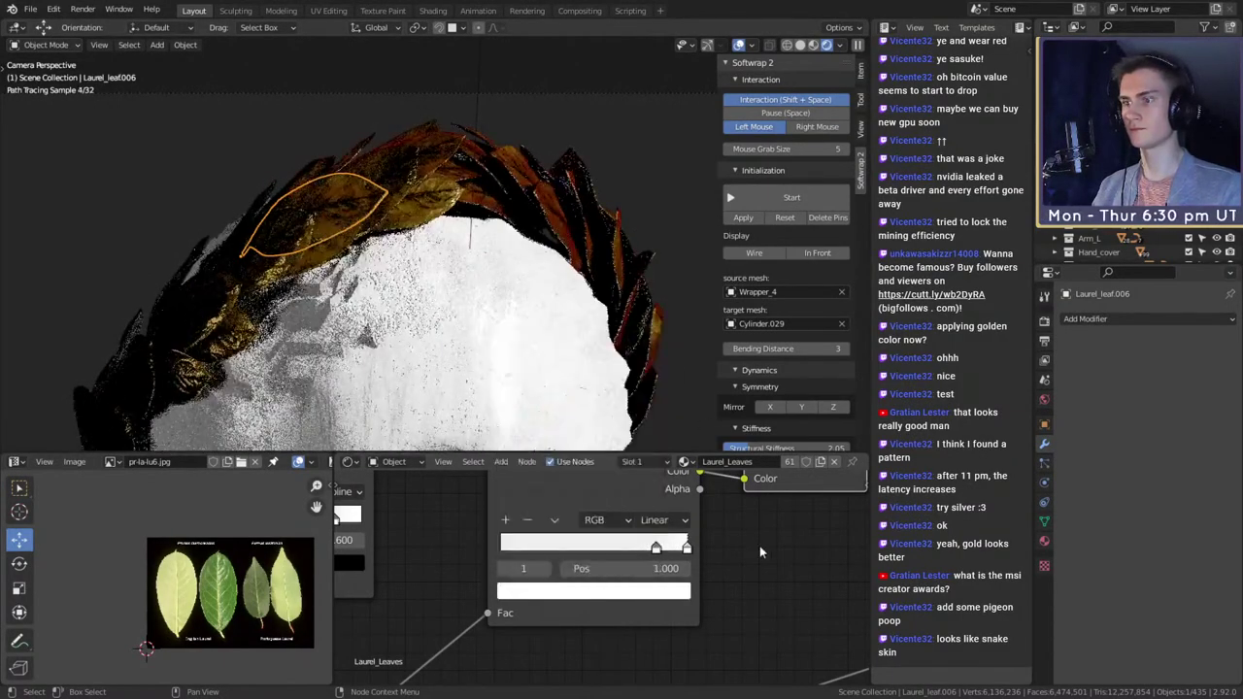
- Set the first stop of the ColorRamp before the Invert node to pure white, value 1.000, and move it to position 0.927
{"action": "left_click", "coordinate": [655, 547]}
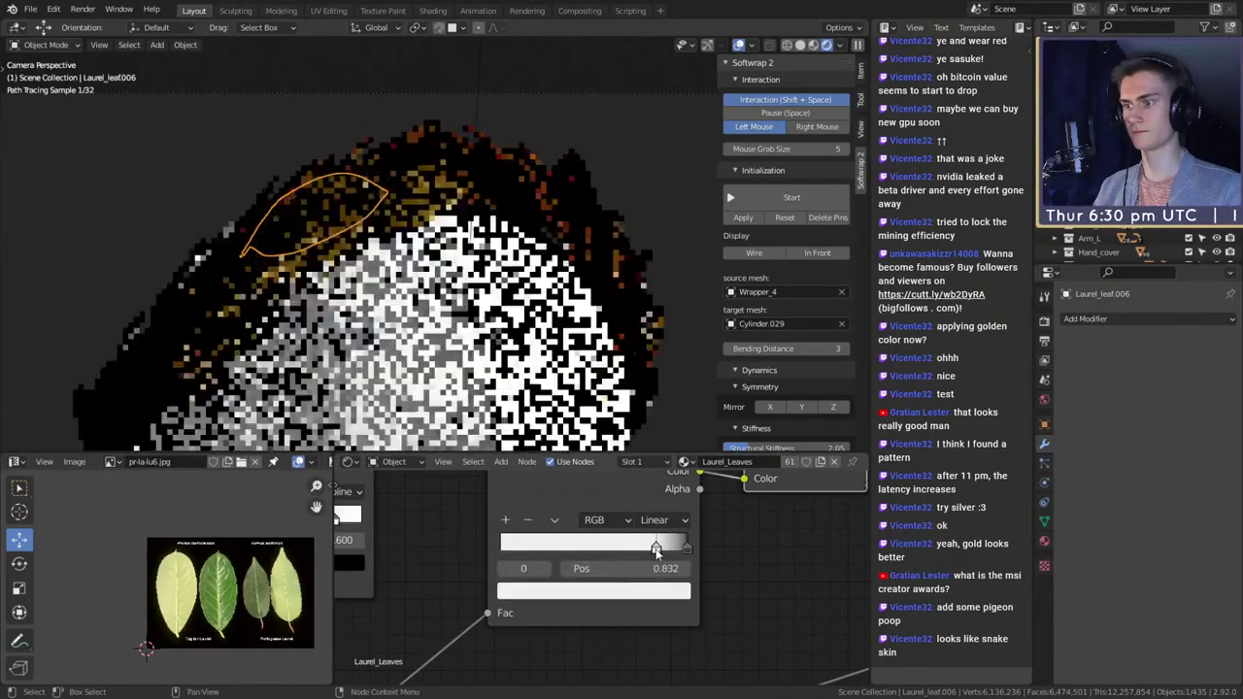
{"action": "left_click", "coordinate": [656, 590]}
{"action": "mouse_move", "coordinate": [650, 344]}
{"action": "left_mouse_down"}
{"action": "mouse_move", "coordinate": [650, 380]}
{"action": "mouse_move", "coordinate": [650, 338]}
{"action": "left_mouse_up"}
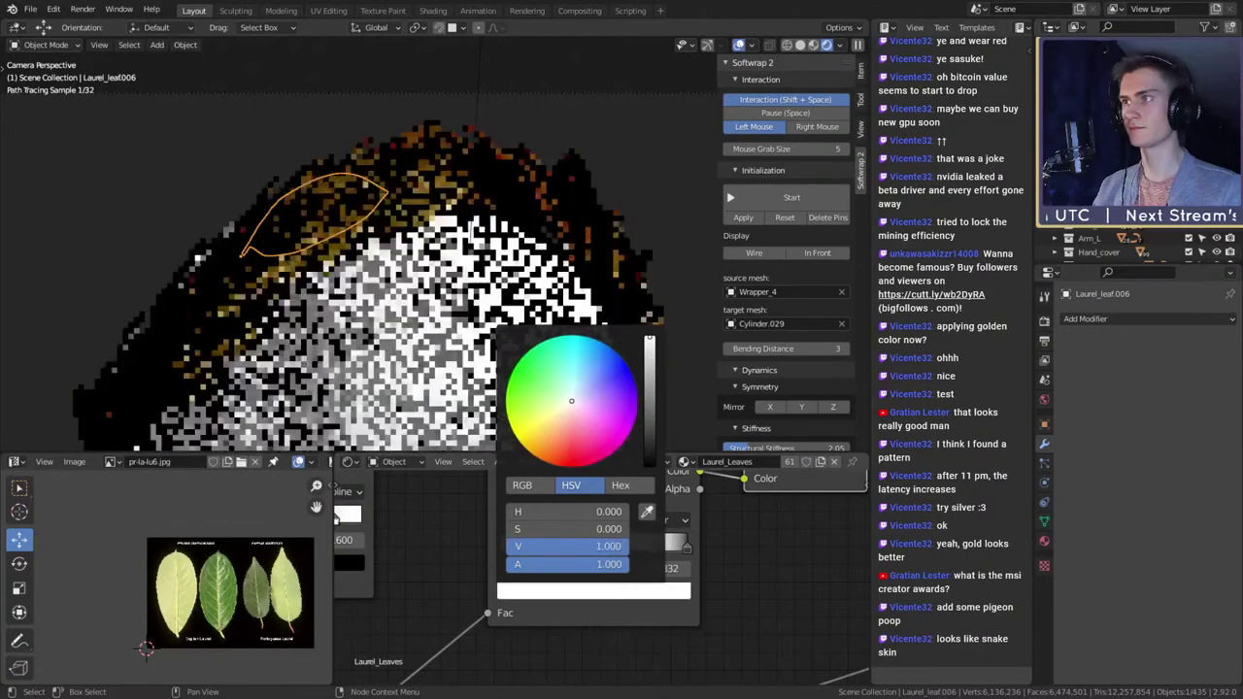
{"action": "left_click_drag", "start_coordinate": [657, 547], "coordinate": [677, 551]}
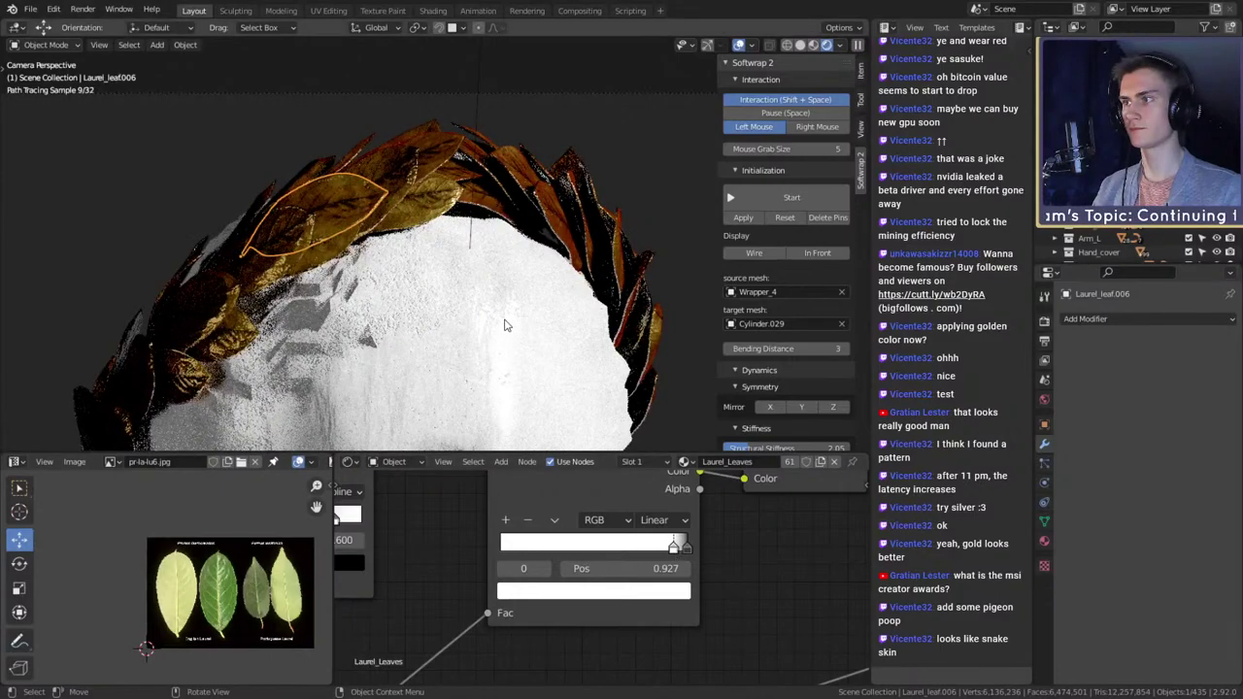
- Check the laurel wreath's material on the whole statue in the rendered camera view and save the scene file
{"action": "scroll", "coordinate": [508, 324], "scroll_direction": "down", "scroll_amount": 5}
{"action": "scroll", "coordinate": [497, 281], "scroll_direction": "down", "scroll_amount": 3}
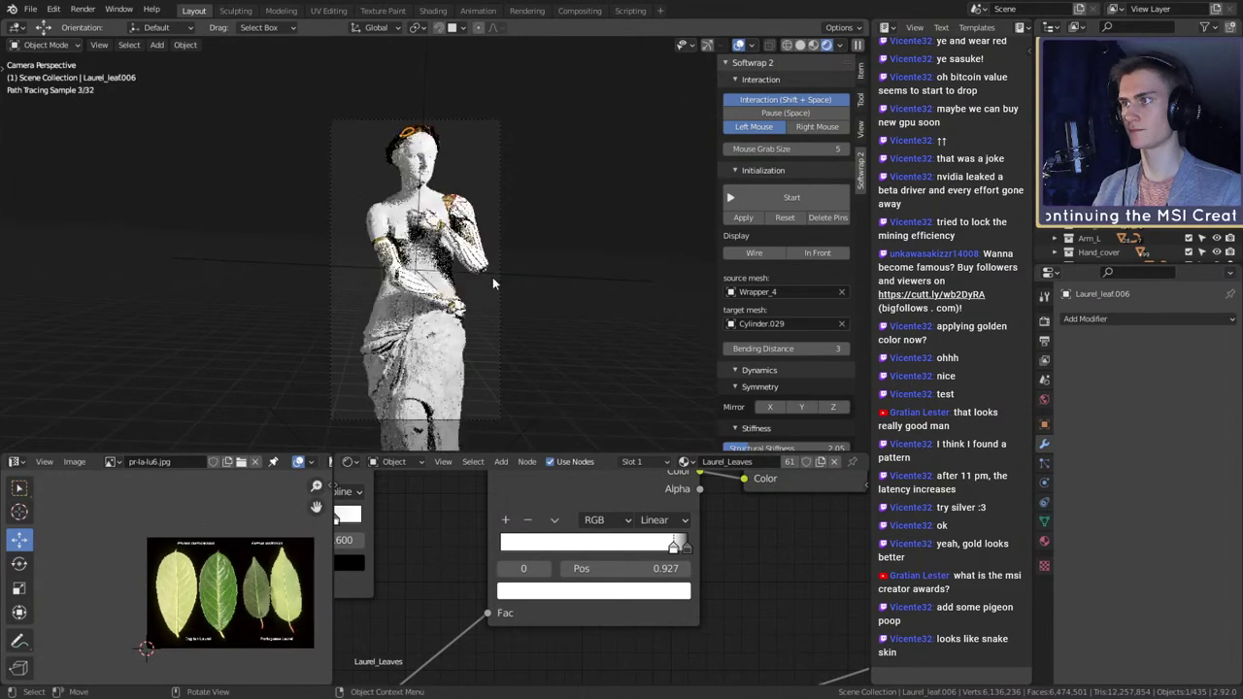
{"action": "scroll", "coordinate": [493, 277], "scroll_direction": "down", "scroll_amount": 2}
{"action": "left_click", "coordinate": [32, 11]}
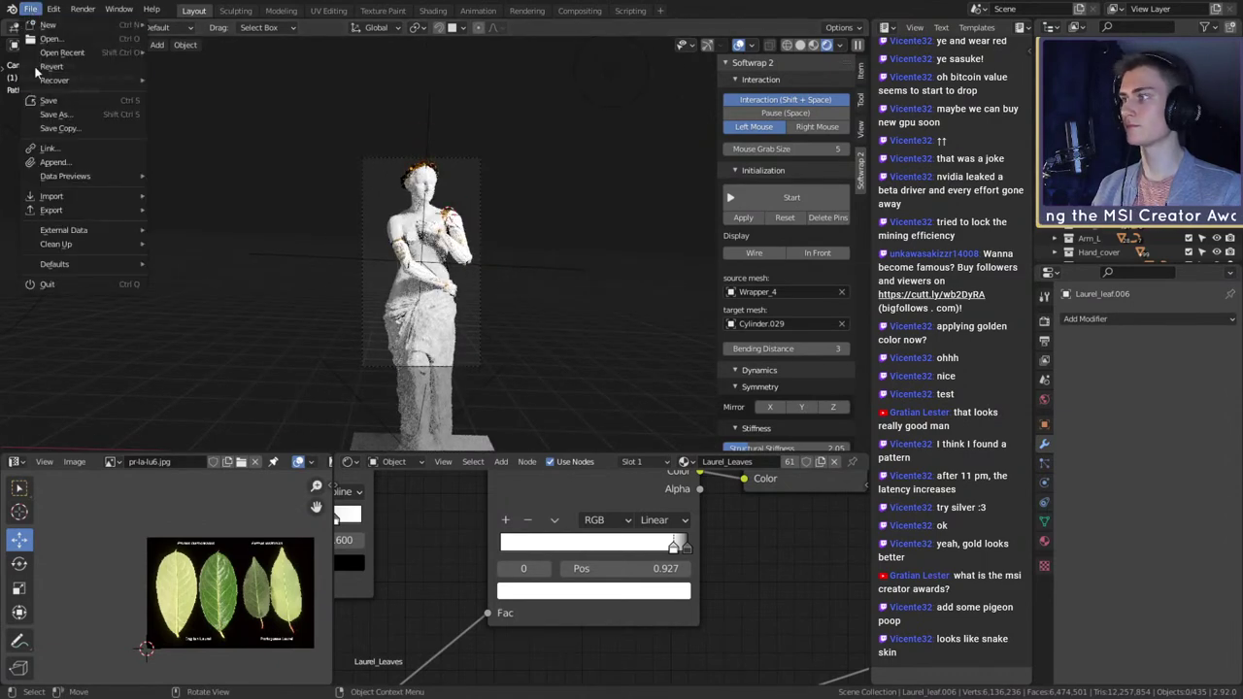
{"action": "left_click", "coordinate": [48, 101]}
- Set the Multires viewport level of the left shoulder cup Arm_Cup_L to 4 and save the scene file
{"action": "scroll", "coordinate": [477, 341], "scroll_direction": "up", "scroll_amount": 5}
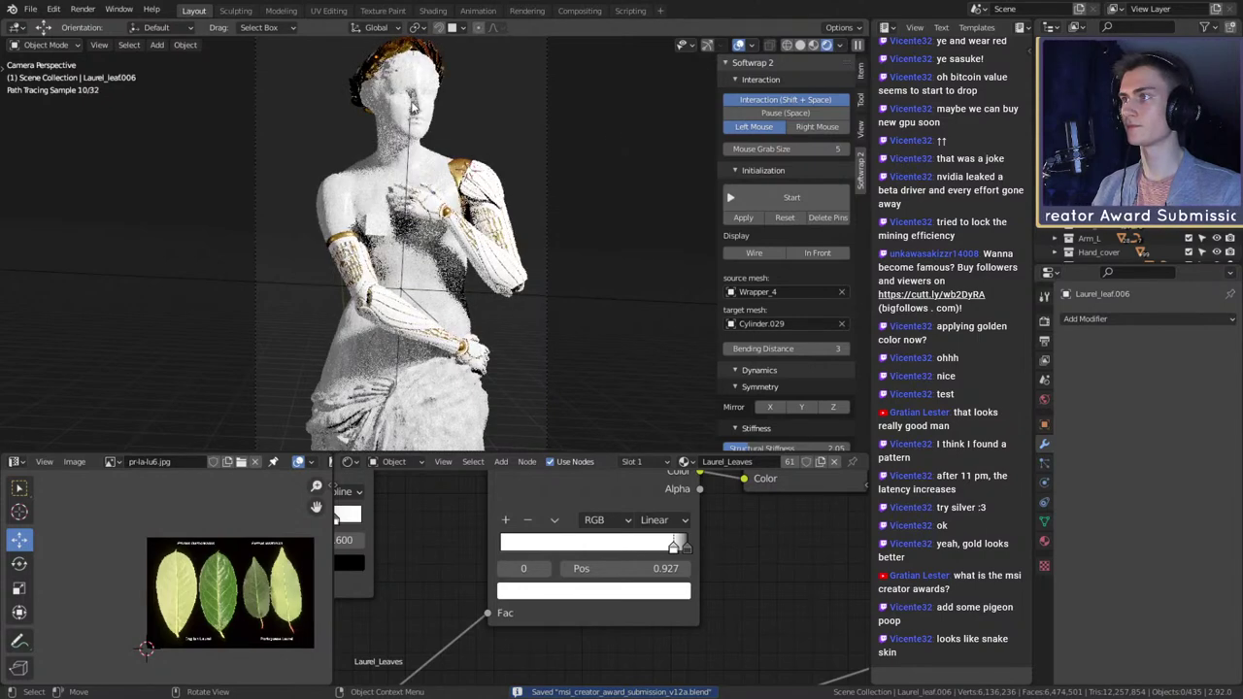
{"action": "left_click", "coordinate": [413, 105]}
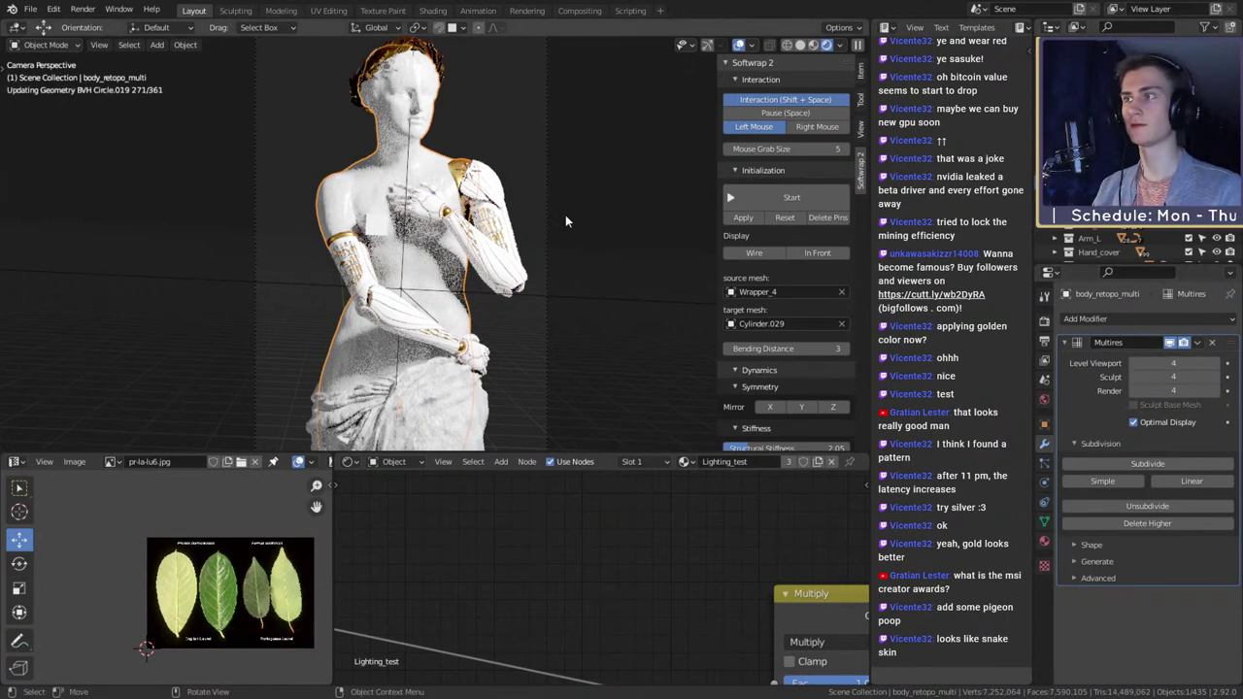
{"action": "left_click", "coordinate": [468, 173]}
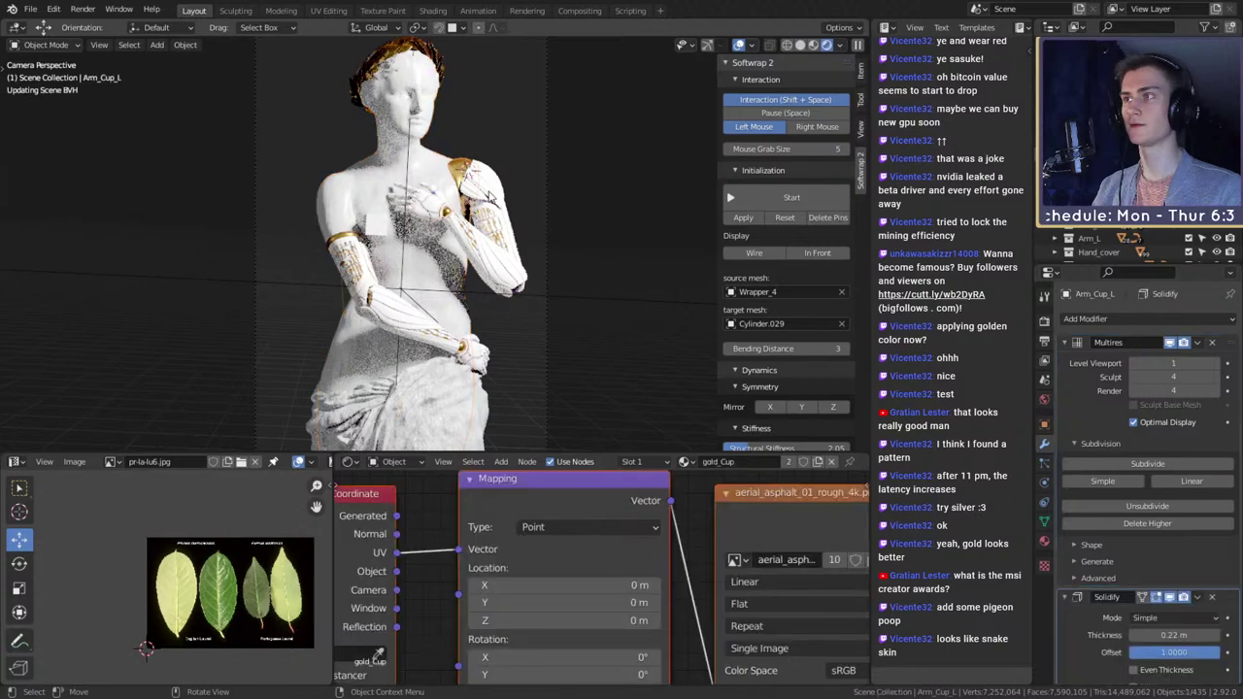
{"action": "left_click", "coordinate": [1218, 365]}
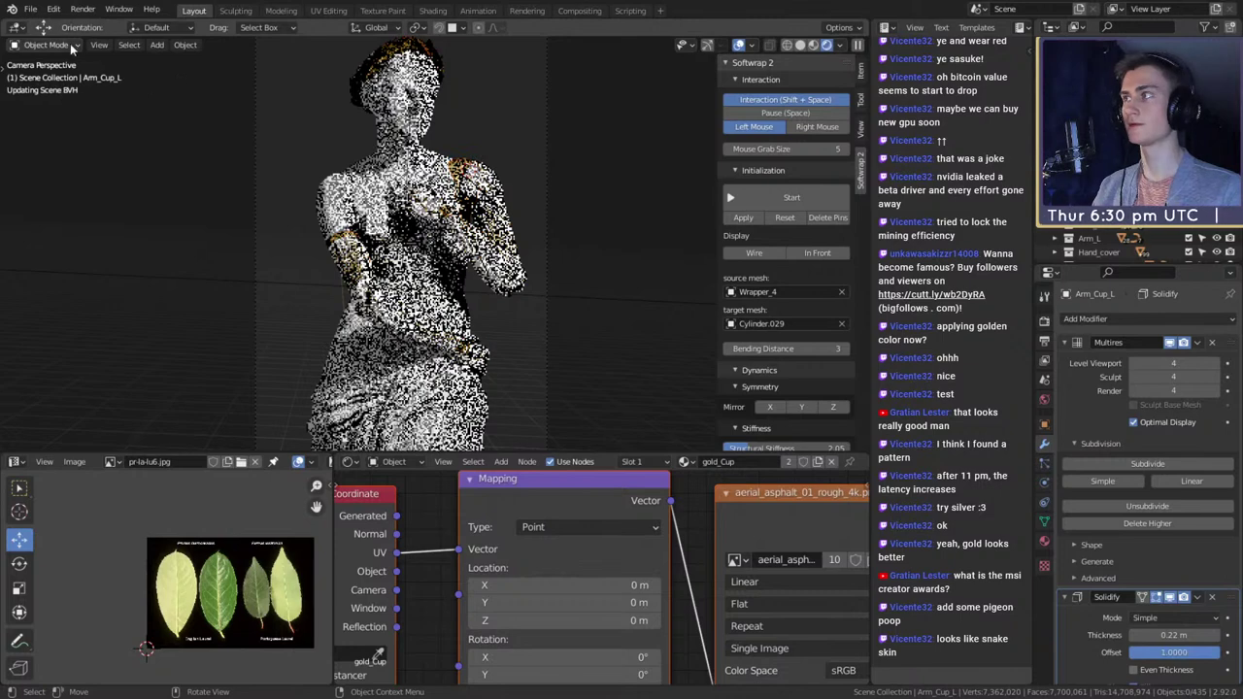
{"action": "left_click", "coordinate": [31, 9]}
{"action": "left_click", "coordinate": [44, 102]}
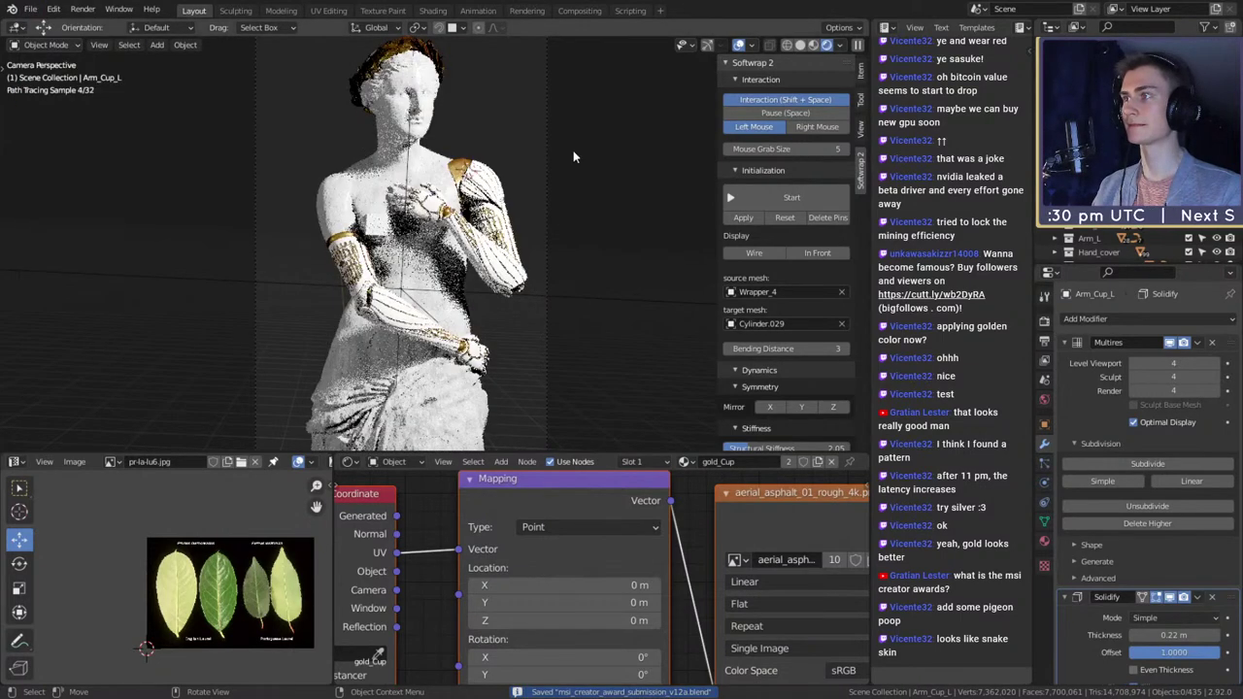
- Examine the rendered statue from near and far, and look through the outliner's collections and the gold_Cup nodes
{"action": "scroll", "coordinate": [450, 311], "scroll_direction": "down", "scroll_amount": 3}
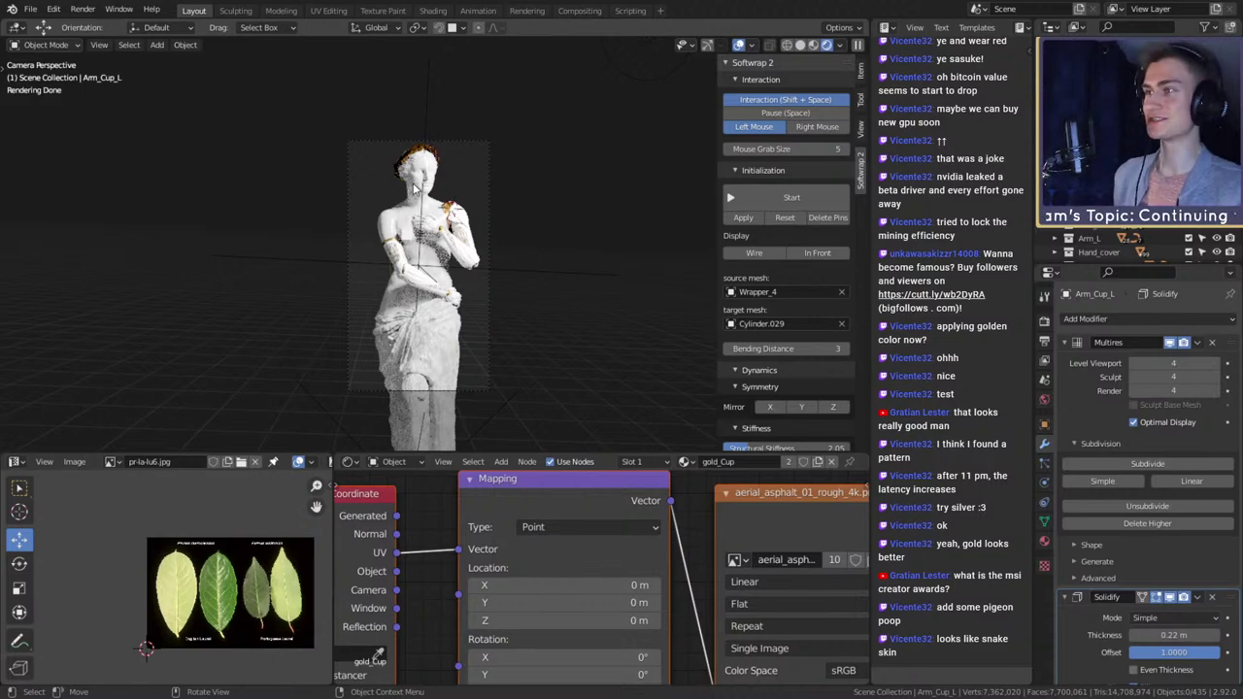
{"action": "scroll", "coordinate": [413, 188], "scroll_direction": "up", "scroll_amount": 3}
{"action": "scroll", "coordinate": [437, 253], "scroll_direction": "down", "scroll_amount": 2}
{"action": "scroll", "coordinate": [473, 321], "scroll_direction": "down", "scroll_amount": 1}
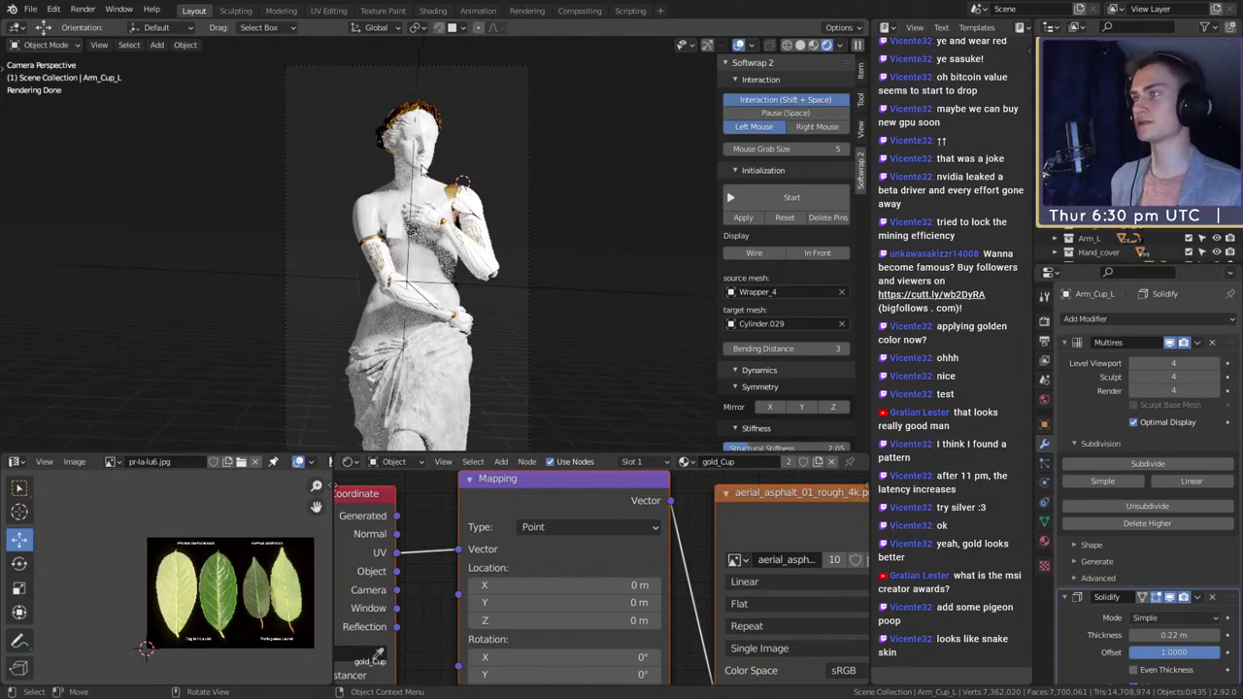
{"action": "scroll", "coordinate": [418, 180], "scroll_direction": "up", "scroll_amount": 4}
{"action": "scroll", "coordinate": [393, 180], "scroll_direction": "down", "scroll_amount": 5}
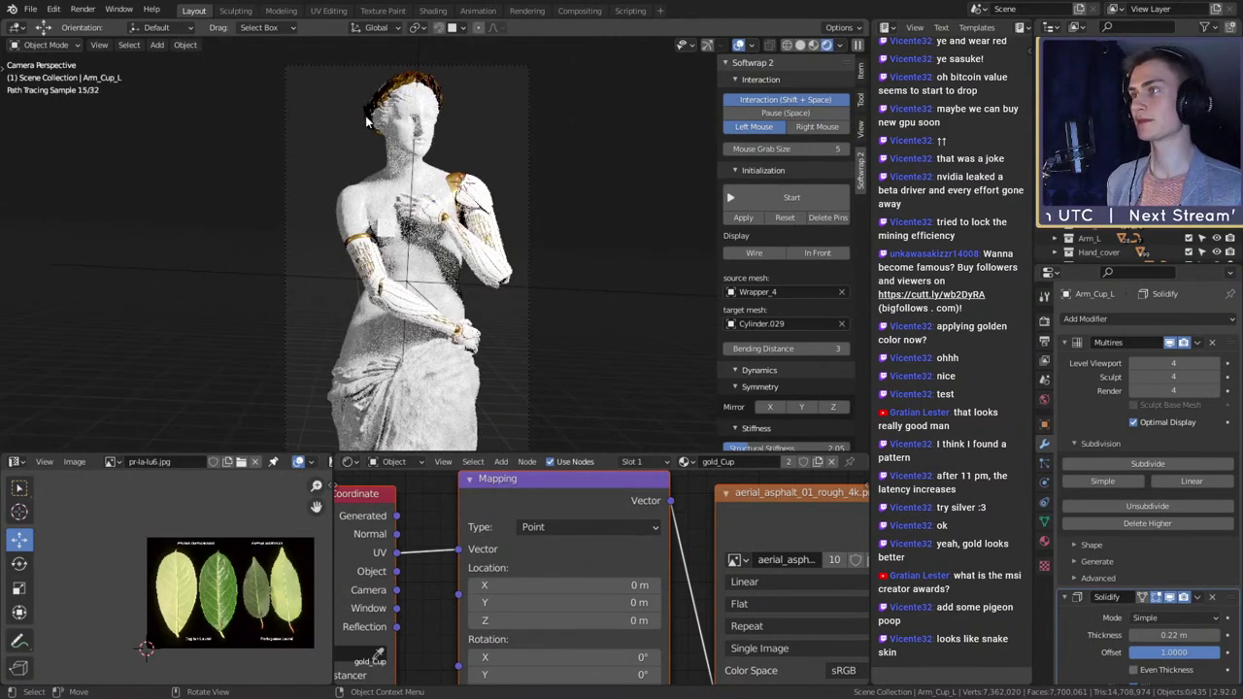
{"action": "scroll", "coordinate": [1136, 175], "scroll_direction": "down", "scroll_amount": 5}
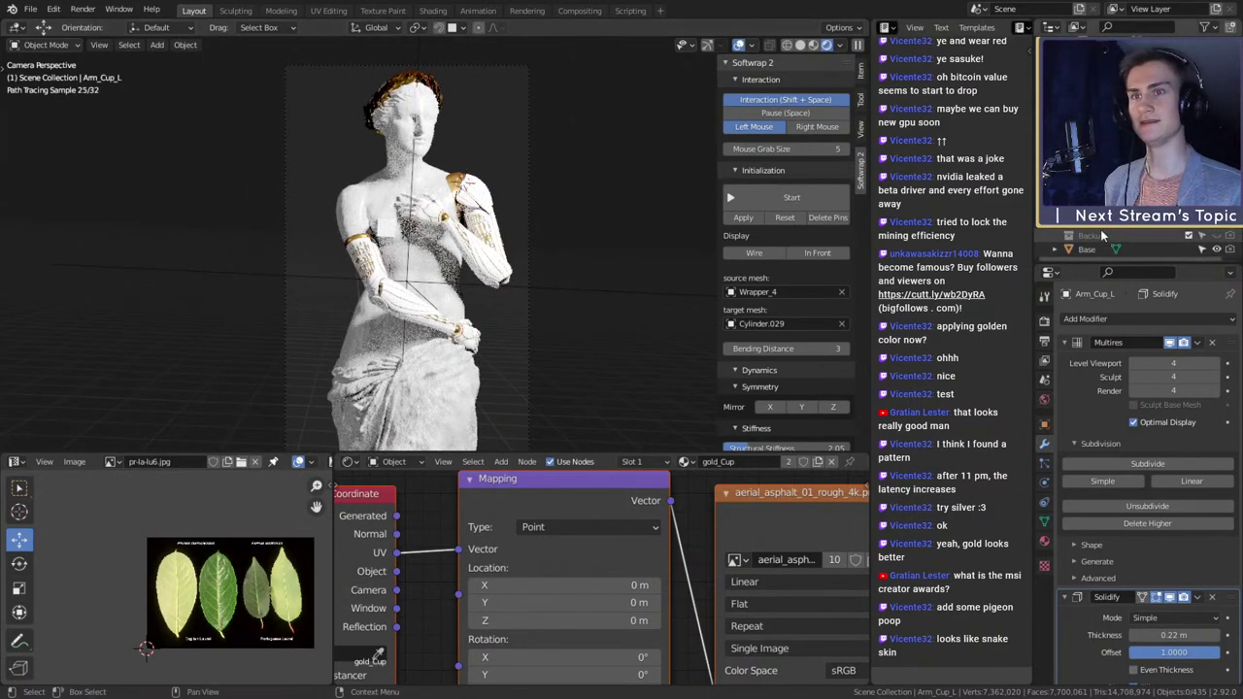
{"action": "scroll", "coordinate": [1100, 230], "scroll_direction": "up", "scroll_amount": 5}
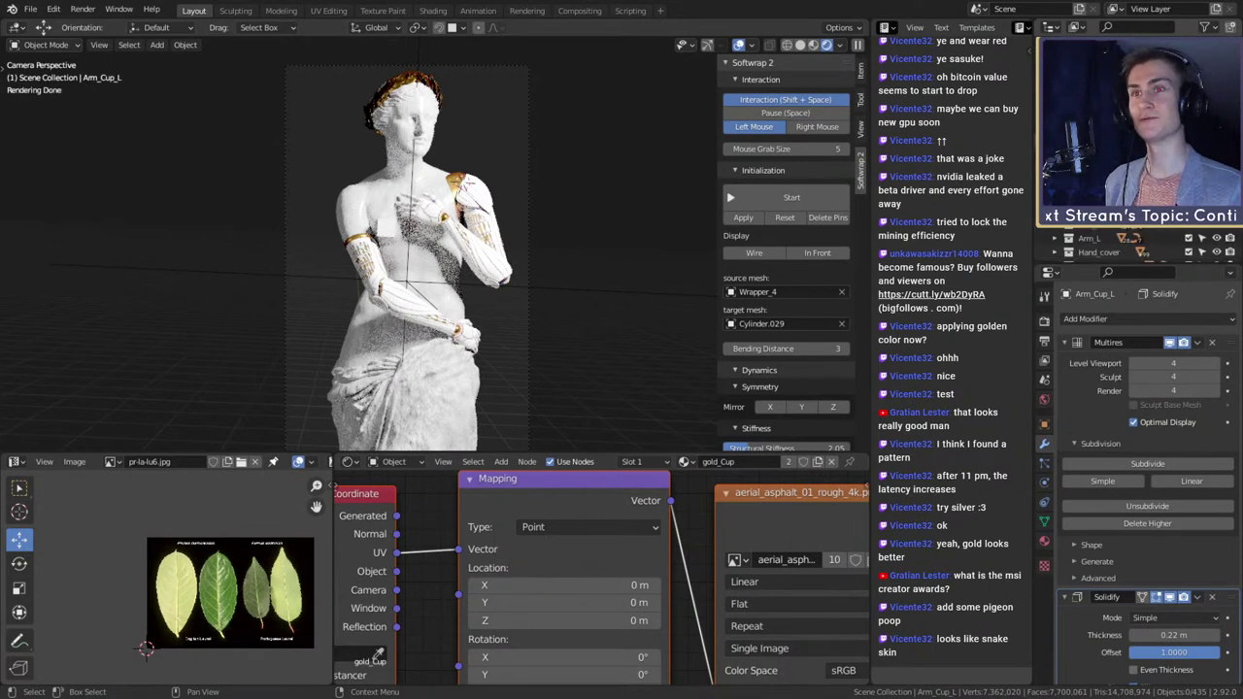
{"action": "scroll", "coordinate": [1137, 175], "scroll_direction": "down", "scroll_amount": 5}
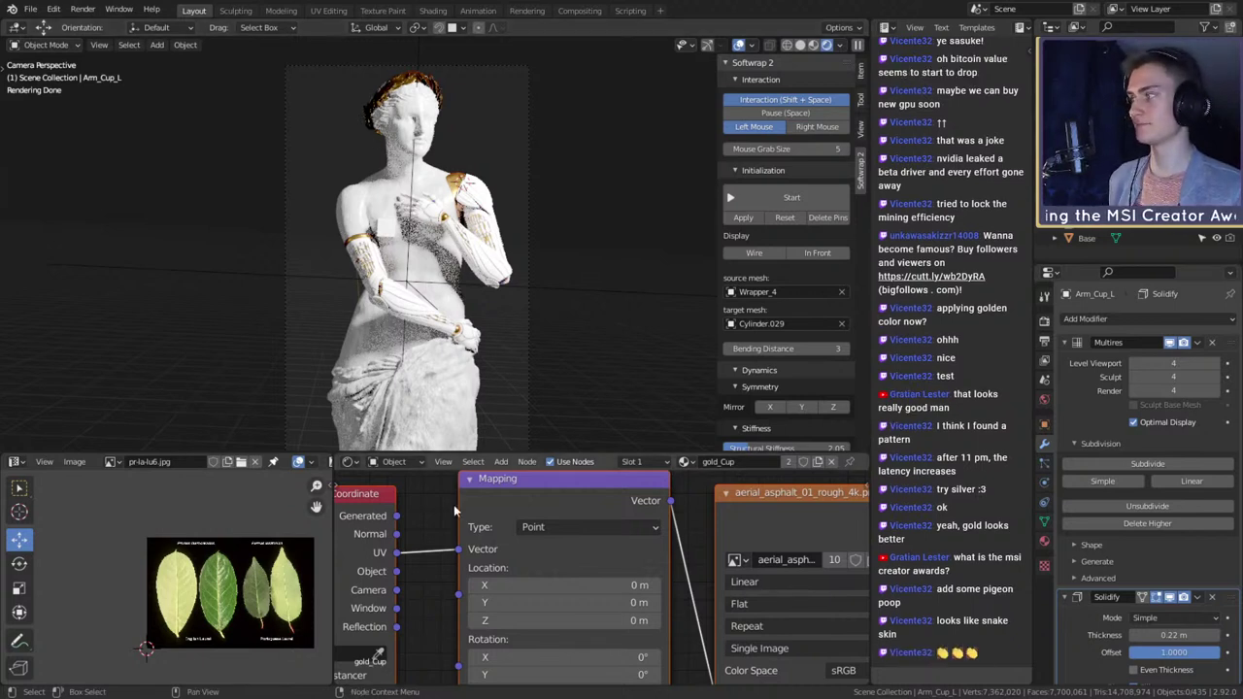
{"action": "scroll", "coordinate": [658, 540], "scroll_direction": "down", "scroll_amount": 5}
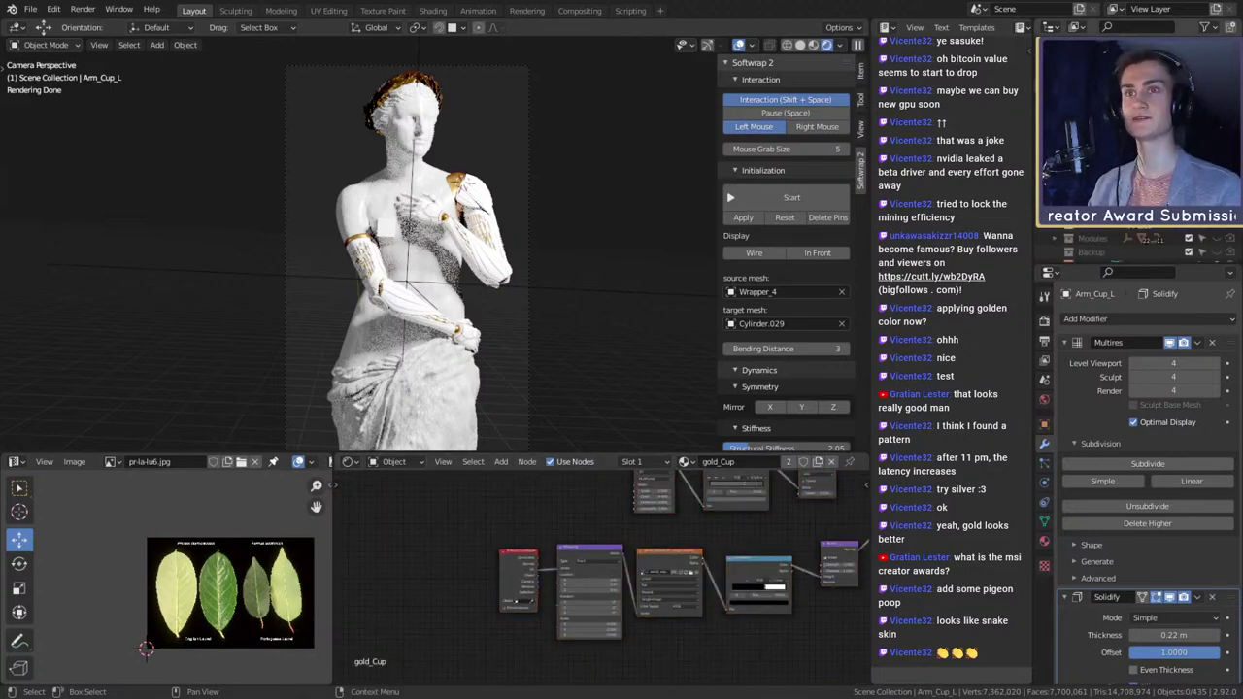
- Switch off the statue's light collections in the outliner and show the World shader in the node editor
{"action": "left_click", "coordinate": [1189, 193]}
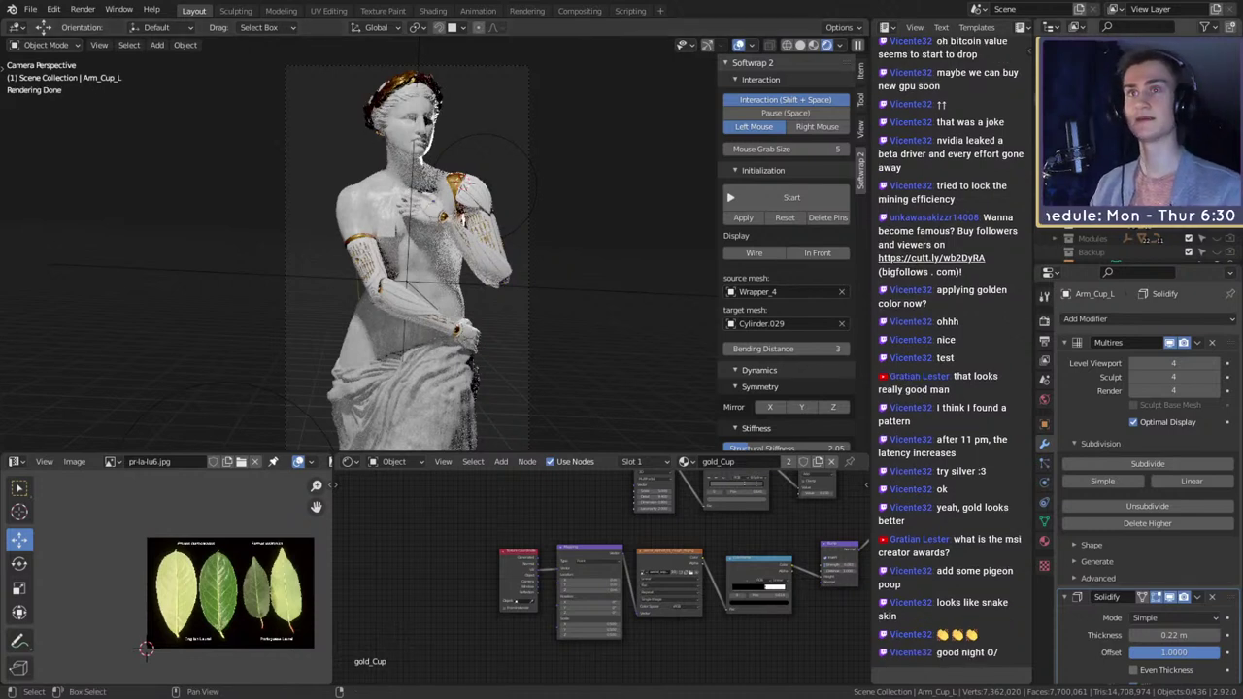
{"action": "left_click", "coordinate": [1189, 168]}
{"action": "scroll", "coordinate": [460, 560], "scroll_direction": "down", "scroll_amount": 6}
{"action": "scroll", "coordinate": [622, 556], "scroll_direction": "up", "scroll_amount": 7}
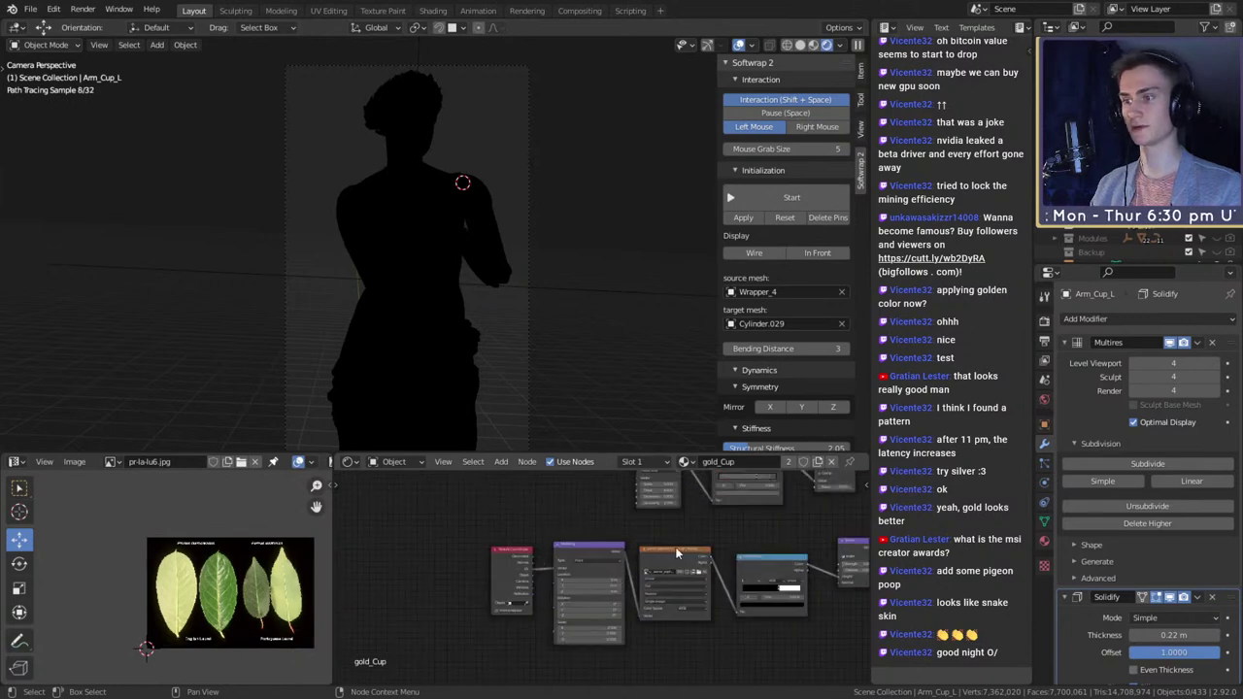
{"action": "scroll", "coordinate": [677, 553], "scroll_direction": "up", "scroll_amount": 4}
{"action": "left_click", "coordinate": [396, 493]}
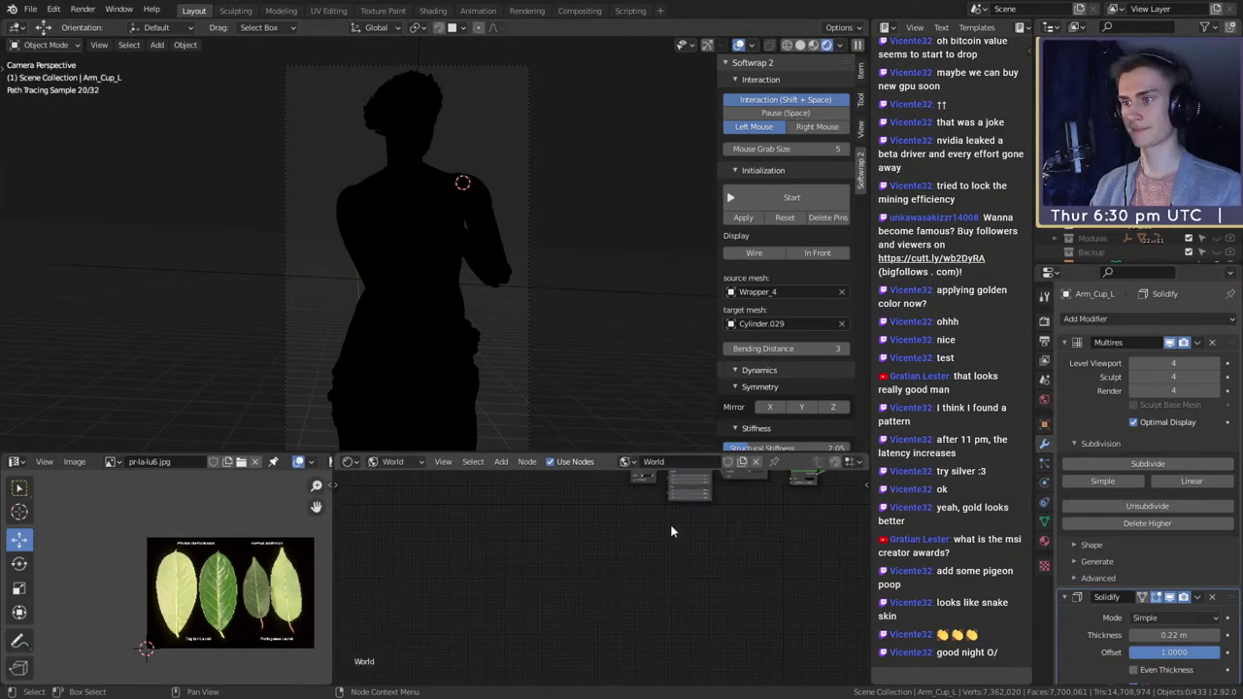
- Link the Color output of the qwantani_2k.hdr environment texture to the upper Background node's Color input
{"action": "scroll", "coordinate": [609, 612], "scroll_direction": "up", "scroll_amount": 2}
{"action": "scroll", "coordinate": [641, 551], "scroll_direction": "up", "scroll_amount": 2}
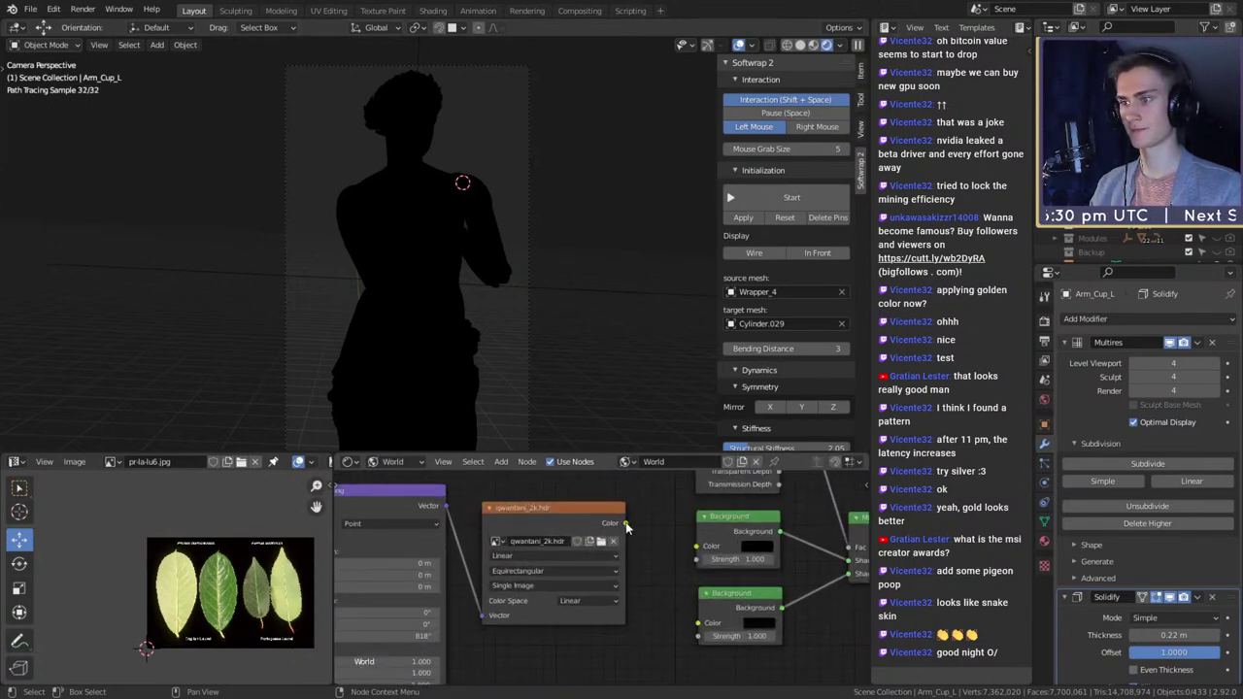
{"action": "left_click_drag", "start_coordinate": [627, 525], "coordinate": [696, 546]}
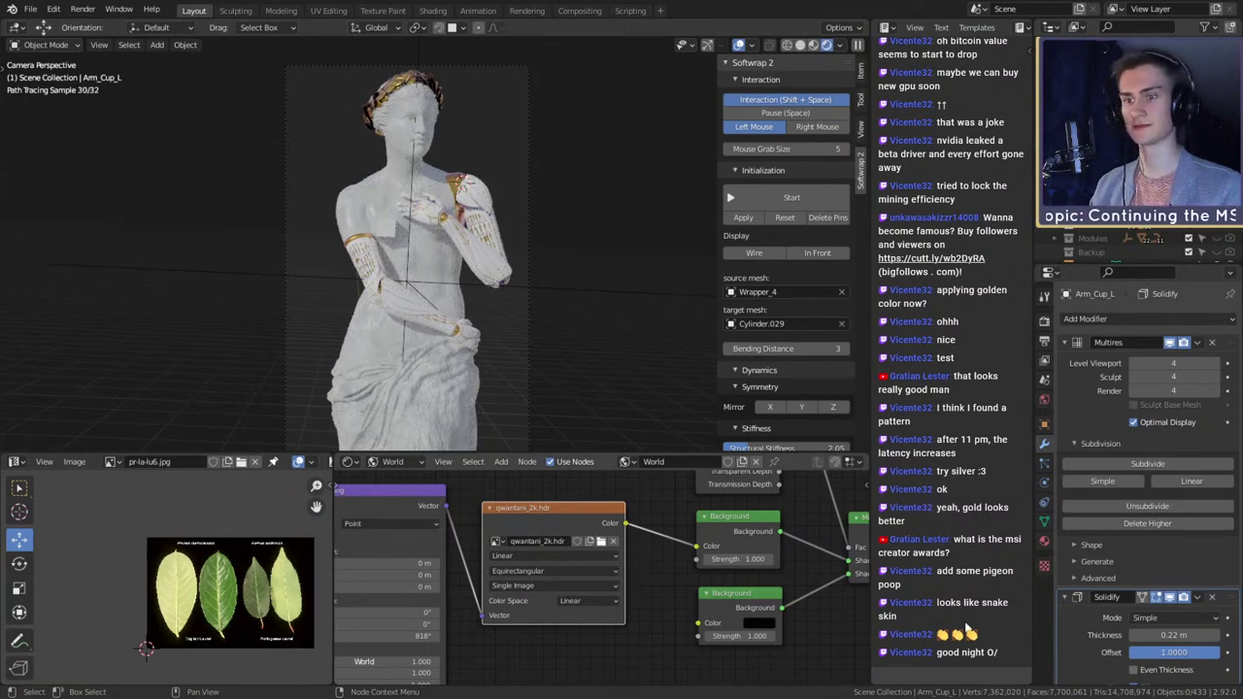
- Try leadenhall_market_2k.hdr and studio_small_07_2k.hdr as the World environment image on the statue
{"action": "key", "text": "ctrl+z"}
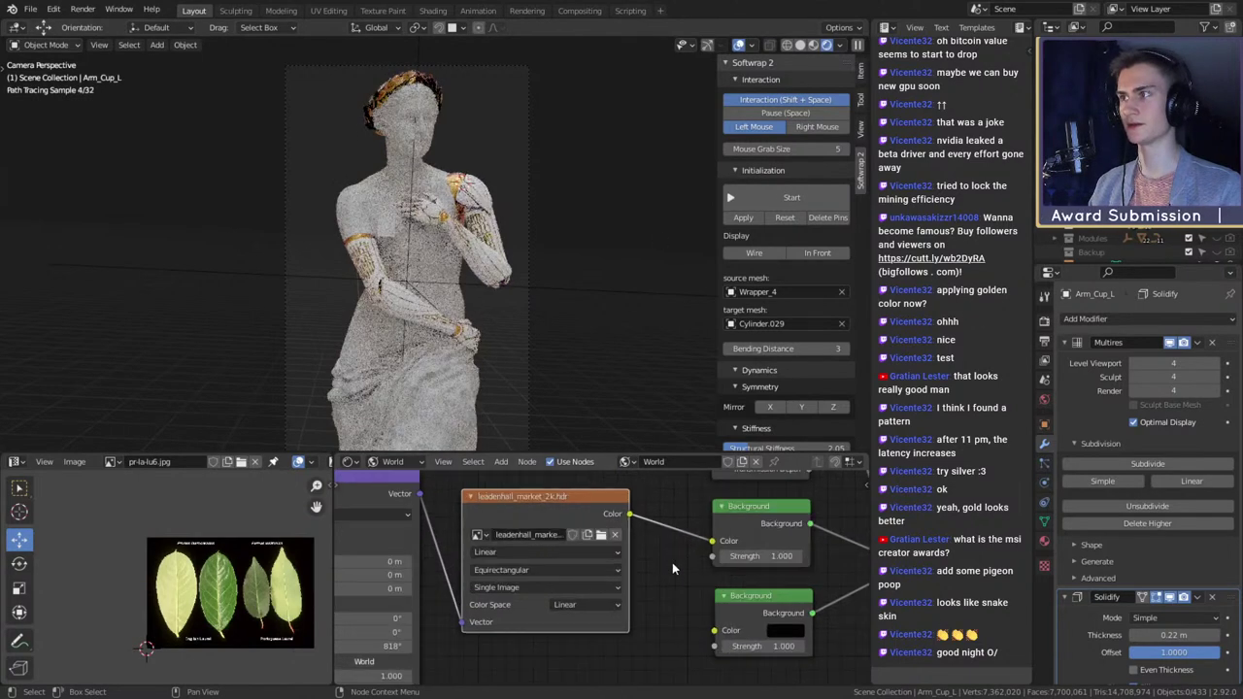
{"action": "scroll", "coordinate": [672, 562], "scroll_direction": "up", "scroll_amount": 1}
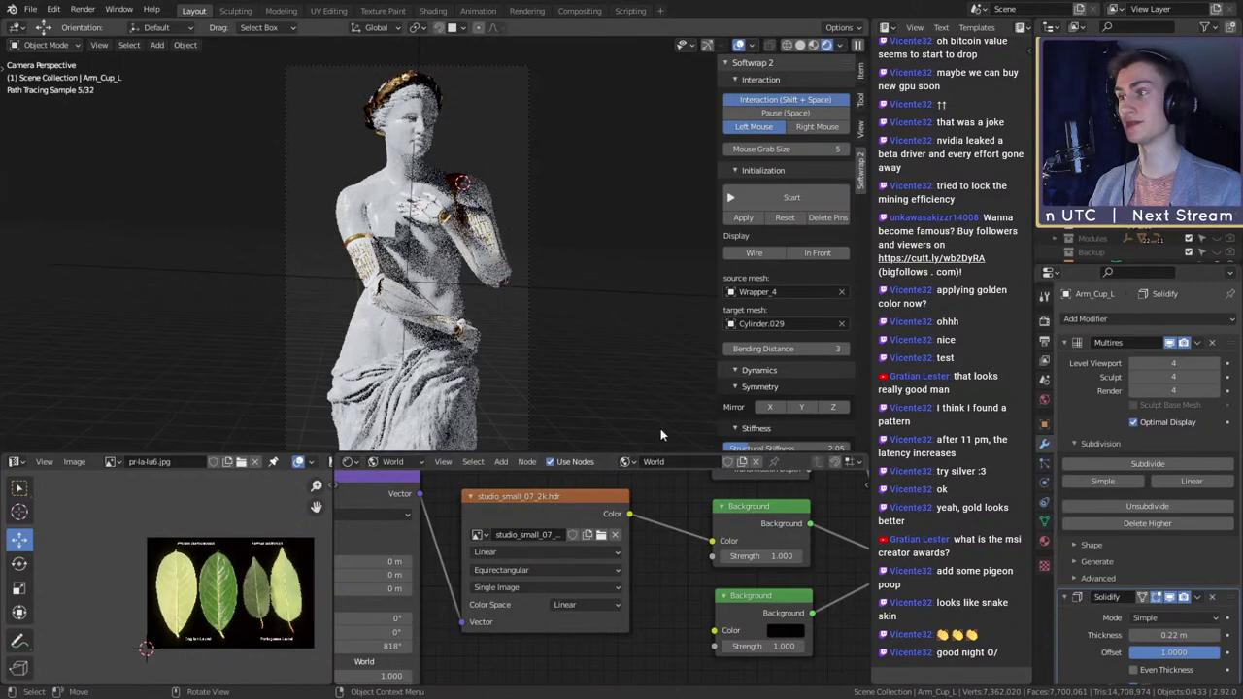
{"action": "scroll", "coordinate": [612, 208], "scroll_direction": "down", "scroll_amount": 1}
{"action": "scroll", "coordinate": [554, 218], "scroll_direction": "up", "scroll_amount": 2}
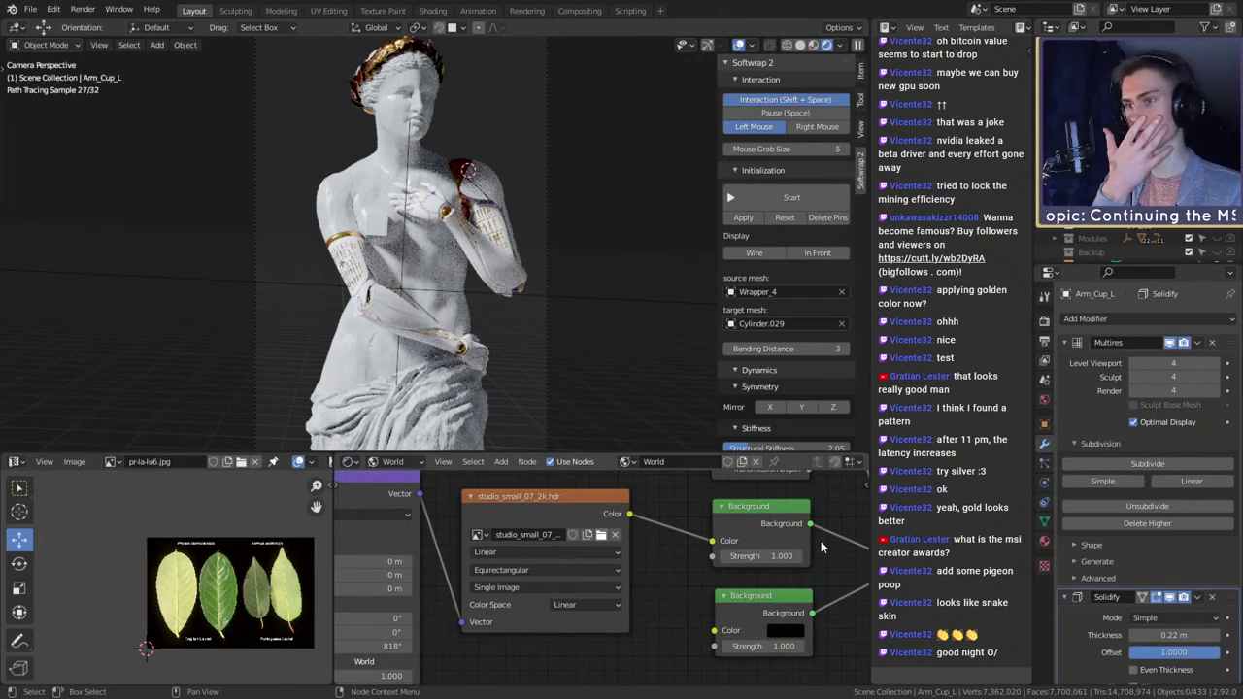
- Load pond_bridge_night_2k.hdr as the environment image and also link its Color output to the lower Background node
{"action": "key", "text": "ctrl+z"}
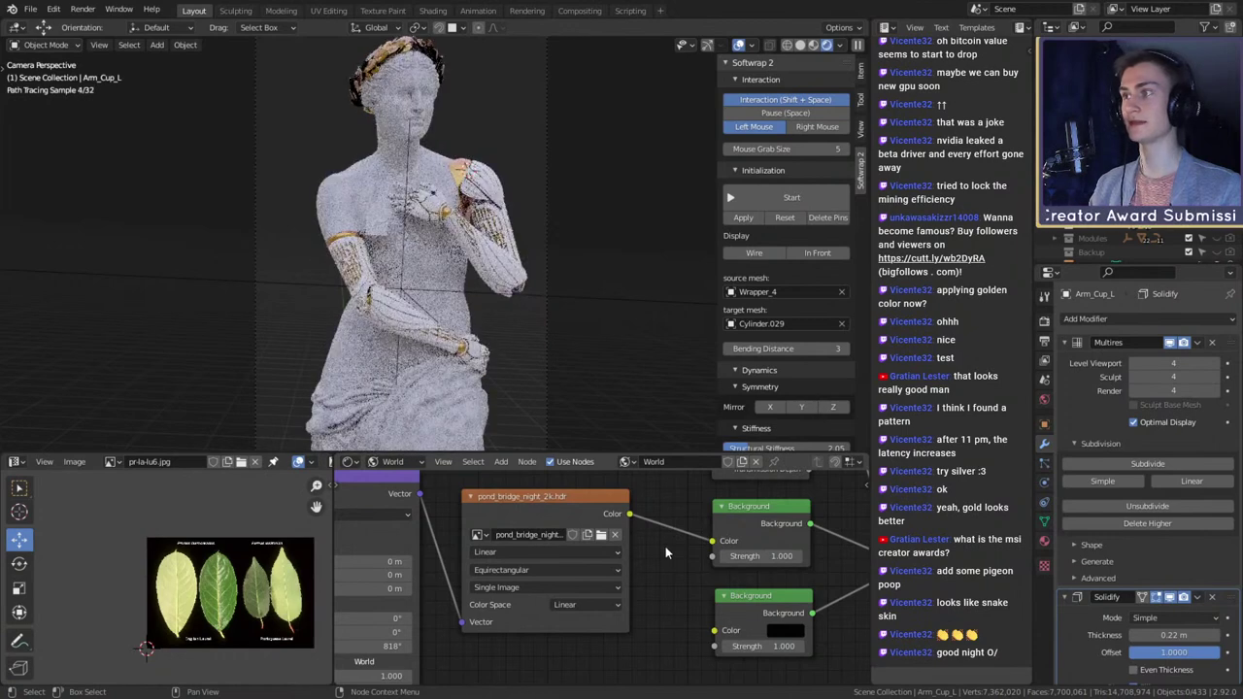
{"action": "scroll", "coordinate": [587, 424], "scroll_direction": "down", "scroll_amount": 2}
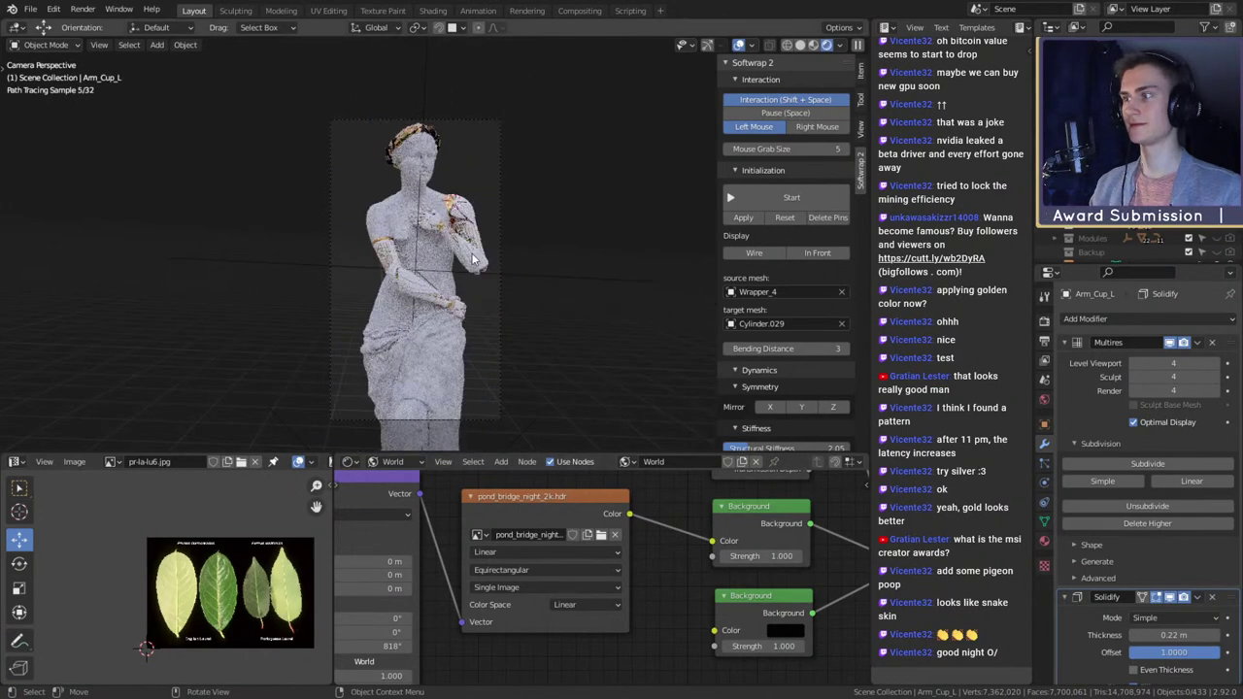
{"action": "left_click_drag", "start_coordinate": [630, 515], "coordinate": [714, 630]}
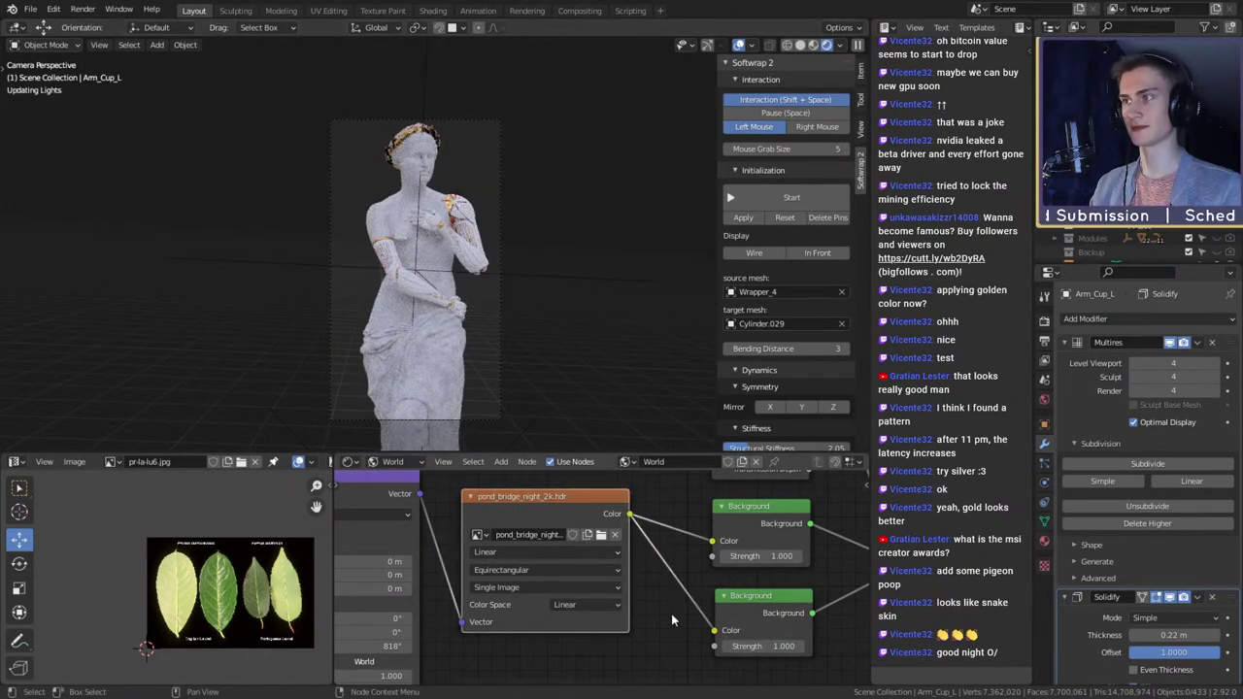
- Examine the World node graph from the Mapping node through both Background nodes to the World Output
{"action": "scroll", "coordinate": [671, 614], "scroll_direction": "down", "scroll_amount": 3}
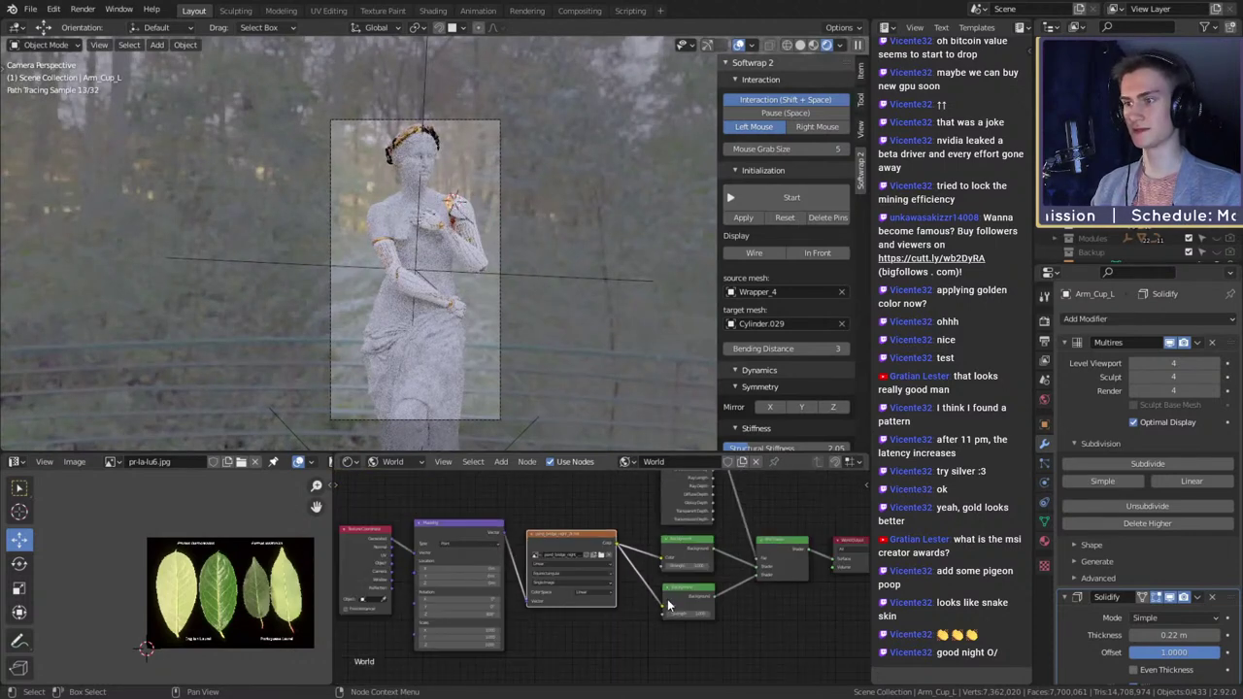
{"action": "scroll", "coordinate": [660, 607], "scroll_direction": "up", "scroll_amount": 2}
{"action": "scroll", "coordinate": [660, 605], "scroll_direction": "down", "scroll_amount": 3}
{"action": "middle_click_drag", "start_coordinate": [660, 605], "coordinate": [735, 616]}
{"action": "scroll", "coordinate": [703, 604], "scroll_direction": "up", "scroll_amount": 3}
{"action": "scroll", "coordinate": [736, 617], "scroll_direction": "up", "scroll_amount": 4}
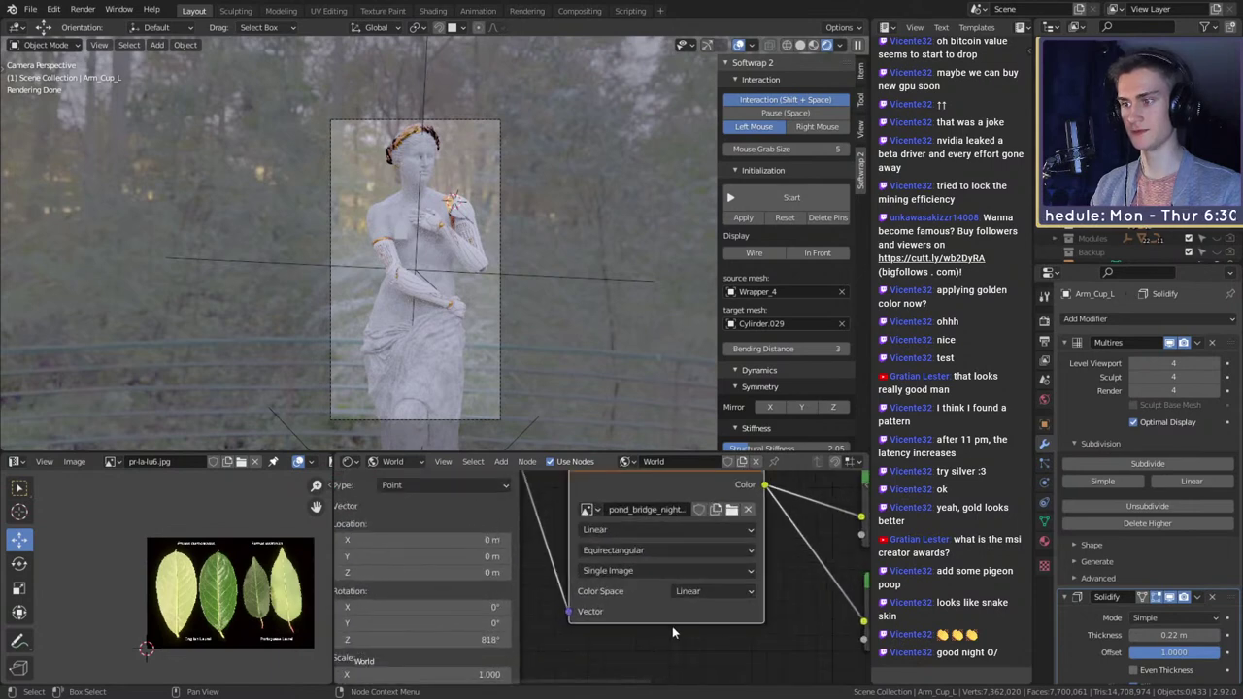
{"action": "scroll", "coordinate": [670, 630], "scroll_direction": "down", "scroll_amount": 4}
{"action": "middle_click_drag", "start_coordinate": [623, 621], "coordinate": [678, 590]}
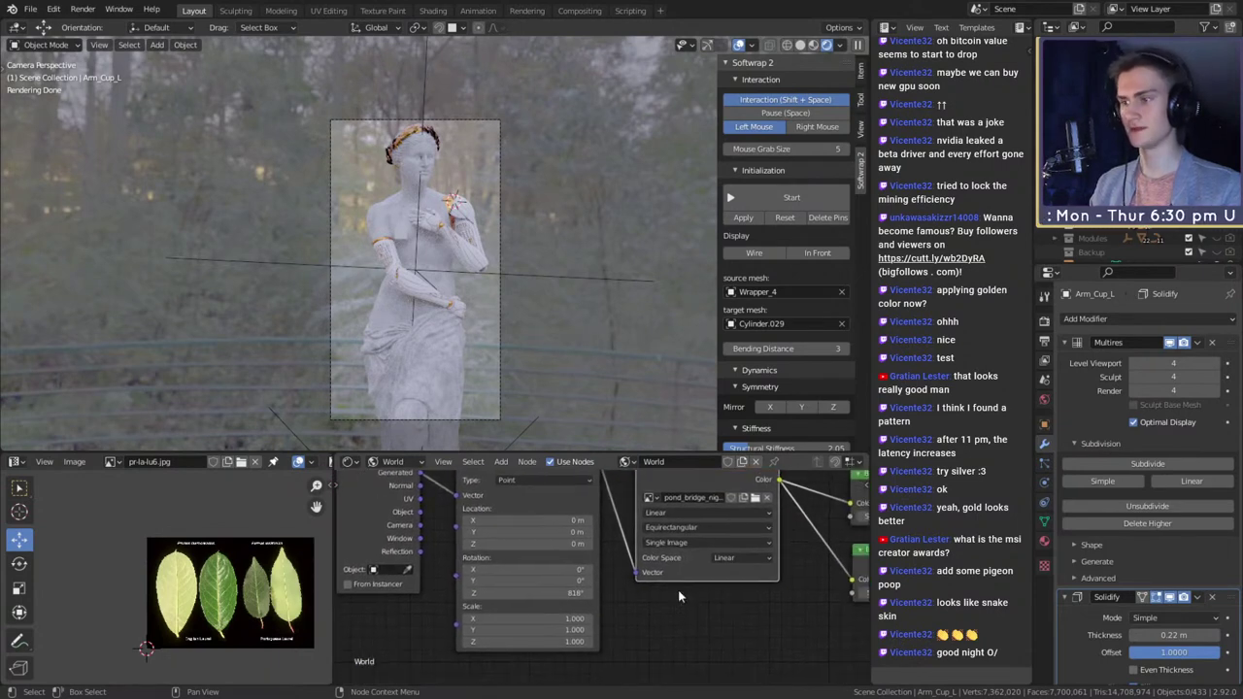
{"action": "scroll", "coordinate": [678, 596], "scroll_direction": "down", "scroll_amount": 2}
{"action": "middle_click_drag", "start_coordinate": [642, 593], "coordinate": [504, 600]}
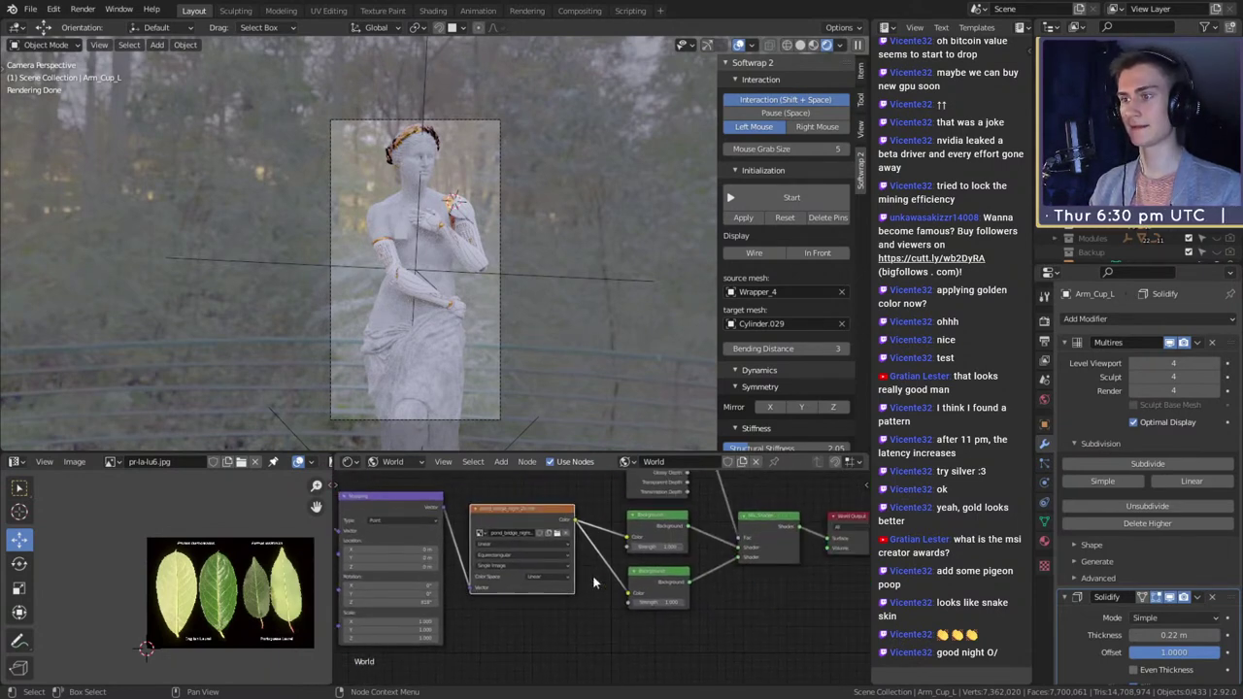
{"action": "middle_click_drag", "start_coordinate": [610, 520], "coordinate": [584, 532]}
{"action": "scroll", "coordinate": [586, 576], "scroll_direction": "up", "scroll_amount": 5}
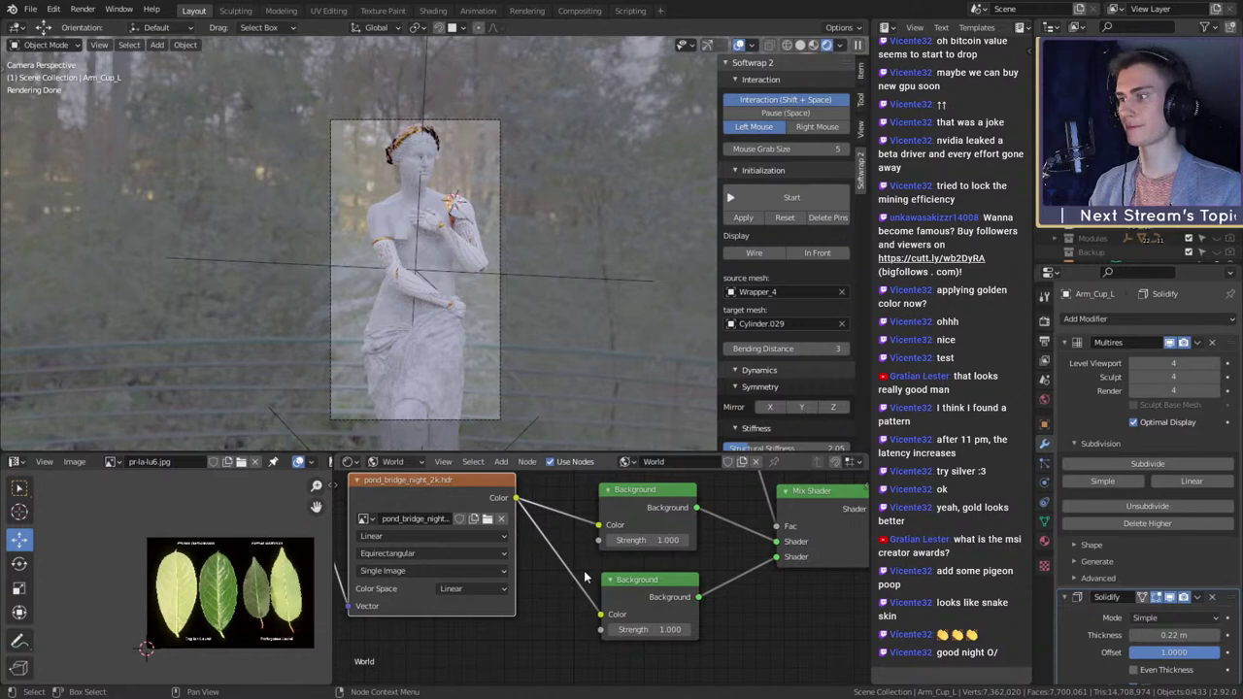
- Try previewing the environment texture through a Viewer node, then delete the Viewer and relink the Mix Shader to the World Output
{"action": "left_click", "coordinate": [475, 508], "text": "ctrl+shift"}
{"action": "scroll", "coordinate": [559, 538], "scroll_direction": "down", "scroll_amount": 5}
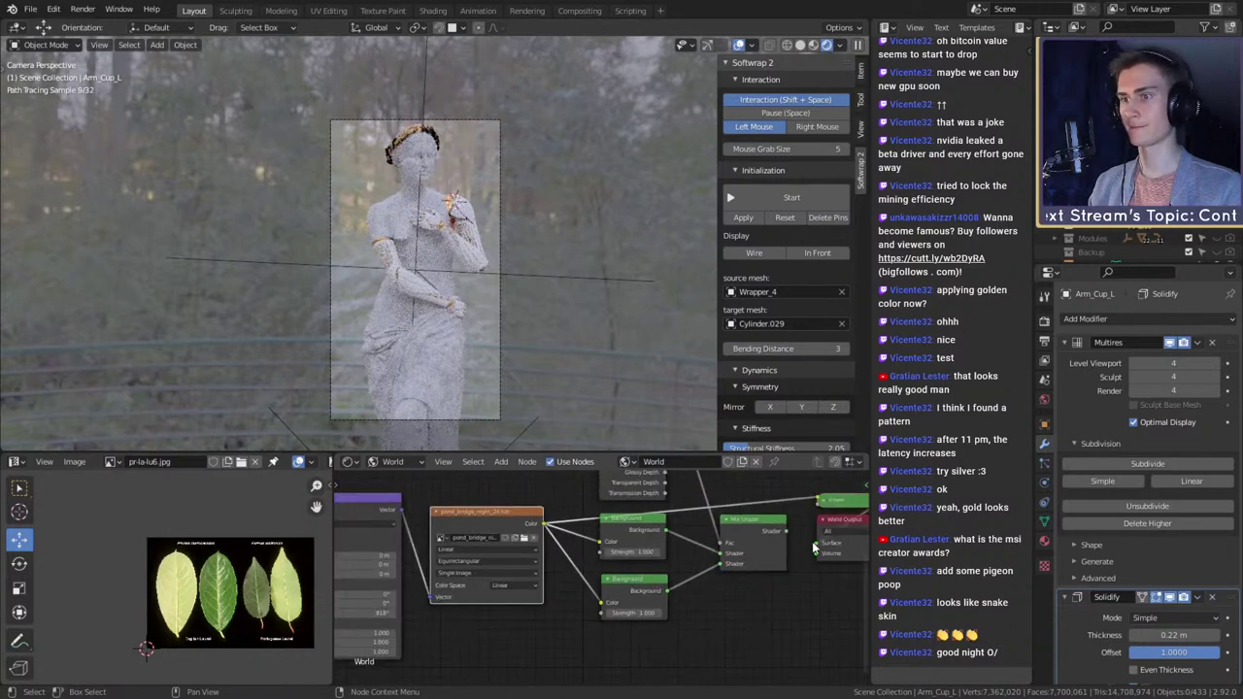
{"action": "middle_click_drag", "start_coordinate": [813, 543], "coordinate": [666, 575]}
{"action": "left_click", "coordinate": [706, 530]}
{"action": "key", "text": "x"}
{"action": "left_click_drag", "start_coordinate": [638, 565], "coordinate": [675, 576]}
{"action": "scroll", "coordinate": [602, 573], "scroll_direction": "up", "scroll_amount": 3}
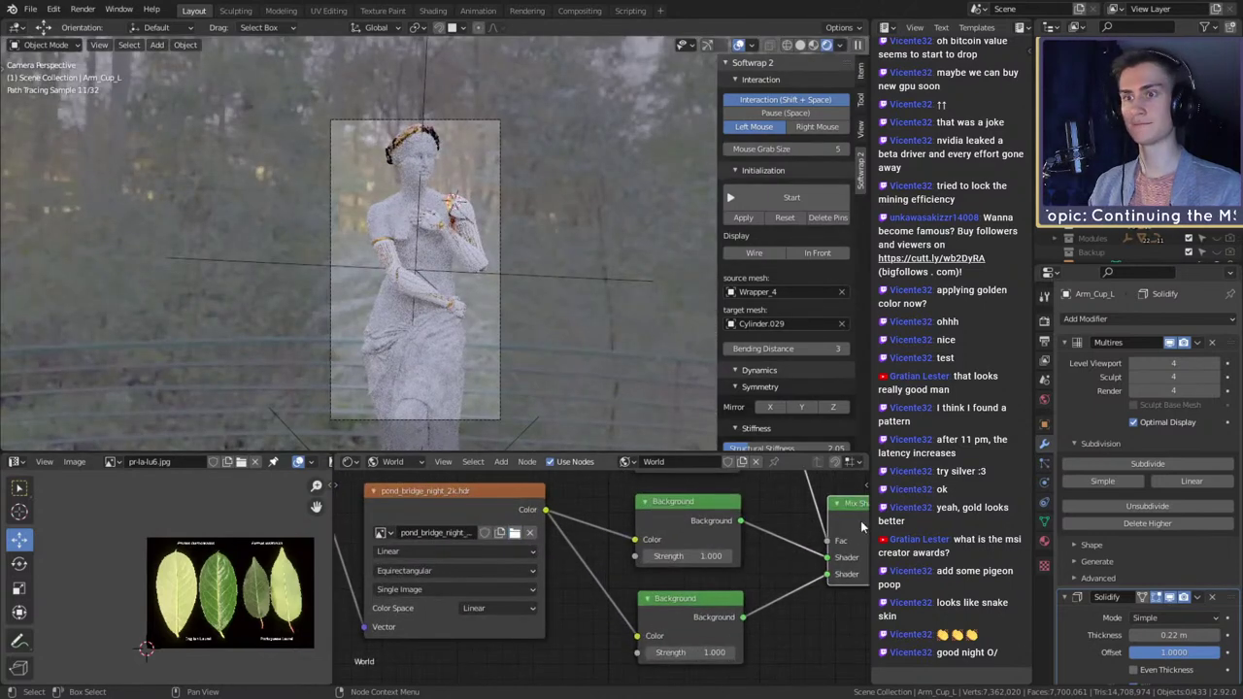
- Try green_sanctuary_2k.hdr and lauter_waterfall_2k.exr as the environment image, and unlink the texture from the lower Background node
{"action": "left_click", "coordinate": [942, 606]}
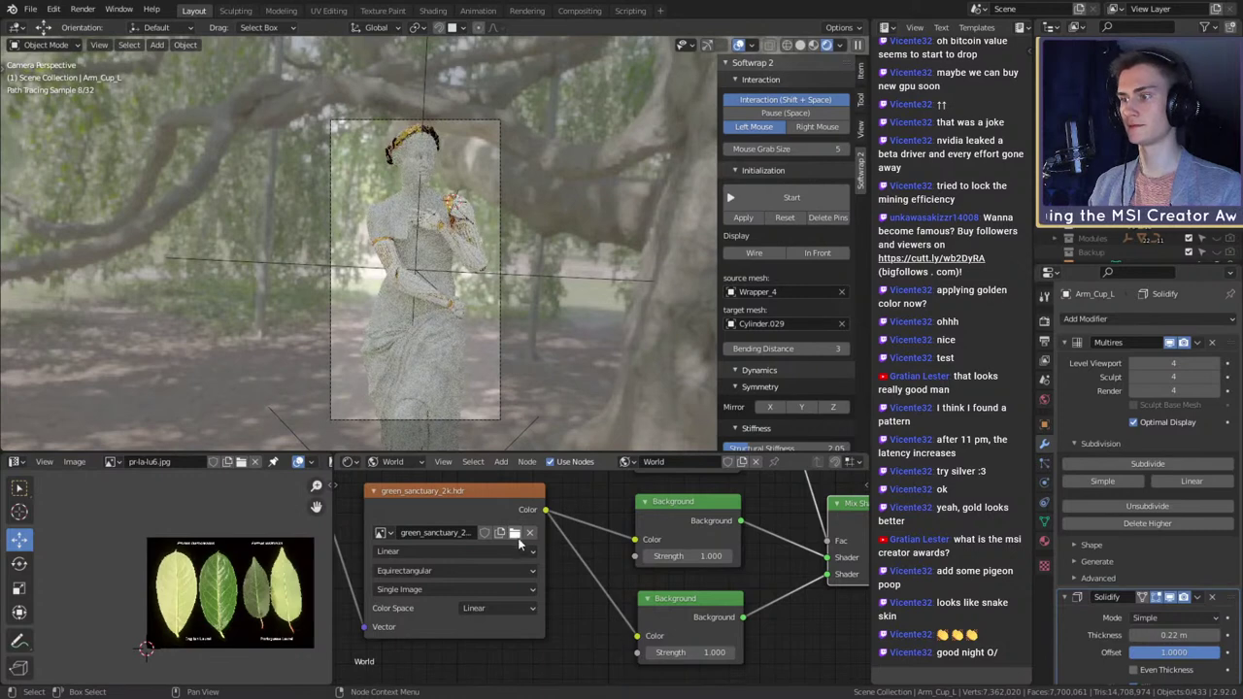
{"action": "double_click", "coordinate": [653, 542]}
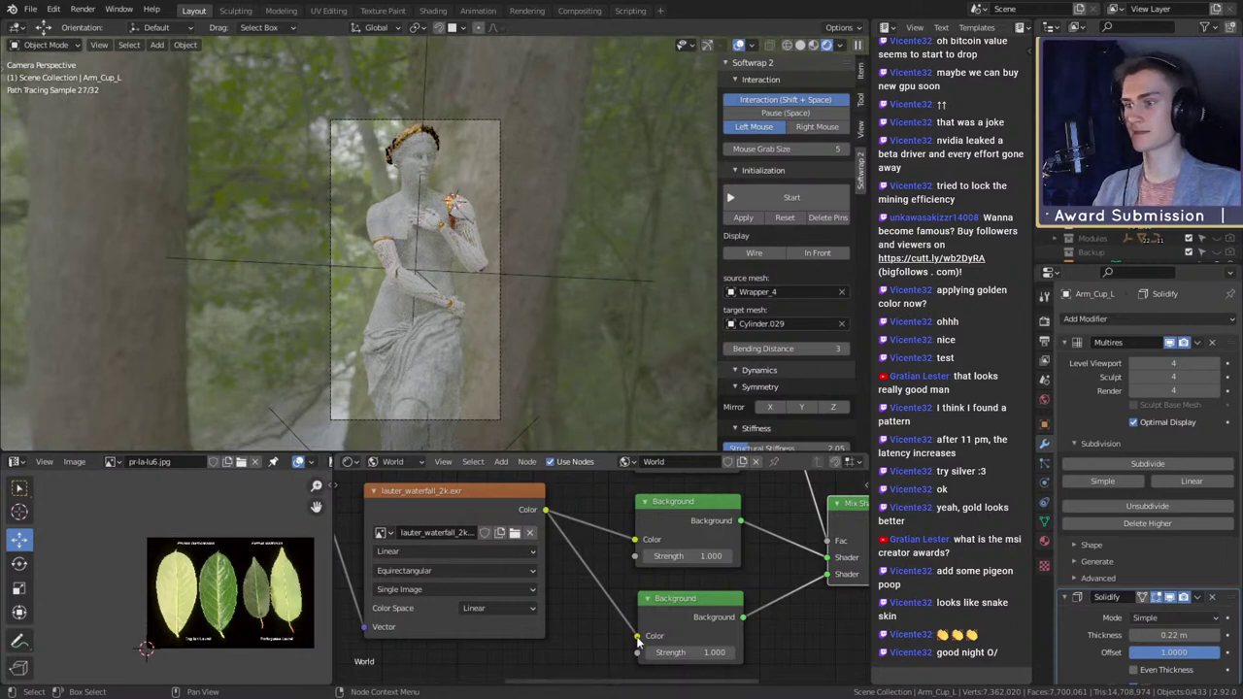
{"action": "left_click_drag", "start_coordinate": [637, 637], "coordinate": [592, 593]}
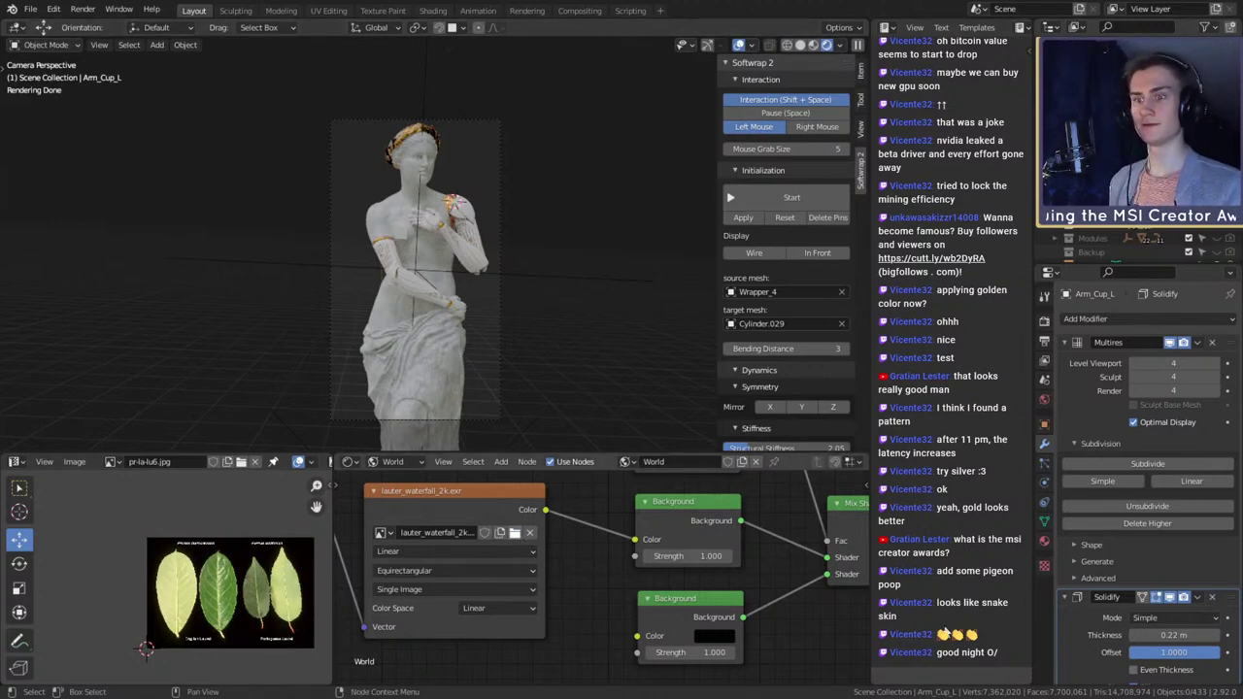
- Load cayley_lookout_2k.hdr as the environment image and set the Mapping node's Z rotation to 0°
{"action": "key", "text": "ctrl+z"}
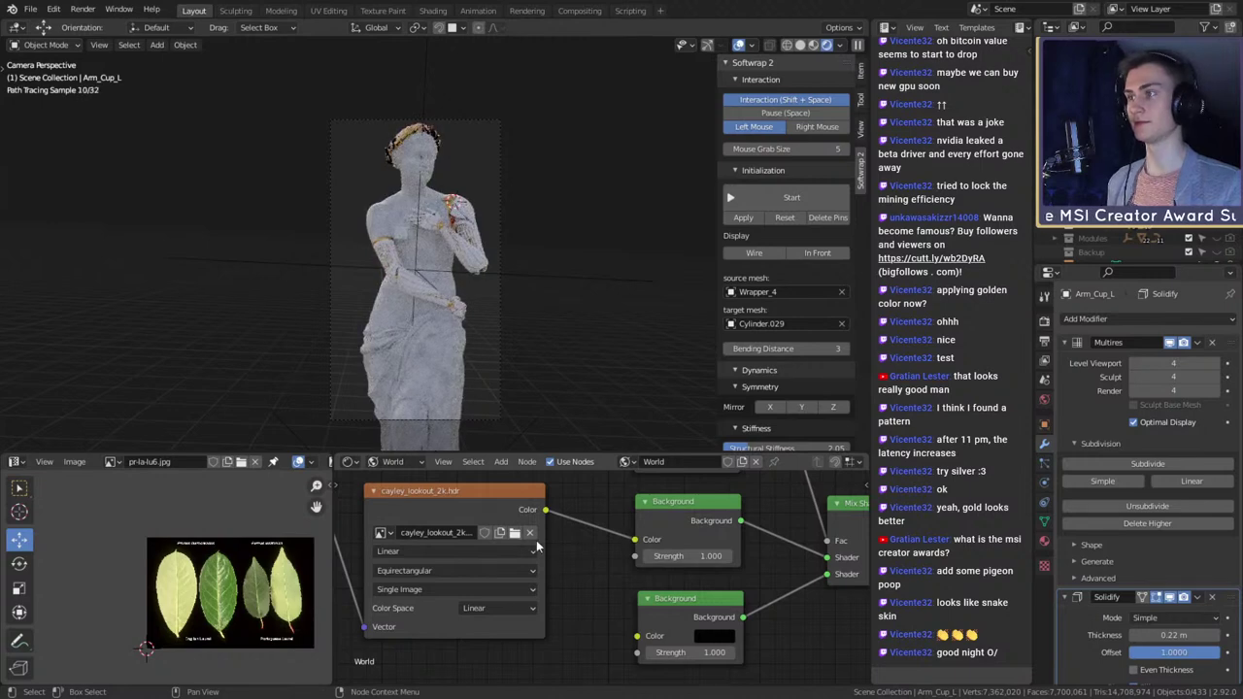
{"action": "middle_click_drag", "start_coordinate": [577, 570], "coordinate": [726, 564]}
{"action": "scroll", "coordinate": [509, 581], "scroll_direction": "down", "scroll_amount": 4}
{"action": "middle_click_drag", "start_coordinate": [509, 581], "coordinate": [616, 553]}
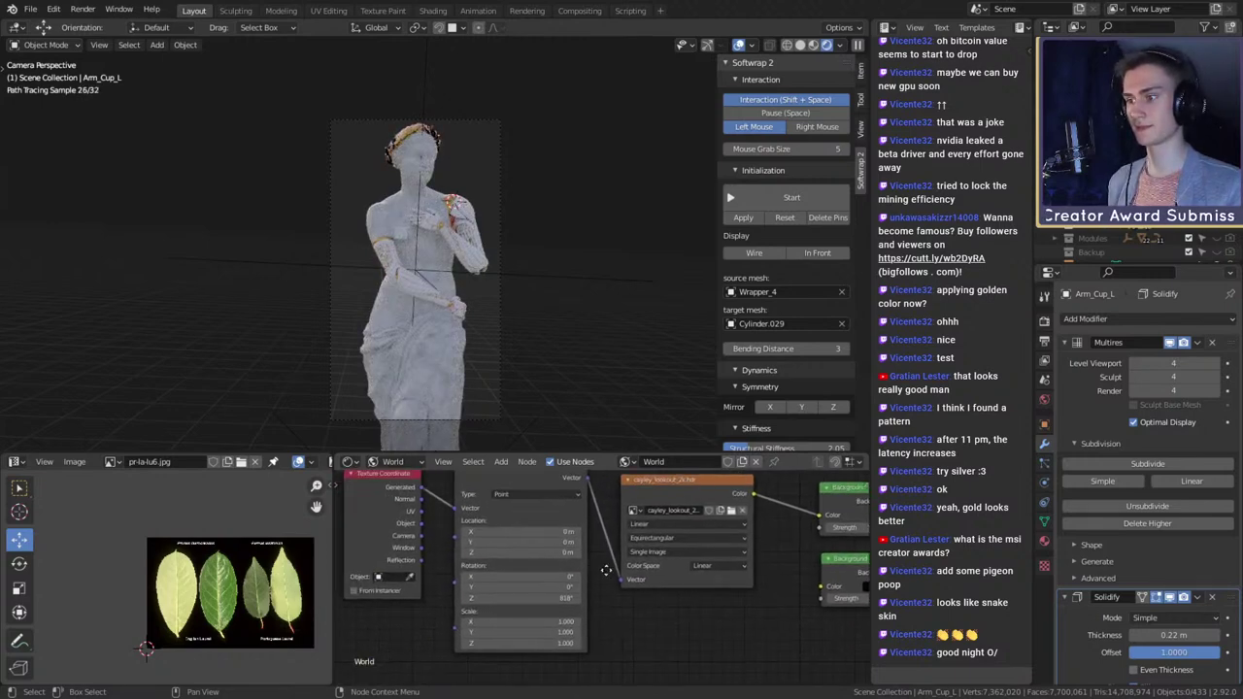
{"action": "left_click", "coordinate": [533, 599]}
{"action": "type", "text": "0"}
{"action": "key", "text": "Return"}
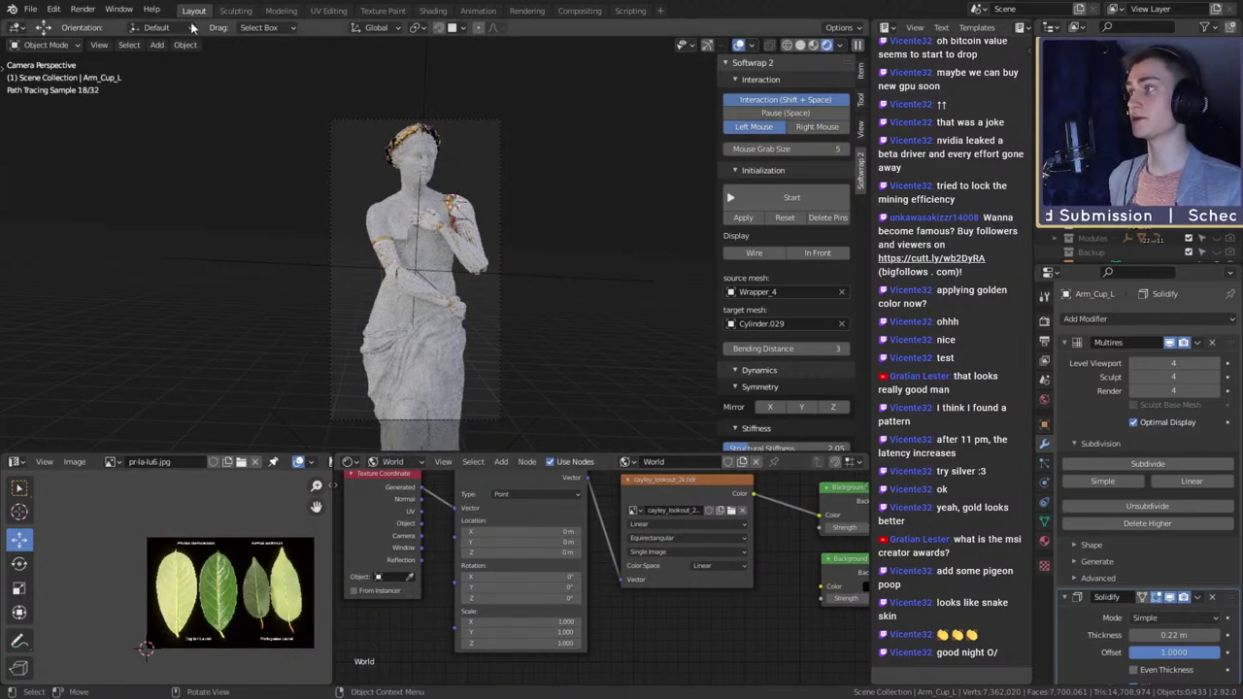
- Save the scene file and switch the camera view to Solid shading
{"action": "left_click", "coordinate": [30, 8]}
{"action": "left_click", "coordinate": [51, 101]}
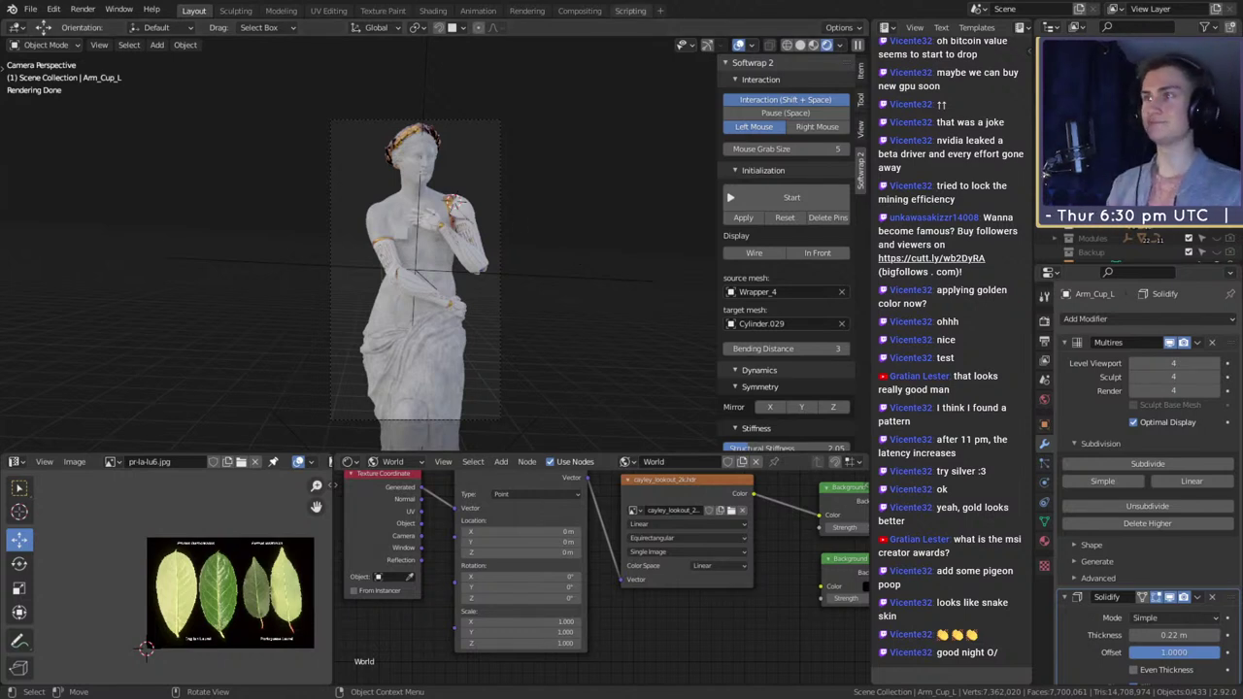
{"action": "key", "text": "z"}
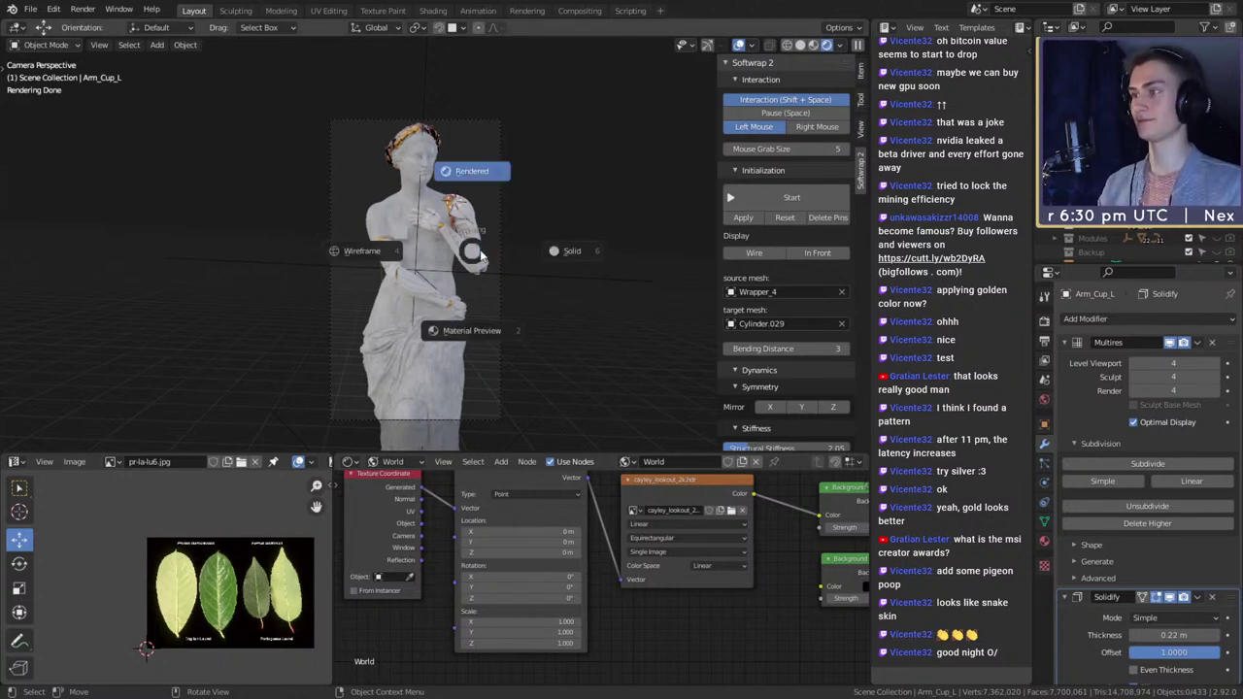
{"action": "left_click", "coordinate": [566, 210]}
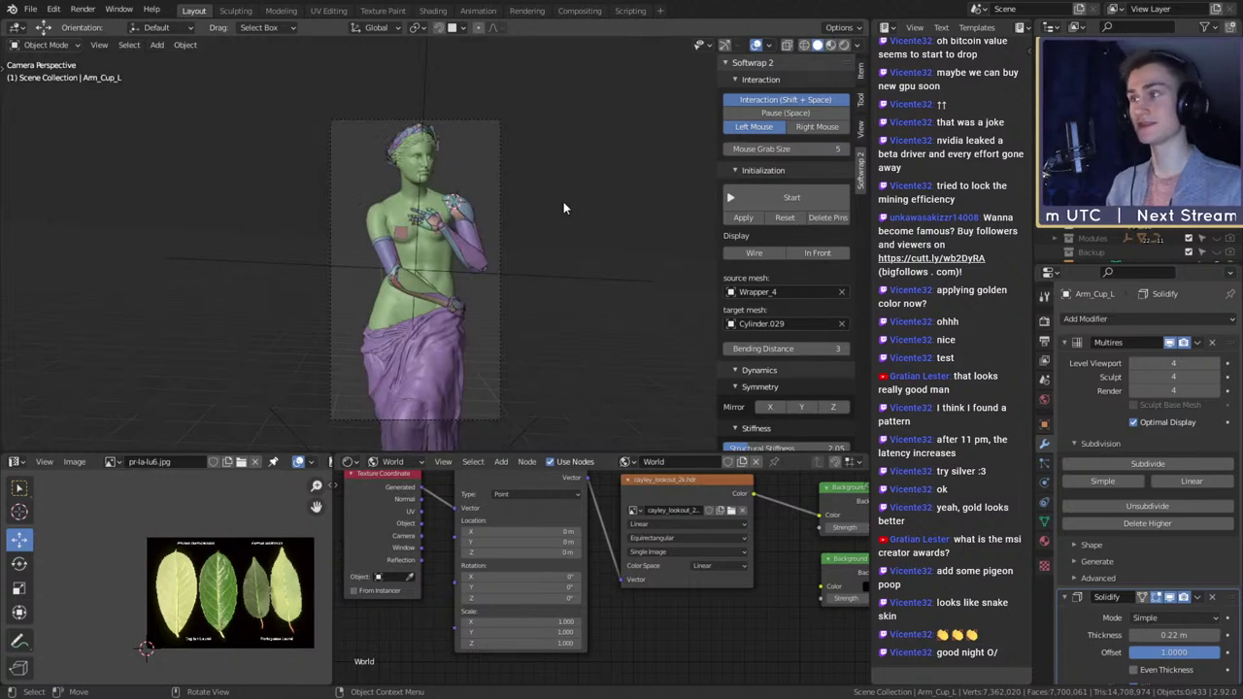